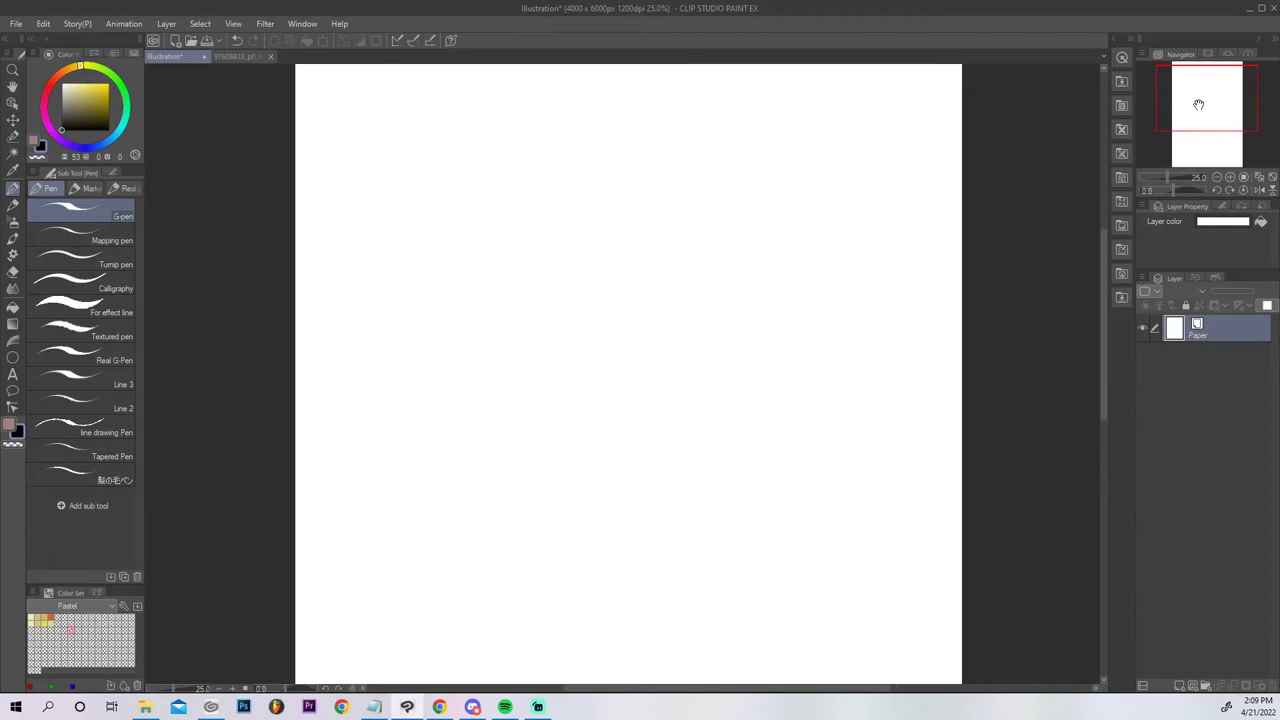
Add a new raster layer and sketch the left side of the face from the temple down to the chin.
left_click(1180, 686)
mouse_move(500, 152)
left_mouse_down()
mouse_move(491, 224)
mouse_move(510, 291)
mouse_move(491, 187)
mouse_move(491, 203)
mouse_move(516, 121)
mouse_move(518, 304)
mouse_move(552, 361)
mouse_move(499, 273)
left_mouse_up()
mouse_move(548, 352)
left_mouse_down()
mouse_move(575, 392)
mouse_move(656, 428)
left_mouse_up()
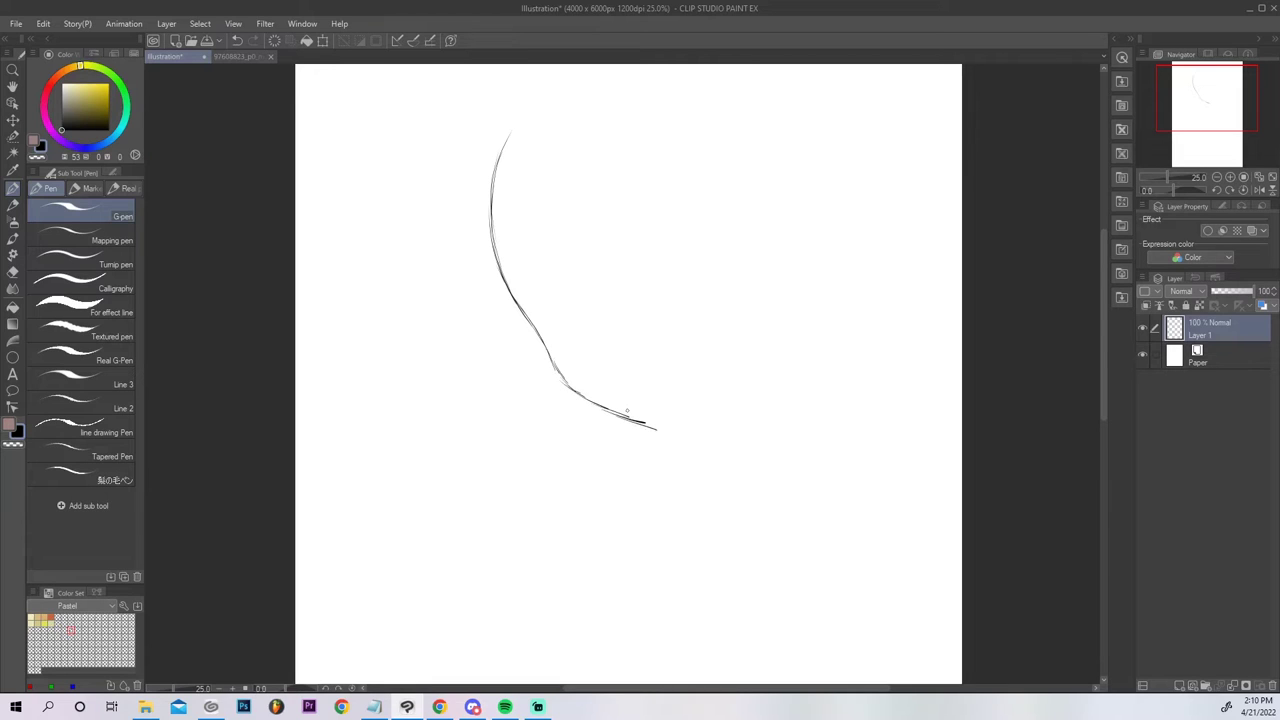
Undo the last jaw strokes and redraw the left cheek and jaw corner as a cleaner curve.
key("ctrl+z")
key("ctrl+z")
key("ctrl+z")
mouse_move(566, 386)
left_mouse_down()
mouse_move(641, 426)
mouse_move(556, 365)
left_mouse_up()
left_click_drag(562, 372, 541, 335)
key("ctrl+z")
left_click_drag(543, 345, 569, 385)
Select the face contour with the Selection pen and paste a copy of it onto a new layer.
key("m")
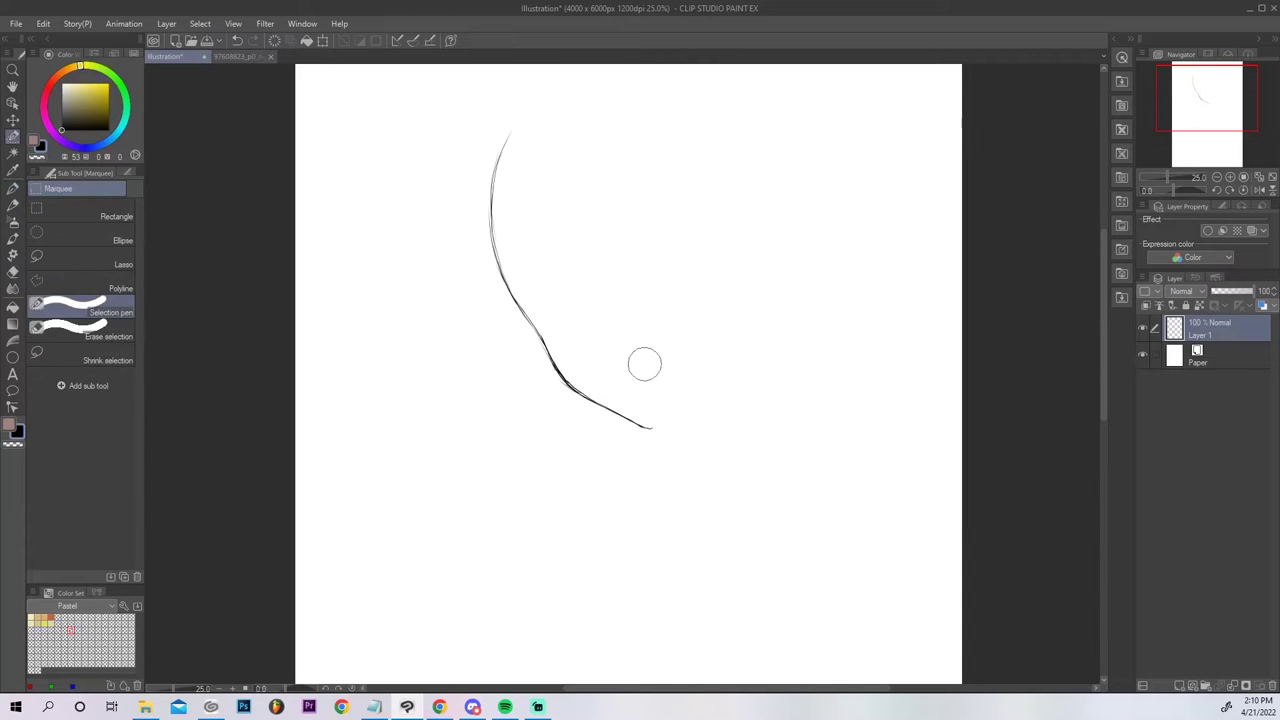
mouse_move(652, 424)
left_mouse_down()
mouse_move(536, 327)
mouse_move(497, 206)
mouse_move(528, 102)
left_mouse_up()
key("ctrl+c")
key("ctrl+v")
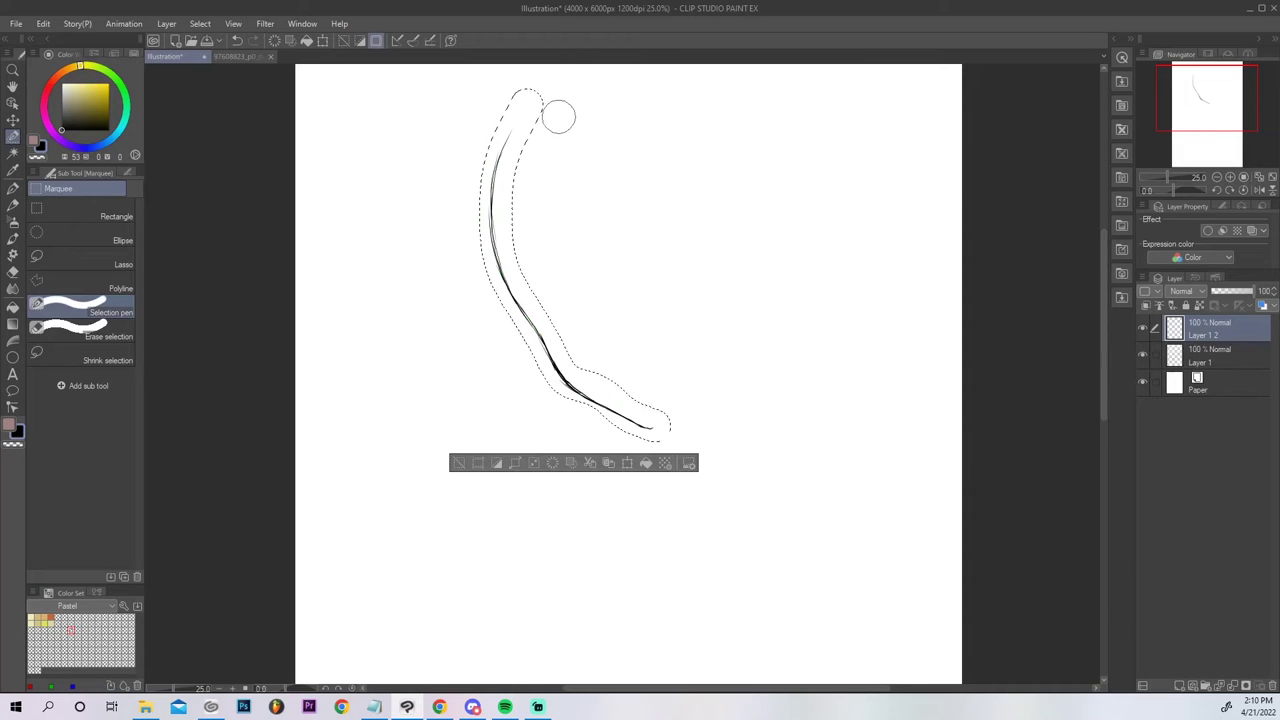
Flip the copied contour horizontally, then move and rotate it so it forms the right side of the face.
left_click(43, 23)
mouse_move(137, 361)
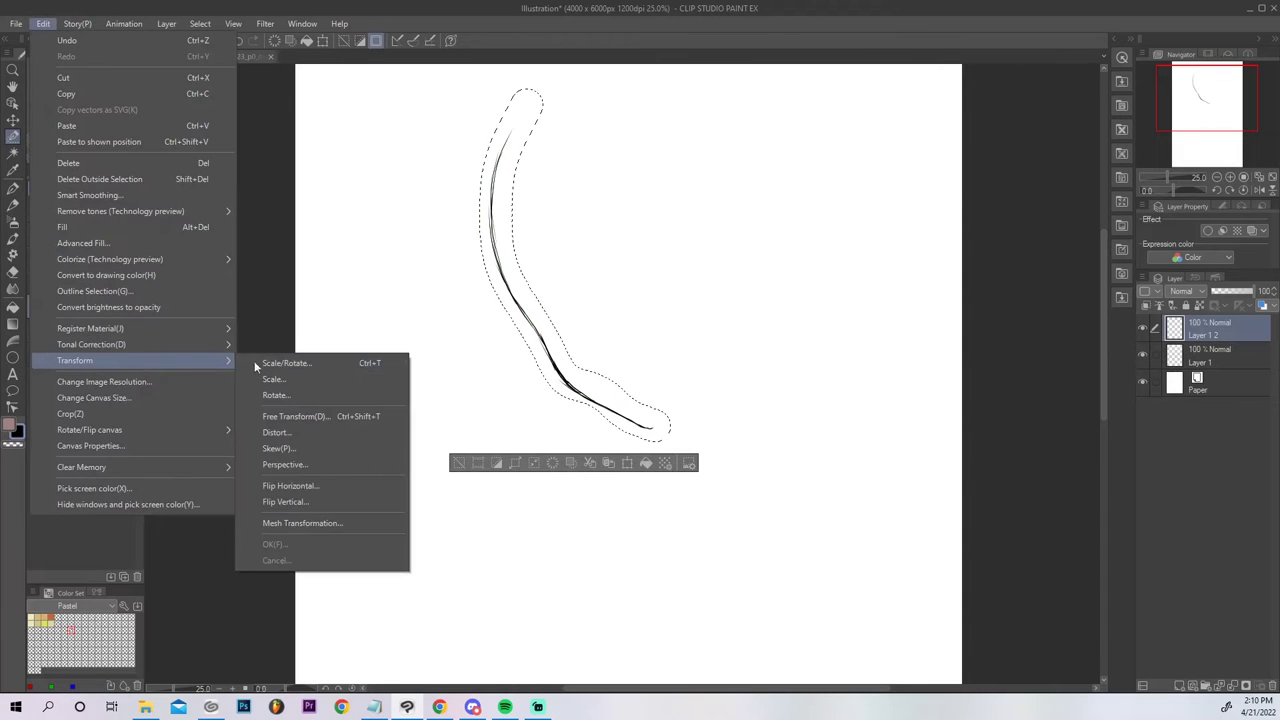
left_click(328, 485)
mouse_move(710, 280)
left_mouse_down()
mouse_move(777, 257)
mouse_move(725, 270)
left_mouse_up()
left_click_drag(854, 200, 840, 168)
left_click_drag(792, 260, 753, 247)
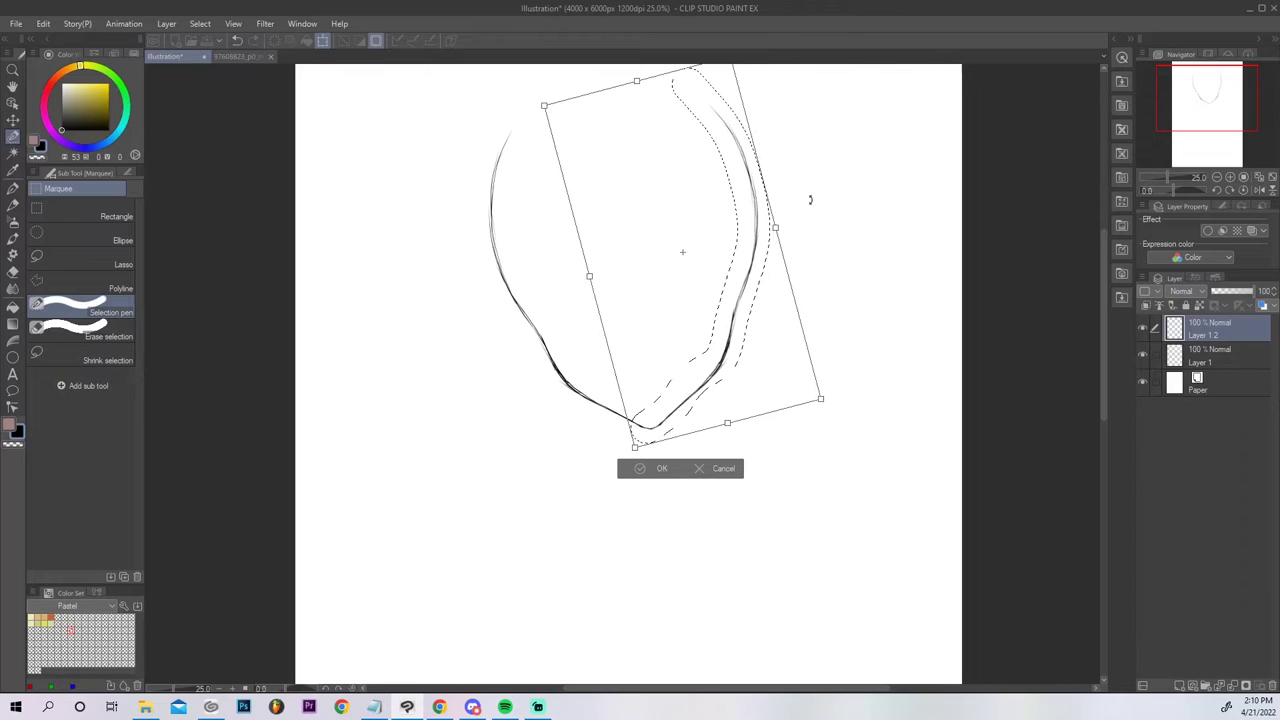
key("Return")
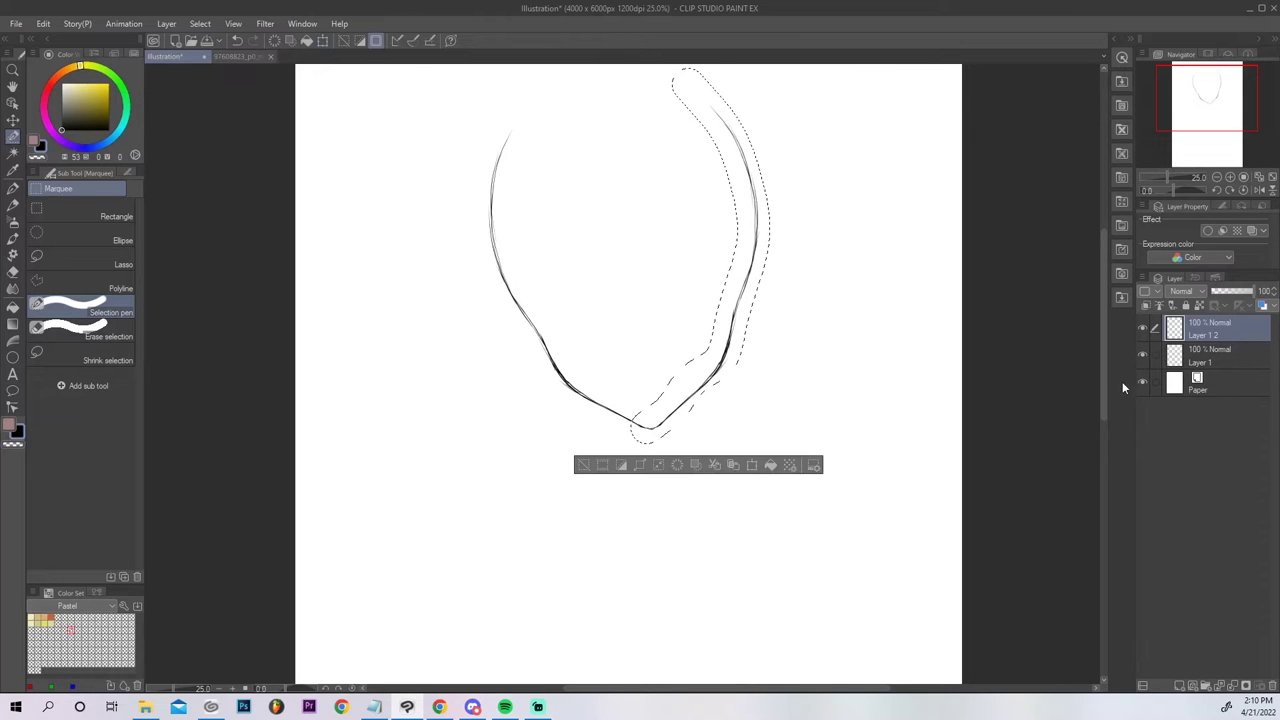
Rotate the mirrored contour outward to even the face, deselect it, and merge its layer with the layer below.
key("ctrl+t")
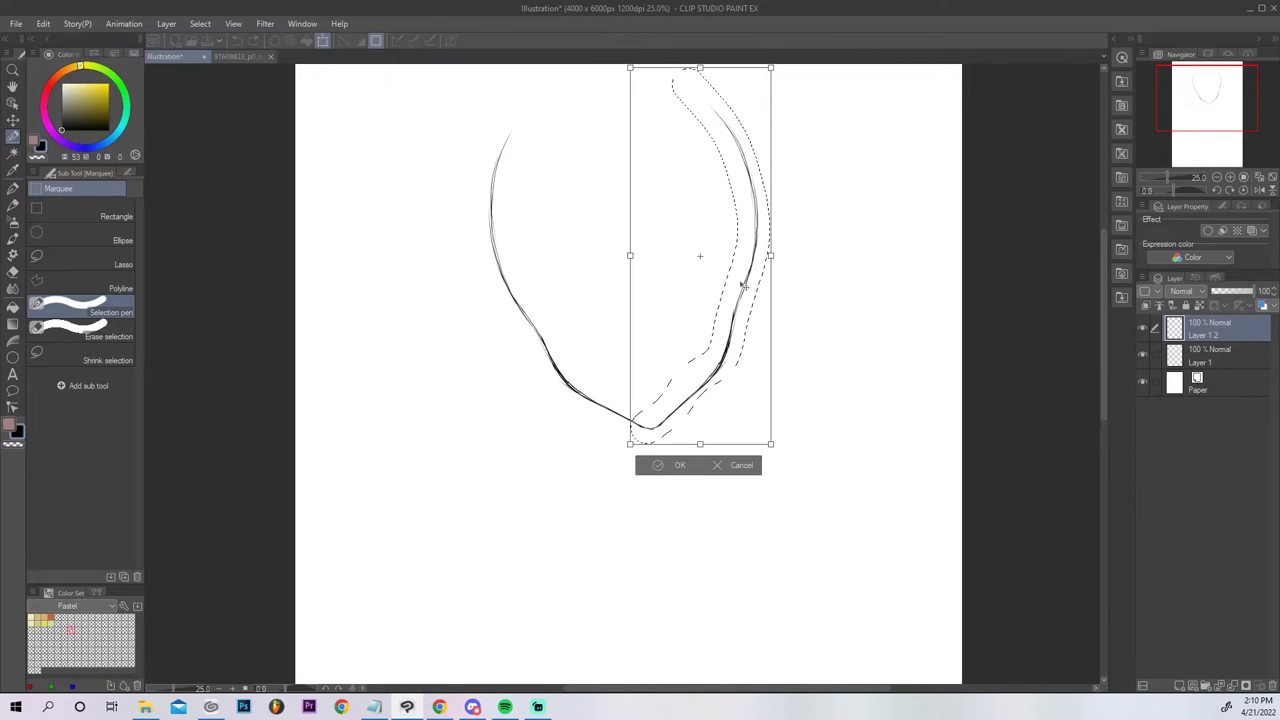
left_click_drag(820, 316, 837, 326)
key("Return")
key("ctrl+d")
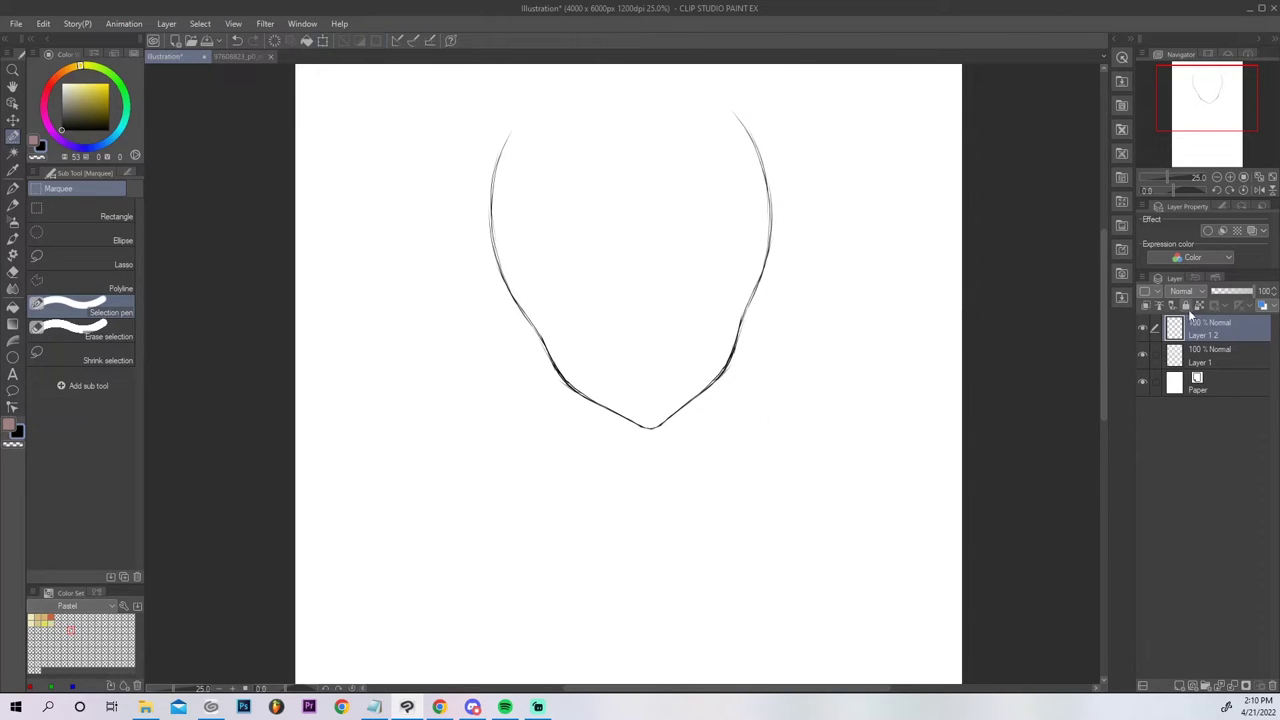
left_click(1233, 685)
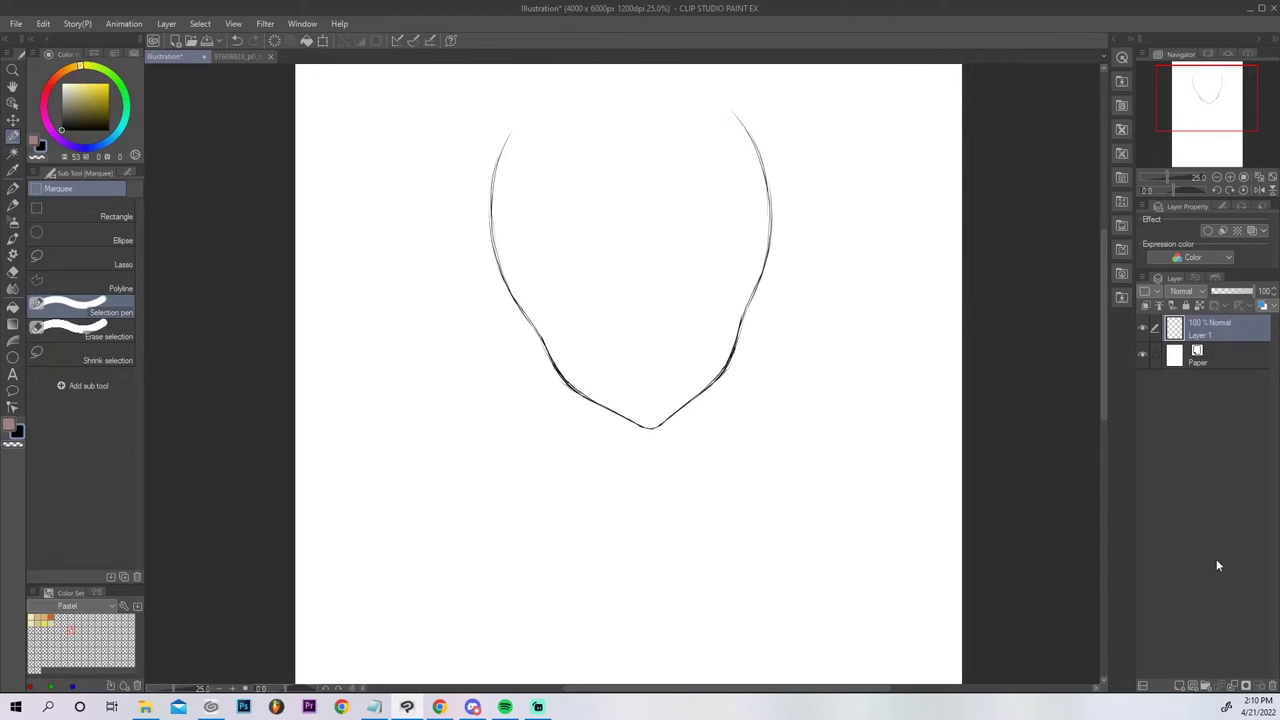
Straighten the merged face outline slightly and move it lower on the canvas.
key("ctrl+t")
left_click_drag(820, 354, 826, 367)
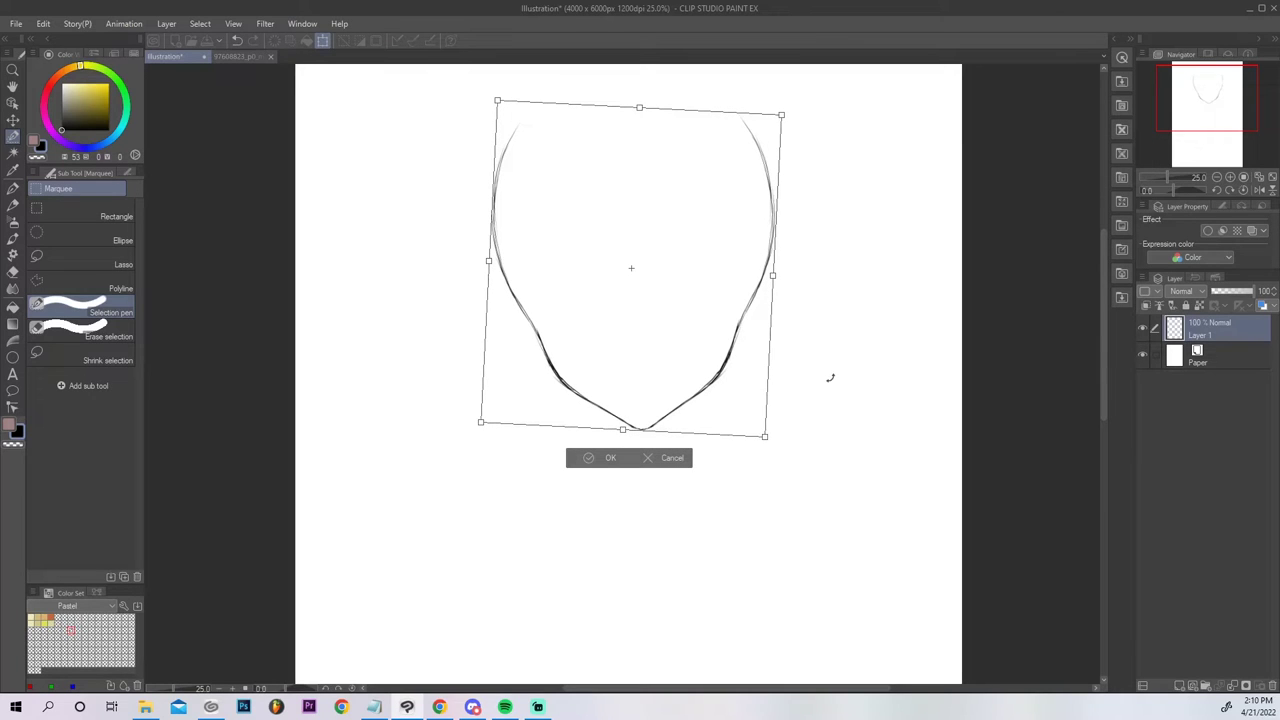
key("Escape")
key("ctrl+t")
left_click_drag(723, 275, 727, 282)
key("Return")
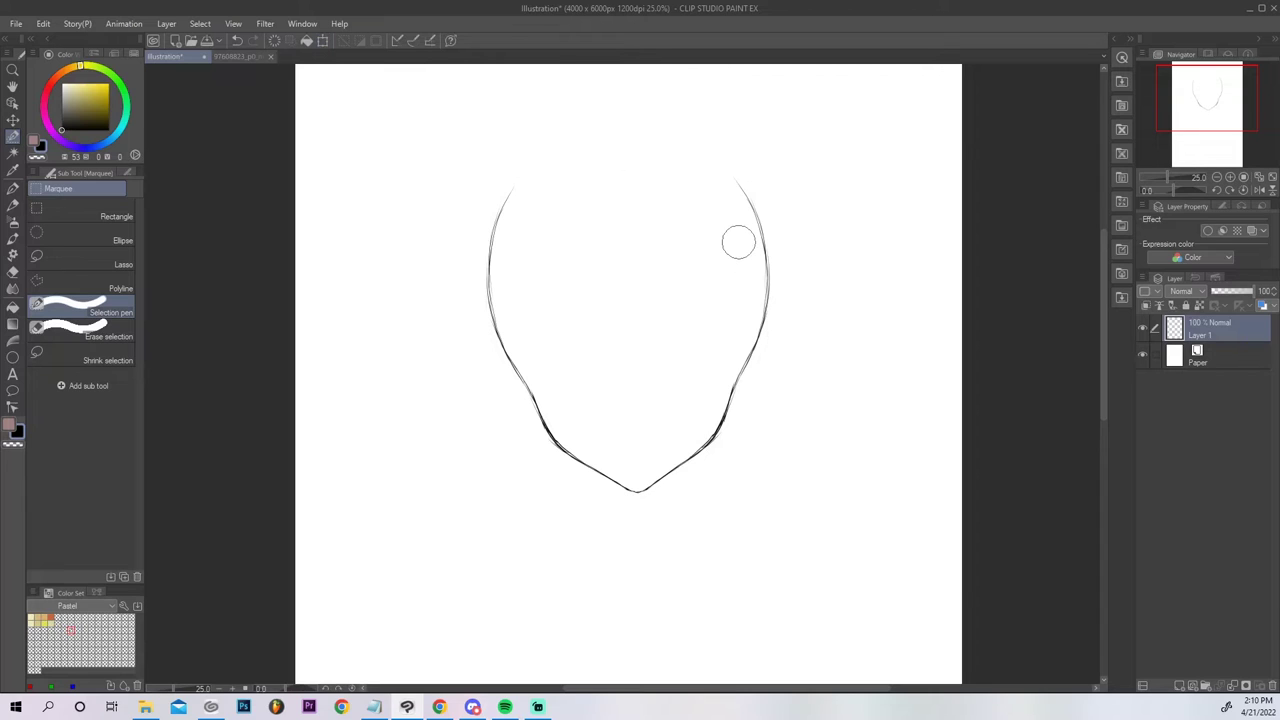
Draw the rounded top of the skull with the G-pen, joining both sides of the face outline.
key("p")
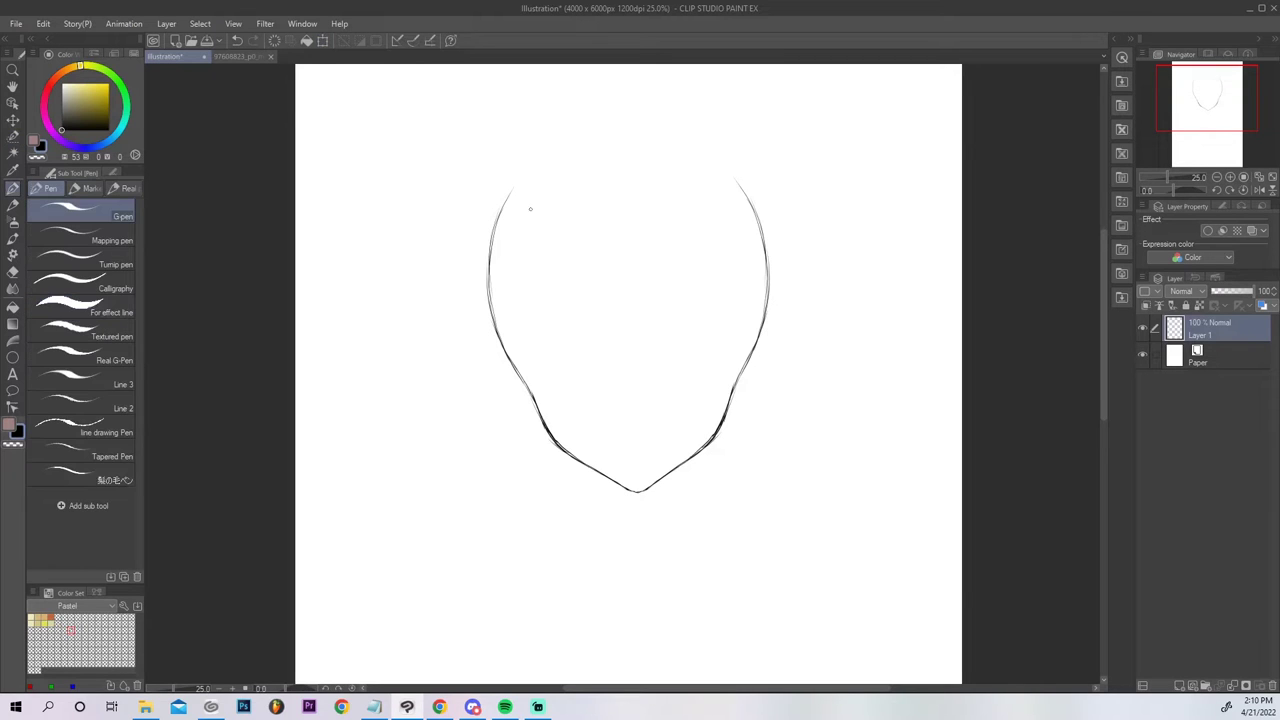
left_click_drag(488, 252, 543, 157)
key("ctrl+z")
mouse_move(489, 250)
left_mouse_down()
mouse_move(540, 158)
mouse_move(588, 140)
left_mouse_up()
left_click_drag(1174, 187, 1130, 182)
left_click_drag(449, 531, 396, 437)
key("ctrl+z")
mouse_move(451, 535)
left_mouse_down()
mouse_move(392, 443)
mouse_move(388, 412)
left_mouse_up()
left_click_drag(397, 464, 394, 362)
mouse_move(388, 419)
left_mouse_down()
mouse_move(403, 349)
mouse_move(425, 323)
left_mouse_up()
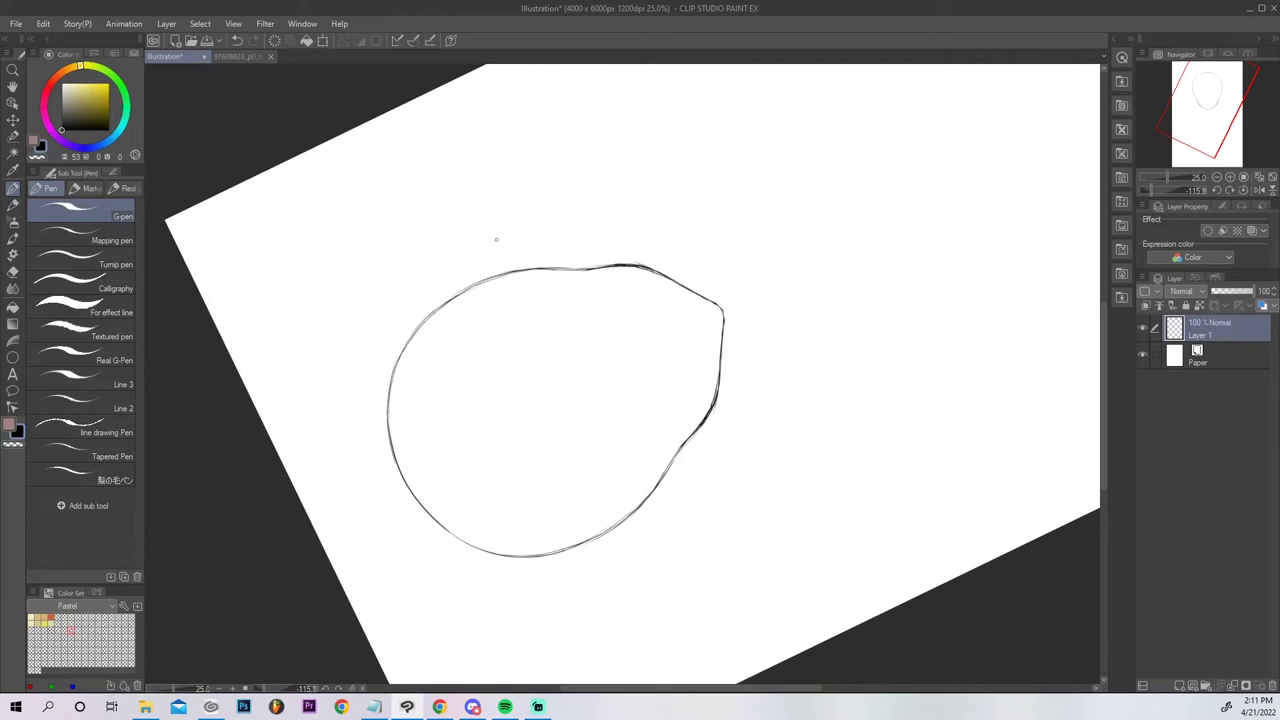
left_click(1243, 189)
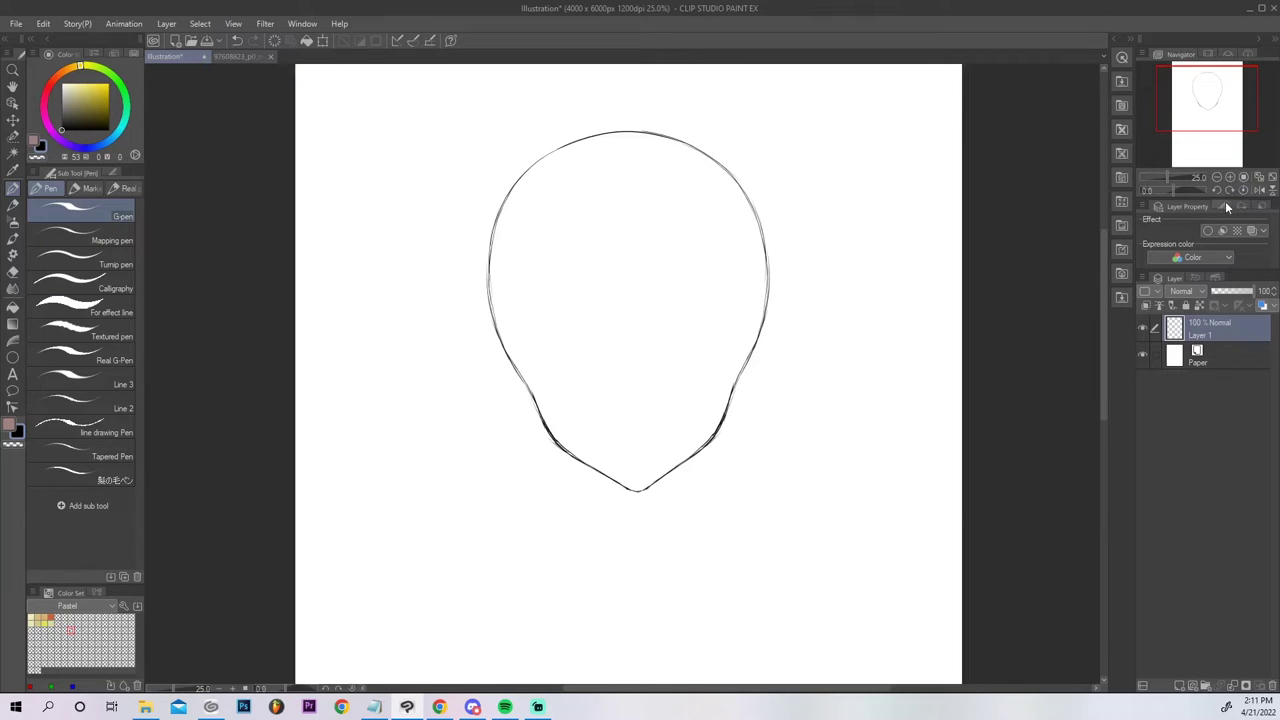
Draw a vertical centre guideline down the face and curved side-plane guides from the temples to the jaw.
left_click_drag(638, 489, 629, 352)
key("ctrl+z")
left_click_drag(632, 403, 627, 168)
mouse_move(712, 442)
left_mouse_down()
mouse_move(728, 276)
mouse_move(750, 262)
mouse_move(738, 238)
mouse_move(751, 223)
mouse_move(722, 331)
left_mouse_up()
key("ctrl+z")
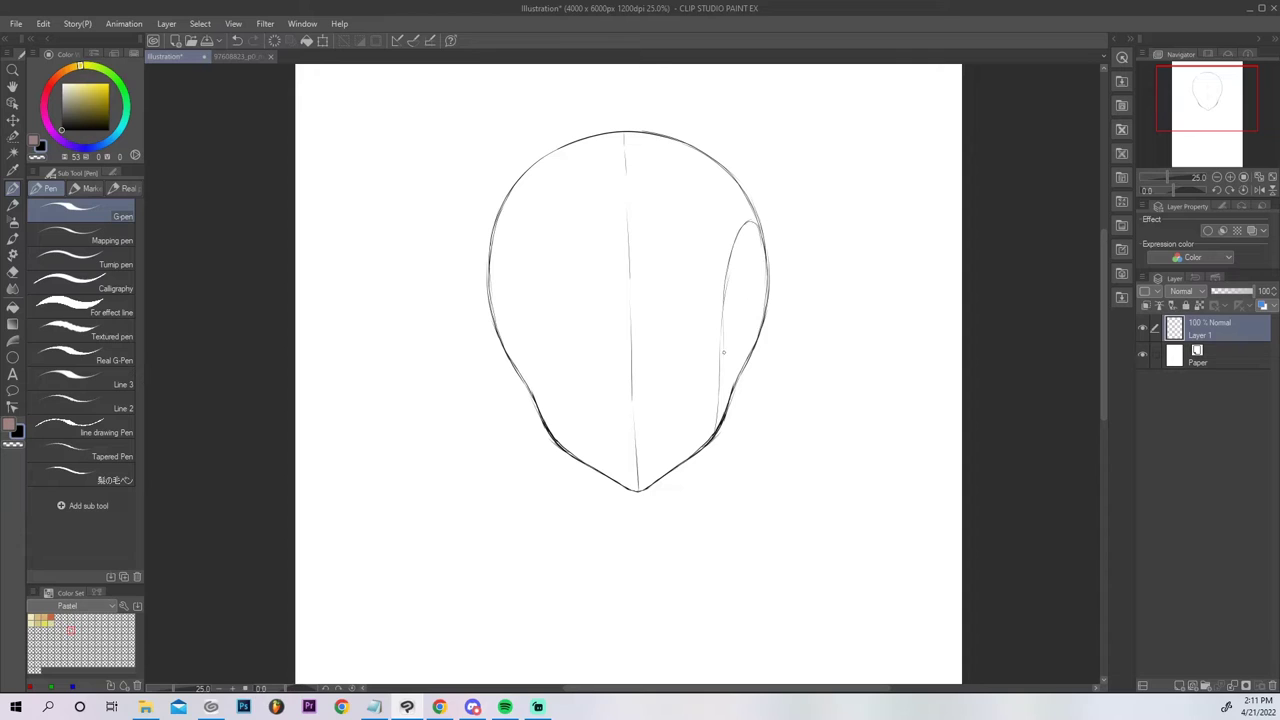
mouse_move(558, 445)
left_mouse_down()
mouse_move(509, 241)
mouse_move(487, 291)
mouse_move(494, 322)
mouse_move(527, 318)
left_mouse_up()
Draw the horizontal eye guideline, angle its ends around the side planes, and mark a short hairline across the forehead.
left_click_drag(546, 366, 647, 369)
key("ctrl+z")
left_click_drag(547, 372, 629, 374)
key("ctrl+z")
mouse_move(538, 365)
left_mouse_down()
mouse_move(684, 357)
mouse_move(611, 359)
mouse_move(726, 349)
mouse_move(764, 314)
left_mouse_up()
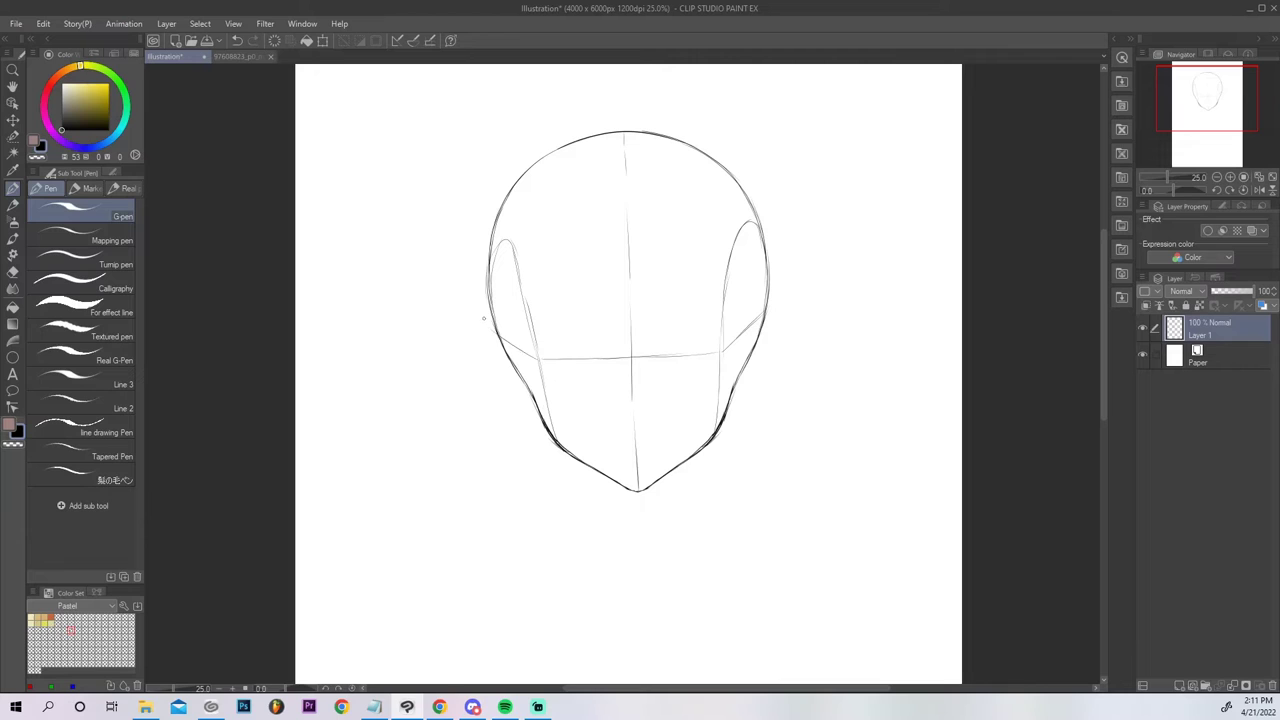
left_click_drag(542, 361, 498, 337)
left_click_drag(616, 193, 667, 191)
Tilt the whole head sketch counterclockwise and move it slightly higher on the canvas.
left_click(1271, 177)
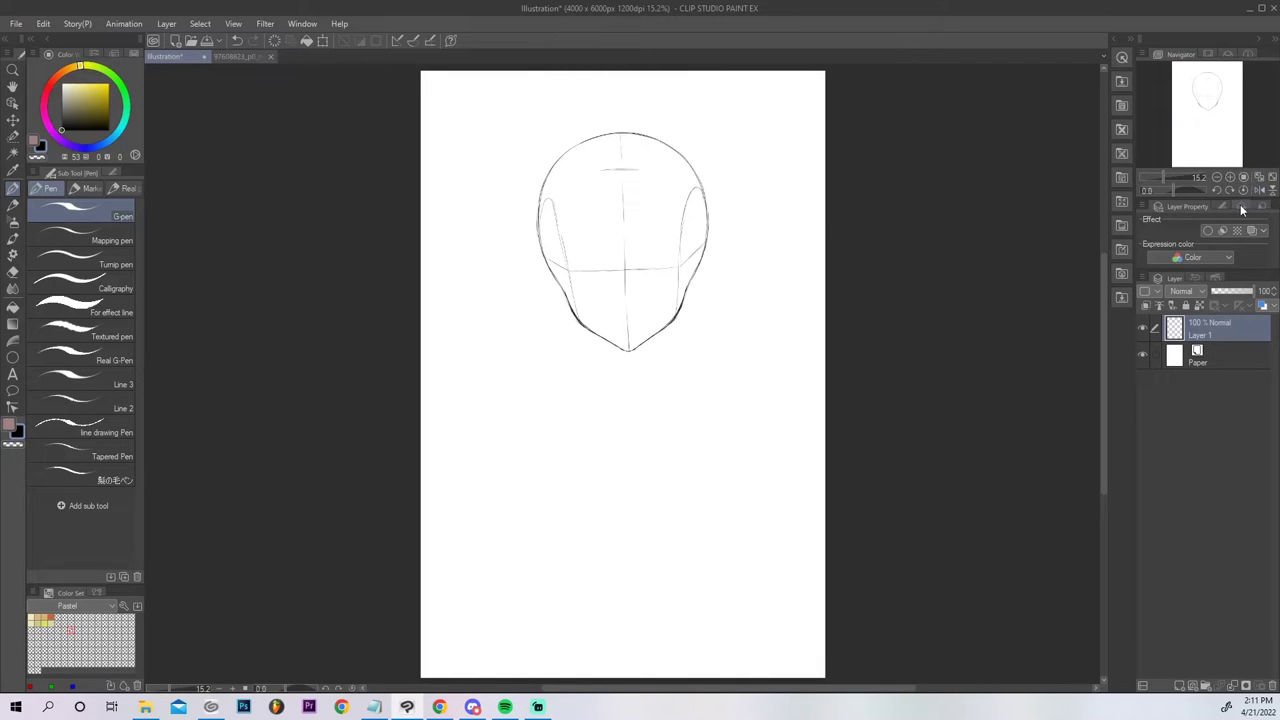
key("ctrl+t")
left_click_drag(760, 283, 760, 260)
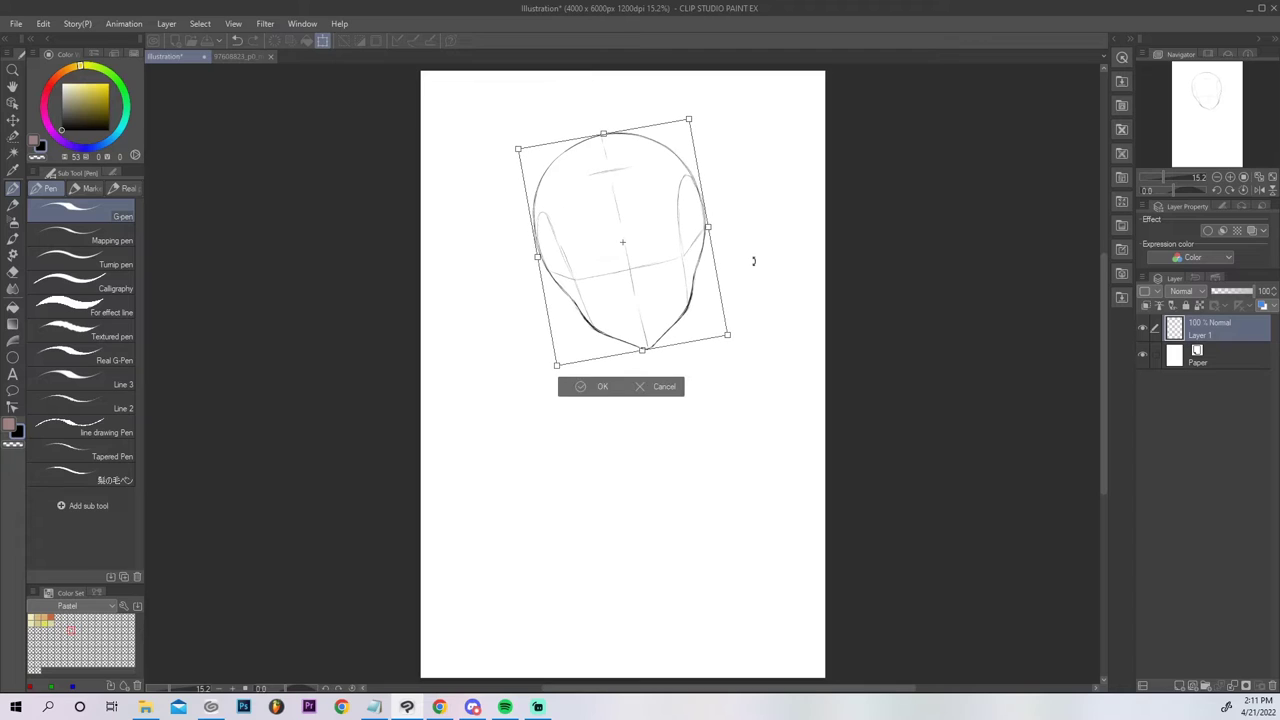
left_click_drag(676, 291, 675, 283)
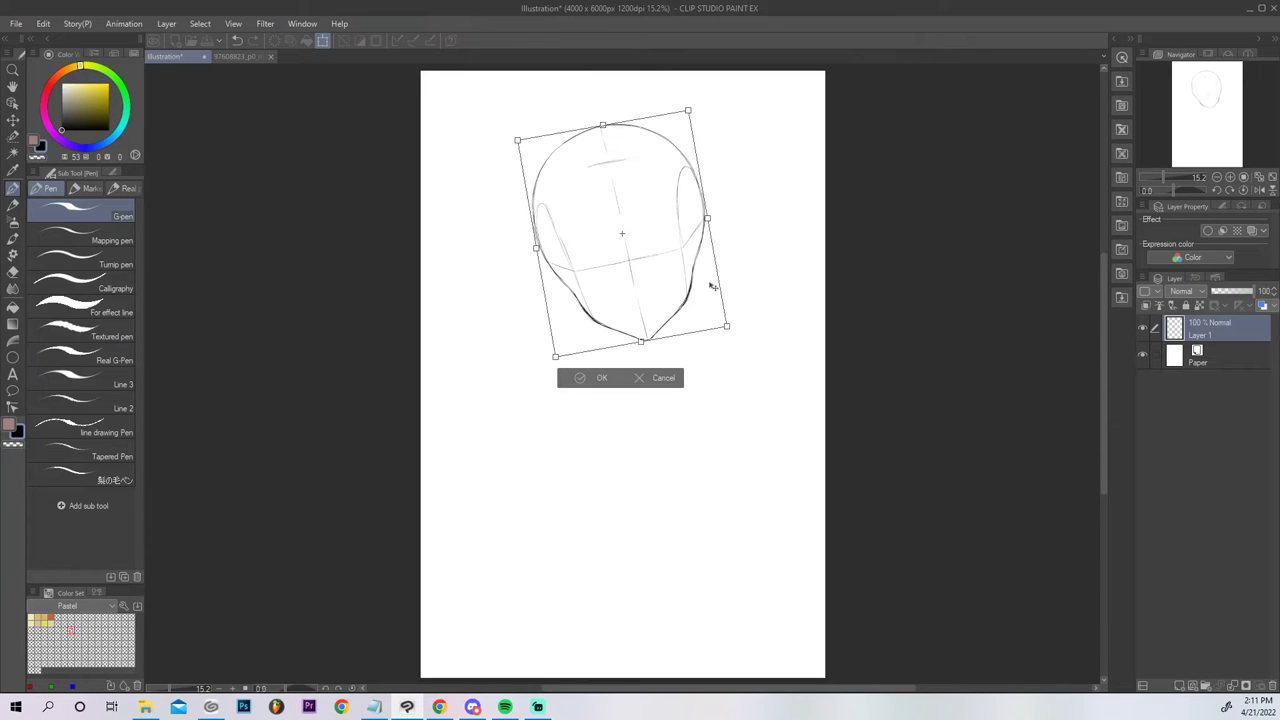
key("Return")
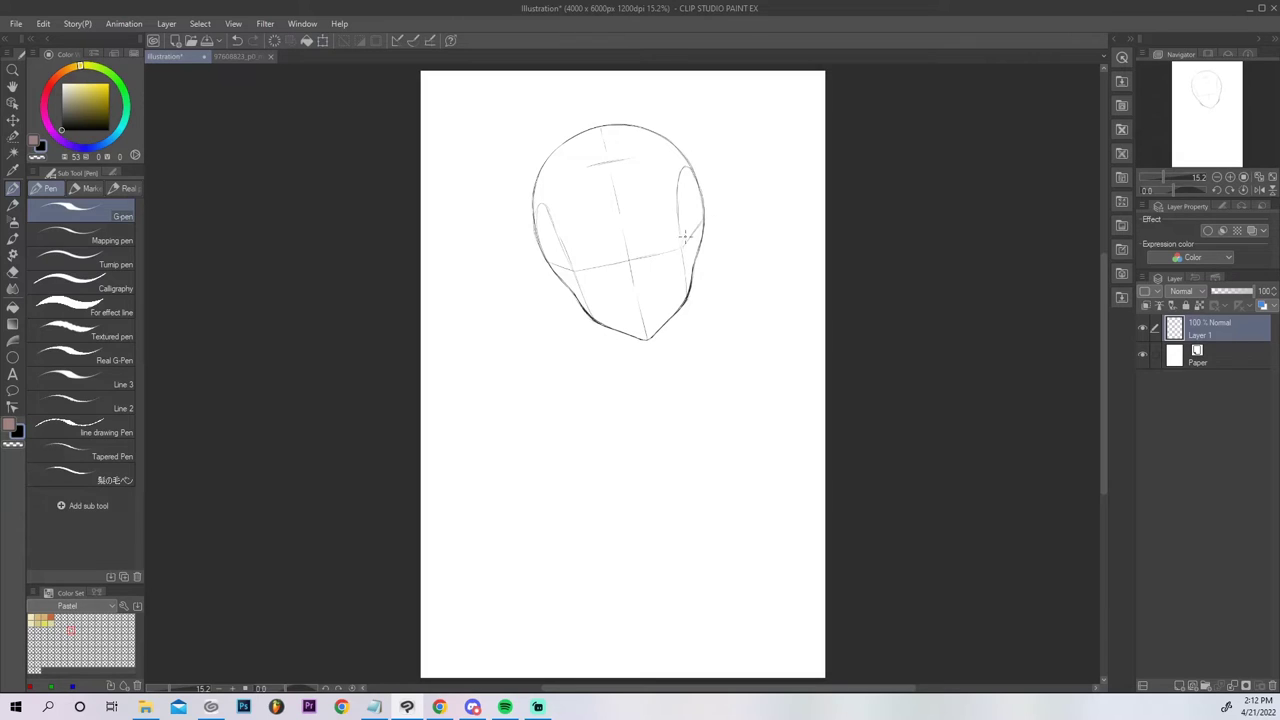
Erase the eye guideline's ends on both side planes and redraw them angled downward.
key("e")
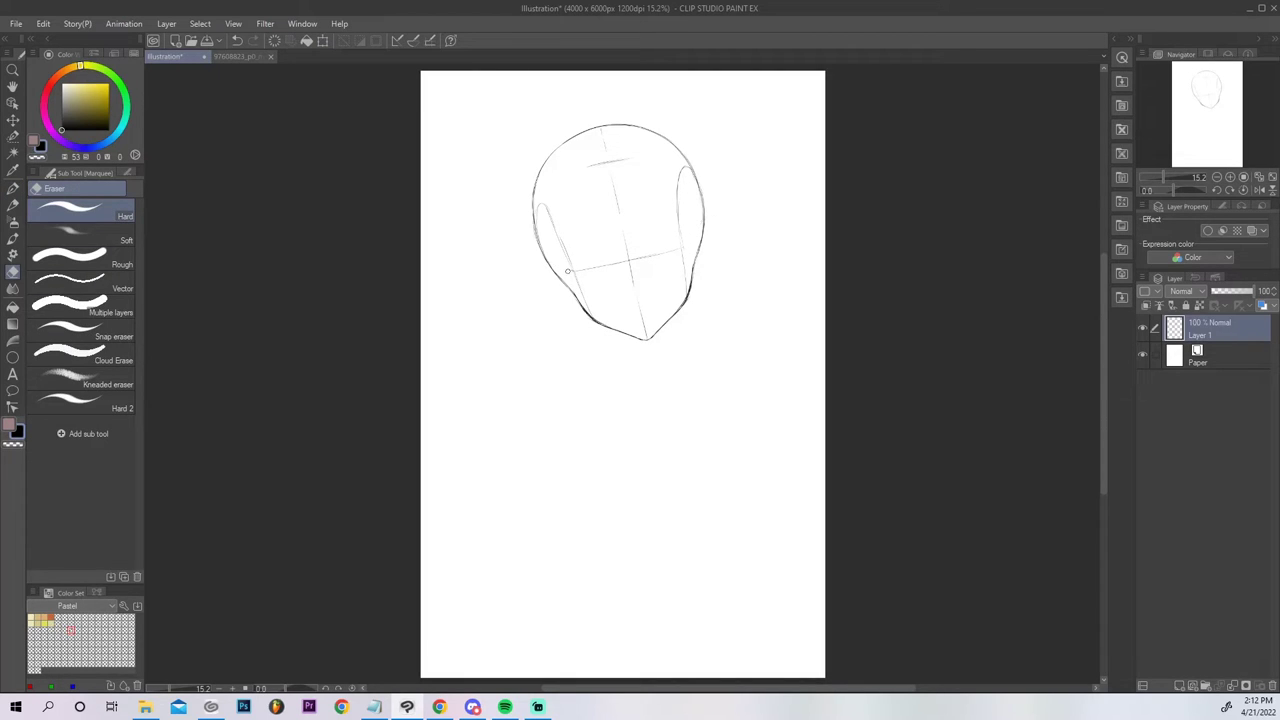
key("p")
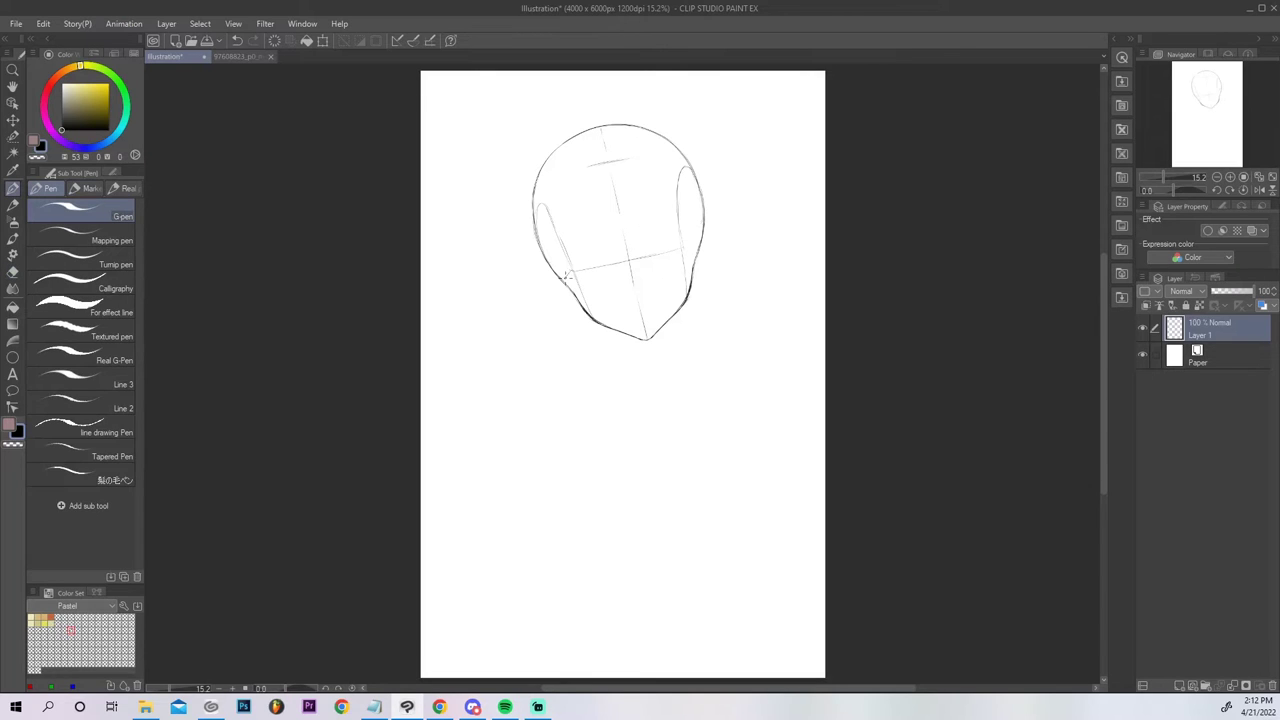
left_click_drag(683, 248, 697, 256)
Draw both sides of the neck below the jaw and slope them outward toward the shoulders, redoing unsatisfactory strokes.
left_click_drag(676, 315, 670, 357)
key("ctrl+z")
left_click_drag(628, 340, 629, 363)
left_click_drag(628, 365, 587, 390)
key("ctrl+z")
mouse_move(629, 354)
left_mouse_down()
mouse_move(628, 365)
mouse_move(705, 377)
left_mouse_up()
key("ctrl+z")
key("ctrl+z")
key("ctrl+z")
key("ctrl+z")
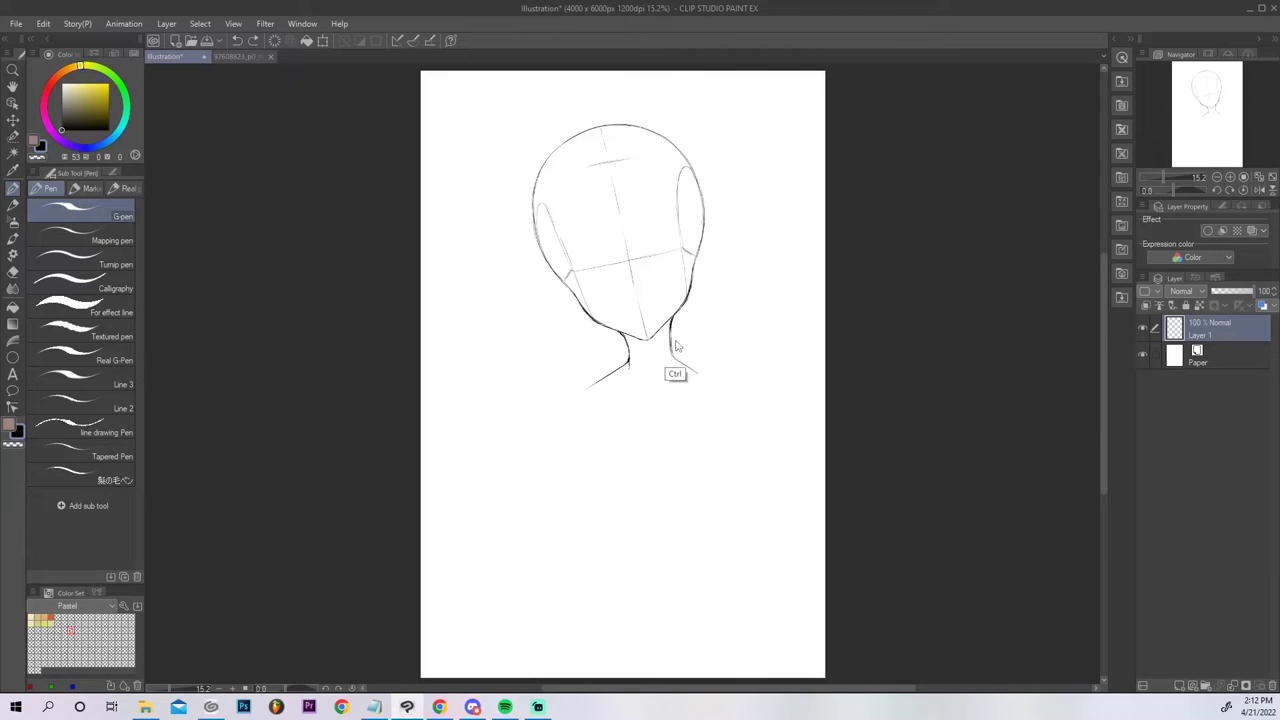
left_click_drag(671, 352, 713, 386)
Sketch the tops of both shoulders and the two collarbone guidelines toward the base of the neck.
left_click_drag(590, 389, 582, 395)
mouse_move(586, 391)
left_mouse_down()
mouse_move(543, 411)
mouse_move(558, 397)
mouse_move(632, 408)
left_mouse_up()
key("ctrl+z")
mouse_move(651, 412)
left_mouse_down()
mouse_move(601, 399)
mouse_move(759, 385)
mouse_move(722, 386)
left_mouse_up()
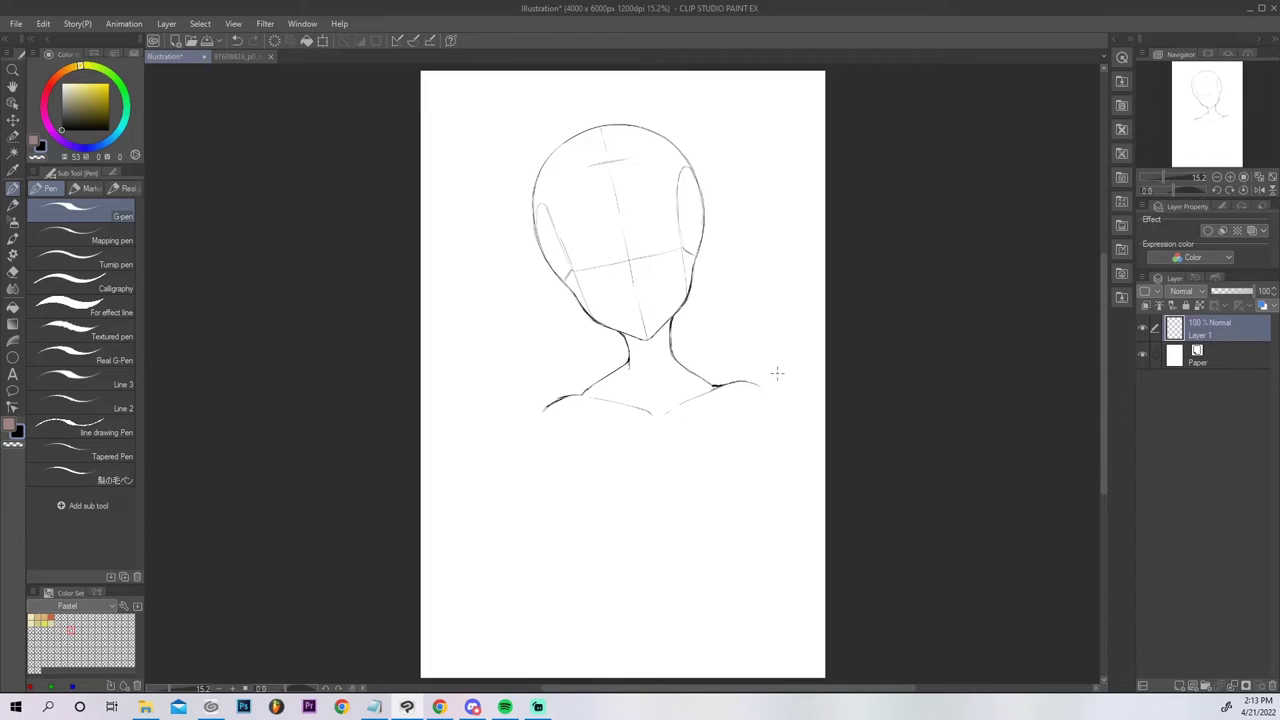
Clean up and redraw the slopes between the neck and shoulders as smoother curves on both sides.
mouse_move(588, 390)
left_mouse_down()
mouse_move(572, 402)
mouse_move(626, 370)
left_mouse_up()
key("e")
mouse_move(596, 381)
left_mouse_down()
mouse_move(587, 387)
mouse_move(616, 370)
left_mouse_up()
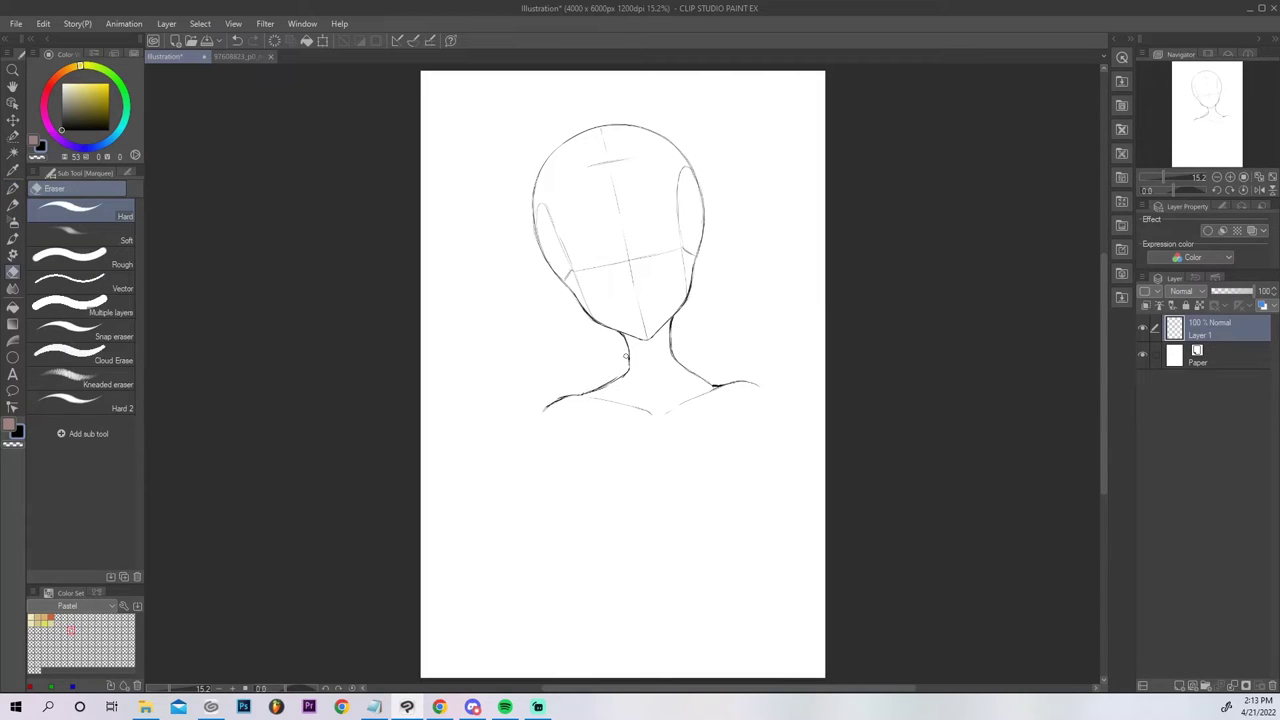
mouse_move(674, 357)
left_mouse_down()
mouse_move(708, 382)
mouse_move(692, 371)
left_mouse_up()
key("p")
mouse_move(670, 342)
left_mouse_down()
mouse_move(717, 388)
mouse_move(675, 368)
mouse_move(714, 383)
mouse_move(676, 366)
left_mouse_up()
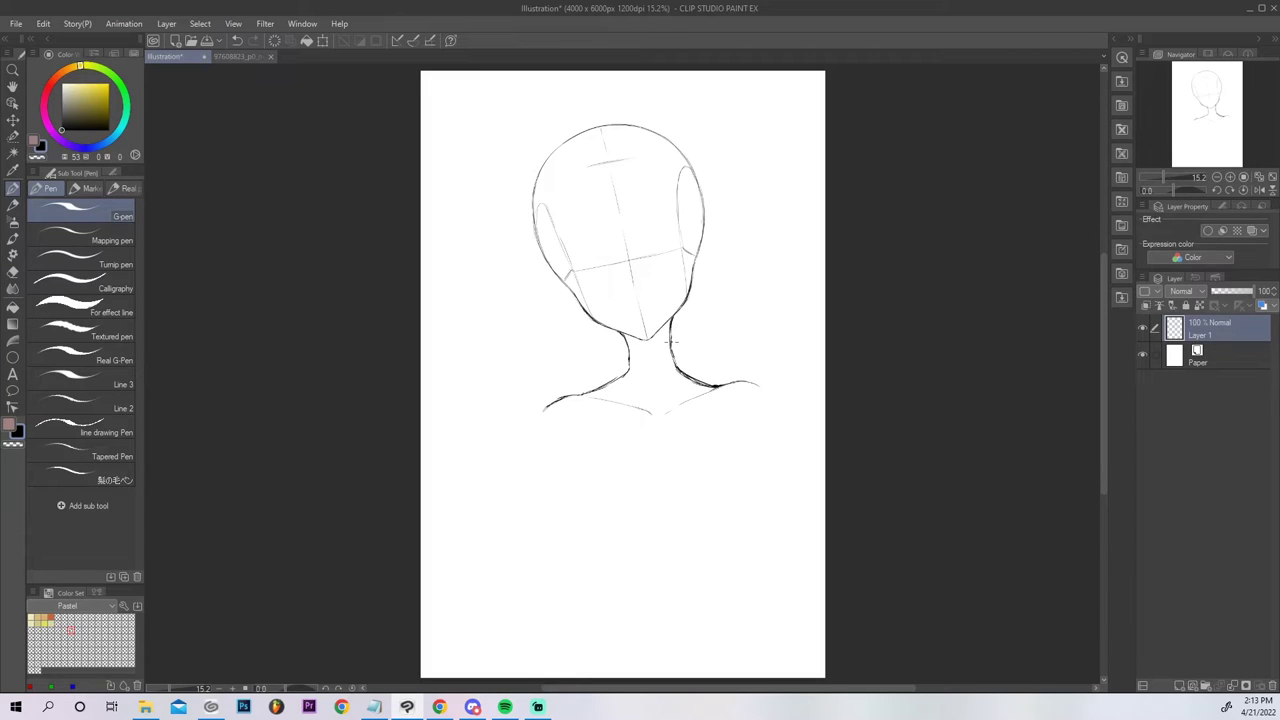
Sketch the inner collarbone ends and the neck muscle lines running down to the base of the throat.
mouse_move(602, 394)
left_mouse_down()
mouse_move(646, 397)
mouse_move(644, 408)
mouse_move(604, 399)
left_mouse_up()
mouse_move(658, 405)
left_mouse_down()
mouse_move(648, 416)
mouse_move(667, 411)
mouse_move(662, 347)
left_mouse_up()
left_click_drag(677, 388, 669, 408)
key("e")
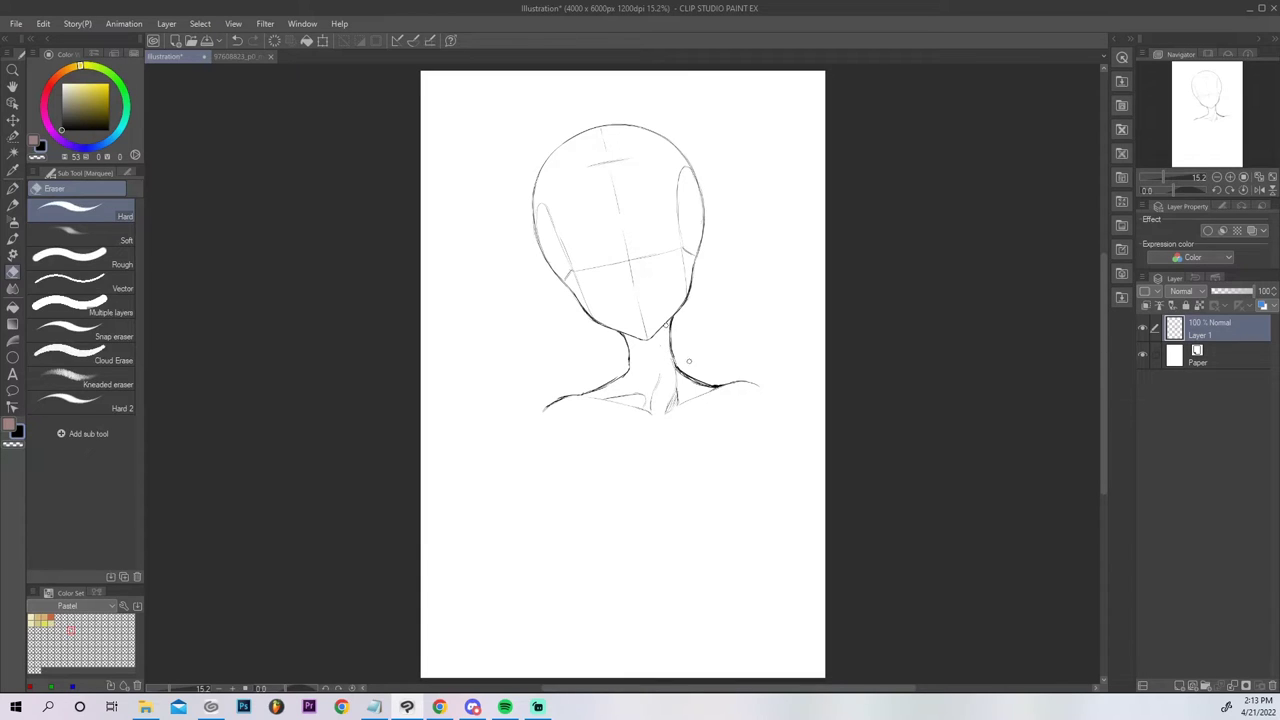
key("p")
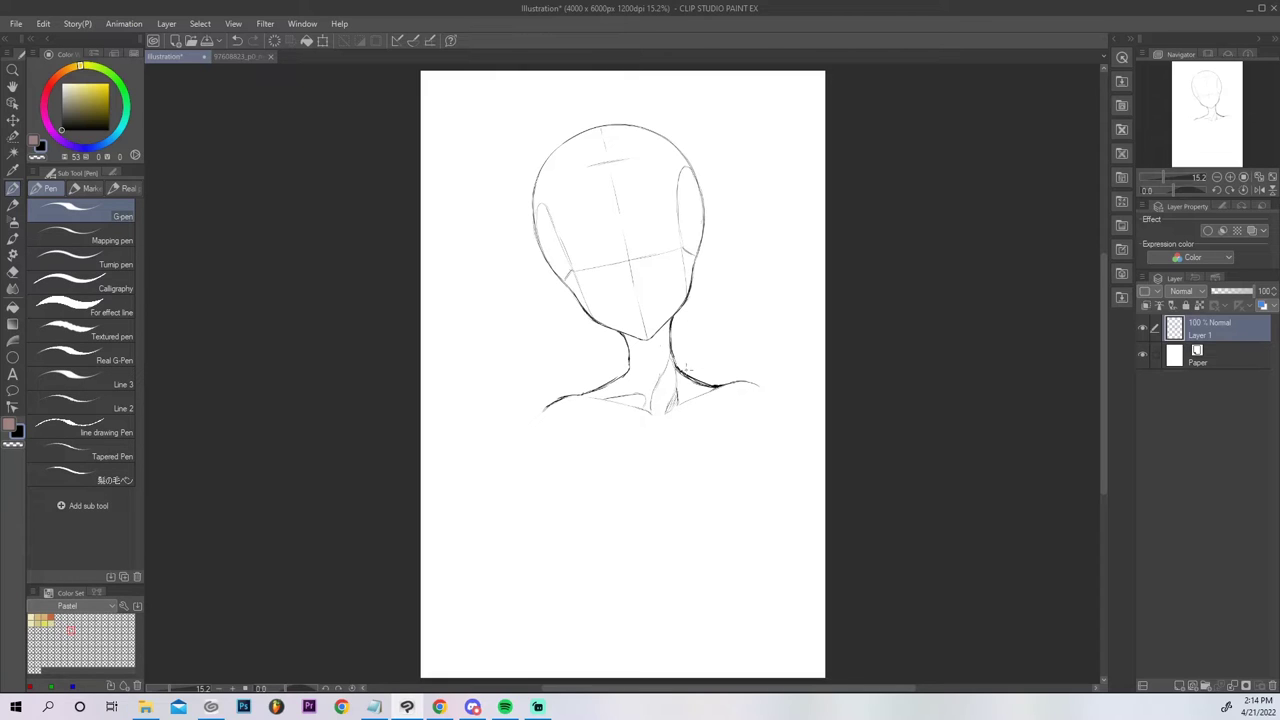
Shade the neck and the hollow above the left collarbone with hatching strokes.
mouse_move(591, 383)
left_mouse_down()
mouse_move(589, 397)
mouse_move(620, 390)
mouse_move(630, 370)
mouse_move(654, 380)
left_mouse_up()
mouse_move(663, 342)
left_mouse_down()
mouse_move(636, 387)
mouse_move(644, 362)
left_mouse_up()
left_click_drag(648, 406, 660, 358)
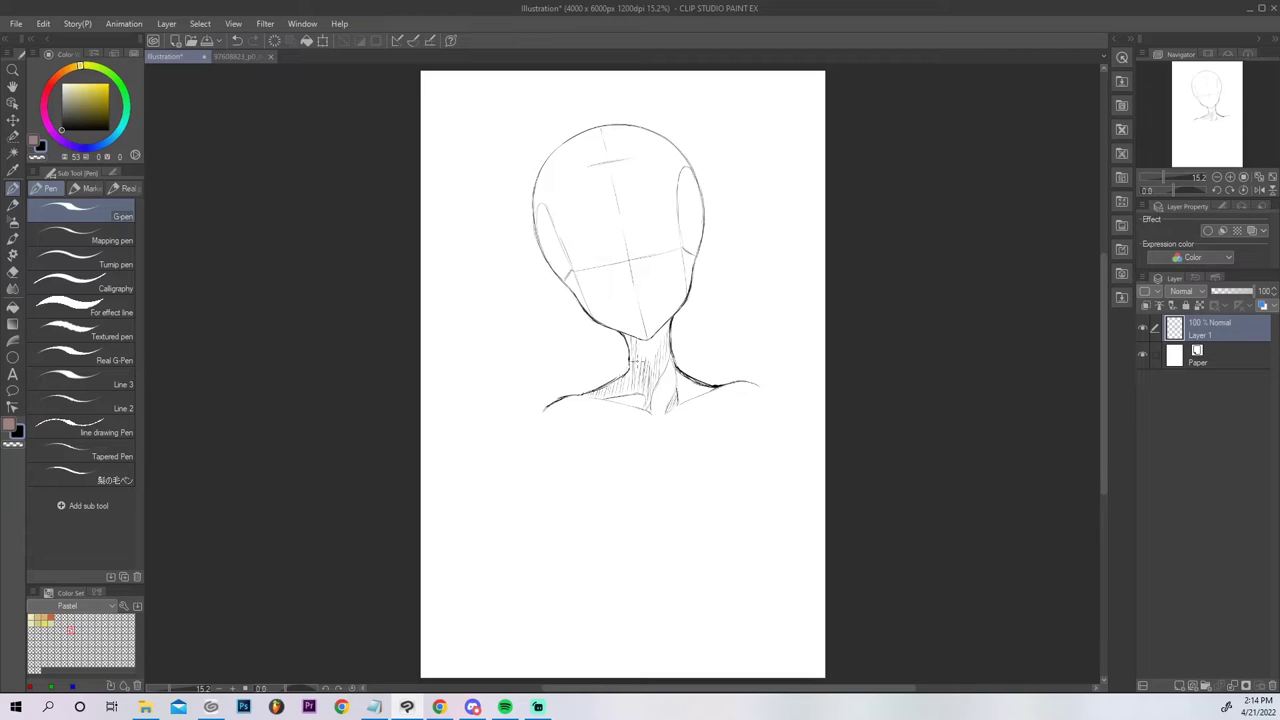
mouse_move(659, 339)
left_mouse_down()
mouse_move(654, 357)
mouse_move(657, 344)
left_mouse_up()
left_click(1270, 179)
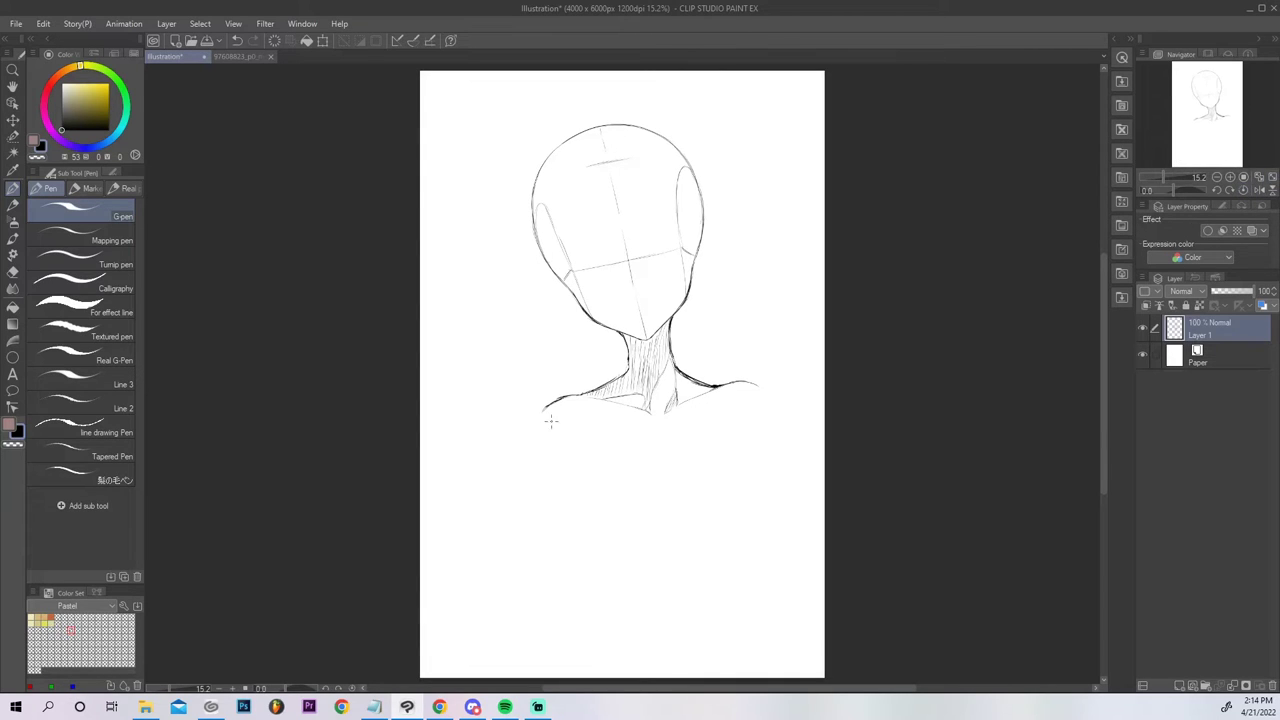
Try a left shoulder stroke, then undo it along with the neck shading, muscle lines and collarbone details.
left_click_drag(549, 405, 541, 447)
key("ctrl+z")
key("ctrl+z")
key("ctrl+z")
key("ctrl+z")
key("ctrl+z")
key("ctrl+z")
key("ctrl+z")
key("ctrl+z")
key("ctrl+z")
key("ctrl+z")
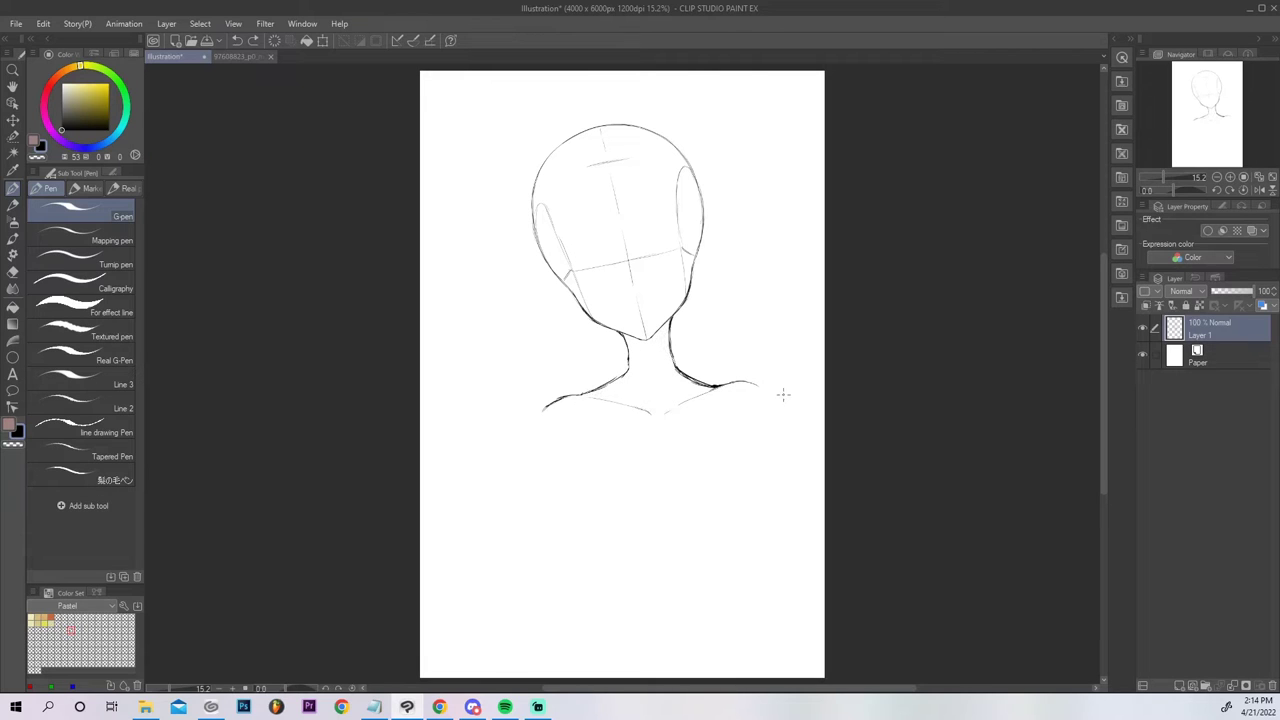
Draw the rounded outer curves of both shoulders down toward the upper arms, undoing stray attempts.
left_click_drag(554, 399, 540, 437)
key("ctrl+z")
mouse_move(742, 381)
left_mouse_down()
mouse_move(756, 385)
mouse_move(765, 431)
left_mouse_up()
key("ctrl+z")
key("ctrl+z")
key("ctrl+z")
key("ctrl+z")
Redraw both collarbones with firmer lines running from the shoulders to the base of the neck.
mouse_move(575, 395)
left_mouse_down()
mouse_move(639, 404)
mouse_move(647, 417)
left_mouse_up()
key("e")
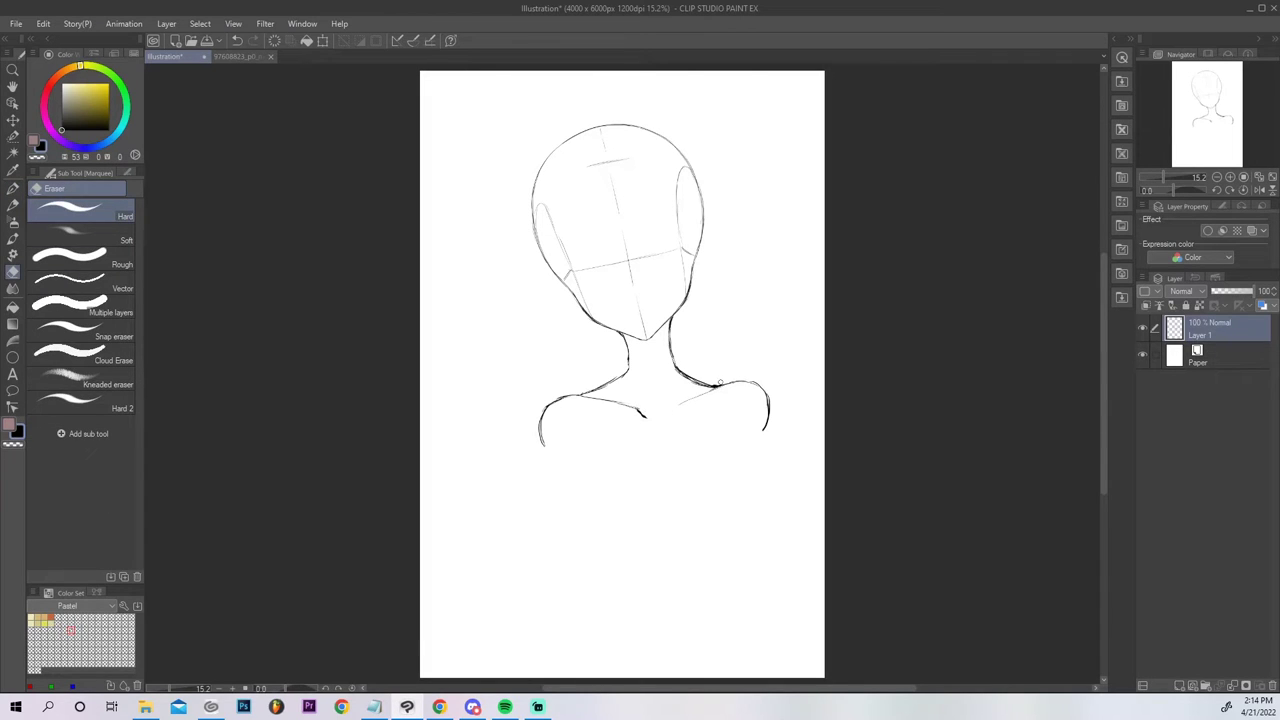
key("p")
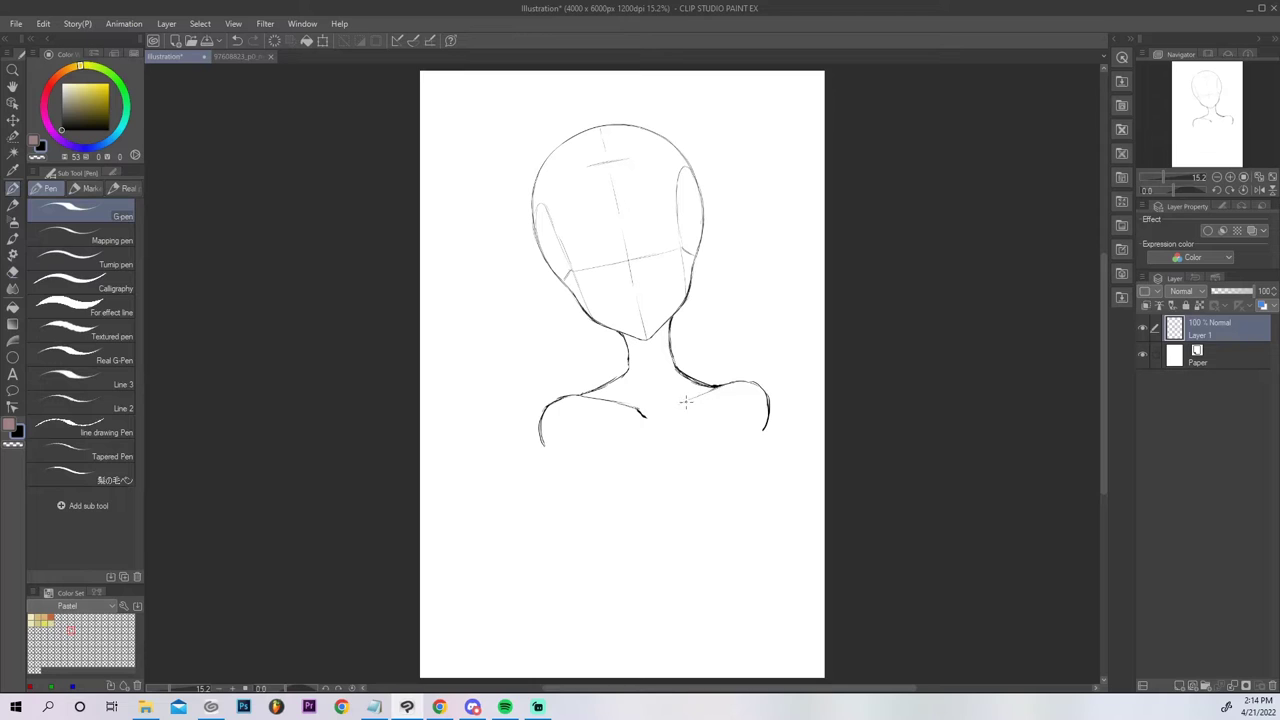
left_click_drag(656, 416, 702, 393)
left_click_drag(658, 416, 716, 385)
mouse_move(640, 410)
left_mouse_down()
mouse_move(578, 397)
mouse_move(622, 406)
left_mouse_up()
Sketch an ear outline on the right side of the head between the eye guideline and the jaw.
left_click(1229, 177)
left_click_drag(1200, 88, 1207, 67)
left_click_drag(616, 434, 640, 408)
mouse_move(642, 360)
left_mouse_down()
mouse_move(650, 386)
mouse_move(644, 362)
left_mouse_up()
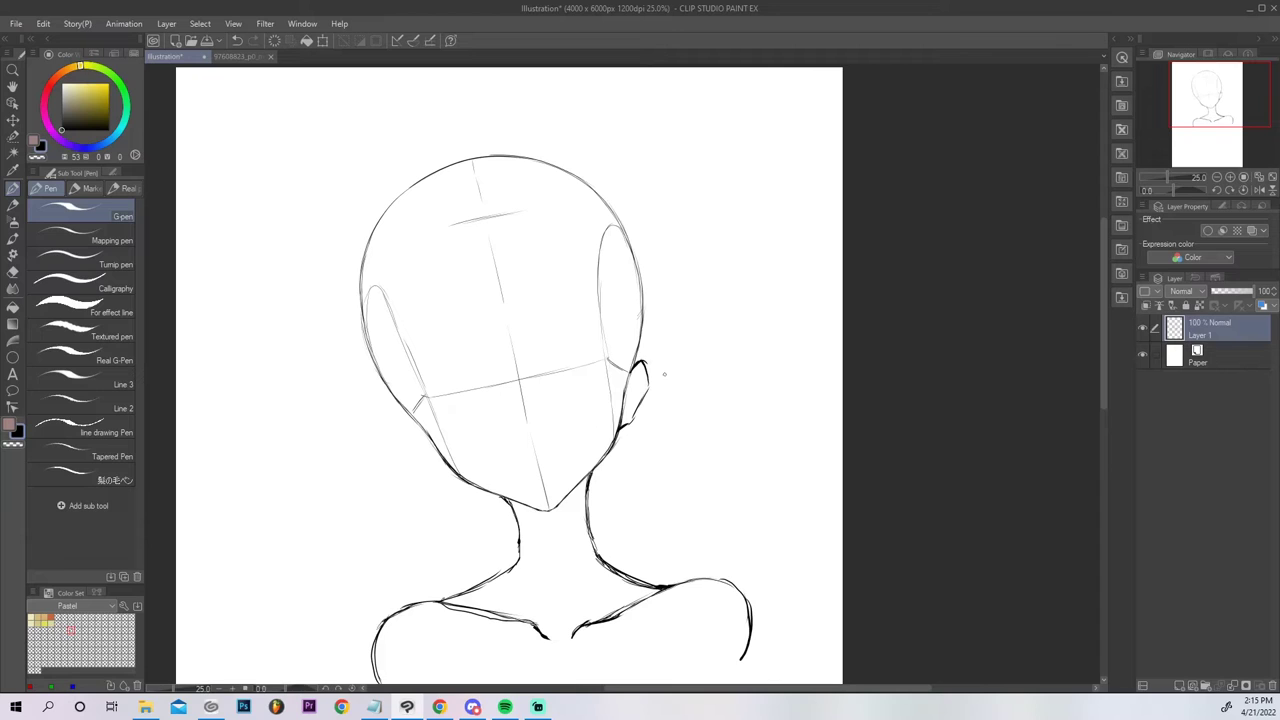
key("ctrl+z")
key("ctrl+z")
mouse_move(632, 363)
left_mouse_down()
mouse_move(650, 365)
mouse_move(643, 396)
mouse_move(633, 361)
left_mouse_up()
Draw the ear outline on the left side of the head, from the eye guideline down to the jaw.
mouse_move(446, 462)
left_mouse_down()
mouse_move(404, 440)
mouse_move(392, 420)
mouse_move(407, 412)
left_mouse_up()
key("ctrl+z")
key("ctrl+z")
mouse_move(430, 464)
left_mouse_down()
mouse_move(407, 446)
mouse_move(402, 413)
mouse_move(404, 444)
left_mouse_up()
key("ctrl+z")
Erase the outer contour of the ear on the right side of the head and redraw it slimmer and more angular.
key("e")
mouse_move(648, 378)
left_mouse_down()
mouse_move(640, 405)
mouse_move(644, 352)
mouse_move(634, 367)
left_mouse_up()
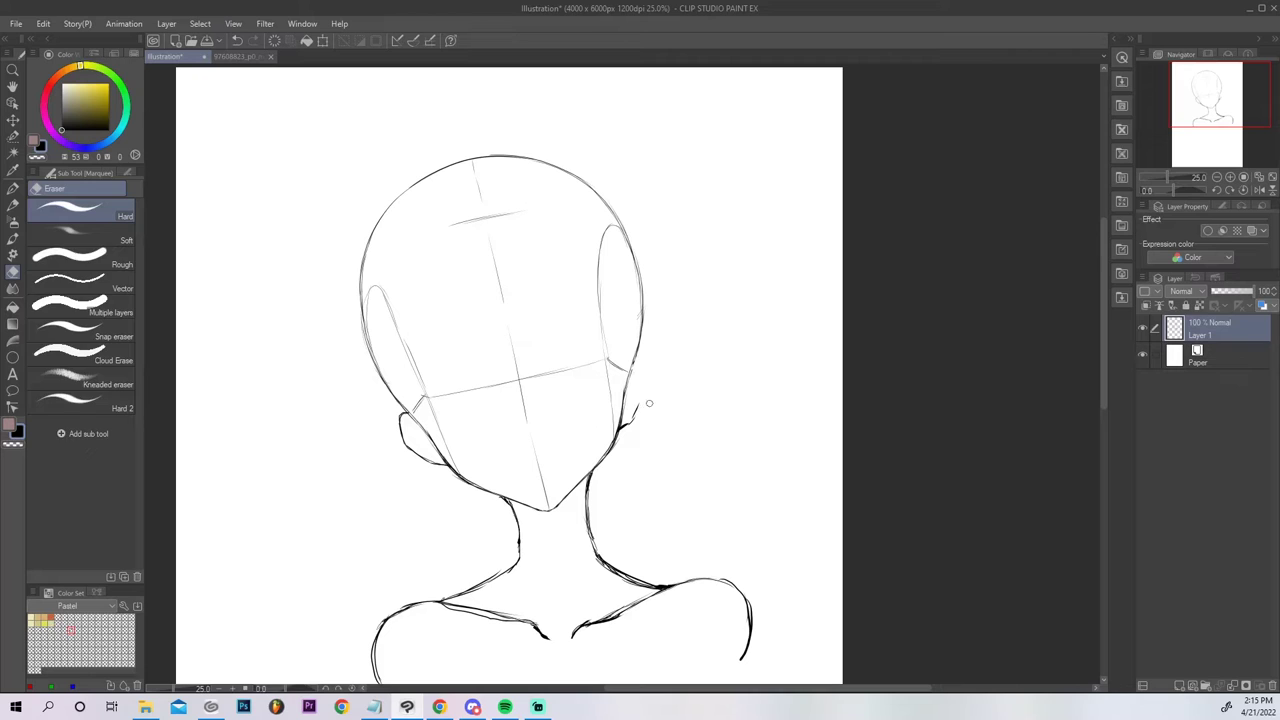
key("p")
left_click_drag(642, 395, 630, 424)
mouse_move(632, 363)
left_mouse_down()
mouse_move(646, 381)
mouse_move(640, 406)
left_mouse_up()
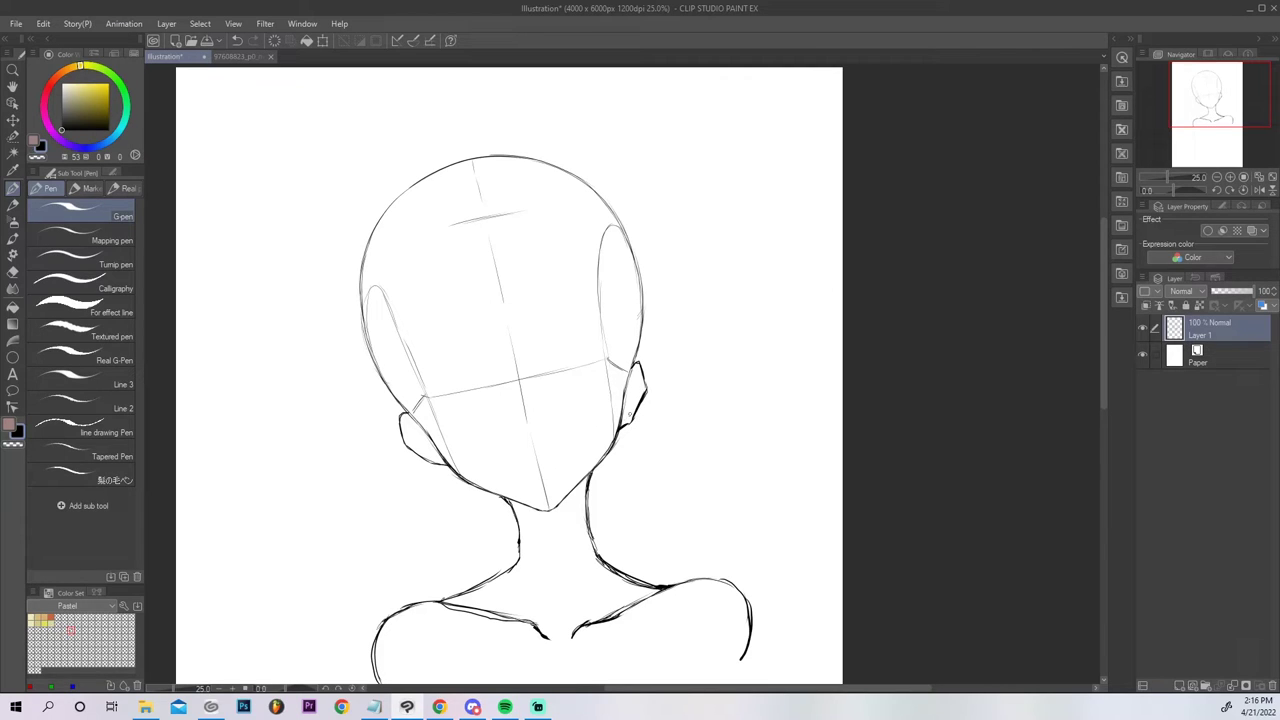
Sketch the inner fold lines inside both ears.
left_click_drag(622, 415, 639, 377)
left_click_drag(621, 419, 628, 393)
mouse_move(420, 449)
left_mouse_down()
mouse_move(441, 457)
mouse_move(405, 427)
left_mouse_up()
Mirror the canvas view horizontally, redraw the outer contour of the ear now on the left and darken the right neck line.
left_click(1273, 178)
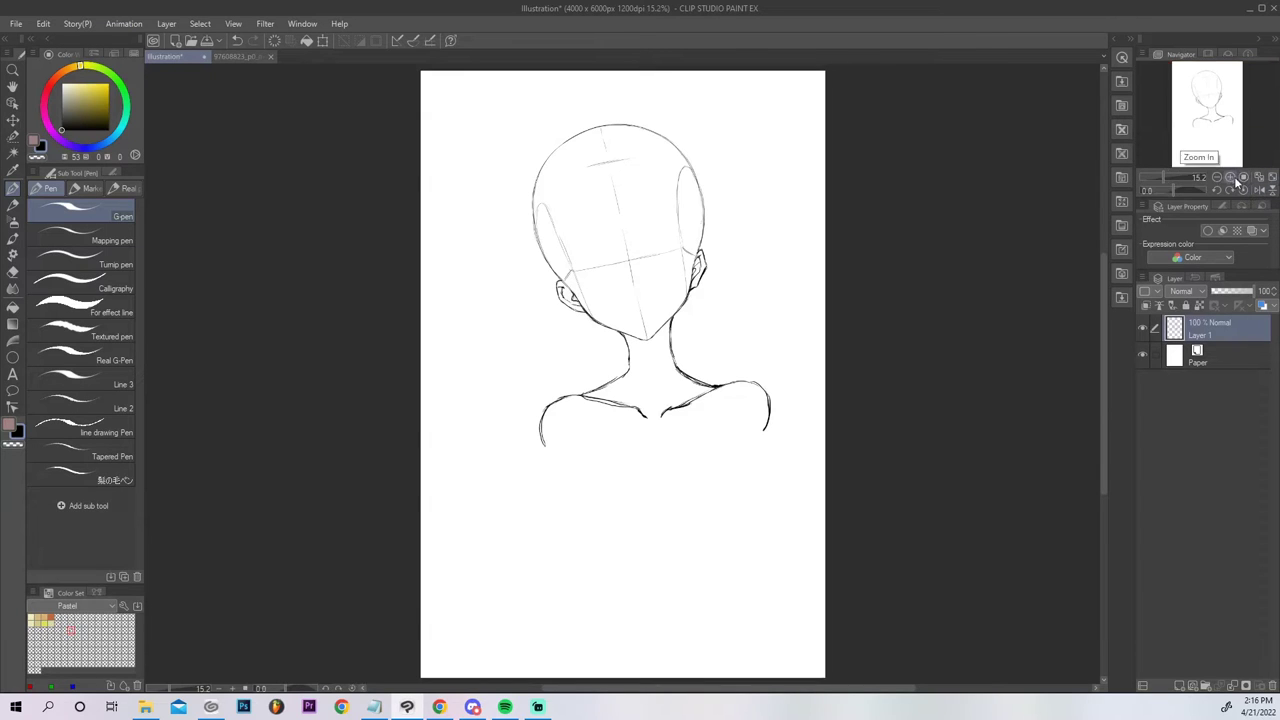
left_click(1243, 190)
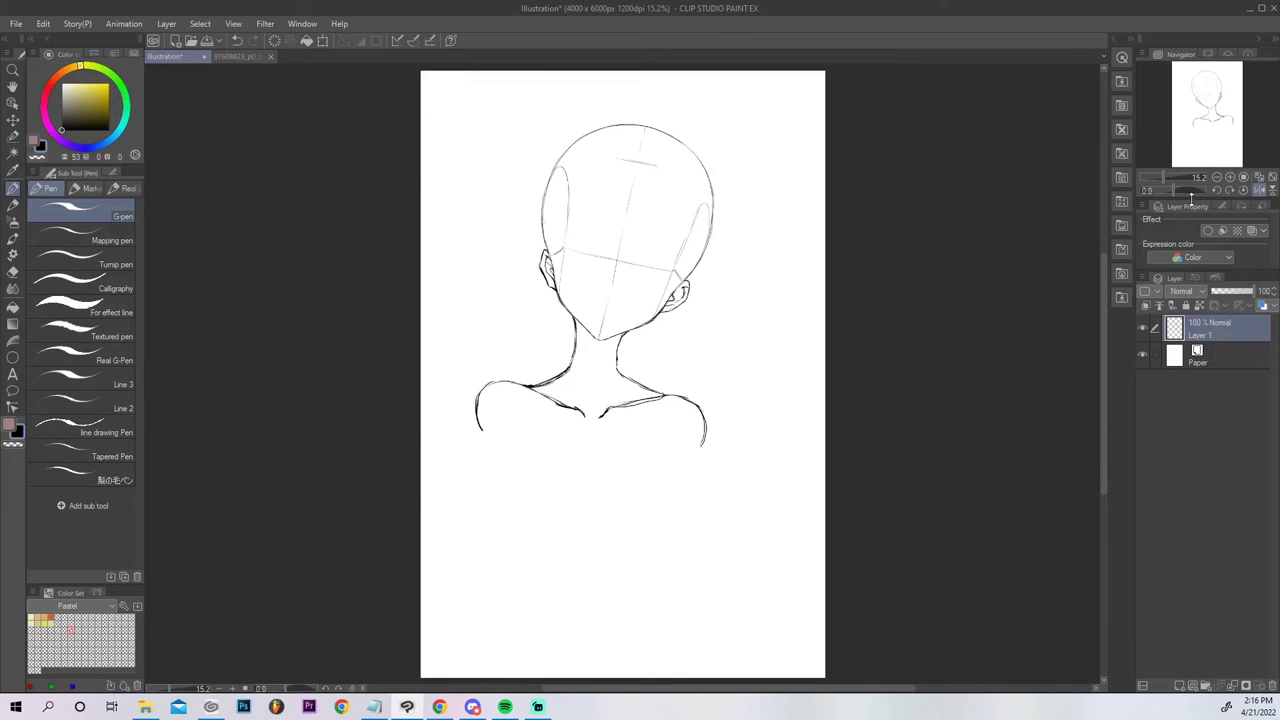
key("e")
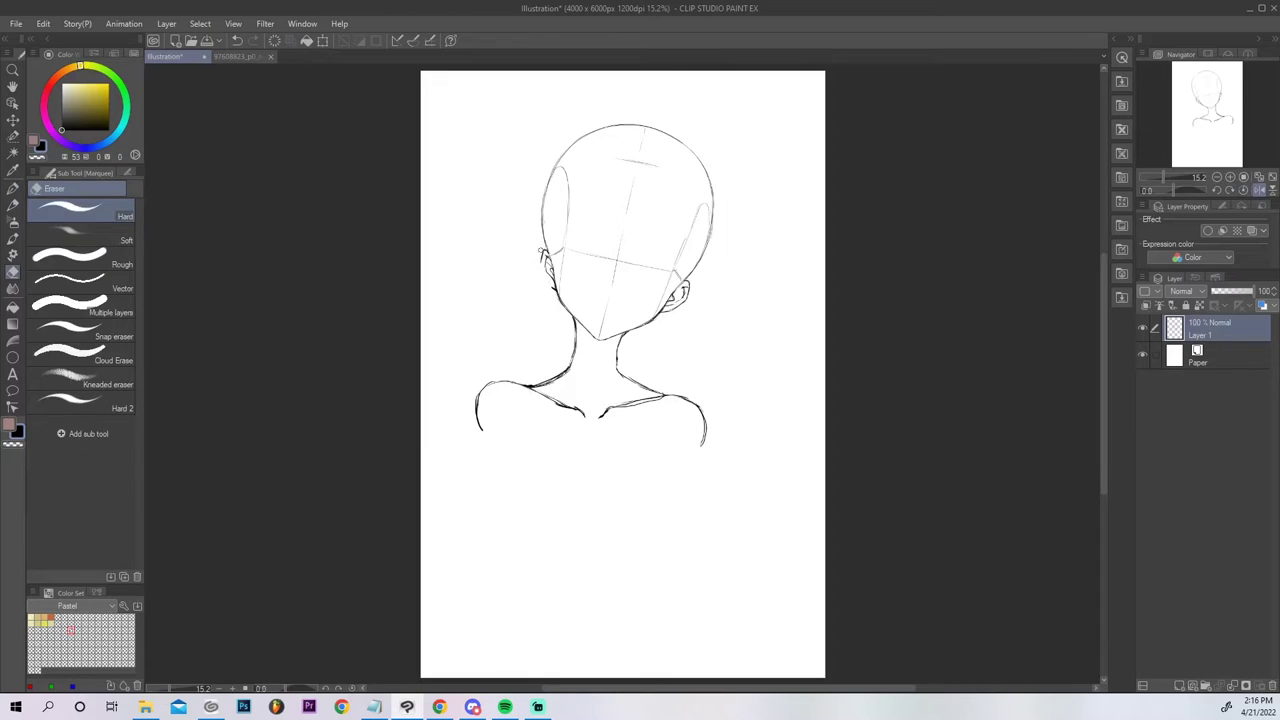
key("p")
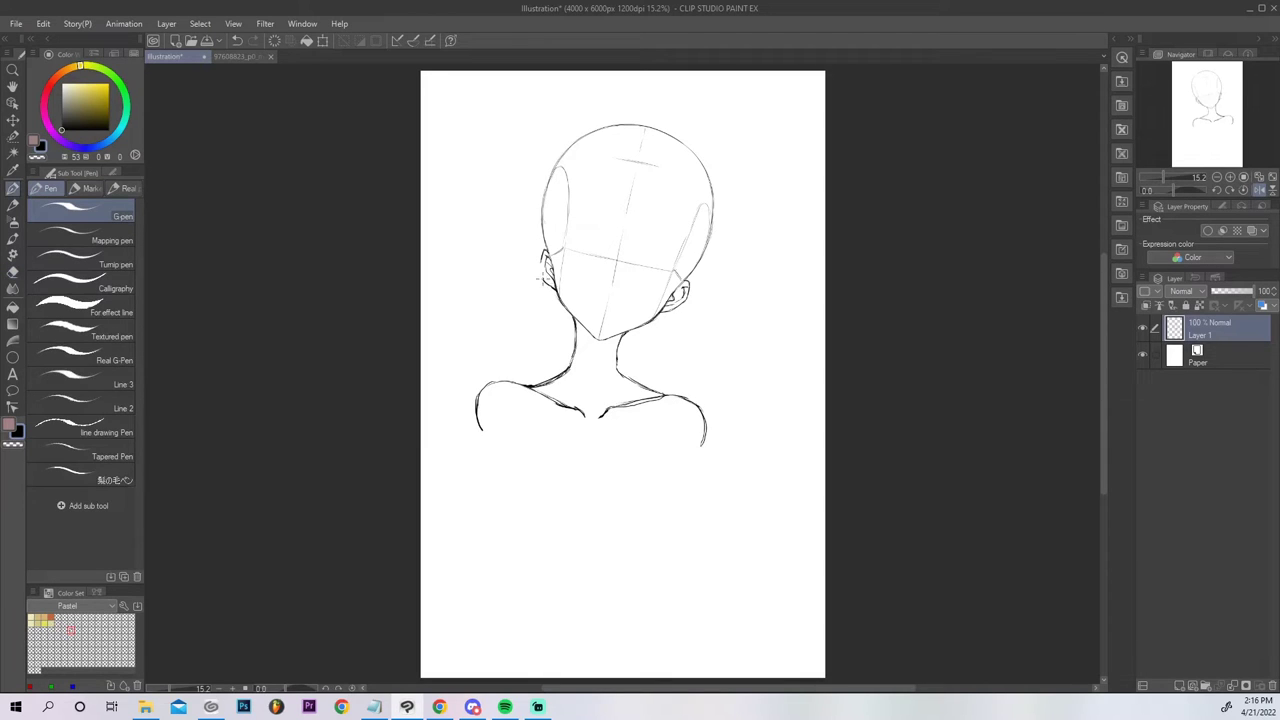
key("ctrl+z")
left_click_drag(548, 286, 541, 261)
mouse_move(621, 333)
left_mouse_down()
mouse_move(615, 378)
mouse_move(617, 358)
left_mouse_up()
left_click_drag(538, 264, 560, 290)
key("e")
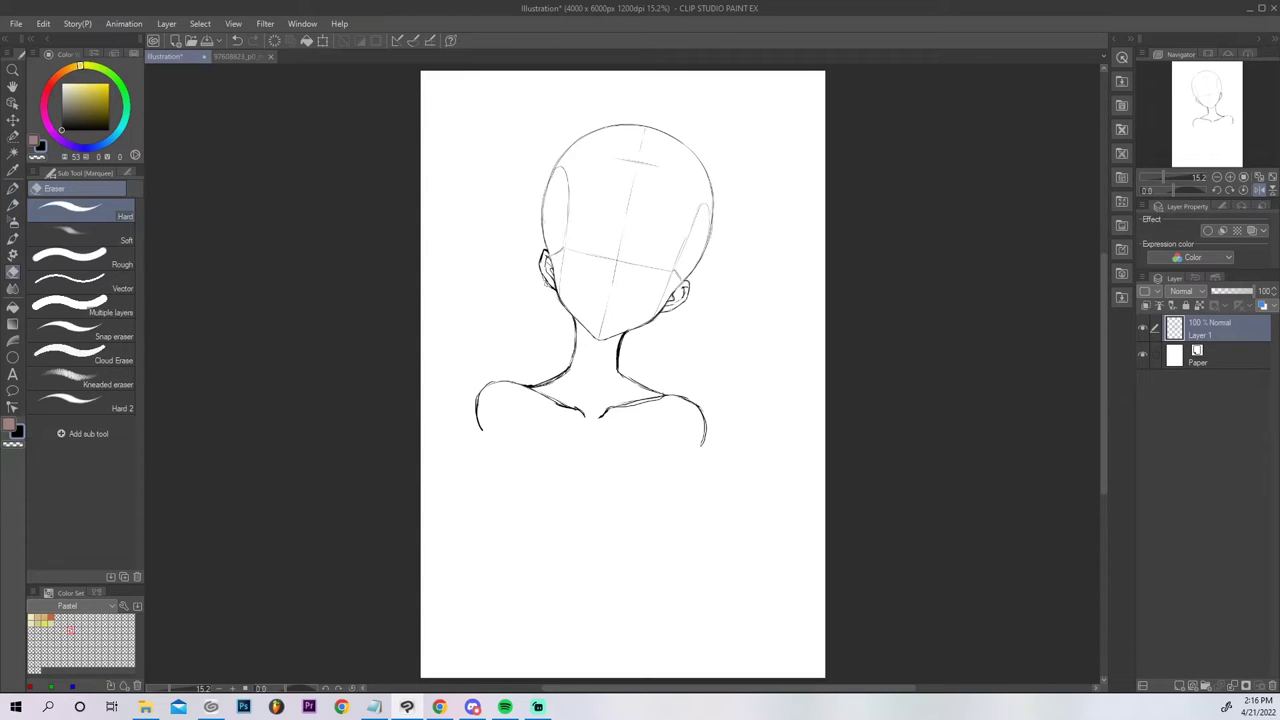
left_click_drag(541, 277, 553, 293)
key("p")
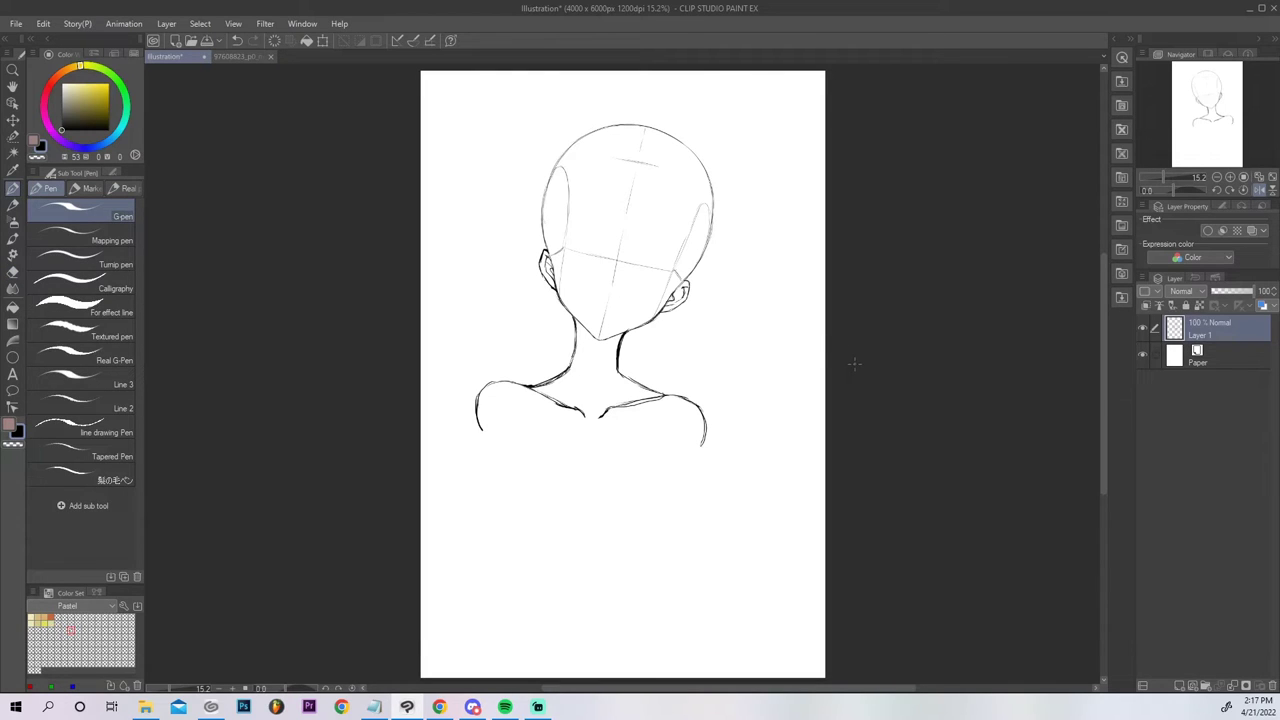
Firm up the lower contour of the ear on the right of the mirrored head, and restore the unmirrored view.
left_click_drag(660, 311, 678, 308)
key("ctrl+z")
left_click_drag(661, 311, 688, 296)
left_click(612, 283)
left_click(1258, 190)
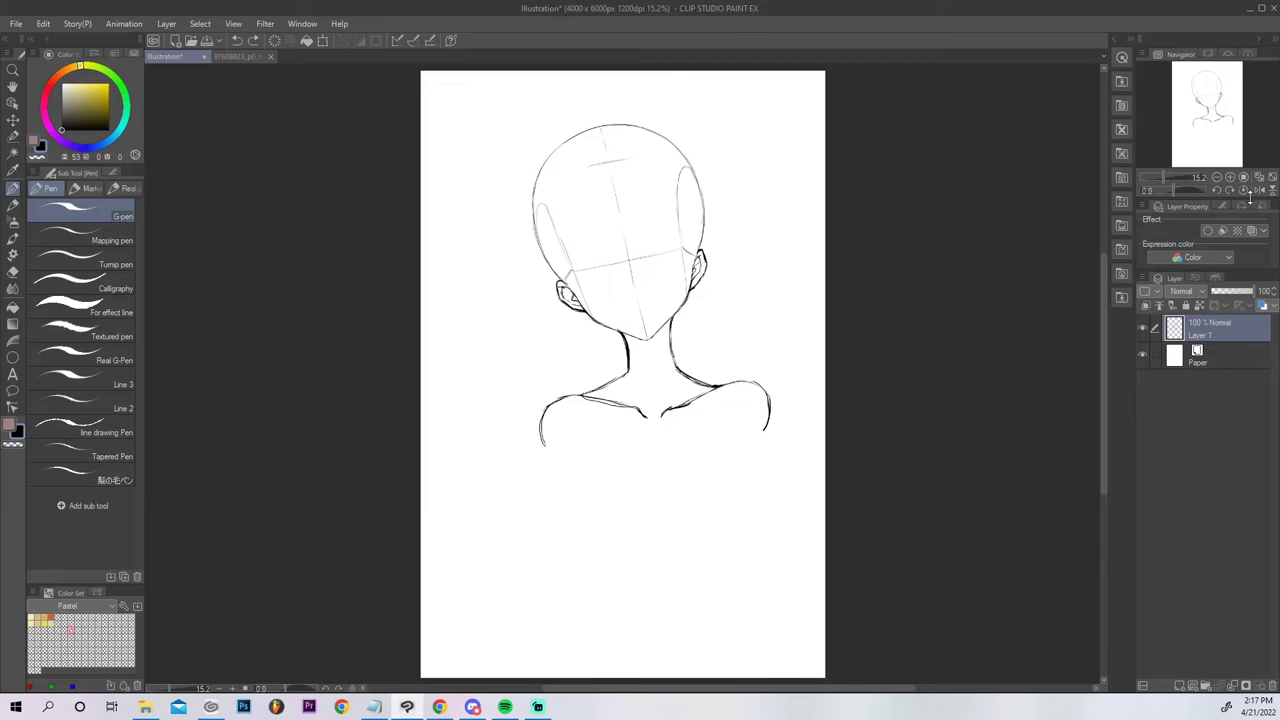
Redraw the upper left edge of the head outline slightly further in and erase the old line outside it.
mouse_move(548, 262)
left_mouse_down()
mouse_move(532, 196)
mouse_move(552, 154)
left_mouse_up()
key("e")
mouse_move(546, 158)
left_mouse_down()
mouse_move(531, 230)
mouse_move(541, 192)
left_mouse_up()
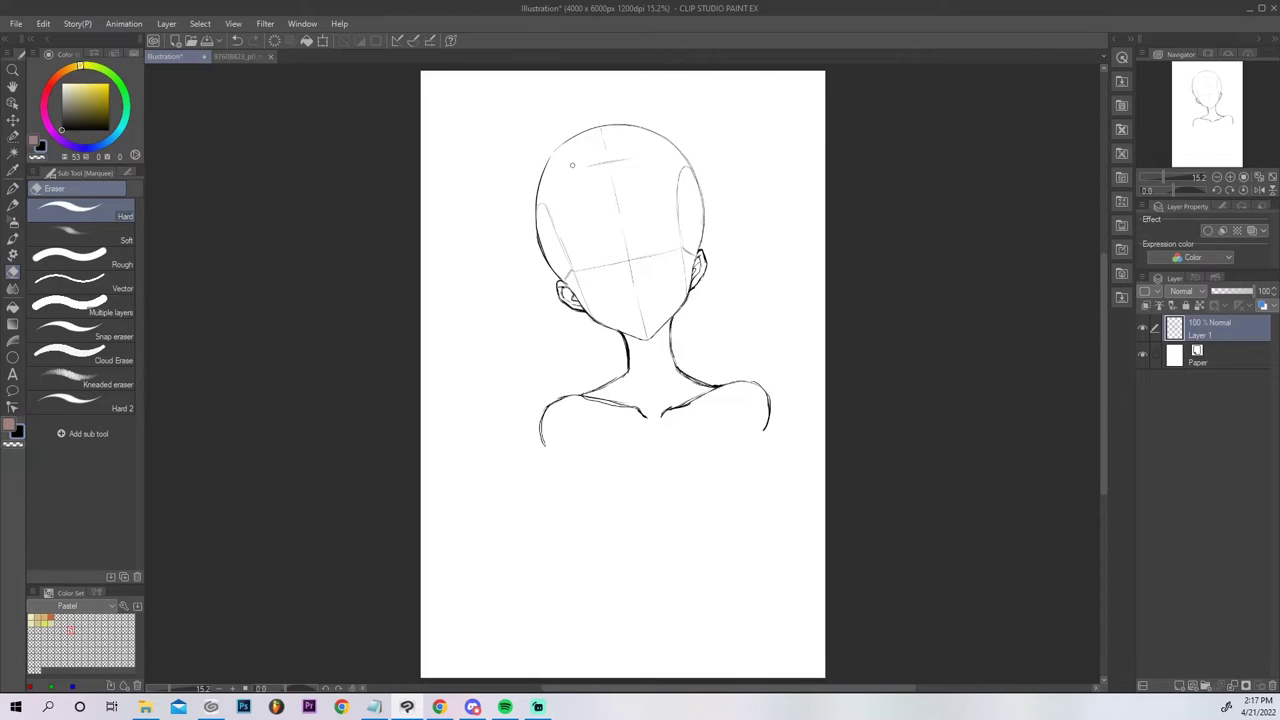
key("p")
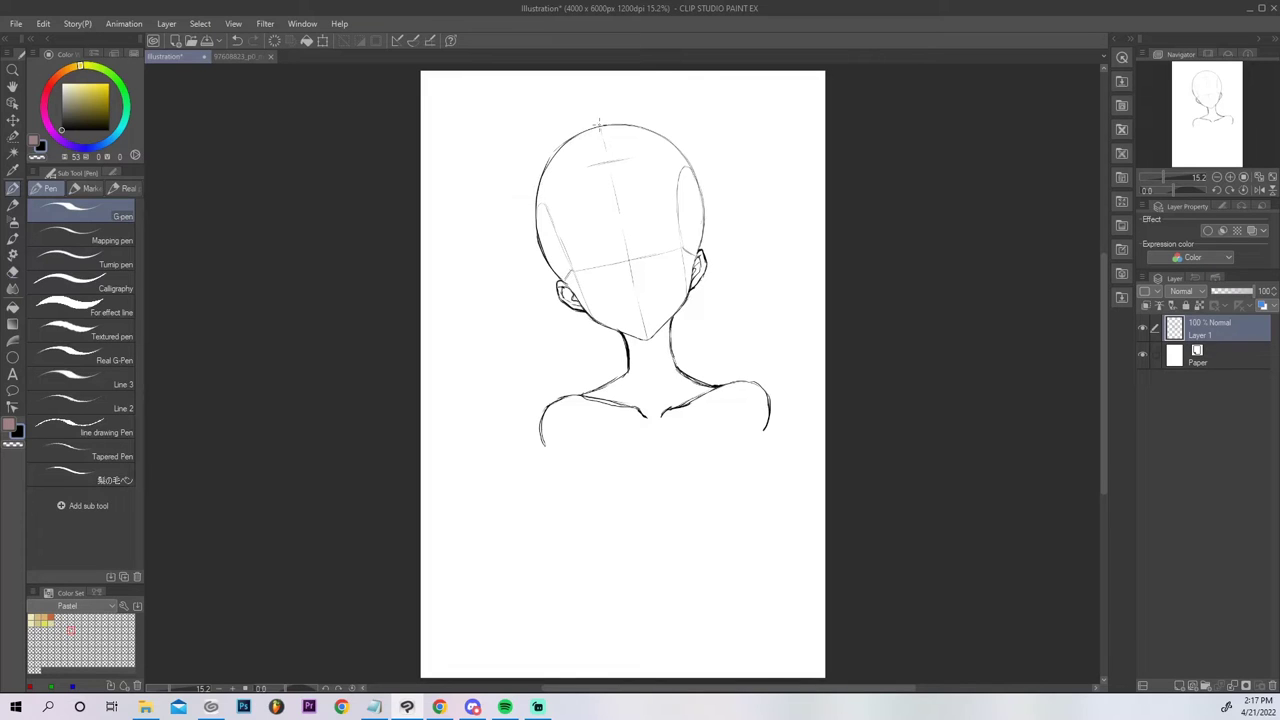
left_click_drag(544, 168, 558, 150)
Erase and redraw the outer curve of the left shoulder slightly further in.
key("e")
mouse_move(543, 405)
left_mouse_down()
mouse_move(546, 447)
mouse_move(563, 398)
left_mouse_up()
key("p")
Erase the outer curve of the right shoulder and redraw it slightly wider, undoing stray strokes.
key("e")
left_click_drag(770, 394, 766, 428)
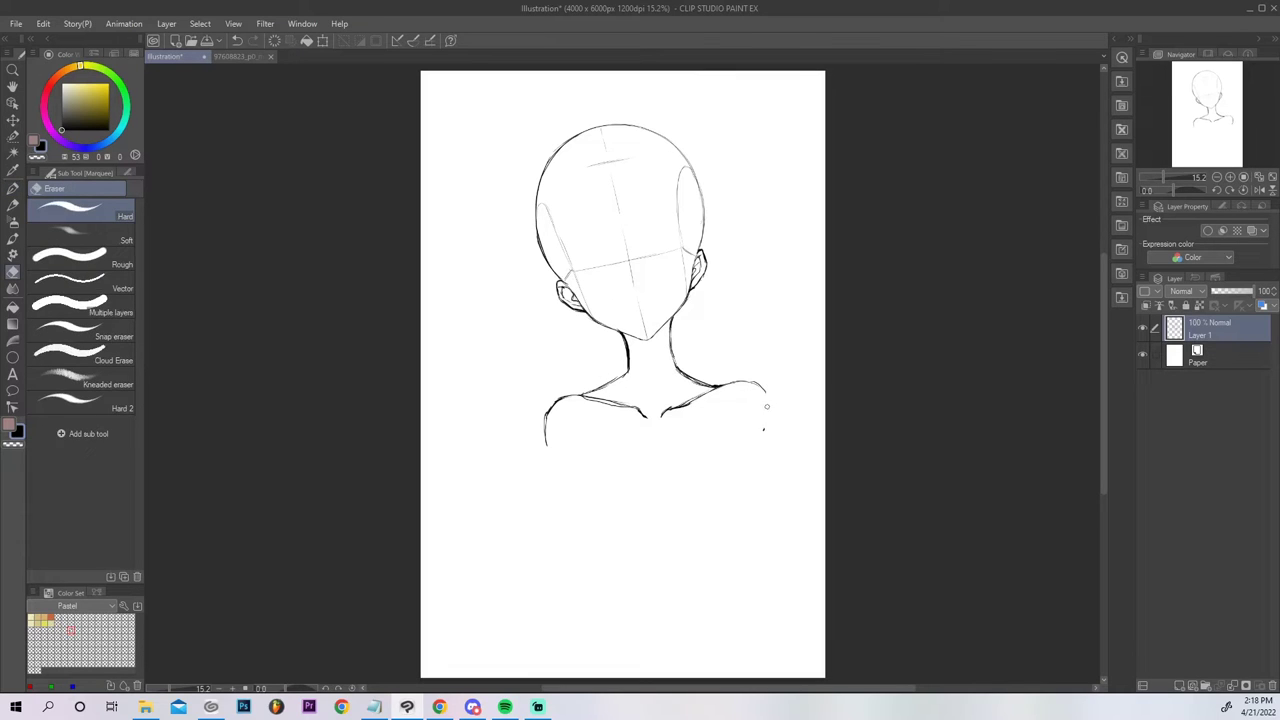
key("p")
mouse_move(767, 393)
left_mouse_down()
mouse_move(769, 428)
mouse_move(761, 383)
left_mouse_up()
key("ctrl+z")
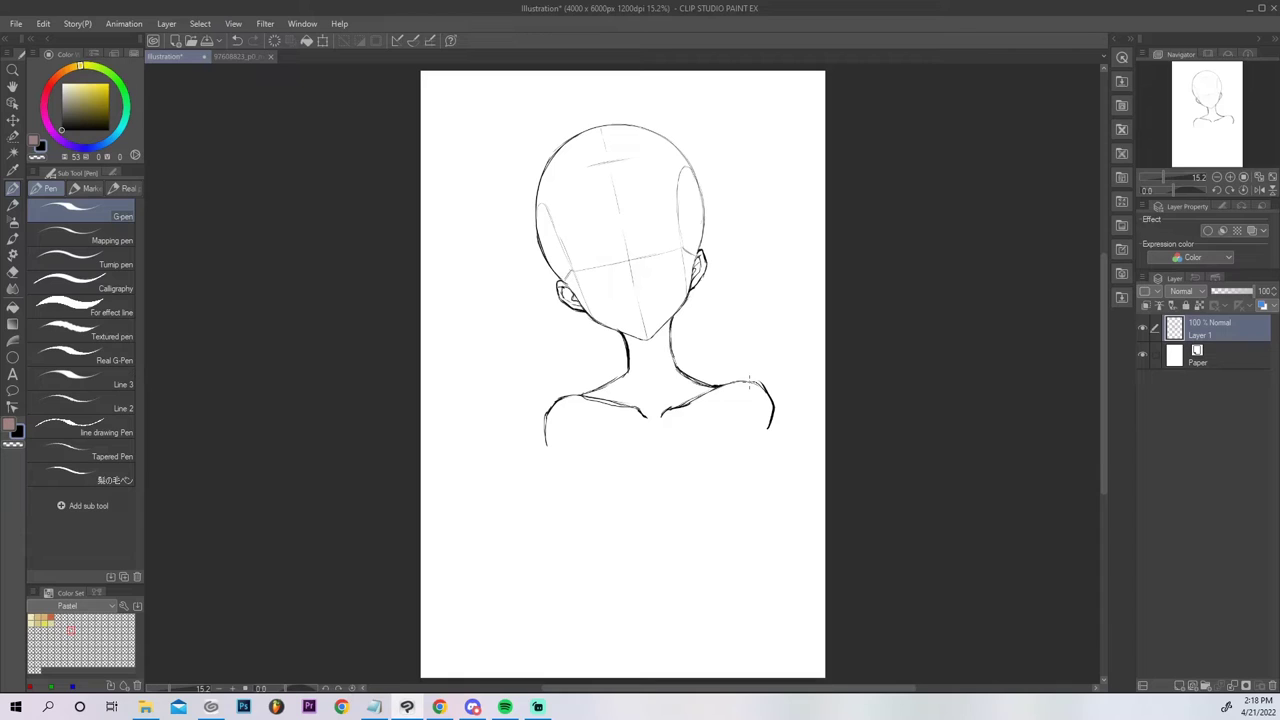
mouse_move(754, 382)
left_mouse_down()
mouse_move(769, 396)
mouse_move(763, 387)
left_mouse_up()
key("ctrl+z")
key("ctrl+z")
key("ctrl+z")
key("ctrl+z")
key("e")
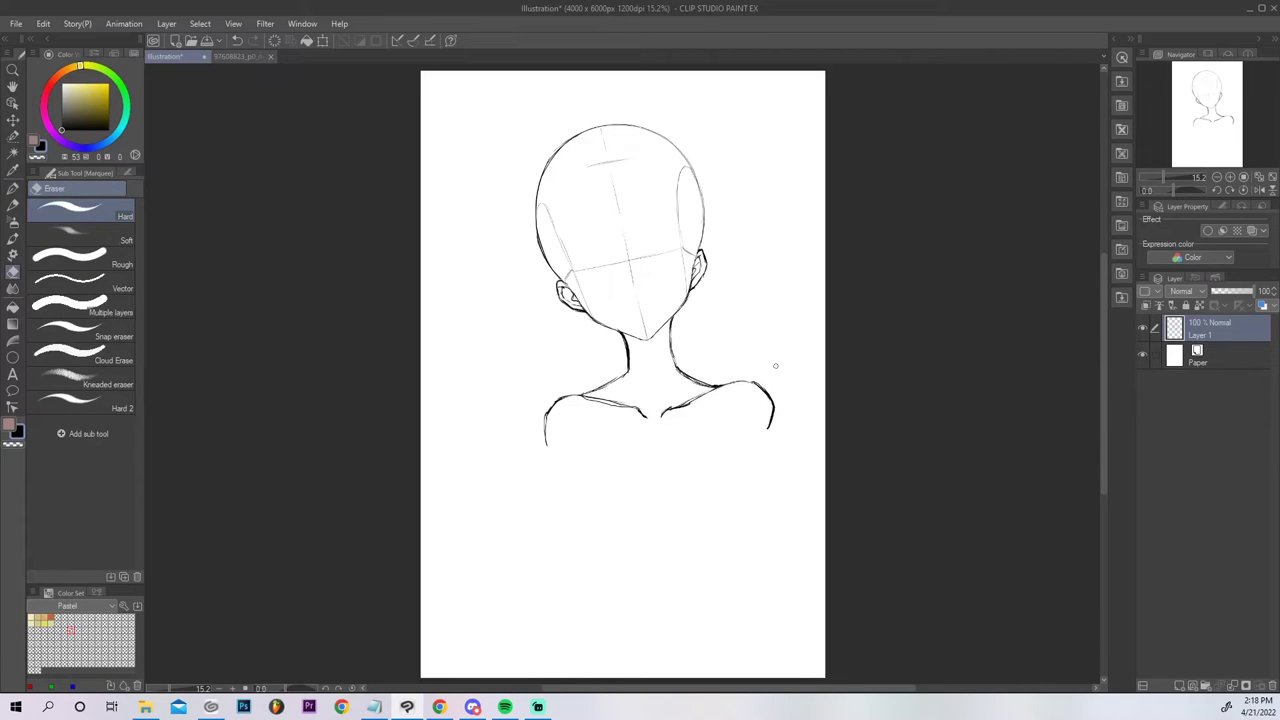
key("p")
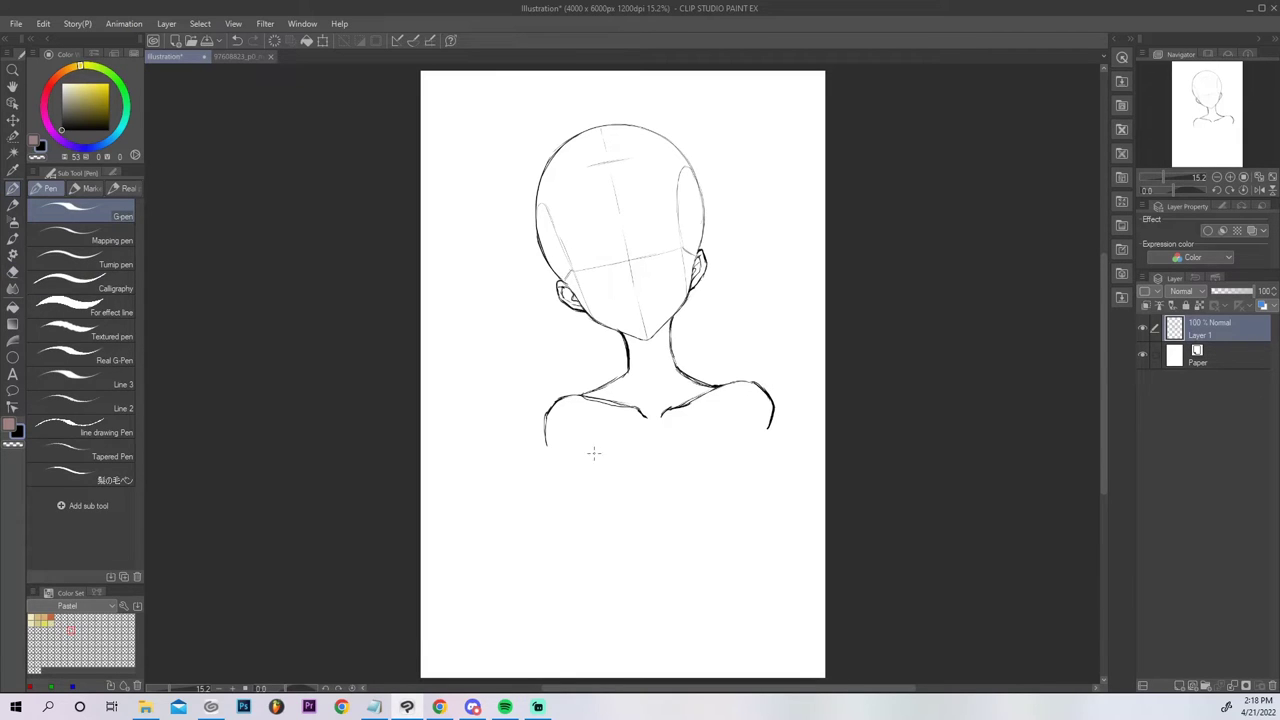
Draw a short armpit line below each shoulder to mark where the arms meet the torso.
left_click_drag(589, 439, 580, 546)
key("ctrl+z")
key("ctrl+z")
left_click_drag(729, 425, 735, 459)
key("ctrl+z")
left_click_drag(587, 482, 568, 552)
key("ctrl+z")
mouse_move(586, 477)
left_mouse_down()
mouse_move(566, 566)
mouse_move(585, 573)
mouse_move(591, 471)
left_mouse_up()
key("alt+Tab")
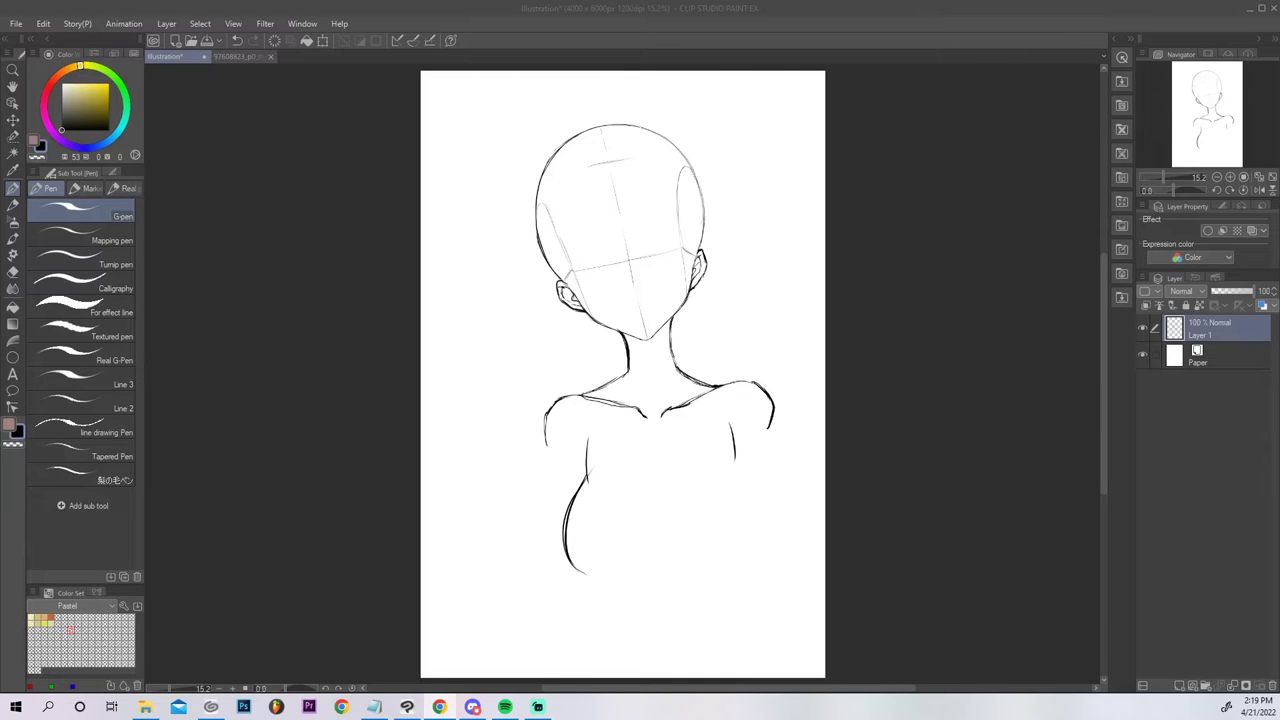
left_click(610, 487)
key("ctrl+z")
key("ctrl+z")
key("ctrl+z")
Sketch a wide rounded bust curve from the left armpit line down and around toward the chest center.
left_click_drag(587, 473, 548, 540)
key("ctrl+z")
mouse_move(586, 472)
left_mouse_down()
mouse_move(554, 537)
mouse_move(573, 567)
mouse_move(556, 515)
mouse_move(585, 464)
left_mouse_up()
key("ctrl+z")
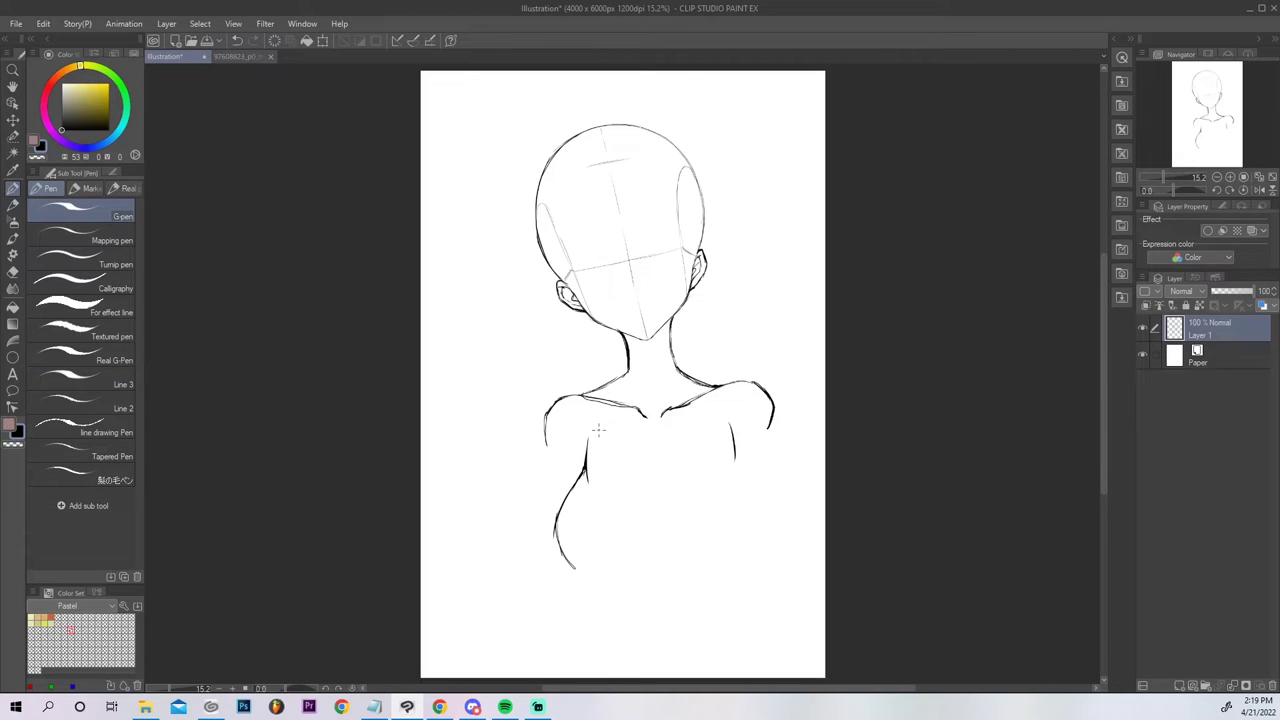
mouse_move(578, 568)
left_mouse_down()
mouse_move(615, 576)
mouse_move(651, 557)
mouse_move(609, 579)
mouse_move(642, 554)
left_mouse_up()
key("ctrl+z")
key("e")
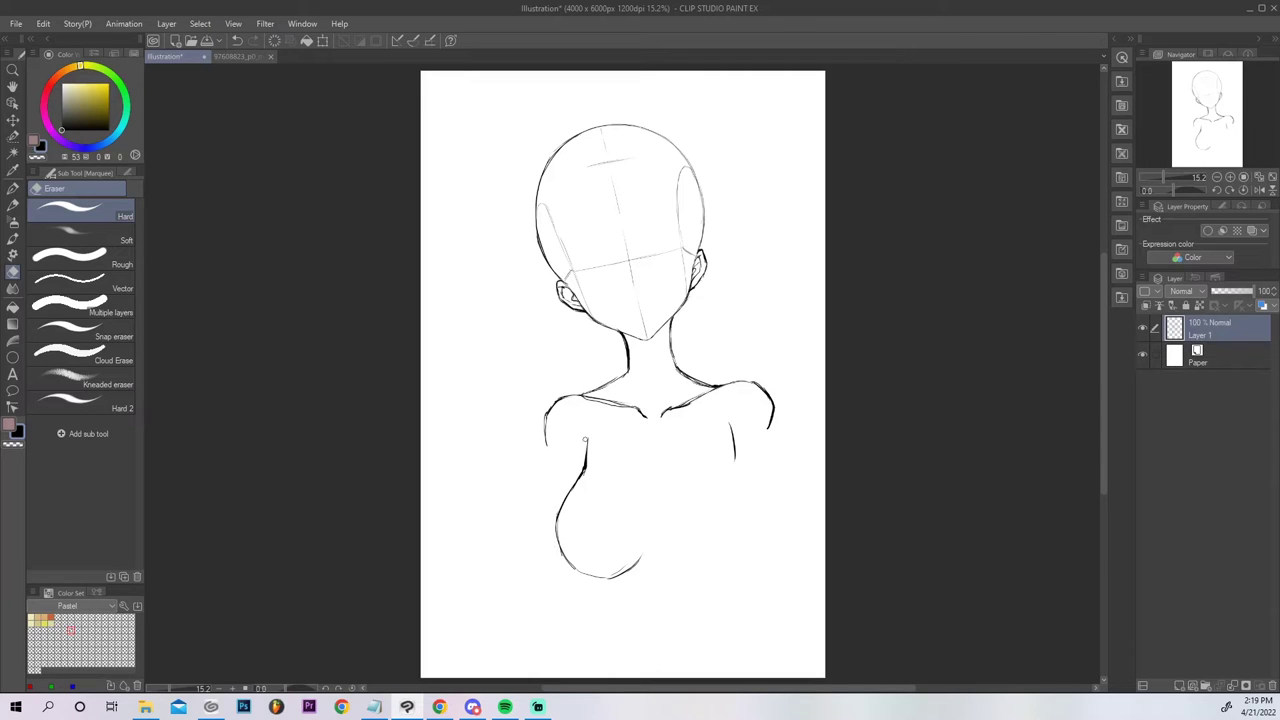
key("p")
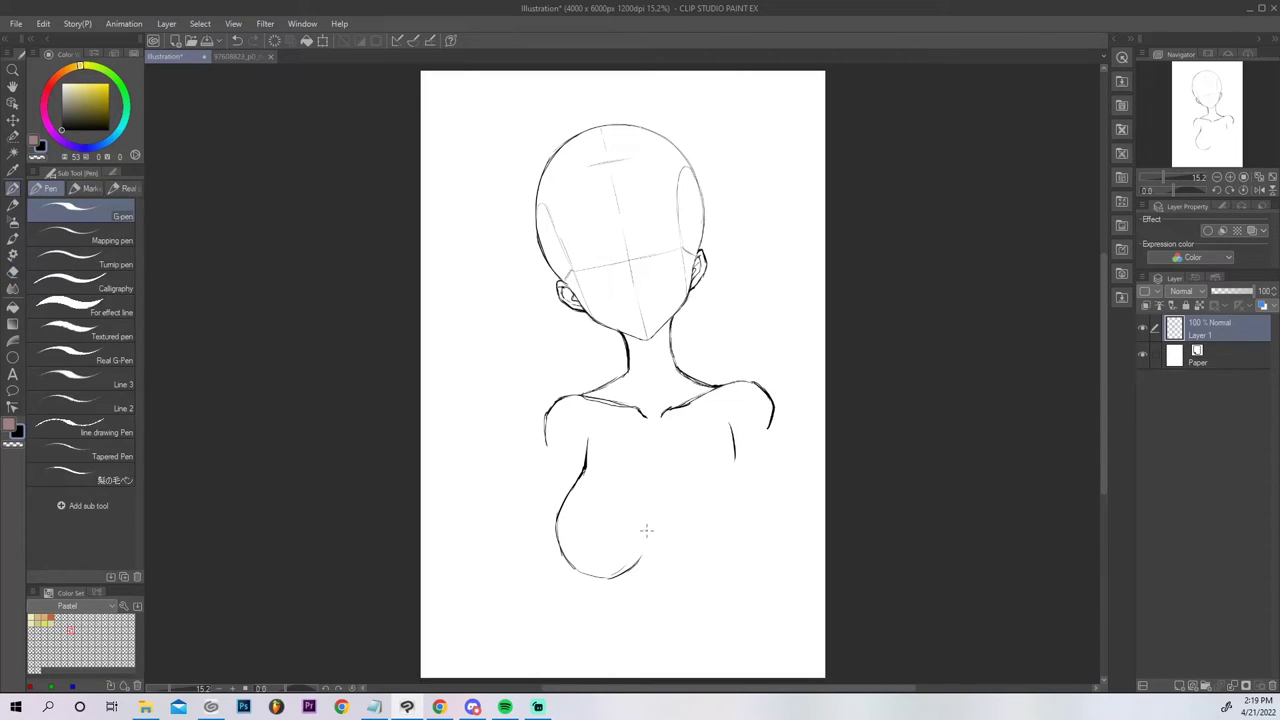
left_click_drag(646, 530, 646, 535)
key("e")
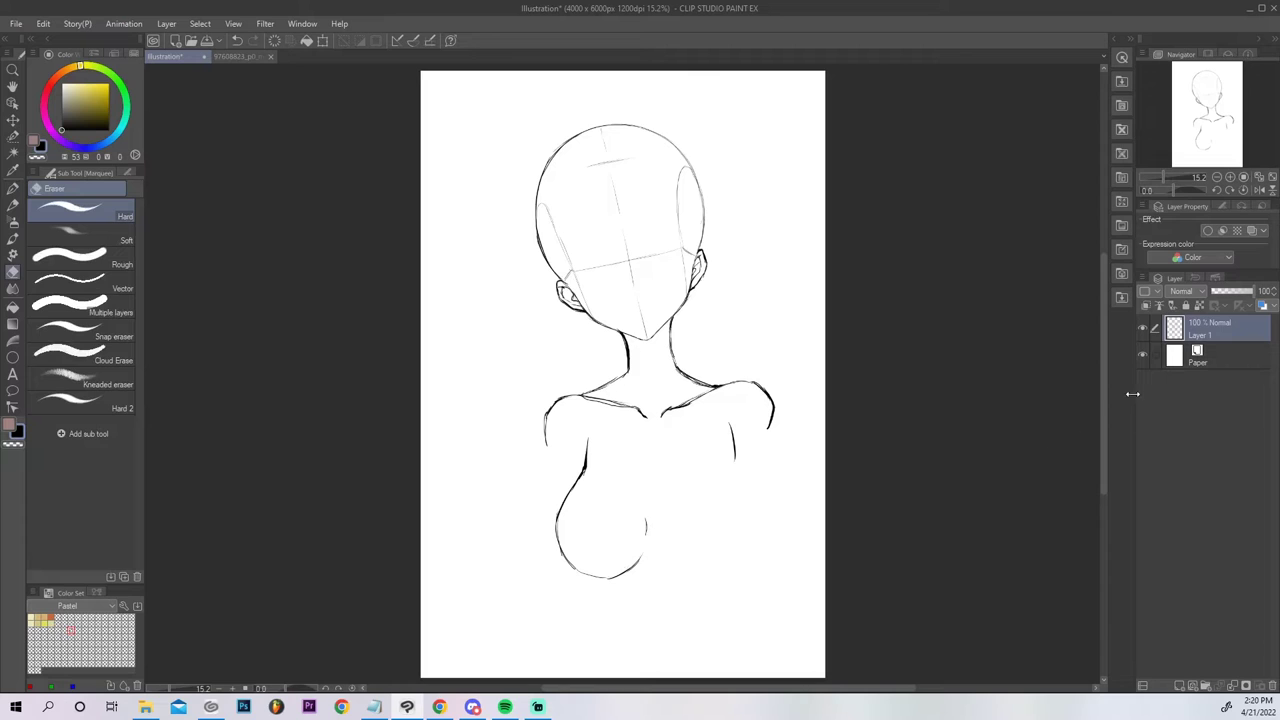
Mirror the canvas view, select the bust curve and both armpit lines, and move them slightly lower on the torso.
left_click(1258, 190)
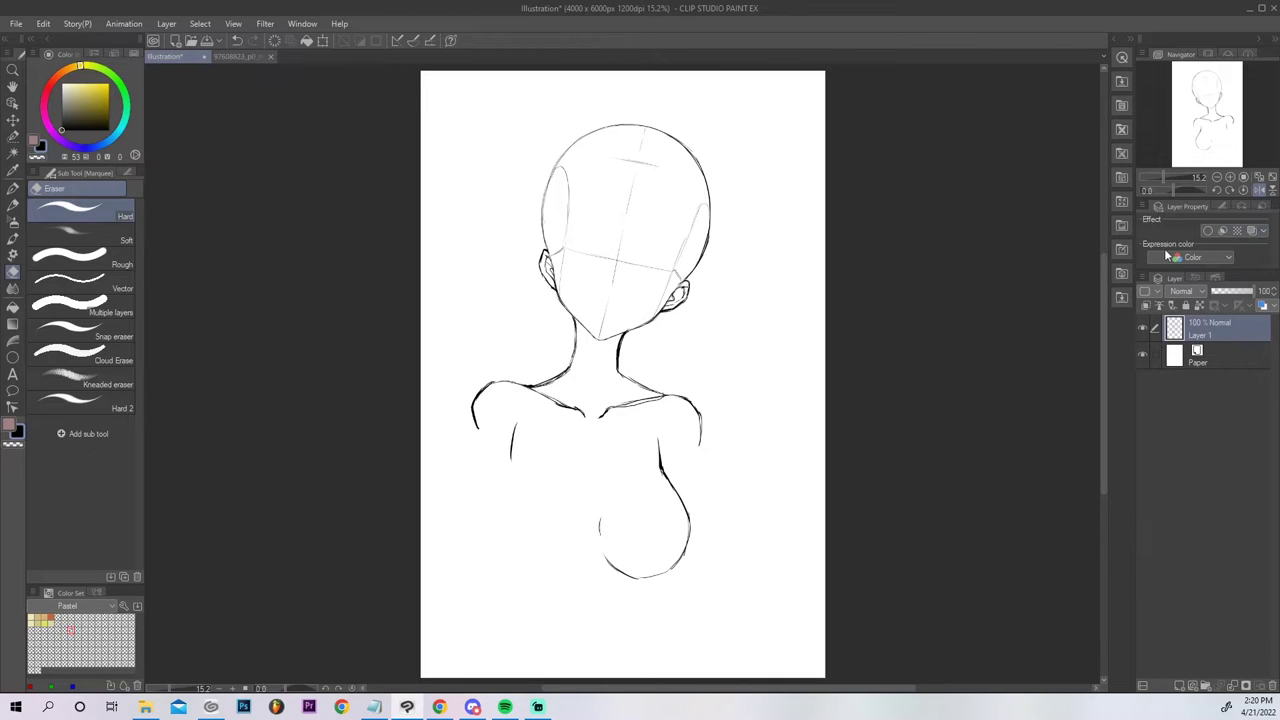
key("m")
mouse_move(656, 431)
left_mouse_down()
mouse_move(683, 554)
mouse_move(655, 570)
mouse_move(611, 563)
mouse_move(606, 494)
left_mouse_up()
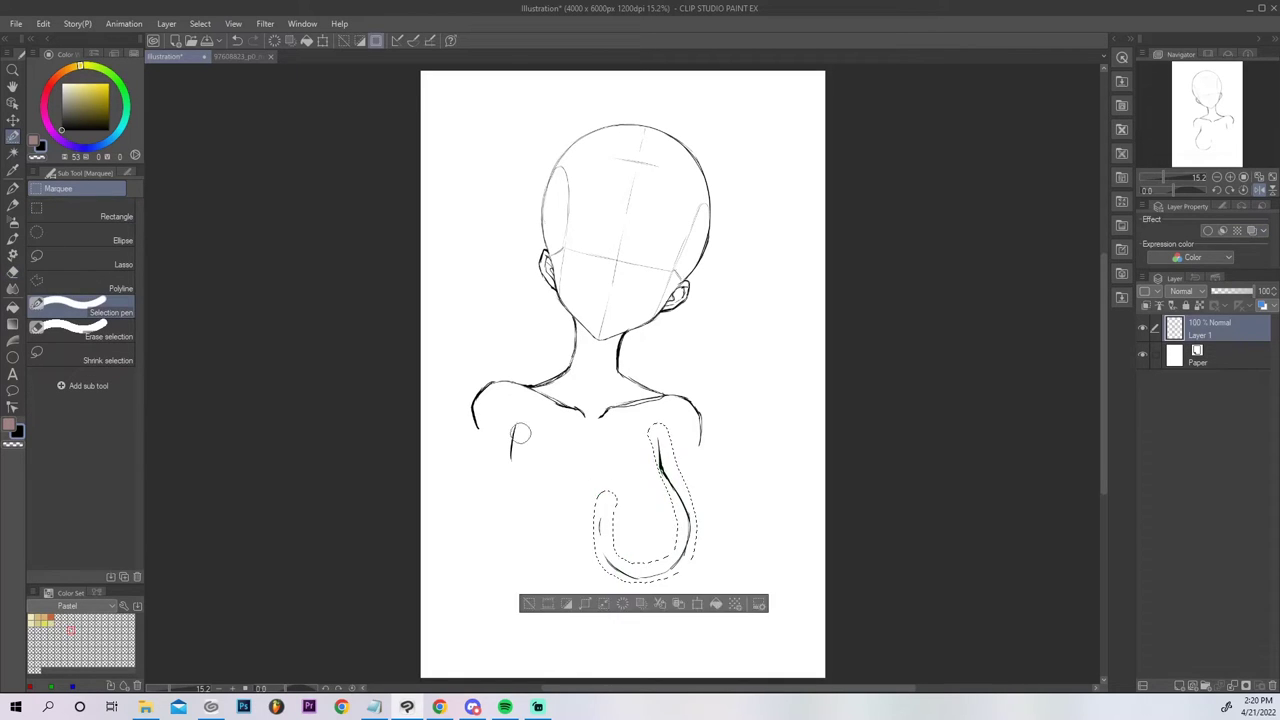
mouse_move(512, 462)
left_mouse_down()
mouse_move(511, 422)
mouse_move(508, 482)
left_mouse_up()
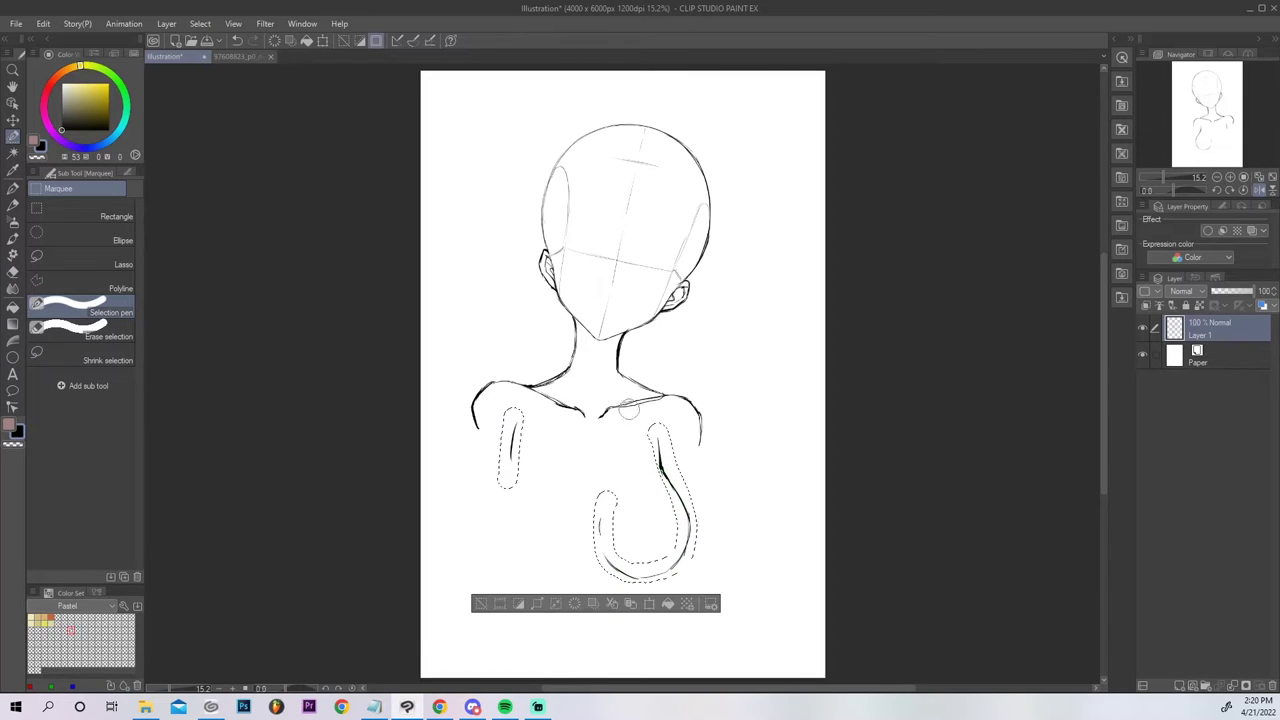
key("ctrl+t")
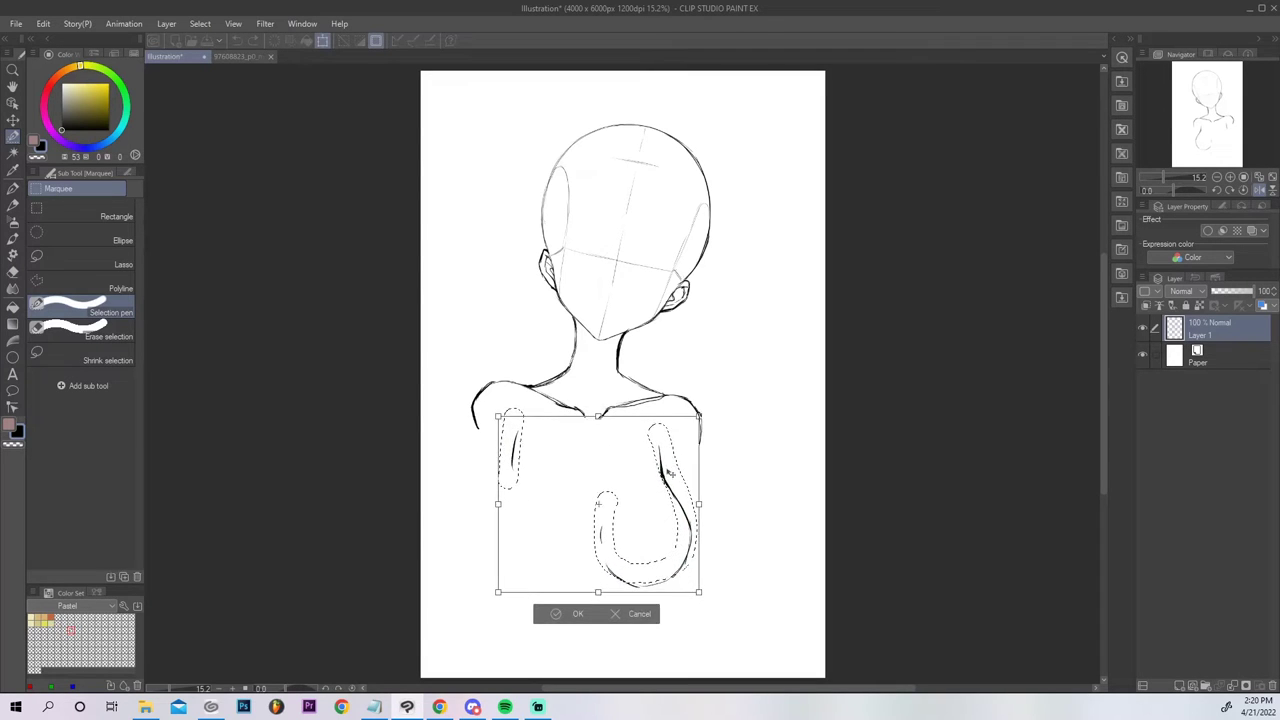
left_click_drag(669, 488, 688, 470)
key("Return")
key("ctrl+d")
key("p")
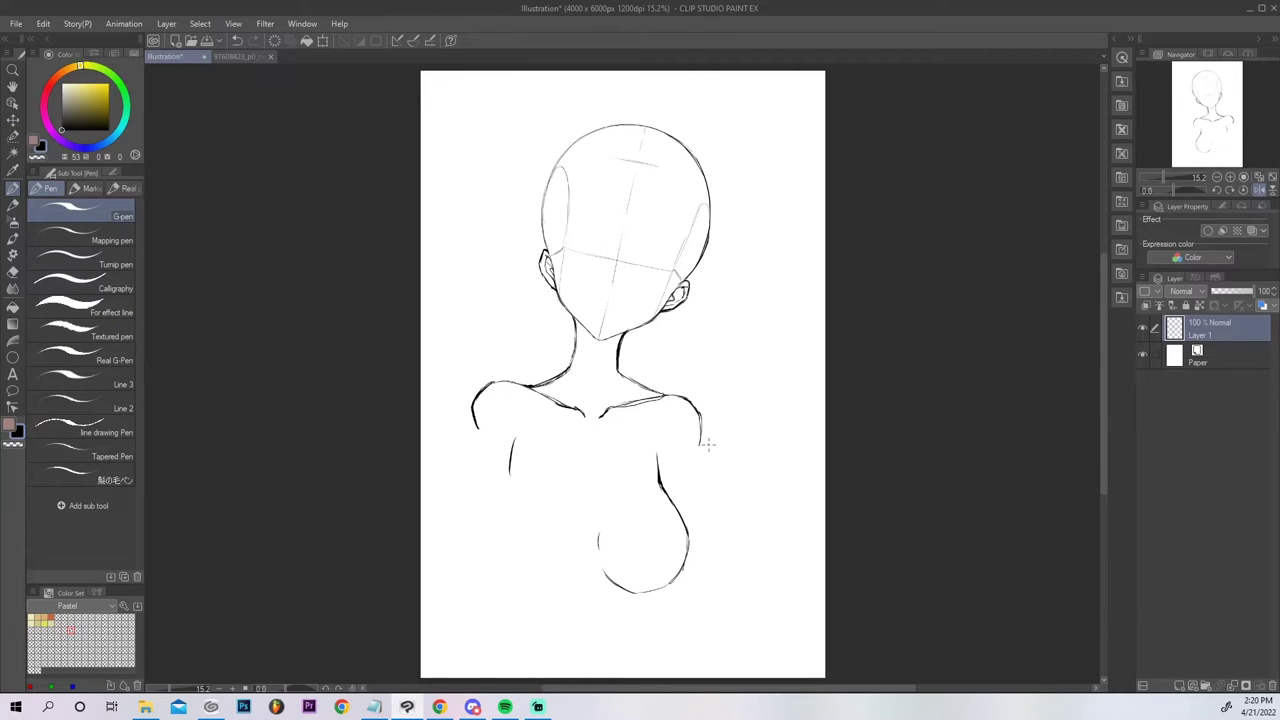
Erase the bust curve with an enlarged eraser, leaving only the two armpit lines.
key("e")
left_click_drag(601, 527, 598, 549)
key("bracketright")
key("bracketright")
key("bracketright")
key("bracketright")
key("bracketright")
key("bracketright")
key("bracketright")
key("bracketright")
mouse_move(610, 570)
left_mouse_down()
mouse_move(637, 587)
mouse_move(669, 520)
left_mouse_up()
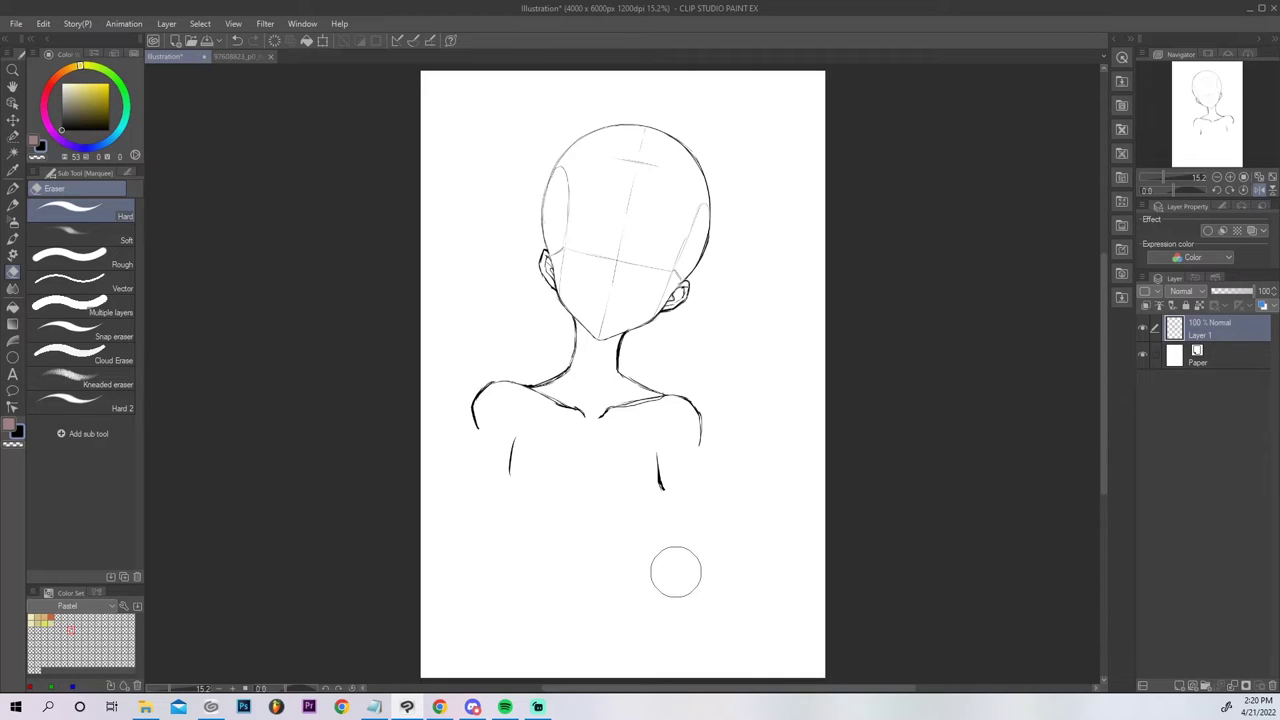
Redraw the bust curve narrower from the right armpit line of the mirrored figure, and restore the unmirrored view.
key("p")
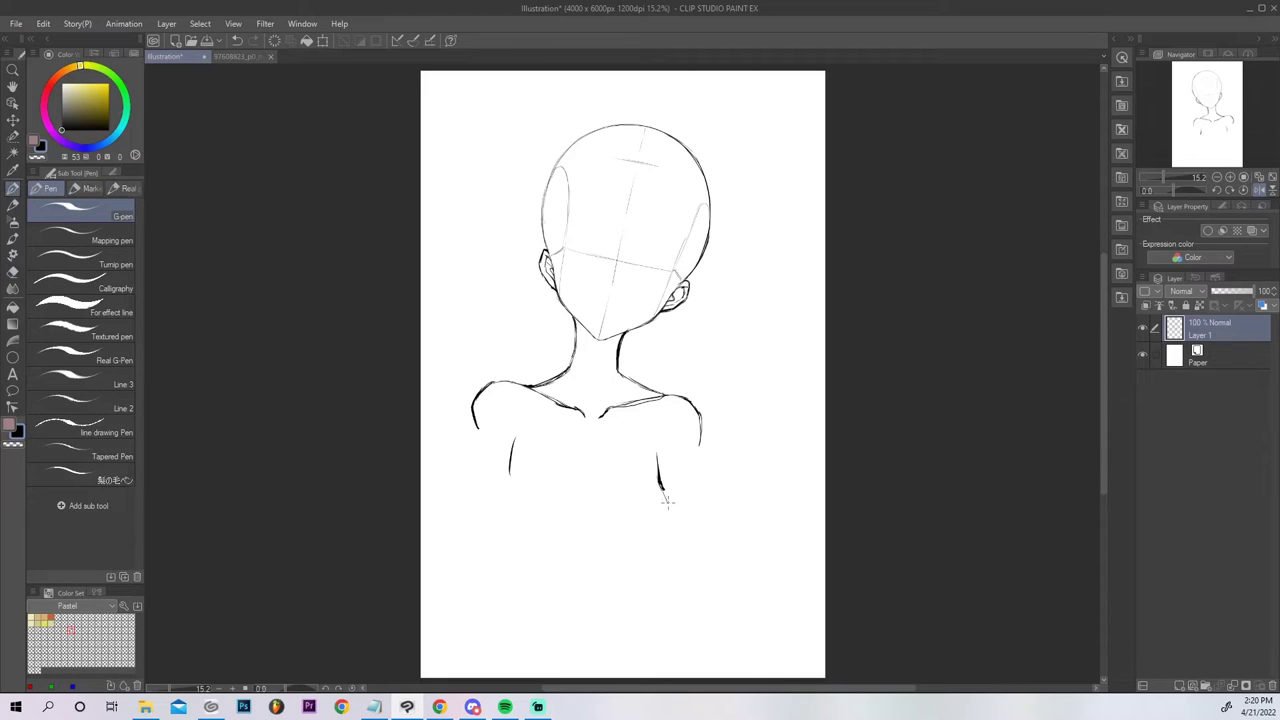
mouse_move(670, 502)
left_mouse_down()
mouse_move(660, 559)
mouse_move(640, 565)
mouse_move(620, 533)
mouse_move(626, 563)
mouse_move(587, 534)
mouse_move(603, 555)
mouse_move(585, 504)
left_mouse_up()
key("ctrl+z")
left_click_drag(597, 556, 585, 504)
left_click(1258, 189)
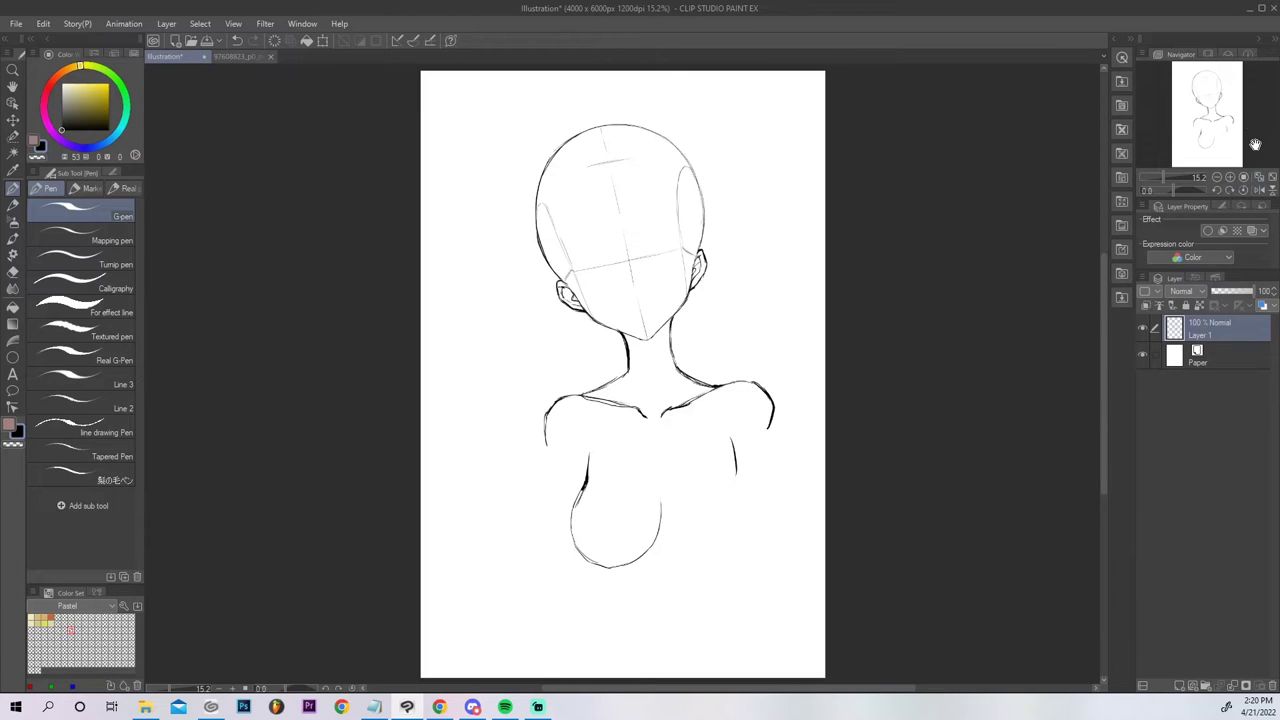
Erase the inner and lower part of the left bust curve and redraw it with a short center line beside it.
key("e")
mouse_move(660, 503)
left_mouse_down()
mouse_move(637, 554)
mouse_move(610, 557)
mouse_move(654, 547)
left_mouse_up()
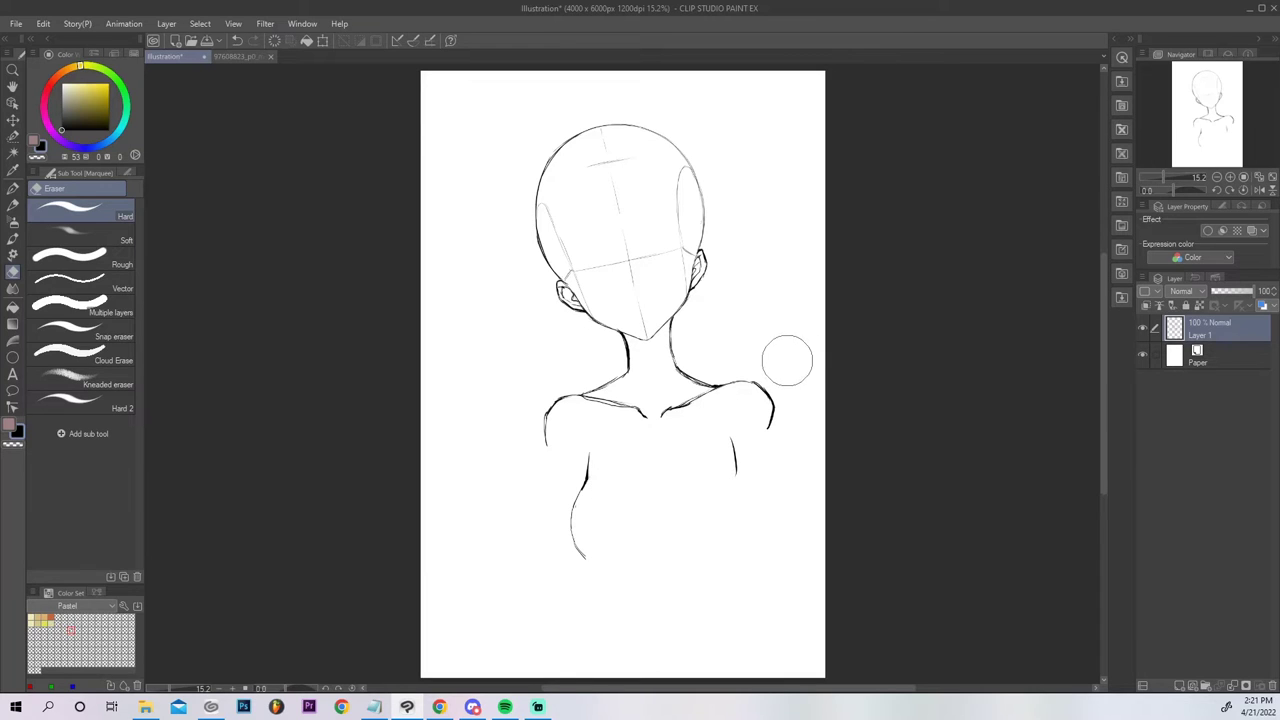
key("p")
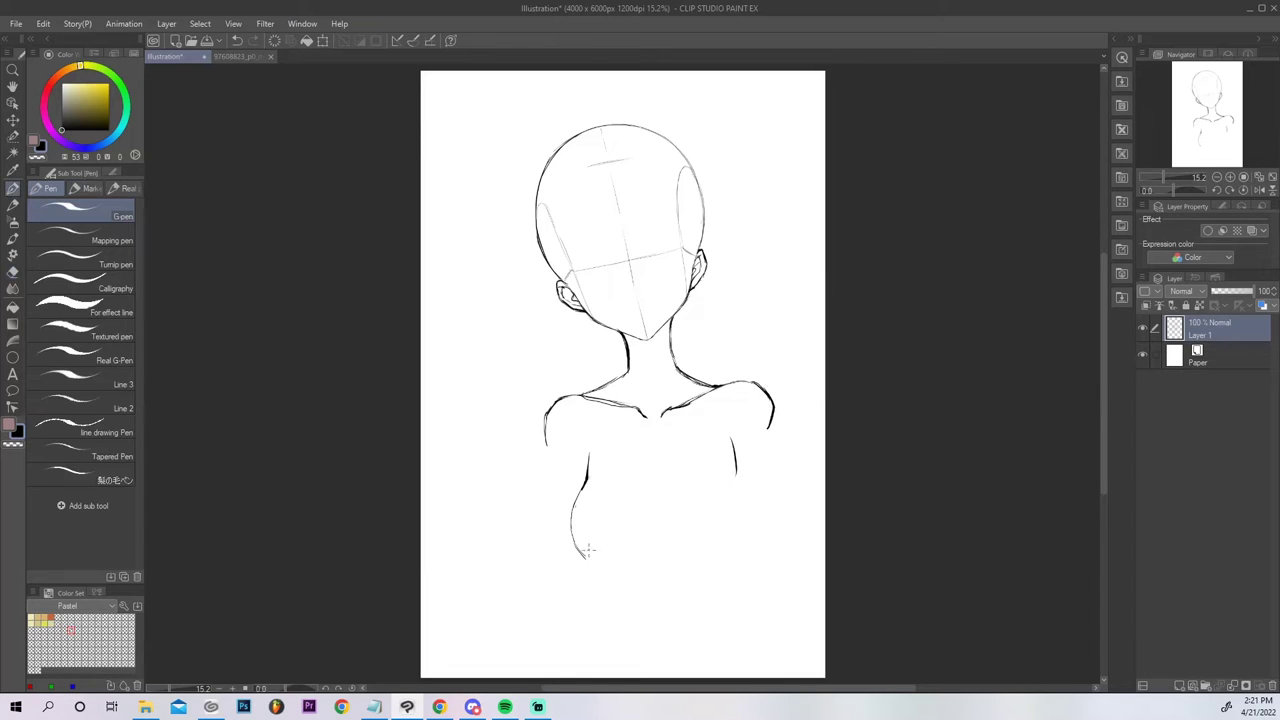
left_click_drag(578, 550, 588, 557)
key("ctrl+z")
left_click_drag(645, 553, 656, 530)
key("ctrl+z")
left_click_drag(658, 488, 659, 495)
key("ctrl+z")
Draw the second bust curve from the right armpit line around to the chest center, mirroring the canvas view partway.
left_click_drag(736, 460, 750, 532)
key("ctrl+z")
key("ctrl+z")
left_click(1257, 190)
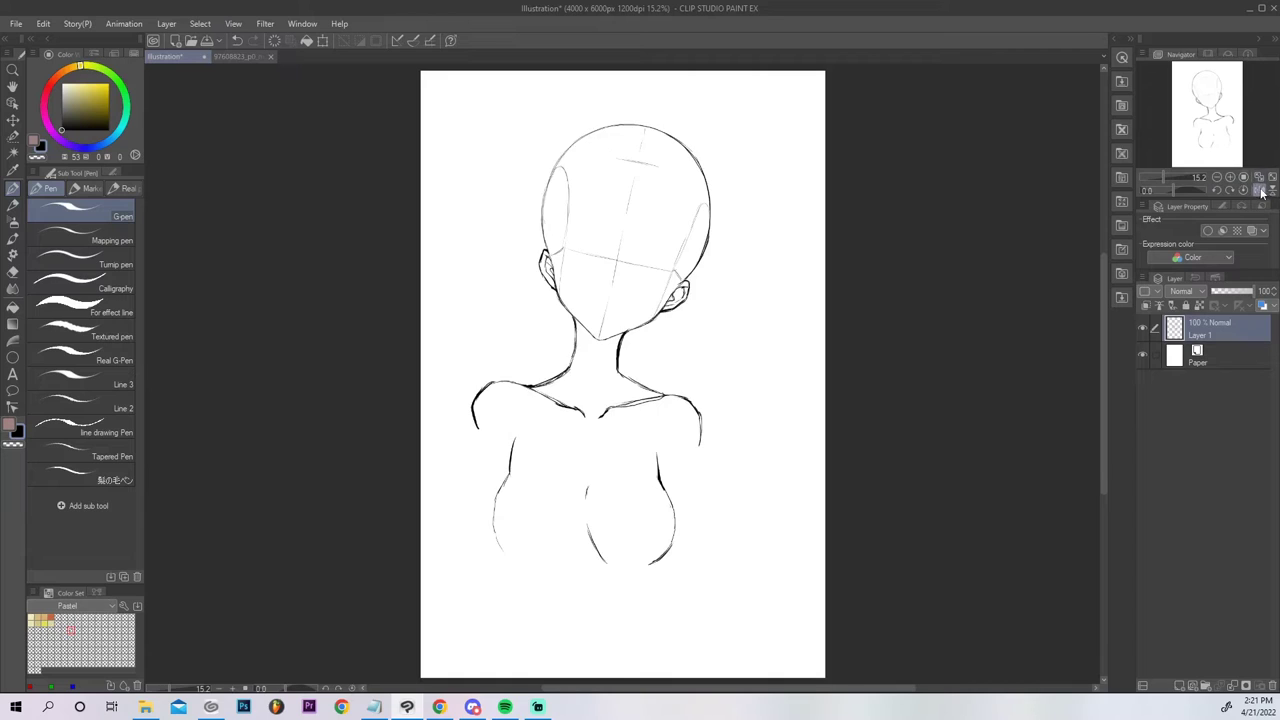
mouse_move(509, 474)
left_mouse_down()
mouse_move(492, 518)
mouse_move(508, 556)
left_mouse_up()
mouse_move(492, 510)
left_mouse_down()
mouse_move(513, 562)
mouse_move(516, 438)
mouse_move(545, 565)
left_mouse_up()
left_click_drag(578, 543, 582, 535)
Draw the outer lines of both upper arms from the shoulders down beside the bust, and restore the unmirrored view.
left_click_drag(476, 418, 486, 472)
left_click_drag(476, 427, 489, 503)
key("ctrl+z")
mouse_move(478, 432)
left_mouse_down()
mouse_move(489, 504)
mouse_move(477, 433)
mouse_move(510, 438)
left_mouse_up()
mouse_move(658, 461)
left_mouse_down()
mouse_move(693, 473)
mouse_move(680, 560)
left_mouse_up()
key("ctrl+z")
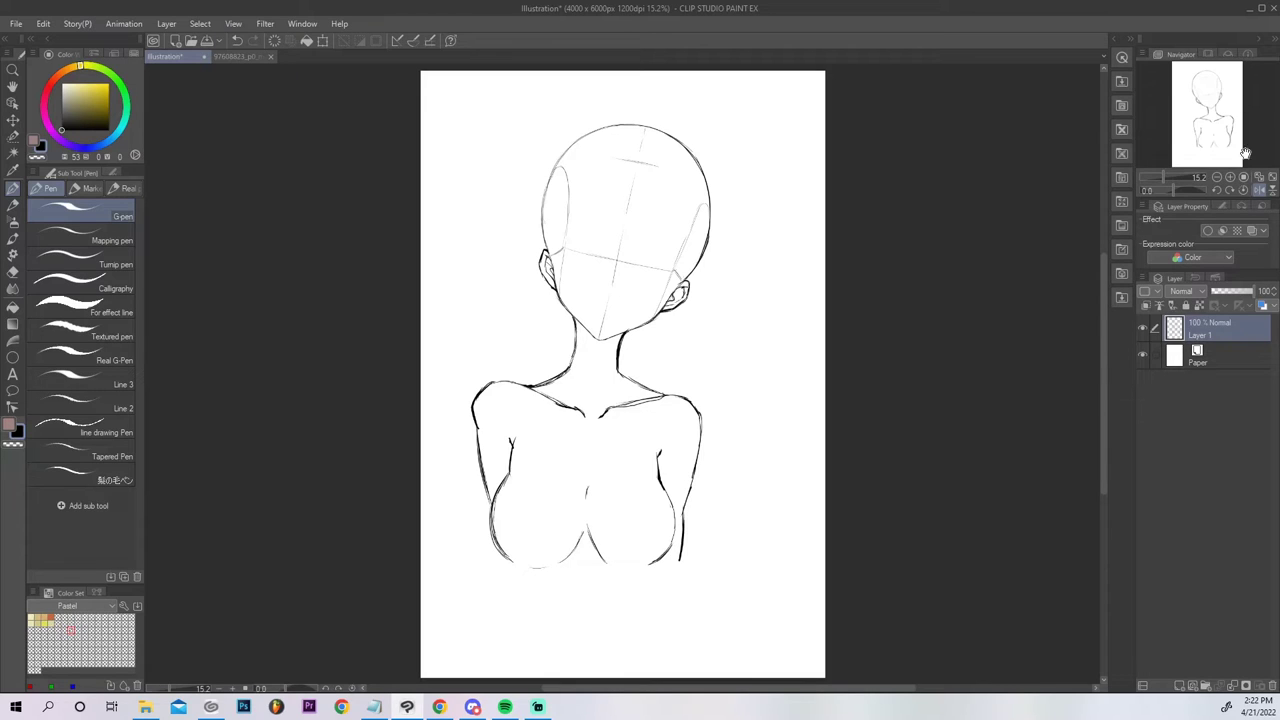
left_click(1258, 189)
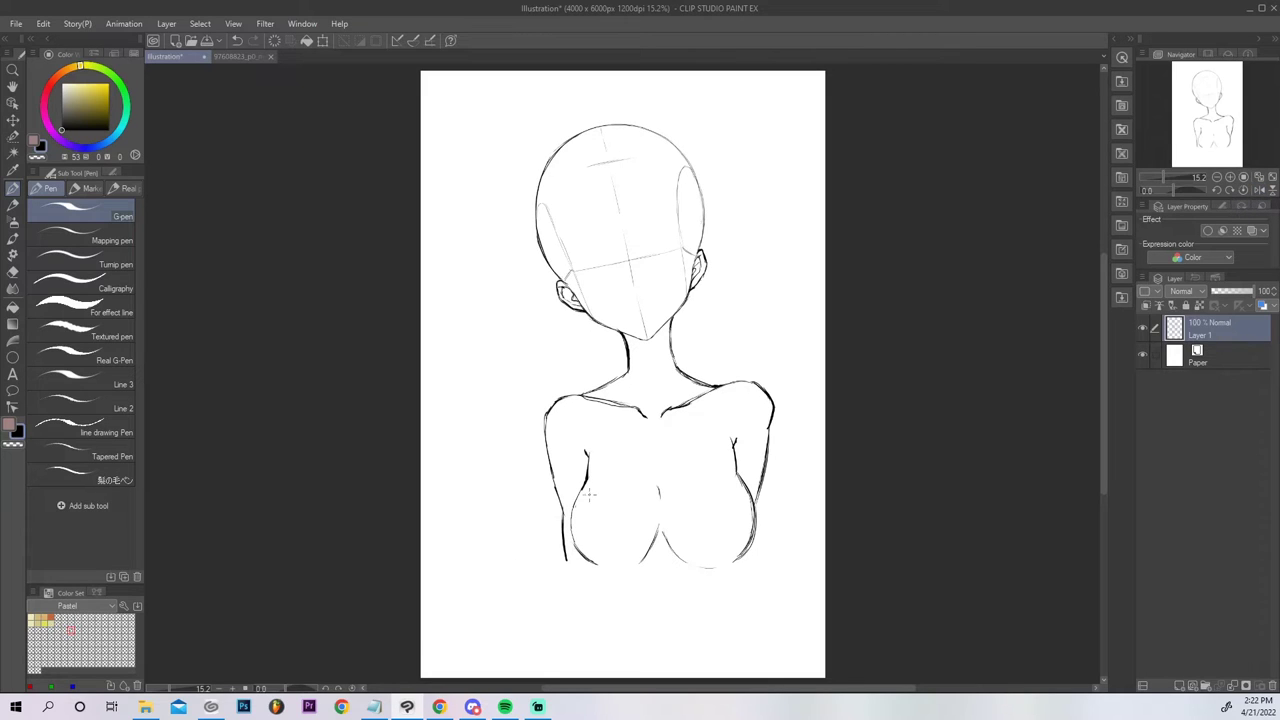
Add short fold lines from both armpits over the upper outer edges of the bust, undoing stray strokes.
mouse_move(598, 479)
left_mouse_down()
mouse_move(582, 494)
mouse_move(579, 476)
mouse_move(582, 488)
left_mouse_up()
mouse_move(724, 475)
left_mouse_down()
mouse_move(750, 490)
mouse_move(714, 472)
mouse_move(748, 492)
mouse_move(722, 470)
mouse_move(742, 482)
mouse_move(734, 440)
left_mouse_up()
key("ctrl+z")
key("ctrl+z")
key("ctrl+y")
key("ctrl+z")
key("ctrl+z")
key("ctrl+z")
Erase the lower parts of both bust curves and redraw the left one as a fuller, flatter-bottomed round shape.
key("e")
mouse_move(687, 563)
left_mouse_down()
mouse_move(600, 568)
mouse_move(752, 560)
left_mouse_up()
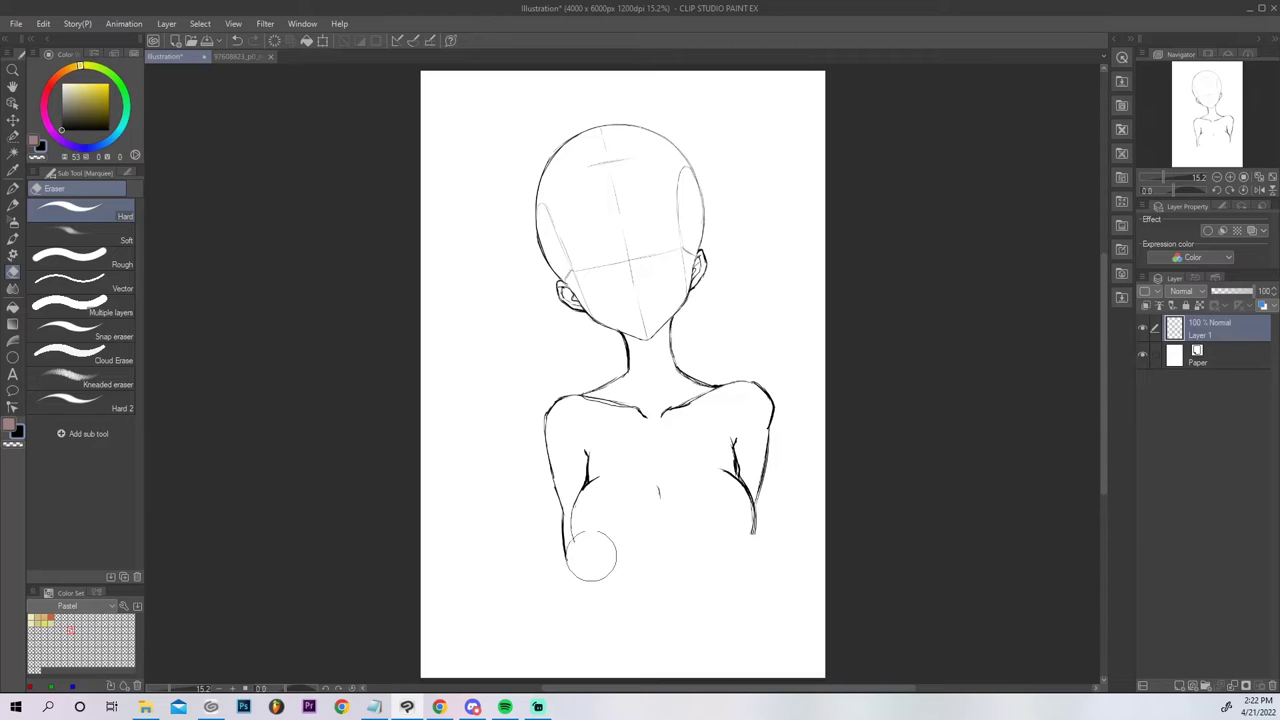
key("p")
mouse_move(590, 487)
left_mouse_down()
mouse_move(570, 517)
mouse_move(576, 491)
mouse_move(568, 552)
left_mouse_up()
mouse_move(571, 504)
left_mouse_down()
mouse_move(564, 532)
mouse_move(598, 561)
mouse_move(626, 556)
mouse_move(661, 530)
mouse_move(650, 488)
mouse_move(662, 524)
mouse_move(618, 560)
mouse_move(587, 550)
mouse_move(622, 562)
left_mouse_up()
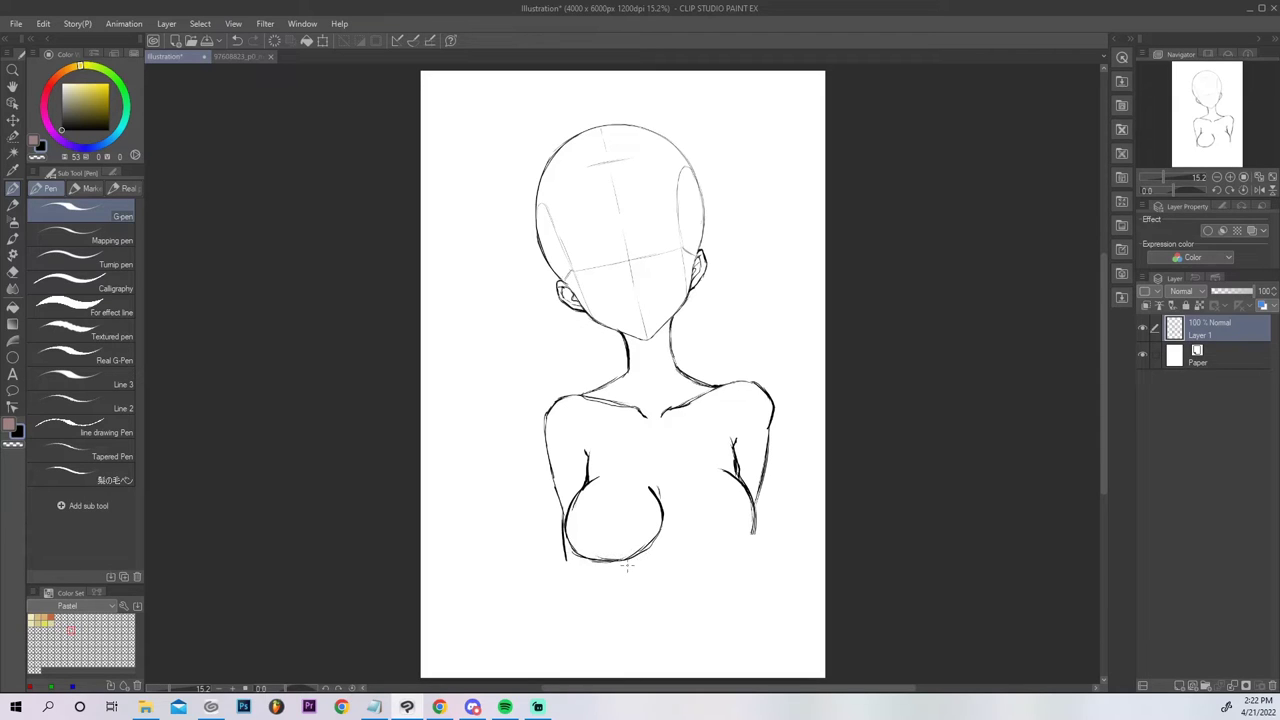
Erase the upper outer edge of the left bust curve and redraw it as a continuous contour up to the armpit.
left_click_drag(568, 543, 598, 562)
key("e")
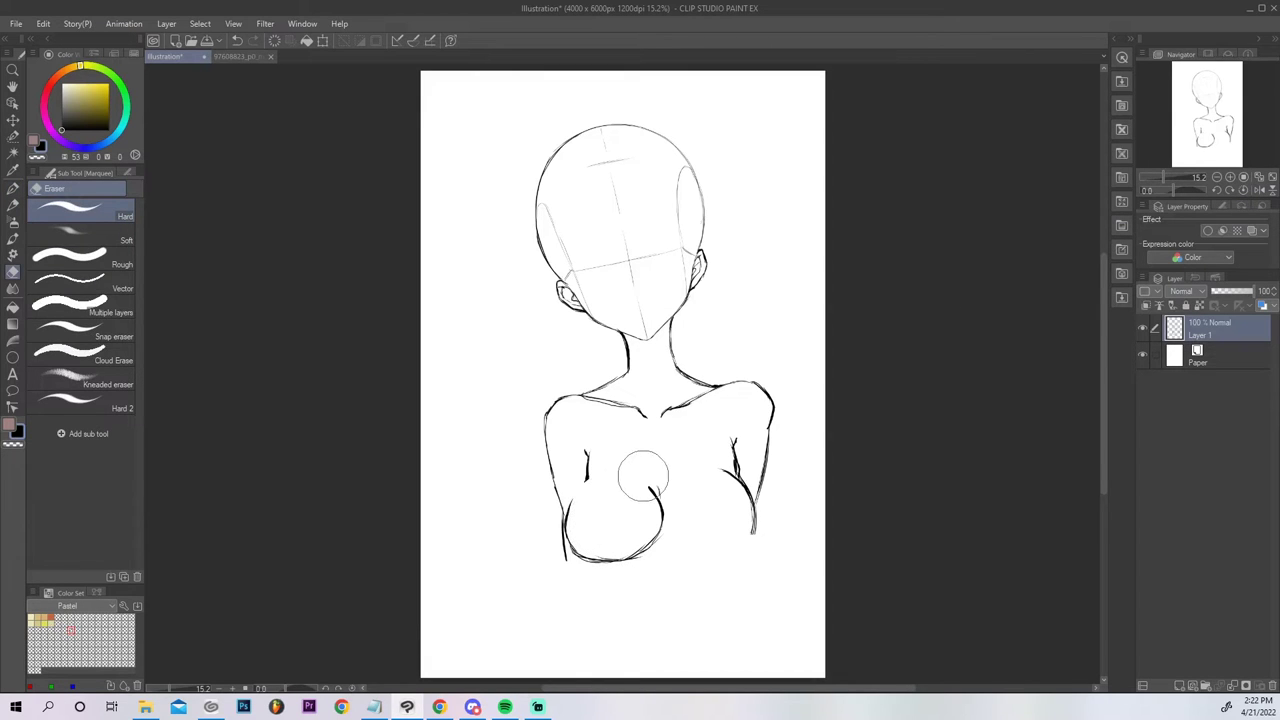
key("p")
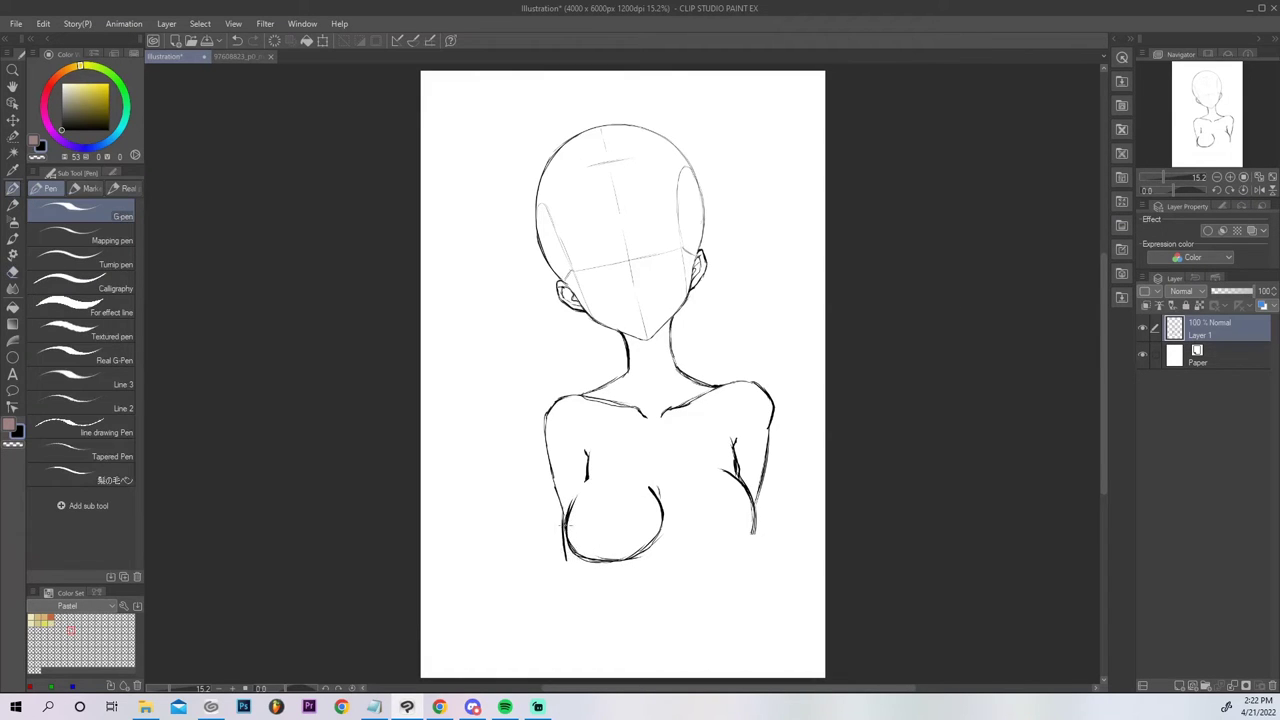
left_click_drag(572, 492, 594, 474)
In the mirrored view, erase the end of the unfinished second bust curve and draw it round to the chest center, undoing stray strokes.
left_click(1237, 192)
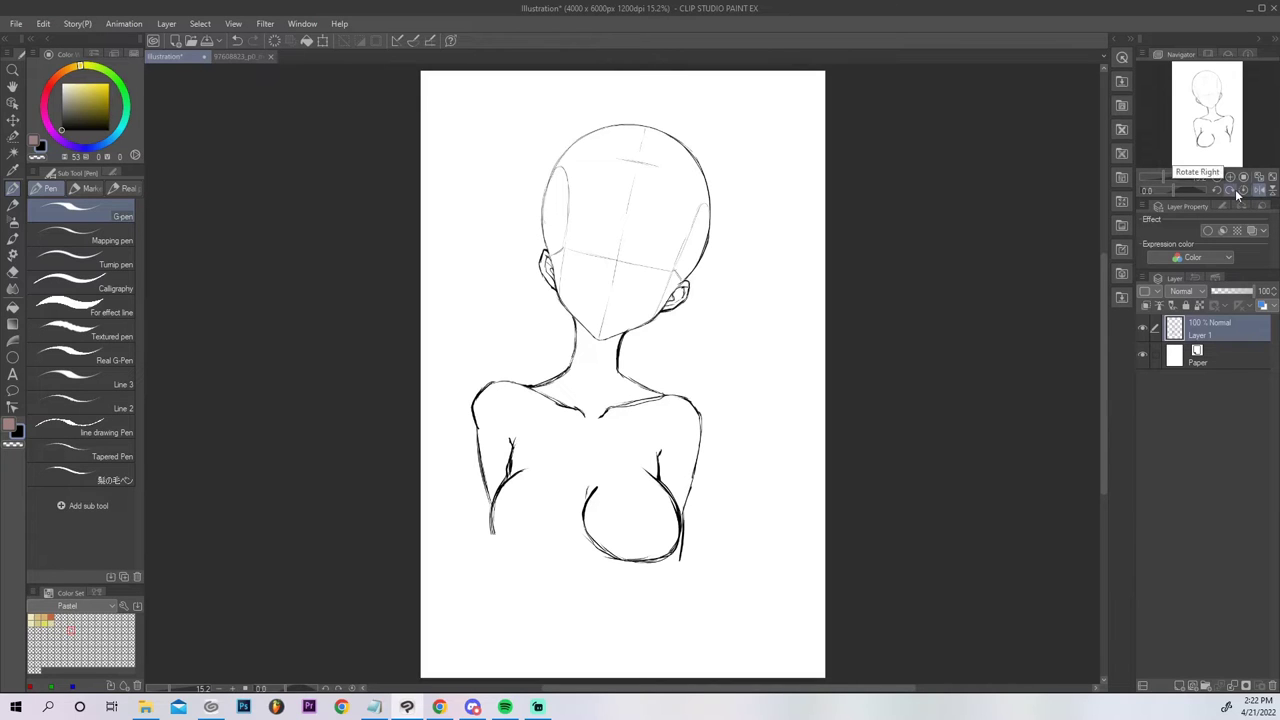
key("e")
mouse_move(505, 530)
left_mouse_down()
mouse_move(565, 471)
mouse_move(489, 499)
mouse_move(504, 548)
left_mouse_up()
key("p")
mouse_move(520, 550)
left_mouse_down()
mouse_move(563, 542)
mouse_move(576, 507)
mouse_move(570, 545)
mouse_move(548, 555)
left_mouse_up()
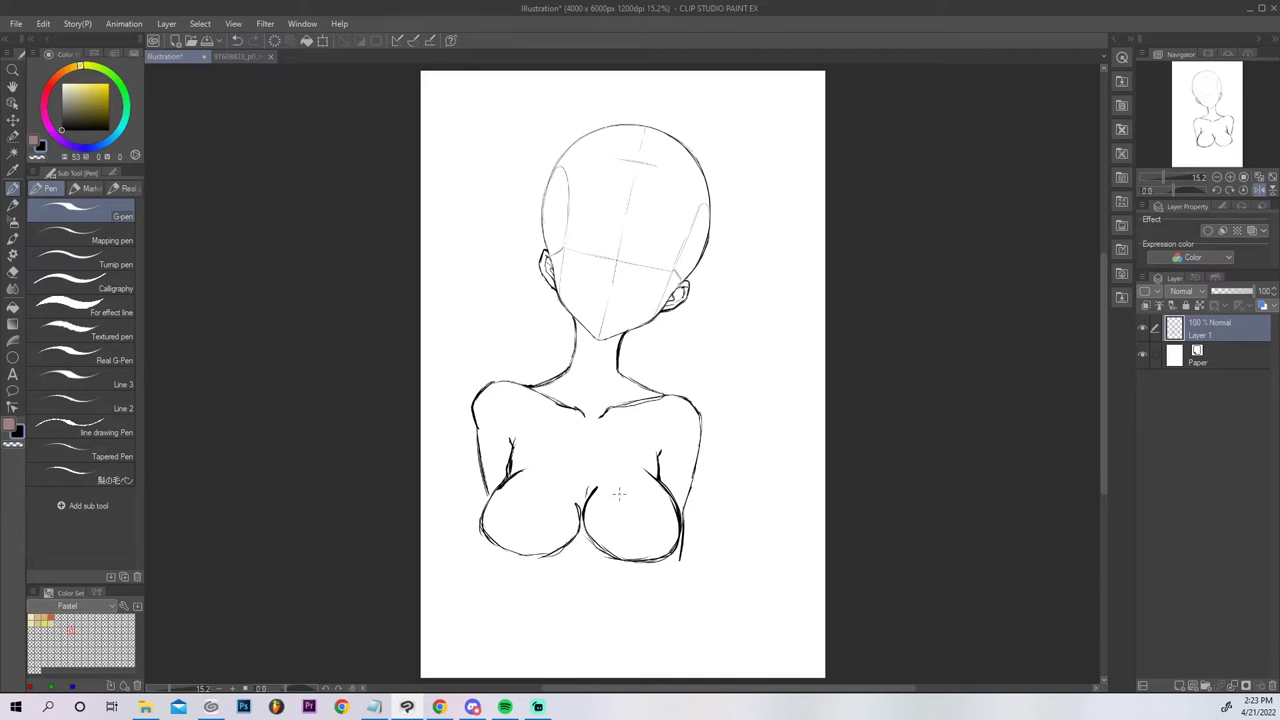
left_click_drag(562, 552, 578, 503)
left_click_drag(570, 488, 582, 527)
mouse_move(570, 499)
left_mouse_down()
mouse_move(578, 544)
mouse_move(550, 560)
mouse_move(582, 540)
left_mouse_up()
key("ctrl+z")
key("ctrl+z")
Erase the rough bottom of the second bust curve, redraw it flatter, and clean up the doubled lines.
key("e")
left_click_drag(555, 532, 537, 535)
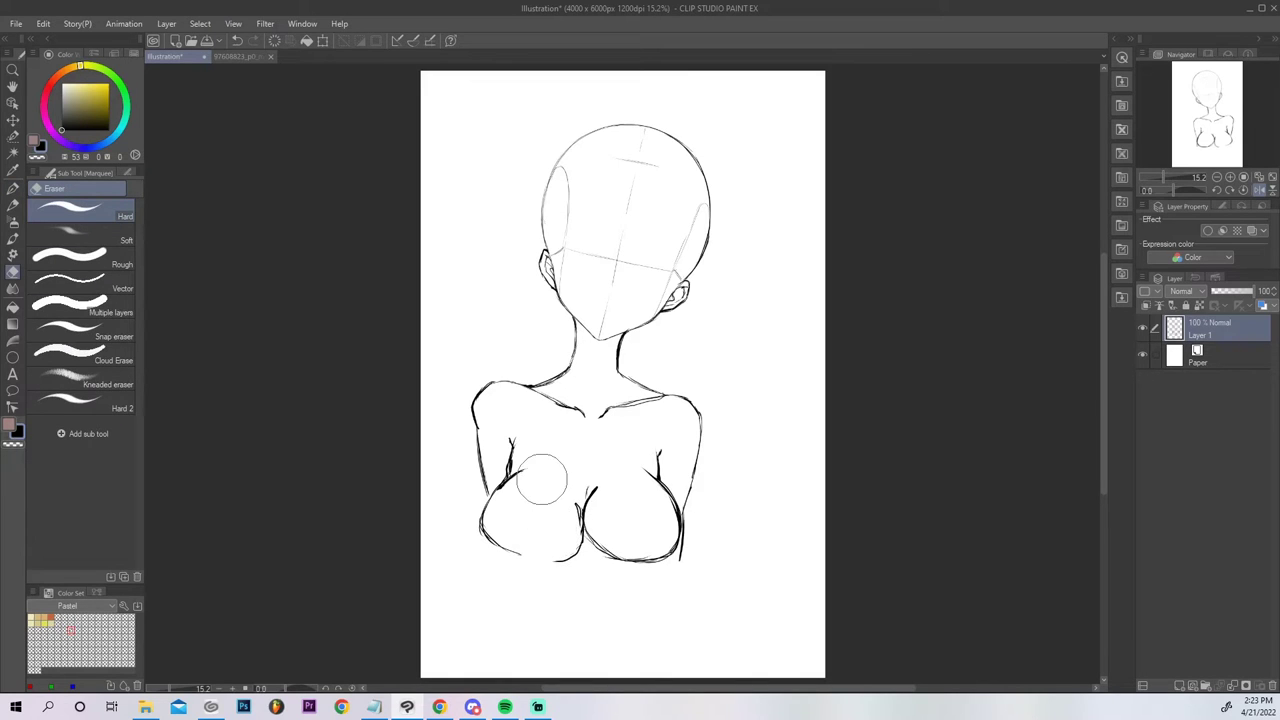
key("p")
mouse_move(478, 512)
left_mouse_down()
mouse_move(496, 554)
mouse_move(483, 550)
mouse_move(527, 555)
mouse_move(515, 559)
mouse_move(568, 554)
mouse_move(588, 524)
left_mouse_up()
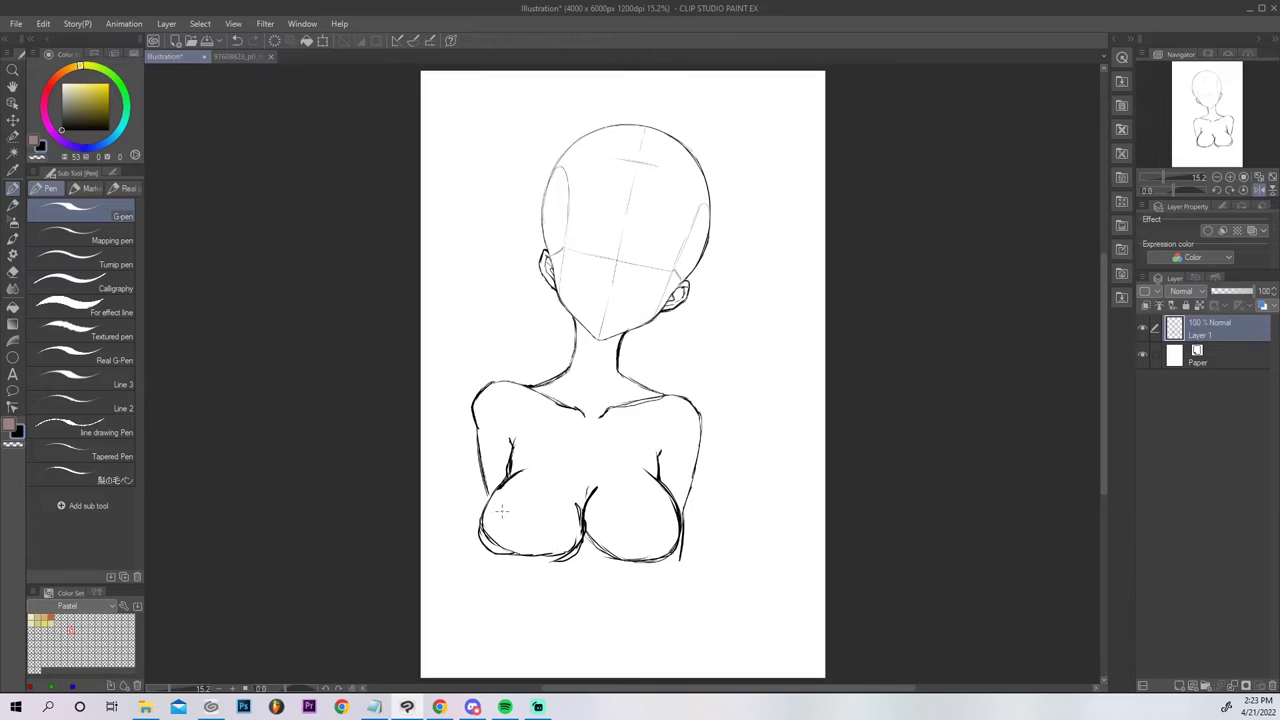
key("e")
left_click_drag(510, 525, 525, 535)
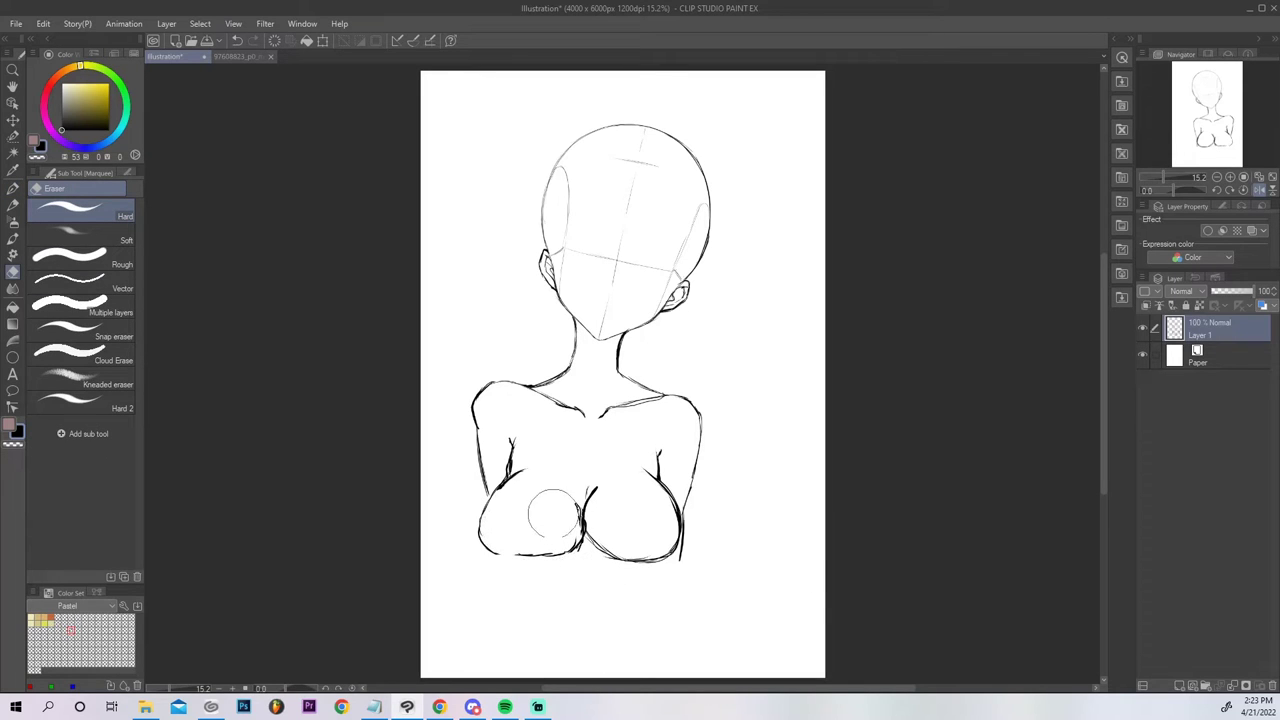
Redraw the inner edges and adjoining bottom contour where the two bust curves meet, and restore the unmirrored view.
key("p")
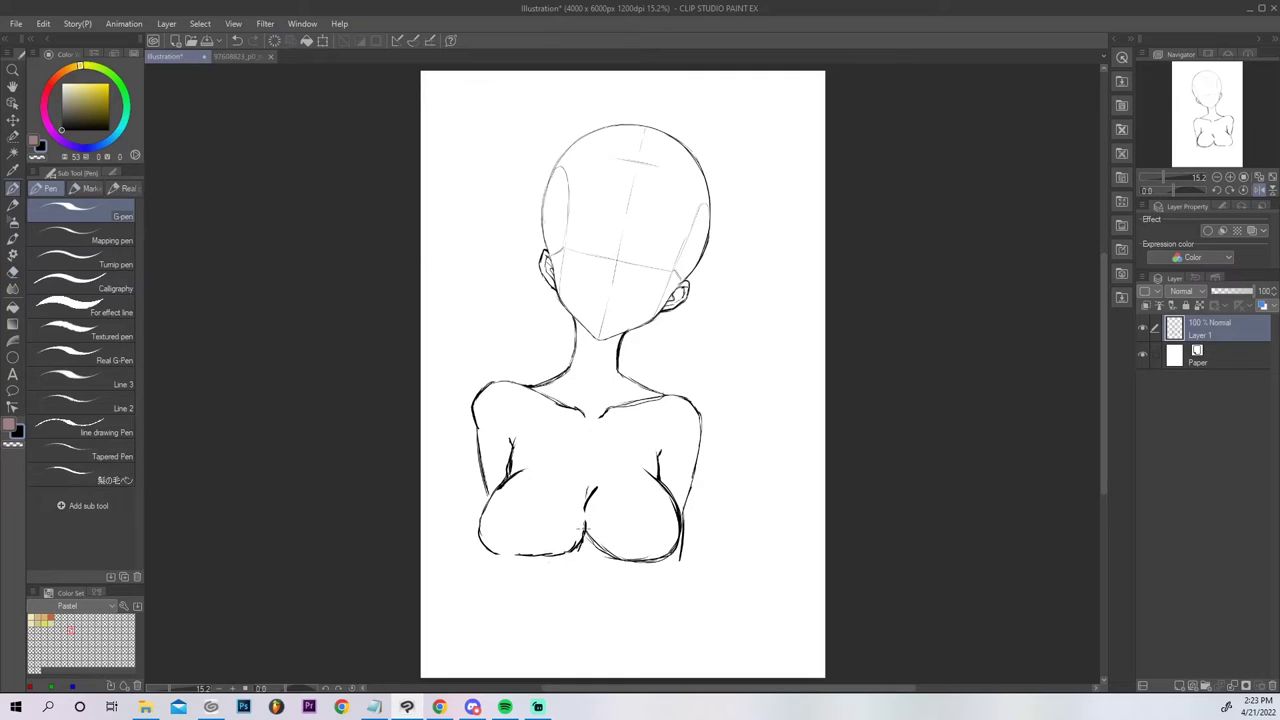
mouse_move(591, 494)
left_mouse_down()
mouse_move(583, 527)
mouse_move(600, 558)
left_mouse_up()
key("e")
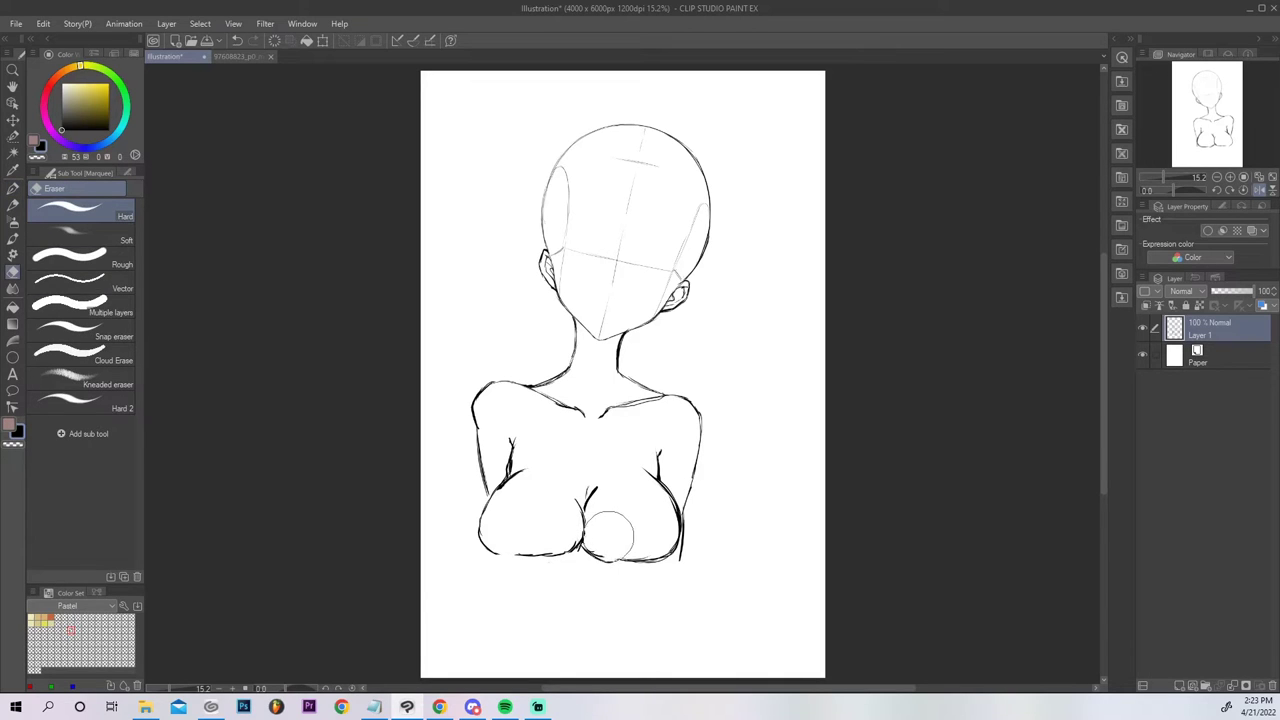
key("p")
mouse_move(580, 540)
left_mouse_down()
mouse_move(618, 564)
mouse_move(640, 558)
left_mouse_up()
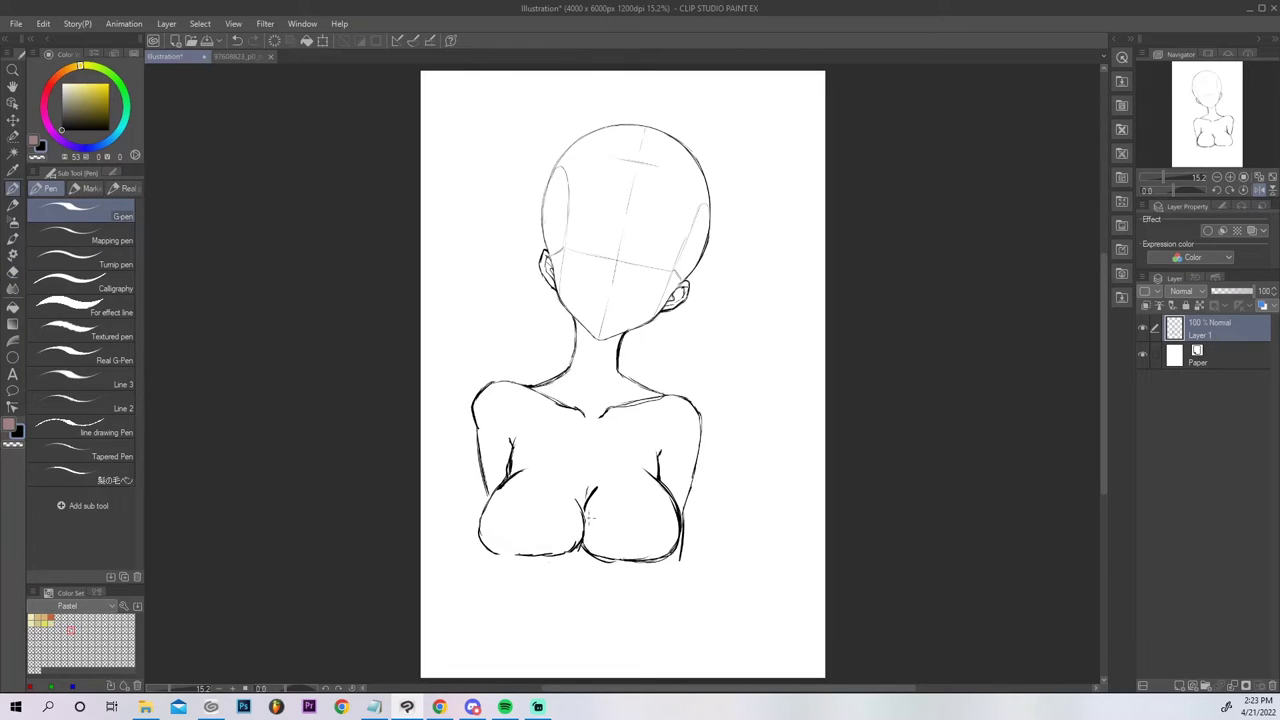
left_click_drag(572, 497, 579, 518)
left_click(1258, 190)
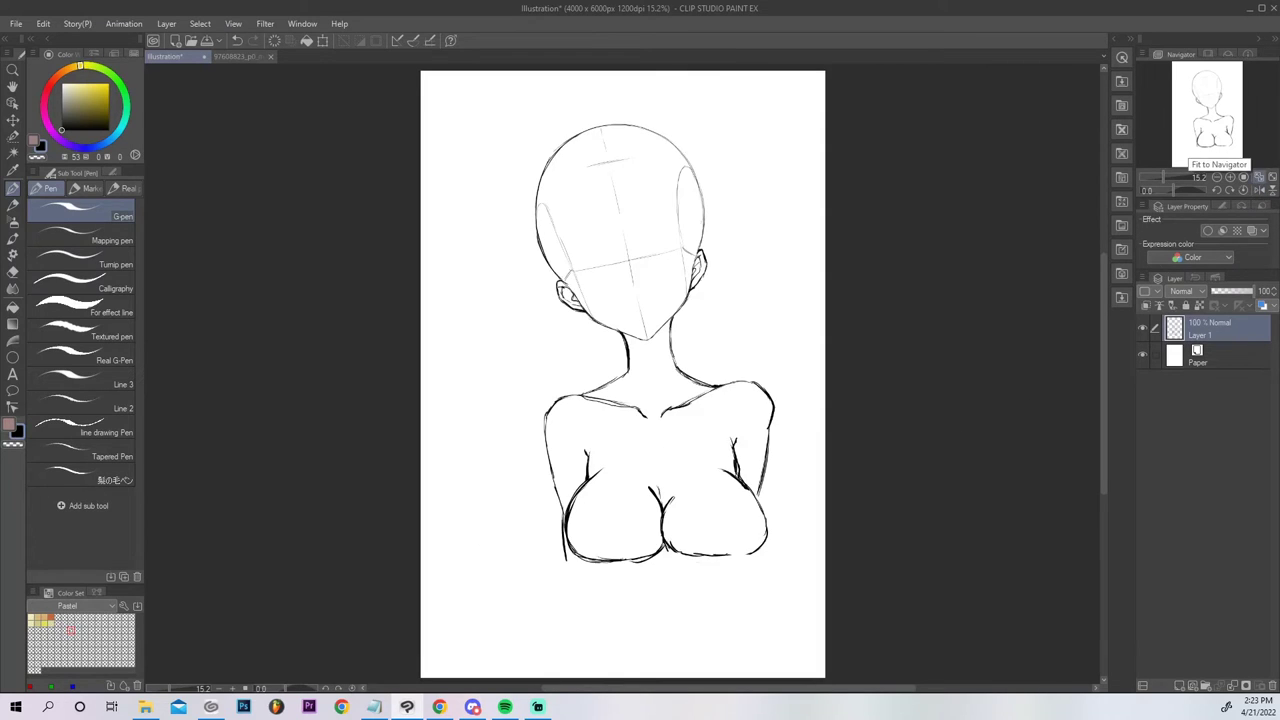
Try to outline folded forearms running across beneath the bust.
mouse_move(565, 561)
left_mouse_down()
mouse_move(571, 580)
mouse_move(627, 591)
mouse_move(740, 556)
mouse_move(682, 584)
left_mouse_up()
key("ctrl+z")
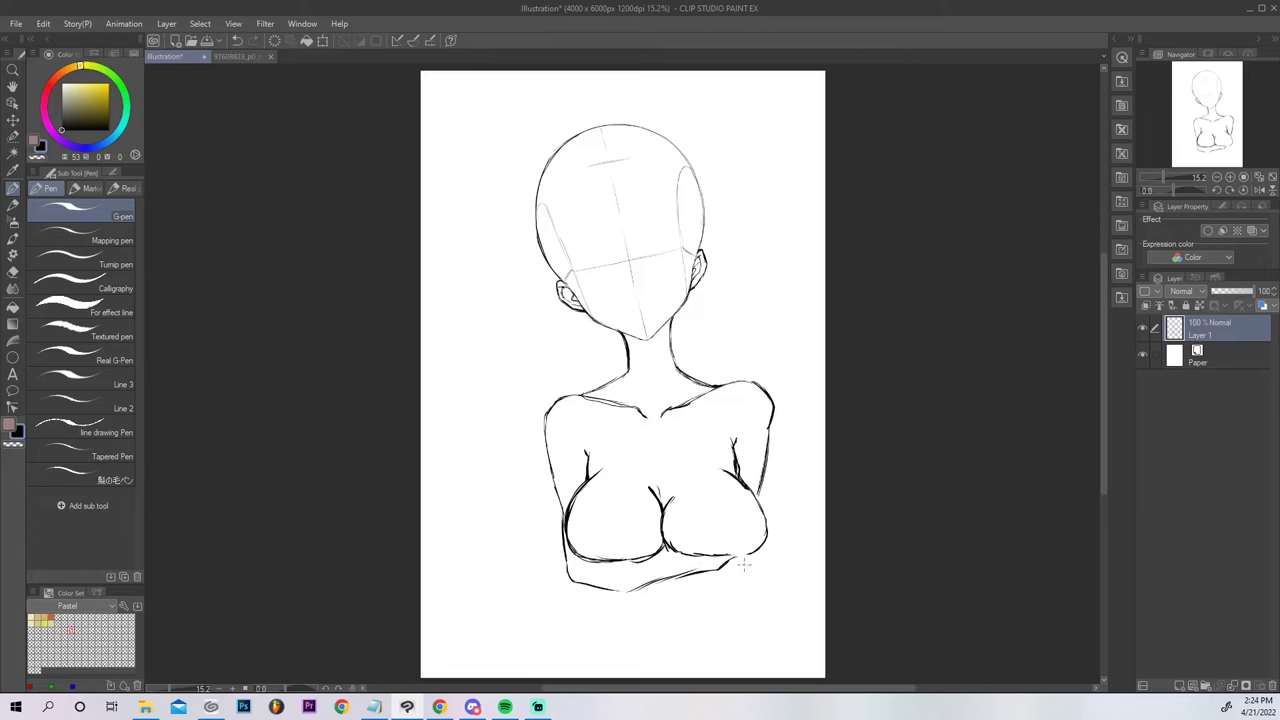
left_click_drag(766, 486, 750, 506)
mouse_move(649, 588)
left_mouse_down()
mouse_move(730, 584)
mouse_move(760, 556)
mouse_move(758, 582)
mouse_move(726, 588)
left_mouse_up()
key("ctrl+z")
Darken the lower contours of both bust curves, closing the gap at the outer right edge.
mouse_move(727, 552)
left_mouse_down()
mouse_move(767, 539)
mouse_move(681, 551)
mouse_move(732, 557)
mouse_move(765, 544)
mouse_move(766, 528)
left_mouse_up()
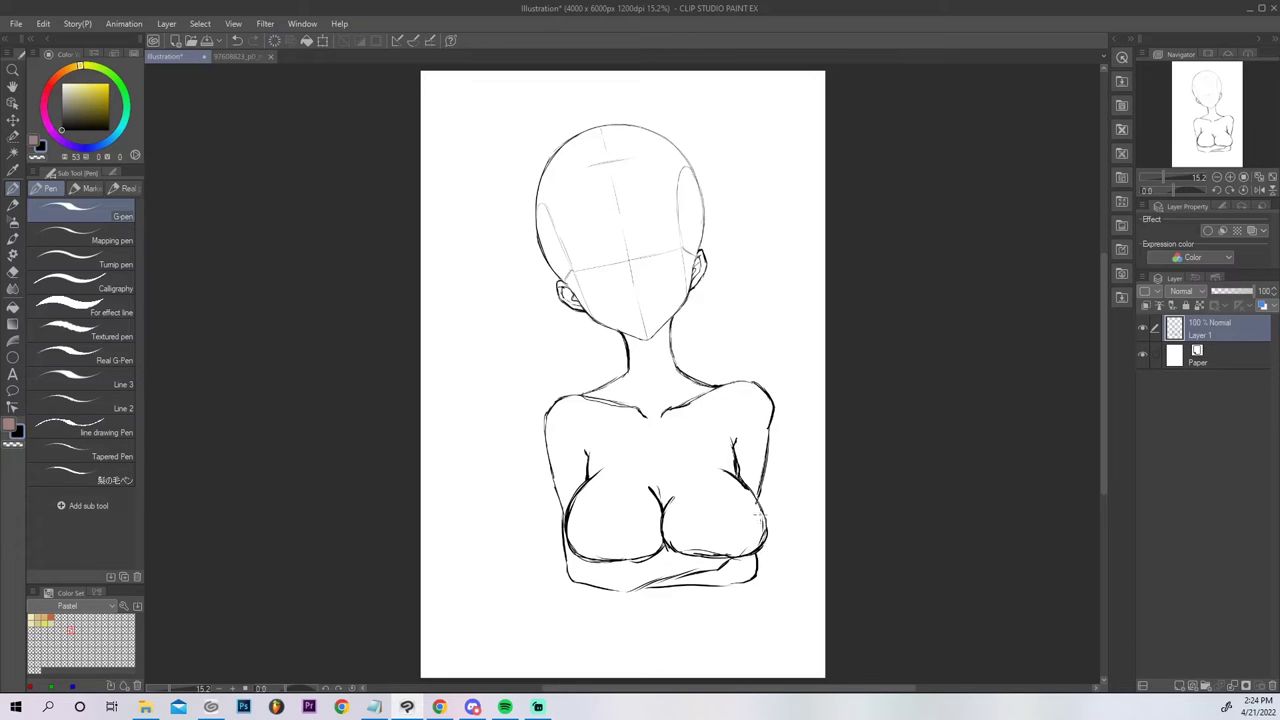
mouse_move(583, 555)
left_mouse_down()
mouse_move(650, 555)
mouse_move(663, 540)
left_mouse_up()
mouse_move(740, 556)
left_mouse_down()
mouse_move(764, 538)
mouse_move(753, 532)
left_mouse_up()
Erase the two rounded inner bust curves and replace them with a single vertical line between the busts.
key("e")
left_click_drag(641, 523, 638, 530)
mouse_move(684, 473)
left_mouse_down()
mouse_move(673, 515)
mouse_move(672, 484)
mouse_move(663, 514)
mouse_move(660, 483)
left_mouse_up()
key("p")
left_click_drag(665, 529, 663, 496)
Erase the folded forearm outlines beneath the bust, including the lower end of the left arm line.
key("e")
mouse_move(685, 585)
left_mouse_down()
mouse_move(574, 589)
mouse_move(549, 560)
left_mouse_up()
left_click_drag(623, 596, 763, 583)
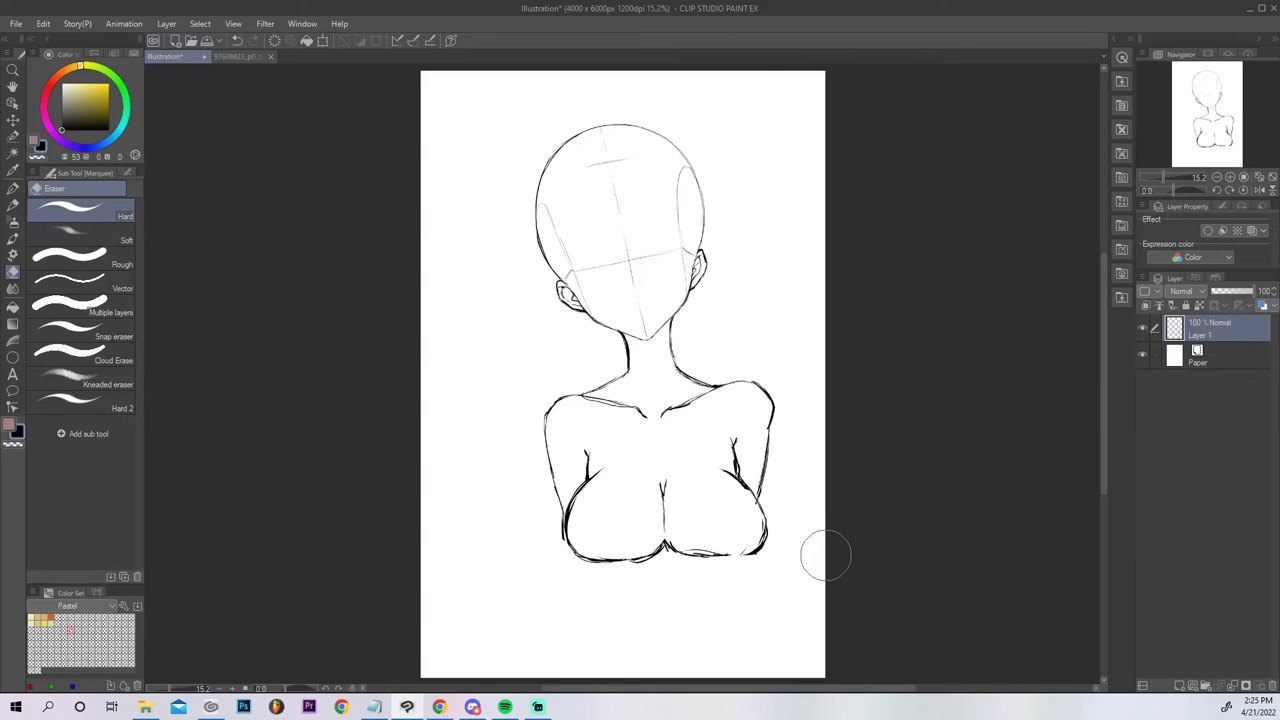
Reinforce the outer lines of both upper arms and the outer edge of the right bust.
key("p")
left_click_drag(548, 457, 566, 516)
left_click_drag(758, 500, 768, 432)
mouse_move(765, 516)
left_mouse_down()
mouse_move(751, 494)
mouse_move(764, 534)
left_mouse_up()
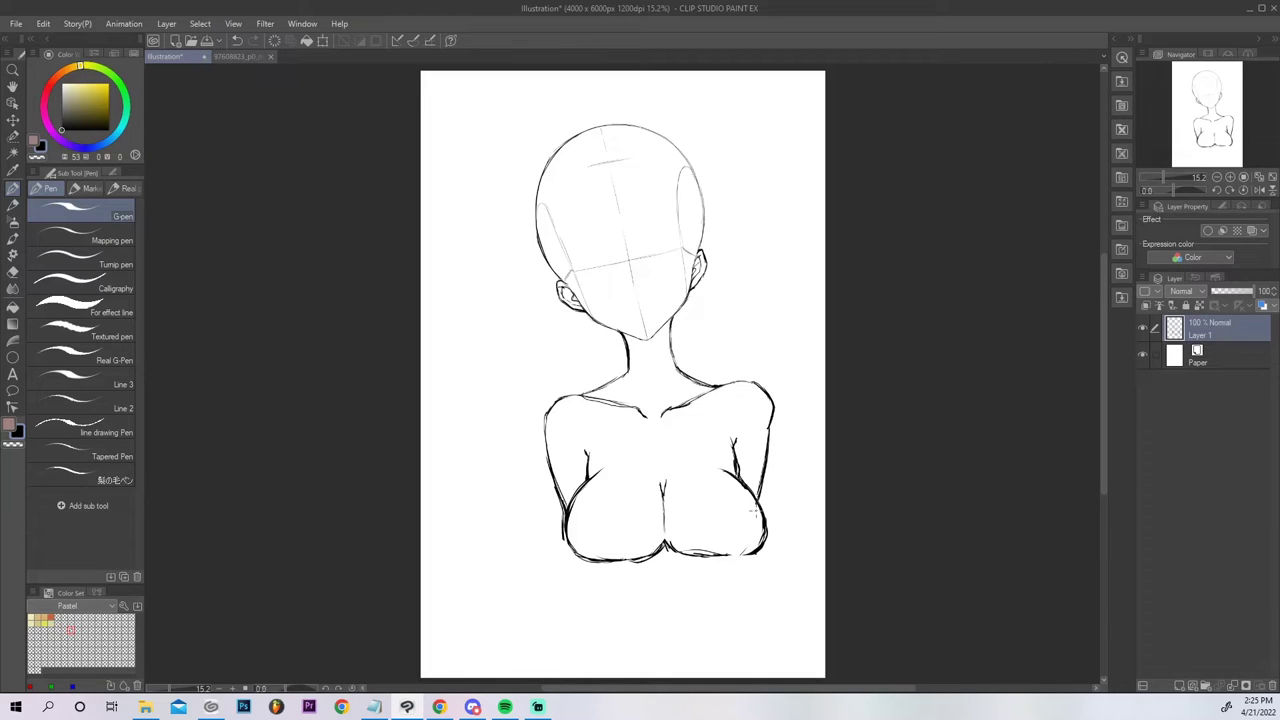
Darken the line where the left collarbone meets the shoulder, and return to the full canvas view.
left_click(1231, 177)
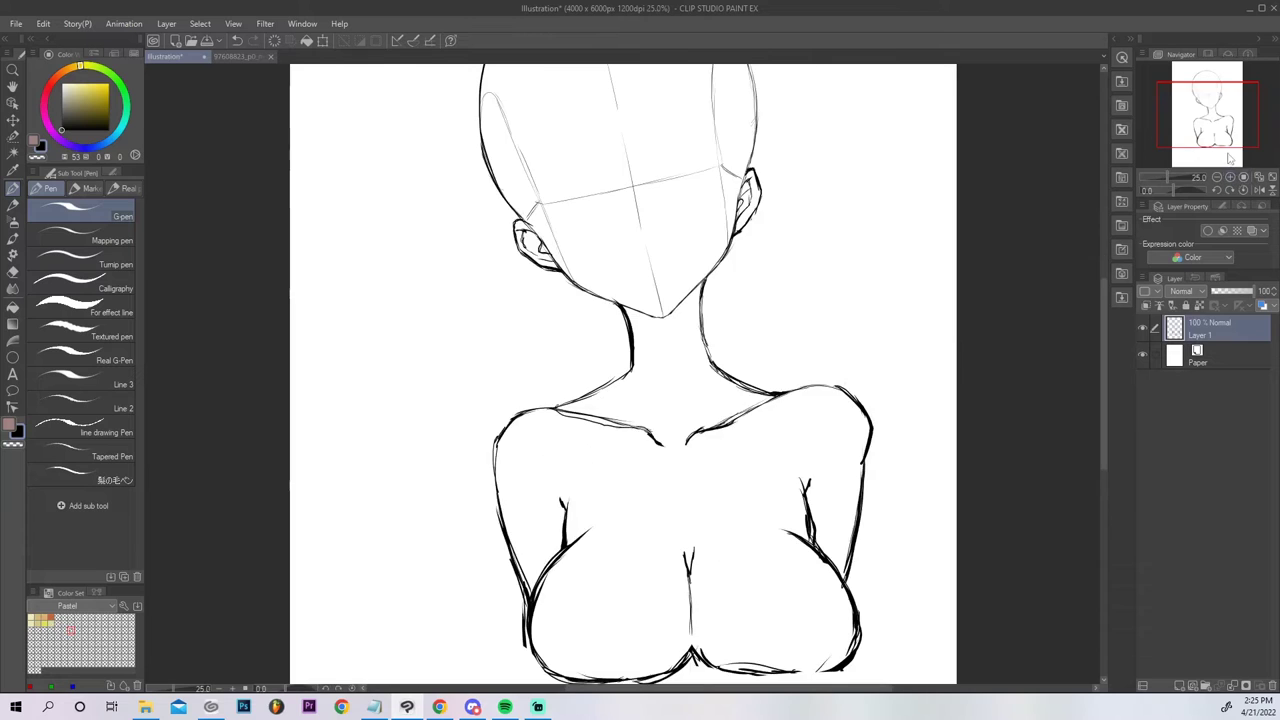
mouse_move(1202, 127)
left_mouse_down()
mouse_move(1204, 142)
mouse_move(1214, 114)
left_mouse_up()
mouse_move(606, 411)
left_mouse_down()
mouse_move(570, 428)
mouse_move(614, 436)
left_mouse_up()
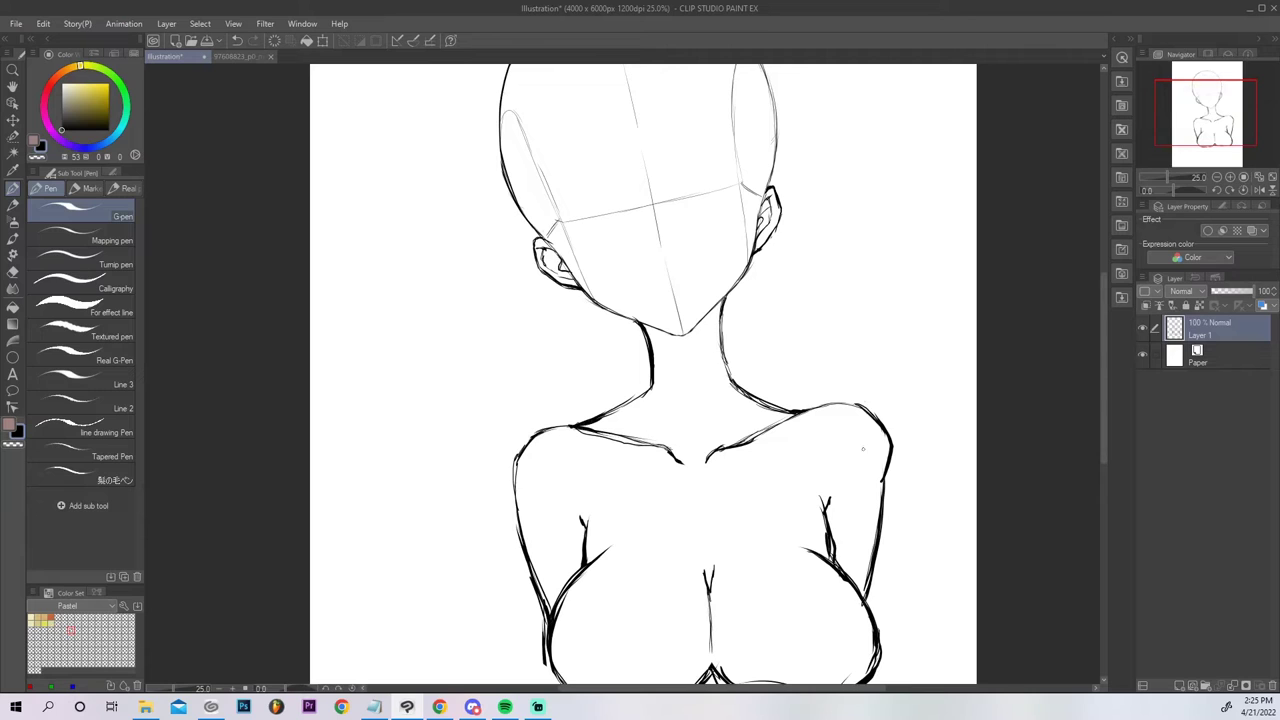
left_click(1257, 176)
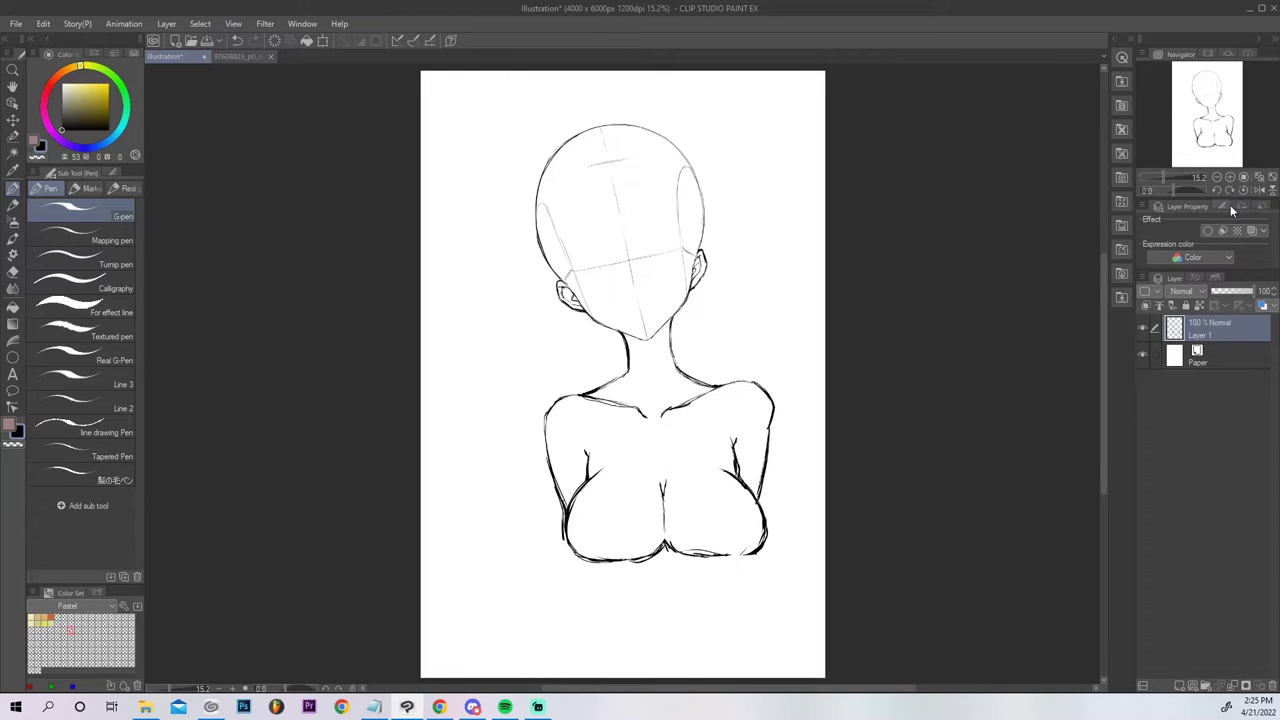
left_click(1231, 178)
left_click_drag(1199, 120, 1205, 127)
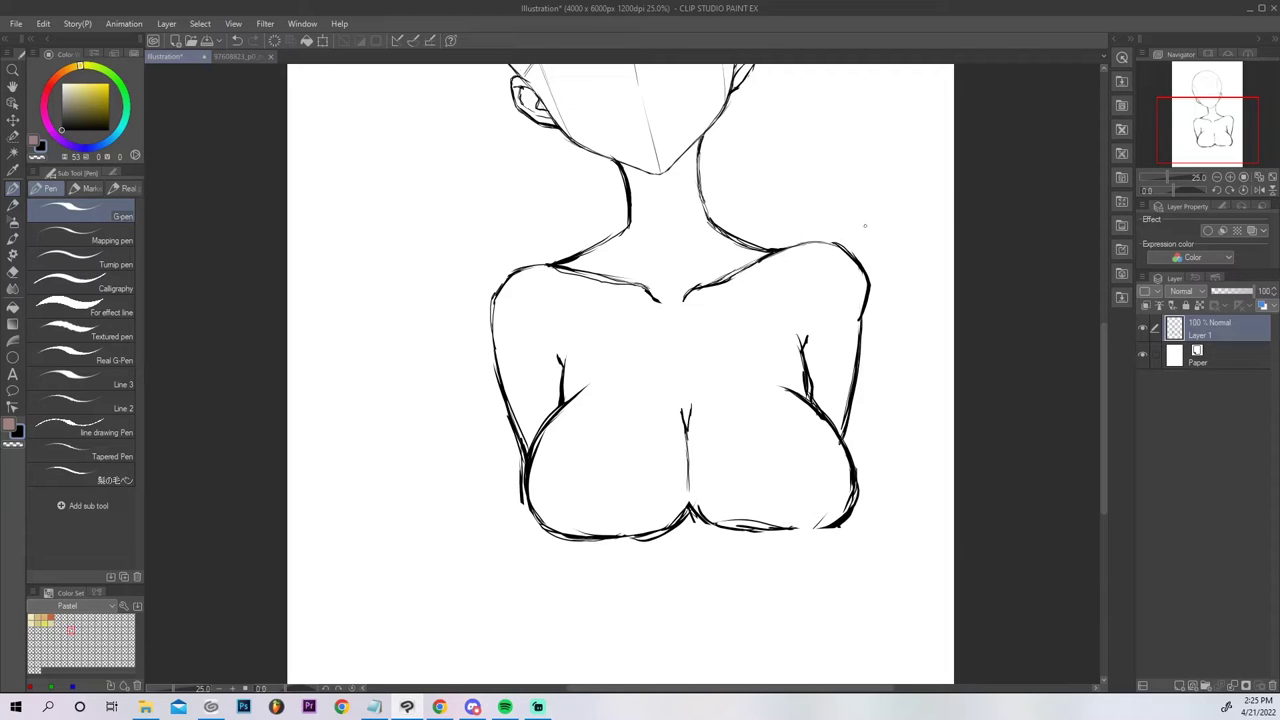
left_click(1272, 177)
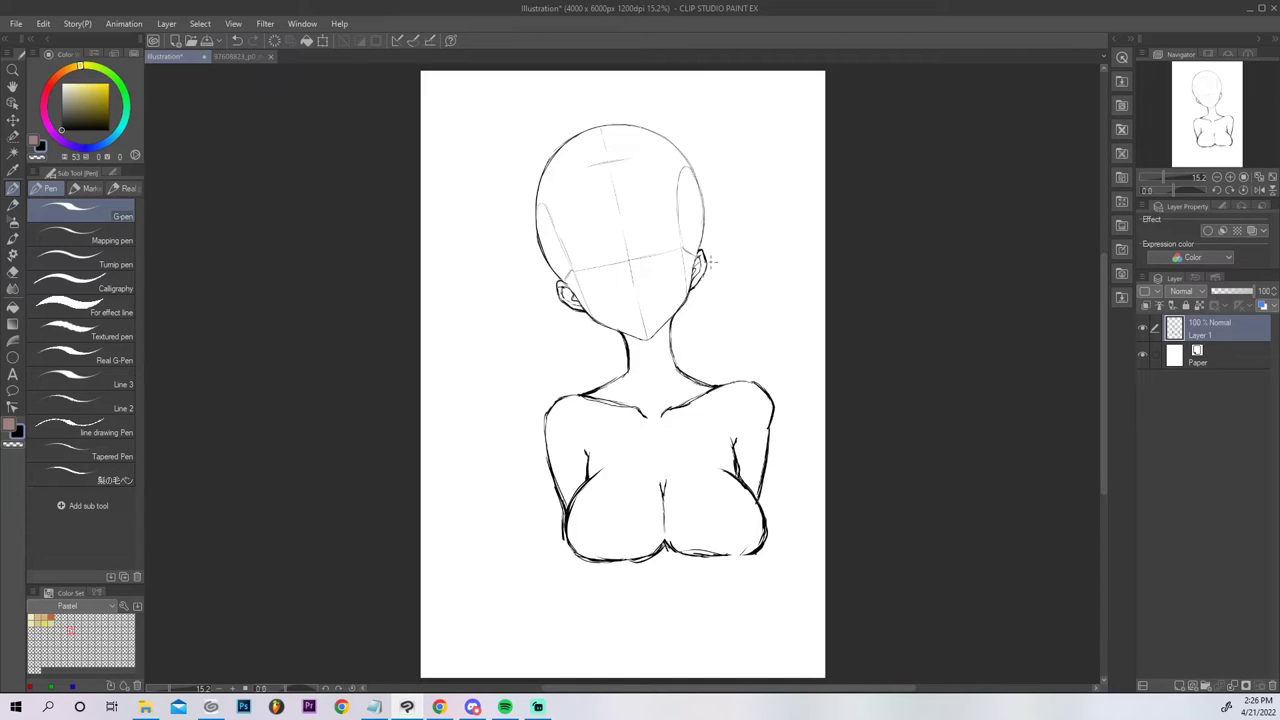
key("e")
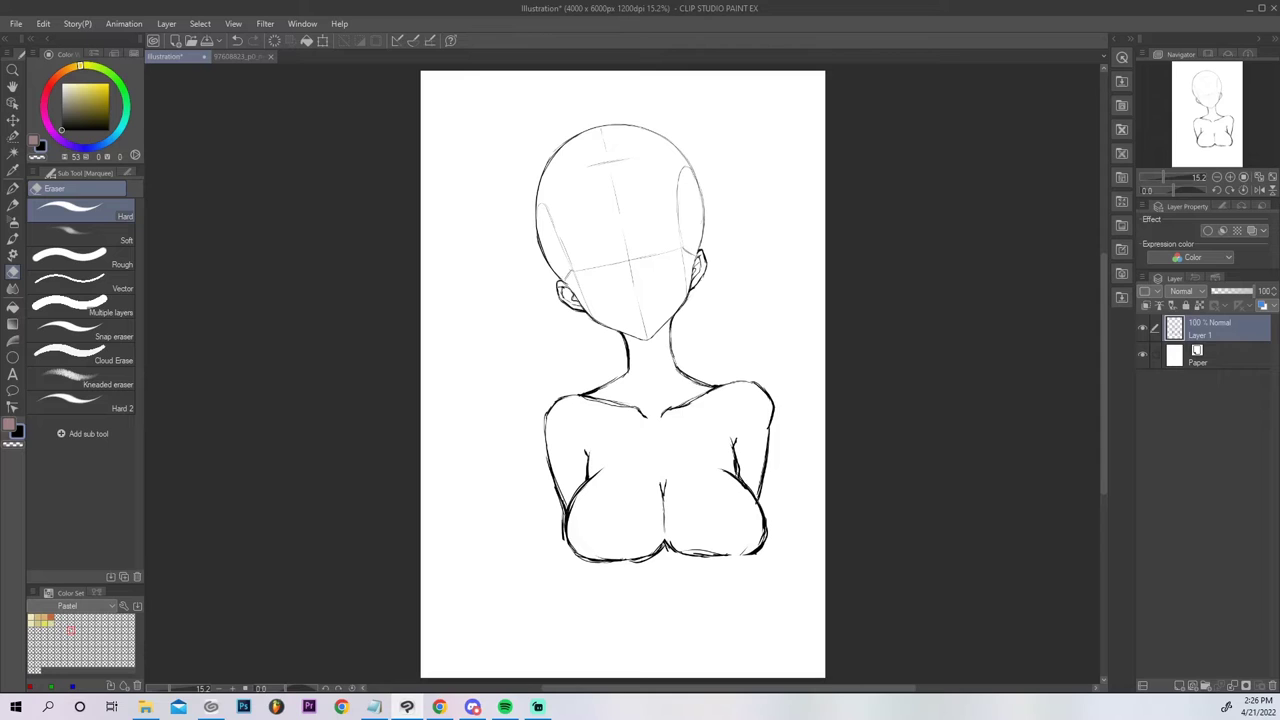
key("alt+Tab")
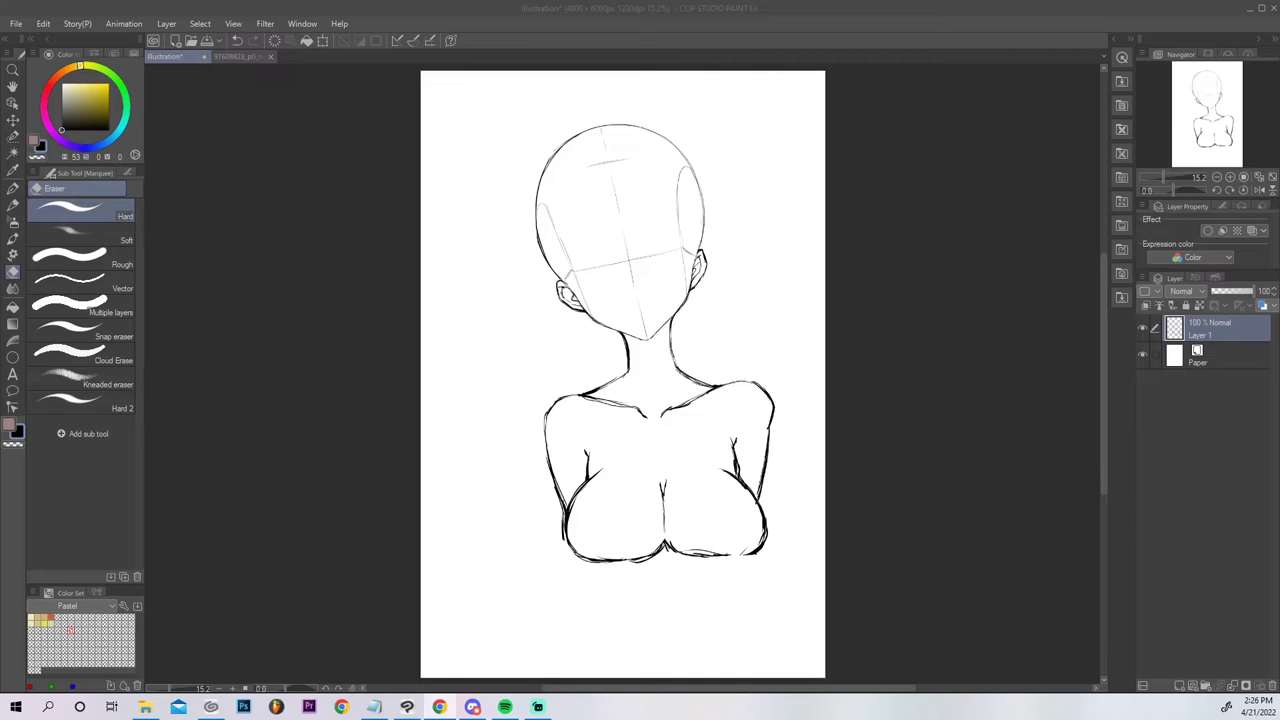
Add a new layer above the body sketch and get the pen ready for drawing the face.
left_click(1230, 177)
left_click_drag(1216, 128, 1219, 110)
left_click(1180, 686)
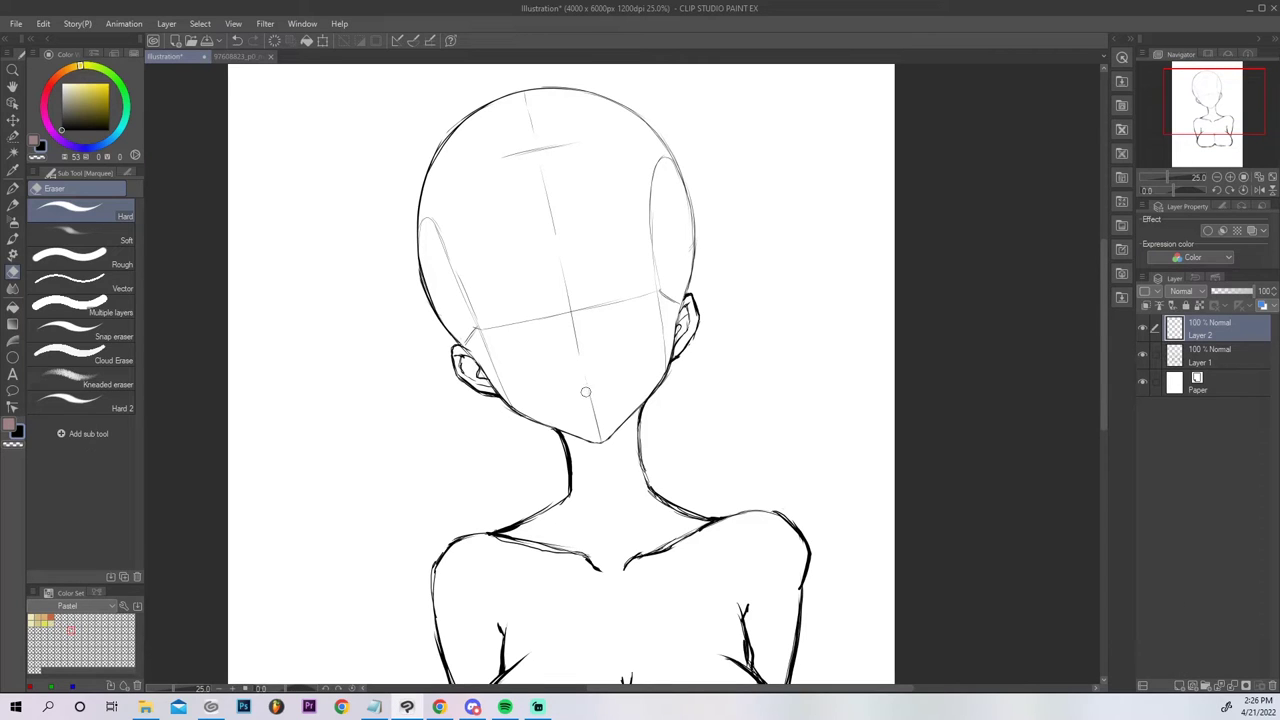
key("p")
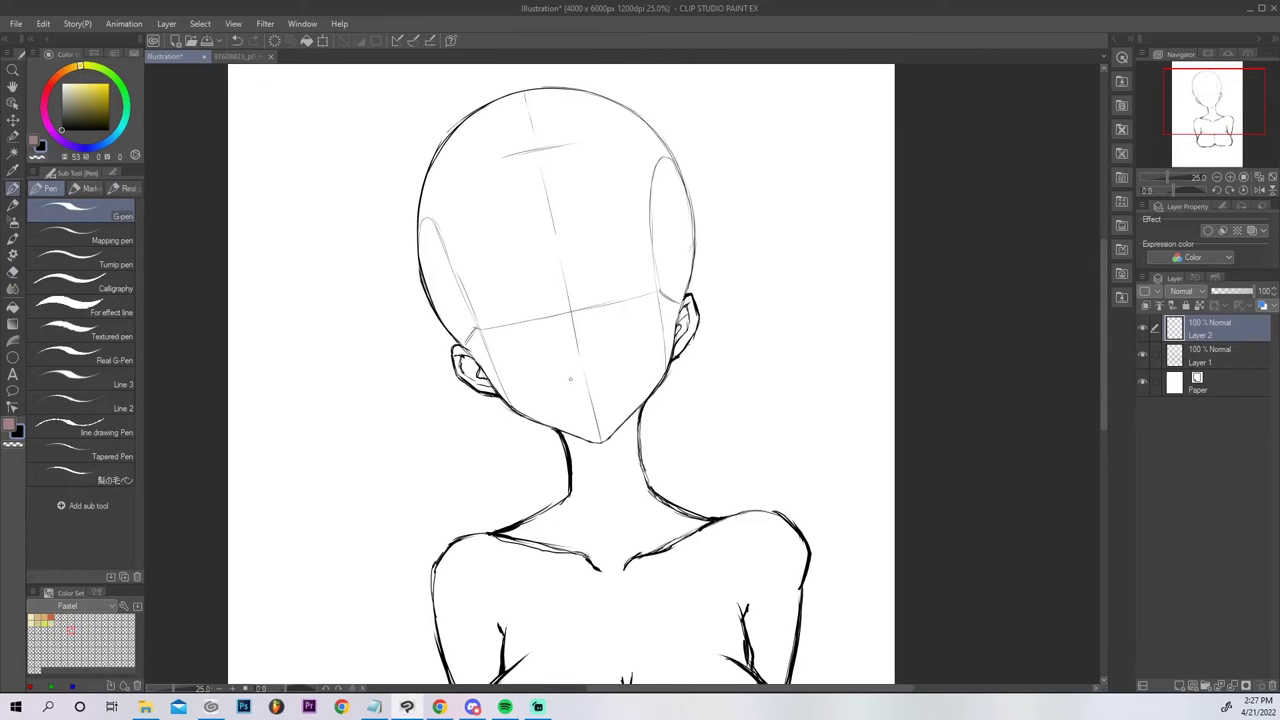
Draw a small open mouth with an upper inner line on the lower face's center guideline, undoing misplaced strokes.
mouse_move(564, 380)
left_mouse_down()
mouse_move(600, 412)
mouse_move(611, 366)
mouse_move(564, 377)
left_mouse_up()
key("ctrl+z")
key("ctrl+z")
key("ctrl+z")
left_click_drag(566, 379, 573, 389)
key("ctrl+z")
left_click_drag(610, 366, 607, 386)
key("ctrl+z")
key("ctrl+z")
left_click_drag(570, 370, 566, 386)
mouse_move(571, 377)
left_mouse_down()
mouse_move(595, 370)
mouse_move(603, 402)
mouse_move(602, 370)
left_mouse_up()
key("ctrl+z")
key("ctrl+z")
left_click_drag(605, 369, 566, 378)
mouse_move(571, 378)
left_mouse_down()
mouse_move(575, 391)
mouse_move(589, 373)
mouse_move(608, 386)
left_mouse_up()
key("ctrl+z")
key("ctrl+z")
left_click_drag(584, 396, 585, 432)
key("ctrl+z")
Draw a small diamond-shaped nose outline just below the crossing of the face guidelines, cleaning up its edges with transparent color.
mouse_move(544, 330)
left_mouse_down()
mouse_move(599, 322)
mouse_move(572, 308)
mouse_move(603, 316)
left_mouse_up()
key("ctrl+z")
mouse_move(543, 331)
left_mouse_down()
mouse_move(567, 338)
mouse_move(571, 316)
mouse_move(573, 327)
left_mouse_up()
key("ctrl+z")
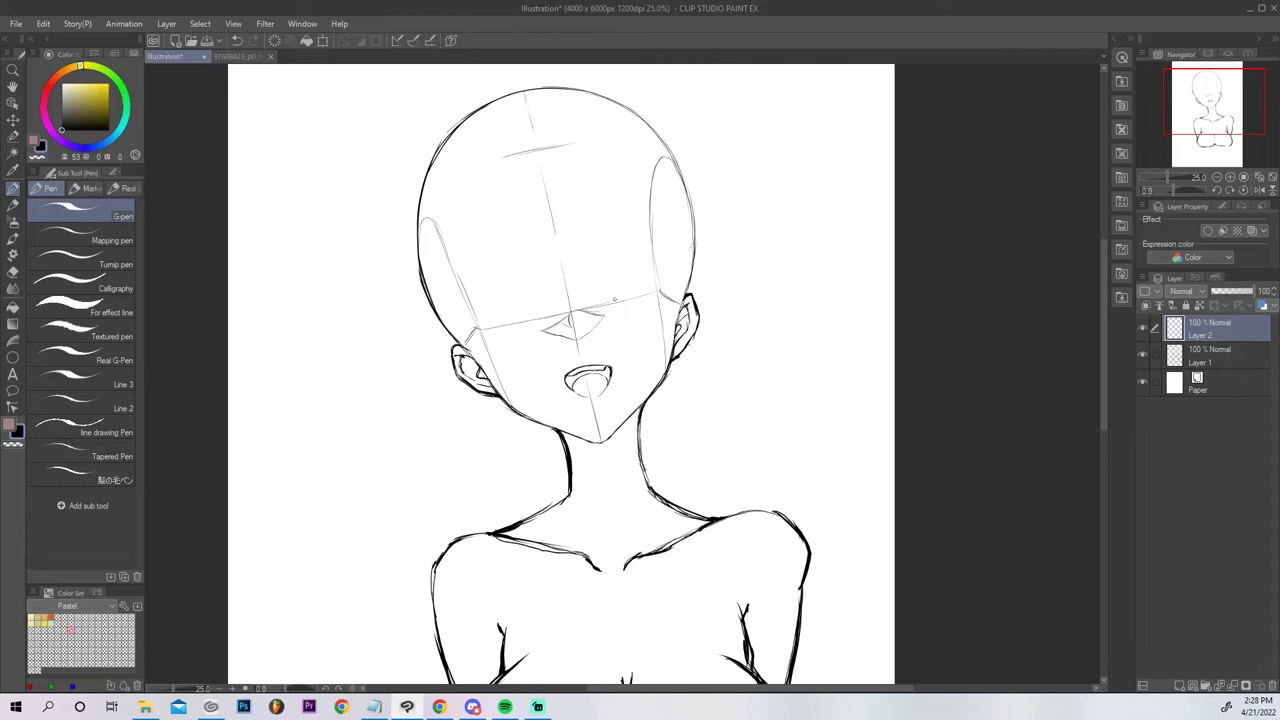
key("c")
left_click(565, 317)
key("c")
left_click_drag(541, 330, 577, 339)
Extend the right corner of the diamond-shaped nose outline and erase the leftover strokes with transparent color.
left_click(1230, 177)
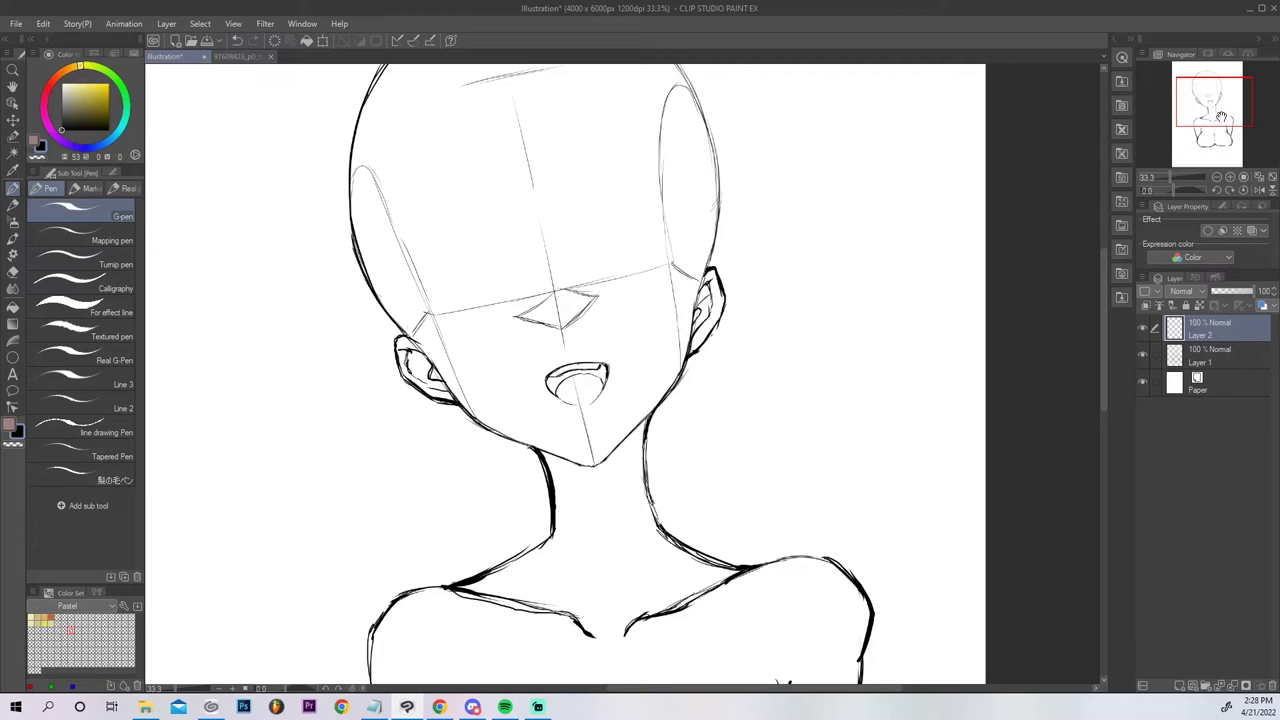
left_click_drag(564, 327, 604, 297)
key("c")
mouse_move(586, 309)
left_mouse_down()
mouse_move(569, 322)
mouse_move(598, 299)
mouse_move(585, 310)
left_mouse_up()
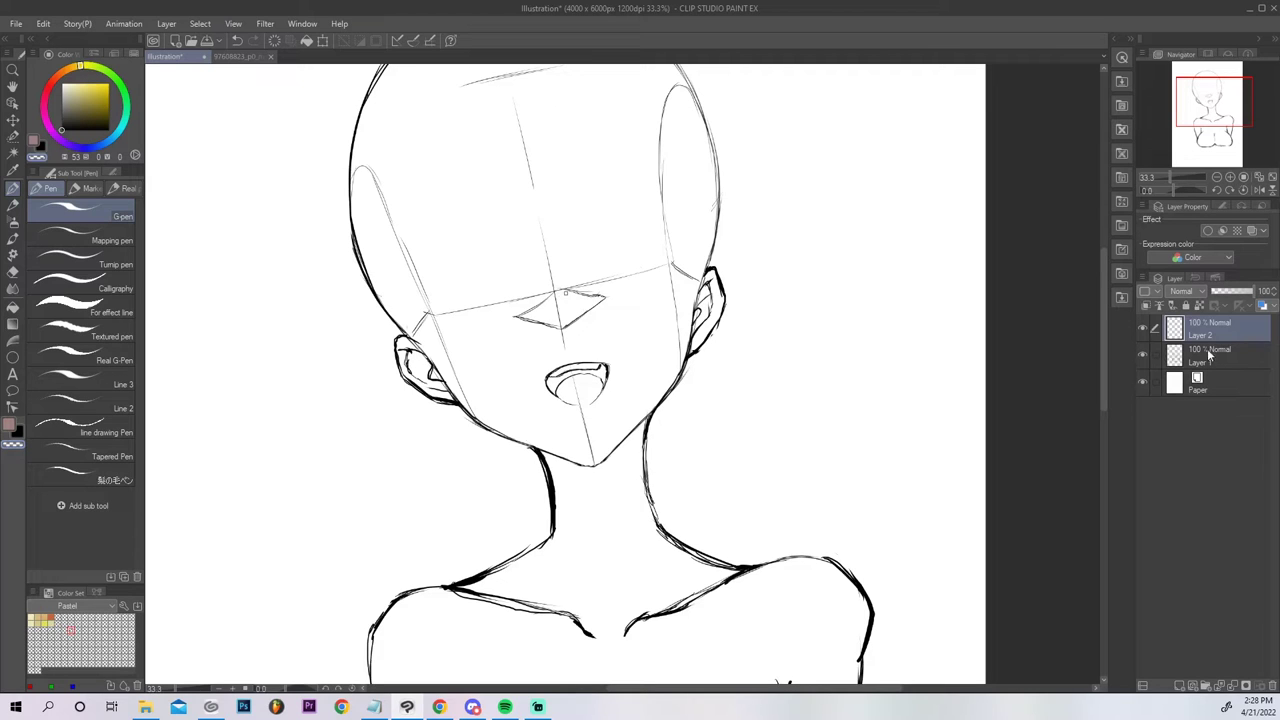
Erase the center guideline inside the nose outline and mouth on Layer 1, and return to the full canvas view.
key("alt+bracketleft")
left_click_drag(556, 295, 561, 325)
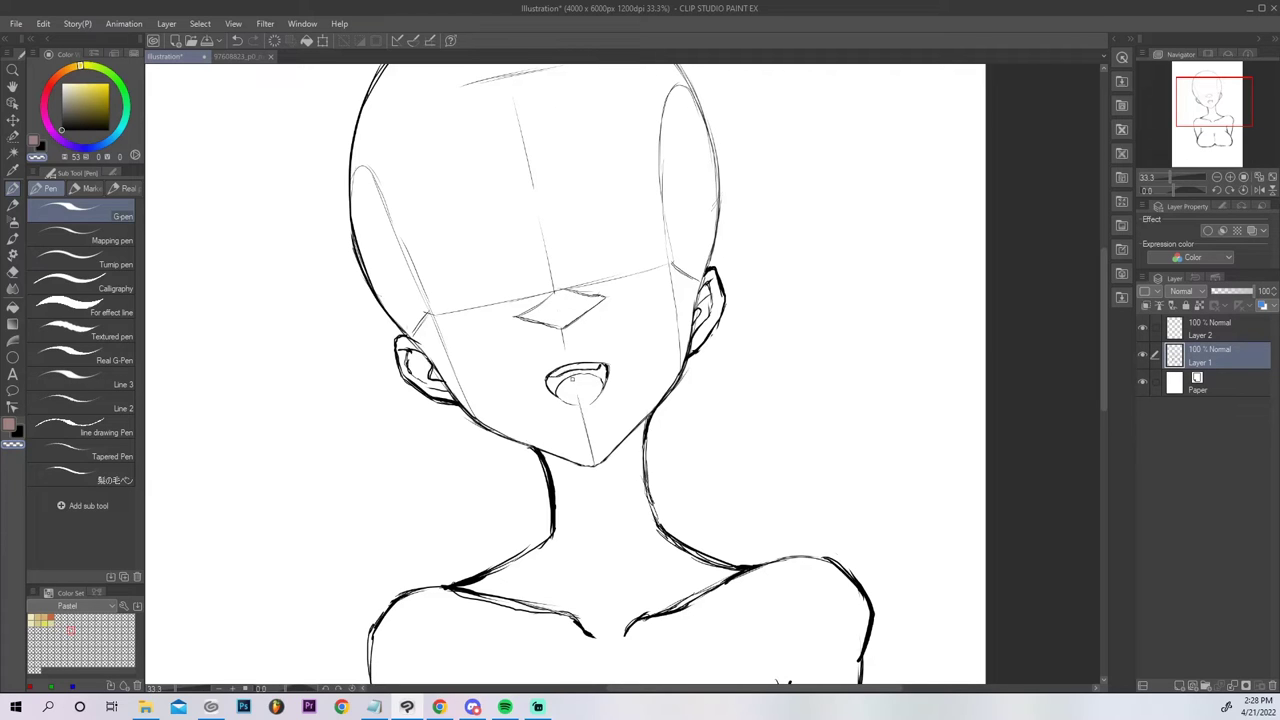
left_click_drag(576, 393, 579, 402)
left_click(1271, 177)
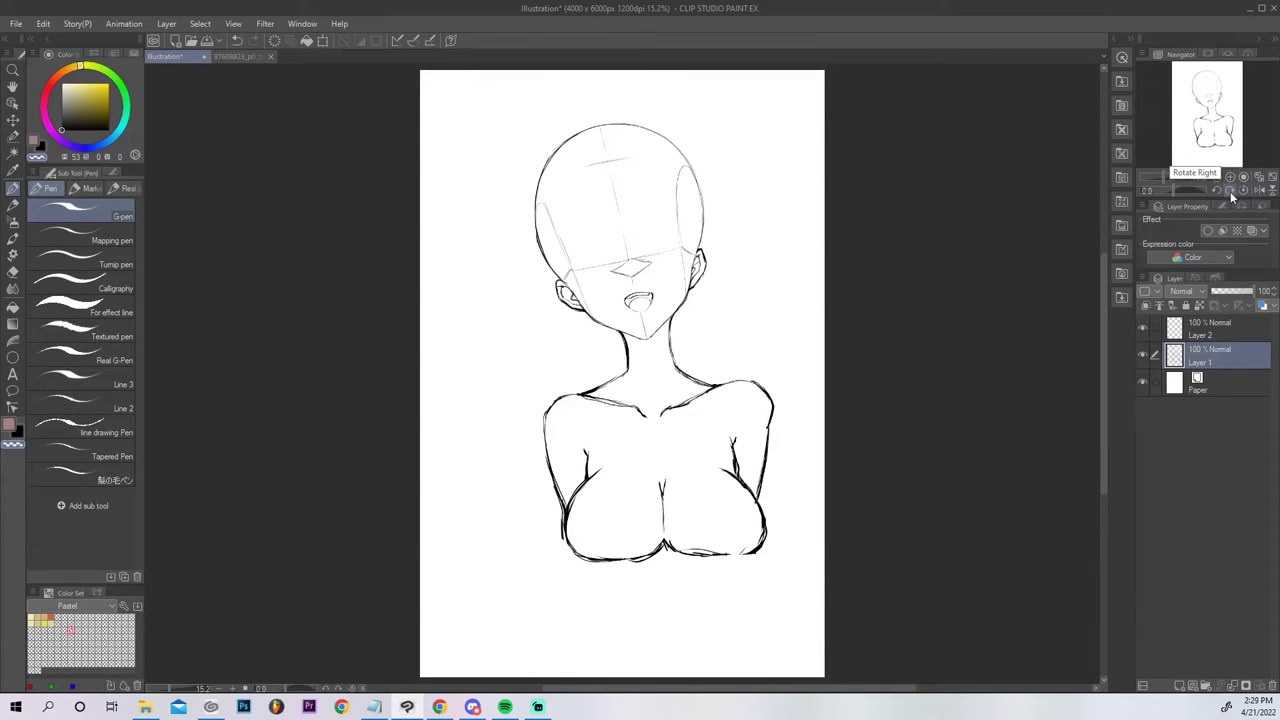
Add a new layer above Layer 2 for the clothing and switch the pen back to black.
left_click(1240, 177)
left_click_drag(1220, 130, 1224, 148)
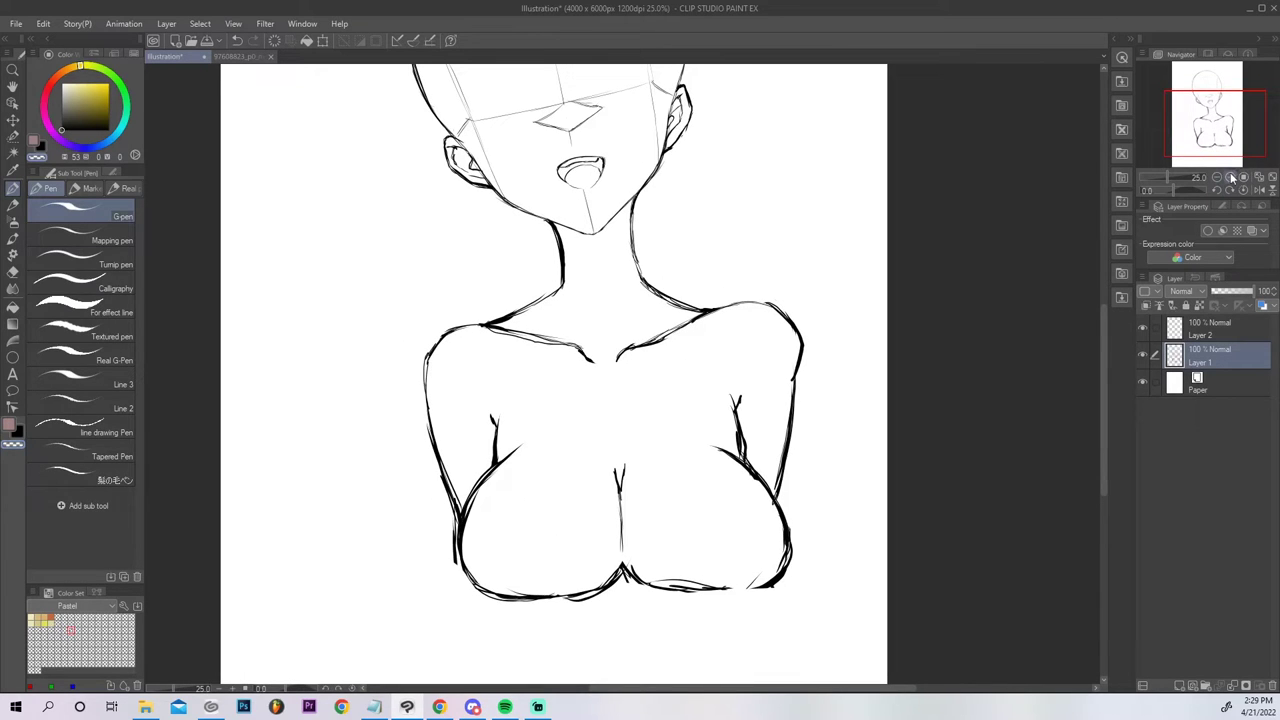
key("p")
key("p")
left_click(1206, 332)
left_click(1178, 686)
left_click(43, 146)
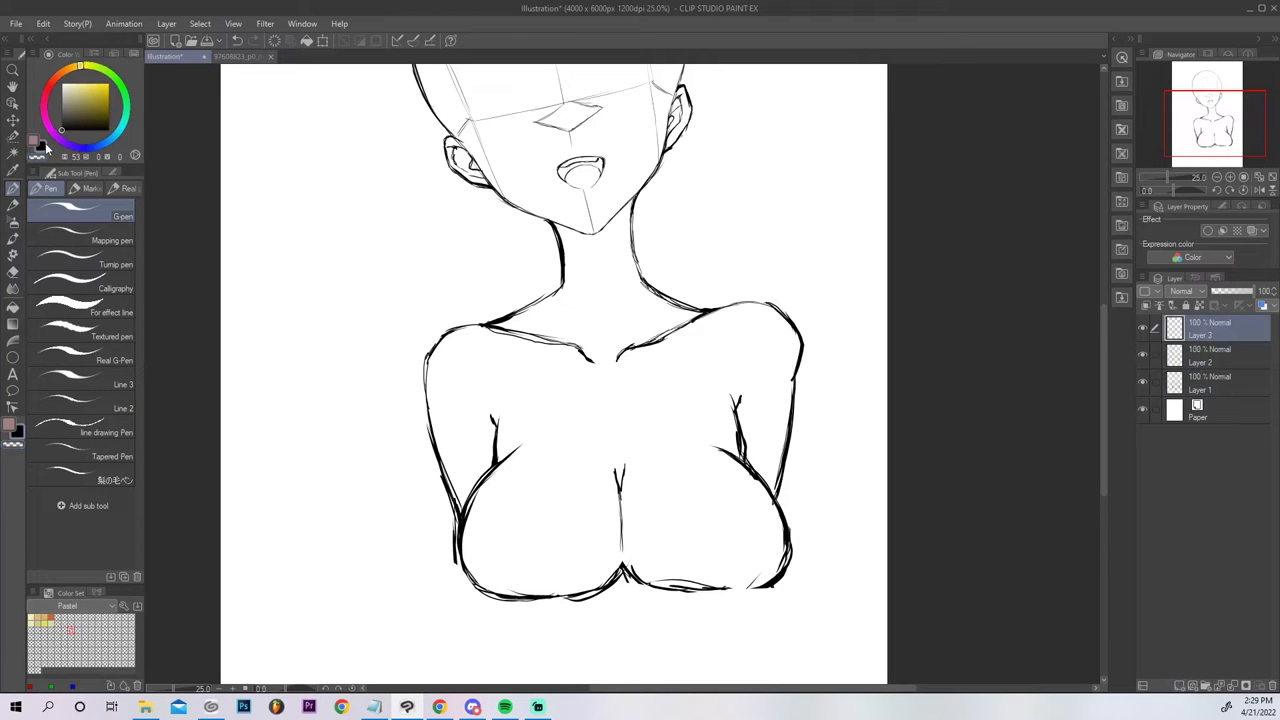
Draw the outer edge of a diagonal garment strap from the right neck base down over the left bust to its lower contour.
mouse_move(499, 522)
left_mouse_down()
mouse_move(493, 592)
mouse_move(498, 519)
left_mouse_up()
key("ctrl+z")
mouse_move(484, 568)
left_mouse_down()
mouse_move(515, 477)
mouse_move(652, 299)
mouse_move(520, 462)
mouse_move(484, 526)
mouse_move(656, 297)
left_mouse_up()
key("ctrl+z")
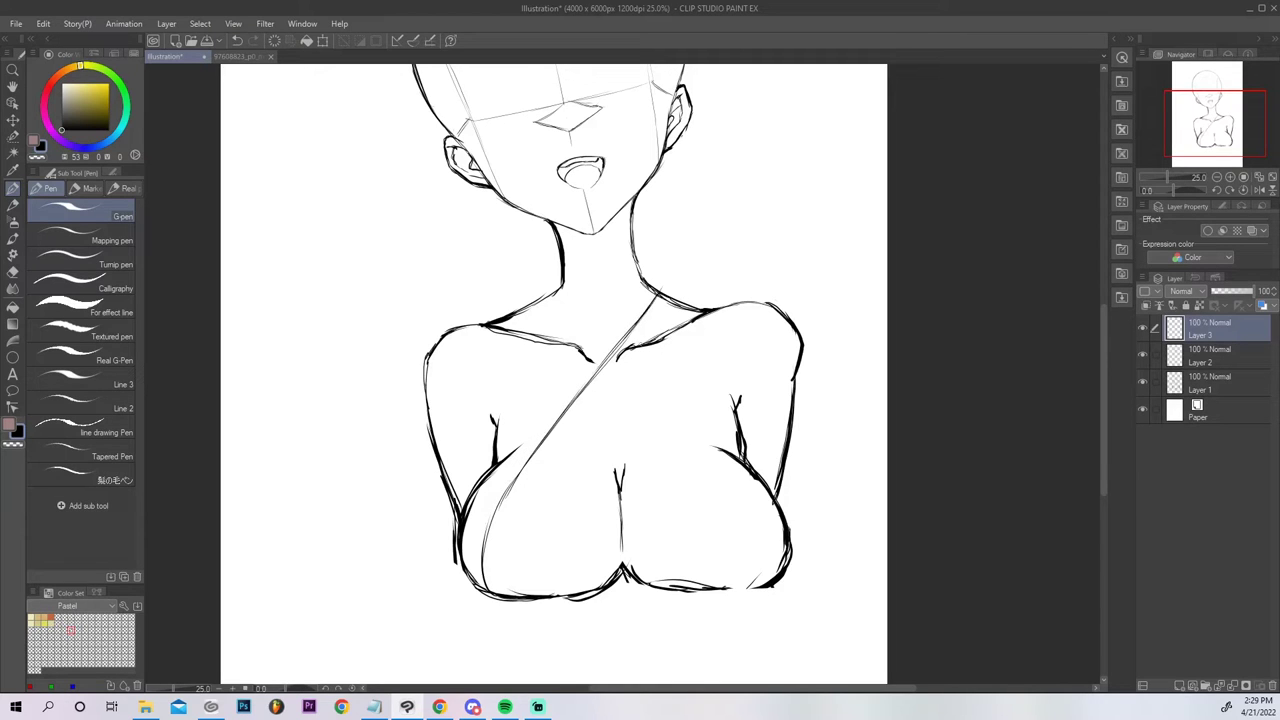
Draw the strap's inner edge from the right neck base down to the bottom of the left bust, undoing misplaced strokes.
key("ctrl+z")
mouse_move(671, 304)
left_mouse_down()
mouse_move(598, 404)
mouse_move(586, 458)
left_mouse_up()
key("ctrl+z")
mouse_move(658, 296)
left_mouse_down()
mouse_move(595, 451)
mouse_move(576, 573)
left_mouse_up()
key("ctrl+z")
left_click_drag(584, 510, 583, 590)
left_click_drag(579, 544, 585, 591)
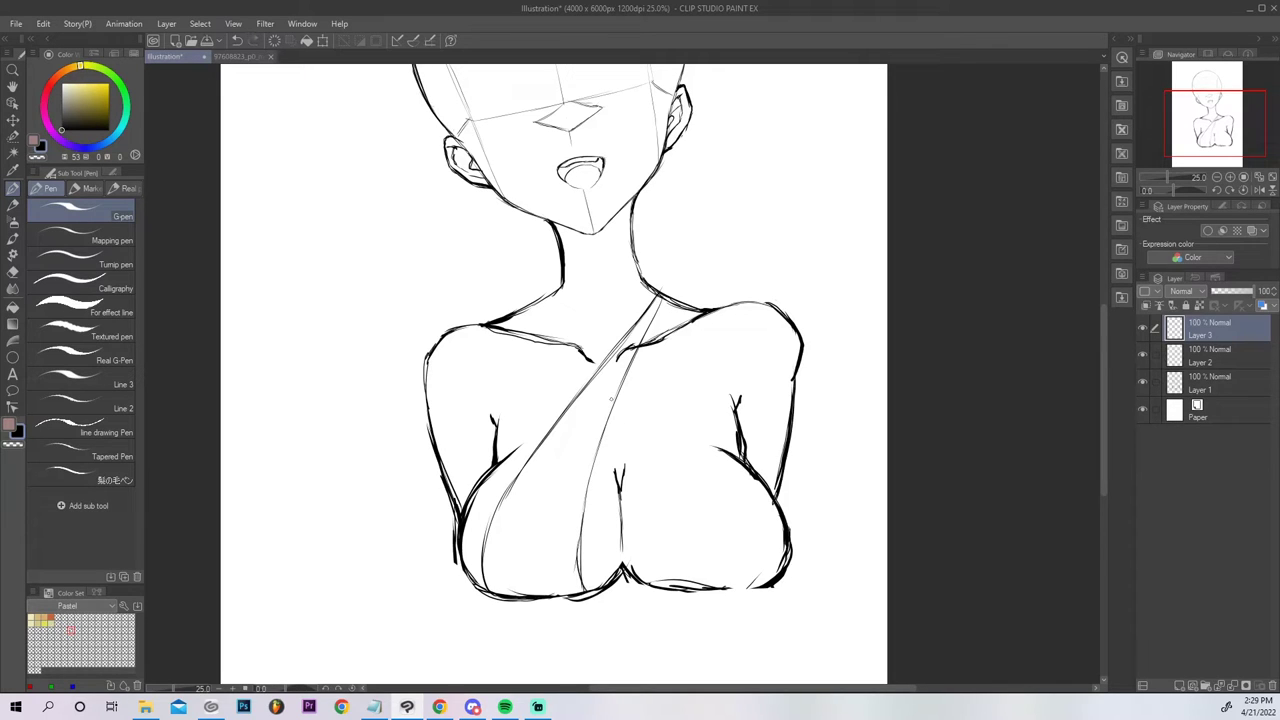
left_click_drag(582, 505, 584, 592)
left_click_drag(595, 459, 579, 573)
Retrace the upper part of the strap's outer edge from the left bust up to the neck base, undoing stray strokes.
left_click_drag(509, 489, 609, 365)
key("ctrl+z")
left_click_drag(505, 489, 617, 341)
key("ctrl+z")
left_click_drag(524, 463, 617, 341)
mouse_move(587, 383)
left_mouse_down()
mouse_move(662, 288)
mouse_move(621, 373)
mouse_move(665, 289)
left_mouse_up()
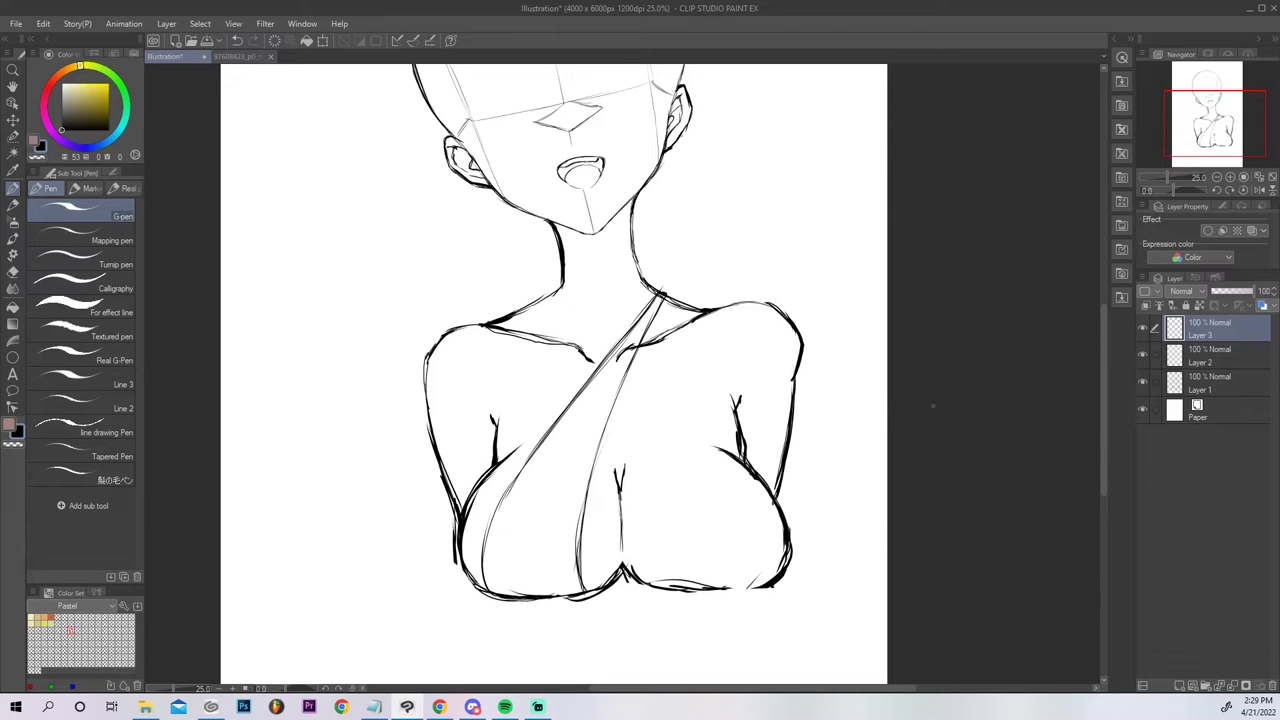
Thicken both strap edges and the bottom contour of the left bust, and mirror the canvas view.
left_click_drag(571, 401, 524, 458)
left_click_drag(574, 406, 498, 508)
left_click_drag(577, 546, 587, 588)
left_click_drag(582, 516, 577, 546)
left_click_drag(490, 594, 522, 601)
left_click(1258, 190)
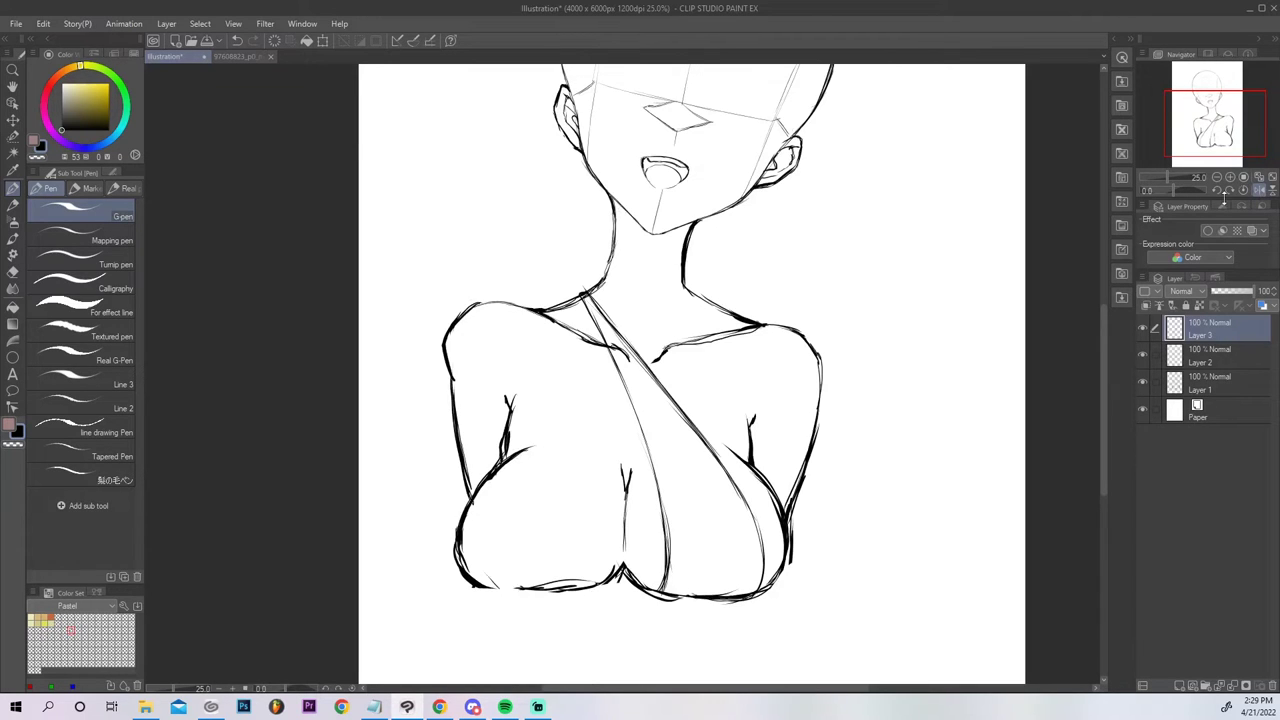
Draw the outer edge of a second diagonal strap from the strap crossing on the chest down to the bottom of the left bust.
mouse_move(490, 589)
left_mouse_down()
mouse_move(498, 494)
mouse_move(538, 444)
left_mouse_up()
key("ctrl+z")
left_click_drag(488, 520, 594, 406)
mouse_move(545, 455)
left_mouse_down()
mouse_move(622, 384)
mouse_move(499, 496)
mouse_move(494, 589)
left_mouse_up()
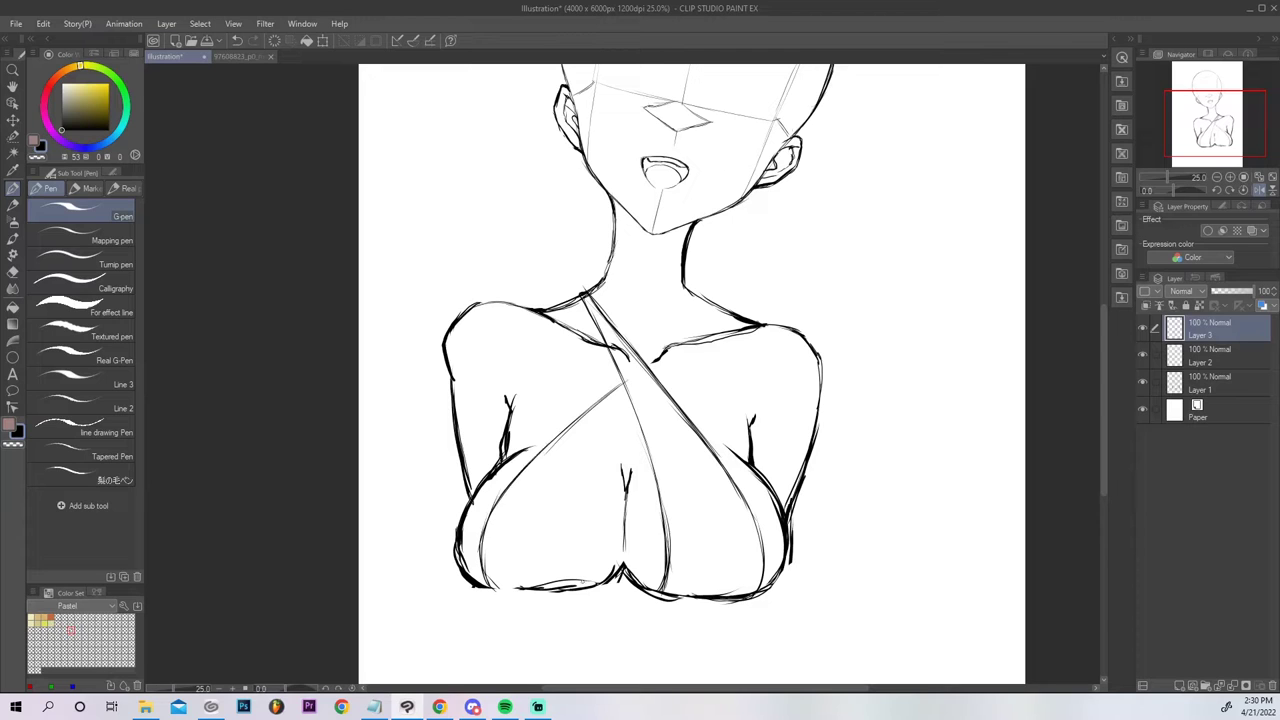
Draw the second strap's inner edge beside the cleavage and close the contour along the bottom of the left bust.
mouse_move(583, 580)
left_mouse_down()
mouse_move(605, 464)
mouse_move(639, 431)
left_mouse_up()
left_click_drag(595, 513, 605, 485)
left_click_drag(584, 580, 587, 542)
mouse_move(498, 586)
left_mouse_down()
mouse_move(576, 596)
mouse_move(554, 594)
left_mouse_up()
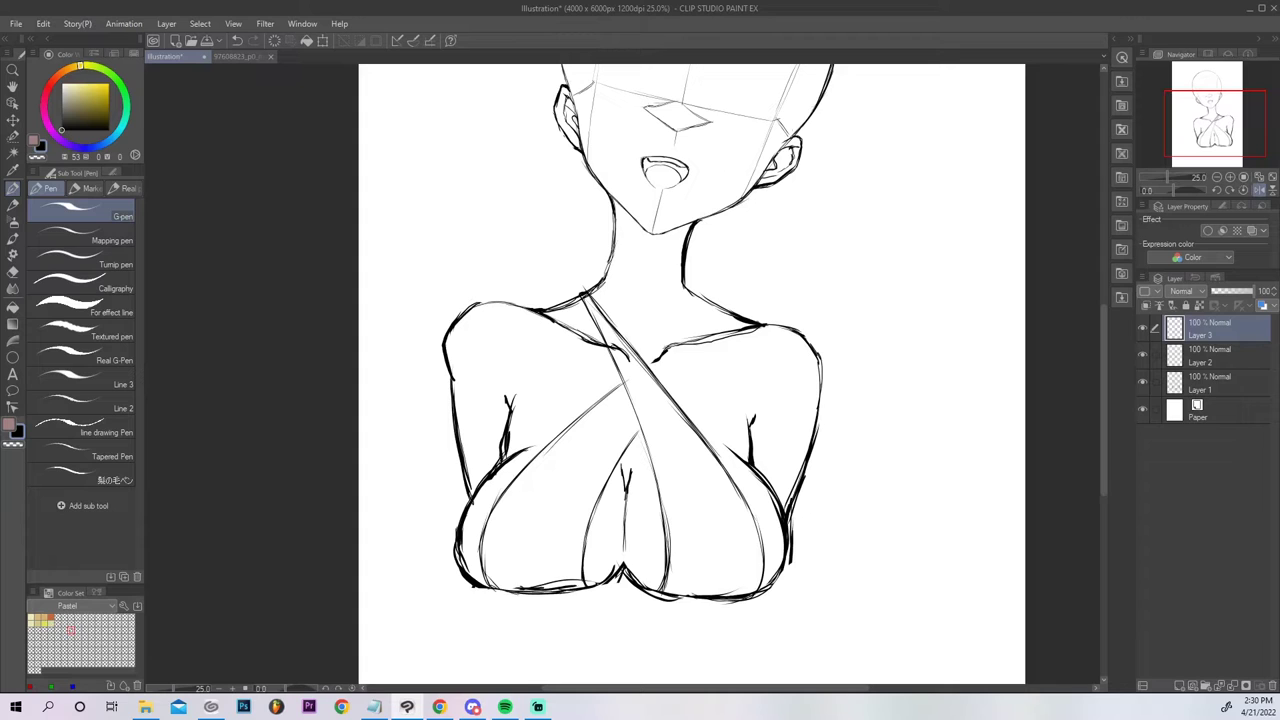
Extend both edges of the second strap up across the first strap to the right neck base, undoing misplaced strokes.
left_click_drag(582, 546, 620, 450)
left_click_drag(598, 500, 693, 321)
left_click_drag(657, 379, 699, 307)
key("ctrl+z")
key("ctrl+z")
left_click_drag(619, 445, 694, 318)
left_click_drag(663, 371, 704, 305)
left_click_drag(621, 386, 694, 312)
mouse_move(651, 357)
left_mouse_down()
mouse_move(698, 304)
mouse_move(617, 387)
mouse_move(710, 306)
left_mouse_up()
key("ctrl+z")
key("ctrl+z")
key("ctrl+z")
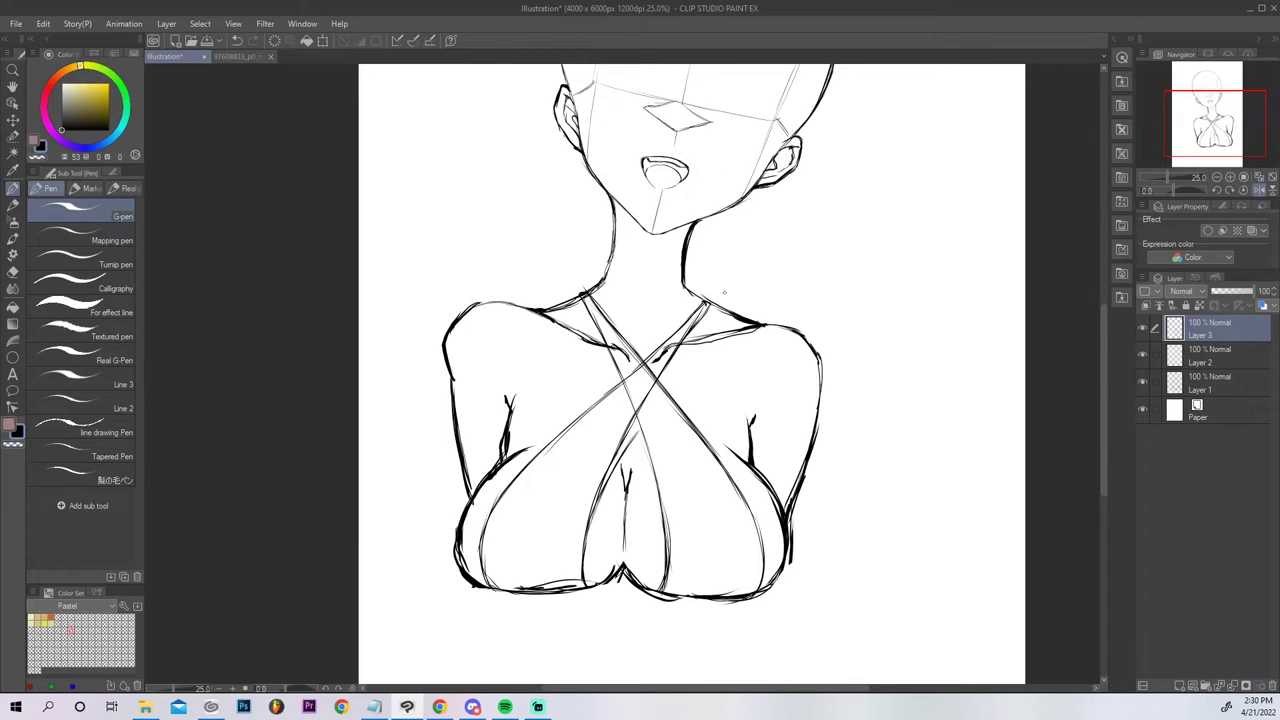
Erase the lines overlapping at the strap crossing and the collarbone lines beneath the straps on Layer 3 and Layer 1.
left_click_drag(491, 589, 610, 584)
key("ctrl+z")
key("e")
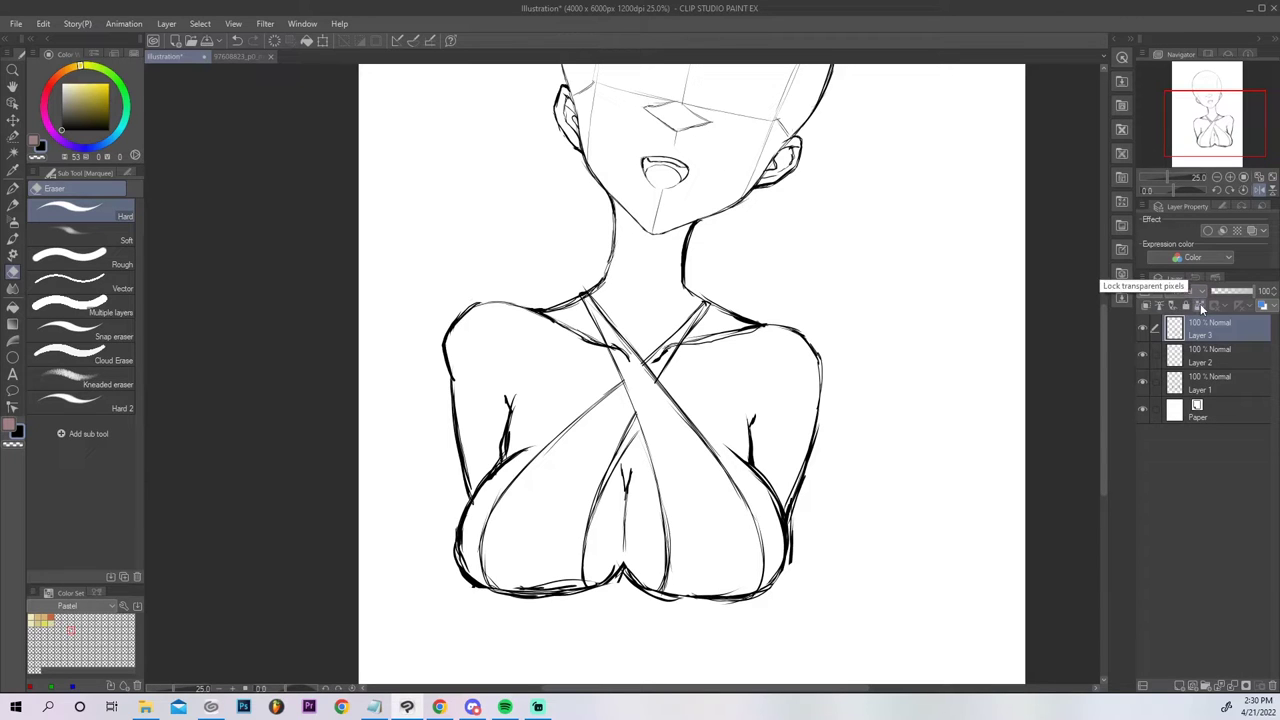
left_click(1224, 362)
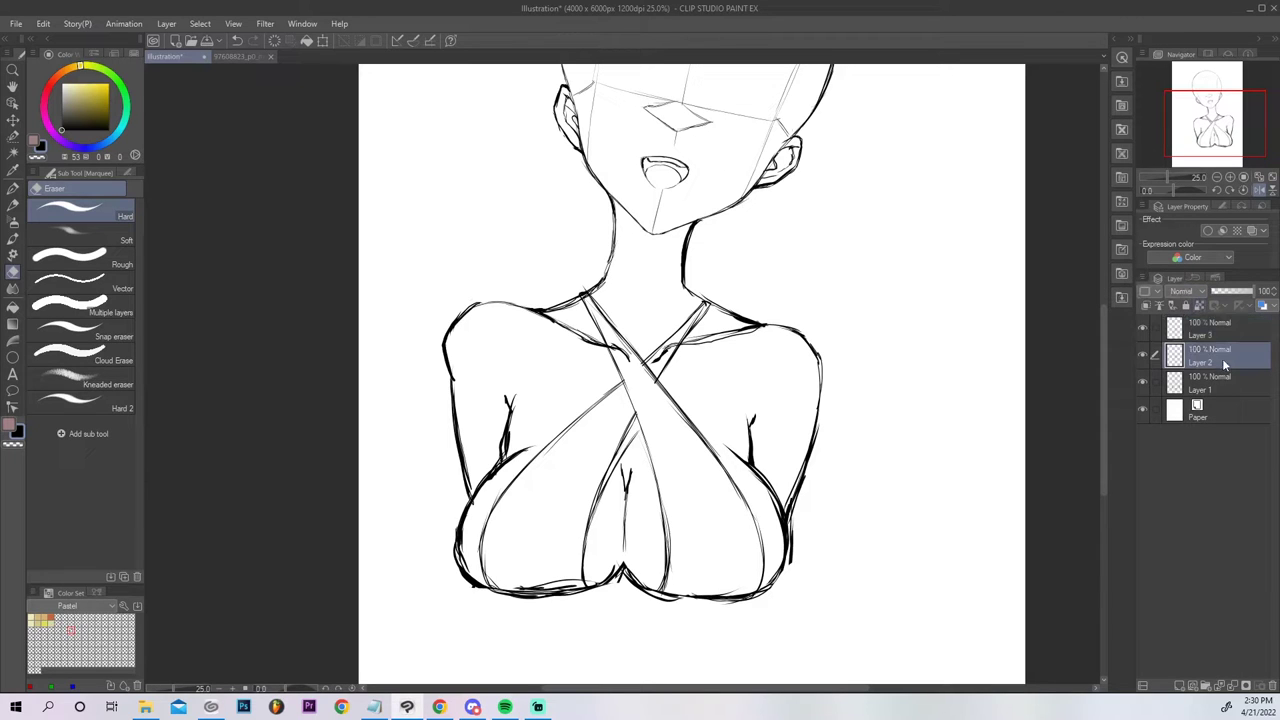
left_click(1204, 380)
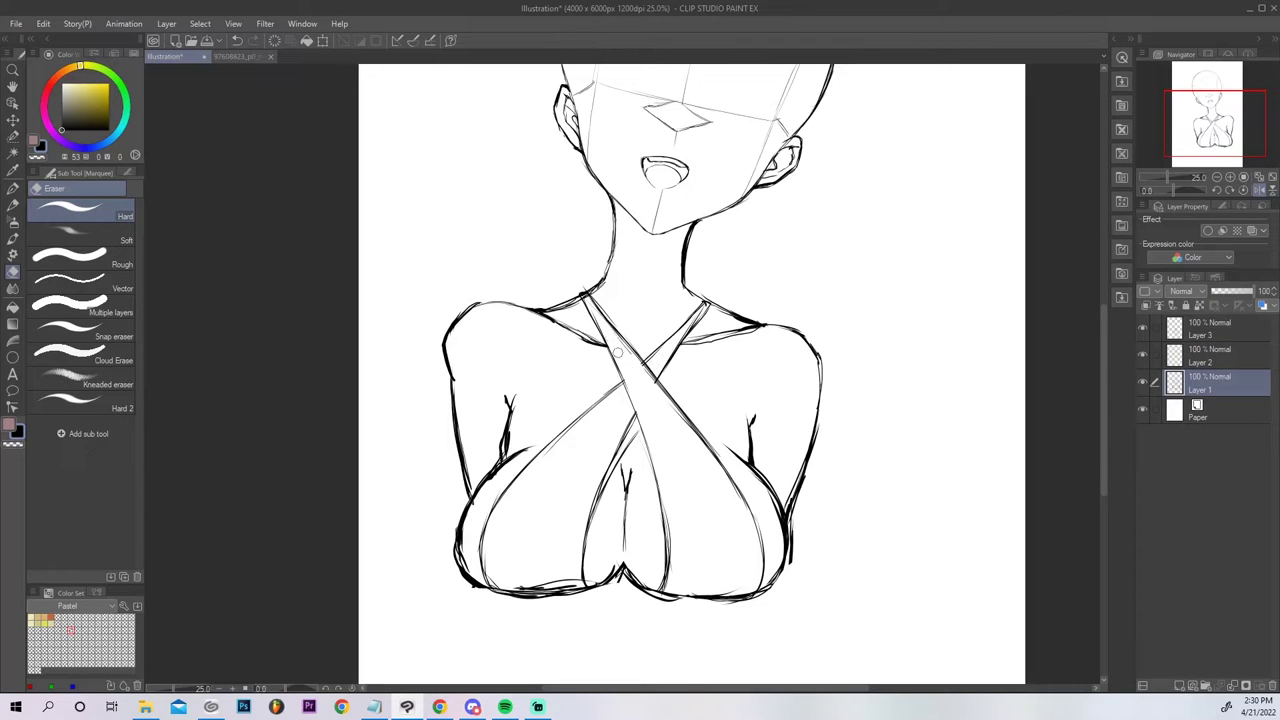
Merge Layer 3 and Layer 2 down into Layer 1.
left_click(1238, 334)
left_click(1233, 687)
left_click(1233, 687)
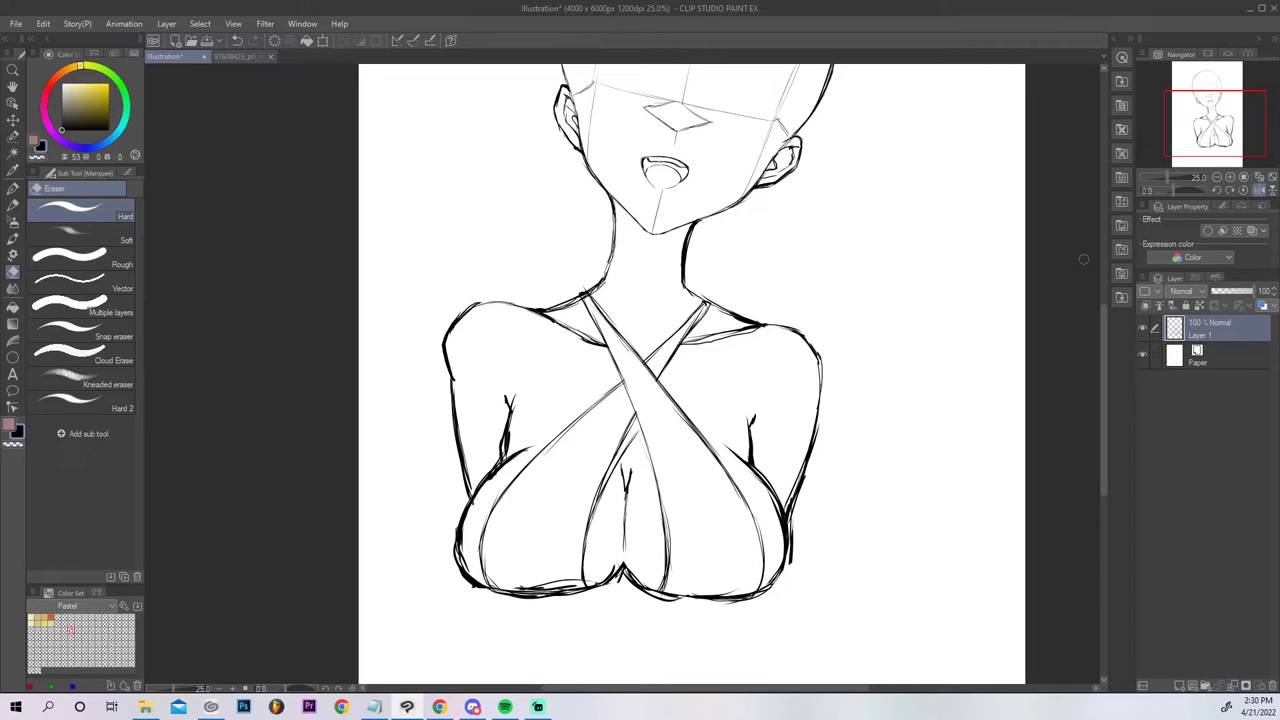
Clean up and retouch the shoulder lines where both straps meet the neck base.
left_click_drag(710, 296, 706, 298)
key("p")
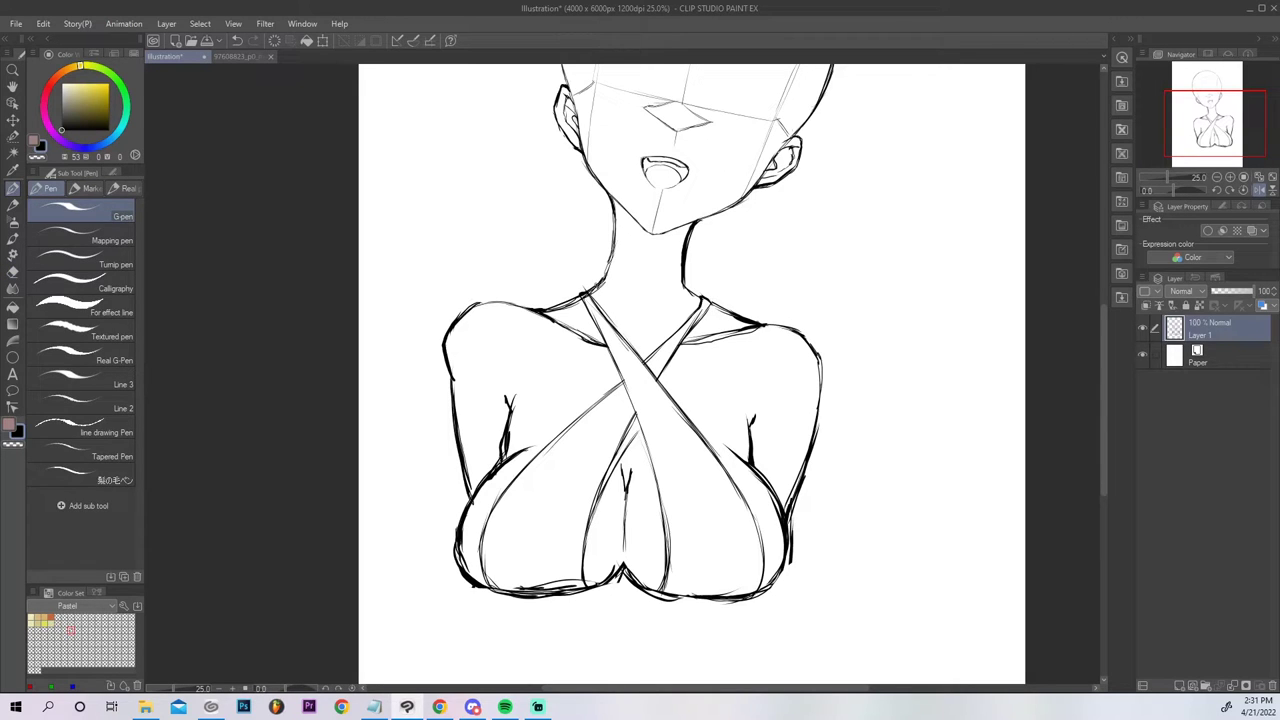
key("e")
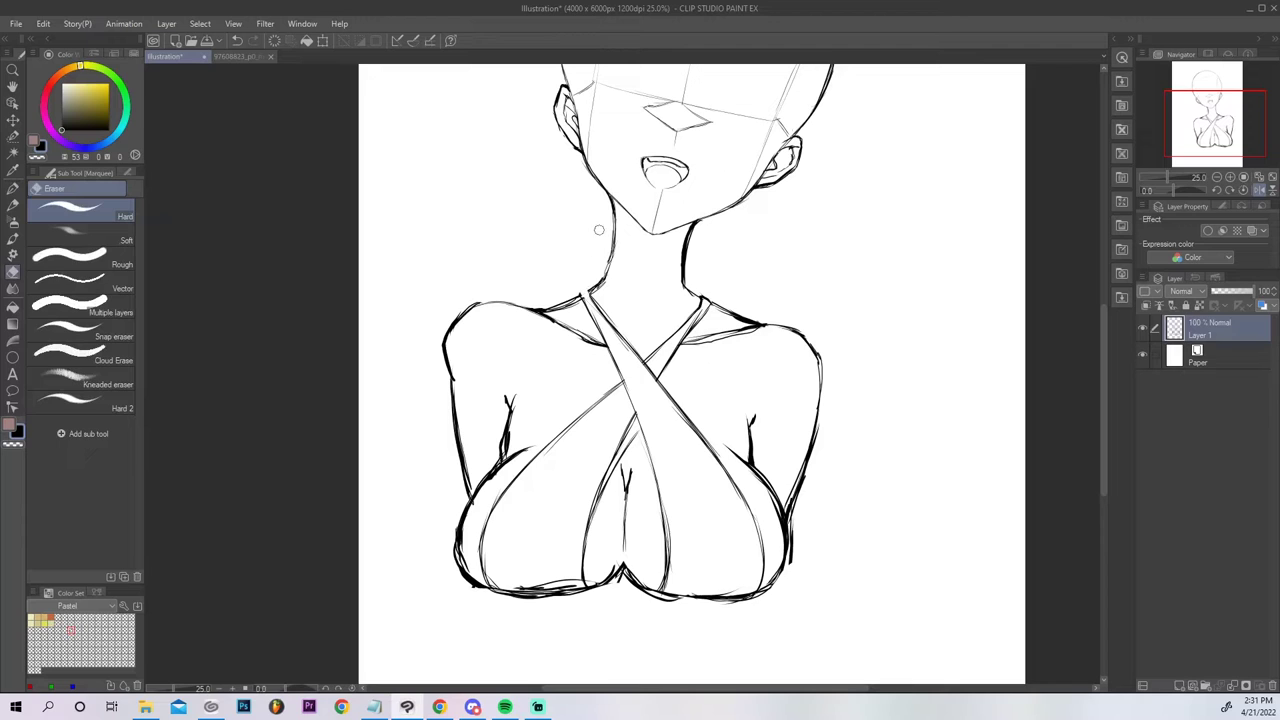
key("p")
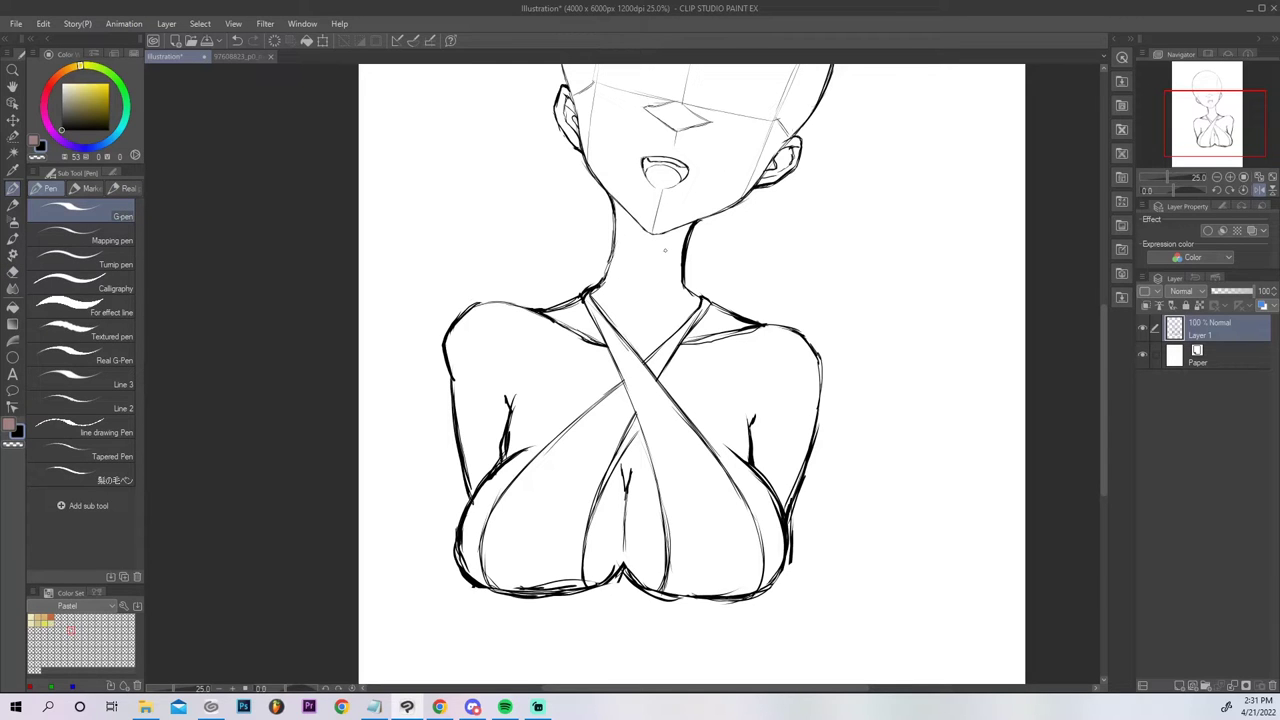
Erase the rough strokes along the bust's bottom contour, redraw the right side's lower line, and clean the gap below the strap crossing.
key("e")
mouse_move(506, 586)
left_mouse_down()
mouse_move(573, 578)
mouse_move(529, 587)
left_mouse_up()
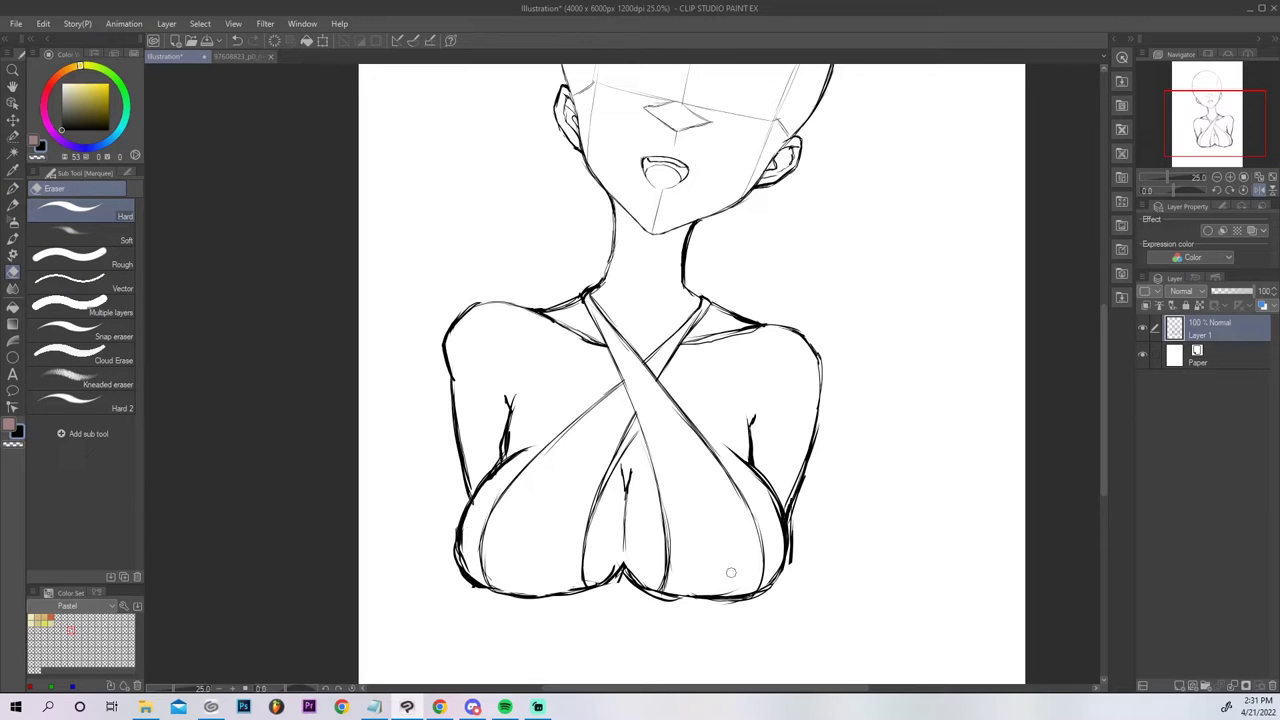
mouse_move(672, 591)
left_mouse_down()
mouse_move(750, 587)
mouse_move(680, 597)
mouse_move(708, 604)
mouse_move(770, 588)
left_mouse_up()
key("p")
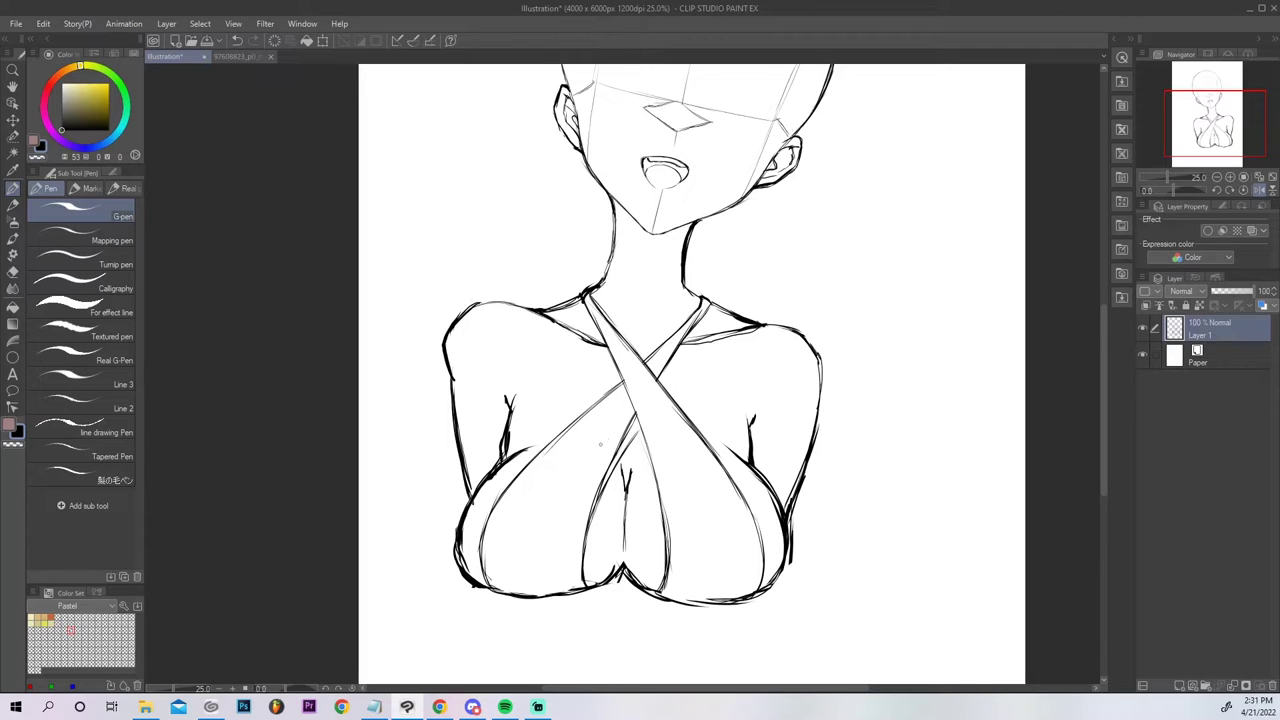
key("e")
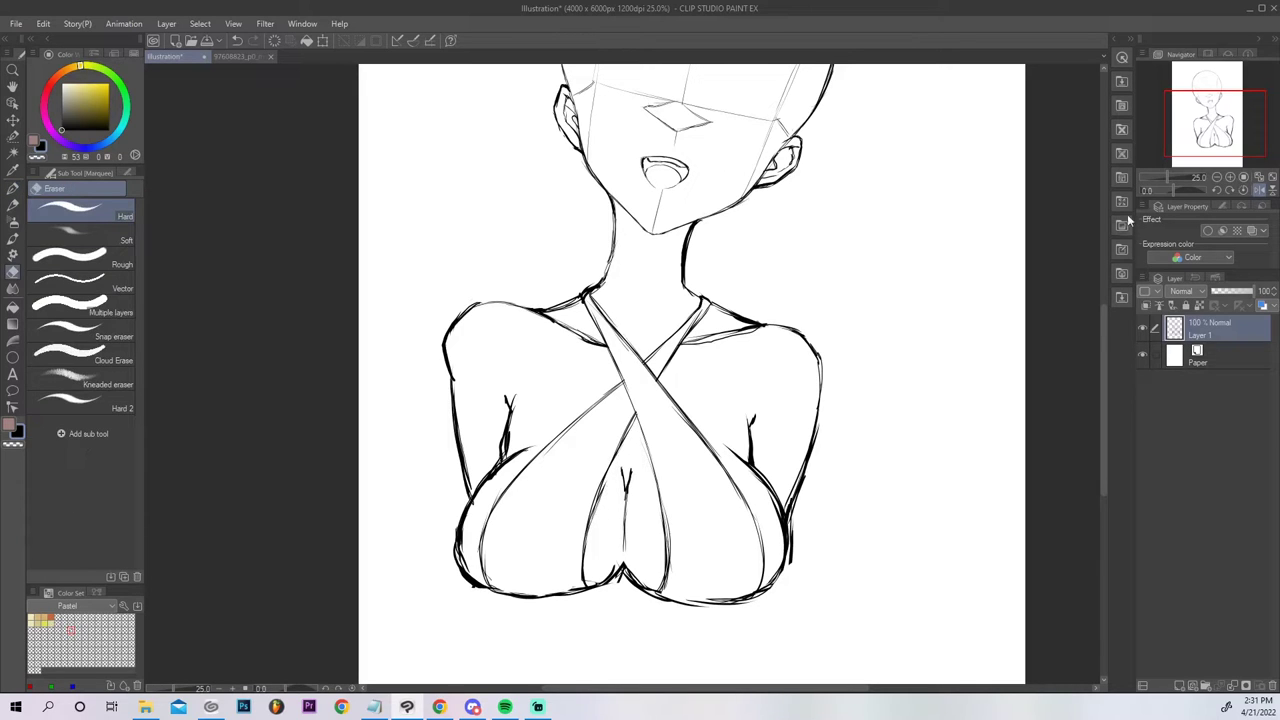
Erase the bottom contour between the left strap and the cleavage and redraw it as a small curve, rotating the canvas for the stroke.
left_click(1268, 182)
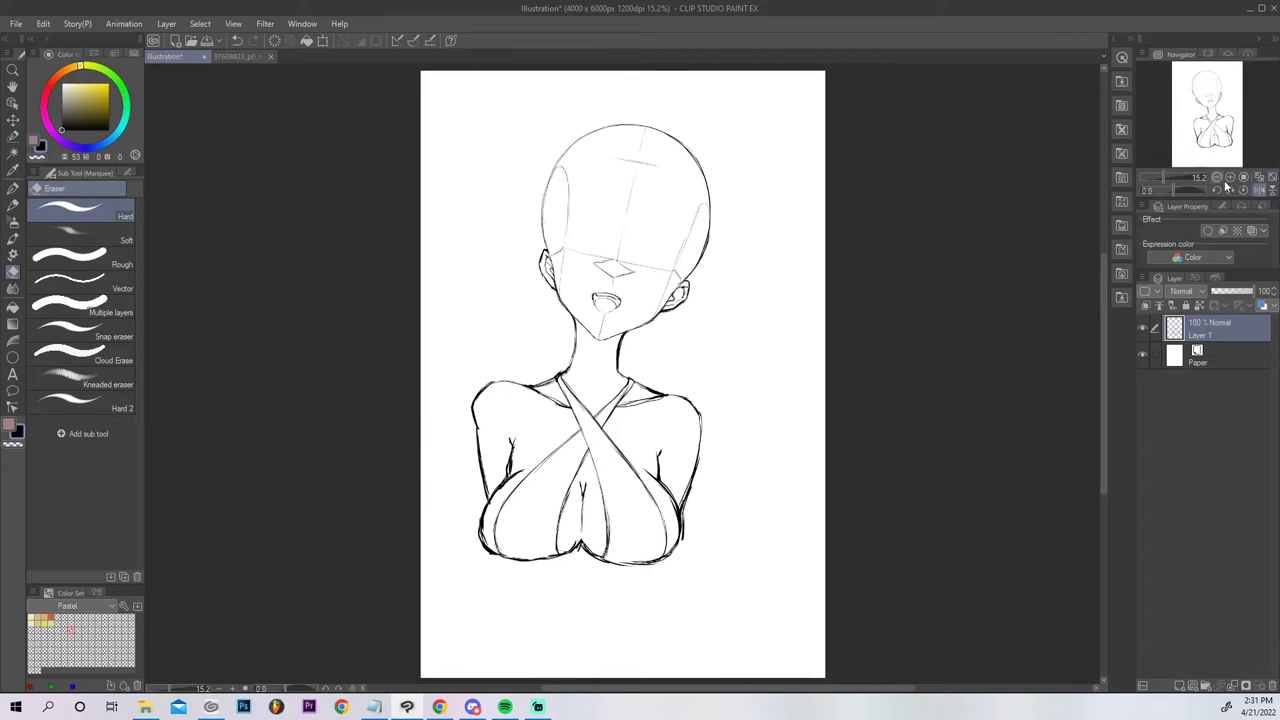
left_click(1229, 178)
left_click_drag(1201, 122, 1199, 150)
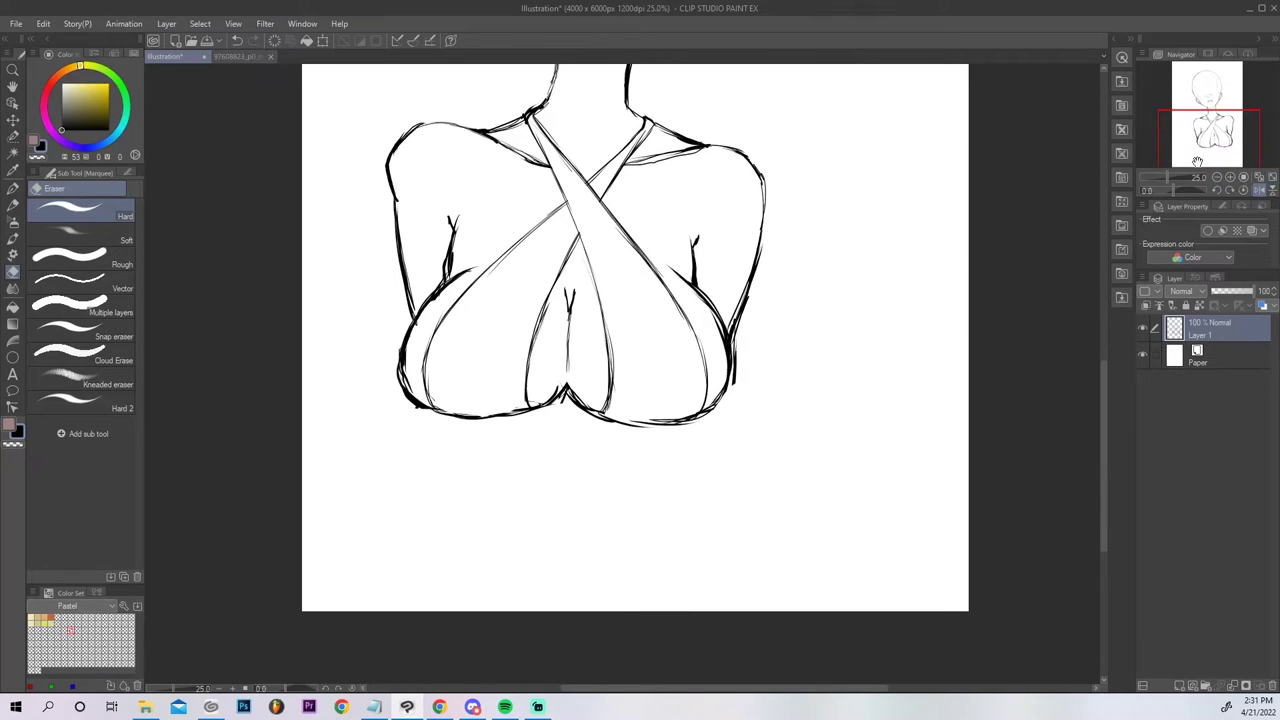
left_click_drag(535, 400, 562, 392)
left_click_drag(1167, 187, 1207, 196)
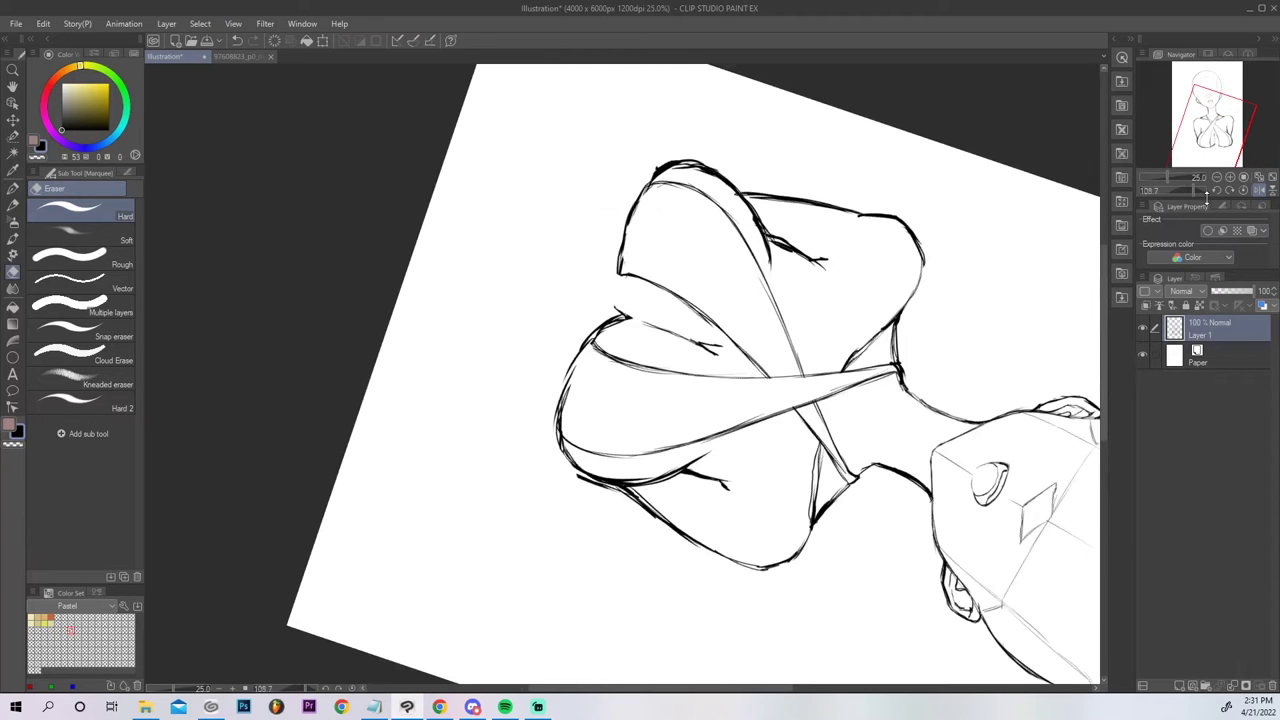
key("p")
mouse_move(626, 274)
left_mouse_down()
mouse_move(607, 304)
mouse_move(624, 316)
left_mouse_up()
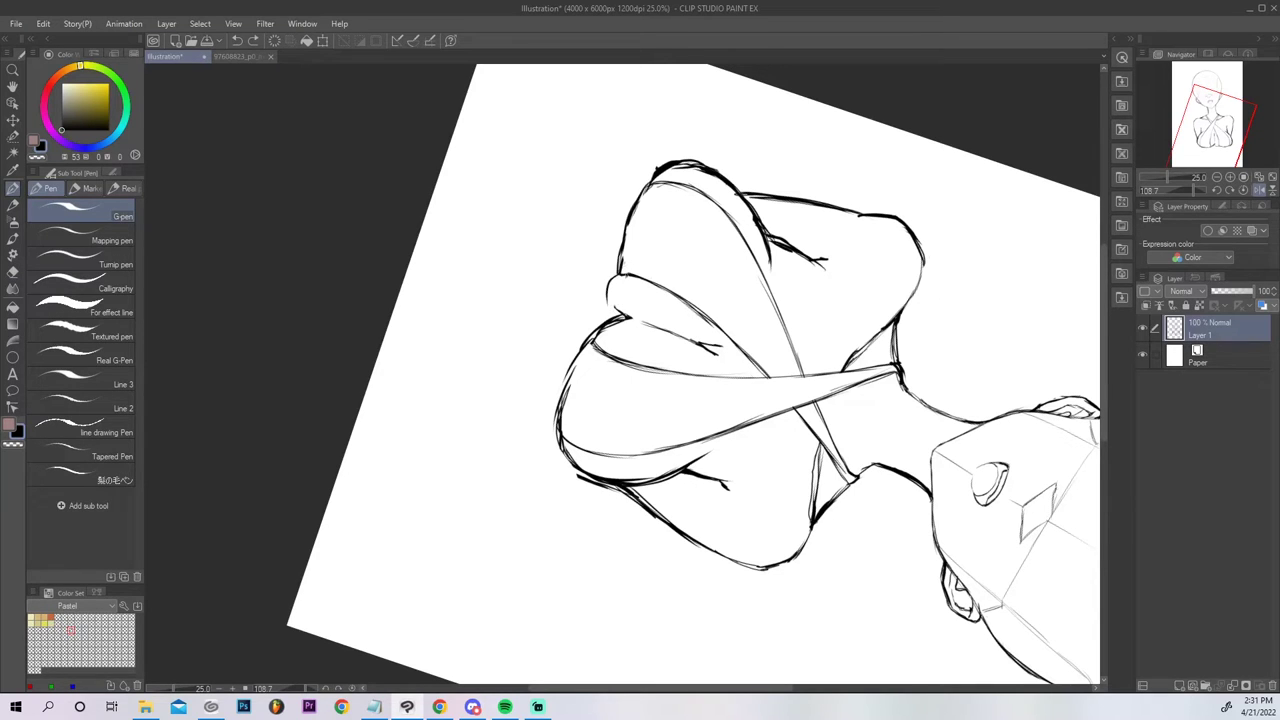
mouse_move(624, 274)
left_mouse_down()
mouse_move(607, 300)
mouse_move(618, 314)
left_mouse_up()
key("ctrl+z")
key("ctrl+z")
mouse_move(621, 275)
left_mouse_down()
mouse_move(620, 313)
mouse_move(617, 279)
left_mouse_up()
Erase the bottom contour between the cleavage and the right strap, redraw it as a small curve, and reset the canvas rotation.
key("e")
left_click_drag(626, 331, 596, 337)
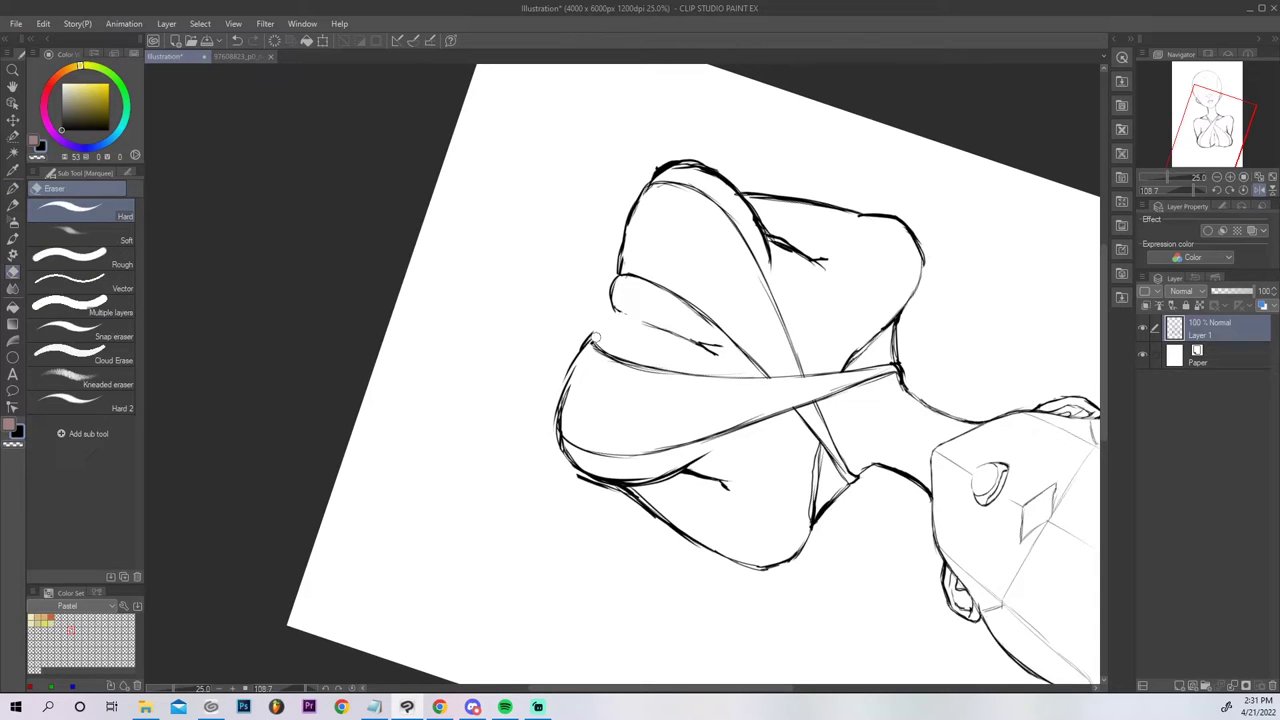
key("p")
mouse_move(603, 316)
left_mouse_down()
mouse_move(590, 341)
mouse_move(614, 308)
mouse_move(597, 311)
mouse_move(587, 341)
mouse_move(617, 309)
left_mouse_up()
key("ctrl+z")
key("ctrl+z")
key("ctrl+z")
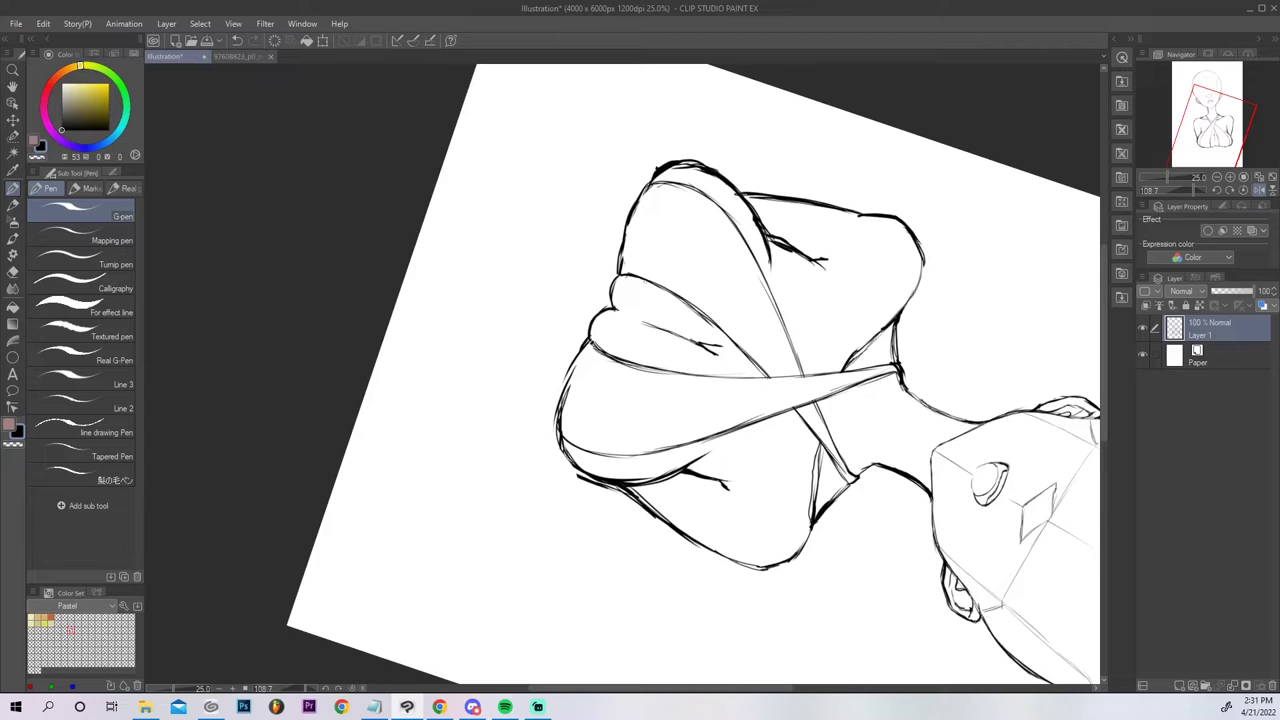
left_click(1243, 190)
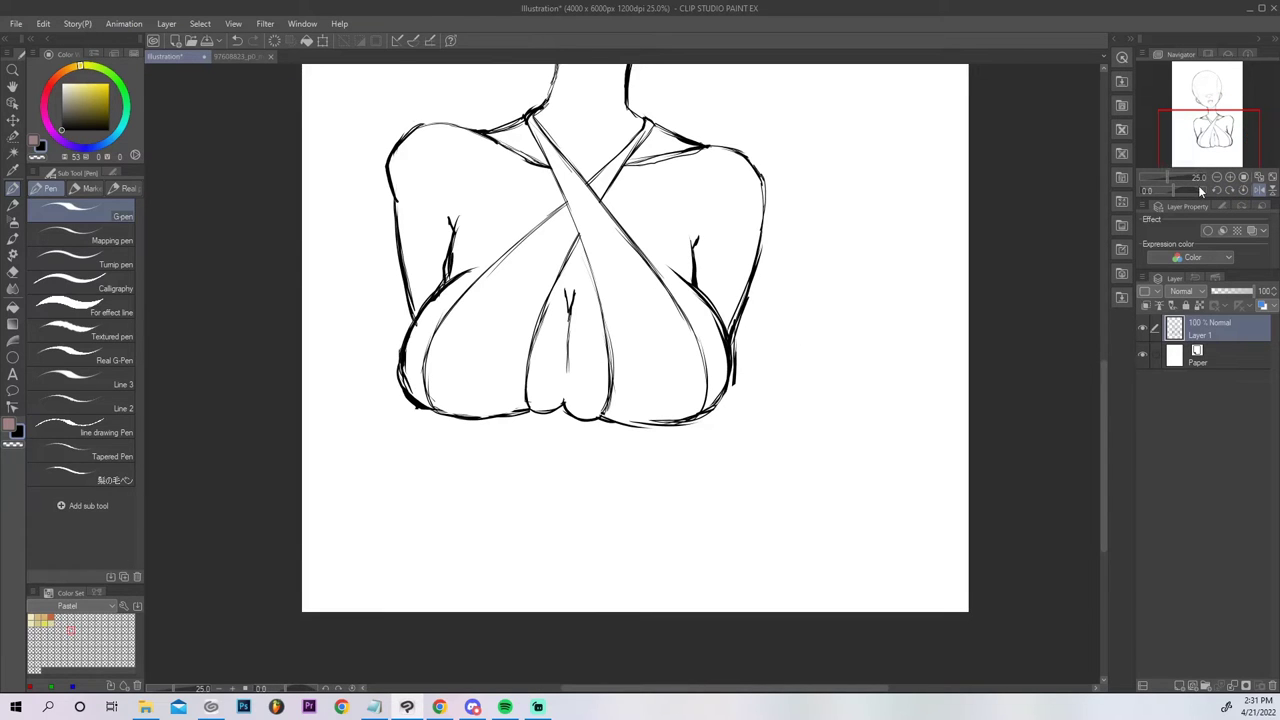
Clean up the left bottom curve between the straps and extend the cleavage line downward.
key("e")
left_click_drag(542, 404, 564, 407)
key("p")
key("ctrl+z")
left_click_drag(568, 362, 567, 387)
Erase the thick outer contour of the left bust and redraw it as a cleaner line up to the strap.
key("e")
mouse_move(416, 400)
left_mouse_down()
mouse_move(403, 372)
mouse_move(390, 380)
mouse_move(392, 346)
mouse_move(417, 313)
left_mouse_up()
key("p")
key("ctrl+z")
mouse_move(392, 374)
left_mouse_down()
mouse_move(435, 289)
mouse_move(492, 259)
left_mouse_up()
key("e")
left_click_drag(411, 384, 462, 282)
left_click_drag(410, 344, 503, 252)
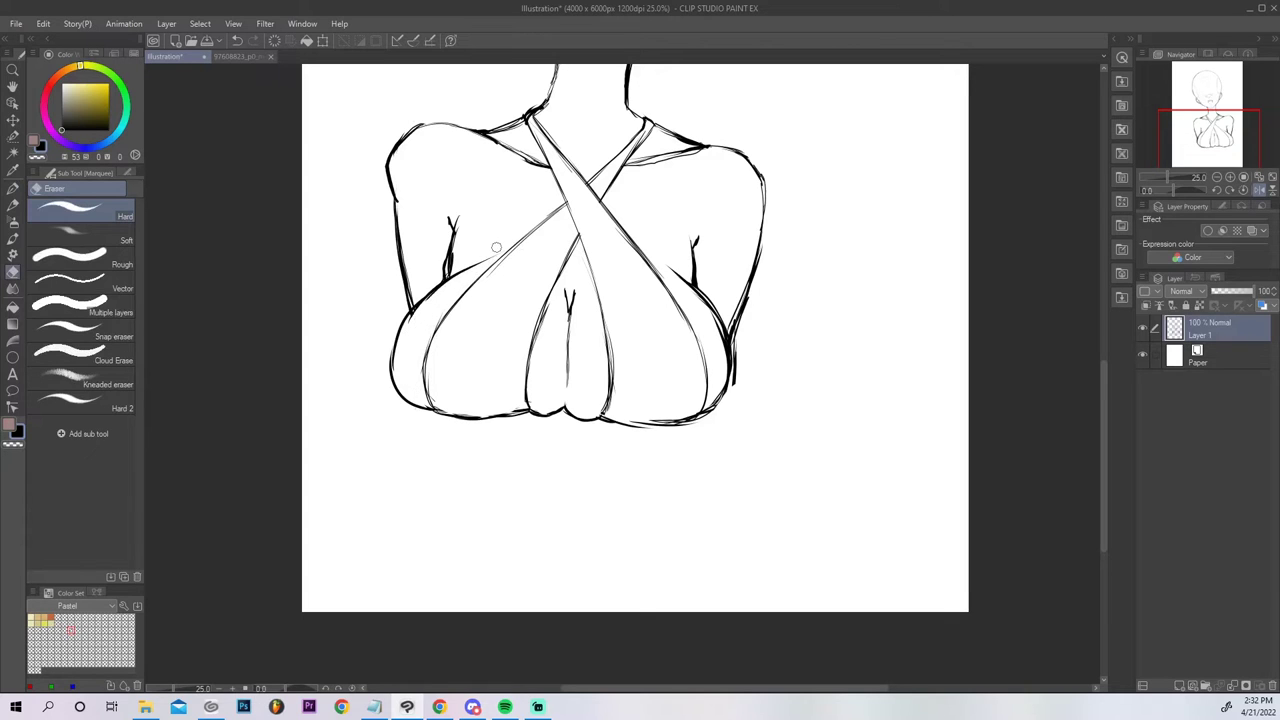
Refine the left bust's outer curve with a new stroke and erase the excess lines around it and beside the strap.
mouse_move(404, 389)
left_mouse_down()
mouse_move(433, 420)
mouse_move(406, 394)
mouse_move(400, 320)
left_mouse_up()
key("p")
key("ctrl+z")
left_click_drag(405, 394, 405, 323)
key("ctrl+z")
left_click_drag(406, 393, 402, 332)
key("e")
left_click_drag(404, 407, 395, 360)
left_click_drag(492, 251, 432, 314)
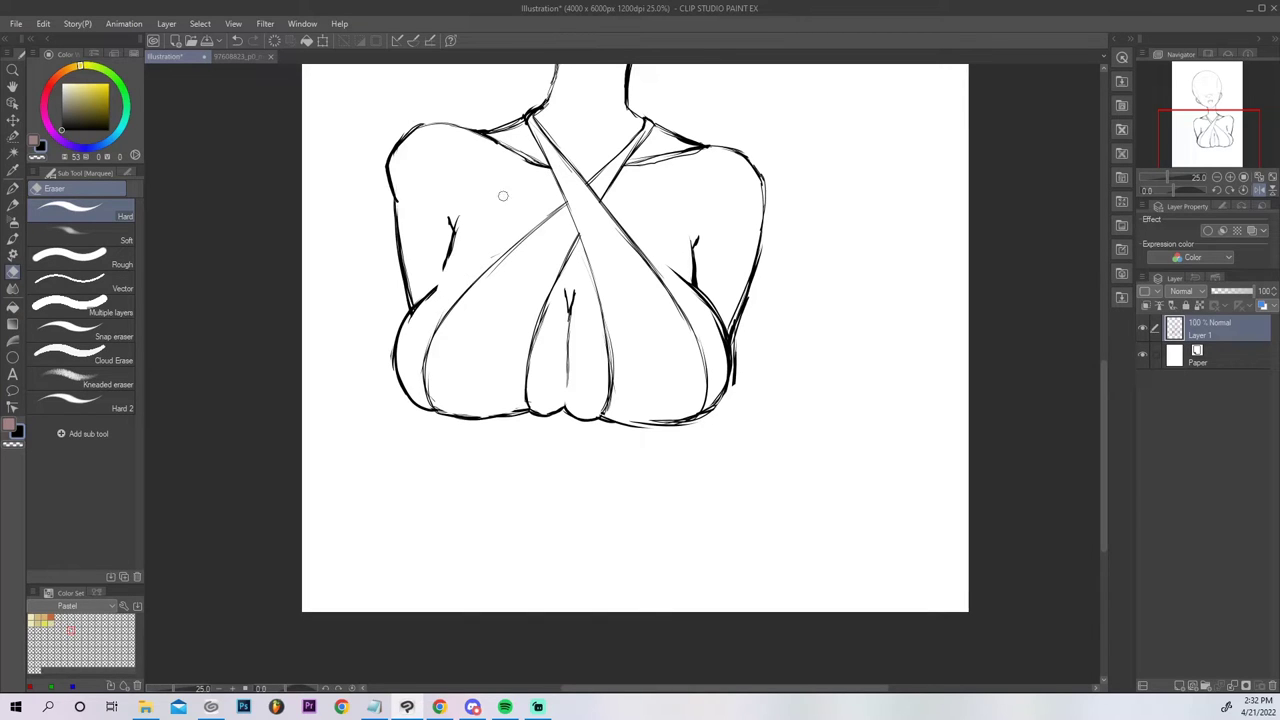
Redraw the underarm crease and upper edge of the left bust, then trim the line near the strap.
key("p")
mouse_move(440, 285)
left_mouse_down()
mouse_move(410, 306)
mouse_move(453, 260)
left_mouse_up()
mouse_move(418, 304)
left_mouse_down()
mouse_move(486, 254)
mouse_move(440, 283)
mouse_move(446, 271)
left_mouse_up()
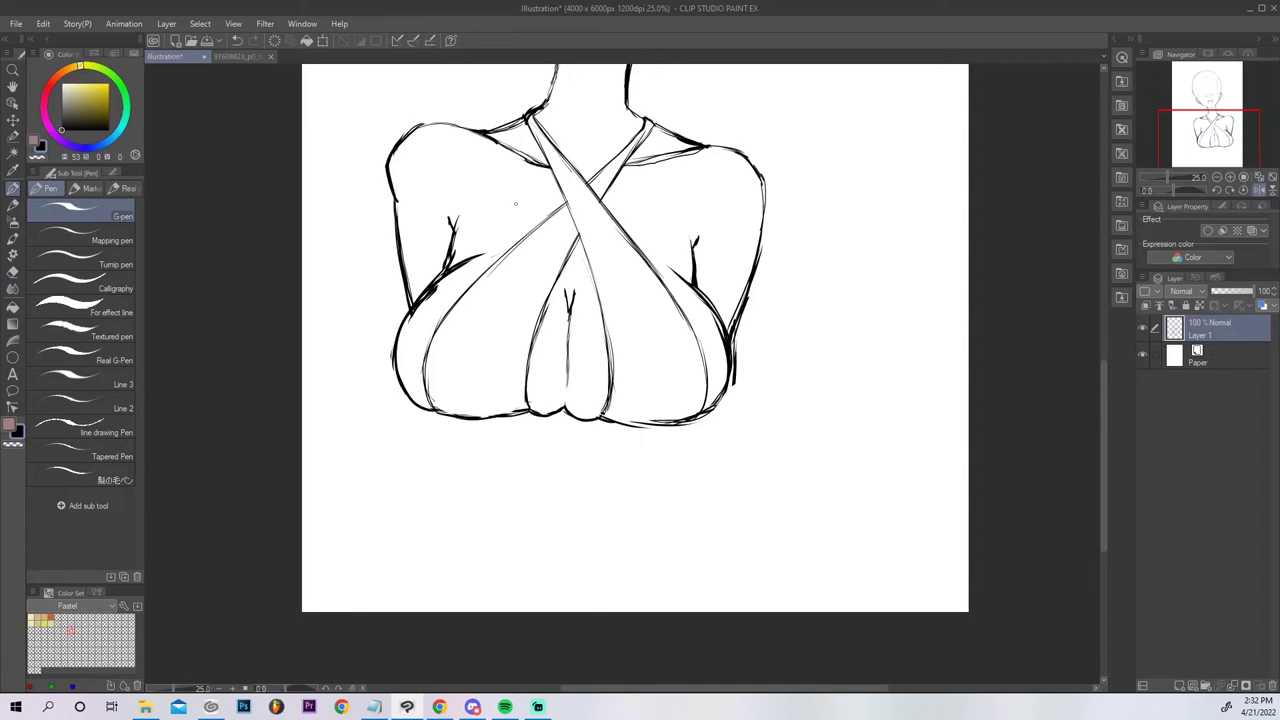
key("e")
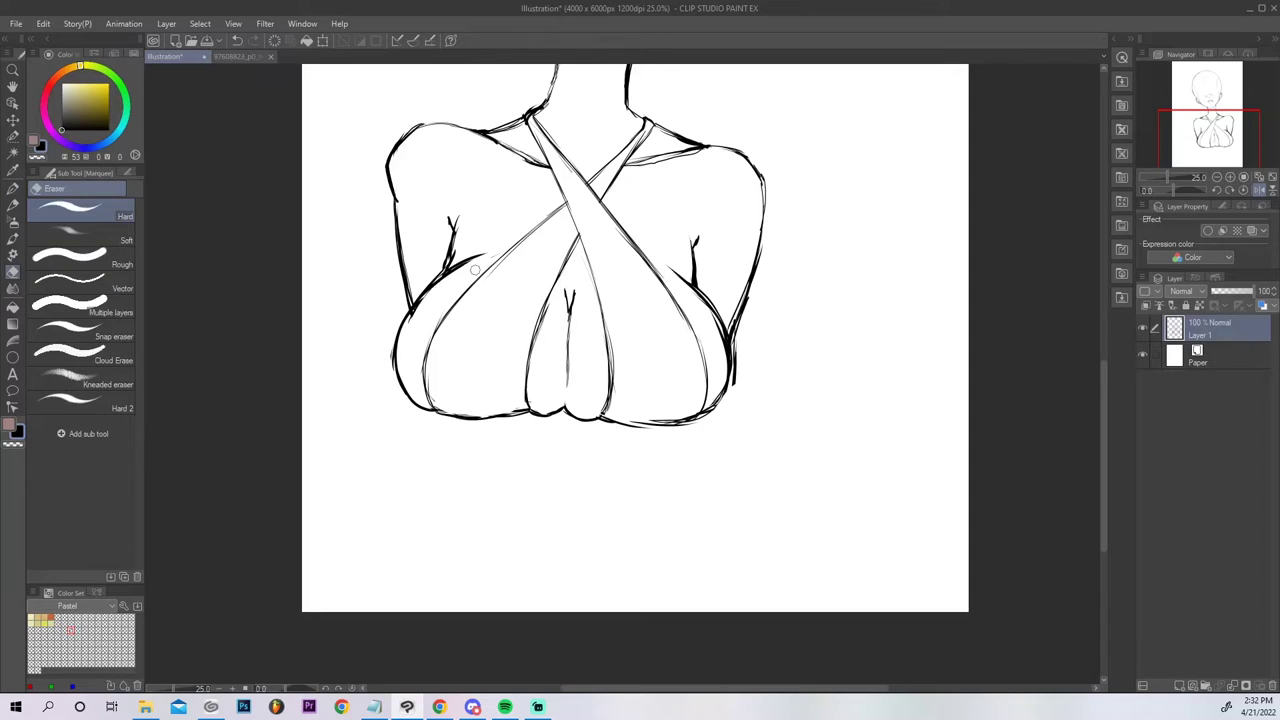
Mirror the canvas view back, then erase and redraw the outer contour of the bust on the left side.
left_click(1273, 178)
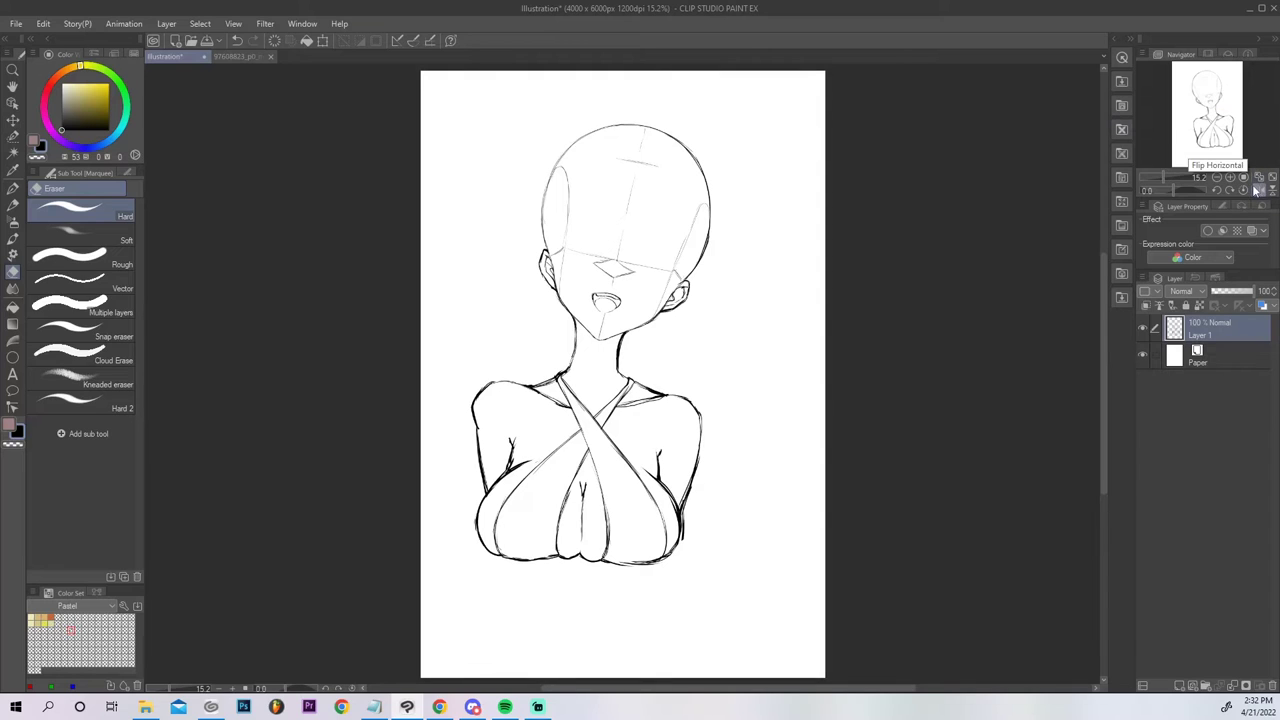
left_click(1258, 190)
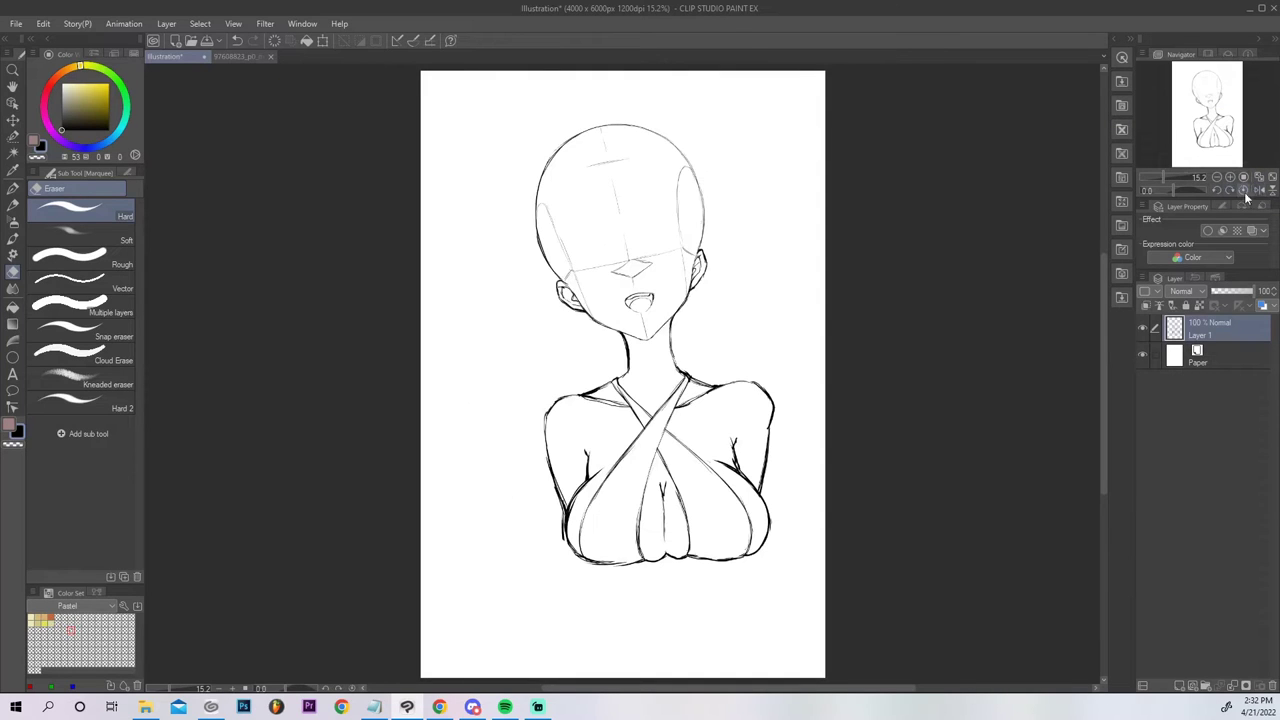
mouse_move(582, 562)
left_mouse_down()
mouse_move(568, 514)
mouse_move(583, 560)
left_mouse_up()
key("p")
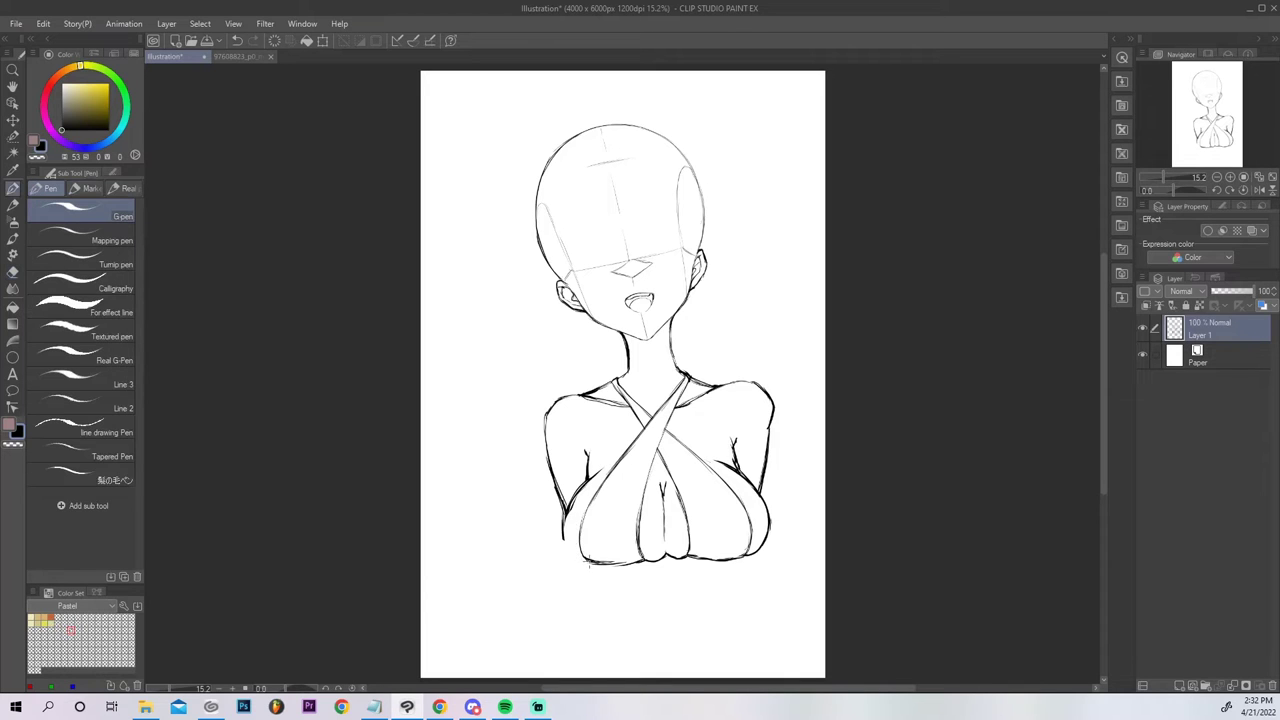
left_click_drag(587, 563, 585, 475)
left_click_drag(574, 546, 585, 560)
Retrace the strap edge from the crossing up to the left neck base, undoing the first stroke.
left_click_drag(645, 428, 612, 384)
key("ctrl+z")
left_click_drag(645, 430, 610, 382)
Draw the upper and lower edges of a choker around the neck, undoing misplaced strokes.
left_click_drag(629, 350, 660, 349)
left_click_drag(629, 365, 672, 369)
key("ctrl+z")
key("ctrl+z")
key("ctrl+z")
key("ctrl+z")
Draw a small oval pendant at the front of the choker, erase the lines inside it, and darken its outline.
left_click_drag(651, 366, 653, 367)
key("e")
left_click_drag(653, 369, 652, 371)
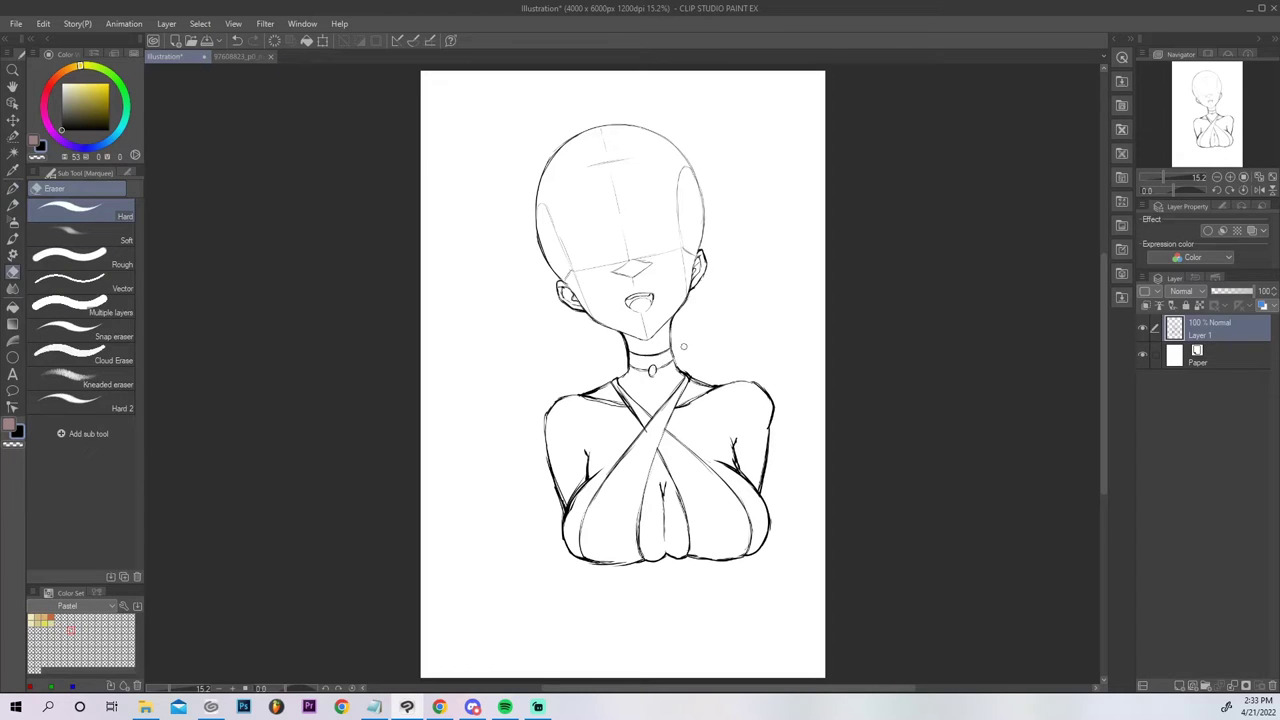
key("p")
left_click_drag(660, 370, 650, 374)
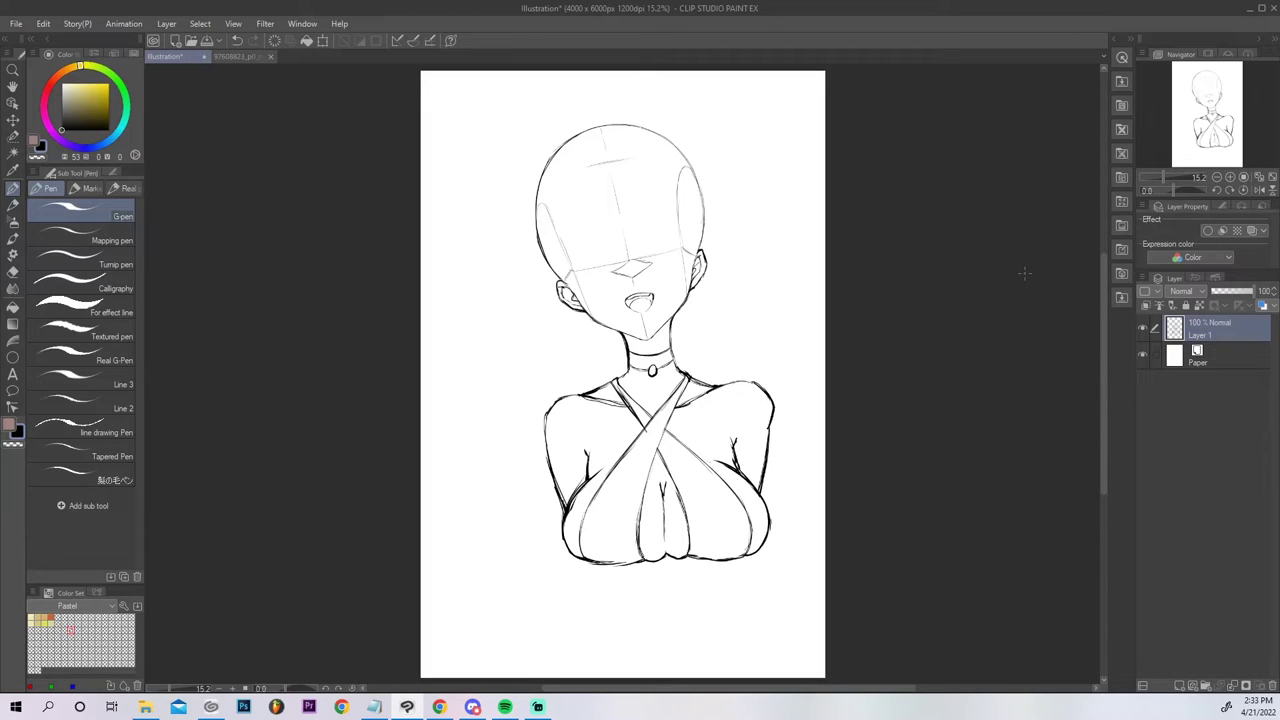
Erase the forked top of the cleavage line and redraw it as a smaller fork, undoing misplaced strokes.
key("e")
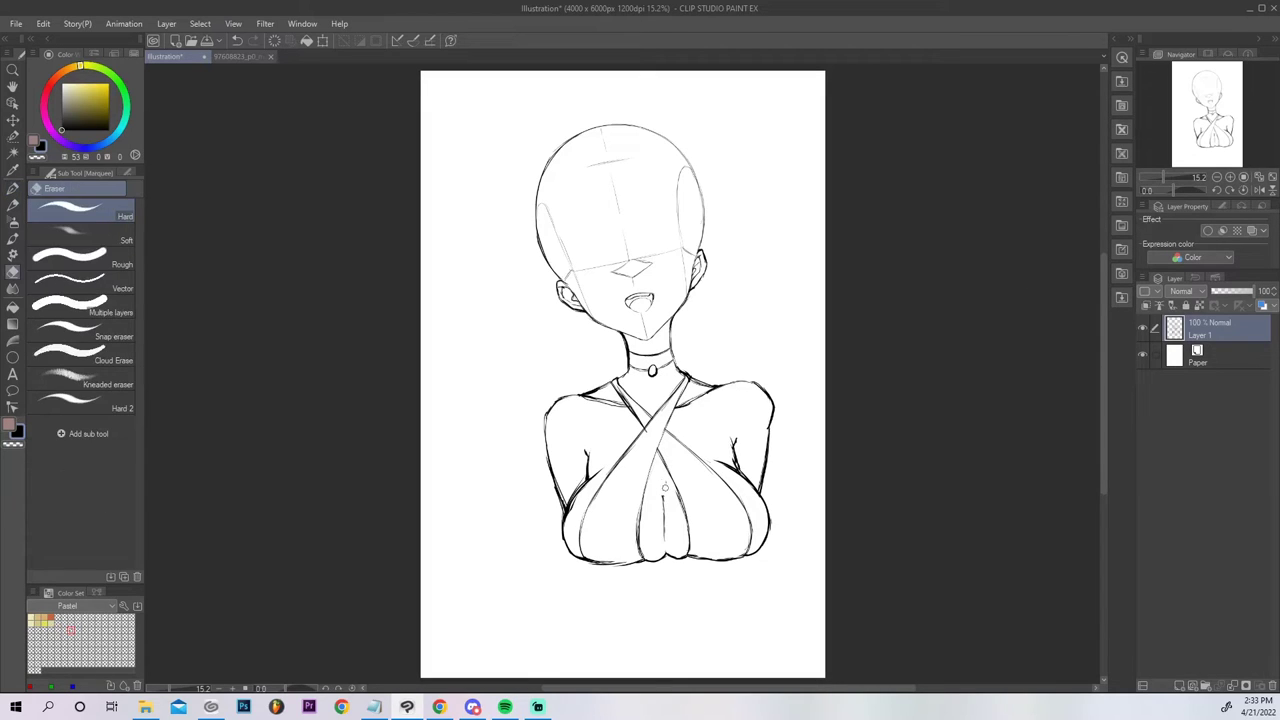
key("p")
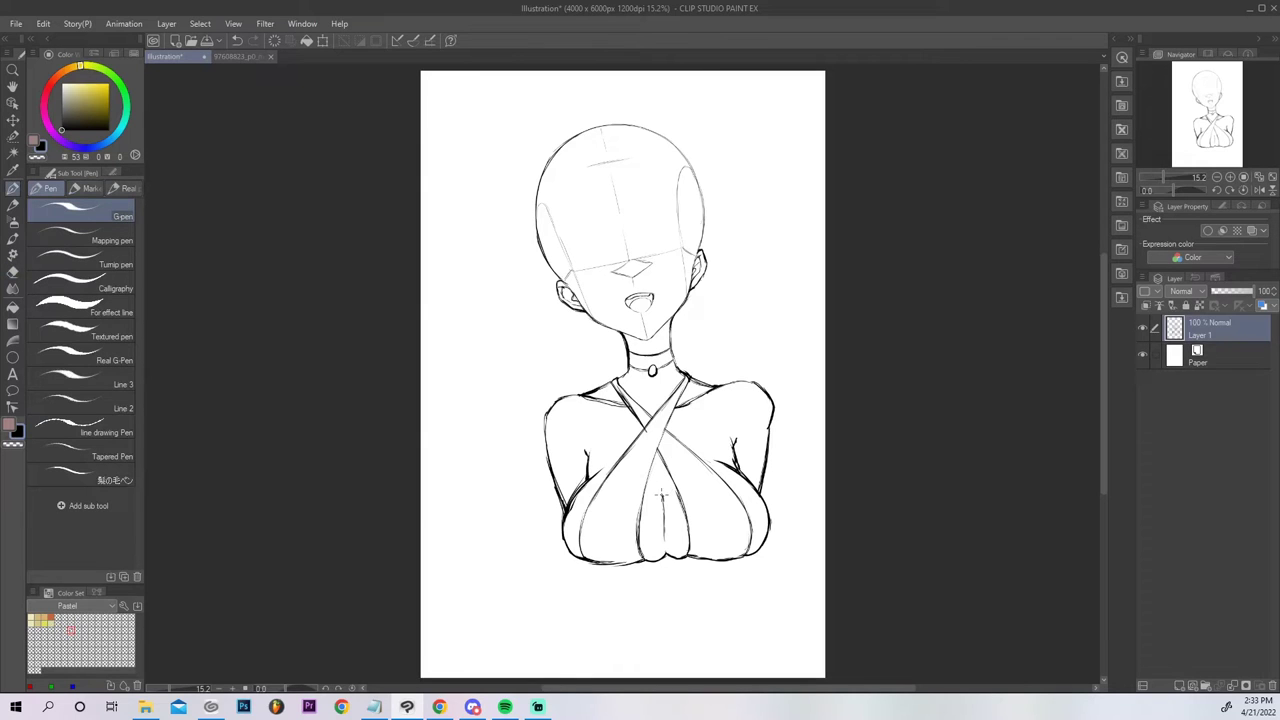
left_click_drag(662, 476, 660, 502)
key("ctrl+z")
key("ctrl+z")
key("e")
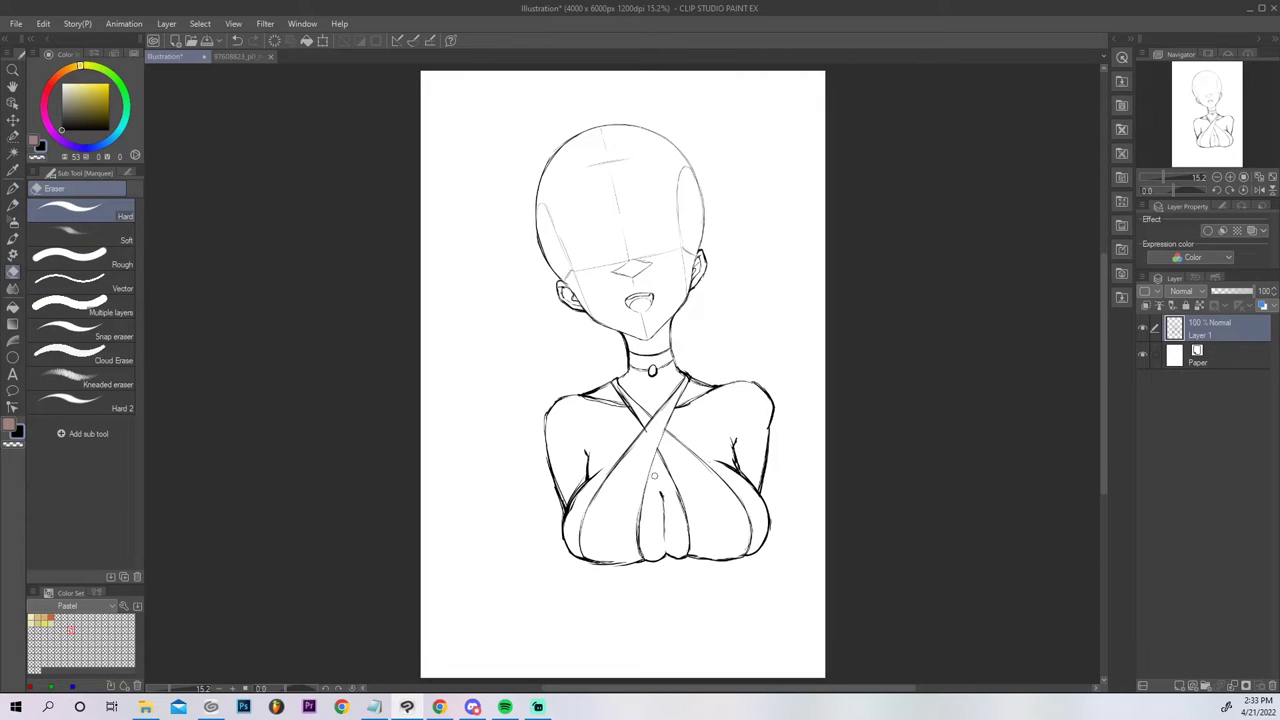
key("p")
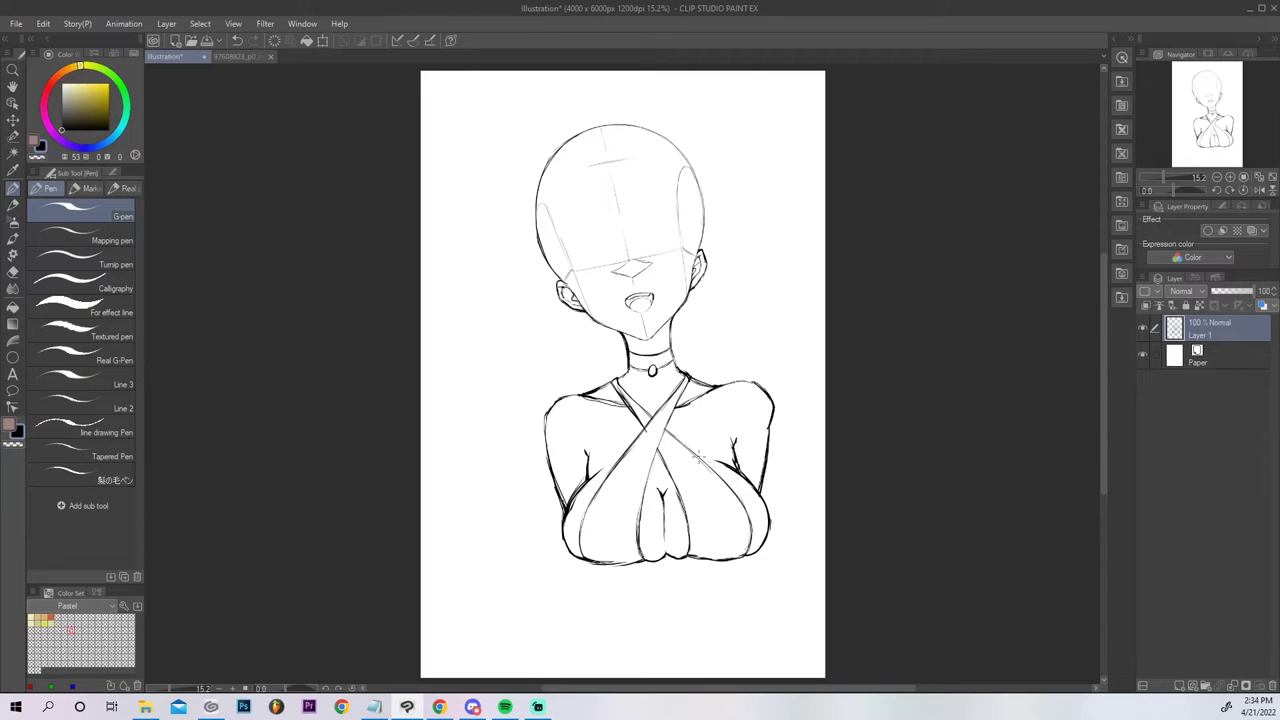
Retrace the right upper arm's outer contour and rework the armpit creases.
left_click_drag(774, 405, 767, 447)
key("e")
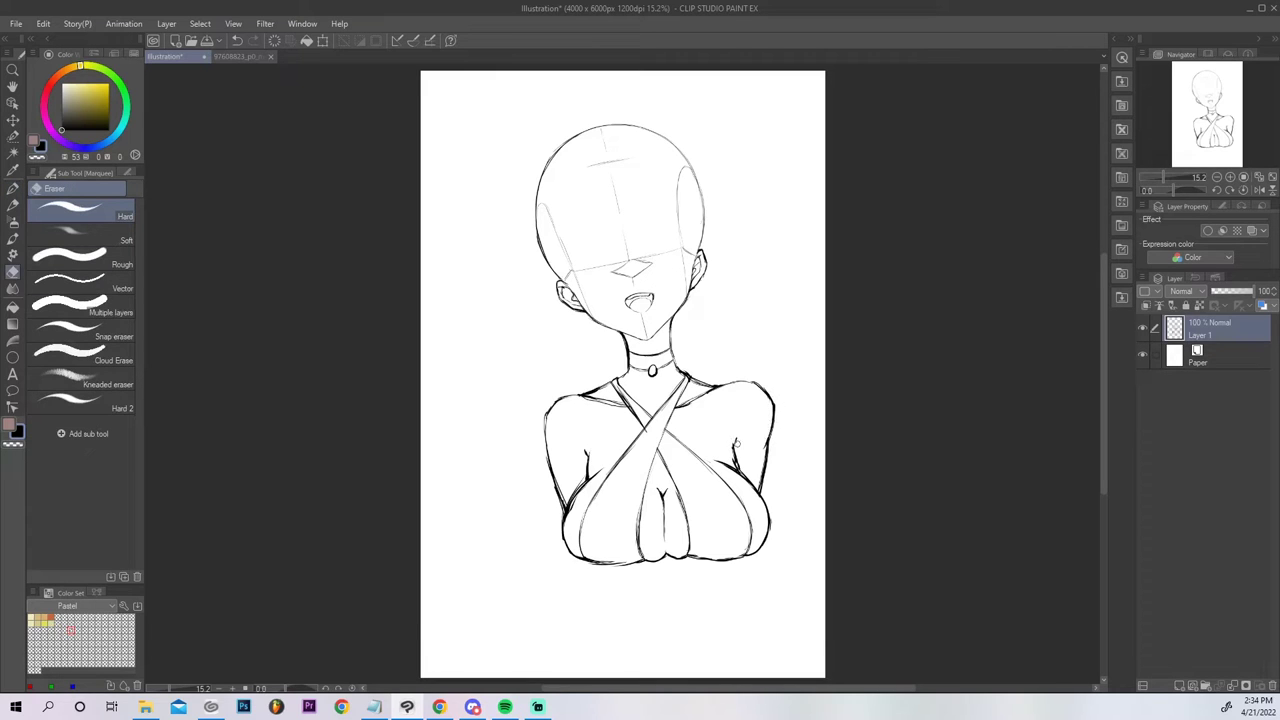
key("p")
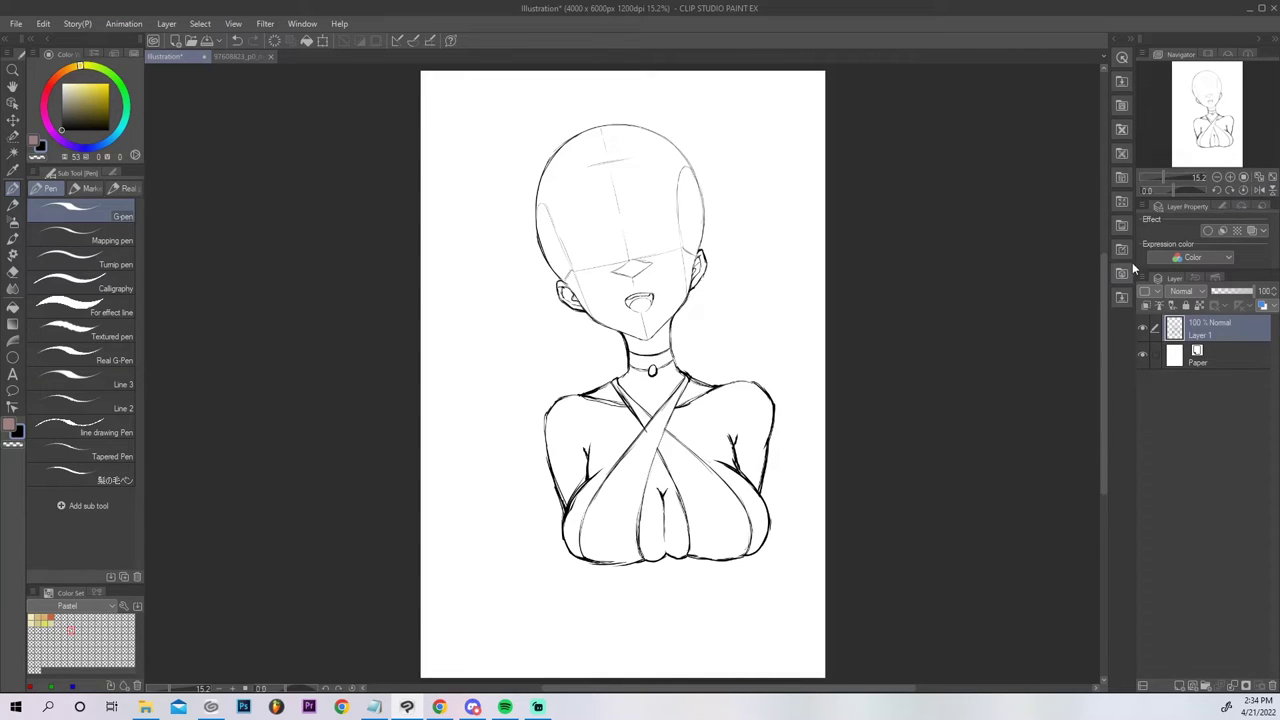
left_click_drag(598, 569, 616, 600)
key("ctrl+z")
key("ctrl+z")
key("ctrl+z")
key("ctrl+z")
left_click_drag(592, 563, 614, 600)
mouse_move(592, 565)
left_mouse_down()
mouse_move(608, 594)
mouse_move(597, 577)
left_mouse_up()
key("ctrl+z")
key("ctrl+z")
key("ctrl+z")
Select the shoulders and chest with the Selection pen, rotate them slightly clockwise and shift them to the left below the neck.
key("m")
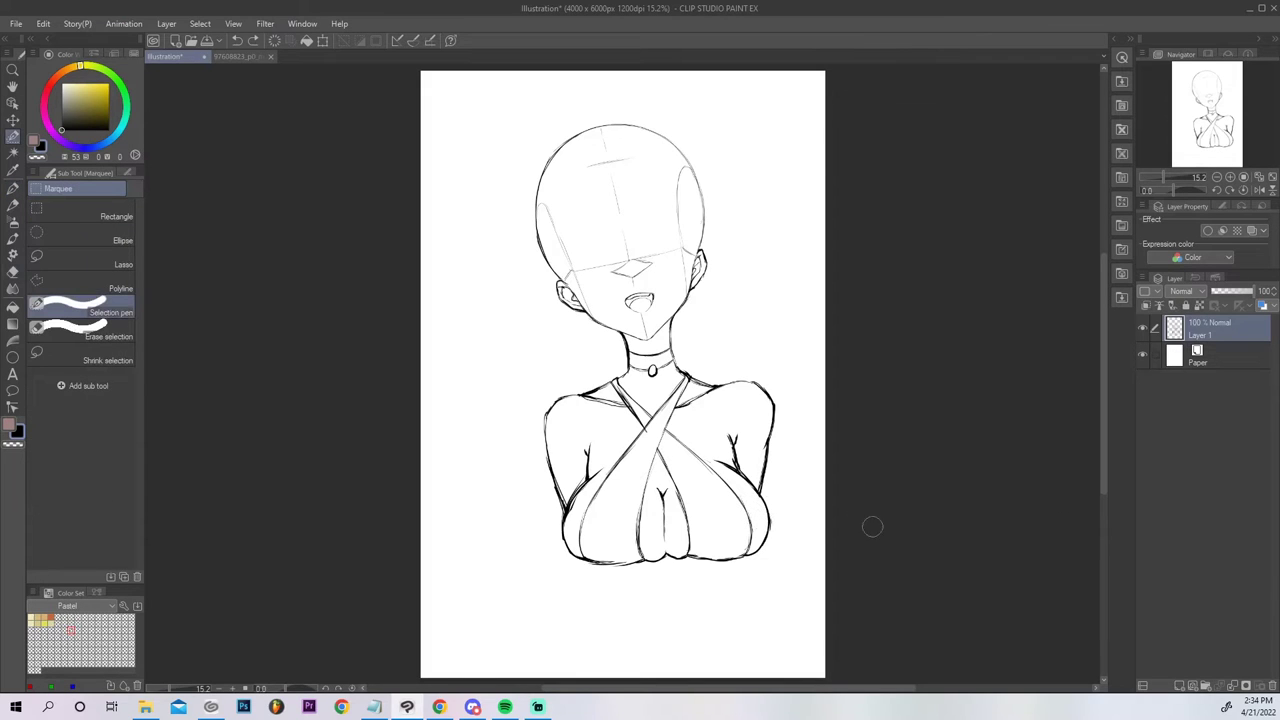
mouse_move(771, 543)
left_mouse_down()
mouse_move(595, 538)
mouse_move(561, 490)
mouse_move(601, 465)
mouse_move(691, 495)
mouse_move(750, 450)
left_mouse_up()
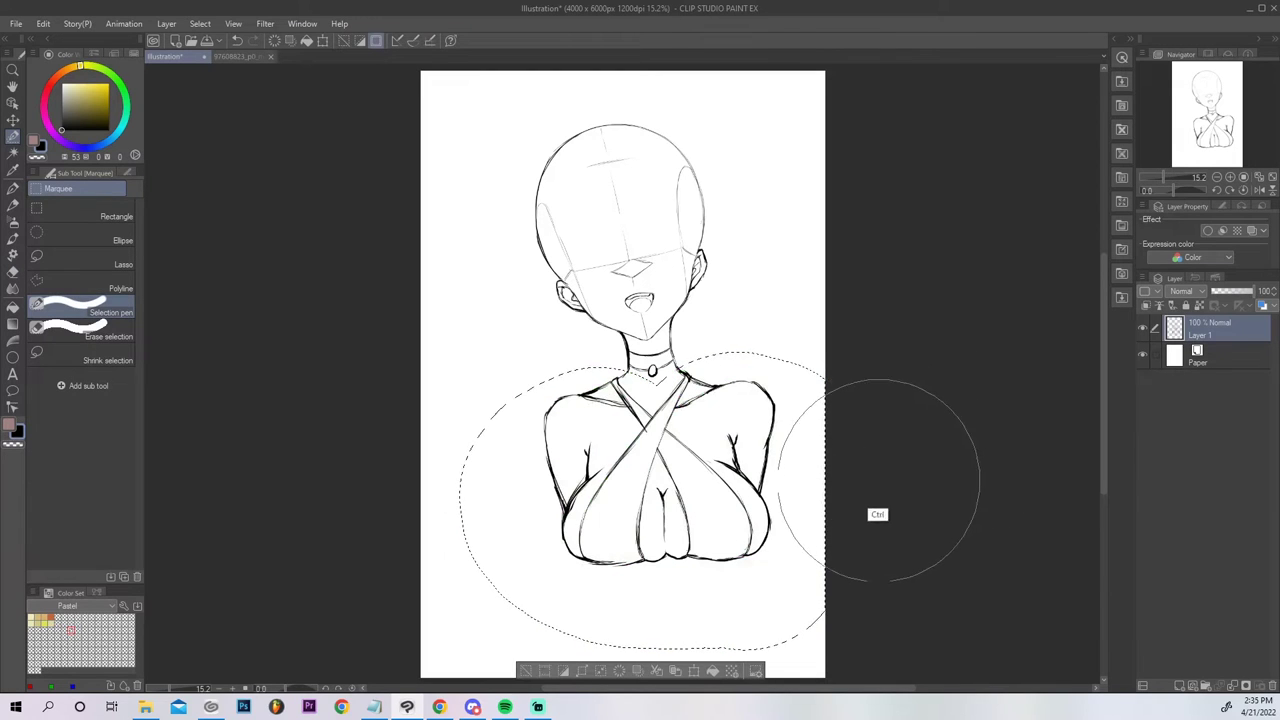
key("ctrl+t")
left_click_drag(922, 526, 924, 578)
left_click_drag(774, 536, 746, 532)
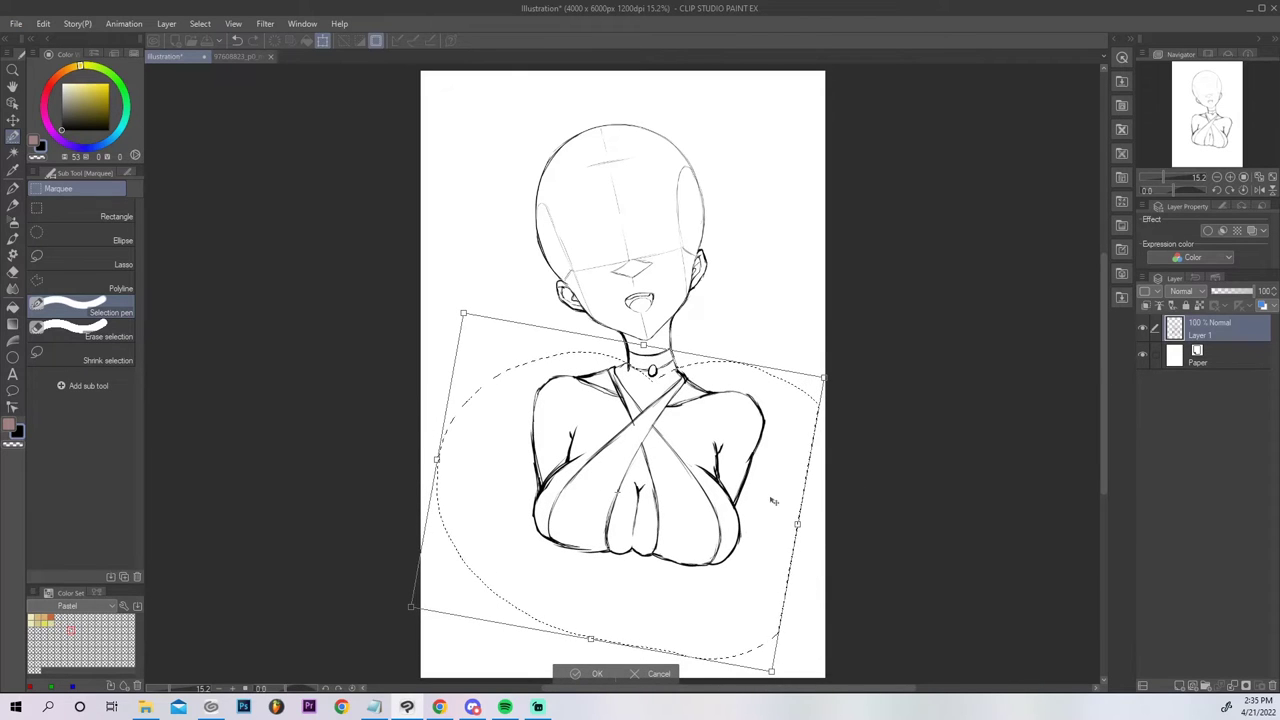
left_click_drag(770, 501, 772, 500)
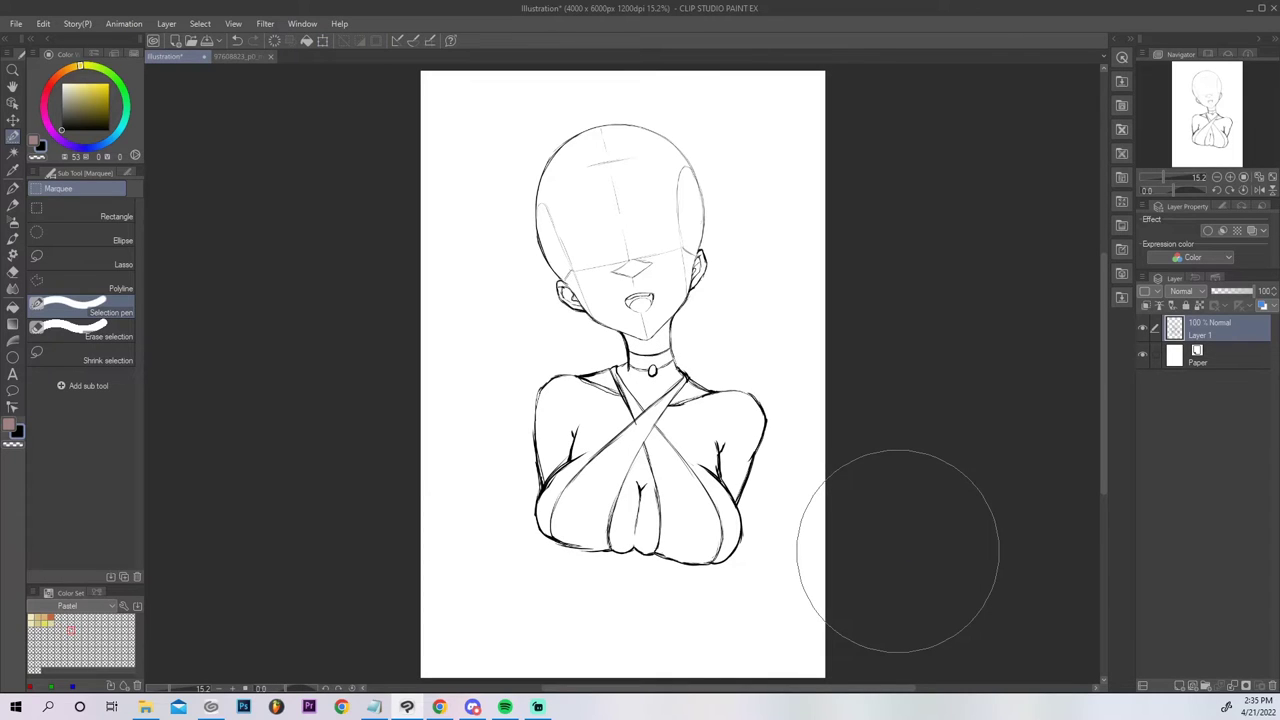
Redraw the underside of both breasts slightly lower and rounder, erasing the old lower contour on the right.
key("p")
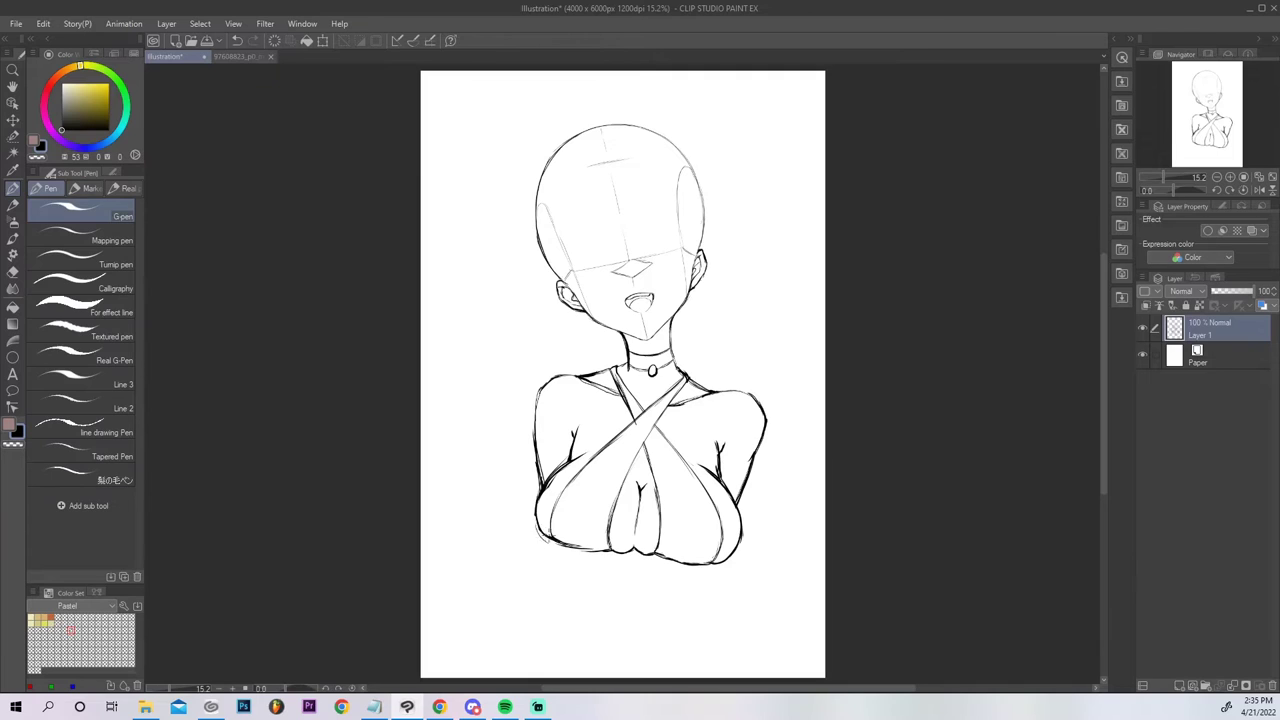
mouse_move(537, 509)
left_mouse_down()
mouse_move(545, 540)
mouse_move(572, 560)
mouse_move(634, 550)
mouse_move(545, 530)
left_mouse_up()
key("e")
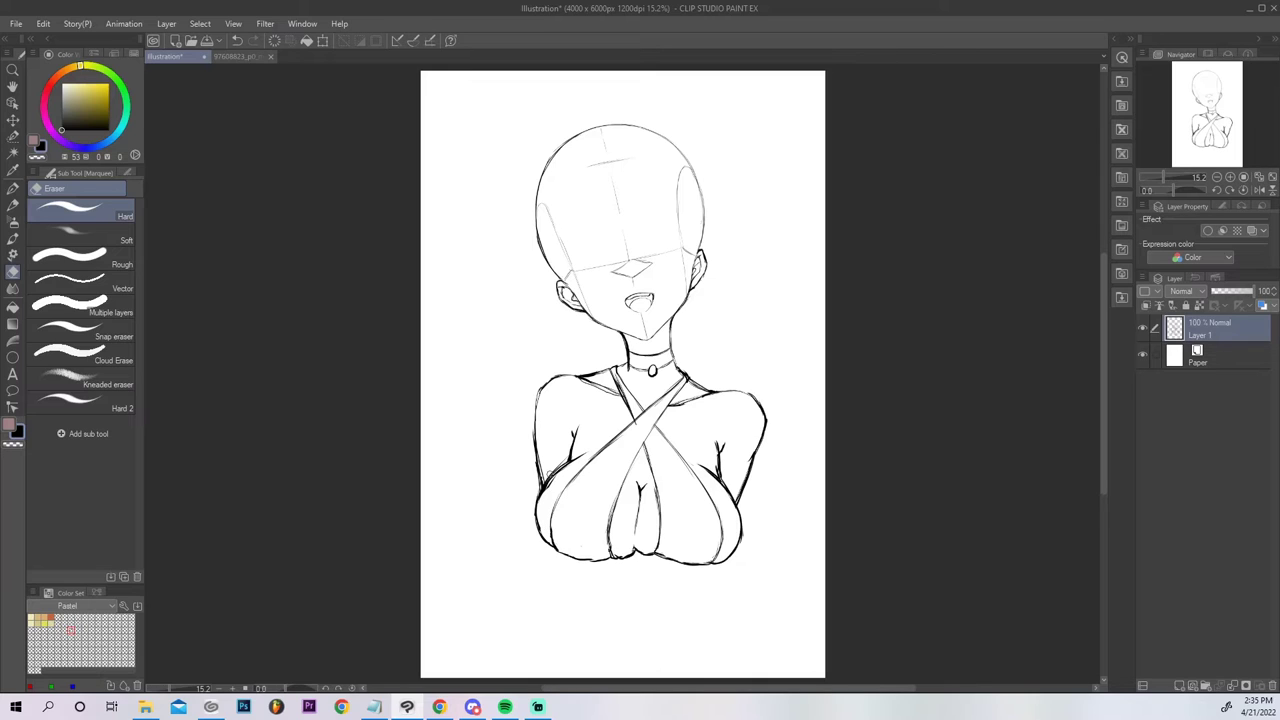
mouse_move(655, 553)
left_mouse_down()
mouse_move(639, 551)
mouse_move(714, 556)
left_mouse_up()
key("p")
mouse_move(633, 550)
left_mouse_down()
mouse_move(680, 571)
mouse_move(712, 564)
left_mouse_up()
key("ctrl+z")
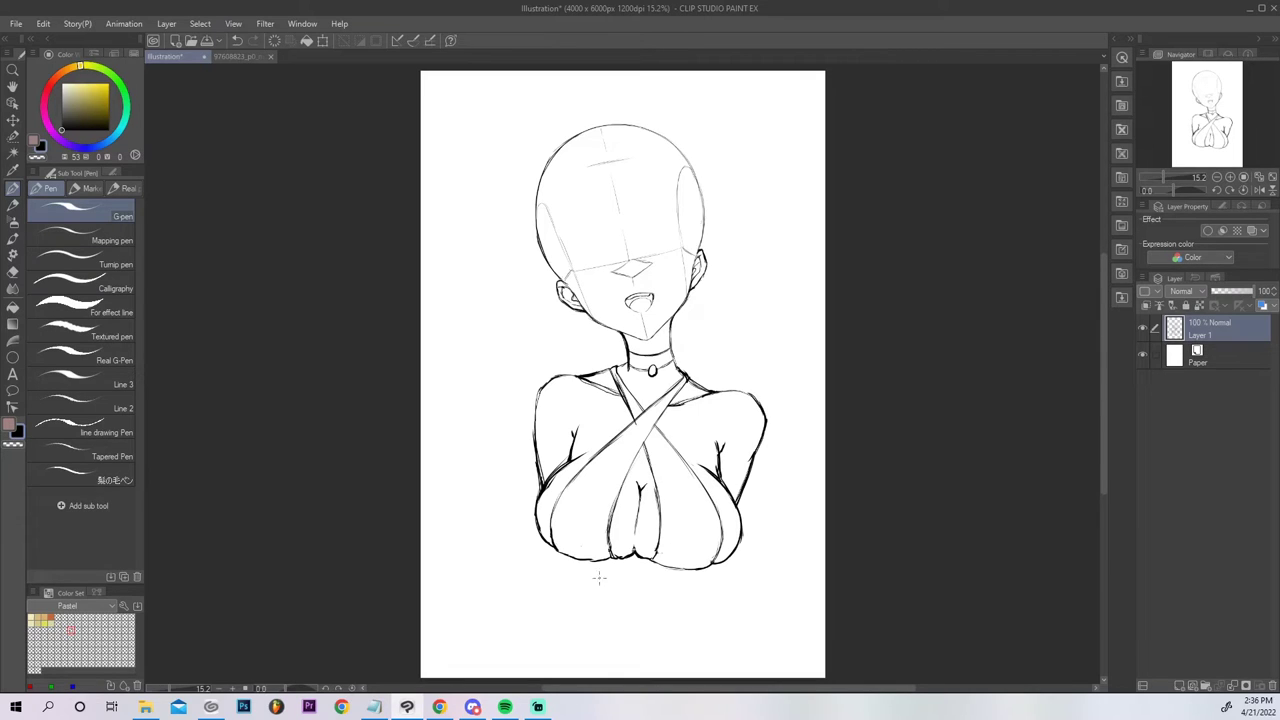
Draw the left waist contour curving inward below the bust and a short right waist stroke, undoing misplaced strokes.
left_click_drag(562, 556, 583, 605)
key("ctrl+z")
left_click_drag(562, 553, 586, 588)
key("ctrl+z")
left_click_drag(713, 561, 708, 581)
left_click_drag(584, 584, 591, 605)
key("ctrl+z")
left_click_drag(707, 592, 712, 565)
left_click_drag(586, 586, 601, 662)
key("e")
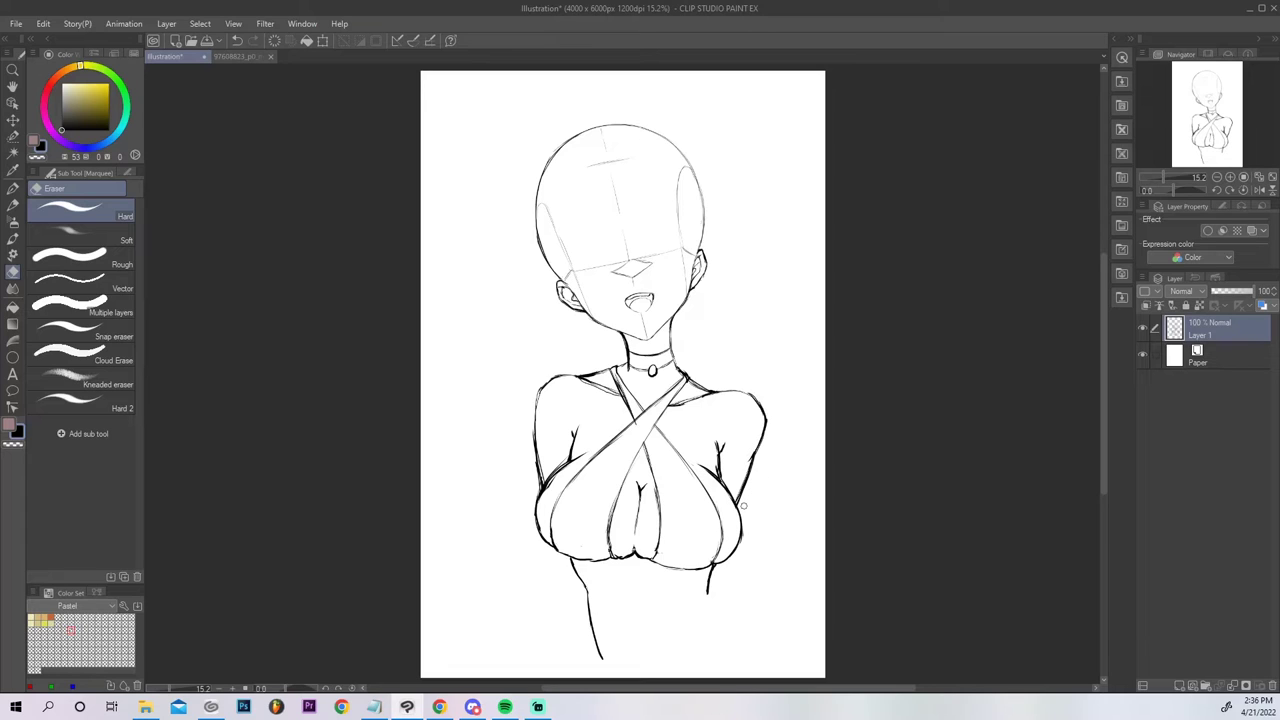
Draw the left hip line flaring outward from the waist and erase the excess waist line below it.
key("p")
left_click_drag(589, 616, 577, 668)
key("ctrl+z")
left_click_drag(590, 620, 561, 677)
key("ctrl+z")
left_click_drag(590, 624, 573, 671)
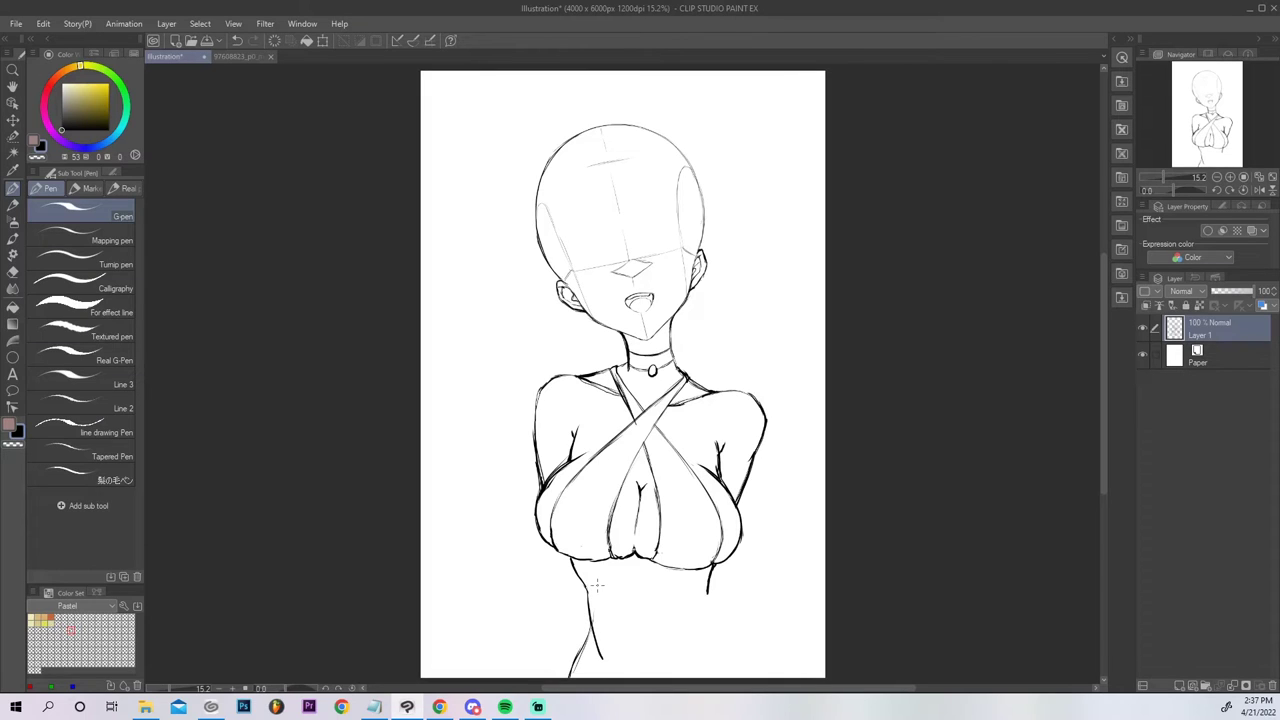
key("e")
mouse_move(604, 646)
left_mouse_down()
mouse_move(601, 663)
mouse_move(595, 640)
left_mouse_up()
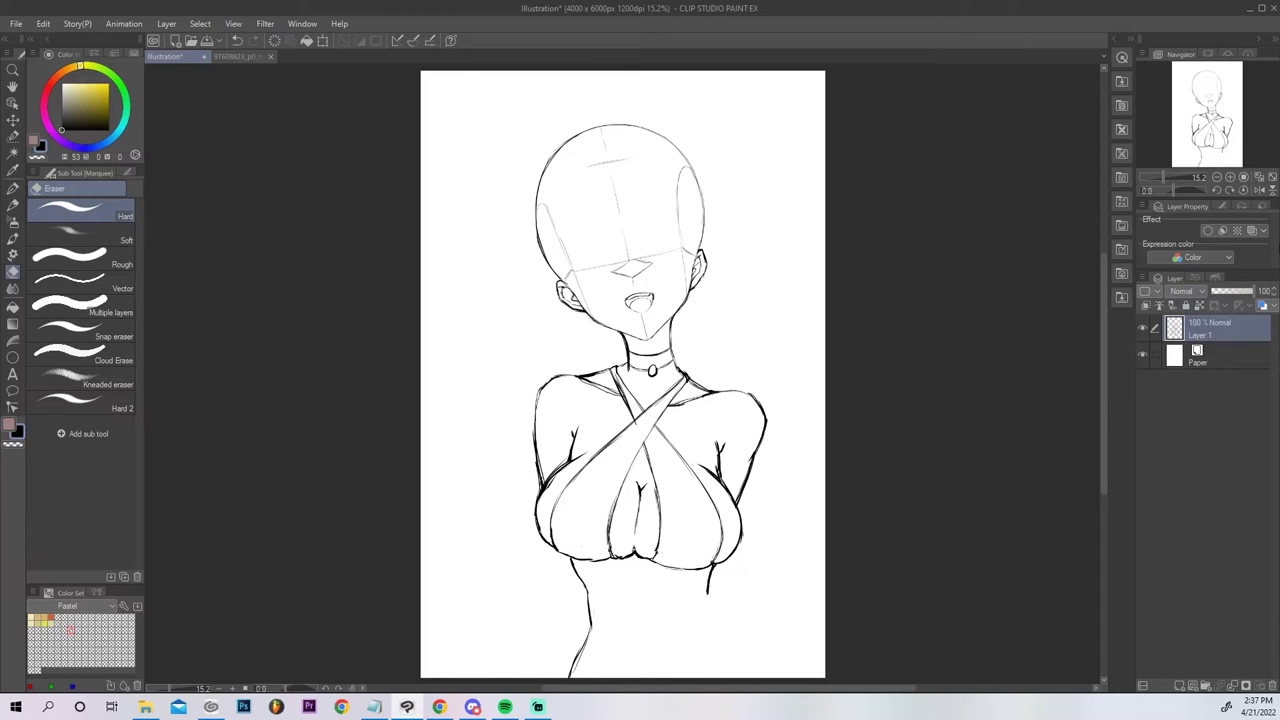
Replace the left waist and hip line with a straighter contour starting further out under the bust.
key("p")
mouse_move(558, 552)
left_mouse_down()
mouse_move(580, 650)
mouse_move(551, 554)
left_mouse_up()
key("ctrl+z")
key("ctrl+z")
key("ctrl+z")
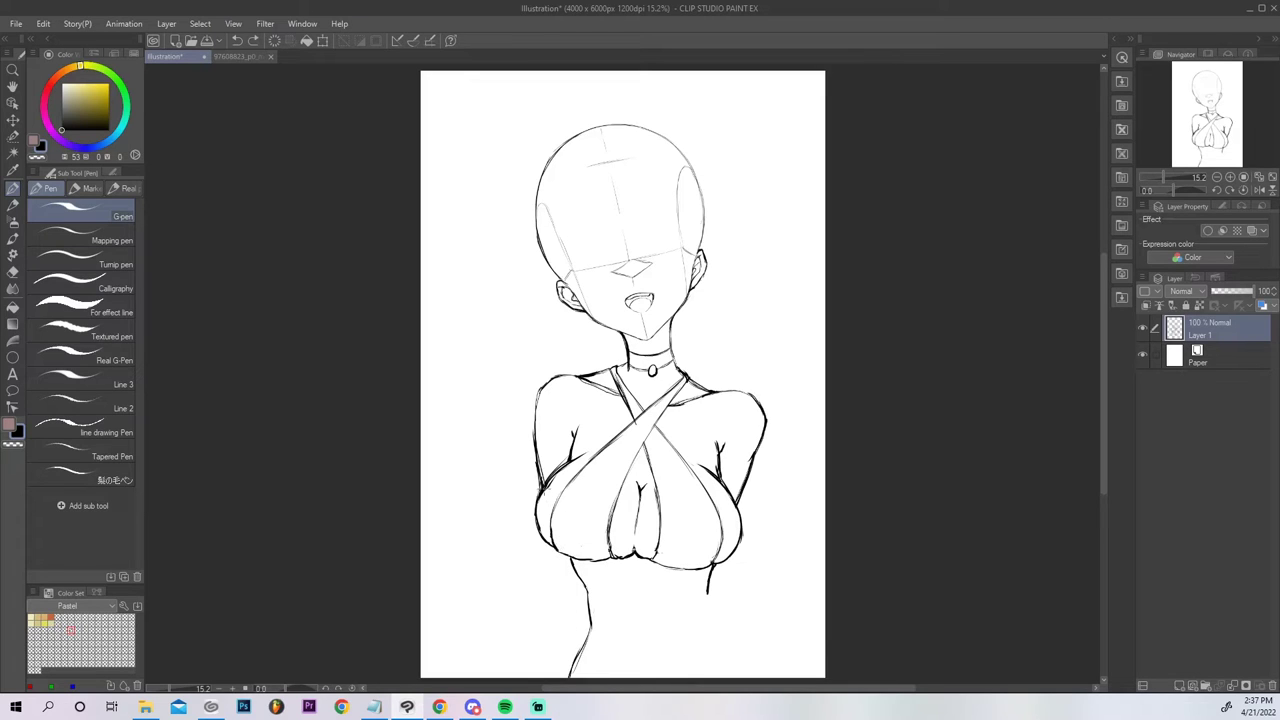
mouse_move(557, 557)
left_mouse_down()
mouse_move(576, 615)
mouse_move(571, 668)
mouse_move(558, 555)
left_mouse_up()
key("e")
mouse_move(591, 596)
left_mouse_down()
mouse_move(591, 641)
mouse_move(572, 670)
left_mouse_up()
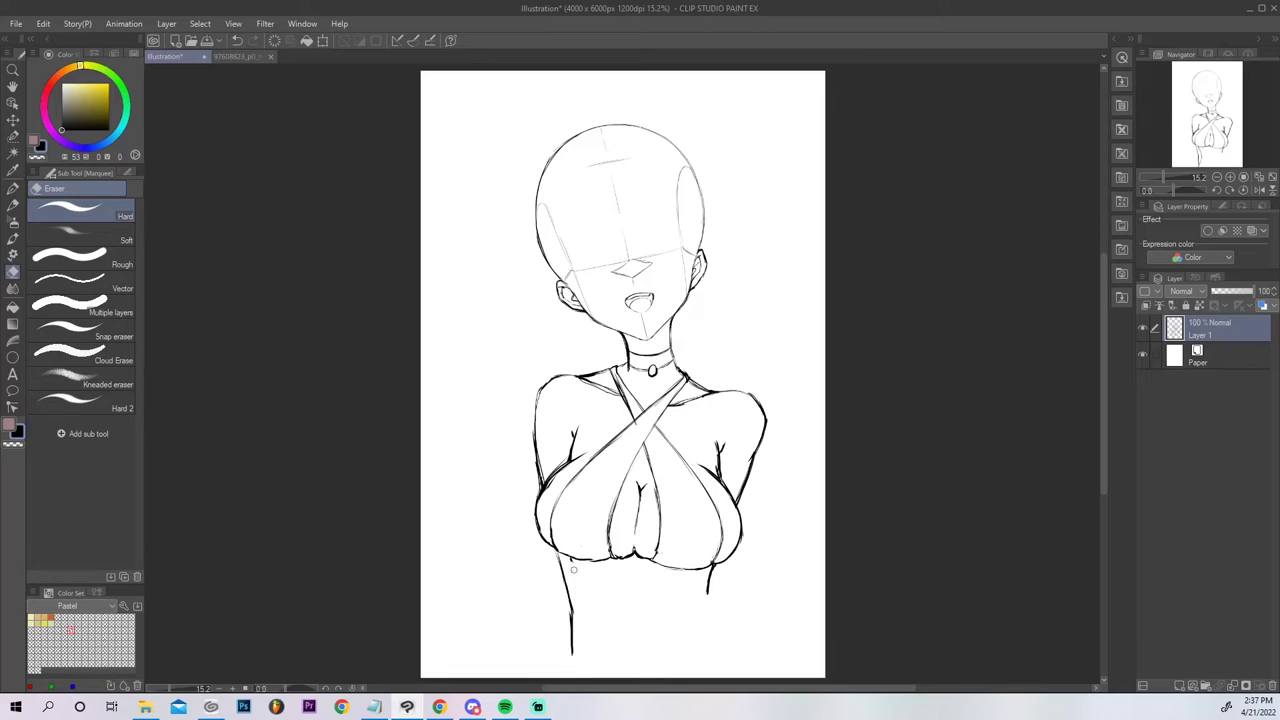
Add an inner left waist contour, an outward hip line and a navel with a short midline, undoing misplaced strokes.
key("p")
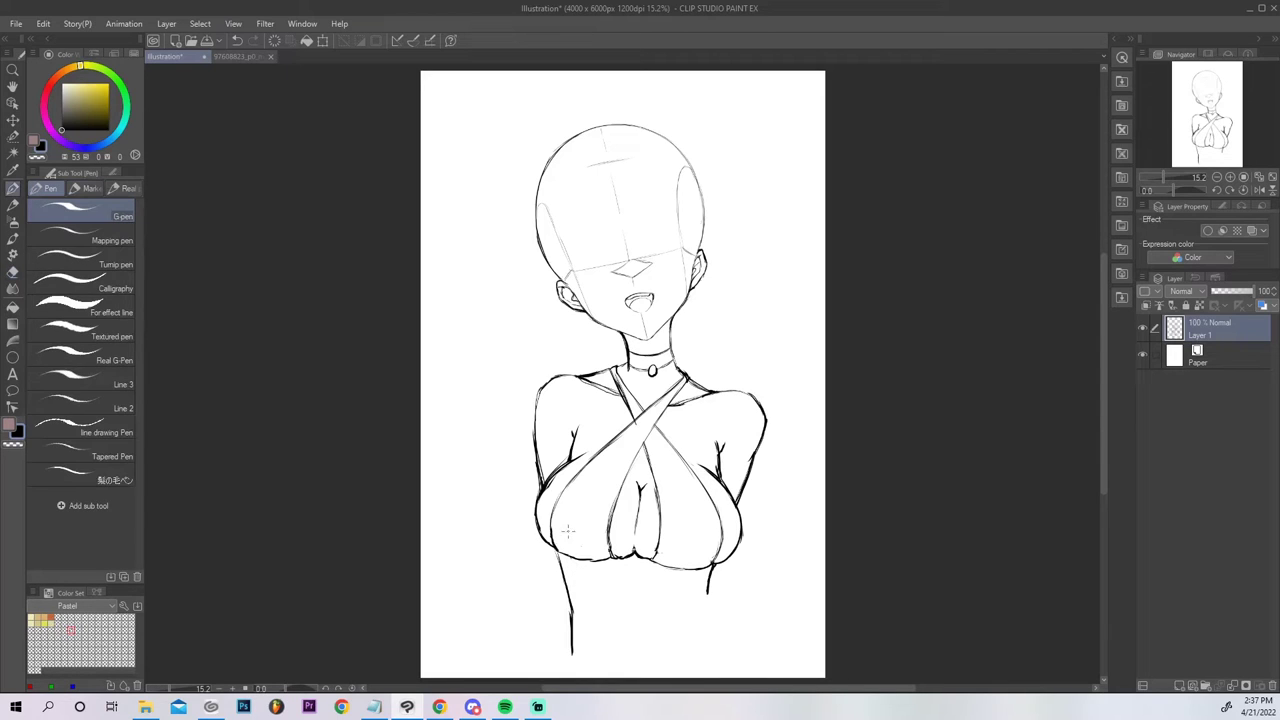
left_click_drag(563, 554, 597, 655)
left_click_drag(578, 576, 588, 622)
left_click_drag(636, 646, 636, 647)
left_click_drag(634, 637, 635, 662)
key("ctrl+z")
left_click_drag(588, 626, 563, 679)
key("ctrl+z")
key("ctrl+z")
left_click_drag(588, 626, 565, 678)
key("e")
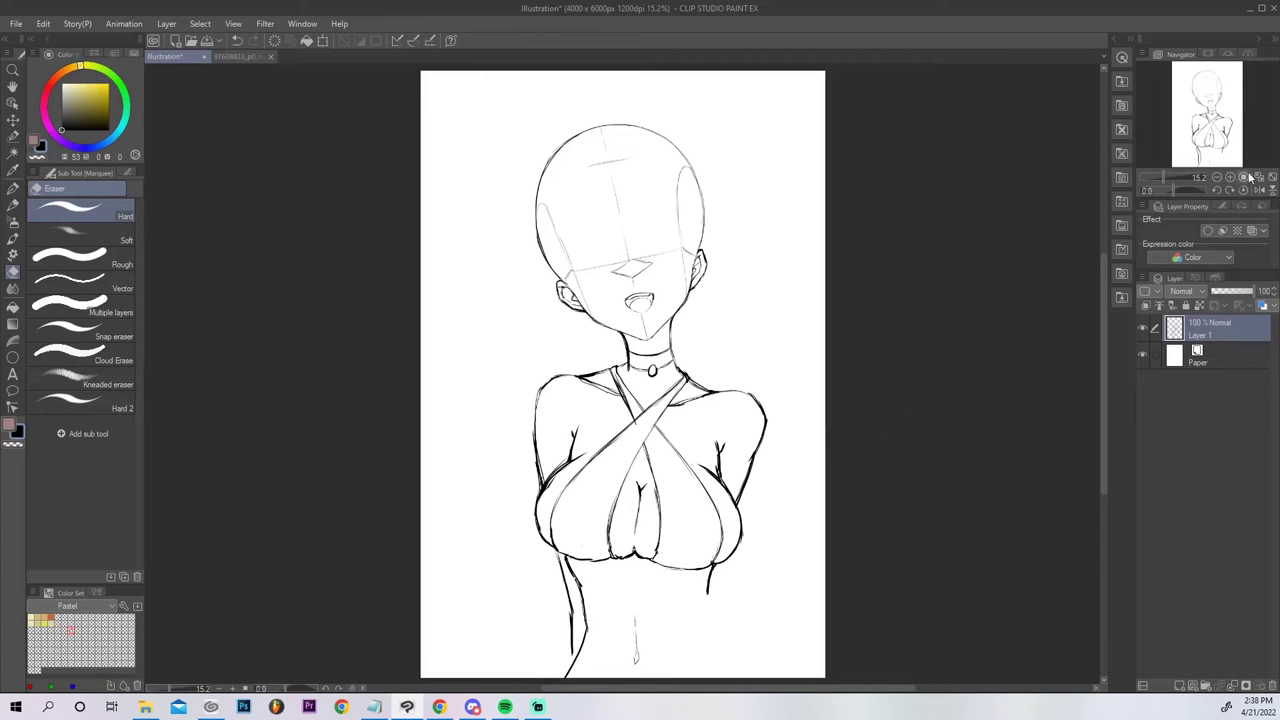
Flip the canvas view horizontally and erase the waist, hip and navel lines below the bust.
left_click_drag(1212, 128, 1211, 147)
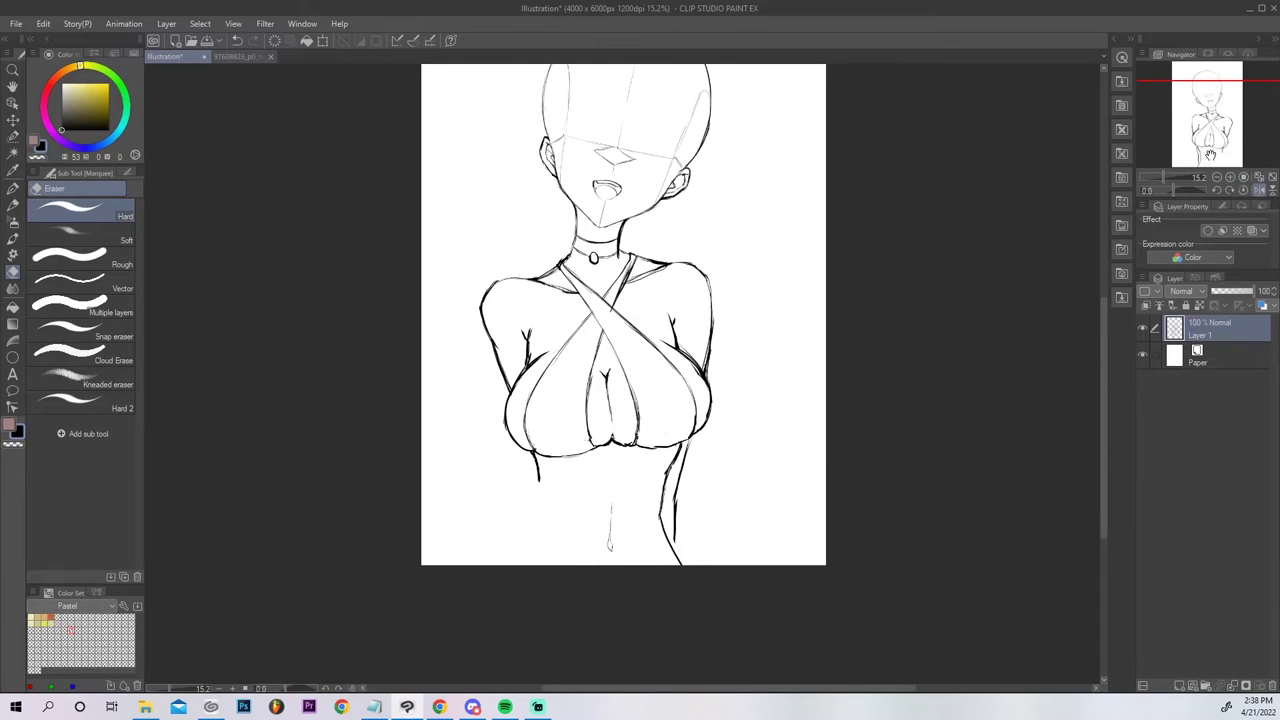
mouse_move(662, 555)
left_mouse_down()
mouse_move(681, 470)
mouse_move(659, 504)
mouse_move(685, 453)
left_mouse_up()
left_click_drag(626, 520, 620, 510)
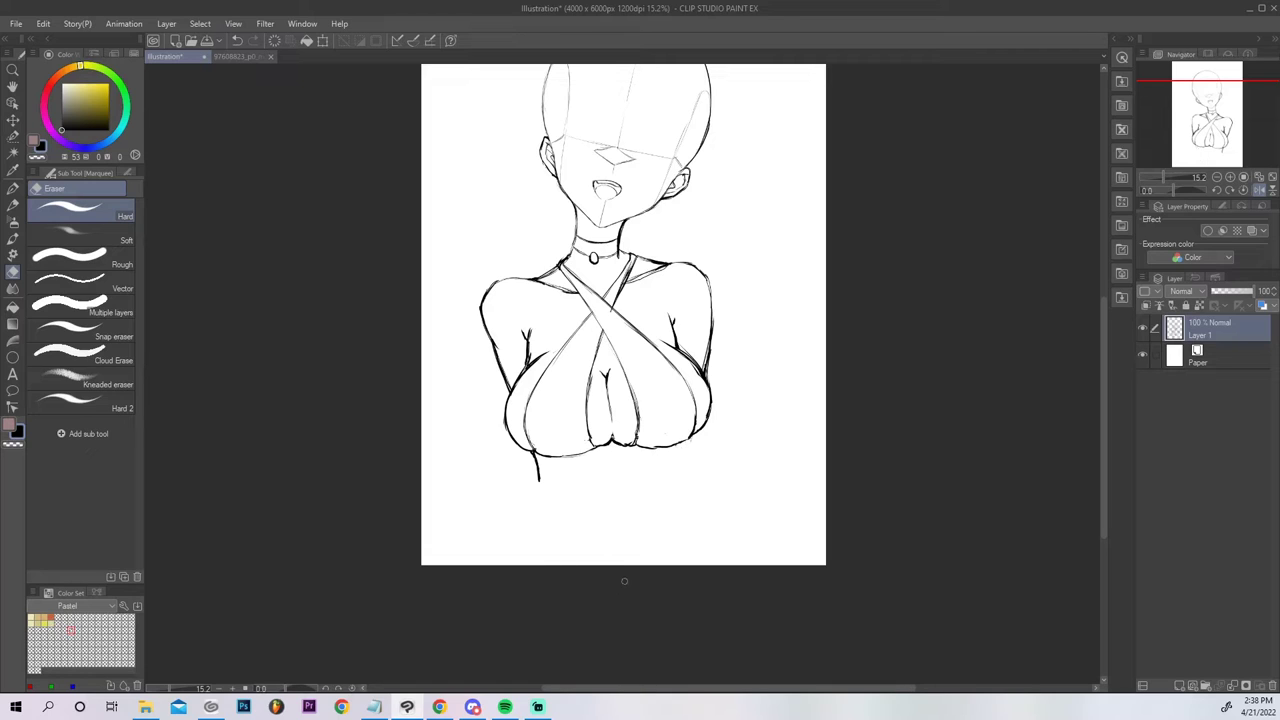
left_click_drag(534, 464, 534, 457)
Draw new waist contours on both sides below the bust and a flared right hip in the mirrored view, undoing misplaced strokes.
key("p")
left_click_drag(534, 452, 550, 473)
key("ctrl+z")
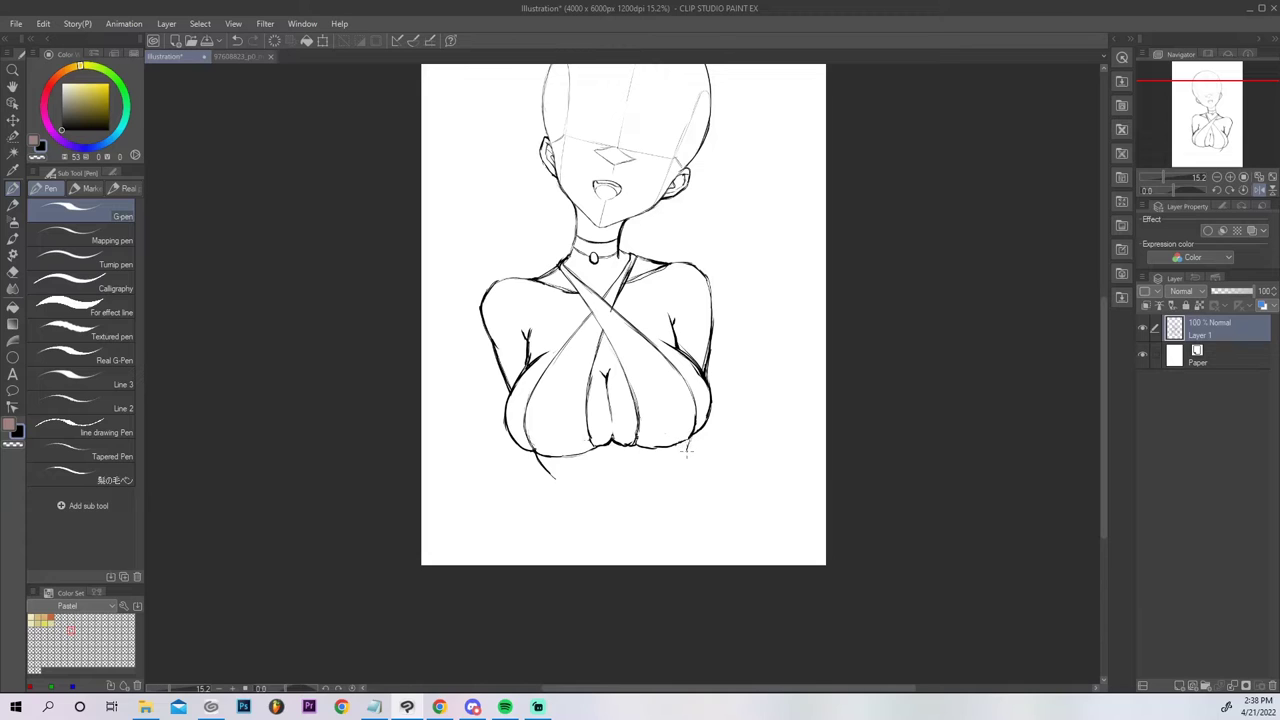
mouse_move(688, 438)
left_mouse_down()
mouse_move(678, 497)
mouse_move(690, 446)
left_mouse_up()
mouse_move(682, 478)
left_mouse_down()
mouse_move(714, 564)
mouse_move(691, 506)
mouse_move(689, 531)
mouse_move(712, 565)
left_mouse_up()
key("ctrl+z")
key("ctrl+z")
left_click_drag(553, 477, 567, 509)
key("ctrl+z")
key("ctrl+z")
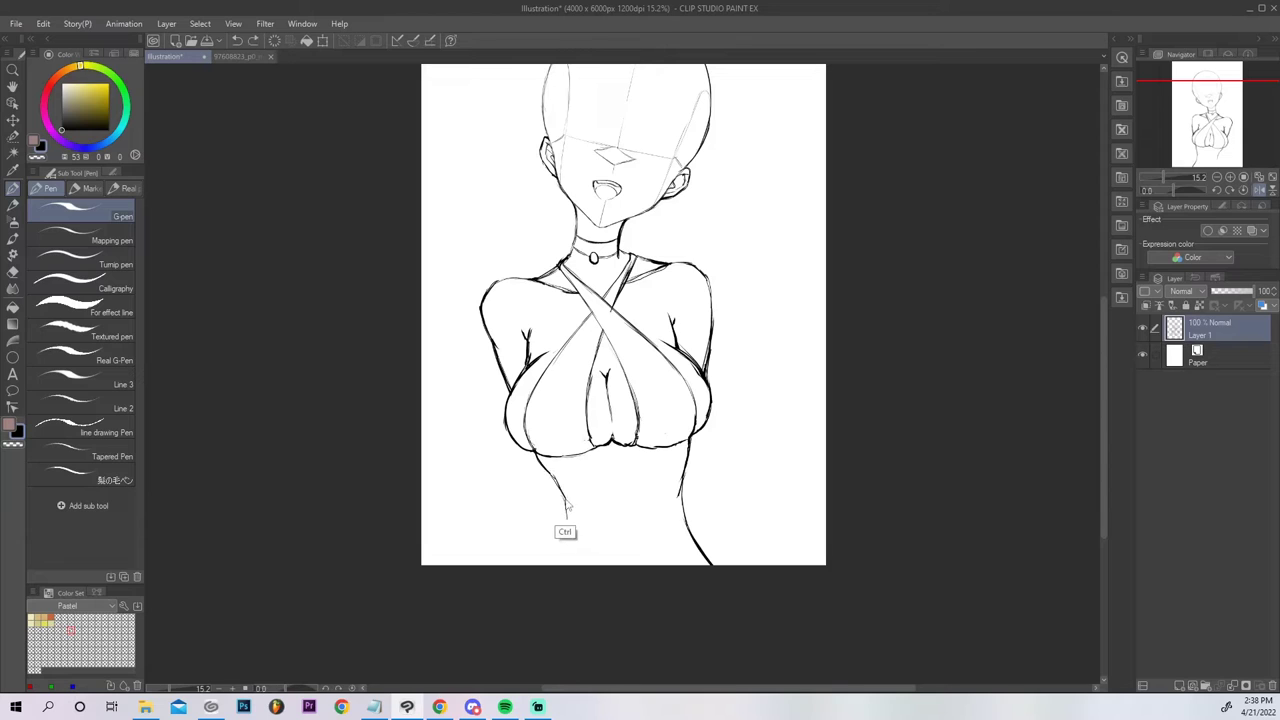
Undo the left waist strokes, redraw the contour closer to the bust's outer edge and erase its stray end.
key("ctrl+z")
mouse_move(566, 505)
left_mouse_down()
mouse_move(528, 592)
mouse_move(563, 523)
mouse_move(513, 592)
mouse_move(536, 565)
left_mouse_up()
key("ctrl+z")
key("ctrl+z")
key("ctrl+z")
key("ctrl+z")
key("ctrl+z")
key("e")
mouse_move(566, 522)
left_mouse_down()
mouse_move(566, 492)
mouse_move(523, 458)
mouse_move(551, 507)
left_mouse_up()
key("p")
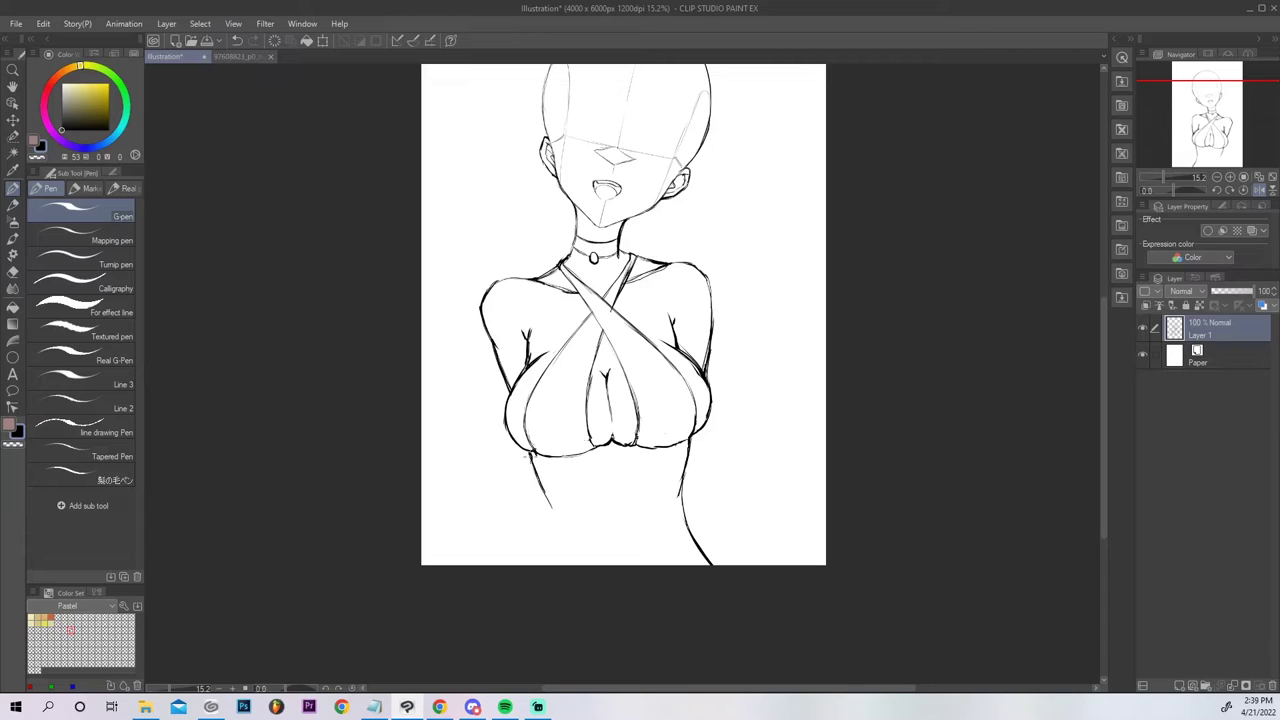
Extend the left waist into the hip and add a navel and a short midline under the bust, undoing misplaced strokes.
left_click_drag(549, 512, 547, 548)
mouse_move(619, 521)
left_mouse_down()
mouse_move(618, 552)
mouse_move(622, 533)
left_mouse_up()
key("ctrl+z")
key("ctrl+z")
key("ctrl+z")
key("ctrl+z")
key("ctrl+z")
left_click_drag(617, 453, 621, 481)
Flip the canvas view back and erase the waist, hips, navel and midline, shrinking the eraser for the part near the bust.
left_click(1260, 189)
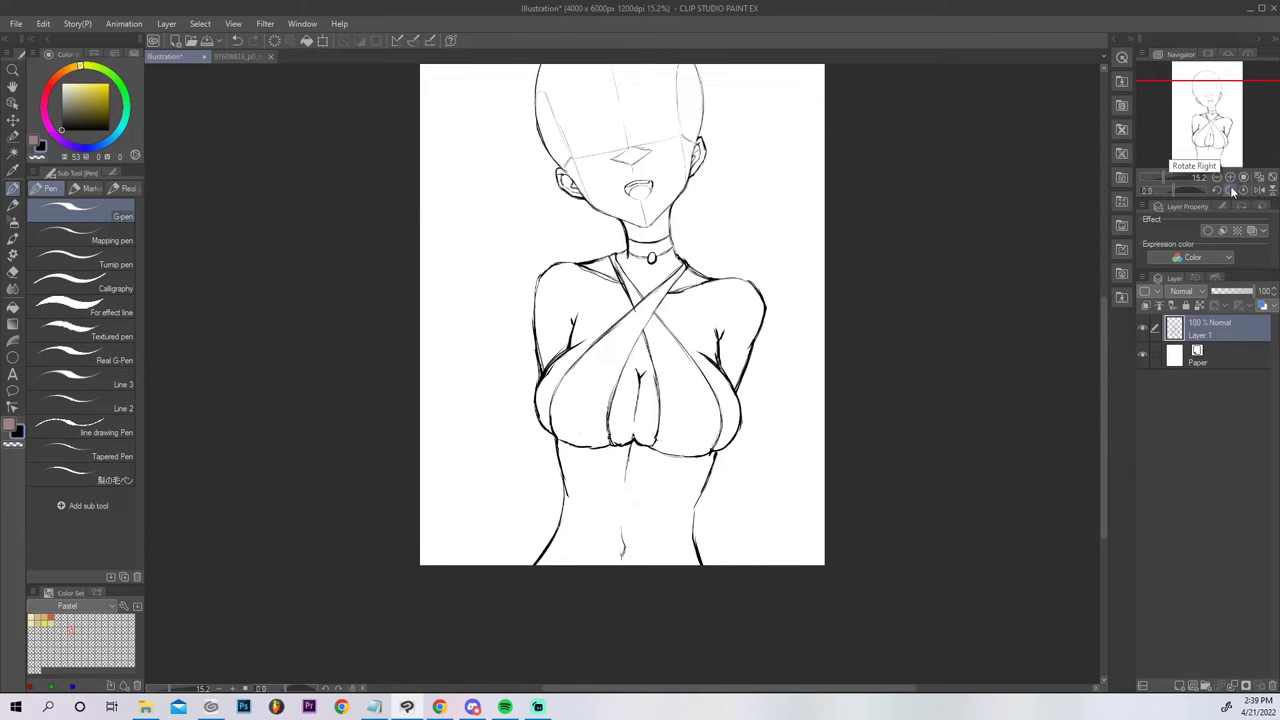
key("e")
mouse_move(728, 557)
left_mouse_down()
mouse_move(658, 584)
mouse_move(531, 586)
mouse_move(573, 584)
mouse_move(567, 572)
mouse_move(517, 584)
left_mouse_up()
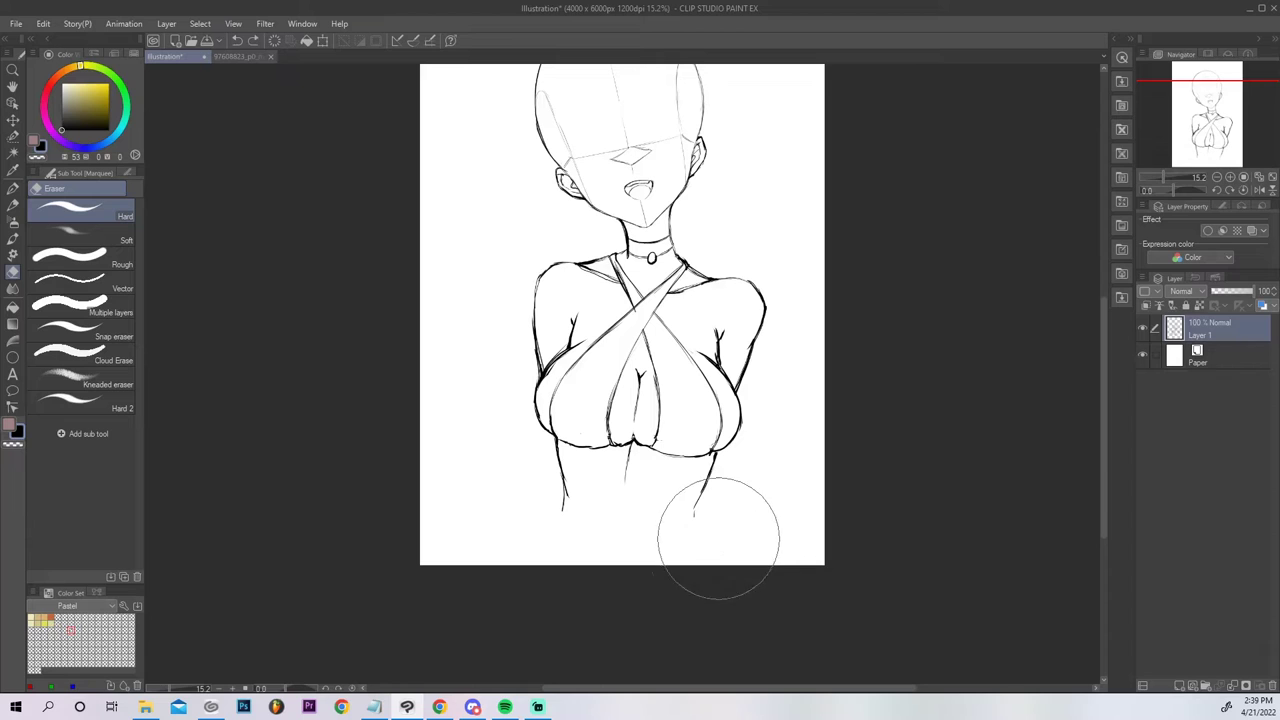
mouse_move(600, 560)
left_mouse_down()
mouse_move(566, 547)
mouse_move(691, 551)
left_mouse_up()
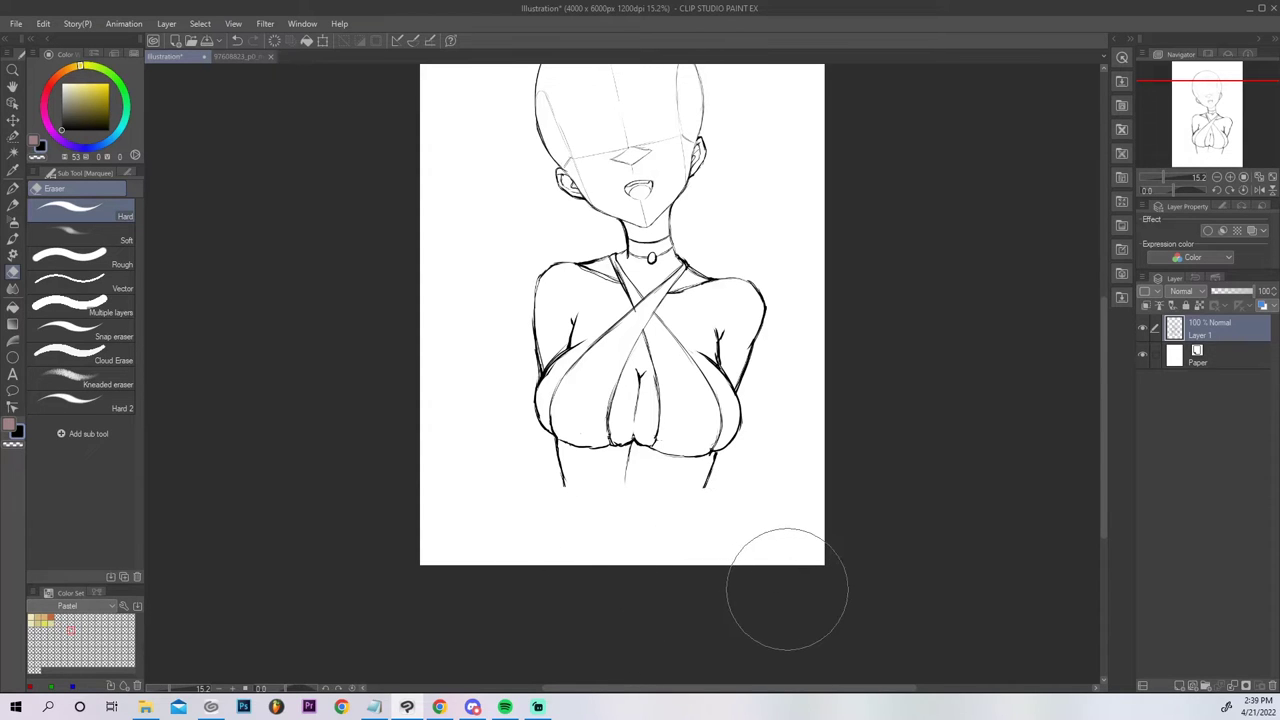
mouse_move(787, 589)
left_mouse_down()
mouse_move(543, 528)
mouse_move(517, 503)
mouse_move(518, 490)
mouse_move(609, 523)
mouse_move(734, 509)
left_mouse_up()
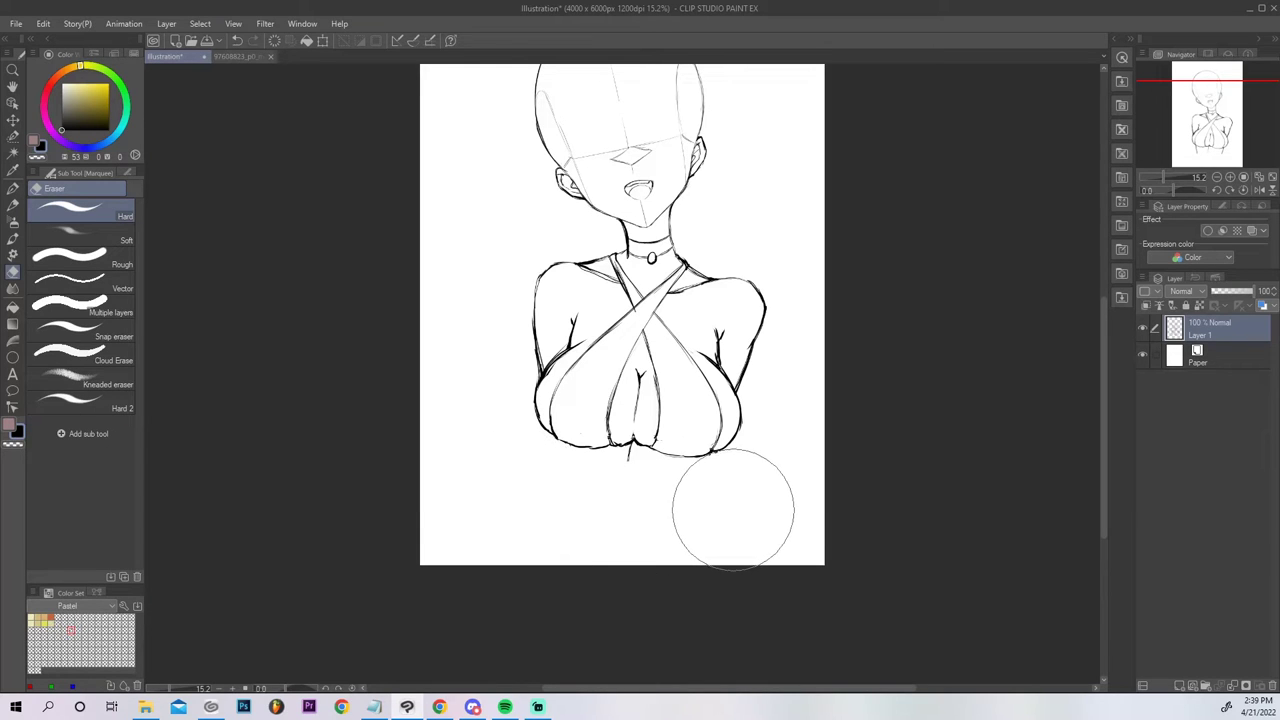
key("[")
key("[")
key("[")
key("[")
key("[")
key("[")
left_click_drag(630, 466, 632, 452)
Draw a slanted waist with a right hip line, an inner left waist stroke and a wide outer curve on the left.
key("p")
mouse_move(676, 494)
left_mouse_down()
mouse_move(707, 459)
mouse_move(677, 505)
mouse_move(712, 448)
left_mouse_up()
key("ctrl+z")
key("ctrl+z")
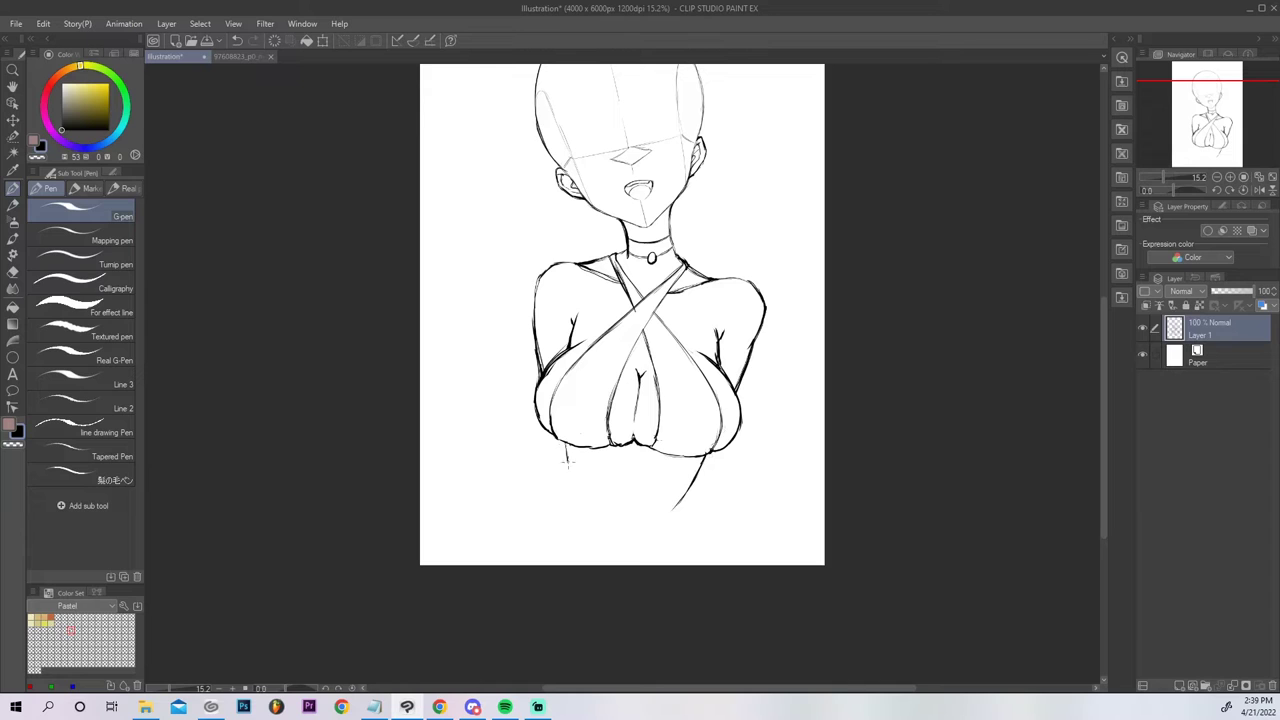
mouse_move(574, 478)
left_mouse_down()
mouse_move(557, 437)
mouse_move(495, 508)
left_mouse_up()
key("ctrl+z")
mouse_move(563, 456)
left_mouse_down()
mouse_move(510, 514)
mouse_move(567, 453)
left_mouse_up()
mouse_move(688, 490)
left_mouse_down()
mouse_move(694, 561)
mouse_move(686, 508)
left_mouse_up()
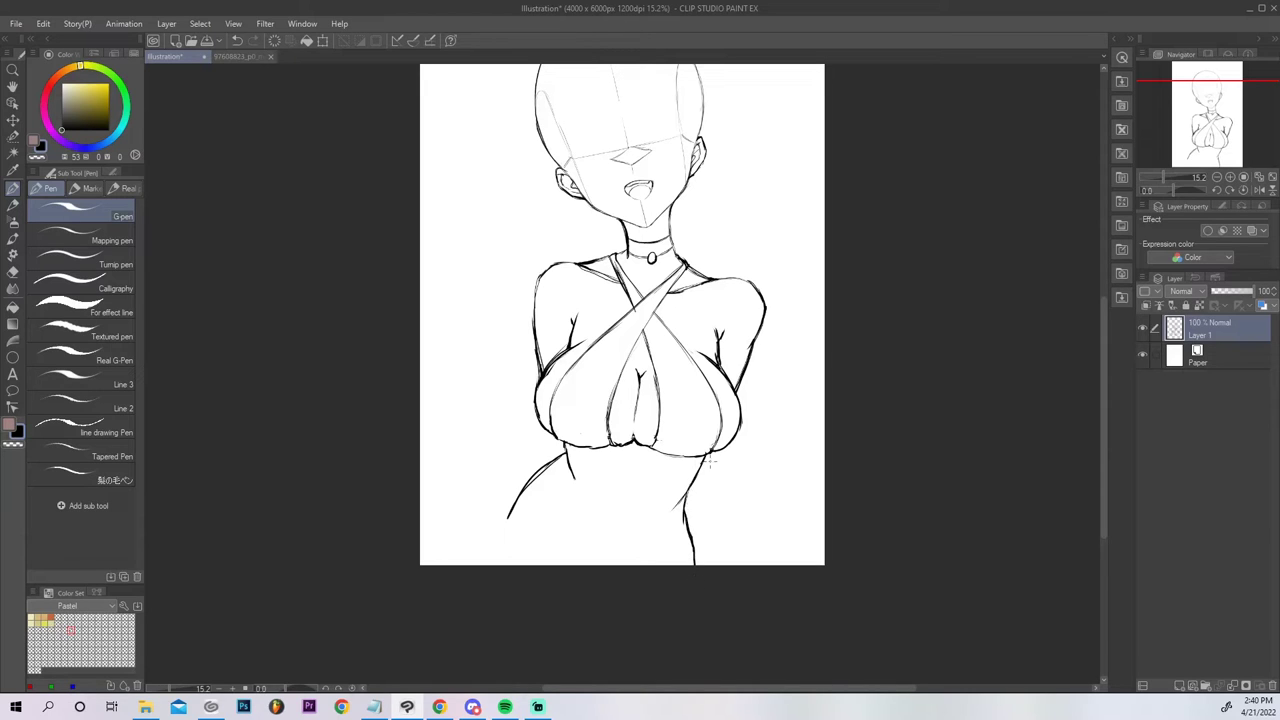
left_click_drag(576, 484, 568, 504)
Erase the outer left curve and right waist contour, and redraw the right waist and both flared hips.
key("e")
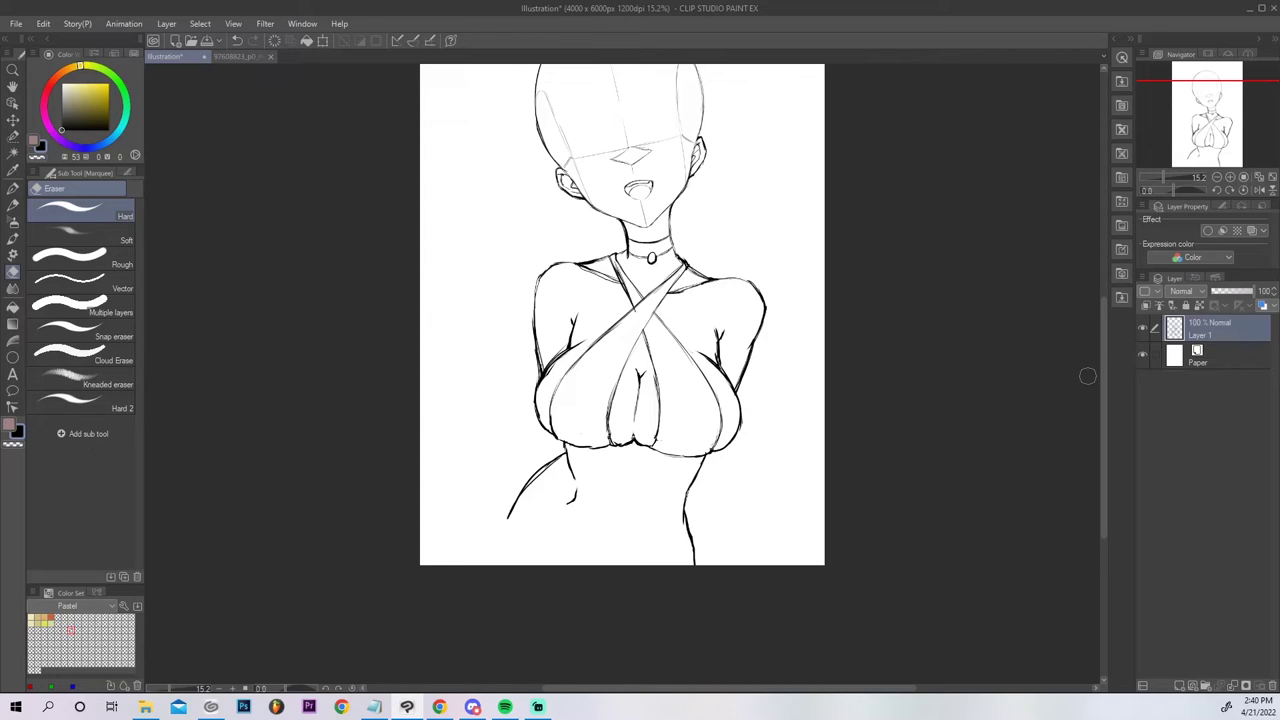
left_click_drag(503, 523, 551, 451)
mouse_move(702, 504)
left_mouse_down()
mouse_move(694, 477)
mouse_move(705, 469)
mouse_move(703, 548)
left_mouse_up()
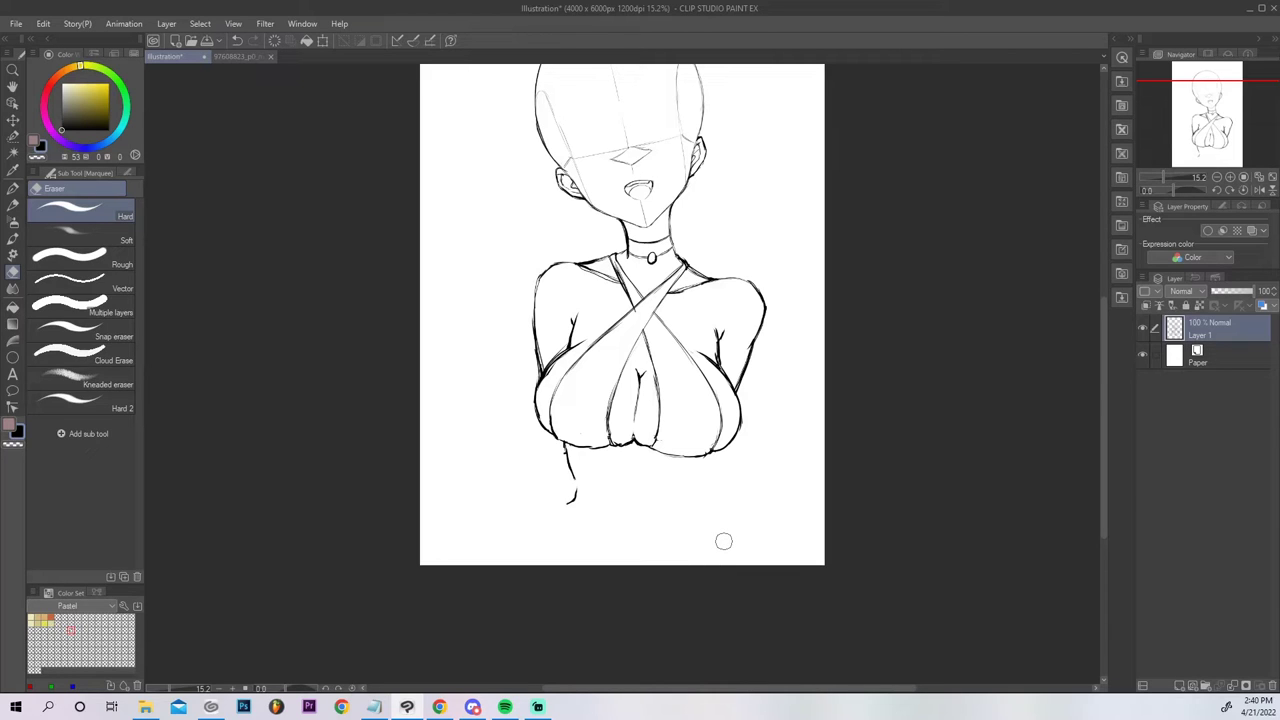
key("p")
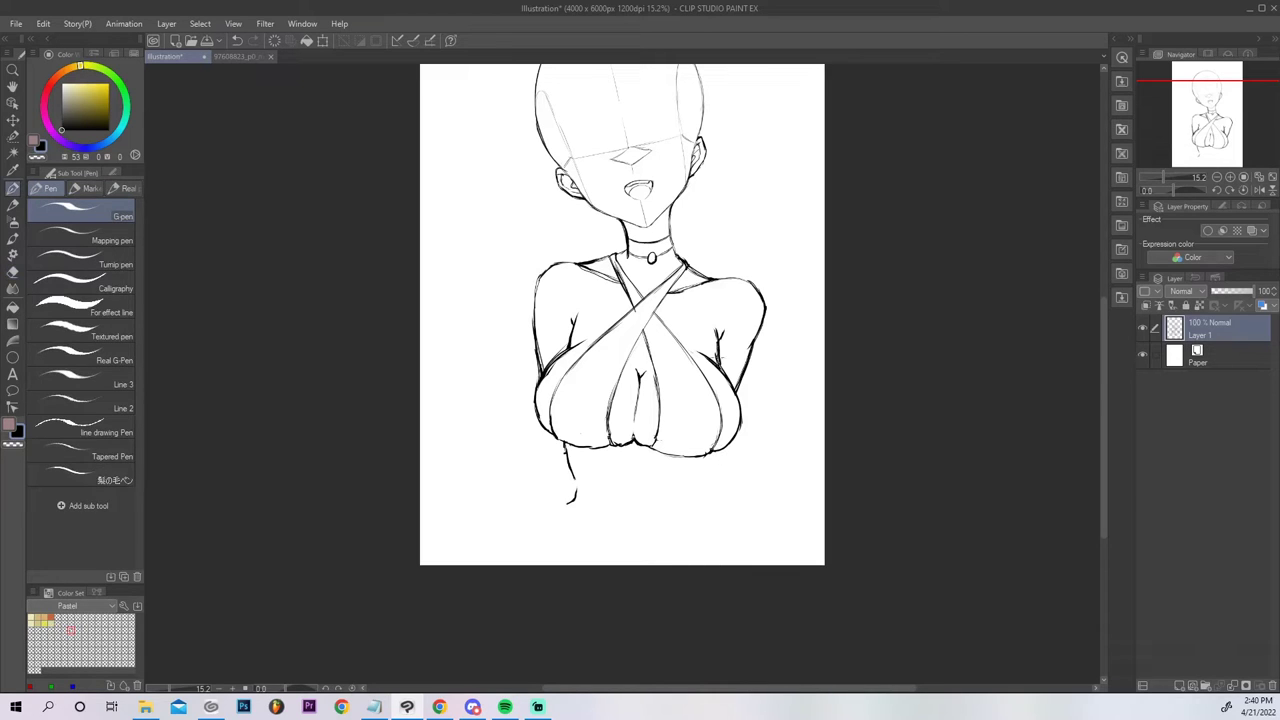
mouse_move(716, 451)
left_mouse_down()
mouse_move(707, 519)
mouse_move(753, 589)
mouse_move(711, 528)
left_mouse_up()
key("ctrl+z")
key("ctrl+z")
mouse_move(574, 497)
left_mouse_down()
mouse_move(498, 578)
mouse_move(562, 510)
left_mouse_up()
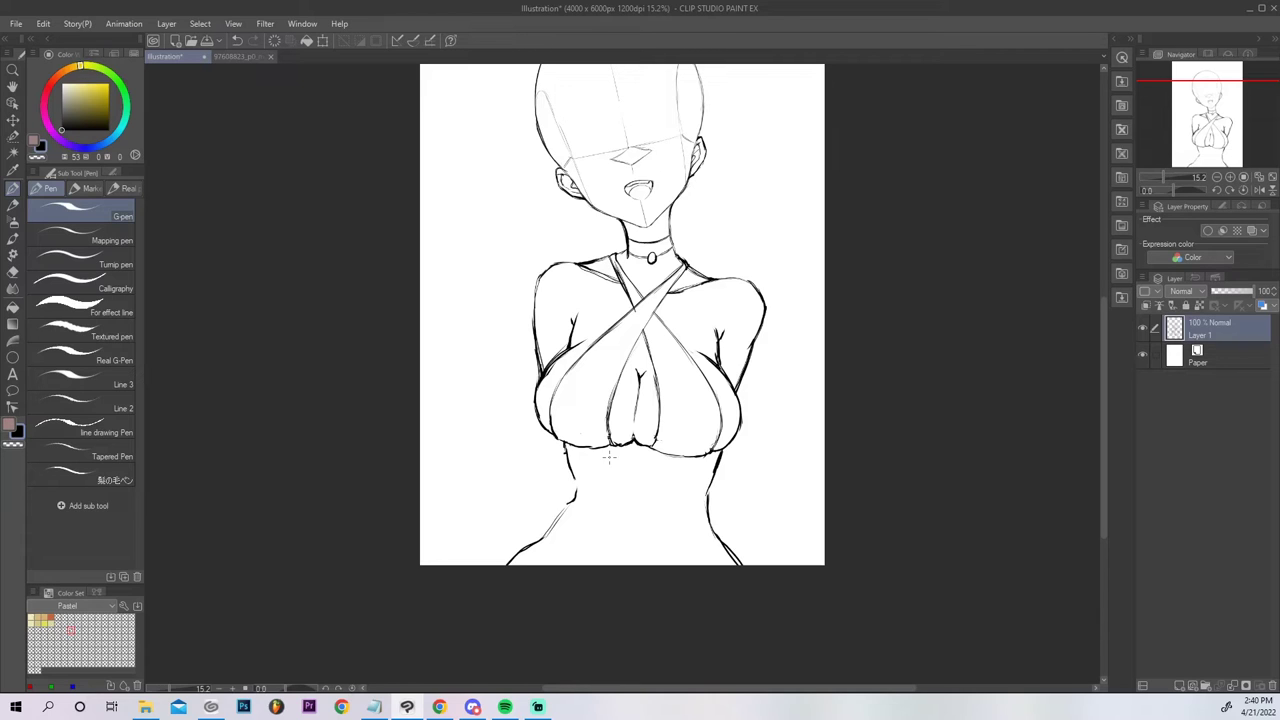
Add an outer left contour below the bust, a navel and upper midline, and rework the left hip line.
mouse_move(551, 435)
left_mouse_down()
mouse_move(557, 523)
mouse_move(550, 432)
left_mouse_up()
mouse_move(640, 530)
left_mouse_down()
mouse_move(641, 558)
mouse_move(644, 548)
left_mouse_up()
left_click_drag(643, 470, 642, 442)
left_click_drag(634, 436, 641, 442)
left_click_drag(540, 544, 520, 566)
mouse_move(554, 522)
left_mouse_down()
mouse_move(530, 554)
mouse_move(509, 551)
mouse_move(520, 534)
left_mouse_up()
Join the left waist contour to the hip, retrace the right hip and add a groin crease at the lower left.
key("e")
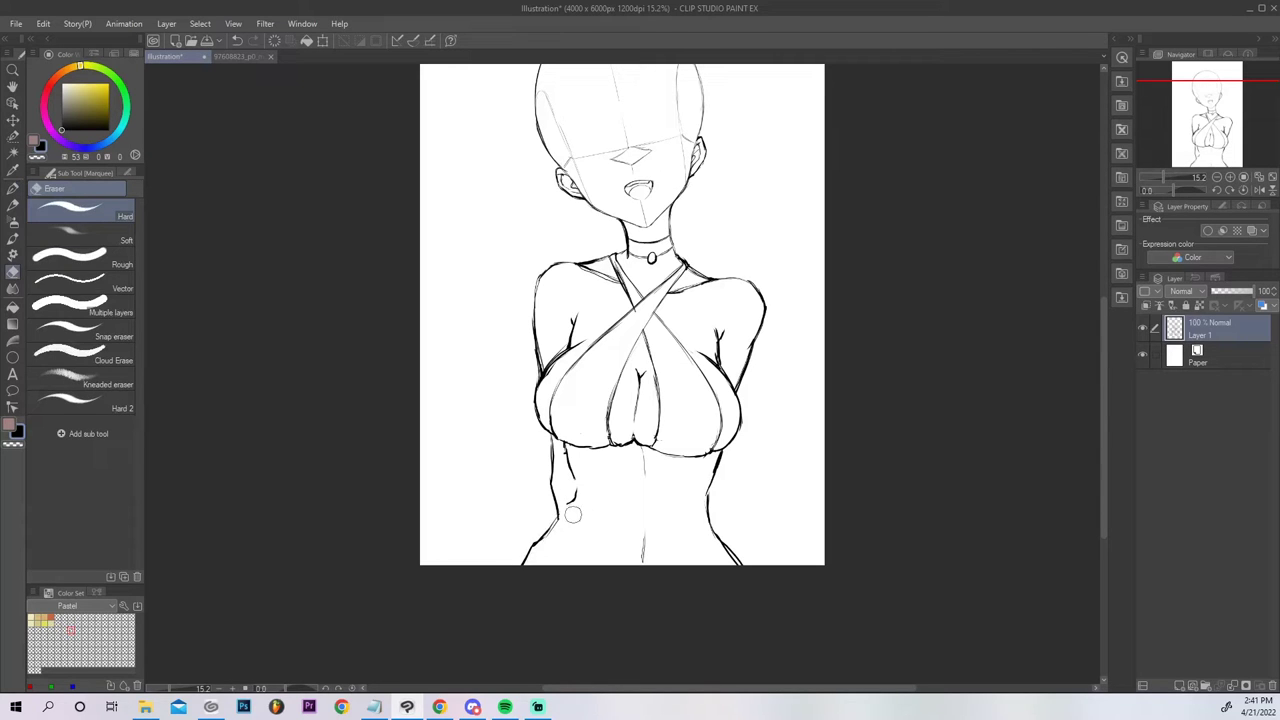
key("p")
left_click_drag(556, 520, 576, 475)
left_click_drag(700, 515, 730, 566)
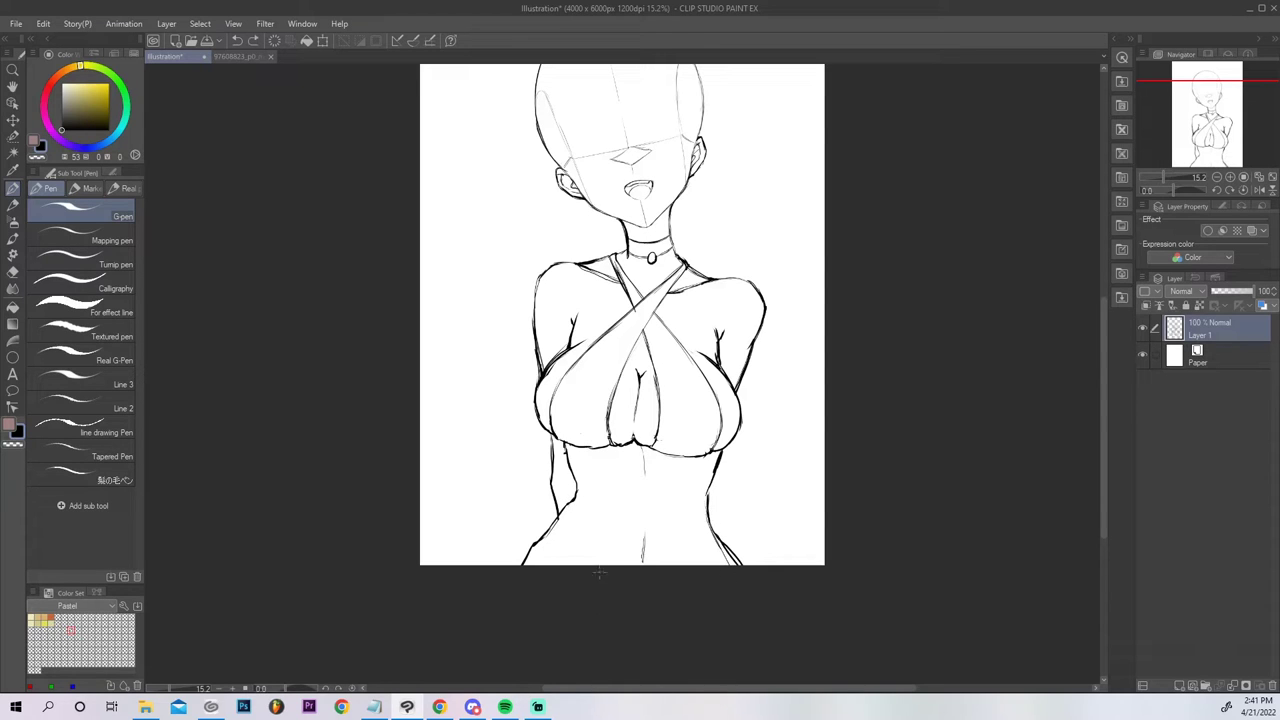
left_click_drag(569, 545, 599, 569)
Erase the waist, hips, navel, crease and midline below the bust.
key("e")
mouse_move(729, 528)
left_mouse_down()
mouse_move(706, 506)
mouse_move(734, 551)
mouse_move(714, 472)
mouse_move(724, 459)
left_mouse_up()
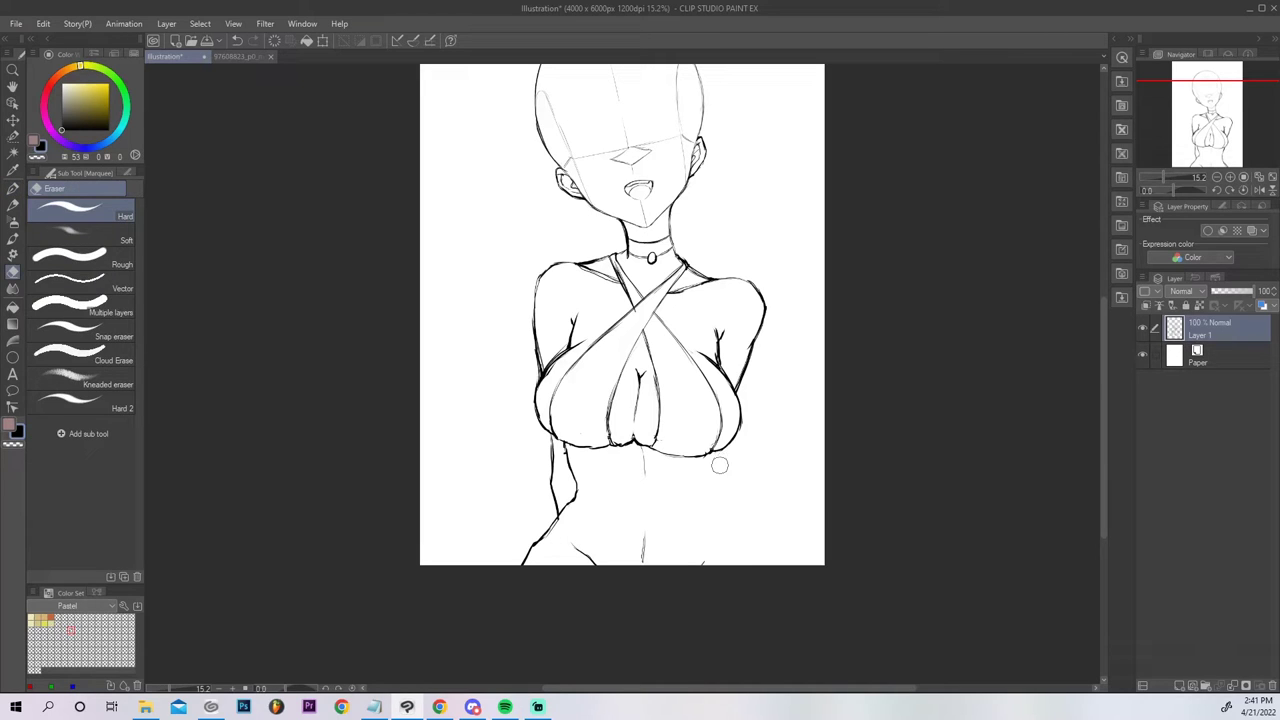
mouse_move(572, 462)
left_mouse_down()
mouse_move(558, 458)
mouse_move(550, 510)
mouse_move(543, 446)
left_mouse_up()
left_click_drag(644, 534, 643, 583)
mouse_move(573, 543)
left_mouse_down()
mouse_move(501, 572)
mouse_move(556, 510)
mouse_move(551, 451)
left_mouse_up()
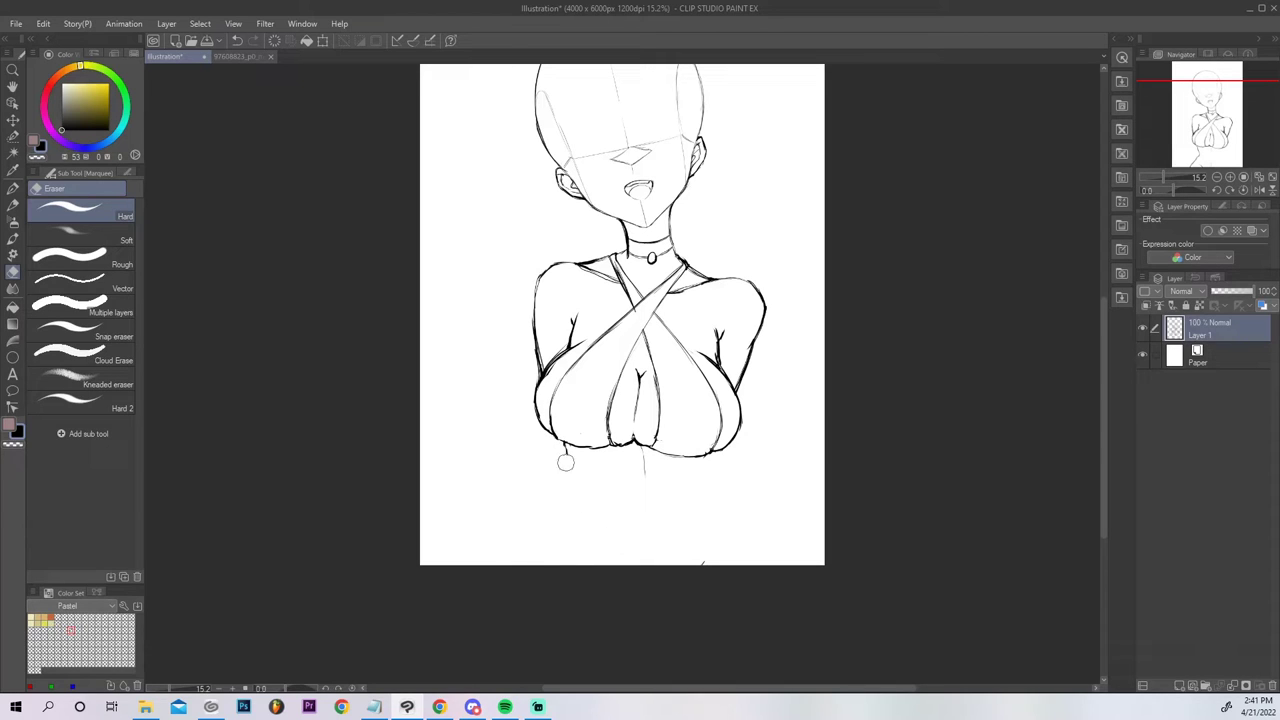
mouse_move(637, 474)
left_mouse_down()
mouse_move(648, 479)
mouse_move(639, 456)
left_mouse_up()
Add a new layer above the body sketch and ready the G-pen for drawing the eye.
left_click(1272, 177)
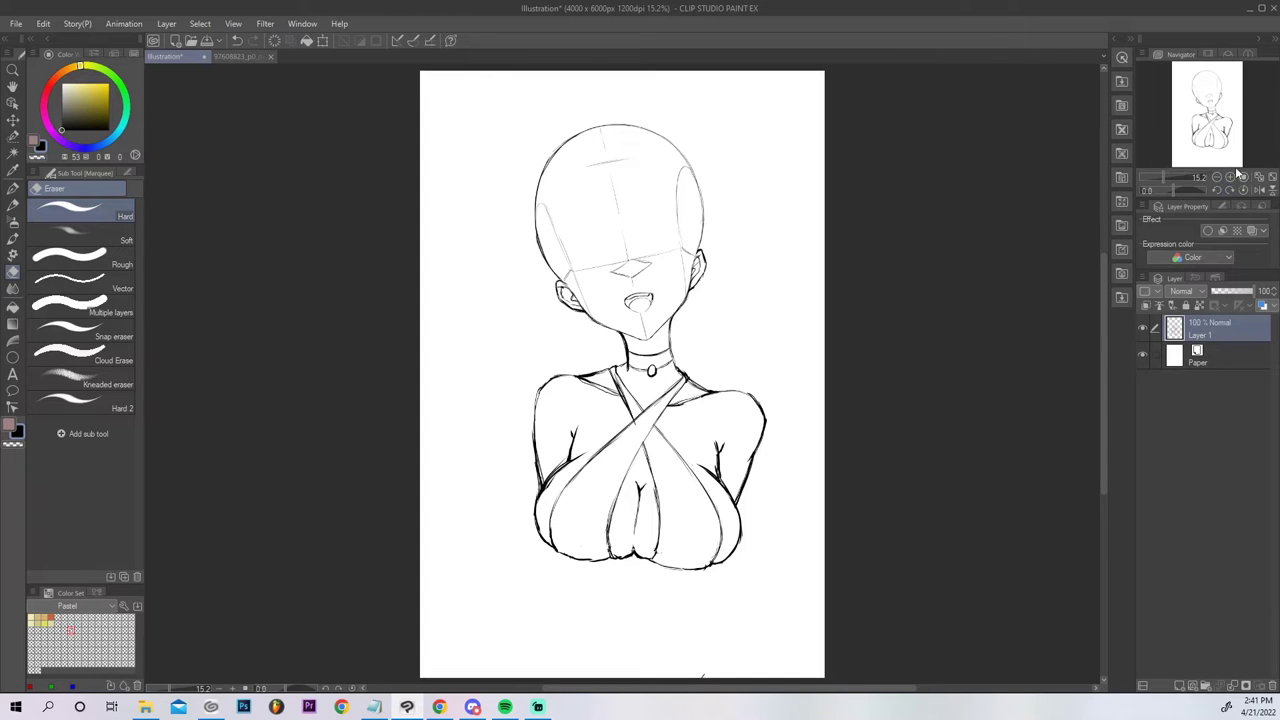
double_click(1230, 178)
left_click_drag(1216, 134, 1217, 99)
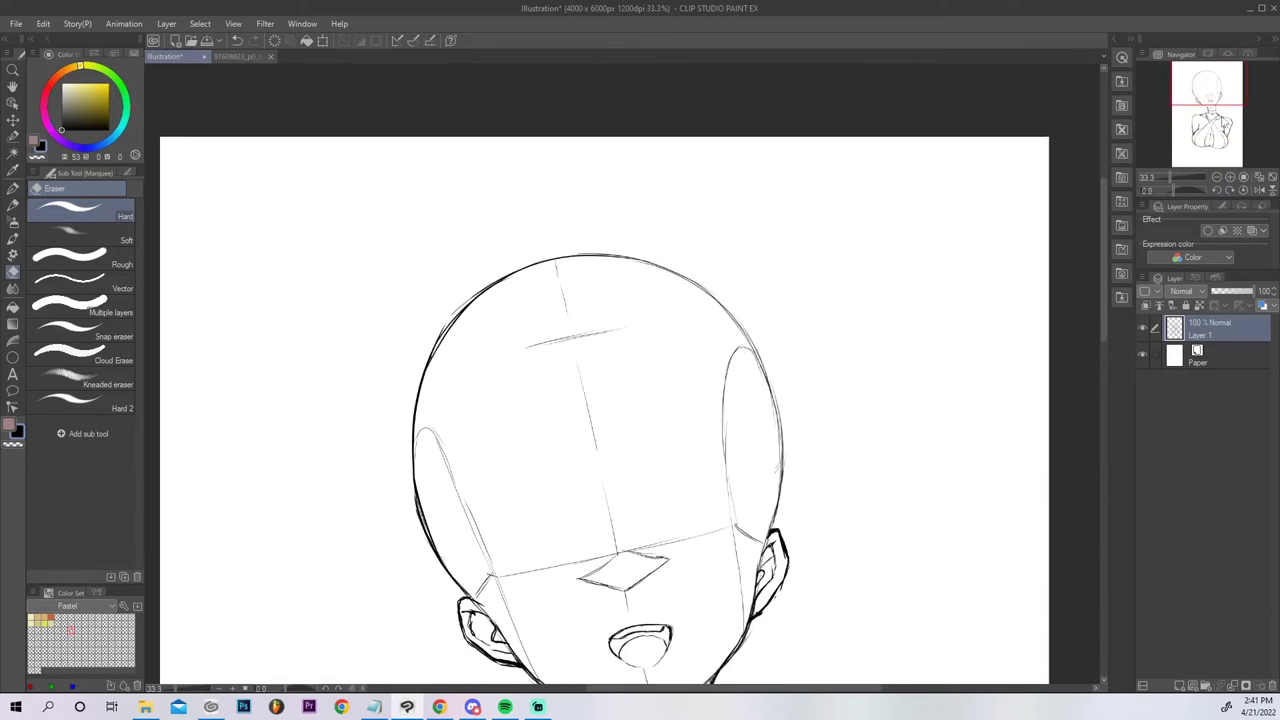
left_click(1180, 686)
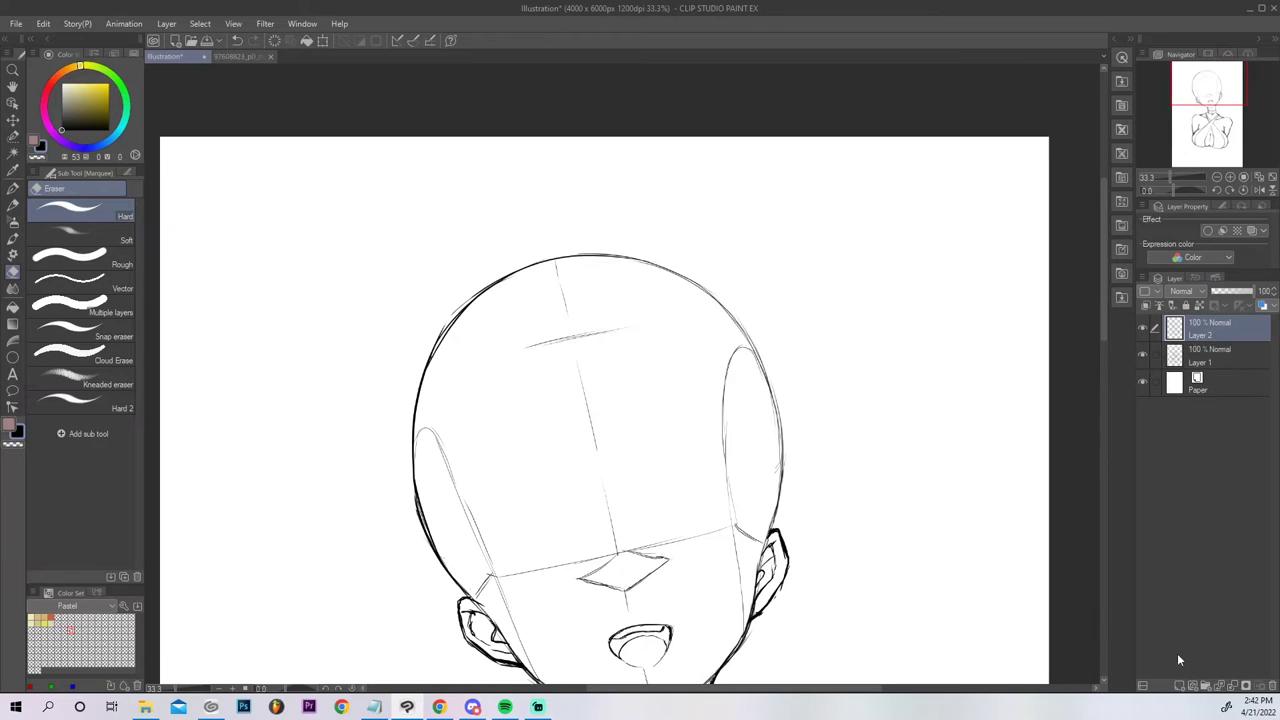
left_click(13, 187)
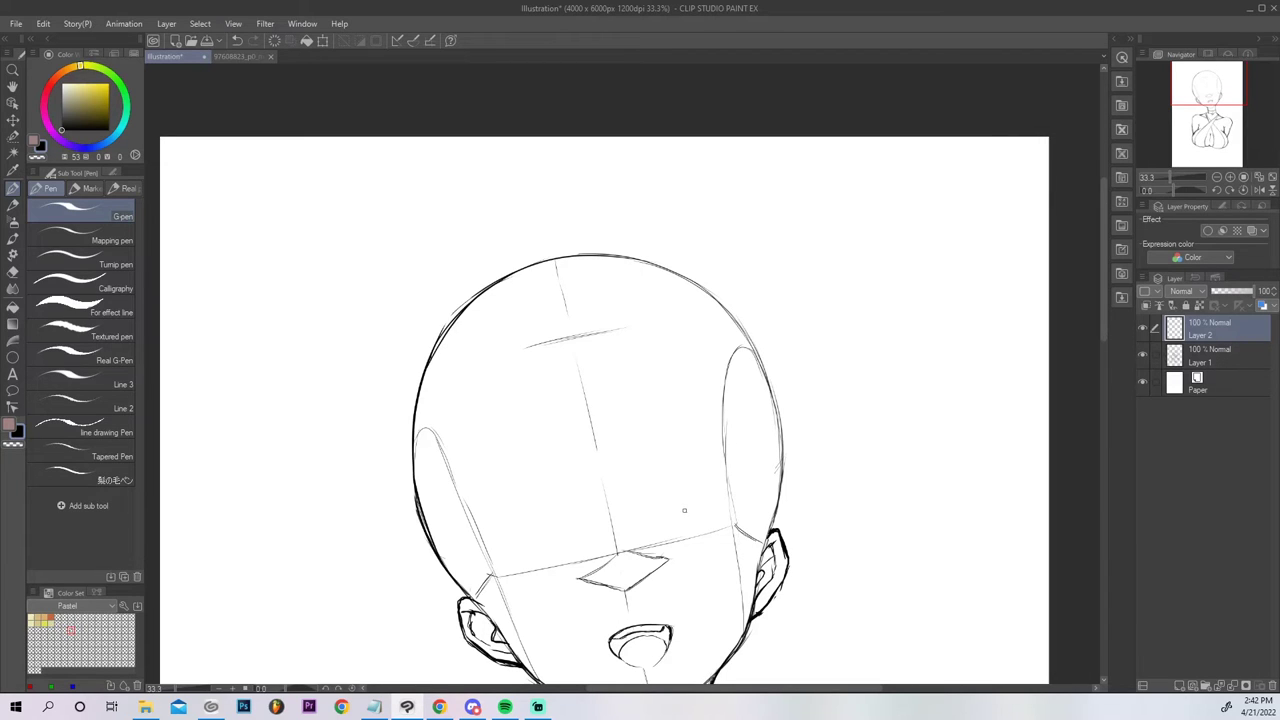
Try out arched upper eyelid strokes above the horizontal face guide, undoing each attempt.
mouse_move(656, 507)
left_mouse_down()
mouse_move(676, 476)
mouse_move(657, 520)
mouse_move(669, 491)
mouse_move(704, 474)
mouse_move(720, 531)
left_mouse_up()
mouse_move(658, 494)
left_mouse_down()
mouse_move(645, 500)
mouse_move(653, 512)
left_mouse_up()
key("ctrl")
left_click_drag(662, 470, 667, 481)
key("ctrl+z")
left_click_drag(662, 494, 654, 514)
mouse_move(660, 514)
left_mouse_down()
mouse_move(673, 492)
mouse_move(700, 489)
mouse_move(721, 503)
mouse_move(720, 523)
mouse_move(732, 494)
left_mouse_up()
key("ctrl+z")
key("ctrl+z")
key("ctrl+z")
key("ctrl+z")
key("ctrl+z")
key("ctrl+z")
key("ctrl+z")
mouse_move(659, 500)
left_mouse_down()
mouse_move(689, 479)
mouse_move(740, 500)
mouse_move(727, 531)
mouse_move(732, 519)
mouse_move(726, 531)
mouse_move(680, 496)
mouse_move(656, 521)
left_mouse_up()
key("ctrl+z")
key("ctrl+z")
Draw an arched upper lash shape above the horizontal face guide and fill it black.
mouse_move(657, 519)
left_mouse_down()
mouse_move(676, 497)
mouse_move(714, 492)
mouse_move(730, 527)
left_mouse_up()
mouse_move(701, 479)
left_mouse_down()
mouse_move(681, 473)
mouse_move(705, 479)
left_mouse_up()
key("g")
left_click(718, 489)
left_click(686, 488)
left_click(685, 478)
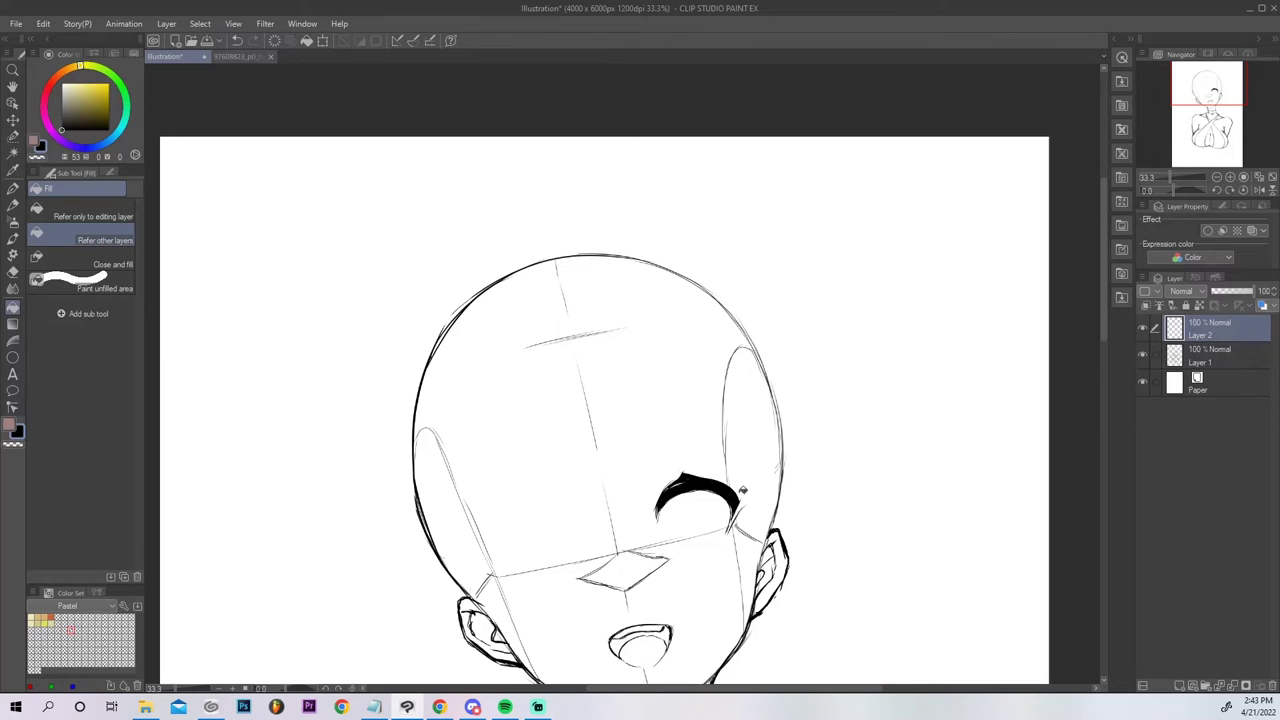
Add pointed lashes along the top and outer end of the black arch and extend its outer corner.
left_click(1258, 178)
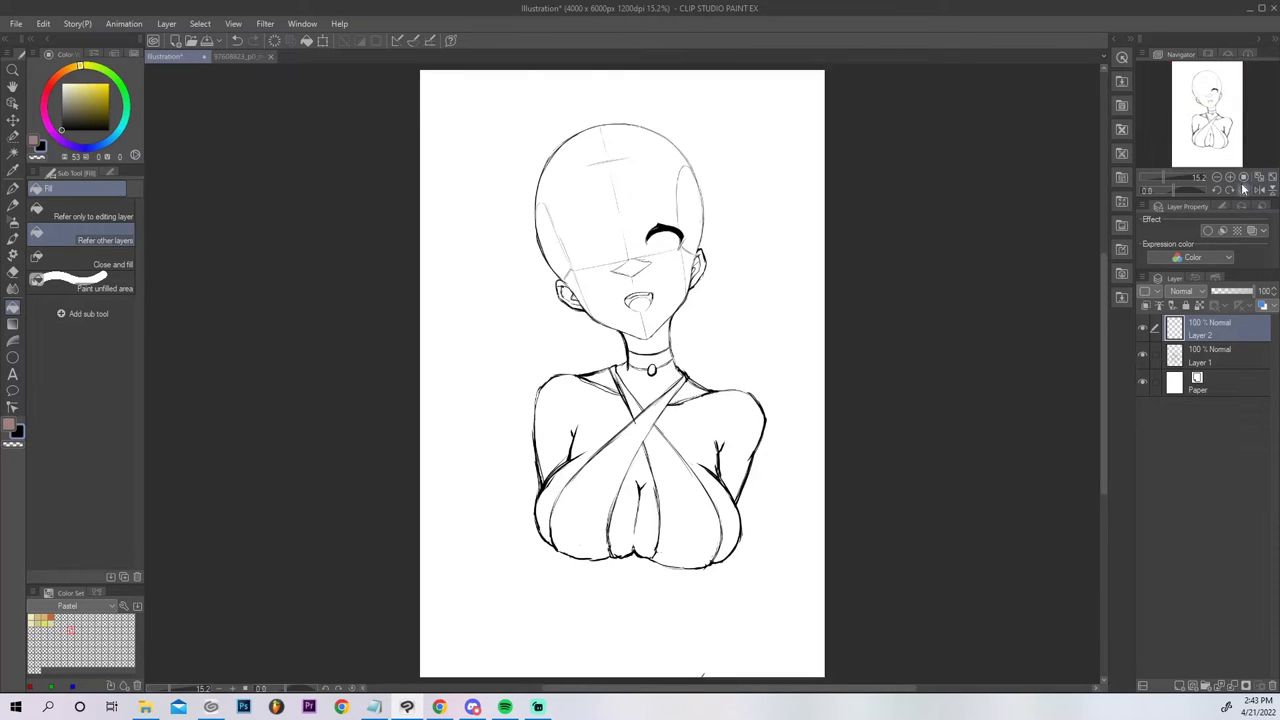
left_click(1258, 190)
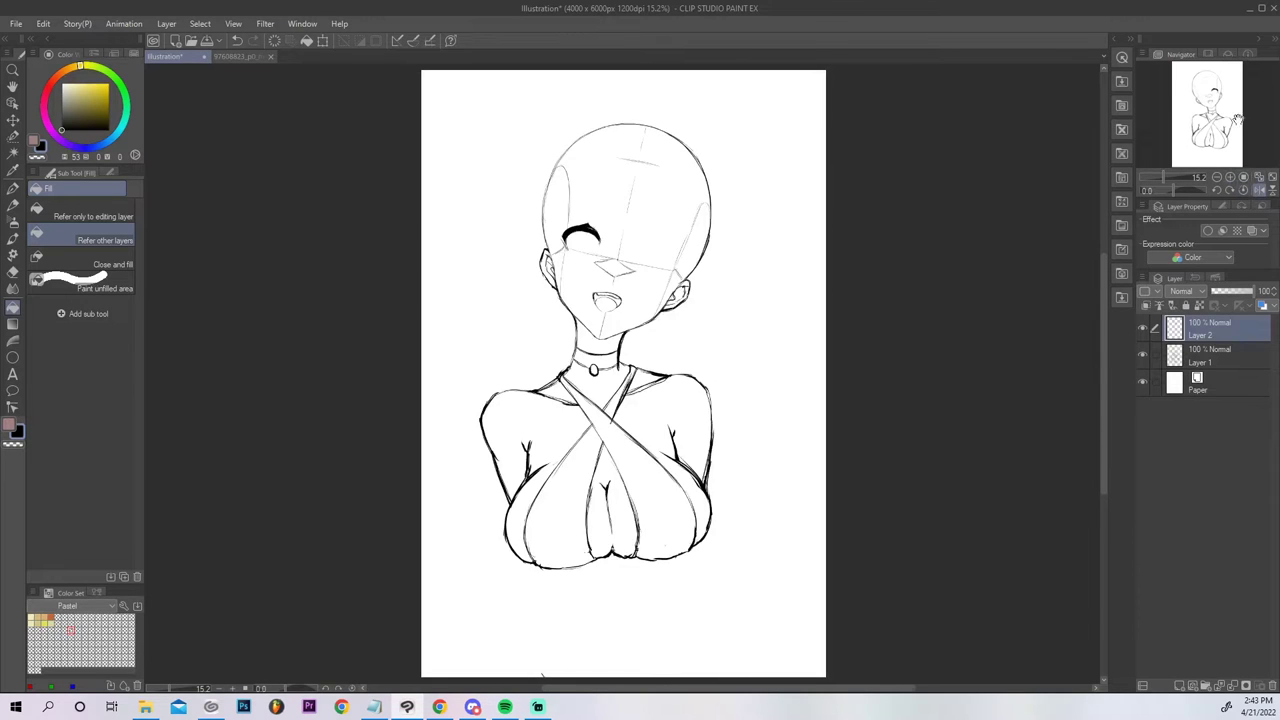
left_click(1246, 112)
left_click(1230, 178)
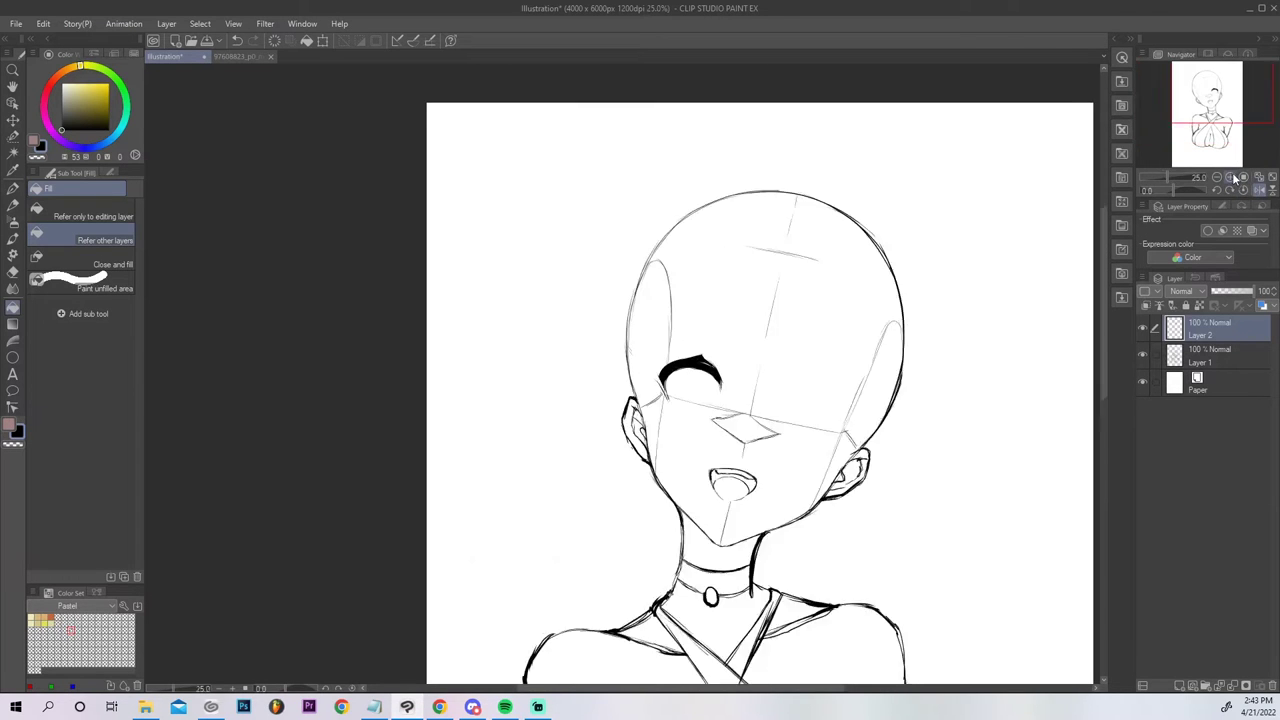
left_click(1230, 178)
left_click(1230, 178)
key("p")
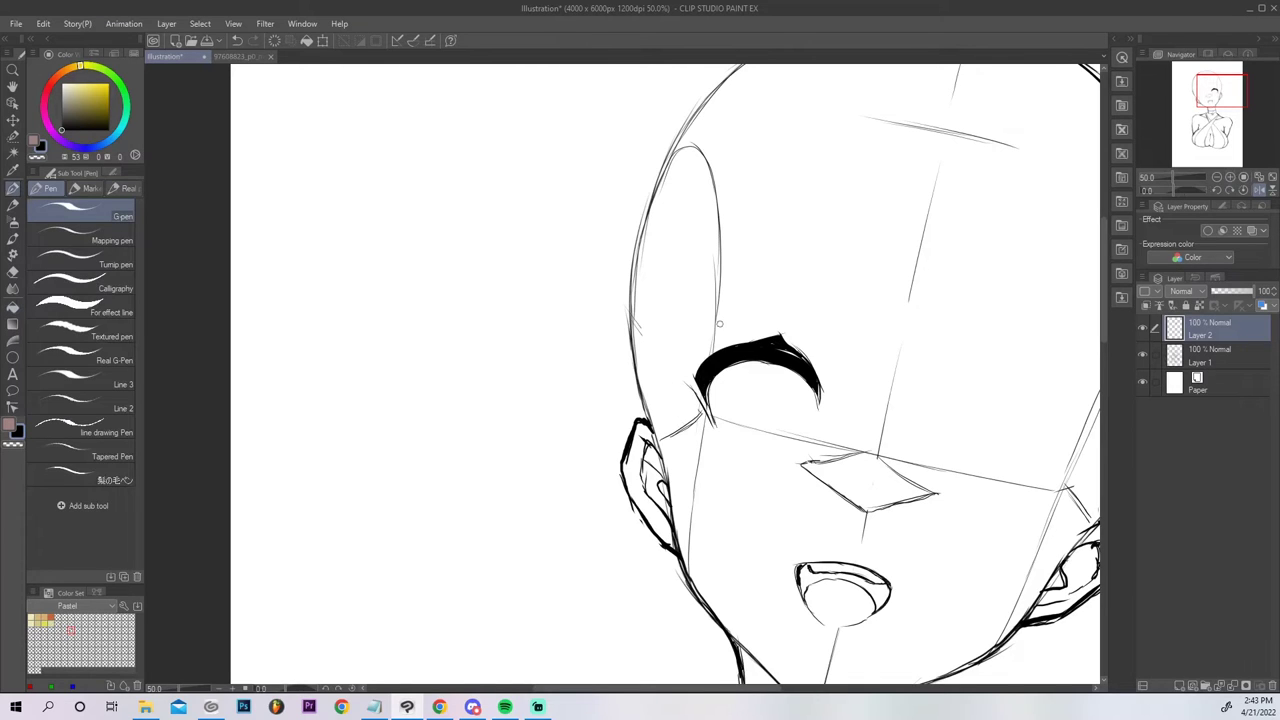
mouse_move(704, 362)
left_mouse_down()
mouse_move(684, 378)
mouse_move(714, 411)
mouse_move(697, 381)
mouse_move(704, 394)
mouse_move(704, 370)
mouse_move(734, 347)
mouse_move(708, 358)
mouse_move(802, 358)
left_mouse_up()
key("ctrl+z")
mouse_move(762, 342)
left_mouse_down()
mouse_move(710, 324)
mouse_move(757, 343)
mouse_move(718, 335)
mouse_move(705, 353)
mouse_move(741, 345)
mouse_move(709, 349)
mouse_move(725, 355)
mouse_move(686, 356)
left_mouse_up()
key("ctrl+z")
key("ctrl+z")
key("ctrl+z")
left_click_drag(694, 388, 717, 427)
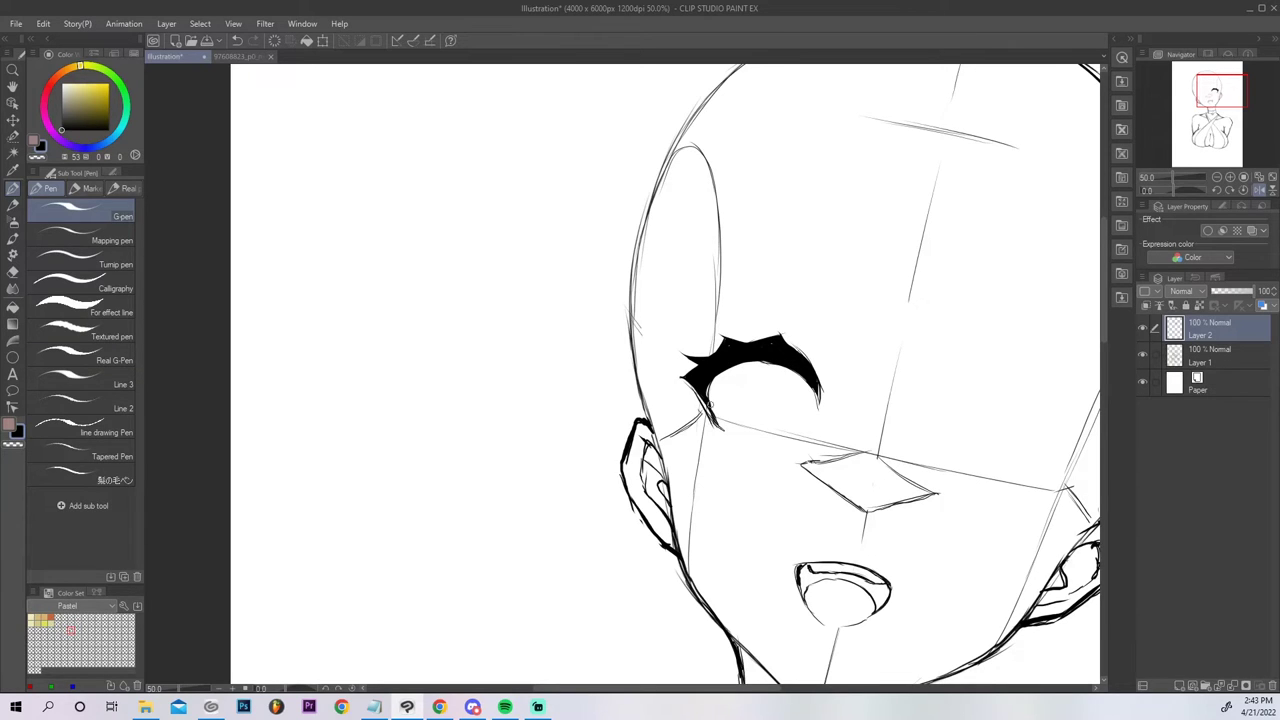
Erase the arch's inner tip, redraw it with tapered spikes and fill in the outer corner.
left_click_drag(1180, 190, 1140, 189)
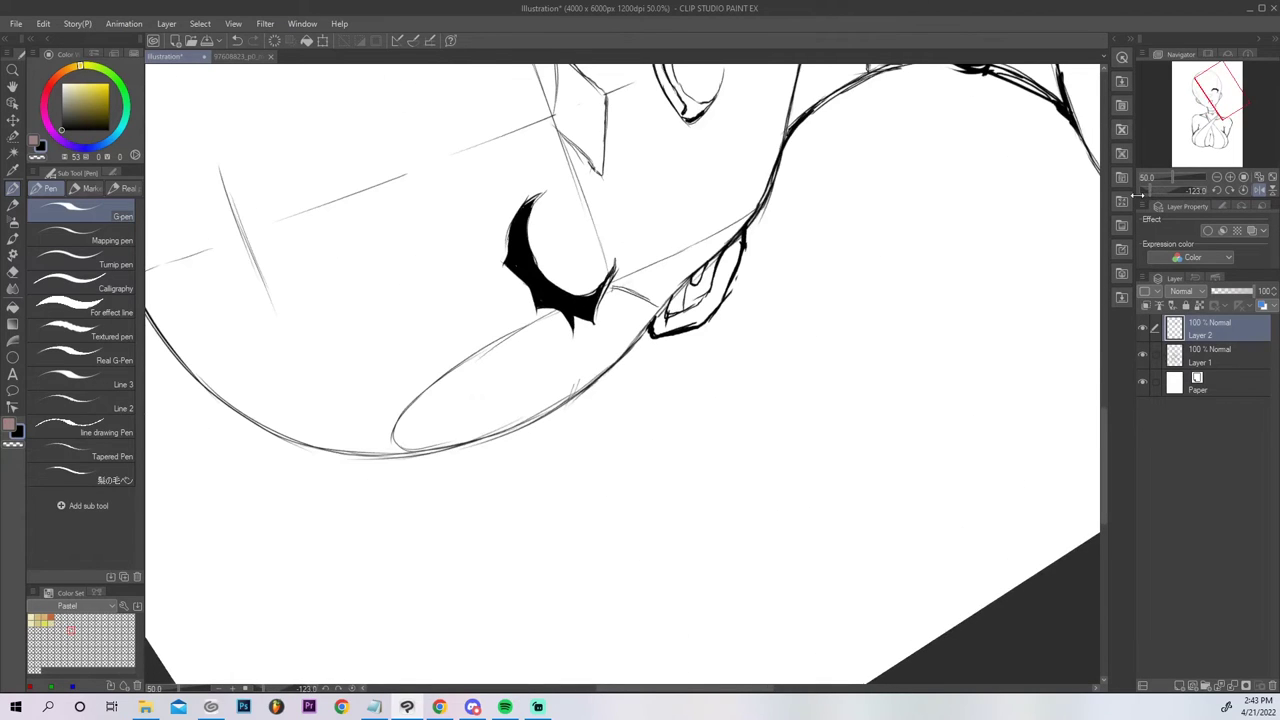
key("e")
left_click_drag(560, 246, 557, 174)
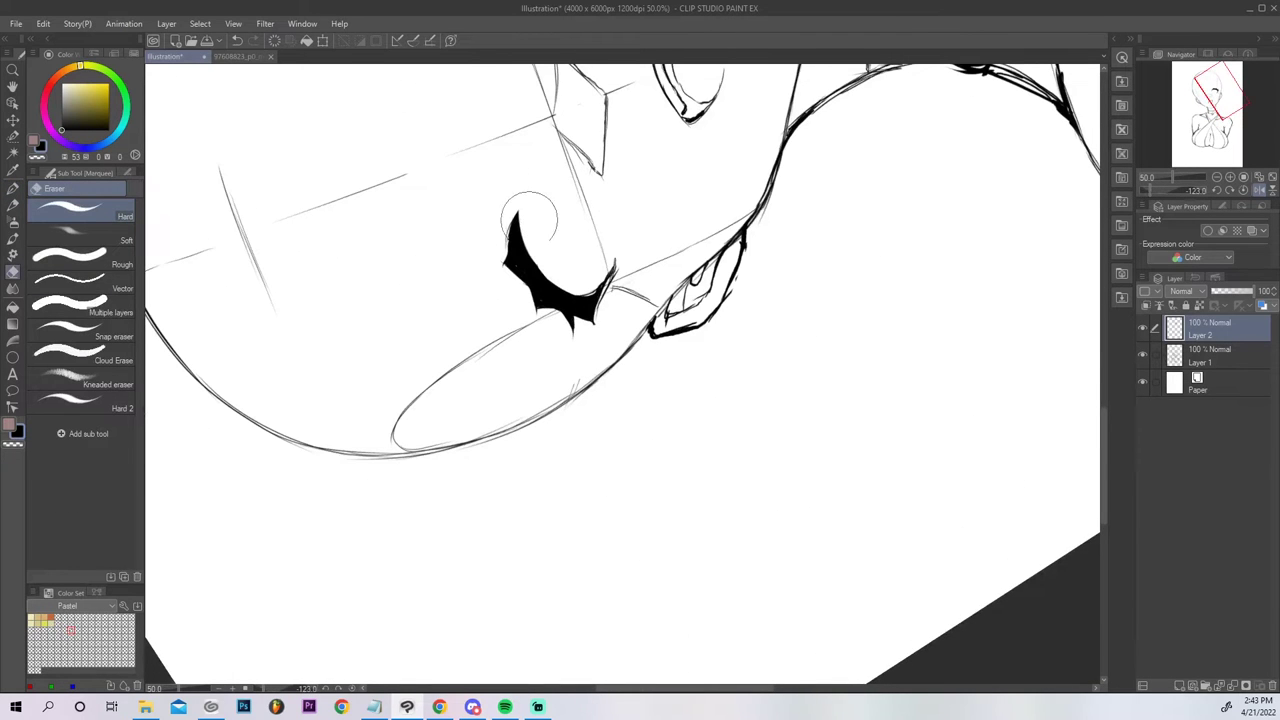
key("p")
mouse_move(530, 254)
left_mouse_down()
mouse_move(536, 216)
mouse_move(533, 261)
mouse_move(531, 190)
mouse_move(514, 247)
left_mouse_up()
mouse_move(526, 192)
left_mouse_down()
mouse_move(520, 230)
mouse_move(522, 200)
left_mouse_up()
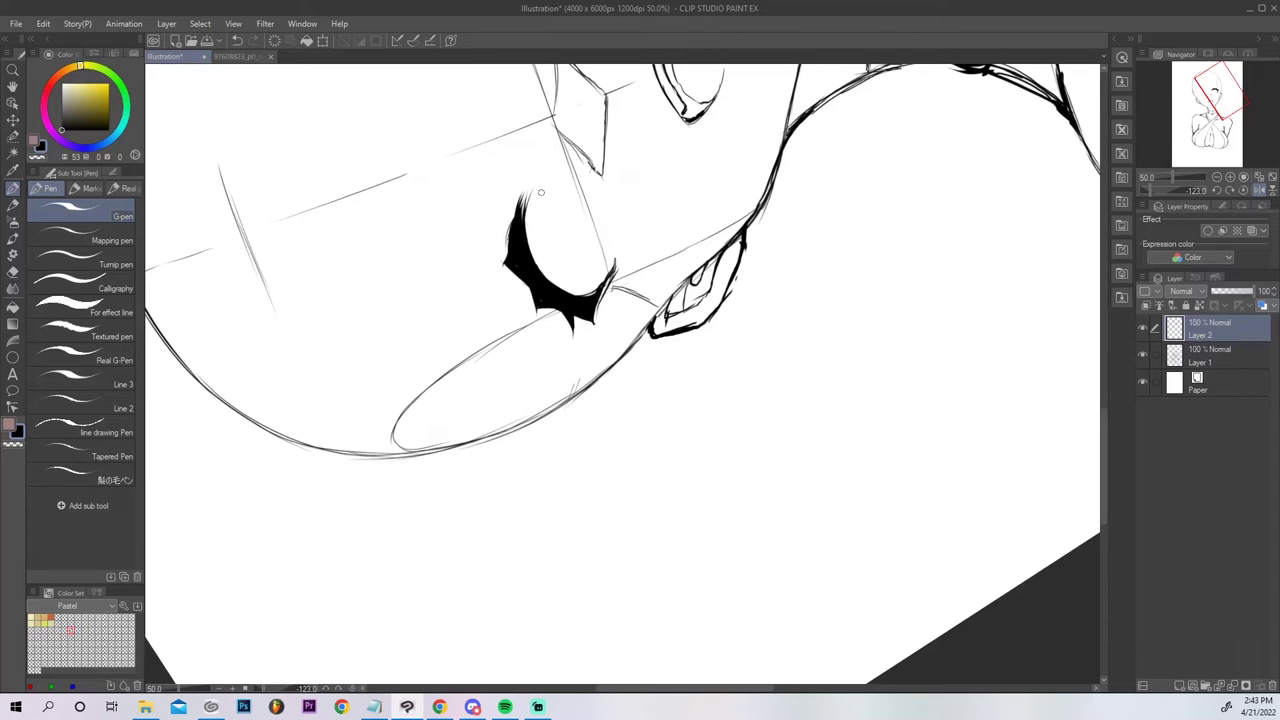
mouse_move(509, 258)
left_mouse_down()
mouse_move(520, 194)
mouse_move(500, 206)
mouse_move(509, 228)
left_mouse_up()
left_click(1243, 189)
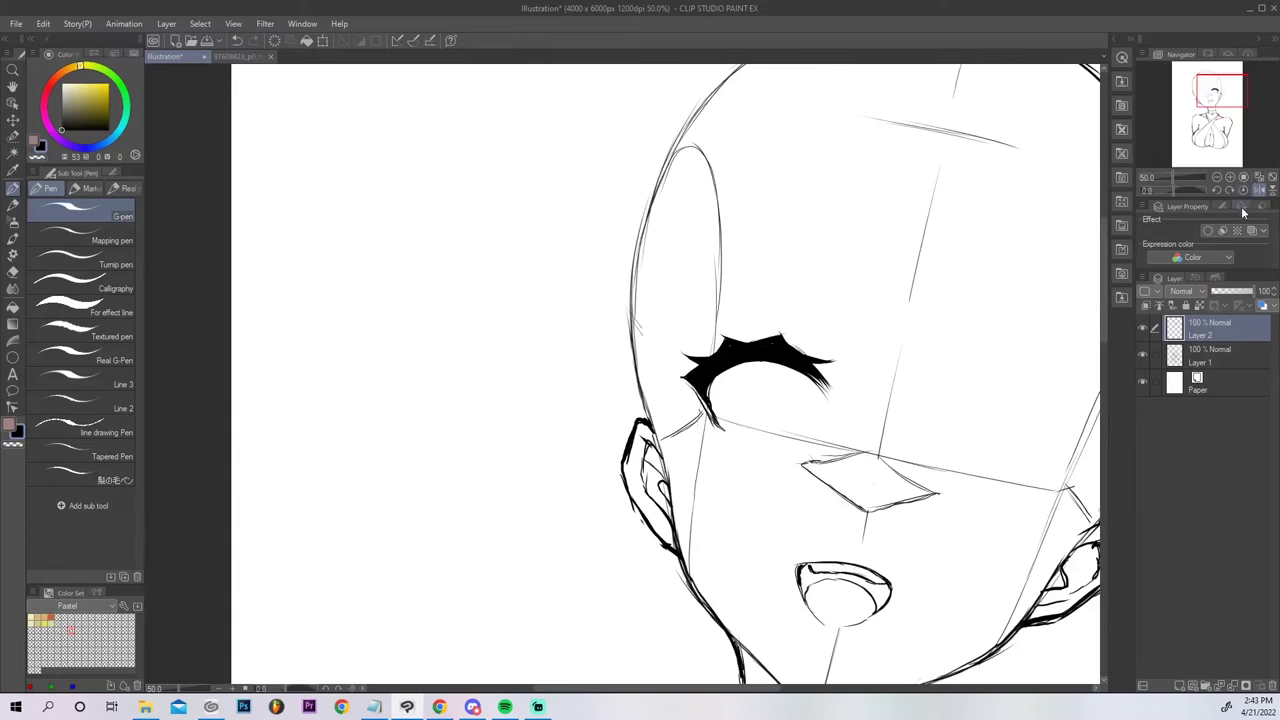
left_click_drag(813, 375, 829, 398)
mouse_move(684, 380)
left_mouse_down()
mouse_move(720, 371)
mouse_move(687, 380)
mouse_move(715, 421)
left_mouse_up()
Erase the whole black eyelash arch.
left_click(1246, 177)
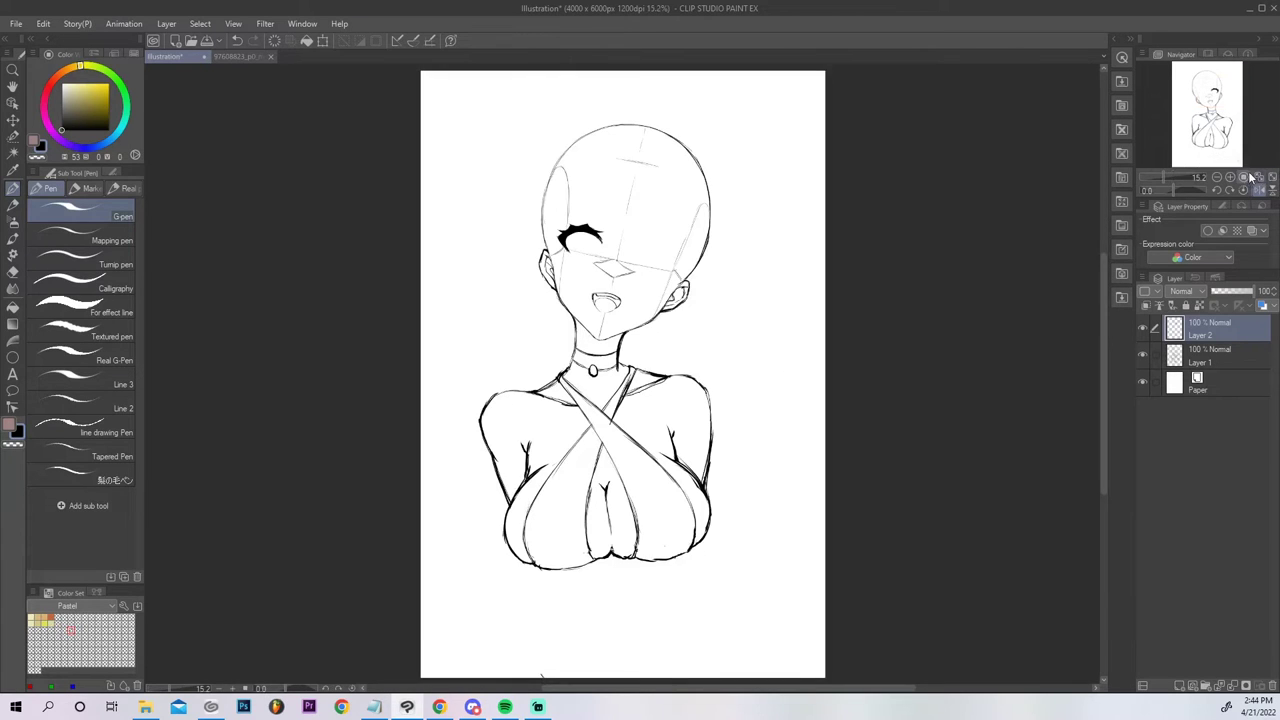
left_click(1231, 178)
left_click(1231, 178)
left_click(1202, 89)
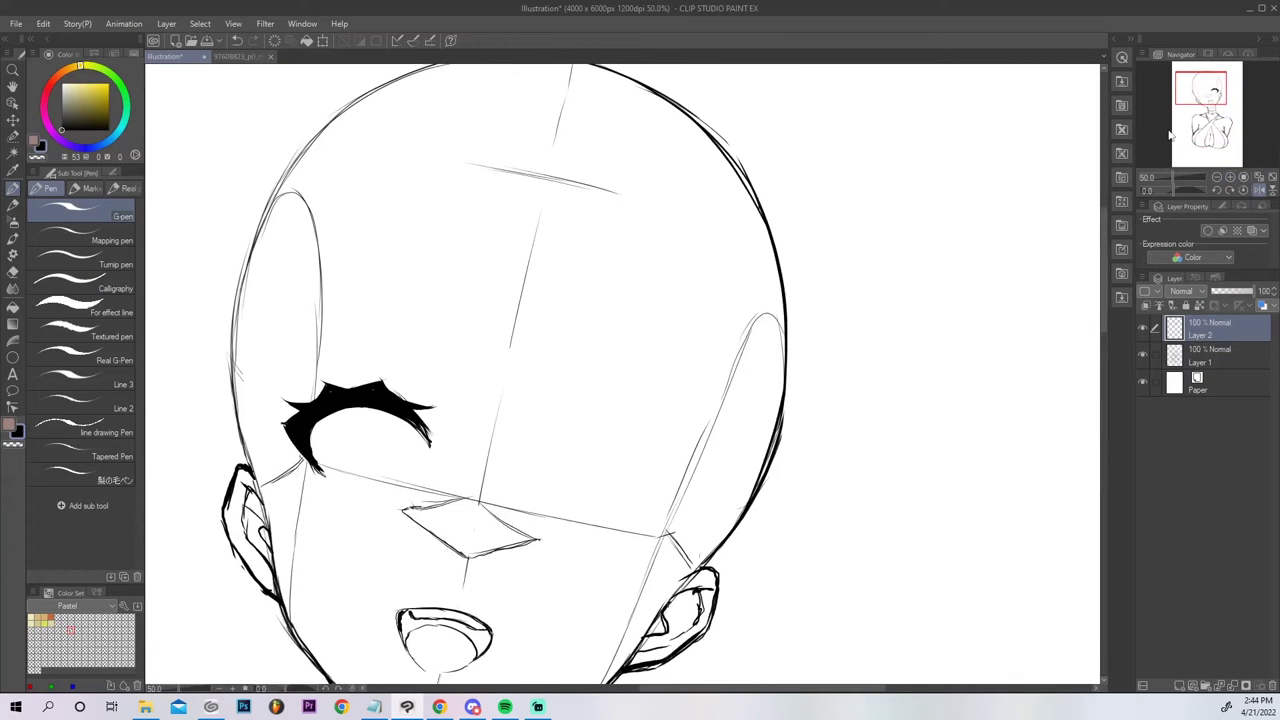
key("e")
mouse_move(285, 425)
left_mouse_down()
mouse_move(294, 409)
mouse_move(450, 440)
left_mouse_up()
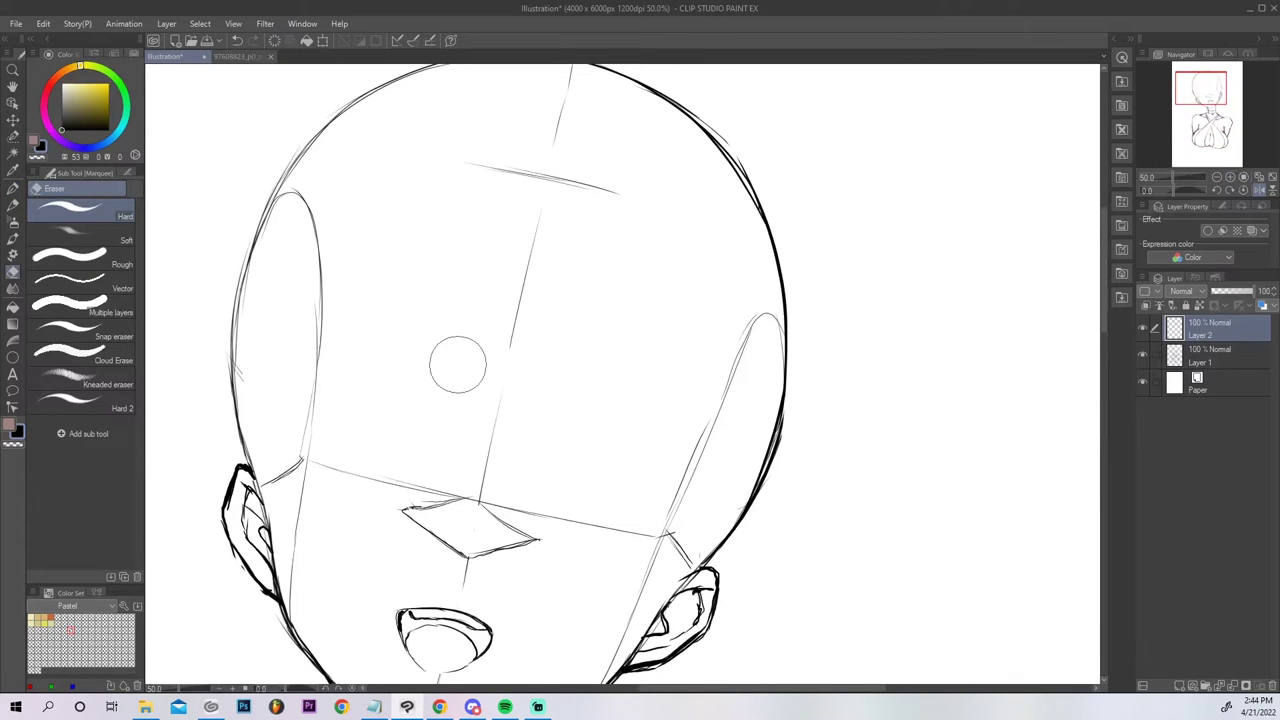
Redraw the upper eyelid as a curved arc of layered strokes beside the face midline, above the horizontal guide.
left_click(1259, 190)
key("p")
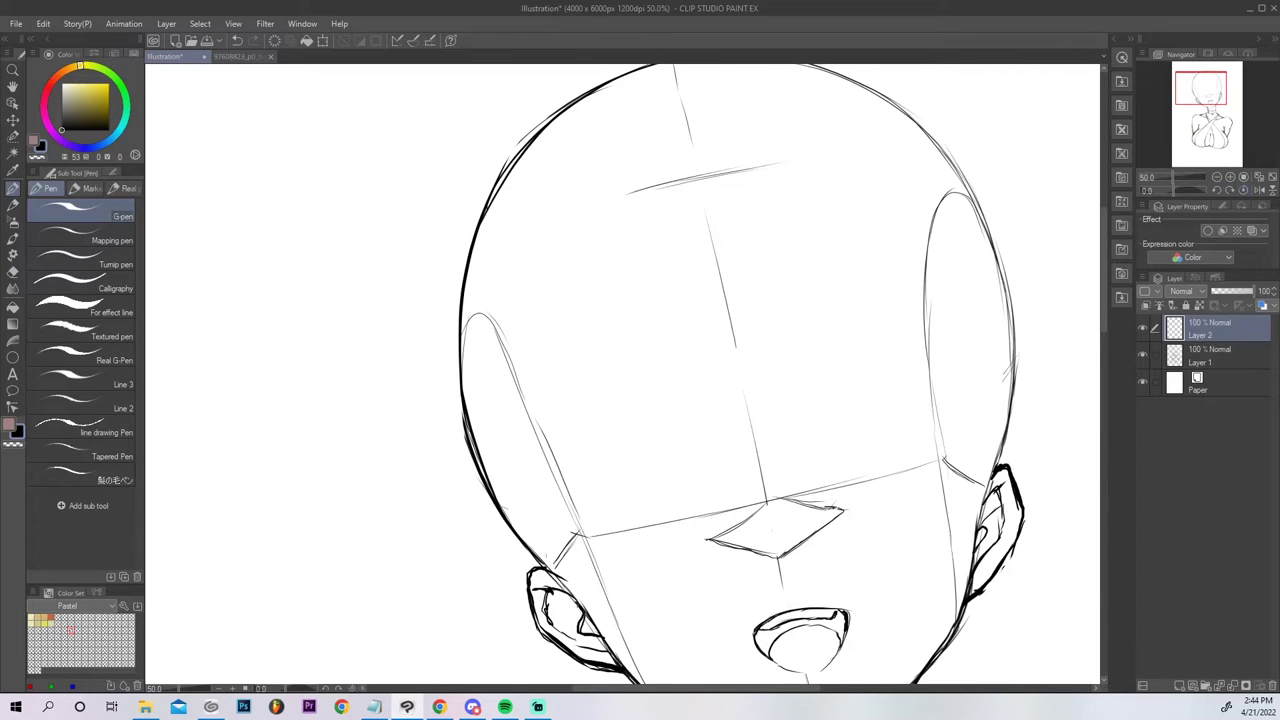
key("alt+Tab")
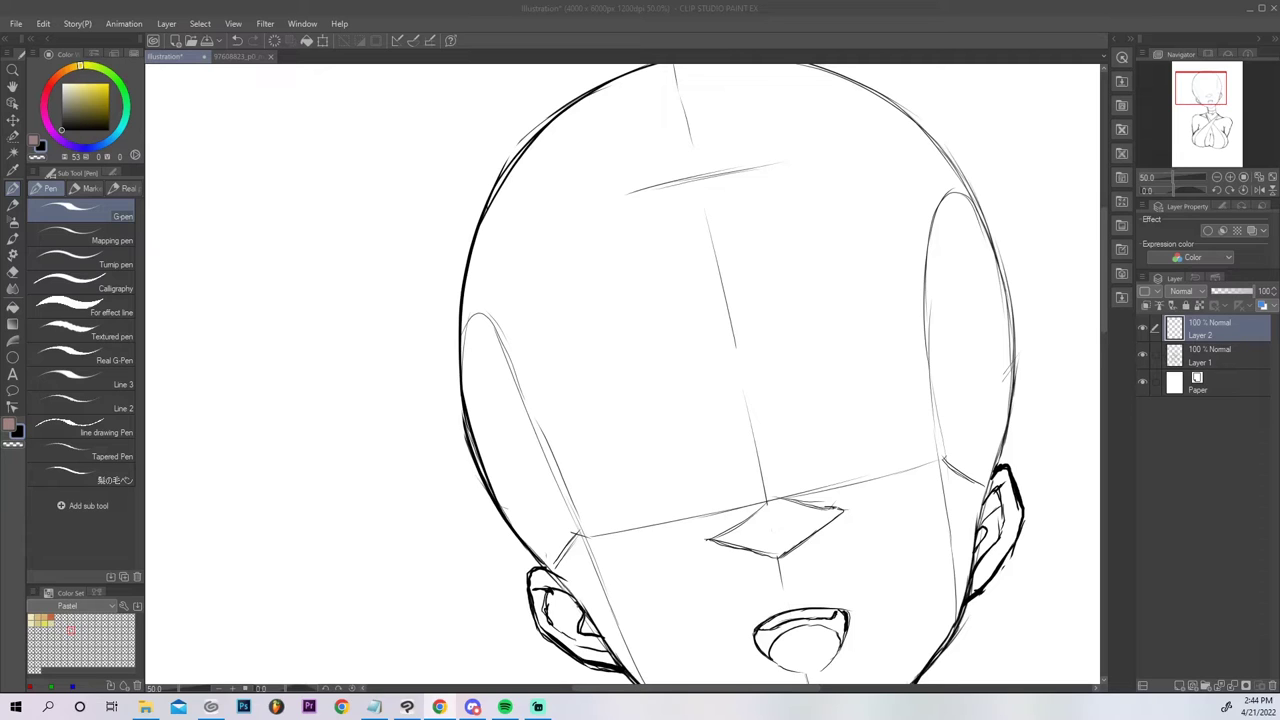
left_click(855, 419)
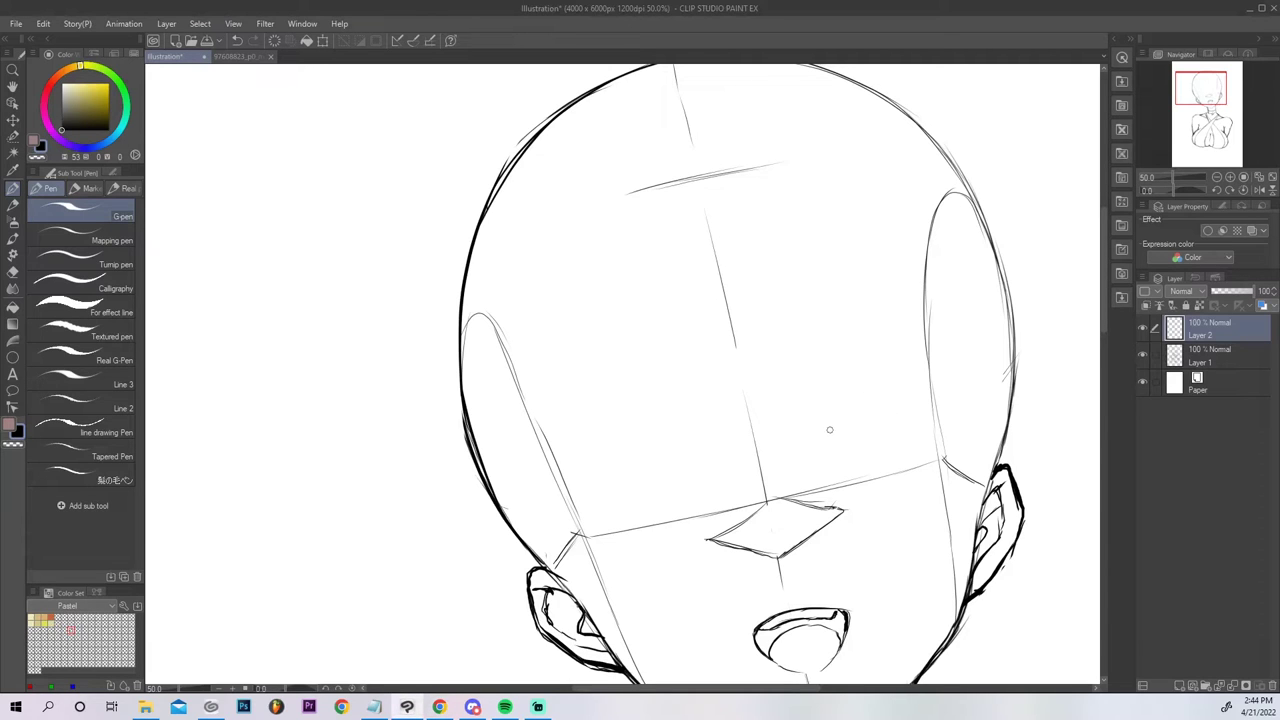
left_click_drag(823, 432, 845, 404)
mouse_move(825, 449)
left_mouse_down()
mouse_move(884, 394)
mouse_move(864, 408)
mouse_move(923, 403)
mouse_move(917, 392)
mouse_move(813, 440)
mouse_move(841, 404)
mouse_move(820, 441)
mouse_move(897, 391)
left_mouse_up()
mouse_move(828, 423)
left_mouse_down()
mouse_move(925, 378)
mouse_move(911, 394)
mouse_move(920, 387)
left_mouse_up()
key("ctrl+z")
key("ctrl+z")
mouse_move(838, 418)
left_mouse_down()
mouse_move(905, 396)
mouse_move(942, 414)
left_mouse_up()
left_click_drag(853, 410, 825, 460)
left_click_drag(852, 400, 818, 456)
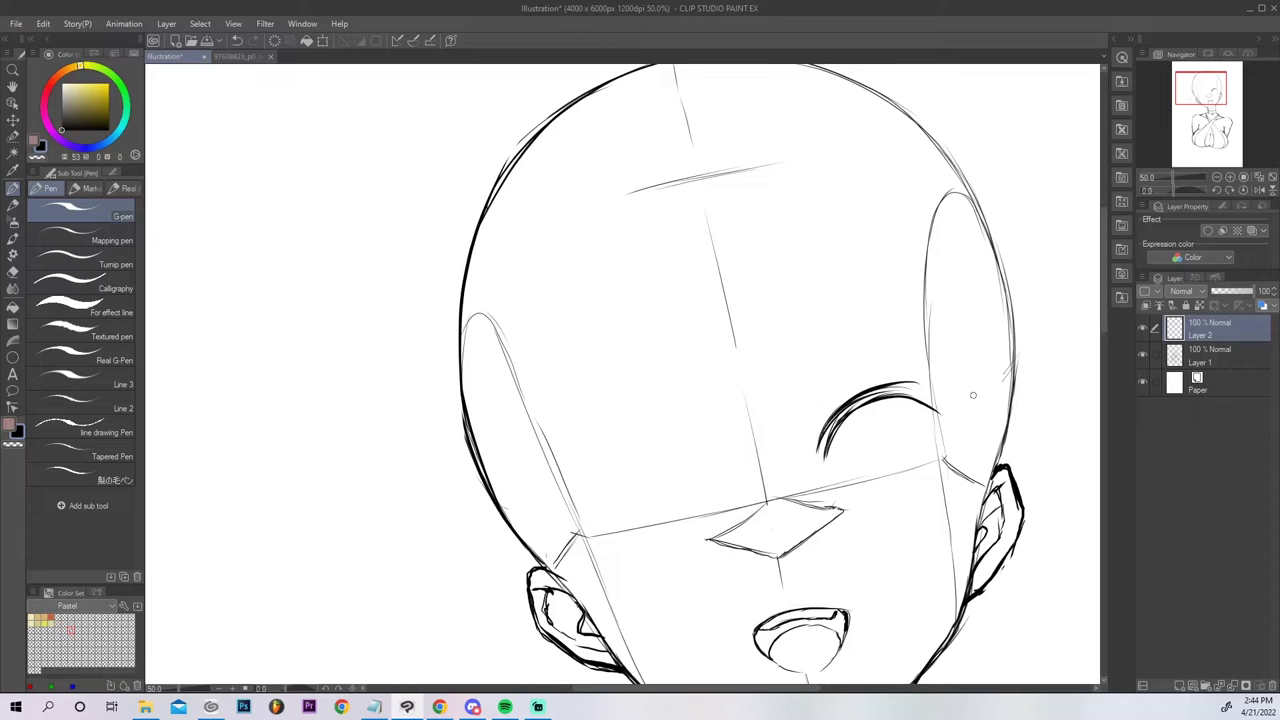
Draw the eyelid's outer corner hooking downward and thicken the arc with more strokes.
left_click_drag(878, 389, 947, 413)
key("ctrl+z")
key("ctrl+z")
mouse_move(943, 406)
left_mouse_down()
mouse_move(934, 444)
mouse_move(943, 423)
left_mouse_up()
left_click_drag(932, 396, 953, 409)
left_click_drag(953, 410, 936, 427)
left_click_drag(830, 434, 903, 388)
mouse_move(861, 402)
left_mouse_down()
mouse_move(936, 394)
mouse_move(956, 424)
mouse_move(918, 388)
mouse_move(944, 410)
left_mouse_up()
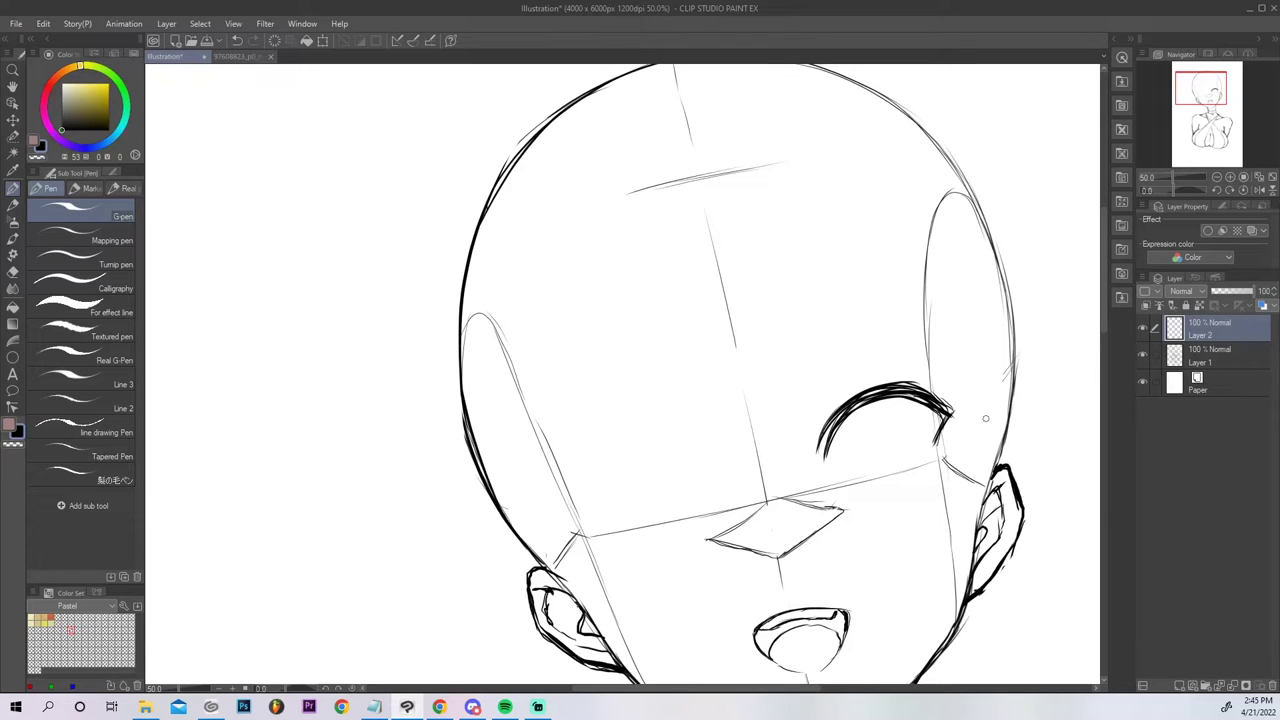
Darken the eyelid's outer corner and add pointed lashes along the inner end, top and outer end.
key("alt+Tab")
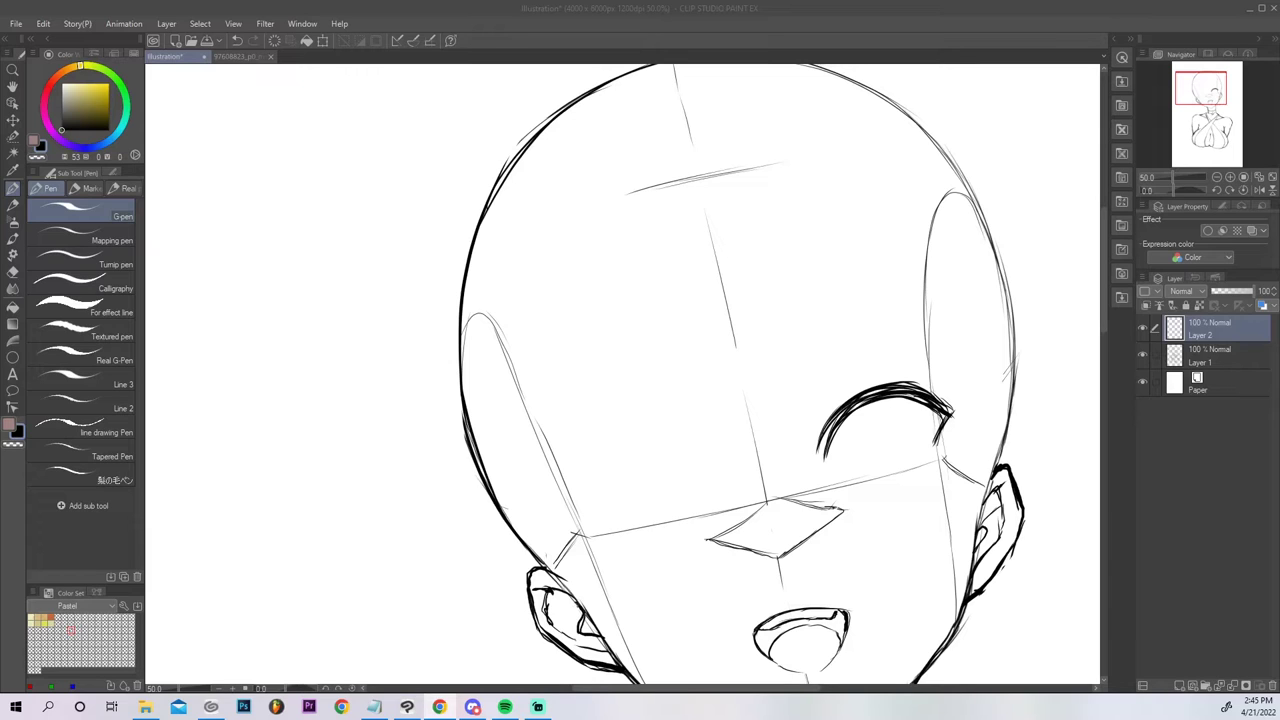
left_click_drag(947, 414, 934, 446)
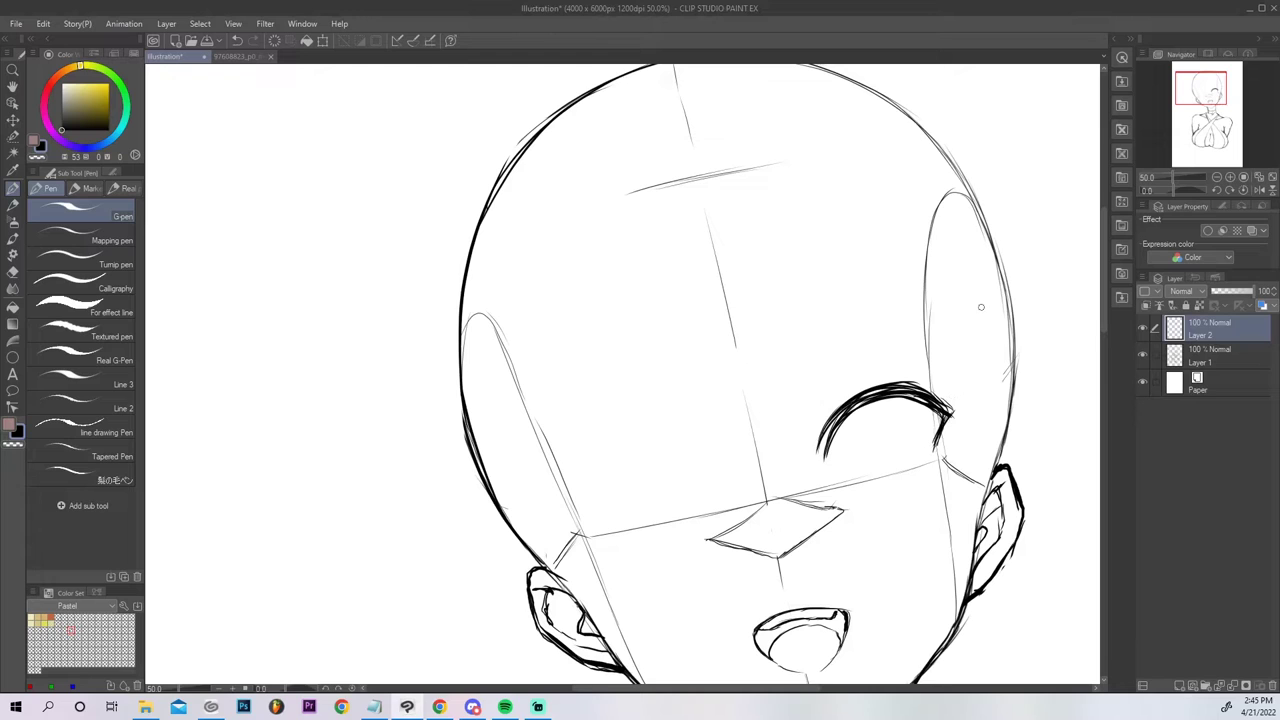
mouse_move(828, 457)
left_mouse_down()
mouse_move(915, 409)
mouse_move(933, 424)
mouse_move(957, 417)
mouse_move(847, 430)
mouse_move(864, 411)
mouse_move(831, 450)
mouse_move(885, 402)
mouse_move(847, 410)
mouse_move(922, 388)
mouse_move(815, 421)
mouse_move(839, 380)
left_mouse_up()
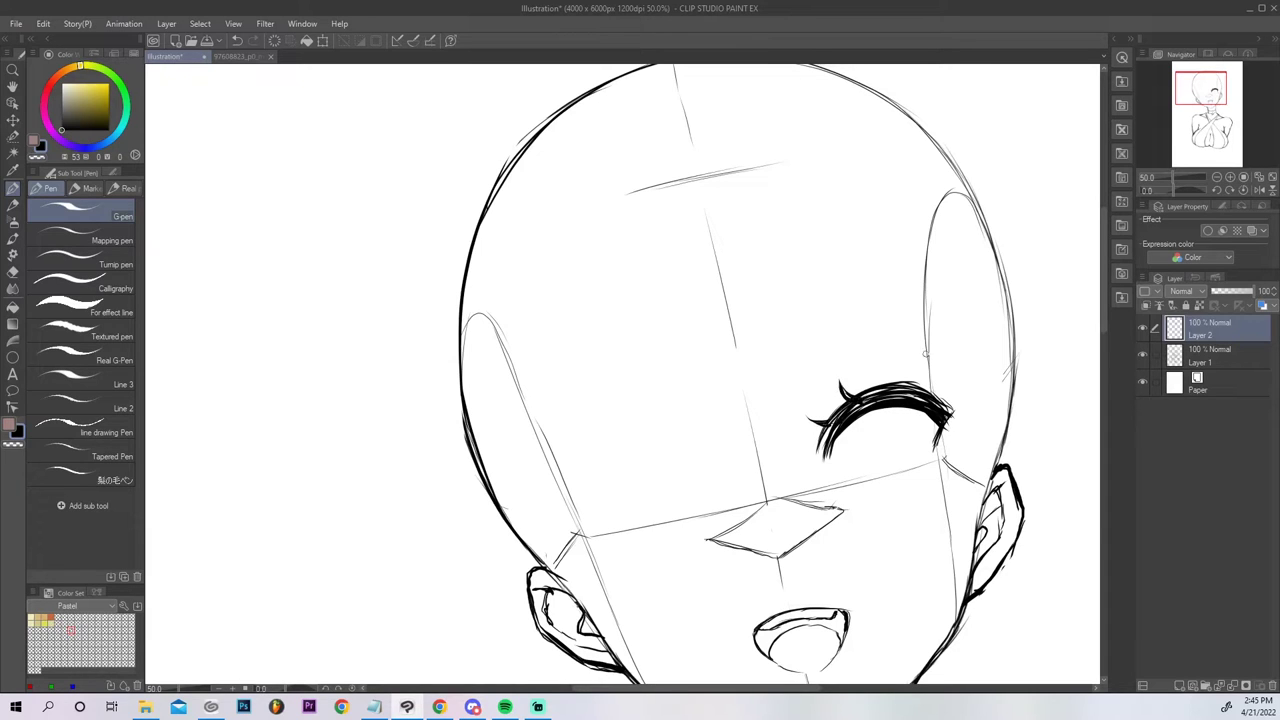
mouse_move(870, 386)
left_mouse_down()
mouse_move(888, 366)
mouse_move(916, 378)
mouse_move(900, 377)
left_mouse_up()
mouse_move(900, 382)
left_mouse_down()
mouse_move(962, 392)
mouse_move(940, 440)
mouse_move(962, 411)
left_mouse_up()
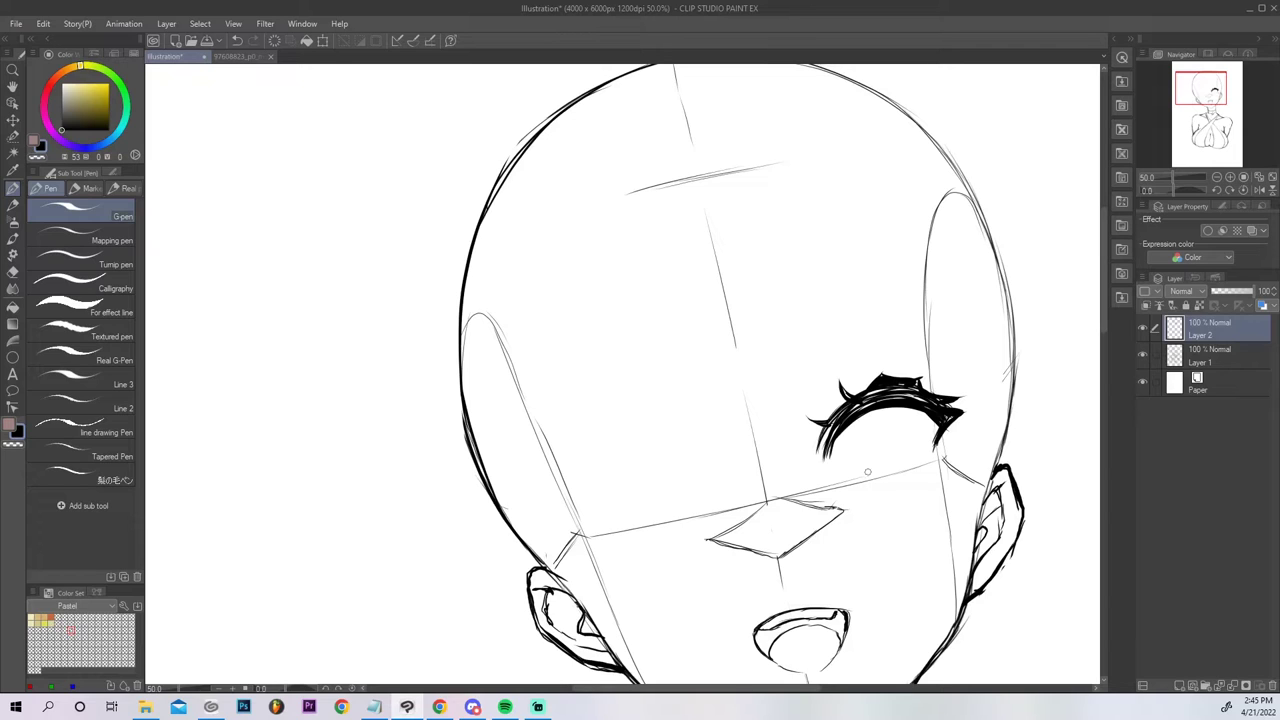
Outline an oval iris below the eyelid with short lower lashes at its base.
mouse_move(871, 476)
left_mouse_down()
mouse_move(853, 424)
mouse_move(867, 409)
mouse_move(852, 449)
mouse_move(881, 478)
left_mouse_up()
key("ctrl+z")
key("ctrl+z")
key("ctrl+z")
mouse_move(883, 486)
left_mouse_down()
mouse_move(853, 443)
mouse_move(868, 408)
mouse_move(854, 455)
mouse_move(868, 416)
mouse_move(857, 416)
mouse_move(860, 474)
mouse_move(890, 487)
mouse_move(854, 429)
mouse_move(872, 411)
left_mouse_up()
left_click_drag(891, 483, 888, 495)
left_click_drag(899, 483, 914, 481)
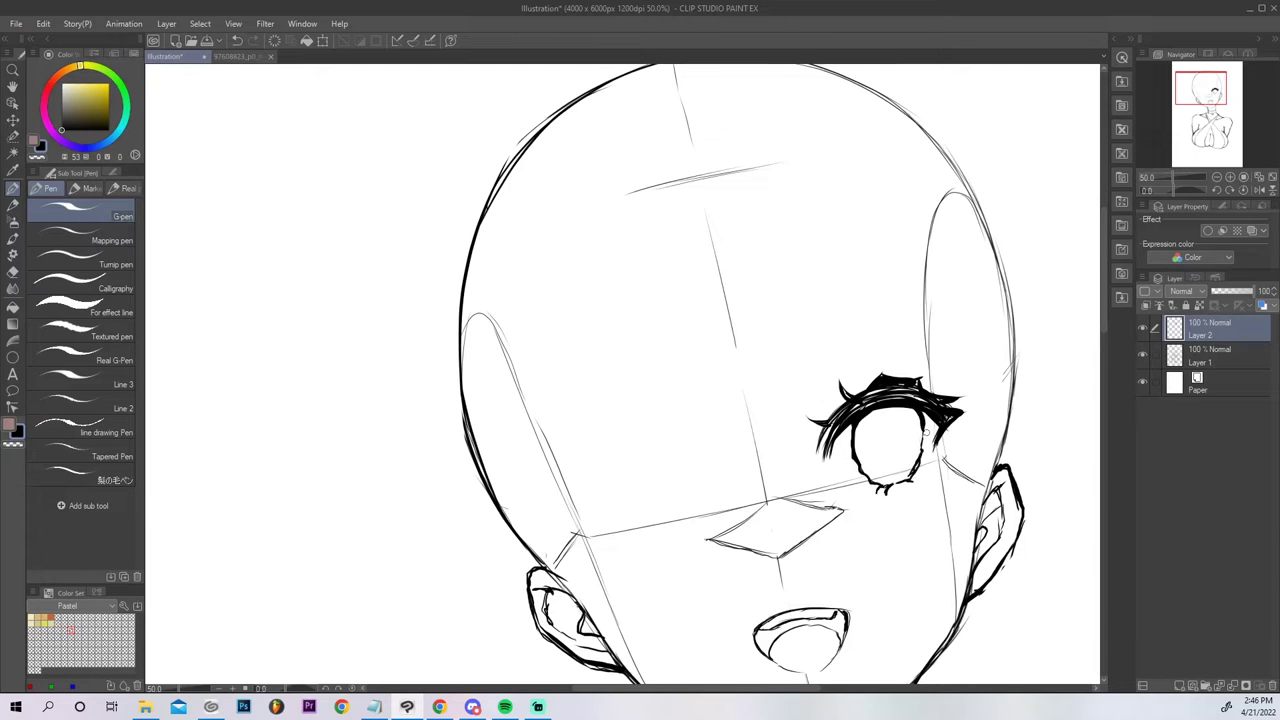
Thicken the iris's upper outline and cut small pointed highlight notches into both lower sides.
left_click_drag(920, 413, 887, 405)
left_click_drag(852, 463, 869, 478)
key("c")
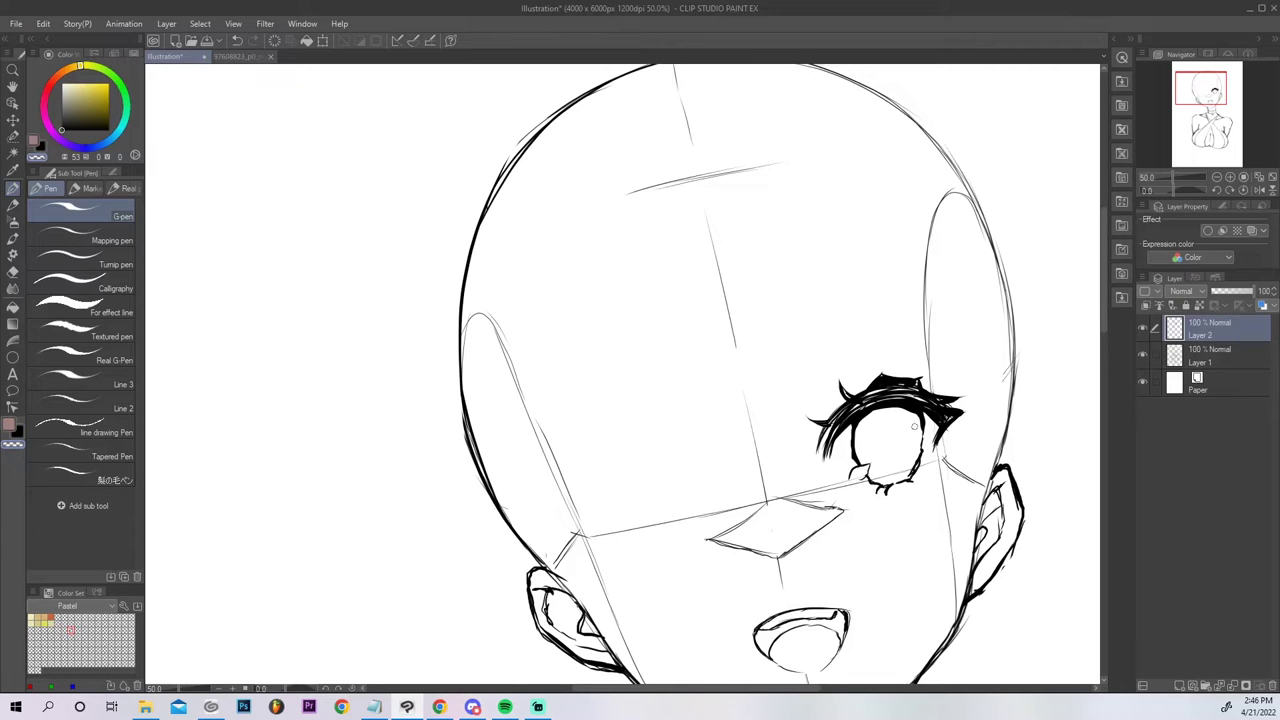
key("c")
left_click_drag(910, 455, 930, 452)
key("c")
key("c")
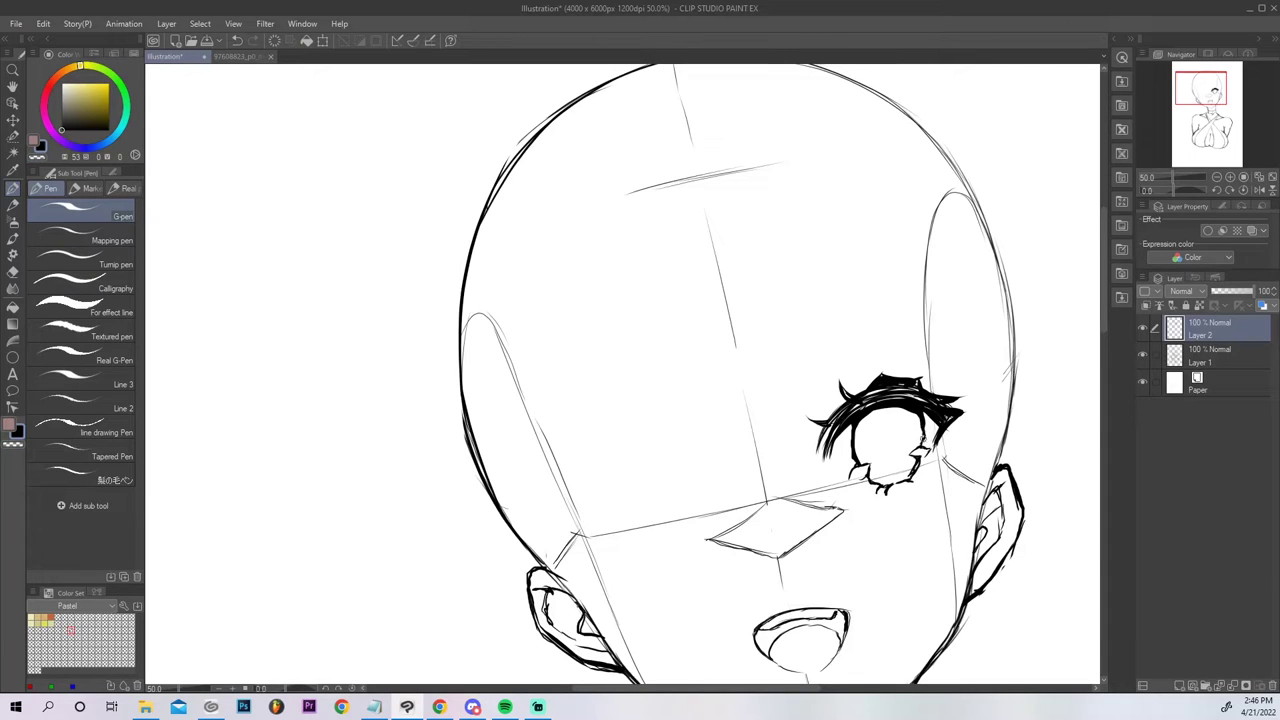
Erase the highlight notch and lower outline on the iris's outer side.
left_click(1271, 178)
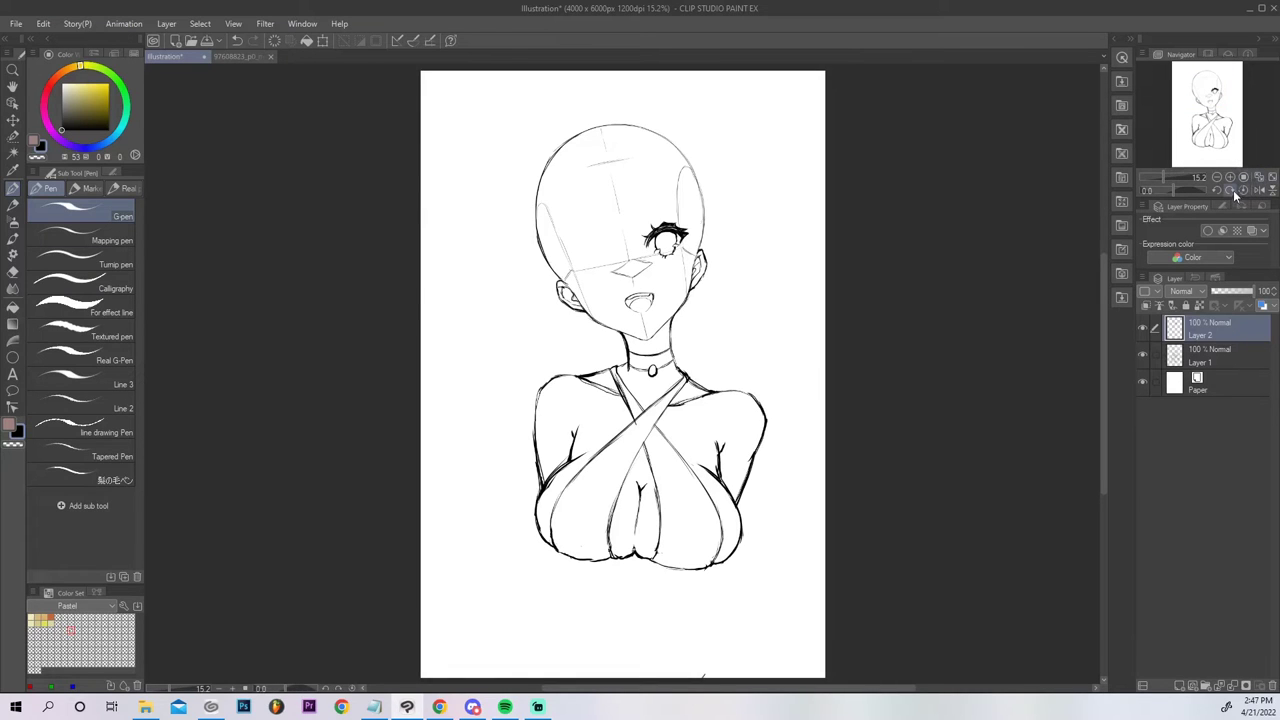
left_click(1258, 190)
left_click_drag(1237, 148, 1240, 127)
left_click(1231, 178)
left_click(1231, 178)
left_click(1231, 178)
left_click(1231, 178)
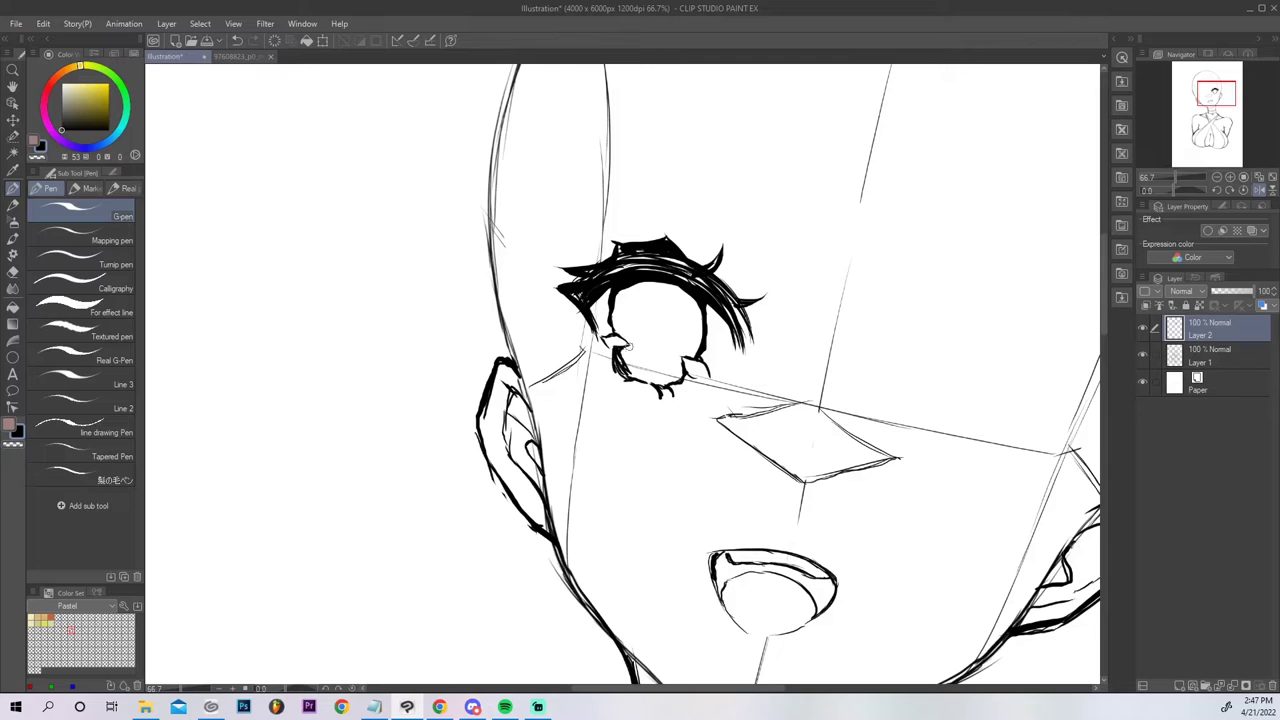
key("e")
left_click_drag(624, 346, 625, 350)
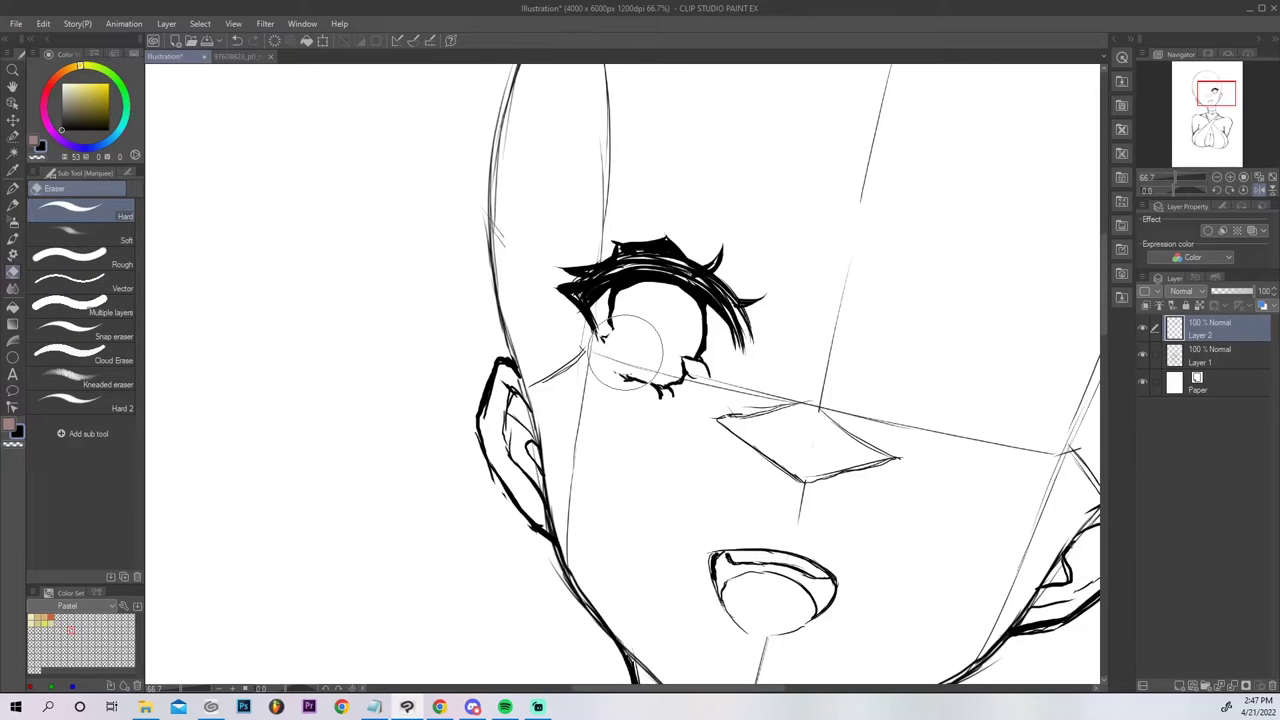
Redraw the iris's outer notch and edge, and add a pupil with a highlight and black shading under the eyelid.
key("p")
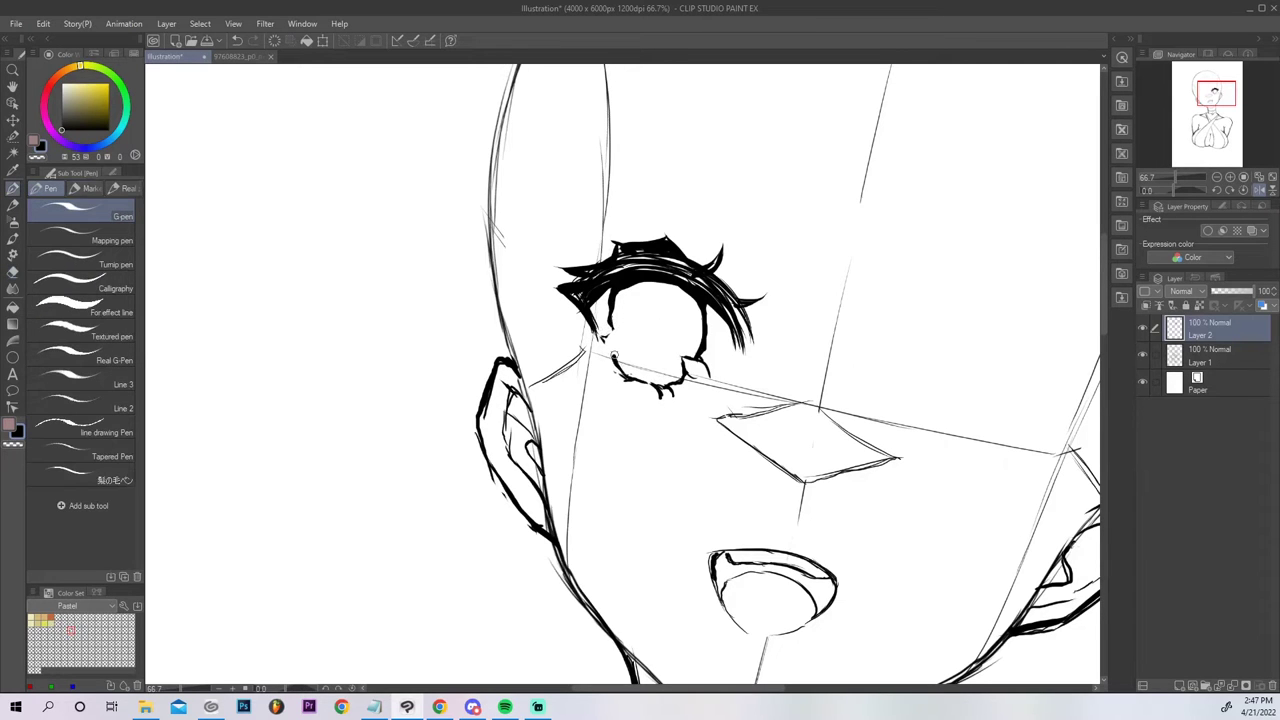
mouse_move(625, 347)
left_mouse_down()
mouse_move(607, 345)
mouse_move(630, 352)
mouse_move(616, 355)
mouse_move(615, 337)
mouse_move(621, 346)
left_mouse_up()
mouse_move(643, 330)
left_mouse_down()
mouse_move(660, 345)
mouse_move(670, 331)
mouse_move(661, 340)
mouse_move(658, 315)
mouse_move(646, 328)
mouse_move(666, 316)
left_mouse_up()
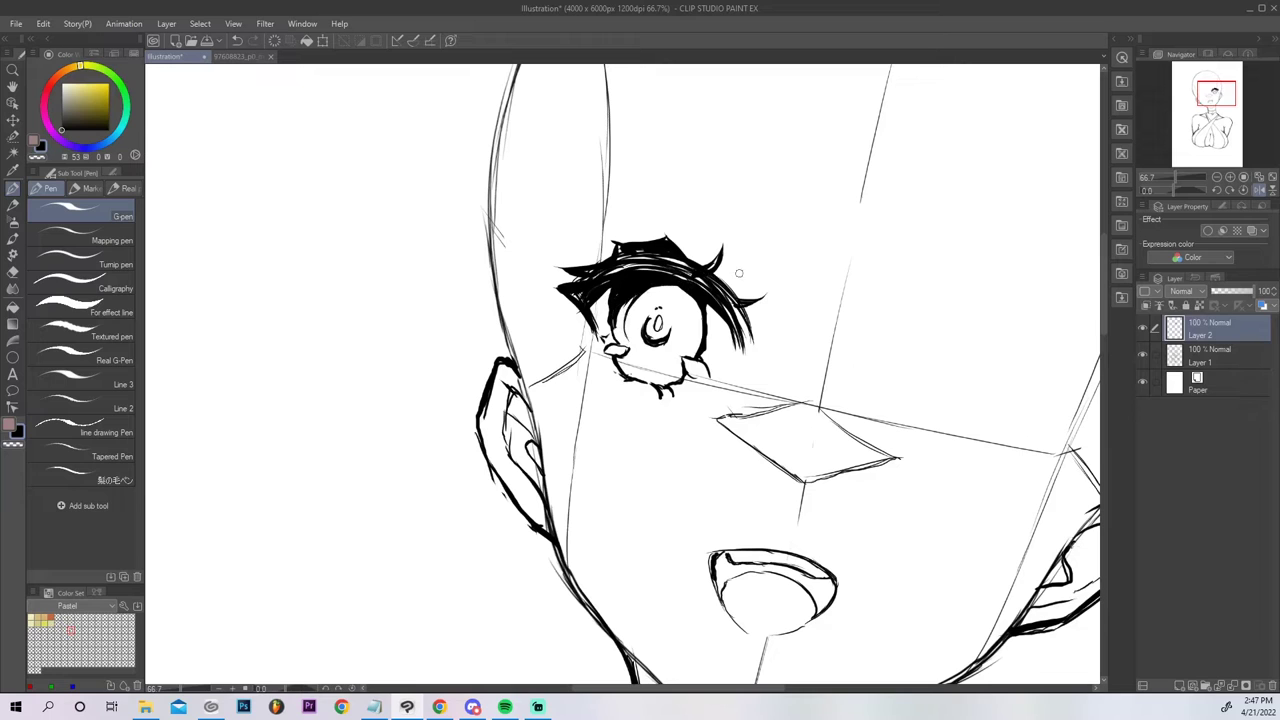
left_click(1269, 179)
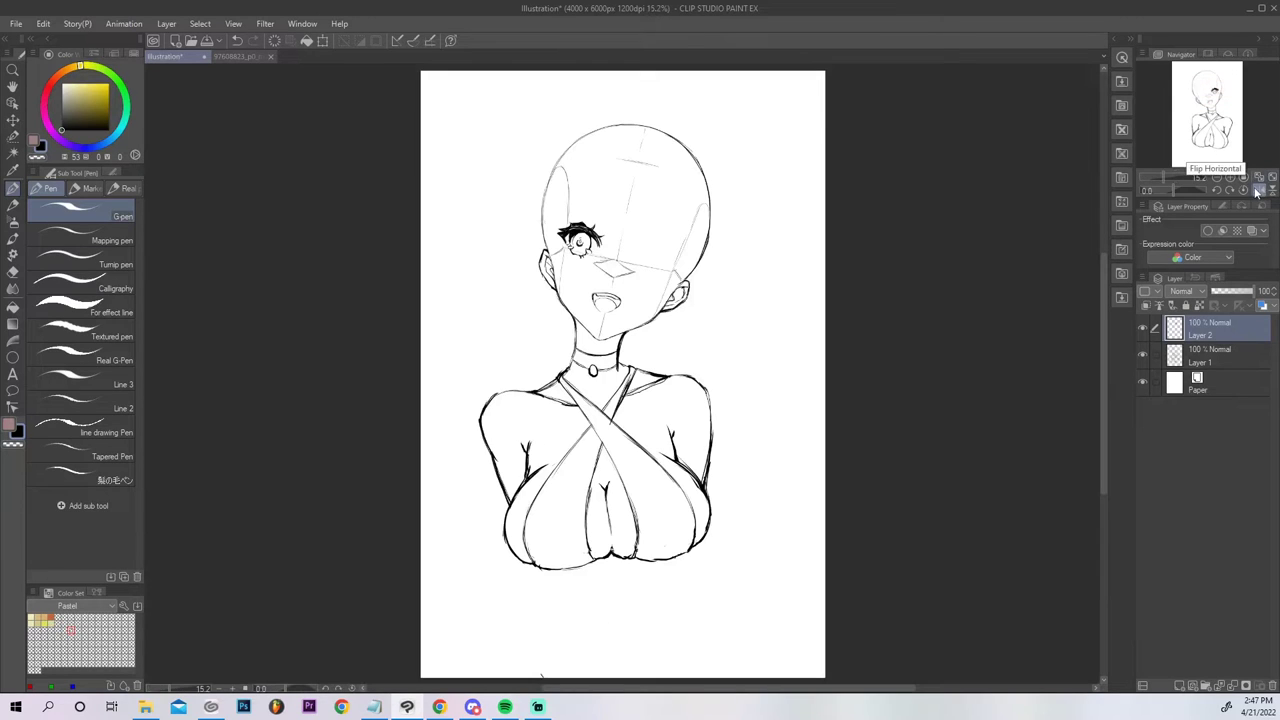
Select the pupil area inside the iris and nudge it slightly downward.
left_click(1255, 193)
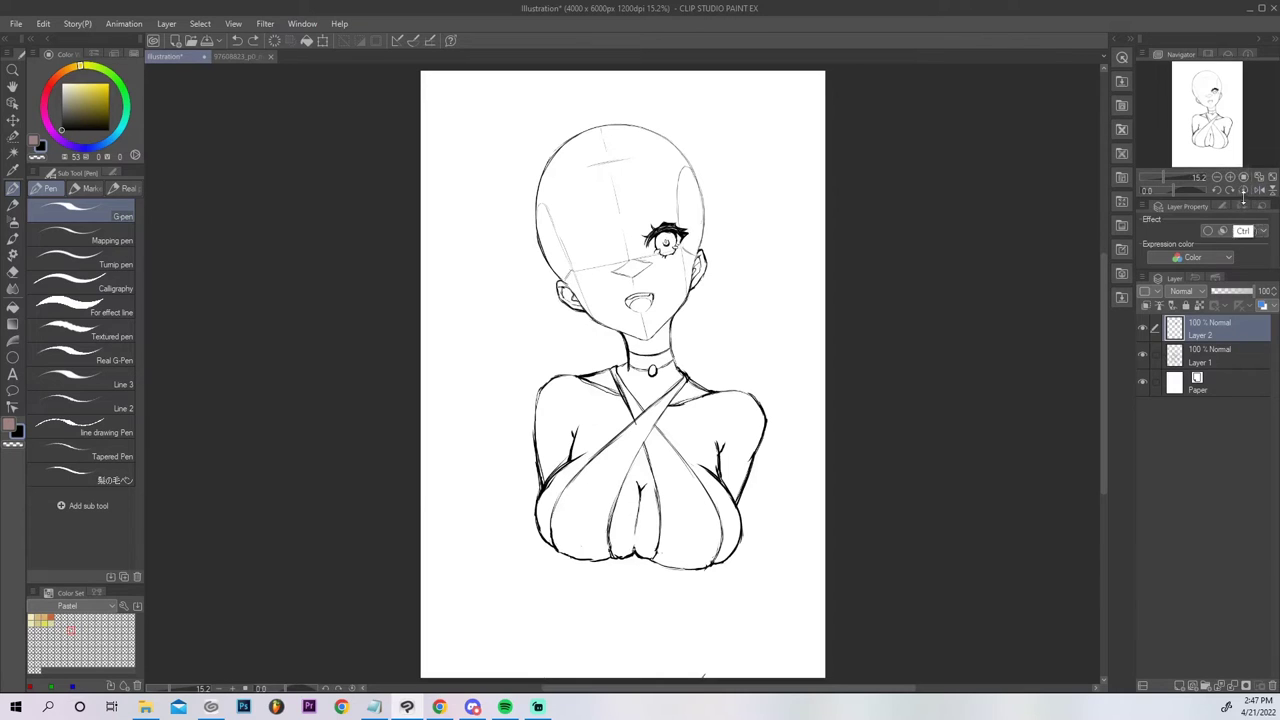
left_click(1232, 177)
left_click_drag(1219, 127, 1228, 110)
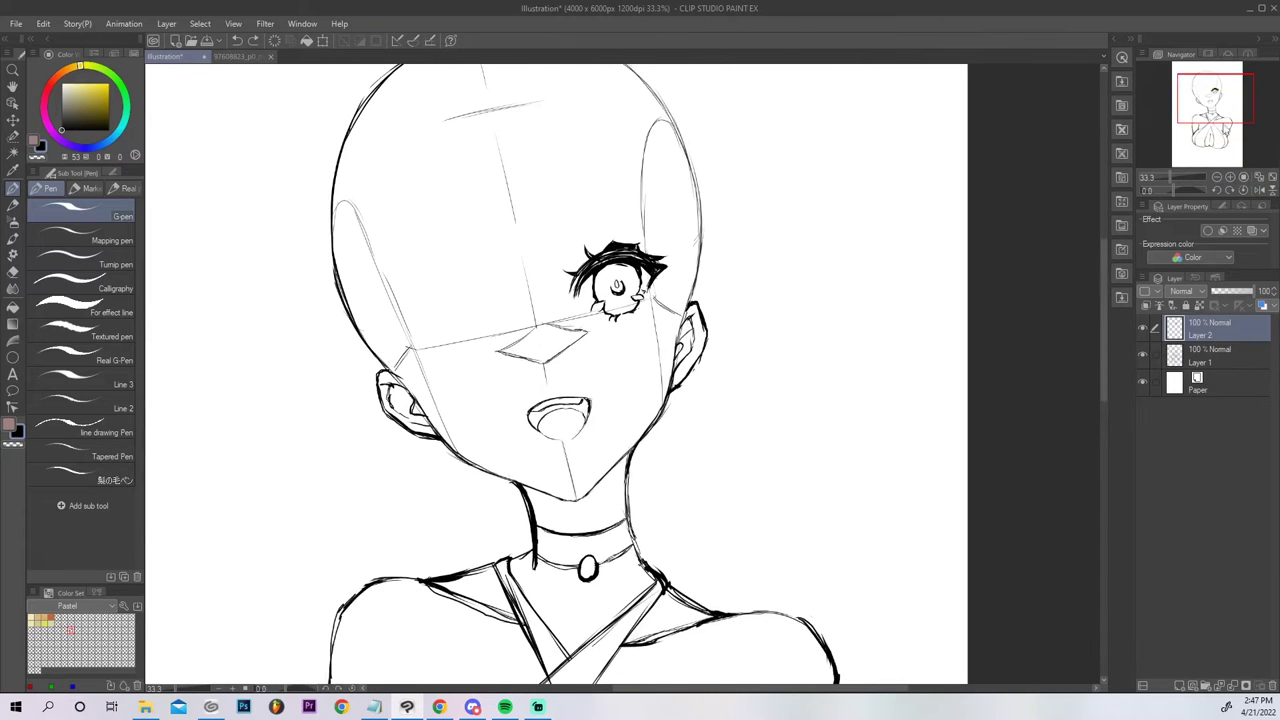
key("e")
key("m")
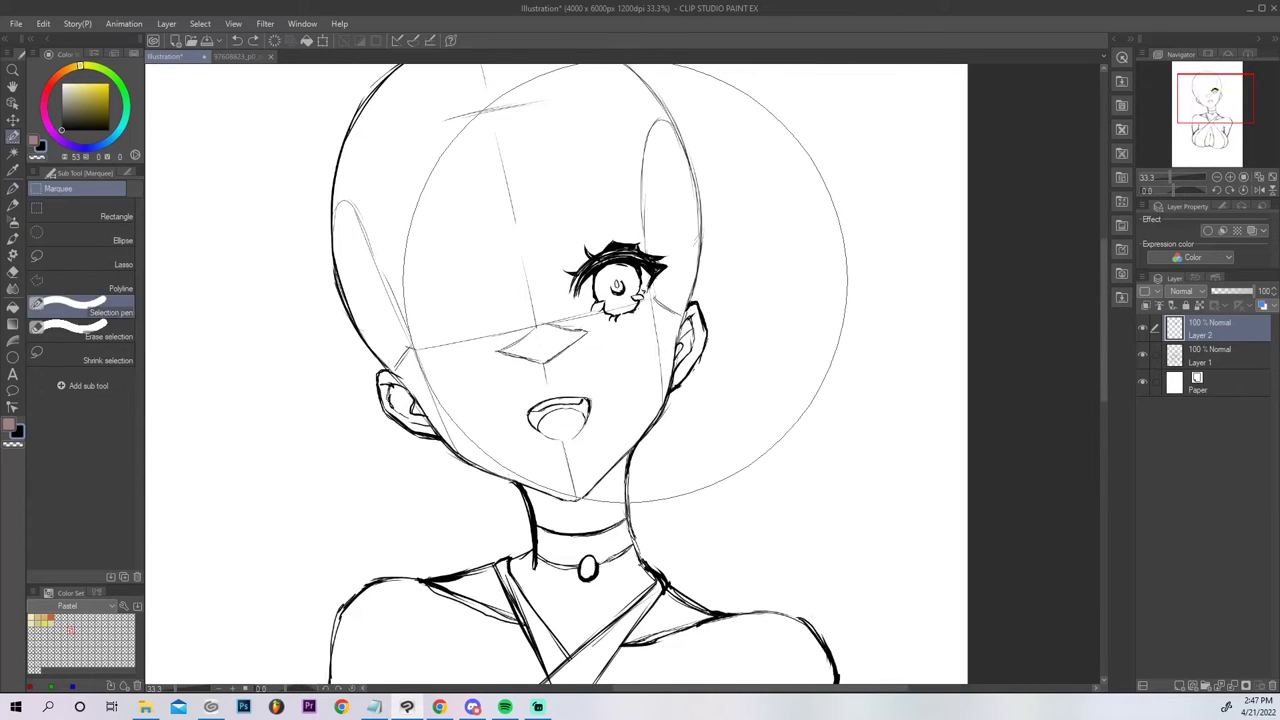
key("e")
key("m")
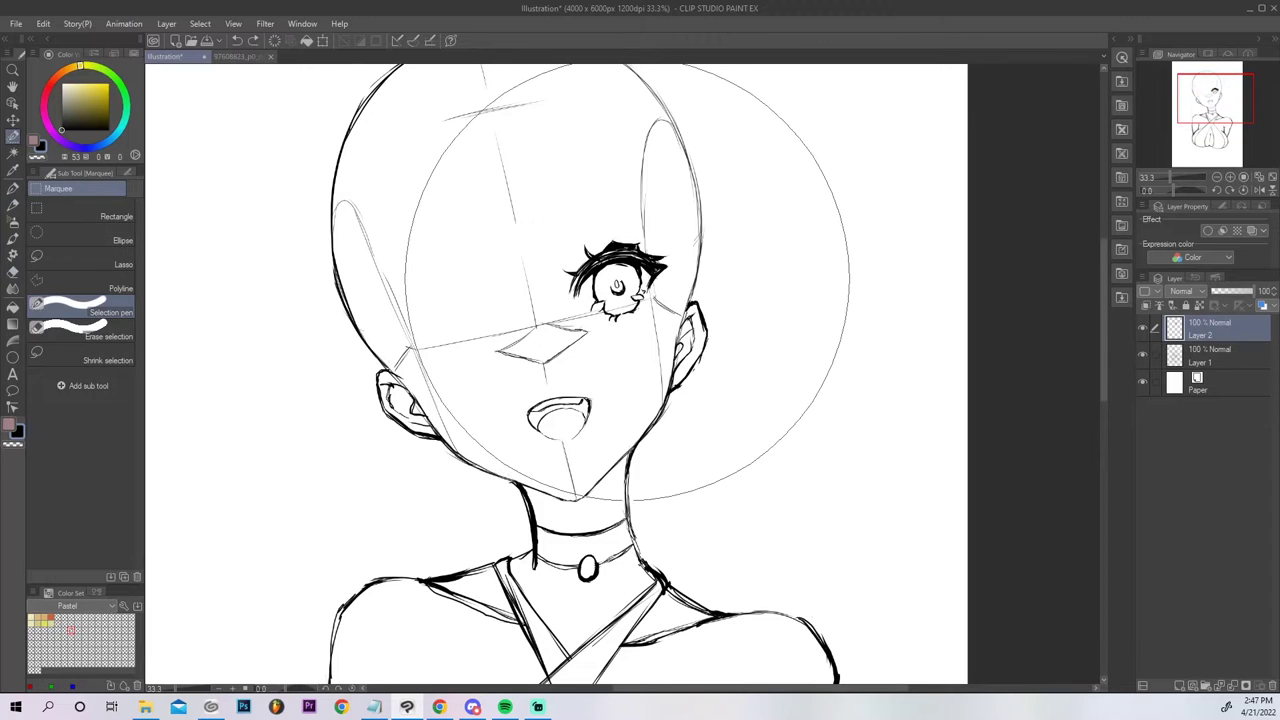
mouse_move(626, 272)
left_mouse_down()
mouse_move(612, 288)
mouse_move(626, 292)
mouse_move(608, 264)
mouse_move(638, 260)
left_mouse_up()
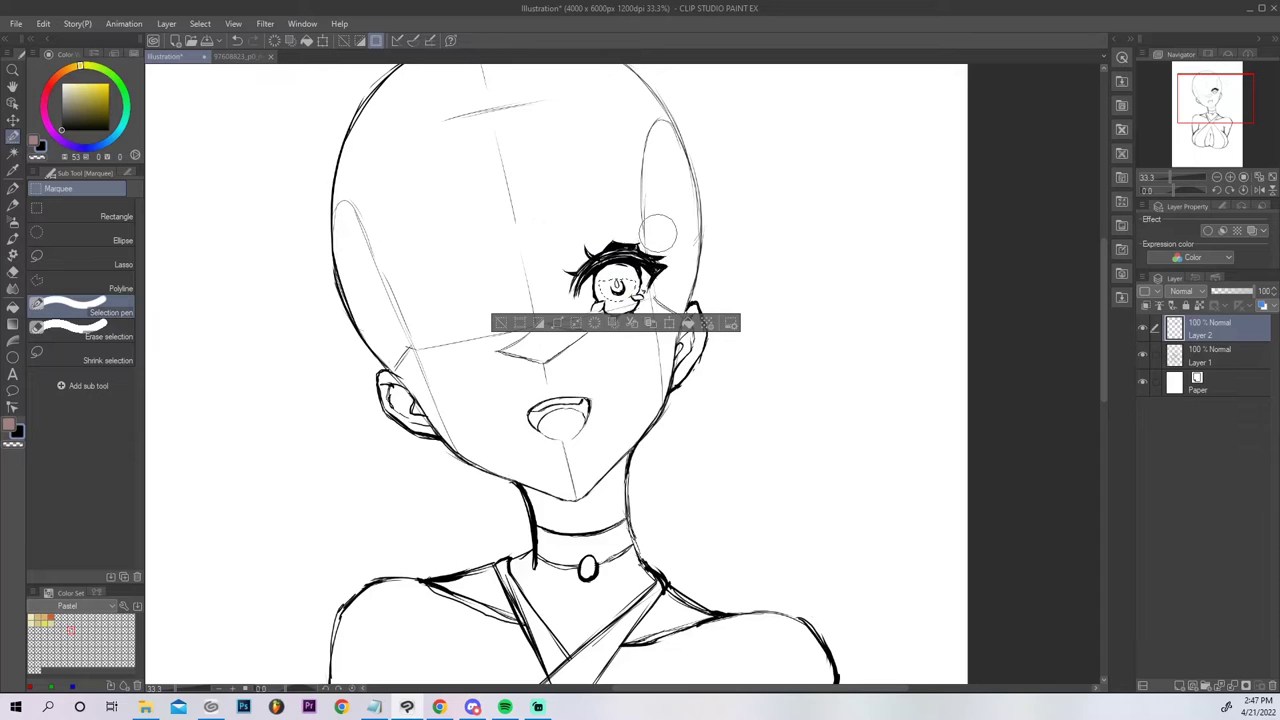
key("ctrl+t")
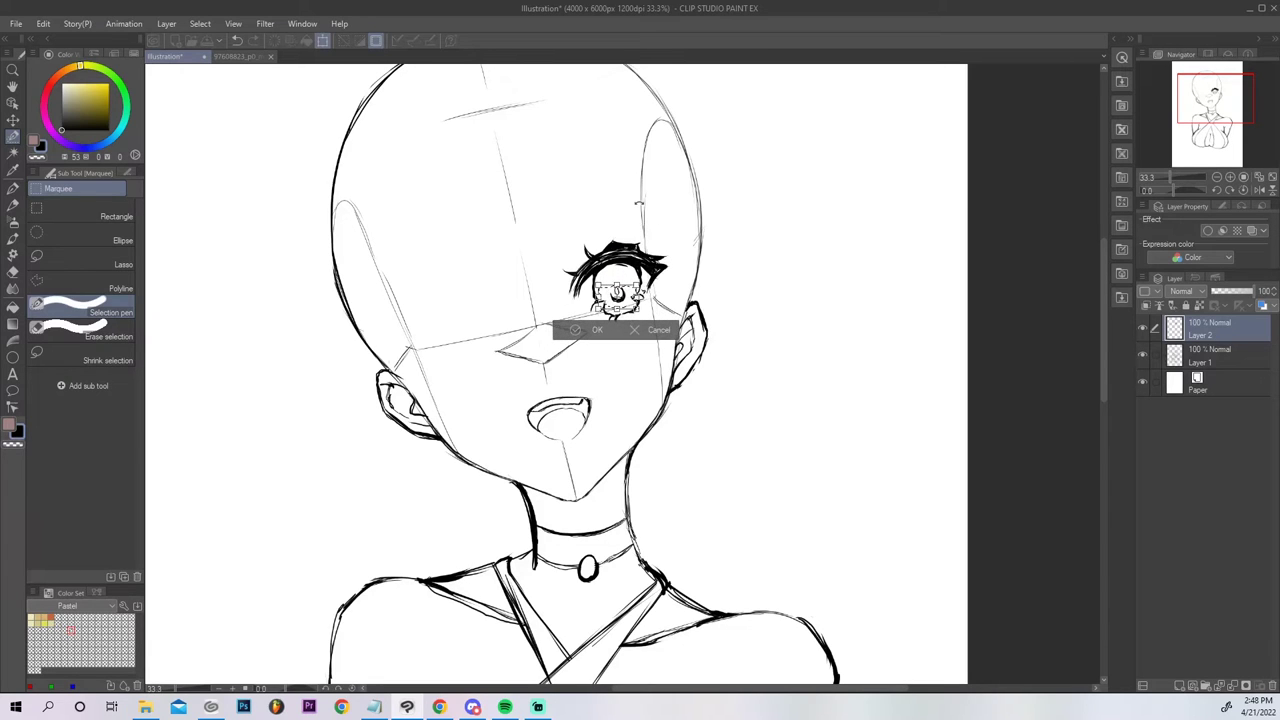
key("Down")
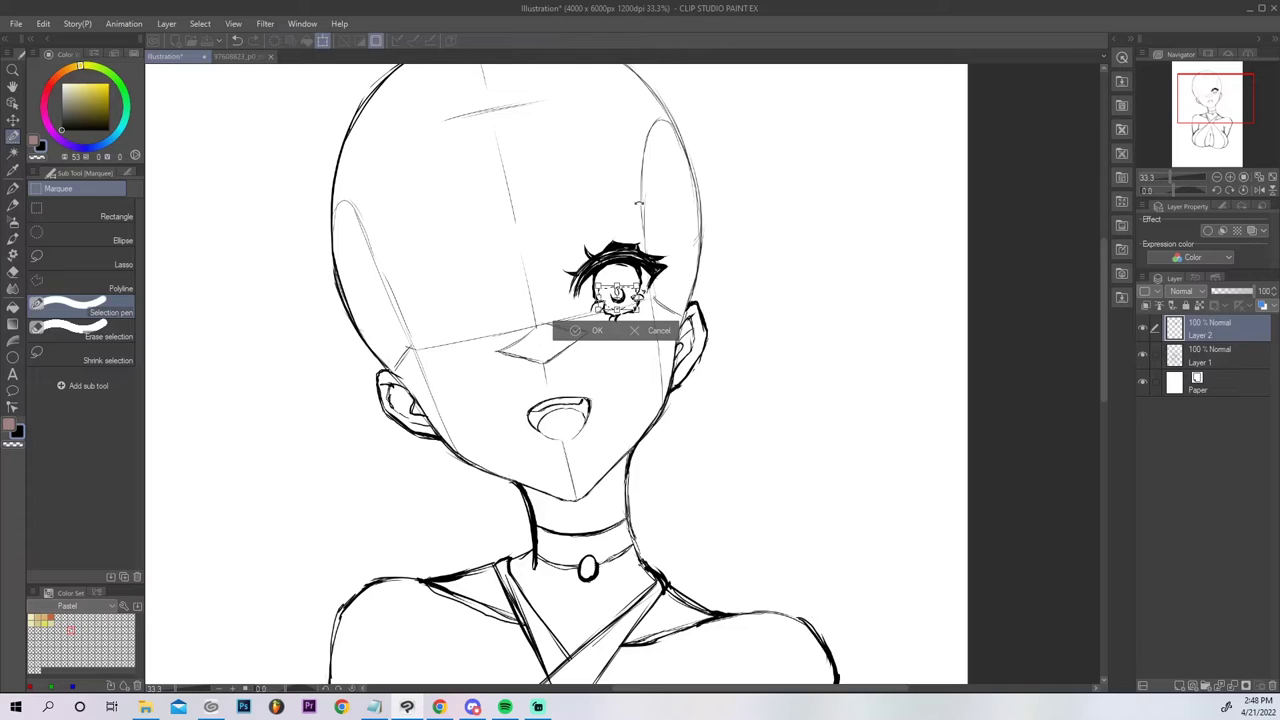
key("Return")
key("ctrl+d")
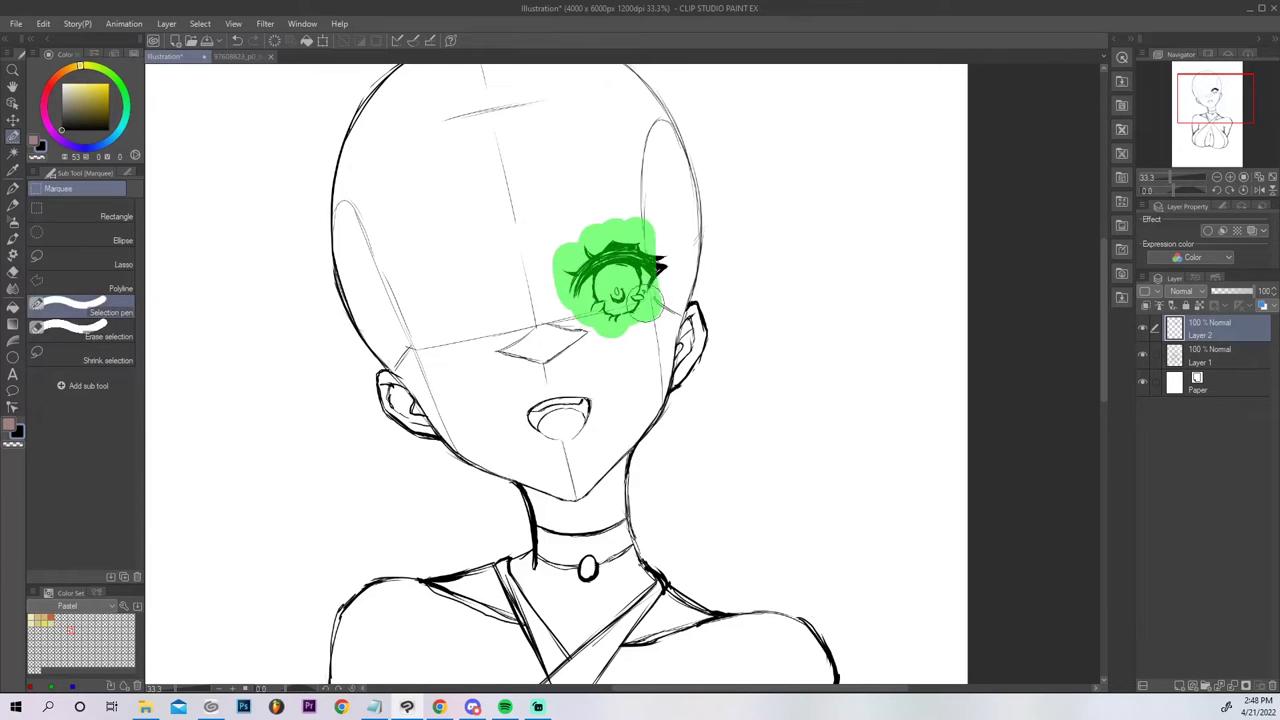
Select the whole eye on Layer 2 and nudge it slightly down and toward the nose.
left_click_drag(672, 245, 673, 240)
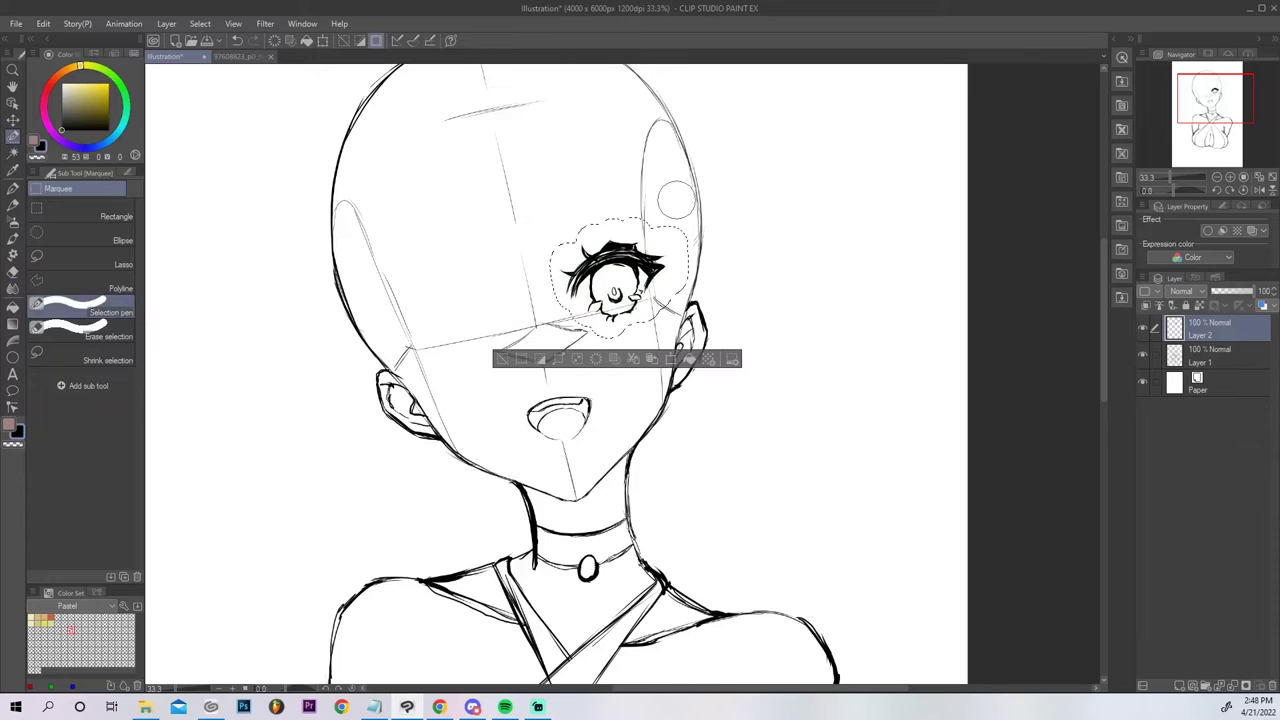
key("ctrl+Left")
key("ctrl+Left")
key("ctrl+Left")
key("ctrl+Left")
key("ctrl+Left")
key("ctrl+Down")
key("ctrl+Down")
key("ctrl+Down")
key("ctrl+Down")
key("ctrl+Left")
key("ctrl+Left")
key("ctrl+Left")
key("ctrl+Left")
key("ctrl+Left")
key("ctrl+Left")
key("ctrl+Left")
key("ctrl+Left")
left_click_drag(602, 288, 606, 290)
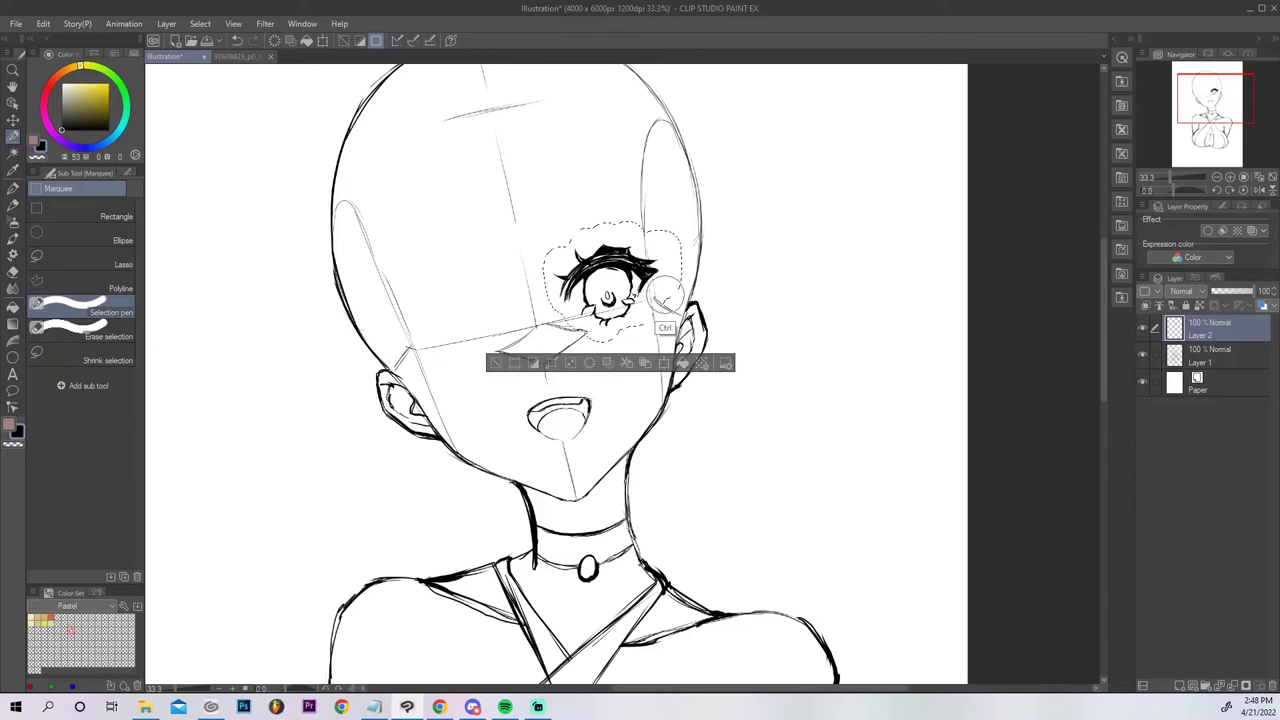
Fine-tune the selected eye's placement with a transform and clear the selection.
key("ctrl+t")
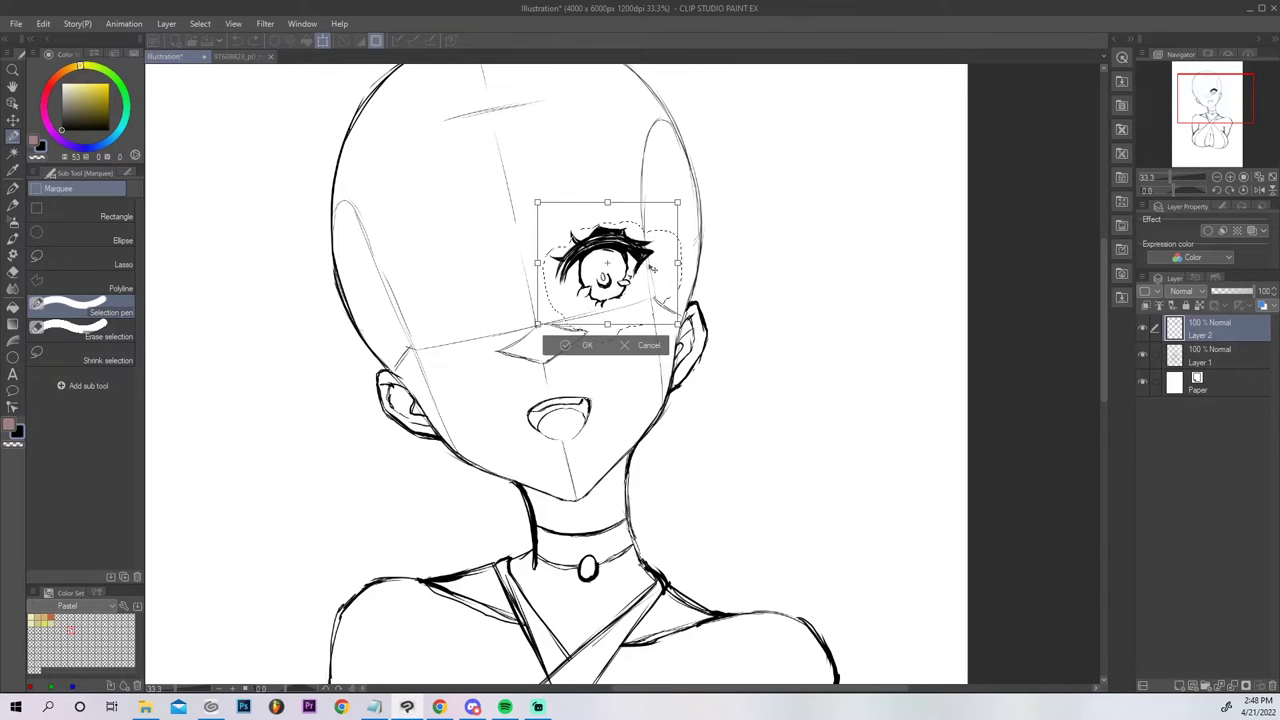
left_click_drag(657, 283, 663, 284)
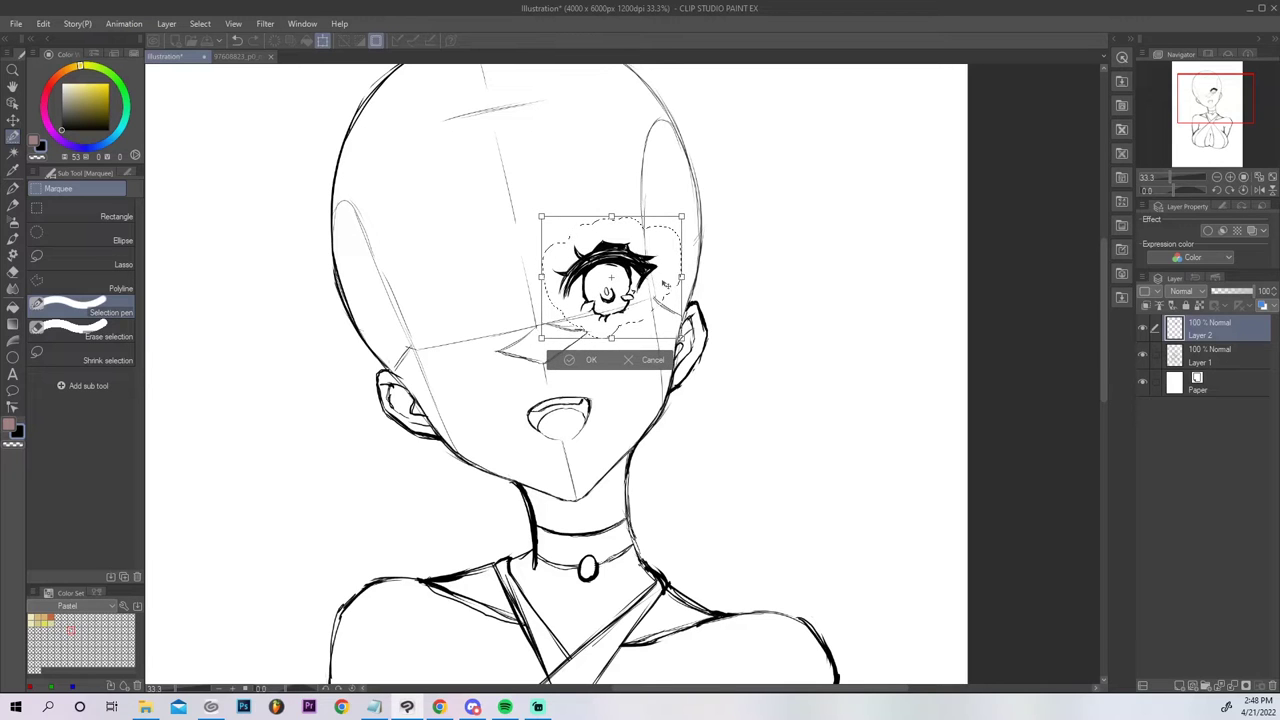
key("Return")
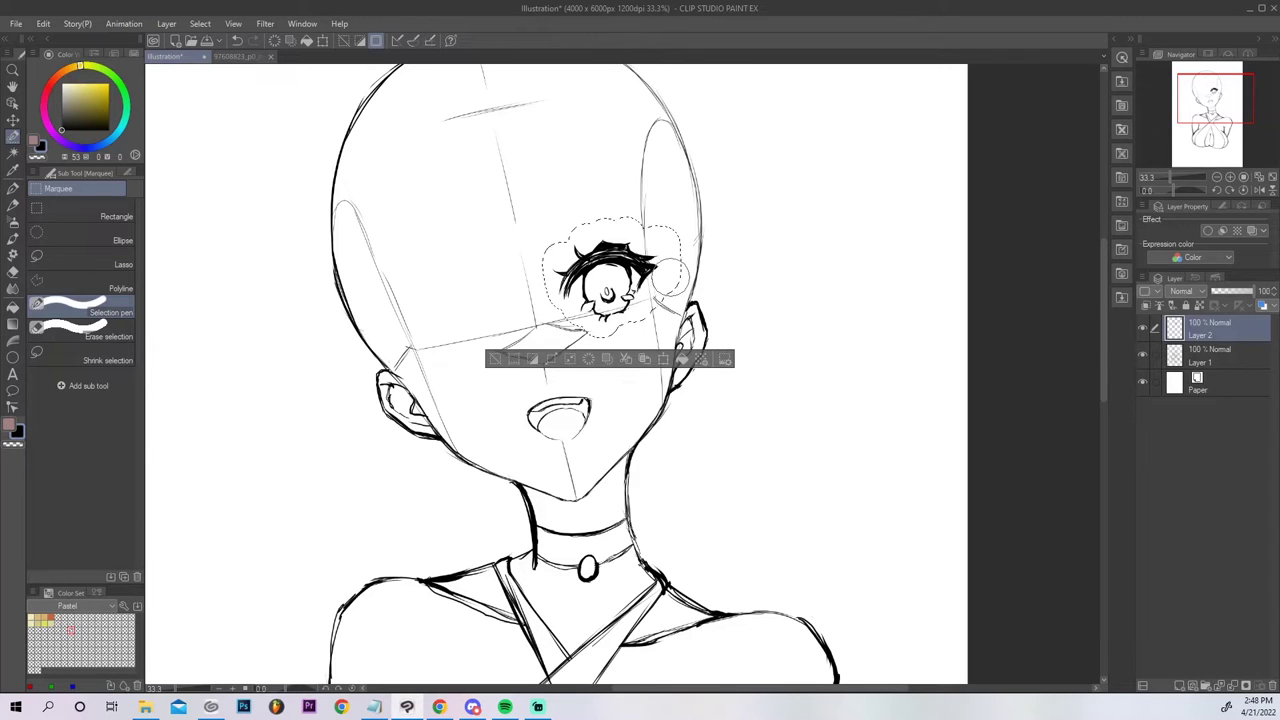
key("ctrl+d")
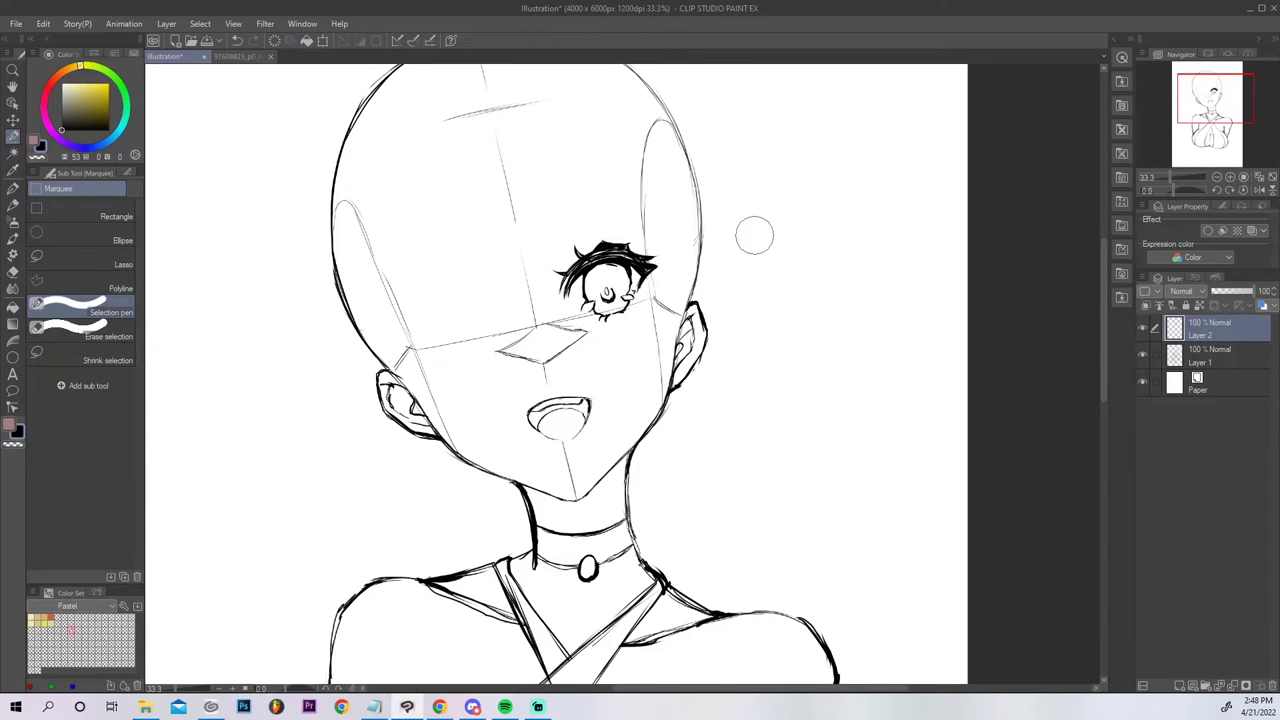
Erase stray lines at the eye's outer corner and redraw its lash edge.
left_click(1259, 192)
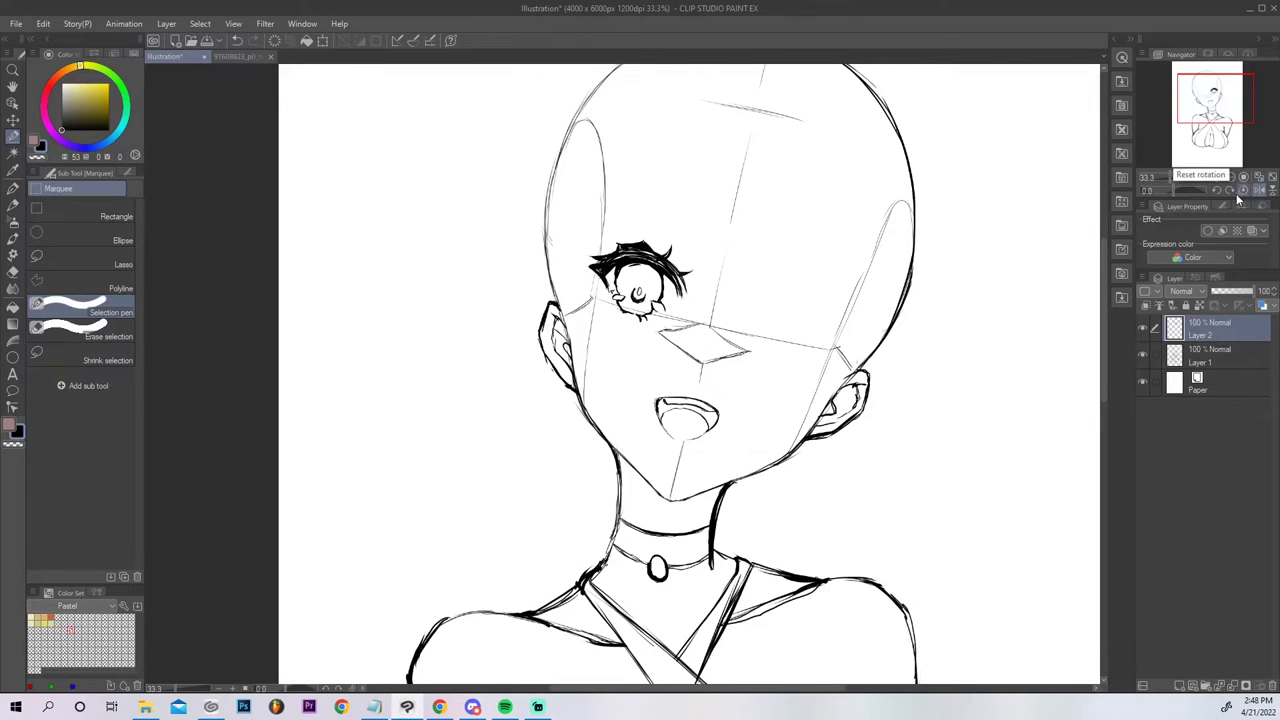
key("p")
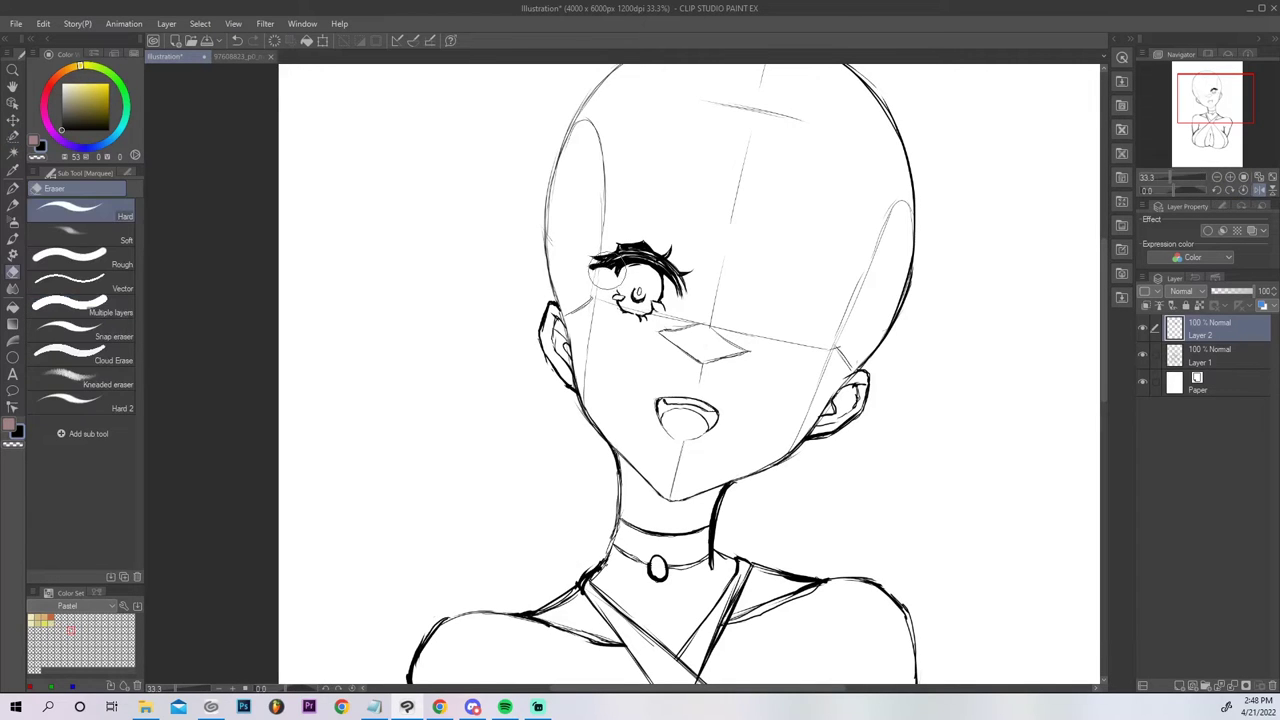
left_click_drag(598, 268, 606, 292)
left_click_drag(616, 258, 622, 267)
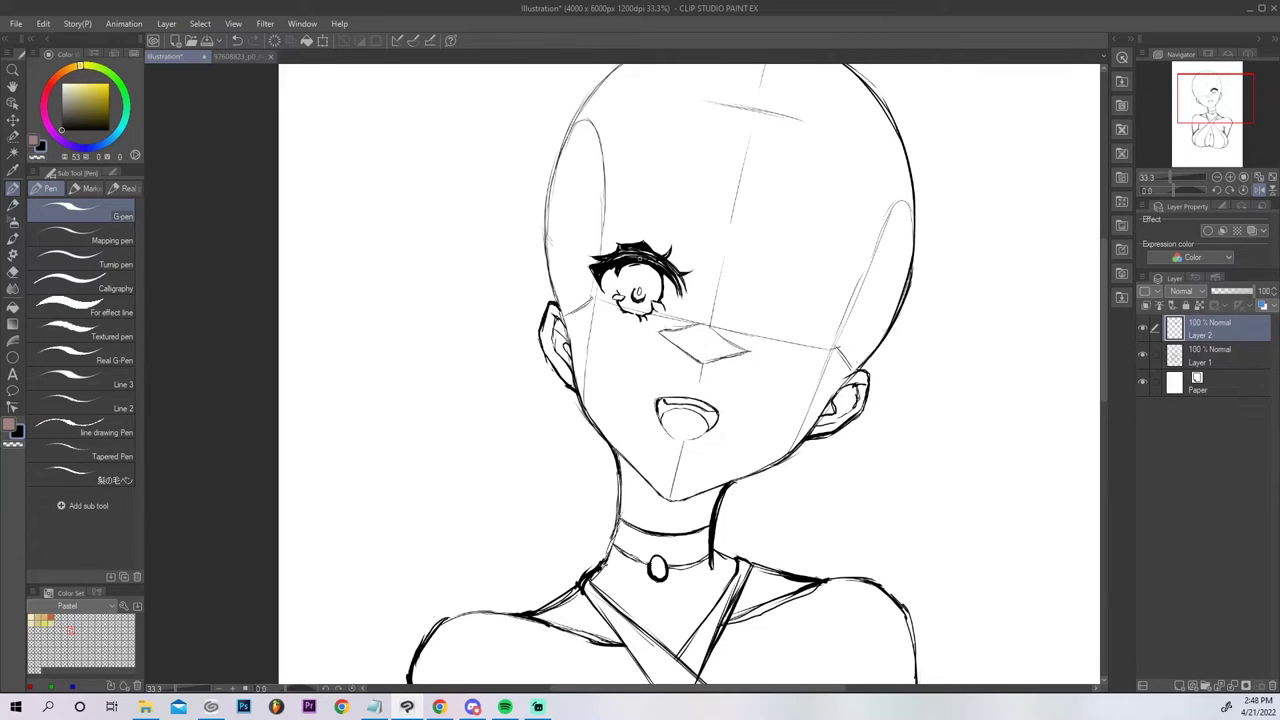
left_click_drag(604, 294, 599, 271)
left_click(1257, 190)
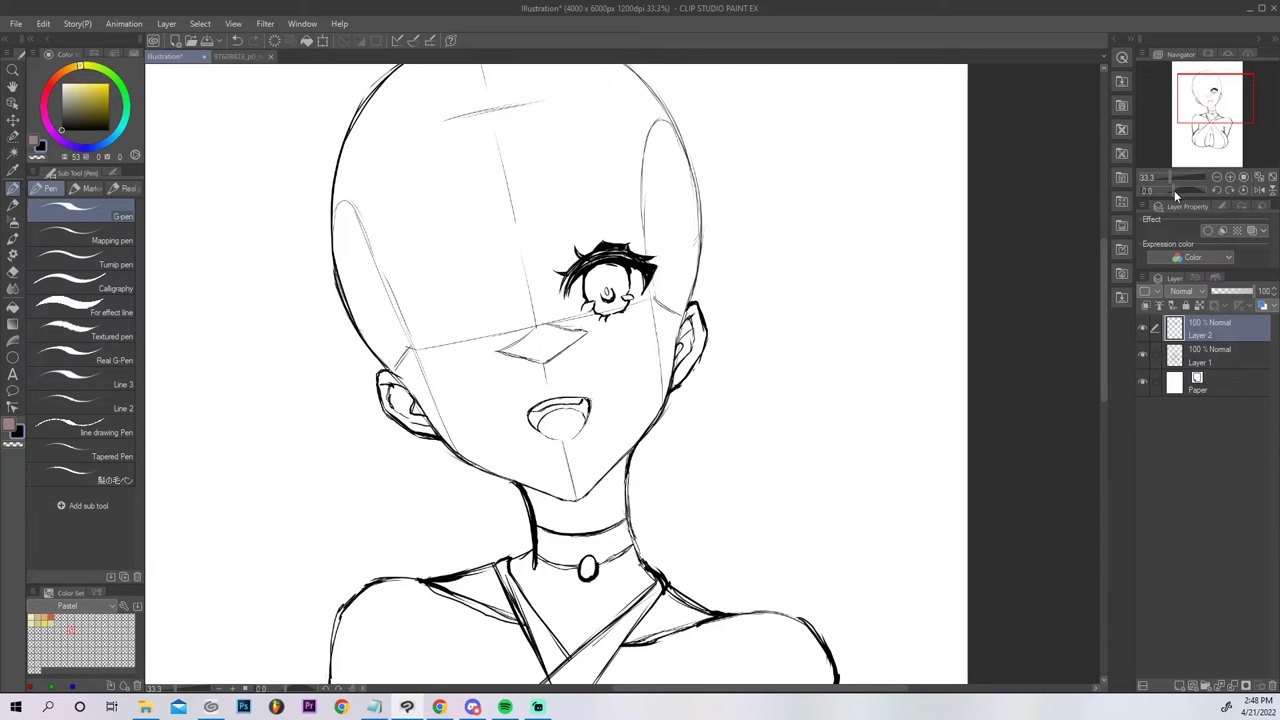
left_click_drag(1174, 189, 1182, 188)
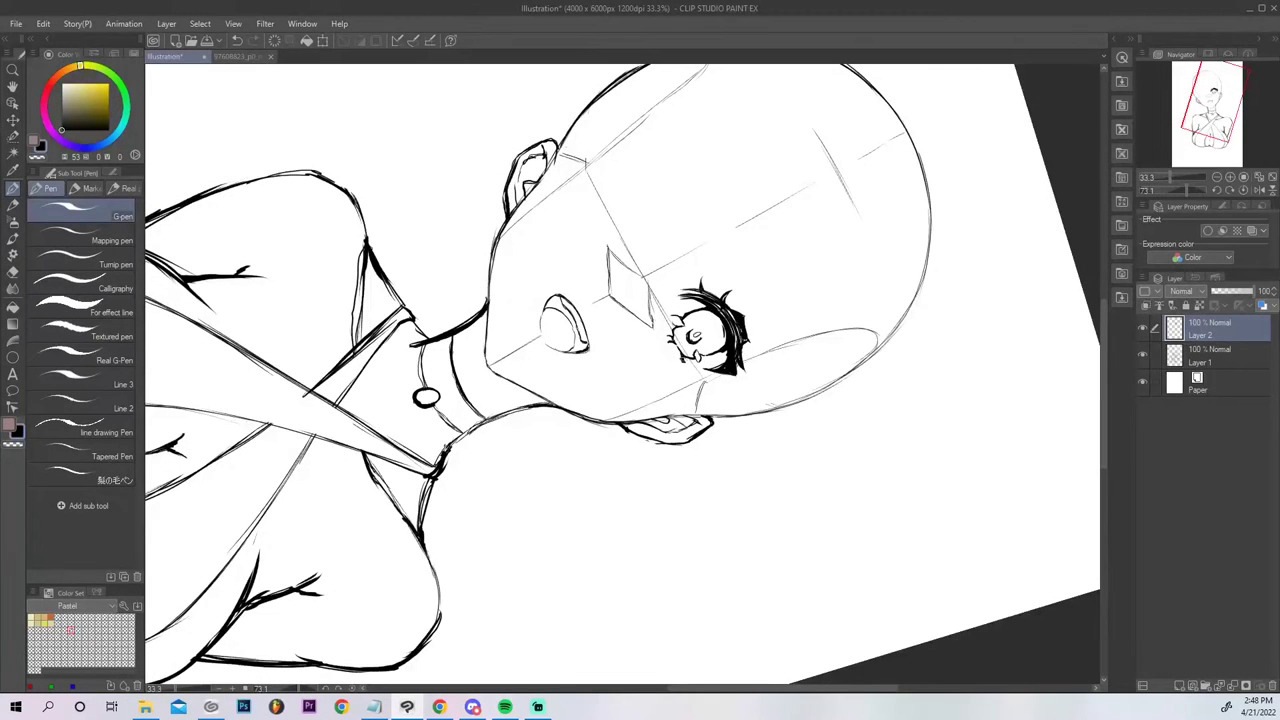
left_click(1243, 190)
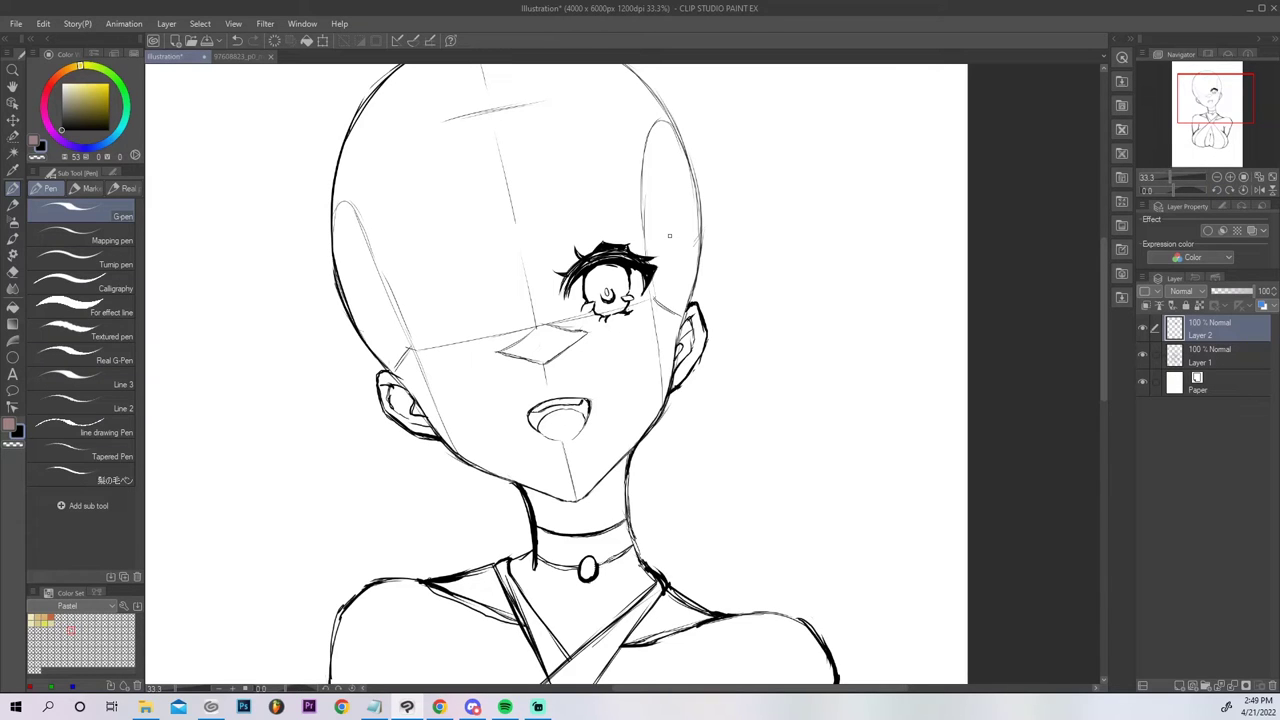
Select the diamond-shaped nose guide on Layer 1 and move it slightly toward the mouth.
left_click(1213, 352)
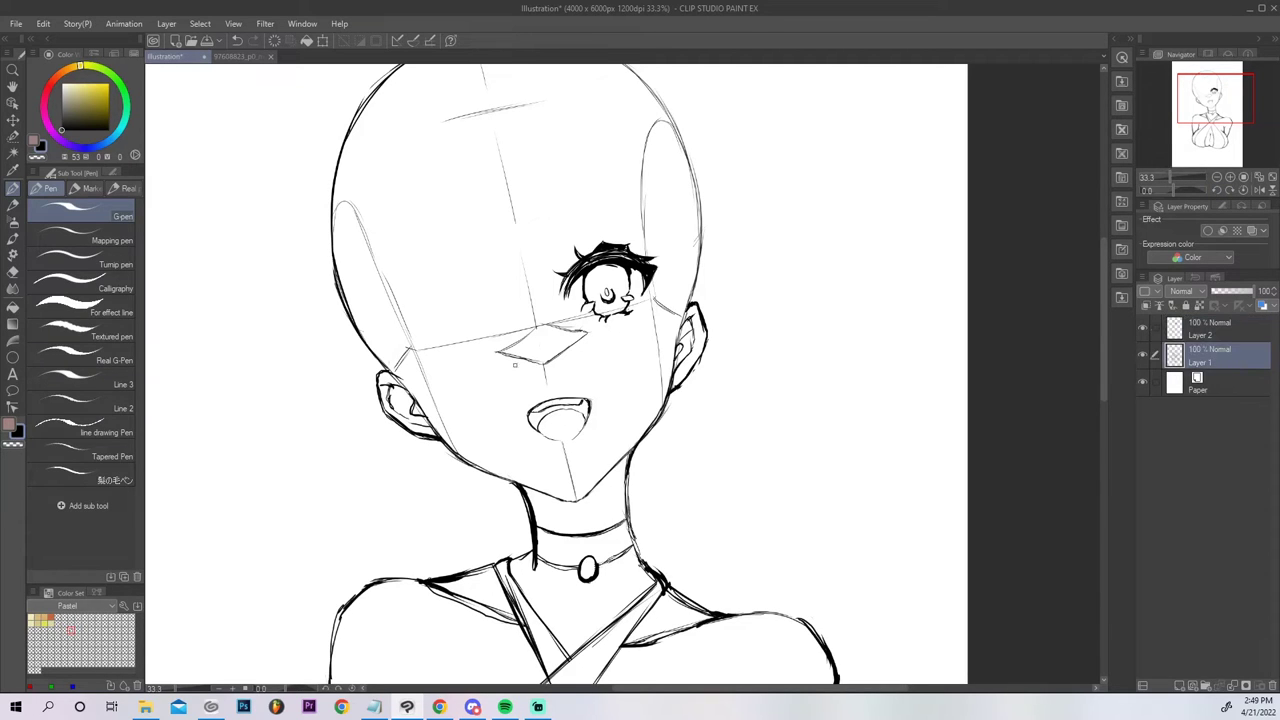
key("m")
mouse_move(490, 362)
left_mouse_down()
mouse_move(582, 342)
mouse_move(538, 342)
mouse_move(549, 347)
mouse_move(540, 375)
mouse_move(594, 365)
left_mouse_up()
key("ctrl+t")
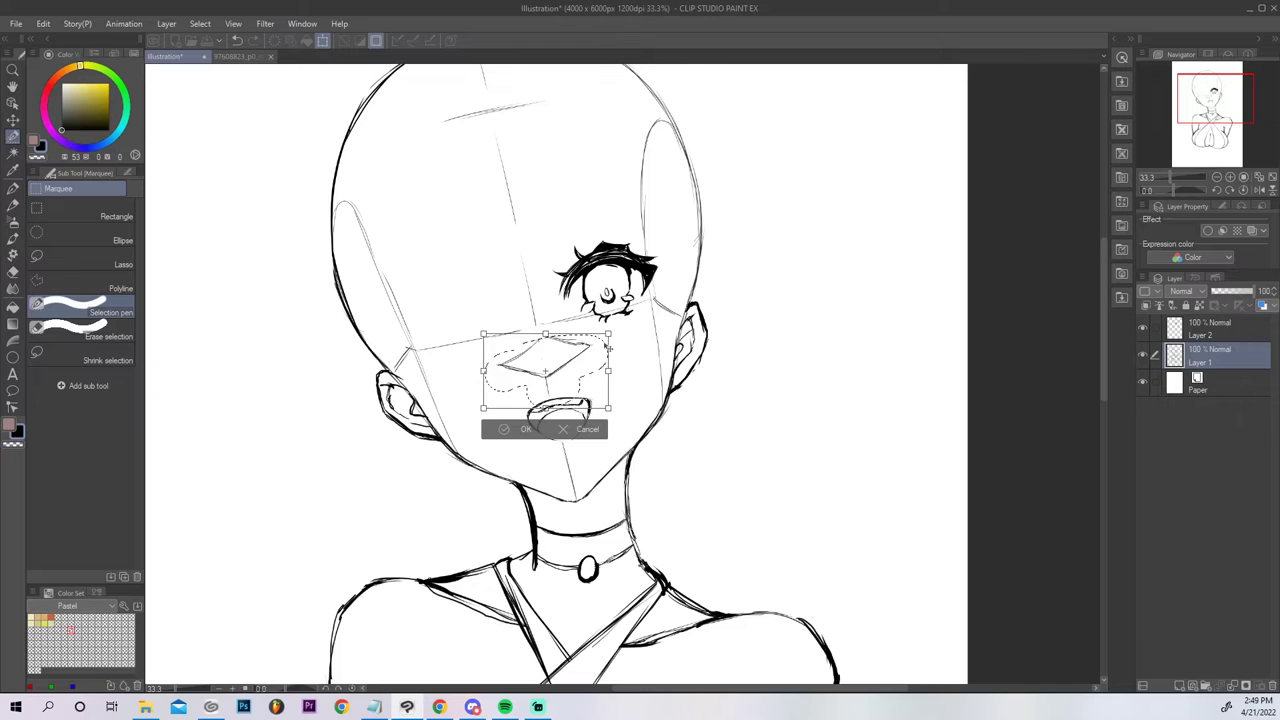
key("Return")
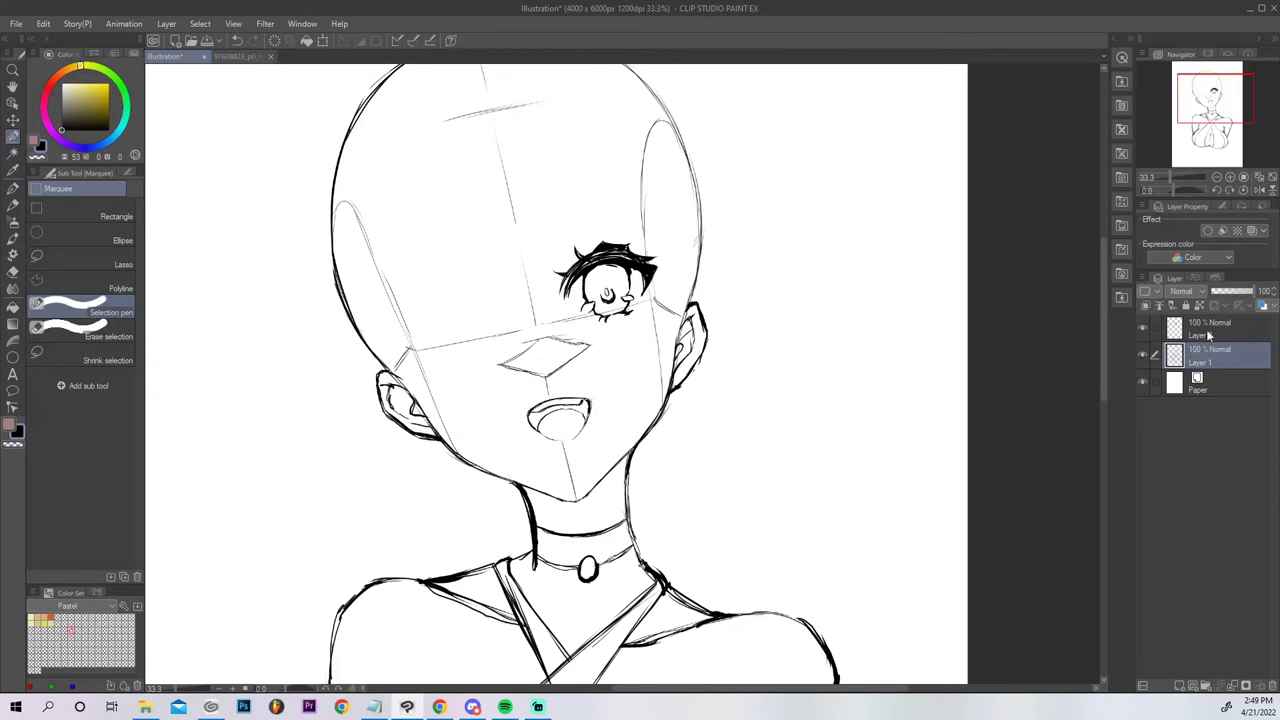
Transform the eye on Layer 2 to sit slightly lower on the face and be a little shorter.
left_click(1180, 325)
key("ctrl+t")
left_click_drag(650, 278, 652, 285)
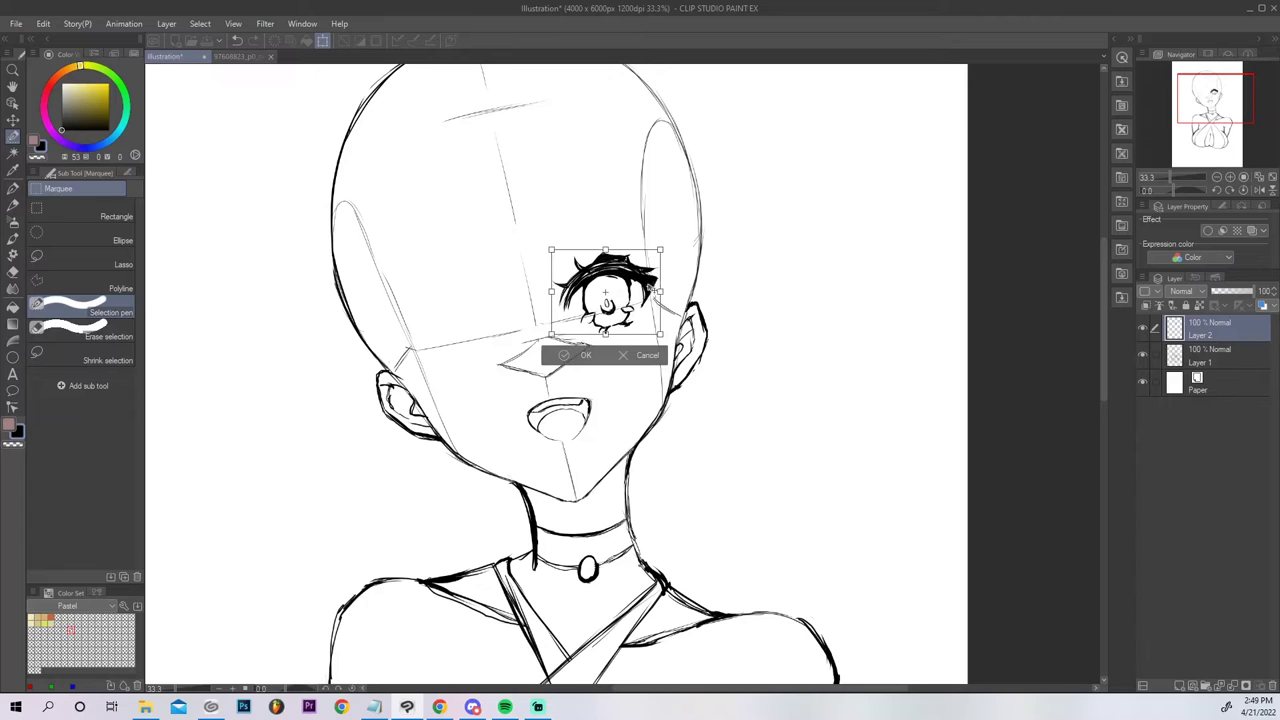
left_click_drag(647, 279, 608, 253)
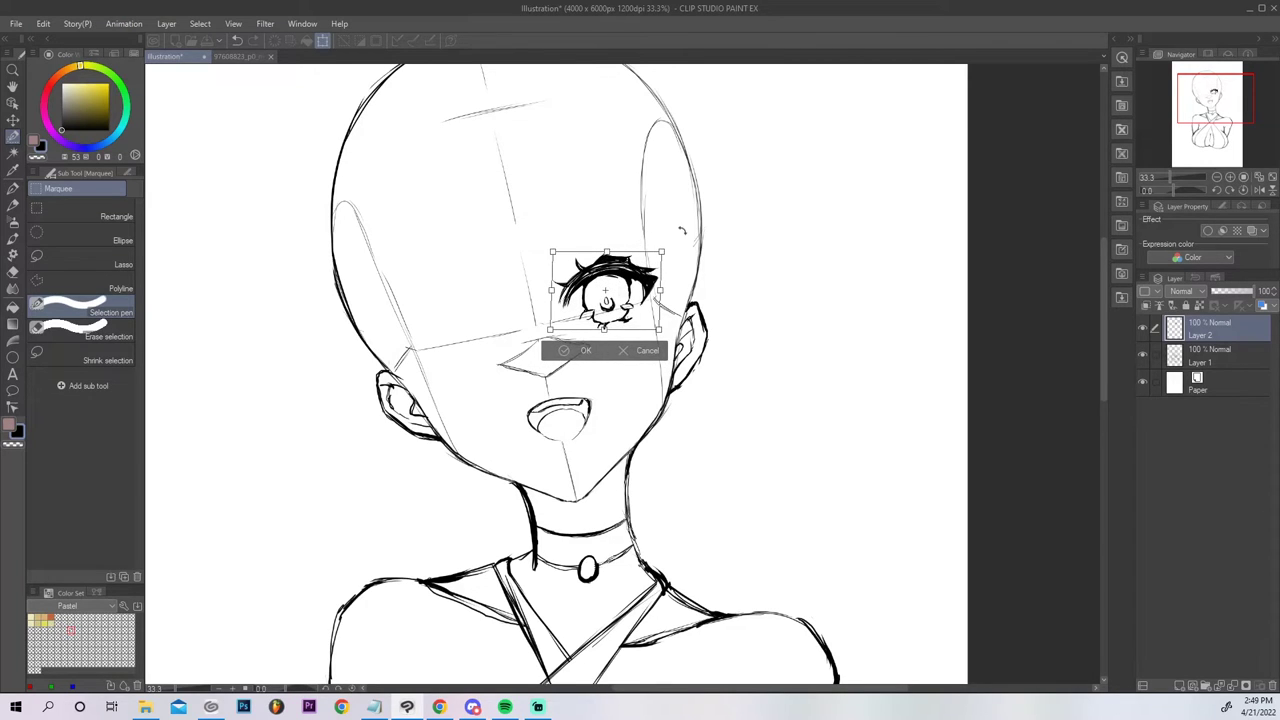
key("Return")
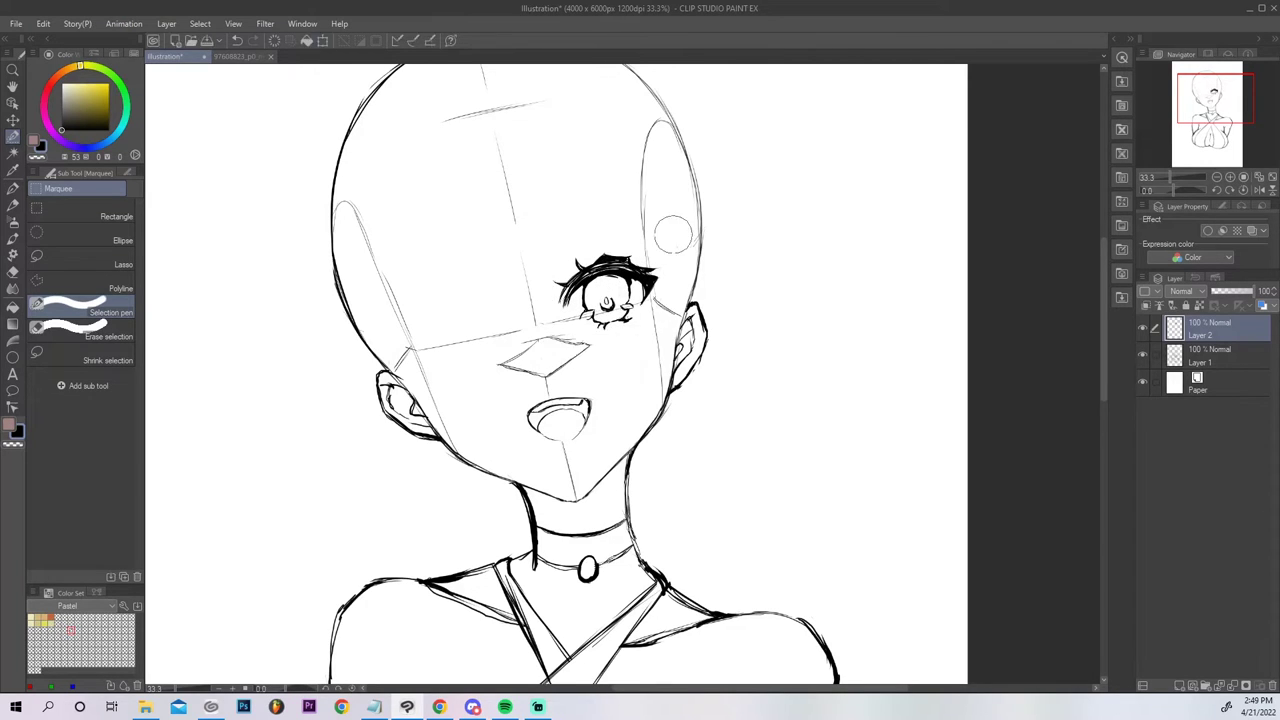
Draw the second eye's thick, arched upper eyelid with pointed lashes on the opposite side of the face.
left_click(1260, 191)
mouse_move(1203, 188)
left_mouse_down()
mouse_move(1167, 190)
mouse_move(1203, 190)
left_mouse_up()
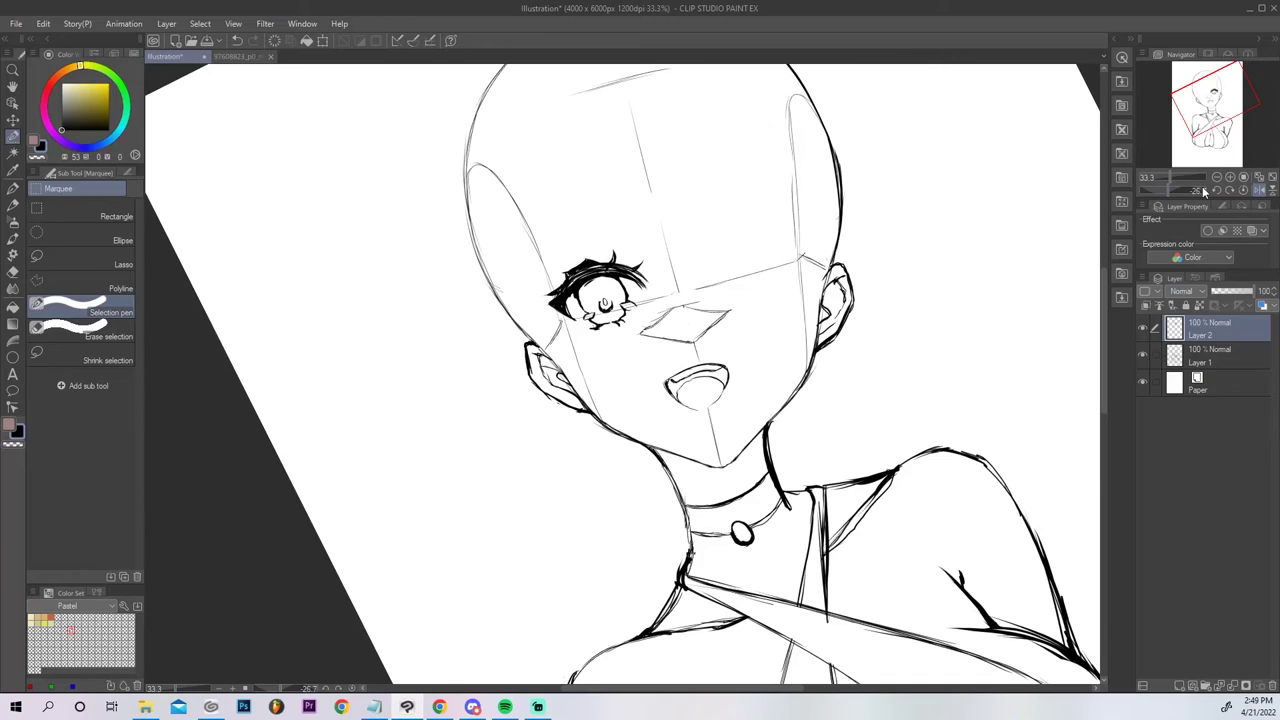
key("p")
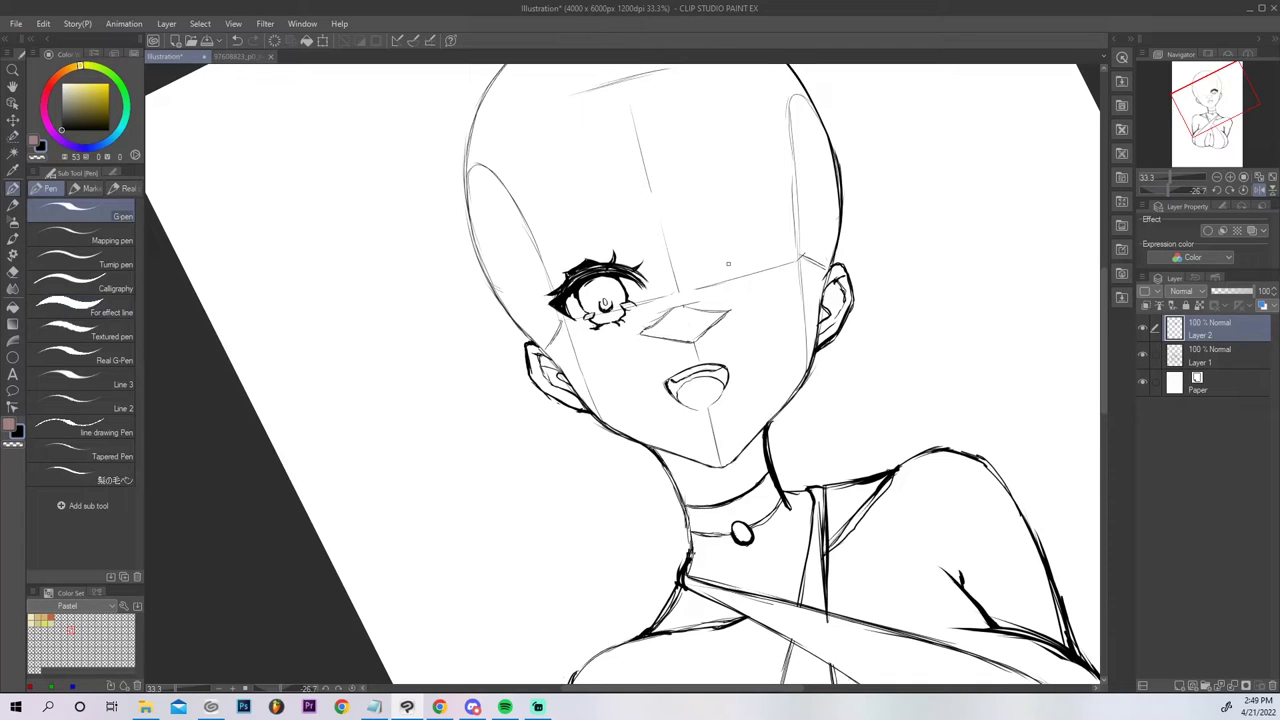
mouse_move(726, 267)
left_mouse_down()
mouse_move(756, 227)
mouse_move(738, 255)
mouse_move(759, 230)
mouse_move(784, 228)
mouse_move(799, 246)
mouse_move(739, 258)
mouse_move(757, 238)
mouse_move(744, 241)
mouse_move(806, 242)
left_mouse_up()
left_click_drag(803, 240, 800, 259)
left_click_drag(797, 243, 795, 270)
key("ctrl+z")
left_click_drag(801, 254, 807, 243)
mouse_move(787, 239)
left_mouse_down()
mouse_move(795, 225)
mouse_move(756, 227)
mouse_move(793, 221)
mouse_move(814, 236)
left_mouse_up()
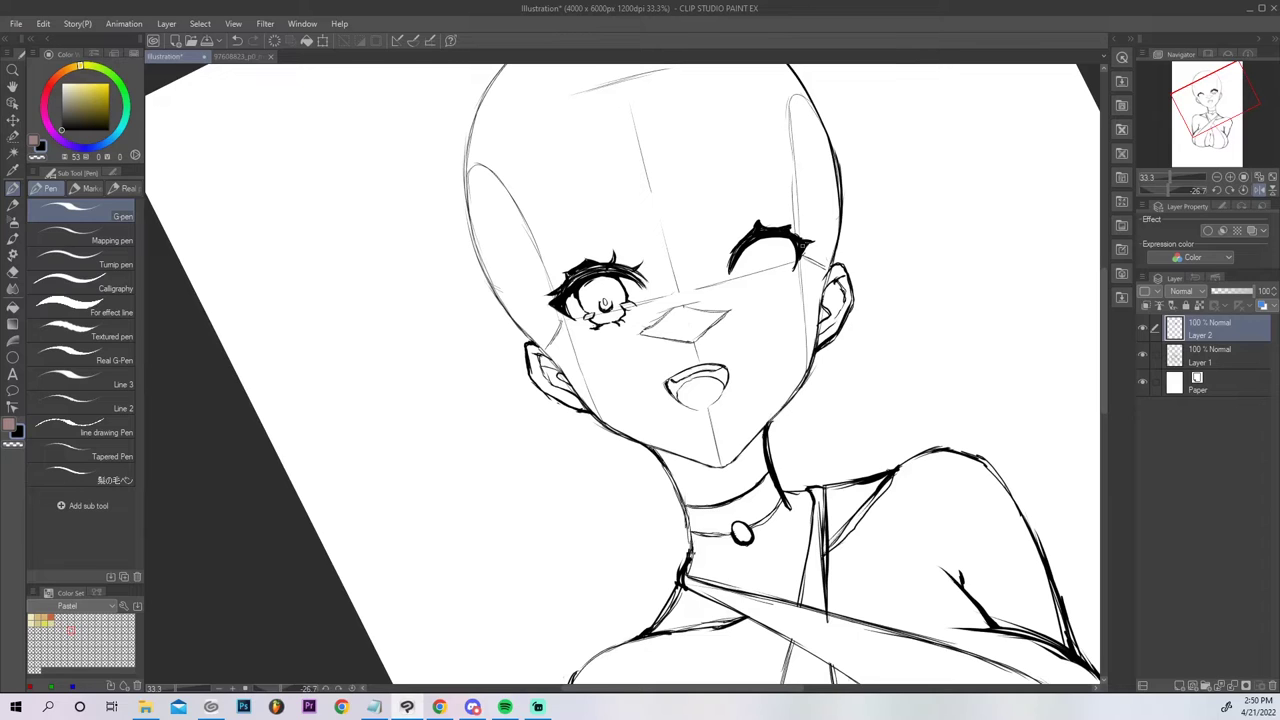
Thicken the inner end of the second eyelid and try trimming its outer lashes.
left_click_drag(733, 260, 738, 245)
left_click_drag(752, 230, 727, 262)
key("ctrl+z")
key("e")
mouse_move(780, 222)
left_mouse_down()
mouse_move(732, 265)
mouse_move(787, 207)
mouse_move(718, 268)
mouse_move(769, 228)
mouse_move(810, 249)
left_mouse_up()
key("ctrl+z")
Select the second eye's upper eyelid, adjust it with a transform, and clear the selection.
key("m")
key("ctrl+t")
key("Return")
key("ctrl+d")
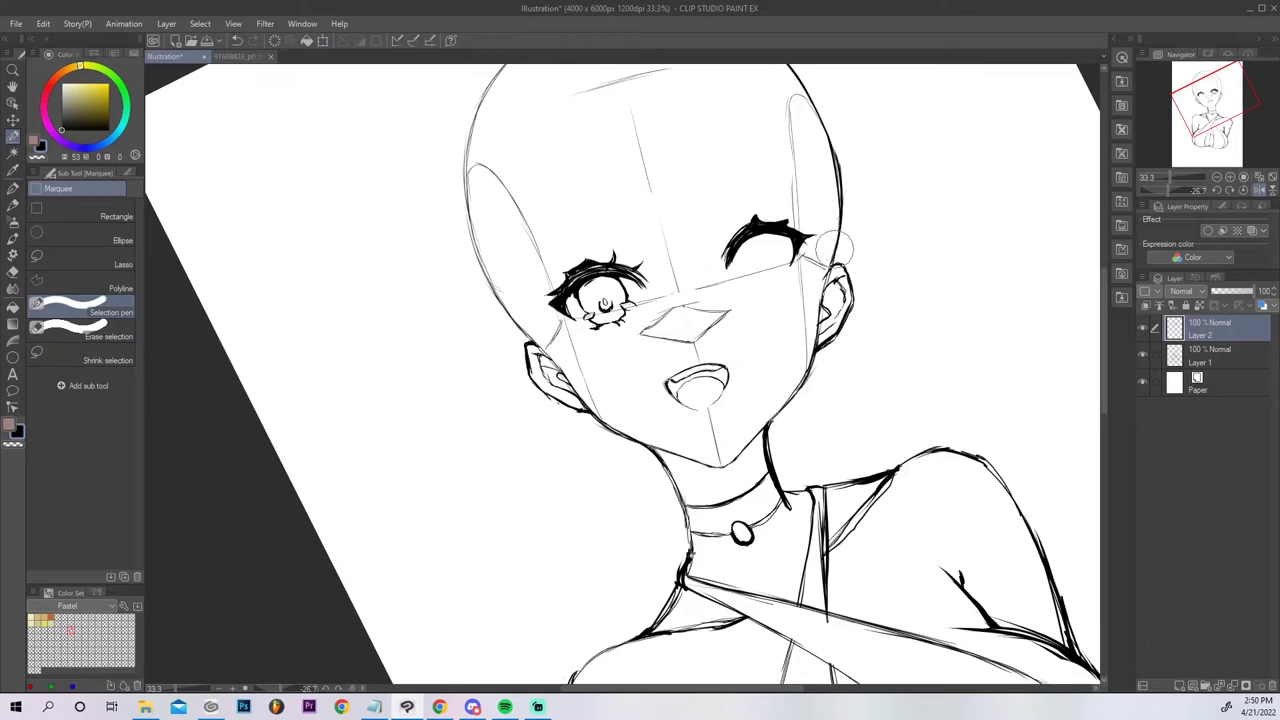
Draw the second eye's iris with a pupil, highlight notches and short lower lashes.
key("p")
key("ctrl+z")
left_click_drag(741, 282, 737, 269)
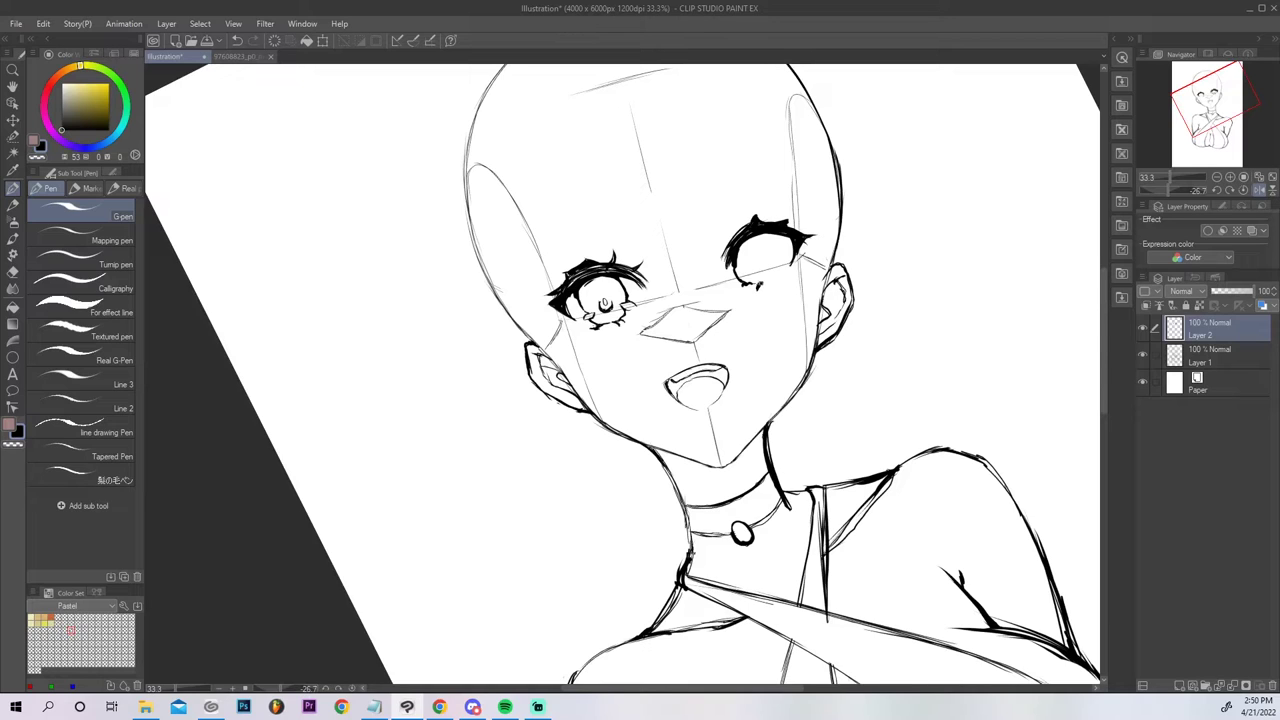
mouse_move(776, 257)
left_mouse_down()
mouse_move(772, 276)
mouse_move(776, 231)
mouse_move(778, 266)
mouse_move(762, 276)
mouse_move(774, 276)
left_mouse_up()
key("c")
left_click_drag(752, 264, 745, 273)
Erase the second eye's pupil and lower iris details, keeping the eyelid and upper iris outline.
left_click(1271, 176)
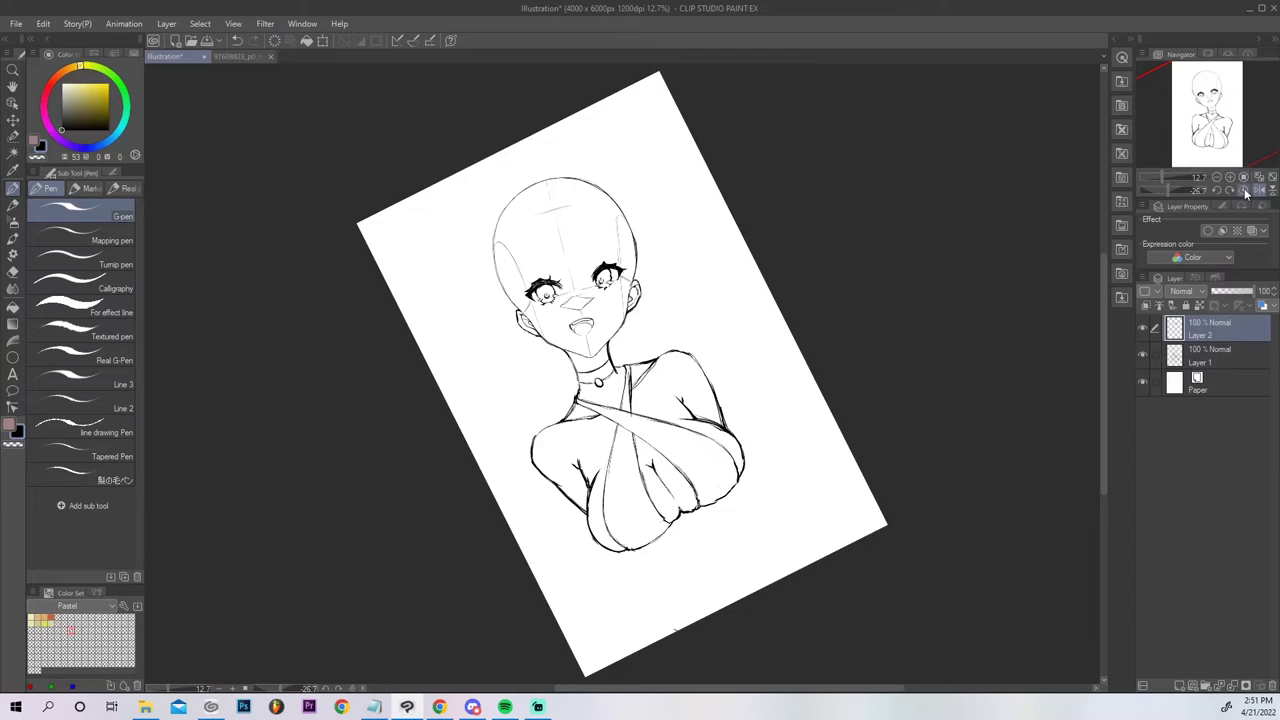
left_click(1243, 191)
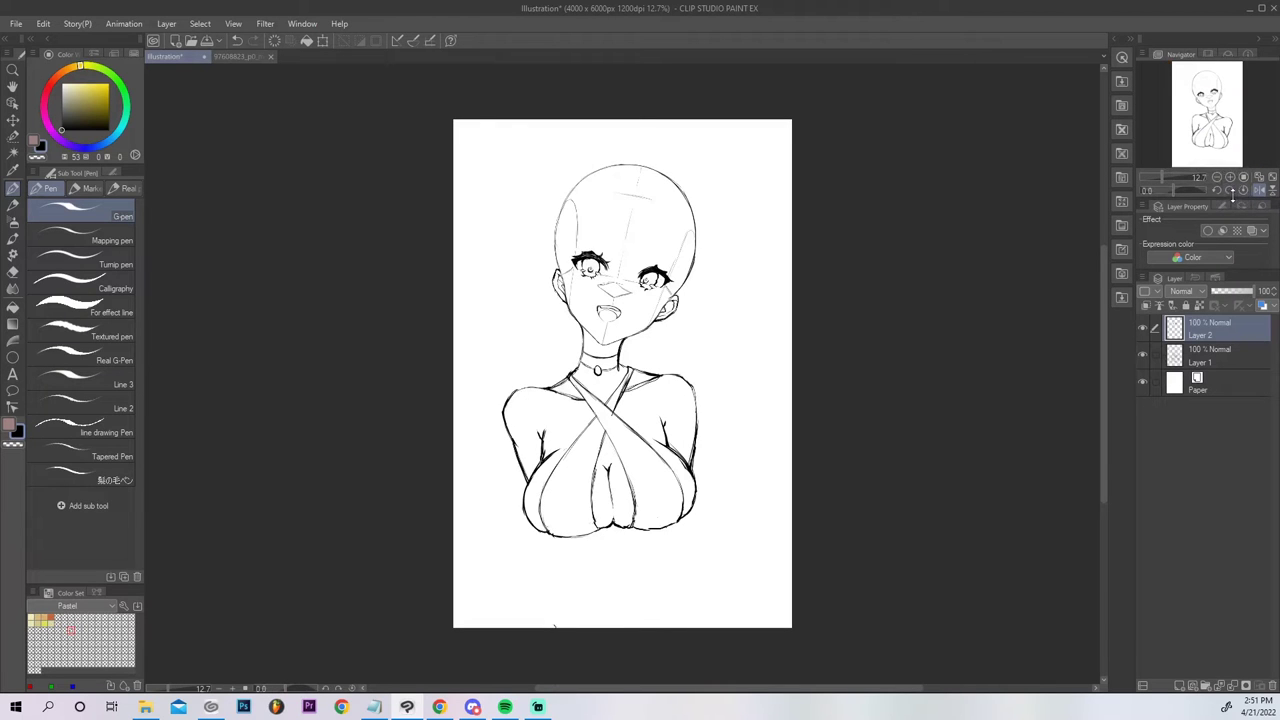
left_click(1231, 178)
left_click(1231, 178)
left_click(1231, 178)
left_click_drag(1215, 121, 1197, 92)
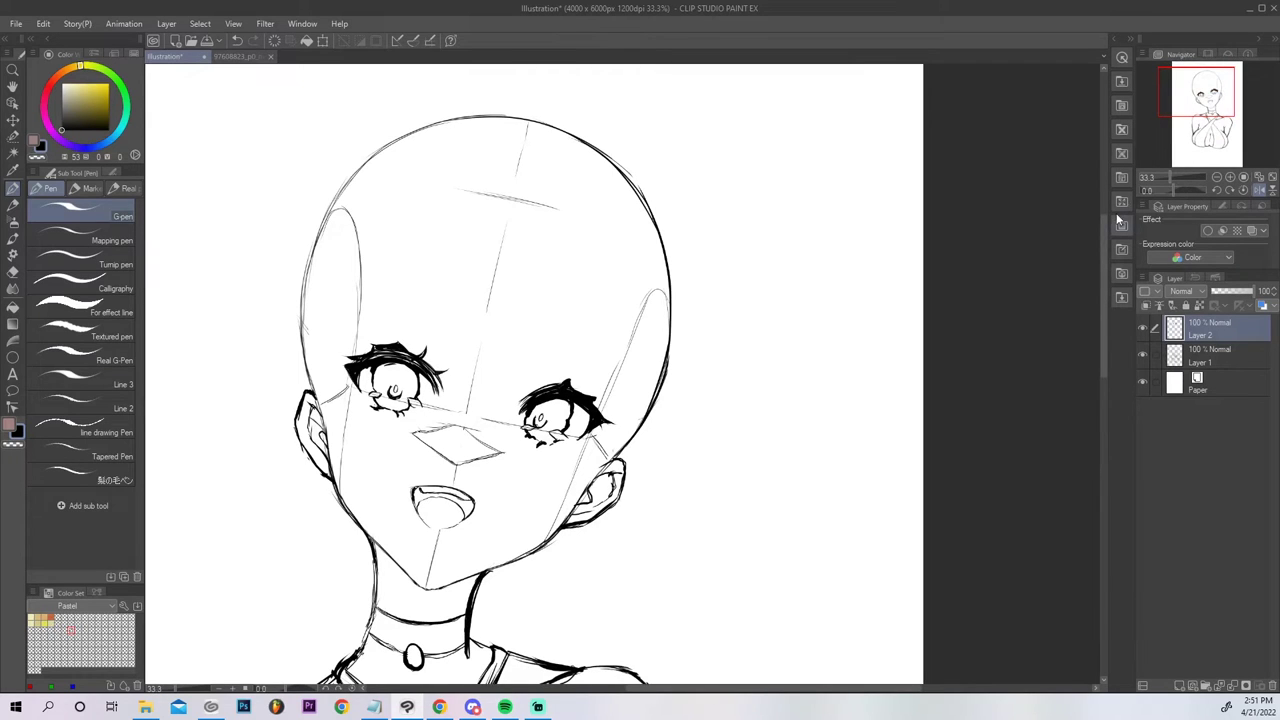
key("e")
mouse_move(545, 420)
left_mouse_down()
mouse_move(531, 449)
mouse_move(543, 457)
mouse_move(618, 422)
left_mouse_up()
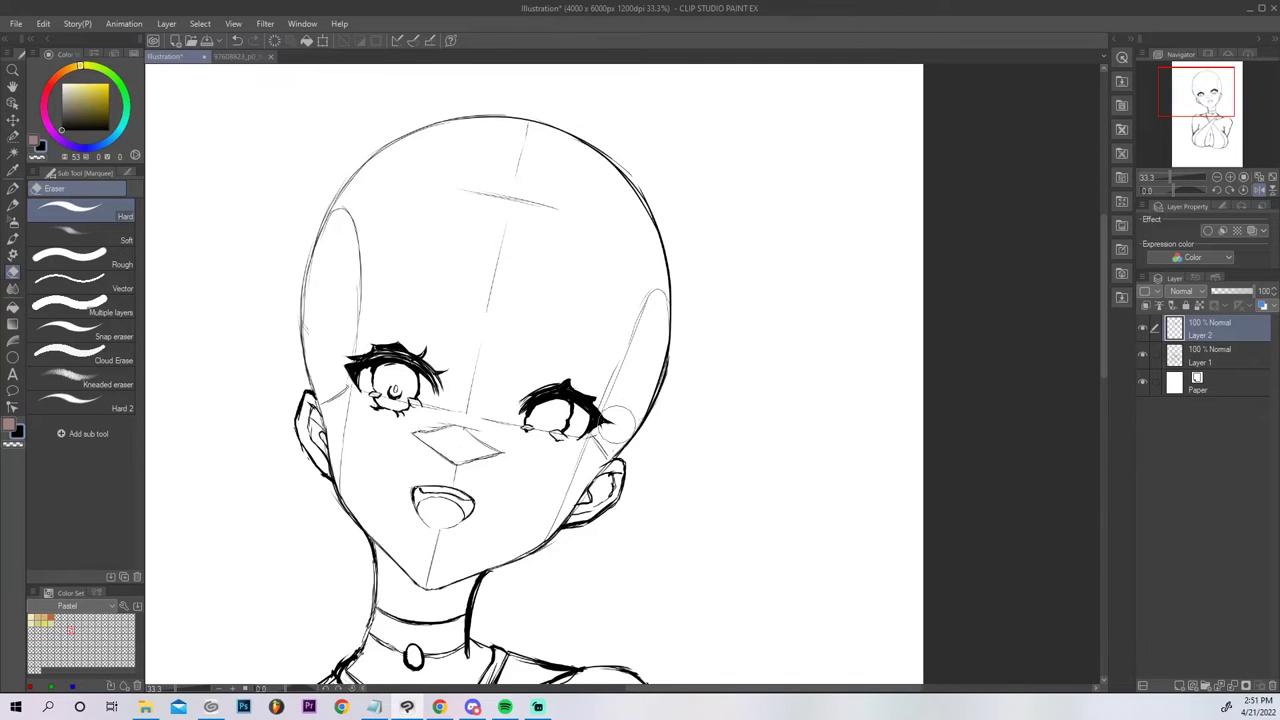
Redraw the second eye's pupil and lower iris details, and return the canvas view to its unmirrored orientation.
key("p")
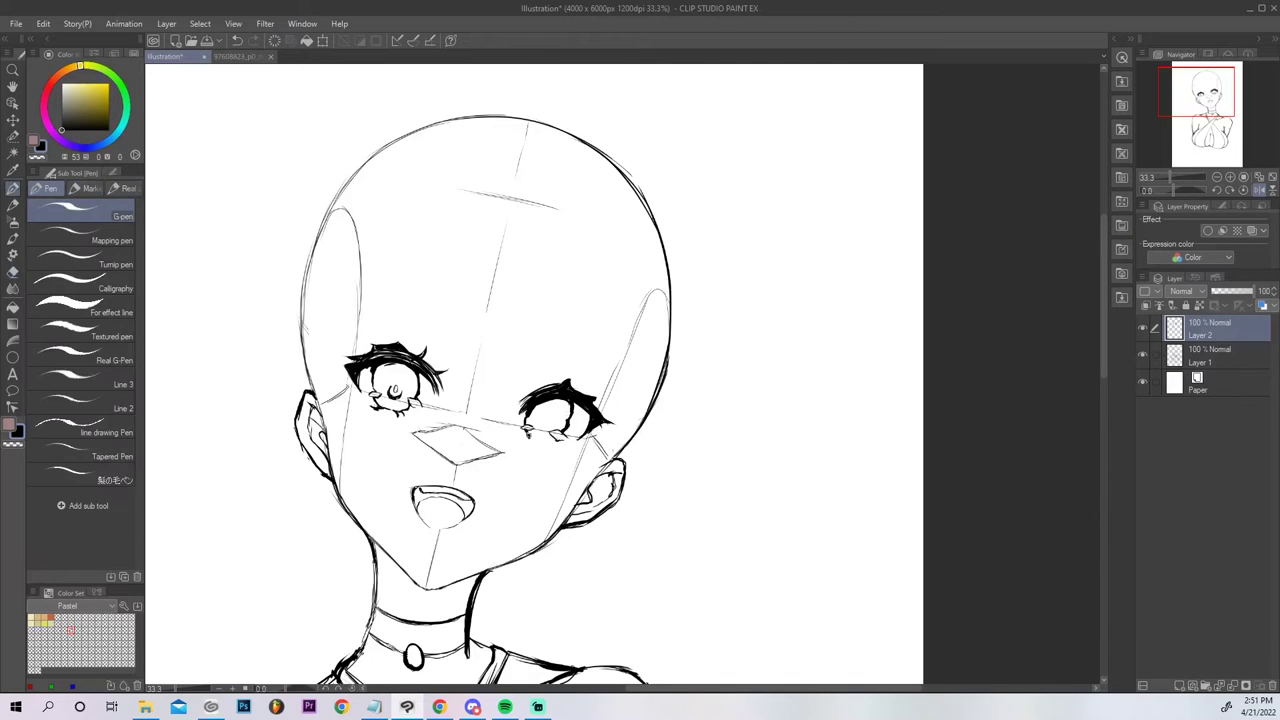
left_click_drag(530, 435, 540, 440)
left_click_drag(540, 420, 552, 430)
left_click_drag(550, 418, 552, 422)
left_click(1271, 177)
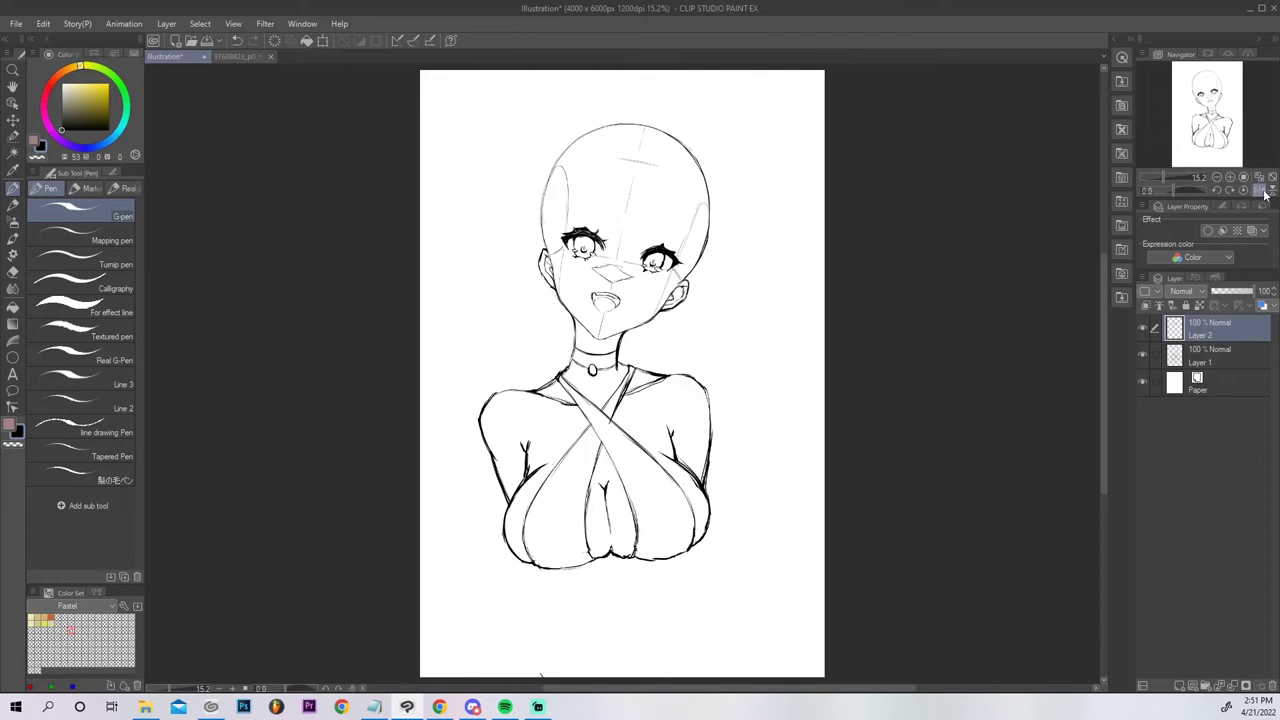
left_click(1258, 190)
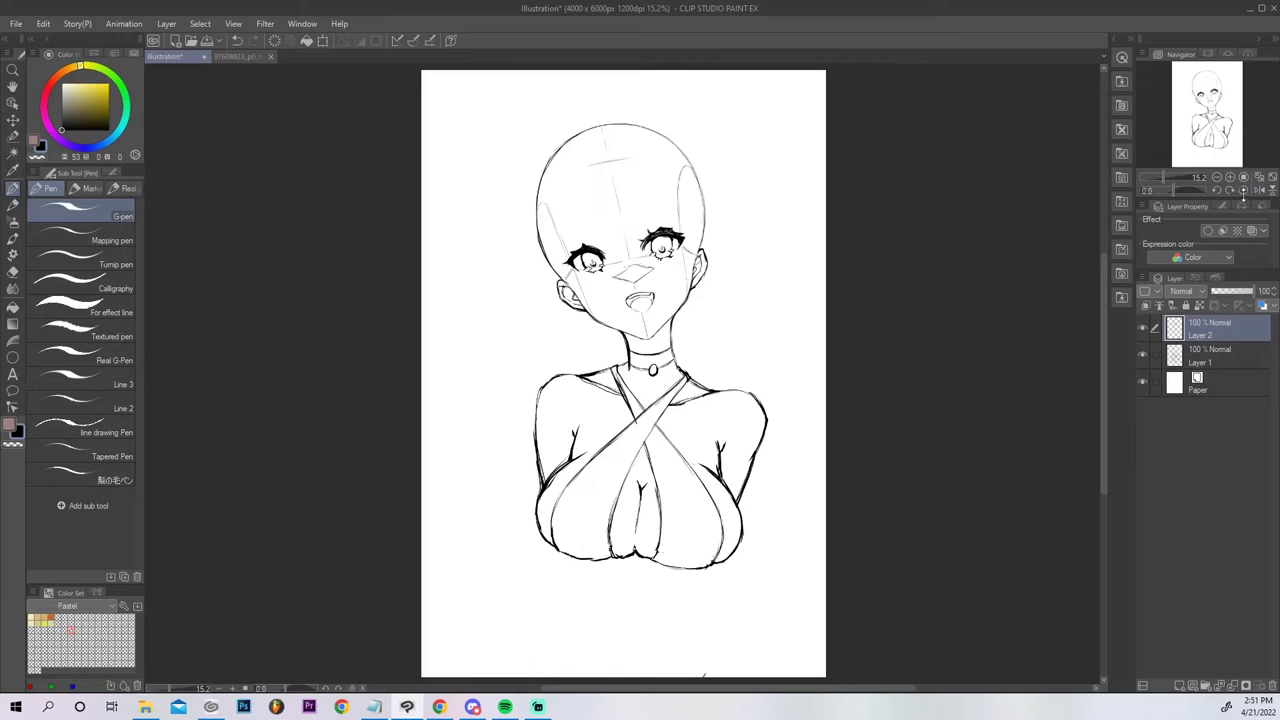
Push the lower part of the second eye with Liquify at brush size 250.
left_click(1233, 177)
key("j")
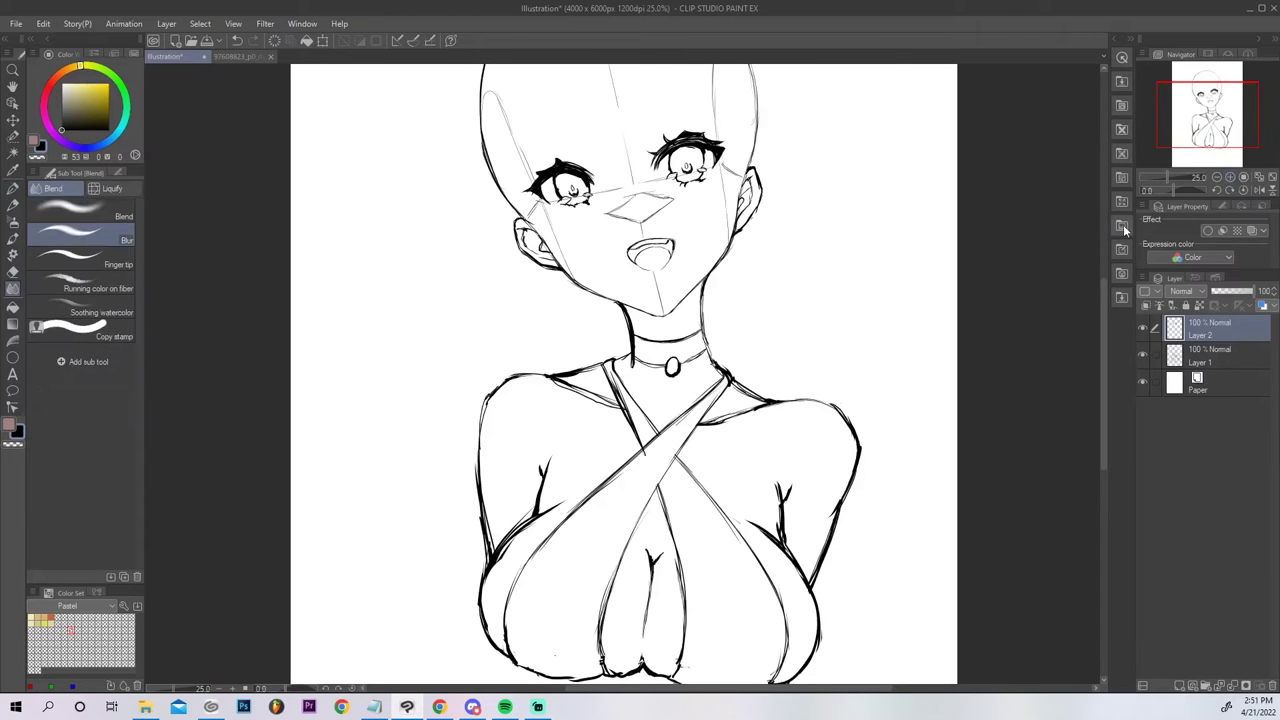
left_click(113, 189)
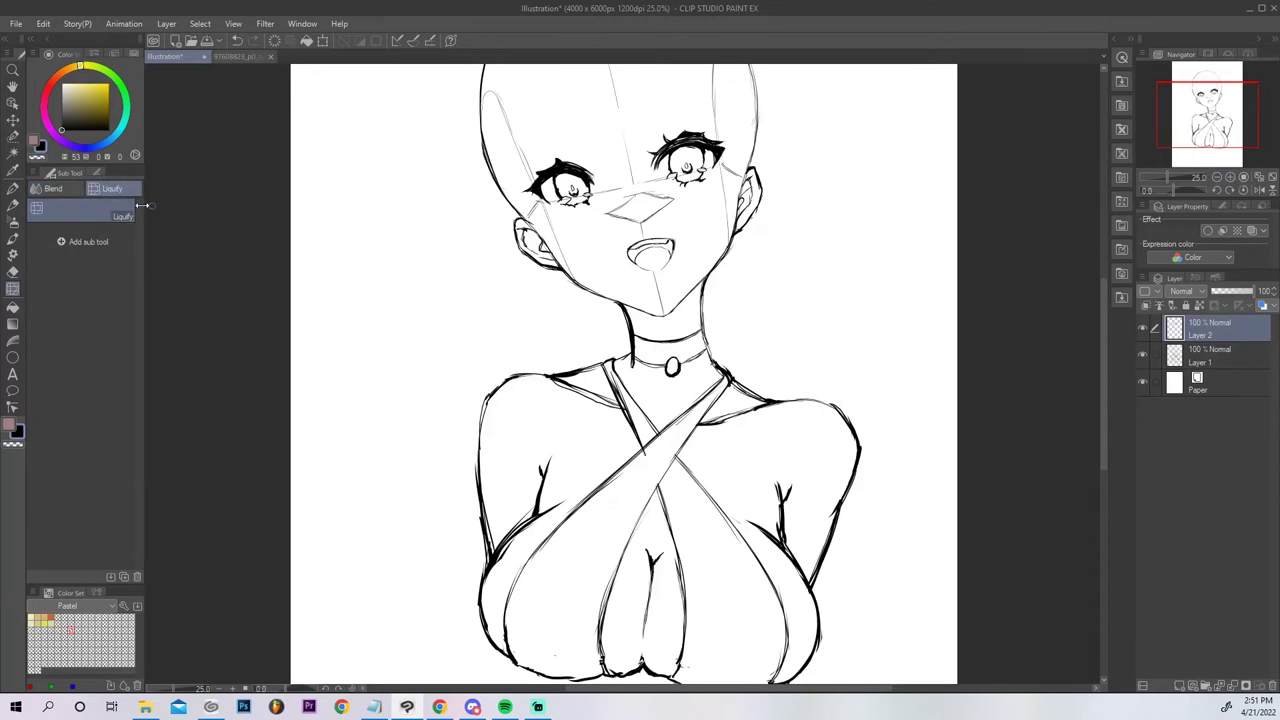
left_click(98, 173)
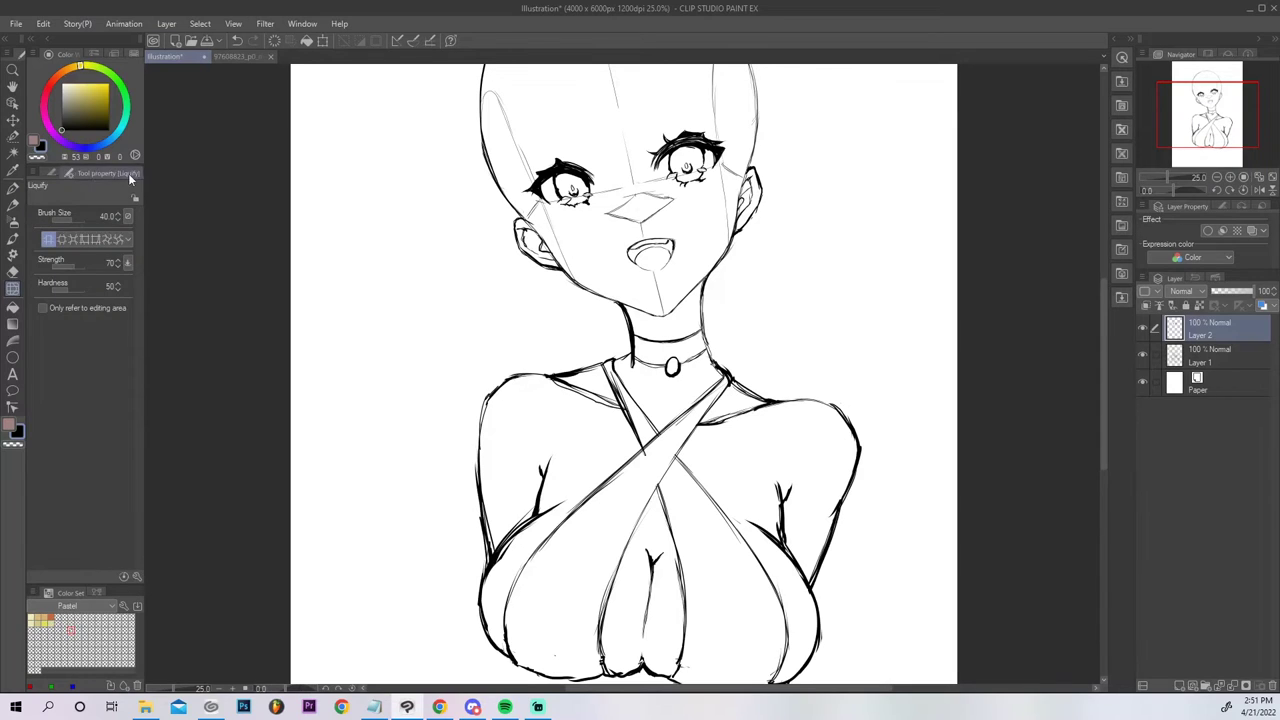
key("bracketright")
key("bracketright")
key("bracketright")
key("bracketright")
key("bracketright")
key("bracketright")
key("bracketright")
key("bracketright")
key("bracketright")
key("bracketright")
left_click_drag(571, 210, 578, 215)
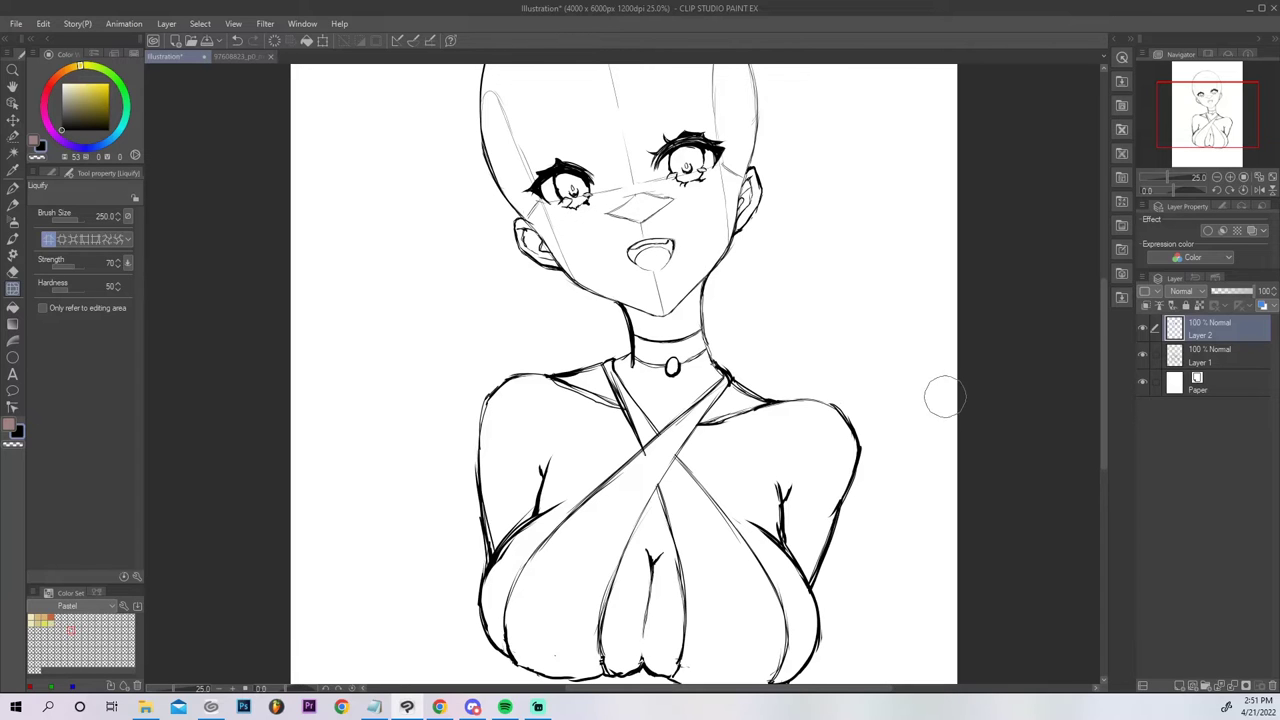
Erase and redraw the second eye's lower lashes and iris edge, and mirror the canvas view for comparison.
key("e")
left_click_drag(554, 202, 559, 204)
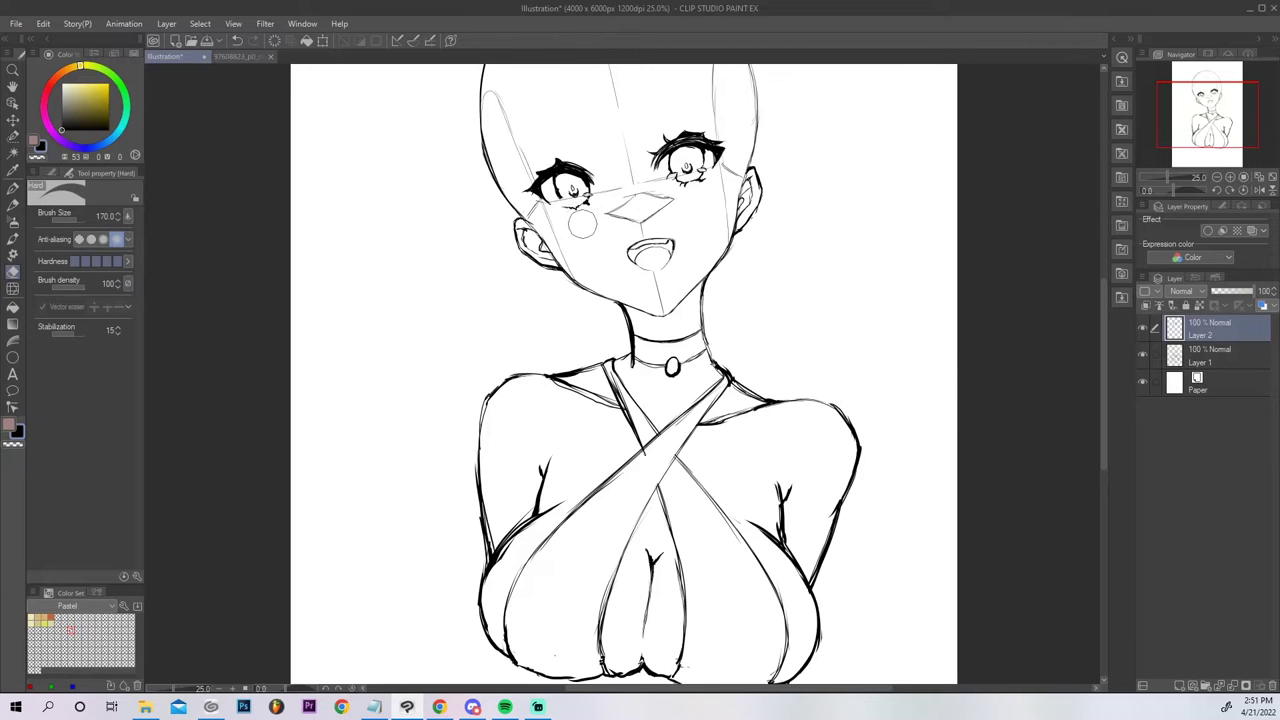
key("p")
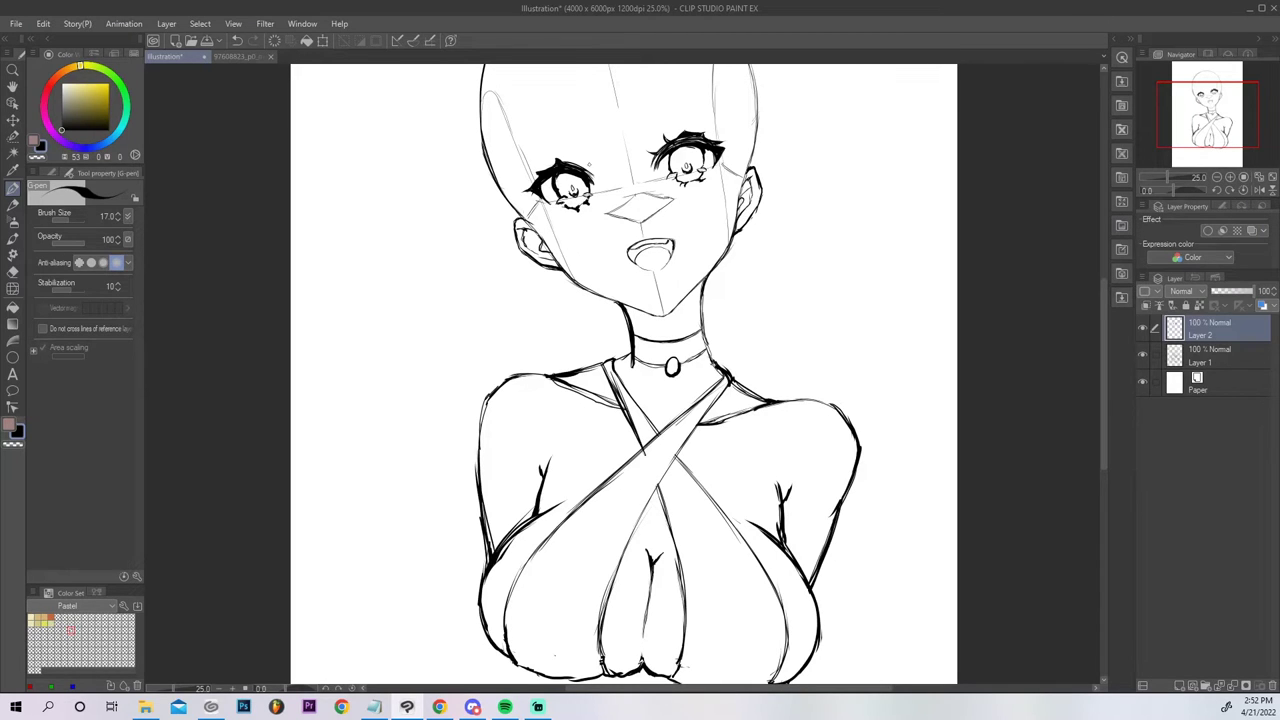
left_click(1260, 190)
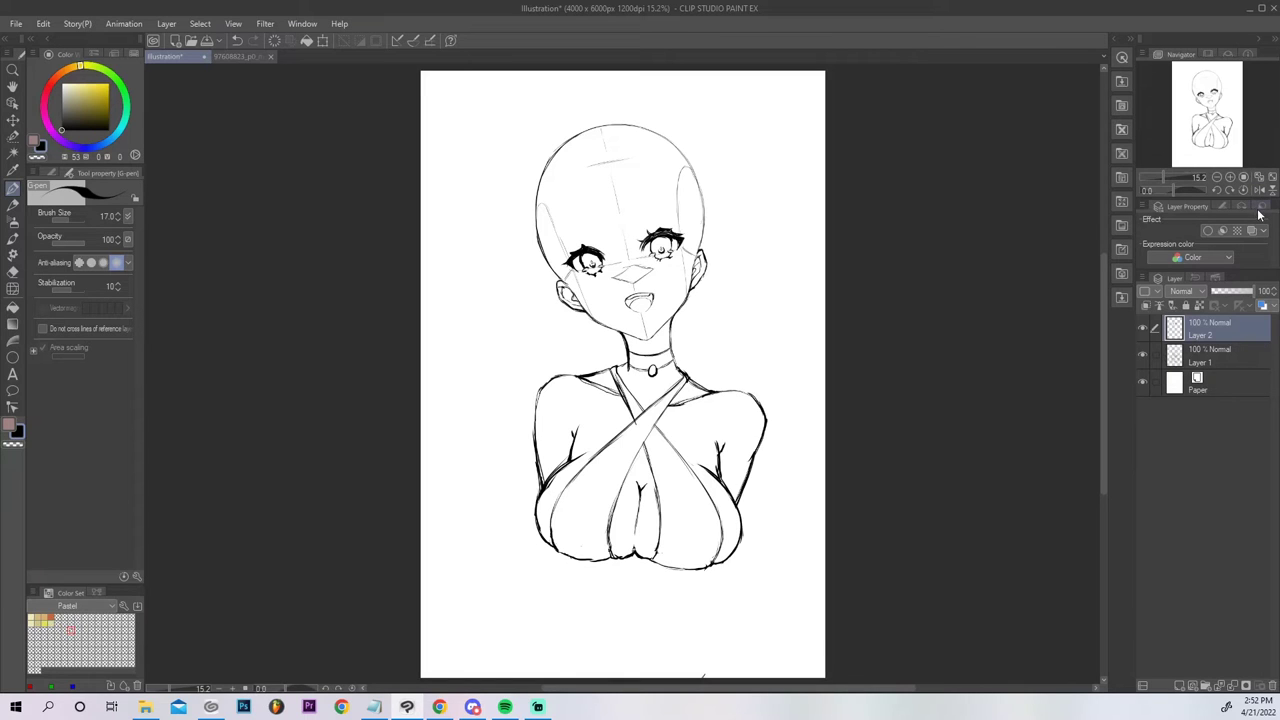
left_click(1257, 190)
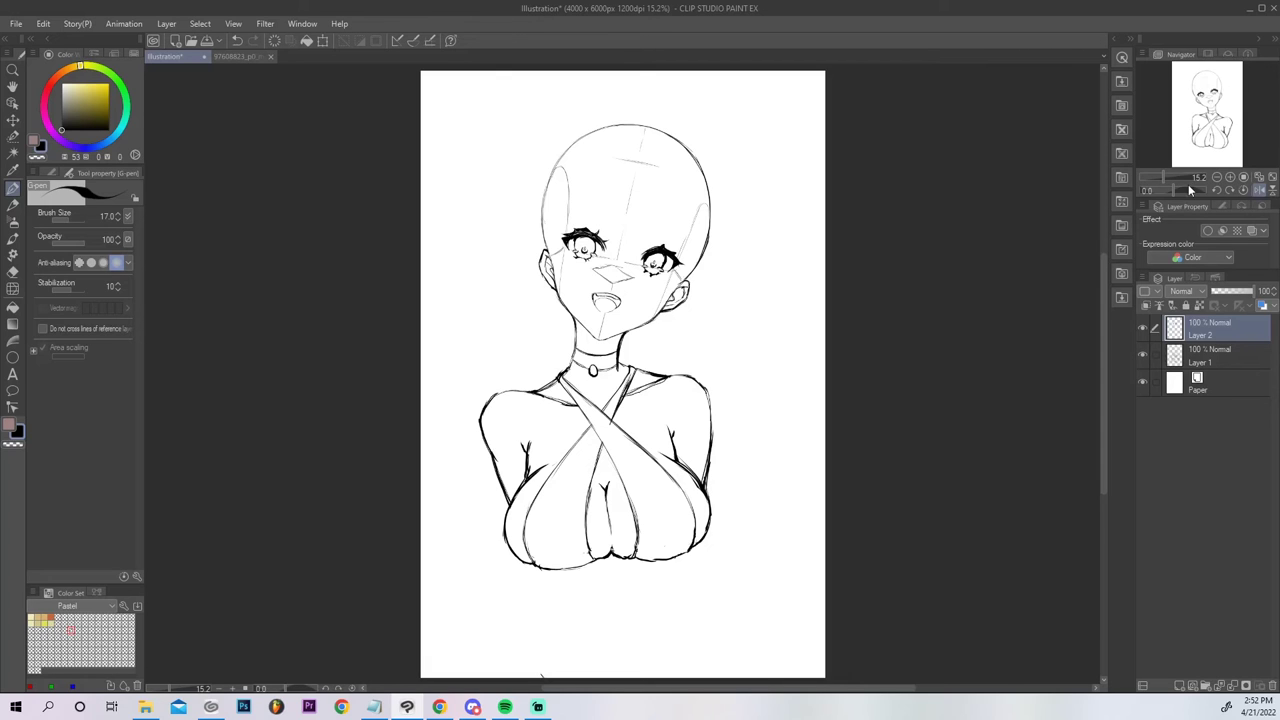
Erase the whole second eye and undo the stray stroke beside the first eye.
key("e")
mouse_move(642, 252)
left_mouse_down()
mouse_move(652, 268)
mouse_move(692, 233)
left_mouse_up()
mouse_move(589, 219)
left_mouse_down()
mouse_move(570, 256)
mouse_move(584, 220)
mouse_move(589, 267)
mouse_move(566, 240)
mouse_move(609, 237)
left_mouse_up()
key("ctrl+z")
Select the first eye with the Selection pen and paste a copy of it on a new layer.
key("m")
key("ctrl+c")
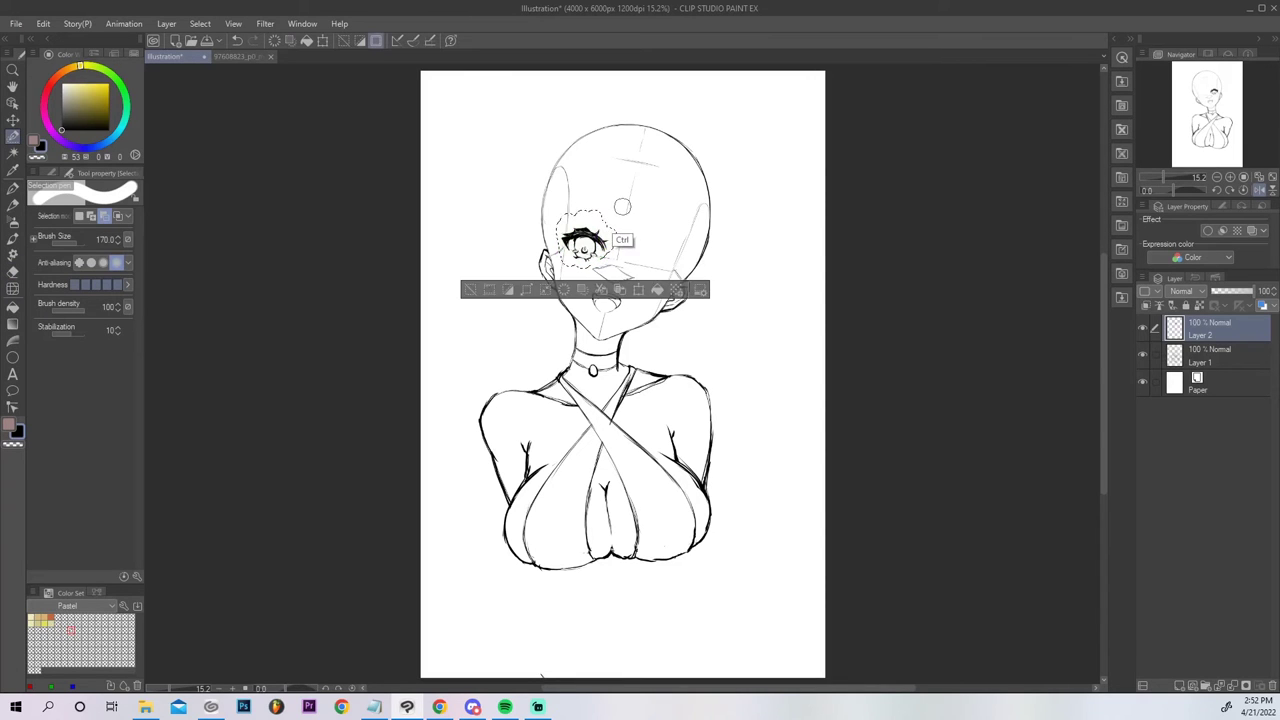
key("ctrl+v")
Flip the copied eye horizontally, rotate it about -29.8°, place it as the second eye, and clear the selection.
left_click(44, 24)
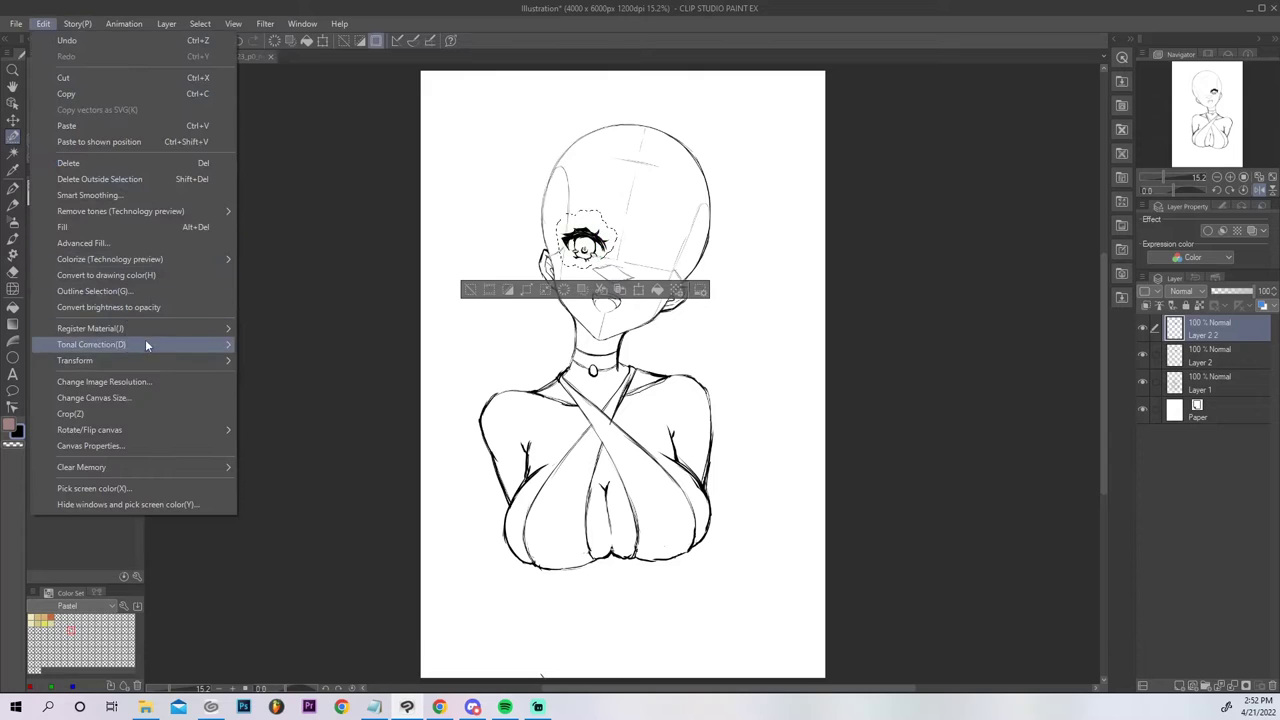
mouse_move(151, 362)
left_click(331, 485)
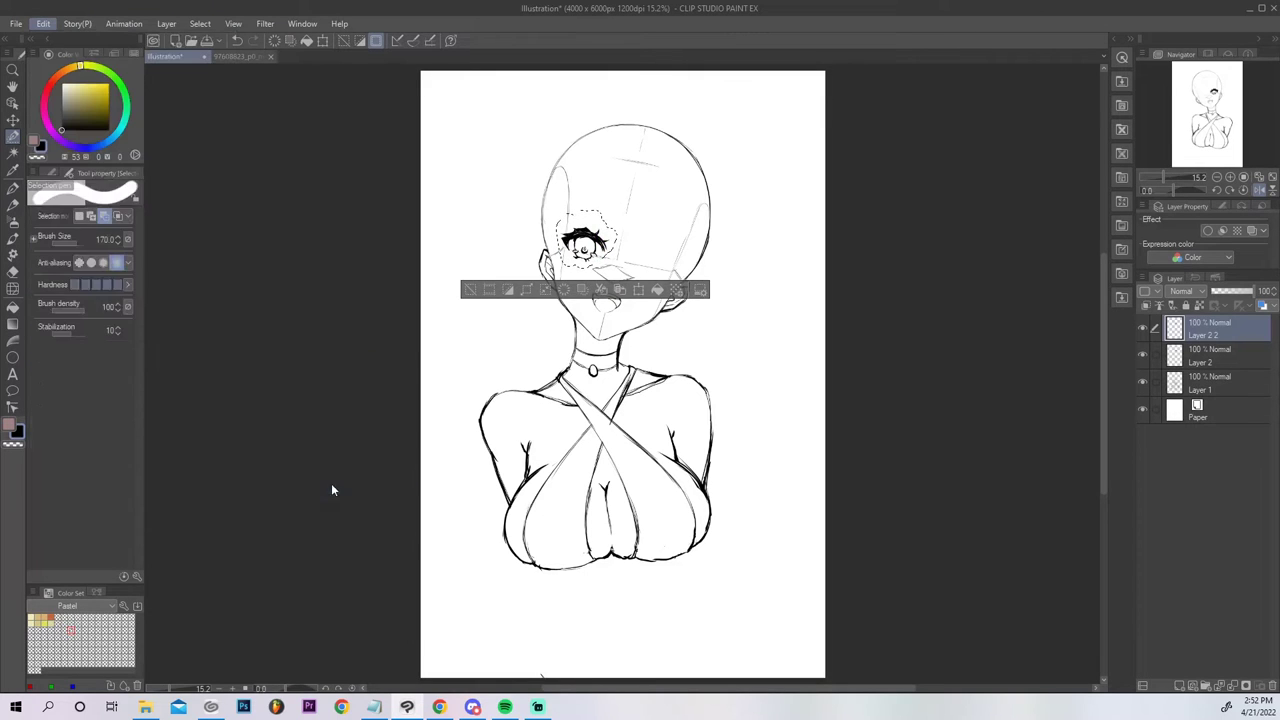
key("ctrl+t")
left_click_drag(611, 249, 698, 264)
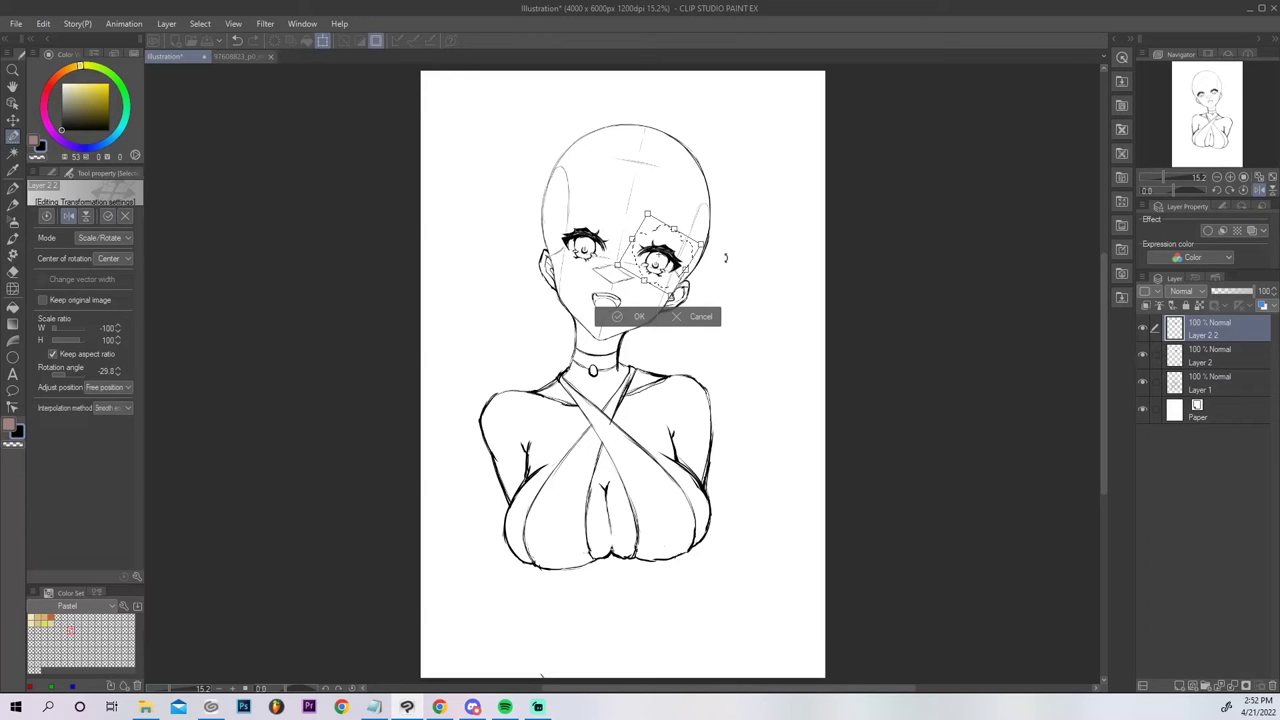
key("Return")
key("ctrl+d")
Rotate the original eye on Layer 2 by about 1.5° and shift it slightly outward.
left_click(1183, 350)
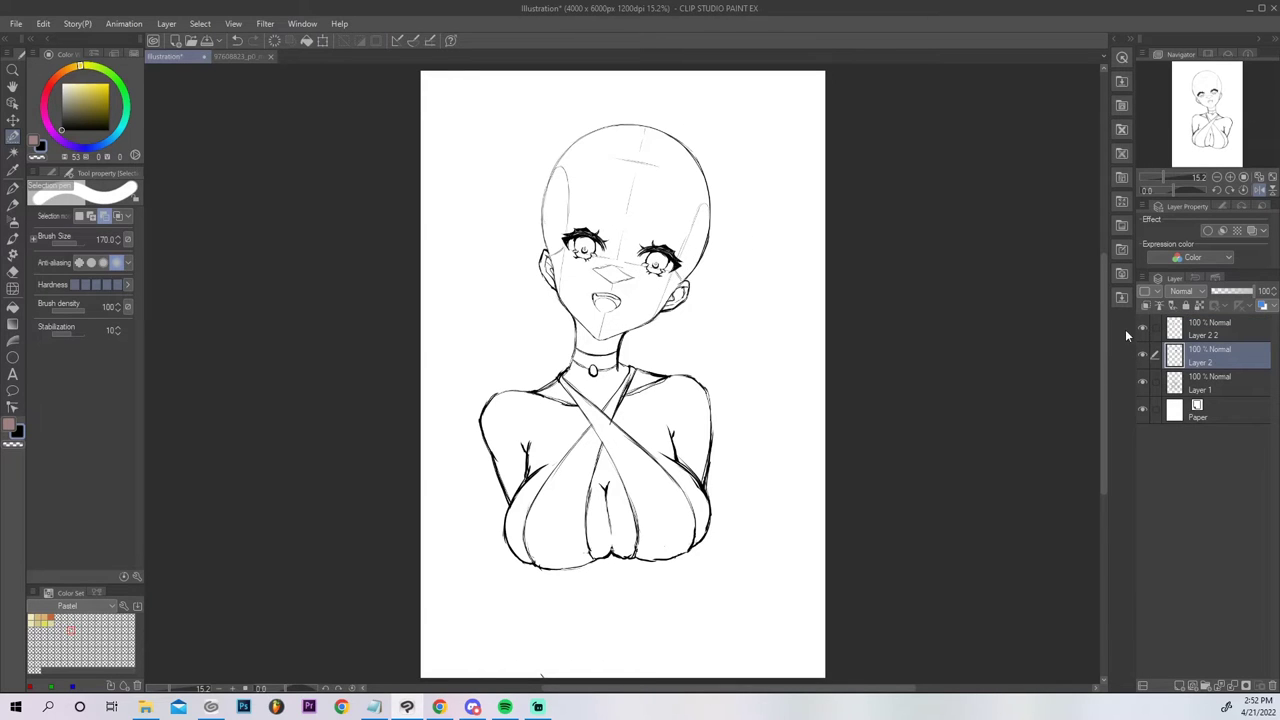
key("ctrl+t")
left_click_drag(650, 246, 699, 228)
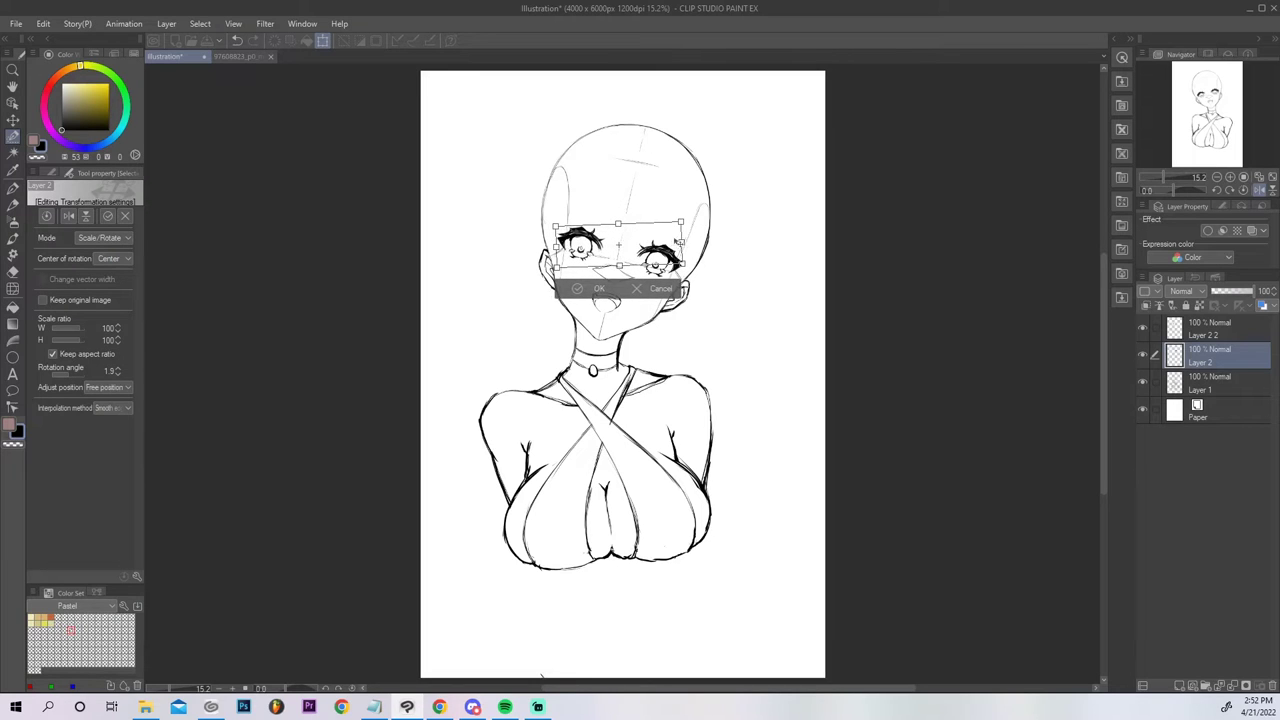
key("Return")
key("ctrl+d")
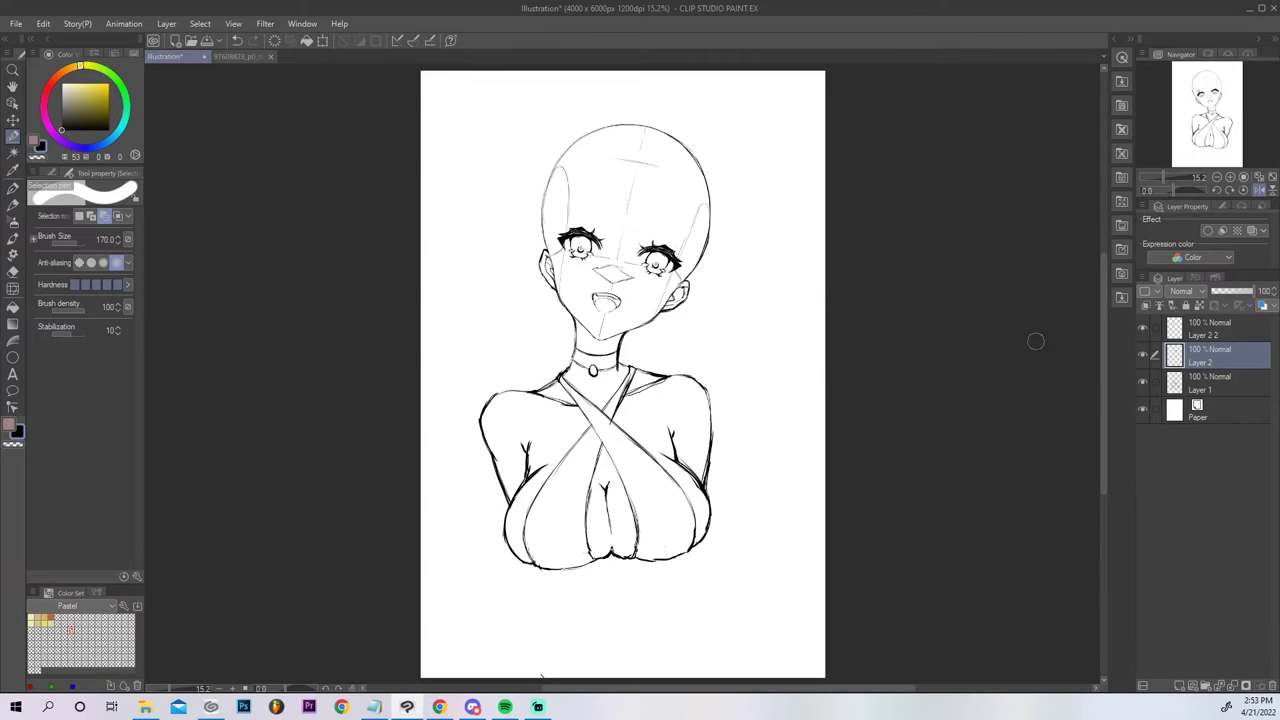
Nudge the copied eye on Layer 2 2 with a transform and return the canvas view to its unmirrored orientation.
left_click(1198, 336)
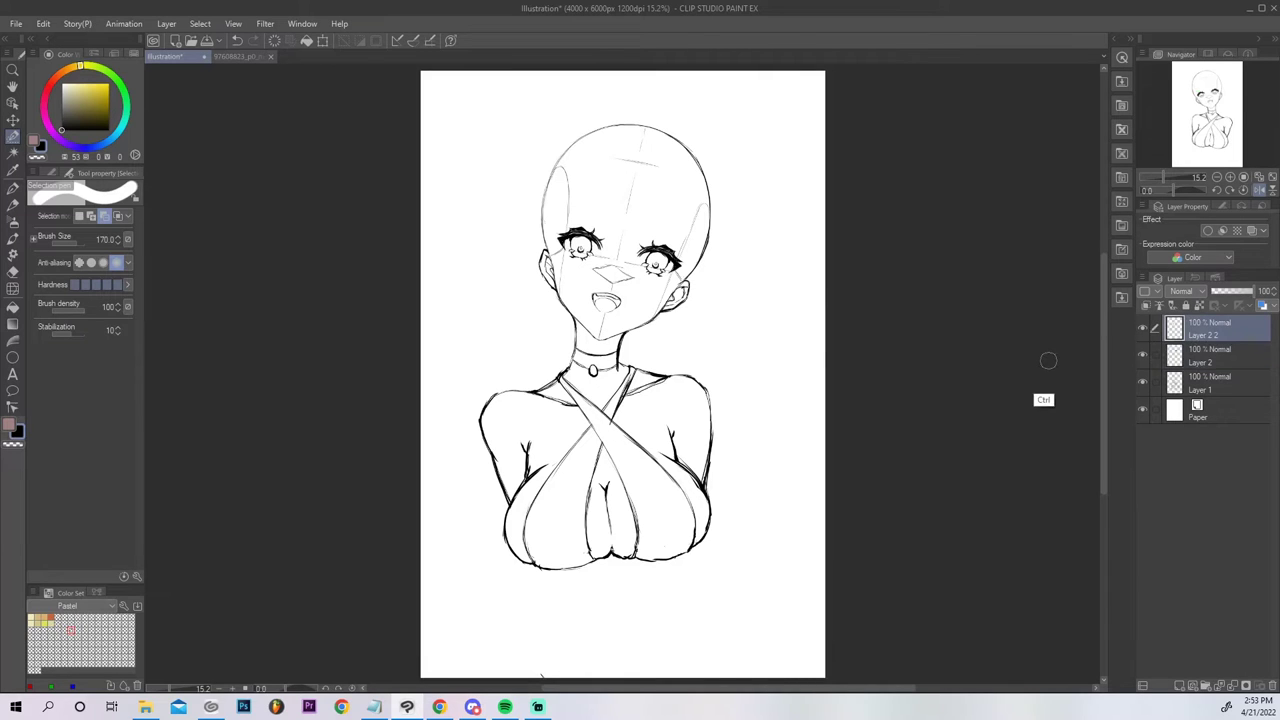
key("ctrl+t")
left_click_drag(679, 272, 679, 274)
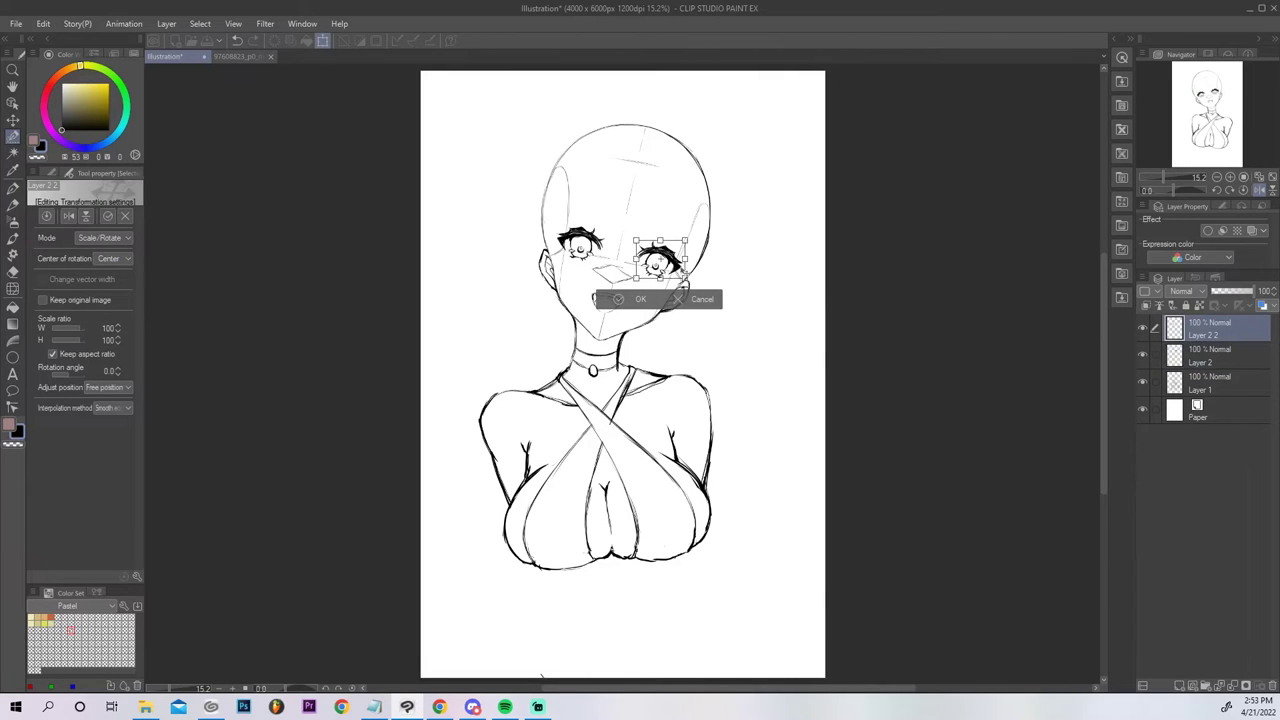
key("Return")
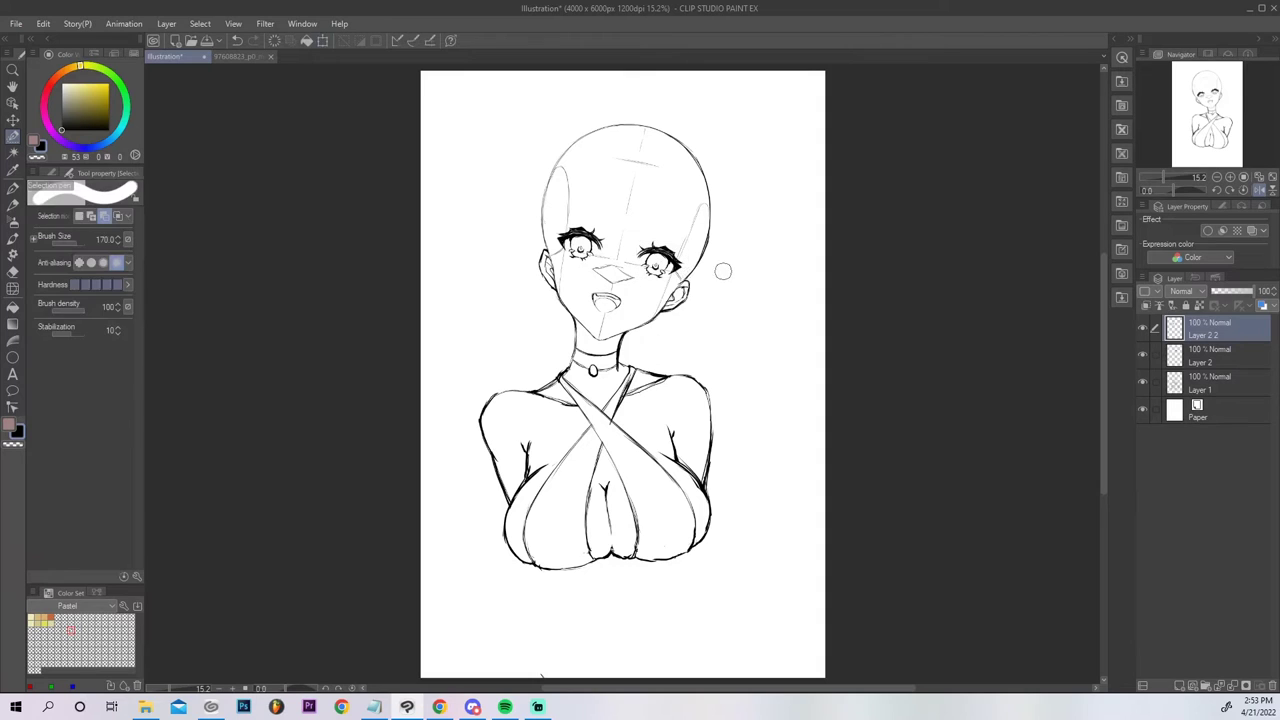
left_click(1259, 190)
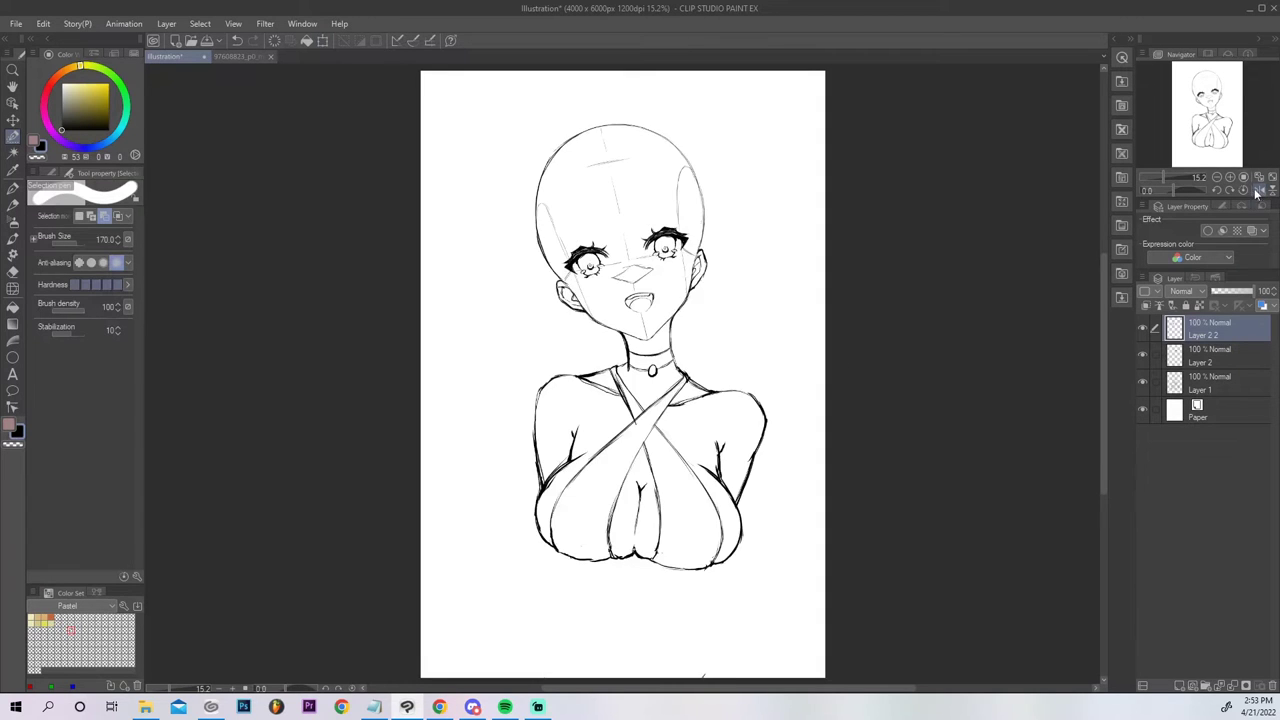
Erase parts of the original eye's lower iris and lash line on Layer 2 with the eraser reduced to size 40.
left_click_drag(1218, 130, 1220, 106)
left_click(1231, 177)
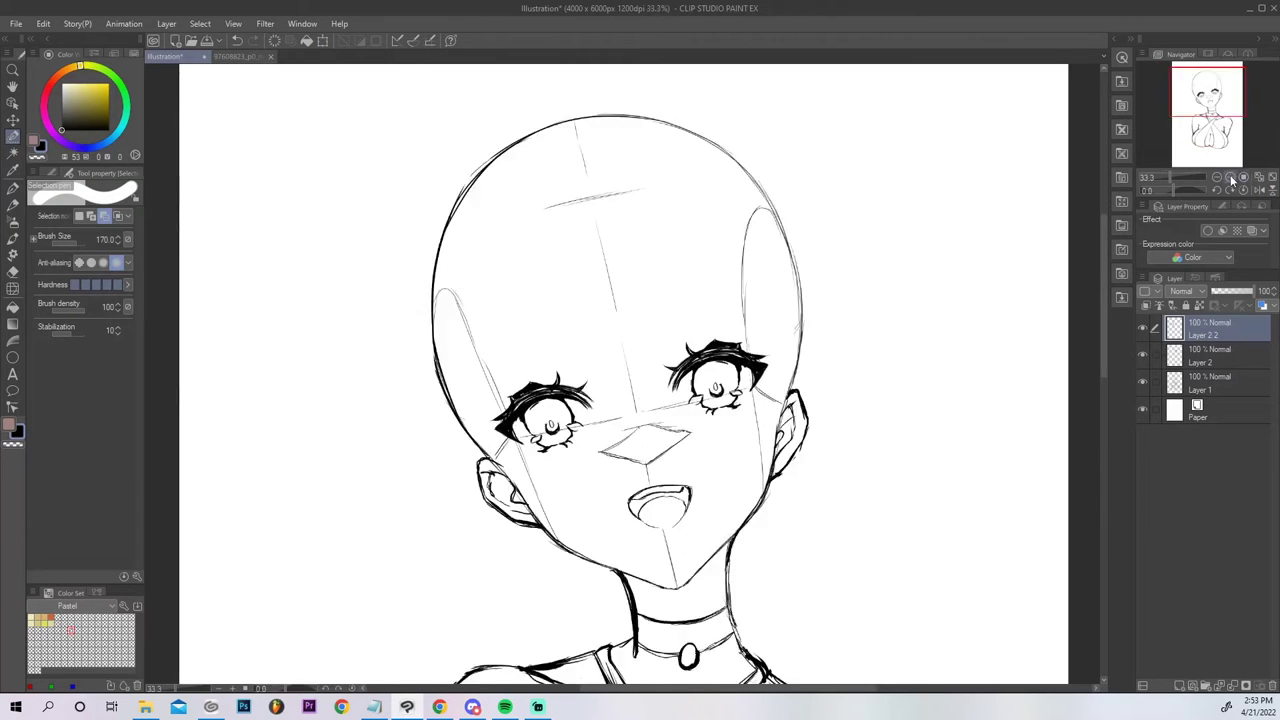
left_click(1231, 177)
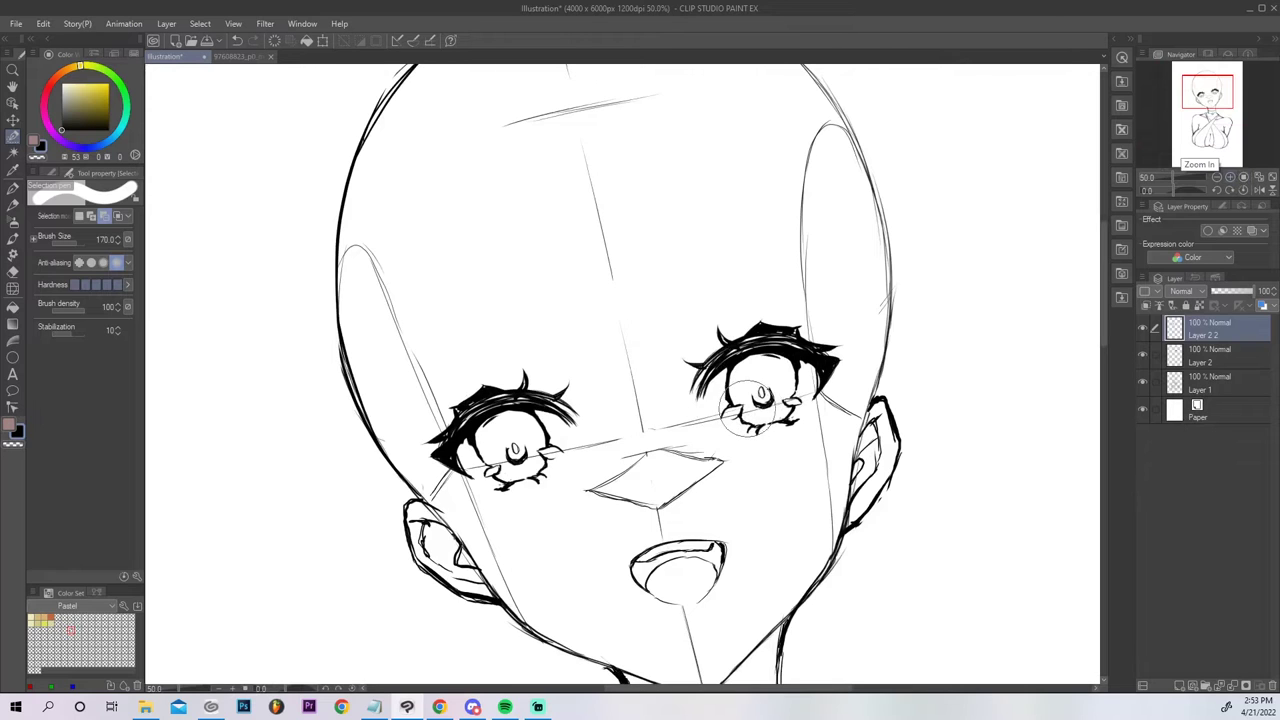
key("e")
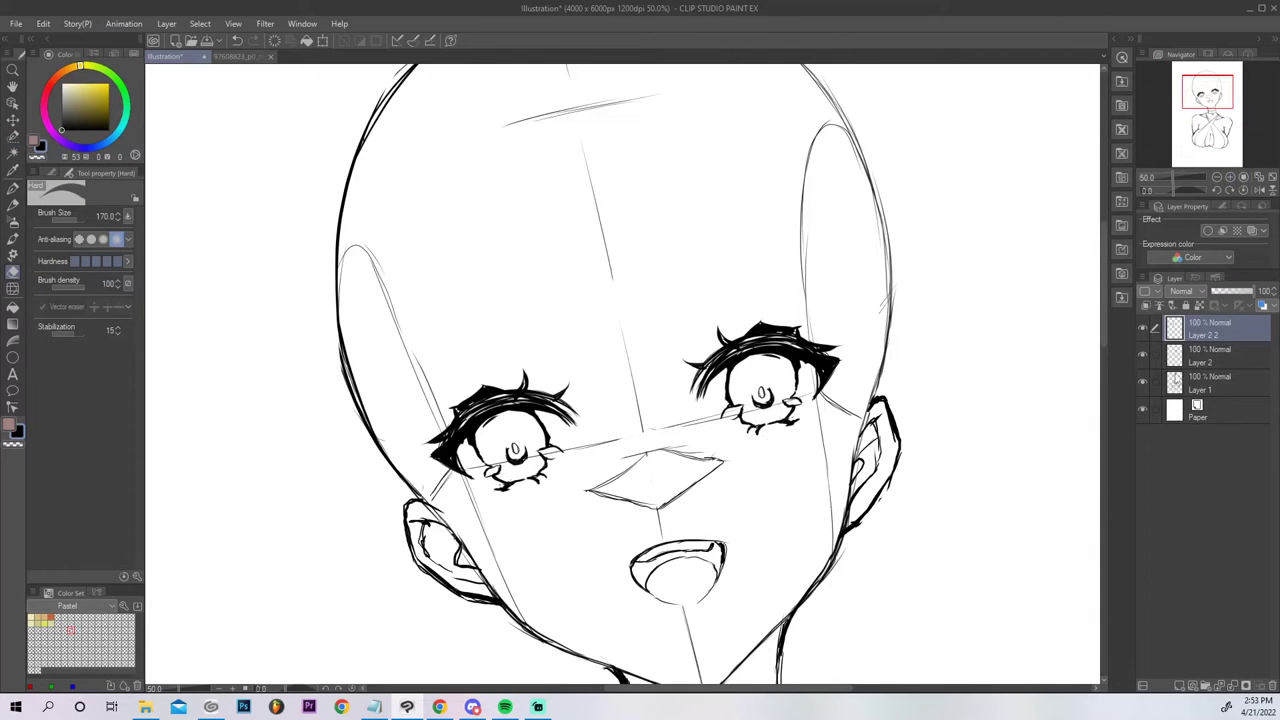
left_click(1200, 360)
left_click(1208, 331)
left_click(1209, 356)
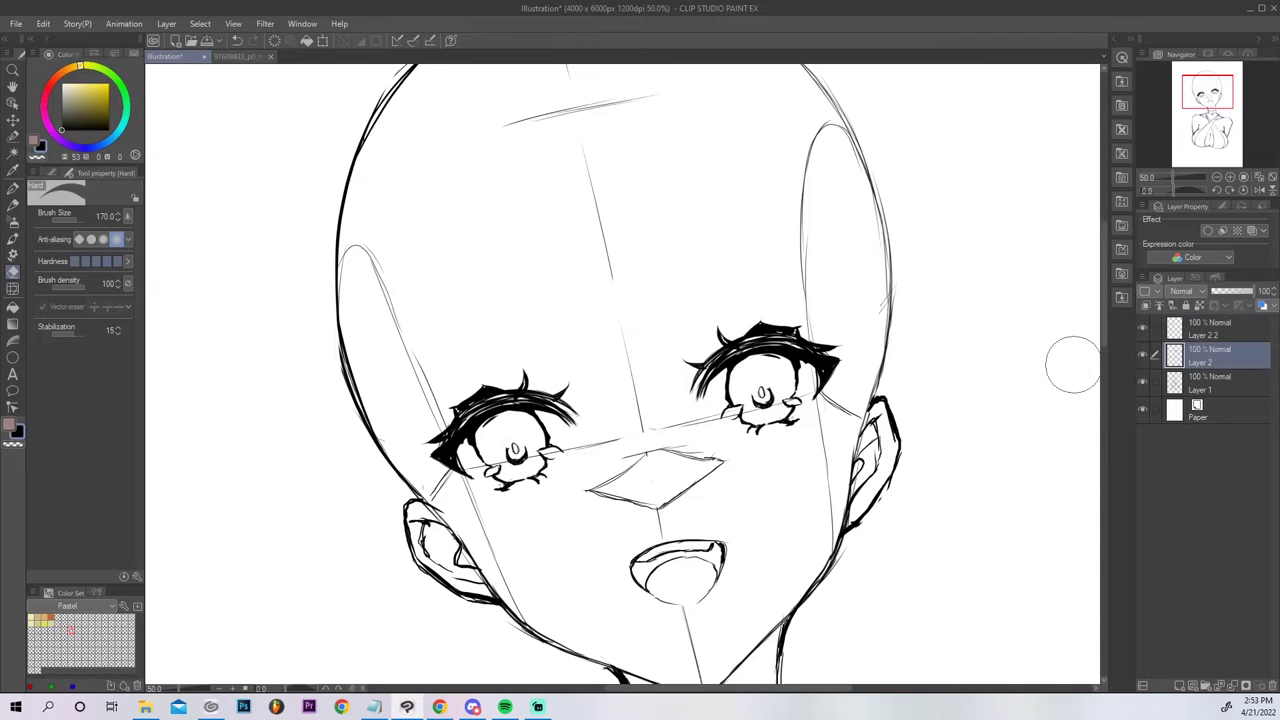
key("[")
key("[")
key("[")
key("[")
key("[")
key("[")
key("[")
key("[")
mouse_move(738, 409)
left_mouse_down()
mouse_move(727, 412)
mouse_move(794, 401)
left_mouse_up()
Redraw the original eye's lower iris edge and lower lash corners with the G-pen.
key("p")
mouse_move(727, 400)
left_mouse_down()
mouse_move(735, 415)
mouse_move(807, 394)
mouse_move(793, 410)
mouse_move(783, 399)
mouse_move(804, 395)
left_mouse_up()
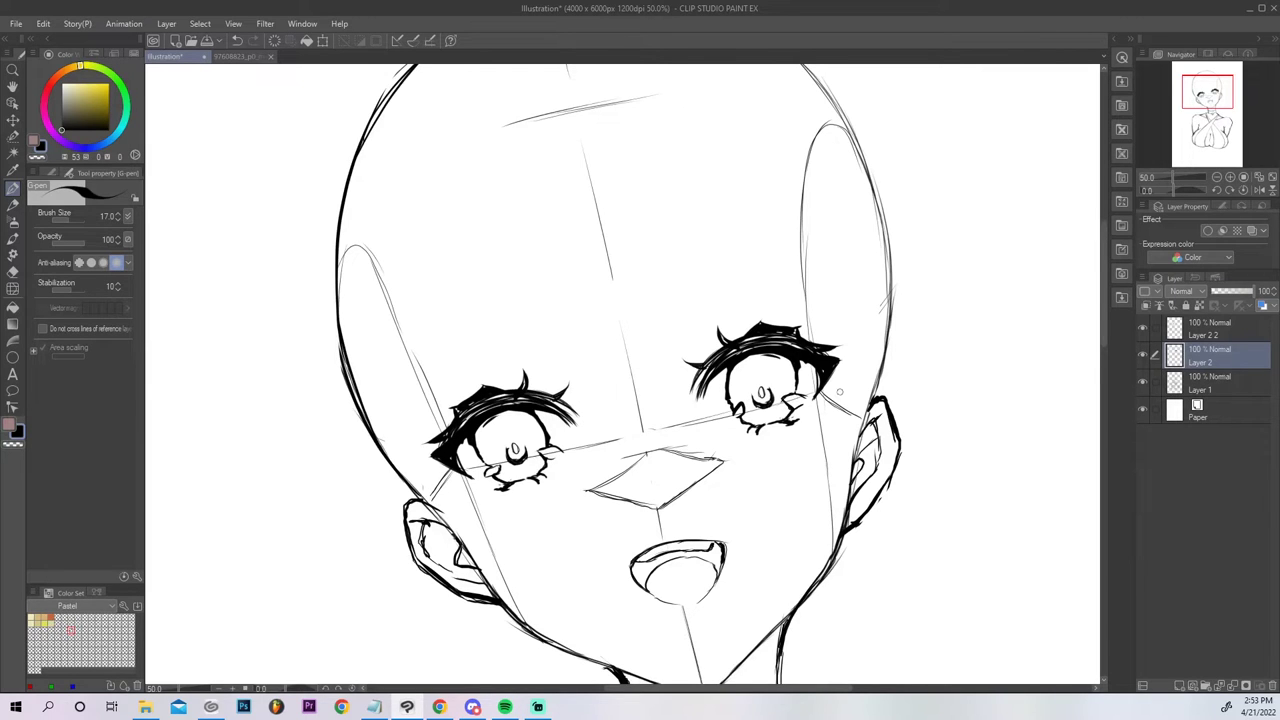
left_click(1271, 177)
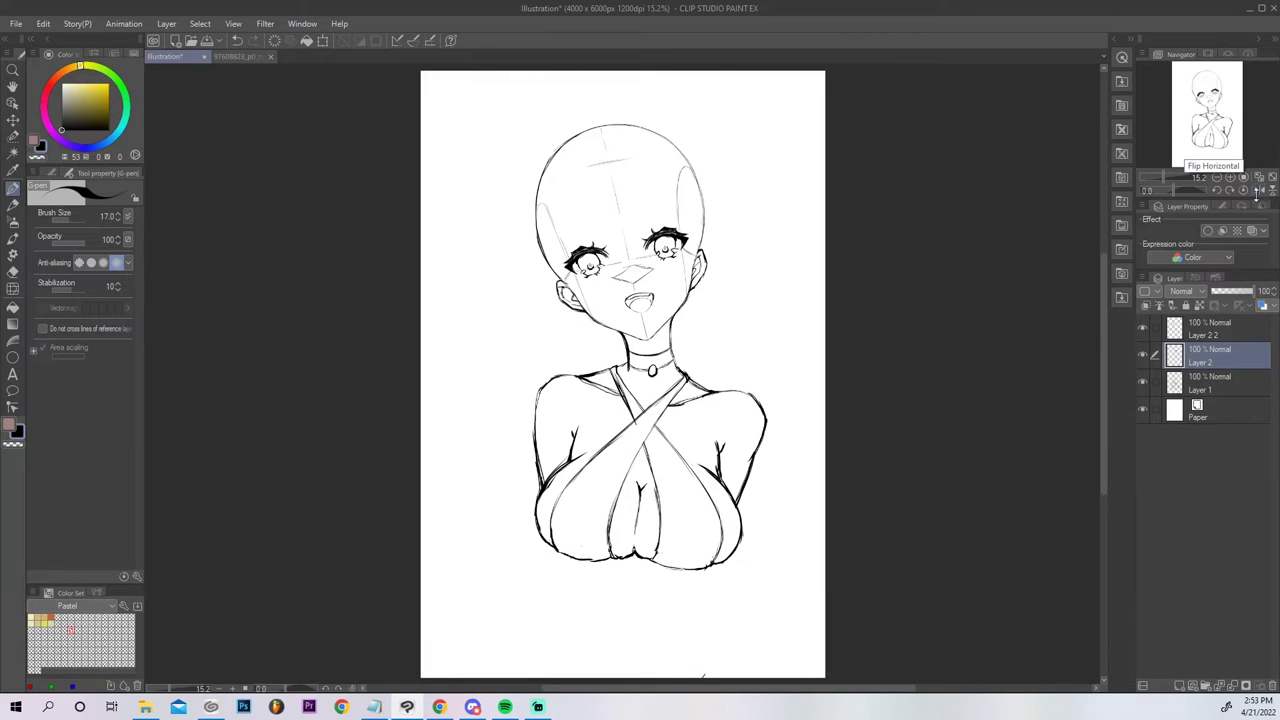
Erase the open mouth on Layer 1.
left_click(1233, 178)
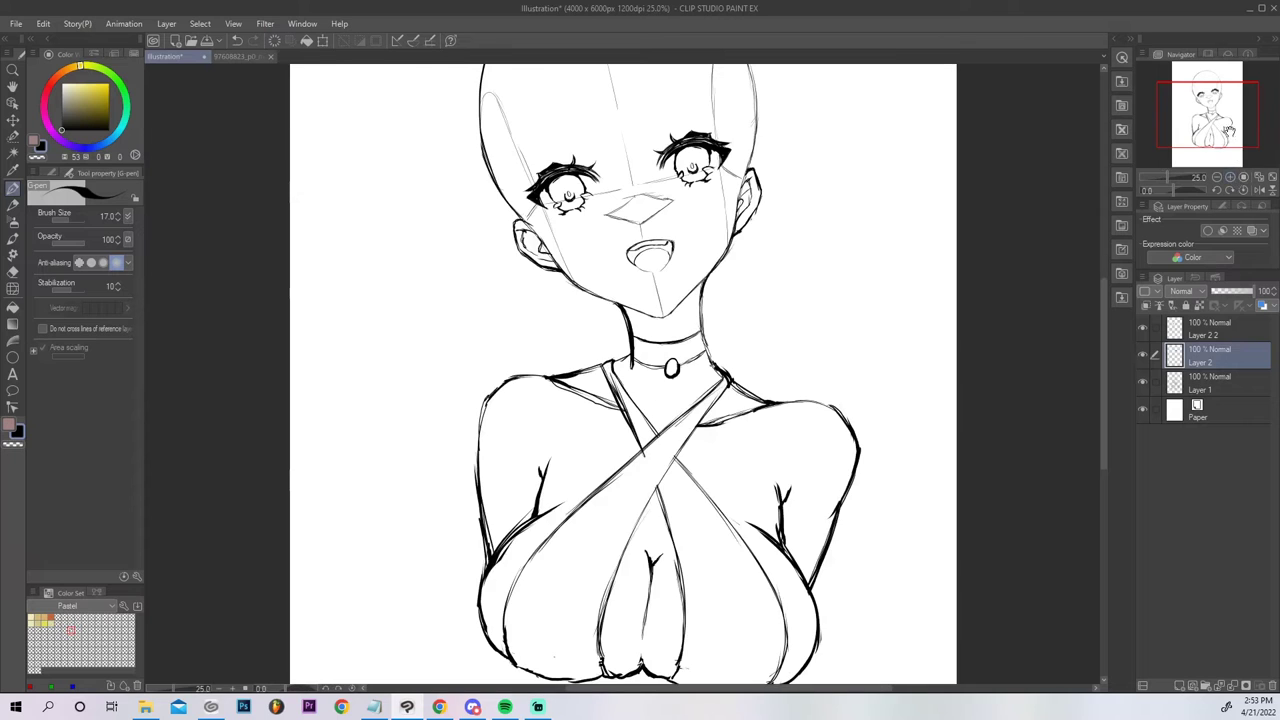
left_click(1232, 178)
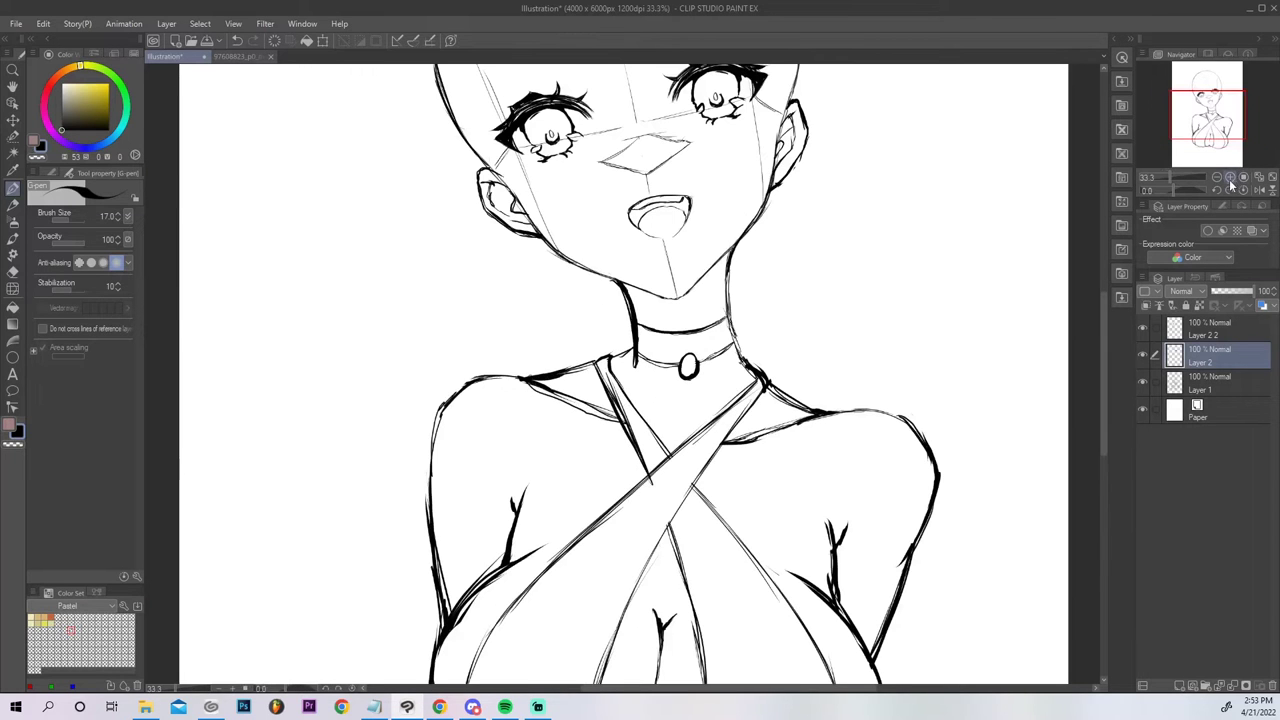
key("e")
left_click(1210, 382)
mouse_move(664, 204)
left_mouse_down()
mouse_move(618, 216)
mouse_move(663, 193)
mouse_move(627, 227)
mouse_move(672, 228)
left_mouse_up()
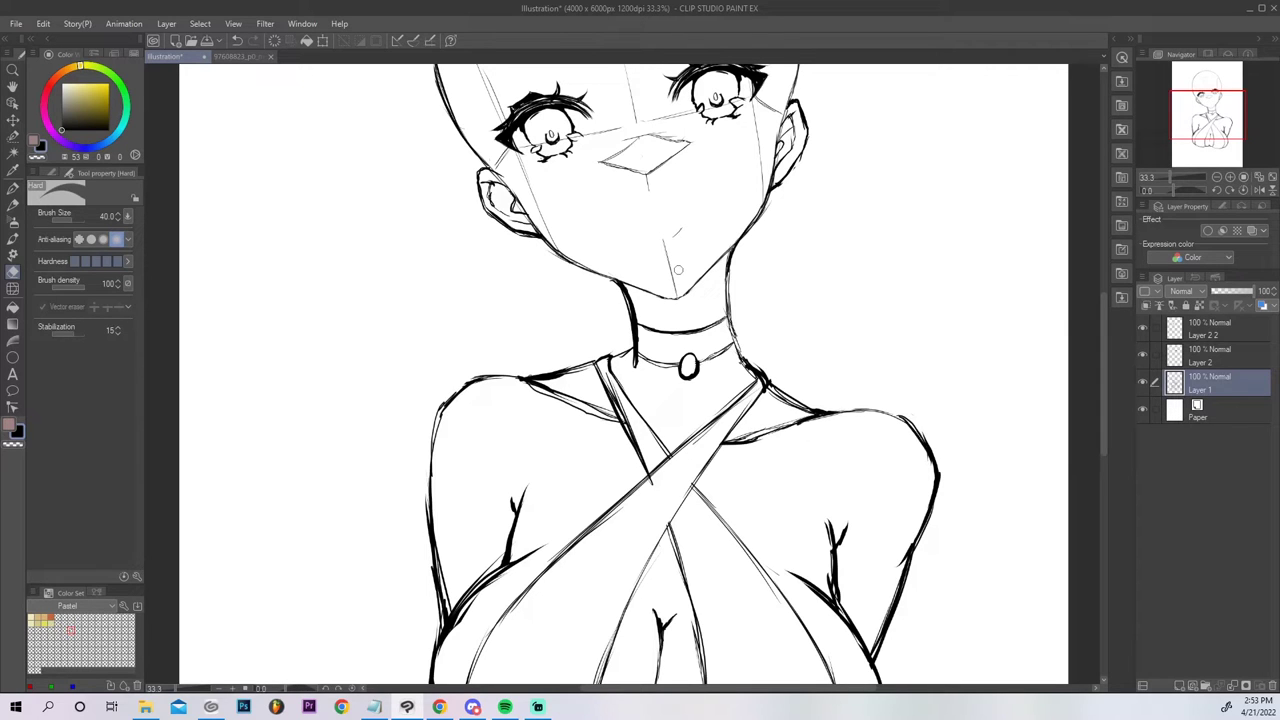
Draw a closed smiling mouth as two short separate corner strokes, erasing and undoing unwanted strokes.
key("p")
key("e")
mouse_move(674, 235)
left_mouse_down()
mouse_move(683, 229)
mouse_move(643, 225)
left_mouse_up()
key("p")
key("ctrl+z")
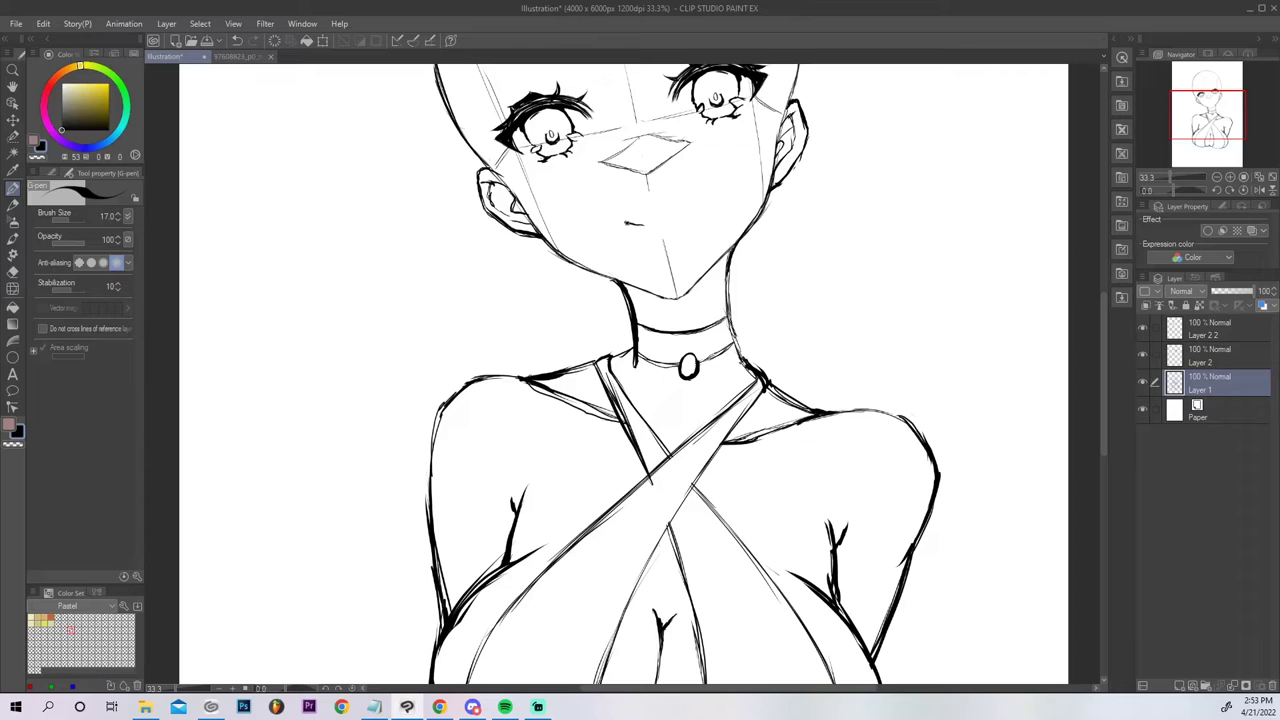
left_click_drag(665, 220, 684, 209)
left_click(1273, 177)
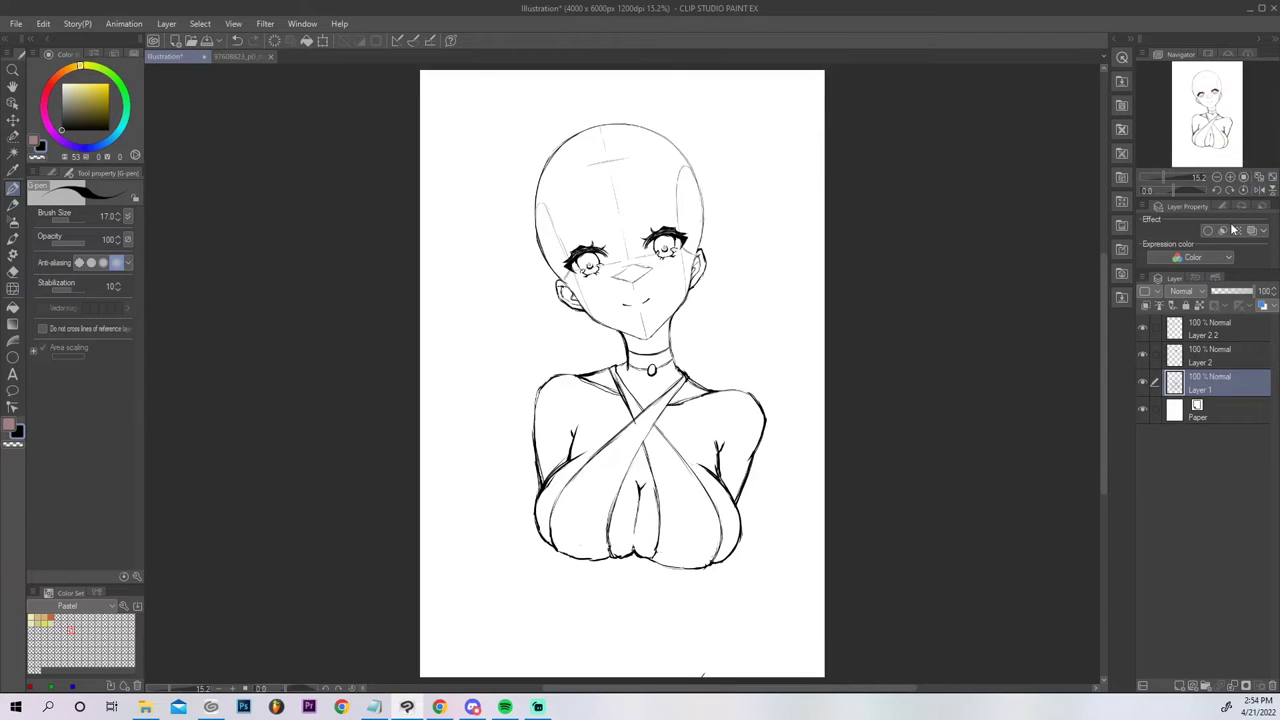
Erase the construction lines around the nose diamond and between the eyes, and switch to another window.
key("e")
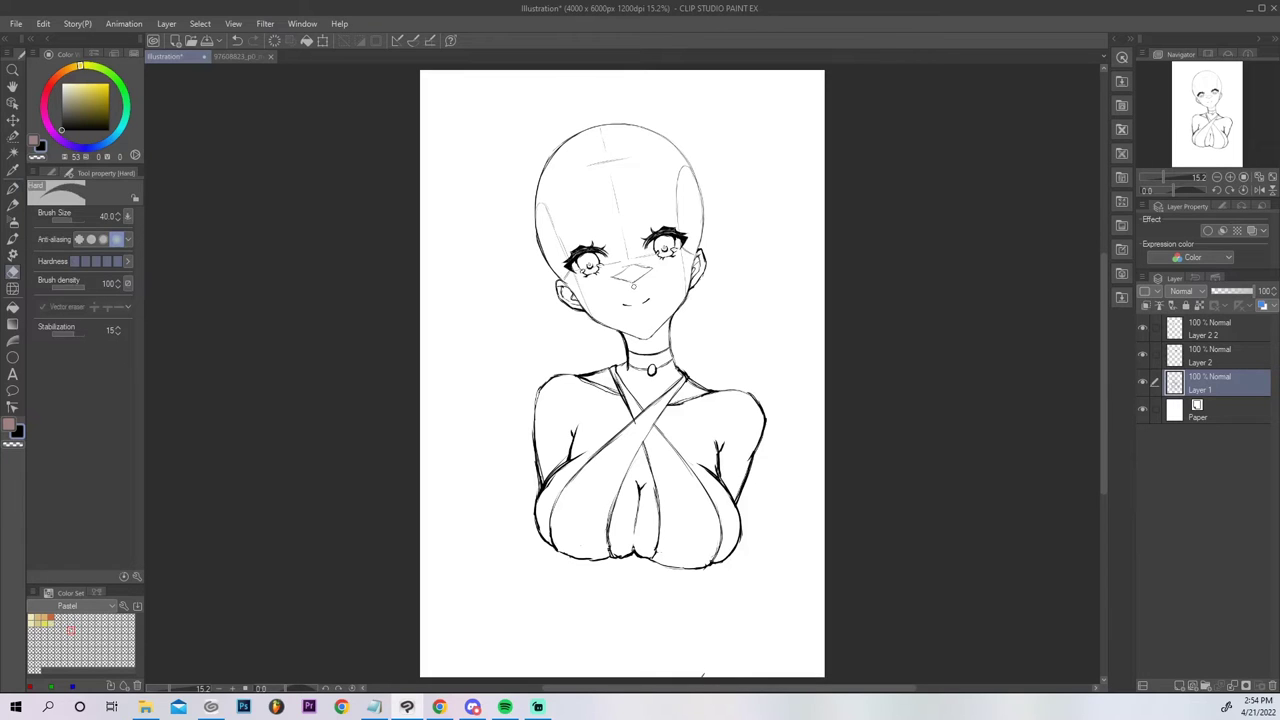
mouse_move(627, 262)
left_mouse_down()
mouse_move(602, 265)
mouse_move(662, 254)
left_mouse_up()
key("alt+Tab")
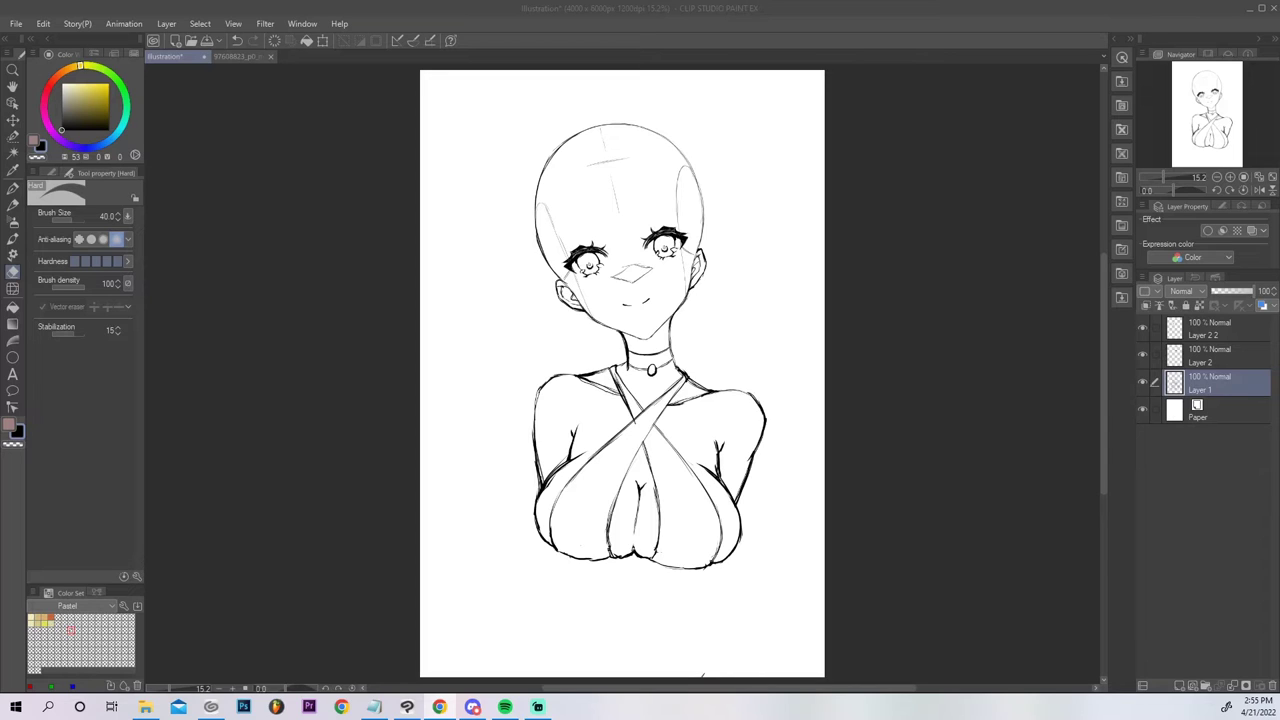
Merge Layer 2 2 and Layer 2 down into Layer 1.
left_click(1231, 177)
left_click(1231, 177)
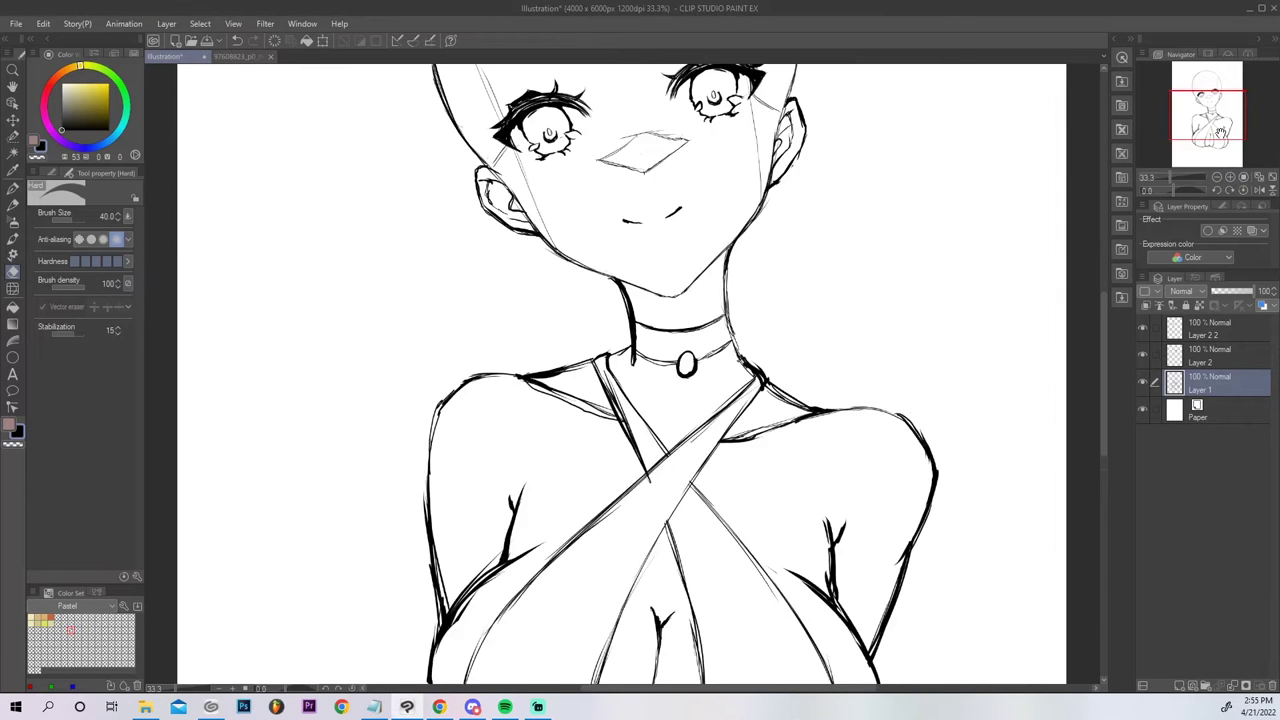
left_click_drag(1218, 131, 1216, 113)
left_click(1219, 332)
left_click(1232, 686)
left_click(1232, 686)
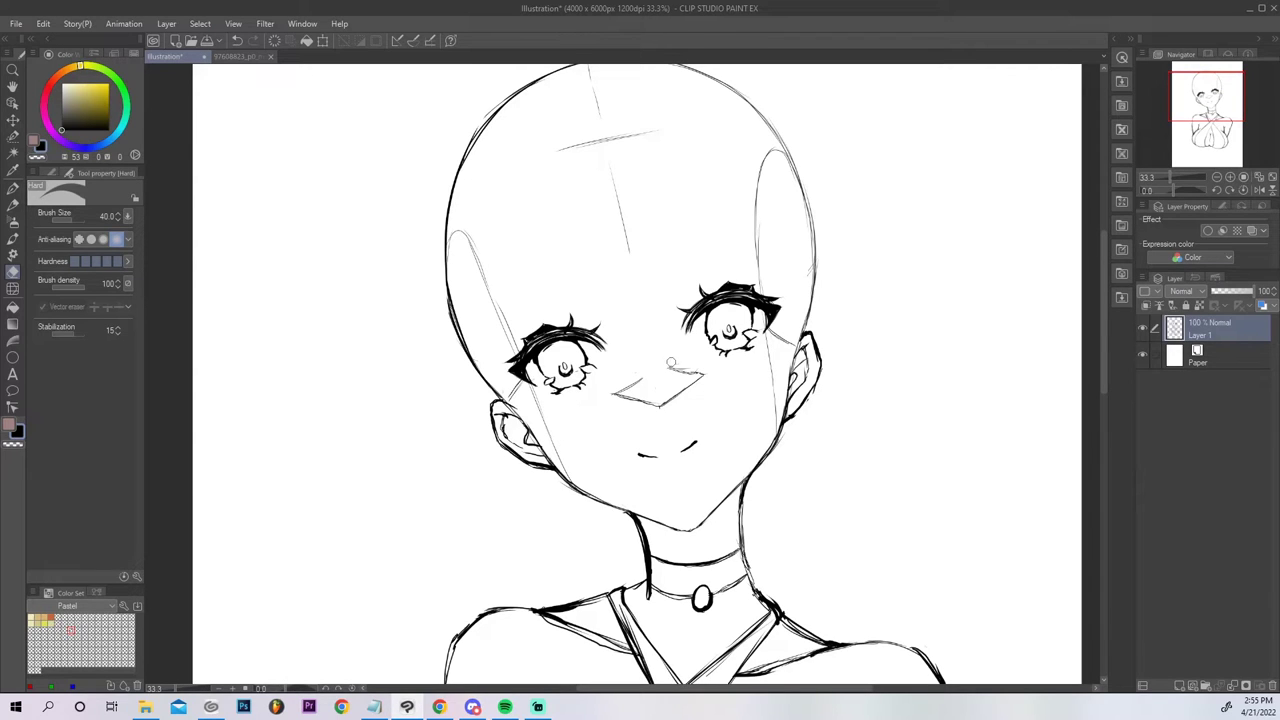
Redraw the upper edge of the nose diamond as a jagged zigzag with the G-pen, undoing unwanted strokes.
key("p")
left_click_drag(645, 377, 656, 398)
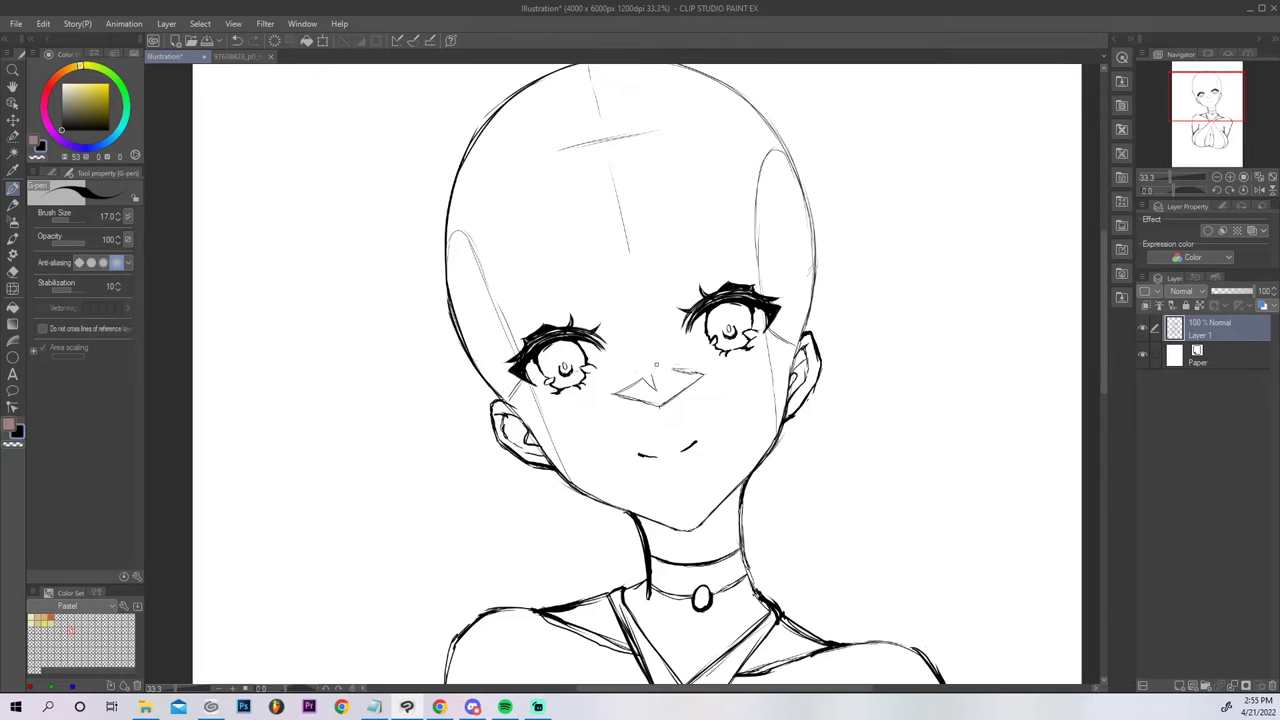
mouse_move(653, 373)
left_mouse_down()
mouse_move(670, 385)
mouse_move(674, 369)
mouse_move(671, 384)
left_mouse_up()
key("ctrl+z")
key("ctrl+z")
key("ctrl+z")
mouse_move(649, 371)
left_mouse_down()
mouse_move(673, 386)
mouse_move(669, 368)
mouse_move(680, 371)
left_mouse_up()
key("ctrl+z")
key("ctrl+z")
Add a new empty layer above Layer 1 for the hair.
left_click(1272, 177)
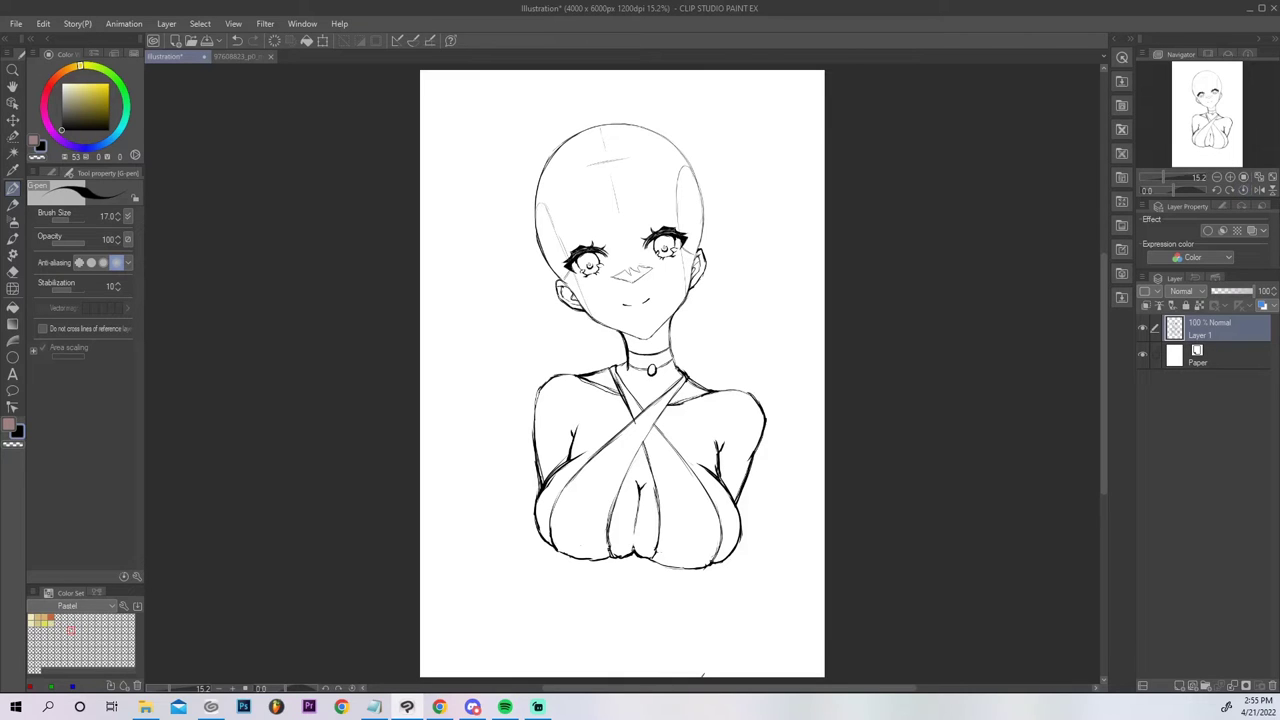
key("alt+Tab")
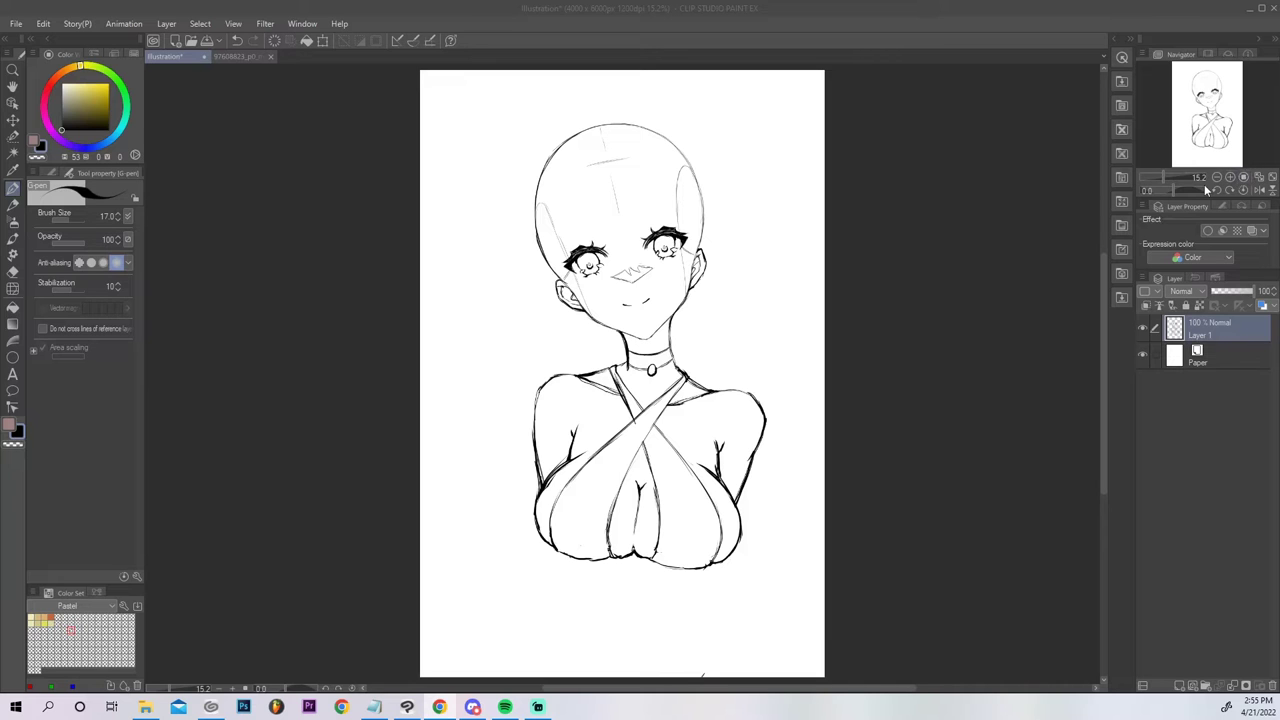
left_click(1230, 177)
left_click_drag(1206, 133, 1205, 109)
left_click(1180, 686)
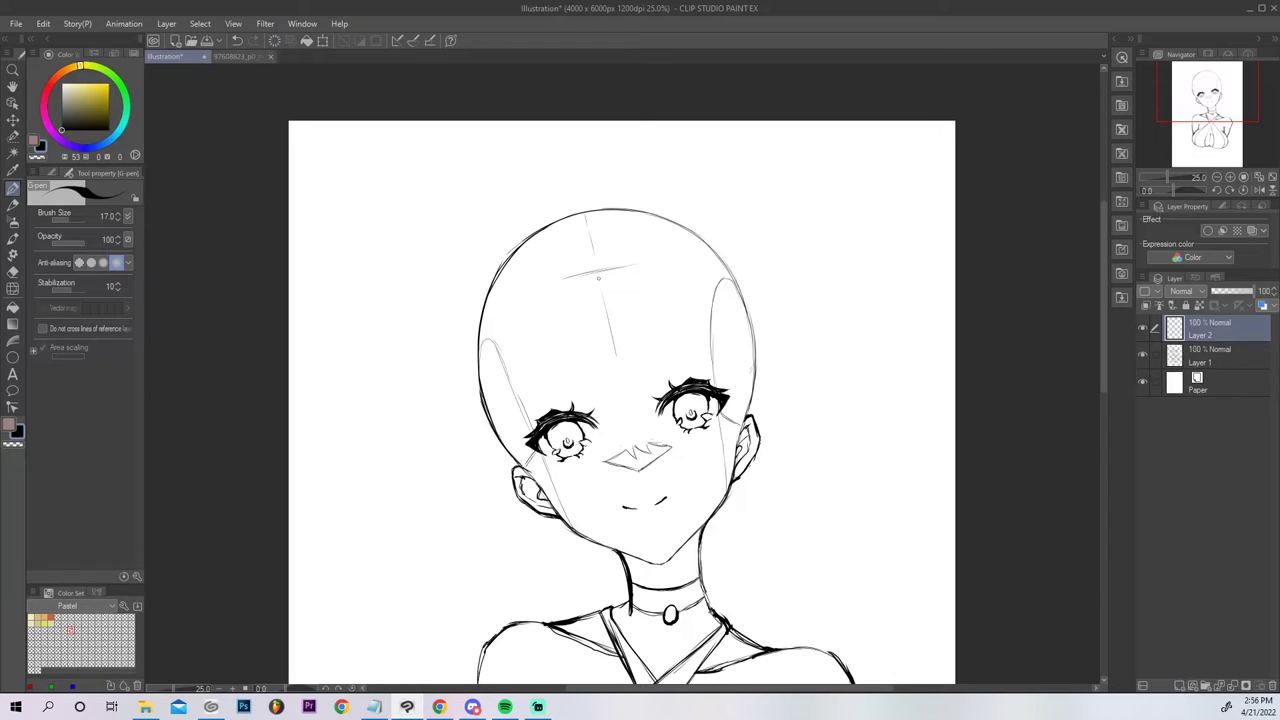
Try rough curved bang strokes running down the middle of the forehead.
left_click_drag(596, 266, 612, 386)
key("ctrl+z")
left_click_drag(597, 267, 604, 376)
left_click_drag(594, 318, 622, 430)
key("ctrl+z")
left_click_drag(595, 318, 636, 438)
key("ctrl+z")
key("ctrl+z")
mouse_move(587, 251)
left_mouse_down()
mouse_move(612, 410)
mouse_move(590, 270)
mouse_move(612, 408)
mouse_move(599, 371)
left_mouse_up()
key("ctrl+z")
key("ctrl+z")
left_click_drag(625, 415, 588, 328)
left_click_drag(602, 384, 592, 262)
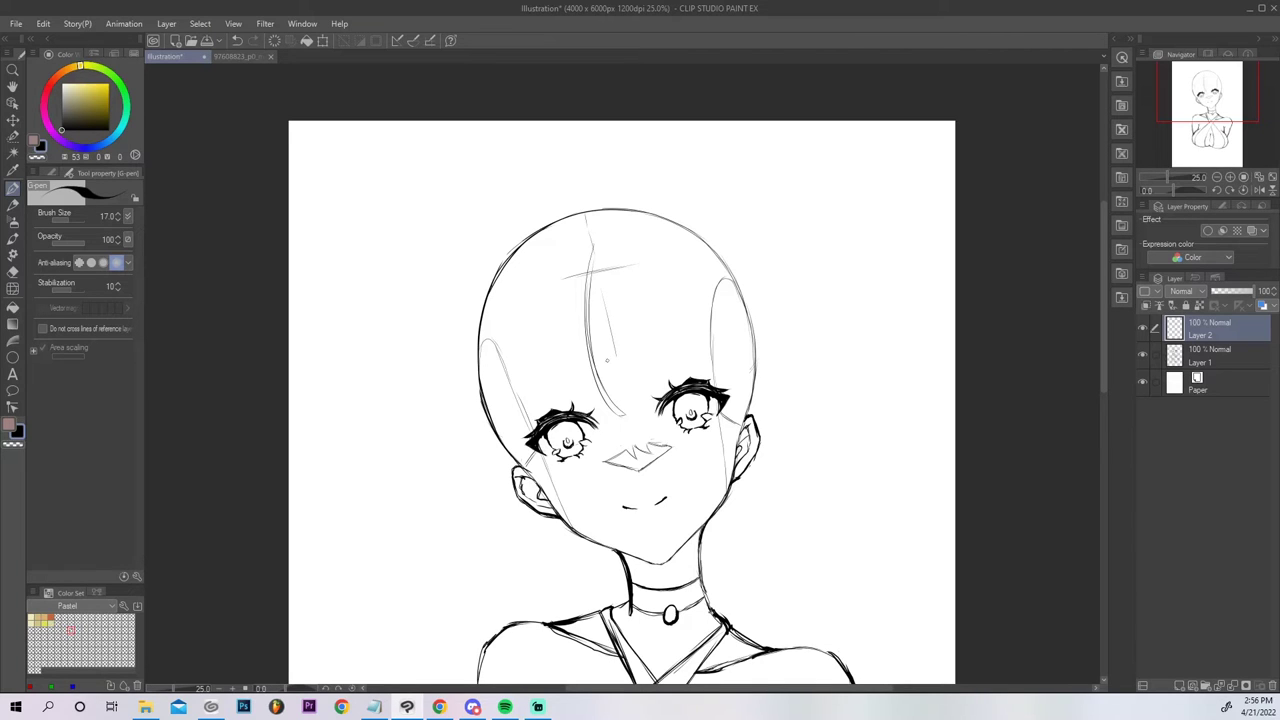
key("ctrl+z")
key("ctrl+z")
Sketch a pointed centre bang with a long curved left edge ending between the eyes, undoing unwanted strokes.
left_click_drag(599, 379, 598, 287)
left_click_drag(594, 366, 598, 271)
key("ctrl+z")
mouse_move(591, 341)
left_mouse_down()
mouse_move(606, 262)
mouse_move(595, 290)
mouse_move(614, 390)
left_mouse_up()
key("ctrl+z")
left_click_drag(595, 292, 626, 414)
key("ctrl+z")
mouse_move(596, 289)
left_mouse_down()
mouse_move(625, 400)
mouse_move(646, 421)
mouse_move(654, 349)
left_mouse_up()
key("ctrl+z")
left_click_drag(652, 408, 660, 368)
key("ctrl+z")
key("ctrl+z")
mouse_move(652, 420)
left_mouse_down()
mouse_move(649, 361)
mouse_move(599, 291)
left_mouse_up()
key("ctrl+z")
left_click_drag(609, 367, 596, 275)
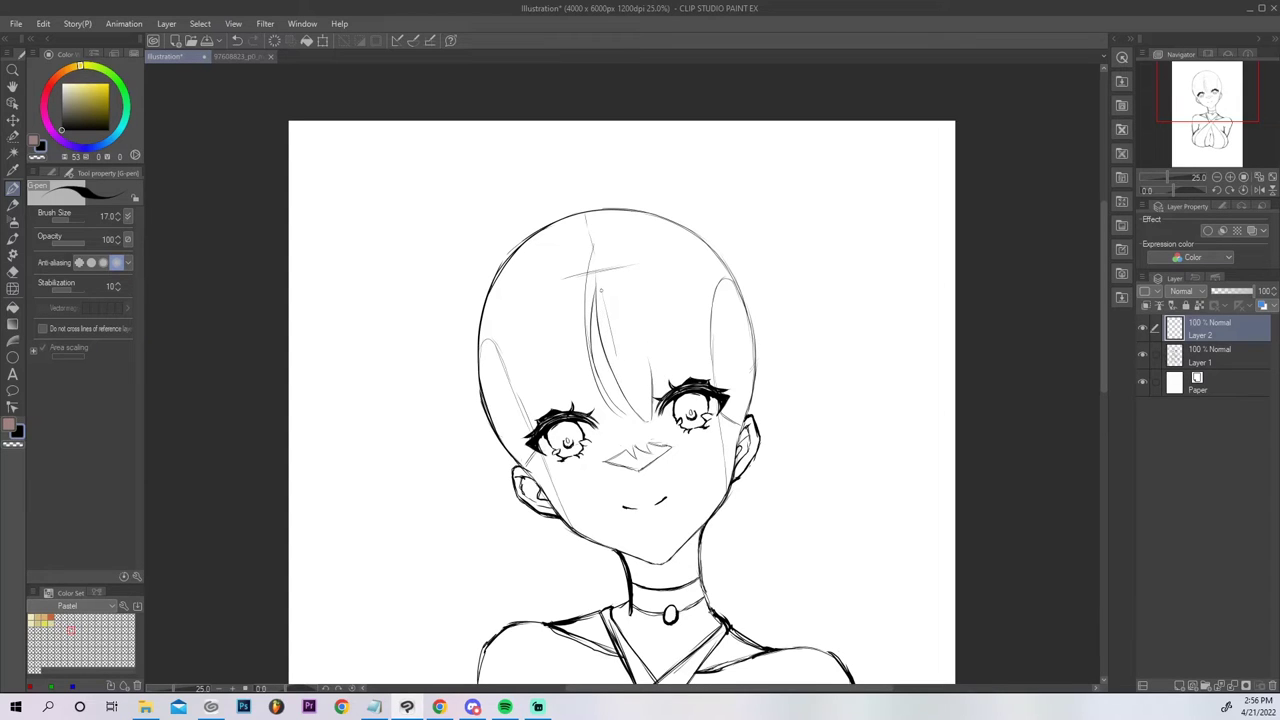
Erase the surplus bang line on Layer 2 and the crossed forehead guidelines on Layer 1.
key("e")
mouse_move(621, 414)
left_mouse_down()
mouse_move(584, 313)
mouse_move(587, 330)
mouse_move(593, 278)
left_mouse_up()
left_click_drag(588, 333, 590, 248)
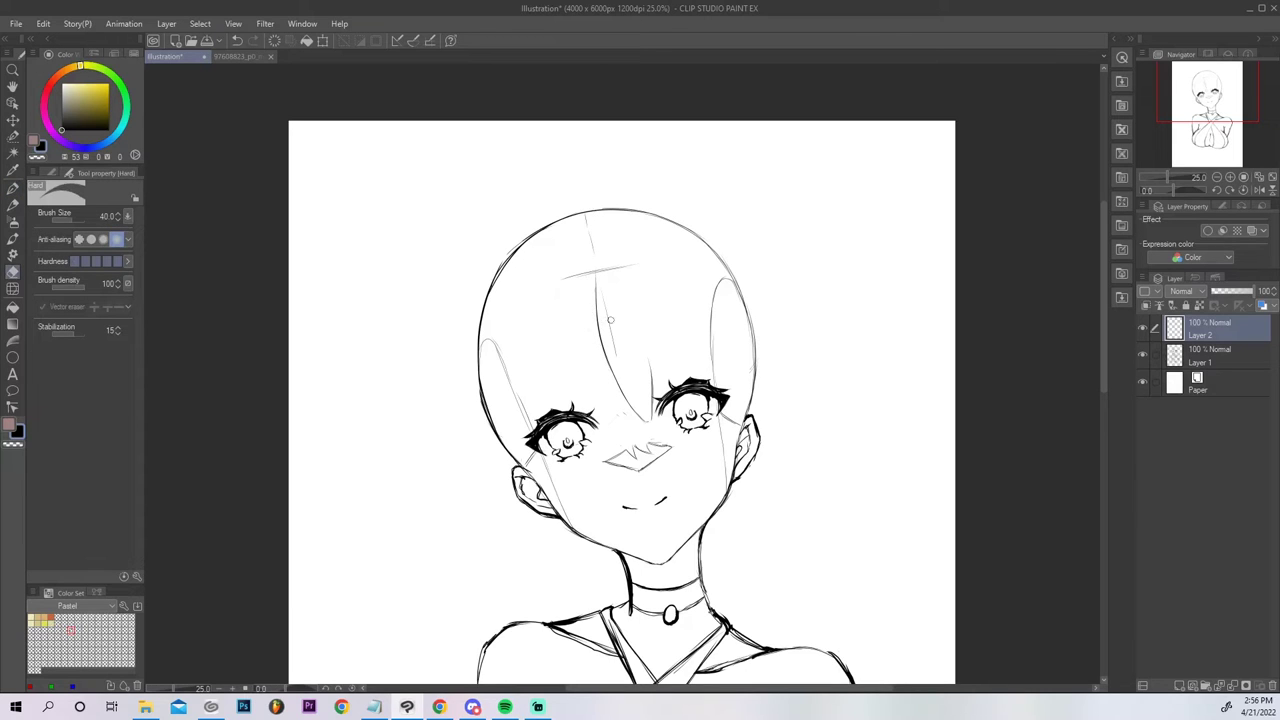
left_click(1230, 365)
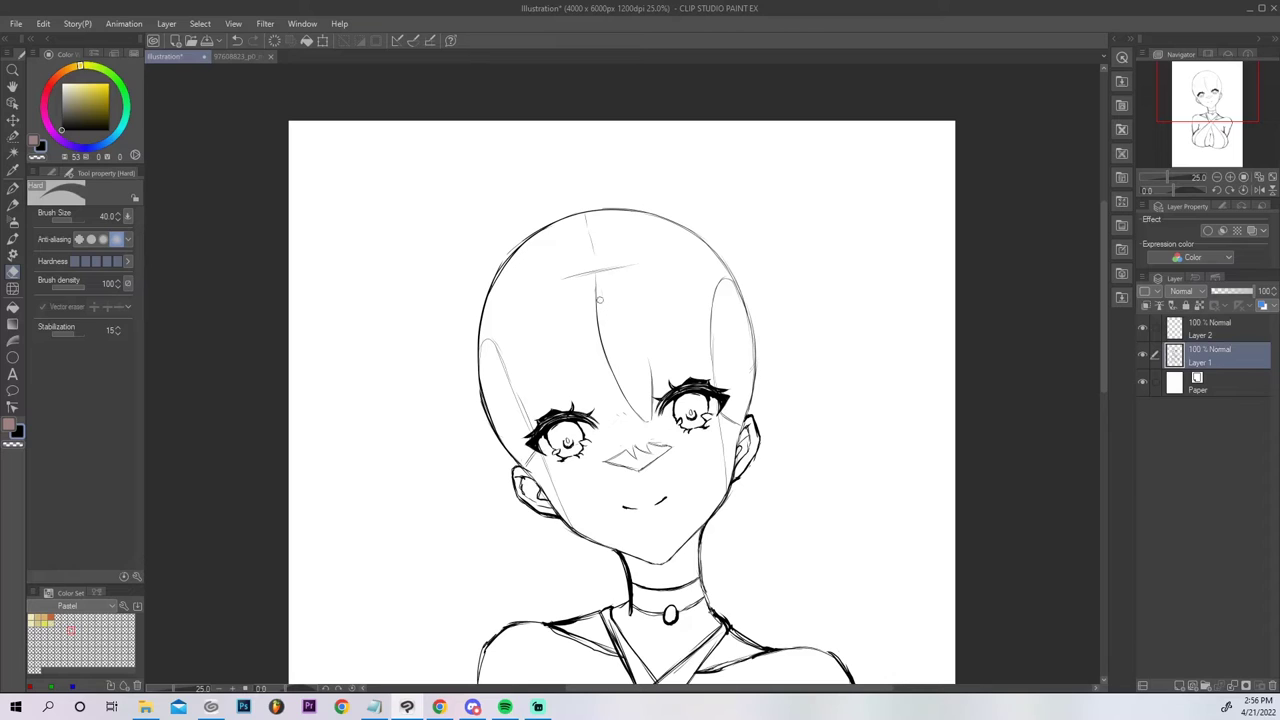
mouse_move(625, 259)
left_mouse_down()
mouse_move(640, 265)
mouse_move(589, 259)
mouse_move(587, 230)
left_mouse_up()
Redraw the right edge of the centre bang on Layer 2 as a long line from the forehead to its tip.
key("p")
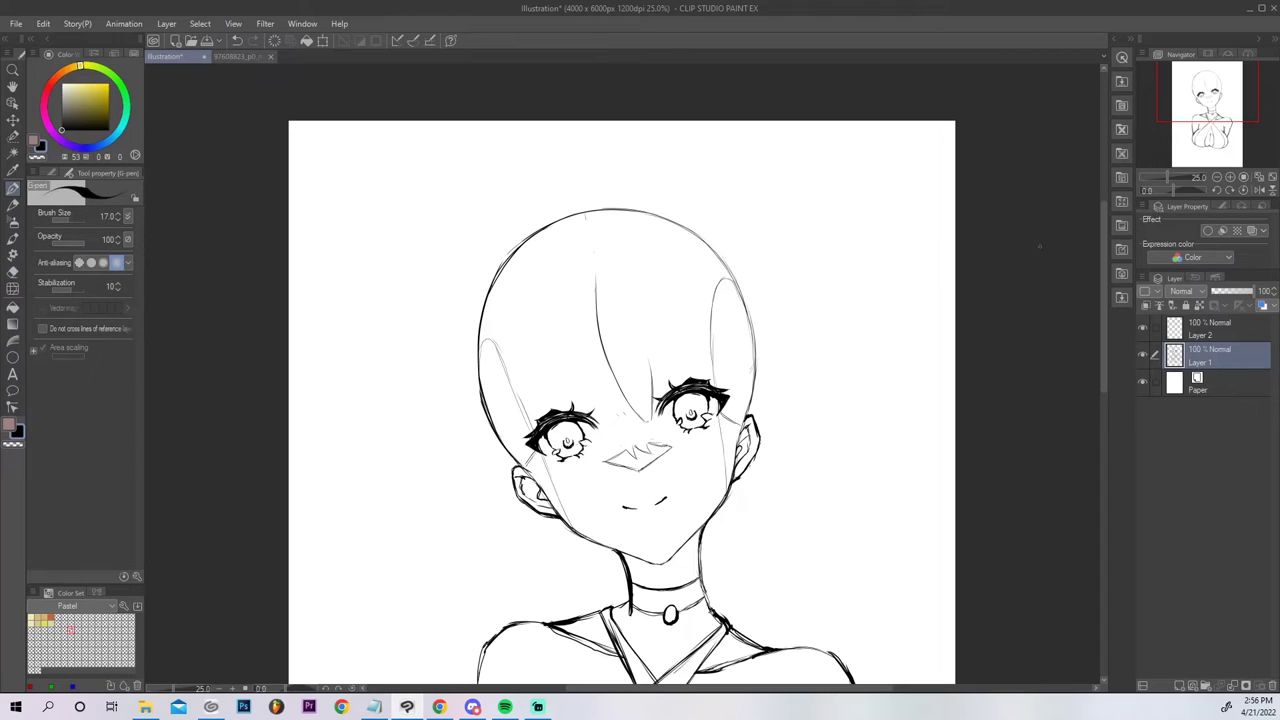
left_click(1218, 332)
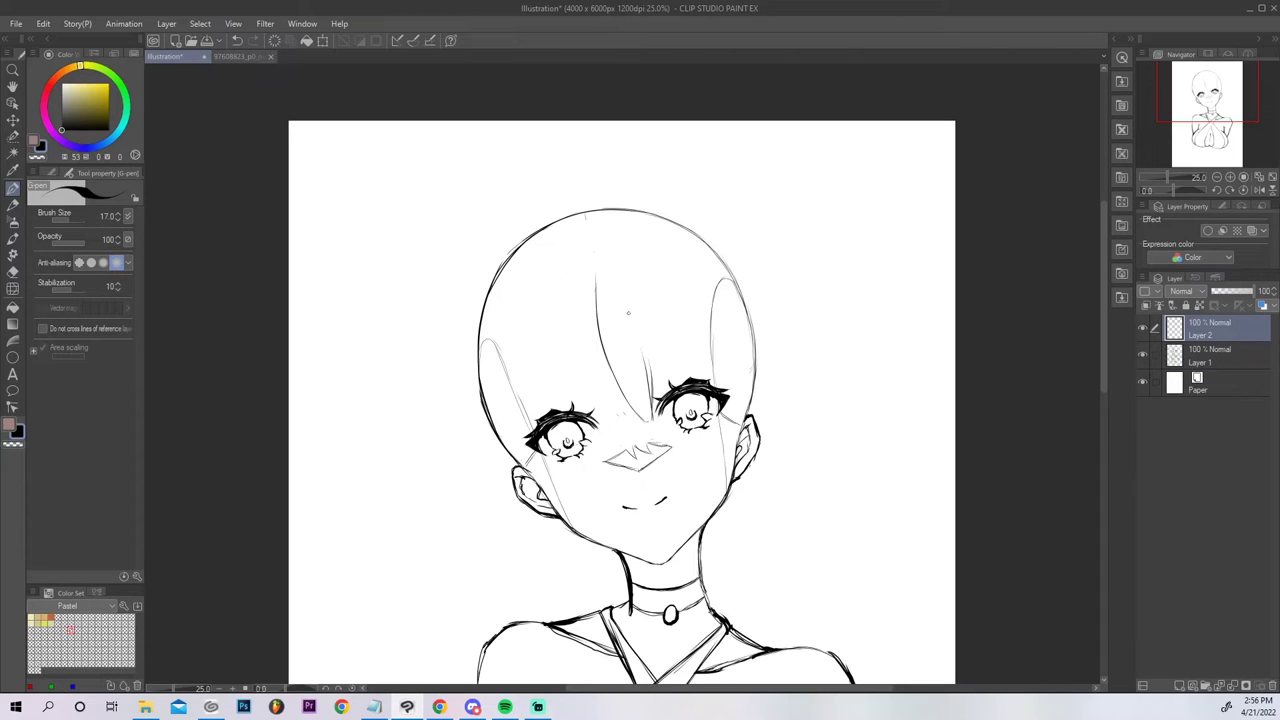
key("e")
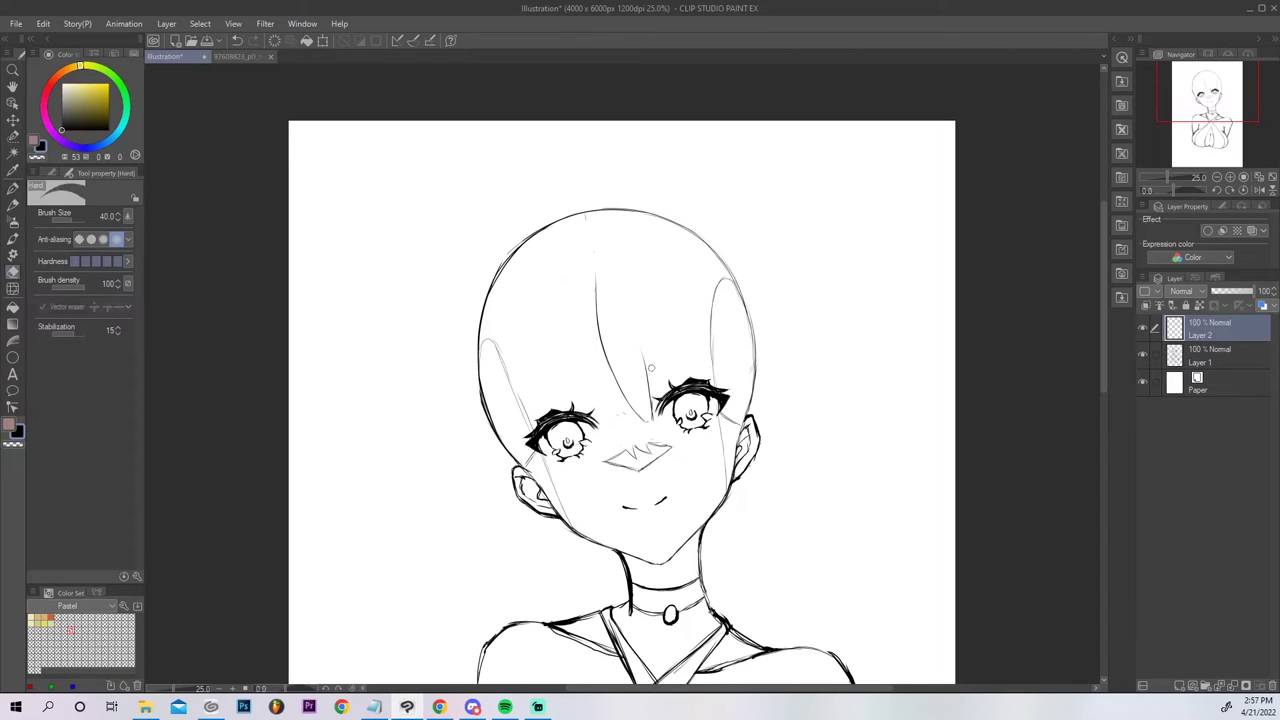
key("p")
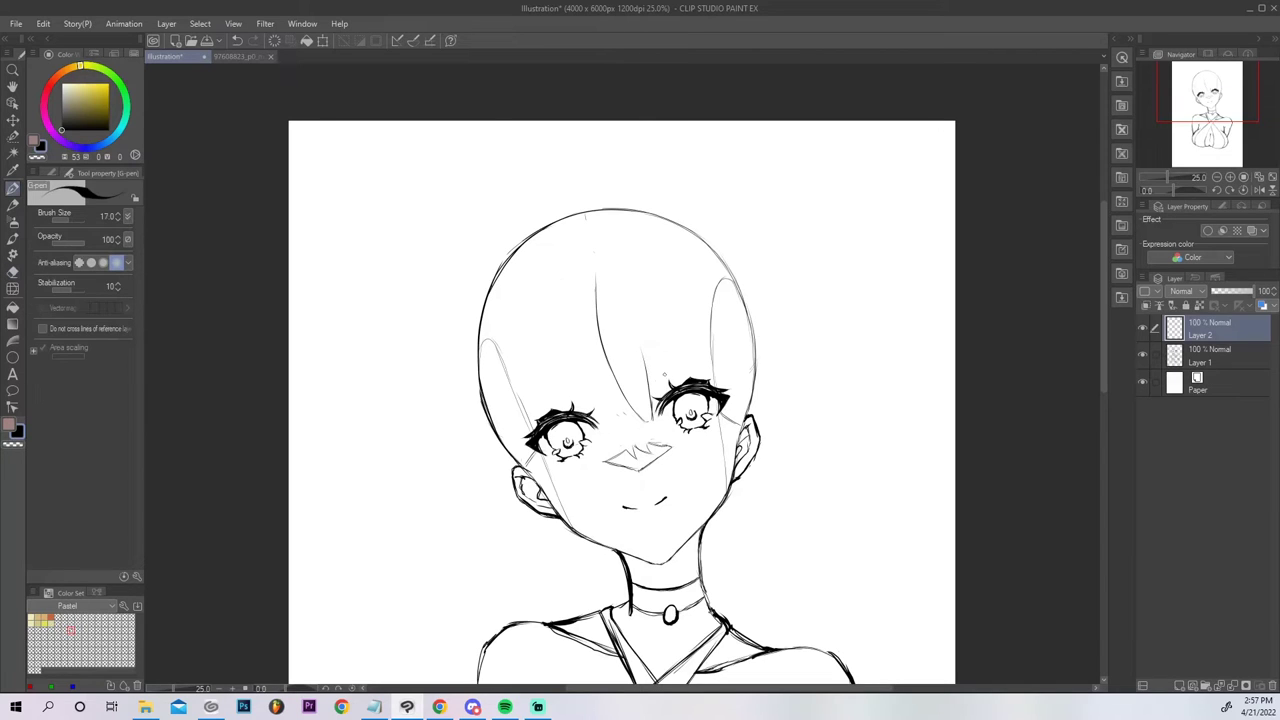
left_click_drag(651, 399, 654, 445)
key("ctrl+z")
key("ctrl+z")
left_click_drag(640, 347, 655, 419)
key("ctrl+z")
key("ctrl+z")
key("ctrl+z")
left_click_drag(642, 349, 652, 421)
mouse_move(648, 346)
left_mouse_down()
mouse_move(658, 418)
mouse_move(646, 316)
left_mouse_up()
key("ctrl+z")
key("ctrl+z")
mouse_move(659, 399)
left_mouse_down()
mouse_move(641, 309)
mouse_move(658, 412)
left_mouse_up()
key("ctrl+z")
Erase the upper part of the centre bang's left edge and redraw it extending up toward the crown.
left_click_drag(636, 414, 594, 277)
key("ctrl+z")
mouse_move(631, 409)
left_mouse_down()
mouse_move(597, 267)
mouse_move(636, 414)
mouse_move(597, 302)
left_mouse_up()
key("ctrl+z")
key("e")
left_click_drag(605, 348, 592, 245)
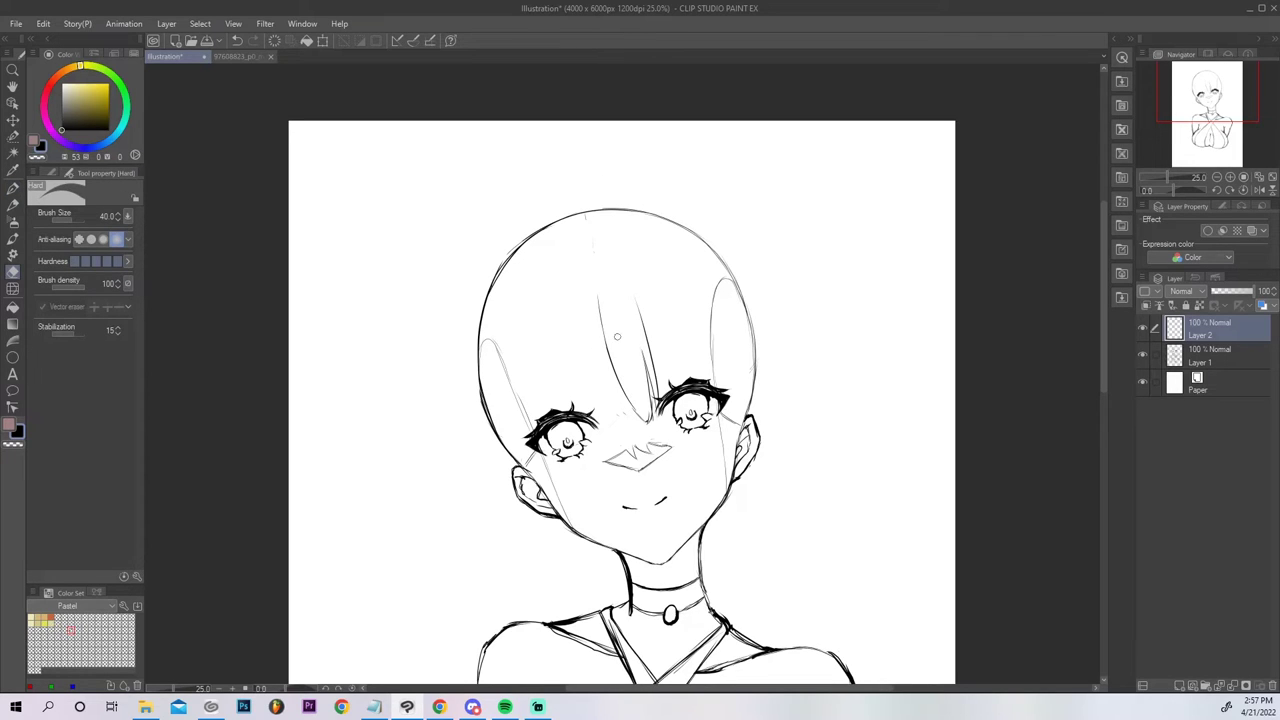
key("p")
left_click_drag(628, 400, 595, 276)
left_click_drag(602, 330, 590, 255)
key("ctrl+z")
left_click_drag(615, 375, 589, 248)
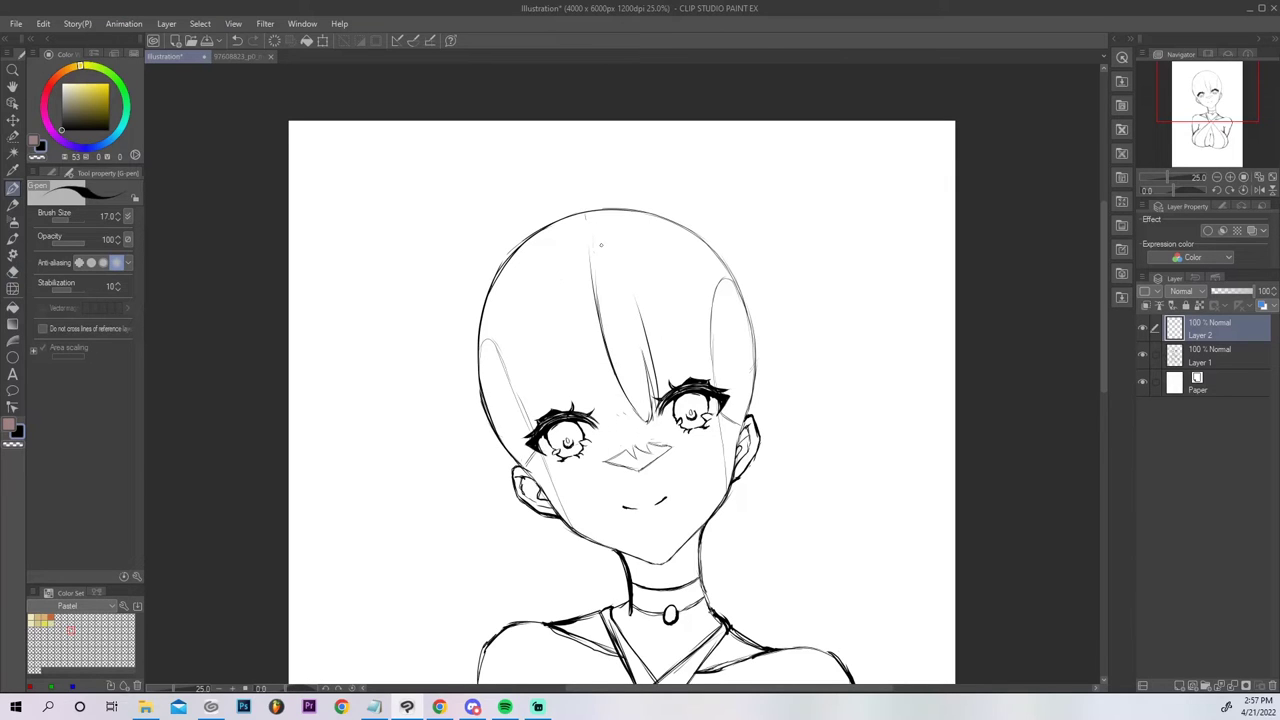
Sketch a second thin strand along the left side of the centre bang, curving to a tip above the nose.
left_click_drag(609, 350, 576, 242)
left_click_drag(600, 324, 628, 446)
key("ctrl+z")
left_click_drag(599, 316, 623, 438)
left_click_drag(601, 343, 623, 435)
key("ctrl+z")
left_click_drag(601, 337, 628, 434)
key("ctrl+z")
key("ctrl+z")
mouse_move(604, 344)
left_mouse_down()
mouse_move(630, 432)
mouse_move(609, 373)
left_mouse_up()
key("ctrl+z")
left_click_drag(627, 431, 608, 358)
left_click_drag(618, 406, 640, 428)
mouse_move(609, 398)
left_mouse_down()
mouse_move(584, 292)
mouse_move(620, 412)
mouse_move(584, 288)
left_mouse_up()
key("ctrl+z")
key("ctrl+z")
Clean up the upper ends of the centre bang lines with the eraser and redraw them with the G-pen.
key("e")
mouse_move(602, 344)
left_mouse_down()
mouse_move(579, 258)
mouse_move(616, 397)
mouse_move(583, 245)
left_mouse_up()
key("p")
key("e")
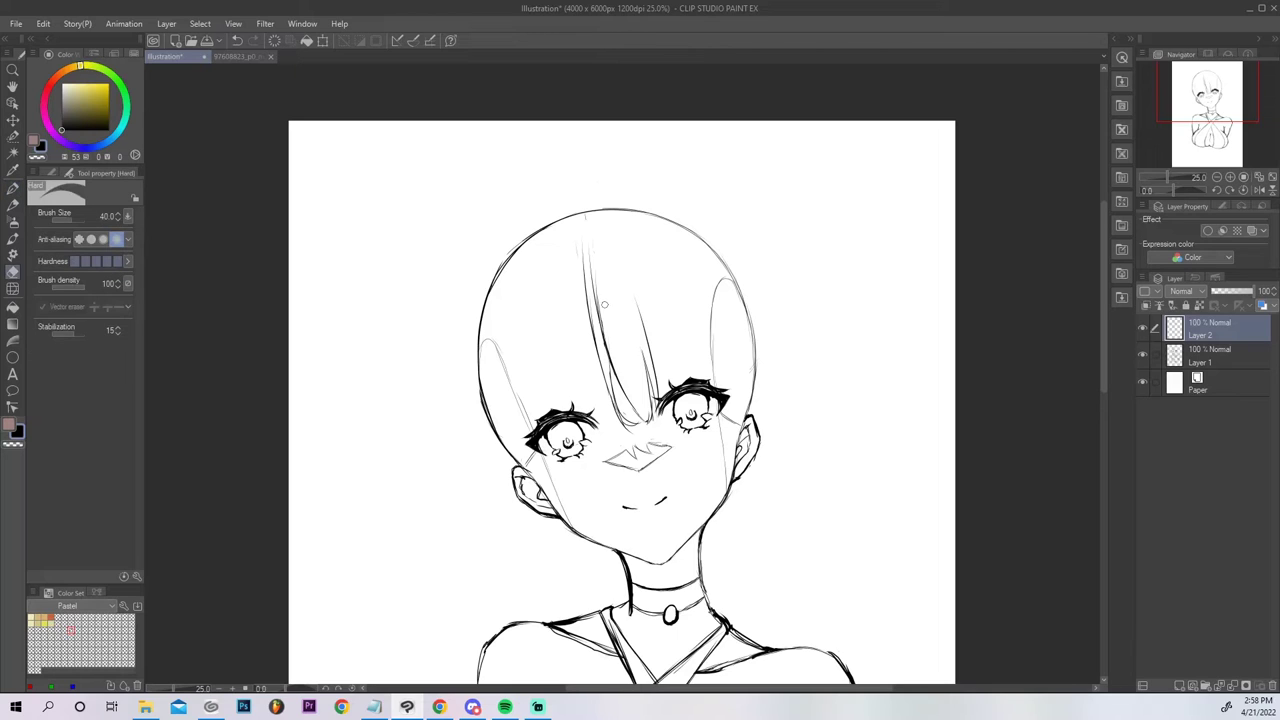
left_click_drag(602, 346, 592, 207)
key("p")
left_click_drag(603, 334, 590, 248)
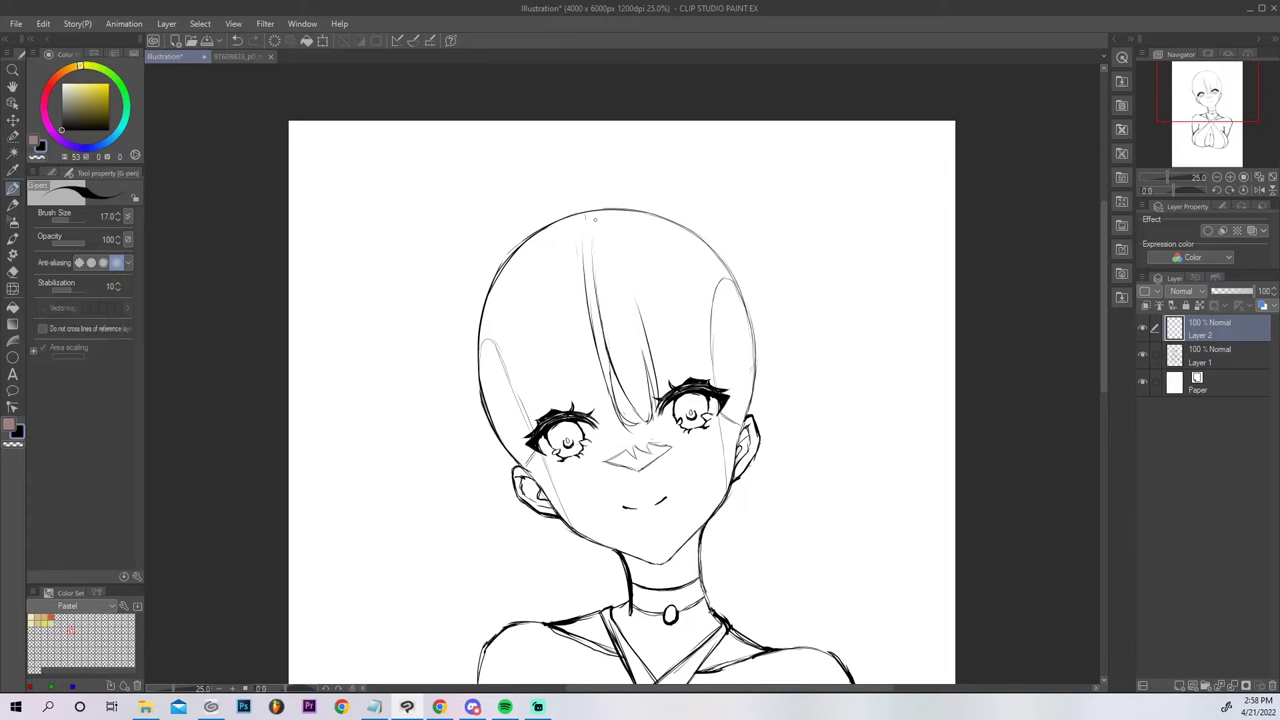
left_click_drag(647, 372, 639, 342)
Rotate the canvas and sketch a curved, reinforced hair strand from the crown toward the right-hand eye, then reset the rotation.
left_click(1273, 178)
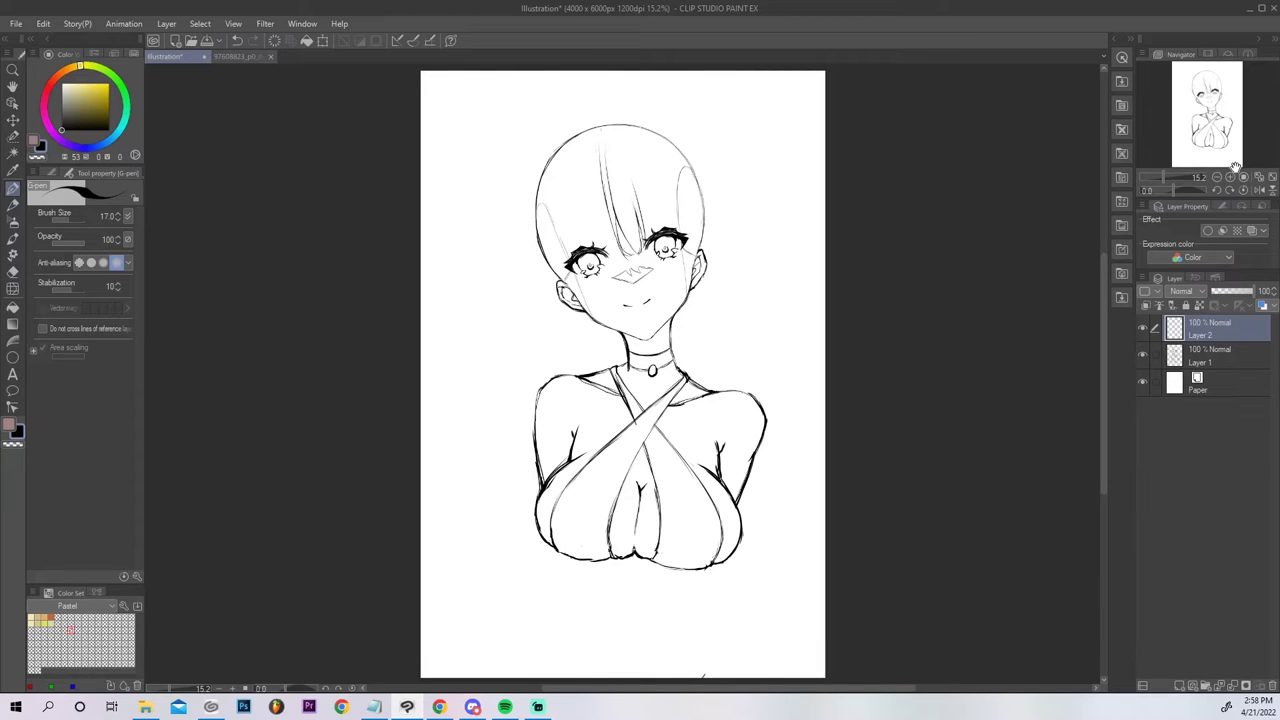
left_click(1231, 178)
left_click_drag(1224, 123, 1220, 98)
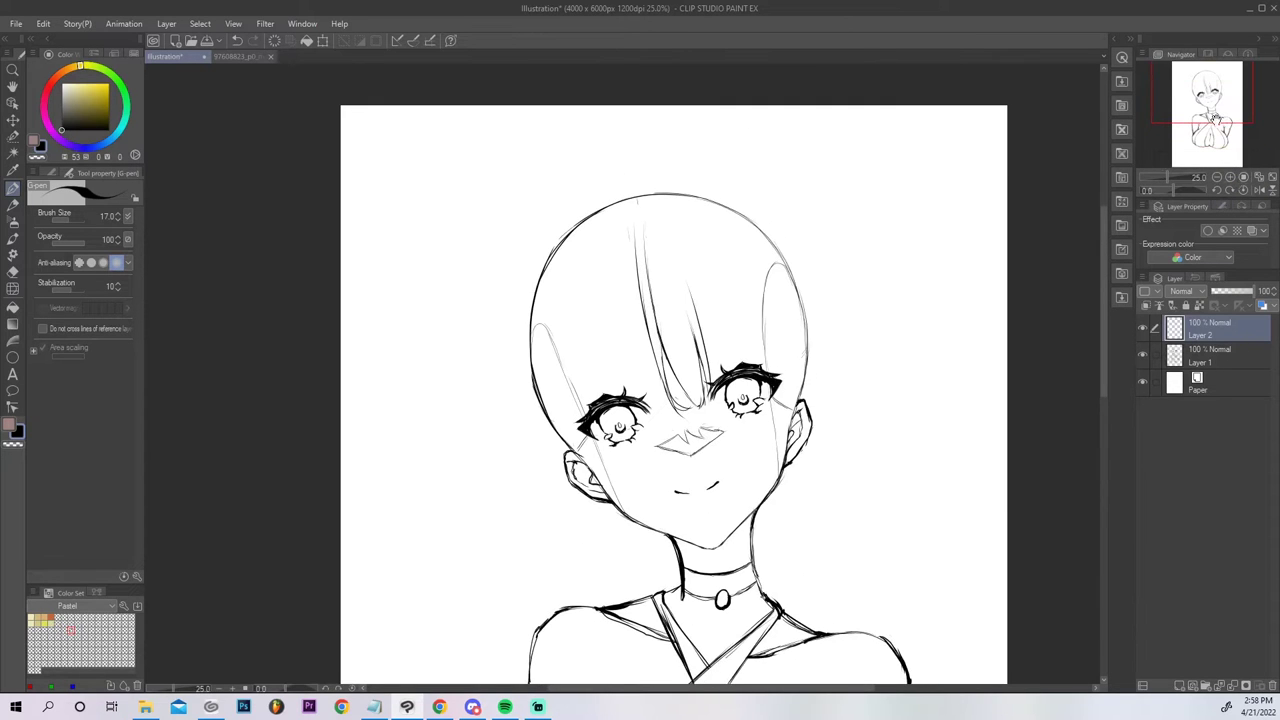
left_click_drag(1172, 190, 1131, 190)
mouse_move(480, 443)
left_mouse_down()
mouse_move(476, 382)
mouse_move(497, 326)
left_mouse_up()
left_click_drag(487, 452, 491, 330)
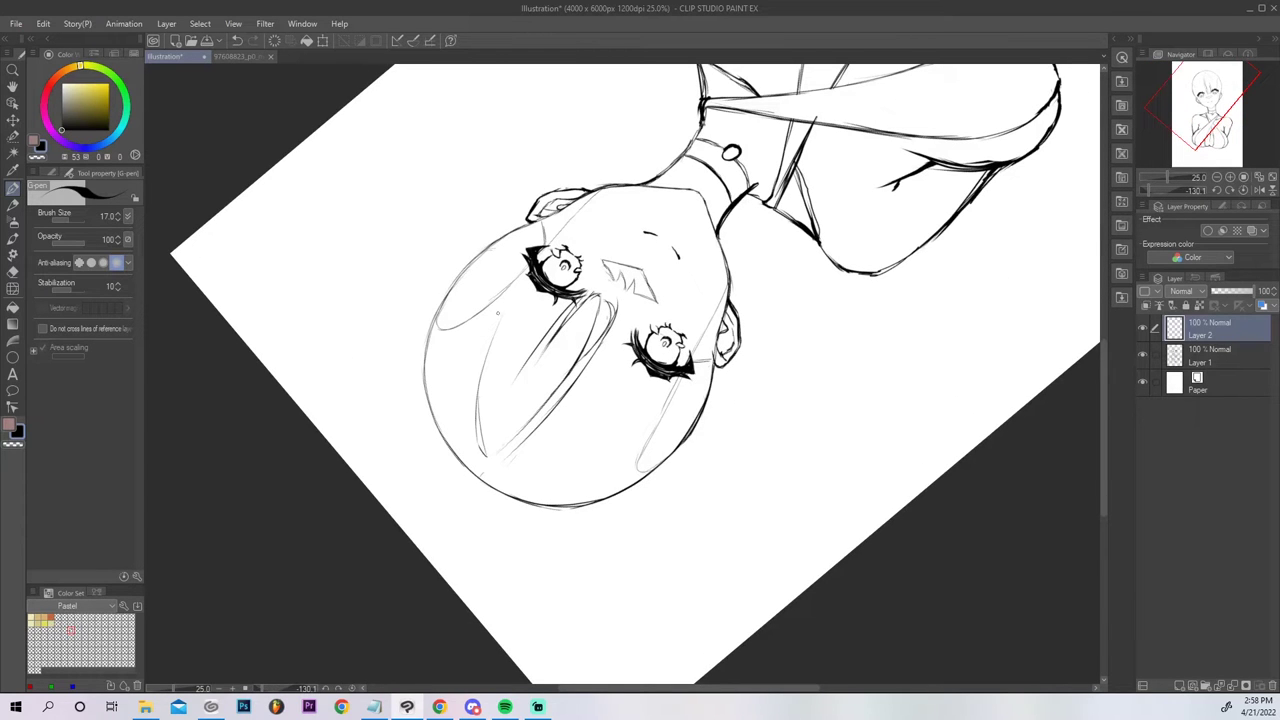
left_click_drag(485, 448, 494, 346)
key("ctrl+z")
left_click_drag(483, 442, 497, 325)
left_click_drag(481, 414, 491, 340)
key("ctrl+z")
left_click_drag(484, 442, 495, 319)
left_click_drag(481, 414, 486, 362)
left_click_drag(480, 452, 481, 368)
left_click(1243, 190)
left_click(1258, 177)
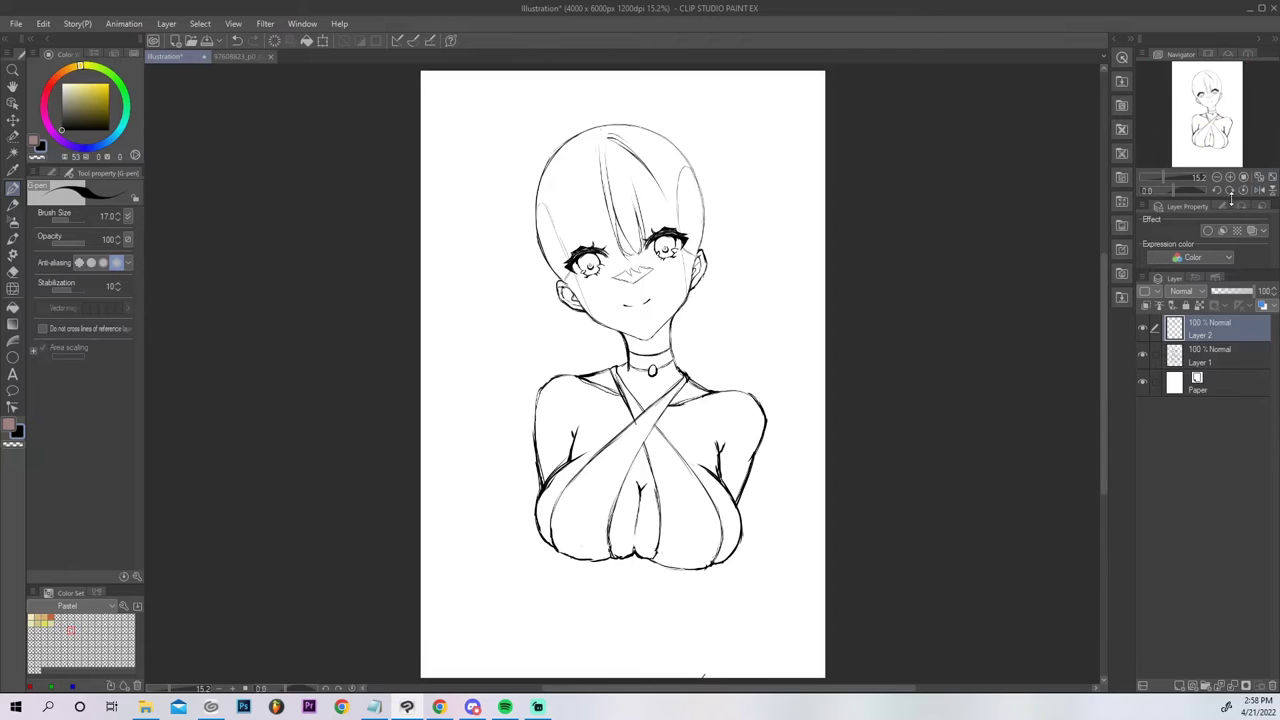
Rotate the canvas and sketch the inner edge of a long side lock running down from the right-hand eye, undoing unwanted strokes.
left_click(1230, 178)
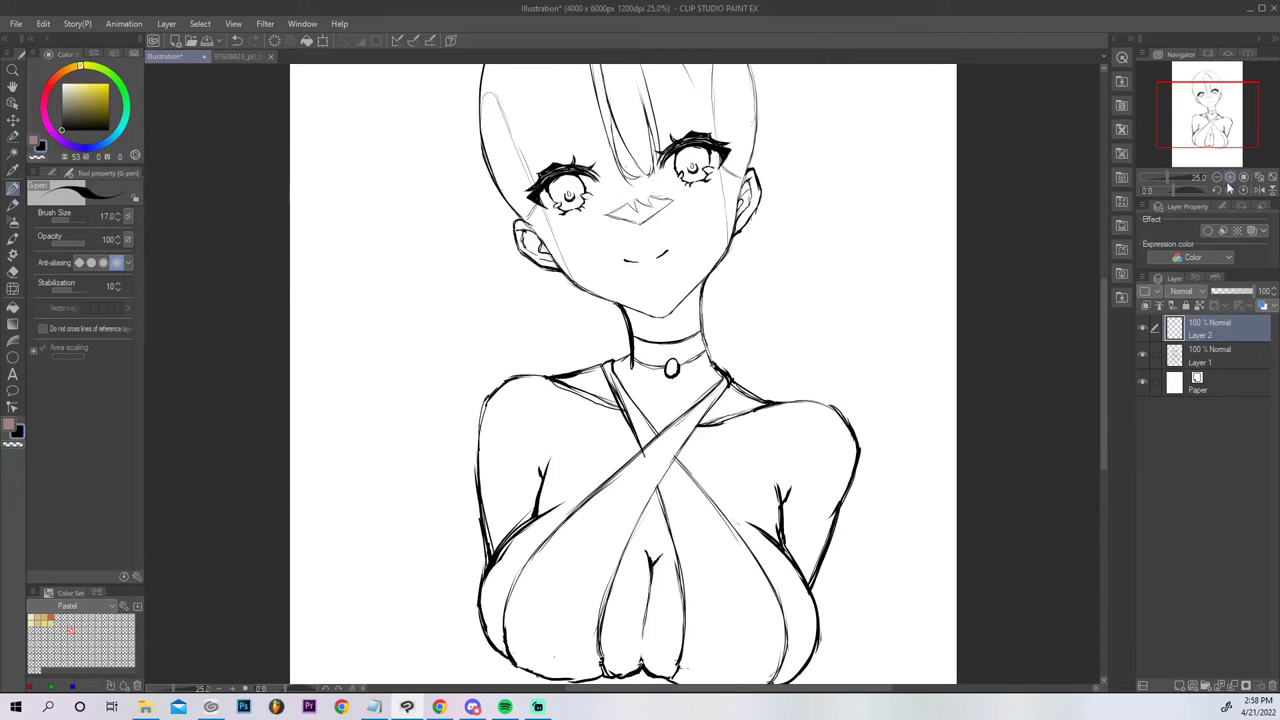
left_click_drag(1193, 182, 1149, 182)
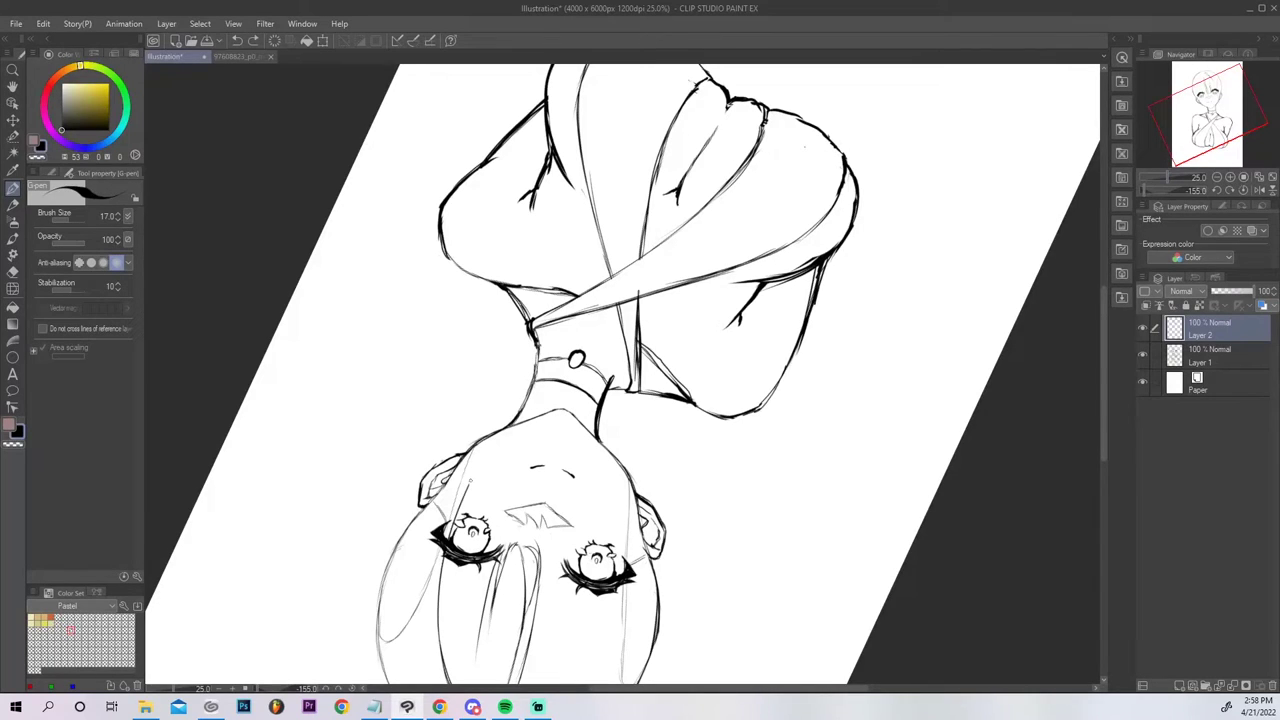
left_click_drag(450, 535, 535, 343)
key("ctrl+z")
key("ctrl+z")
mouse_move(451, 535)
left_mouse_down()
mouse_move(475, 477)
mouse_move(448, 538)
left_mouse_up()
key("ctrl+z")
key("ctrl+z")
key("ctrl+z")
left_click_drag(450, 536, 633, 324)
key("ctrl+z")
mouse_move(451, 532)
left_mouse_down()
mouse_move(507, 409)
mouse_move(627, 380)
left_mouse_up()
key("ctrl+z")
mouse_move(453, 532)
left_mouse_down()
mouse_move(636, 331)
mouse_move(467, 426)
left_mouse_up()
key("ctrl+z")
Draw and reinforce the side lock's outer edge from the temple past the cheek, sweeping its end across the neck and collarbone.
mouse_move(602, 330)
left_mouse_down()
mouse_move(463, 451)
mouse_move(426, 519)
left_mouse_up()
left_click_drag(473, 440, 395, 617)
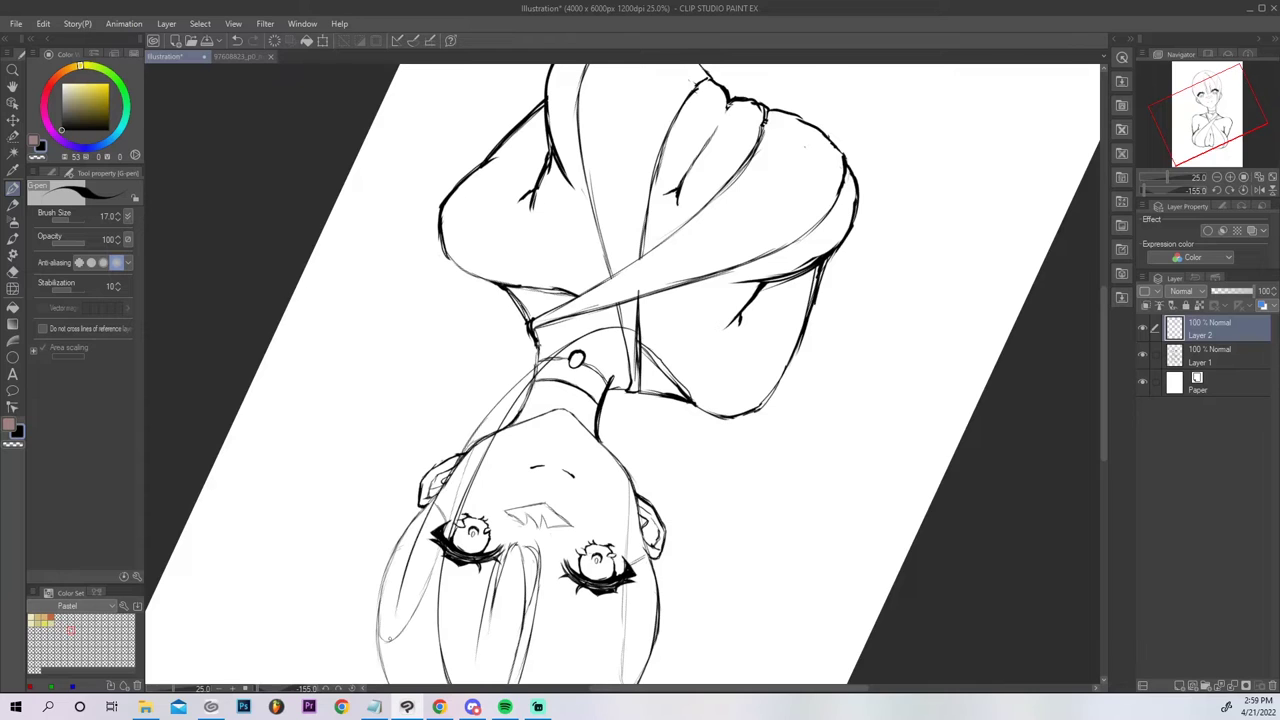
left_click_drag(442, 482, 404, 577)
left_click_drag(545, 361, 431, 518)
key("ctrl+z")
left_click_drag(531, 373, 465, 453)
mouse_move(509, 391)
left_mouse_down()
mouse_move(594, 330)
mouse_move(638, 332)
left_mouse_up()
key("ctrl+z")
mouse_move(556, 357)
left_mouse_down()
mouse_move(607, 334)
mouse_move(639, 341)
mouse_move(648, 366)
left_mouse_up()
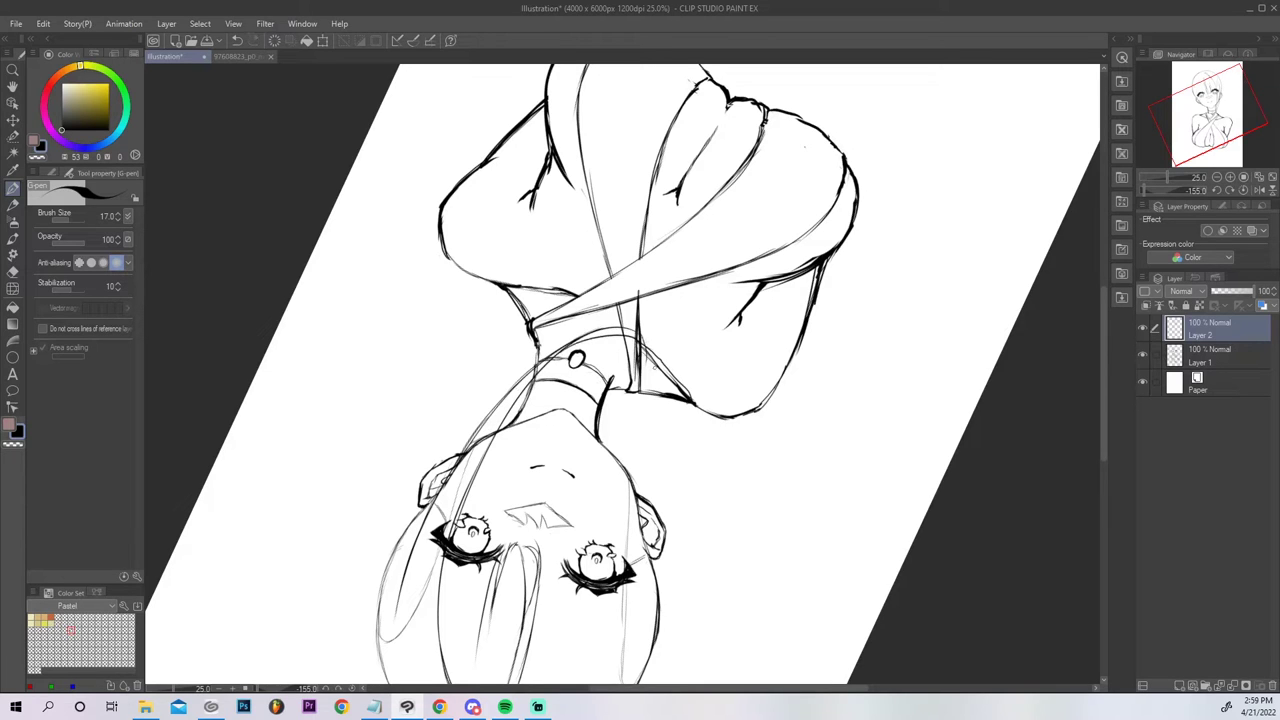
Erase the face outline and guidelines inside the side lock on Layer 1 and reset the canvas rotation.
left_click(1195, 357)
key("e")
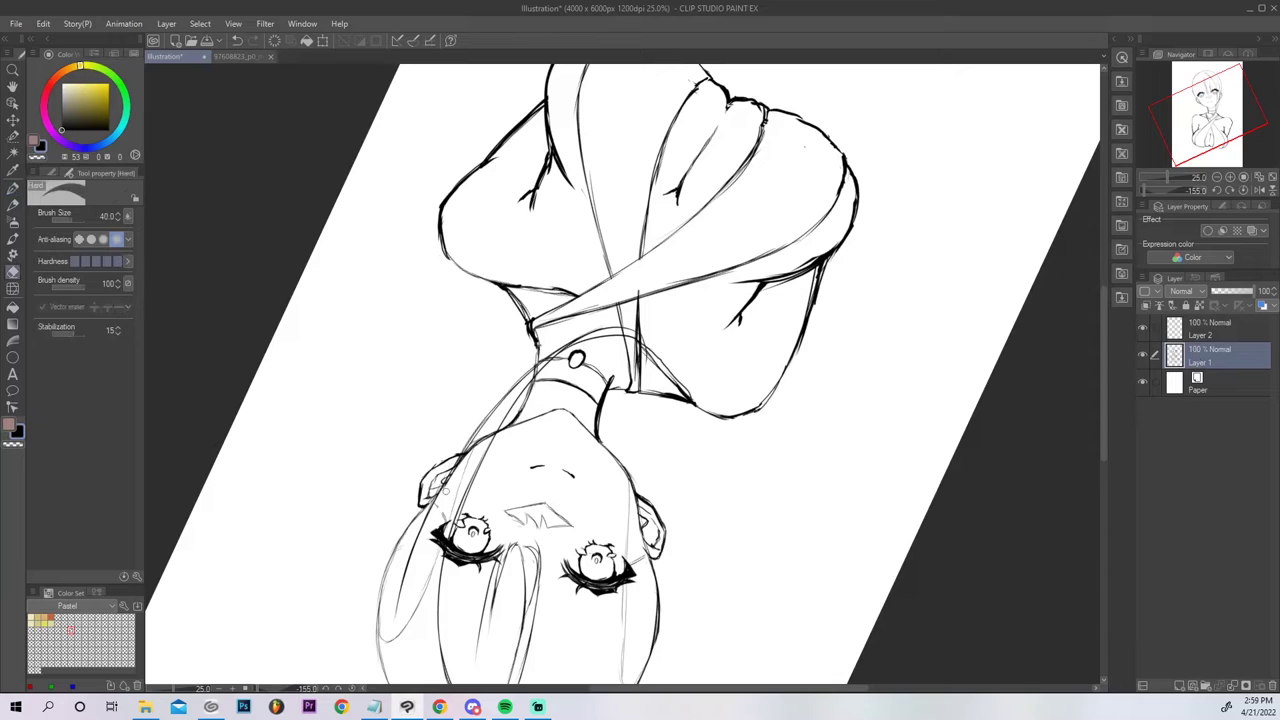
key("ctrl+z")
mouse_move(447, 521)
left_mouse_down()
mouse_move(449, 546)
mouse_move(444, 515)
mouse_move(499, 414)
mouse_move(490, 432)
left_mouse_up()
left_click(1244, 190)
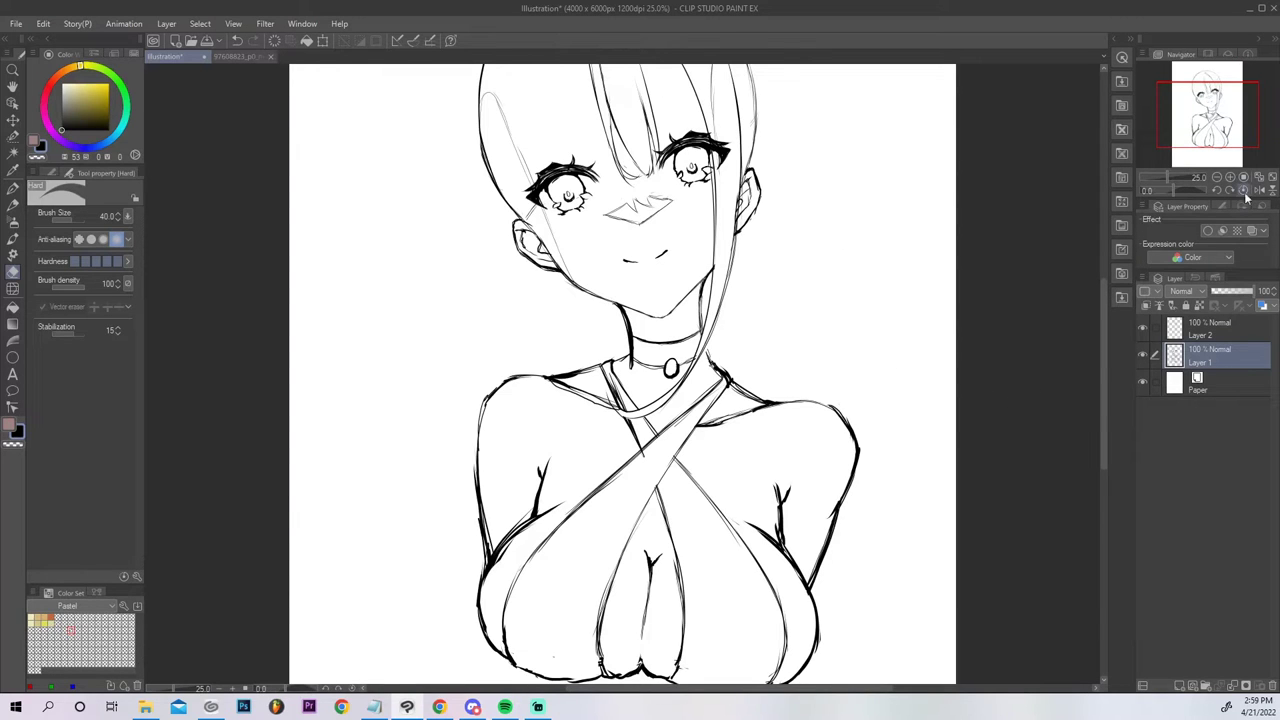
left_click(1272, 177)
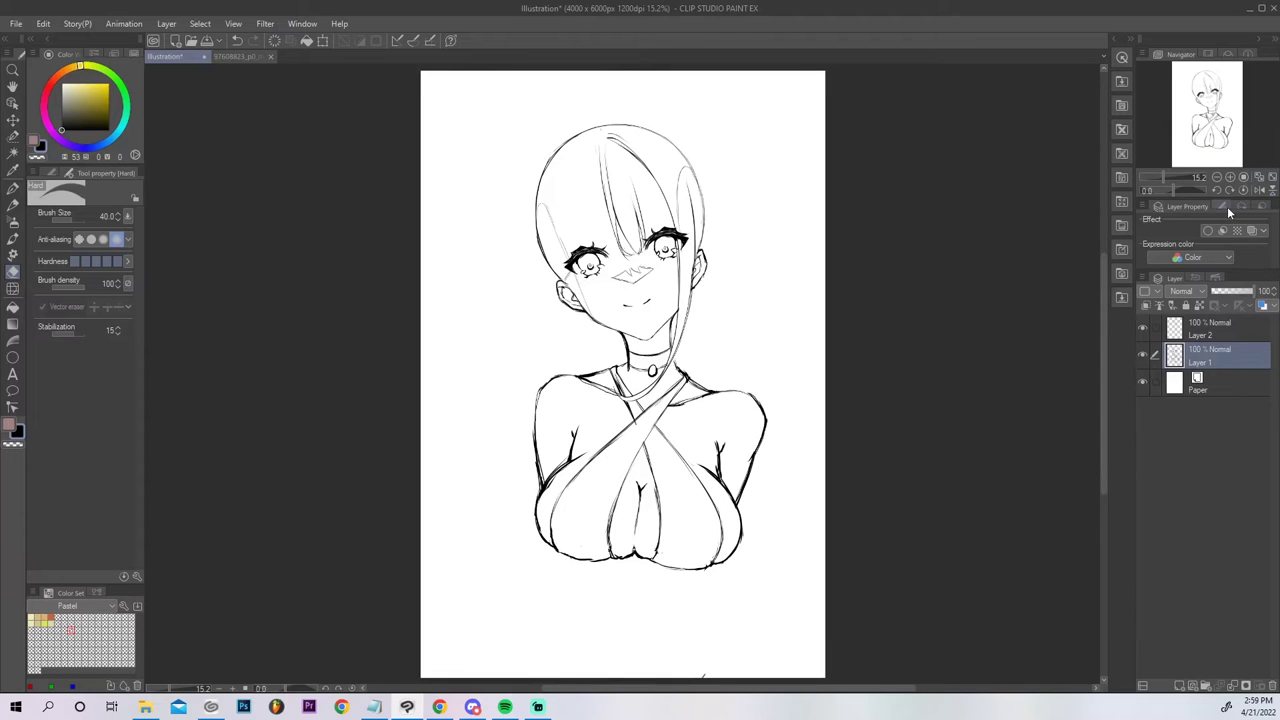
Sketch thin strands across the right-hand eye and cheek on a new layer and merge it down into Layer 1.
key("p")
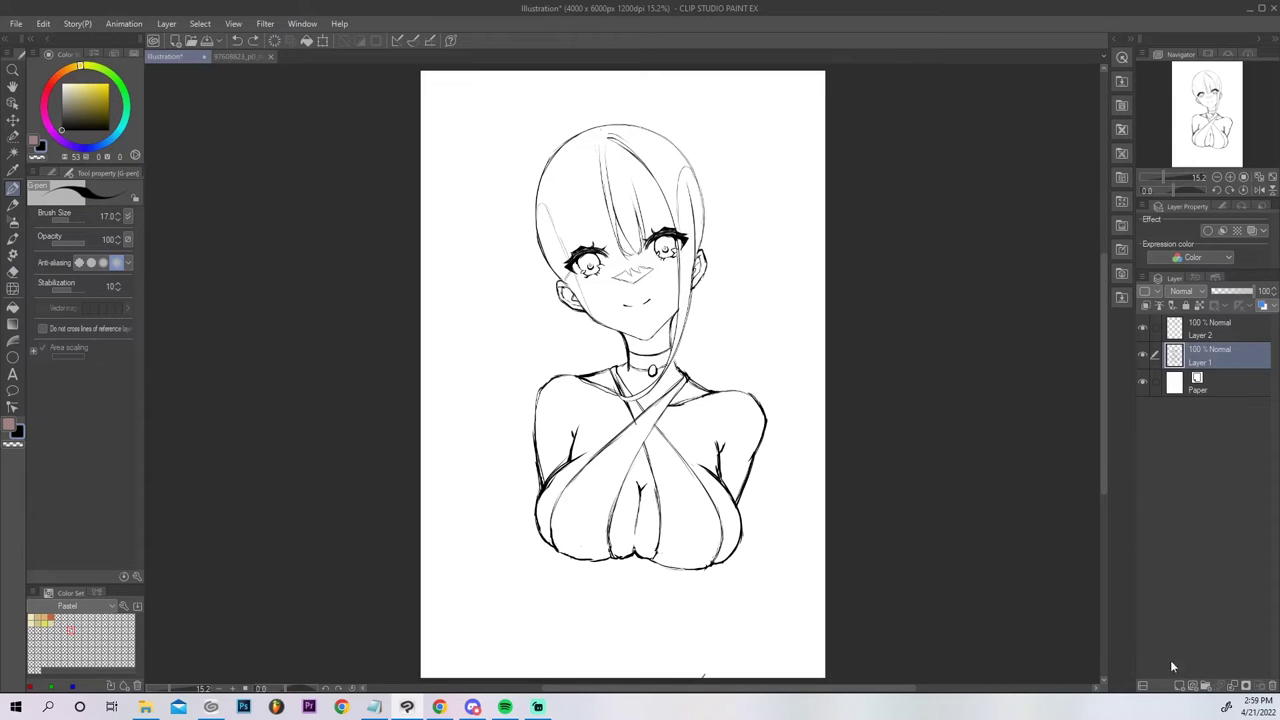
left_click(1178, 685)
left_click_drag(647, 168, 673, 310)
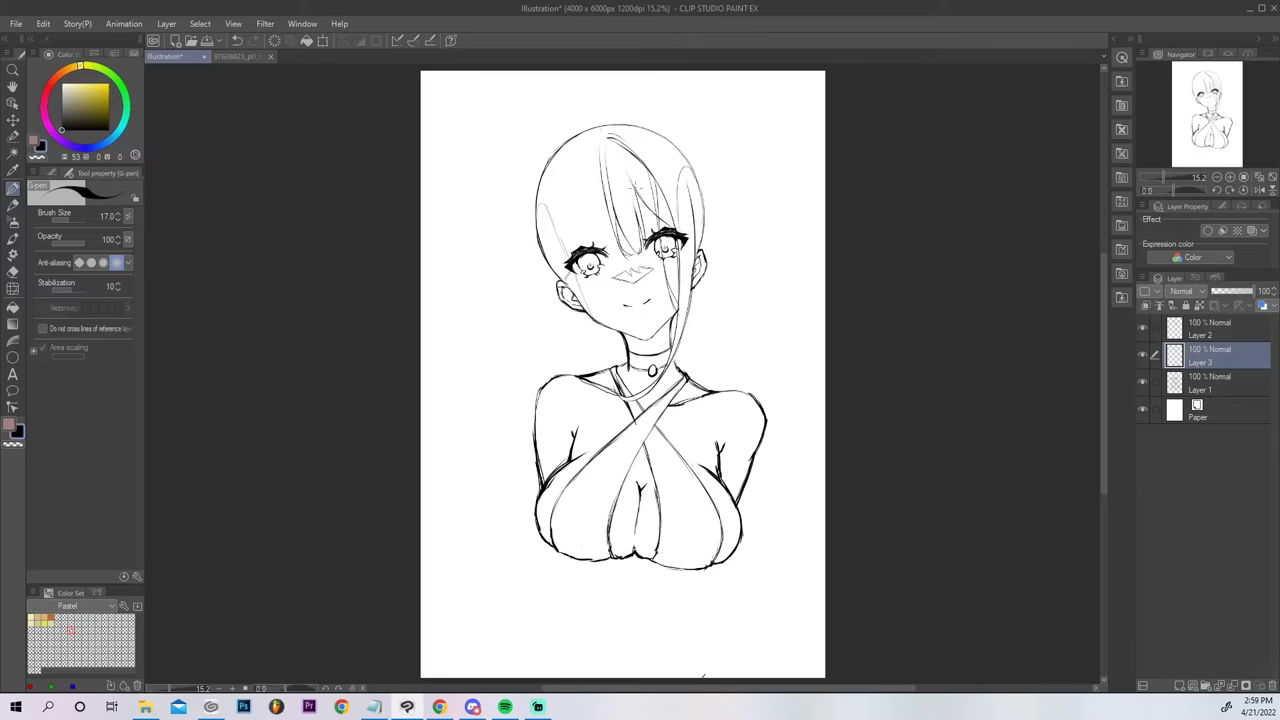
key("x")
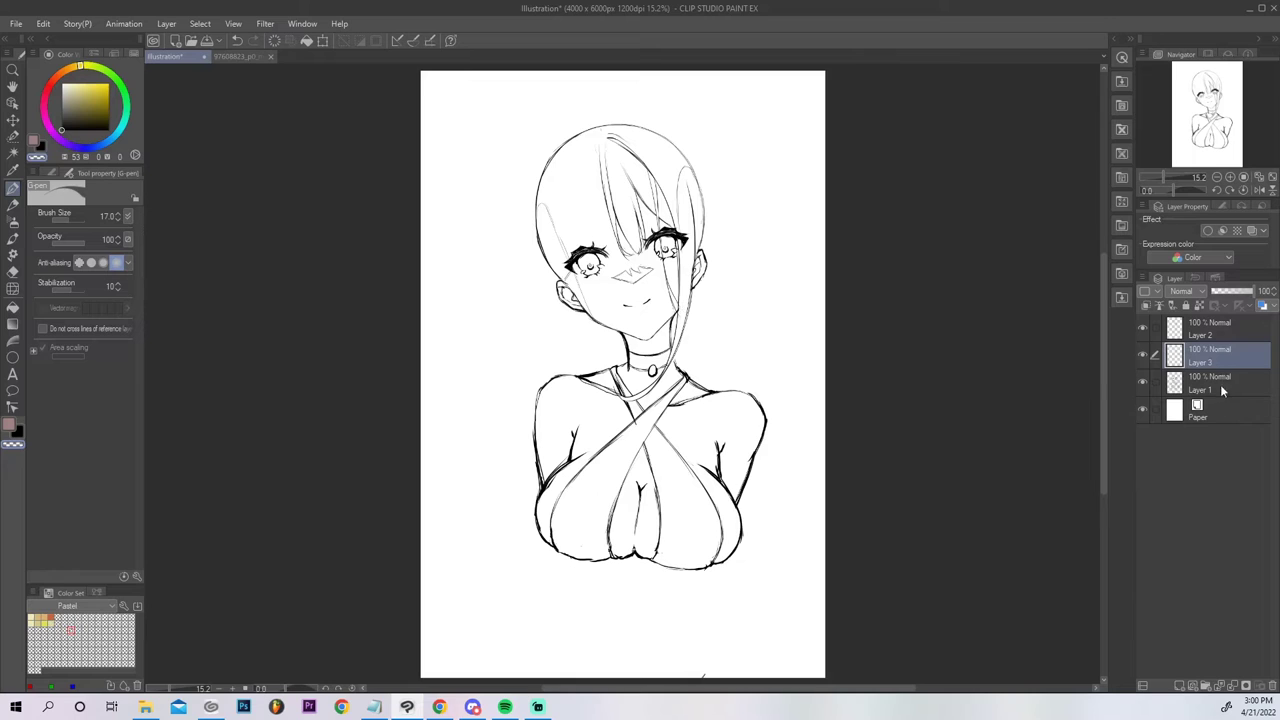
left_click(1232, 686)
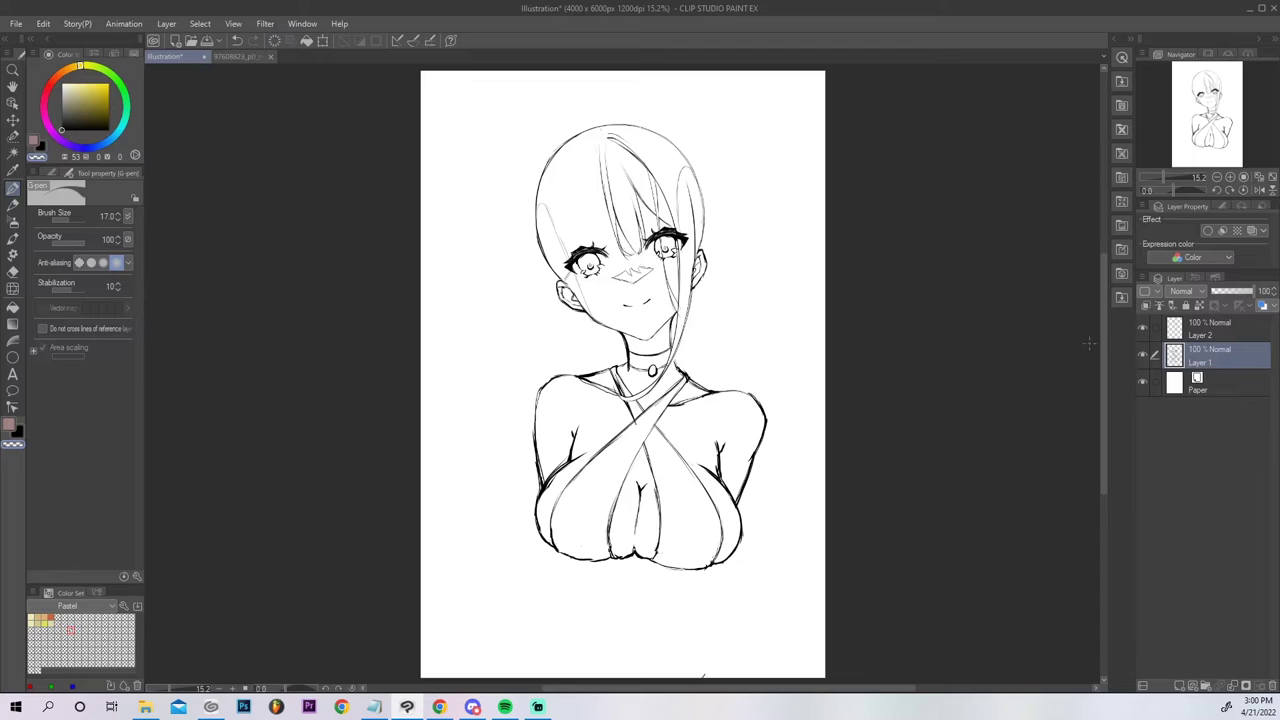
Add a new layer above Layer 1 and check the sketch in a horizontally mirrored view before restoring the normal view.
key("p")
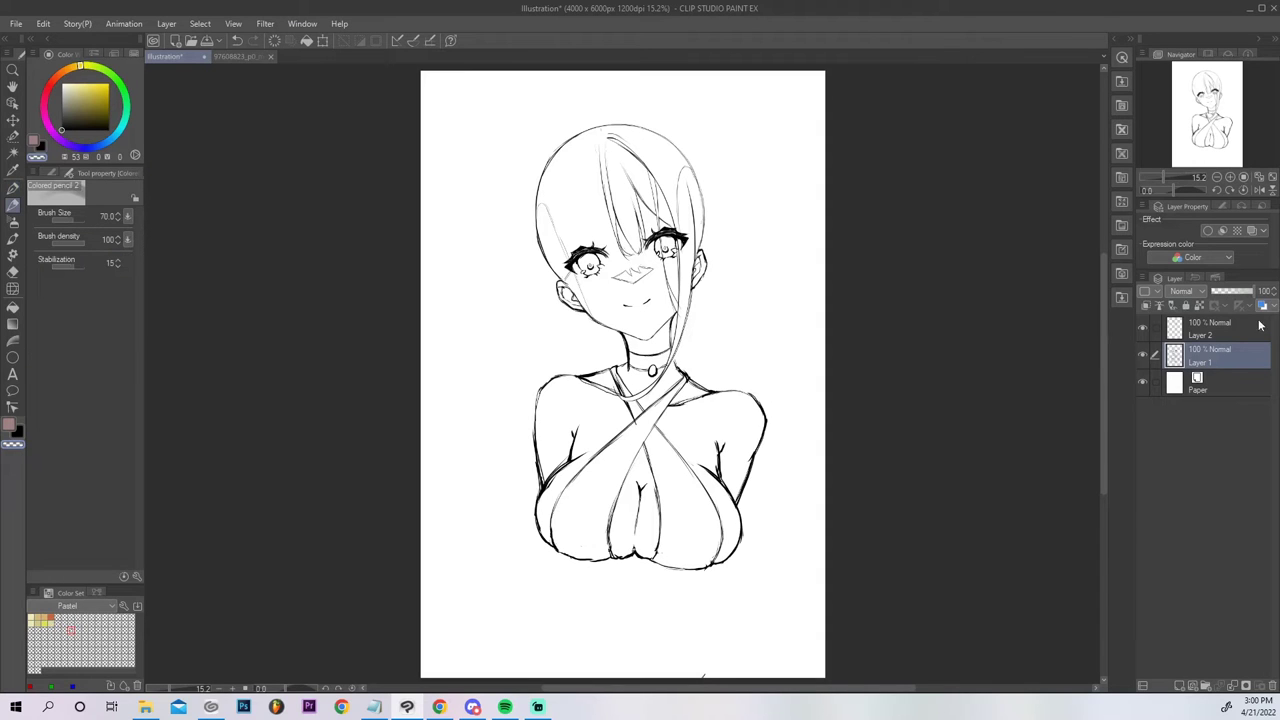
left_click(1180, 686)
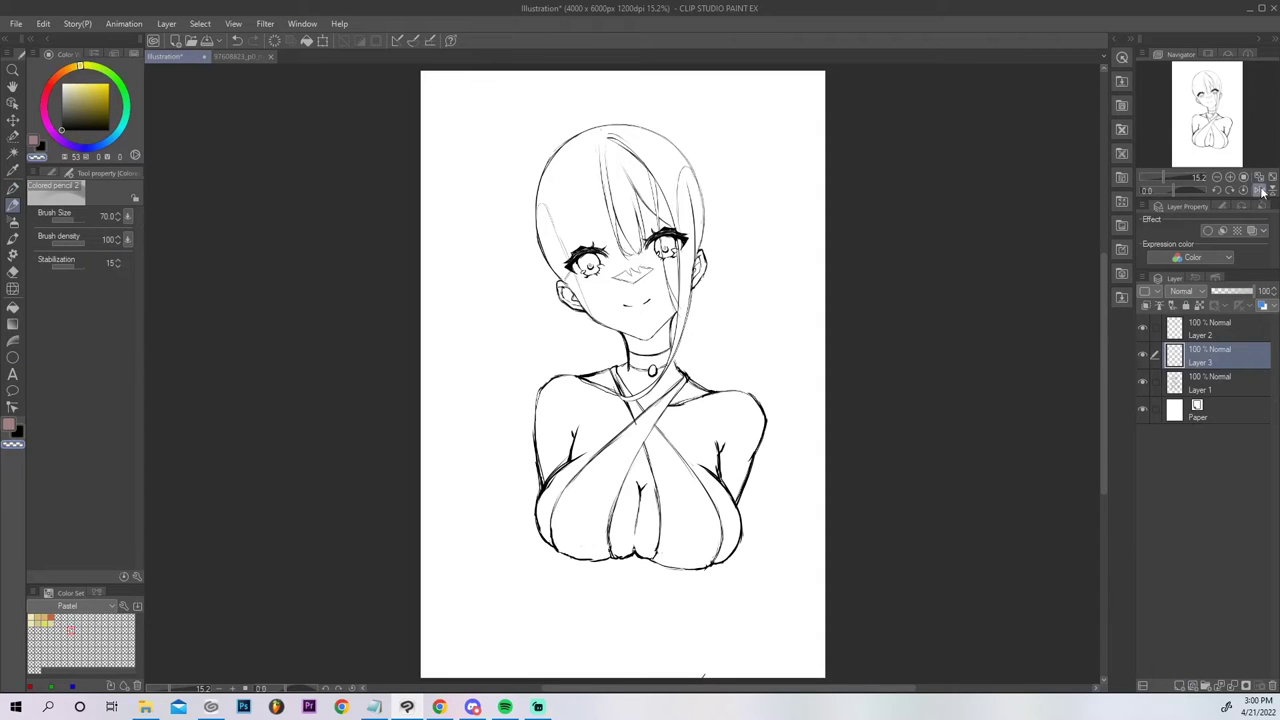
left_click(1258, 189)
key("p")
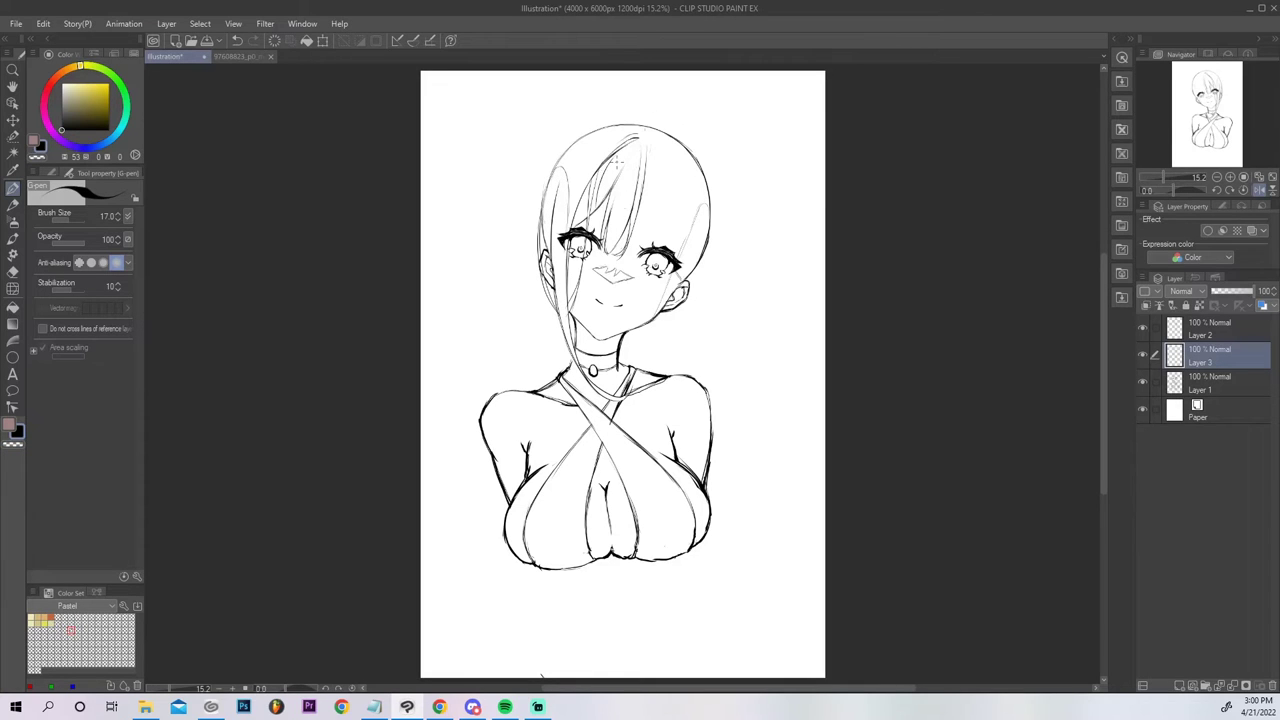
key("x")
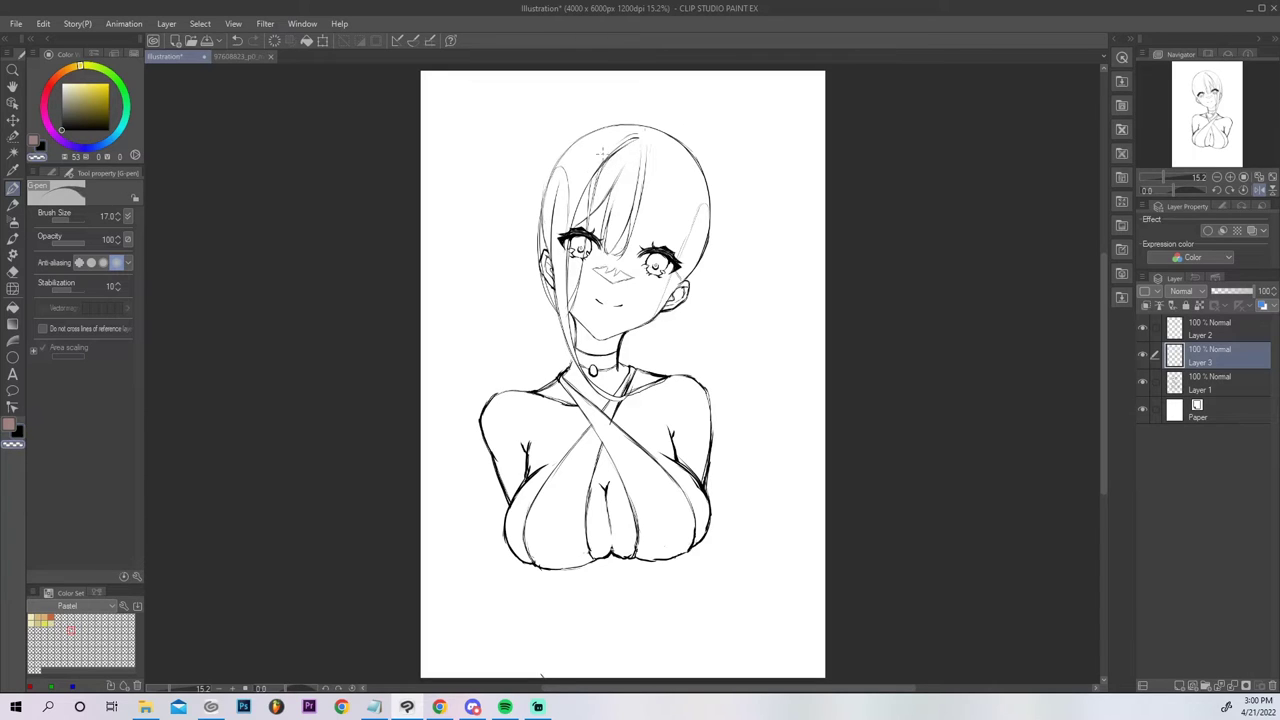
left_click(1210, 382)
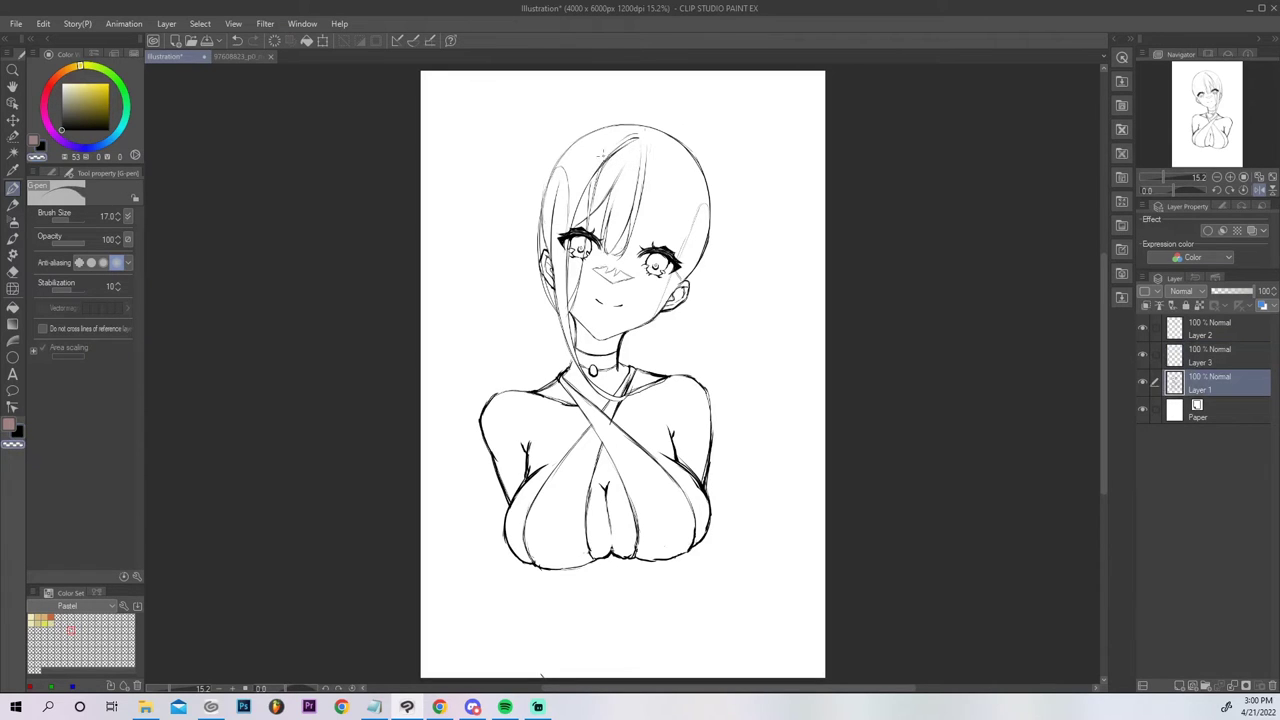
left_click(1212, 326)
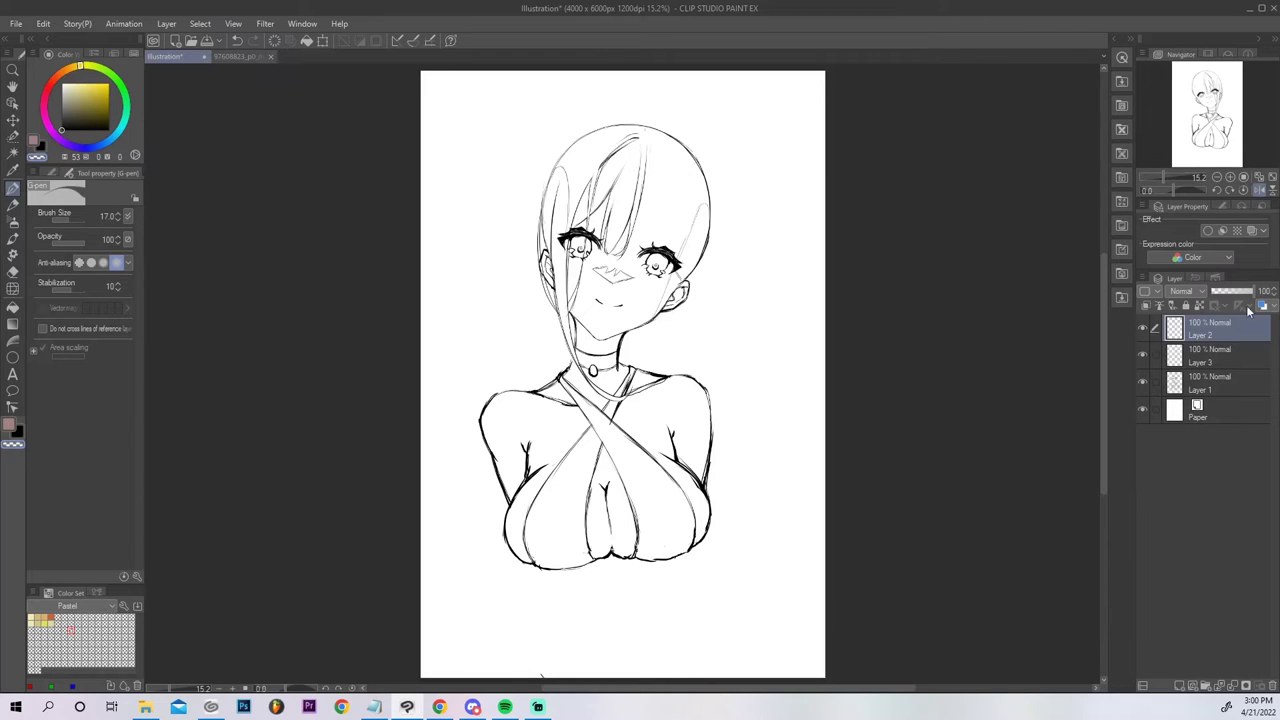
left_click(1258, 190)
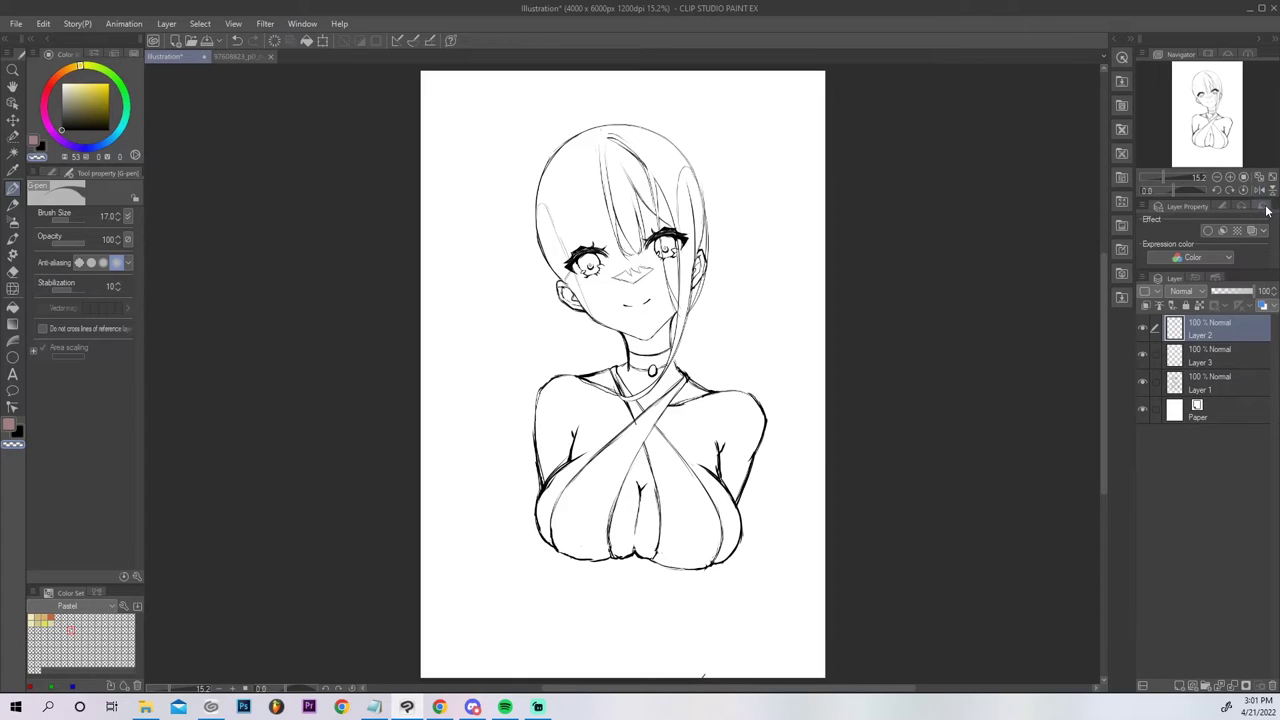
Add a new layer on top and sketch a thin bang strand from the parting toward the left-hand eye, undoing unwanted strokes.
key("p")
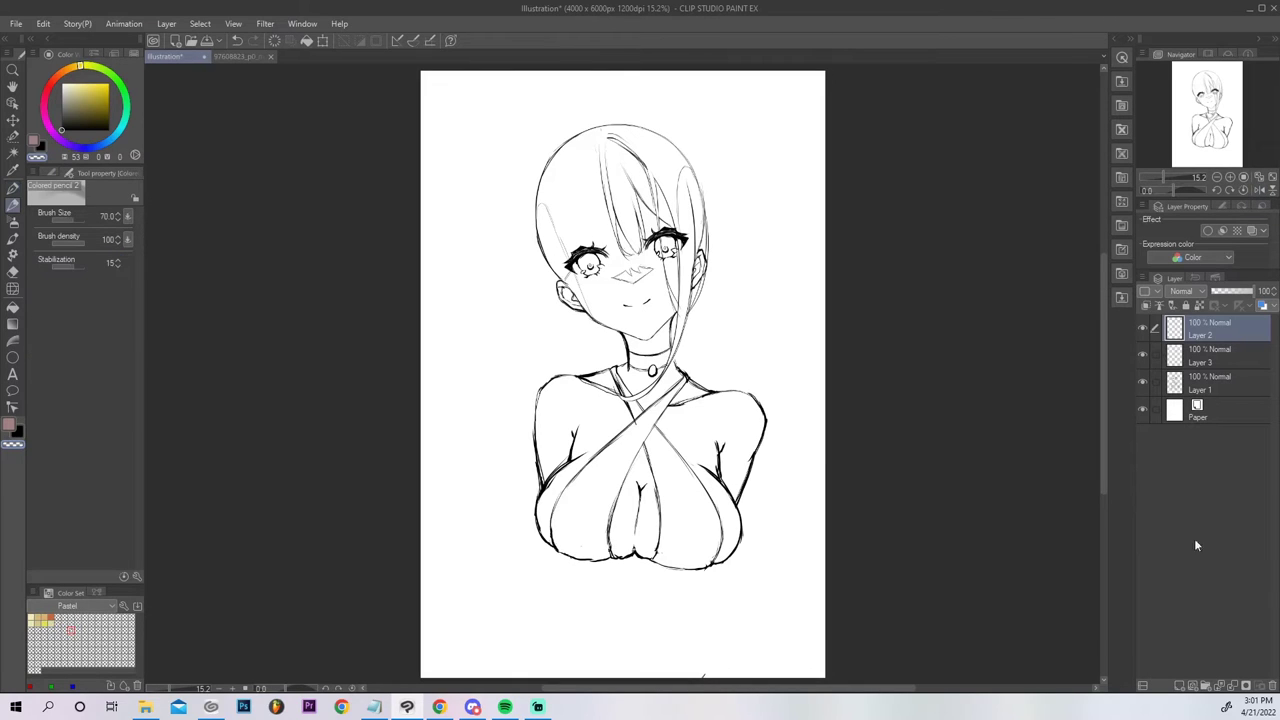
left_click(1180, 685)
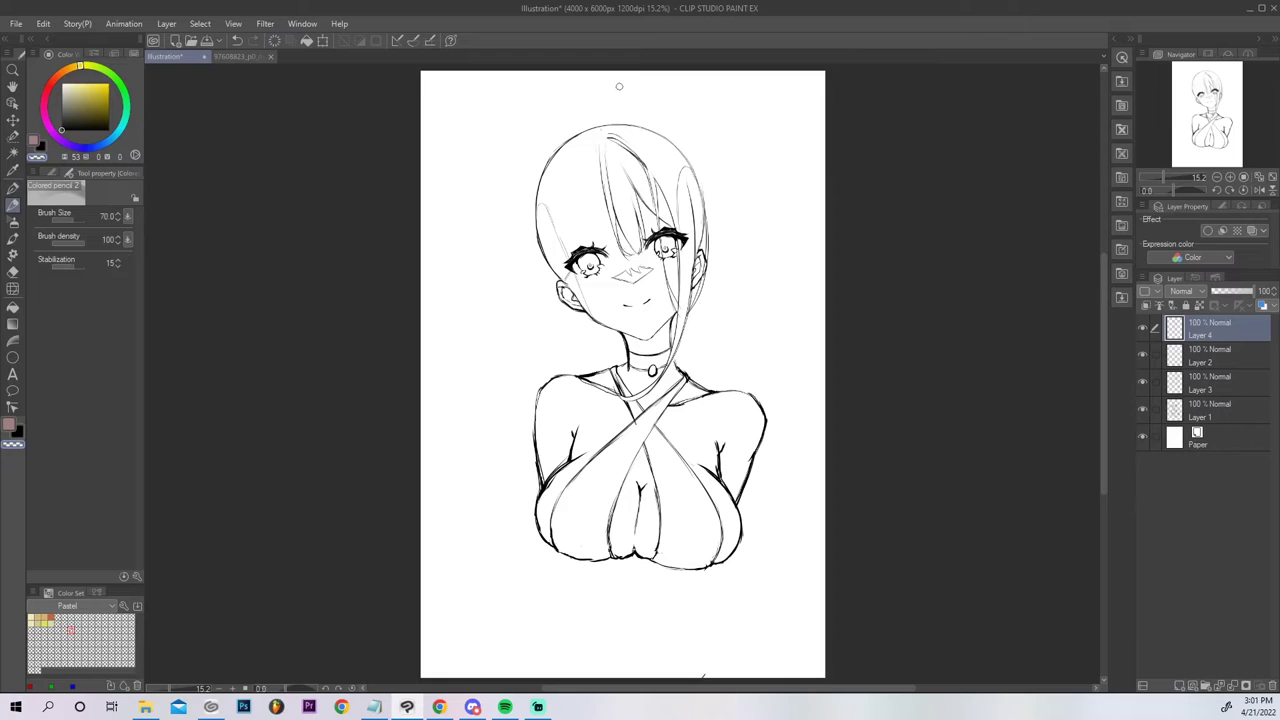
key("p")
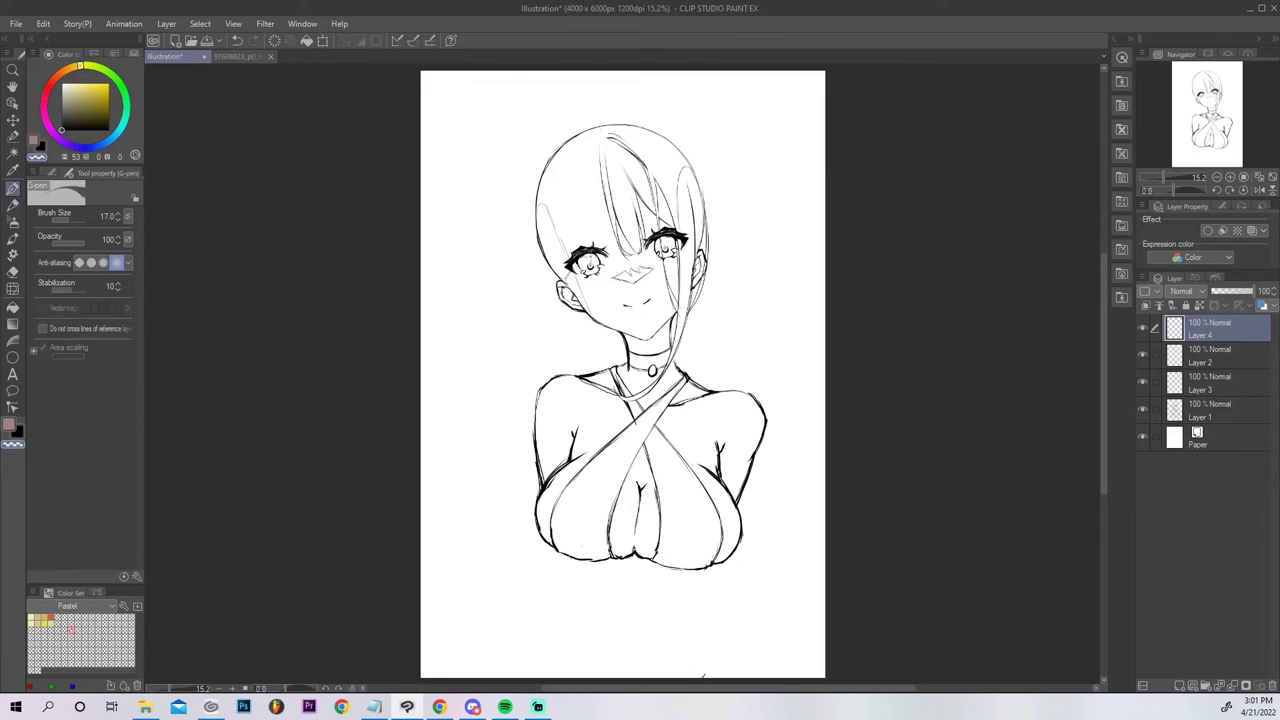
left_click(46, 148)
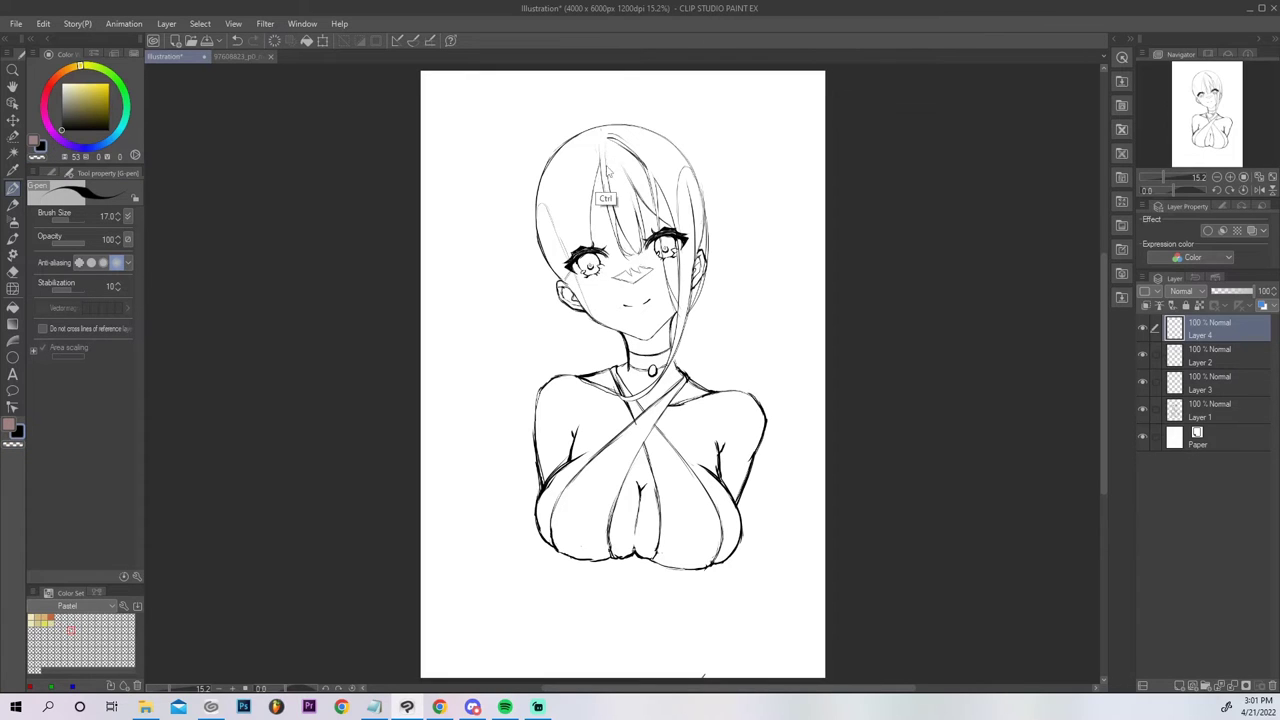
left_click_drag(601, 195, 597, 248)
key("ctrl+z")
key("ctrl+z")
mouse_move(596, 178)
left_mouse_down()
mouse_move(607, 251)
mouse_move(596, 174)
left_mouse_up()
key("ctrl+z")
key("ctrl+z")
mouse_move(593, 190)
left_mouse_down()
mouse_move(620, 244)
mouse_move(597, 176)
left_mouse_up()
left_click_drag(597, 223, 591, 189)
Sketch the left-hand side lock from the temple past the ear to the neck and erase the ear behind it on Layer 1.
left_click_drag(567, 193, 576, 240)
key("ctrl+z")
mouse_move(570, 192)
left_mouse_down()
mouse_move(580, 245)
mouse_move(572, 181)
left_mouse_up()
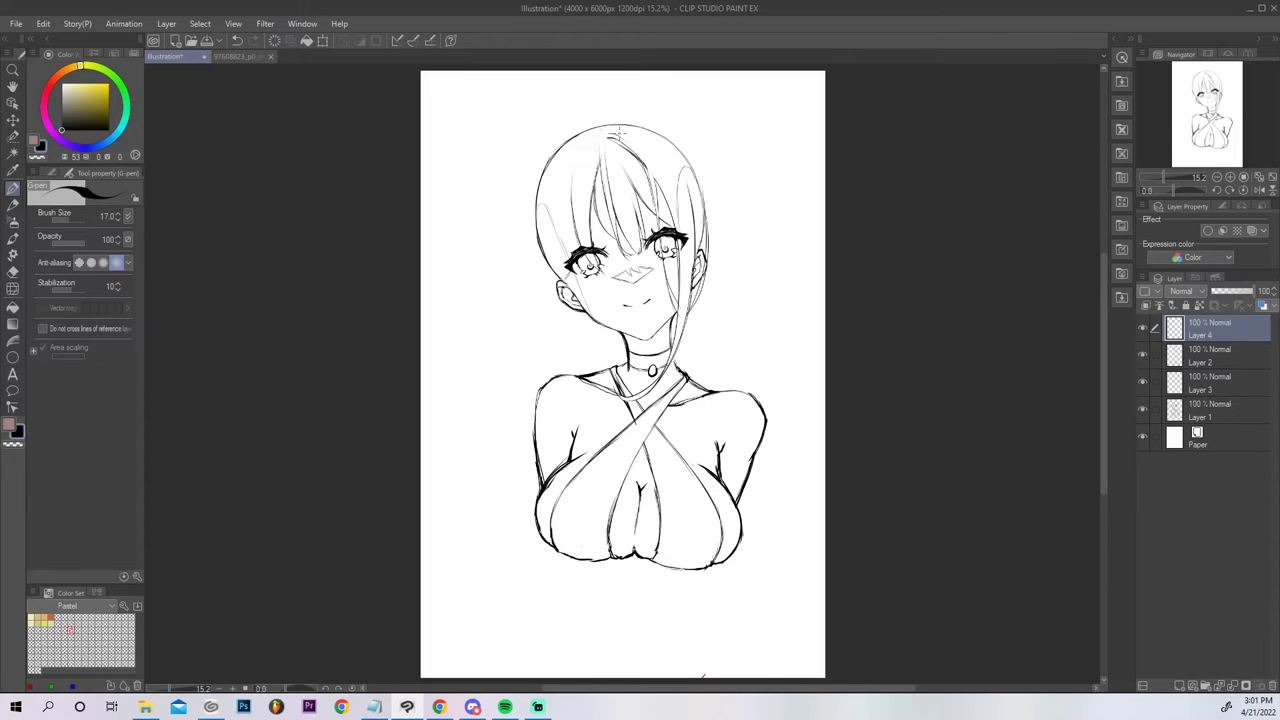
left_click_drag(571, 201, 578, 319)
key("ctrl+z")
mouse_move(572, 203)
left_mouse_down()
mouse_move(589, 343)
mouse_move(606, 370)
left_mouse_up()
left_click_drag(545, 196, 568, 322)
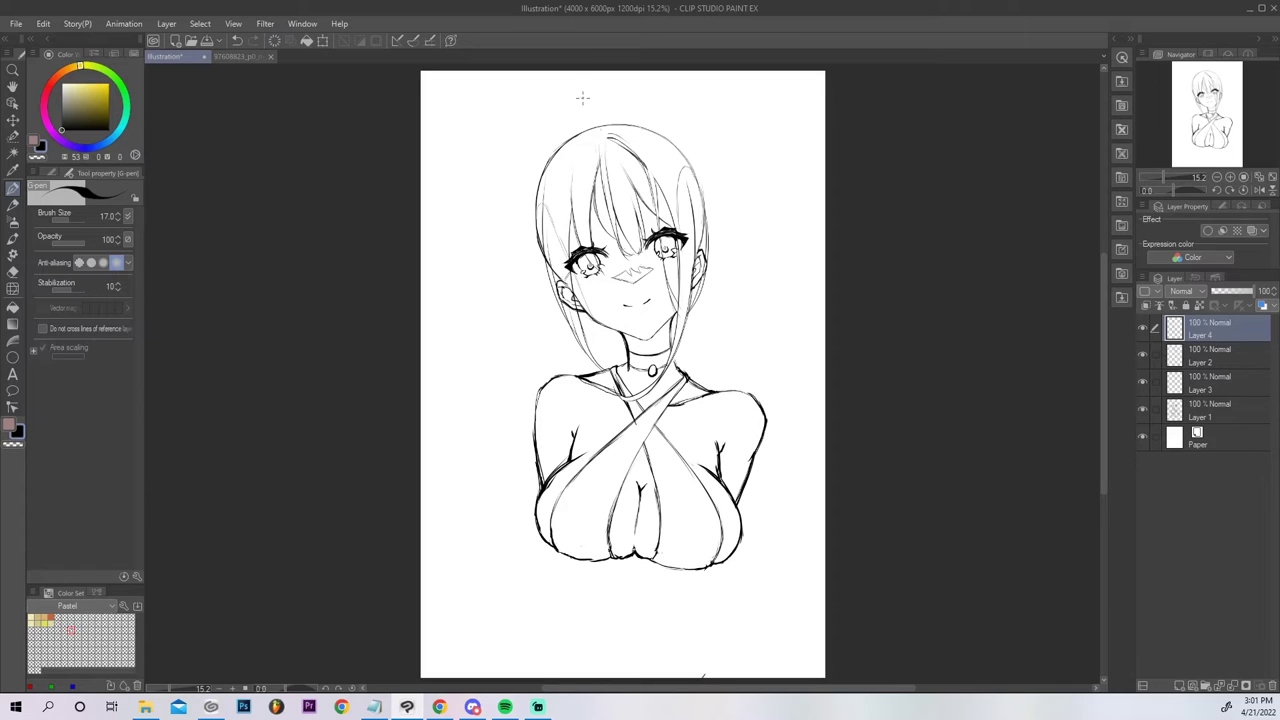
left_click(1192, 404)
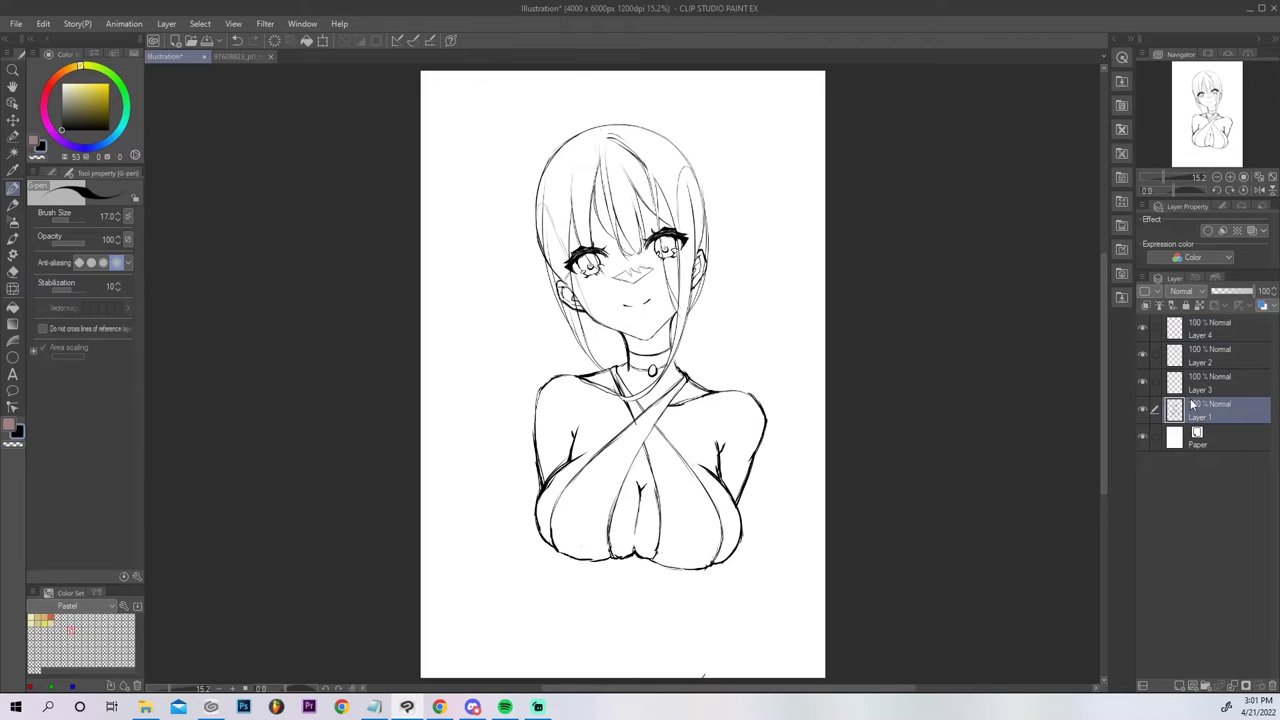
key("e")
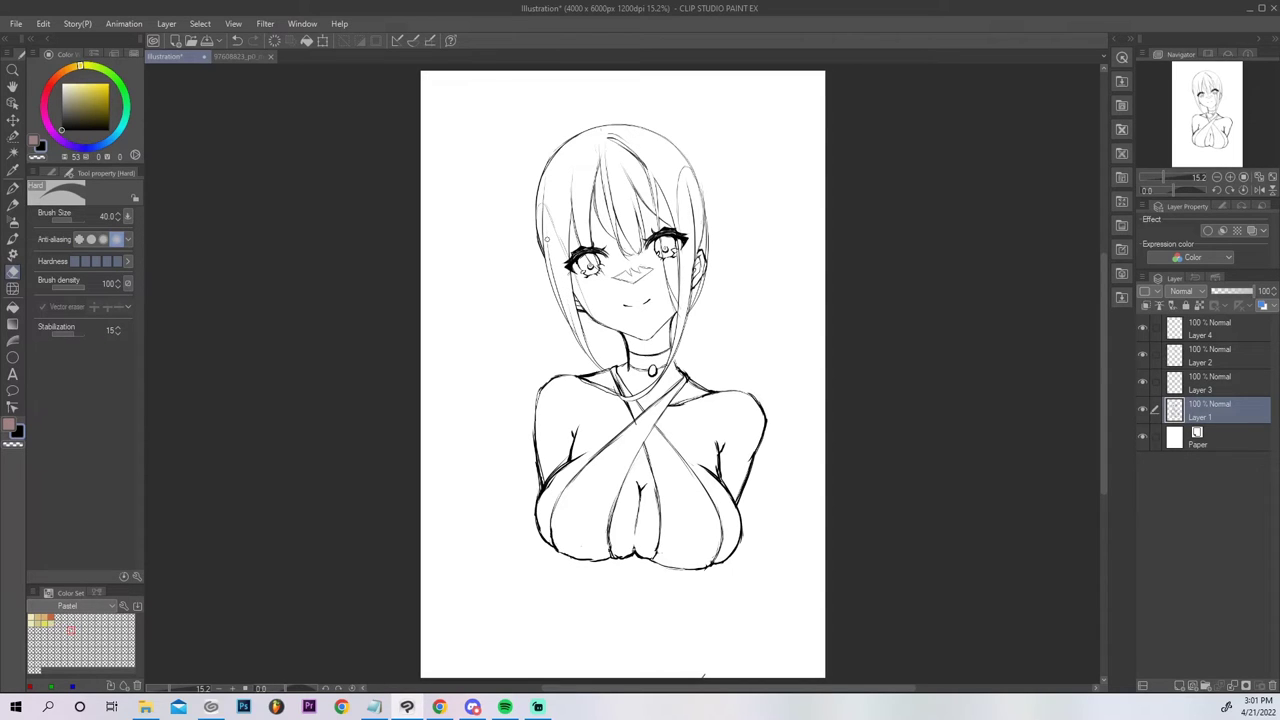
Sketch the inner back-hair curve on Layer 4 from the left-hand temple around to below the jaw, undoing unwanted strokes.
left_click(14, 189)
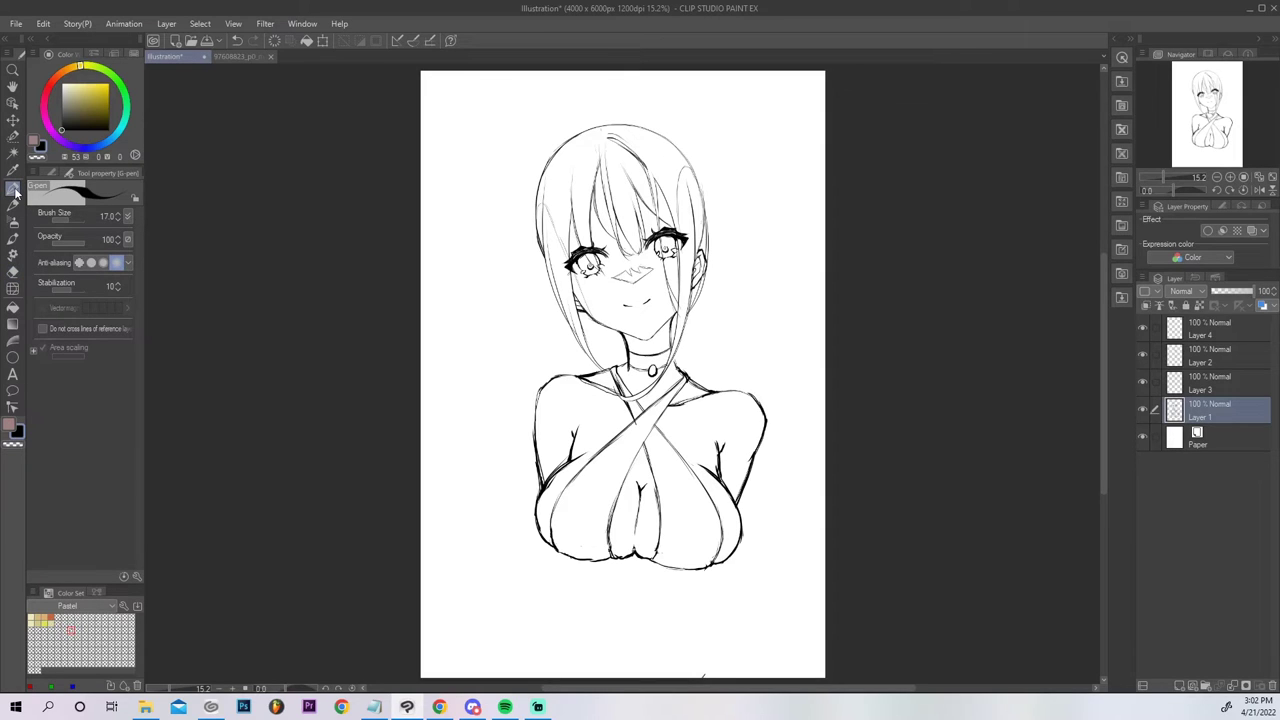
left_click(1219, 328)
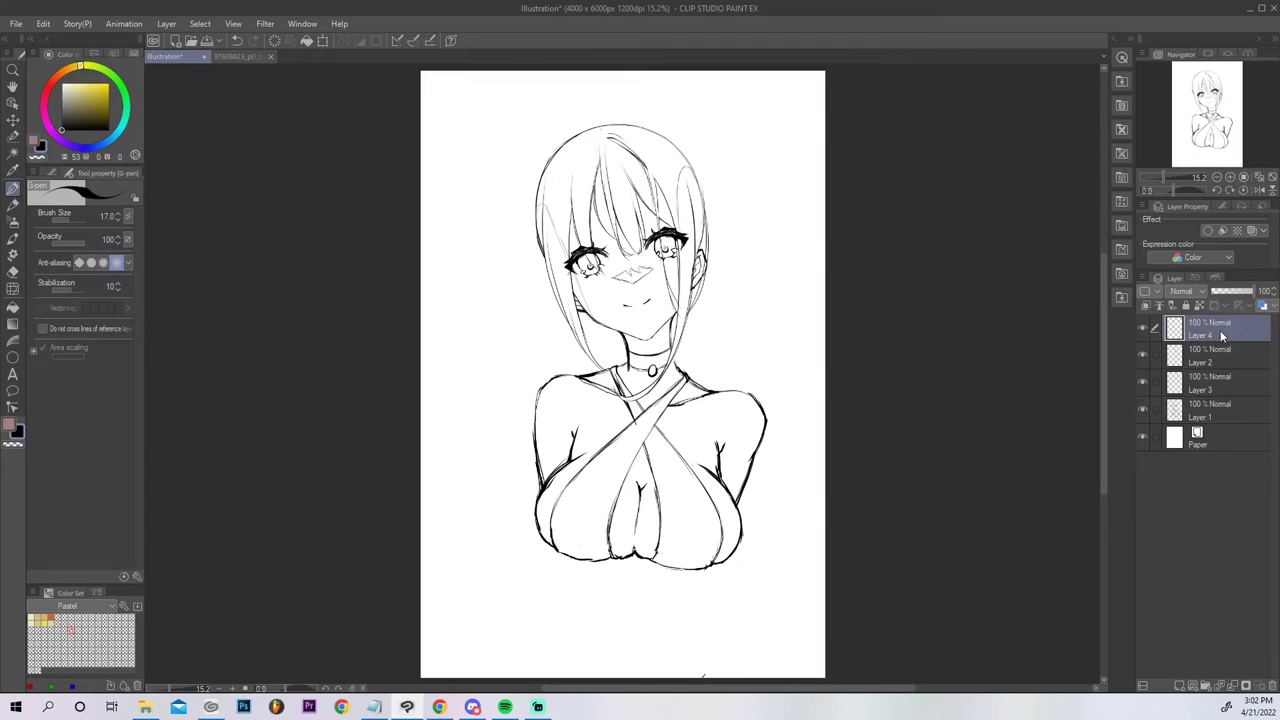
mouse_move(546, 166)
left_mouse_down()
mouse_move(523, 206)
mouse_move(517, 296)
left_mouse_up()
key("ctrl+z")
left_click_drag(541, 175, 520, 308)
key("ctrl+z")
mouse_move(534, 232)
left_mouse_down()
mouse_move(603, 306)
mouse_move(566, 312)
mouse_move(564, 328)
mouse_move(593, 337)
mouse_move(543, 290)
mouse_move(559, 322)
mouse_move(542, 312)
mouse_move(603, 345)
left_mouse_up()
key("ctrl+z")
key("ctrl+z")
mouse_move(542, 296)
left_mouse_down()
mouse_move(576, 344)
mouse_move(537, 280)
left_mouse_up()
key("ctrl+z")
key("ctrl+z")
left_click_drag(561, 331, 543, 276)
key("ctrl+z")
mouse_move(560, 328)
left_mouse_down()
mouse_move(539, 257)
mouse_move(542, 178)
left_mouse_up()
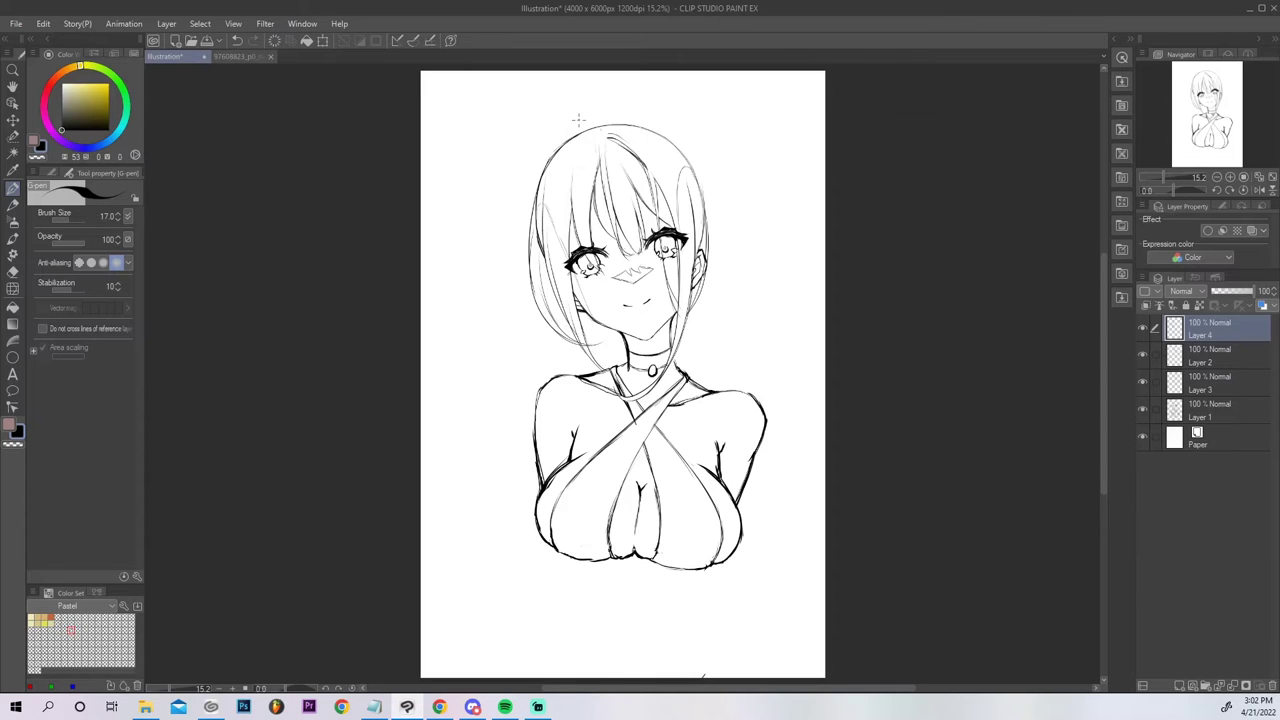
Draw the outer contour of the hair sweeping from the upper head down past the left-hand cheek and reinforce it.
mouse_move(568, 140)
left_mouse_down()
mouse_move(533, 172)
mouse_move(523, 292)
left_mouse_up()
key("ctrl+z")
left_click_drag(567, 141, 528, 334)
left_click_drag(511, 306, 552, 168)
mouse_move(528, 212)
left_mouse_down()
mouse_move(532, 310)
mouse_move(518, 226)
mouse_move(536, 184)
left_mouse_up()
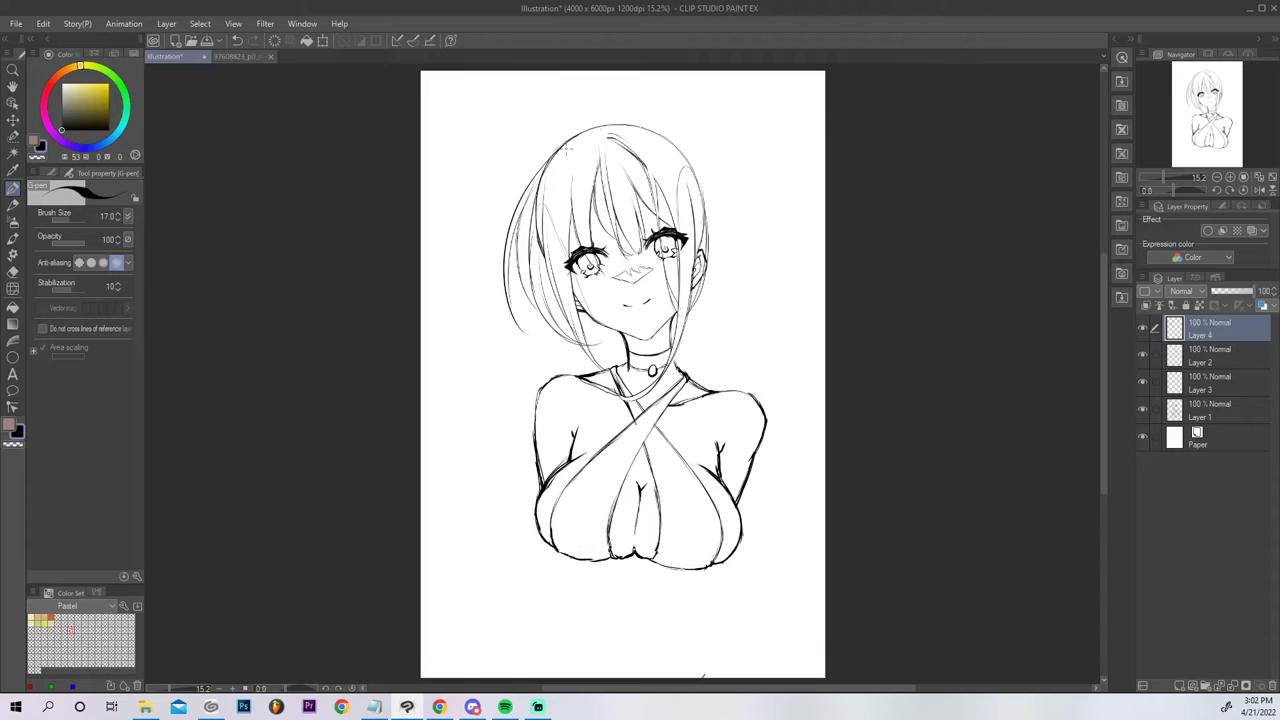
Erase the old head outline and leftover guideline inside the left-hand hair on Layer 1.
left_click(1203, 412)
key("e")
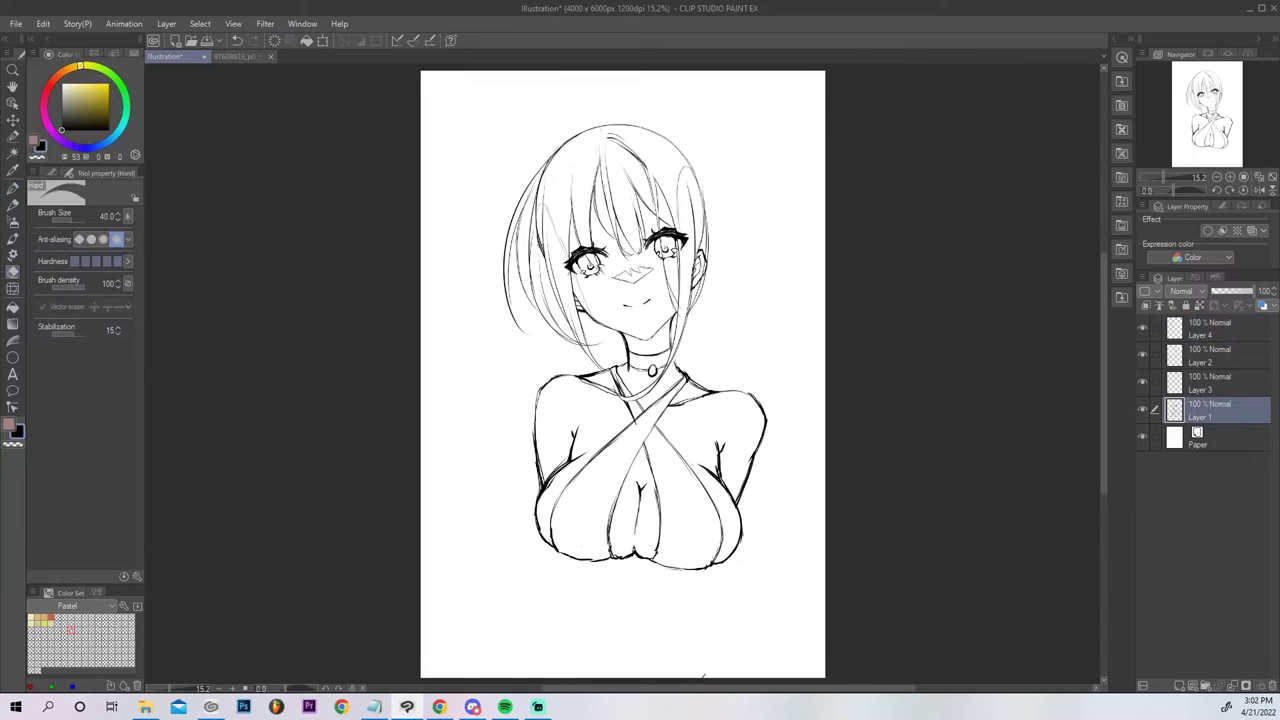
mouse_move(542, 258)
left_mouse_down()
mouse_move(538, 183)
mouse_move(560, 149)
left_mouse_up()
left_click_drag(547, 206, 566, 251)
Merge the upper layers down into Layer 1 and erase the remaining head-outline marks inside the left-hand hair.
left_click(1215, 329)
left_click(1240, 686)
left_click(1240, 686)
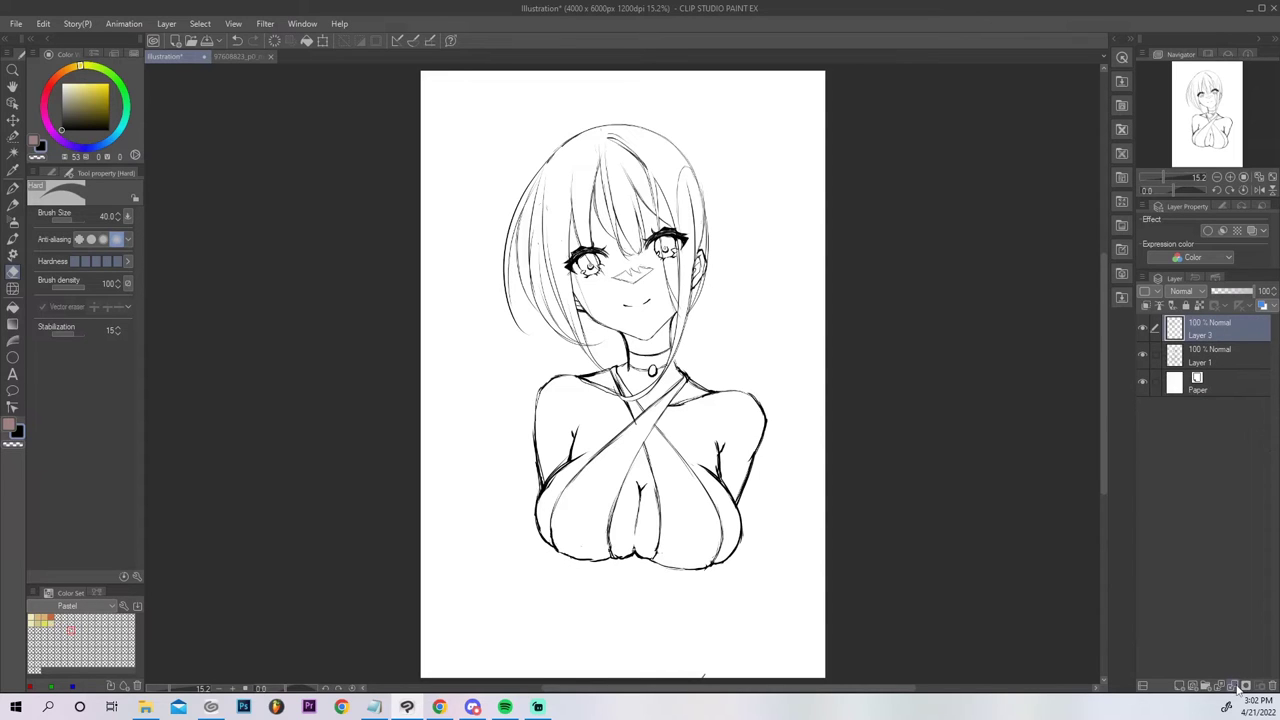
left_click(1240, 686)
mouse_move(542, 240)
left_mouse_down()
mouse_move(544, 180)
mouse_move(530, 231)
mouse_move(543, 240)
left_mouse_up()
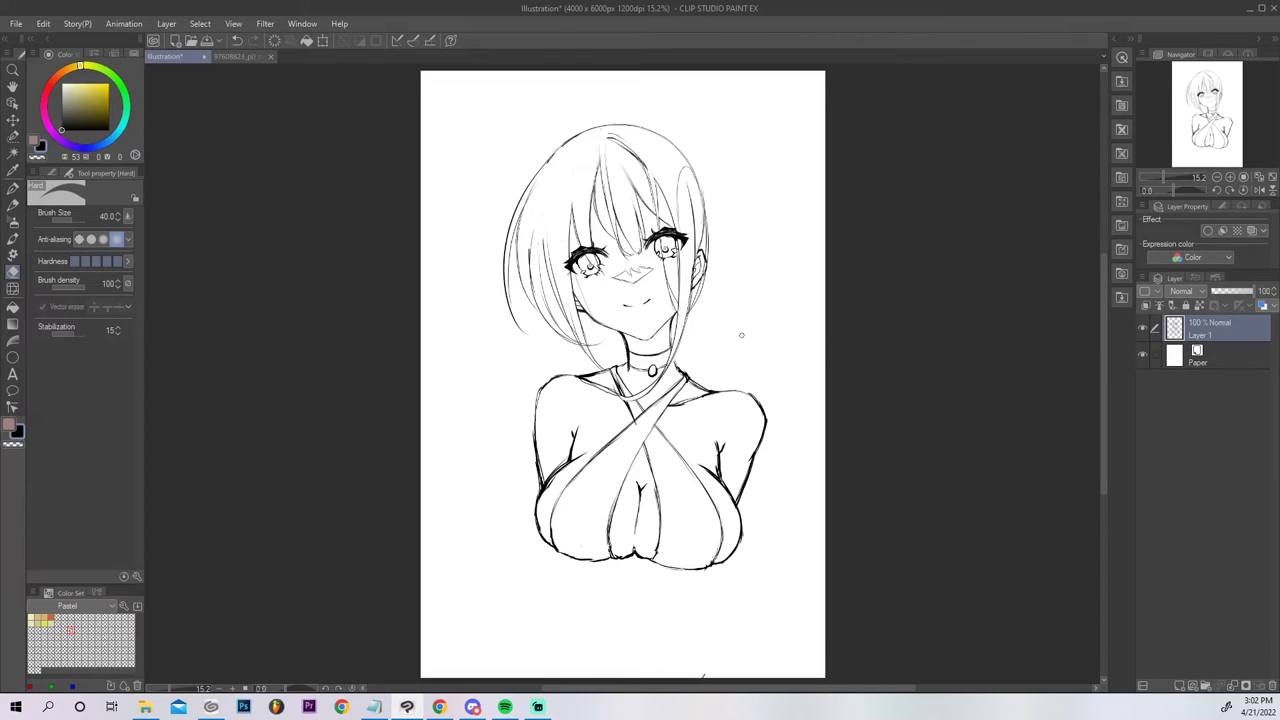
Sketch raised hair strokes over the crown with the G-pen, joining the left-hand hair contour to the parting.
key("p")
mouse_move(541, 163)
left_mouse_down()
mouse_move(586, 118)
mouse_move(616, 123)
left_mouse_up()
key("ctrl+z")
mouse_move(534, 177)
left_mouse_down()
mouse_move(577, 127)
mouse_move(607, 125)
mouse_move(582, 152)
left_mouse_up()
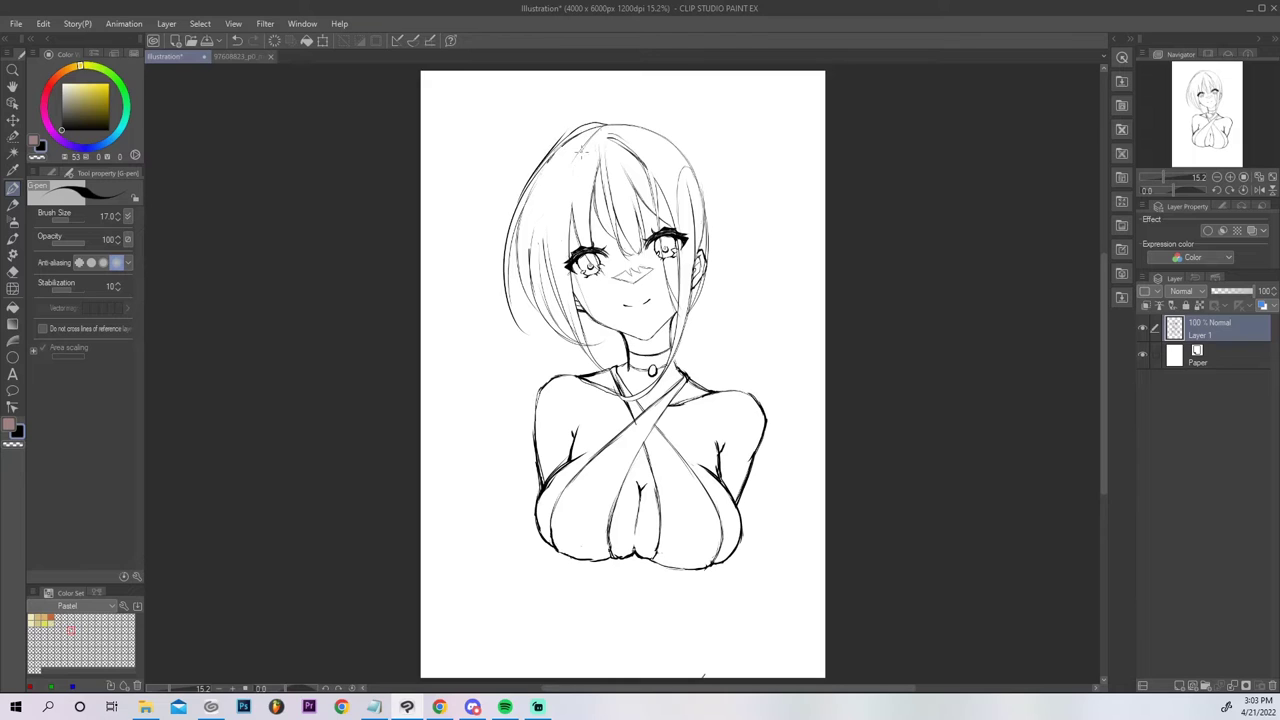
mouse_move(562, 175)
left_mouse_down()
mouse_move(547, 240)
mouse_move(552, 188)
mouse_move(608, 125)
left_mouse_up()
left_click_drag(573, 209, 591, 141)
Undo the crown strokes, layer merges and left-hand hair sketch back to the state with empty Layer 3 above Layer 1.
key("ctrl+z")
key("ctrl+z")
key("ctrl+z")
key("ctrl+z")
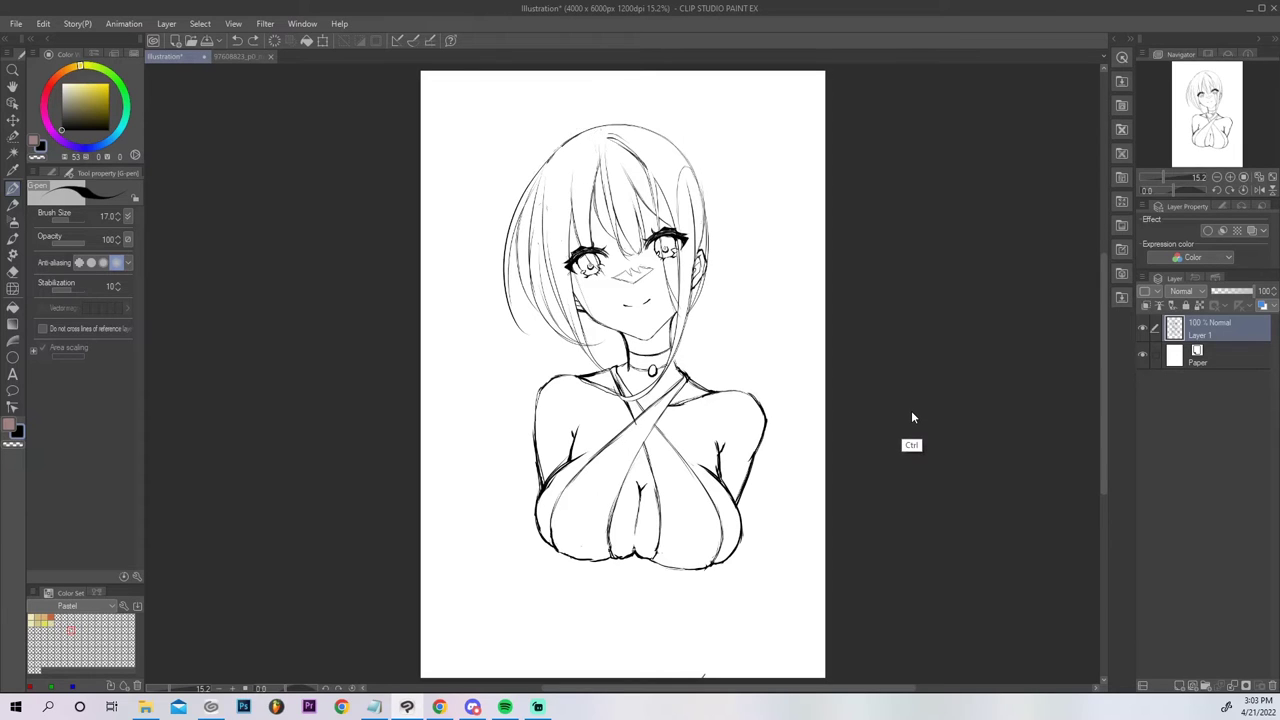
key("ctrl+z")
key("ctrl+z")
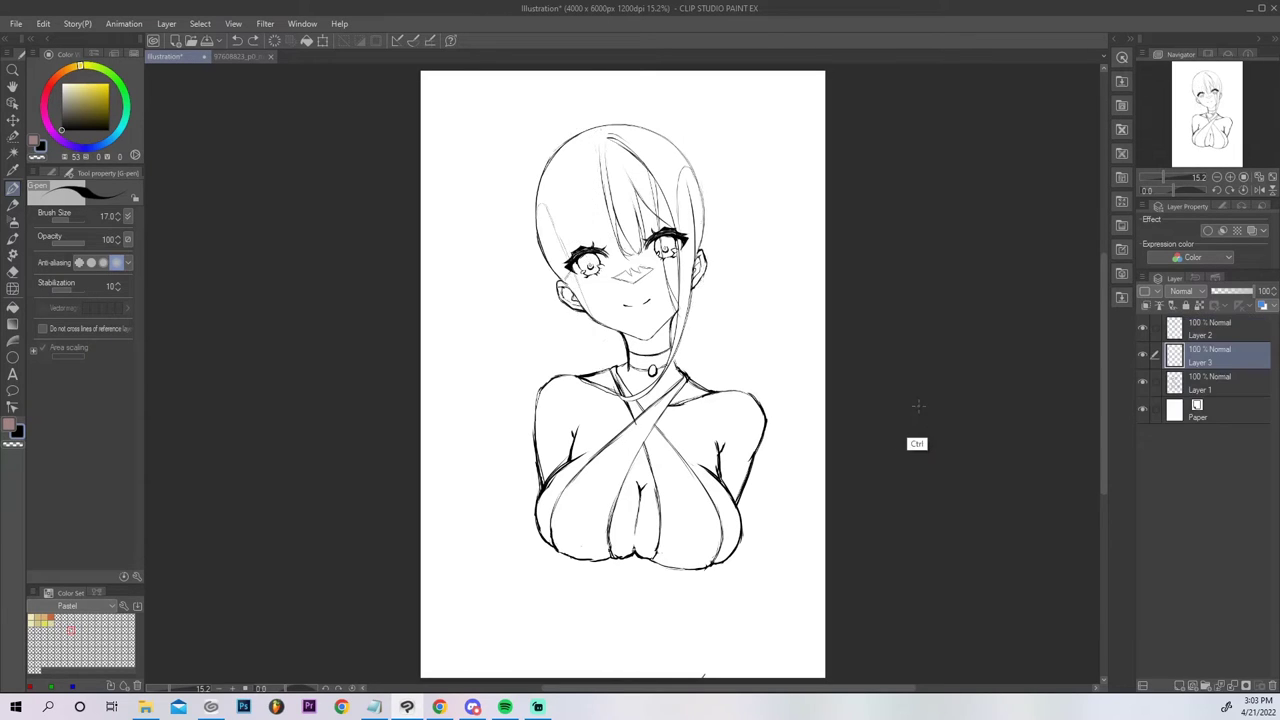
Try to redo the undone left-hand hair strokes.
key("ctrl+y")
left_click(1207, 382)
left_click(1222, 357)
left_click(16, 23)
mouse_move(50, 28)
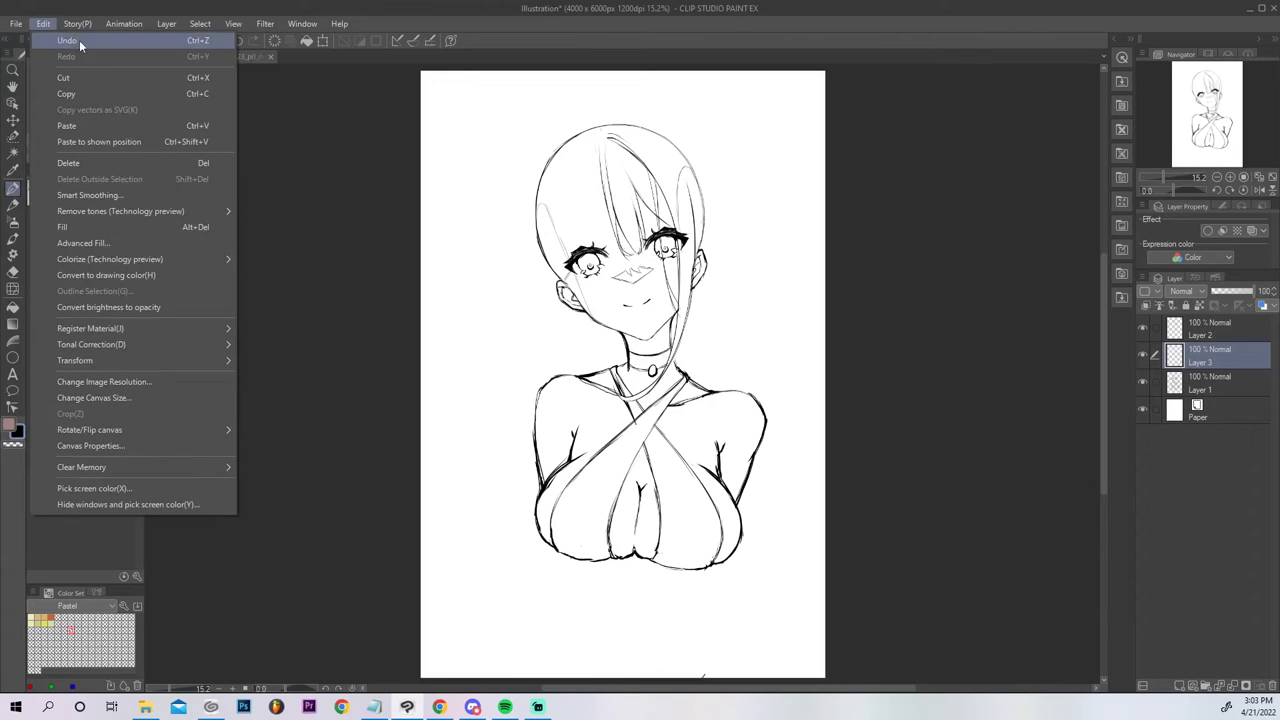
left_click(324, 147)
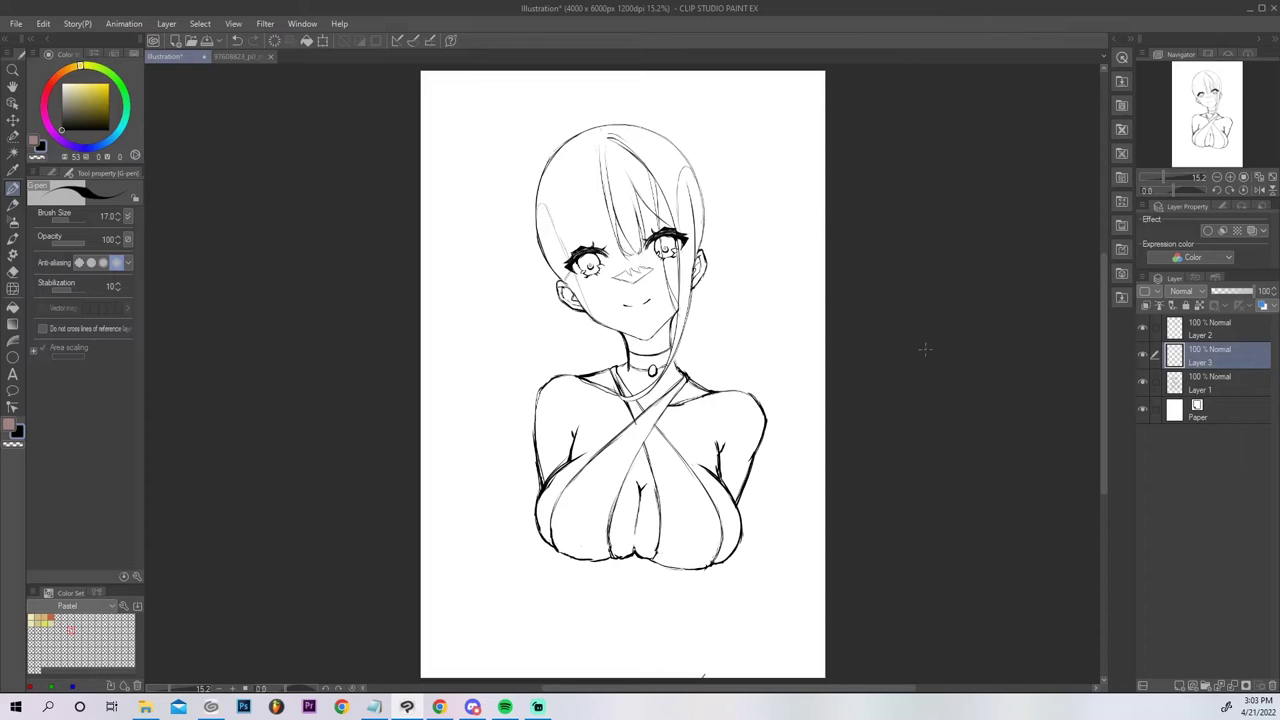
Merge Layer 2 and Layer 3 down into Layer 1.
left_click(1206, 388)
left_click(1226, 336)
left_click(1233, 686)
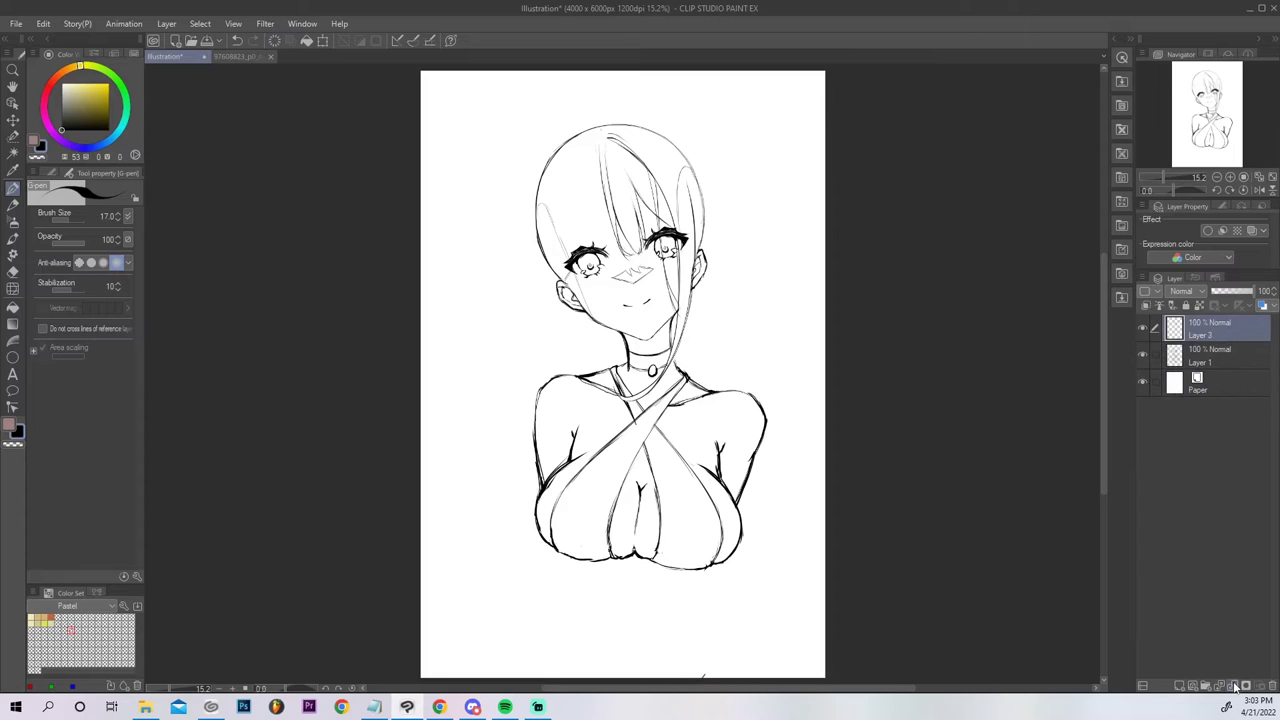
left_click(1233, 686)
key("e")
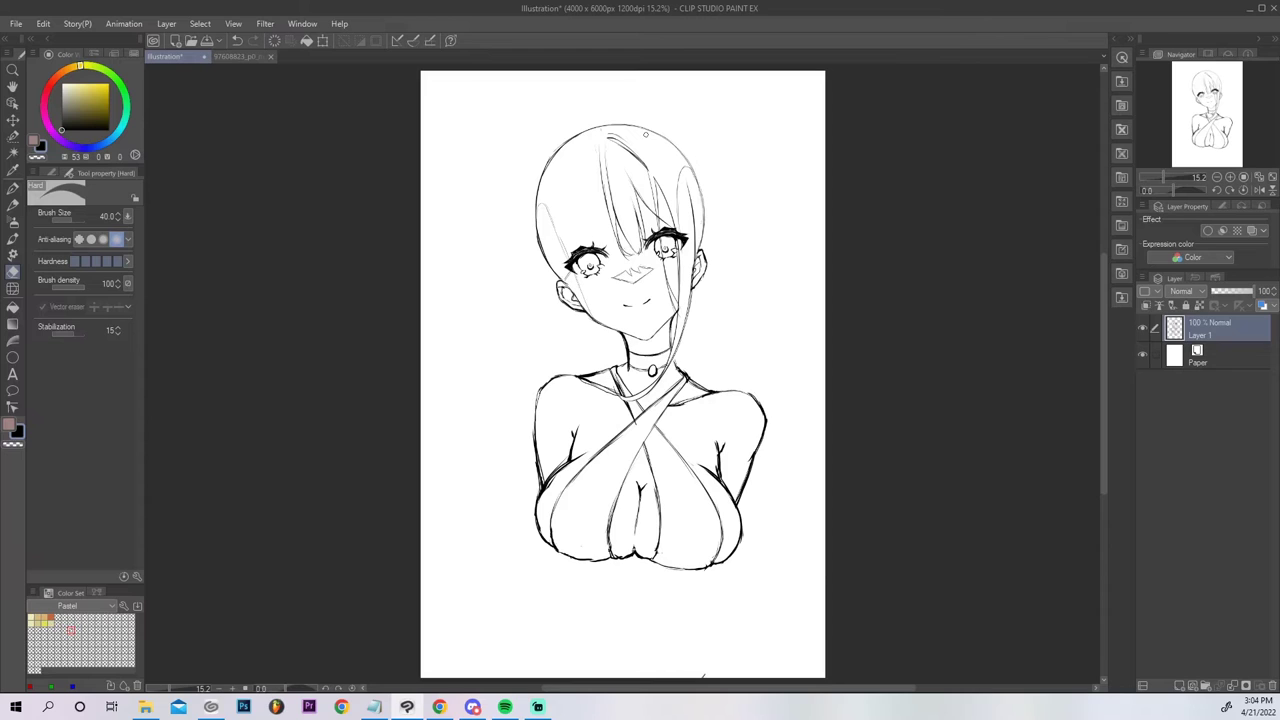
Sketch a small tuft at the crown with the G-pen and a bang strand from the parting across the left-hand eye.
key("p")
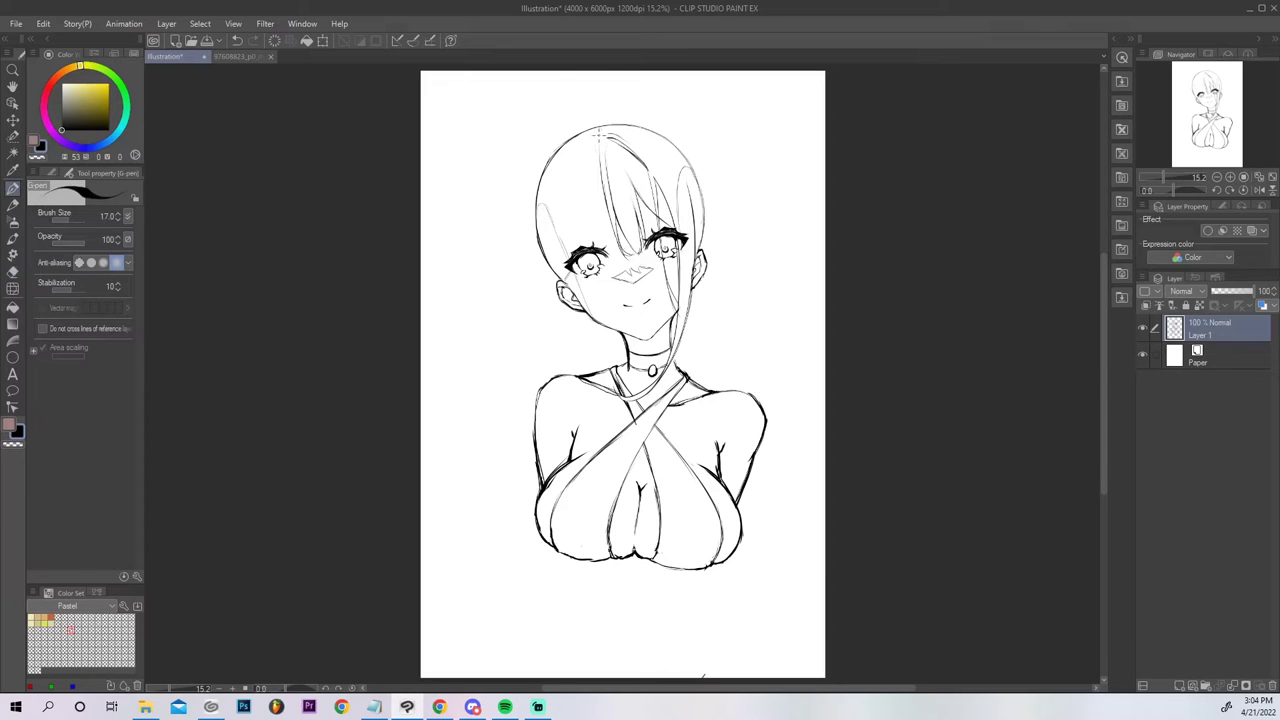
mouse_move(598, 134)
left_mouse_down()
mouse_move(588, 124)
mouse_move(578, 138)
left_mouse_up()
left_click_drag(600, 160, 596, 288)
key("ctrl+z")
left_click_drag(602, 160, 605, 279)
key("ctrl+z")
left_click_drag(602, 162, 608, 284)
Sketch the outer strand of the left-hand bangs down to the eyelashes, undoing unwanted strokes, and erase stray marks by the parting.
left_click_drag(577, 231, 598, 290)
key("ctrl+z")
left_click_drag(576, 239, 604, 287)
key("ctrl+z")
key("ctrl+z")
key("ctrl+z")
left_click_drag(582, 184, 595, 284)
key("ctrl+z")
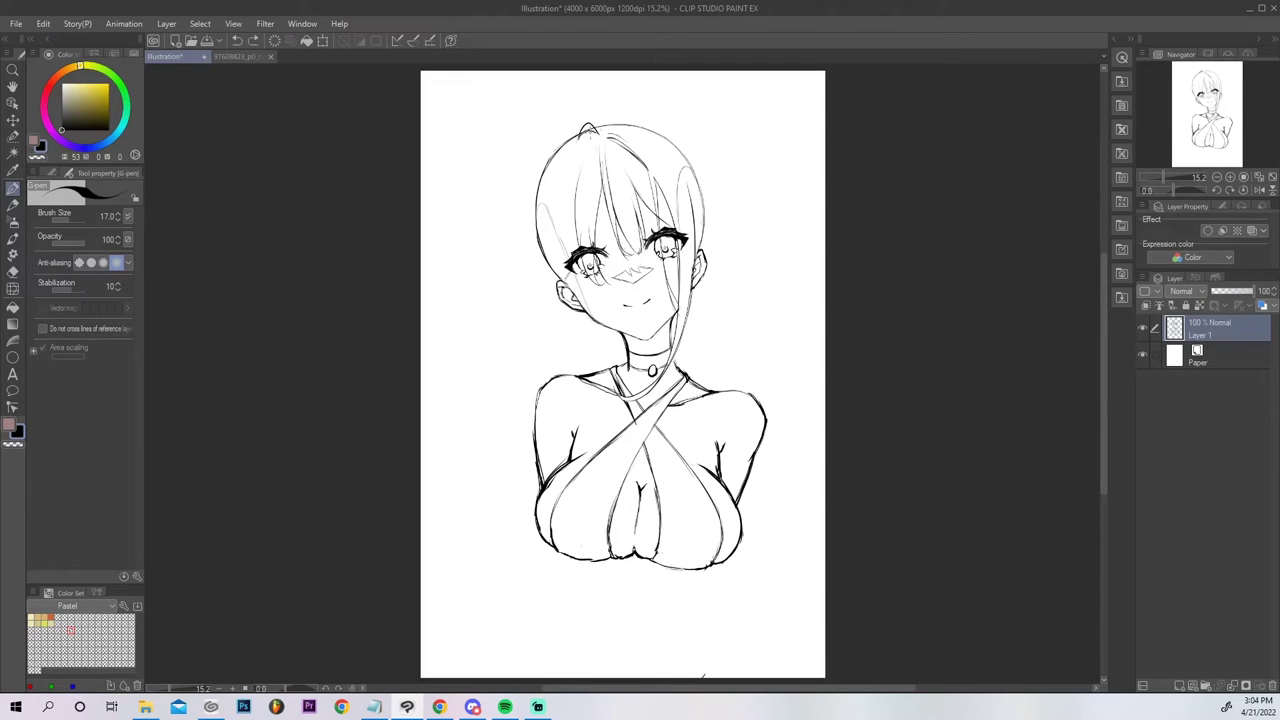
key("ctrl+z")
left_click_drag(580, 174, 576, 248)
key("e")
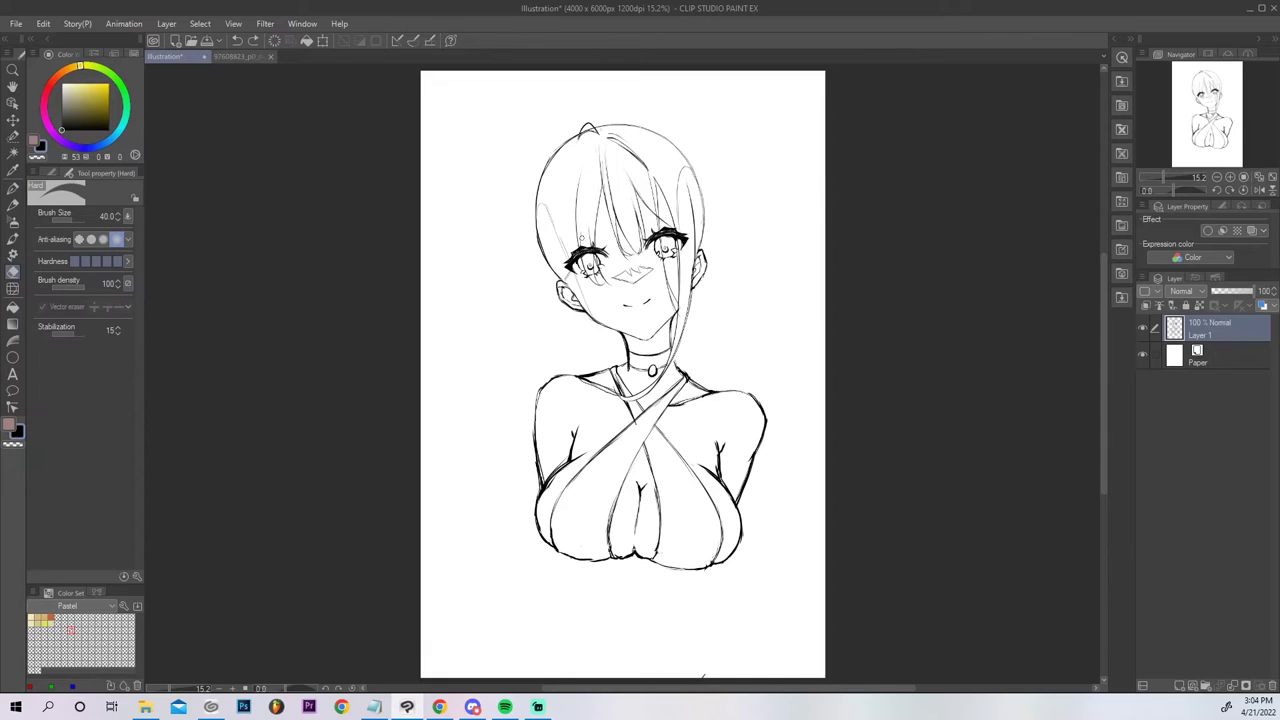
left_click_drag(600, 162, 599, 177)
Add a new layer and sketch the left-hand side lock's inner edge from the crown past the ear toward the neck.
left_click(1184, 686)
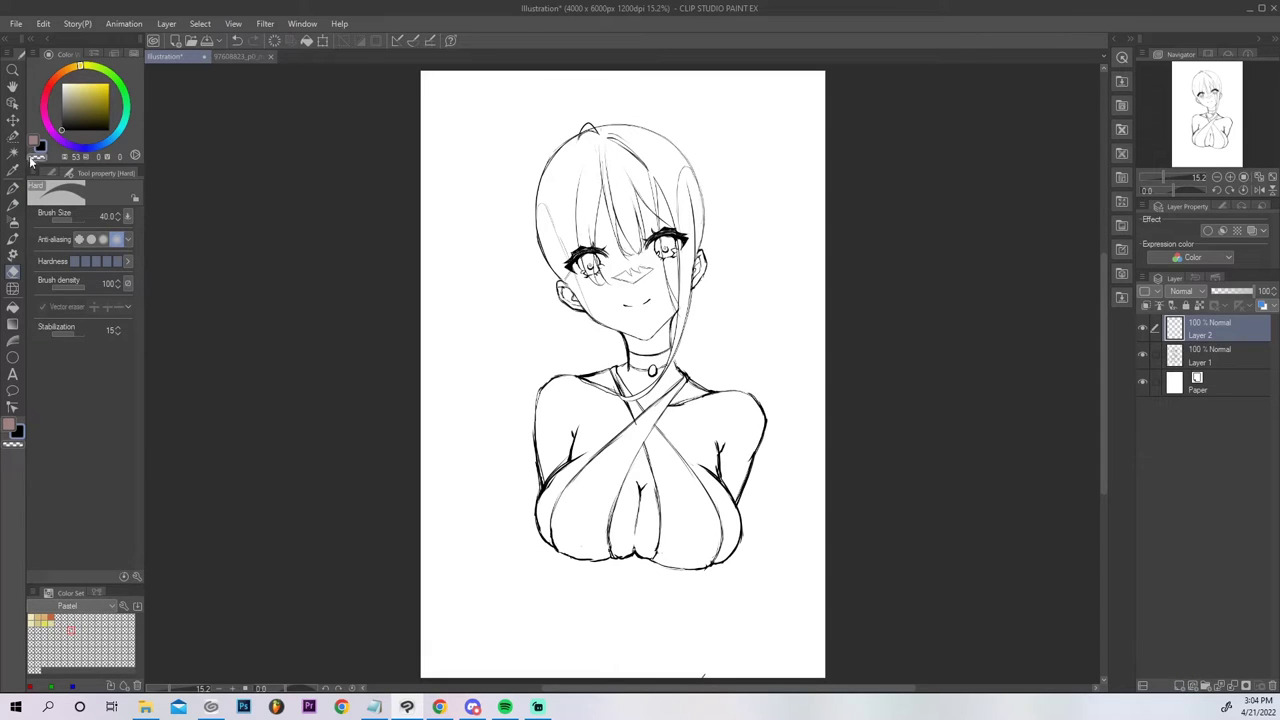
left_click(15, 187)
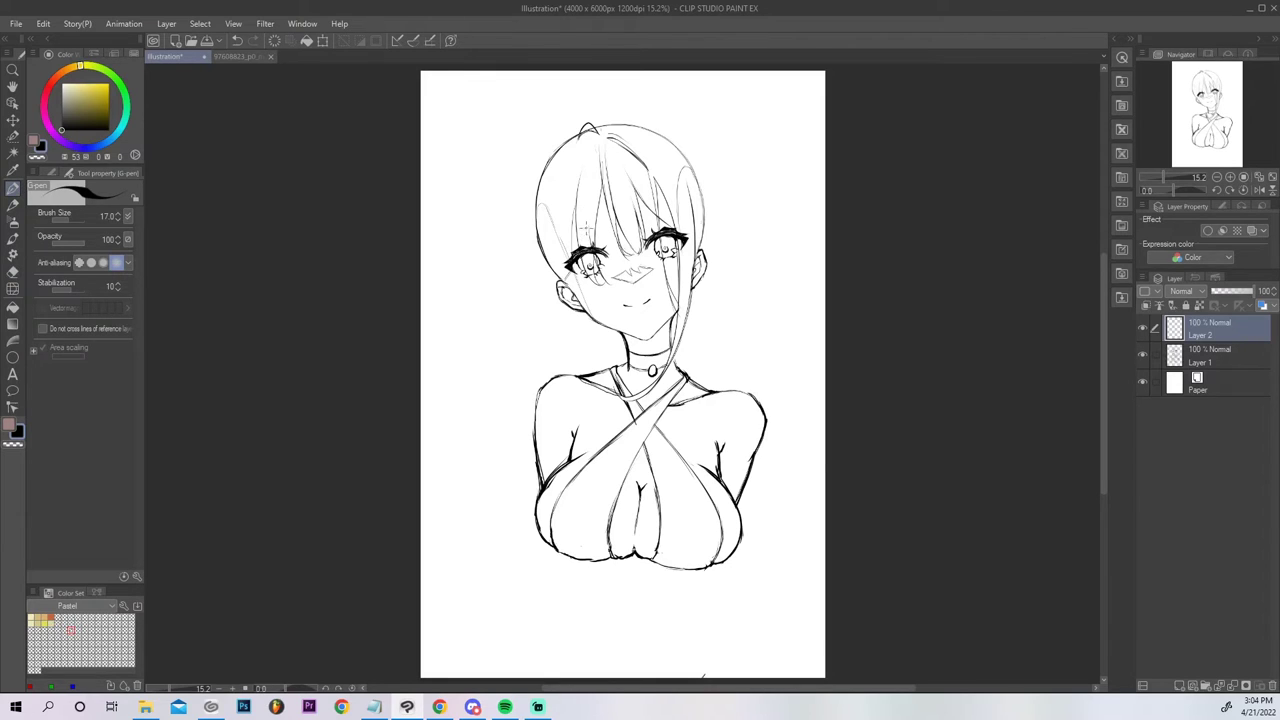
key("ctrl+z")
left_click_drag(577, 205, 582, 348)
key("ctrl+z")
left_click_drag(581, 165, 583, 362)
left_click_drag(570, 270, 585, 372)
left_click_drag(577, 193, 571, 256)
key("ctrl+z")
mouse_move(575, 196)
left_mouse_down()
mouse_move(569, 244)
mouse_move(594, 144)
left_mouse_up()
Sketch the left-hand outer hair contour from the crown around the head to the neck, undoing unwanted strokes.
mouse_move(580, 115)
left_mouse_down()
mouse_move(645, 113)
mouse_move(556, 130)
mouse_move(515, 193)
mouse_move(506, 250)
mouse_move(510, 276)
mouse_move(590, 370)
left_mouse_up()
key("ctrl+z")
key("ctrl+z")
left_click_drag(524, 272, 604, 374)
key("ctrl+z")
mouse_move(532, 288)
left_mouse_down()
mouse_move(546, 331)
mouse_move(596, 370)
left_mouse_up()
left_click_drag(552, 316, 590, 366)
key("ctrl+z")
left_click_drag(552, 308, 546, 262)
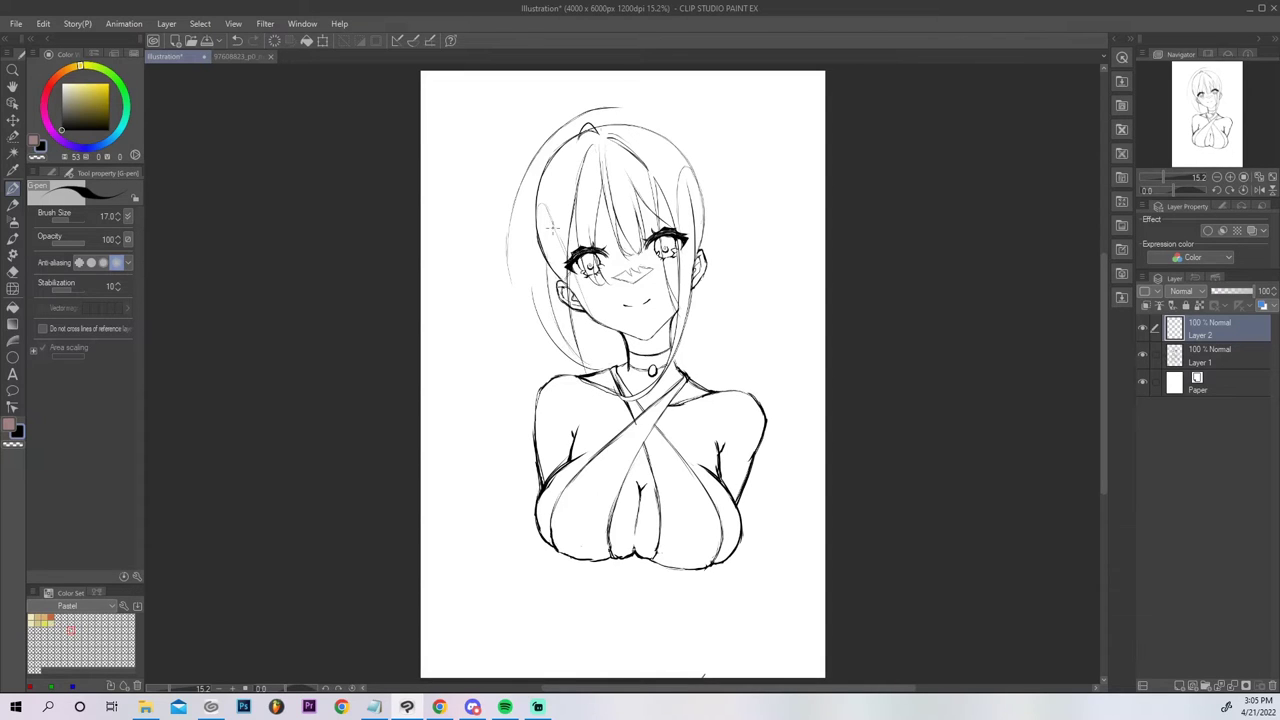
Add a second contour line and strands inside the left-hand side hair between the crown and the ear.
left_click_drag(580, 360, 548, 280)
mouse_move(530, 185)
left_mouse_down()
mouse_move(523, 276)
mouse_move(552, 331)
mouse_move(549, 237)
left_mouse_up()
left_click_drag(552, 328, 549, 212)
left_click_drag(545, 292, 560, 175)
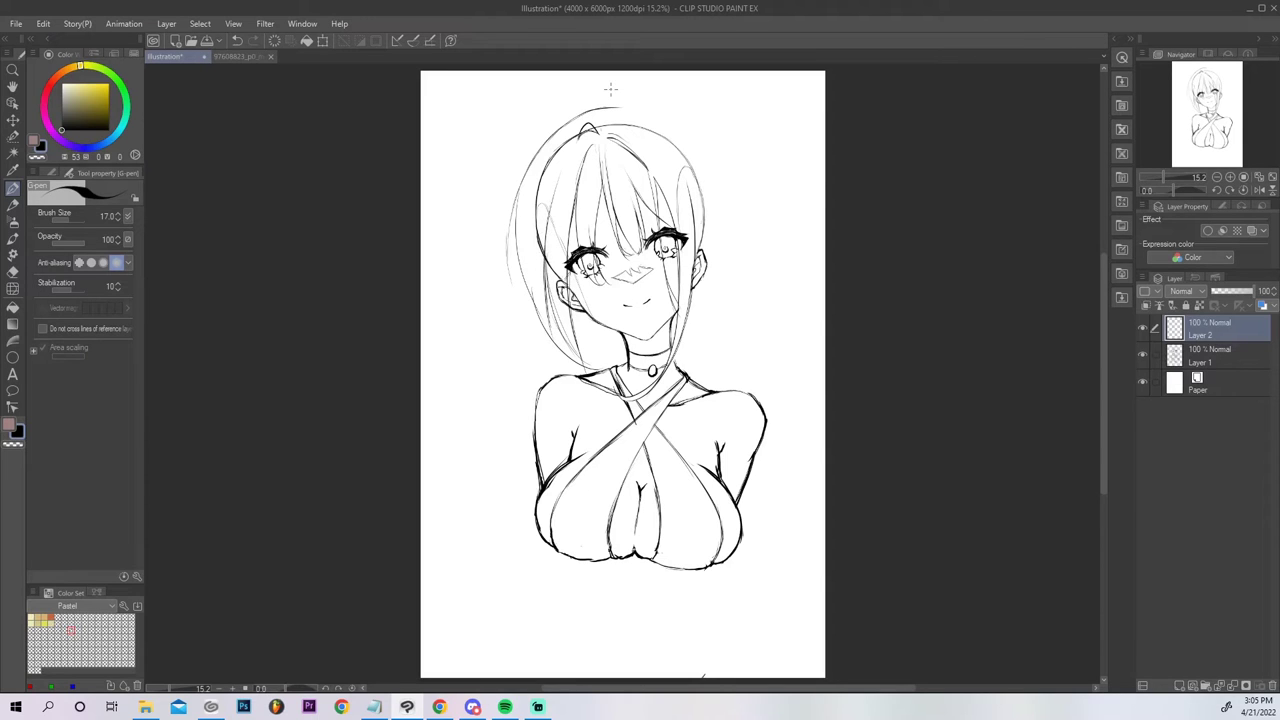
Erase the old head outline, crown tuft and left-hand ear lines covered by the new hair on Layer 1.
left_click(1211, 364)
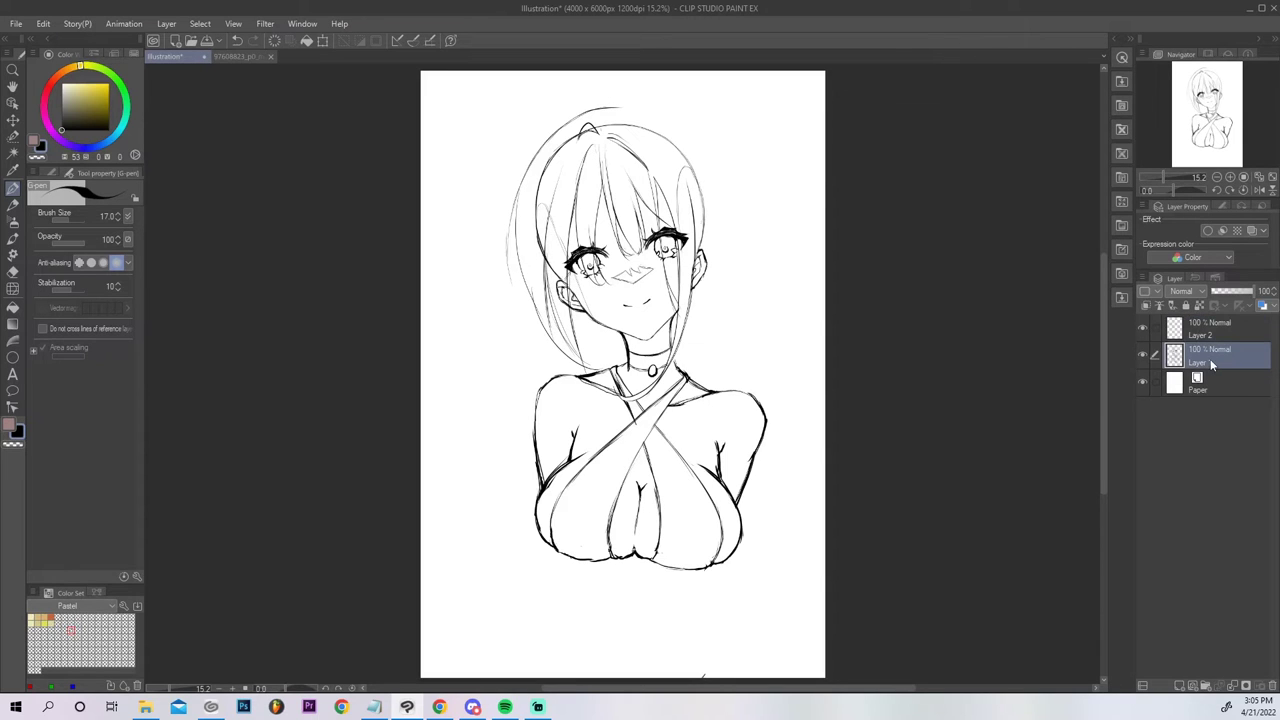
key("e")
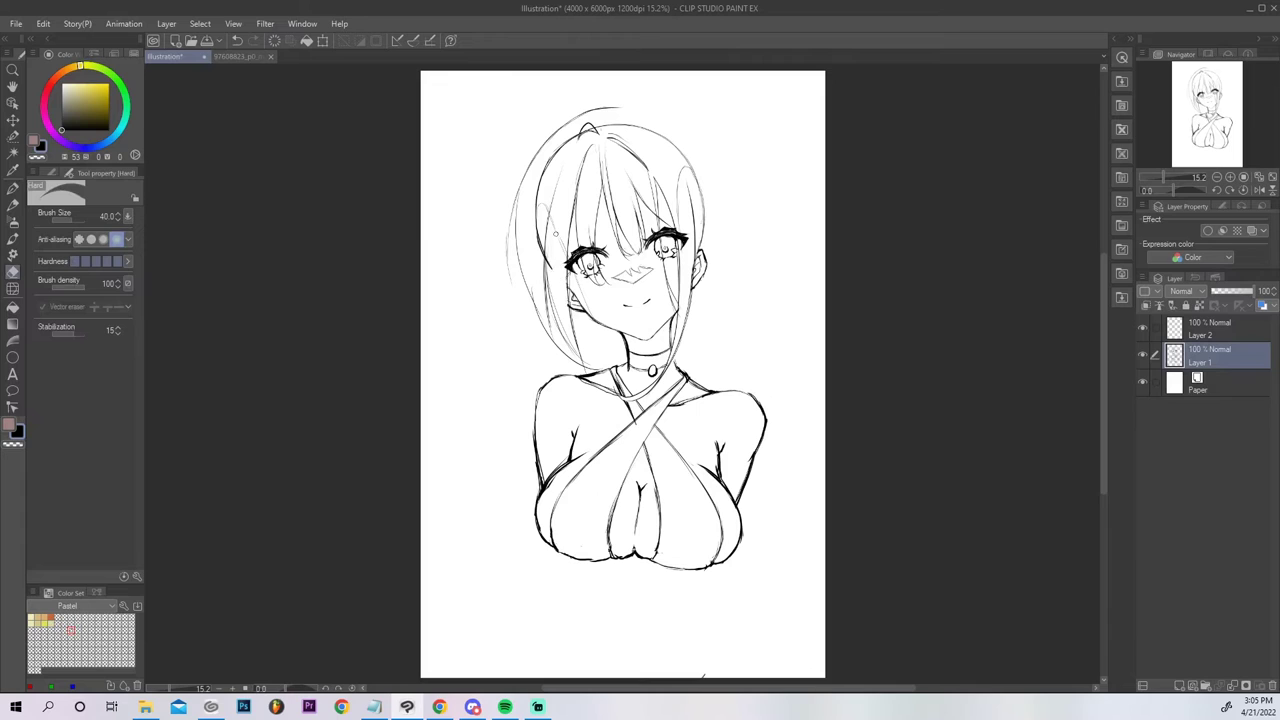
mouse_move(546, 264)
left_mouse_down()
mouse_move(546, 166)
mouse_move(570, 138)
mouse_move(598, 132)
mouse_move(596, 116)
left_mouse_up()
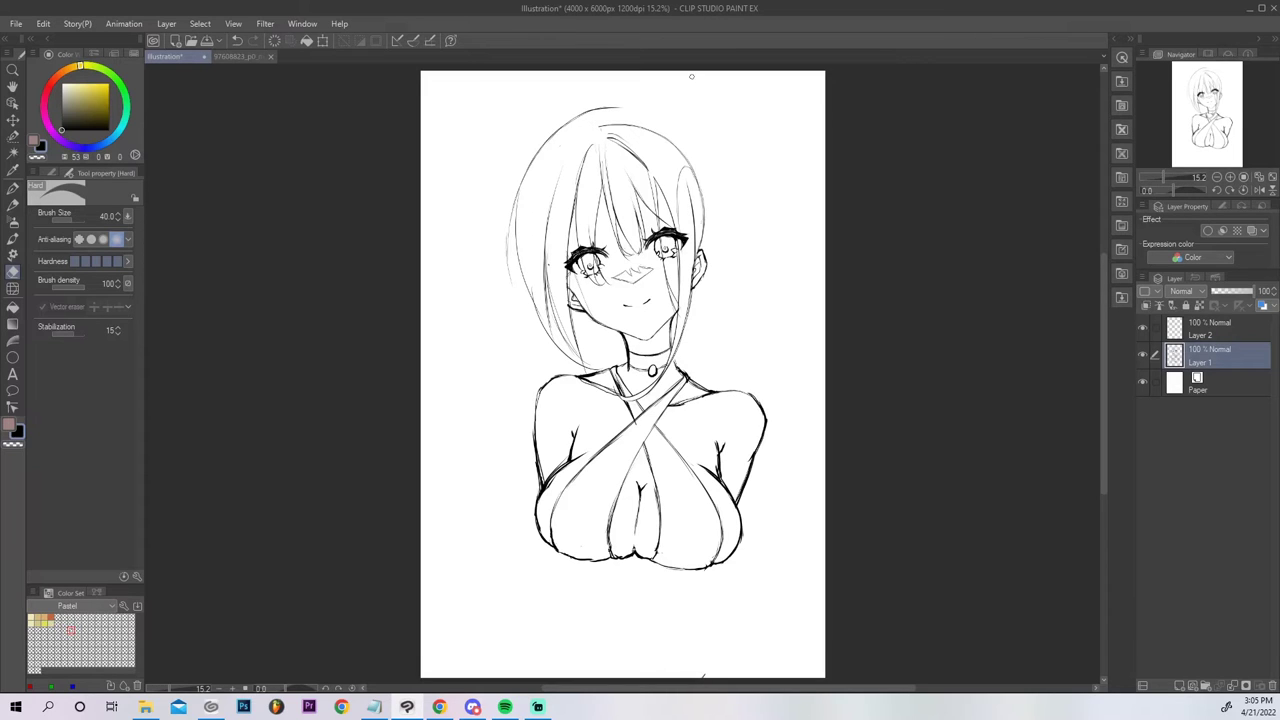
Strengthen the left-hand hair contour with the G-pen and sketch new strands curving down from the crown.
key("p")
left_click_drag(518, 214, 544, 144)
mouse_move(522, 186)
left_mouse_down()
mouse_move(590, 110)
mouse_move(567, 144)
mouse_move(603, 127)
mouse_move(586, 118)
mouse_move(601, 123)
mouse_move(558, 181)
left_mouse_up()
left_click_drag(568, 127, 530, 203)
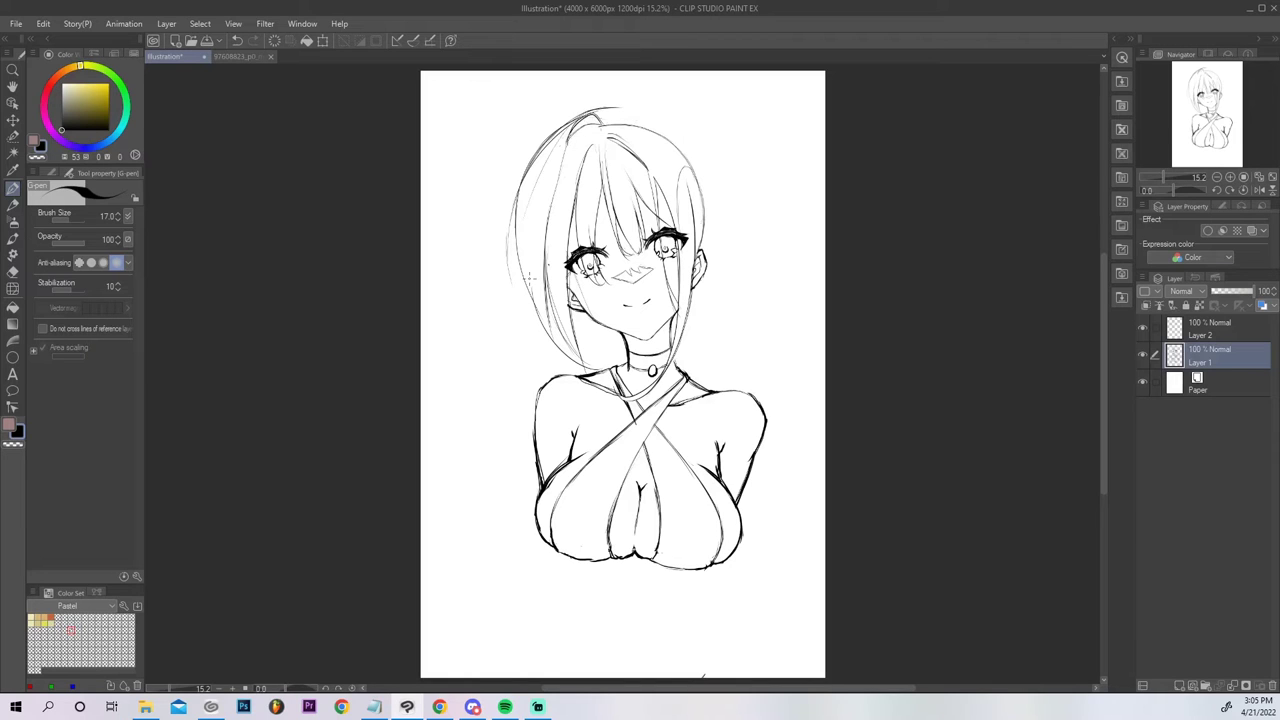
Extend the left-hand side lock onto the shoulder and sketch curved strands from beside the ear toward the neck.
mouse_move(548, 310)
left_mouse_down()
mouse_move(576, 364)
mouse_move(558, 416)
left_mouse_up()
left_click_drag(583, 340, 572, 410)
left_click_drag(551, 333, 537, 203)
key("ctrl+z")
left_click_drag(551, 334, 541, 195)
mouse_move(571, 319)
left_mouse_down()
mouse_move(608, 346)
mouse_move(573, 309)
left_mouse_up()
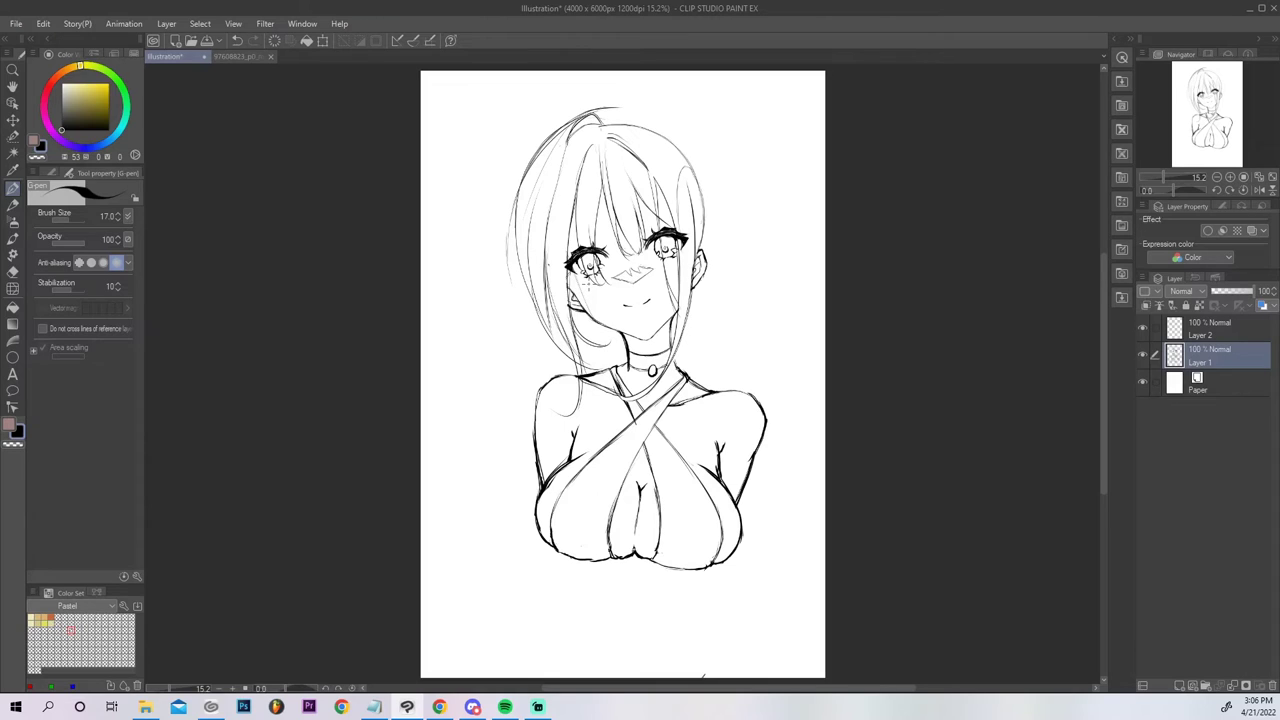
Sketch a long outer lock on the left-hand side down to shoulder height and erase the stray line inside the hair.
mouse_move(522, 190)
left_mouse_down()
mouse_move(539, 360)
mouse_move(507, 250)
left_mouse_up()
left_click_drag(509, 328, 534, 384)
mouse_move(535, 302)
left_mouse_down()
mouse_move(539, 344)
mouse_move(536, 306)
left_mouse_up()
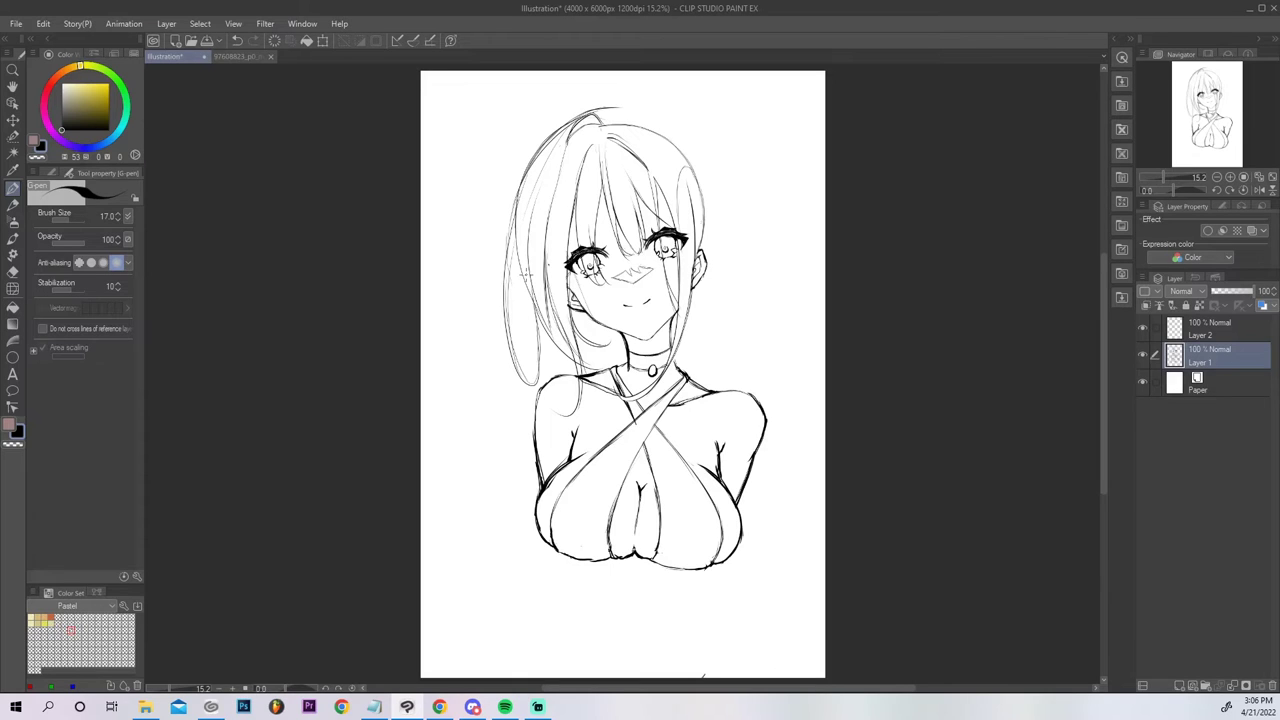
key("e")
mouse_move(530, 246)
left_mouse_down()
mouse_move(530, 199)
mouse_move(554, 151)
left_mouse_up()
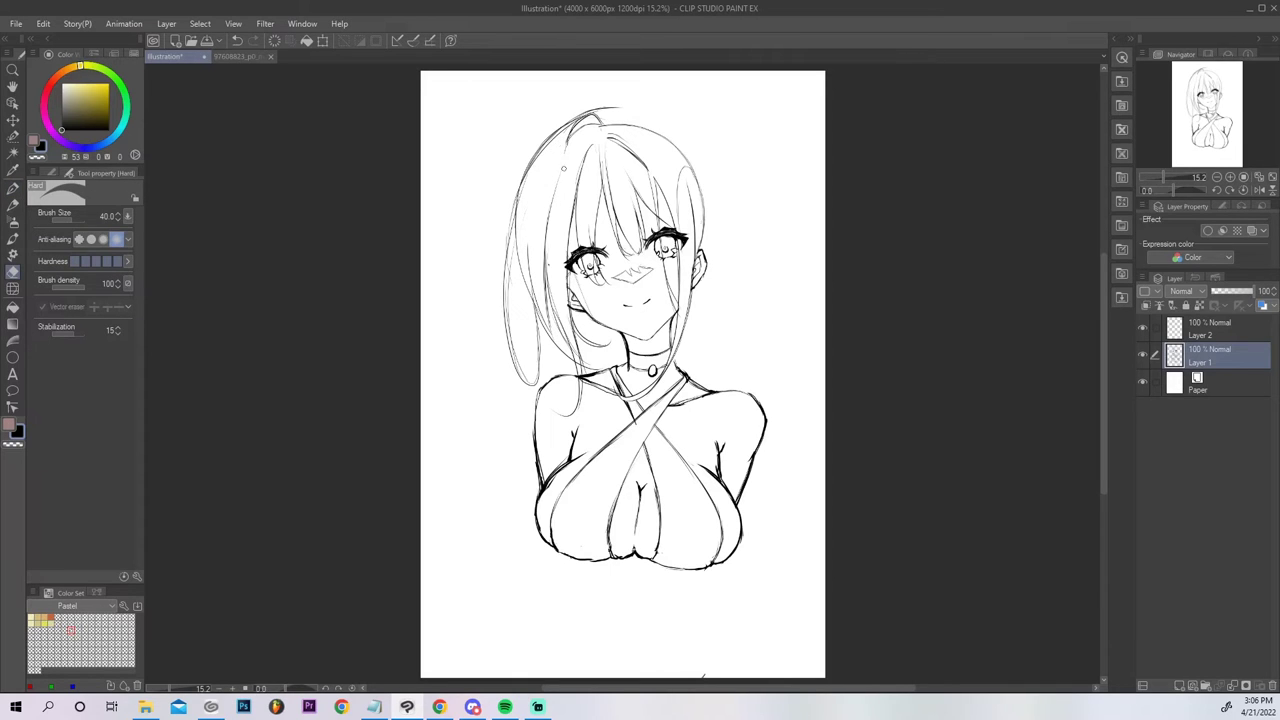
Merge Layer 2 down into Layer 1 and sketch a strand inside the left-hand side hair.
left_click(1224, 335)
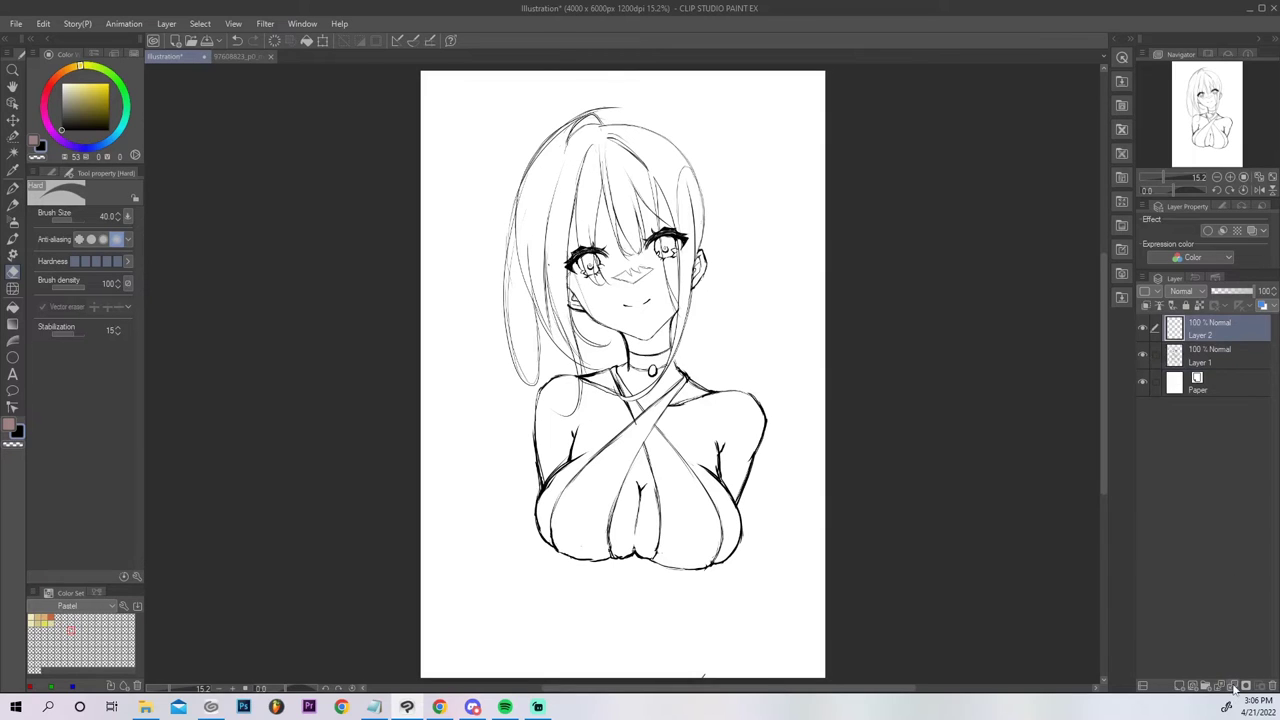
left_click(1232, 686)
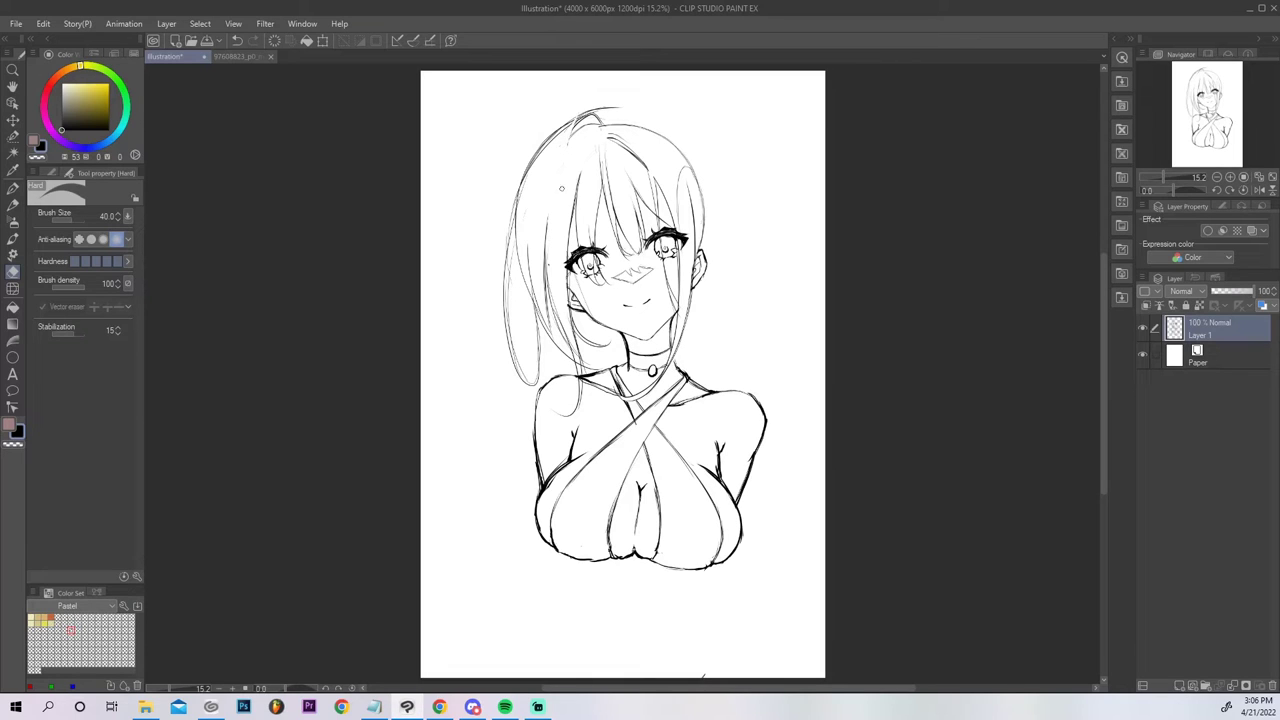
key("p")
left_click_drag(538, 299, 517, 203)
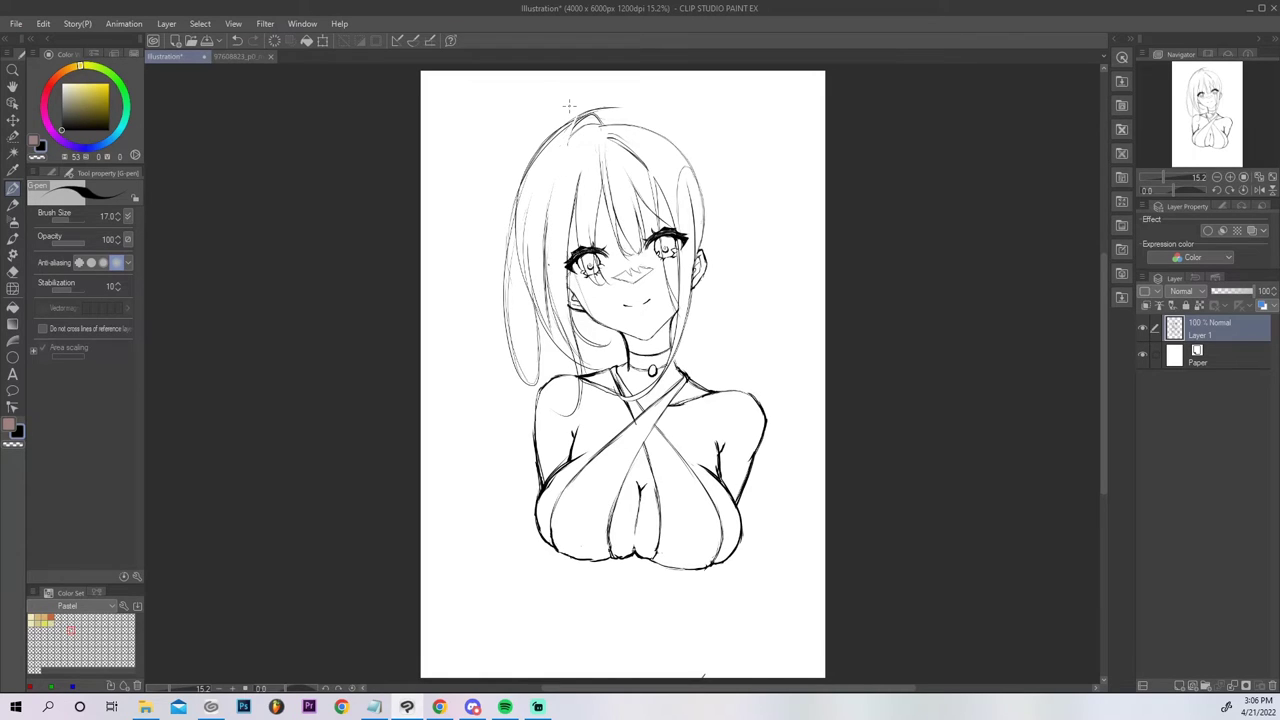
Try an outer hair contour on the right-hand side, curving from the head past the ear.
left_click_drag(692, 169, 714, 308)
key("ctrl+z")
mouse_move(694, 174)
left_mouse_down()
mouse_move(718, 270)
mouse_move(706, 321)
mouse_move(697, 302)
mouse_move(716, 286)
mouse_move(688, 334)
mouse_move(710, 366)
left_mouse_up()
left_click_drag(720, 318, 708, 368)
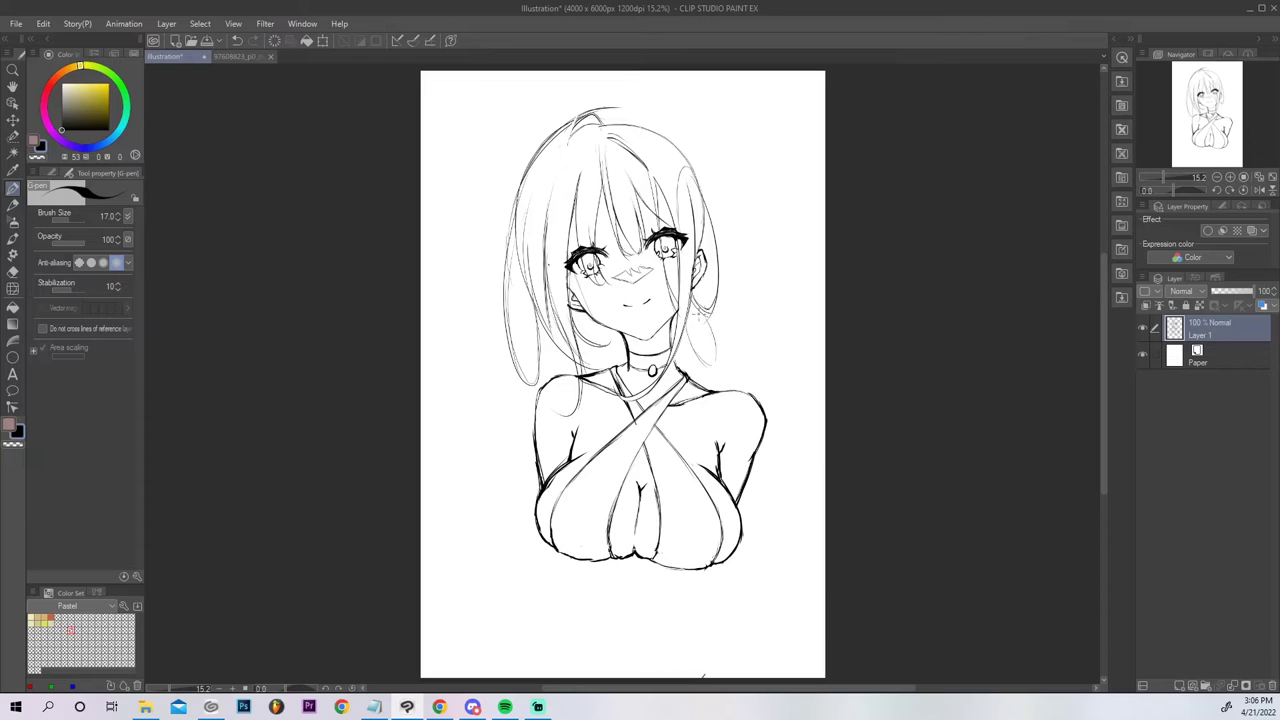
Try a hanging lock of layered strands below the right-hand ear, ending in a tip above the shoulder.
left_click_drag(718, 318, 706, 360)
left_click_drag(716, 344, 712, 368)
left_click_drag(719, 318, 716, 350)
left_click_drag(721, 288, 714, 354)
mouse_move(716, 306)
left_mouse_down()
mouse_move(724, 285)
mouse_move(716, 346)
mouse_move(730, 382)
left_mouse_up()
mouse_move(720, 330)
left_mouse_down()
mouse_move(734, 377)
mouse_move(723, 375)
left_mouse_up()
left_click_drag(718, 326, 712, 356)
left_click_drag(718, 288, 716, 348)
mouse_move(725, 292)
left_mouse_down()
mouse_move(728, 250)
mouse_move(702, 194)
mouse_move(723, 294)
mouse_move(728, 246)
mouse_move(698, 176)
left_mouse_up()
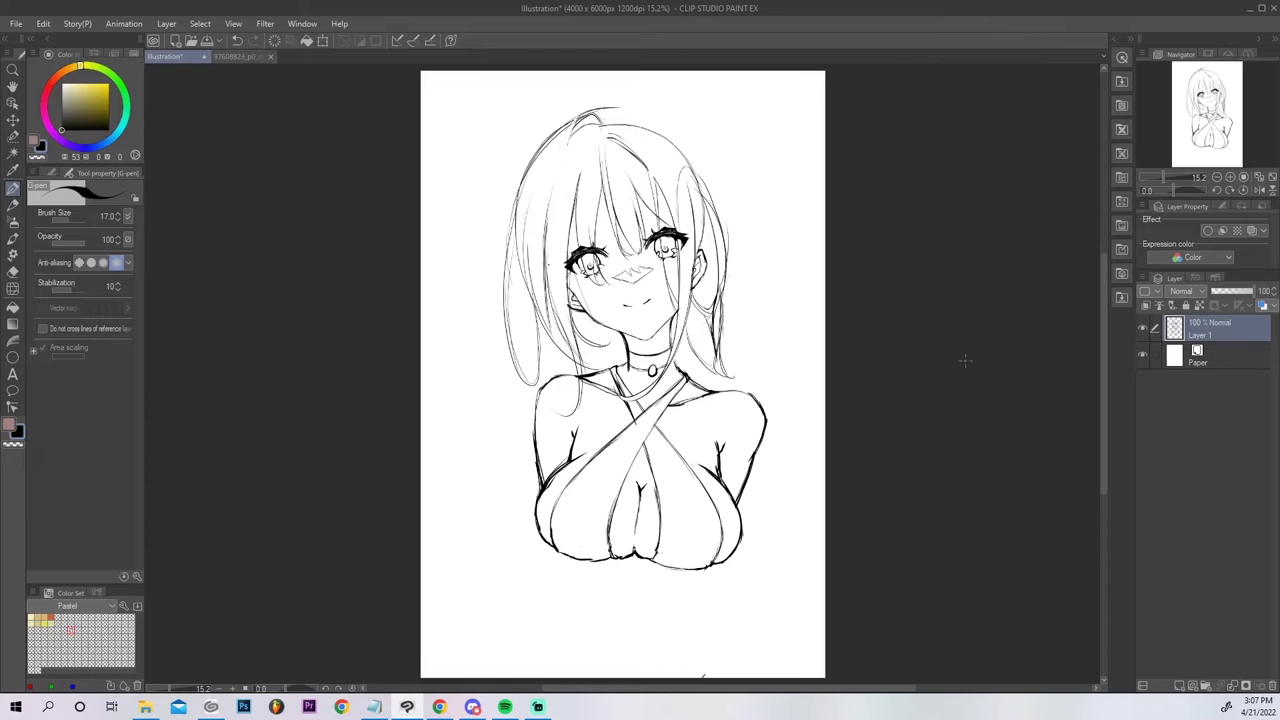
Undo the right-hand outer hair contour and hanging lock strokes.
key("ctrl+z")
key("ctrl+z")
key("ctrl+z")
key("ctrl+z")
key("ctrl+z")
key("ctrl+z")
key("ctrl+z")
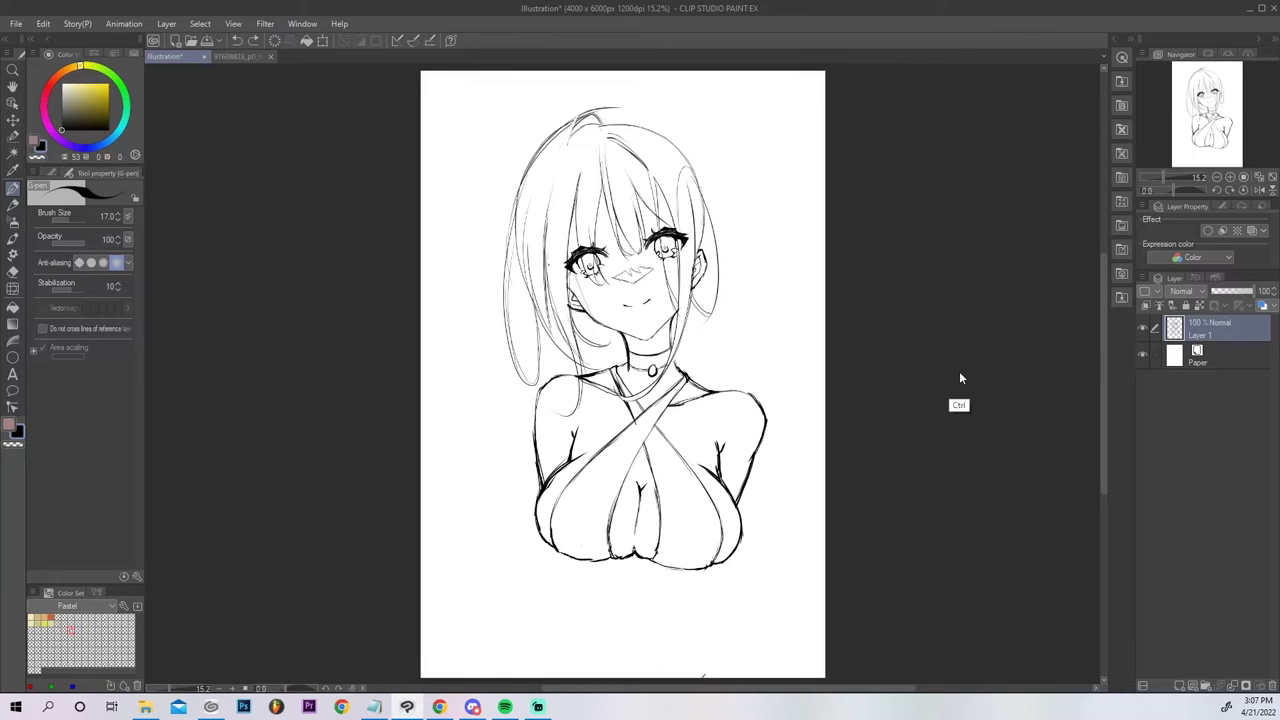
key("ctrl+z")
Refine the tuft at the crown with G-pen strokes, clearing overlapping lines with the transparent colour.
mouse_move(571, 118)
left_mouse_down()
mouse_move(543, 193)
mouse_move(563, 130)
mouse_move(602, 106)
left_mouse_up()
key("c")
left_click_drag(569, 128, 574, 117)
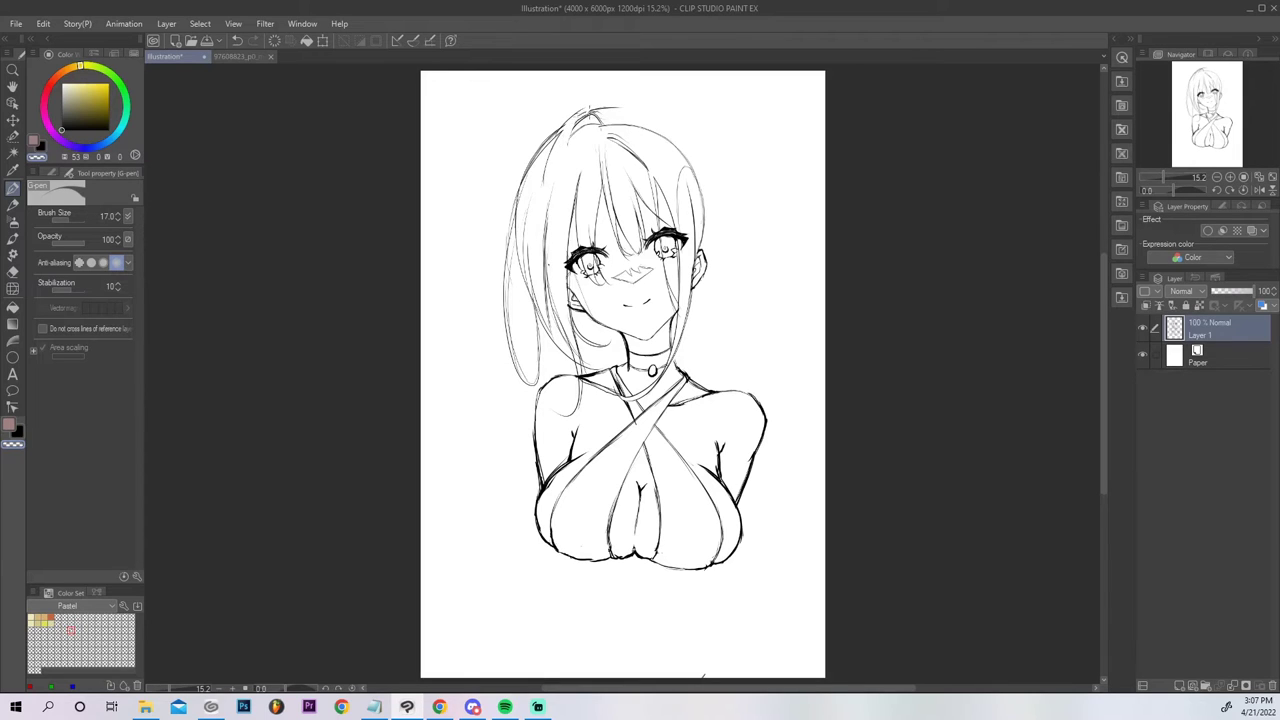
key("c")
mouse_move(567, 123)
left_mouse_down()
mouse_move(596, 112)
mouse_move(563, 139)
mouse_move(561, 170)
mouse_move(566, 145)
mouse_move(599, 123)
left_mouse_up()
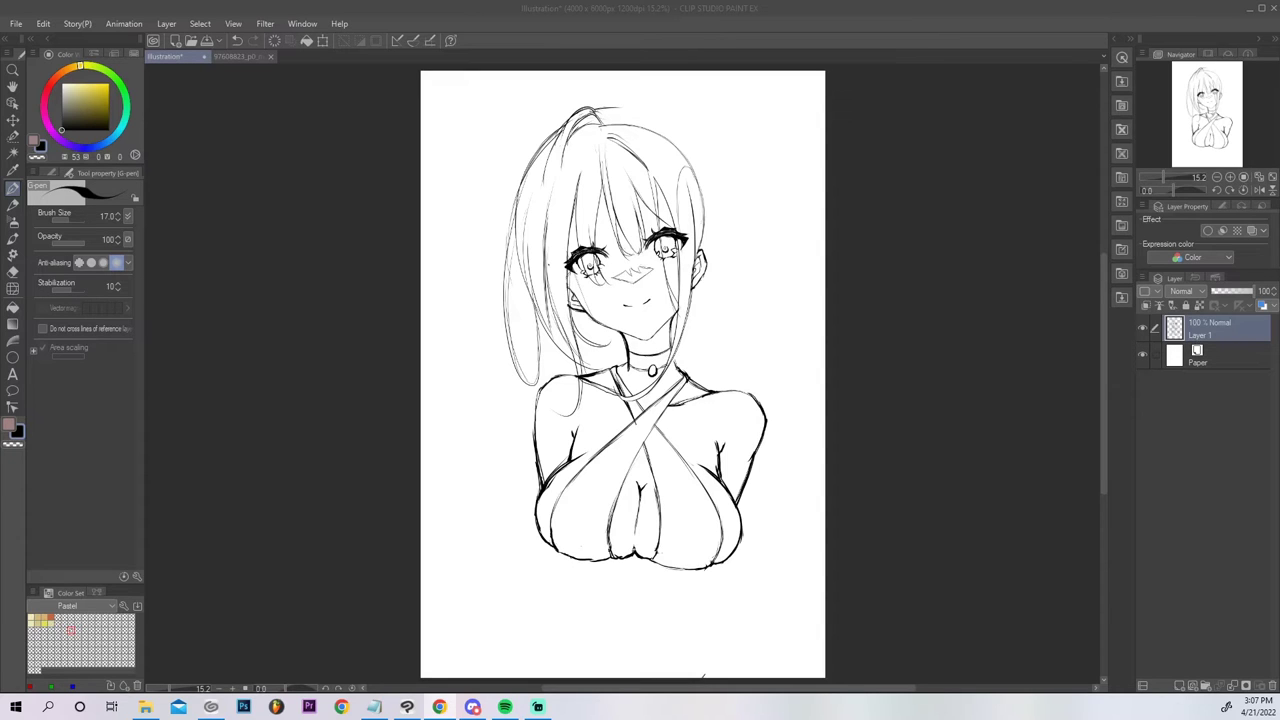
Sketch a long wind-swept lock flowing outward from beside the right-hand ear and up to the canvas edge.
mouse_move(706, 282)
left_mouse_down()
mouse_move(769, 306)
mouse_move(781, 299)
mouse_move(767, 312)
mouse_move(798, 251)
mouse_move(790, 261)
mouse_move(831, 73)
mouse_move(809, 101)
mouse_move(851, 52)
mouse_move(820, 76)
mouse_move(801, 192)
left_mouse_up()
left_click_drag(703, 220, 737, 308)
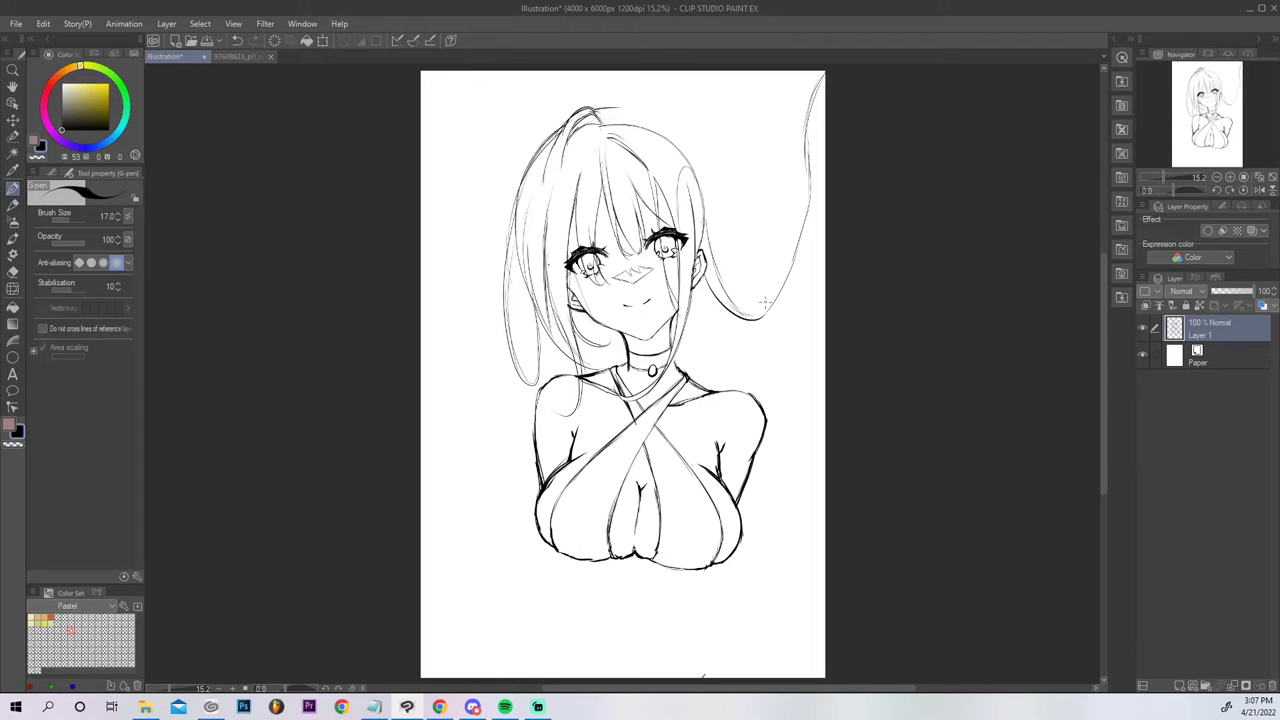
Sketch hair strands sweeping from below the ear on the right side of the face out into the right pigtail.
left_click_drag(705, 226, 727, 293)
left_click_drag(703, 204, 708, 241)
left_click_drag(691, 311, 730, 317)
mouse_move(691, 285)
left_mouse_down()
mouse_move(709, 318)
mouse_move(729, 312)
left_mouse_up()
key("ctrl")
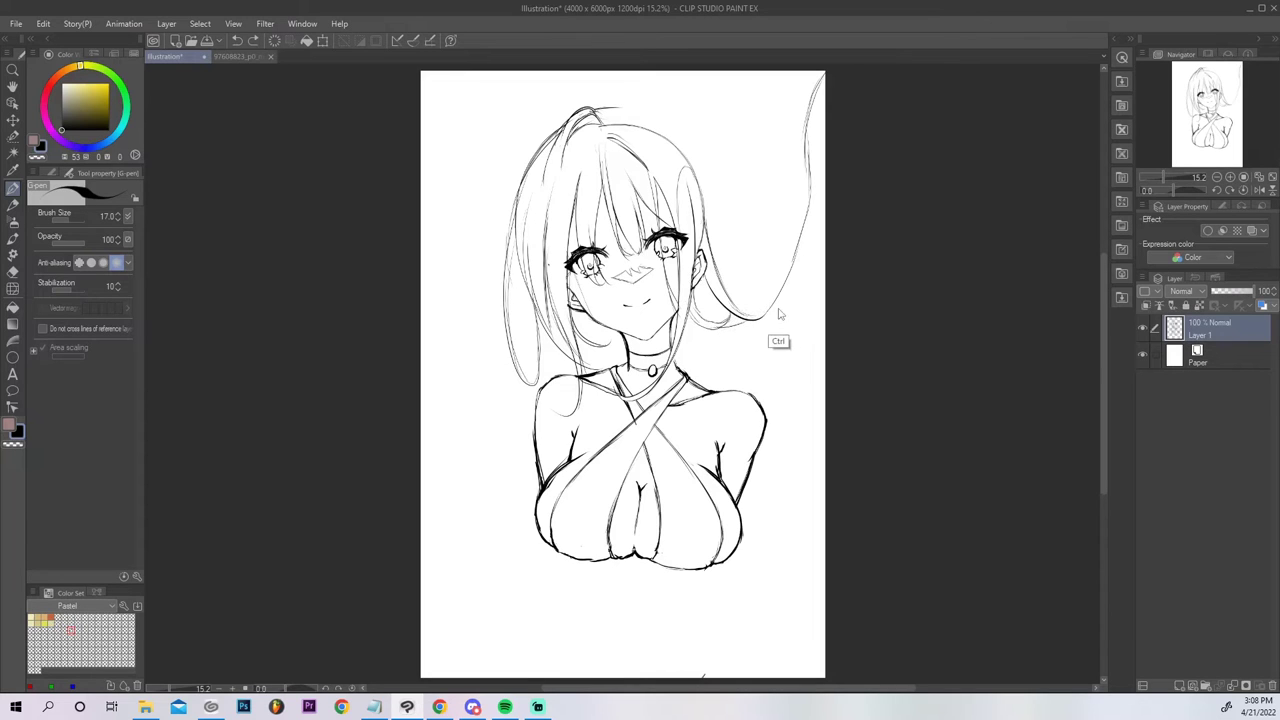
left_click_drag(718, 328, 743, 319)
key("ctrl+z")
left_click_drag(762, 318, 686, 336)
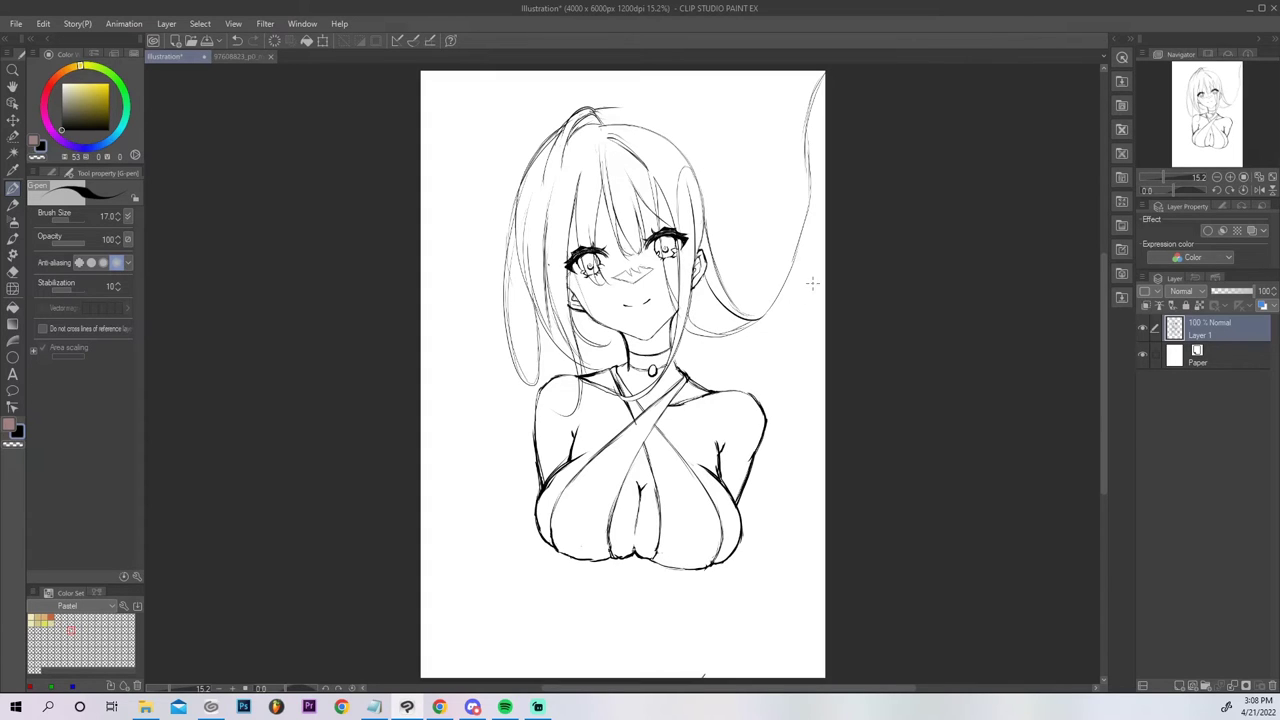
Sketch the left pigtail with upper and lower curves sweeping from the hair to the canvas's left edge.
mouse_move(520, 195)
left_mouse_down()
mouse_move(449, 194)
mouse_move(449, 134)
left_mouse_up()
mouse_move(460, 220)
left_mouse_down()
mouse_move(451, 192)
mouse_move(468, 76)
left_mouse_up()
key("ctrl+z")
key("ctrl+z")
mouse_move(502, 248)
left_mouse_down()
mouse_move(420, 212)
mouse_move(453, 236)
left_mouse_up()
mouse_move(420, 188)
left_mouse_down()
mouse_move(470, 246)
mouse_move(504, 226)
mouse_move(532, 166)
left_mouse_up()
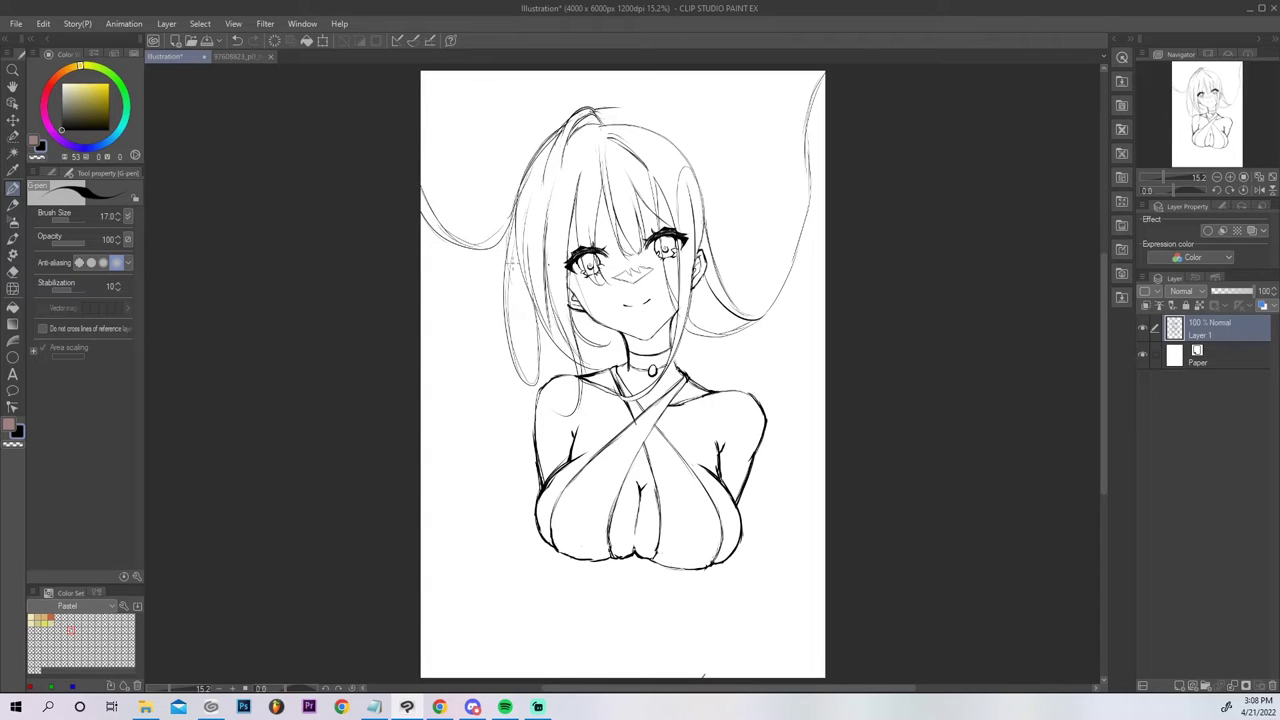
mouse_move(538, 318)
left_mouse_down()
mouse_move(457, 268)
mouse_move(530, 318)
mouse_move(528, 302)
mouse_move(459, 293)
mouse_move(457, 255)
mouse_move(464, 297)
mouse_move(414, 181)
left_mouse_up()
key("ctrl+z")
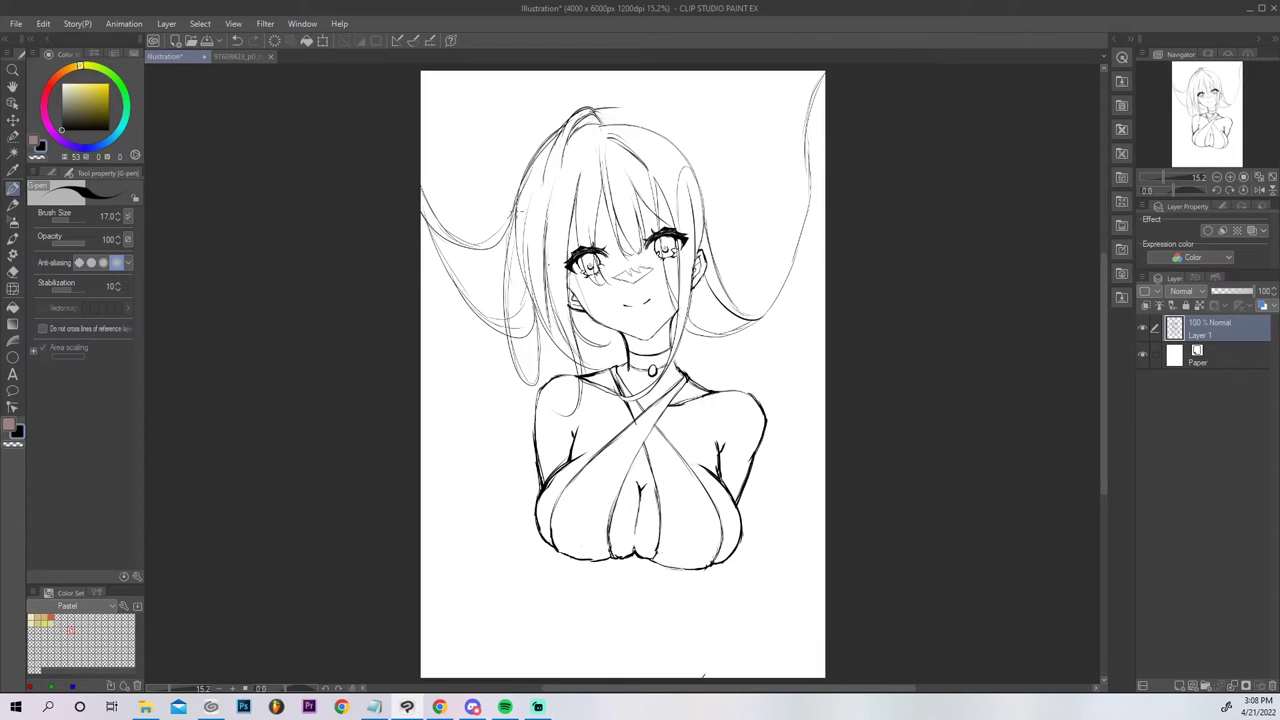
Add lower strands beneath the right pigtail, curving from the neck over the shoulder and up toward the tail.
mouse_move(673, 316)
left_mouse_down()
mouse_move(704, 404)
mouse_move(728, 342)
left_mouse_up()
key("ctrl+z")
mouse_move(706, 396)
left_mouse_down()
mouse_move(789, 283)
mouse_move(712, 362)
mouse_move(778, 298)
left_mouse_up()
mouse_move(686, 332)
left_mouse_down()
mouse_move(700, 385)
mouse_move(726, 384)
mouse_move(760, 356)
left_mouse_up()
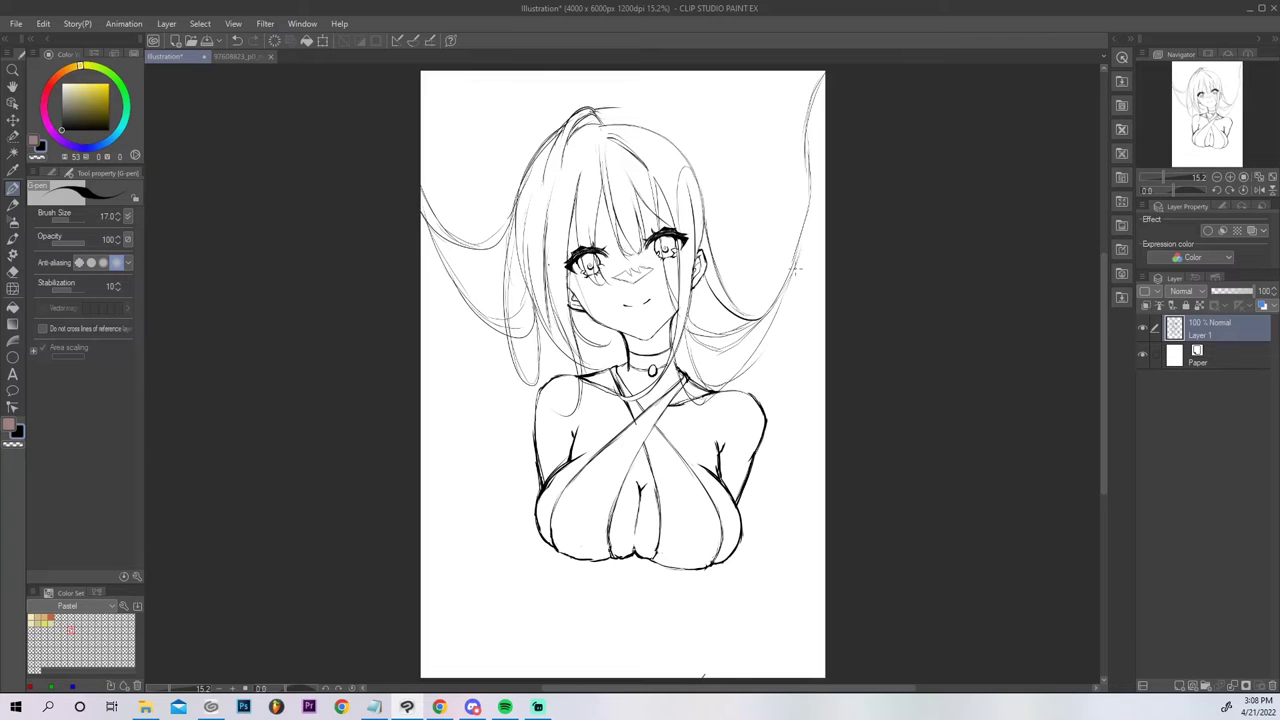
Erase the stray lines at the right shoulder and redraw the right pigtail's outer contour up to the canvas edge.
key("e")
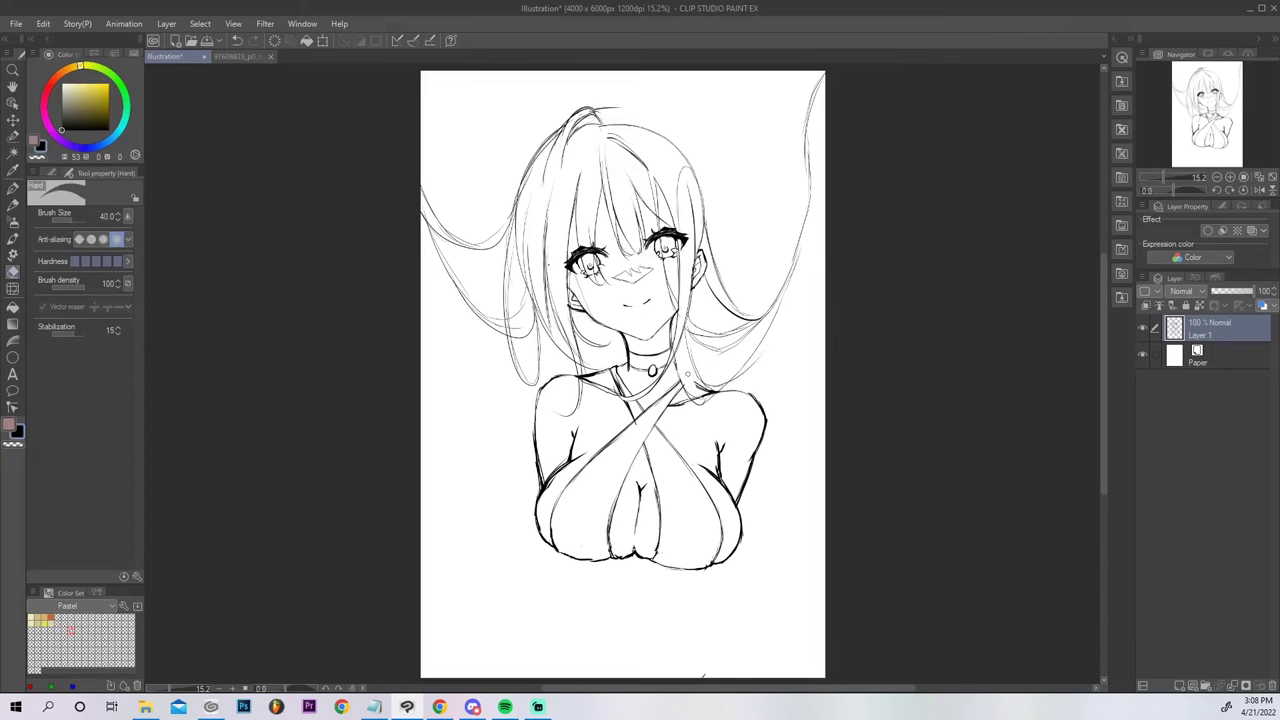
left_click_drag(696, 398, 708, 390)
key("p")
mouse_move(710, 398)
left_mouse_down()
mouse_move(766, 332)
mouse_move(809, 194)
left_mouse_up()
left_click_drag(786, 263, 822, 130)
left_click_drag(813, 173, 821, 107)
left_click_drag(812, 200, 806, 118)
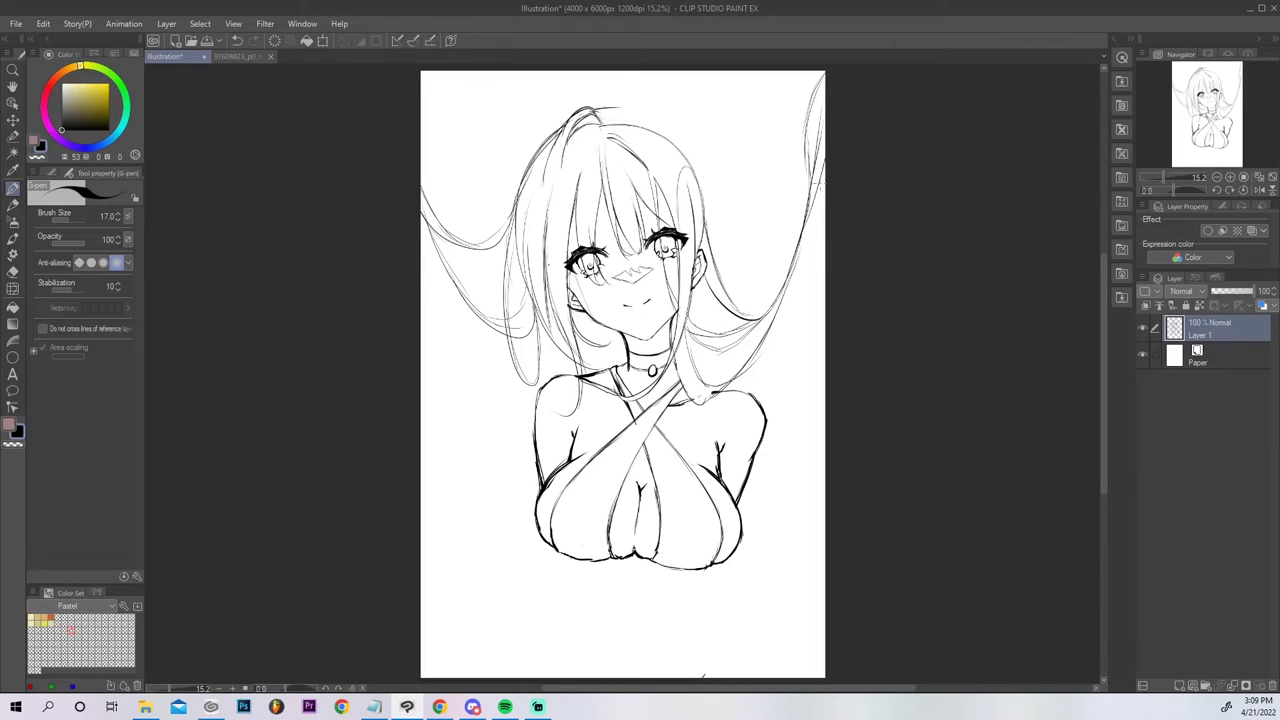
Erase the old inner line at the right pigtail's upper end and draw a smoother hair contour from crown to pigtail.
key("e")
mouse_move(810, 104)
left_mouse_down()
mouse_move(805, 170)
mouse_move(804, 107)
left_mouse_up()
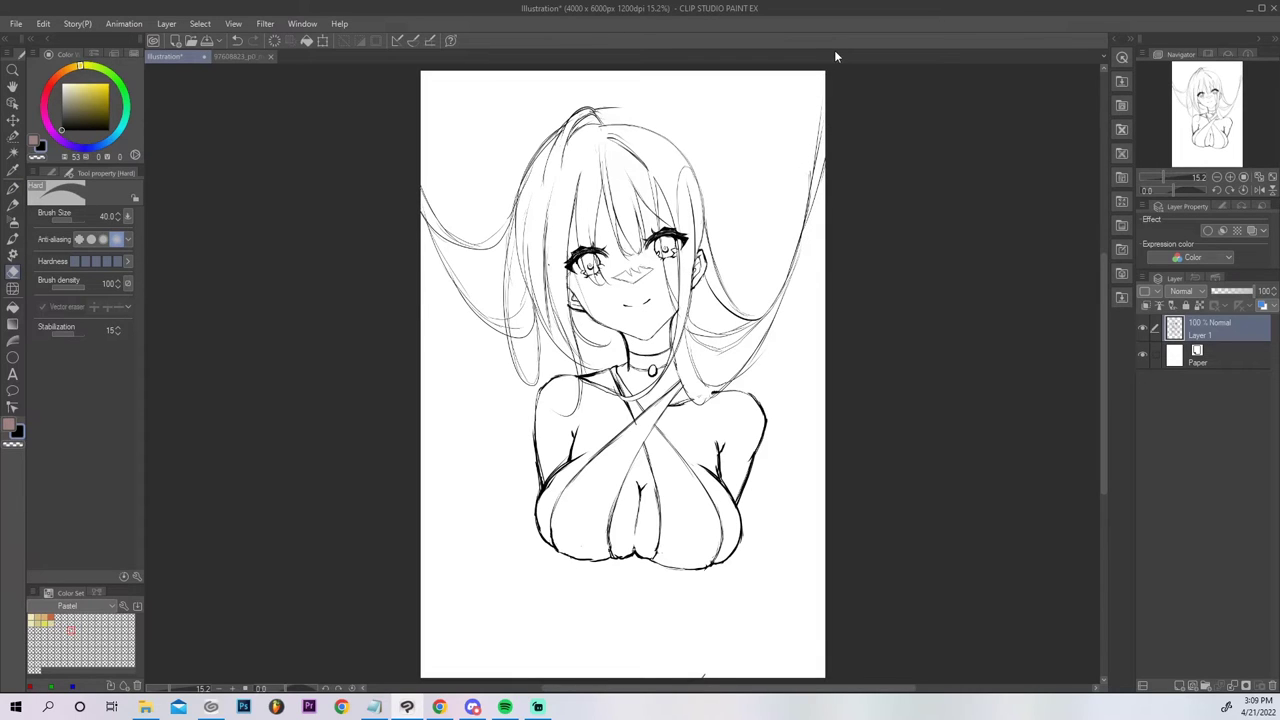
key("p")
left_click_drag(678, 145, 755, 317)
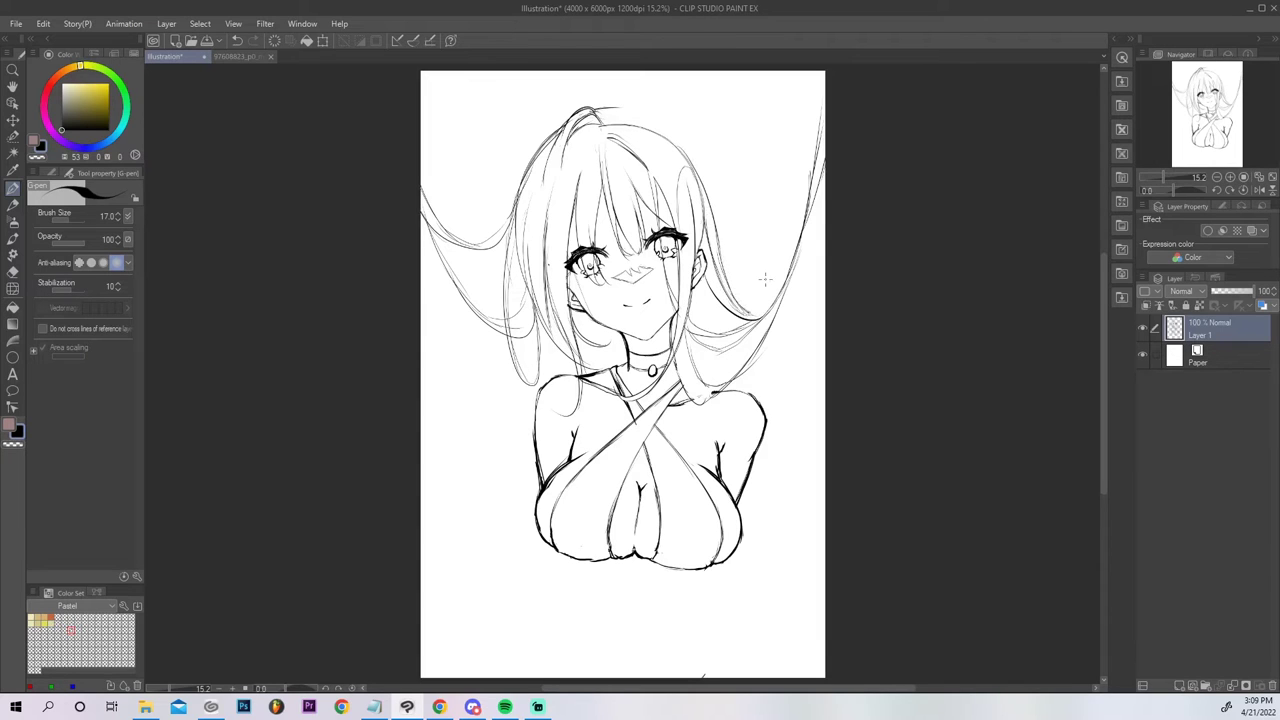
Sketch a ribbon bow with a small knot and two pointed loops on the right pigtail.
left_click_drag(787, 262, 795, 260)
mouse_move(795, 260)
left_mouse_down()
mouse_move(790, 281)
mouse_move(786, 269)
left_mouse_up()
mouse_move(784, 277)
left_mouse_down()
mouse_move(755, 238)
mouse_move(768, 242)
mouse_move(757, 237)
mouse_move(768, 281)
left_mouse_up()
key("ctrl+z")
key("ctrl+z")
key("ctrl+z")
key("ctrl+z")
key("ctrl+z")
key("ctrl+z")
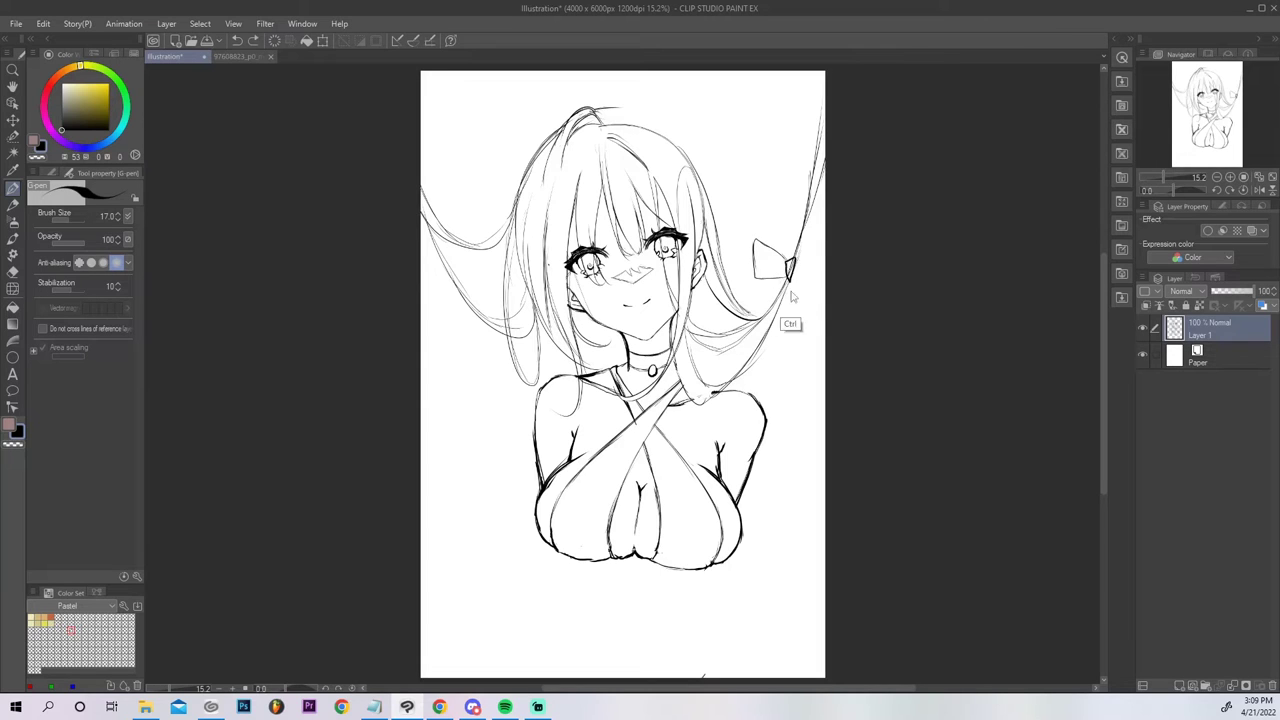
mouse_move(790, 266)
left_mouse_down()
mouse_move(750, 240)
mouse_move(790, 264)
mouse_move(751, 271)
mouse_move(818, 247)
mouse_move(792, 266)
mouse_move(798, 277)
mouse_move(817, 248)
left_mouse_up()
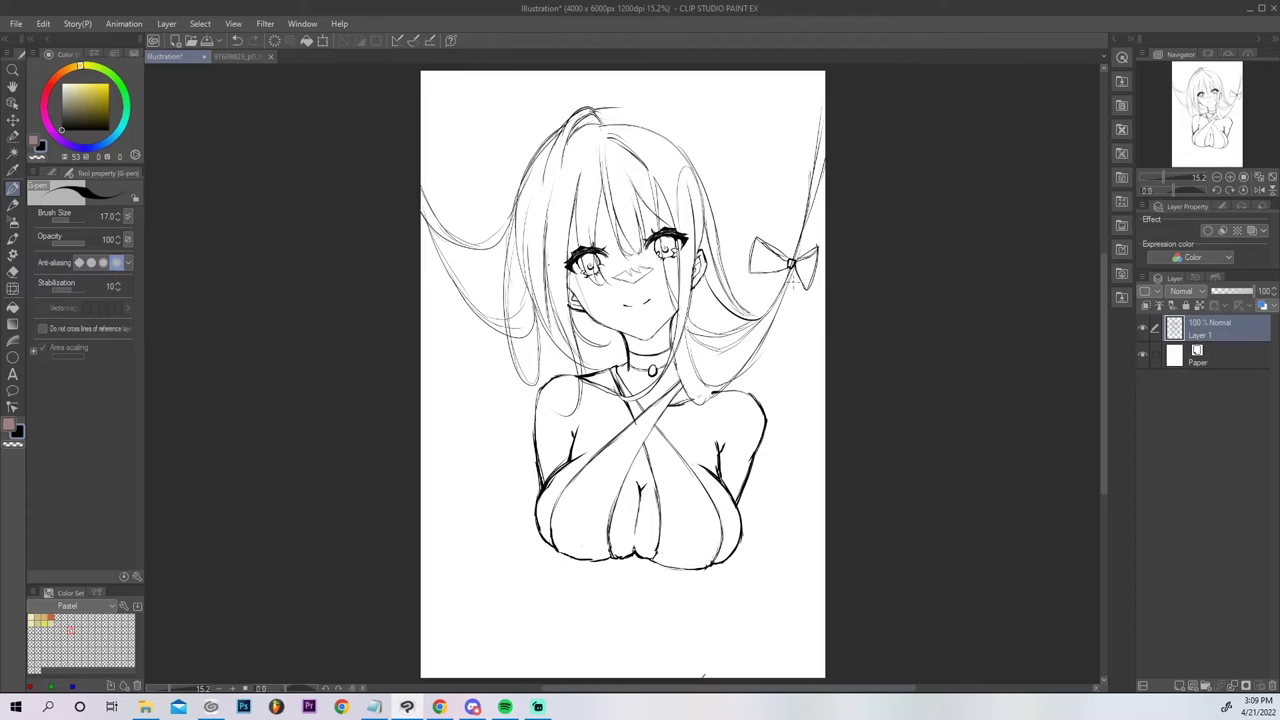
Draw thin ribbon tails hanging down from the bow's knot, redoing the strokes until they curve well.
left_click_drag(789, 294, 799, 387)
key("ctrl+z")
left_click_drag(788, 284, 807, 347)
key("ctrl+z")
left_click_drag(793, 290, 775, 358)
left_click_drag(793, 295, 778, 356)
mouse_move(790, 256)
left_mouse_down()
mouse_move(798, 368)
mouse_move(802, 345)
left_mouse_up()
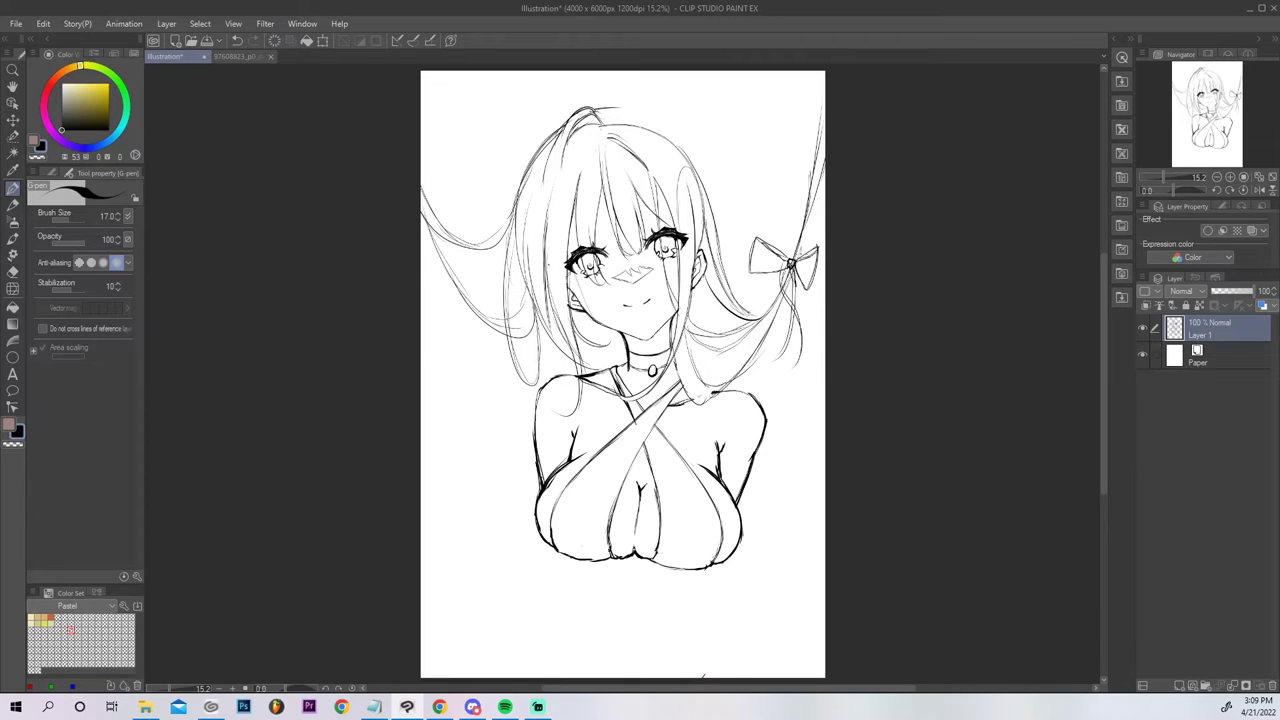
key("ctrl+z")
key("ctrl+z")
left_click_drag(792, 284, 799, 386)
left_click_drag(790, 290, 801, 361)
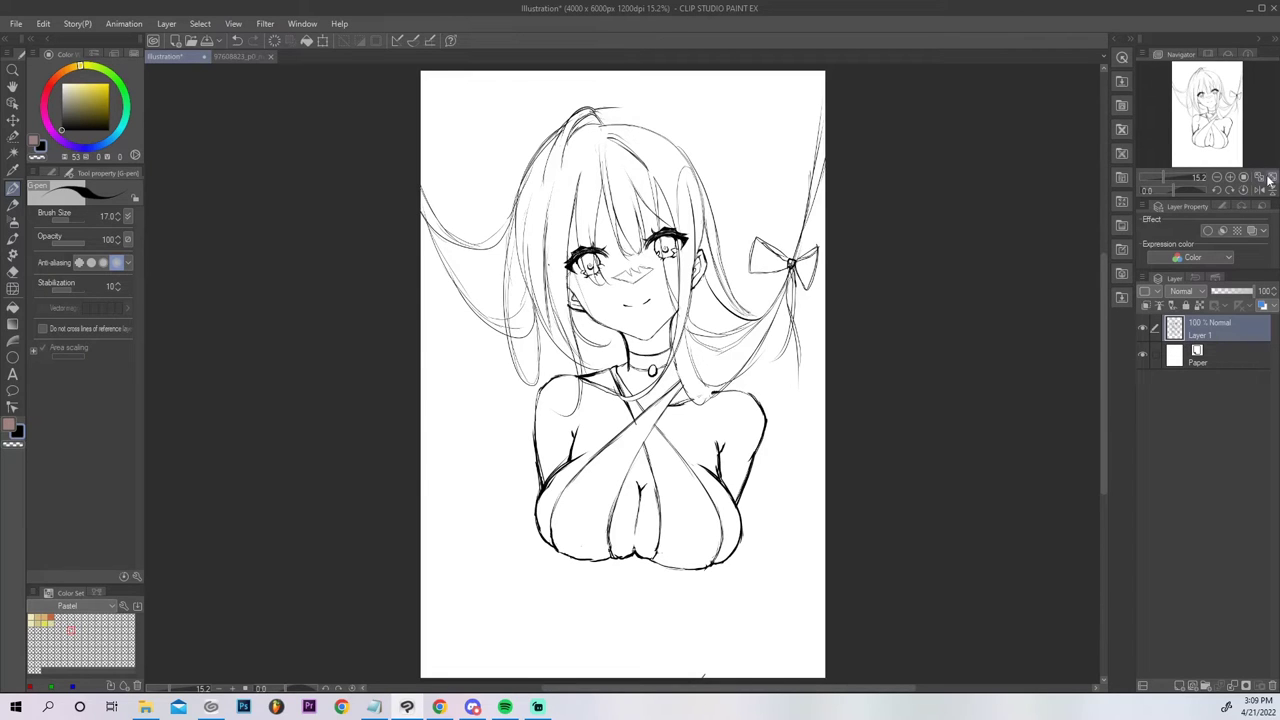
Move the whole line drawing down on the canvas to leave more room above the head, keeping the G-pen active.
key("ctrl+t")
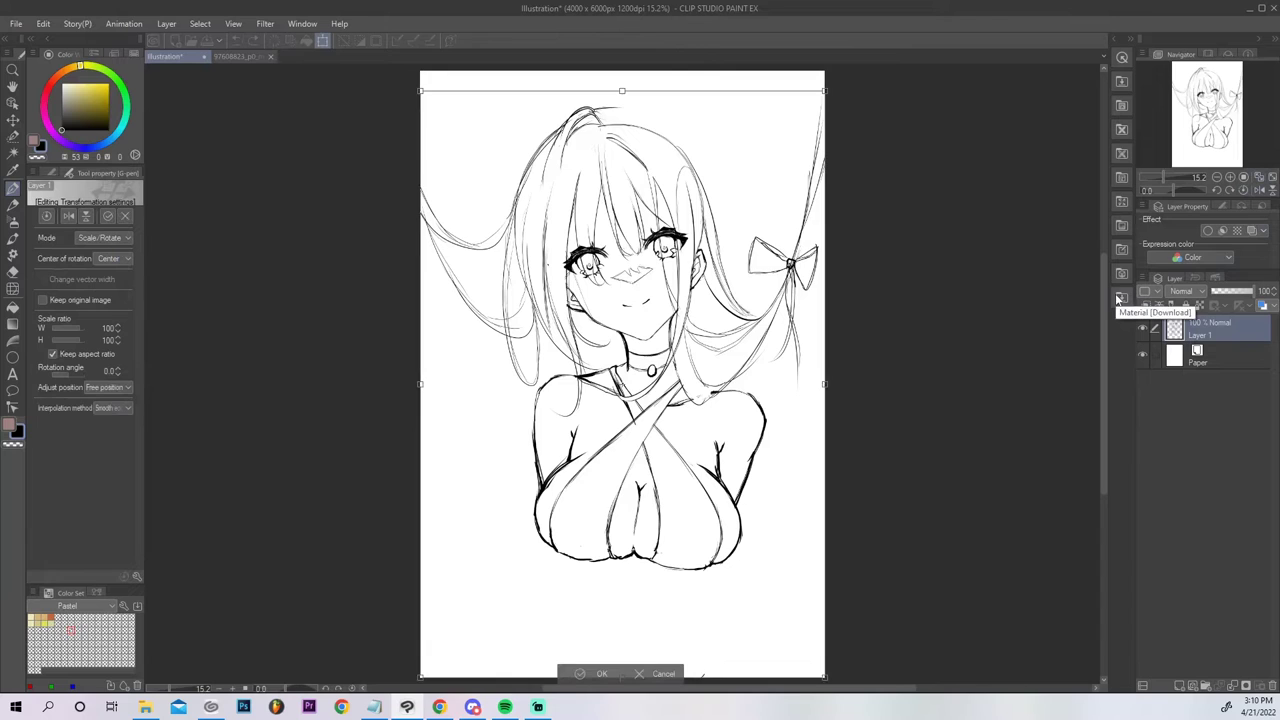
left_click_drag(730, 303, 733, 356)
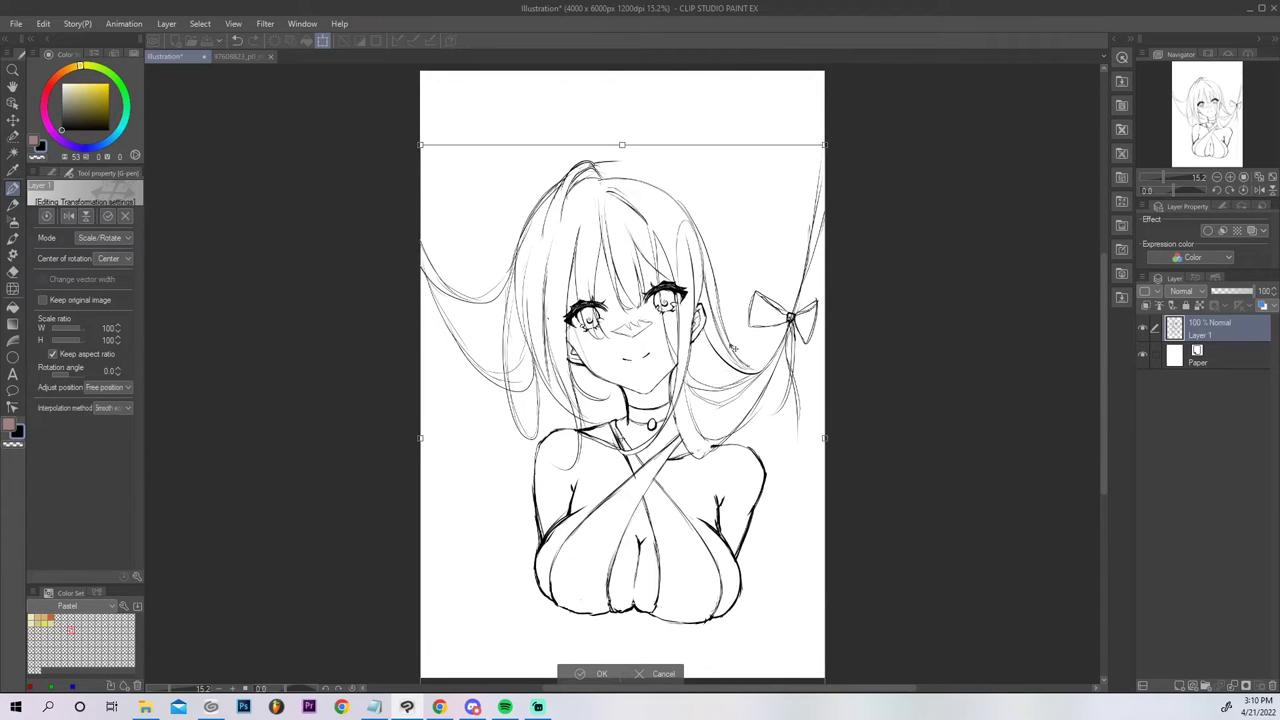
key("Return")
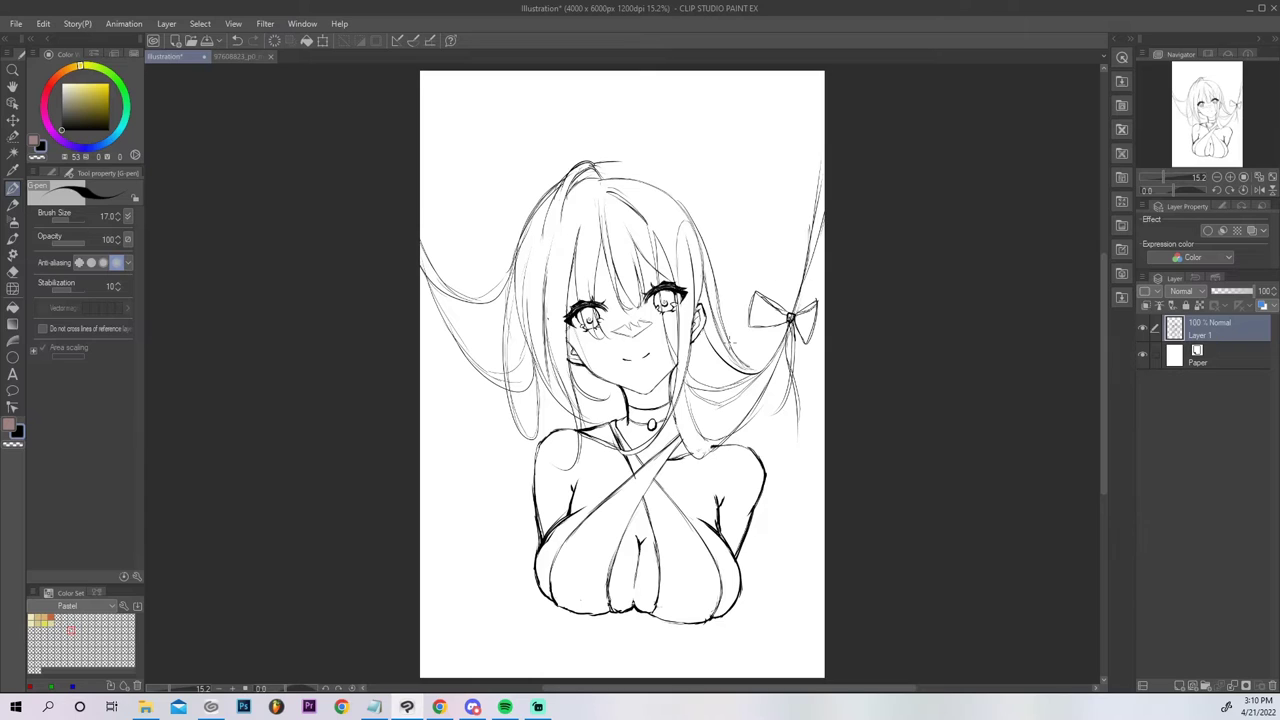
key("p")
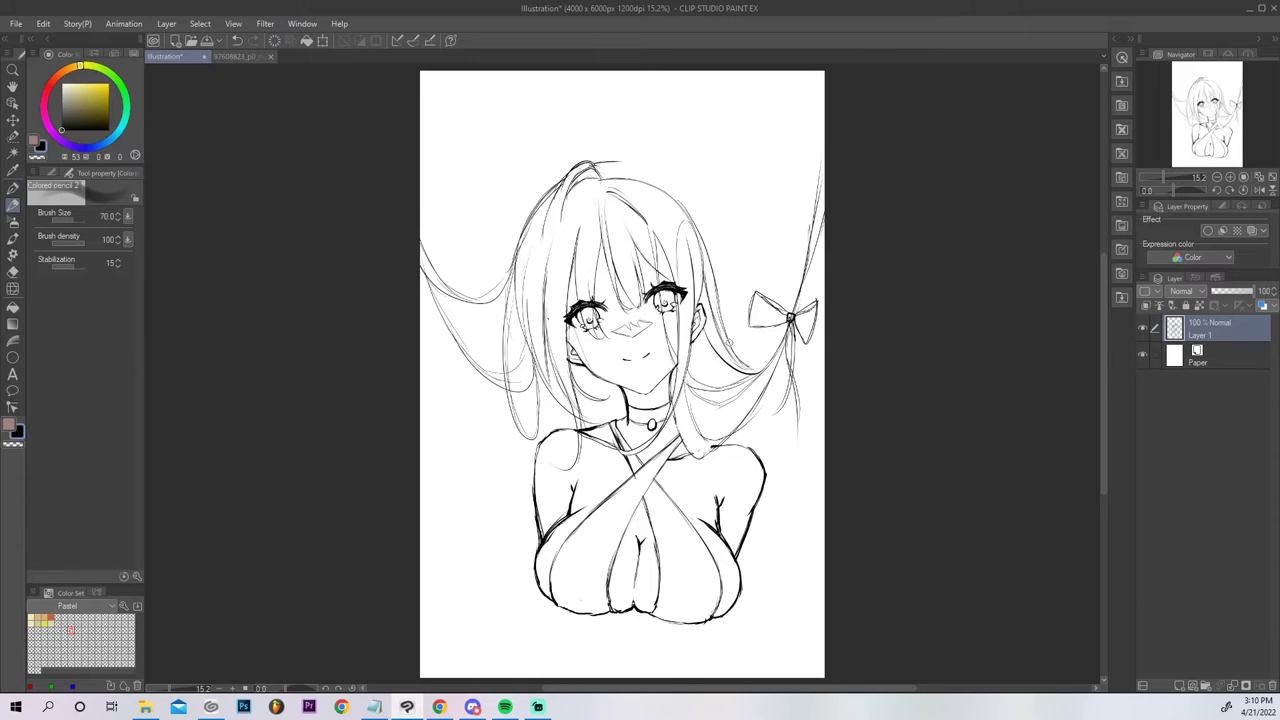
key("p")
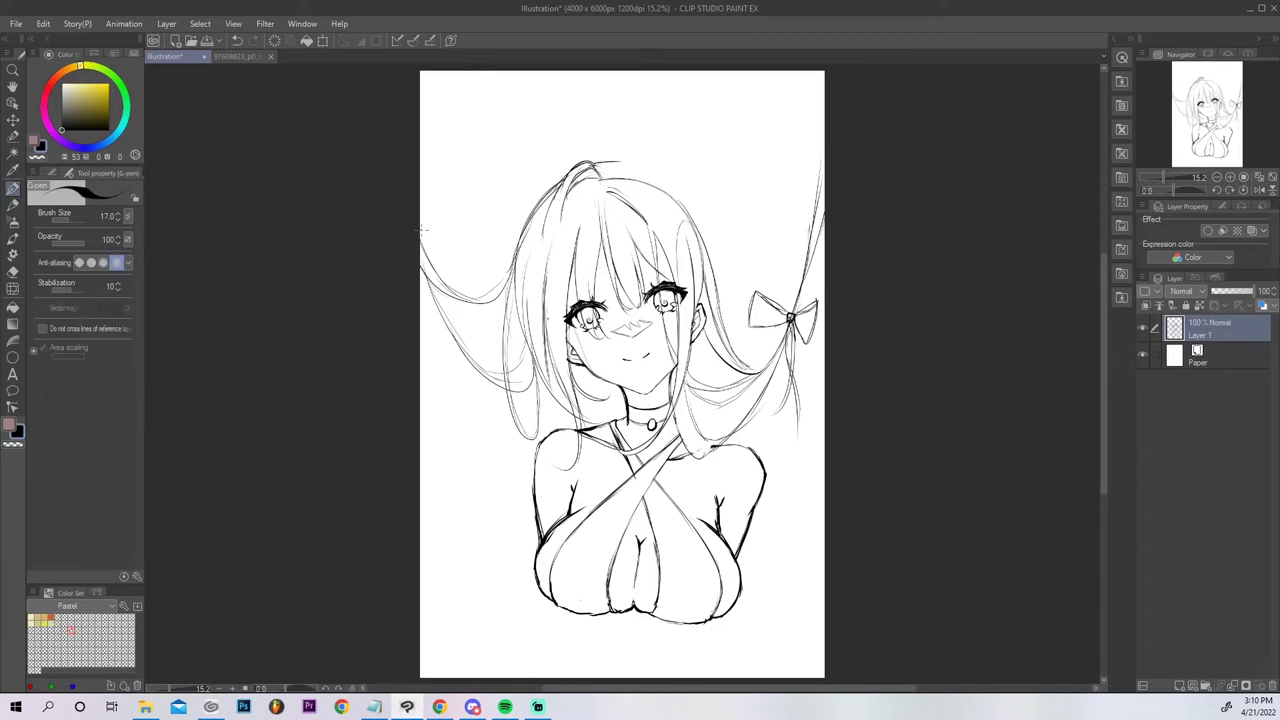
Sketch the visible part of a matching bow at the canvas's left edge and a lower strand on the left pigtail.
mouse_move(422, 237)
left_mouse_down()
mouse_move(424, 206)
mouse_move(440, 237)
mouse_move(420, 210)
left_mouse_up()
key("ctrl+z")
left_click_drag(430, 295, 485, 412)
Mirror the canvas view horizontally and redraw the hair's crown outline on the left side of the head.
left_click(1258, 189)
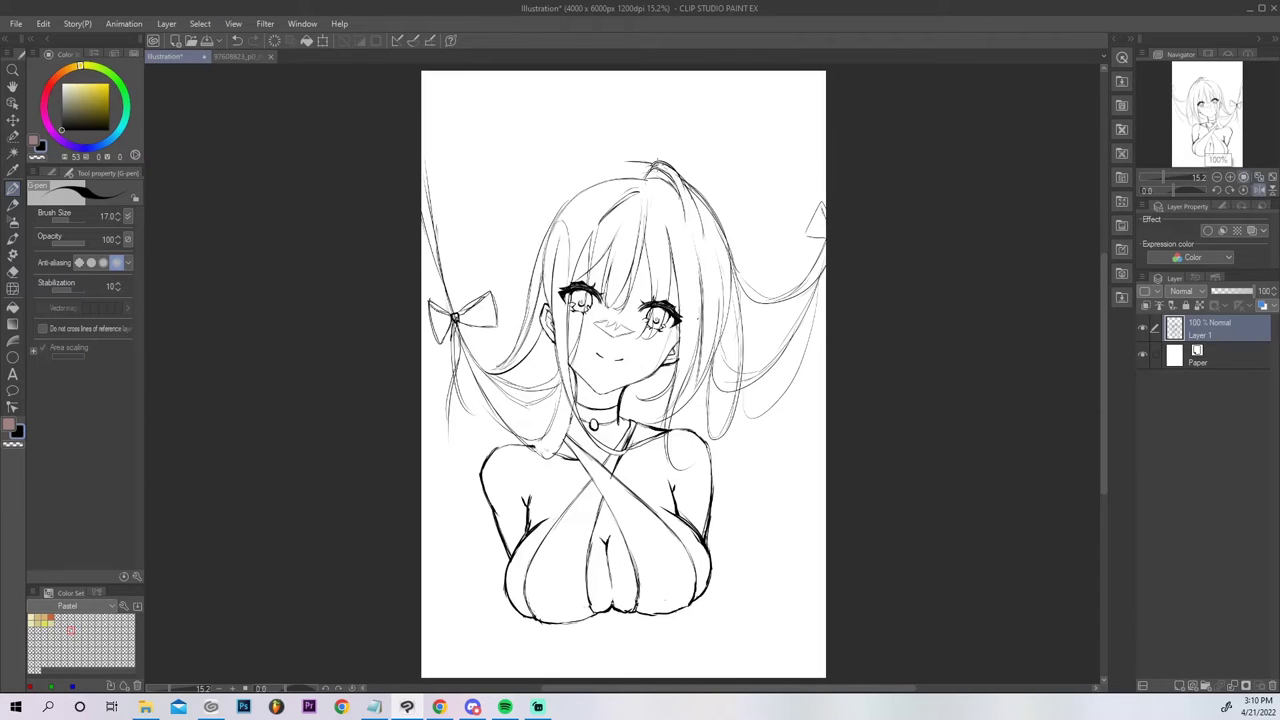
mouse_move(662, 160)
left_mouse_down()
mouse_move(568, 184)
mouse_move(578, 176)
mouse_move(528, 262)
mouse_move(643, 162)
mouse_move(550, 222)
mouse_move(529, 290)
left_mouse_up()
key("ctrl+z")
key("ctrl+z")
mouse_move(534, 264)
left_mouse_down()
mouse_move(566, 192)
mouse_move(626, 165)
left_mouse_up()
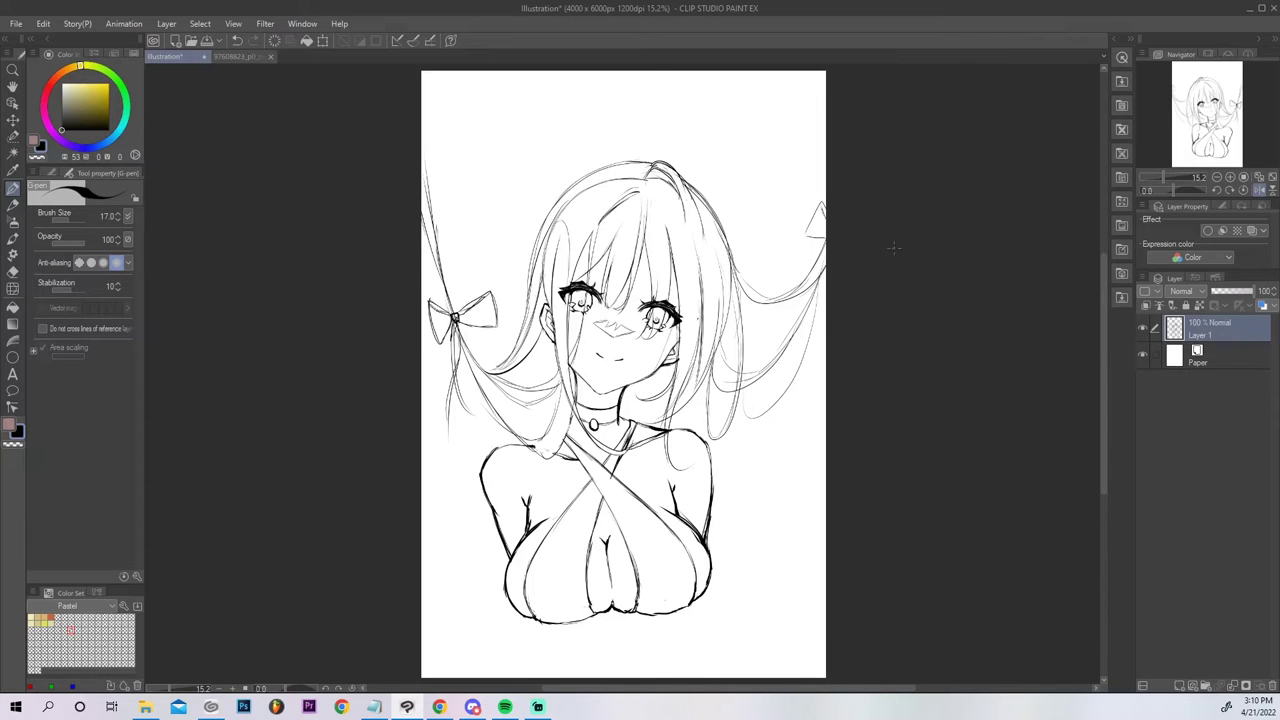
Erase the excess inner hair lines beside the bangs on the left side of the head.
key("e")
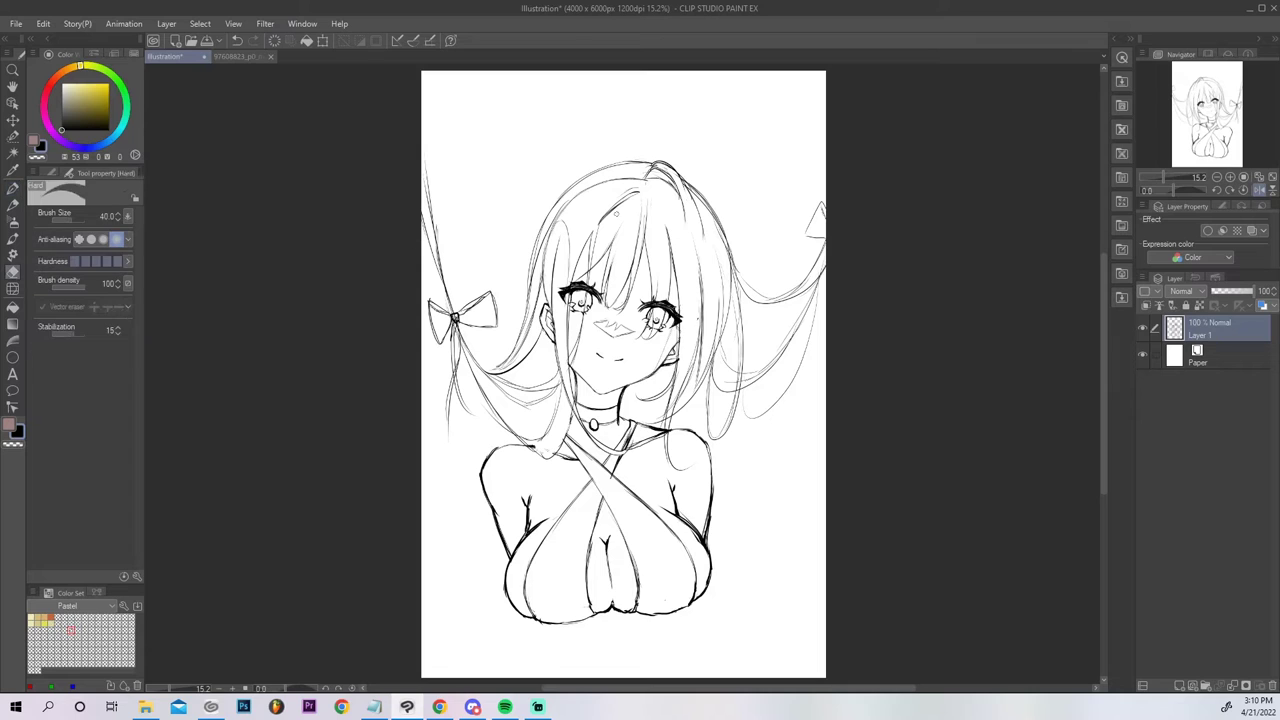
mouse_move(559, 212)
left_mouse_down()
mouse_move(545, 265)
mouse_move(564, 208)
mouse_move(568, 271)
left_mouse_up()
left_click_drag(568, 219, 633, 176)
left_click_drag(562, 254, 558, 237)
Add loose hair strands with the G-pen below the bow, in the opposite pigtail and beside the neck.
key("p")
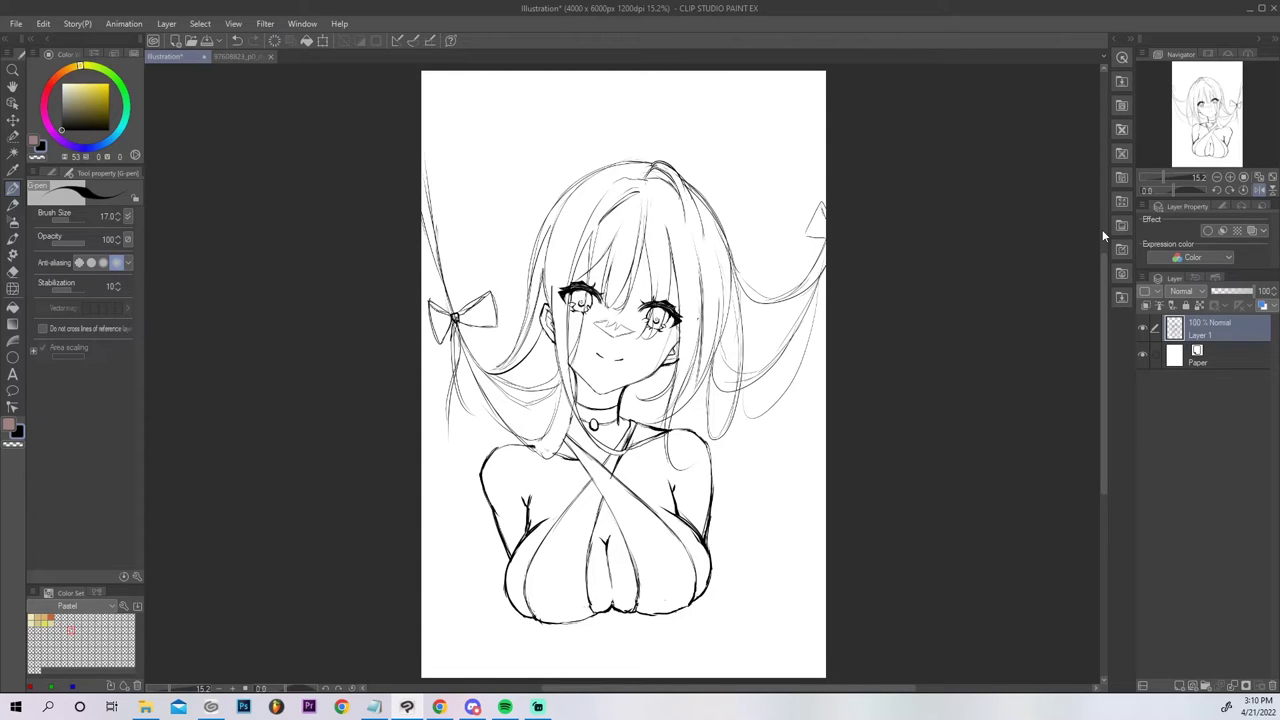
left_click_drag(463, 346, 508, 444)
mouse_move(803, 324)
left_mouse_down()
mouse_move(699, 449)
mouse_move(816, 280)
left_mouse_up()
mouse_move(688, 408)
left_mouse_down()
mouse_move(708, 442)
mouse_move(698, 436)
mouse_move(777, 373)
left_mouse_up()
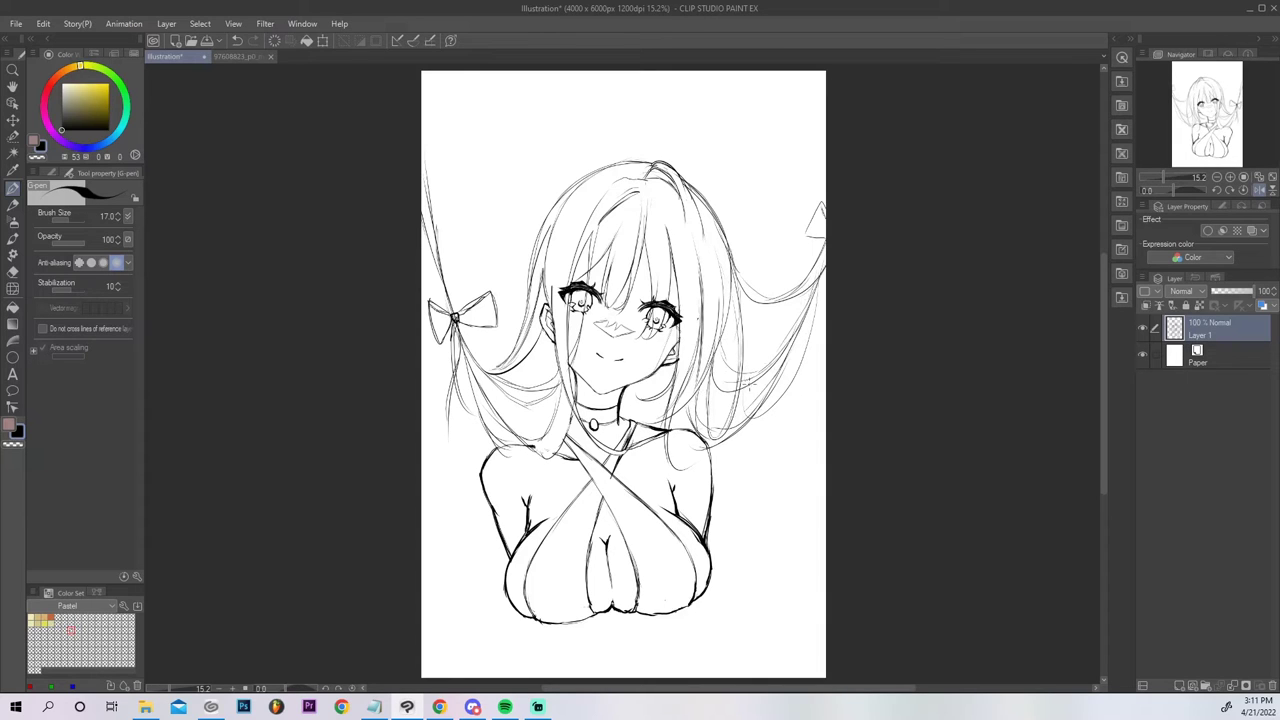
mouse_move(710, 408)
left_mouse_down()
mouse_move(746, 404)
mouse_move(802, 322)
left_mouse_up()
mouse_move(653, 420)
left_mouse_down()
mouse_move(645, 387)
mouse_move(652, 424)
left_mouse_up()
left_click_drag(640, 380, 658, 418)
Try to sketch a curved loose strand rising from the crown, then undo the attempts.
mouse_move(650, 162)
left_mouse_down()
mouse_move(686, 120)
mouse_move(702, 205)
mouse_move(704, 125)
mouse_move(722, 132)
mouse_move(712, 180)
mouse_move(684, 212)
mouse_move(652, 211)
mouse_move(686, 211)
mouse_move(716, 163)
left_mouse_up()
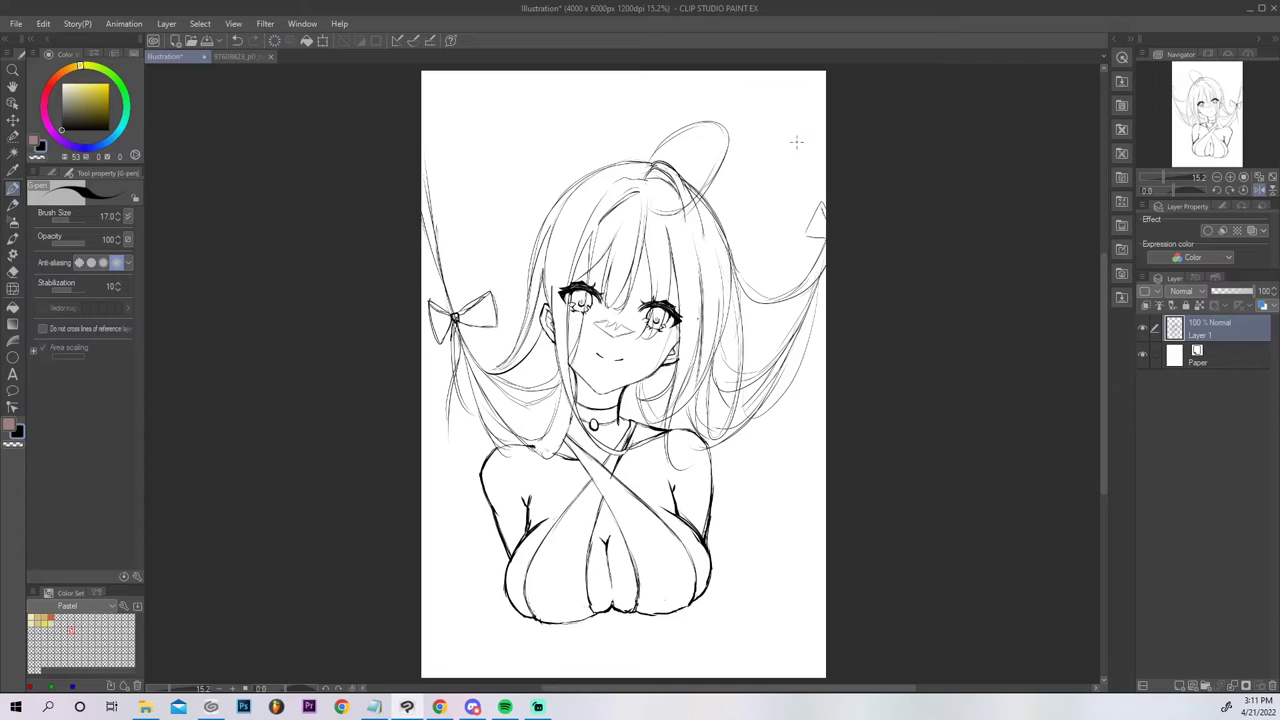
key("ctrl+z")
key("ctrl+z")
left_click_drag(650, 163, 725, 187)
left_click_drag(652, 163, 714, 127)
key("ctrl+z")
mouse_move(651, 164)
left_mouse_down()
mouse_move(712, 125)
mouse_move(743, 173)
mouse_move(731, 180)
mouse_move(750, 146)
left_mouse_up()
key("ctrl+z")
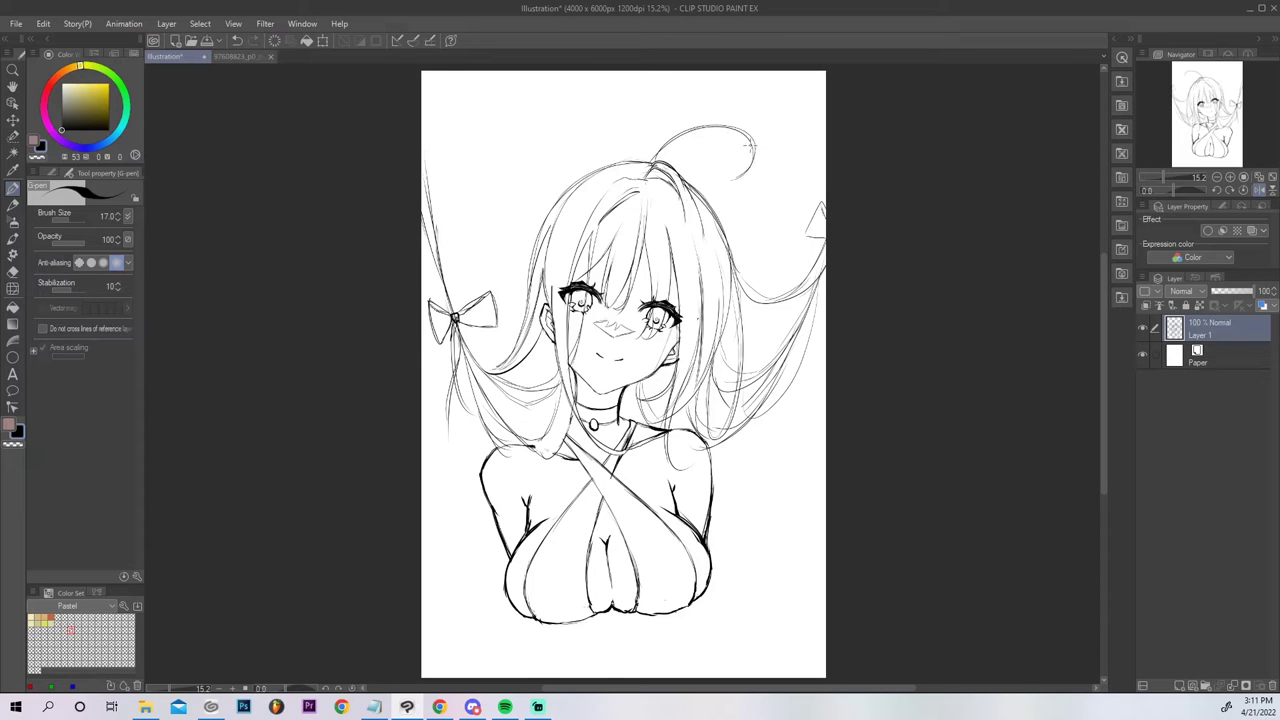
left_click(1257, 190)
key("ctrl+z")
key("ctrl+z")
key("ctrl+z")
key("ctrl+z")
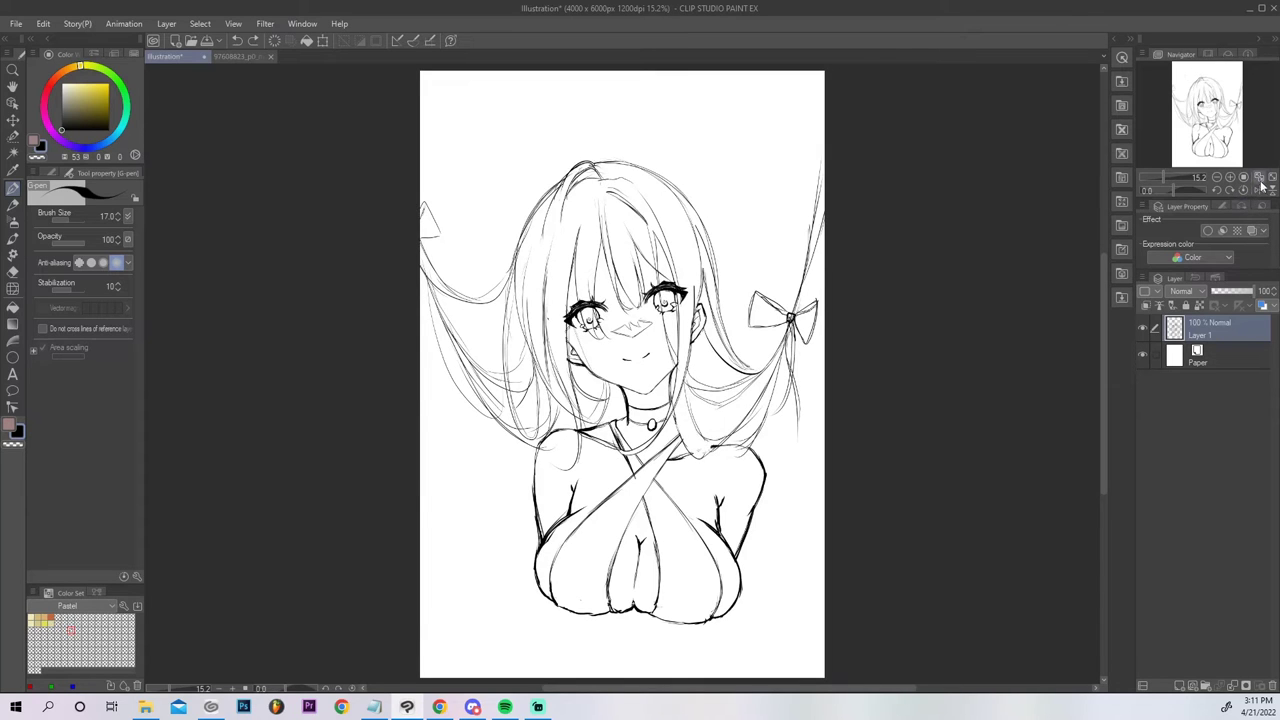
Mirror the canvas view again and add a fuller outer contour to the left side of the head's hair.
left_click(1258, 190)
left_click_drag(597, 167, 521, 255)
mouse_move(543, 205)
left_mouse_down()
mouse_move(509, 349)
mouse_move(520, 287)
mouse_move(642, 161)
left_mouse_up()
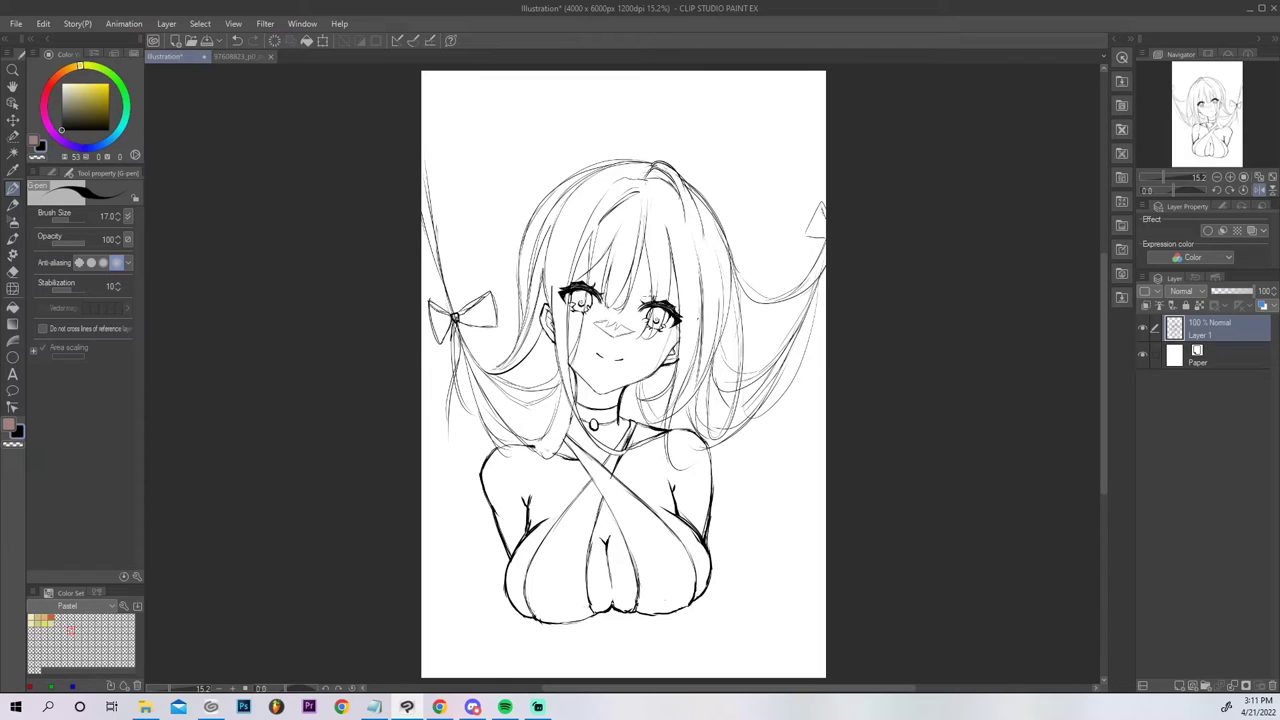
Sketch thin eyebrows above both eyes, undoing the strokes that do not fit.
left_click_drag(640, 303, 678, 301)
mouse_move(570, 282)
left_mouse_down()
mouse_move(605, 283)
mouse_move(592, 274)
mouse_move(603, 283)
mouse_move(573, 277)
mouse_move(604, 292)
left_mouse_up()
key("ctrl+z")
key("ctrl+z")
left_click_drag(651, 266, 668, 279)
Try filling the gap at the chest's centre with the pale beige Pastel swatch on a new layer.
left_click(33, 617)
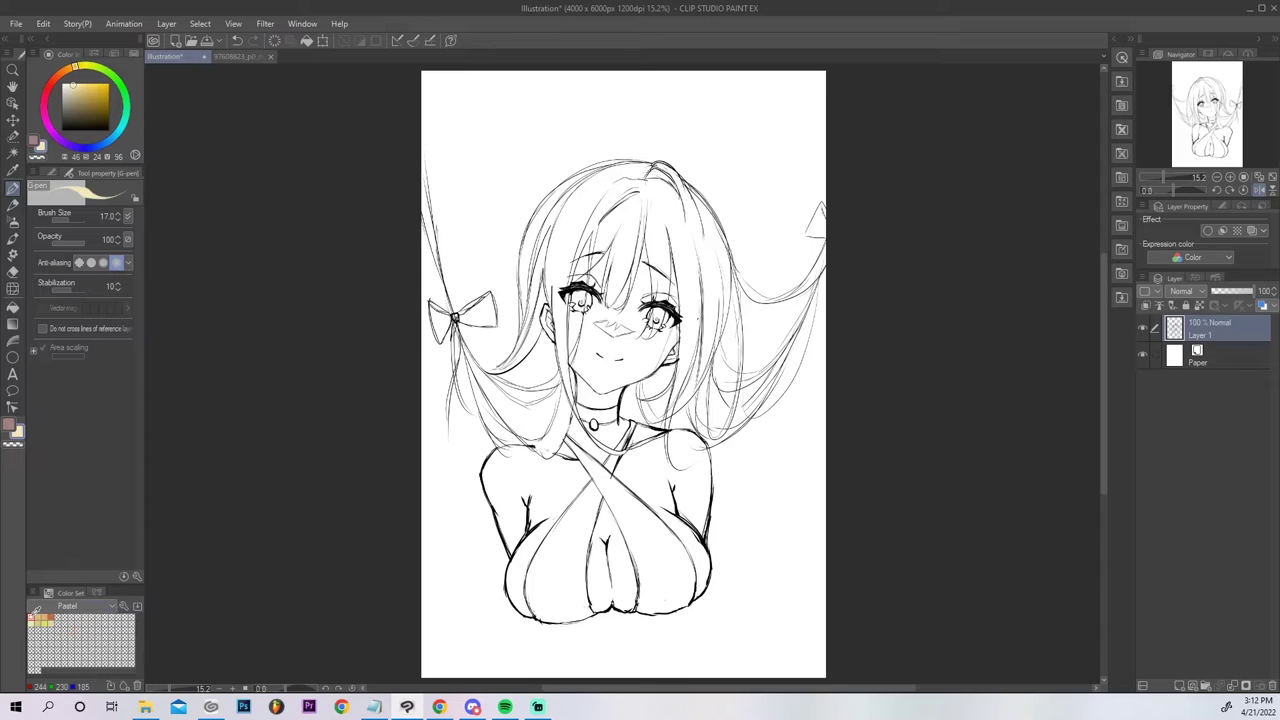
left_click(1180, 686)
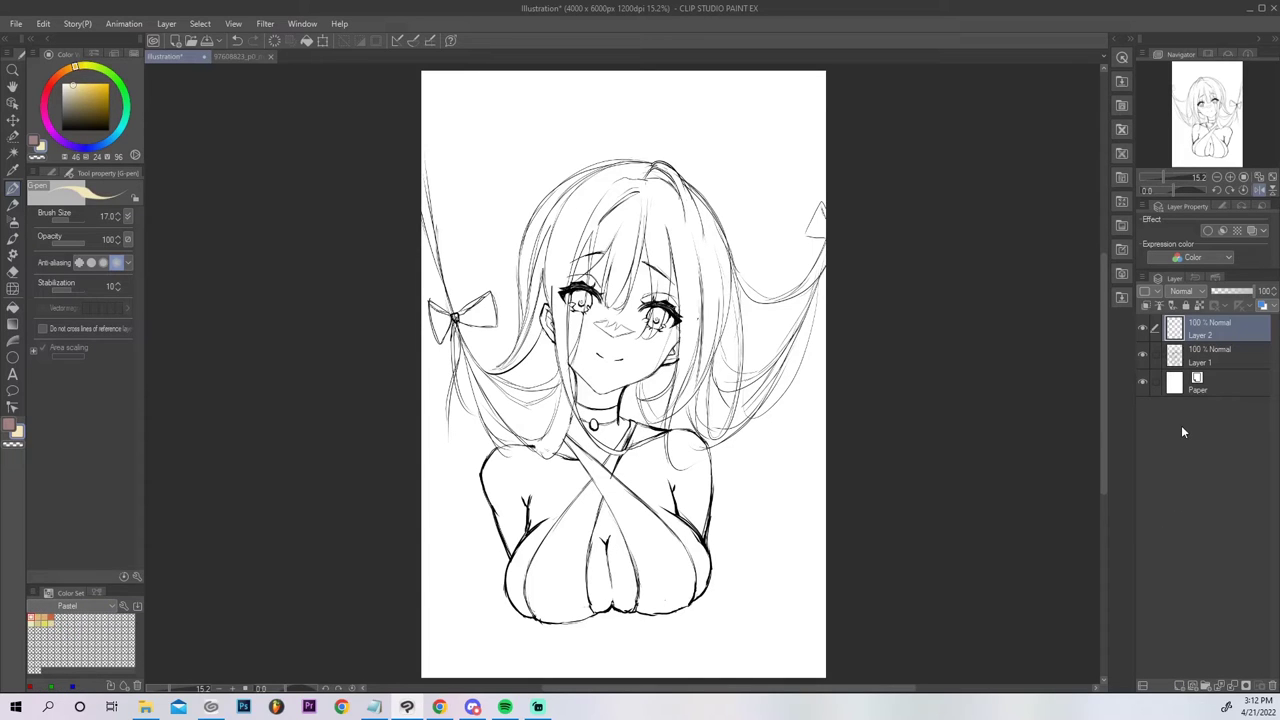
key("g")
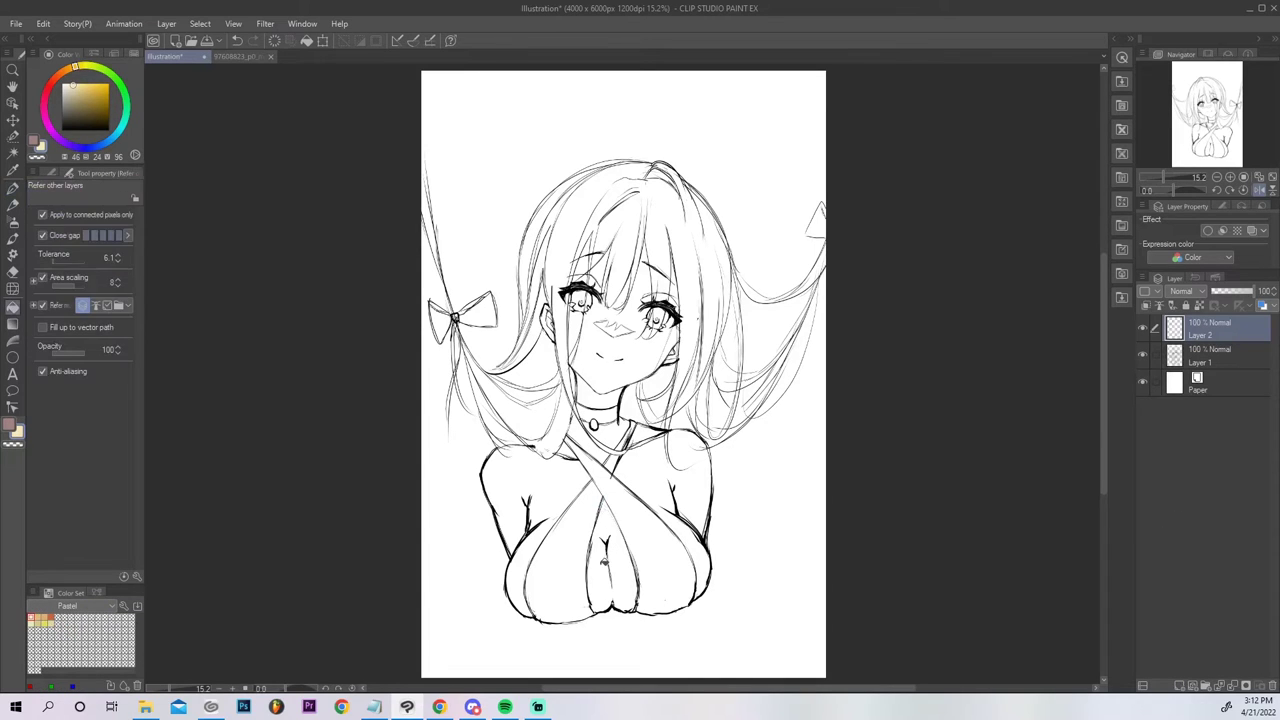
left_click(604, 563)
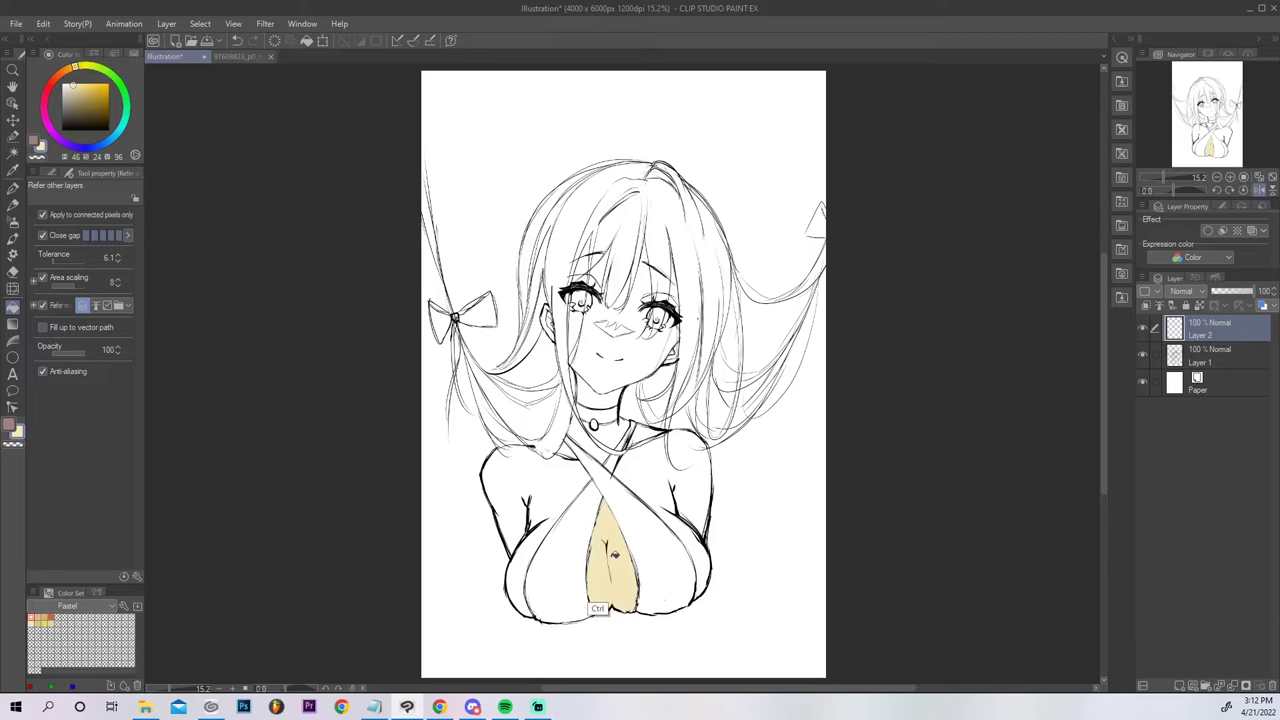
key("ctrl+z")
Place the empty color layer below the line art layer and put it into a new folder.
mouse_move(1206, 334)
left_mouse_down()
mouse_move(1198, 376)
mouse_move(1213, 349)
left_mouse_up()
left_click(1206, 687)
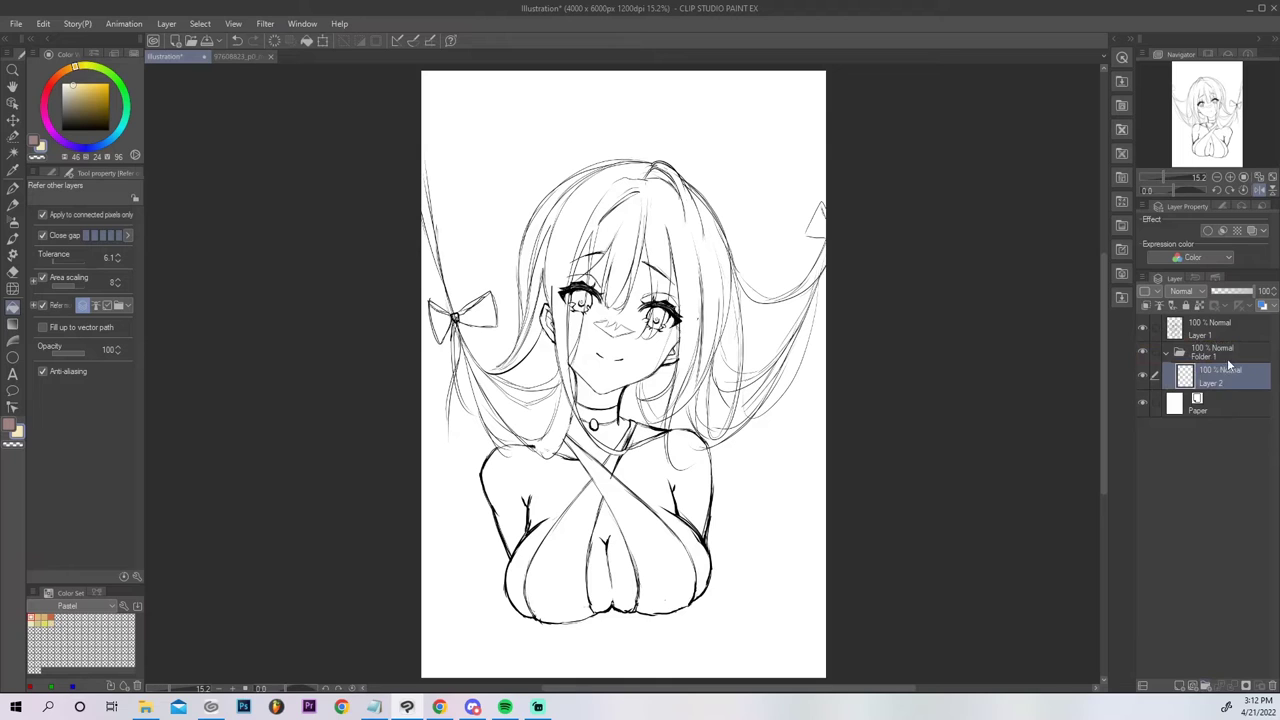
Fill the chest, shoulders, neck and face with the pale beige skin color on the empty layer in the folder.
left_click(606, 565)
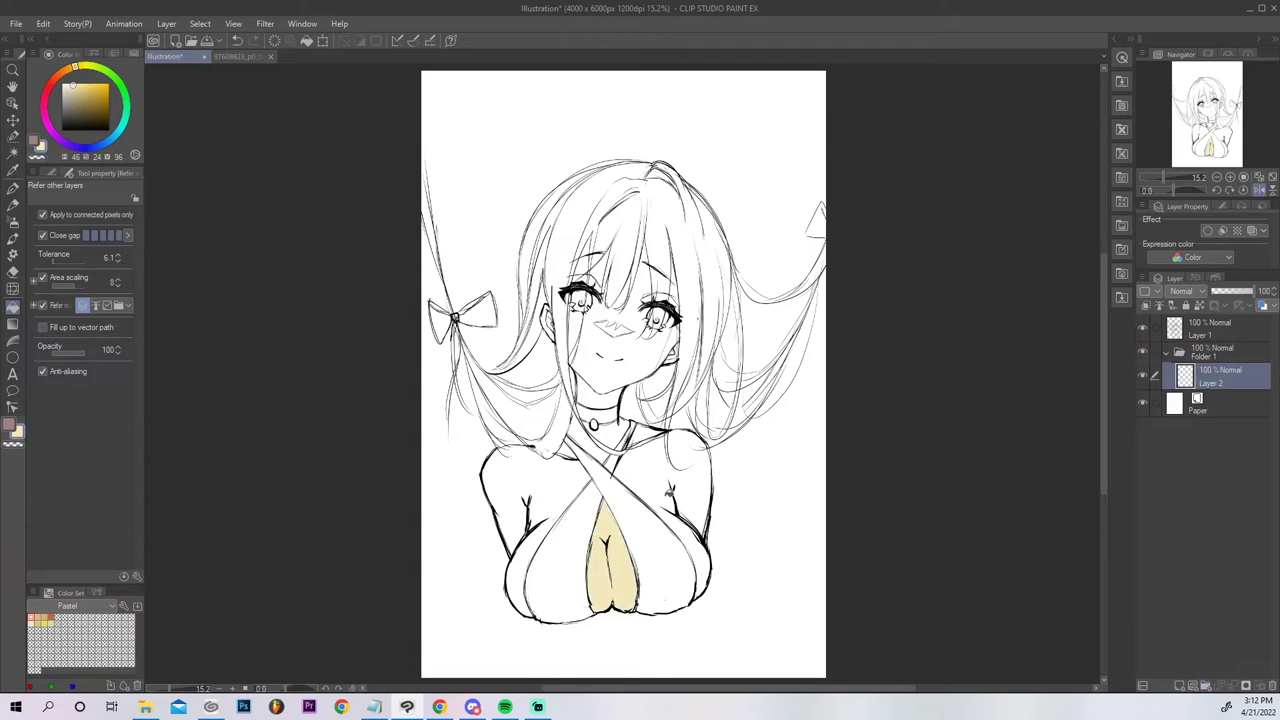
left_click(688, 486)
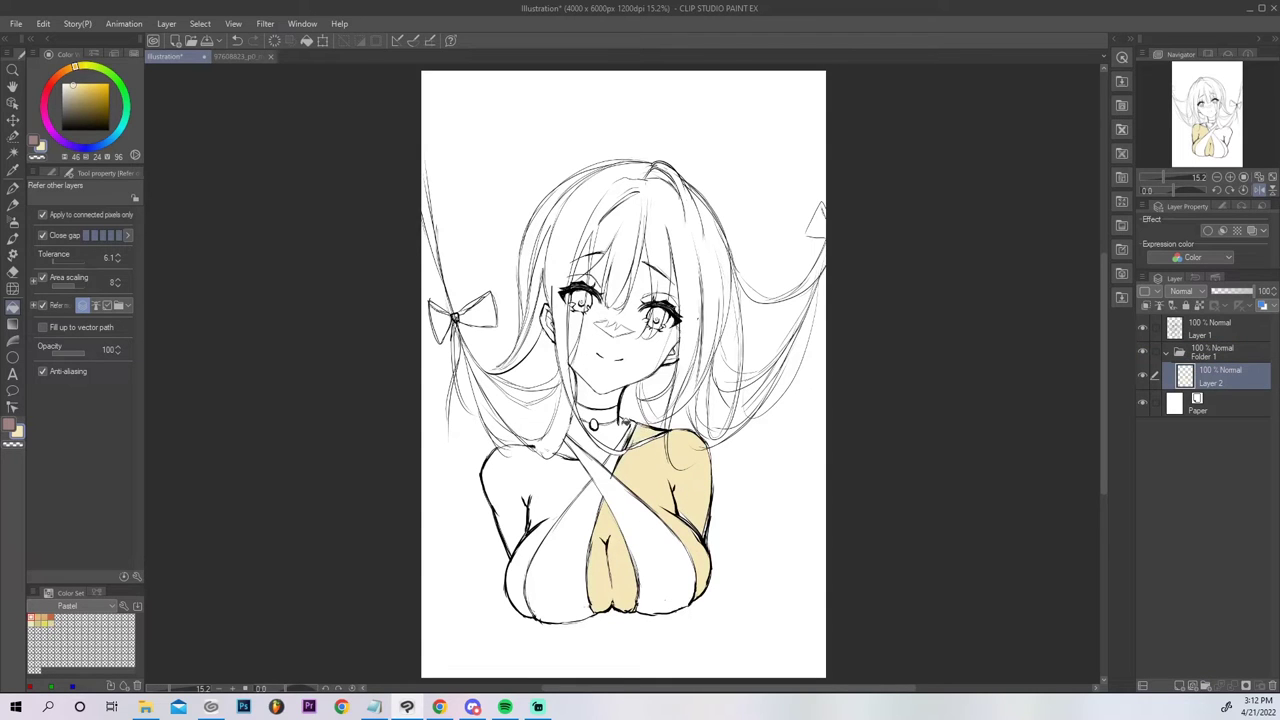
left_click(600, 440)
left_click(599, 395)
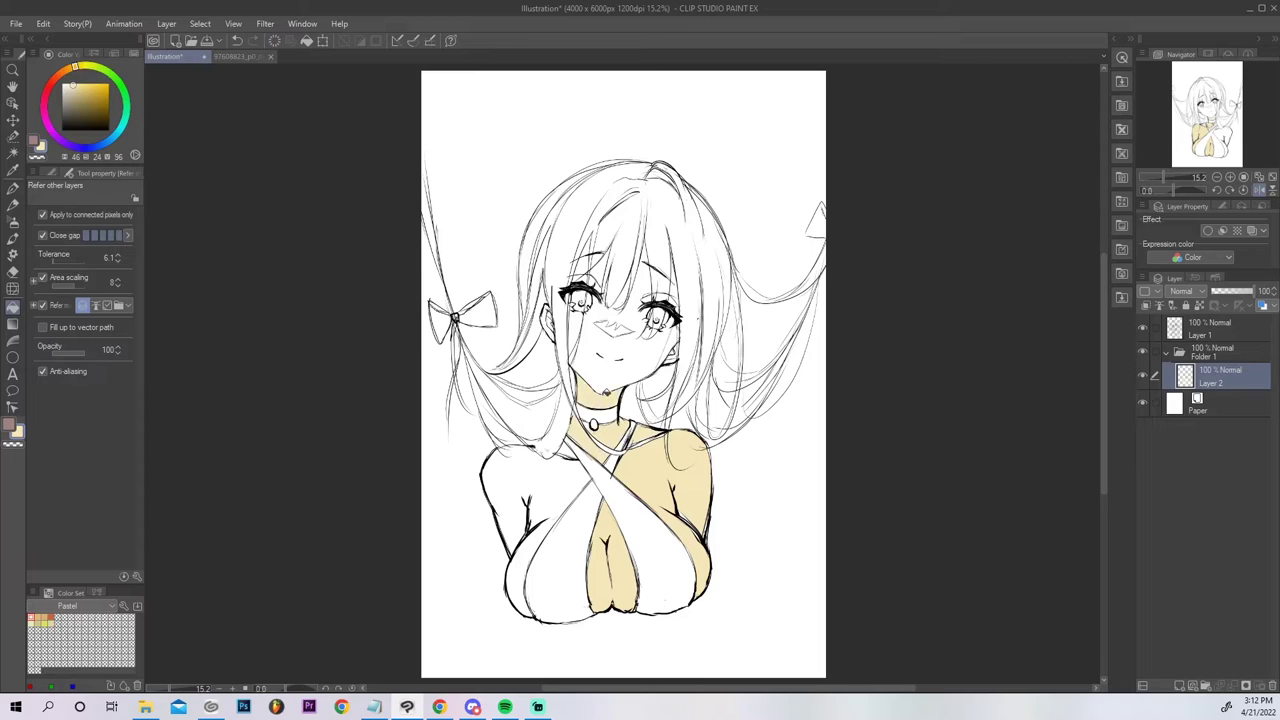
left_click(550, 498)
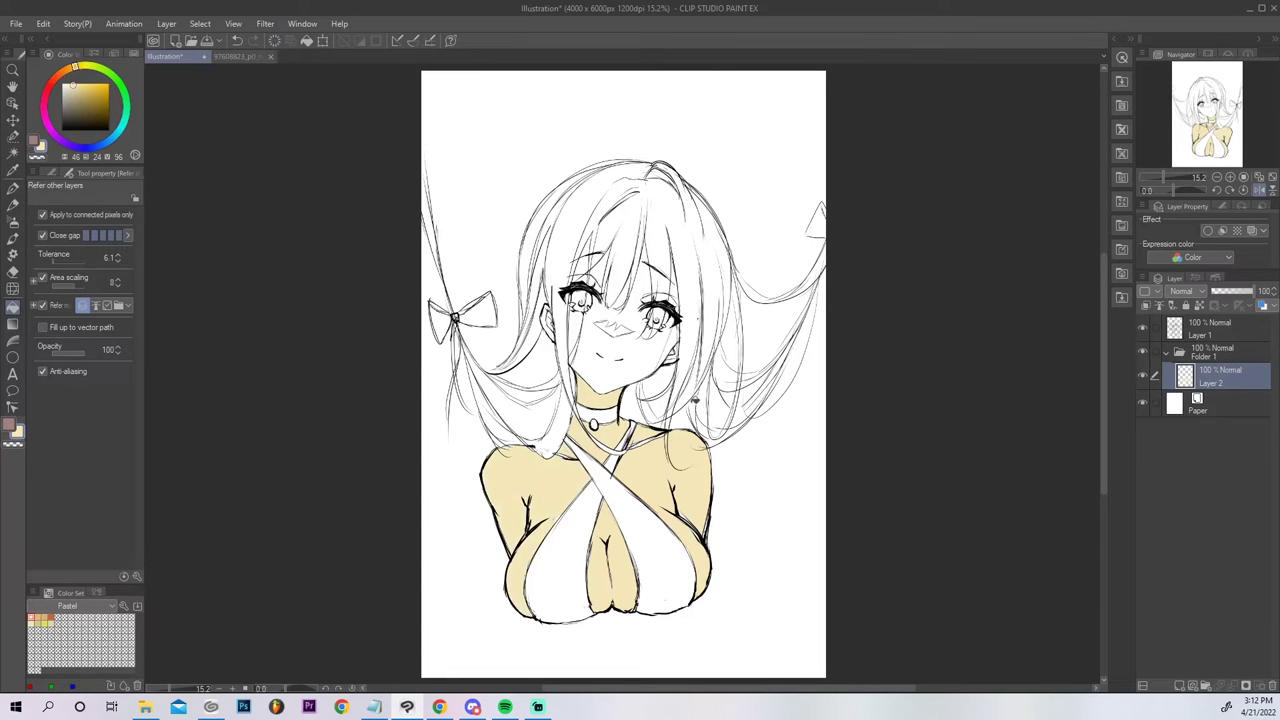
left_click(645, 368)
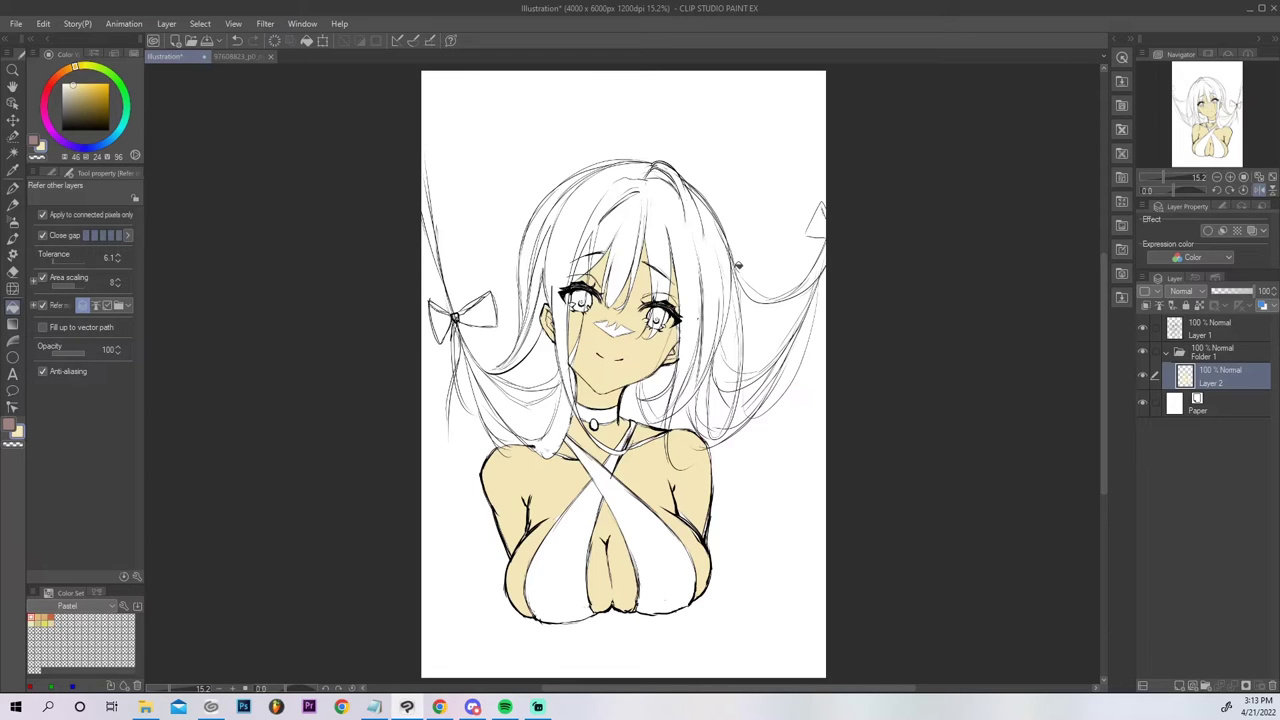
Fill the bangs and the hair on both sides of the head with the pale yellow-green Pastel swatch on a new layer.
left_click(35, 620)
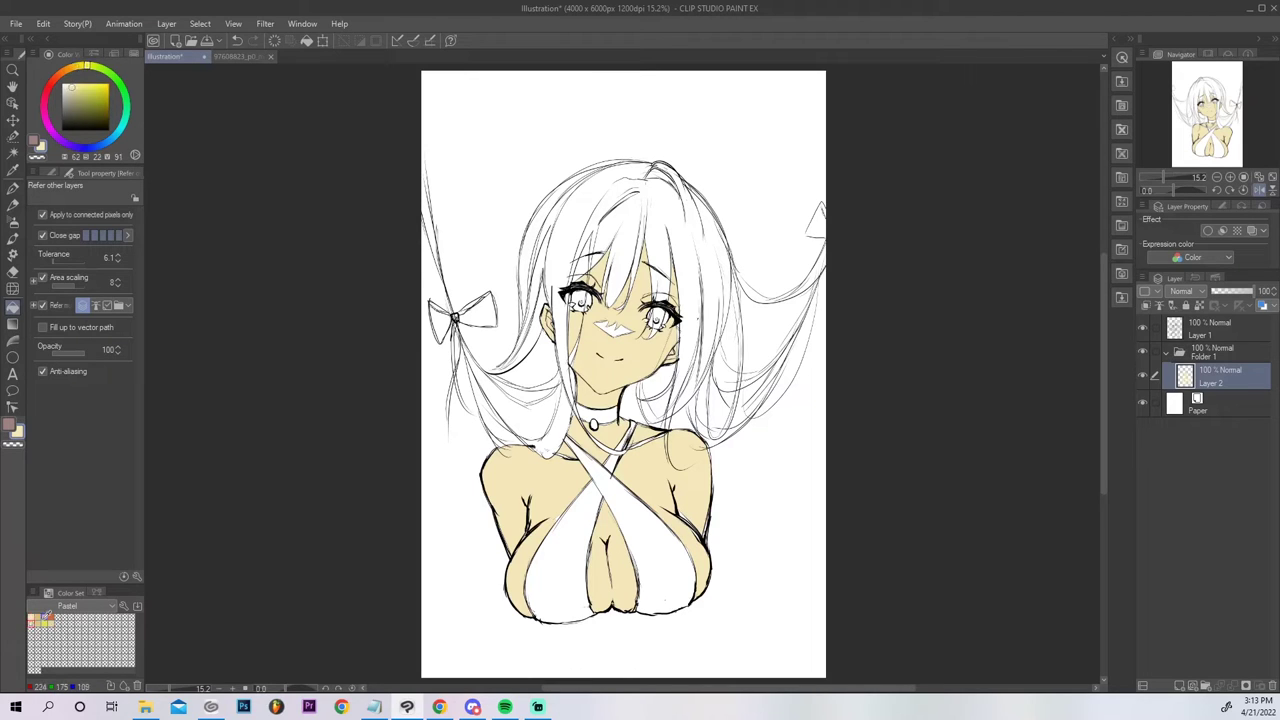
left_click(1179, 686)
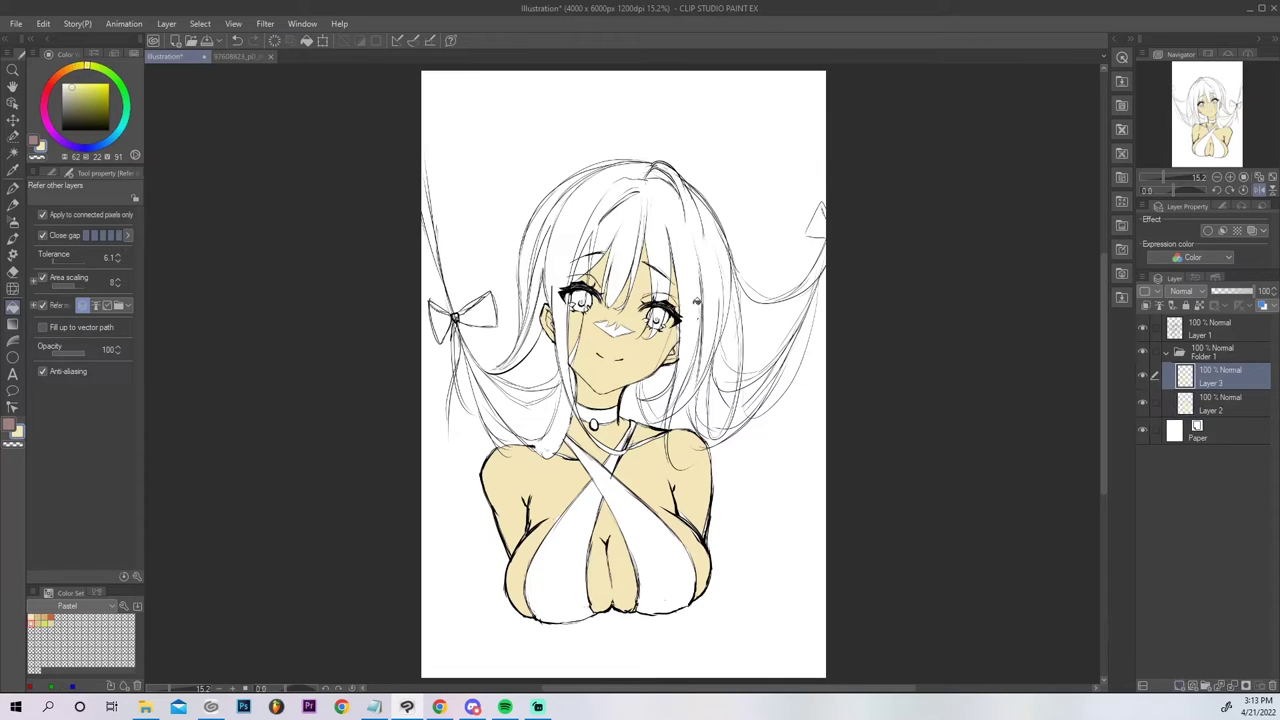
left_click(691, 323)
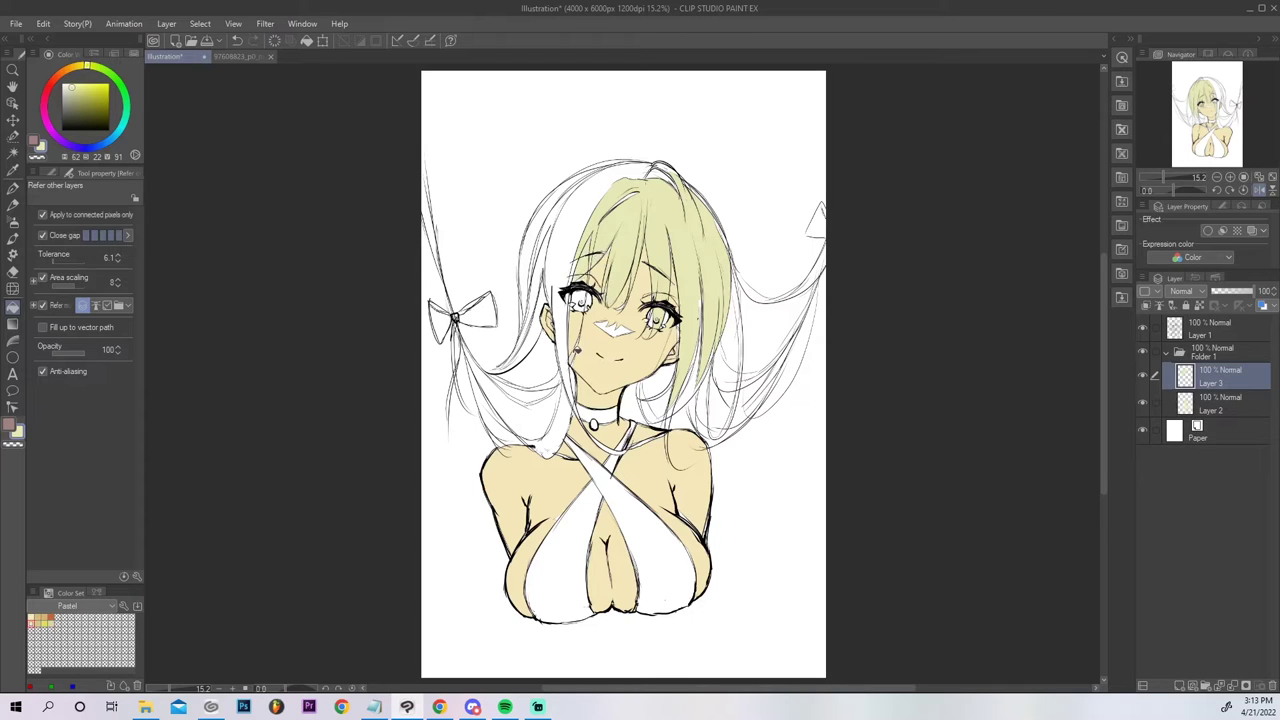
left_click(576, 349)
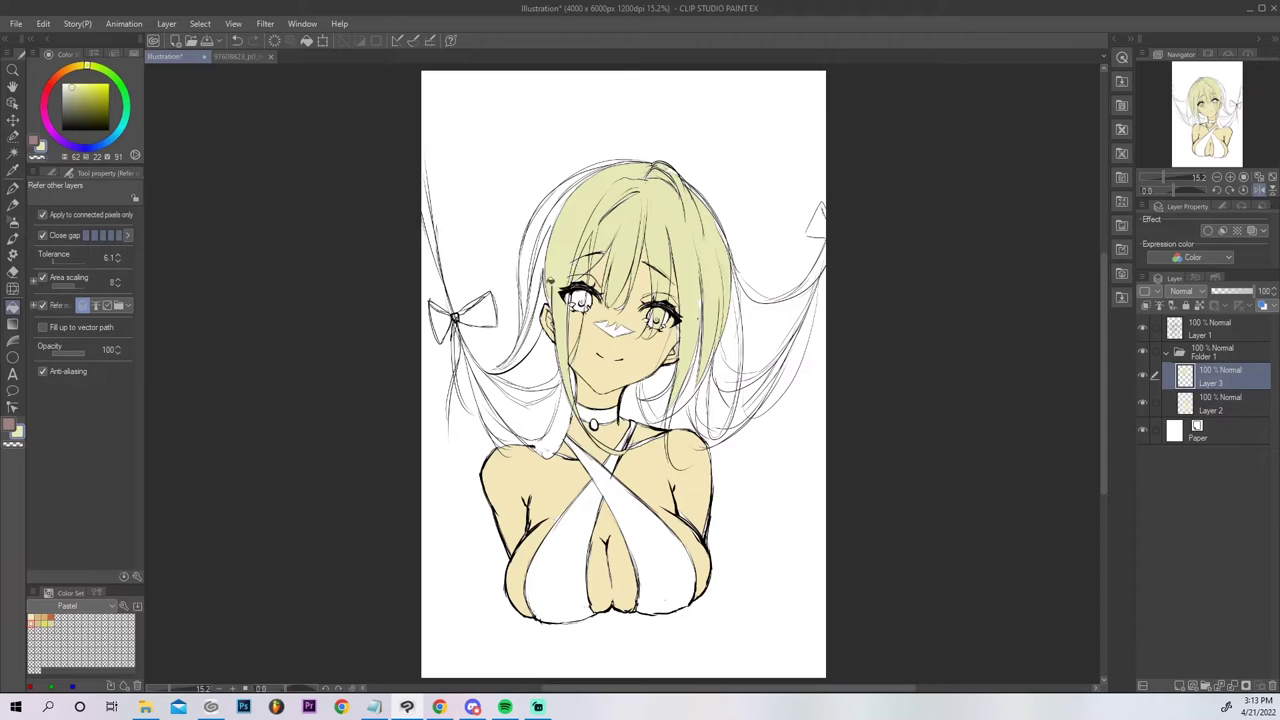
left_click(532, 315)
left_click(536, 240)
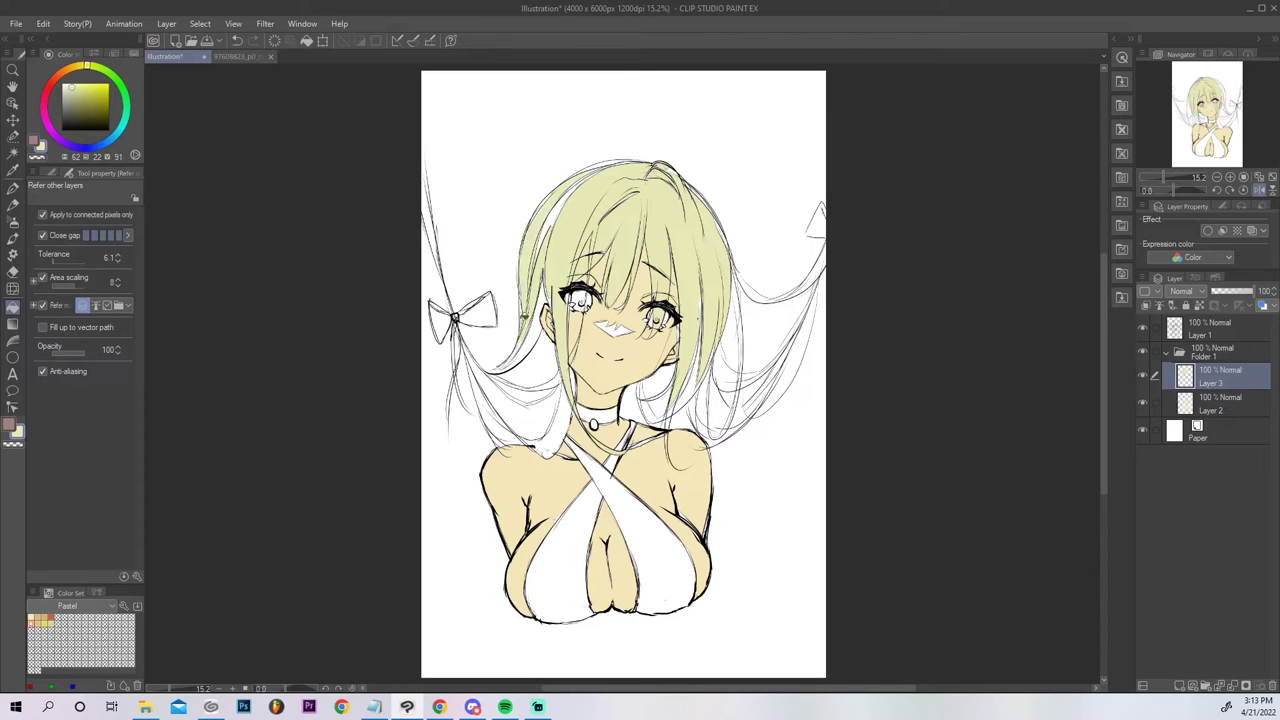
left_click(551, 199)
left_click(517, 356)
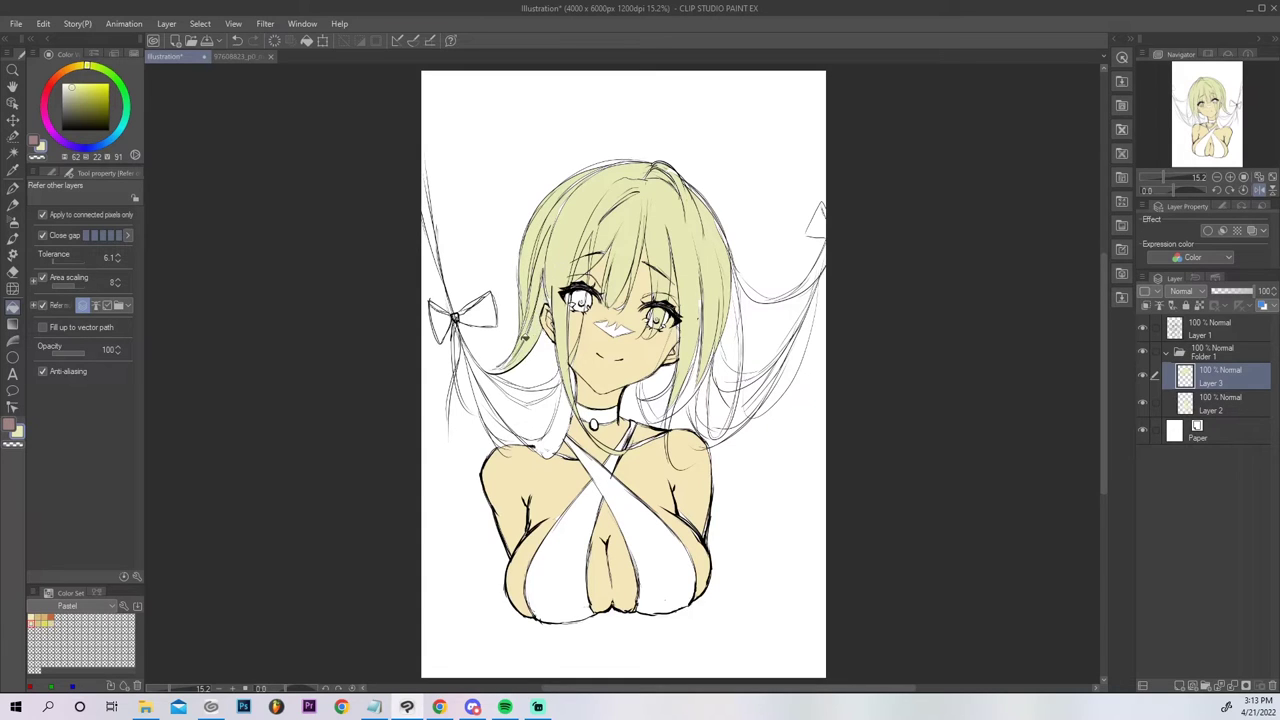
Fill the left pigtail's strands below and above the bow with the same yellow-green, undoing the fill that spills over.
key("p")
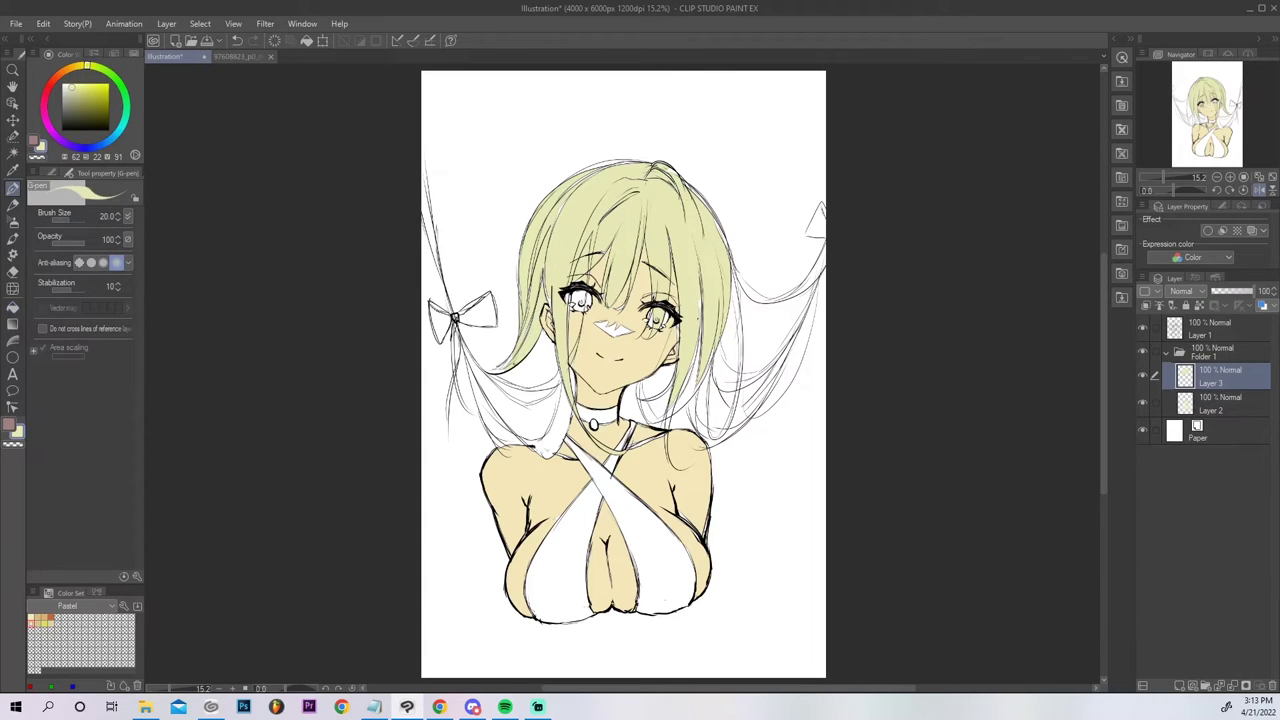
key("]")
key("g")
mouse_move(501, 430)
left_mouse_down()
mouse_move(480, 388)
mouse_move(530, 437)
left_mouse_up()
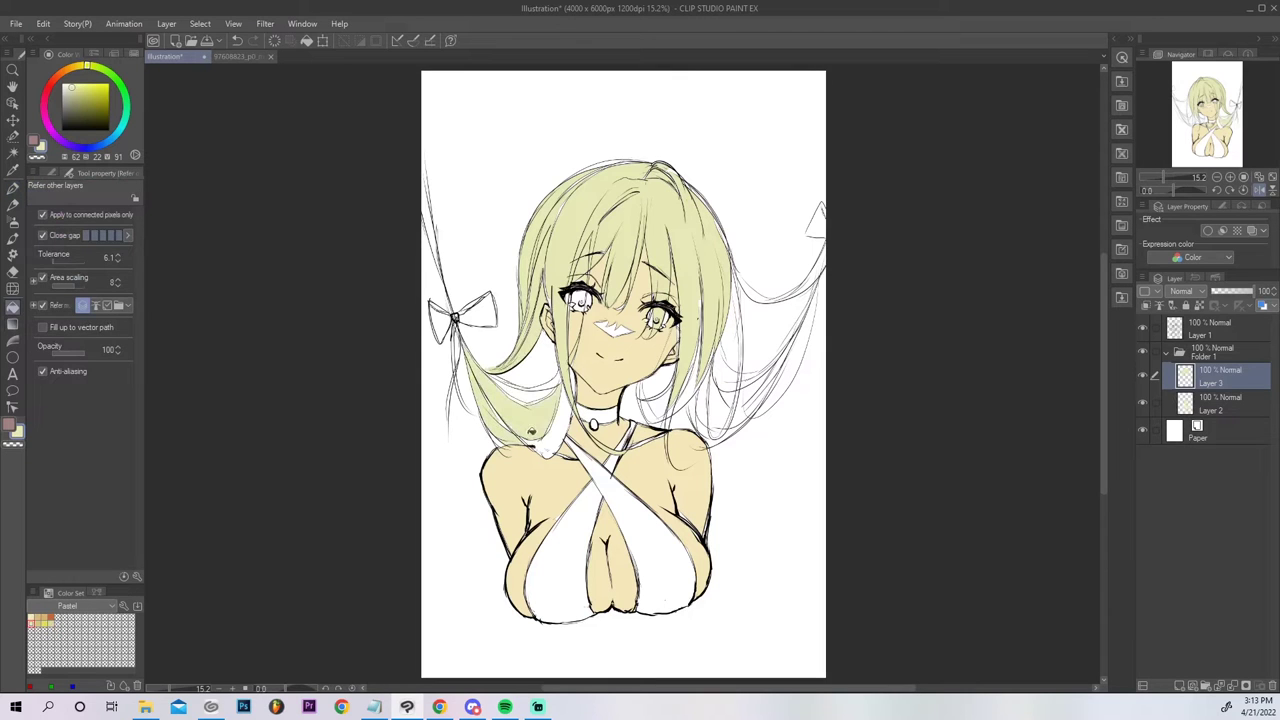
key("ctrl+z")
left_click(507, 437)
left_click(480, 385)
left_click(522, 391)
left_click(568, 415)
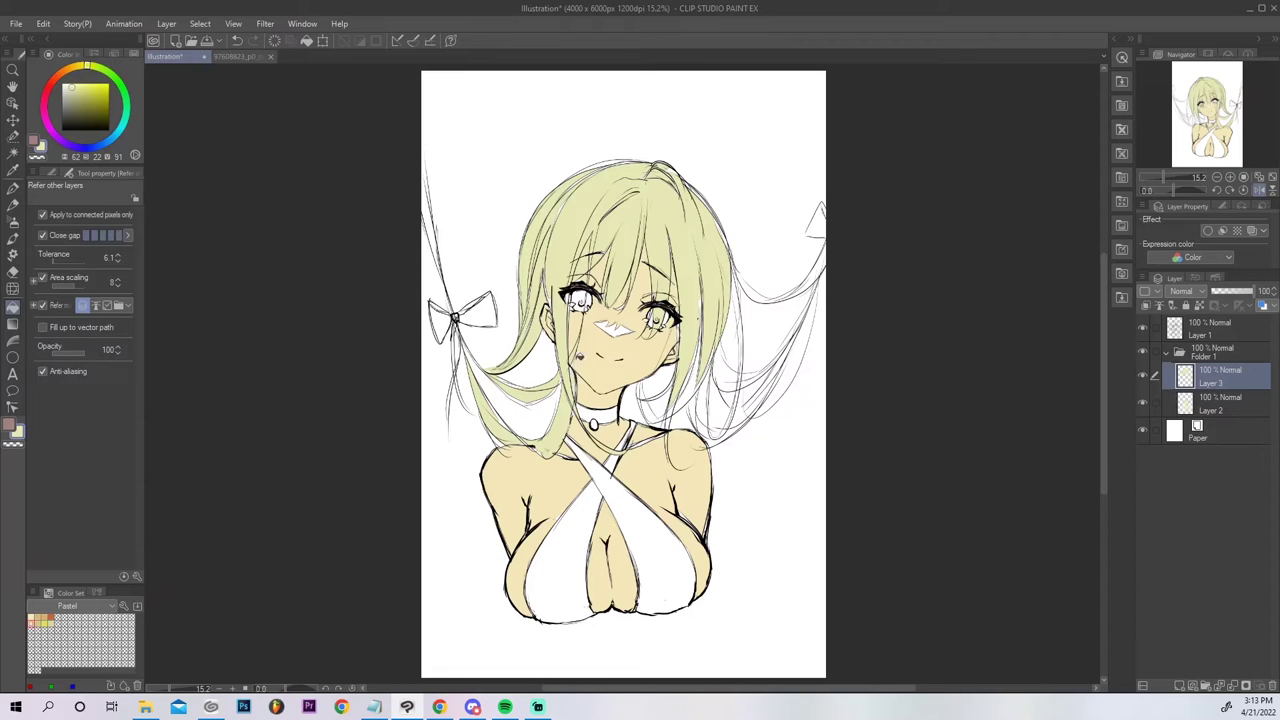
left_click(434, 220)
left_click(434, 198)
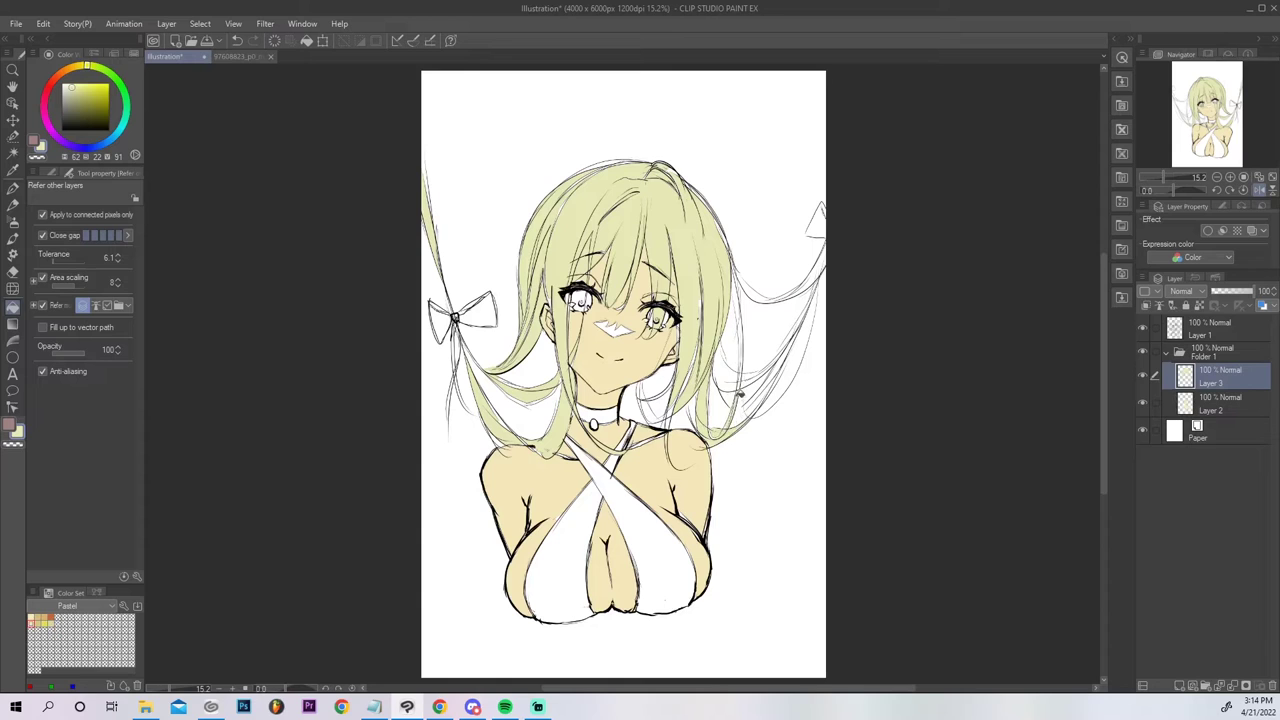
Fill the sweeping strands of the right pigtail with the pale yellow-green hair color.
left_click(760, 293)
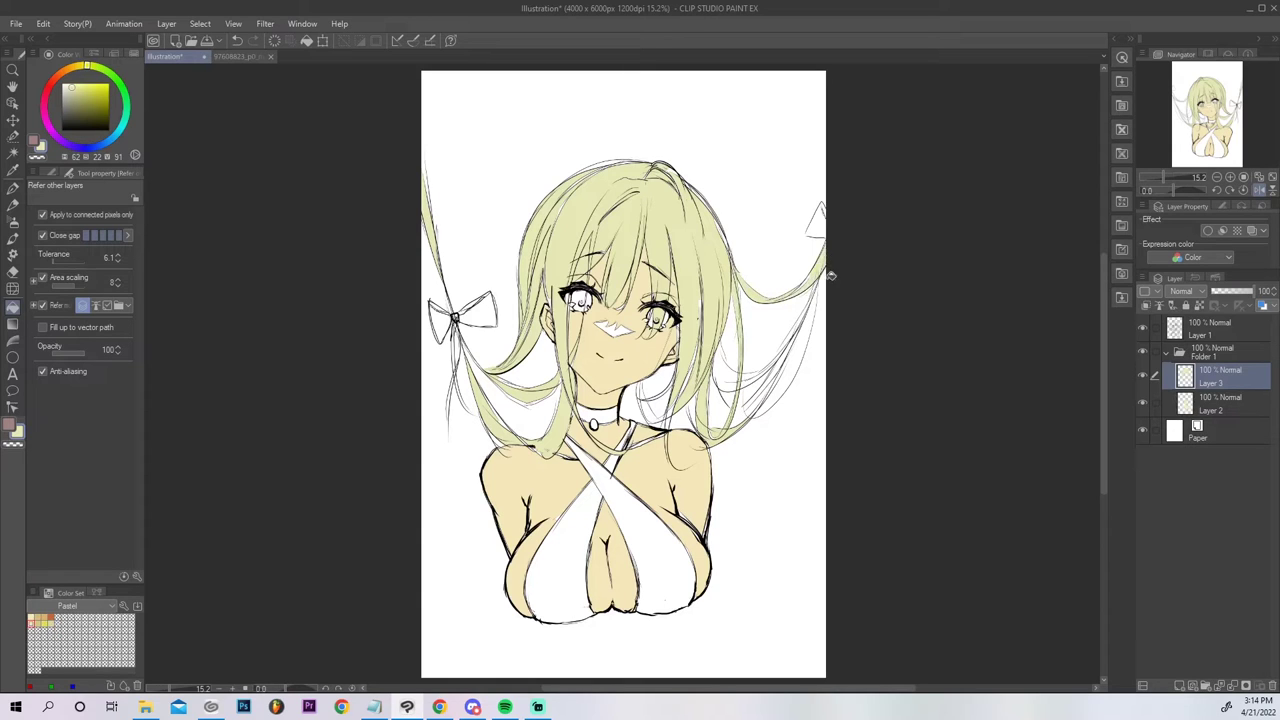
left_click(788, 380)
left_click(793, 351)
left_click(732, 371)
left_click(753, 377)
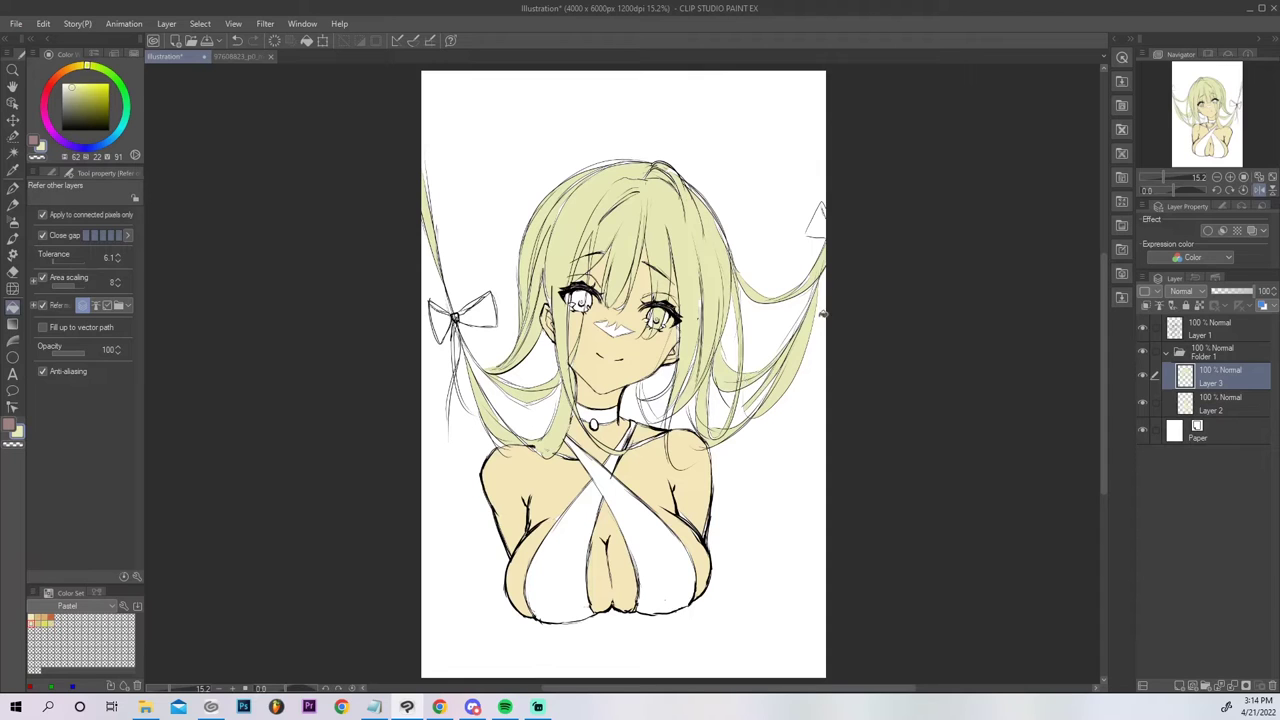
Paint loose yellow-green strands along the pigtails and beside the neck with the G-pen at size 120.
key("p")
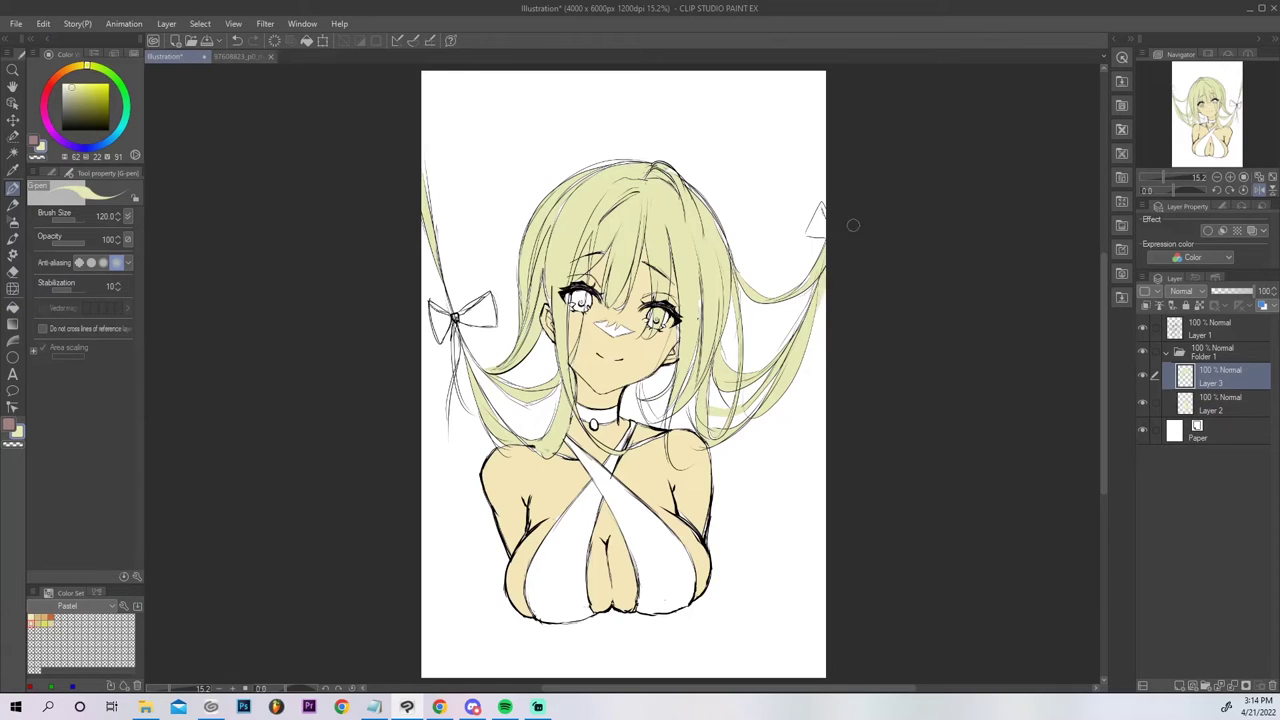
left_click_drag(463, 392, 491, 450)
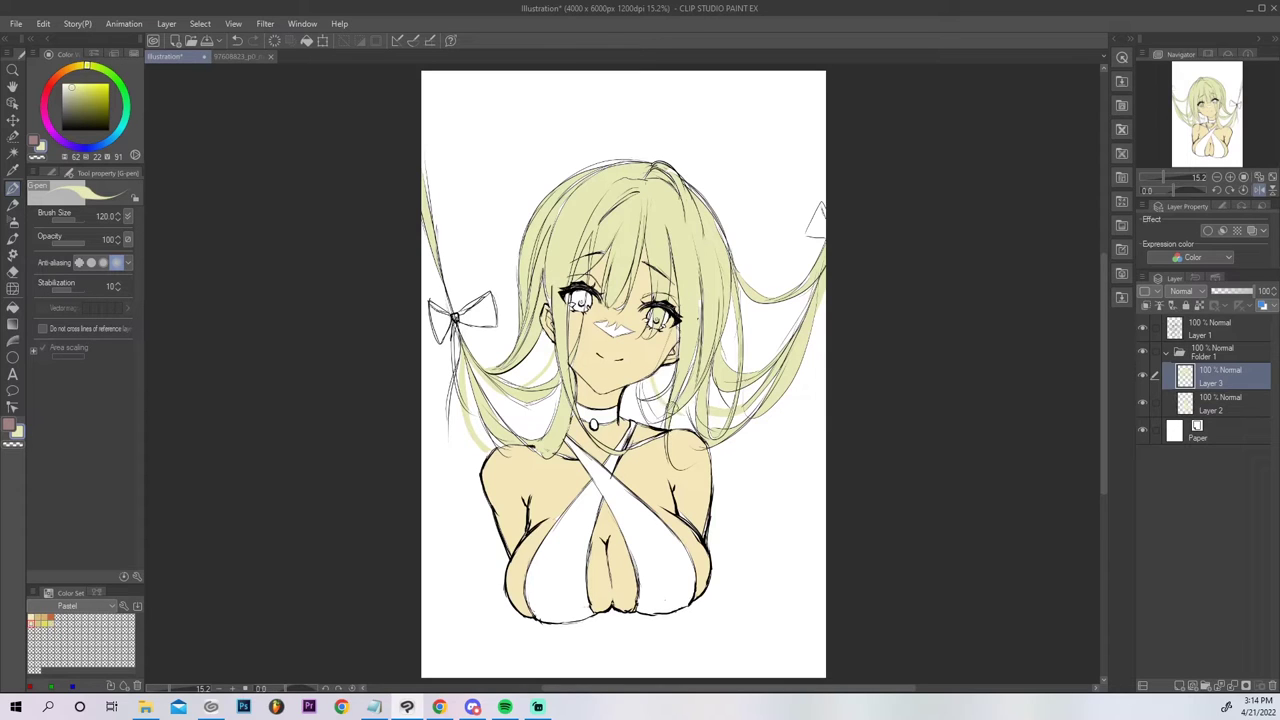
left_click(655, 356)
Fill the inner hair gaps on both sides of the neck with pale blue on a new layer directly above the skin layer.
left_click(1224, 408)
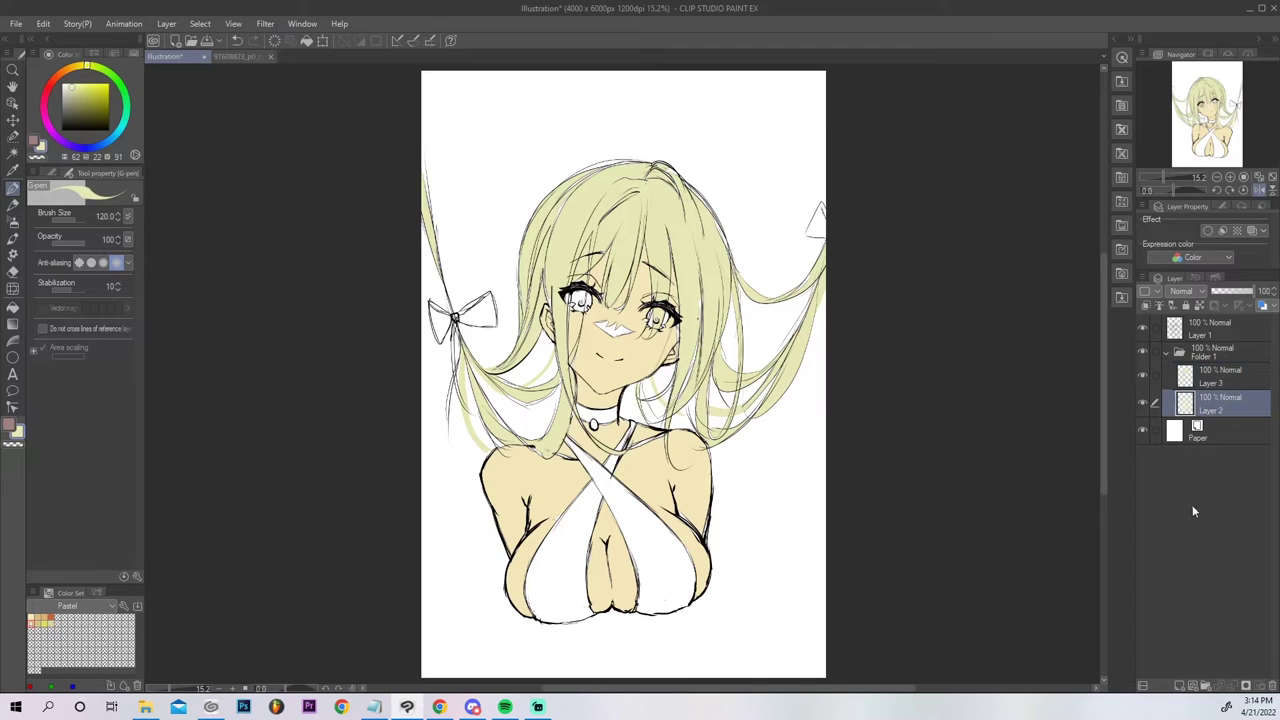
left_click(1179, 686)
left_click(125, 120)
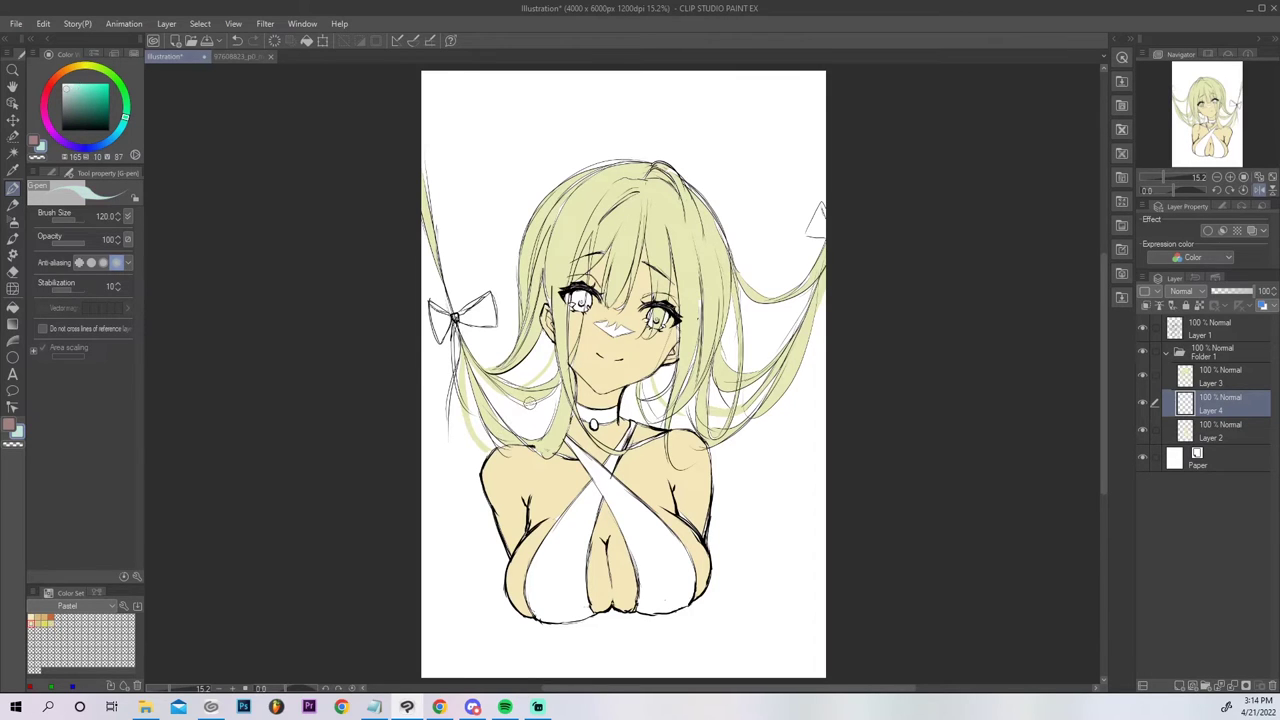
key("g")
left_click(534, 417)
left_click(552, 371)
left_click(545, 349)
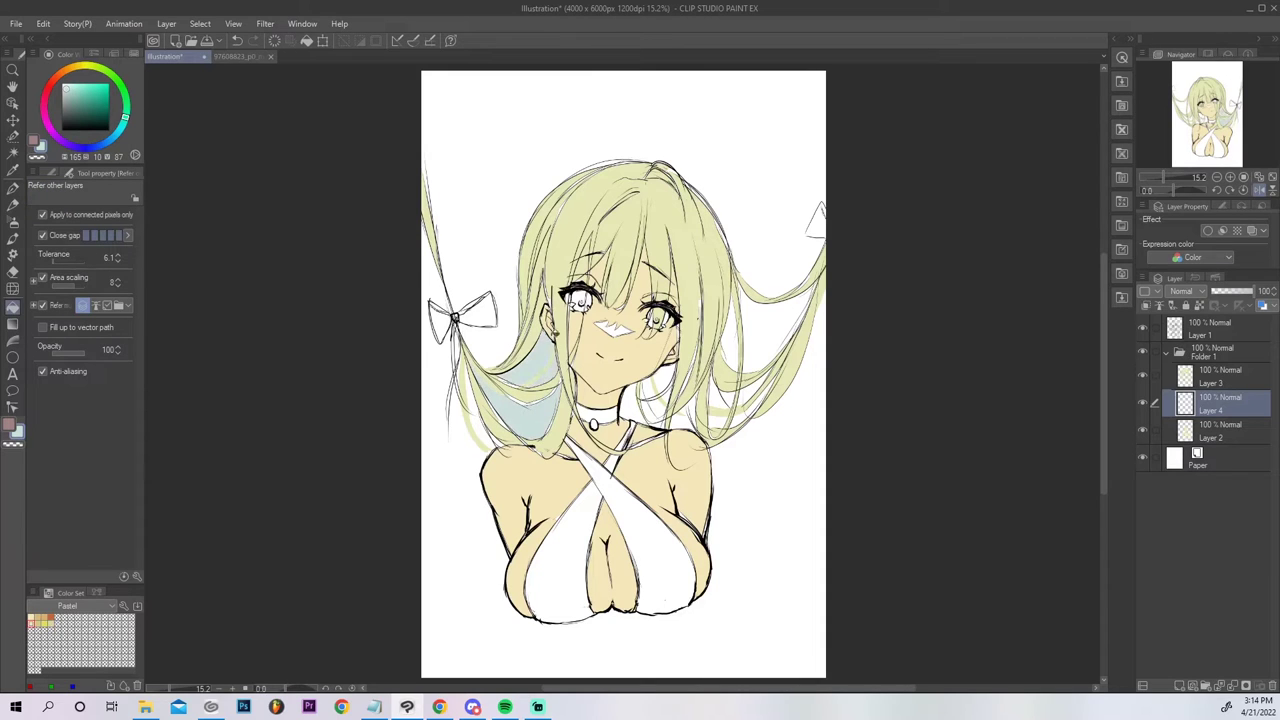
left_click(485, 423)
left_click(480, 402)
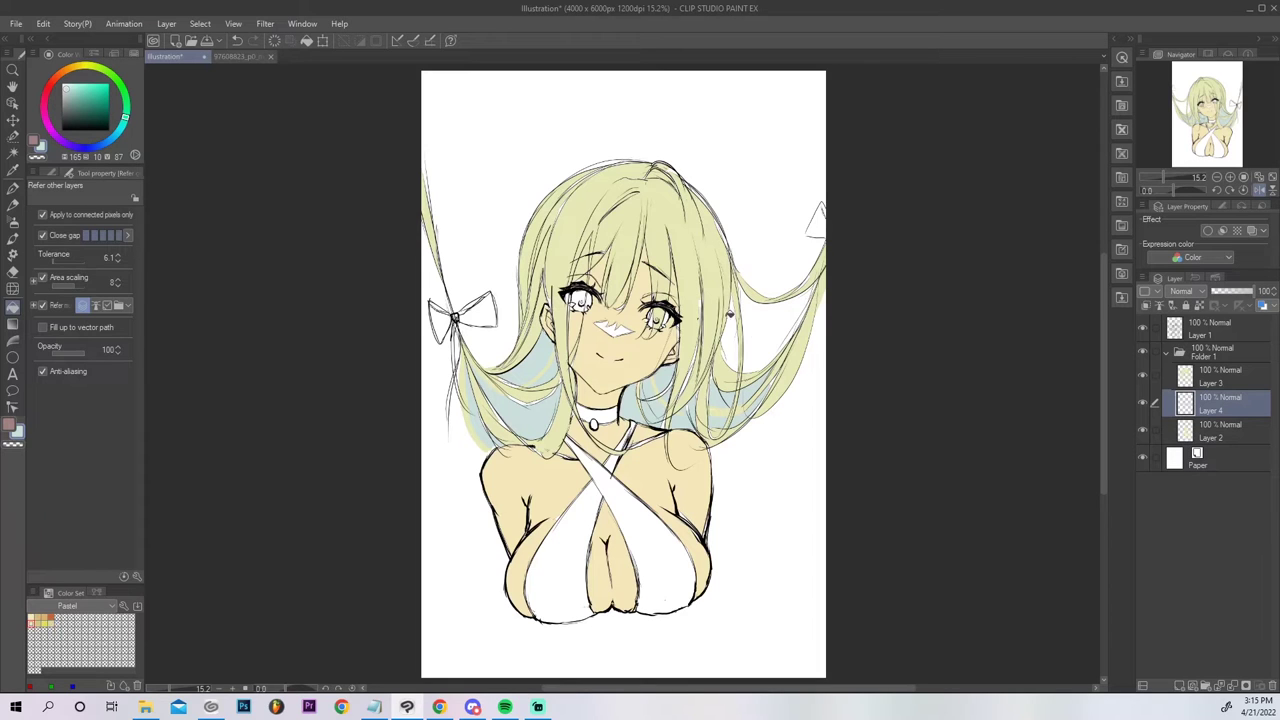
Paint curved pale blue strands inside and below the right pigtail with the G-pen, undoing the strokes that do not fit.
key("p")
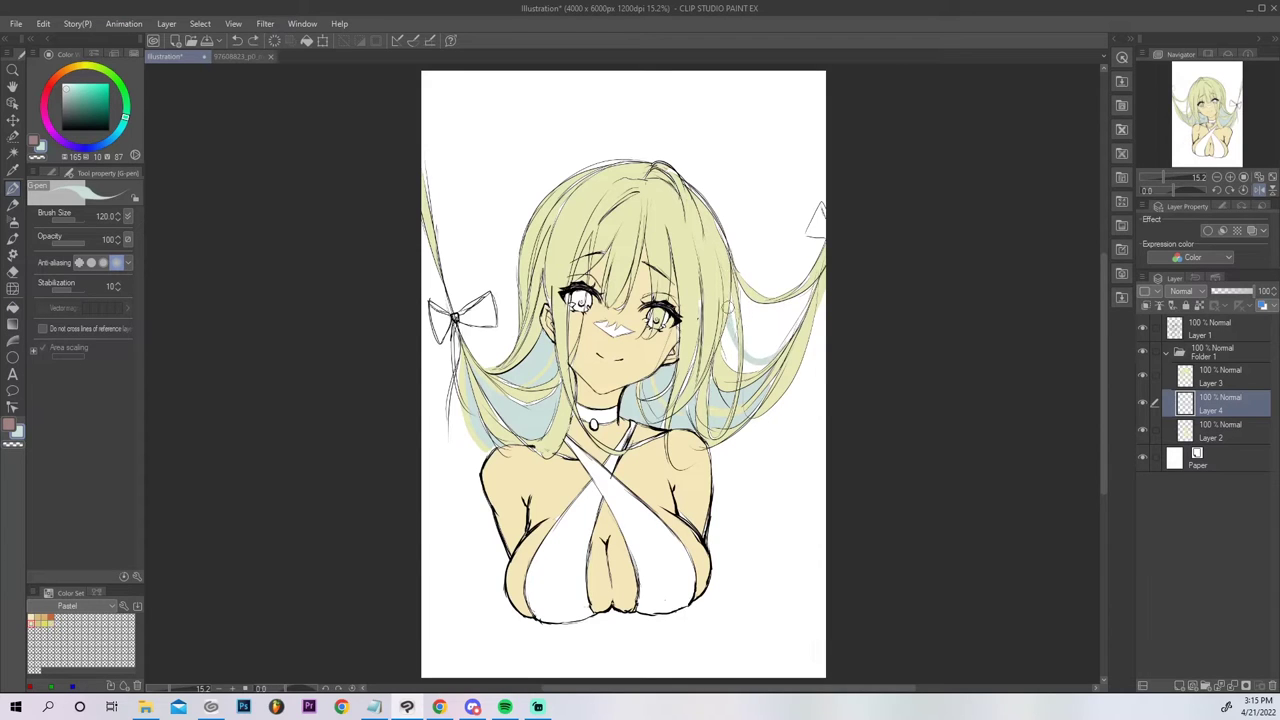
mouse_move(811, 286)
left_mouse_down()
mouse_move(760, 236)
mouse_move(793, 268)
mouse_move(791, 289)
mouse_move(730, 283)
mouse_move(764, 330)
mouse_move(794, 310)
mouse_move(729, 283)
mouse_move(820, 277)
left_mouse_up()
key("ctrl+z")
key("ctrl+z")
key("ctrl+z")
left_click_drag(781, 400, 720, 470)
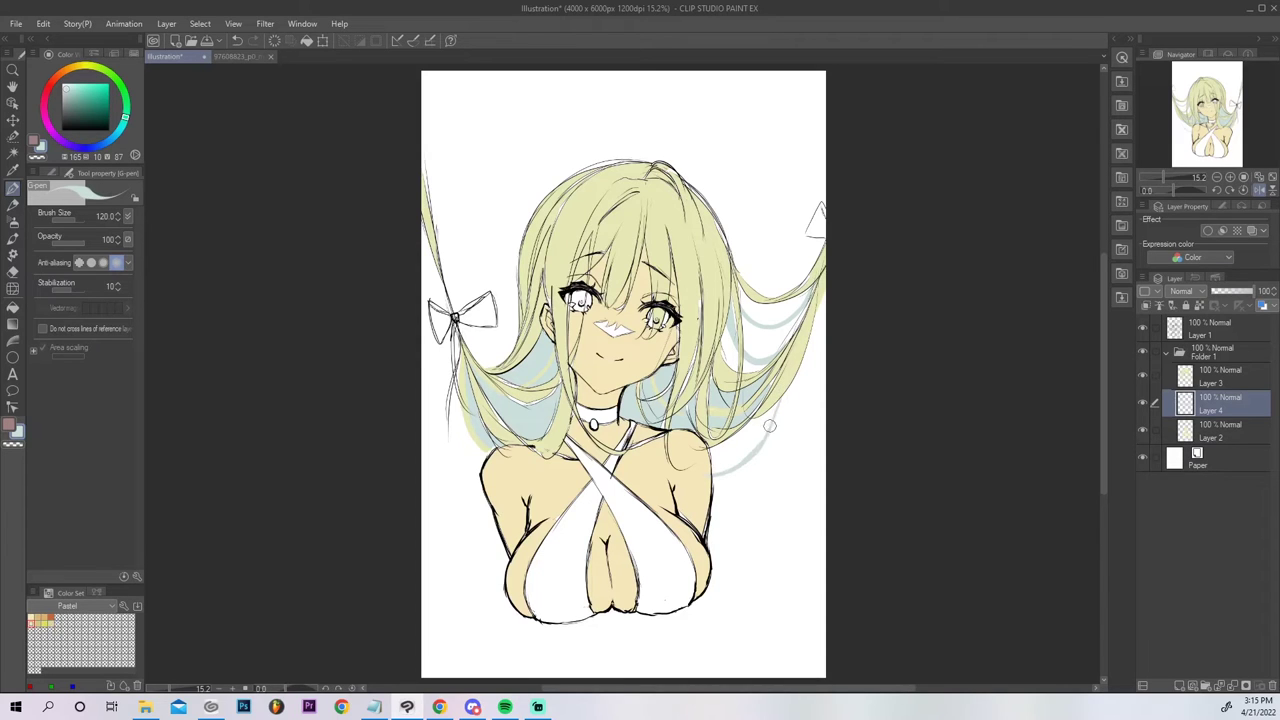
Clean up the pale blue along the left pigtail's outer edge with the hard eraser, undoing the strokes that do not fit.
key("e")
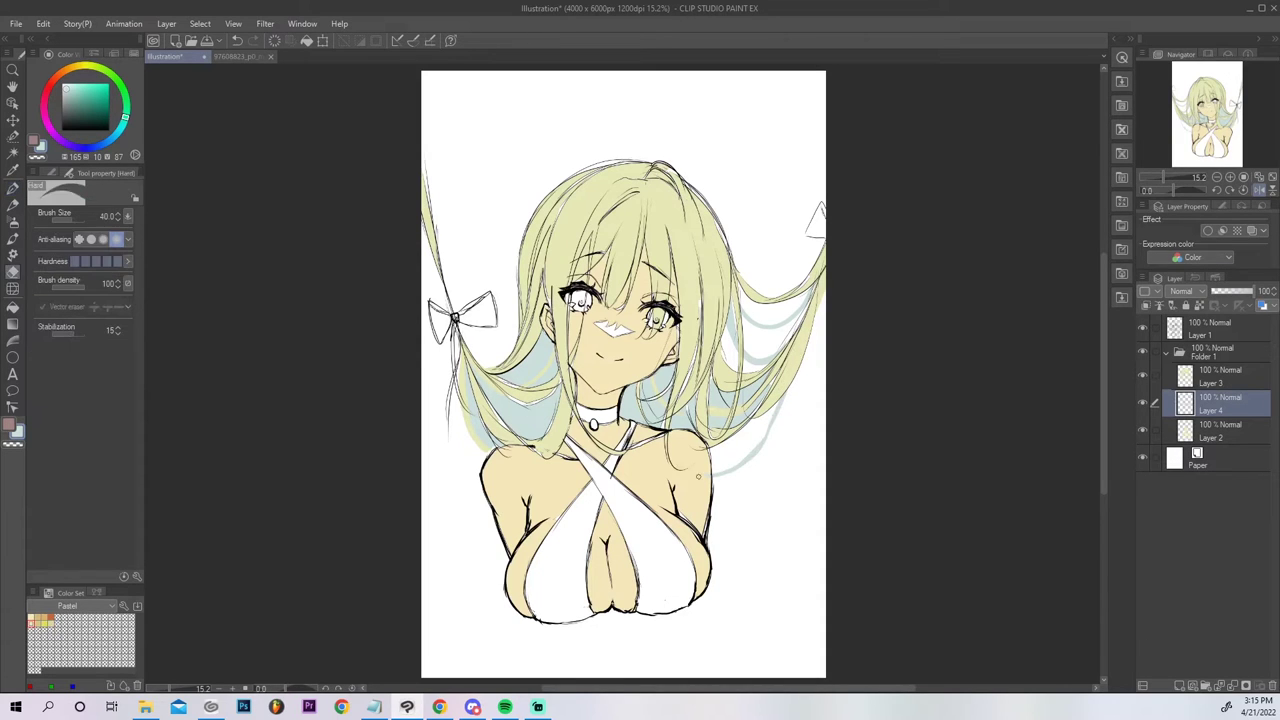
left_click_drag(461, 378, 494, 442)
key("p")
key("ctrl+z")
key("ctrl+z")
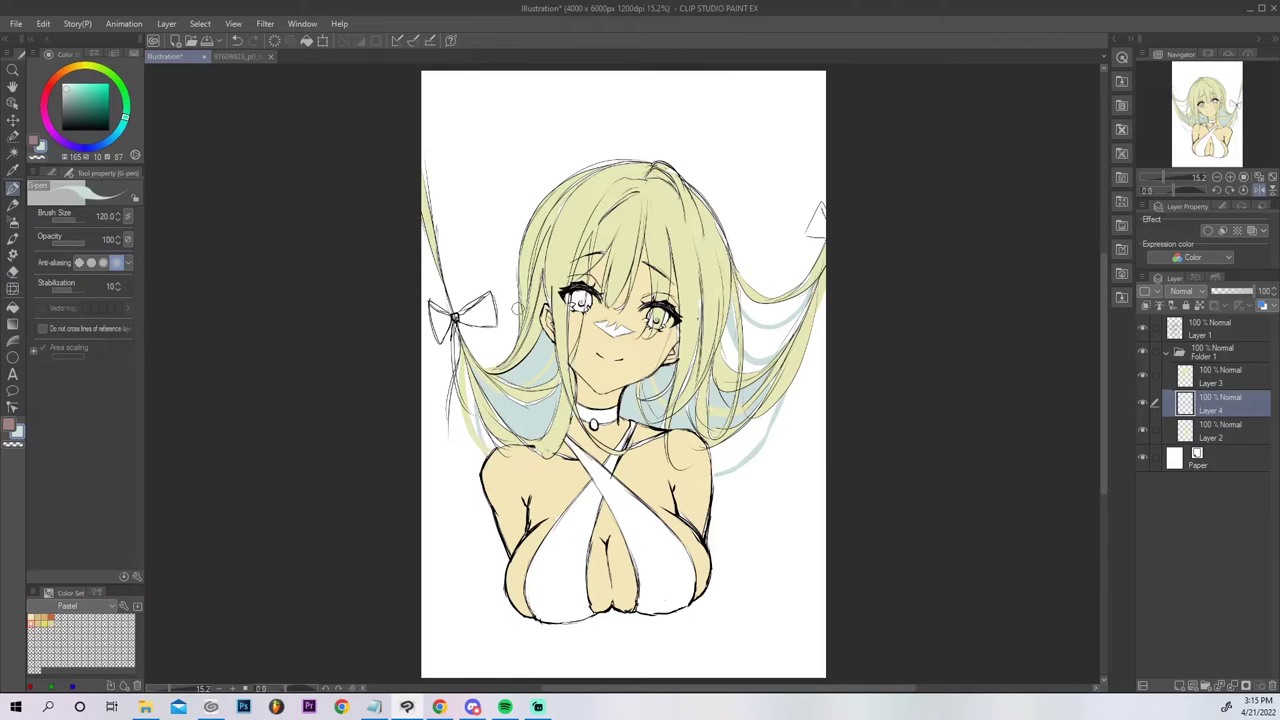
Try filling the bandage shape on the nose with the sampled skin color on the skin layer.
left_click(1215, 430)
left_click(625, 356, "alt")
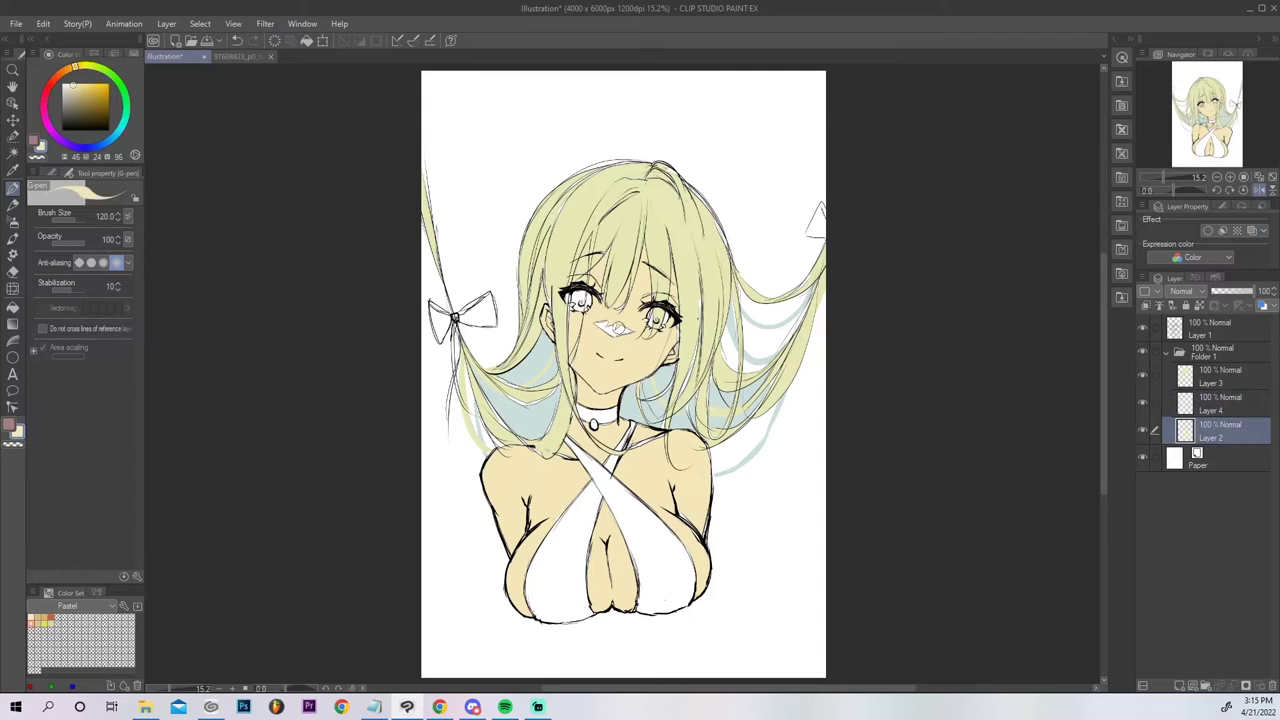
key("g")
left_click(612, 327)
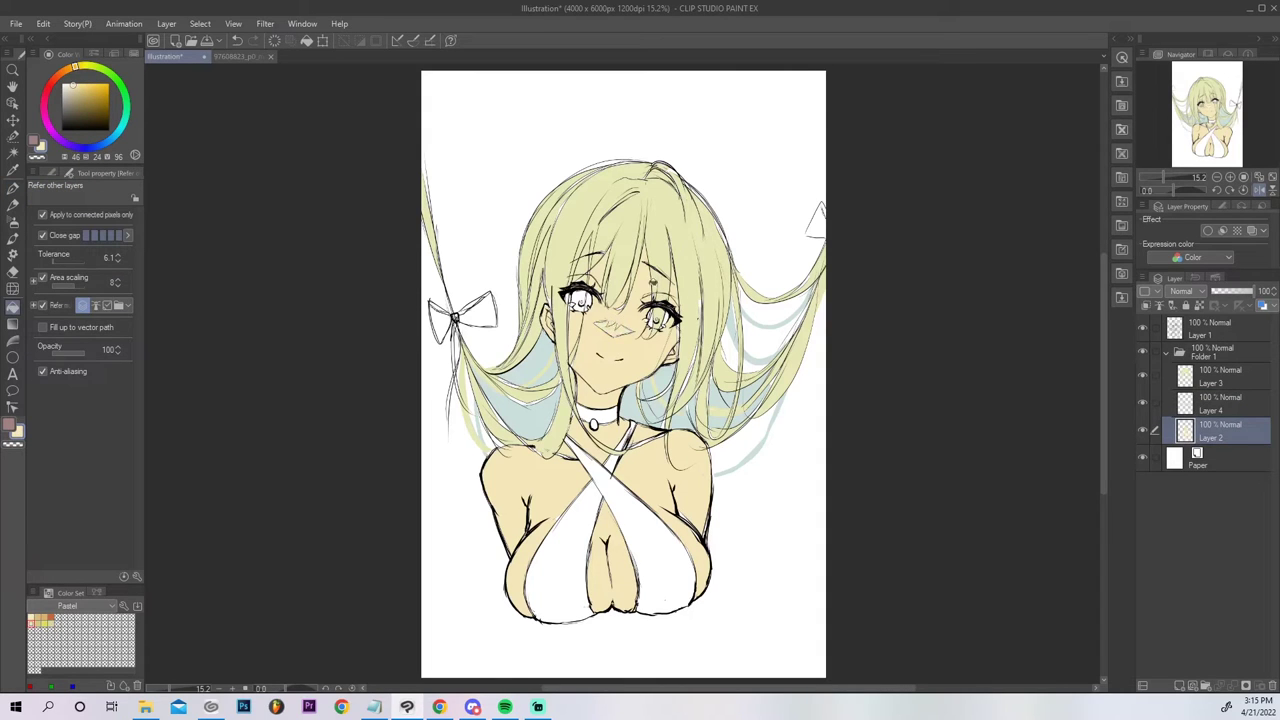
key("ctrl+z")
Fill both irises with bright blue (hue 201, saturation 45, value 100) on a new layer and move that layer to the folder's top.
left_click(66, 84)
left_click(1180, 686)
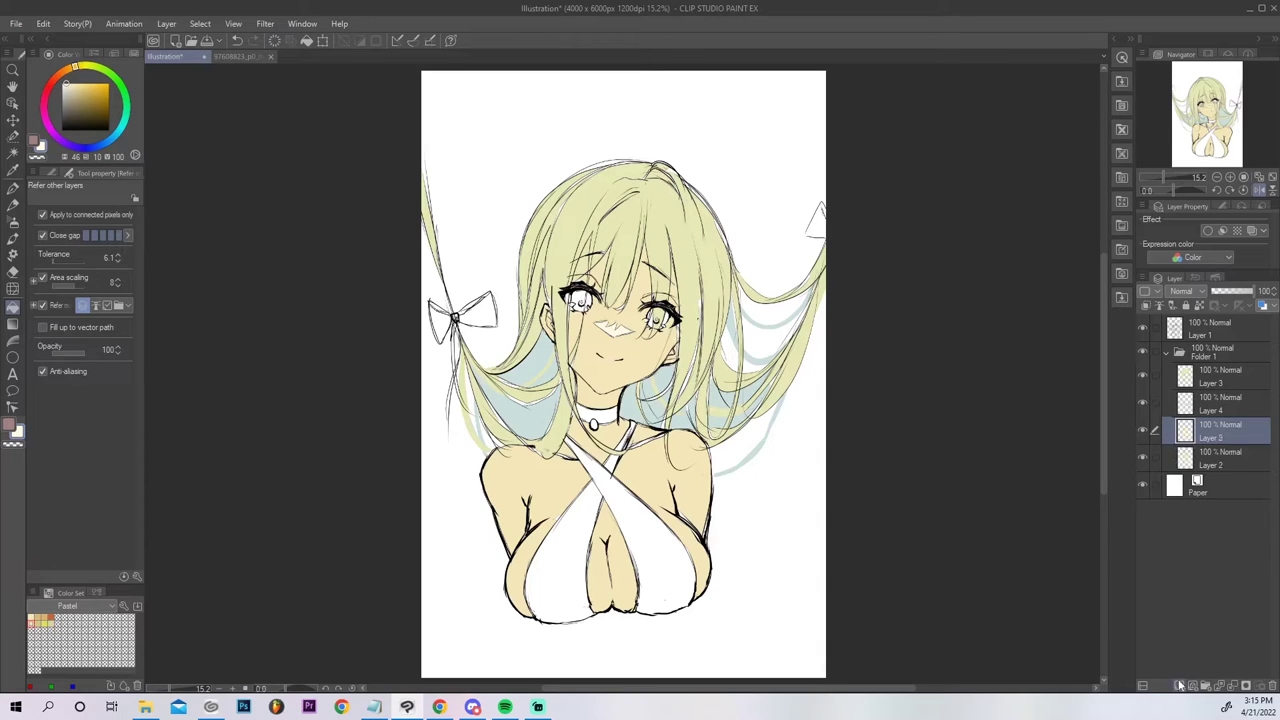
left_click(117, 137)
left_click(83, 83)
left_click(113, 138)
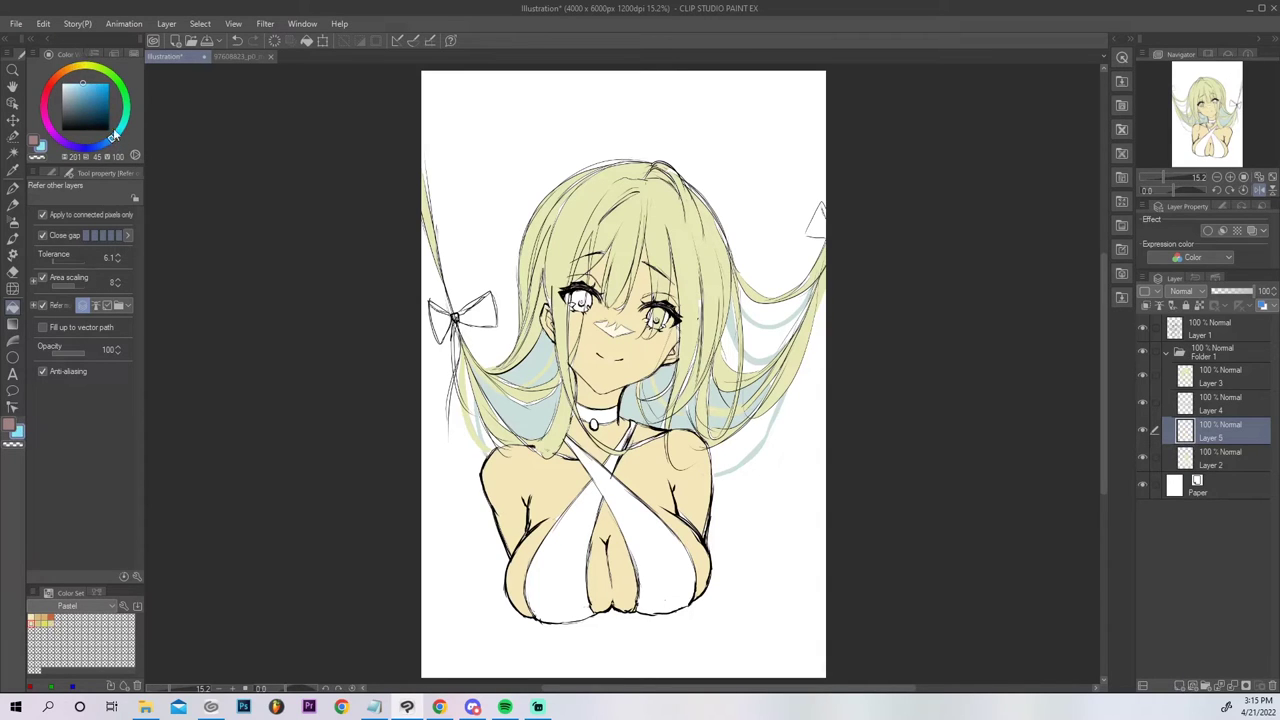
left_click(579, 298)
left_click(584, 299)
left_click_drag(1228, 380, 1232, 370)
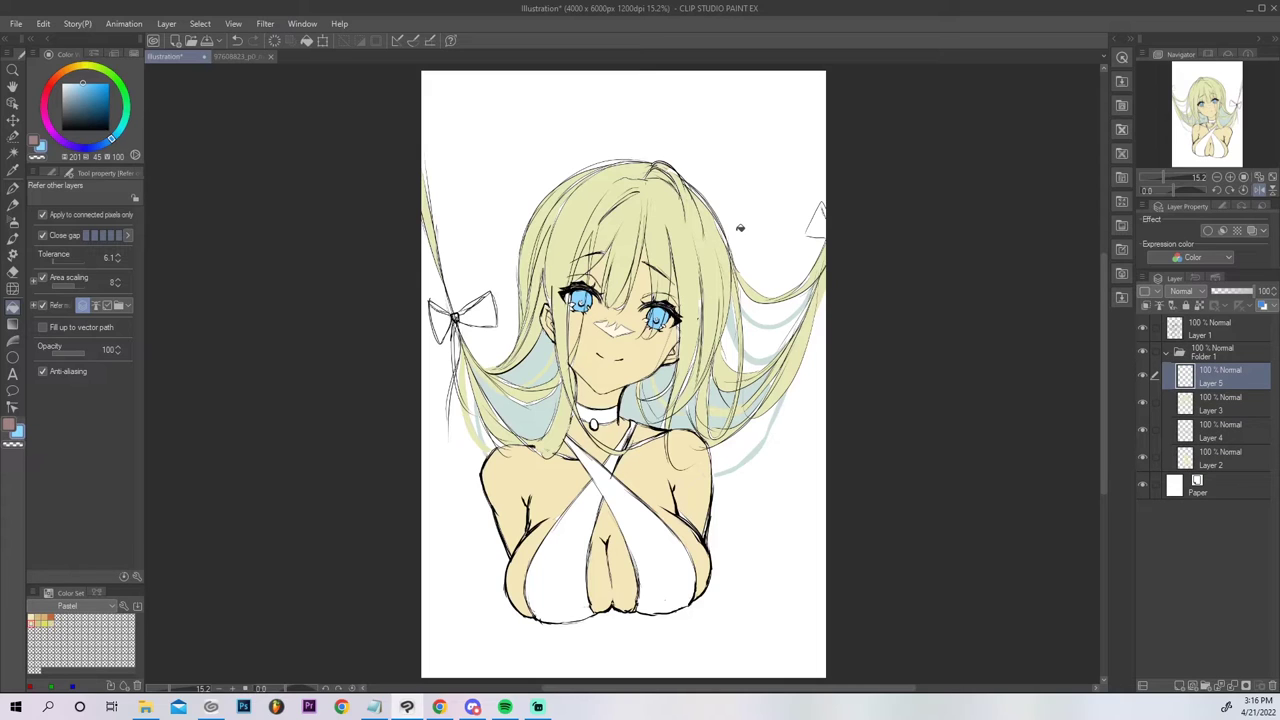
Fill the halter top with yellow (hue 52, saturation 62, value 100) on a new layer at the top of the folder.
left_click(1179, 686)
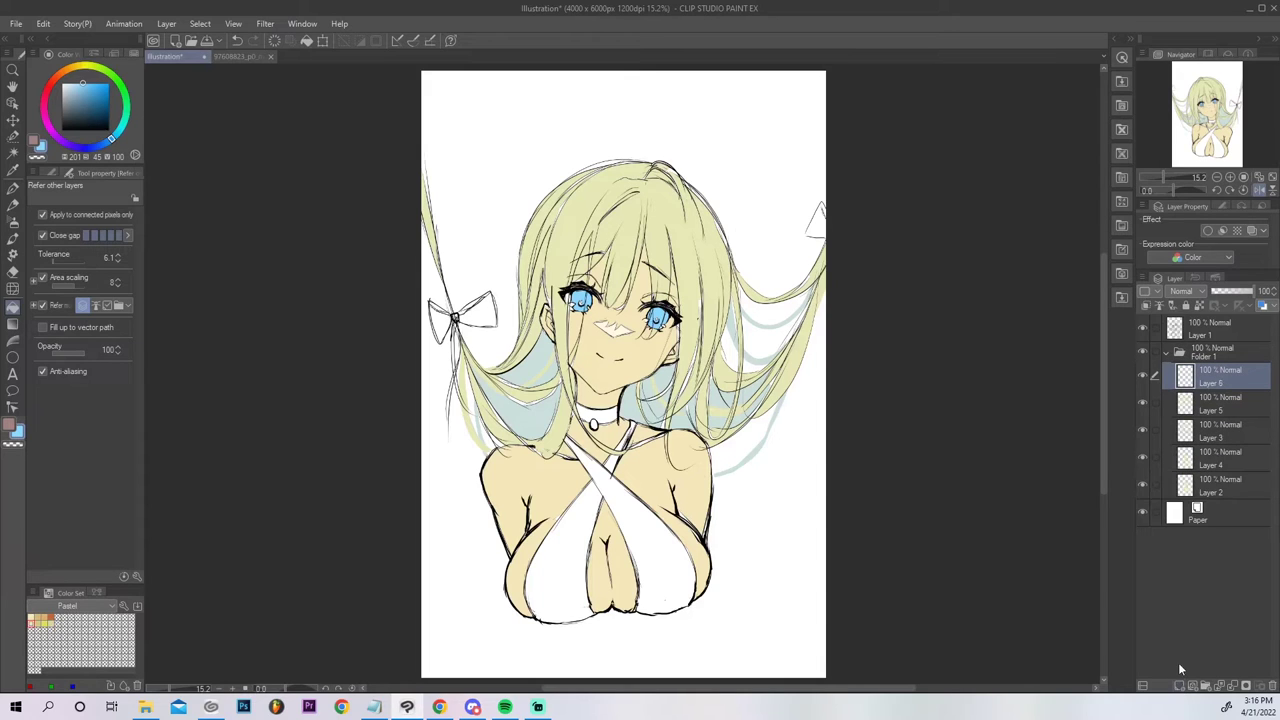
left_click(83, 67)
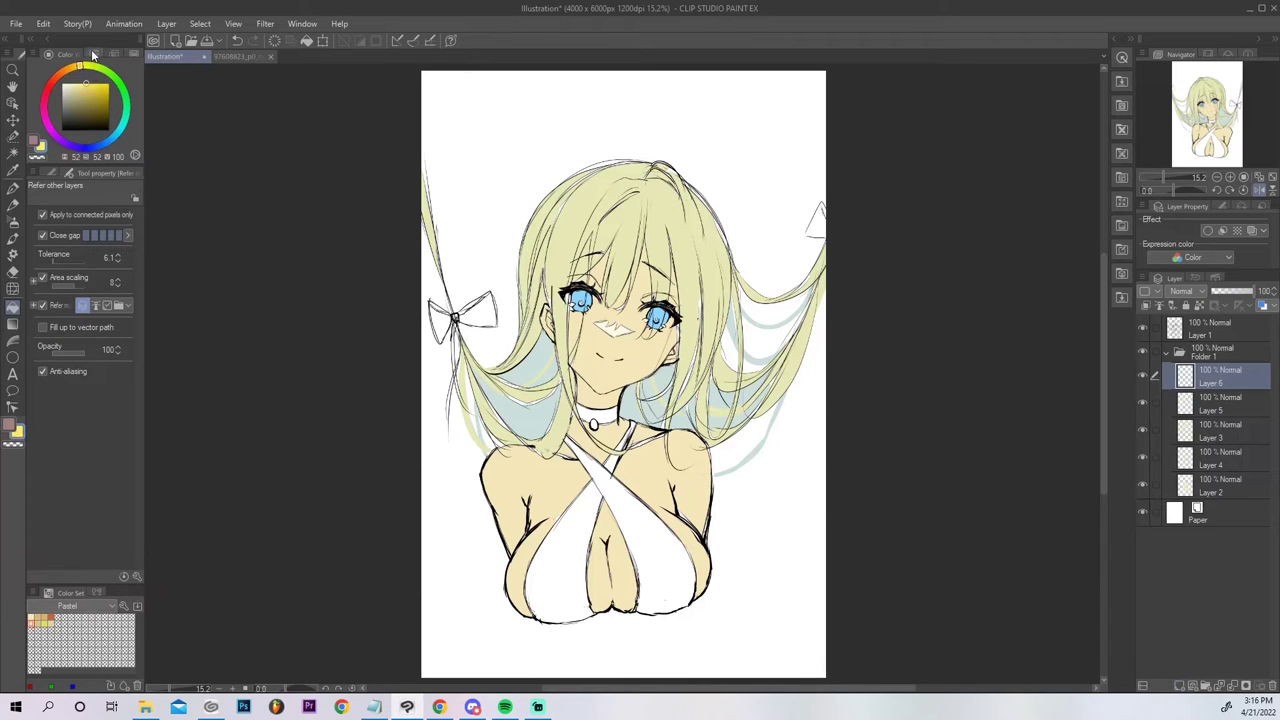
left_click_drag(86, 85, 91, 82)
left_click(663, 541)
left_click(573, 541)
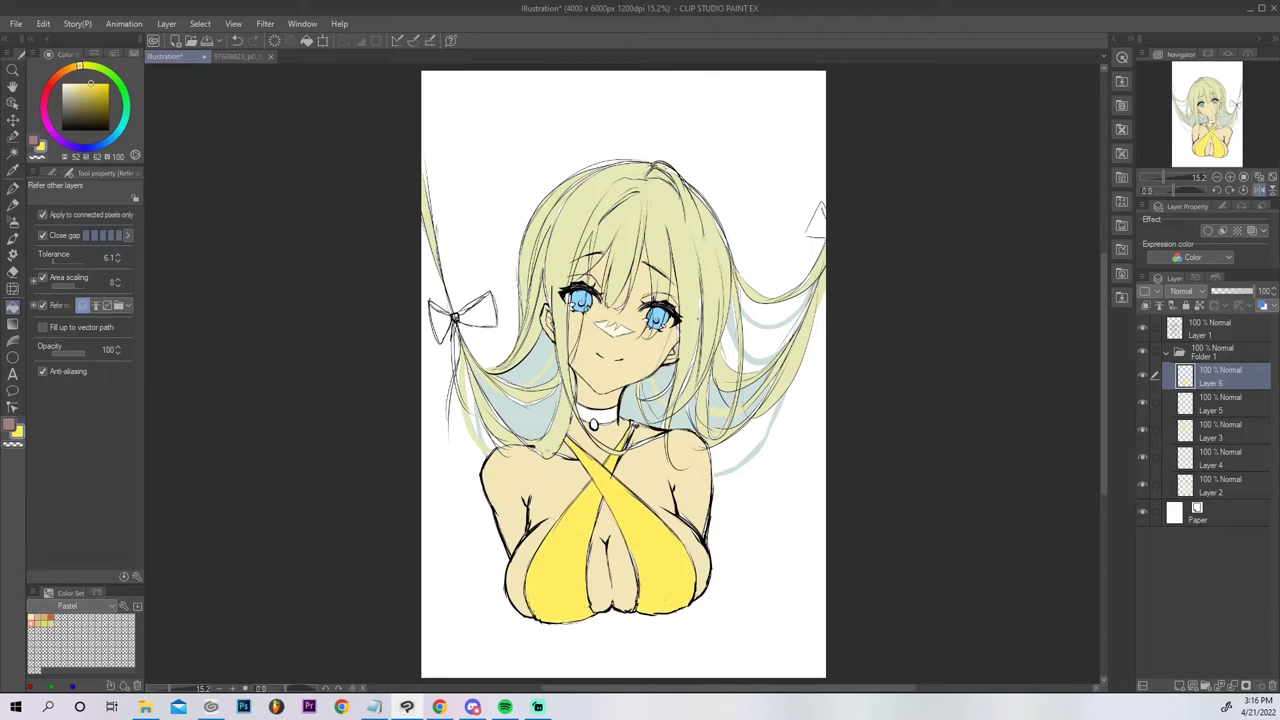
Fill the choker's pendant with the yellow and the choker with greyish purple (hue 272, saturation 8, value 66) on a new layer.
left_click(601, 415)
key("ctrl+z")
left_click(595, 424)
left_click(1192, 686)
left_click(70, 108)
left_click(65, 143)
left_click(605, 414)
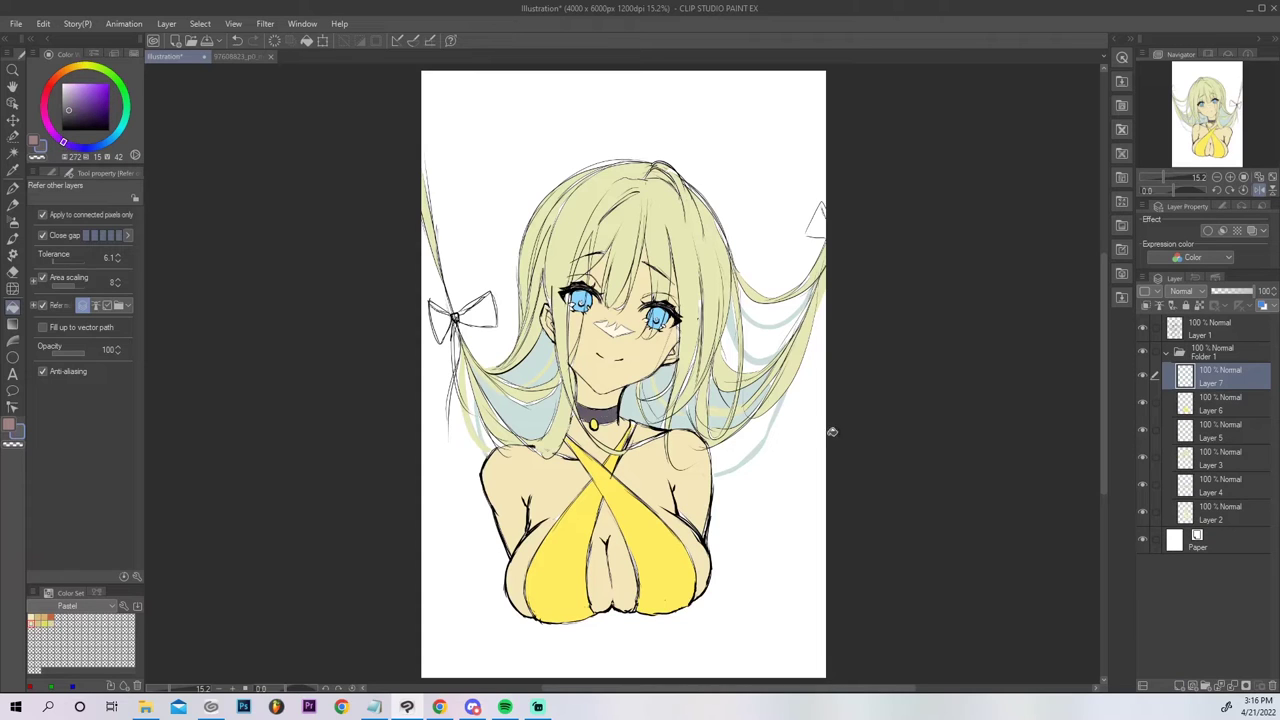
key("ctrl+z")
left_click_drag(70, 103, 102, 99)
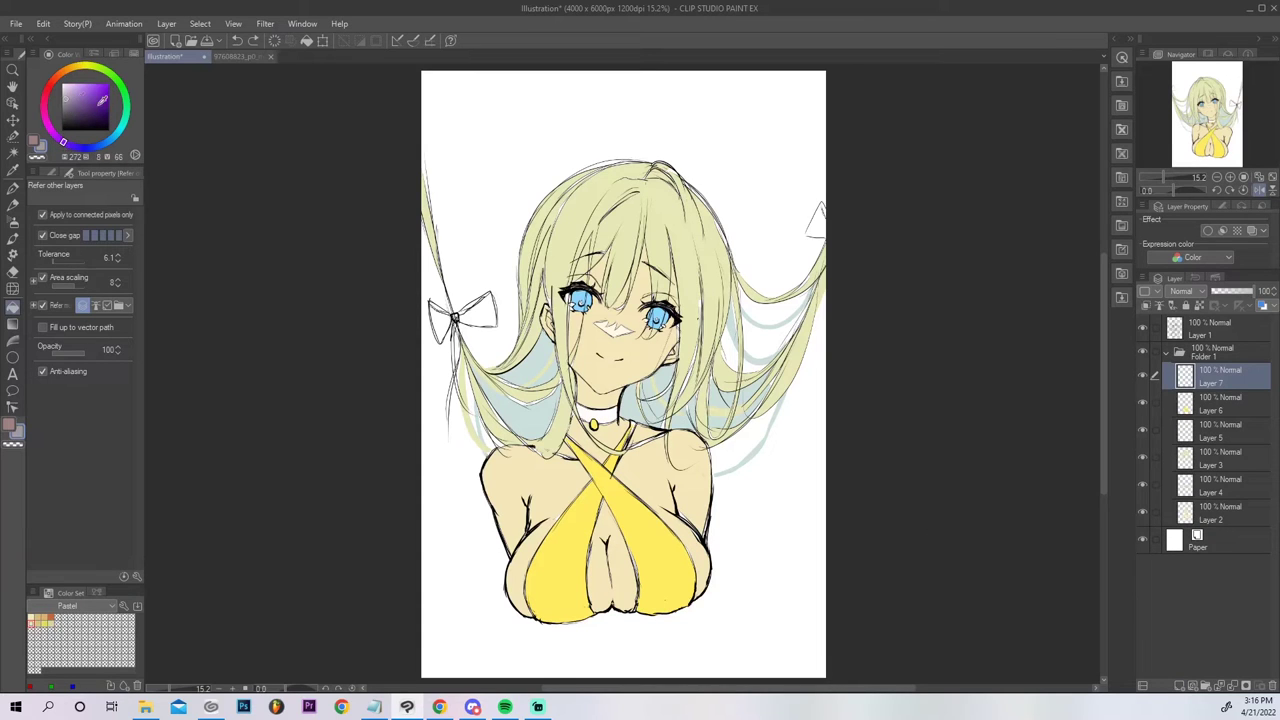
left_click(612, 412)
Recolor the yellow halter-top layer with a Hue/Saturation/Luminosity correction of hue 20 and luminosity 40.
left_click(1217, 405)
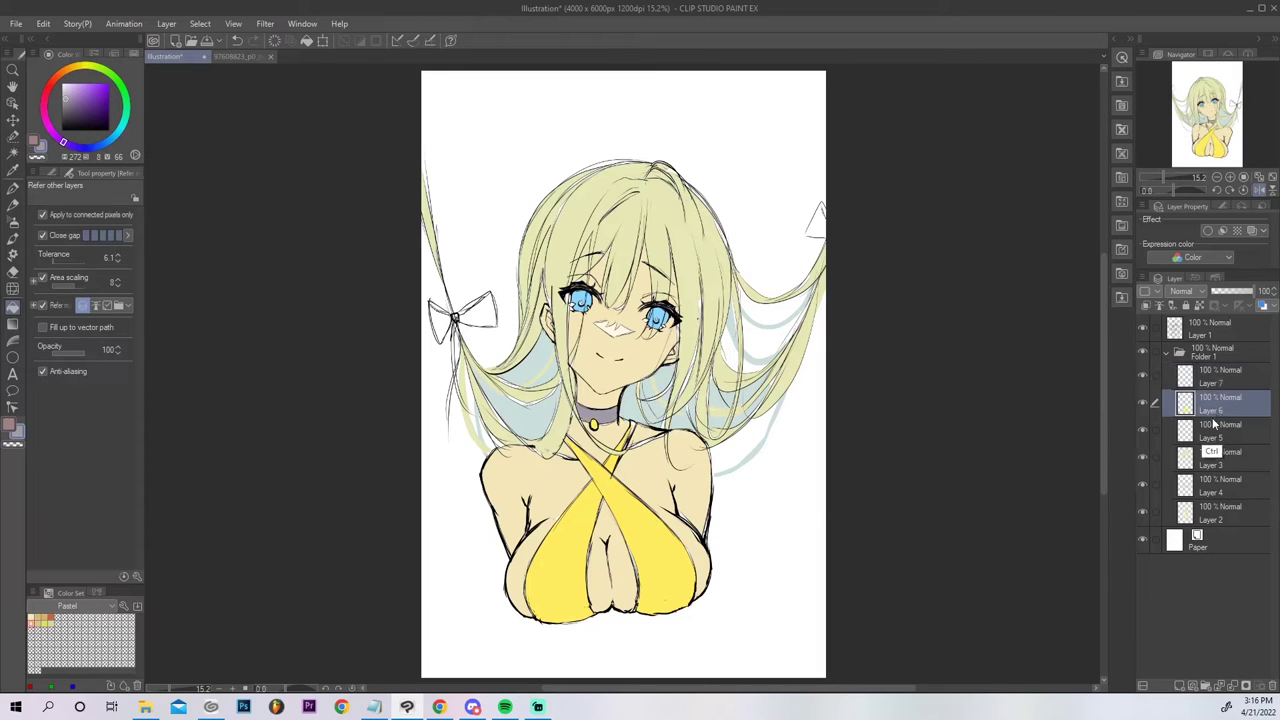
key("ctrl+u")
left_click(982, 282)
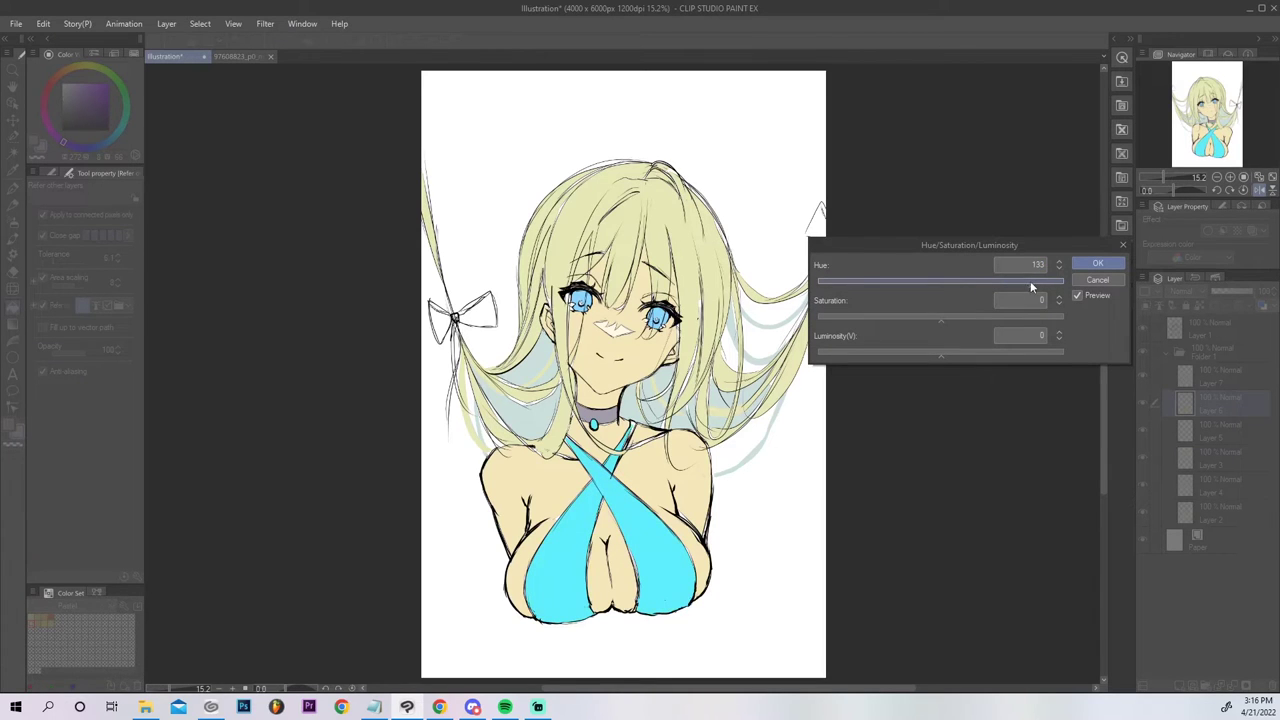
left_click(958, 284)
left_click_drag(949, 288, 971, 288)
left_click(956, 284)
left_click(990, 353)
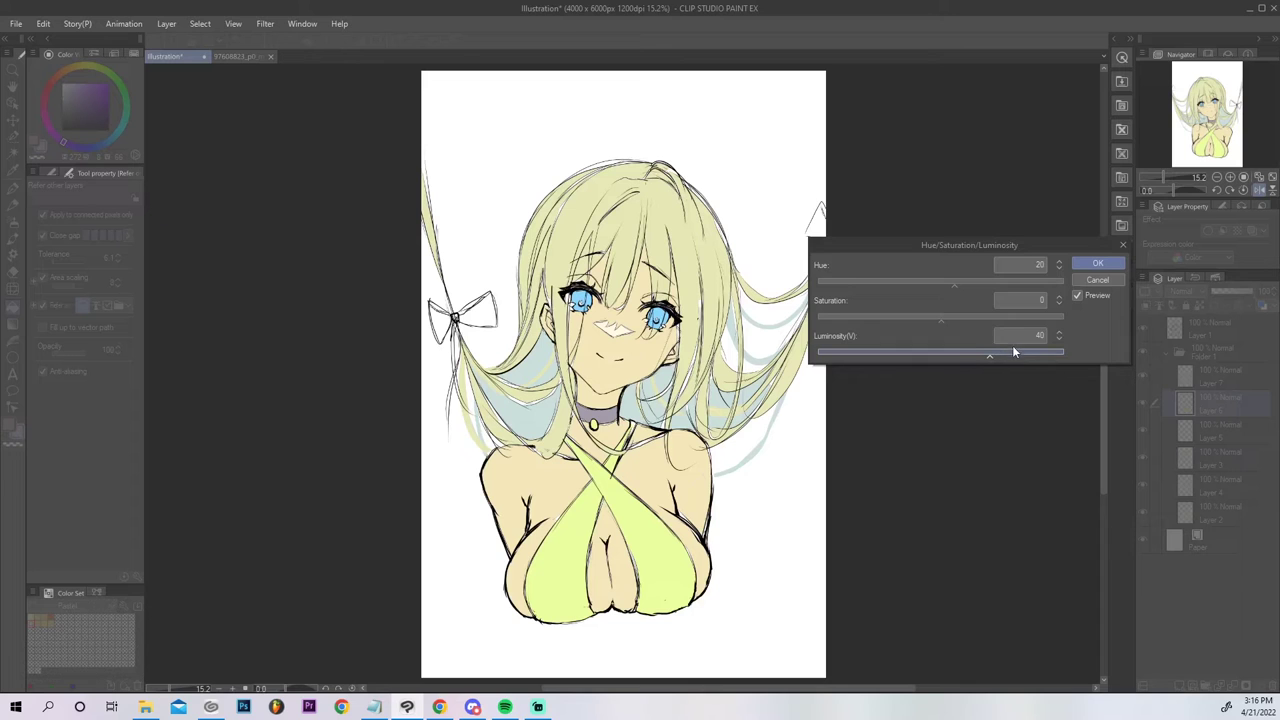
left_click(1097, 263)
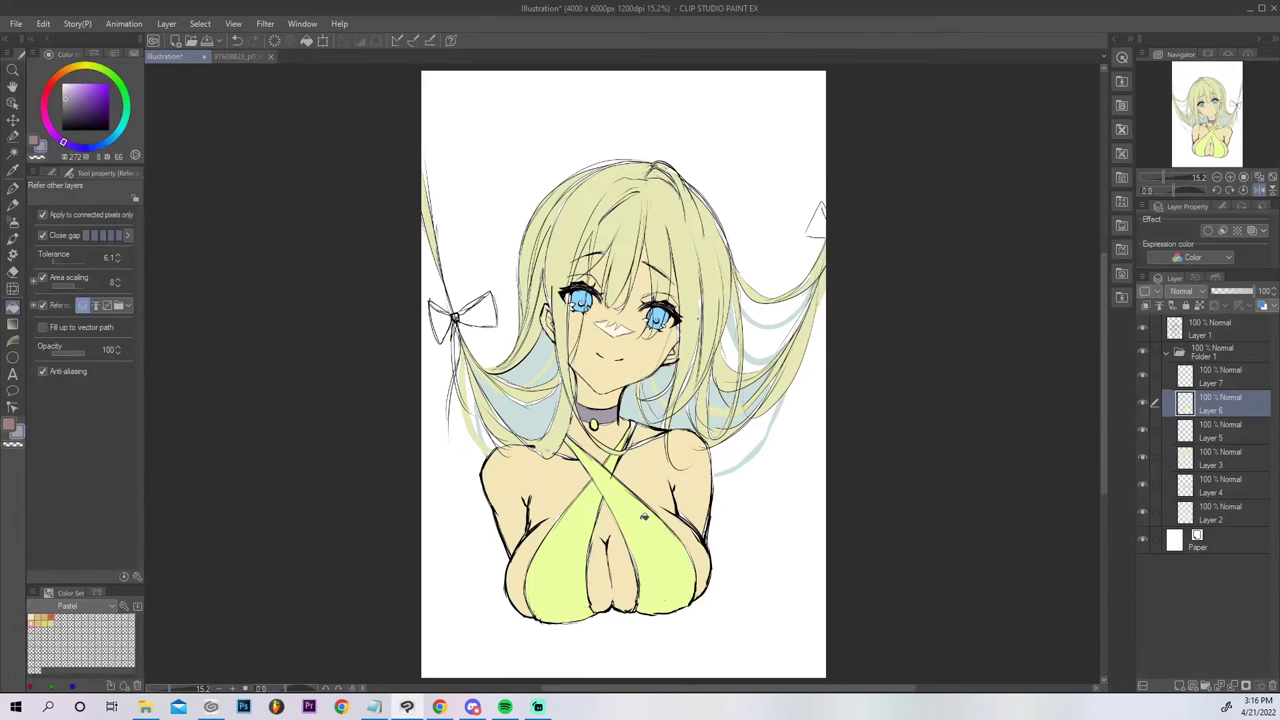
Fill the hair-bow loops on both pigtails with the halter top's yellow-green (hue 73, saturation 37, value 100) on the same layer.
left_click(440, 322)
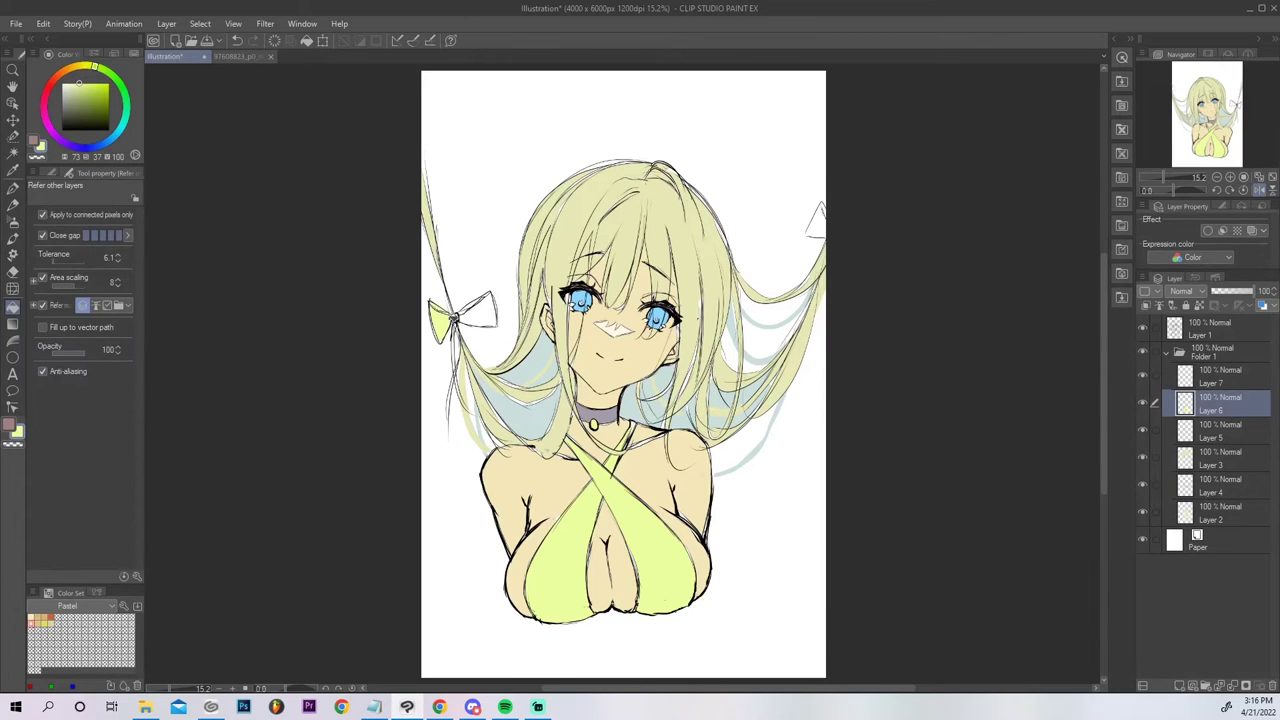
left_click(482, 310)
left_click(822, 215)
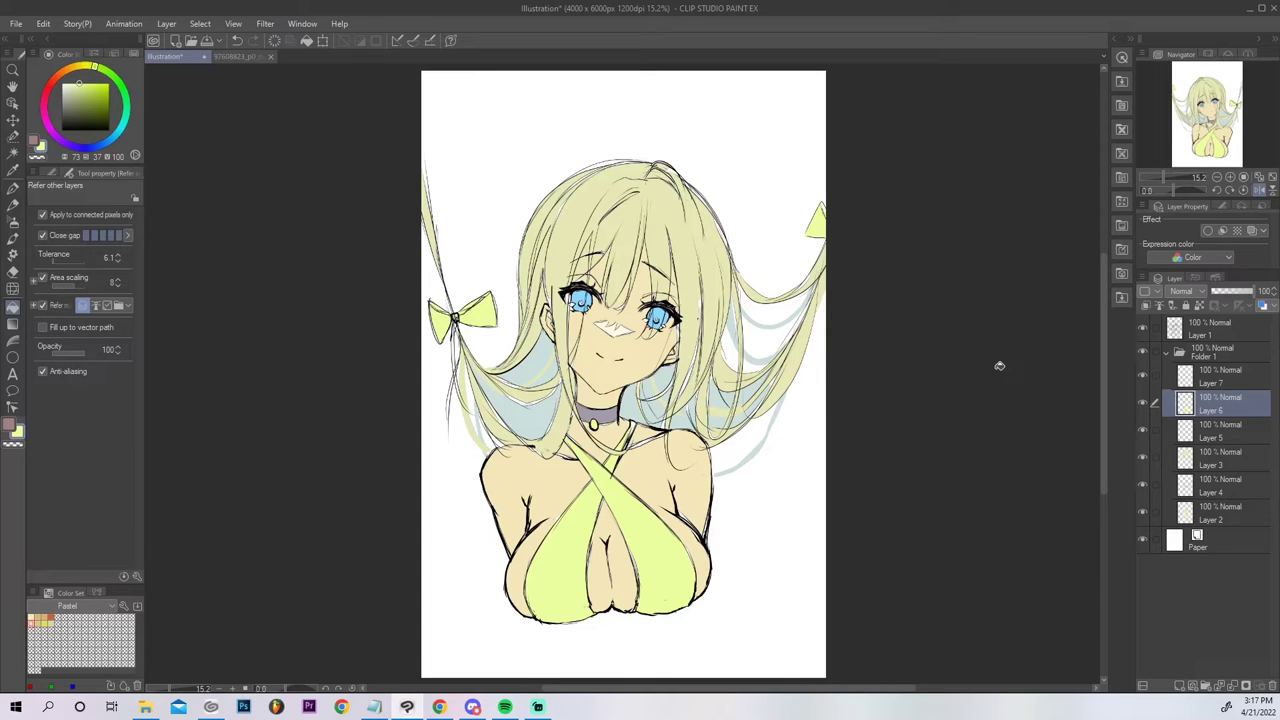
Mirror the canvas view and trim the canvas above and below the figure to 4000 x 5219 px.
left_click(1260, 189)
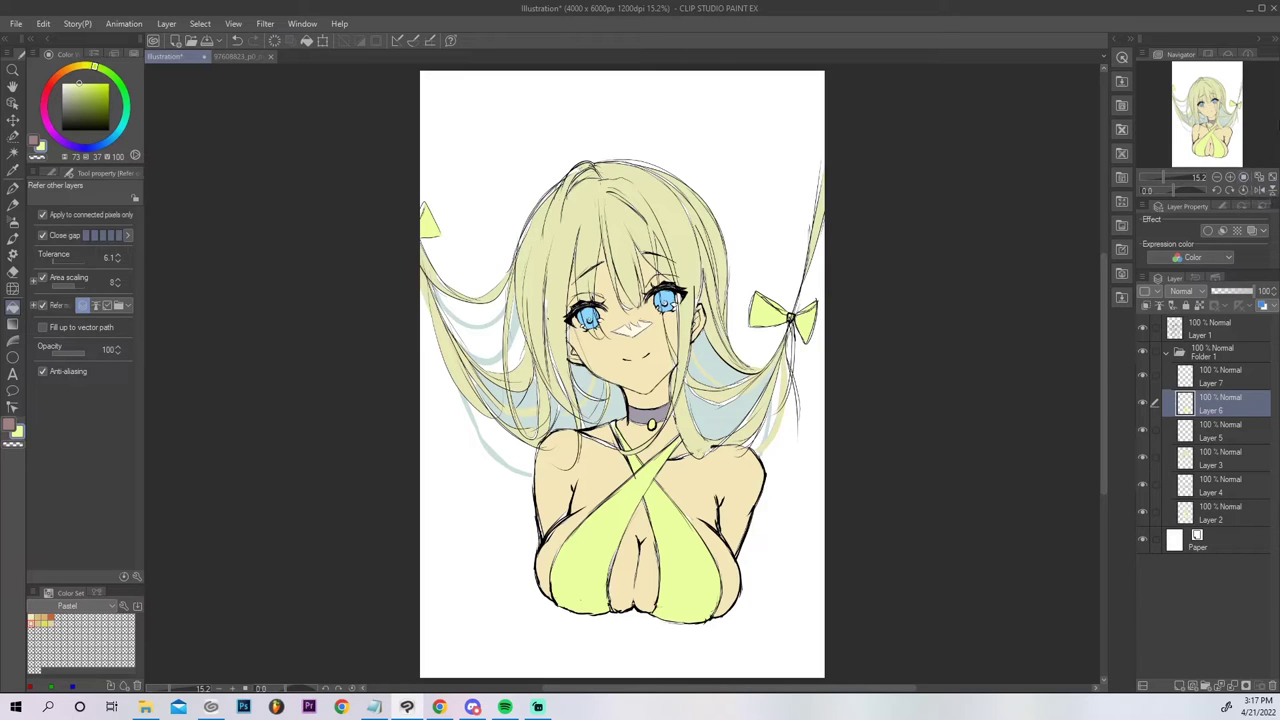
left_click(44, 24)
mouse_move(16, 23)
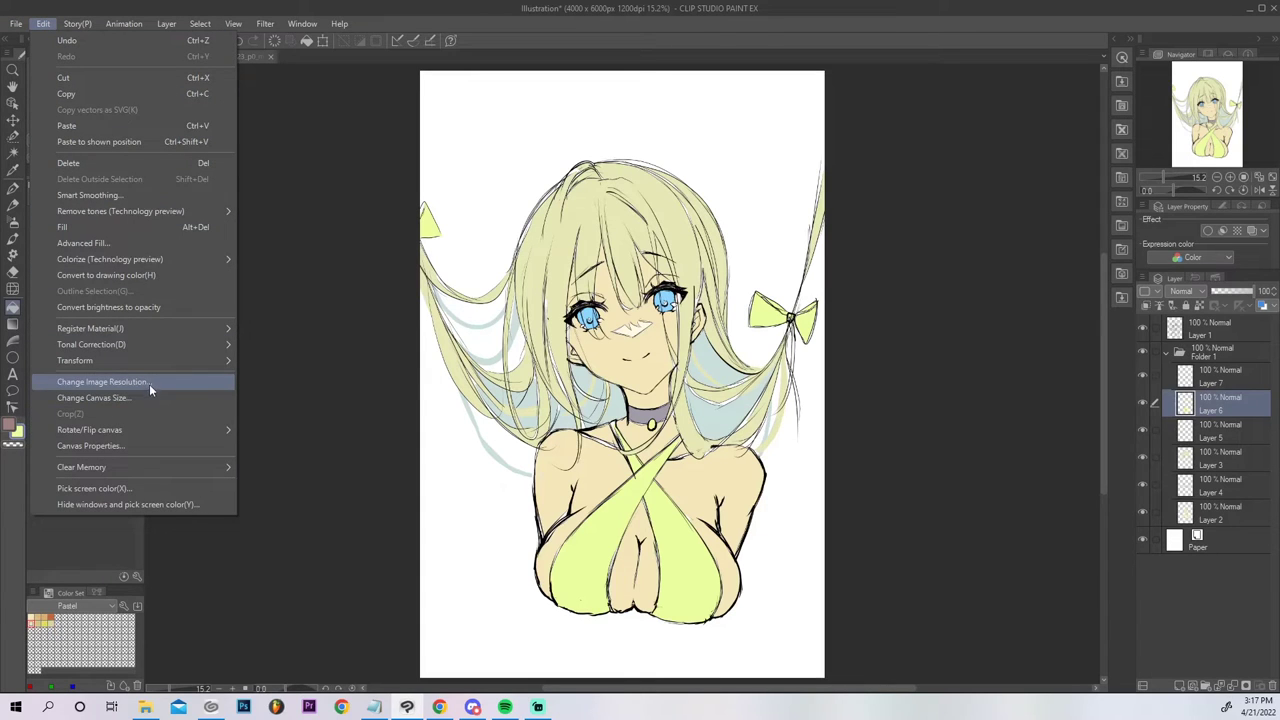
left_click(150, 397)
left_click_drag(622, 71, 628, 130)
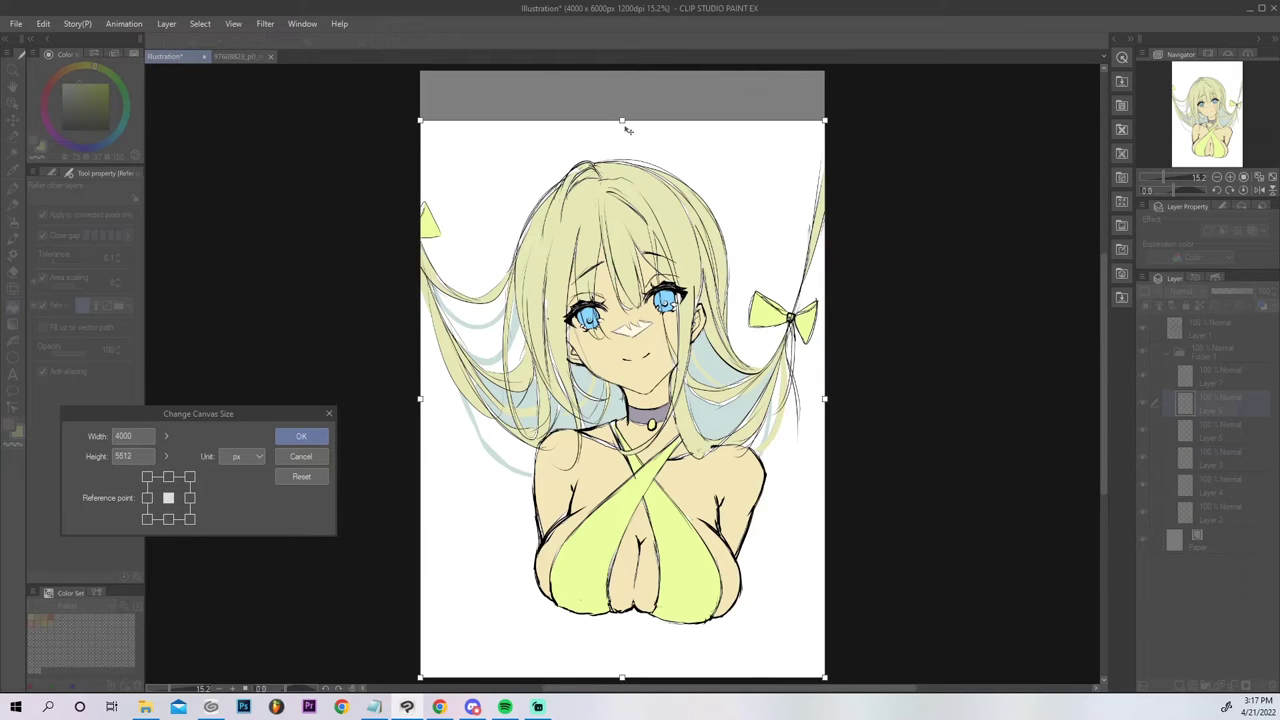
left_click_drag(621, 678, 622, 642)
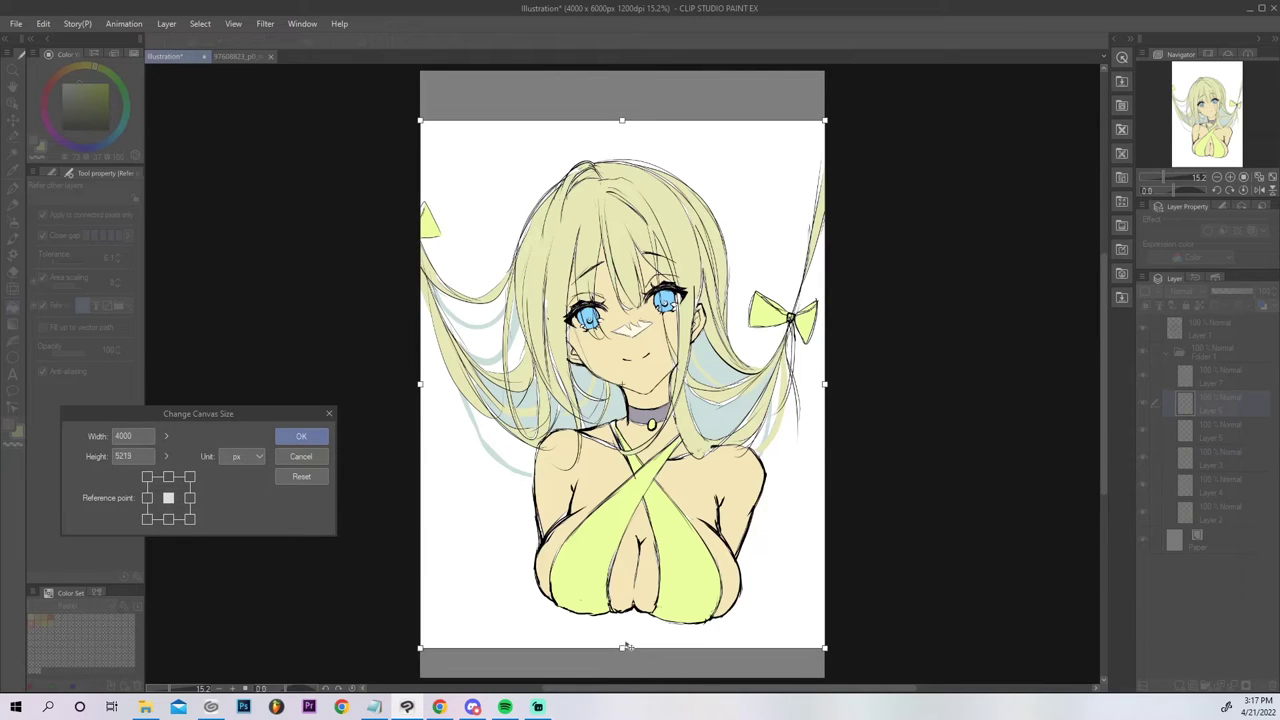
left_click(301, 436)
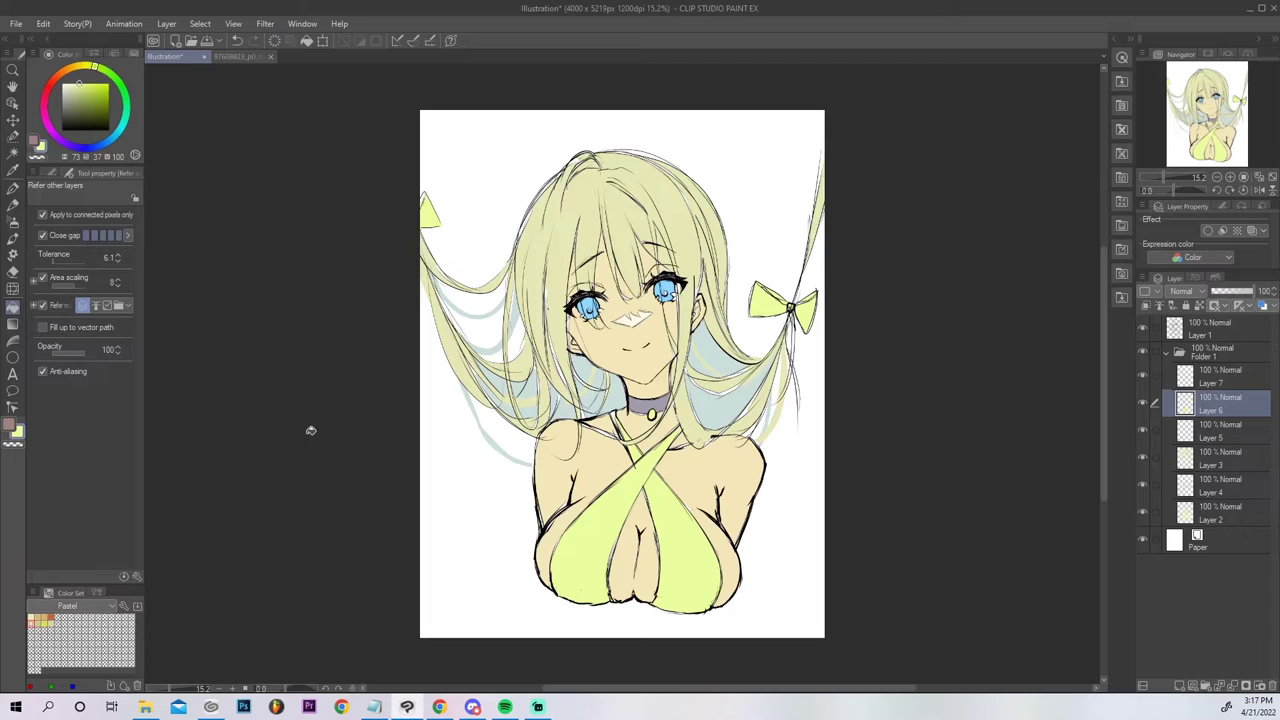
key("alt+Tab")
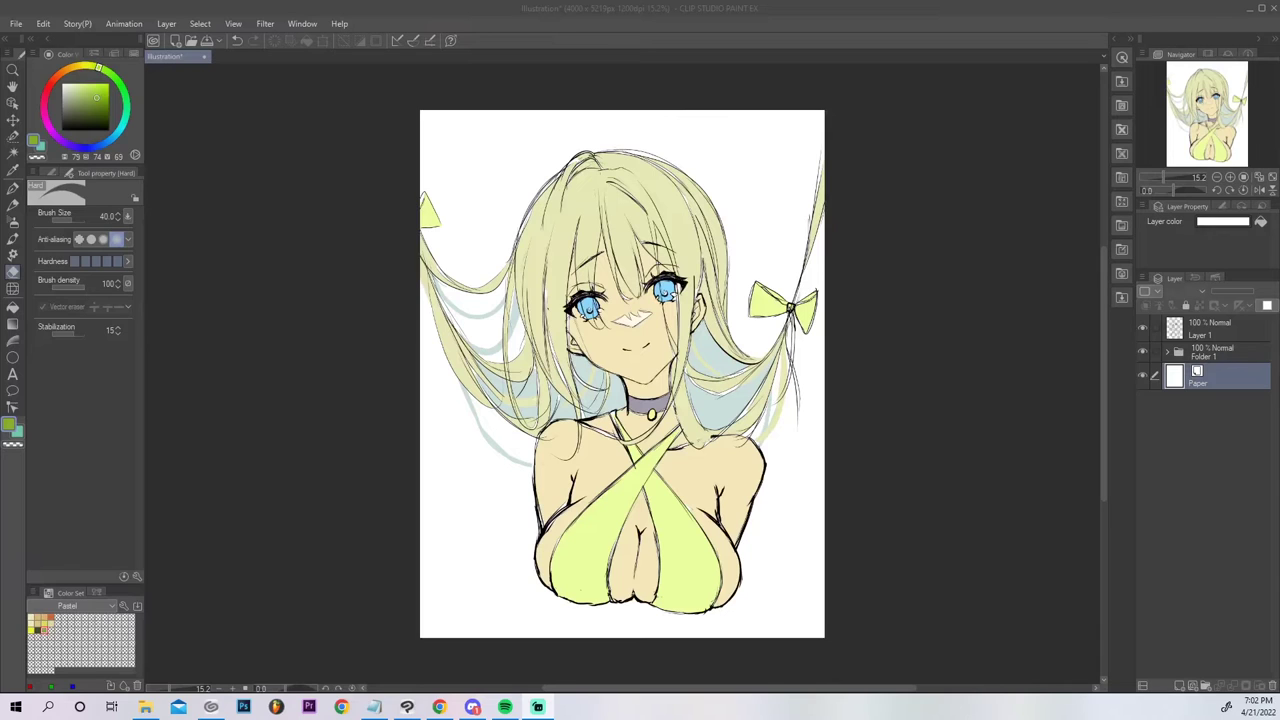
key("alt+Tab")
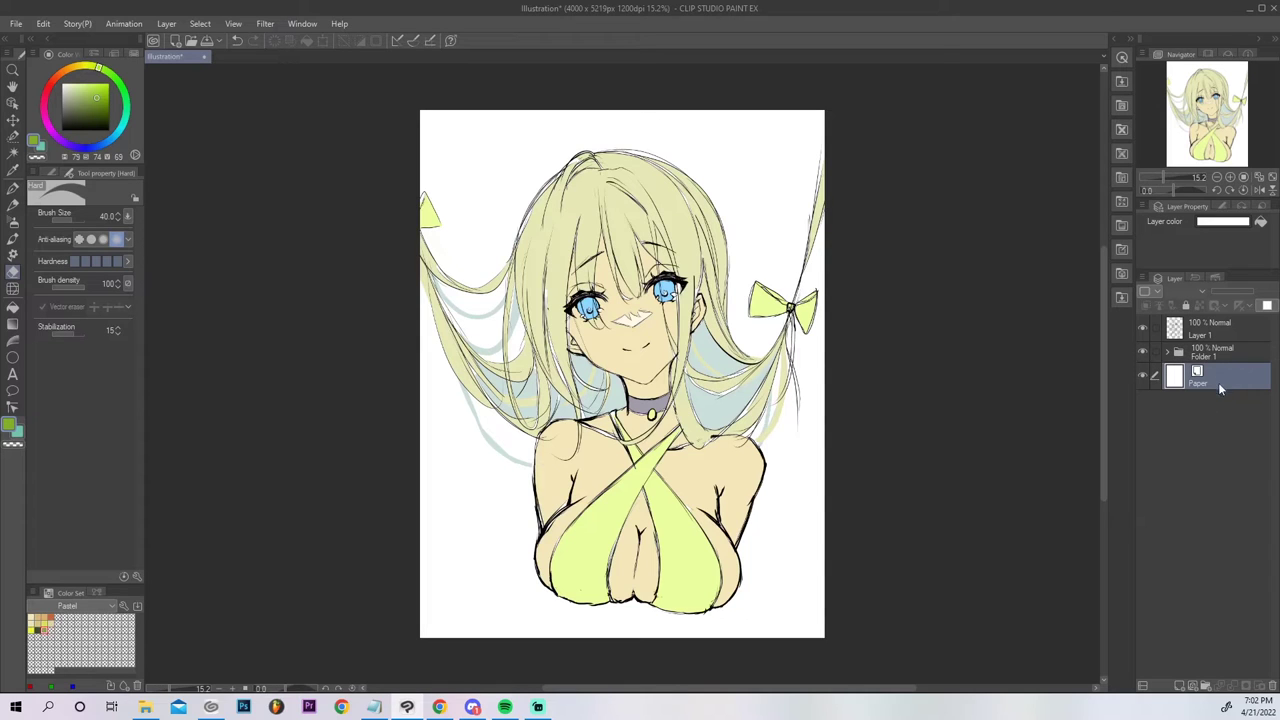
Paint the lower background green (hue 151, saturation 59, value 82) with the G-pen at size 250 on a new layer directly above the paper.
left_click(1180, 685)
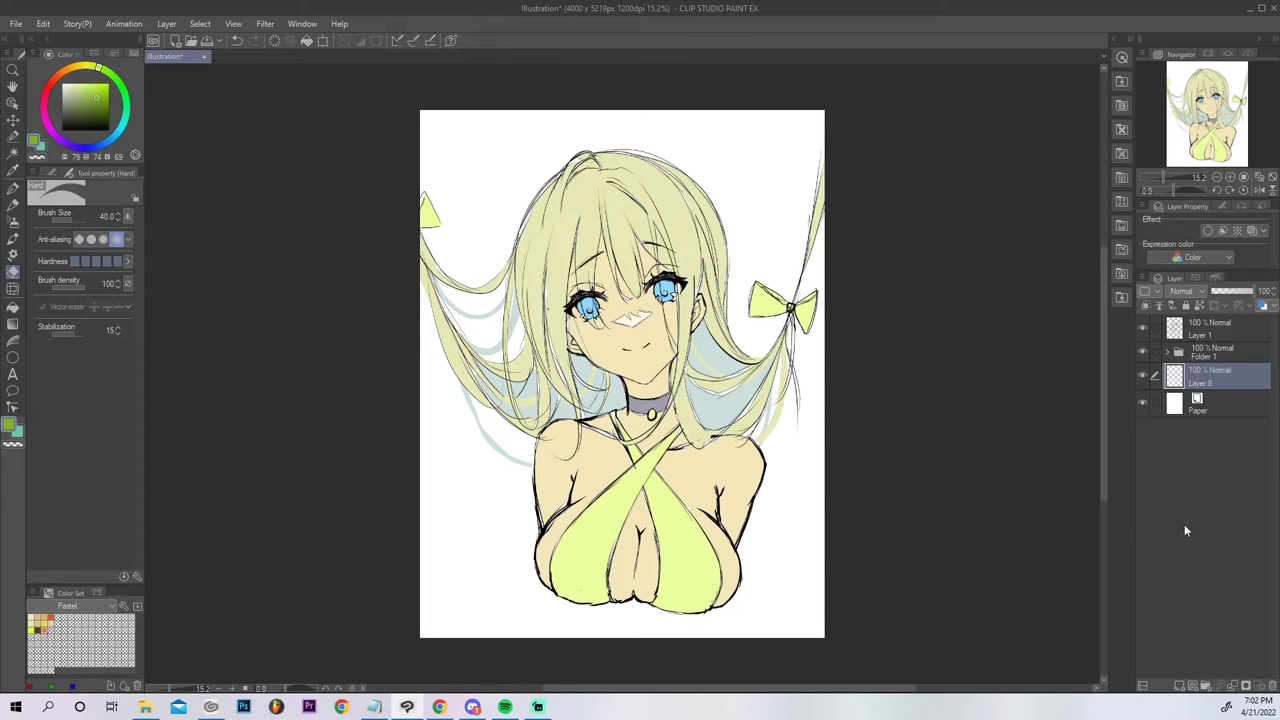
left_click(128, 110)
left_click(97, 88)
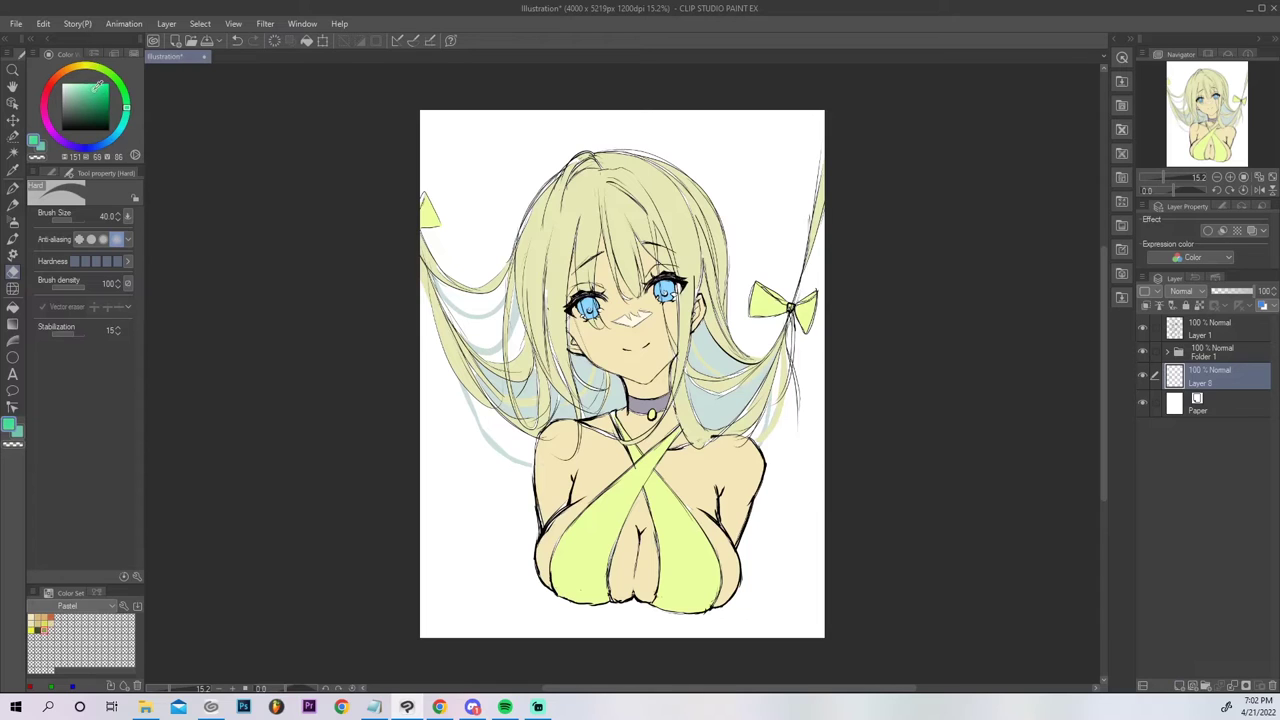
left_click(13, 187)
mouse_move(563, 441)
left_mouse_down()
mouse_move(350, 516)
mouse_move(389, 555)
mouse_move(470, 590)
mouse_move(590, 535)
mouse_move(540, 665)
mouse_move(830, 562)
mouse_move(725, 675)
left_mouse_up()
mouse_move(825, 590)
left_mouse_down()
mouse_move(880, 520)
mouse_move(730, 535)
left_mouse_up()
mouse_move(700, 447)
left_mouse_down()
mouse_move(790, 470)
mouse_move(780, 515)
mouse_move(735, 560)
left_mouse_up()
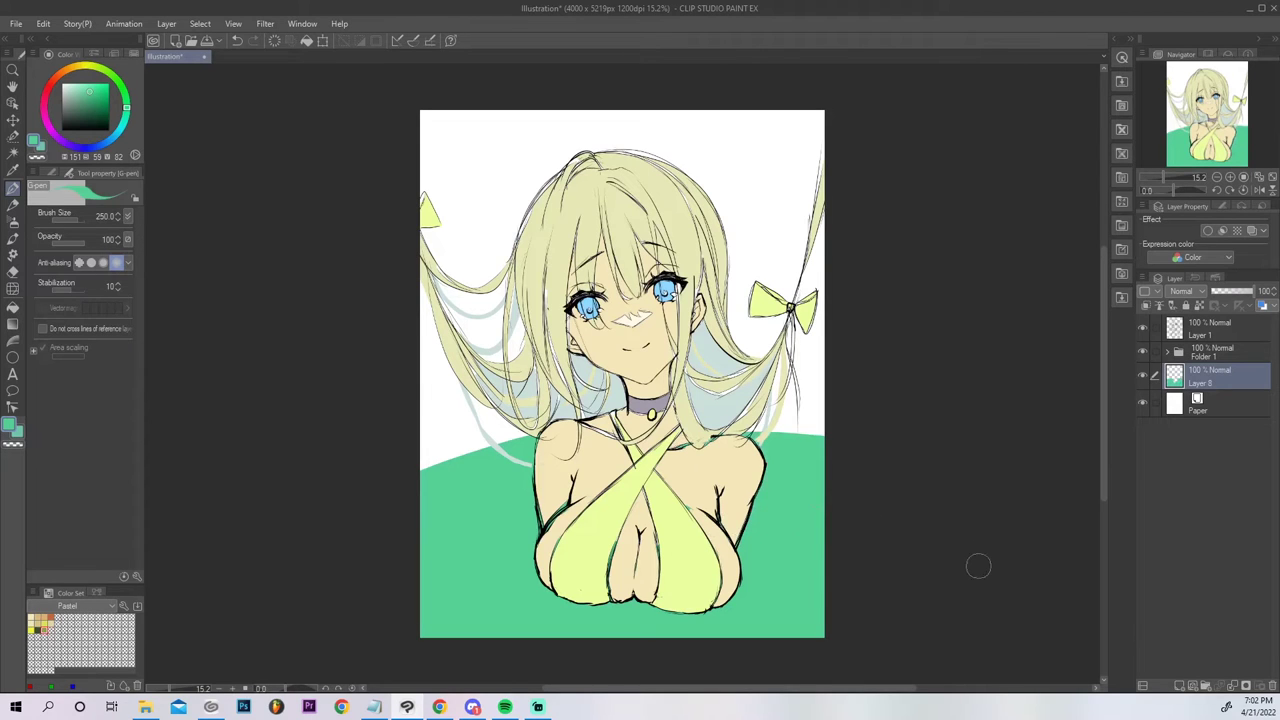
Darken the green background shape with a Hue/Saturation/Luminosity correction of hue 6, saturation -4 and luminosity -8.
key("ctrl+u")
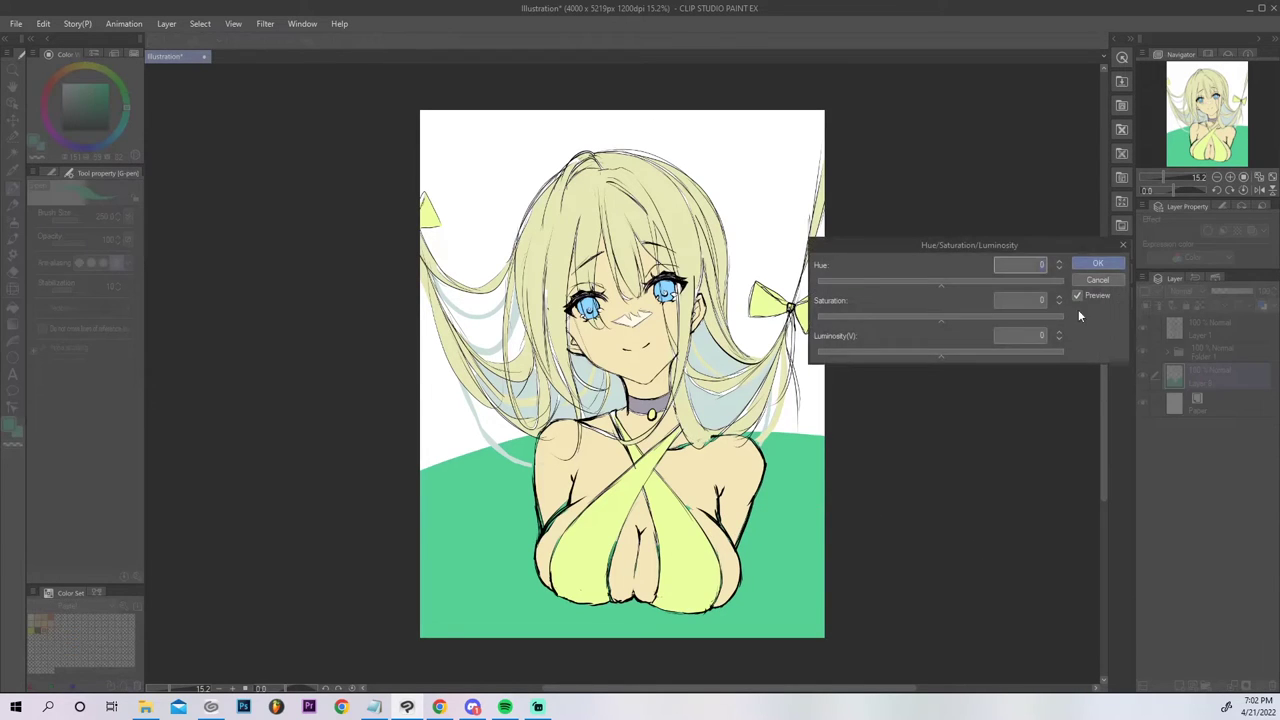
left_click(1099, 281)
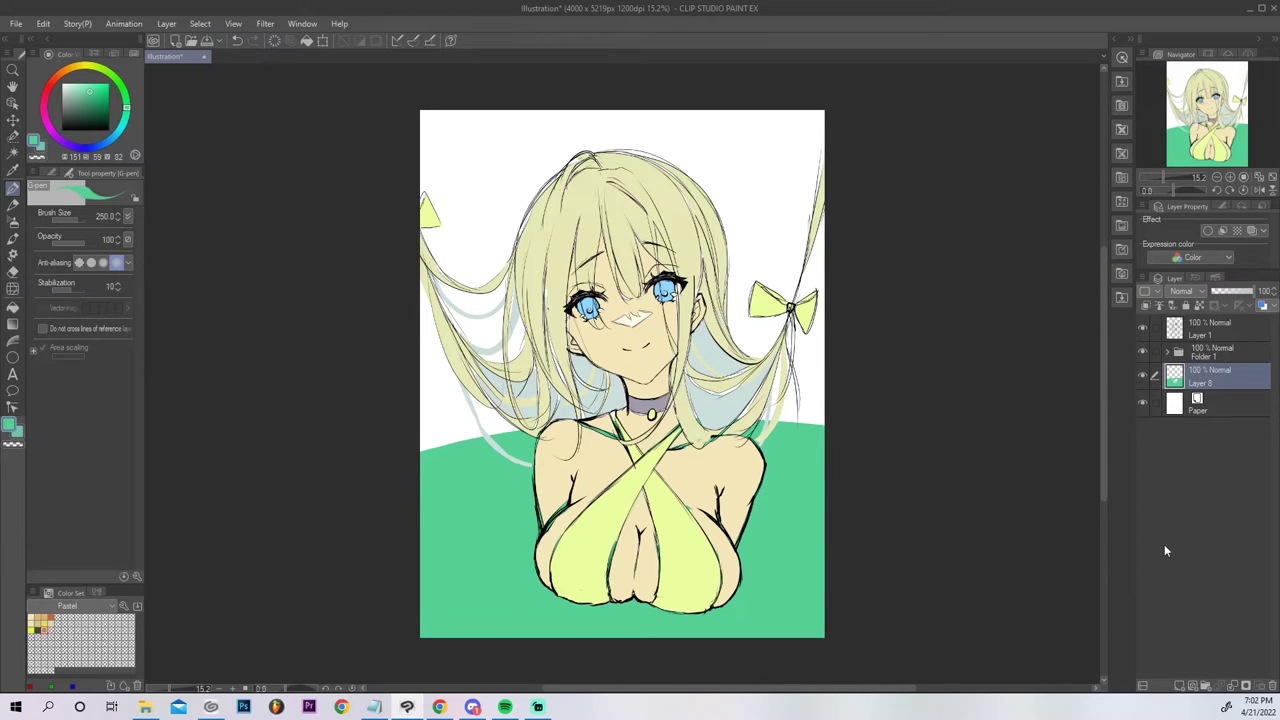
key("ctrl+u")
left_click_drag(925, 284, 953, 278)
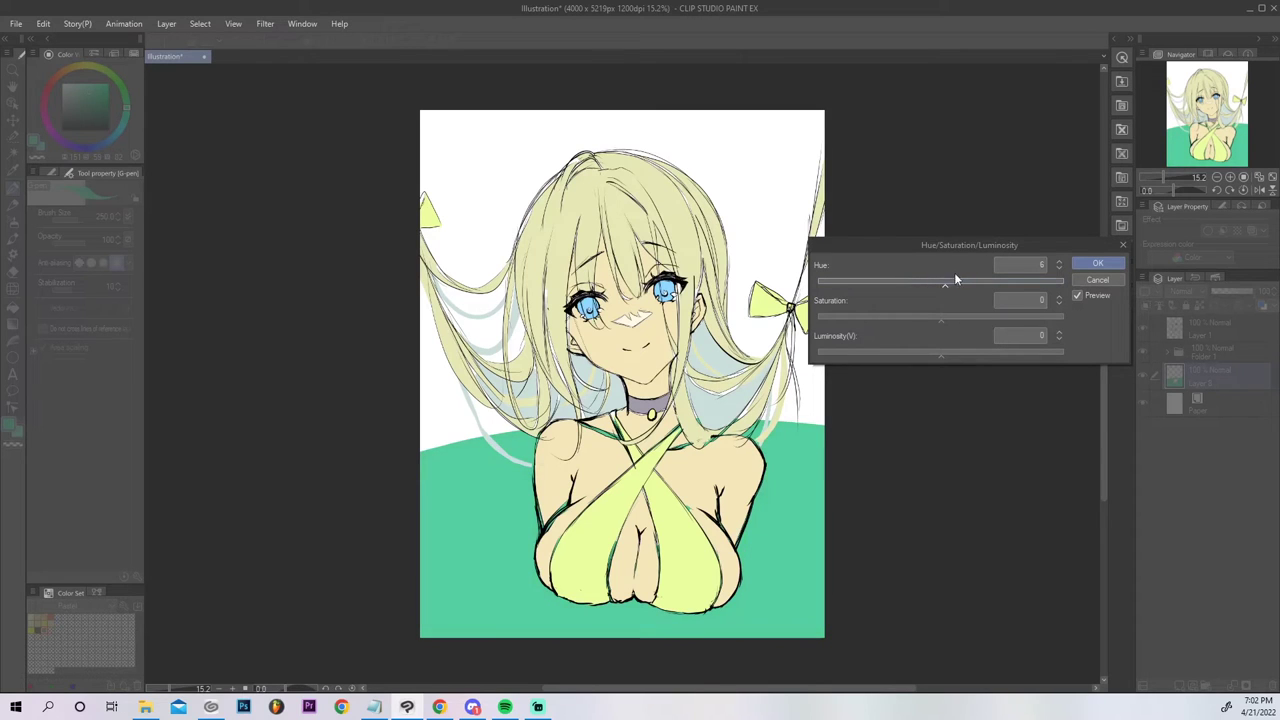
left_click(930, 350)
left_click(951, 316)
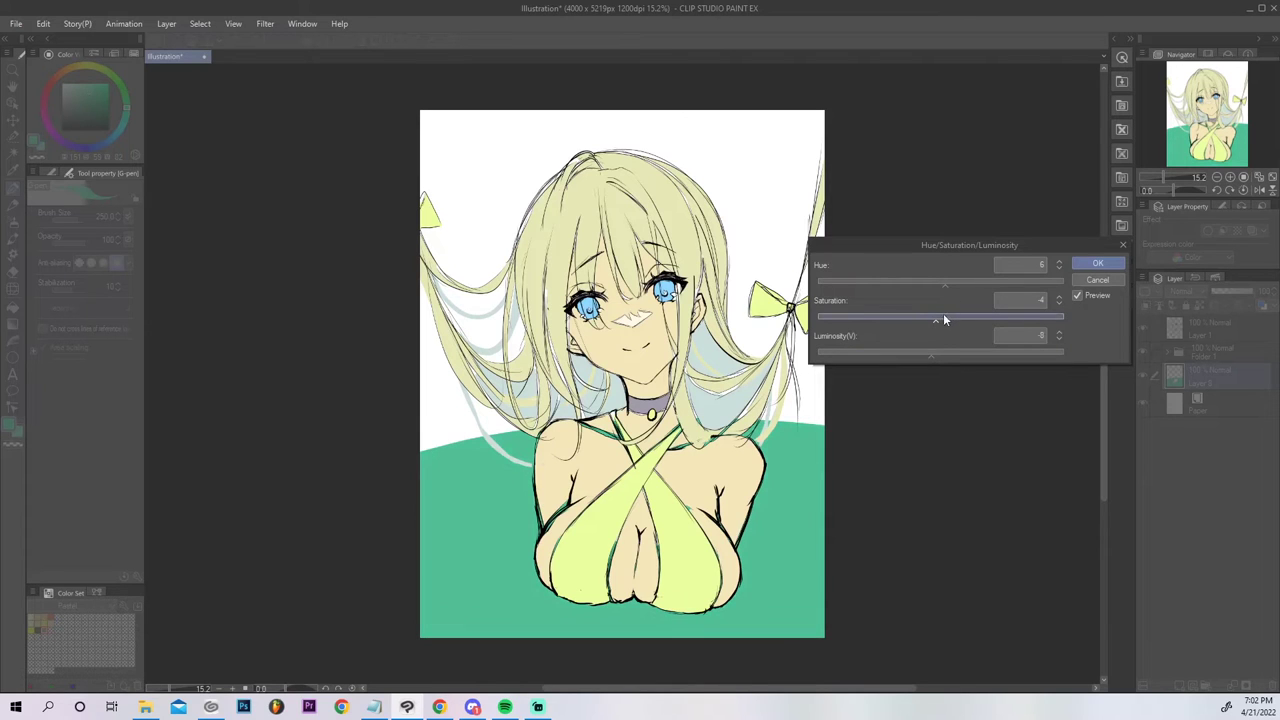
left_click(1097, 264)
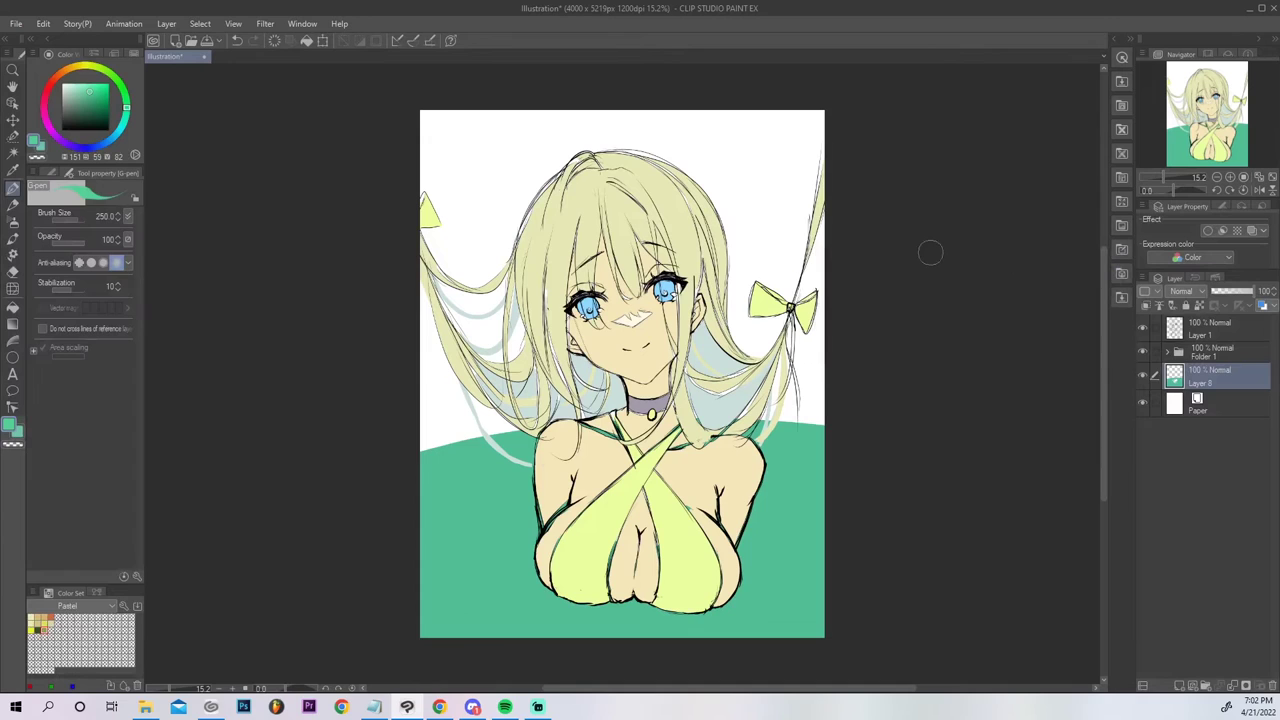
Lower and flatten the green shape's upper edge with G-pen strokes in transparent color at size 250.
left_click(37, 157)
left_click_drag(396, 457, 850, 430)
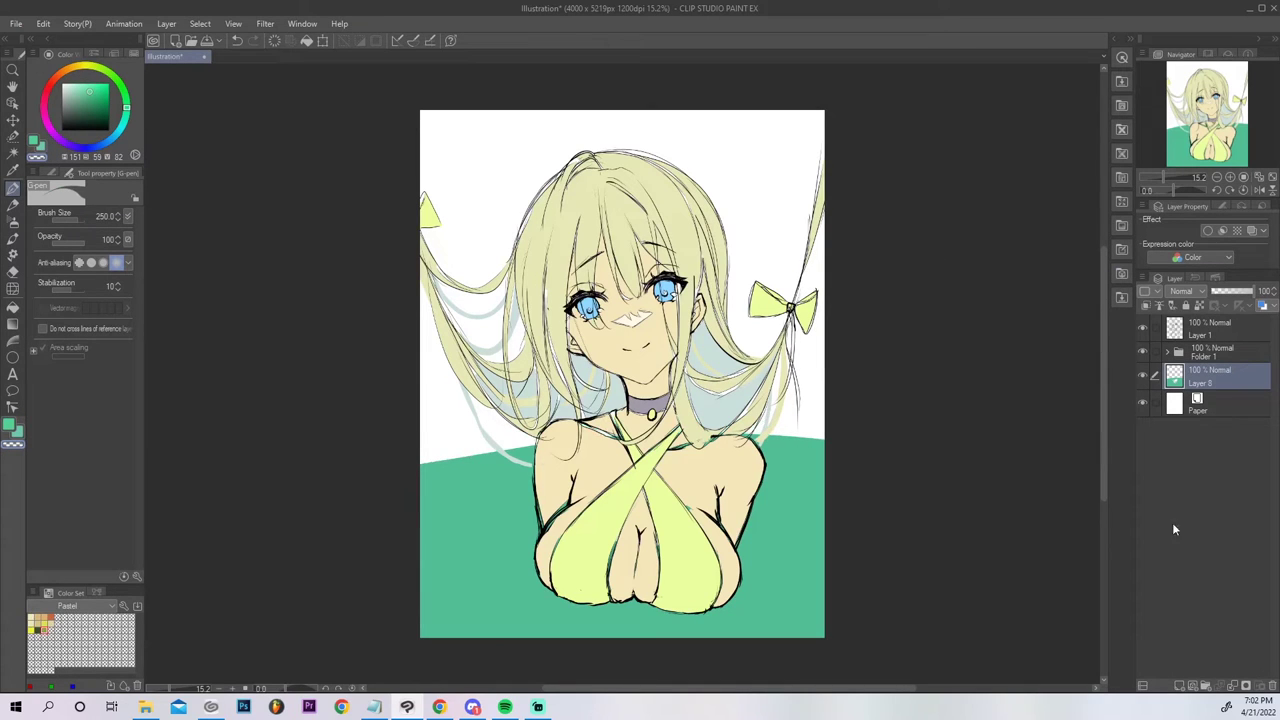
left_click_drag(350, 473, 908, 440)
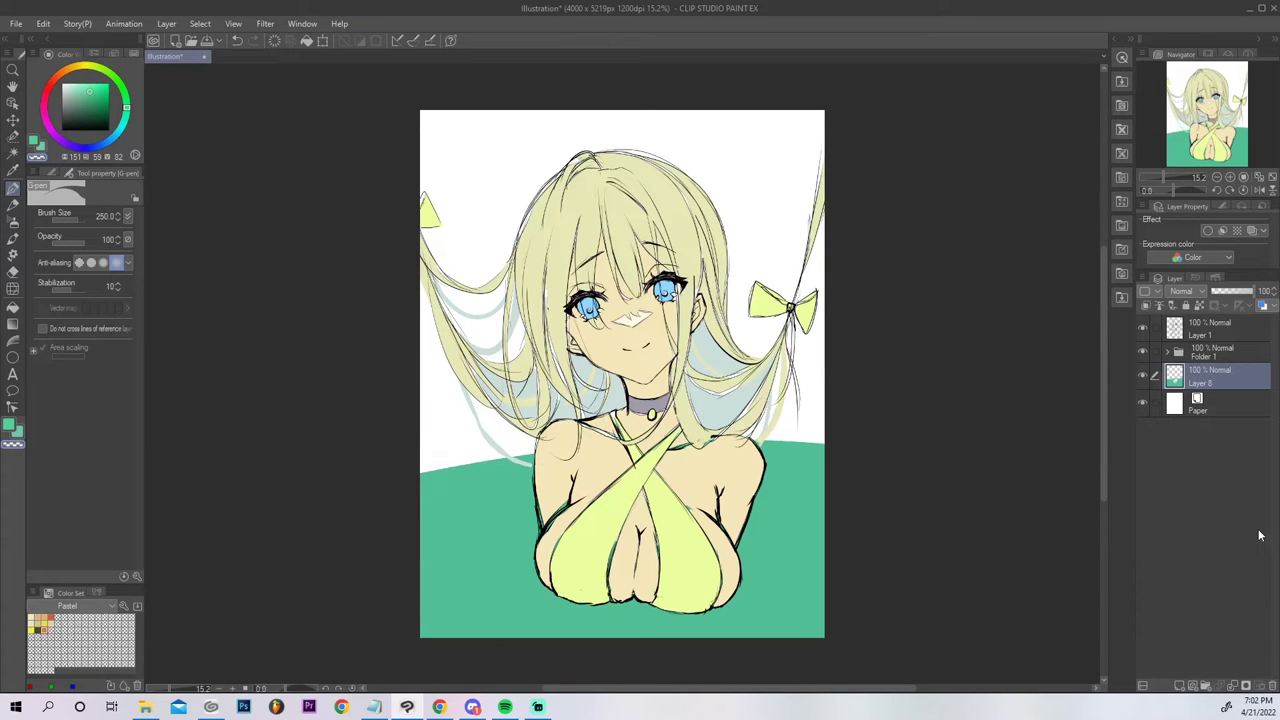
Paint a greyish-brown band (hue 26, saturation 20, value 55) along the green shape's upper edge on a new layer beneath it.
left_click(1212, 405)
left_click(1180, 686)
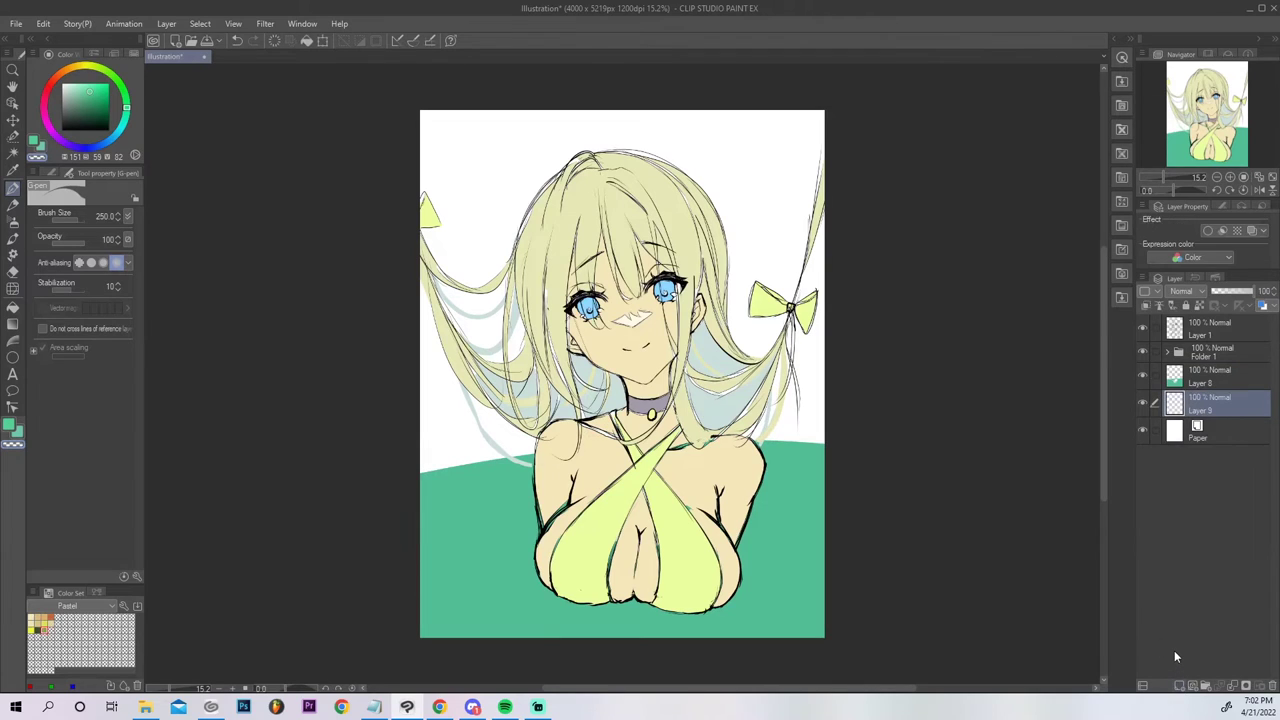
left_click(103, 70)
left_click(73, 97)
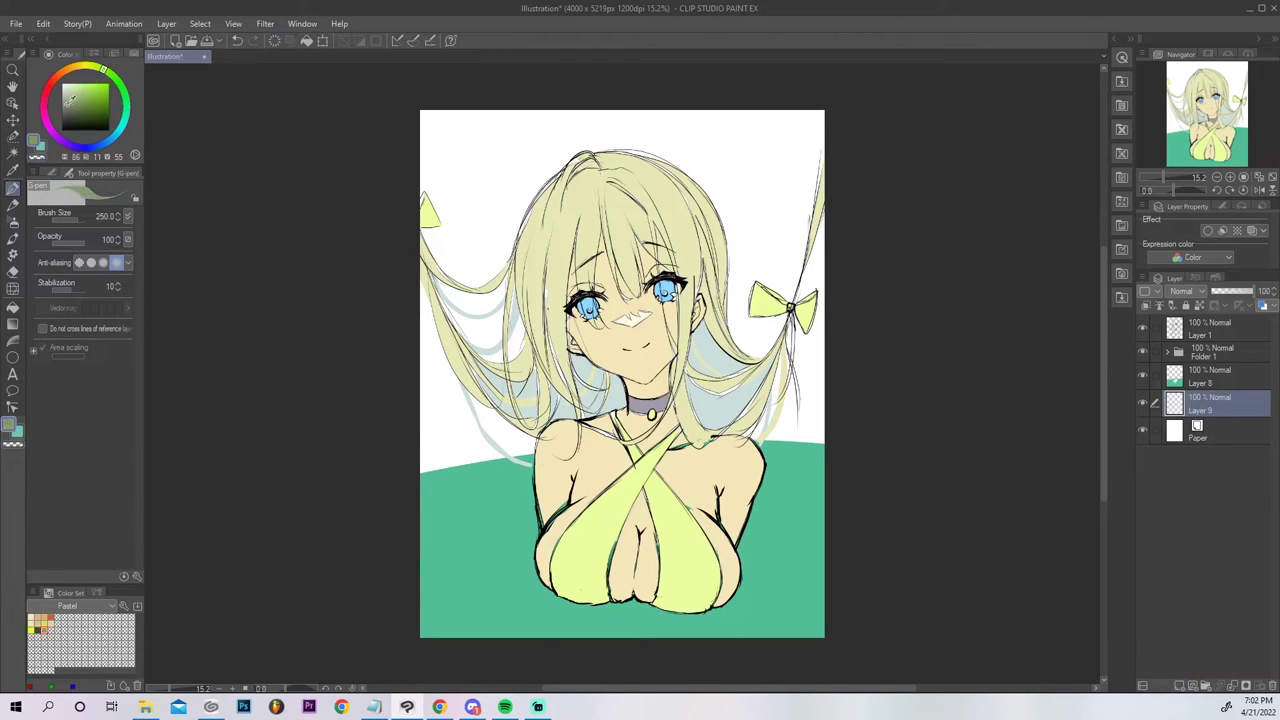
left_click(85, 71)
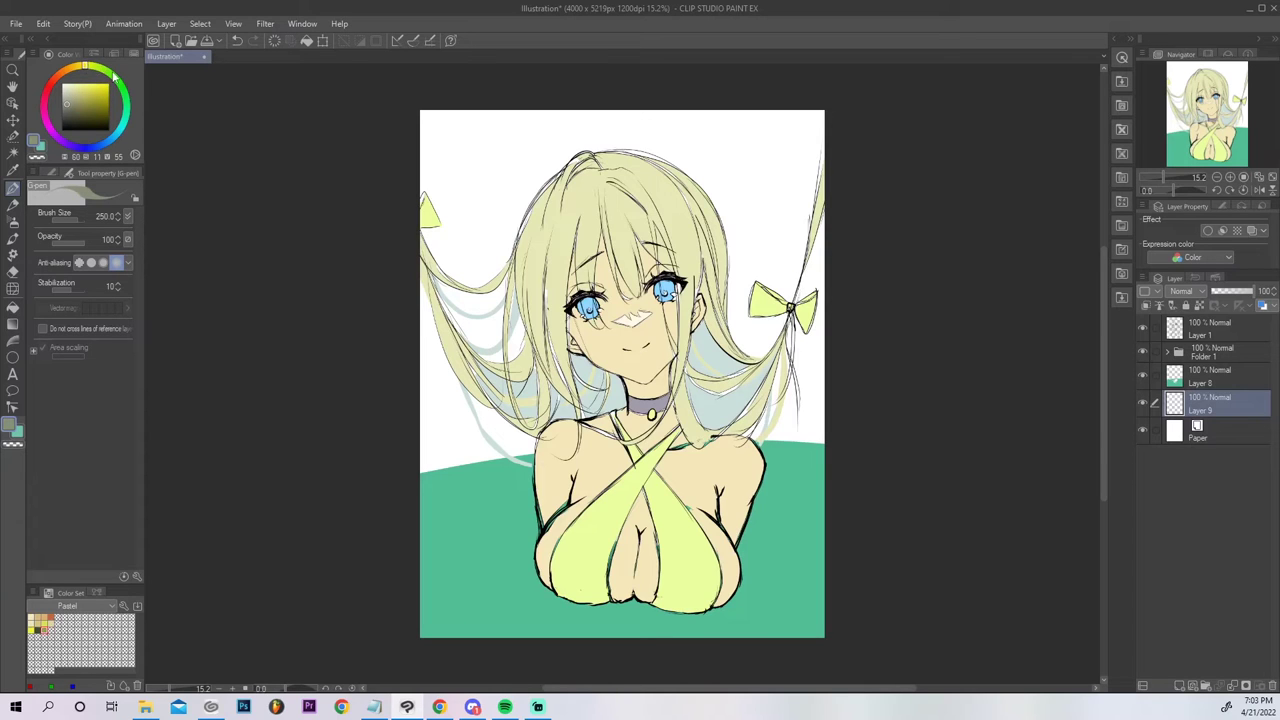
left_click_drag(767, 441, 826, 438)
key("ctrl+z")
left_click(63, 73)
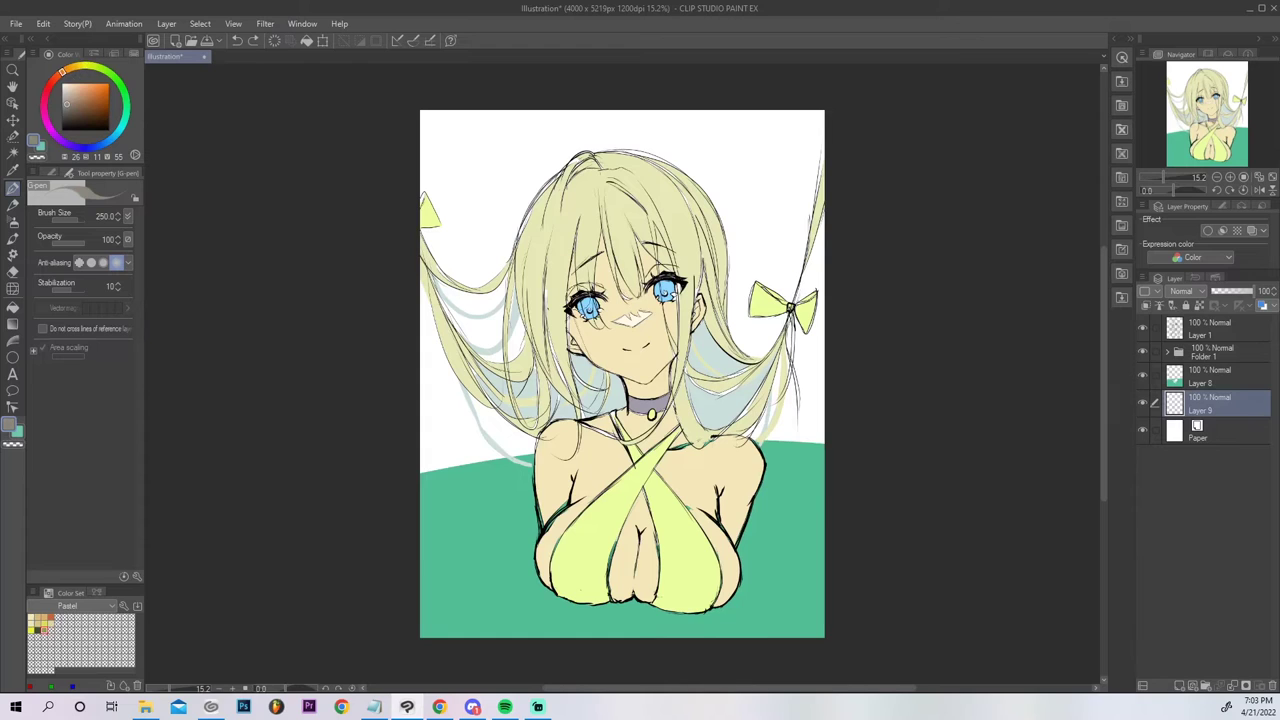
left_click(70, 103)
left_click_drag(575, 450, 862, 444)
left_click_drag(540, 445, 366, 509)
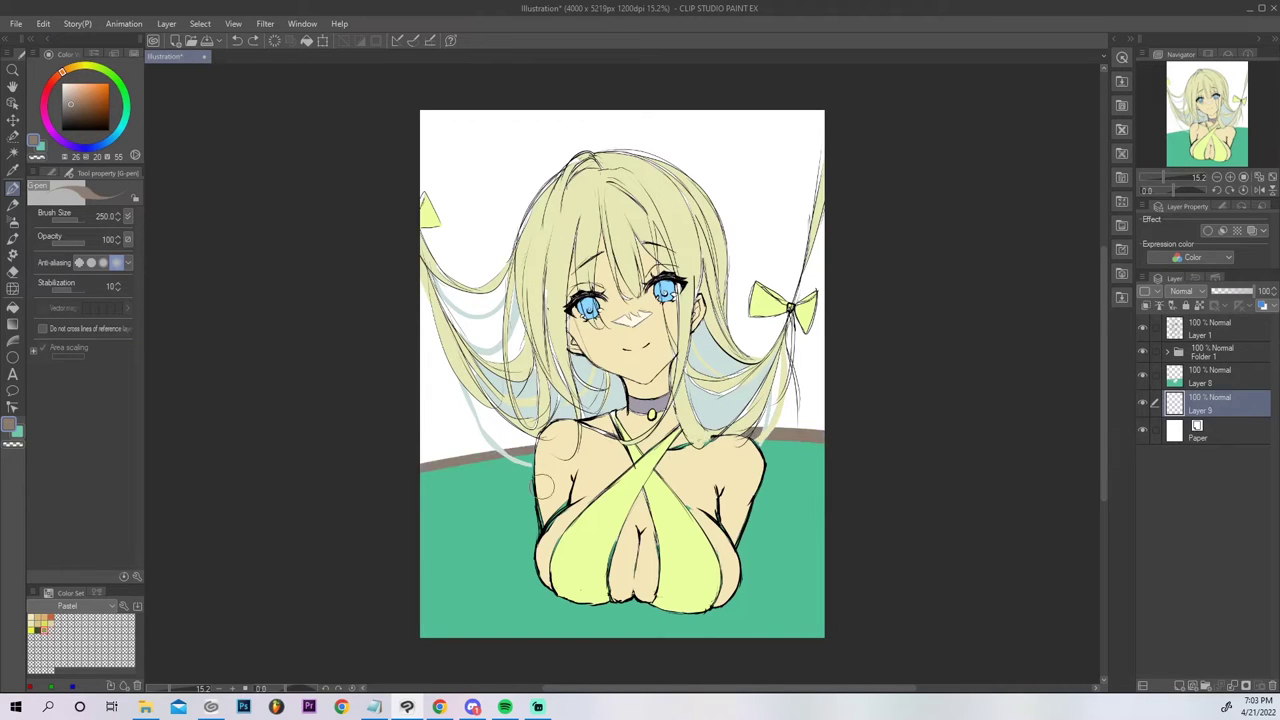
left_click_drag(412, 471, 535, 456)
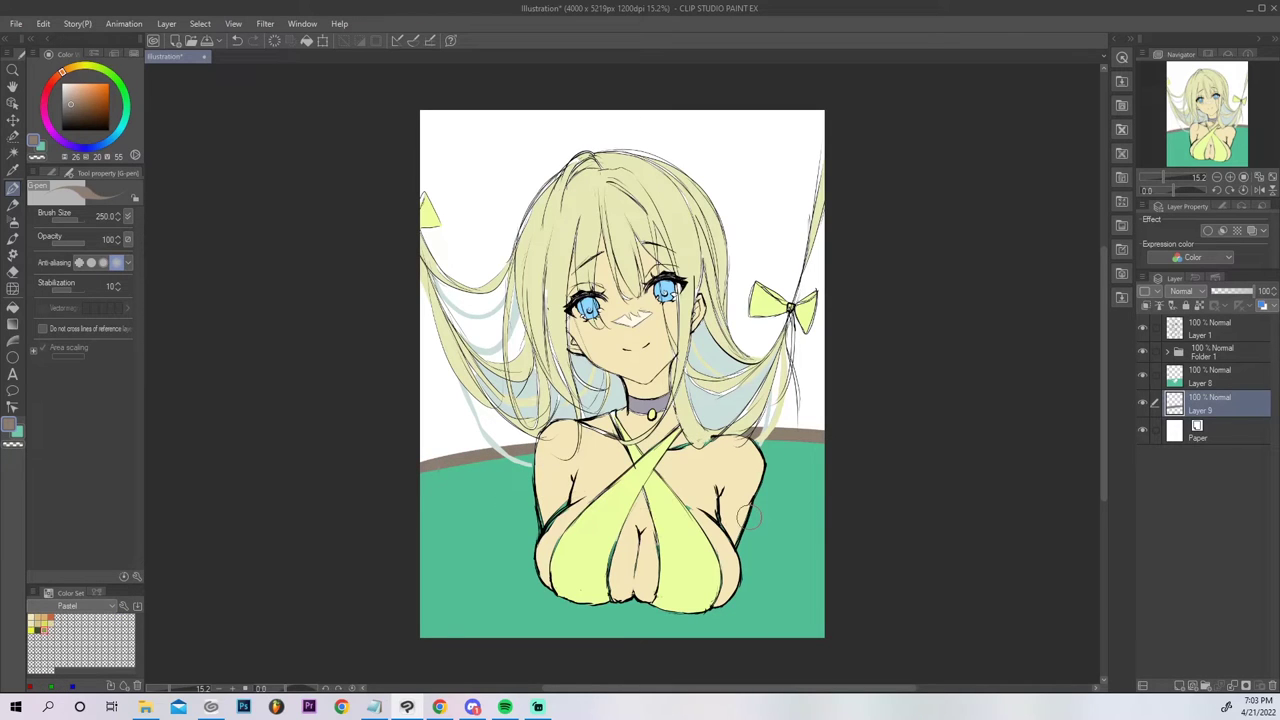
Repaint the band along the green shape's upper edge in darker brown (hue 39, saturation 29, value 46).
left_click(79, 67)
mouse_move(392, 474)
left_mouse_down()
mouse_move(594, 443)
mouse_move(660, 457)
left_mouse_up()
key("ctrl+z")
left_click_drag(397, 481, 606, 450)
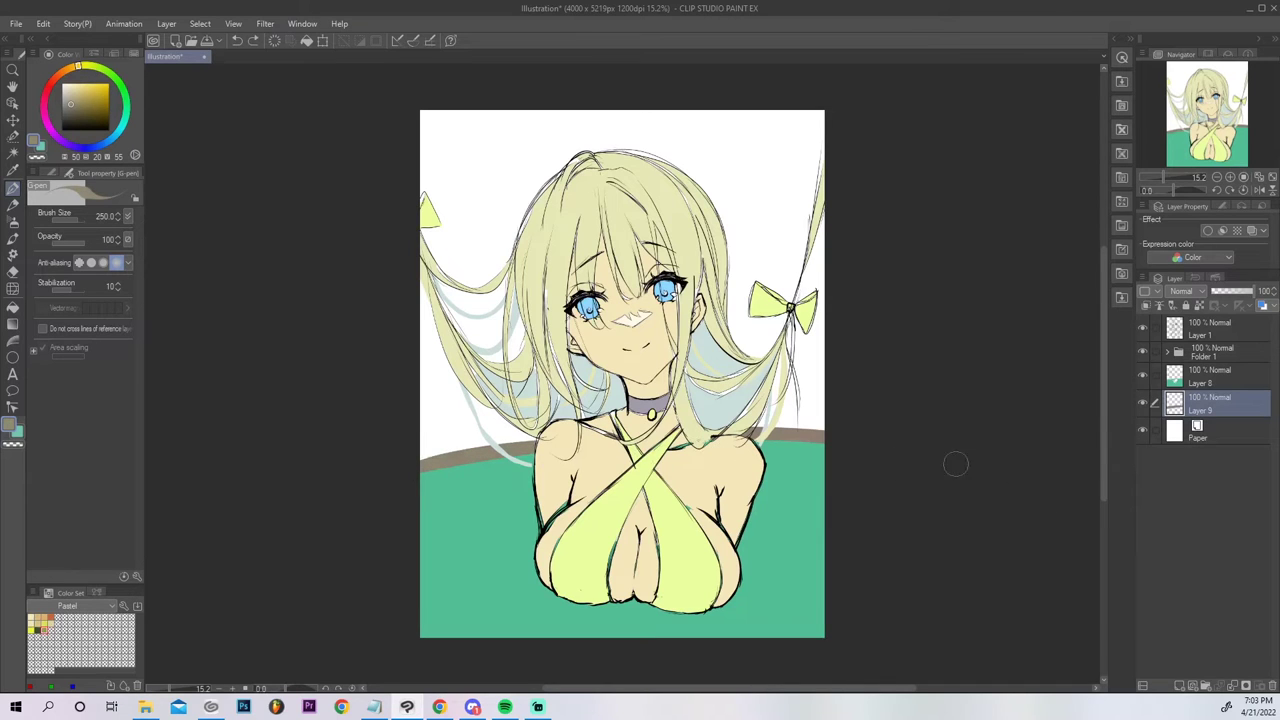
left_click_drag(72, 62, 75, 70)
left_click(75, 107)
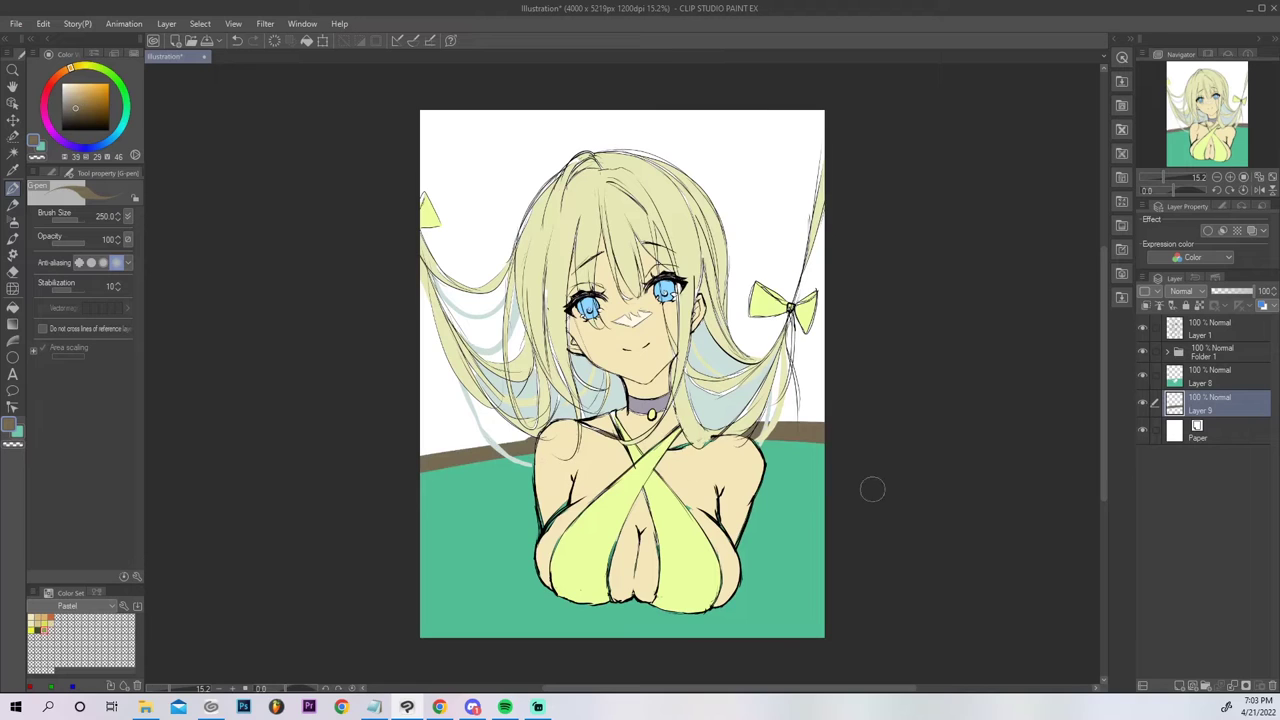
Add a new layer above the green shape's layer and pick bright yellow (hue 60, saturation 80, value 95).
left_click(1209, 381)
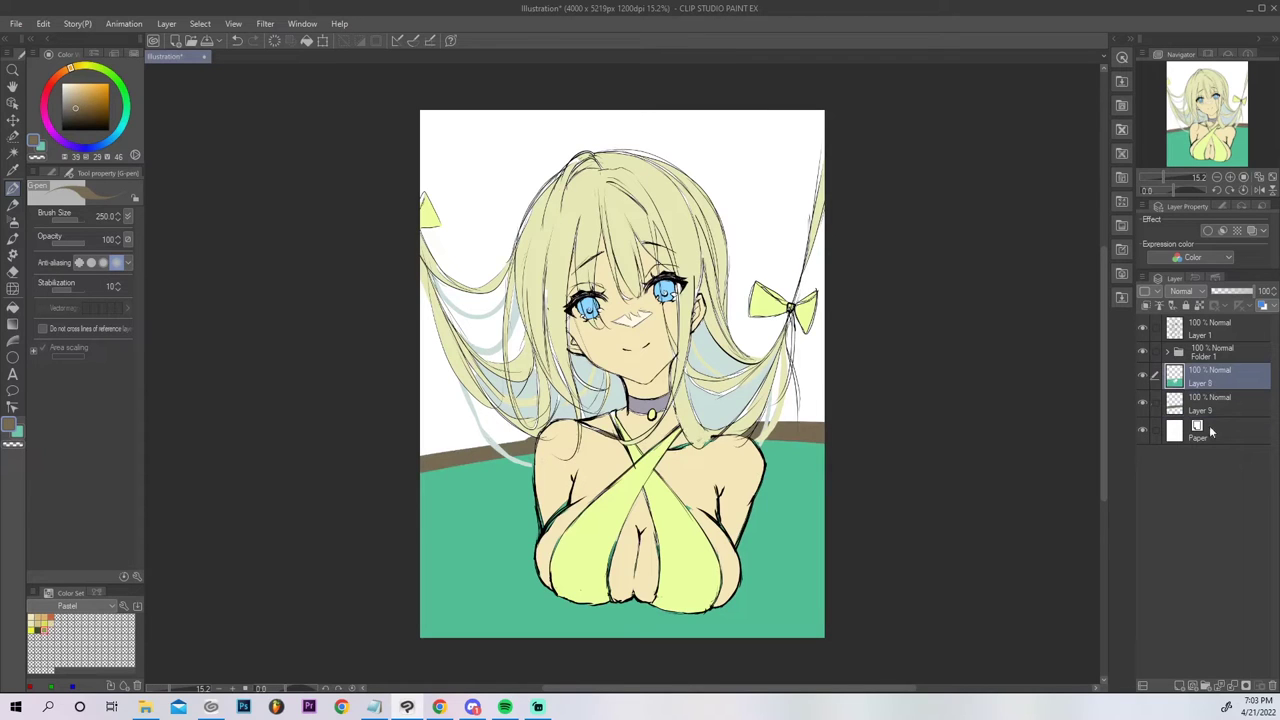
left_click(1180, 686)
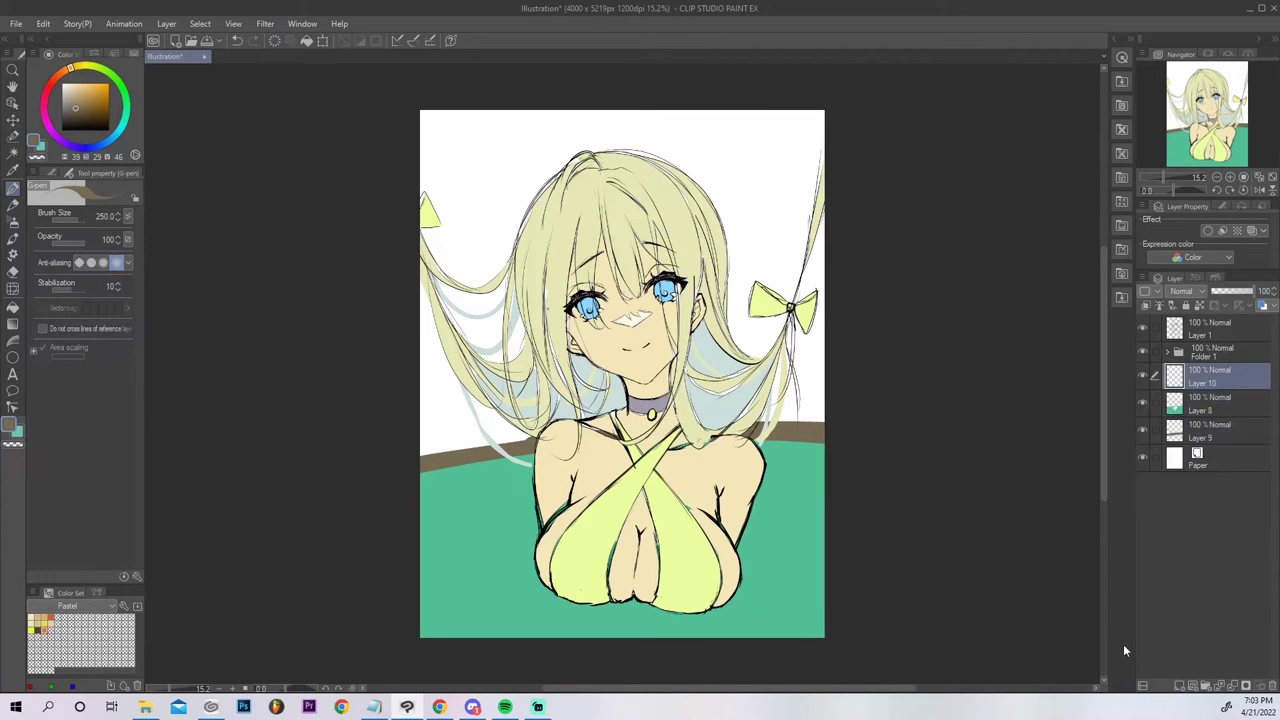
left_click(37, 625)
Choose the Rock 2 brush from the rock and mountain section of the decoration brushes.
left_click(47, 176)
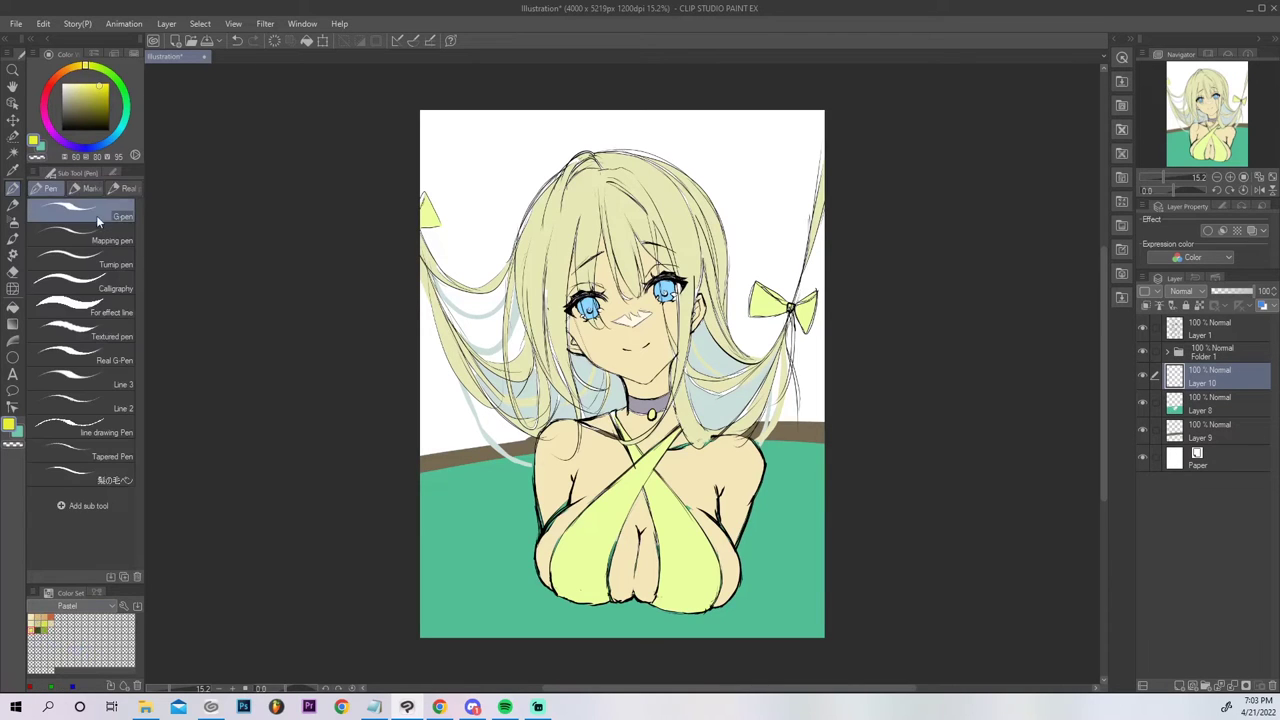
left_click(14, 256)
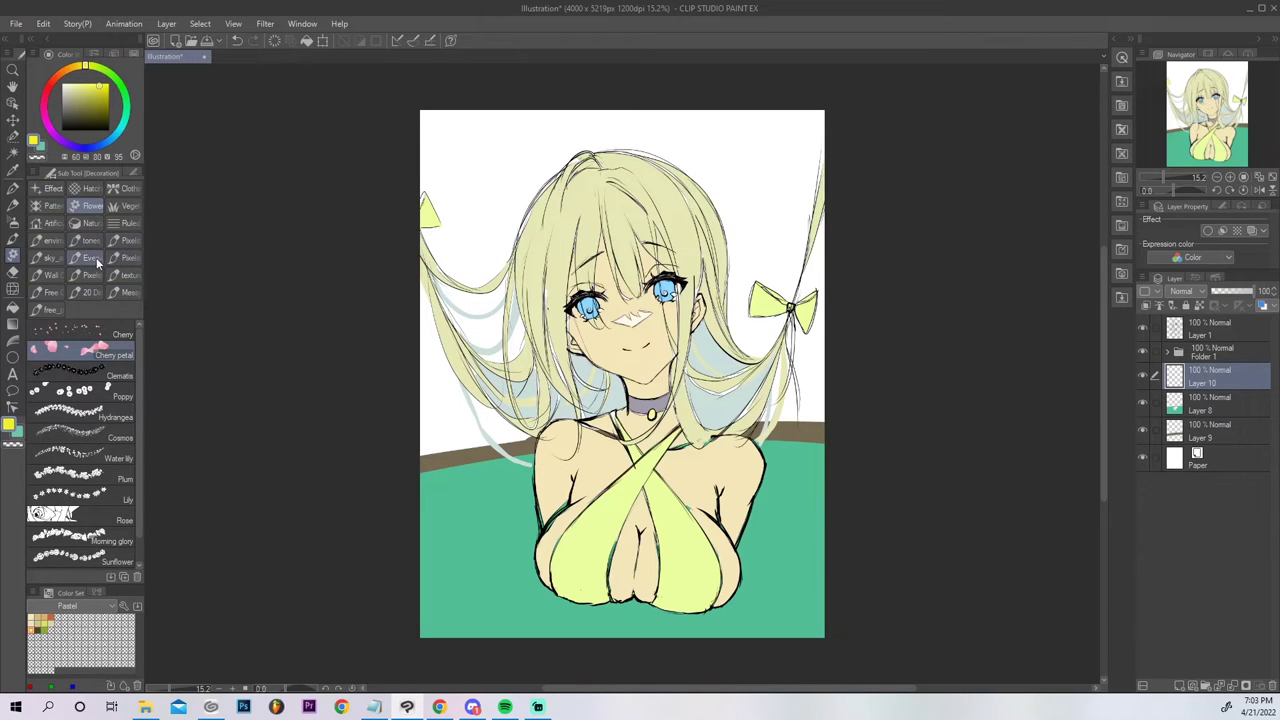
left_click(94, 257)
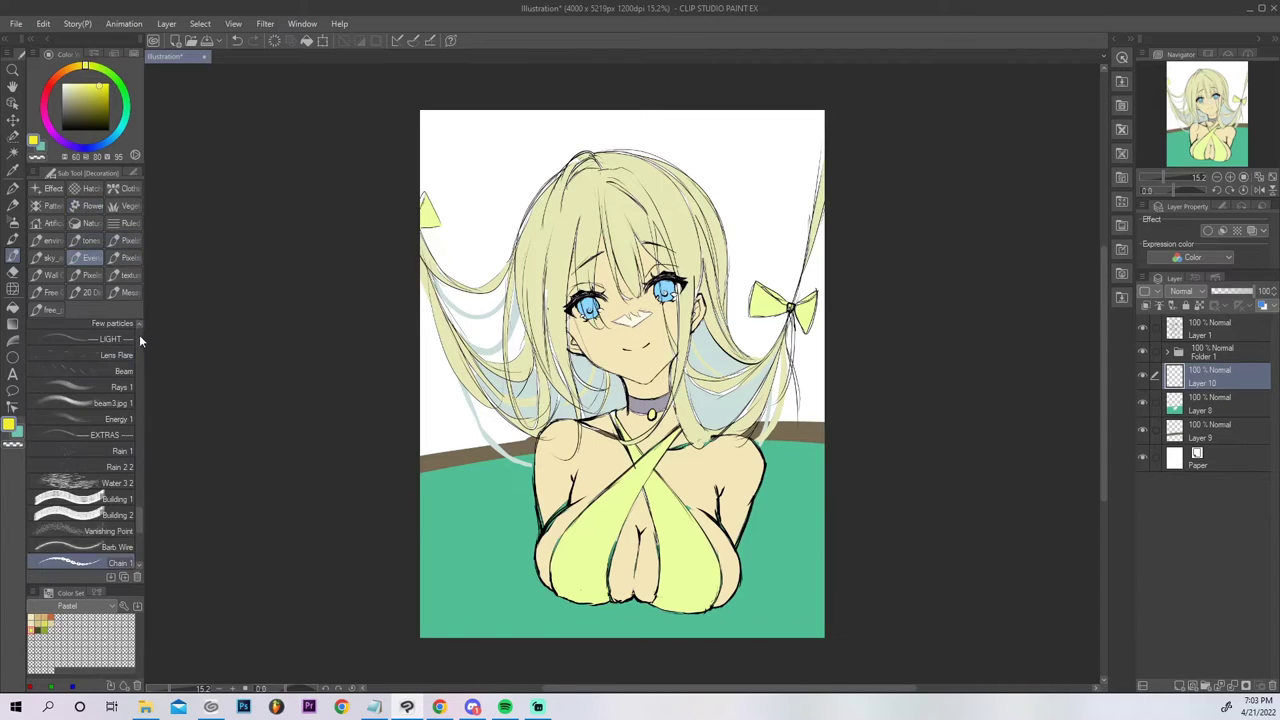
scroll(133, 416, "up", 3)
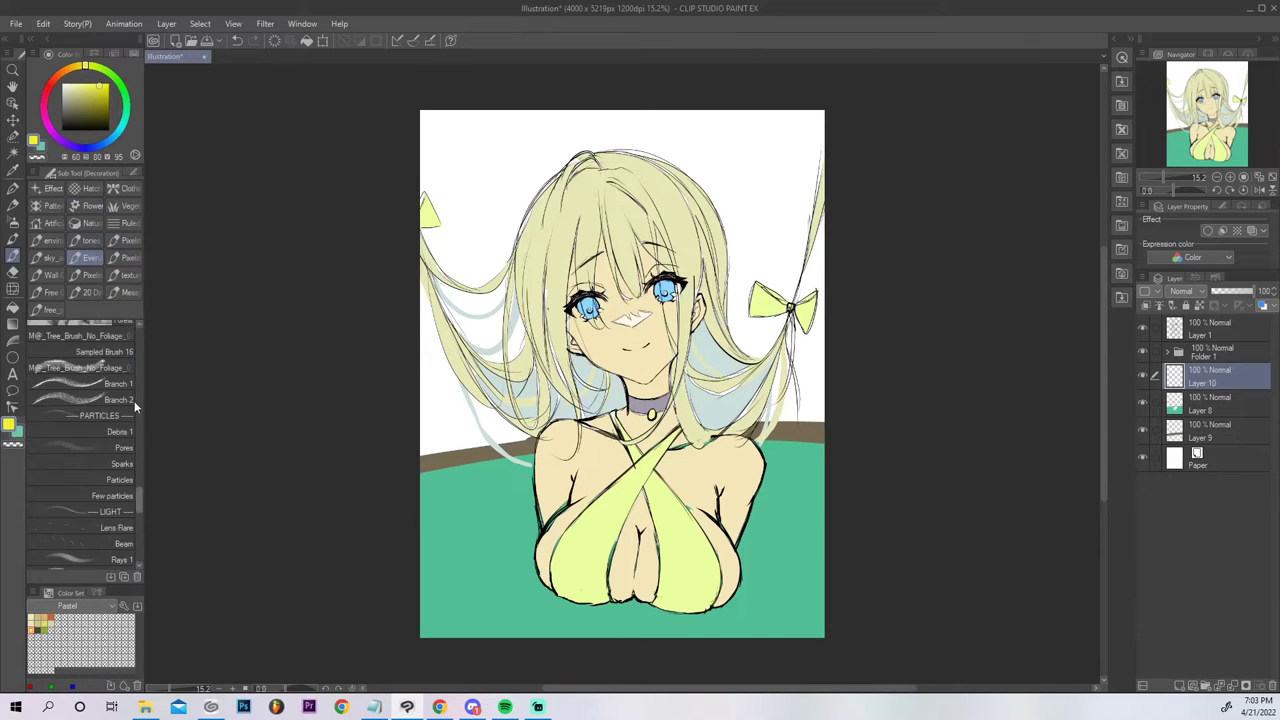
scroll(133, 416, "up", 5)
mouse_move(145, 291)
left_mouse_down()
mouse_move(209, 289)
mouse_move(145, 306)
mouse_move(147, 431)
mouse_move(147, 416)
left_mouse_up()
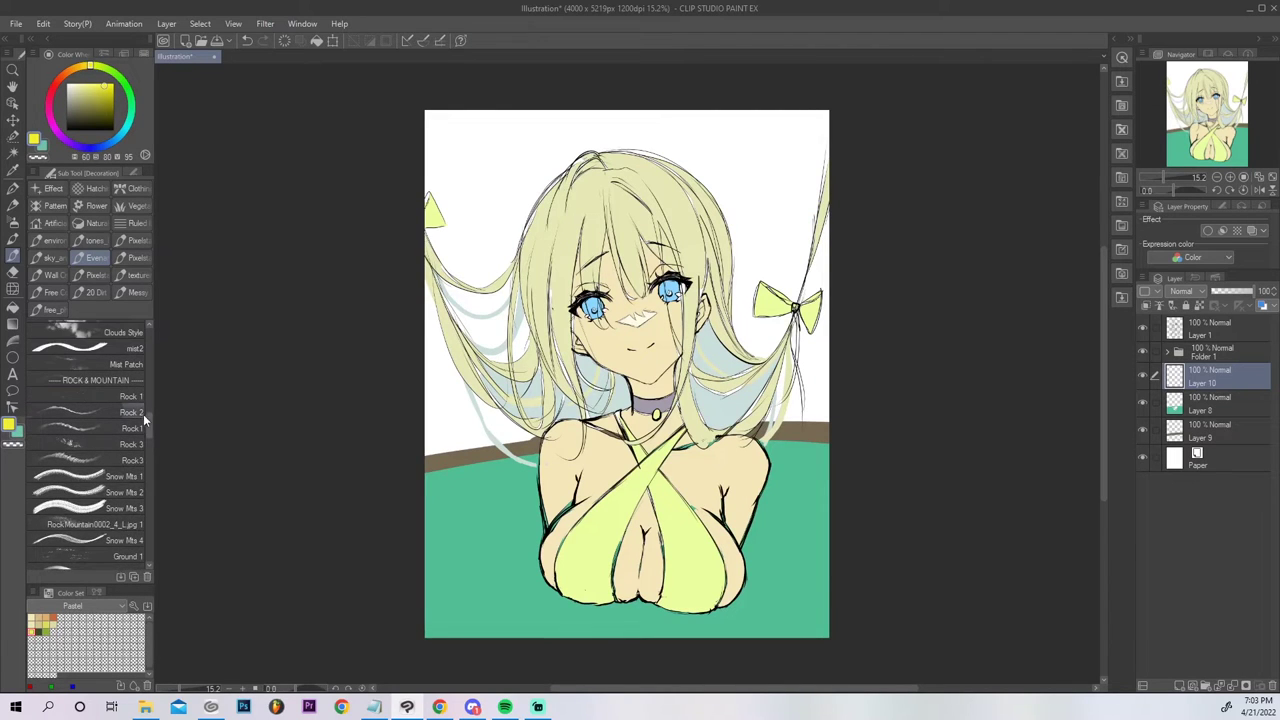
left_click(137, 413)
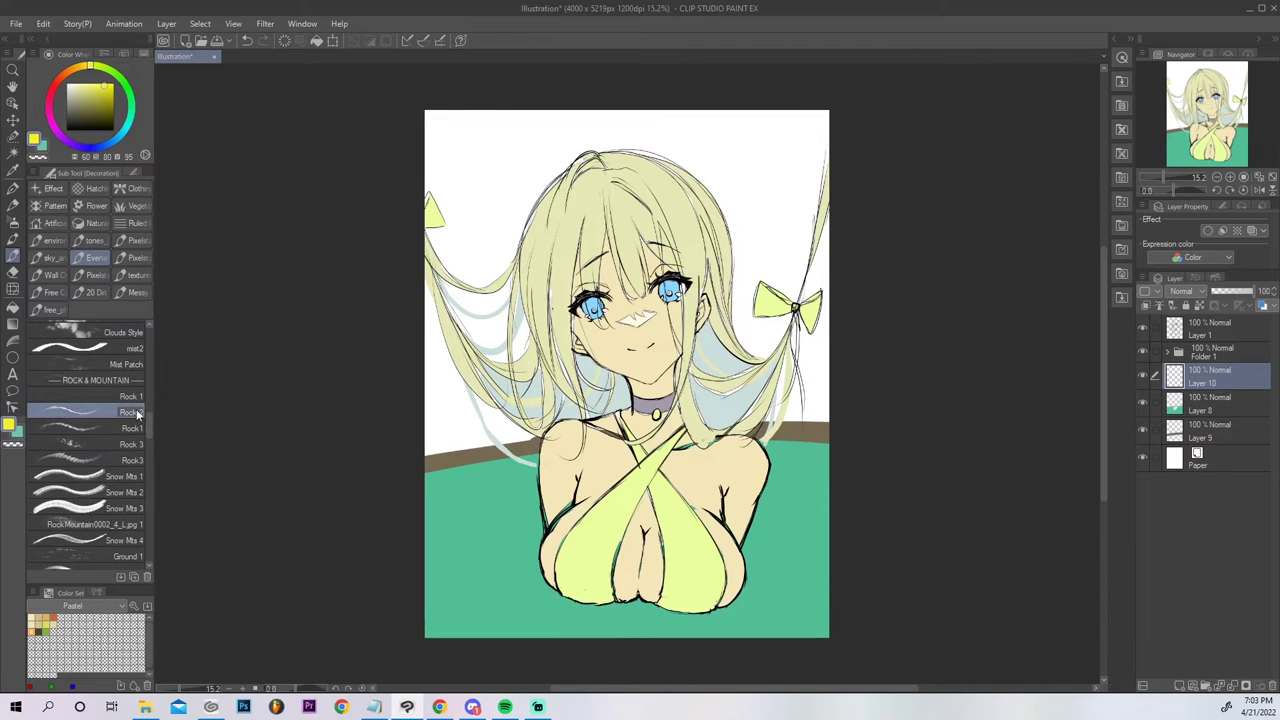
Roughen the upper edge of the brown band at both ends on Layer 9, using a reduced Rock 2 brush in the band's own brown.
left_click(1191, 432)
left_click(830, 428, "alt")
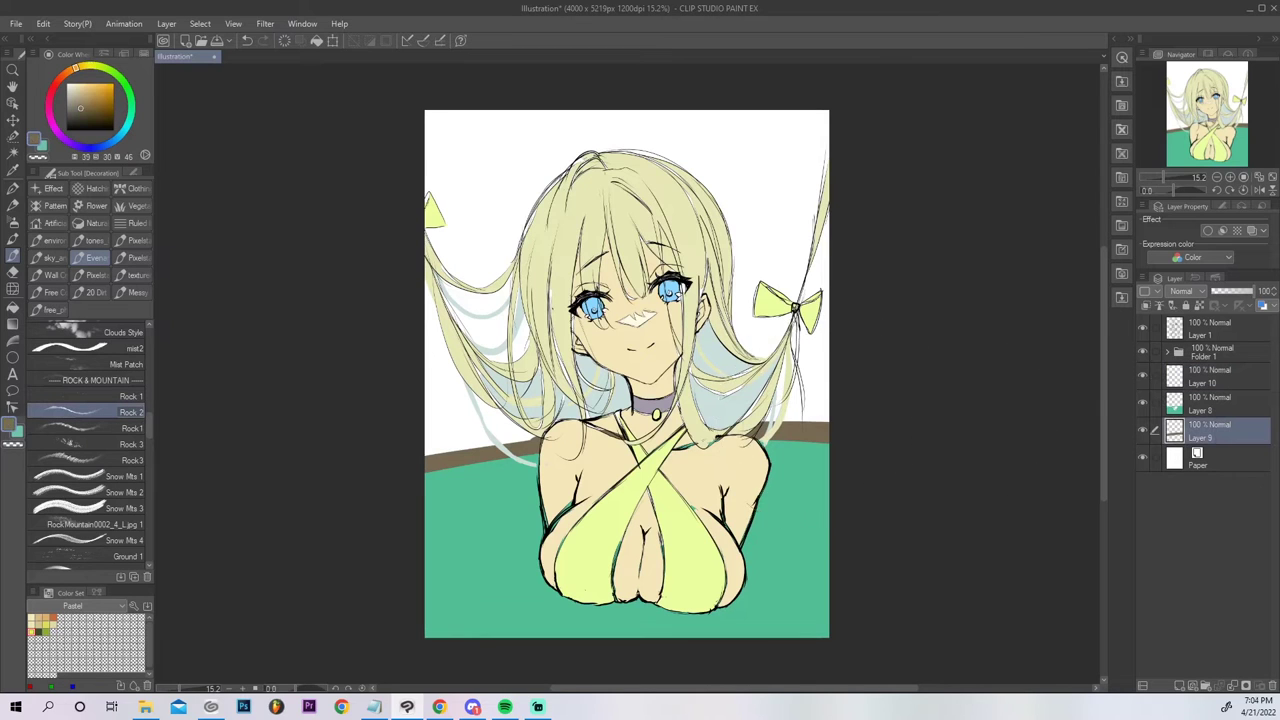
key("[")
key("[")
key("[")
key("[")
key("[")
key("[")
key("[")
key("[")
key("[")
key("[")
left_click(820, 420)
mouse_move(818, 426)
left_mouse_down()
mouse_move(778, 418)
mouse_move(871, 408)
mouse_move(785, 418)
mouse_move(860, 398)
mouse_move(821, 404)
mouse_move(861, 405)
mouse_move(850, 418)
mouse_move(765, 416)
mouse_move(896, 384)
left_mouse_up()
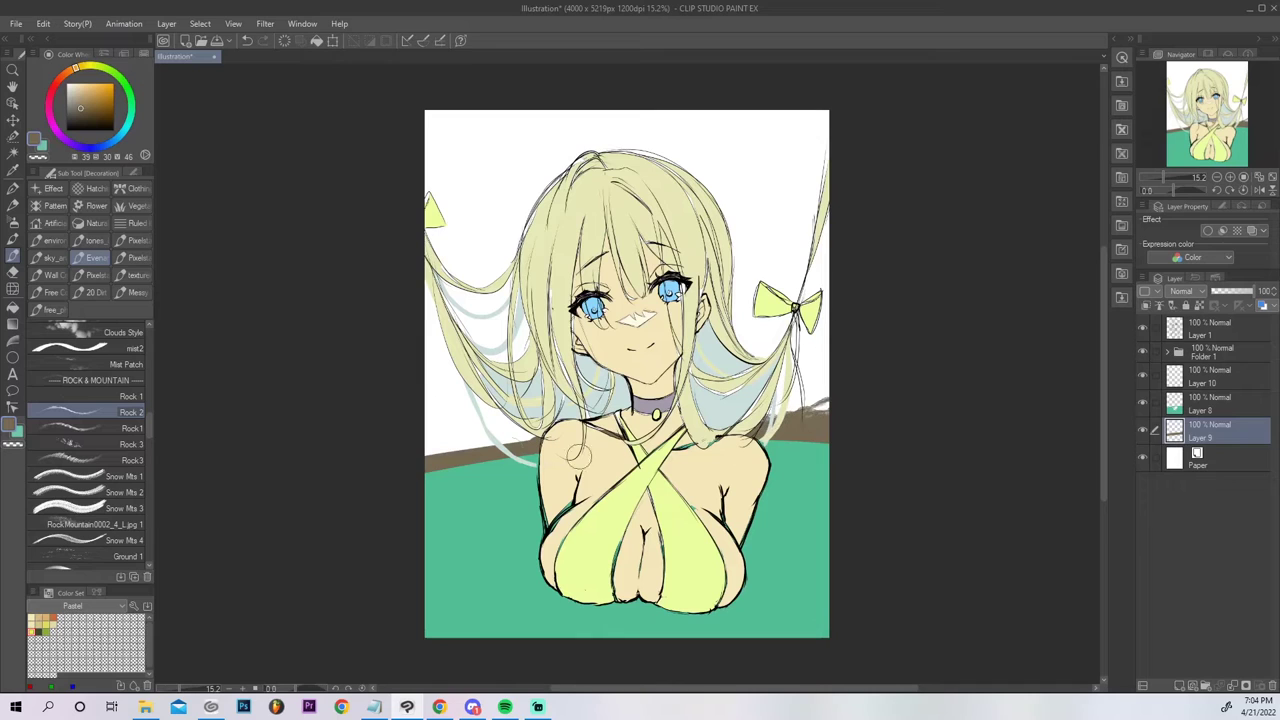
mouse_move(428, 455)
left_mouse_down()
mouse_move(498, 440)
mouse_move(391, 452)
mouse_move(409, 440)
mouse_move(493, 441)
mouse_move(390, 485)
left_mouse_up()
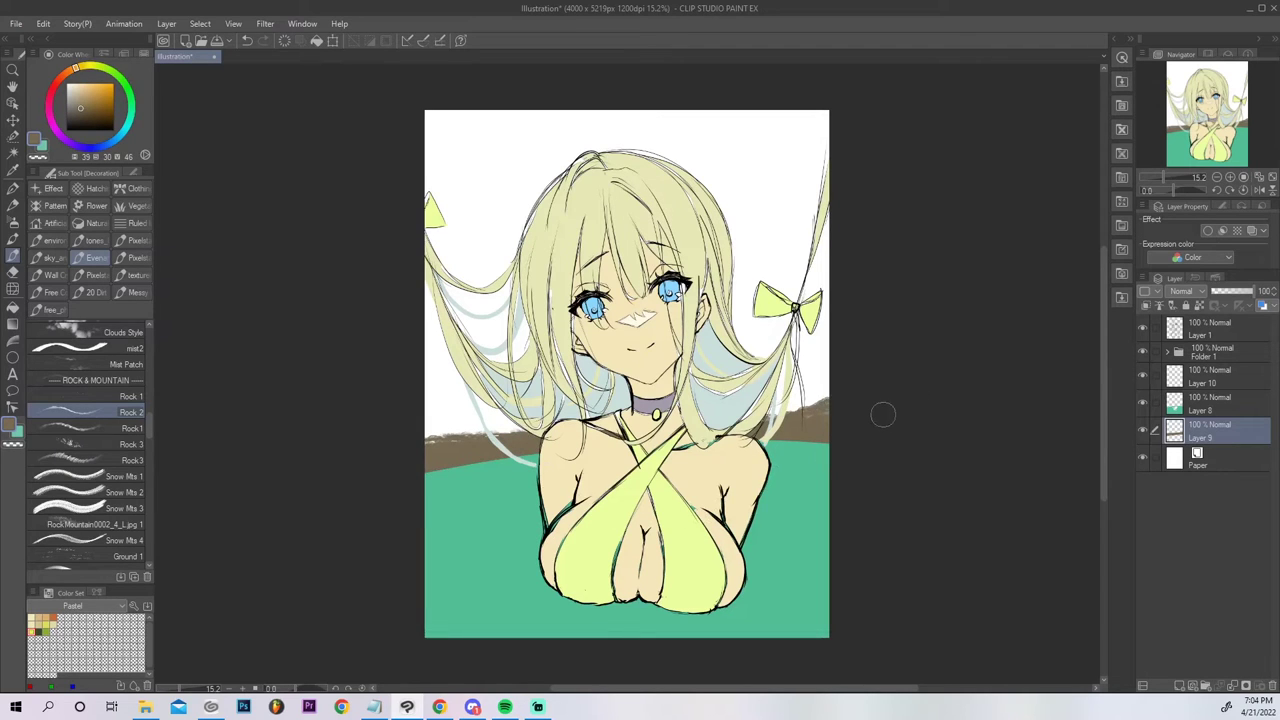
Raise both ends of the brown band on Layer 9 with textured strokes of the Ground 2 brush.
scroll(149, 562, "down", 3)
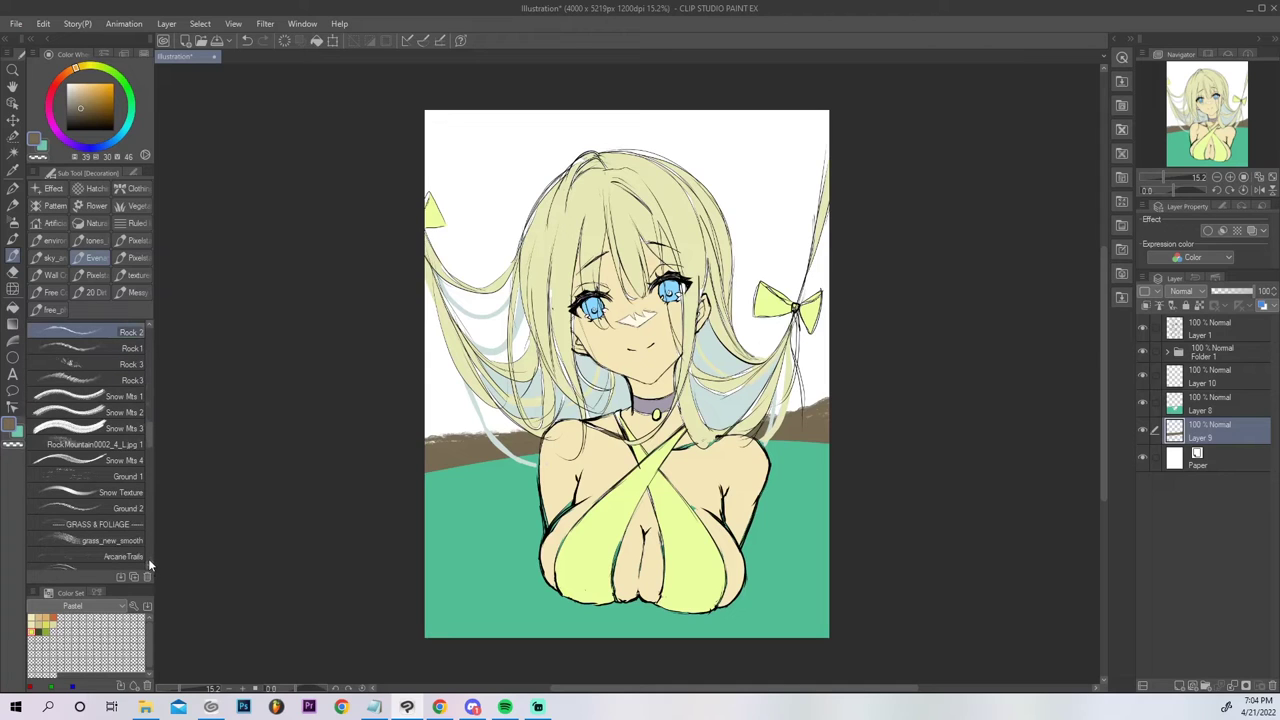
left_click(130, 508)
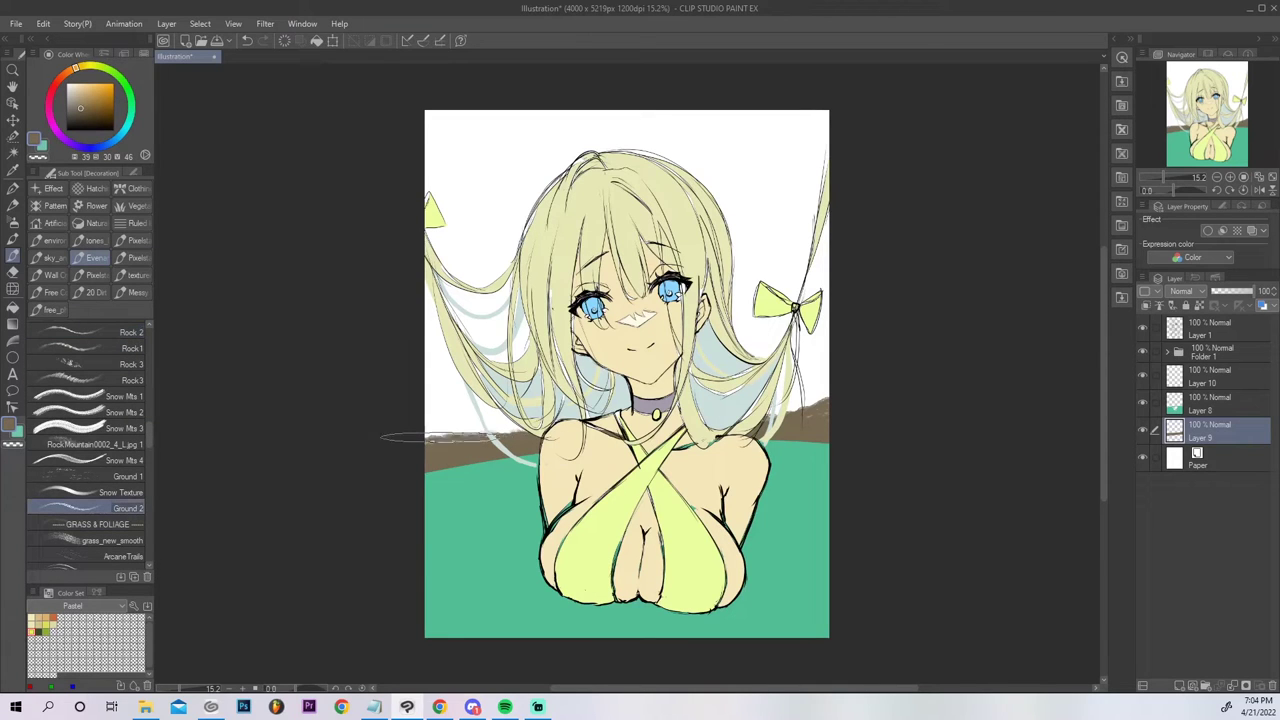
left_click_drag(398, 429, 533, 425)
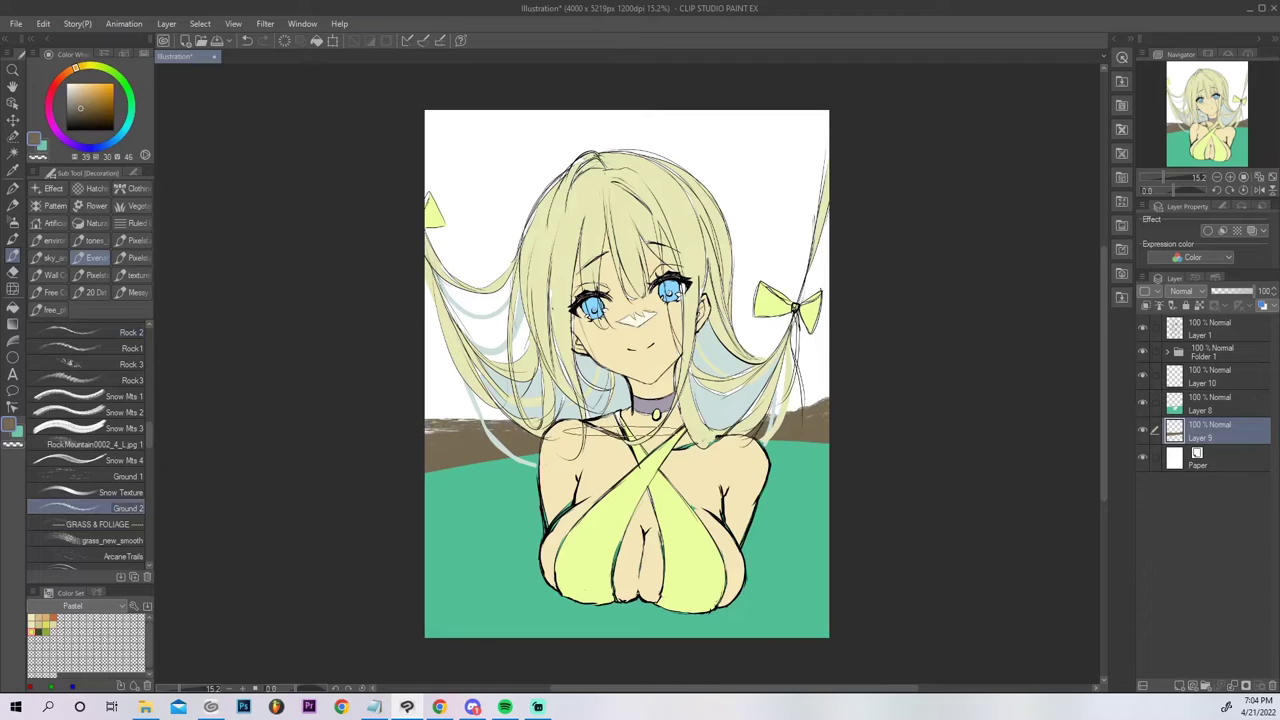
mouse_move(857, 408)
left_mouse_down()
mouse_move(712, 414)
mouse_move(735, 411)
left_mouse_up()
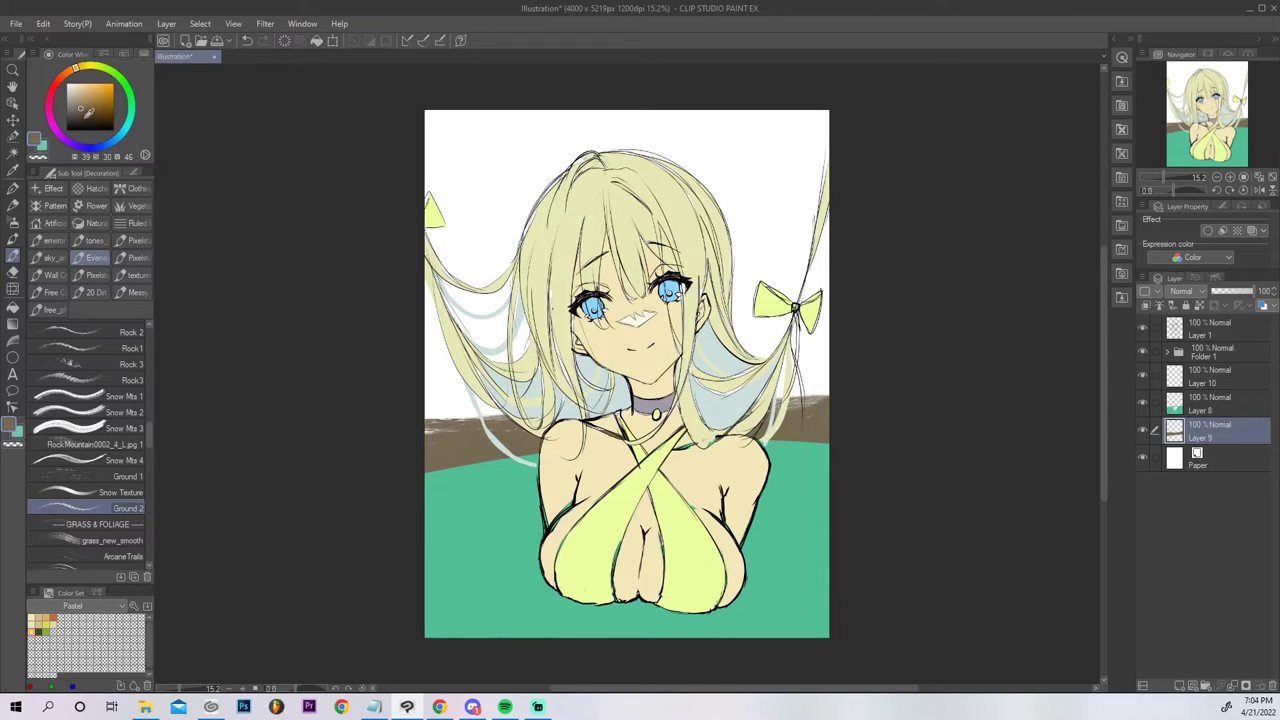
Texture the brown band with dark brown Ground 2 strokes (hue 14, saturation 37, value 24), undoing the last stroke.
left_click(62, 80)
mouse_move(410, 468)
left_mouse_down()
mouse_move(591, 446)
mouse_move(431, 461)
mouse_move(496, 445)
mouse_move(440, 458)
mouse_move(470, 445)
mouse_move(462, 430)
left_mouse_up()
mouse_move(781, 422)
left_mouse_down()
mouse_move(858, 423)
mouse_move(736, 419)
left_mouse_up()
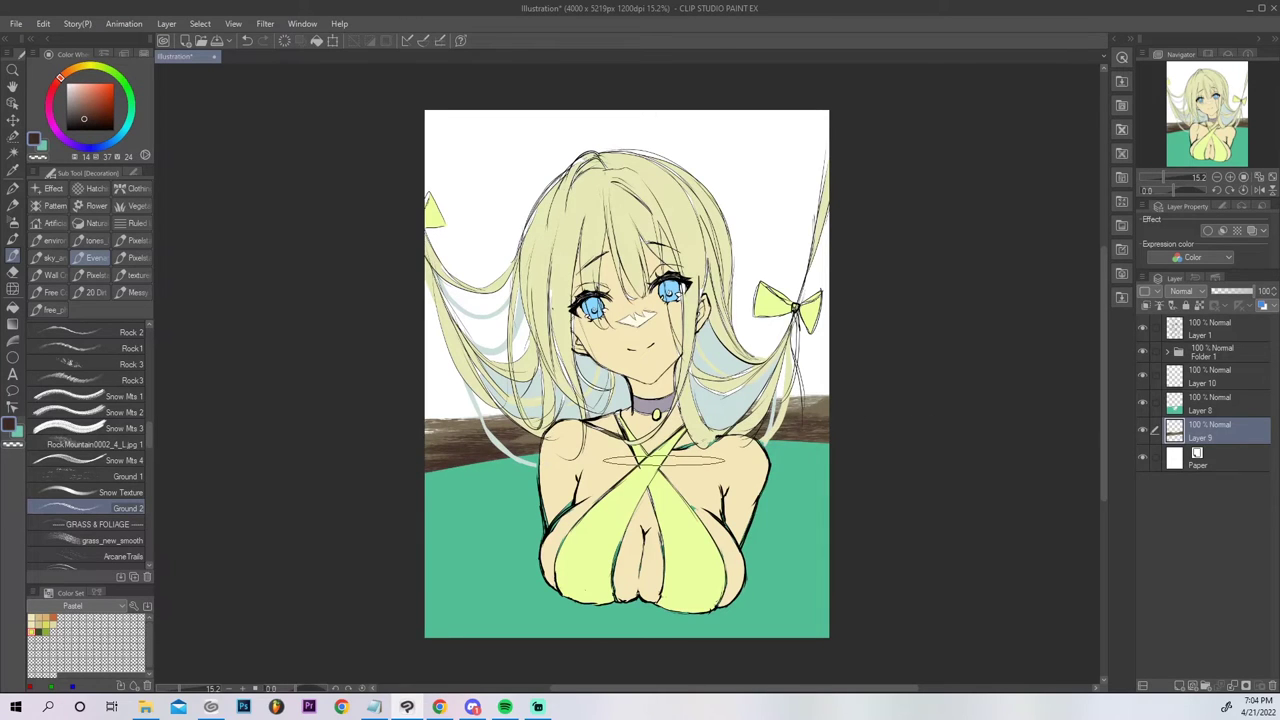
key("ctrl+z")
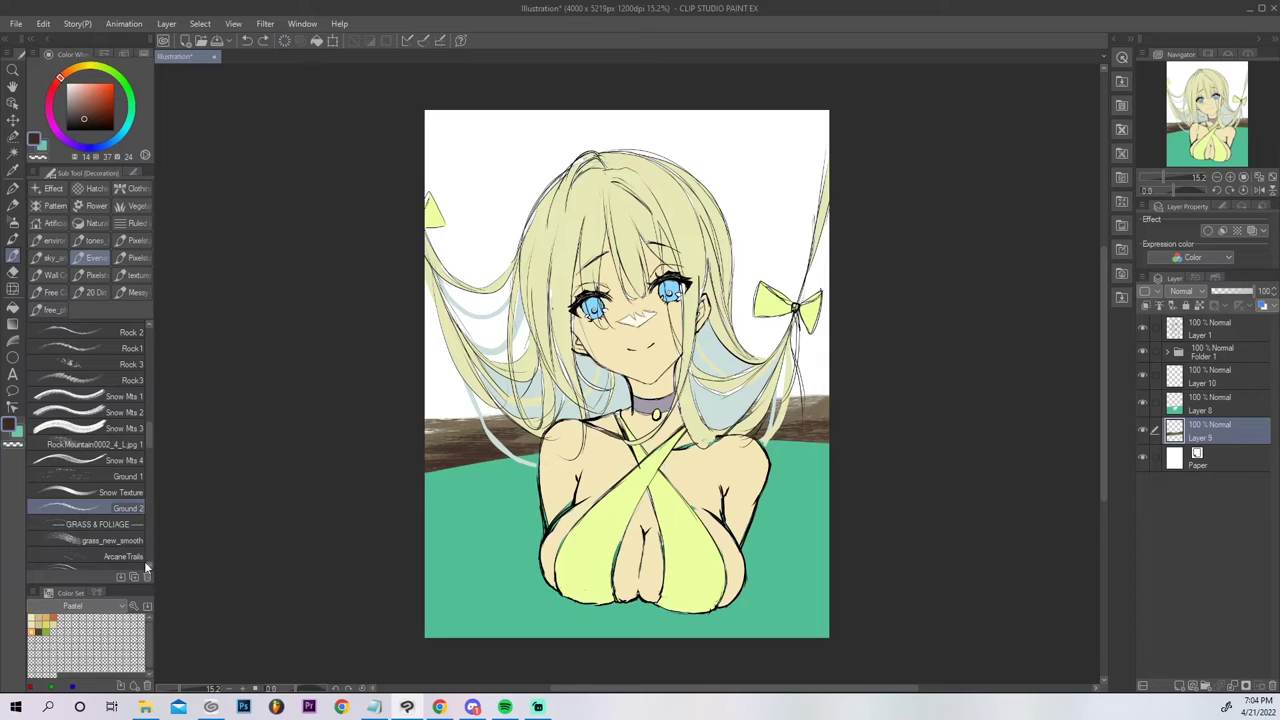
Try the Grass Paint brush in dark brown along the upper edge of the ground band.
scroll(145, 560, "down", 6)
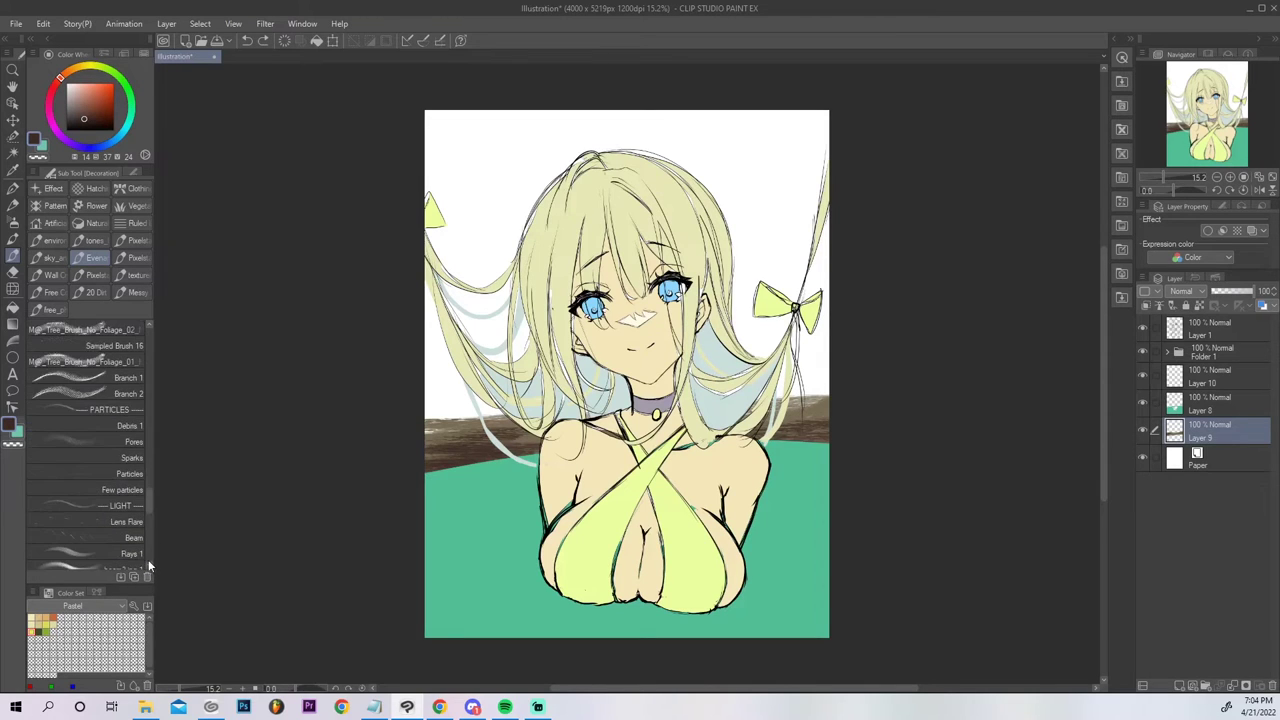
scroll(148, 480, "up", 5)
scroll(148, 482, "down", 2)
mouse_move(147, 489)
left_mouse_down()
mouse_move(144, 548)
mouse_move(150, 450)
left_mouse_up()
left_click(125, 425)
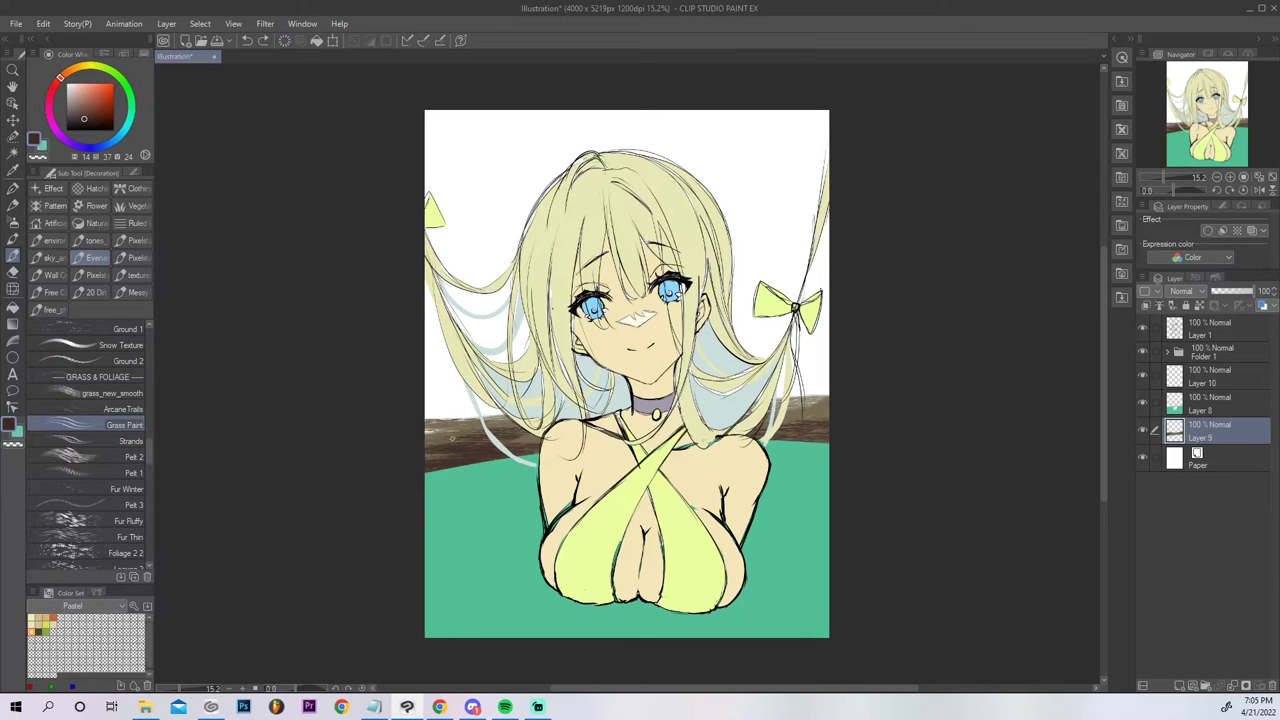
key("ctrl+z")
key("ctrl+z")
key("ctrl+z")
left_click_drag(445, 420, 456, 368)
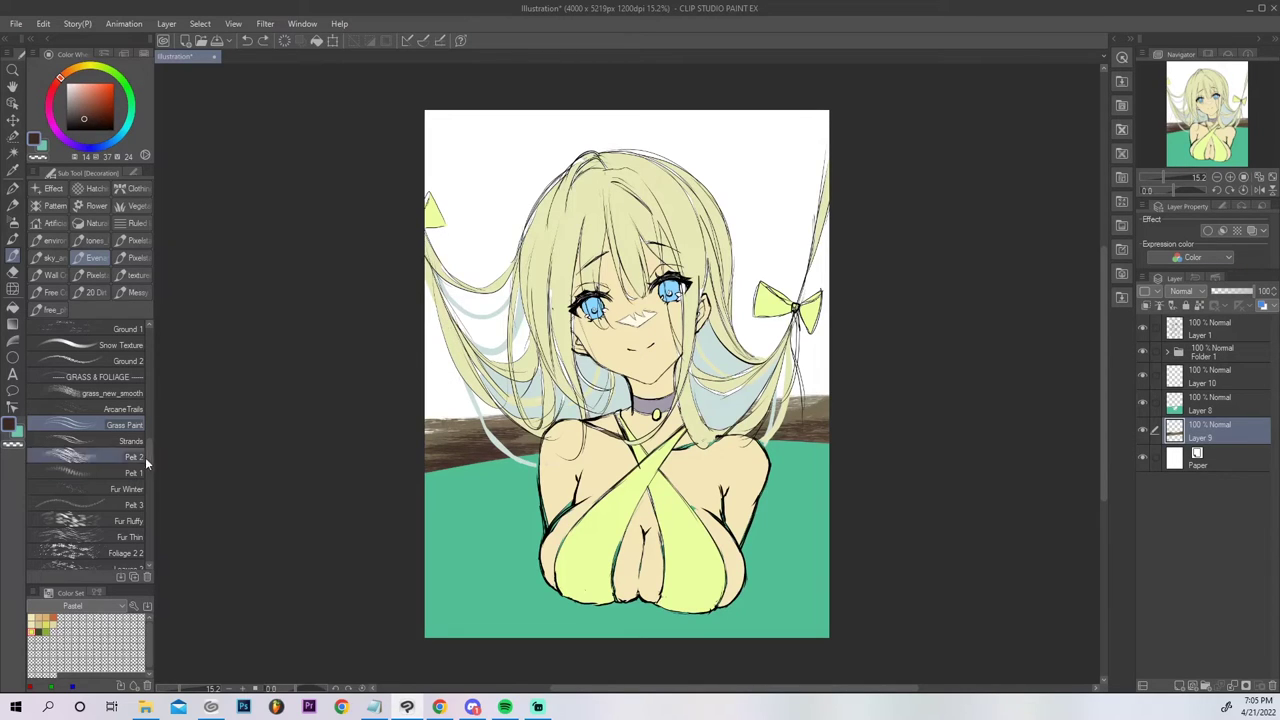
Try grass strokes rising from the ground band with the grass_new_smooth brush, undoing each one.
left_click(137, 395)
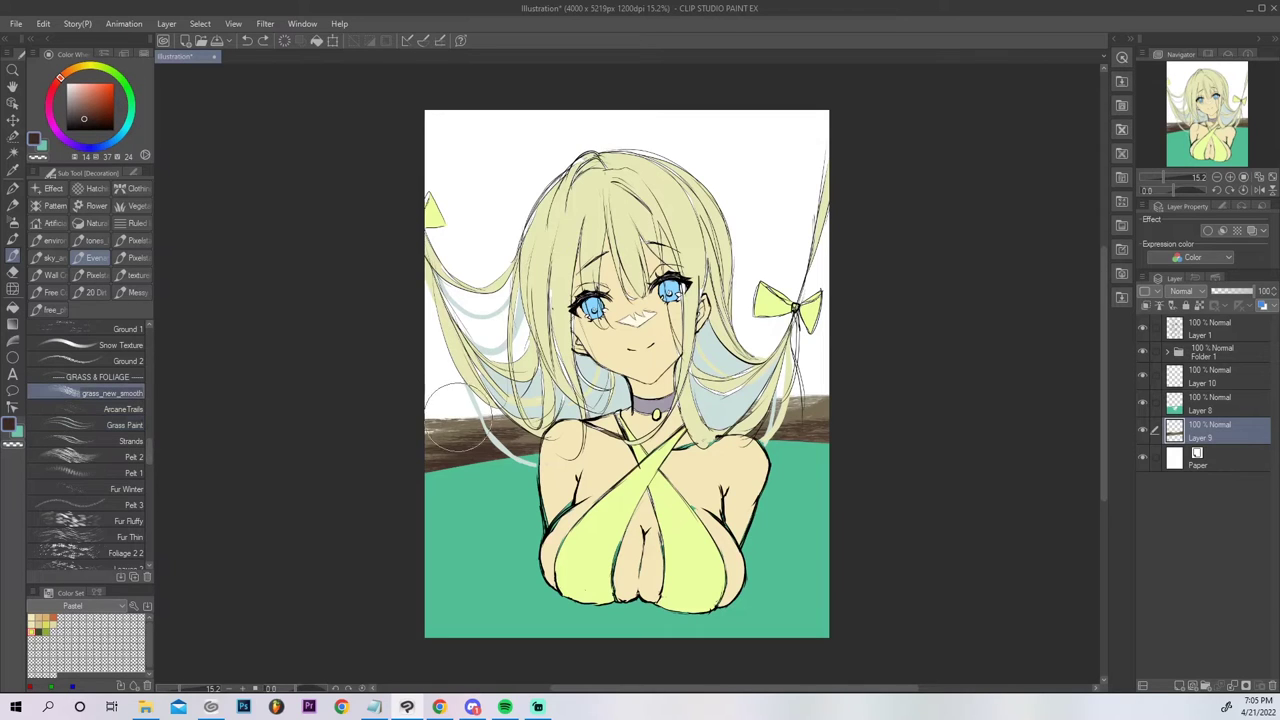
mouse_move(442, 427)
left_mouse_down()
mouse_move(457, 394)
mouse_move(499, 385)
left_mouse_up()
key("ctrl+z")
key("ctrl+z")
key("ctrl+z")
mouse_move(429, 425)
left_mouse_down()
mouse_move(452, 372)
mouse_move(466, 387)
left_mouse_up()
mouse_move(449, 418)
left_mouse_down()
mouse_move(472, 390)
mouse_move(476, 400)
left_mouse_up()
key("ctrl+z")
key("ctrl+z")
Try a sweeping stroke with the ArcaneTrails brush across the background and undo it.
left_click(120, 409)
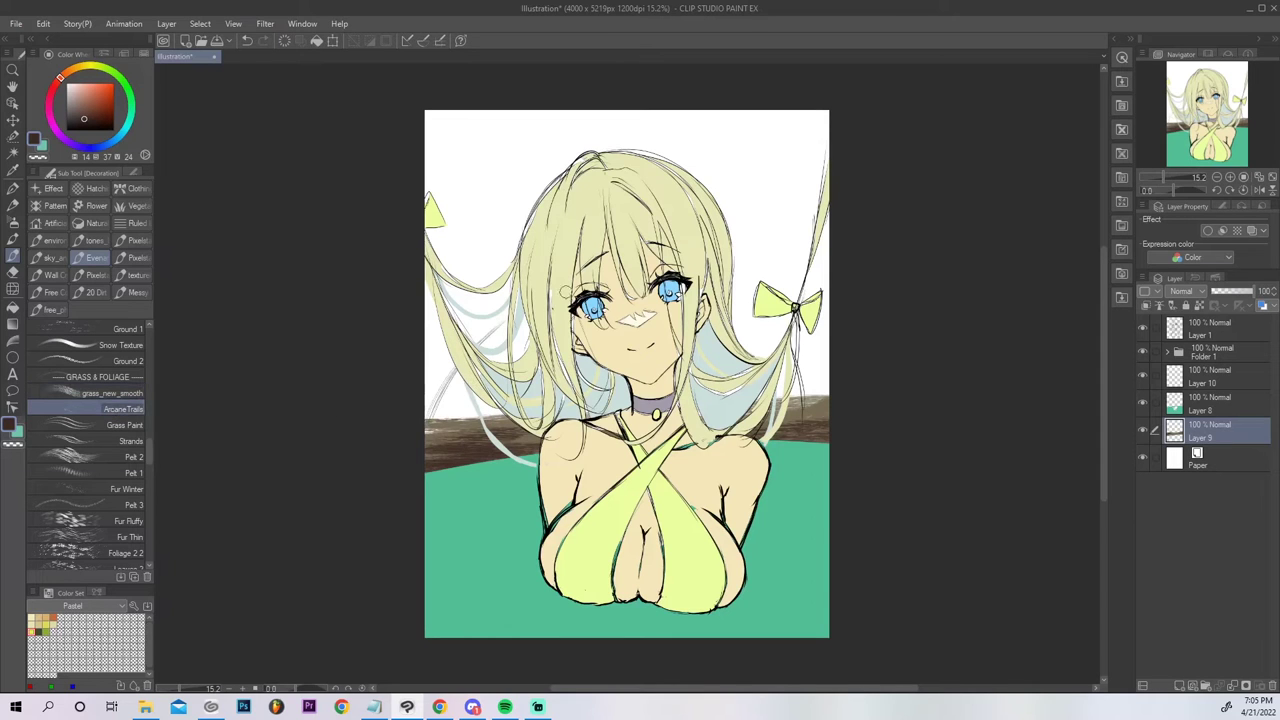
mouse_move(437, 250)
left_mouse_down()
mouse_move(602, 125)
mouse_move(697, 238)
mouse_move(866, 188)
mouse_move(885, 160)
left_mouse_up()
key("ctrl+z")
Test the Foliage 2 2 and Leaves 3 brushes above the ground band and undo the strokes.
scroll(149, 569, "down", 3)
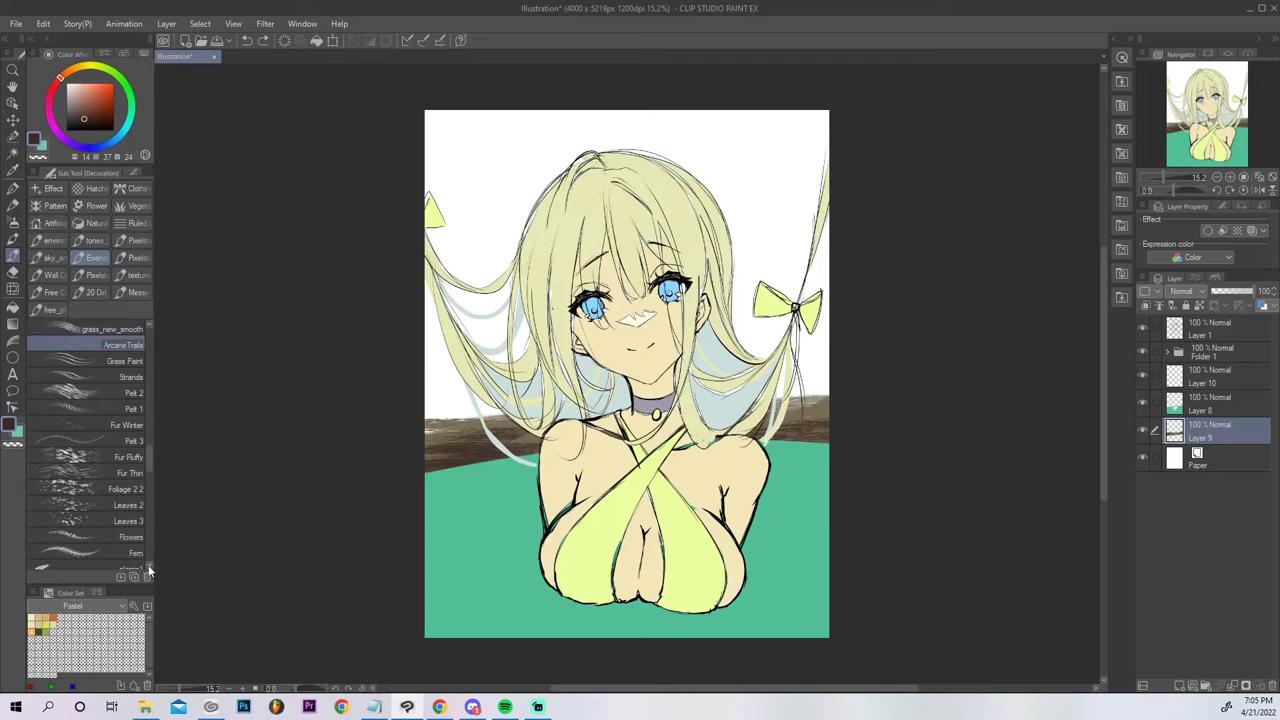
left_click(133, 489)
left_click_drag(430, 416, 508, 402)
key("ctrl+z")
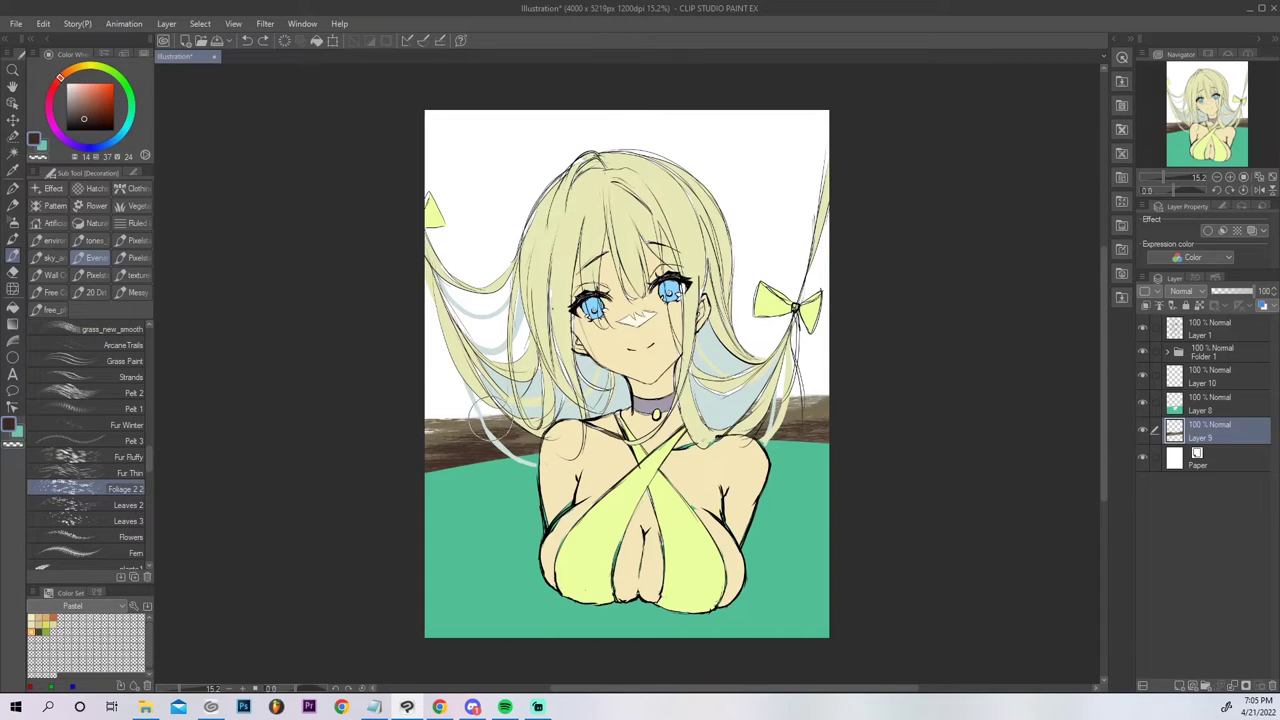
left_click(132, 522)
mouse_move(442, 381)
left_mouse_down()
mouse_move(467, 387)
mouse_move(432, 405)
mouse_move(510, 380)
left_mouse_up()
left_click(128, 505)
key("ctrl+z")
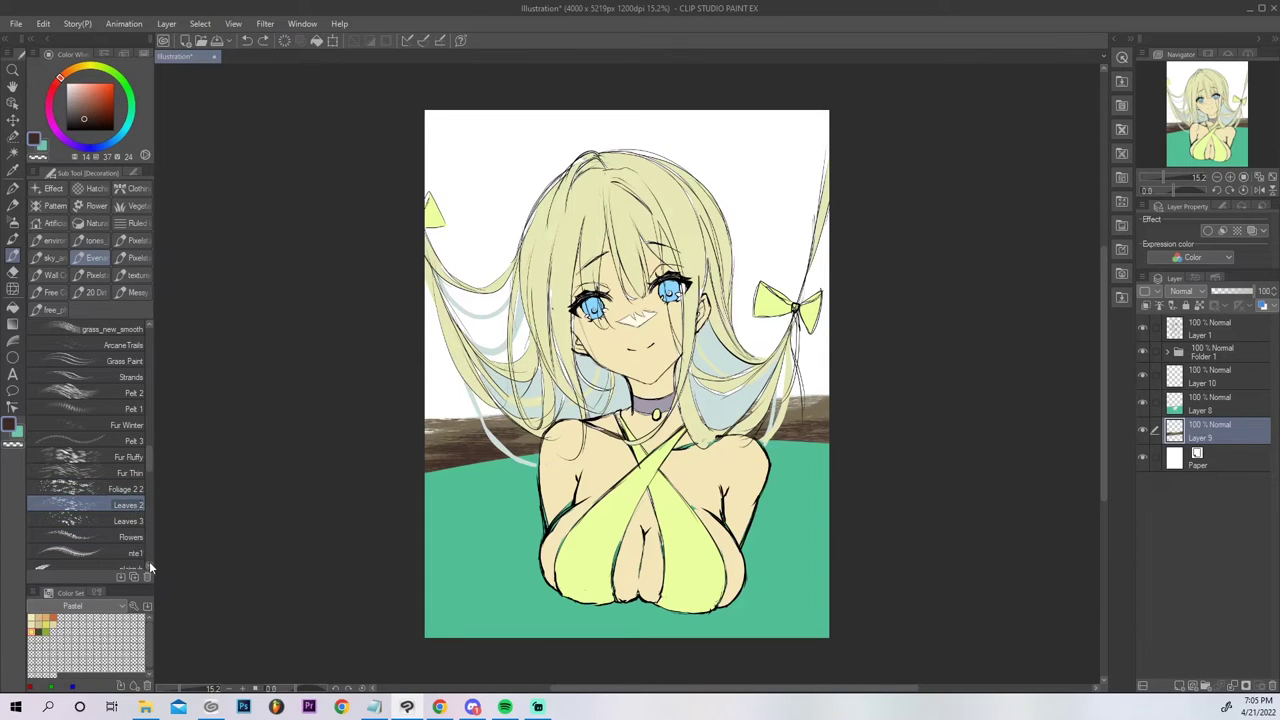
Test the Fern and plante1 brushes on the ground band and undo the plant strokes.
scroll(149, 561, "down", 2)
left_click(128, 521)
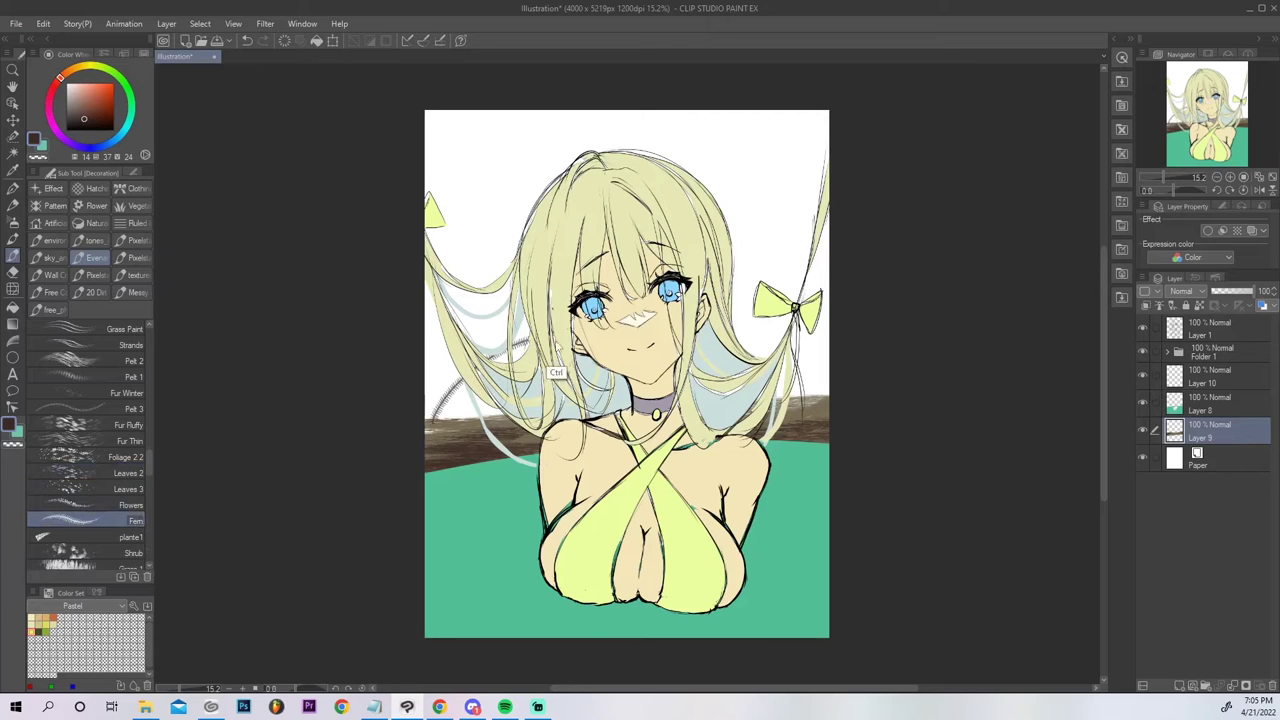
left_click(141, 540)
left_click_drag(436, 420, 458, 385)
key("ctrl+z")
mouse_move(434, 432)
left_mouse_down()
mouse_move(451, 387)
mouse_move(437, 355)
mouse_move(447, 390)
left_mouse_up()
key("ctrl+z")
key("ctrl+z")
key("ctrl+z")
key("ctrl+y")
key("ctrl+z")
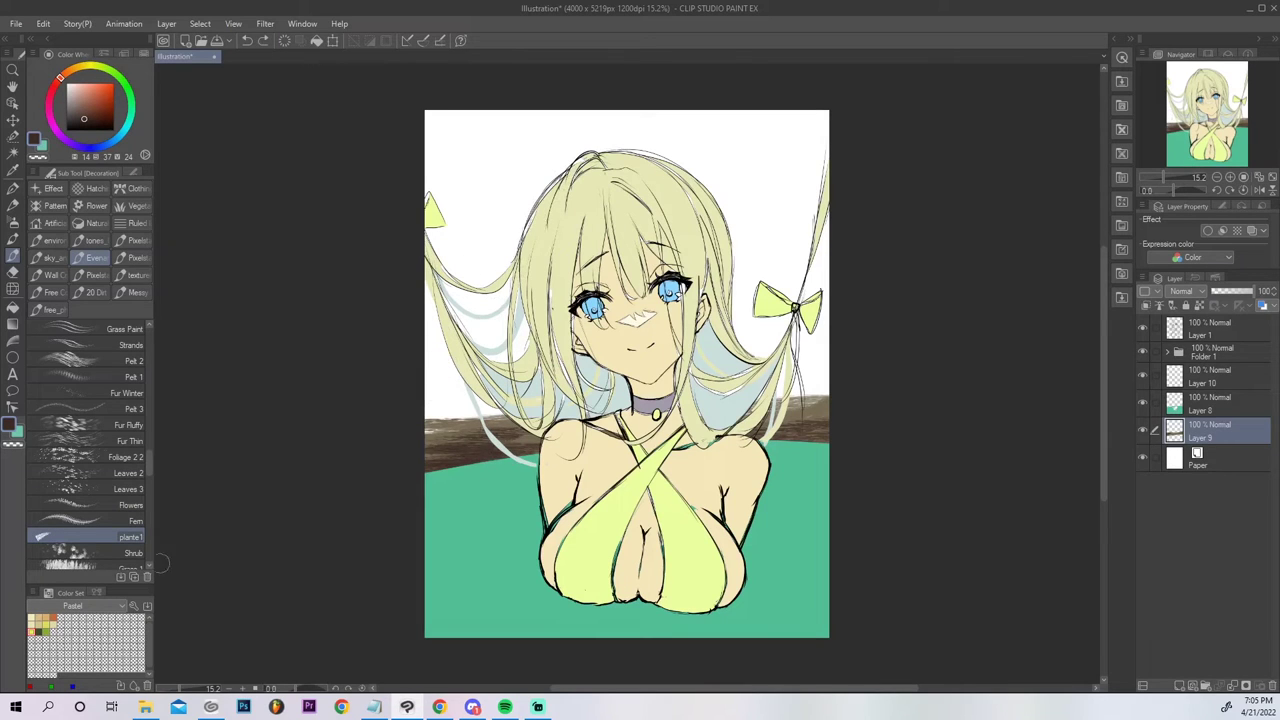
Test the Shrub brush just above the ground band and undo the stroke.
left_click(130, 553)
left_click_drag(440, 403, 487, 400)
key("ctrl+z")
Paint bright yellow foliage (hue 60, saturation 80, value 95) on both sides behind the girl on Layer 10 with the Forest brush.
scroll(148, 563, "down", 2)
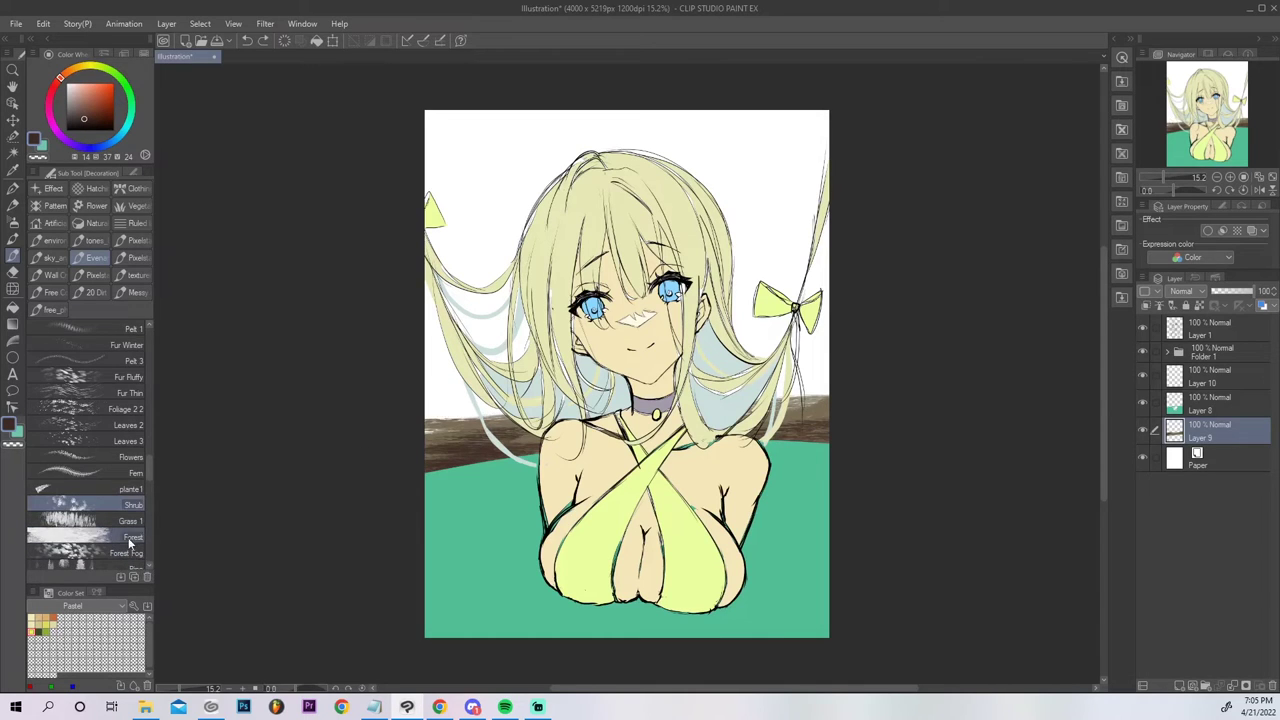
left_click(129, 543)
left_click_drag(451, 393, 462, 415)
key("ctrl+z")
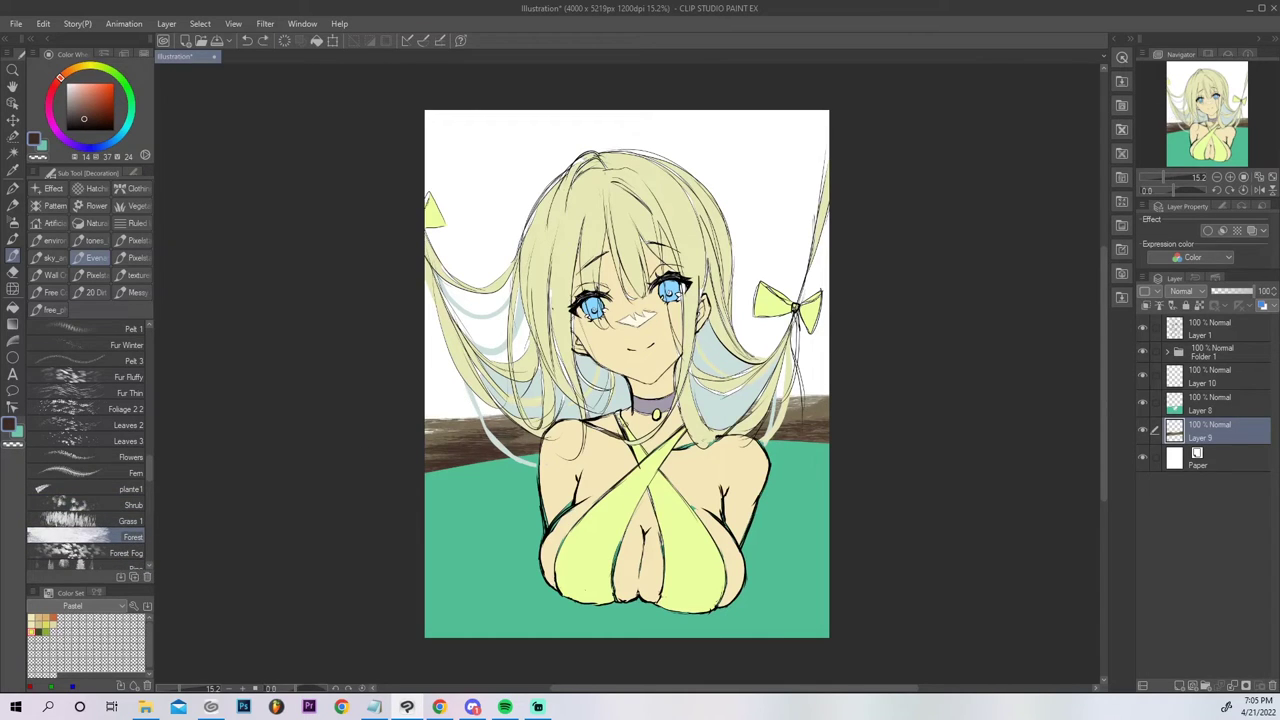
left_click(1215, 380)
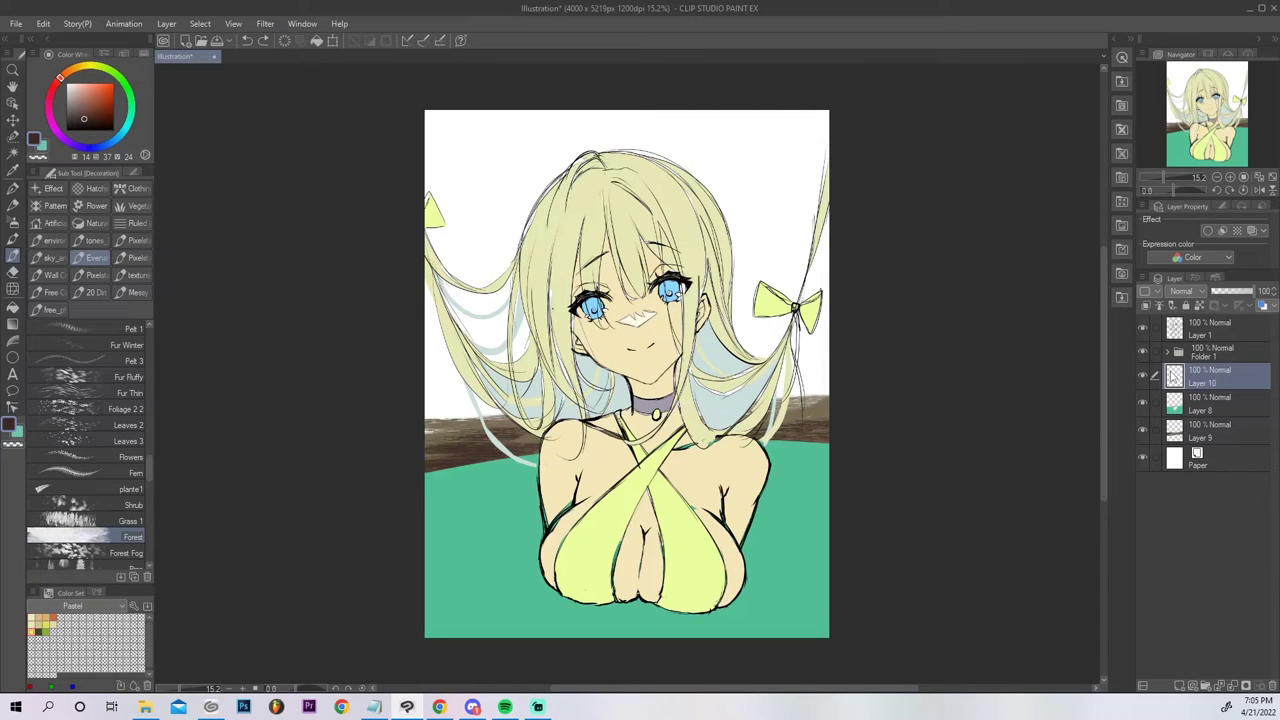
left_click(38, 628)
mouse_move(812, 372)
left_mouse_down()
mouse_move(810, 410)
mouse_move(798, 380)
mouse_move(815, 330)
mouse_move(757, 349)
mouse_move(748, 292)
mouse_move(822, 240)
mouse_move(790, 172)
mouse_move(741, 293)
mouse_move(752, 208)
mouse_move(818, 122)
mouse_move(894, 117)
left_mouse_up()
mouse_move(524, 340)
left_mouse_down()
mouse_move(466, 407)
mouse_move(505, 428)
mouse_move(417, 400)
mouse_move(495, 300)
mouse_move(452, 252)
mouse_move(440, 182)
mouse_move(477, 104)
mouse_move(430, 175)
mouse_move(500, 290)
mouse_move(470, 140)
mouse_move(479, 263)
left_mouse_up()
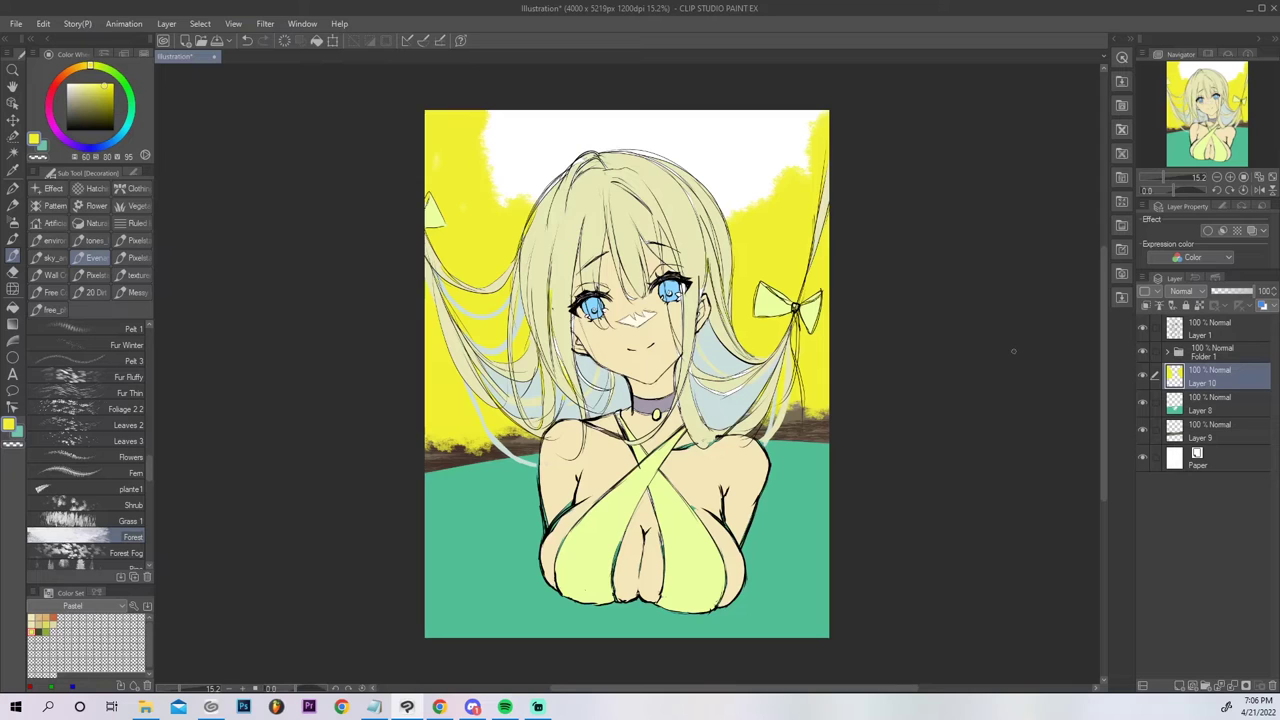
Adjust the green ground on Layer 8 with Hue/Saturation/Luminosity to hue -16, saturation -31 and luminosity -8.
left_click(1212, 408)
key("ctrl+u")
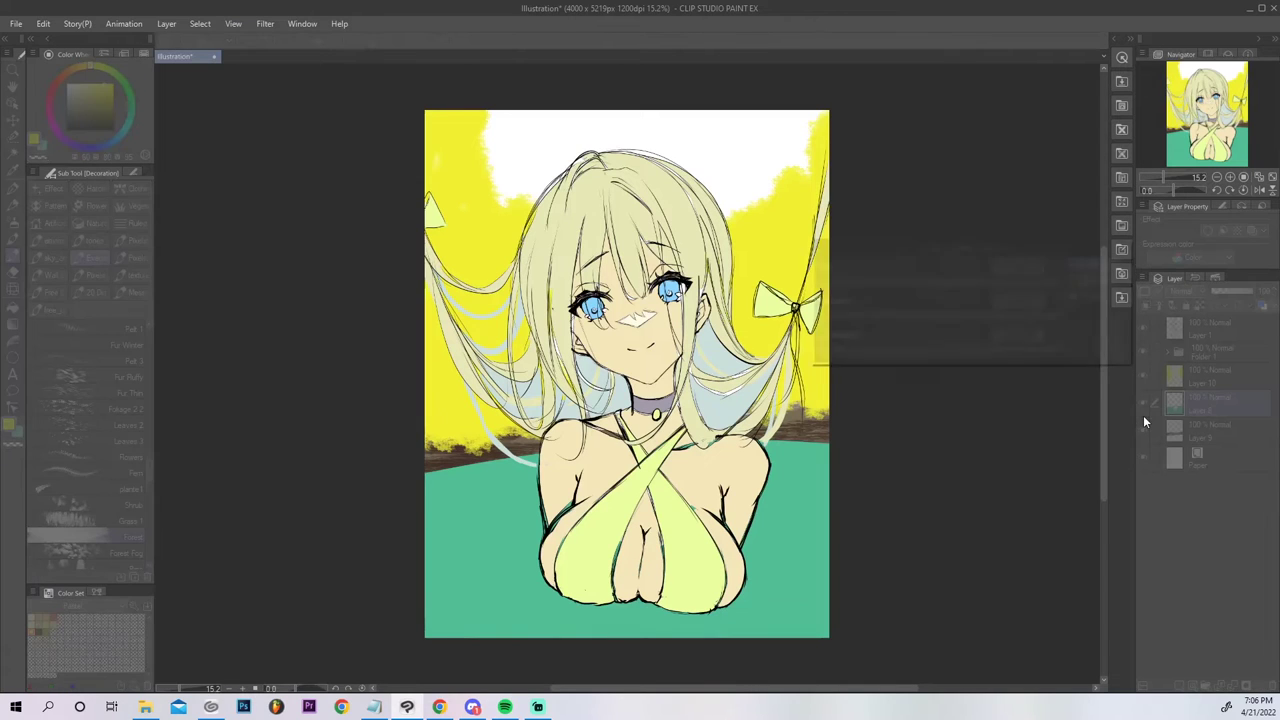
left_click_drag(930, 287, 868, 285)
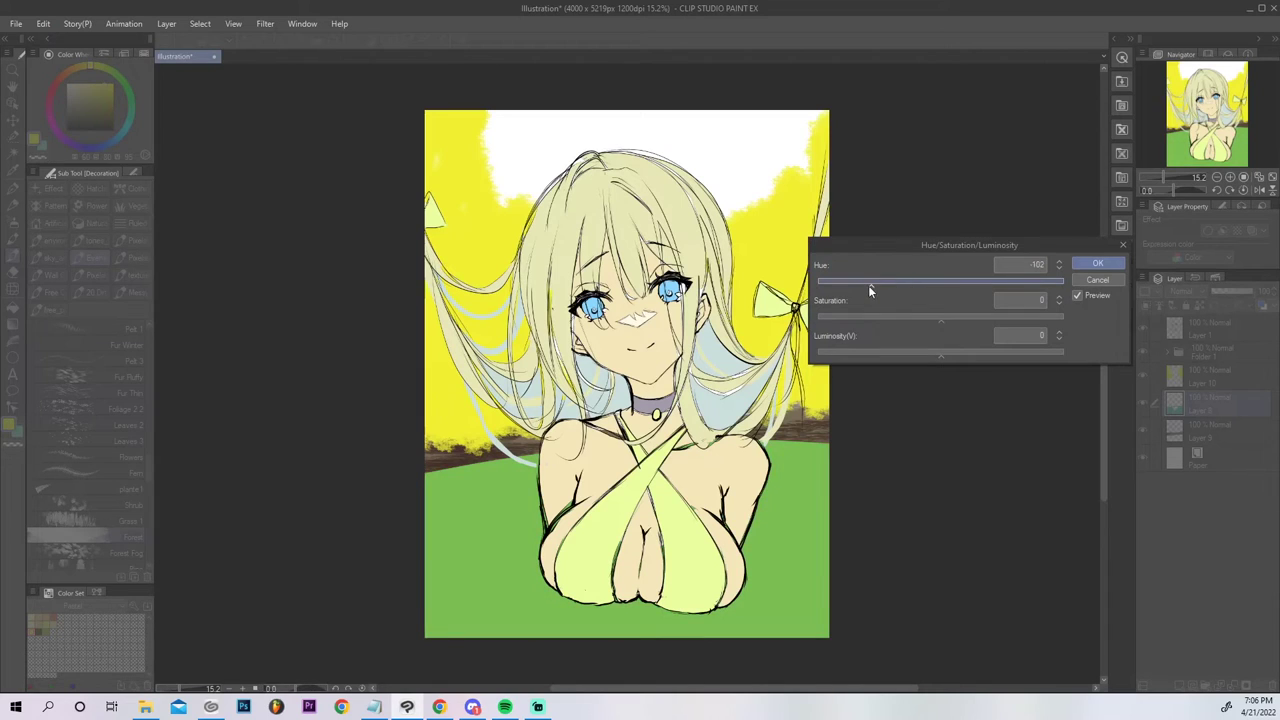
left_click_drag(972, 281, 902, 320)
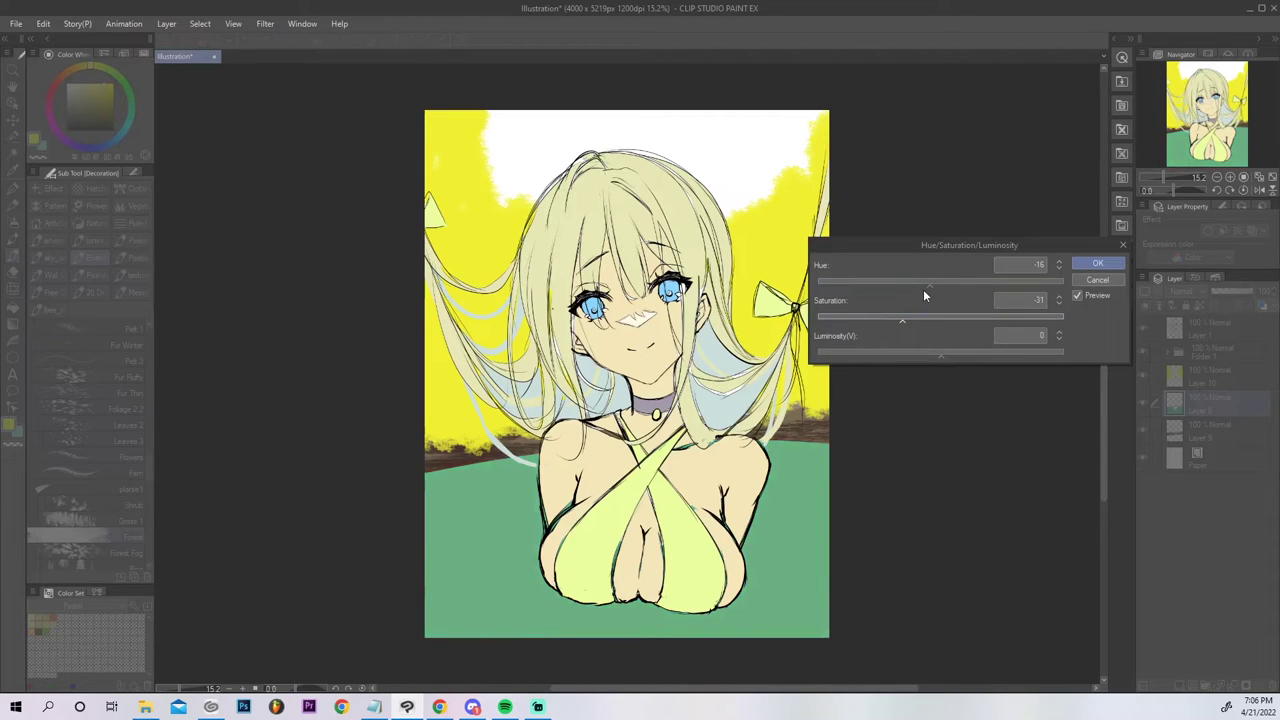
left_click(930, 353)
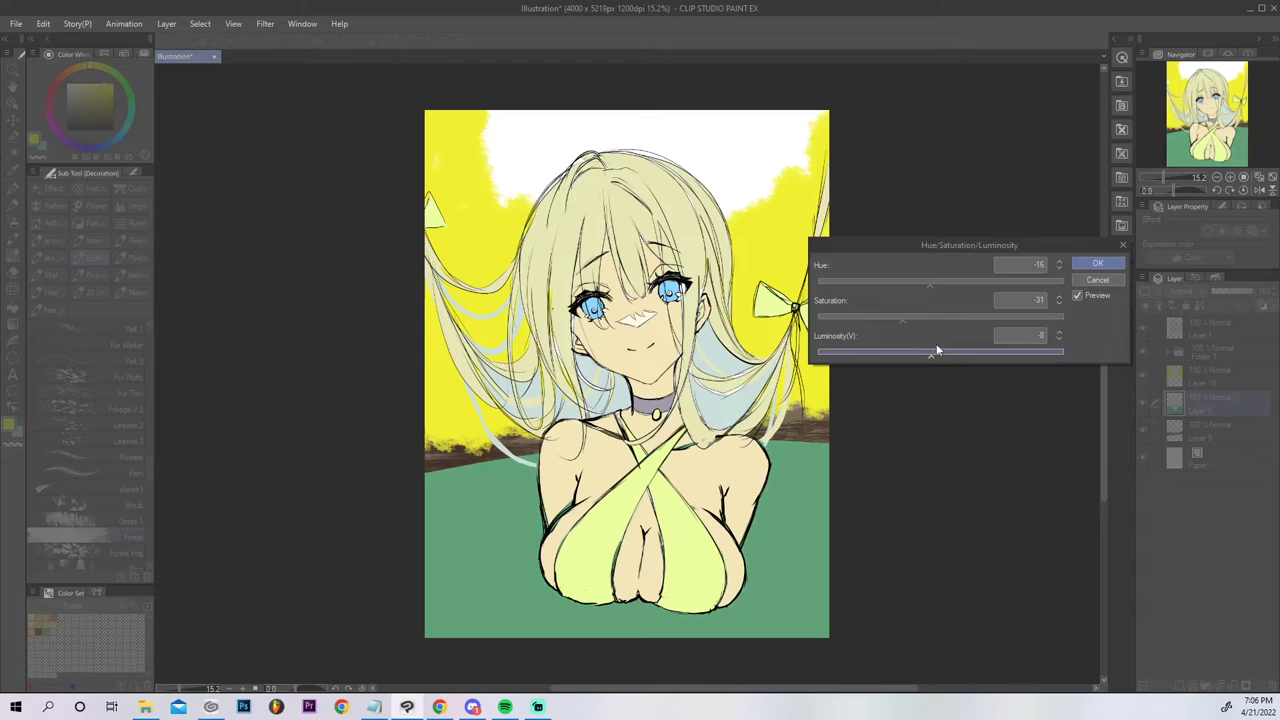
left_click(1118, 266)
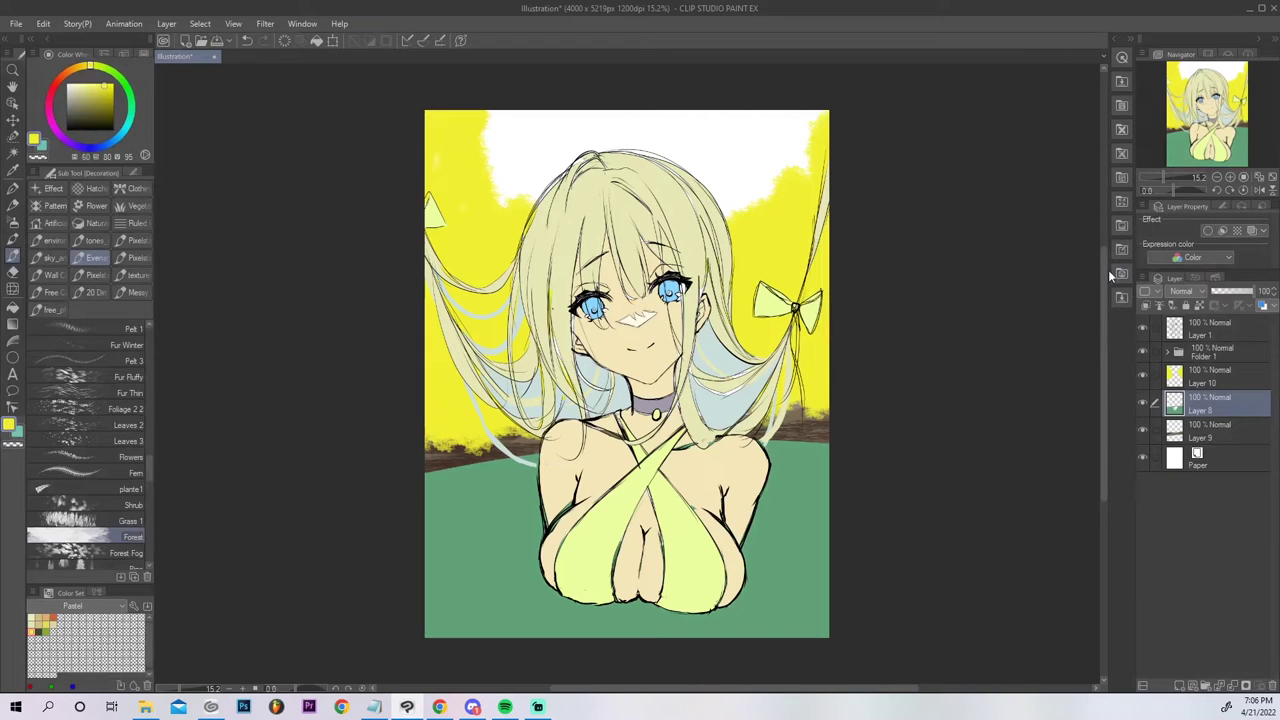
Look through the landscape brush group, from the foliage and particle brushes up to the texture brushes, for another foliage brush.
scroll(146, 565, "down", 2)
scroll(147, 570, "down", 2)
scroll(147, 565, "down", 3)
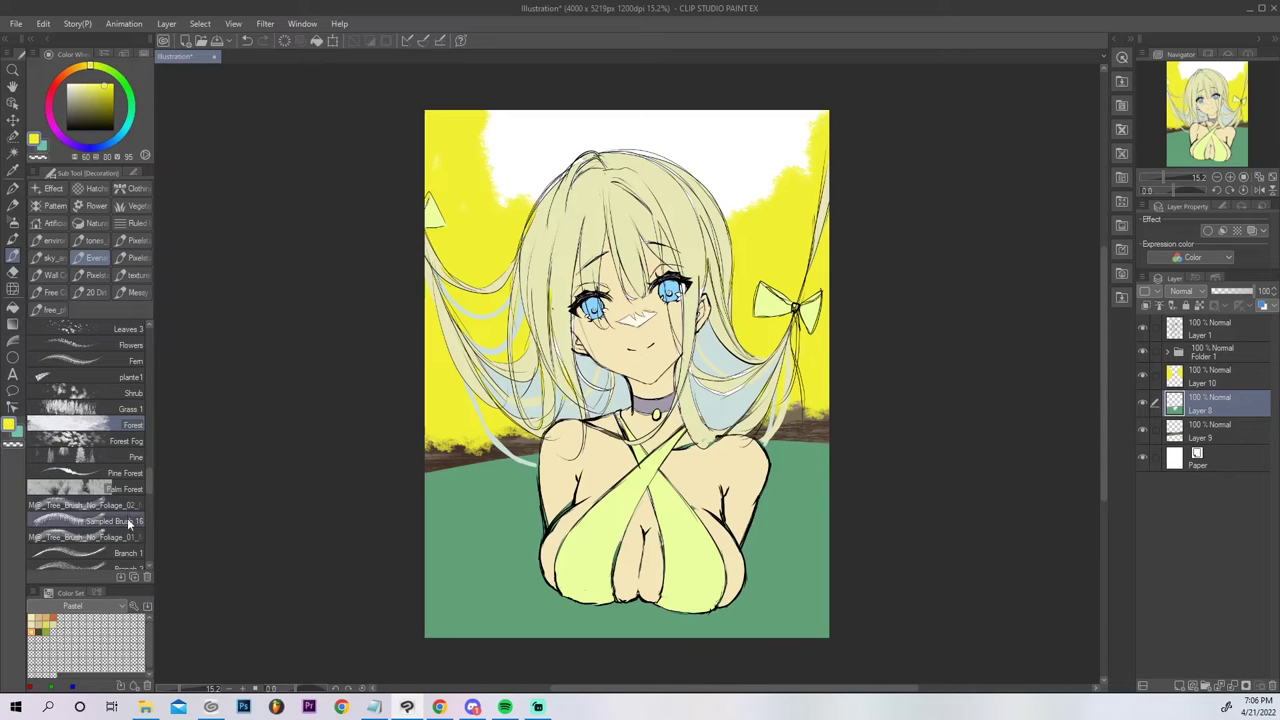
scroll(145, 566, "down", 4)
scroll(144, 562, "down", 1)
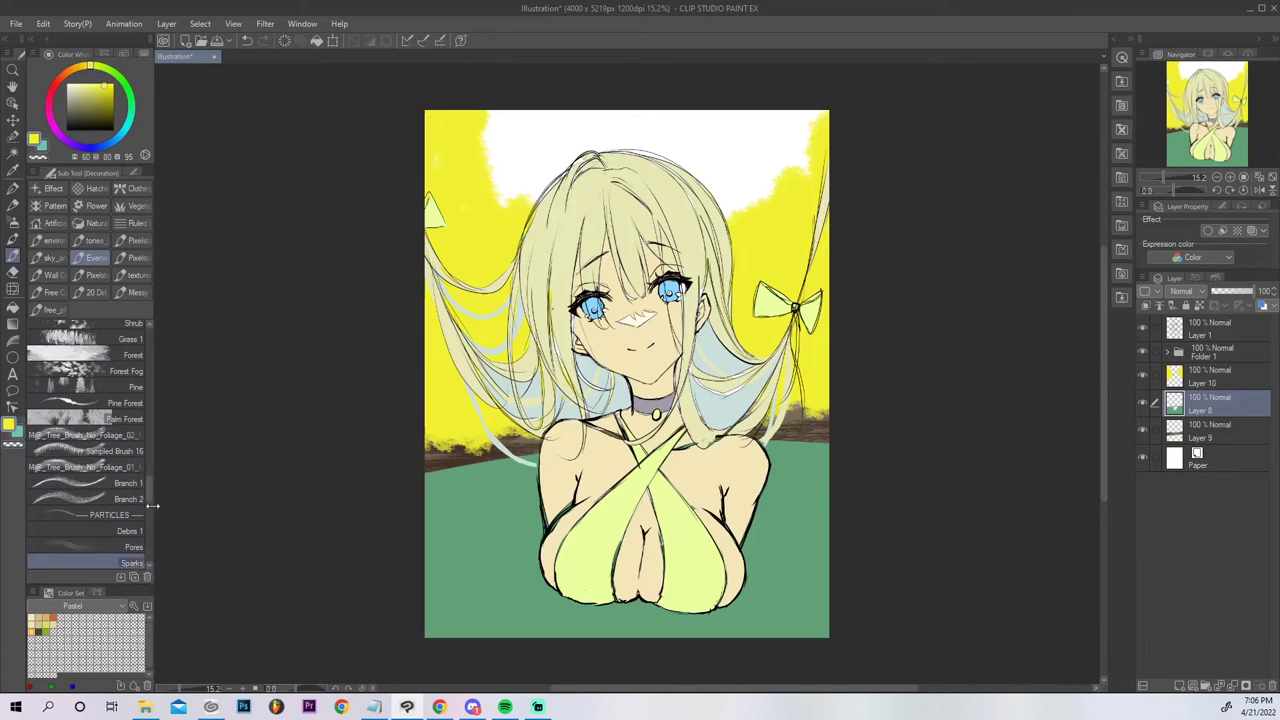
scroll(150, 493, "up", 10)
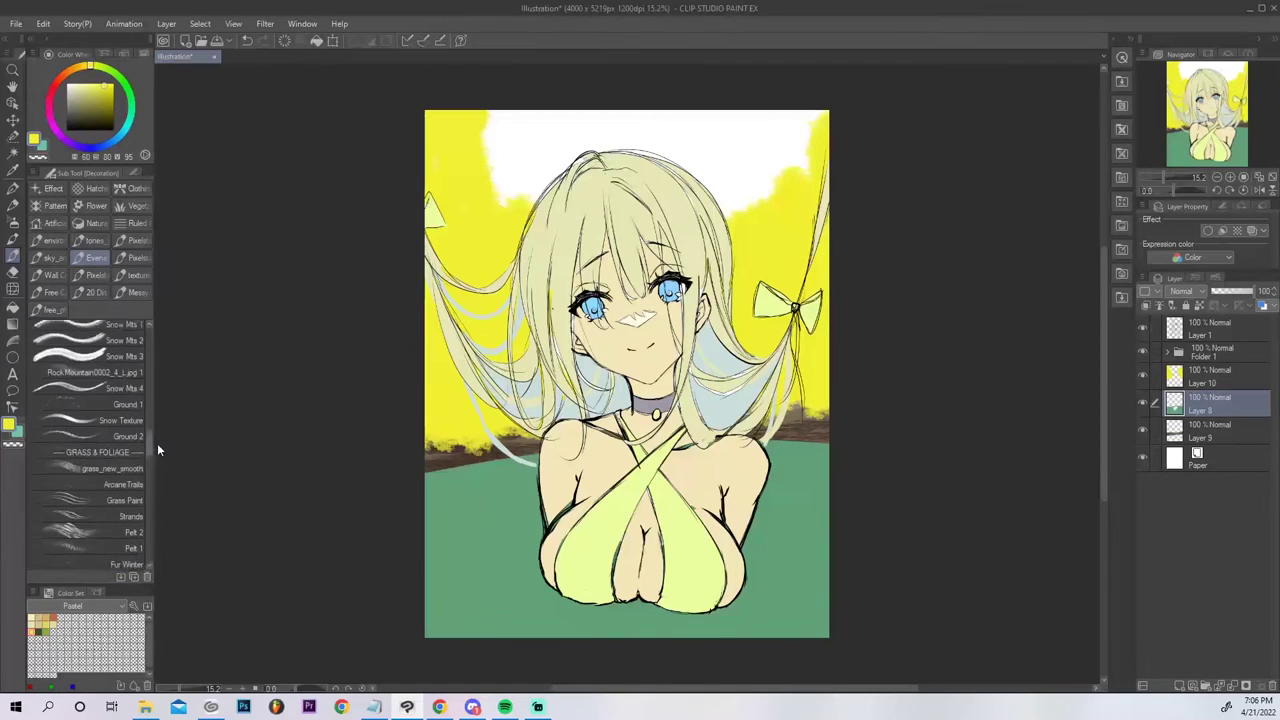
scroll(157, 441, "up", 8)
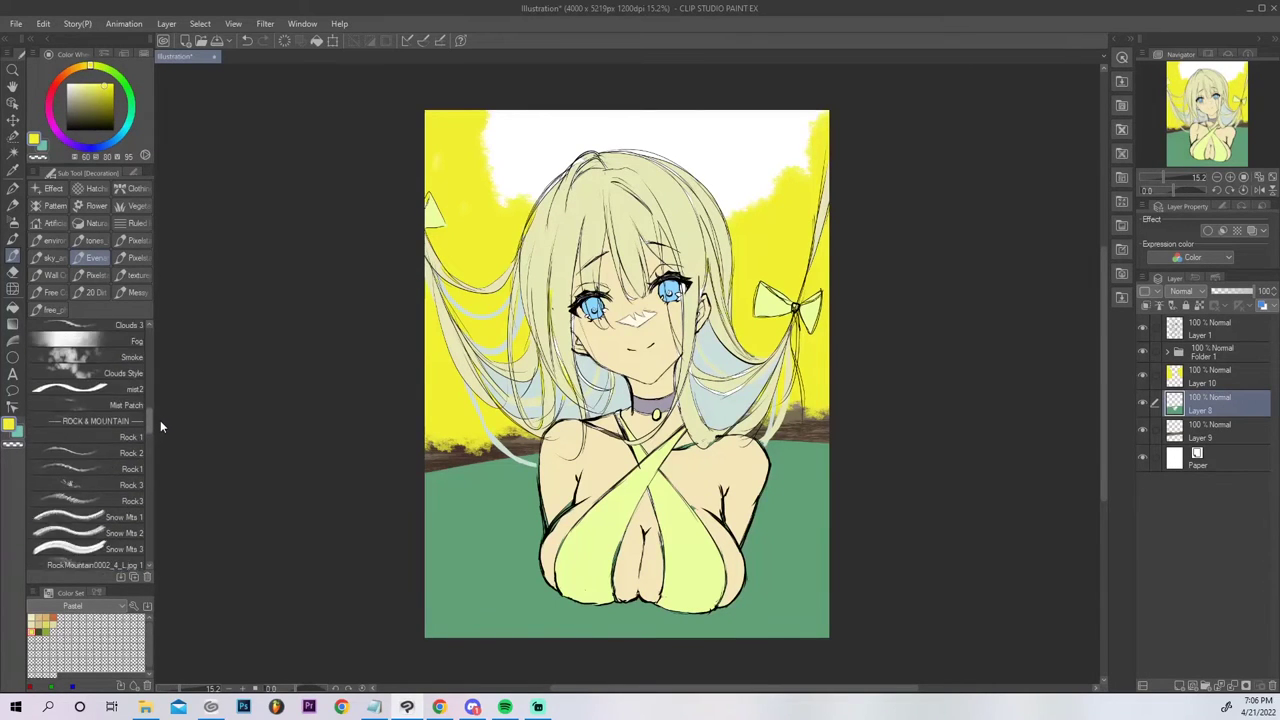
scroll(160, 409, "up", 6)
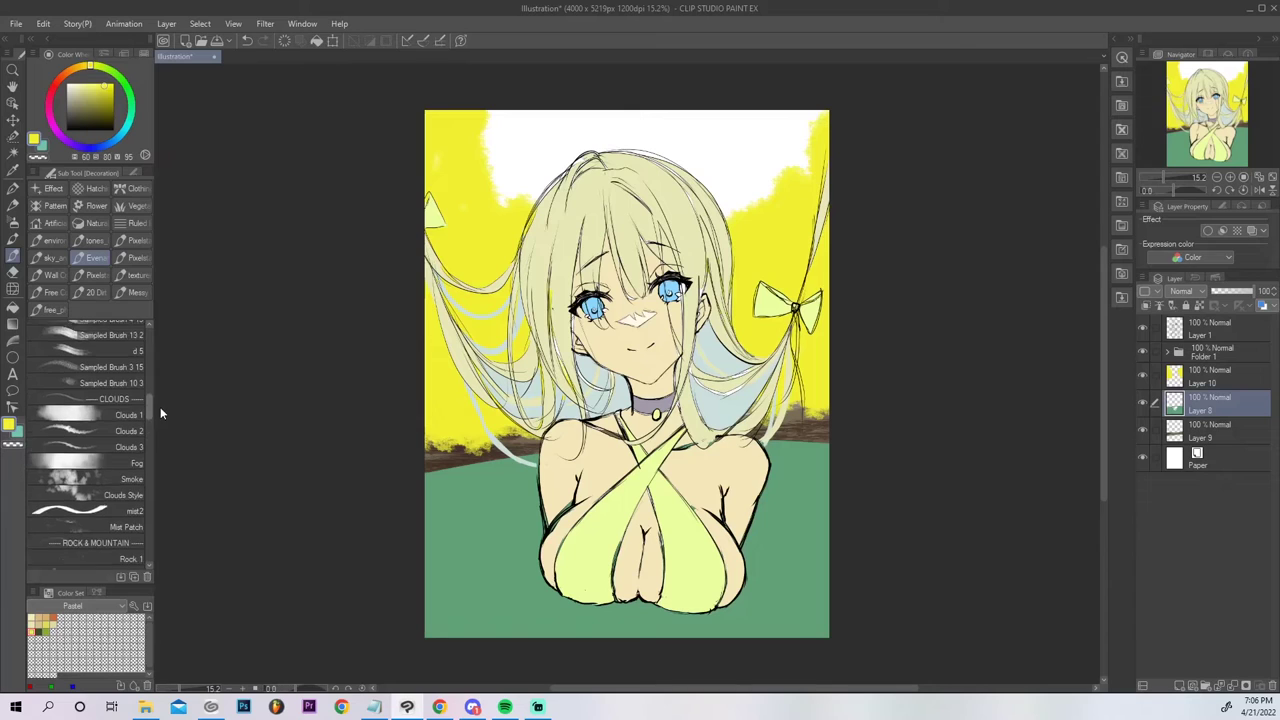
scroll(158, 380, "up", 5)
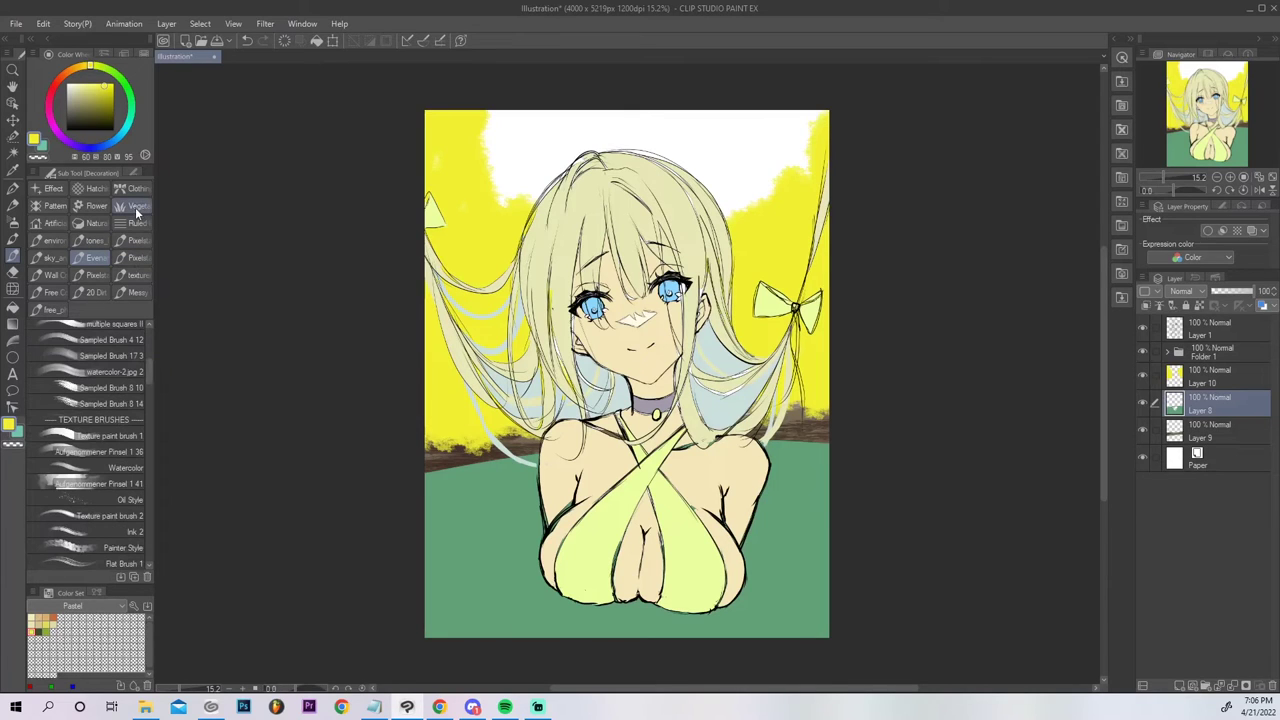
Paint leafy yellow edges where the foliage meets the white sky on both sides, using the Foliage brush from the vegetation group on Layer 8.
left_click(133, 213)
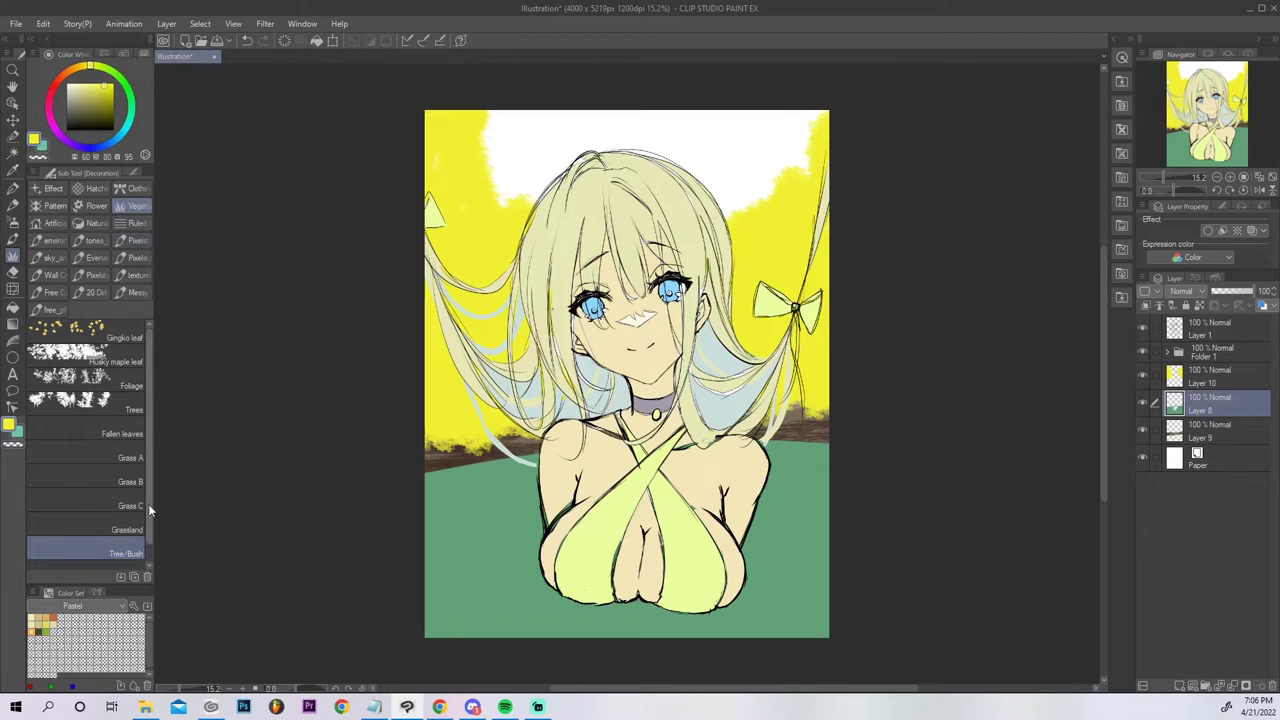
left_click(140, 377)
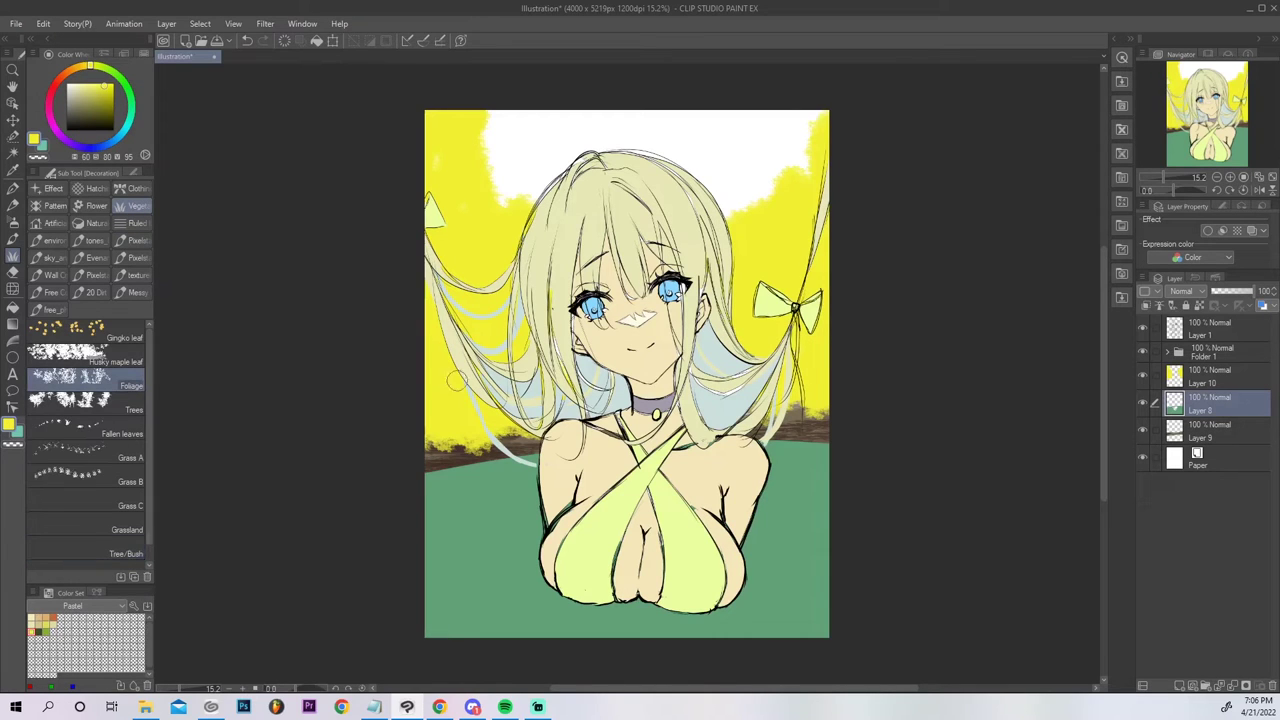
left_click_drag(452, 454, 441, 446)
key("ctrl+z")
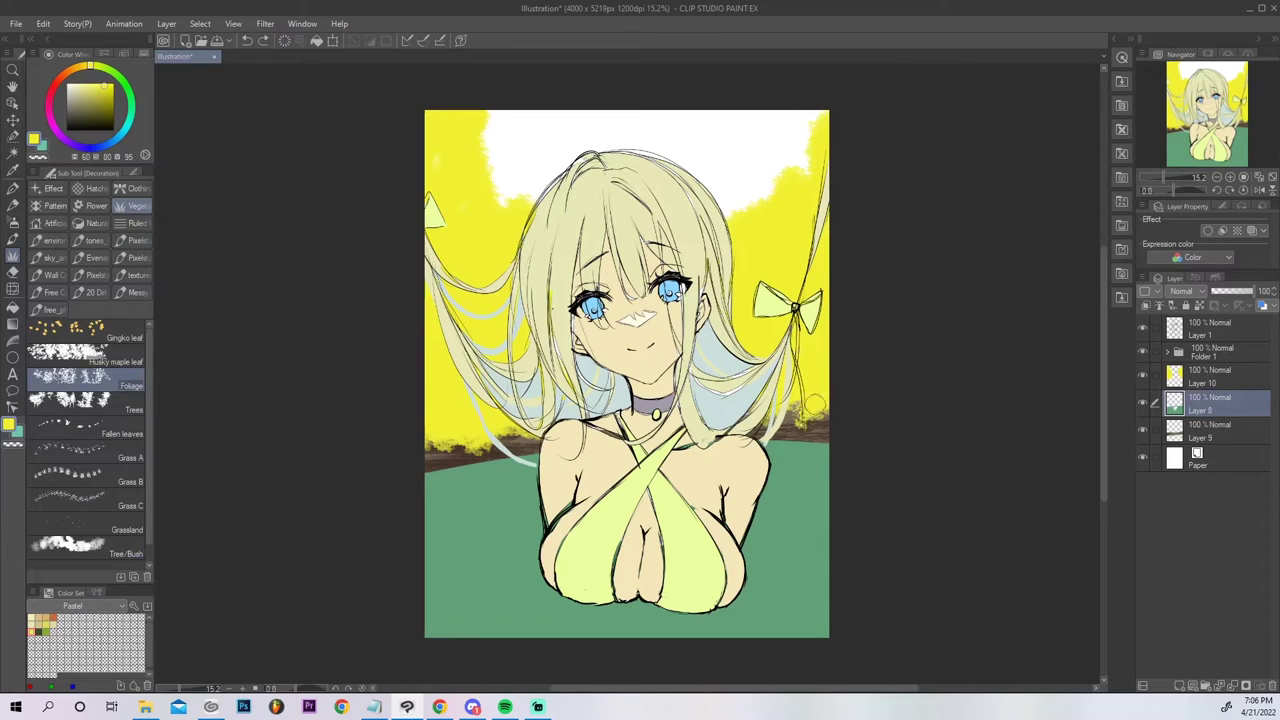
key("ctrl+z")
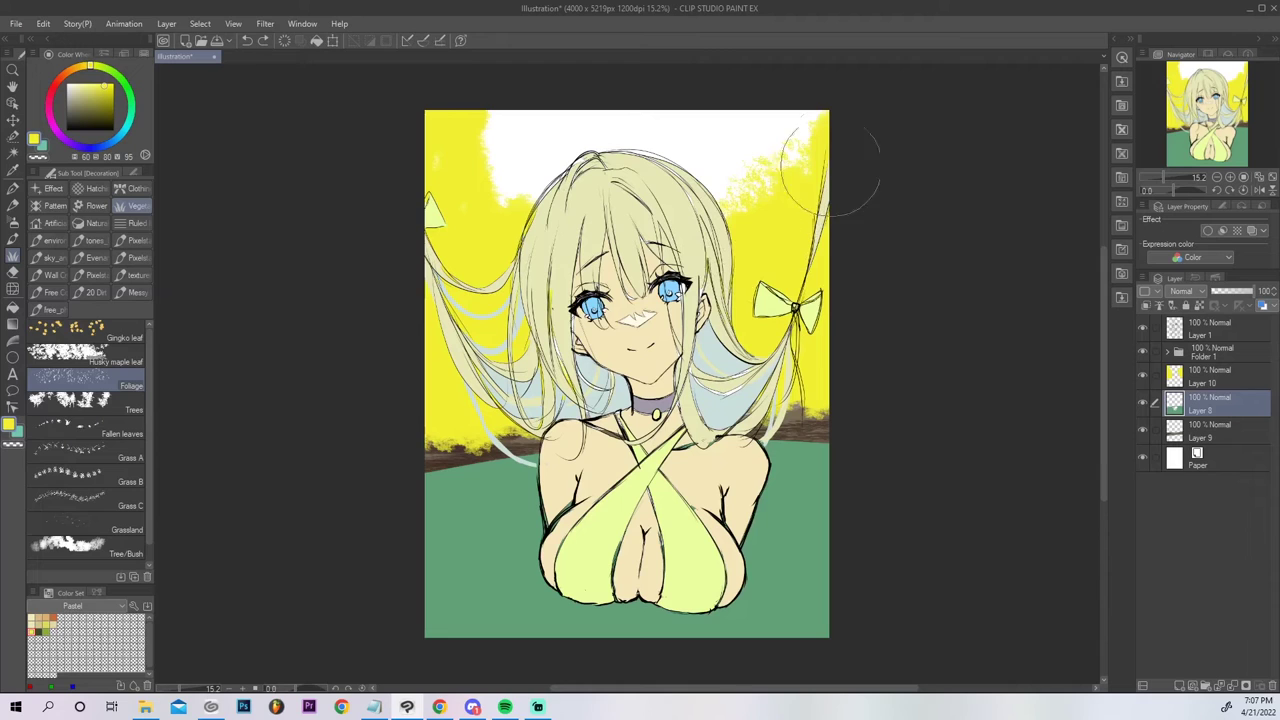
mouse_move(458, 160)
left_mouse_down()
mouse_move(488, 205)
mouse_move(482, 196)
left_mouse_up()
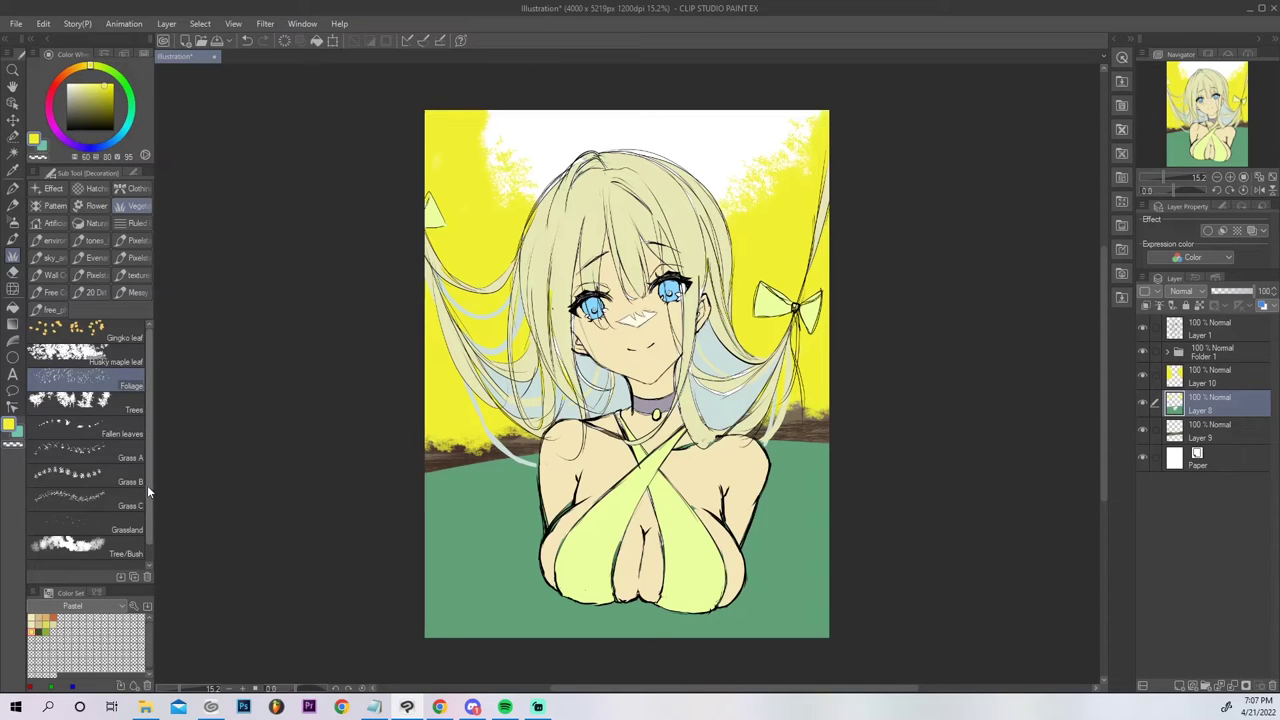
Switch to the Tree/Bush brush, test it at the foliage edge beside the girl's head and undo the stroke.
scroll(149, 500, "down", 1)
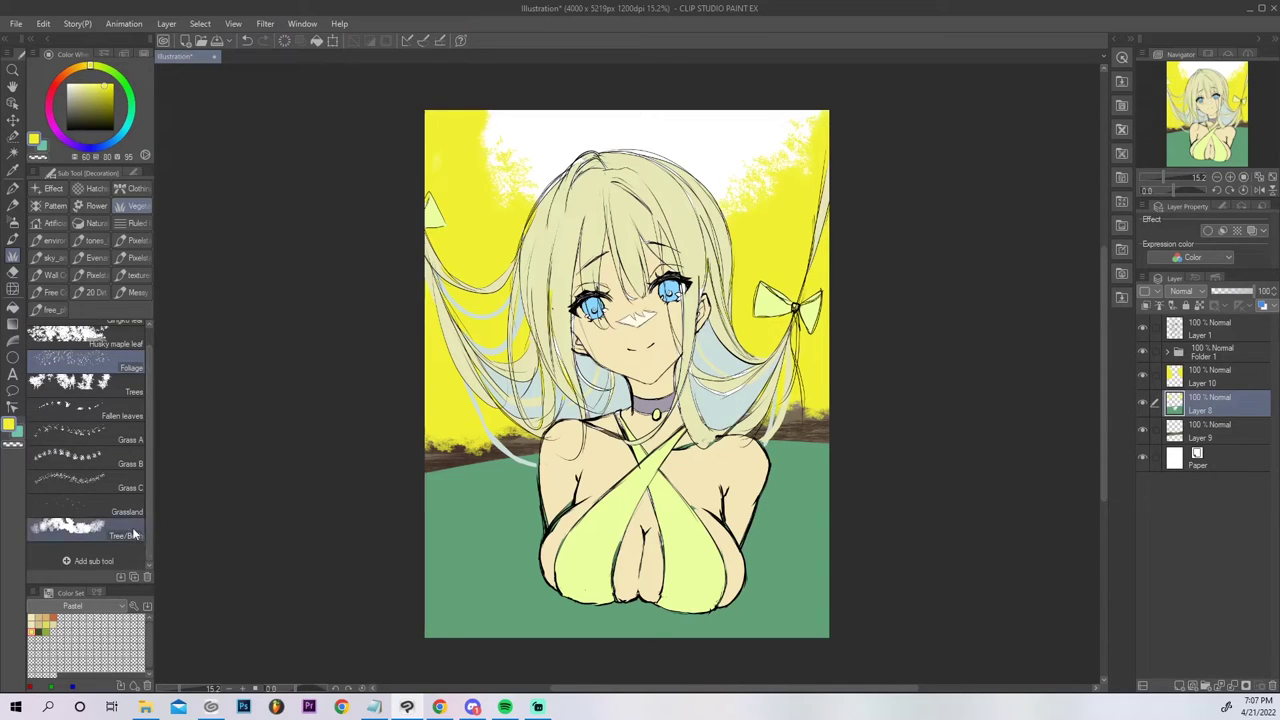
left_click(110, 530)
left_click_drag(520, 205, 545, 165)
key("ctrl+z")
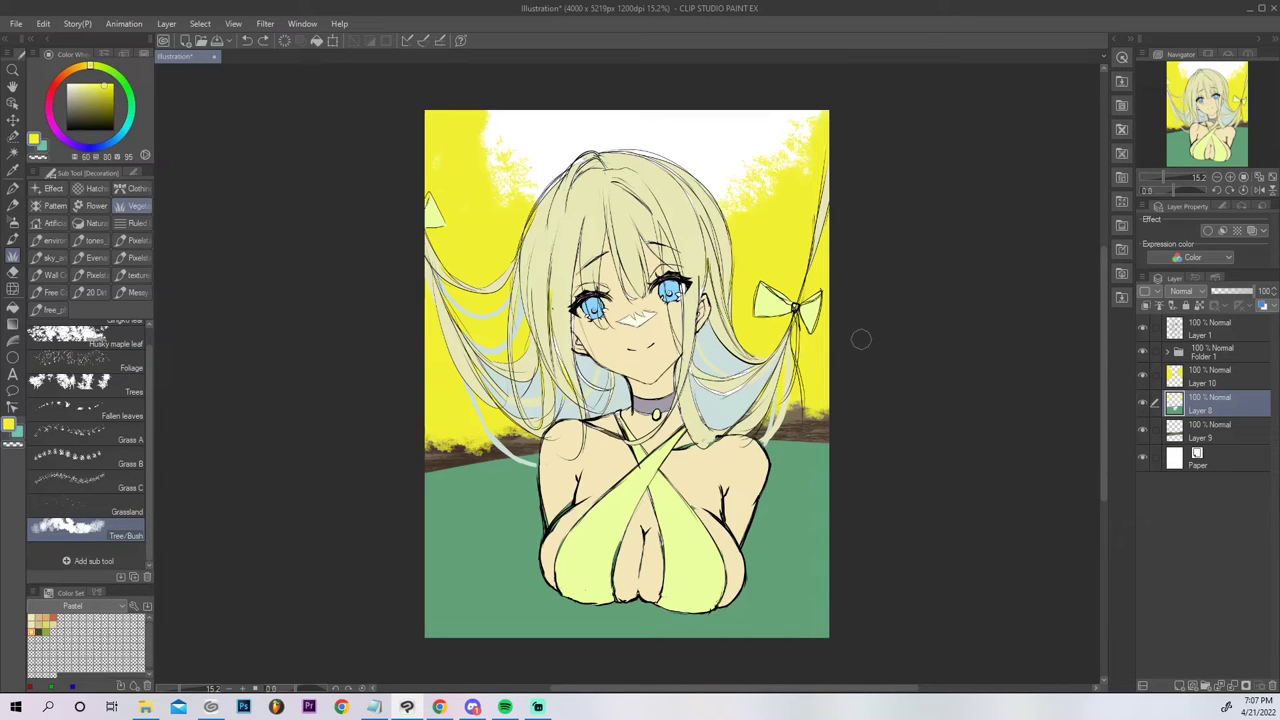
Paint teal bushes on Layer 10 with the Tree/Bush brush, covering the lower yellow foliage around the ribbon bow on the girl's right-hand image side.
left_click(60, 624)
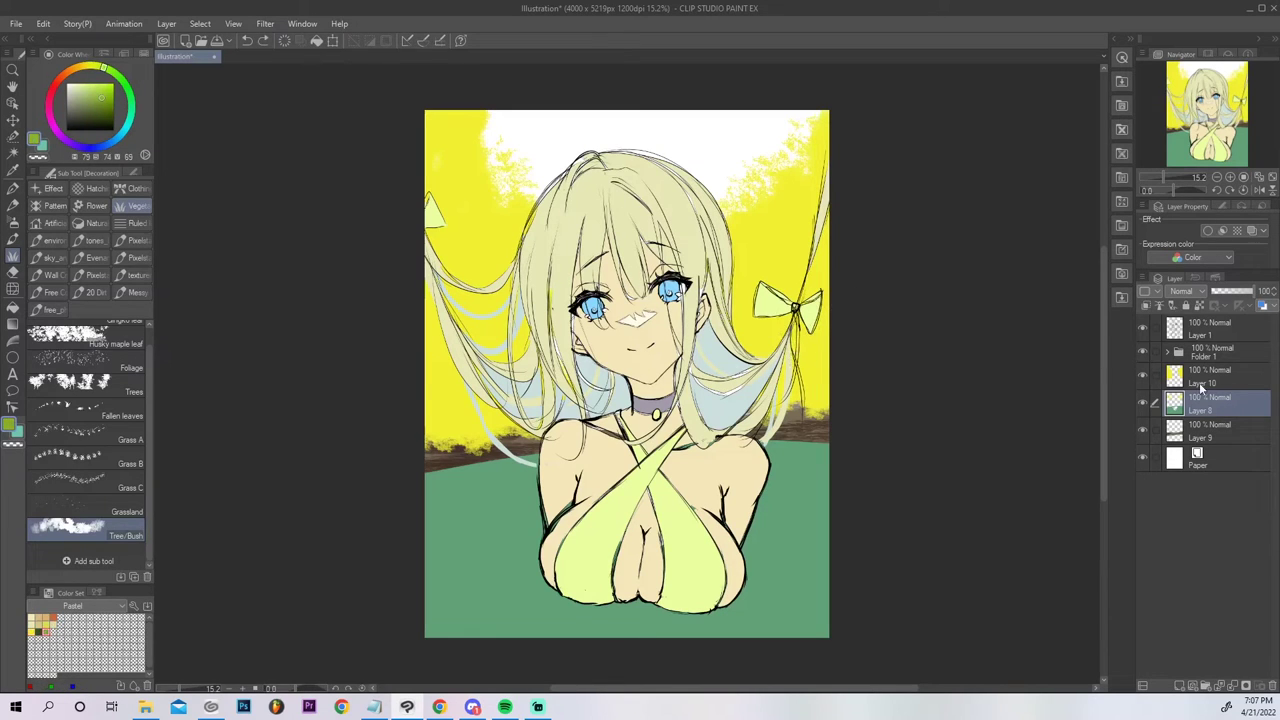
left_click(1205, 378)
mouse_move(818, 355)
left_mouse_down()
mouse_move(822, 322)
mouse_move(768, 343)
mouse_move(810, 368)
mouse_move(782, 384)
left_mouse_up()
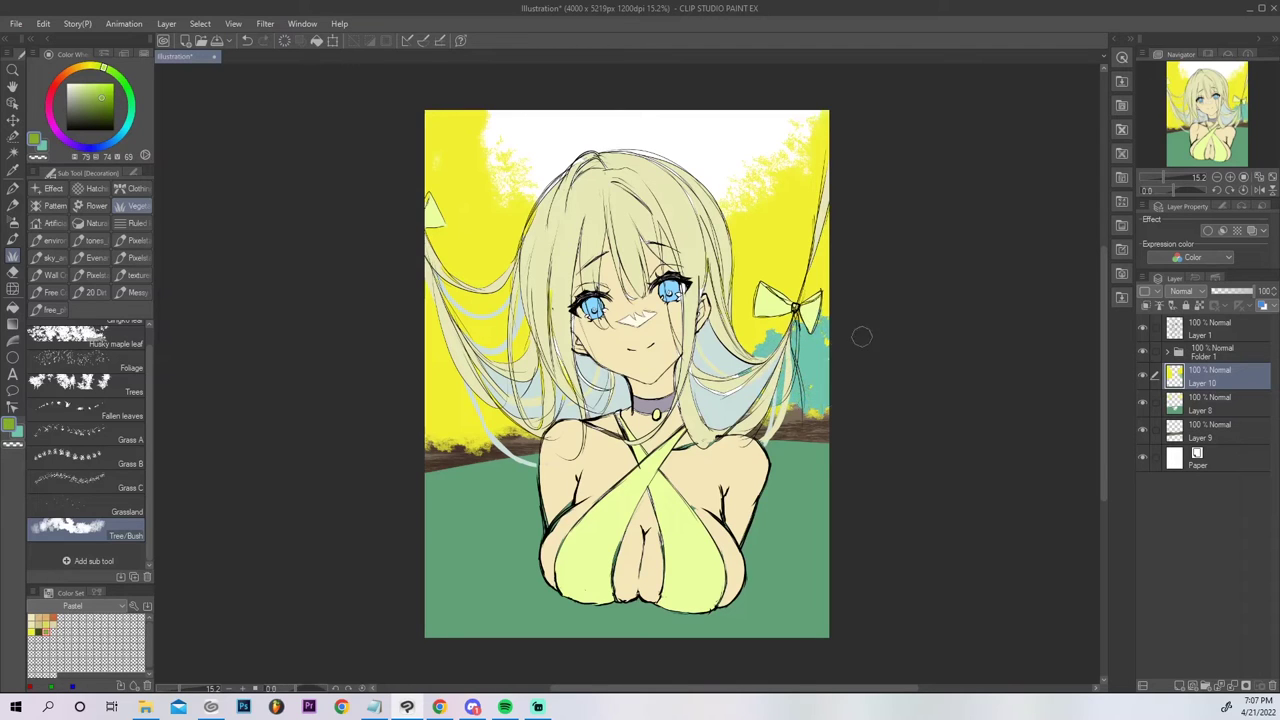
left_click_drag(785, 395, 812, 420)
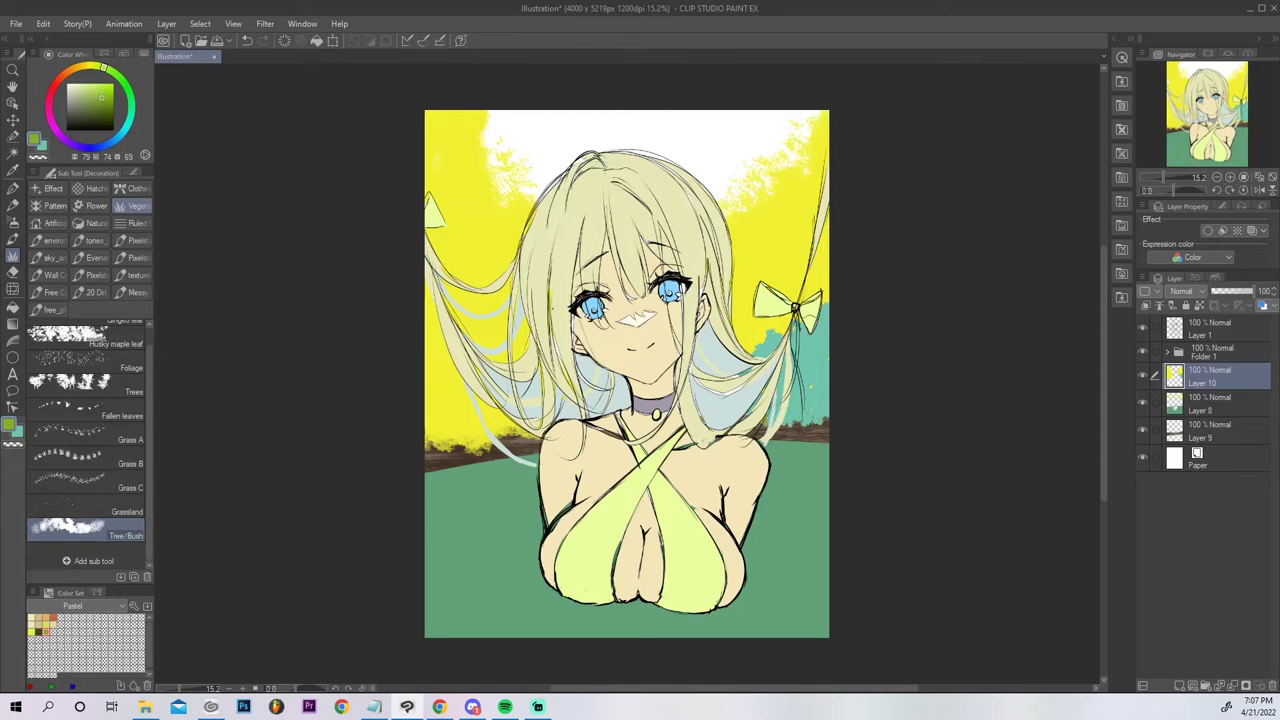
left_click_drag(790, 310, 750, 355)
left_click_drag(834, 290, 868, 275)
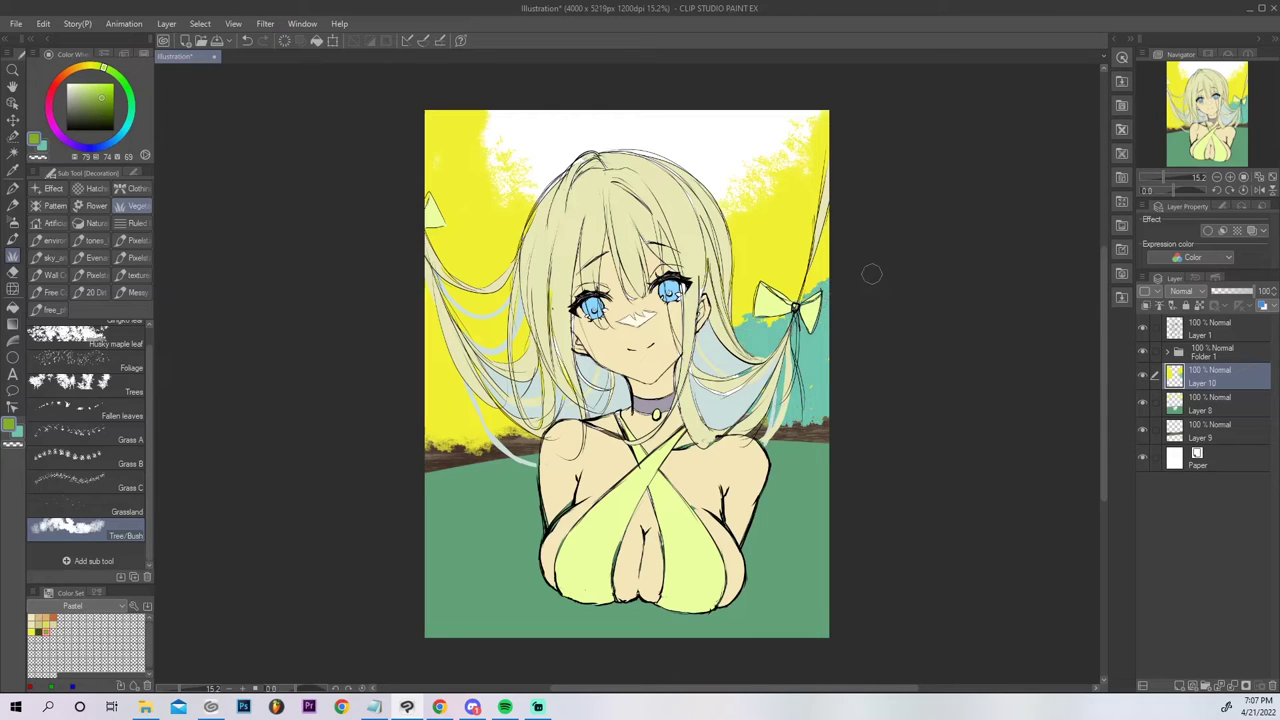
Try yellow Tree/Bush strokes over the foliage around the bow and undo them.
left_click(790, 264, "alt")
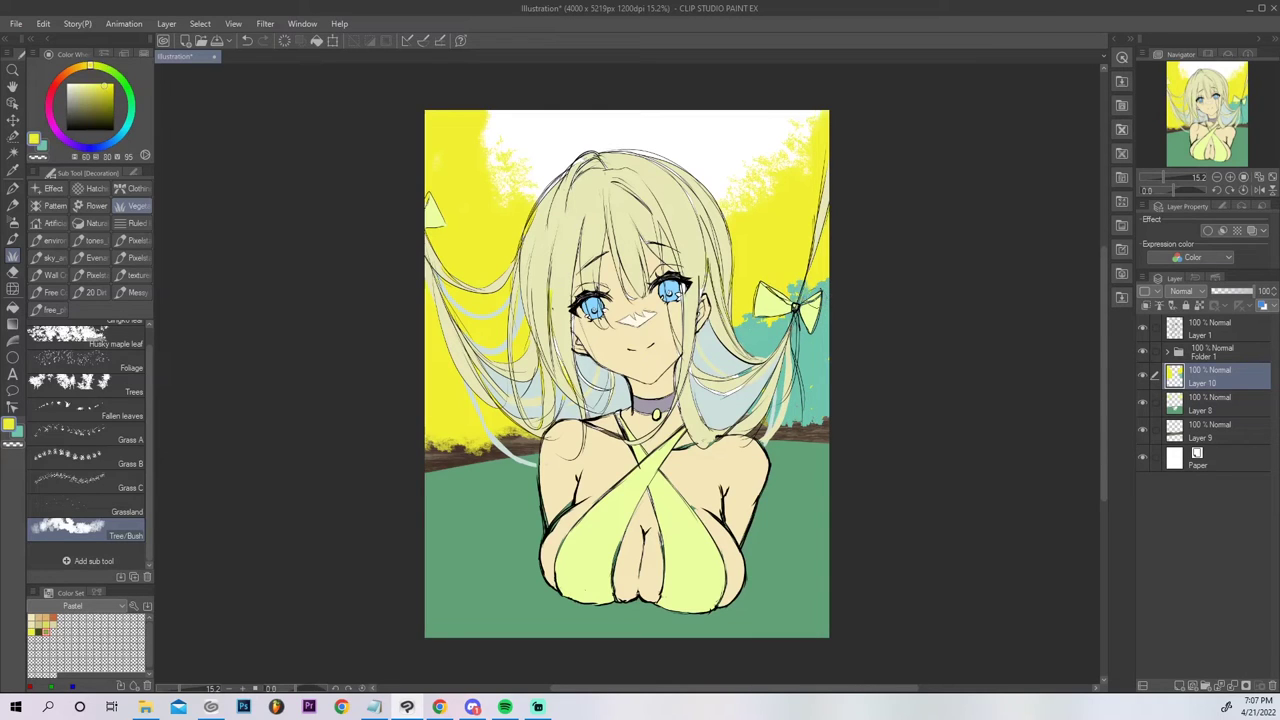
key("ctrl+z")
left_click_drag(836, 281, 829, 320)
mouse_move(775, 255)
left_mouse_down()
mouse_move(755, 248)
mouse_move(798, 291)
left_mouse_up()
key("ctrl+z")
left_click(43, 148)
left_click(35, 140)
mouse_move(789, 217)
left_mouse_down()
mouse_move(768, 254)
mouse_move(785, 254)
left_mouse_up()
key("ctrl+z")
Sample the bush teal (hue 163, saturation 44, value 78) and paint a teal foliage clump above the bow with the Tree/Bush brush.
left_click(42, 148)
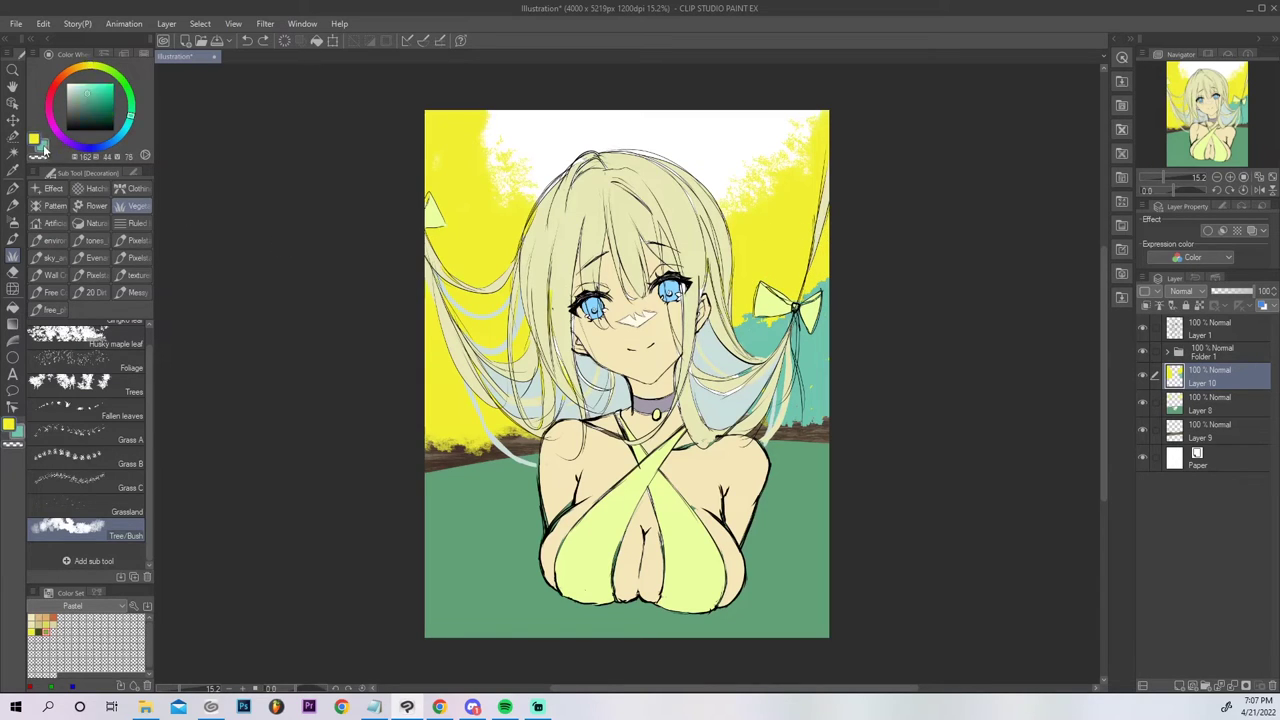
left_click(772, 238, "alt")
mouse_move(828, 282)
left_mouse_down()
mouse_move(742, 326)
mouse_move(790, 322)
mouse_move(831, 298)
mouse_move(788, 326)
mouse_move(730, 336)
left_mouse_up()
left_click(815, 341, "alt")
mouse_move(816, 310)
left_mouse_down()
mouse_move(826, 262)
mouse_move(800, 226)
mouse_move(825, 237)
mouse_move(785, 238)
mouse_move(812, 208)
left_mouse_up()
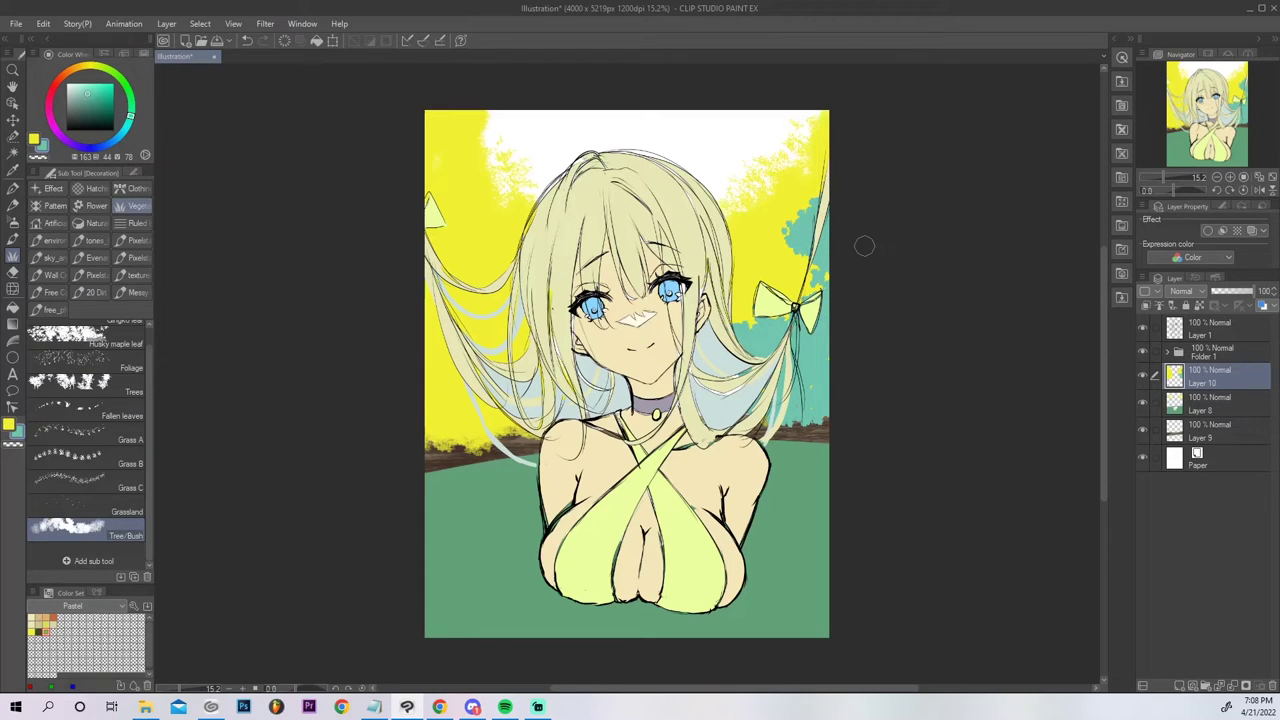
Blend the teal bushes softly into the yellow foliage around the bow with the Soft airbrush.
key("b")
mouse_move(806, 309)
left_mouse_down()
mouse_move(778, 330)
mouse_move(842, 309)
left_mouse_up()
key("ctrl+z")
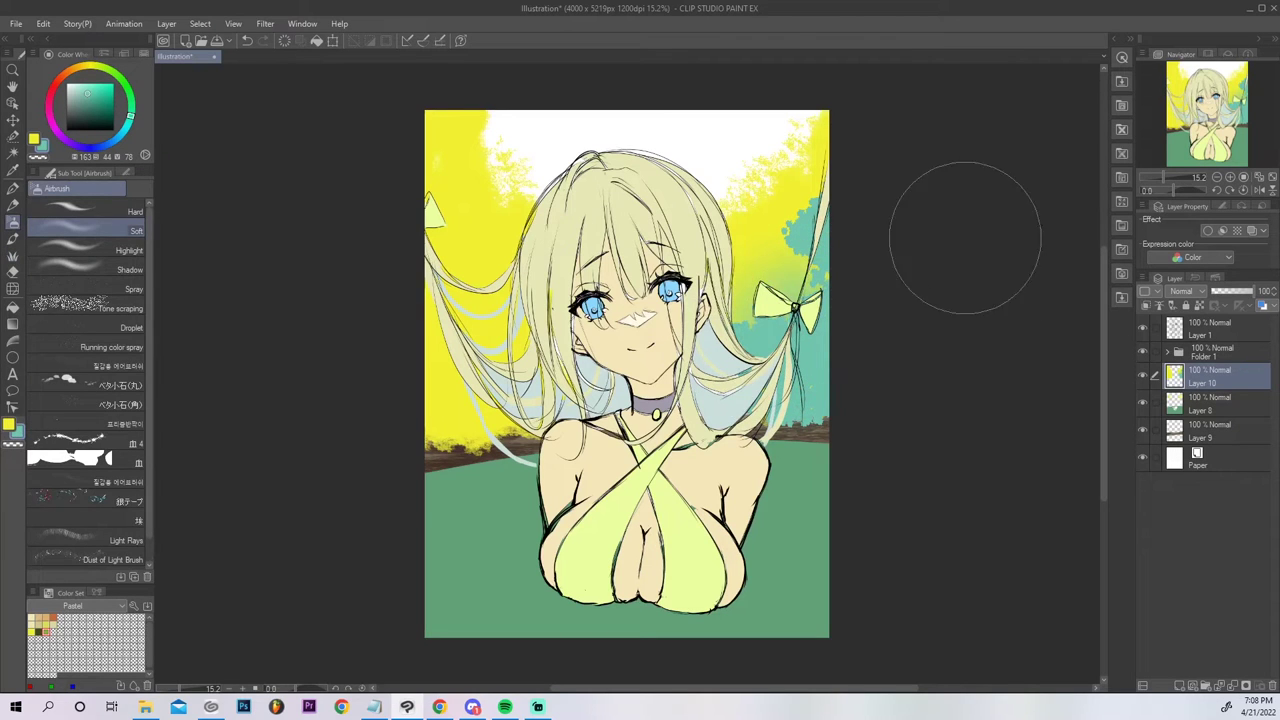
Lock the transparent pixels of Layer 10 and airbrush soft teal over the lower foliage on the canvas's left side.
mouse_move(386, 329)
left_mouse_down()
mouse_move(480, 335)
mouse_move(450, 408)
left_mouse_up()
key("ctrl+z")
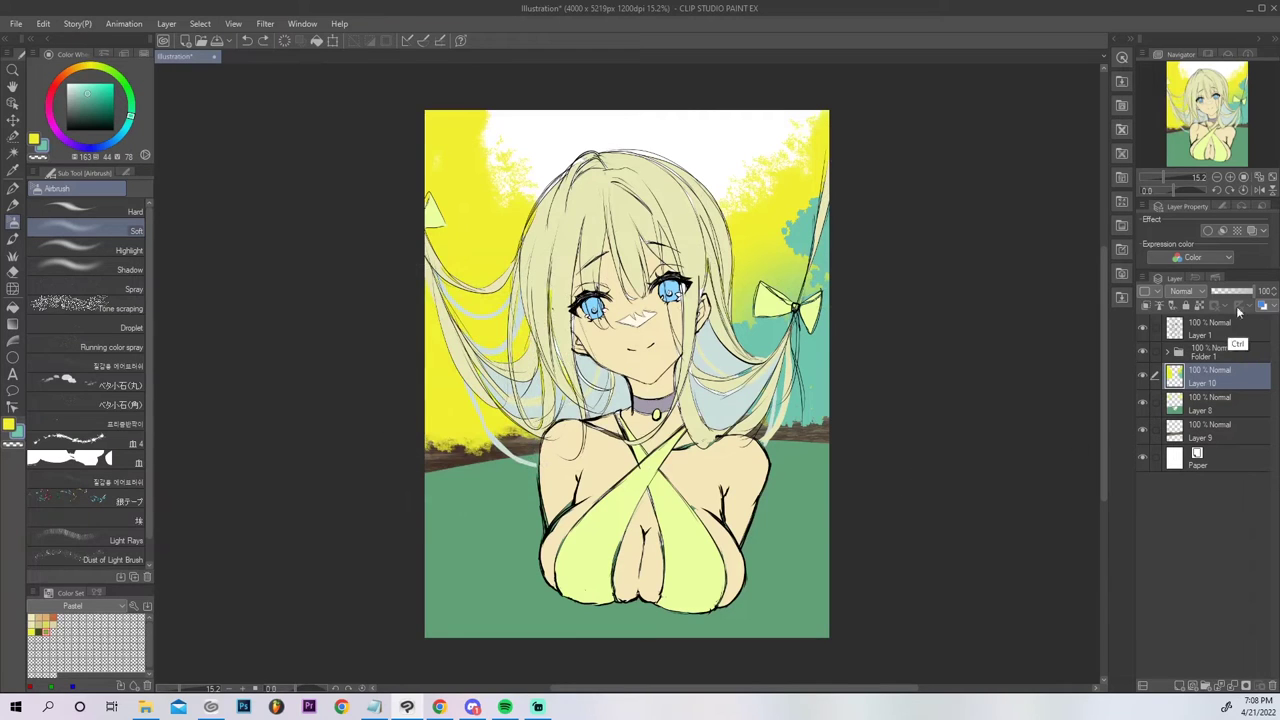
left_click(1202, 307)
mouse_move(460, 378)
left_mouse_down()
mouse_move(448, 411)
mouse_move(400, 423)
mouse_move(470, 380)
mouse_move(400, 343)
mouse_move(600, 385)
left_mouse_up()
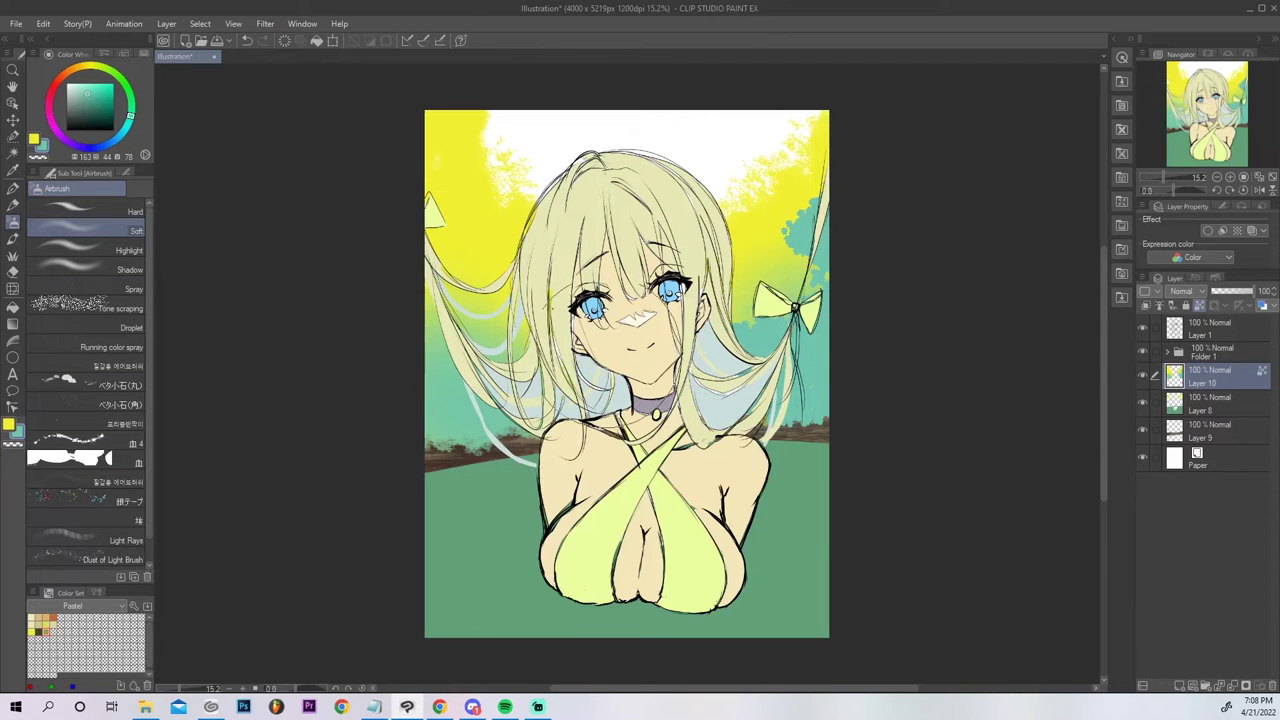
Paint yellow leaf clumps (hue 60, saturation 80, value 95) over the teal shading on both sides of the girl with the Tree/Bush brush.
left_click(477, 224, "alt")
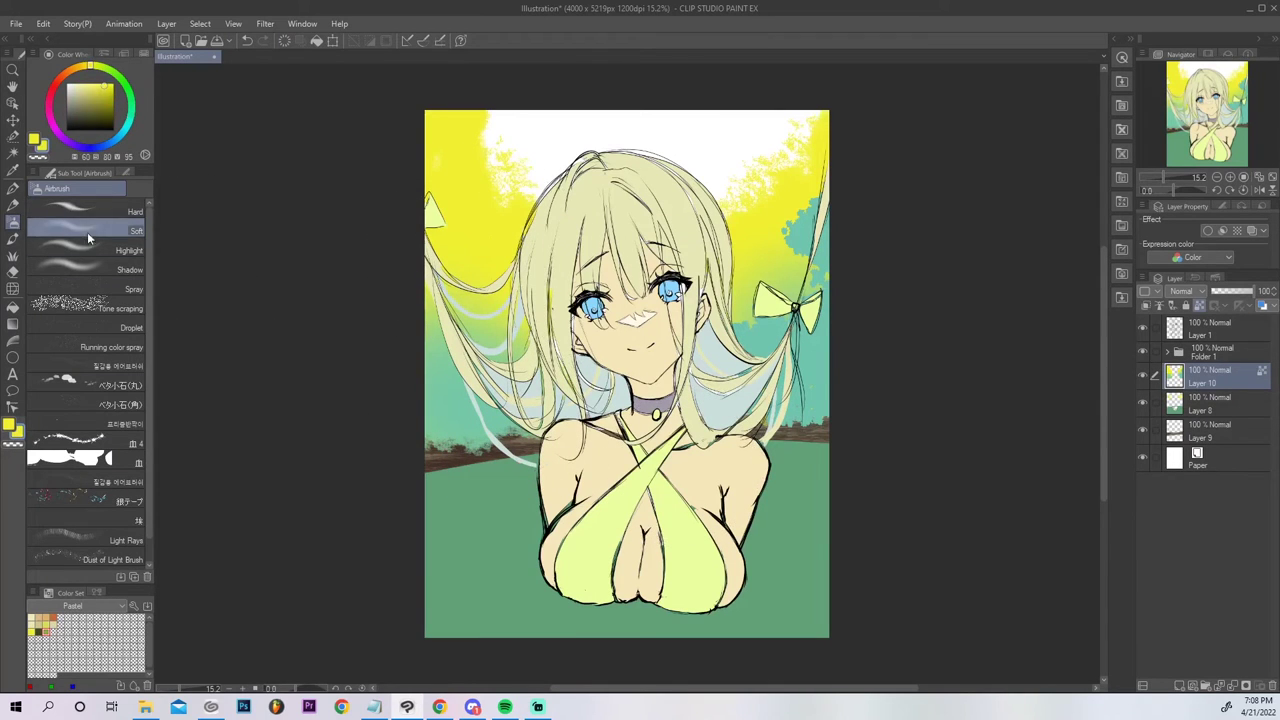
left_click(13, 258)
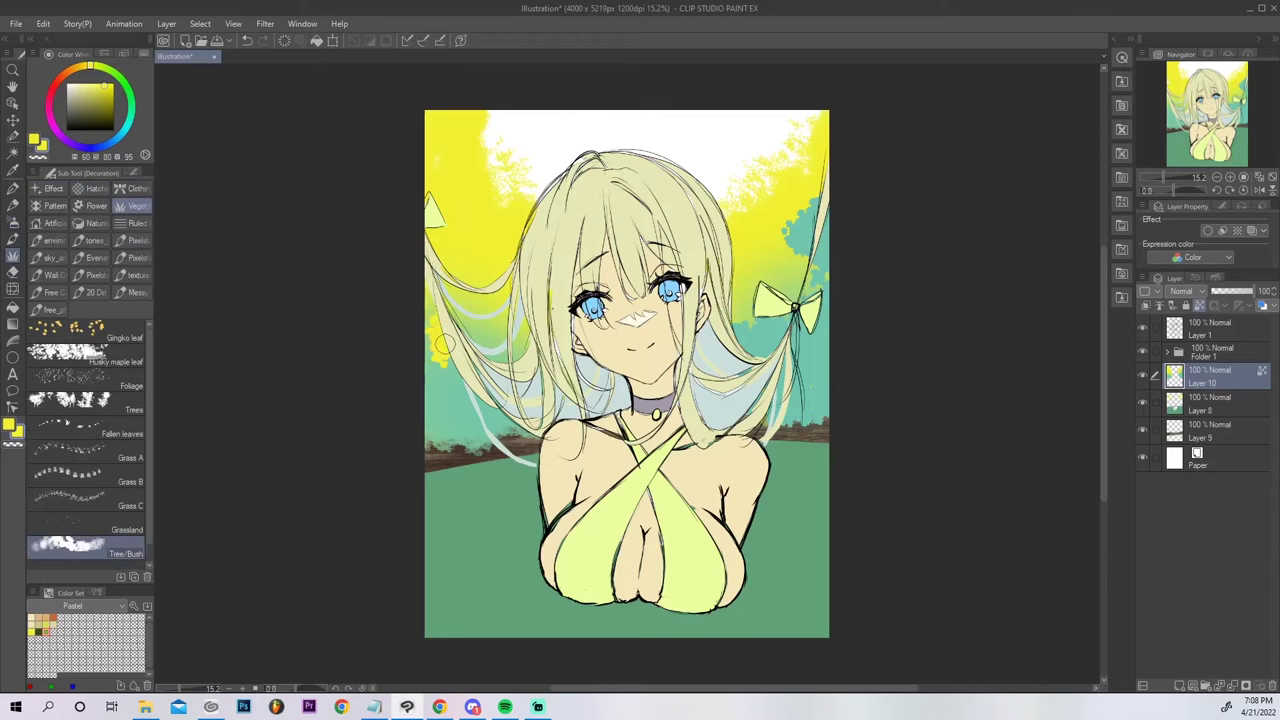
left_click_drag(495, 346, 521, 348)
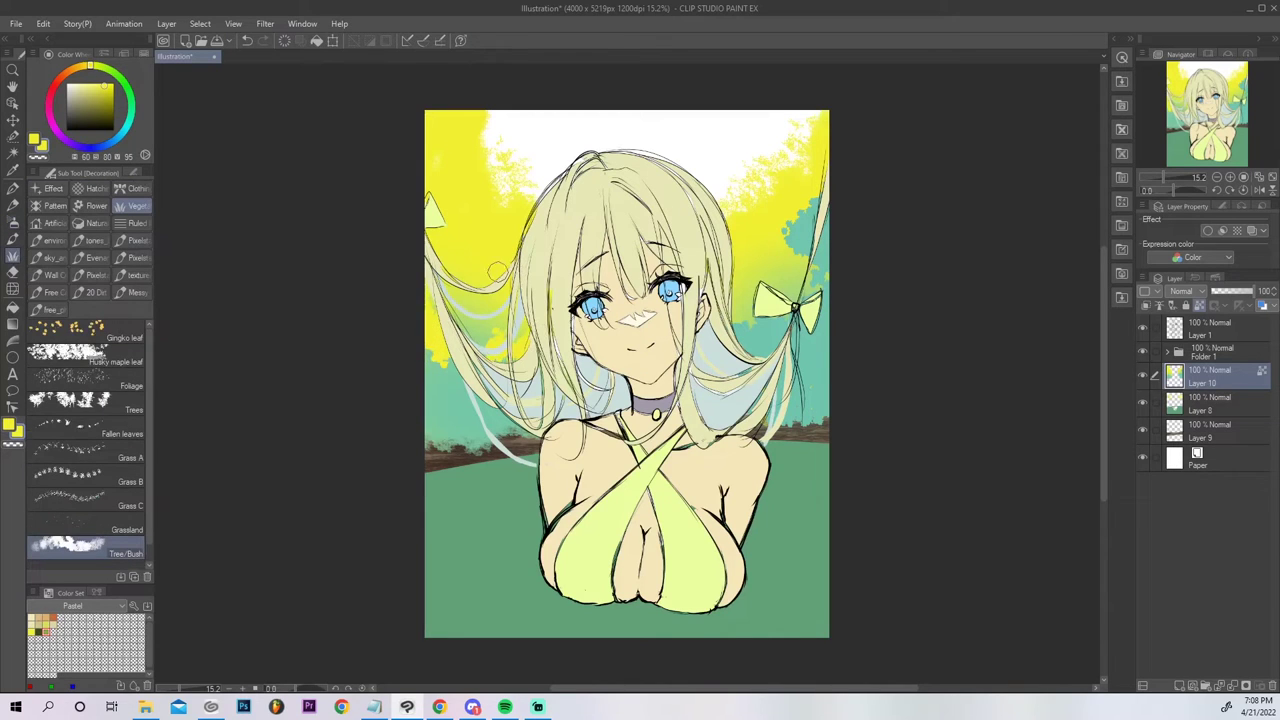
mouse_move(779, 262)
left_mouse_down()
mouse_move(798, 256)
mouse_move(818, 190)
left_mouse_up()
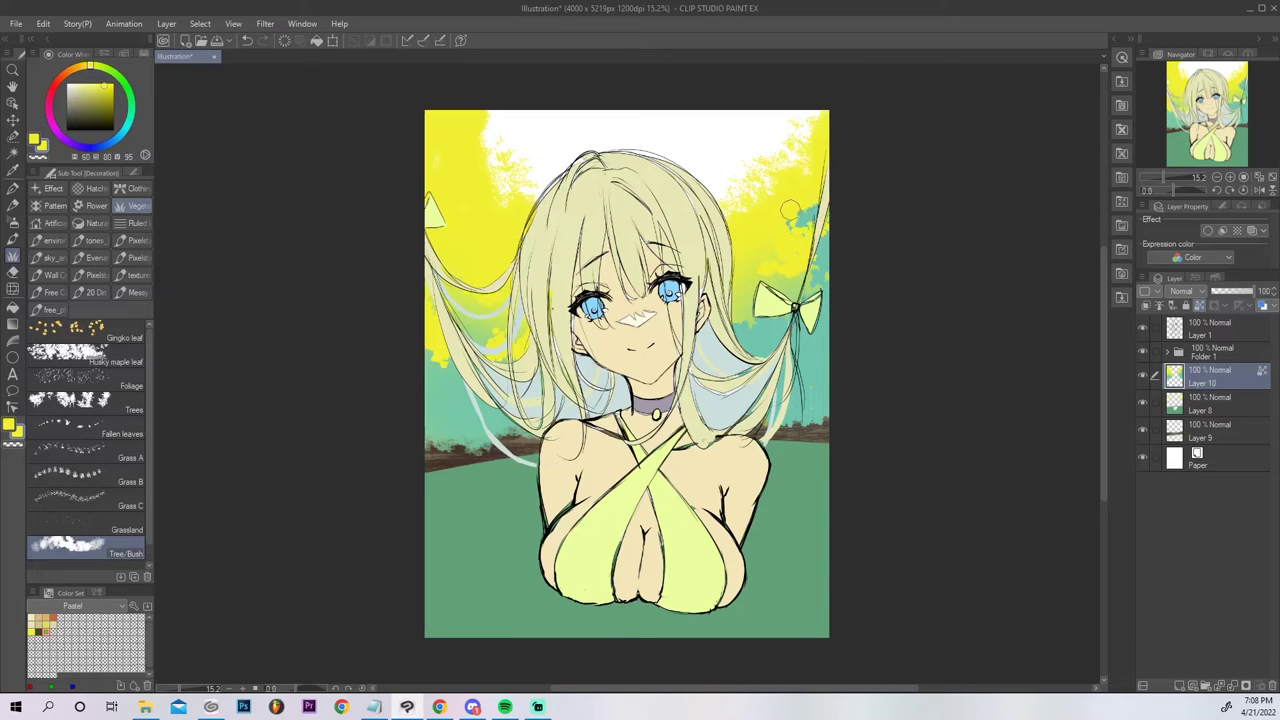
mouse_move(755, 285)
left_mouse_down()
mouse_move(740, 310)
mouse_move(757, 326)
mouse_move(795, 325)
mouse_move(829, 287)
left_mouse_up()
key("ctrl+z")
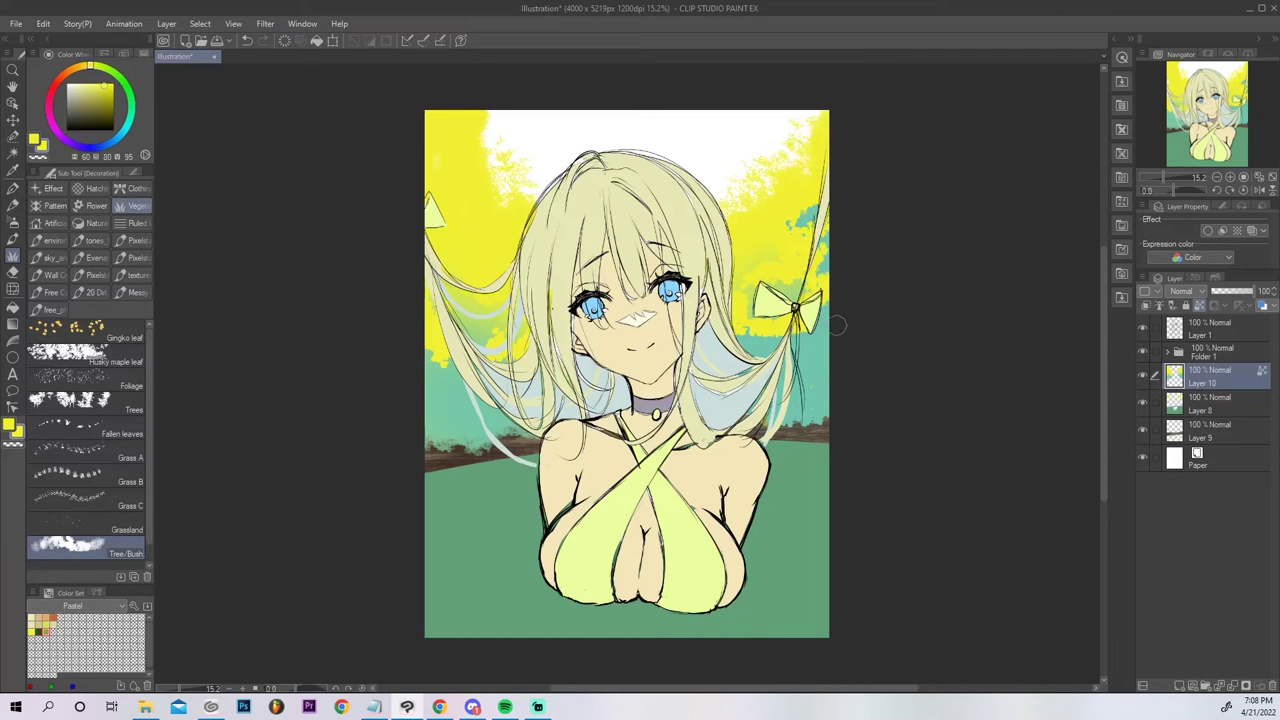
key("ctrl+z")
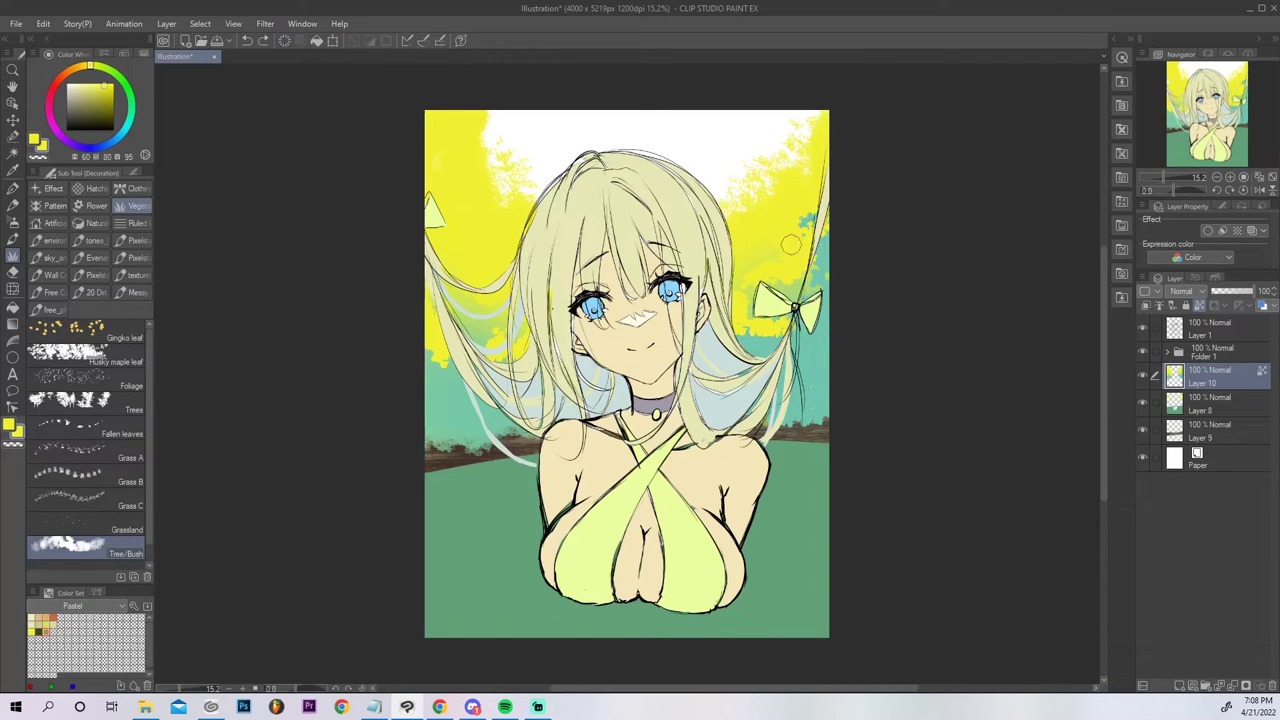
left_click_drag(824, 250, 796, 307)
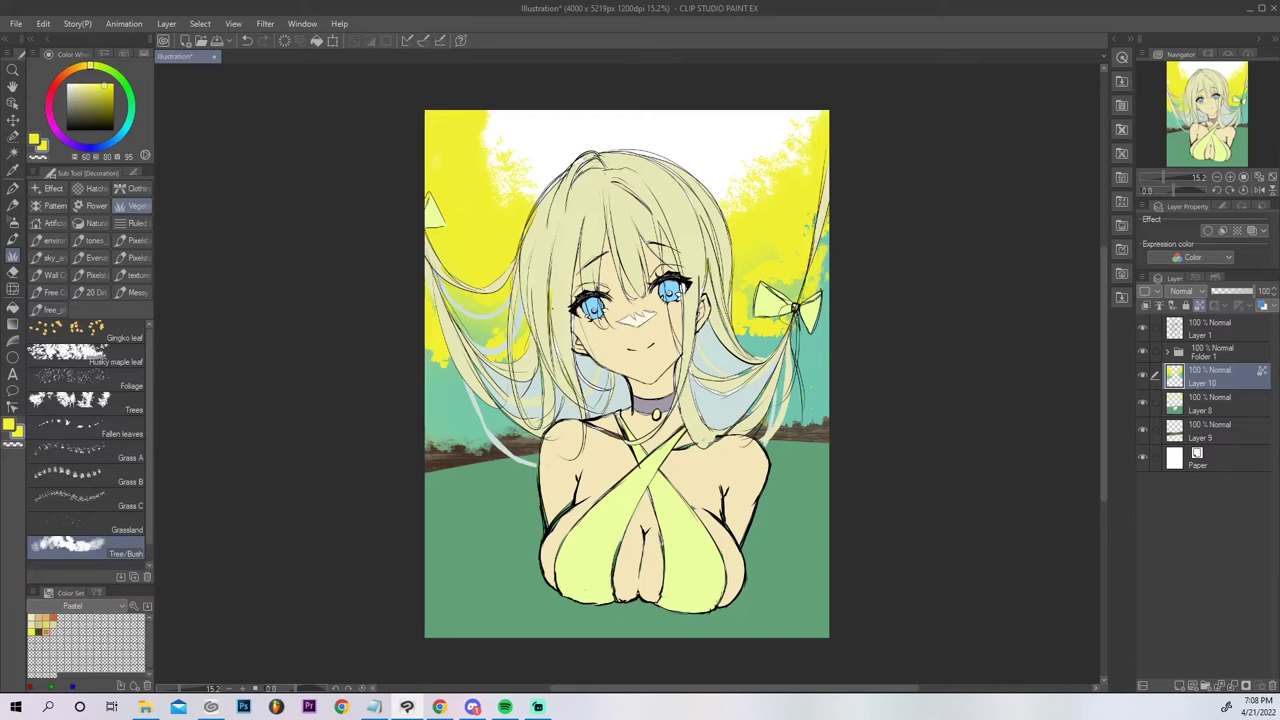
Finish the yellow leaf clump beside the lower hair and shade the lower foliage dark green (hue 86, saturation 55, value 30) with the Soft airbrush.
mouse_move(445, 358)
left_mouse_down()
mouse_move(440, 378)
mouse_move(463, 402)
left_mouse_up()
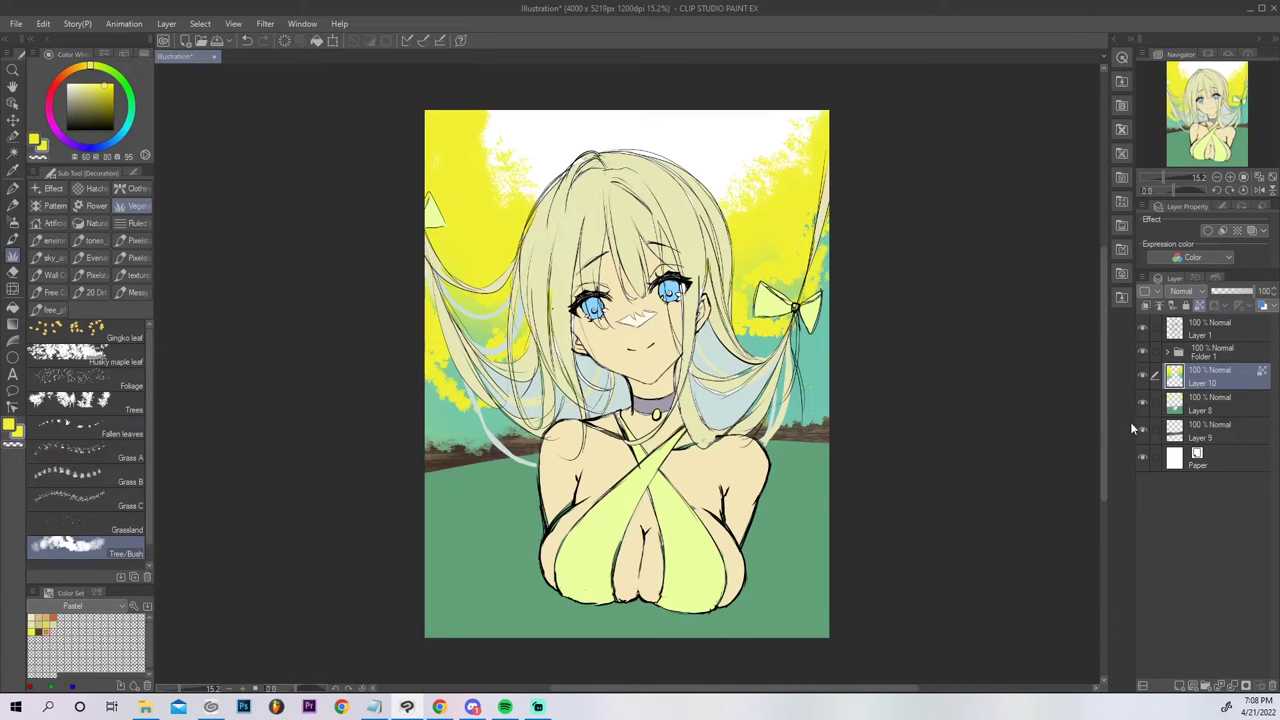
left_click(44, 627)
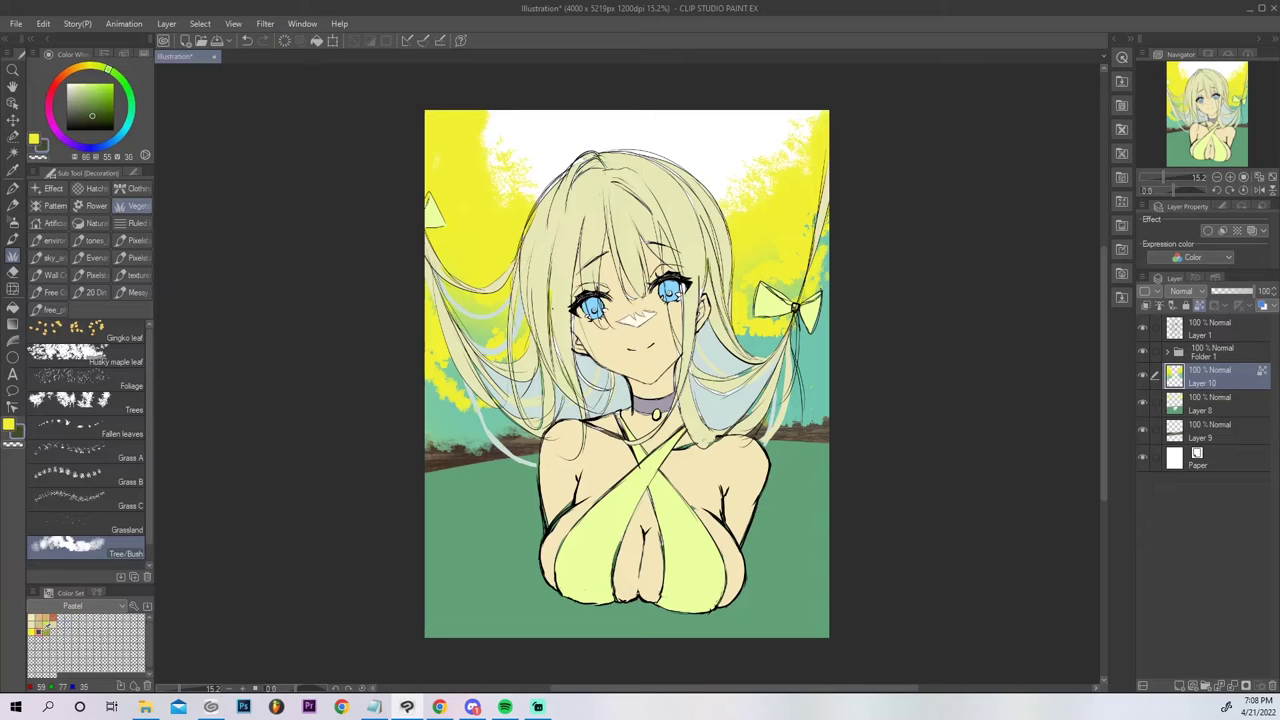
mouse_move(834, 432)
left_mouse_down()
mouse_move(822, 380)
mouse_move(812, 420)
mouse_move(760, 424)
mouse_move(831, 373)
mouse_move(789, 392)
mouse_move(782, 368)
left_mouse_up()
key("ctrl+z")
key("b")
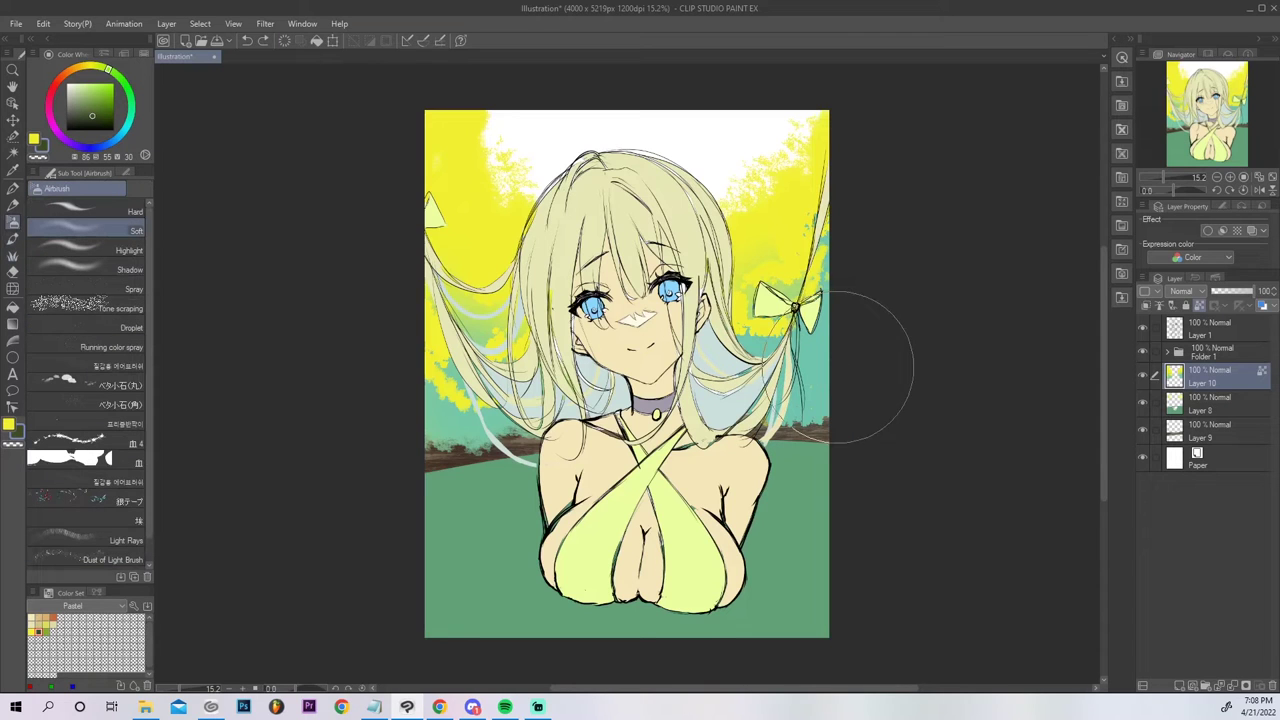
mouse_move(425, 452)
left_mouse_down()
mouse_move(400, 414)
mouse_move(470, 425)
left_mouse_up()
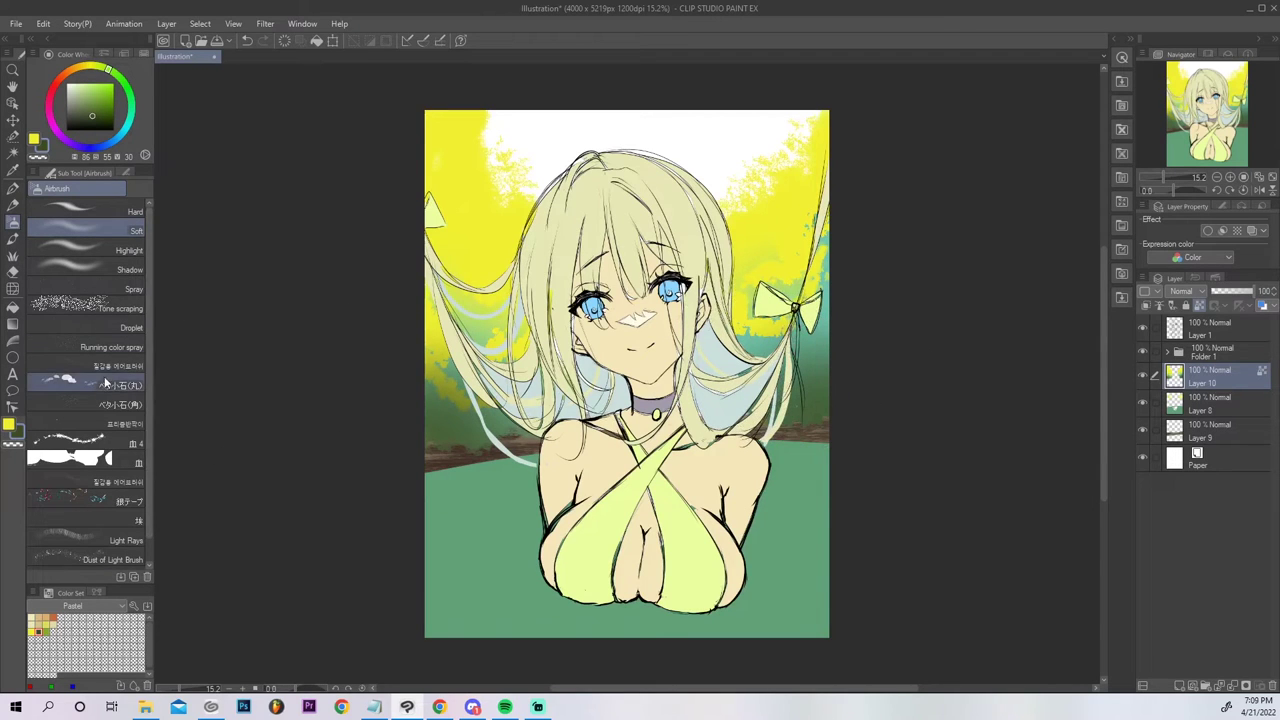
Paint dark green leaves over the lower foliage with the Leaves Tree brush, adding sampled teal leaves (hue 154, saturation 42, value 56) below the bow.
left_click(12, 240)
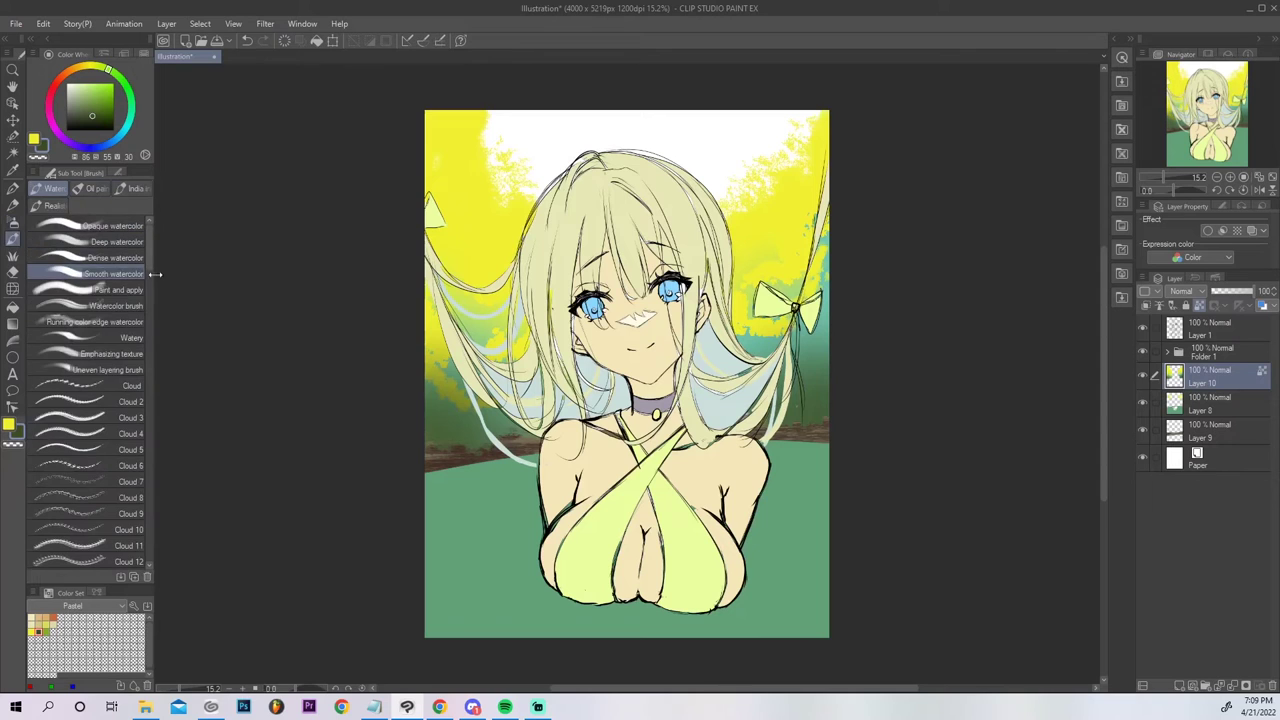
left_click_drag(148, 268, 151, 349)
left_click(140, 372)
mouse_move(797, 368)
left_mouse_down()
mouse_move(812, 365)
mouse_move(805, 410)
mouse_move(793, 383)
left_mouse_up()
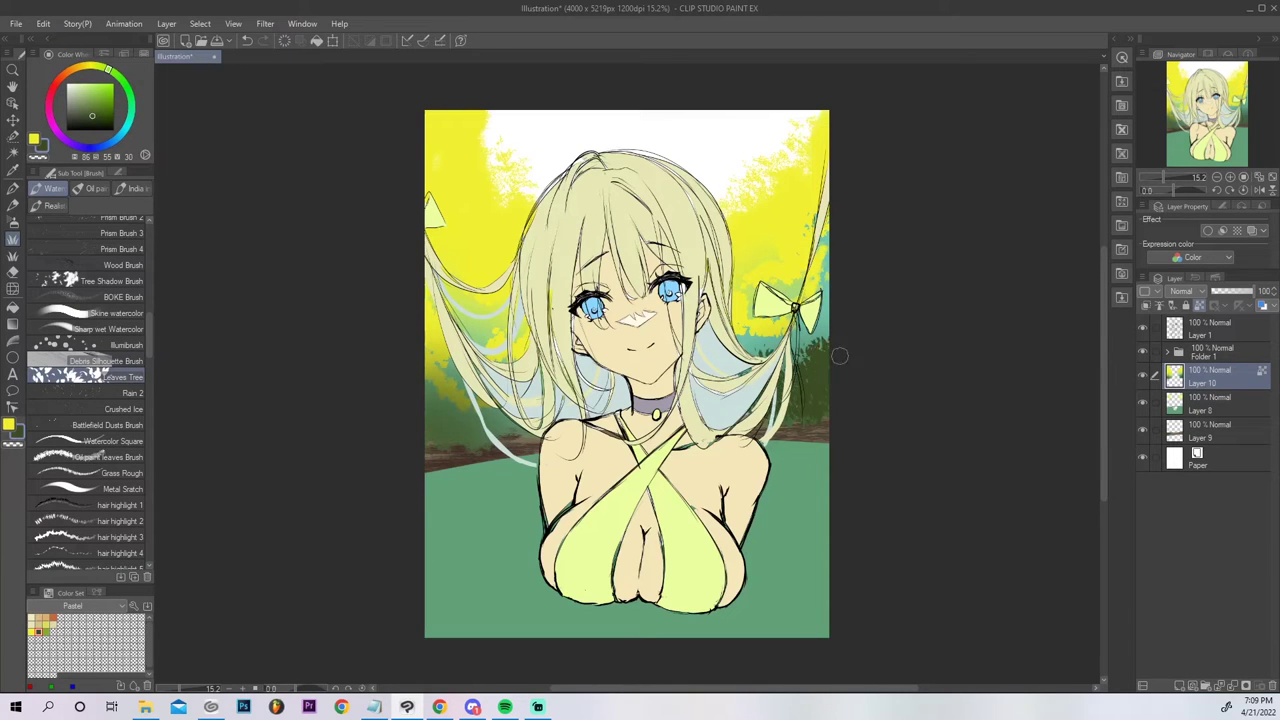
mouse_move(428, 416)
left_mouse_down()
mouse_move(483, 443)
mouse_move(434, 399)
mouse_move(448, 425)
mouse_move(502, 429)
mouse_move(482, 442)
mouse_move(431, 437)
mouse_move(462, 440)
mouse_move(445, 433)
mouse_move(472, 417)
mouse_move(431, 400)
left_mouse_up()
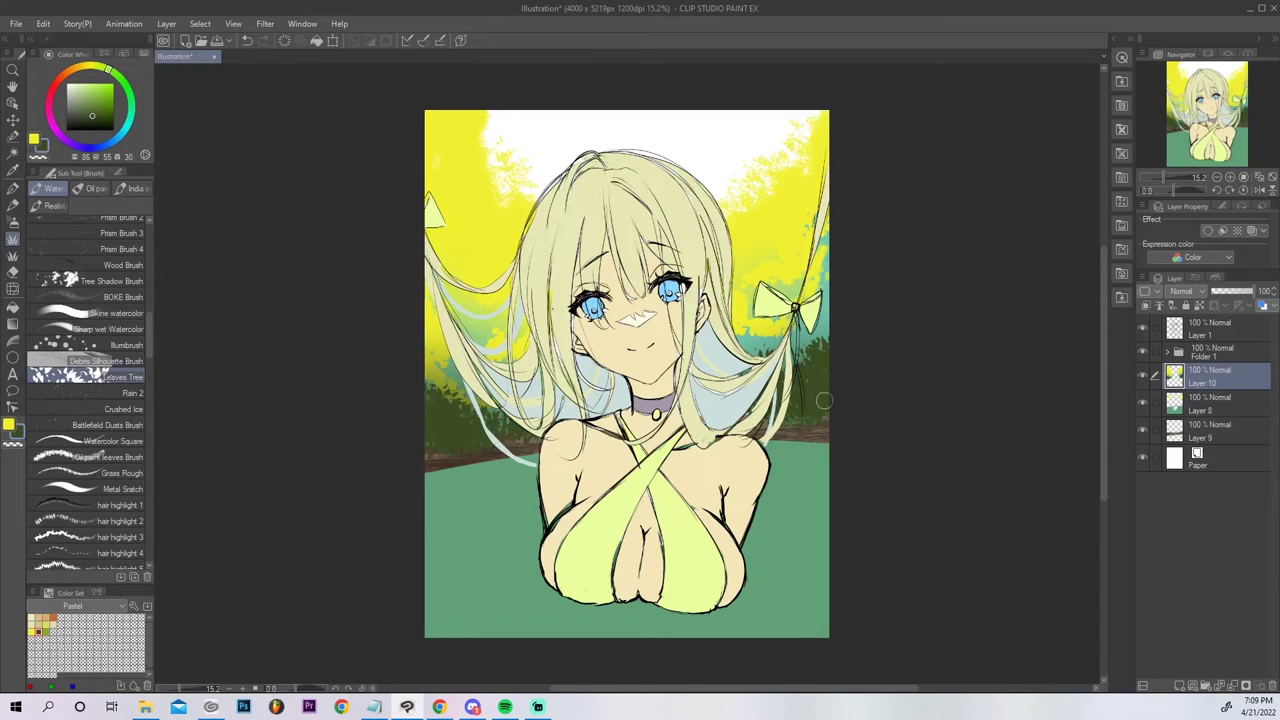
left_click(807, 334, "alt")
left_click_drag(808, 342, 820, 358)
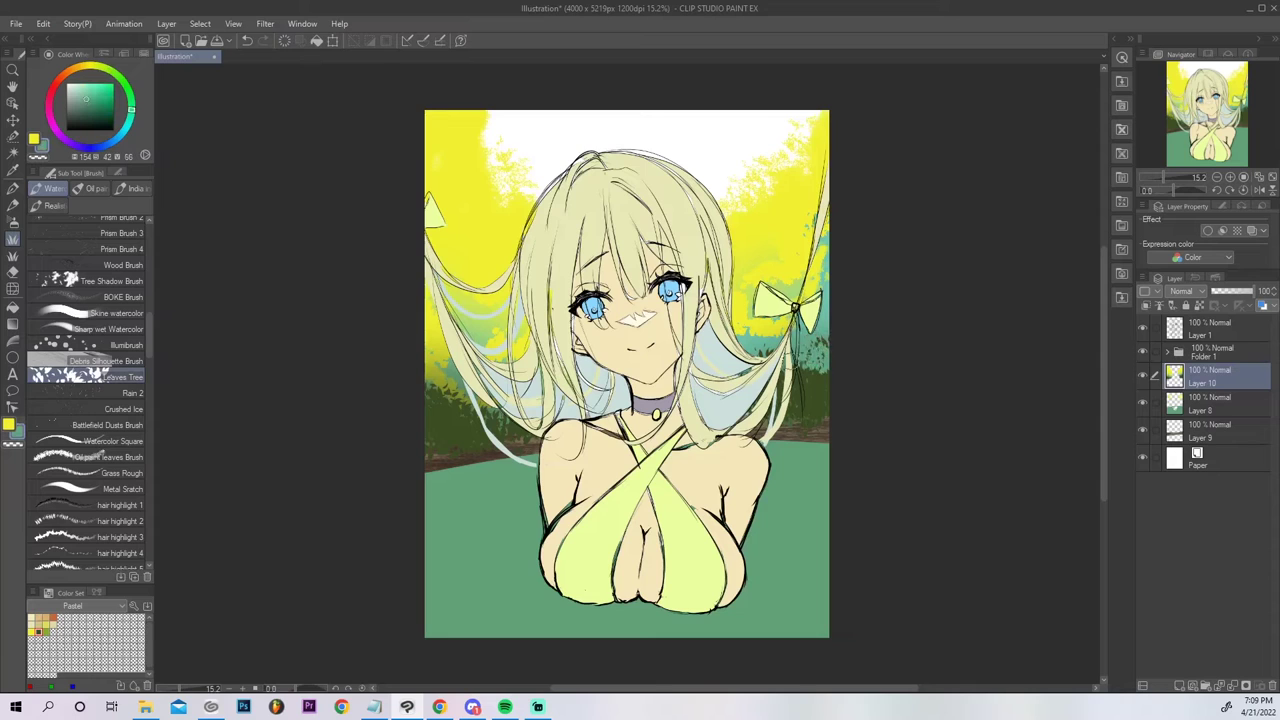
Sample the foliage yellow (hue 60, saturation 79, value 92) and paint leafy edges around the white sky on both sides of the head.
left_click(762, 329, "alt")
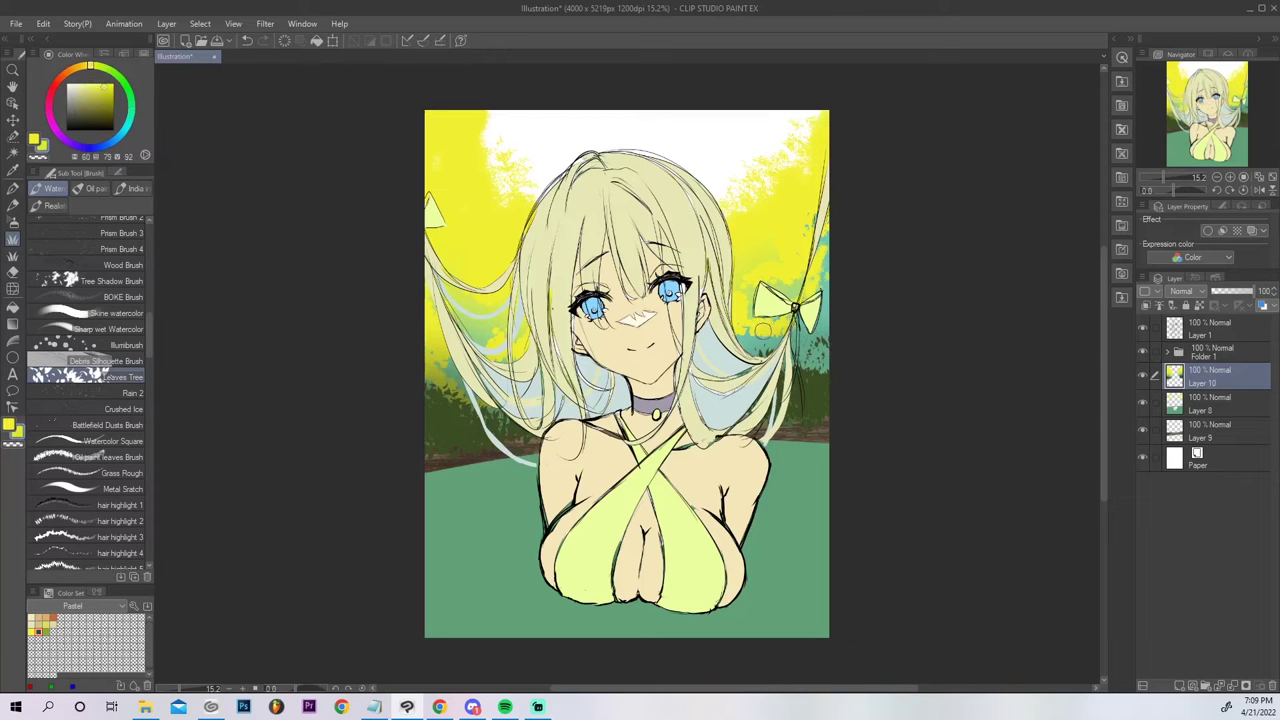
left_click_drag(751, 197, 722, 205)
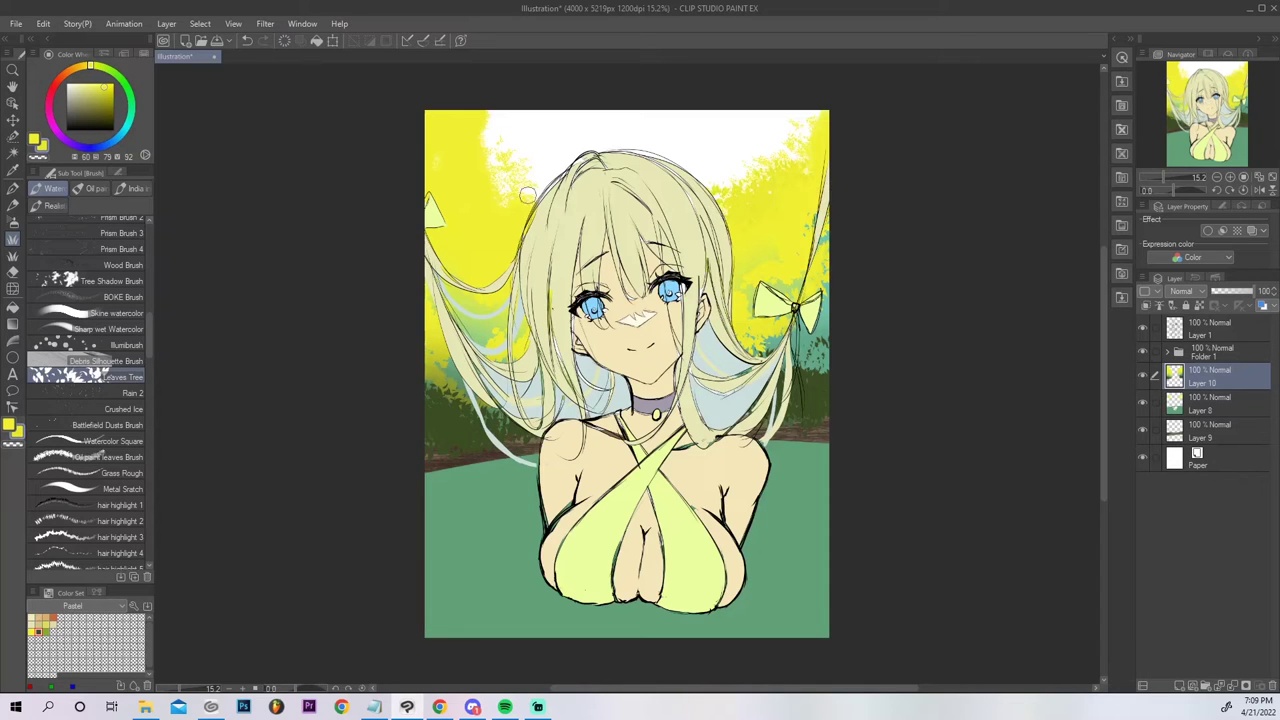
mouse_move(522, 210)
left_mouse_down()
mouse_move(468, 116)
mouse_move(530, 94)
mouse_move(469, 132)
left_mouse_up()
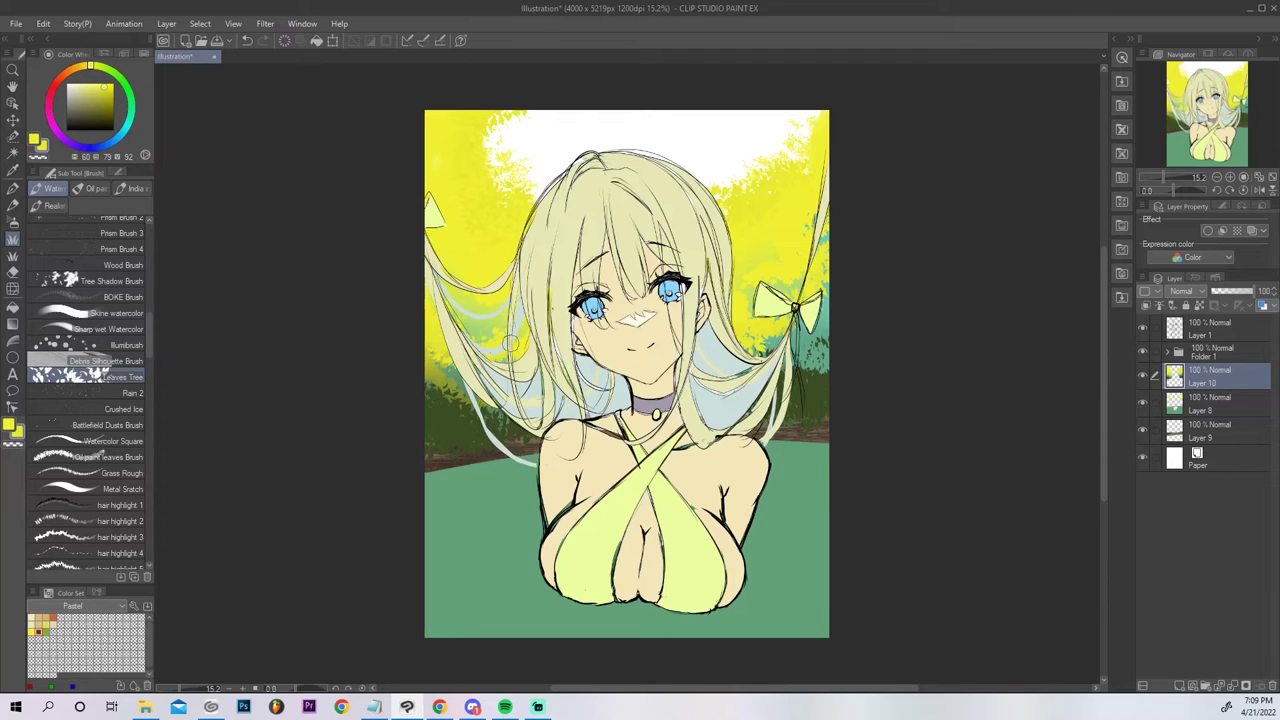
Sample a muted teal-green (hue 137, saturation 36, value 60) and paint leaves over the dark lower bushes, undoing the last stroke.
left_click(448, 366, "alt")
left_click_drag(438, 352, 442, 406)
key("ctrl+z")
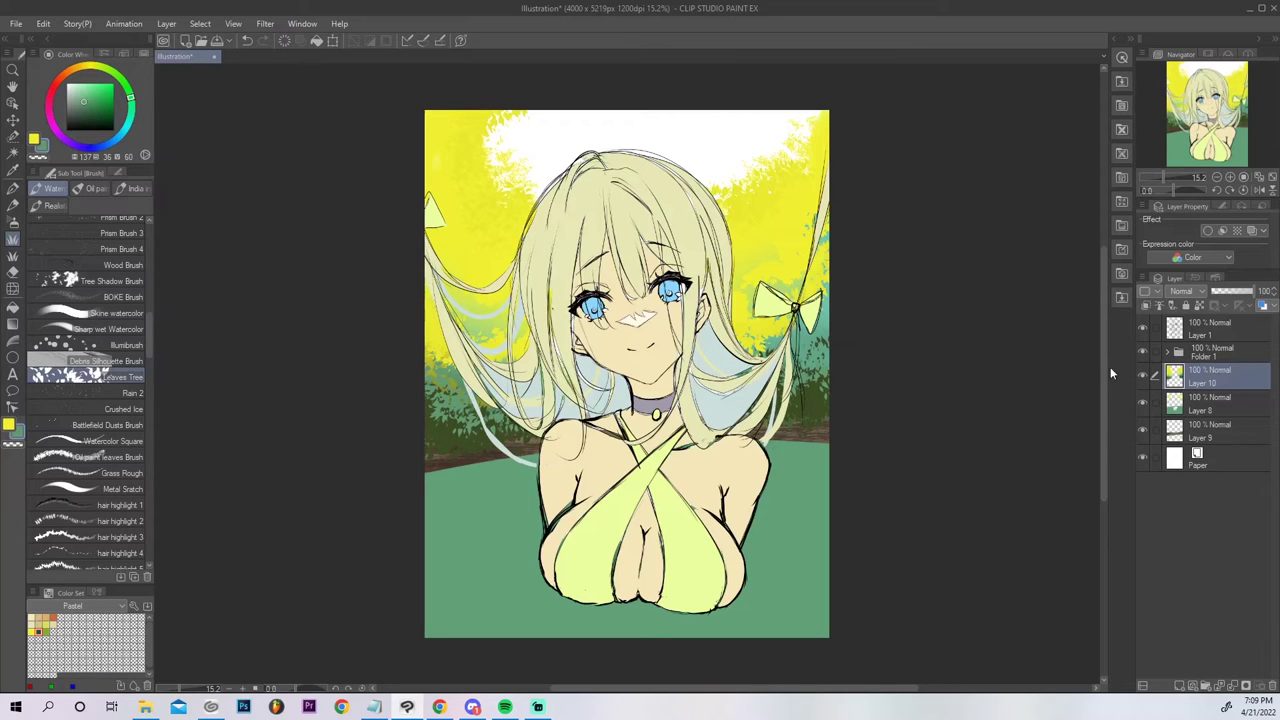
Add a new layer above Layer 8 and paint dark green leaves (hue 86, saturation 55, value 30) behind the yellow foliage around the sky.
left_click(13, 222)
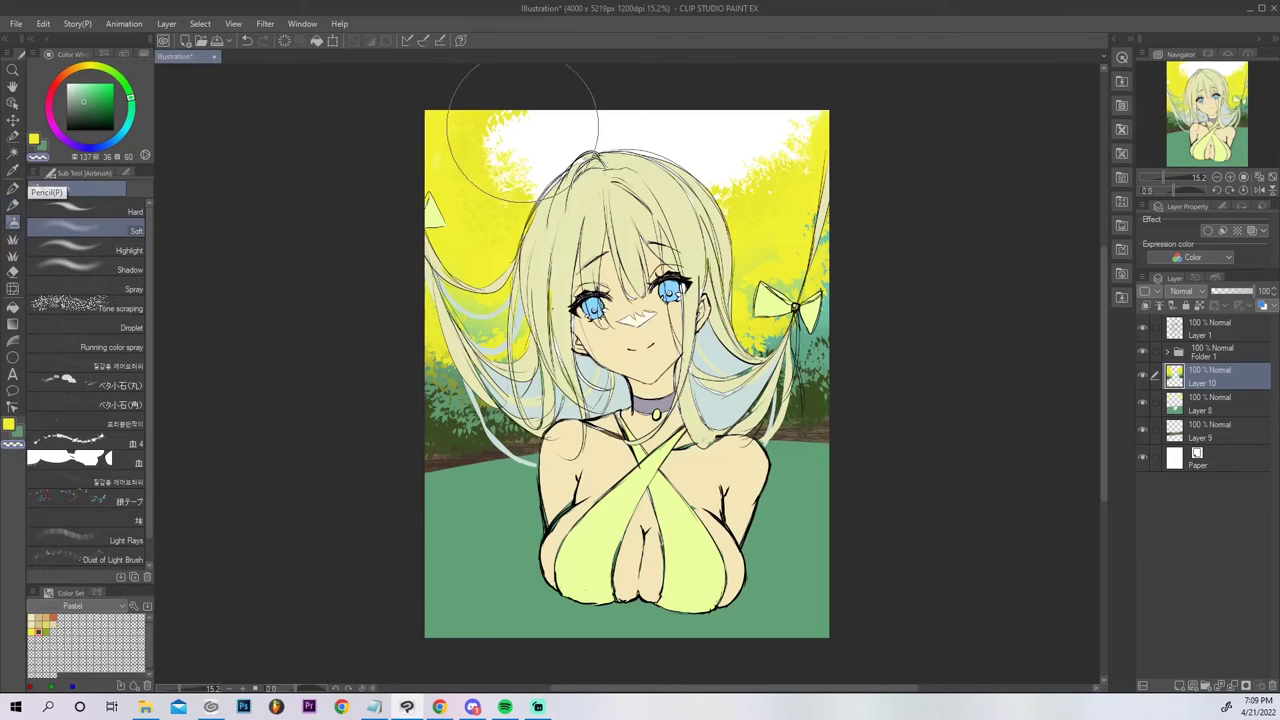
left_click(1210, 403)
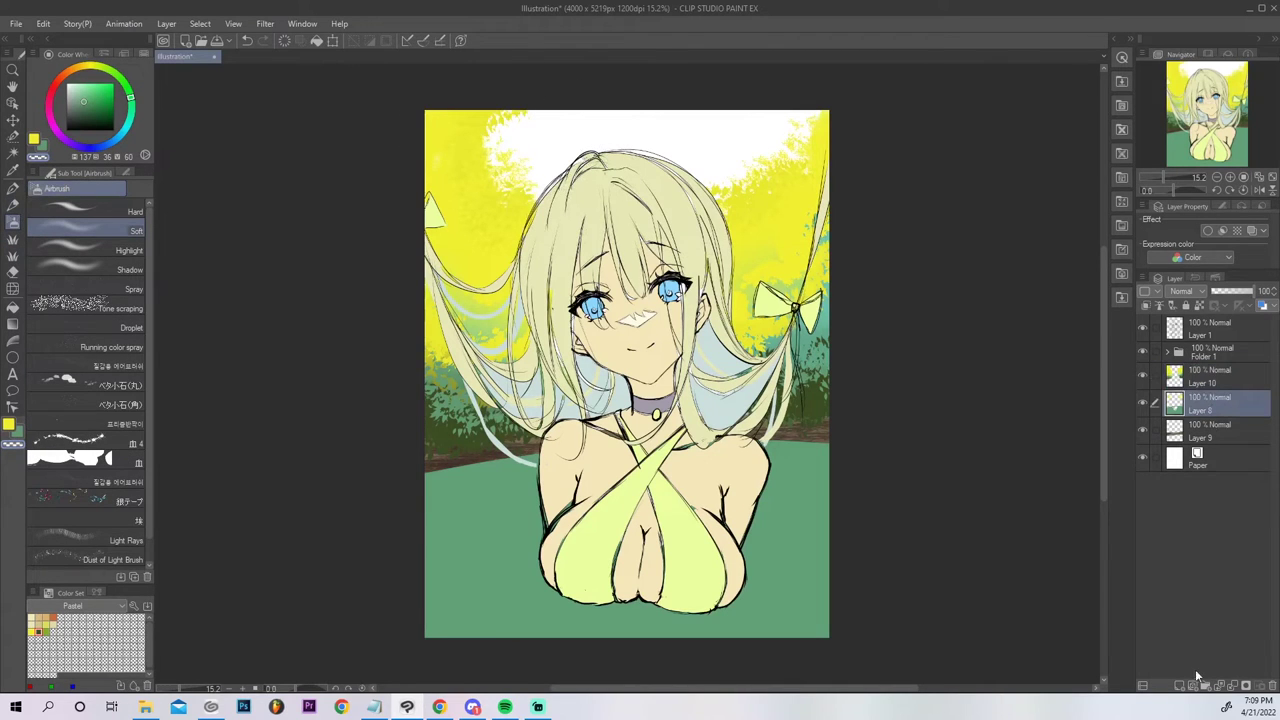
left_click(1179, 687)
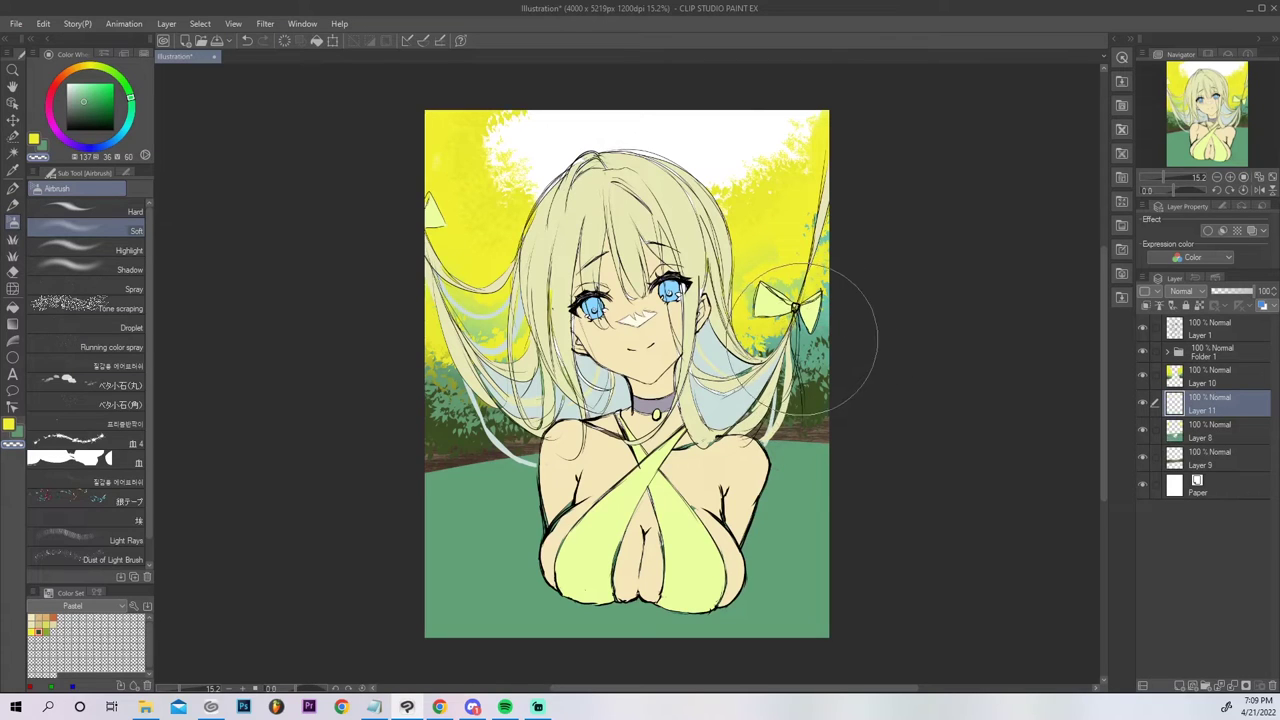
left_click(810, 398, "alt")
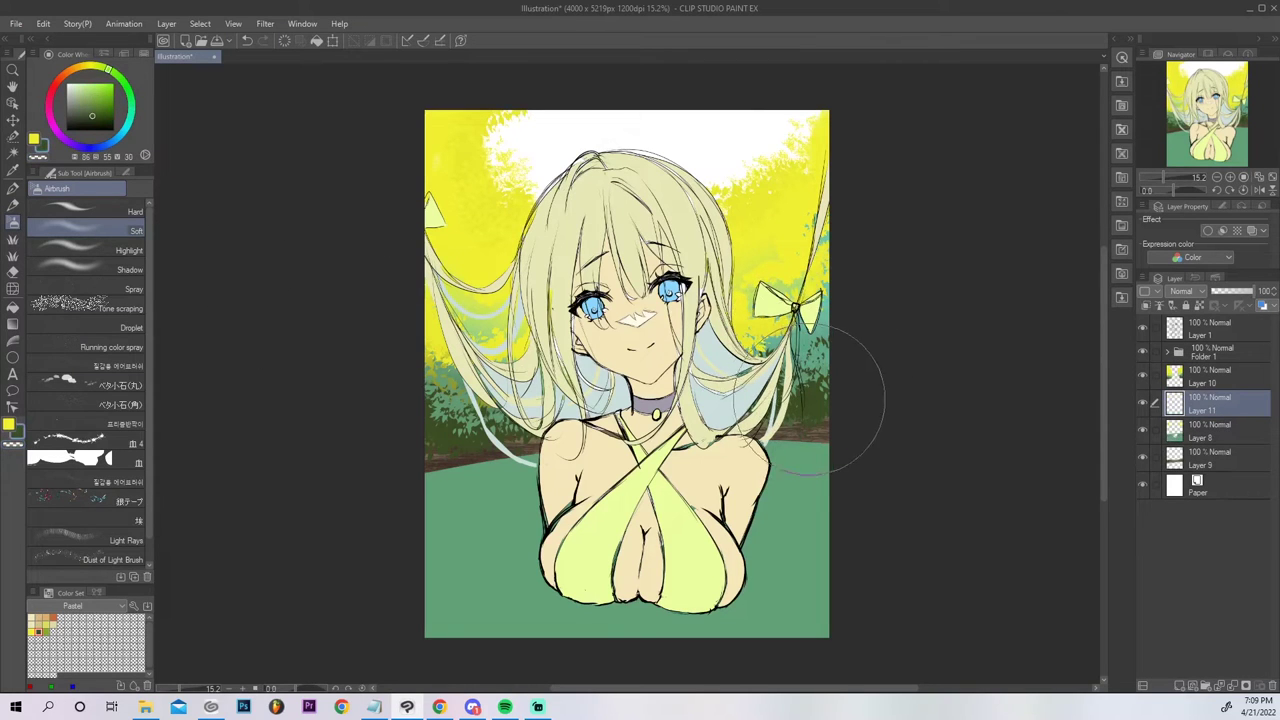
left_click(13, 238)
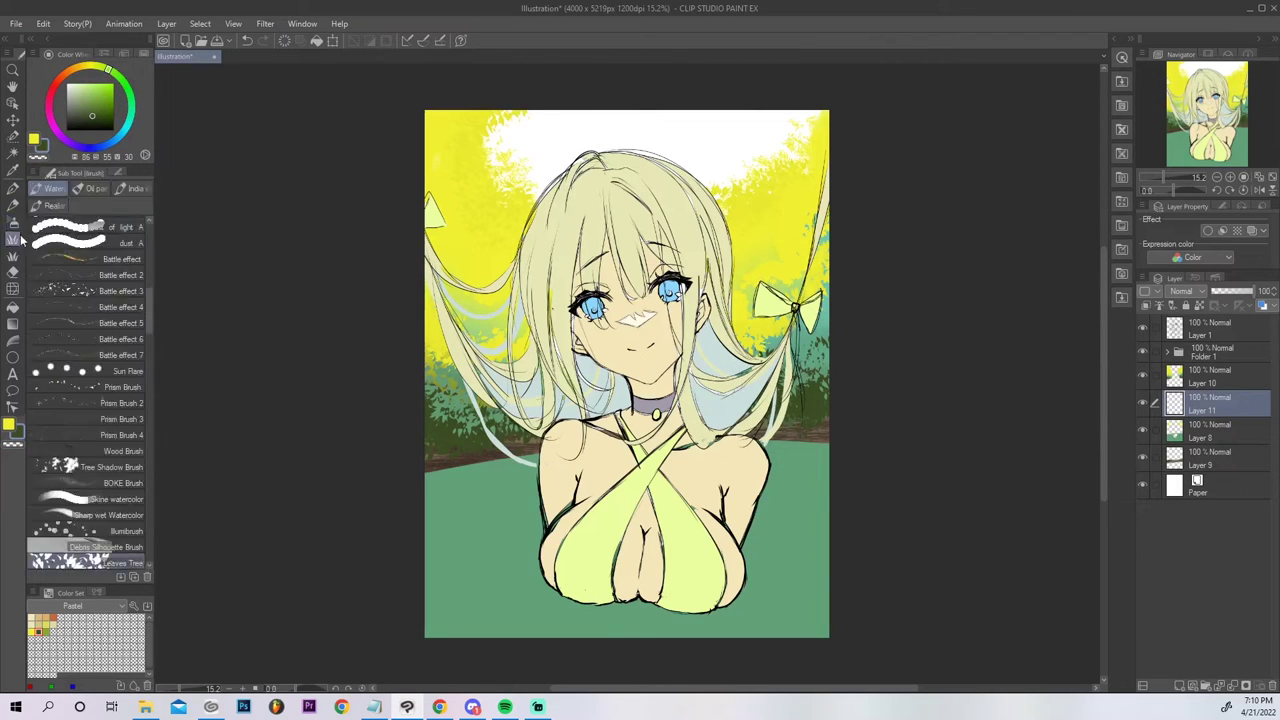
mouse_move(485, 160)
left_mouse_down()
mouse_move(484, 106)
mouse_move(479, 159)
mouse_move(541, 188)
mouse_move(520, 215)
left_mouse_up()
mouse_move(790, 188)
left_mouse_down()
mouse_move(833, 117)
mouse_move(805, 105)
mouse_move(762, 125)
mouse_move(738, 190)
mouse_move(763, 217)
left_mouse_up()
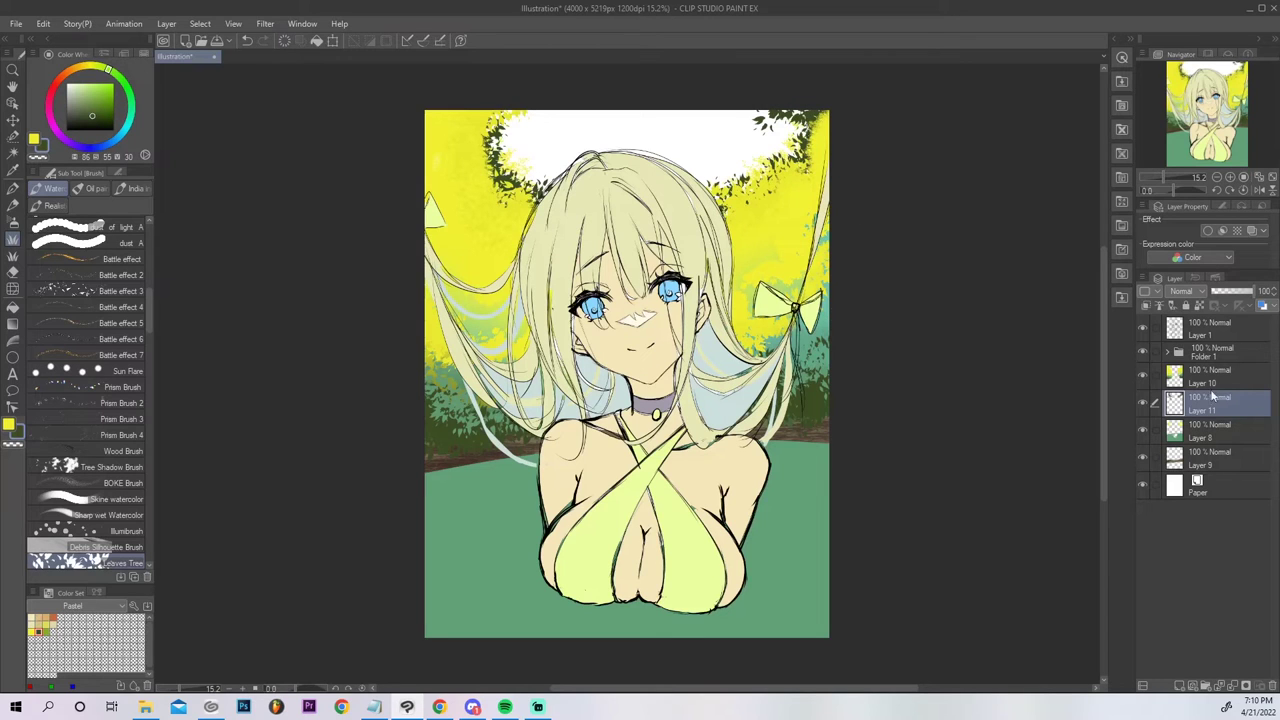
Paint teal-green leaf clumps (hue 136, saturation 36, value 59) over the yellow foliage on Layer 10 and break them up with sampled yellow leaves.
left_click(1200, 377)
left_click(446, 372, "alt")
mouse_move(429, 168)
left_mouse_down()
mouse_move(438, 149)
mouse_move(420, 177)
mouse_move(468, 222)
mouse_move(432, 222)
mouse_move(478, 272)
left_mouse_up()
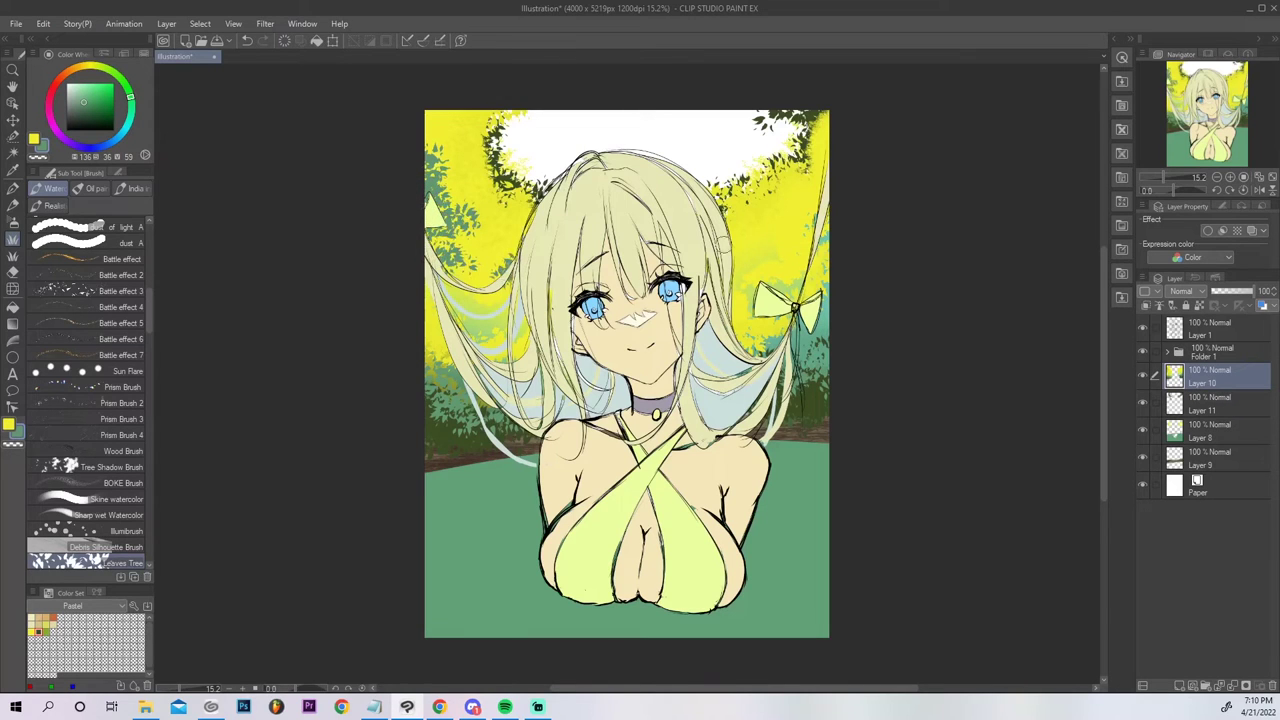
mouse_move(452, 126)
left_mouse_down()
mouse_move(432, 118)
mouse_move(462, 92)
left_mouse_up()
mouse_move(813, 200)
left_mouse_down()
mouse_move(790, 240)
mouse_move(822, 224)
mouse_move(736, 272)
mouse_move(824, 156)
mouse_move(757, 237)
left_mouse_up()
mouse_move(825, 230)
left_mouse_down()
mouse_move(811, 255)
mouse_move(822, 168)
mouse_move(735, 275)
left_mouse_up()
left_click(783, 197, "alt")
mouse_move(798, 136)
left_mouse_down()
mouse_move(768, 160)
mouse_move(766, 190)
left_mouse_up()
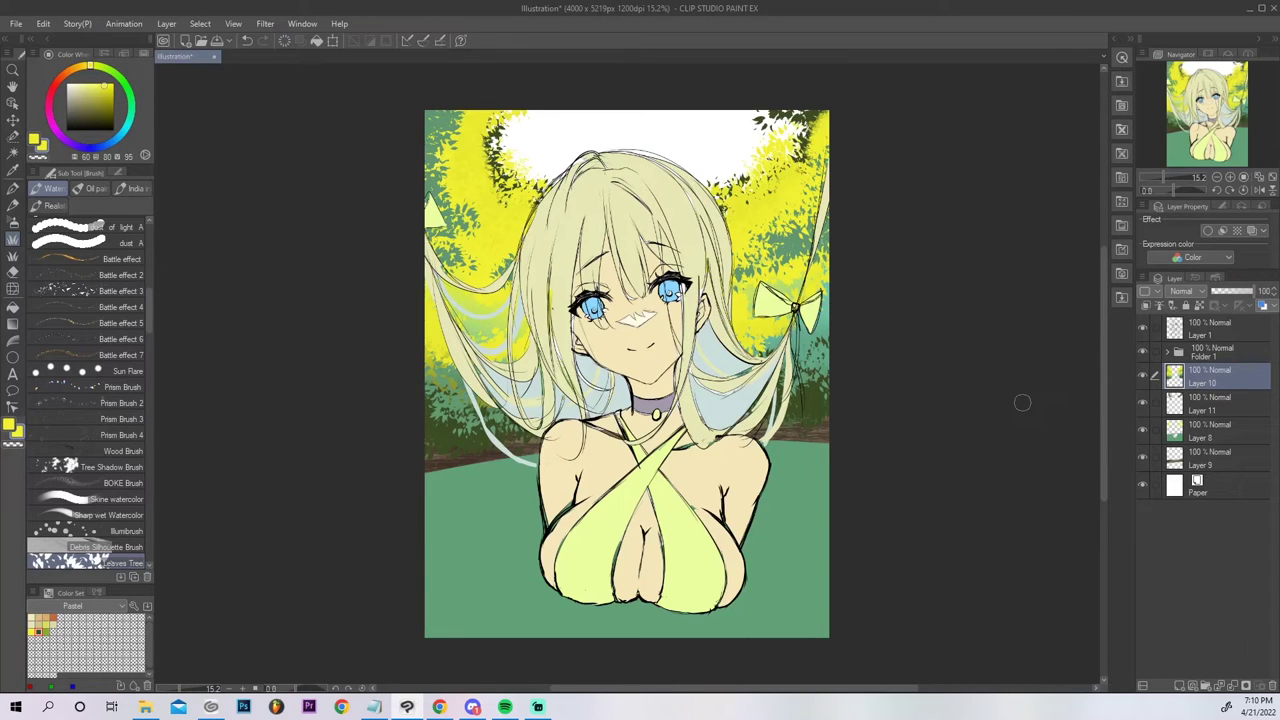
Paint dark green leaves (hue 86, saturation 55, value 30) along the outer foliage, then layer yellow leaves (hue 60, saturation 80, value 95) over both sides.
left_click(437, 431, "alt")
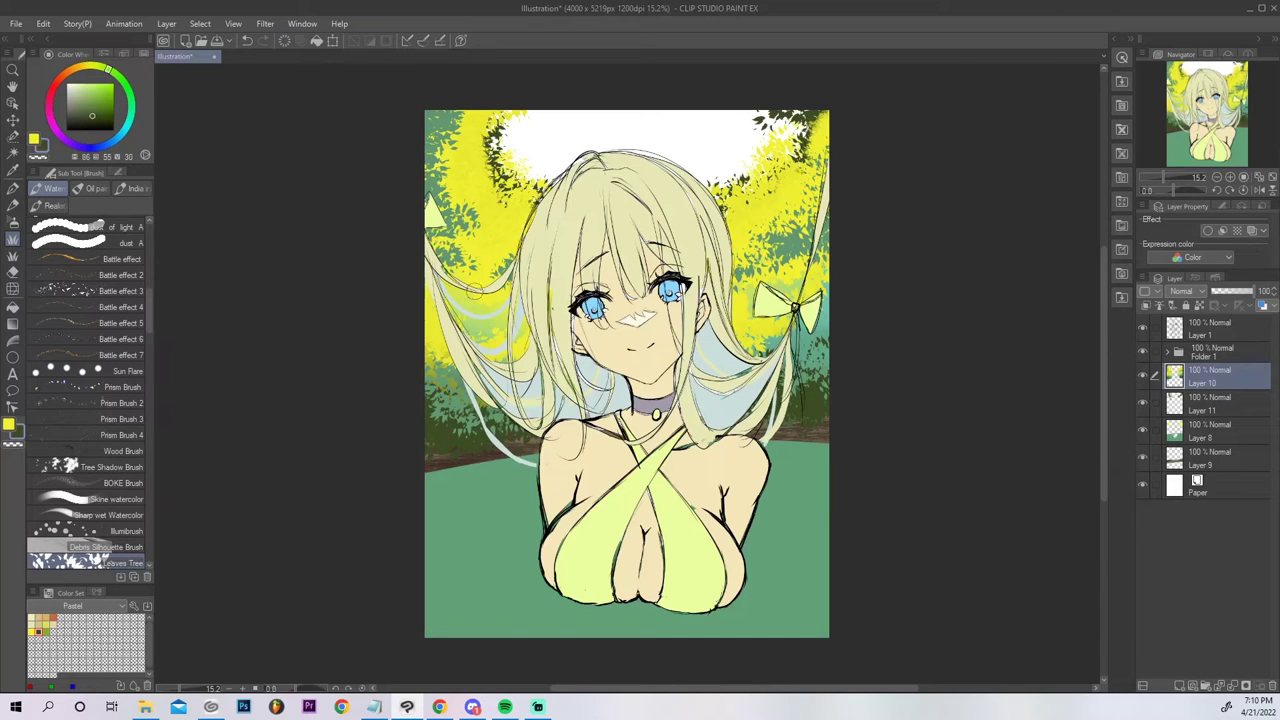
mouse_move(430, 260)
left_mouse_down()
mouse_move(450, 330)
mouse_move(425, 290)
mouse_move(430, 305)
mouse_move(463, 345)
mouse_move(487, 341)
left_mouse_up()
left_click(466, 187, "alt")
left_click_drag(436, 140, 445, 122)
left_click_drag(442, 262, 430, 318)
mouse_move(445, 305)
left_mouse_down()
mouse_move(490, 345)
mouse_move(455, 310)
left_mouse_up()
left_click_drag(450, 298, 462, 325)
left_click_drag(782, 326, 755, 352)
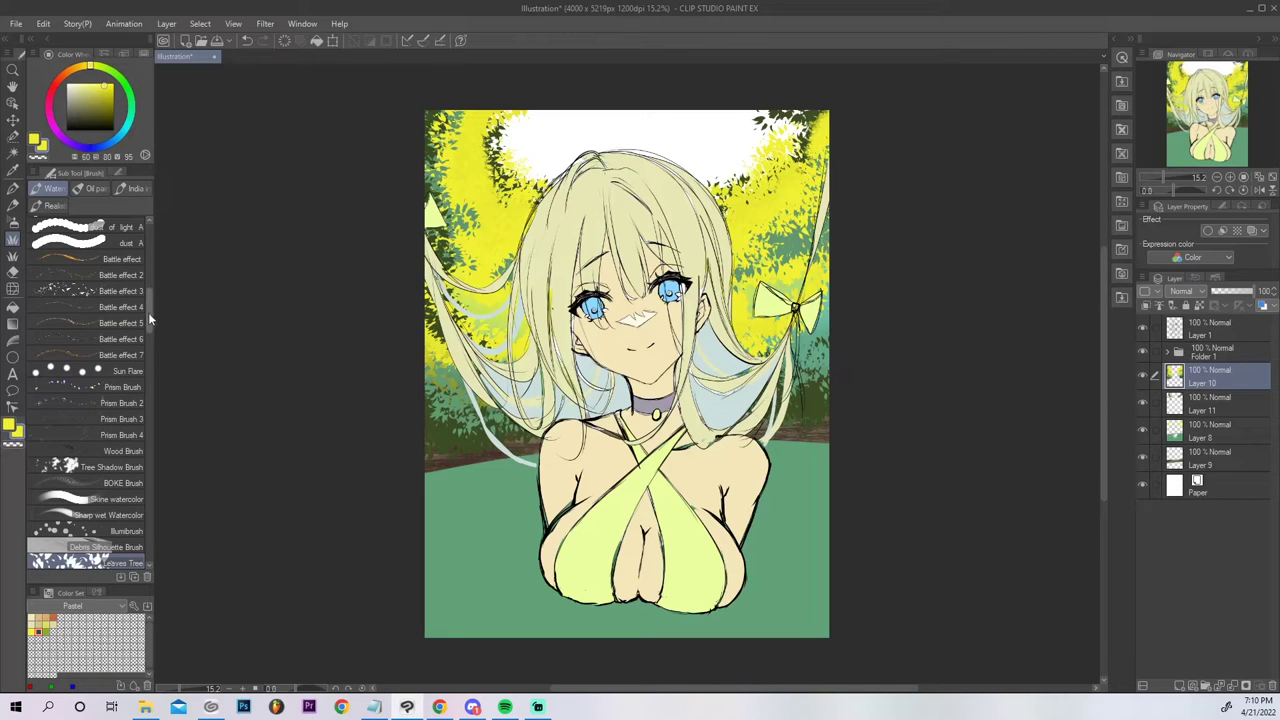
Add yellow leaf clusters (hue 60, saturation 79, value 92) to the dark bushes just above the ground on both sides of the girl.
scroll(146, 370, "down", 5)
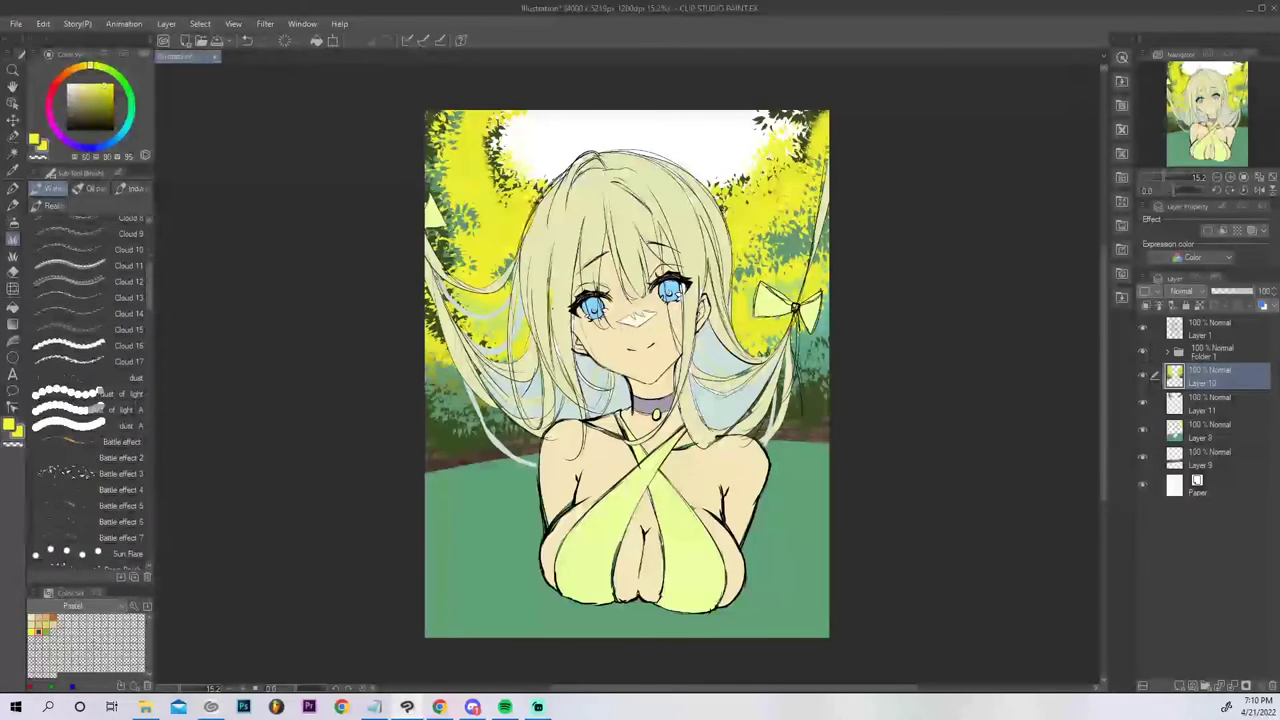
mouse_move(822, 380)
left_mouse_down()
mouse_move(815, 420)
mouse_move(838, 399)
left_mouse_up()
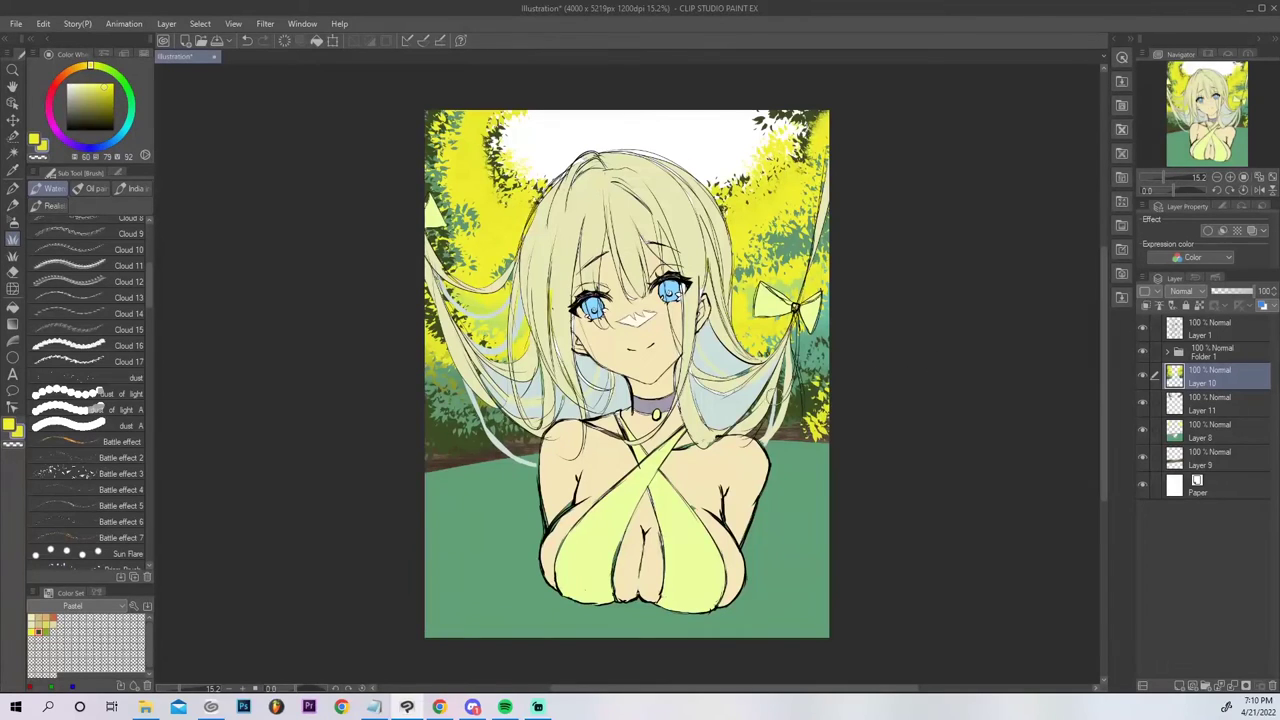
mouse_move(490, 420)
left_mouse_down()
mouse_move(525, 445)
mouse_move(538, 436)
left_mouse_up()
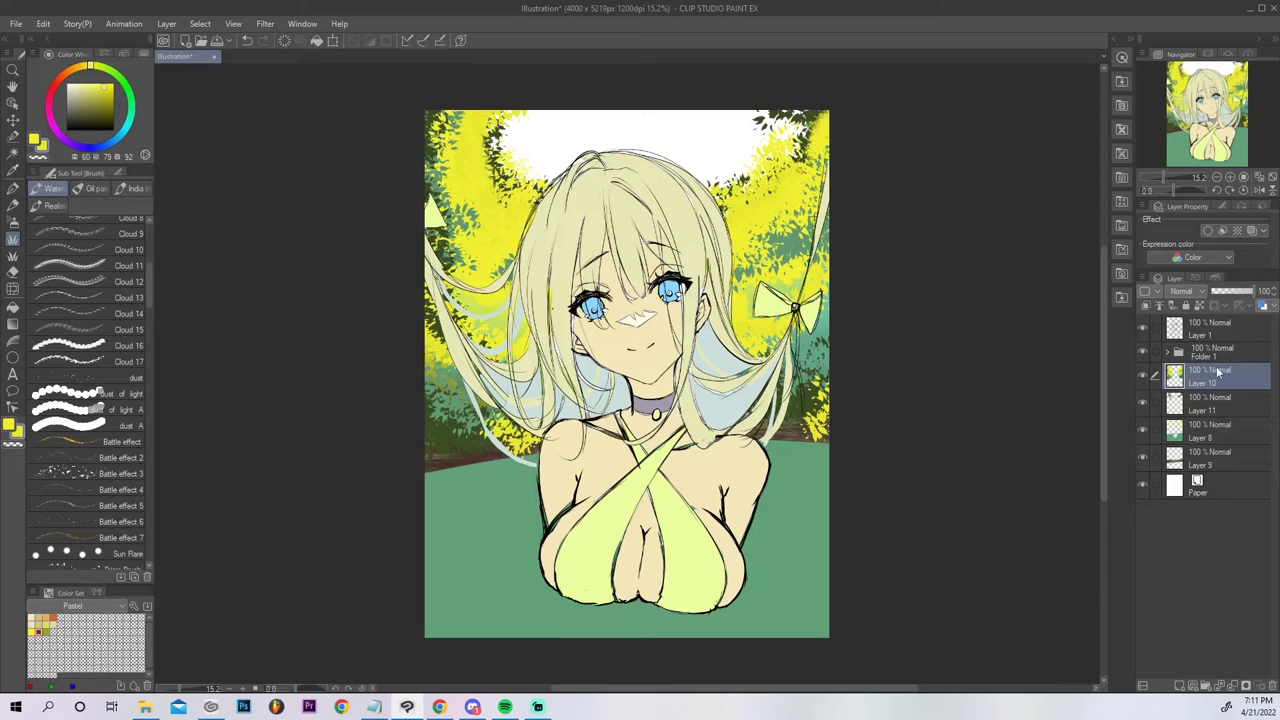
Create an unclipped layer above Layer 10 and airbrush a soft white glow (hue 60, saturation 0, value 100) over the leaves around the sky.
left_click(1180, 686)
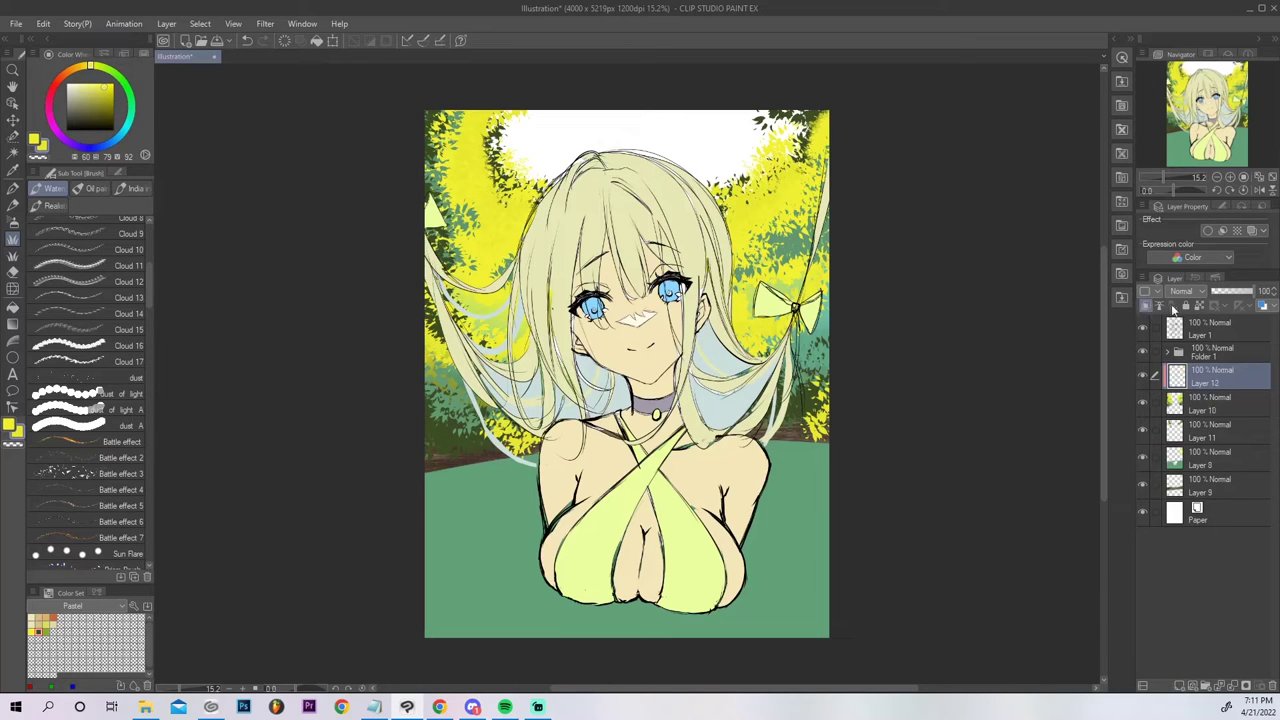
left_click(728, 355, "alt")
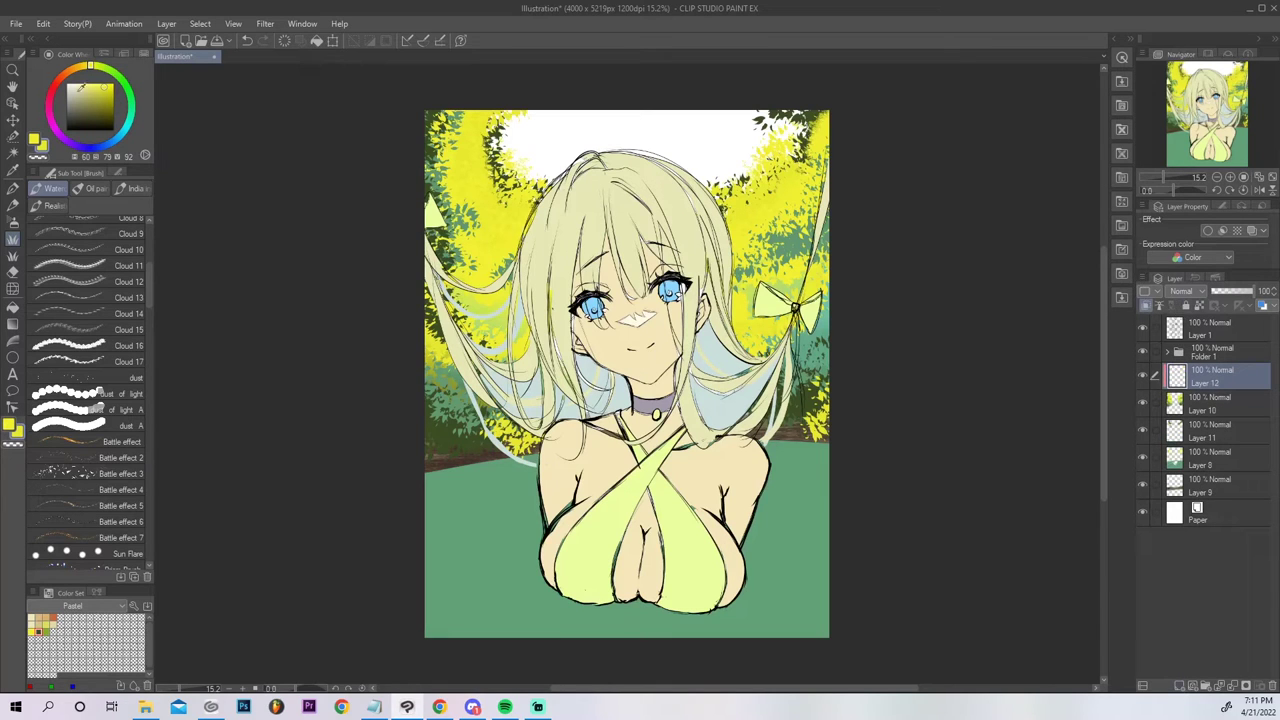
left_click(13, 222)
mouse_move(532, 131)
left_mouse_down()
mouse_move(528, 165)
mouse_move(553, 141)
mouse_move(628, 127)
left_mouse_up()
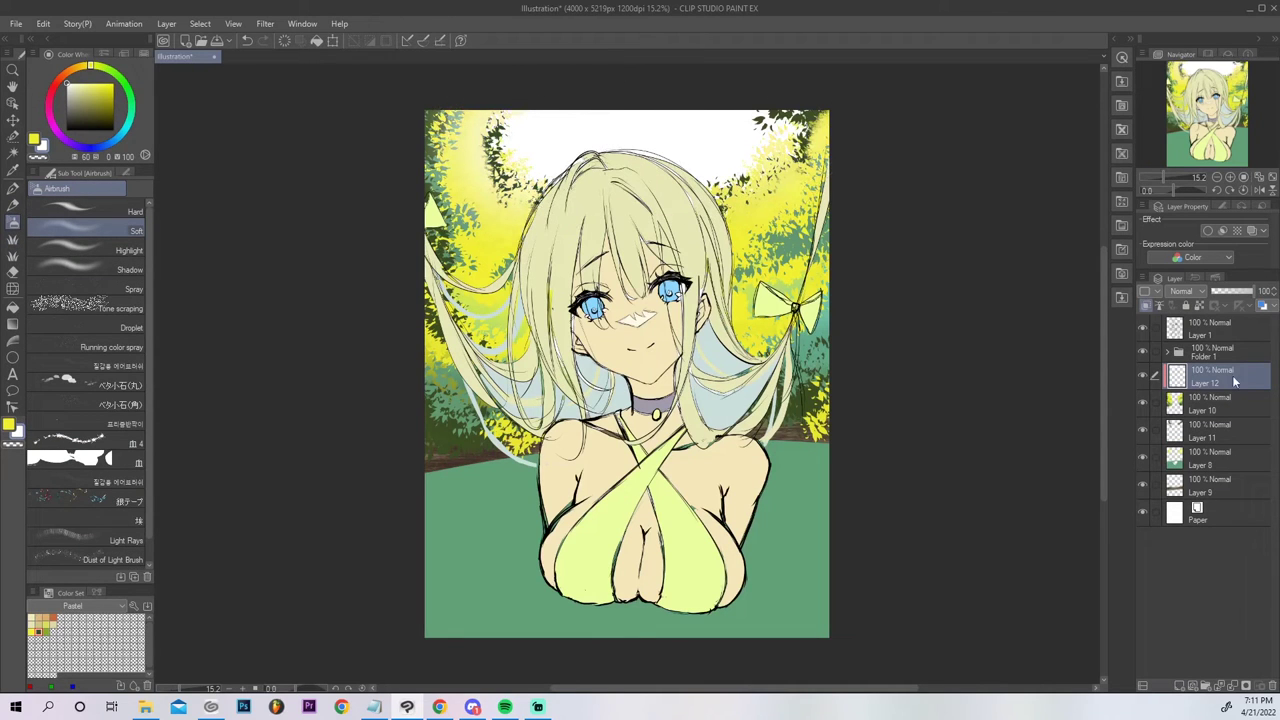
left_click(1146, 306)
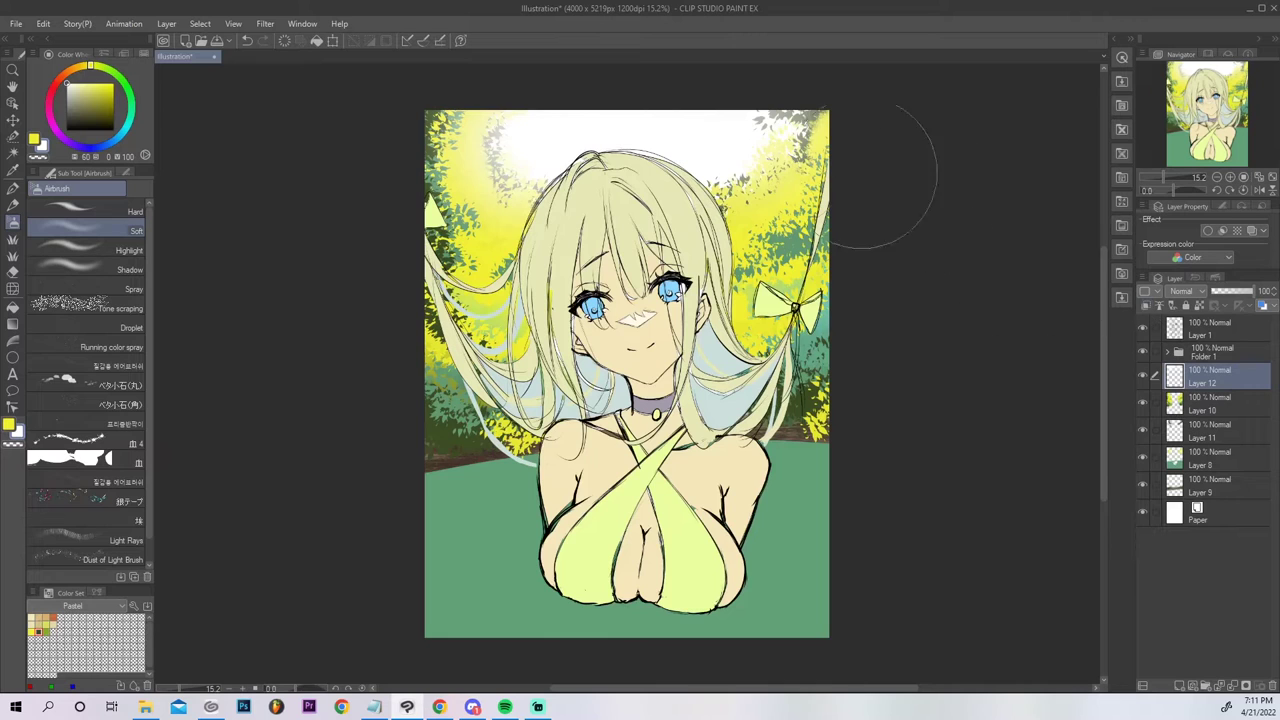
left_click_drag(718, 174, 775, 134)
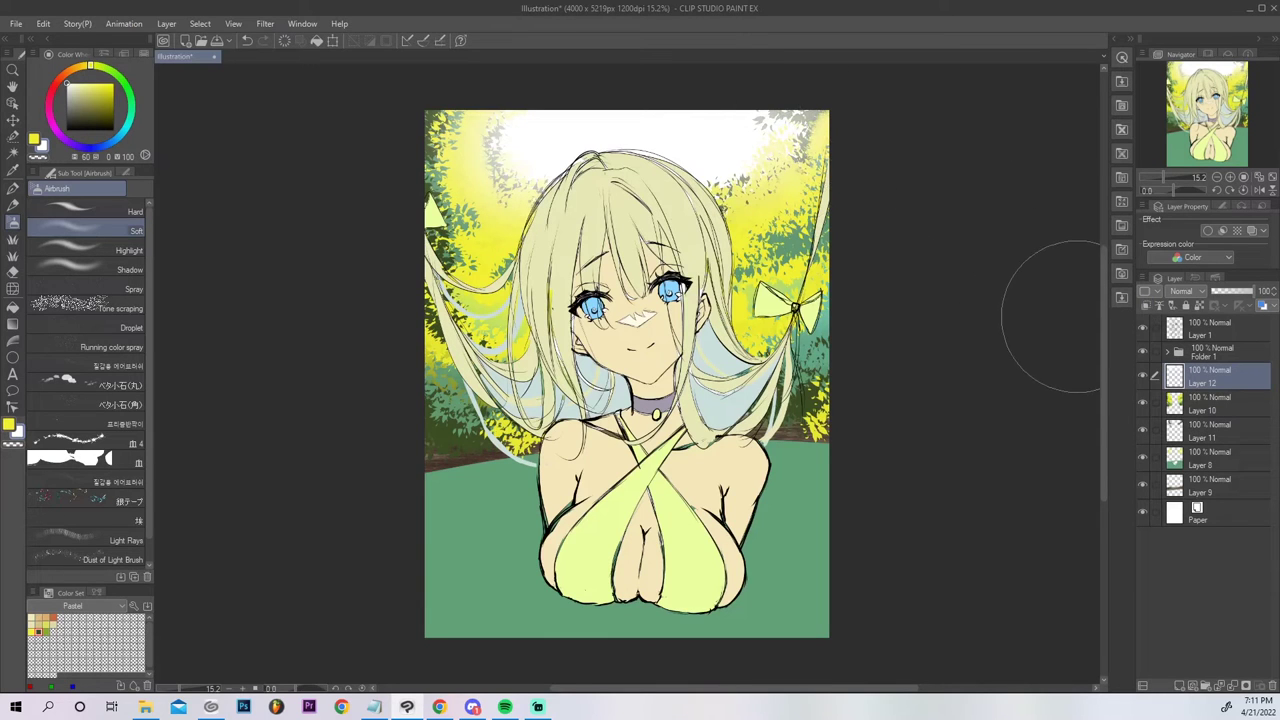
Mirror the canvas view horizontally and make Layer 10 the active layer.
left_click(1260, 190)
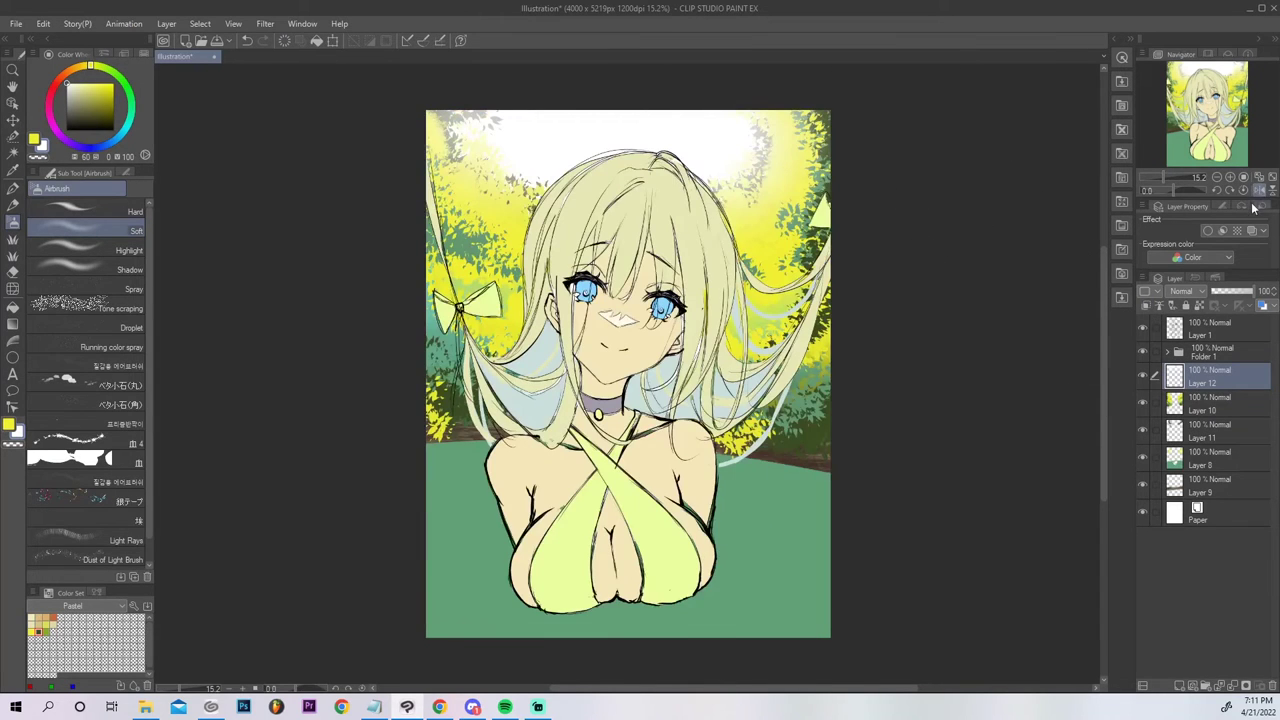
left_click(1207, 410)
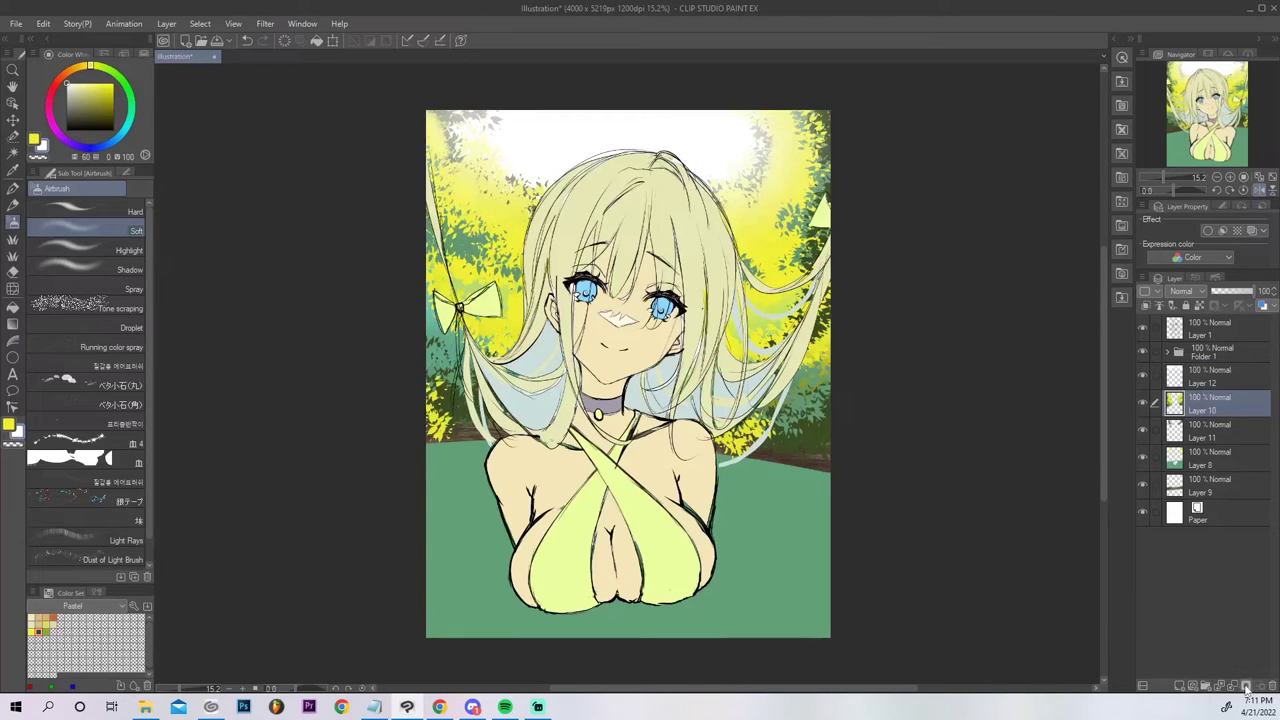
left_click(1246, 687)
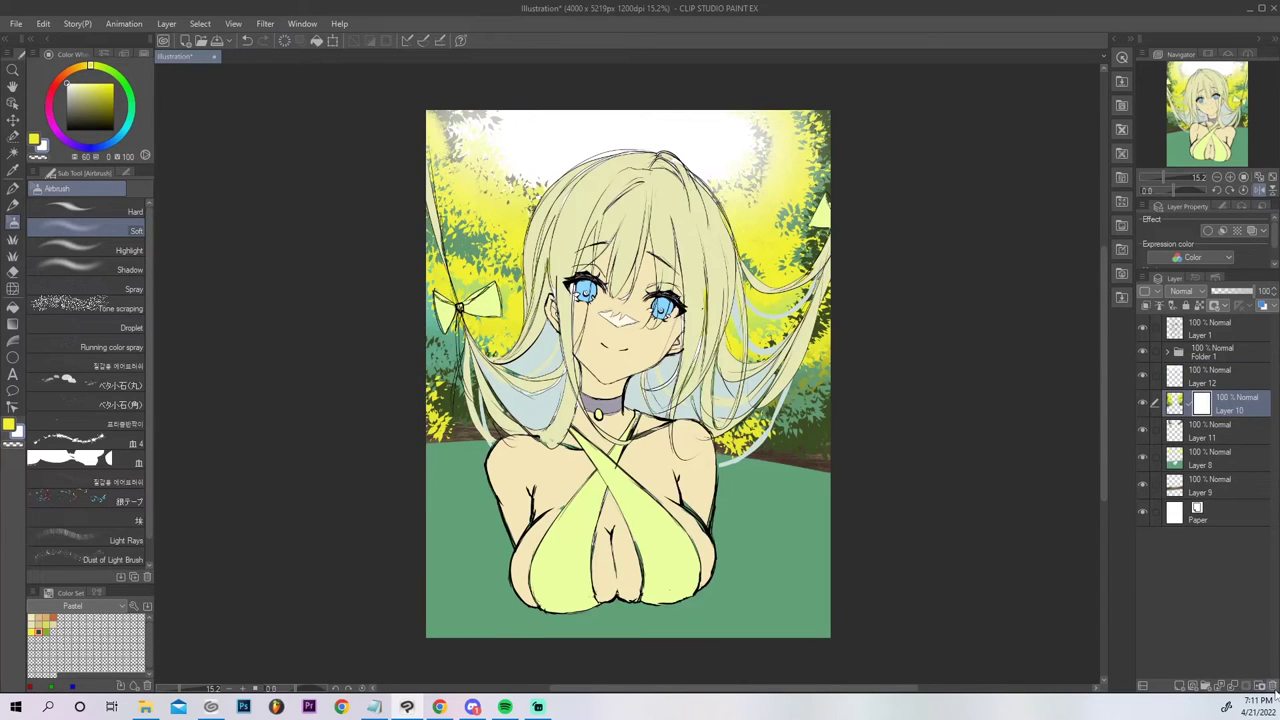
left_click(1260, 687)
left_click(724, 263)
key("ctrl+z")
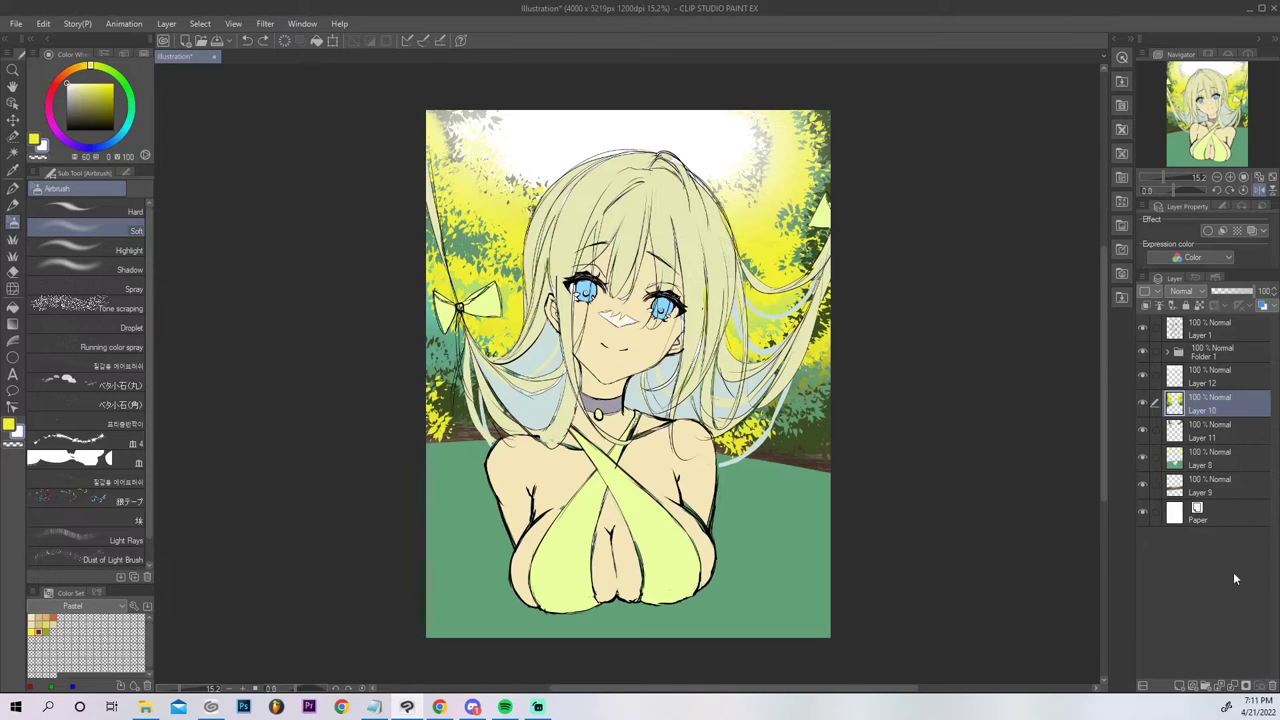
Merge Layer 10 down into Layer 11.
left_click(1233, 688)
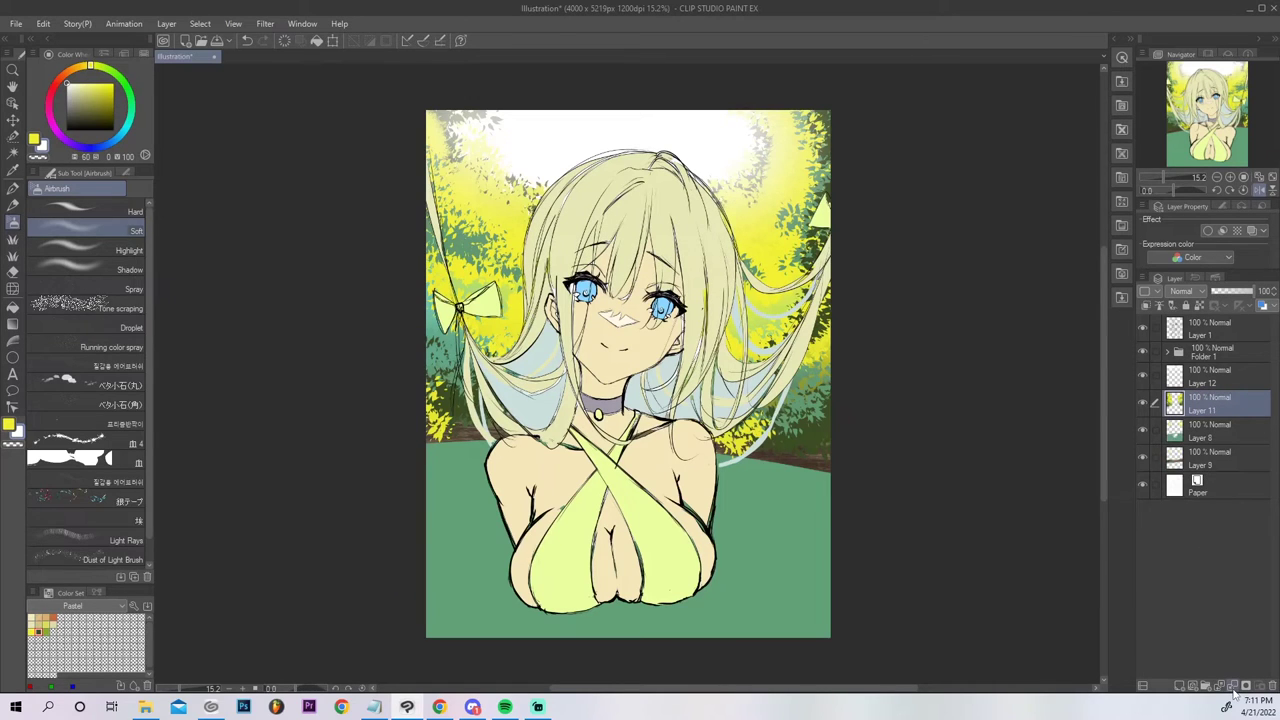
Merge Layer 11 down into Layer 8 and brush white leaves over the yellow foliage along one side of the sky.
left_click(1237, 686)
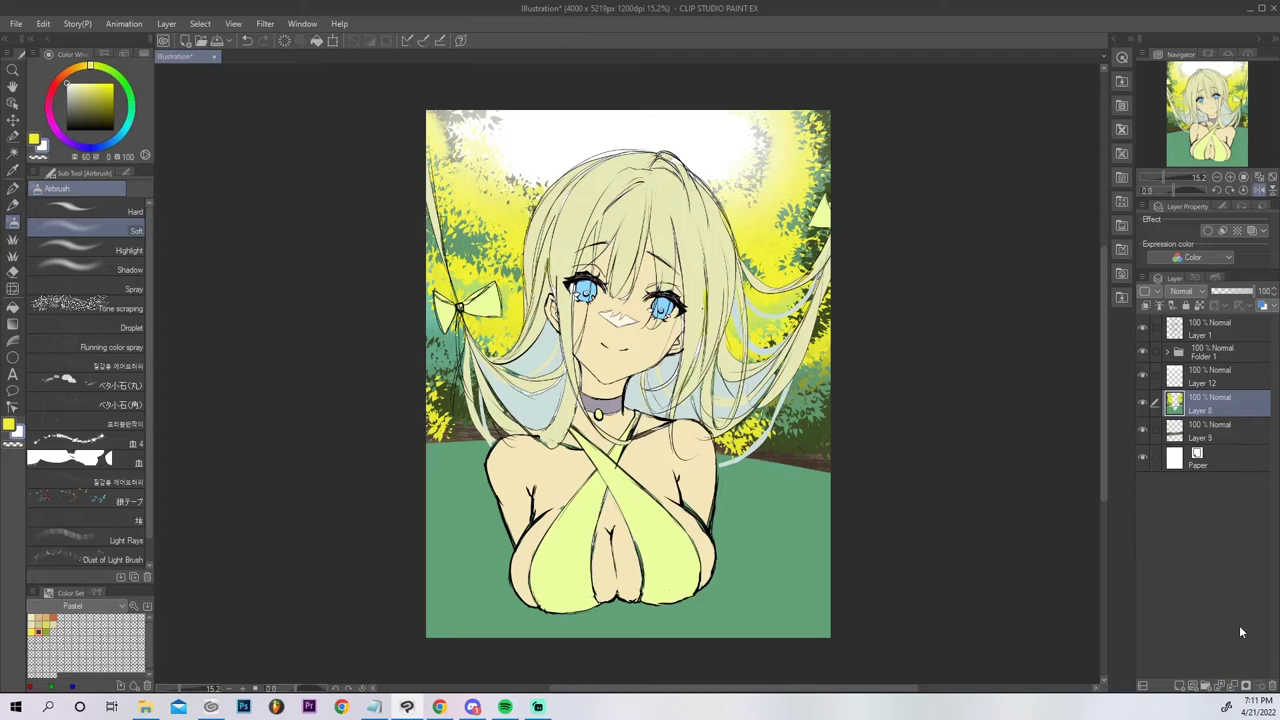
left_click(13, 238)
mouse_move(487, 121)
left_mouse_down()
mouse_move(447, 150)
mouse_move(457, 175)
mouse_move(502, 177)
mouse_move(487, 165)
mouse_move(538, 196)
mouse_move(504, 194)
mouse_move(500, 164)
mouse_move(433, 159)
mouse_move(419, 133)
mouse_move(445, 109)
mouse_move(433, 116)
mouse_move(433, 133)
mouse_move(486, 107)
mouse_move(443, 140)
mouse_move(468, 150)
mouse_move(461, 201)
left_mouse_up()
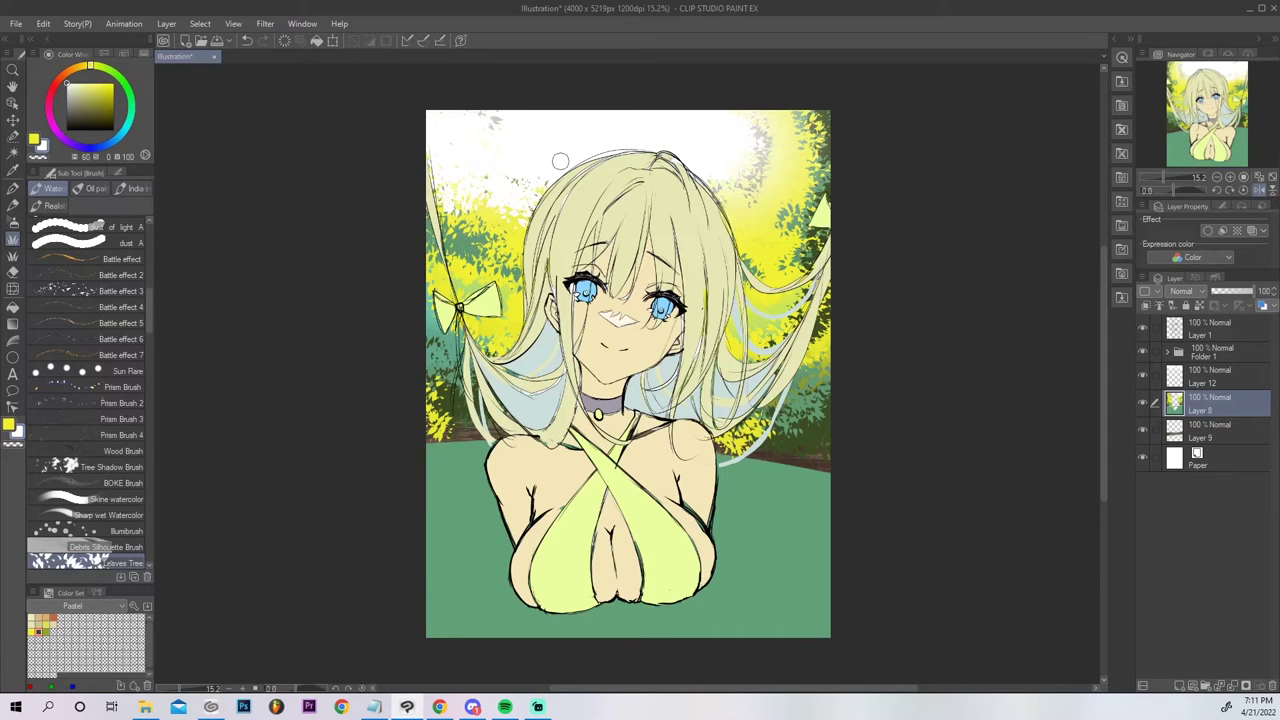
left_click(13, 222)
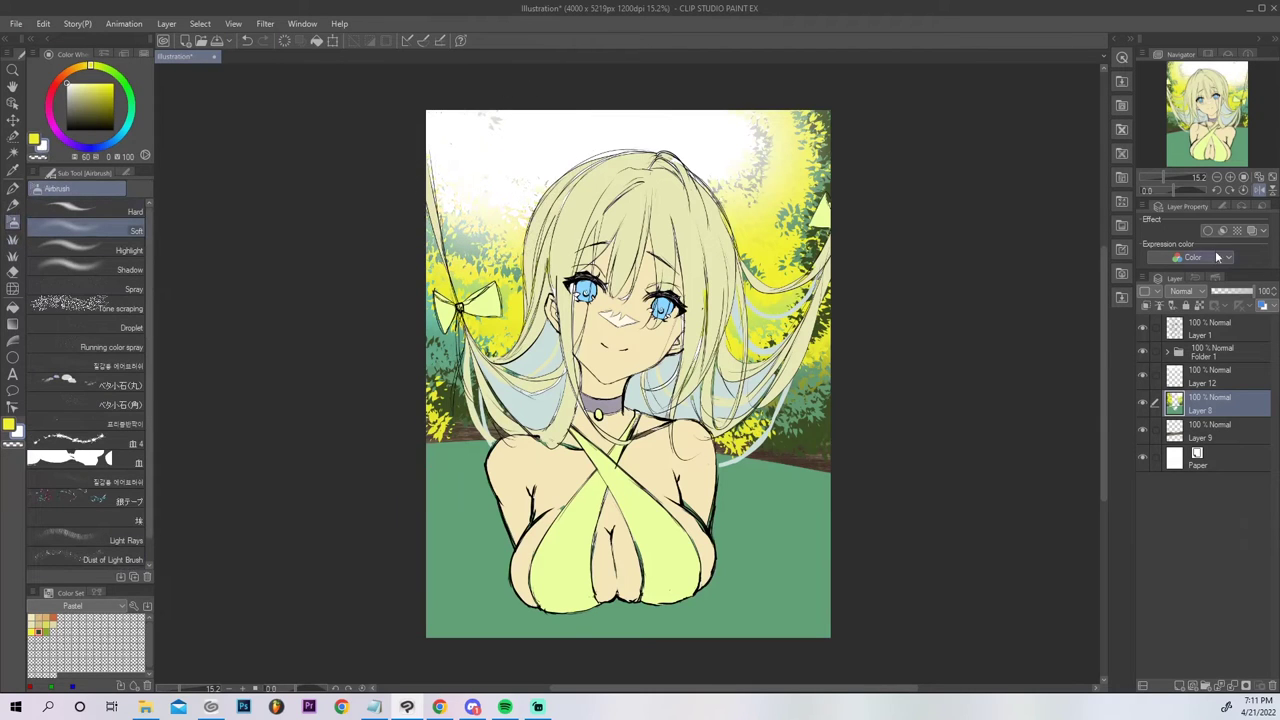
left_click(1260, 190)
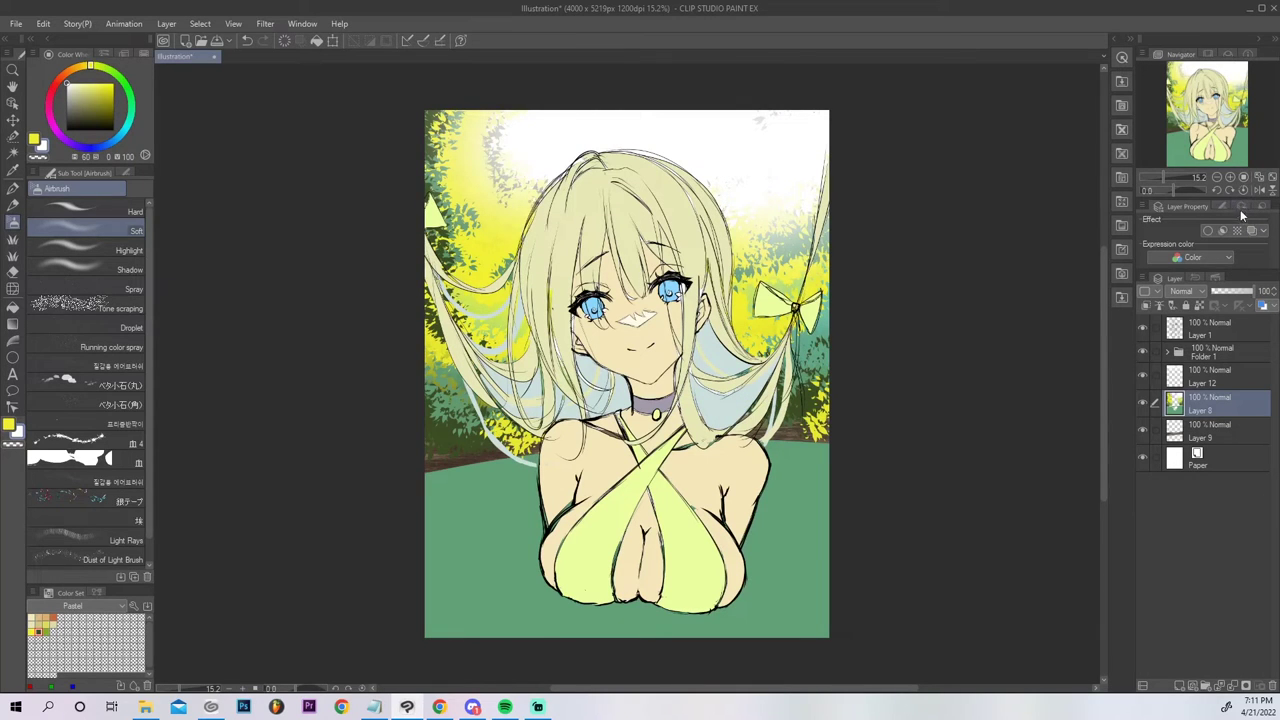
Add a border effect to Layer 8 with a dark green edge color (hue 94, saturation 100, value 23).
left_click(1221, 207)
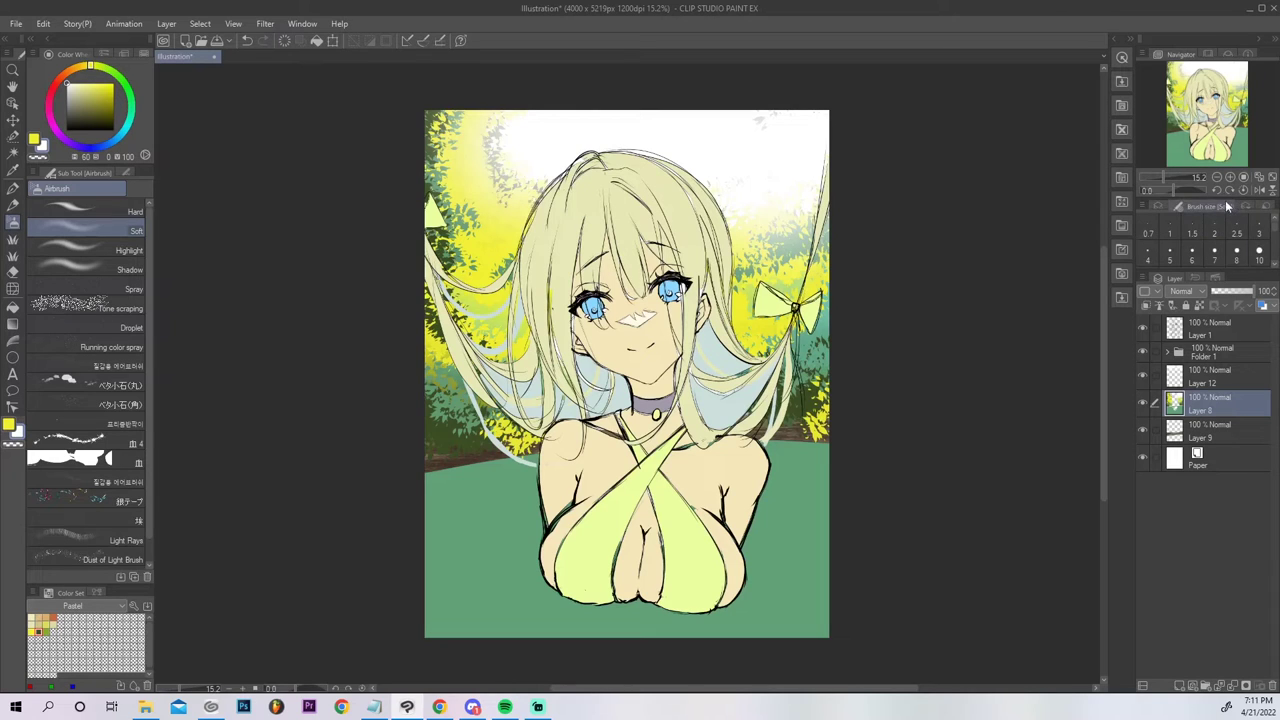
left_click(1249, 207)
left_click(1160, 207)
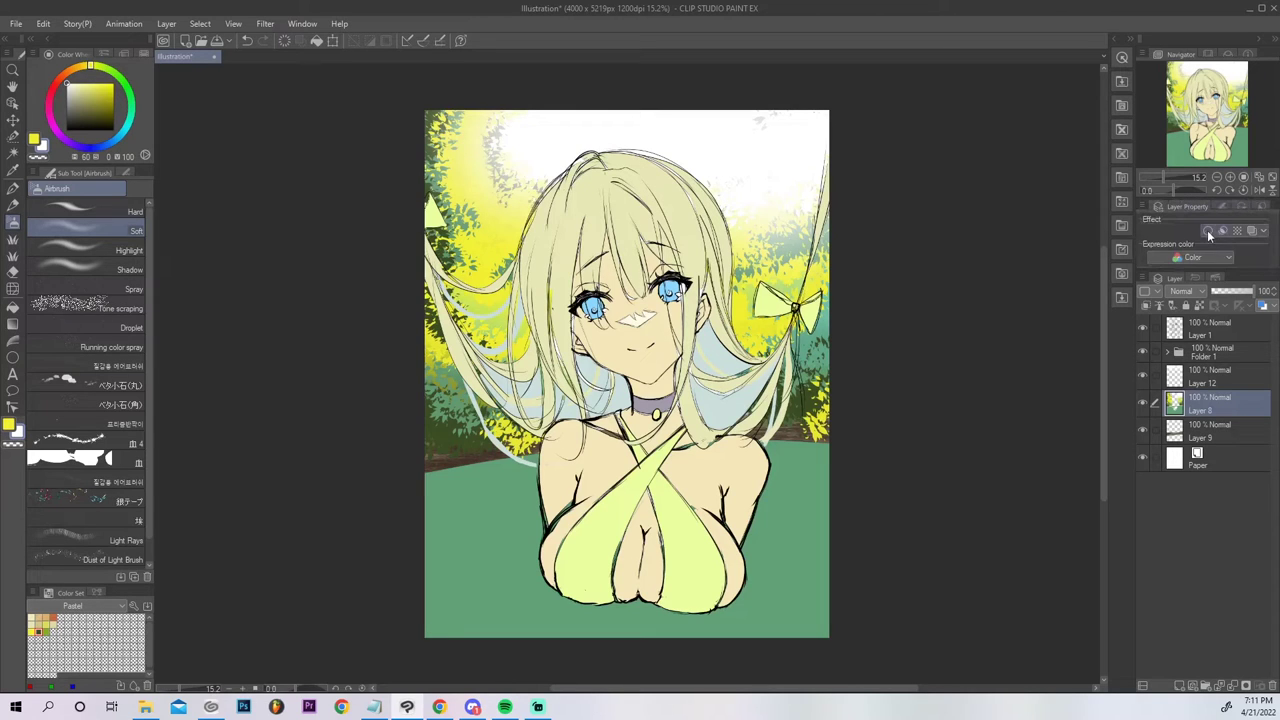
left_click(1210, 232)
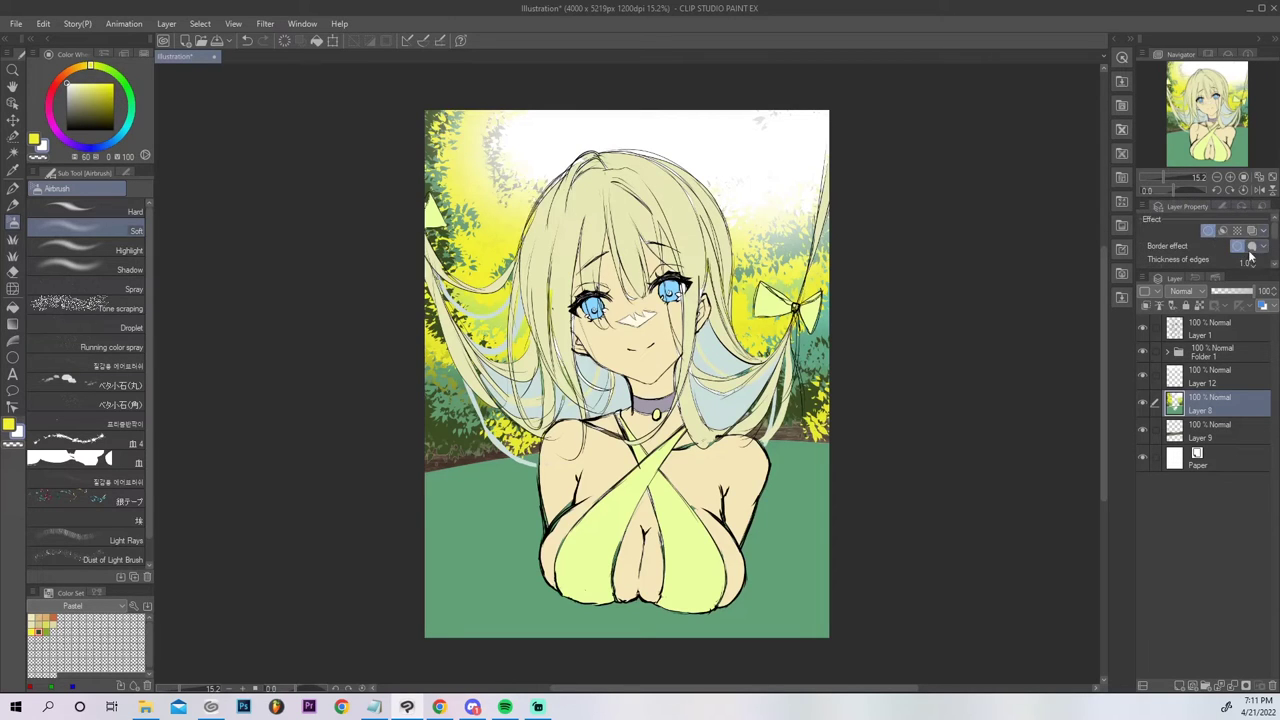
scroll(1277, 268, "down", 2)
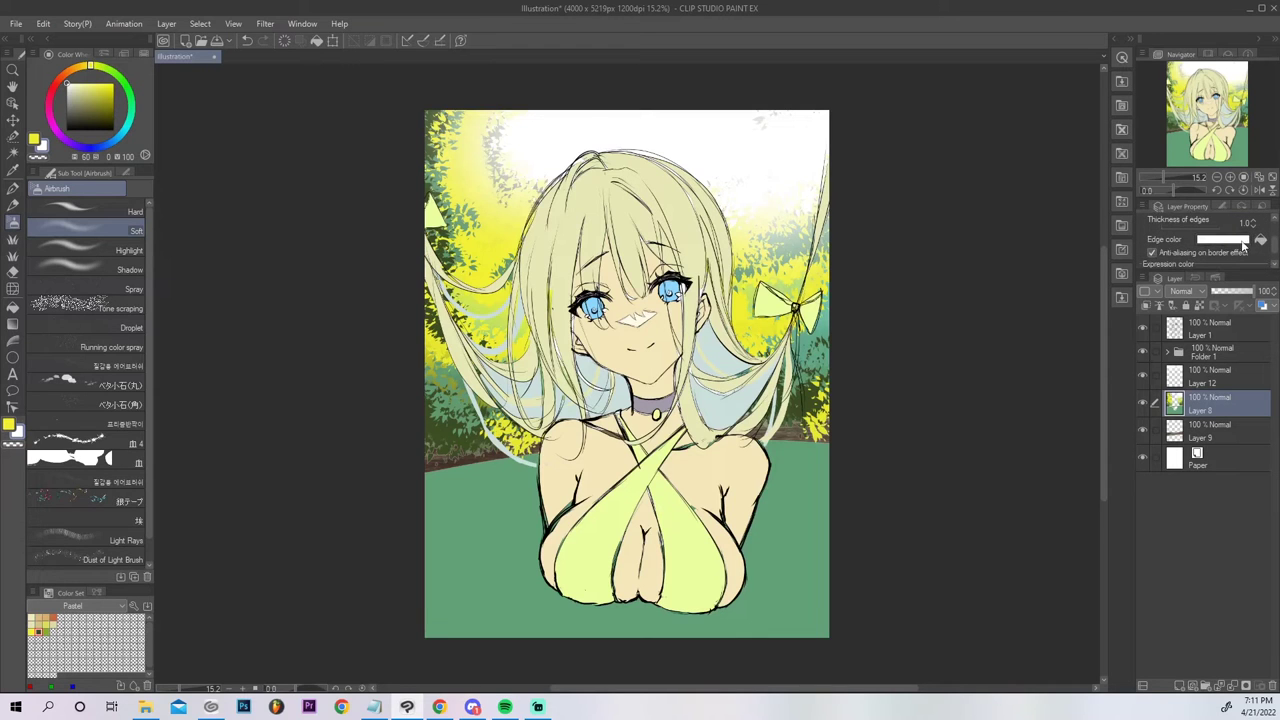
left_click(1243, 241)
left_click(655, 394)
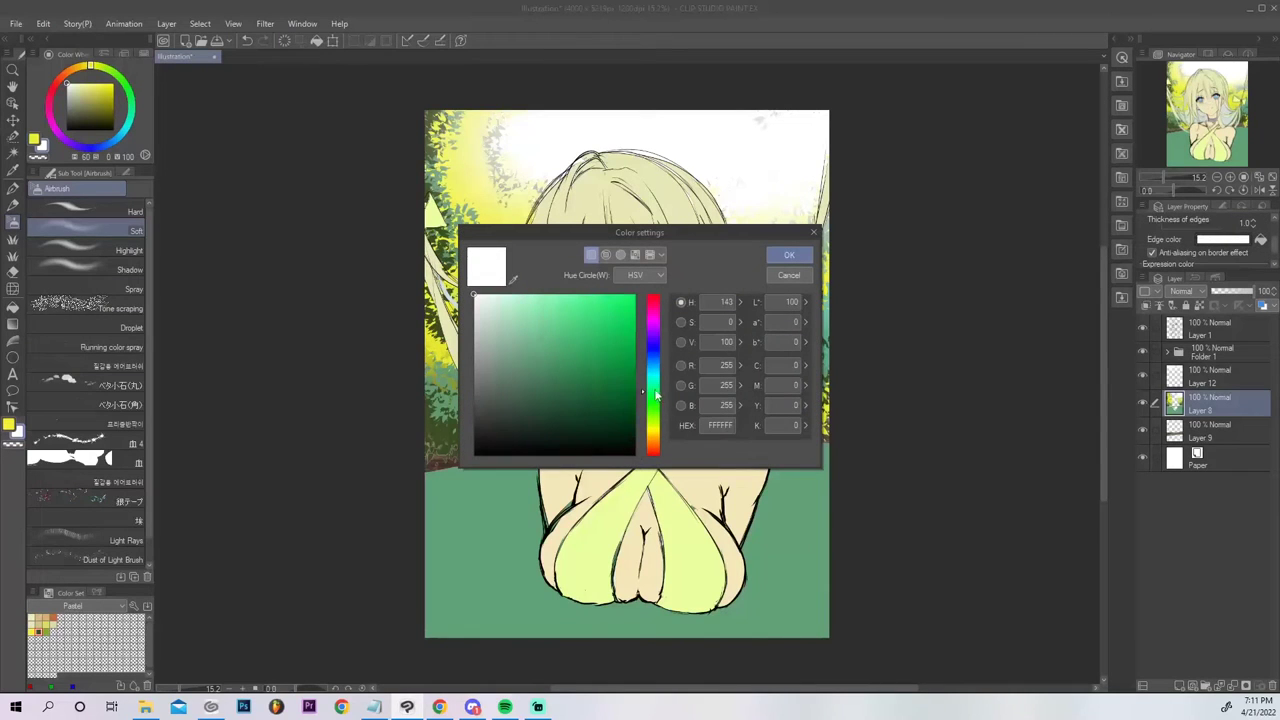
left_click(655, 414)
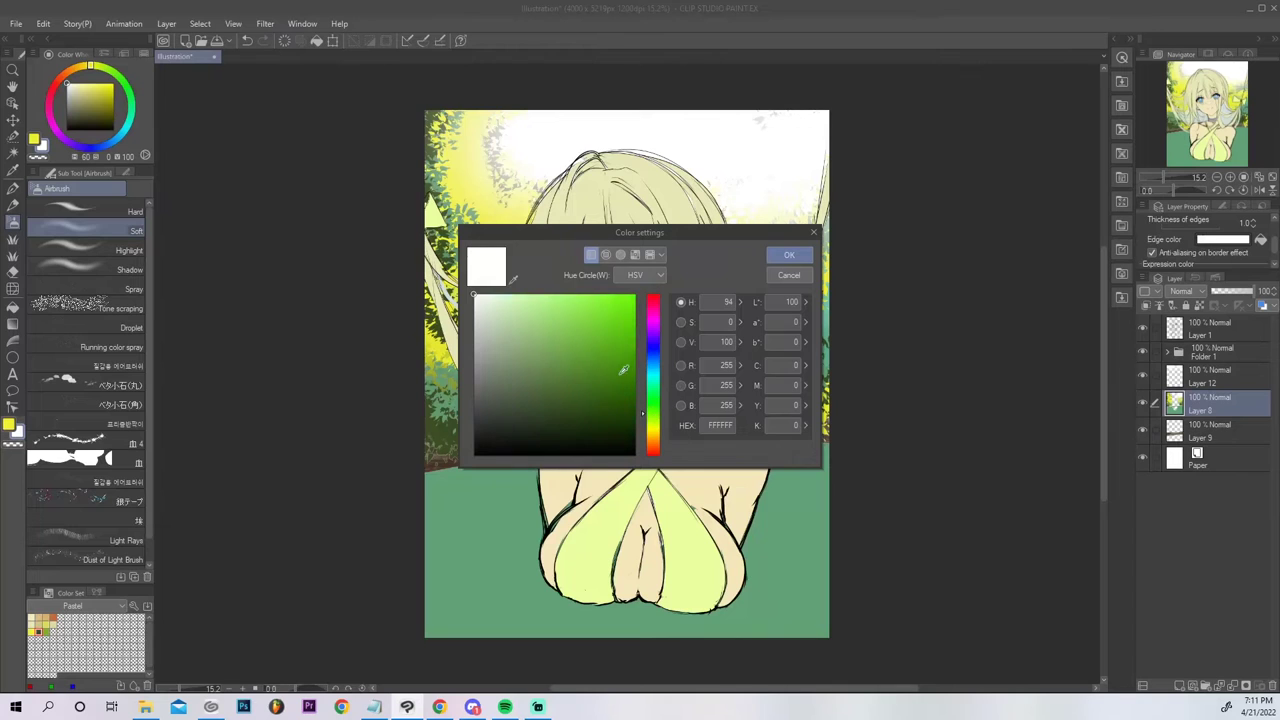
left_click(635, 350)
left_click(627, 412)
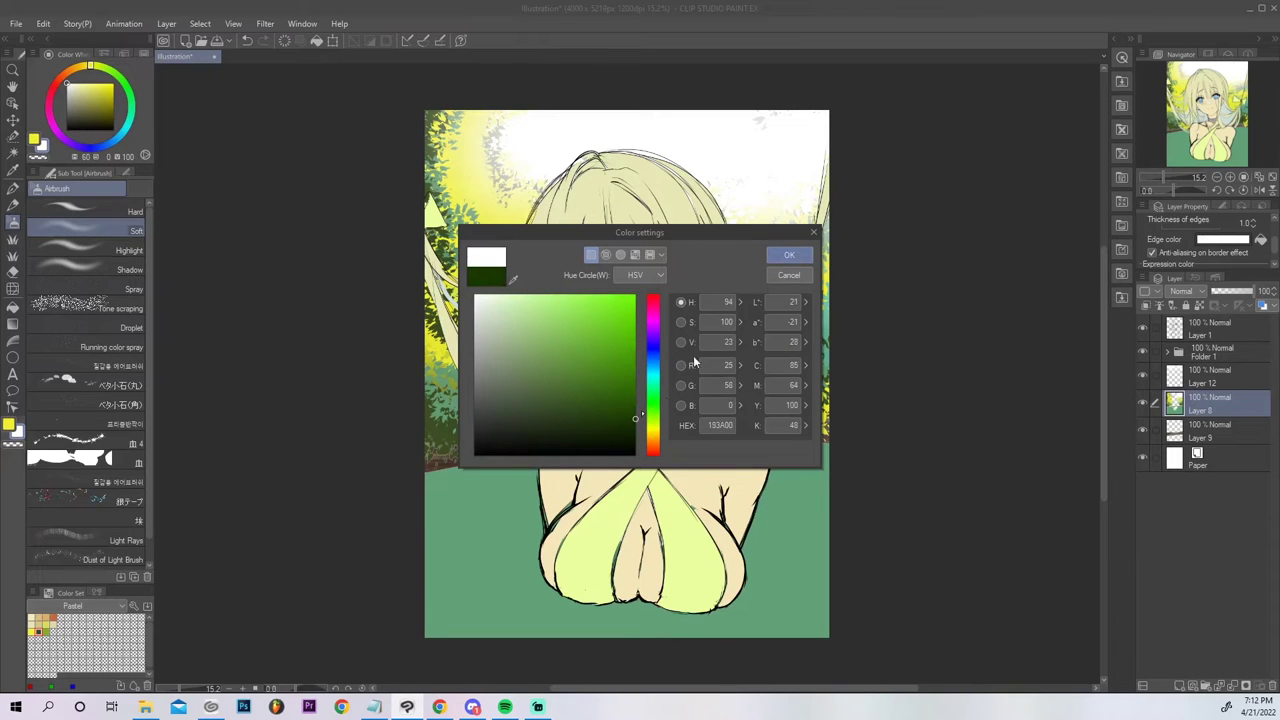
left_click(789, 255)
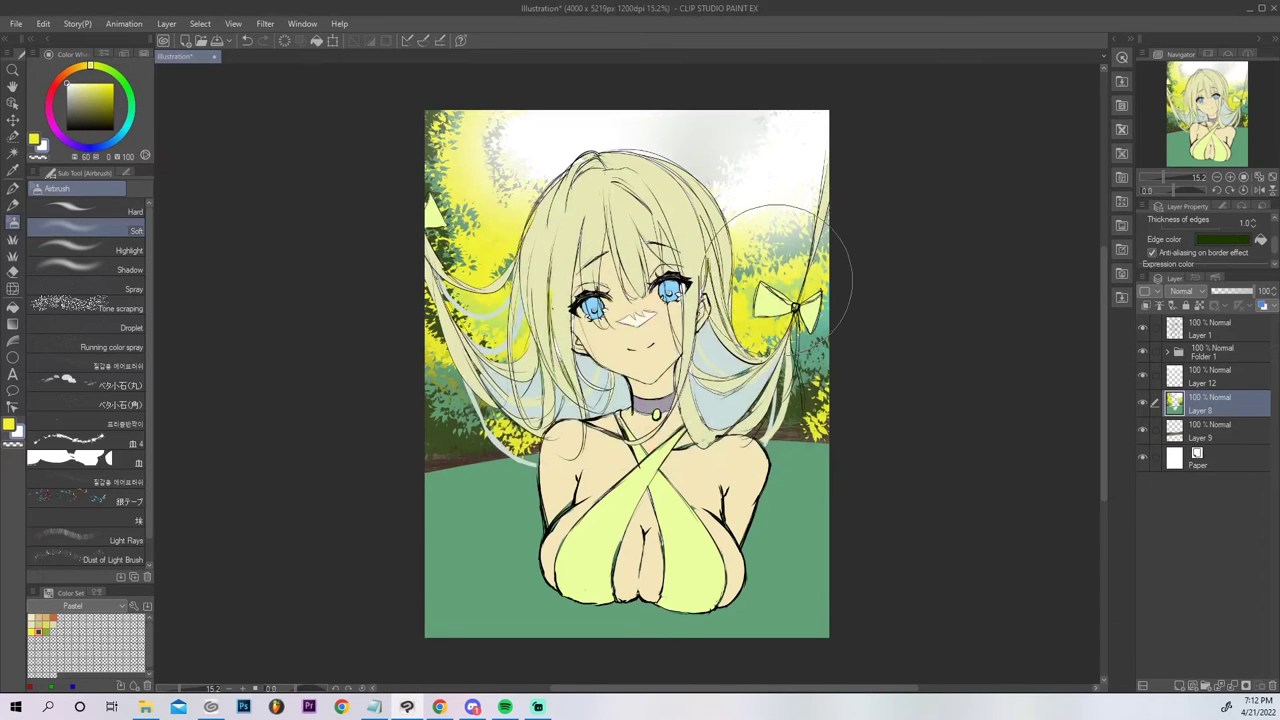
Change the border effect's edge color to black and set the thickness of edges to 5.0.
left_click(1220, 243)
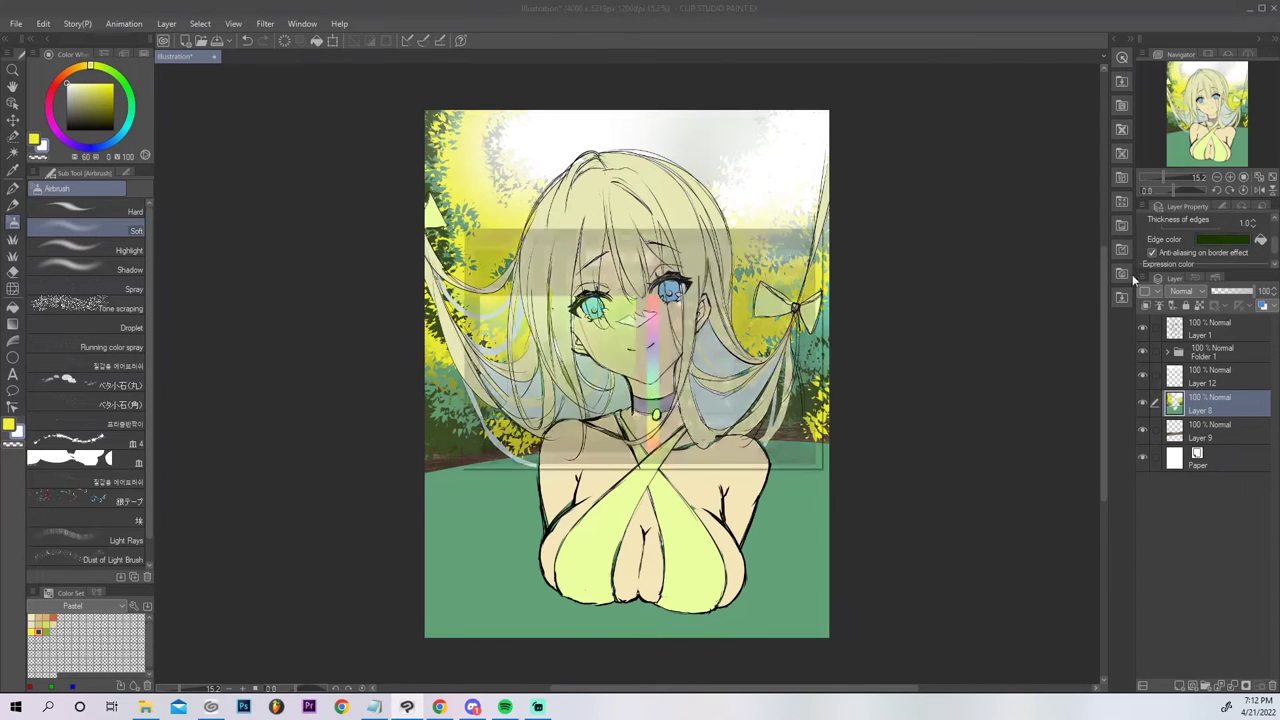
left_click(800, 259)
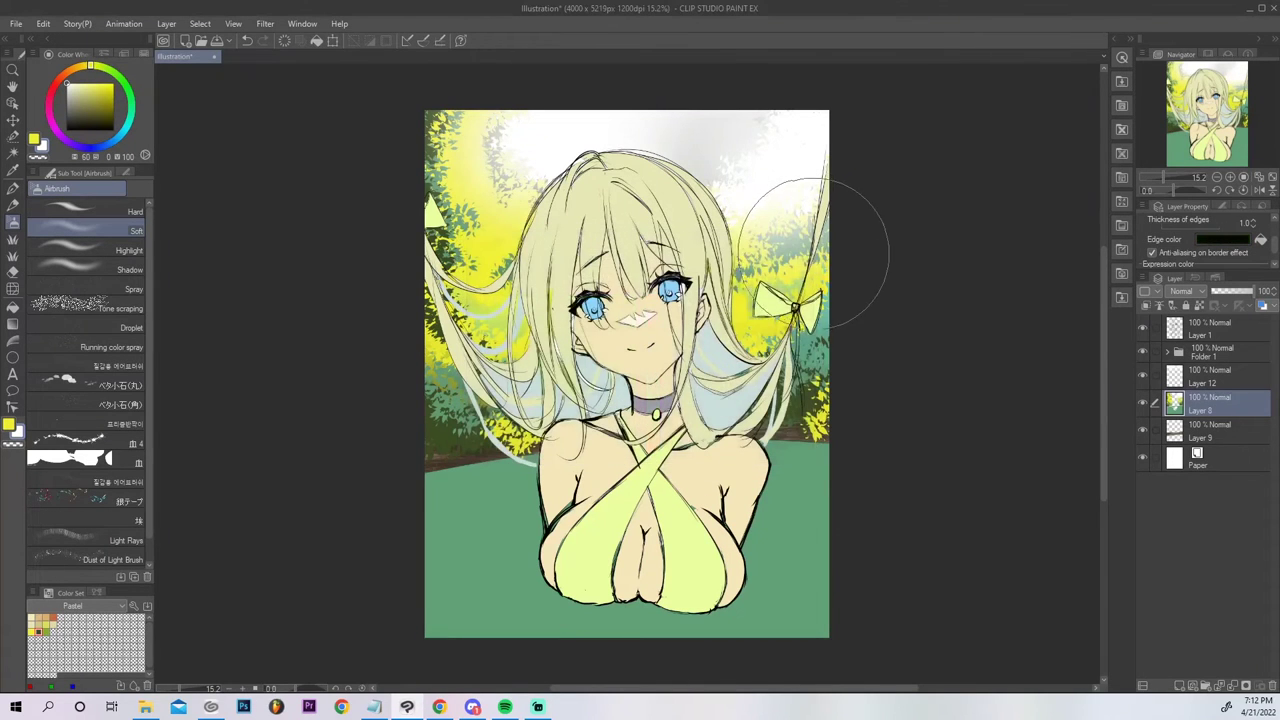
left_click(1256, 226)
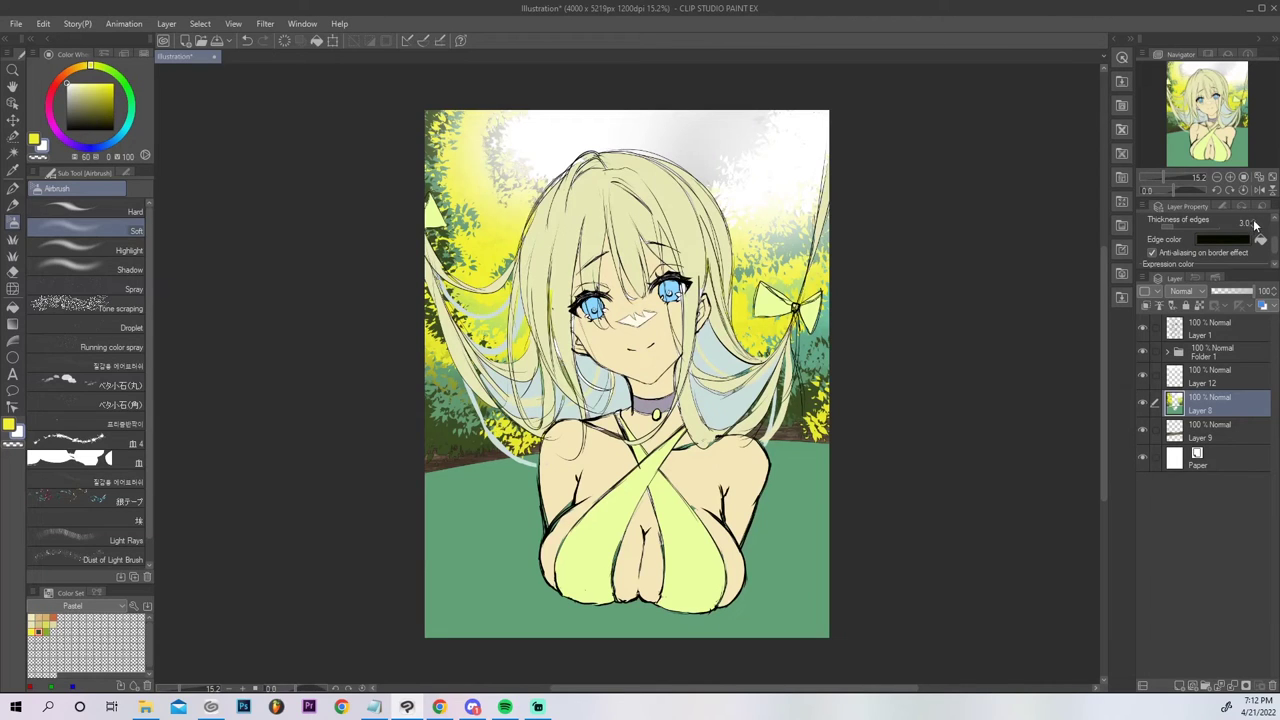
left_click(1255, 221)
left_click(1255, 221)
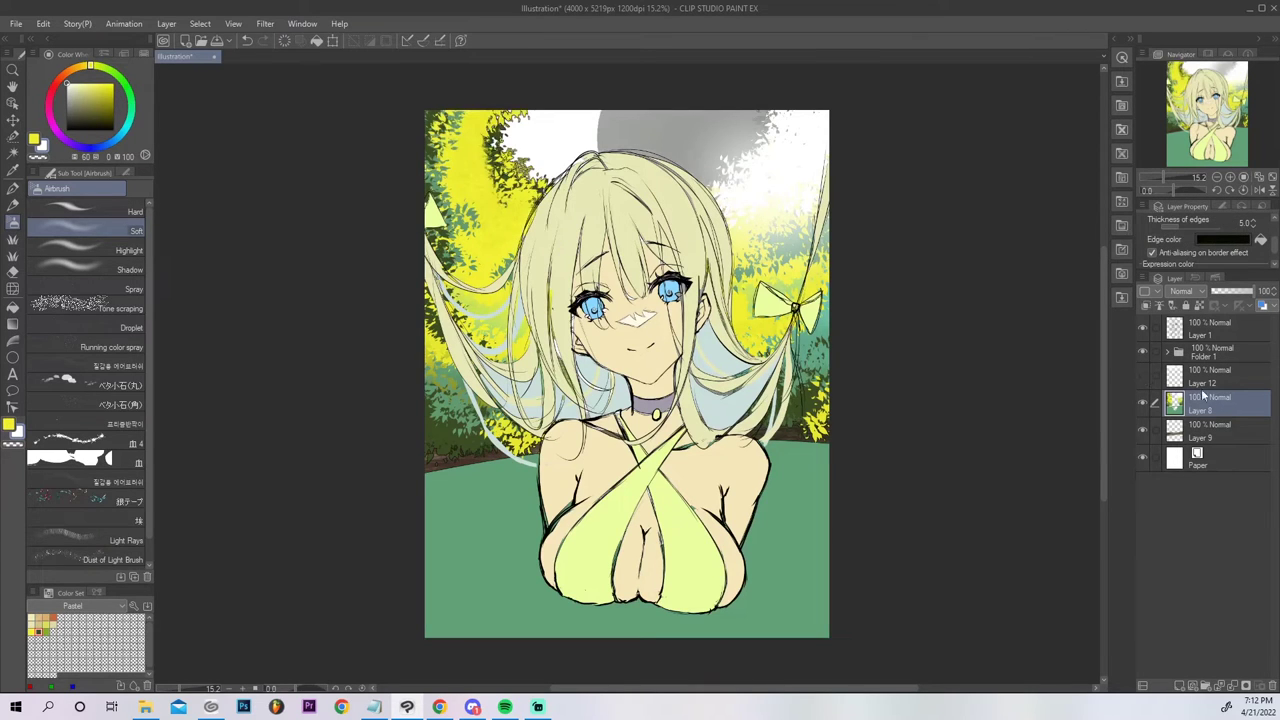
Try erasing the gray border shading from the sky on Layer 8 with a much larger hard eraser, and undo the stroke.
key("e")
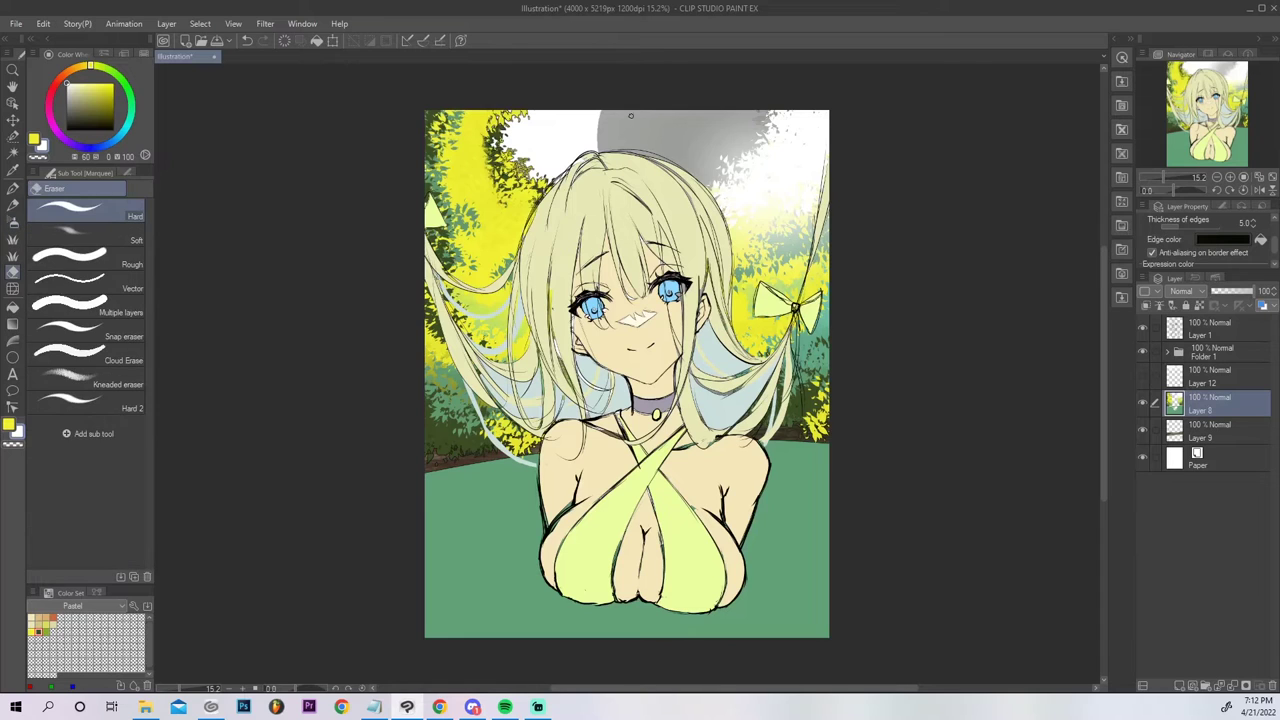
key("bracketright")
key("bracketright")
key("bracketright")
key("bracketright")
key("bracketright")
key("bracketright")
key("bracketright")
key("bracketright")
key("bracketright")
key("bracketright")
key("bracketright")
key("bracketright")
key("bracketright")
key("bracketright")
key("bracketright")
key("bracketright")
key("bracketright")
key("bracketright")
left_click_drag(670, 134, 727, 116)
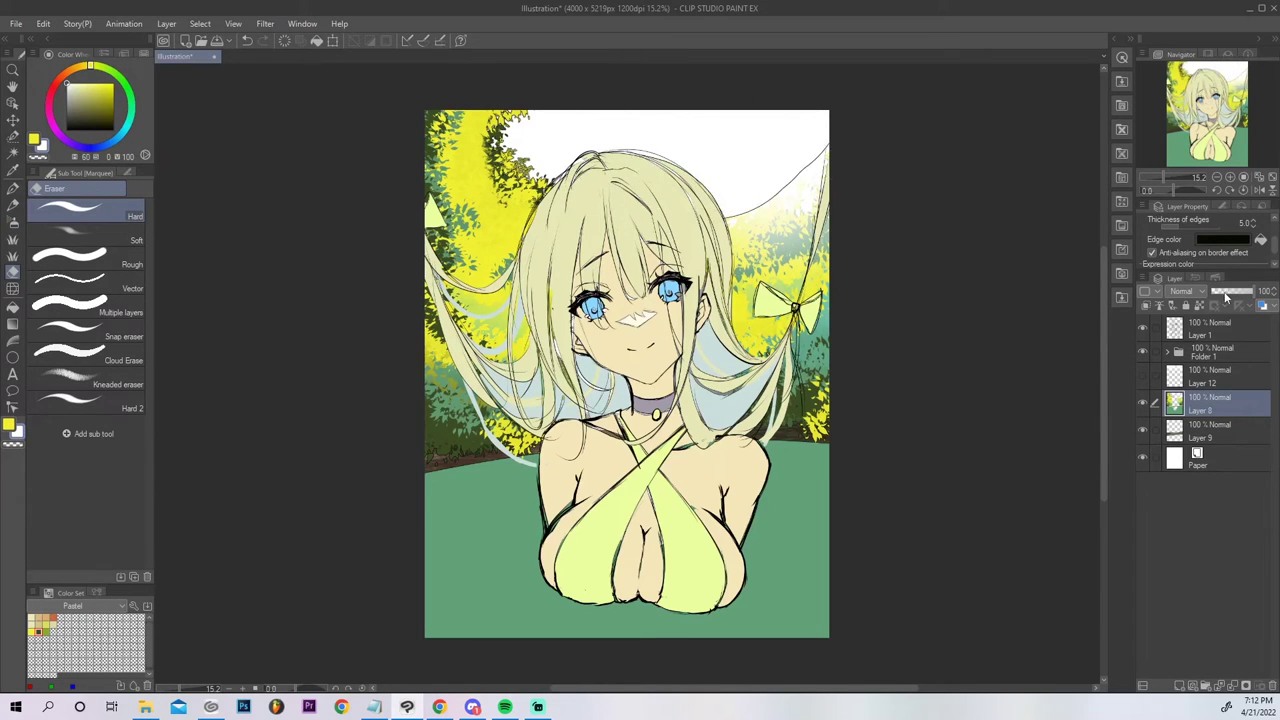
key("ctrl+z")
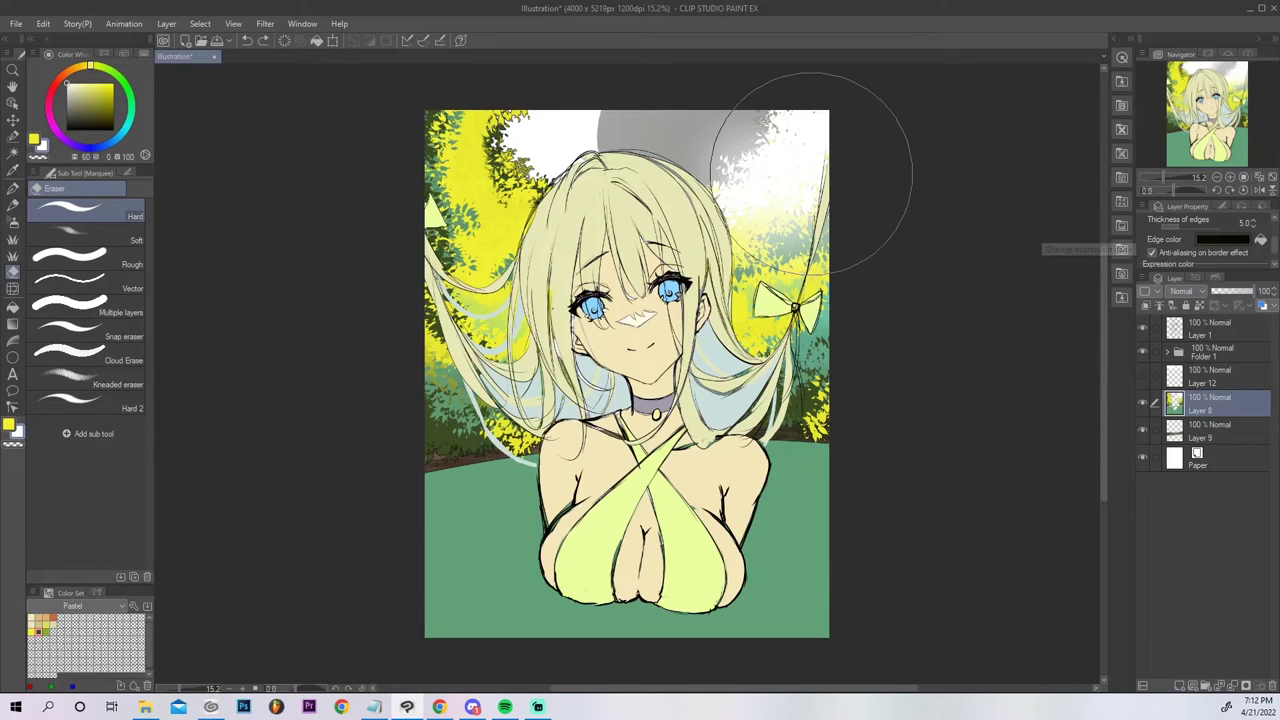
Auto-select the gray shaded area in the sky above the girl's head, cut it out and clear the selection.
key("w")
left_click(710, 129)
left_click(717, 154, "ctrl")
key("ctrl+d")
left_click(142, 172)
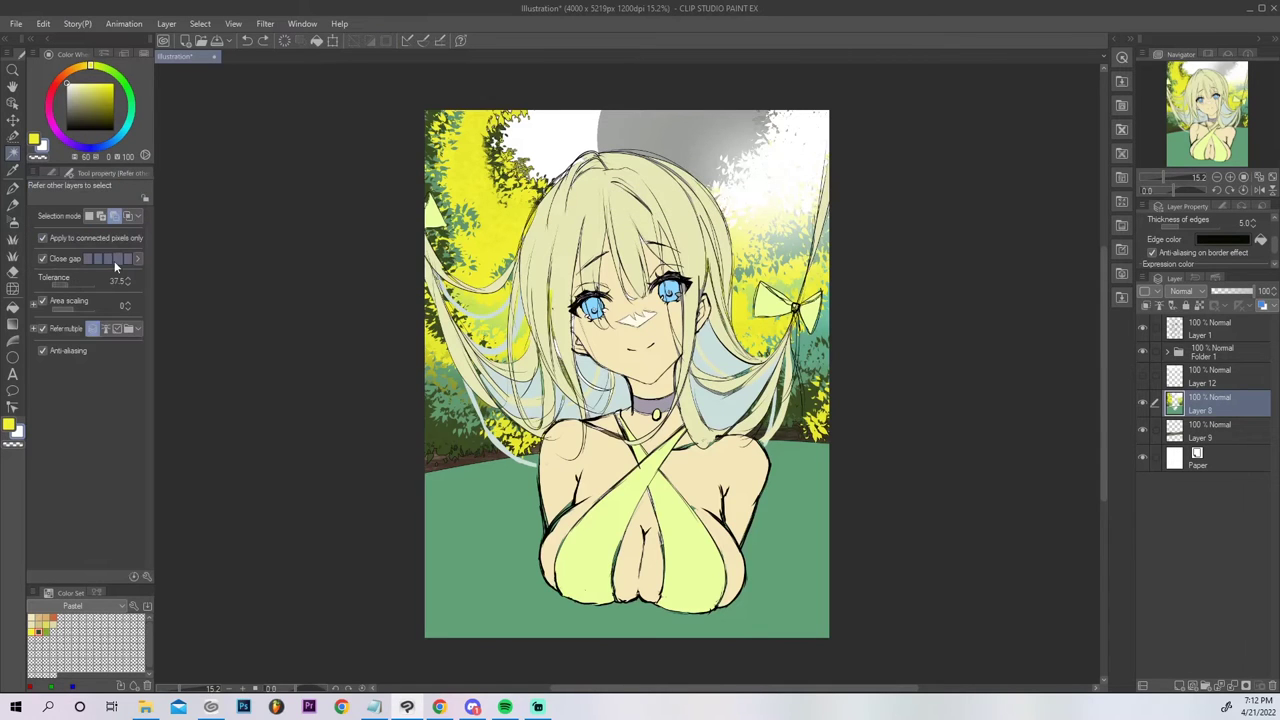
left_click(715, 128)
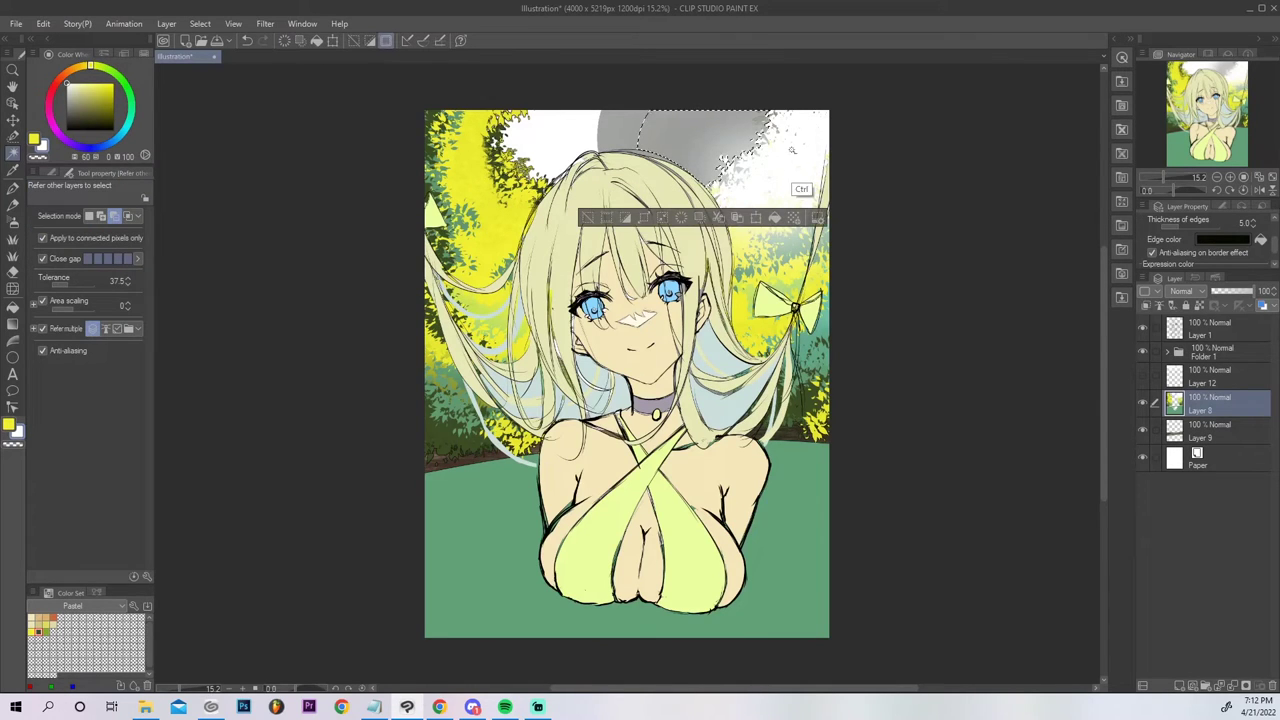
key("ctrl+x")
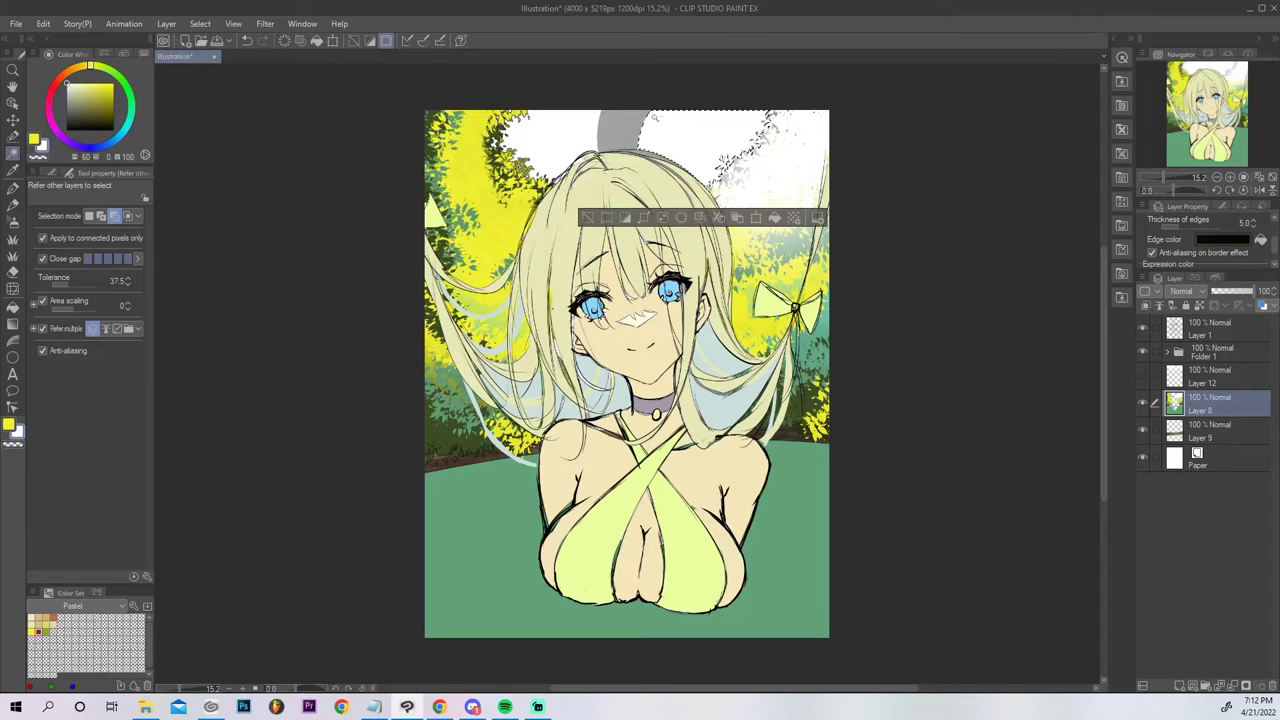
key("ctrl+d")
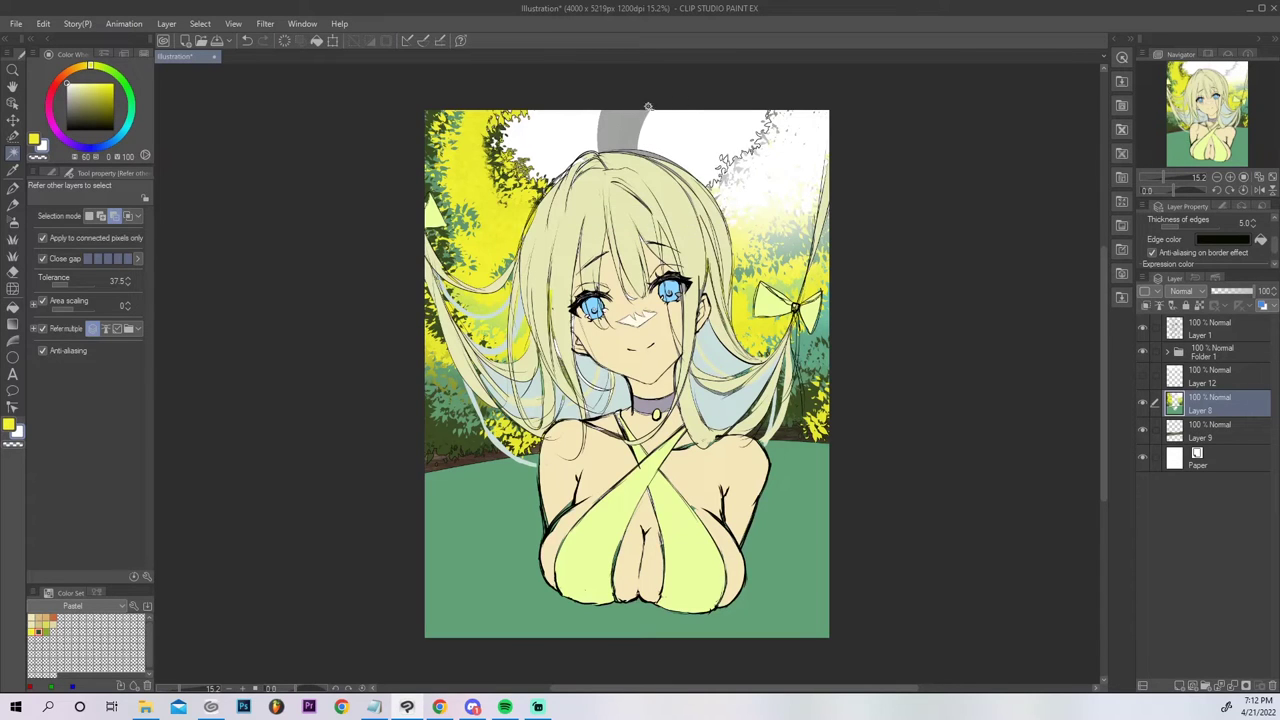
Paint white with the G-pen at size 200 over the remaining gray patch and the dark leaf edges around the sky.
key("e")
key("p")
mouse_move(648, 102)
left_mouse_down()
mouse_move(594, 160)
mouse_move(662, 193)
mouse_move(712, 112)
mouse_move(731, 145)
mouse_move(711, 168)
mouse_move(787, 109)
mouse_move(708, 192)
left_mouse_up()
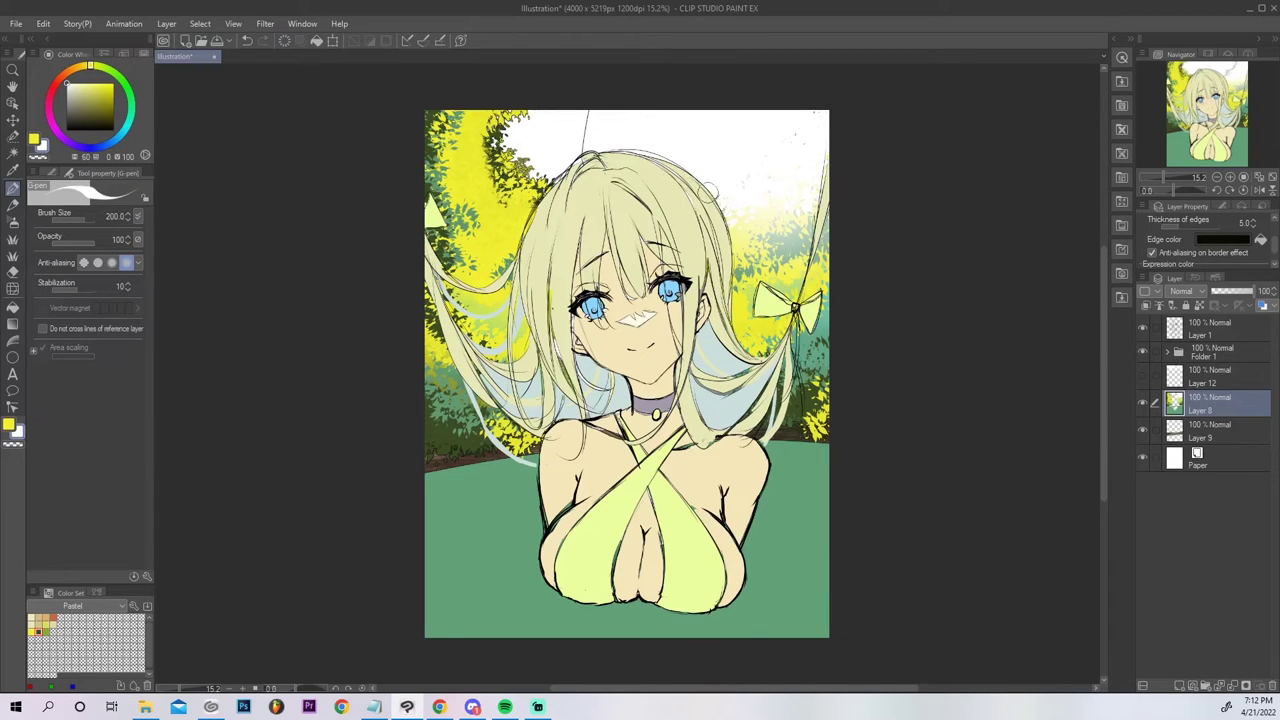
mouse_move(592, 150)
left_mouse_down()
mouse_move(580, 160)
mouse_move(562, 97)
mouse_move(508, 160)
mouse_move(500, 129)
left_mouse_up()
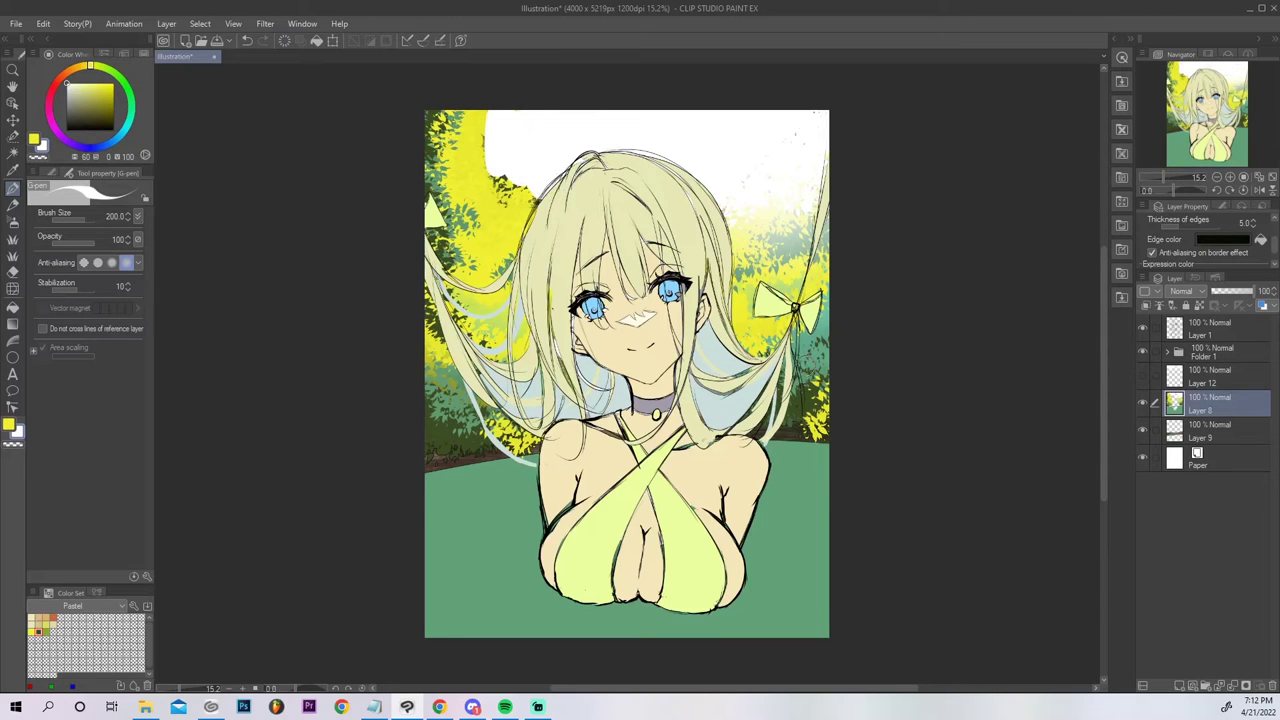
Paint yellow leaves (hue 60, saturation 80, value 95) along both sides of the sky with the Leaves Tree brush at size 170.
left_click(13, 238)
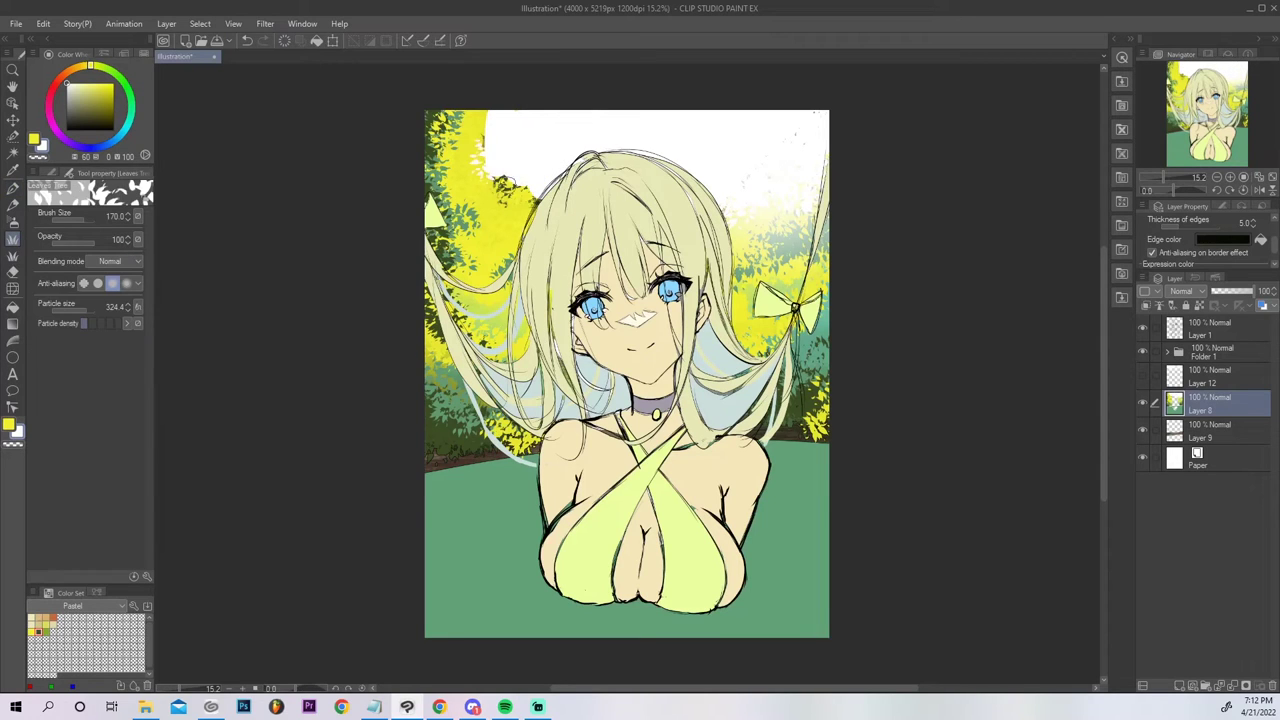
key("ctrl+z")
left_click(34, 139)
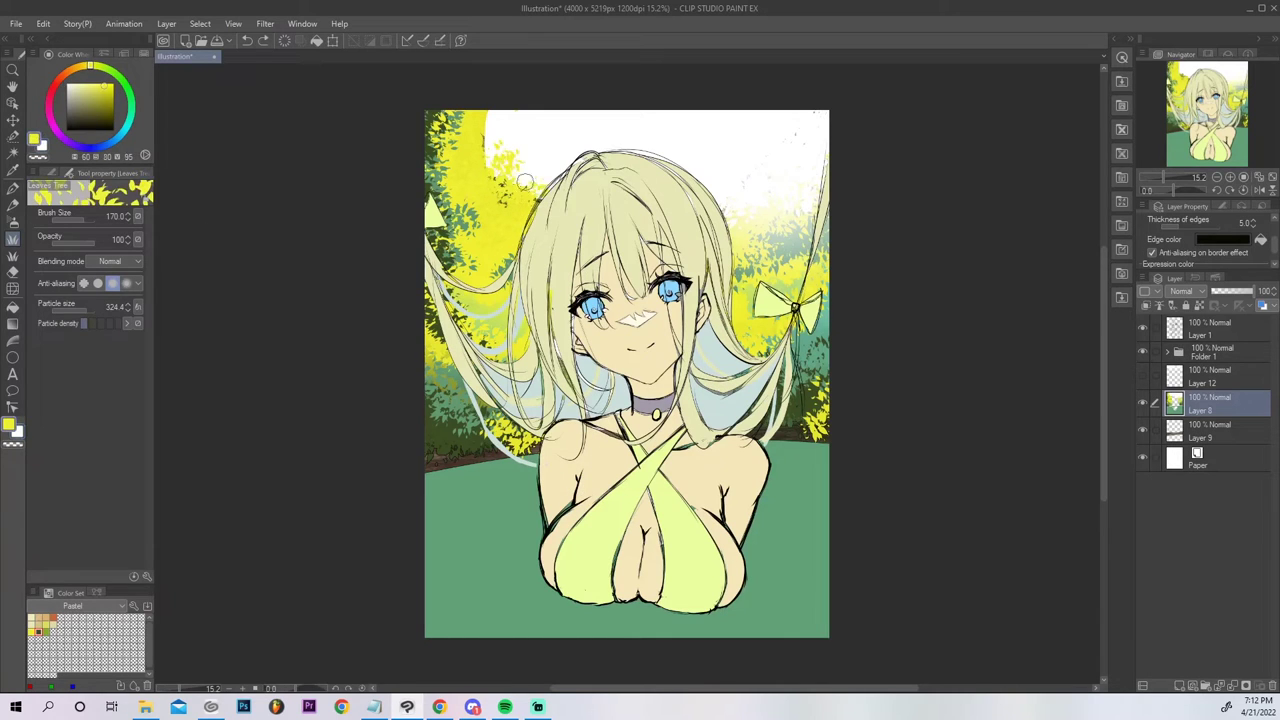
left_click_drag(488, 117, 489, 166)
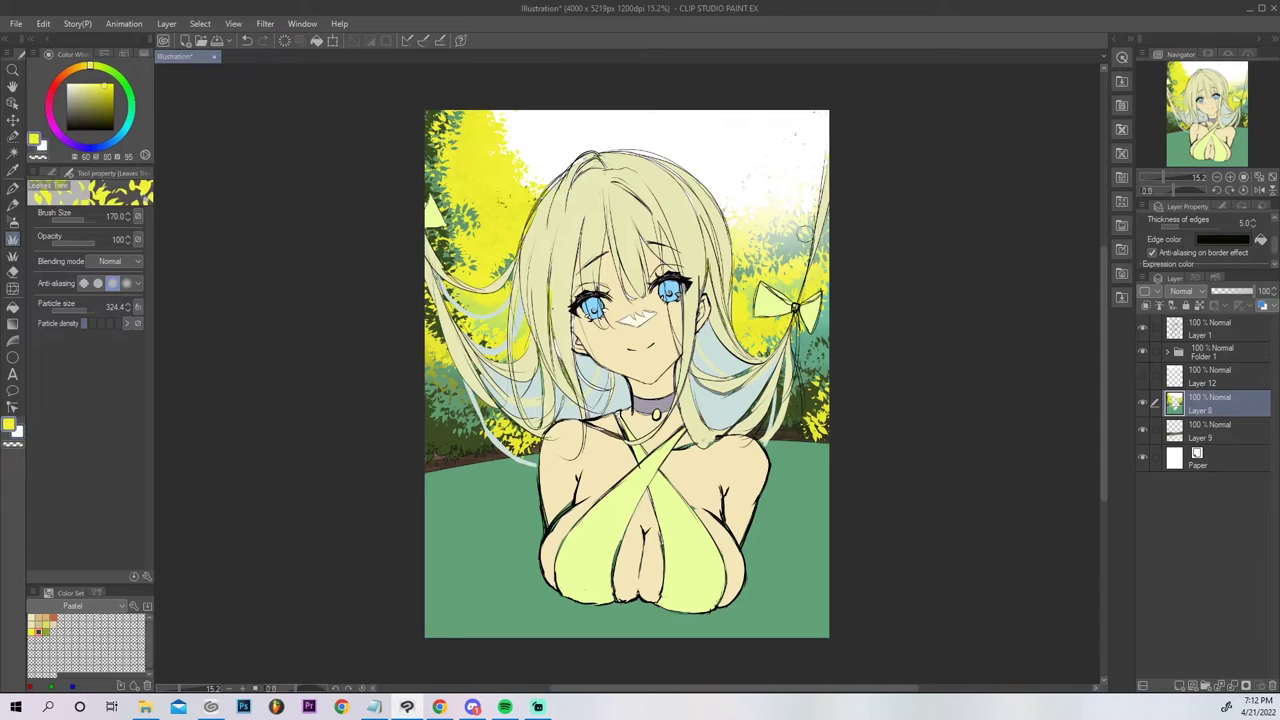
mouse_move(784, 212)
left_mouse_down()
mouse_move(847, 125)
mouse_move(825, 179)
mouse_move(740, 212)
left_mouse_up()
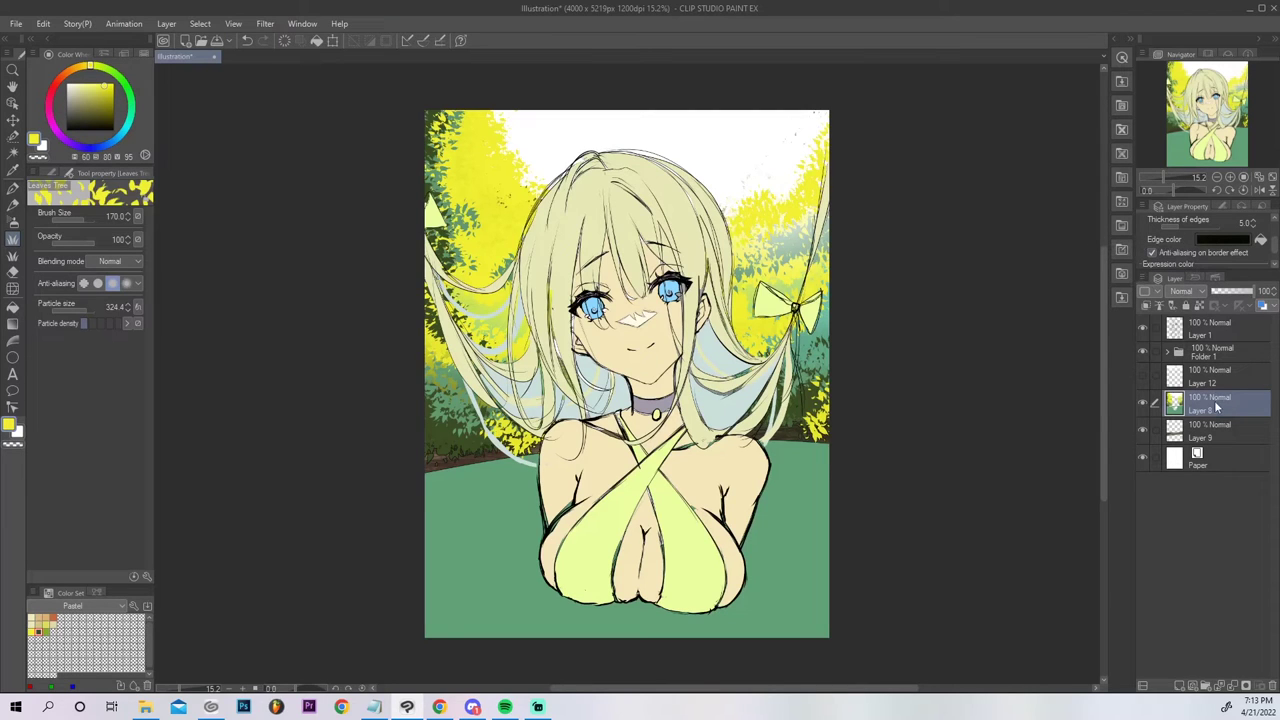
Try deleting Layer 8, and undo back past the layer merges and white sky glow to separate Layers 8, 10 and 11.
left_click(1271, 686)
left_click(650, 266)
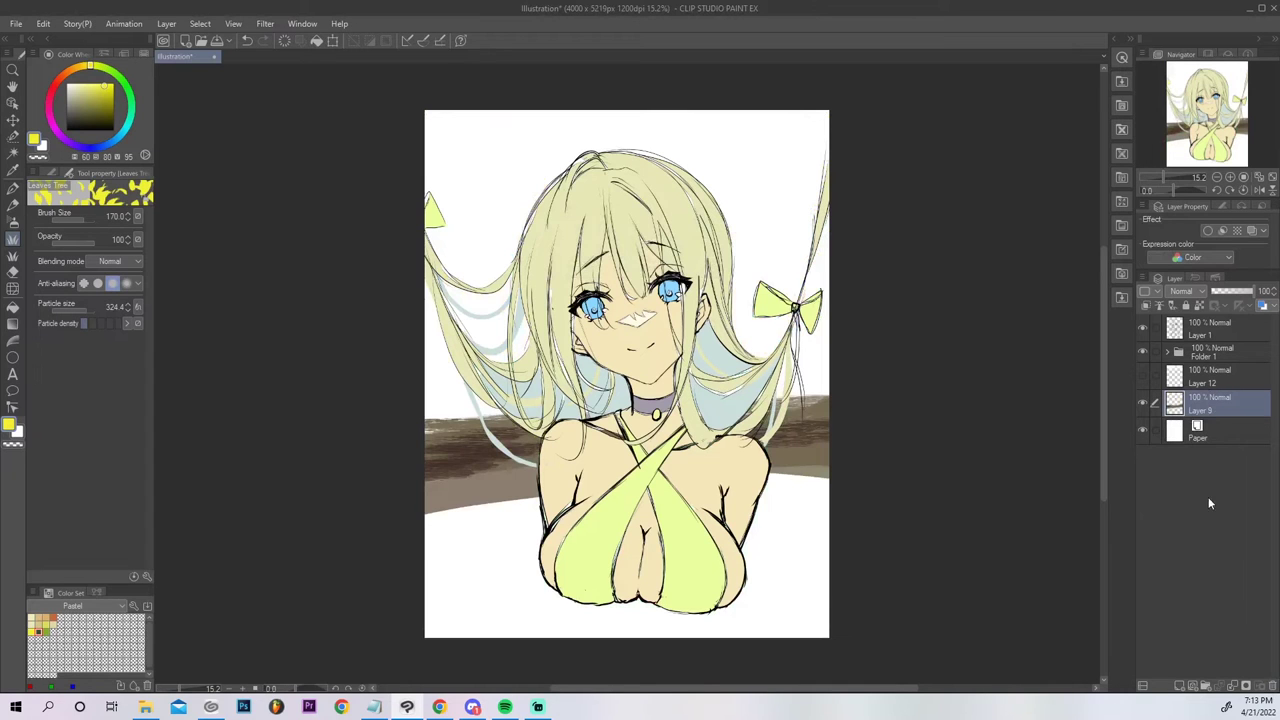
key("ctrl+z")
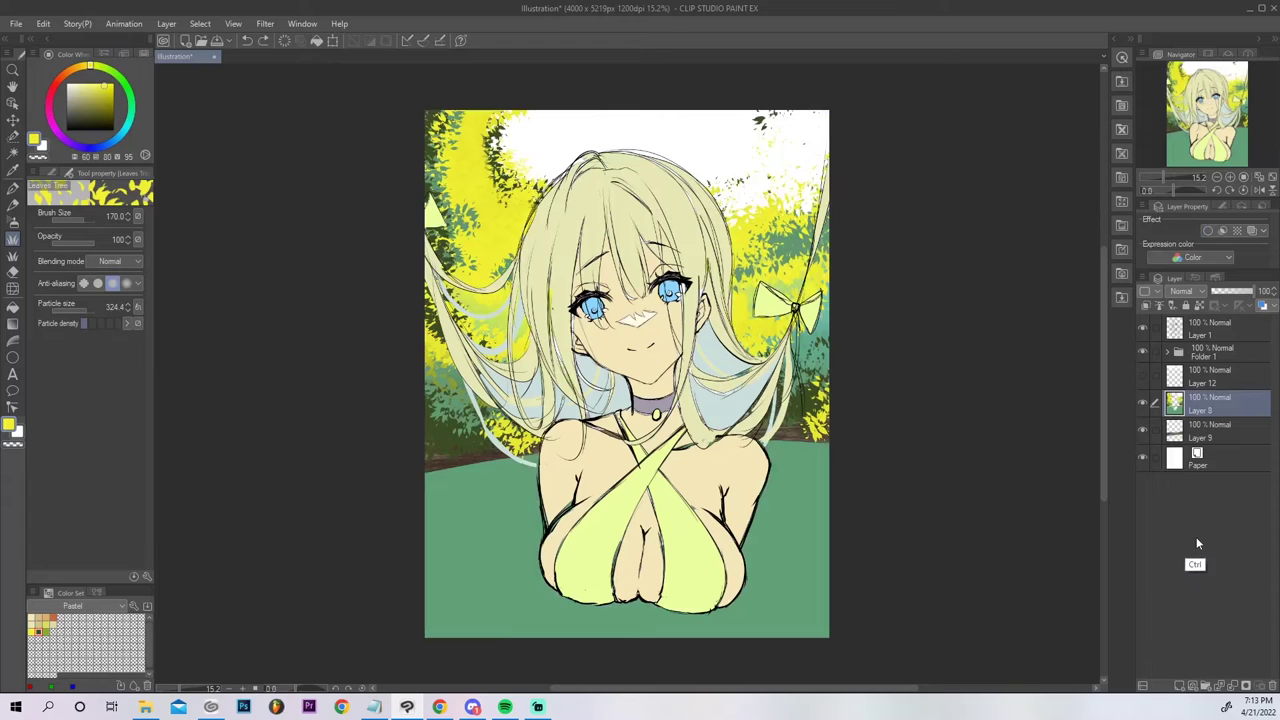
key("ctrl+z")
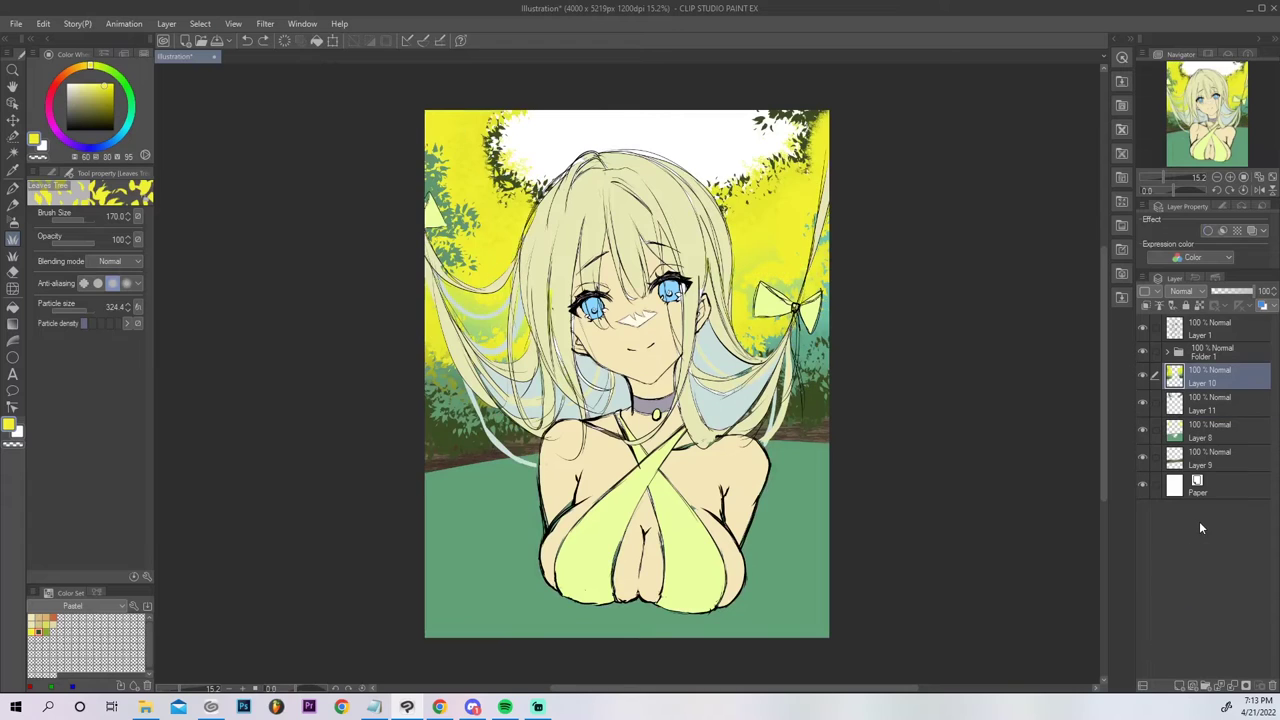
Erase all the foliage above the ground from Layers 8, 10 and 11 with the Hard eraser at size 2000.
left_click(1186, 438)
key("e")
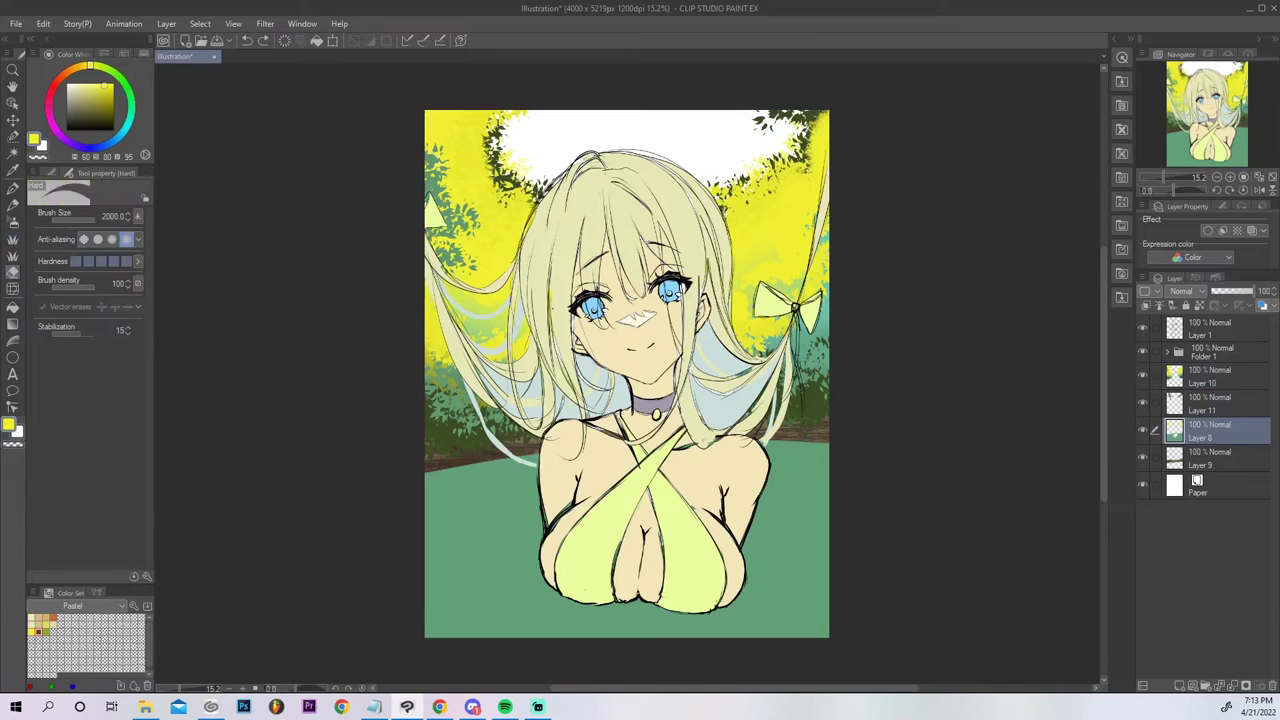
mouse_move(692, 178)
left_mouse_down()
mouse_move(531, 157)
mouse_move(485, 188)
mouse_move(505, 187)
left_mouse_up()
left_click(1214, 380)
mouse_move(836, 176)
left_mouse_down()
mouse_move(750, 197)
mouse_move(815, 357)
mouse_move(750, 323)
mouse_move(583, 336)
left_mouse_up()
mouse_move(487, 296)
left_mouse_down()
mouse_move(400, 314)
mouse_move(429, 157)
mouse_move(414, 214)
mouse_move(470, 230)
left_mouse_up()
left_click(1207, 402)
mouse_move(440, 160)
left_mouse_down()
mouse_move(428, 194)
mouse_move(757, 157)
mouse_move(1045, 75)
left_mouse_up()
left_click(1207, 376)
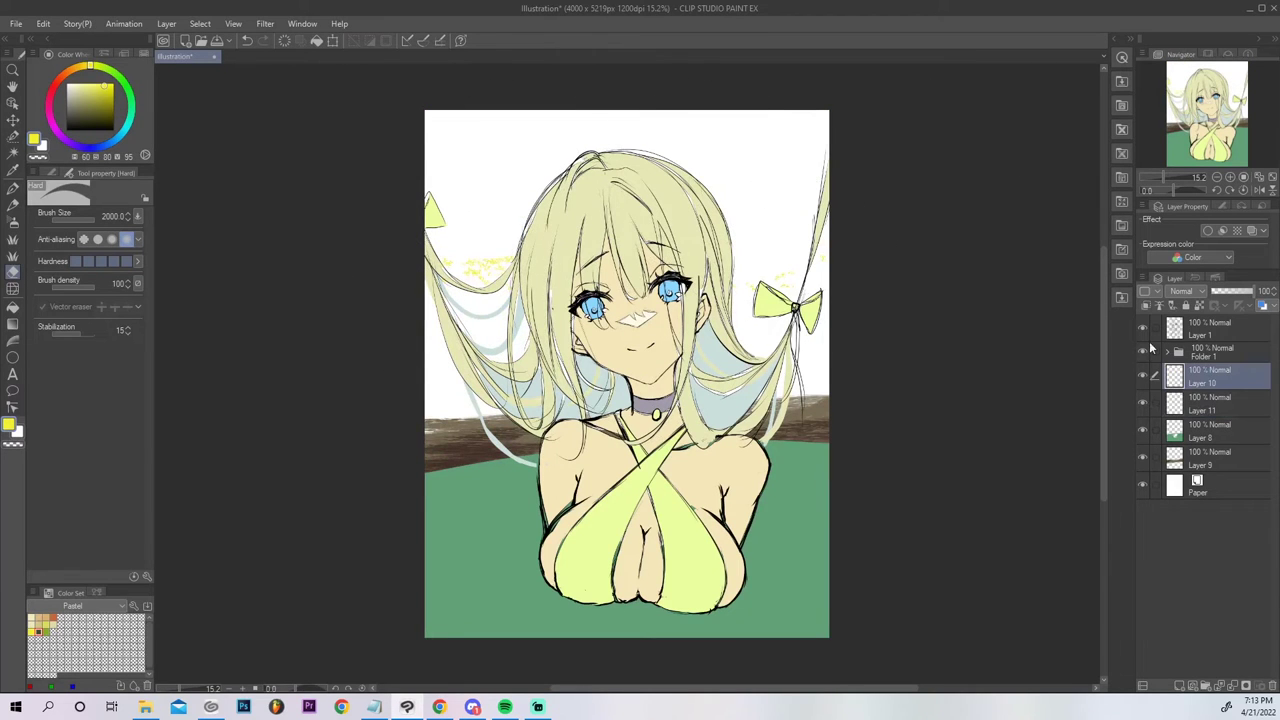
left_click(1214, 408)
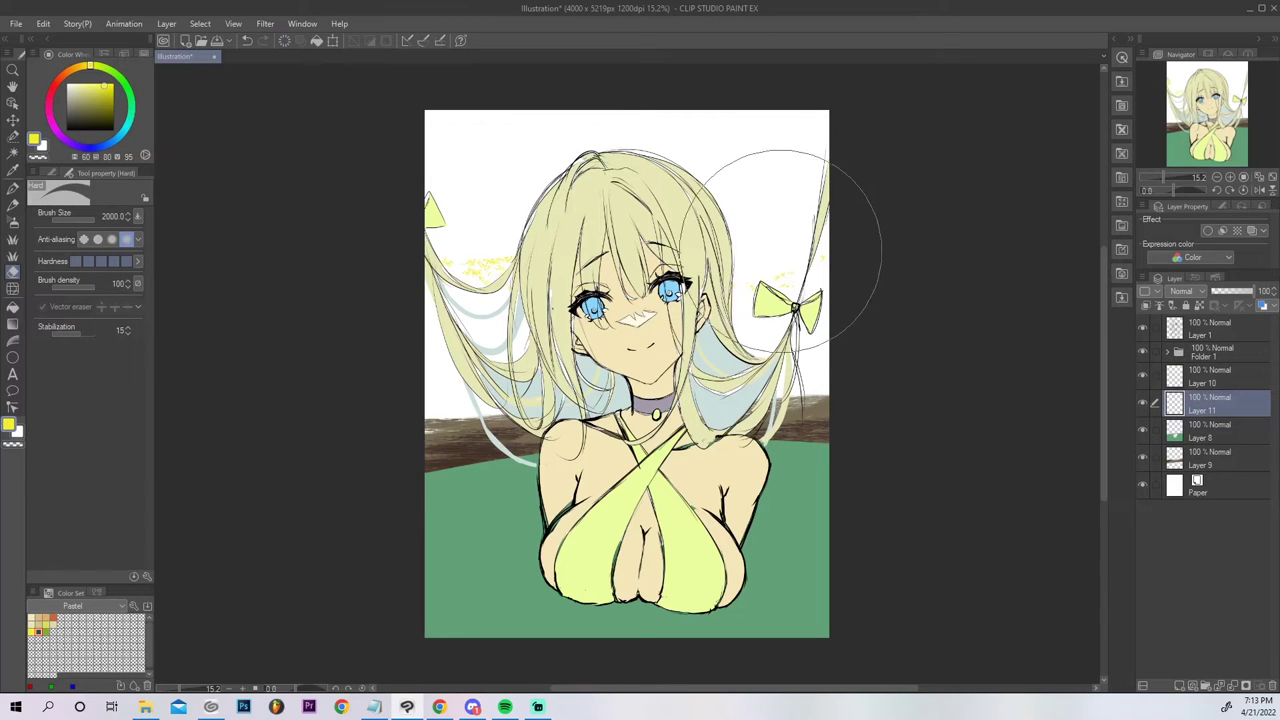
left_click(1208, 429)
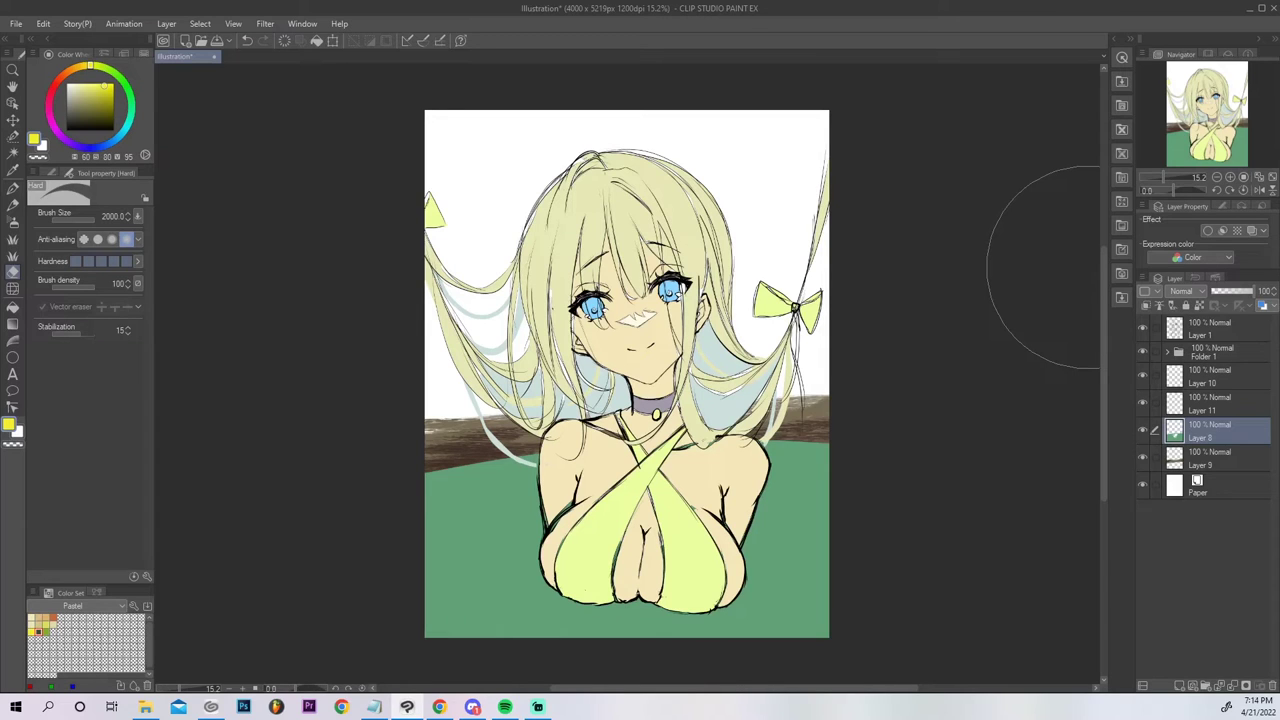
Try spraying yellow speckles on Layer 8 below the girl's hair bow with the Tone scraping airbrush.
left_click(13, 222)
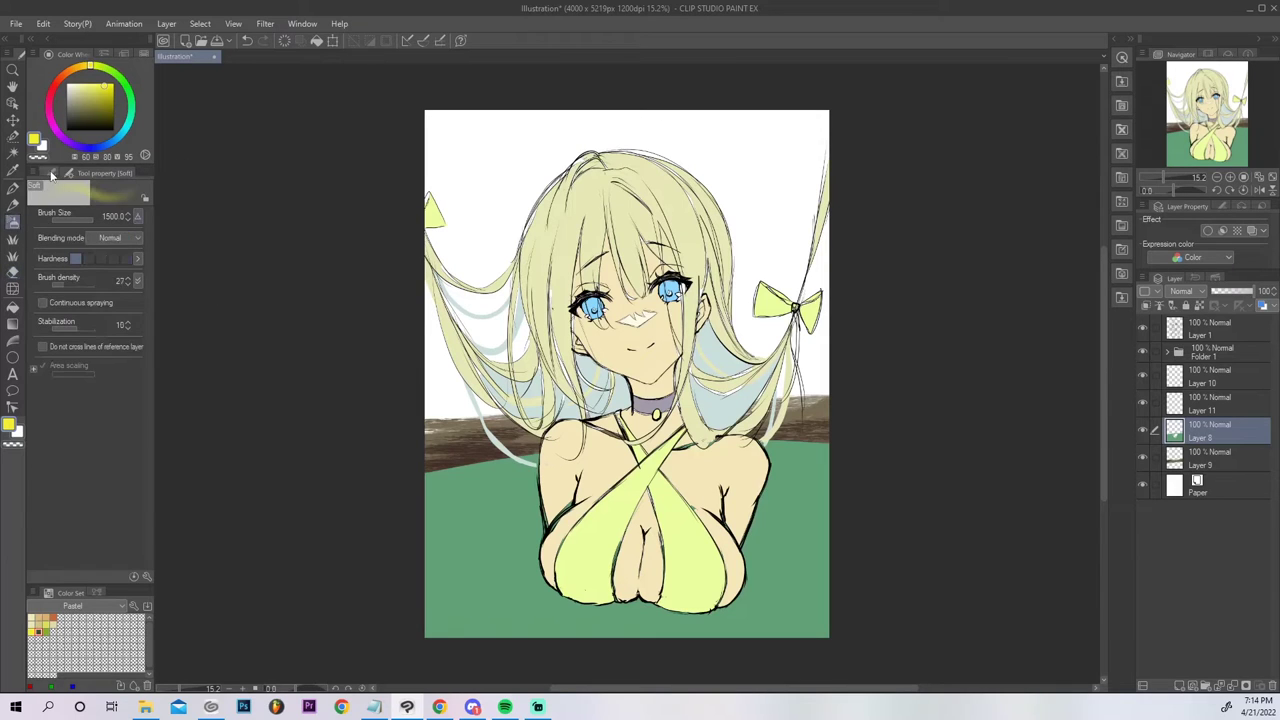
left_click(51, 174)
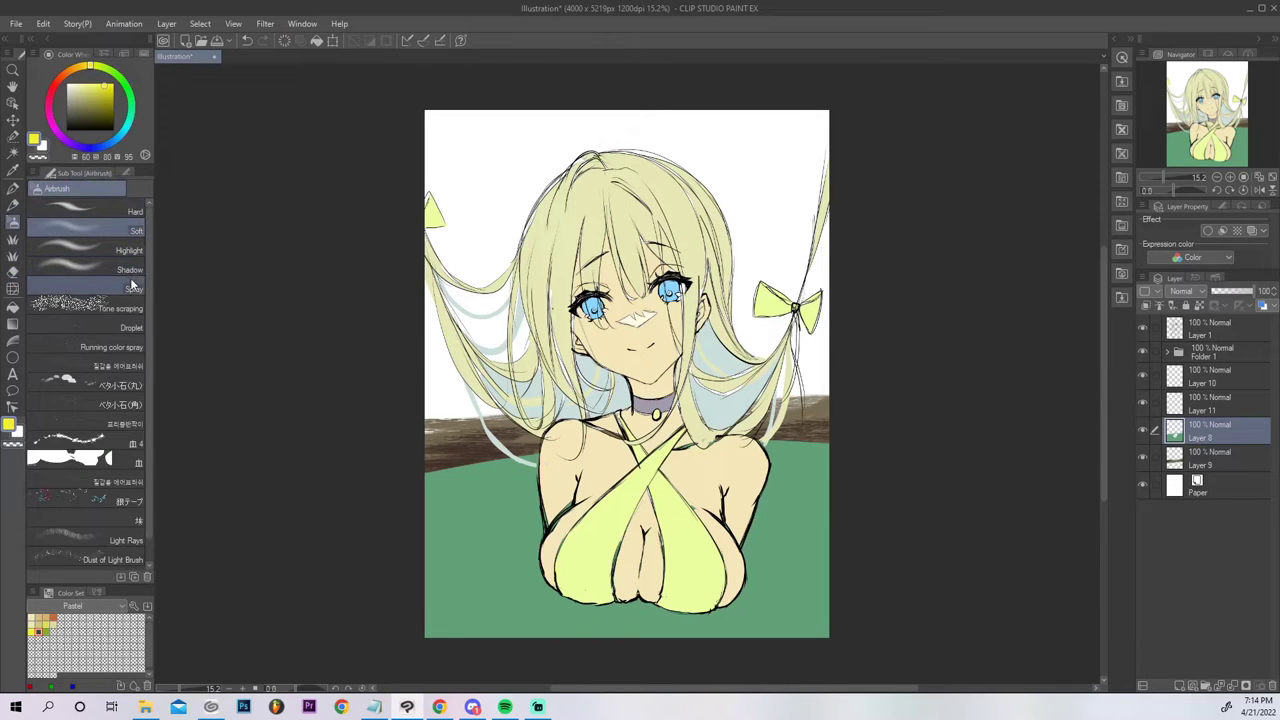
left_click(128, 308)
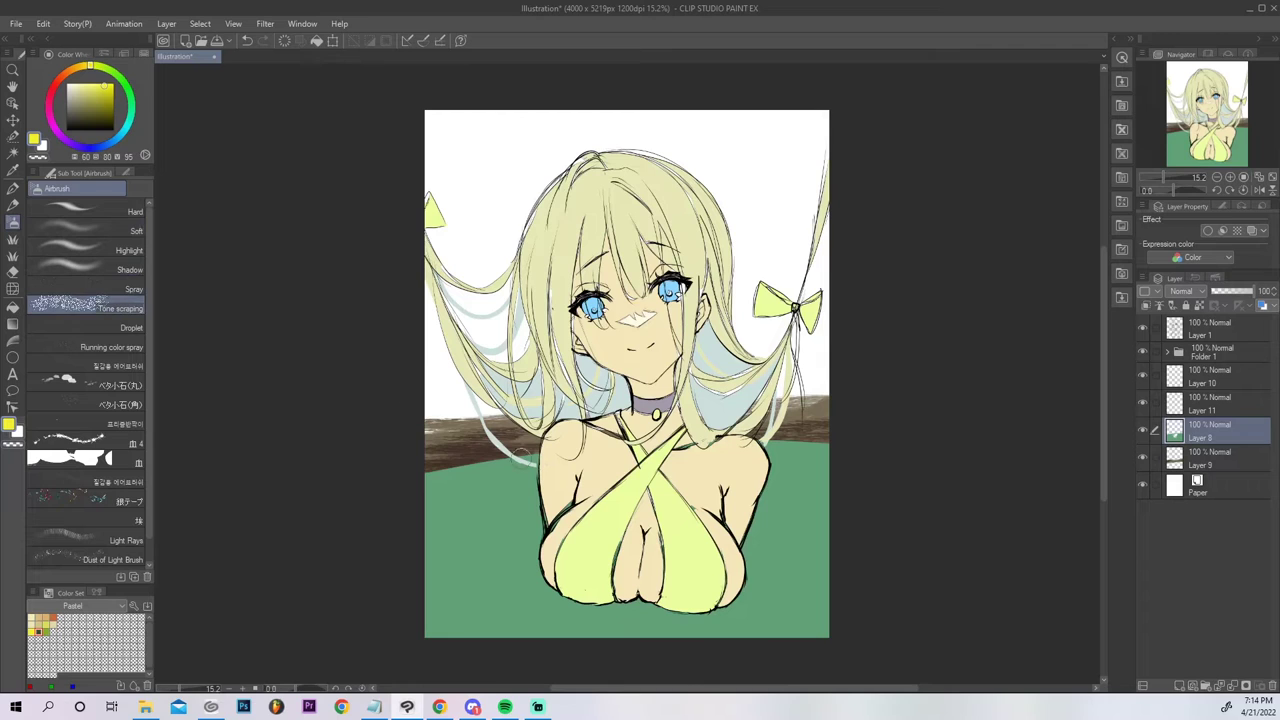
mouse_move(830, 318)
left_mouse_down()
mouse_move(799, 362)
mouse_move(826, 352)
left_mouse_up()
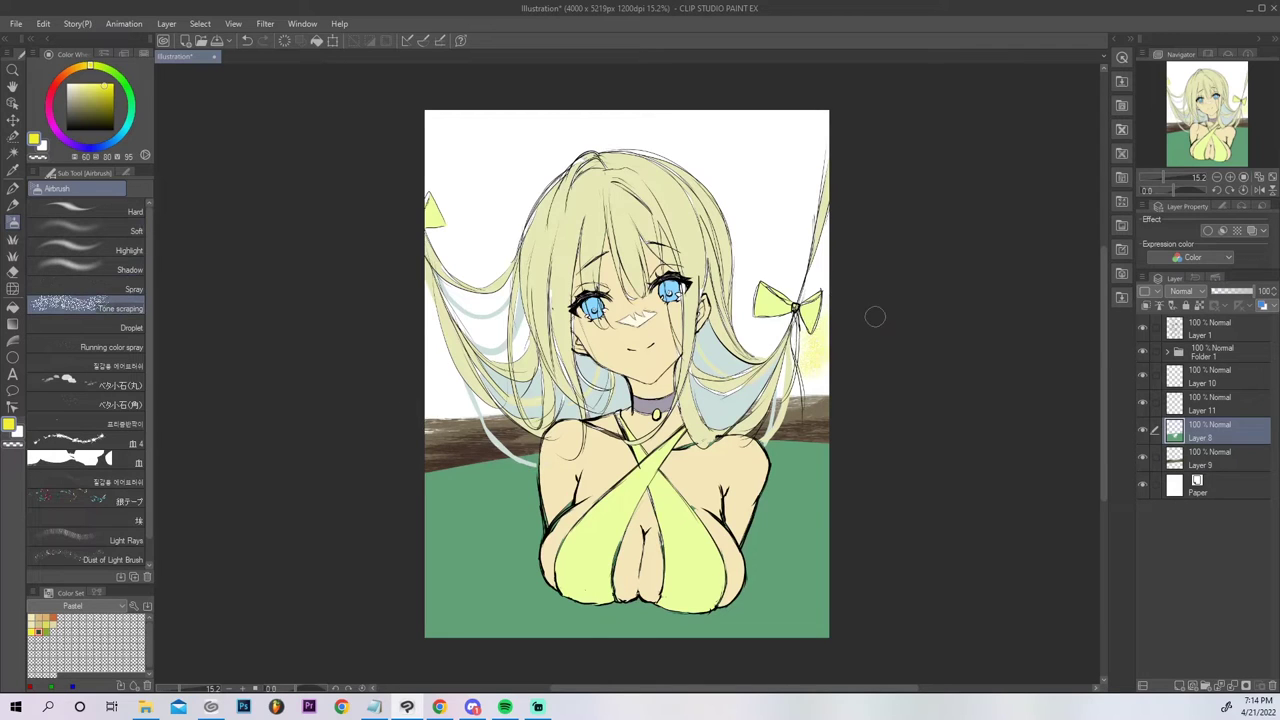
key("ctrl+z")
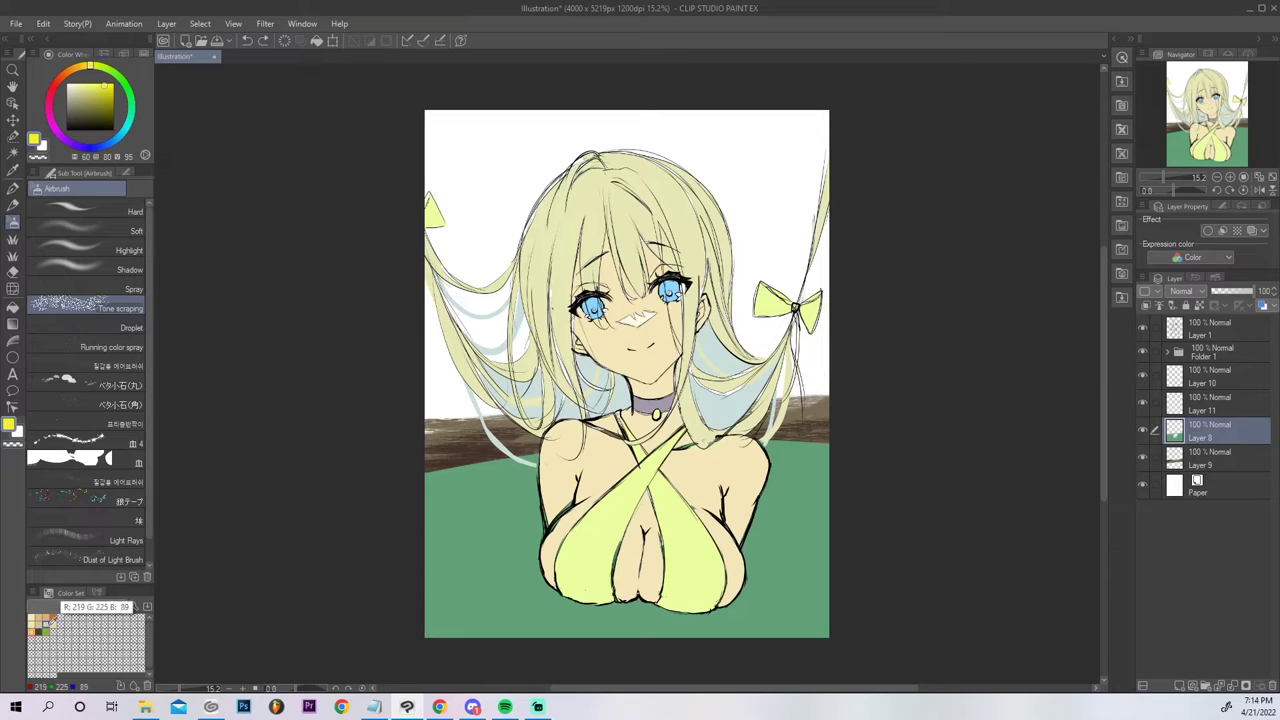
Paint a yellow bush on Layer 11 at the horizon below the hair bow with the Deep watercolor brush.
left_click(1204, 408)
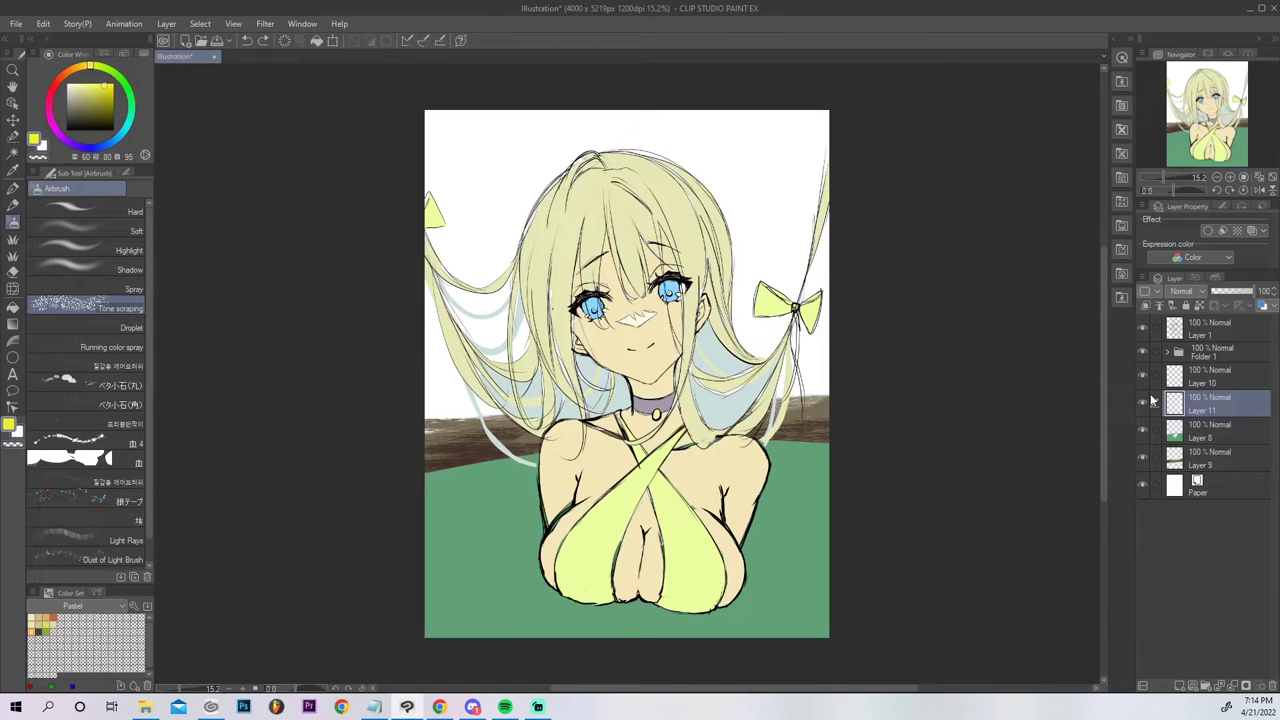
left_click(13, 238)
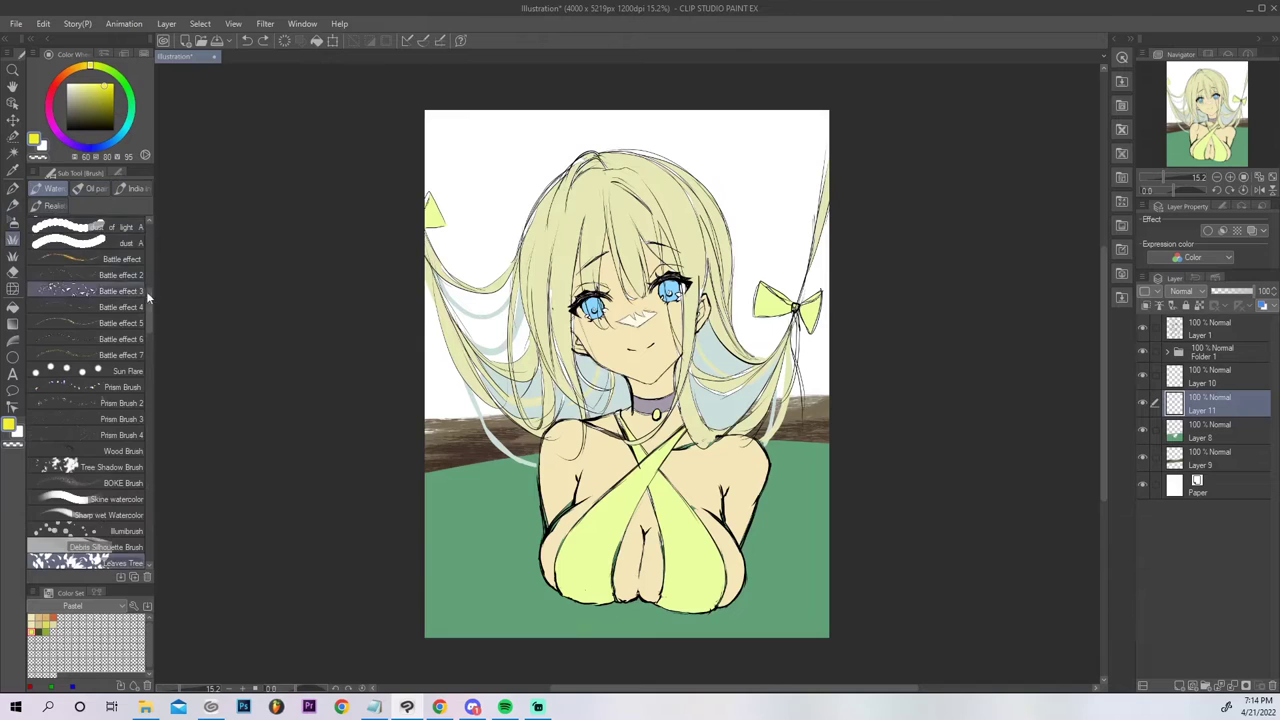
left_click(118, 242)
mouse_move(823, 368)
left_mouse_down()
mouse_move(825, 398)
mouse_move(802, 410)
mouse_move(833, 417)
mouse_move(802, 396)
mouse_move(822, 381)
mouse_move(794, 402)
mouse_move(794, 420)
mouse_move(848, 403)
left_mouse_up()
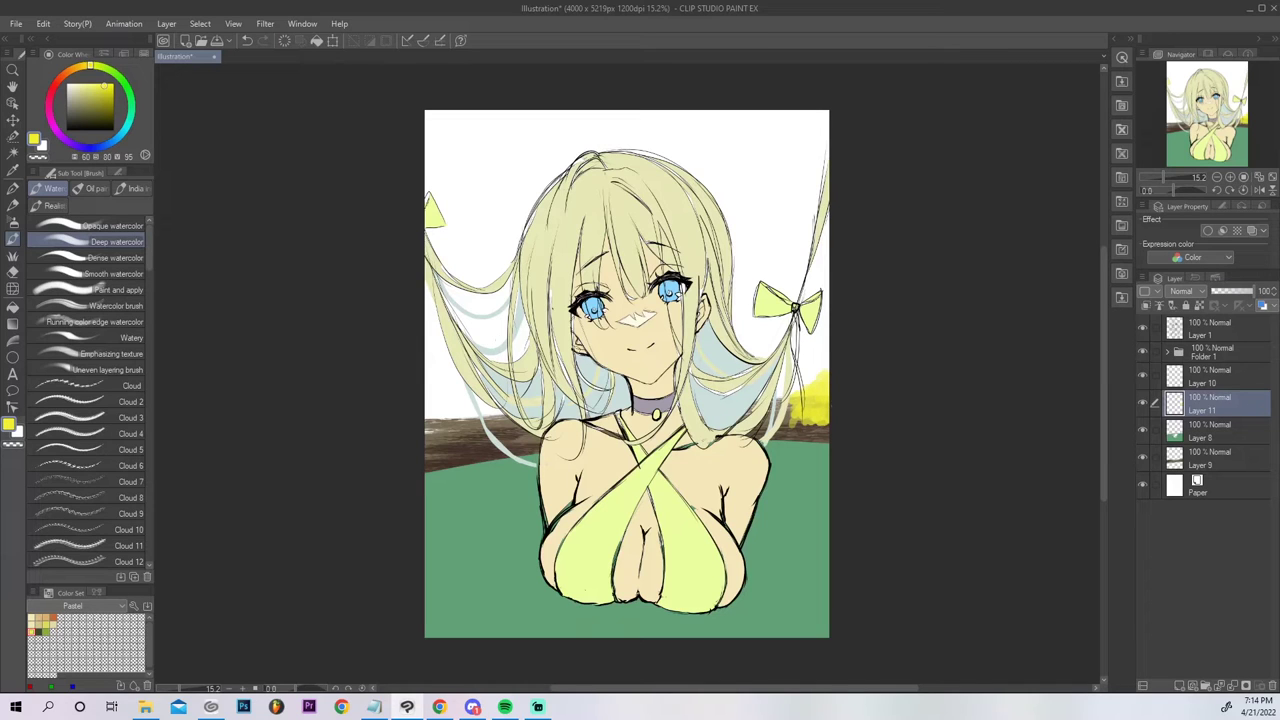
Paint orange foliage (hue 43, saturation 80, value 95) along the horizon on both sides of the girl with the Smooth watercolor brush.
left_click(79, 68)
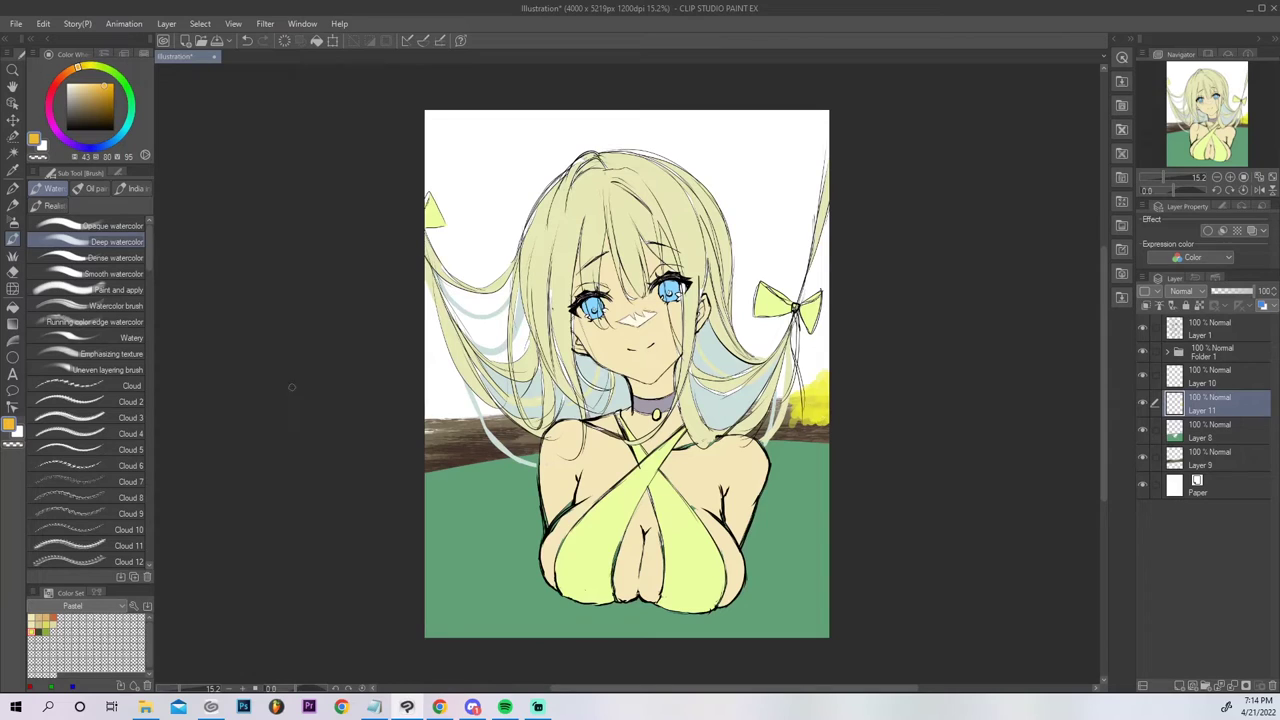
left_click(112, 273)
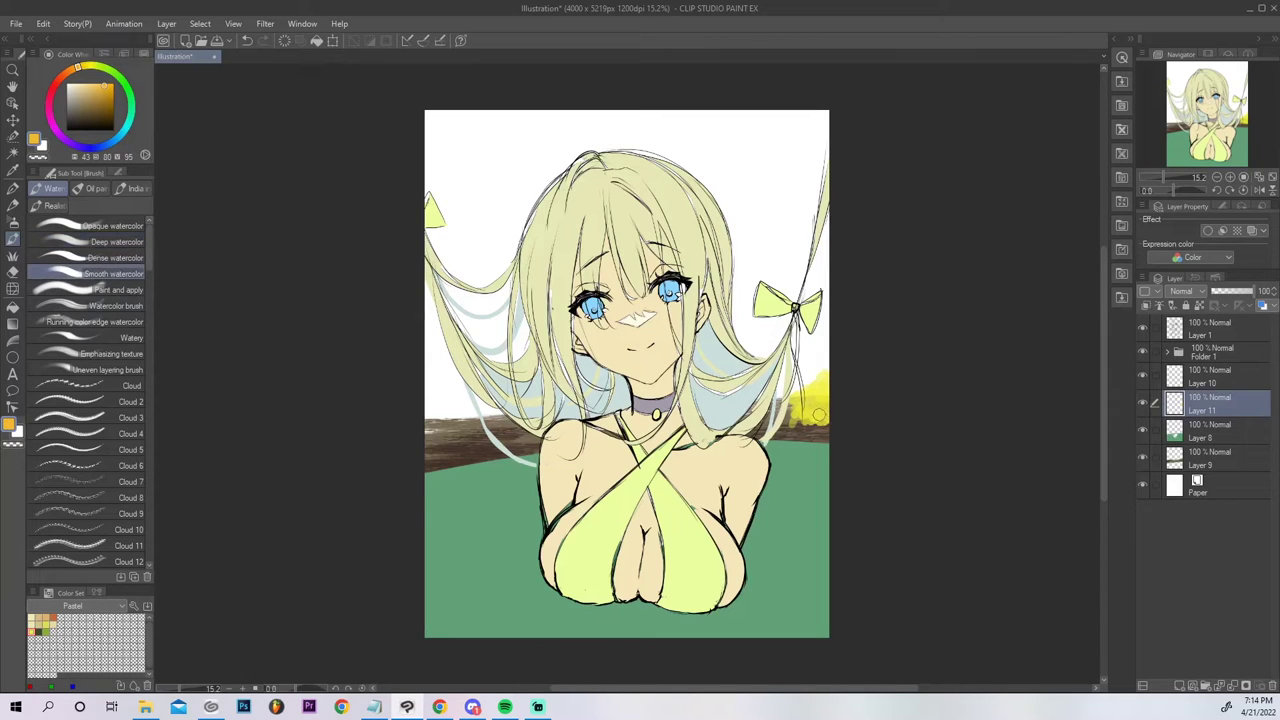
left_click_drag(818, 410, 823, 421)
mouse_move(432, 418)
left_mouse_down()
mouse_move(436, 432)
mouse_move(464, 432)
mouse_move(462, 419)
mouse_move(429, 414)
mouse_move(466, 410)
mouse_move(424, 440)
mouse_move(443, 460)
mouse_move(456, 436)
left_mouse_up()
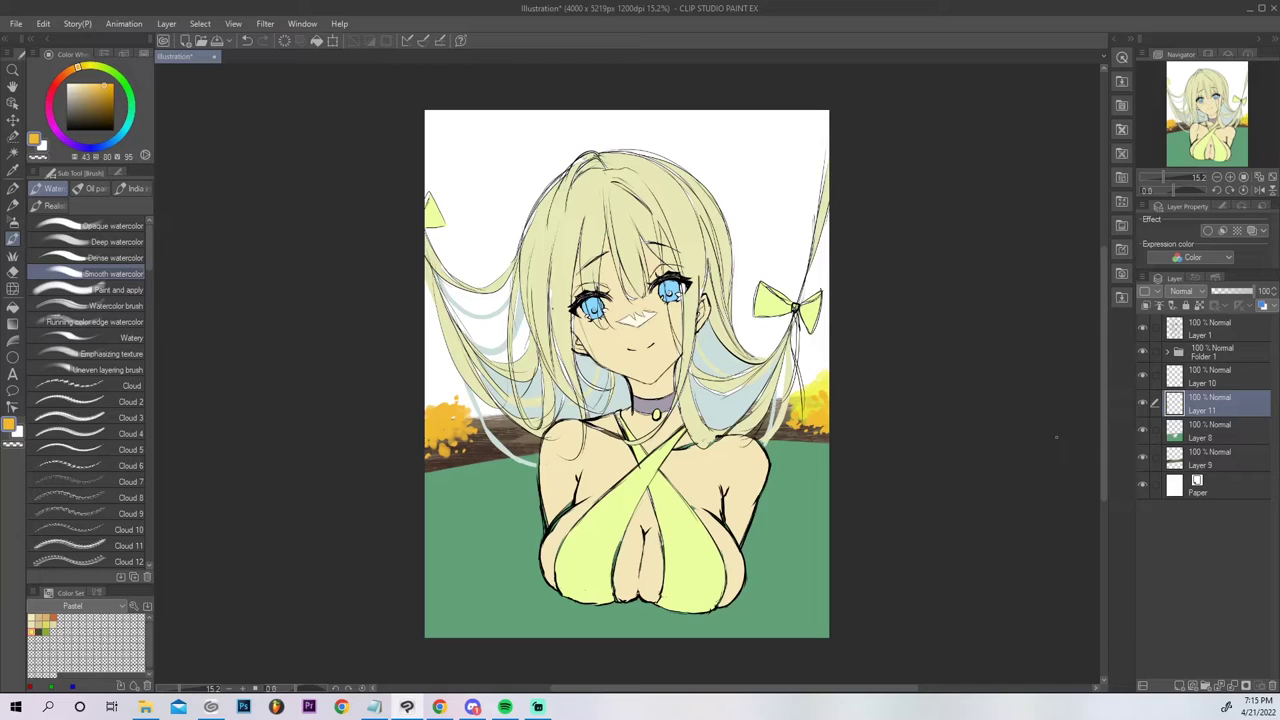
Dab yellow leaf highlights (hue 60, saturation 80, value 95) over the orange bushes on both sides.
left_click(33, 627)
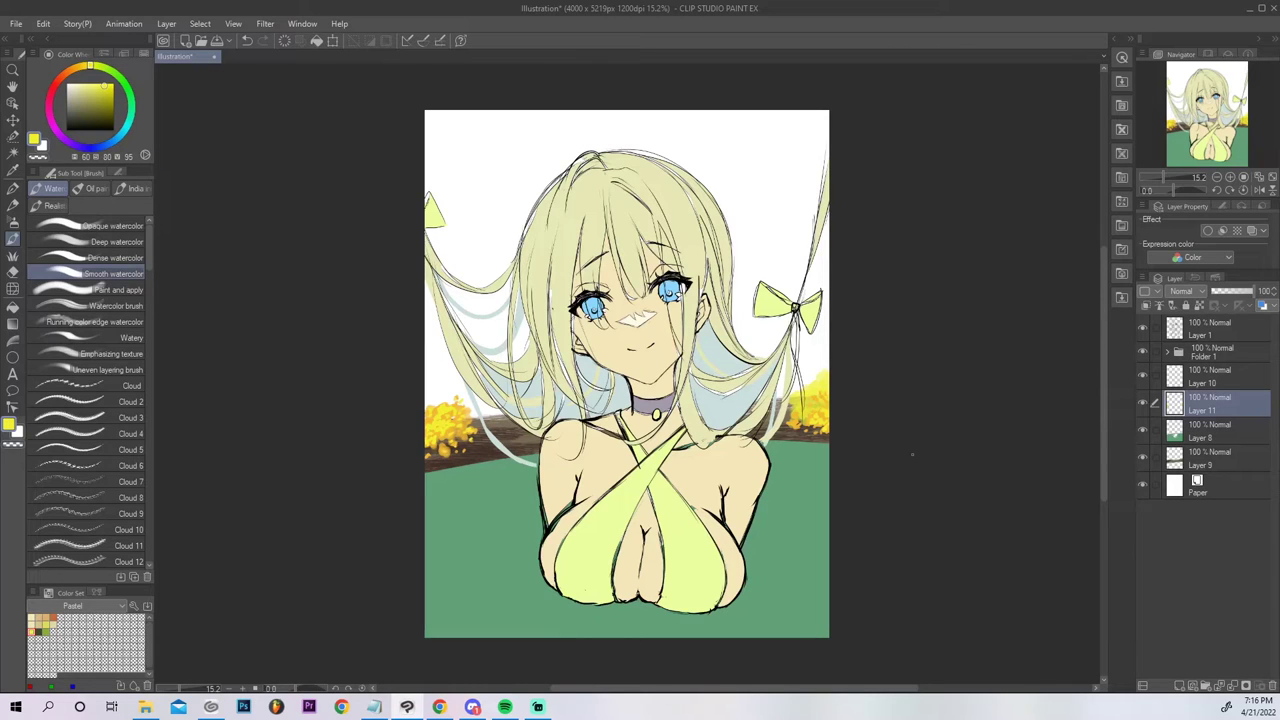
left_click(826, 413)
left_click(826, 411)
left_click(87, 66)
left_click(450, 430, "alt")
left_click(450, 431)
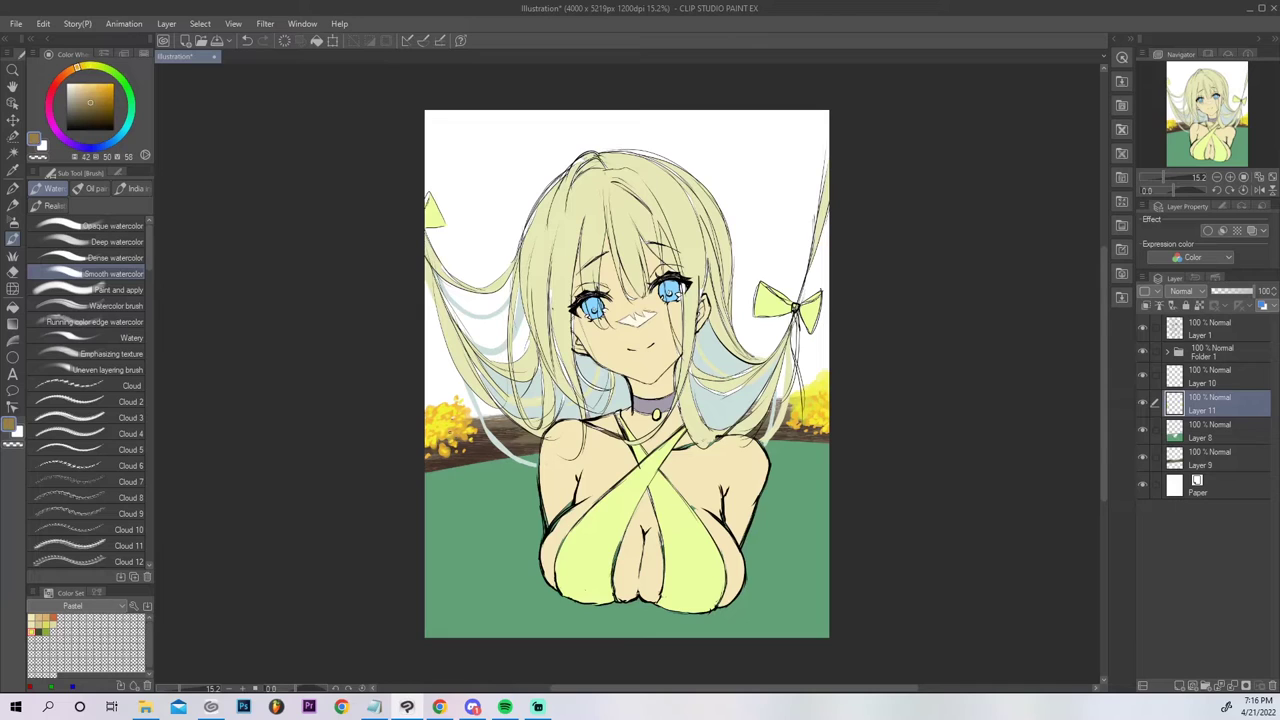
Extend the bushes upward and toward the hair with orange foliage (hue 41, saturation 80, value 95) on both sides.
left_click(449, 424, "alt")
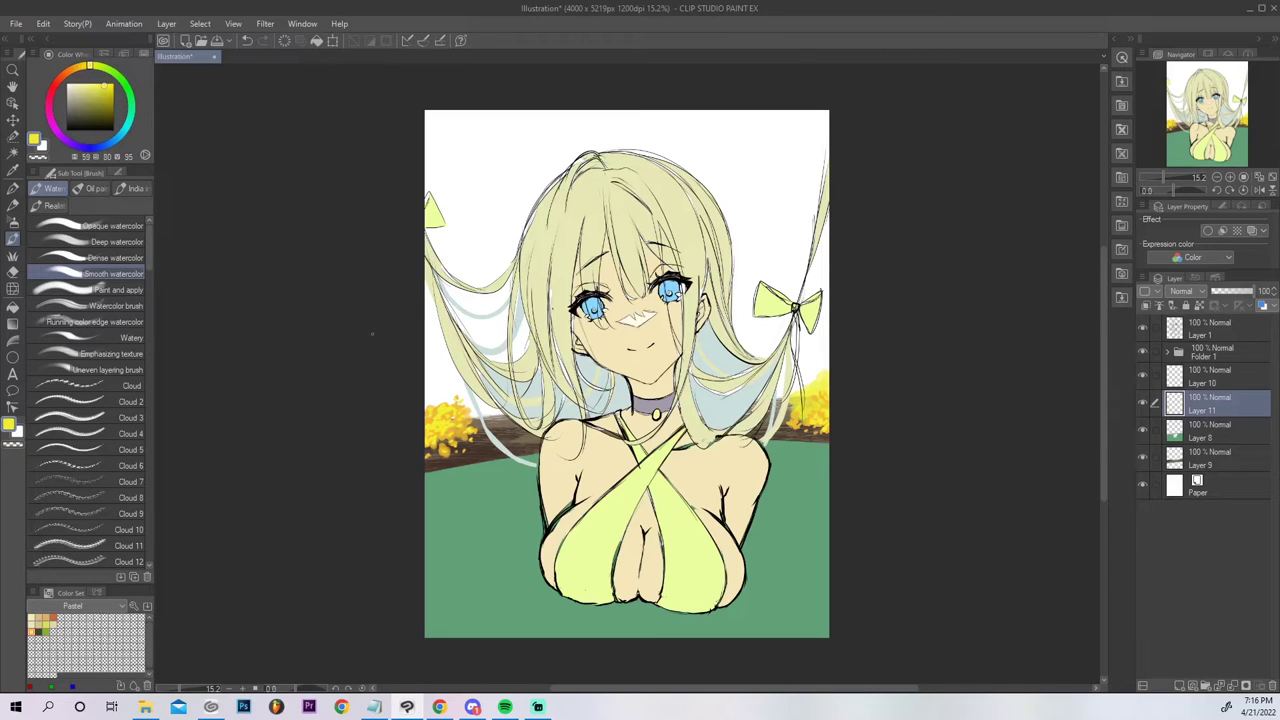
left_click(78, 68)
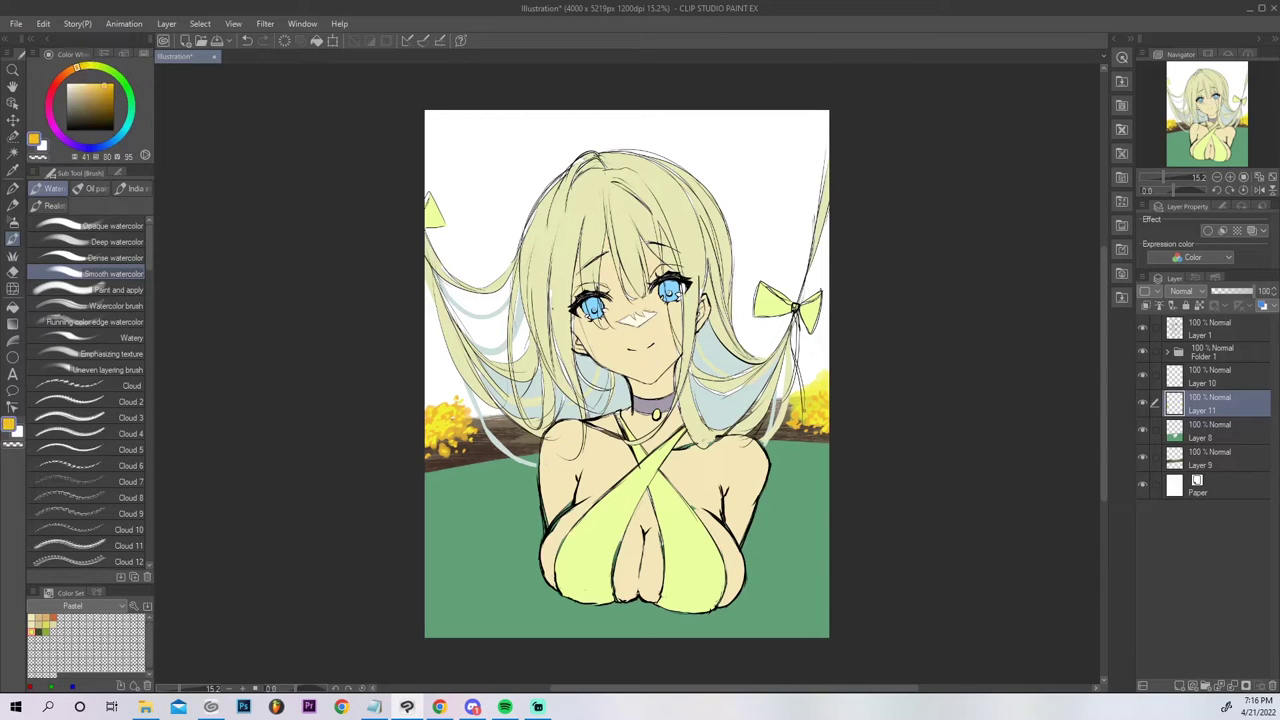
left_click(807, 400)
left_click(812, 391)
left_click_drag(818, 376, 819, 371)
left_click(782, 425)
left_click(778, 411)
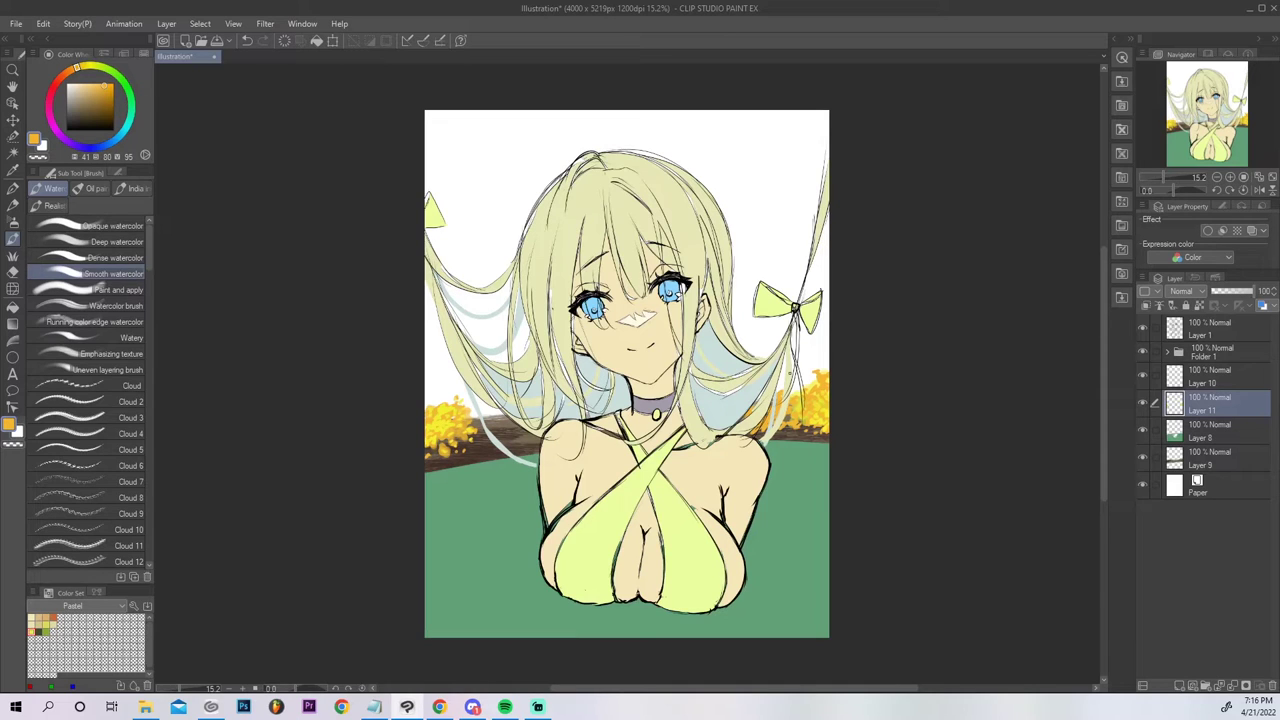
mouse_move(440, 374)
left_mouse_down()
mouse_move(455, 394)
mouse_move(432, 400)
mouse_move(427, 383)
left_mouse_up()
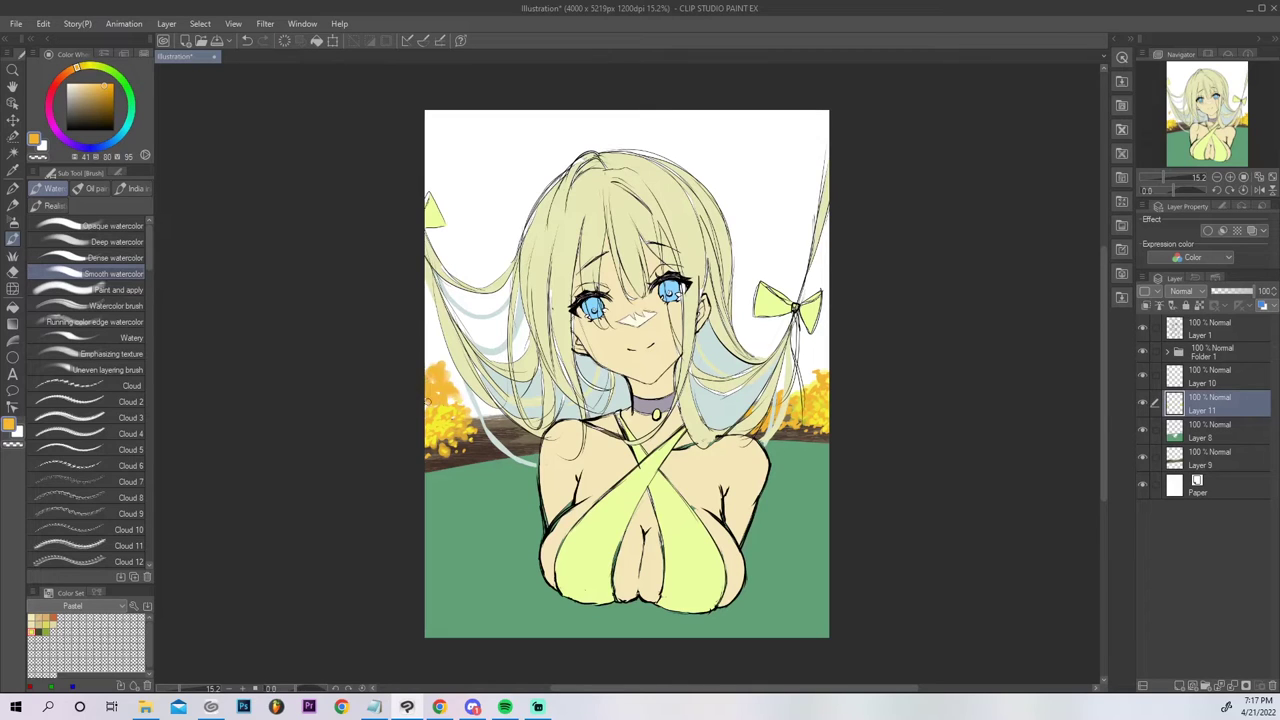
mouse_move(467, 403)
left_mouse_down()
mouse_move(498, 433)
mouse_move(481, 404)
mouse_move(495, 407)
mouse_move(470, 394)
mouse_move(481, 378)
mouse_move(516, 434)
mouse_move(504, 426)
mouse_move(529, 440)
mouse_move(488, 438)
mouse_move(468, 409)
left_mouse_up()
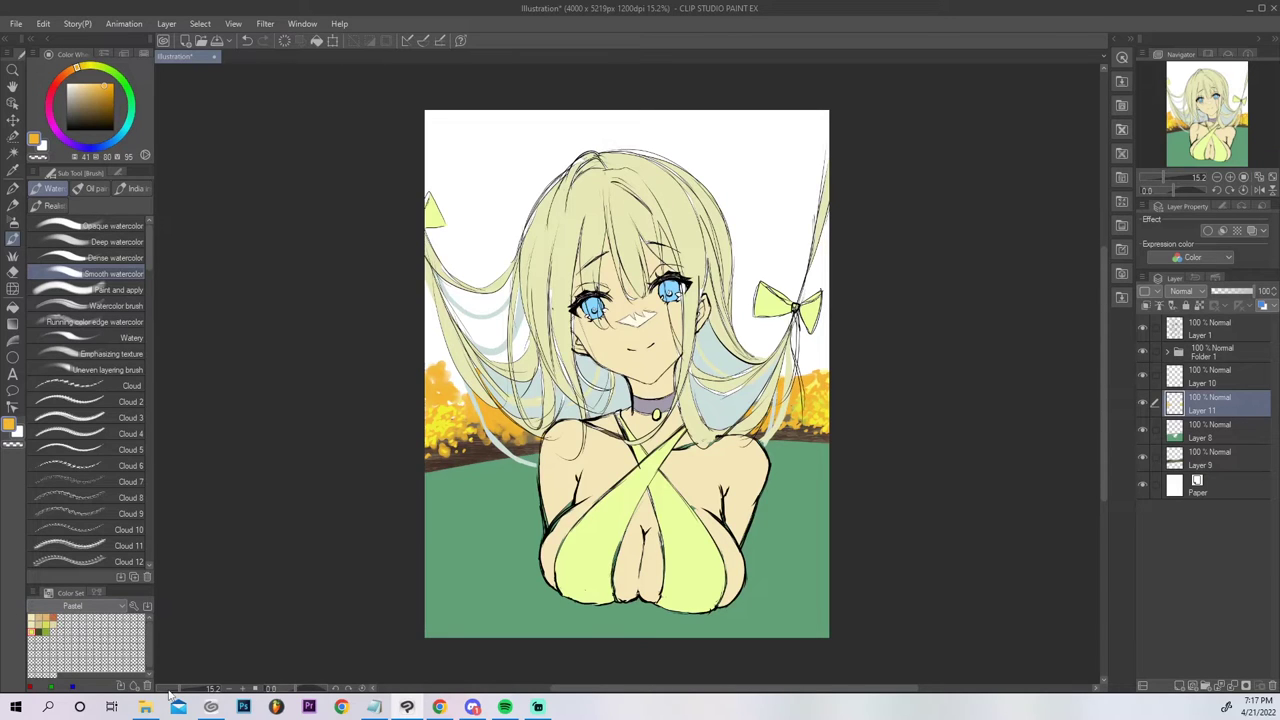
Add an edge border effect to Layer 11 and try brown (926C1A) as its edge color.
left_click(1208, 231)
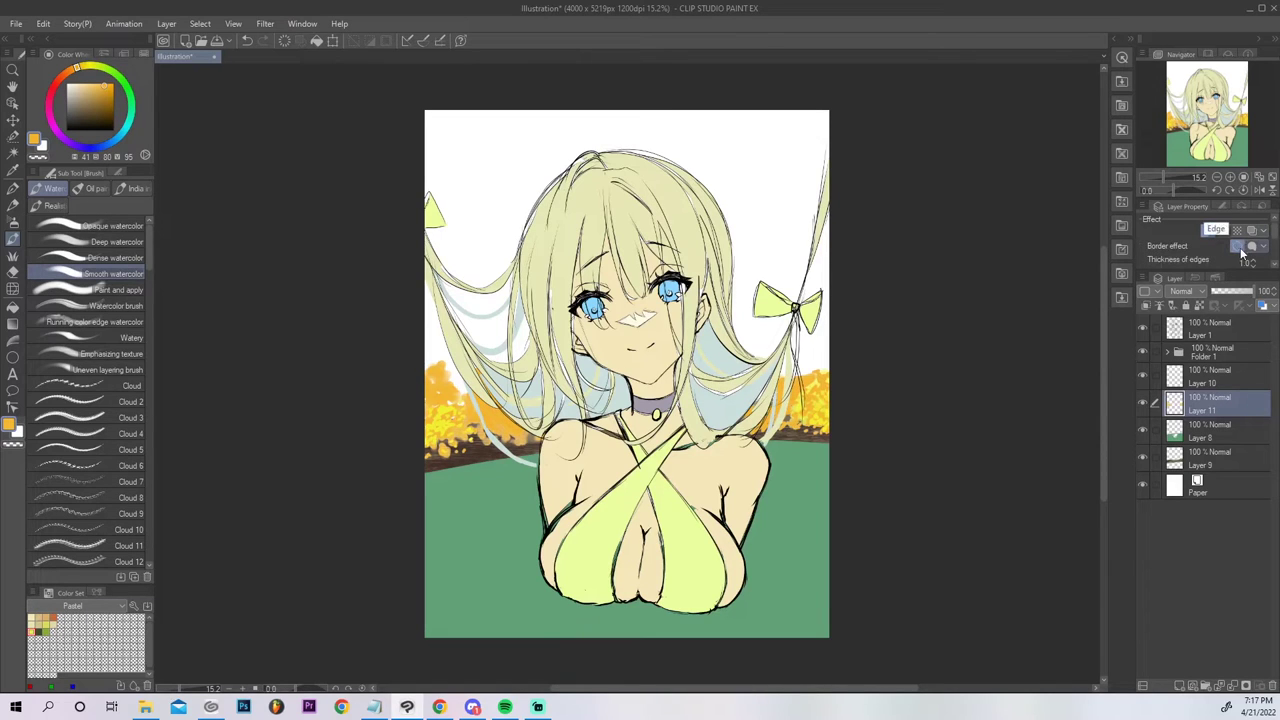
scroll(1245, 258, "down", 1)
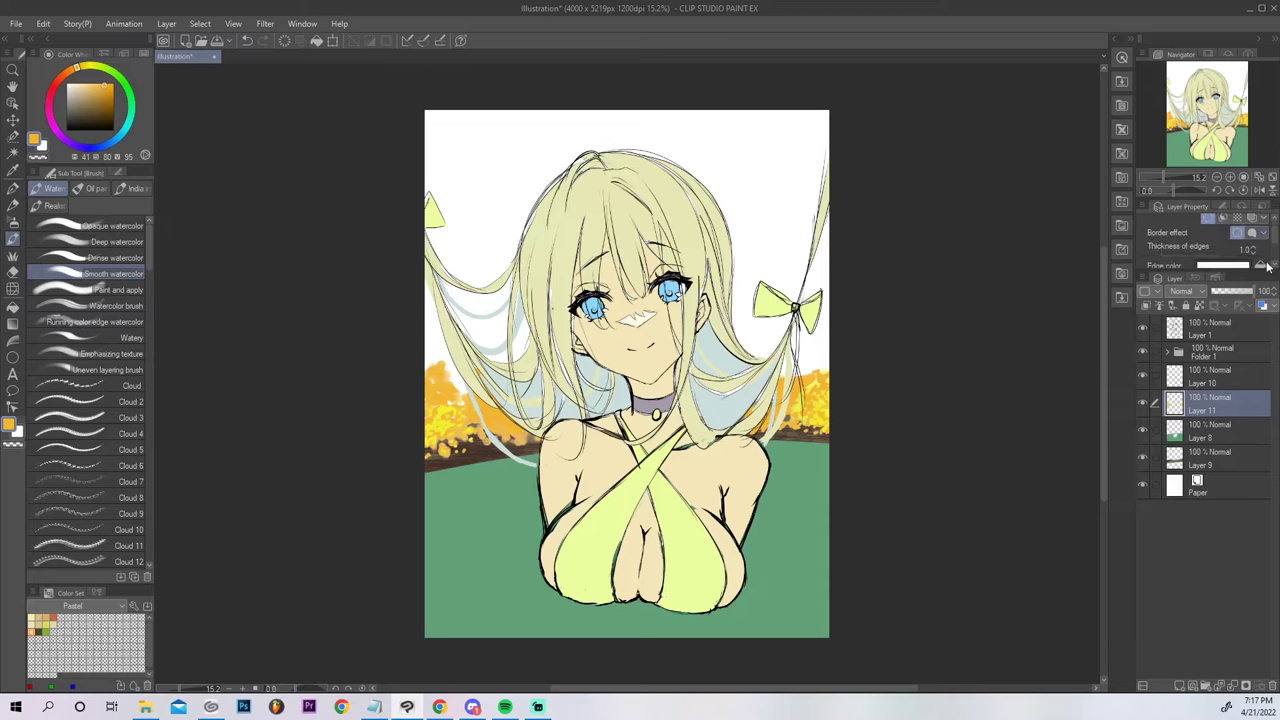
left_click(1243, 268)
left_click(656, 440)
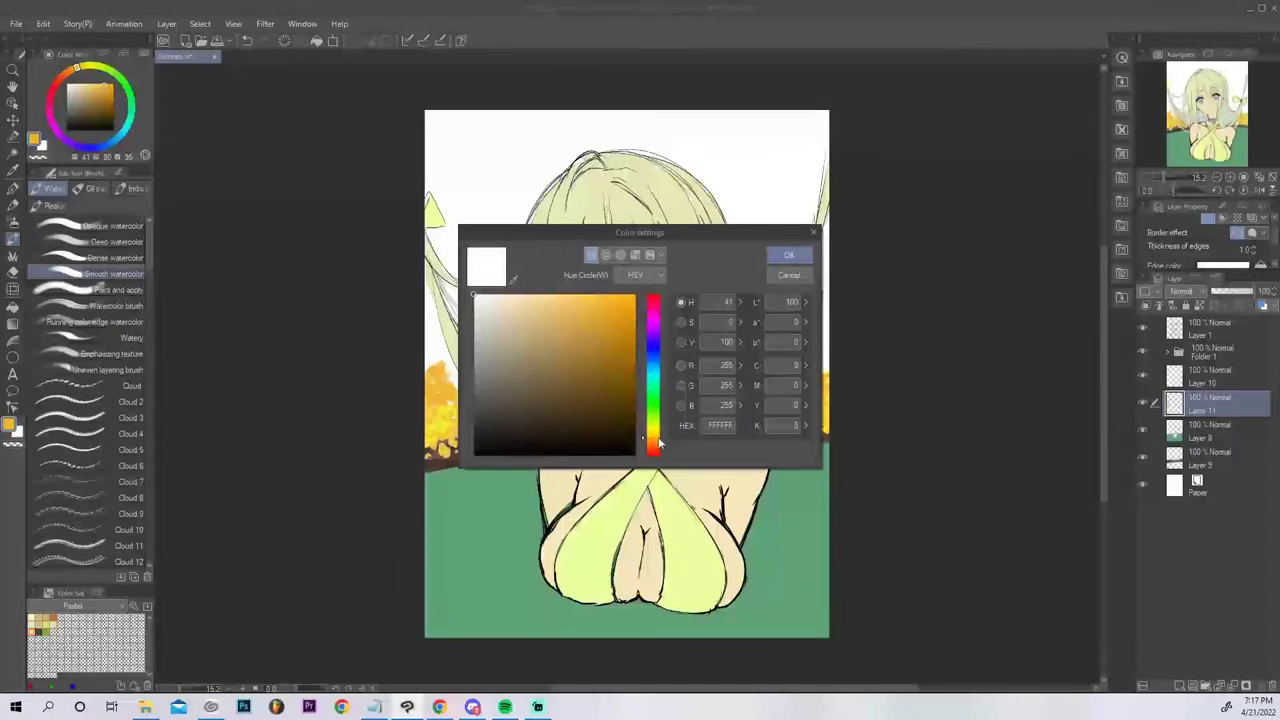
left_click(606, 362)
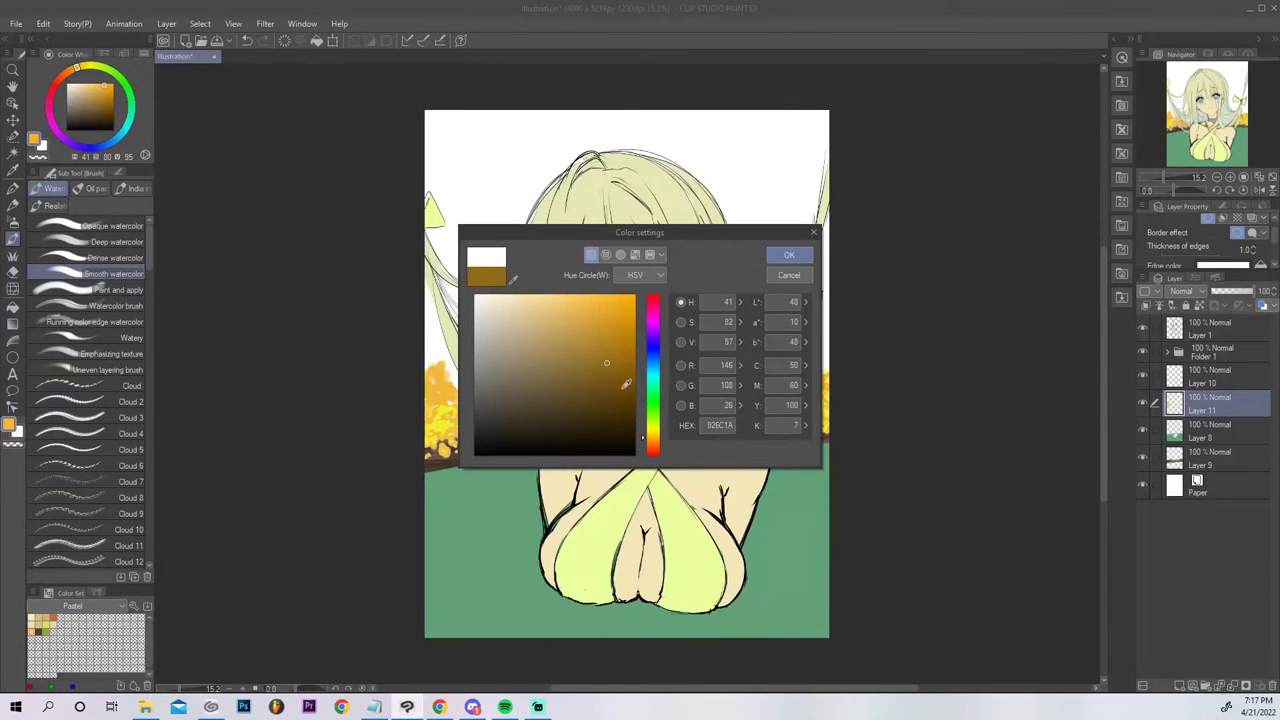
left_click(804, 257)
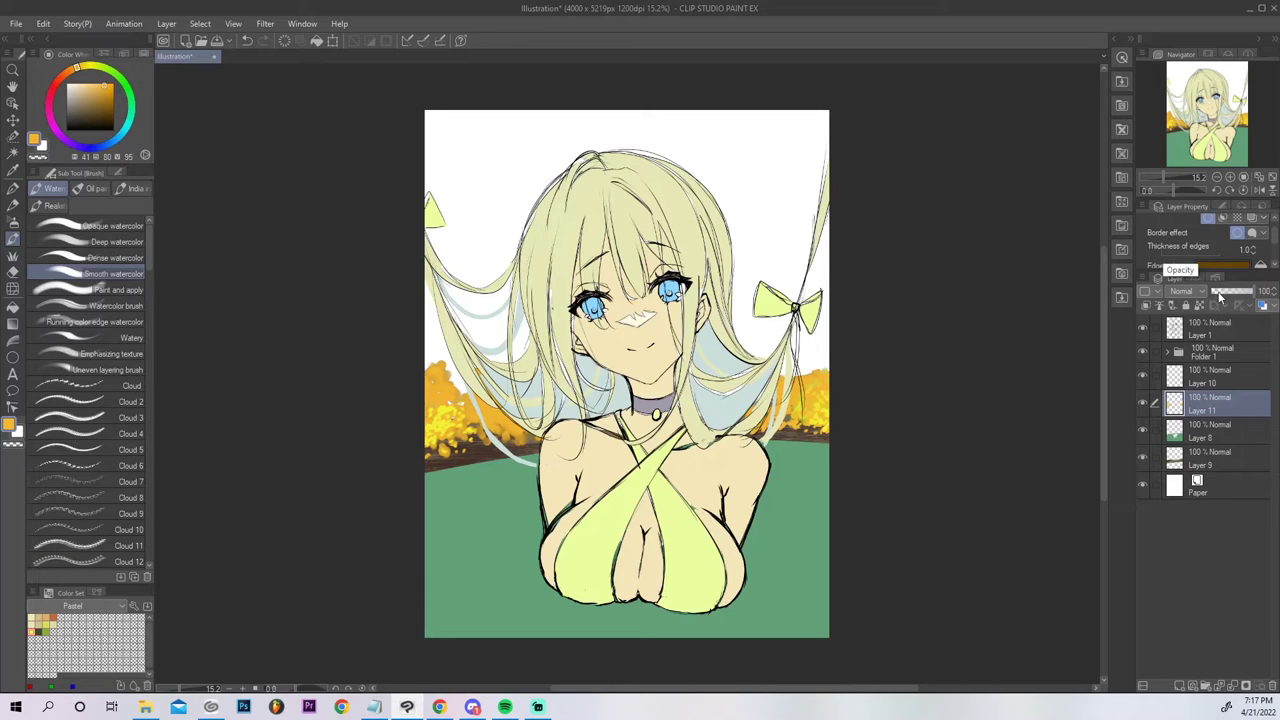
key("ctrl+z")
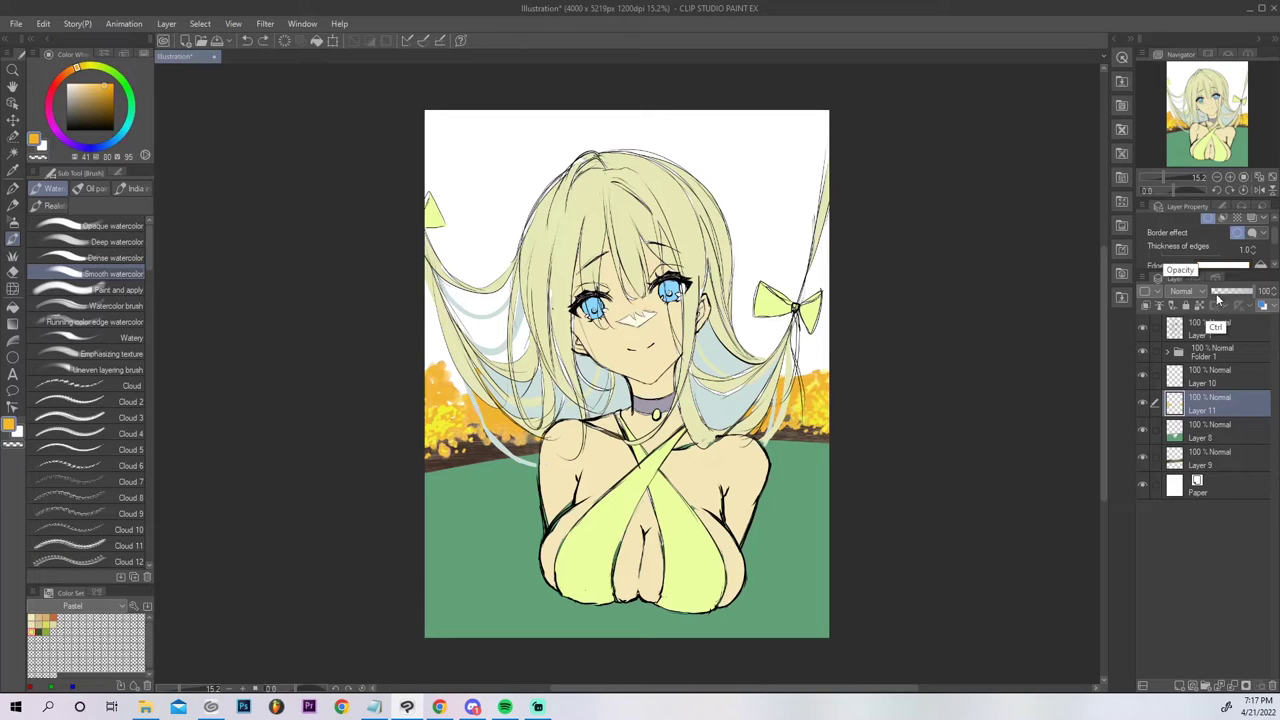
left_click(1176, 403, "ctrl")
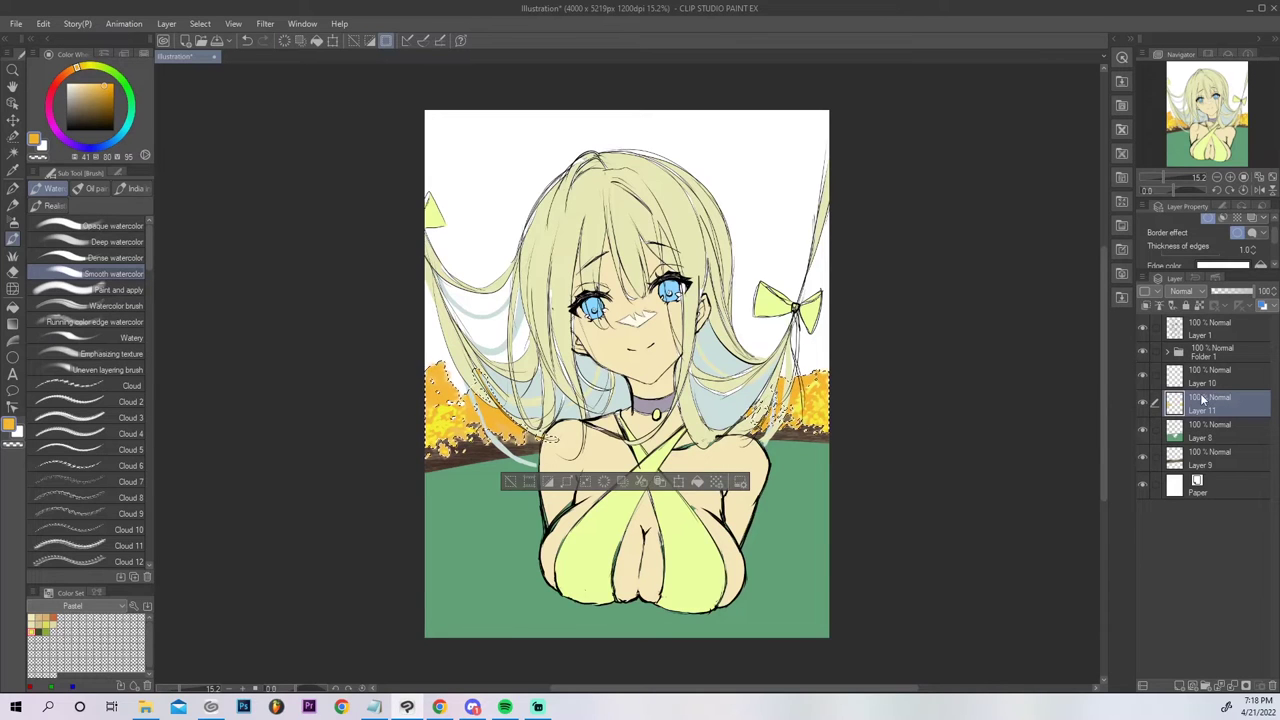
key("ctrl+d")
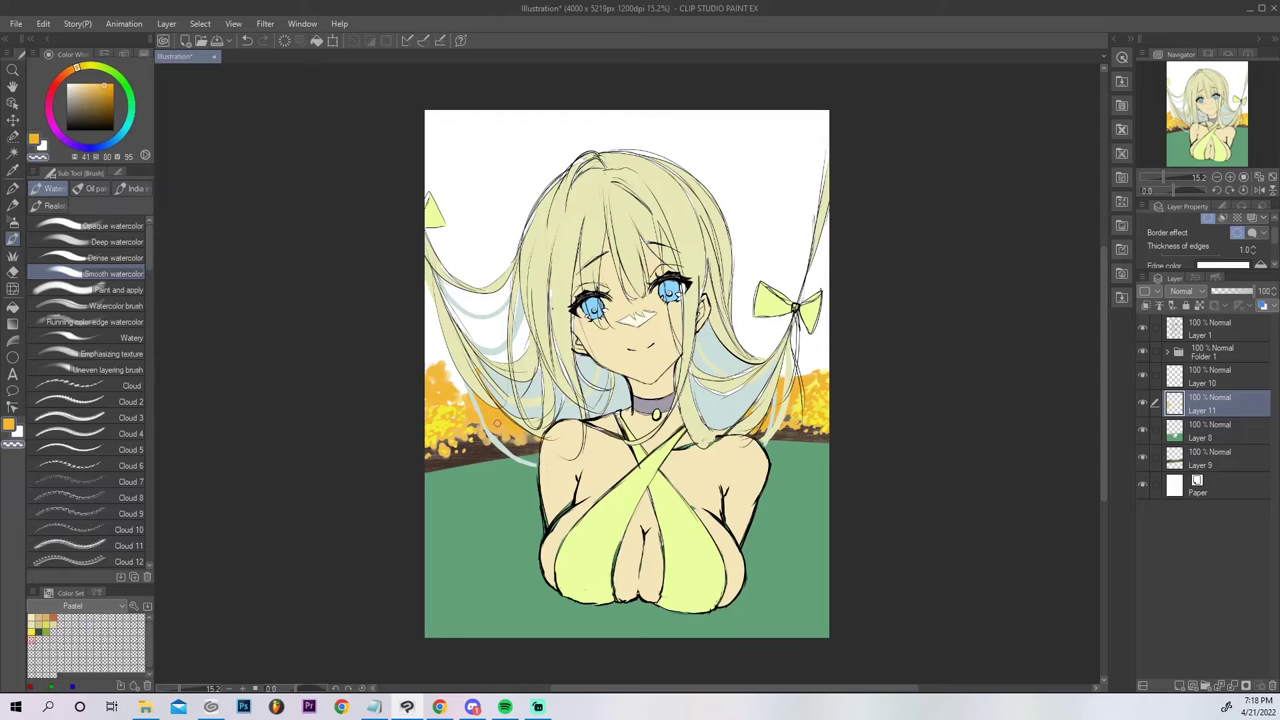
key("ctrl+z")
Dab more yellow leaves over the upper orange foliage on both sides of the girl on Layer 11.
left_click(32, 631)
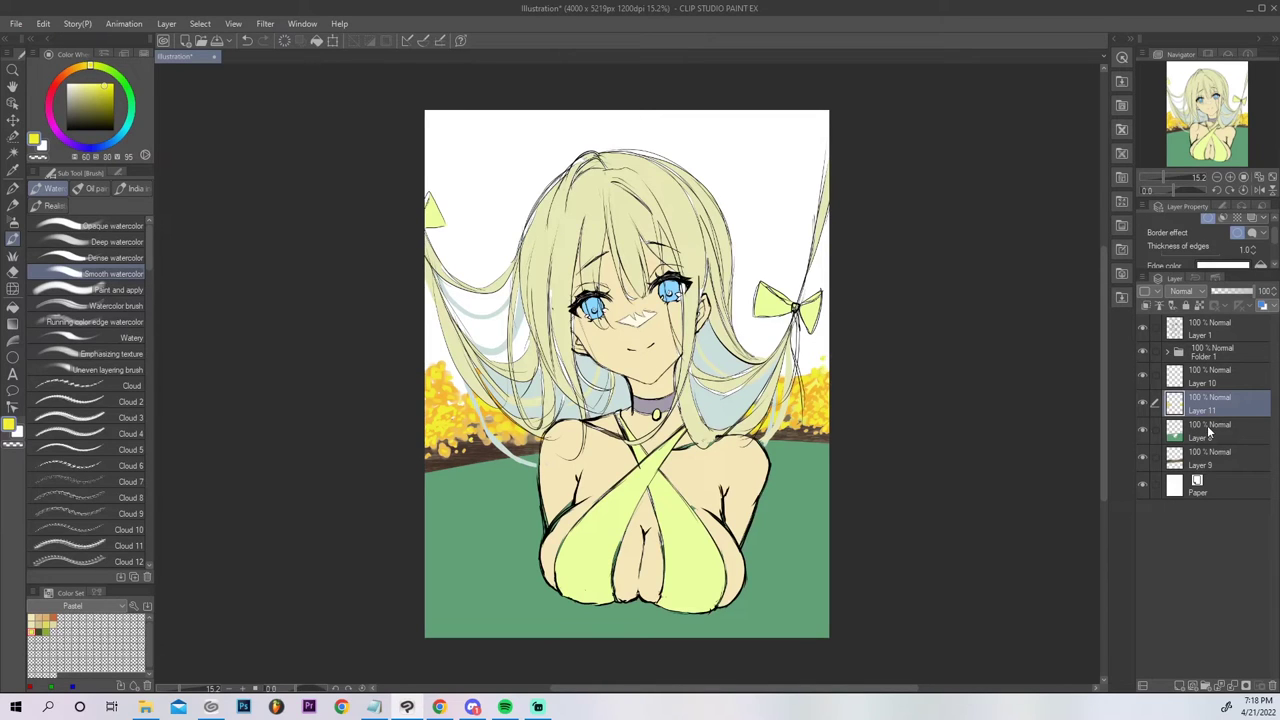
Create a new layer directly above Layer 8 and choose dark green (hue 86, saturation 55, value 30).
left_click(1208, 432)
left_click(1180, 686)
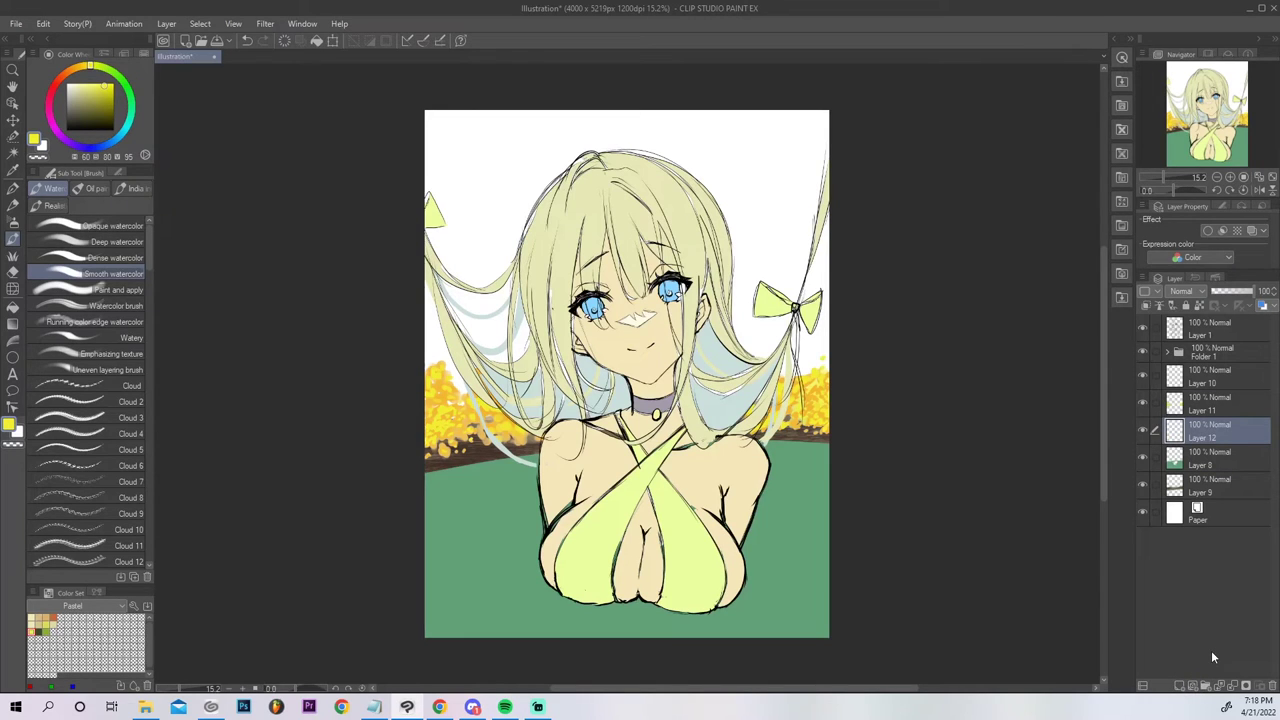
left_click(39, 631)
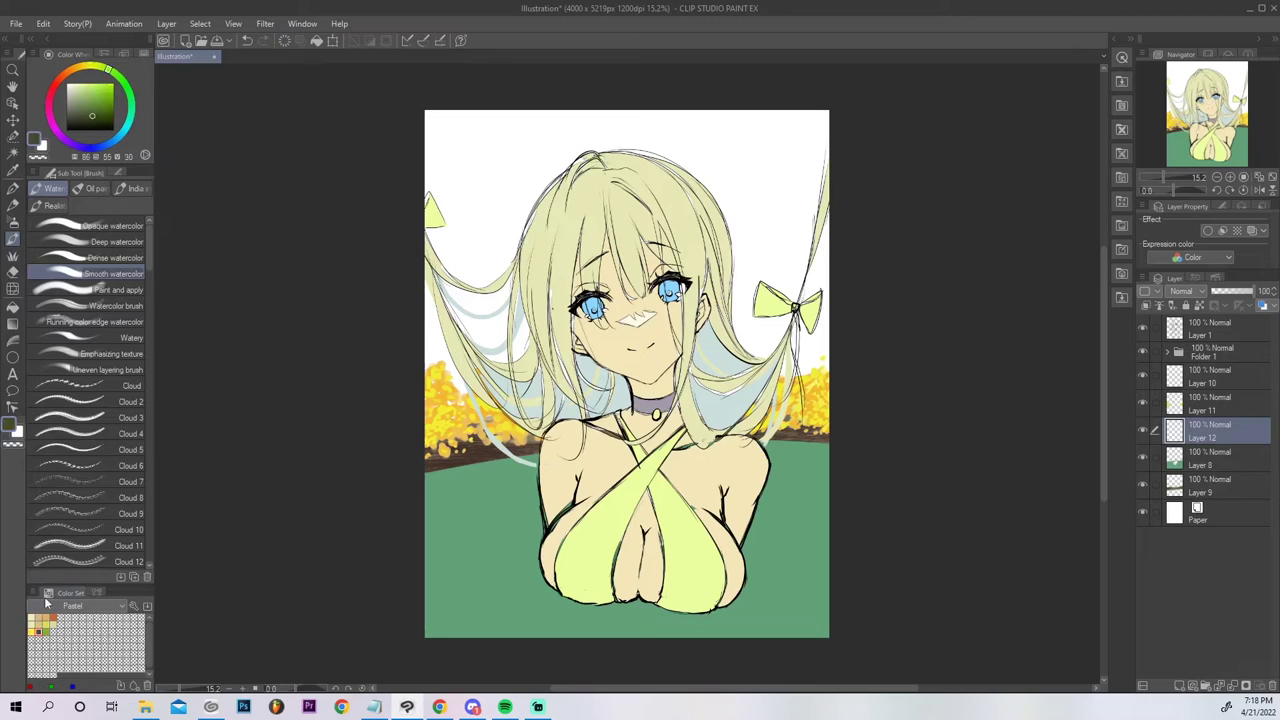
Try spraying dark green over the foliage beside the hair with an enlarged Tone scraping airbrush.
left_click(12, 221)
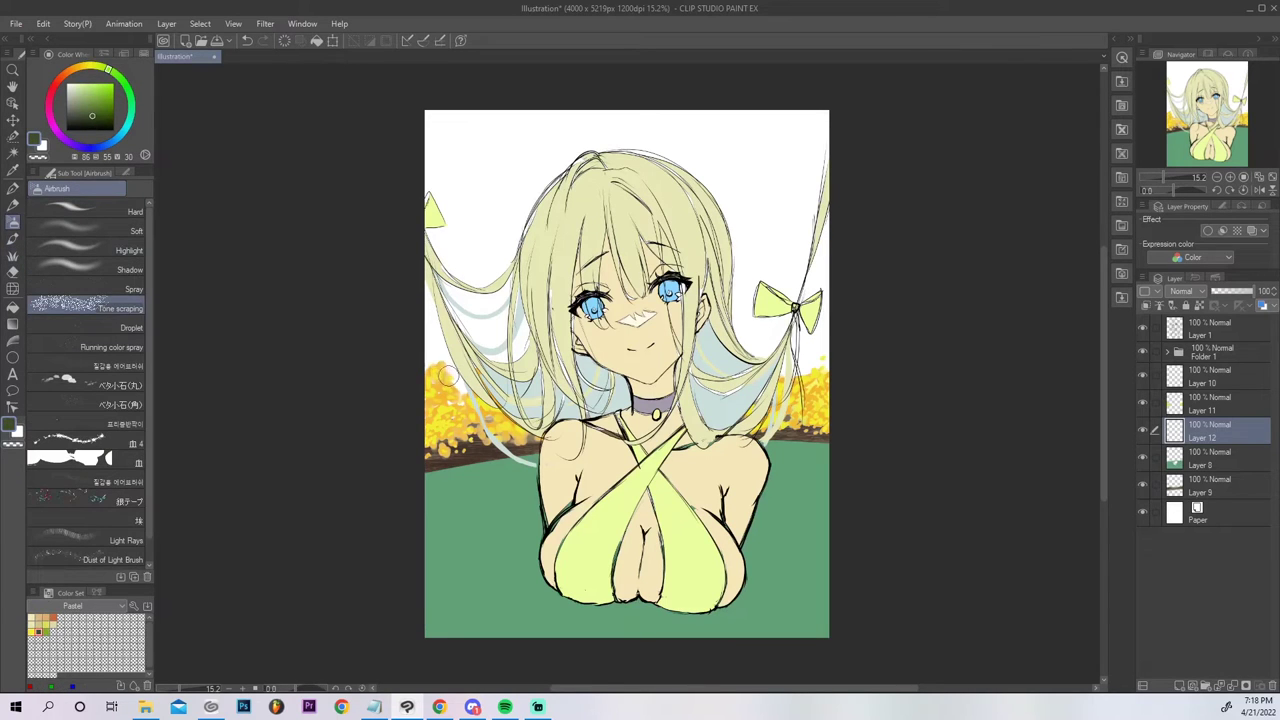
key("bracketright")
key("bracketright")
key("bracketright")
key("bracketright")
key("bracketright")
key("bracketright")
key("bracketright")
key("bracketright")
key("bracketright")
key("bracketright")
key("bracketright")
key("bracketright")
key("bracketright")
key("bracketright")
left_click_drag(457, 377, 462, 386)
key("ctrl+z")
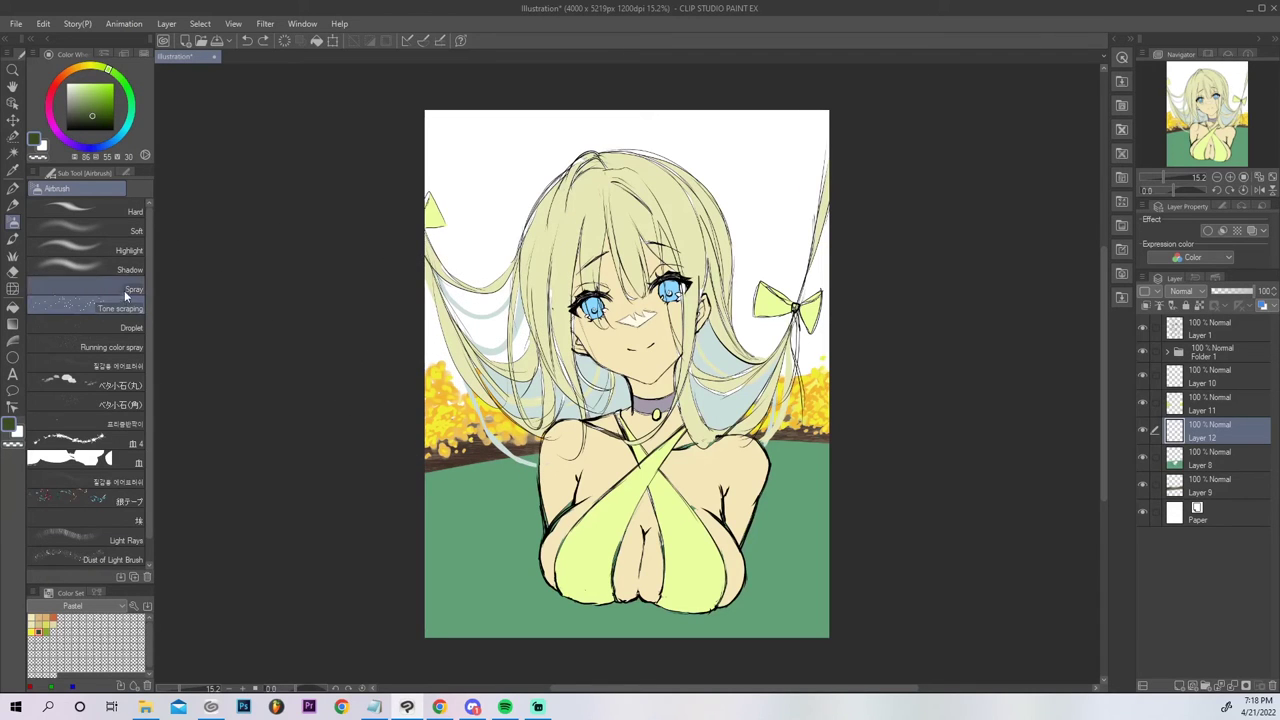
Spray dark green (hue 86, saturation 55, value 30) over the gap left of the hair with a smaller Tone scraping airbrush.
left_click(120, 308)
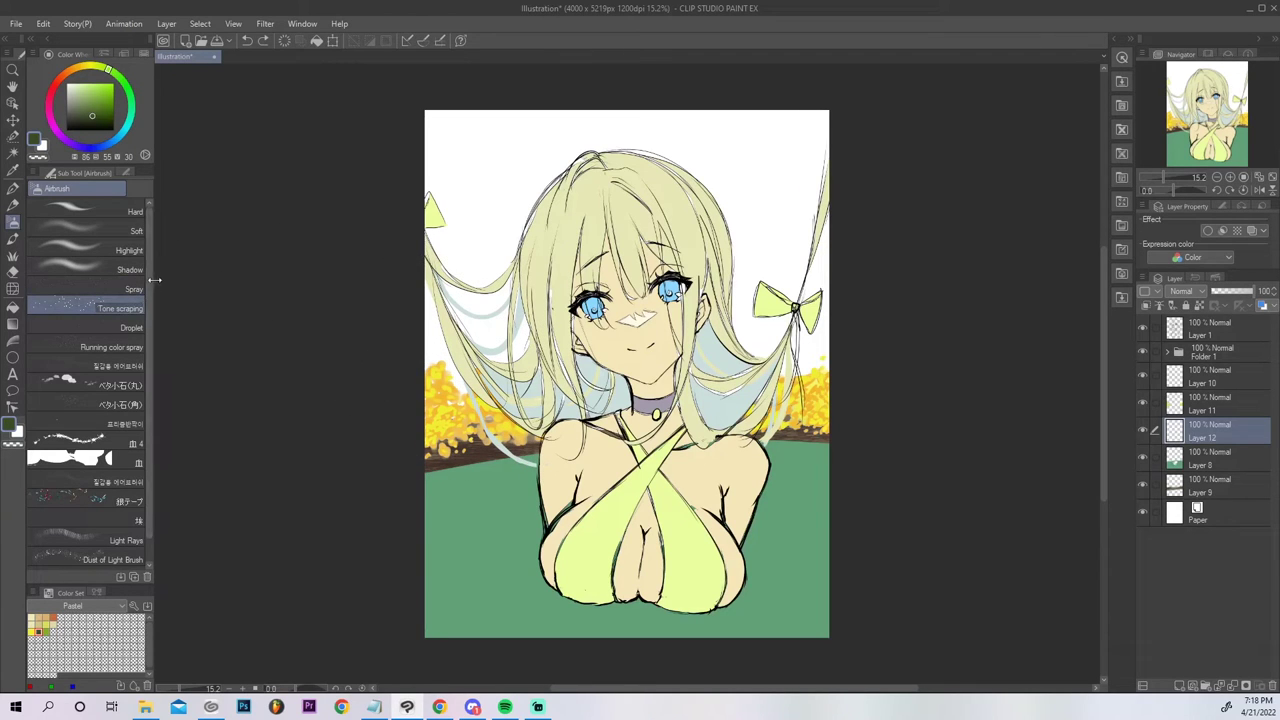
key("bracketleft")
key("bracketleft")
key("bracketleft")
key("bracketleft")
key("bracketleft")
key("bracketleft")
key("bracketleft")
key("bracketleft")
key("bracketleft")
key("bracketleft")
mouse_move(433, 334)
left_mouse_down()
mouse_move(418, 343)
mouse_move(436, 340)
mouse_move(452, 401)
mouse_move(430, 352)
mouse_move(461, 369)
mouse_move(412, 358)
mouse_move(434, 302)
mouse_move(470, 325)
mouse_move(457, 300)
mouse_move(433, 320)
mouse_move(455, 350)
mouse_move(415, 298)
mouse_move(436, 385)
left_mouse_up()
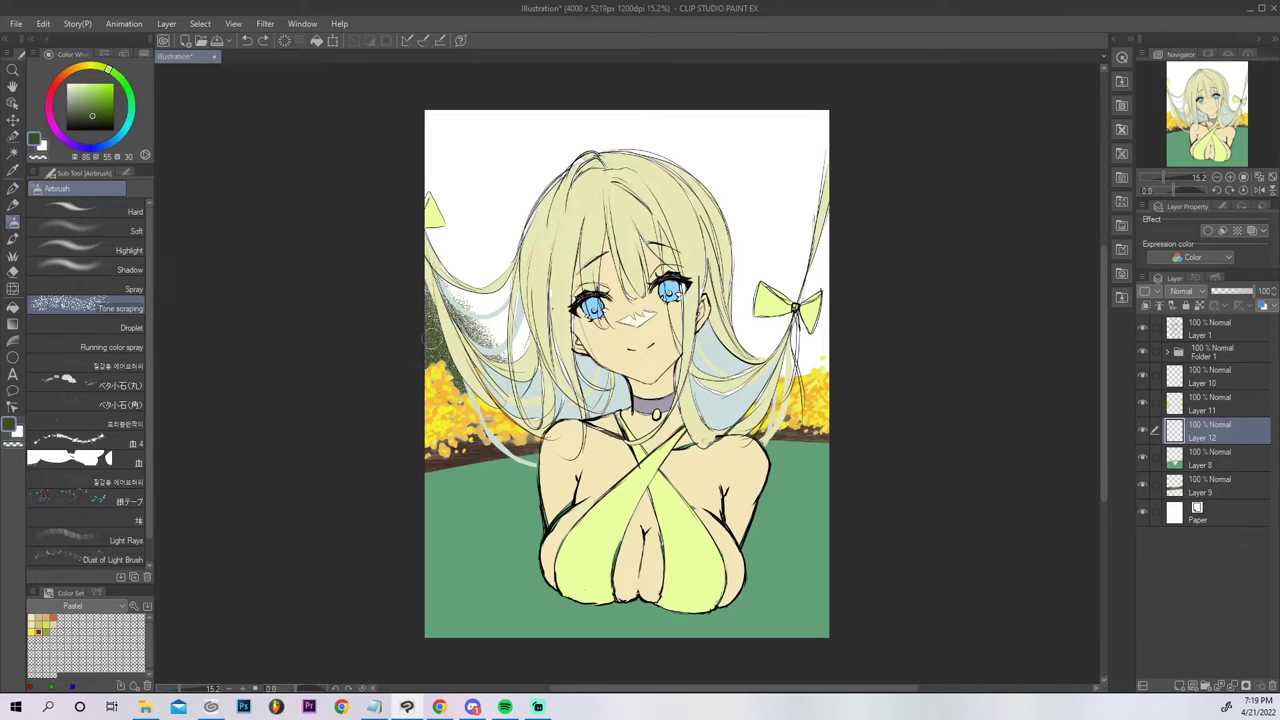
mouse_move(436, 338)
left_mouse_down()
mouse_move(500, 325)
mouse_move(528, 350)
mouse_move(485, 325)
left_mouse_up()
mouse_move(458, 443)
left_mouse_down()
mouse_move(425, 430)
mouse_move(462, 433)
mouse_move(462, 375)
mouse_move(440, 370)
mouse_move(516, 352)
mouse_move(505, 332)
mouse_move(518, 338)
left_mouse_up()
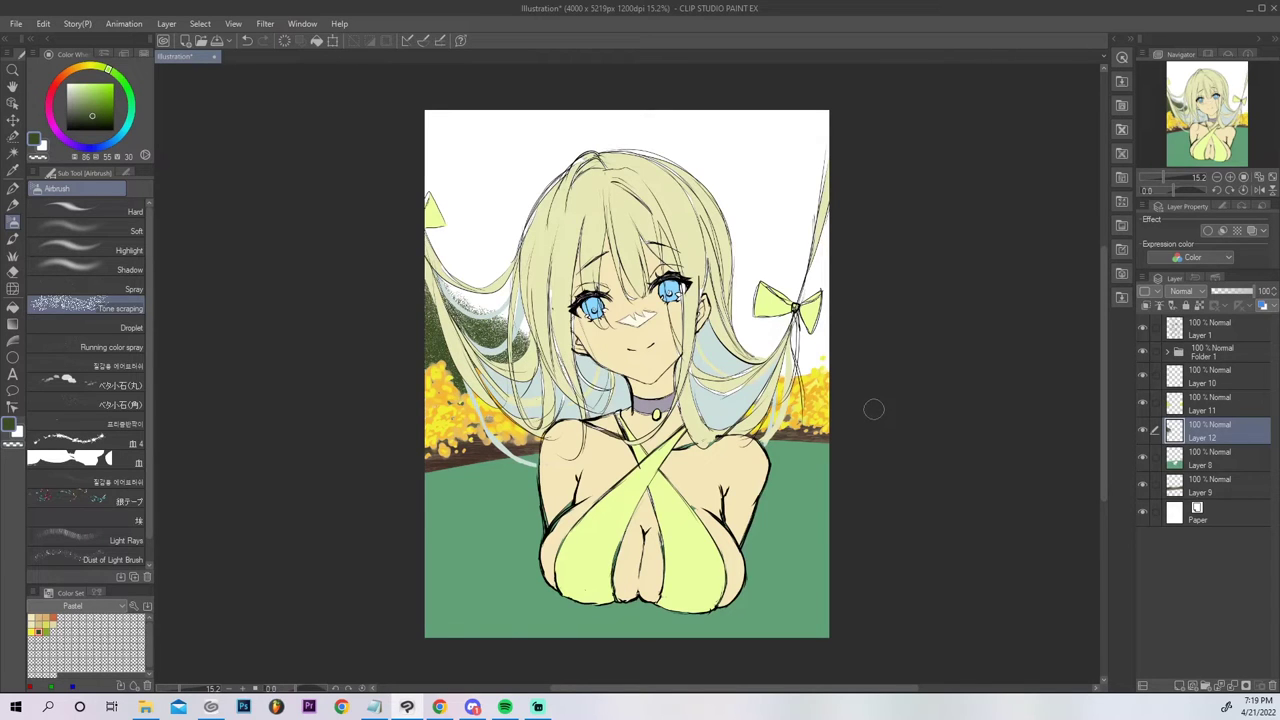
Fill the background above the orange bushes on both sides of the girl with dark green using the Soft airbrush.
left_click(88, 231)
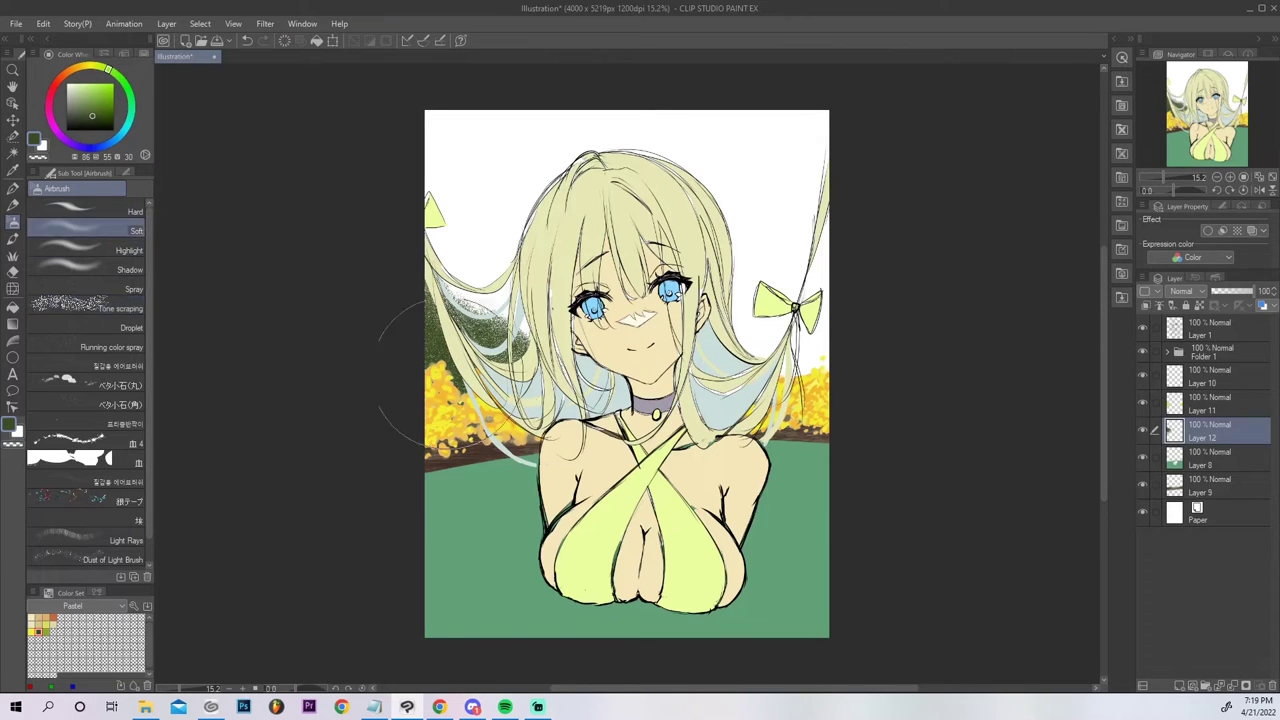
mouse_move(760, 320)
left_mouse_down()
mouse_move(829, 320)
mouse_move(830, 345)
mouse_move(802, 368)
mouse_move(848, 344)
mouse_move(740, 353)
mouse_move(871, 251)
mouse_move(809, 309)
left_mouse_up()
mouse_move(465, 333)
left_mouse_down()
mouse_move(480, 290)
mouse_move(500, 370)
mouse_move(540, 340)
left_mouse_up()
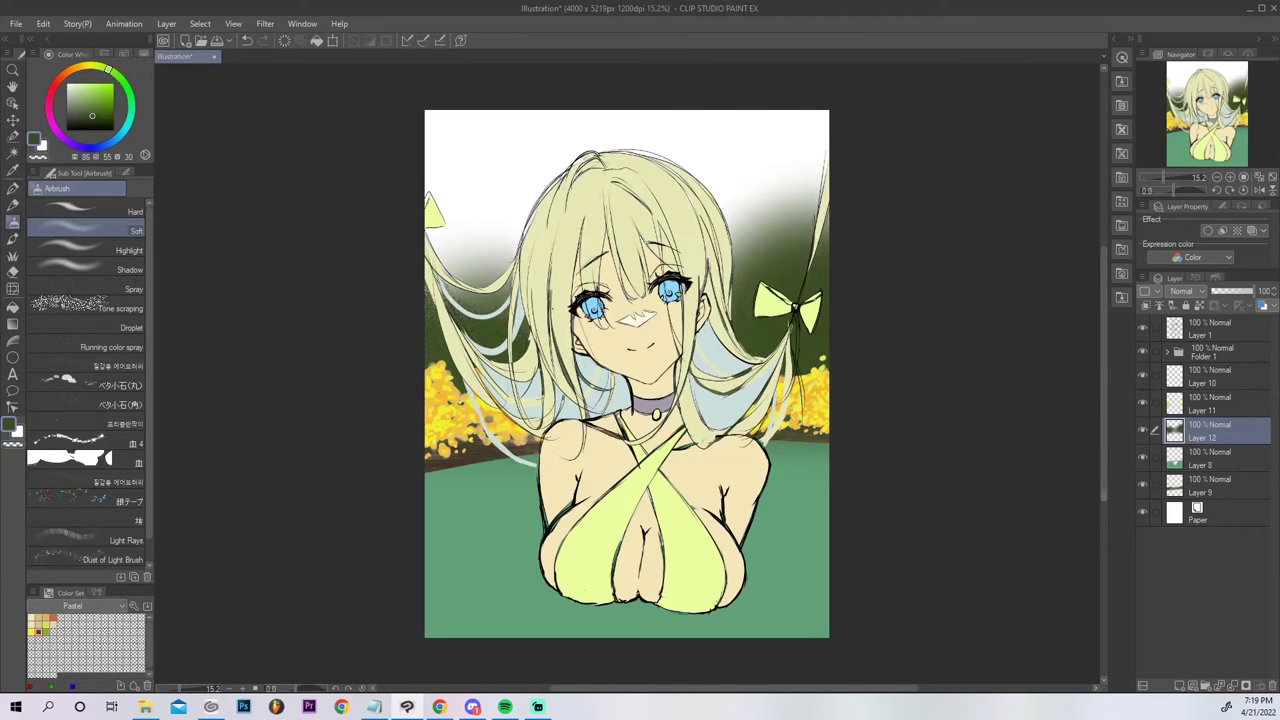
mouse_move(421, 252)
left_mouse_down()
mouse_move(425, 309)
mouse_move(440, 327)
mouse_move(424, 287)
left_mouse_up()
Airbrush a lighter green (hue 79, saturation 74, value 69) above the dark green on both sides, undoing the extra upper-left corner stroke.
left_click(46, 632)
mouse_move(421, 237)
left_mouse_down()
mouse_move(442, 205)
mouse_move(465, 260)
mouse_move(465, 233)
mouse_move(486, 229)
mouse_move(517, 258)
mouse_move(510, 250)
mouse_move(755, 237)
mouse_move(819, 188)
mouse_move(771, 229)
mouse_move(718, 240)
mouse_move(701, 223)
mouse_move(846, 290)
mouse_move(848, 186)
mouse_move(765, 335)
left_mouse_up()
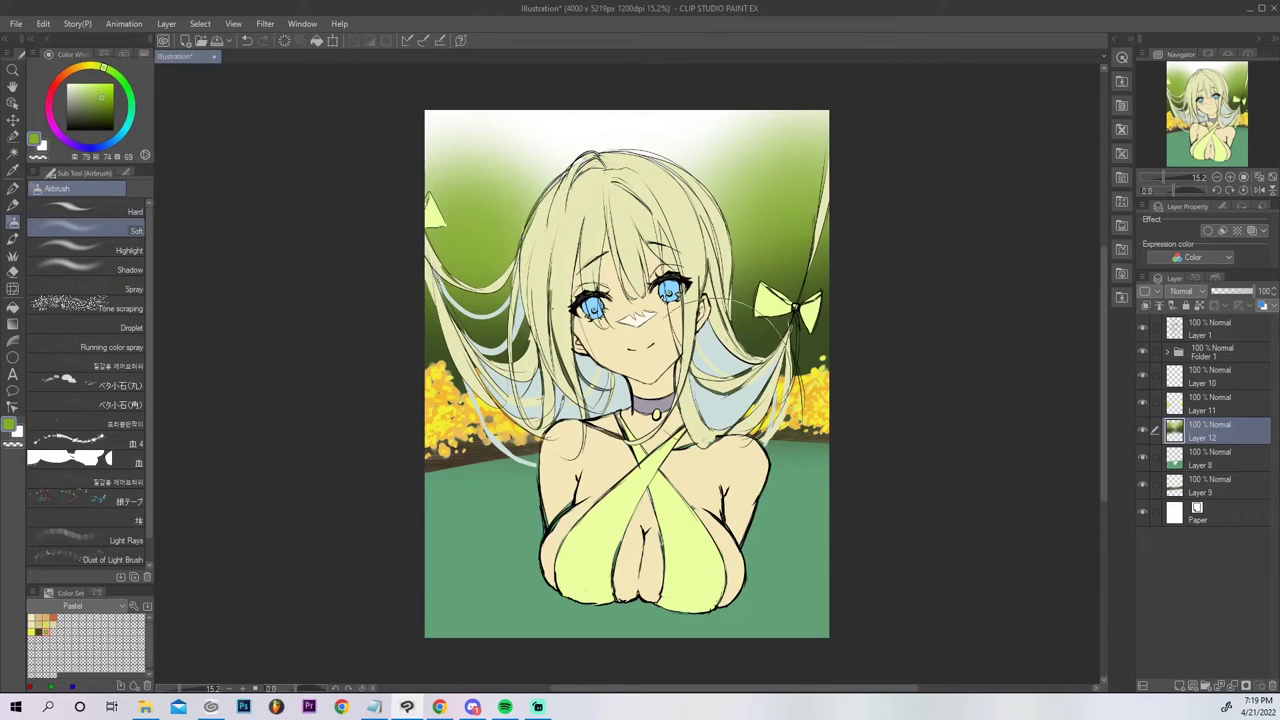
key("bracketleft")
key("bracketleft")
key("bracketleft")
mouse_move(430, 105)
left_mouse_down()
mouse_move(457, 171)
mouse_move(440, 180)
left_mouse_up()
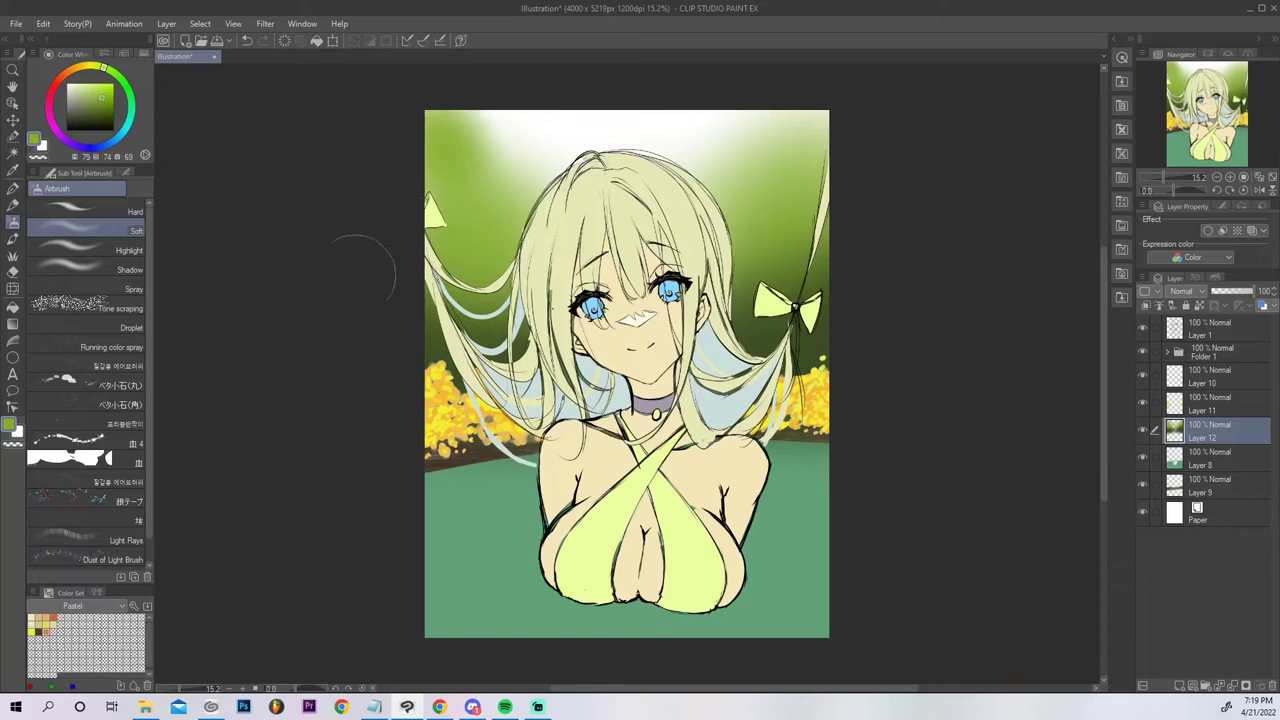
key("ctrl+z")
Airbrush bright yellow (hue 60, saturation 80, value 95) along the upper edges of the green on both sides of the head.
left_click(30, 625)
mouse_move(440, 130)
left_mouse_down()
mouse_move(455, 160)
mouse_move(515, 200)
mouse_move(497, 157)
mouse_move(477, 174)
mouse_move(508, 114)
left_mouse_up()
mouse_move(745, 168)
left_mouse_down()
mouse_move(822, 120)
mouse_move(825, 137)
mouse_move(785, 160)
left_mouse_up()
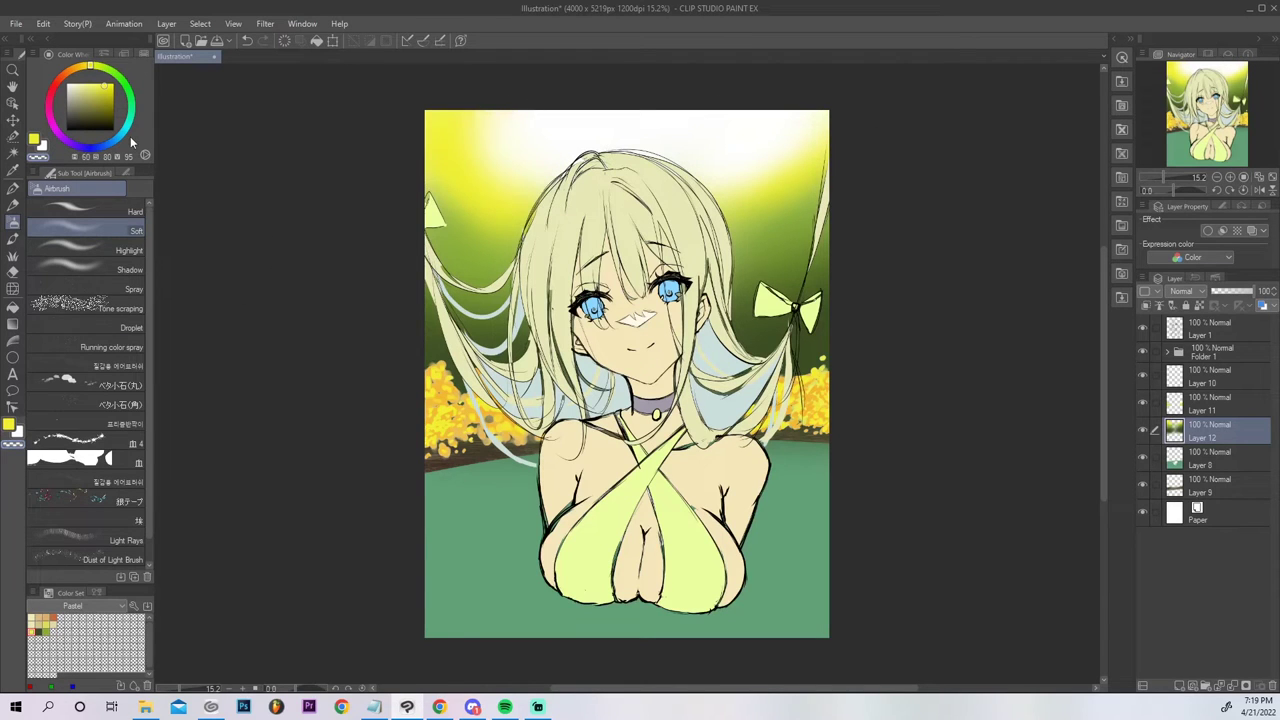
Speckle dark green into the lighter green left of the hair with the Tone scraping airbrush, sampling green and yellow from the background.
left_click(118, 303)
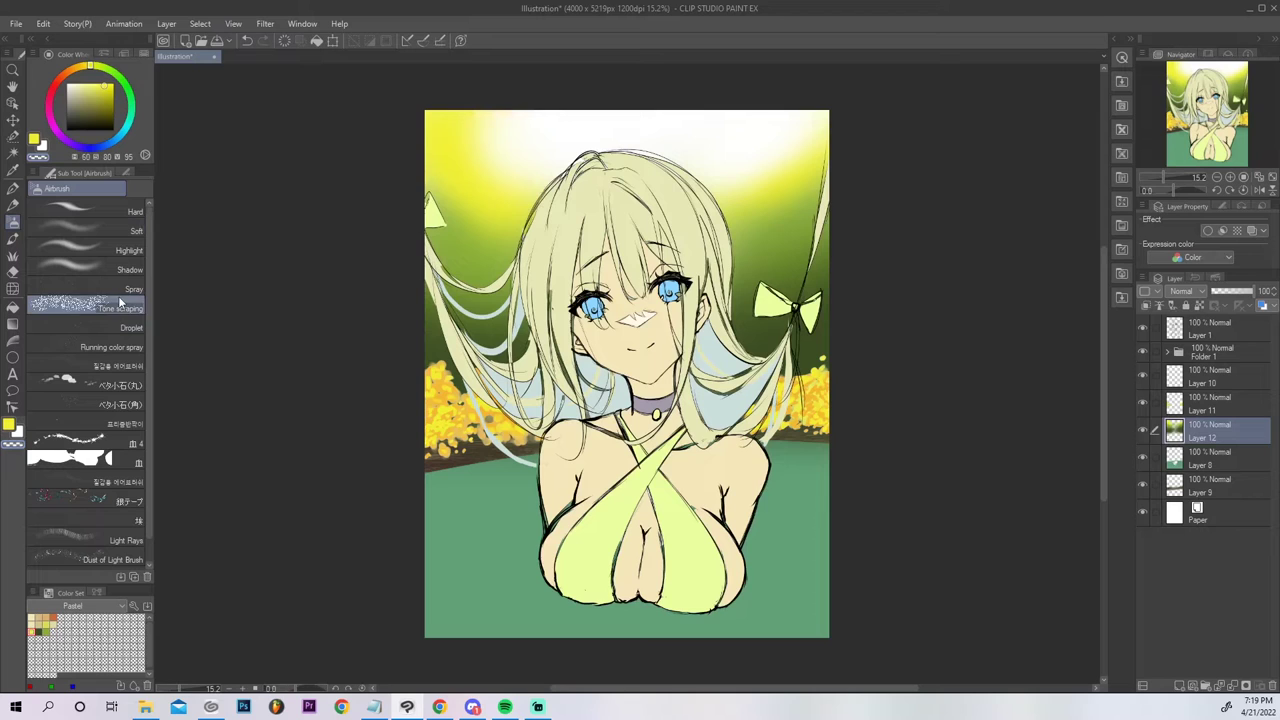
left_click(39, 632)
mouse_move(437, 238)
left_mouse_down()
mouse_move(516, 331)
mouse_move(466, 302)
mouse_move(466, 253)
mouse_move(522, 284)
mouse_move(470, 252)
mouse_move(490, 300)
mouse_move(436, 222)
mouse_move(456, 224)
mouse_move(432, 220)
mouse_move(522, 271)
left_mouse_up()
left_click(448, 217, "alt")
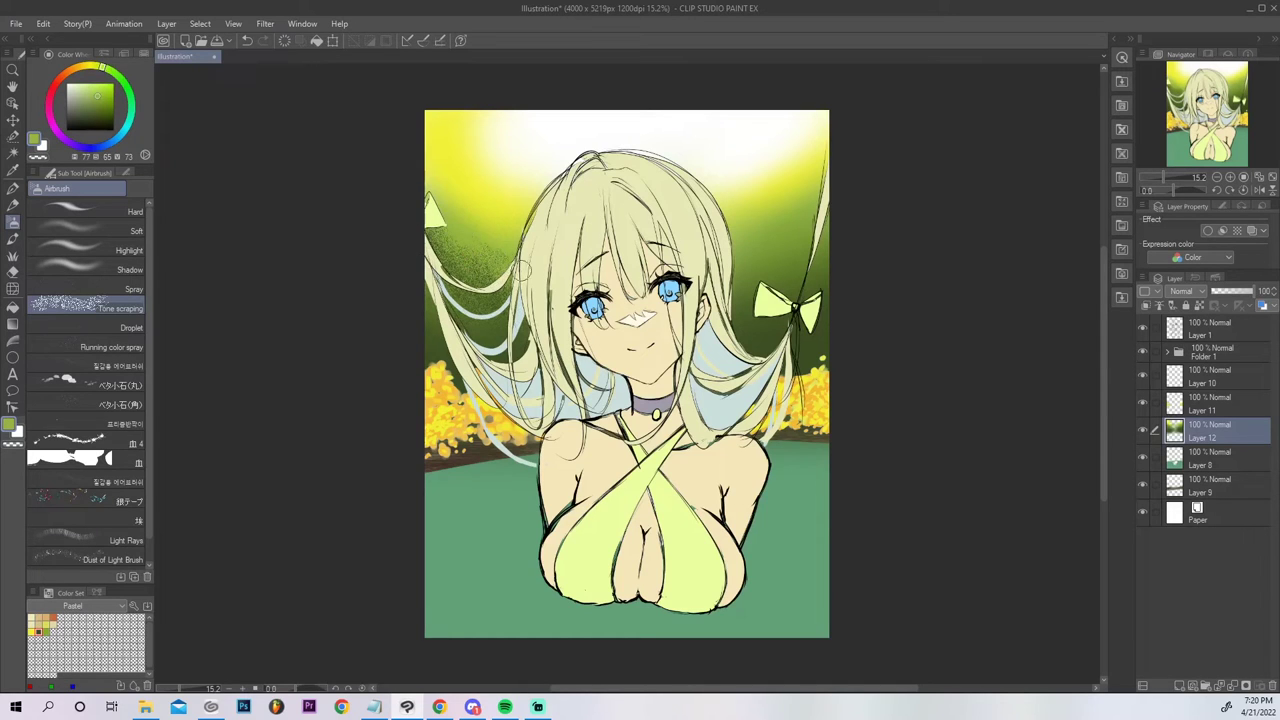
left_click(445, 161, "alt")
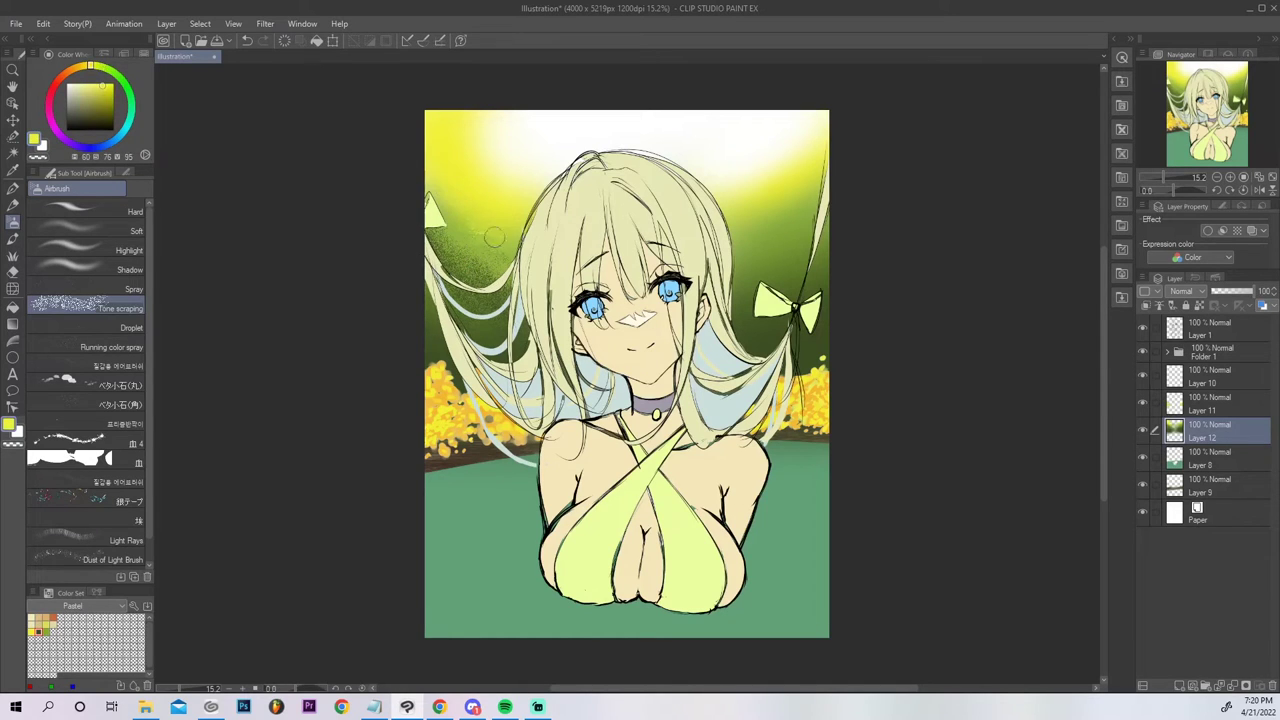
Speckle sampled yellow and green tones across the color transitions right of the hair and in the upper-left background.
mouse_move(718, 228)
left_mouse_down()
mouse_move(820, 176)
mouse_move(705, 258)
left_mouse_up()
left_click(795, 288, "alt")
mouse_move(862, 254)
left_mouse_down()
mouse_move(767, 268)
mouse_move(800, 298)
mouse_move(763, 343)
mouse_move(822, 298)
left_mouse_up()
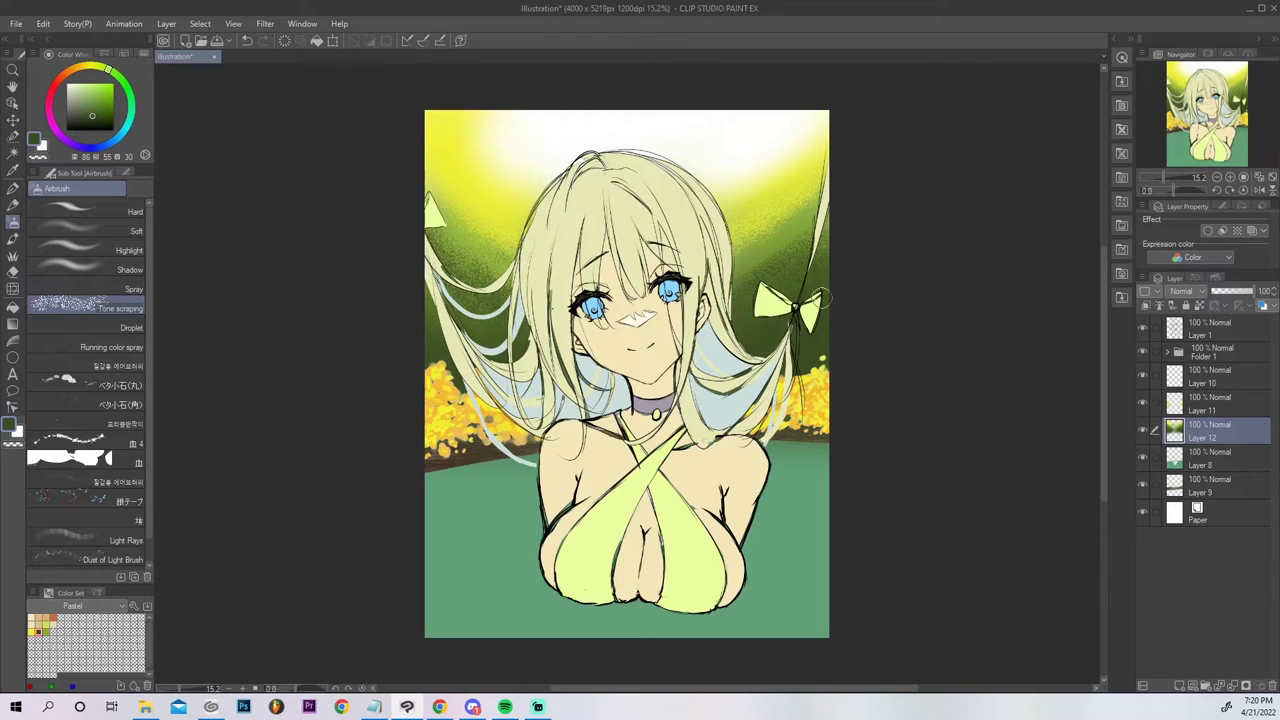
left_click(770, 242, "alt")
mouse_move(833, 199)
left_mouse_down()
mouse_move(802, 187)
mouse_move(798, 208)
left_mouse_up()
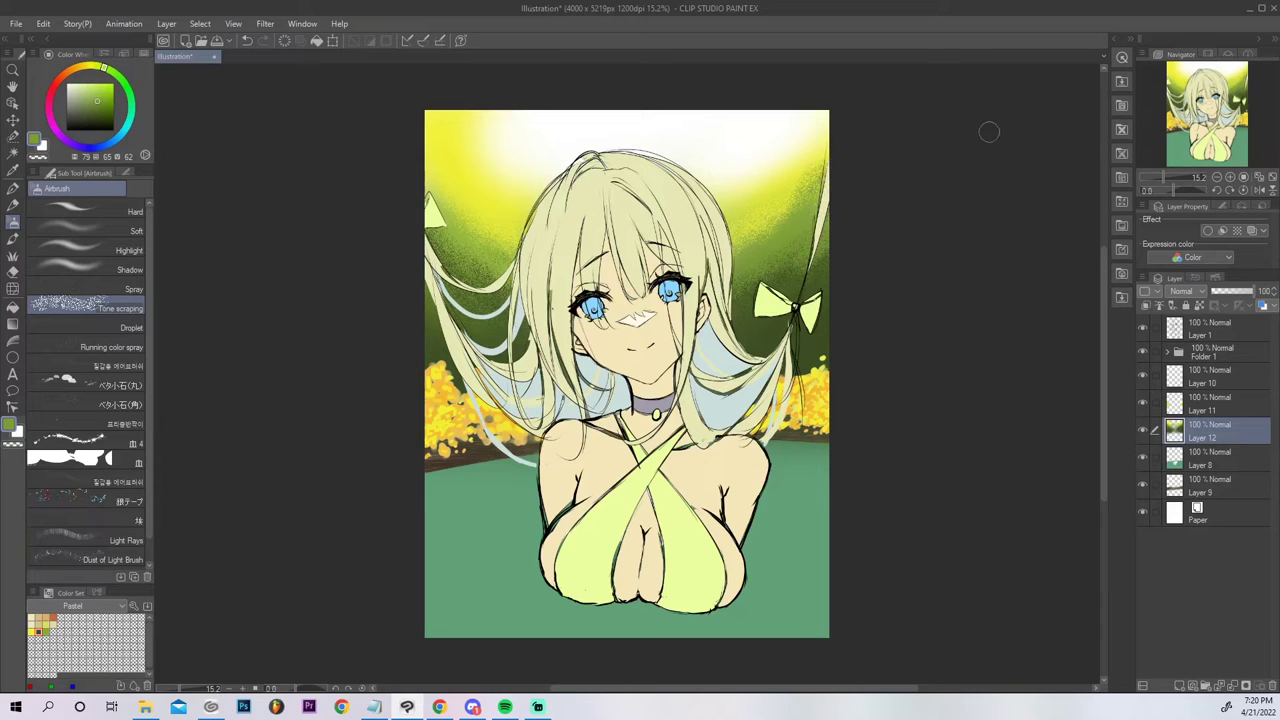
mouse_move(463, 183)
left_mouse_down()
mouse_move(488, 225)
mouse_move(434, 160)
mouse_move(466, 216)
mouse_move(421, 197)
mouse_move(453, 189)
mouse_move(526, 257)
mouse_move(527, 230)
mouse_move(504, 199)
left_mouse_up()
left_click(505, 198, "alt")
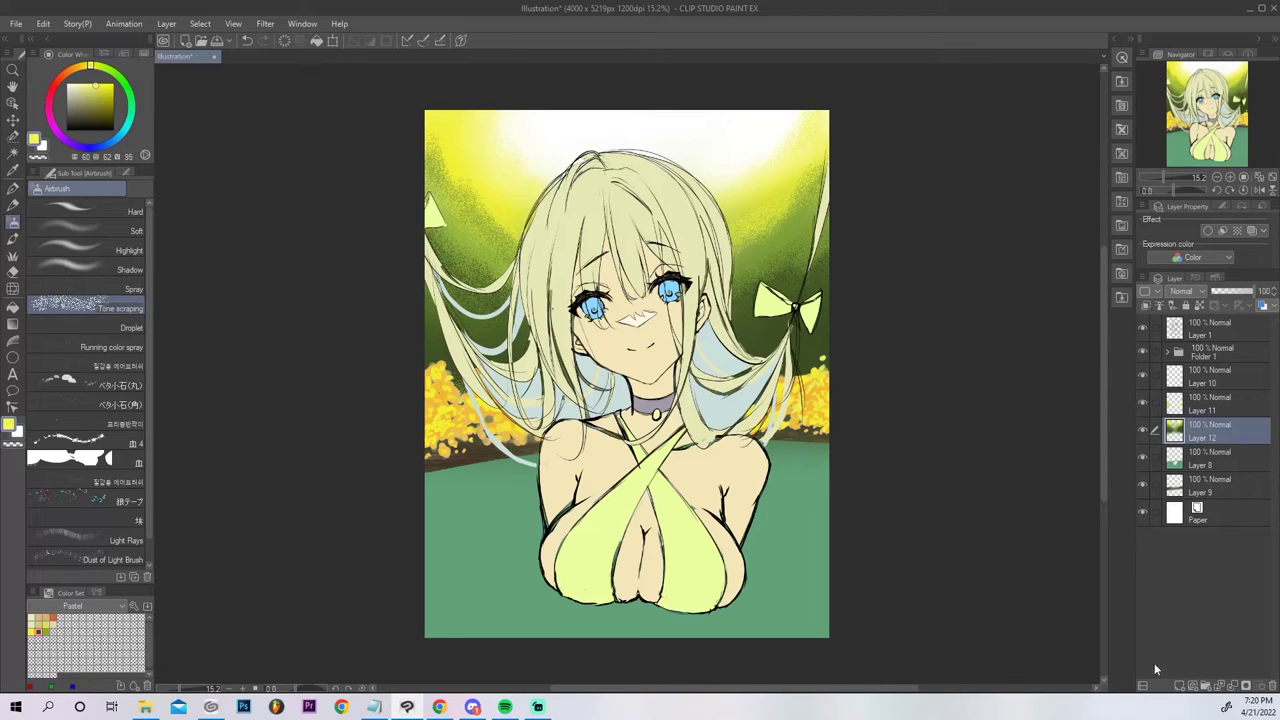
Create a new layer above Layer 12 and choose the Tree/Bush vegetation brush.
left_click(1179, 684)
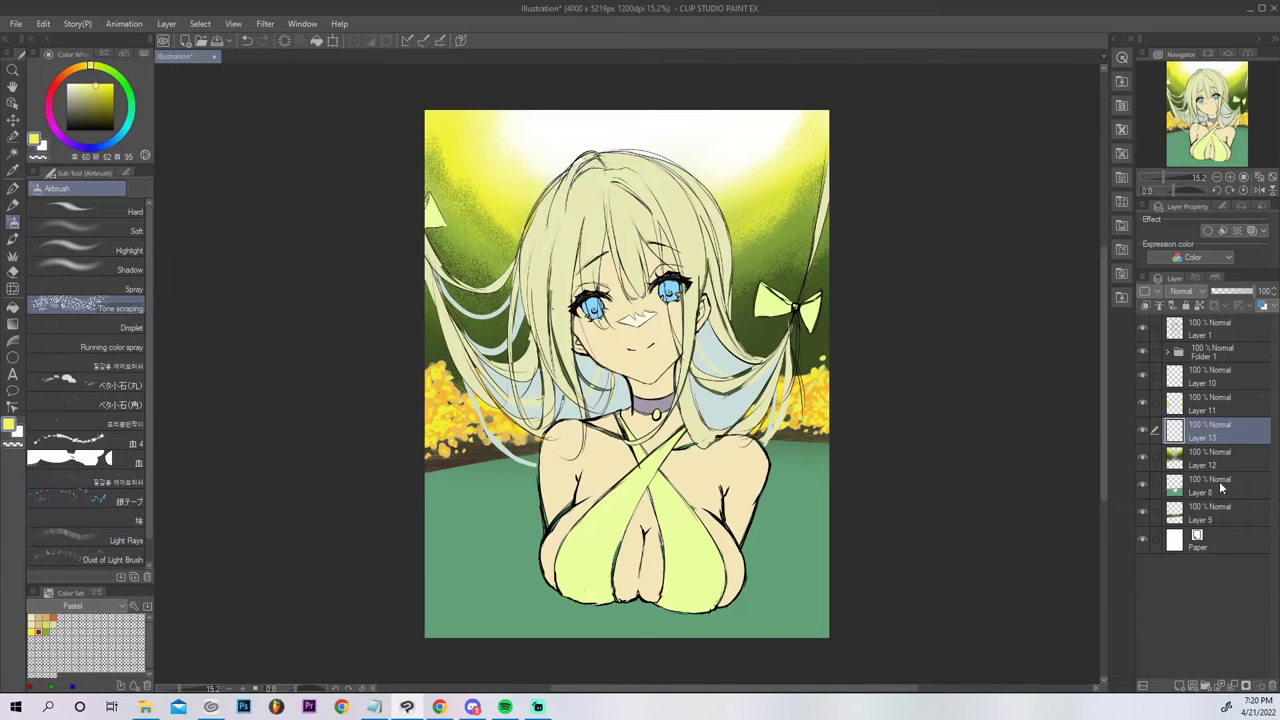
left_click(12, 256)
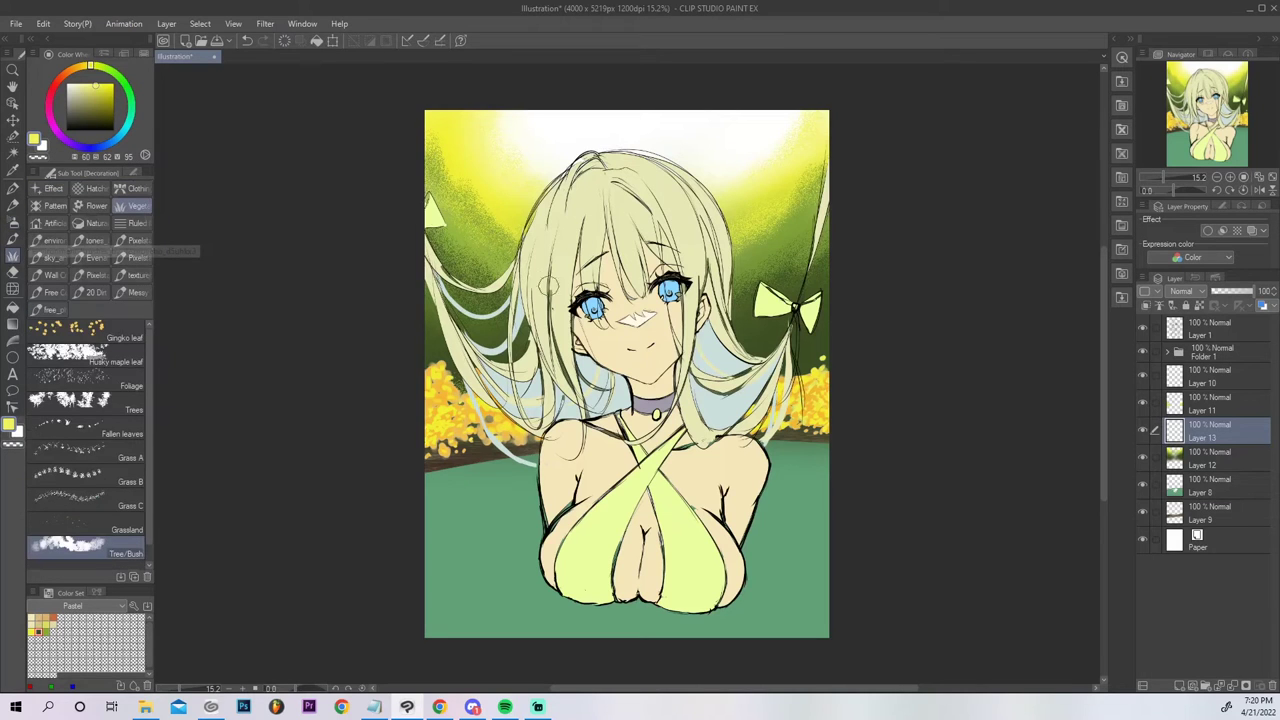
left_click(812, 344, "alt")
left_click_drag(805, 246, 795, 290)
key("ctrl+z")
left_click(811, 355, "alt")
left_click_drag(803, 245, 796, 295)
key("ctrl+z")
Stamp dark green foliage (hue 86, saturation 55, value 30) above the right bow with a smaller Tree/Bush brush.
left_click(42, 147)
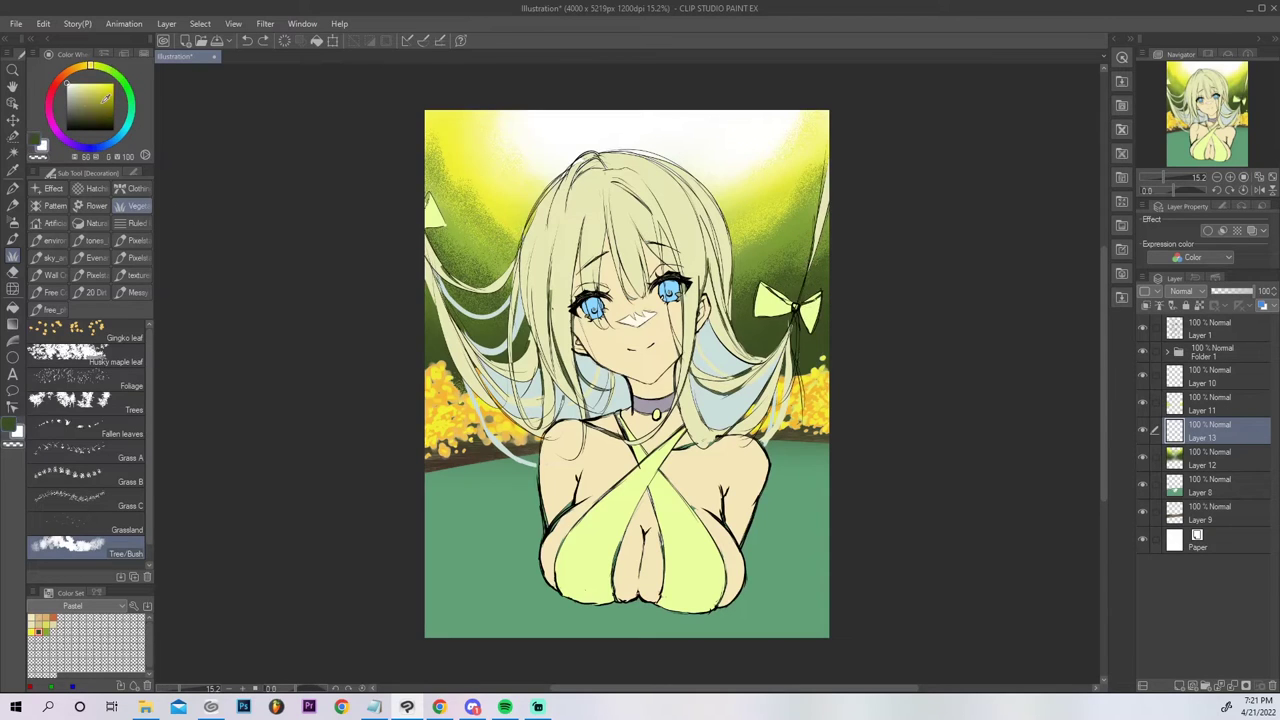
left_click(800, 275, "alt")
mouse_move(800, 275)
left_mouse_down()
mouse_move(735, 304)
mouse_move(822, 276)
mouse_move(808, 314)
left_mouse_up()
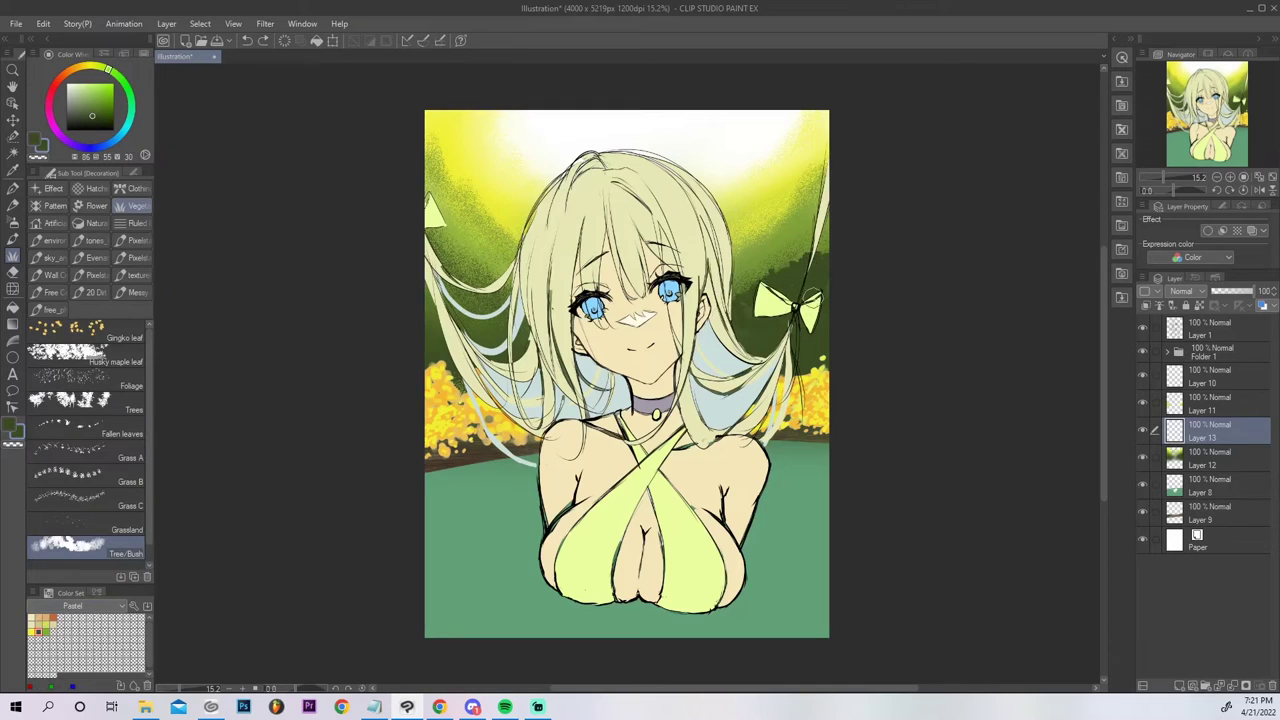
key("ctrl+z")
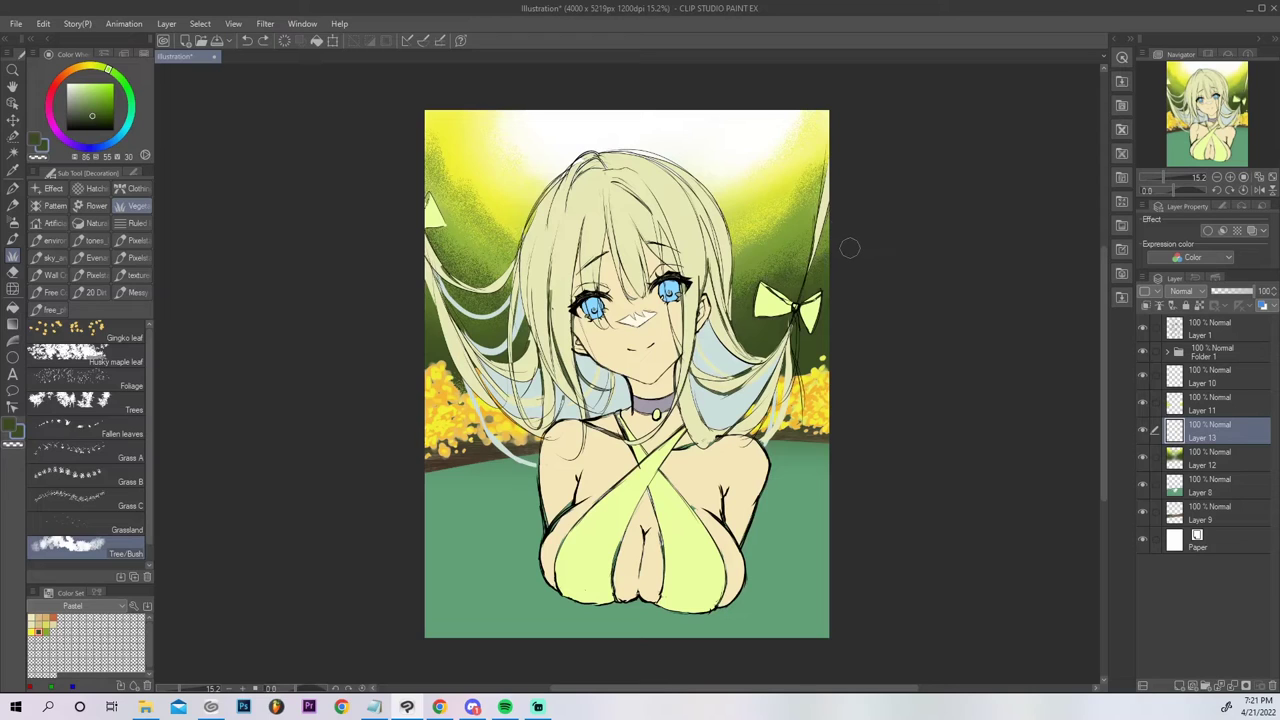
key("bracketleft")
key("bracketleft")
key("bracketleft")
mouse_move(804, 278)
left_mouse_down()
mouse_move(802, 260)
mouse_move(805, 281)
left_mouse_up()
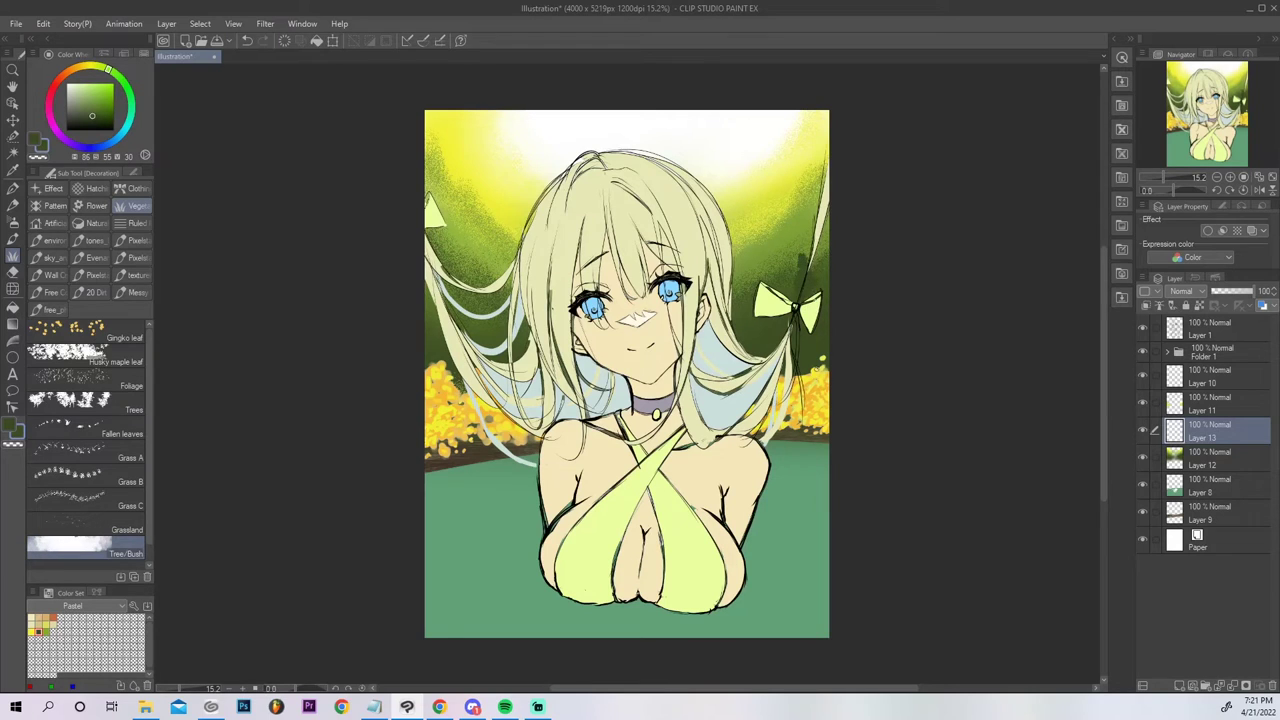
Move Layer 13 above Layer 11 and dab dark green leaves over the yellow-orange bushes on both sides of the girl.
left_click_drag(1215, 439, 1210, 404)
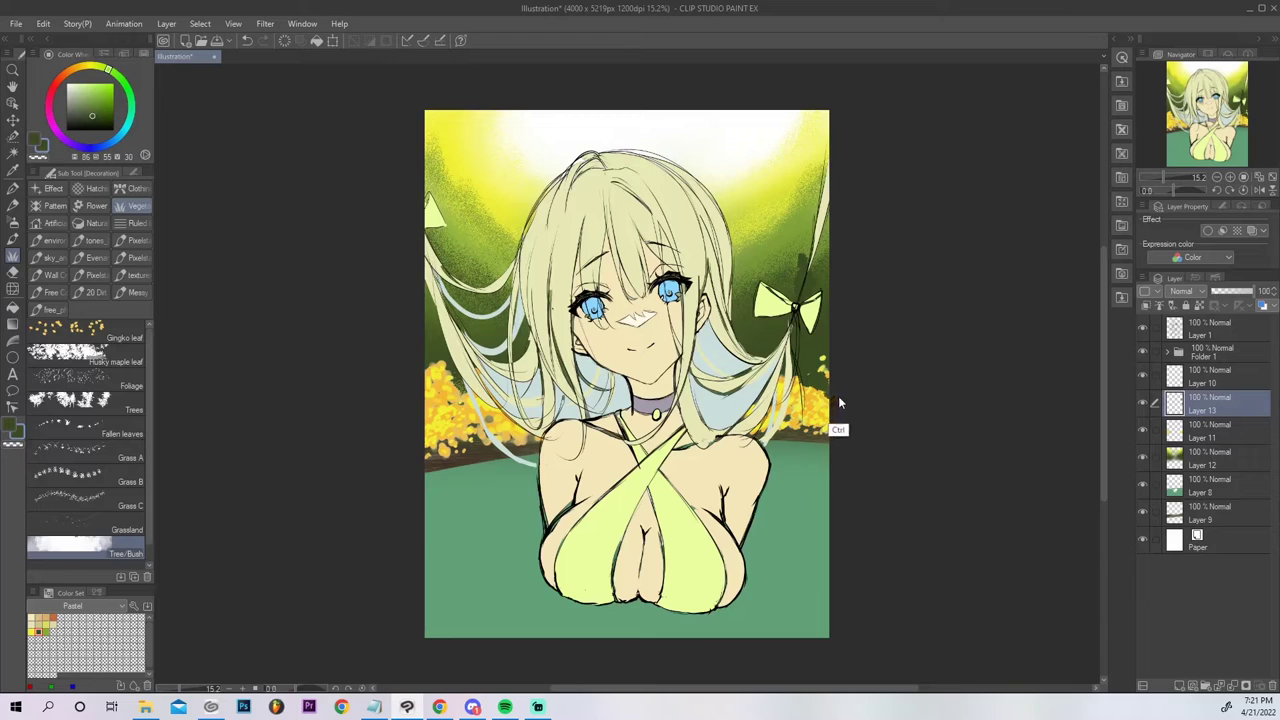
mouse_move(797, 380)
left_mouse_down()
mouse_move(831, 398)
mouse_move(829, 430)
left_mouse_up()
mouse_move(436, 405)
left_mouse_down()
mouse_move(428, 435)
mouse_move(440, 416)
mouse_move(430, 392)
mouse_move(460, 433)
mouse_move(440, 422)
mouse_move(428, 443)
mouse_move(520, 428)
mouse_move(496, 412)
mouse_move(508, 419)
left_mouse_up()
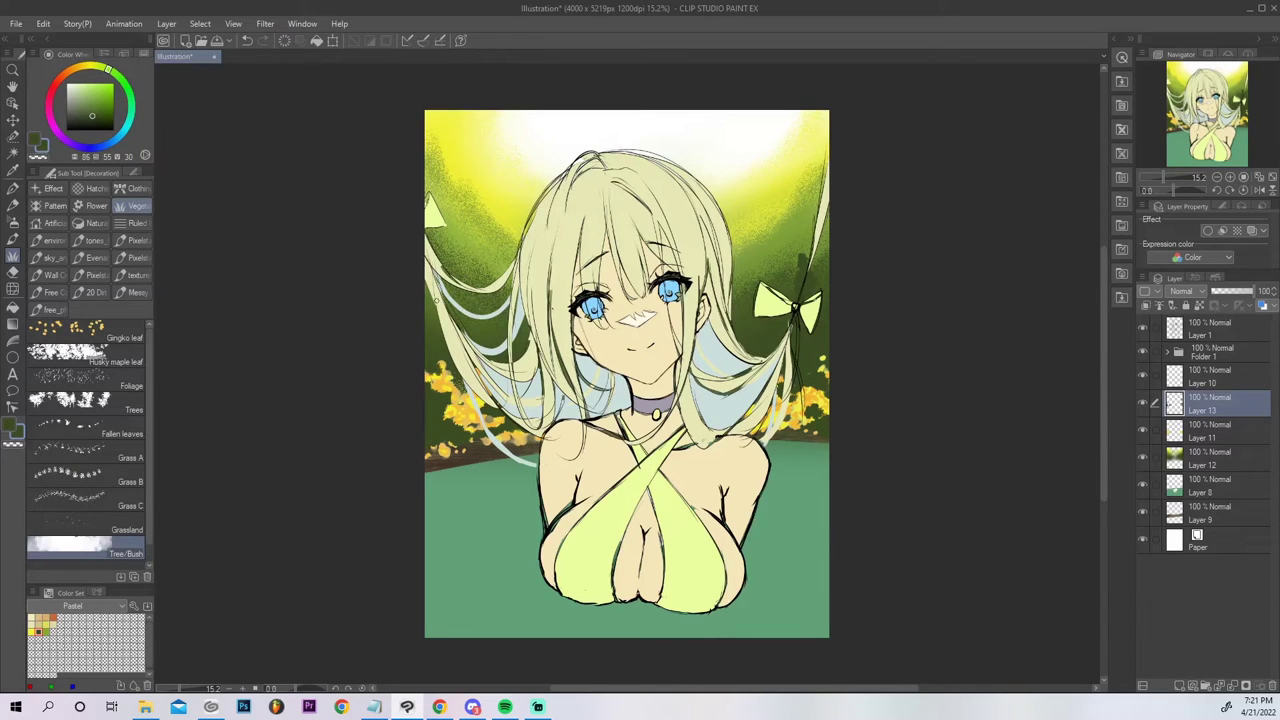
Paint dark green bush clumps beside the left hair strands and around the right bow.
mouse_move(440, 230)
left_mouse_down()
mouse_move(476, 325)
mouse_move(433, 309)
left_mouse_up()
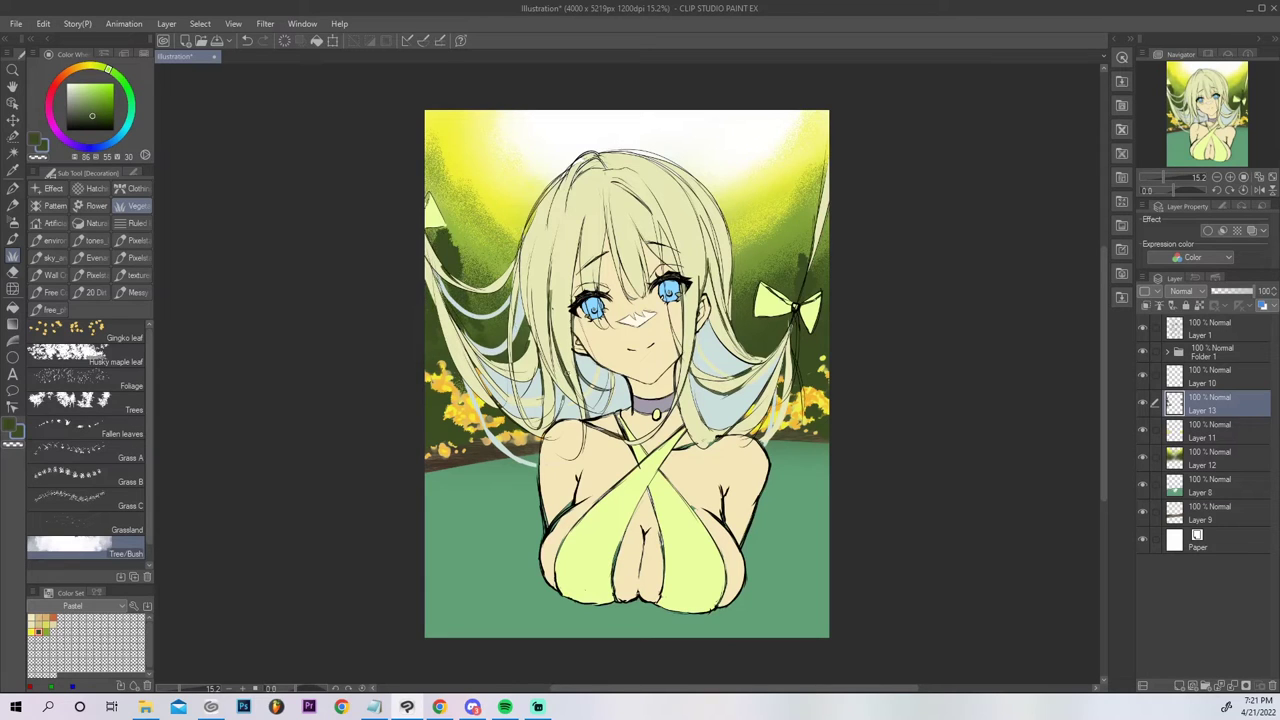
mouse_move(737, 295)
left_mouse_down()
mouse_move(737, 318)
mouse_move(743, 307)
mouse_move(751, 318)
left_mouse_up()
mouse_move(822, 283)
left_mouse_down()
mouse_move(826, 238)
mouse_move(827, 286)
left_mouse_up()
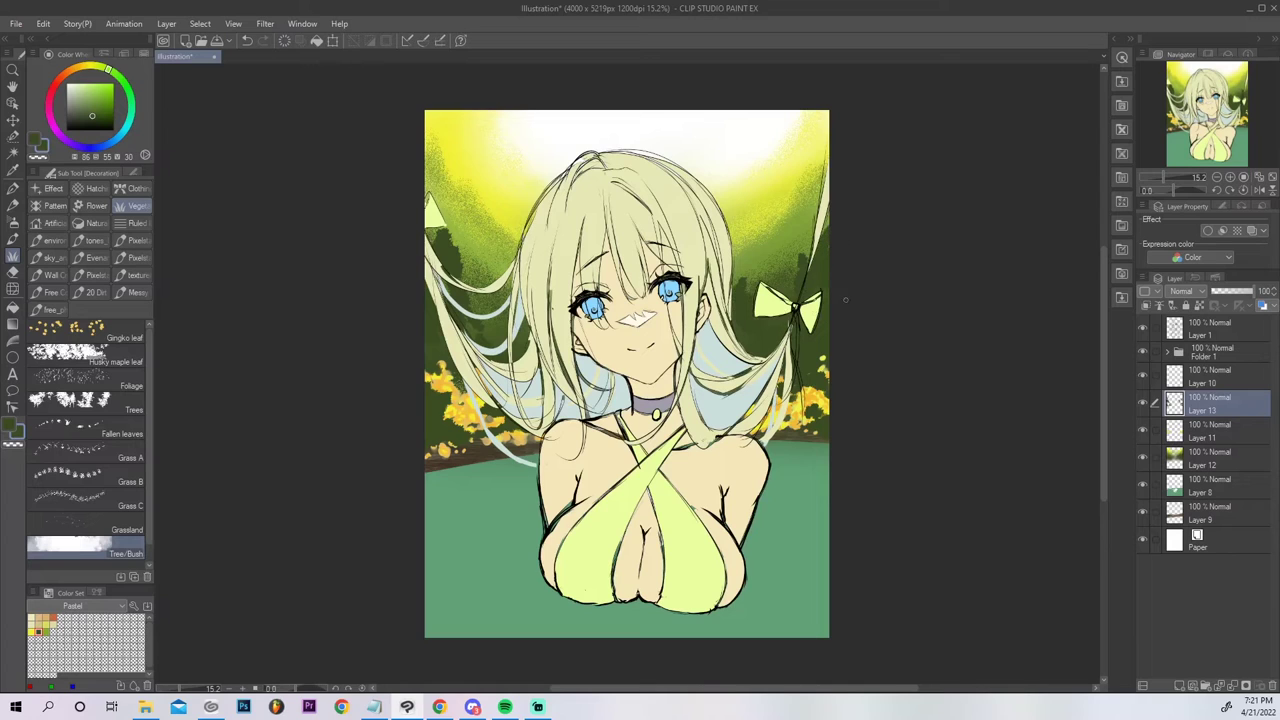
Add mid-green foliage sampled from the background along the bush tops, and sample dark green for more leaves between the left hair strands.
left_click(470, 234, "alt")
mouse_move(476, 222)
left_mouse_down()
mouse_move(509, 220)
mouse_move(527, 238)
mouse_move(435, 186)
left_mouse_up()
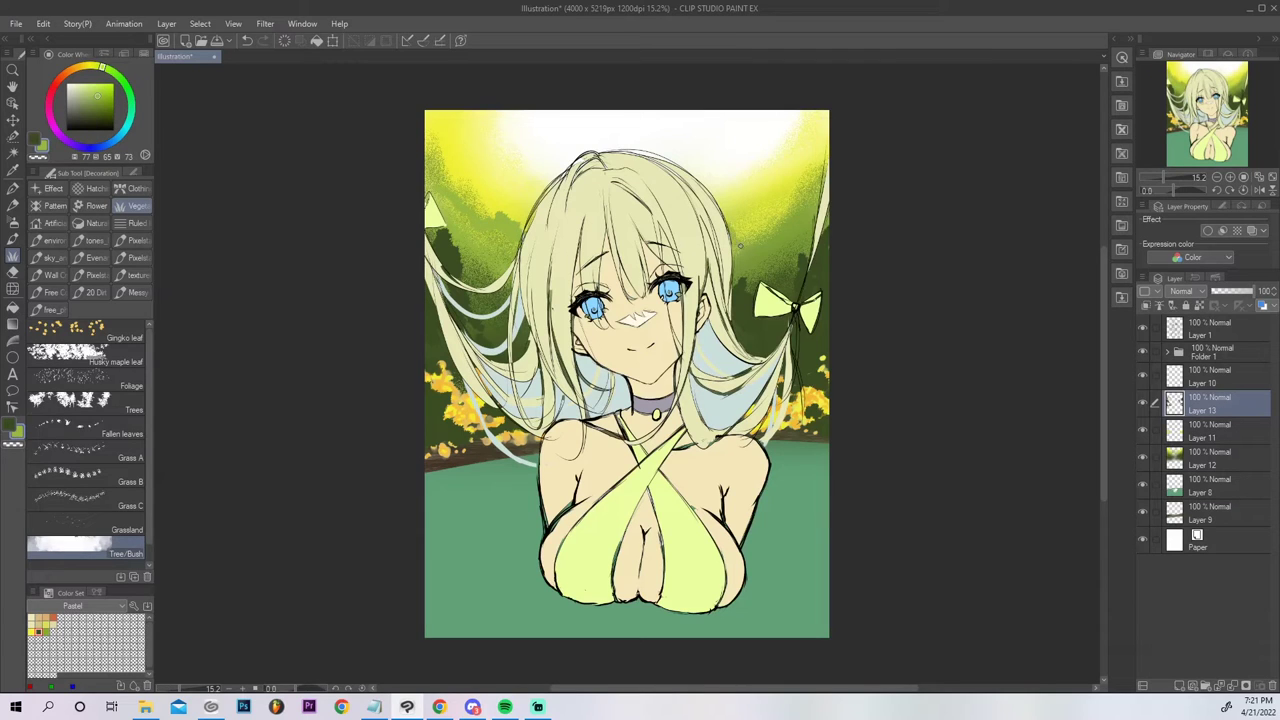
left_click(740, 264, "alt")
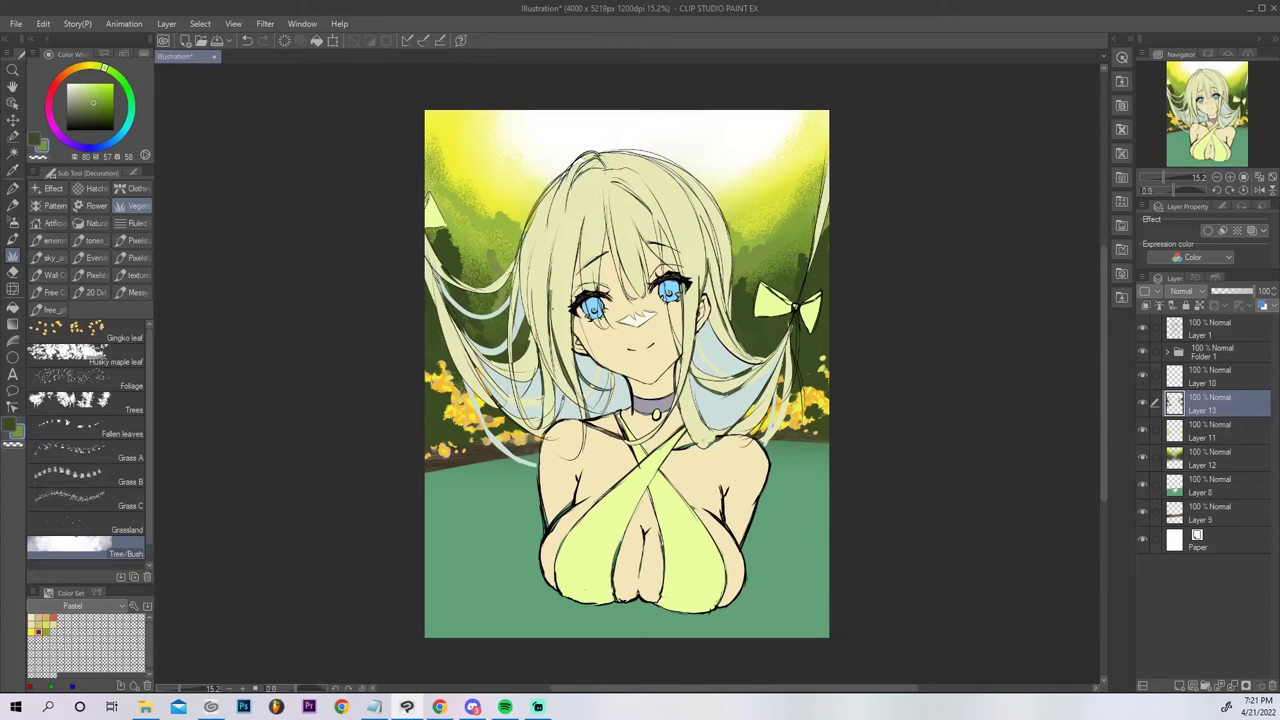
left_click(452, 276, "alt")
left_click_drag(483, 309, 525, 336)
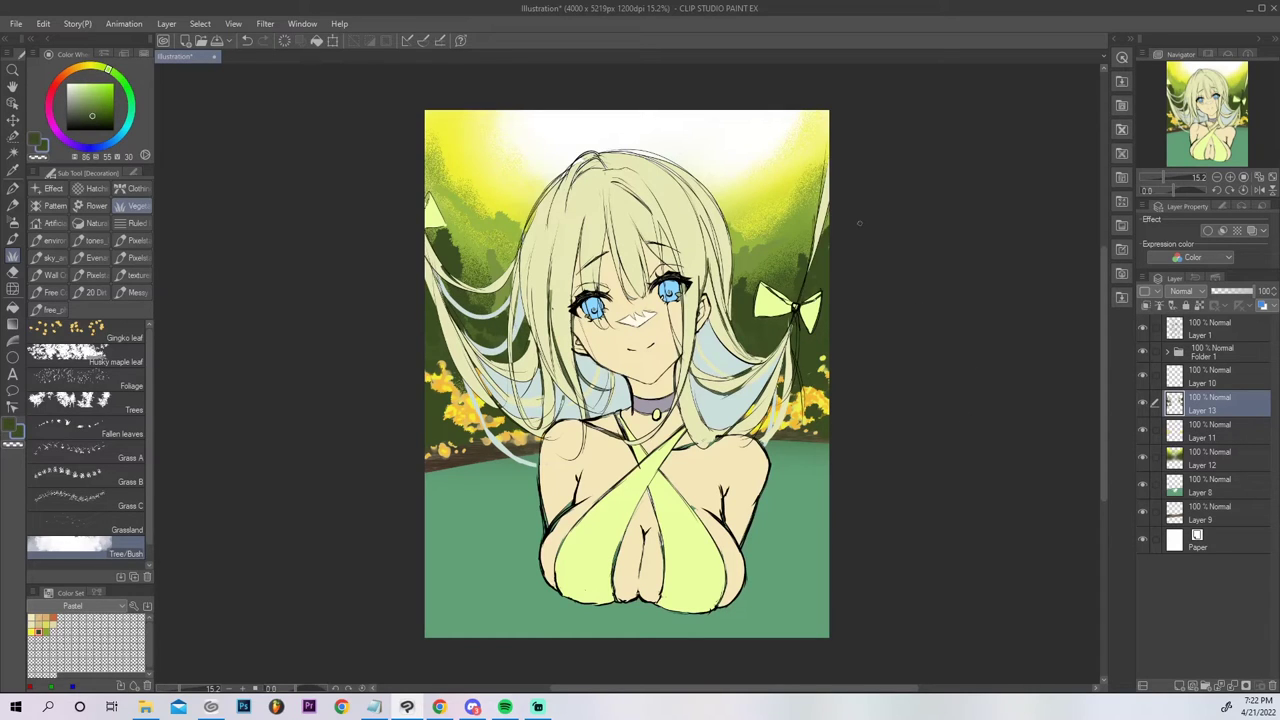
Soften the edges of the green foliage on Layer 13 with the Blend tool.
key("j")
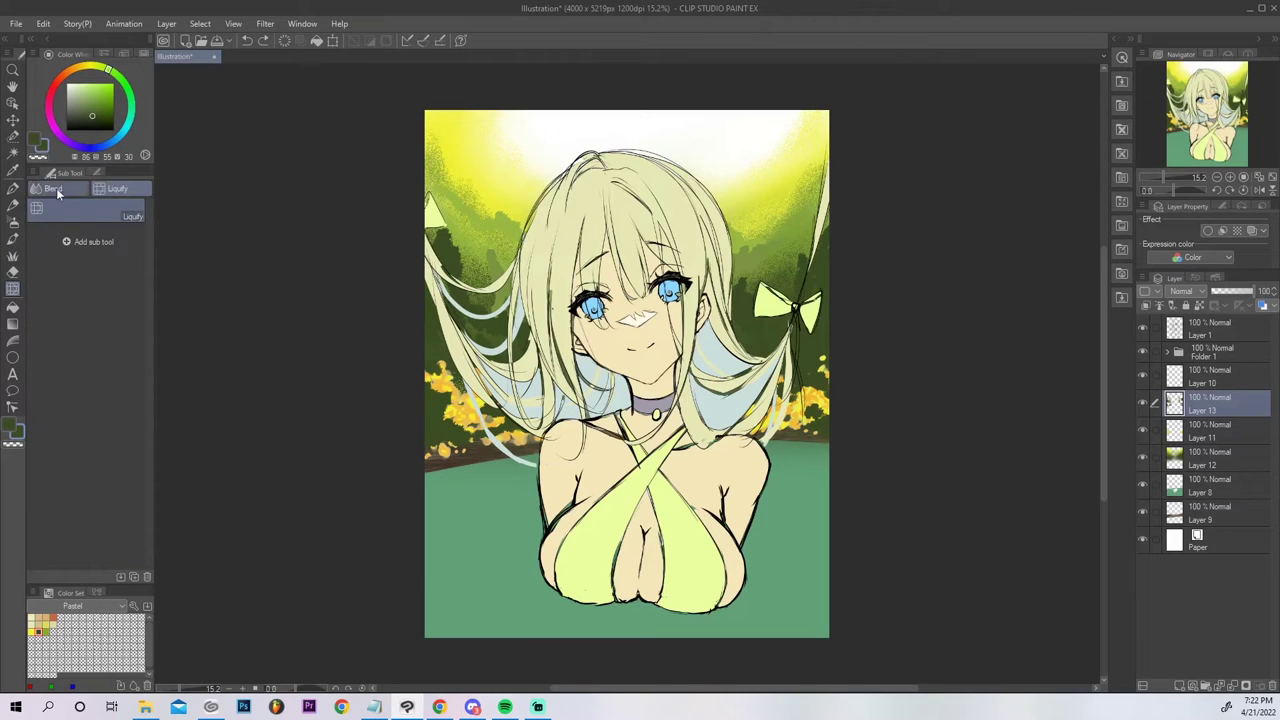
left_click(56, 188)
left_click(131, 208)
left_click_drag(824, 231, 828, 221)
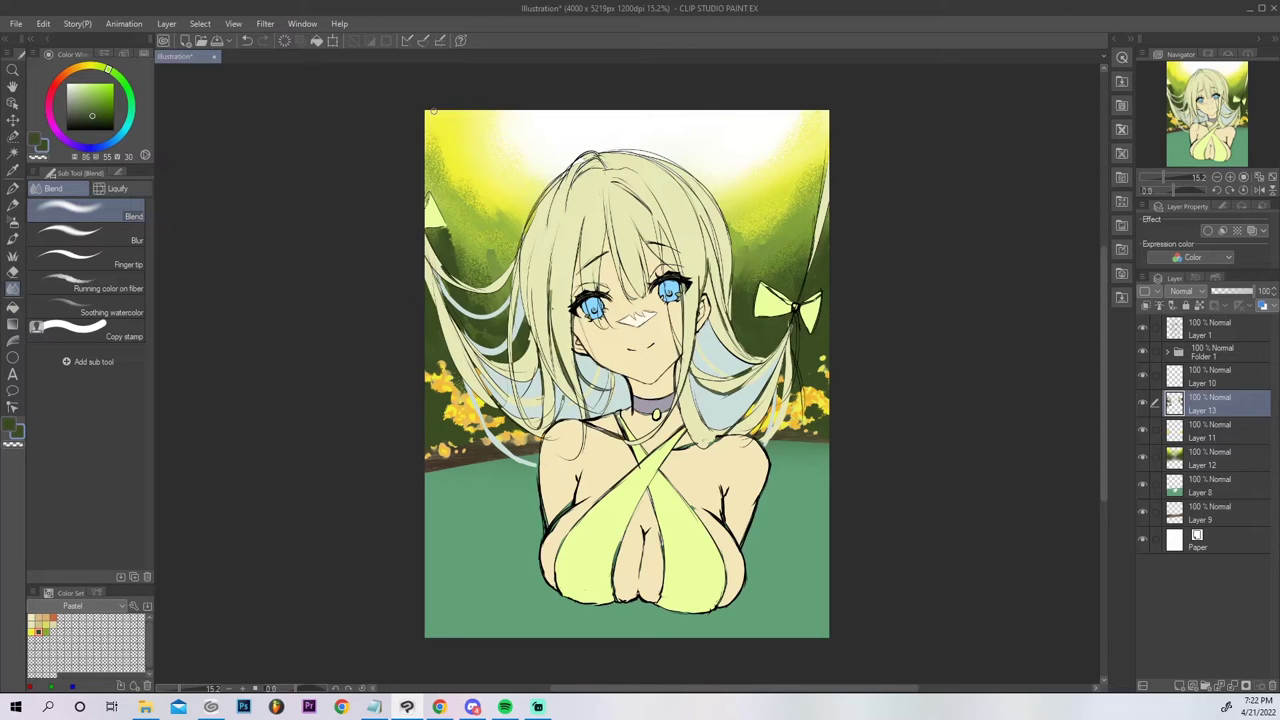
Check the picture in a mirrored view and create a new layer above Layer 13.
left_click(1258, 190)
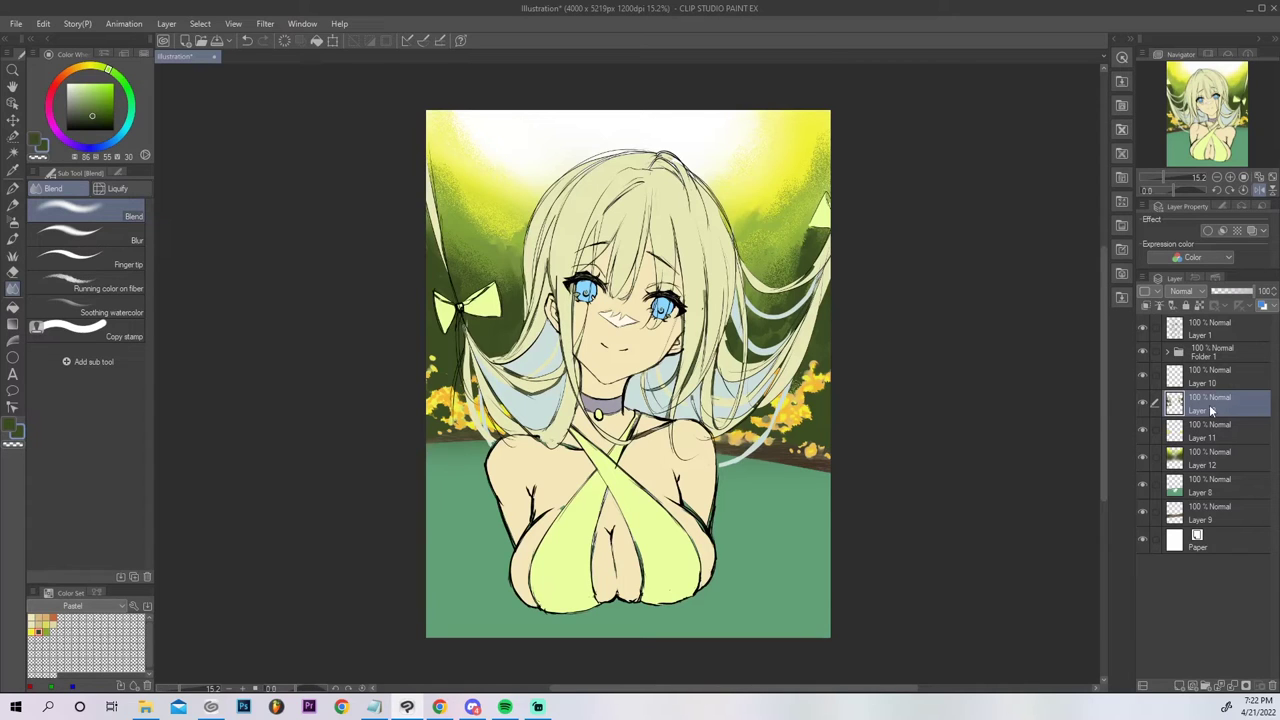
left_click(1181, 686)
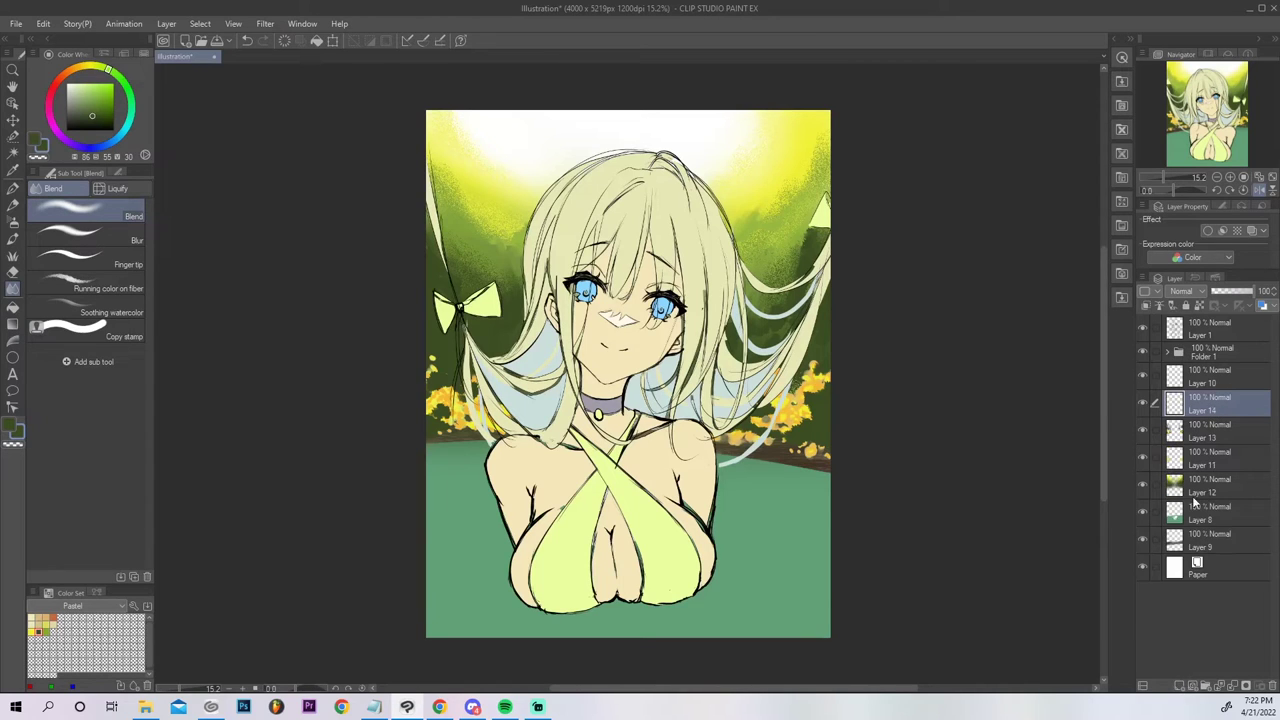
left_click(1259, 189)
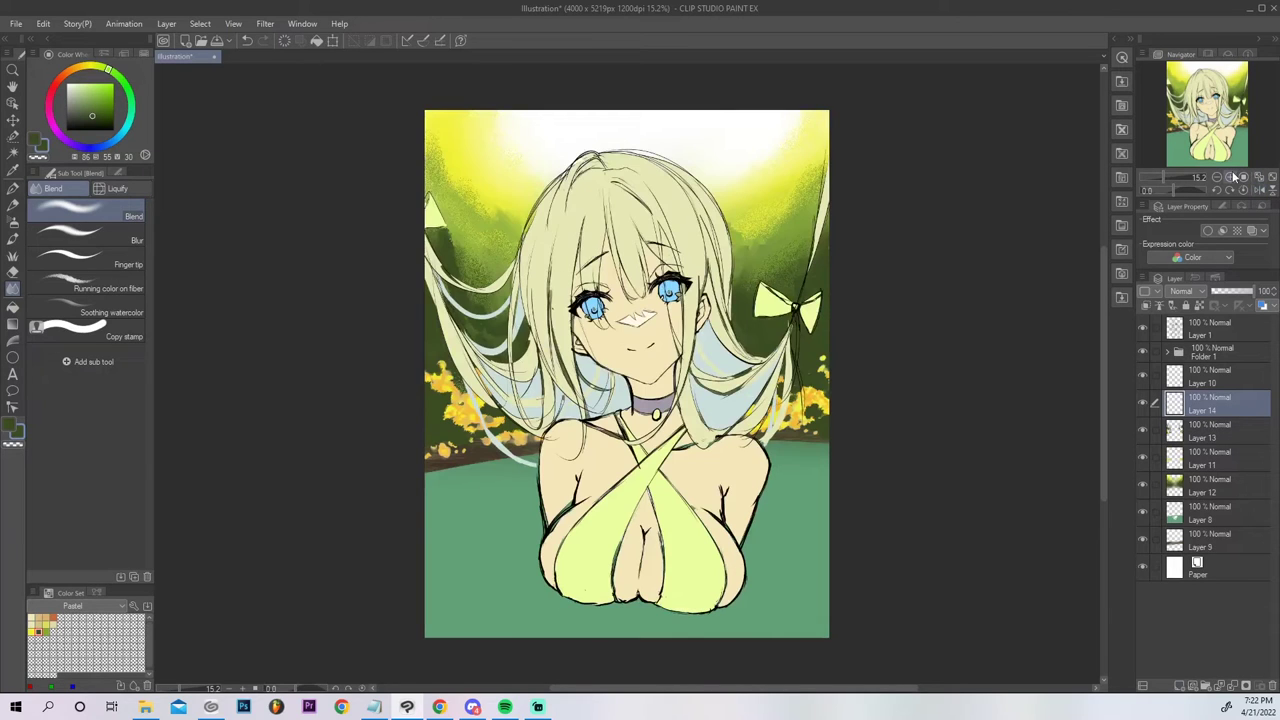
Switch to the G-pen, undo the oversized test stroke beside the hair, and reduce the brush size.
left_click(12, 190)
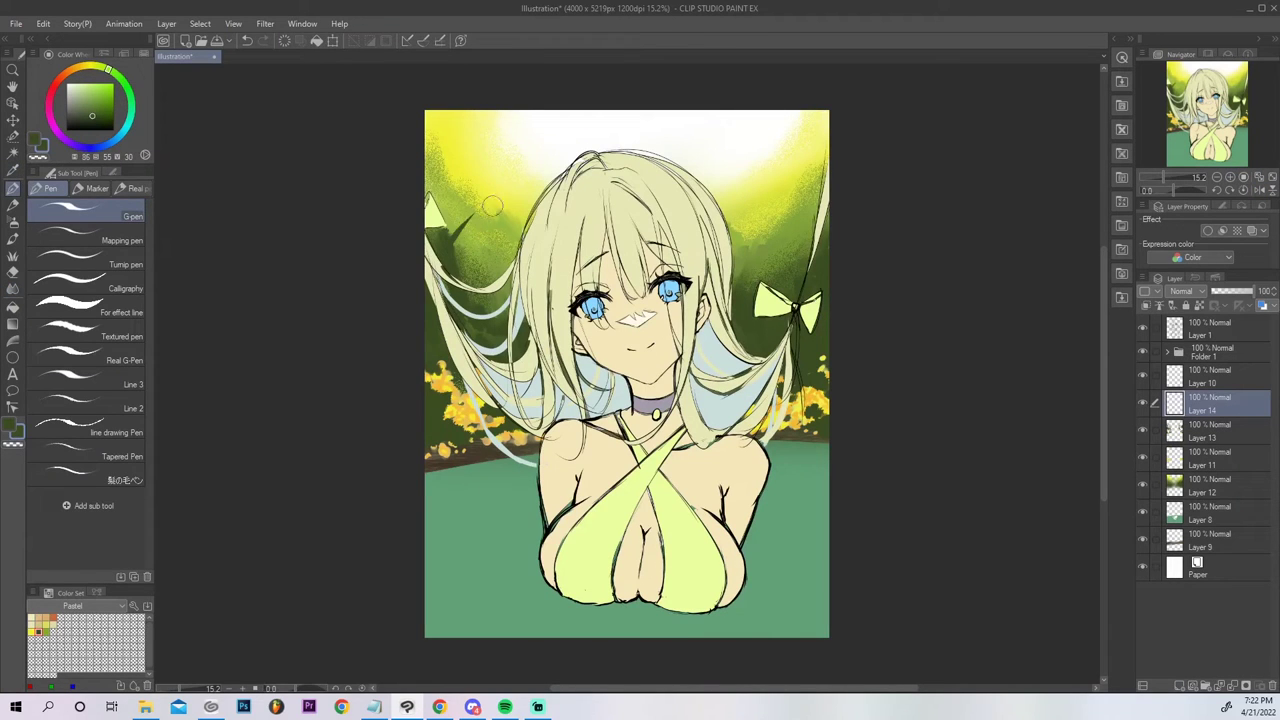
key("ctrl+z")
key("bracketleft")
key("bracketleft")
key("bracketleft")
mouse_move(454, 243)
left_mouse_down()
mouse_move(486, 203)
mouse_move(473, 212)
mouse_move(475, 200)
mouse_move(503, 201)
mouse_move(494, 215)
mouse_move(475, 189)
mouse_move(508, 194)
mouse_move(462, 228)
left_mouse_up()
key("ctrl+z")
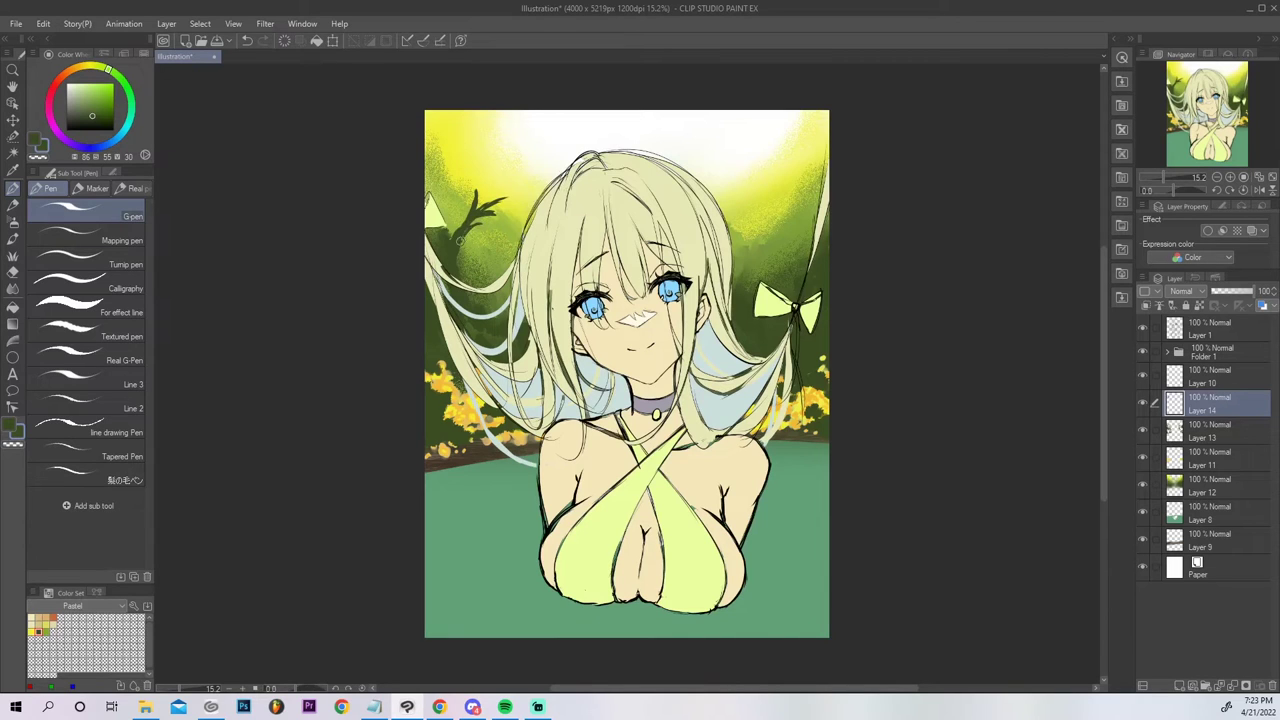
mouse_move(462, 230)
left_mouse_down()
mouse_move(468, 203)
mouse_move(533, 173)
left_mouse_up()
mouse_move(450, 224)
left_mouse_down()
mouse_move(450, 181)
mouse_move(451, 236)
mouse_move(446, 160)
mouse_move(461, 140)
mouse_move(446, 155)
left_mouse_up()
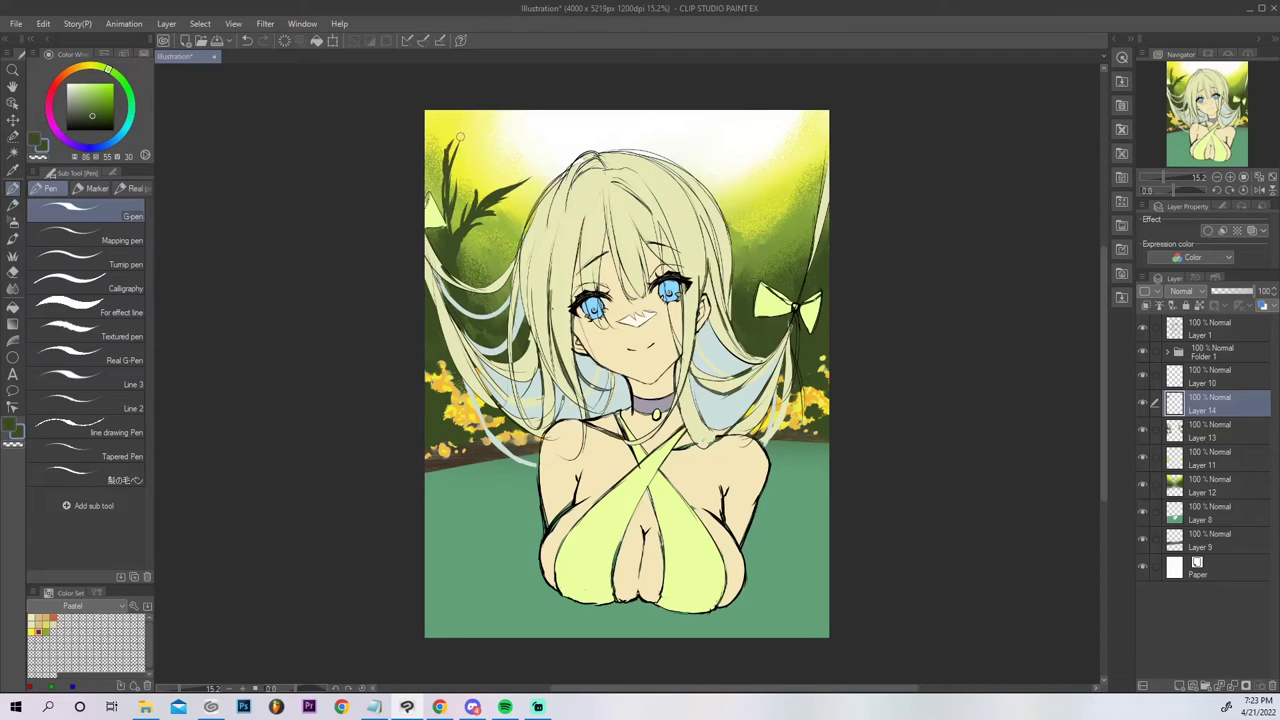
left_click_drag(447, 203, 445, 180)
key("ctrl+z")
key("ctrl+z")
key("ctrl+z")
key("ctrl+z")
key("ctrl+z")
key("ctrl+z")
key("ctrl+z")
key("ctrl+z")
key("ctrl+z")
key("ctrl+z")
key("ctrl+z")
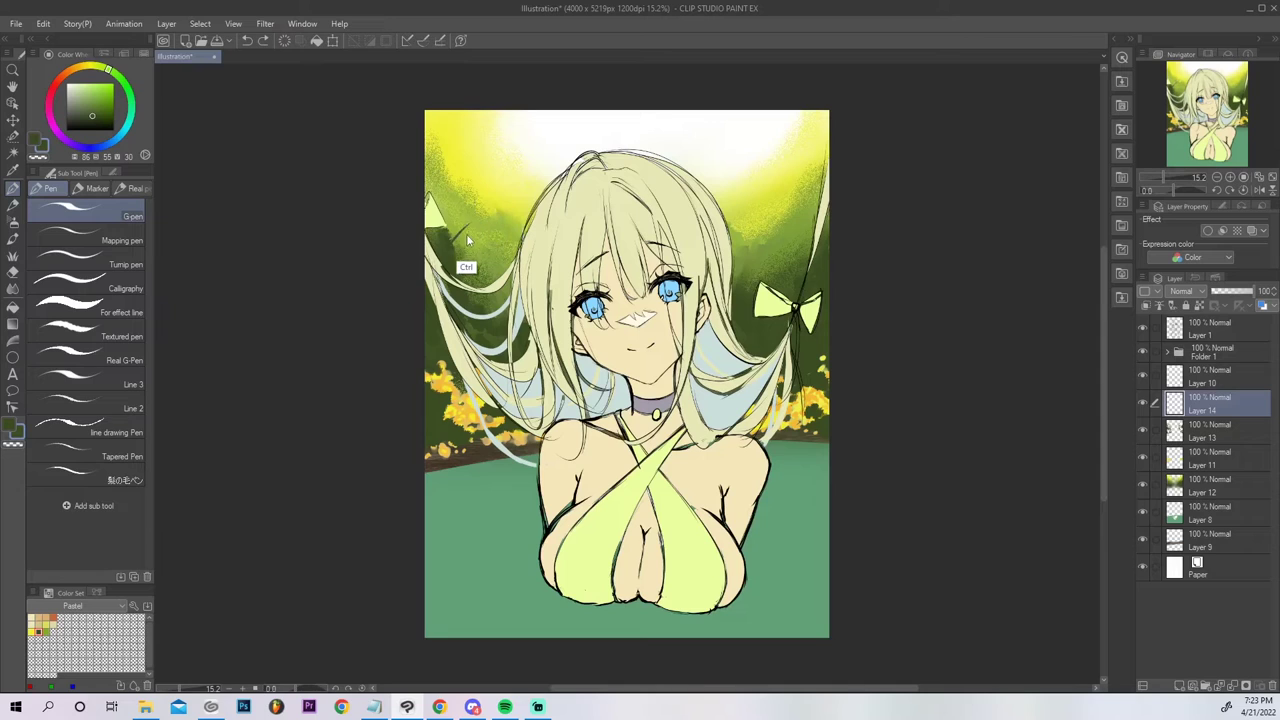
Paint thin dark green leafy fronds rising from the bush between the left bow and the hair.
left_click_drag(453, 248, 493, 203)
mouse_move(471, 222)
left_mouse_down()
mouse_move(498, 199)
mouse_move(464, 226)
left_mouse_up()
mouse_move(486, 210)
left_mouse_down()
mouse_move(476, 222)
mouse_move(519, 202)
left_mouse_up()
key("ctrl+z")
key("ctrl+z")
mouse_move(476, 213)
left_mouse_down()
mouse_move(449, 237)
mouse_move(540, 170)
mouse_move(453, 256)
mouse_move(488, 210)
left_mouse_up()
left_click_drag(451, 235, 469, 166)
mouse_move(452, 223)
left_mouse_down()
mouse_move(447, 205)
mouse_move(468, 195)
mouse_move(452, 189)
mouse_move(482, 156)
left_mouse_up()
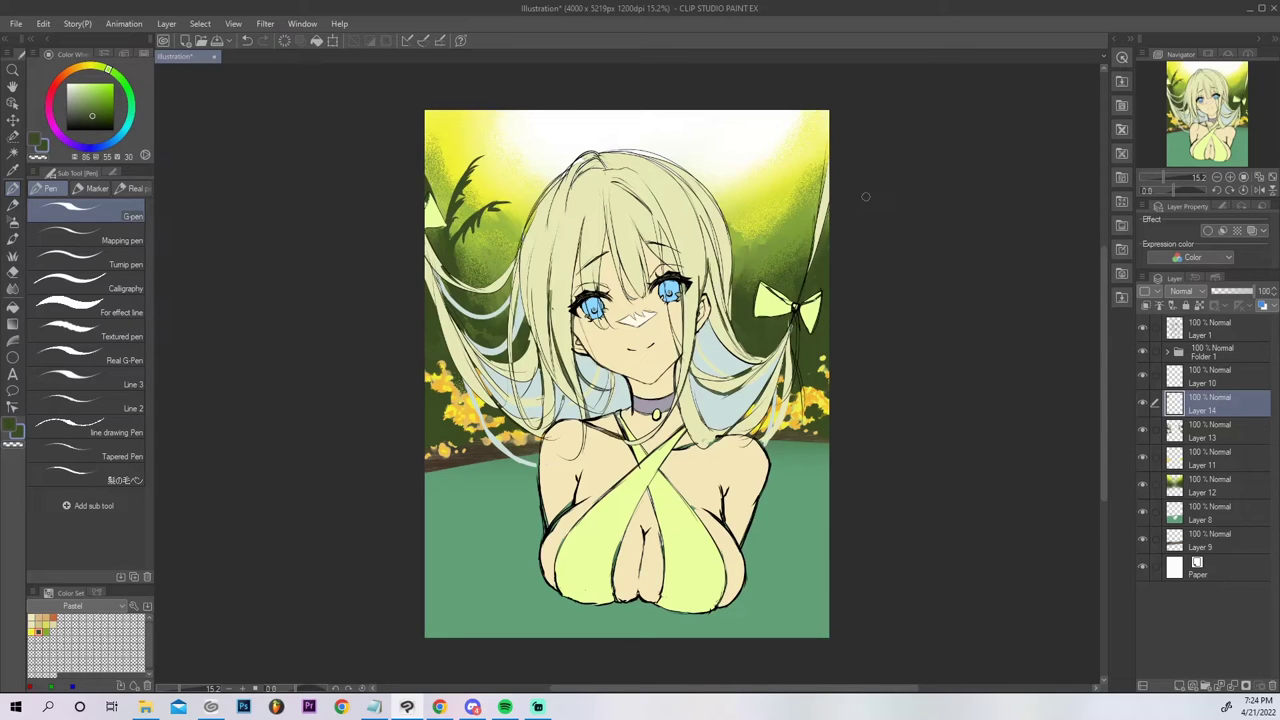
Sample a lighter green from the background and paint leaf sprigs between the left hair strands and in the right-hand foliage.
left_click(502, 220, "alt")
left_click_drag(459, 308, 472, 284)
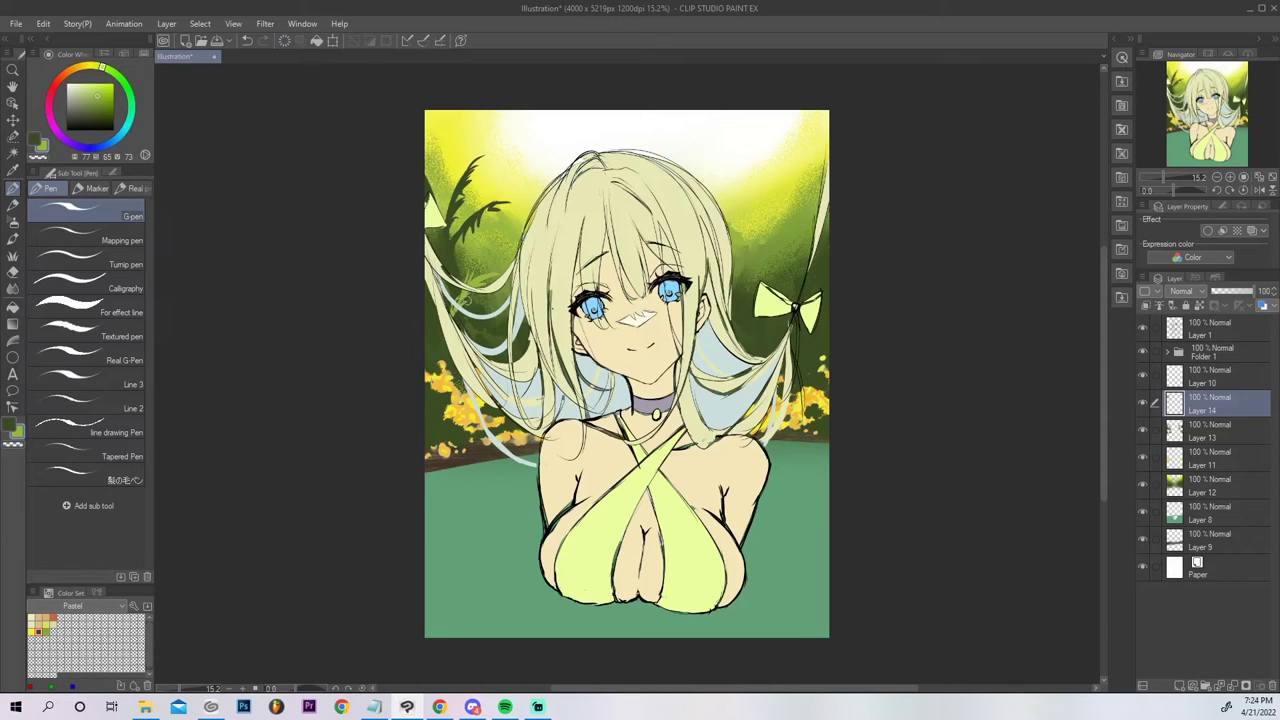
left_click_drag(436, 325, 418, 315)
mouse_move(741, 337)
left_mouse_down()
mouse_move(747, 311)
mouse_move(753, 320)
left_mouse_up()
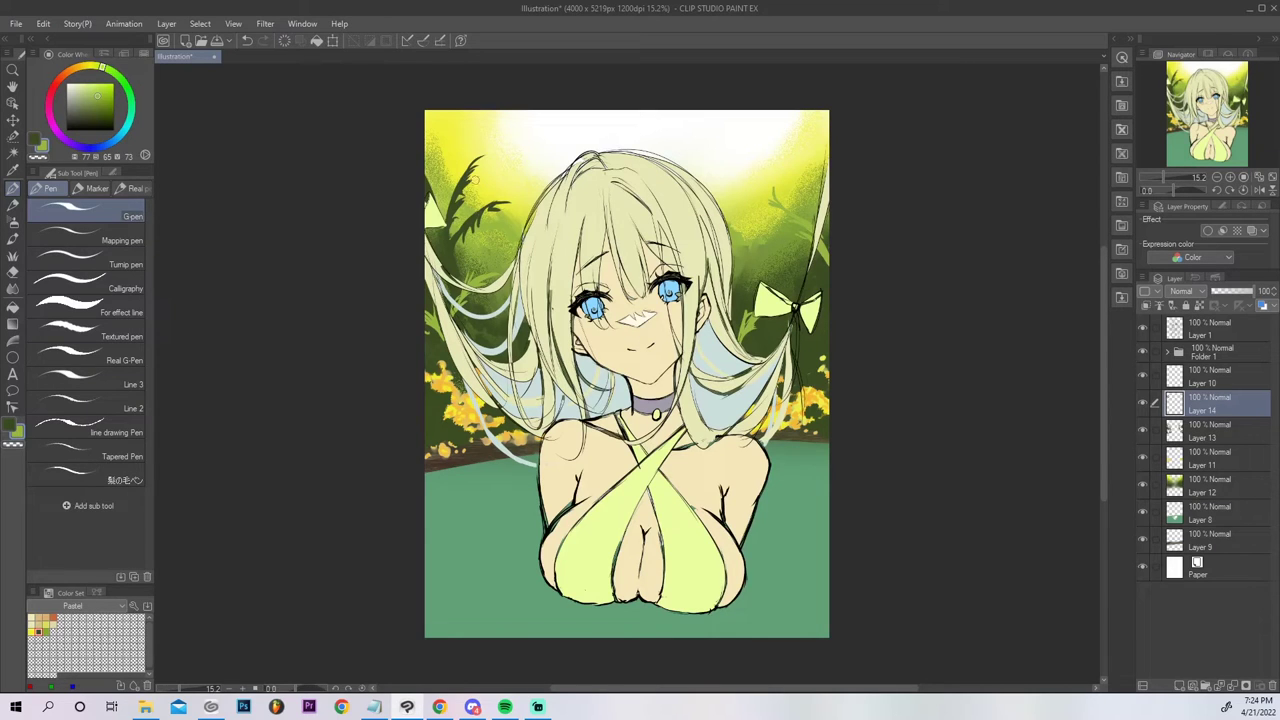
Paint a soft yellow-green frond in the upper left and pale yellow leaf specks beside the hair on both sides.
left_click(443, 199, "alt")
left_click_drag(448, 167, 488, 122)
left_click(527, 200, "alt")
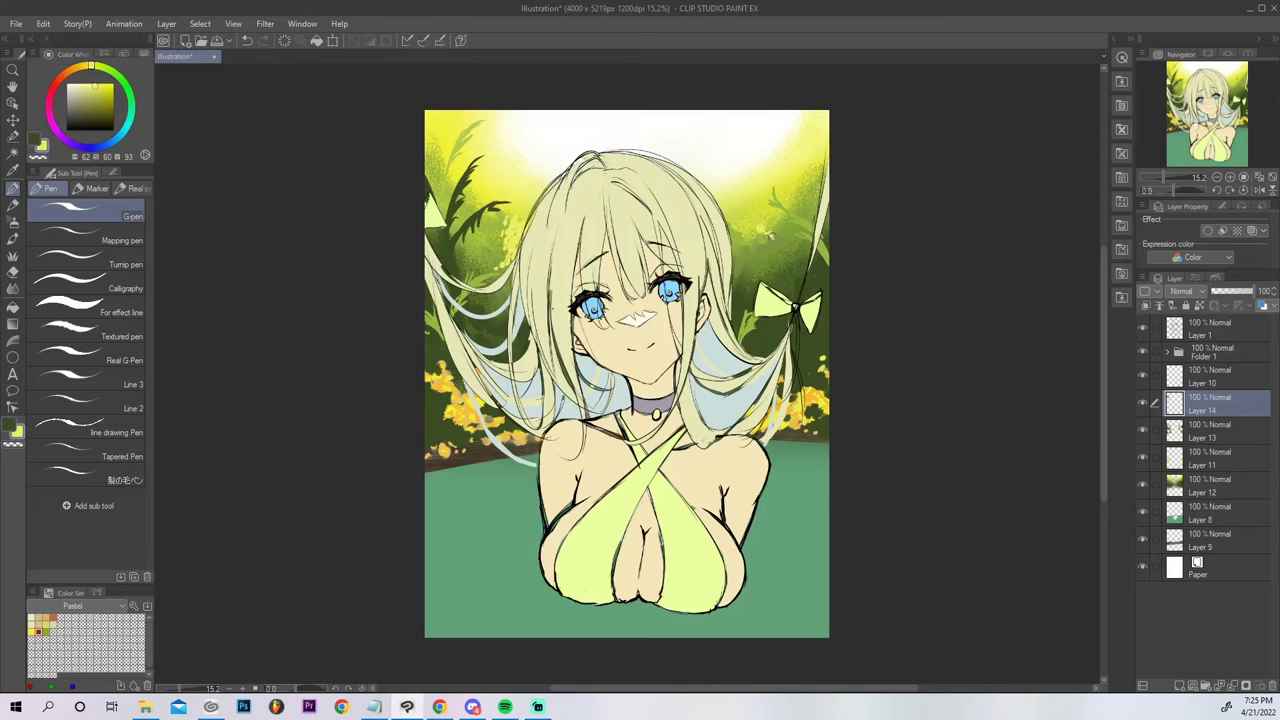
left_click_drag(758, 235, 749, 240)
Paint clusters of bright yellow blossoms around and below the right bow, working partly in a mirrored view.
left_click(32, 631)
left_click(1258, 189)
left_click_drag(435, 287, 436, 332)
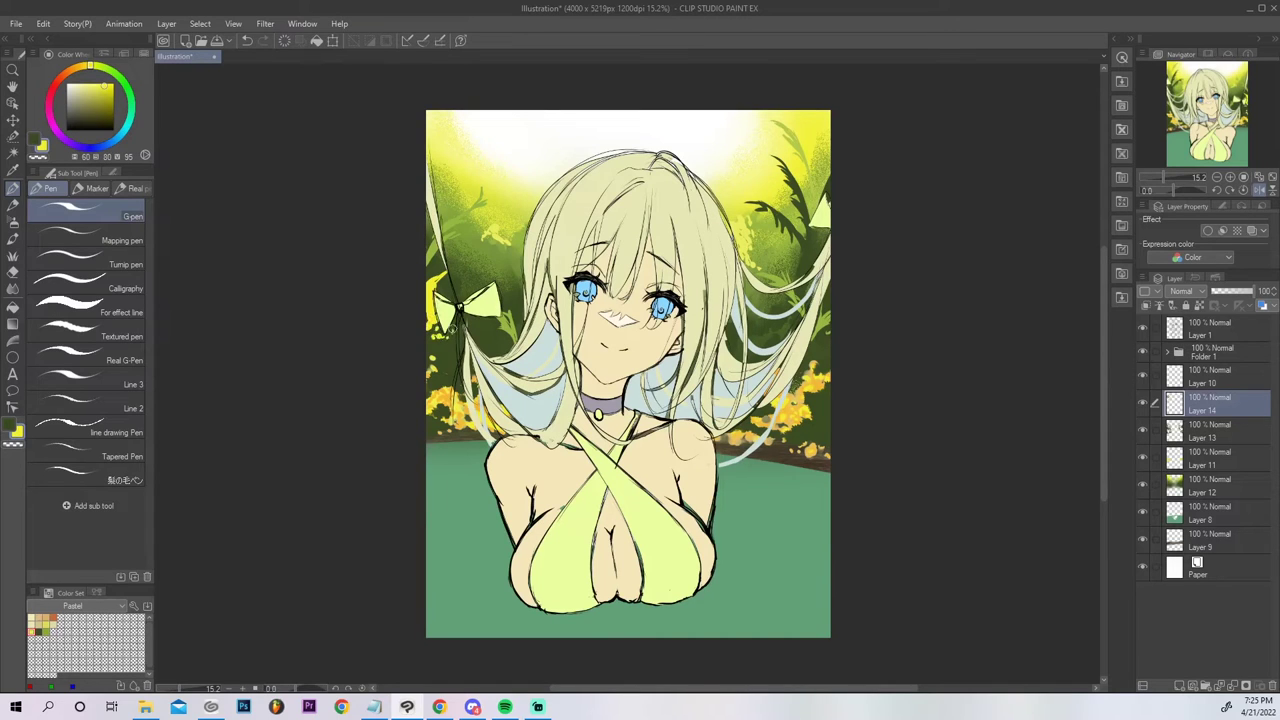
mouse_move(450, 340)
left_mouse_down()
mouse_move(442, 348)
mouse_move(436, 330)
mouse_move(453, 327)
mouse_move(449, 358)
left_mouse_up()
left_click_drag(437, 333, 445, 342)
mouse_move(437, 288)
left_mouse_down()
mouse_move(447, 280)
mouse_move(458, 308)
mouse_move(430, 275)
mouse_move(452, 262)
mouse_move(479, 328)
left_mouse_up()
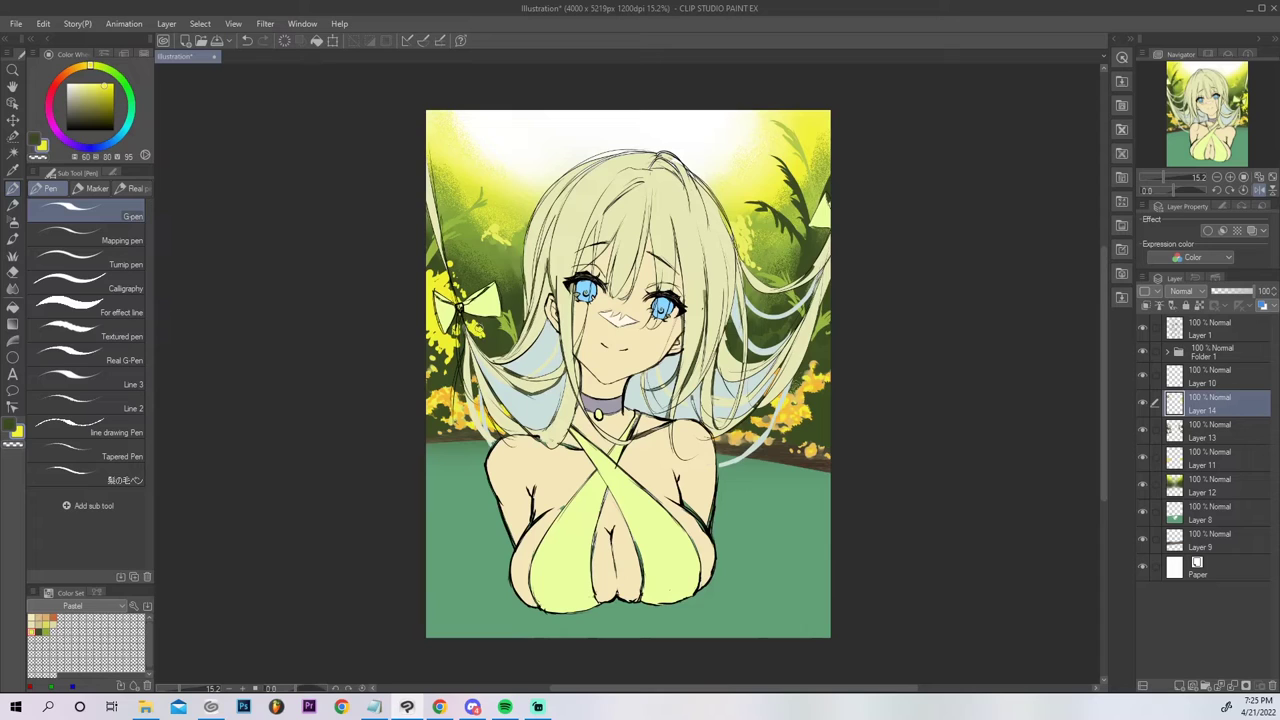
mouse_move(508, 352)
left_mouse_down()
mouse_move(517, 345)
mouse_move(476, 336)
mouse_move(498, 353)
left_mouse_up()
left_click(1258, 190)
left_click_drag(795, 362, 806, 373)
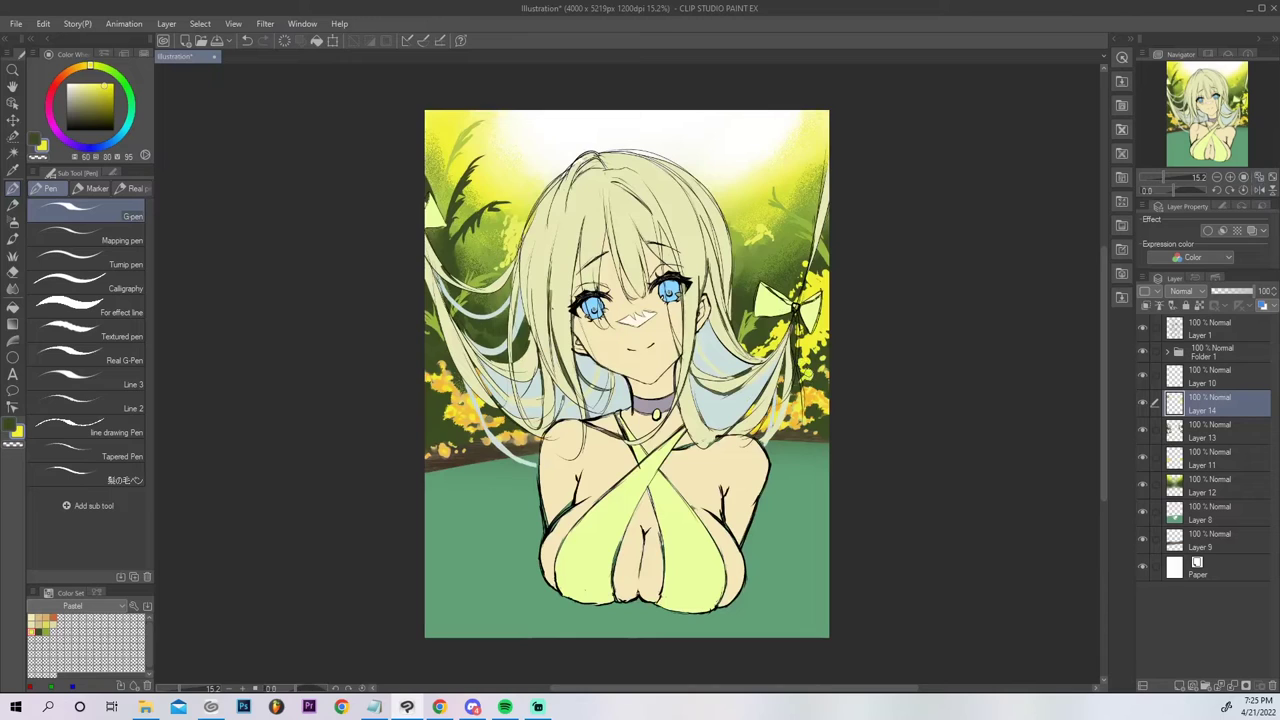
Lock the transparent pixels of Layer 14, sample orange from the bush, and choose the Soft airbrush.
left_click(1203, 307)
left_click(808, 398, "alt")
left_click(106, 93)
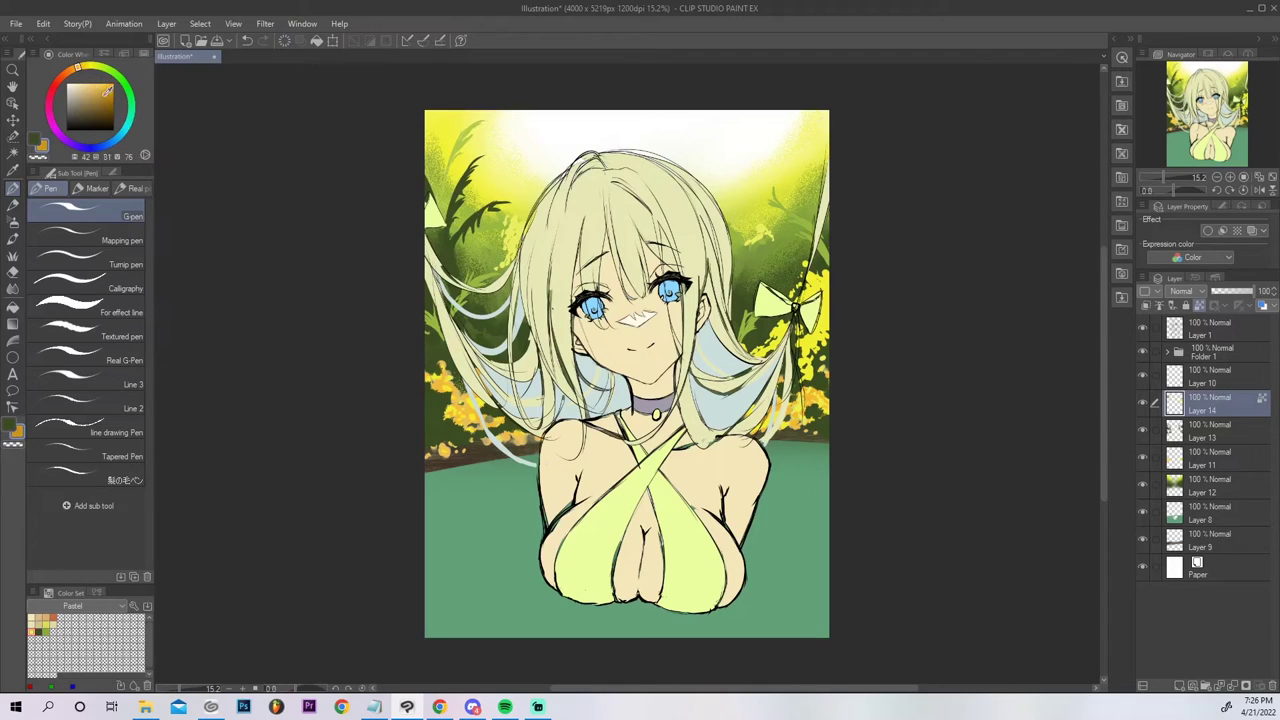
left_click(13, 221)
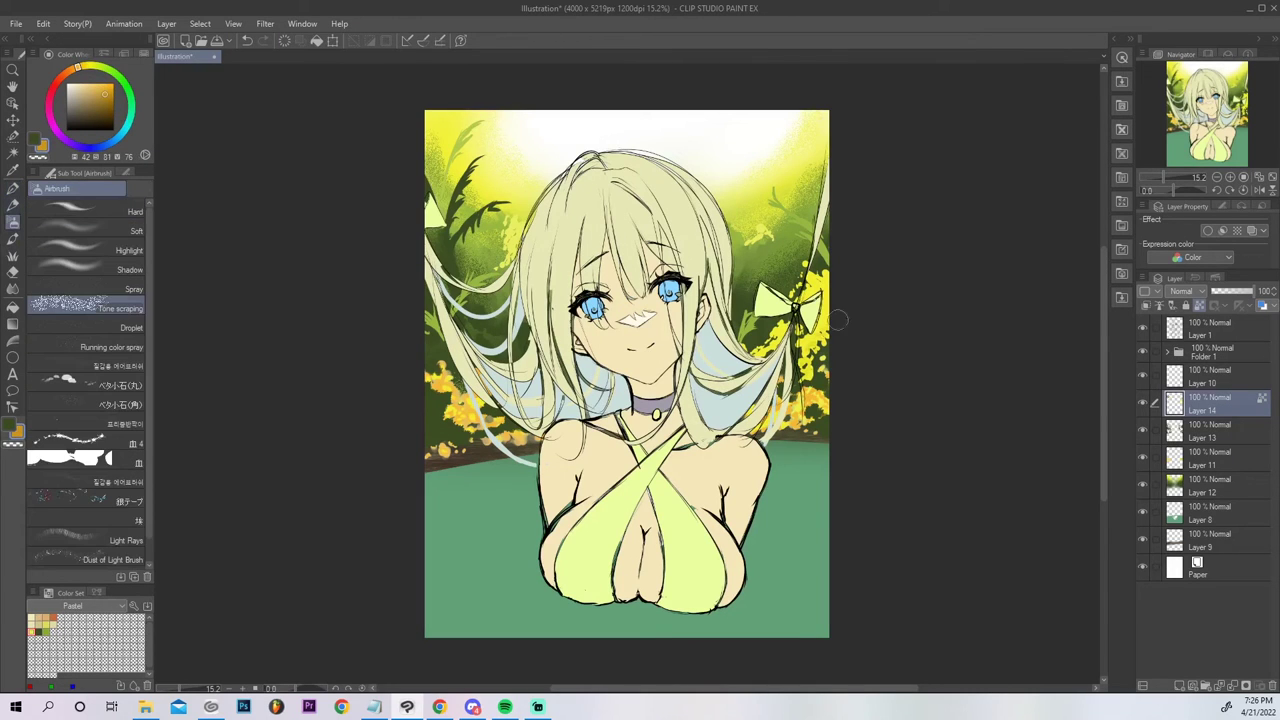
left_click(100, 231)
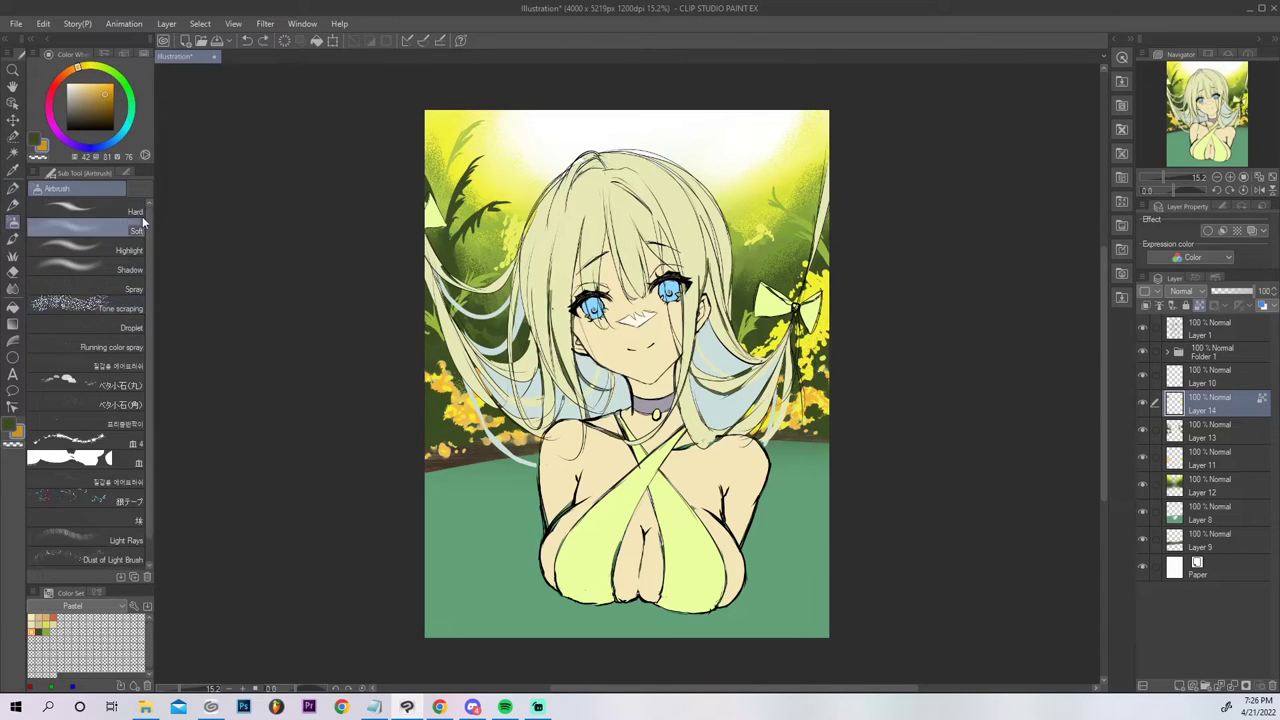
left_click_drag(843, 343, 774, 415)
key("ctrl+z")
key("p")
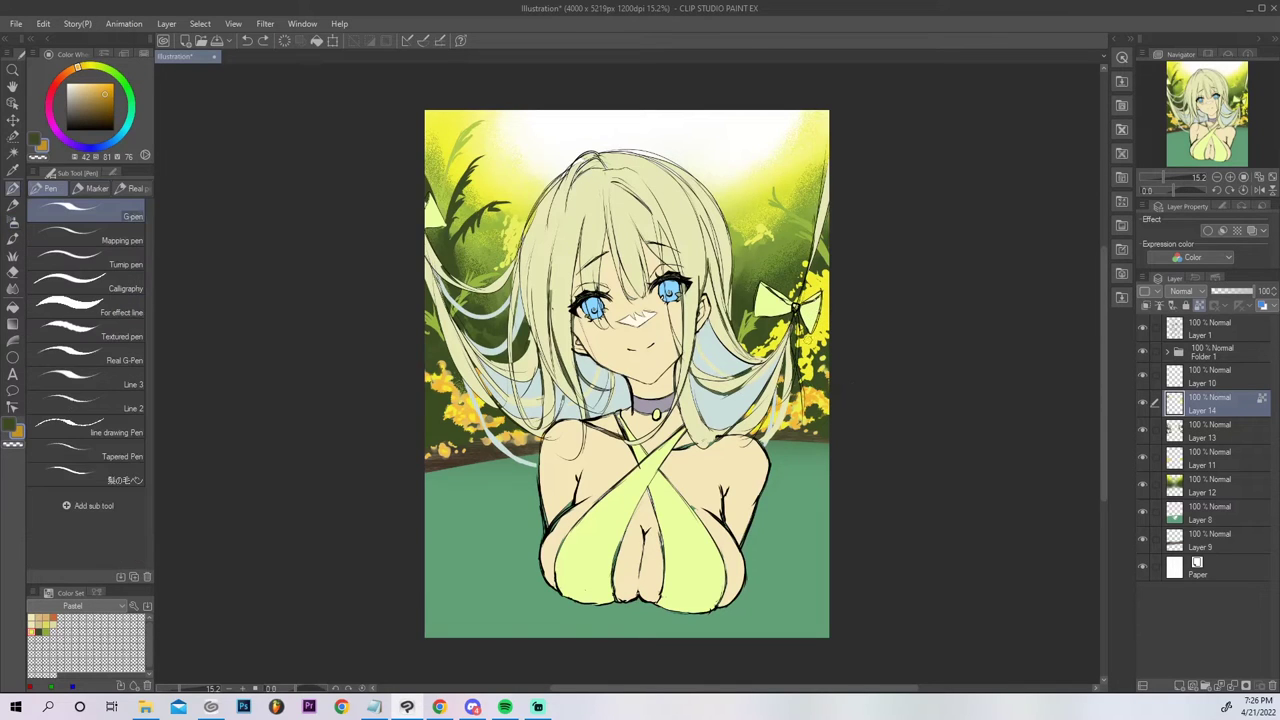
left_click_drag(808, 377, 811, 367)
key("b")
key("ctrl+z")
Sample a brighter orange and airbrush it over the lower yellow blossoms beneath the right bow.
left_click(807, 399, "alt")
left_click(812, 392, "alt")
mouse_move(818, 384)
left_mouse_down()
mouse_move(824, 364)
mouse_move(848, 366)
left_mouse_up()
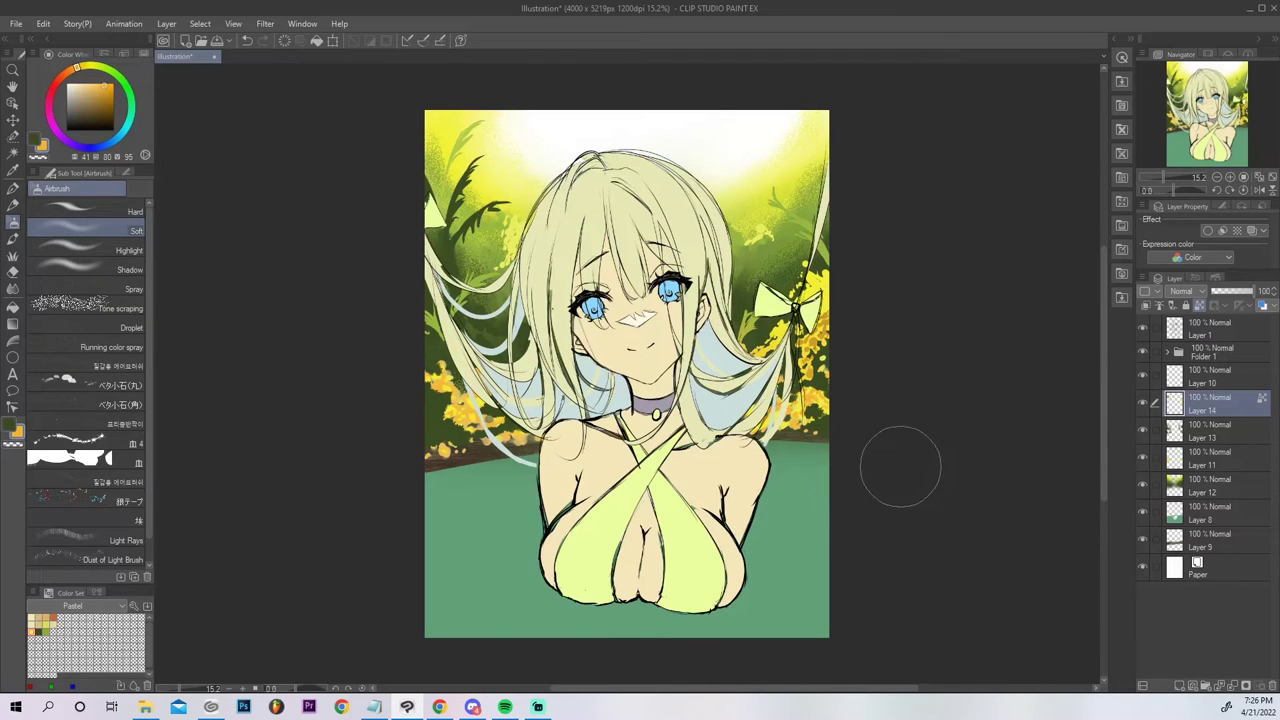
Unlock Layer 14's transparency and paint sampled yellow leaves with the G-pen around the right bow and up the right edge.
key("p")
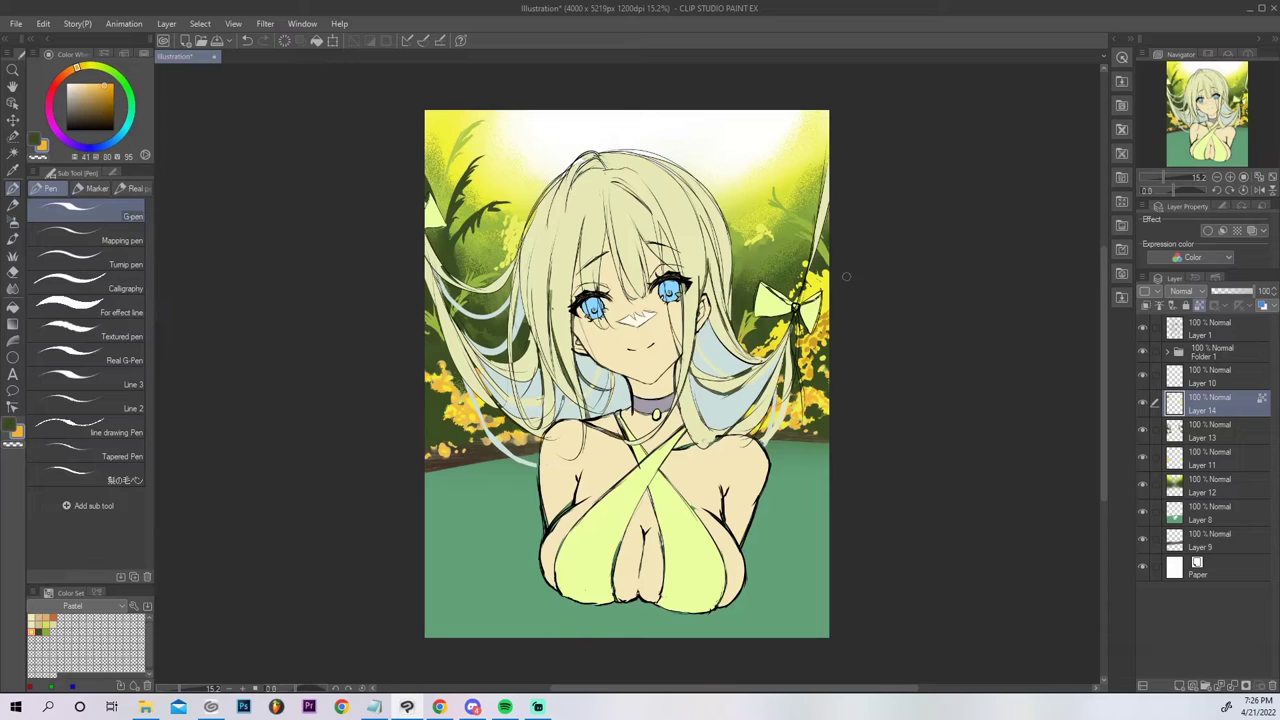
left_click(824, 286, "alt")
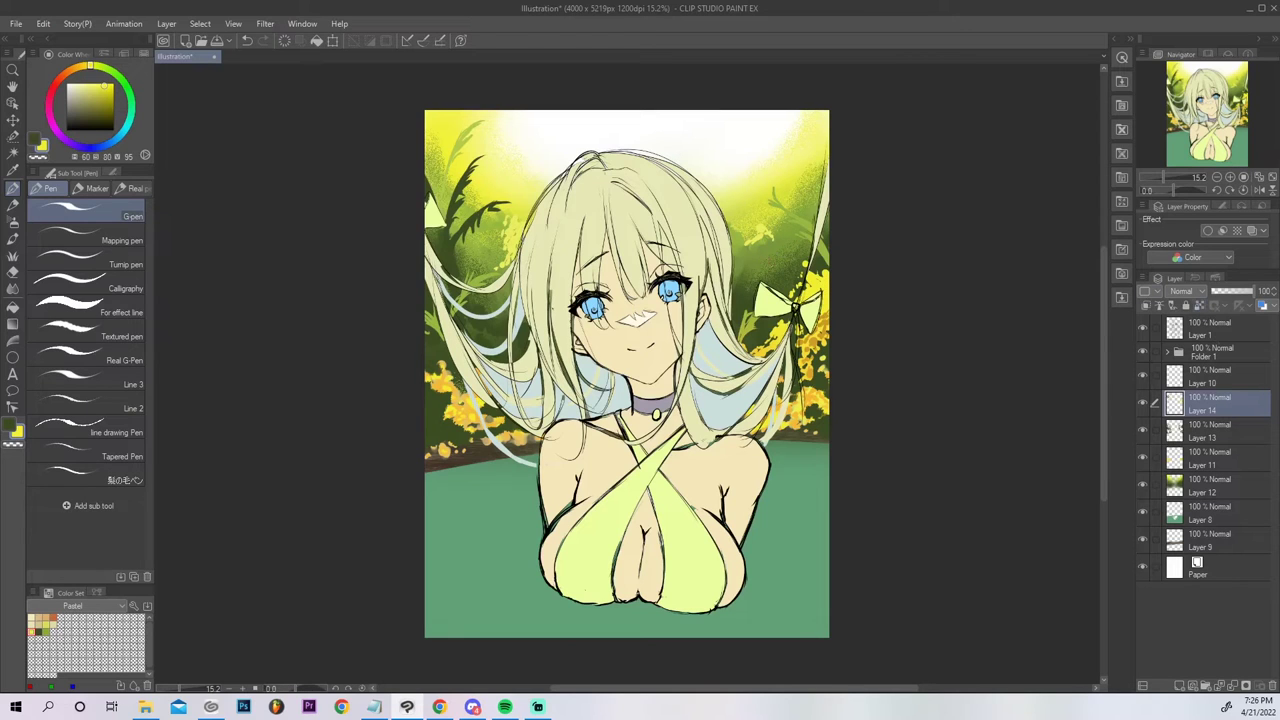
mouse_move(767, 280)
left_mouse_down()
mouse_move(792, 292)
mouse_move(786, 266)
mouse_move(828, 265)
mouse_move(828, 240)
left_mouse_up()
mouse_move(769, 315)
left_mouse_down()
mouse_move(788, 315)
mouse_move(751, 338)
mouse_move(813, 319)
mouse_move(737, 334)
mouse_move(743, 310)
mouse_move(742, 325)
left_mouse_up()
left_click(732, 312)
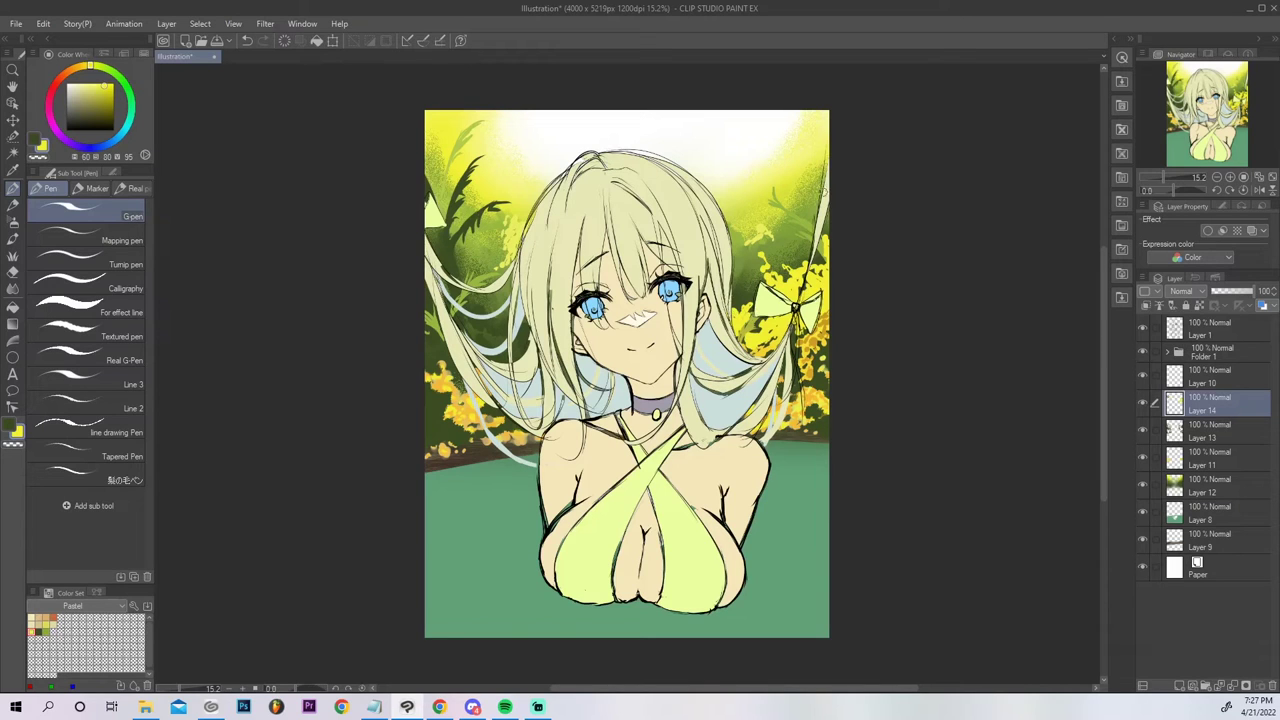
left_click(812, 199)
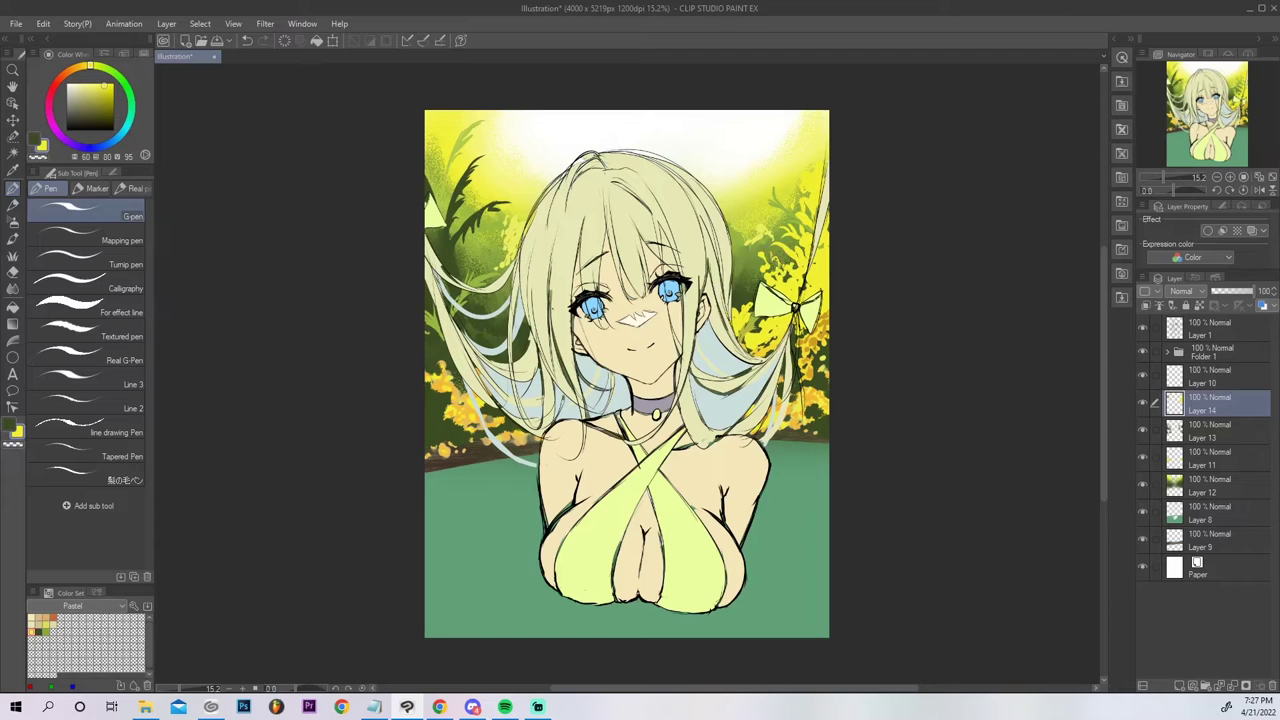
In a mirrored view, extend the yellow leaves up to the canvas corner and add golden-orange leaves around the bow.
left_click(1259, 189)
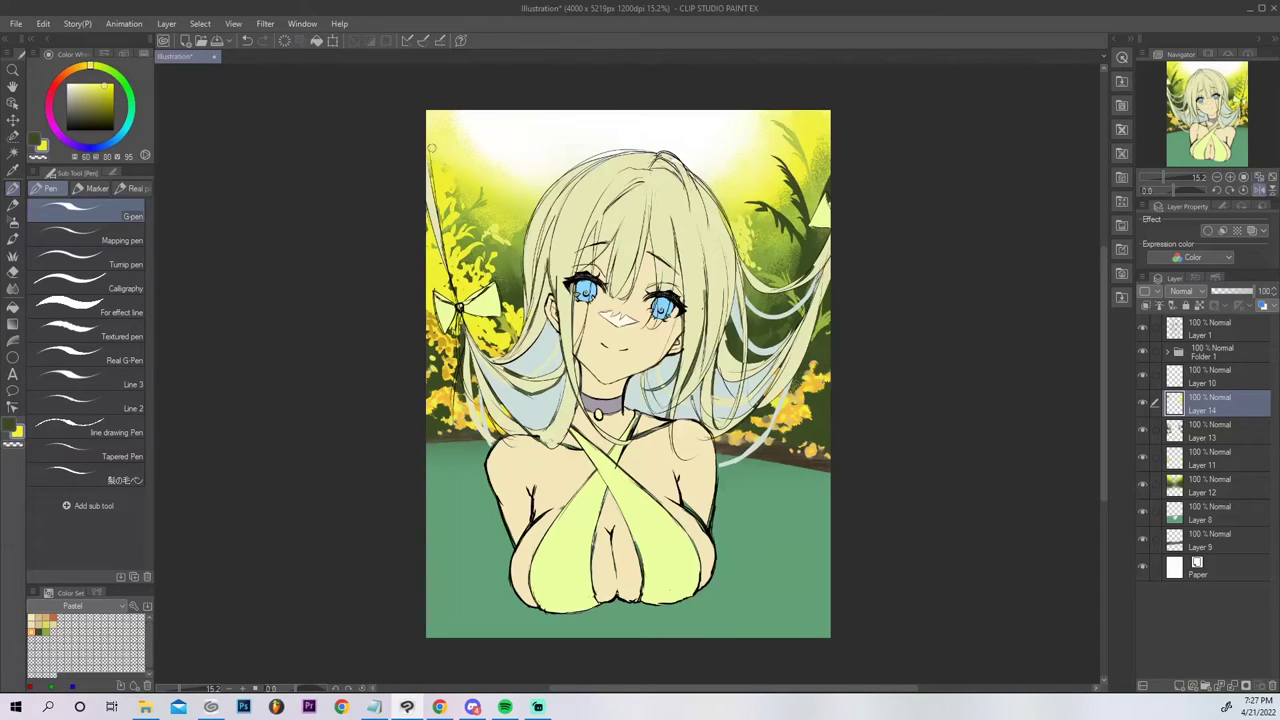
left_click_drag(430, 119, 437, 133)
left_click(472, 133)
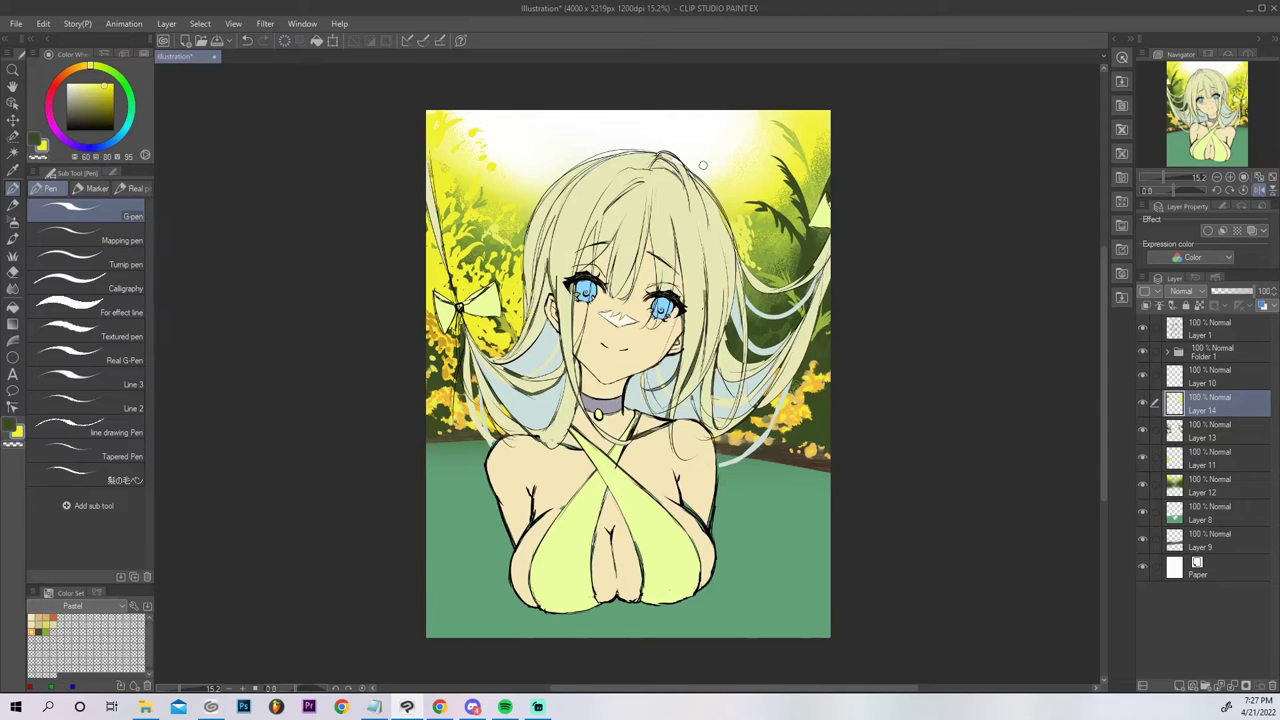
left_click(82, 66)
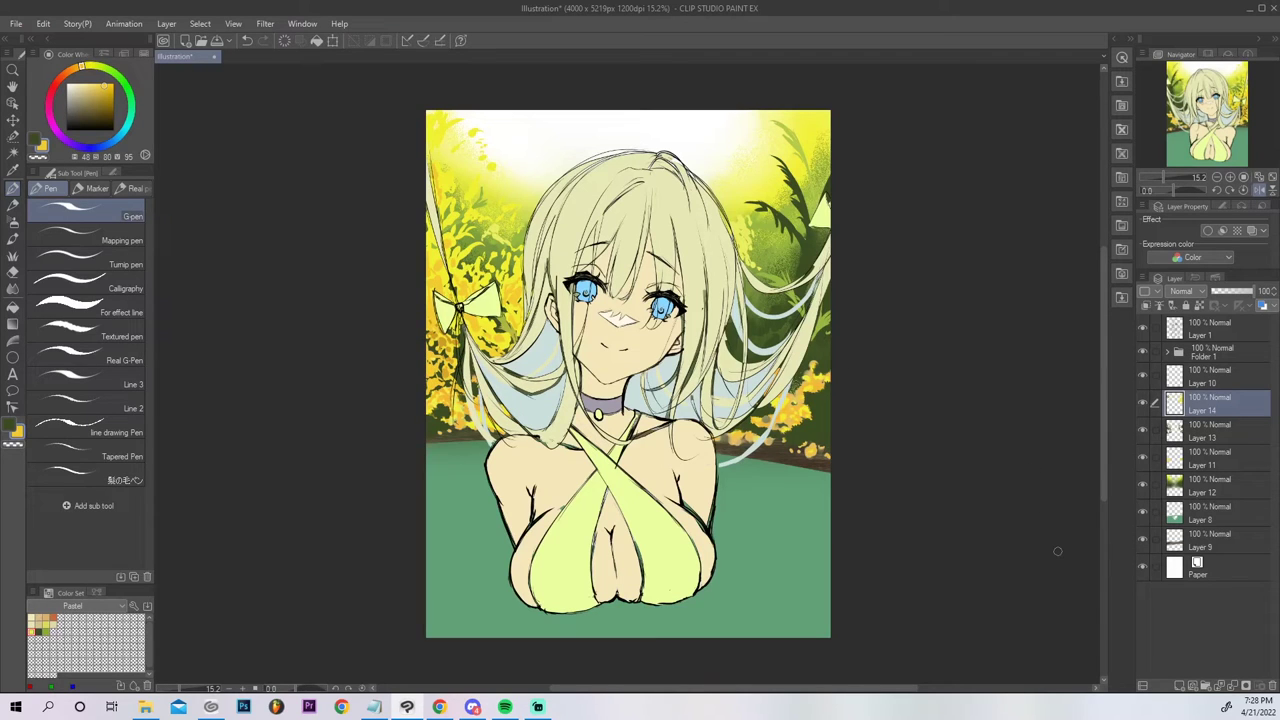
Sample a near-black green and paint dark branches through the yellow foliage beside and above the bow.
left_click(459, 353, "alt")
mouse_move(482, 349)
left_mouse_down()
mouse_move(495, 328)
mouse_move(481, 325)
mouse_move(484, 347)
mouse_move(516, 289)
mouse_move(514, 309)
left_mouse_up()
mouse_move(514, 311)
left_mouse_down()
mouse_move(511, 279)
mouse_move(517, 338)
left_mouse_up()
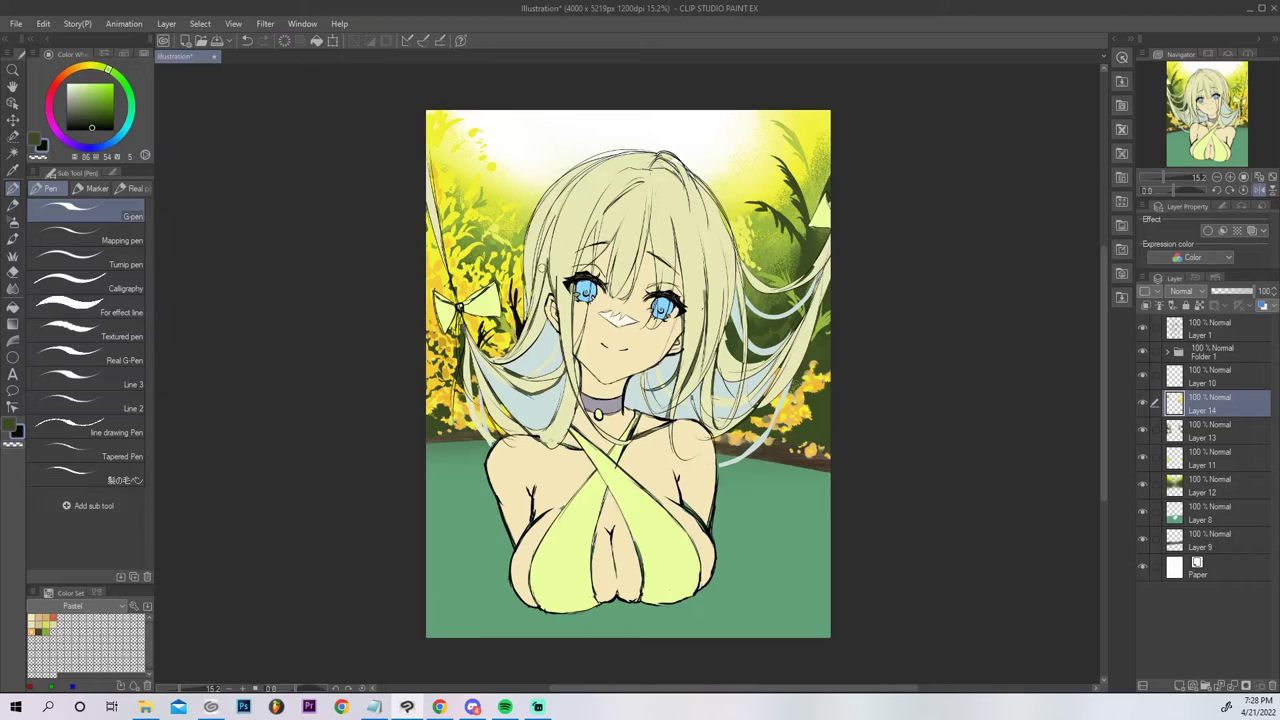
mouse_move(415, 288)
left_mouse_down()
mouse_move(462, 232)
mouse_move(440, 250)
mouse_move(460, 230)
mouse_move(455, 264)
mouse_move(456, 229)
mouse_move(425, 241)
left_mouse_up()
left_click_drag(428, 248, 466, 187)
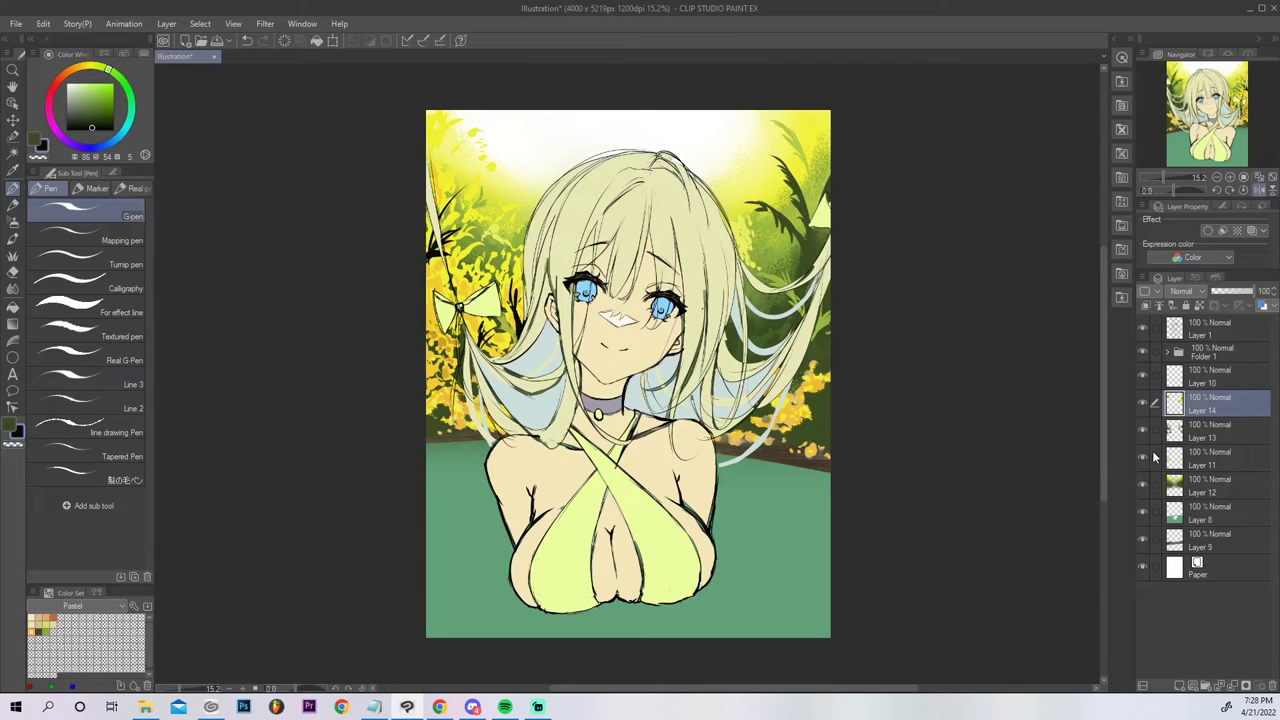
Add sampled green leaves and pale yellow highlight leaves to the foliage above the bow.
left_click(514, 240, "alt")
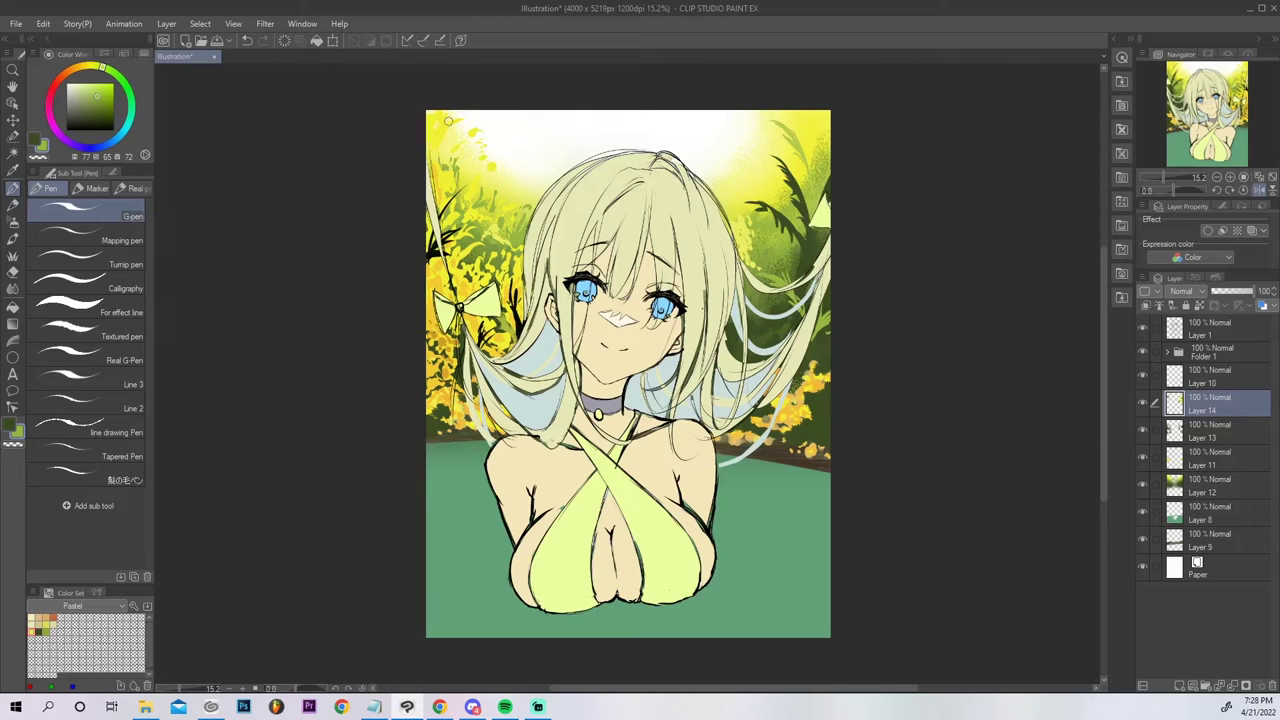
left_click(95, 86)
left_click_drag(97, 90, 88, 64)
left_click(90, 66)
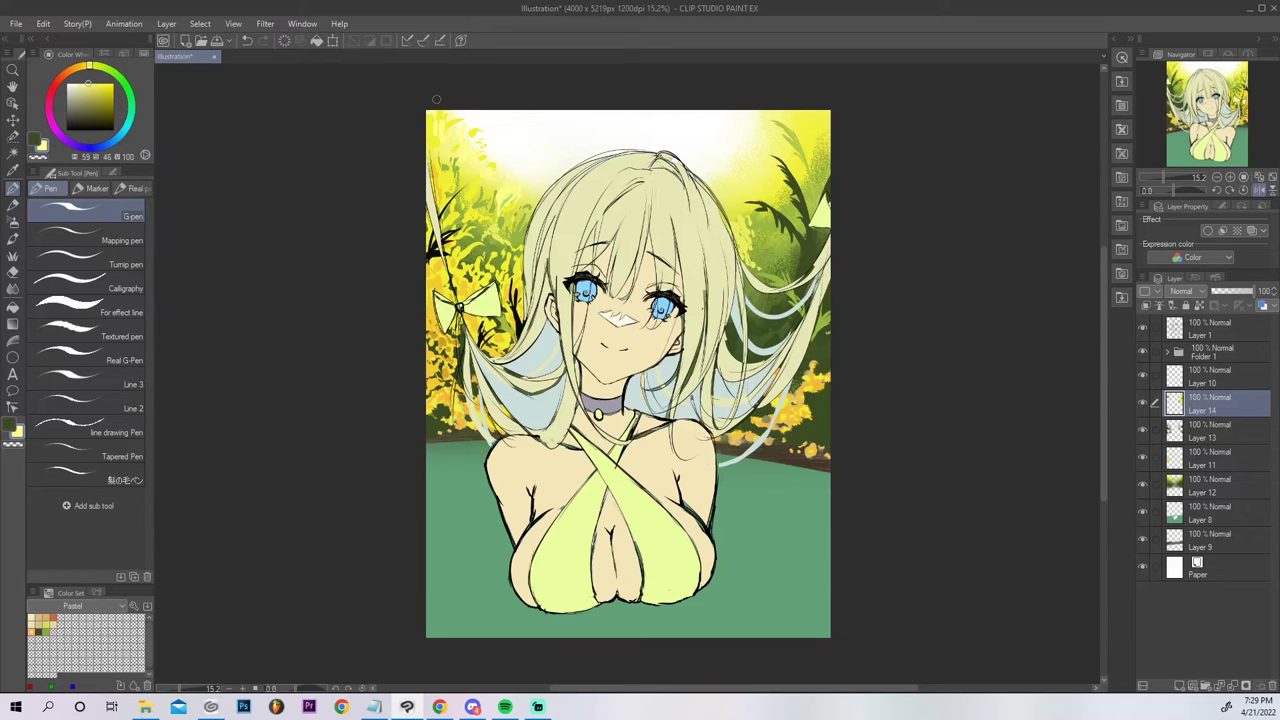
Dab sampled bright yellow leaves over the orange bush on the side opposite the bow.
left_click(473, 217, "alt")
left_click_drag(819, 430, 808, 436)
left_click_drag(812, 435, 812, 414)
left_click_drag(814, 413, 816, 423)
left_click_drag(812, 420, 820, 426)
left_click_drag(821, 427, 825, 435)
mouse_move(824, 436)
left_mouse_down()
mouse_move(829, 415)
mouse_move(809, 402)
left_mouse_up()
left_click_drag(811, 398, 820, 394)
left_click_drag(817, 398, 825, 408)
left_click_drag(824, 402, 818, 404)
left_click(820, 400)
left_click(828, 388)
left_click(800, 430)
left_click(793, 435)
left_click(798, 438)
left_click(805, 443)
left_click(812, 438)
left_click(820, 441)
left_click(790, 430)
left_click(778, 431)
left_click(774, 432)
left_click(764, 432)
left_click(759, 429)
left_click(752, 427)
left_click(742, 428)
left_click(750, 422)
left_click(757, 416)
left_click(763, 411)
left_click(767, 408)
left_click(816, 435)
left_click(825, 446)
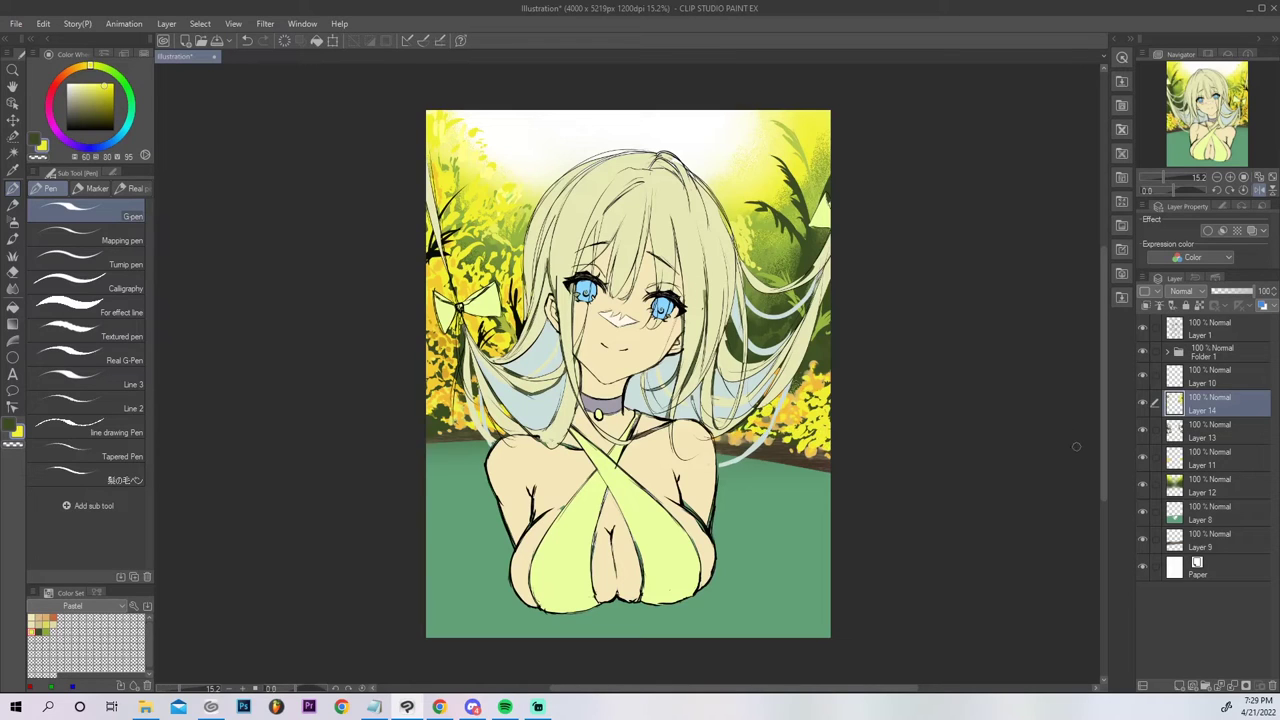
Paint sampled dark green foliage along the outer edge of that bush where it meets the ground, and restore the unmirrored view.
left_click(823, 358, "alt")
mouse_move(834, 424)
left_mouse_down()
mouse_move(811, 368)
mouse_move(806, 417)
mouse_move(820, 431)
left_mouse_up()
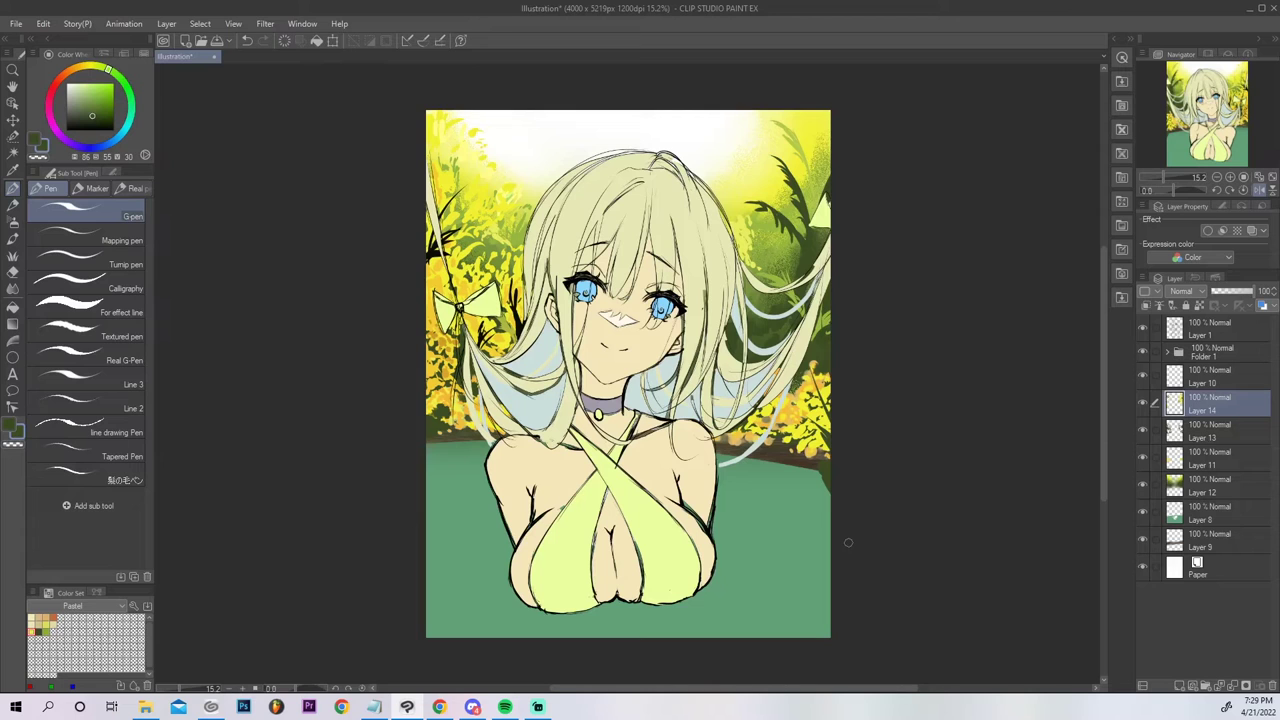
left_click(1259, 190)
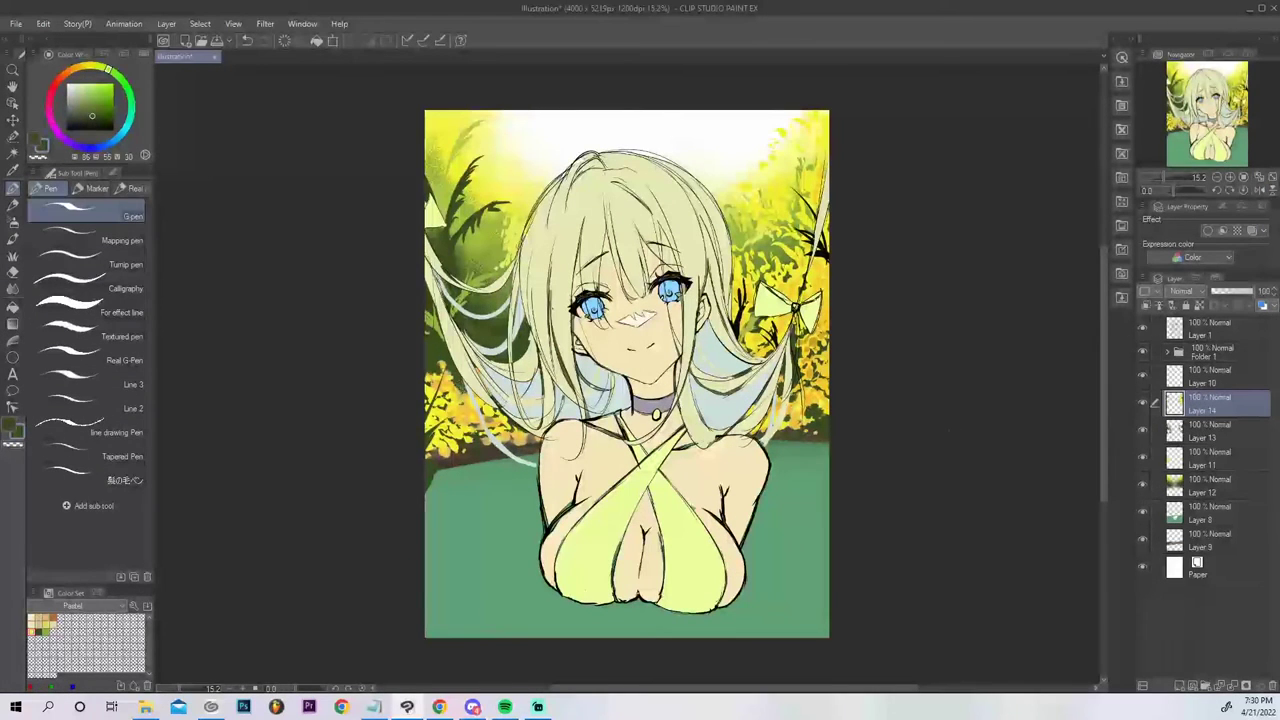
Fill the gaps between the left hair strands with sampled bright yellow leaves above the orange bush.
left_click(441, 411, "alt")
left_click_drag(485, 328, 512, 362)
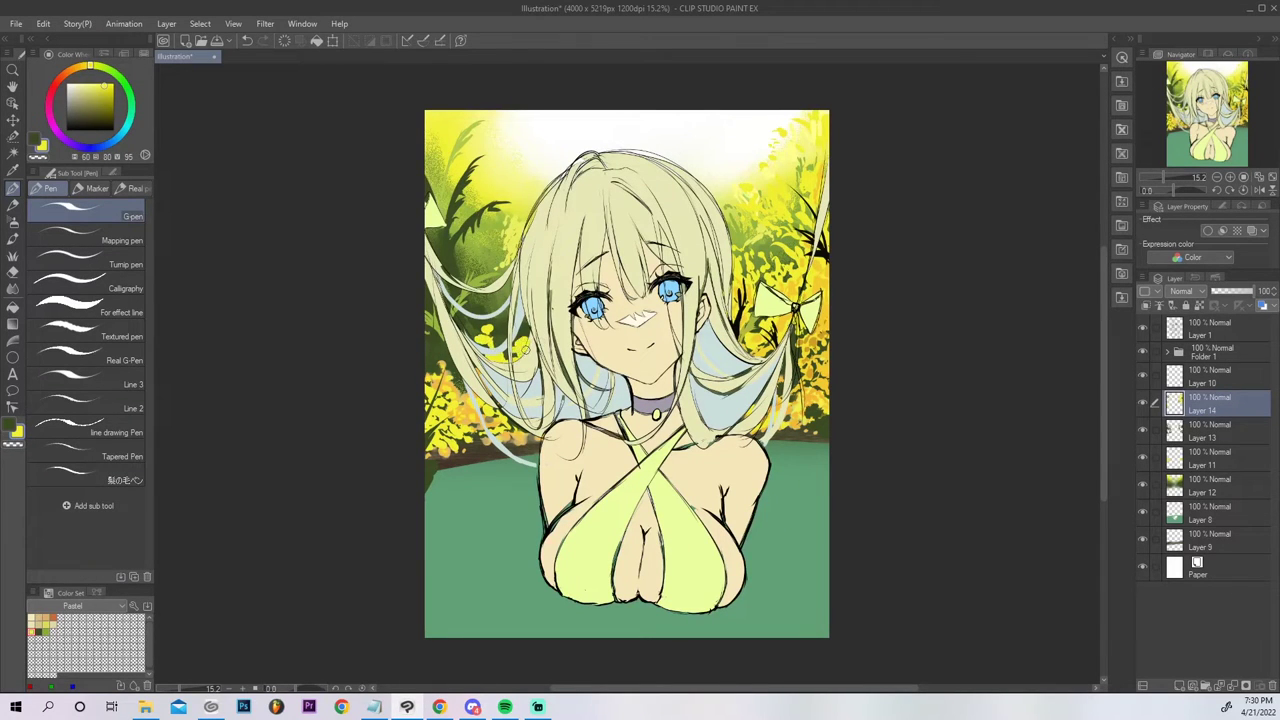
mouse_move(427, 336)
left_mouse_down()
mouse_move(432, 364)
mouse_move(442, 355)
mouse_move(464, 380)
left_mouse_up()
mouse_move(441, 355)
left_mouse_down()
mouse_move(454, 370)
mouse_move(433, 372)
mouse_move(434, 238)
mouse_move(454, 274)
mouse_move(454, 316)
mouse_move(431, 322)
mouse_move(478, 326)
mouse_move(472, 300)
mouse_move(490, 308)
mouse_move(498, 342)
mouse_move(512, 306)
mouse_move(520, 332)
mouse_move(528, 312)
left_mouse_up()
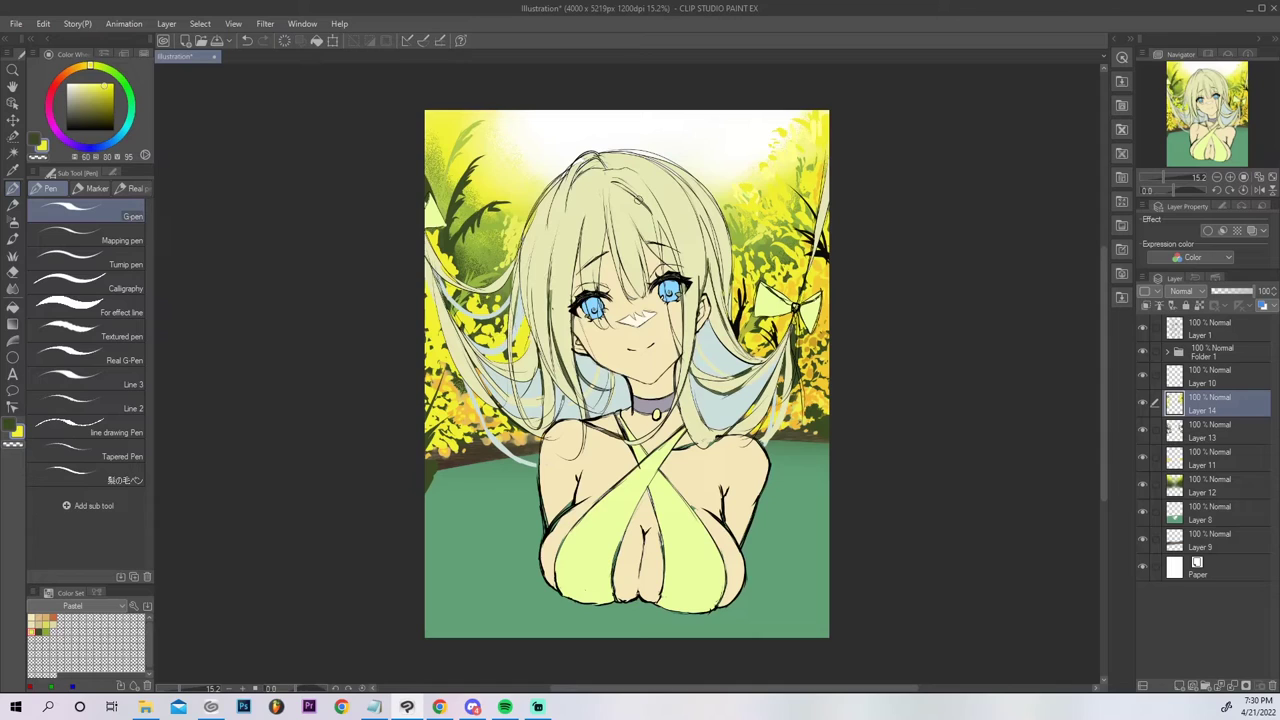
Scatter bright yellow leaves across the upper-left sky and around the dark fronds beside the hair.
mouse_move(432, 146)
left_mouse_down()
mouse_move(448, 251)
mouse_move(455, 184)
mouse_move(474, 214)
mouse_move(495, 203)
mouse_move(508, 158)
mouse_move(552, 176)
left_mouse_up()
left_click_drag(492, 136, 500, 120)
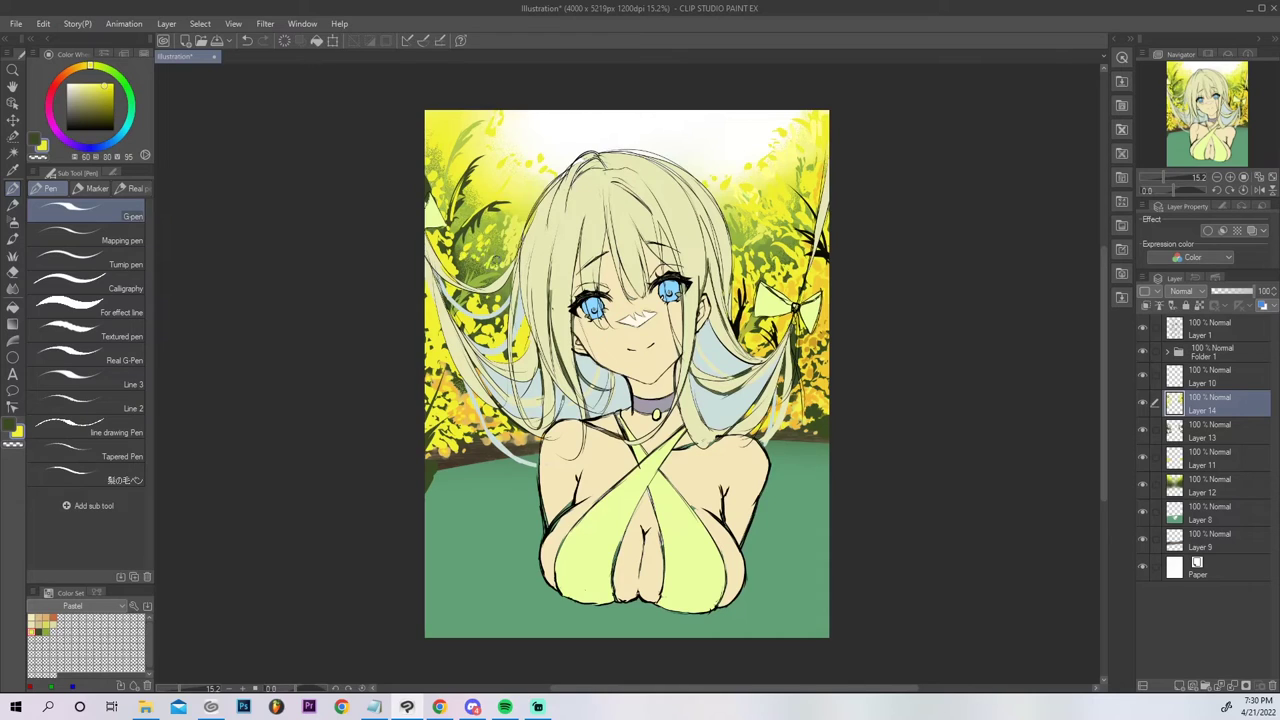
left_click_drag(468, 274, 474, 280)
left_click_drag(480, 272, 491, 264)
left_click_drag(464, 272, 465, 270)
left_click_drag(454, 249, 460, 259)
mouse_move(458, 208)
left_mouse_down()
mouse_move(464, 220)
mouse_move(451, 188)
left_mouse_up()
left_click_drag(474, 246, 469, 251)
left_click_drag(471, 242, 477, 235)
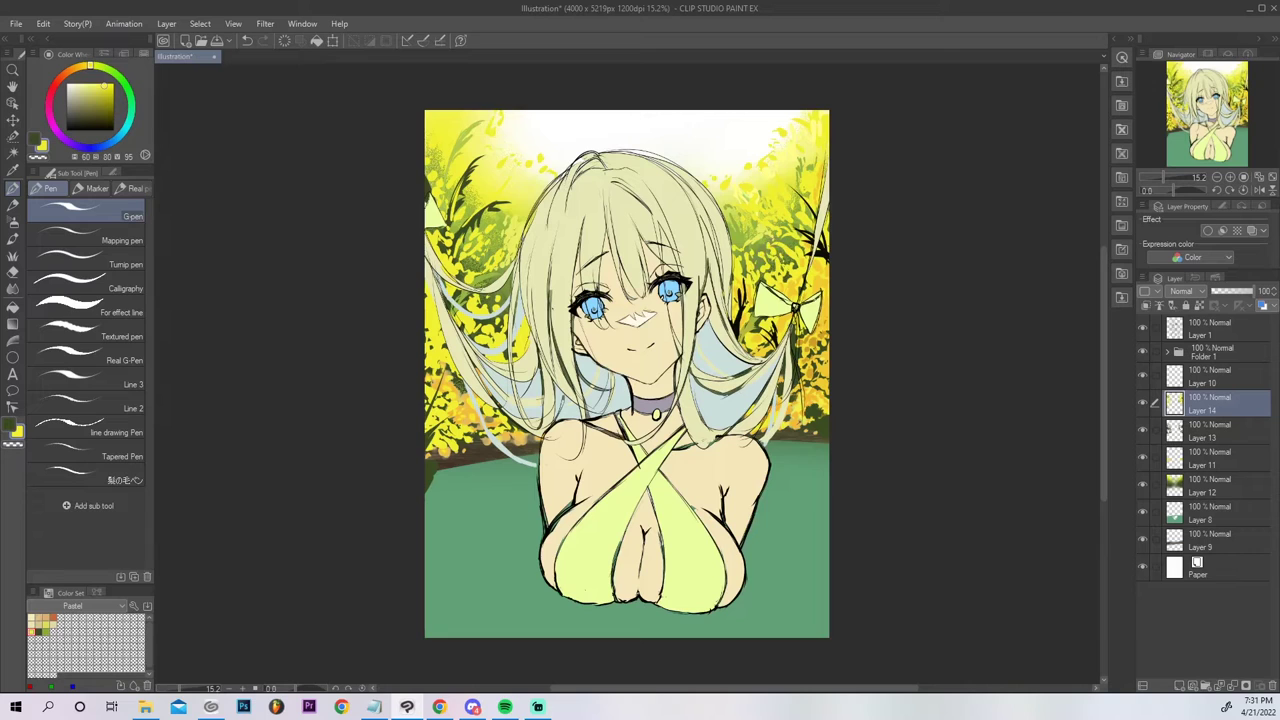
Sample a mid green from the foliage and paint frond leaves among the yellow leaves in the upper left.
left_click(489, 281, "alt")
mouse_move(439, 173)
left_mouse_down()
mouse_move(482, 140)
mouse_move(427, 184)
mouse_move(439, 145)
mouse_move(469, 154)
left_mouse_up()
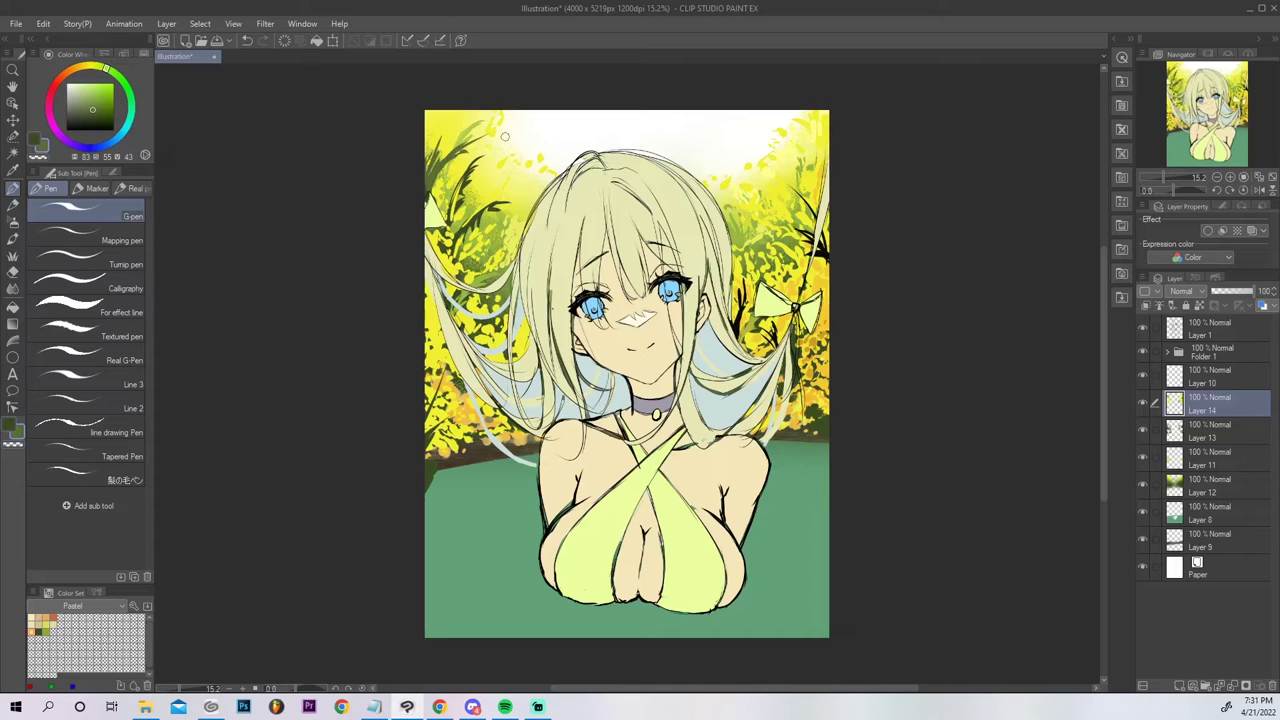
Paint more green frond leaves along the left edge and among the foliage beside the right hair, checking the mirrored view.
mouse_move(427, 338)
left_mouse_down()
mouse_move(438, 312)
mouse_move(439, 337)
left_mouse_up()
mouse_move(828, 315)
left_mouse_down()
mouse_move(777, 269)
mouse_move(794, 278)
left_mouse_up()
mouse_move(829, 338)
left_mouse_down()
mouse_move(782, 276)
mouse_move(750, 278)
mouse_move(734, 230)
left_mouse_up()
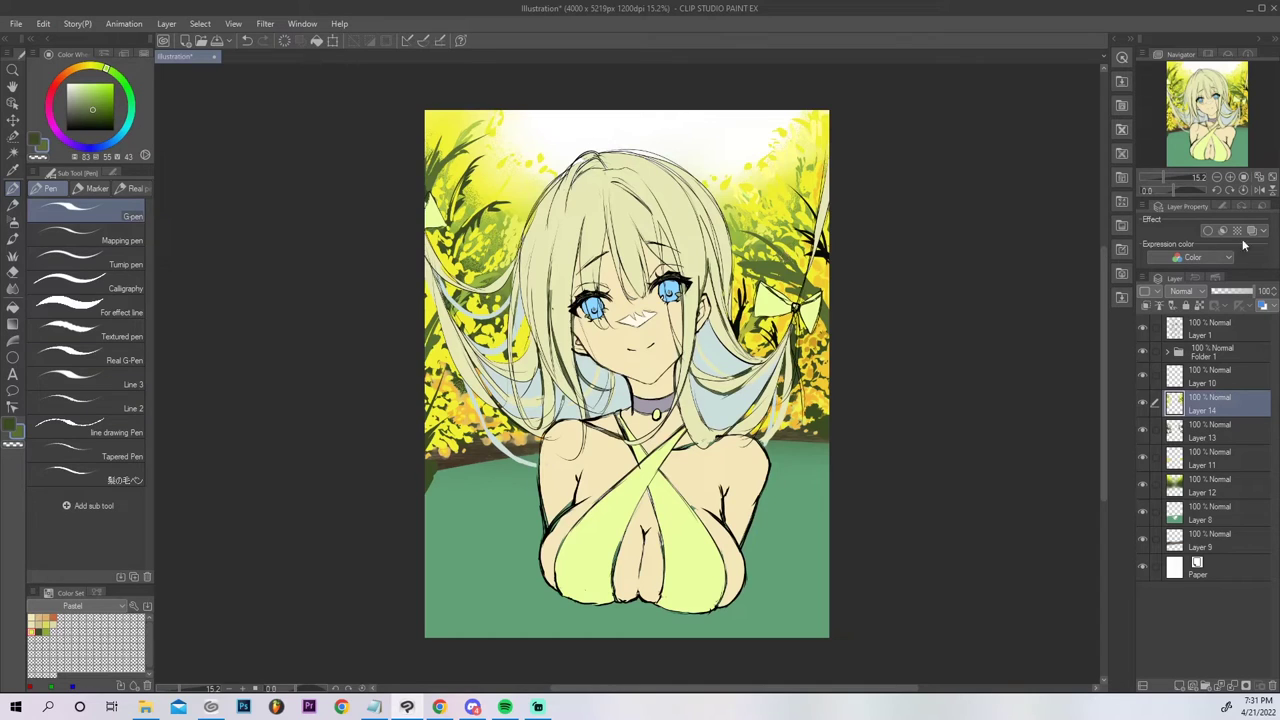
left_click(1259, 190)
left_click(1259, 190)
Create a layer folder above Layer 10 and move the foliage layers from Layer 10 through Layer 12 into it.
left_click(1210, 379)
left_click(1207, 685)
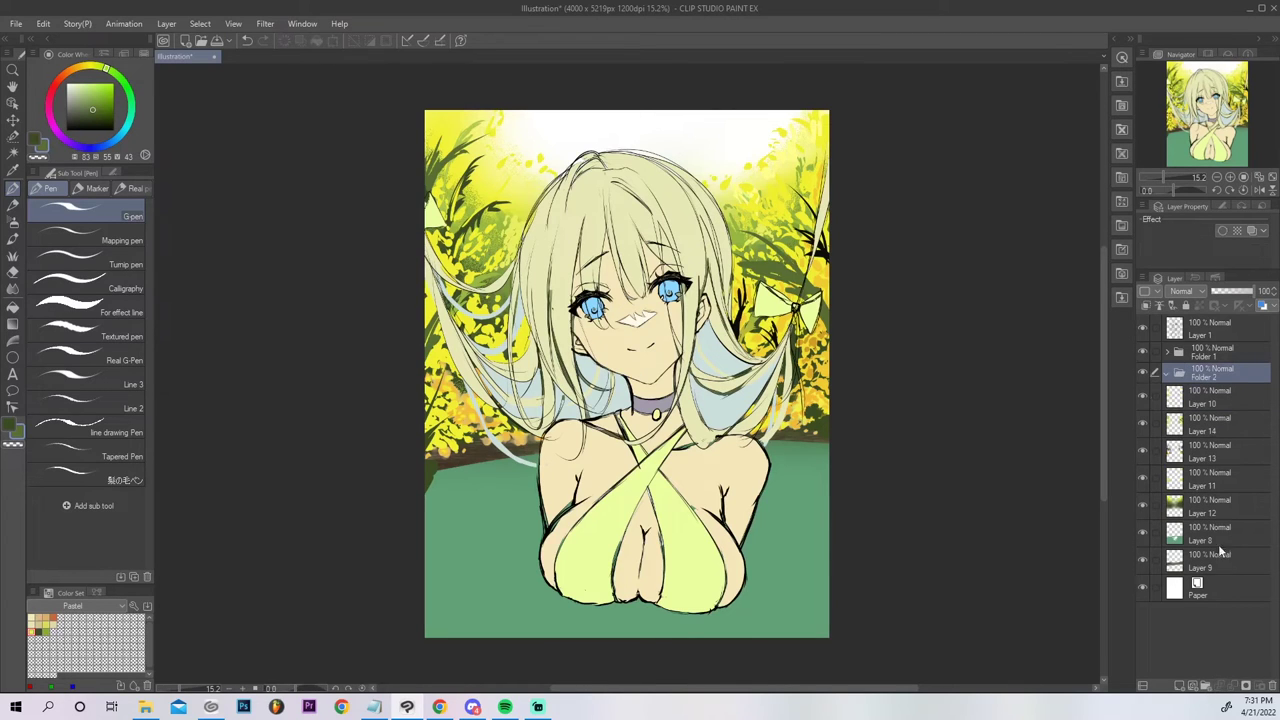
left_click(1212, 400)
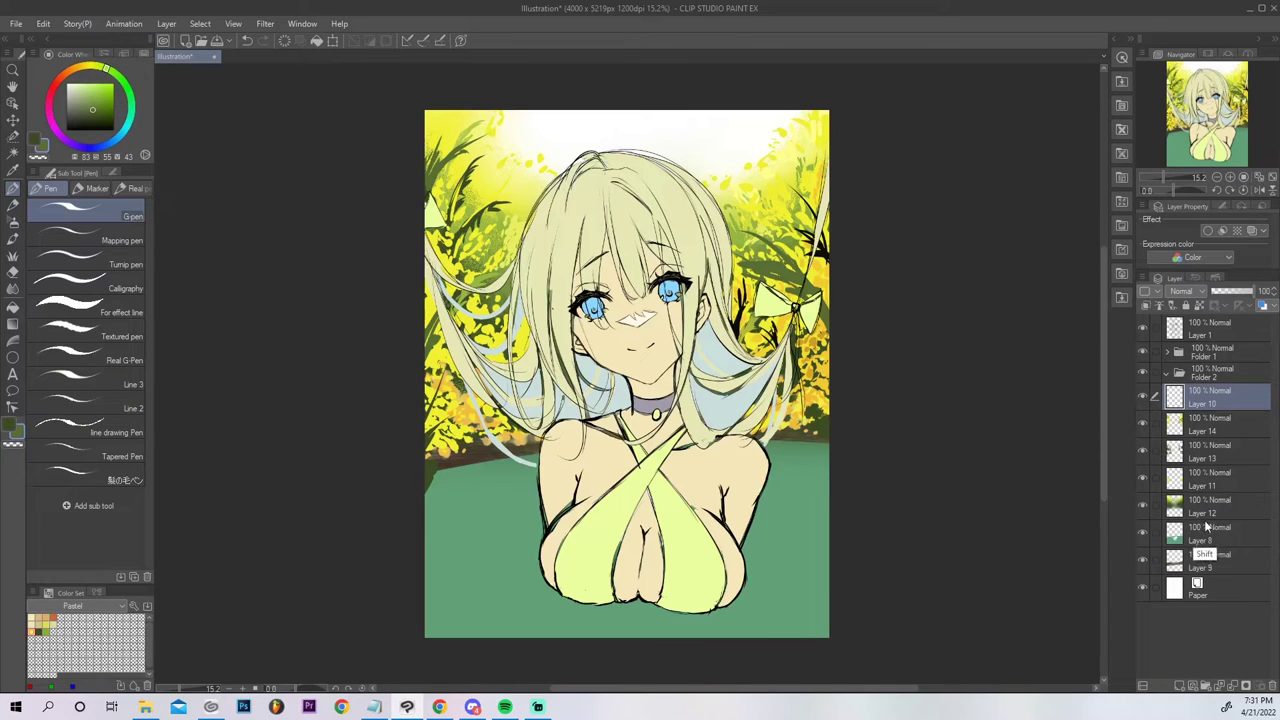
left_click(1208, 512, "shift")
left_click_drag(1208, 512, 1207, 382)
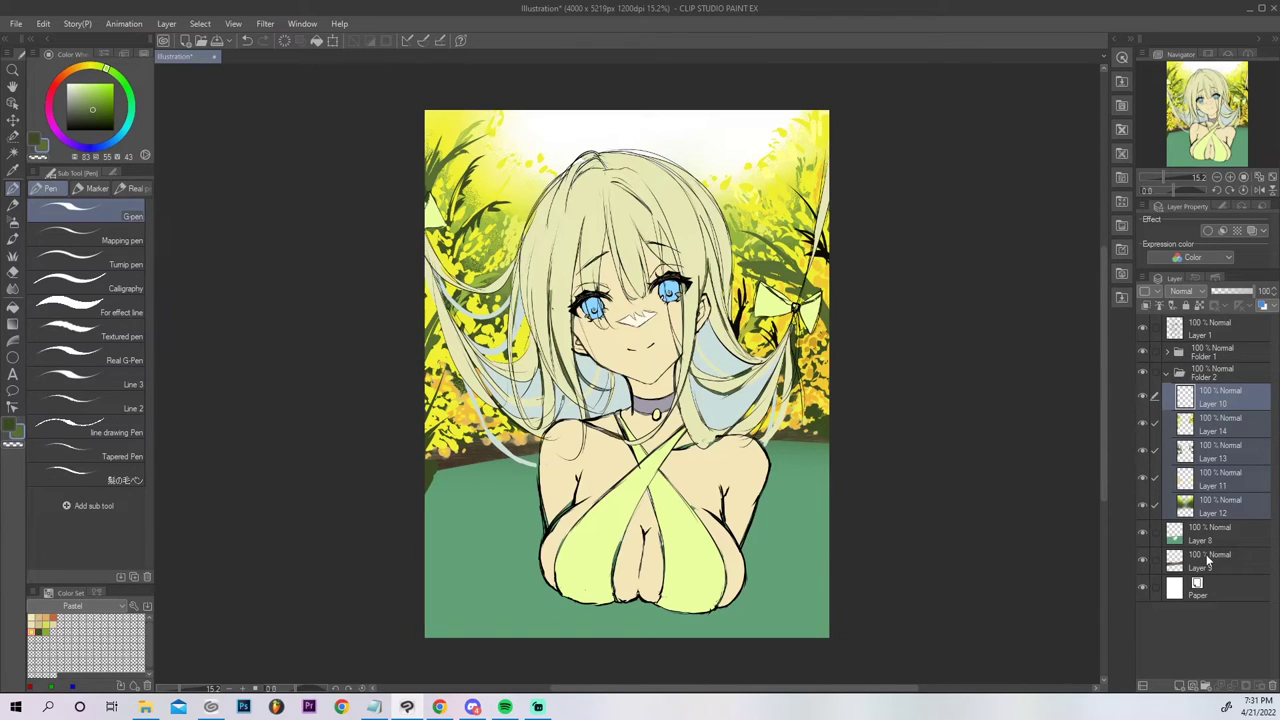
Paint sampled dark brown strokes along the green ground's upper edge on a new layer clipped to Layer 8, and set its opacity to 59%.
left_click(1210, 550)
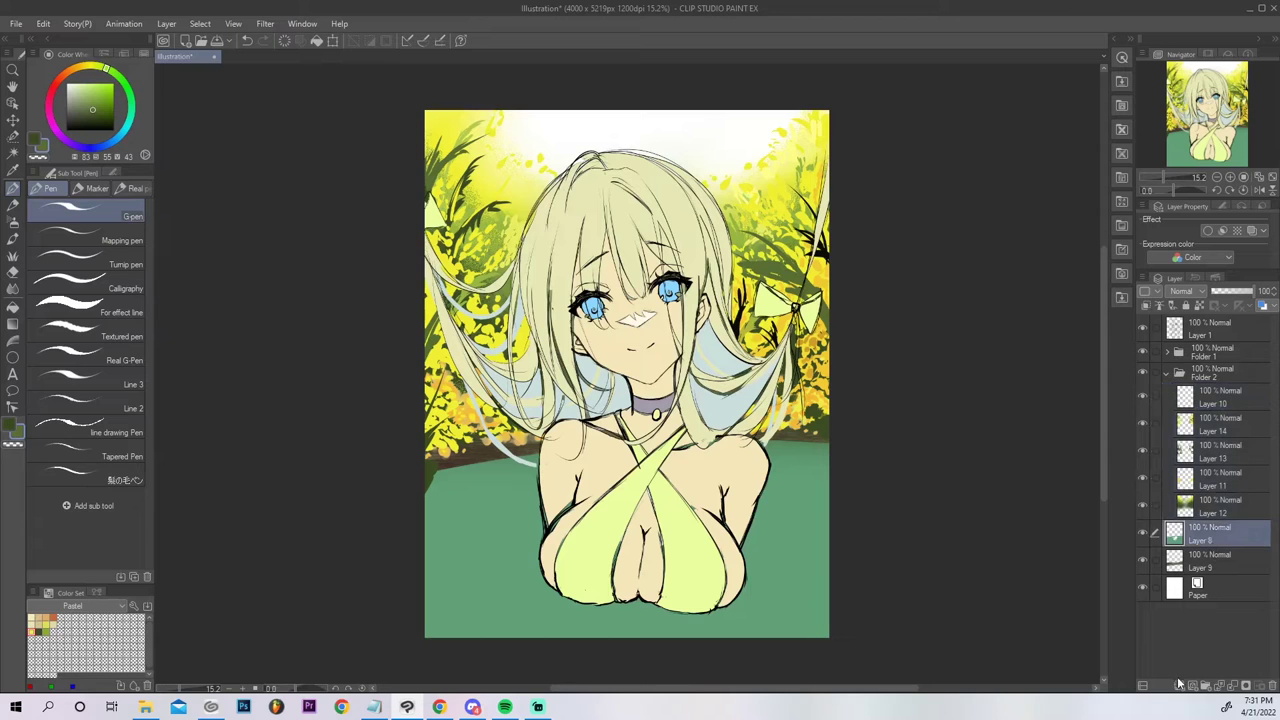
left_click(1181, 685)
left_click(1145, 305)
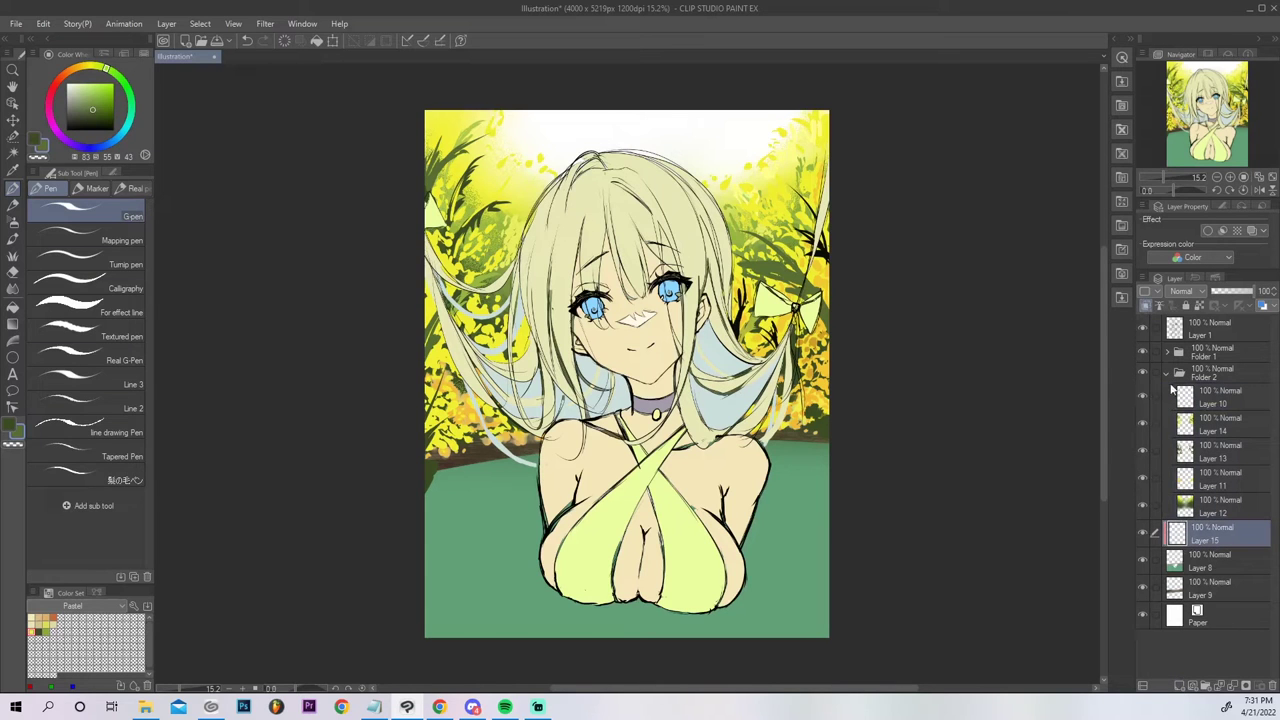
mouse_move(1150, 190)
left_mouse_down()
mouse_move(1161, 191)
mouse_move(1153, 205)
left_mouse_up()
left_click(609, 548, "alt")
left_click_drag(599, 592, 694, 423)
mouse_move(758, 308)
left_mouse_down()
mouse_move(804, 250)
mouse_move(768, 304)
mouse_move(810, 263)
left_mouse_up()
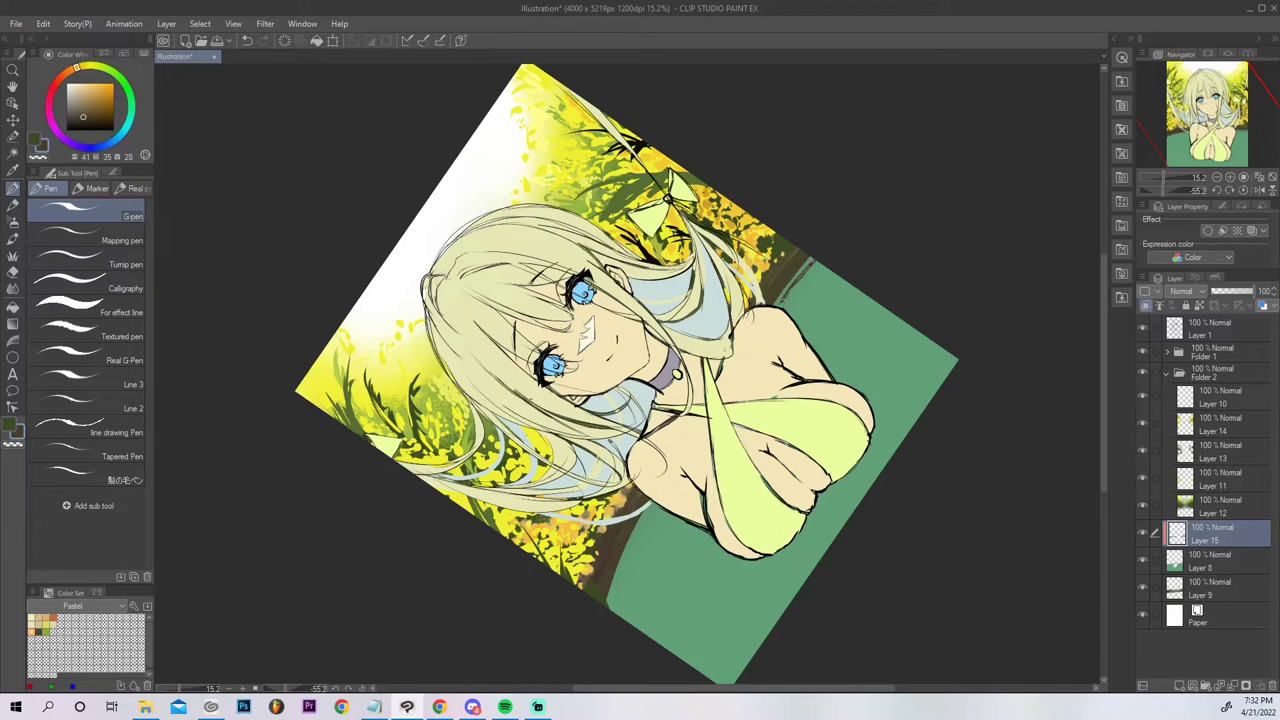
mouse_move(633, 545)
left_mouse_down()
mouse_move(658, 502)
mouse_move(616, 592)
left_mouse_up()
left_click(1240, 291)
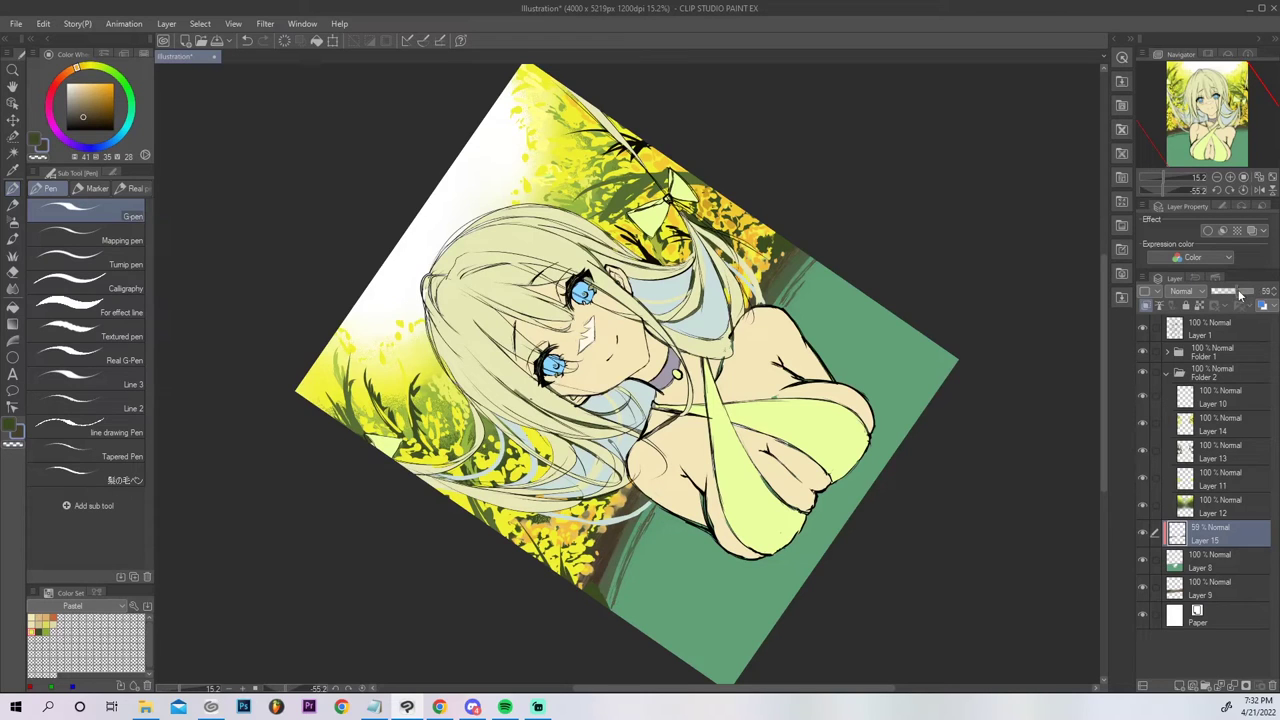
Add an unclipped layer and paint dark brown strokes along the bank's edge on both sides of the girl, restoring the upright view.
left_click(1180, 686)
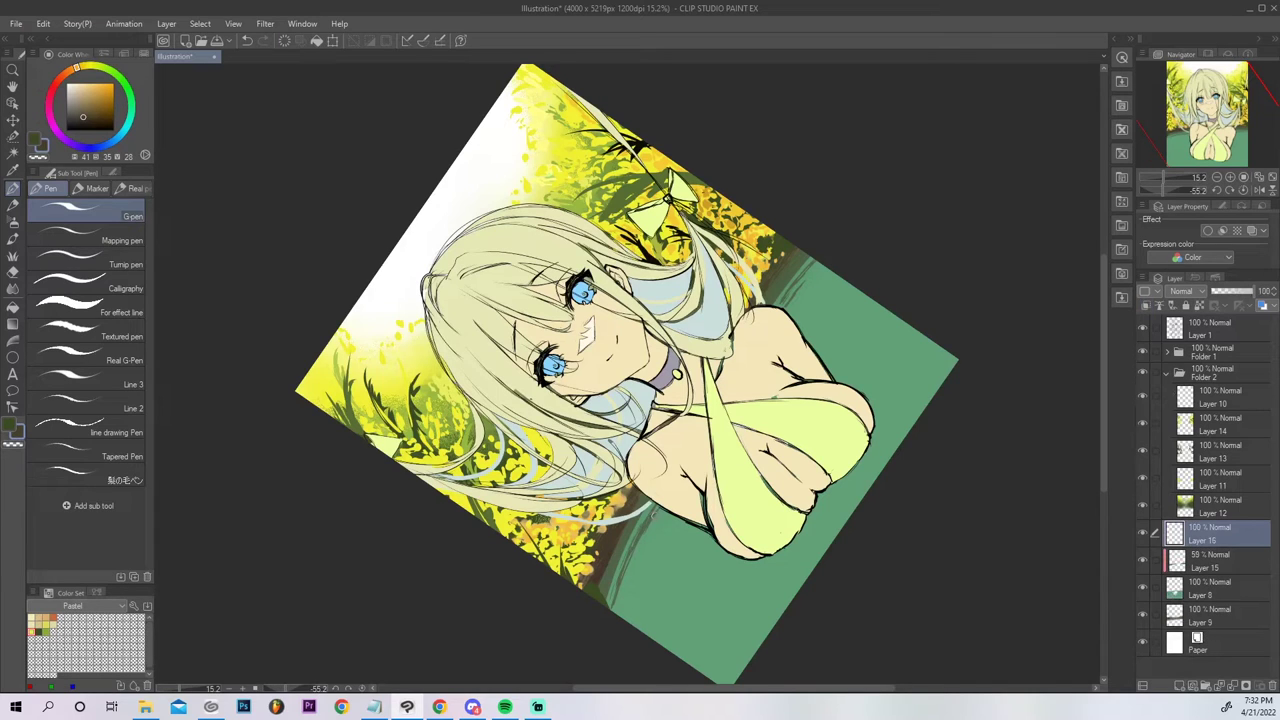
left_click_drag(617, 549, 636, 508)
left_click_drag(609, 579, 654, 507)
left_click_drag(777, 291, 814, 254)
left_click_drag(792, 292, 814, 262)
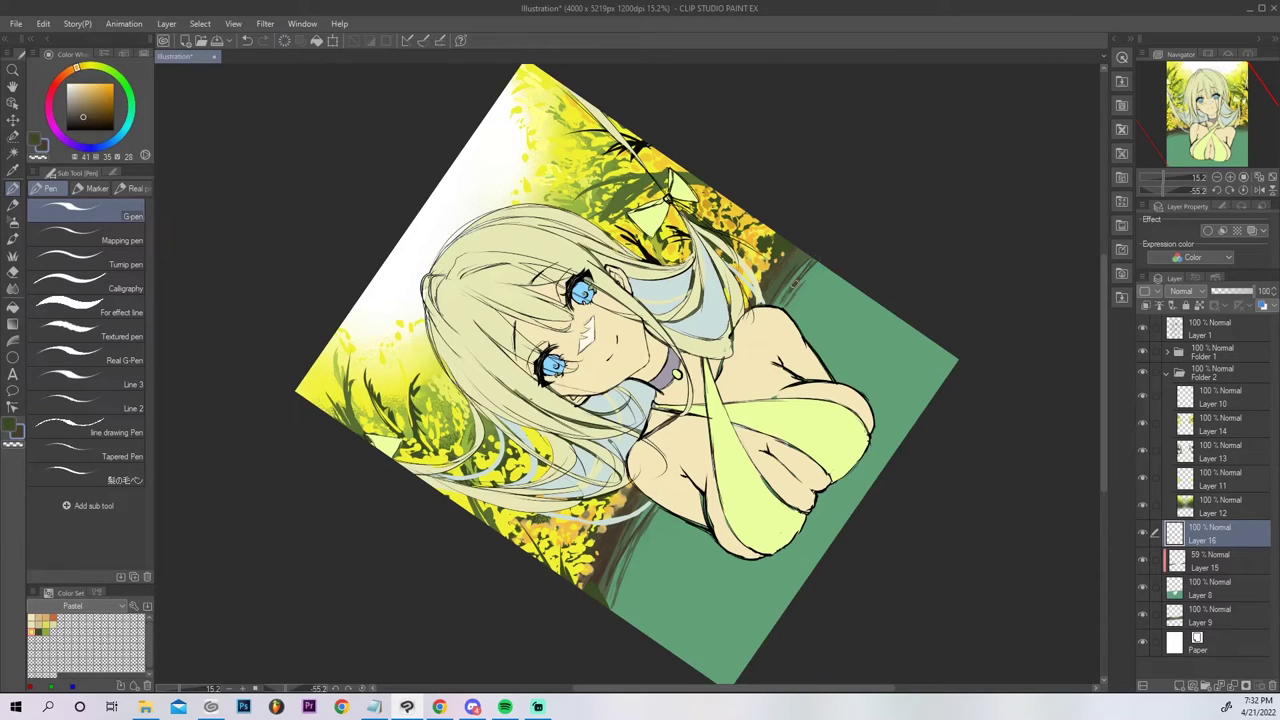
left_click(1244, 190)
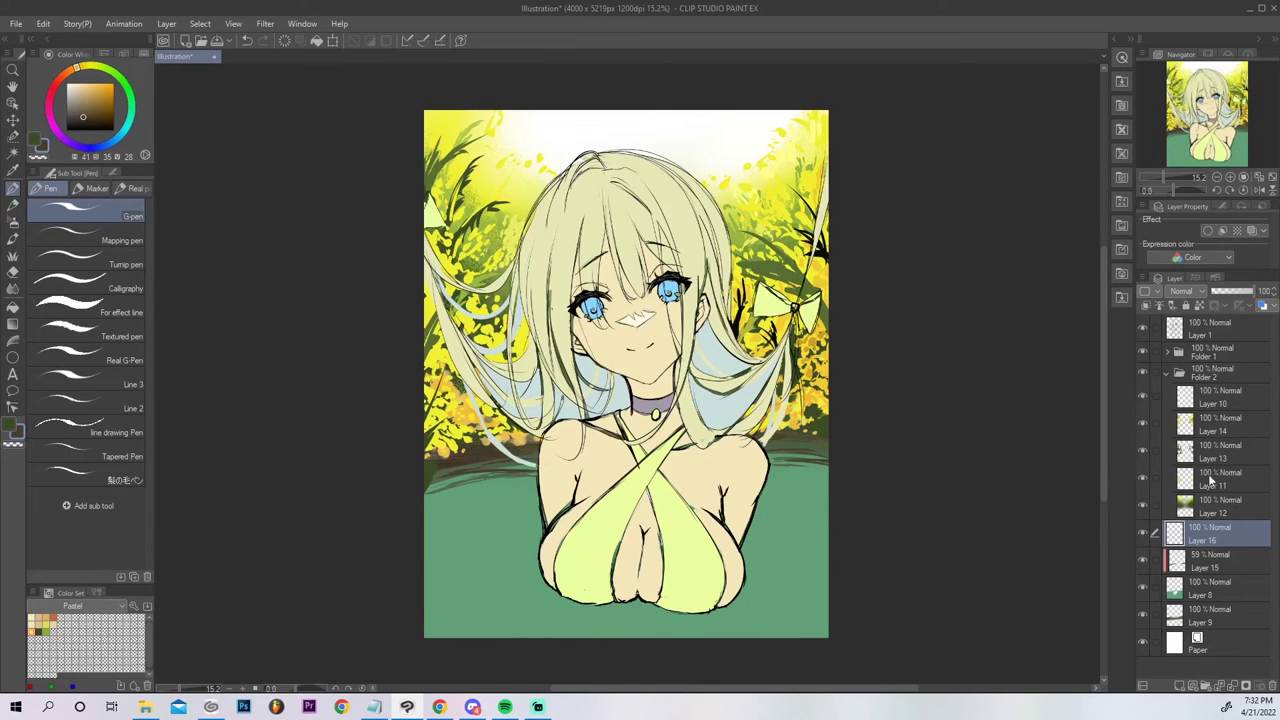
Duplicate Folder 2, merge the copy into a single layer, and place it directly above Layer 8.
left_click(1166, 373)
left_click(1211, 376)
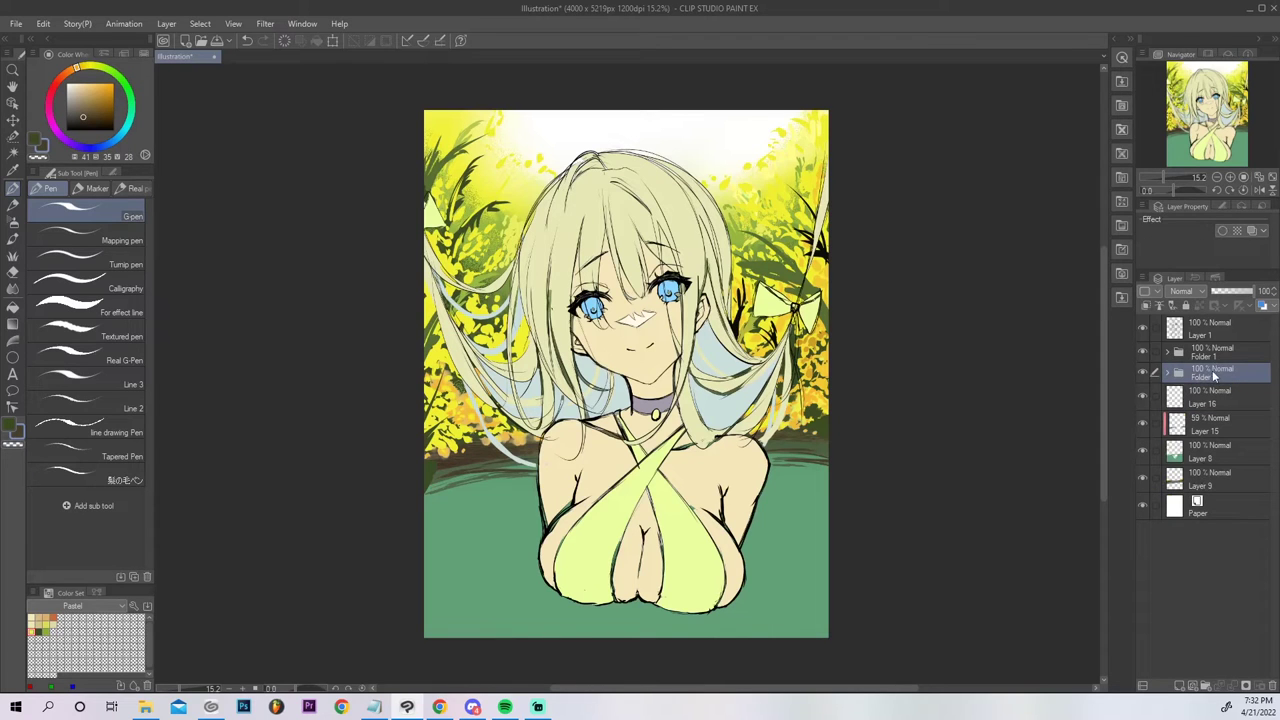
right_click(1213, 376)
left_click(1188, 244)
left_click(752, 289)
left_click_drag(1209, 380, 1203, 468)
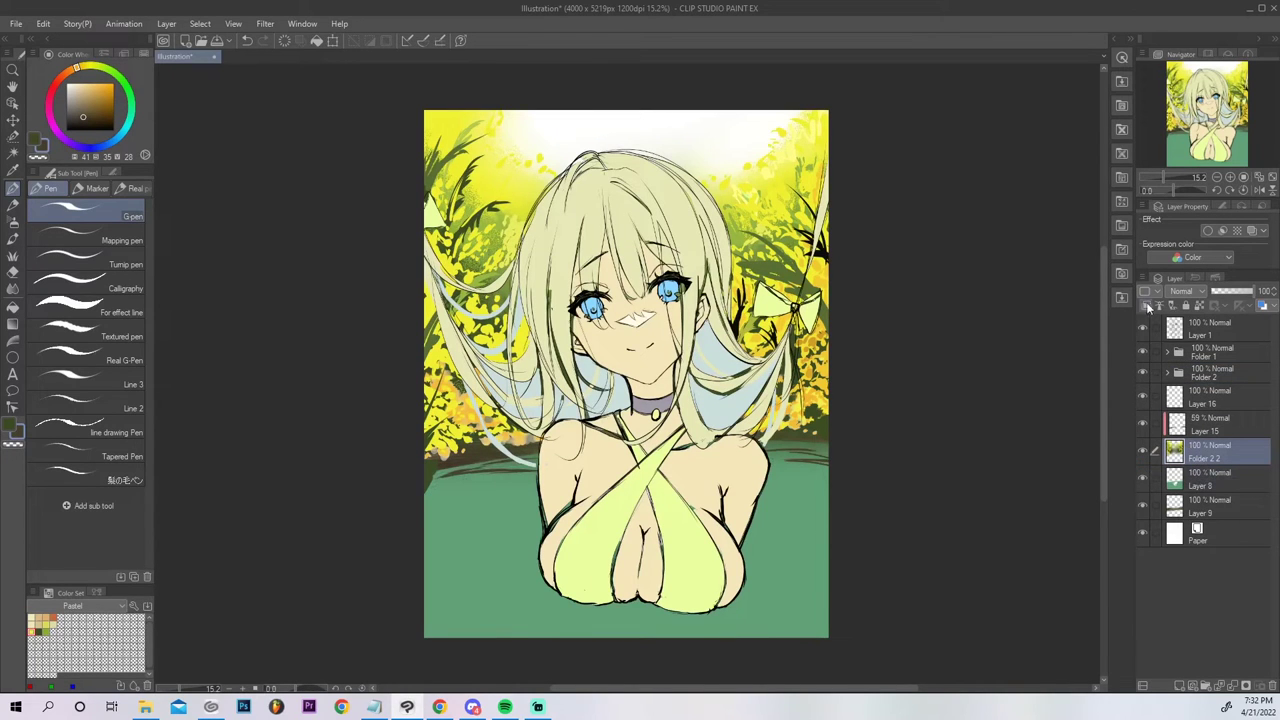
Try clipping the merged foliage copy to Layer 8, flipping it horizontally and moving it down over the green area.
left_click(43, 24)
mouse_move(160, 358)
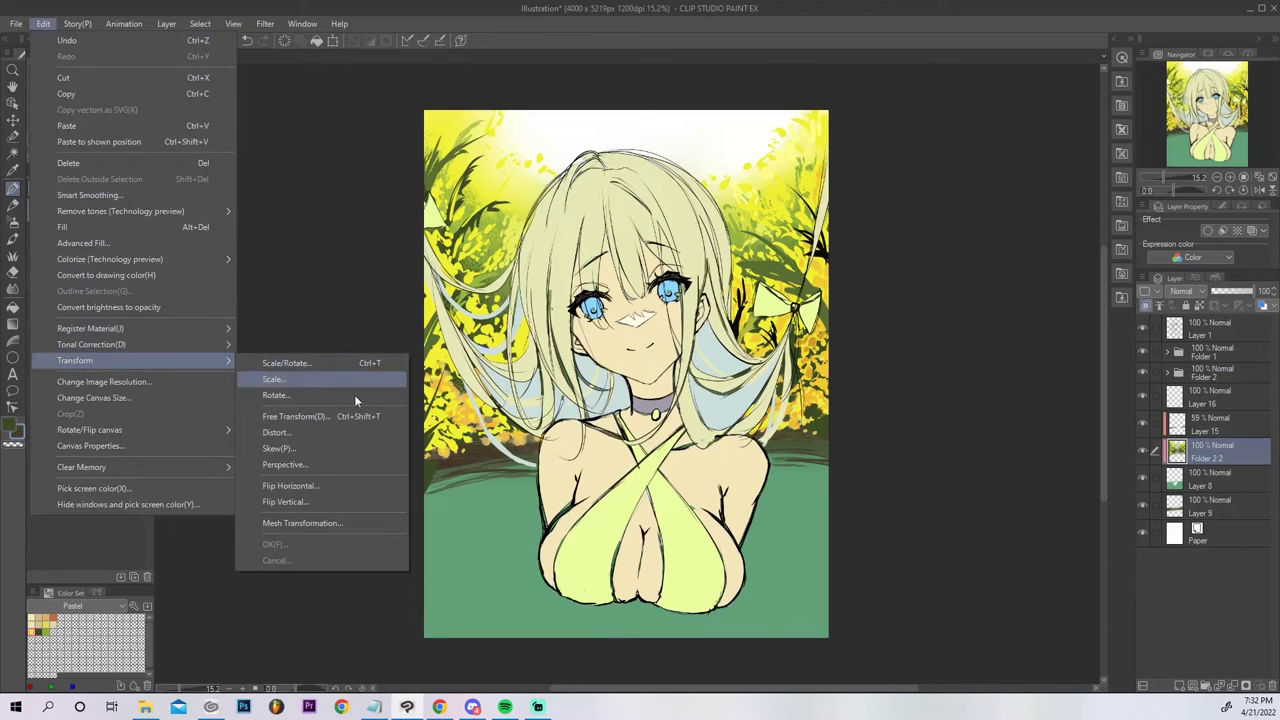
left_click(362, 482)
left_click_drag(687, 337, 690, 510)
left_click_drag(711, 405, 705, 503)
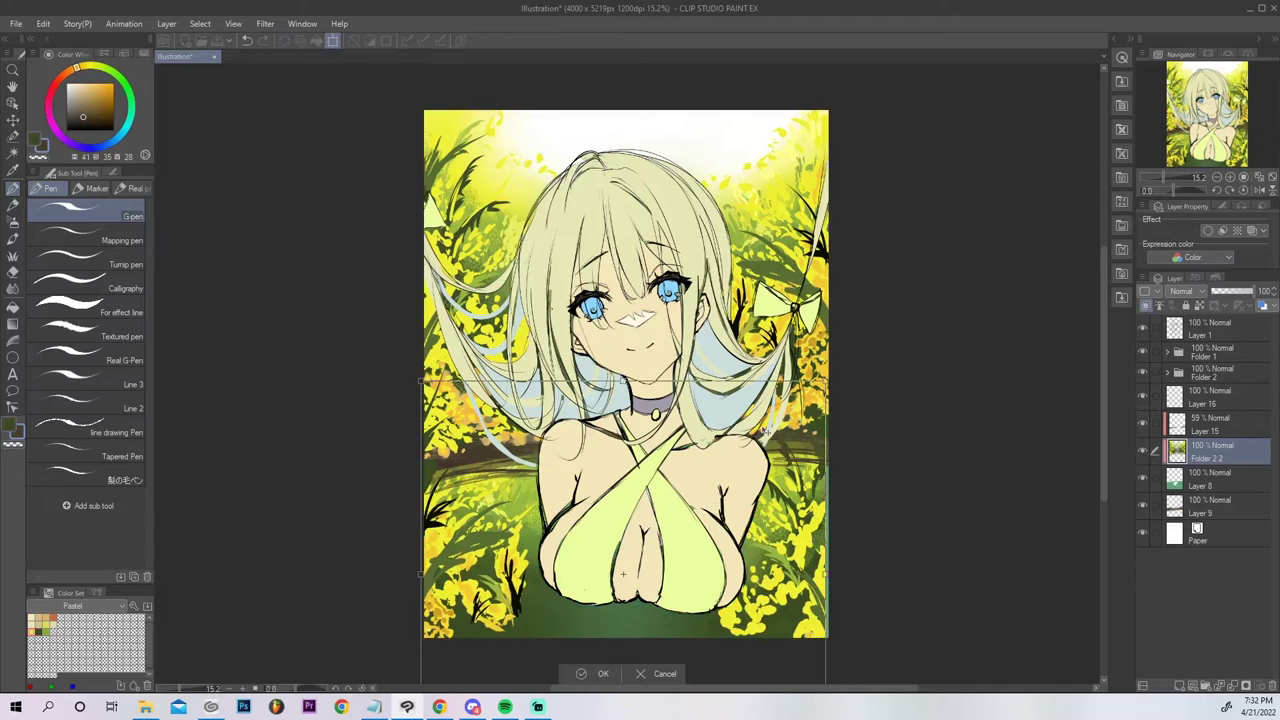
left_click_drag(773, 511, 780, 516)
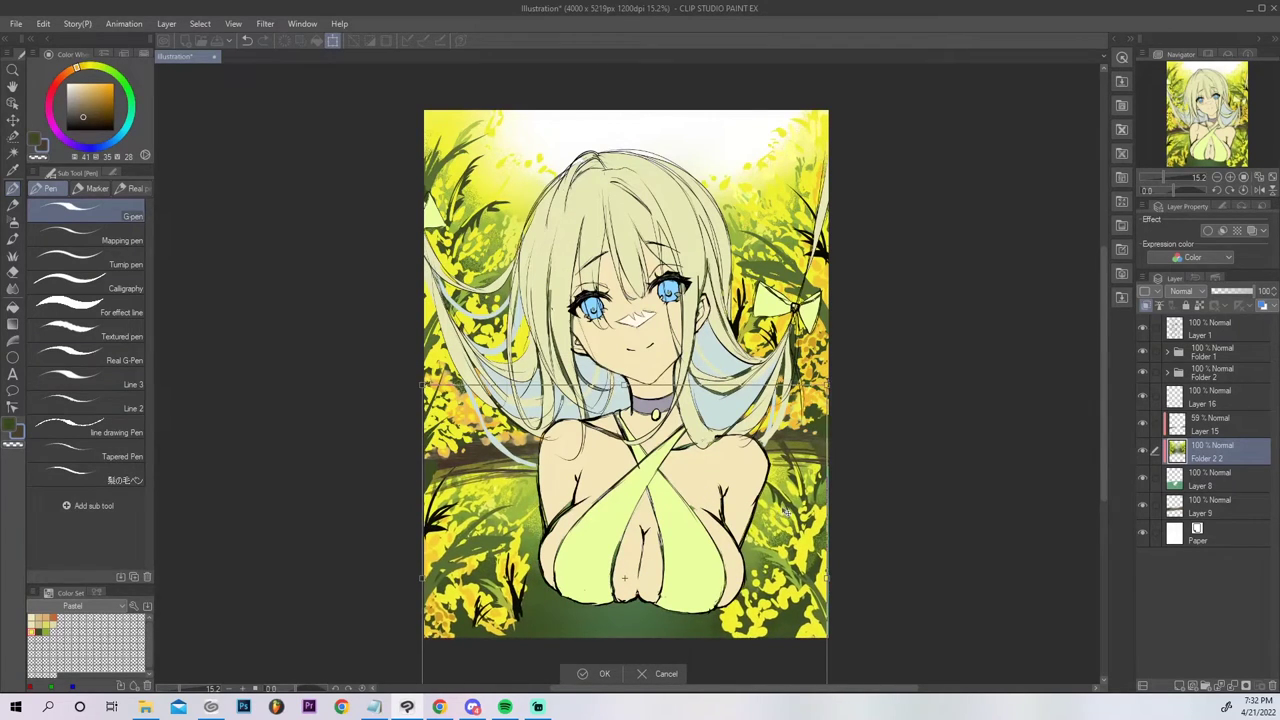
left_click_drag(803, 530, 805, 417)
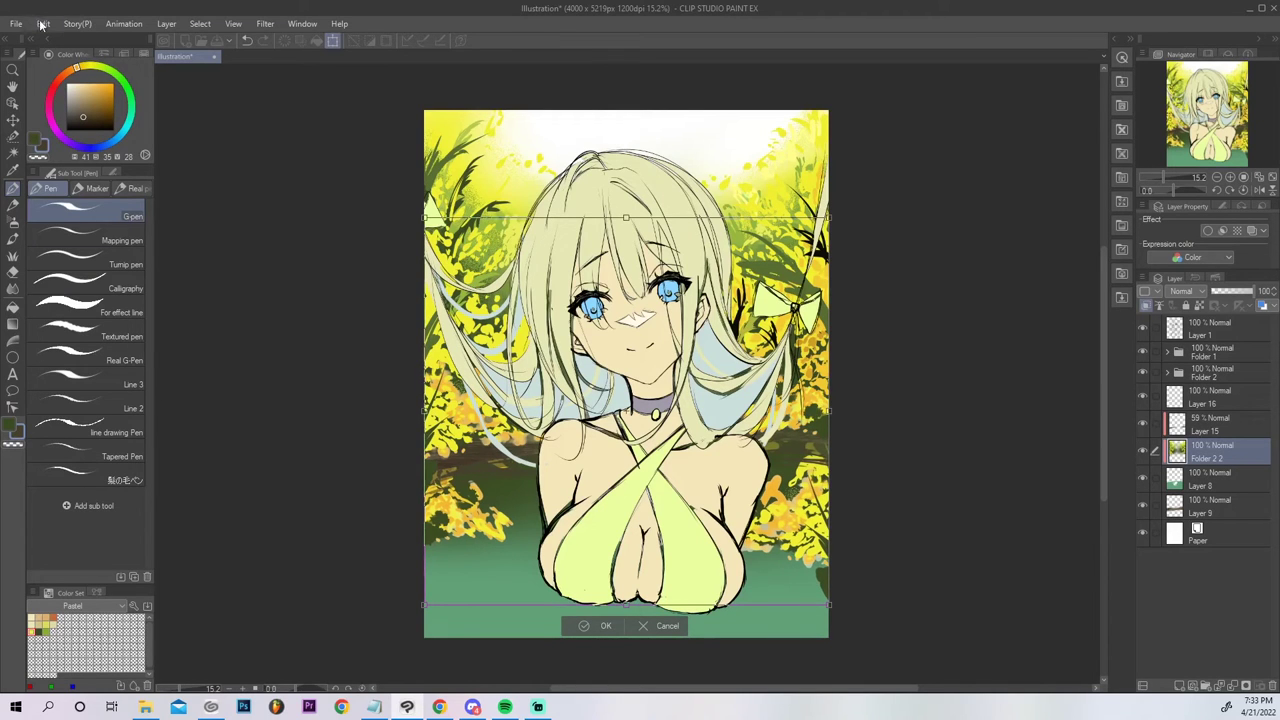
key("Return")
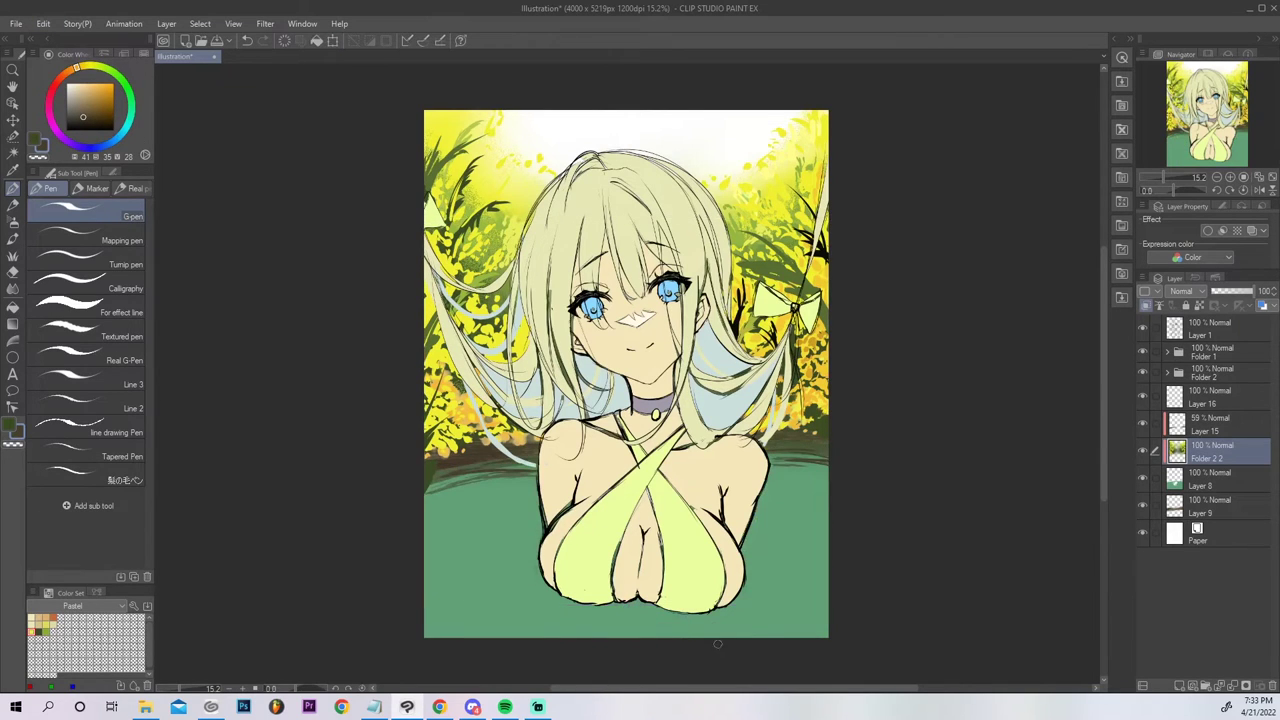
Try flipping the merged foliage copy both horizontally and vertically and moving it down over the green area as a reflection.
left_click(43, 23)
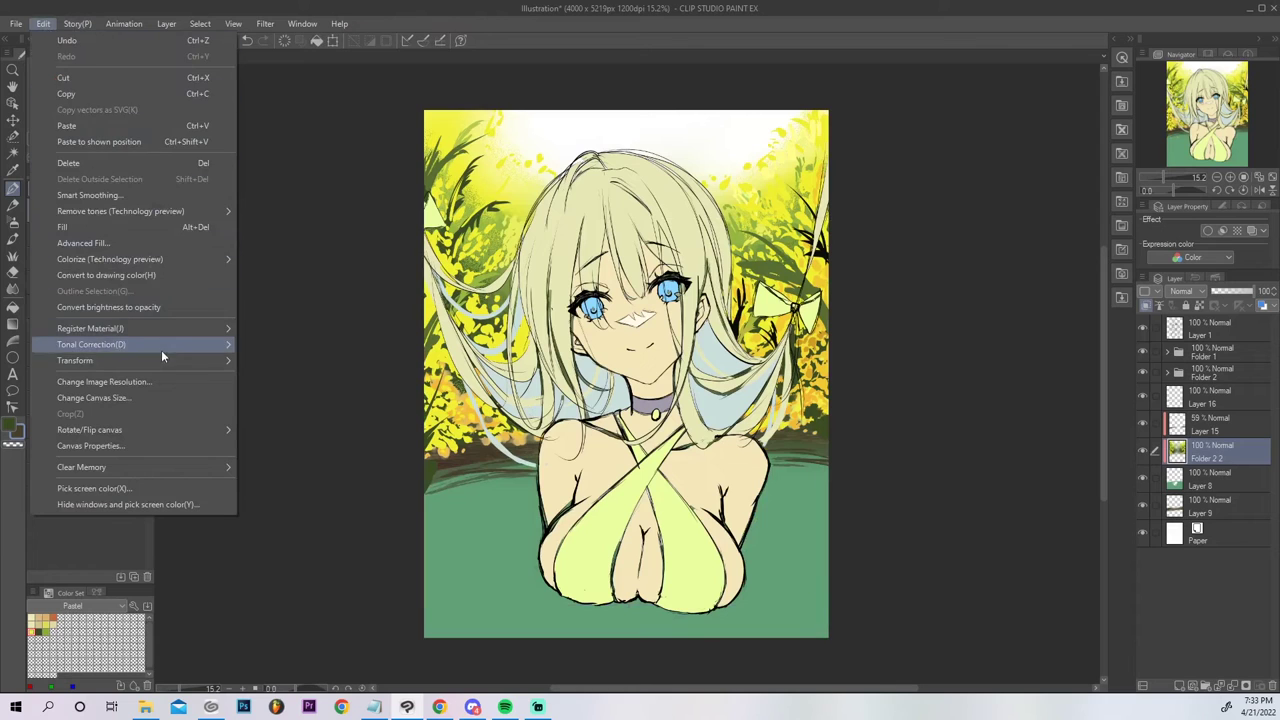
mouse_move(166, 364)
left_click(371, 484)
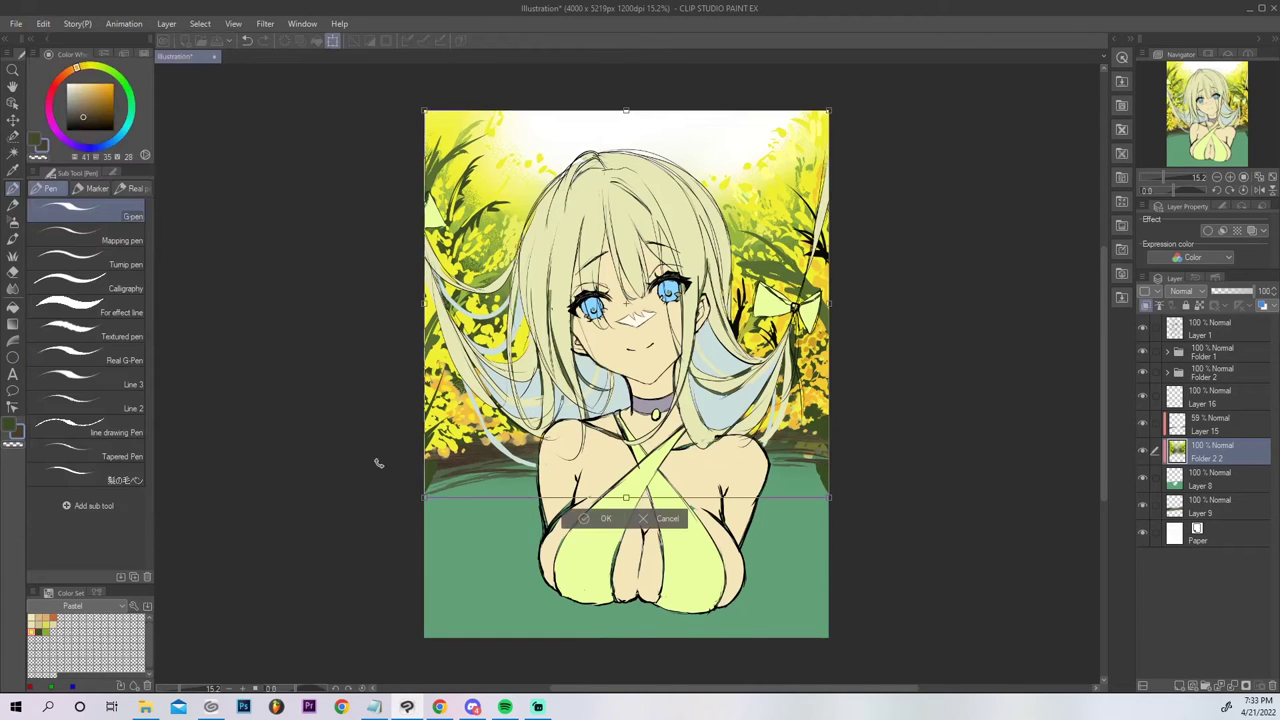
left_click(43, 23)
mouse_move(187, 360)
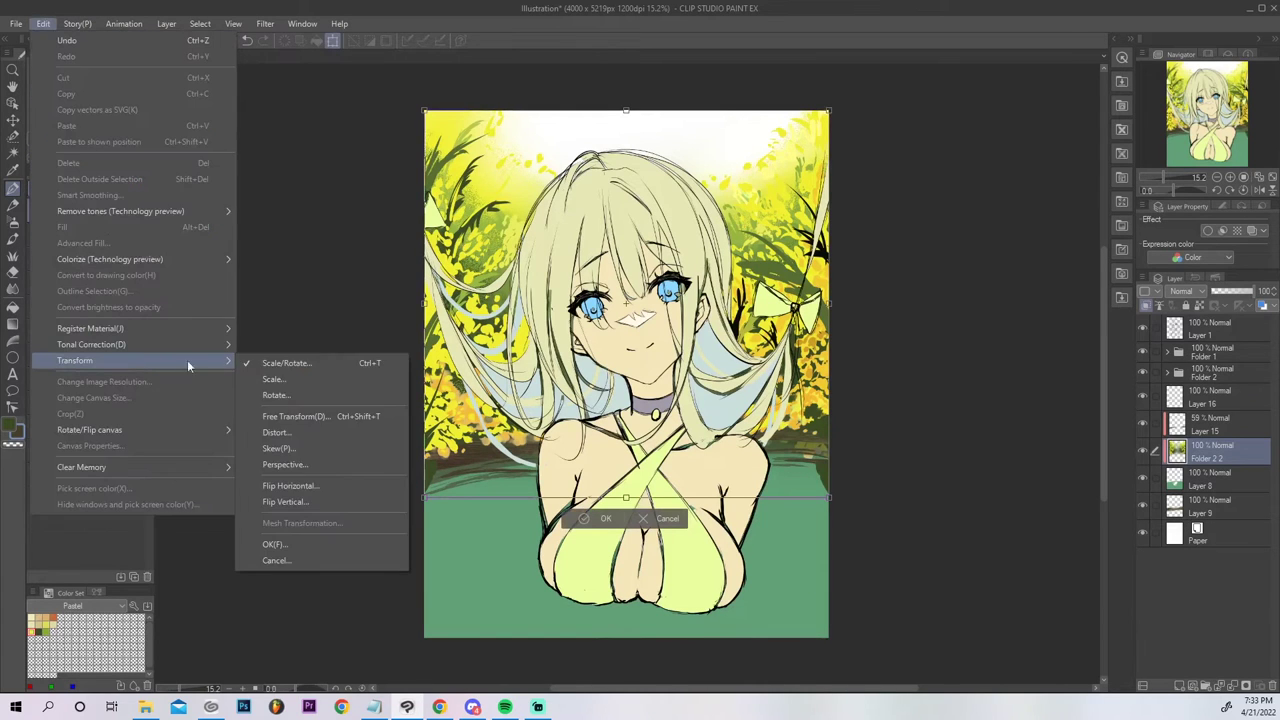
left_click(372, 501)
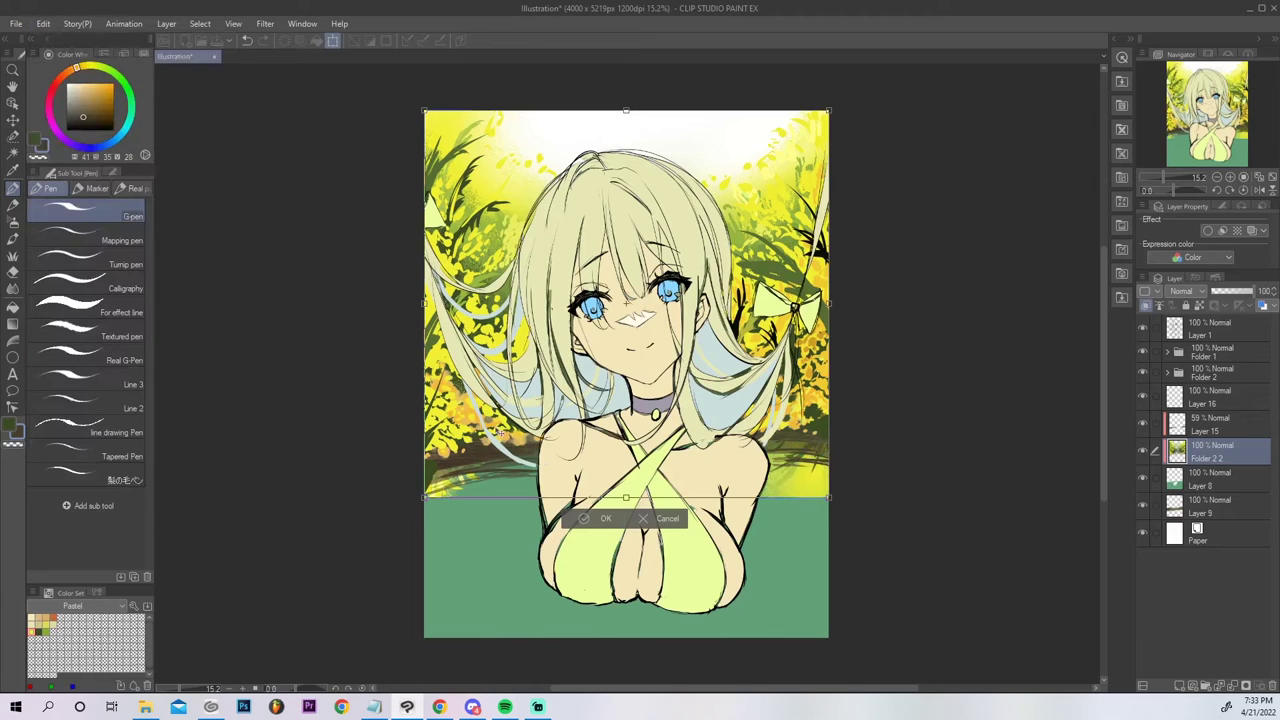
left_click_drag(680, 394, 703, 583)
left_click_drag(720, 454, 753, 391)
left_click(664, 673)
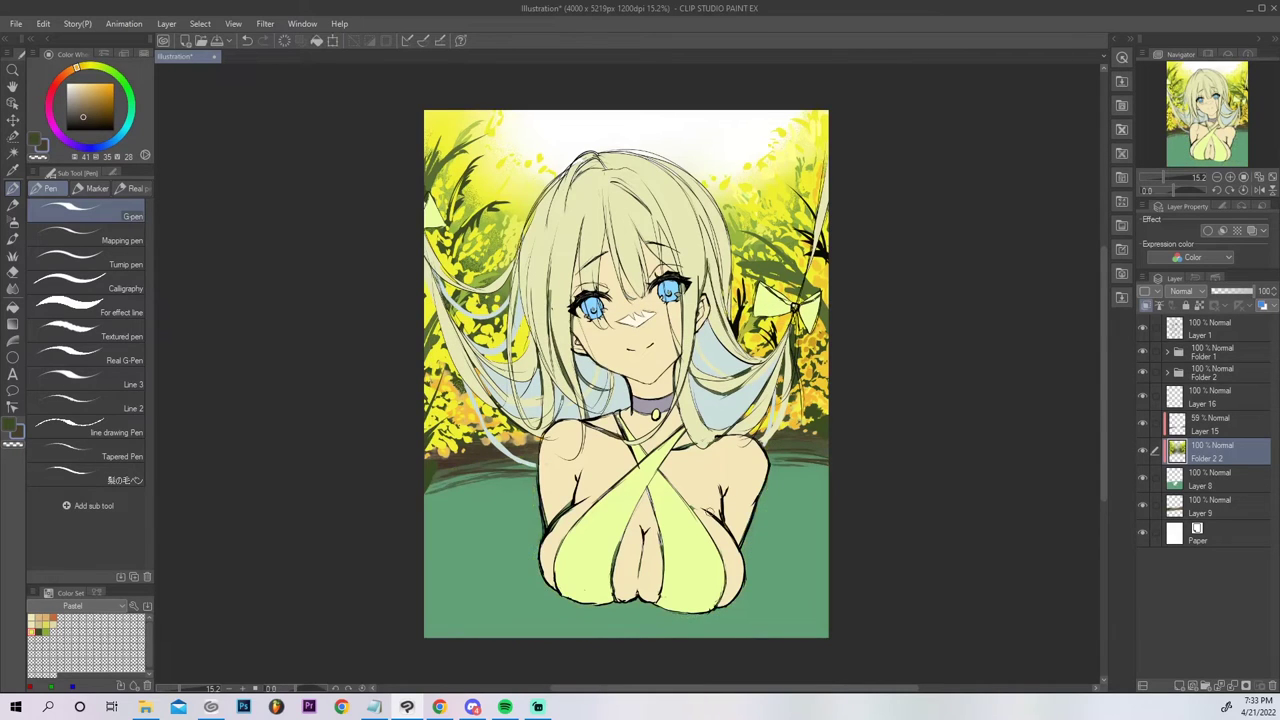
Undo the clipping of the merged foliage copy to the layer below.
left_click(44, 25)
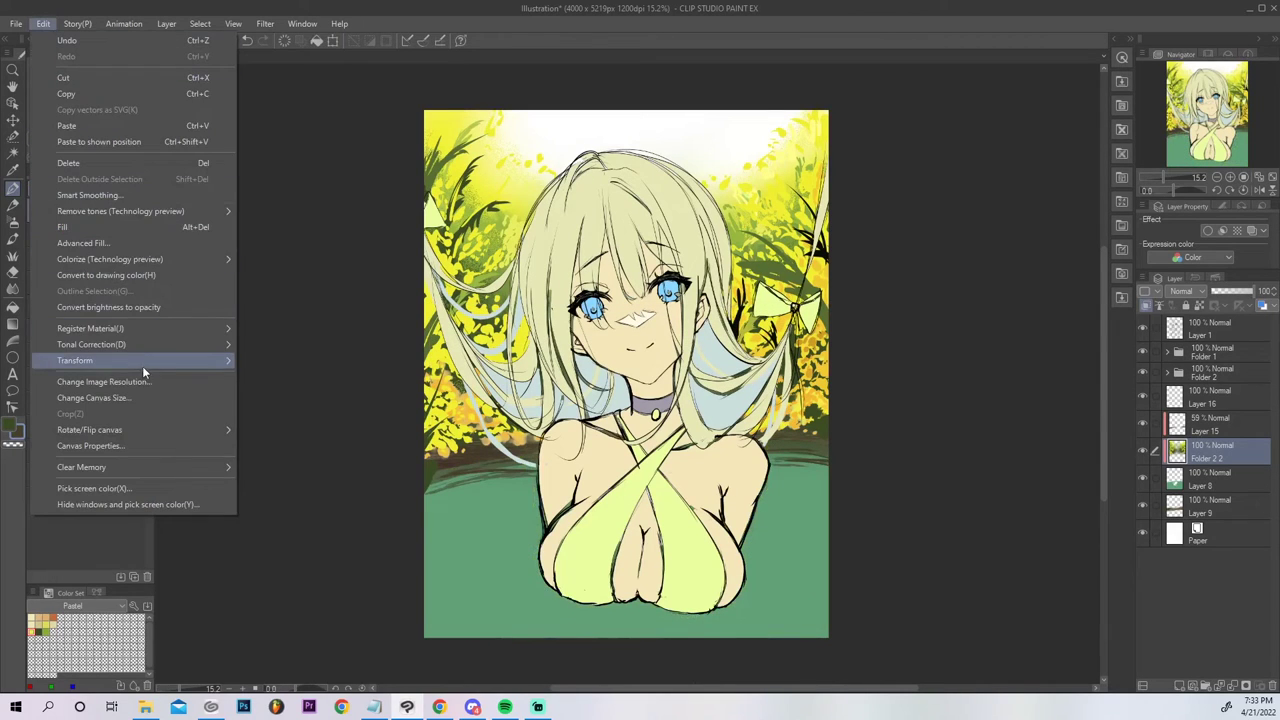
left_click(369, 111)
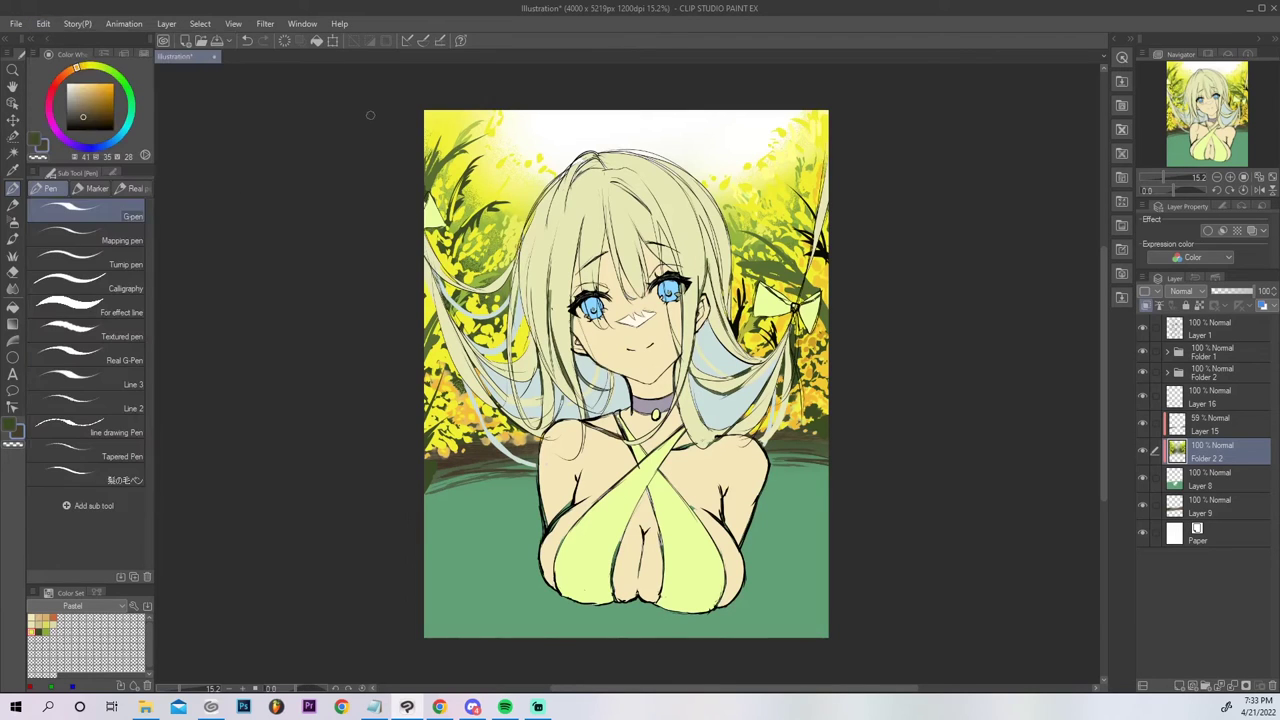
key("ctrl+z")
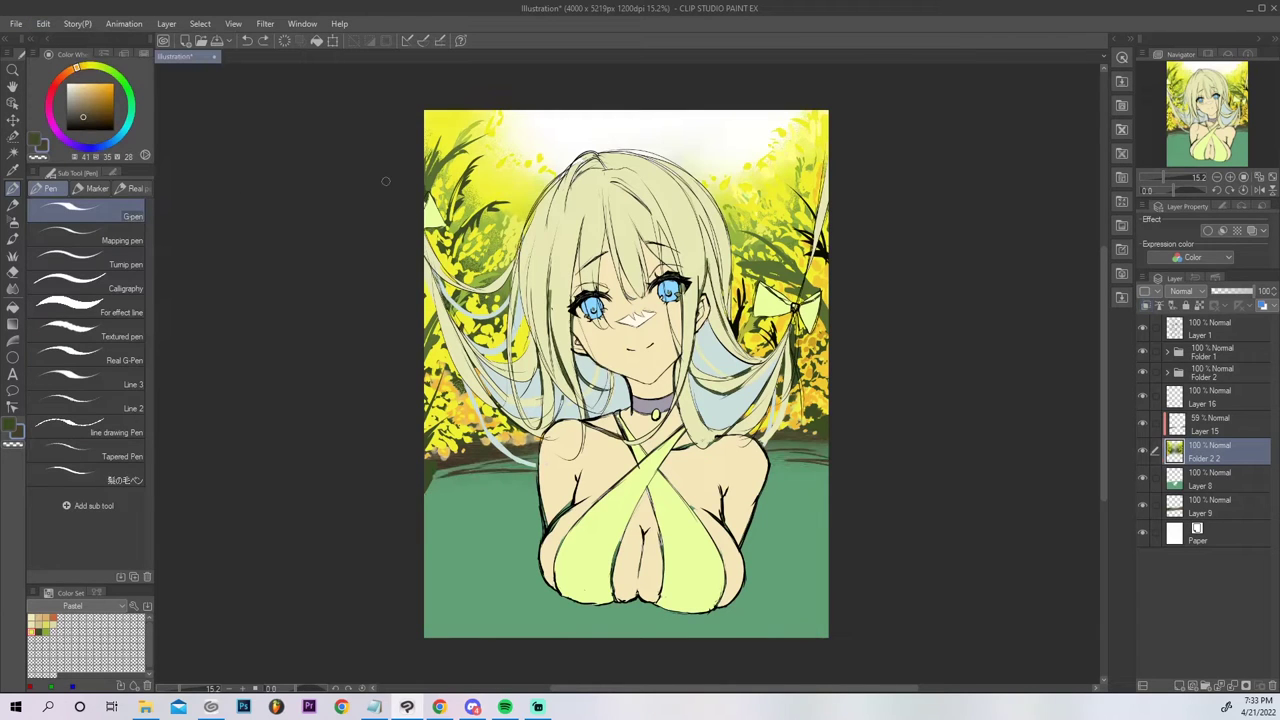
Start transforming the unclipped merged foliage copy.
left_click(43, 23)
mouse_move(119, 358)
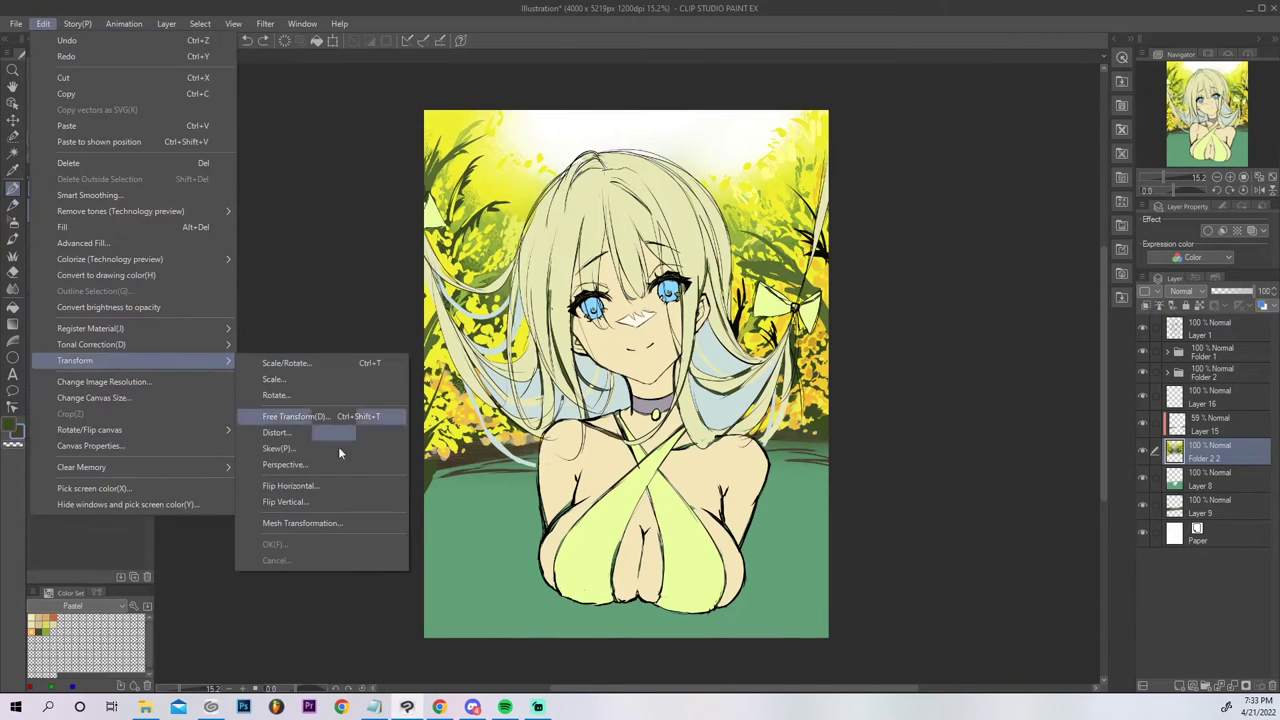
Flip the Folder 2 2 foliage layer vertically and fit it over the green water, slightly tilted with its lower corners spread outward.
left_click(340, 501)
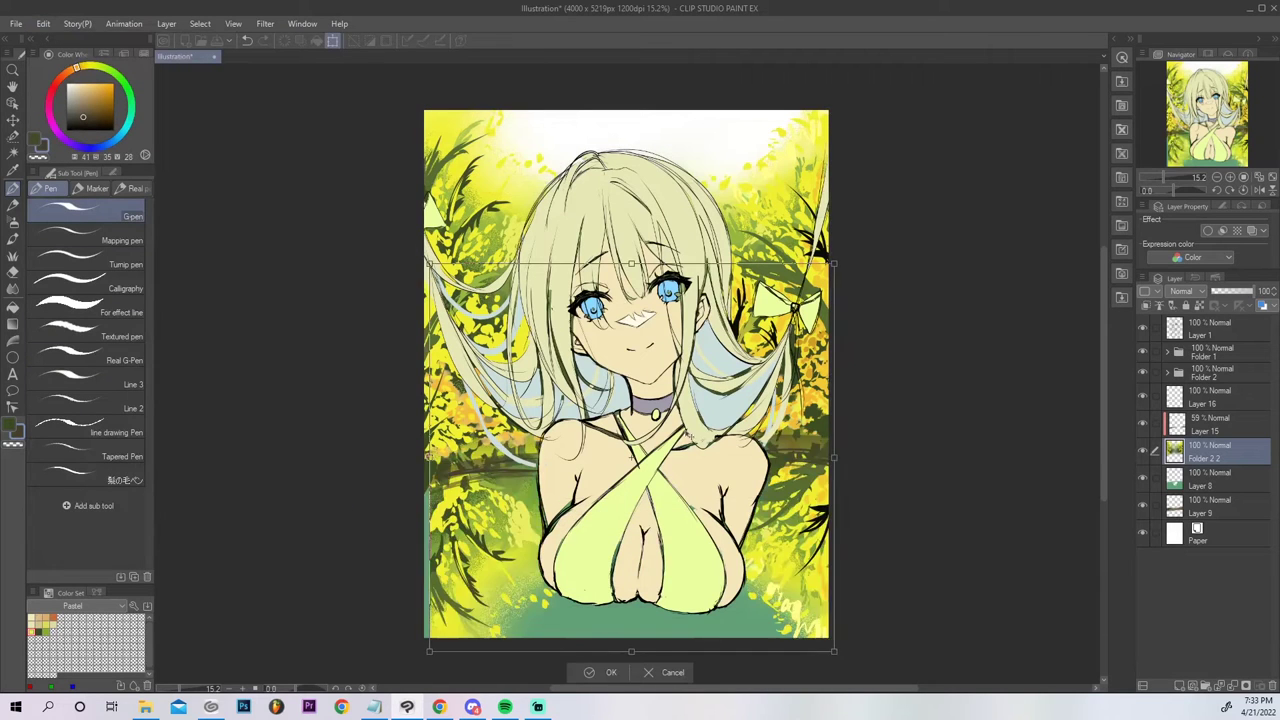
left_click_drag(698, 401, 708, 465)
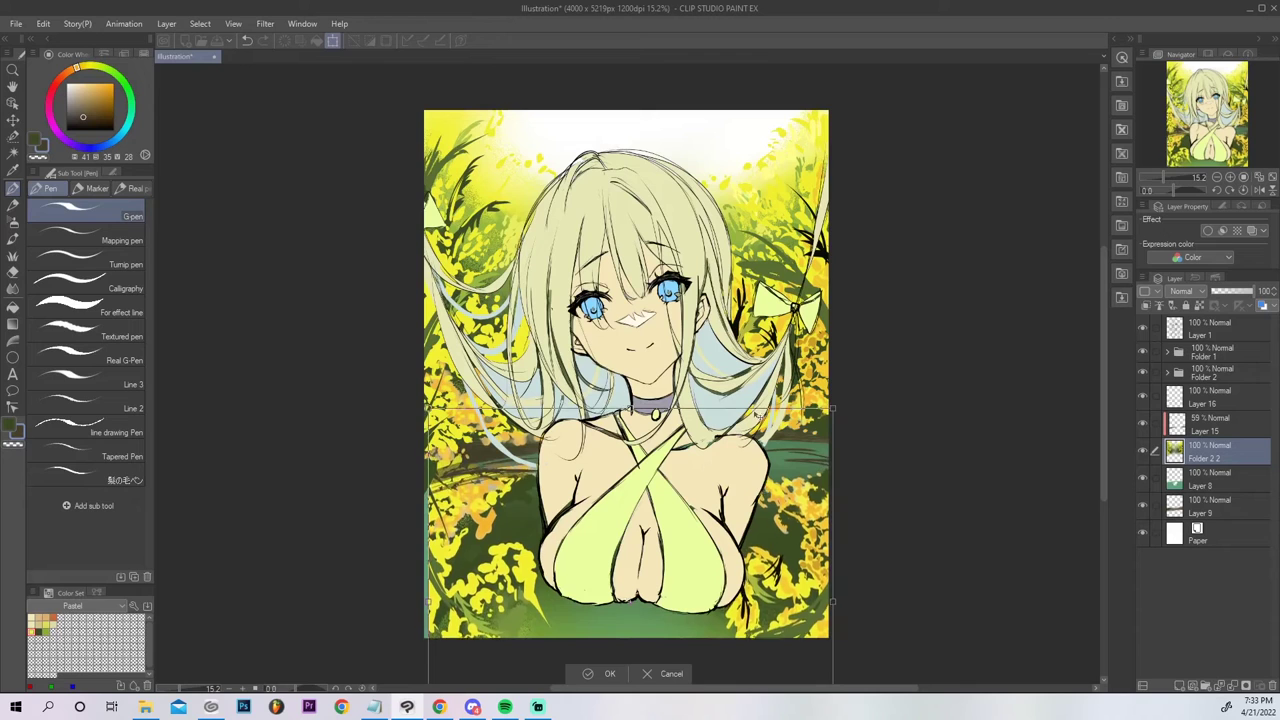
left_click_drag(830, 382, 824, 428)
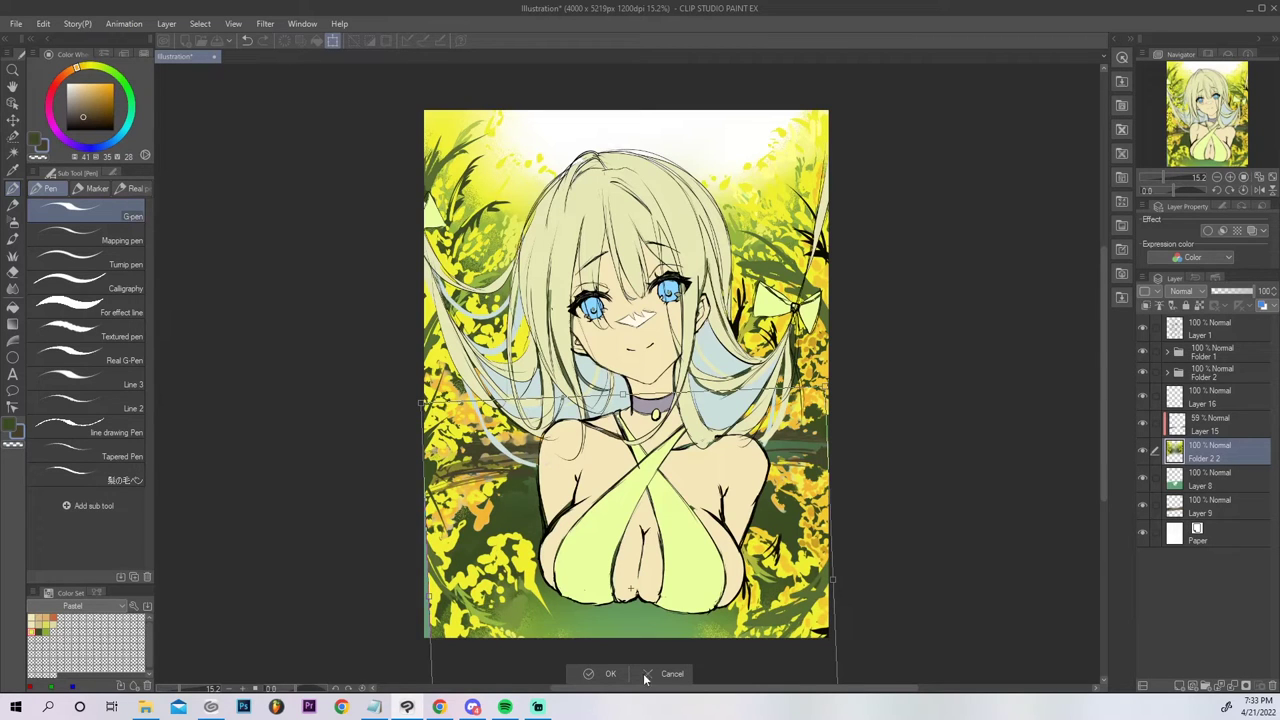
left_click_drag(1190, 148, 1187, 157)
left_click_drag(502, 577, 469, 573)
left_click_drag(908, 563, 917, 557)
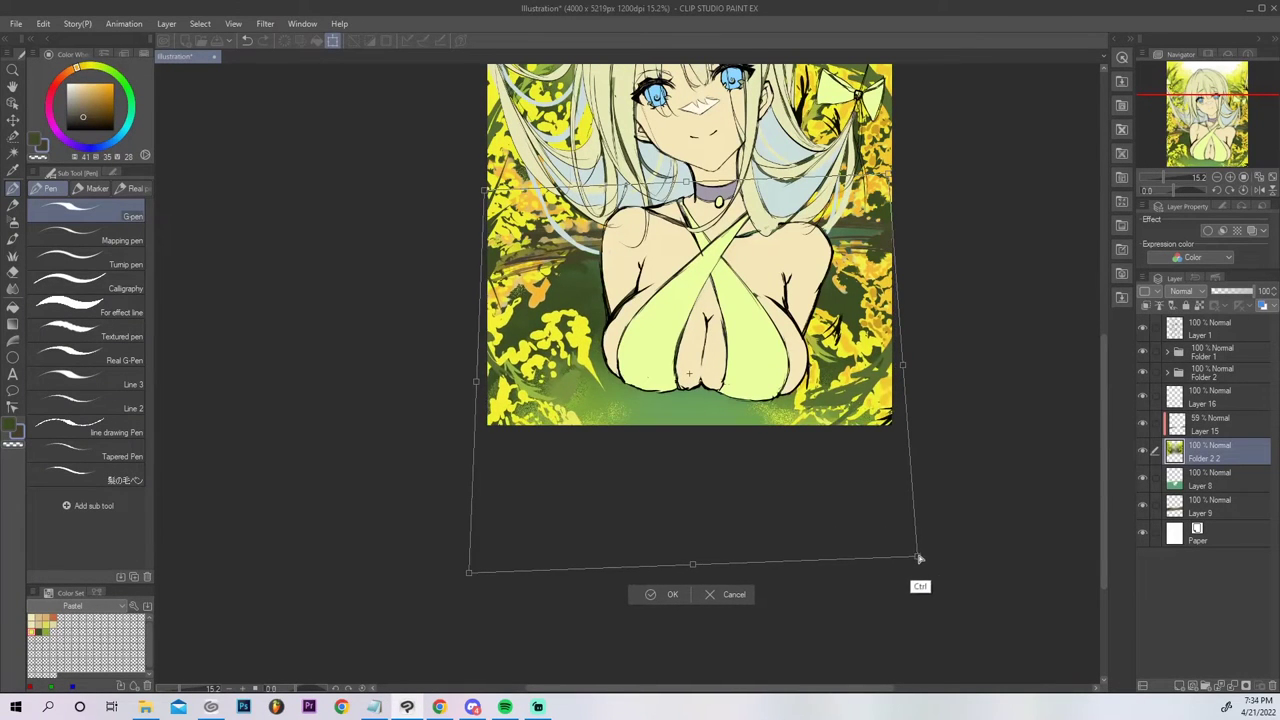
left_click(676, 594)
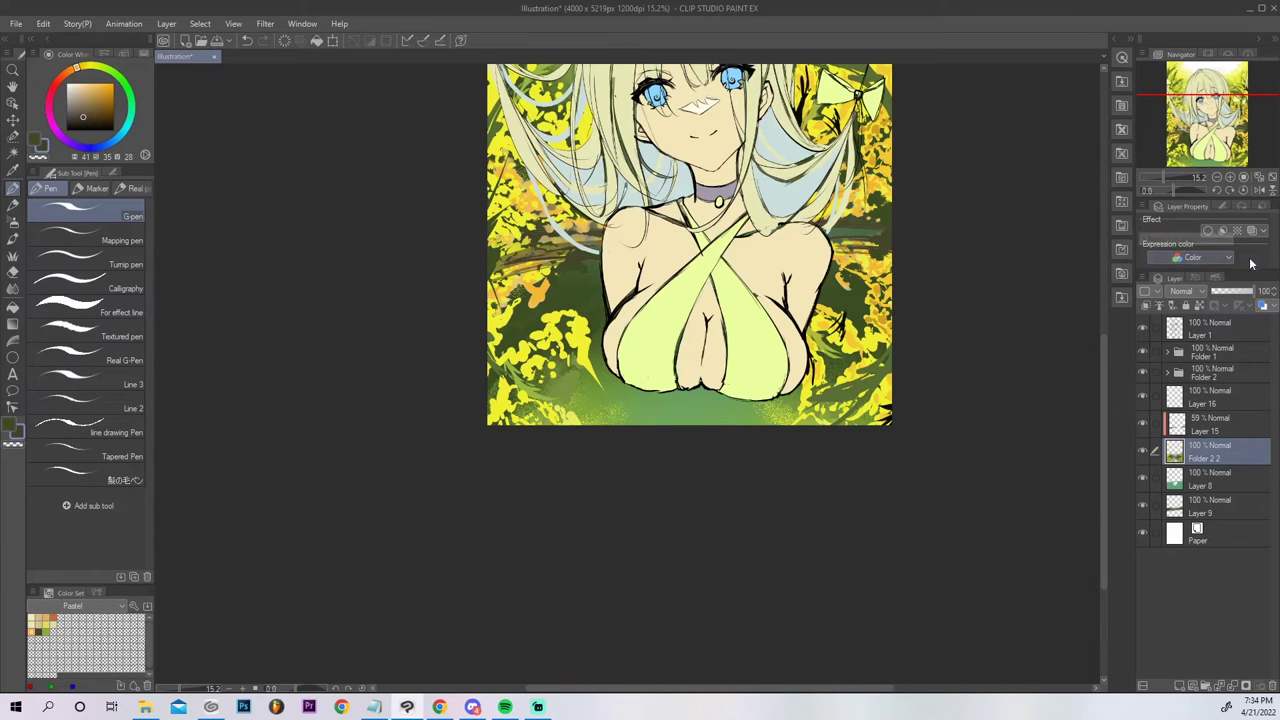
Set the Folder 2 2 layer's opacity to 64% and clip it to the layer below.
left_click(1232, 291)
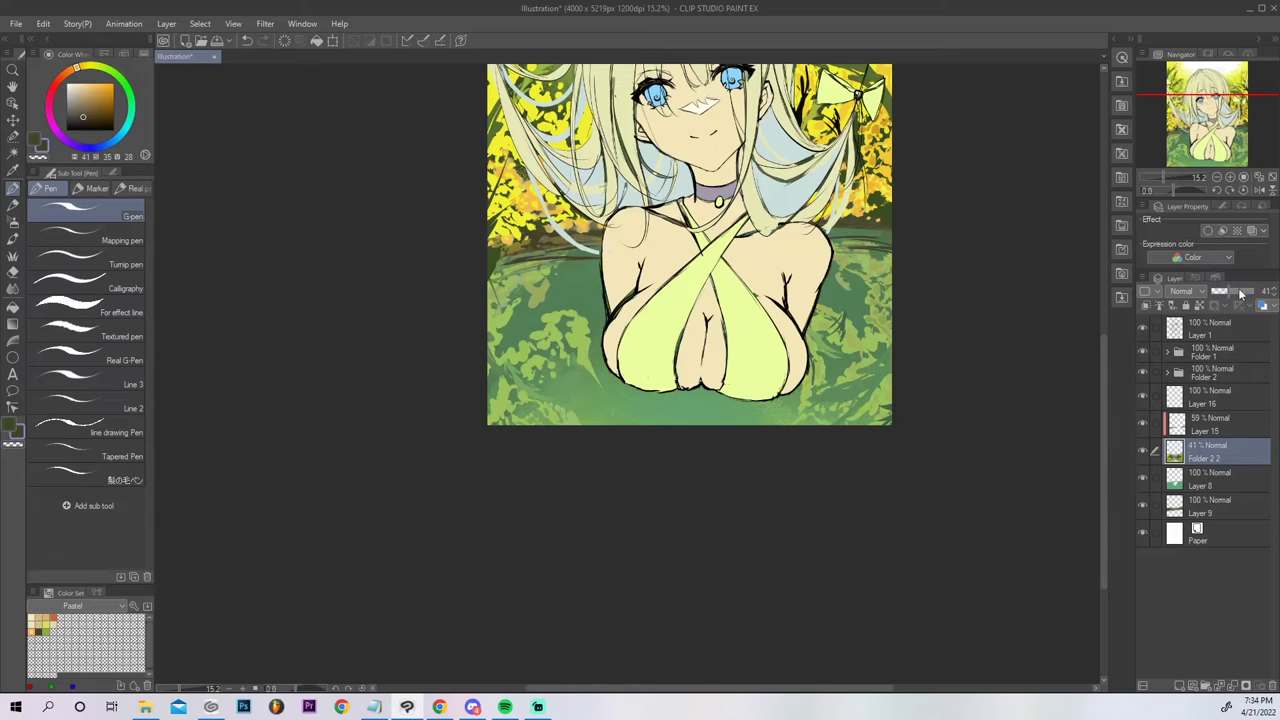
left_click(1240, 291)
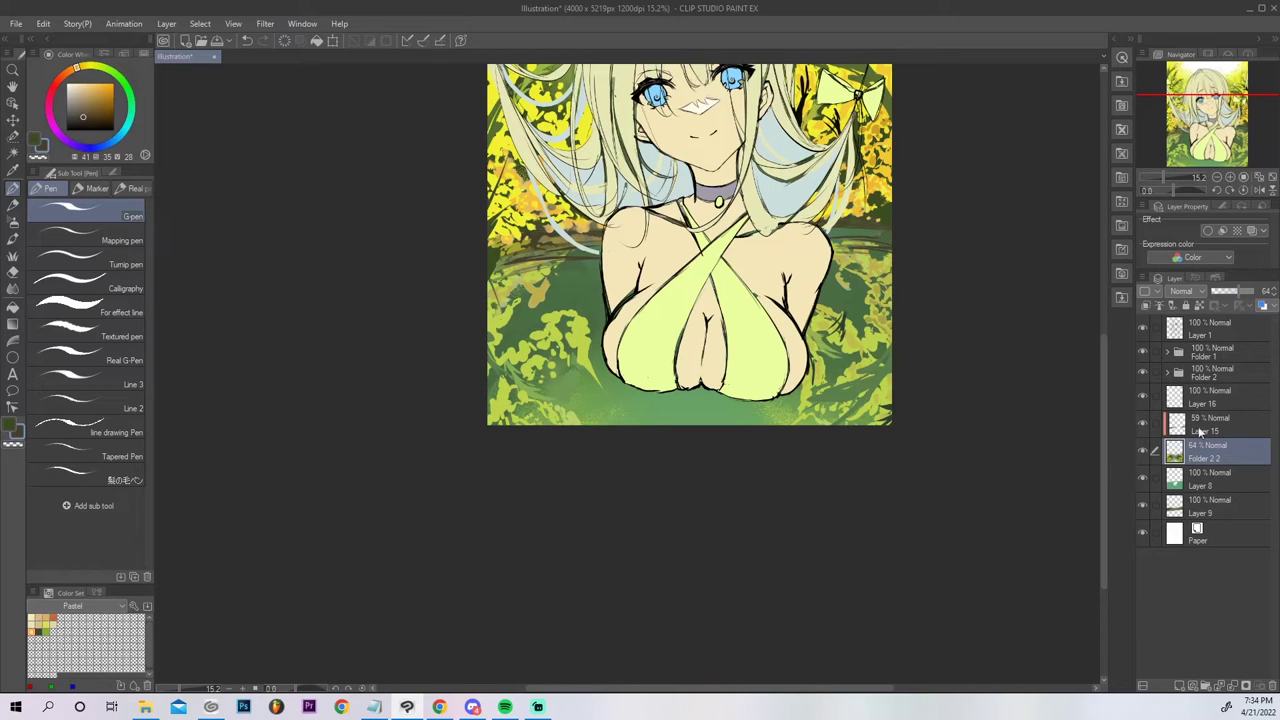
left_click(1148, 306)
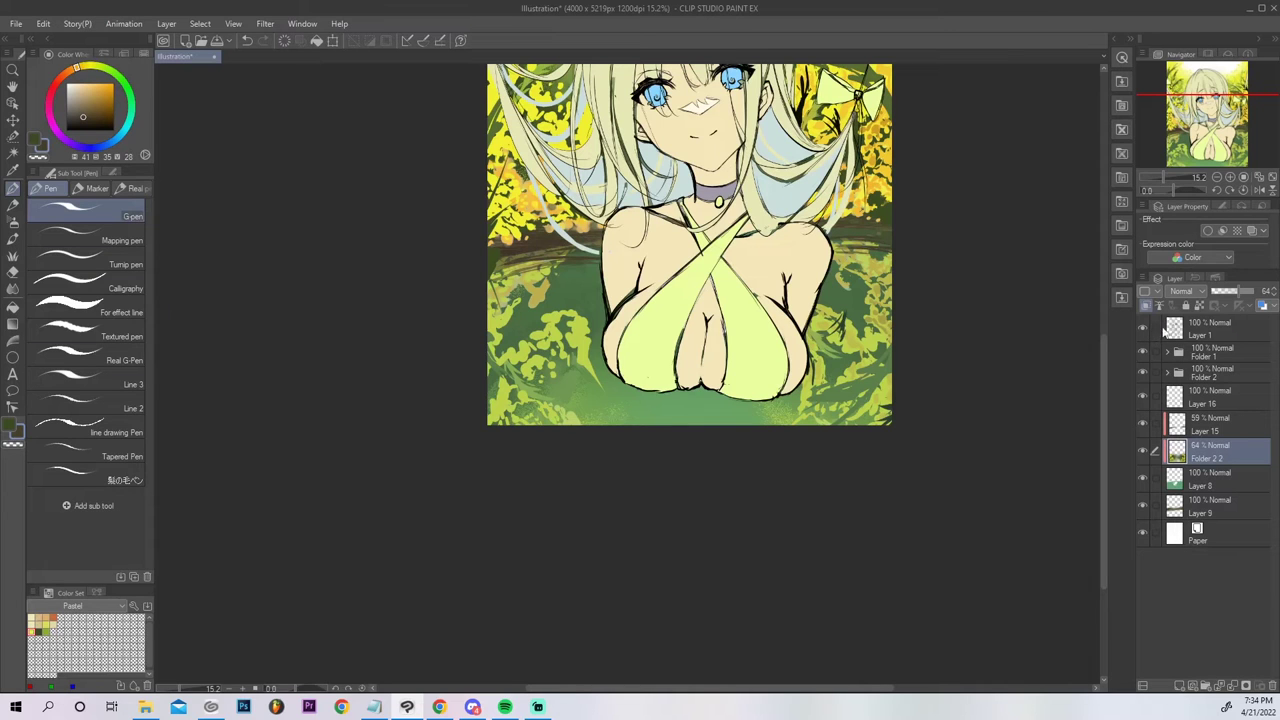
Fade out the lower part of the reflected foliage with an enlarged Soft airbrush in transparent color.
left_click(1216, 178)
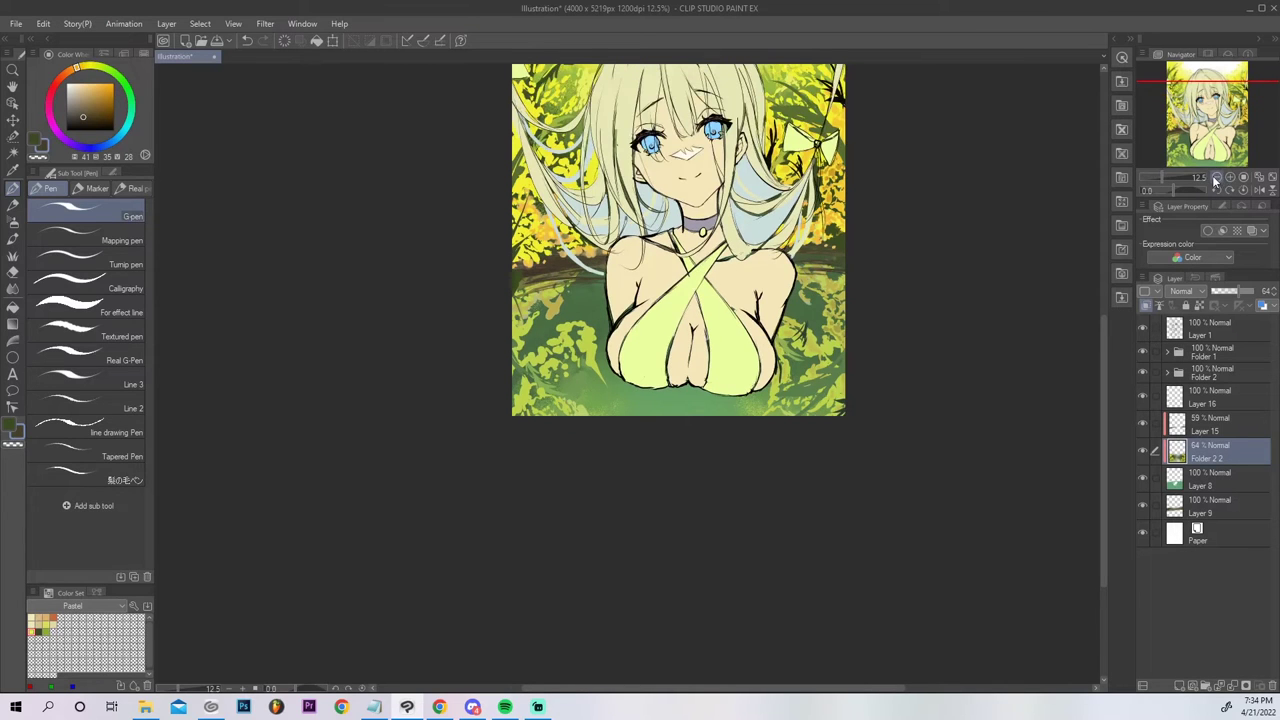
left_click(1216, 178)
key("b")
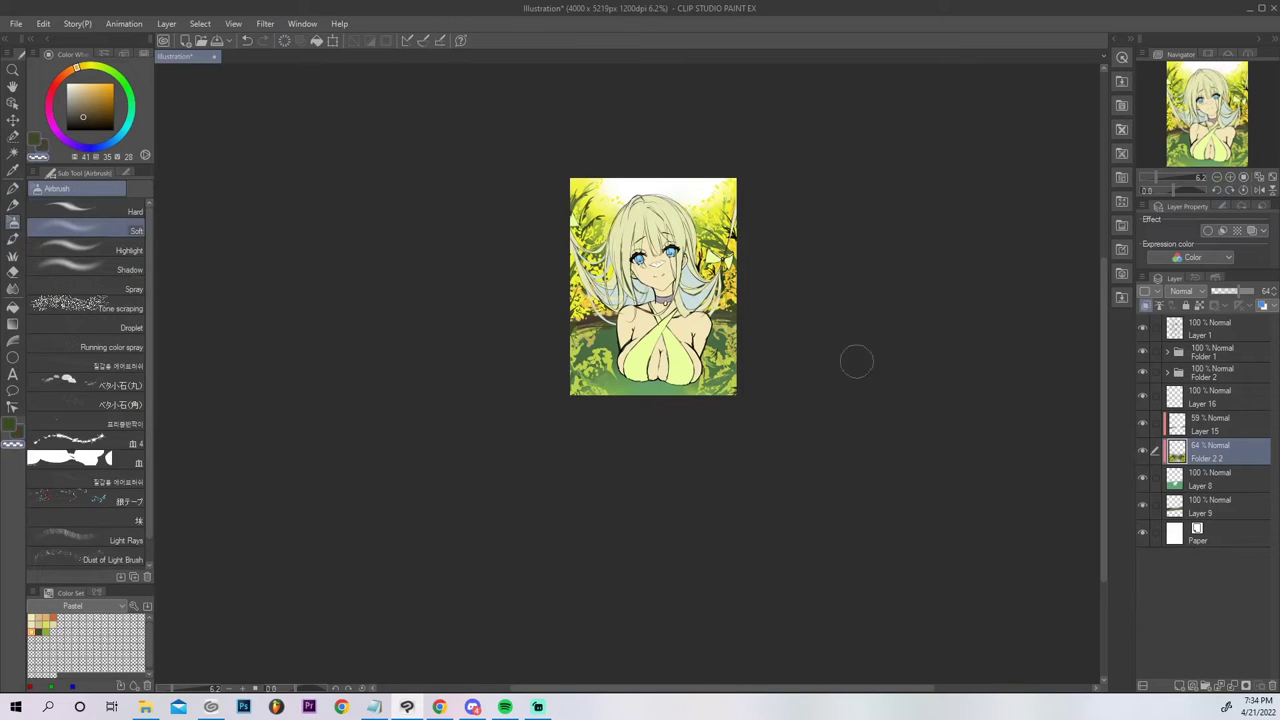
key("bracketright")
key("bracketright")
key("bracketright")
key("bracketright")
key("bracketright")
mouse_move(645, 412)
left_mouse_down()
mouse_move(720, 394)
mouse_move(602, 401)
left_mouse_up()
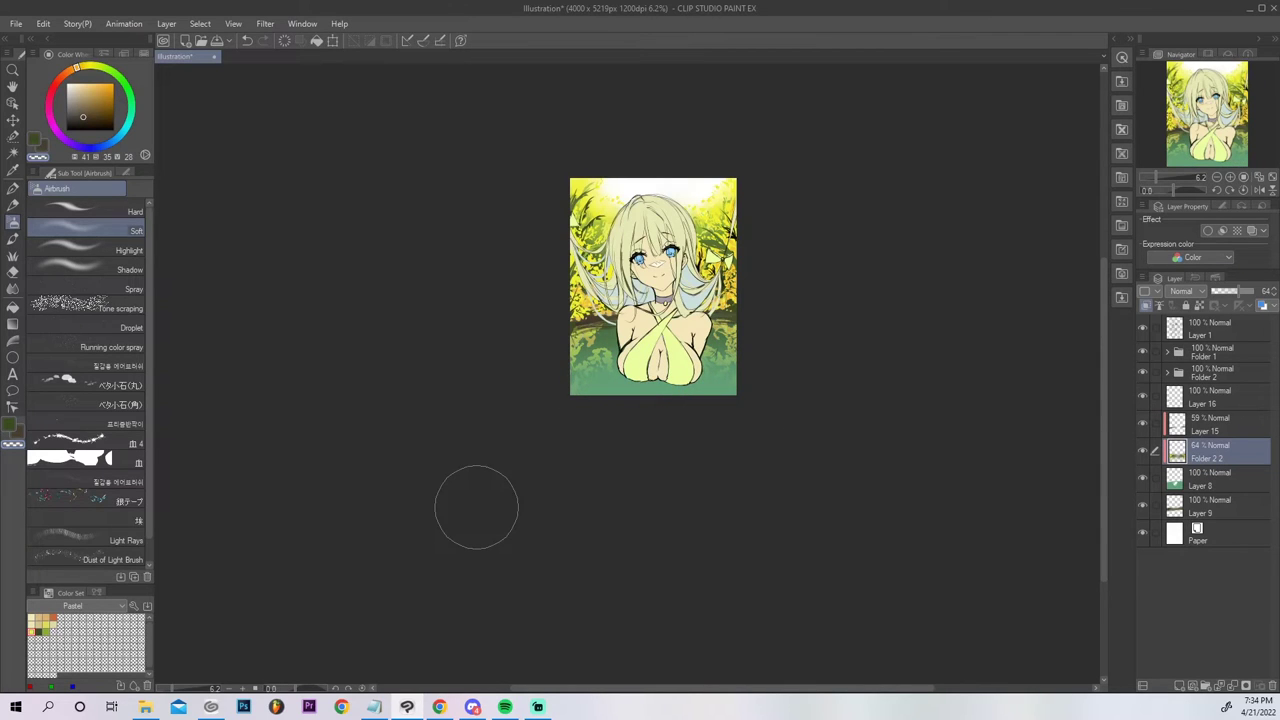
Convert Folder 1 into a single raster layer while keeping the original folder.
left_click(1213, 357)
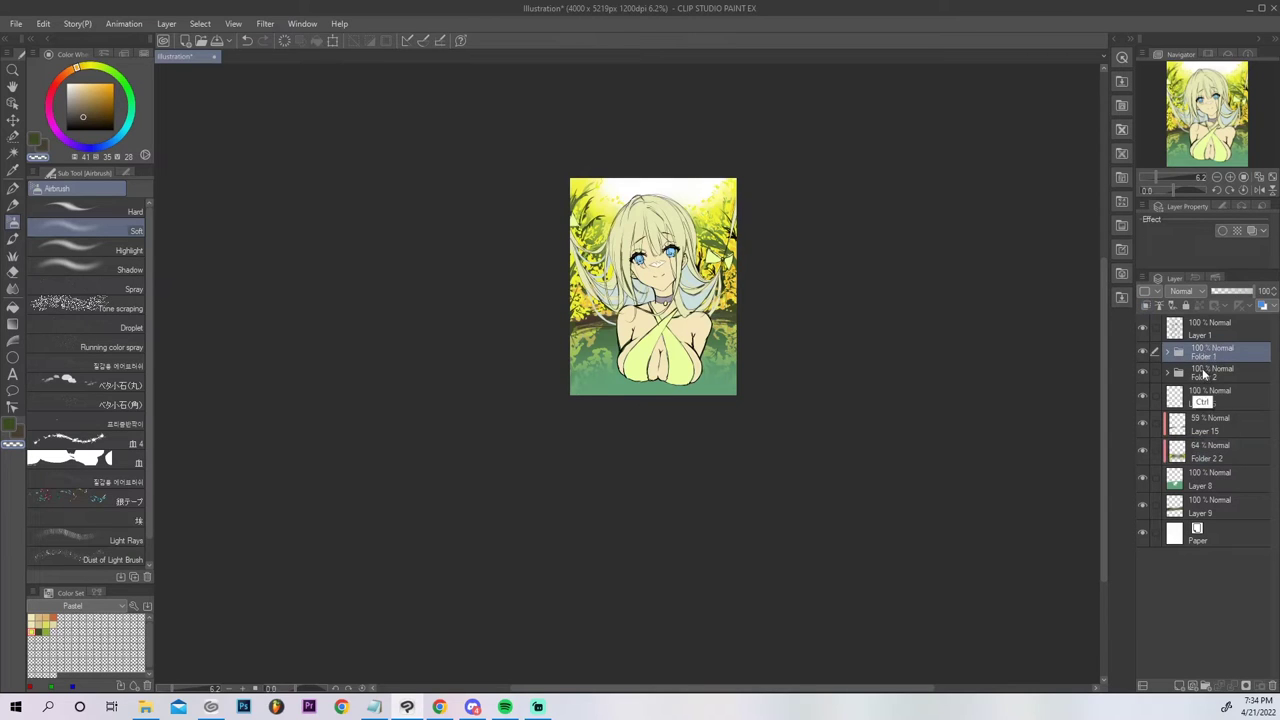
right_click(1209, 352)
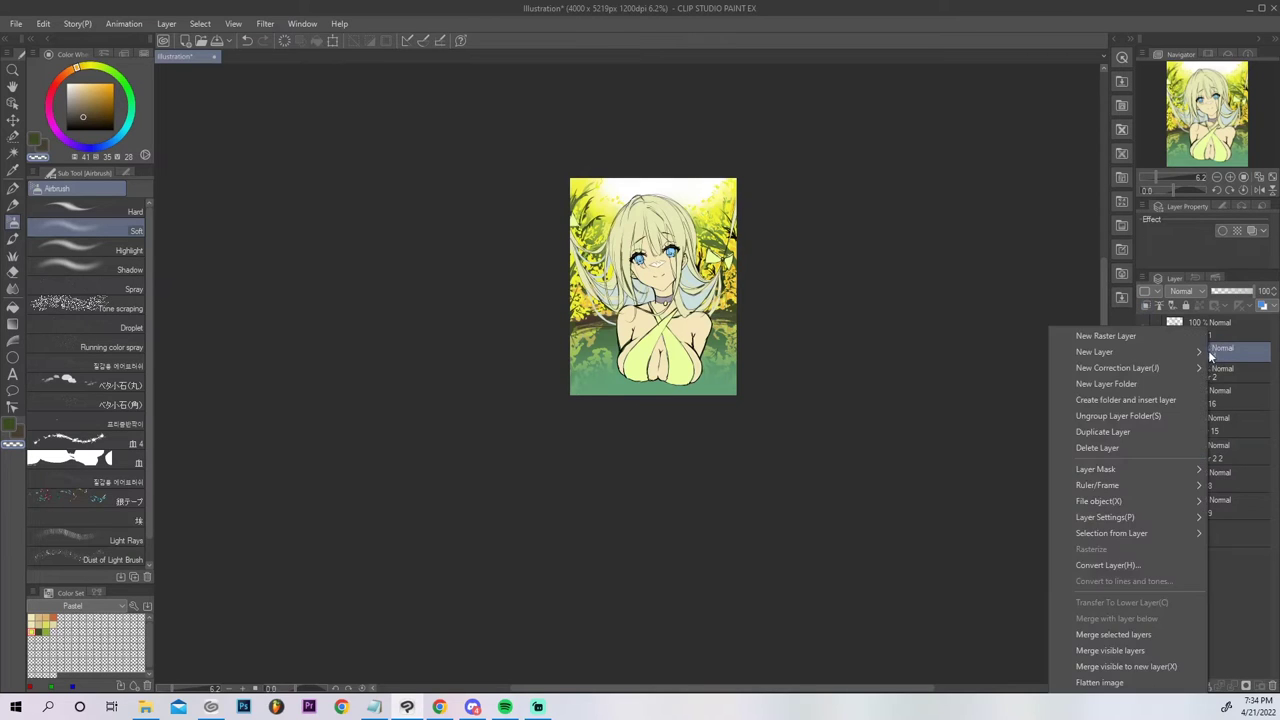
left_click(1131, 566)
left_click(750, 288)
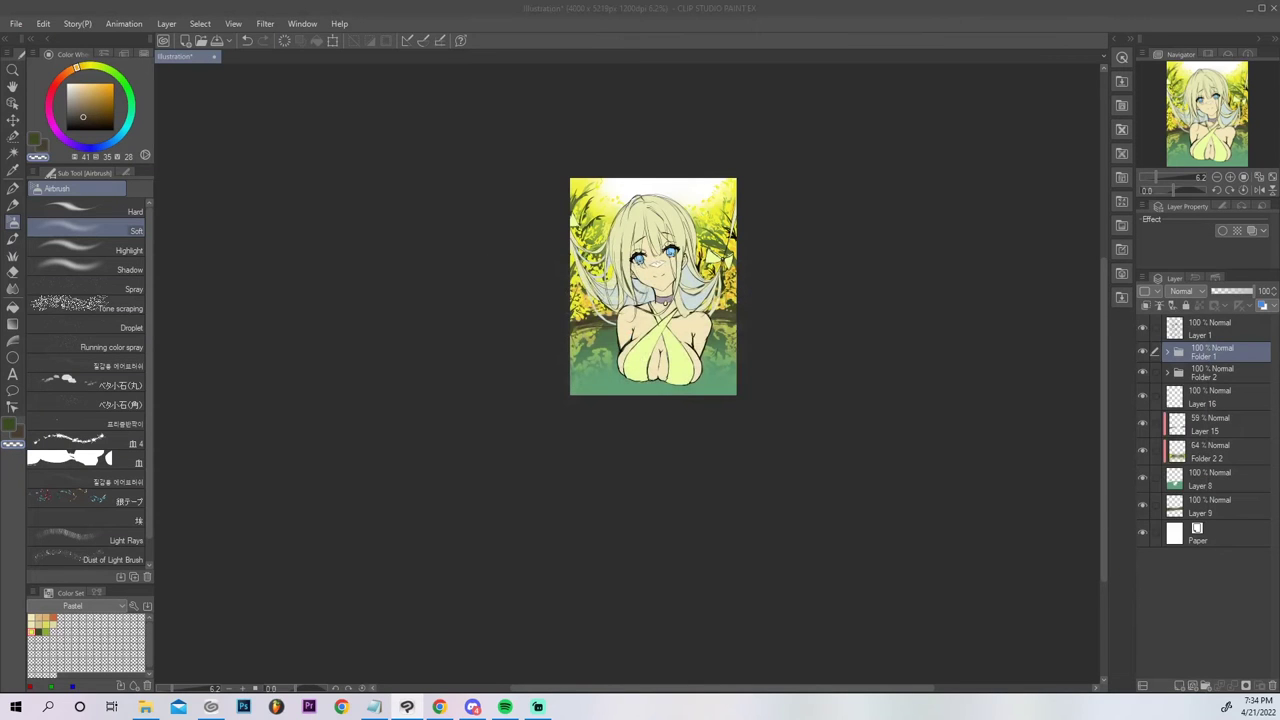
left_click(1209, 337)
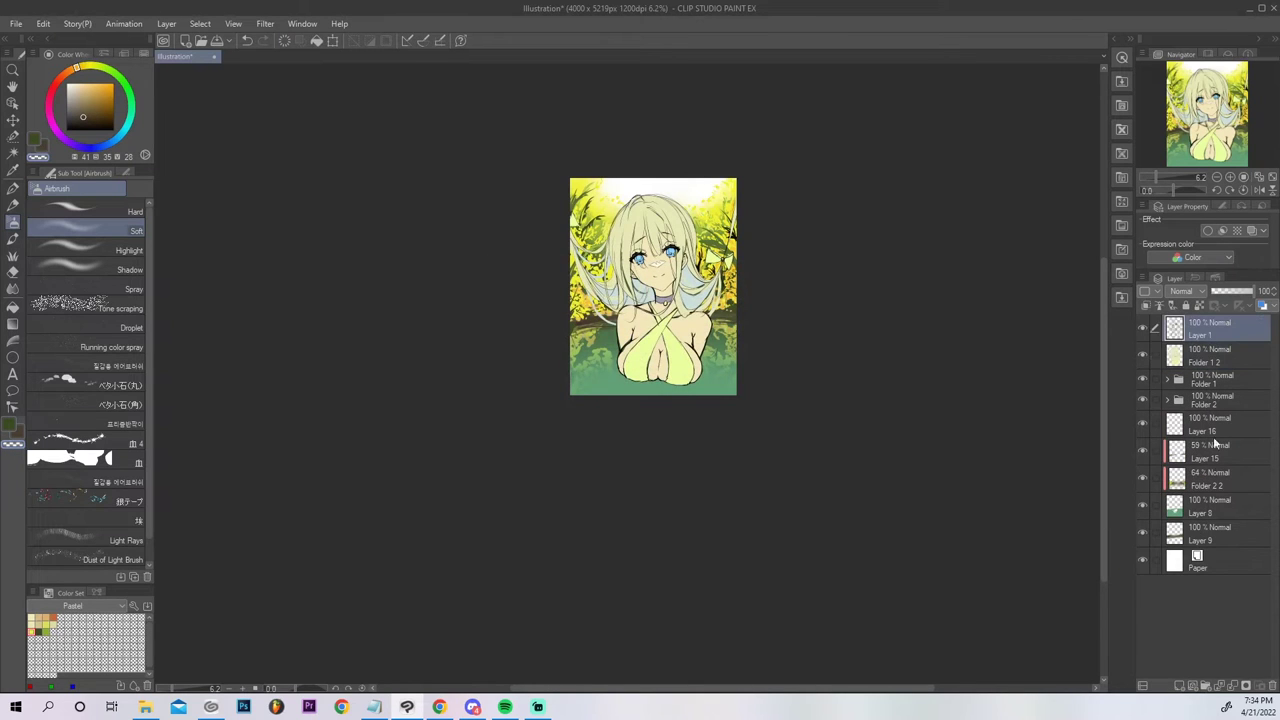
left_click(1243, 687)
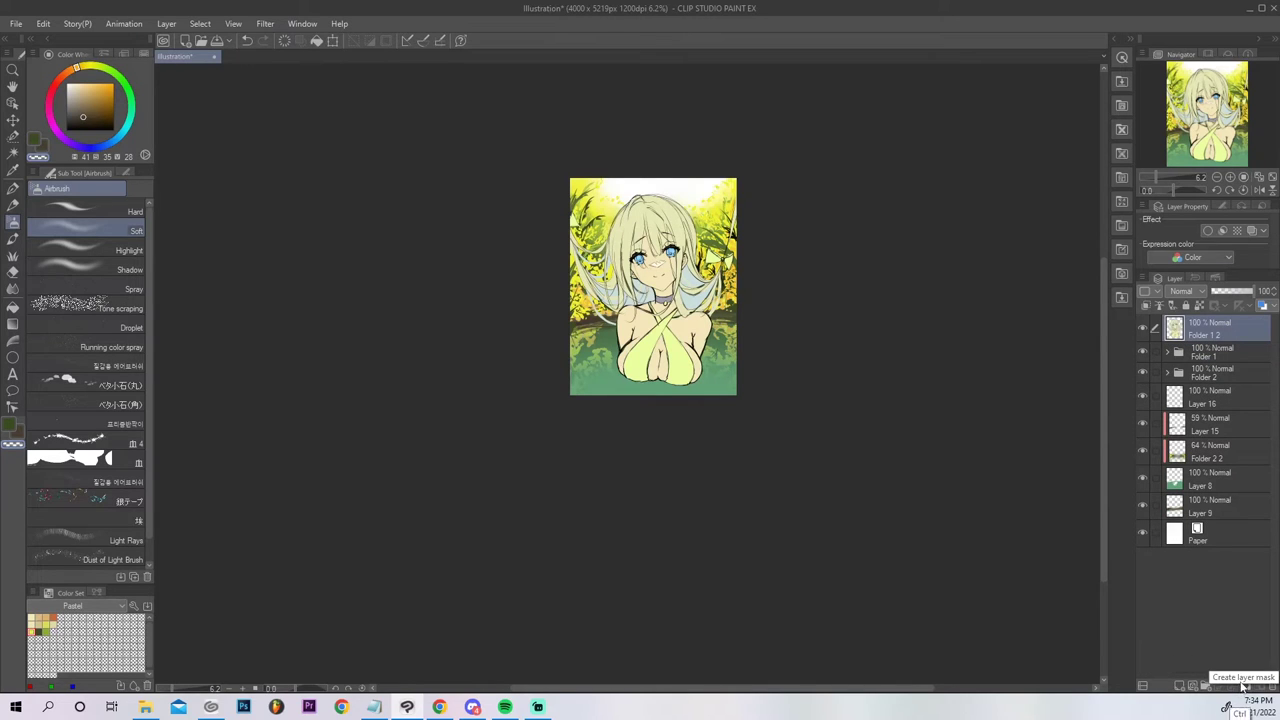
key("ctrl+z")
key("ctrl+z")
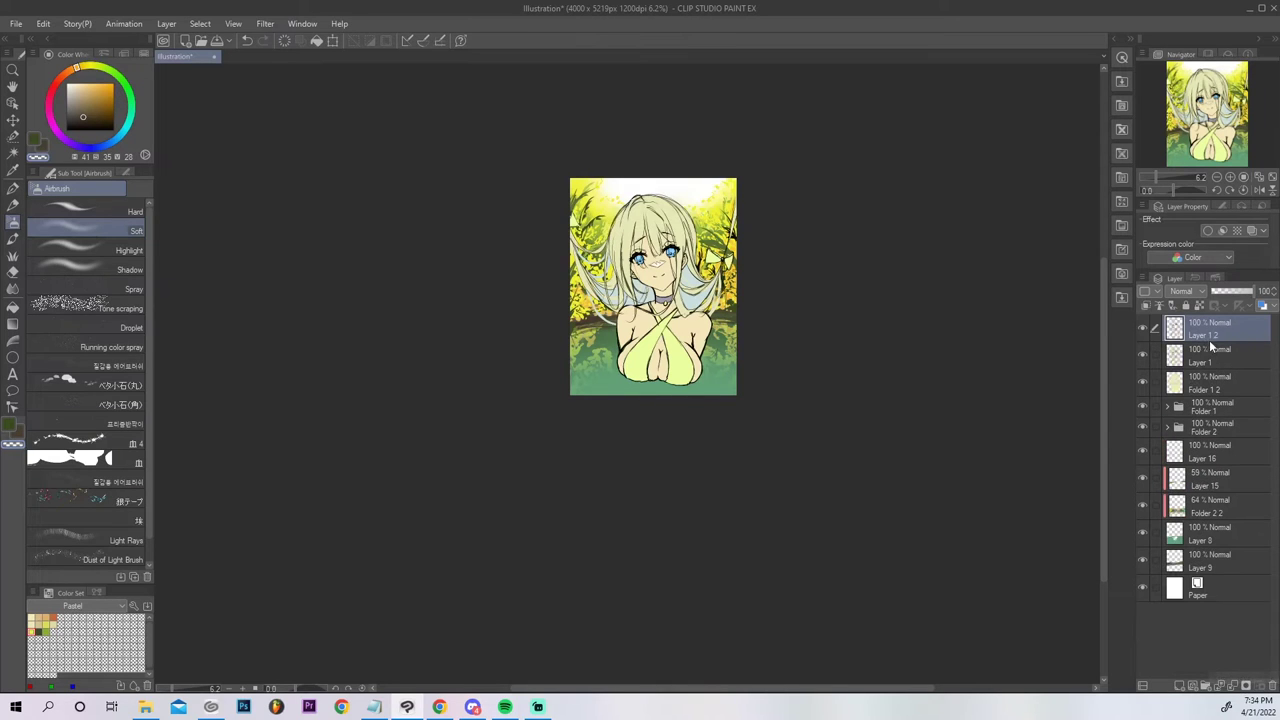
Hide the duplicate of the Layer 1 line art and merge the original Layer 1 down into the Folder 1 2 layer.
left_click(1142, 331)
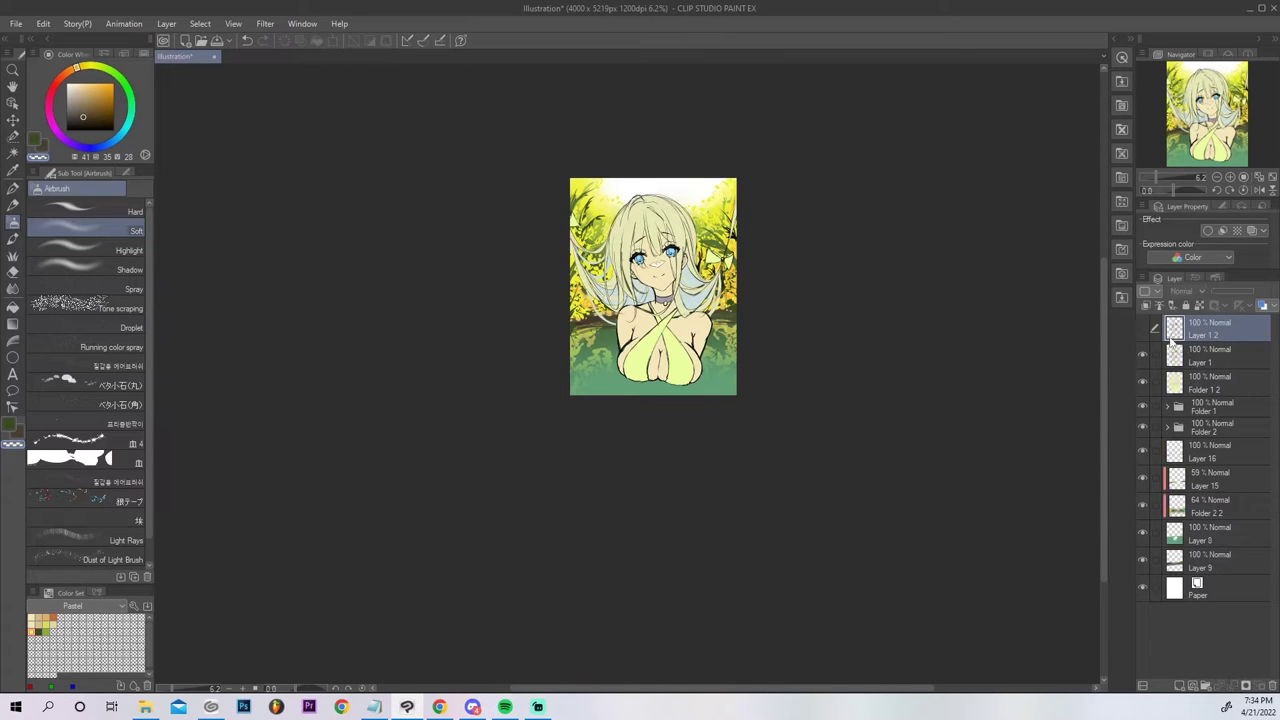
left_click(1205, 360)
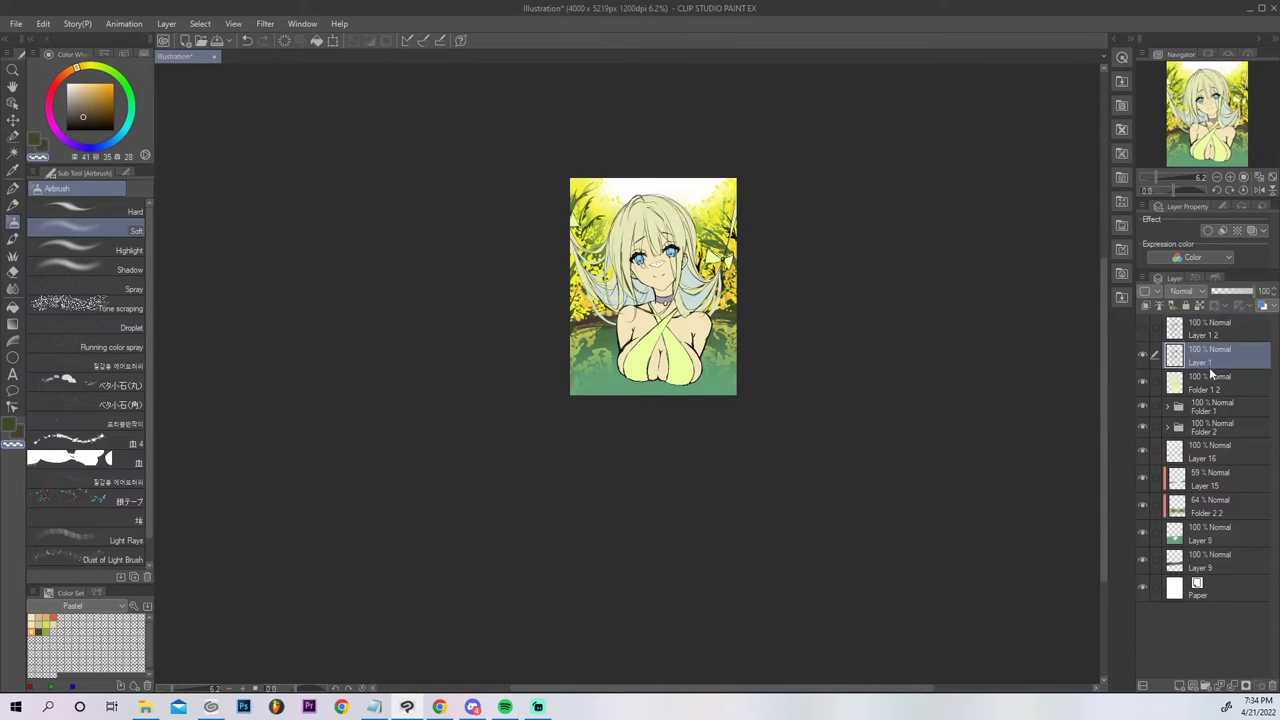
left_click(1235, 687)
Place the merged Folder 1 2 layer beneath Layer 16 as a clipped layer and show the Layer 1 2 line art again.
left_click_drag(1208, 360, 1210, 450)
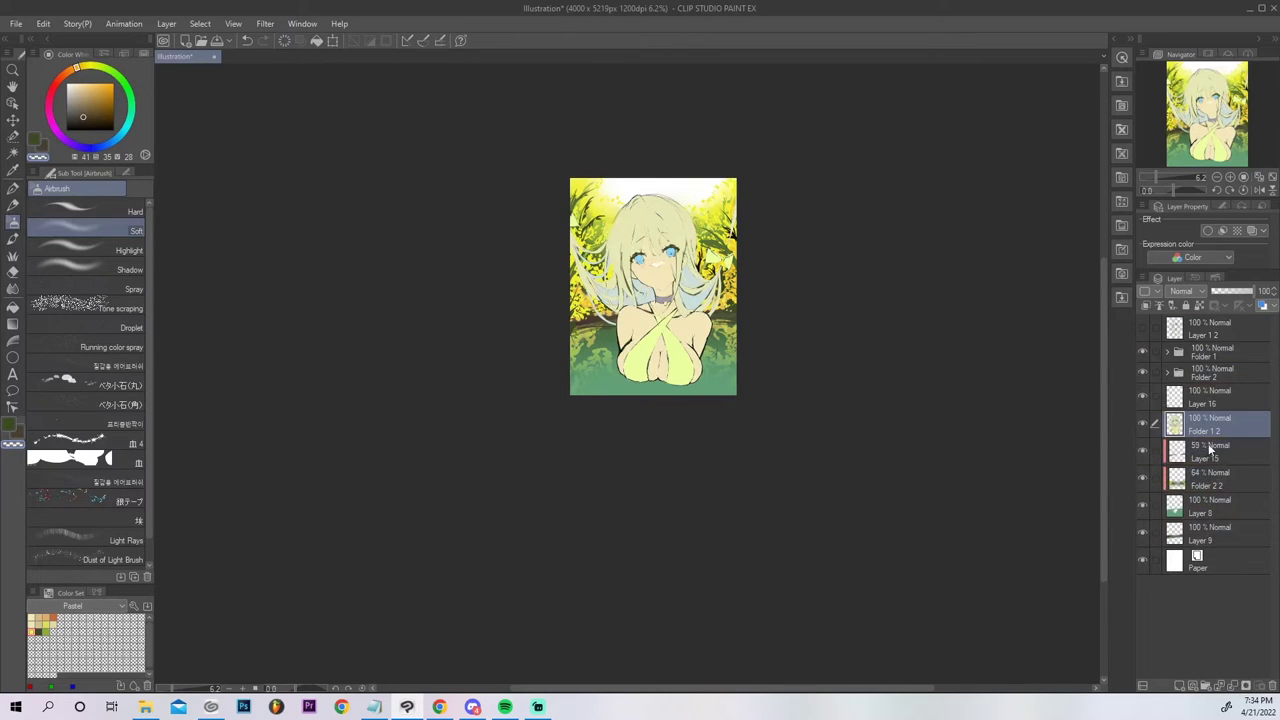
left_click(1146, 306)
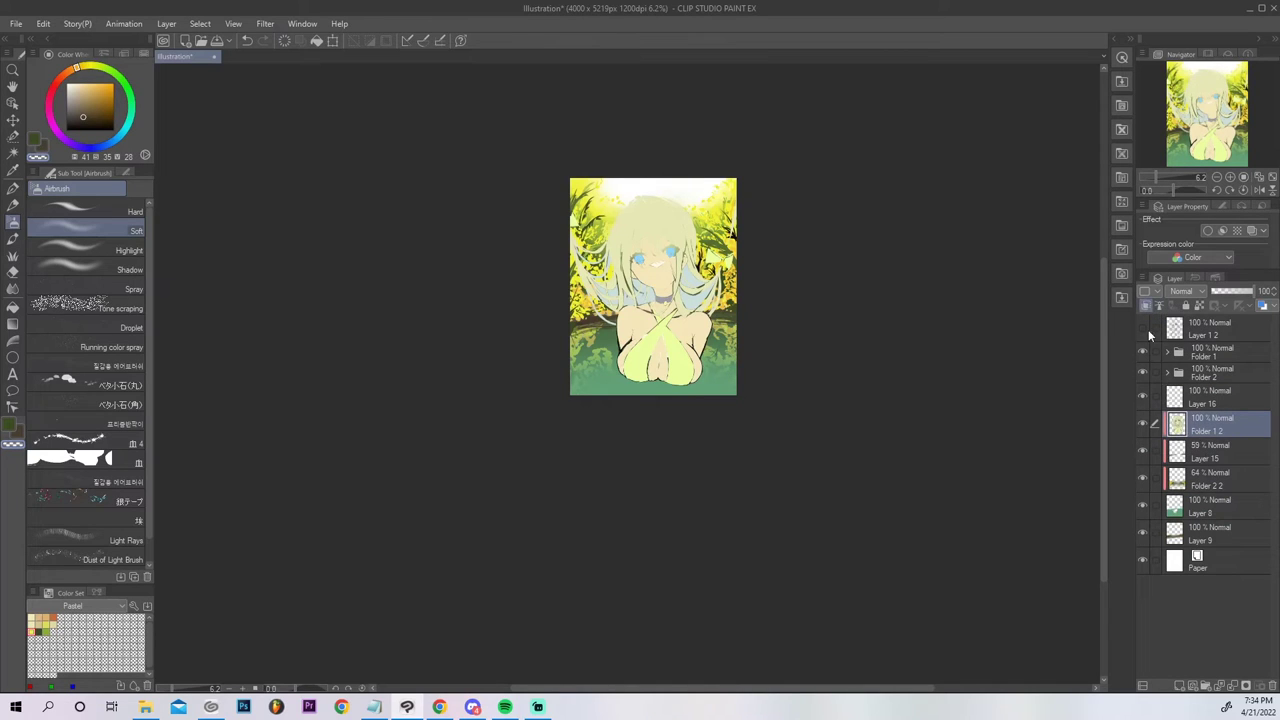
left_click(1149, 333)
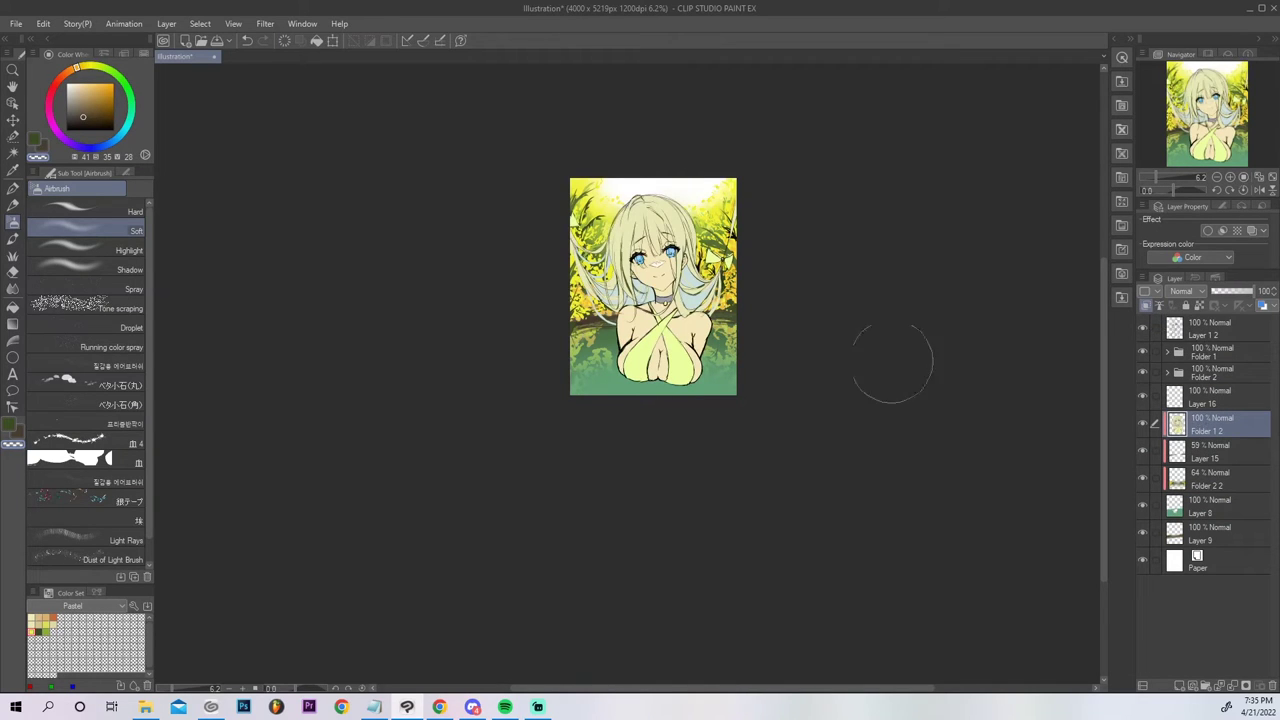
Flip the Folder 1 2 figure layer vertically and position it, vertically squashed, as a reflection beneath the character.
left_click(43, 23)
mouse_move(134, 357)
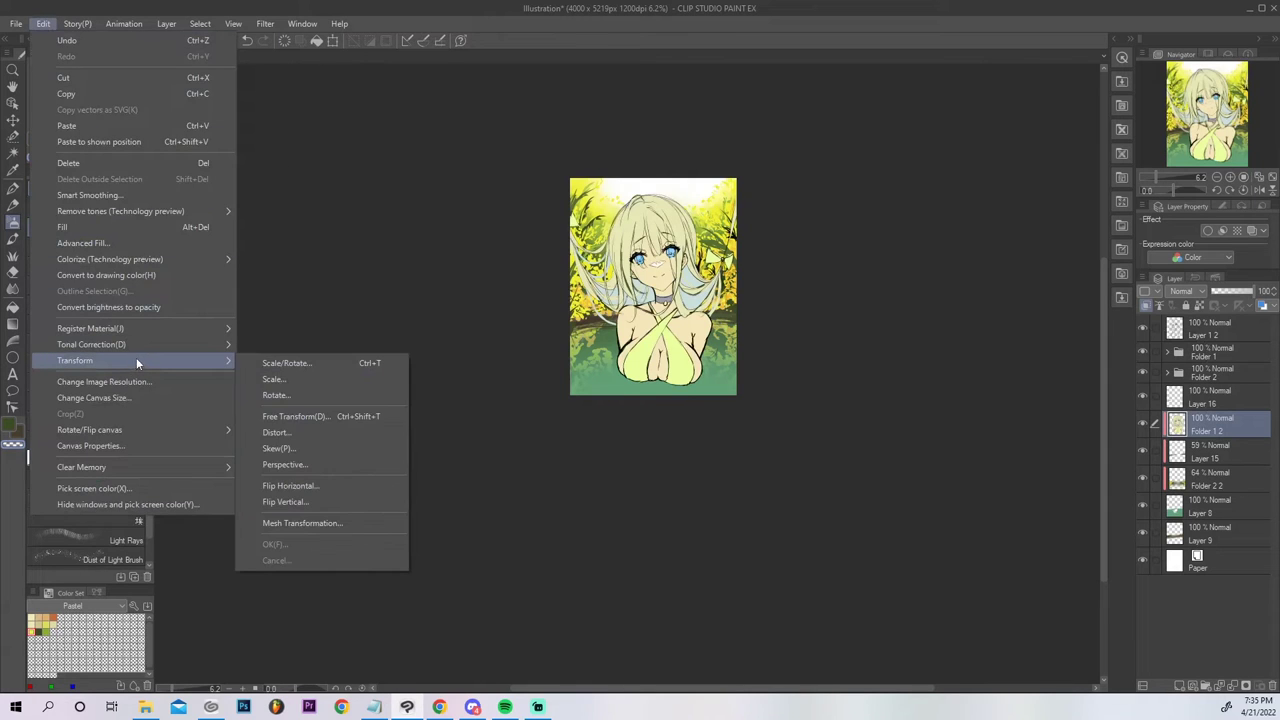
left_click(344, 504)
left_click_drag(690, 336, 718, 381)
left_click_drag(649, 570, 646, 514)
left_click_drag(691, 437, 694, 449)
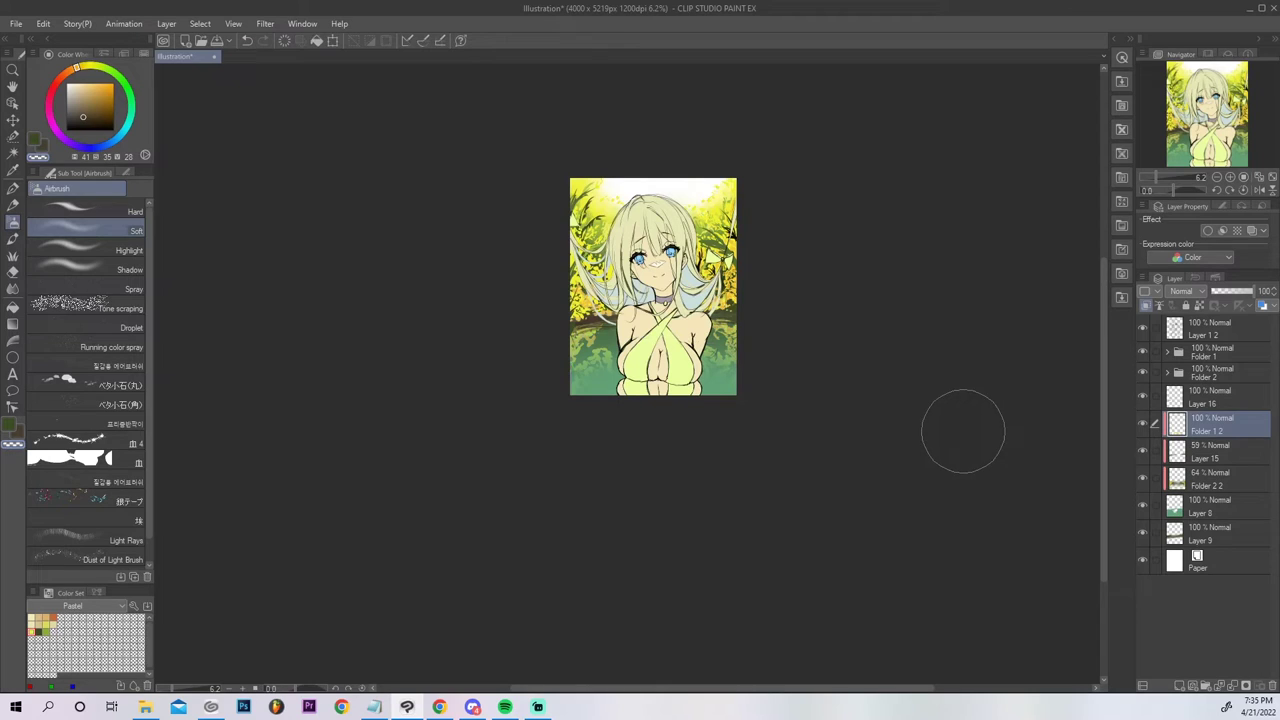
key("ctrl+z")
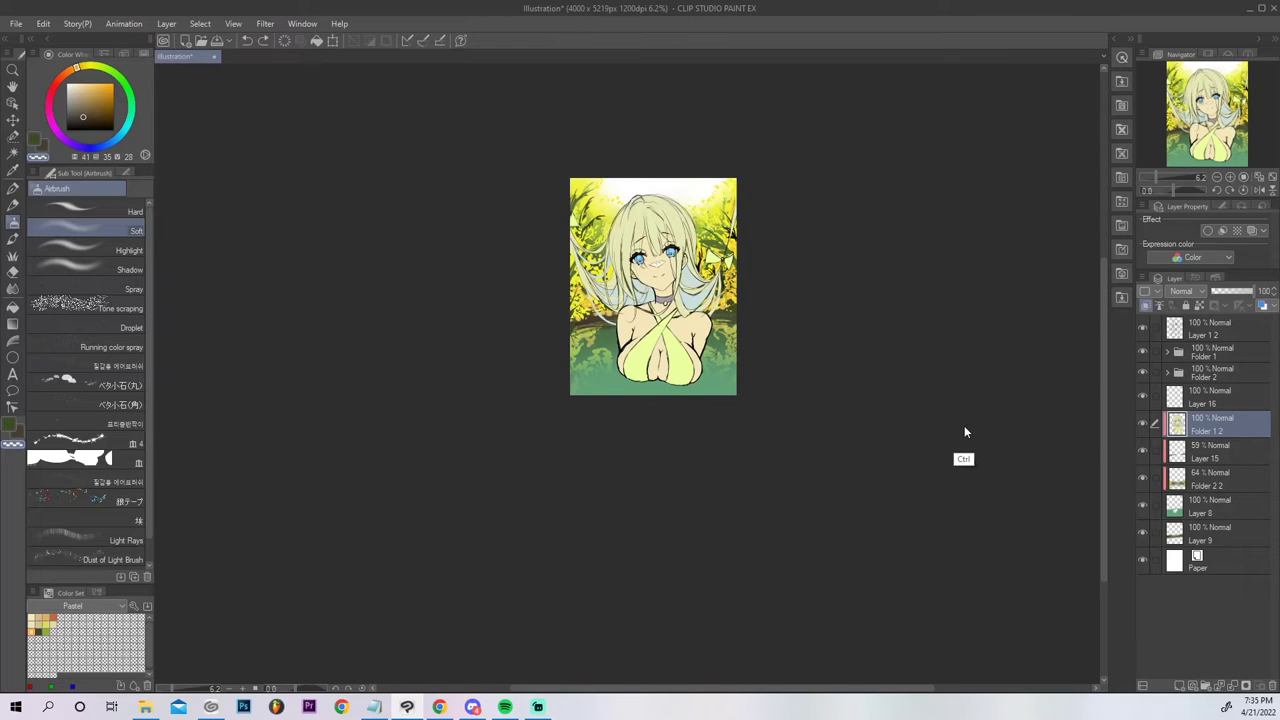
left_click(43, 23)
mouse_move(138, 358)
left_click(361, 498)
left_click_drag(718, 343, 709, 486)
mouse_move(771, 421)
left_mouse_down()
mouse_move(720, 434)
mouse_move(766, 400)
left_mouse_up()
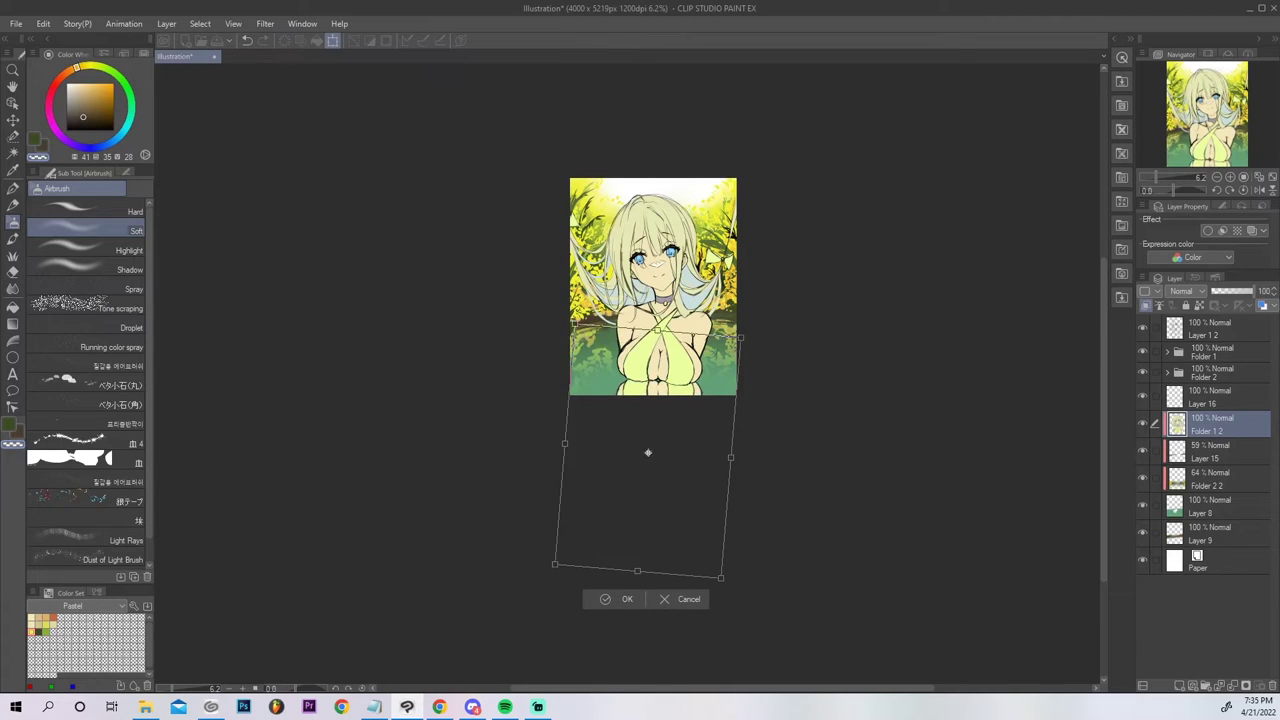
left_click_drag(720, 577, 789, 545)
left_click_drag(553, 564, 456, 568)
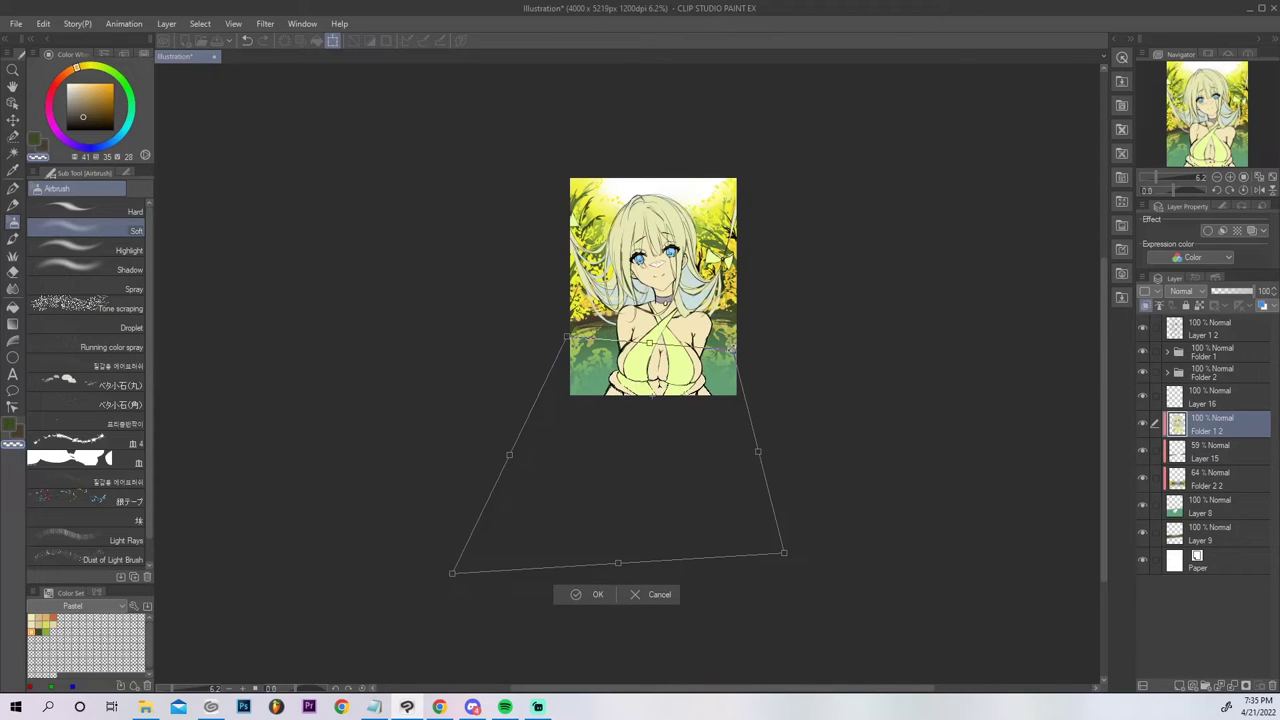
left_click_drag(566, 337, 581, 340)
key("ctrl+z")
key("ctrl+z")
key("ctrl+z")
key("ctrl+z")
key("ctrl+z")
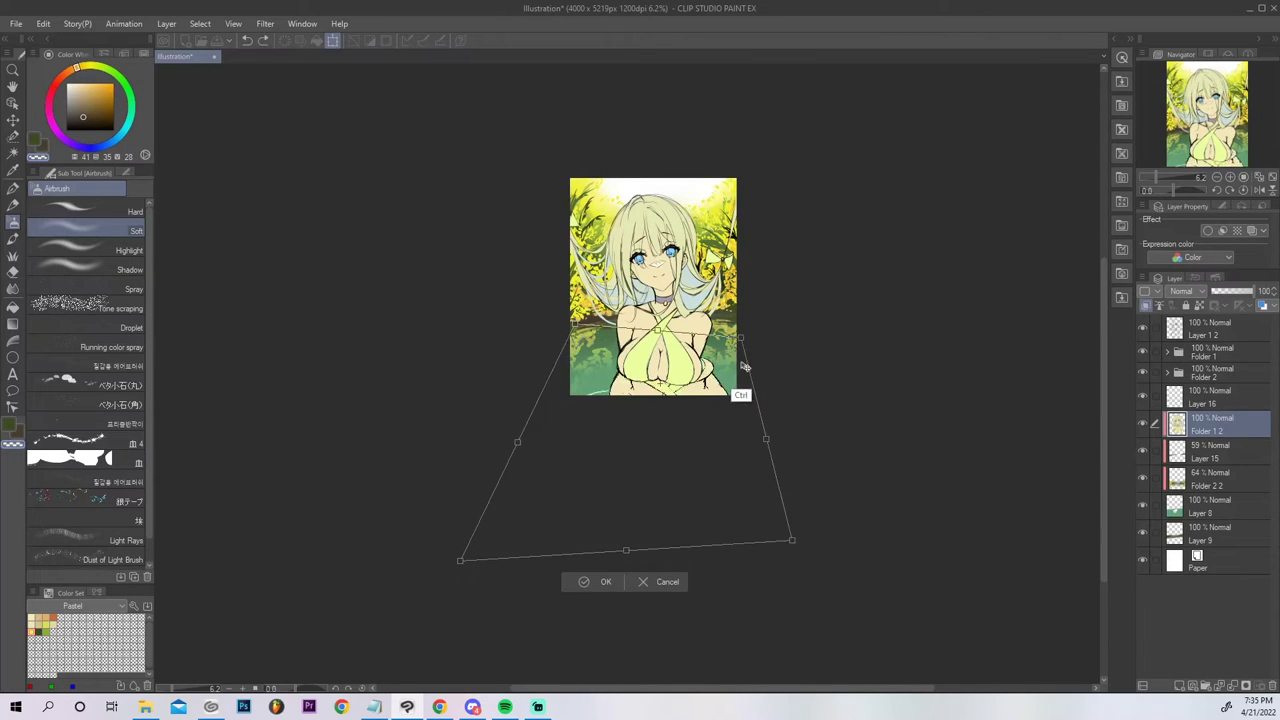
left_click_drag(646, 570, 645, 500)
key("ctrl+z")
key("ctrl+z")
key("ctrl+z")
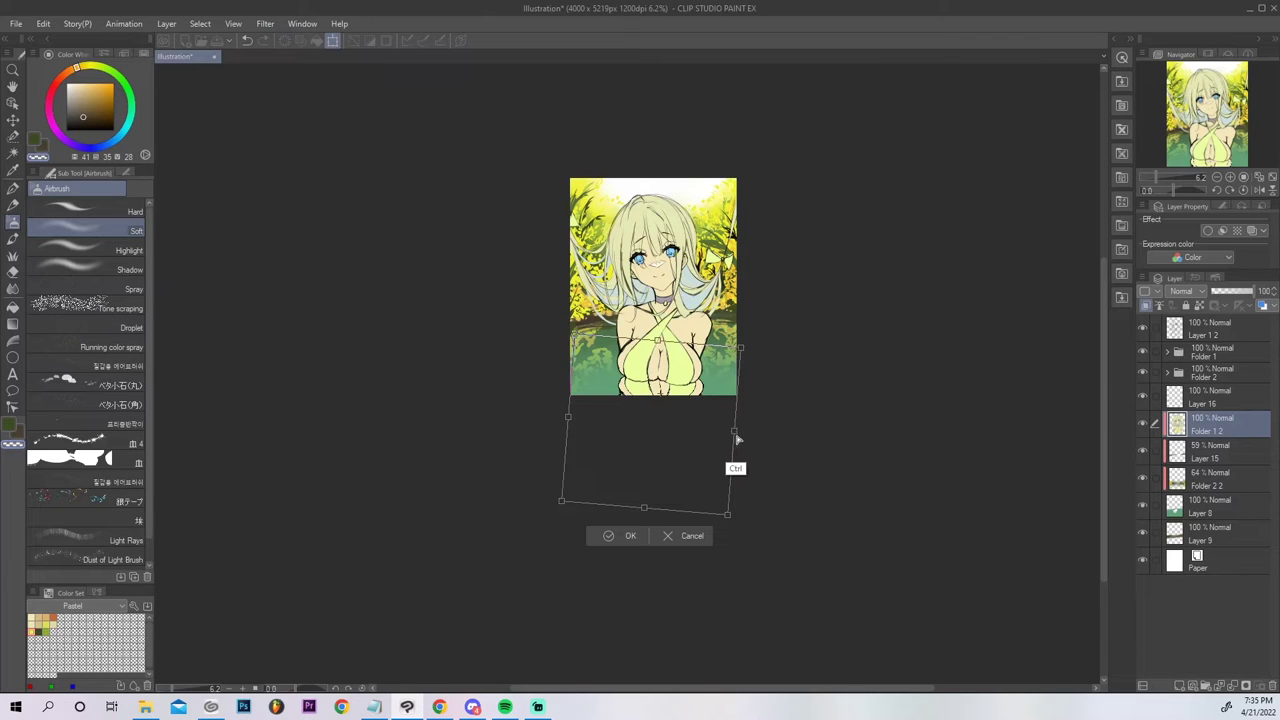
left_click_drag(727, 514, 747, 478)
left_click_drag(561, 500, 509, 488)
left_click_drag(697, 432, 691, 441)
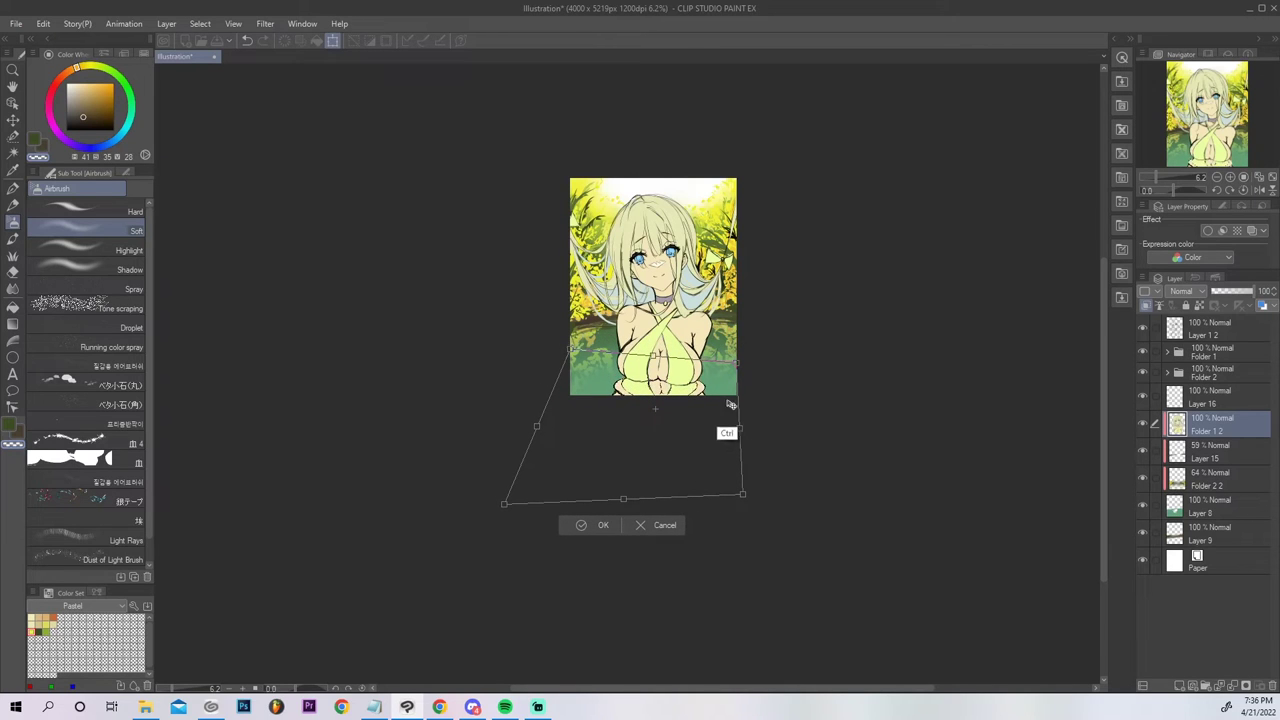
left_click_drag(776, 384, 774, 396)
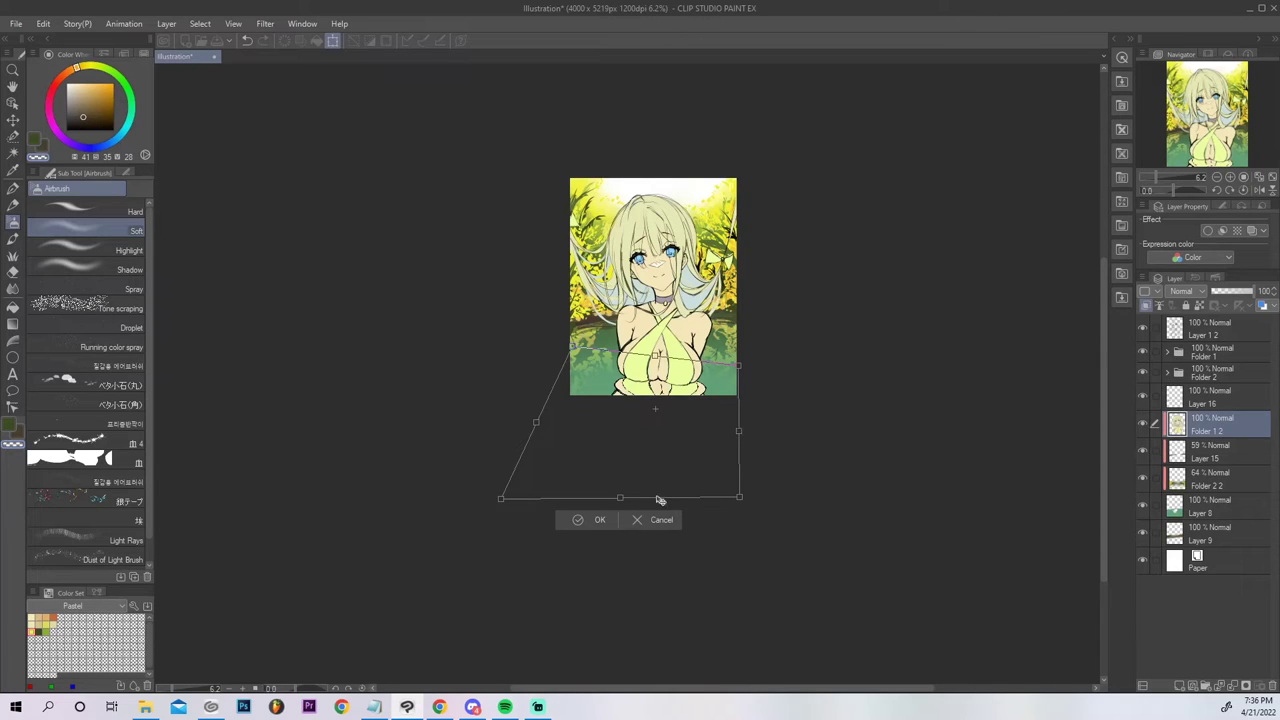
left_click(637, 520)
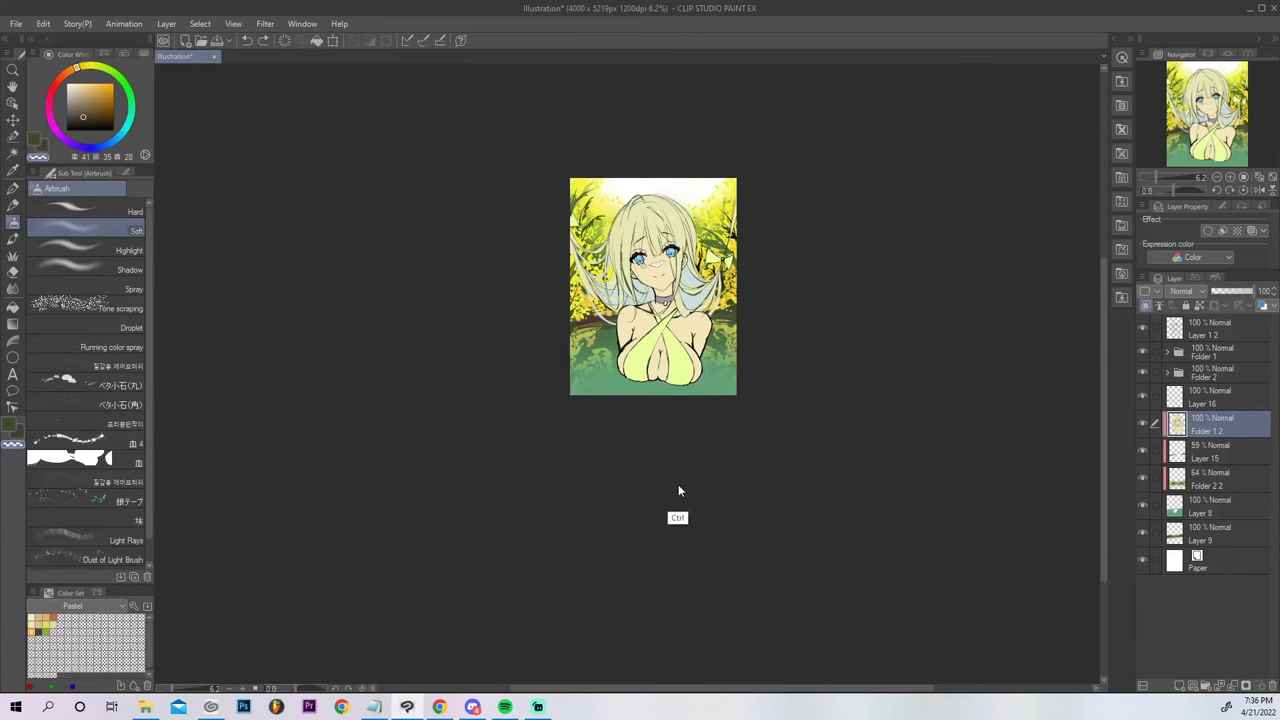
Restore the earlier squashed reflection of the figure and confirm its placement with Scale/Rotate.
key("ctrl+z")
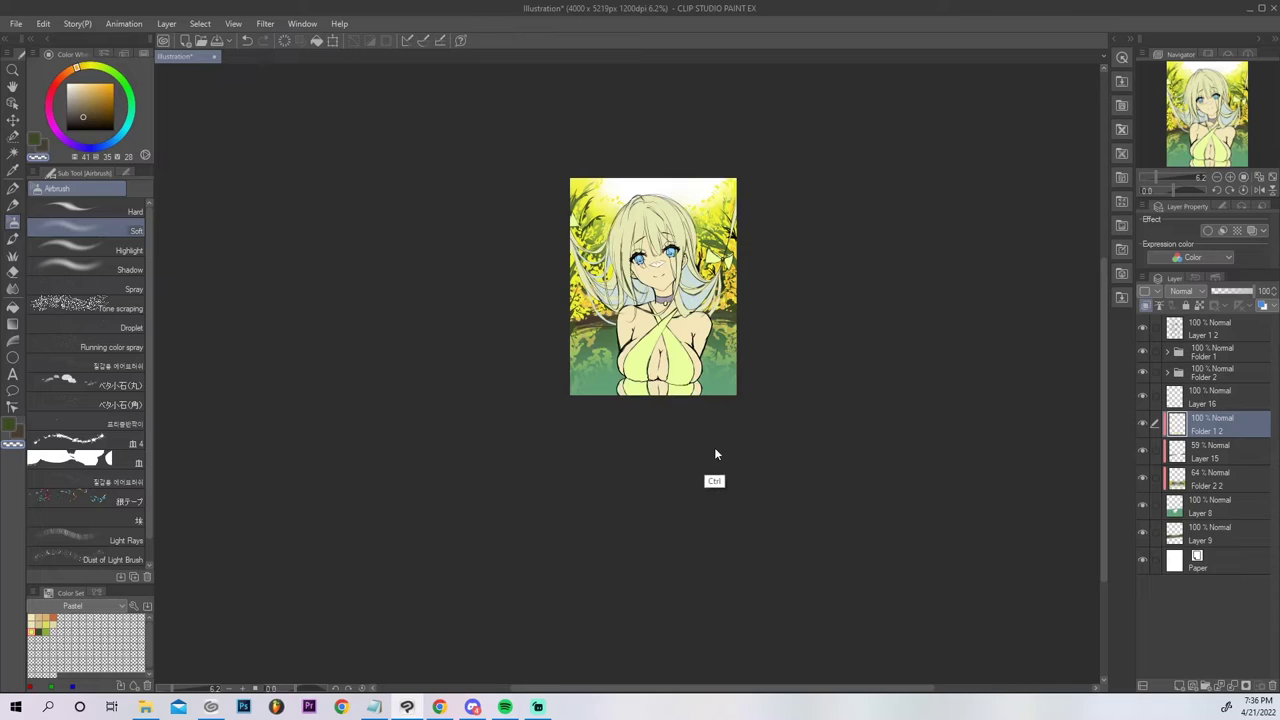
key("ctrl+t")
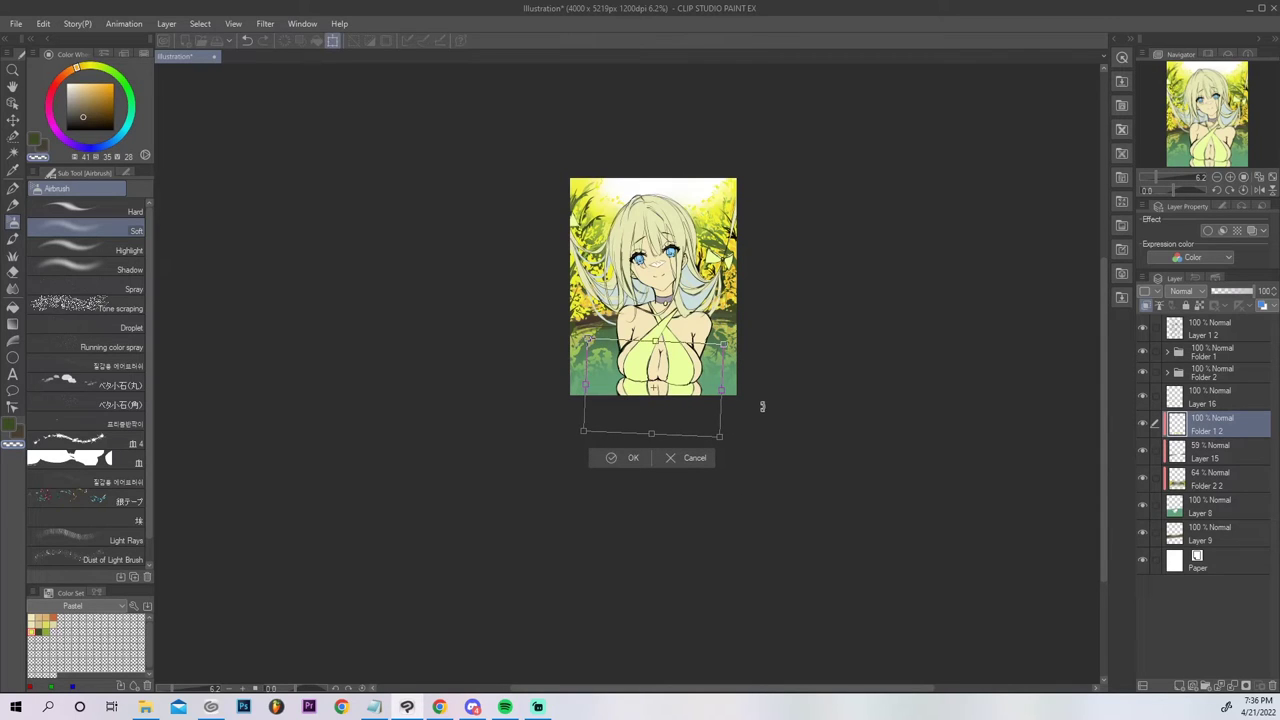
key("Return")
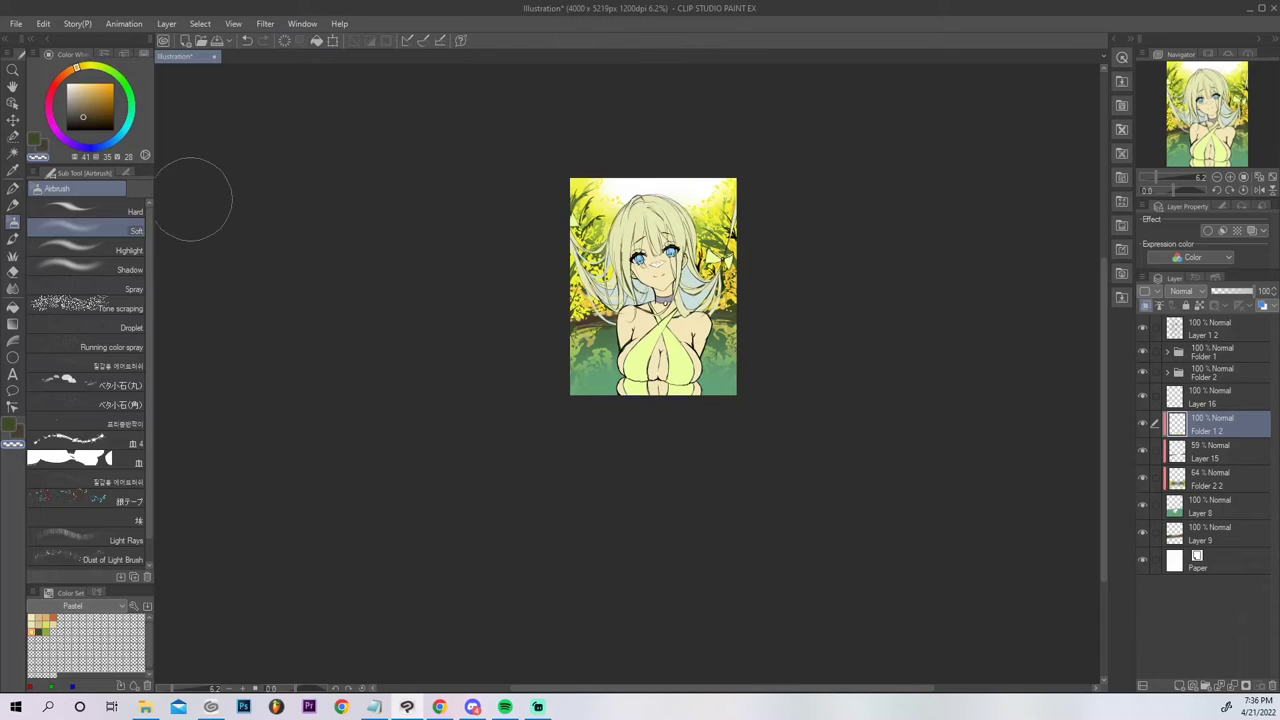
Sample green tones from the water and sketch ripple lines around the figure's reflection with the G-pen on Folder 1 2.
mouse_move(782, 428)
left_mouse_down()
mouse_move(688, 428)
mouse_move(768, 438)
left_mouse_up()
left_click(607, 388, "alt")
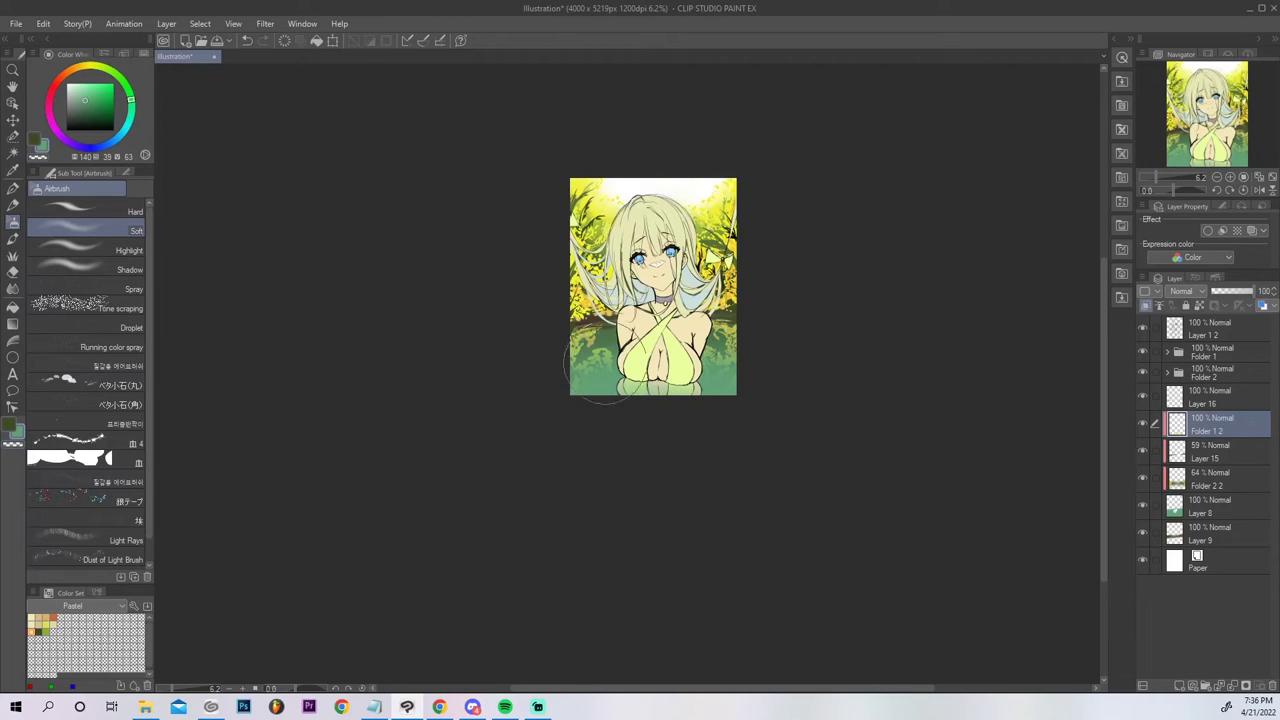
key("p")
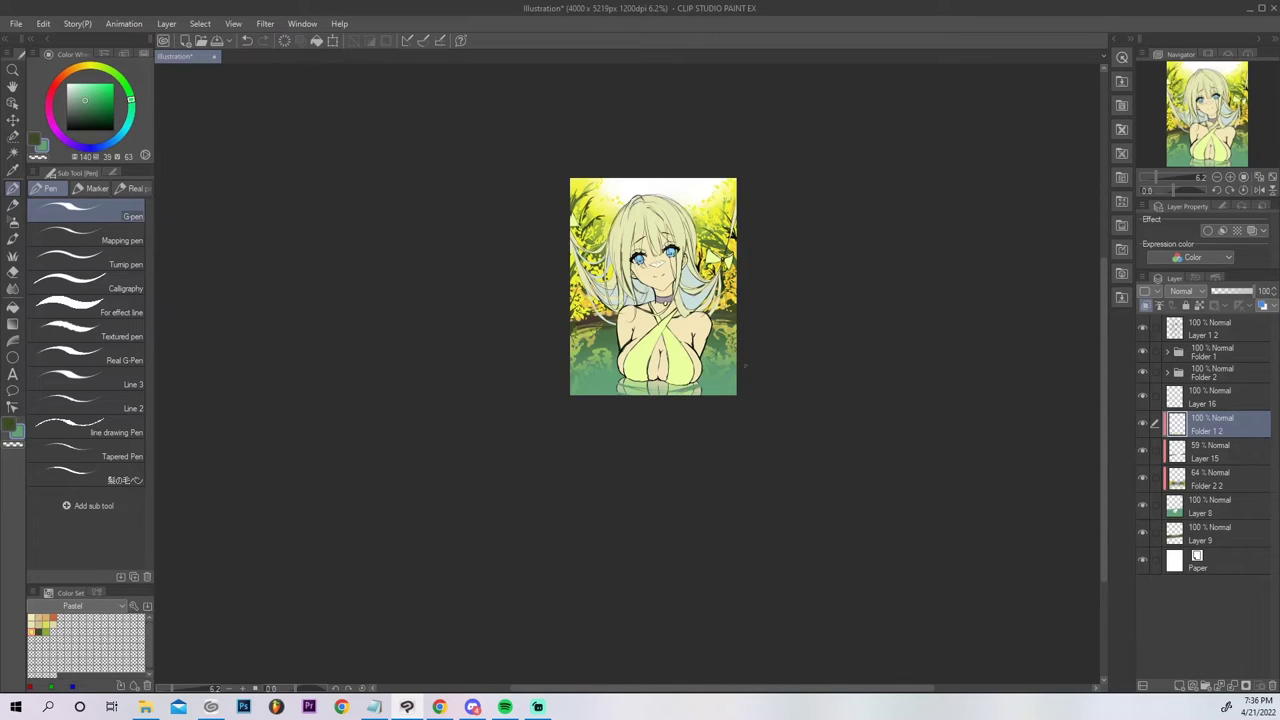
key("ctrl+z")
left_click(613, 335, "alt")
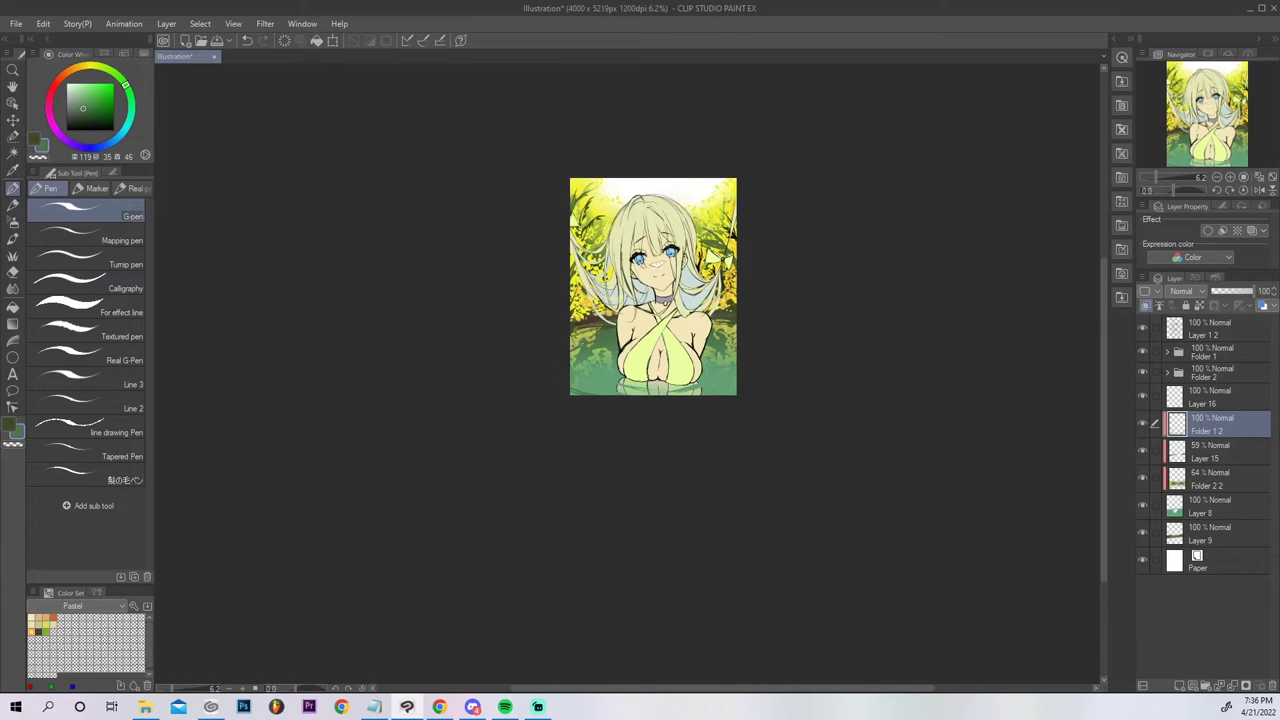
key("ctrl+z")
left_click(1213, 350)
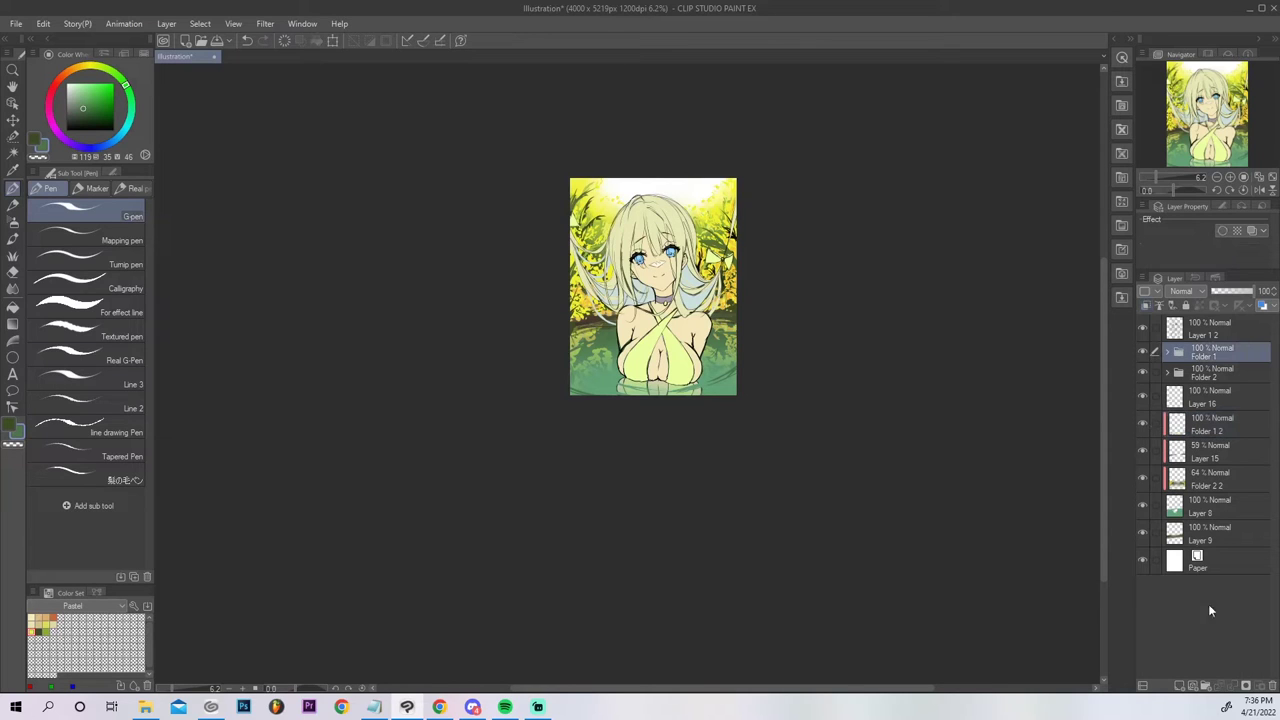
left_click(1186, 686)
left_click(1146, 305)
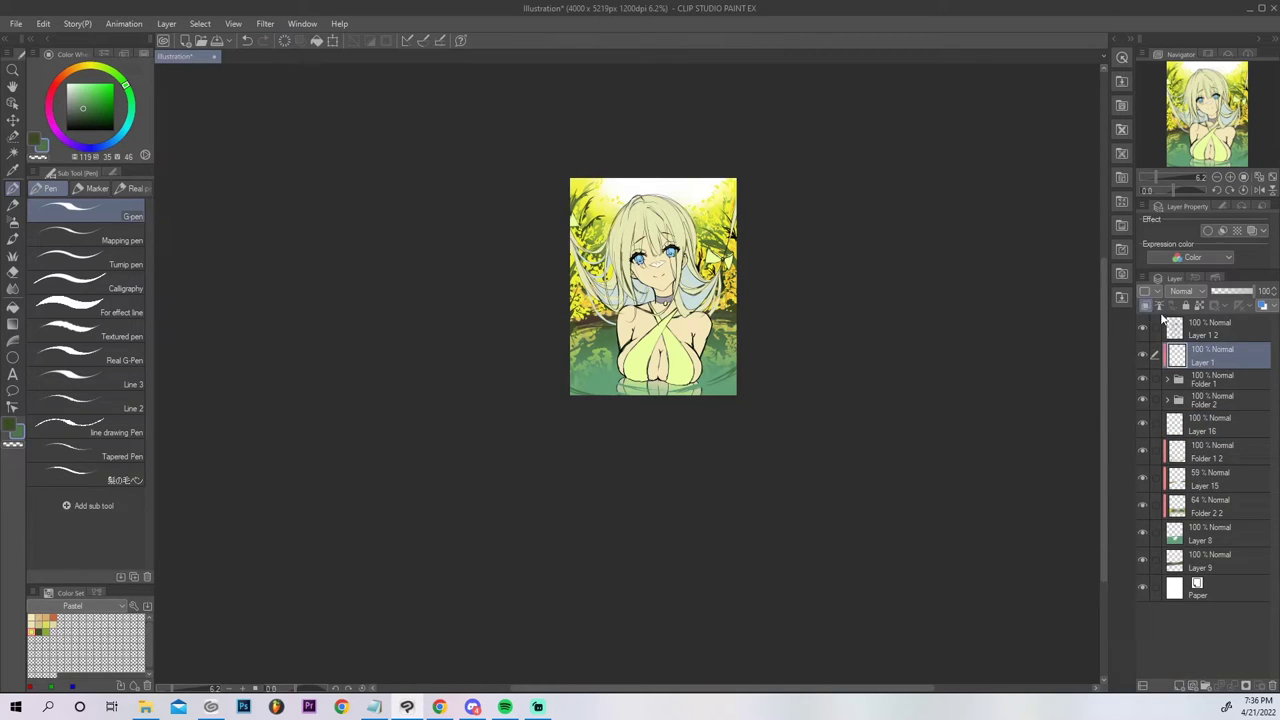
left_click(1258, 190)
left_click(1258, 190)
left_click(1272, 686)
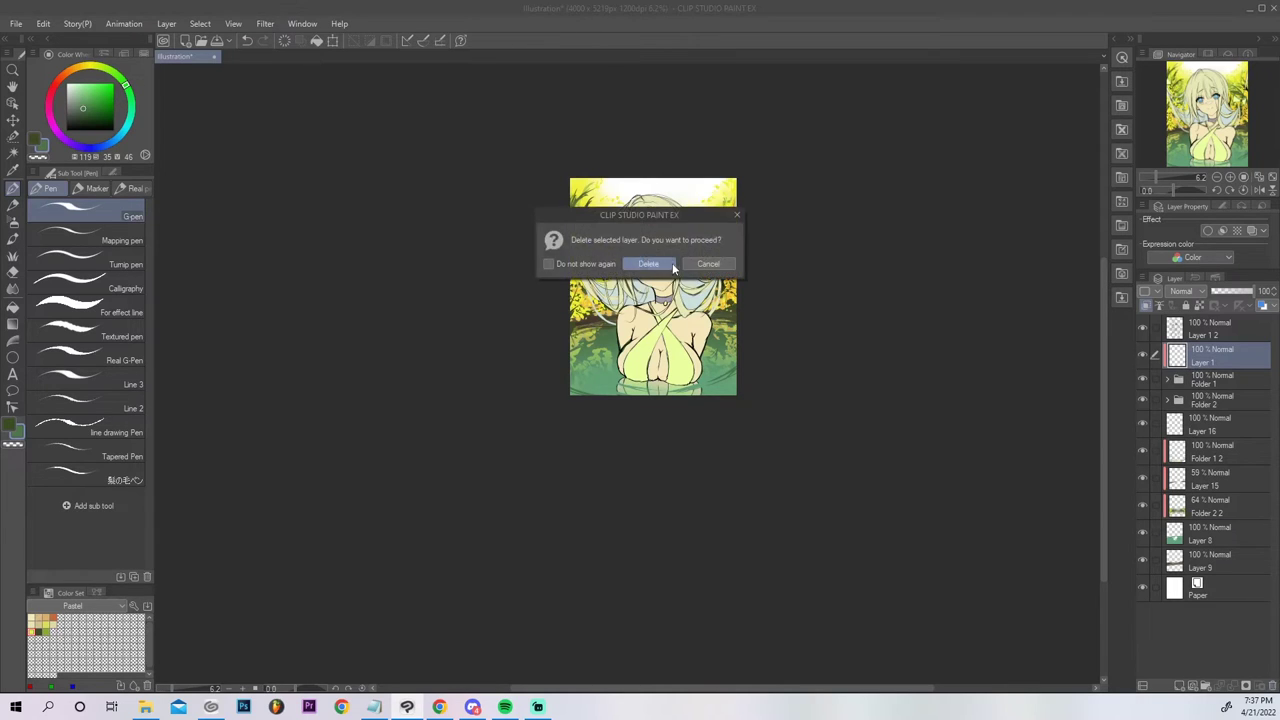
left_click(653, 267)
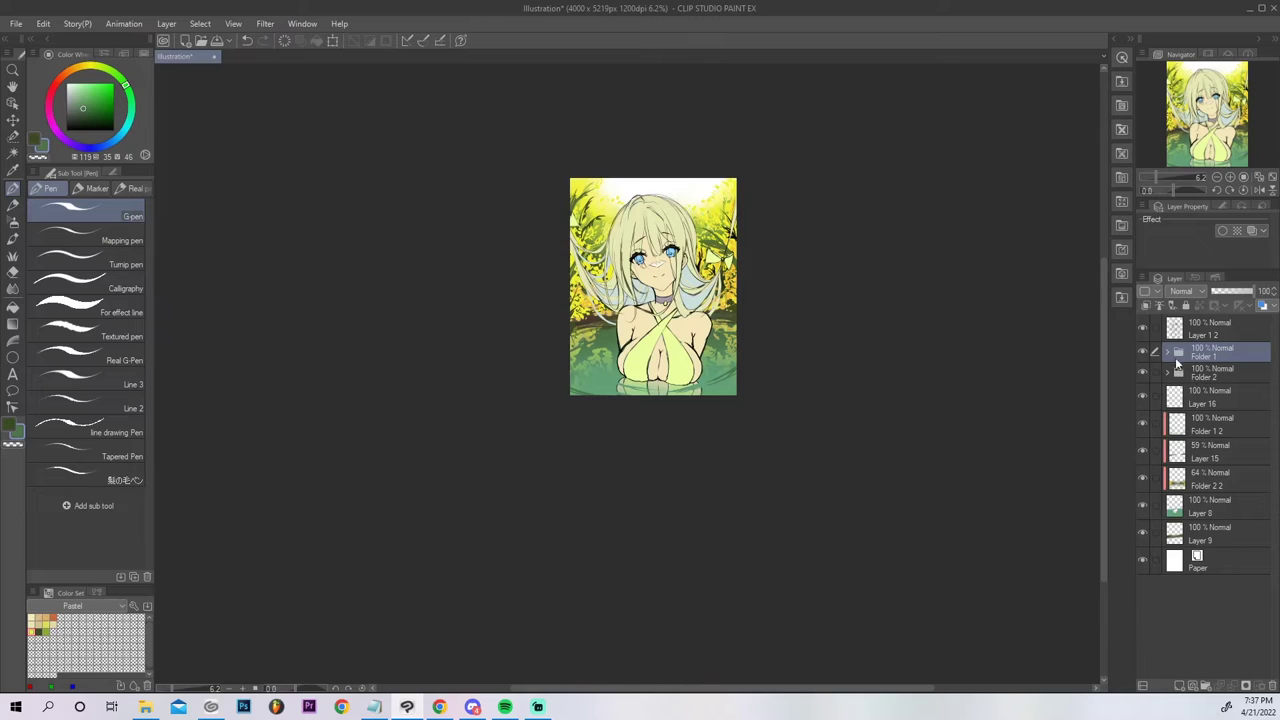
Add a new raster layer clipped to Layer 2 inside Folder 1.
left_click(1169, 355)
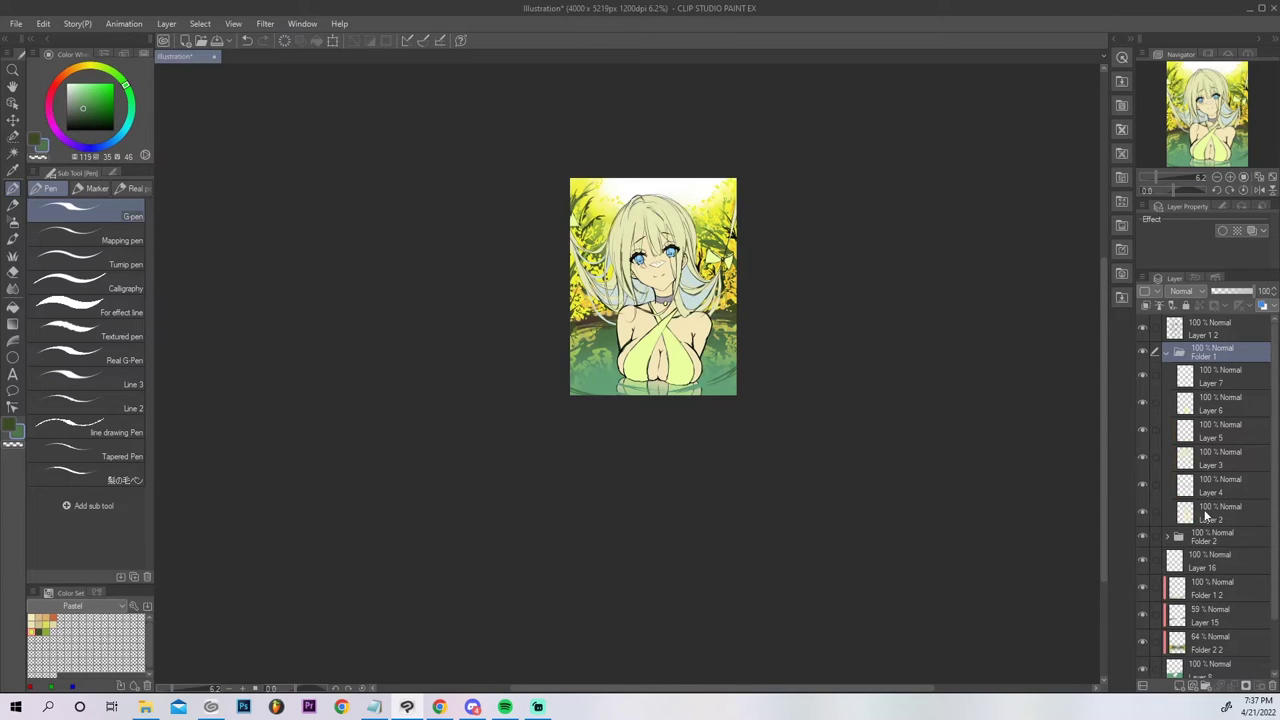
left_click(1206, 516)
left_click(1179, 686)
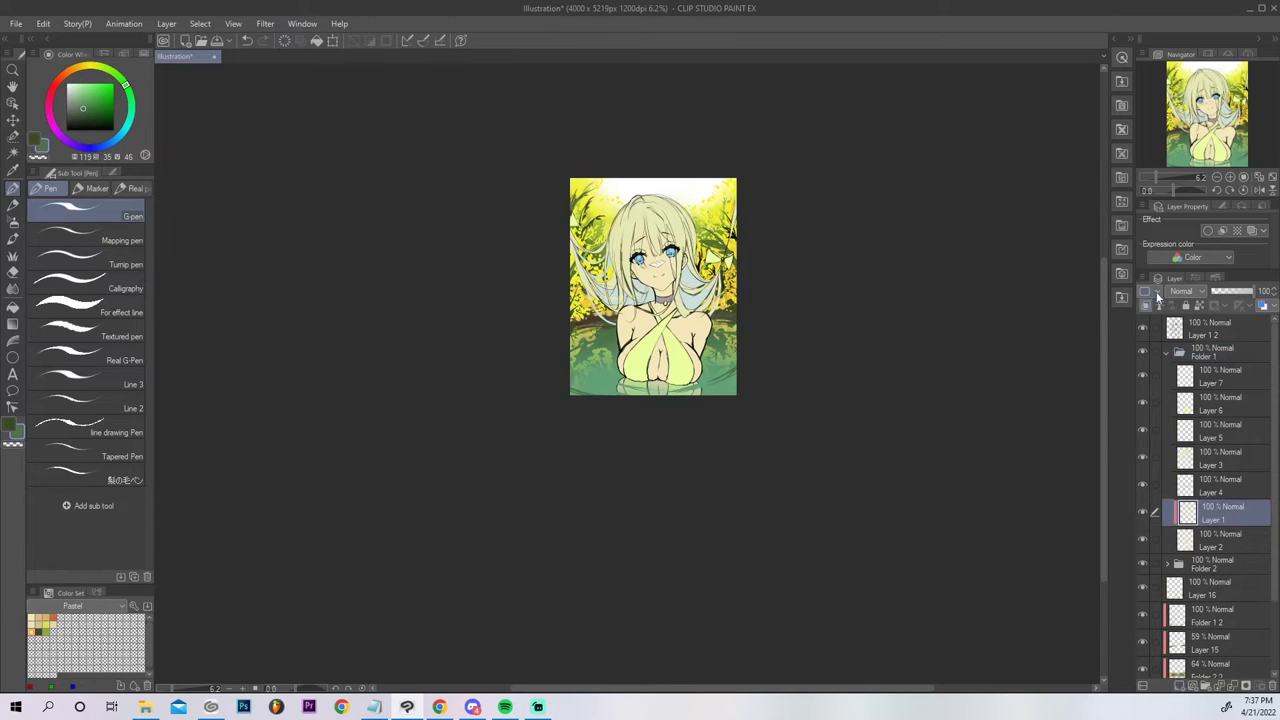
Shade the face on the clipped layer in tan with the Soft airbrush, working within an auto selection, and deselect.
left_click(45, 620)
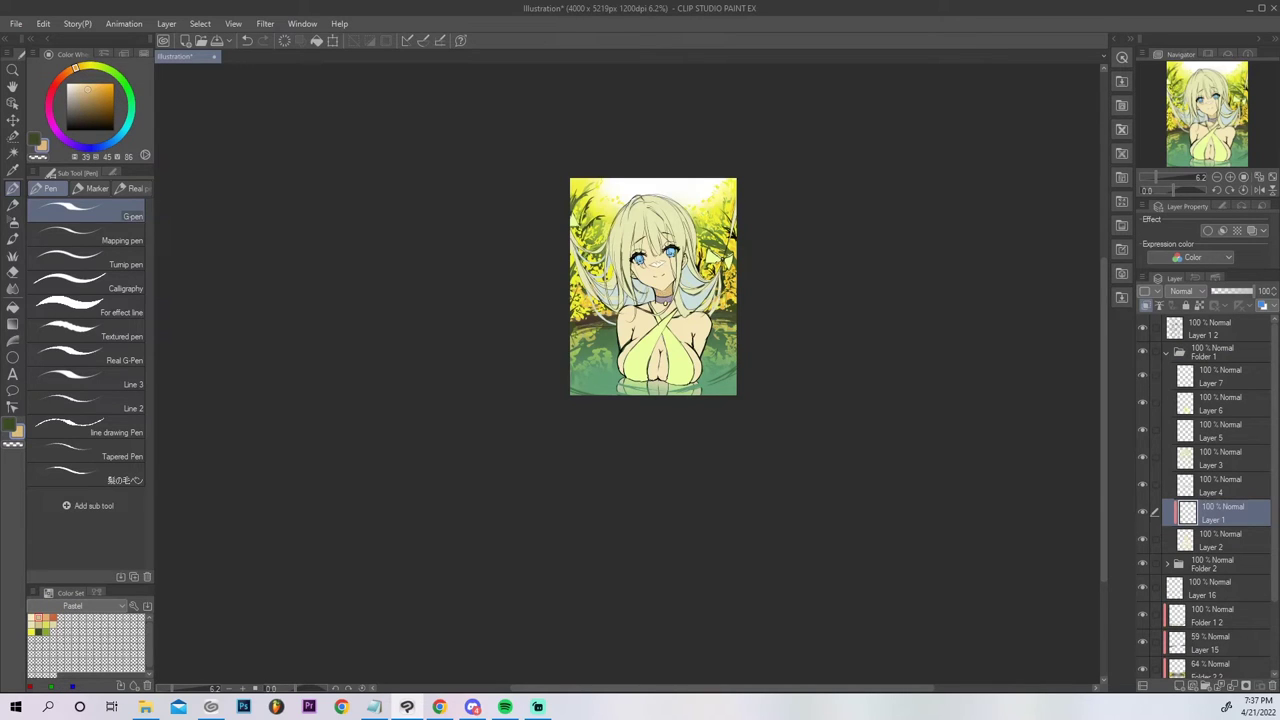
key("b")
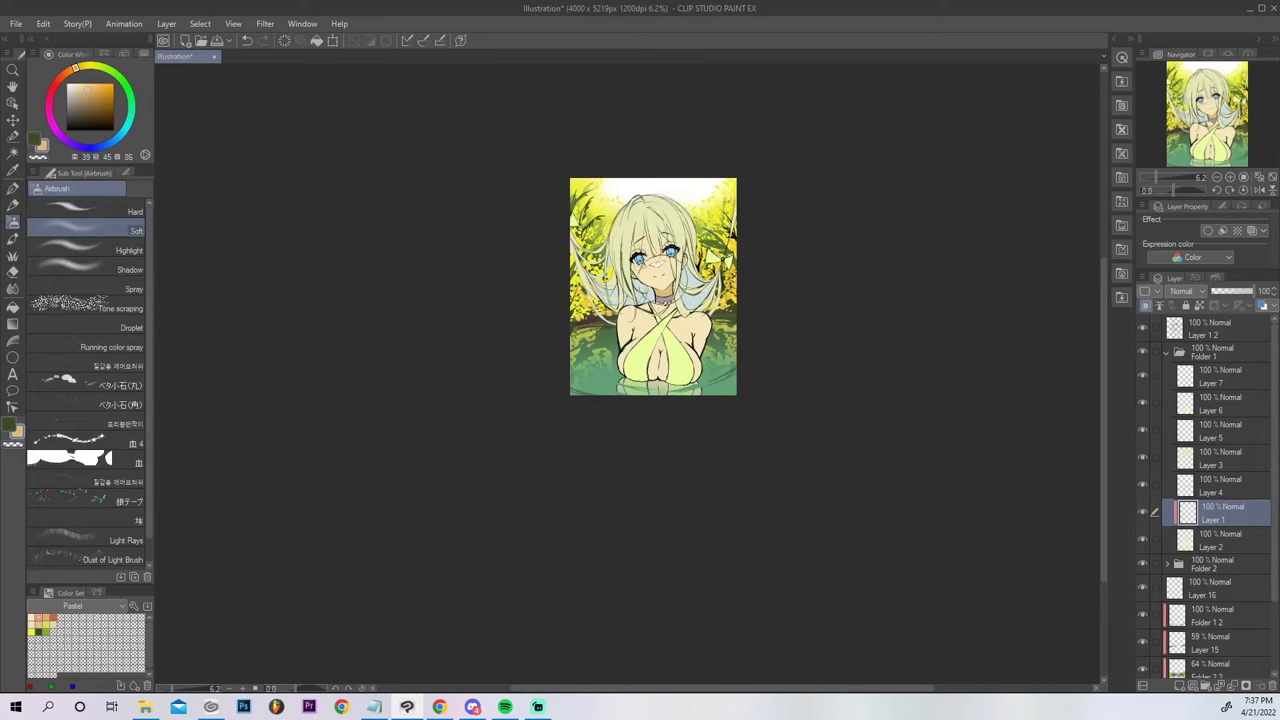
mouse_move(634, 272)
left_mouse_down()
mouse_move(688, 263)
mouse_move(624, 279)
left_mouse_up()
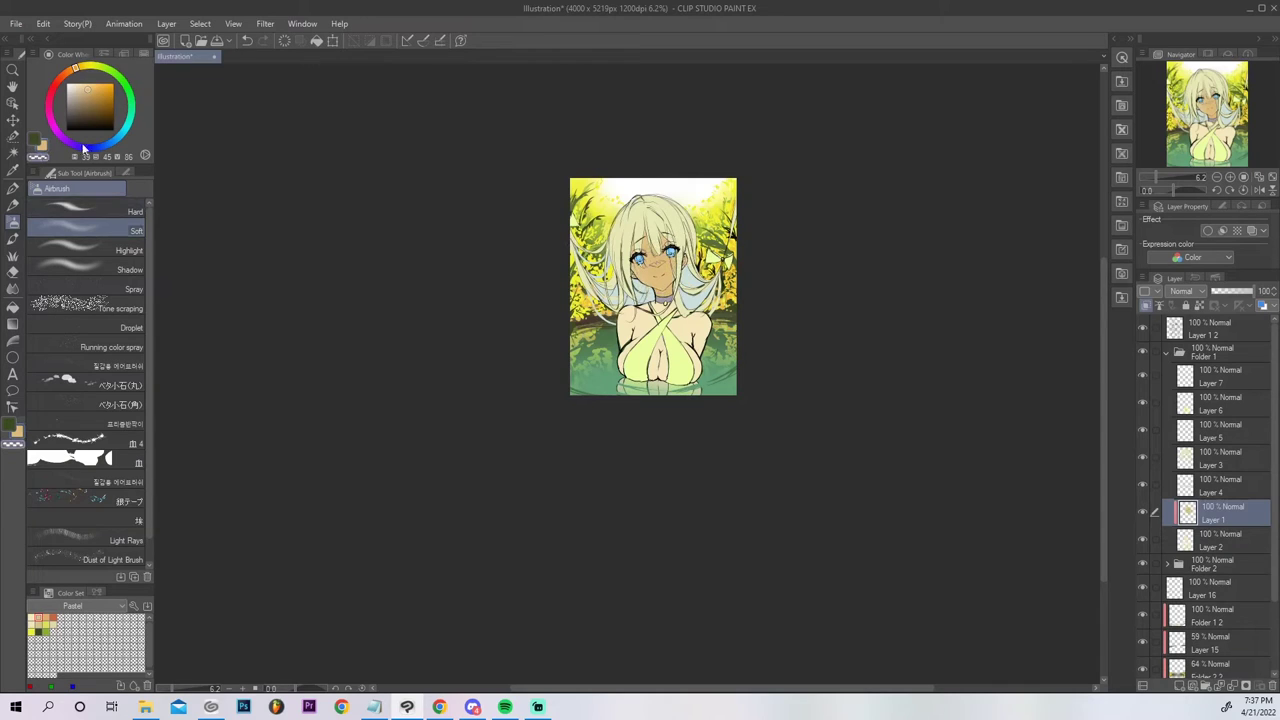
key("w")
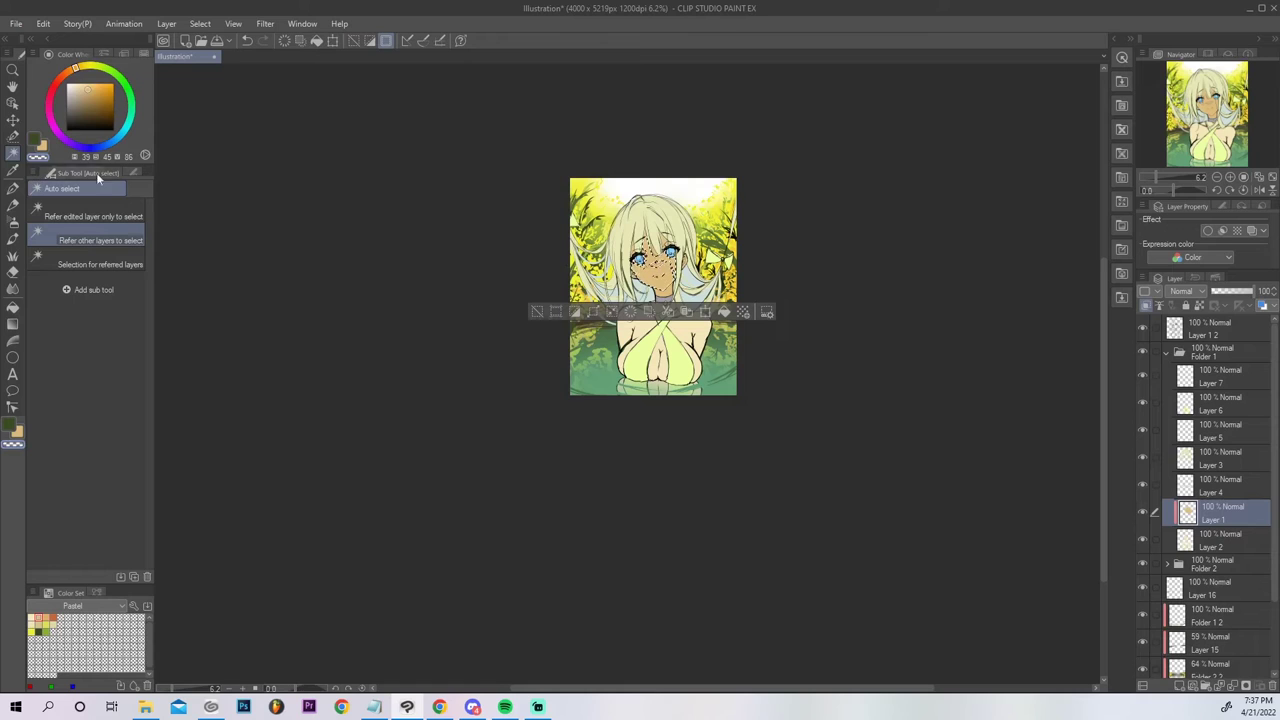
key("b")
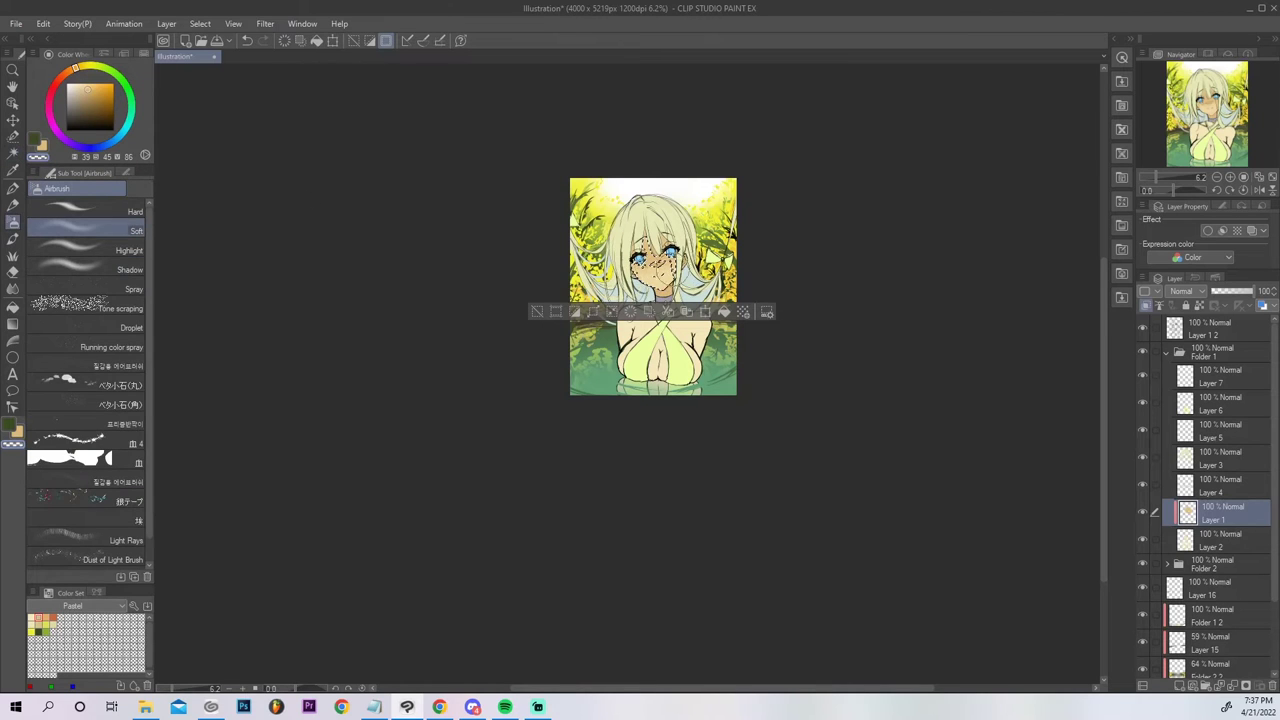
key("ctrl+d")
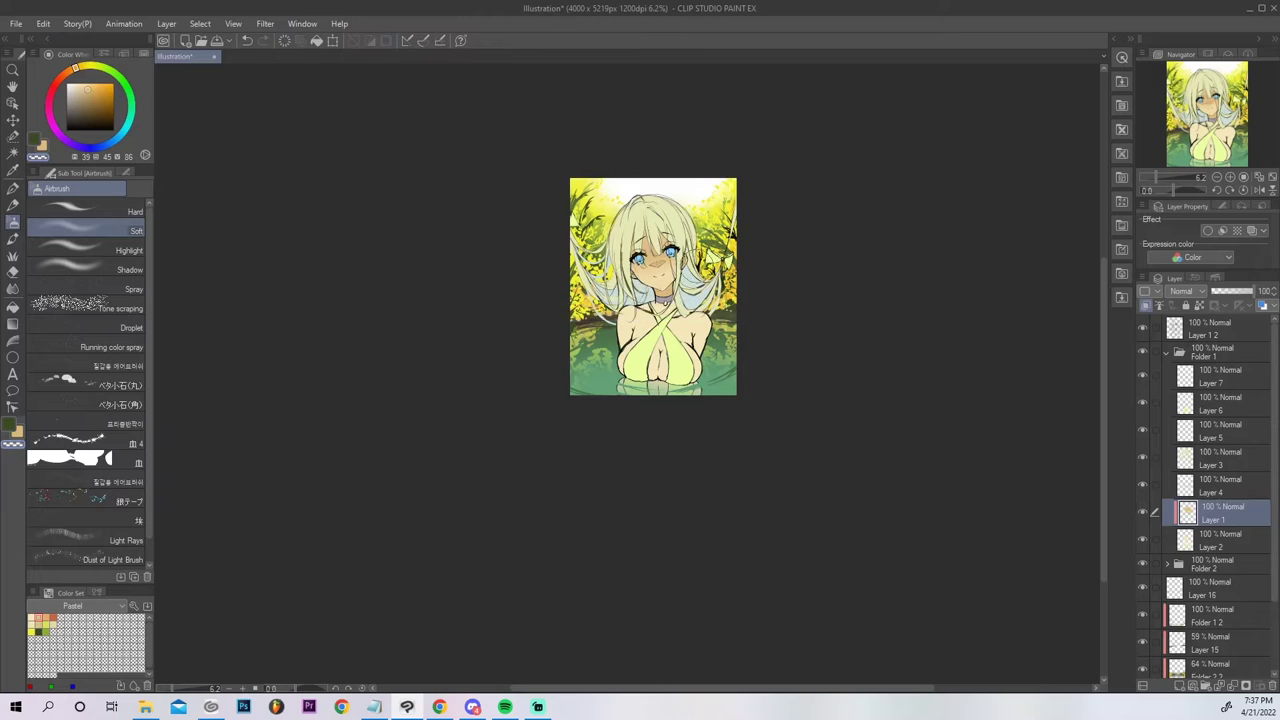
Erase part of the face shading along the forehead and bangs with a smaller Hard eraser.
key("e")
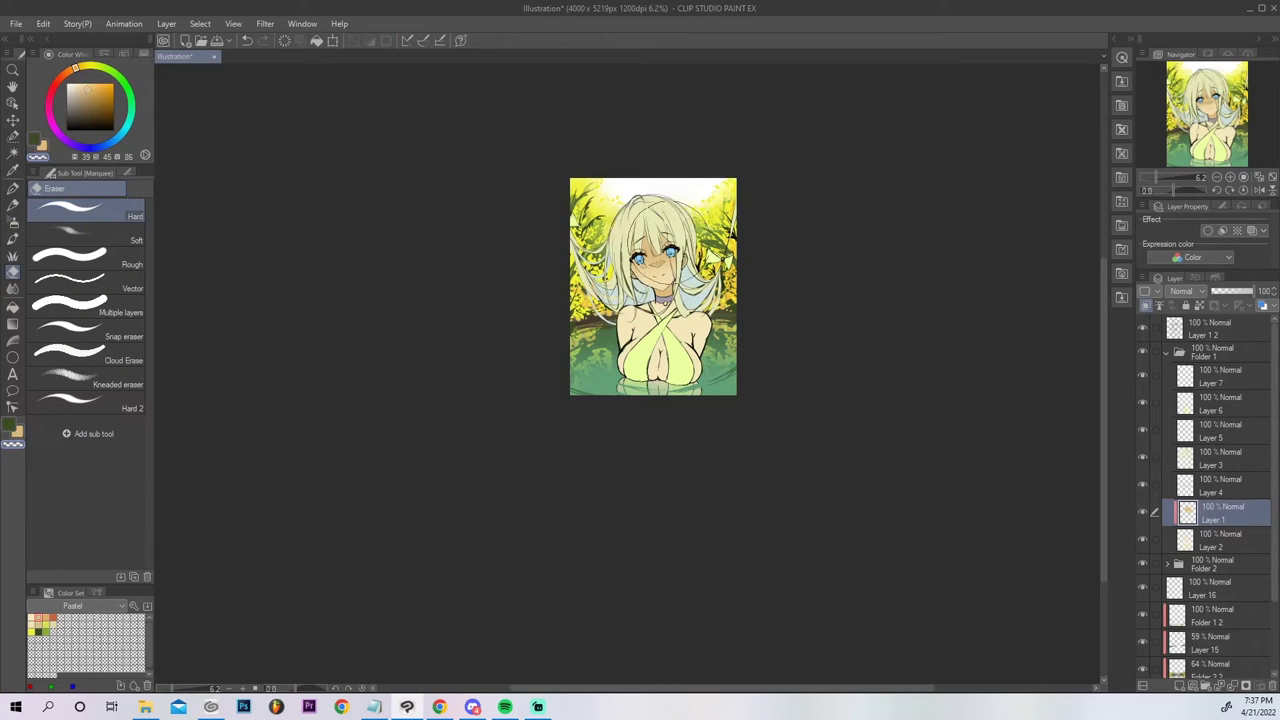
key("bracketleft")
key("bracketleft")
key("bracketleft")
key("bracketleft")
left_click_drag(666, 232, 649, 242)
Auto-select the small light patch on the nose, clear the tan shading from it and deselect.
key("w")
left_click(659, 265)
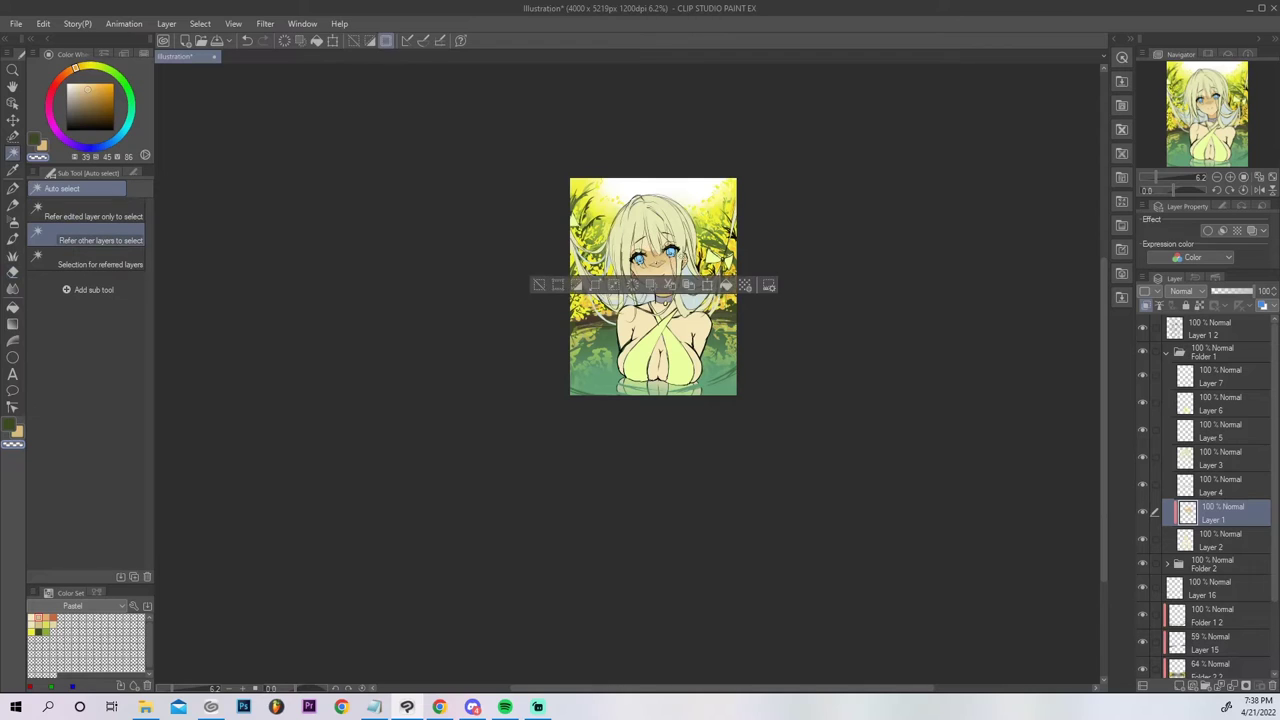
key("ctrl+z")
left_click(660, 265)
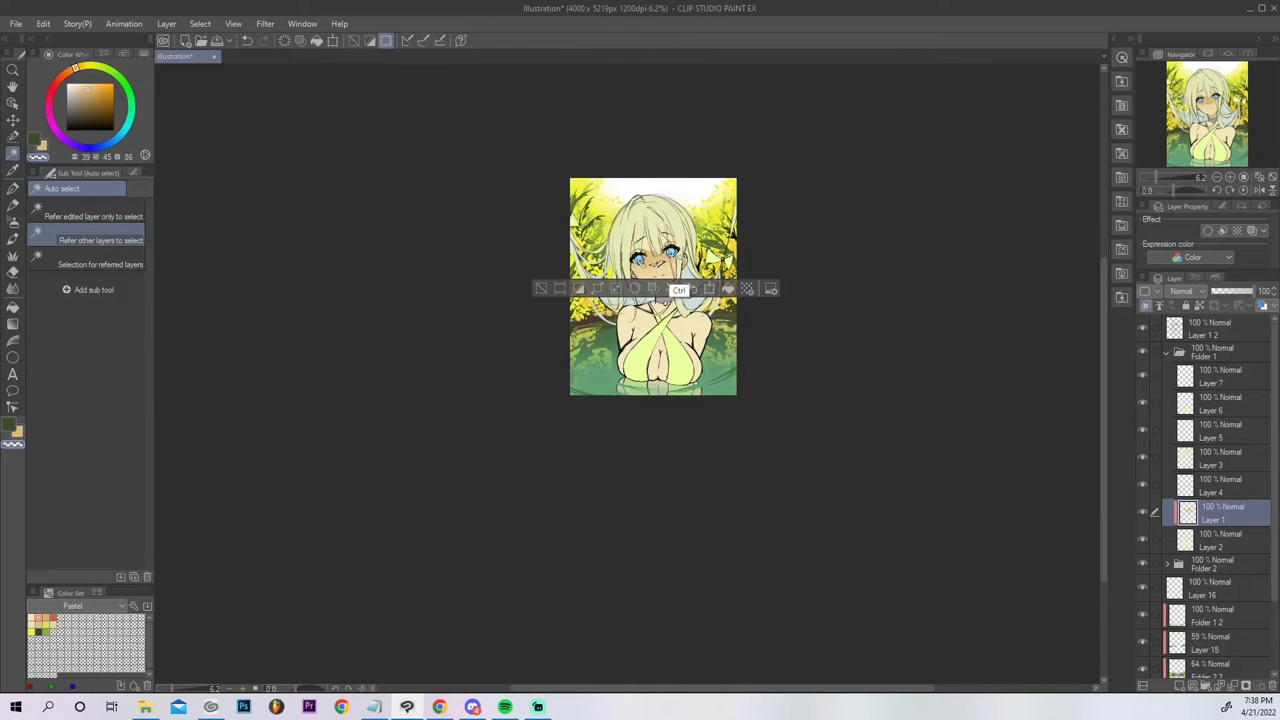
key("ctrl+d")
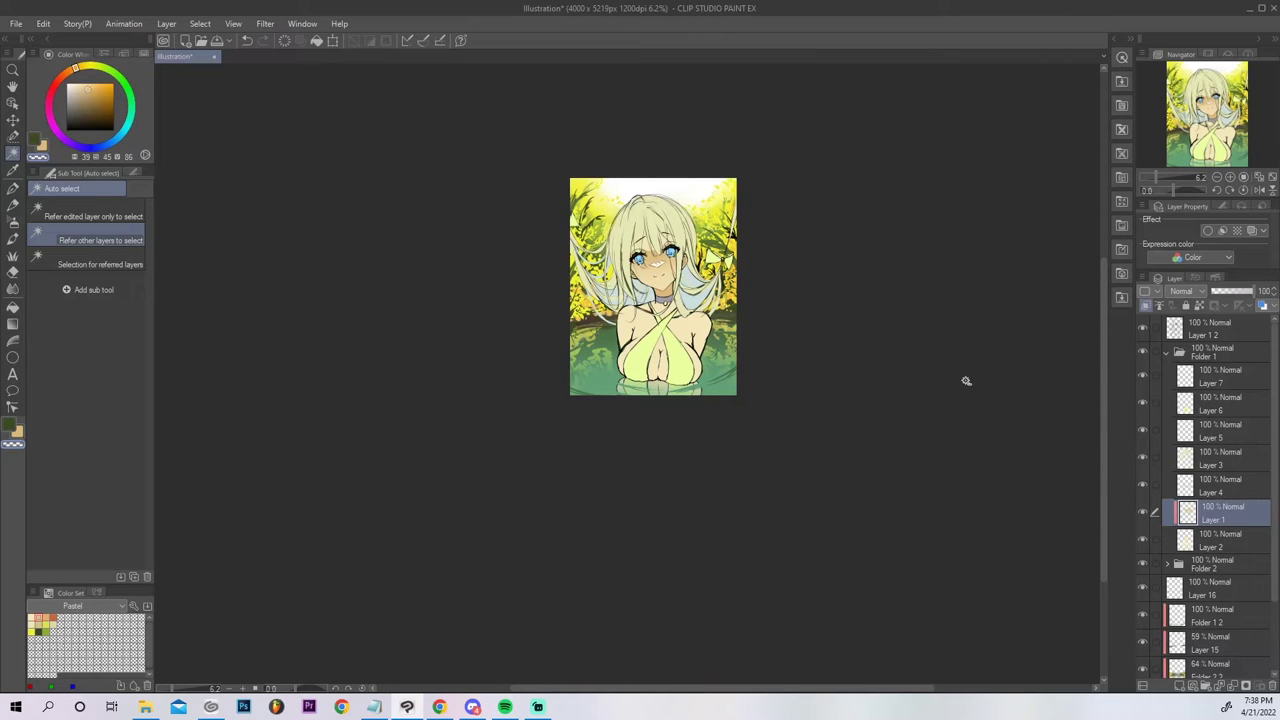
Draw a tan skin shadow on the neck beneath the chin with the G-pen.
key("p")
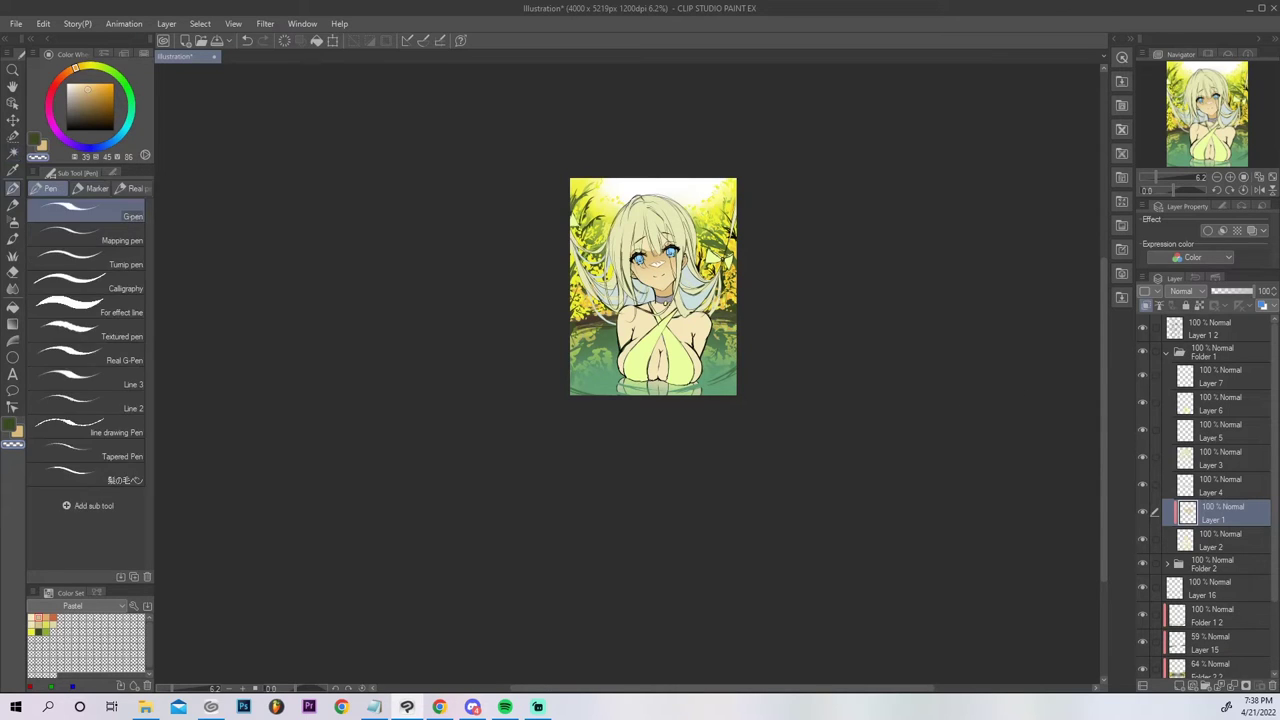
left_click(43, 148)
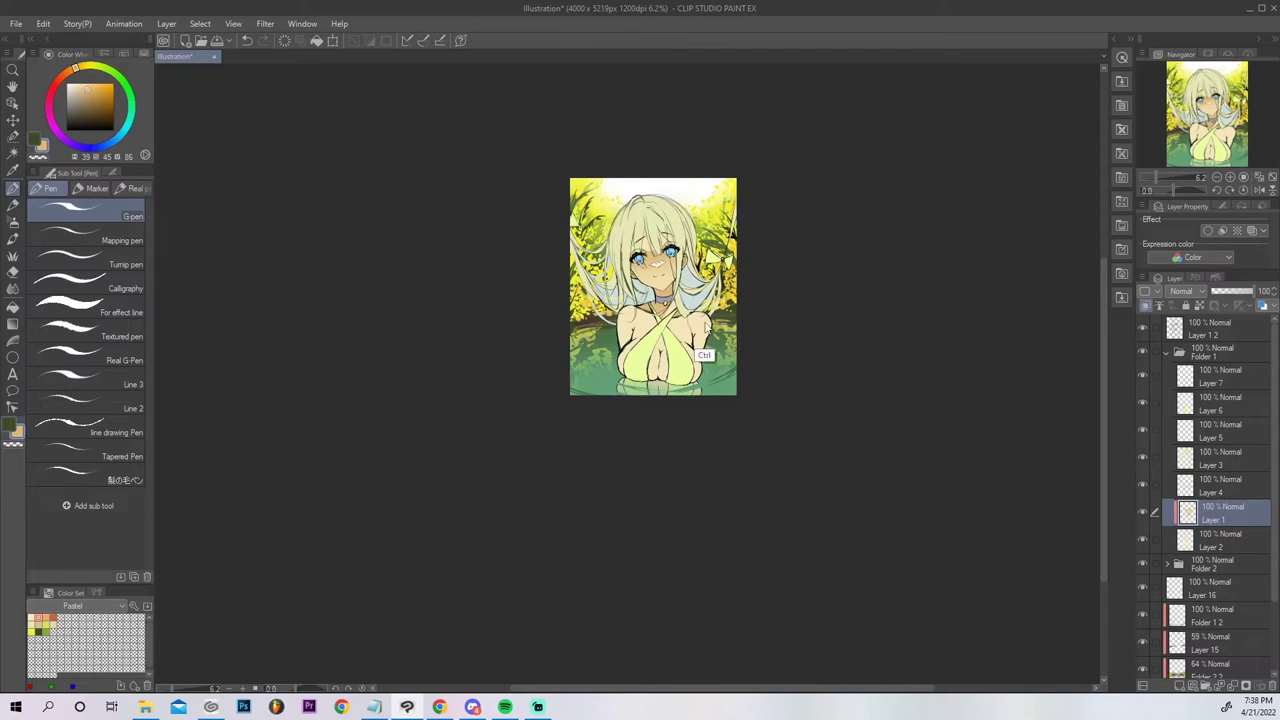
key("b")
key("b")
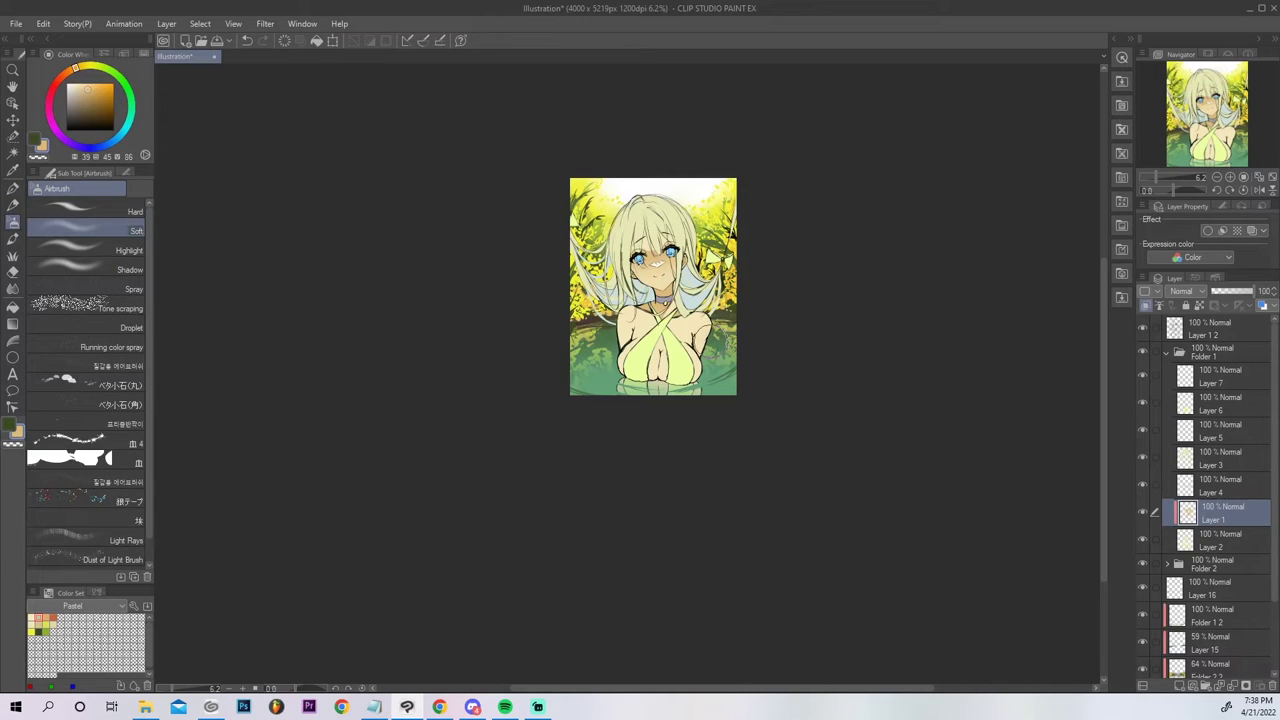
key("e")
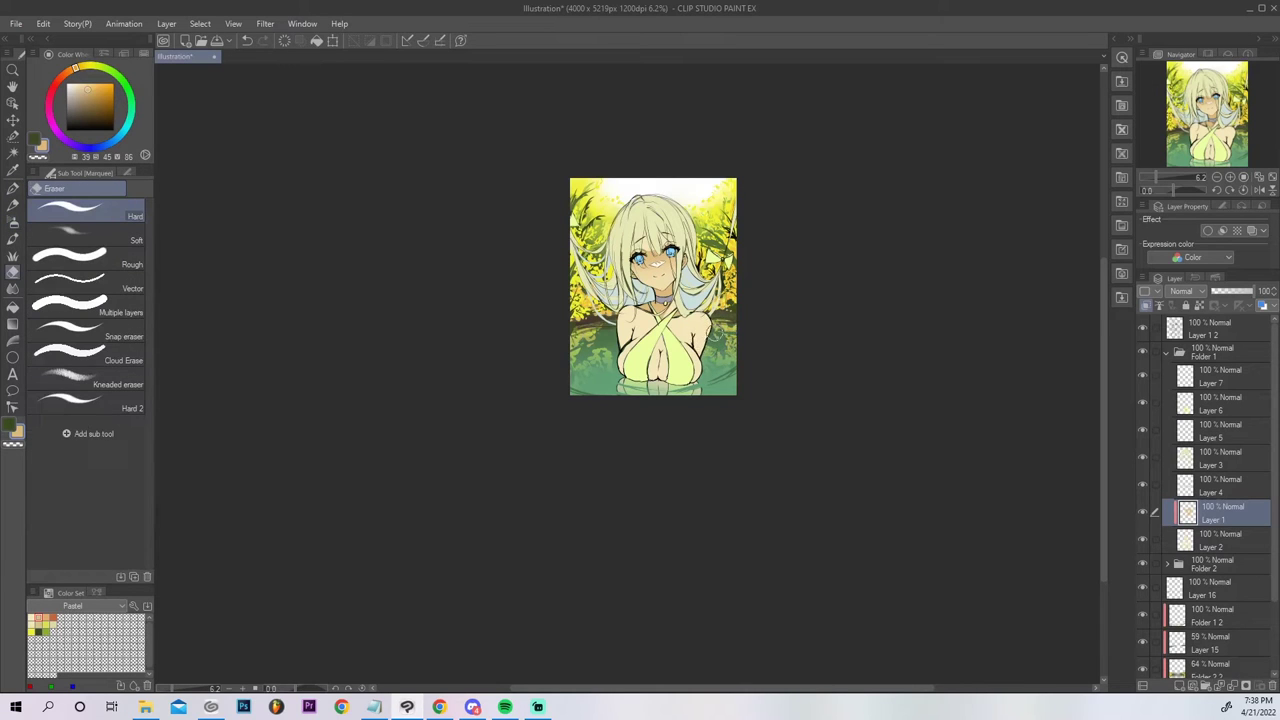
Mark the shoulder and upper arm with the Selection pen, airbrush soft tan shading inside the selection and deselect.
left_click(13, 136)
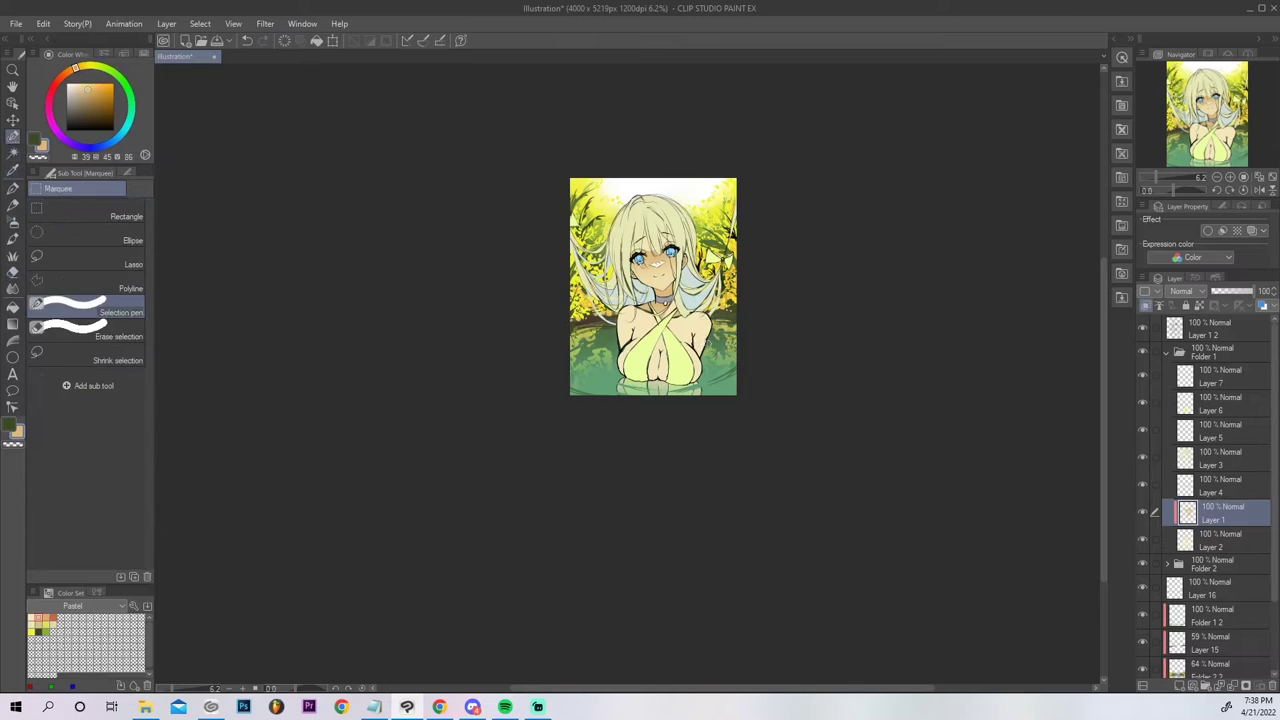
left_click_drag(701, 350, 702, 320)
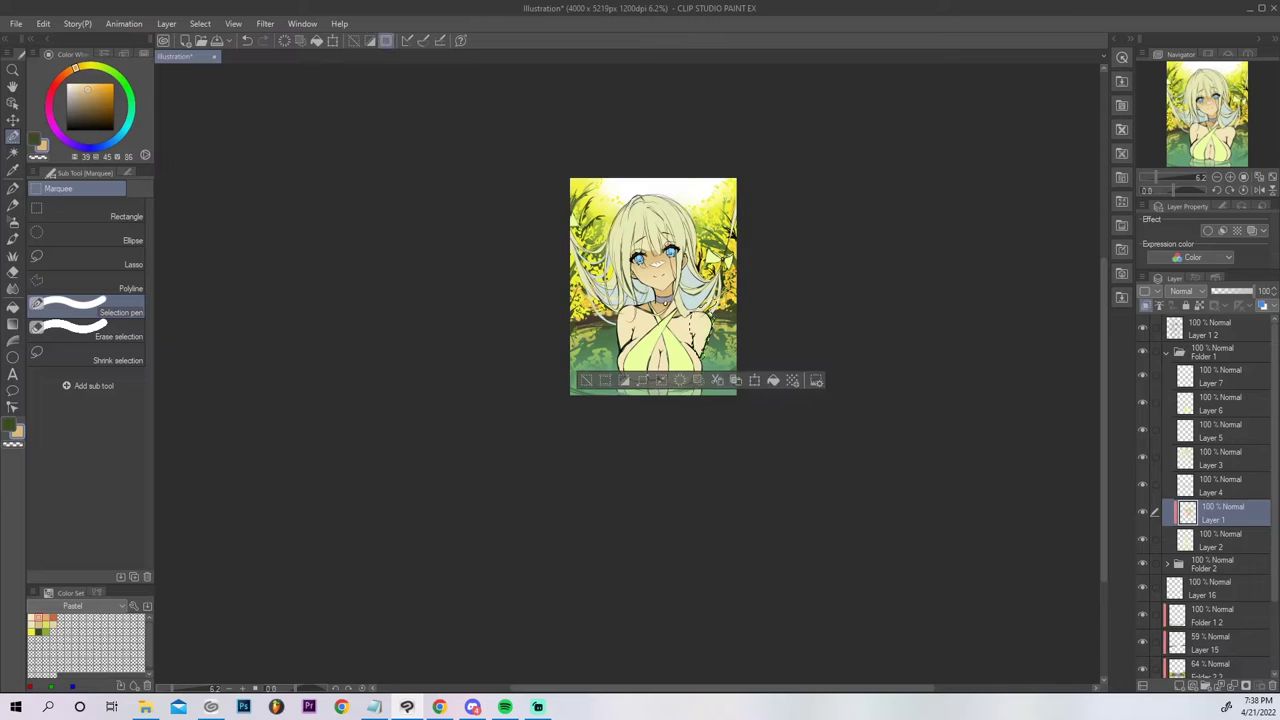
left_click(13, 220)
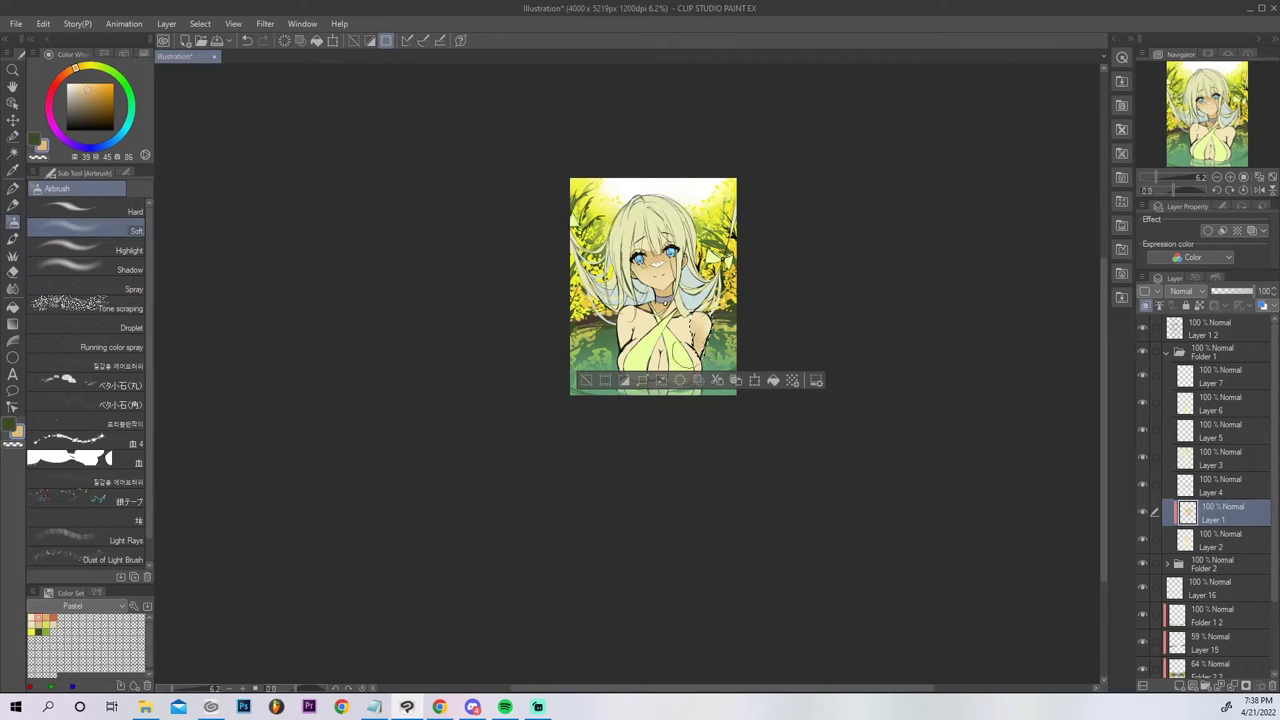
left_click(716, 379)
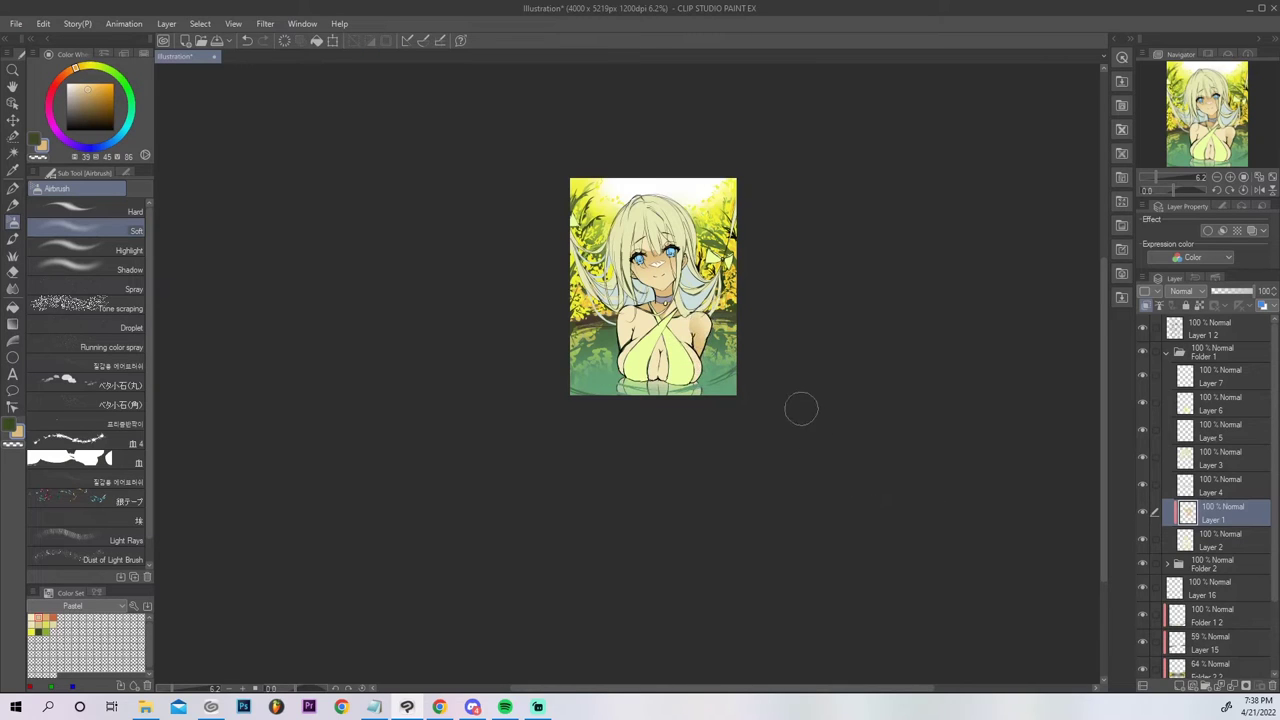
Auto-select the skin of the other arm and chest, and refine the selection around the shoulder with the Selection pen.
key("w")
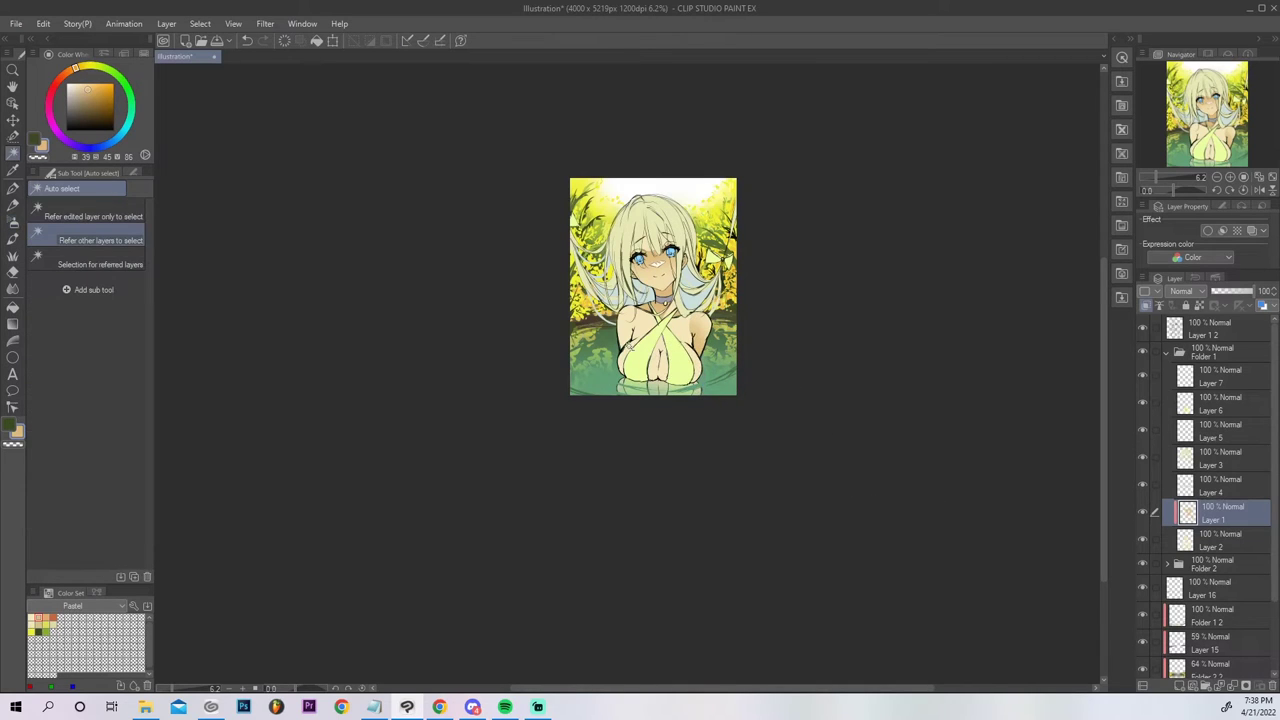
left_click(633, 348)
left_click(630, 335, "shift")
left_click(668, 365, "shift")
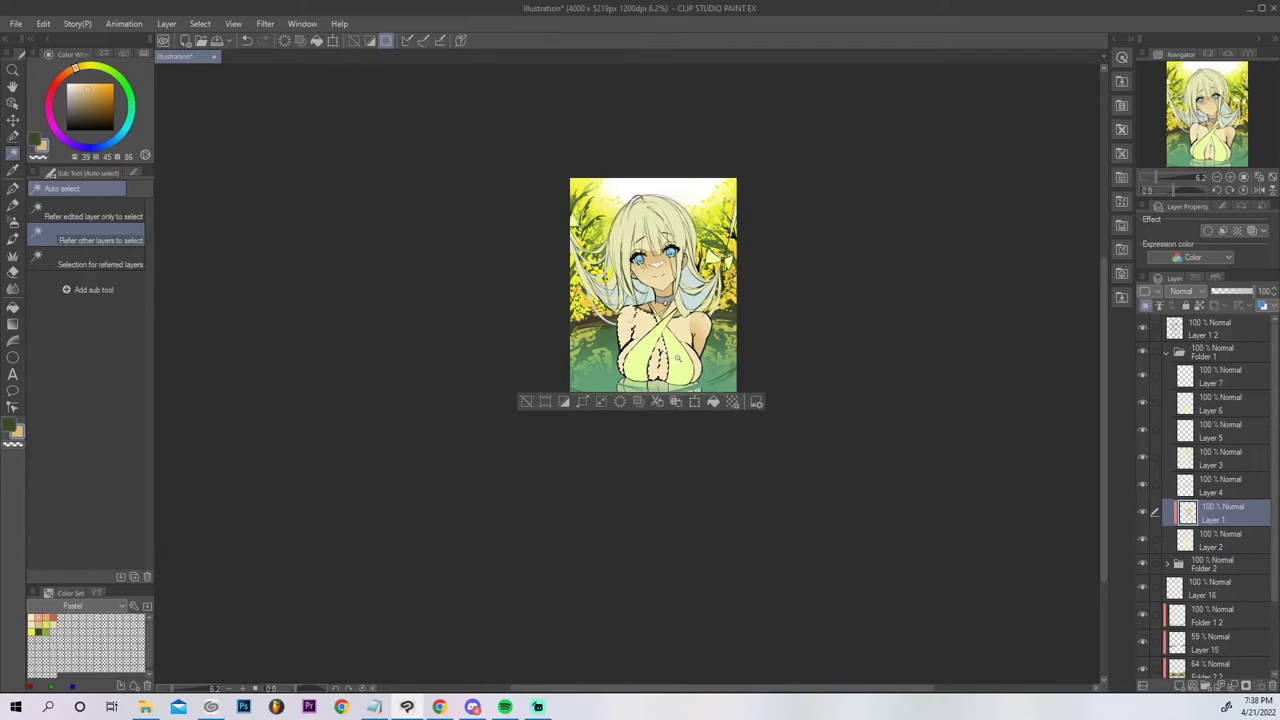
key("e")
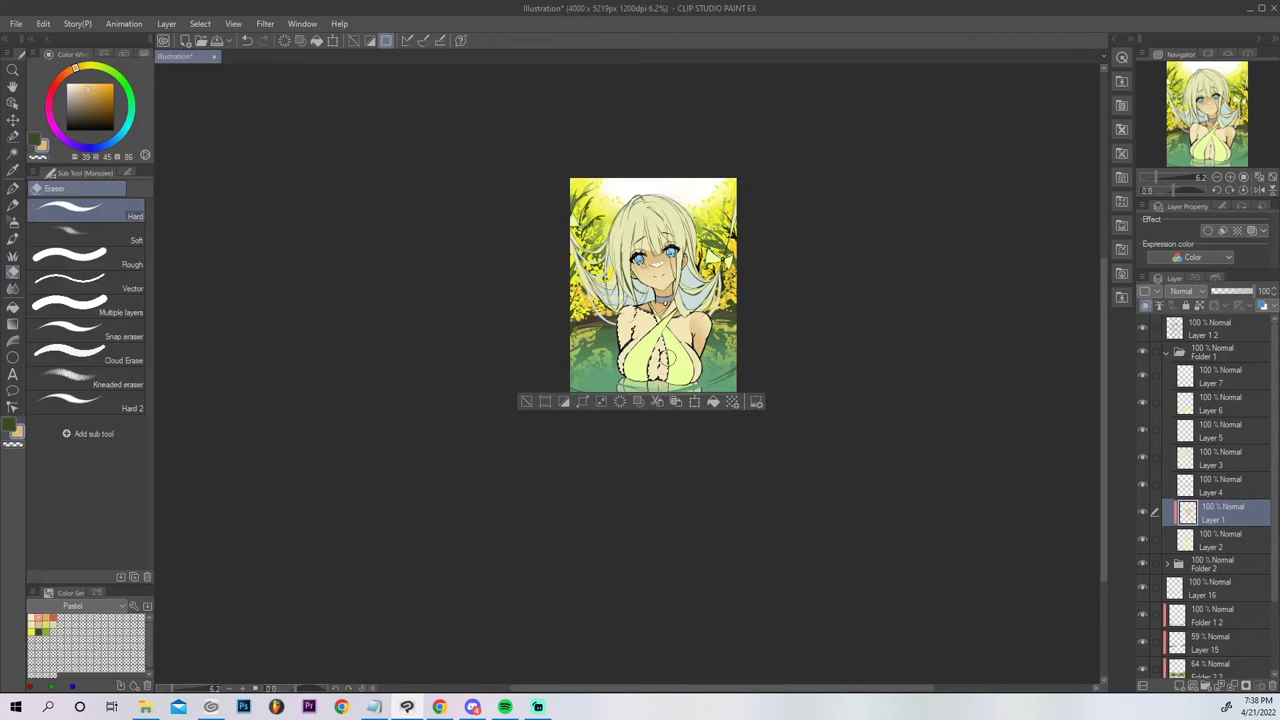
key("m")
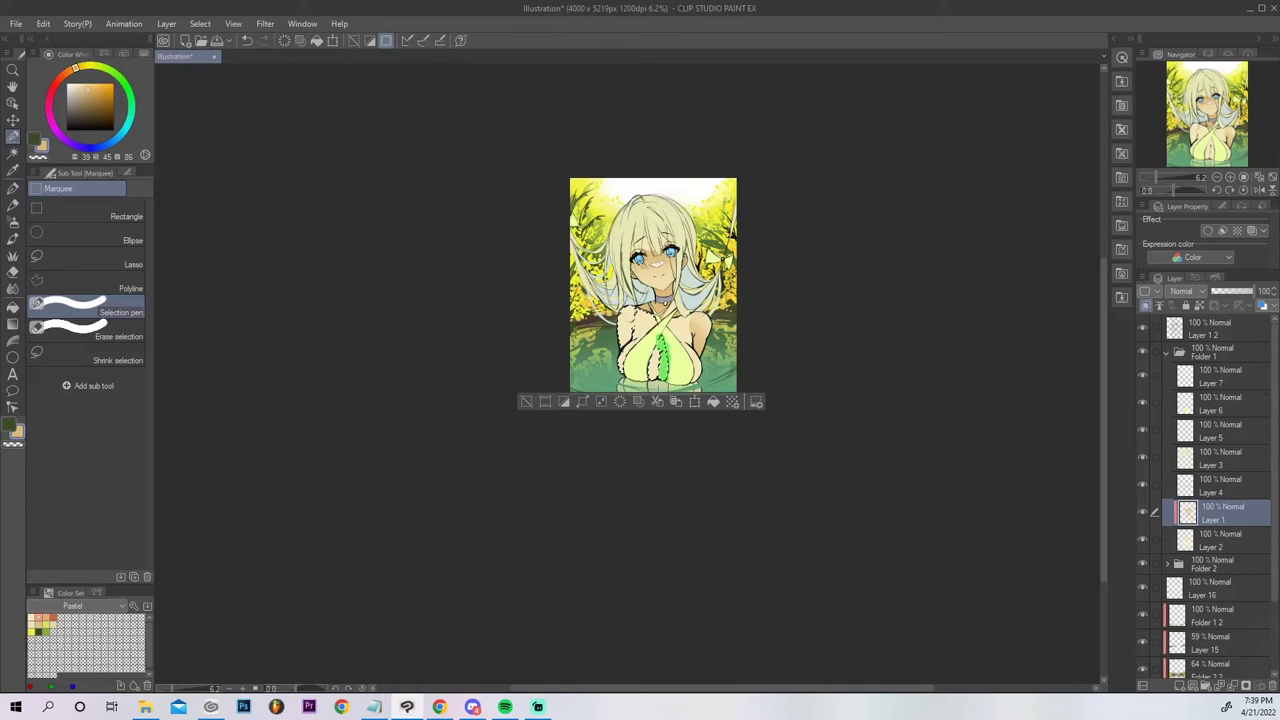
key("ctrl+z")
mouse_move(656, 319)
left_mouse_down()
mouse_move(629, 312)
mouse_move(622, 330)
left_mouse_up()
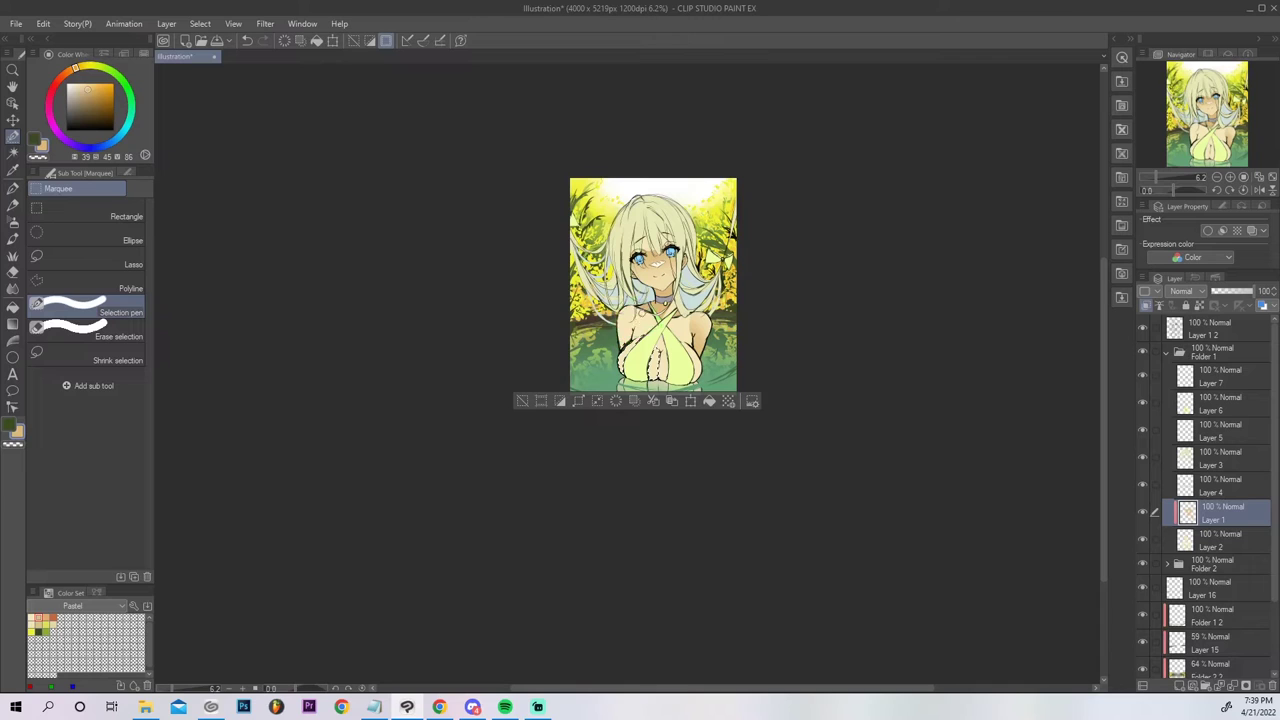
Airbrush soft tan shading within the selected arm and chest skin, soften it with transparent colour and deselect.
left_click(38, 158)
left_click(13, 222)
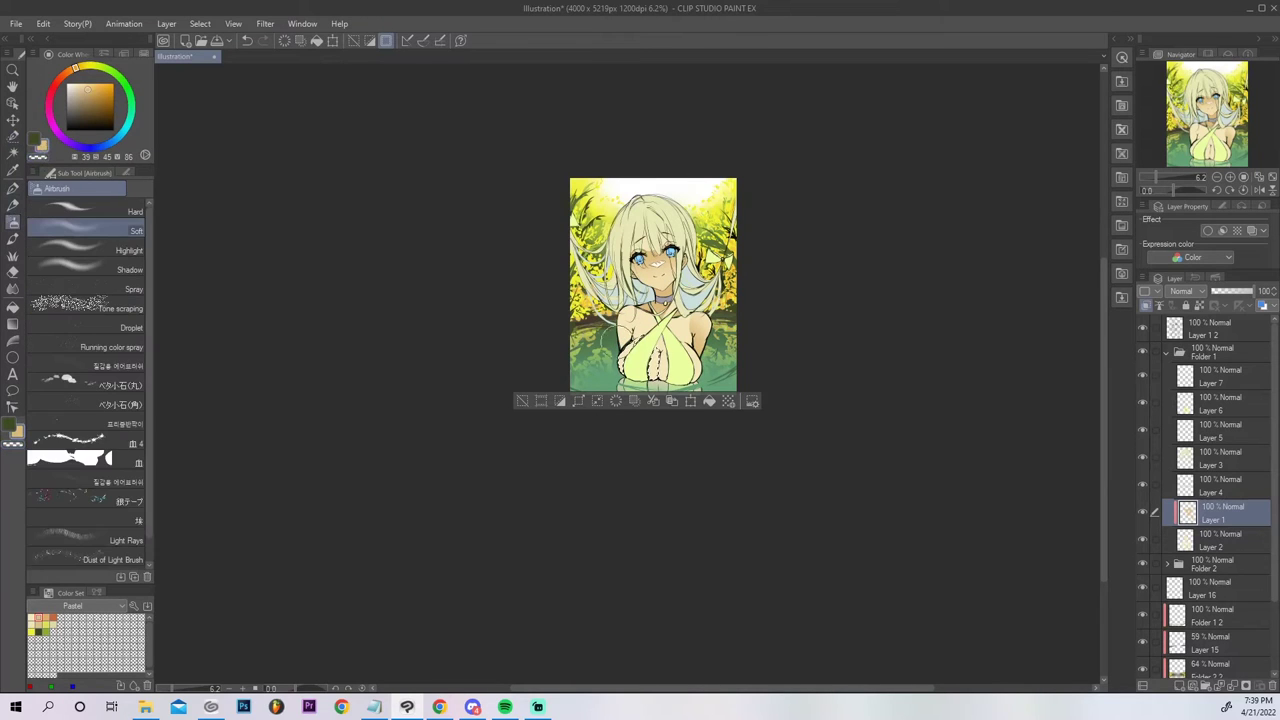
key("ctrl+z")
left_click_drag(637, 388, 692, 328)
left_click(40, 157)
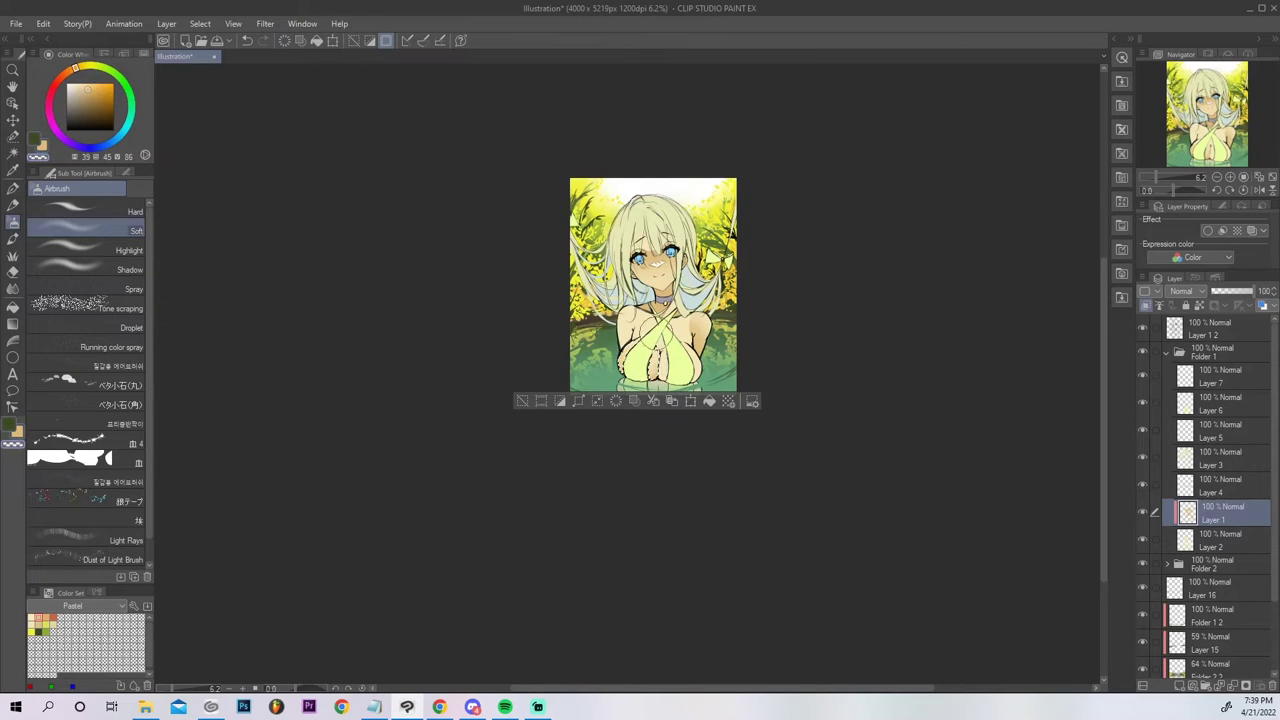
key("ctrl+d")
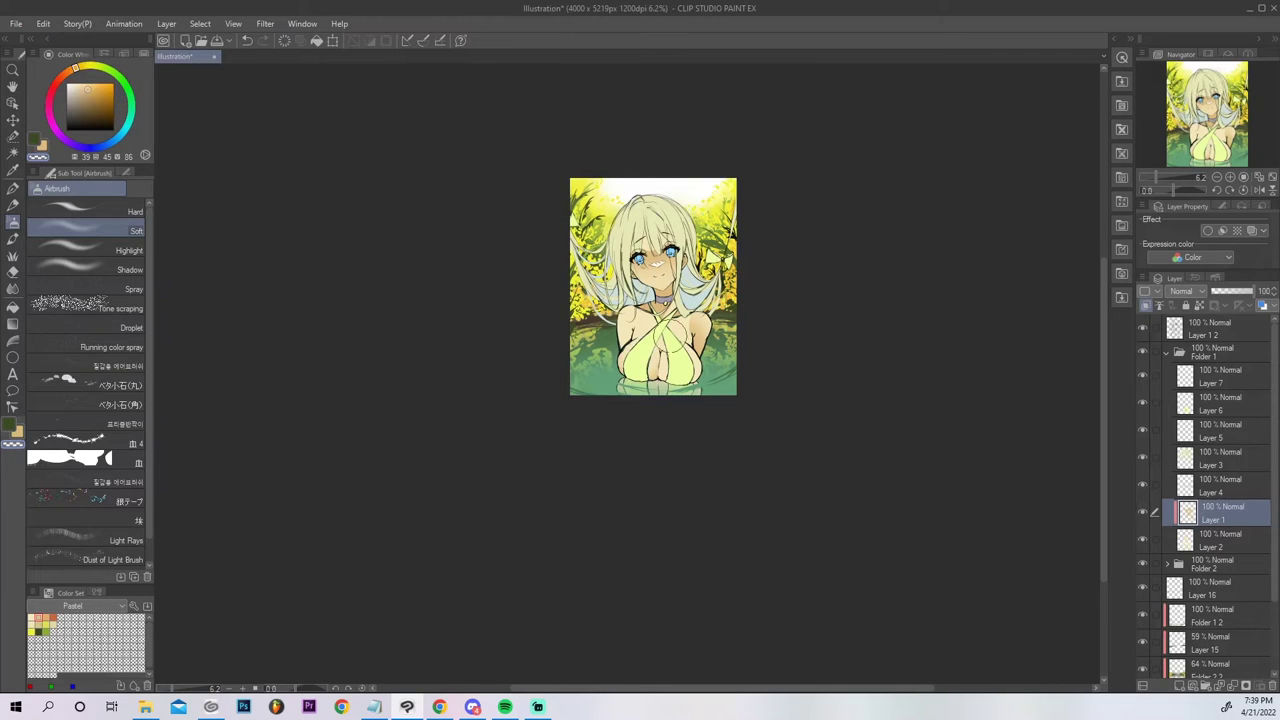
Draw tan skin shadows along the inner chest and beneath the halter straps with the G-pen, checking the drawing in mirrored view.
key("p")
left_click_drag(650, 355, 655, 364)
key("ctrl+z")
left_click(43, 147)
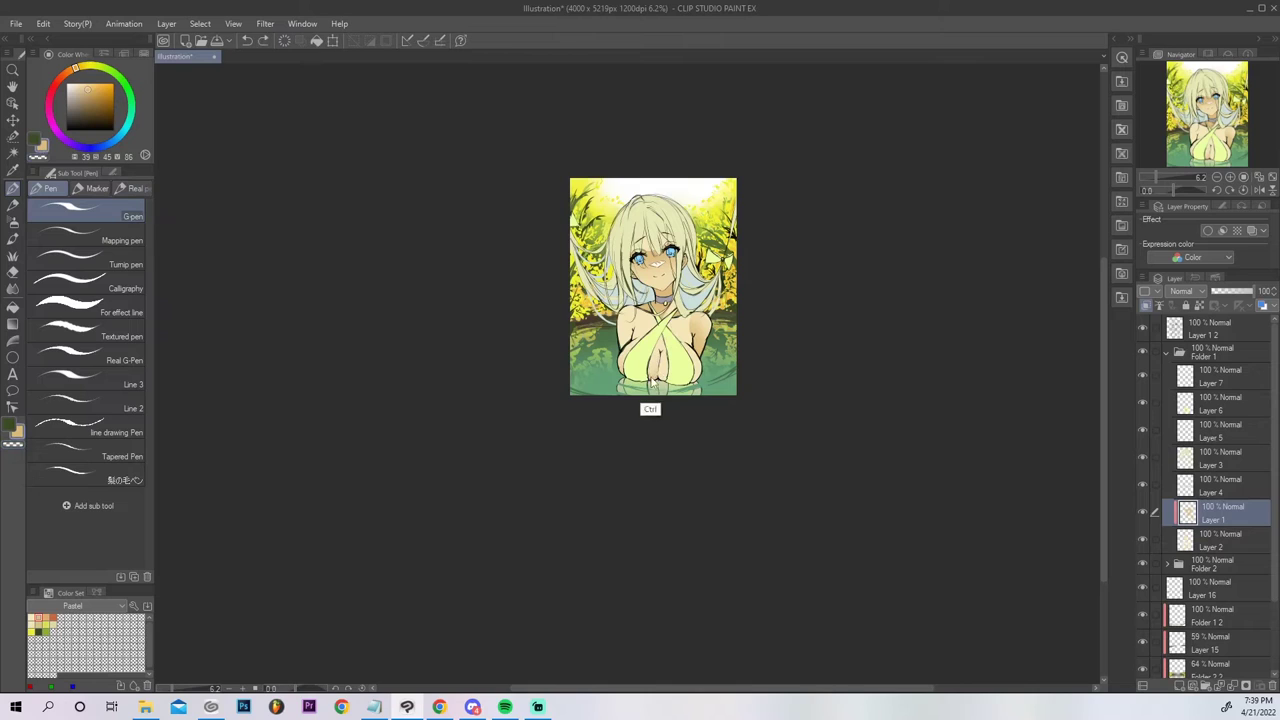
key("ctrl+z")
left_click_drag(662, 334, 660, 351)
key("ctrl+z")
key("ctrl+z")
left_click_drag(664, 353, 667, 383)
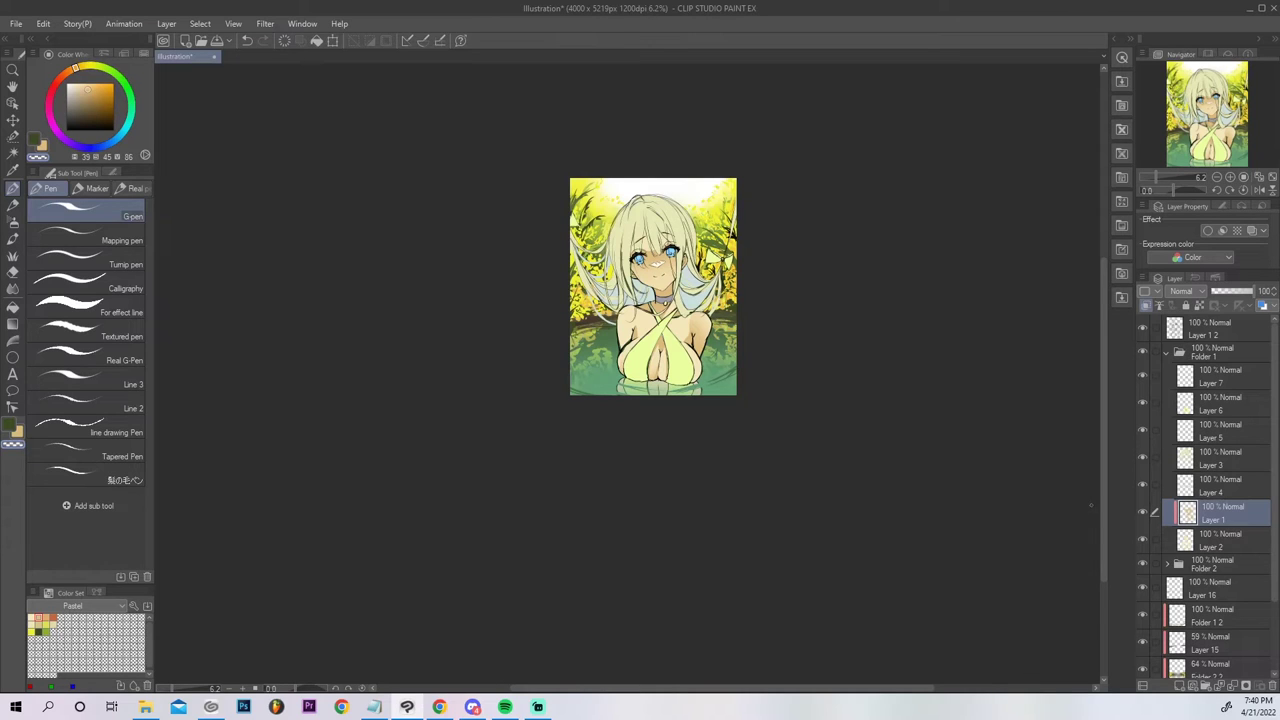
left_click(1259, 190)
left_click(1259, 190)
left_click(43, 147)
key("w")
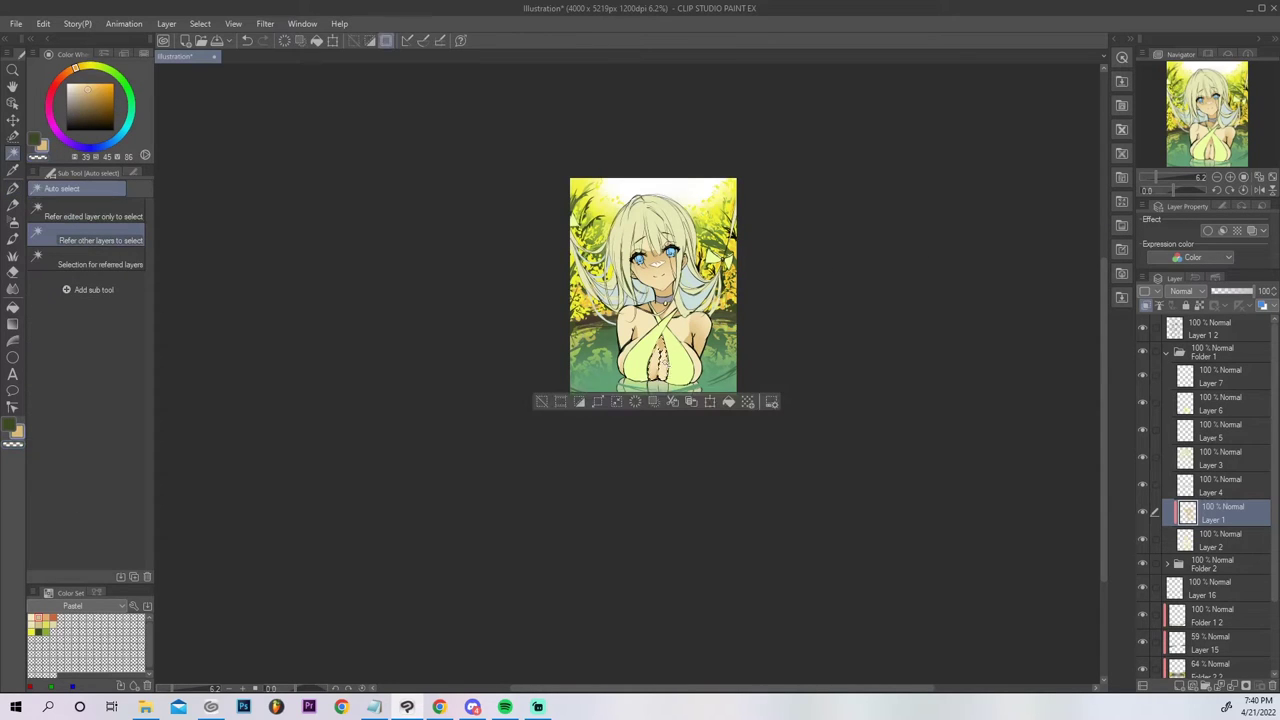
left_click(697, 366, "shift")
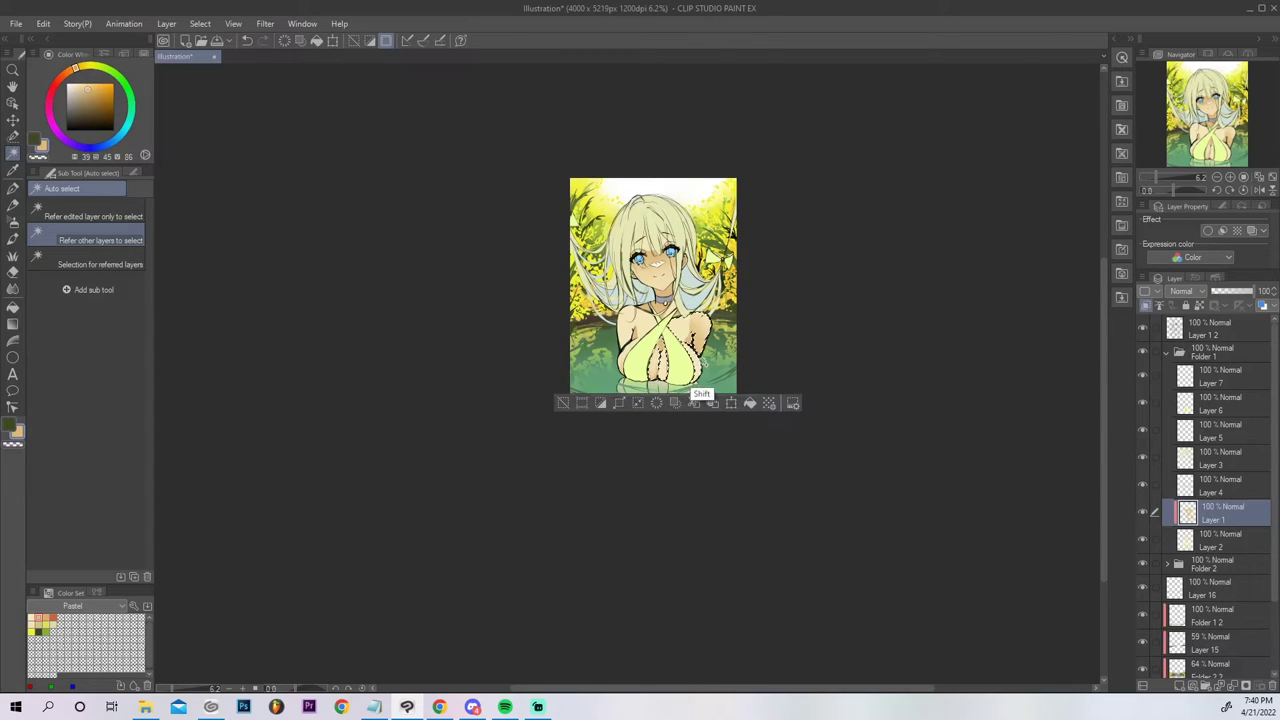
key("ctrl+z")
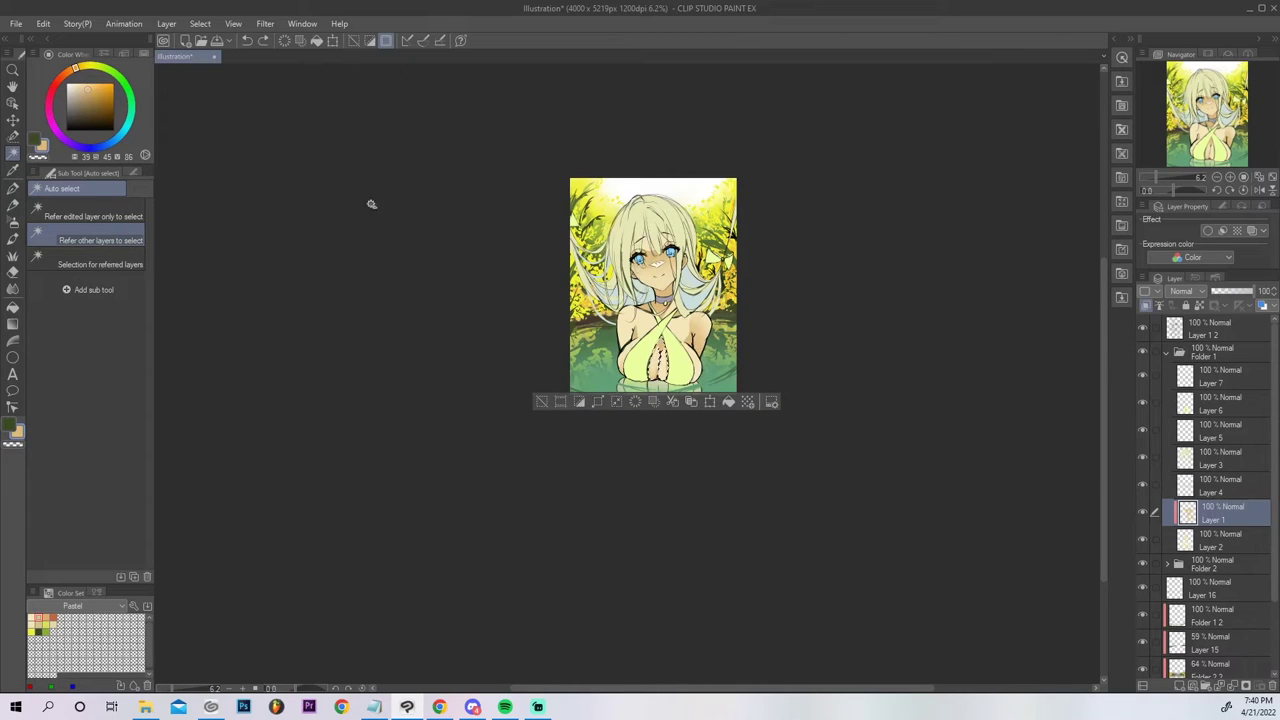
key("ctrl+z")
Auto-select the chest skin with a tolerance of 15.6, airbrush soft tan shading inside the selection and deselect.
left_click(133, 173)
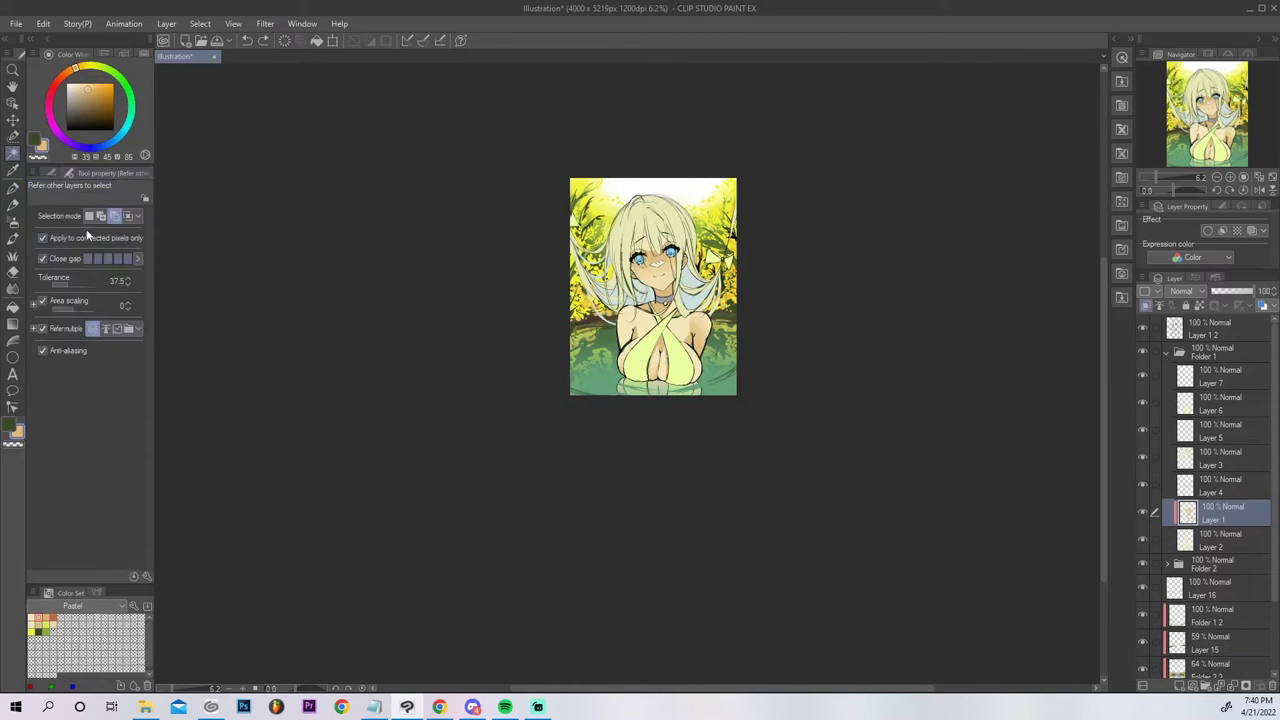
left_click(667, 366)
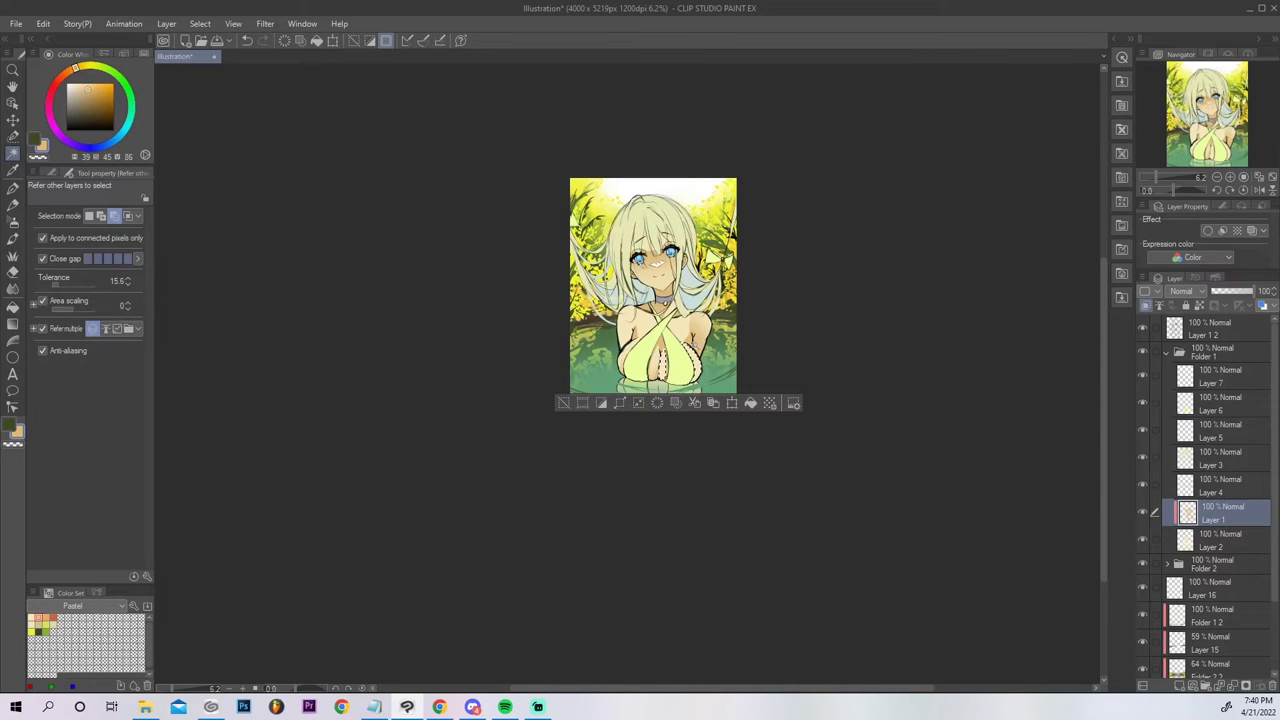
key("b")
key("b")
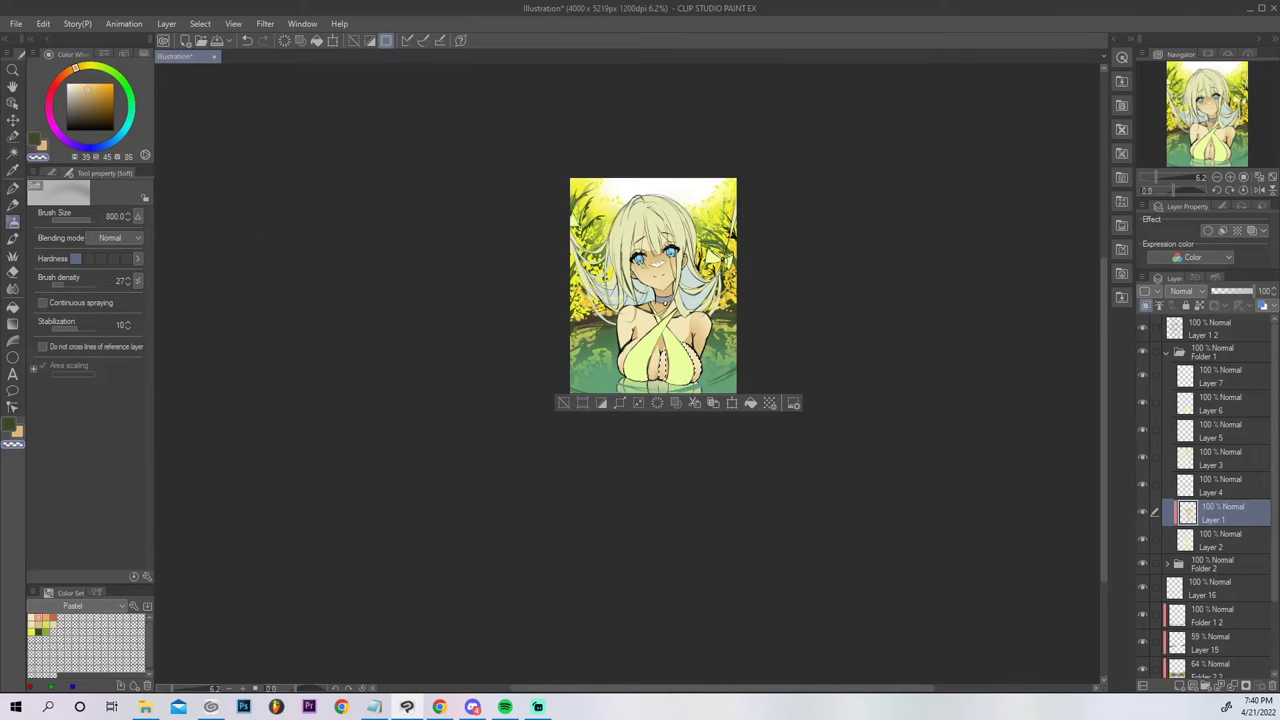
key("ctrl+d")
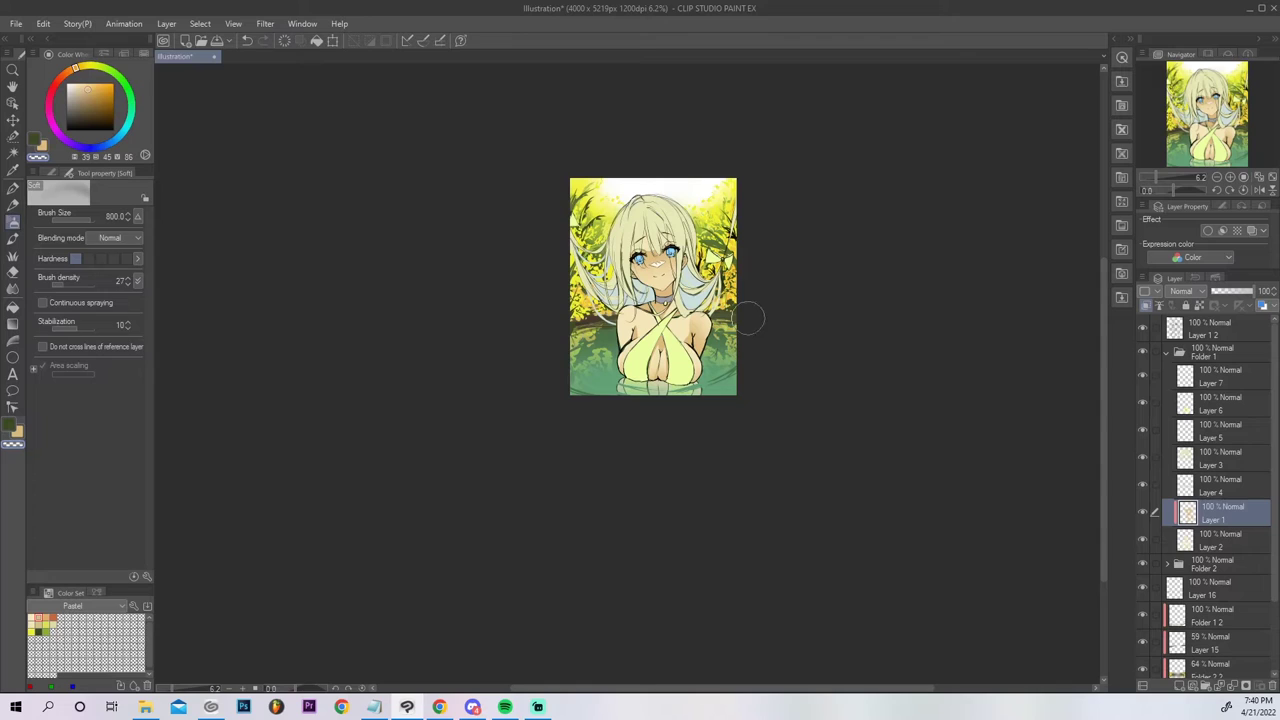
Refine the tan shadows on the shoulders and collarbone area with the G-pen at size 80.
key("p")
key("x")
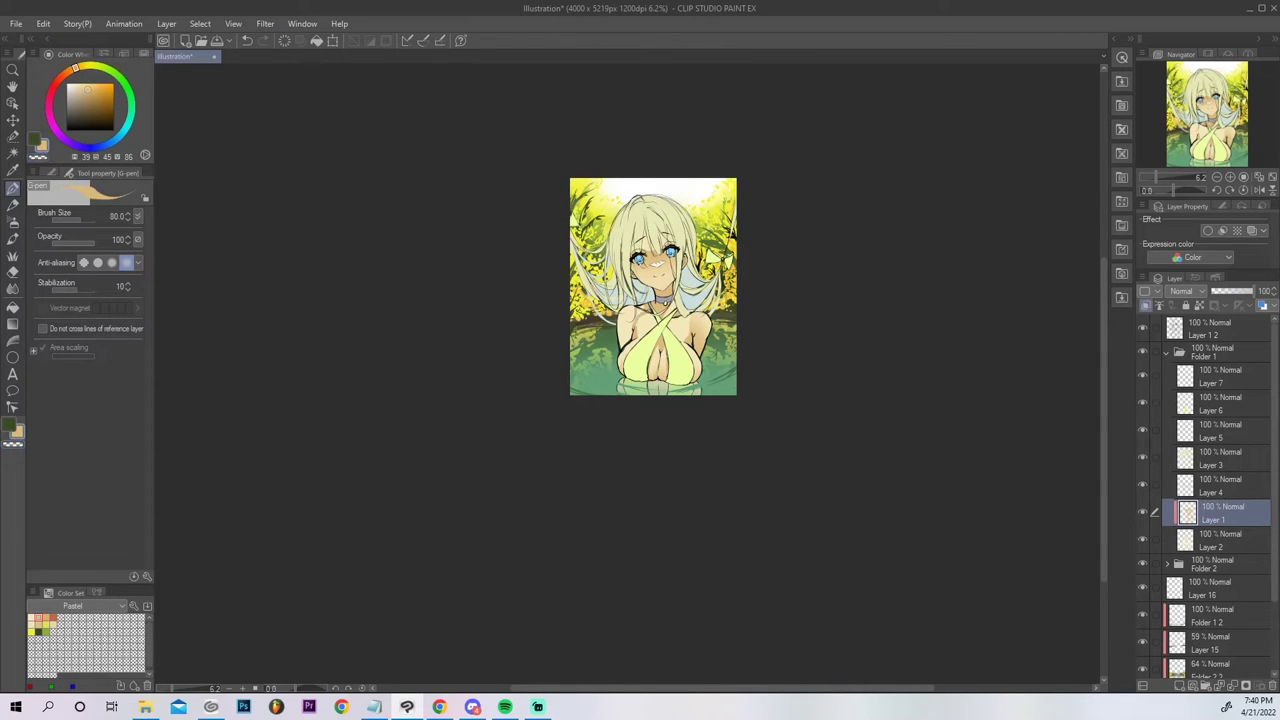
left_click_drag(636, 310, 620, 334)
key("ctrl+z")
left_click_drag(687, 318, 684, 328)
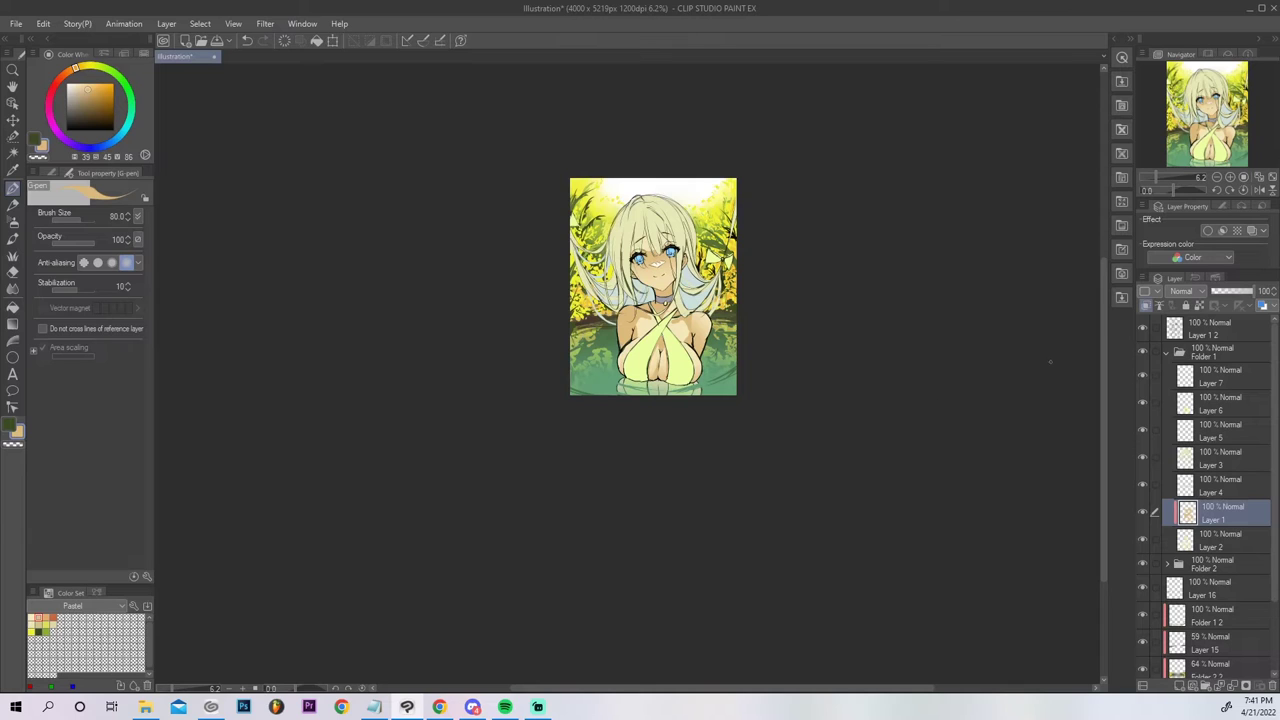
Lock the transparent pixels of the Folder 1 2 reflection layer and paint tan shading on the skin reflection in the water.
left_click_drag(1276, 531, 1275, 638)
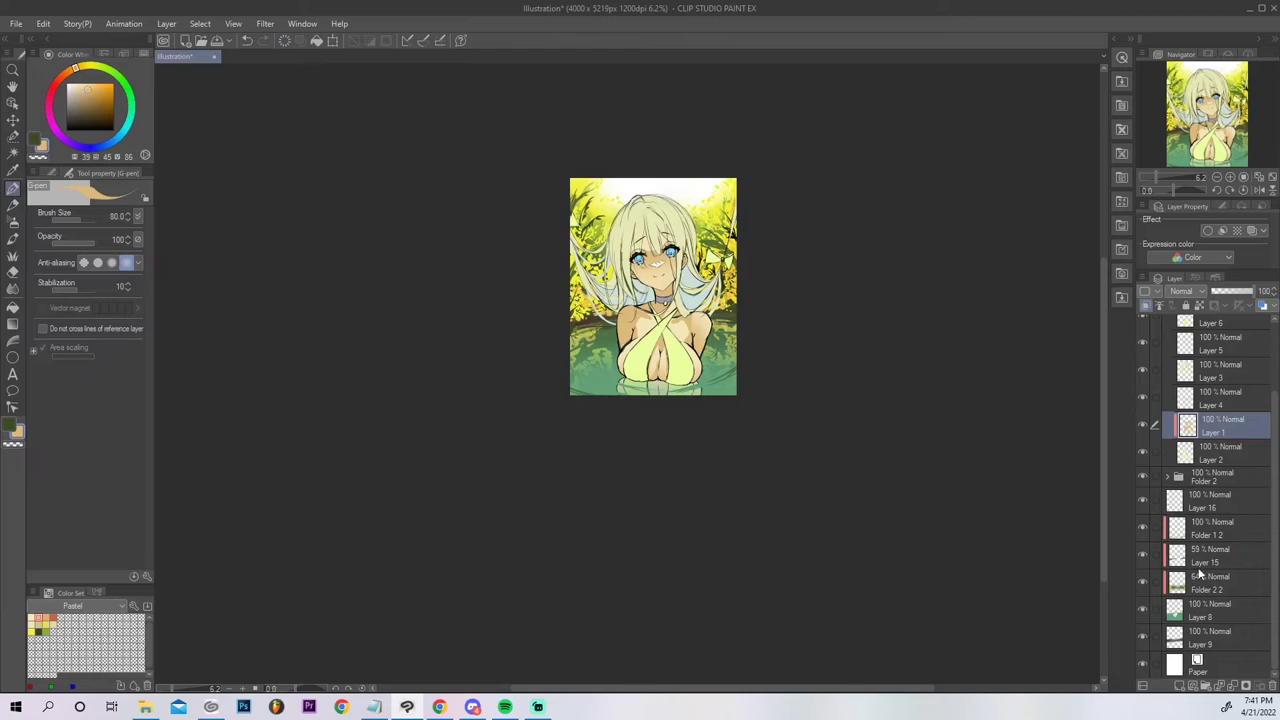
left_click(1202, 534)
left_click(1201, 312)
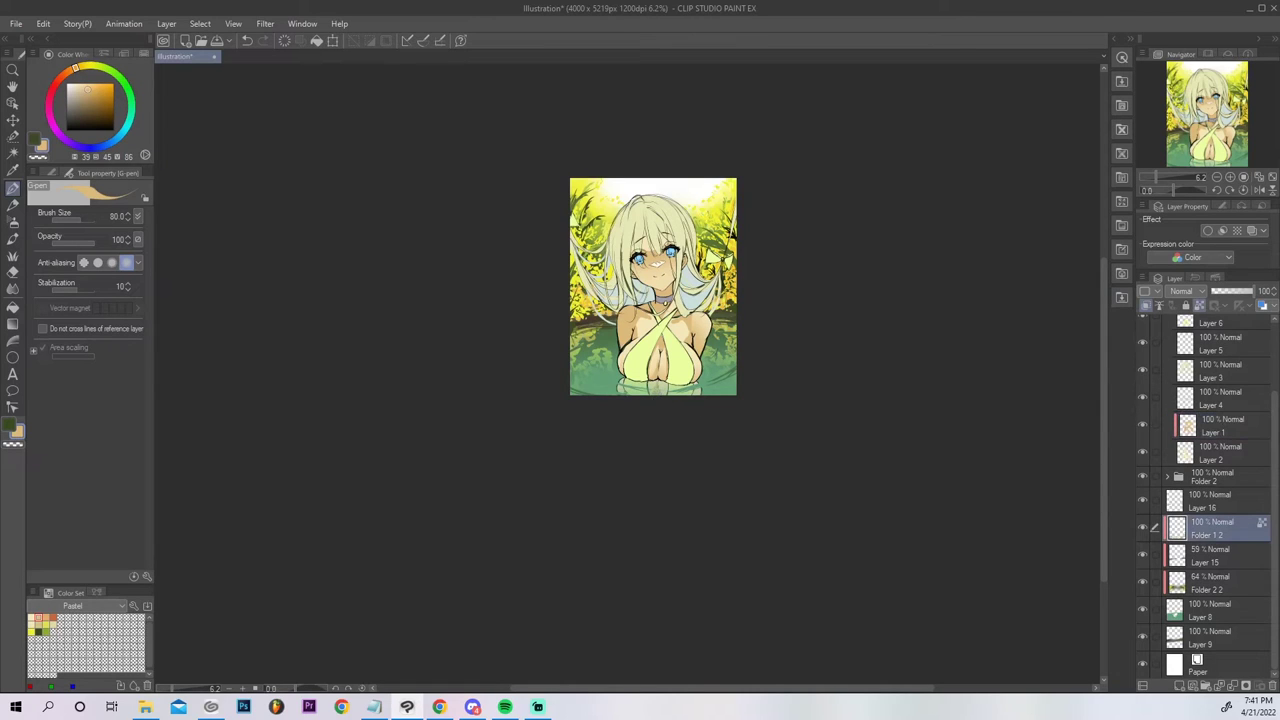
key("ctrl+z")
key("ctrl+z")
key("ctrl+z")
Return to skin-shading Layer 1 and set the G-pen colour to the dark orange swatch of the Pastel colour set.
left_click(46, 618)
scroll(1266, 460, "up", 2)
left_click_drag(1274, 472, 1274, 444)
left_click(1214, 496)
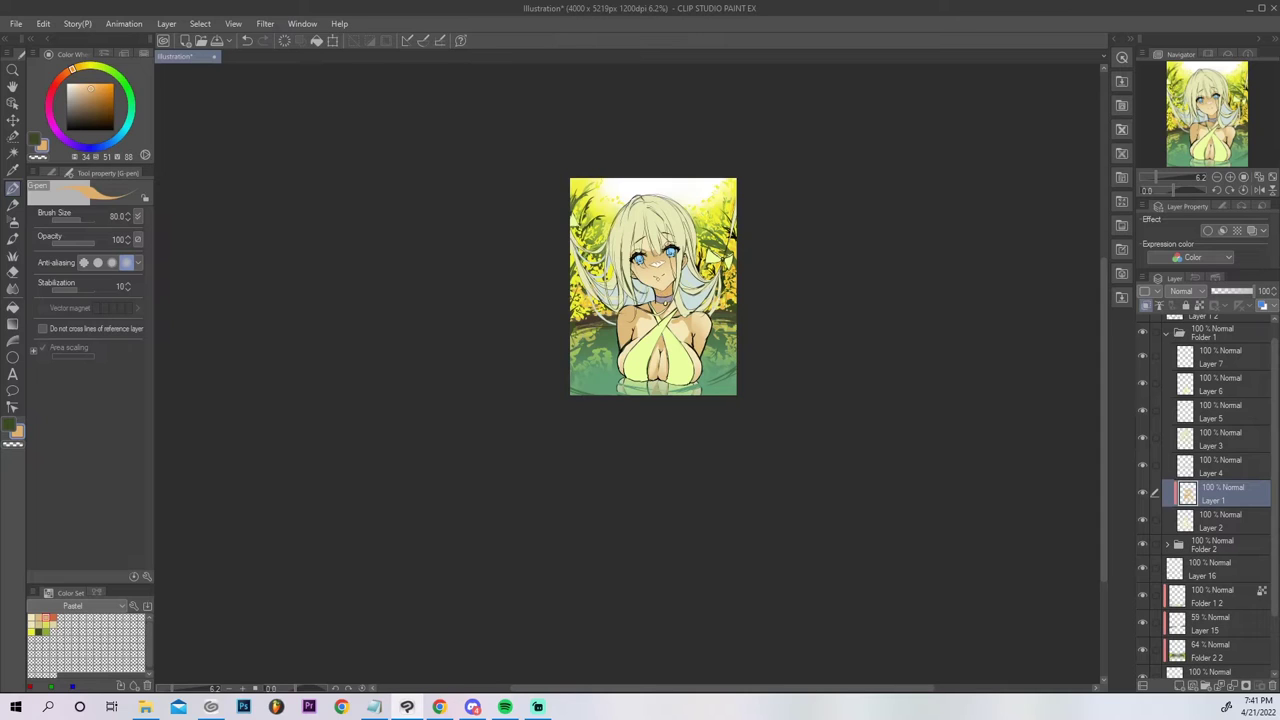
left_click(55, 619)
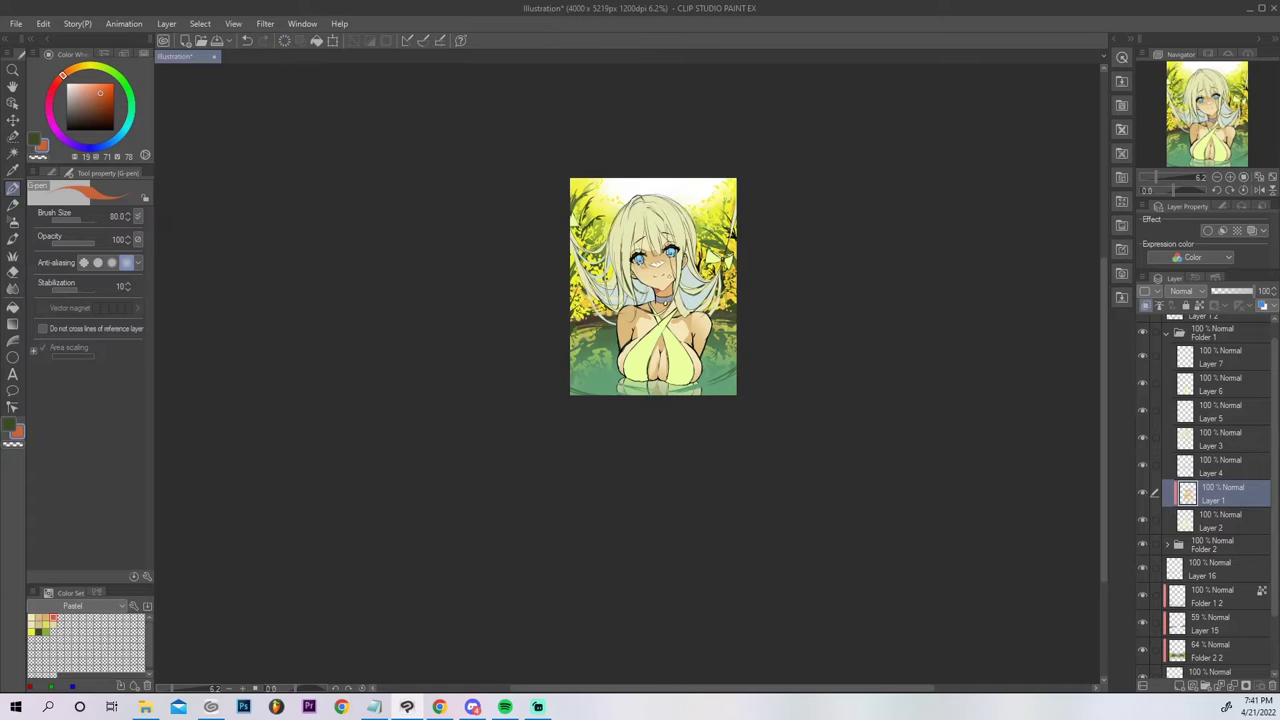
key("ctrl+z")
key("g")
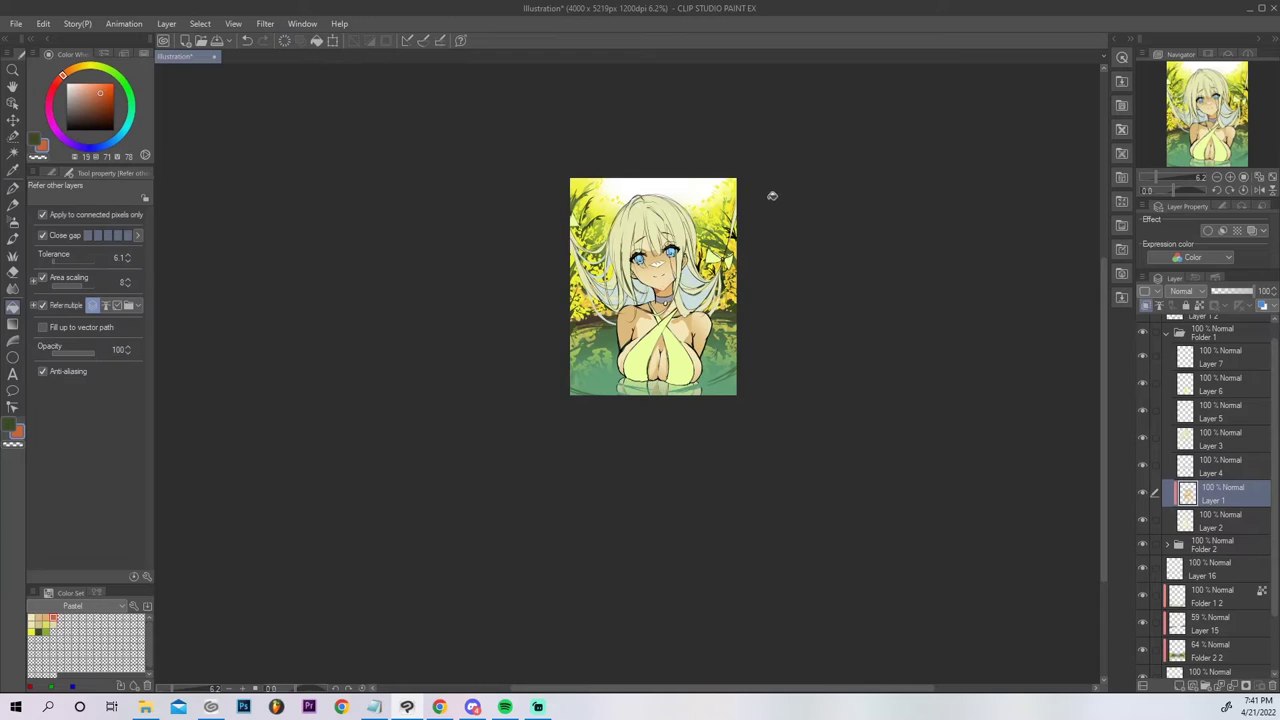
key("p")
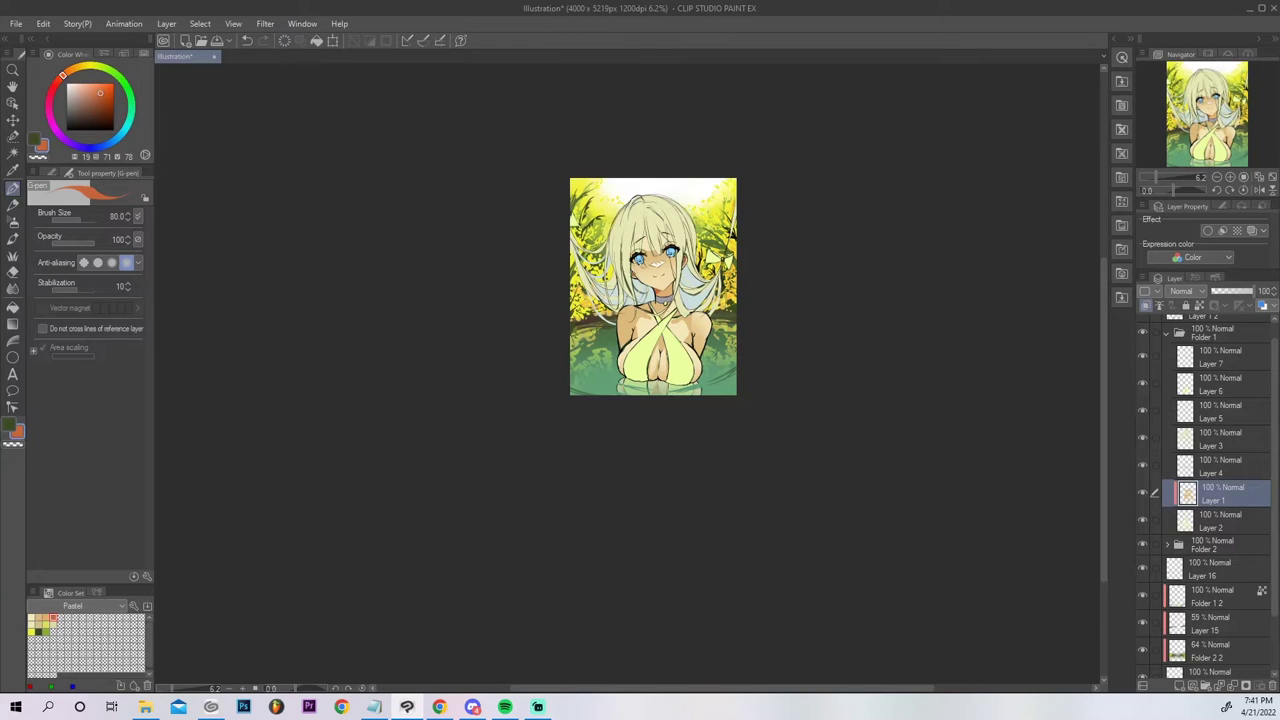
Draw dark orange accent shadows on the neck, beside the arms and between the chest folds with the G-pen.
key("ctrl+z")
left_click_drag(646, 300, 626, 312)
key("ctrl+z")
key("ctrl+z")
left_click_drag(658, 369, 655, 381)
left_click(1230, 177)
left_click_drag(1214, 124, 1218, 101)
left_click(1262, 177)
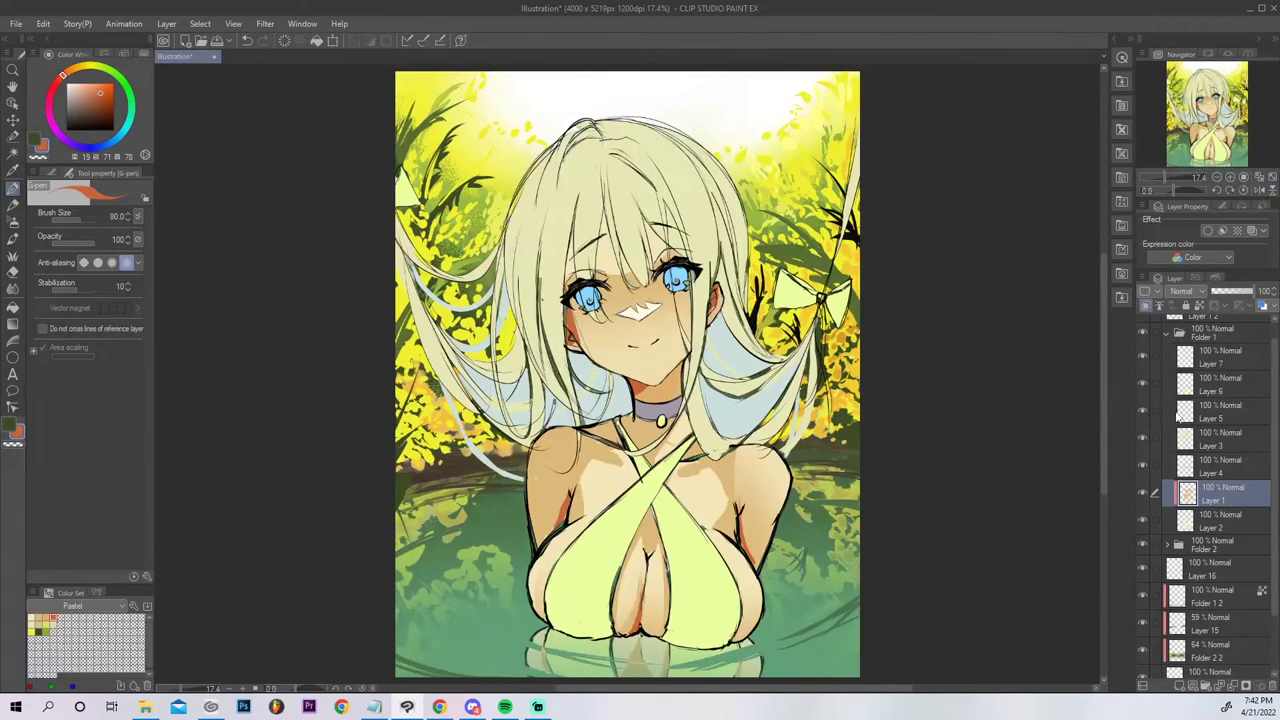
Clean up the accent beside the cheek and ear with transparent colour and a skin tone sampled from the face.
key("x")
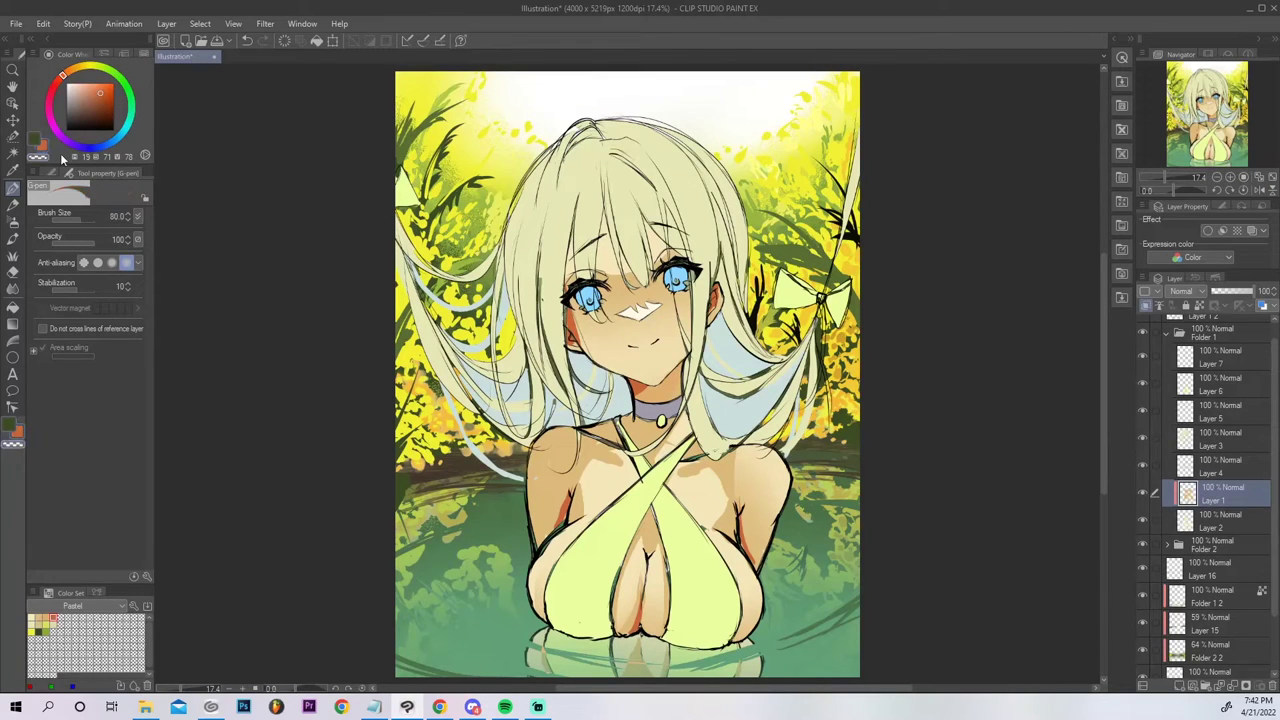
mouse_move(568, 312)
left_mouse_down()
mouse_move(587, 336)
mouse_move(568, 340)
left_mouse_up()
key("ctrl+z")
left_click(585, 316, "alt")
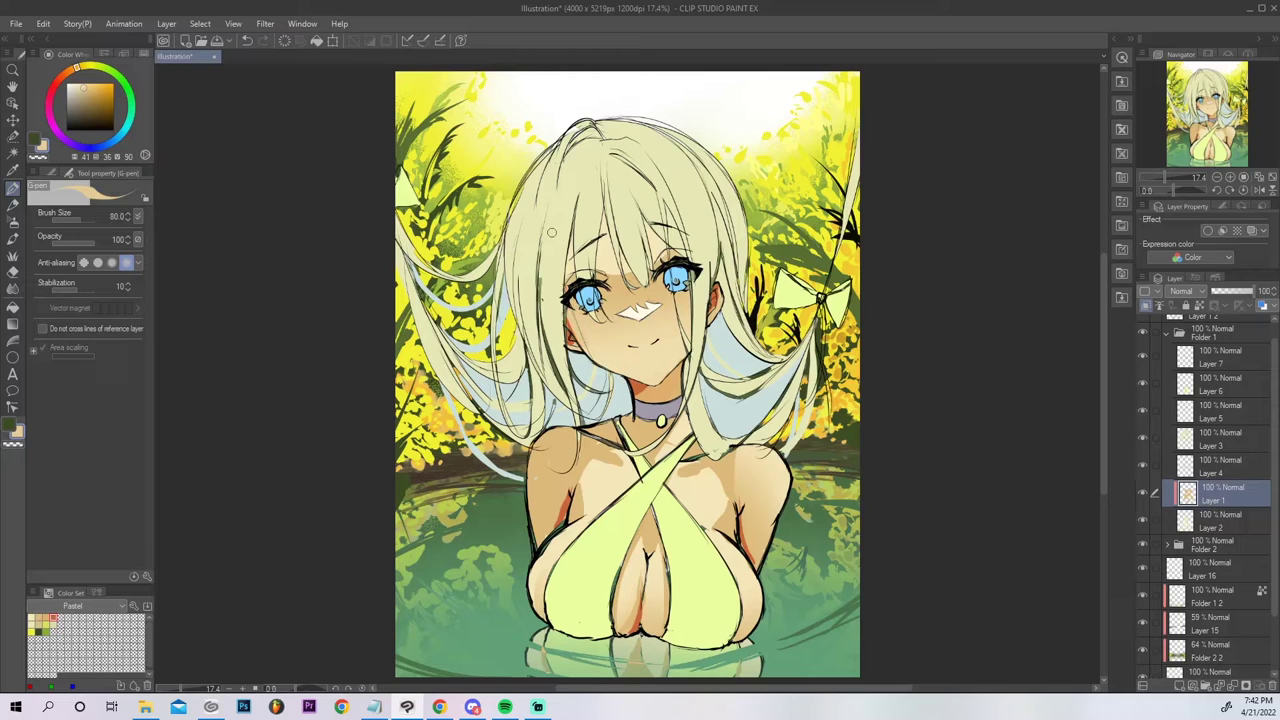
mouse_move(576, 337)
left_mouse_down()
mouse_move(570, 363)
mouse_move(573, 342)
left_mouse_up()
key("ctrl+z")
Create a new layer above Layer 1 and draw white highlights on the forehead and on the cheek below the eye.
left_click(1178, 686)
left_click_drag(110, 122, 15, 22)
key("g")
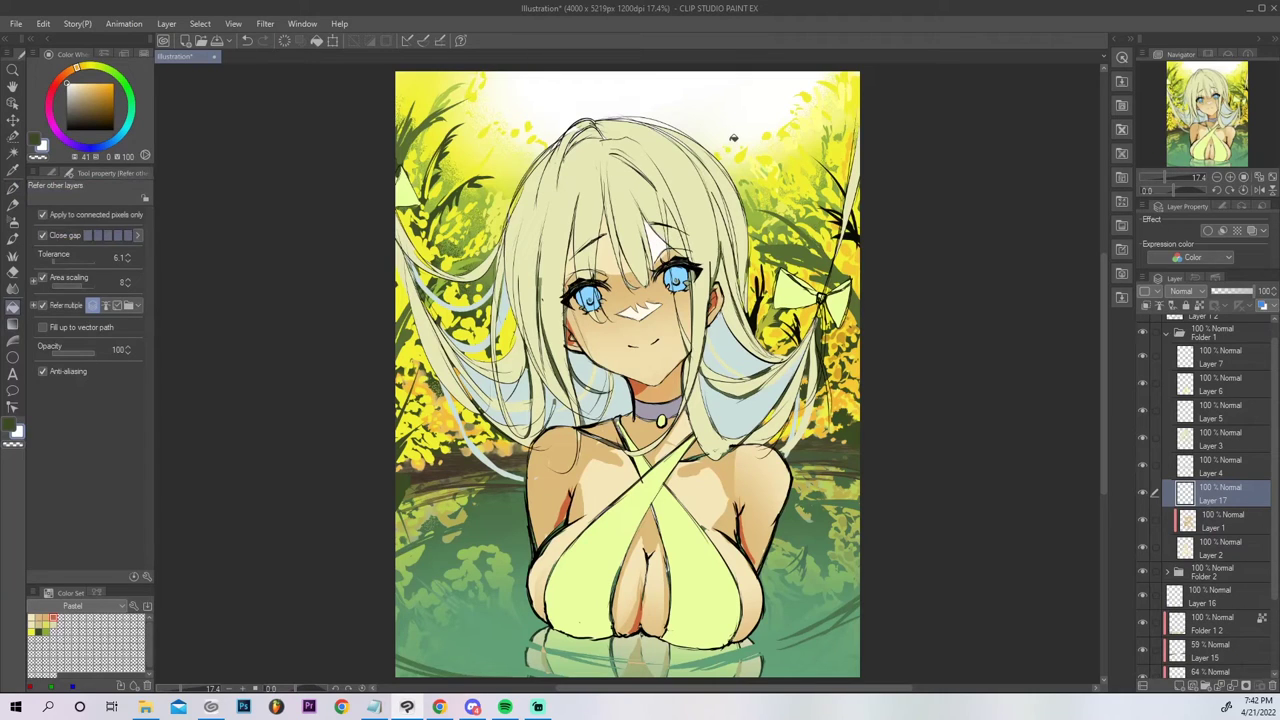
key("p")
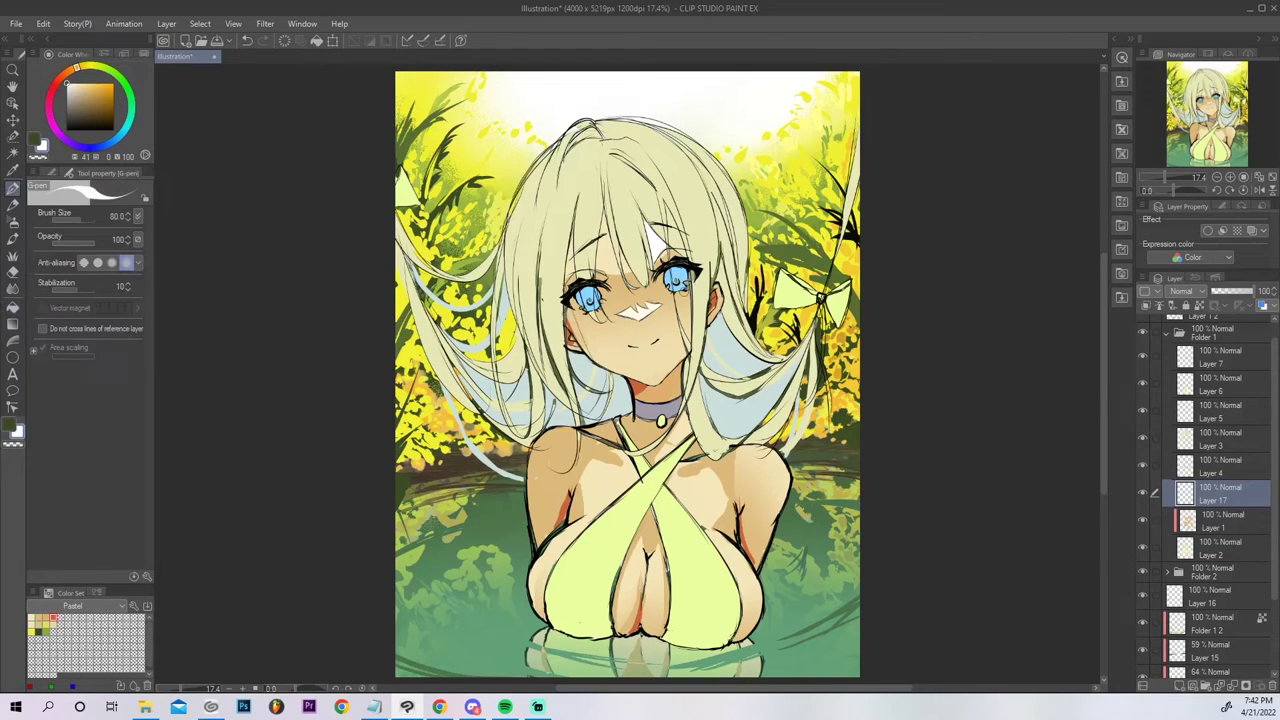
key("ctrl+z")
mouse_move(682, 290)
left_mouse_down()
mouse_move(690, 316)
mouse_move(683, 288)
left_mouse_up()
Outline and fill a white highlight on top of the bare shoulder, and soften its lower edge with the Blend tool.
mouse_move(736, 456)
left_mouse_down()
mouse_move(783, 490)
mouse_move(767, 451)
left_mouse_up()
key("ctrl+z")
key("ctrl+z")
key("g")
left_click(762, 456)
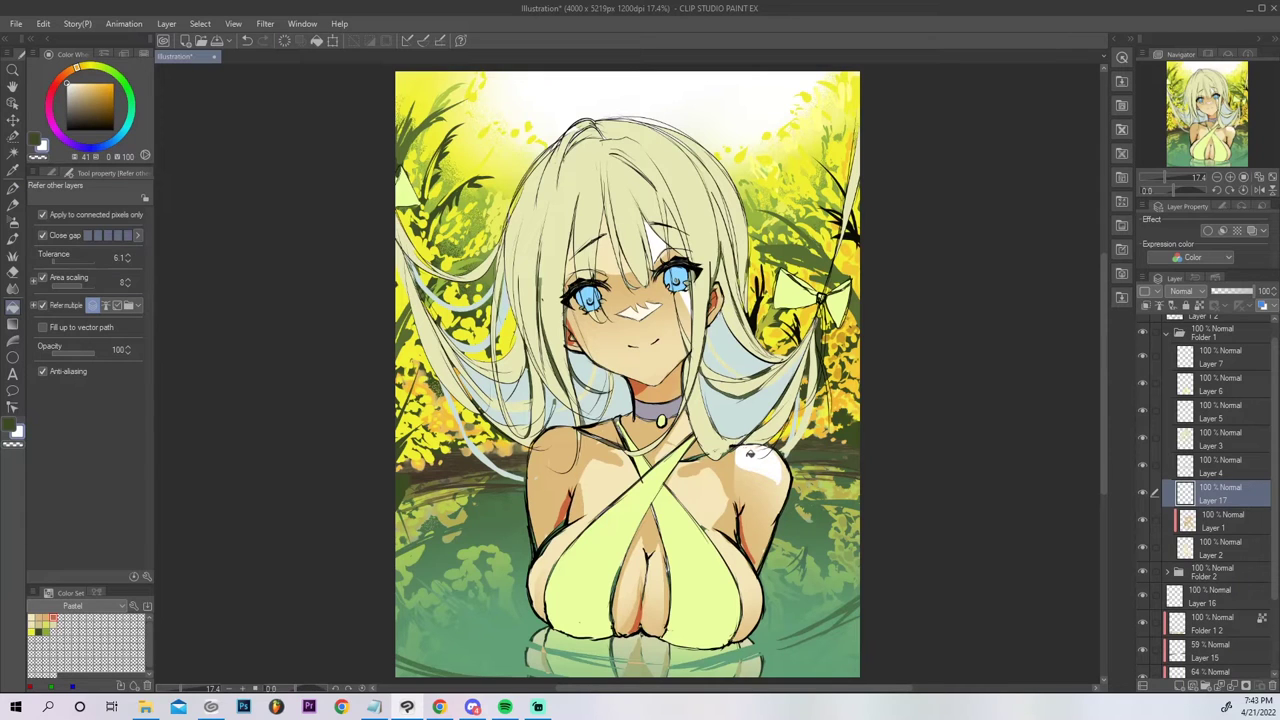
key("j")
mouse_move(773, 482)
left_mouse_down()
mouse_move(738, 448)
mouse_move(765, 452)
left_mouse_up()
key("ctrl+z")
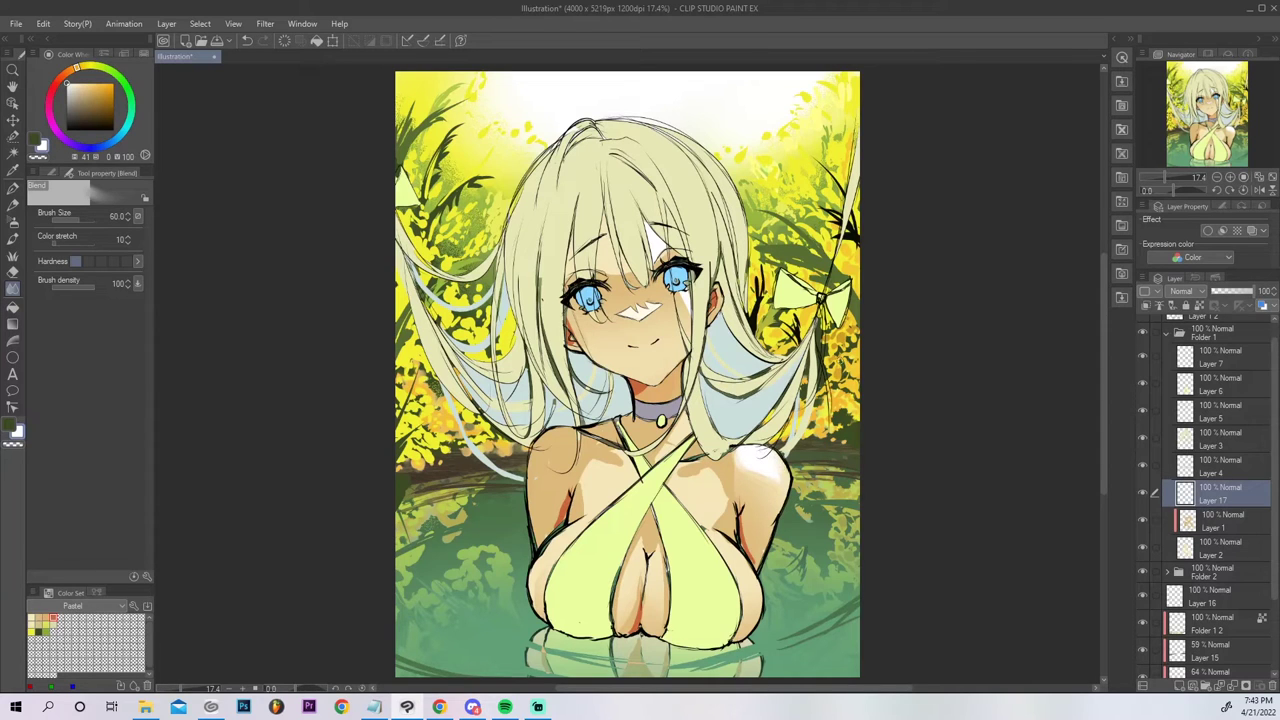
Draw thin white highlights along the outer chest skin beside the top with the G-pen.
key("p")
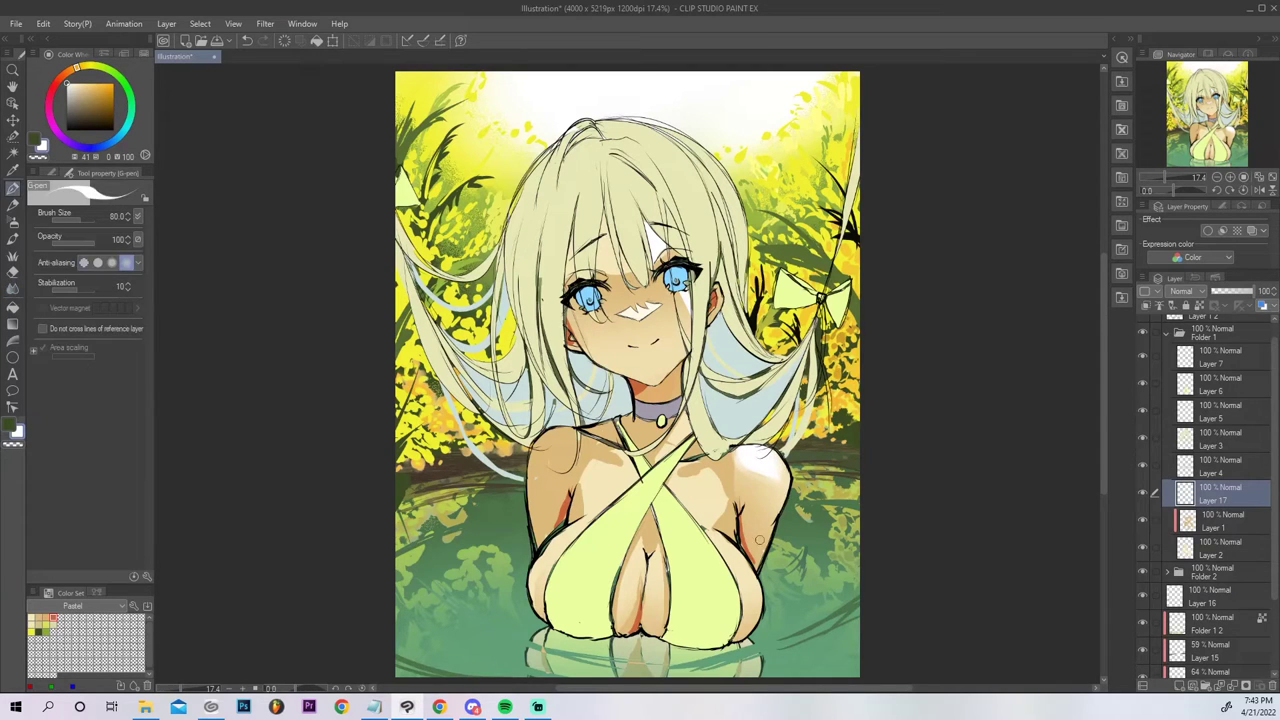
mouse_move(723, 551)
left_mouse_down()
mouse_move(756, 588)
mouse_move(709, 531)
left_mouse_up()
key("ctrl+z")
left_click_drag(758, 588, 757, 612)
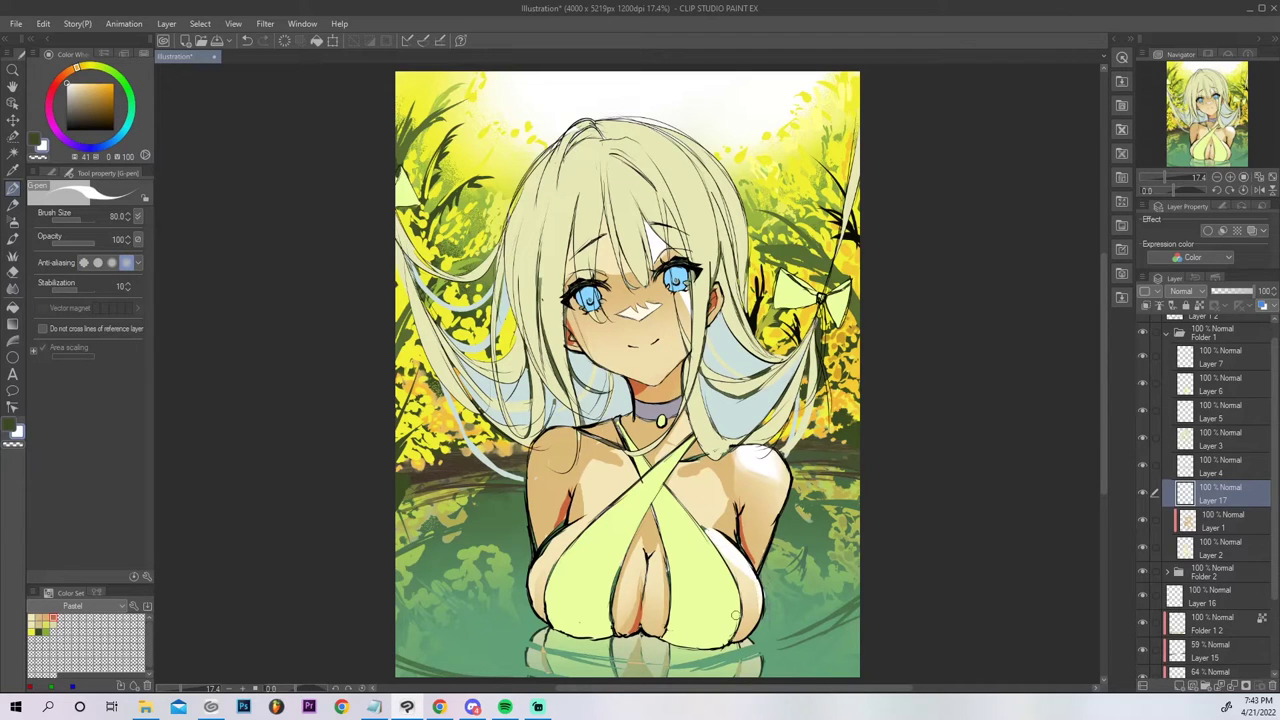
key("ctrl+z")
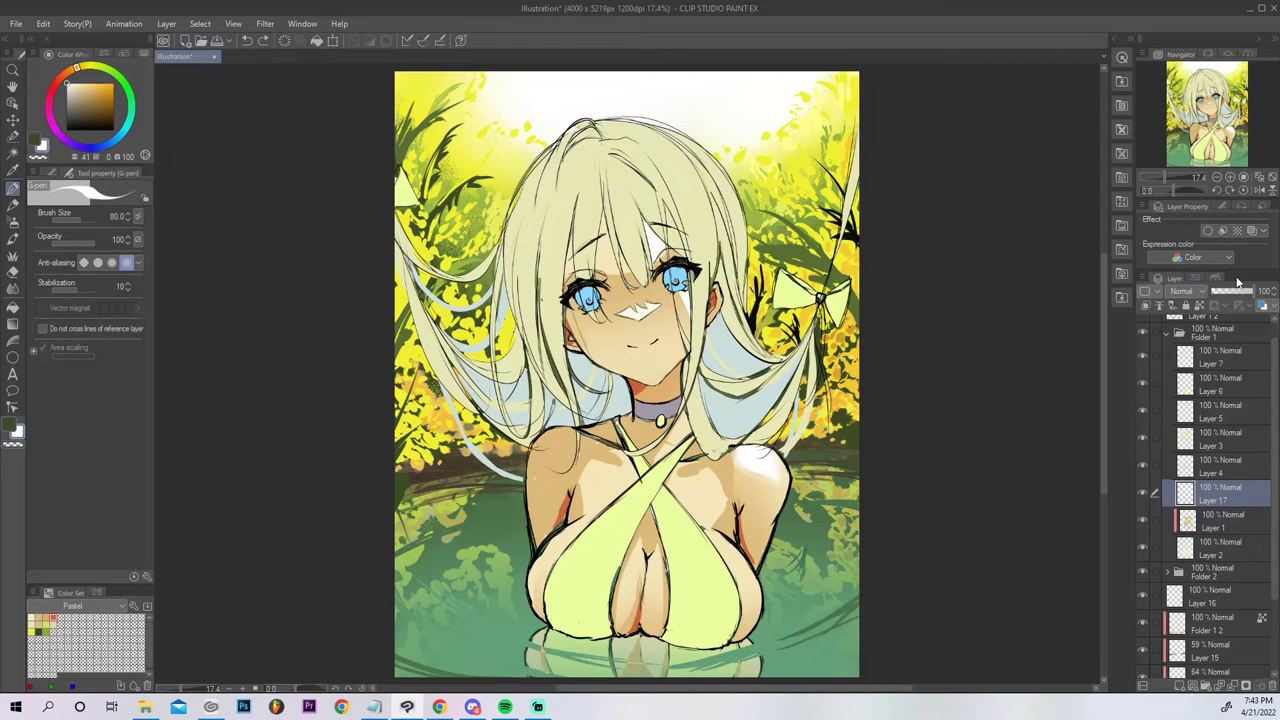
Identify the hair's base layer by toggling its visibility, and add a new layer clipped to it.
left_click(1143, 436)
left_click(1140, 437)
left_click(1213, 444)
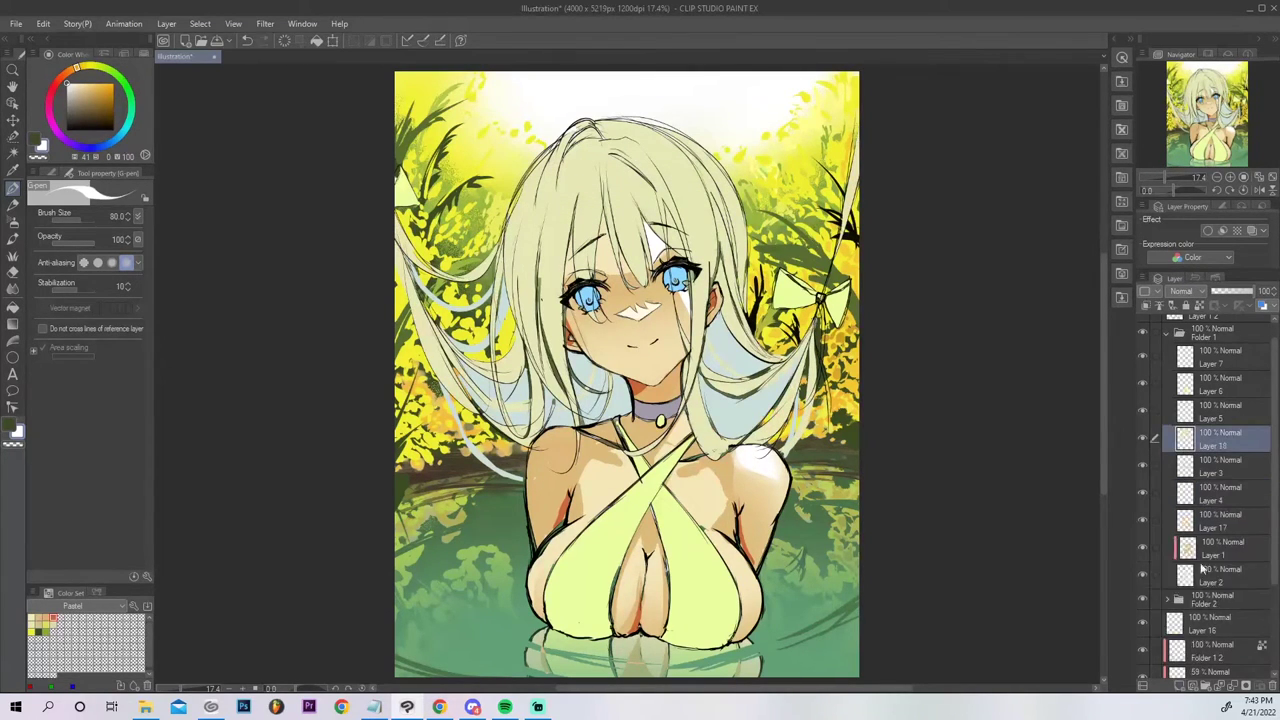
left_click(1147, 306)
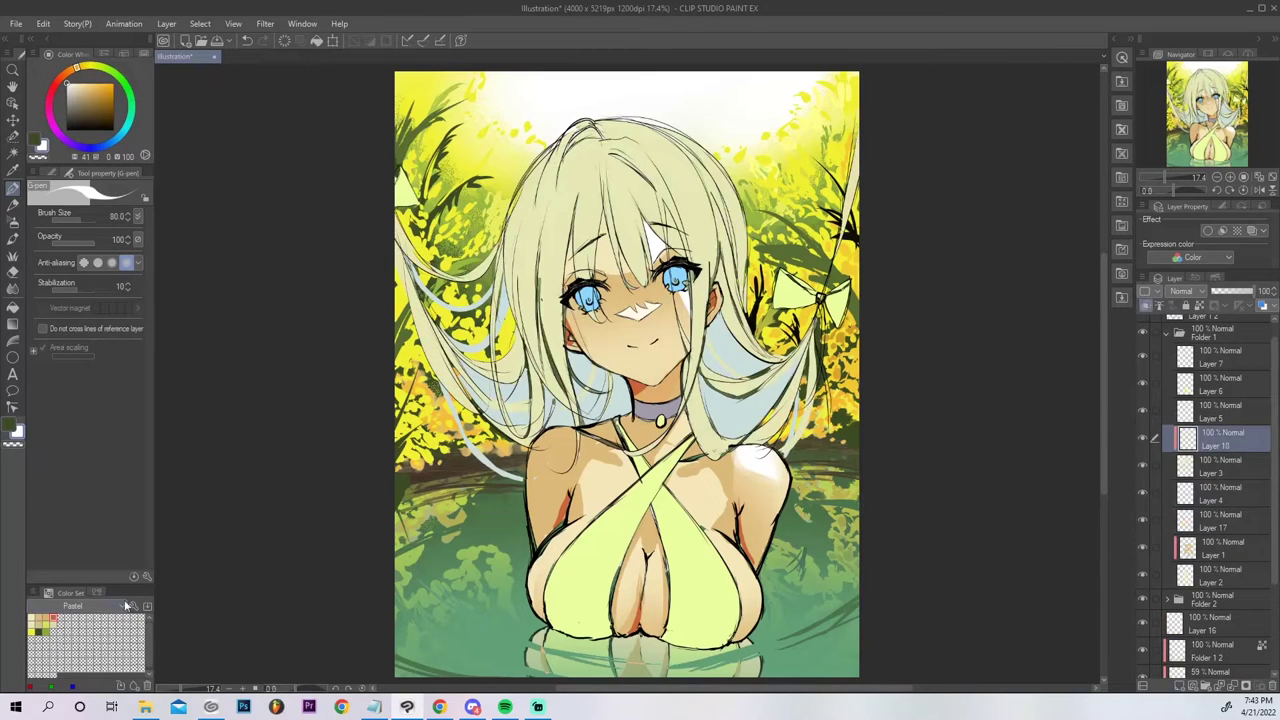
Draw muted yellow-tan shadows on the central bangs with the G-pen and trim them with transparent colour.
left_click(52, 620)
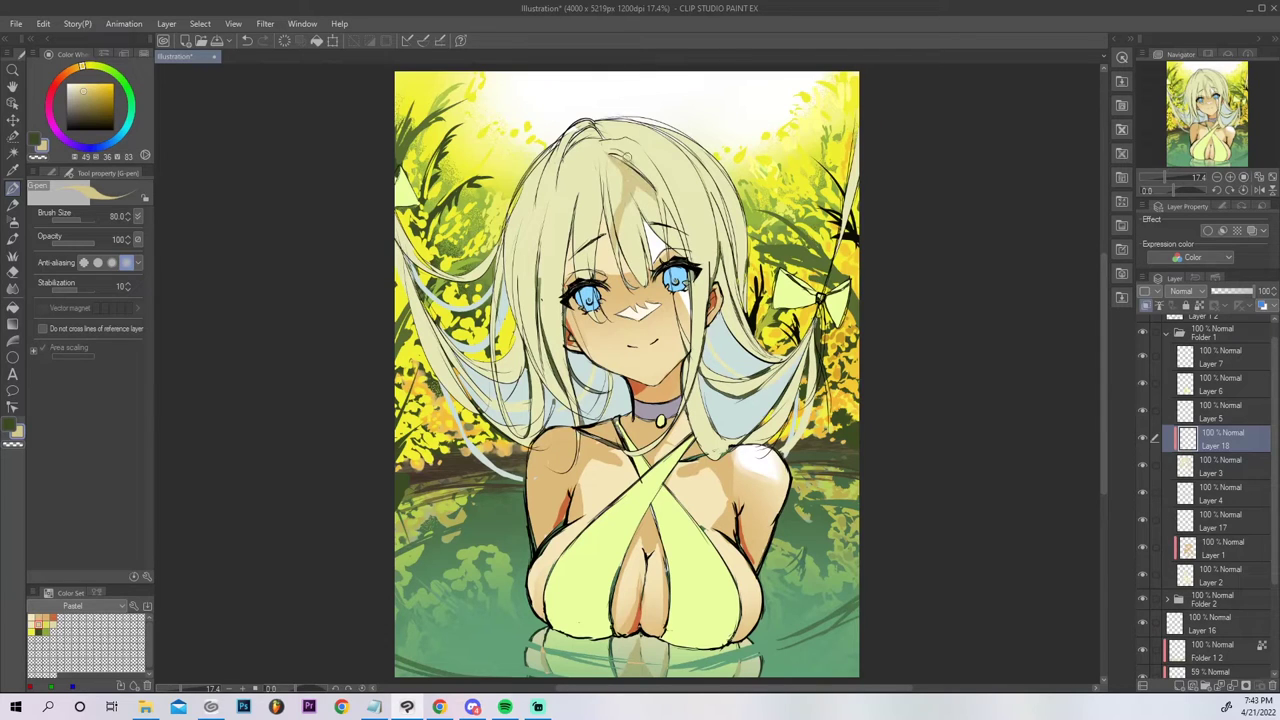
left_click_drag(615, 220, 613, 154)
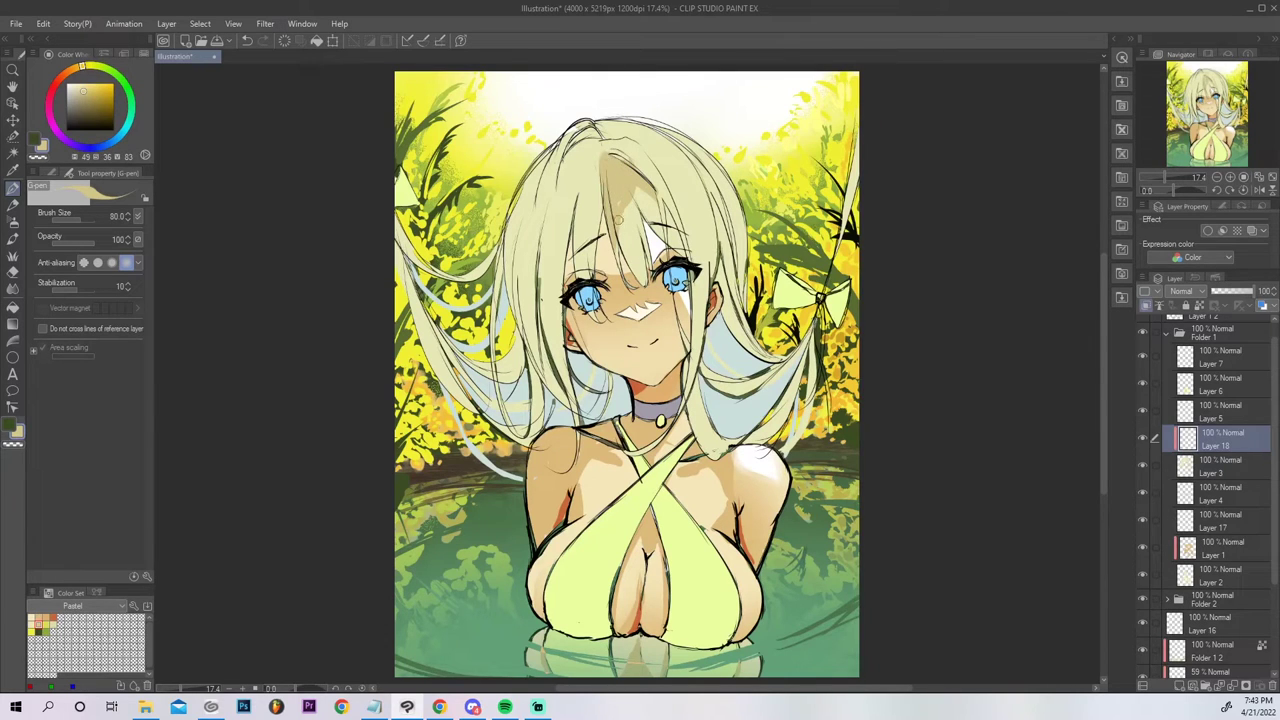
left_click_drag(633, 198, 640, 222)
left_click(38, 157)
left_click_drag(617, 261, 610, 218)
Extend the muted yellow-tan shadow strands from the hair parting across the bangs above the character's right eye.
key("x")
left_click_drag(597, 148, 548, 252)
key("ctrl+z")
left_click_drag(572, 184, 555, 275)
mouse_move(567, 214)
left_mouse_down()
mouse_move(557, 260)
mouse_move(572, 184)
mouse_move(541, 303)
mouse_move(576, 174)
mouse_move(608, 149)
mouse_move(628, 157)
left_mouse_up()
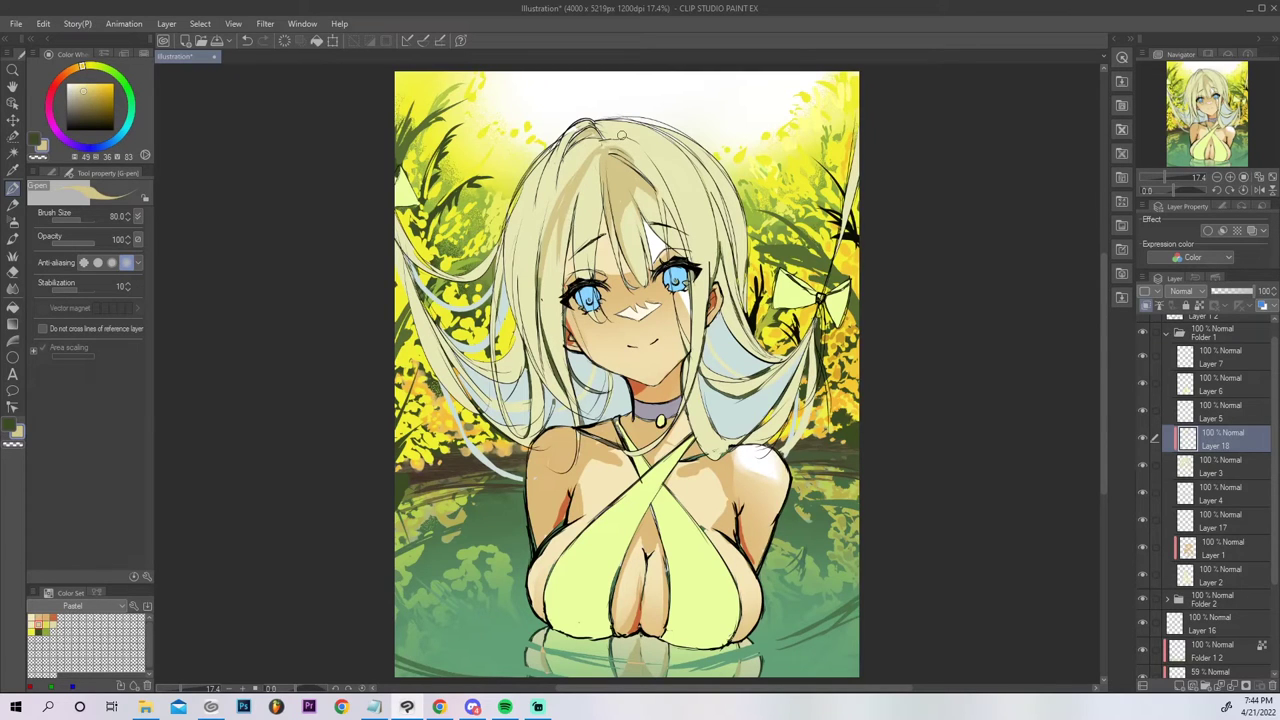
mouse_move(566, 184)
left_mouse_down()
mouse_move(599, 147)
mouse_move(579, 161)
mouse_move(578, 150)
mouse_move(547, 238)
mouse_move(557, 180)
left_mouse_up()
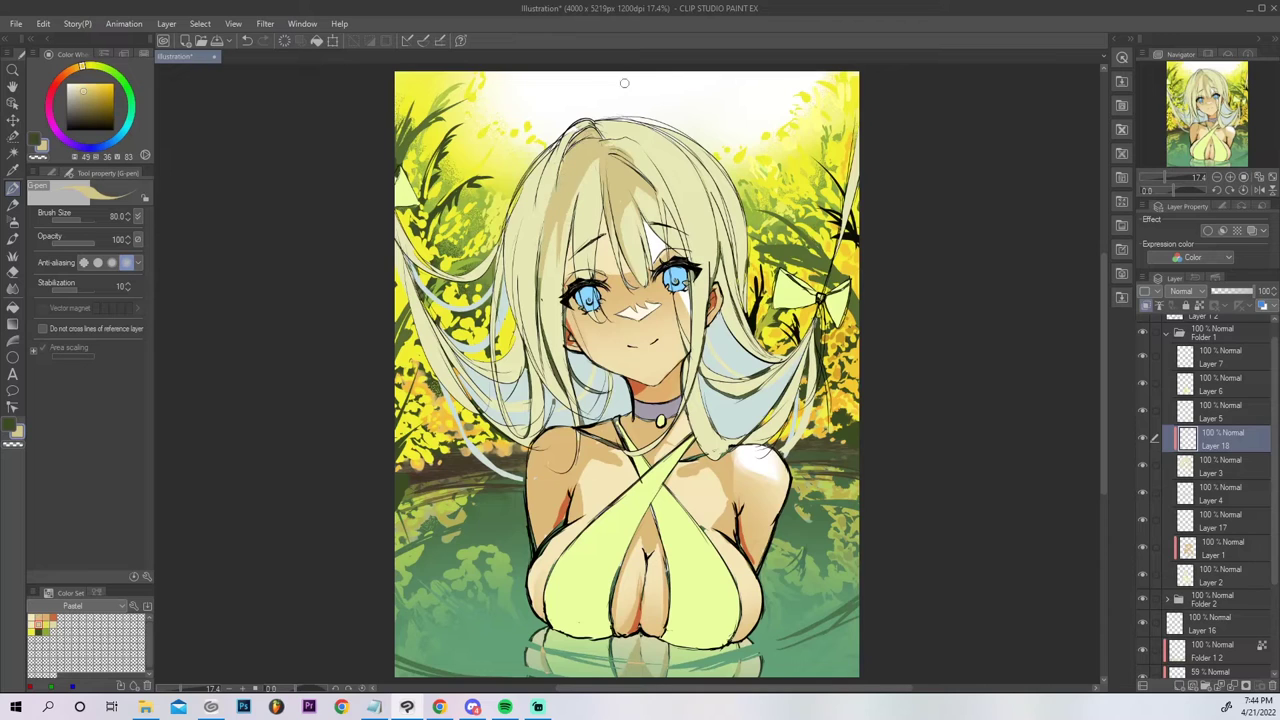
Paint muted yellow-tan shadow strands down the long side hair on the character's right with the G-pen.
mouse_move(515, 286)
left_mouse_down()
mouse_move(536, 204)
mouse_move(537, 305)
mouse_move(550, 184)
left_mouse_up()
mouse_move(535, 277)
left_mouse_down()
mouse_move(550, 193)
mouse_move(529, 349)
mouse_move(523, 266)
mouse_move(534, 222)
mouse_move(534, 353)
mouse_move(546, 307)
mouse_move(553, 398)
left_mouse_up()
key("ctrl+z")
left_click_drag(536, 246, 527, 331)
left_click_drag(532, 222, 521, 269)
mouse_move(526, 330)
left_mouse_down()
mouse_move(562, 403)
mouse_move(564, 380)
left_mouse_up()
left_click_drag(542, 275, 570, 396)
left_click_drag(547, 248, 548, 300)
mouse_move(560, 345)
left_mouse_down()
mouse_move(566, 367)
mouse_move(531, 440)
left_mouse_up()
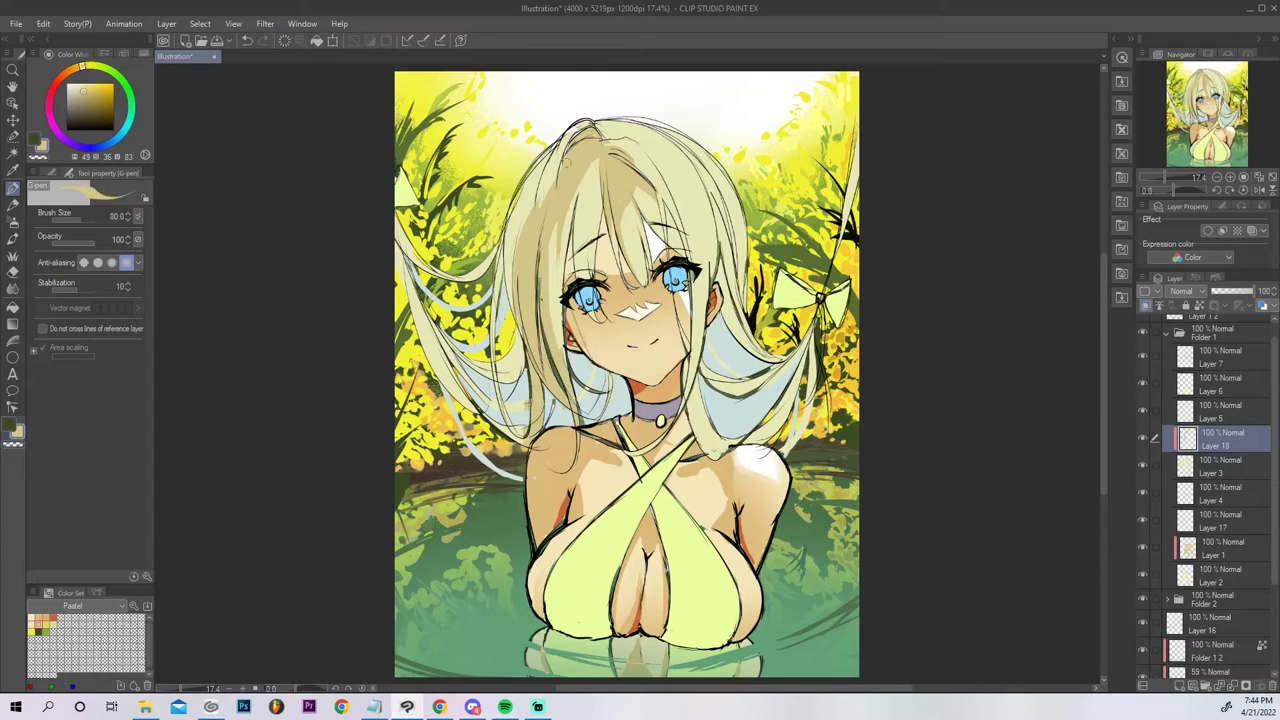
left_click_drag(512, 202, 512, 304)
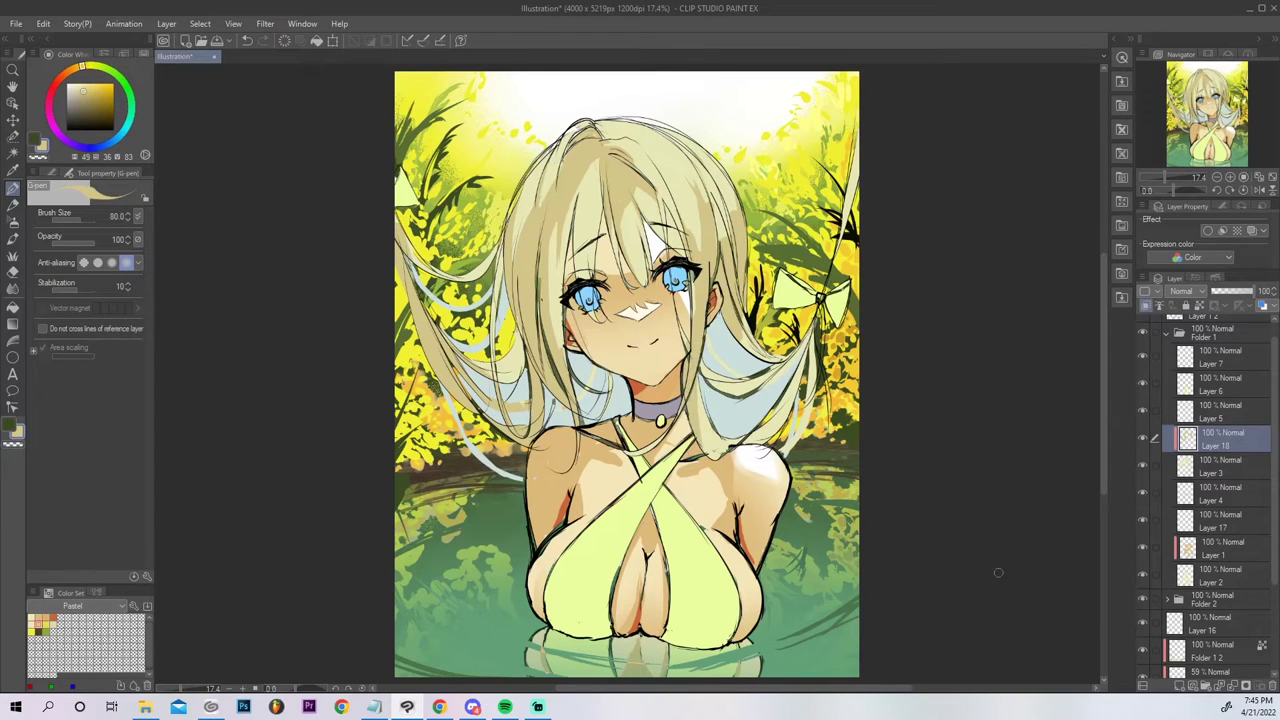
Paint bright yellow and pale yellow strands through the bangs and side hair, then check the colours on the mirrored canvas.
left_click(50, 619)
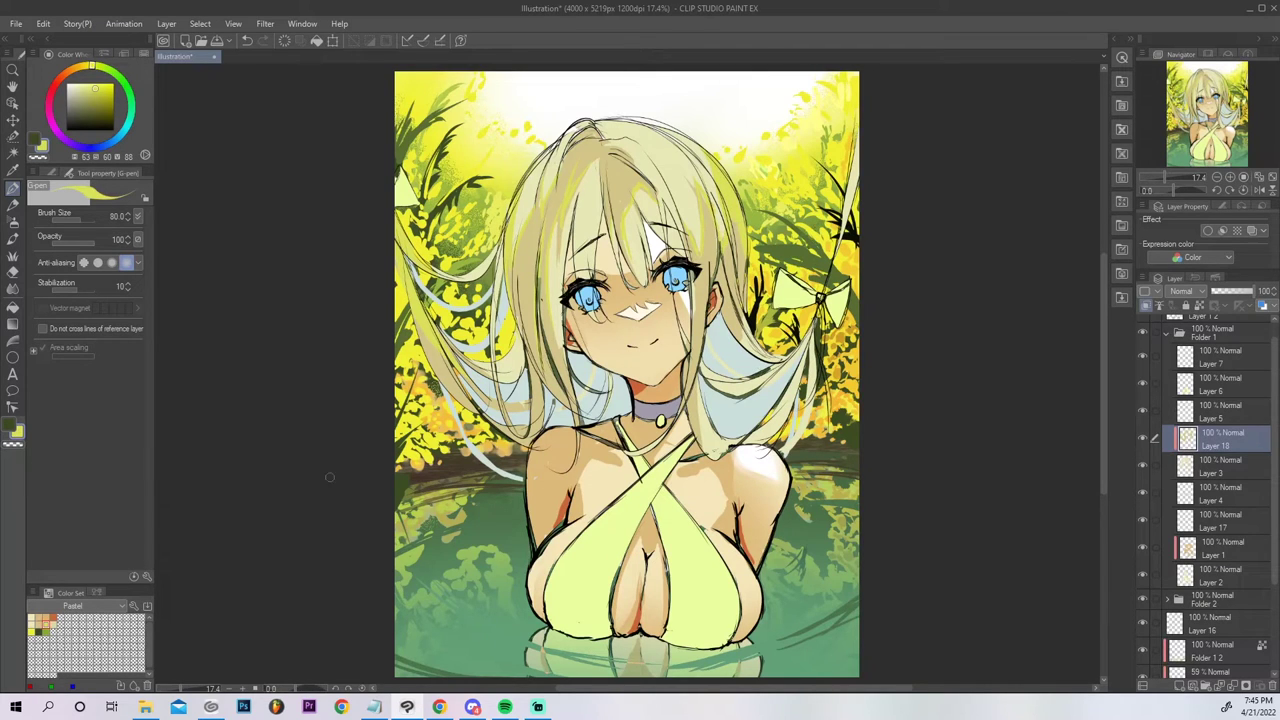
left_click(58, 620)
left_click(1259, 190)
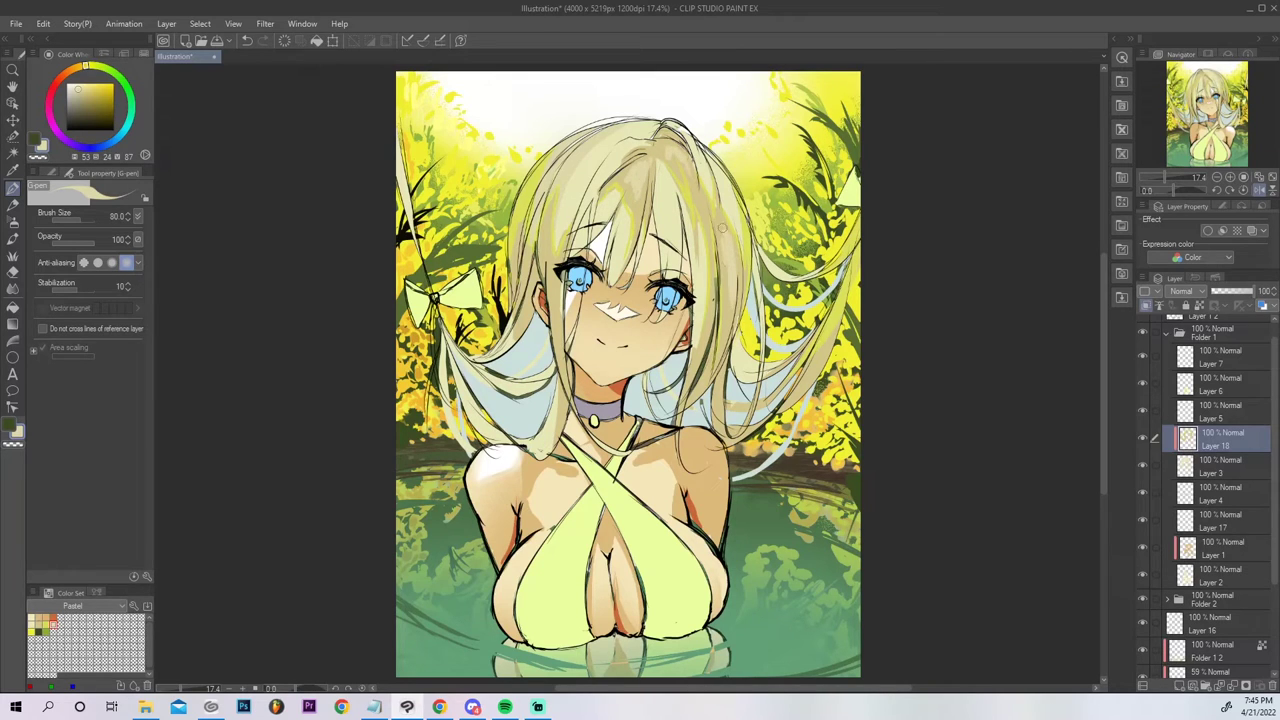
left_click(1258, 190)
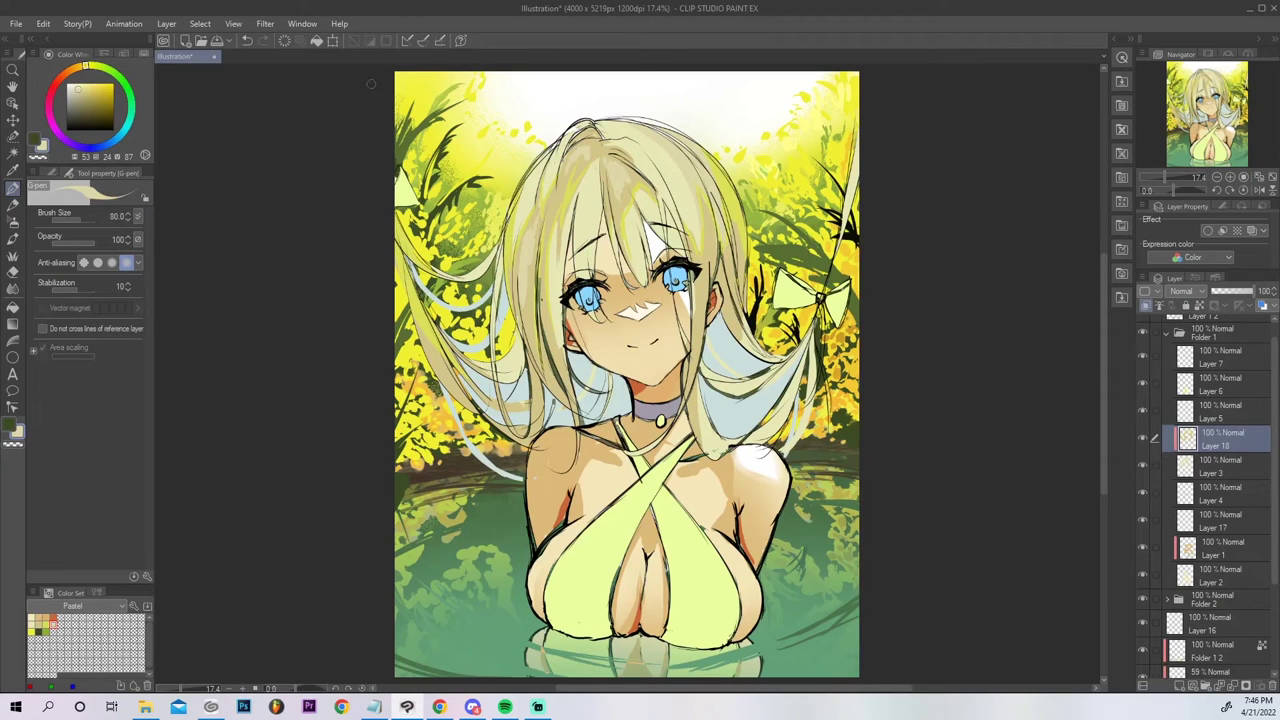
Try greyish green and muted orange-grey shades for the shadow strands in the side hair on the character's right.
left_click(535, 313, "alt")
left_click(109, 69)
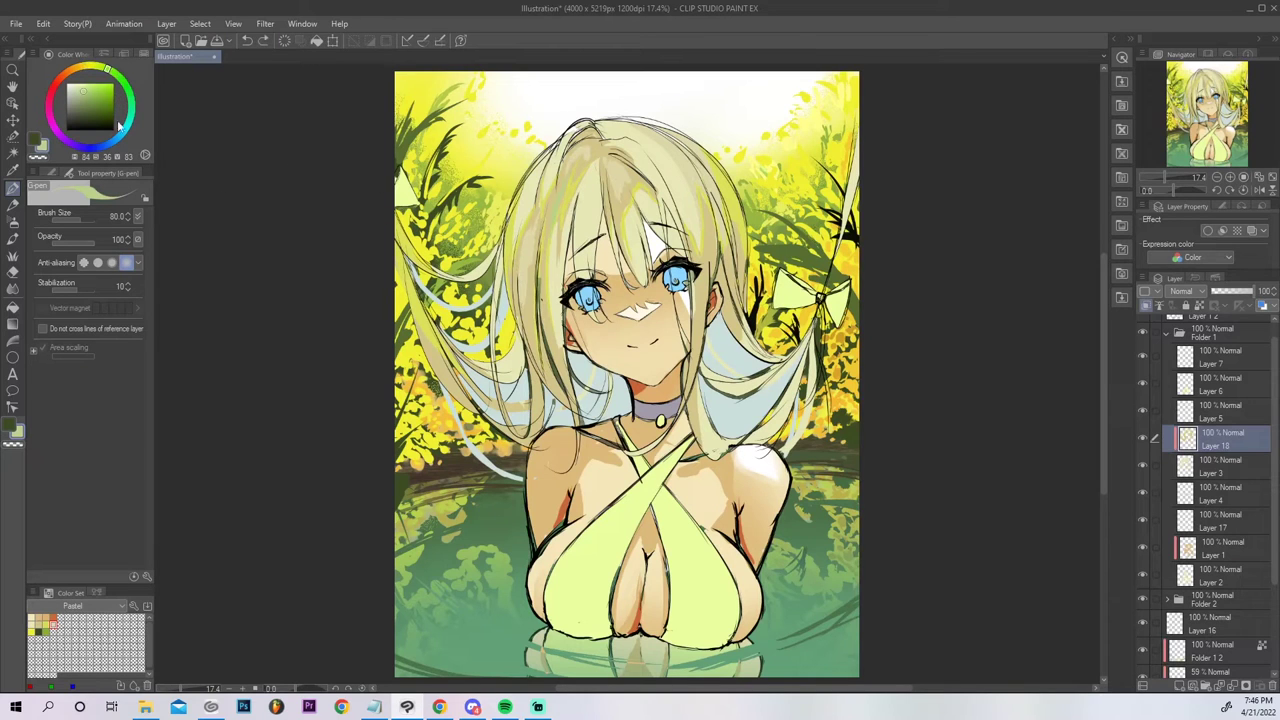
left_click(74, 101)
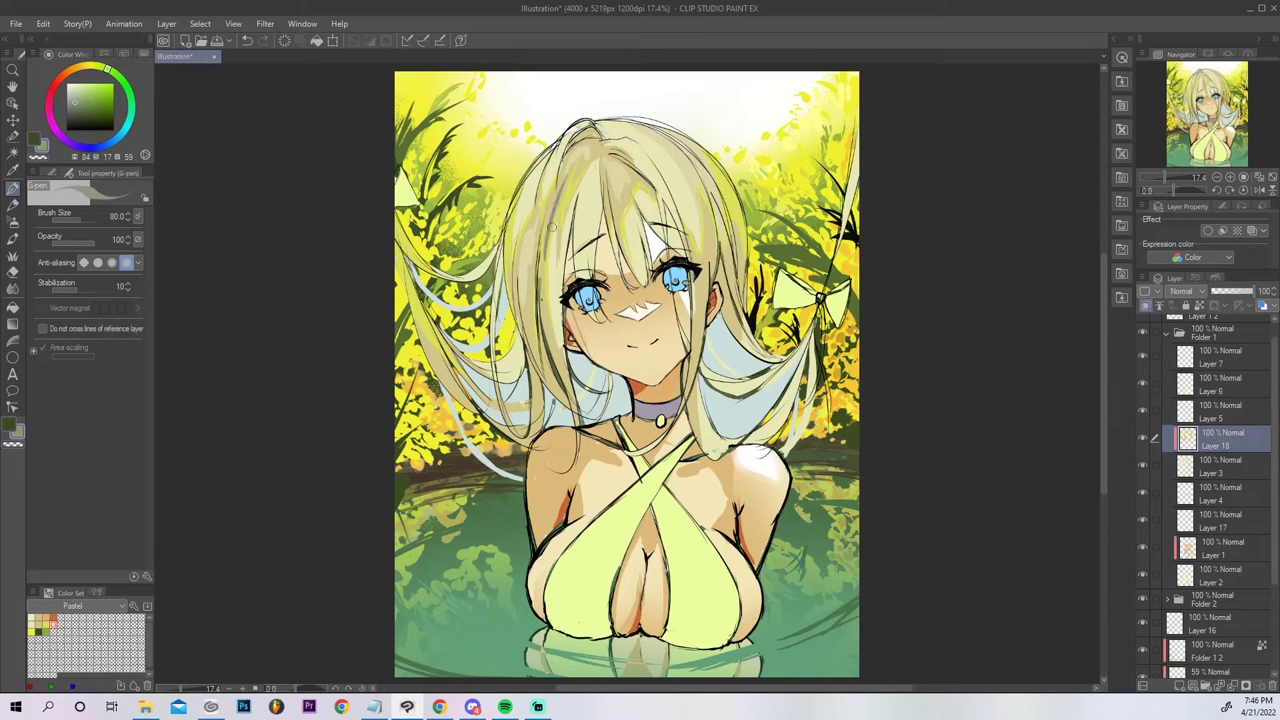
left_click(73, 90)
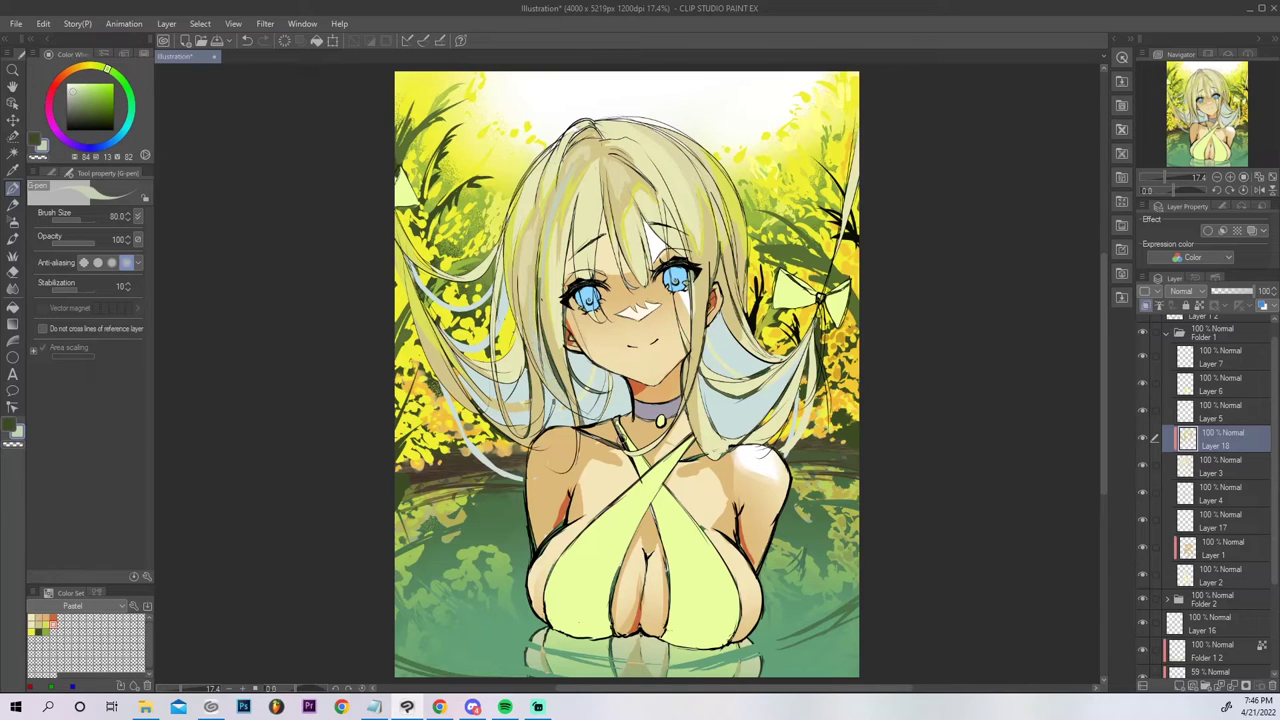
left_click(92, 65)
left_click(68, 73)
left_click(77, 100)
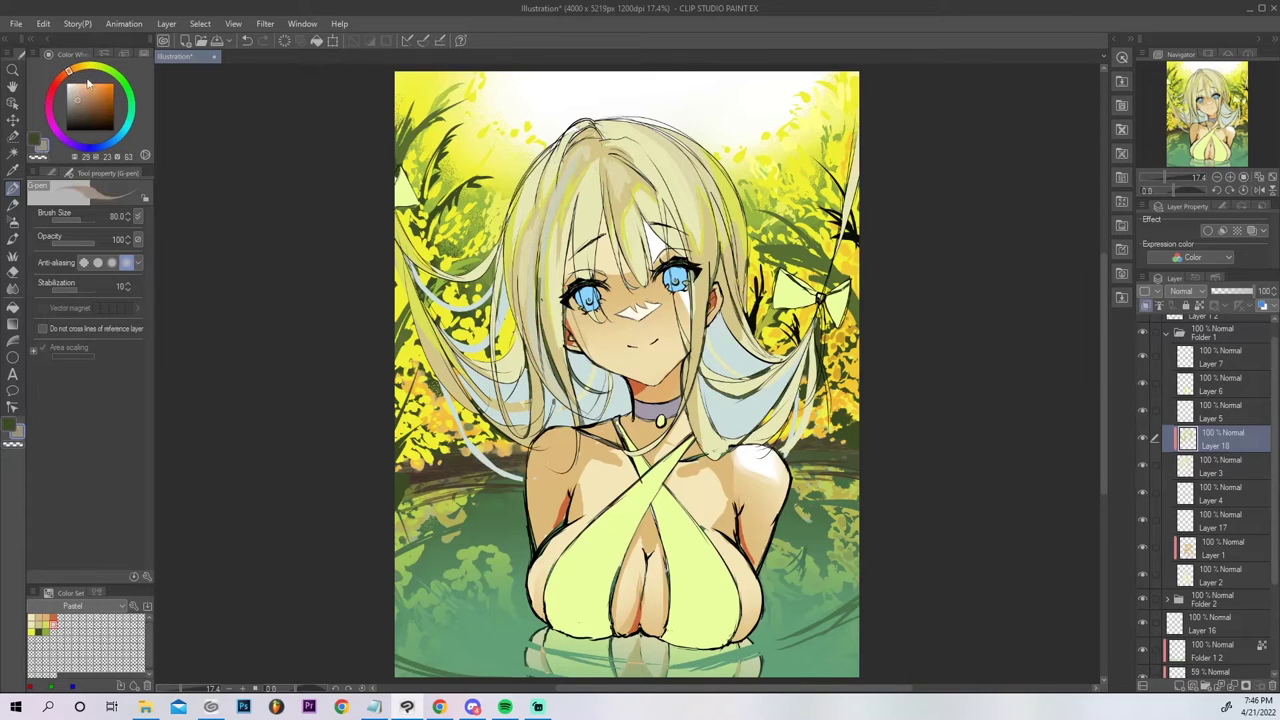
left_click_drag(562, 305, 582, 435)
key("ctrl+z")
Try muted reddish-brown shadow strands in the lower side lock and back hair beside the character's neck.
left_click_drag(69, 71, 62, 77)
left_click(77, 92)
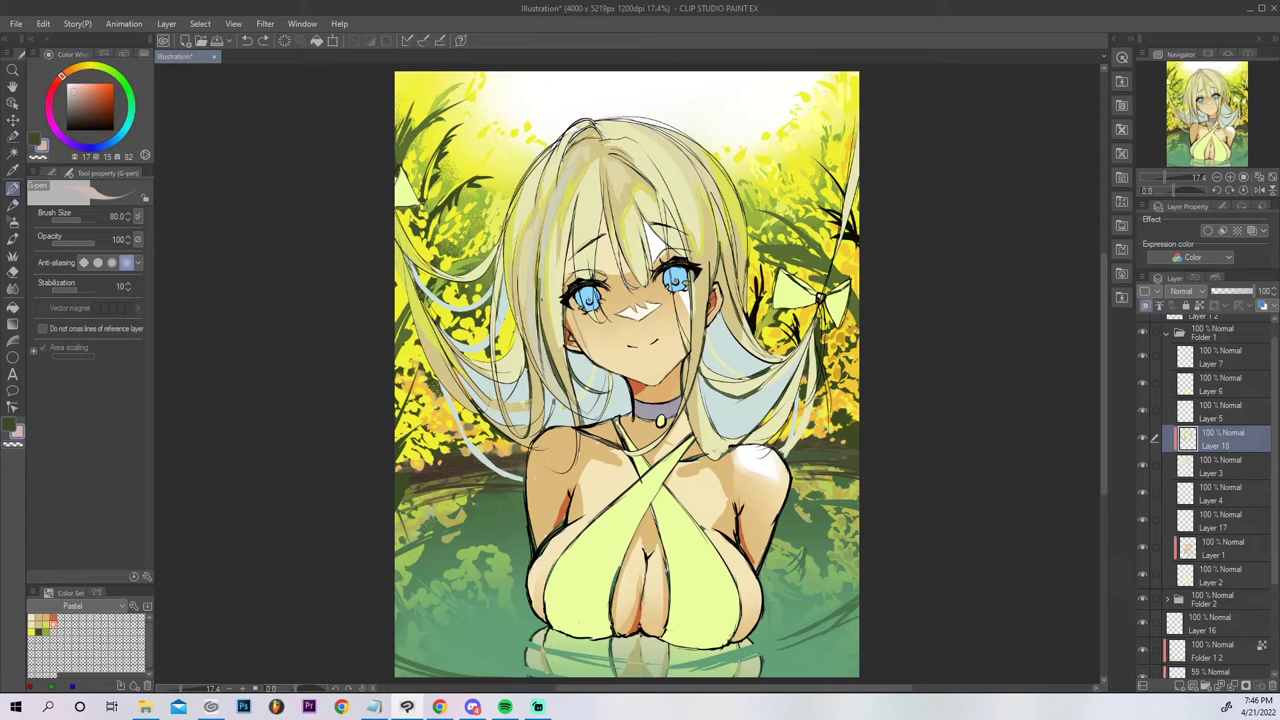
left_click(76, 101)
left_click_drag(565, 330, 581, 438)
left_click_drag(597, 370, 584, 394)
mouse_move(608, 370)
left_mouse_down()
mouse_move(602, 413)
mouse_move(612, 404)
left_mouse_up()
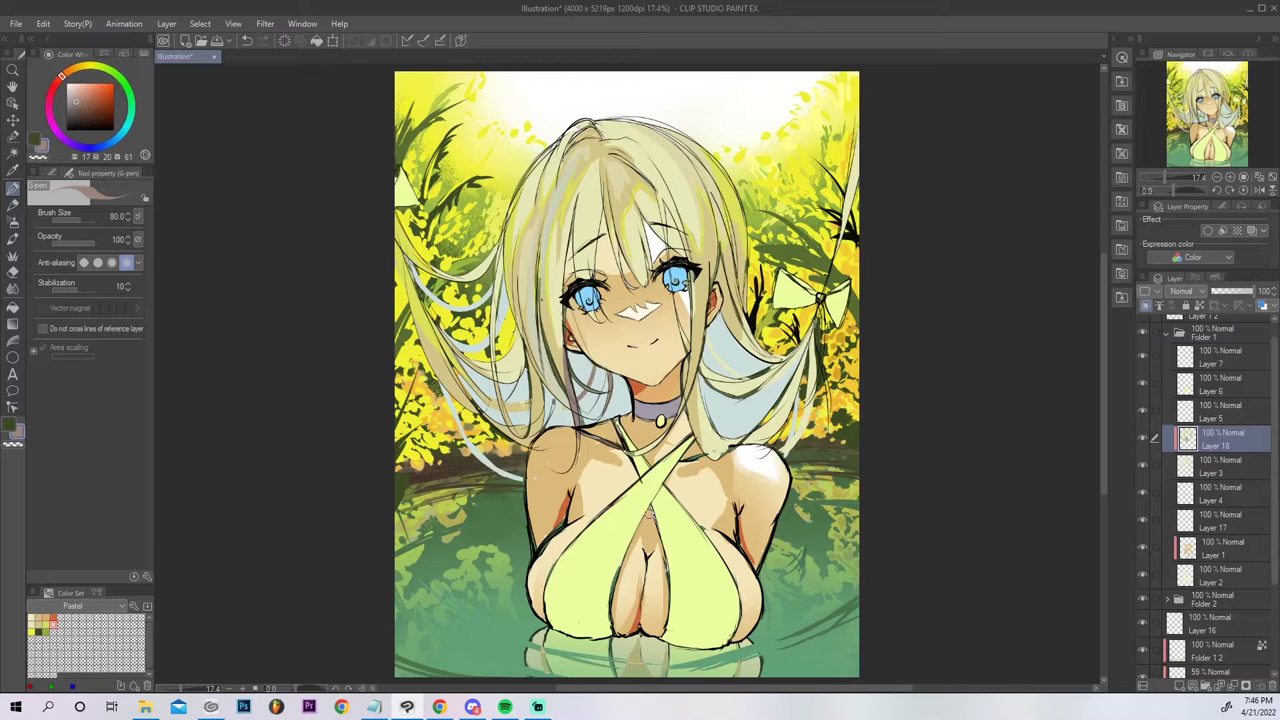
key("ctrl+z")
key("ctrl+z")
key("ctrl+z")
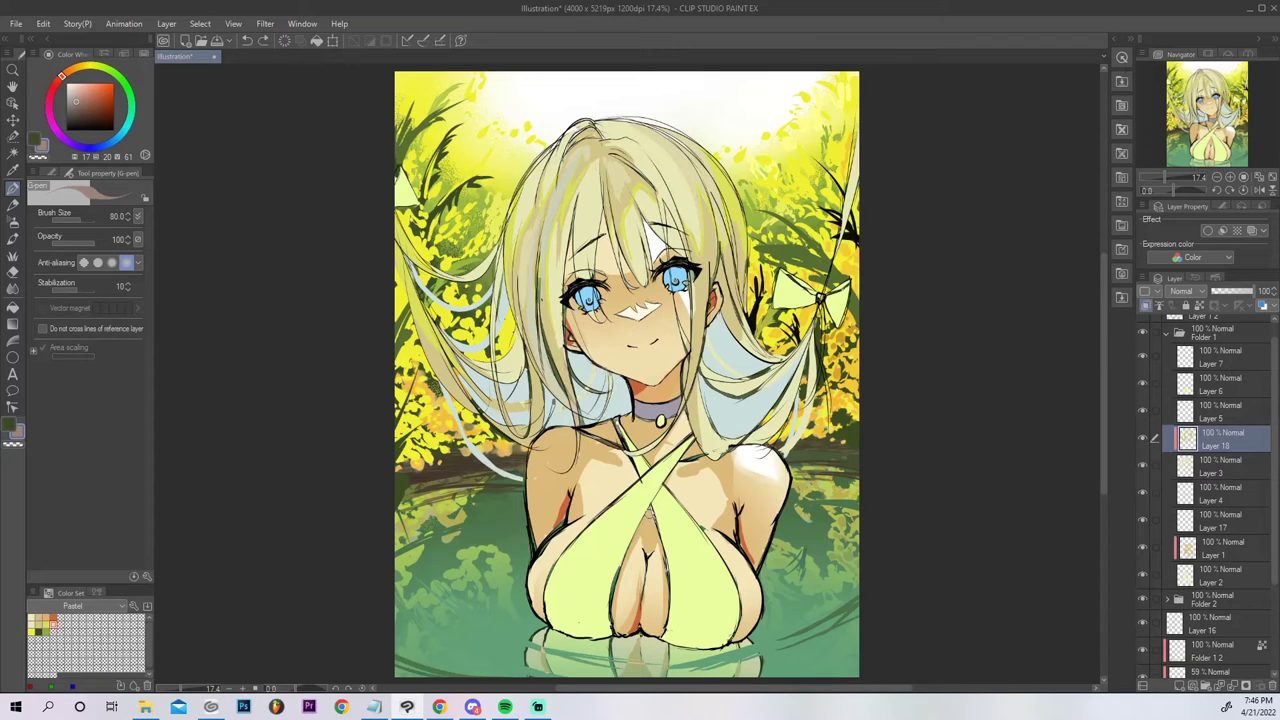
Try yellow-toned hues for a shadow strand in the side lock between the character's right cheek and shoulder.
left_click(84, 66)
left_click_drag(558, 341, 575, 427)
key("ctrl+z")
left_click(98, 68)
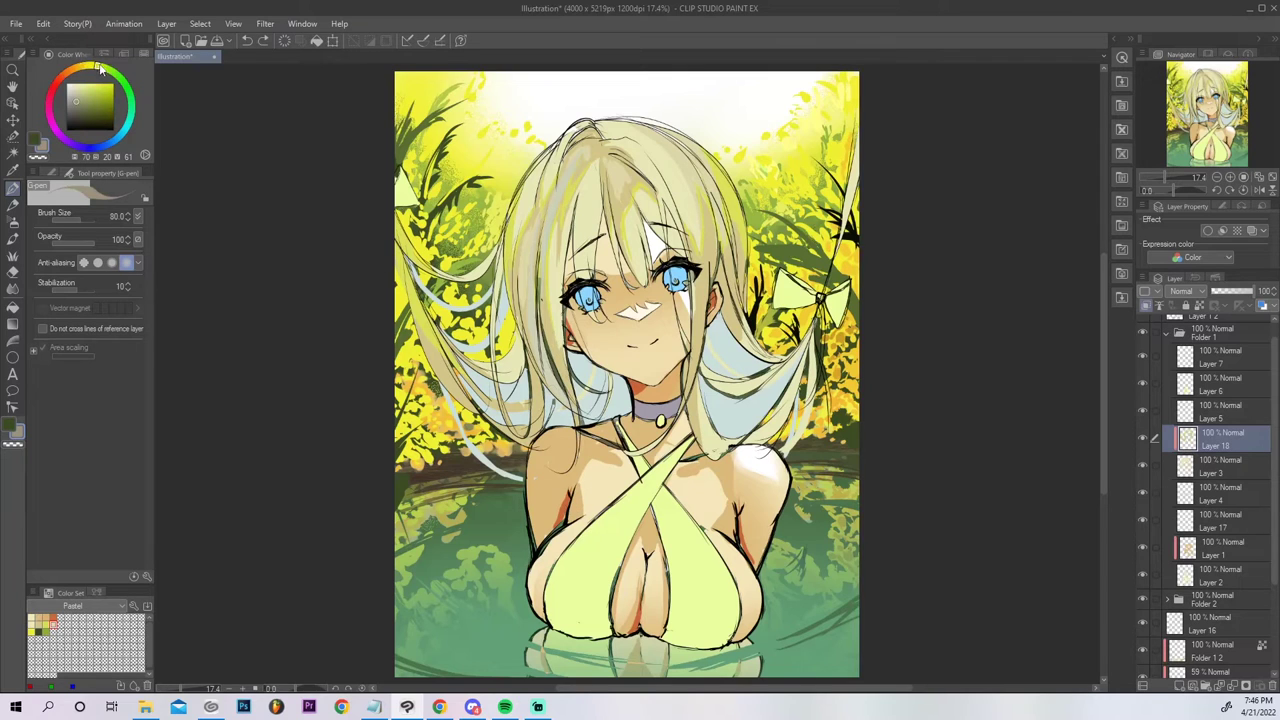
left_click(88, 89)
left_click(81, 67)
left_click_drag(562, 316, 573, 429)
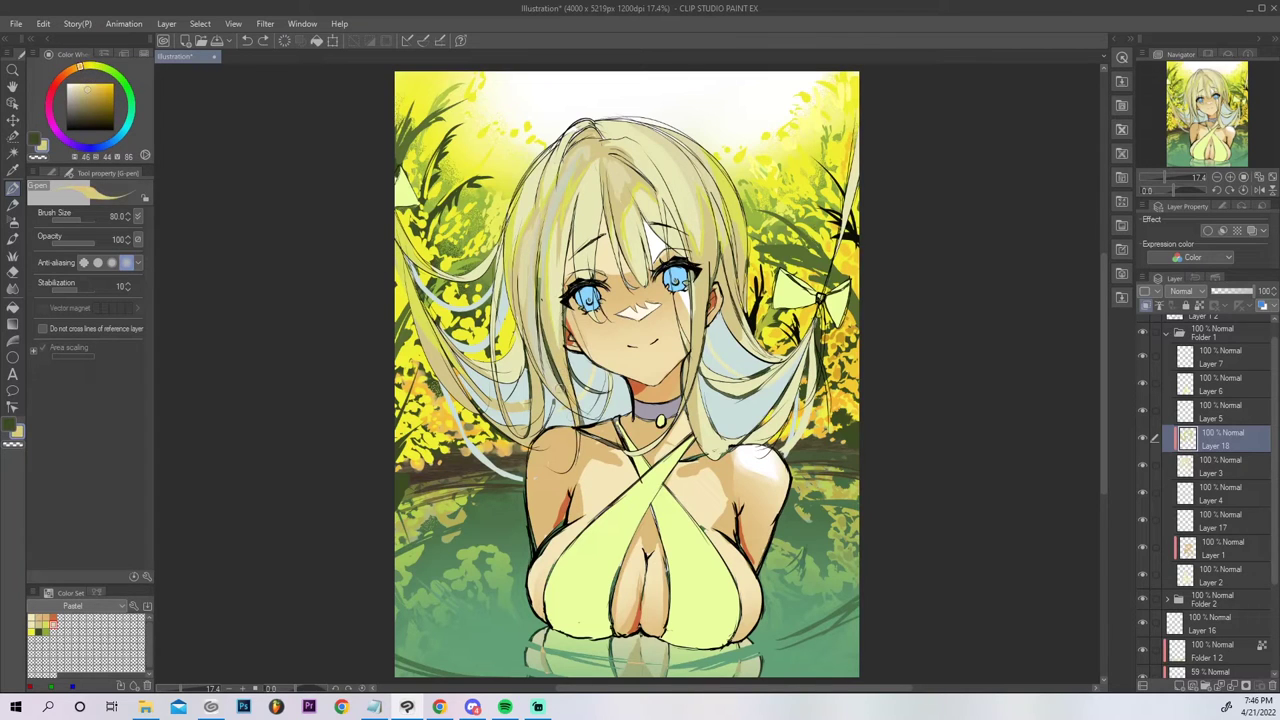
key("ctrl+z")
Cover the hair around the character's right temple with broader muted yellow-tan shadow strokes using the saved colour swatch.
left_click(96, 66)
left_click(80, 67)
left_click_drag(522, 325, 516, 359)
left_click(45, 620)
mouse_move(526, 183)
left_mouse_down()
mouse_move(516, 252)
mouse_move(534, 307)
left_mouse_up()
left_click_drag(543, 252, 582, 148)
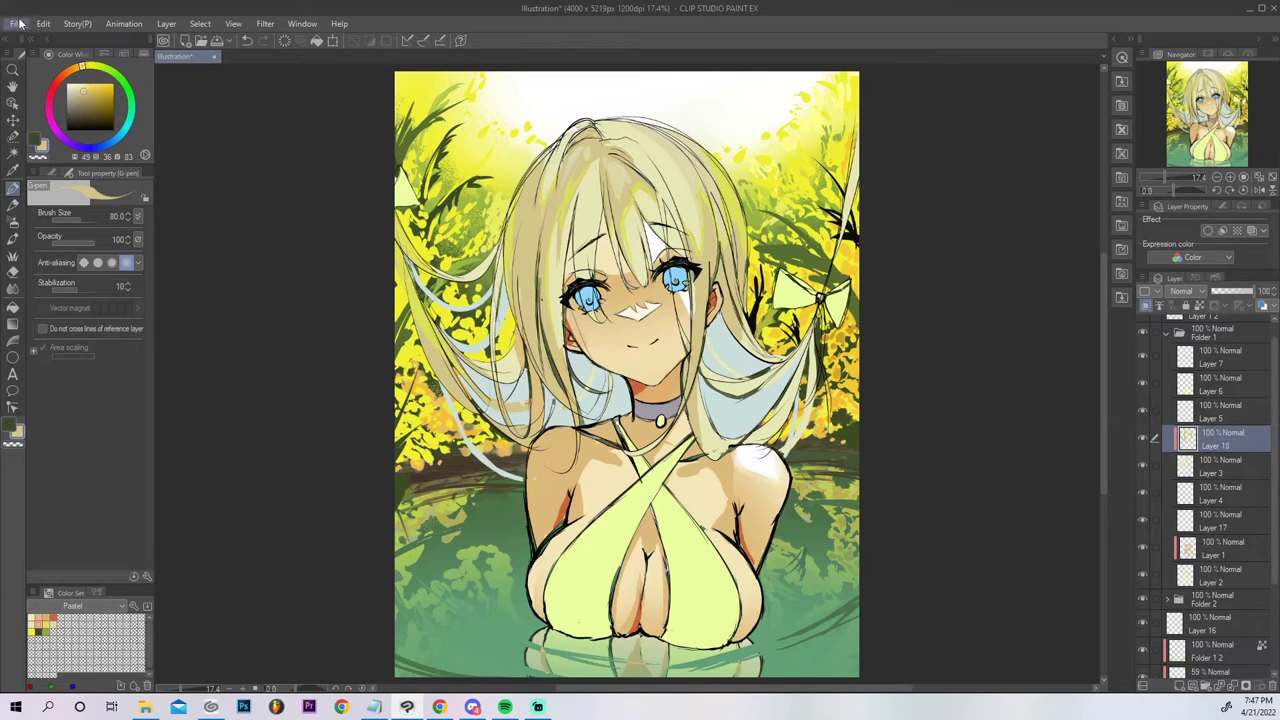
Try pure white highlight strokes on the bangs above the character's left eye and view them on the mirrored canvas.
left_click_drag(634, 212, 629, 261)
key("ctrl+z")
left_click(67, 84)
mouse_move(628, 212)
left_mouse_down()
mouse_move(641, 259)
mouse_move(628, 221)
mouse_move(659, 158)
mouse_move(652, 201)
left_mouse_up()
mouse_move(666, 244)
left_mouse_down()
mouse_move(682, 226)
mouse_move(646, 162)
left_mouse_up()
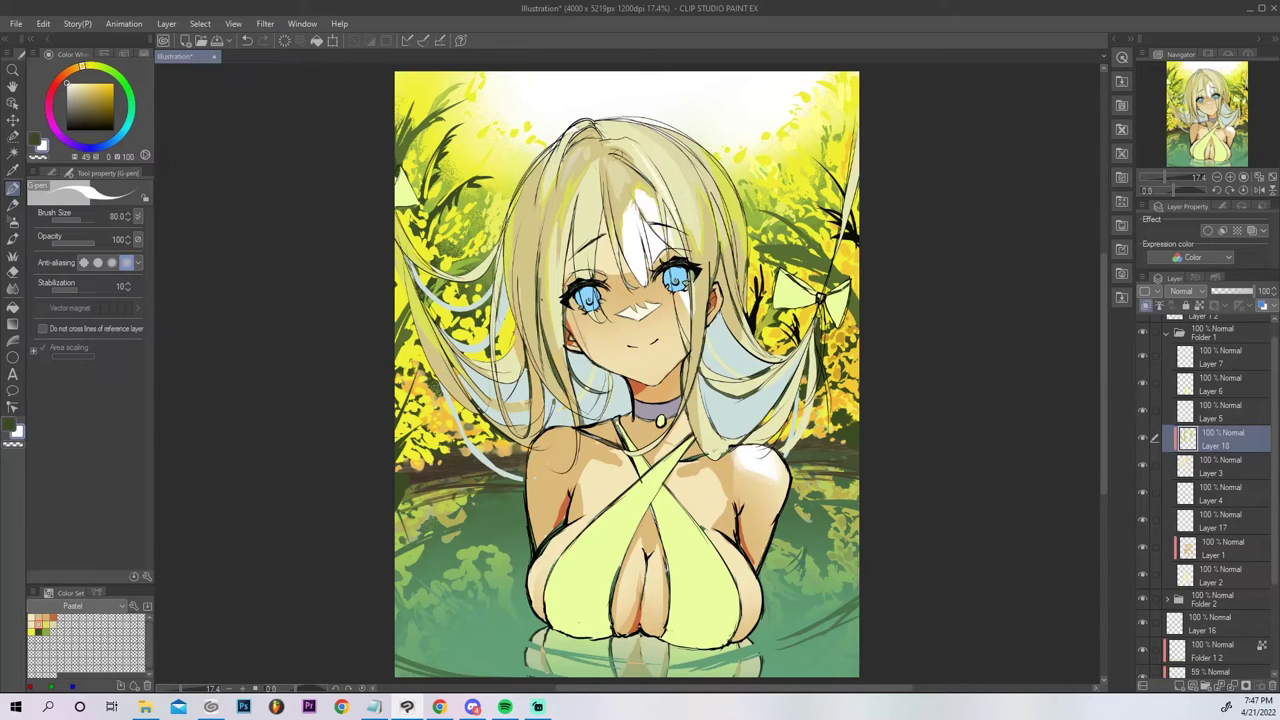
left_click(1259, 190)
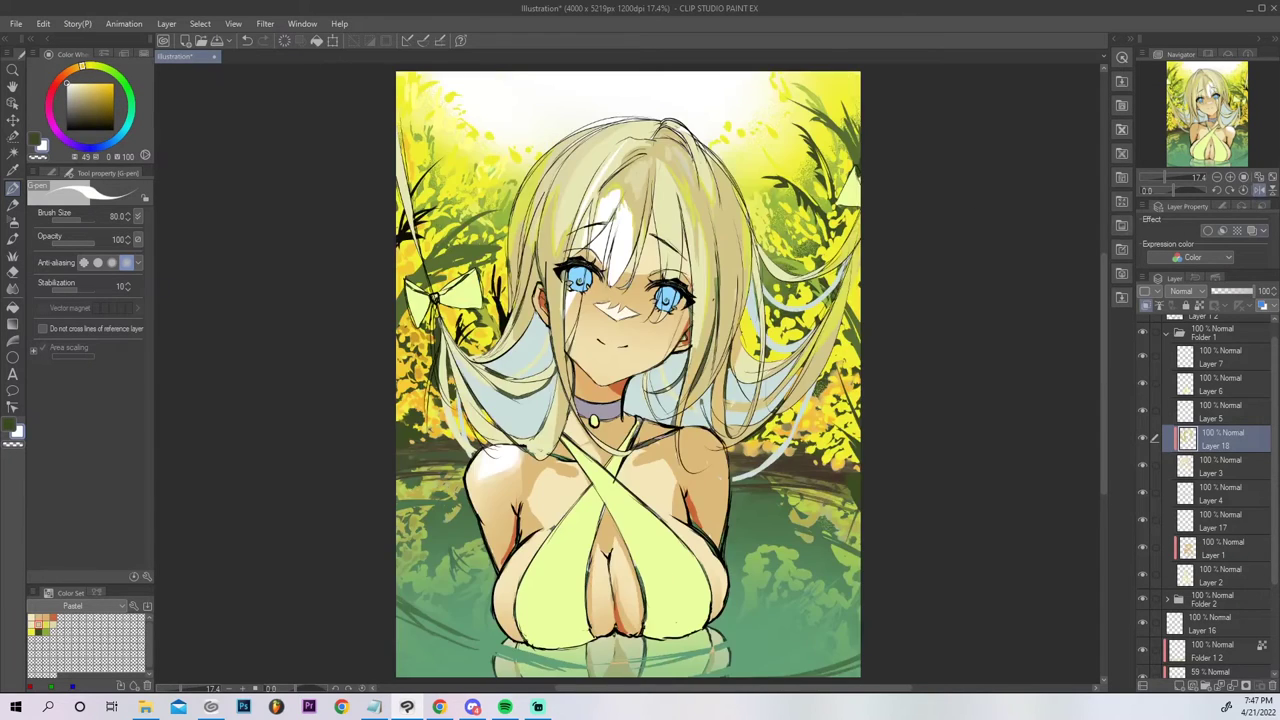
Undo the white highlight strokes on the crown and bangs.
mouse_move(587, 130)
left_mouse_down()
mouse_move(518, 233)
mouse_move(572, 137)
left_mouse_up()
left_click_drag(100, 72, 69, 72)
key("ctrl+z")
key("ctrl+z")
key("ctrl+z")
key("ctrl+z")
key("ctrl+z")
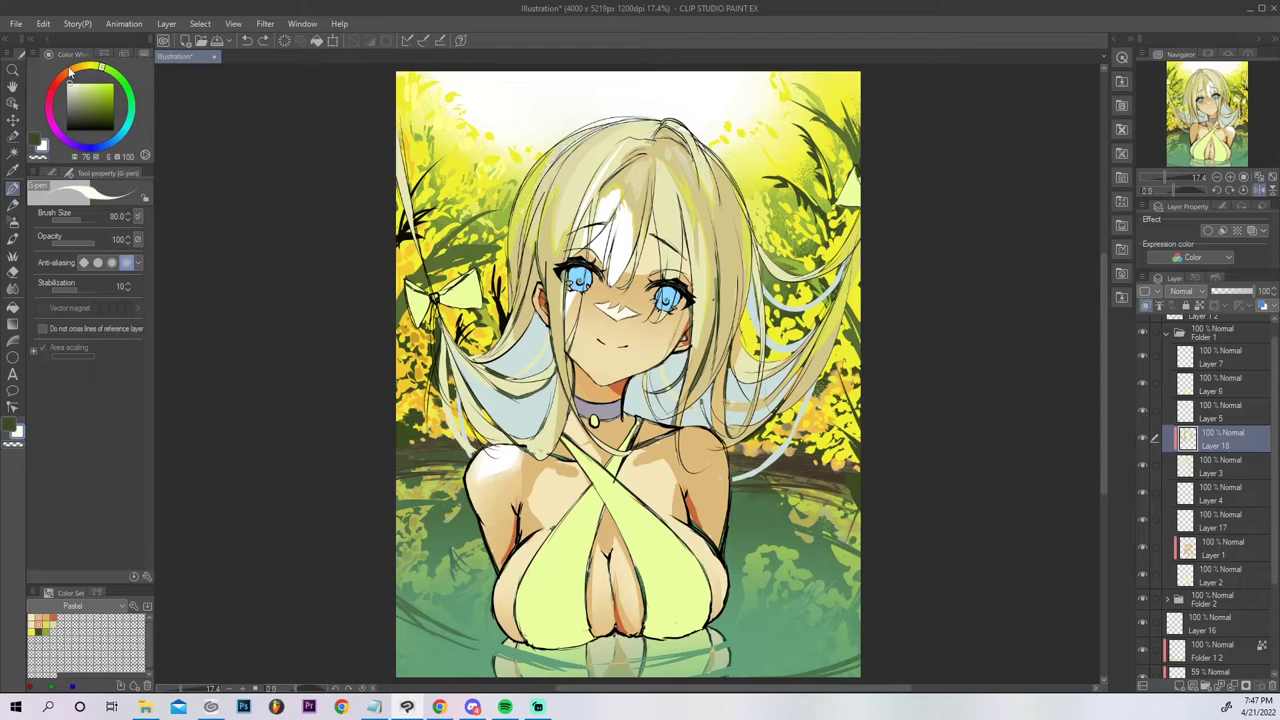
key("ctrl+z")
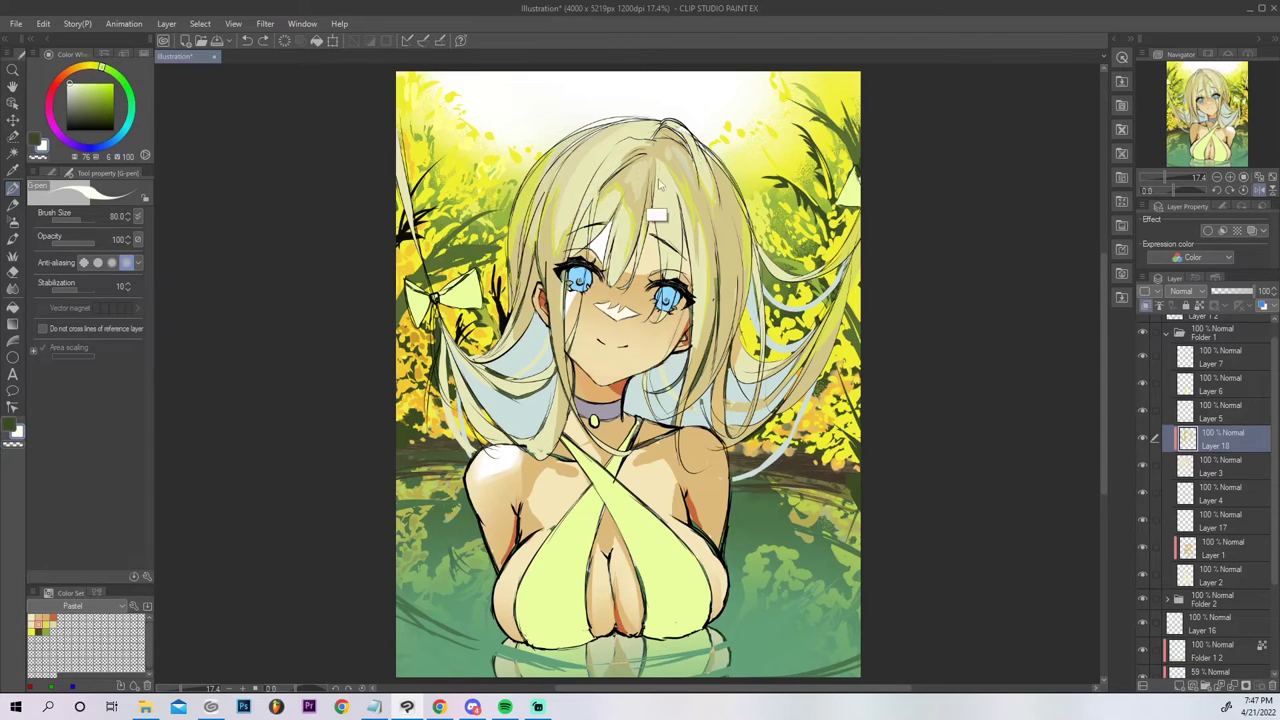
Paint pale cream-yellow highlights on the bangs and along the crown on the character's left, then restore the unmirrored view.
left_click(623, 229, "alt")
mouse_move(79, 88)
left_mouse_down()
mouse_move(72, 74)
mouse_move(100, 67)
left_mouse_up()
mouse_move(615, 224)
left_mouse_down()
mouse_move(611, 283)
mouse_move(619, 252)
left_mouse_up()
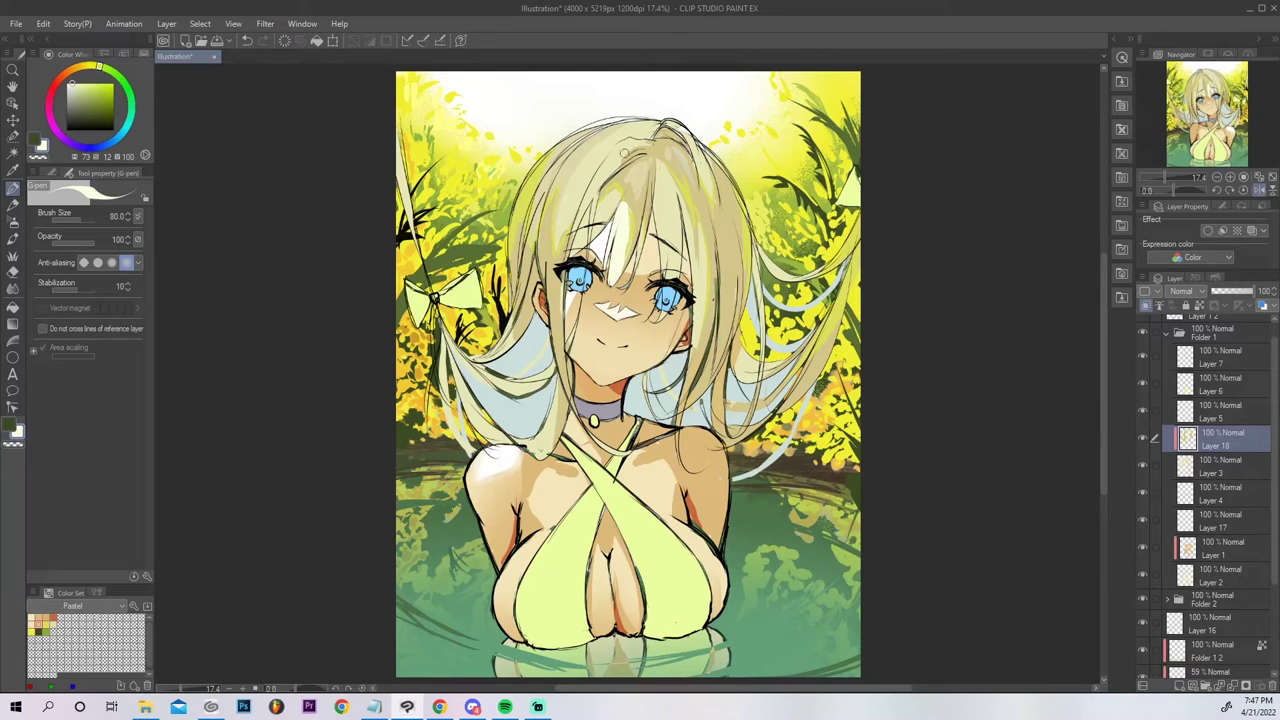
mouse_move(567, 186)
left_mouse_down()
mouse_move(643, 124)
mouse_move(515, 240)
left_mouse_up()
key("ctrl+z")
mouse_move(636, 122)
left_mouse_down()
mouse_move(520, 194)
mouse_move(532, 172)
left_mouse_up()
left_click_drag(609, 129, 540, 204)
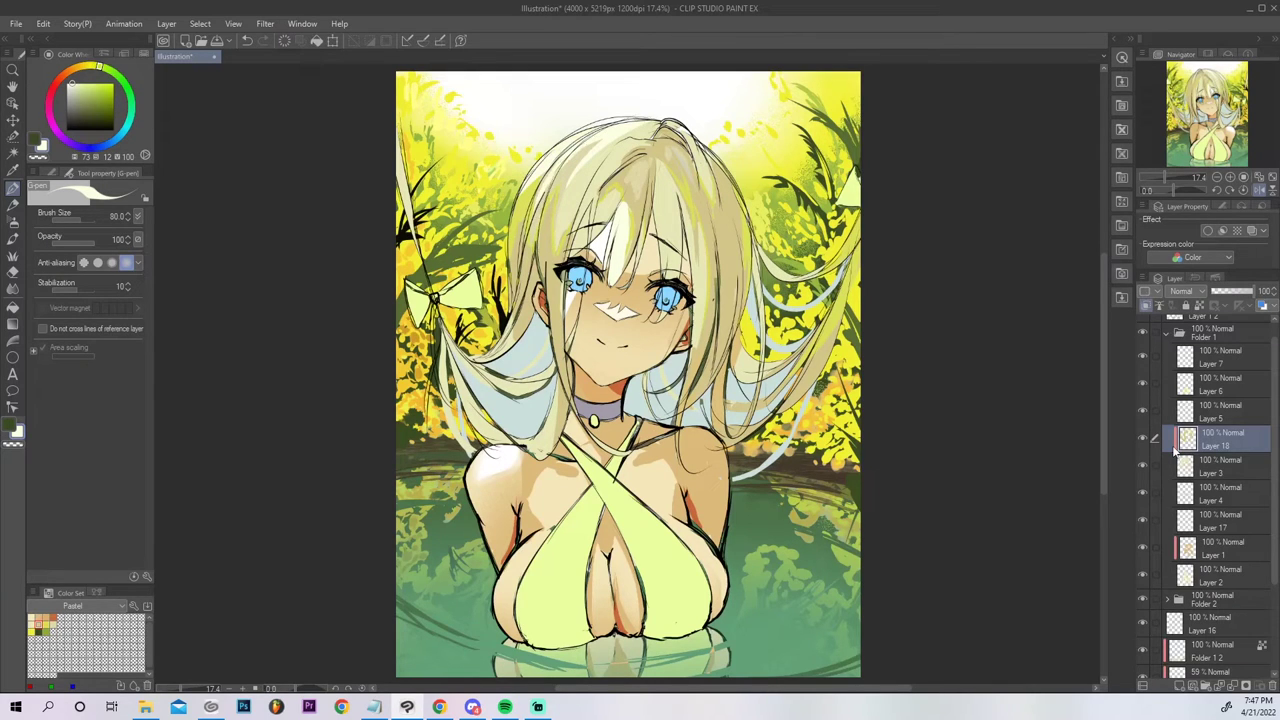
left_click(1259, 189)
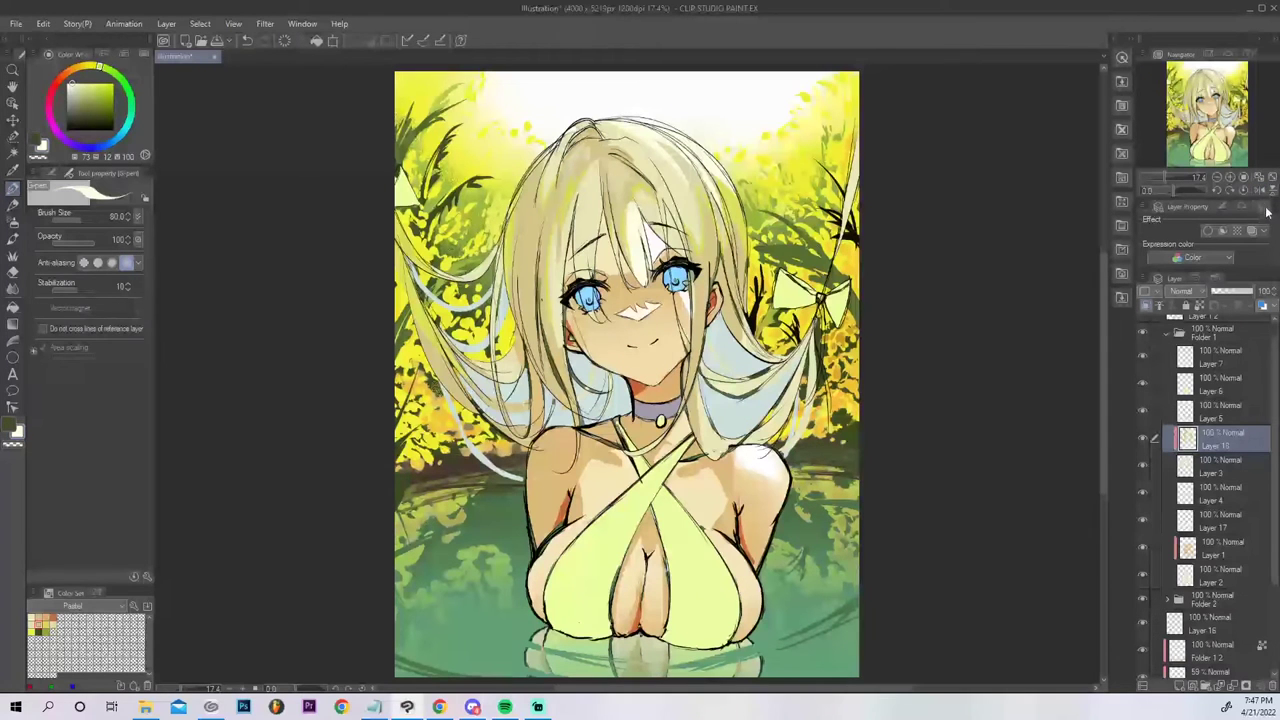
Shift the hair shadow layer toward green with Hue/Saturation/Luminosity, using saturation 13 and luminosity -11.
key("ctrl+s")
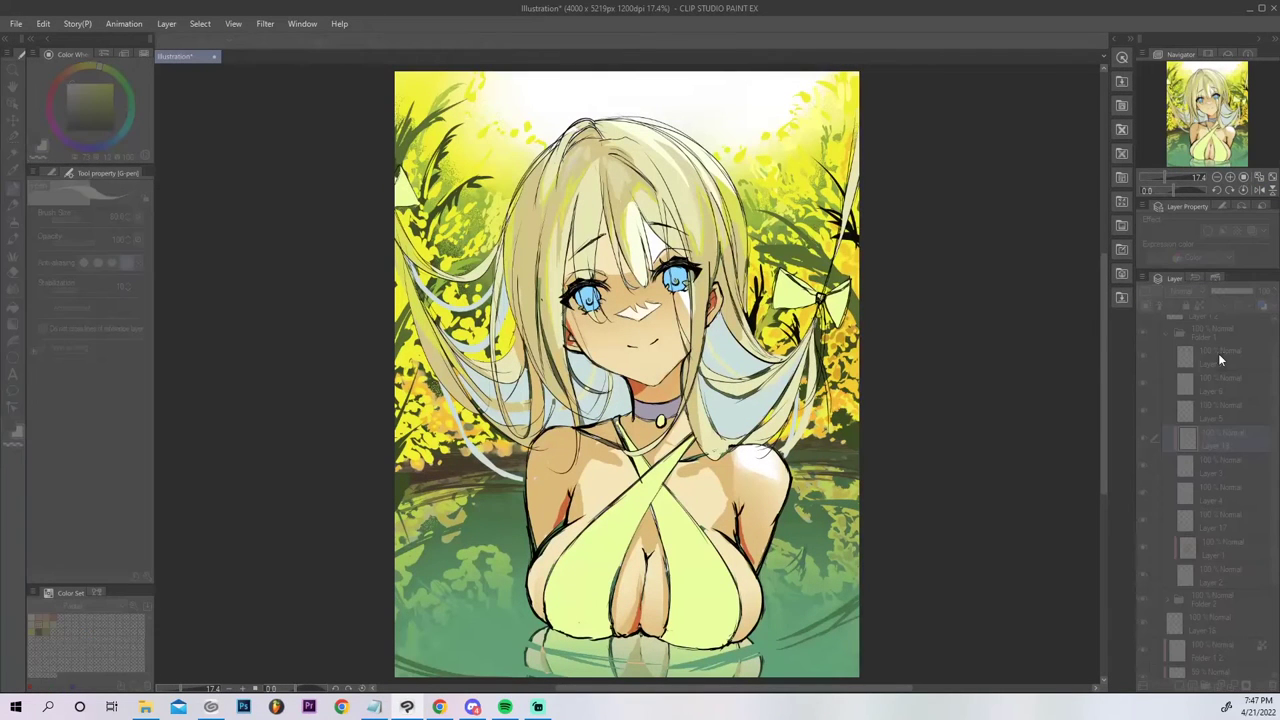
left_click_drag(949, 320, 960, 316)
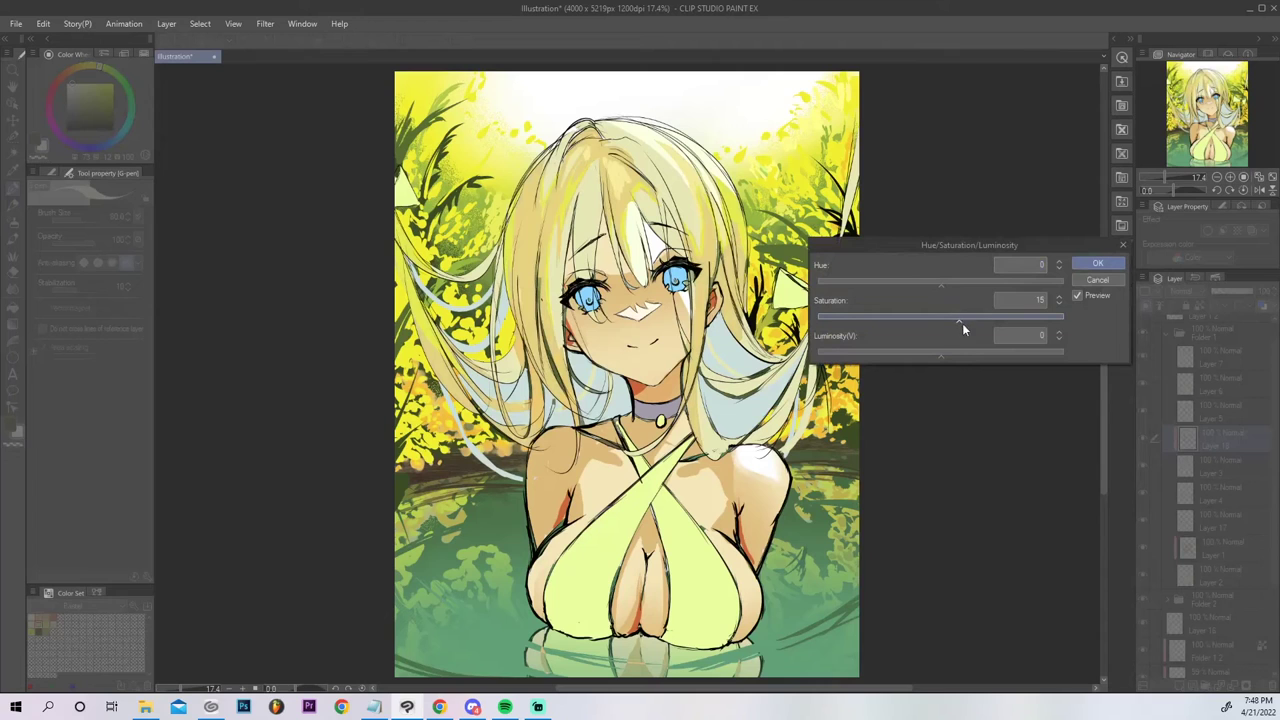
left_click(952, 283)
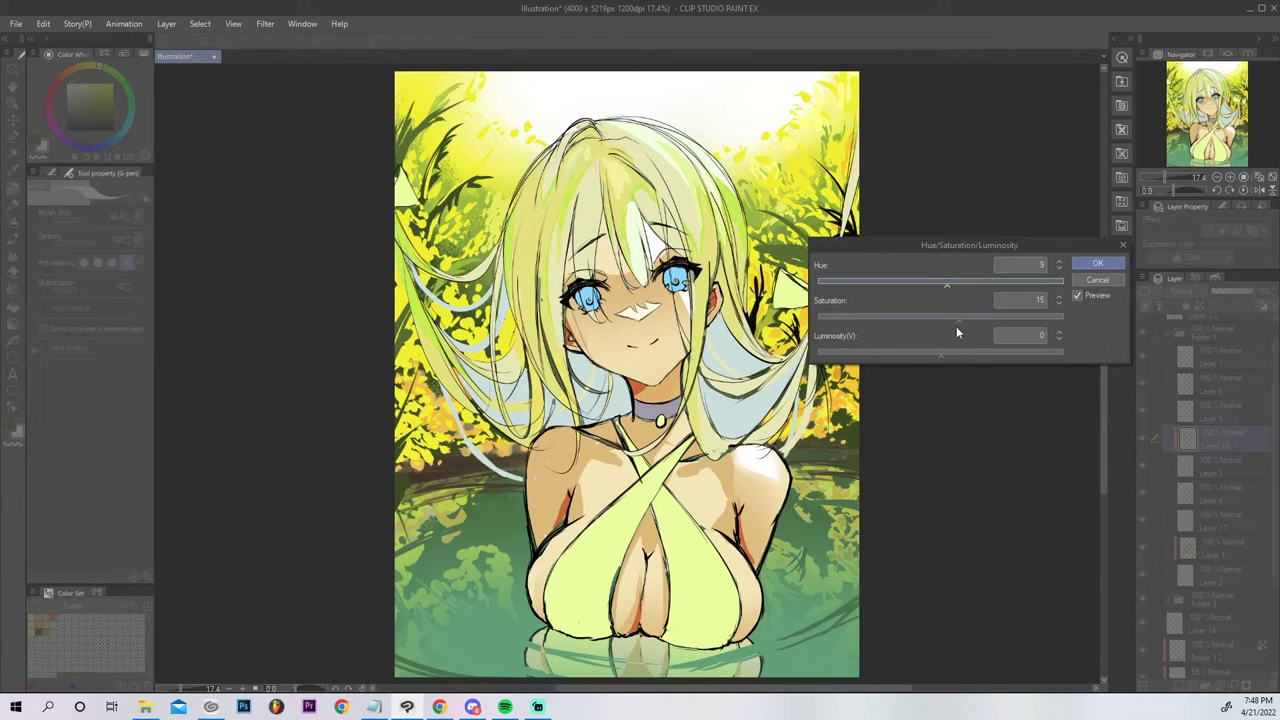
left_click(949, 316)
left_click(938, 354)
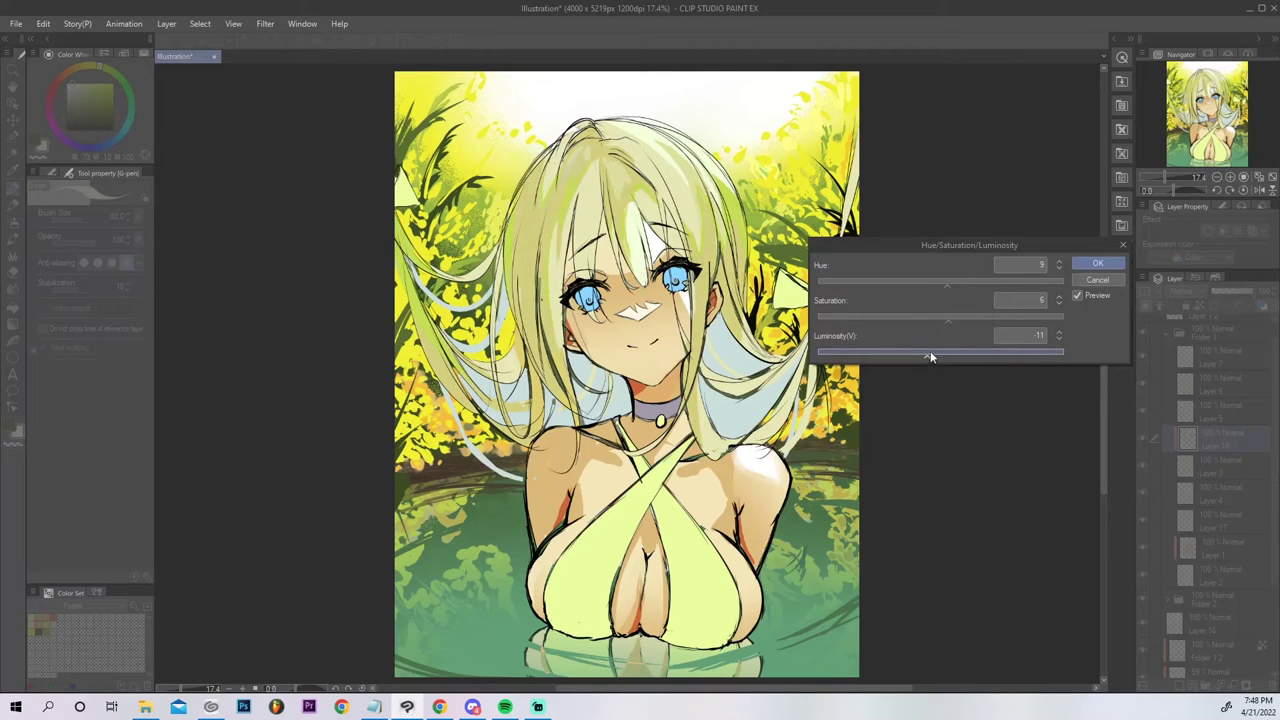
left_click(928, 354)
left_click(956, 317)
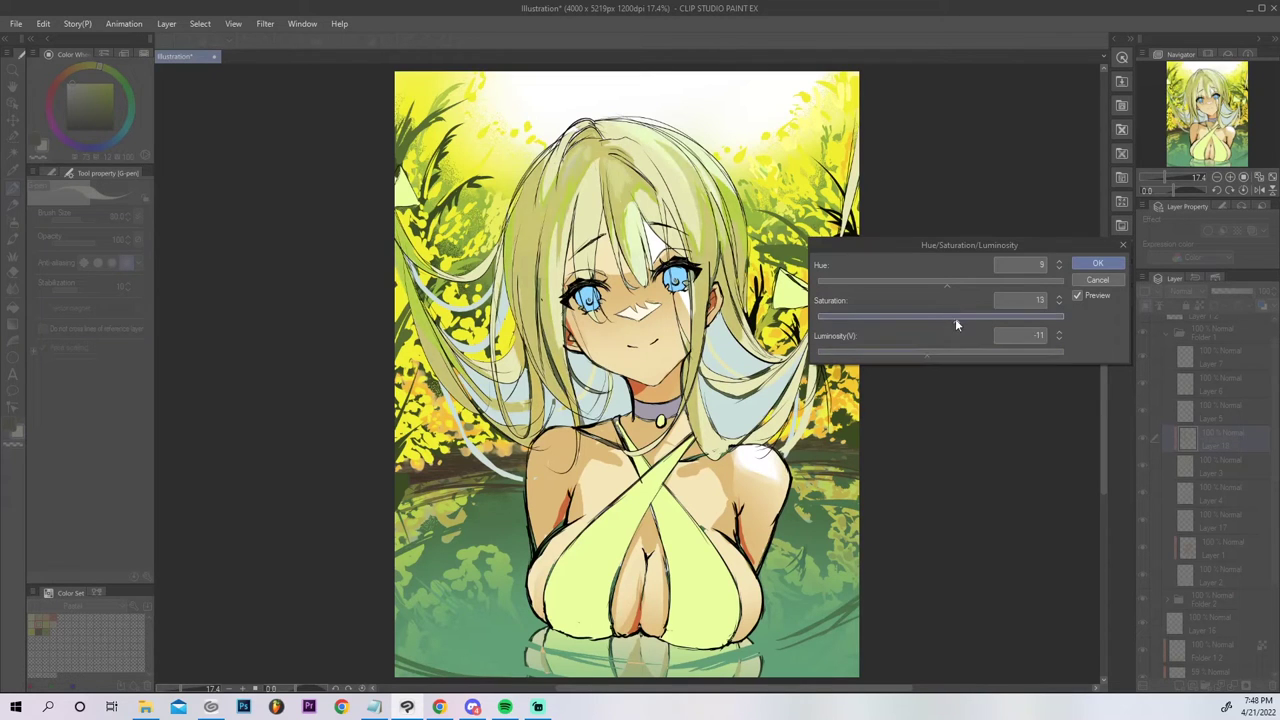
left_click(956, 282)
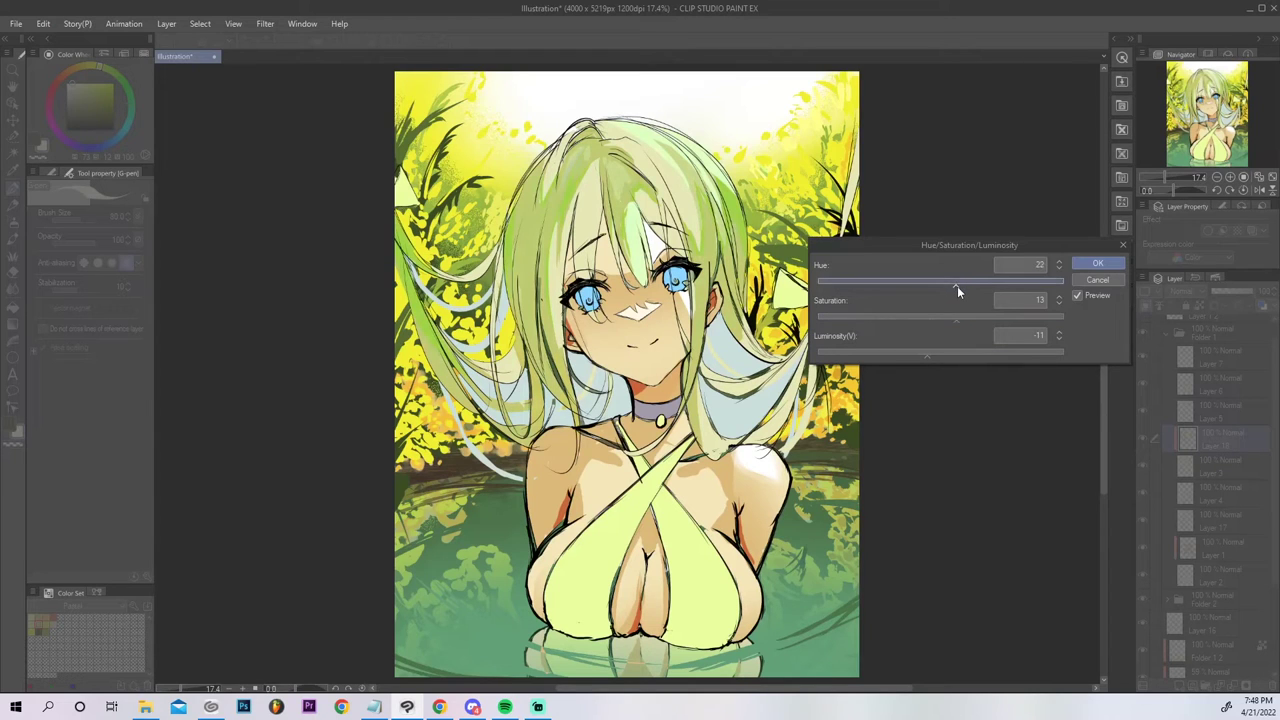
left_click(932, 287)
left_click(1098, 263)
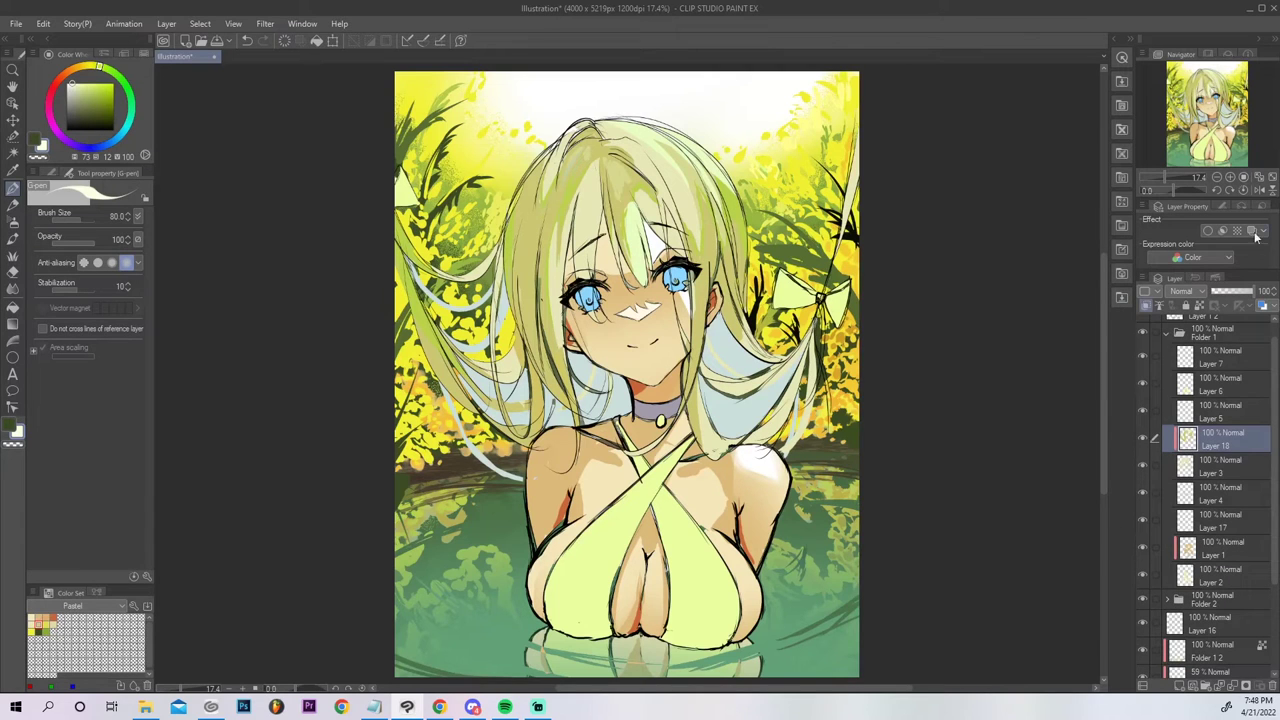
Add a new layer clipped above the hair shadows and spray pale yellow-green over the crown with the Soft airbrush.
left_click(1179, 686)
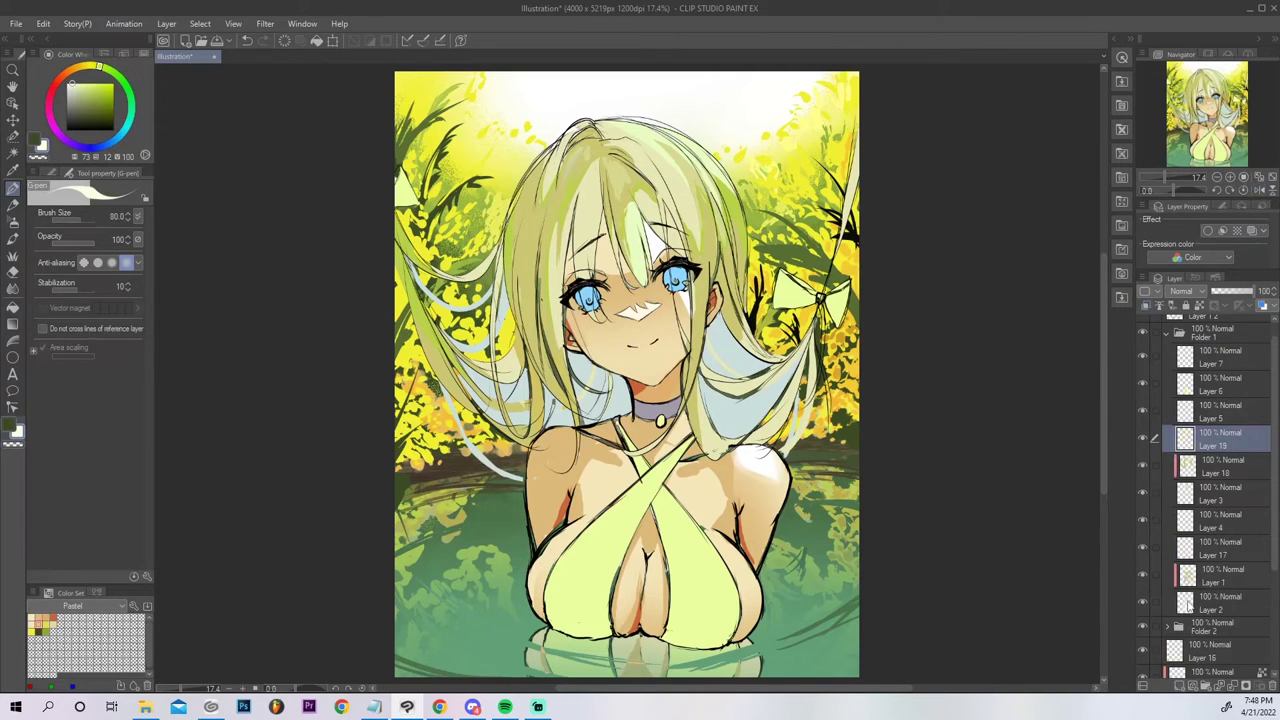
left_click(1146, 306)
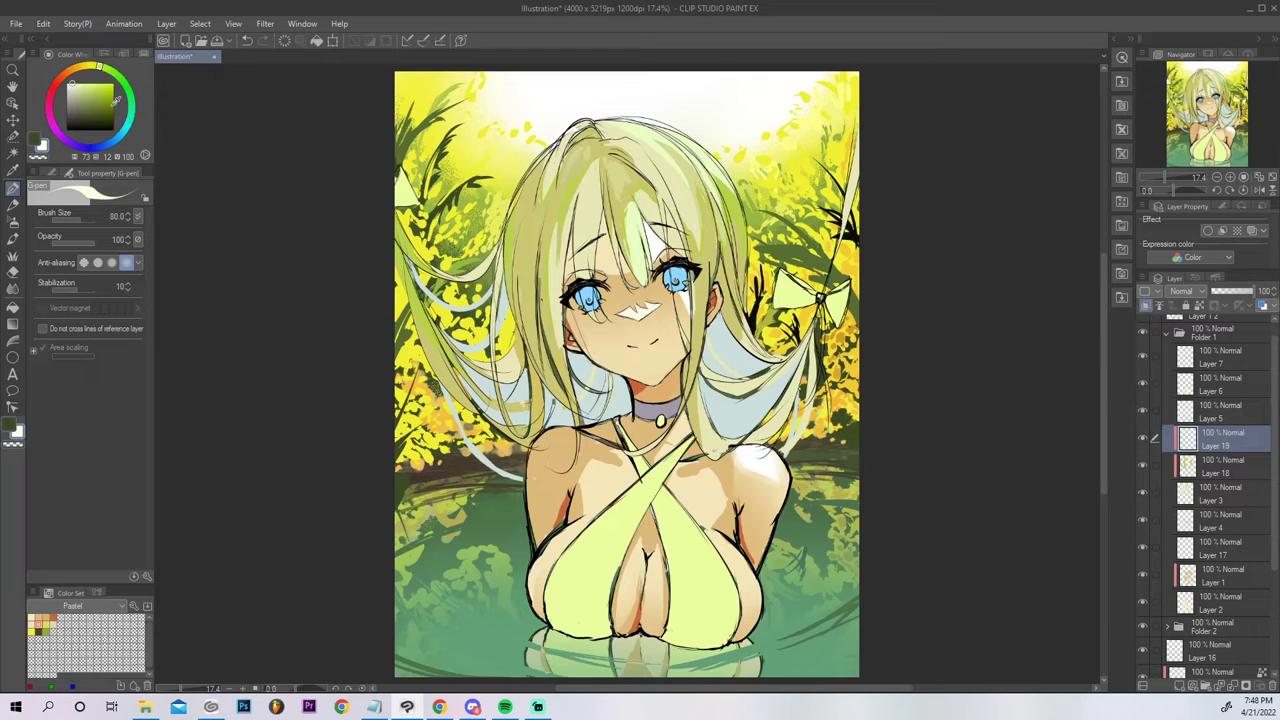
left_click(13, 222)
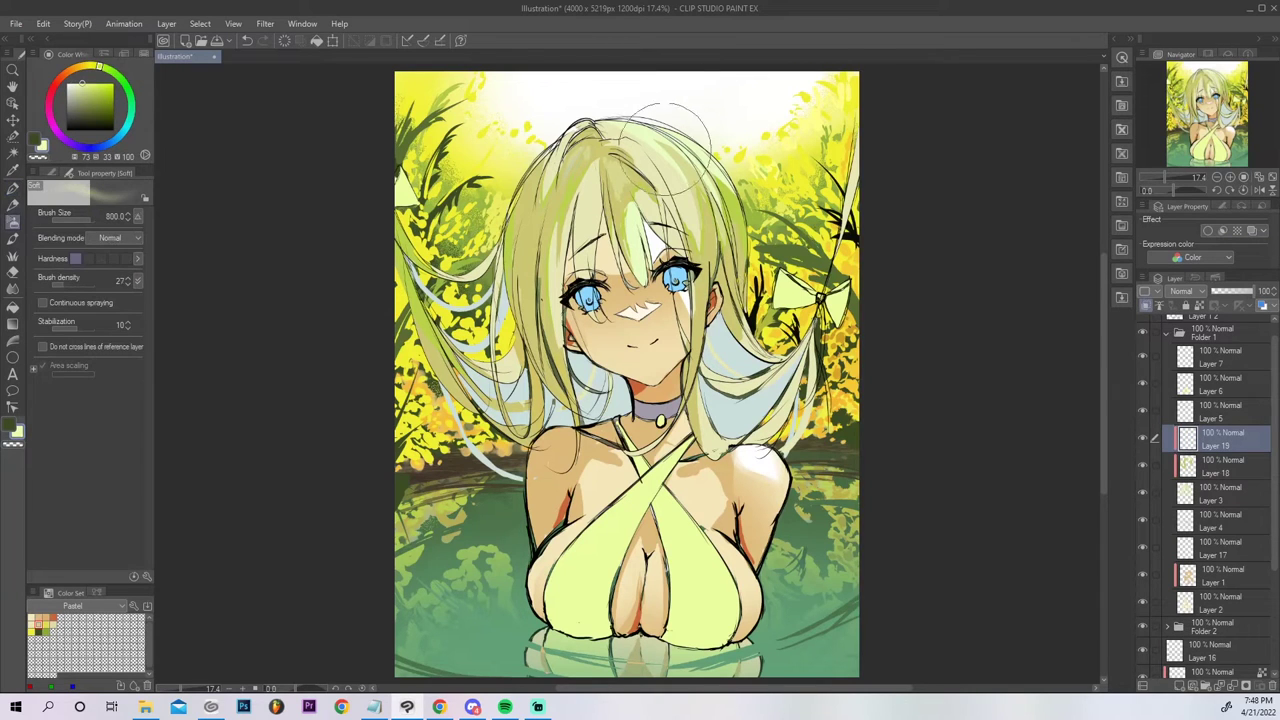
mouse_move(656, 150)
left_mouse_down()
mouse_move(765, 285)
mouse_move(745, 250)
left_mouse_up()
left_click_drag(630, 188, 594, 142)
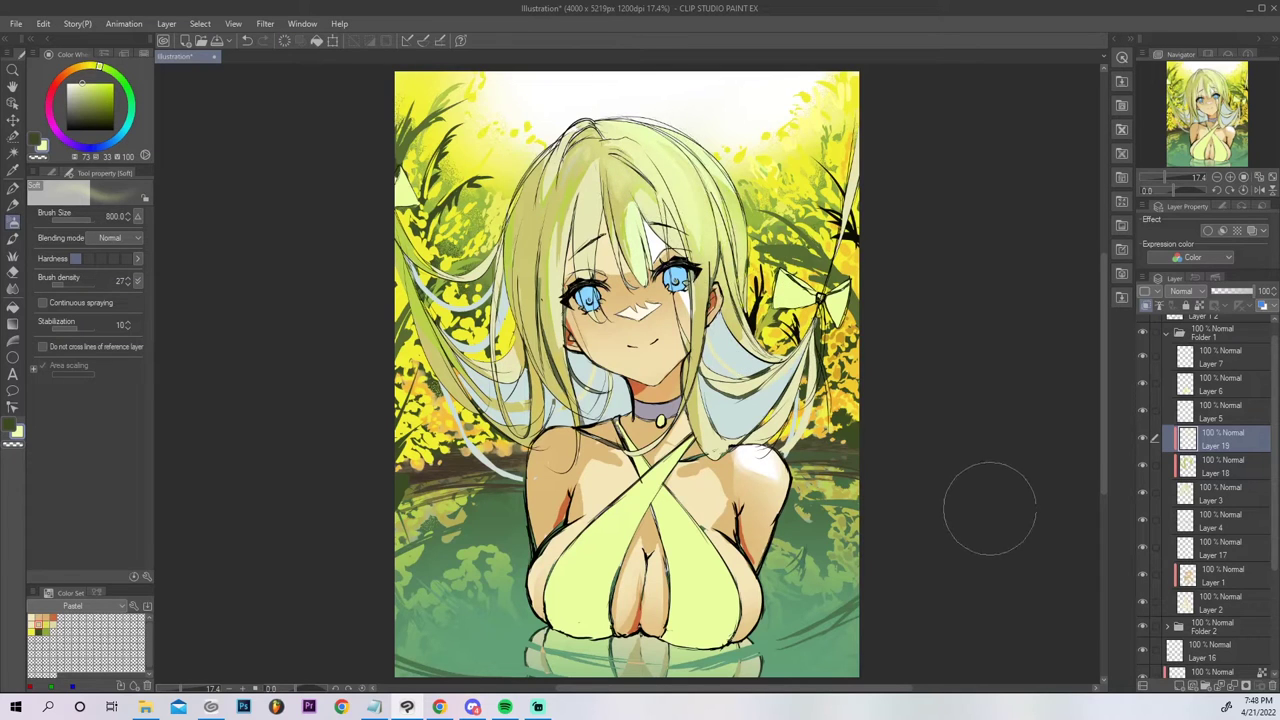
Undo the last airbrush strokes, then softly spray the flowing hair ends with a muted yellow sampled from the hair, at brush size 1000.
key("ctrl+z")
key("ctrl+z")
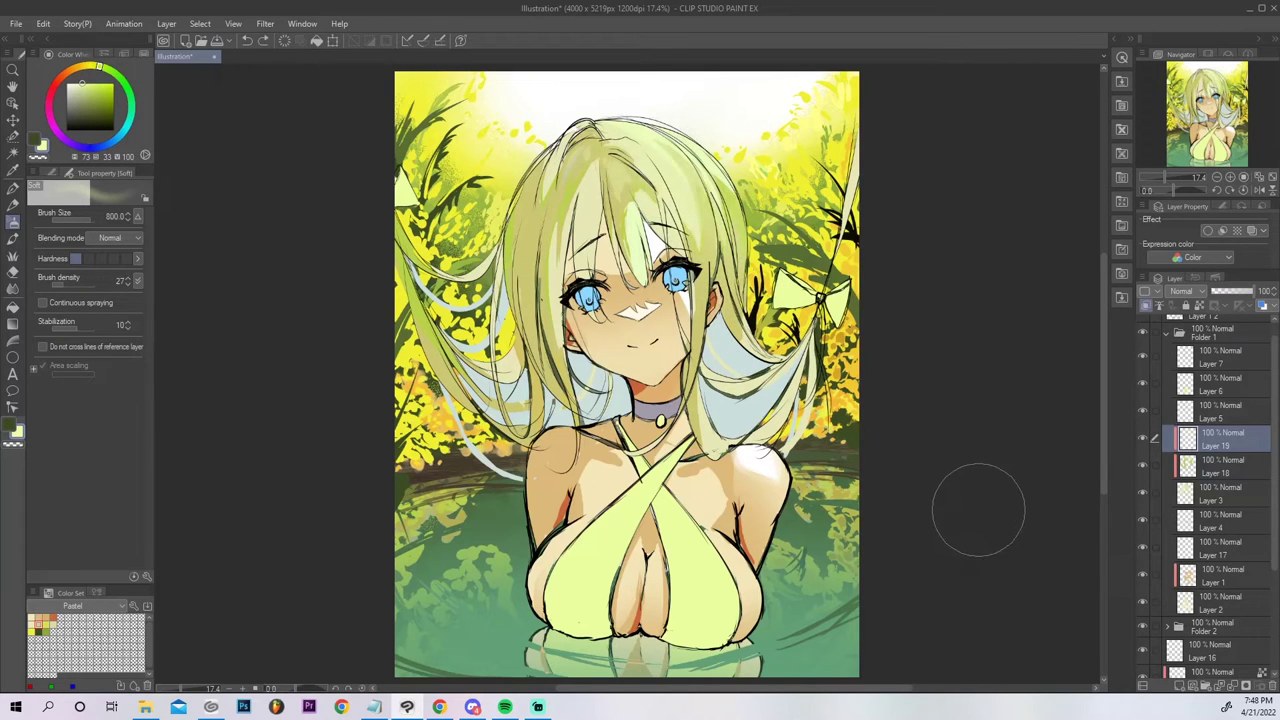
mouse_move(814, 428)
left_mouse_down()
mouse_move(808, 337)
mouse_move(830, 297)
left_mouse_up()
left_click(531, 240, "alt")
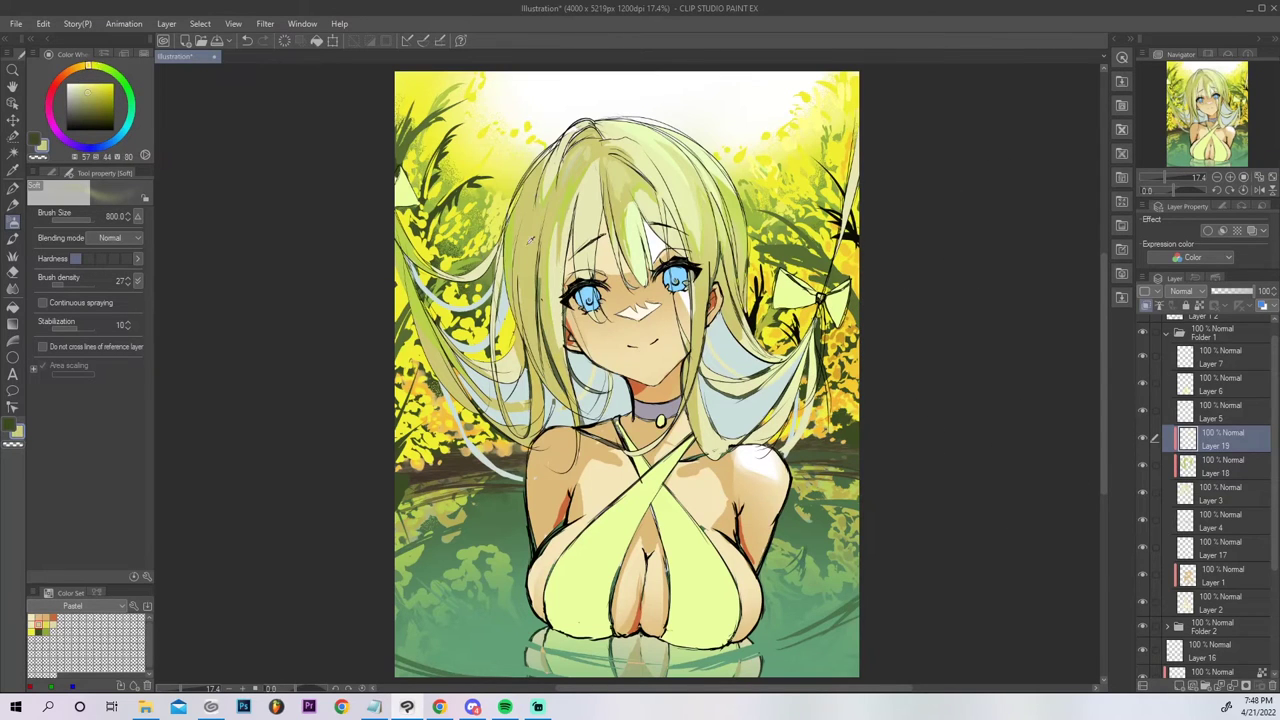
key("bracketright")
Toggle the visibility of the character's colour layers one by one to find which layer holds the pale blue back hair.
left_click(1143, 355)
left_click(1143, 354)
left_click(1141, 382)
left_click(1141, 385)
left_click(1141, 495)
left_click(1141, 495)
left_click(1143, 549)
left_click(1143, 551)
left_click(1143, 521)
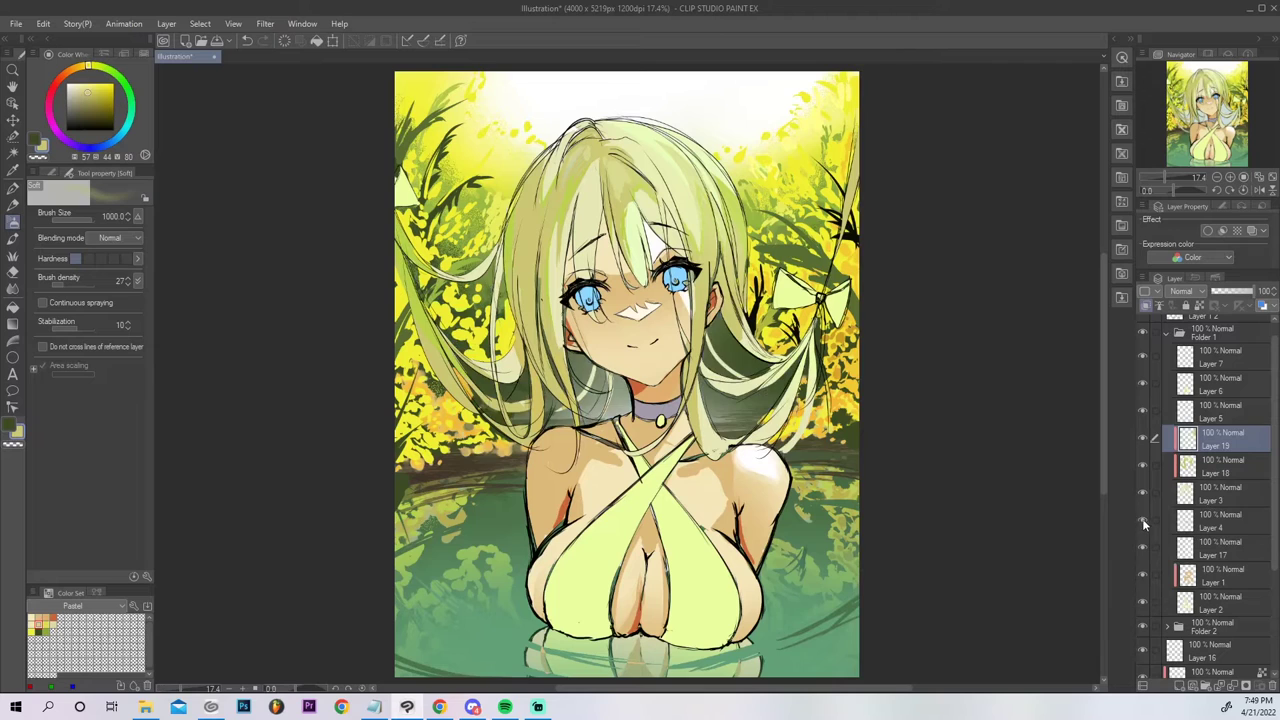
left_click(1141, 516)
Add a new layer clipped to the back hair and paint grey-green (75, 19, 63) shadow strands beside the neck with the G-pen.
left_click(1215, 530)
left_click(1178, 686)
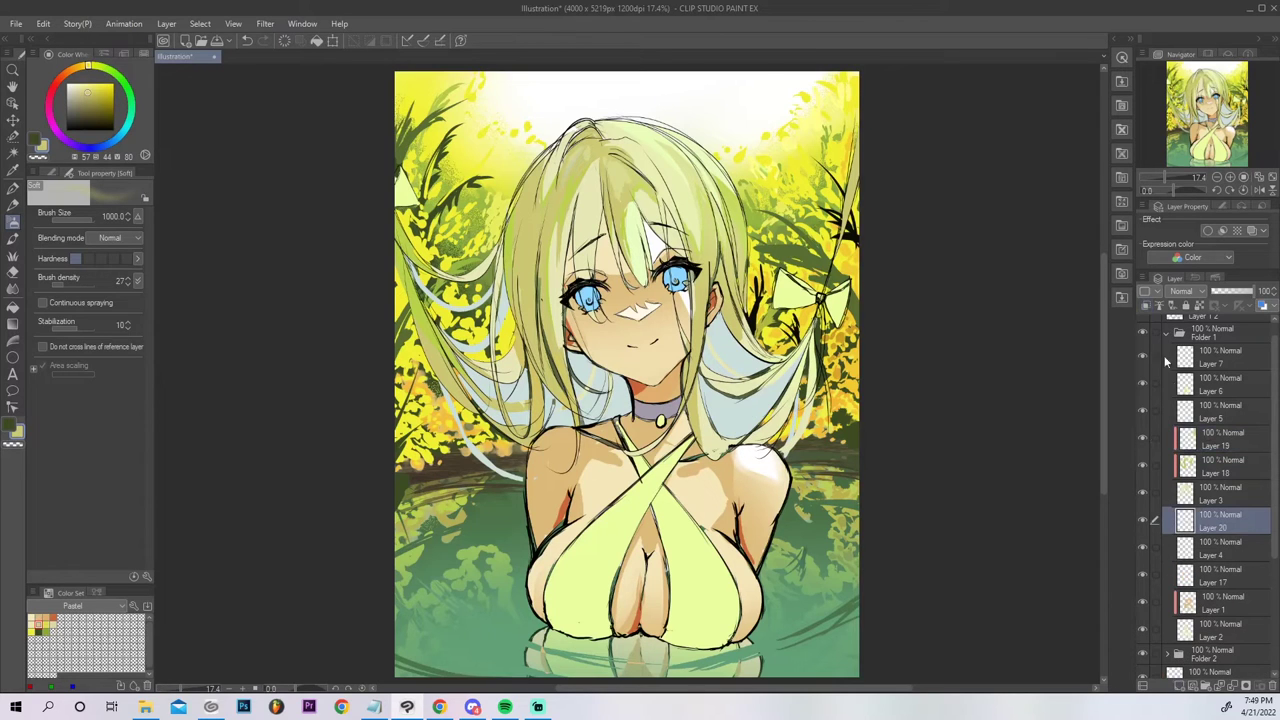
left_click_drag(622, 348, 658, 343)
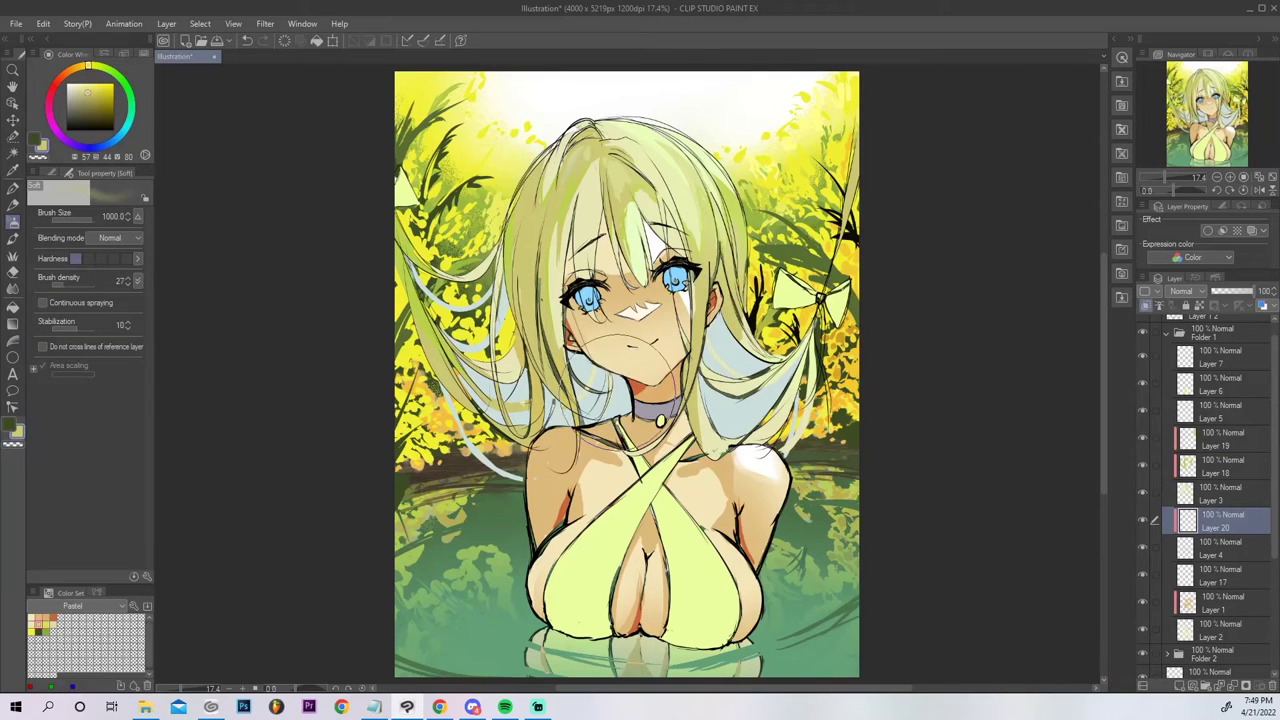
left_click(609, 392, "alt")
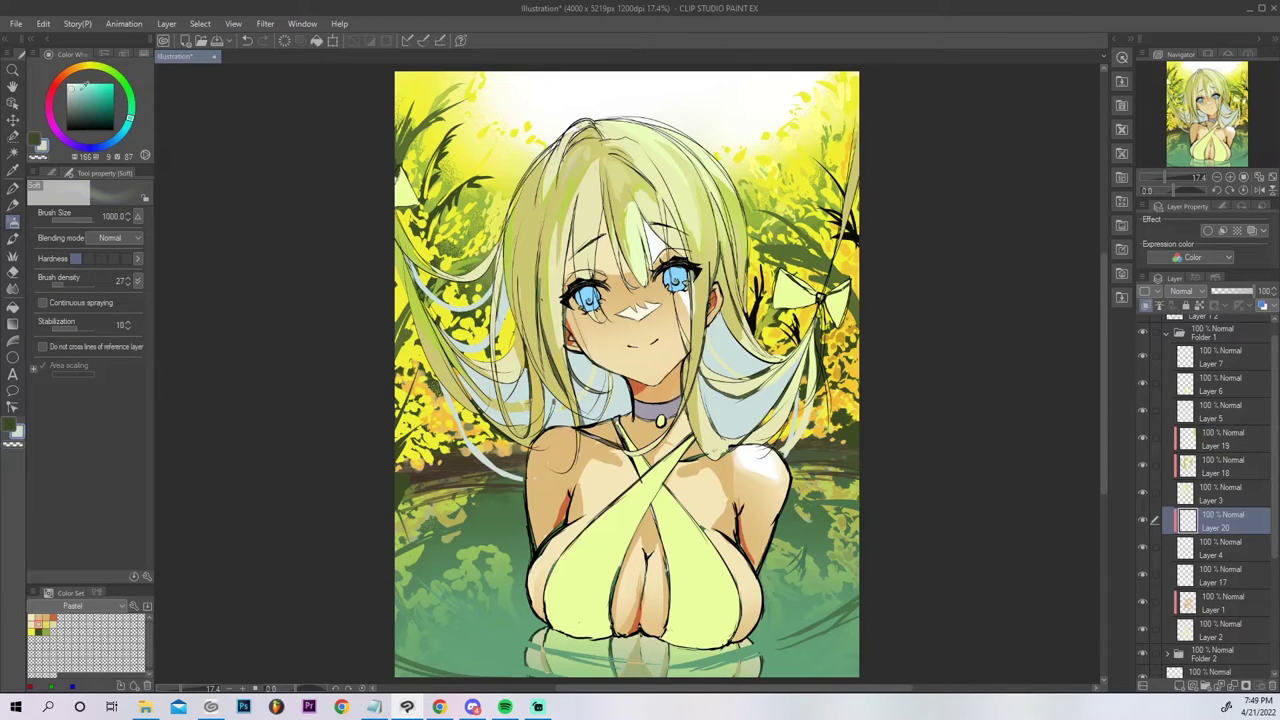
left_click(79, 95)
left_click(100, 75)
left_click(13, 187)
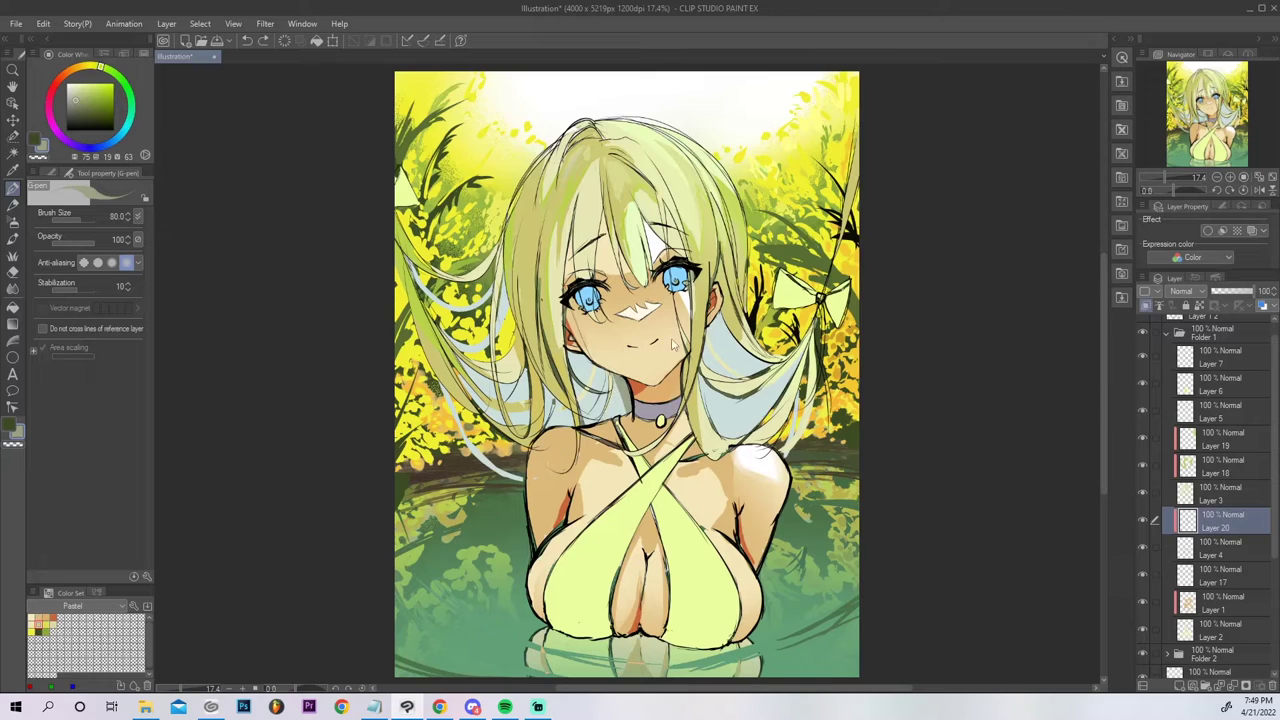
left_click_drag(583, 420, 601, 320)
left_click_drag(581, 411, 563, 310)
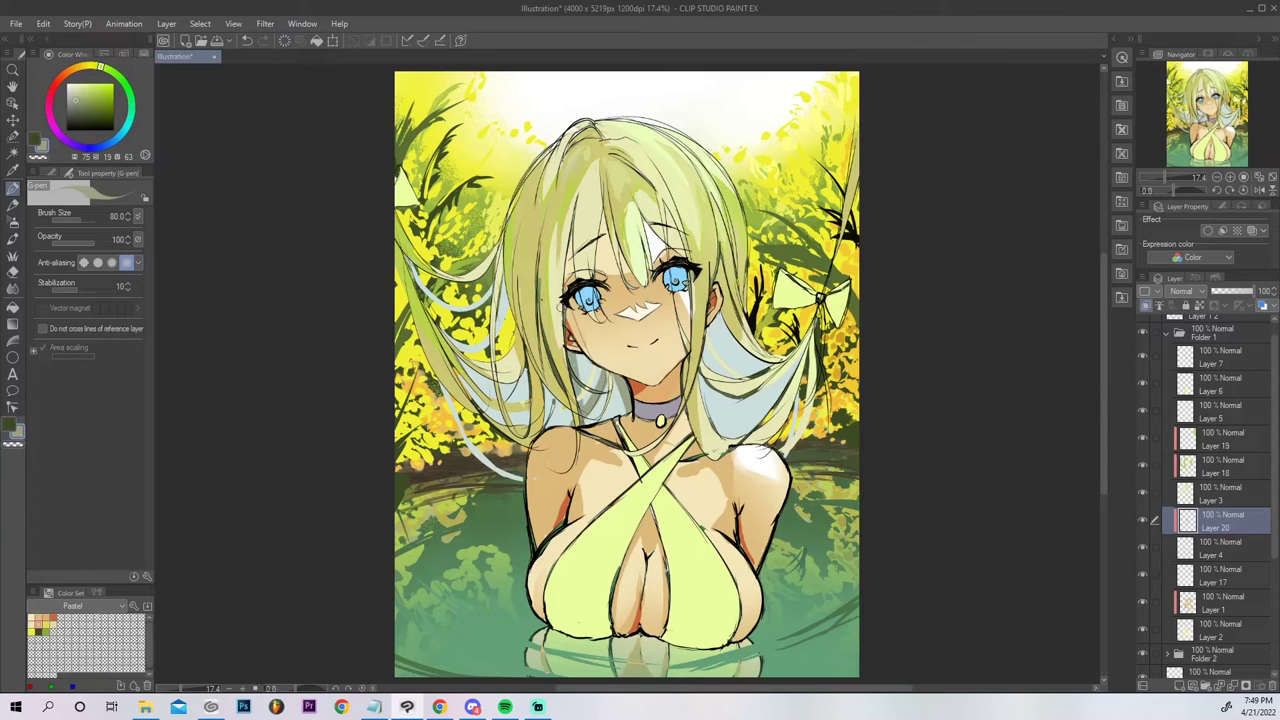
left_click_drag(586, 384, 578, 352)
Paint grey-green shadow strands through the flowing back hair on both sides of the head.
mouse_move(702, 378)
left_mouse_down()
mouse_move(728, 437)
mouse_move(742, 439)
mouse_move(774, 385)
left_mouse_up()
mouse_move(725, 424)
left_mouse_down()
mouse_move(777, 396)
mouse_move(803, 350)
left_mouse_up()
left_click_drag(766, 396, 791, 365)
mouse_move(741, 410)
left_mouse_down()
mouse_move(711, 413)
mouse_move(706, 342)
mouse_move(736, 376)
left_mouse_up()
left_click_drag(741, 374, 719, 315)
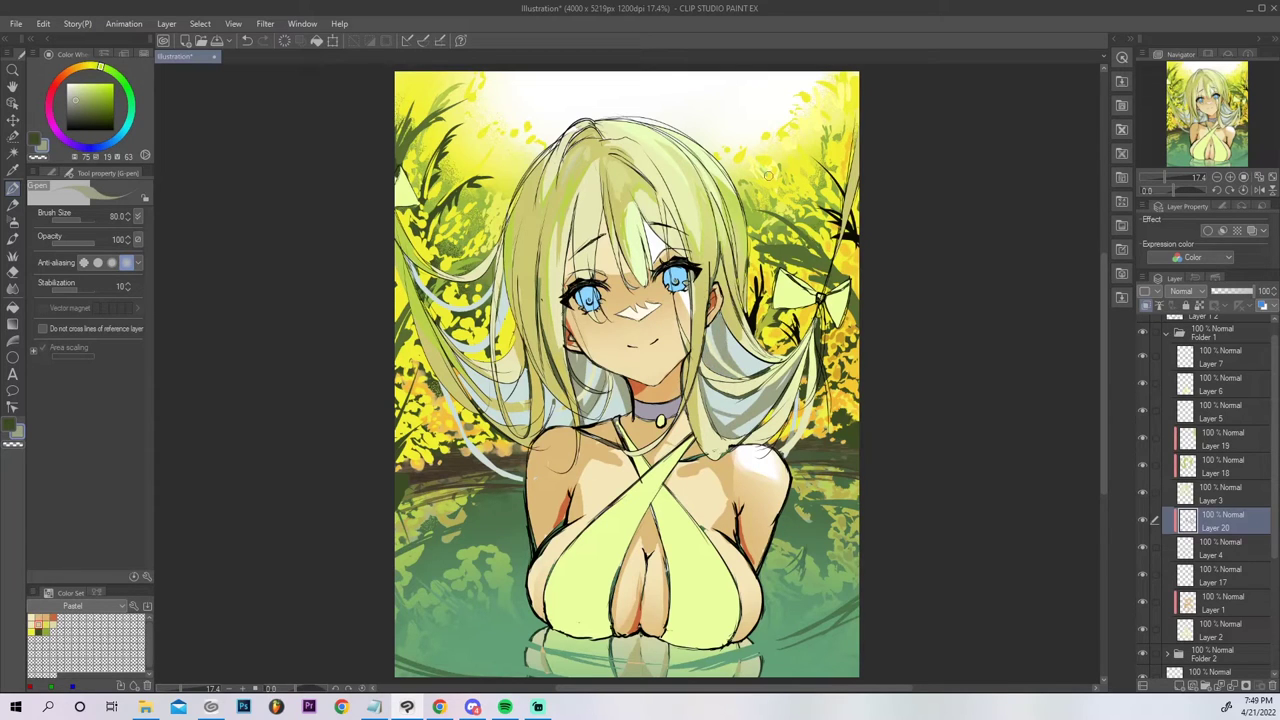
left_click_drag(465, 353, 528, 398)
mouse_move(502, 328)
left_mouse_down()
mouse_move(508, 274)
mouse_move(480, 305)
left_mouse_up()
mouse_move(540, 430)
left_mouse_down()
mouse_move(556, 396)
mouse_move(570, 406)
left_mouse_up()
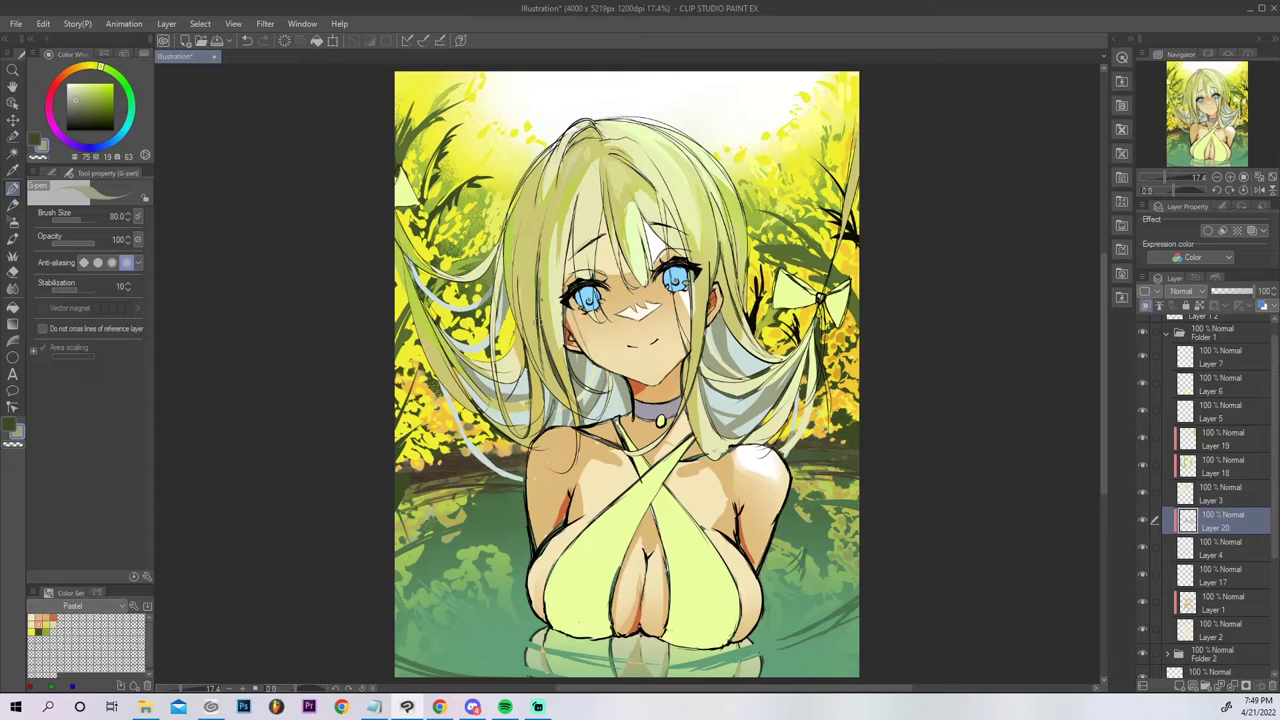
Paint warm beige (47, 32, 87) strands over the back hair on the character's left, undoing the first stroke.
left_click(81, 67)
left_click(82, 90)
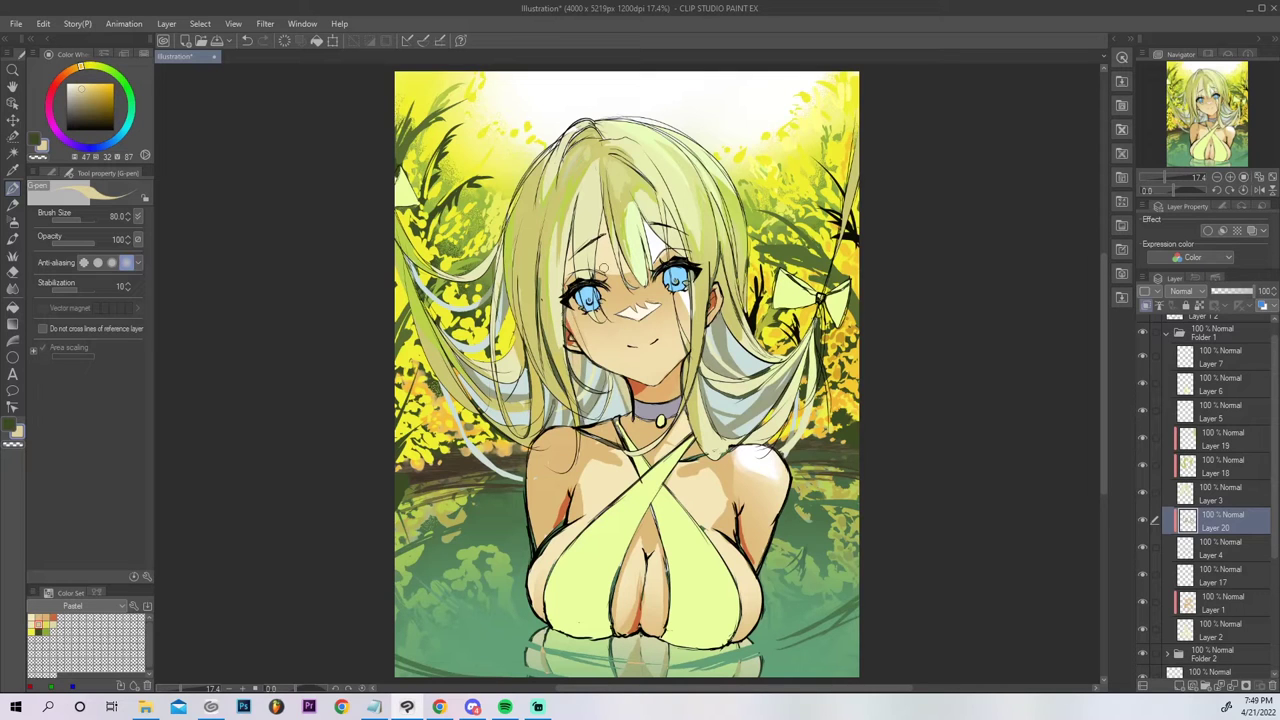
mouse_move(717, 320)
left_mouse_down()
mouse_move(727, 370)
mouse_move(722, 316)
mouse_move(724, 334)
left_mouse_up()
key("ctrl+z")
left_click_drag(796, 357, 747, 410)
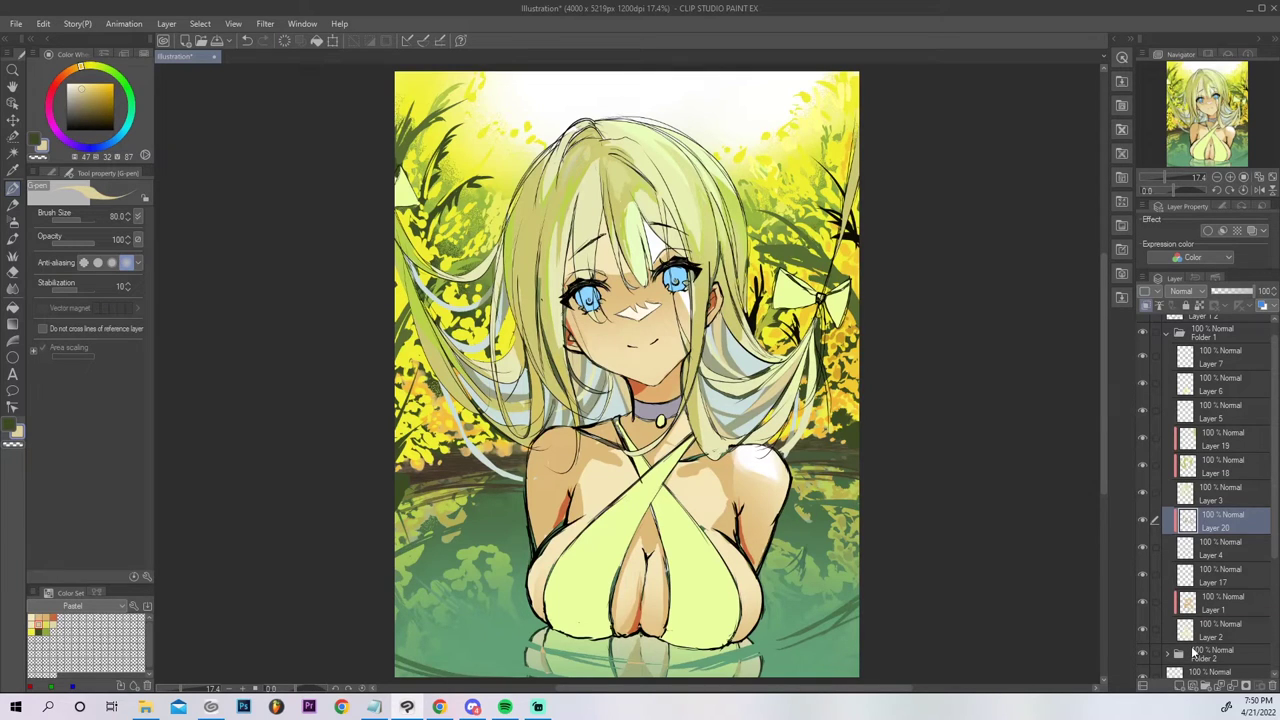
Add a new layer above the skin shading and trace the chest and shoulder shadow edges in bright orange (30, 80, 100).
left_click(1210, 388)
left_click(1143, 385)
left_click(1143, 385)
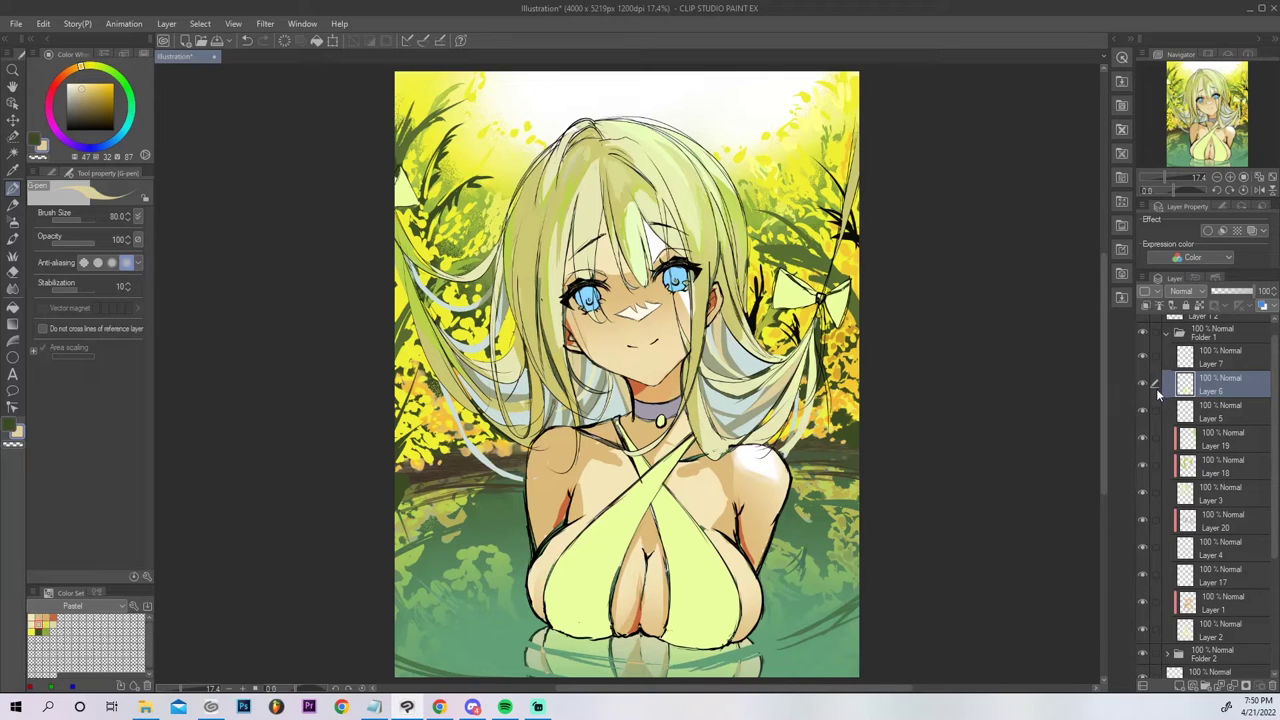
left_click(1207, 605)
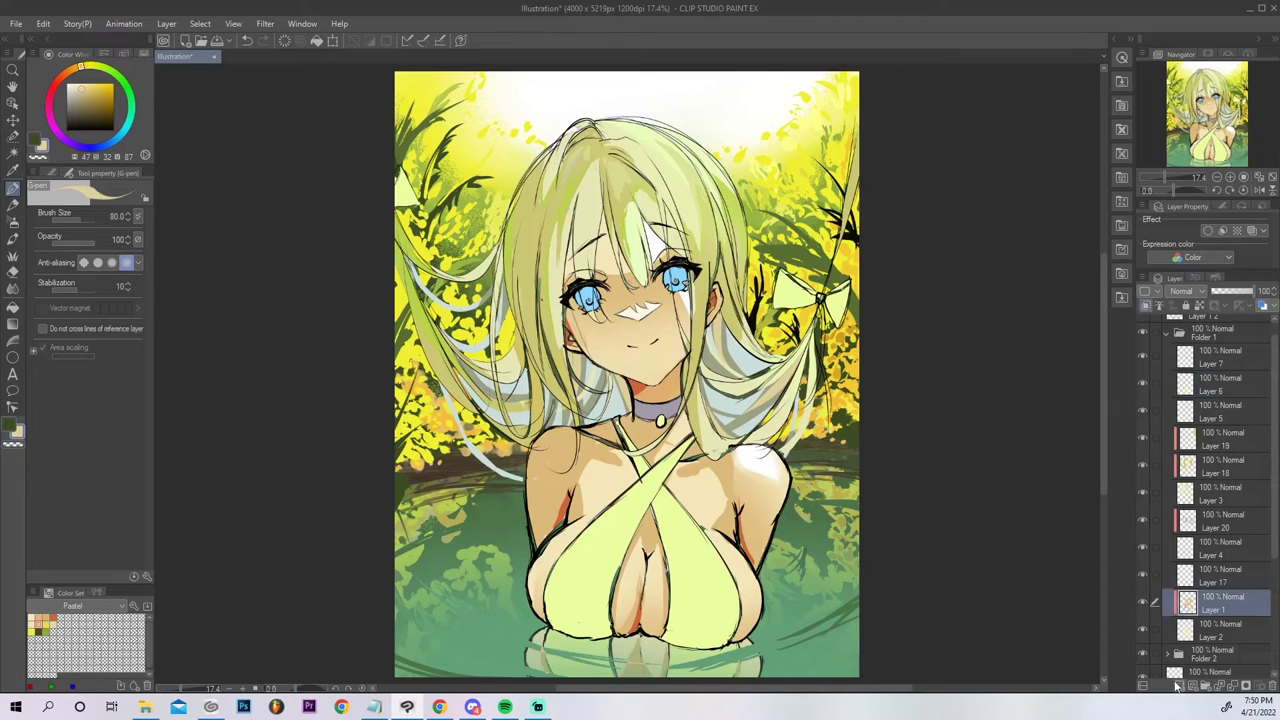
key("ctrl+shift+n")
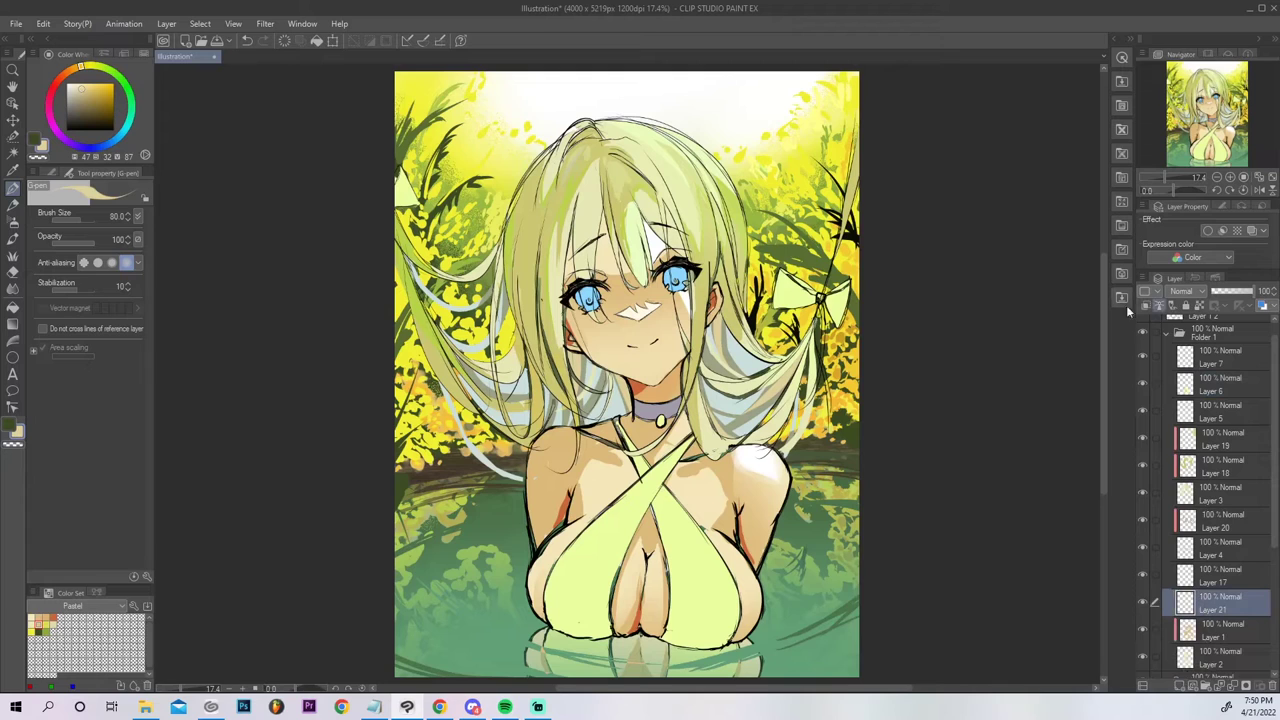
left_click(605, 452, "alt")
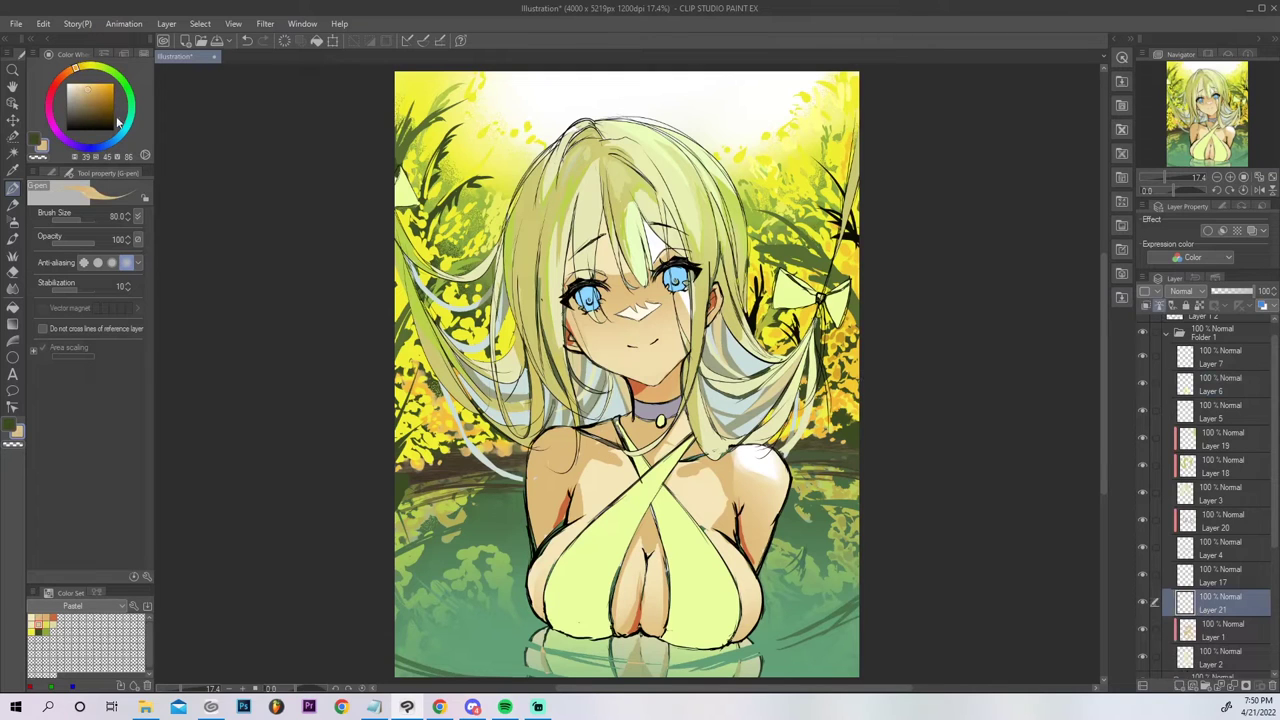
left_click(104, 85)
left_click_drag(71, 70, 68, 72)
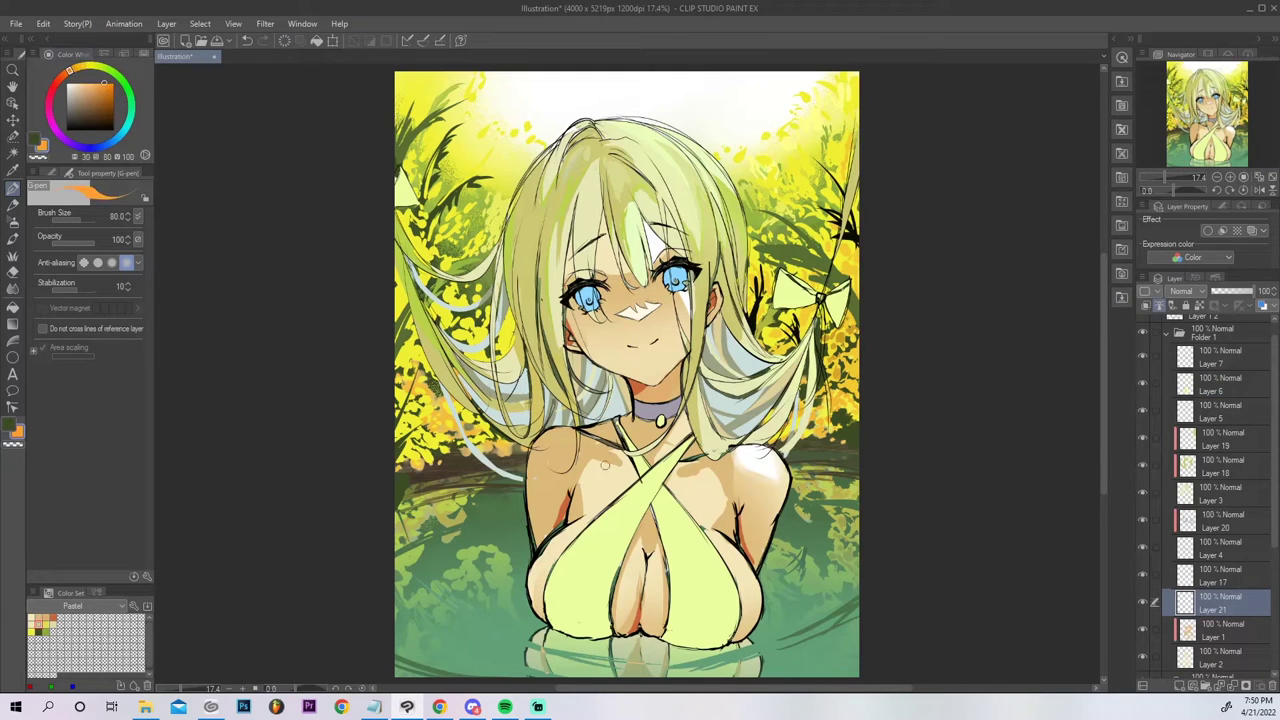
mouse_move(604, 459)
left_mouse_down()
mouse_move(622, 463)
mouse_move(584, 480)
mouse_move(582, 498)
left_mouse_up()
left_click_drag(735, 461, 735, 500)
left_click_drag(733, 455, 735, 470)
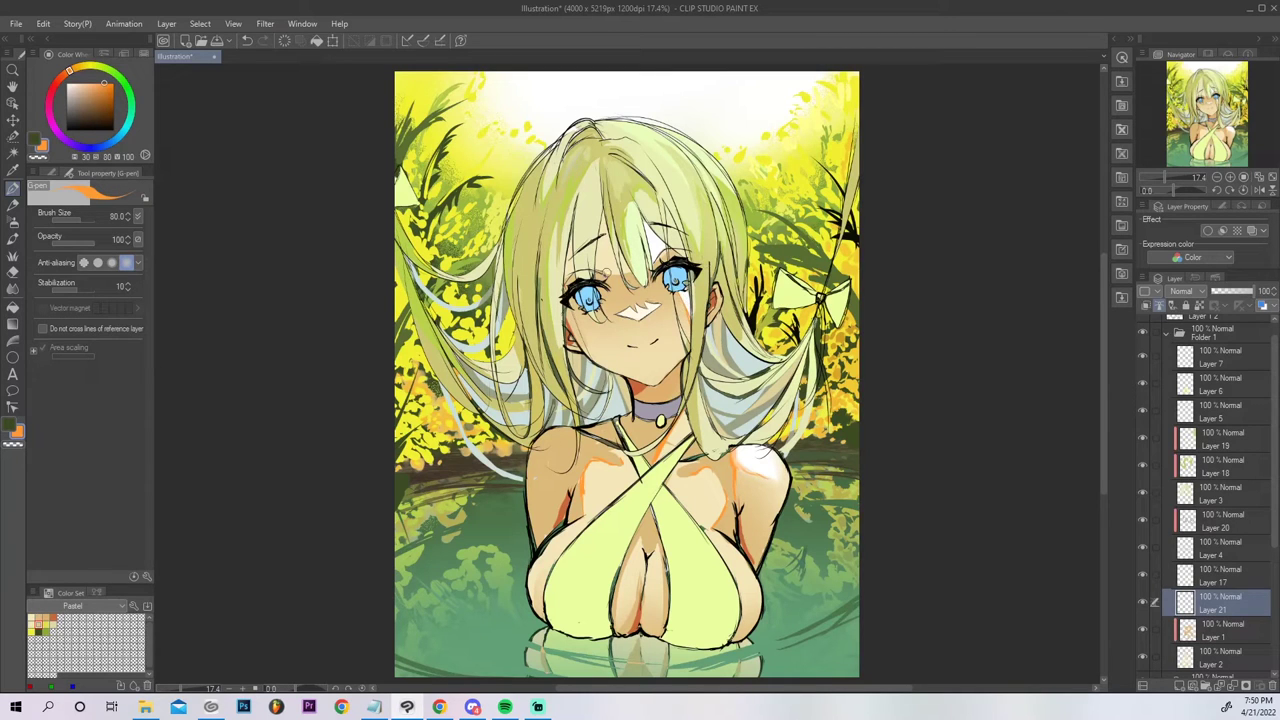
Add orange accents to the light edges on the nose and above the character's left eye, undoing stray strokes, then sample the skin shadow colour.
mouse_move(646, 297)
left_mouse_down()
mouse_move(672, 282)
mouse_move(647, 314)
left_mouse_up()
key("ctrl+z")
key("ctrl+z")
left_click_drag(654, 264, 668, 252)
left_click(615, 278, "alt")
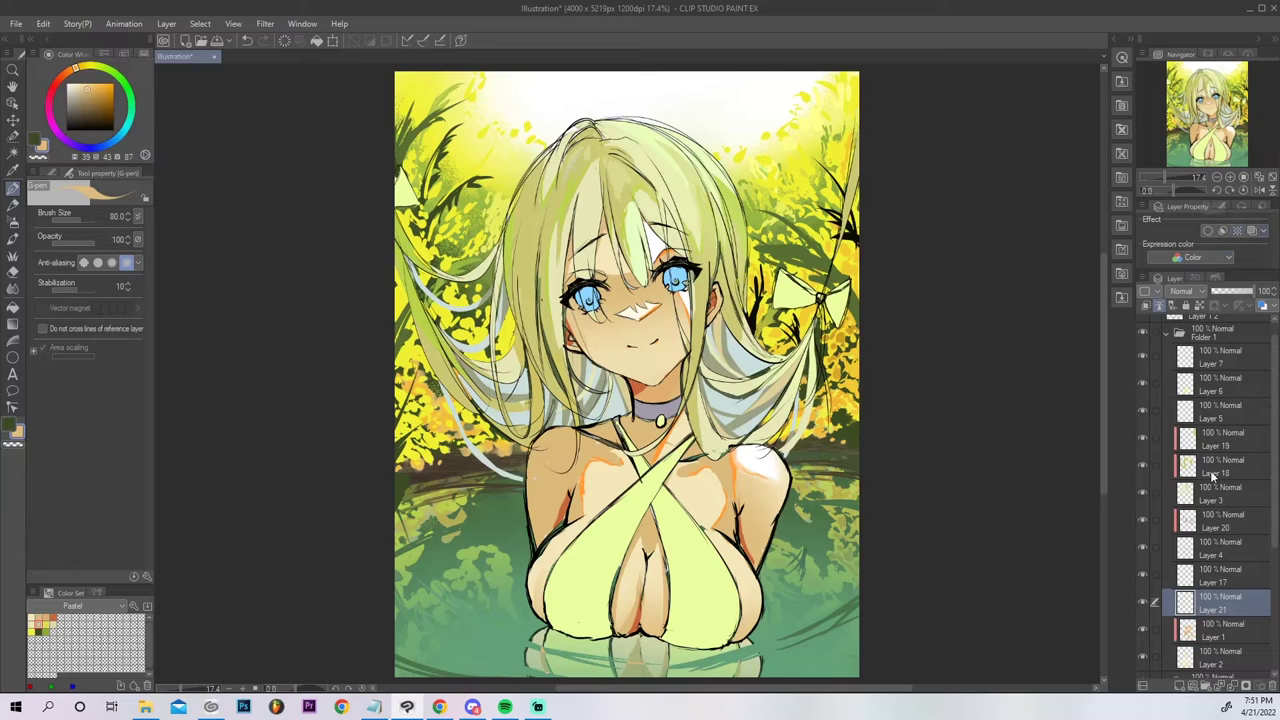
Add a new layer clipped above the hair shading and paint pale yellow-green (78, 26, 100) highlights along the outer hair strands.
left_click(1221, 438)
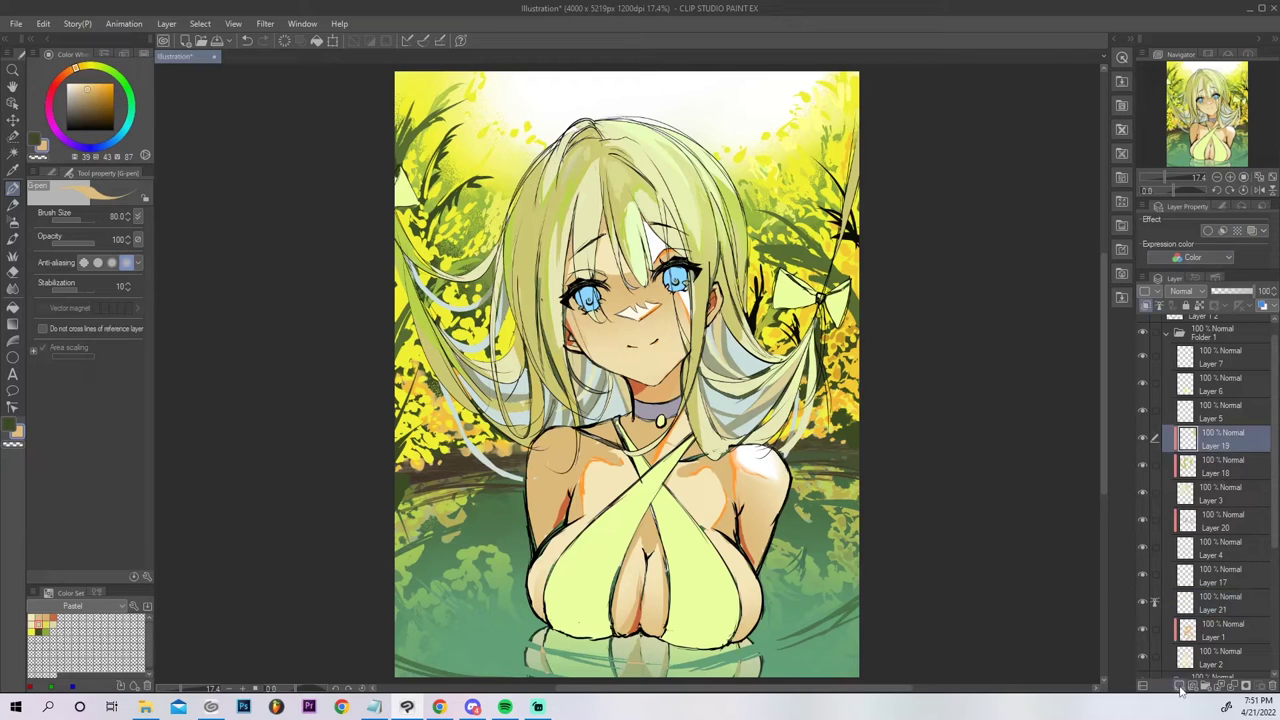
left_click(1193, 684)
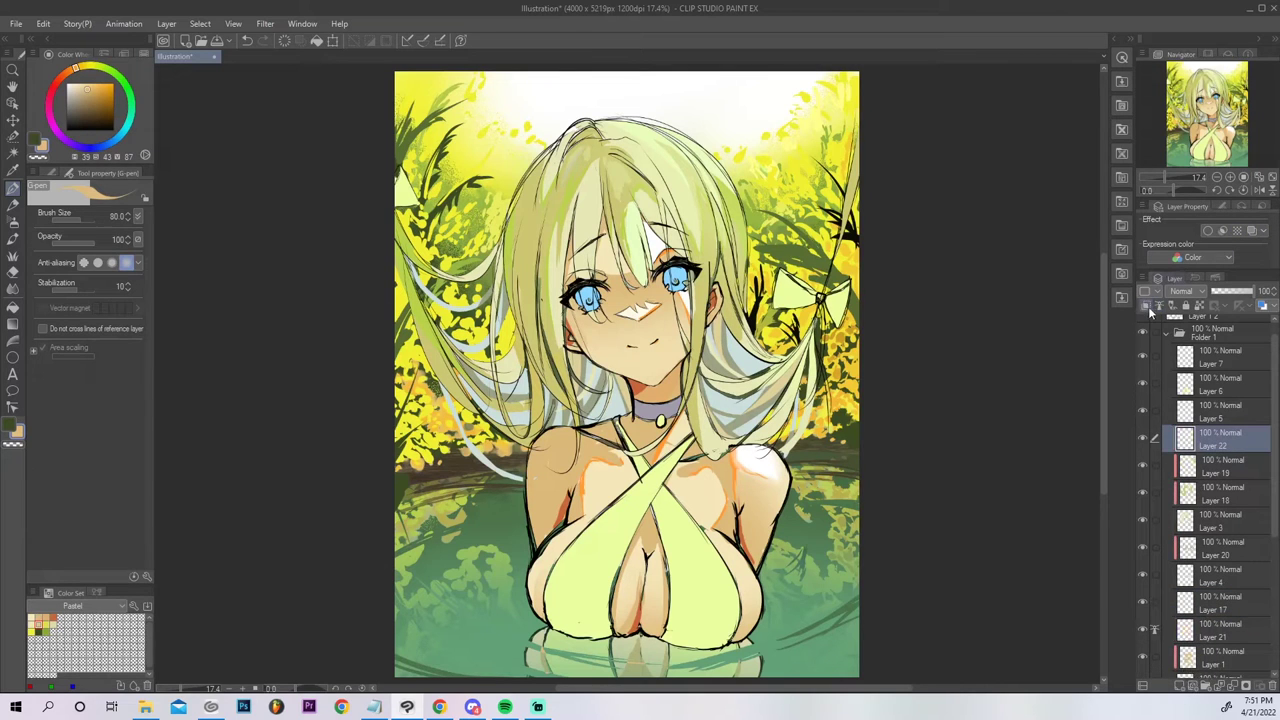
left_click(648, 132, "alt")
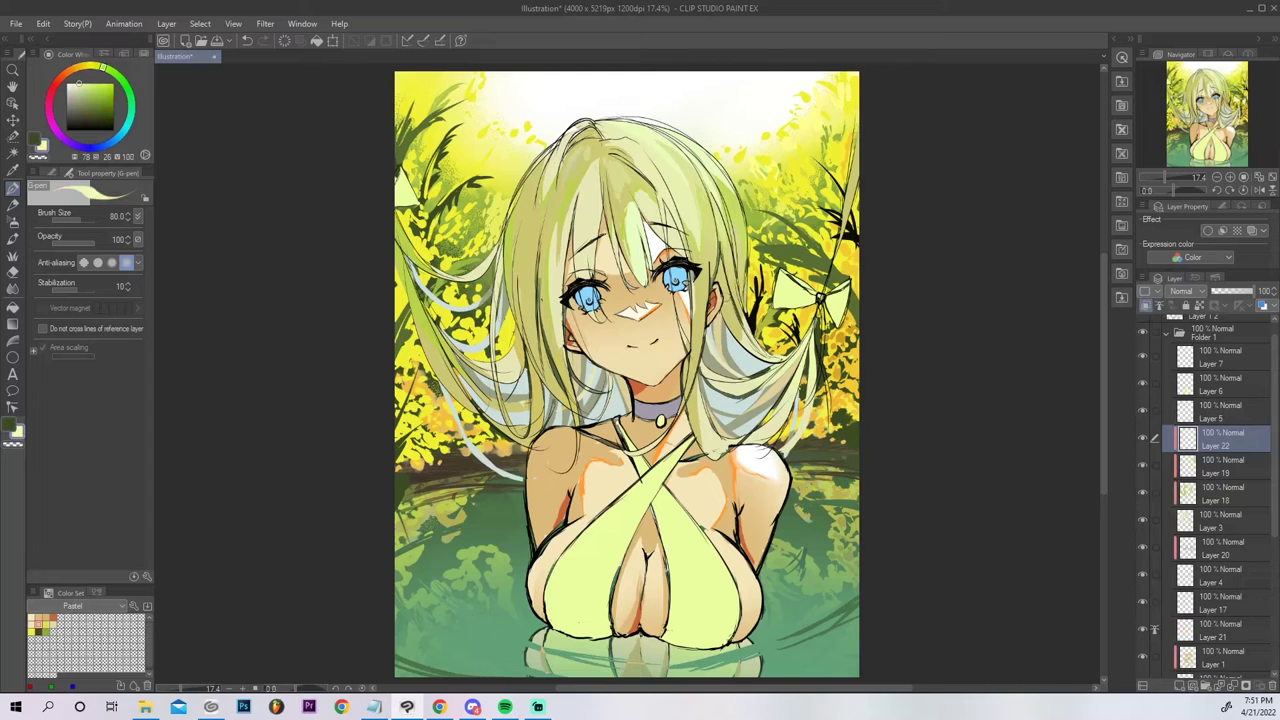
left_click_drag(745, 322, 728, 171)
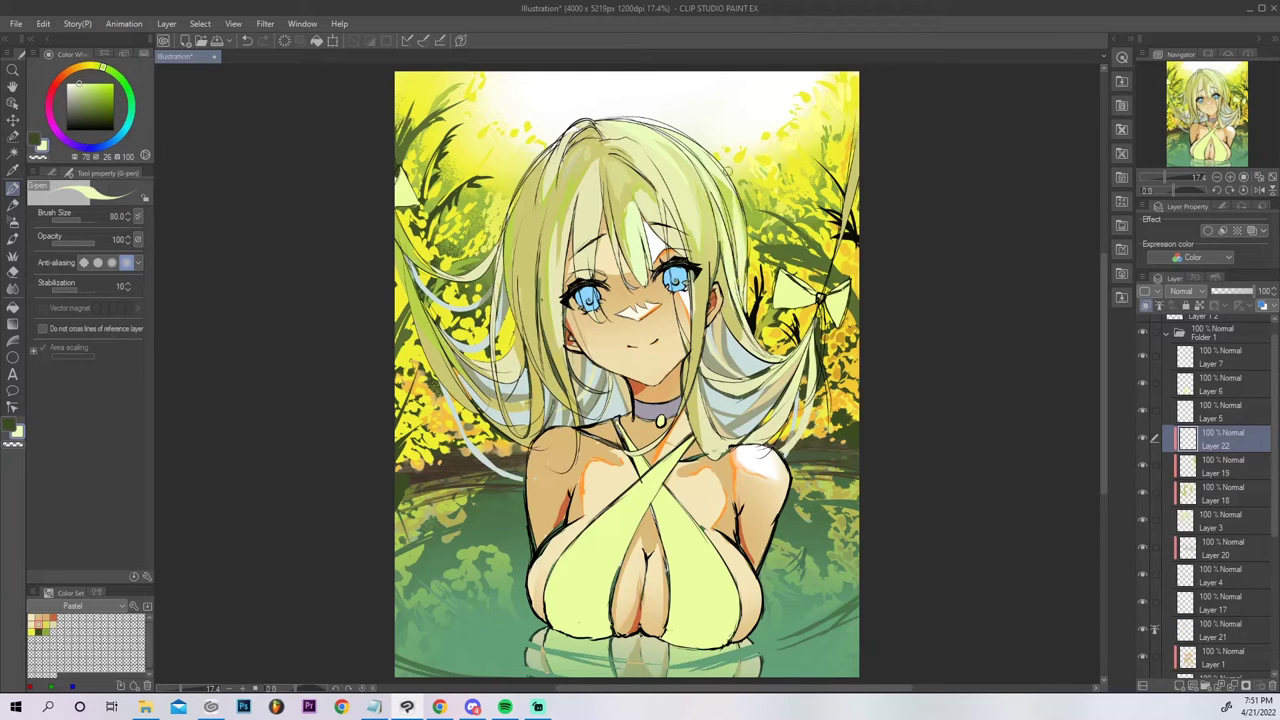
left_click_drag(745, 251, 735, 196)
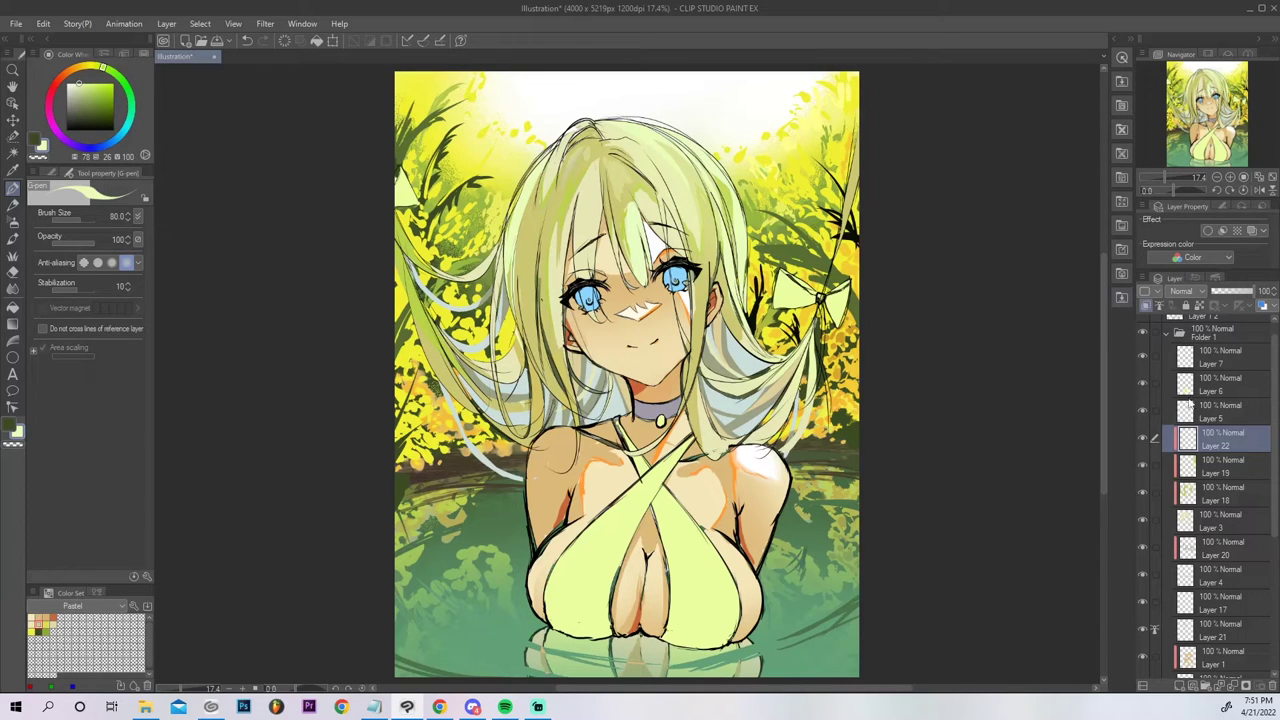
Add a new layer clipped to the swimsuit and paint a darker yellow-green (73, 49, 79) shadow under the top on the character's left.
left_click(1142, 384)
left_click(1143, 385)
left_click(1157, 384)
key("ctrl+shift+n")
left_click(1145, 305)
left_click(702, 590, "alt")
left_click(90, 93)
mouse_move(671, 611)
left_mouse_down()
mouse_move(733, 625)
mouse_move(660, 634)
mouse_move(709, 632)
left_mouse_up()
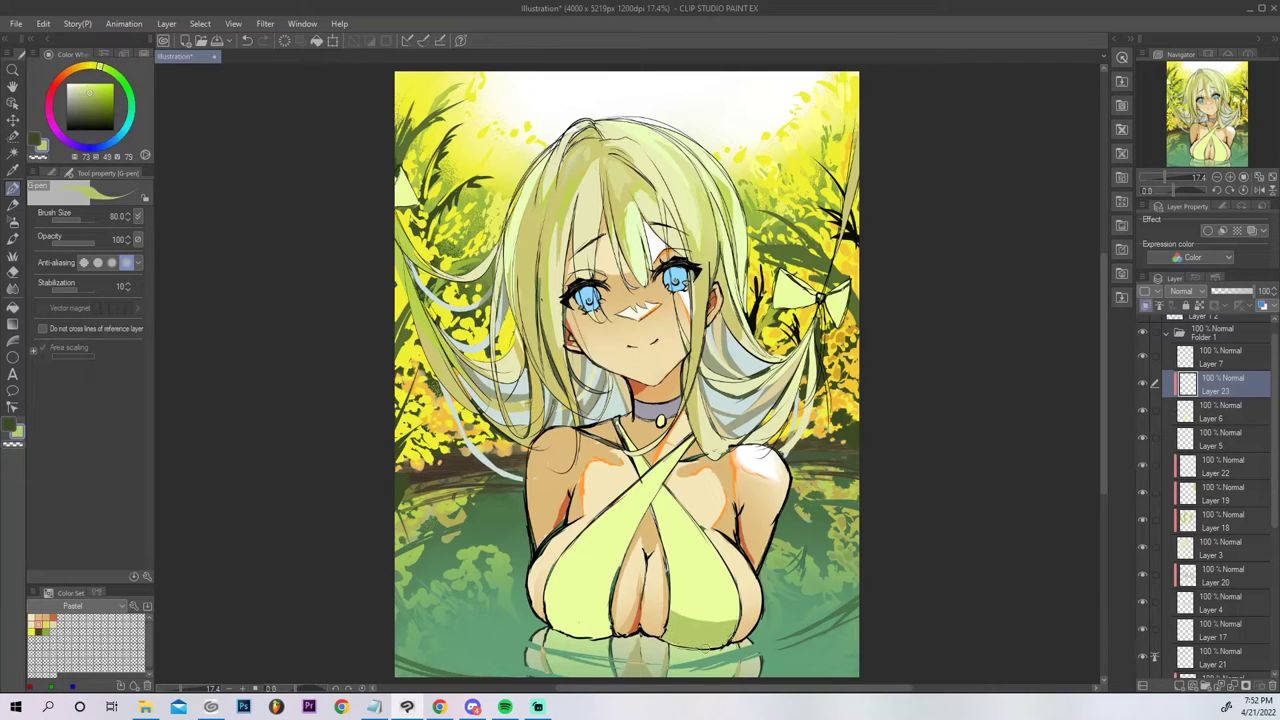
Undo the stray swimsuit strokes and repaint the shadow along the lower and inner edges on the character's left side.
left_click_drag(627, 555, 606, 514)
key("ctrl+z")
key("ctrl+z")
left_click_drag(713, 621, 651, 557)
left_click_drag(664, 593, 722, 619)
Soften the edge of the swimsuit shadow on the character's left with the Blur tool.
key("j")
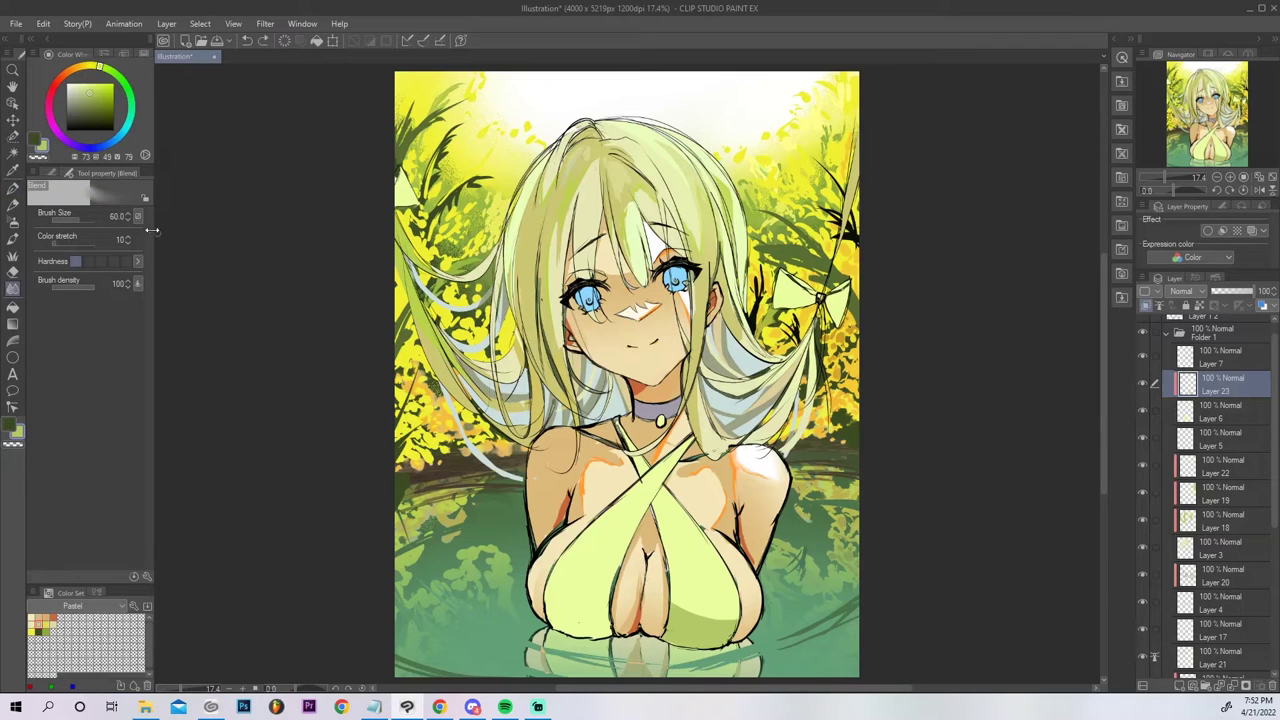
left_click(52, 173)
left_click(125, 241)
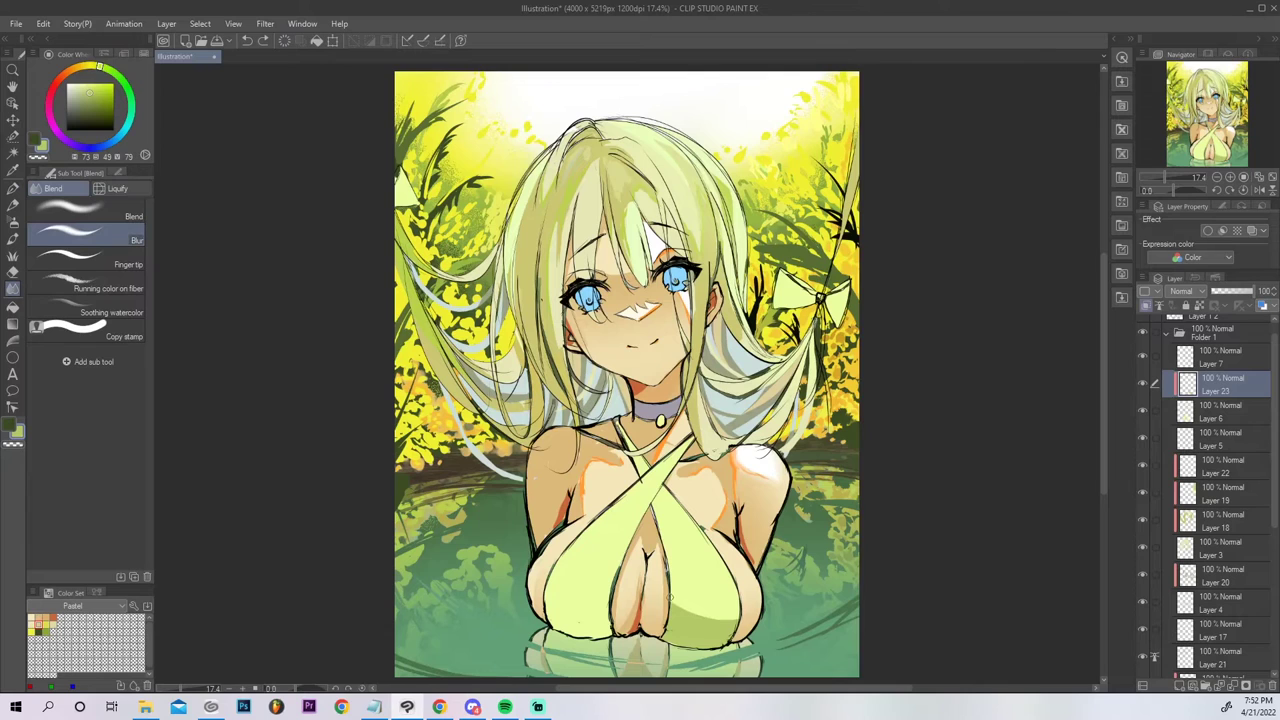
mouse_move(667, 593)
left_mouse_down()
mouse_move(722, 630)
mouse_move(667, 602)
left_mouse_up()
key("ctrl+z")
Outline, fill and blur a matching shadow along the swimsuit's lower edge on the character's right.
key("p")
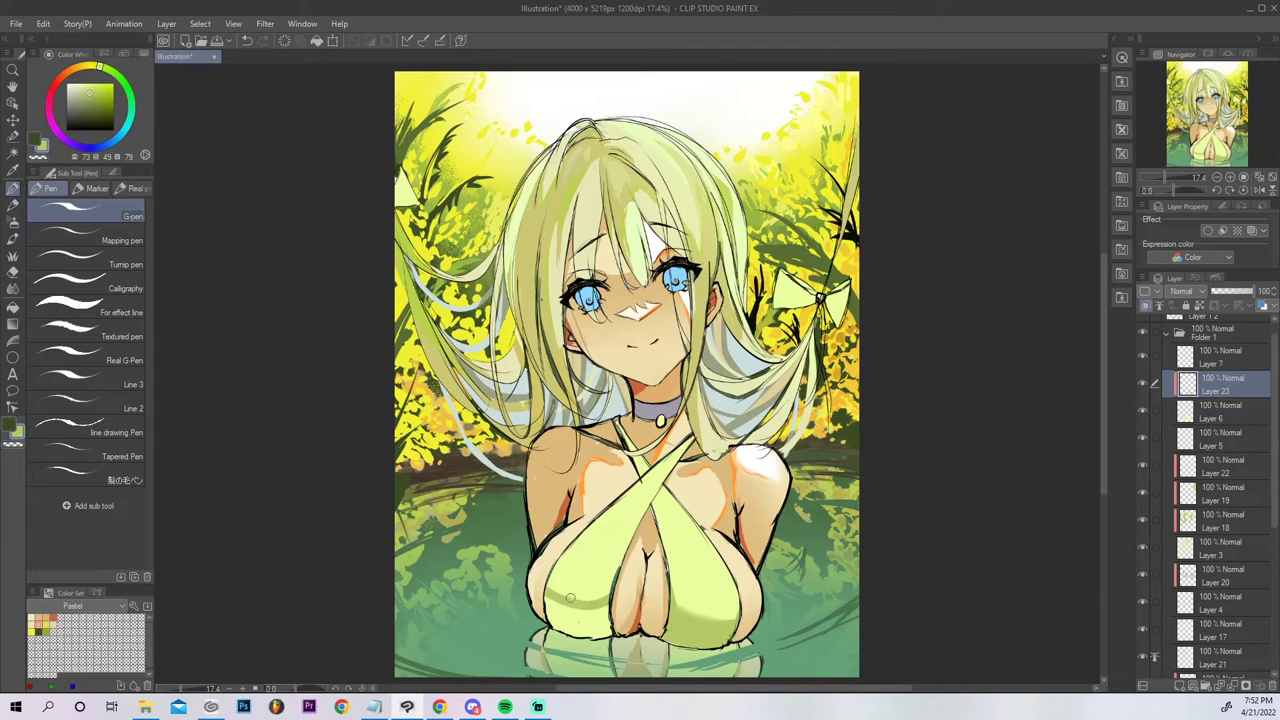
key("g")
key("j")
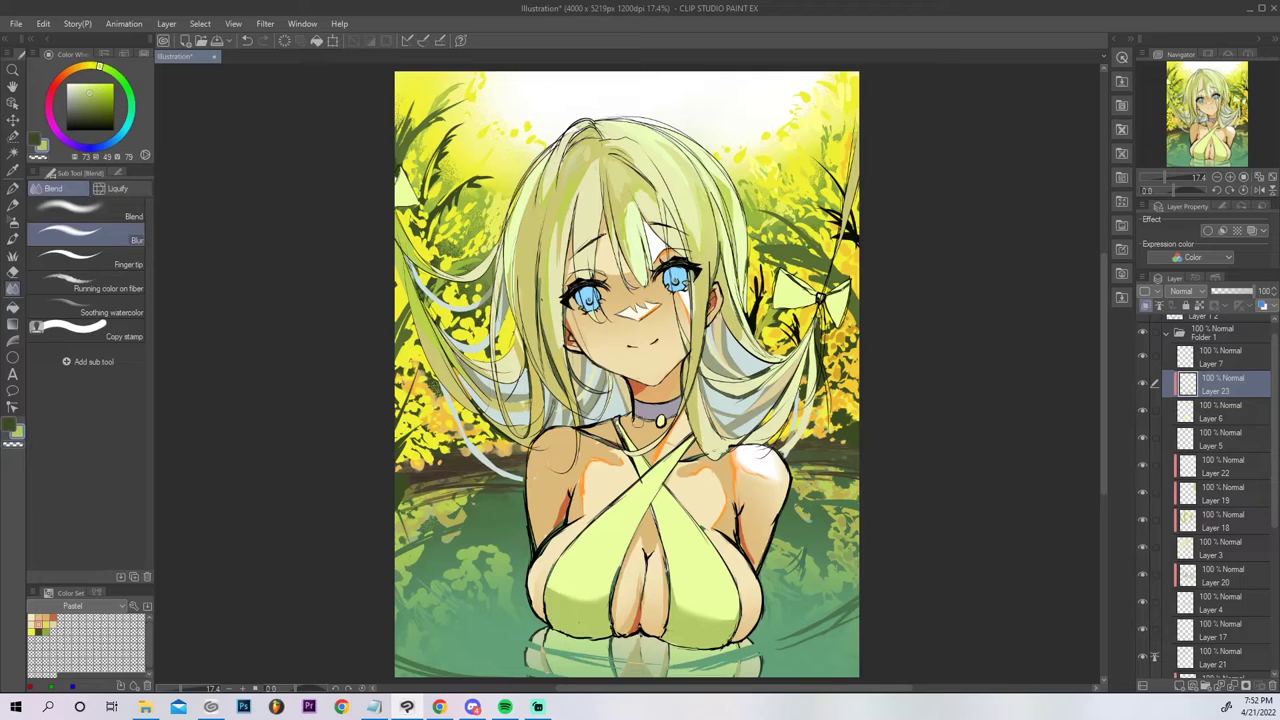
Paint yellow-green shadows on the crossed straps and neck strap with the G-pen, undoing the first stroke.
key("p")
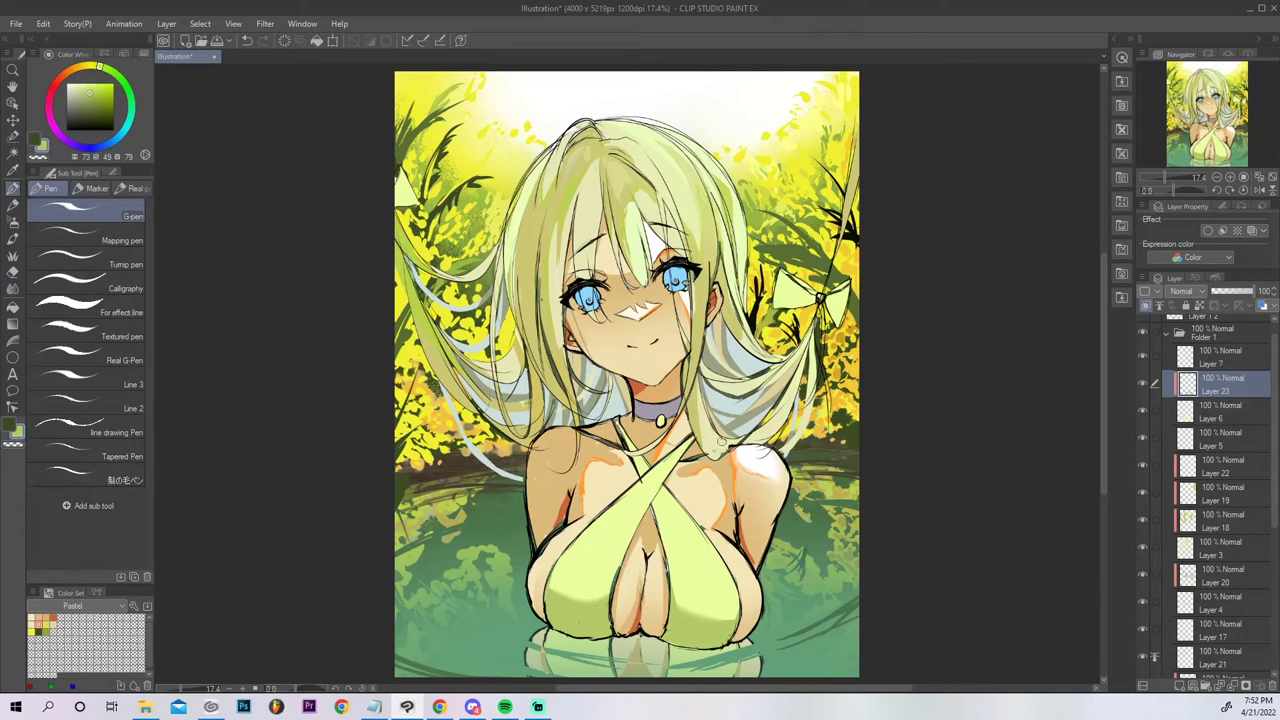
left_click_drag(617, 572, 686, 451)
key("ctrl+z")
left_click_drag(651, 521, 665, 487)
mouse_move(612, 420)
left_mouse_down()
mouse_move(640, 456)
mouse_move(682, 459)
left_mouse_up()
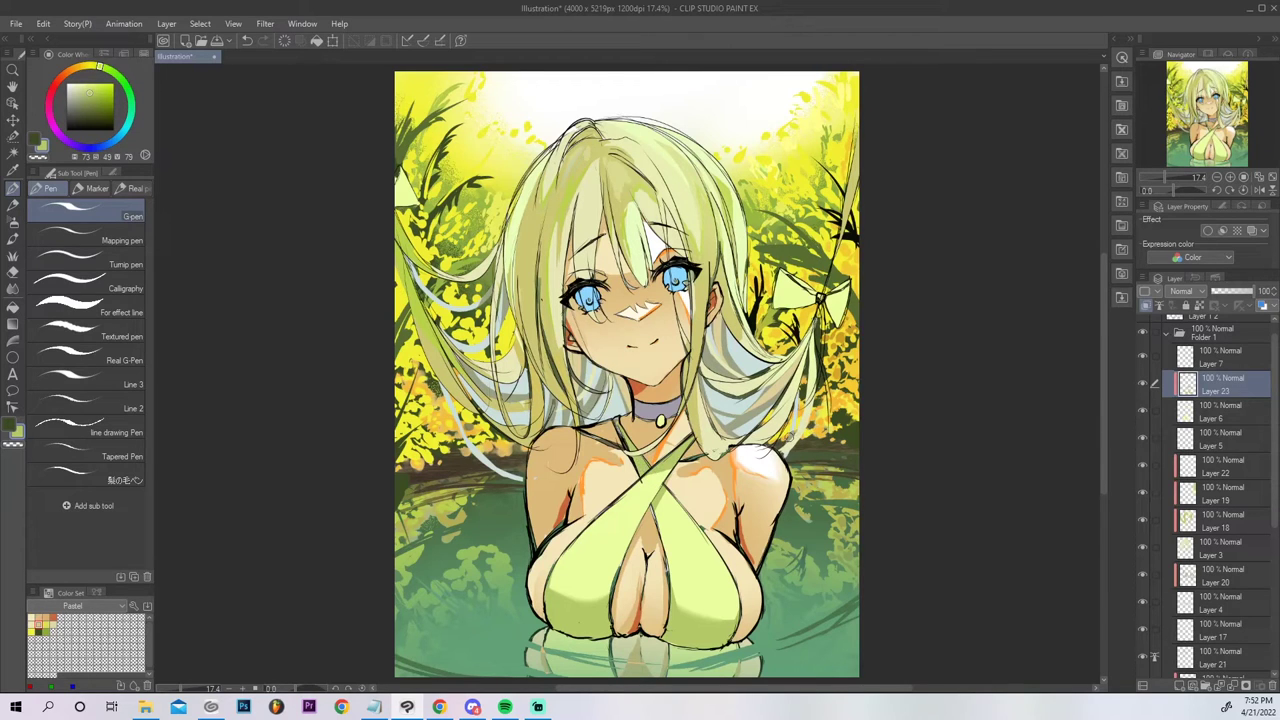
Lock the swimsuit shadow layer's transparent pixels and deepen the lower shadows in darker olive green (73, 70, 61) with a smaller Soft airbrush.
left_click(1199, 306)
left_click(99, 101)
left_click(13, 220)
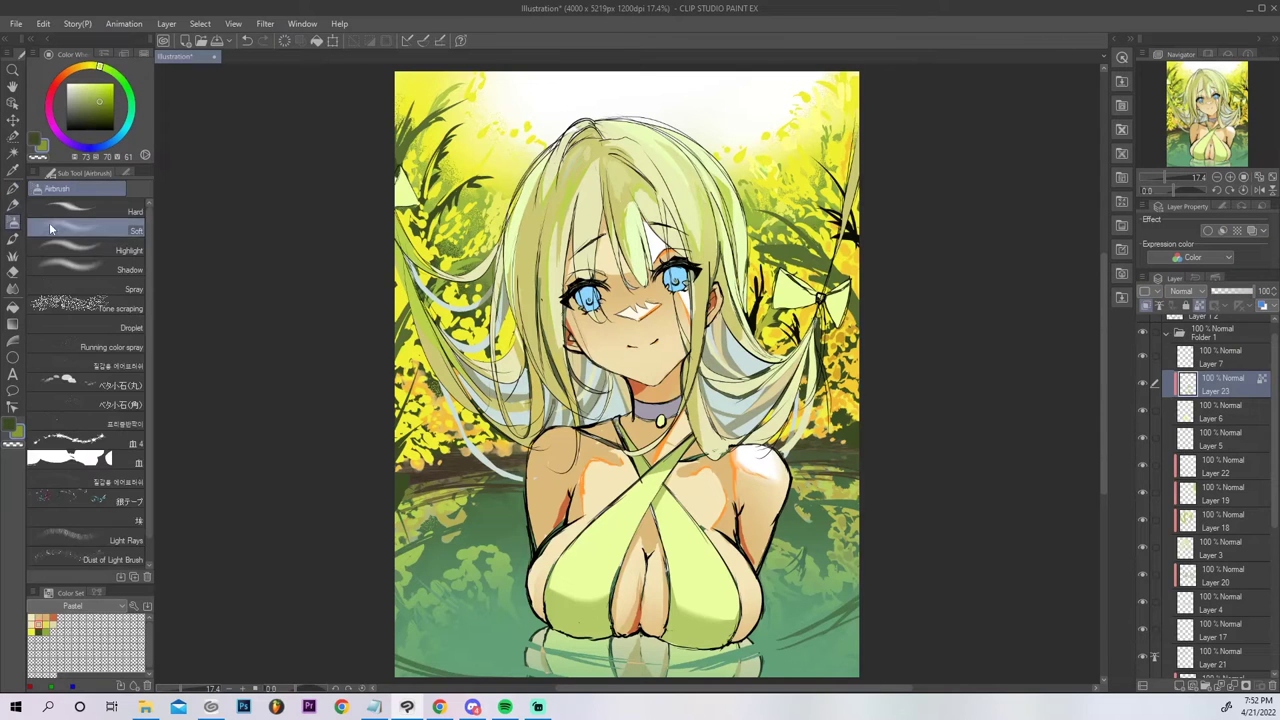
key("bracketleft")
key("bracketleft")
key("bracketleft")
key("bracketleft")
mouse_move(555, 579)
left_mouse_down()
mouse_move(583, 587)
mouse_move(544, 575)
mouse_move(574, 576)
left_mouse_up()
left_click_drag(682, 591, 730, 612)
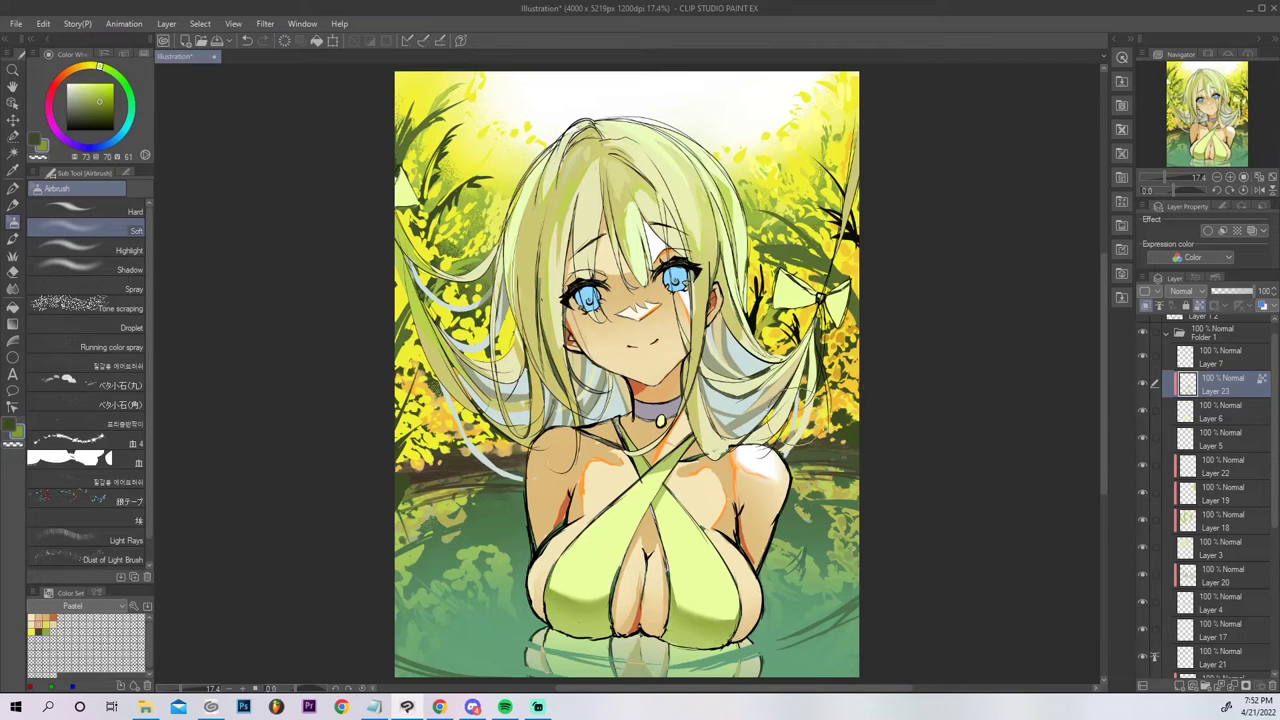
Paint light orange accents (30, 54, 87) along the swimsuit's shadow edges and below the strap crossing with the G-pen.
key("p")
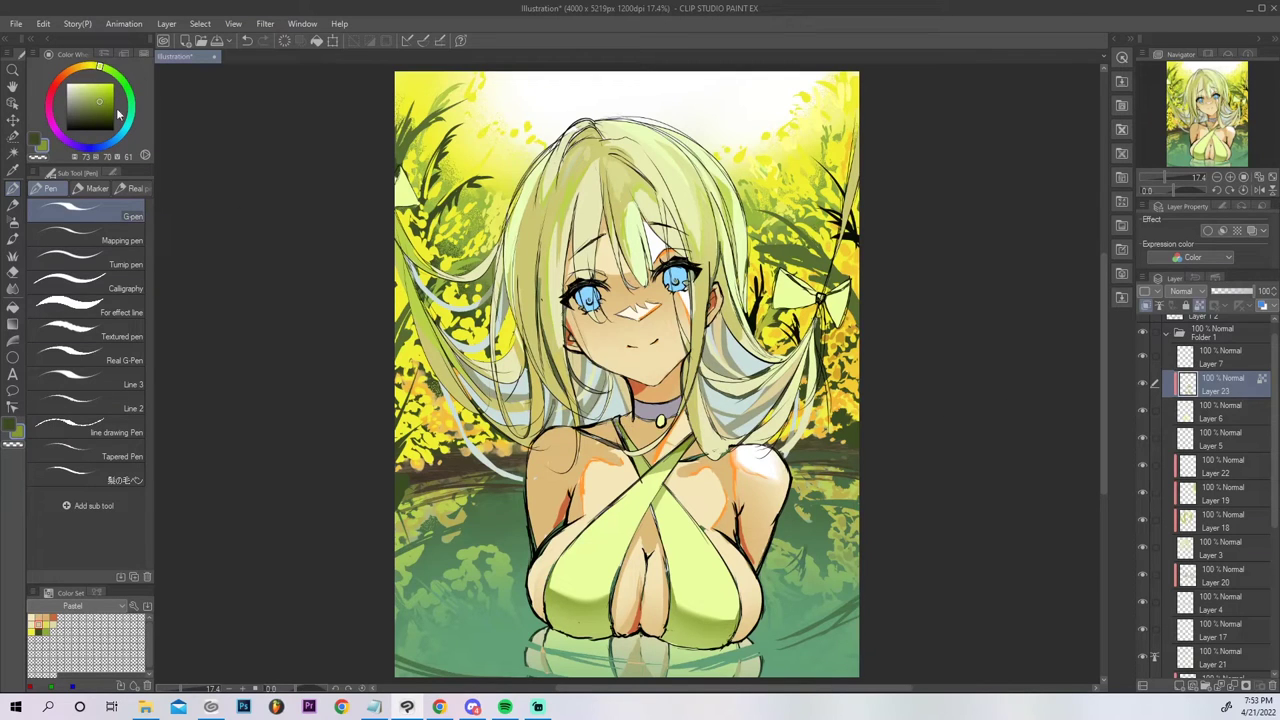
left_click(70, 72)
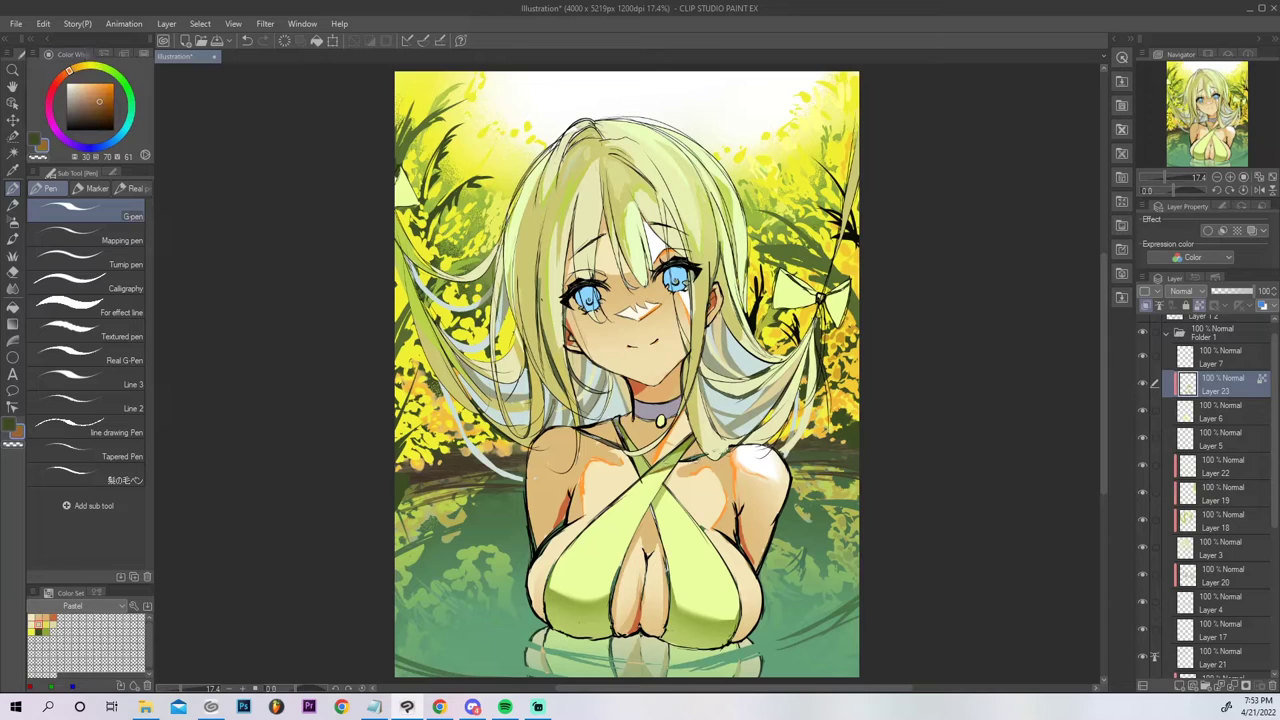
key("ctrl+z")
left_click(92, 89)
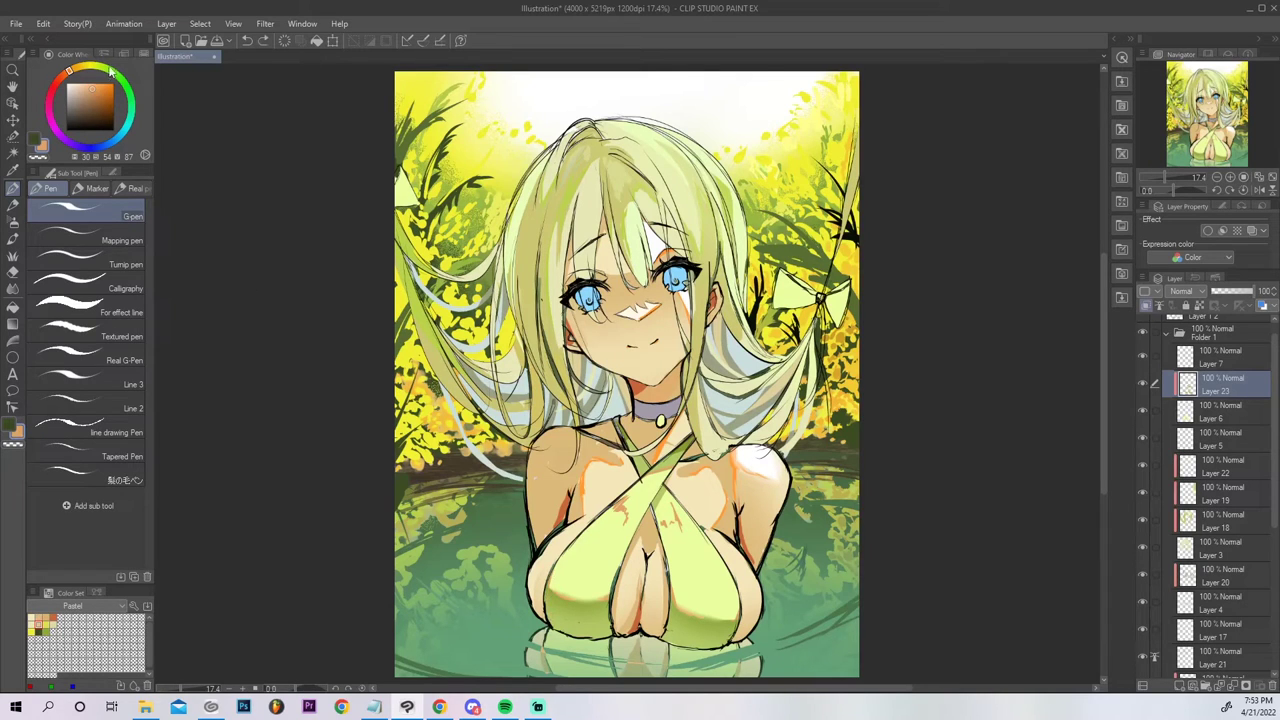
Paint bluish reflected light (175, 25, 72) along the swimsuit's lower edges just above the water.
left_click(126, 122)
left_click_drag(88, 89, 79, 94)
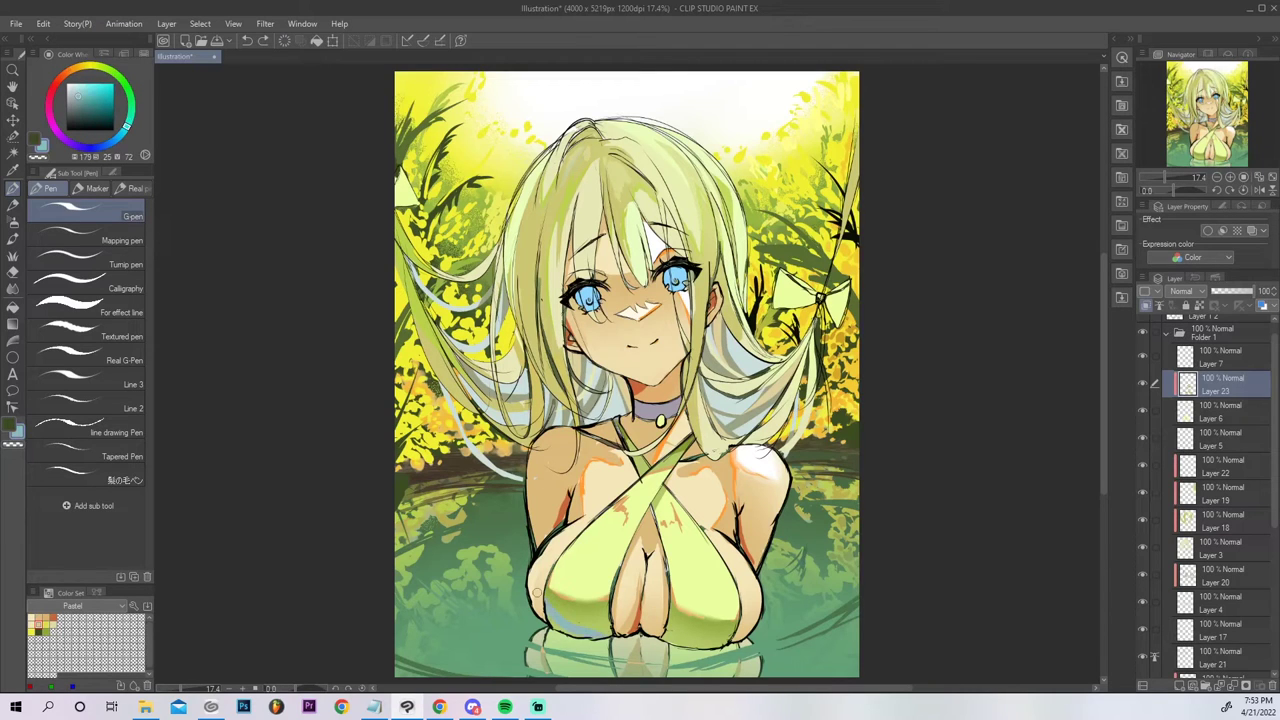
left_click_drag(600, 638, 559, 613)
Blend the bluish reflected light into the swimsuit shadow with the Soft airbrush in a sampled yellow-green, undoing the first stroke.
left_click(13, 221)
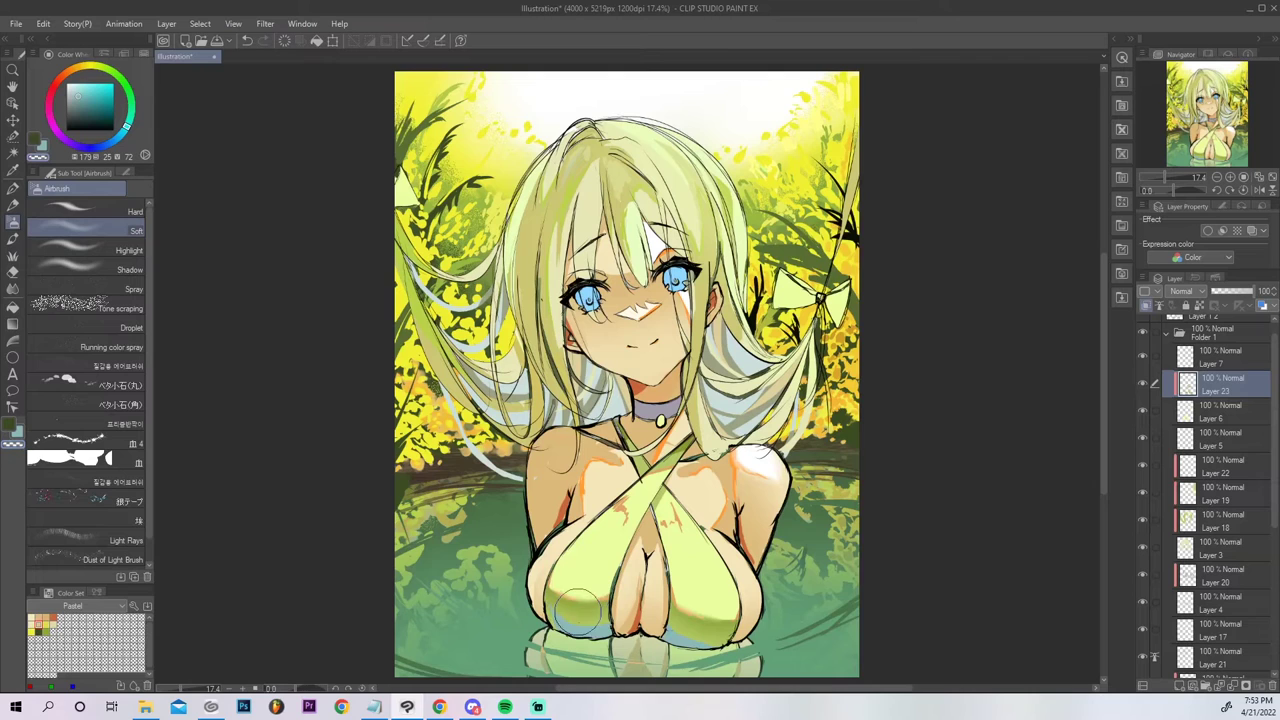
mouse_move(564, 614)
left_mouse_down()
mouse_move(589, 626)
mouse_move(598, 606)
left_mouse_up()
key("ctrl+z")
left_click(578, 622, "alt")
left_click_drag(574, 630, 616, 640)
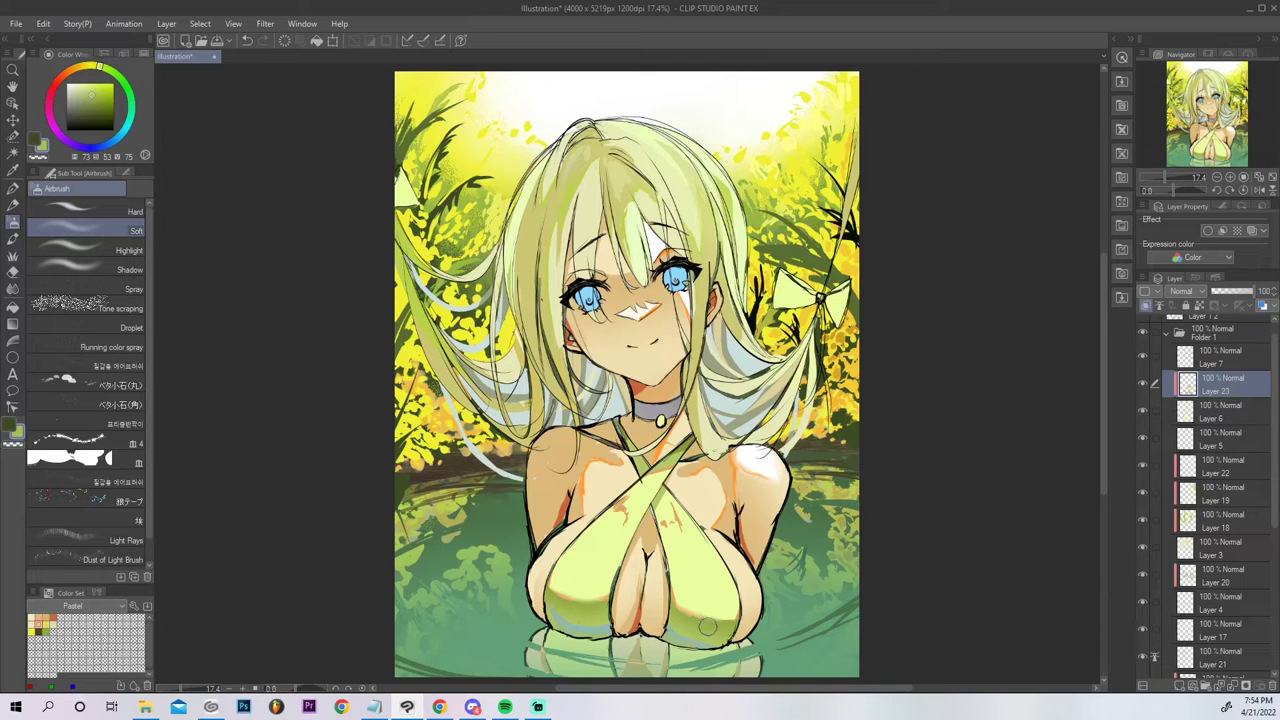
Paint olive-green shadows (73, 58, 71) on the hair bows on both sides with the G-pen.
key("p")
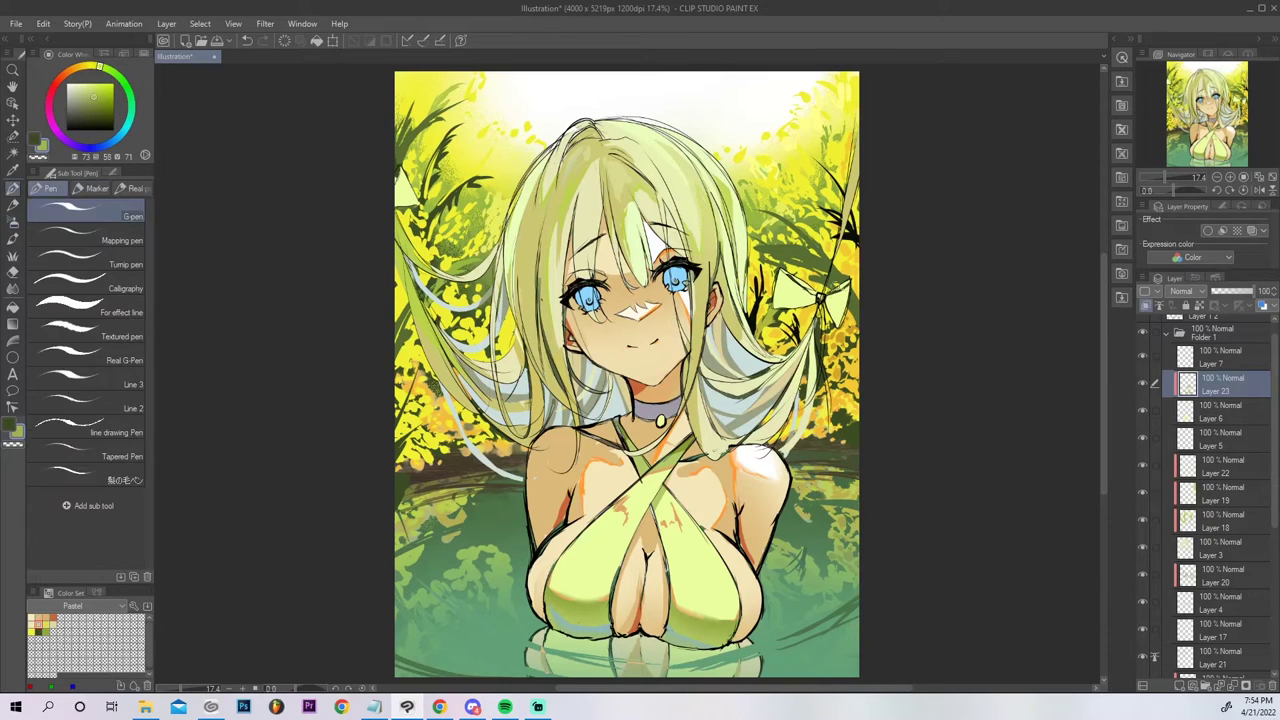
left_click_drag(826, 297, 841, 323)
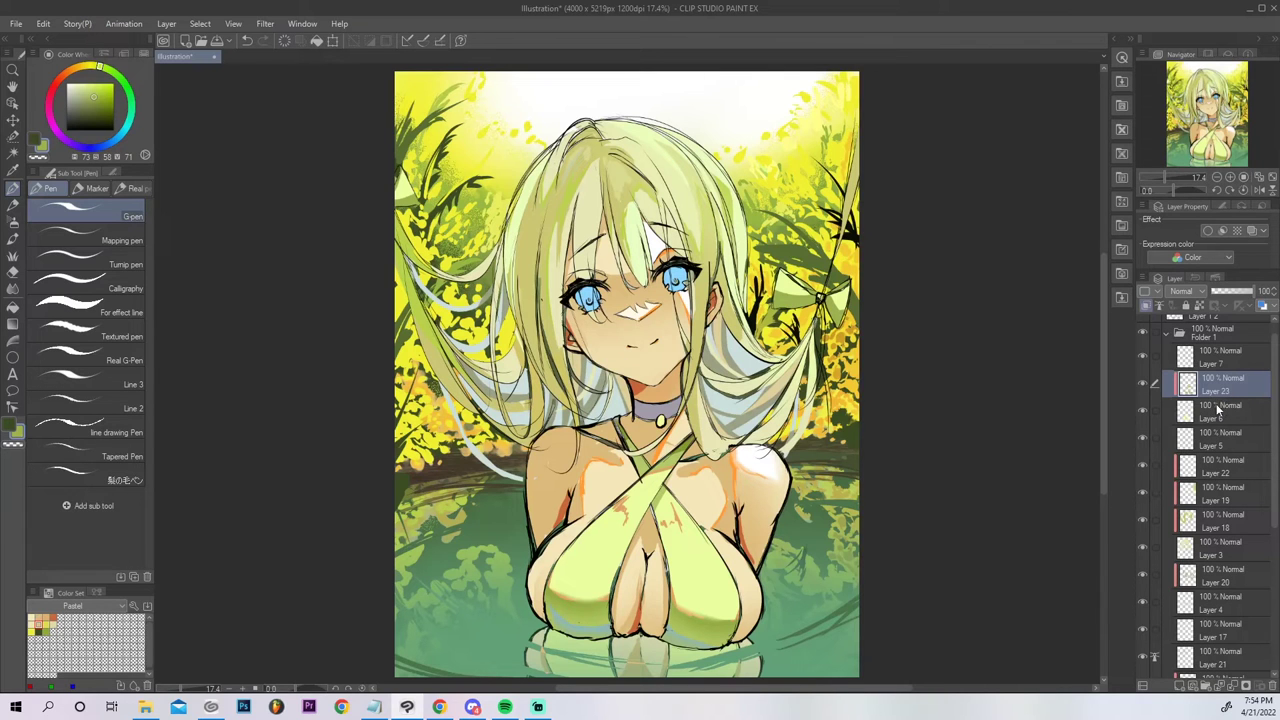
left_click(1264, 193)
left_click(1265, 197)
left_click(1259, 190)
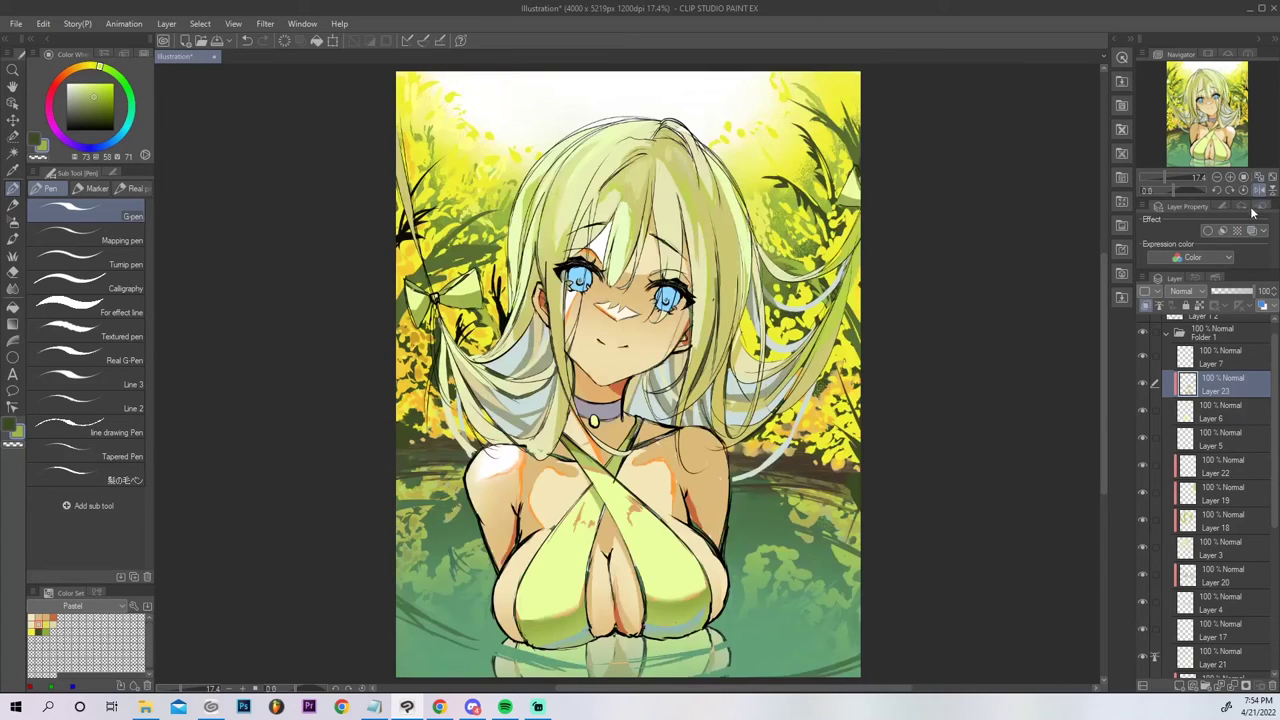
left_click(1271, 190)
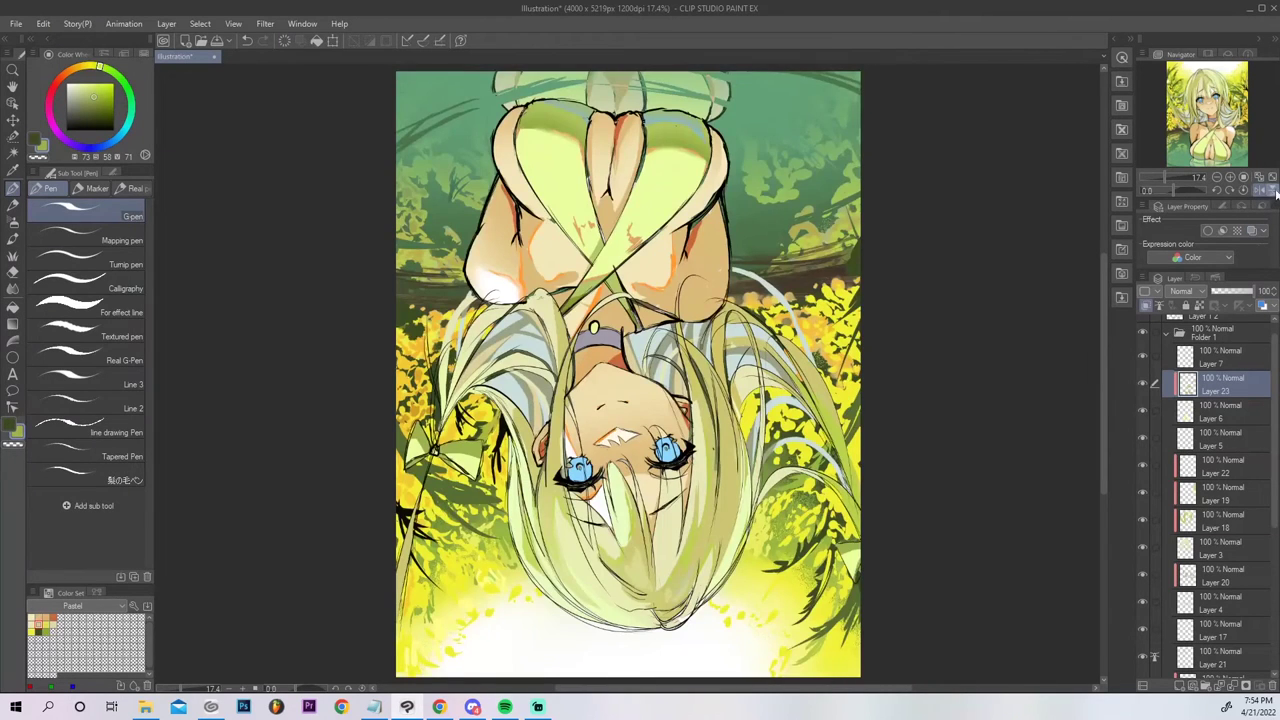
left_click(1271, 190)
left_click(1259, 190)
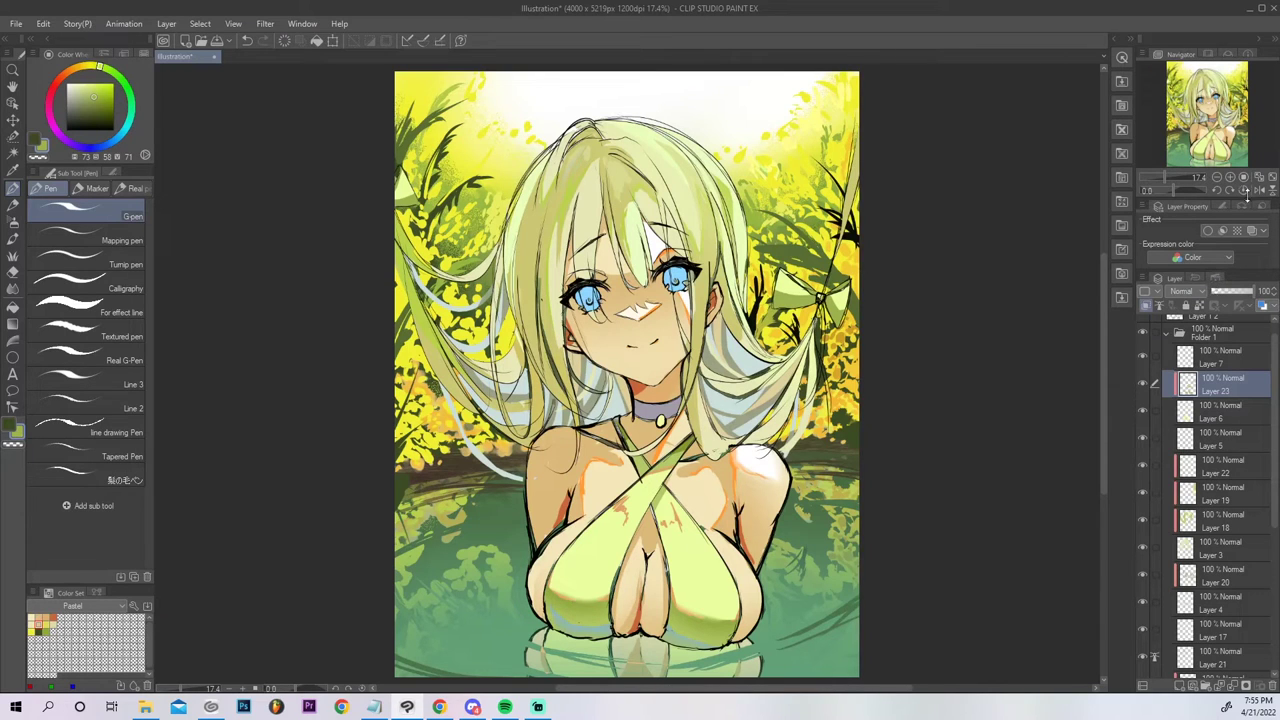
Add a clipped layer above Layer 7 and shade the choker in muted dark green (145, 23, 44).
scroll(1276, 336, "up", 1)
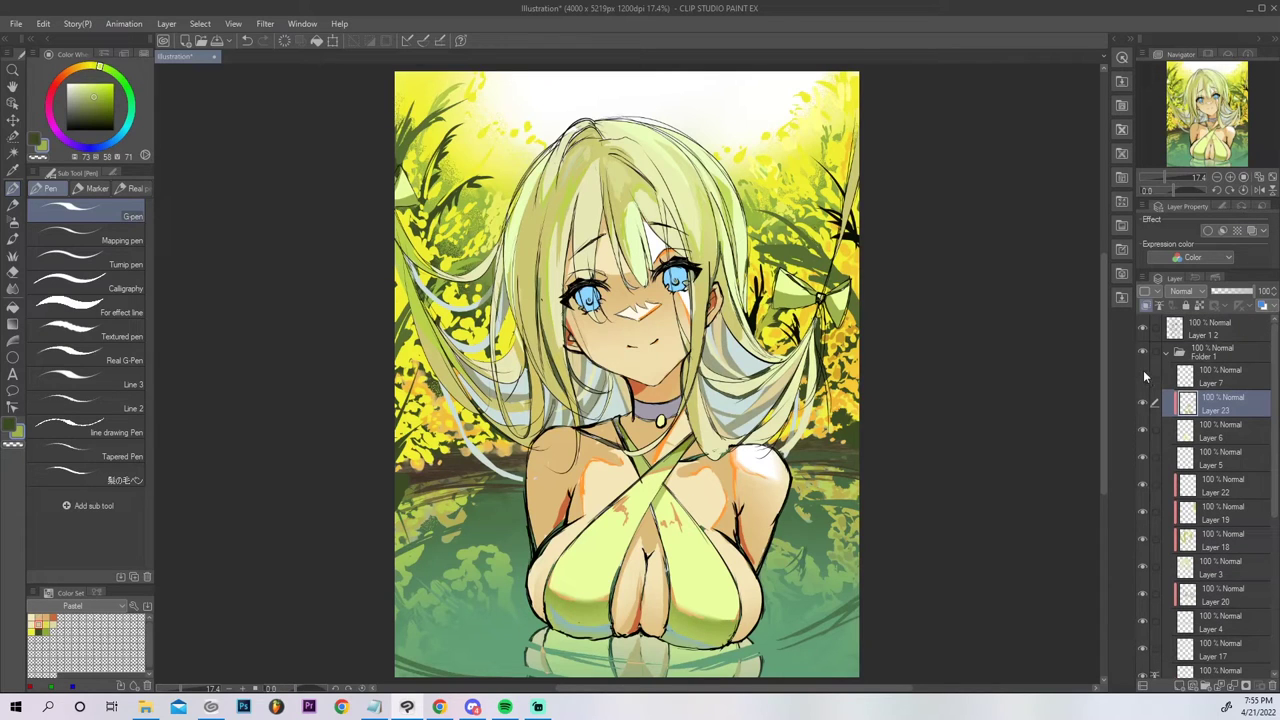
left_click(1200, 386)
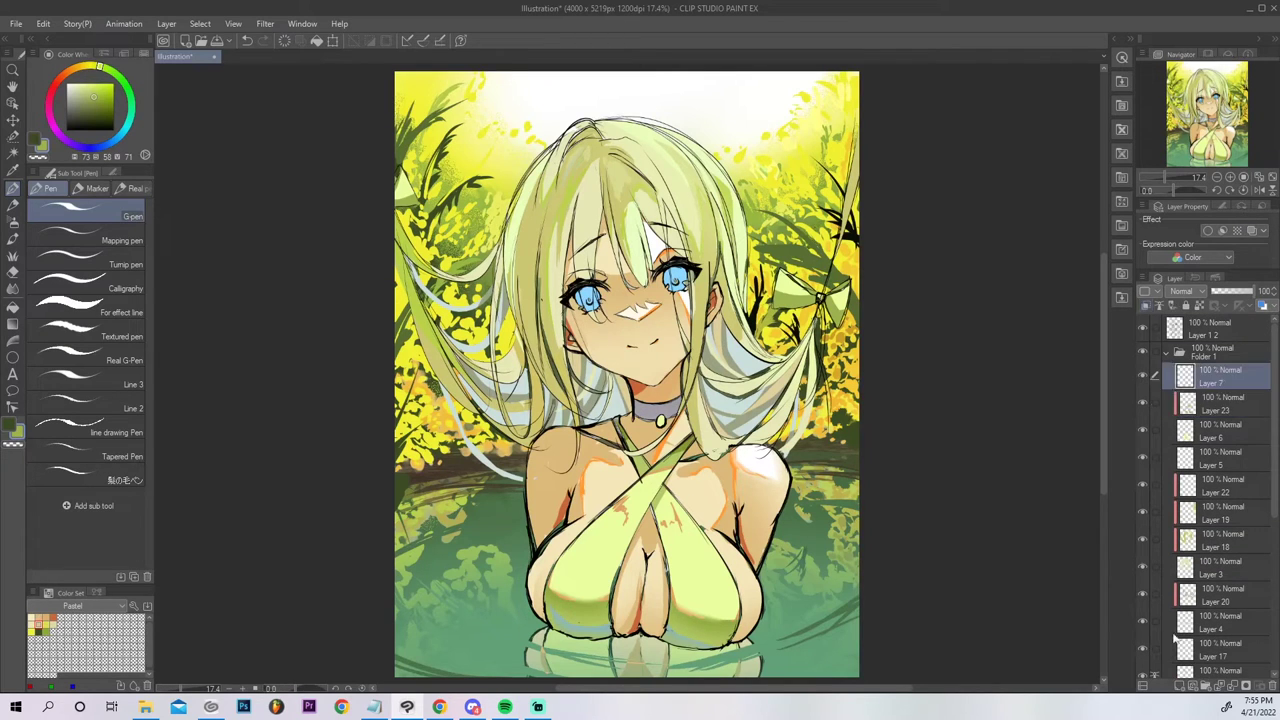
left_click(1182, 686)
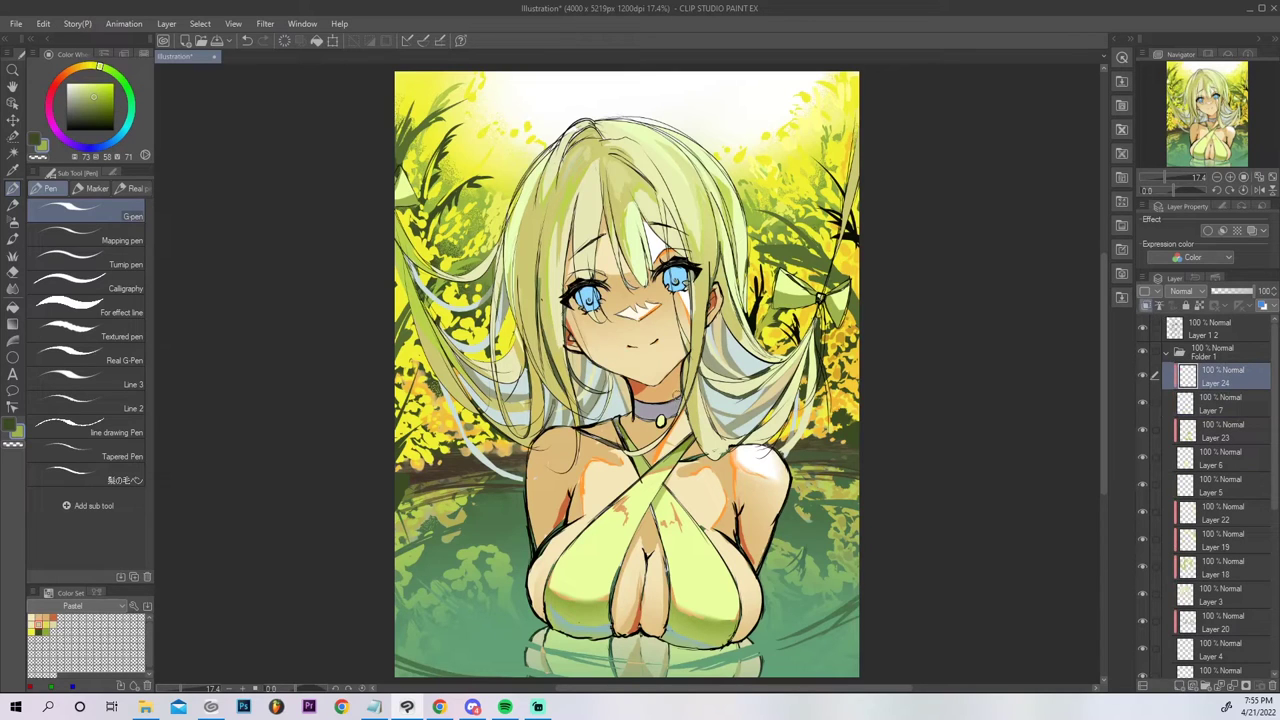
left_click(674, 405, "alt")
left_click(78, 109)
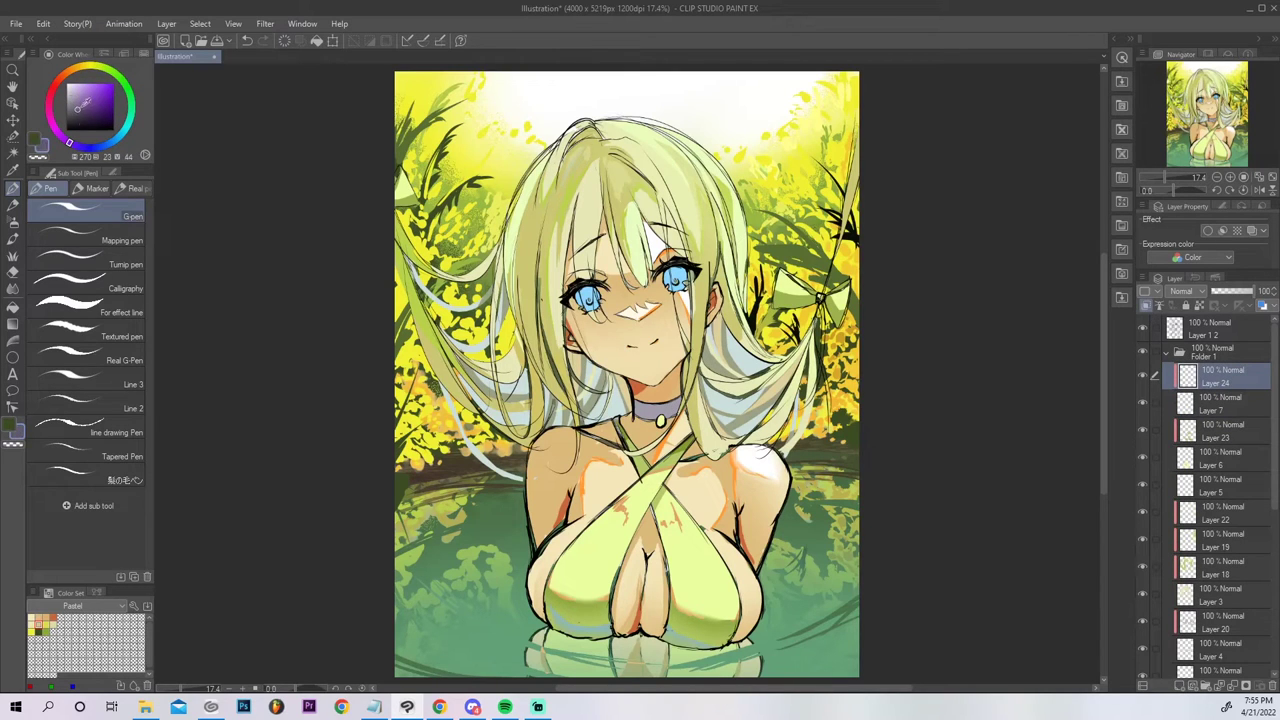
left_click(132, 103)
mouse_move(678, 399)
left_mouse_down()
mouse_move(663, 423)
mouse_move(650, 401)
left_mouse_up()
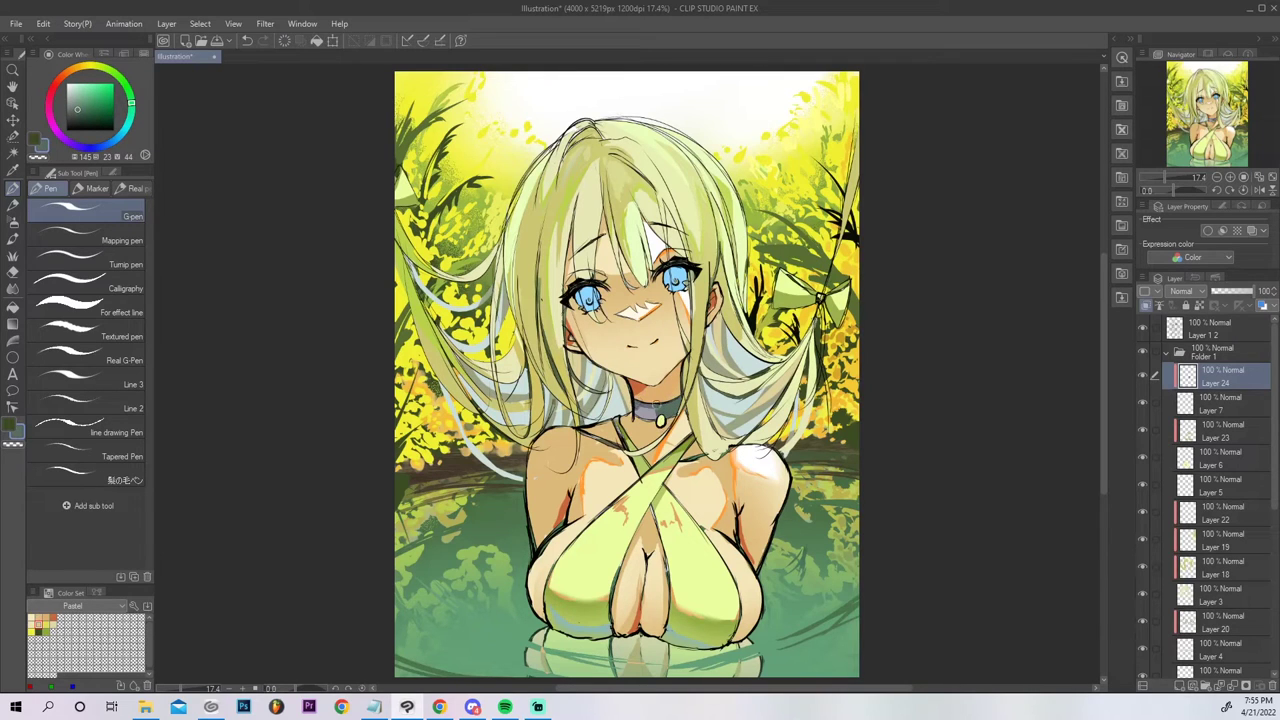
Deepen the choker's shadow beside the pendant with a darker tone of the same green.
left_click(76, 121)
left_click_drag(670, 398, 674, 411)
left_click(650, 408, "alt")
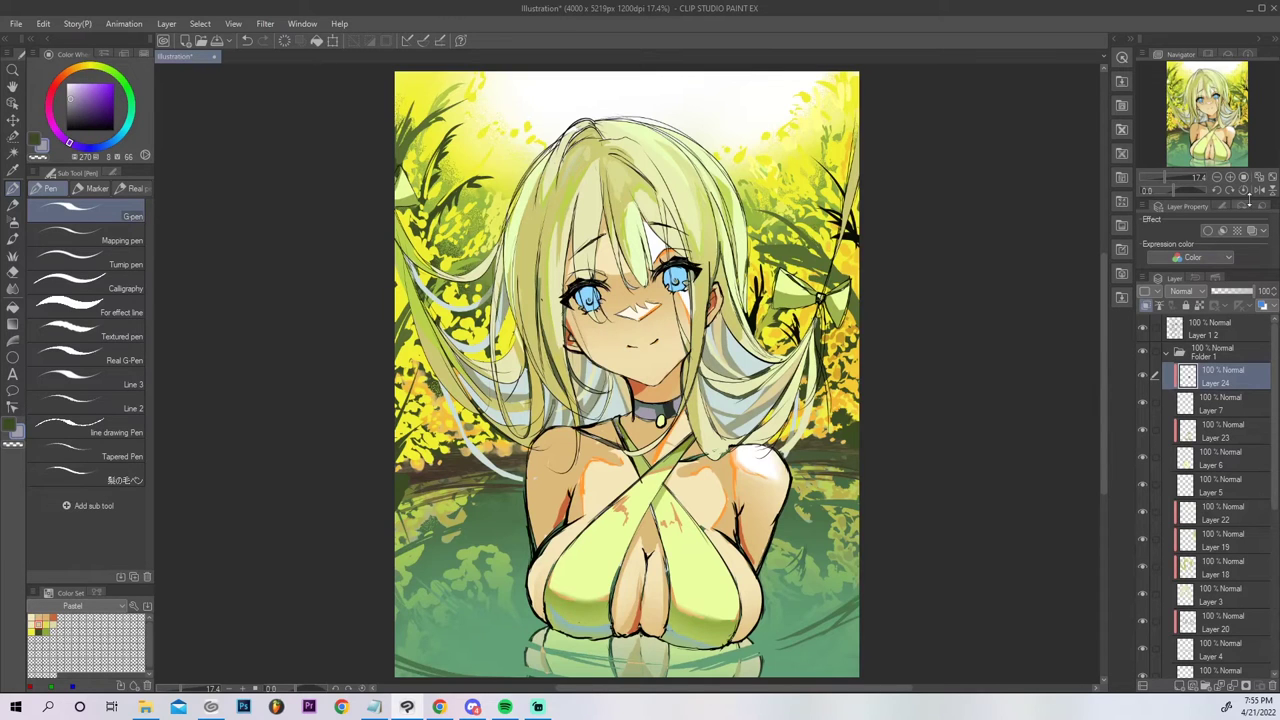
left_click(1258, 190)
left_click(1258, 190)
left_click(1166, 349)
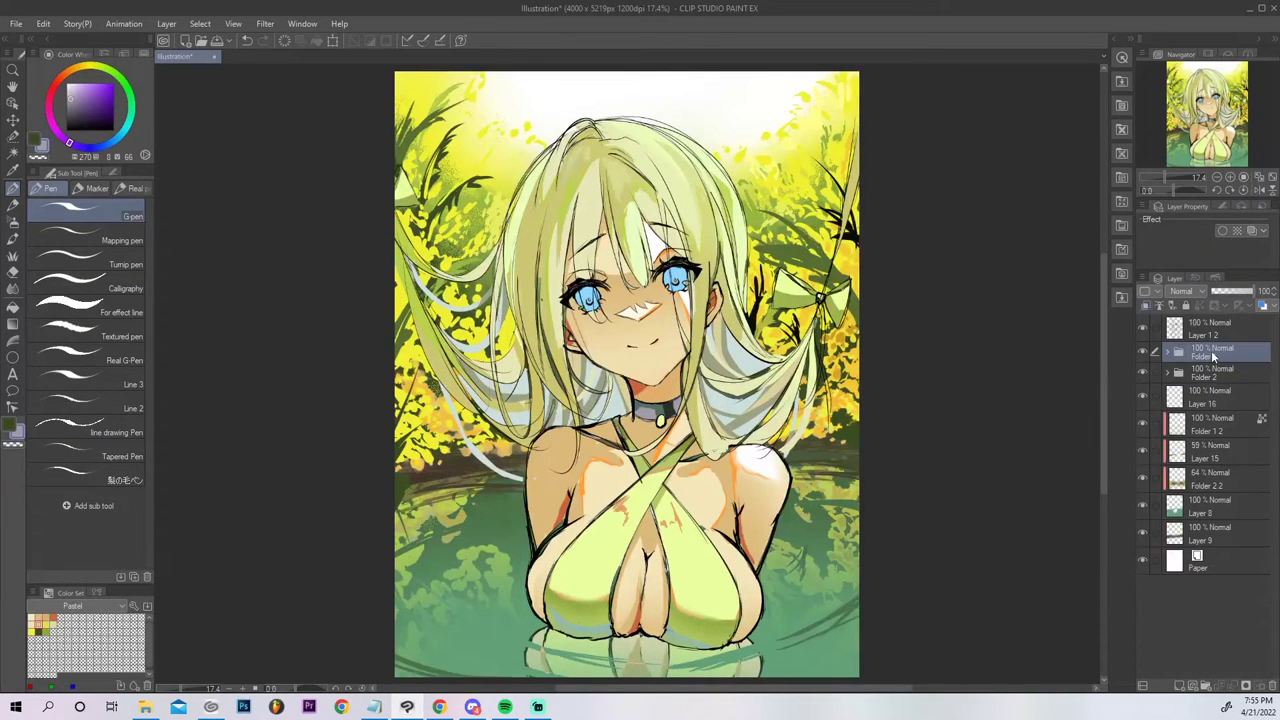
right_click(1208, 354)
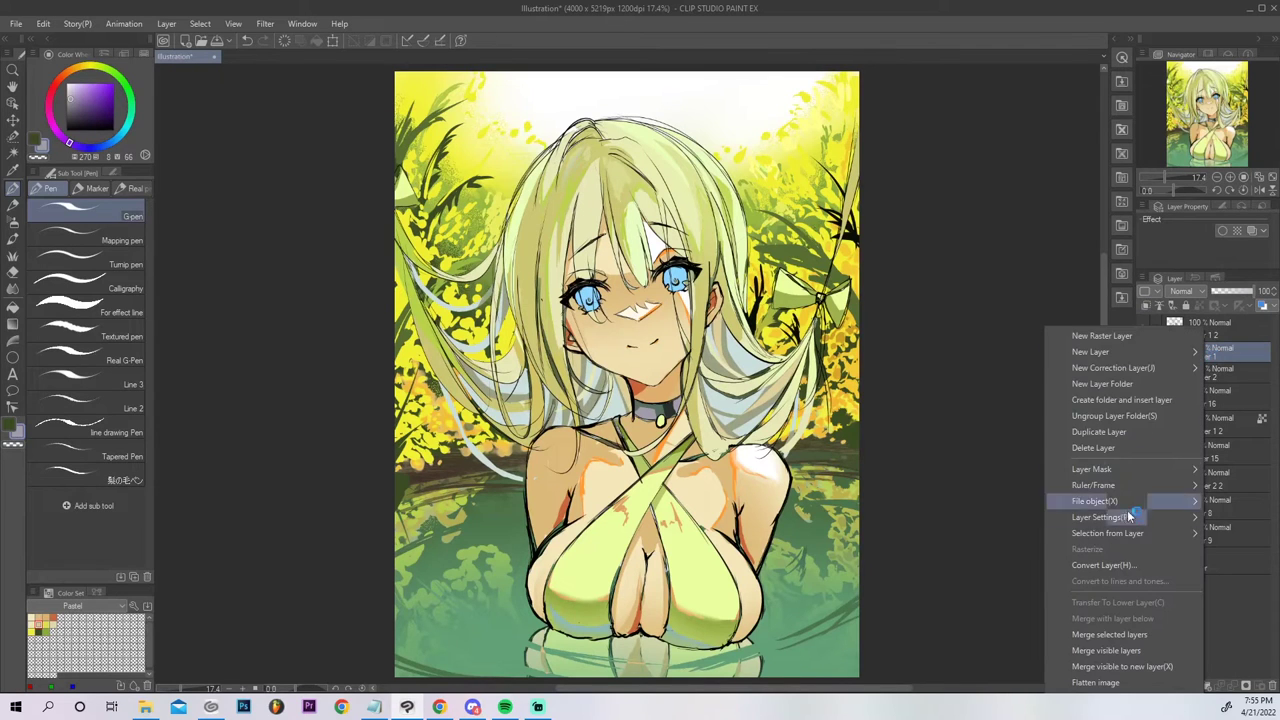
left_click(1118, 565)
left_click(768, 289)
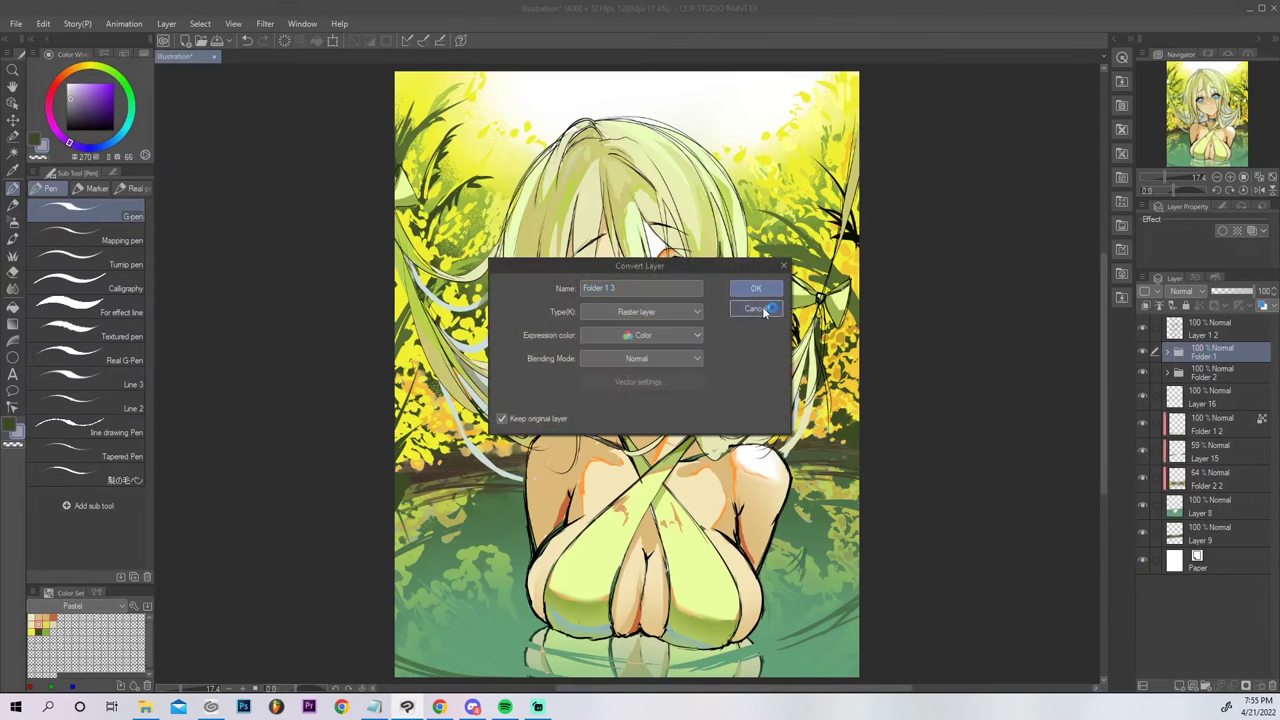
left_click(1166, 352)
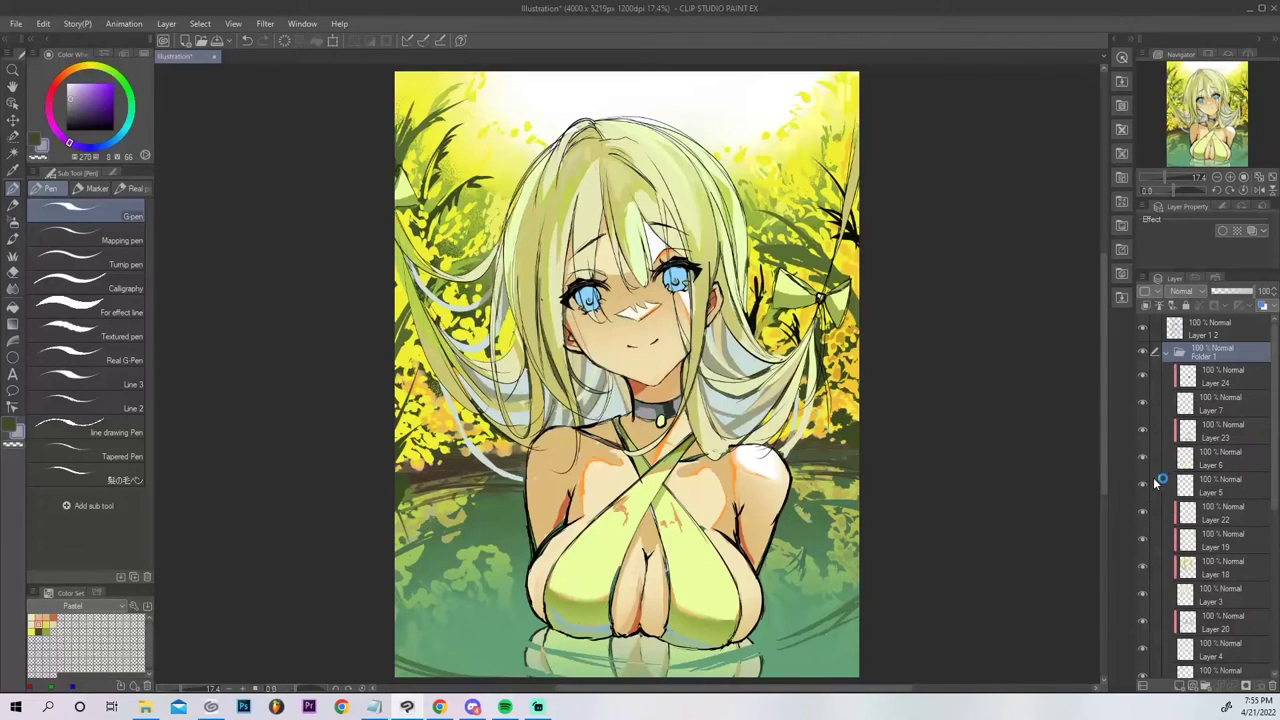
Add a clipped layer above the eye layer, Layer 5, and recolour both irises in mint green (152, 45, 100).
left_click(1142, 482)
left_click(1142, 482)
left_click(1210, 488)
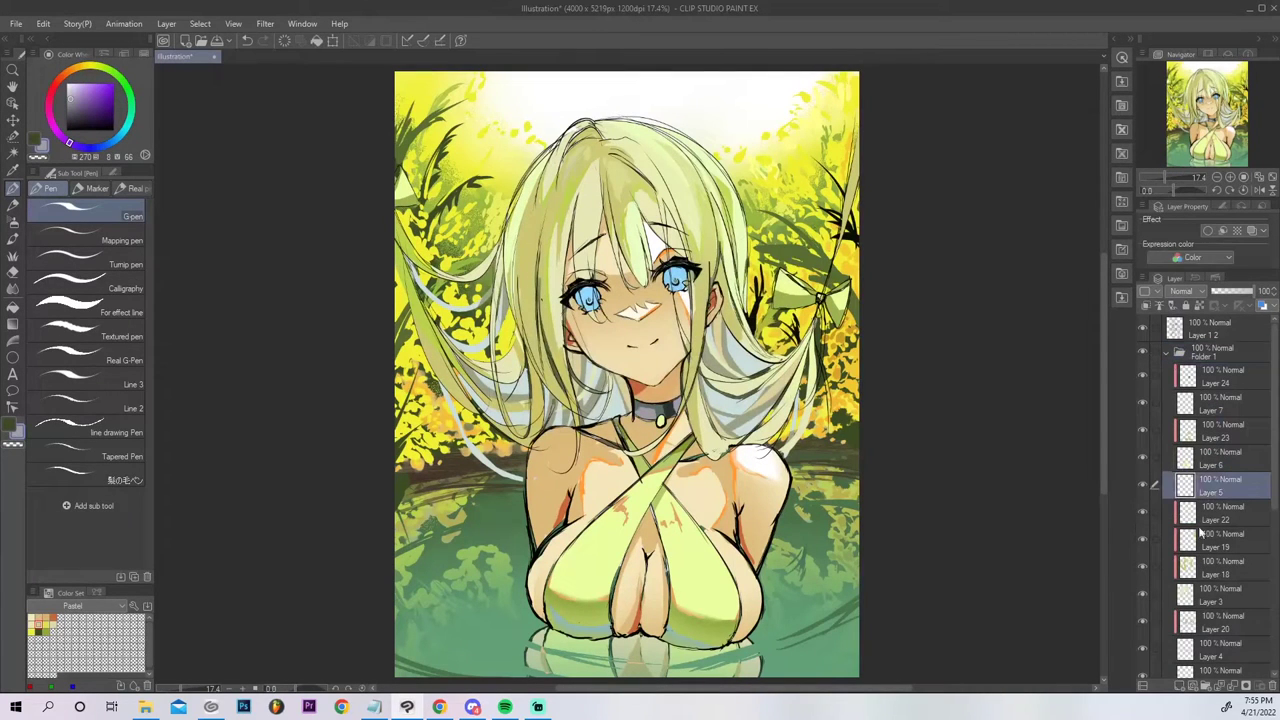
left_click(1190, 686)
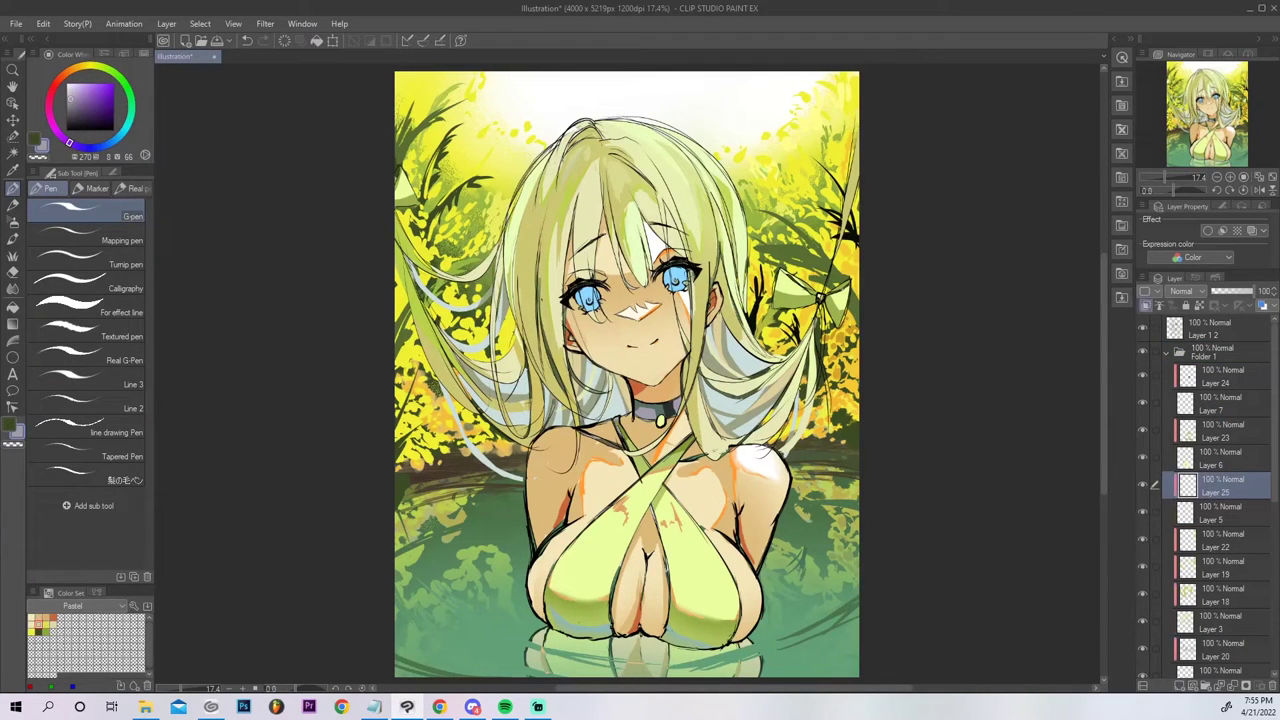
left_click(684, 270, "alt")
left_click(133, 106)
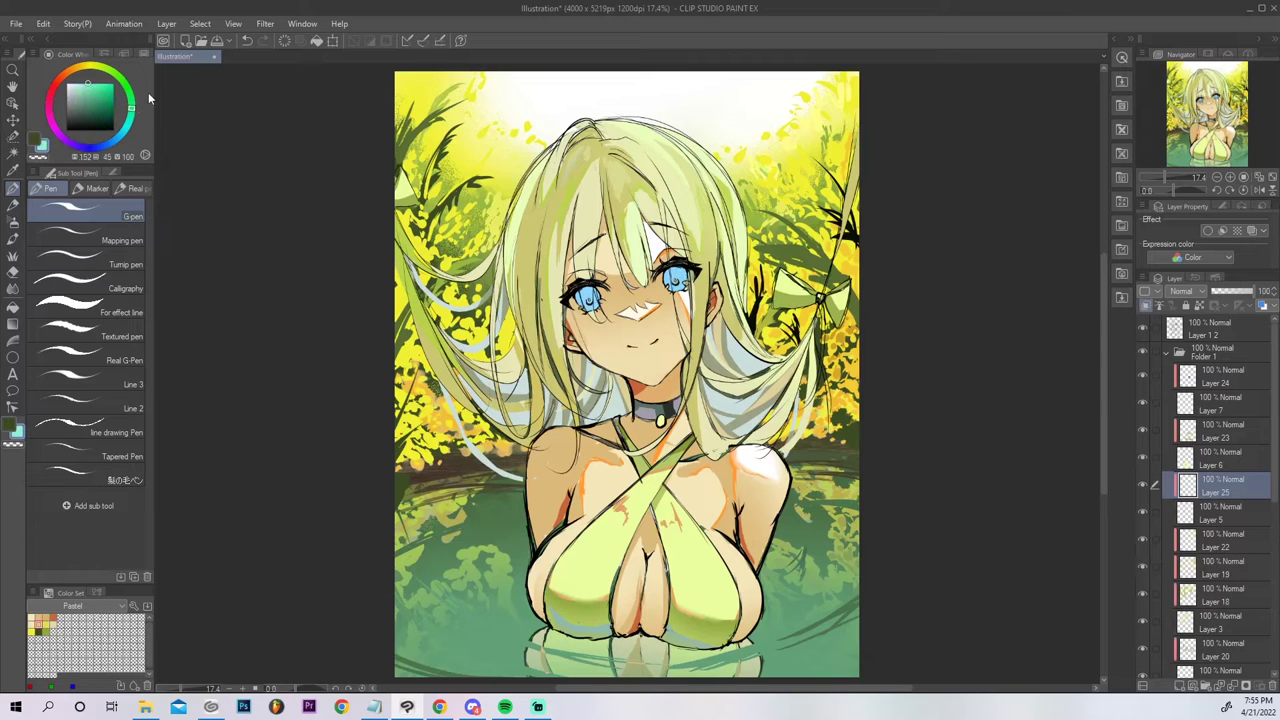
left_click_drag(672, 284, 686, 271)
left_click_drag(580, 288, 594, 306)
Shade the upper part of both irises in dark purple (304, 33, 38).
left_click(98, 99)
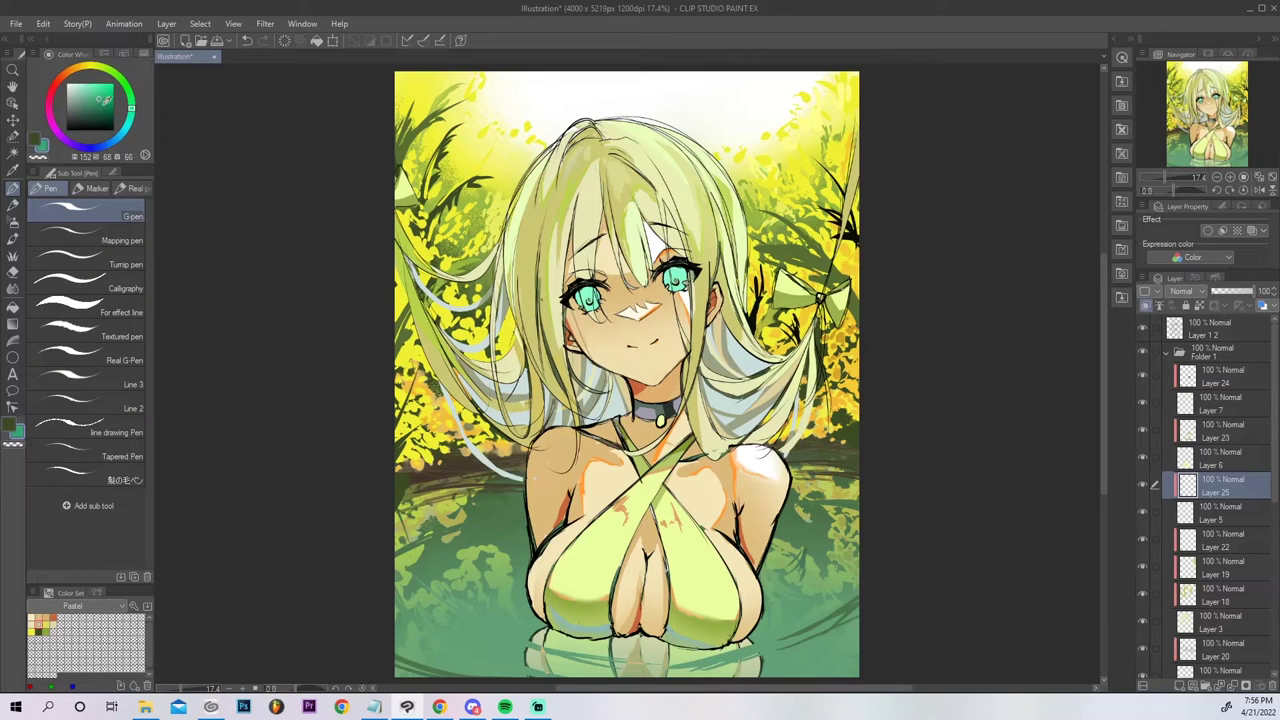
left_click(85, 148)
left_click(82, 112)
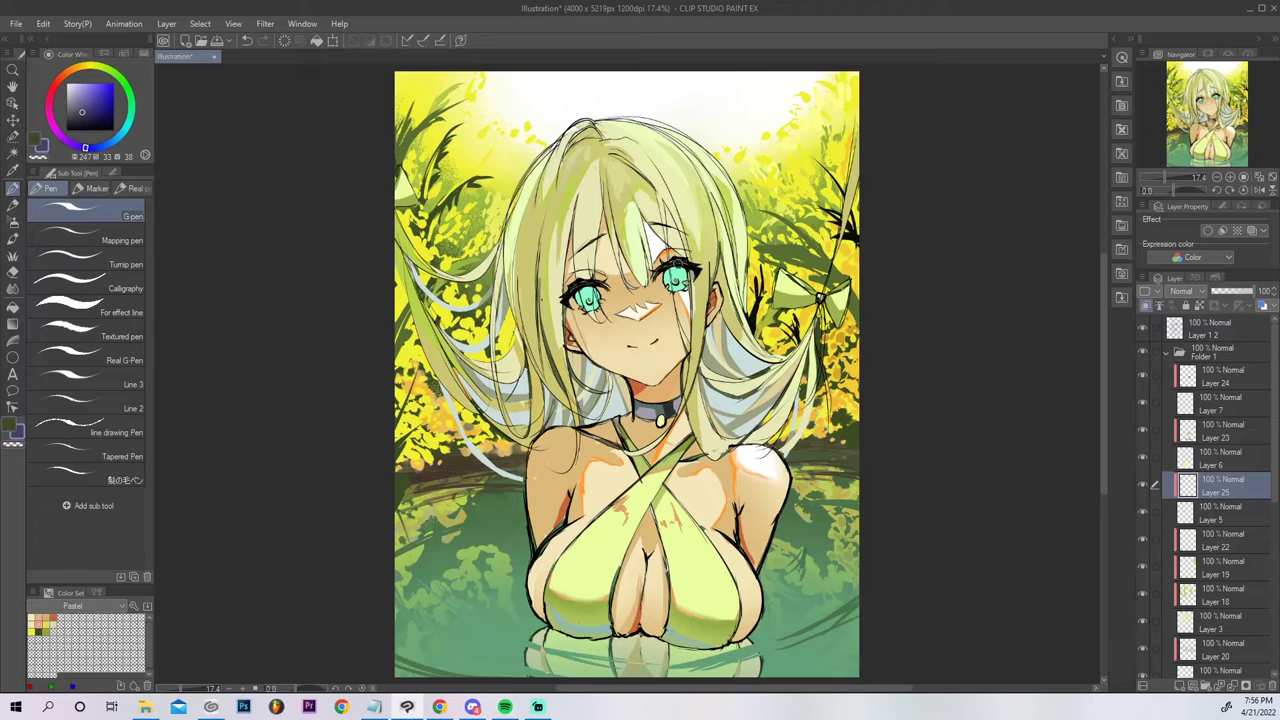
left_click(53, 125)
mouse_move(668, 272)
left_mouse_down()
mouse_move(682, 270)
mouse_move(666, 275)
left_mouse_up()
left_click_drag(582, 288, 579, 297)
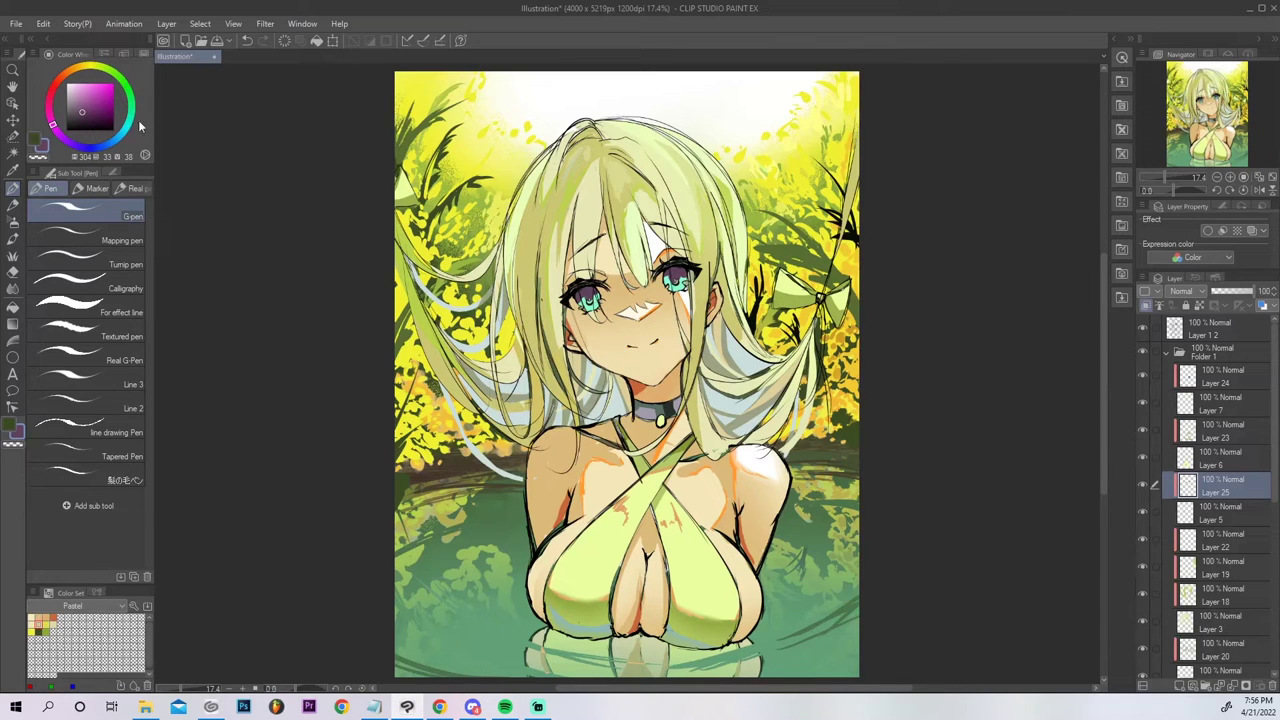
Darken the tops of both irises and pupils with a dark reddish brown (351, 20, 27).
left_click(53, 93)
left_click(75, 117)
left_click_drag(666, 274, 680, 270)
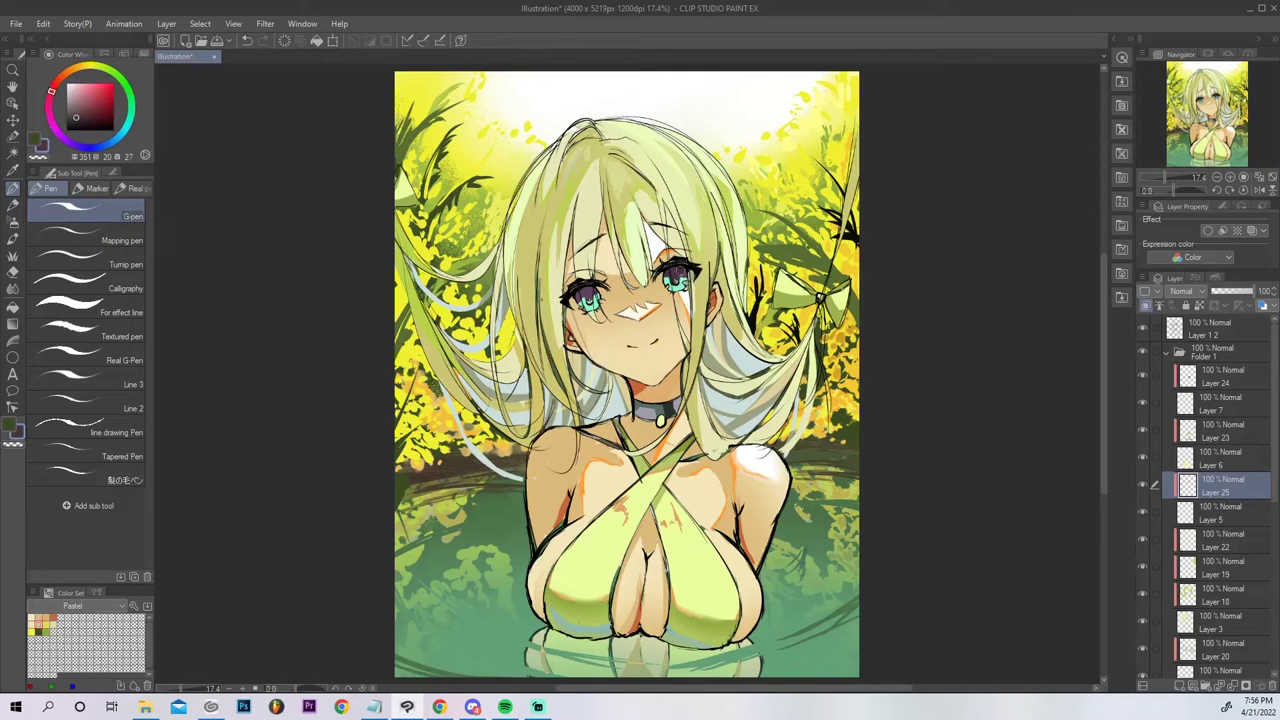
left_click_drag(576, 294, 589, 286)
Paint bright yellow reflections in the lower irises with the G-pen, undoing the misplaced stroke.
left_click(87, 65)
left_click(92, 93)
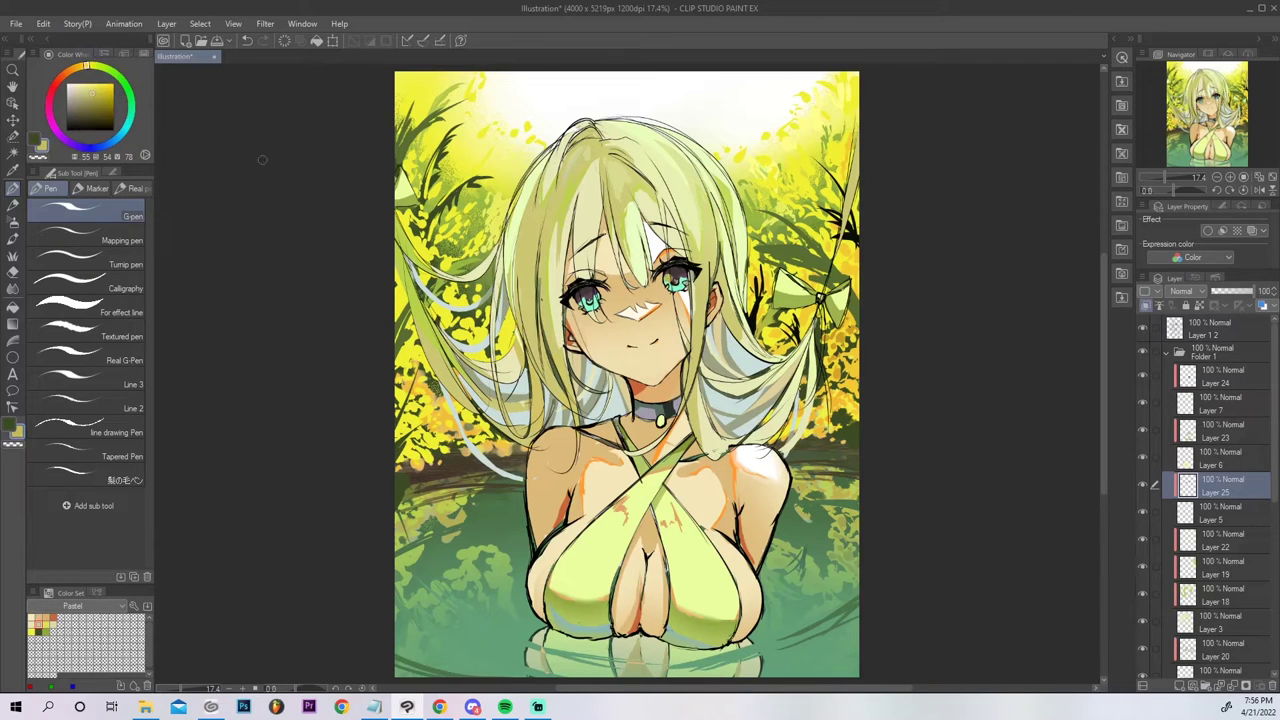
left_click_drag(98, 90, 110, 47)
left_click_drag(583, 294, 577, 294)
key("ctrl+z")
left_click_drag(597, 305, 590, 312)
Add another clipped layer above the iris colours, paint a pale cyan sheen (177, 32, 100) over the eyes and lower its opacity to 28%.
left_click(53, 124)
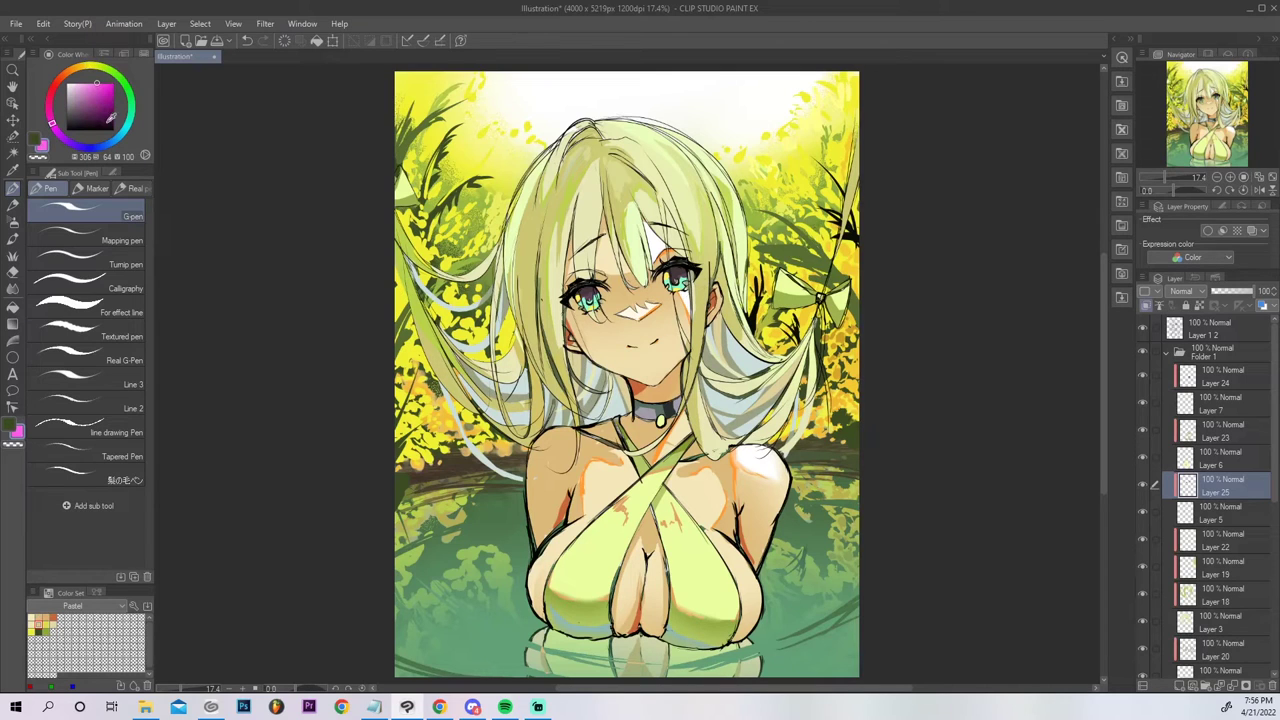
left_click(127, 126)
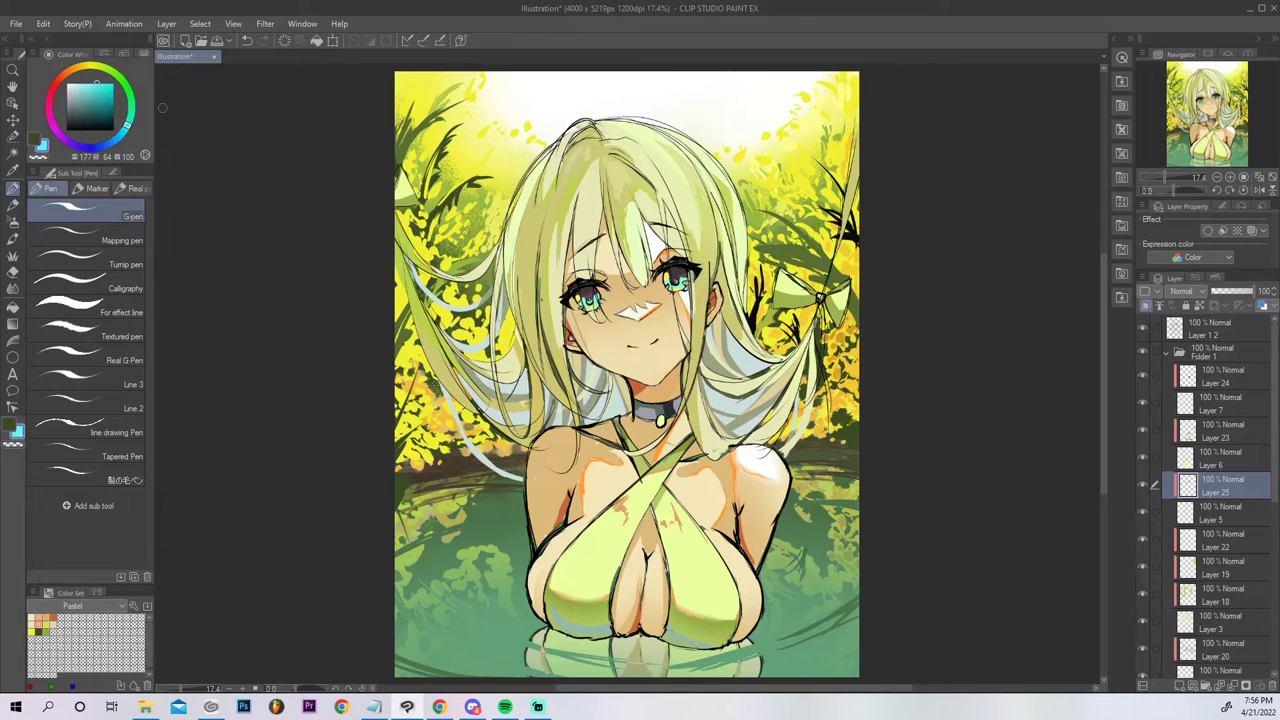
left_click(1181, 687)
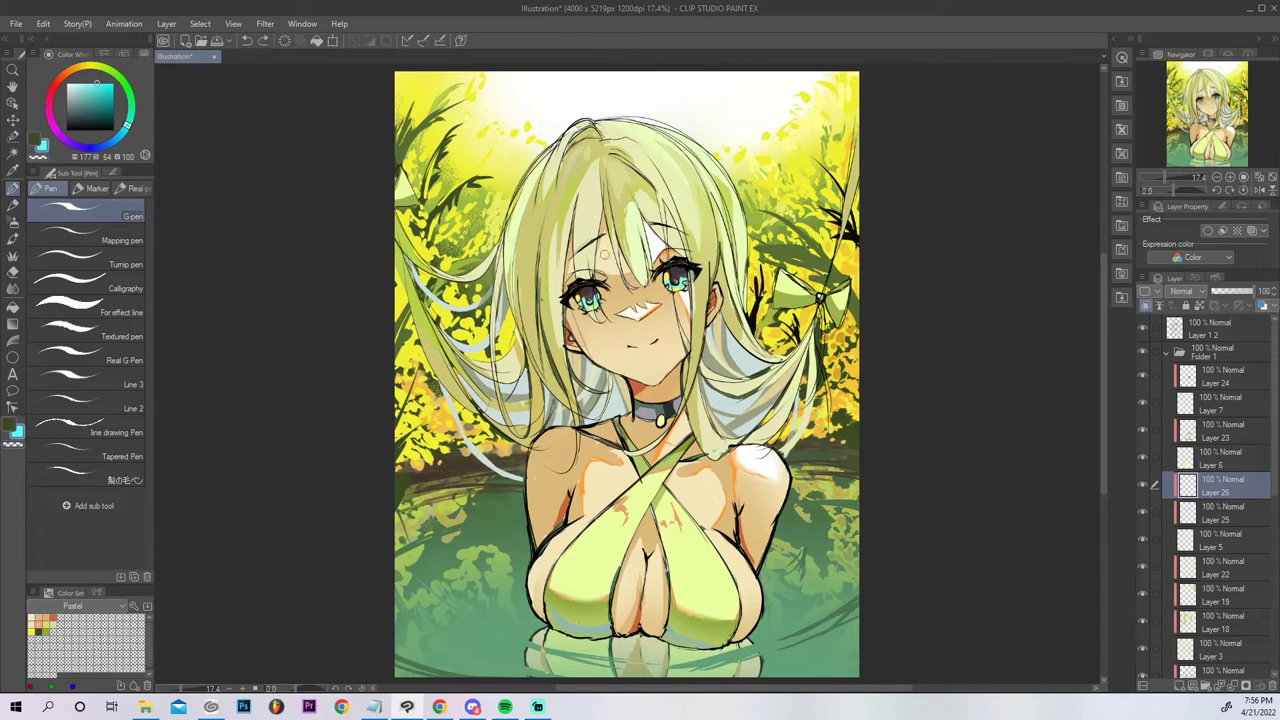
left_click(82, 84)
left_click_drag(1229, 294, 1225, 300)
Add a new layer above the line art, Layer 1 2, and dot near-white highlights in the eyes.
left_click(1218, 330)
left_click(1183, 687)
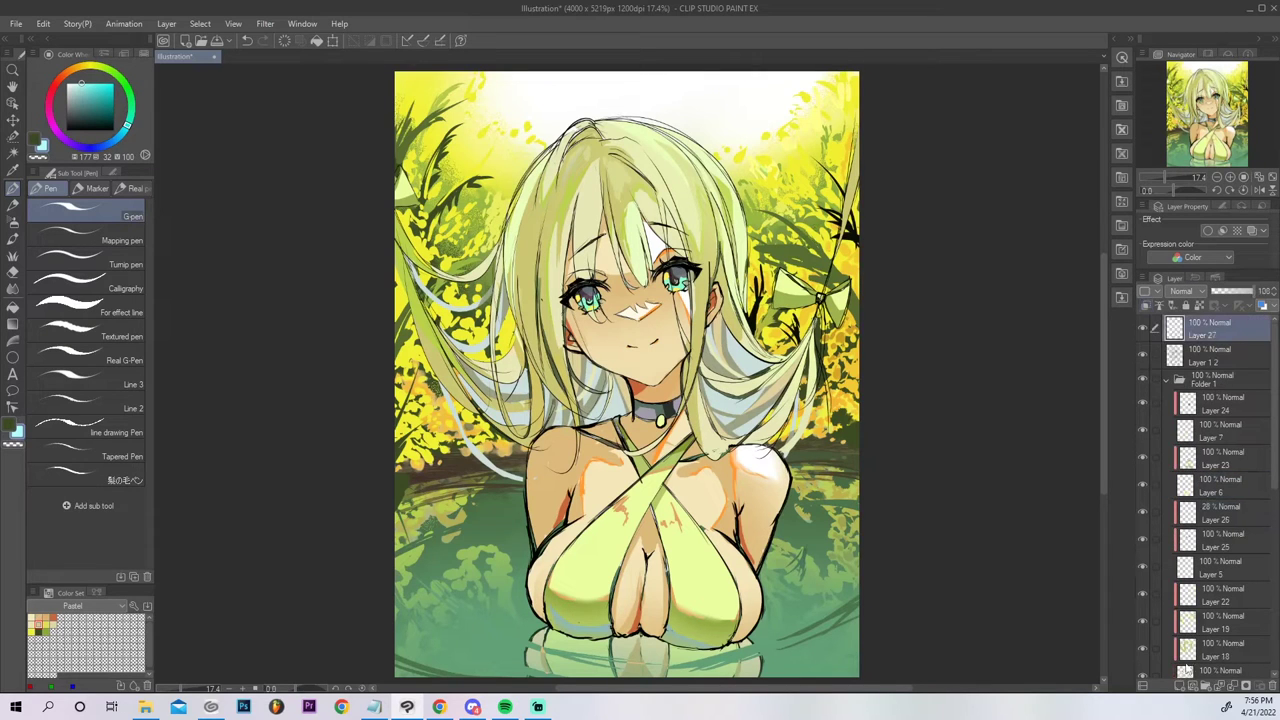
left_click(69, 86)
left_click_drag(680, 284, 683, 284)
Paint pale blue-grey accents (188, 10, 80) around the irises of both eyes with the G-pen.
left_click(75, 91)
left_click(123, 132)
left_click_drag(75, 86, 85, 79)
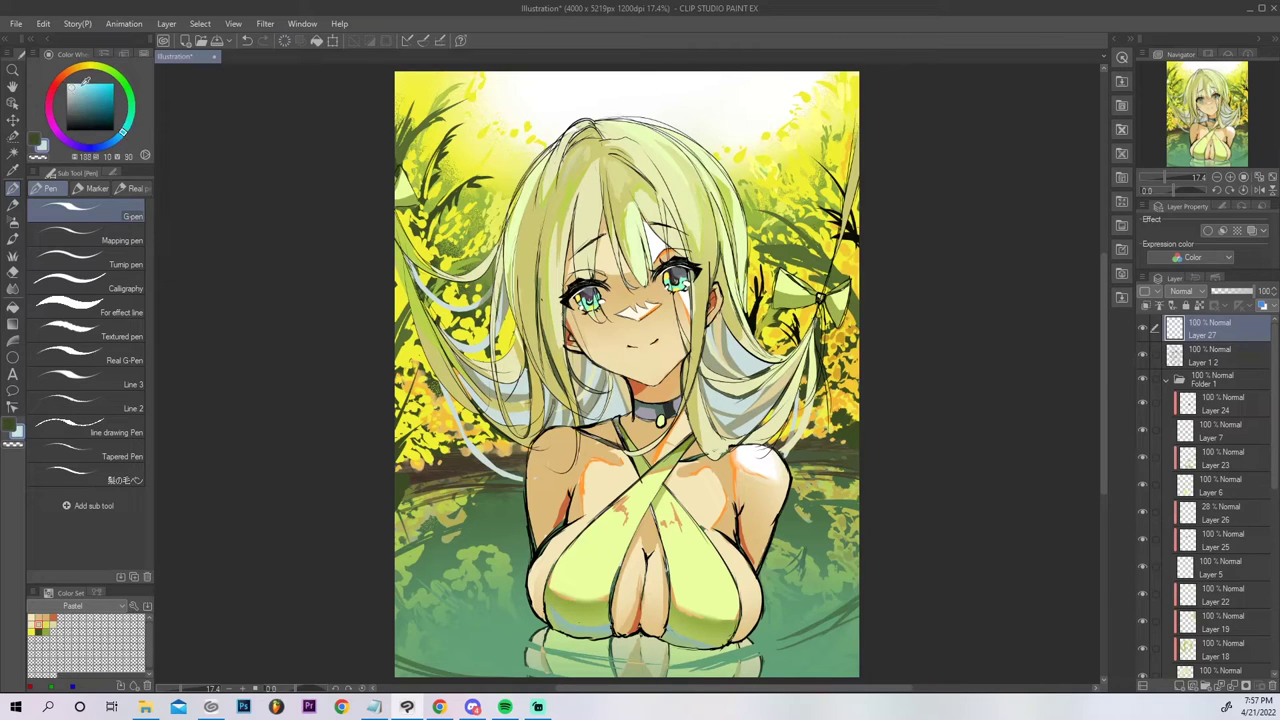
left_click_drag(572, 299, 604, 300)
mouse_move(662, 275)
left_mouse_down()
mouse_move(665, 290)
mouse_move(688, 284)
left_mouse_up()
left_click_drag(574, 295, 577, 306)
Paint pure white highlights around the eyes, on the crown of the hair and on the crossed strap.
left_click(575, 301, "alt")
left_click(72, 82)
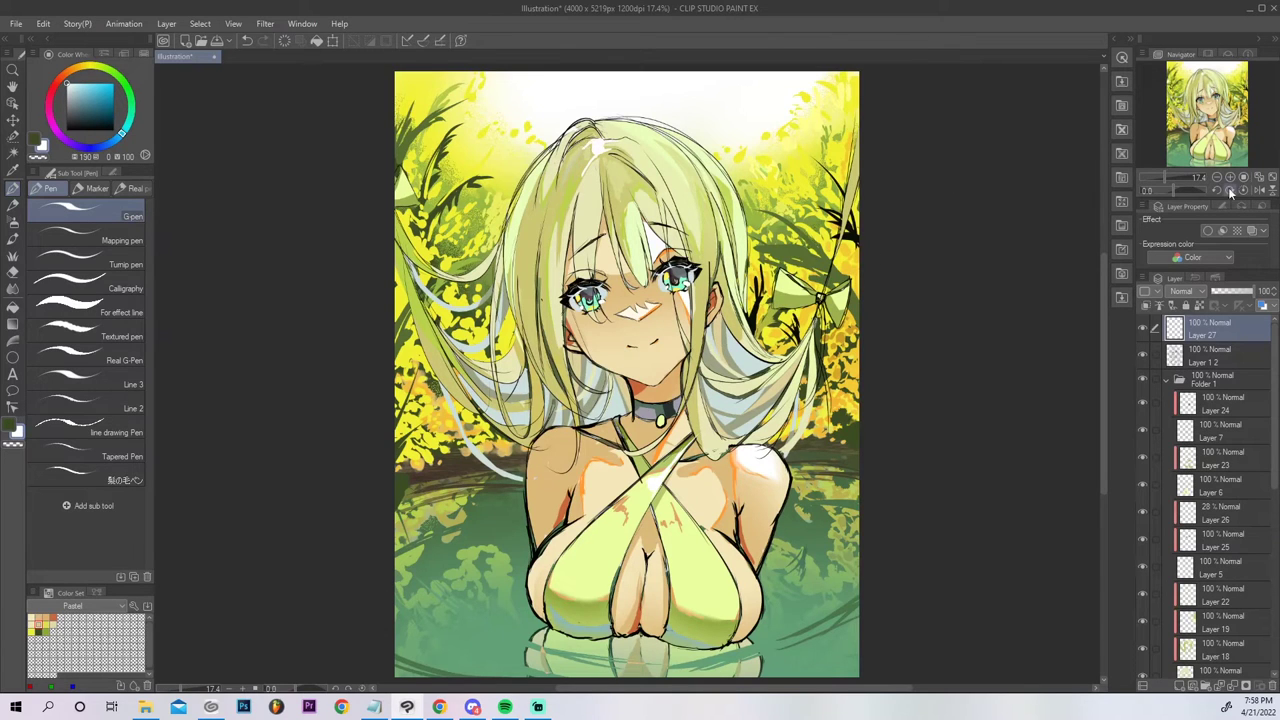
Try thin white strand highlights down both sides of the front hair with the canvas mirrored.
left_click(1258, 189)
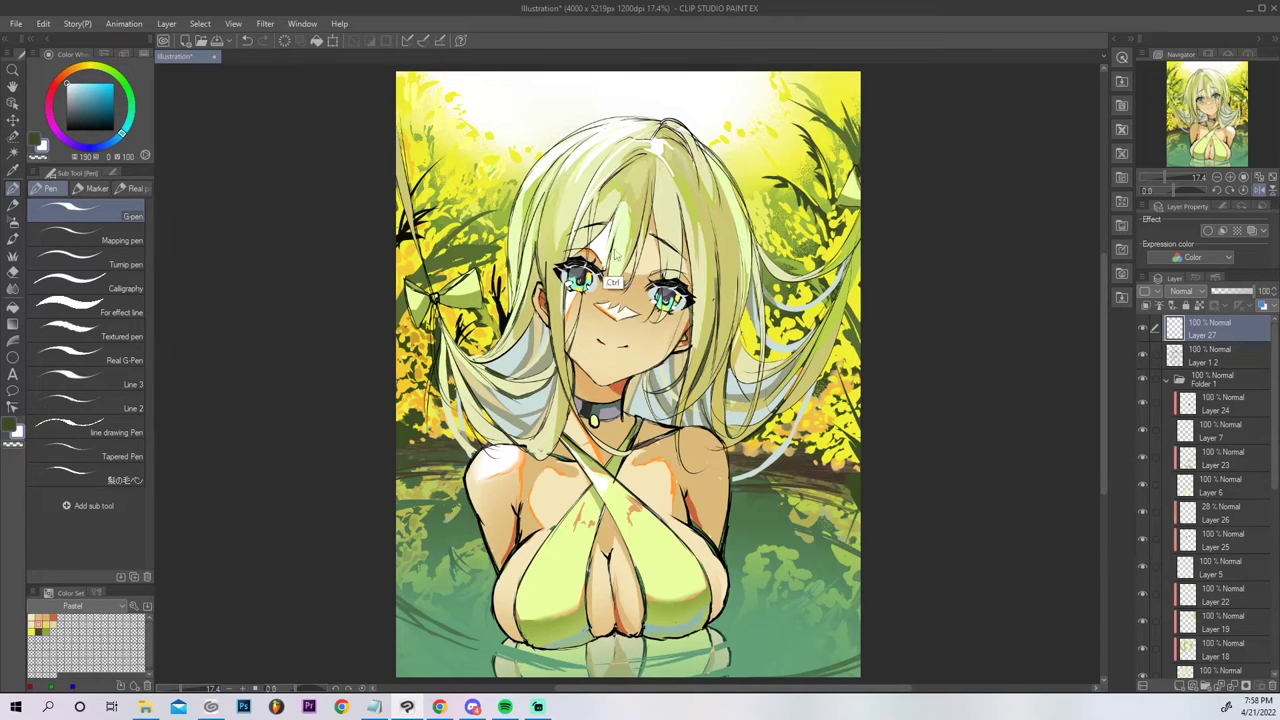
mouse_move(592, 190)
left_mouse_down()
mouse_move(574, 355)
mouse_move(608, 385)
left_mouse_up()
key("ctrl+z")
mouse_move(585, 184)
left_mouse_down()
mouse_move(569, 280)
mouse_move(588, 210)
mouse_move(597, 357)
left_mouse_up()
key("ctrl+z")
mouse_move(571, 151)
left_mouse_down()
mouse_move(505, 278)
mouse_move(545, 334)
left_mouse_up()
key("ctrl+z")
left_click_drag(557, 161, 539, 349)
key("ctrl+z")
left_click_drag(543, 182, 537, 363)
key("ctrl+z")
mouse_move(548, 188)
left_mouse_down()
mouse_move(527, 377)
mouse_move(556, 412)
left_mouse_up()
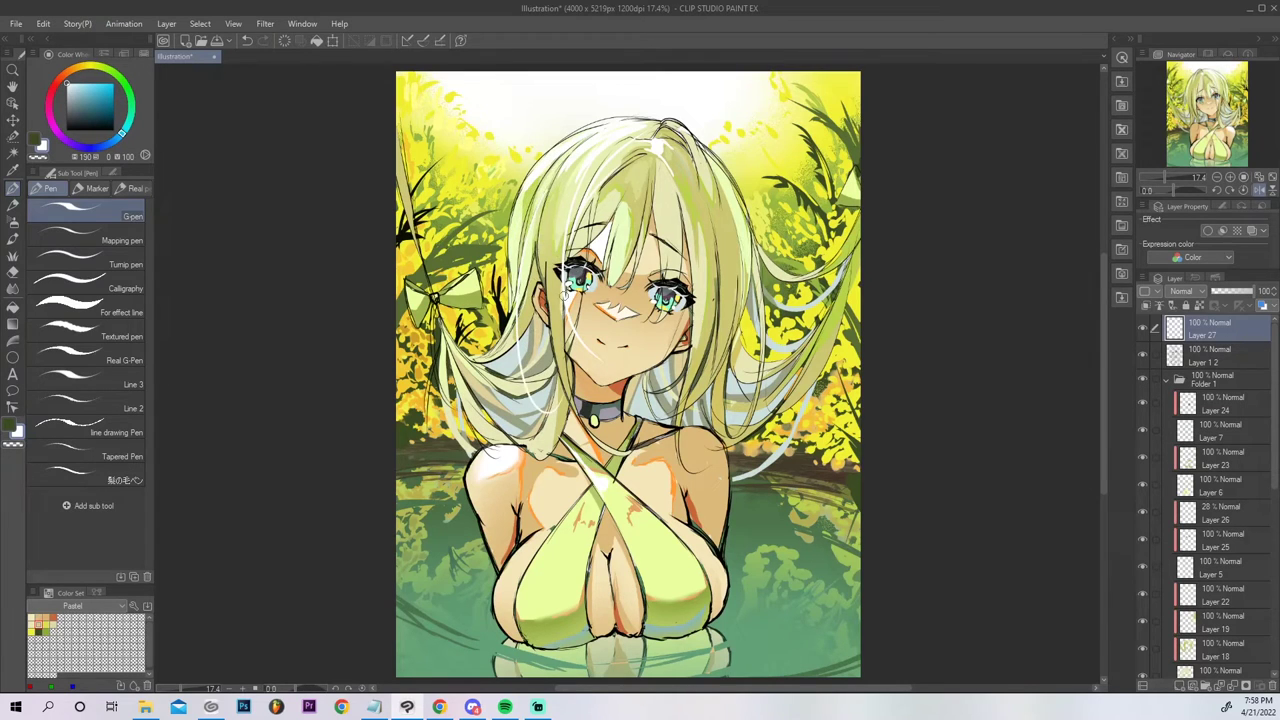
left_click_drag(712, 152, 670, 372)
left_click(1256, 190)
key("ctrl+z")
key("ctrl+z")
key("ctrl+z")
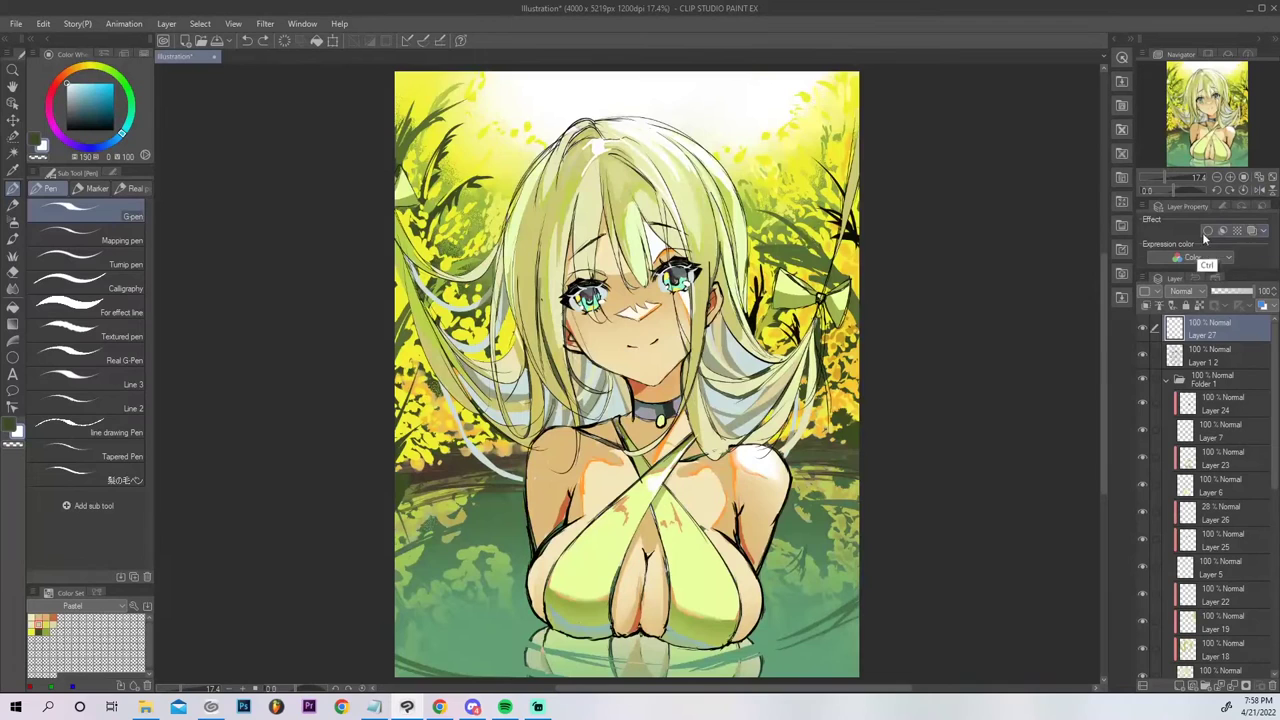
Paint thin white G-pen strands through the fringe and down the hair beside the ear on the bow side.
left_click_drag(678, 152, 696, 305)
left_click_drag(712, 160, 752, 400)
key("ctrl+z")
mouse_move(721, 162)
left_mouse_down()
mouse_move(765, 266)
mouse_move(751, 342)
left_mouse_up()
key("ctrl+z")
left_click_drag(733, 186, 784, 342)
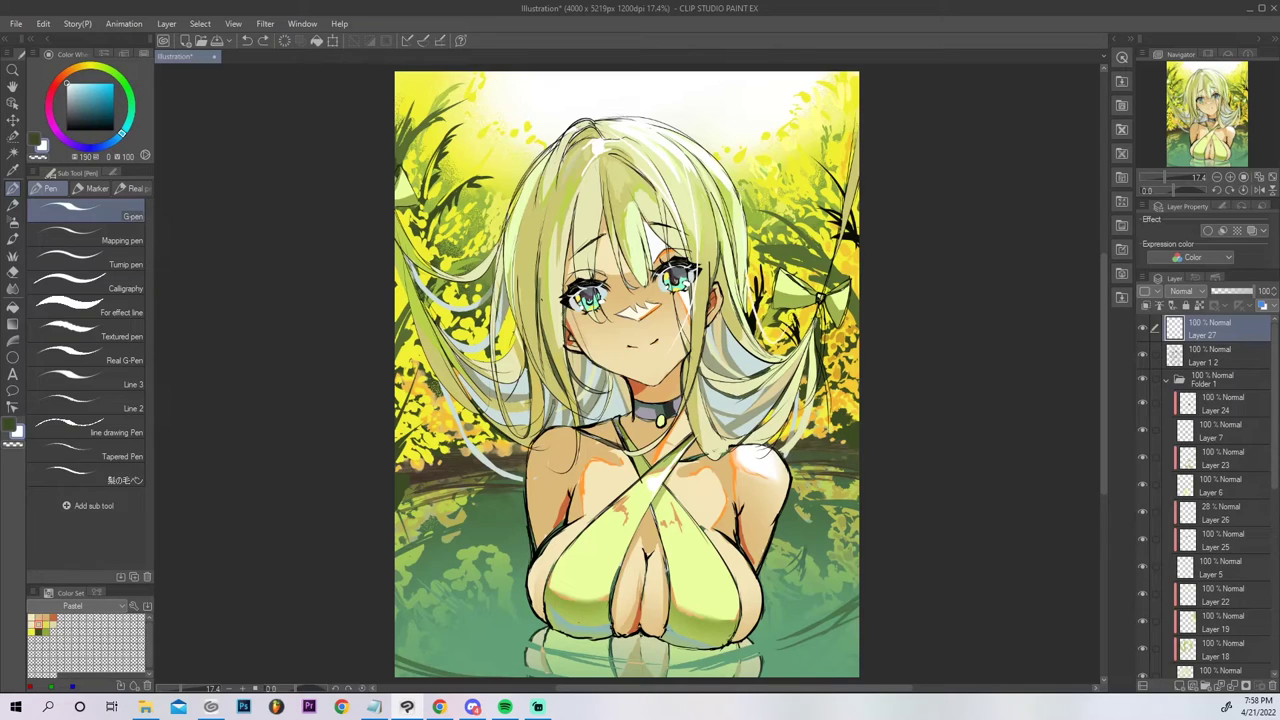
key("ctrl+z")
left_click_drag(729, 240, 784, 380)
key("ctrl+z")
mouse_move(730, 240)
left_mouse_down()
mouse_move(771, 417)
mouse_move(797, 361)
left_mouse_up()
Paint a white highlight strand along the thin lock rising above the bow to the canvas edge.
mouse_move(822, 294)
left_mouse_down()
mouse_move(841, 273)
mouse_move(890, 82)
mouse_move(865, 83)
mouse_move(867, 48)
mouse_move(833, 258)
mouse_move(860, 74)
left_mouse_up()
key("ctrl+z")
key("ctrl+z")
left_click_drag(842, 225, 866, 60)
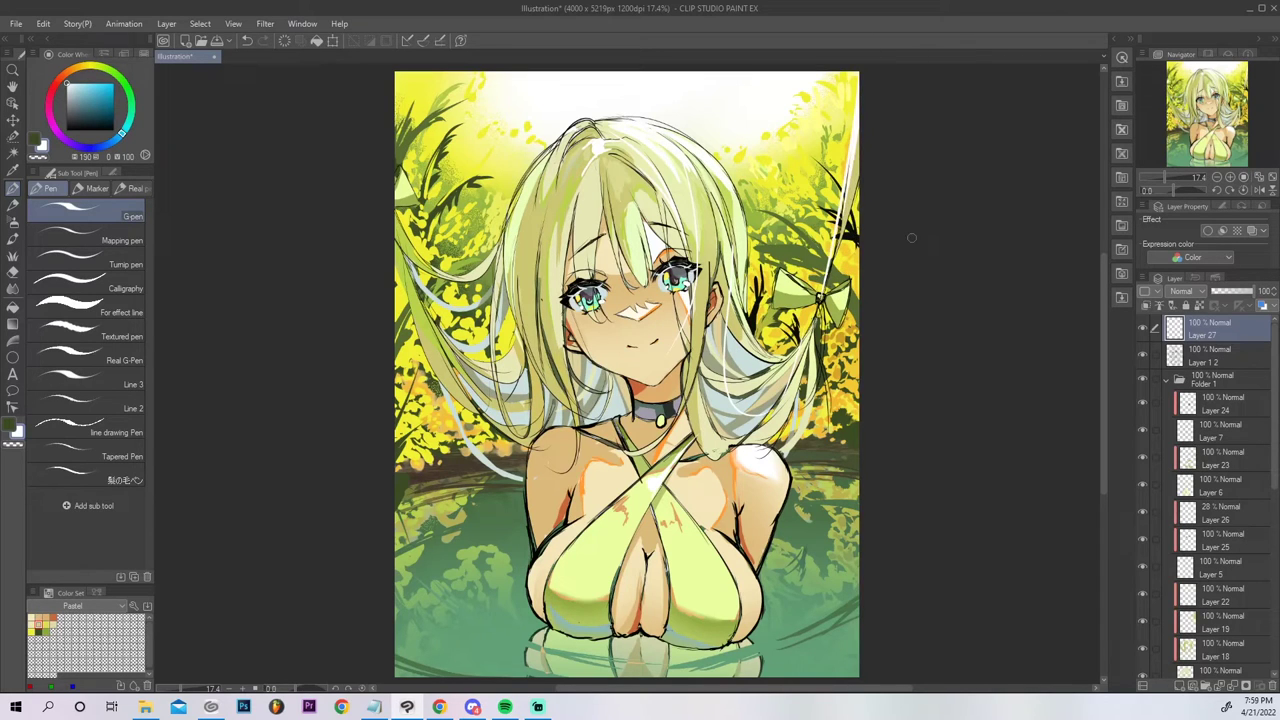
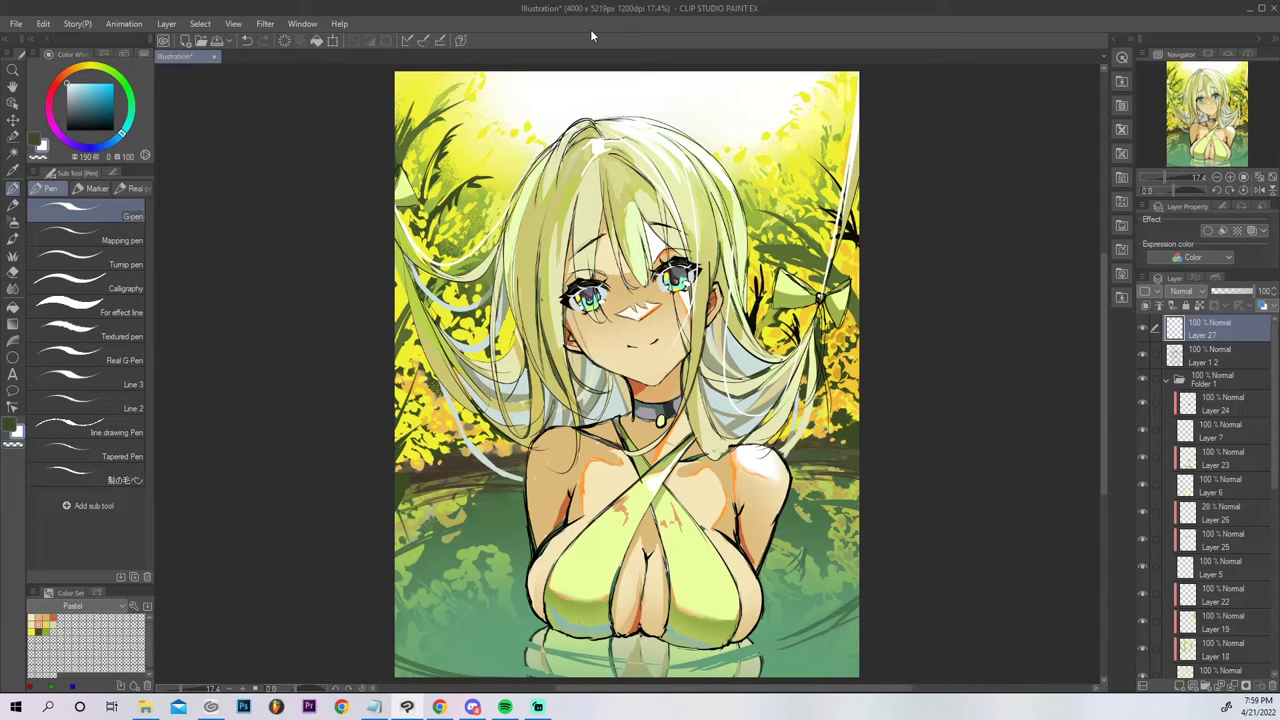
Scatter white droplets around the hair, shoulders and water with the Droplet airbrush at size 2000 and particle size 229.2, checking the mirrored view.
left_click(13, 221)
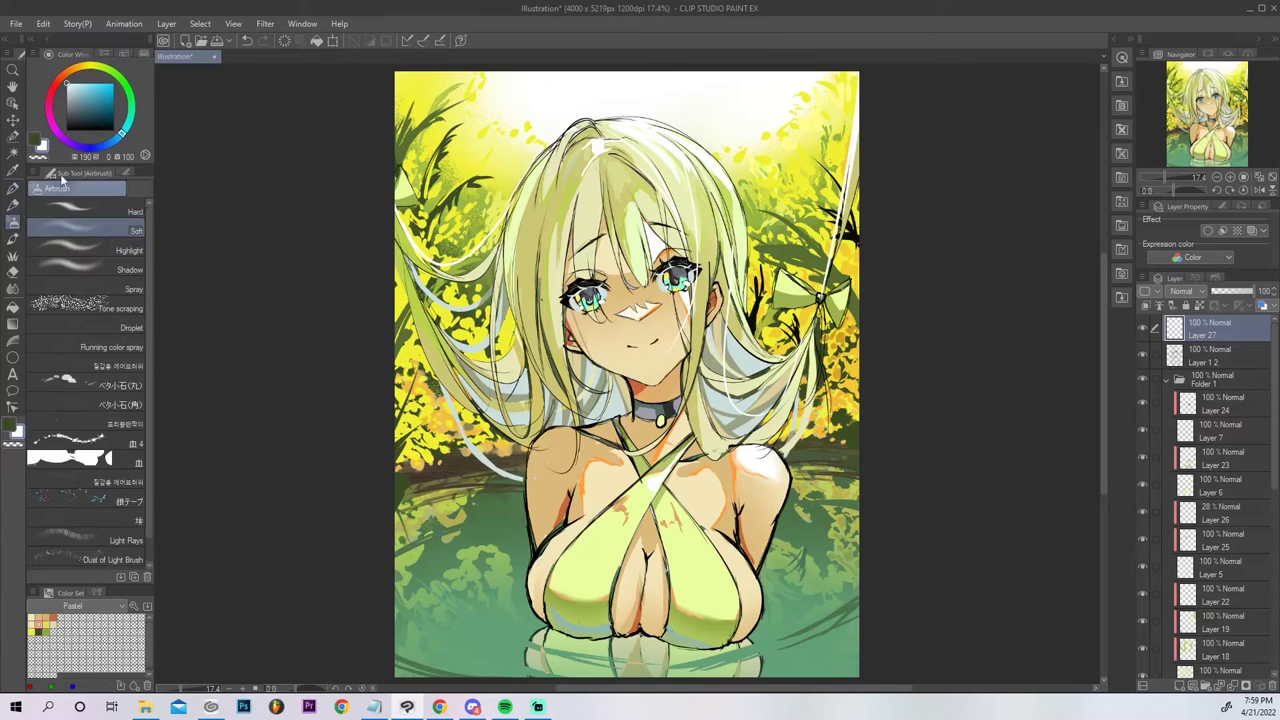
left_click(121, 325)
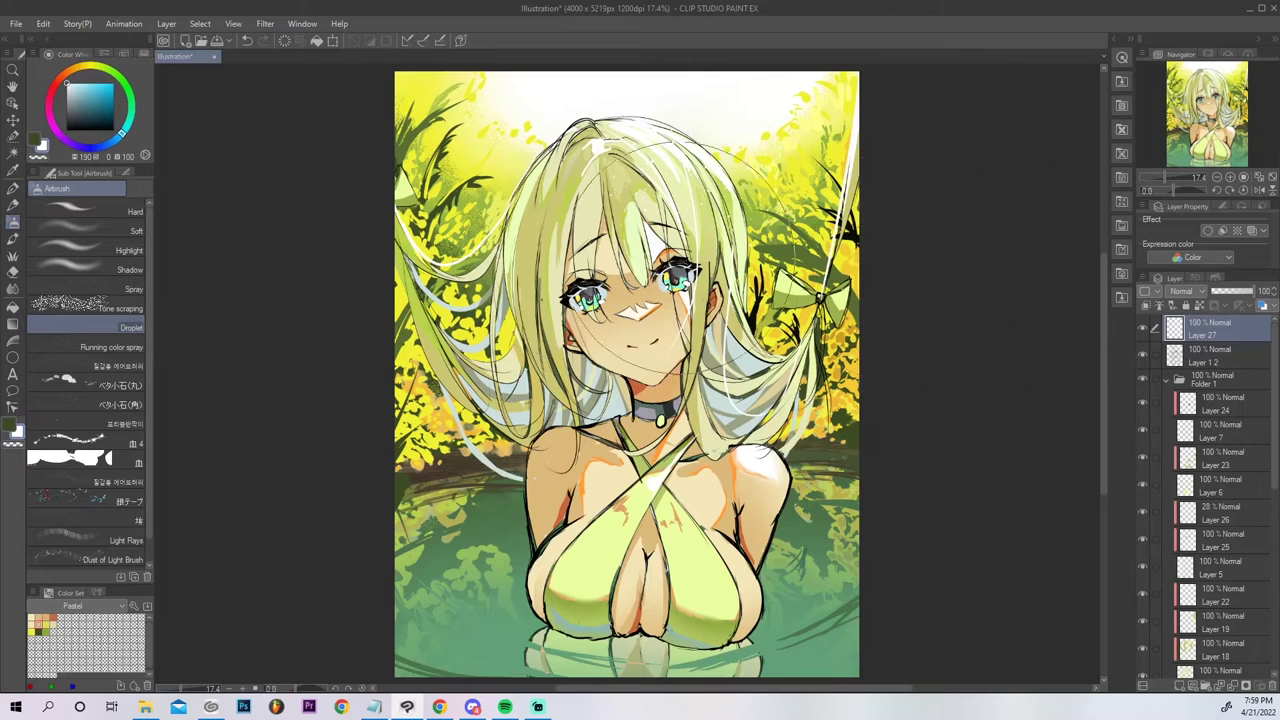
left_click(116, 172)
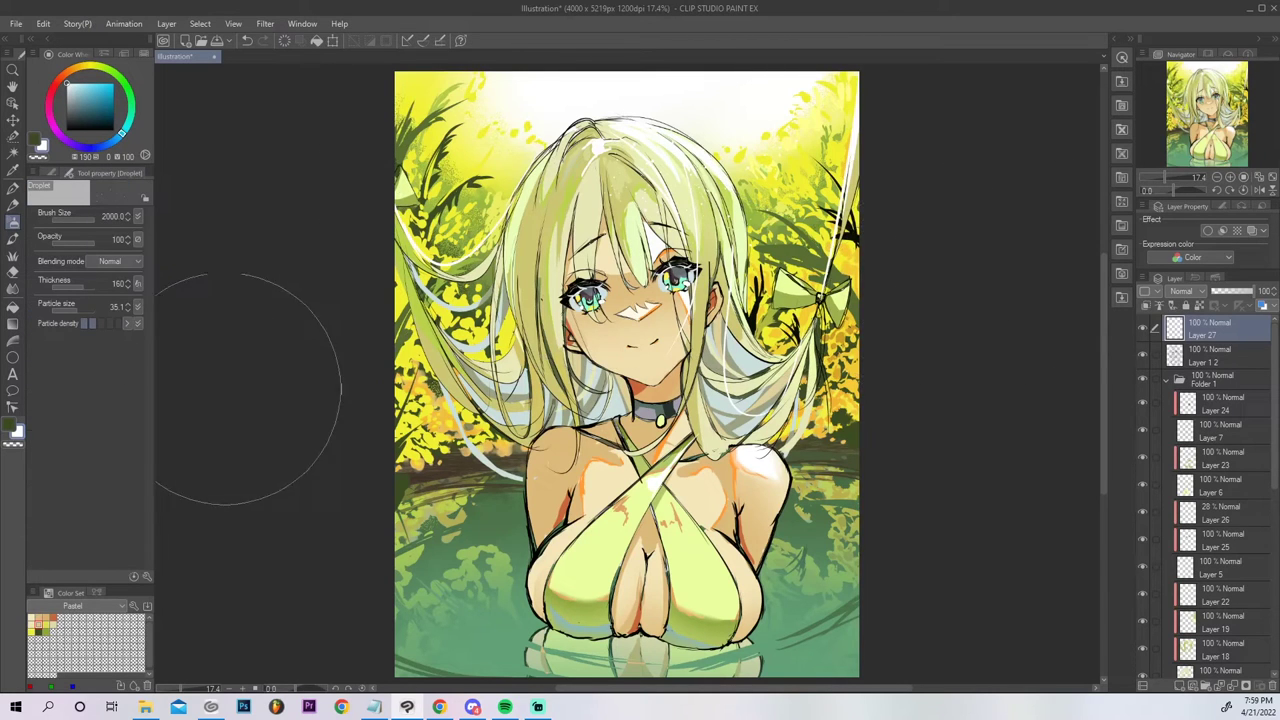
left_click(86, 310)
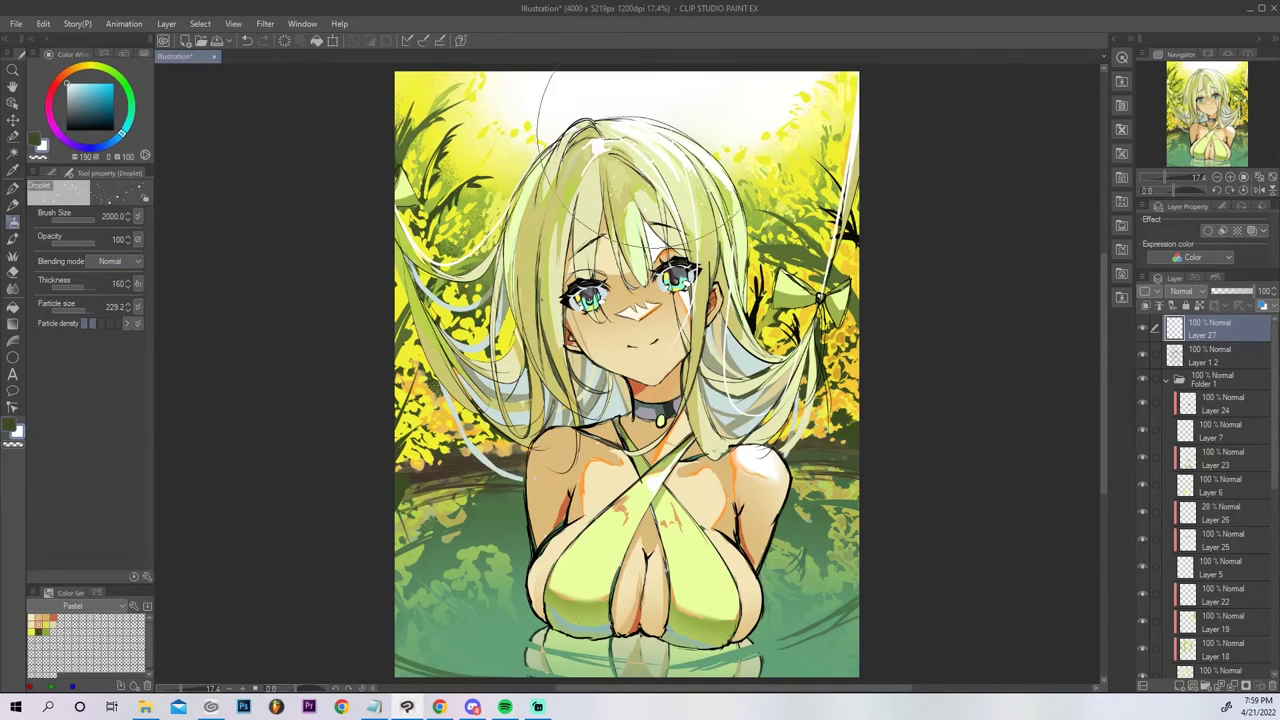
left_click(705, 138)
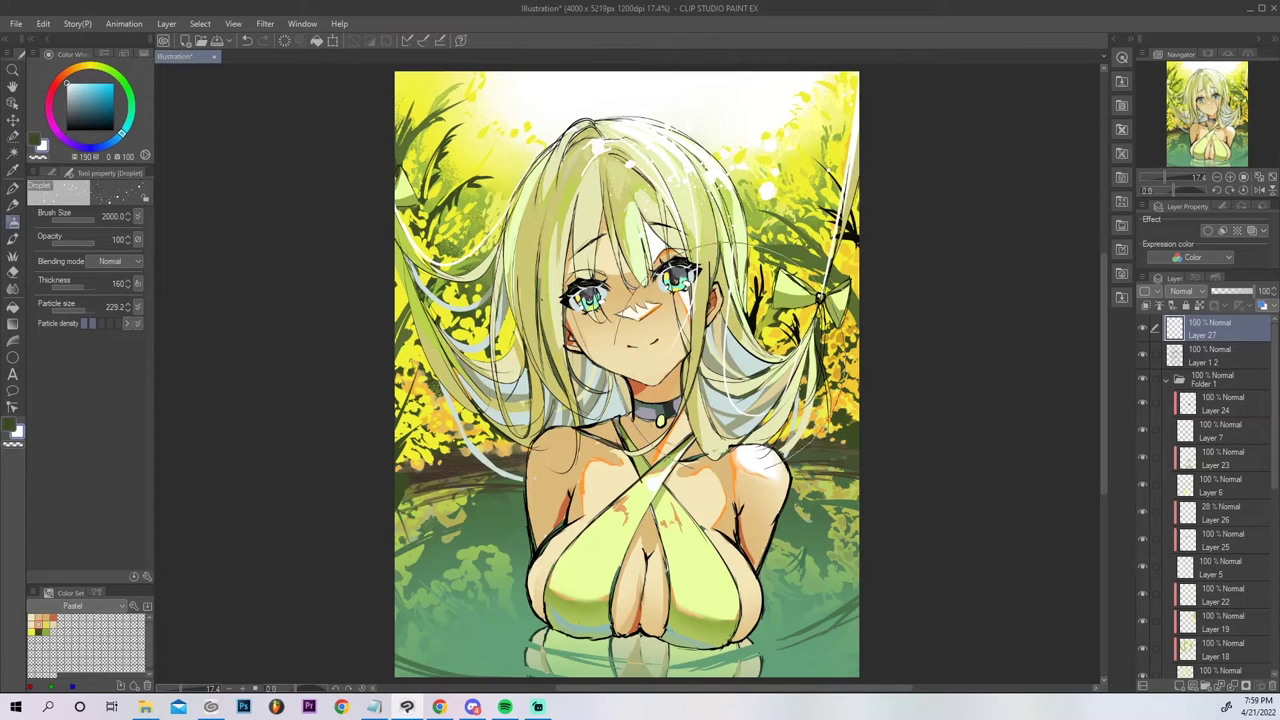
left_click(471, 545)
left_click(800, 535)
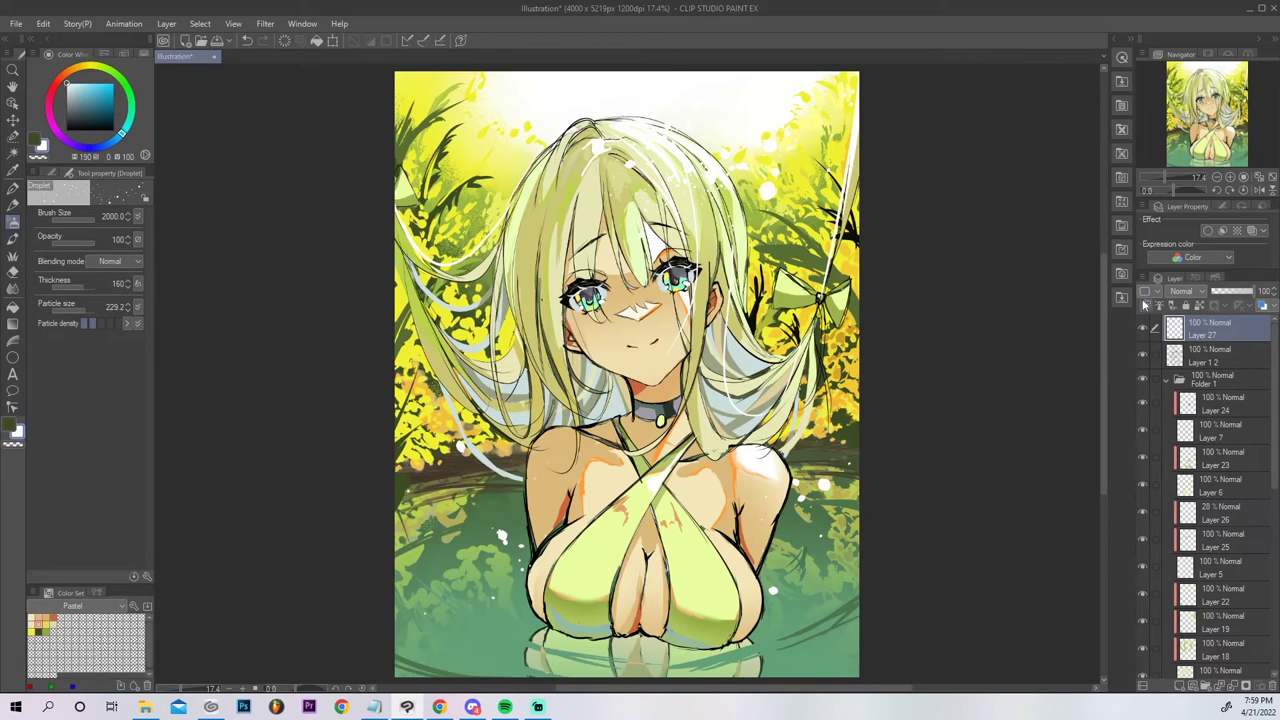
left_click(1262, 191)
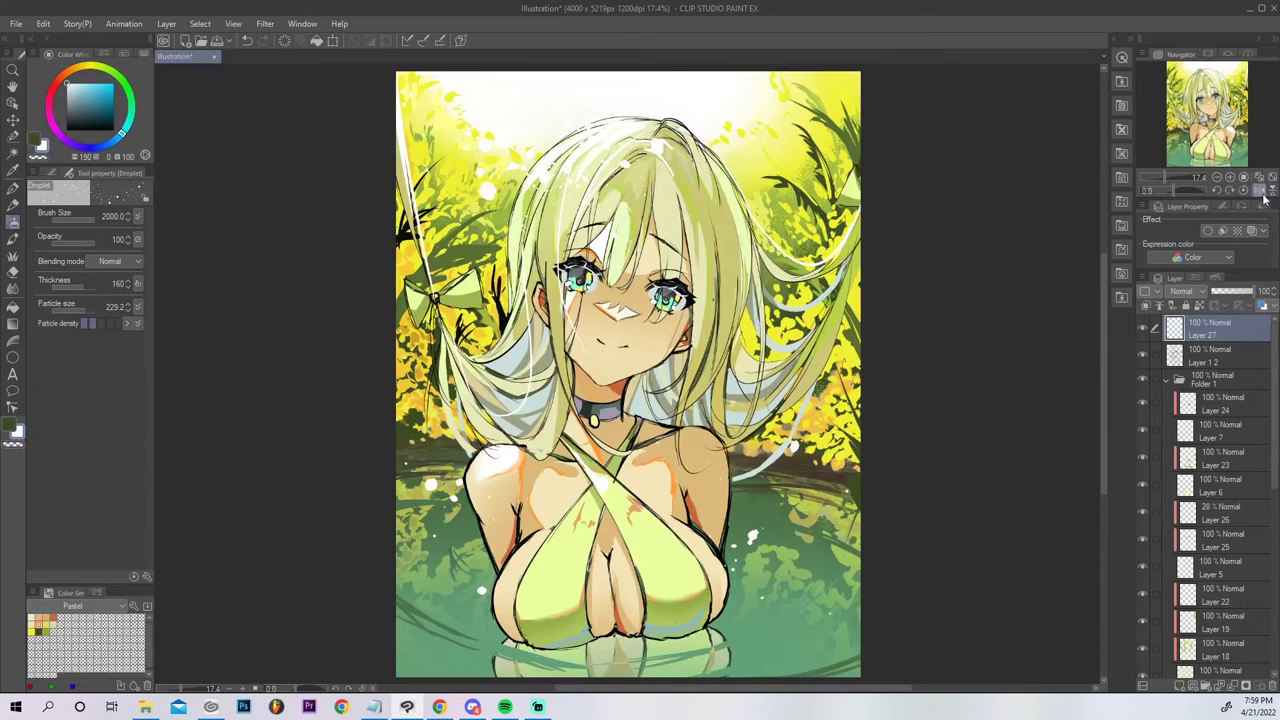
left_click(1261, 191)
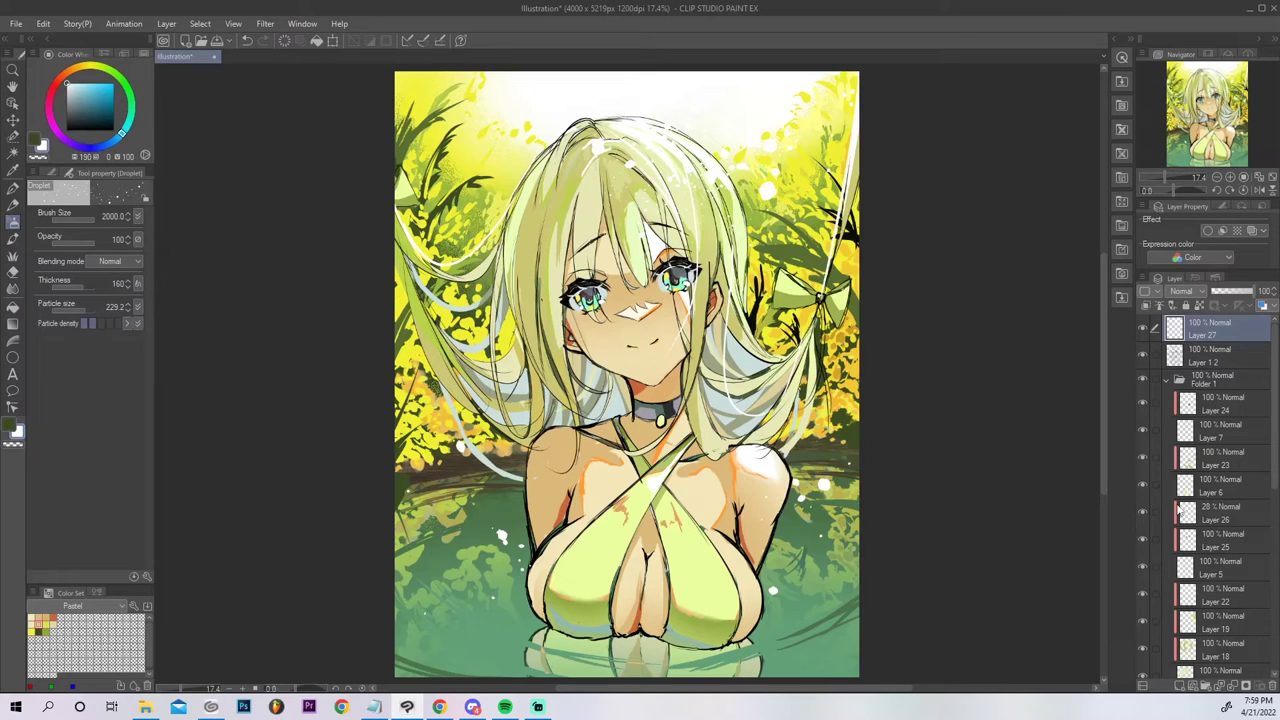
Sample yellow (60, 63, 95) from the foliage, reduce the Droplet brush size to 500 and add a new layer on top.
left_click(476, 157, "alt")
key("bracketleft")
key("bracketleft")
key("bracketleft")
key("bracketleft")
key("bracketleft")
key("bracketleft")
key("bracketleft")
key("bracketleft")
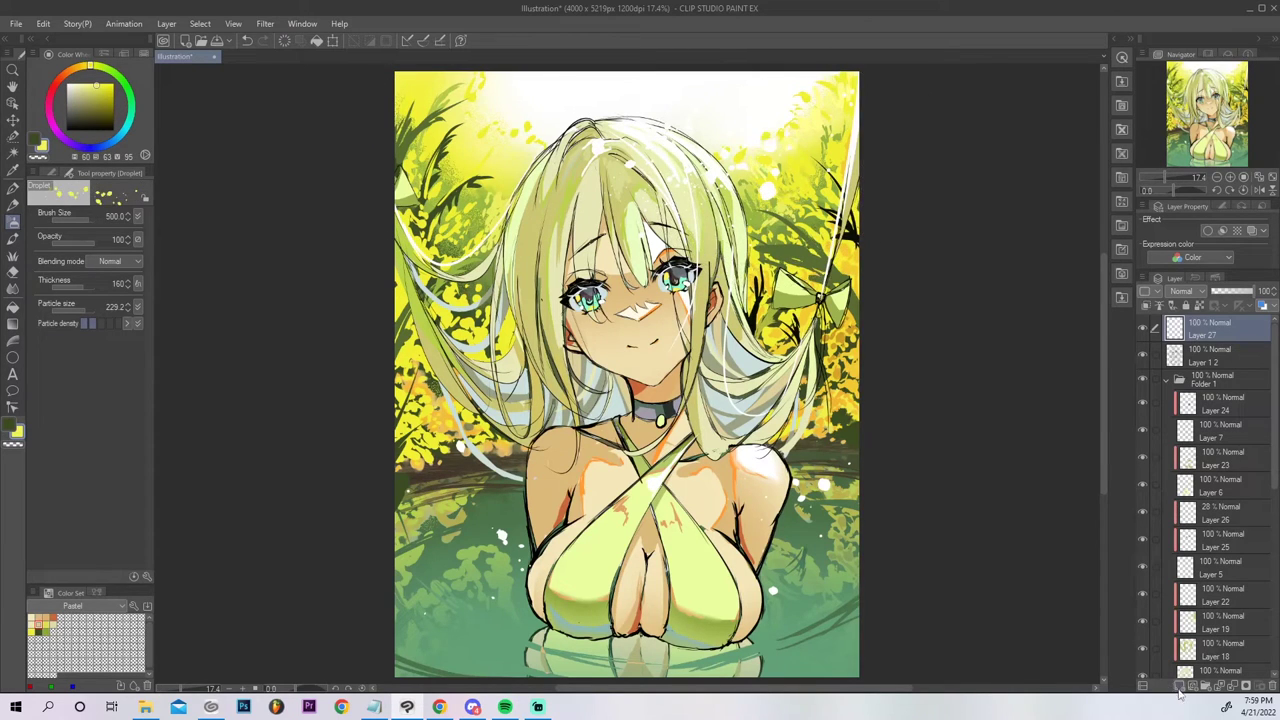
left_click(1180, 688)
Try spraying yellow droplets above the crown of the hair, keeping only the new empty layer.
key("ctrl+z")
mouse_move(703, 116)
left_mouse_down()
mouse_move(700, 130)
mouse_move(678, 130)
mouse_move(745, 95)
left_mouse_up()
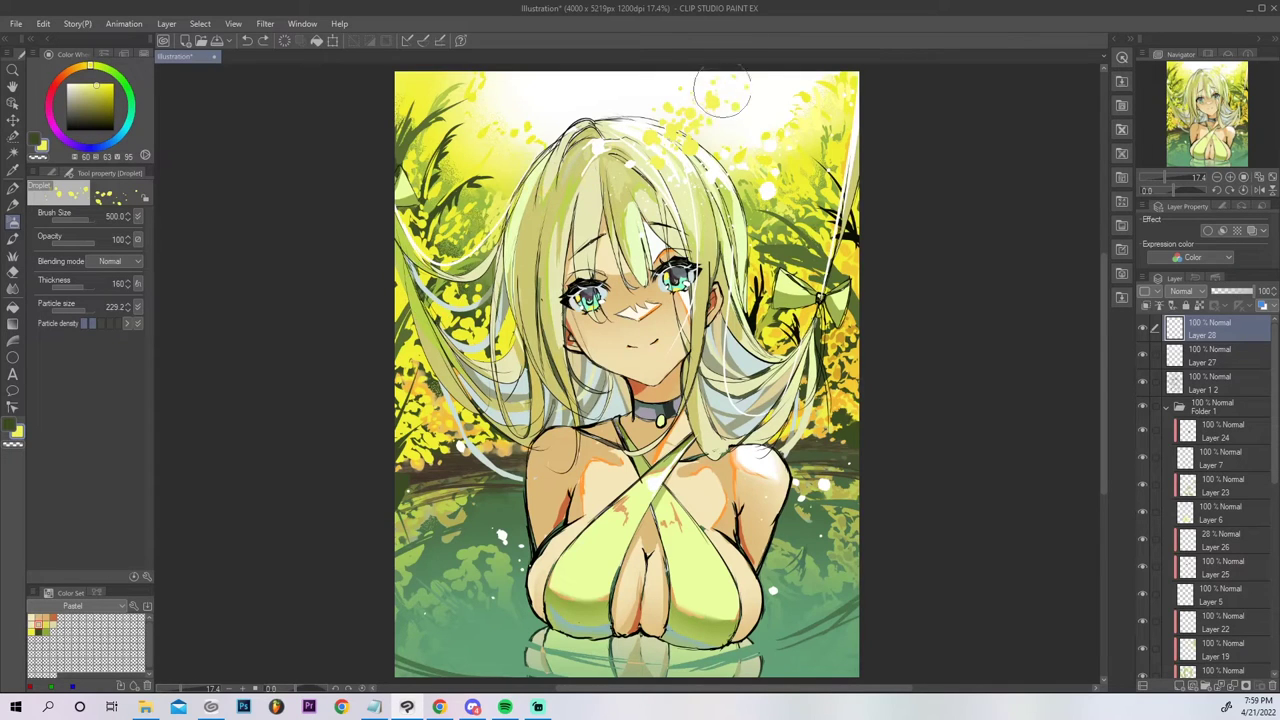
key("ctrl+z")
key("ctrl+z")
key("ctrl+z")
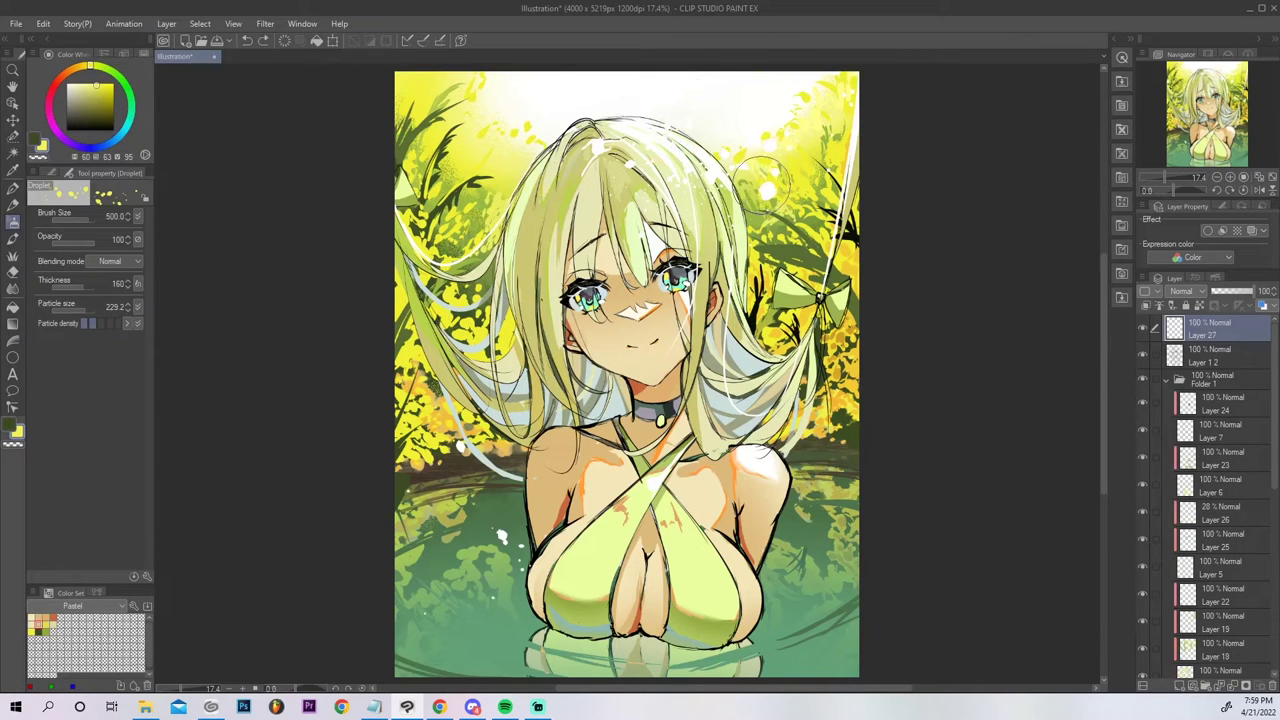
key("ctrl+y")
key("ctrl+y")
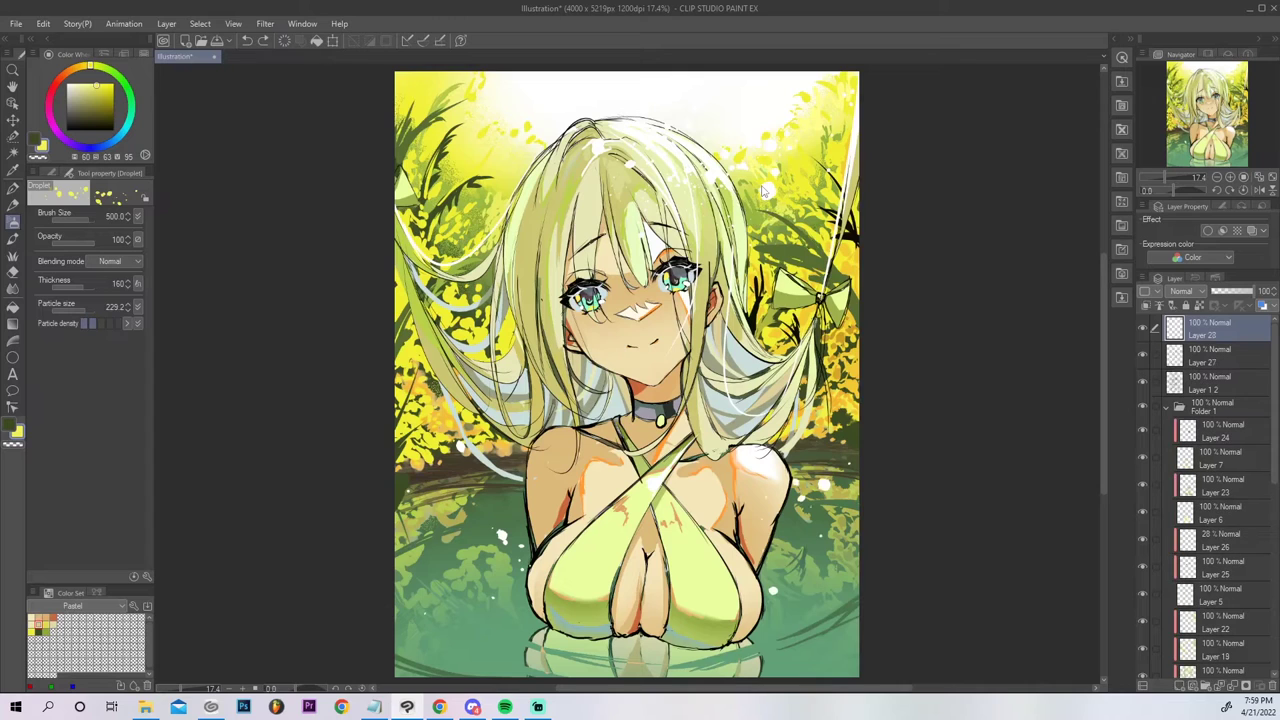
Paint yellow floating petals across the sky and over the hair with the G-pen at size 80.
key("p")
mouse_move(640, 110)
left_mouse_down()
mouse_move(650, 95)
mouse_move(758, 75)
left_mouse_up()
mouse_move(554, 171)
left_mouse_down()
mouse_move(540, 182)
mouse_move(556, 172)
left_mouse_up()
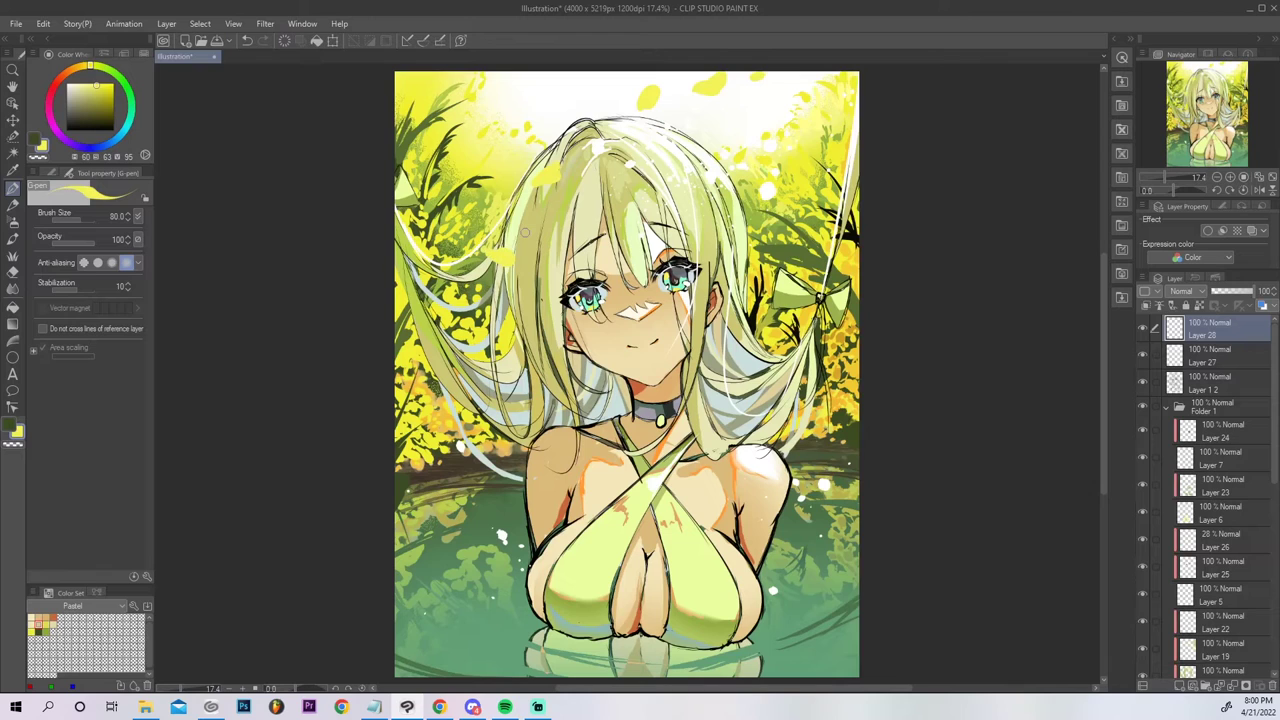
left_click_drag(630, 197, 639, 168)
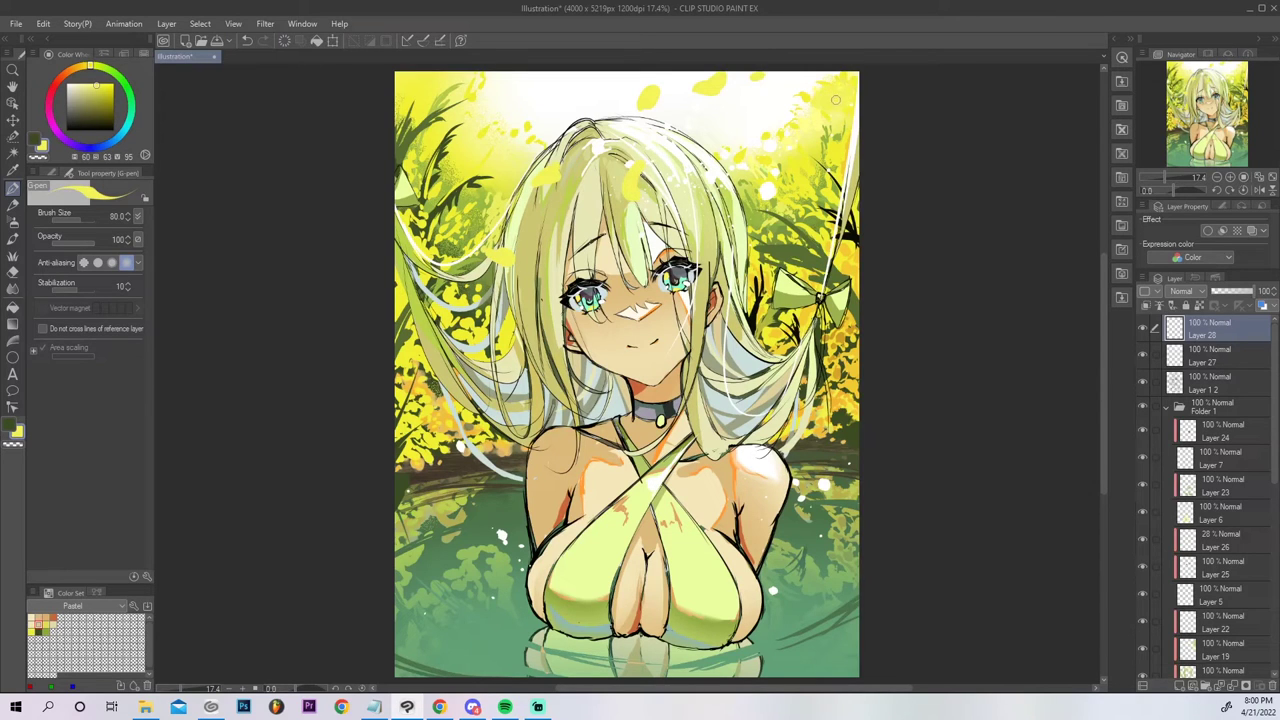
Give the petal layer a border effect with a muted tan edge colour and an edge thickness of 6.
left_click(1209, 231)
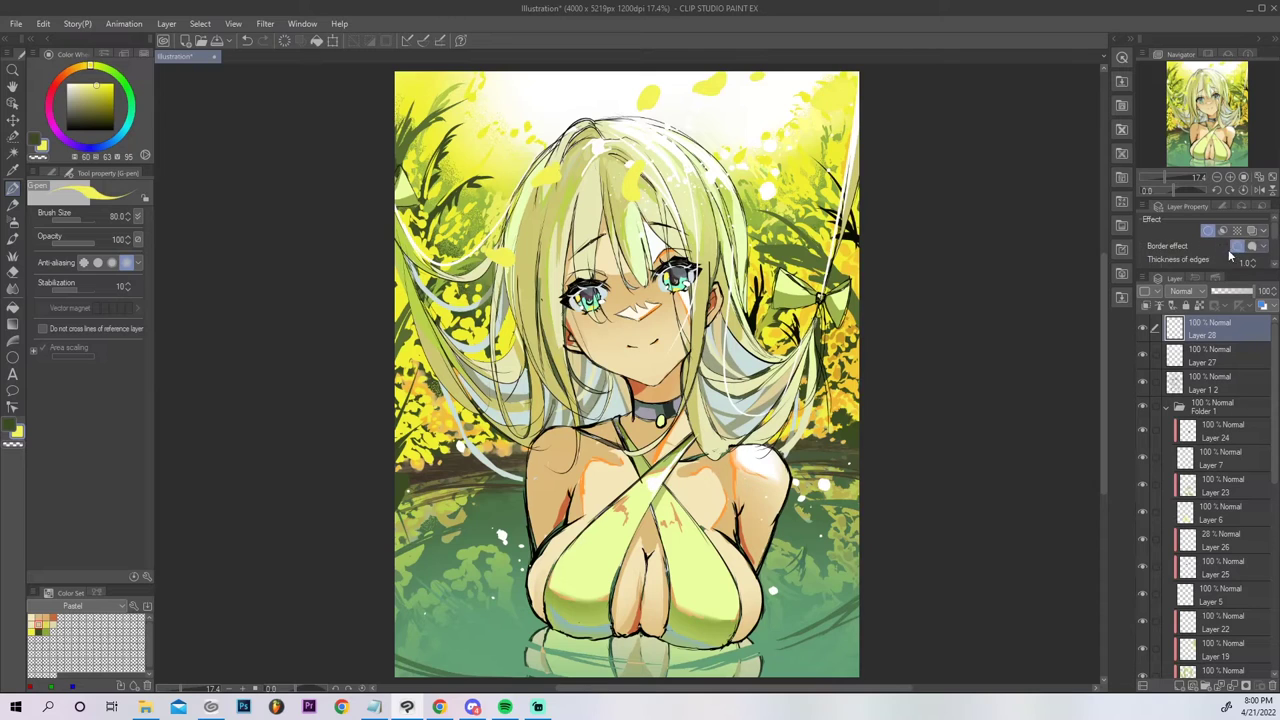
left_click(1240, 253)
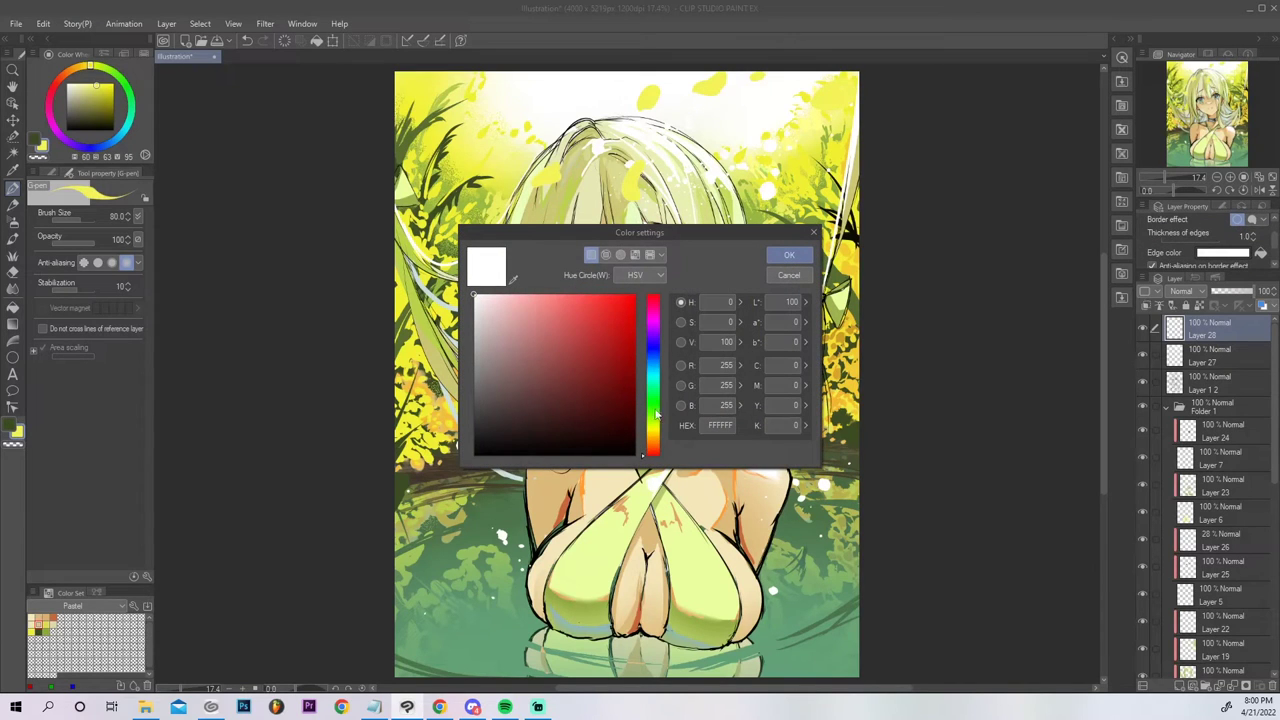
left_click(656, 424)
left_click(537, 342)
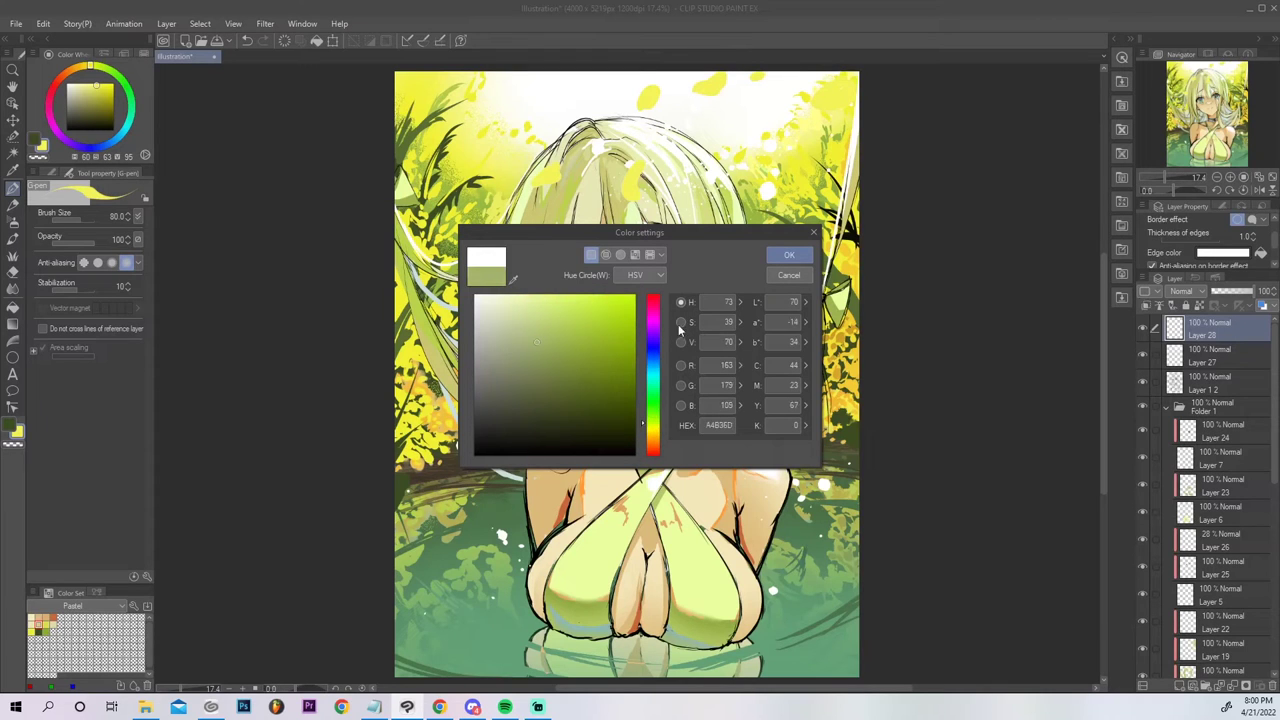
left_click(656, 434)
left_click(788, 255)
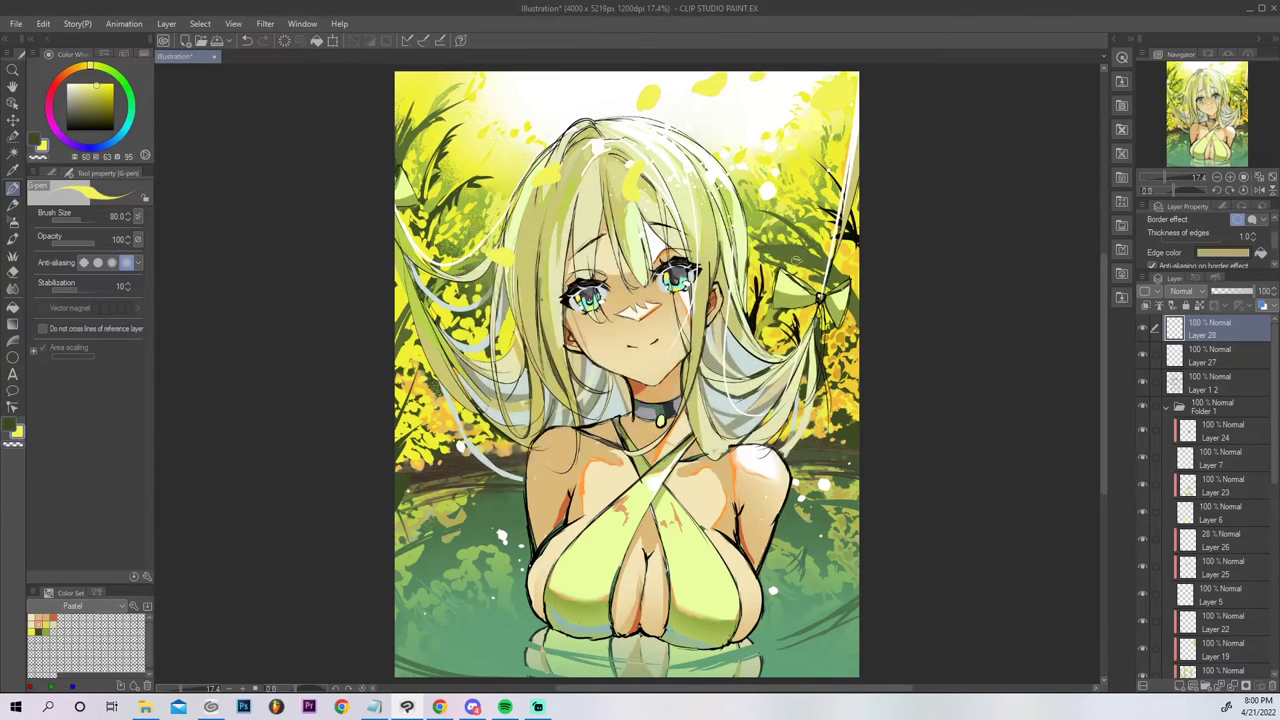
left_click(1253, 234)
left_click(1254, 235)
left_click(1253, 235)
left_click(1253, 235)
left_click(1251, 238)
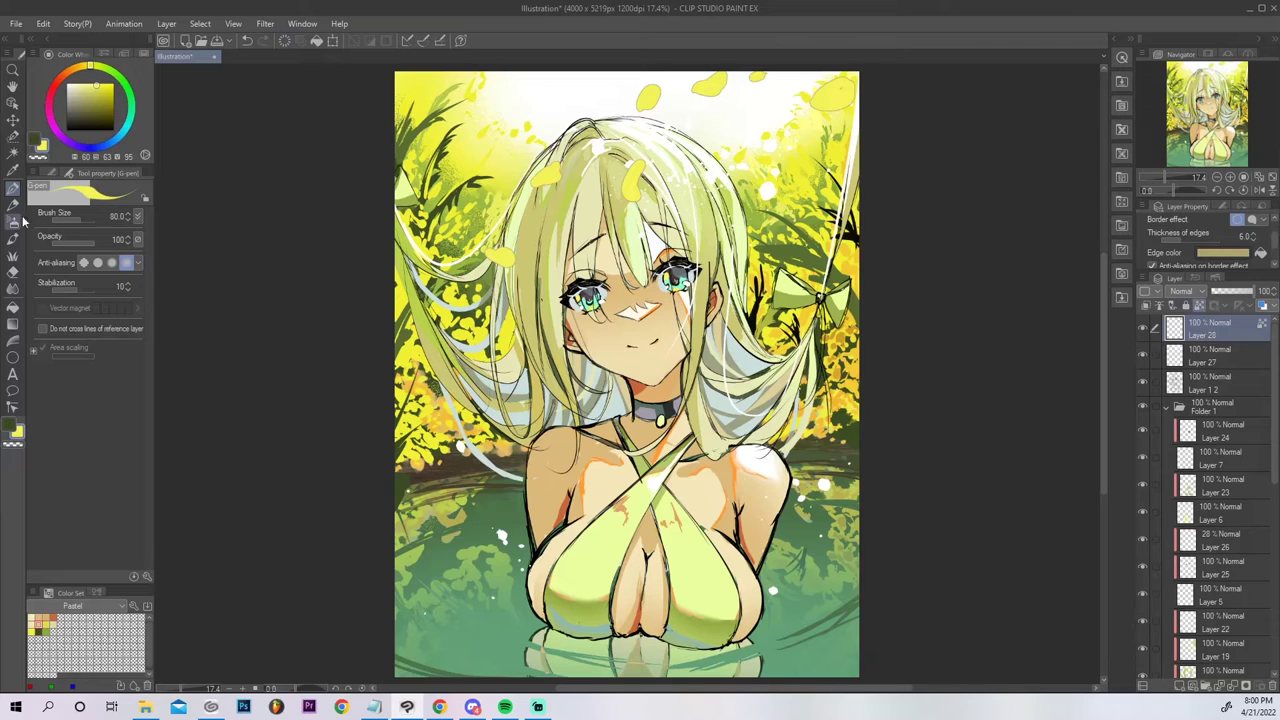
Shade the petals over the sky and hair in muted orange (28, 30, 82) with the Smooth watercolor brush at size 40.
left_click(104, 104)
left_click(77, 68)
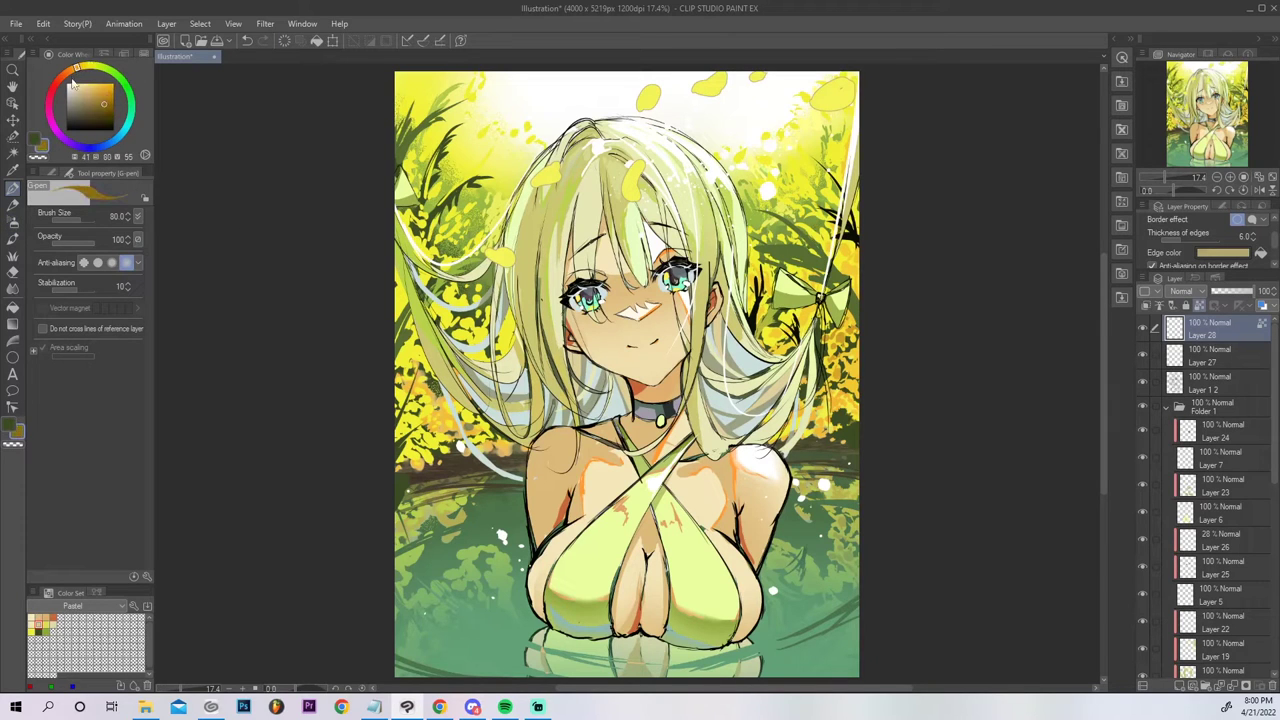
left_click(13, 223)
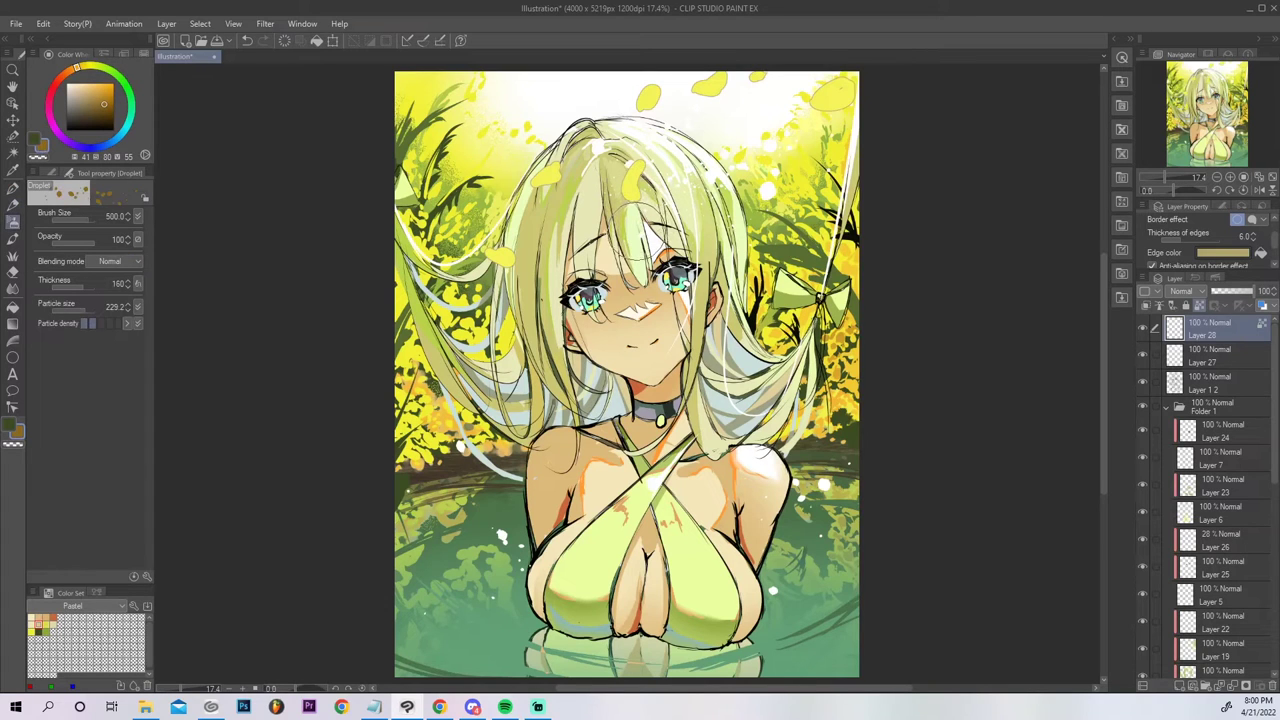
key("b")
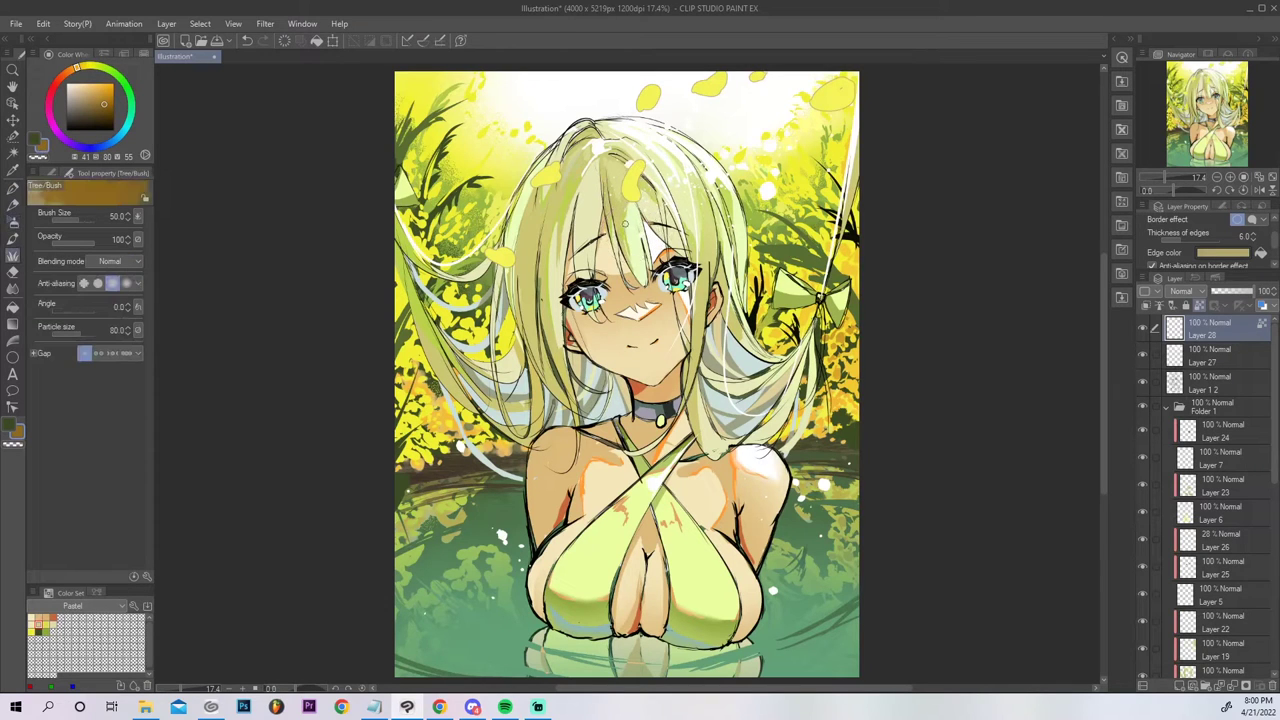
left_click(13, 237)
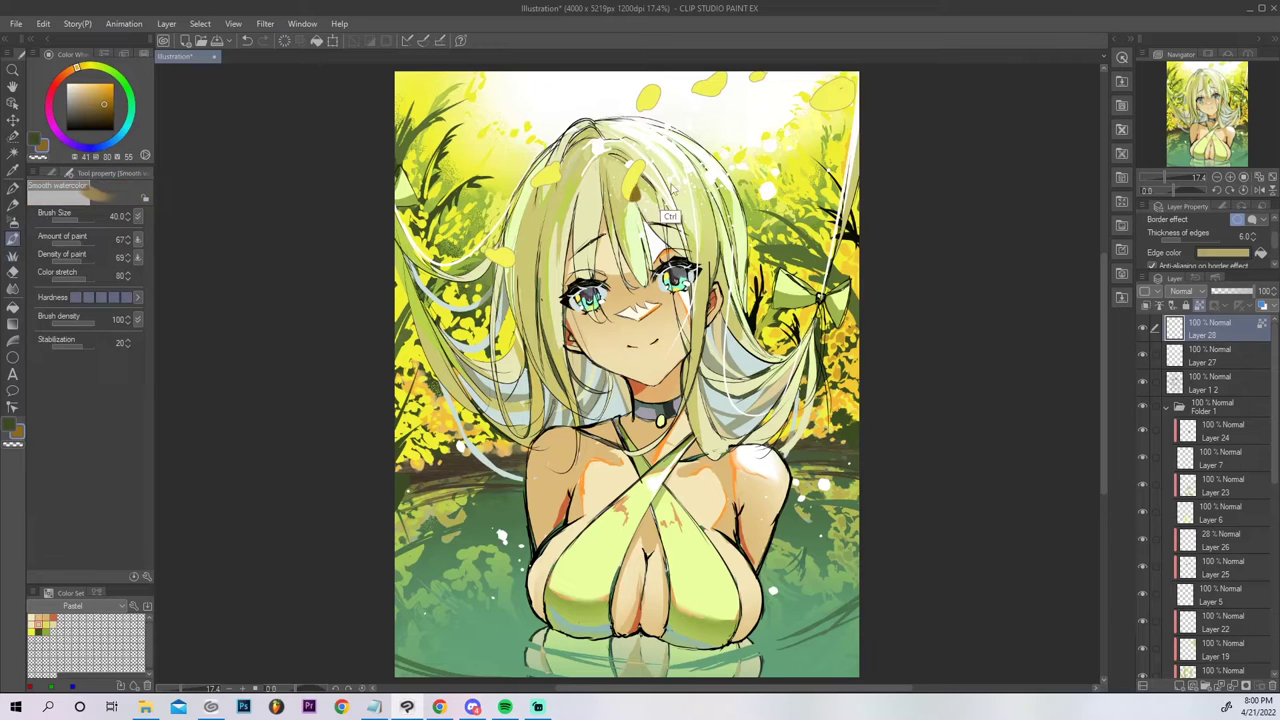
left_click(91, 90)
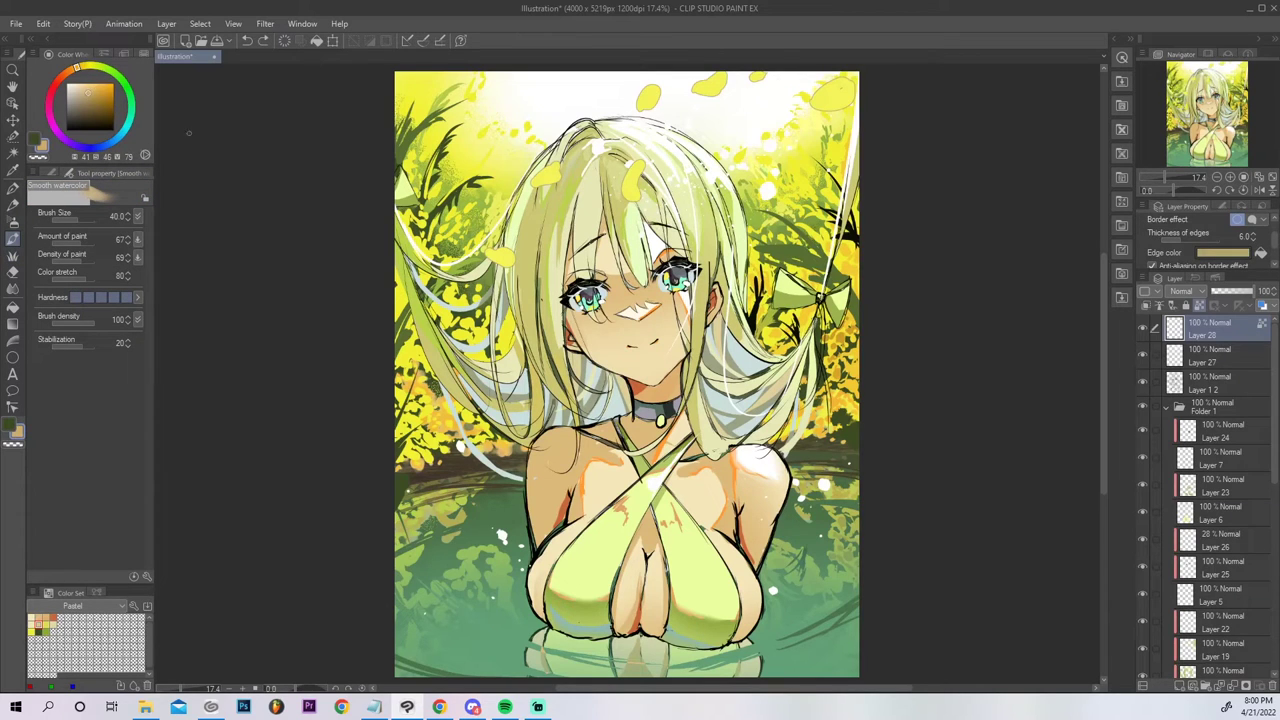
left_click(92, 99)
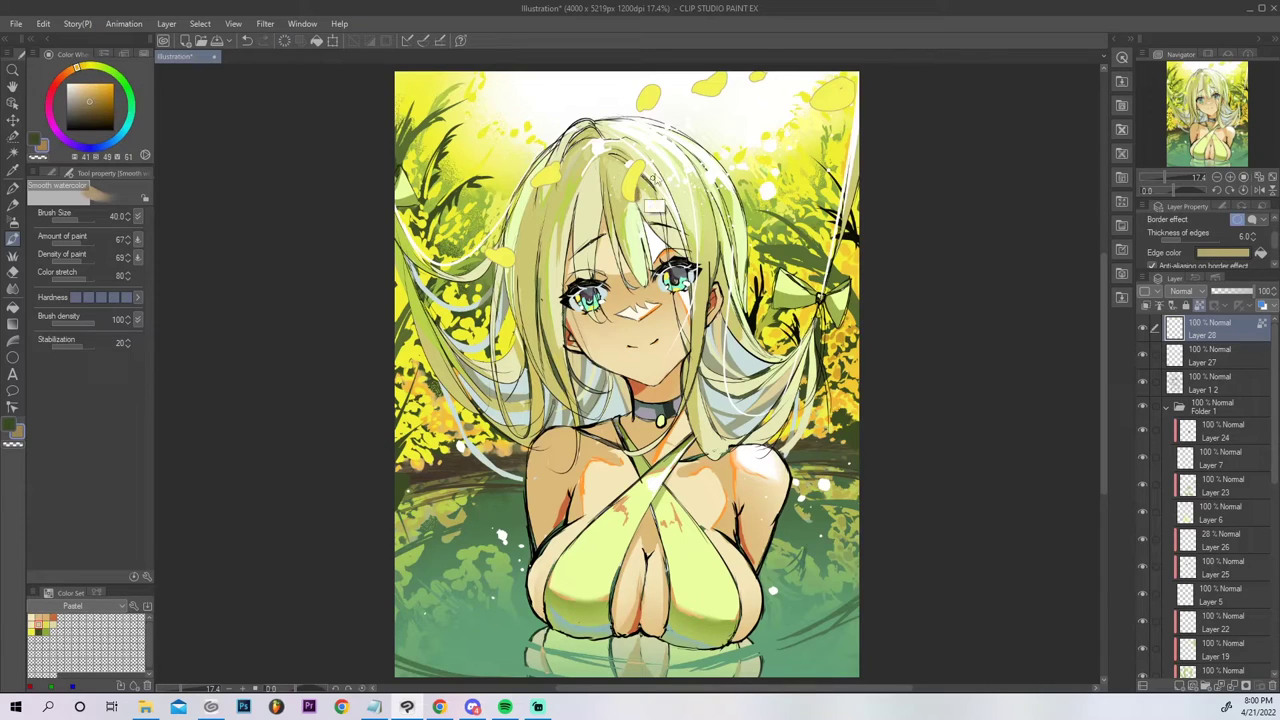
left_click(81, 91)
left_click(68, 71)
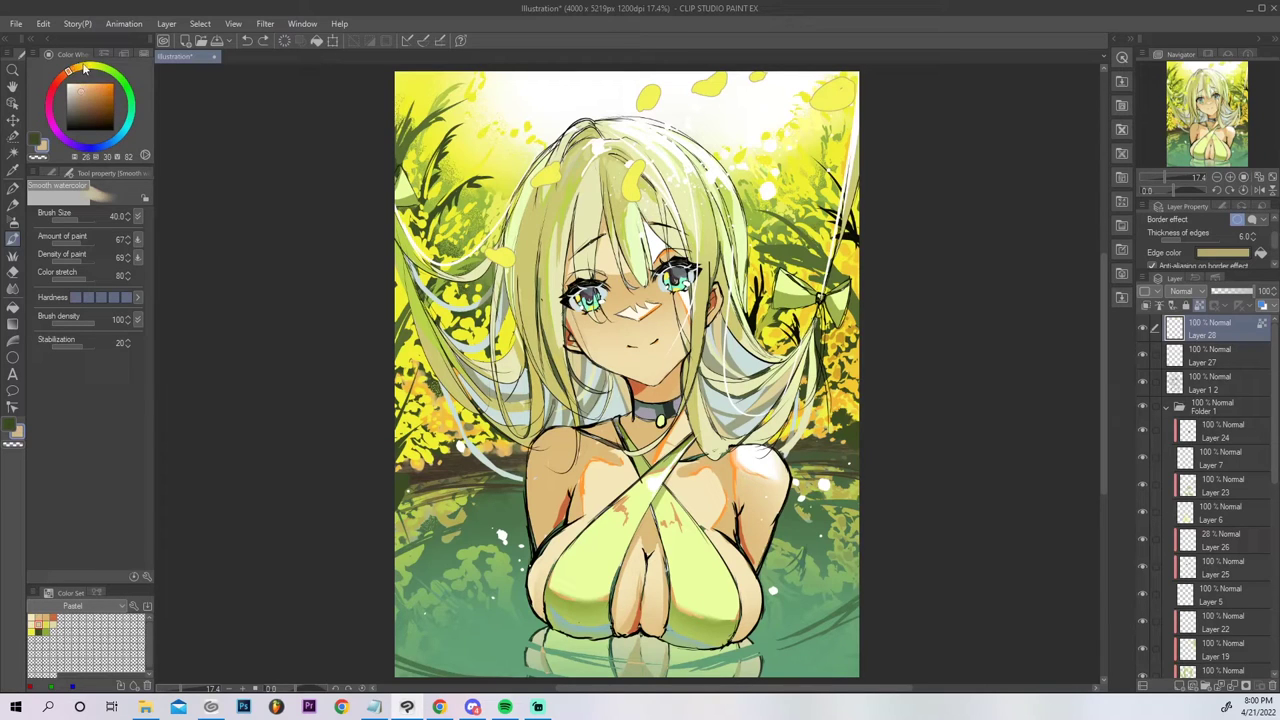
left_click_drag(633, 182, 638, 206)
left_click_drag(626, 180, 629, 201)
key("ctrl+z")
left_click_drag(716, 83, 708, 78)
key("ctrl+z")
left_click_drag(753, 80, 765, 76)
mouse_move(655, 106)
left_mouse_down()
mouse_move(642, 109)
mouse_move(653, 99)
left_mouse_up()
left_click_drag(543, 186, 556, 175)
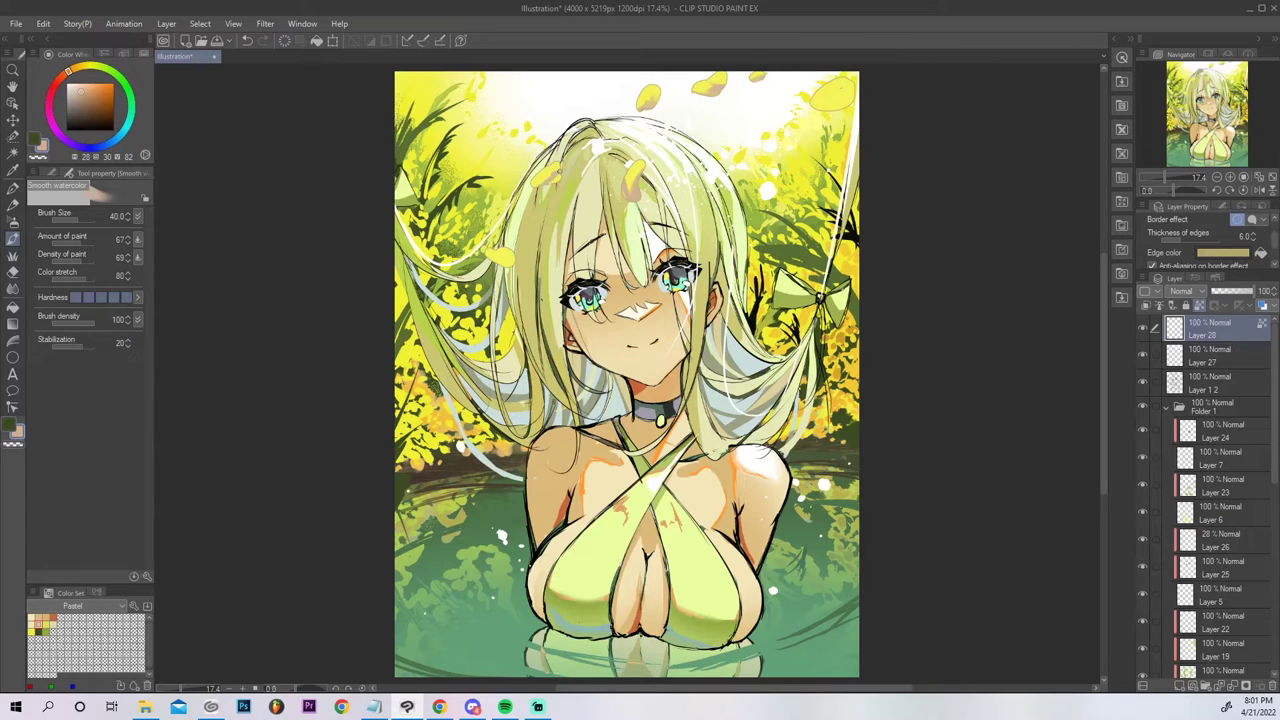
mouse_move(508, 240)
left_mouse_down()
mouse_move(514, 256)
mouse_move(500, 264)
left_mouse_up()
key("ctrl+u")
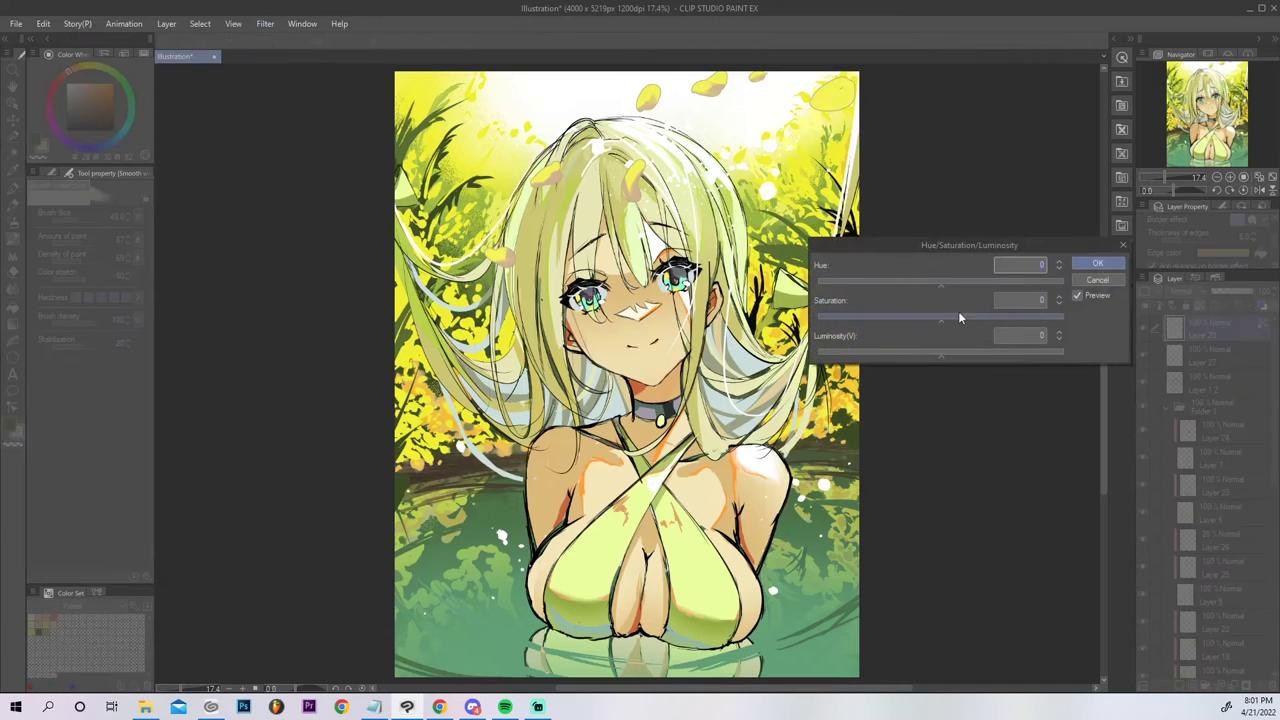
left_click(1102, 281)
key("ctrl+z")
key("ctrl+z")
key("ctrl+z")
key("ctrl+z")
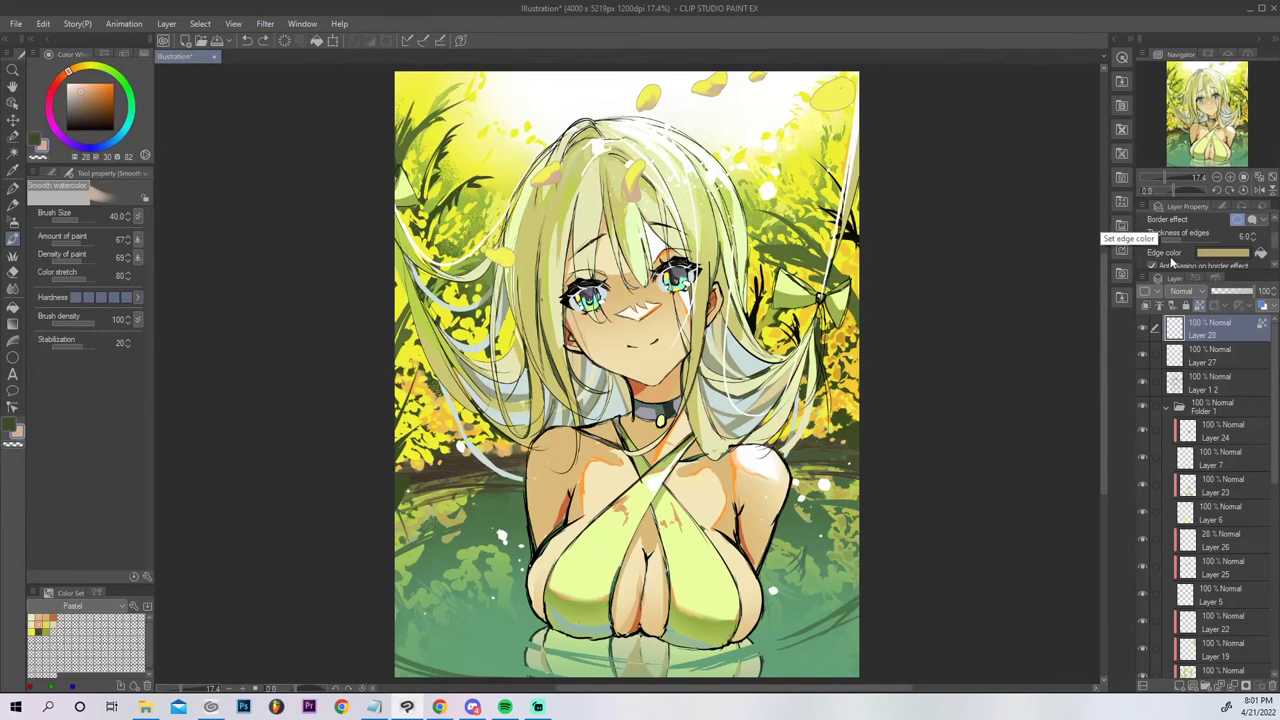
Undo the orange petal shading and shade the petals over the sky and hair in olive green (60, 57, 58) instead.
key("ctrl+z")
key("ctrl+z")
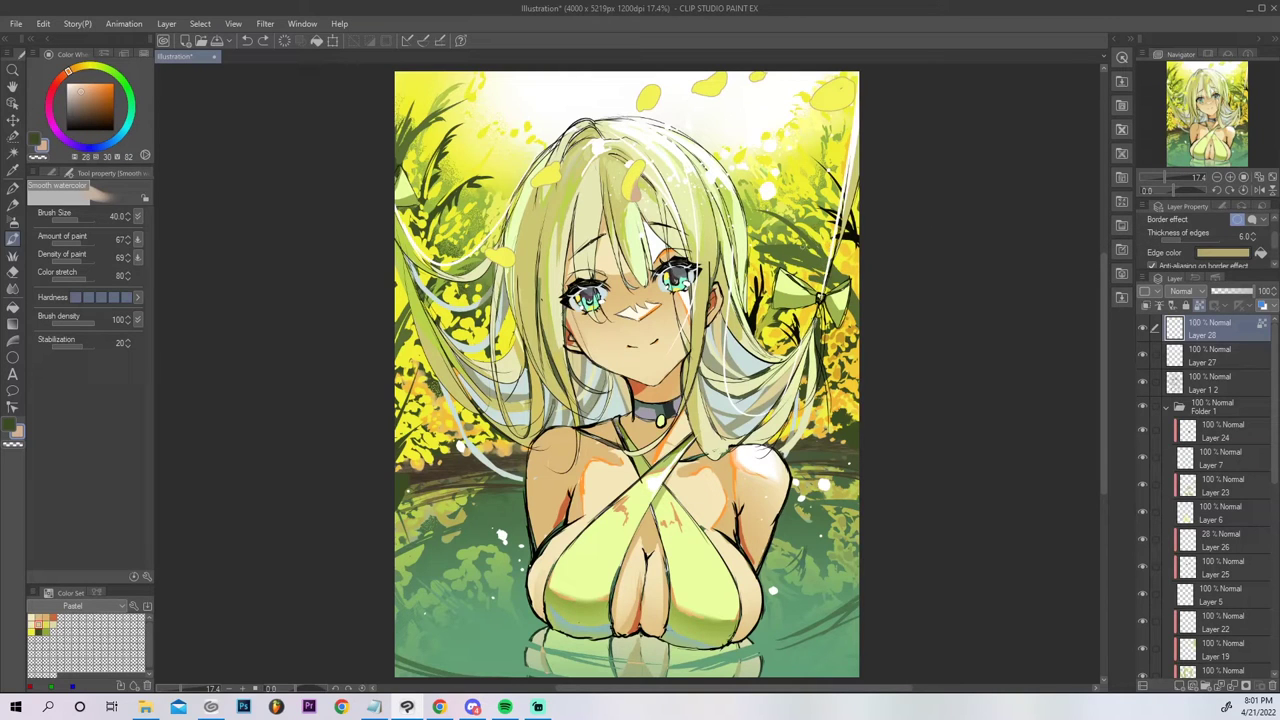
left_click(790, 227, "alt")
left_click(90, 66)
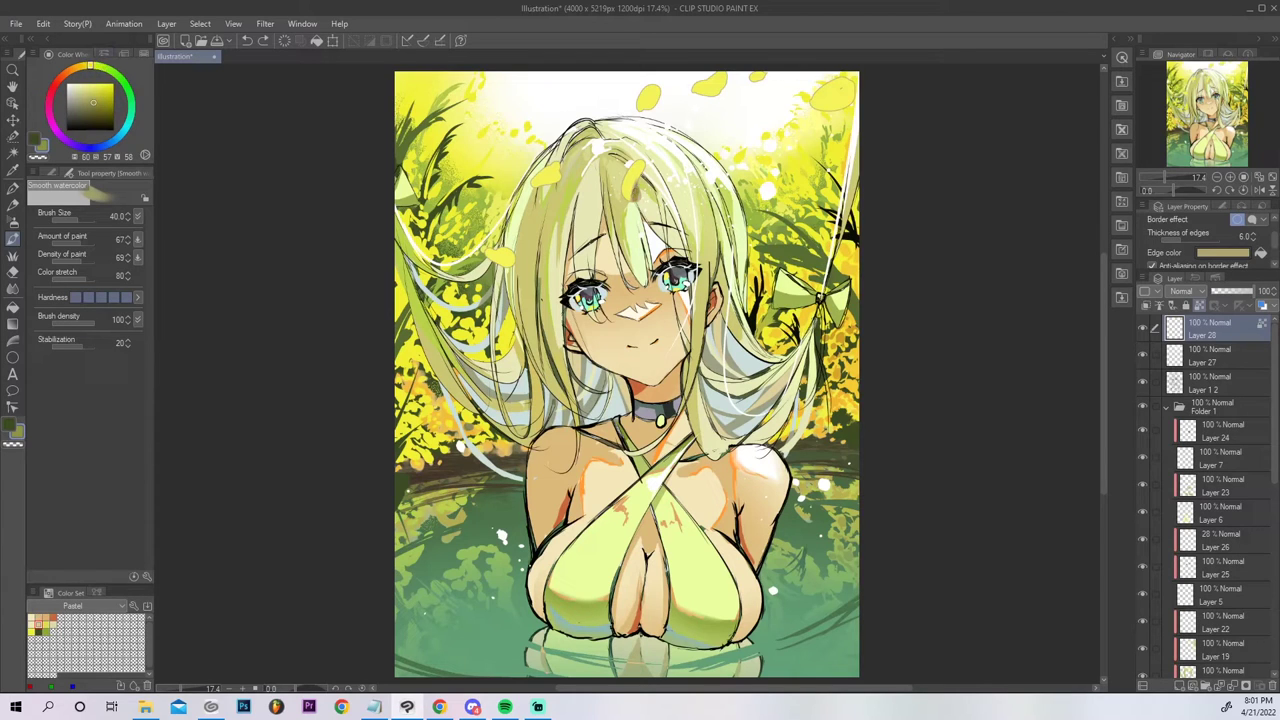
left_click_drag(642, 173, 635, 187)
left_click_drag(627, 178, 630, 197)
left_click_drag(560, 173, 547, 183)
left_click_drag(634, 113, 661, 88)
mouse_move(703, 90)
left_mouse_down()
mouse_move(724, 87)
mouse_move(704, 96)
left_mouse_up()
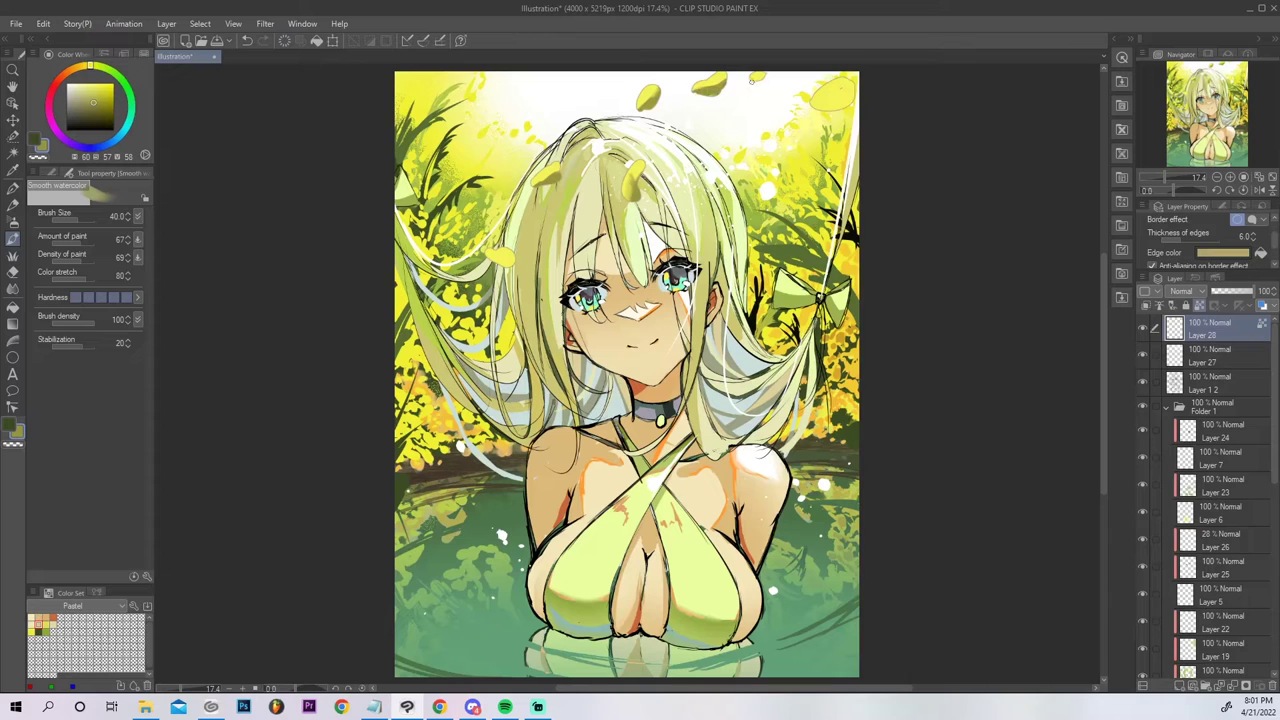
left_click_drag(498, 262, 507, 262)
Check the illustration flipped horizontally and vertically, and restore its normal orientation.
left_click(1258, 190)
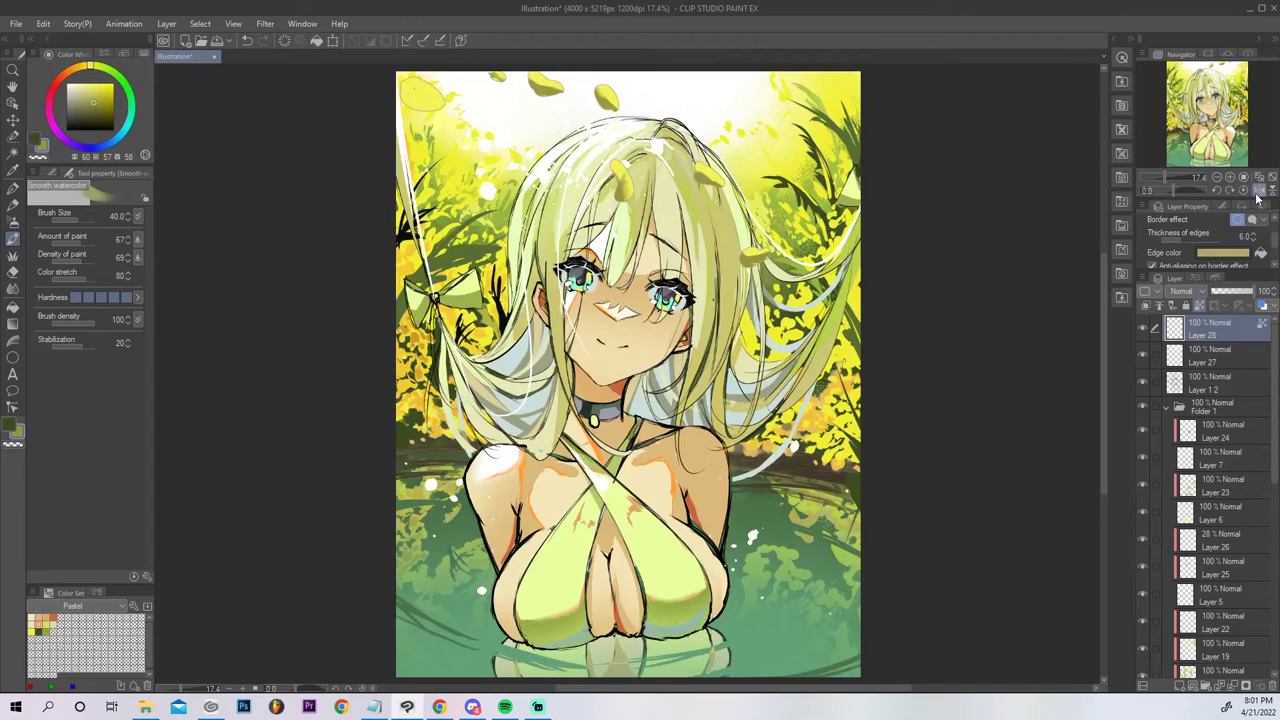
left_click(1272, 190)
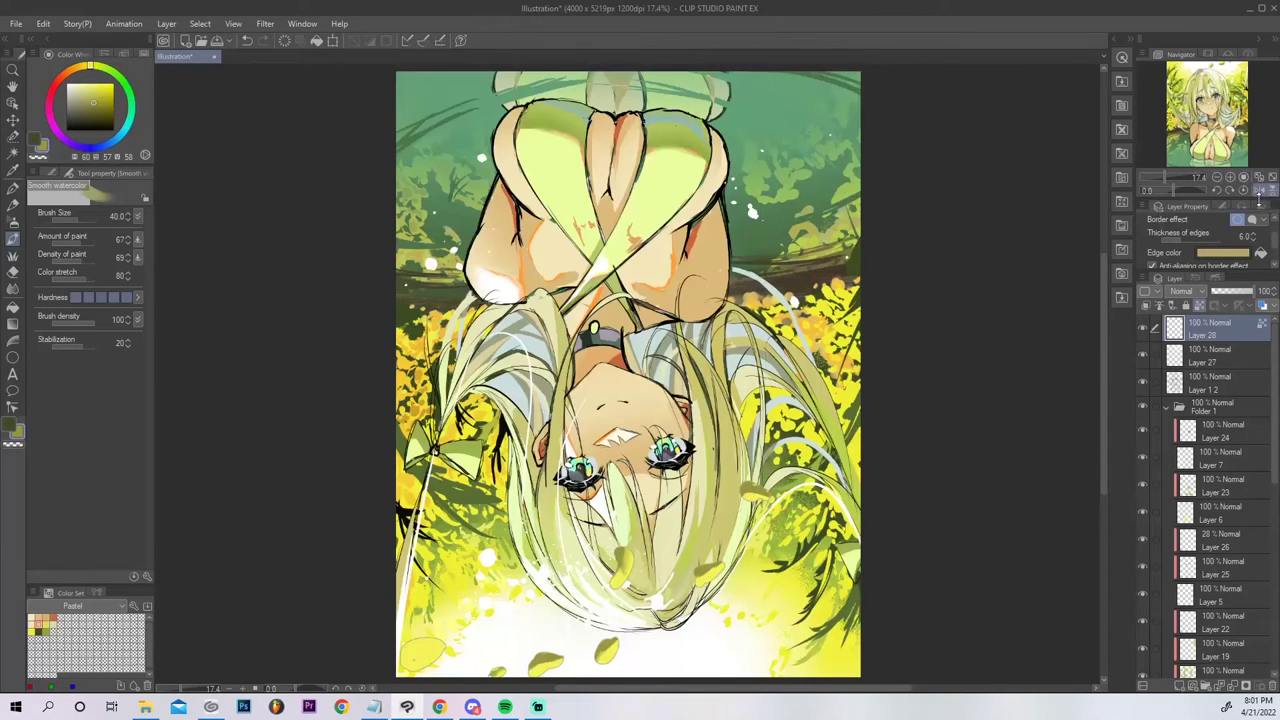
left_click(1272, 190)
left_click(1258, 190)
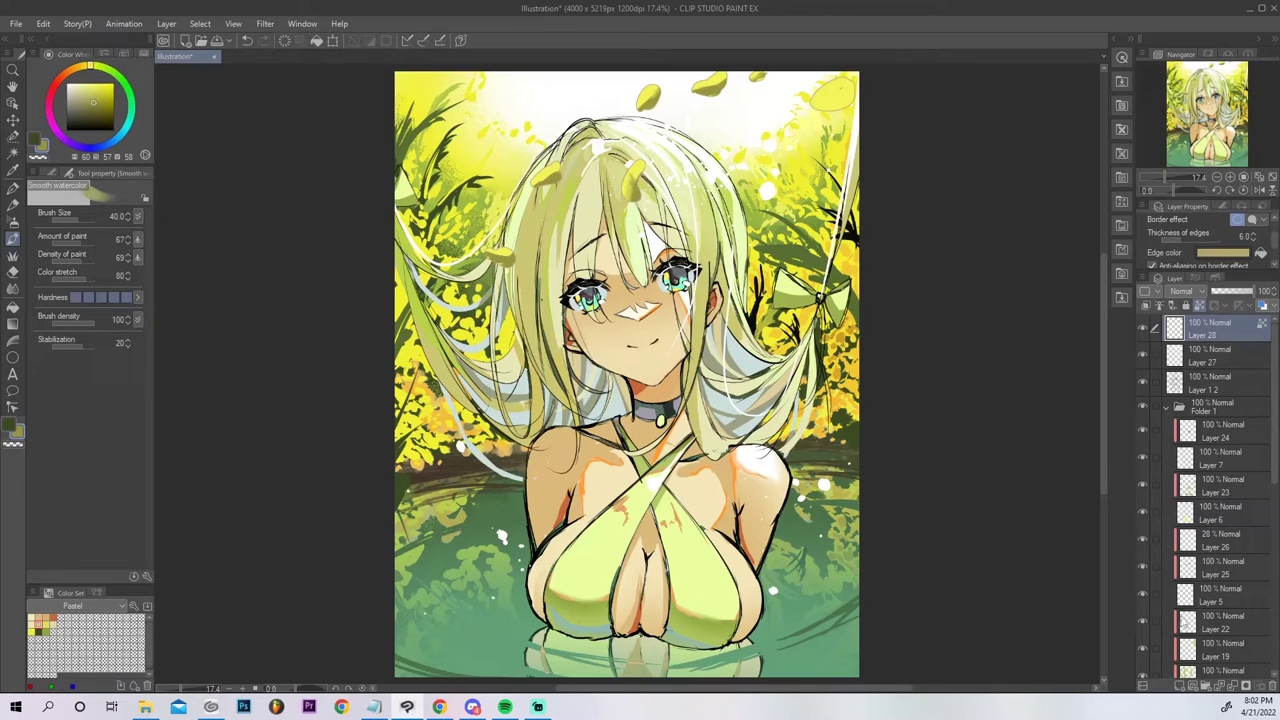
On a new top layer, draw white curved ripple lines across the water below the chest with the G-pen at size 80.
left_click(1177, 686)
key("p")
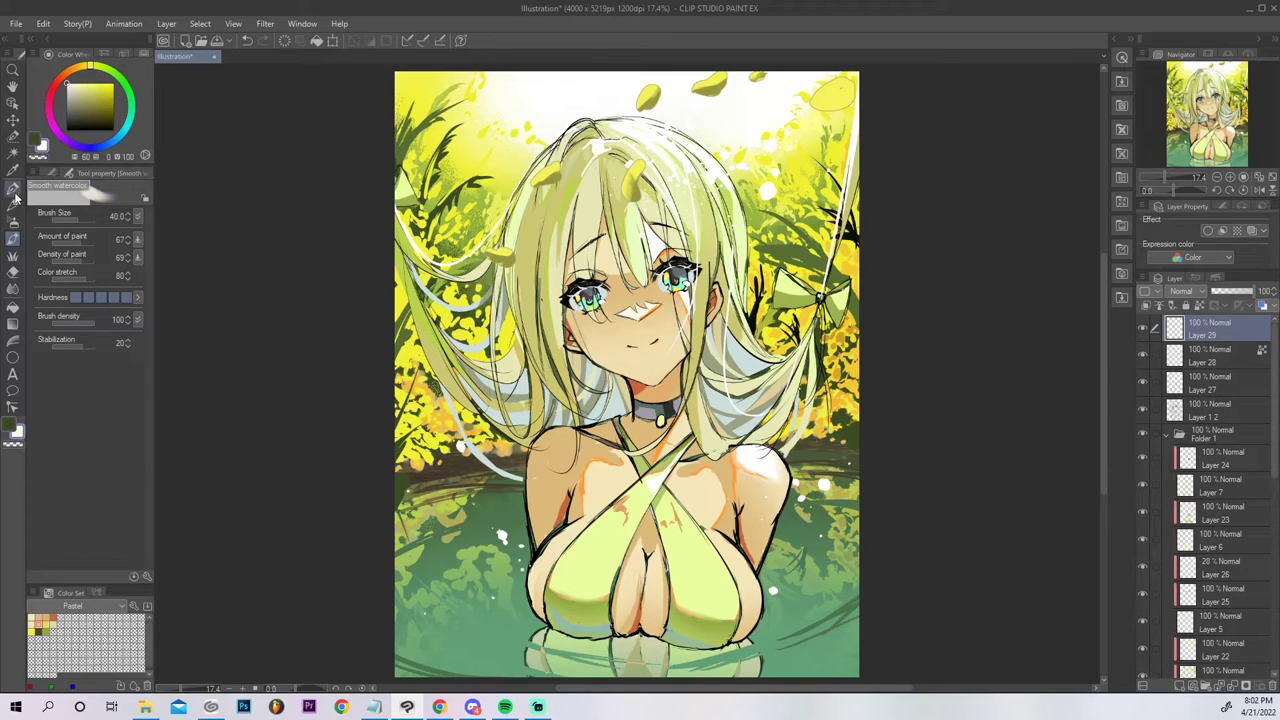
mouse_move(452, 600)
left_mouse_down()
mouse_move(536, 640)
mouse_move(627, 656)
left_mouse_up()
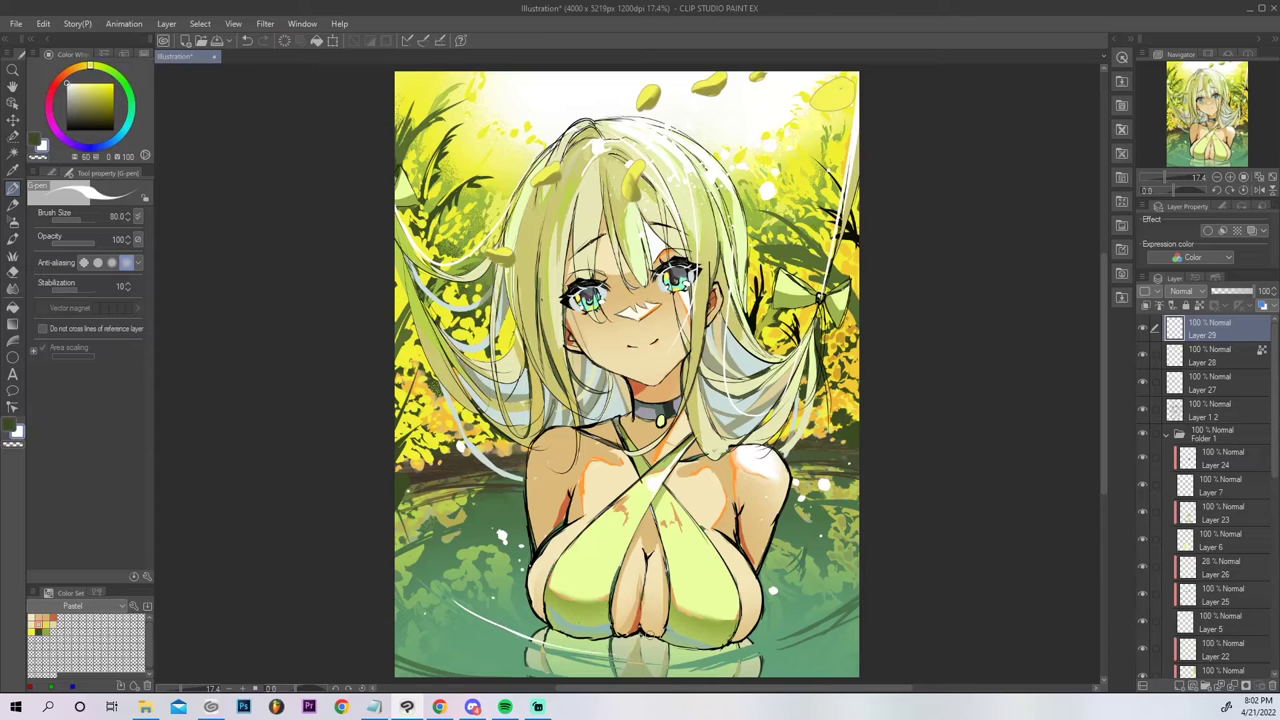
left_click_drag(807, 618, 860, 588)
key("ctrl")
key("ctrl+z")
left_click_drag(779, 648, 858, 628)
mouse_move(740, 665)
left_mouse_down()
mouse_move(888, 639)
mouse_move(695, 676)
left_mouse_up()
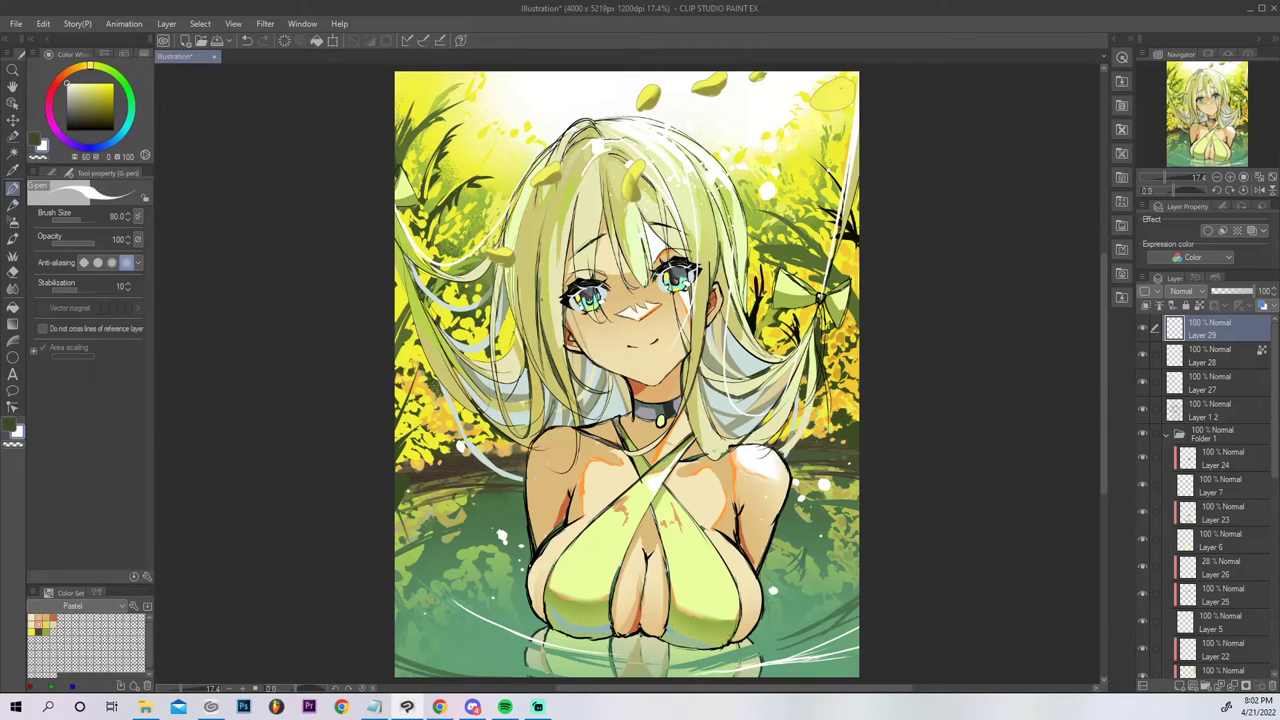
Add thinner white ripple strokes to the water on both sides of the figure, undoing the unwanted ones.
left_click_drag(429, 528, 416, 570)
left_click_drag(404, 650, 478, 681)
mouse_move(776, 509)
left_mouse_down()
mouse_move(838, 510)
mouse_move(860, 556)
mouse_move(876, 510)
left_mouse_up()
key("ctrl+z")
key("ctrl+z")
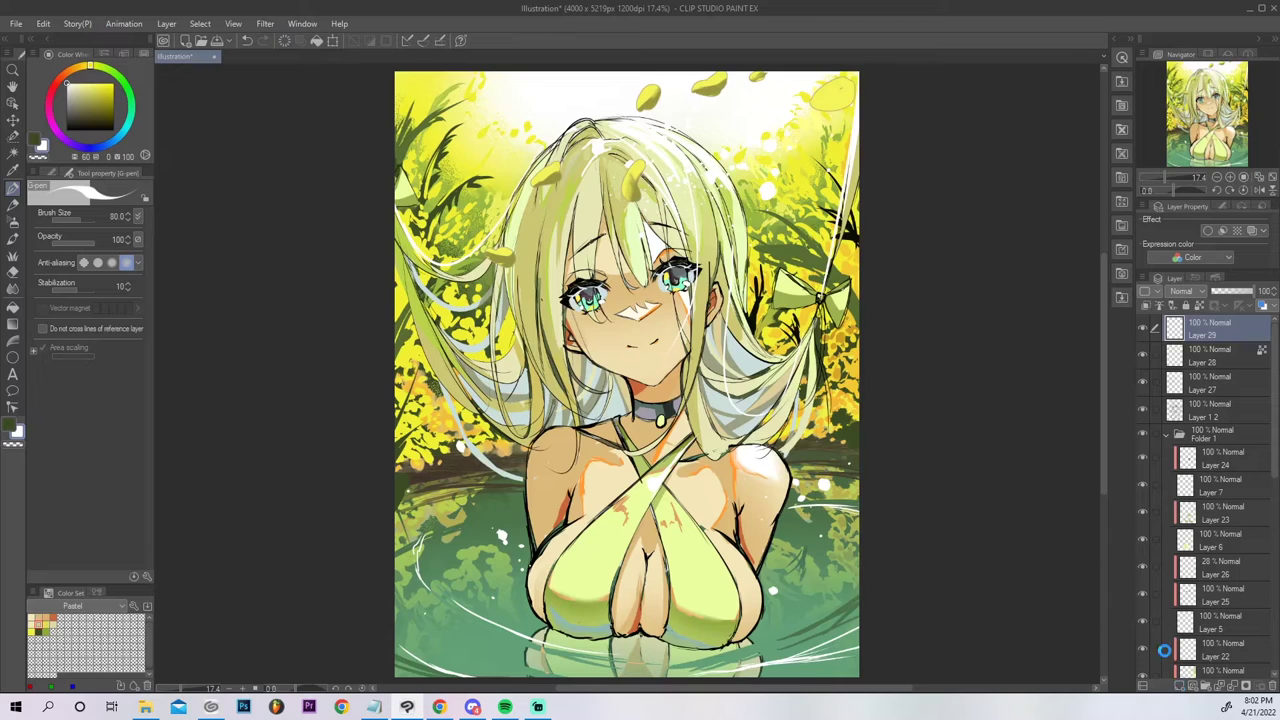
Set the ripple layer's blending mode to Add (Glow) and choose the Illumbrush with yellow-green (71, 100, 100).
left_click(1183, 291)
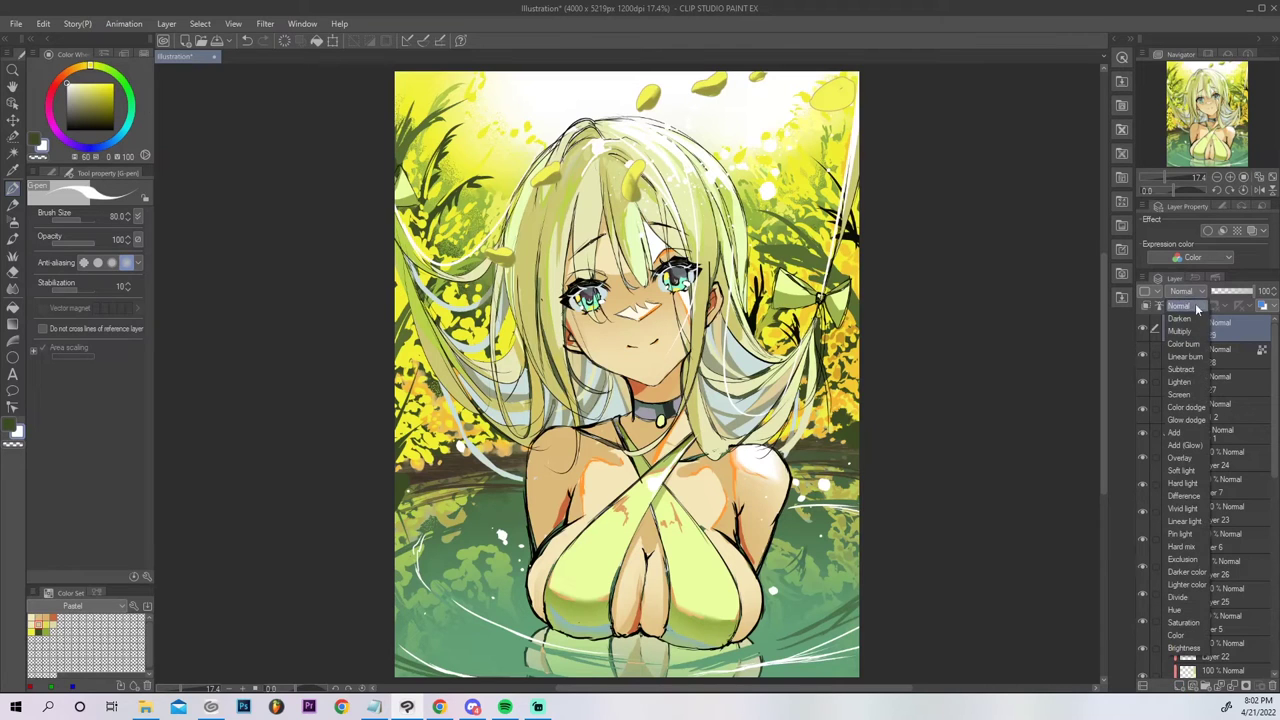
left_click(1195, 445)
left_click_drag(106, 89, 127, 45)
left_click(98, 68)
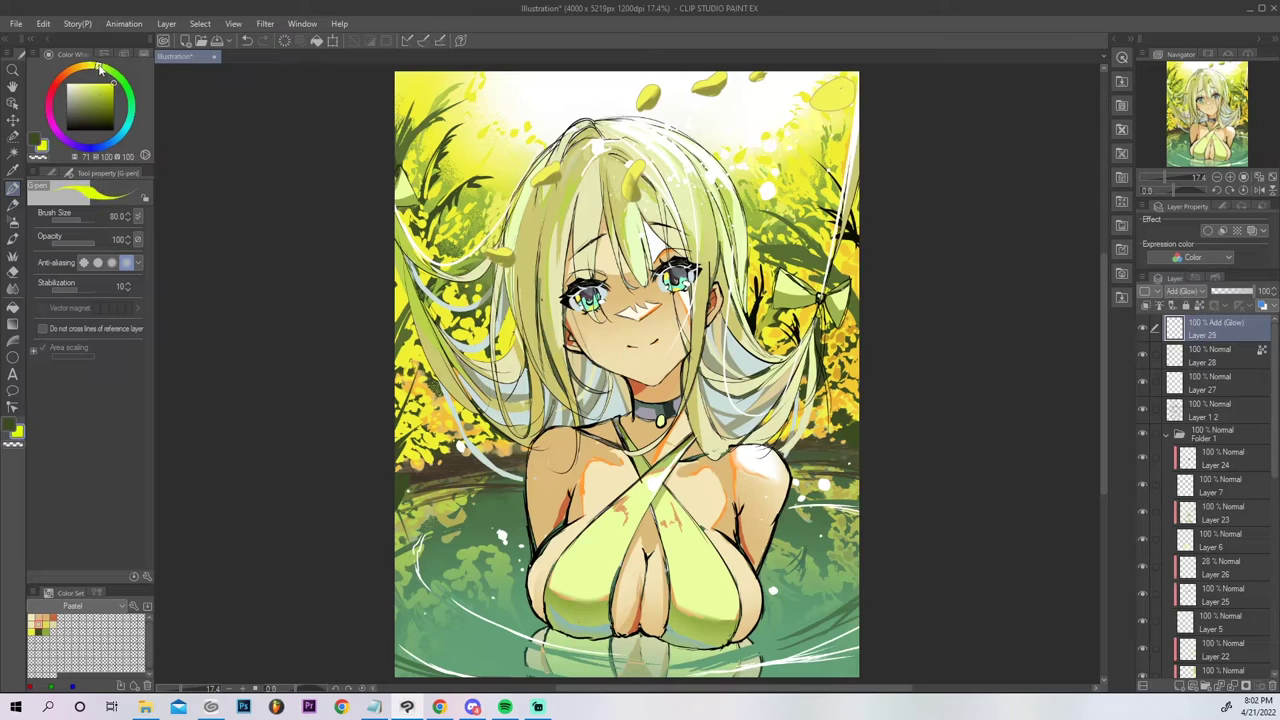
left_click(13, 221)
left_click(13, 240)
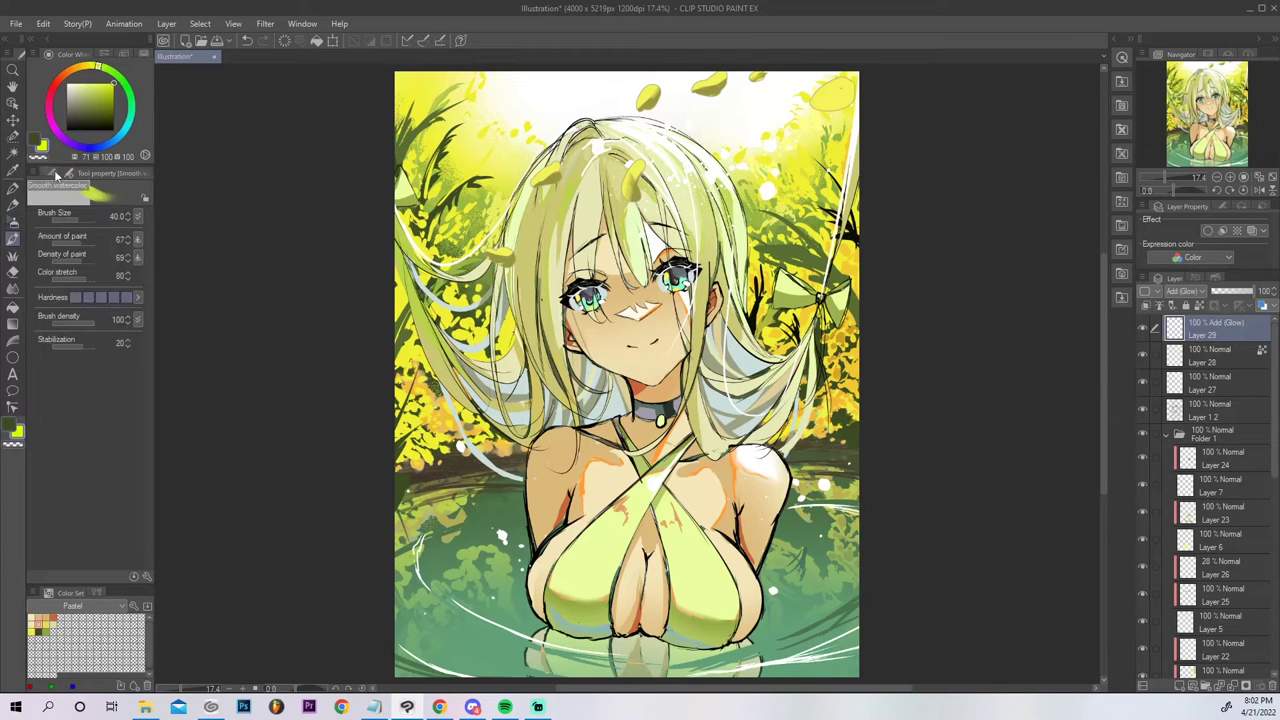
left_click(52, 172)
left_click_drag(152, 250, 148, 331)
left_click(115, 458)
left_click_drag(781, 150, 690, 195)
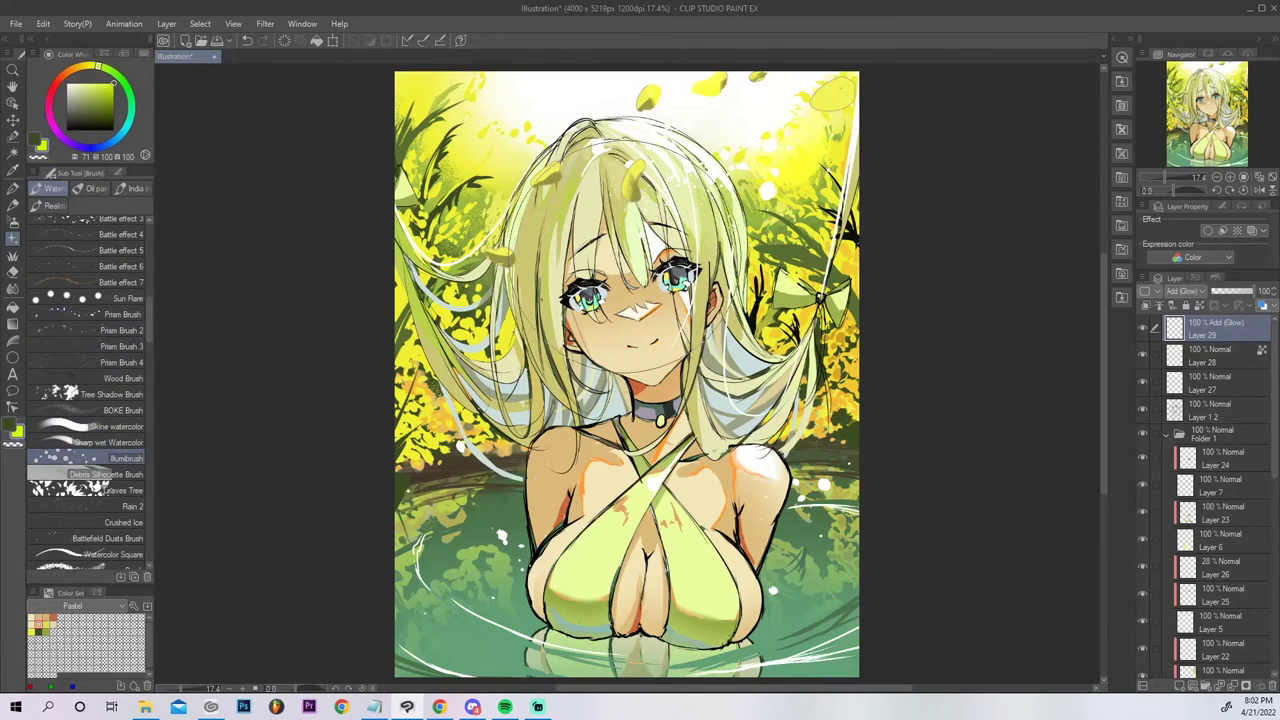
key("ctrl+z")
left_click_drag(580, 412, 820, 335)
key("ctrl+z")
Spray yellow-green glow circles over the foliage and water left of the figure and reduce the layer opacity to 39%.
mouse_move(489, 260)
left_mouse_down()
mouse_move(600, 165)
mouse_move(740, 150)
left_mouse_up()
mouse_move(540, 145)
left_mouse_down()
mouse_move(481, 147)
mouse_move(397, 405)
mouse_move(492, 553)
mouse_move(700, 583)
left_mouse_up()
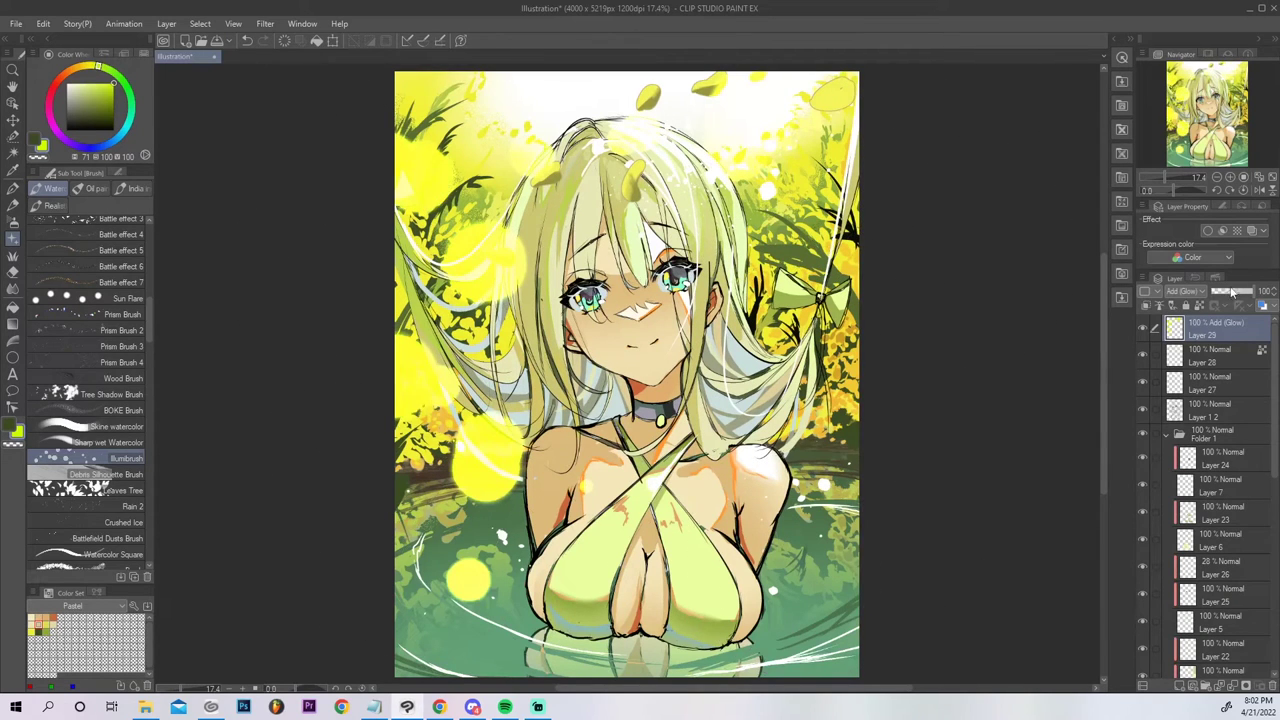
left_click(1228, 291)
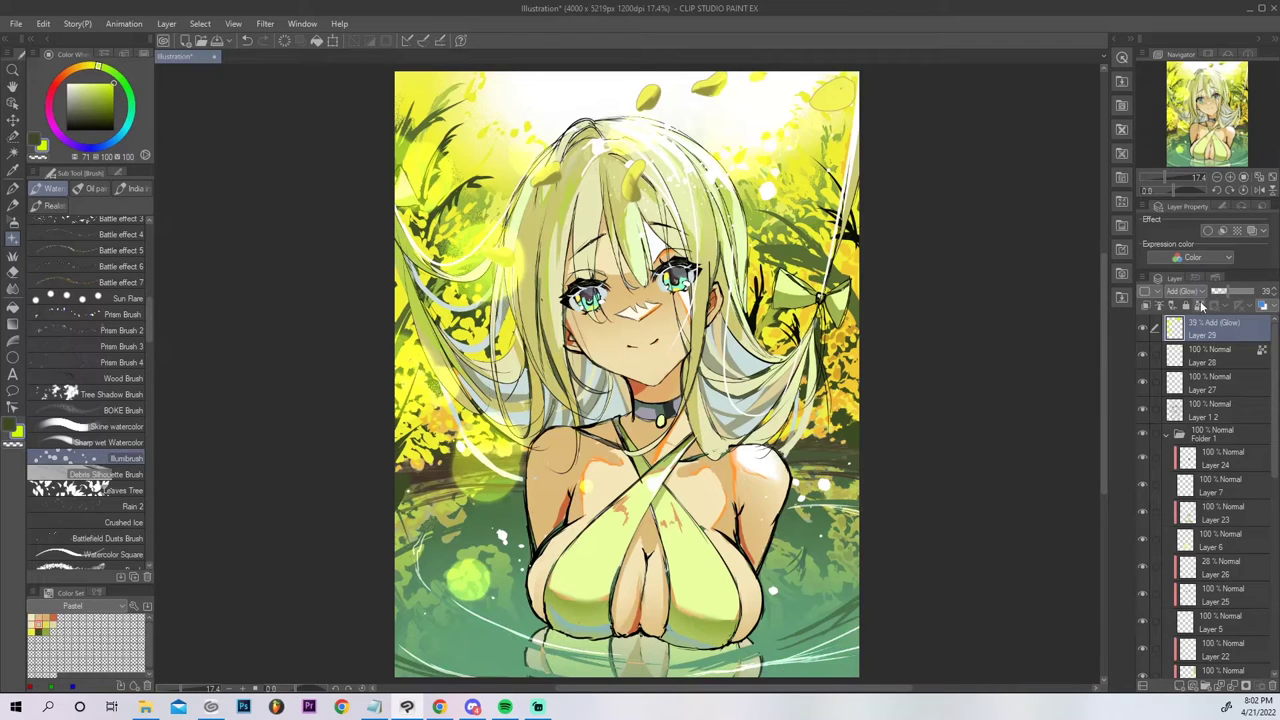
Add glow circles to the water and foliage right of the figure, undoing the oversized ones beside the chest.
left_click(797, 578)
left_click(803, 568)
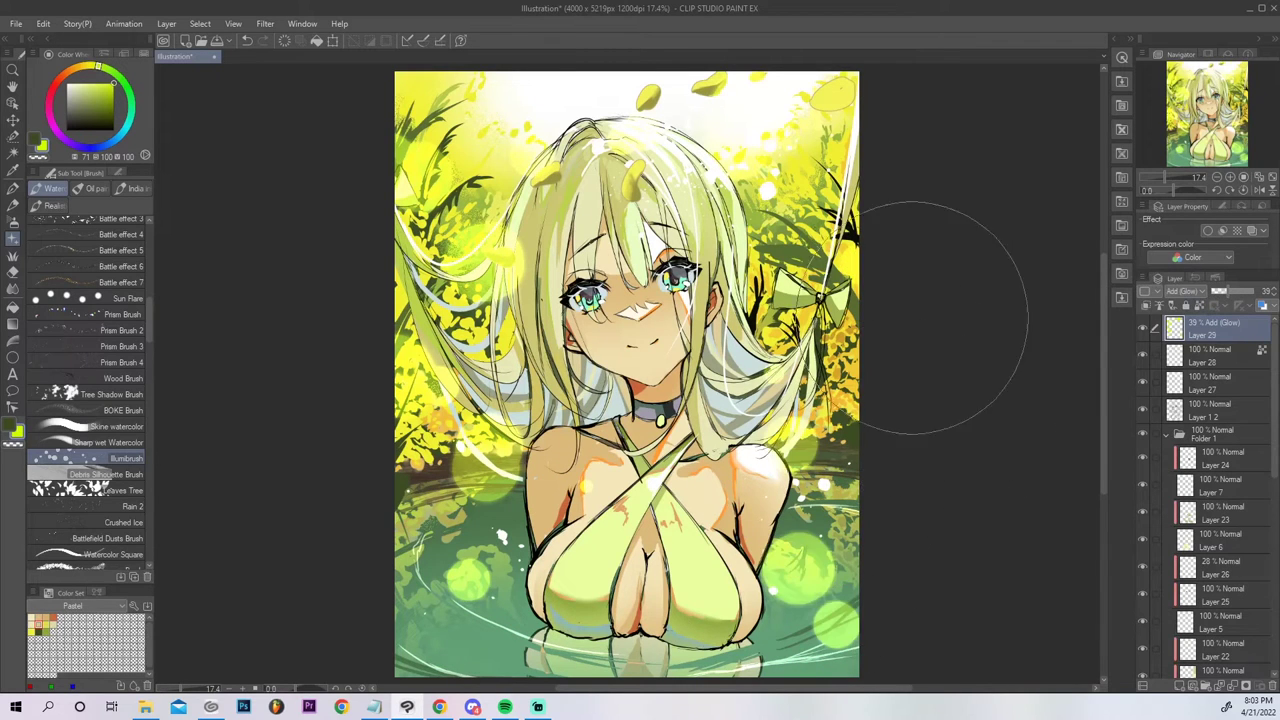
key("ctrl+z")
mouse_move(850, 475)
left_mouse_down()
mouse_move(824, 522)
mouse_move(890, 400)
left_mouse_up()
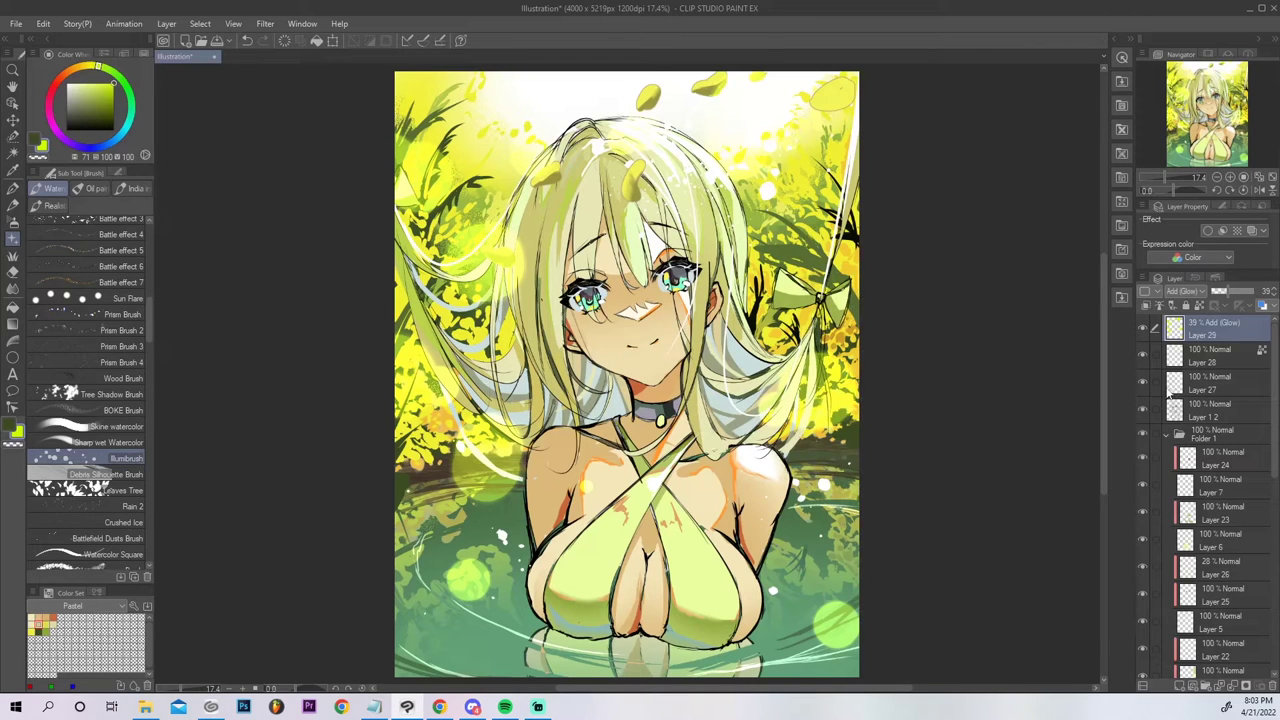
left_click(806, 178)
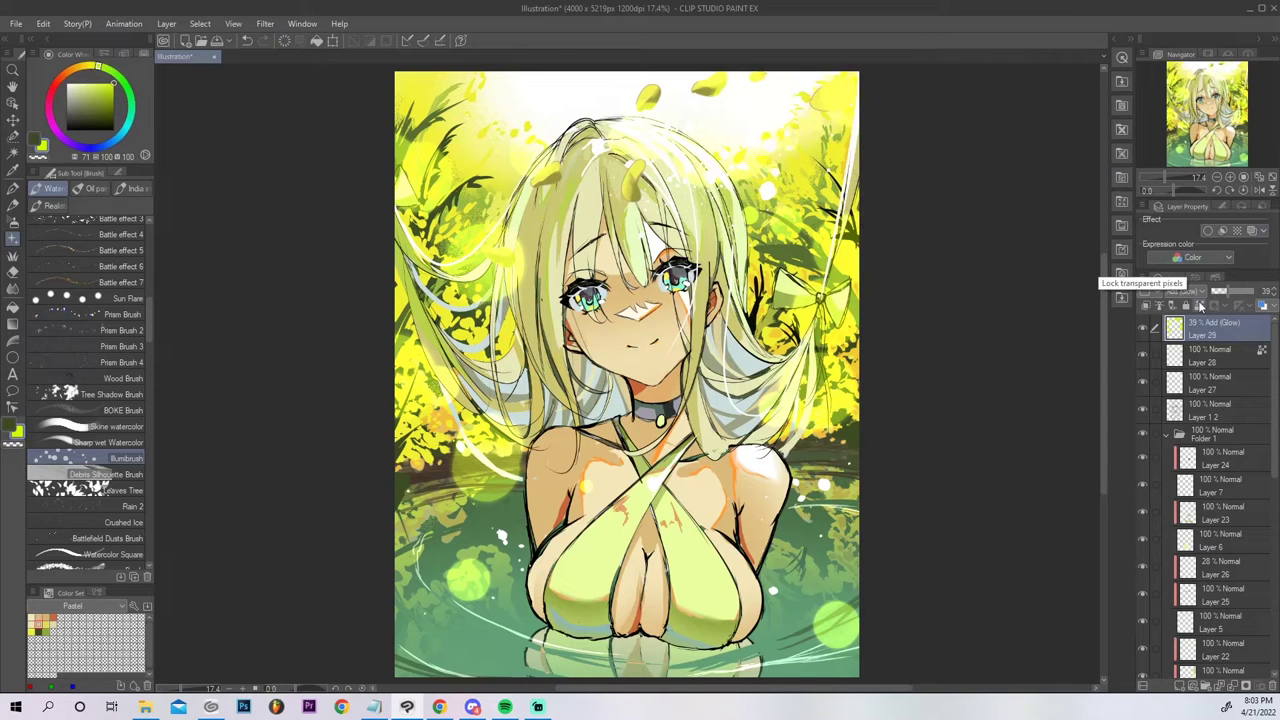
Add a Tone Curve correction layer and bend its blue channel to lift the shadows and lower the highlights.
left_click(166, 23)
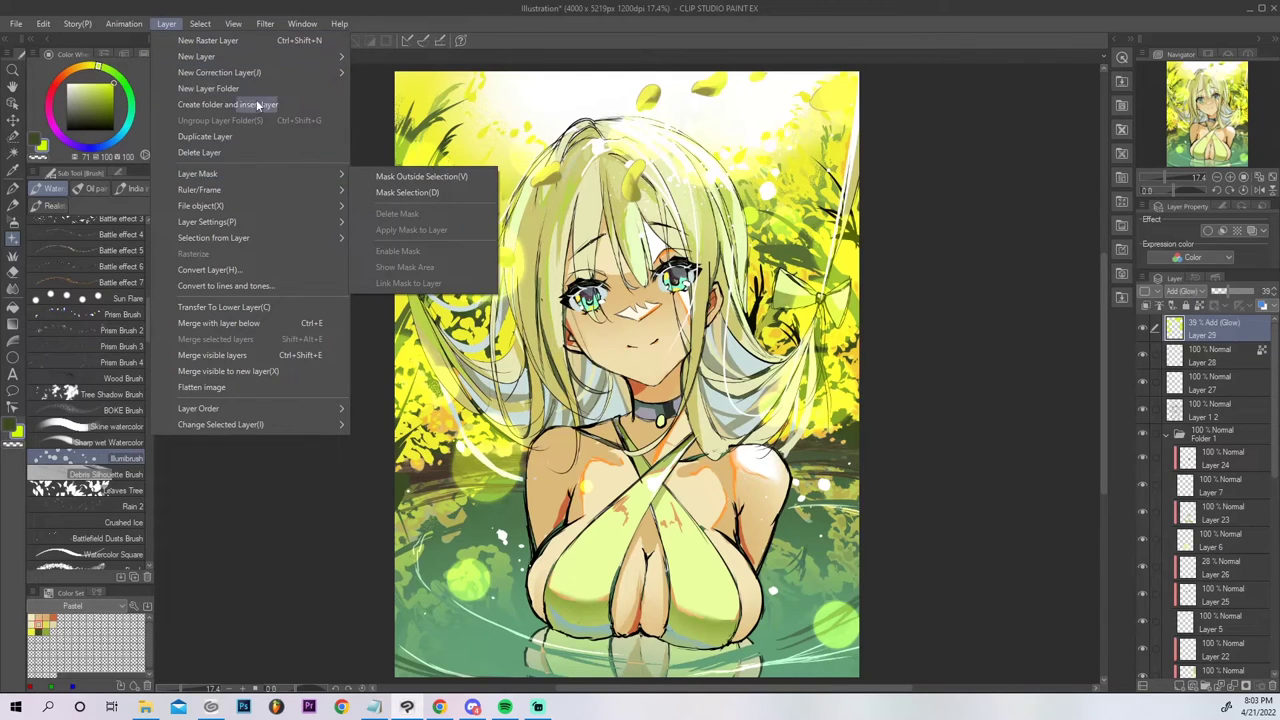
mouse_move(259, 76)
left_click(458, 154)
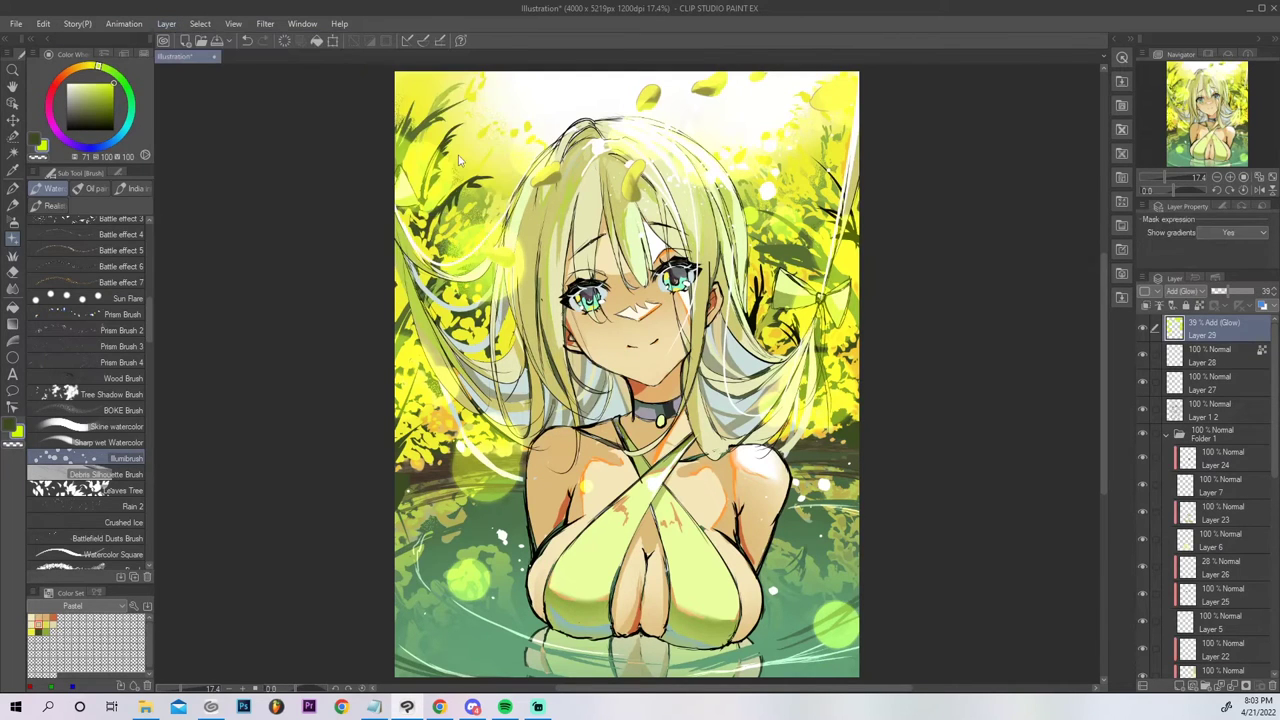
left_click(920, 266)
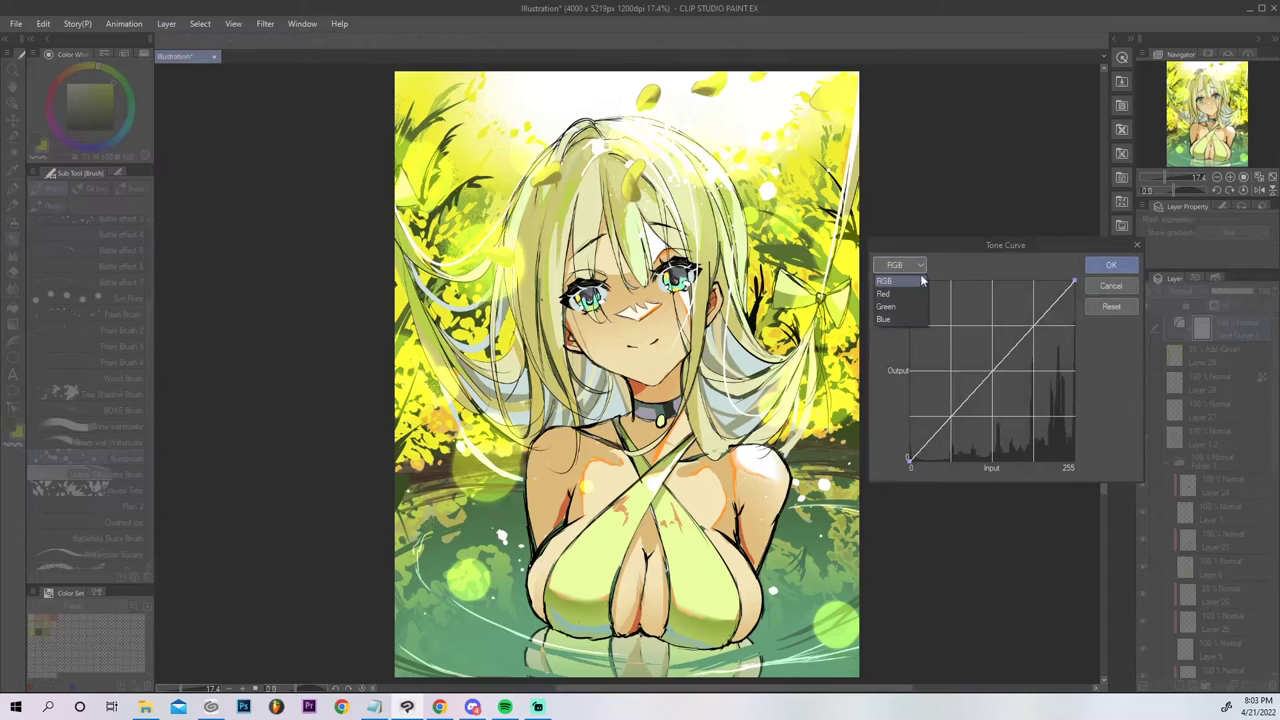
left_click(885, 319)
left_click_drag(956, 416, 933, 399)
left_click_drag(1044, 314, 1062, 330)
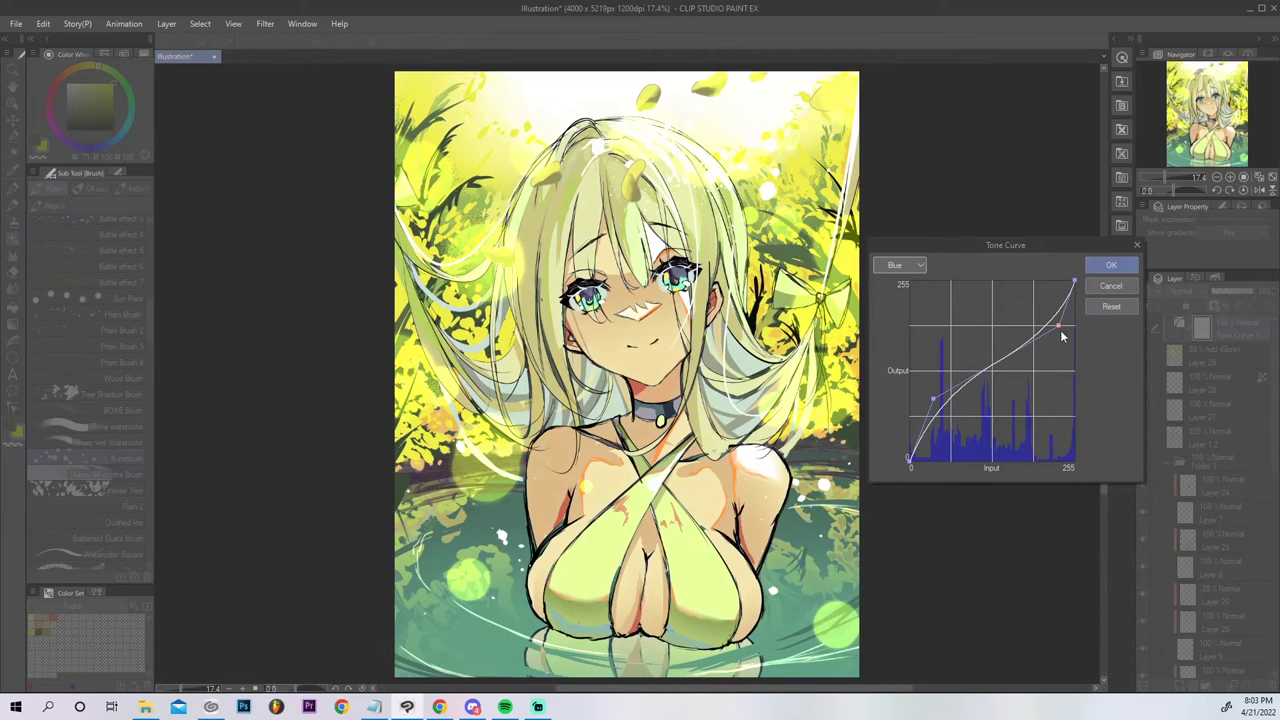
left_click_drag(933, 401, 929, 417)
Raise the shadows of the red channel in the tone curve and add a control point in its highlights.
left_click(918, 266)
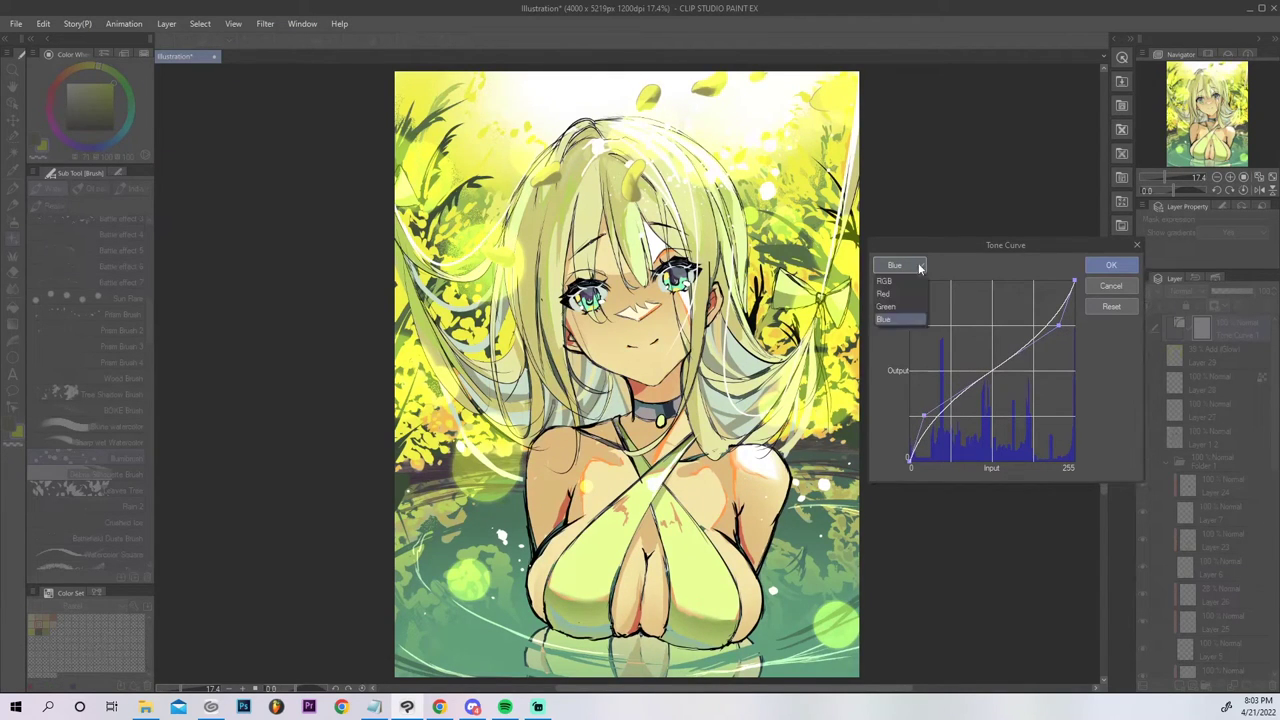
left_click(900, 293)
left_click_drag(994, 378, 935, 415)
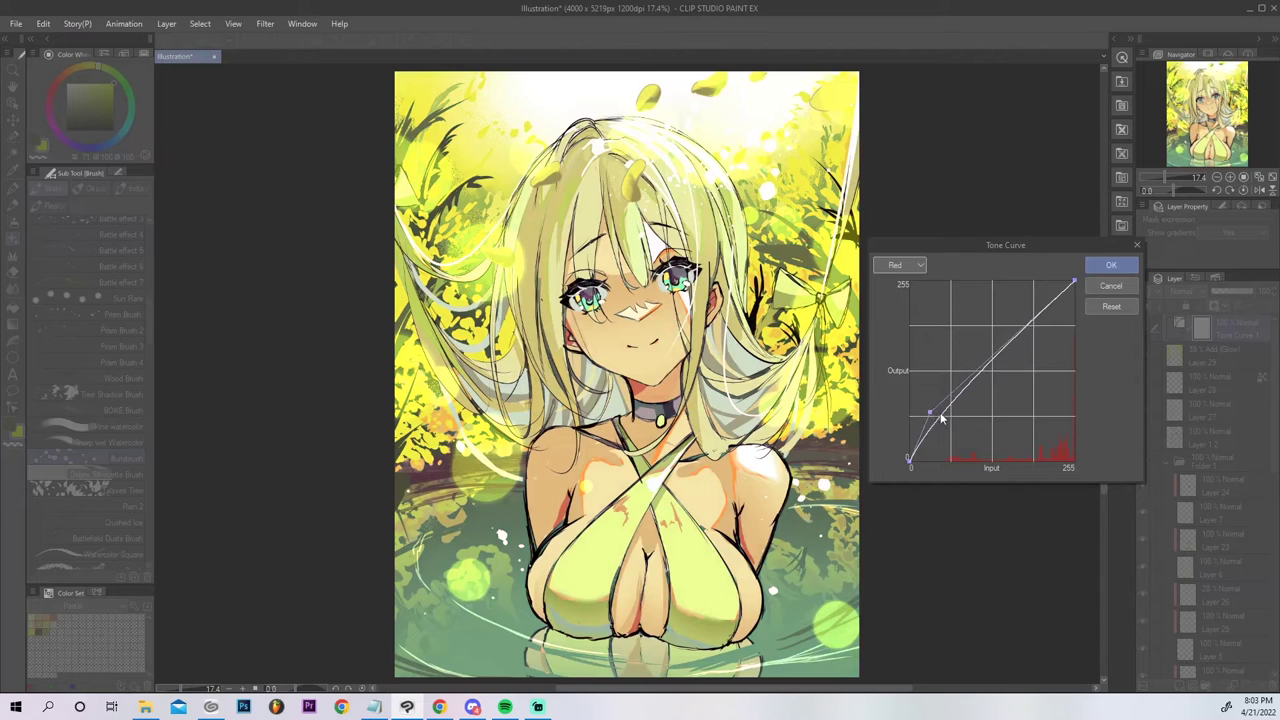
mouse_move(1030, 327)
left_mouse_down()
mouse_move(1046, 343)
mouse_move(1038, 325)
left_mouse_up()
Shape the green channel of the tone curve with two control points, slightly lowering the shadows and highlights.
left_click(899, 265)
left_click(895, 305)
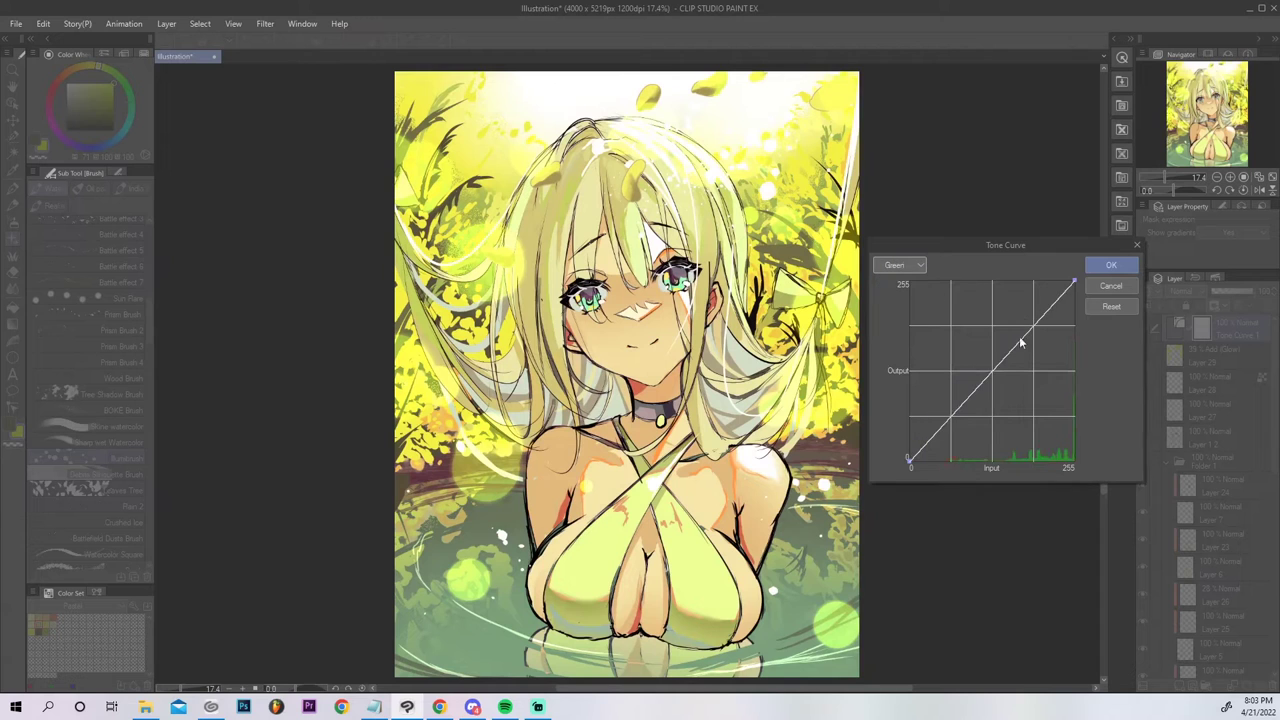
left_click_drag(1045, 316, 1036, 292)
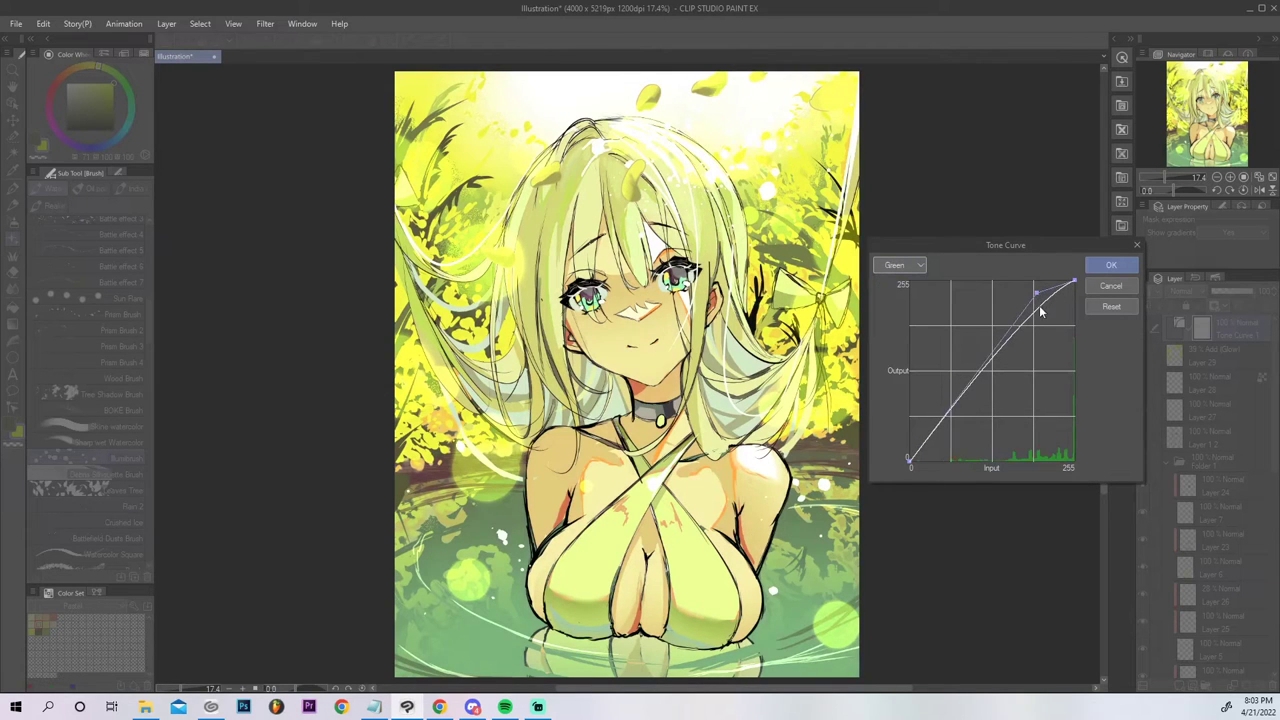
mouse_move(966, 392)
left_mouse_down()
mouse_move(966, 428)
mouse_move(953, 412)
left_mouse_up()
left_click_drag(1037, 293, 1047, 323)
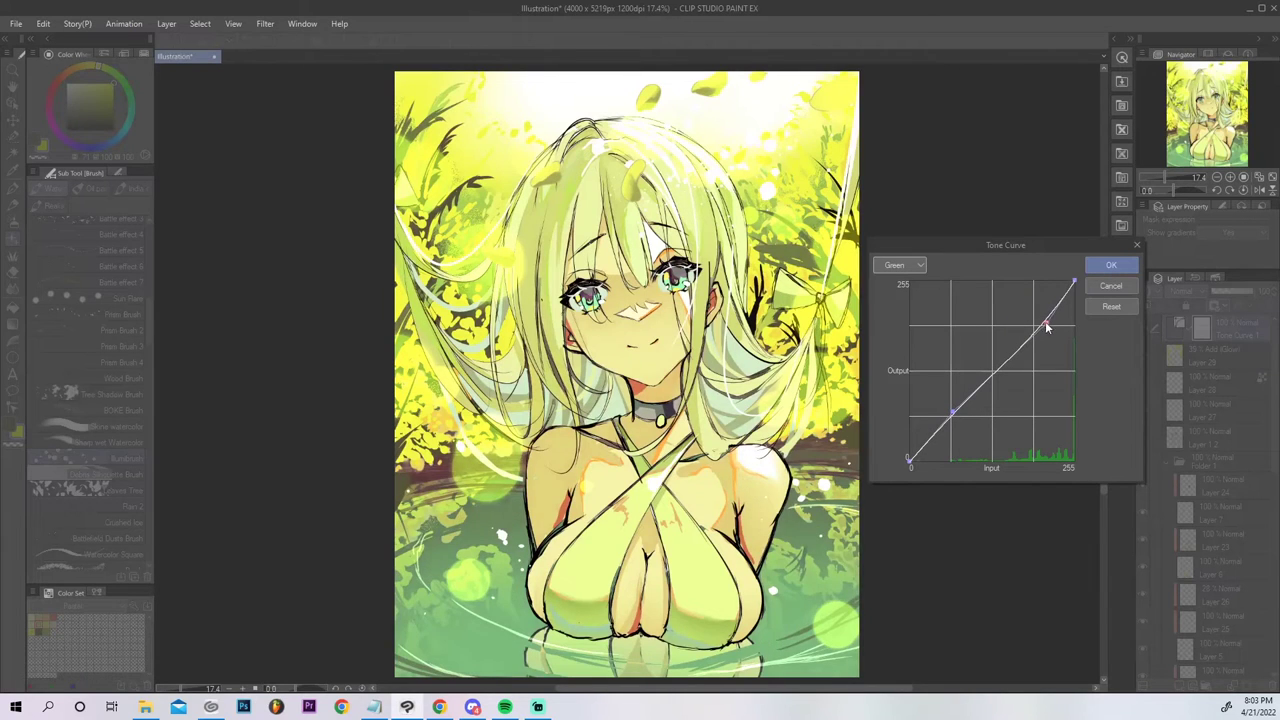
mouse_move(1046, 324)
left_mouse_down()
mouse_move(1044, 312)
mouse_move(1060, 330)
mouse_move(1040, 331)
left_mouse_up()
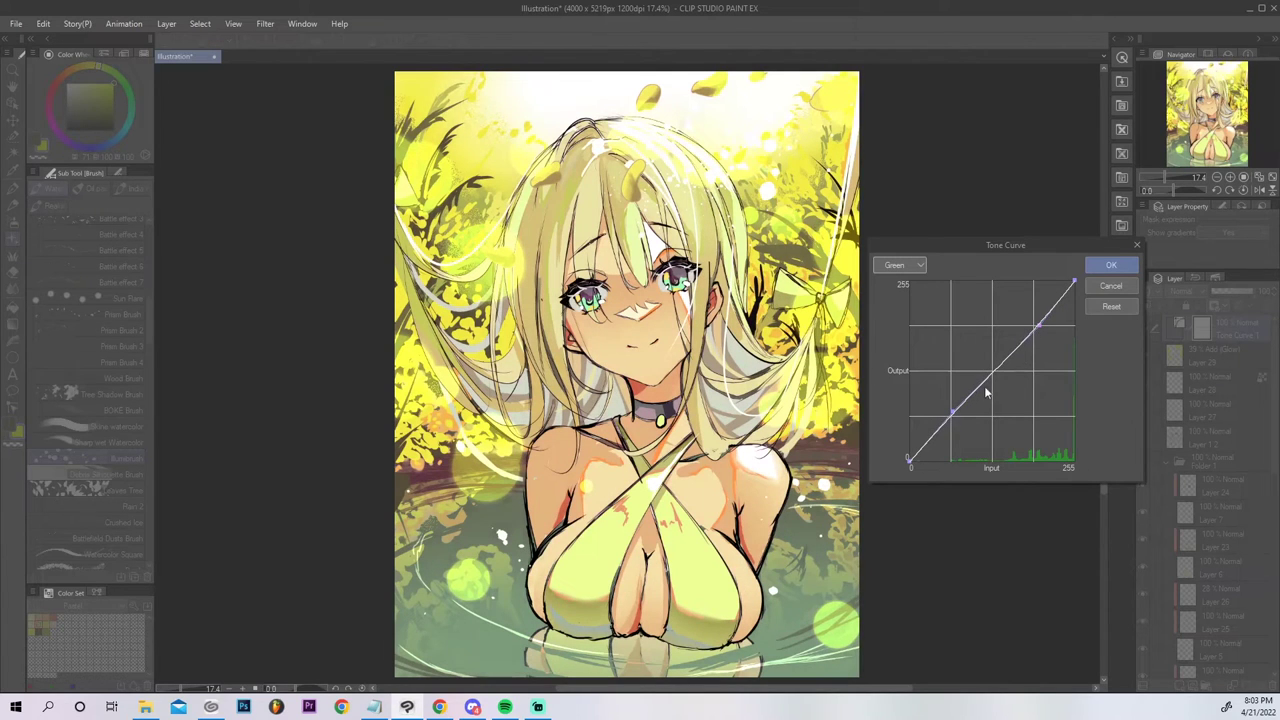
left_click_drag(952, 414, 960, 432)
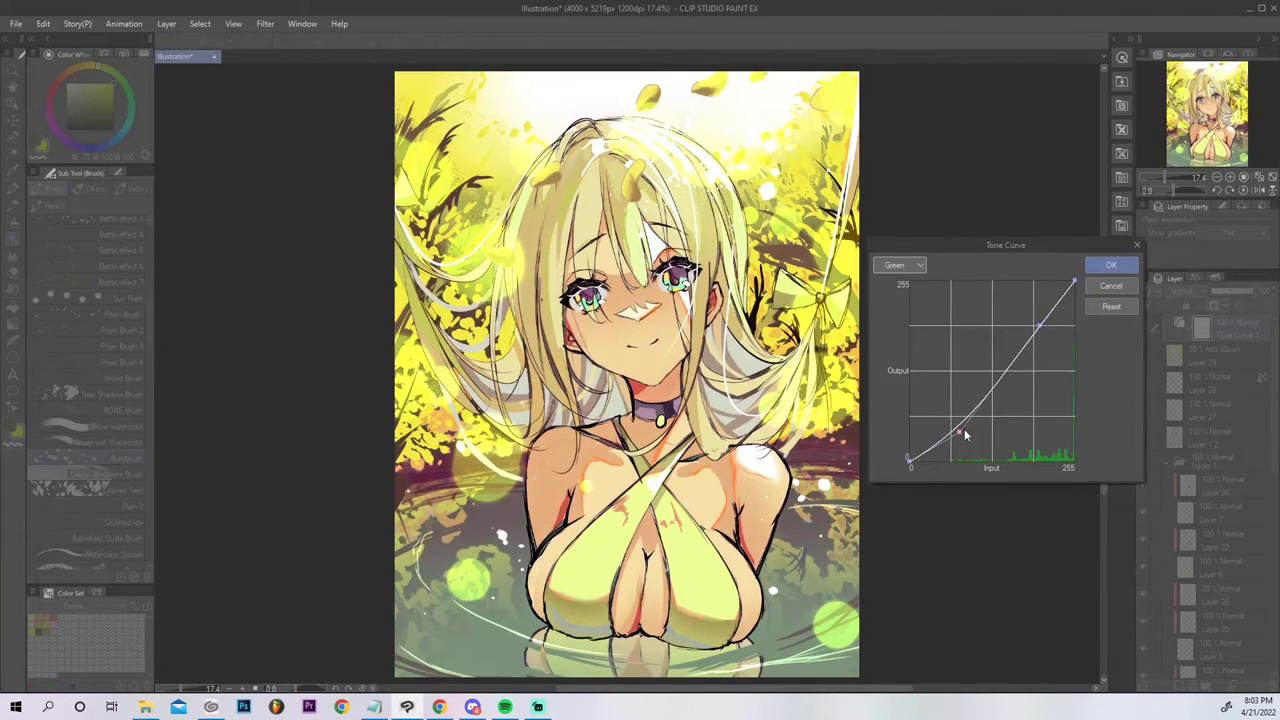
left_click_drag(959, 430, 968, 411)
mouse_move(1040, 328)
left_mouse_down()
mouse_move(1056, 333)
mouse_move(1054, 306)
mouse_move(1048, 320)
left_mouse_up()
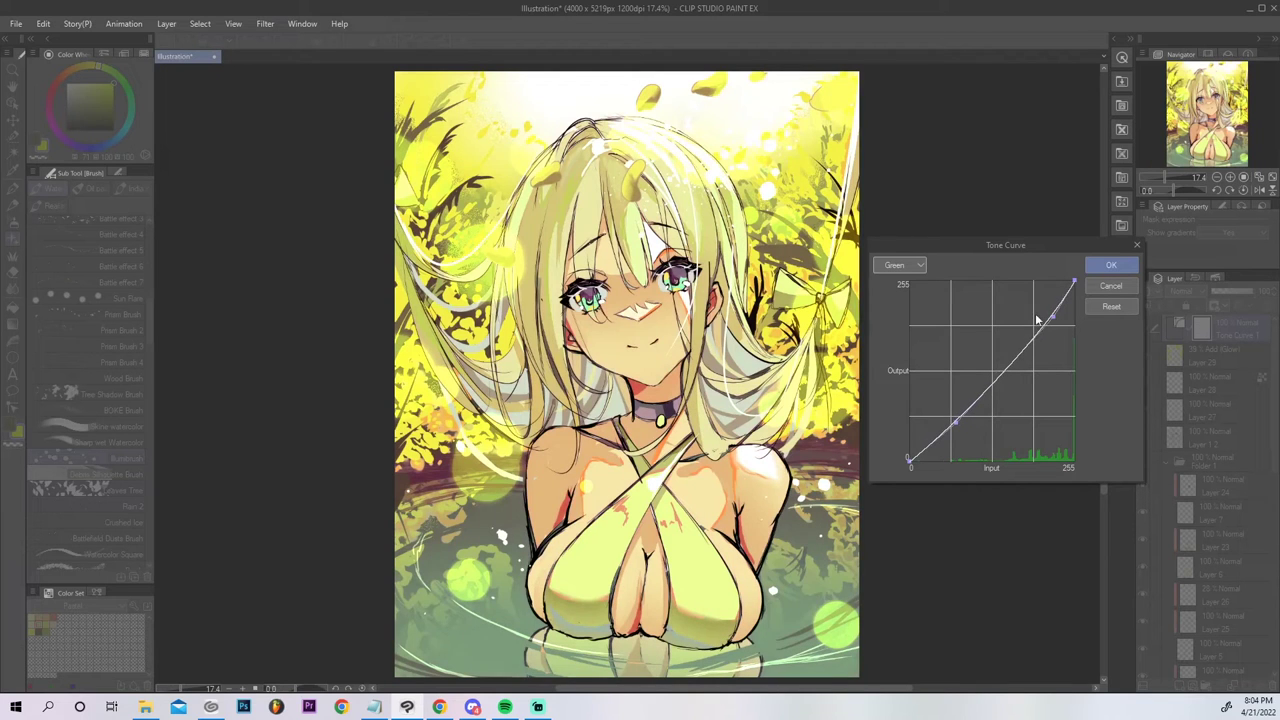
mouse_move(957, 428)
left_mouse_down()
mouse_move(955, 448)
mouse_move(951, 437)
left_mouse_up()
Return to the red channel of the tone curve and pull its highlight point slightly lower.
left_click(900, 265)
left_click(897, 294)
left_click_drag(1043, 322, 1047, 323)
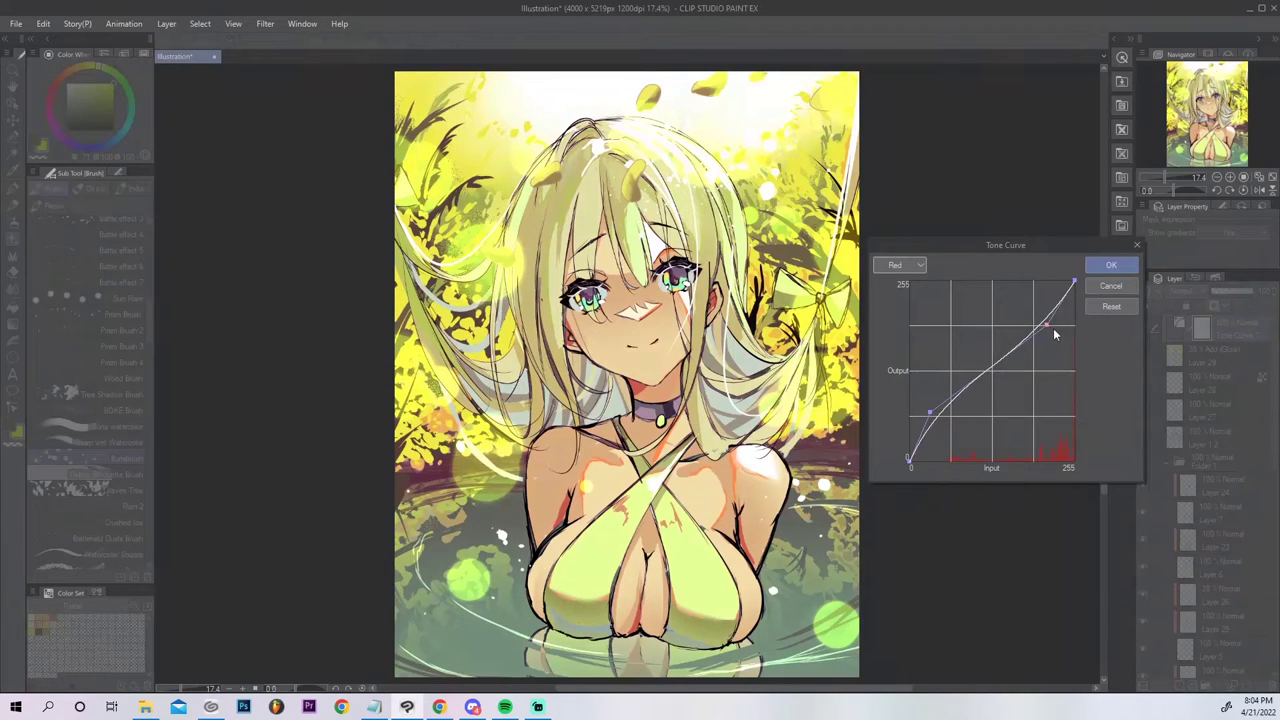
Soften the blue channel of the tone curve by readjusting its shadow point and pulling its highlight point lower.
left_click(900, 265)
mouse_move(1060, 327)
left_mouse_down()
mouse_move(1056, 296)
mouse_move(1066, 333)
left_mouse_up()
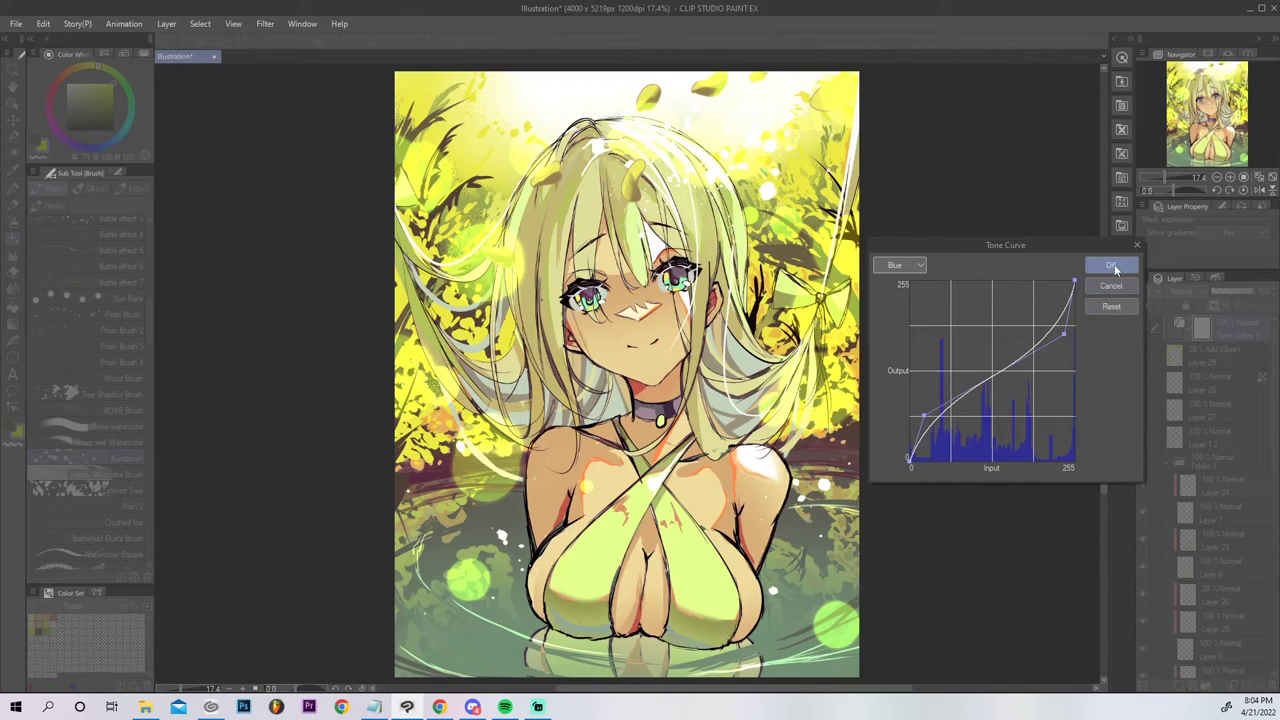
left_click_drag(1068, 332, 1056, 326)
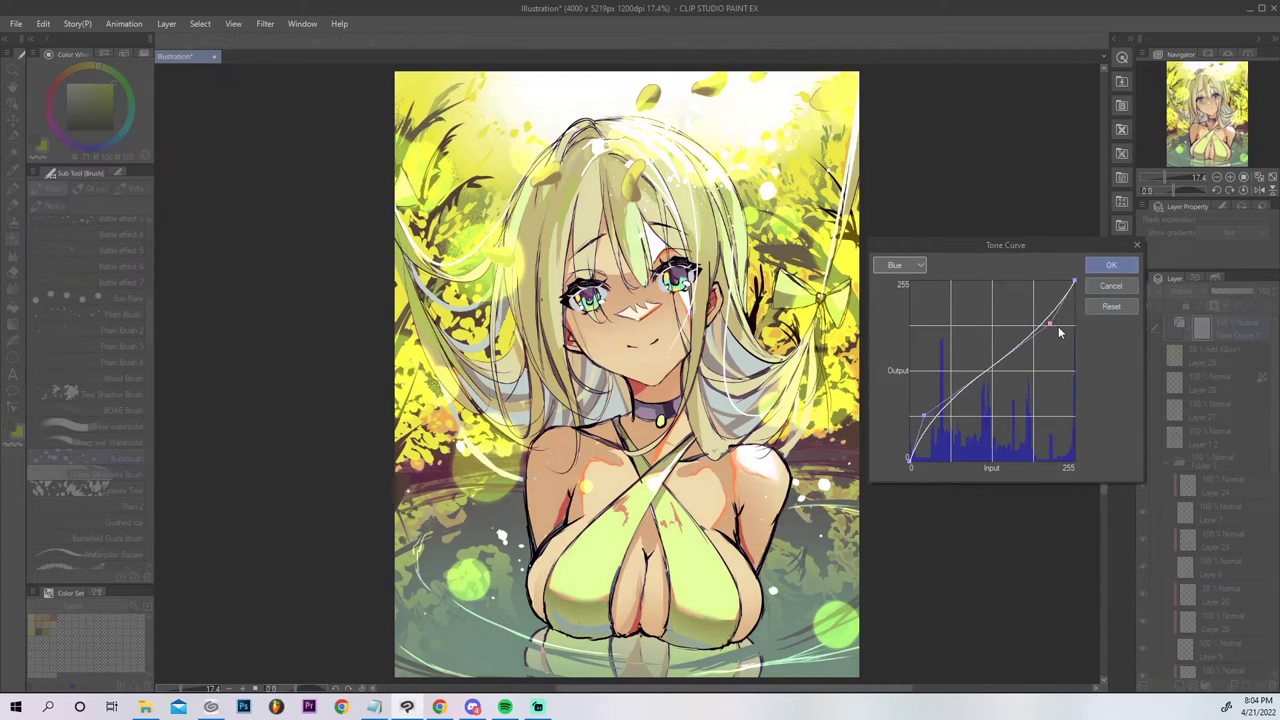
mouse_move(923, 416)
left_mouse_down()
mouse_move(947, 428)
mouse_move(941, 413)
left_mouse_up()
left_click_drag(1053, 326, 1058, 337)
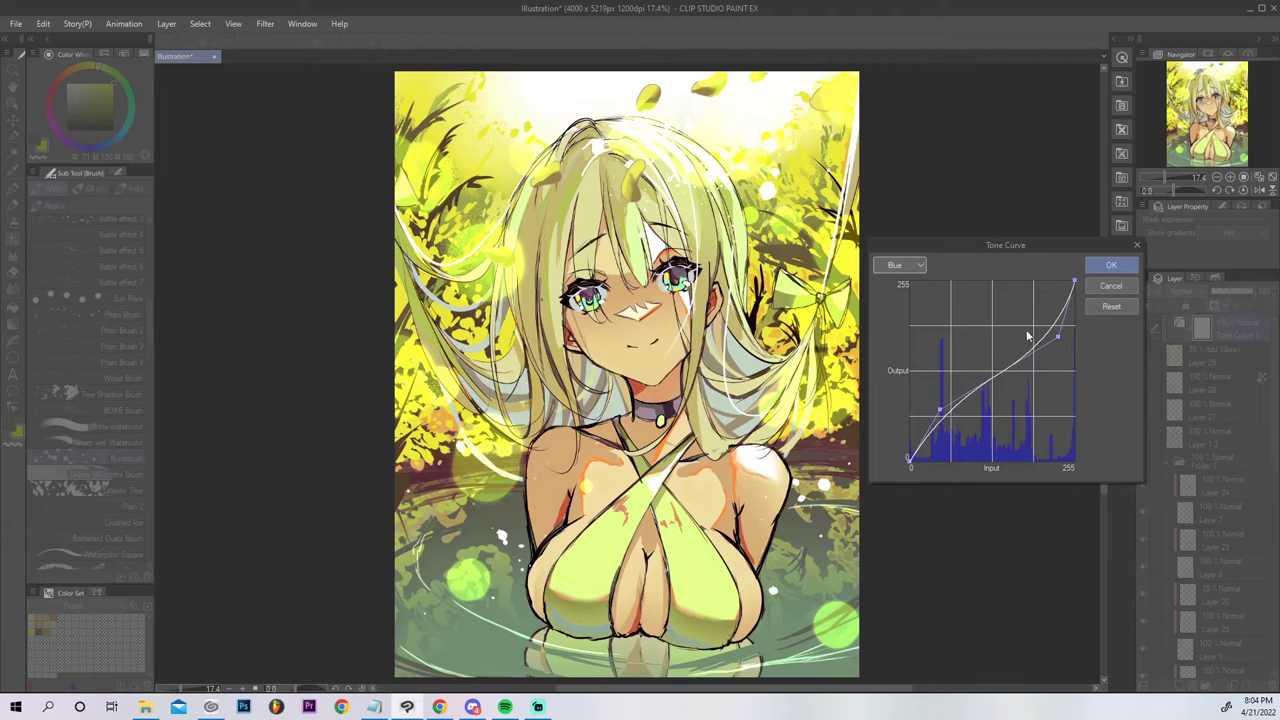
Raise the green channel's highlight point slightly in the tone curve and apply the correction.
left_click(919, 265)
left_click(895, 300)
mouse_move(1052, 322)
left_mouse_down()
mouse_move(1050, 305)
mouse_move(1061, 316)
left_mouse_up()
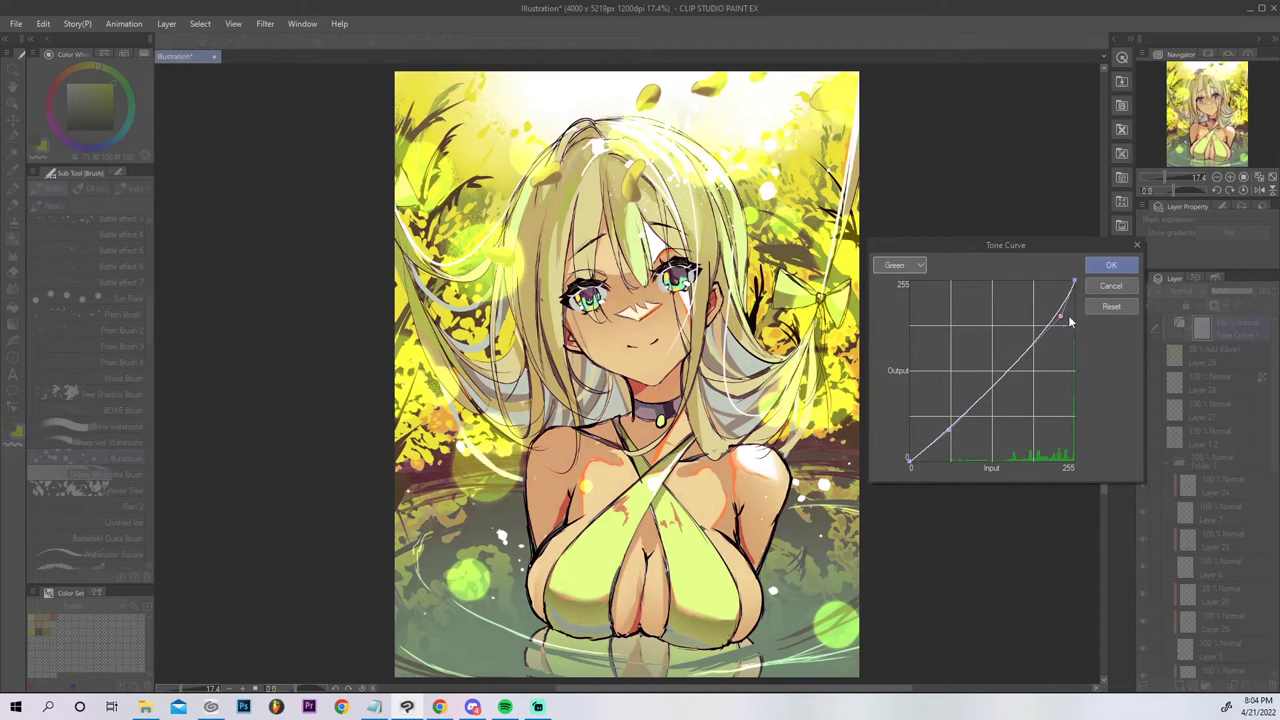
left_click(1111, 266)
Compare the picture with and without the tone curve correction, and set the correction layer's opacity to 53%.
left_click(1232, 294)
mouse_move(1228, 296)
left_mouse_down()
mouse_move(1204, 306)
mouse_move(1249, 301)
left_mouse_up()
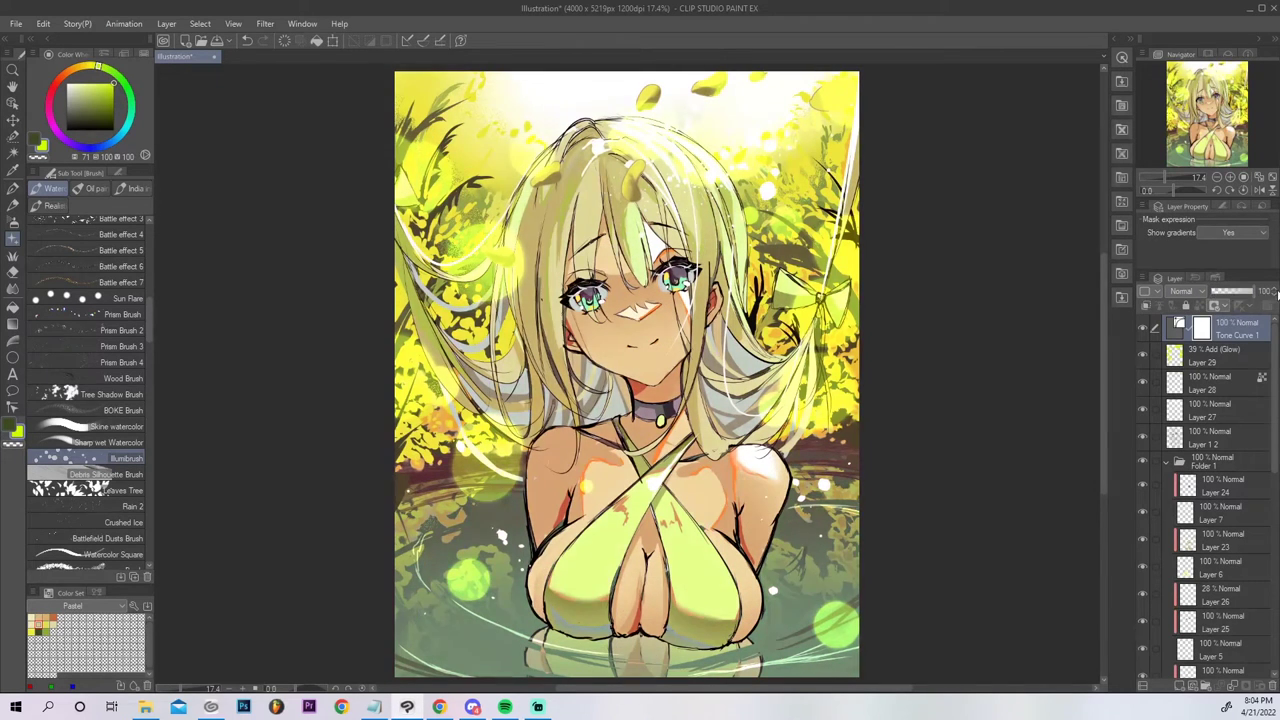
left_click_drag(1240, 296, 1166, 304)
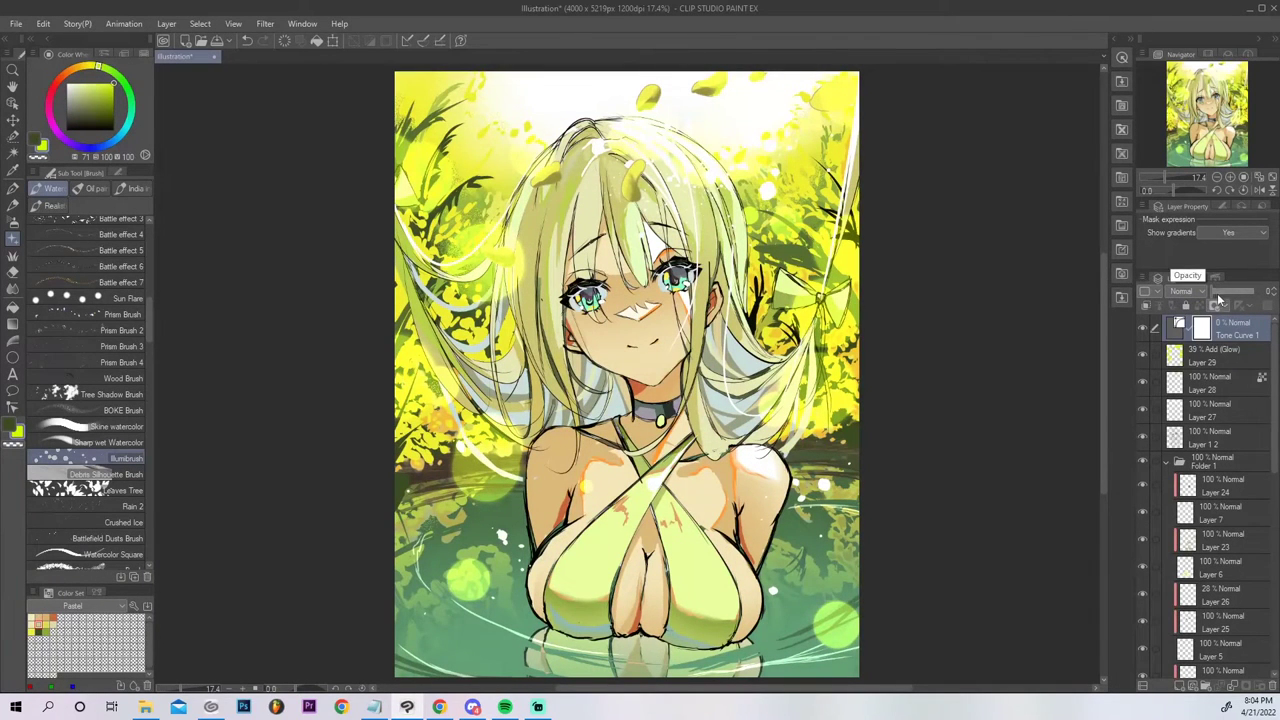
left_click(1142, 327)
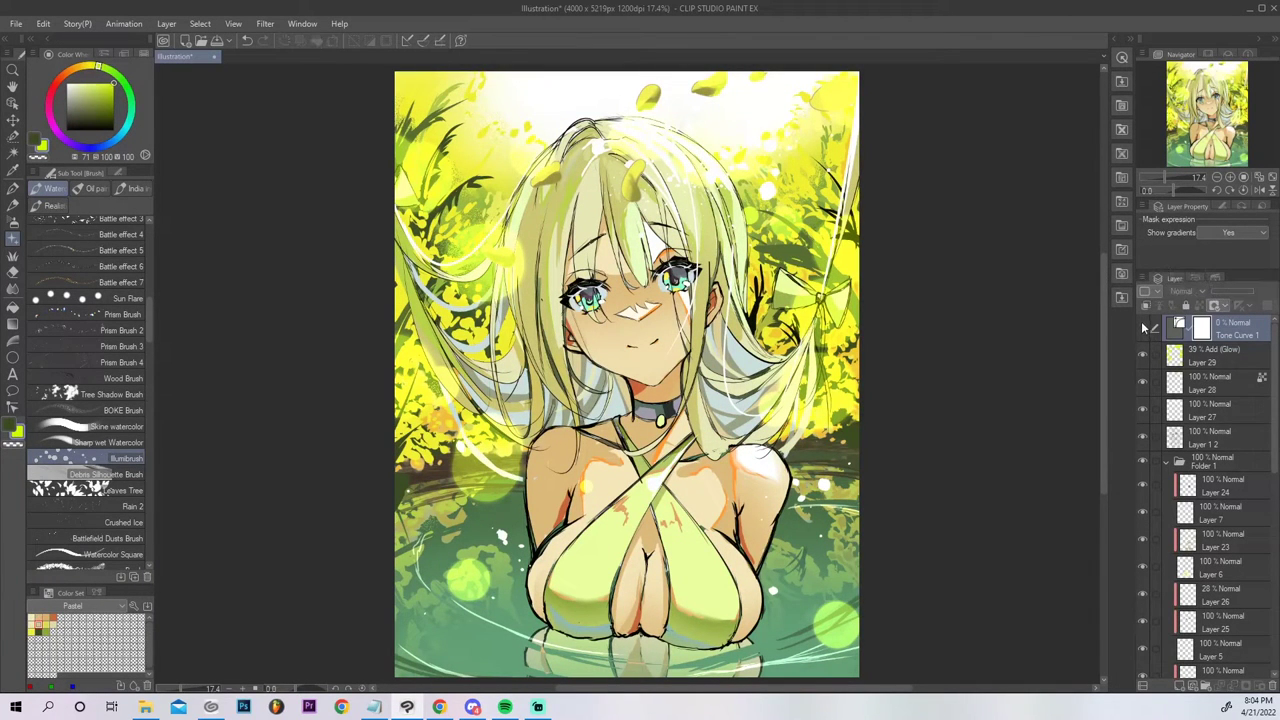
left_click(1142, 326)
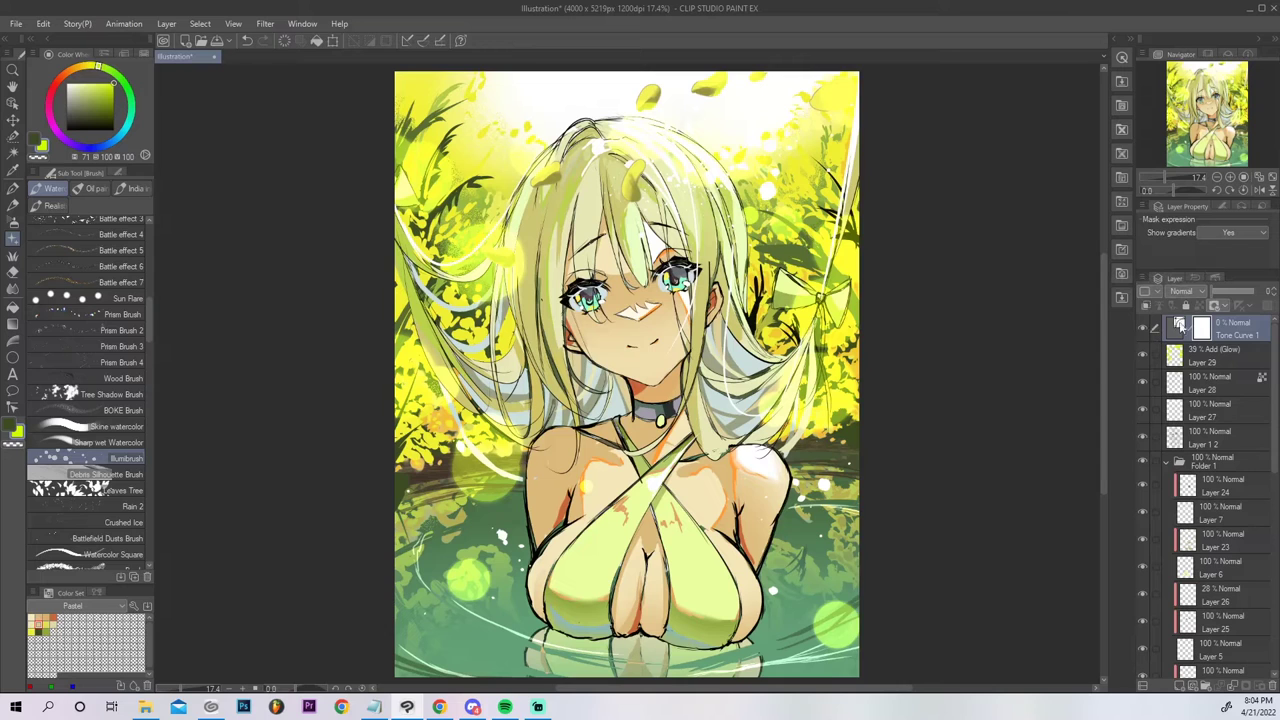
left_click(1142, 352)
left_click(1142, 352)
left_click_drag(1230, 291, 1240, 300)
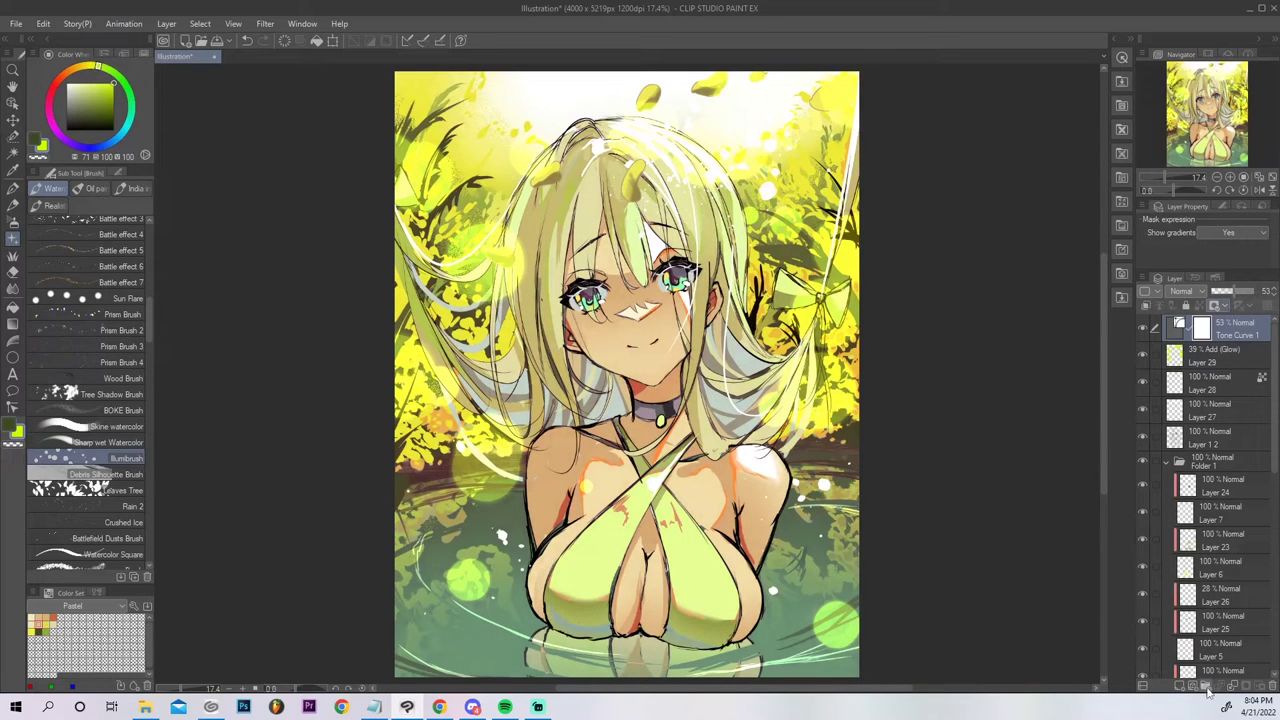
Create a new layer folder, move all layers except Paper into it, and collapse the folder.
left_click(1205, 686)
left_click(1225, 350)
left_click_drag(1273, 400, 1265, 676)
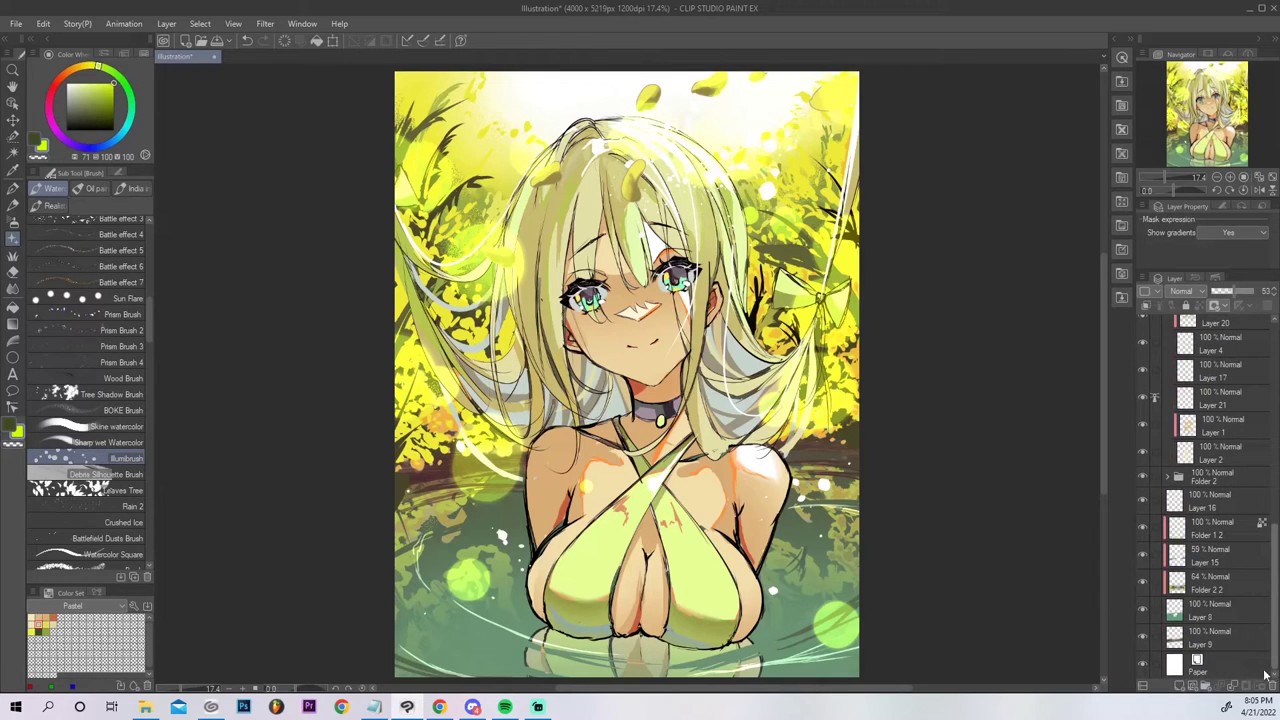
left_click(1223, 629, "shift")
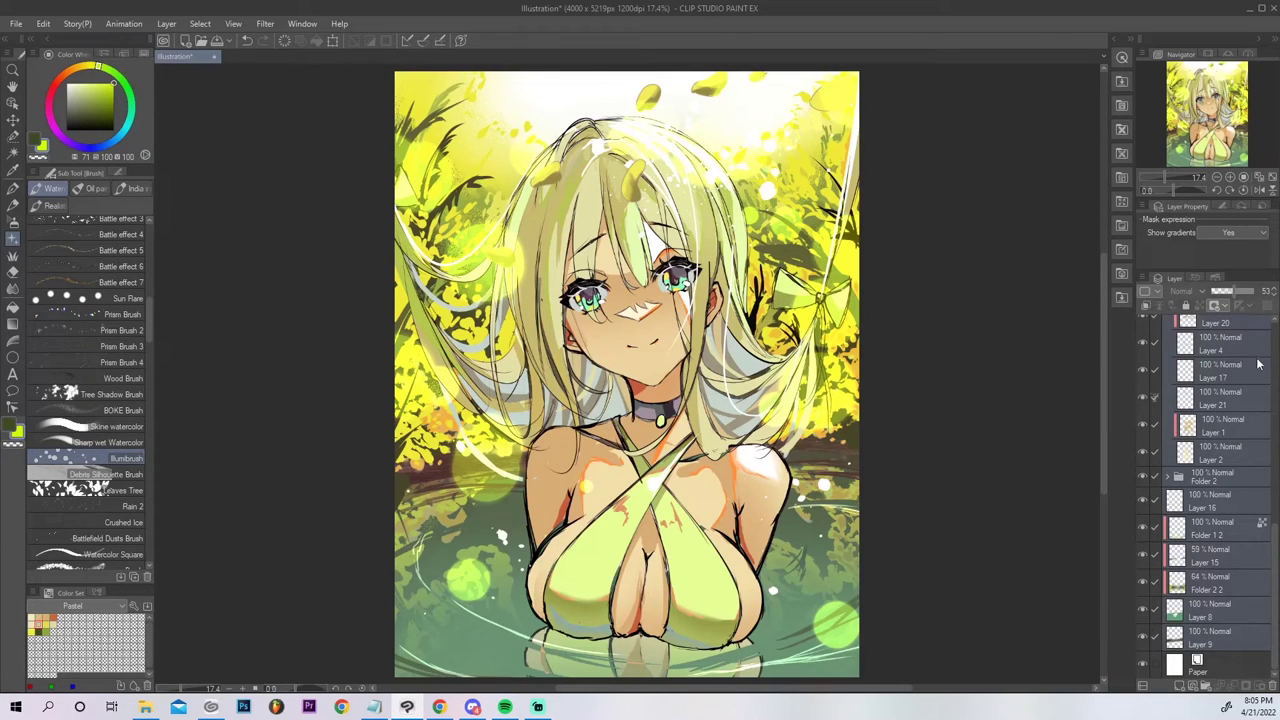
scroll(1266, 524, "up", 10)
left_click_drag(1231, 352, 1231, 326)
left_click(1178, 327)
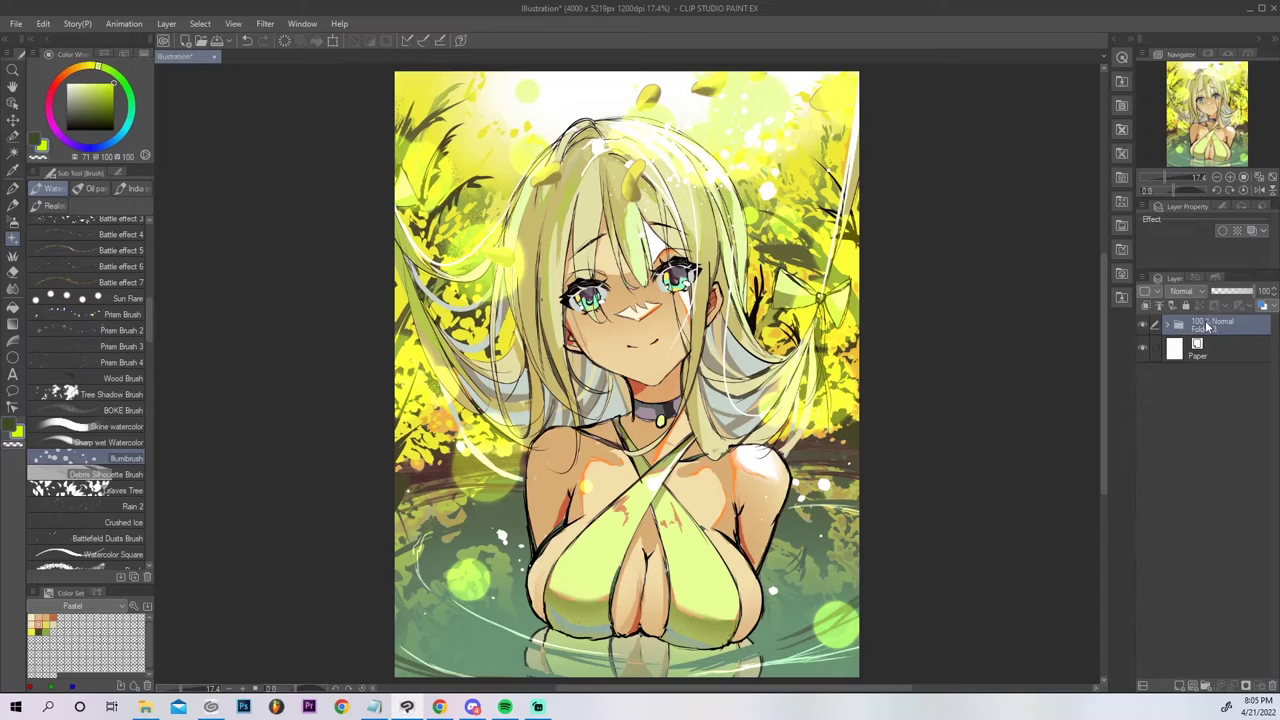
Convert Folder 3 into a merged raster layer while keeping the original folder.
right_click(1210, 325)
left_click(1192, 561)
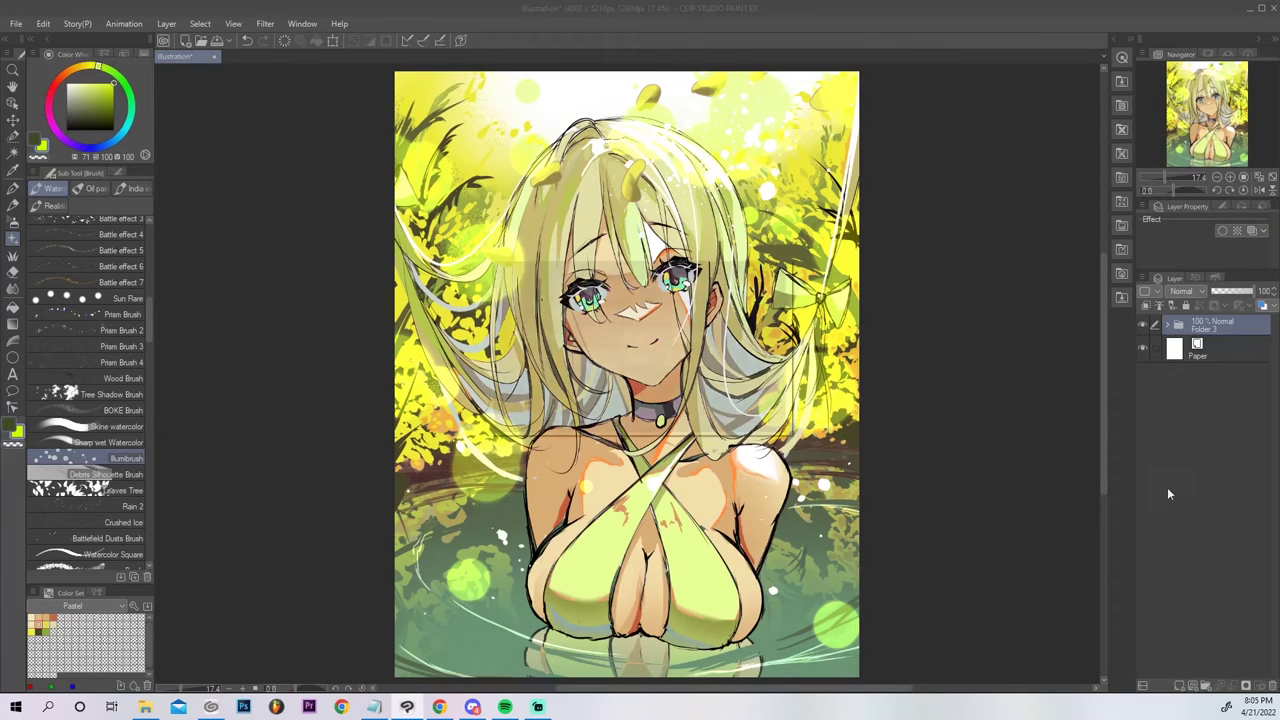
left_click(754, 291)
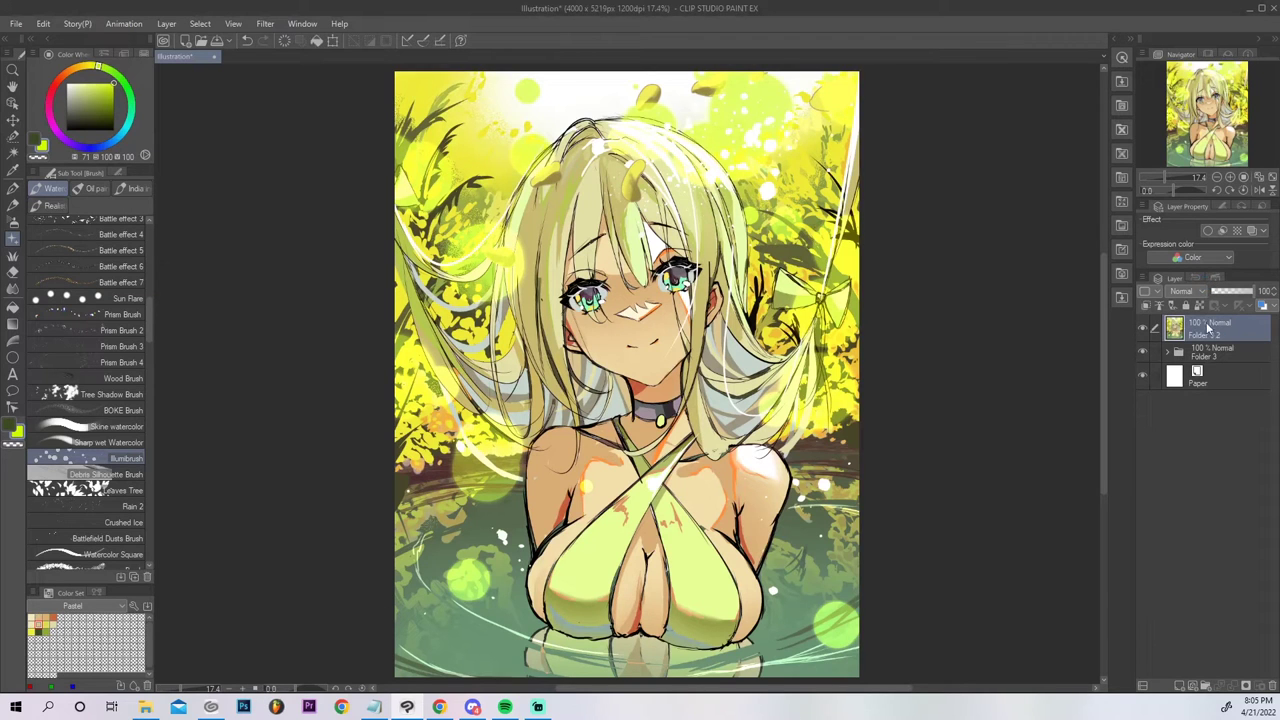
Make a second raster copy of the merged picture and set its blending mode to Overlay.
right_click(1212, 328)
left_click(1136, 565)
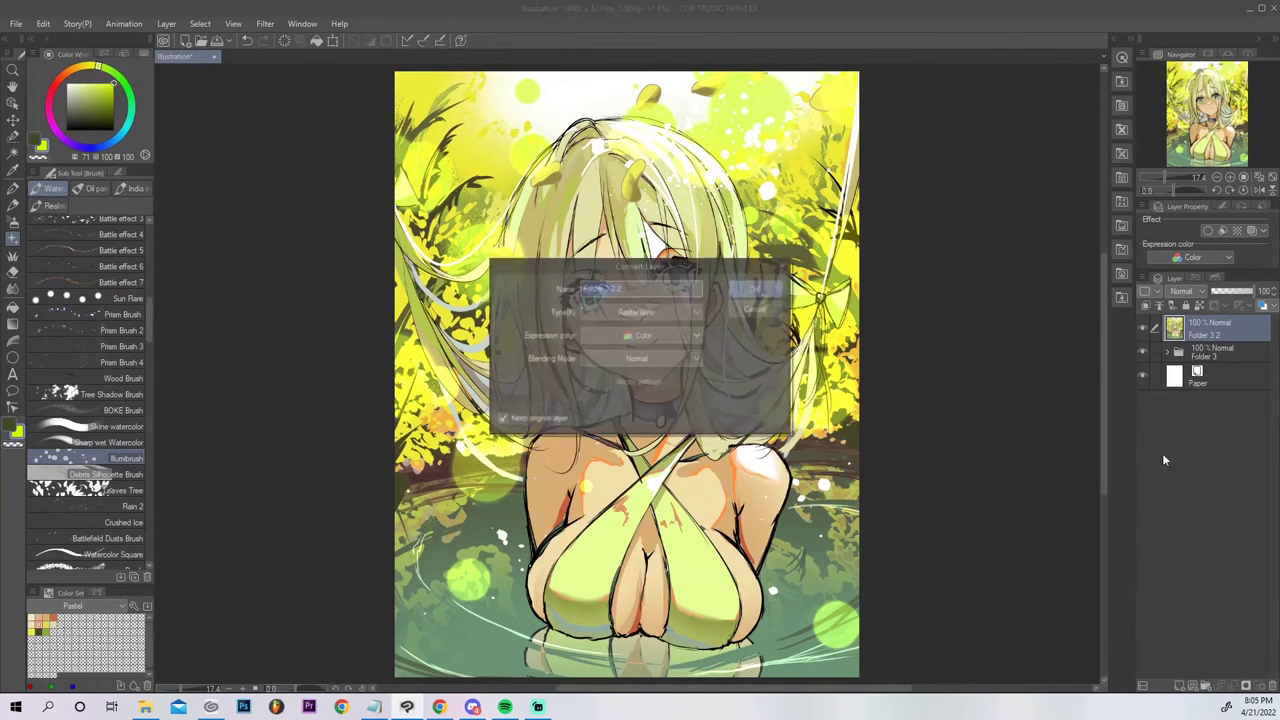
key("Return")
left_click(1199, 295)
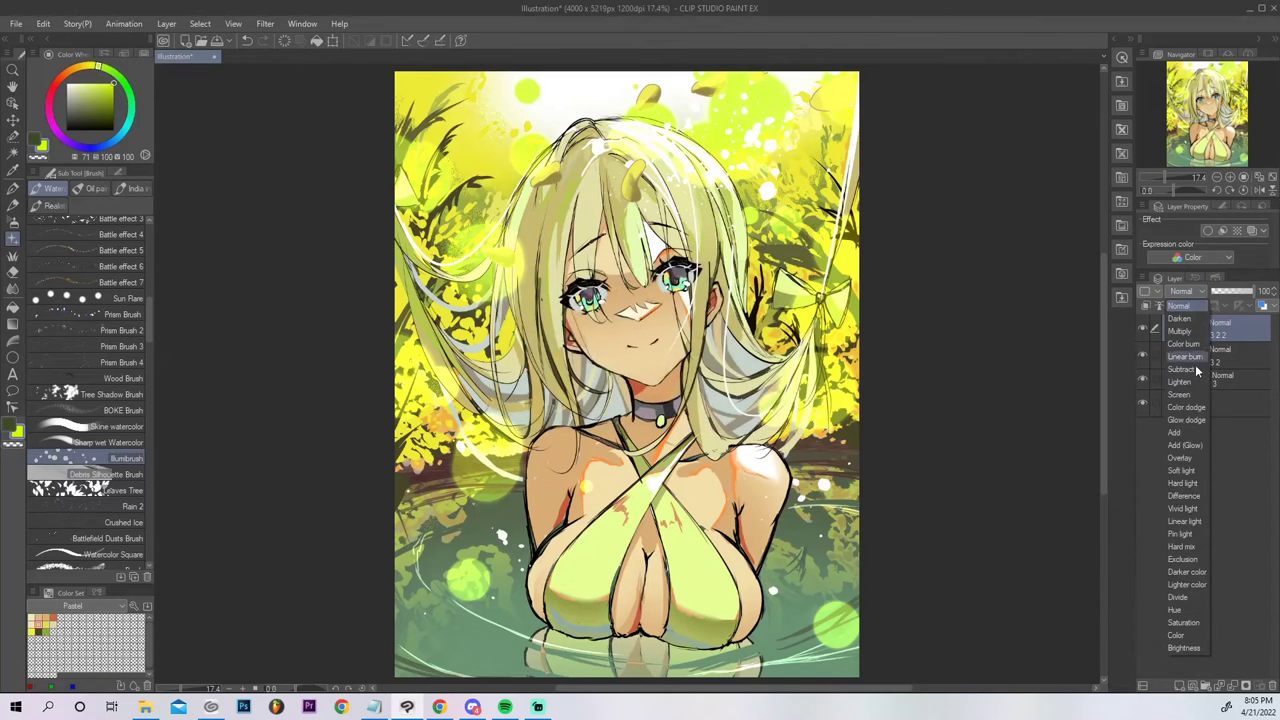
left_click(1193, 455)
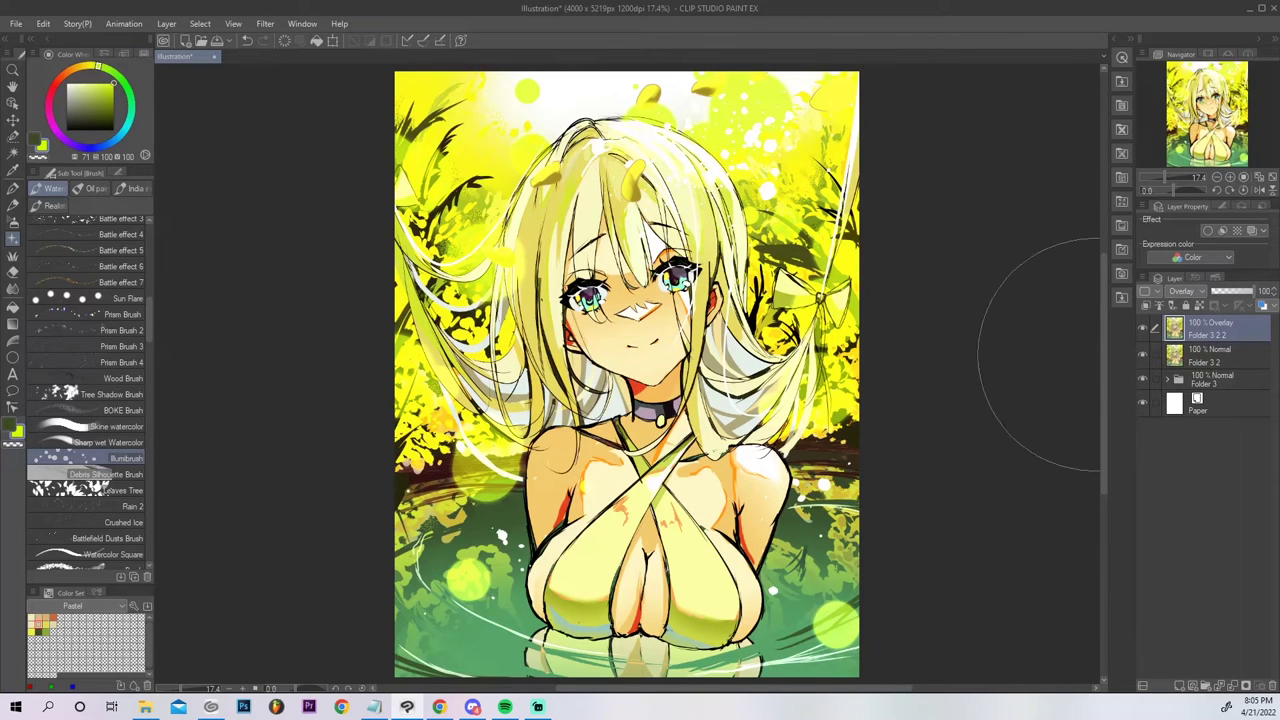
Apply a Gaussian blur with a strength of about 26.34 to the overlay copy.
left_click(265, 23)
mouse_move(283, 42)
left_click(443, 79)
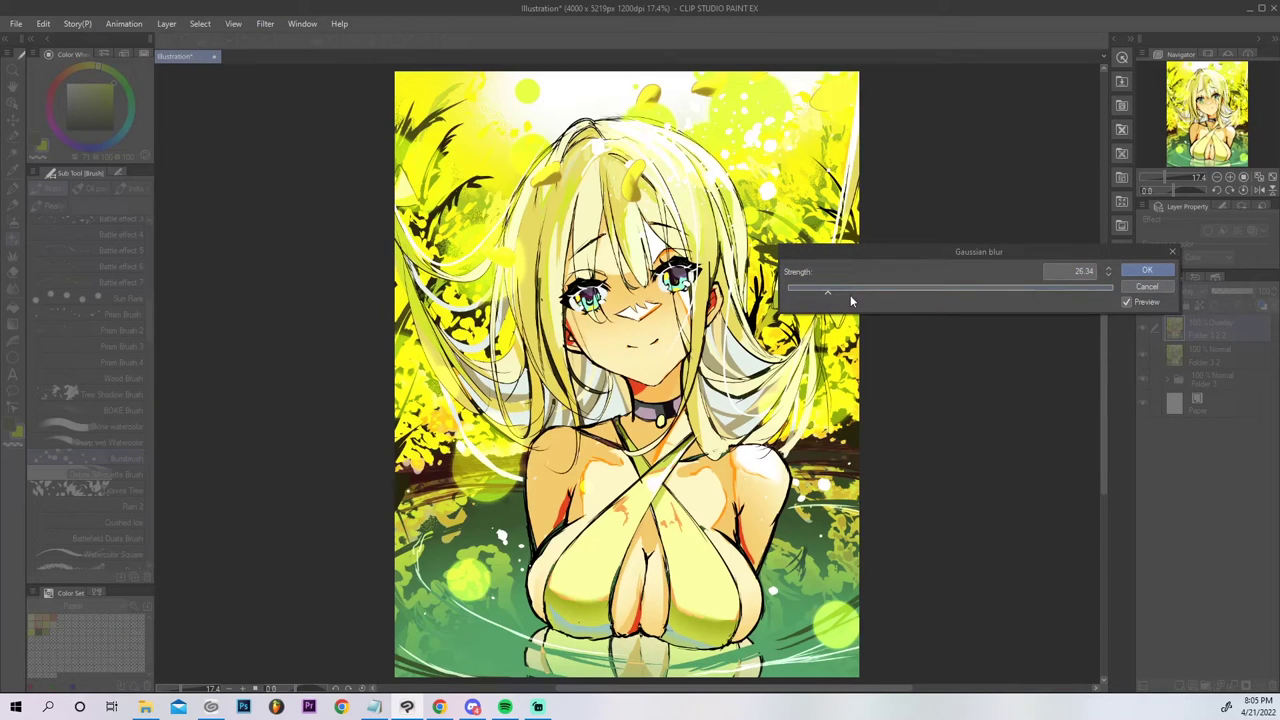
left_click(1147, 268)
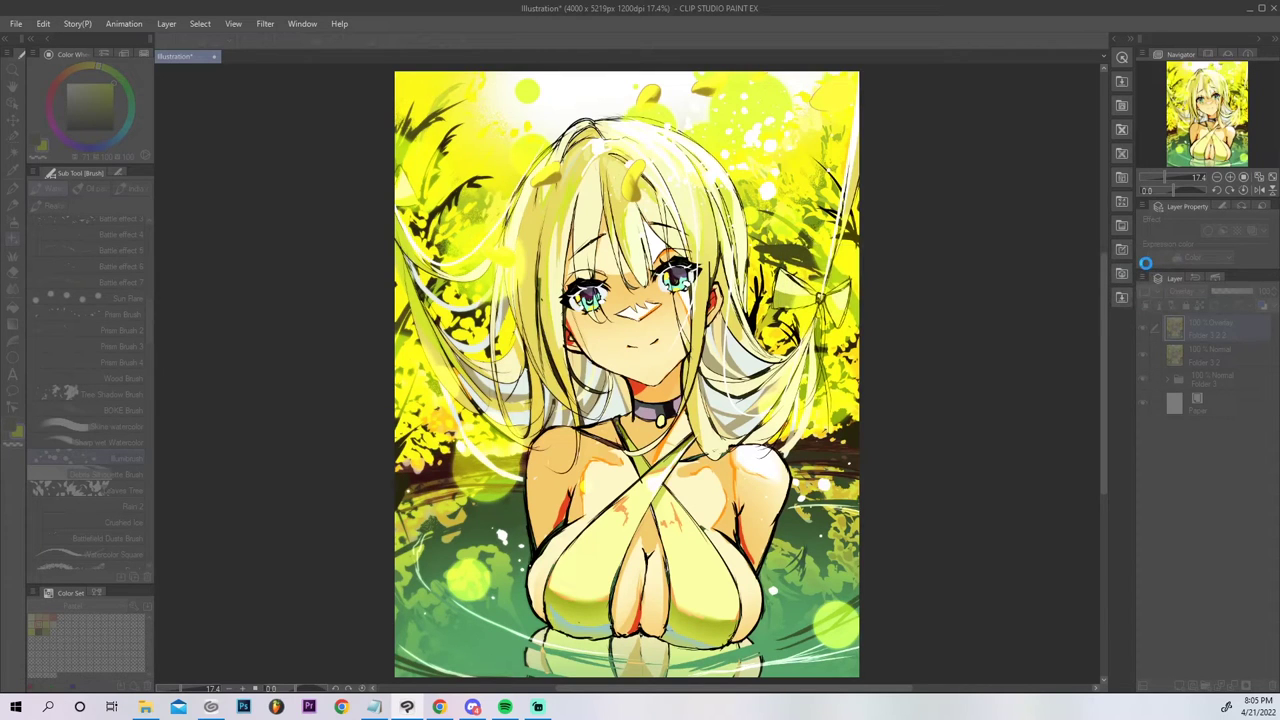
Adjust the overlay copy's hue to -6 and its luminosity to -30.
key("ctrl+u")
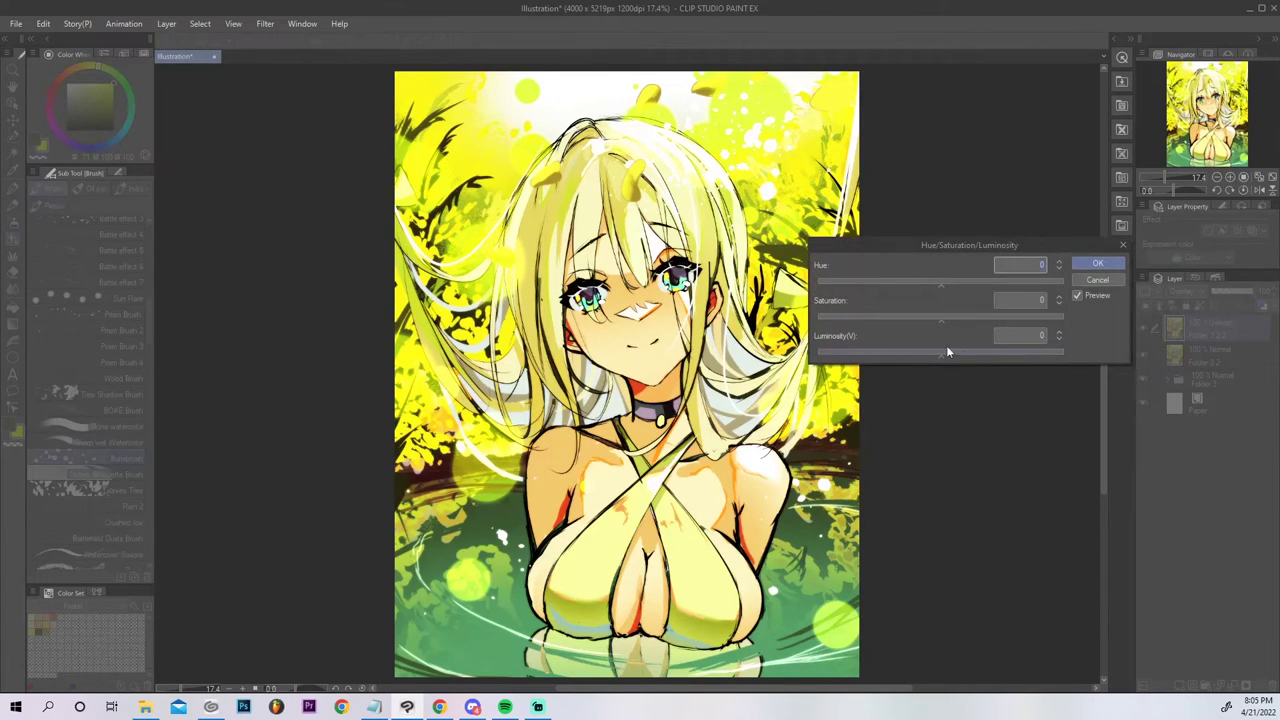
left_click(909, 354)
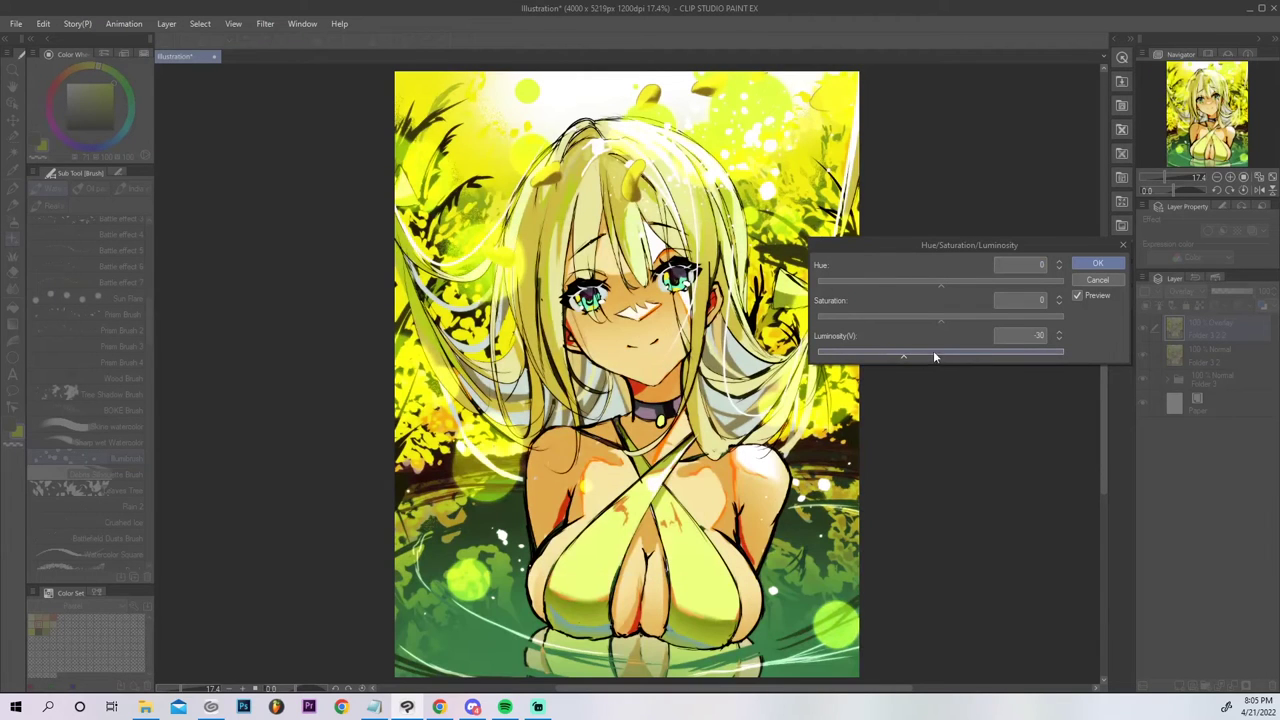
left_click(952, 281)
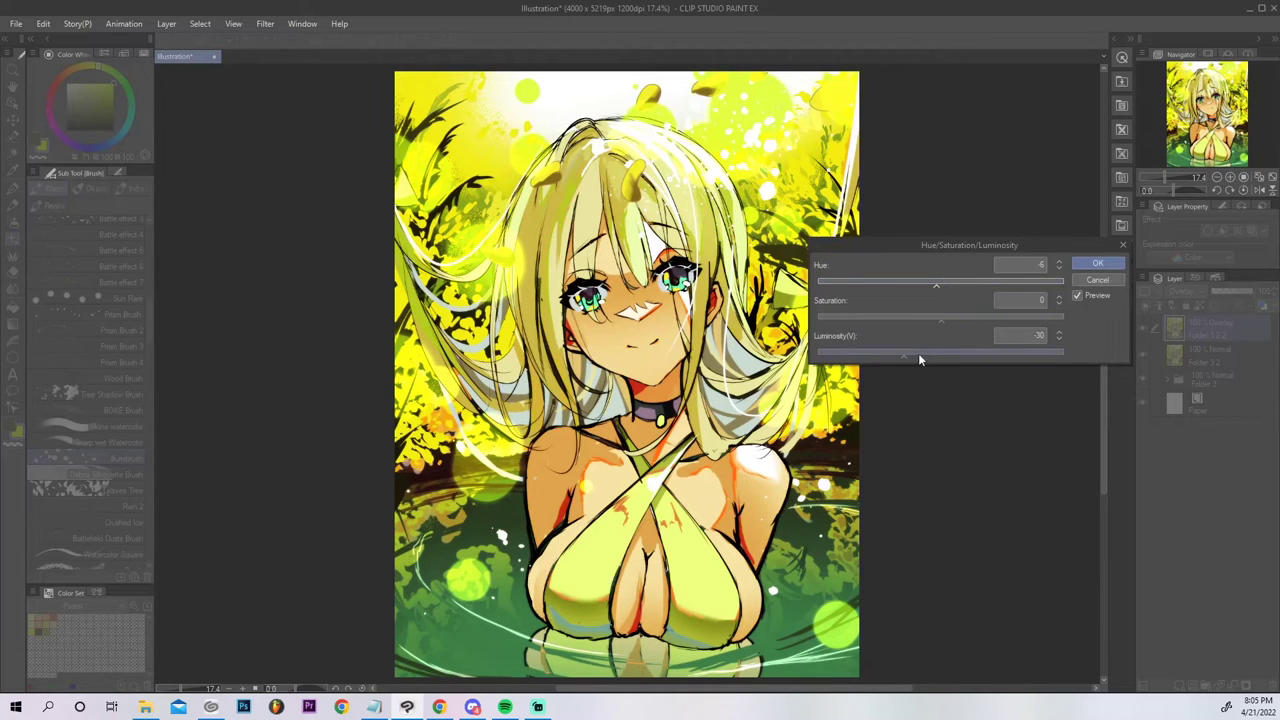
left_click(1097, 263)
Reduce the overlay copy's opacity to 33% and compare the picture with and without it.
left_click_drag(1230, 292, 1228, 298)
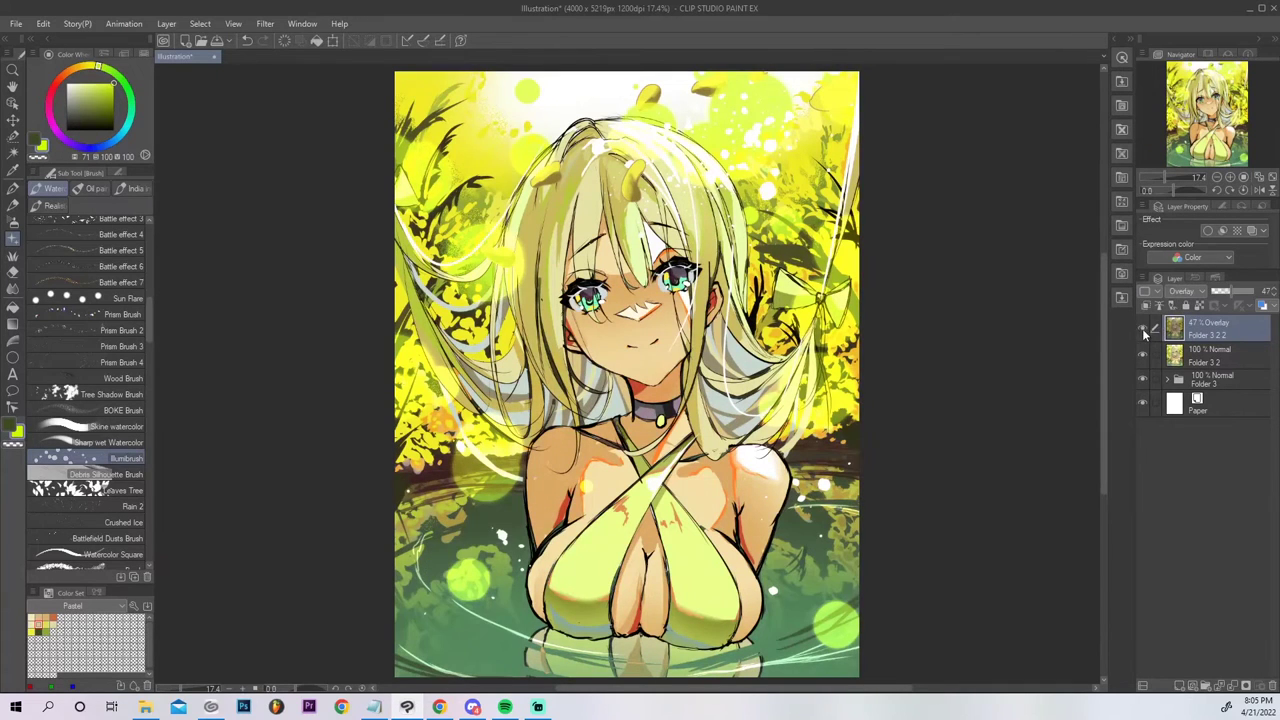
left_click_drag(1231, 297, 1222, 291)
left_click(1147, 329)
left_click(1147, 330)
Export the illustration as a single-layer JPEG at quality 65 and 100% scale, with a rendering preview.
left_click(17, 23)
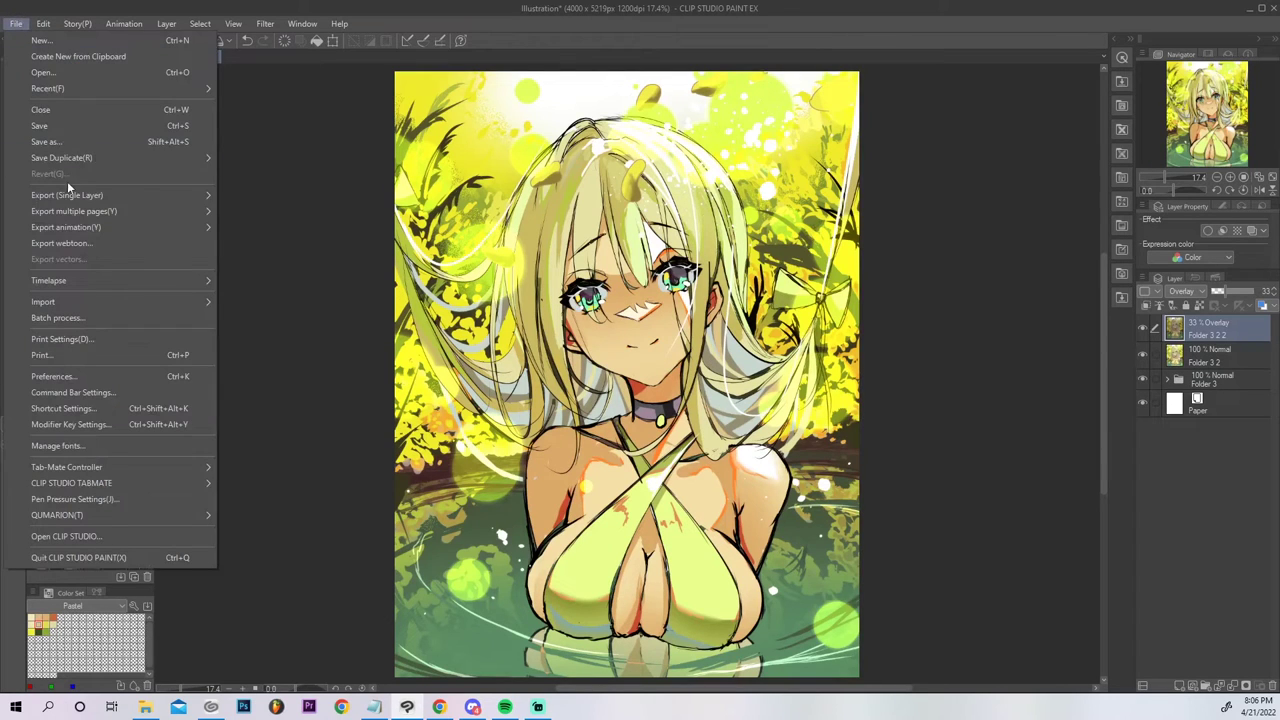
mouse_move(71, 193)
left_click(255, 213)
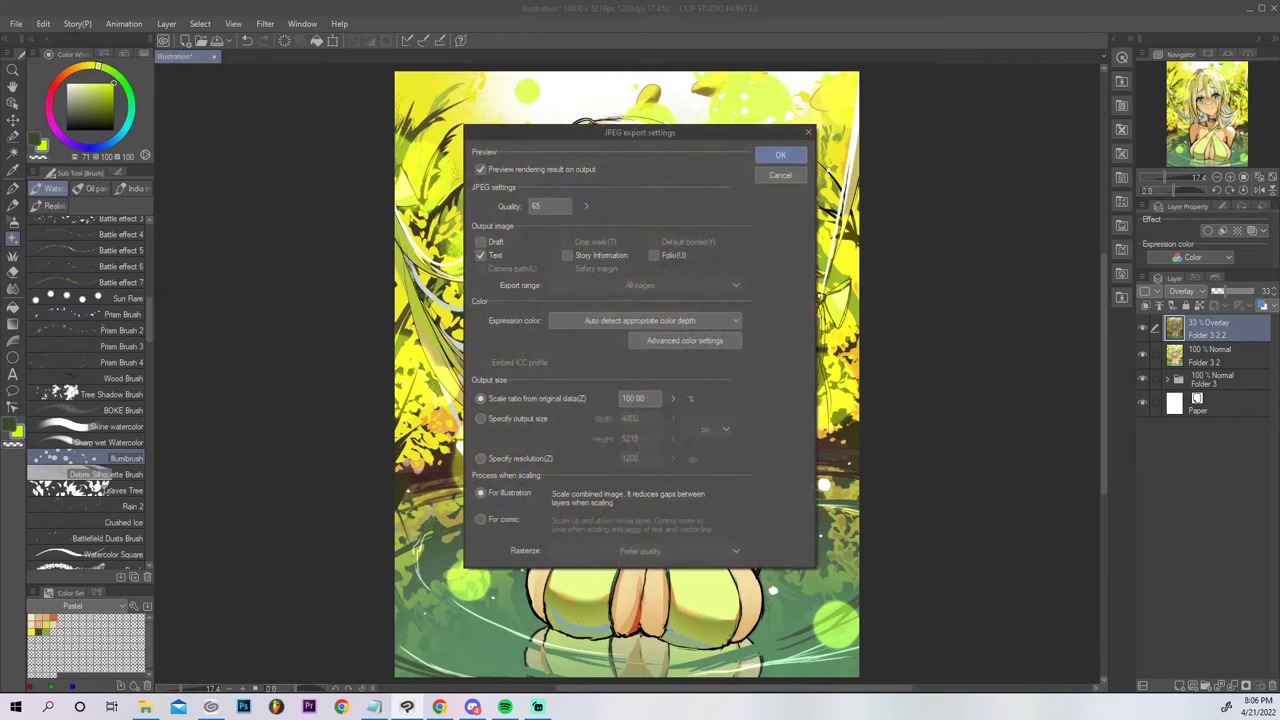
left_click(802, 152)
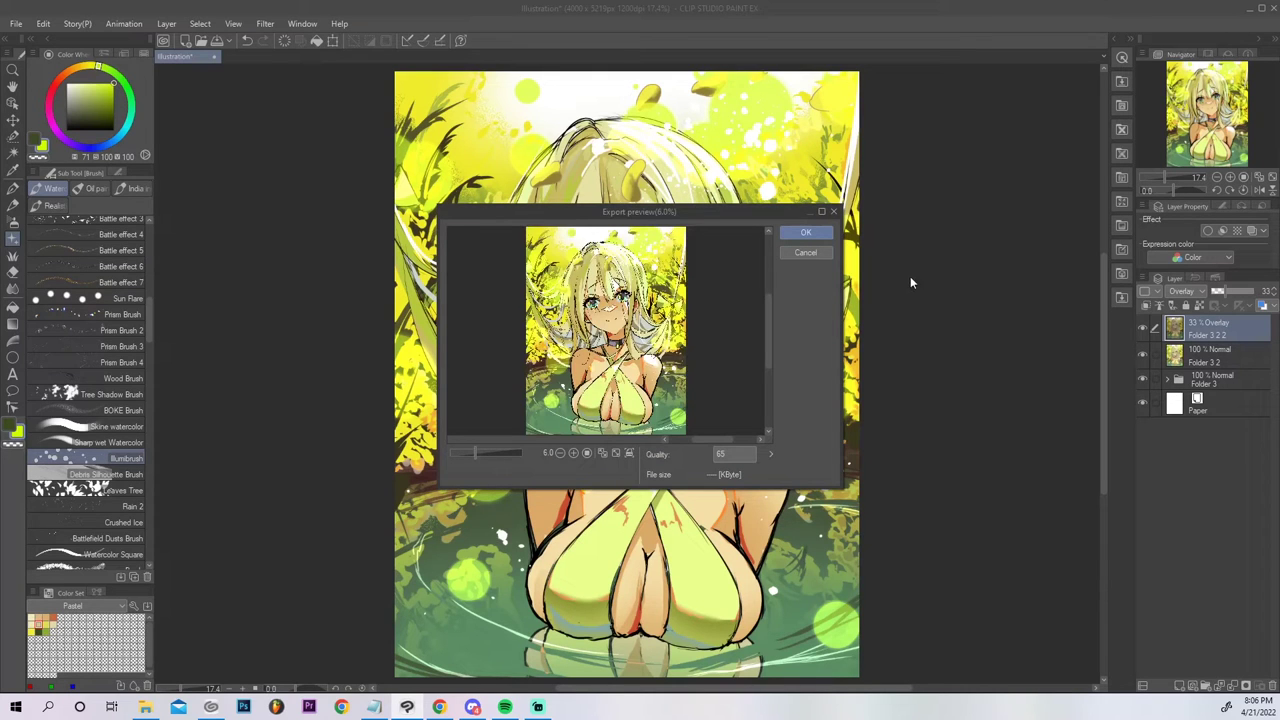
left_click(806, 232)
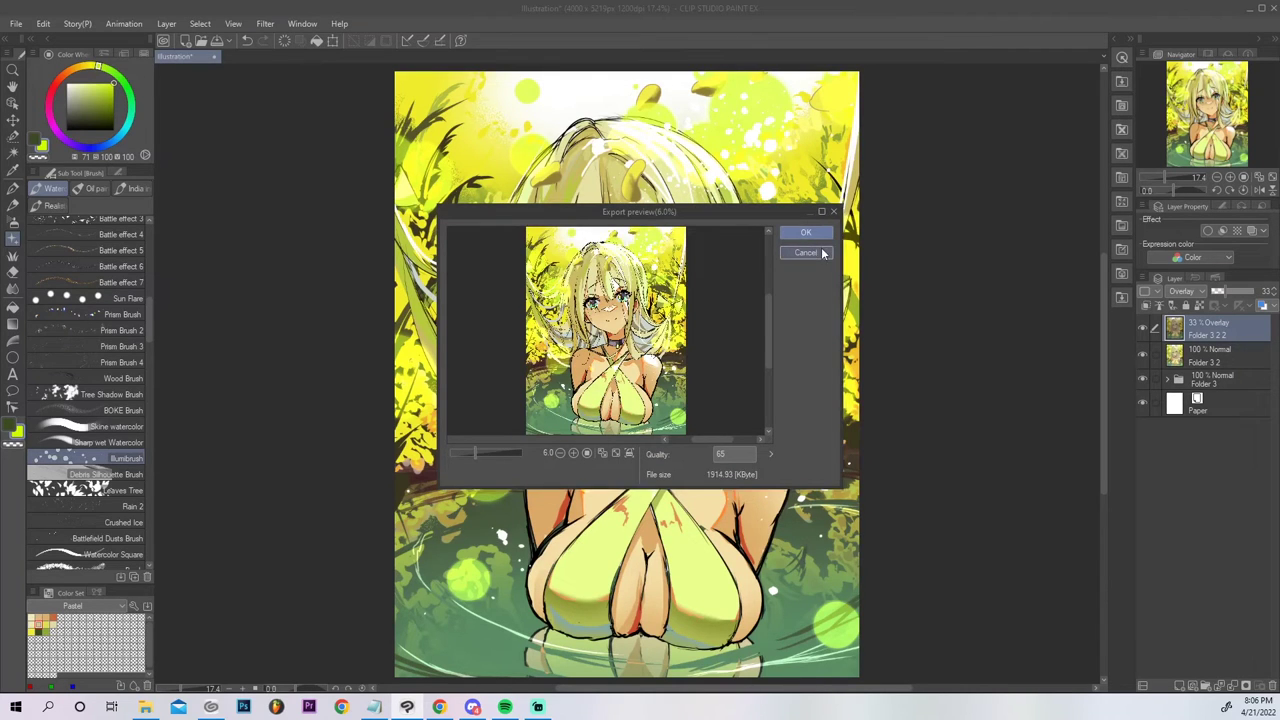
Run the 色収差 (chromatic aberration) auto action on the picture and accept the transforms it pauses on.
left_click(1214, 279)
left_click(1212, 424)
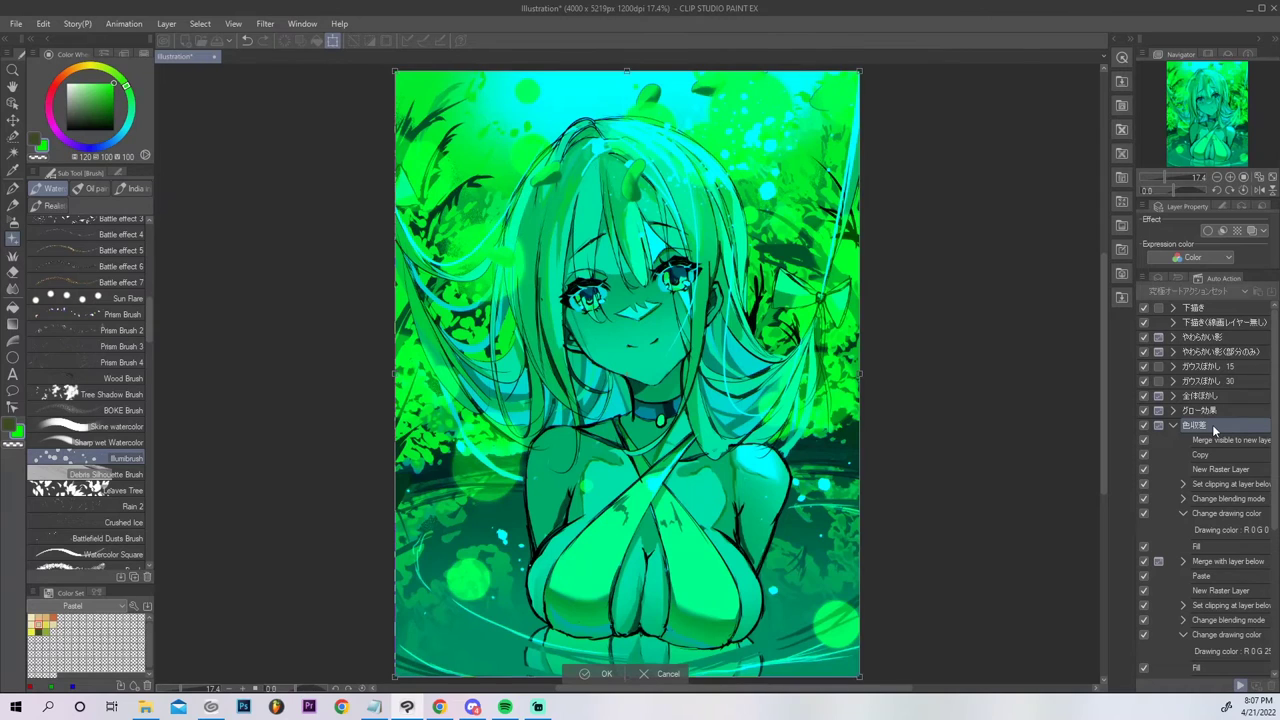
left_click(606, 674)
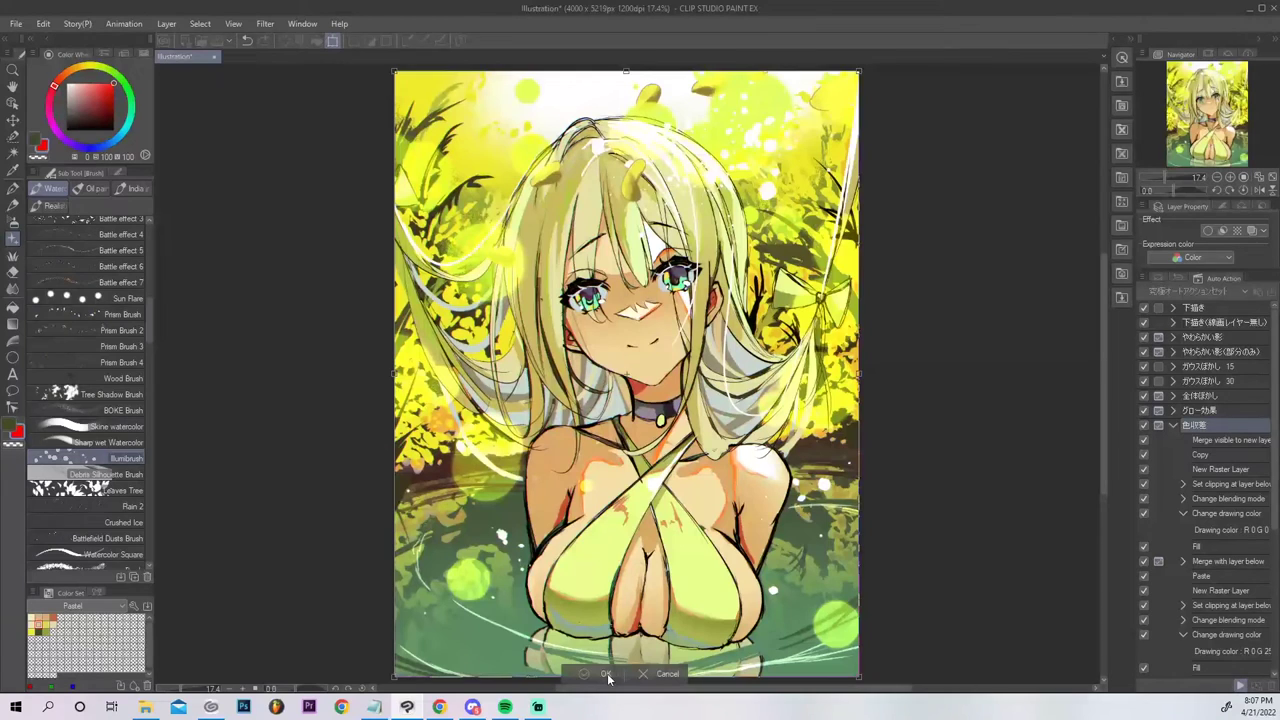
left_click(607, 675)
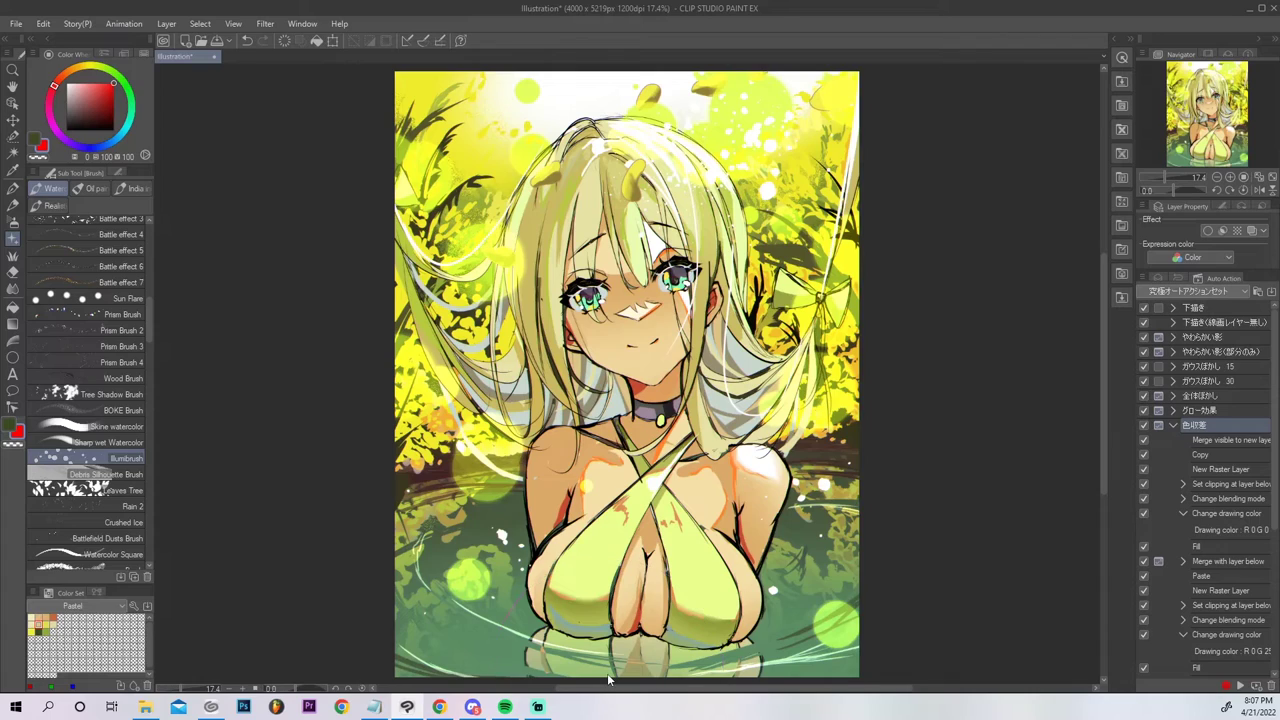
Stretch the active colour-channel layer slightly outward at the picture's upper-right and lower-left corners to create colour fringing.
scroll(907, 98, "up", 1)
left_click_drag(1256, 119, 1257, 88)
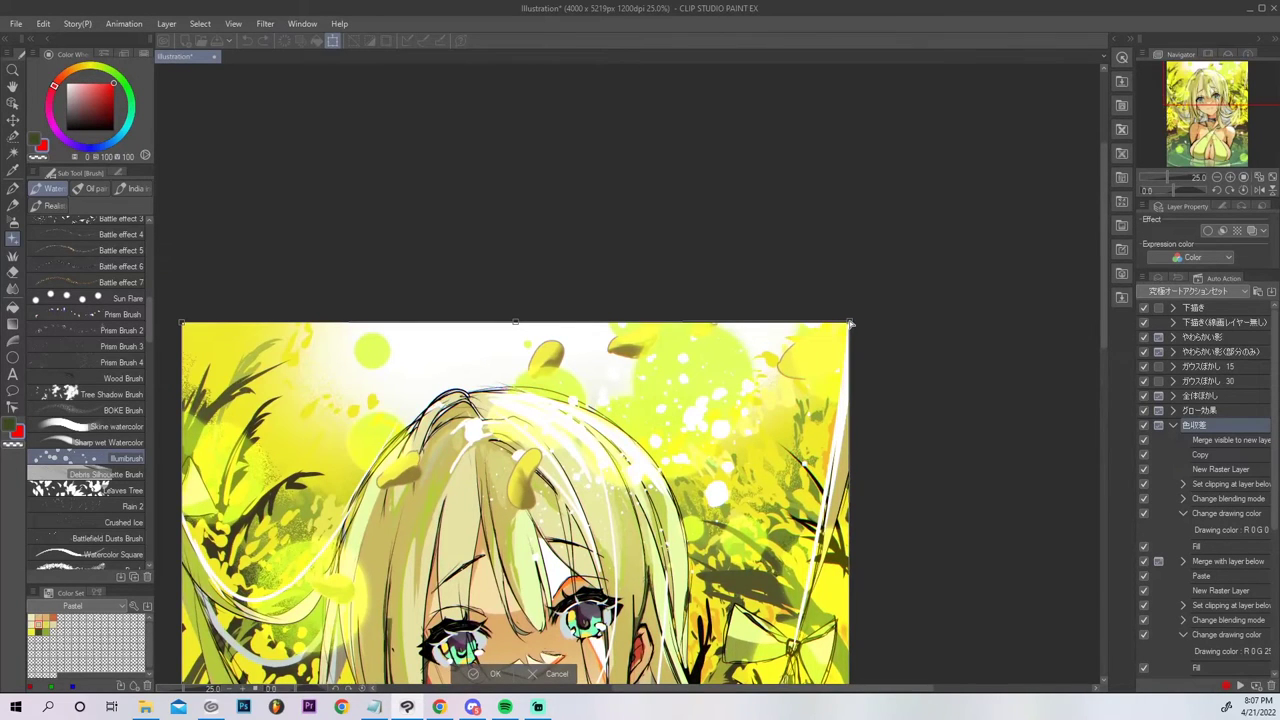
left_click(1272, 177)
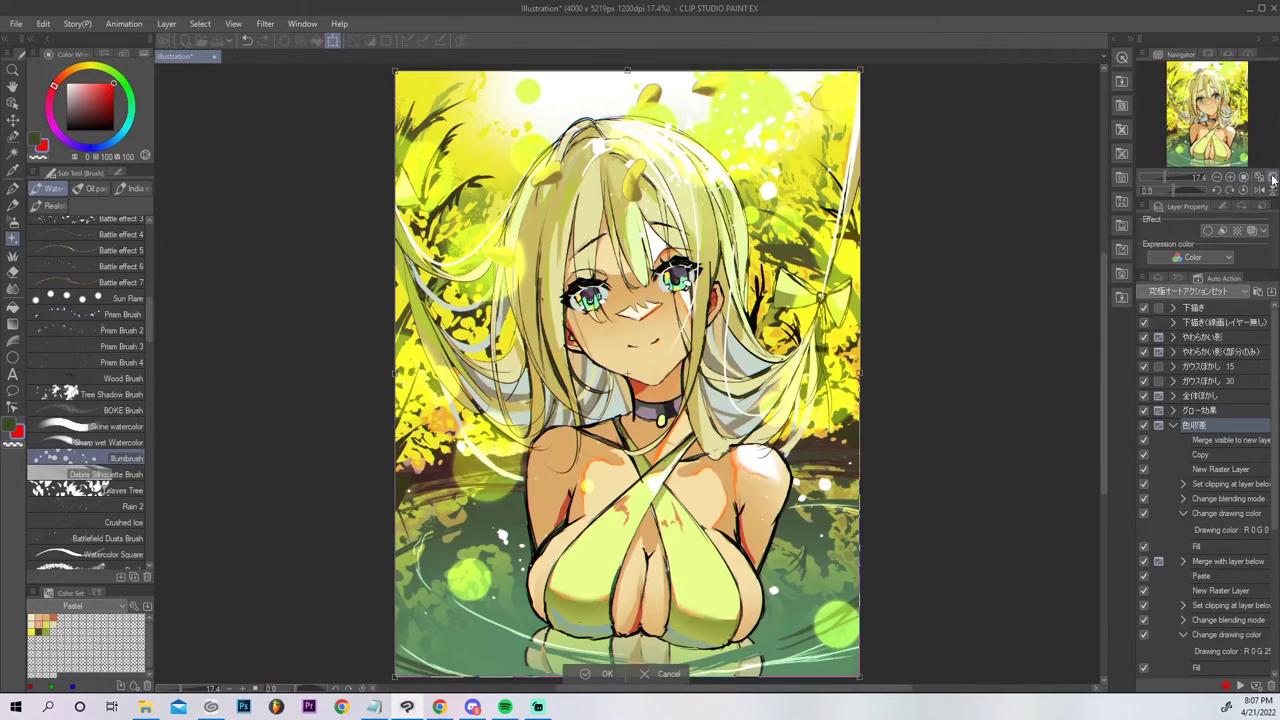
left_click_drag(1202, 134, 1121, 212)
scroll(930, 211, "up", 2)
left_click_drag(811, 225, 805, 233)
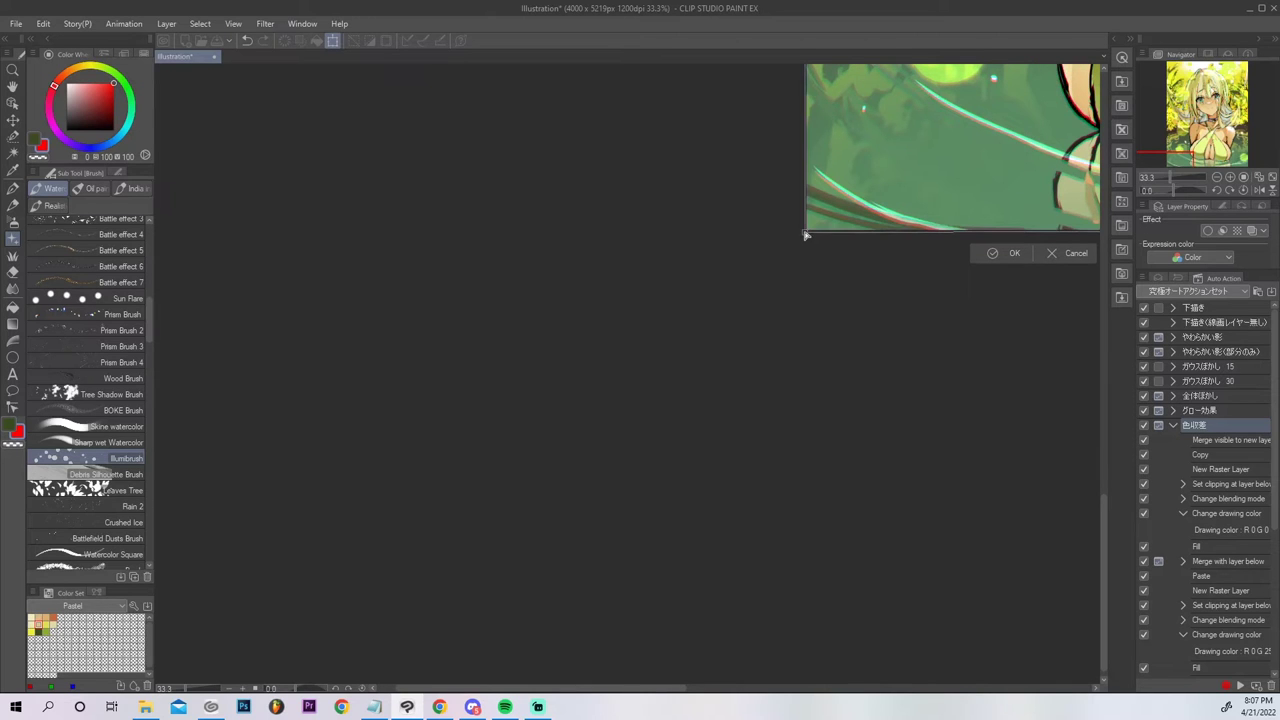
left_click(1272, 176)
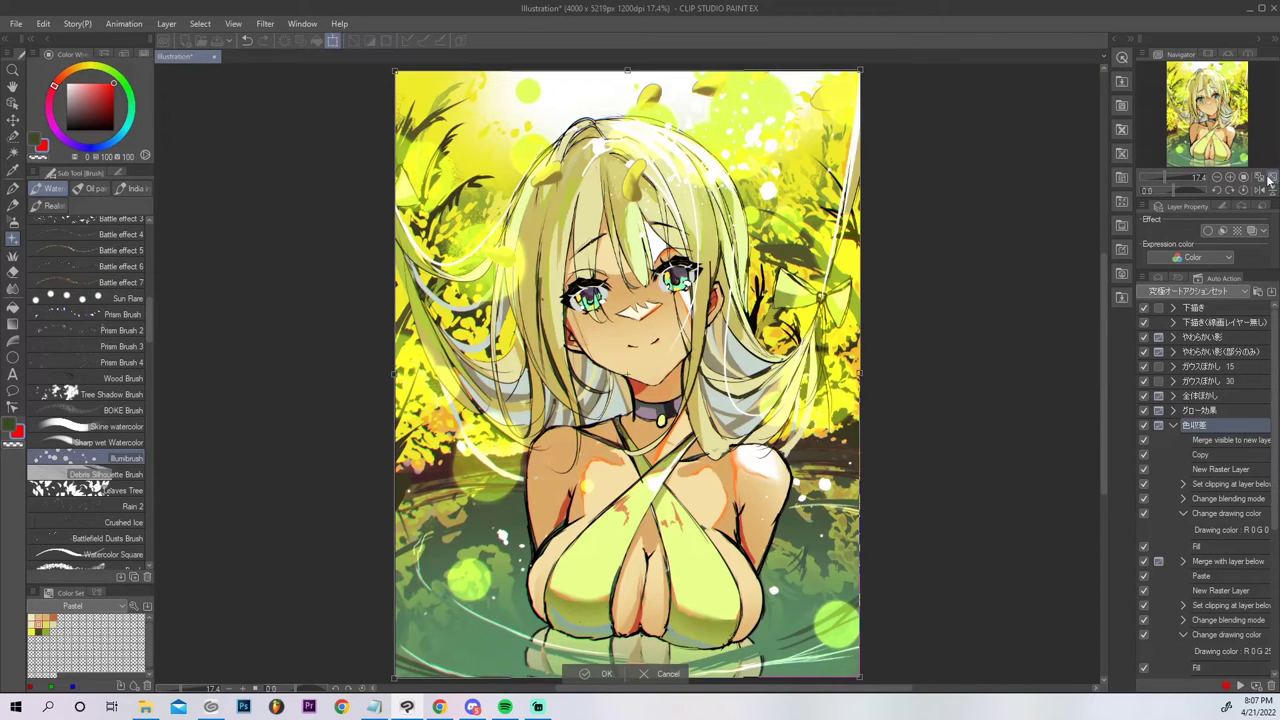
left_click(606, 674)
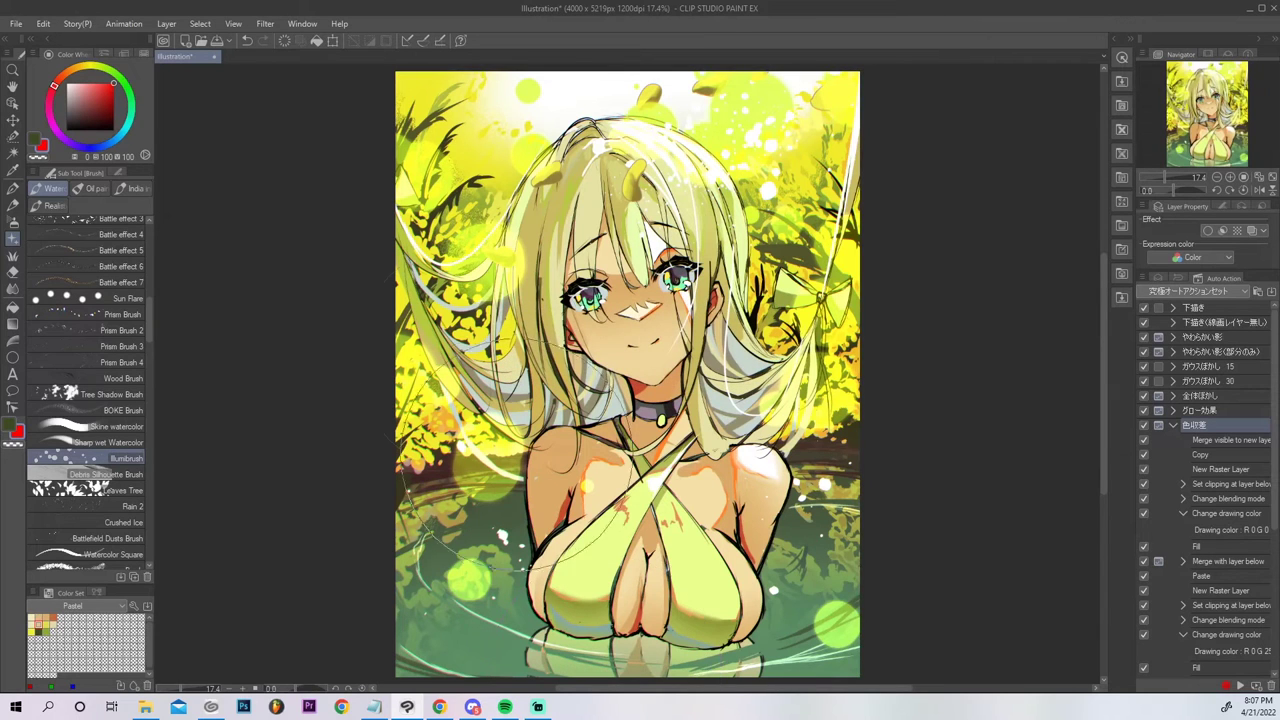
Export the illustration with its colour fringing as a single-layer JPEG at quality 65 and 100% scale, accepting the rendering preview.
left_click(1161, 280)
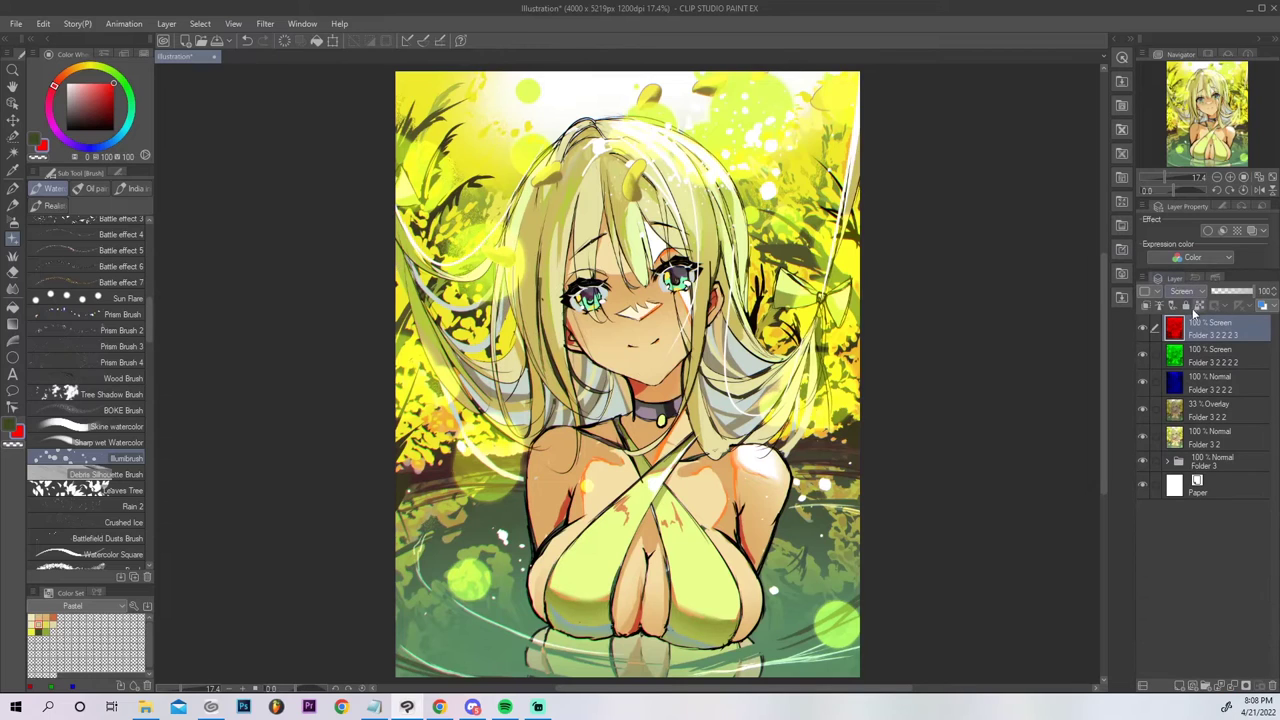
left_click(18, 24)
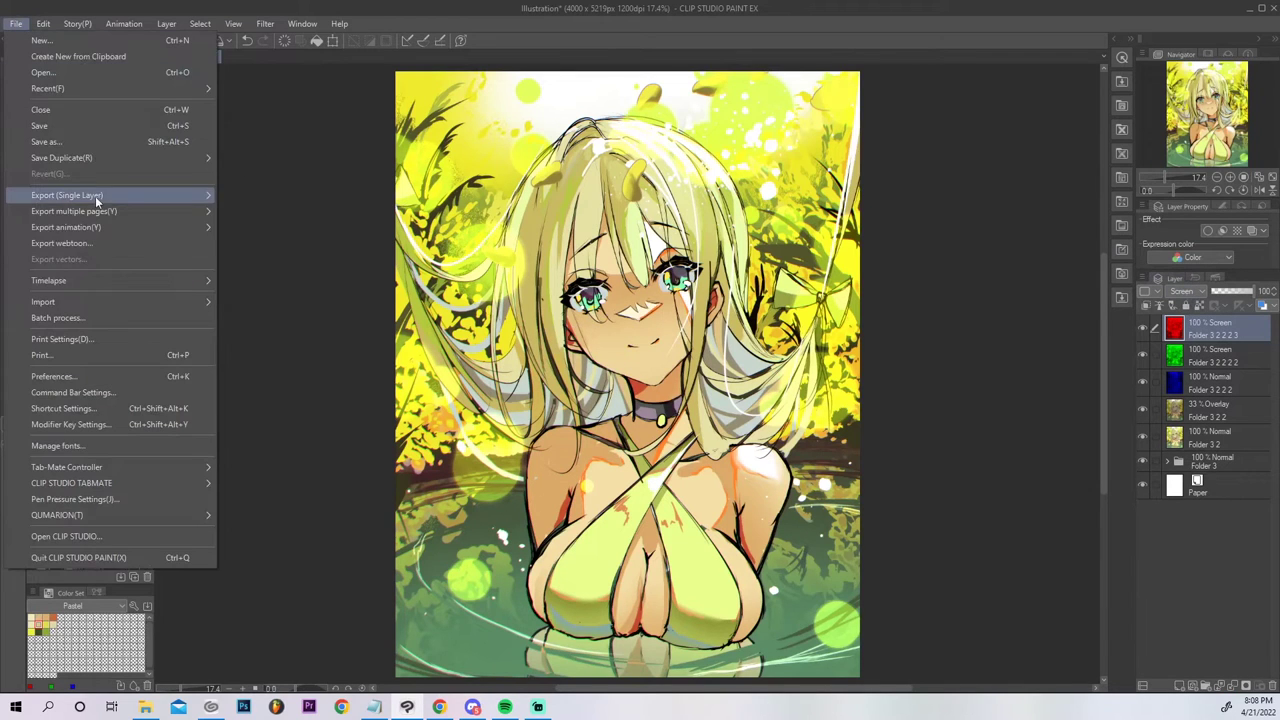
mouse_move(97, 197)
left_click(292, 219)
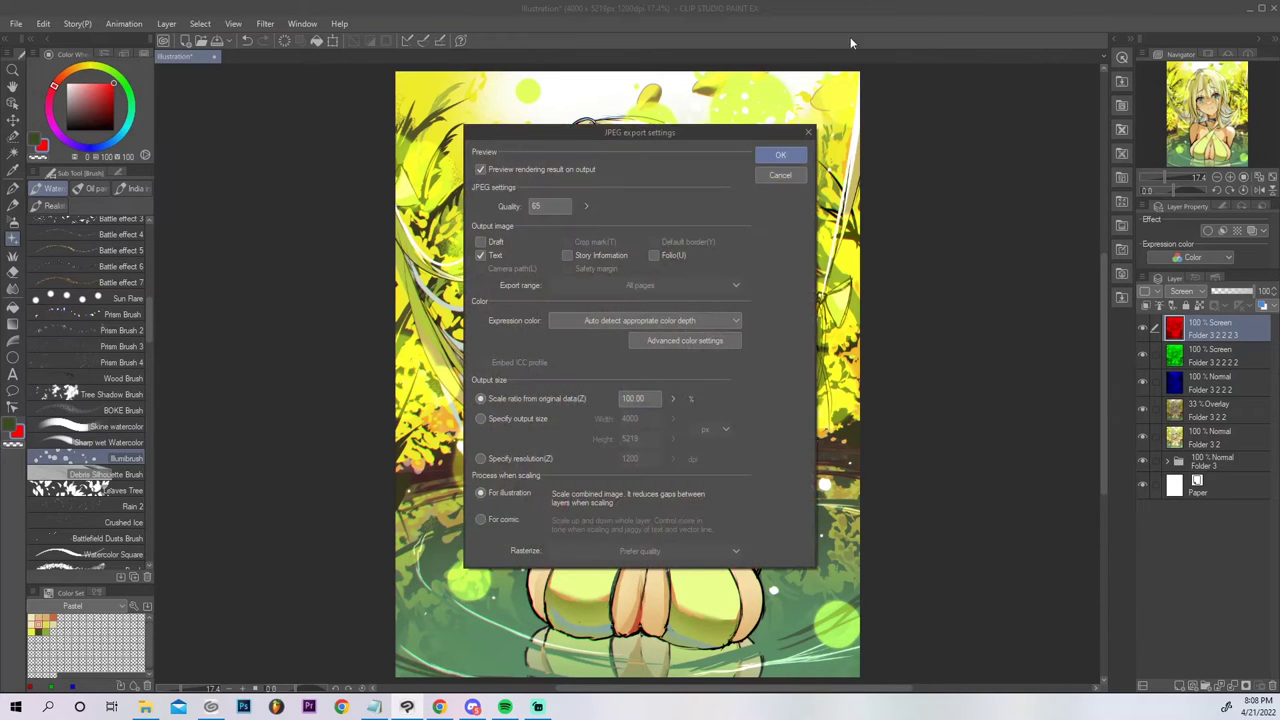
left_click(784, 154)
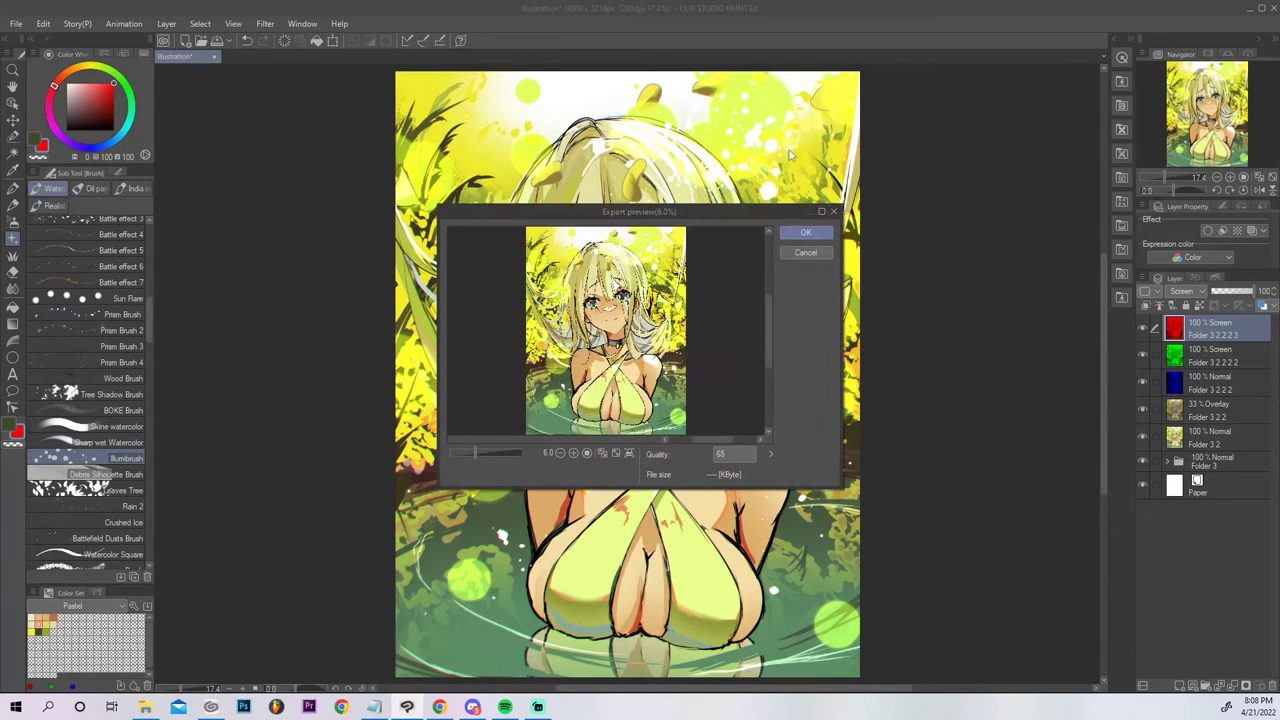
left_click(818, 236)
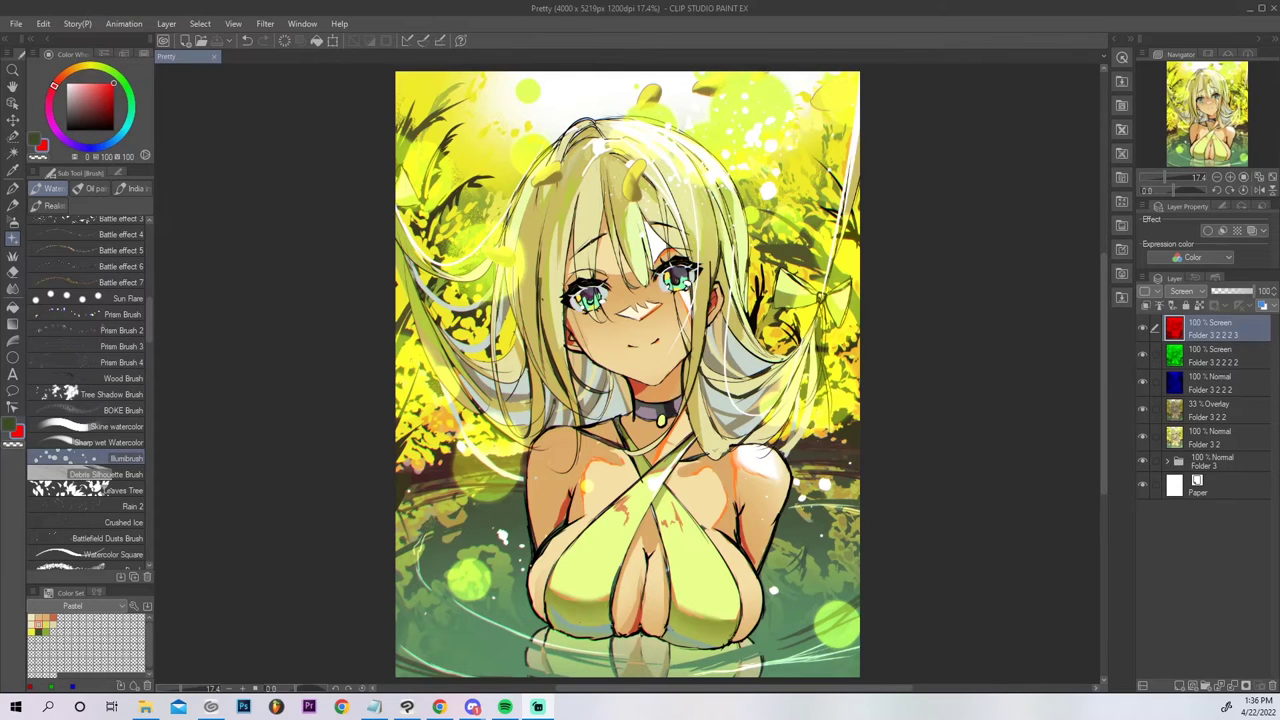
Delete the red, green and blue channel layers, the overlay copy and the merged copy above Folder 3.
left_click(1208, 412, "shift")
left_click(1210, 444, "shift")
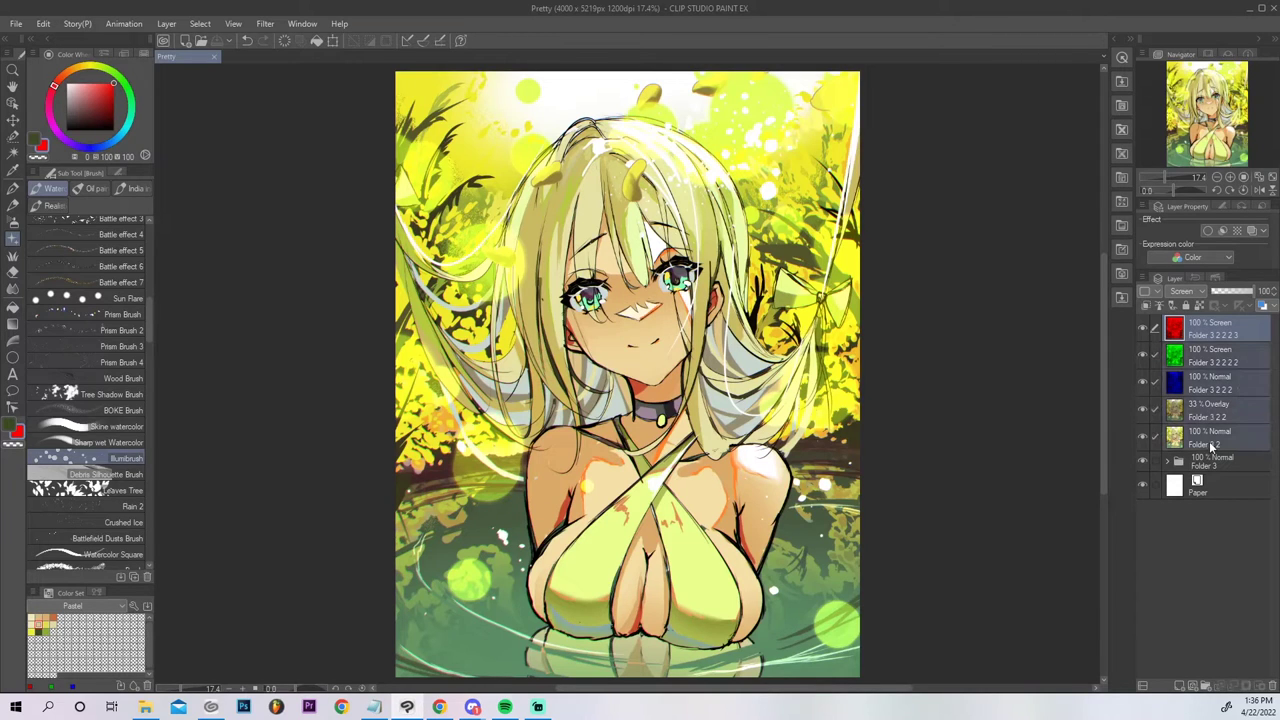
left_click(1266, 686)
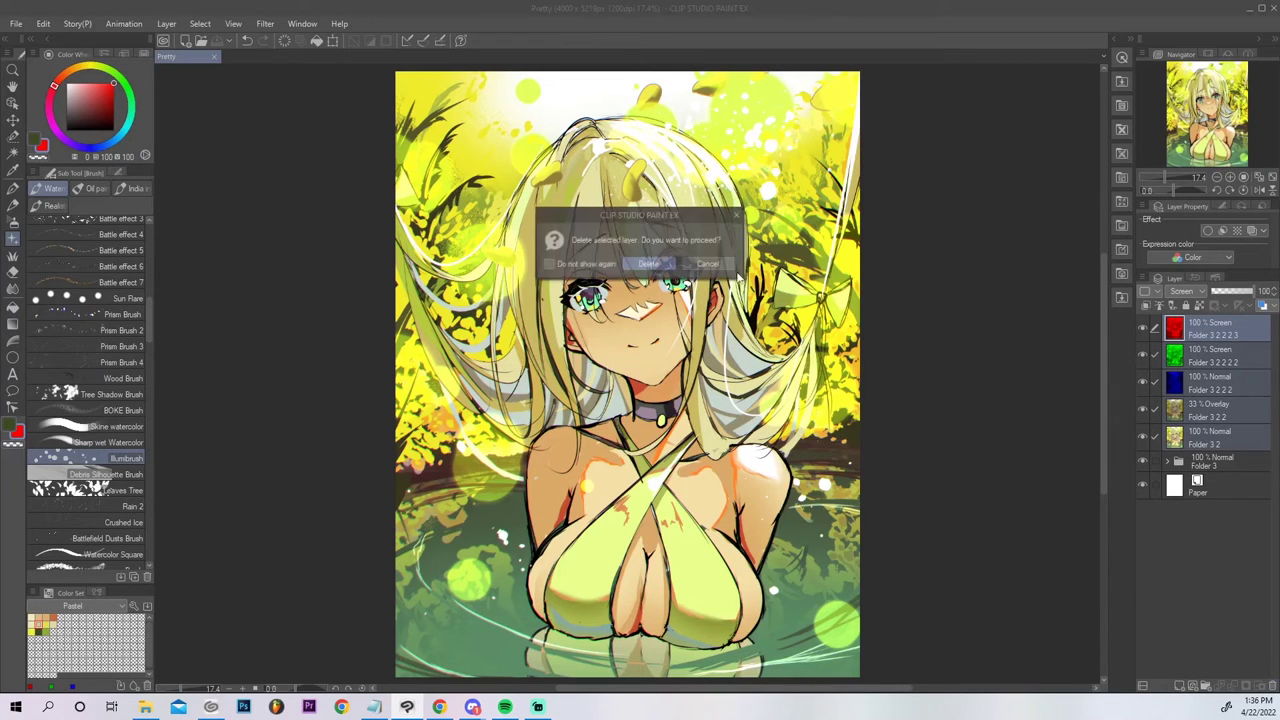
left_click(698, 268)
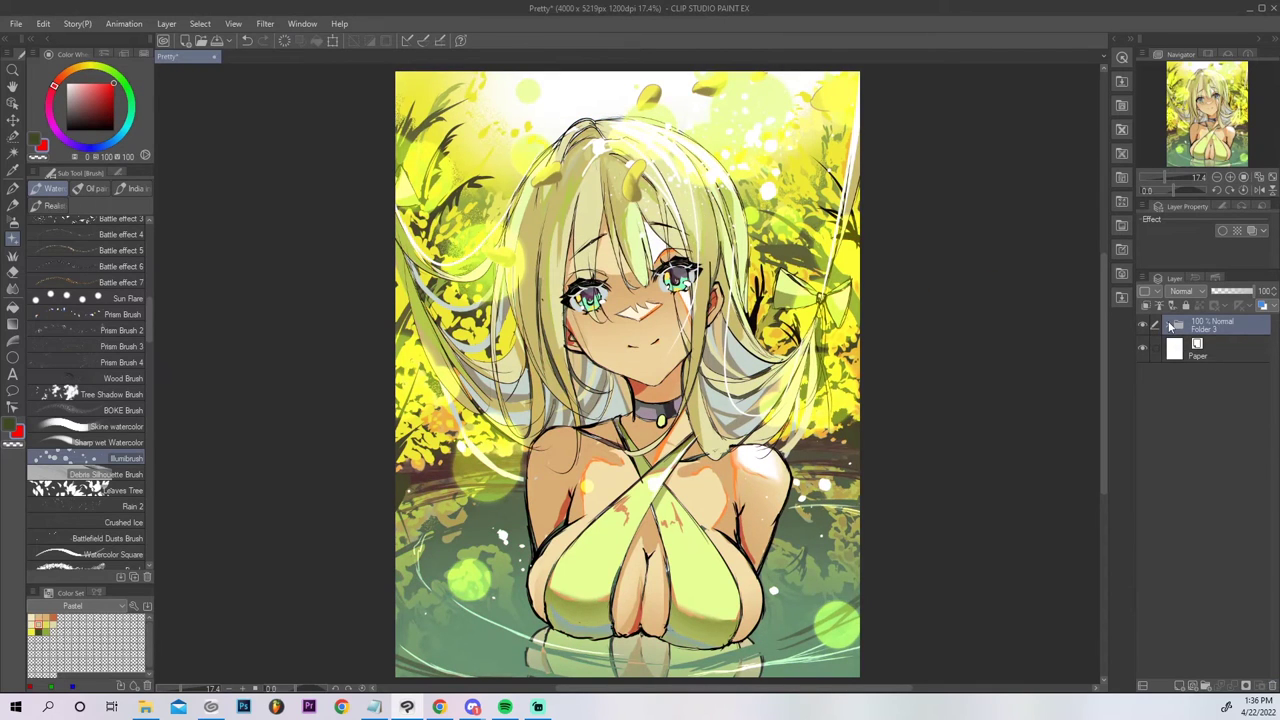
Expand Folder 3 and hide Tone Curve 1, Layers 29, 28 and 27, and clipped Layers 24, 23, 26 and 25.
left_click(1165, 325)
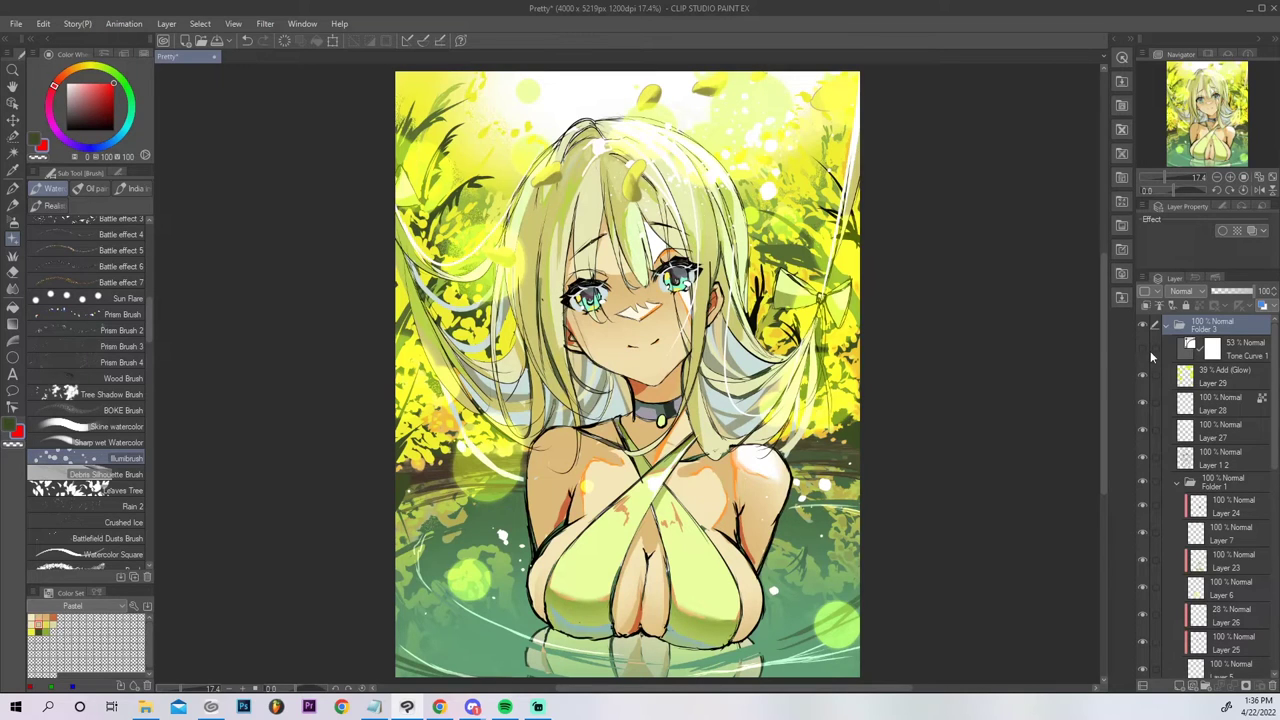
left_click(1145, 404)
left_click(1145, 429)
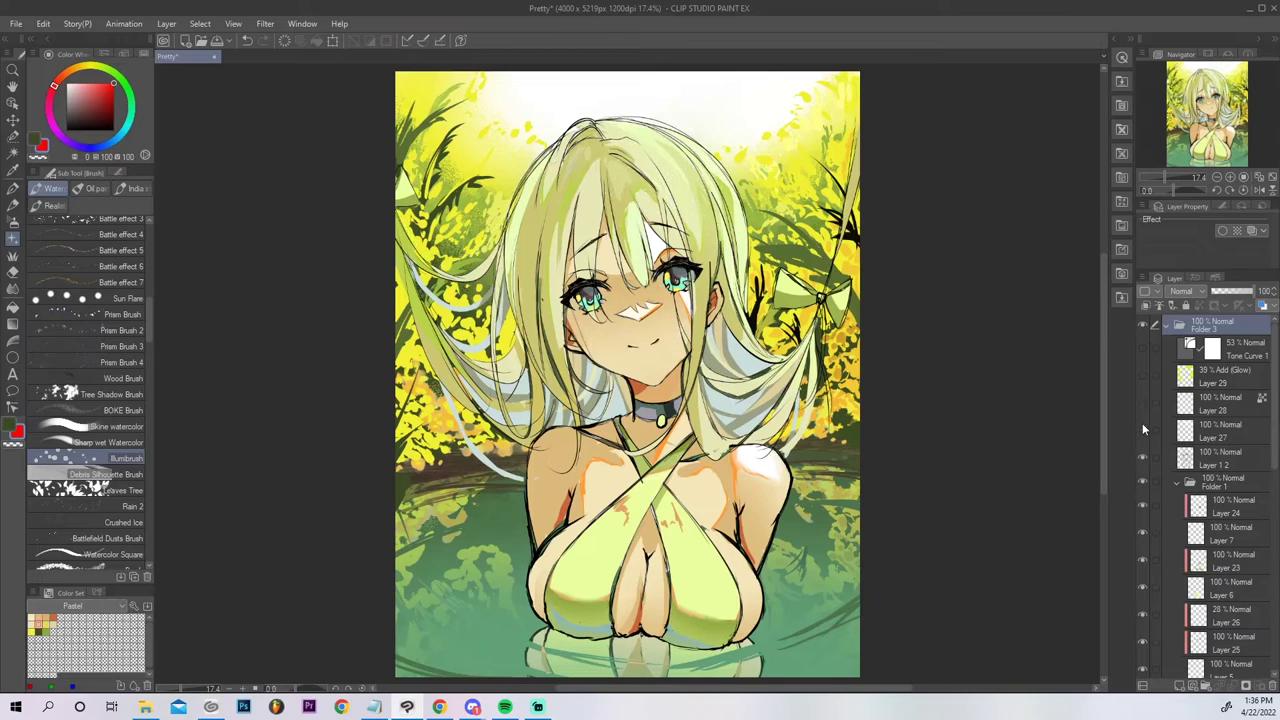
left_click(1142, 456)
left_click(1141, 643)
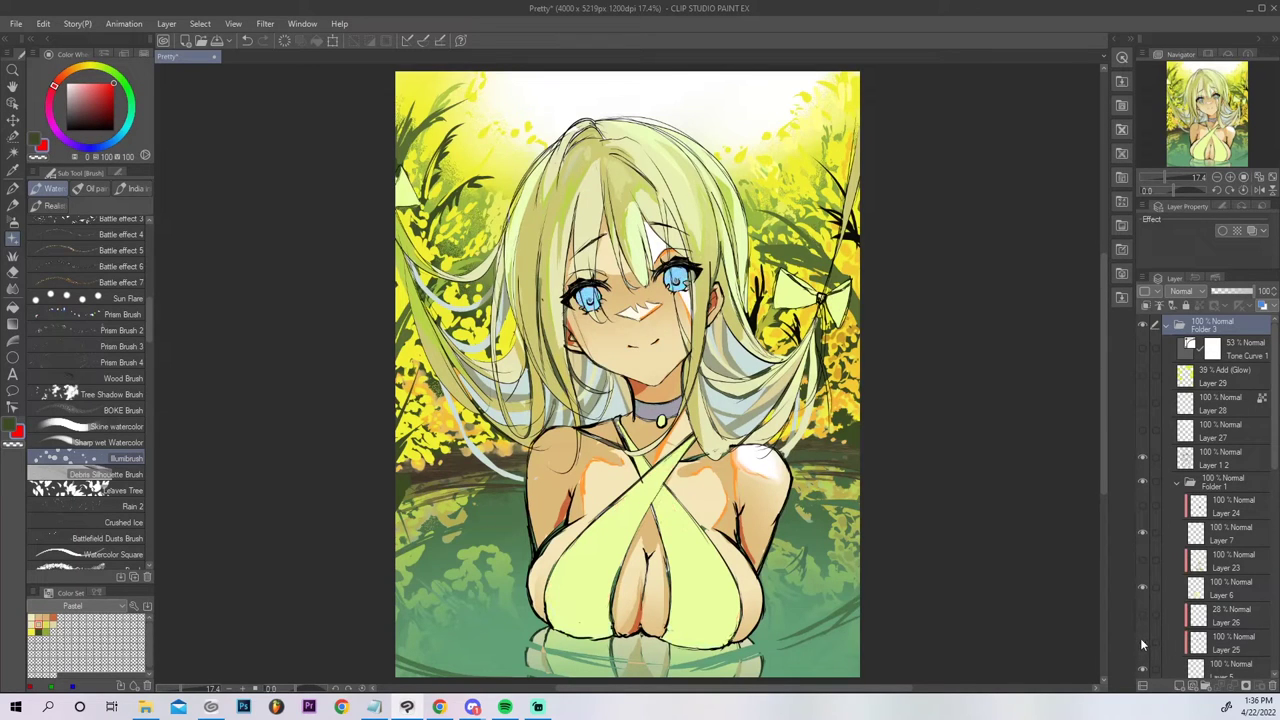
Hide the clipped hair and shading layers 22, 19, 18 and 20 in Folder 1.
scroll(1147, 620, "down", 3)
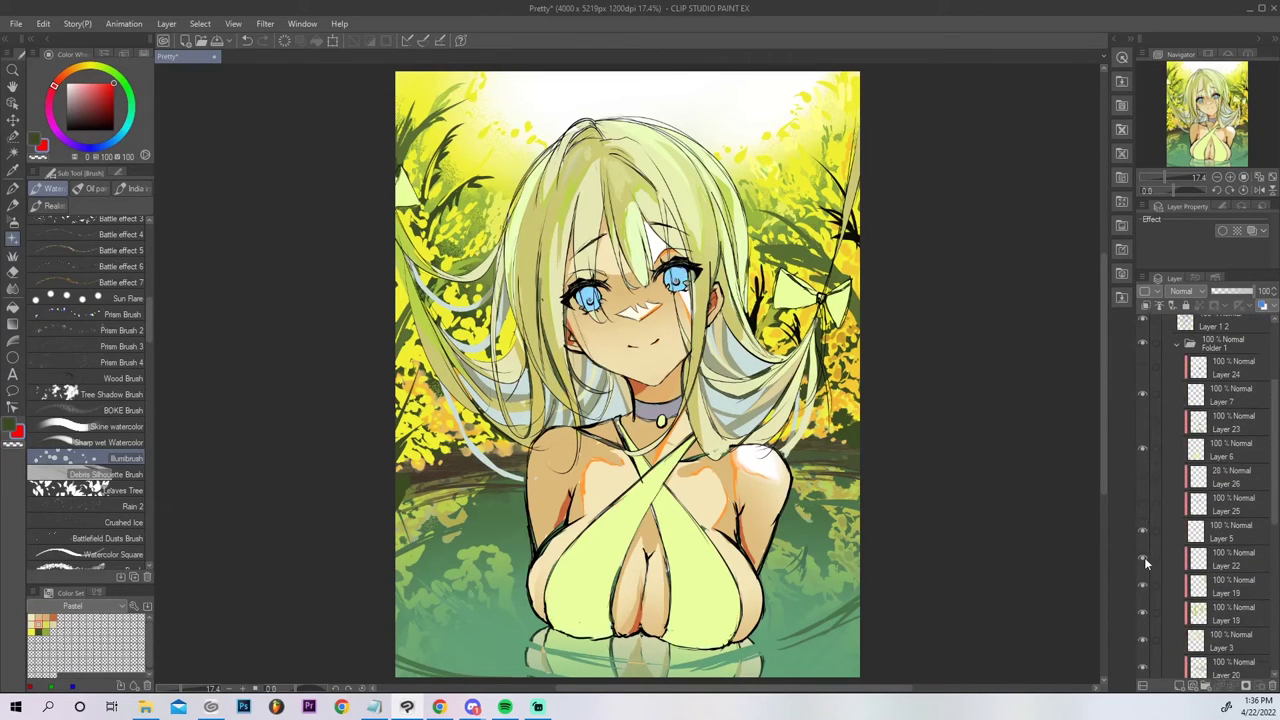
left_click(1144, 558)
left_click(1140, 611)
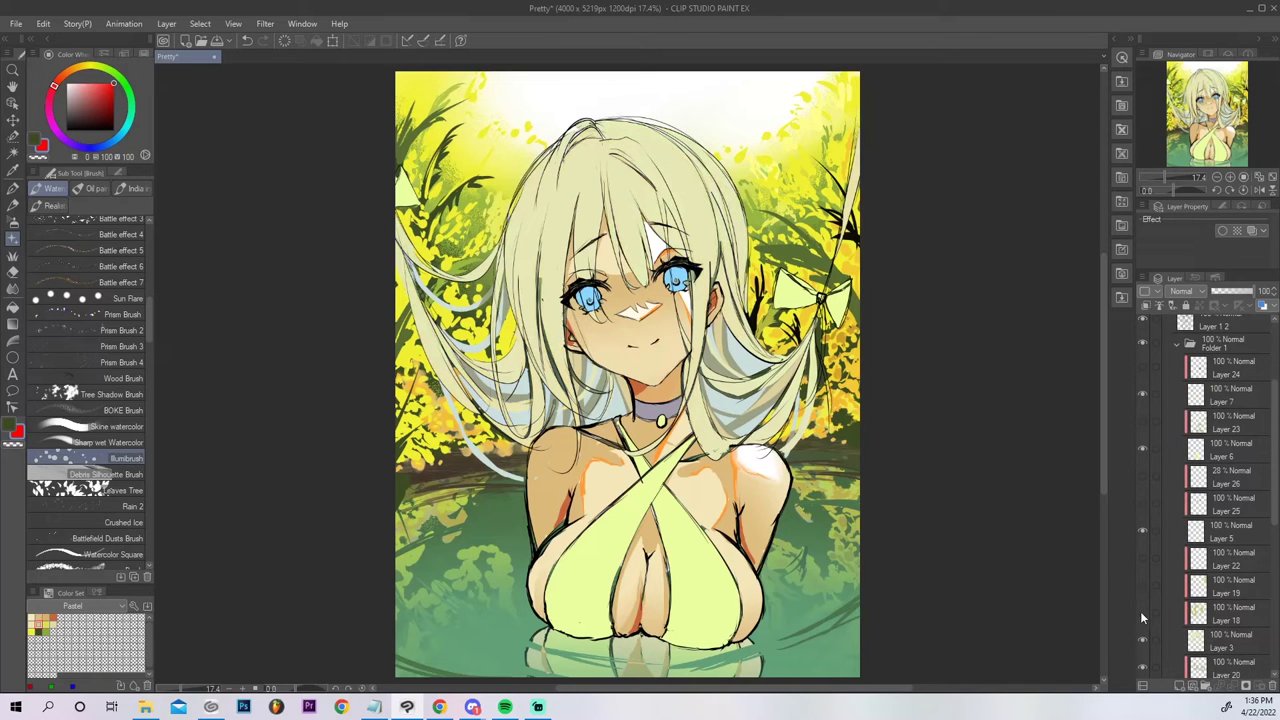
scroll(1147, 602, "down", 4)
scroll(1147, 602, "down", 2)
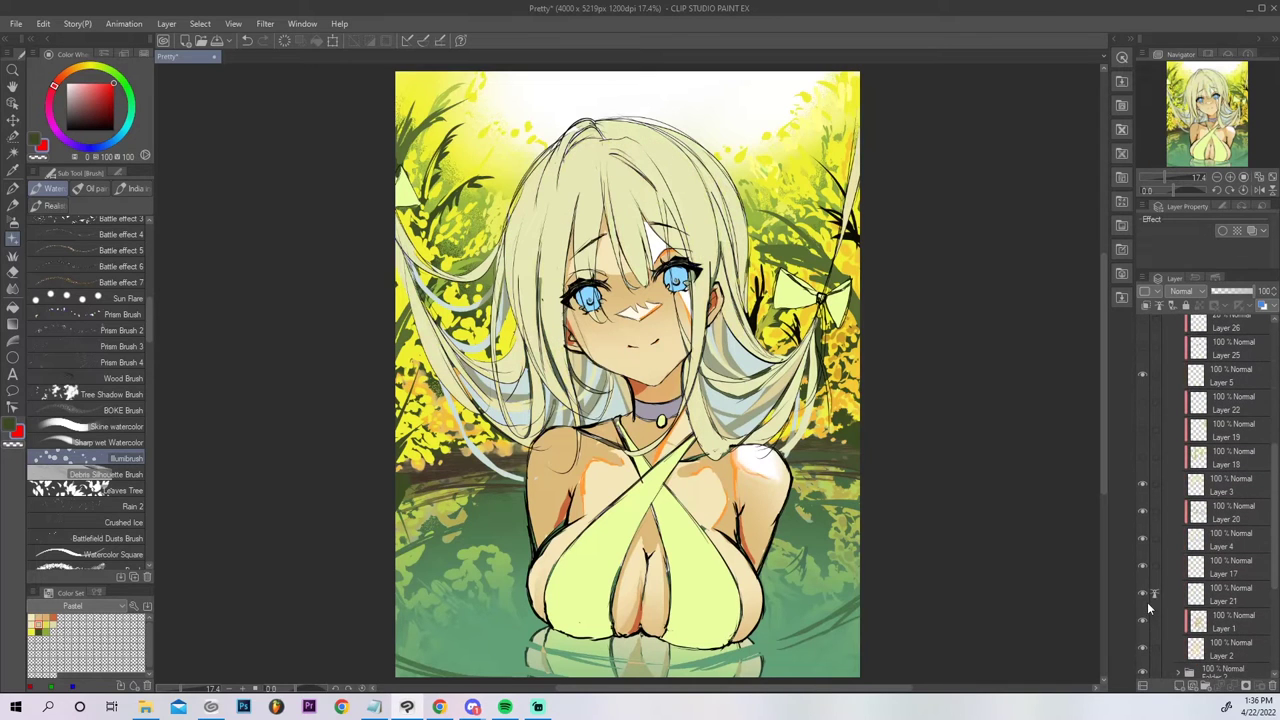
left_click(1143, 511)
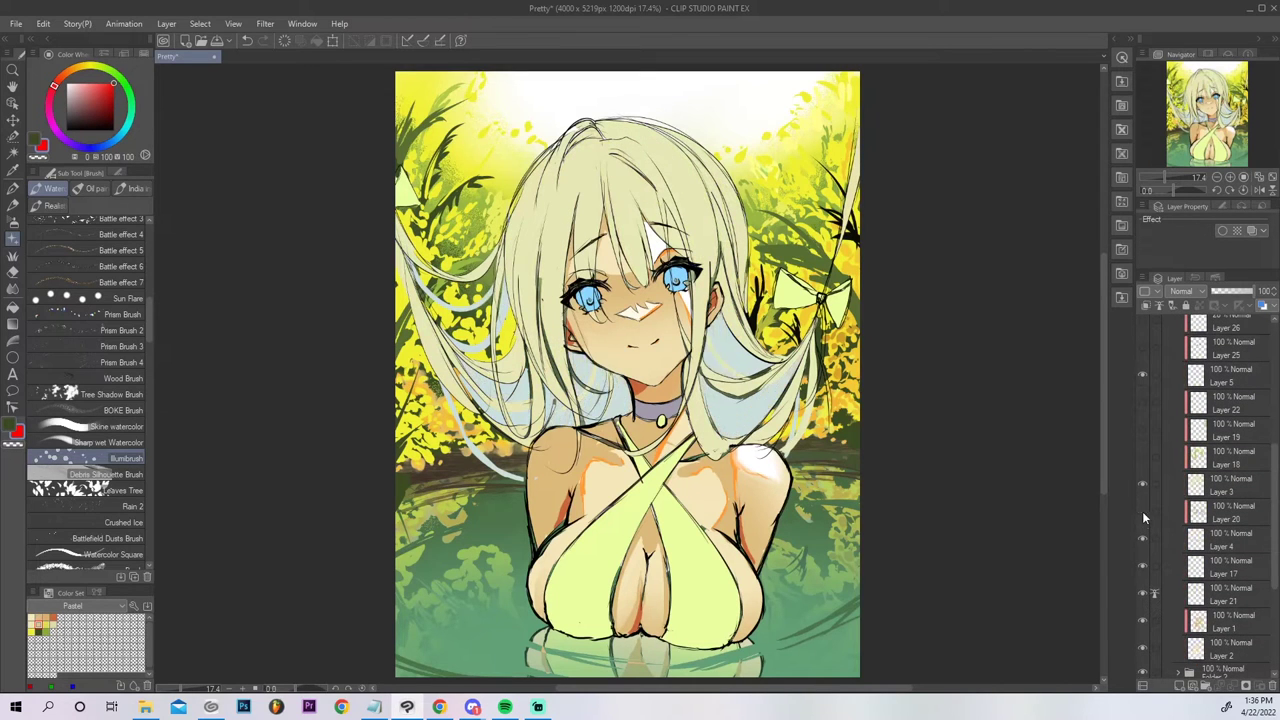
Hide Layers 17 and 21 and the clipped skin-shading Layer 1, keeping only flat colours on the character.
left_click(1140, 572)
left_click(1140, 572)
left_click(1140, 572)
left_click(1141, 594)
left_click(1141, 594)
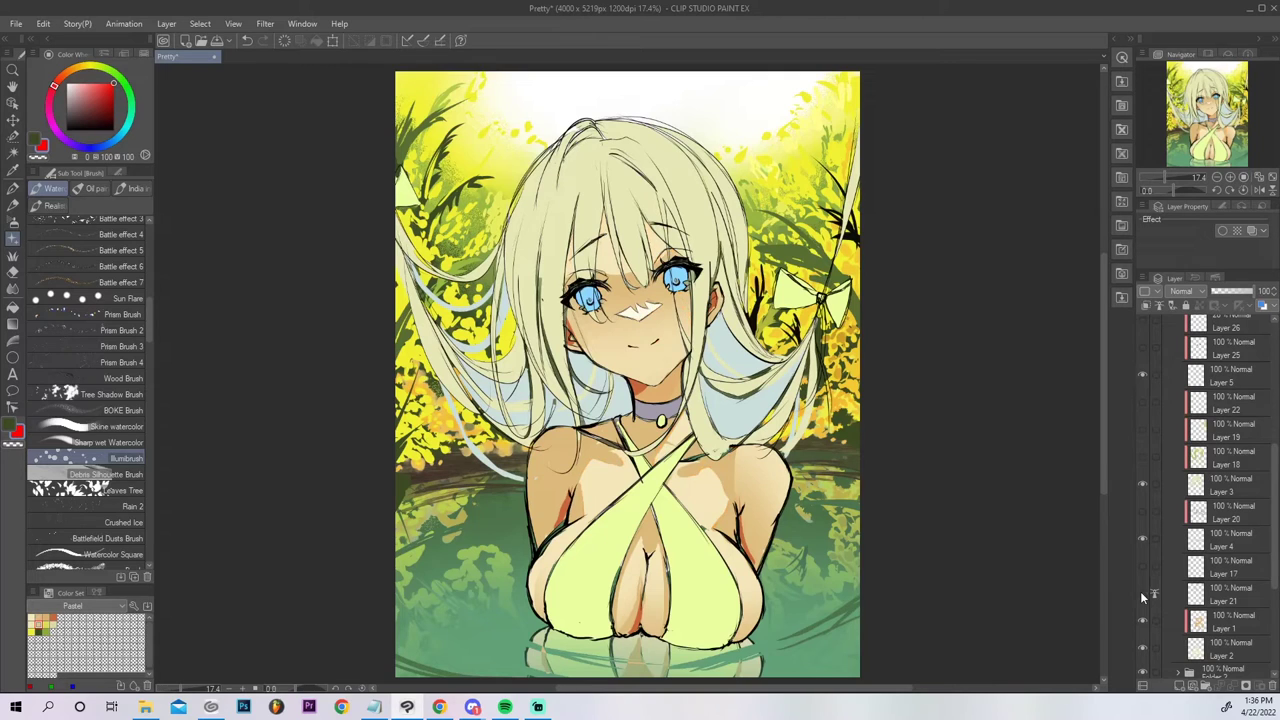
left_click(1145, 622)
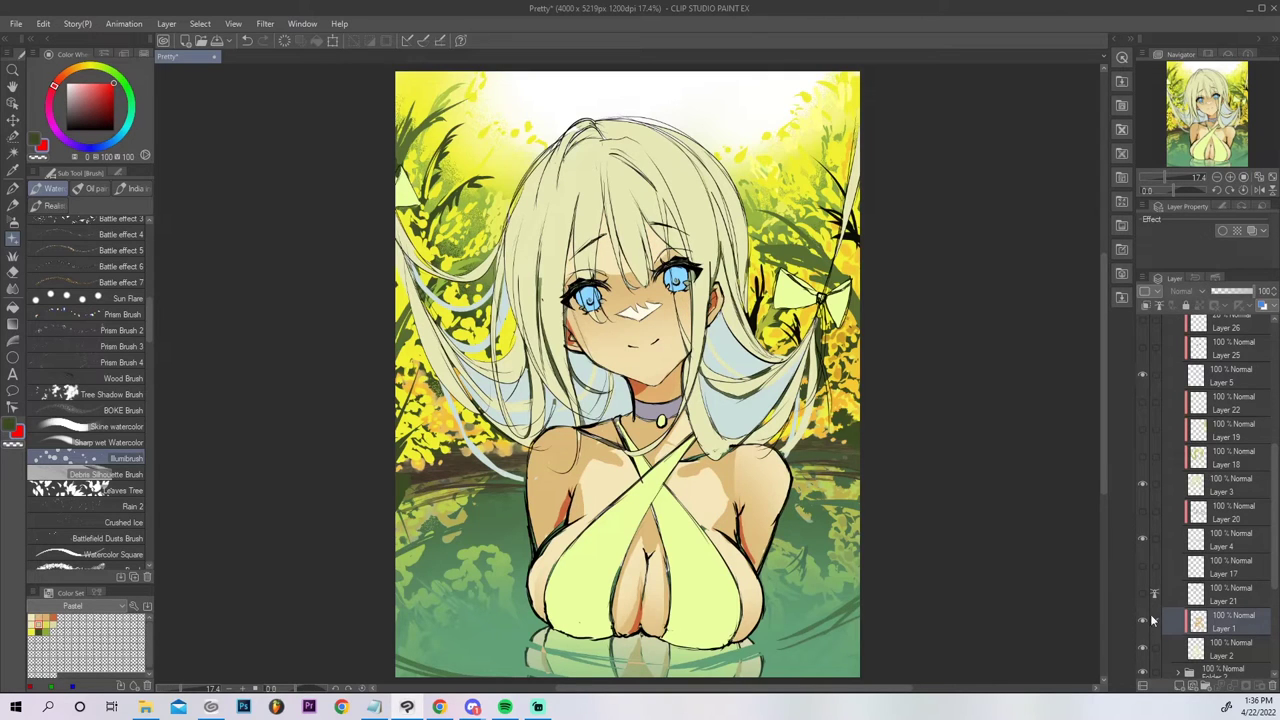
left_click(1154, 619)
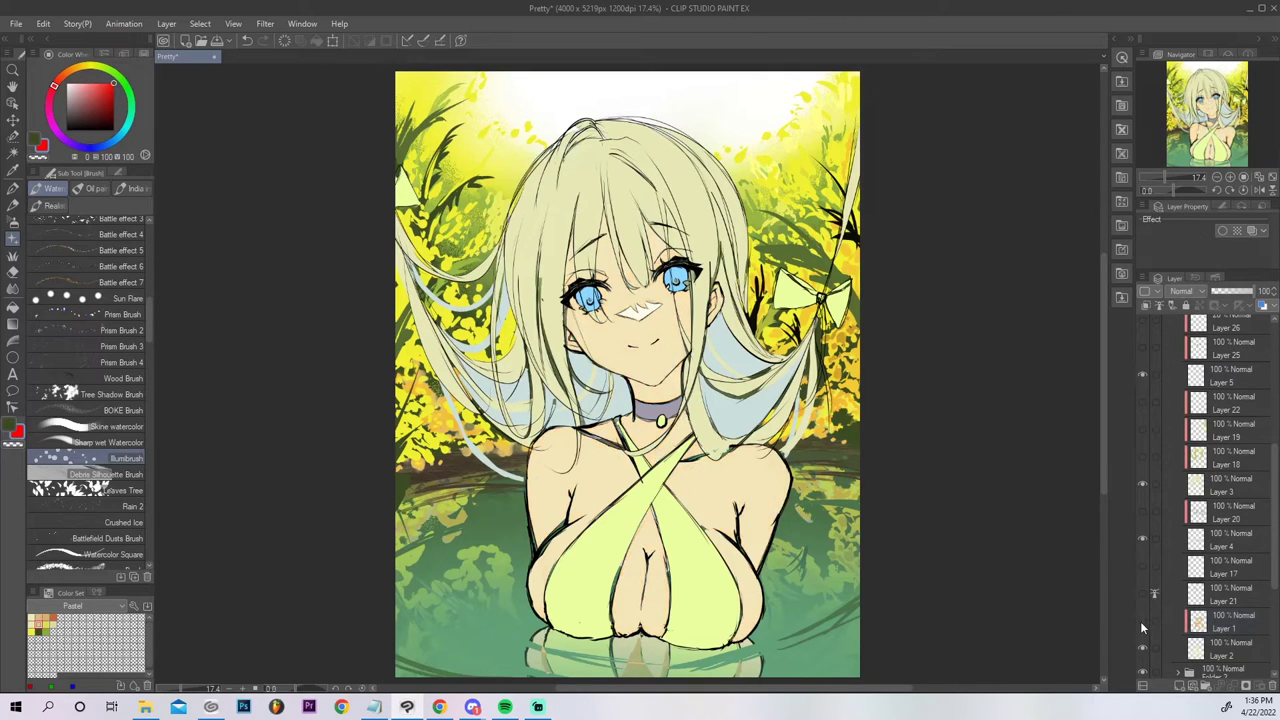
Hide Folder 2 and all background and water layers from Layer 16 down to Layer 9.
scroll(1140, 621, "down", 5)
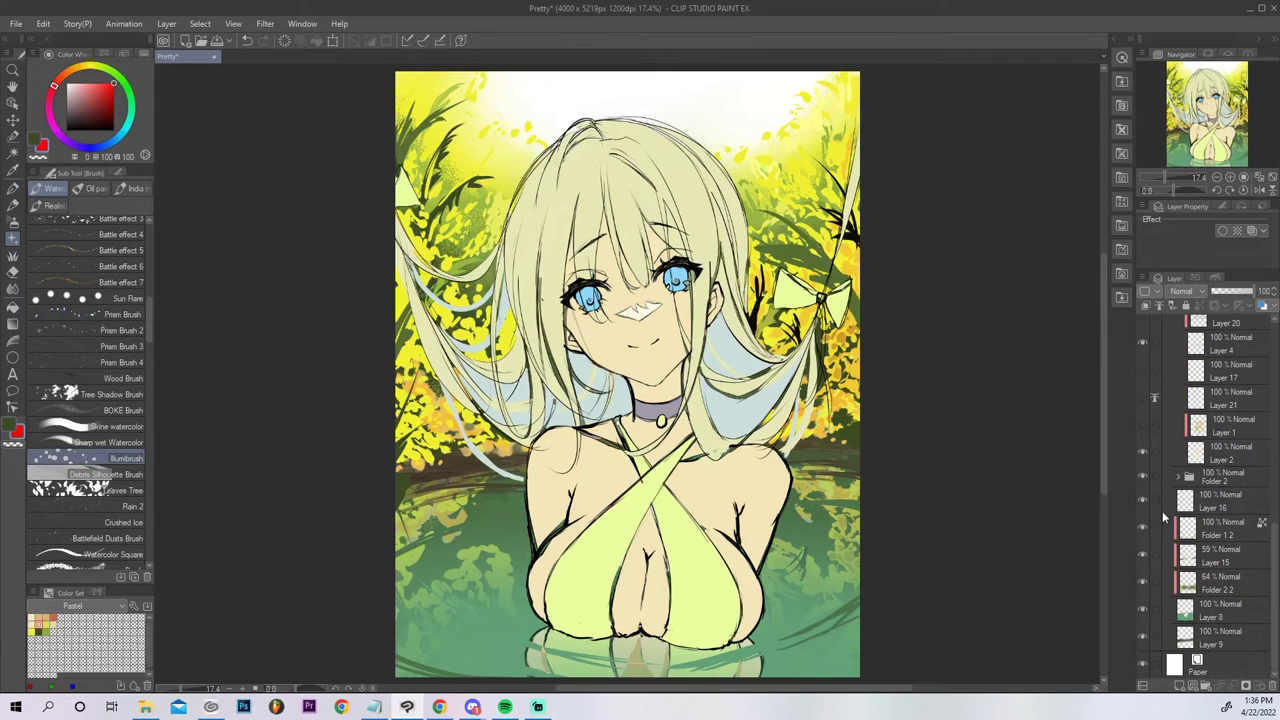
left_click(1143, 478)
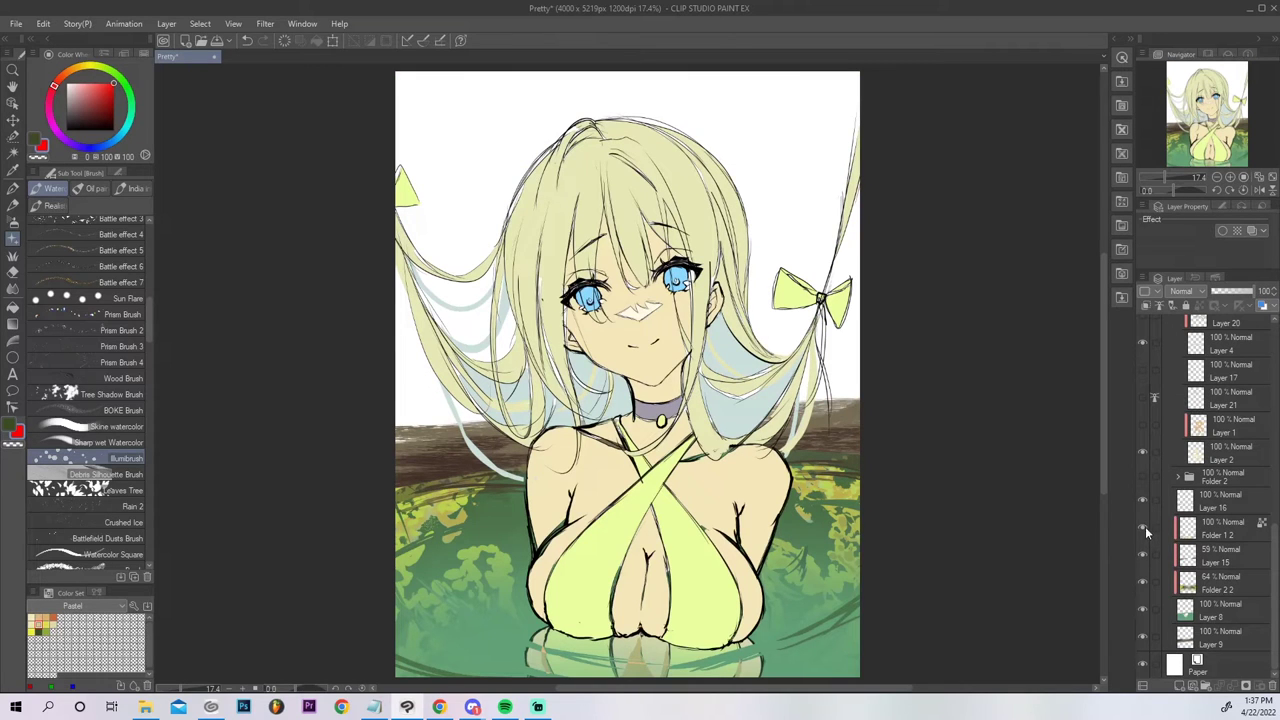
left_click_drag(1144, 504, 1142, 579)
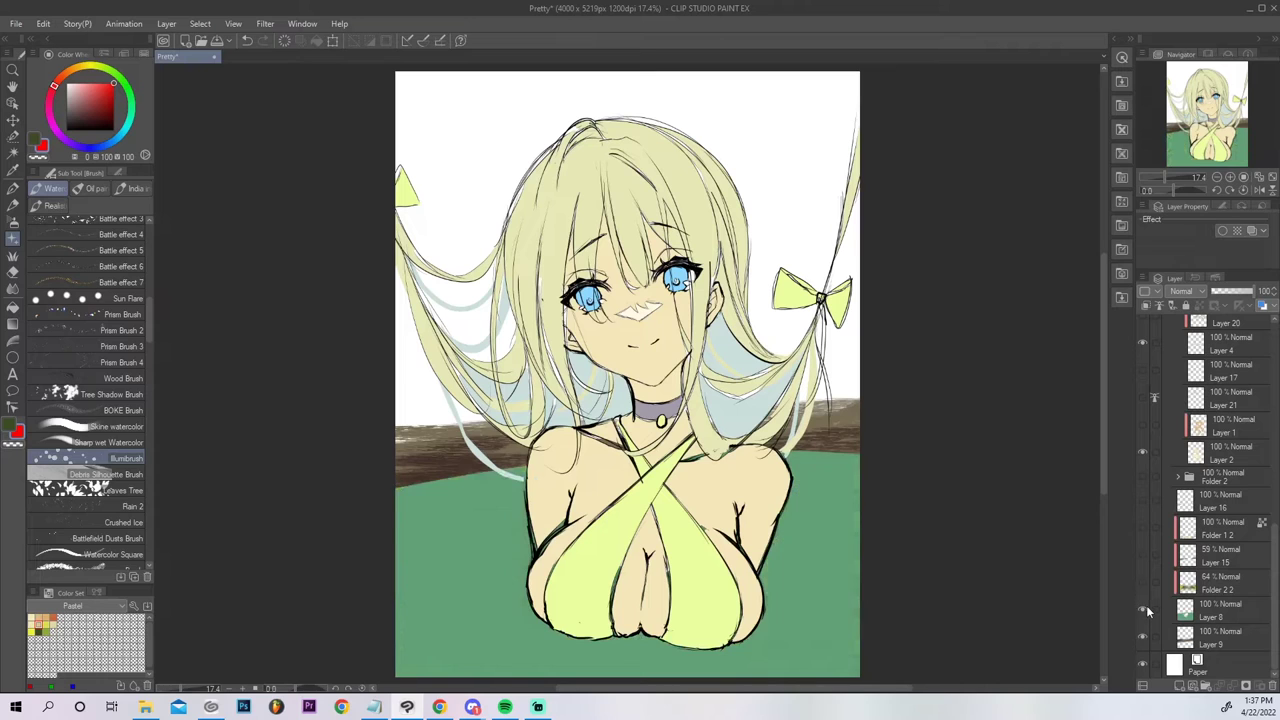
left_click(1146, 606)
left_click(1147, 638)
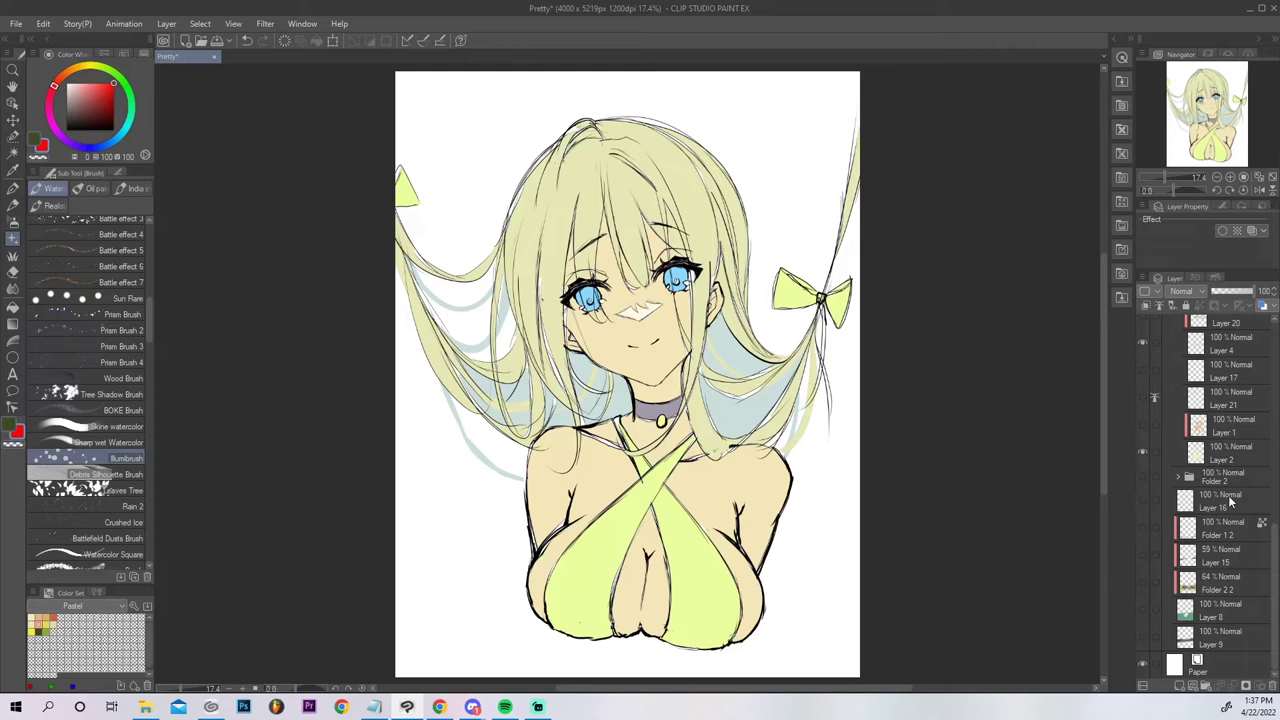
Collapse Folder 3, rename it "Ketch" and set its opacity to 17%.
scroll(1220, 495, "up", 5)
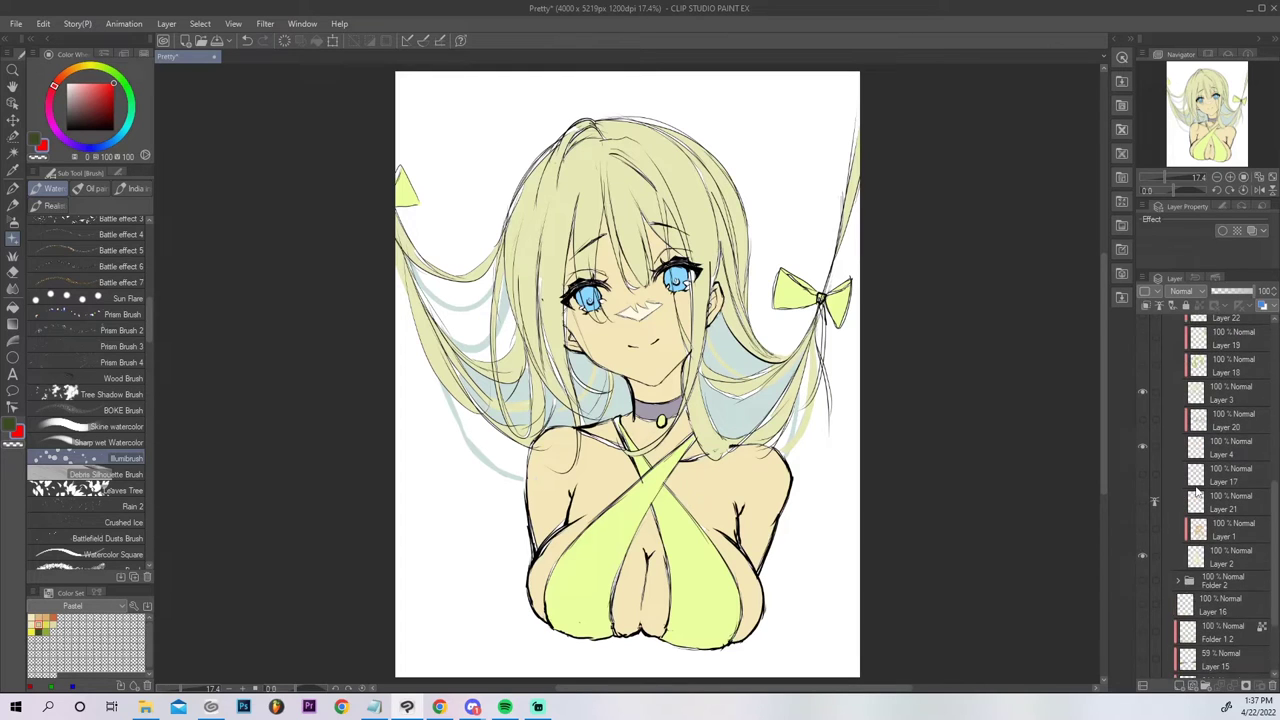
scroll(1203, 490, "up", 7)
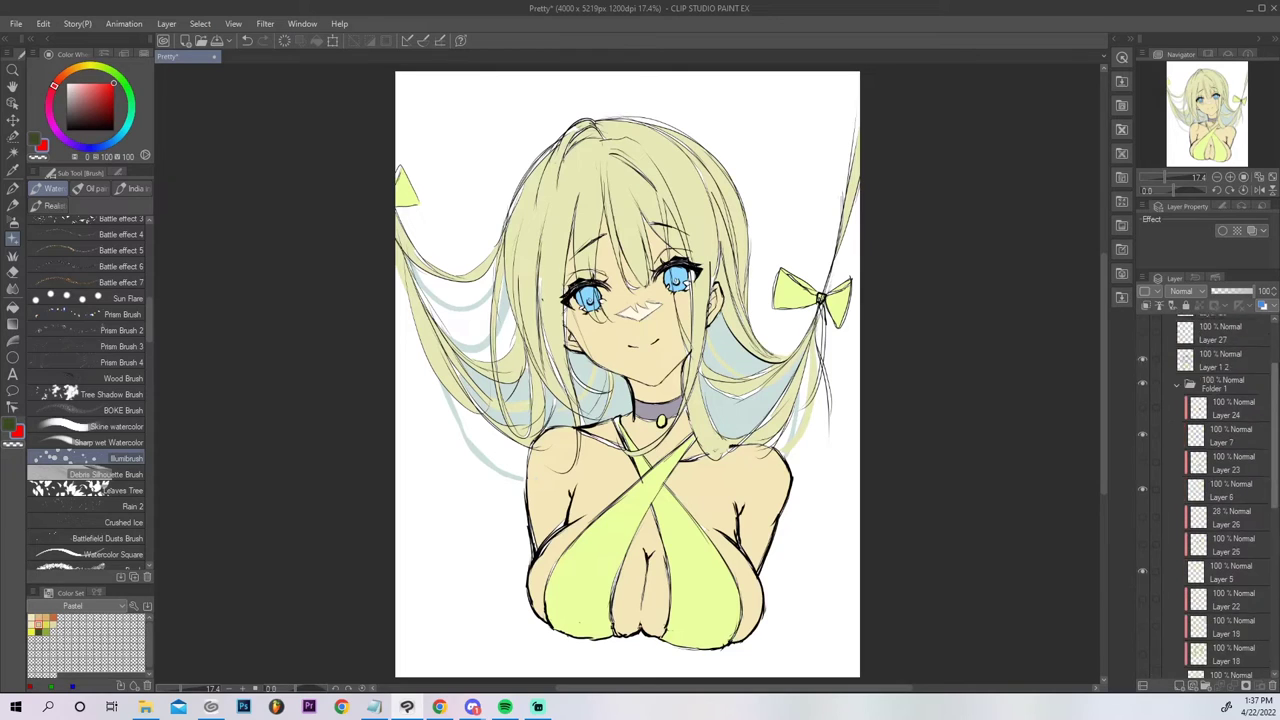
left_click(1167, 325)
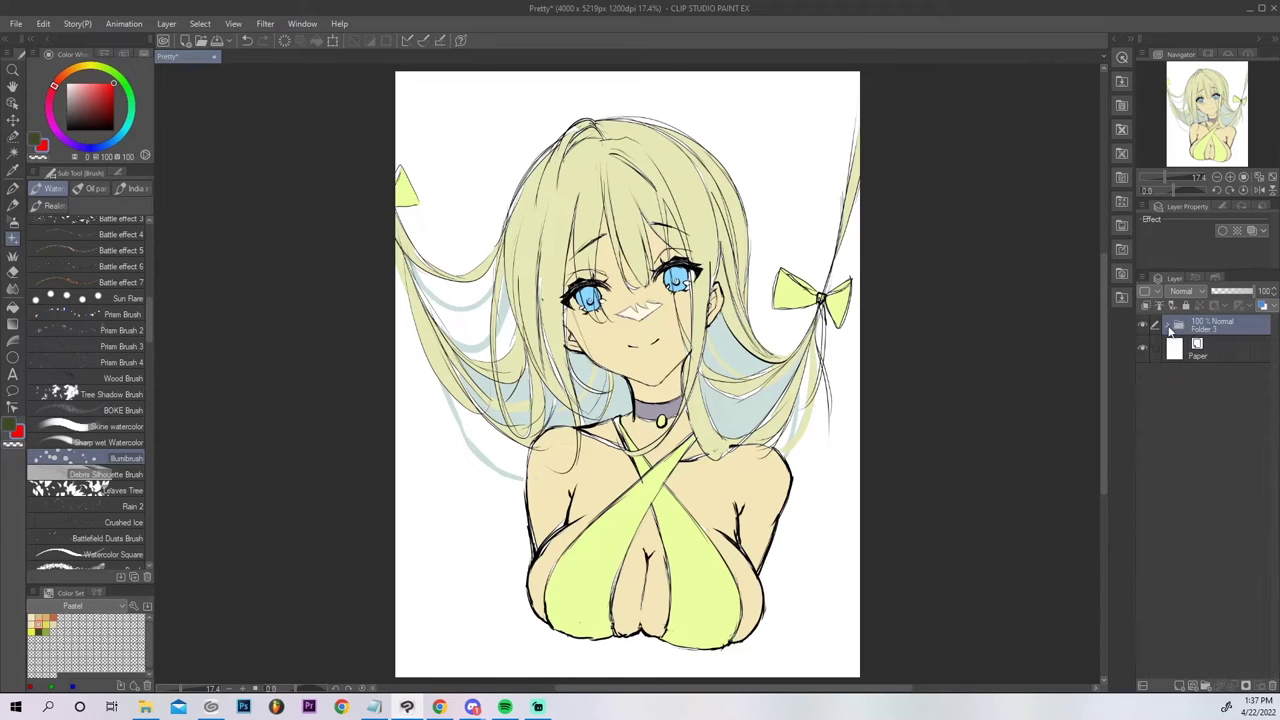
double_click(1215, 333)
type("Folder")
key("Return")
left_click(1220, 292)
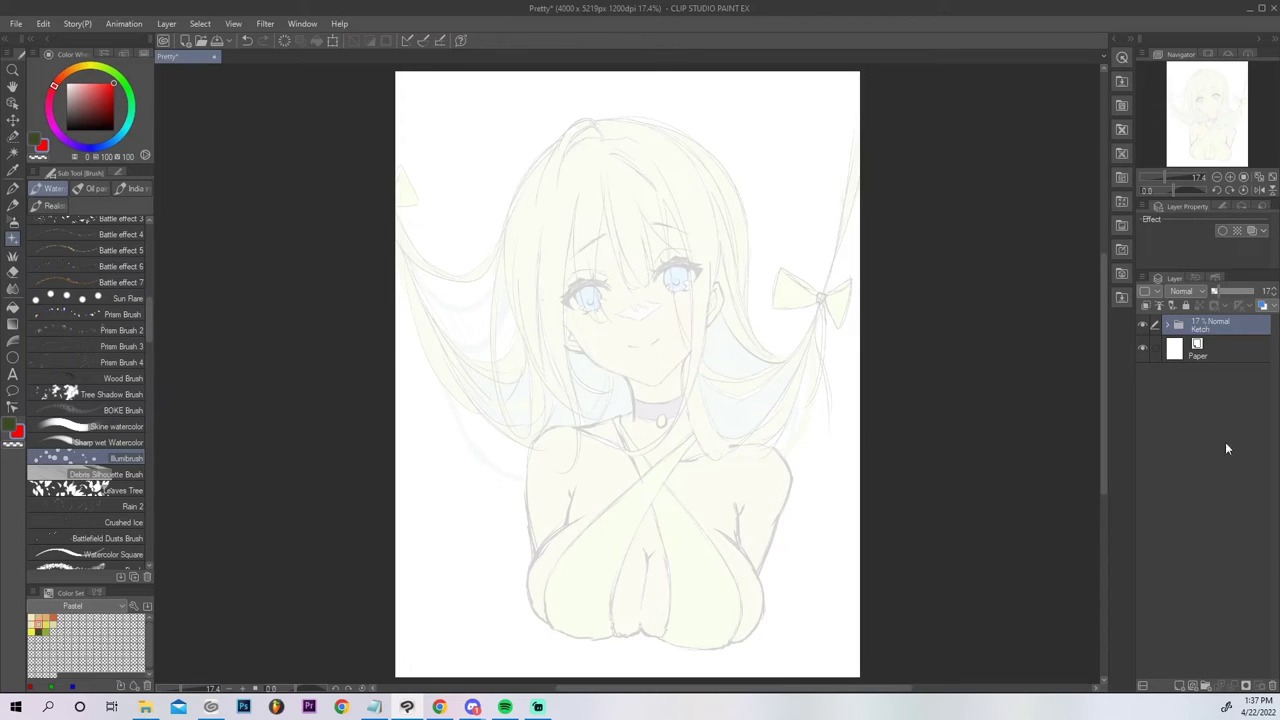
Create a folder named "Lineart" above the sketch folder and add a new raster layer inside it.
left_click(1205, 686)
double_click(1207, 325)
type("Lineart")
key("Return")
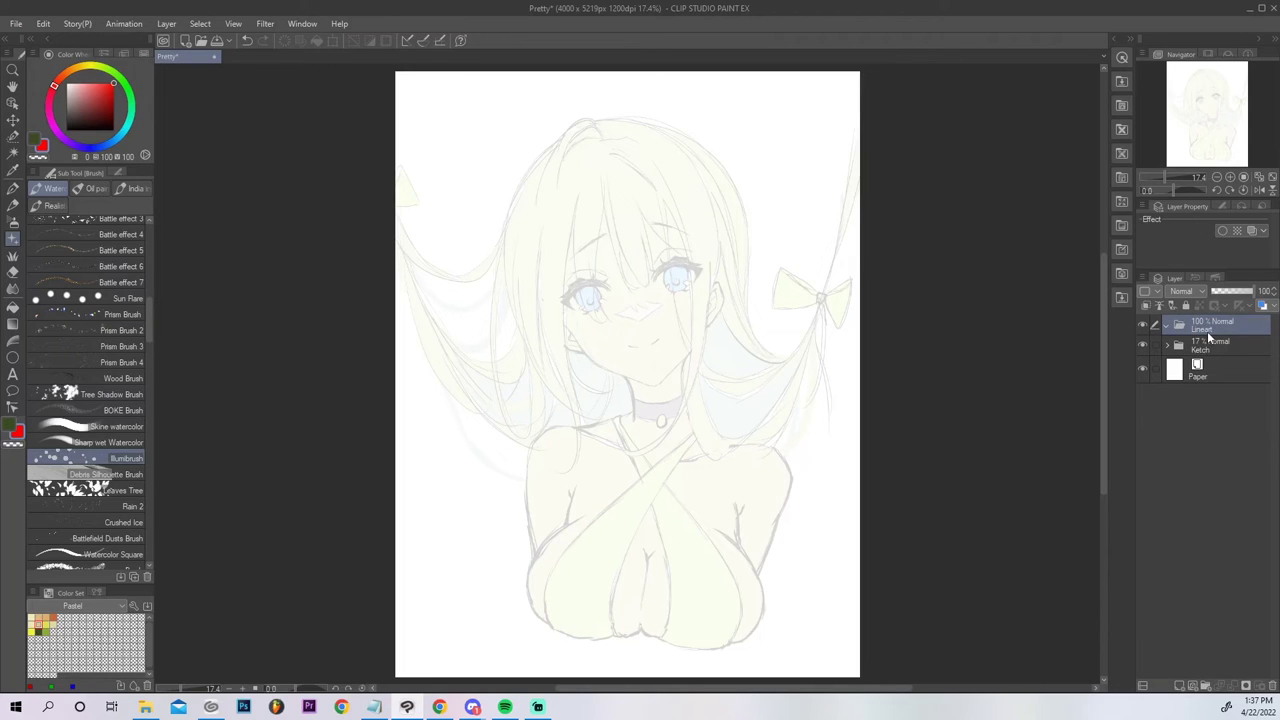
left_click(1180, 686)
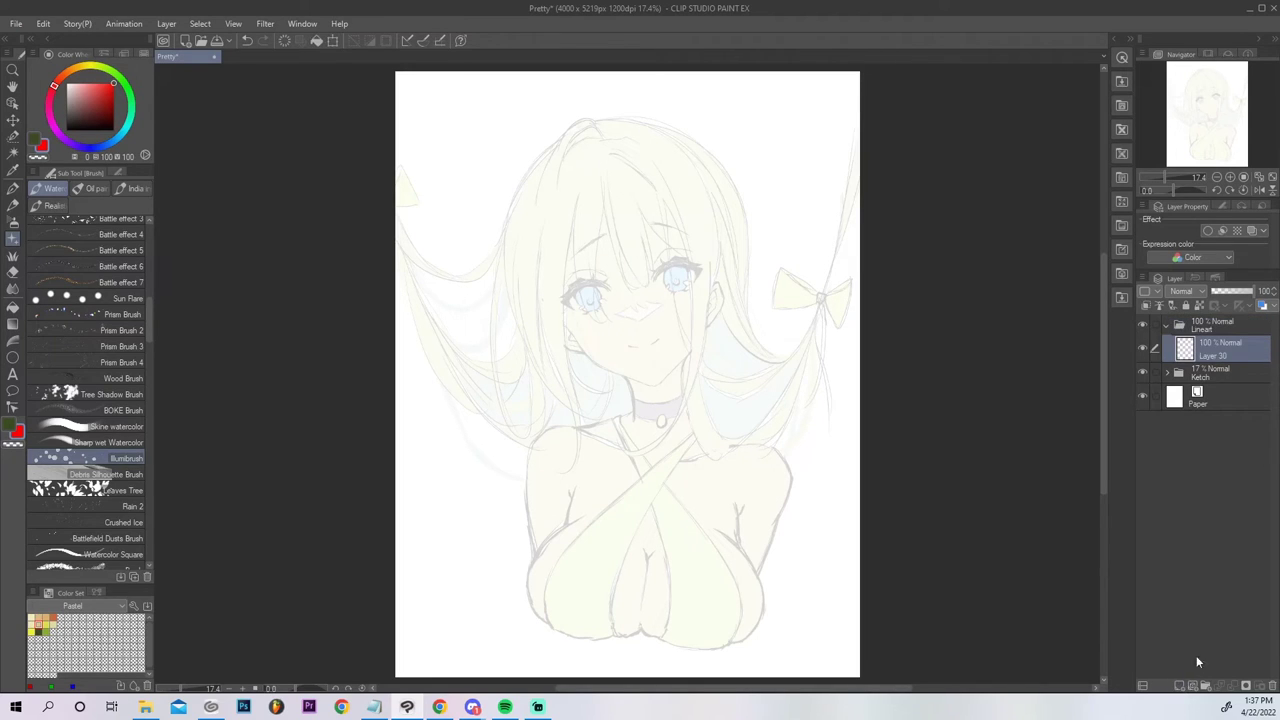
Choose black as the drawing colour and set up the G-pen with brush size 7.
left_click_drag(91, 105, 41, 171)
left_click(16, 190)
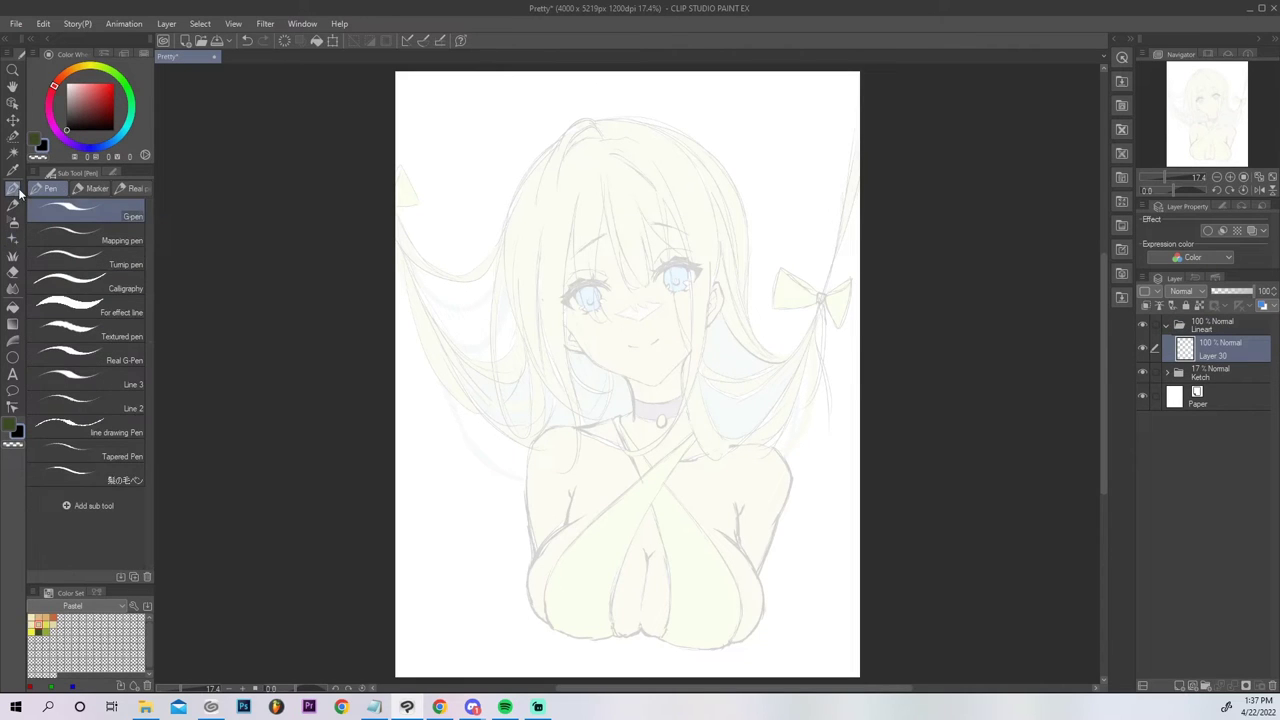
left_click(1237, 207)
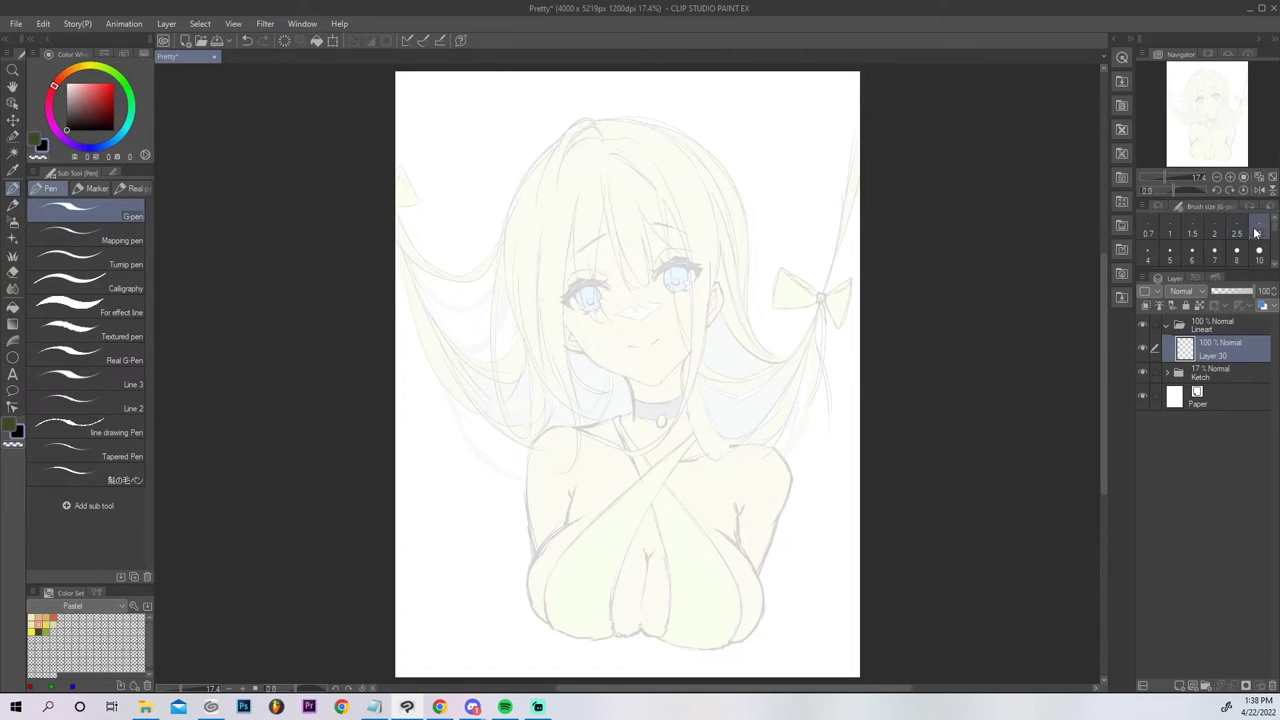
left_click(1227, 178)
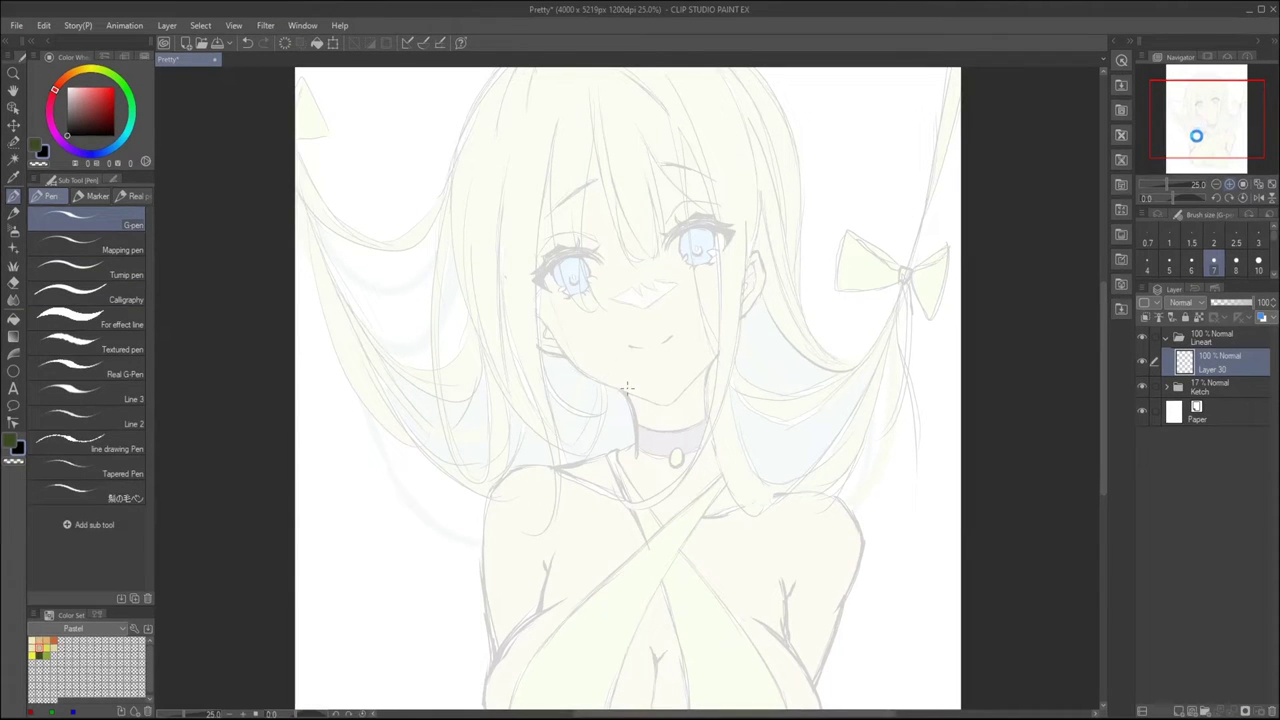
scroll(1196, 134, "up", 1)
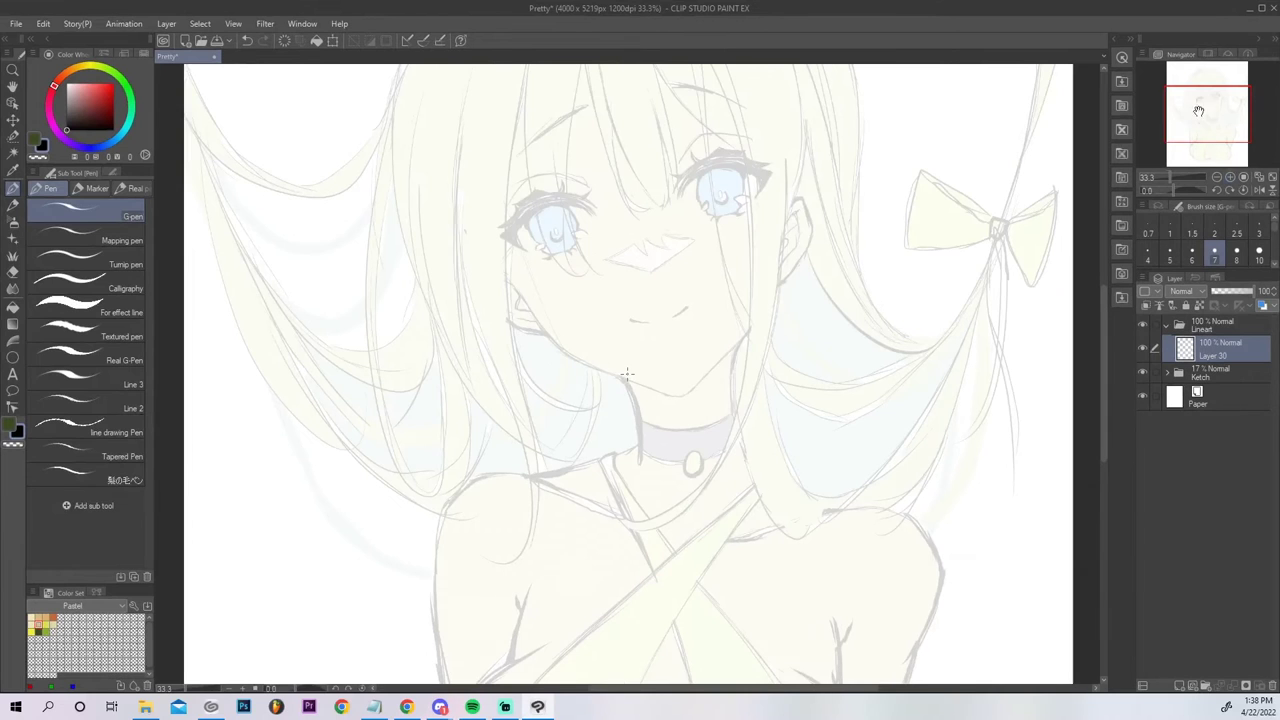
left_click_drag(1200, 107, 1206, 88)
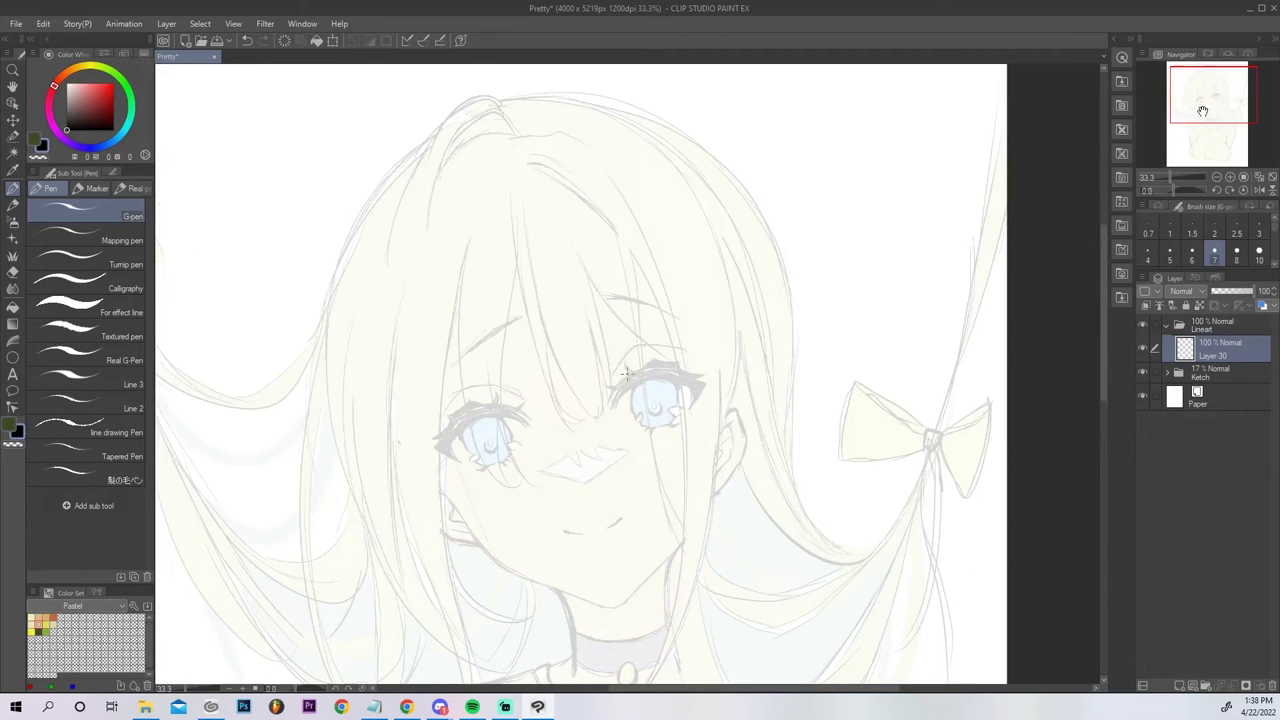
left_click(1206, 102)
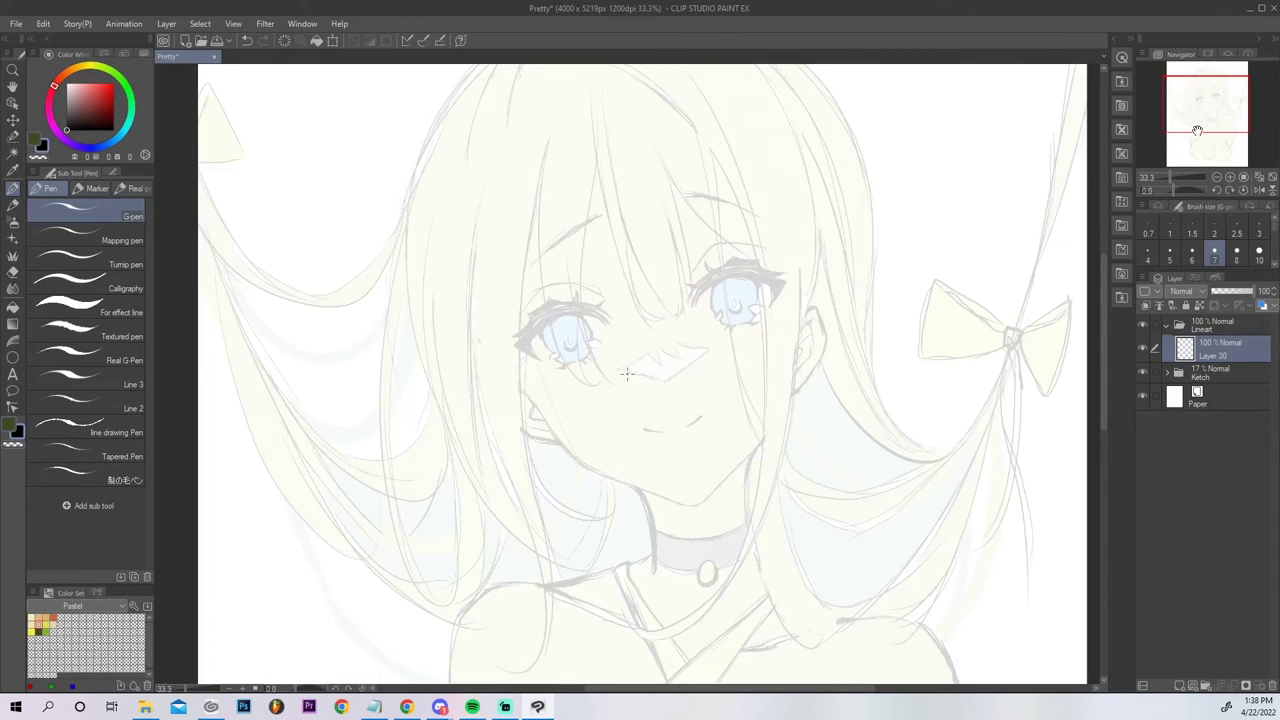
left_click(1195, 128)
left_click_drag(1191, 130, 1208, 108)
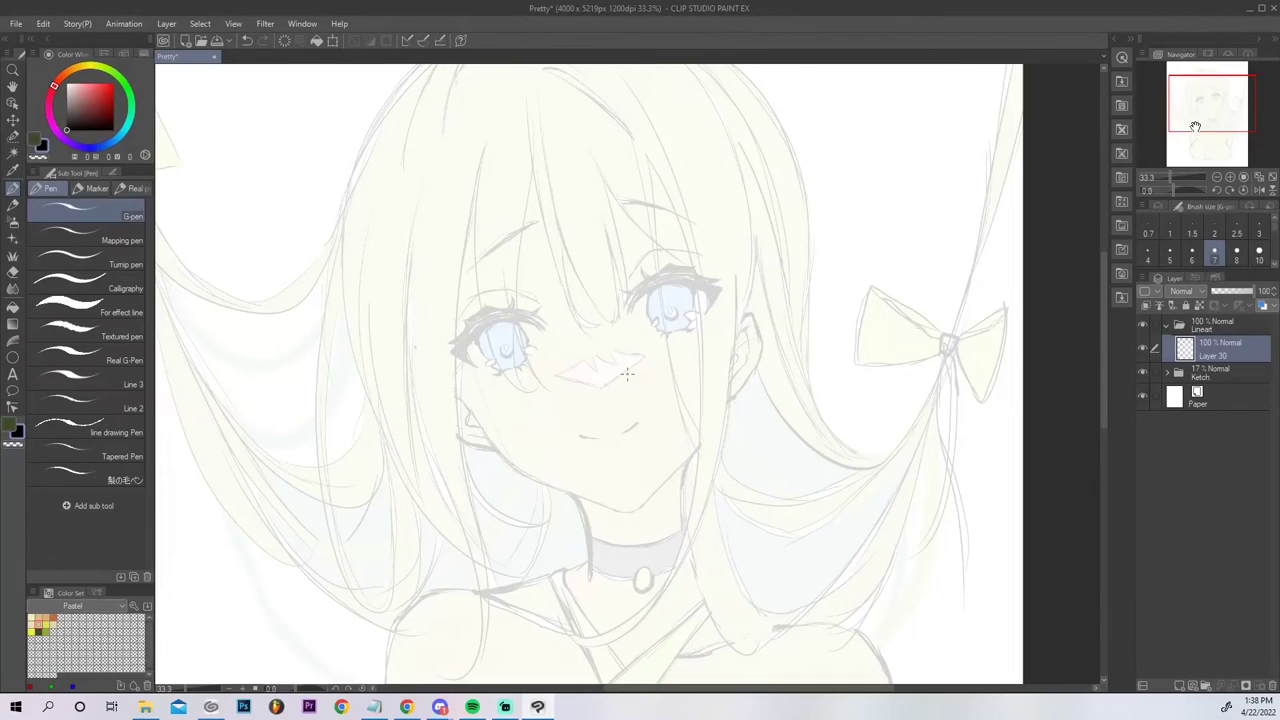
left_click(1216, 177)
left_click(1180, 191)
left_click_drag(1182, 188, 1180, 188)
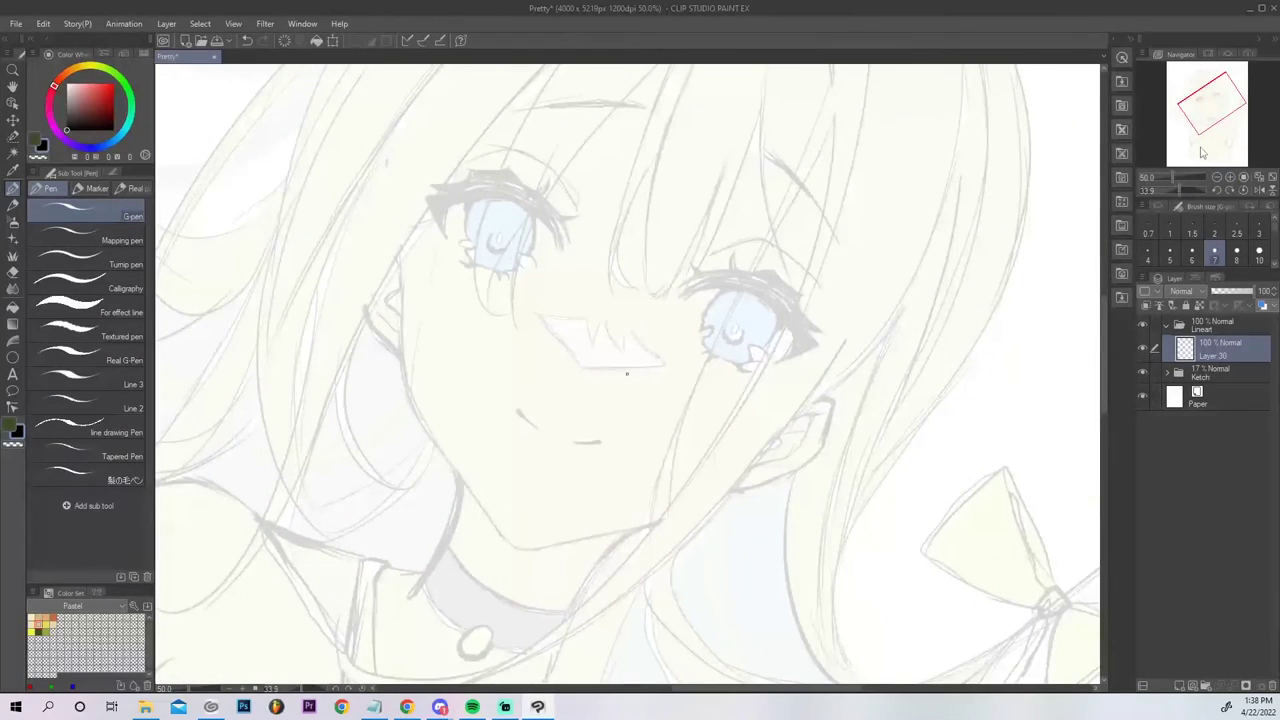
left_click_drag(400, 256, 402, 342)
key("ctrl+z")
left_click_drag(400, 254, 402, 370)
key("ctrl+z")
left_click_drag(402, 264, 404, 374)
key("ctrl+z")
left_click_drag(400, 245, 406, 374)
key("ctrl+z")
Ink the left cheek contour from beside the eye down towards the jaw with the G-pen.
left_click(1217, 177)
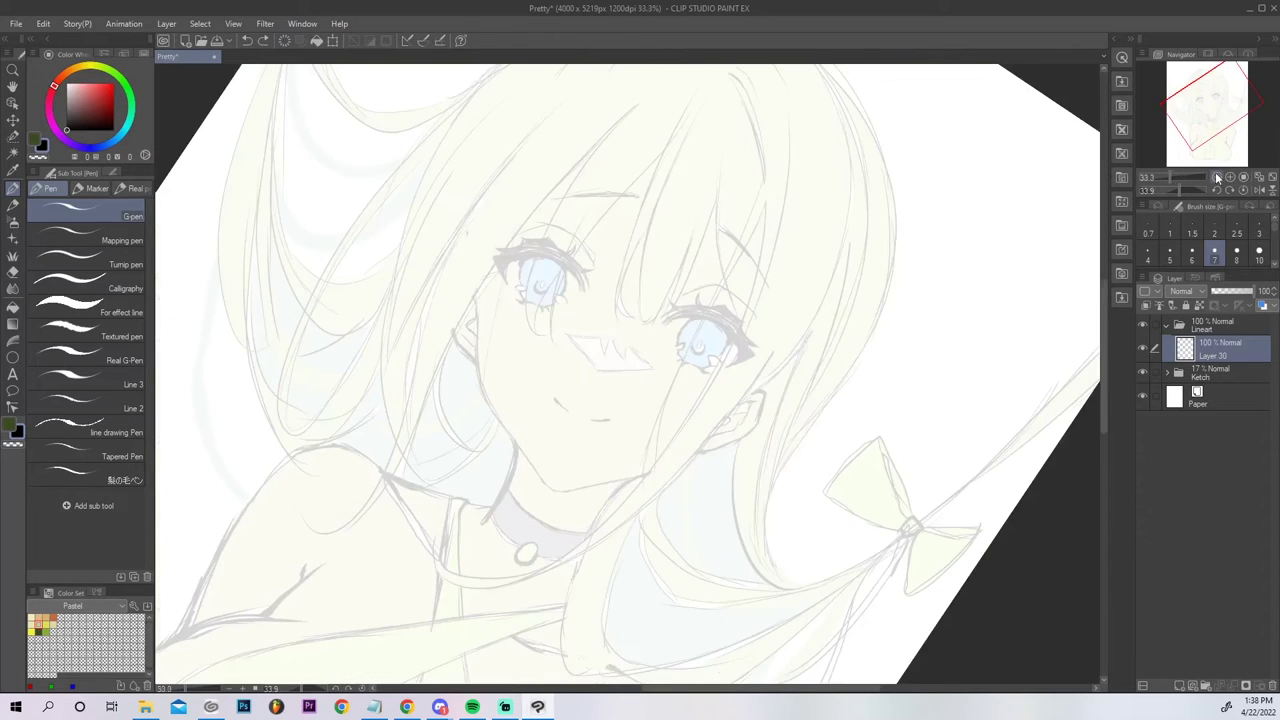
left_click_drag(477, 292, 483, 378)
key("ctrl+z")
mouse_move(477, 291)
left_mouse_down()
mouse_move(481, 389)
mouse_move(480, 360)
mouse_move(503, 425)
left_mouse_up()
key("ctrl+z")
left_click_drag(478, 364, 498, 416)
Reduce the Hard eraser to a small tip for tidying the cheek line and go over the line's upper part with the G-pen.
key("e")
key("bracketleft")
key("bracketleft")
key("bracketleft")
key("bracketleft")
key("bracketleft")
key("bracketleft")
key("bracketleft")
key("bracketleft")
key("bracketleft")
key("bracketleft")
key("bracketleft")
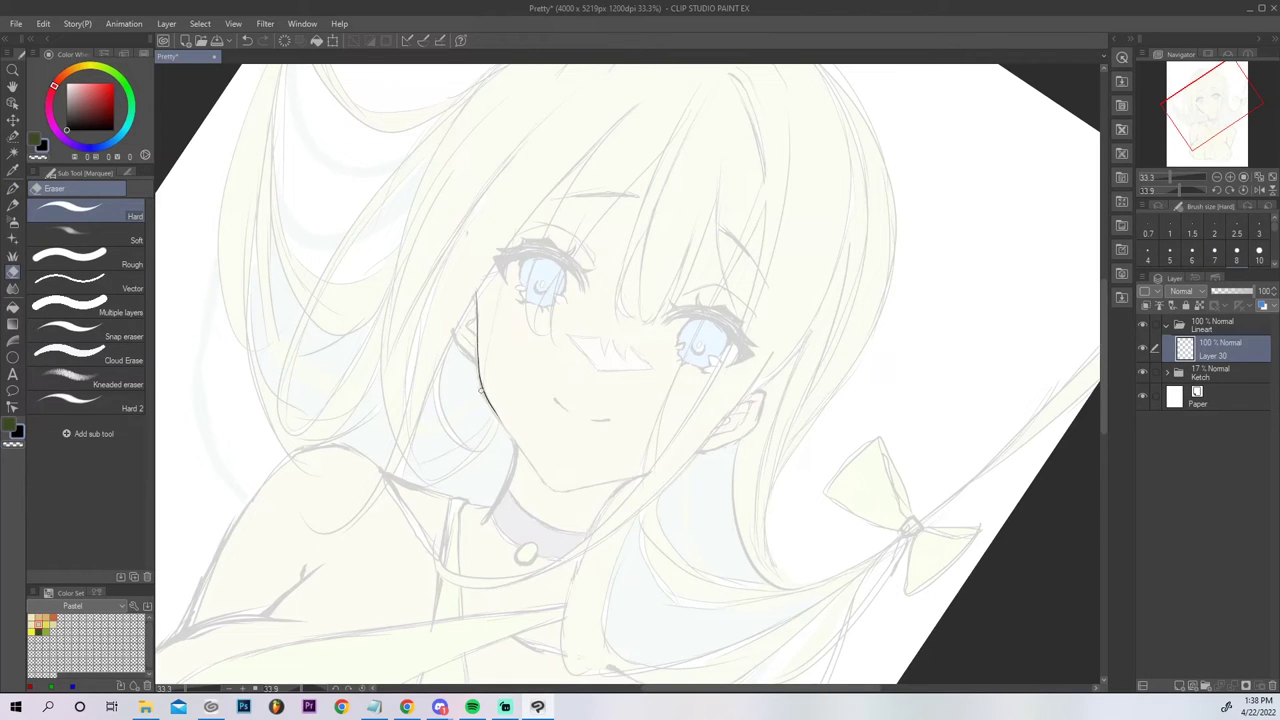
key("p")
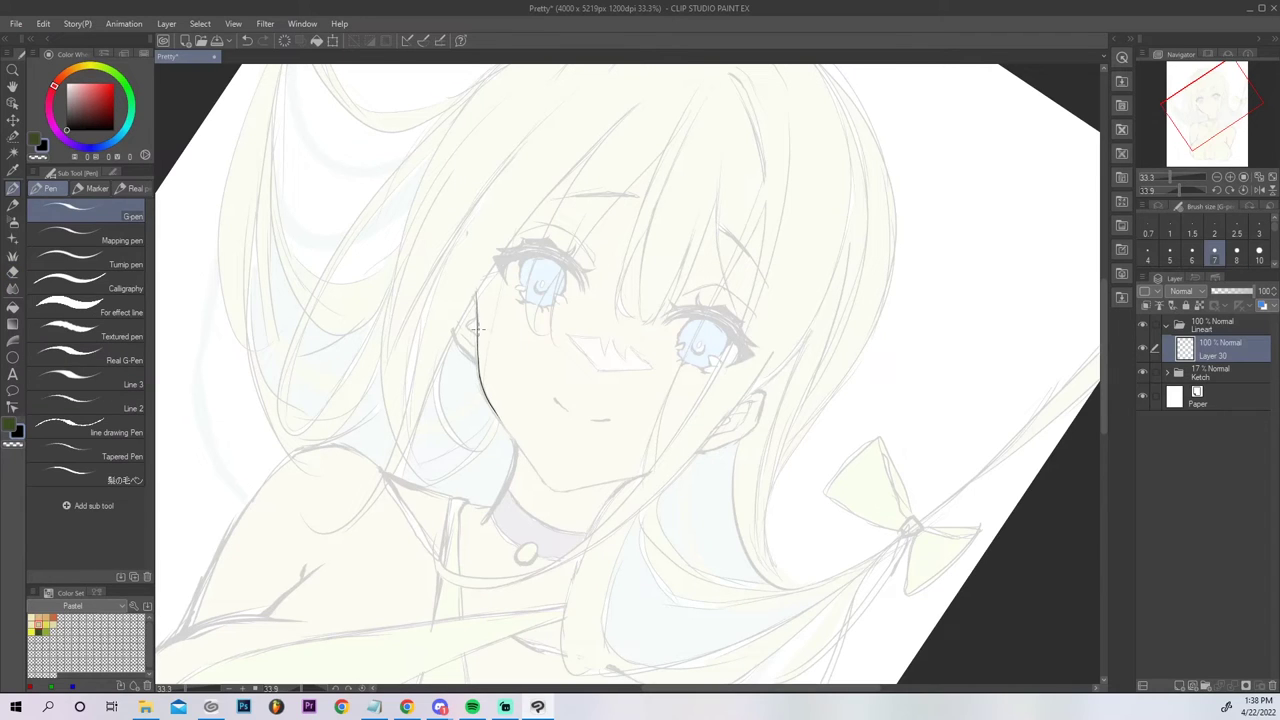
left_click_drag(478, 334, 478, 278)
Extend the inked left jawline from the end of the cheek stroke down to the chin.
left_click_drag(496, 411, 521, 447)
key("ctrl+z")
left_click_drag(495, 411, 541, 479)
key("ctrl+z")
left_click_drag(497, 415, 543, 487)
Rotate the canvas to about 147° and ink the right jawline as one clean stroke from the hair strand to the chin.
left_click_drag(1180, 189, 1217, 191)
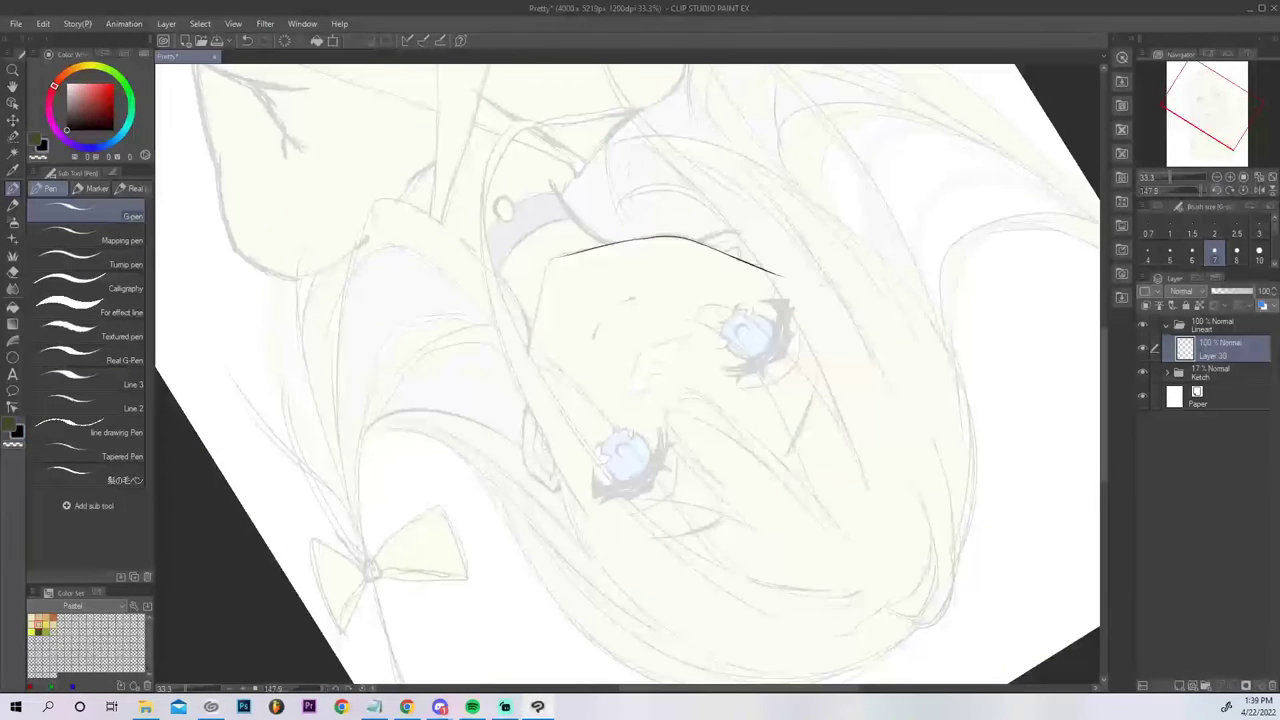
left_click_drag(527, 352, 548, 261)
key("ctrl+z")
left_click_drag(528, 352, 551, 258)
key("ctrl+z")
left_click_drag(528, 352, 548, 258)
key("ctrl+z")
left_click_drag(528, 355, 548, 262)
key("ctrl+z")
left_click_drag(528, 353, 547, 270)
key("ctrl+z")
left_click_drag(528, 352, 549, 259)
Join the two jaw strokes at the tip of the chin and clean up the corner.
left_click(1231, 177)
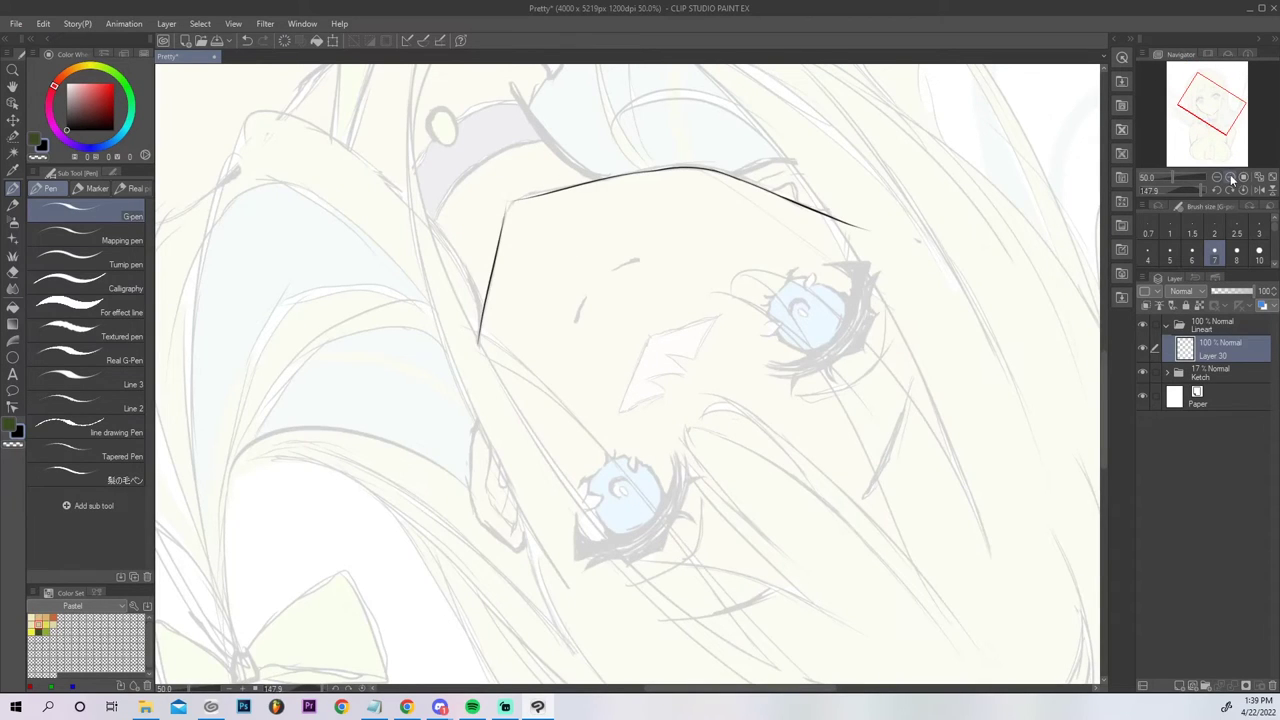
left_click(1231, 178)
left_click(1243, 190)
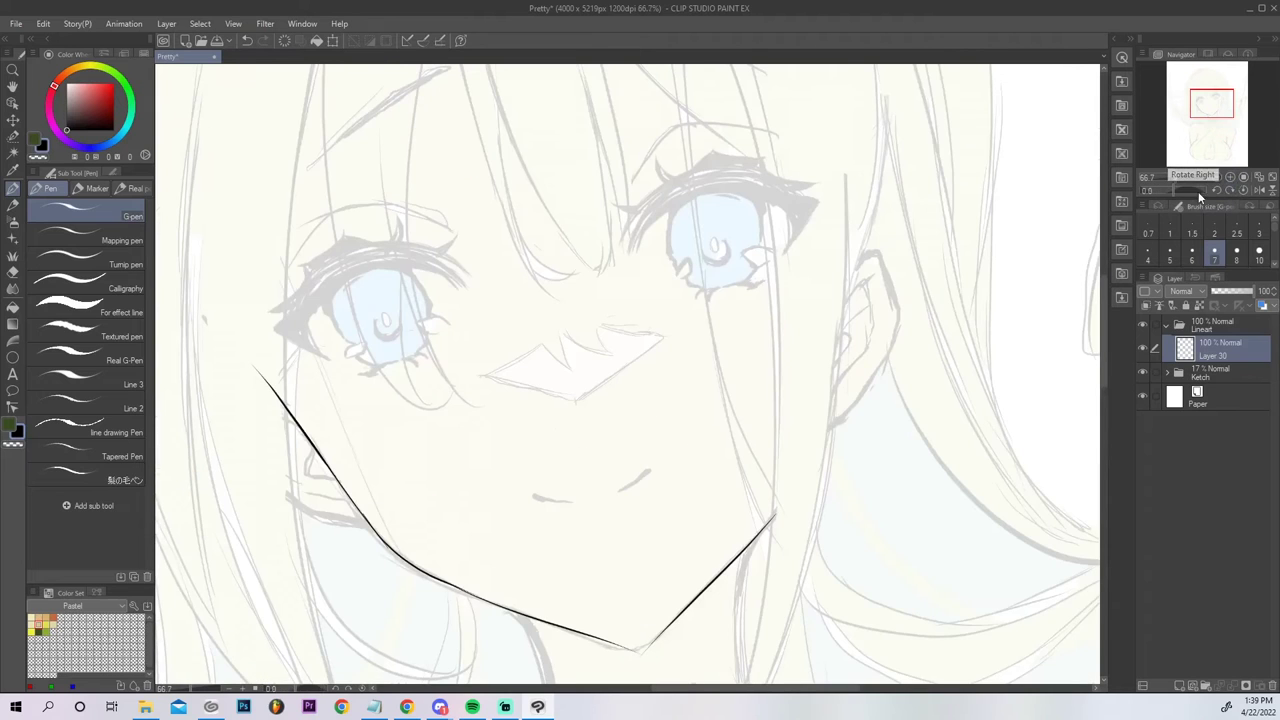
left_click_drag(1204, 106, 1201, 141)
left_click(1205, 111)
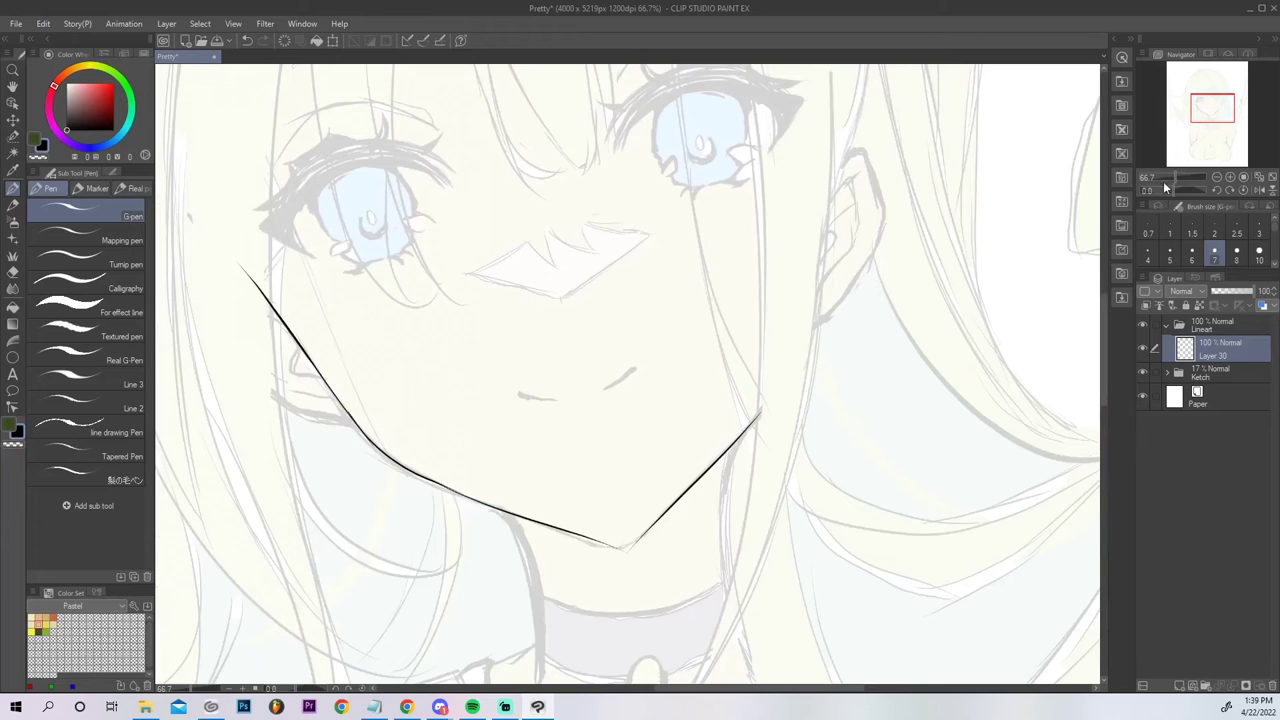
mouse_move(1175, 190)
left_mouse_down()
mouse_move(1197, 190)
mouse_move(1184, 174)
left_mouse_up()
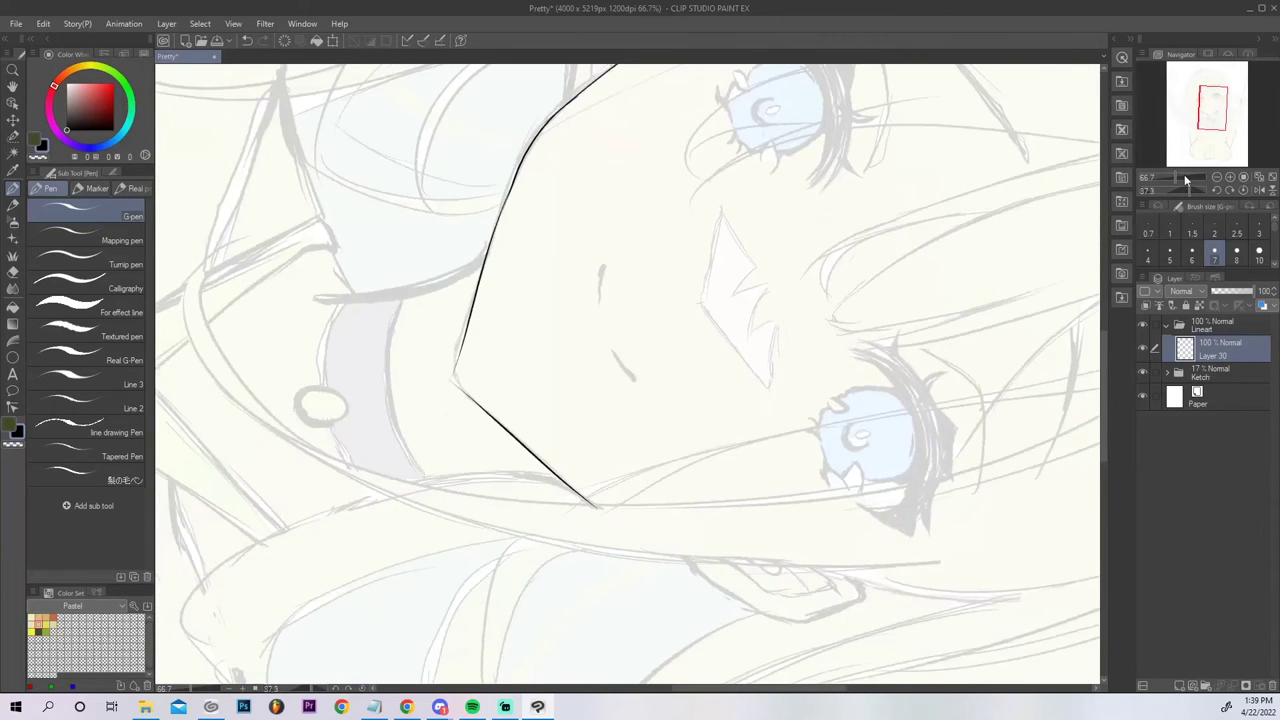
left_click_drag(467, 395, 456, 366)
key("ctrl+z")
key("e")
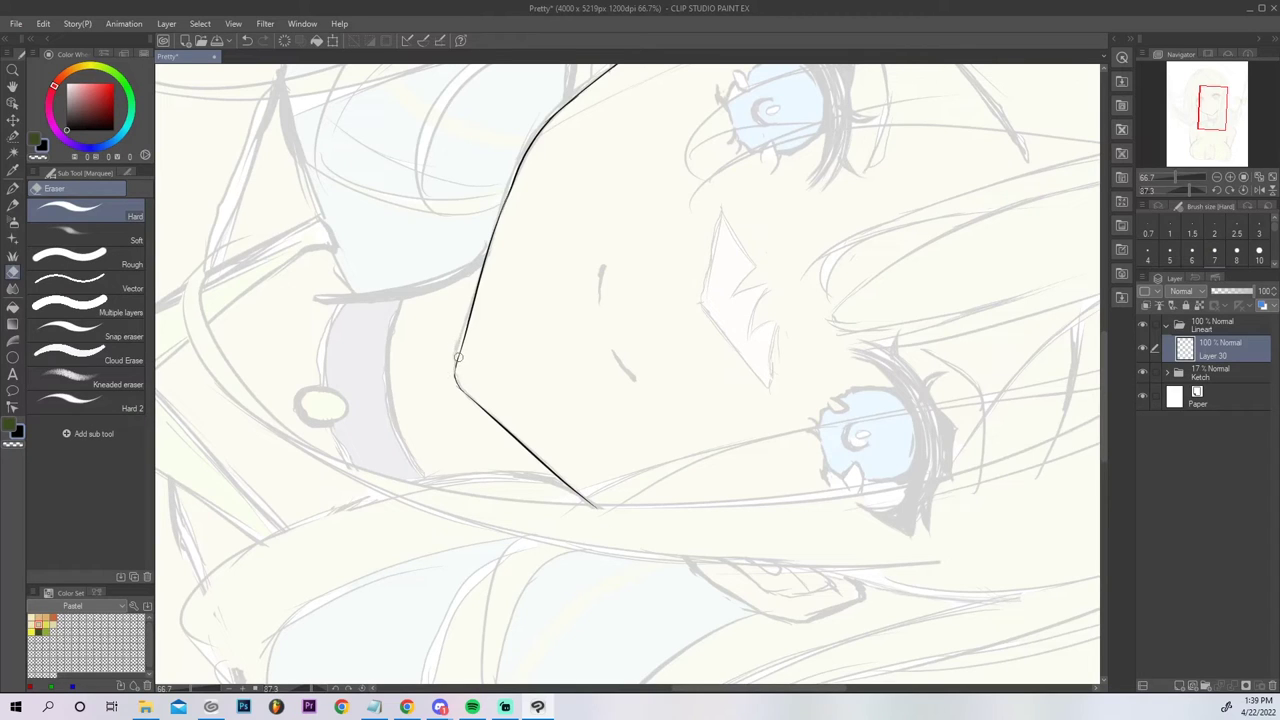
key("p")
left_click_drag(454, 376, 462, 348)
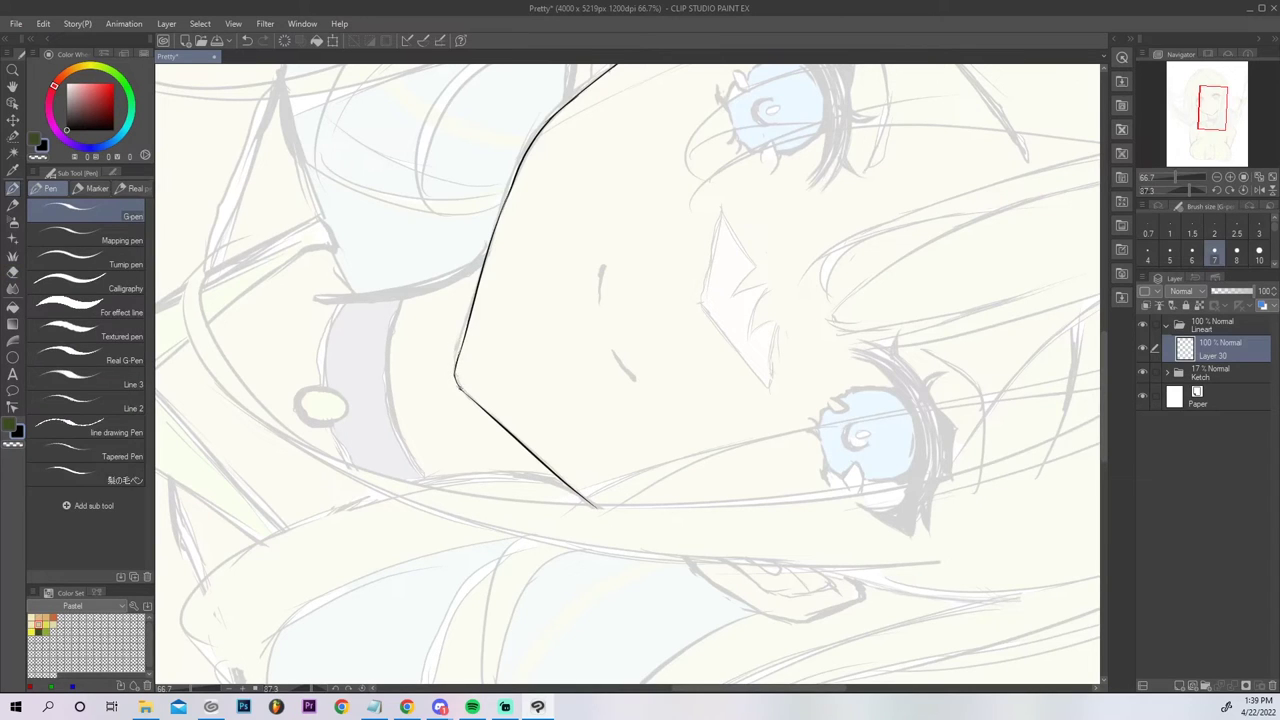
Check the face in a horizontally mirrored view and touch up the jawline where it meets the neck.
left_click(1243, 190)
left_click(1272, 178)
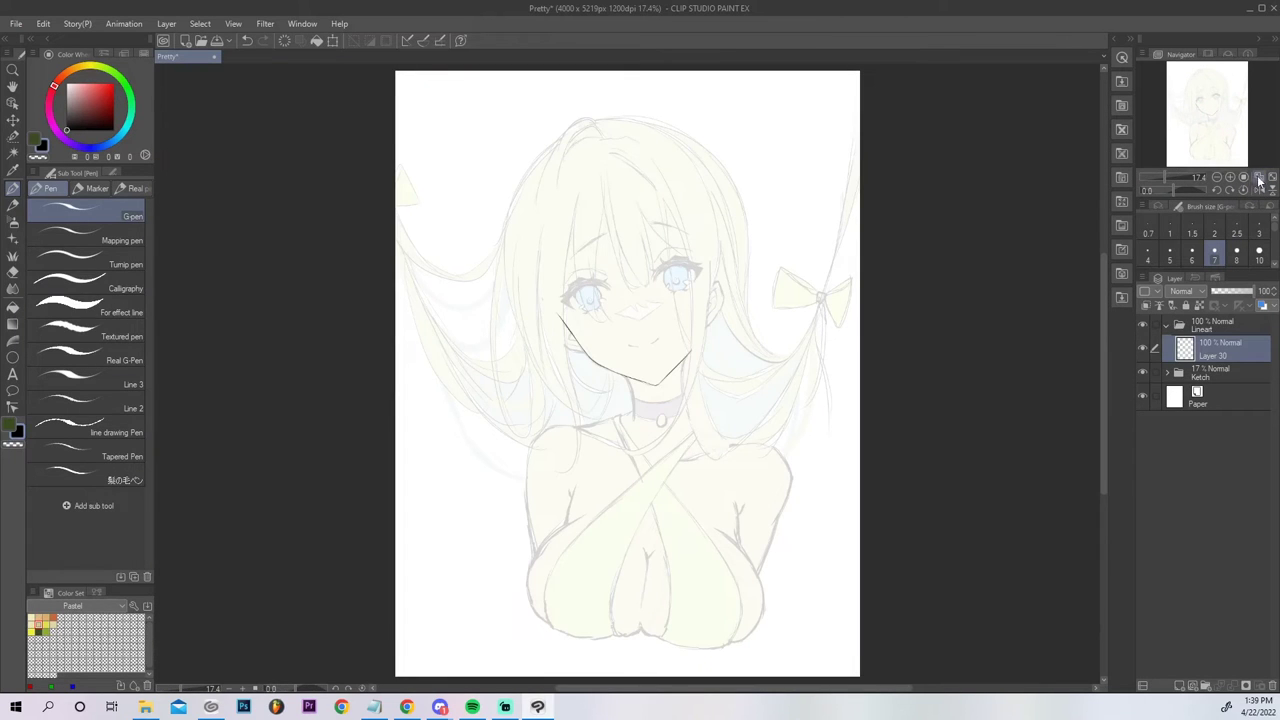
double_click(1231, 178)
left_click_drag(1200, 136, 1207, 136)
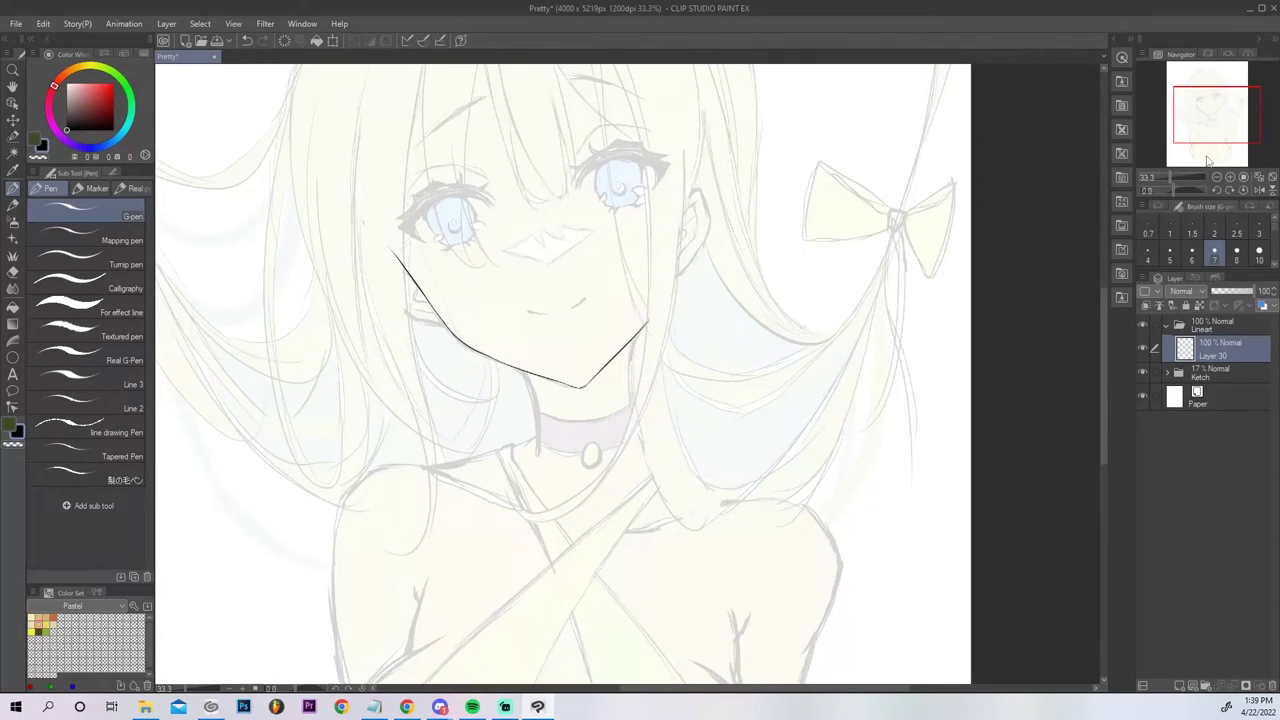
left_click(1259, 190)
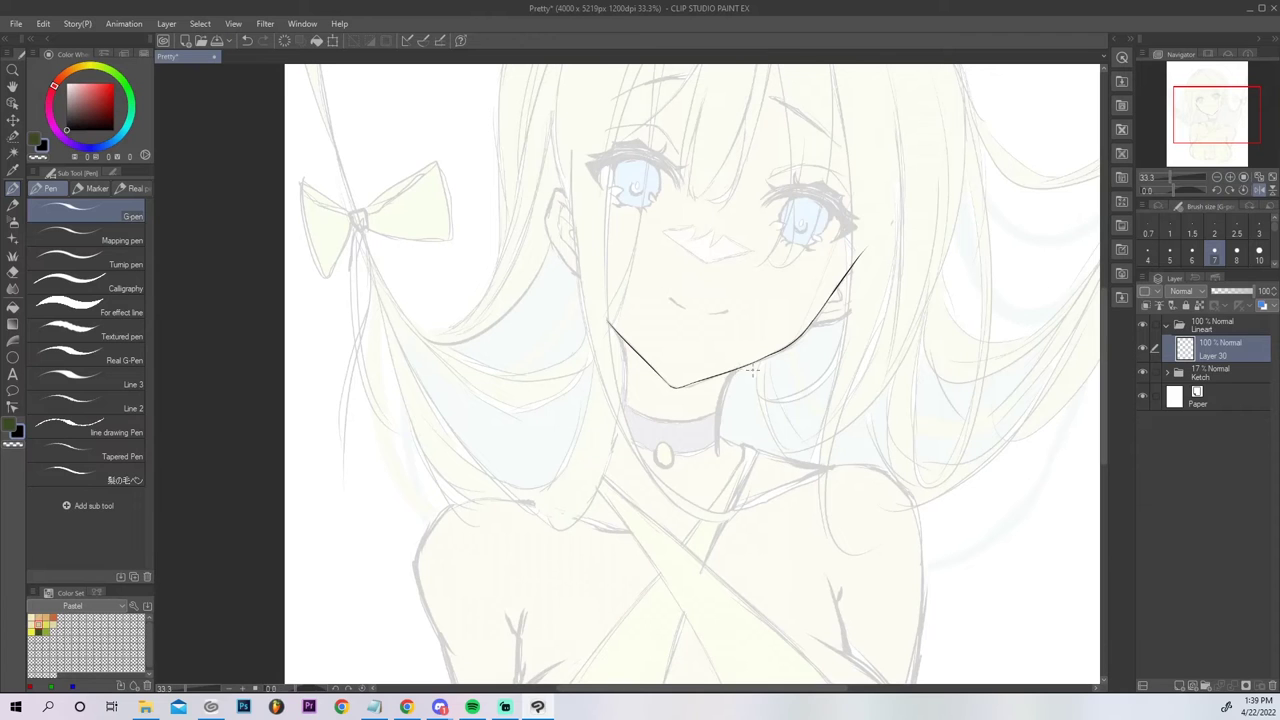
left_click(1230, 177)
left_click_drag(1180, 188, 1200, 189)
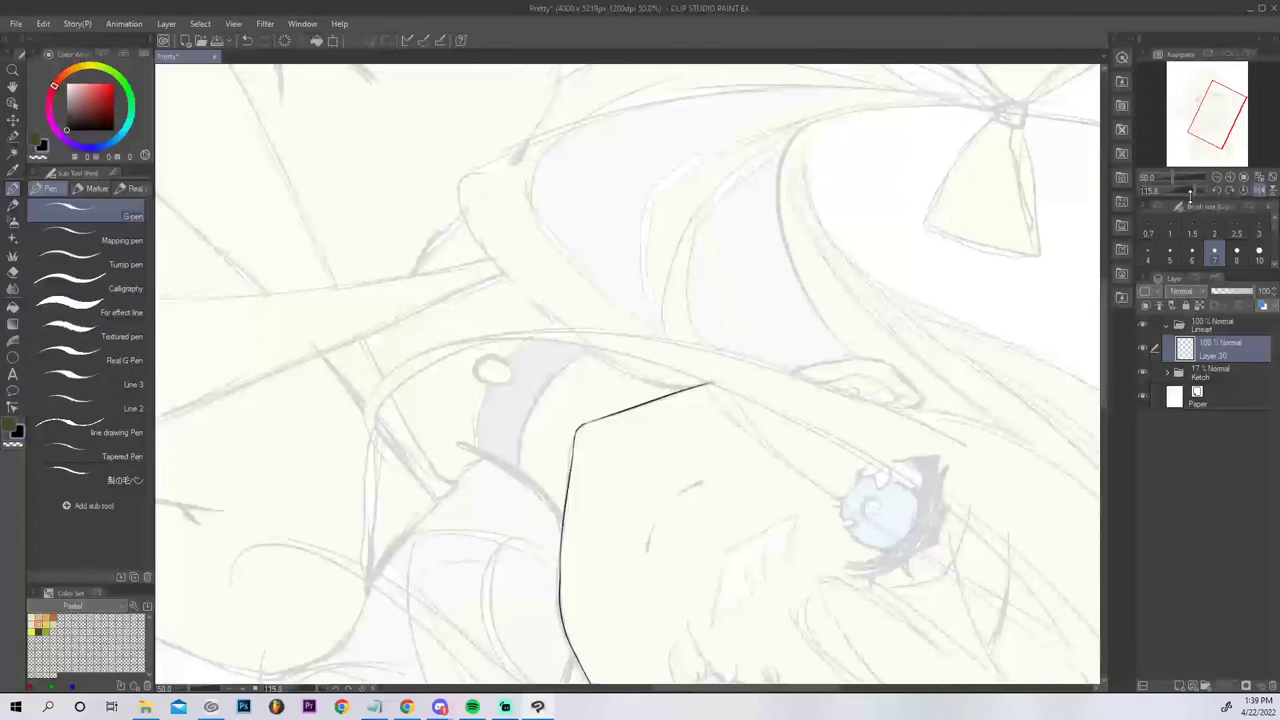
key("e")
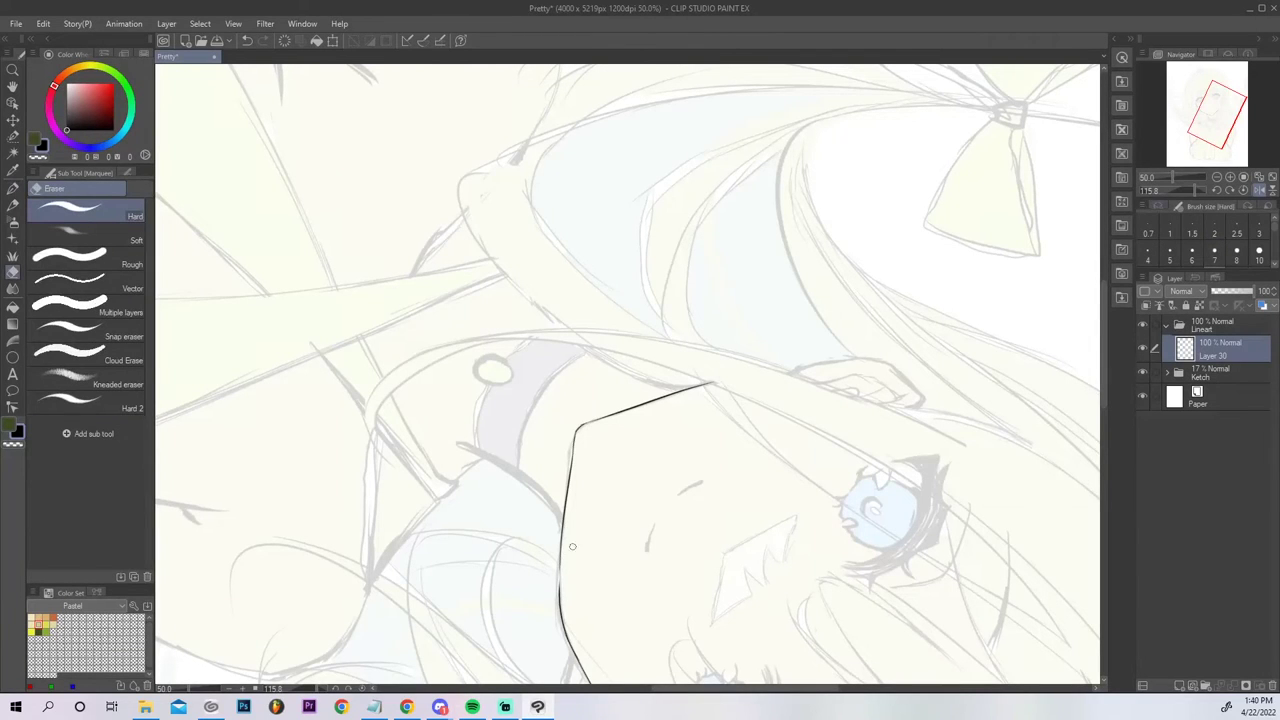
key("p")
left_click_drag(565, 513, 562, 595)
key("ctrl+z")
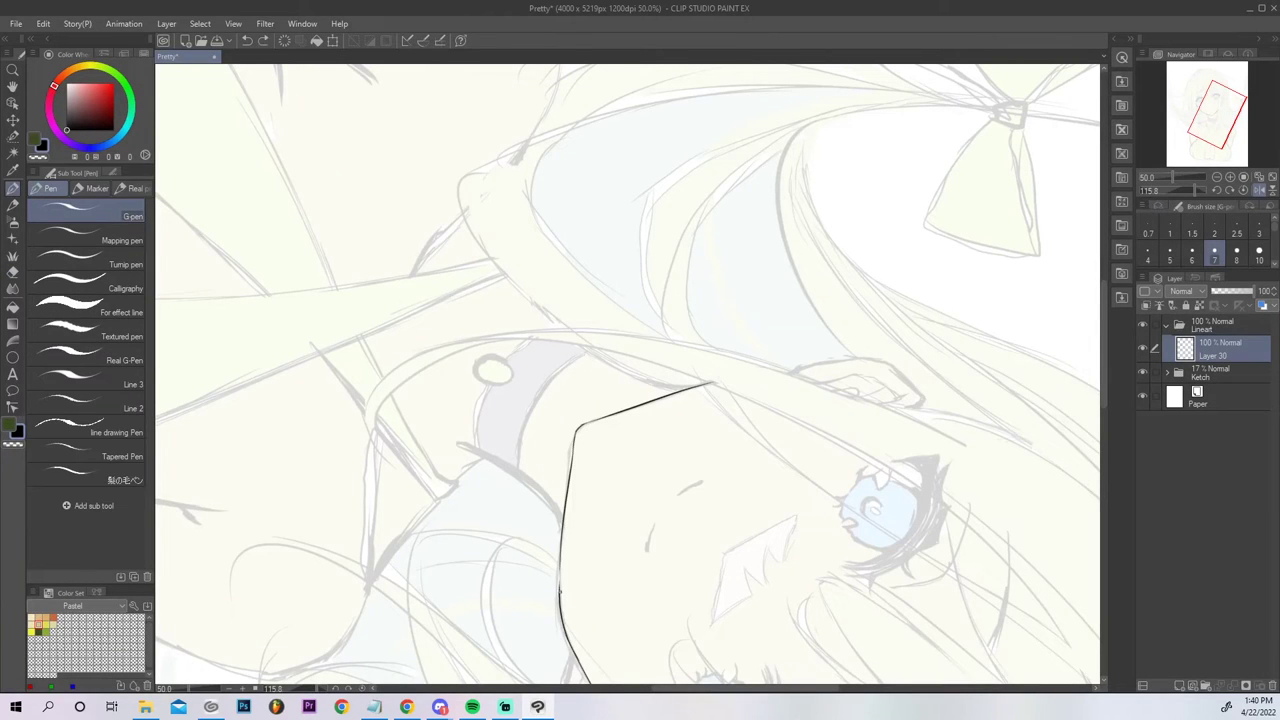
Ink the neck contour with the G-pen from the jawline down along the edge of the choker.
left_click(1244, 189)
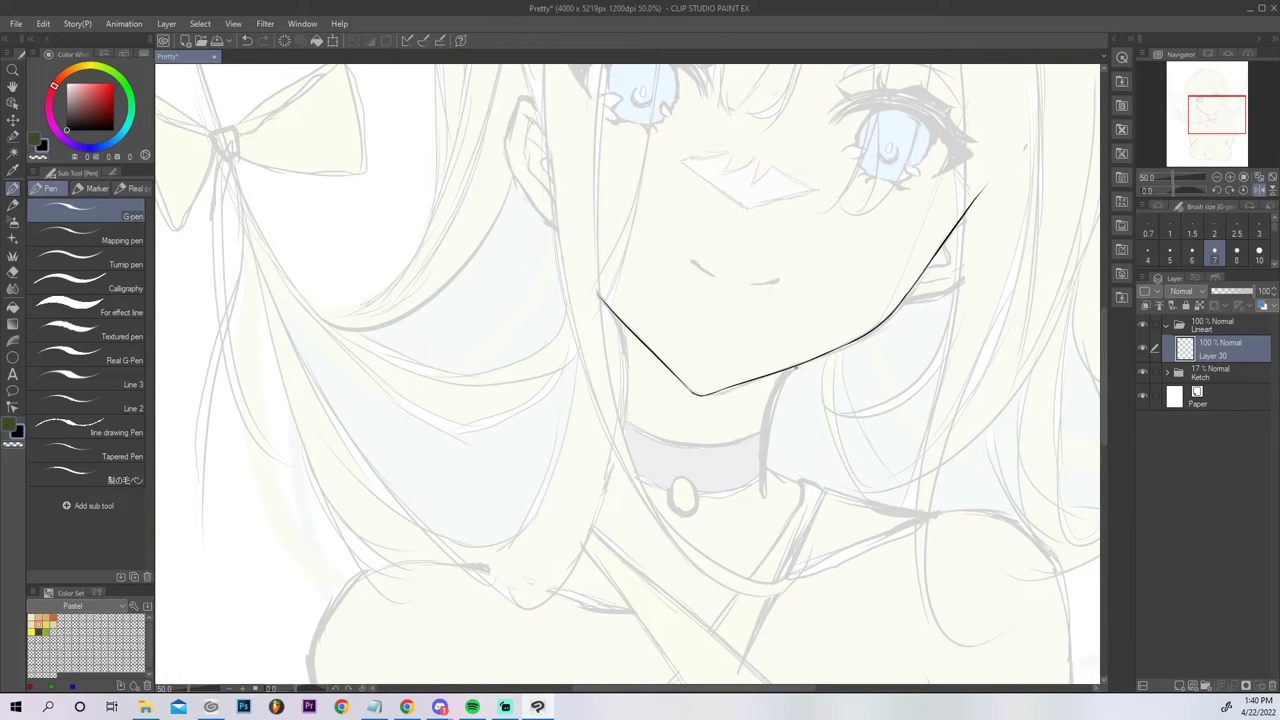
left_click_drag(762, 426, 757, 466)
key("ctrl+z")
left_click_drag(795, 368, 763, 497)
key("ctrl+z")
left_click_drag(795, 368, 762, 497)
key("ctrl+z")
left_click_drag(796, 367, 762, 502)
key("ctrl+z")
left_click_drag(787, 369, 762, 494)
key("ctrl+z")
key("g")
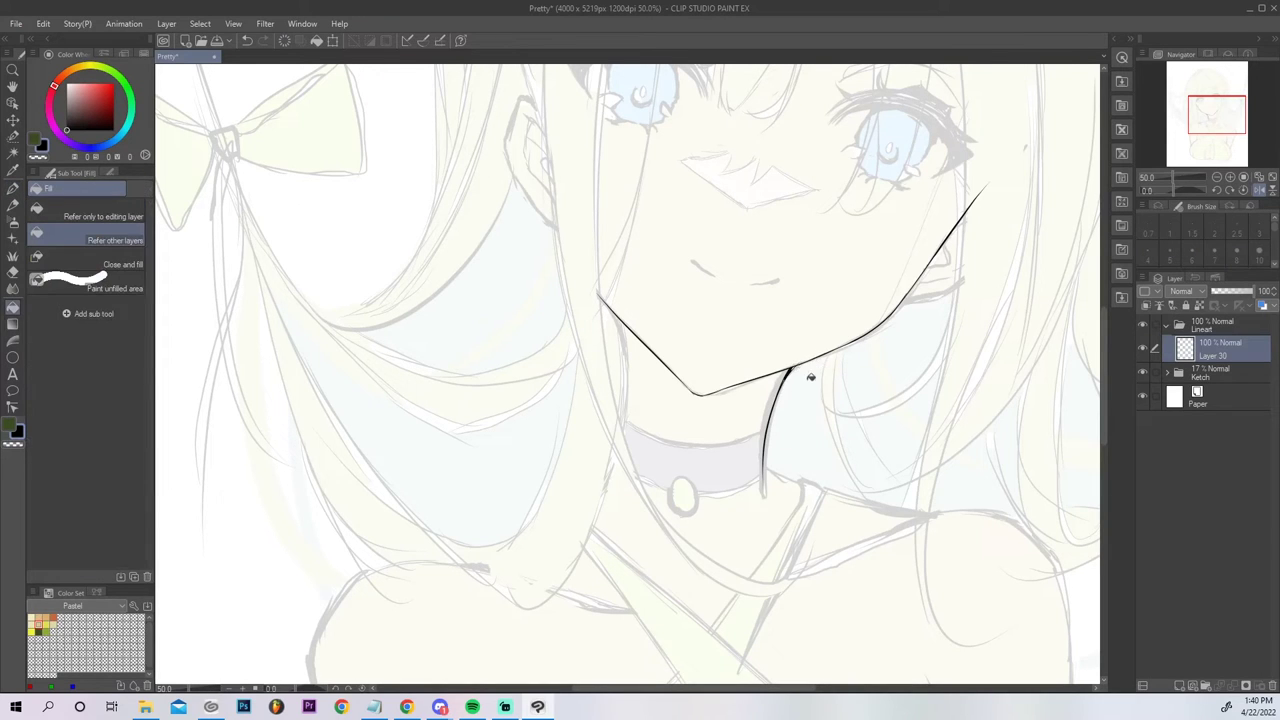
key("p")
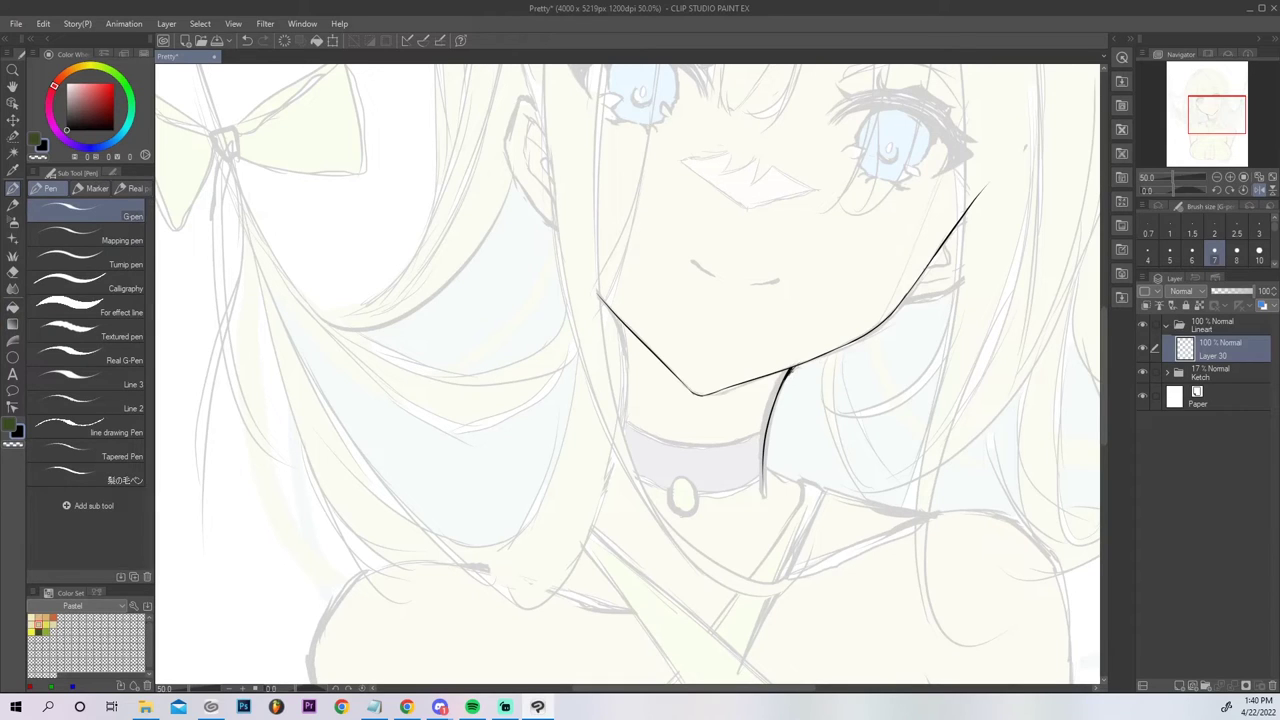
Thicken the ink joint where the right neck line meets the jaw line with the G-pen.
key("ctrl+z")
left_click(1230, 180)
mouse_move(1215, 114)
left_mouse_down()
mouse_move(1226, 112)
mouse_move(1203, 124)
left_mouse_up()
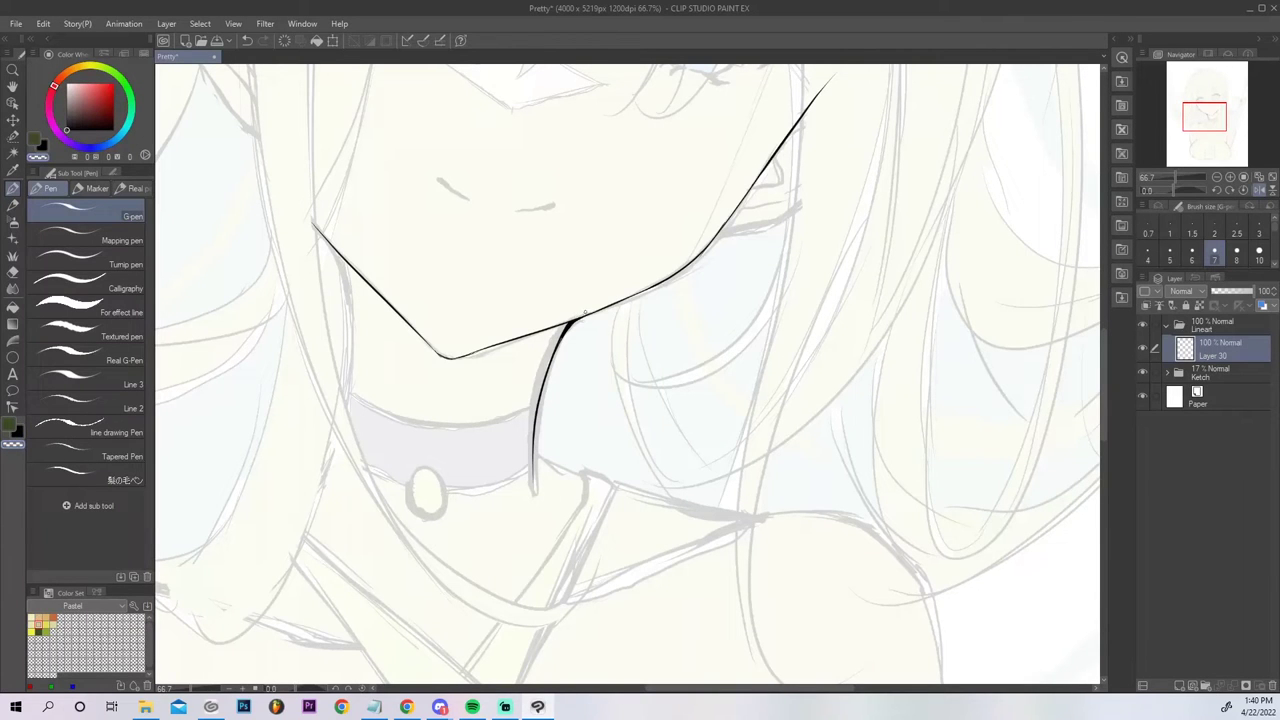
left_click_drag(1177, 190, 1189, 192)
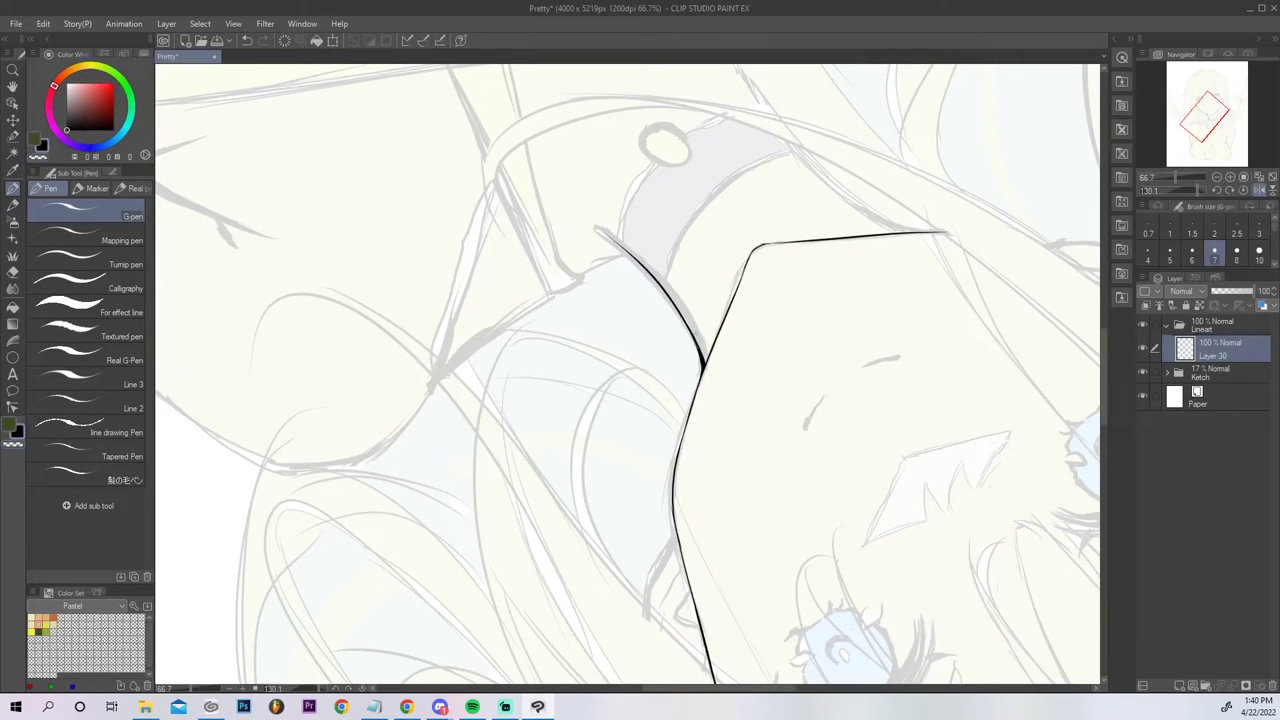
left_click_drag(718, 328, 705, 360)
key("ctrl+z")
left_click_drag(705, 360, 720, 323)
key("ctrl+z")
key("ctrl+z")
key("ctrl+z")
left_click_drag(703, 368, 719, 333)
left_click(1245, 190)
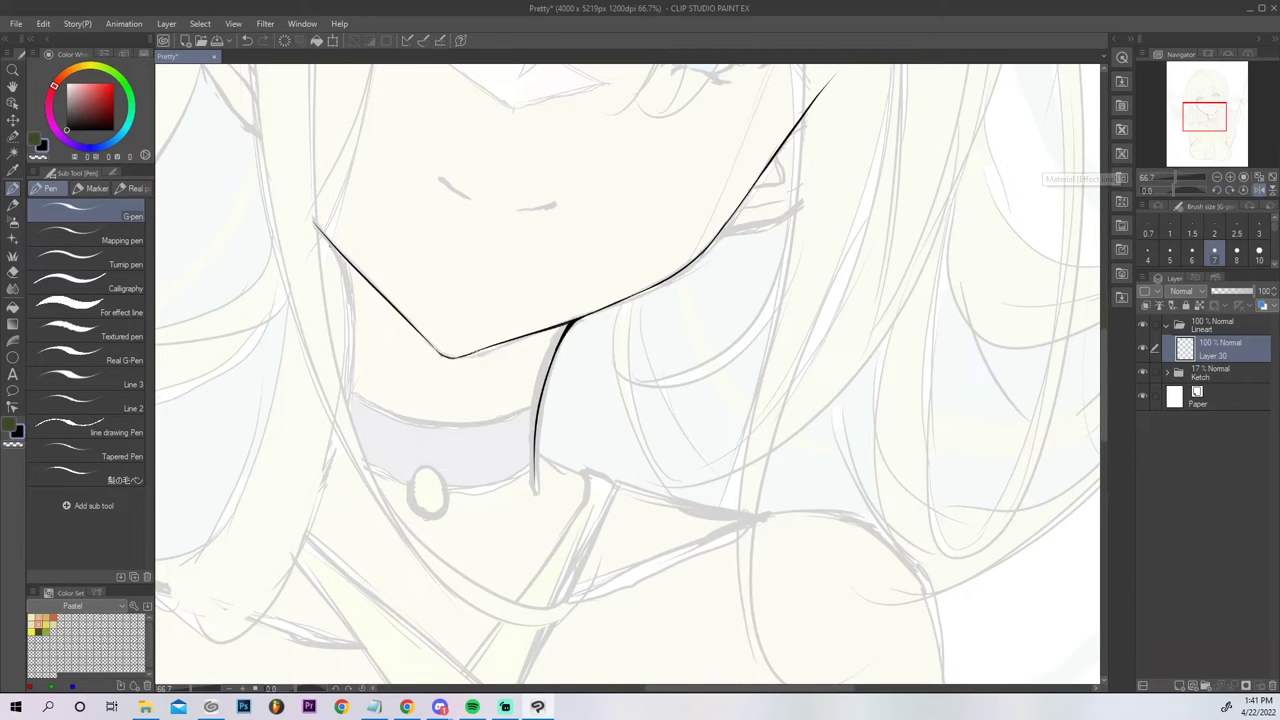
Ink the left side of the neck from the jaw line down to the sketched choker.
left_click_drag(341, 257, 342, 365)
key("ctrl+z")
left_click_drag(346, 254, 344, 398)
key("ctrl+z")
left_click_drag(342, 252, 345, 400)
Thicken the corner where the left neck line meets the jaw line with short tapered strokes.
left_click_drag(346, 290, 331, 242)
key("ctrl+z")
left_click_drag(347, 295, 332, 246)
key("ctrl+z")
left_click_drag(347, 296, 330, 243)
key("ctrl+z")
left_click_drag(346, 293, 334, 244)
key("ctrl+z")
left_click_drag(346, 296, 335, 250)
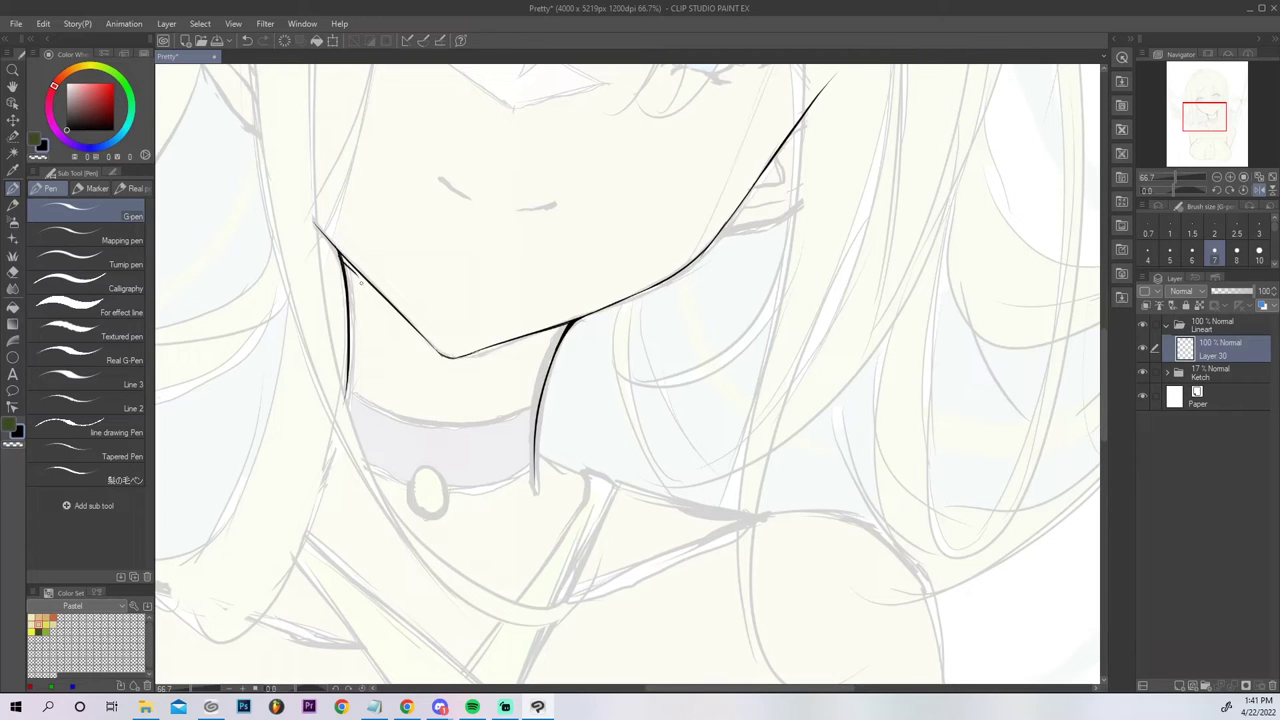
left_click_drag(351, 265, 339, 253)
left_click(1272, 177)
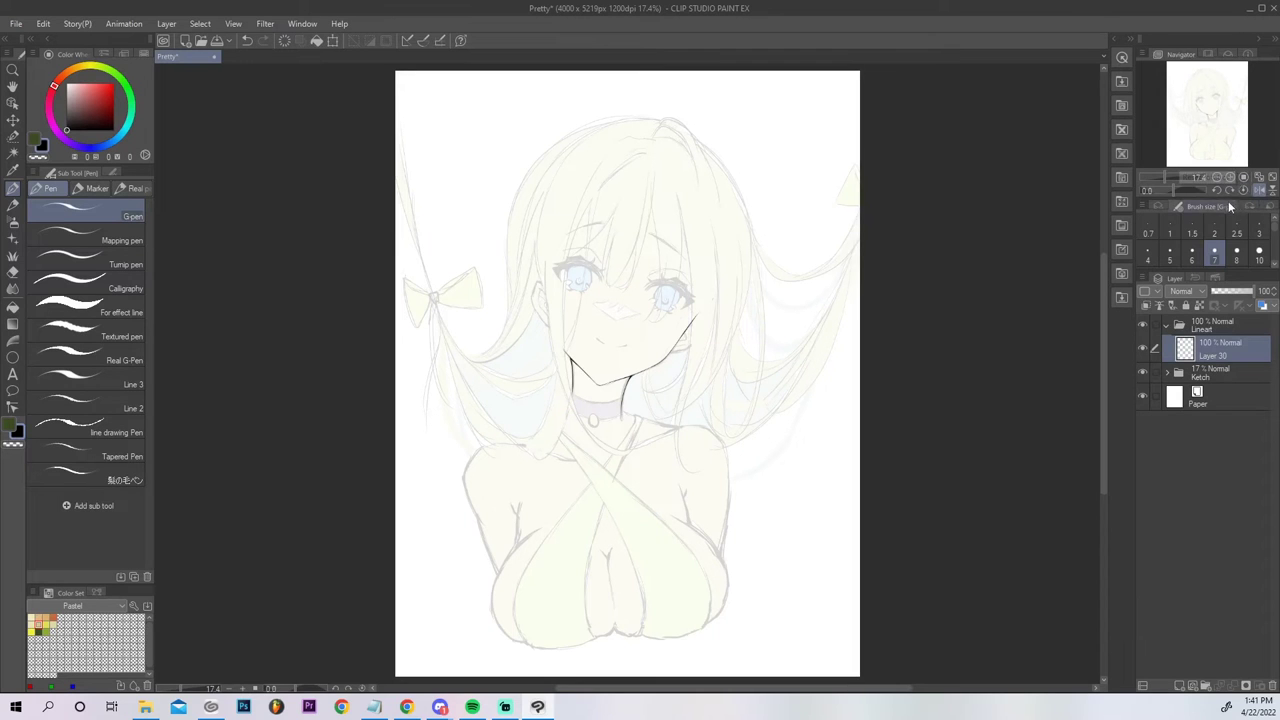
Ink the curved upper edge of the choker across the neck, joining both neck lines.
left_click(1232, 178)
mouse_move(1211, 118)
left_mouse_down()
mouse_move(1214, 133)
mouse_move(1228, 124)
mouse_move(1209, 117)
left_mouse_up()
left_click(1232, 176)
left_click(1231, 176)
left_click_drag(1174, 190, 1194, 189)
left_click_drag(576, 376, 589, 249)
key("ctrl+z")
mouse_move(577, 377)
left_mouse_down()
mouse_move(567, 330)
mouse_move(589, 252)
left_mouse_up()
key("ctrl+z")
mouse_move(577, 378)
left_mouse_down()
mouse_move(570, 342)
mouse_move(589, 256)
left_mouse_up()
key("ctrl+z")
mouse_move(579, 378)
left_mouse_down()
mouse_move(574, 259)
mouse_move(640, 205)
left_mouse_up()
key("ctrl+z")
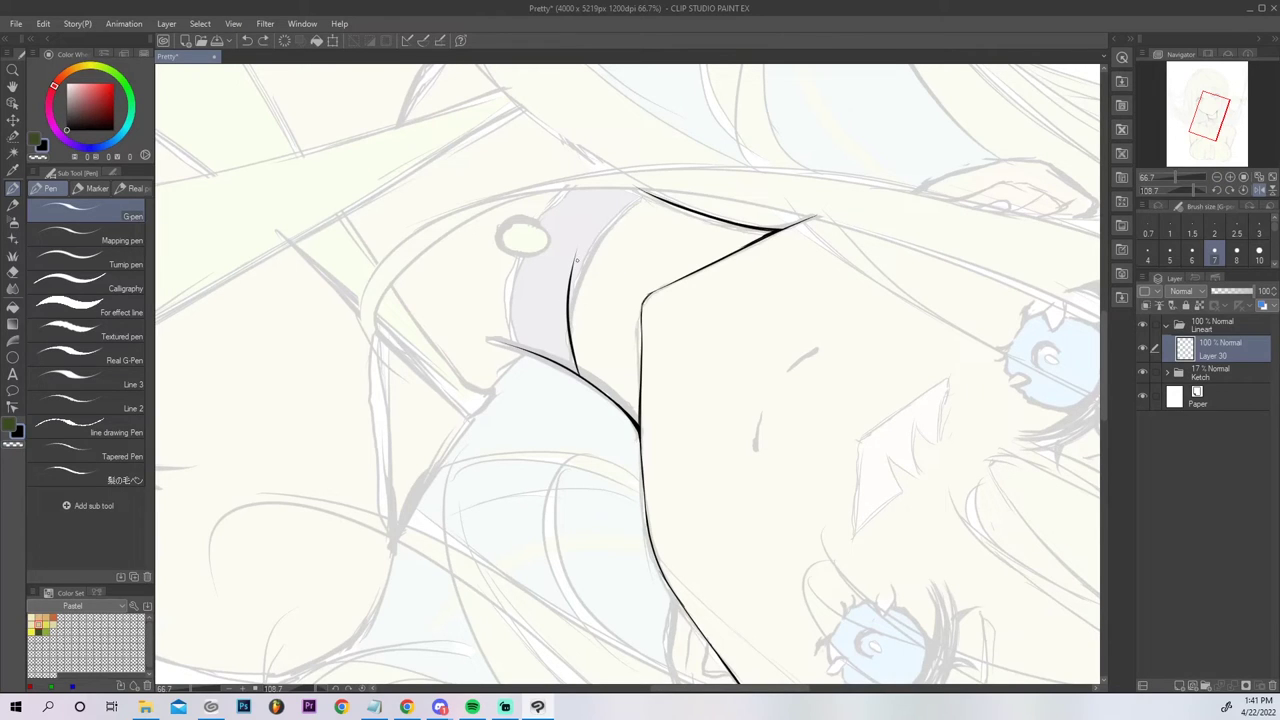
left_click_drag(573, 265, 632, 210)
key("ctrl+z")
left_click_drag(572, 268, 662, 200)
key("ctrl+z")
key("e")
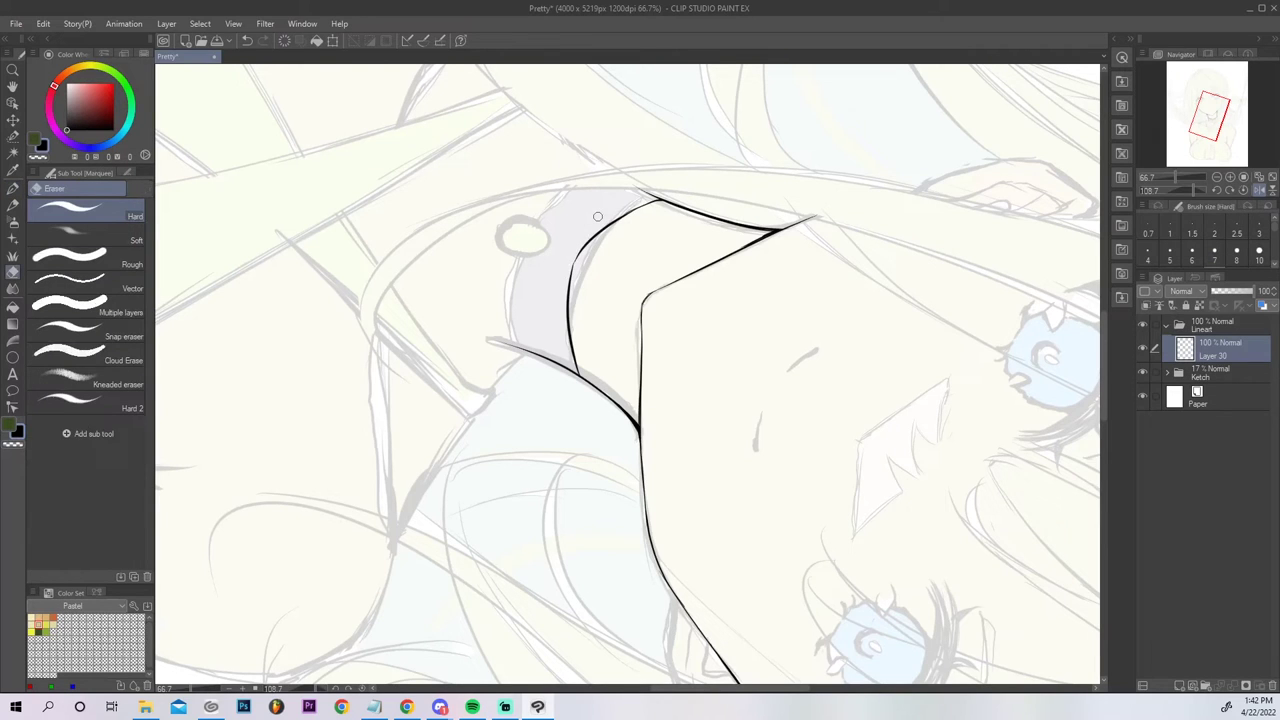
key("p")
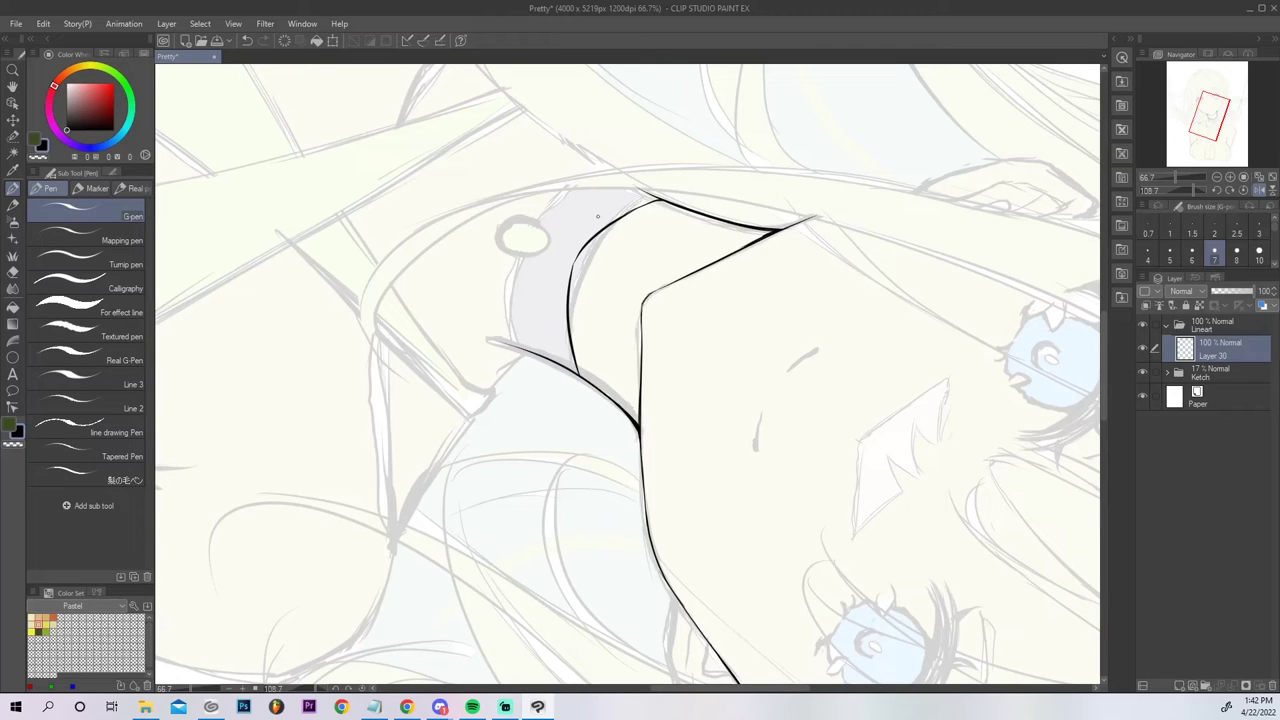
Ink the curved lower edge of the choker, following the sketch on both sides of the pendant.
left_click_drag(514, 242, 516, 348)
left_click_drag(517, 242, 572, 196)
key("ctrl+z")
left_click_drag(514, 245, 584, 185)
left_click(1245, 190)
key("ctrl+z")
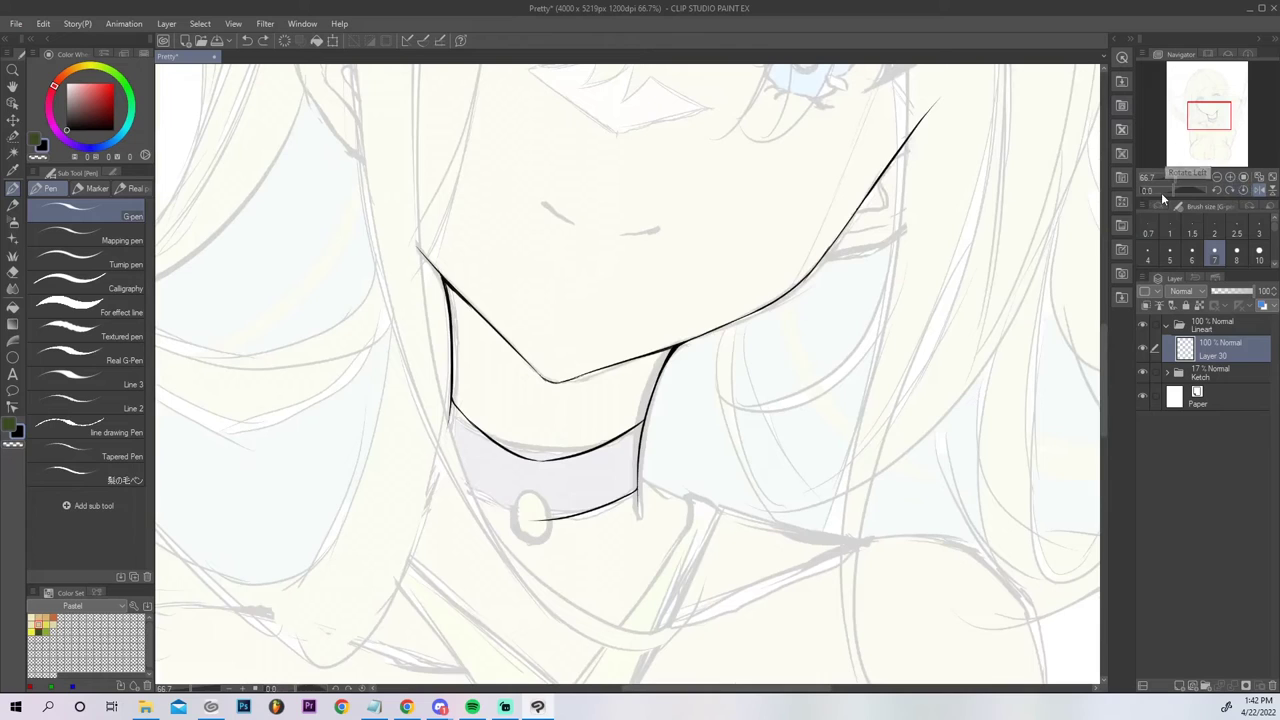
left_click_drag(471, 491, 530, 519)
key("ctrl+z")
key("ctrl+z")
key("ctrl+z")
left_click_drag(471, 491, 532, 519)
Erase the right neck line where it crosses the choker and redraw it as the choker's slightly protruding side edge.
key("e")
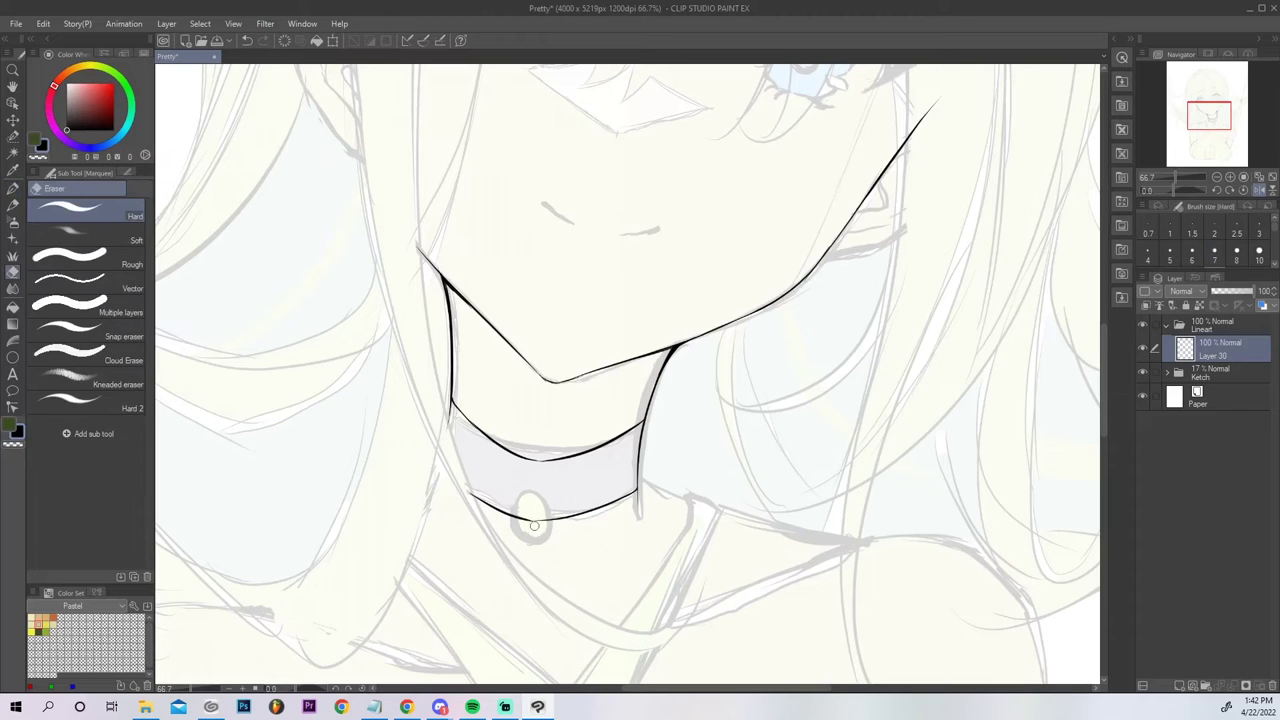
left_click_drag(638, 468, 642, 436)
left_click_drag(638, 456, 638, 478)
key("p")
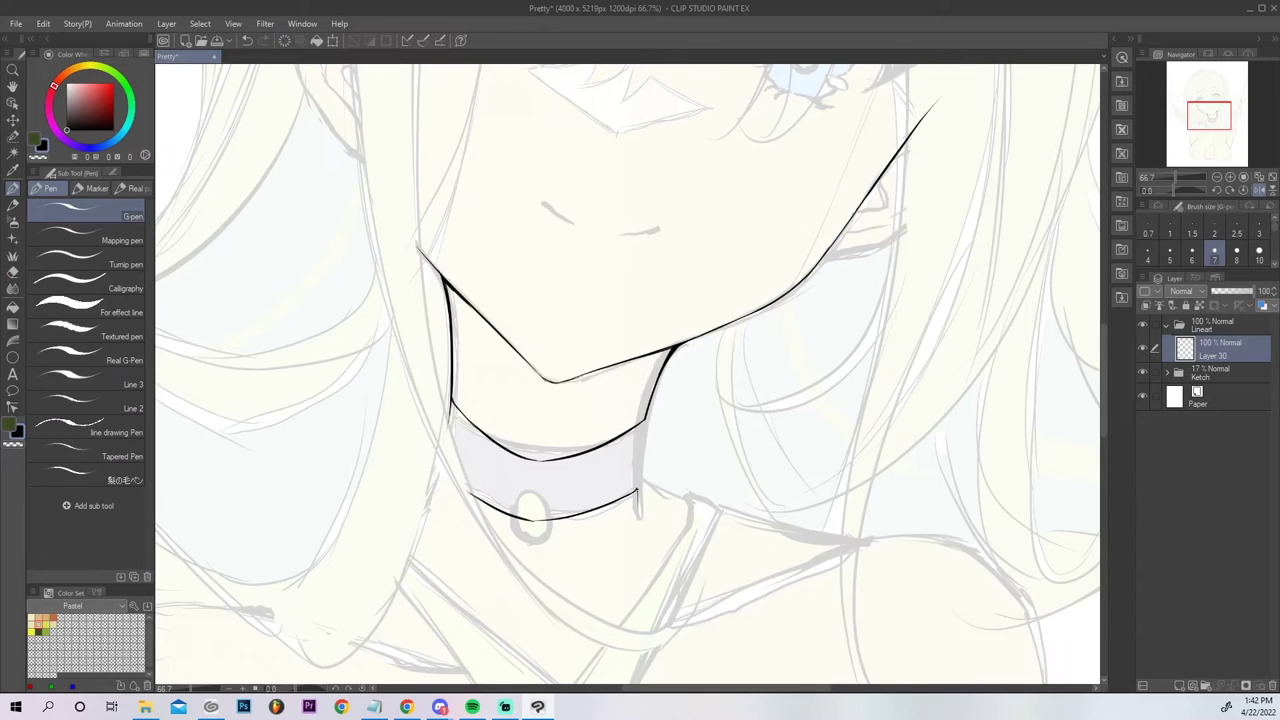
mouse_move(641, 462)
left_mouse_down()
mouse_move(640, 492)
mouse_move(655, 404)
left_mouse_up()
left_click_drag(646, 422, 650, 406)
key("e")
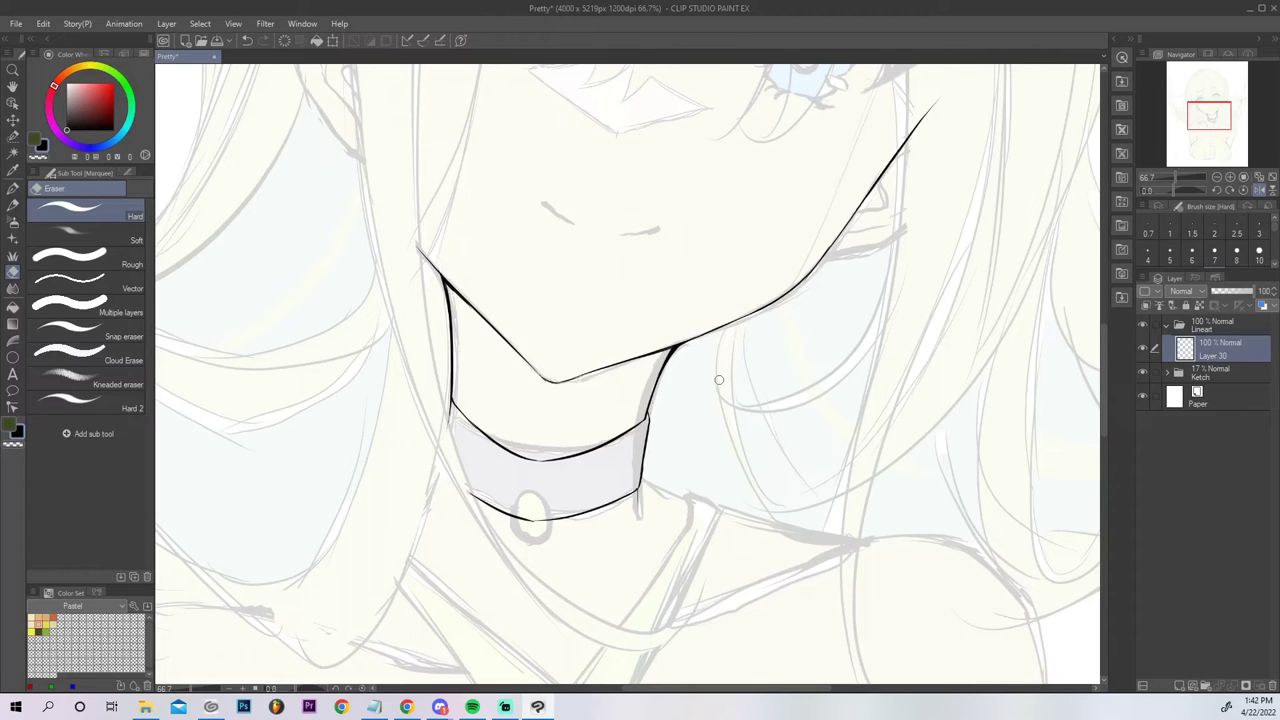
key("p")
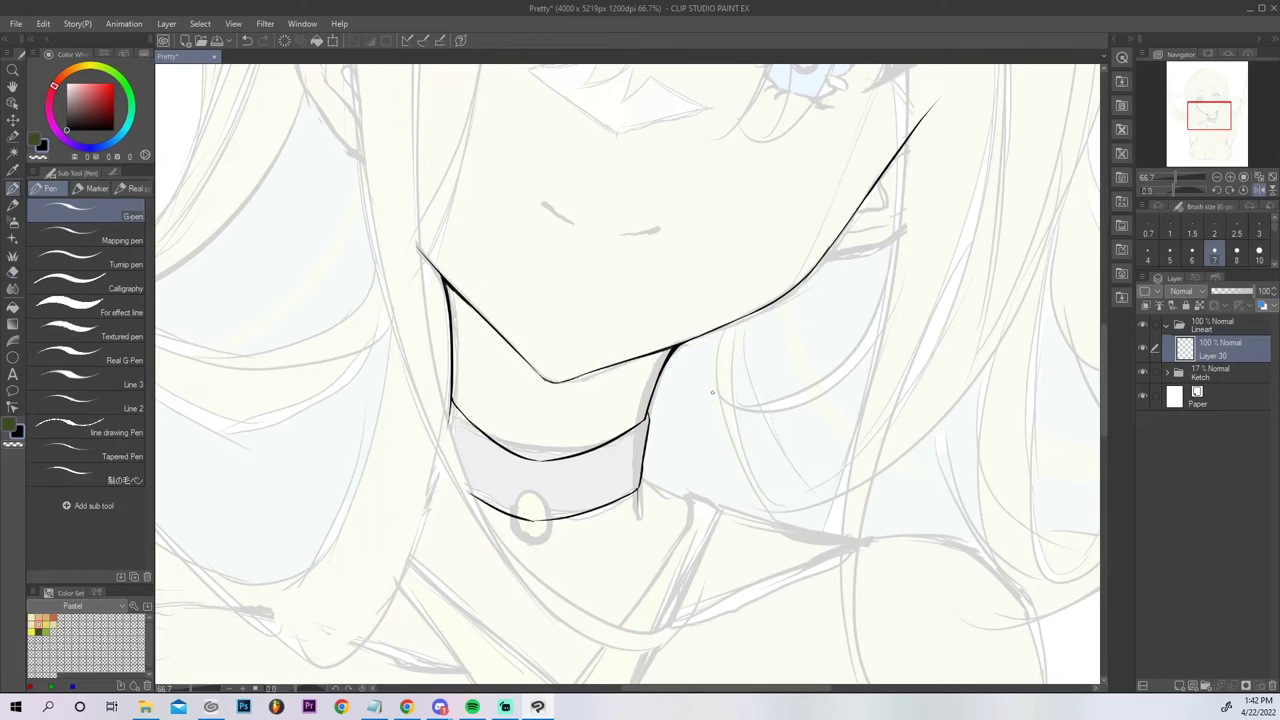
Ink a short continuation of the right neck line just below the choker.
left_click_drag(638, 489, 641, 519)
key("ctrl+z")
left_click(1243, 177)
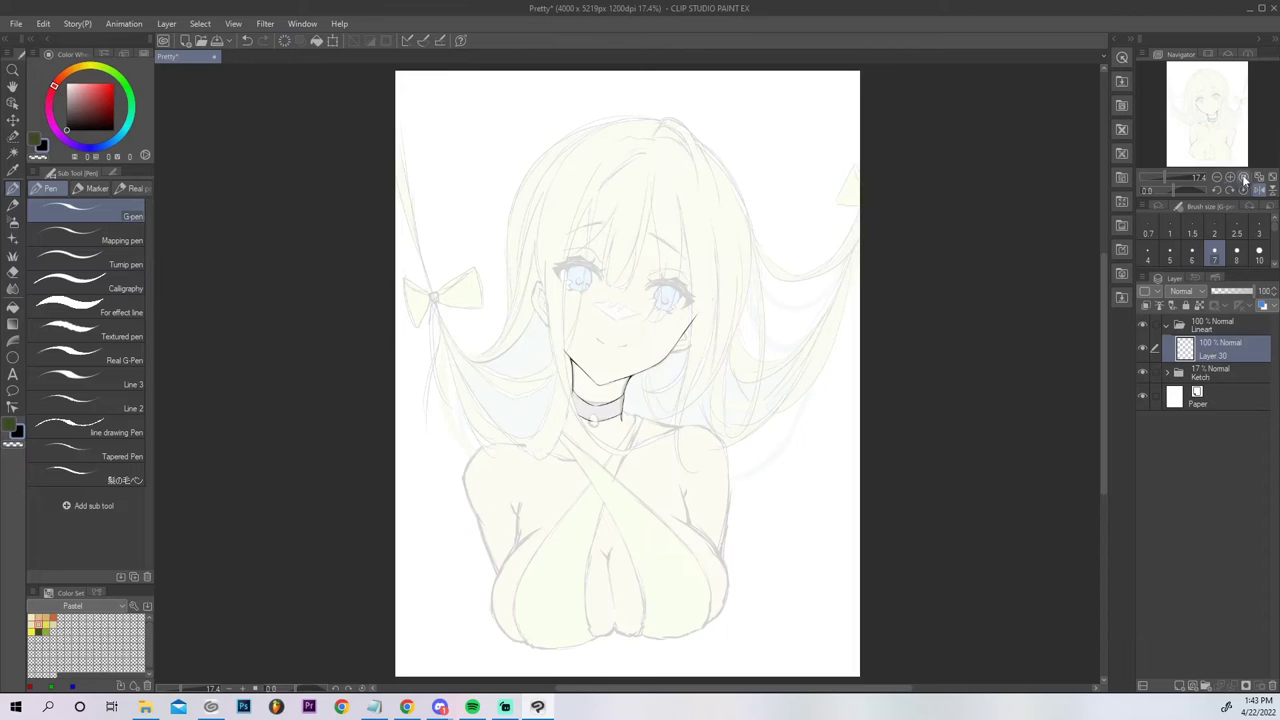
Try to ink the choker's oval pendant outline freehand.
left_click(1229, 177)
left_click(1229, 177)
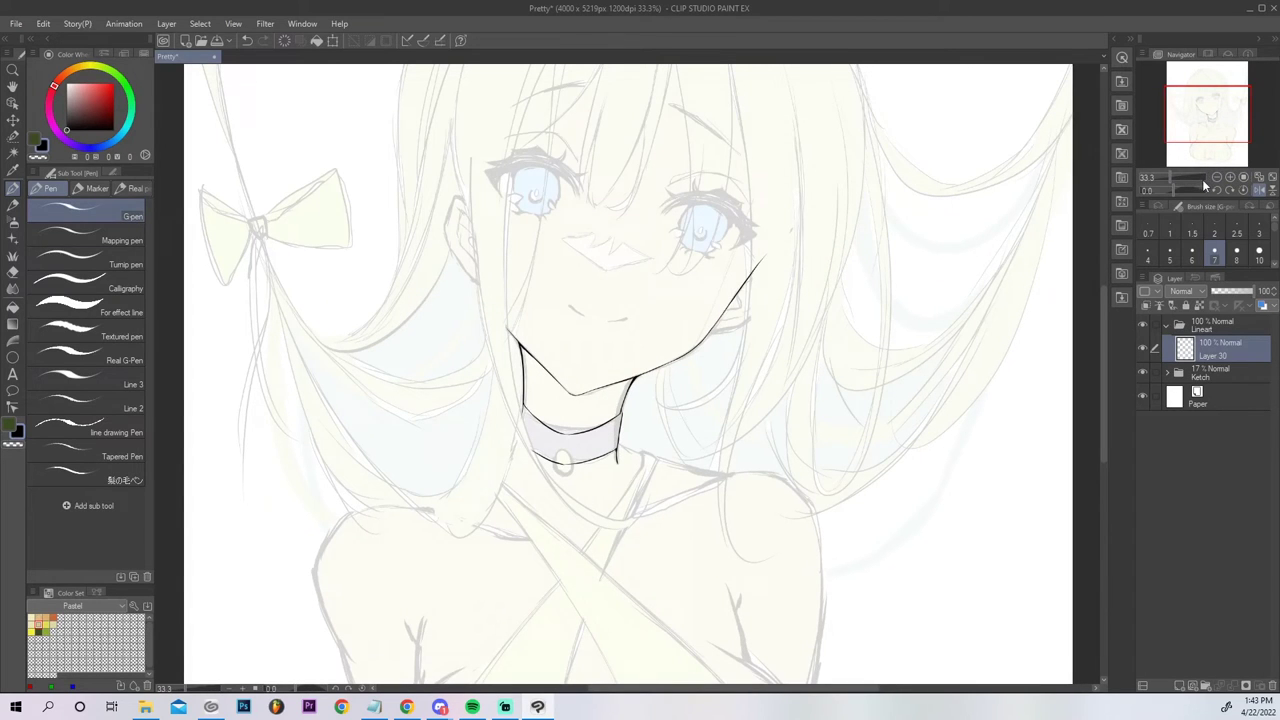
left_click(1229, 177)
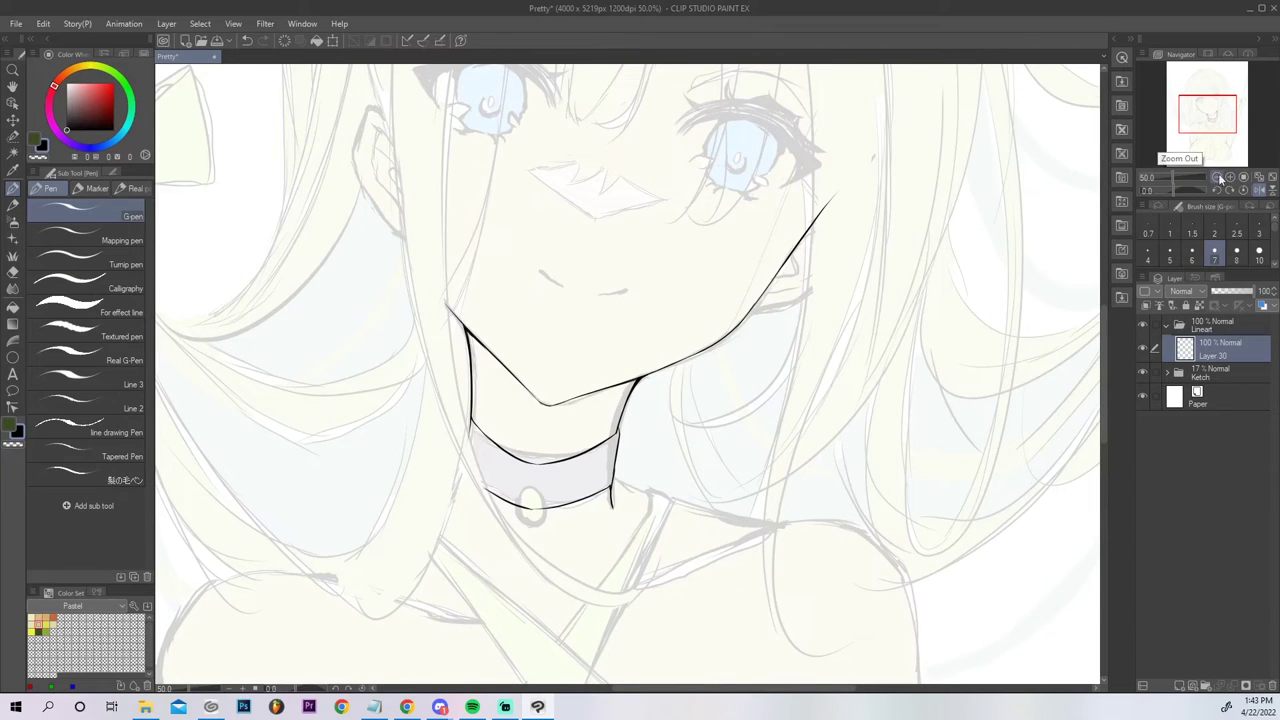
left_click(1229, 177)
left_click_drag(1212, 115, 1215, 130)
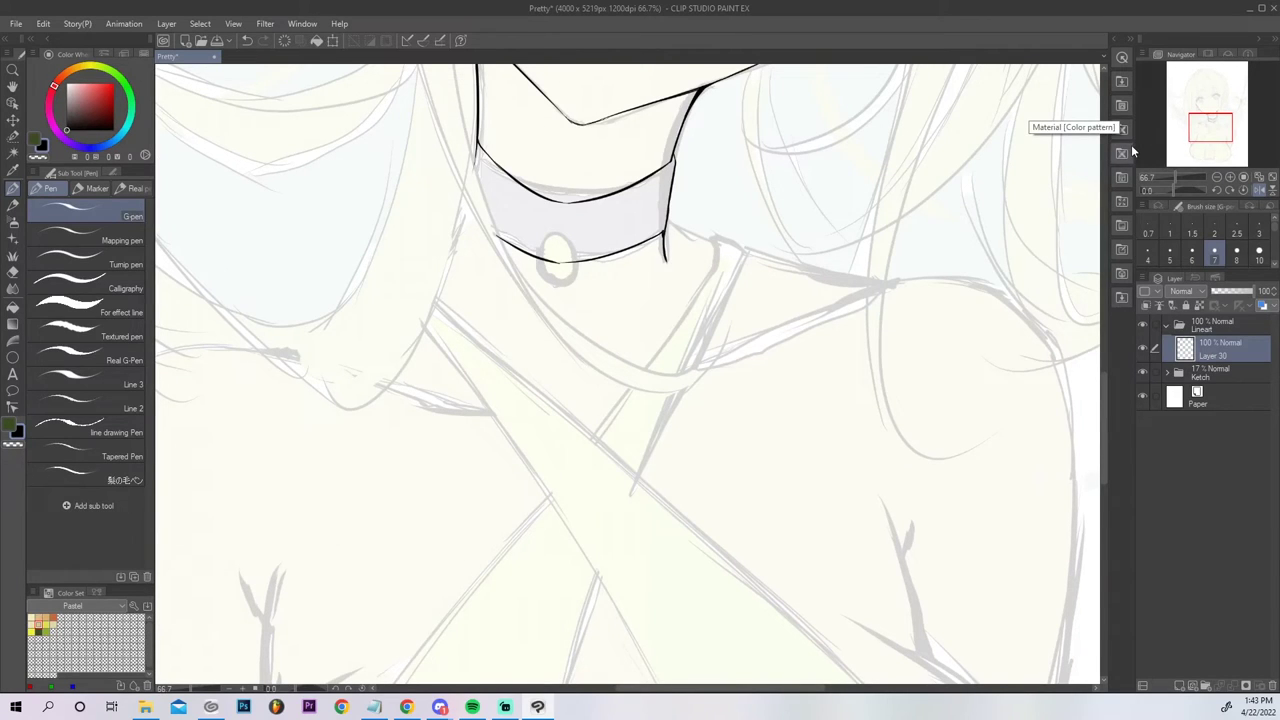
left_click_drag(548, 278, 562, 222)
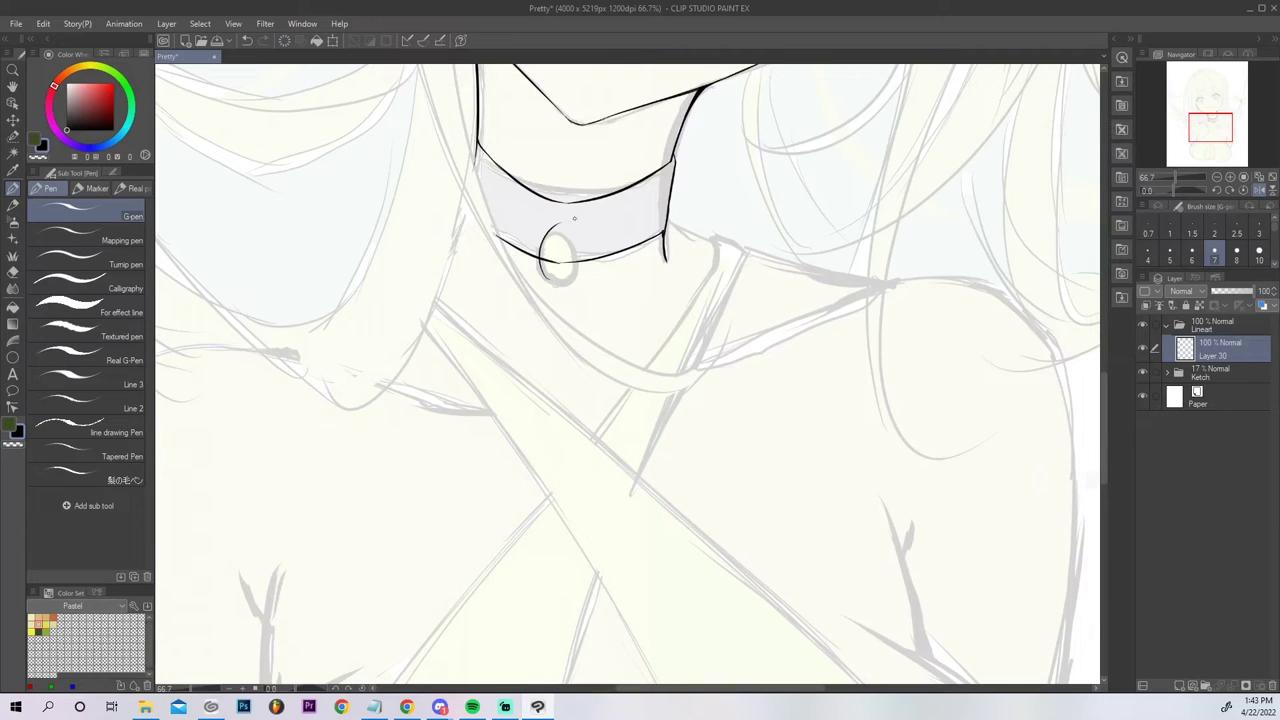
key("ctrl+z")
left_click_drag(556, 282, 557, 232)
key("ctrl+z")
left_click_drag(555, 280, 557, 236)
key("ctrl+z")
left_click_drag(552, 280, 546, 235)
key("ctrl+z")
Draw the choker pendant with the Ellipse tool on a new layer, and erase the choker line inside it on Layer 30.
left_click(13, 357)
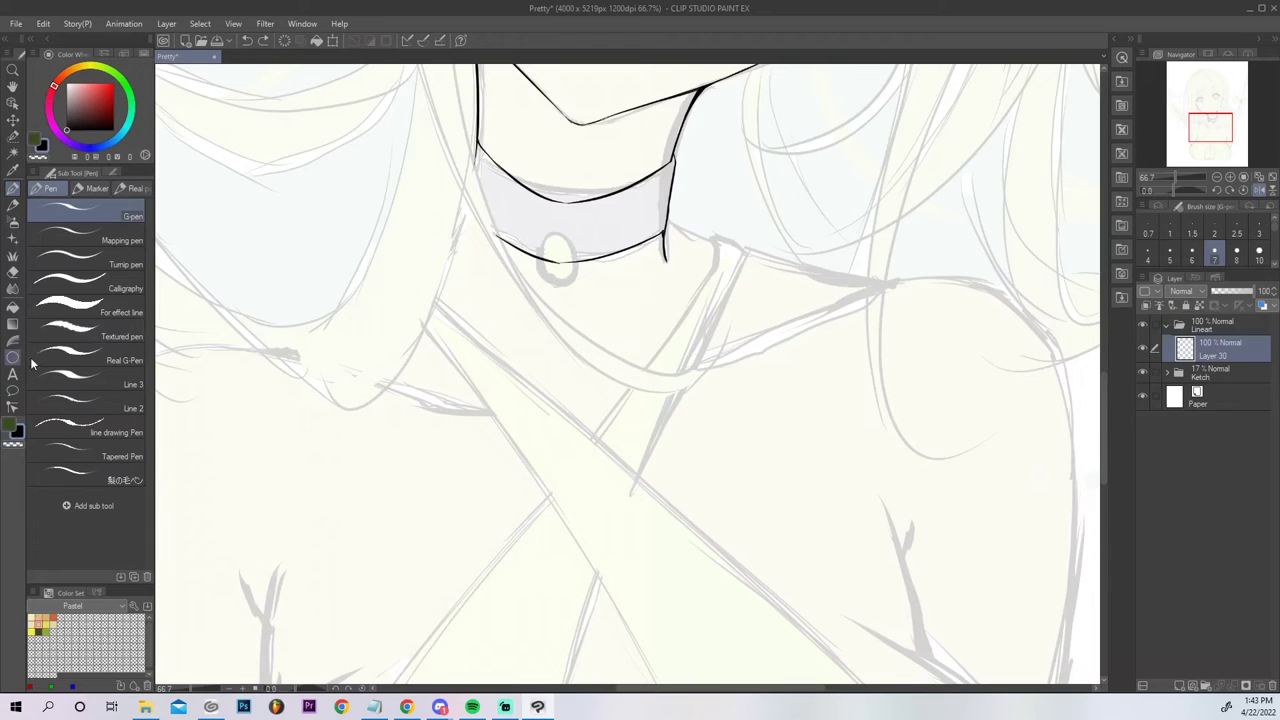
left_click(1179, 687)
left_click_drag(544, 236, 575, 284)
key("ctrl+z")
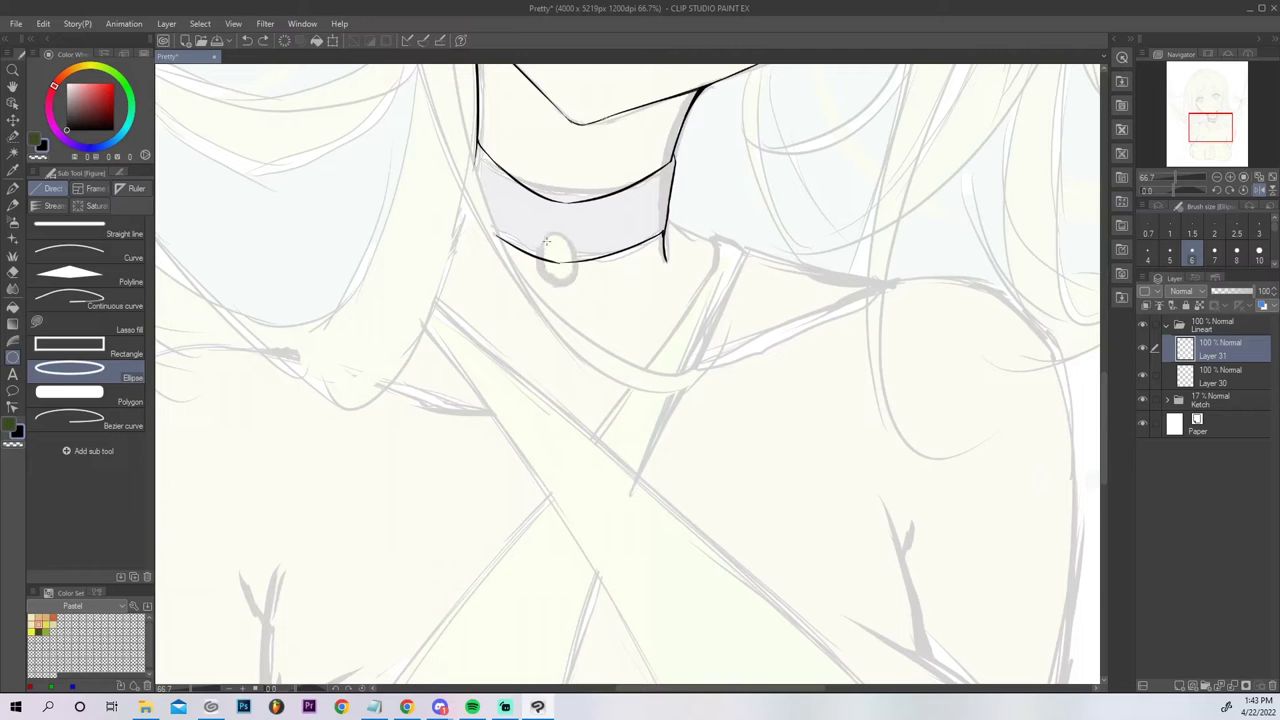
left_click_drag(542, 231, 578, 284)
left_click(1222, 378)
key("e")
left_click_drag(548, 256, 575, 258)
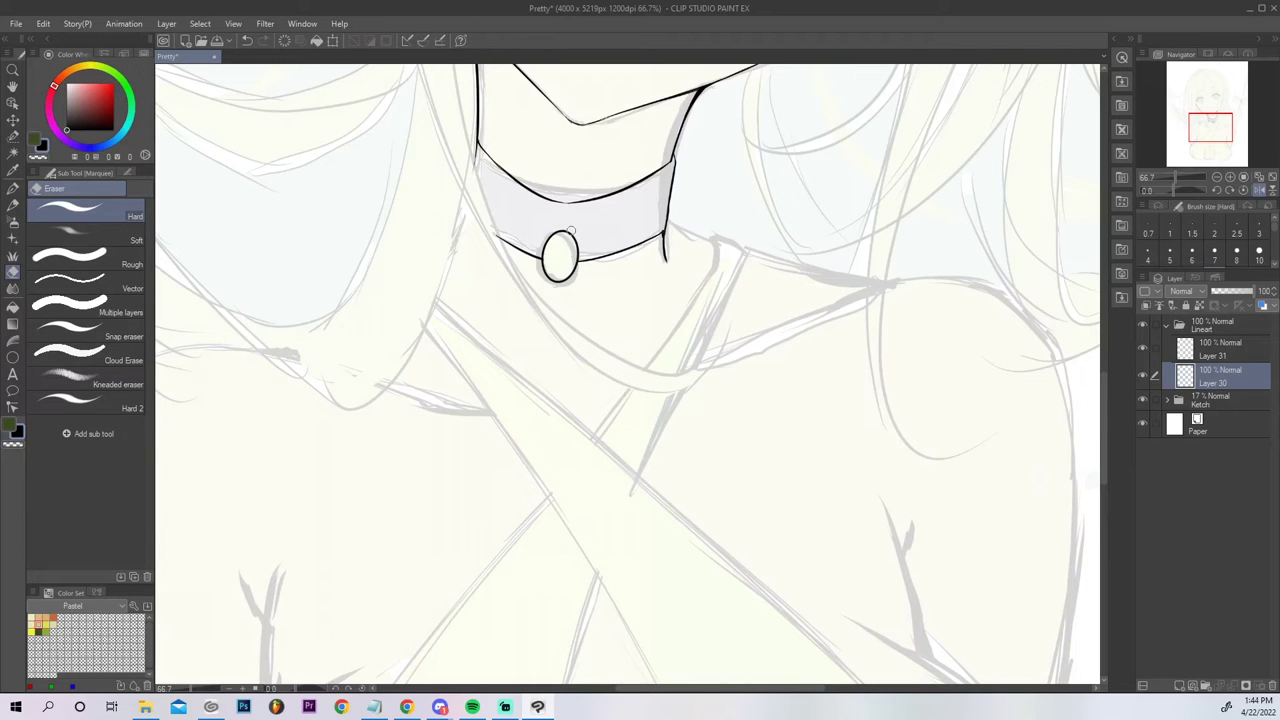
left_click(1271, 178)
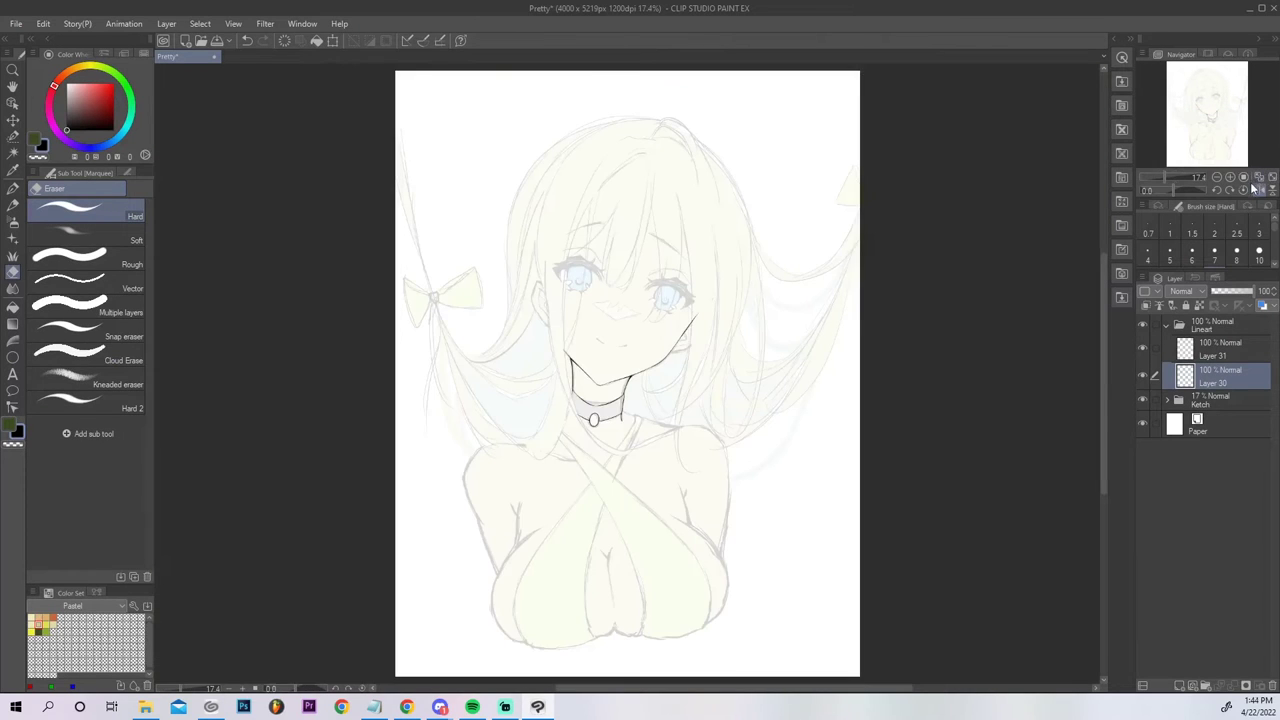
Try to thicken the pendant's oval outline with the G-pen on Layer 30.
left_click(1231, 178)
left_click(1231, 178)
left_click(1231, 178)
left_click_drag(1216, 111, 1226, 128)
left_click(1233, 177)
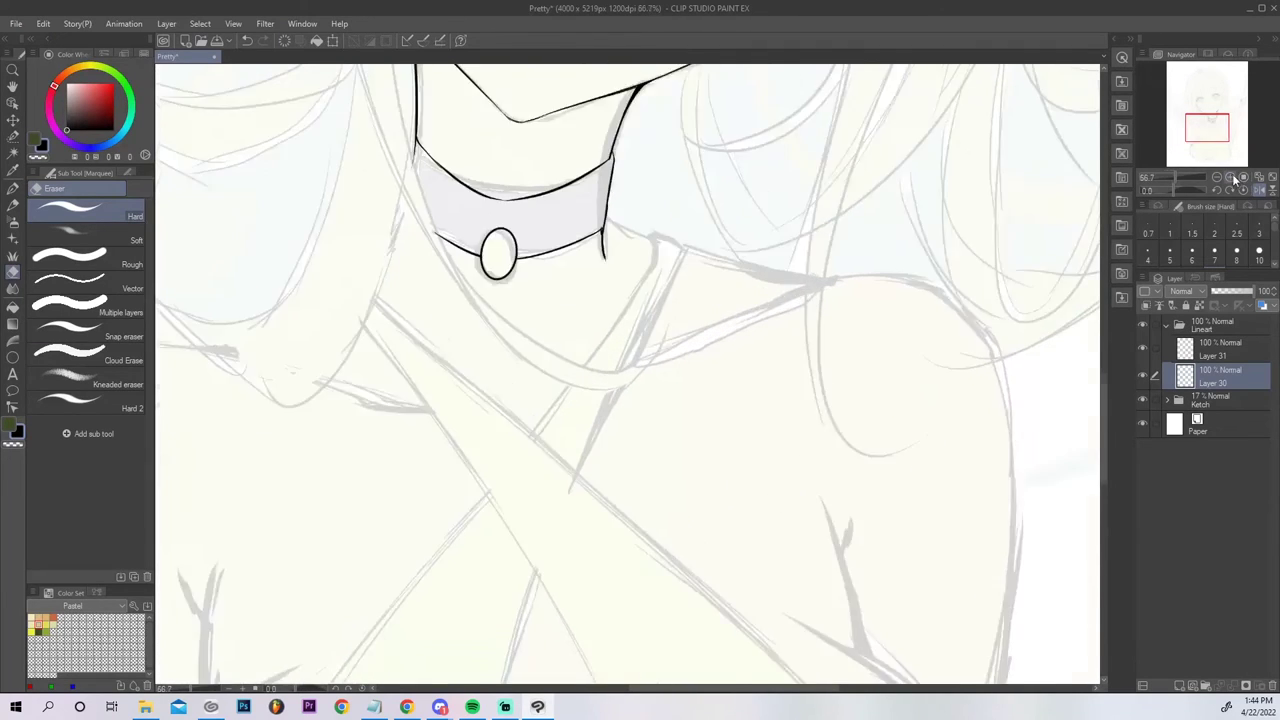
left_click(1232, 178)
key("p")
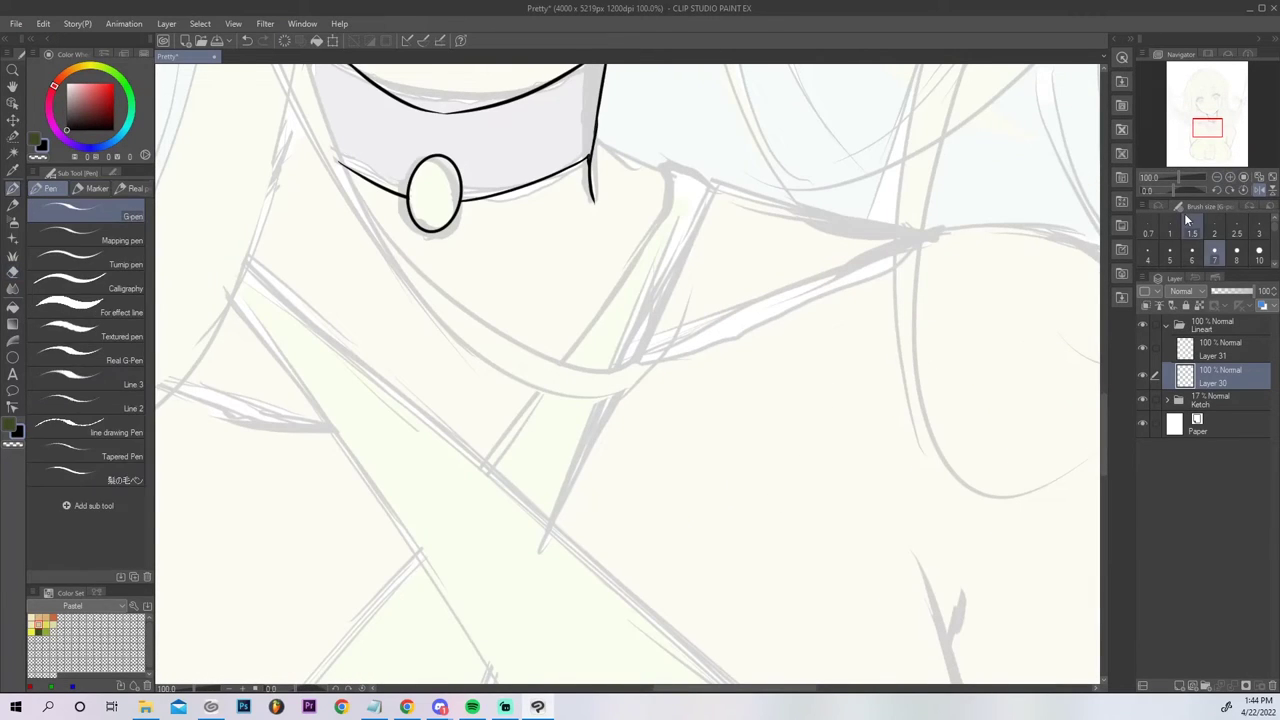
left_click_drag(431, 229, 418, 175)
key("ctrl+z")
mouse_move(431, 230)
left_mouse_down()
mouse_move(419, 174)
mouse_move(439, 157)
mouse_move(415, 200)
mouse_move(434, 153)
mouse_move(449, 160)
mouse_move(416, 195)
mouse_move(418, 174)
mouse_move(447, 158)
mouse_move(415, 196)
mouse_move(433, 170)
mouse_move(415, 195)
mouse_move(435, 158)
left_mouse_up()
key("ctrl+z")
key("ctrl+z")
key("ctrl+z")
left_click(1258, 177)
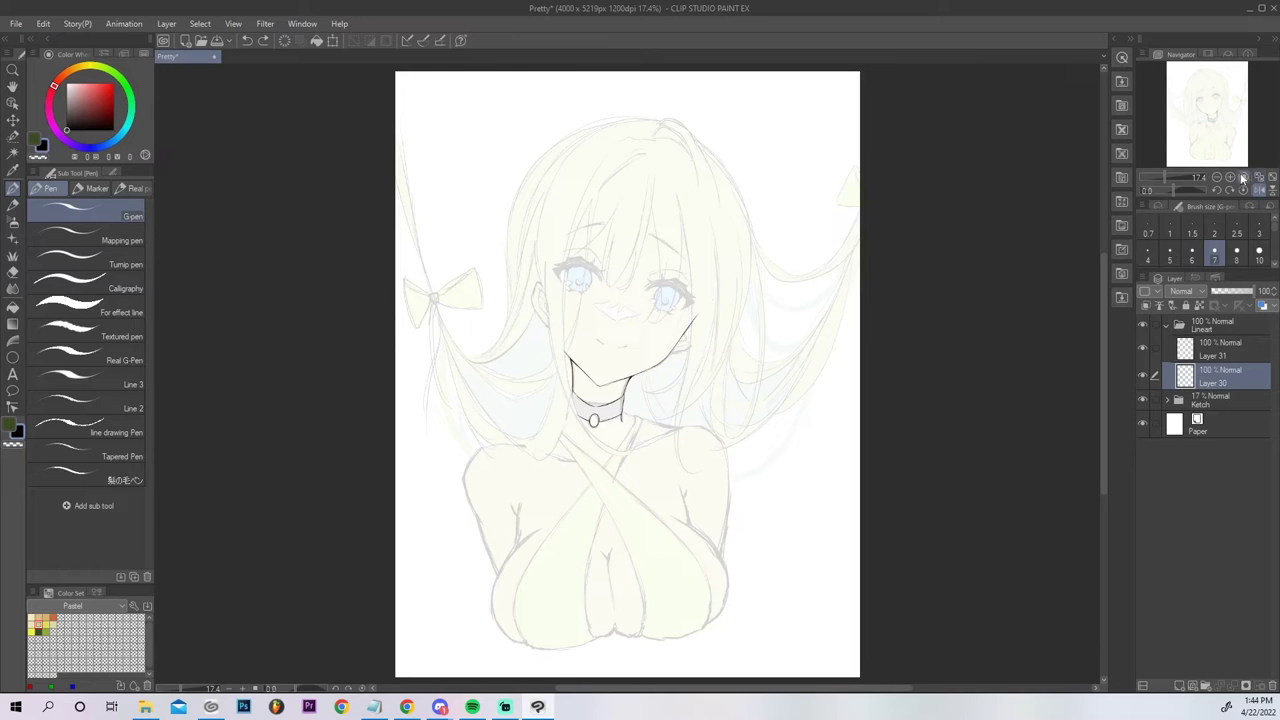
Undo the pendant ellipse together with its added layer.
left_click(1230, 177)
mouse_move(1214, 128)
left_mouse_down()
mouse_move(1240, 158)
mouse_move(1206, 126)
left_mouse_up()
left_click(1230, 177)
left_click(1230, 177)
left_click(1230, 177)
key("ctrl+z")
key("ctrl+z")
key("ctrl+z")
Strengthen the choker's lower edge near the pendant and ink its far left end past the hair strand.
mouse_move(1201, 120)
left_mouse_down()
mouse_move(1179, 123)
mouse_move(1210, 122)
left_mouse_up()
mouse_move(1175, 190)
left_mouse_down()
mouse_move(1192, 189)
mouse_move(1180, 189)
left_mouse_up()
left_click_drag(623, 273, 625, 334)
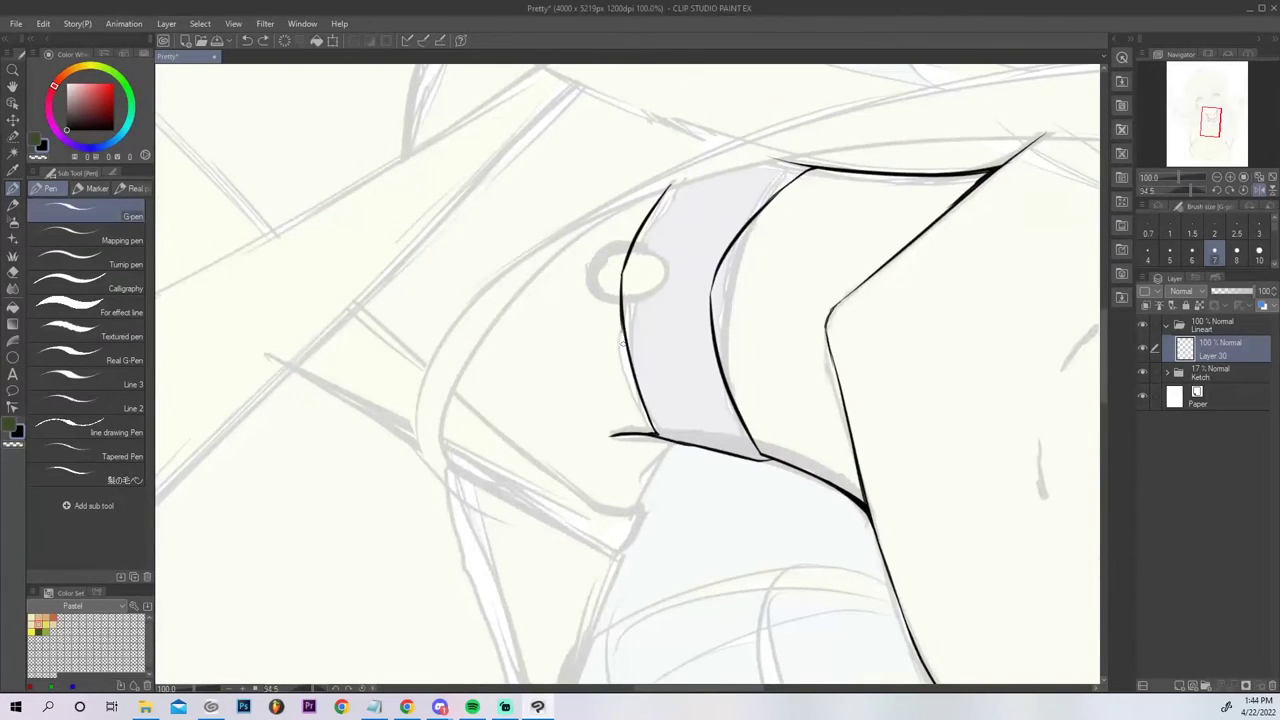
key("ctrl+z")
left_click_drag(622, 272, 626, 341)
left_click_drag(697, 156, 746, 124)
left_click_drag(722, 135, 740, 136)
Erase the left neck line's overshoot at the choker and ink the choker's left side edge.
key("e")
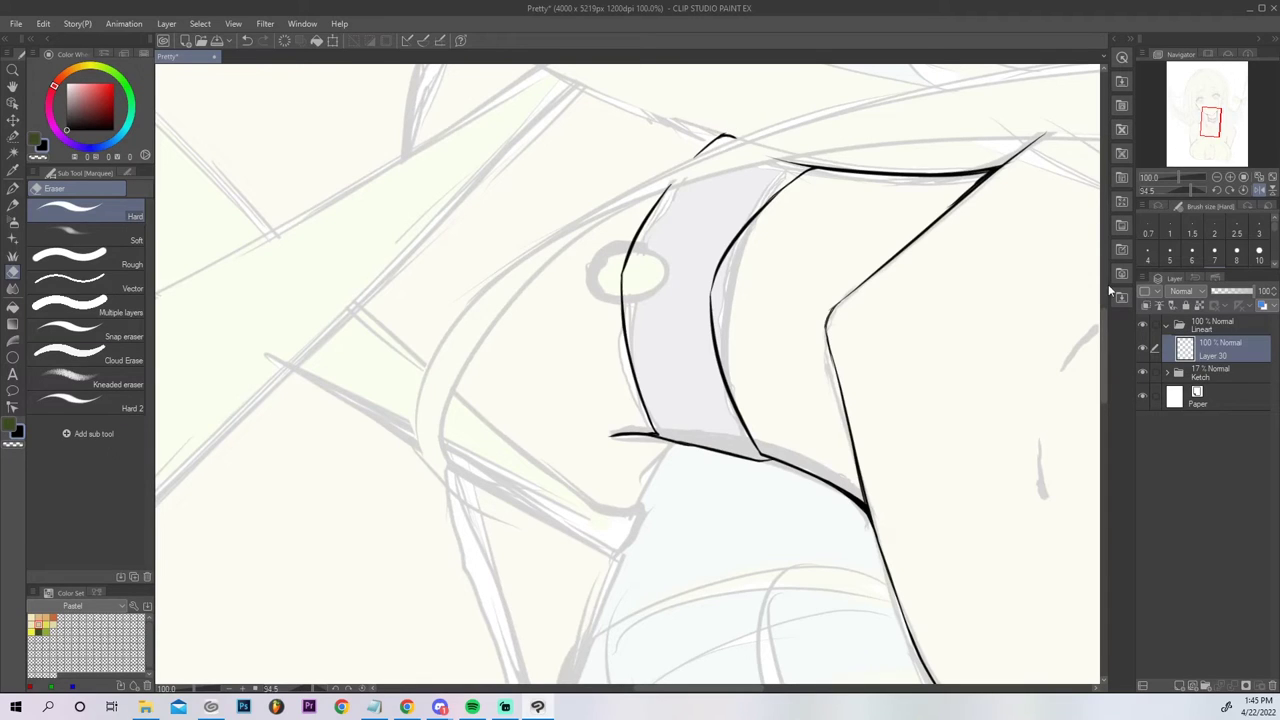
mouse_move(794, 143)
left_mouse_down()
mouse_move(796, 160)
mouse_move(815, 154)
left_mouse_up()
left_click(1216, 189)
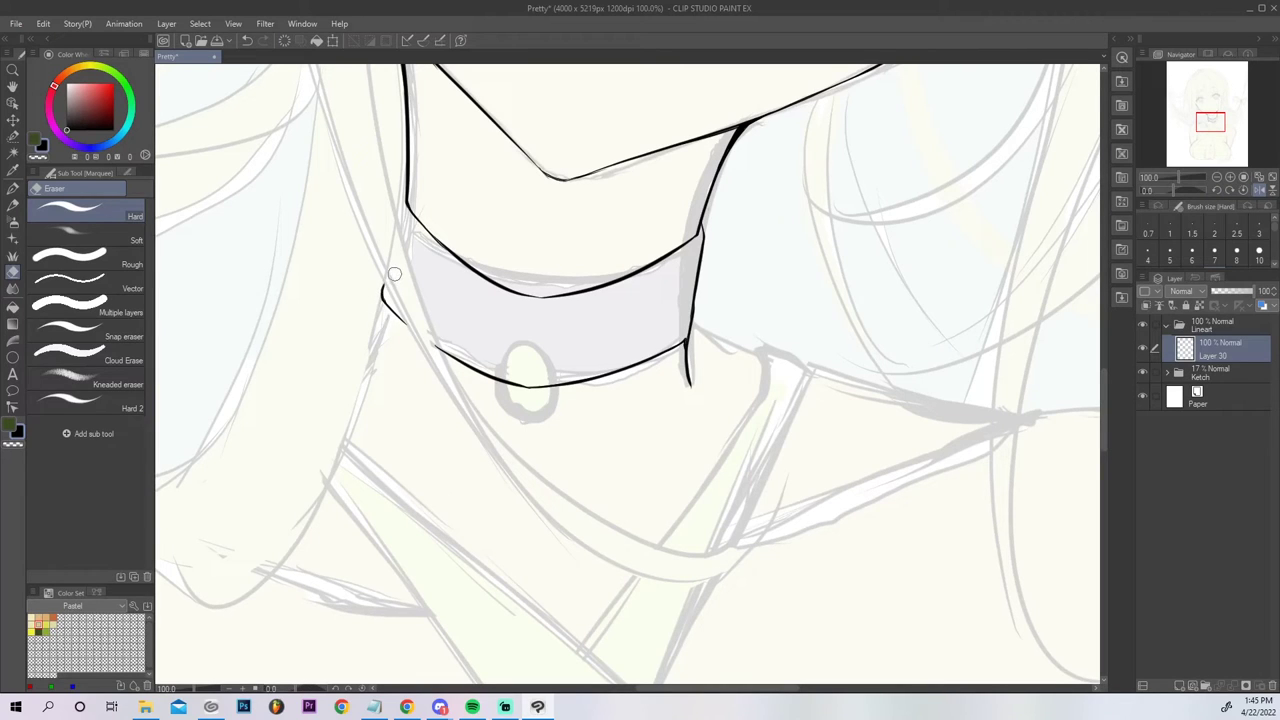
key("p")
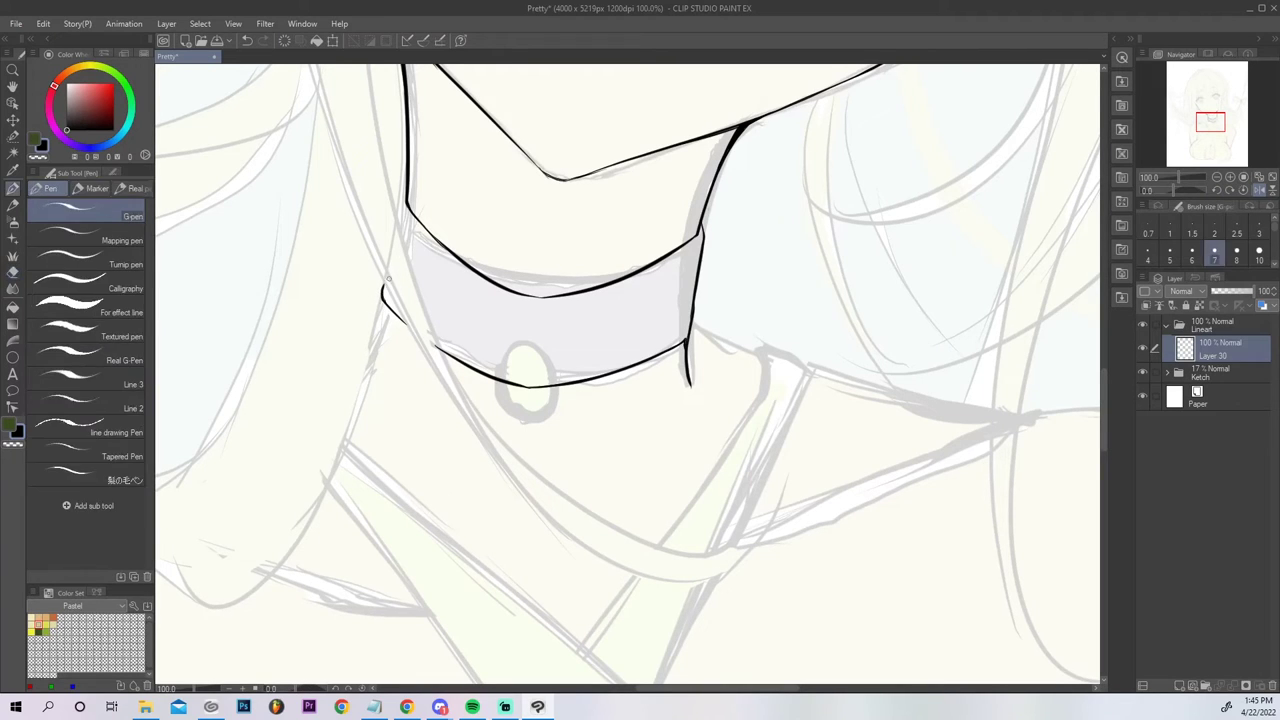
left_click_drag(383, 290, 402, 192)
key("ctrl+z")
left_click_drag(383, 294, 406, 182)
key("ctrl+z")
left_click_drag(383, 293, 405, 194)
left_click(1258, 177)
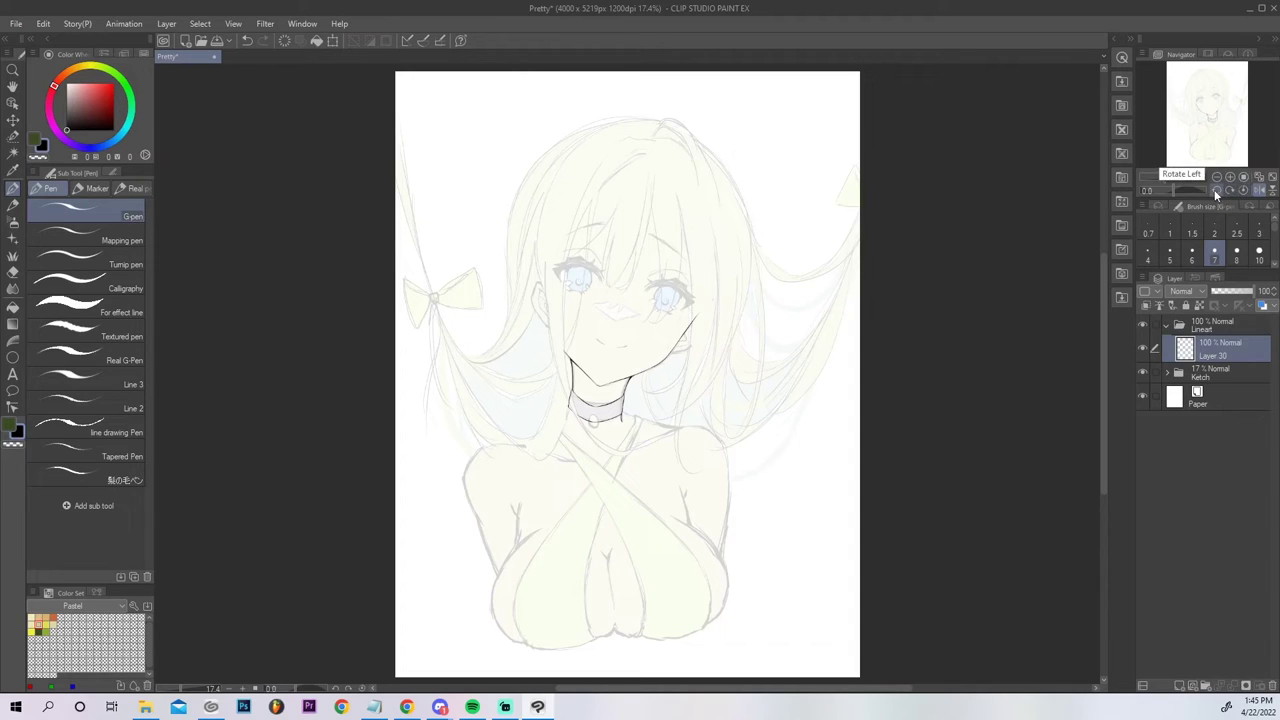
Flip the canvas view horizontally and thicken the upper end of the jaw line below the eye.
left_click(1233, 179)
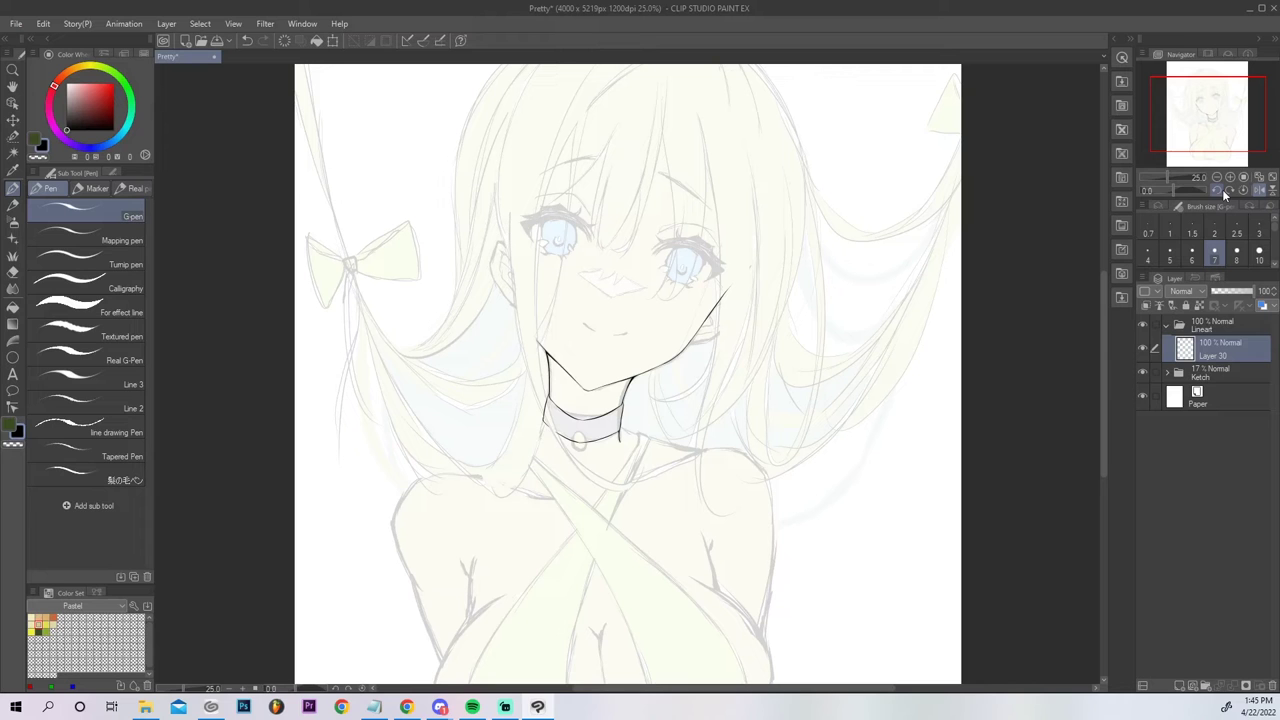
left_click(1230, 177)
mouse_move(1202, 122)
left_mouse_down()
mouse_move(1219, 116)
mouse_move(1192, 122)
mouse_move(1197, 112)
left_mouse_up()
left_click(1253, 192)
left_click(1227, 175)
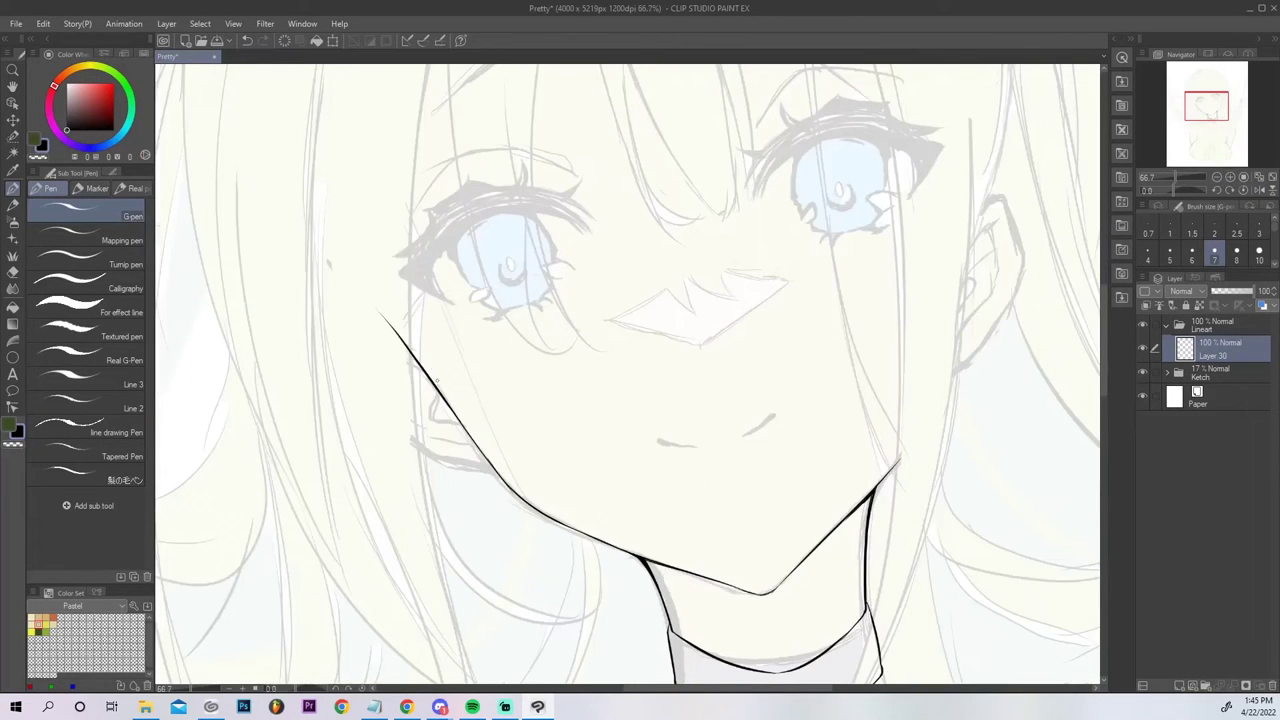
left_click_drag(440, 394, 403, 339)
key("ctrl+z")
left_click_drag(440, 394, 398, 328)
Thicken the jaw line along the cheek curve with a tapered G-pen stroke.
left_click_drag(1174, 190, 1187, 190)
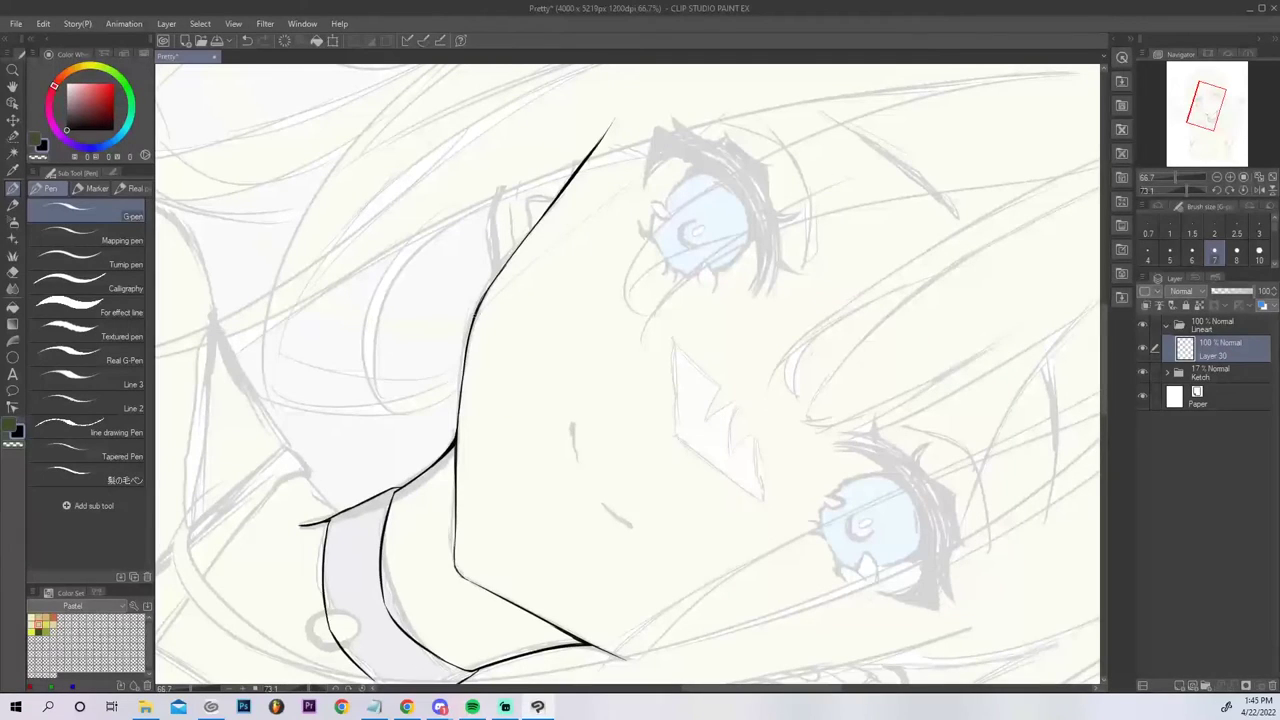
key("ctrl+z")
left_click_drag(480, 303, 511, 257)
key("ctrl+z")
left_click_drag(480, 303, 513, 253)
key("ctrl+z")
left_click_drag(478, 308, 512, 253)
key("ctrl+z")
key("ctrl+y")
key("ctrl+z")
key("ctrl+y")
key("ctrl+z")
left_click_drag(478, 310, 514, 253)
left_click_drag(477, 315, 536, 224)
key("ctrl+z")
left_click(1272, 178)
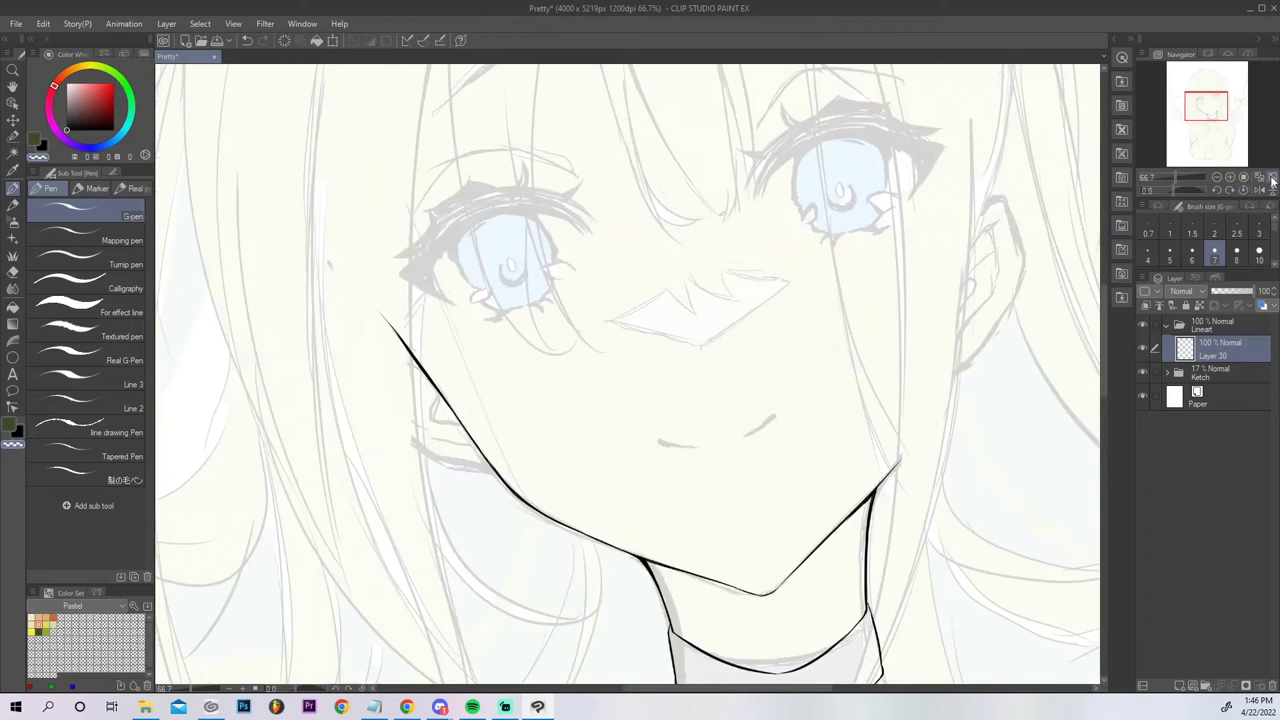
left_click(1272, 178)
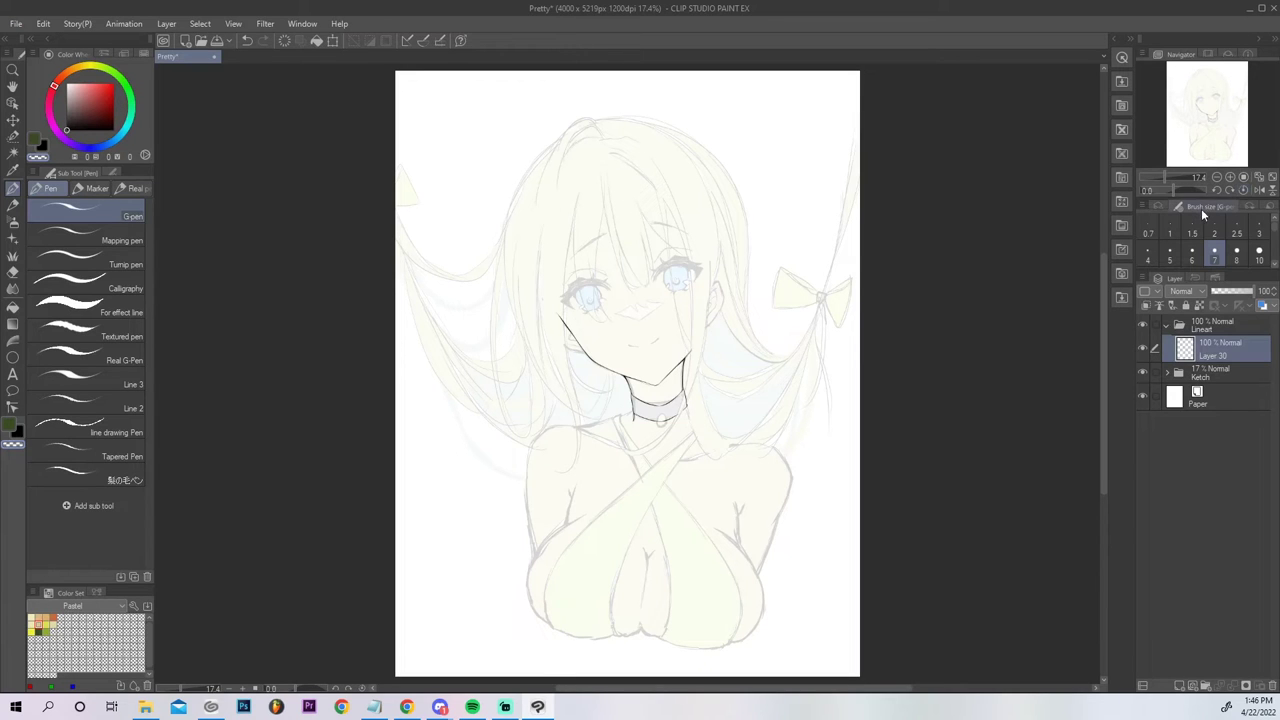
Ink the outer contour of the ear beside the hair strand with the G-pen, from lobe to tip.
scroll(1223, 113, "up", 3)
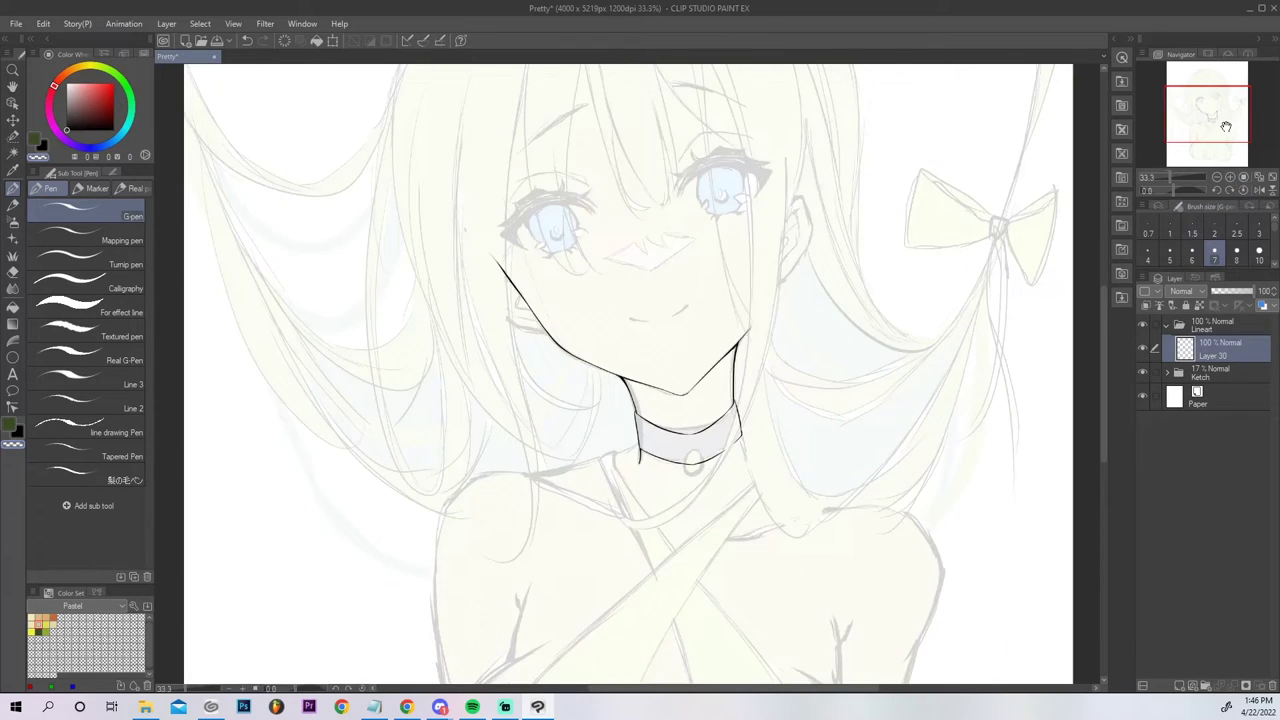
left_click_drag(1223, 113, 1227, 122)
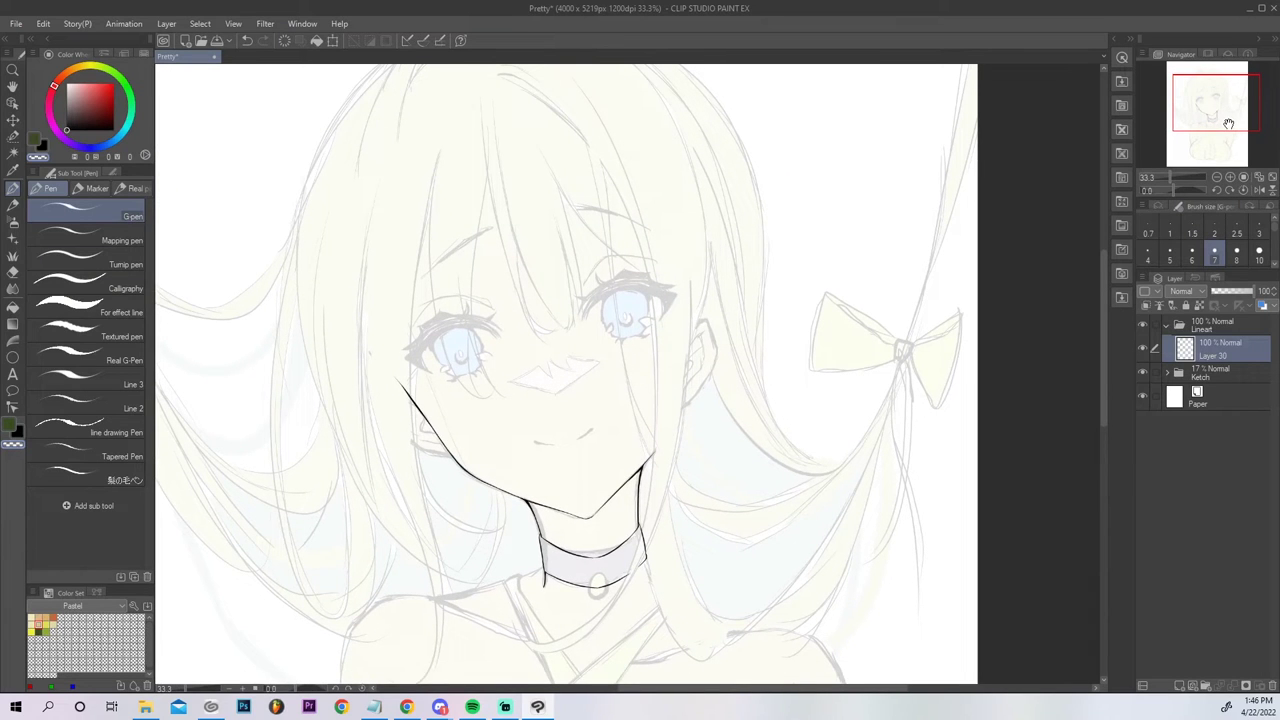
left_click(1230, 178)
left_click_drag(1222, 109, 1219, 109)
left_click(1230, 178)
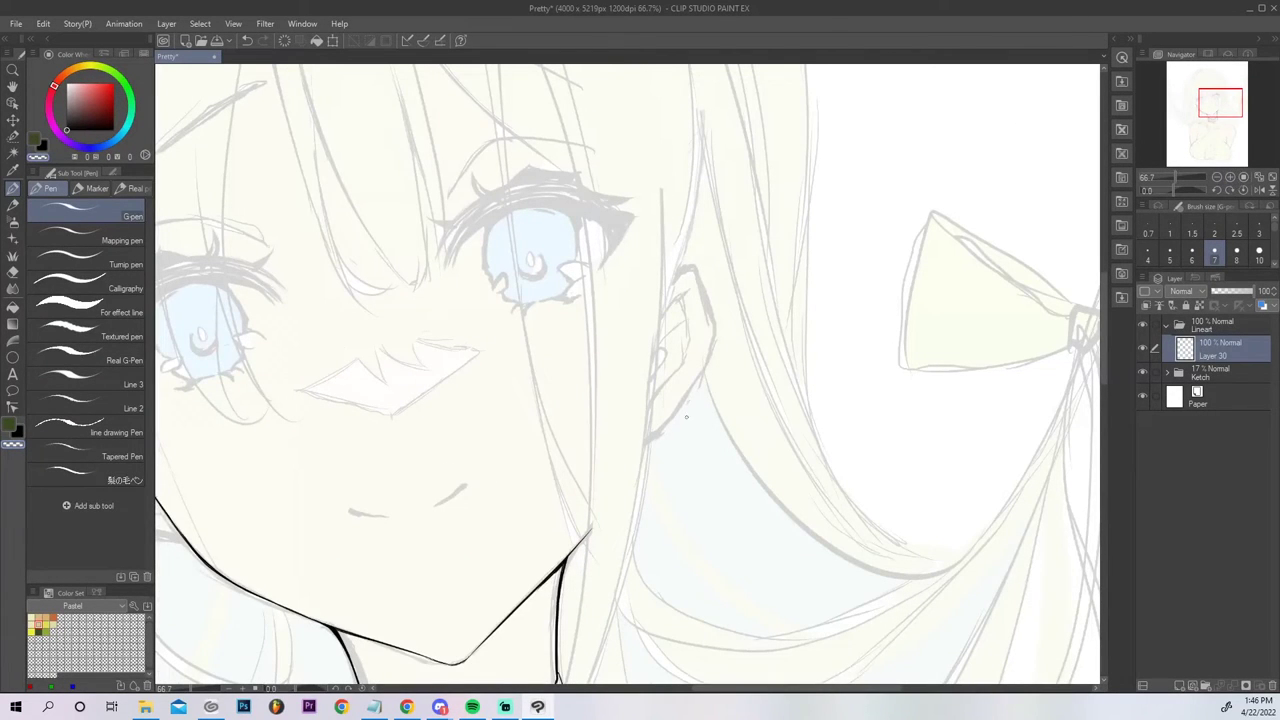
left_click(43, 146)
left_click_drag(643, 443, 700, 377)
key("ctrl+z")
key("ctrl+z")
mouse_move(666, 430)
left_mouse_down()
mouse_move(712, 362)
mouse_move(686, 268)
mouse_move(673, 283)
mouse_move(686, 266)
mouse_move(671, 284)
left_mouse_up()
key("ctrl+z")
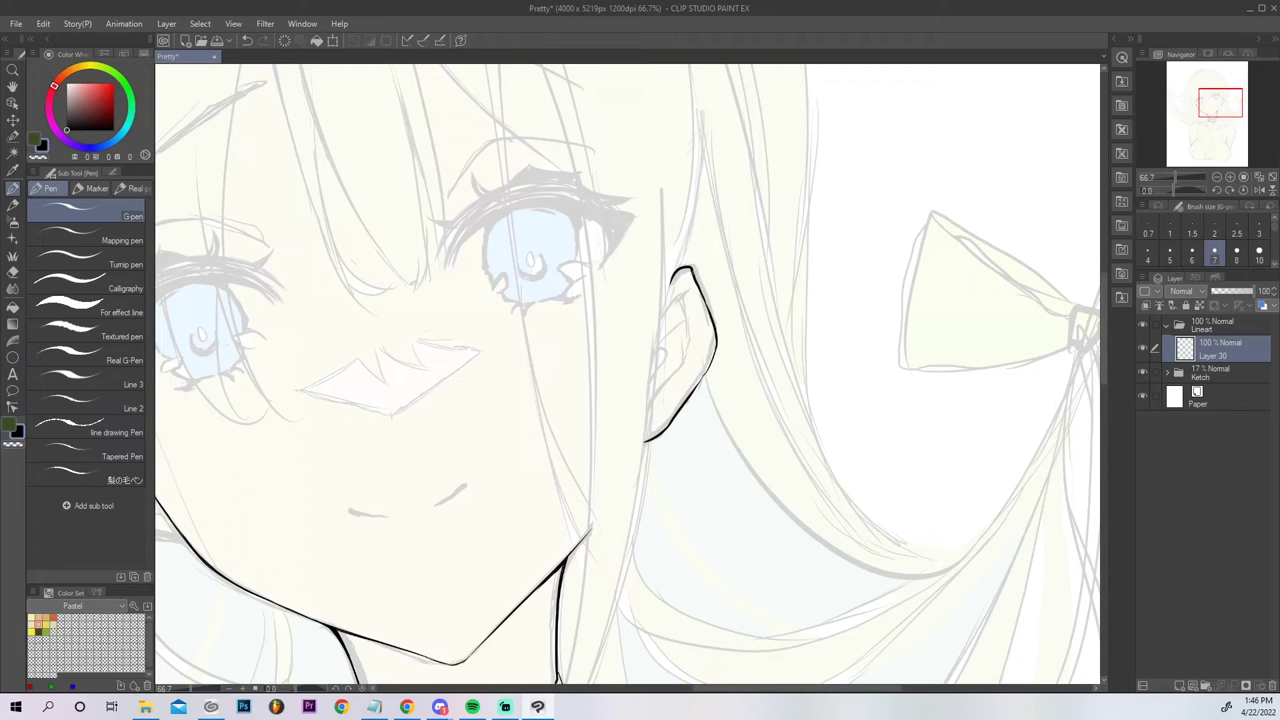
key("e")
left_click_drag(692, 269, 707, 314)
key("p")
key("ctrl+z")
mouse_move(689, 267)
left_mouse_down()
mouse_move(709, 322)
mouse_move(694, 268)
left_mouse_up()
key("ctrl+z")
Ink the inner rim of the ear, curving from the lobe up to a point below the ear tip.
left_click_drag(645, 418, 682, 372)
key("ctrl+z")
left_click_drag(646, 418, 697, 357)
key("ctrl+z")
left_click_drag(697, 356, 685, 303)
key("ctrl+z")
left_click_drag(696, 357, 683, 300)
left_click_drag(657, 352, 672, 306)
key("ctrl+z")
left_click_drag(656, 352, 686, 290)
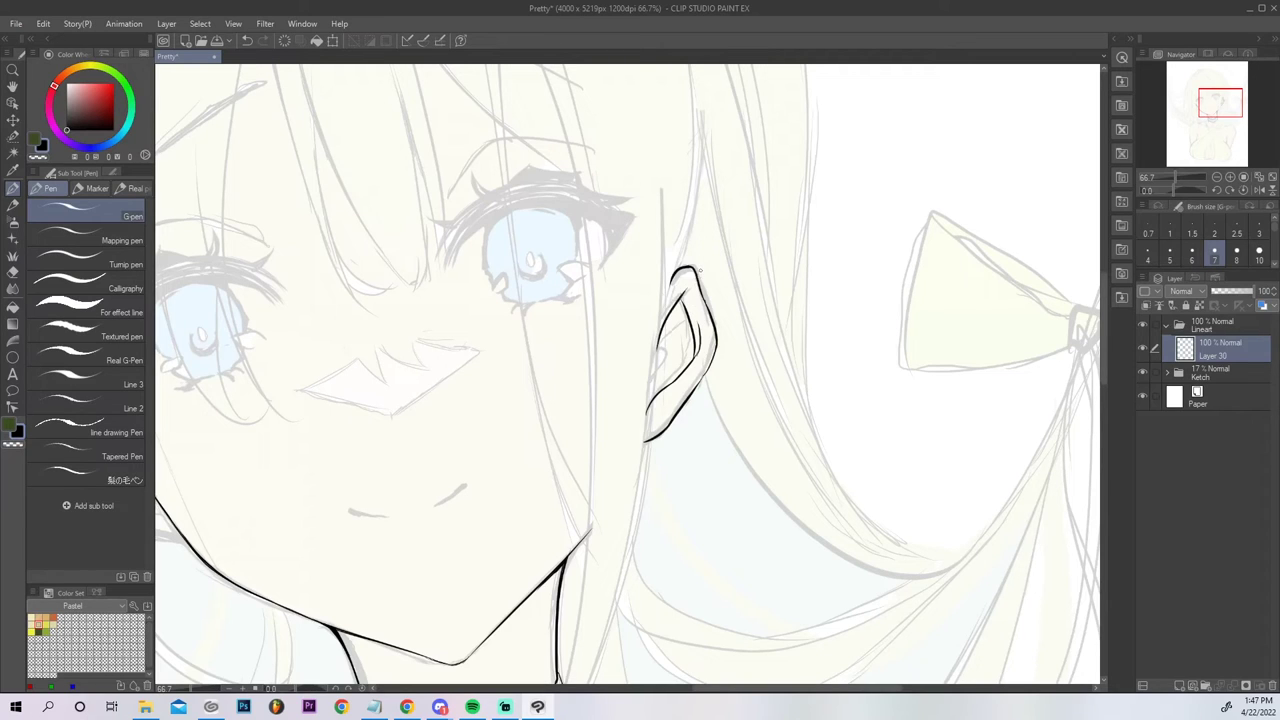
Fill the narrow gap where the inner ear lines meet at the top with the line color.
left_click_drag(666, 348, 684, 305)
key("ctrl+z")
mouse_move(666, 347)
left_mouse_down()
mouse_move(686, 303)
mouse_move(689, 317)
left_mouse_up()
key("ctrl+z")
key("g")
key("g")
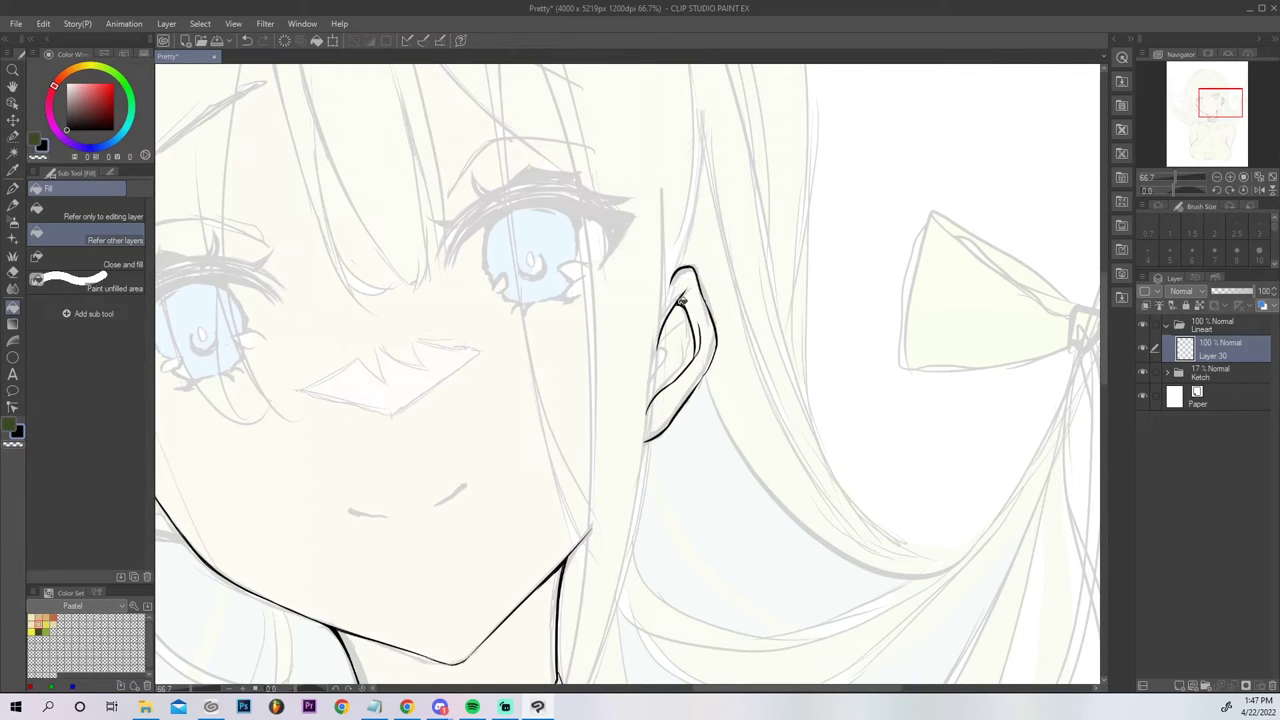
key("p")
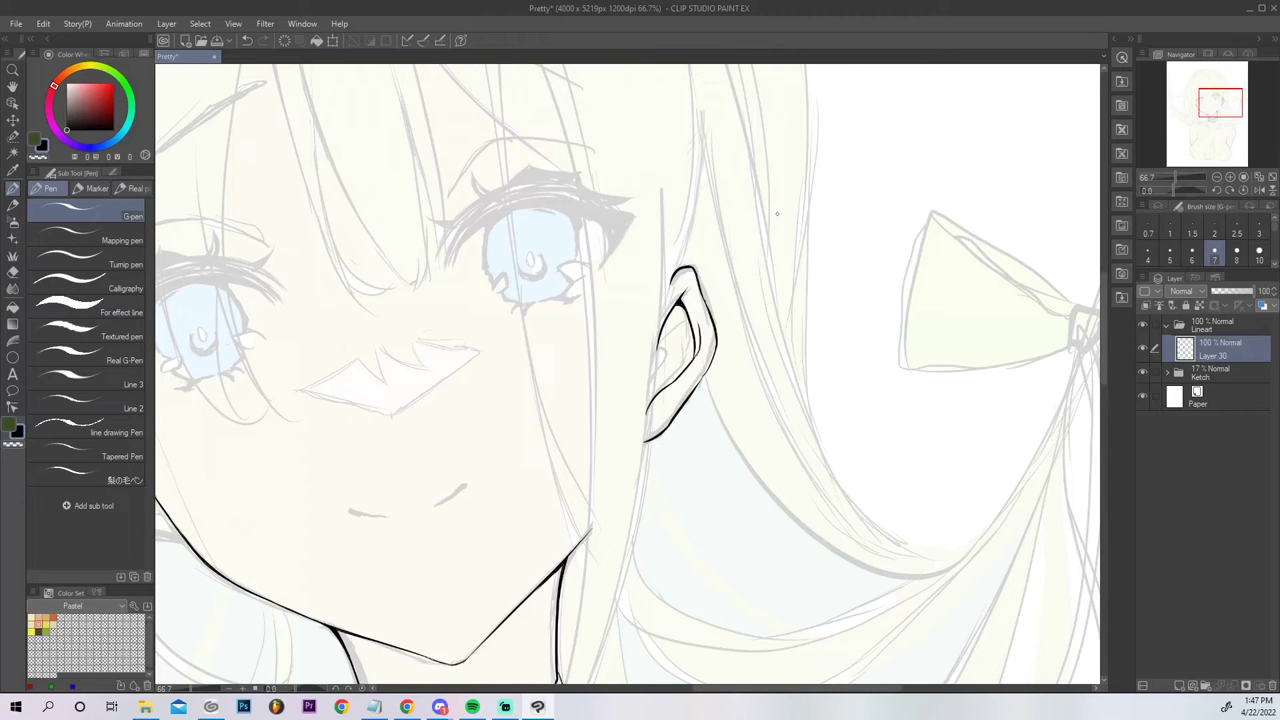
Mirror the canvas view horizontally and redraw the upper outer edge of the ear with the G-pen.
key("e")
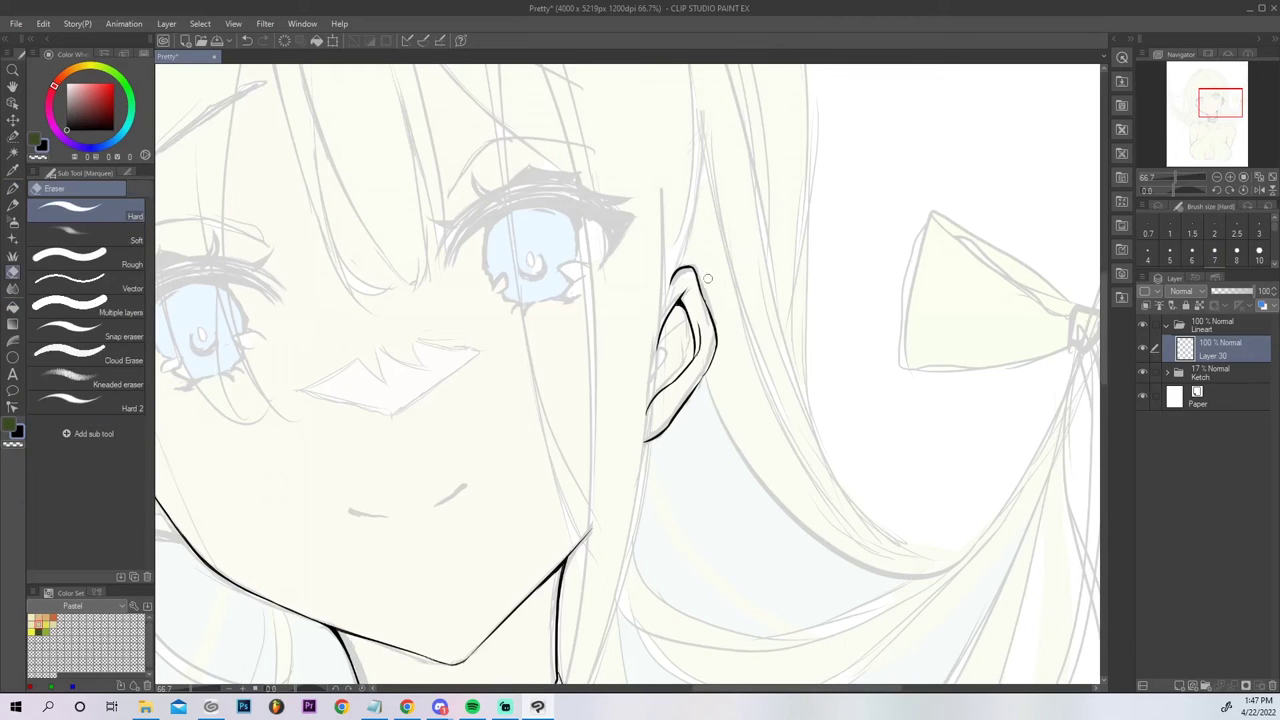
left_click(1258, 189)
key("p")
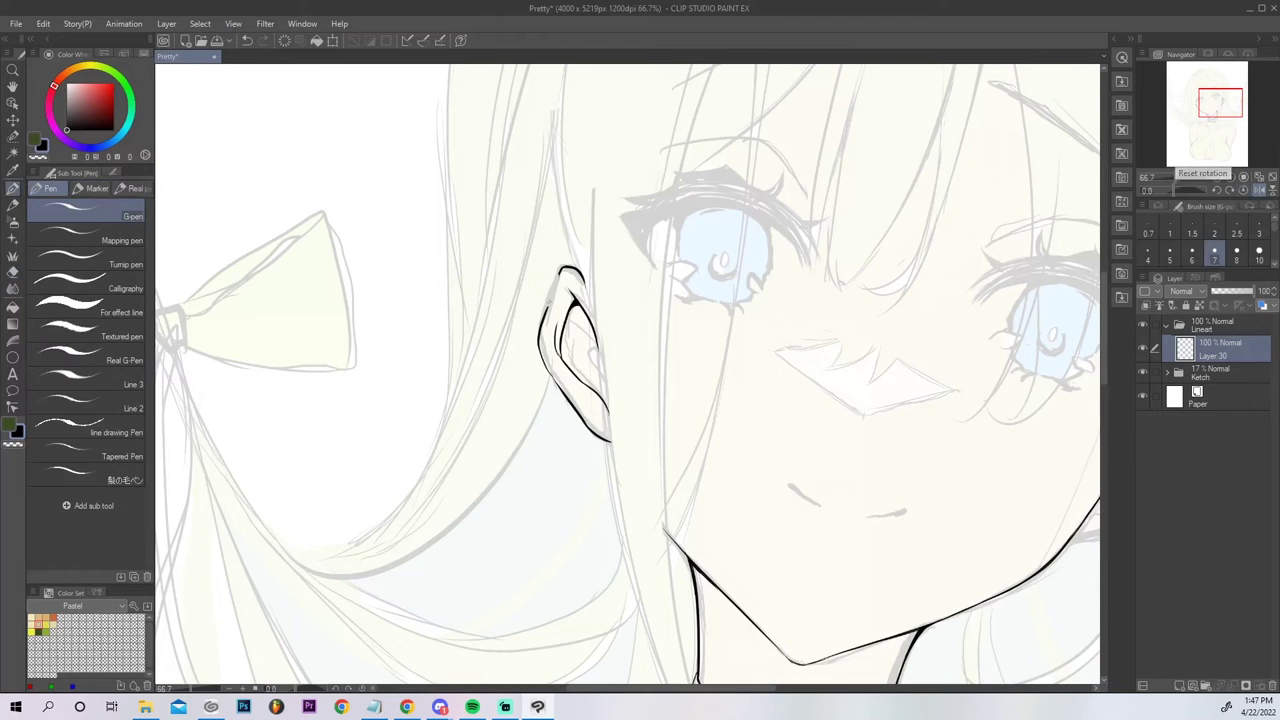
mouse_move(548, 306)
left_mouse_down()
mouse_move(560, 271)
mouse_move(541, 332)
left_mouse_up()
key("ctrl+z")
key("ctrl+z")
left_click_drag(562, 268, 538, 344)
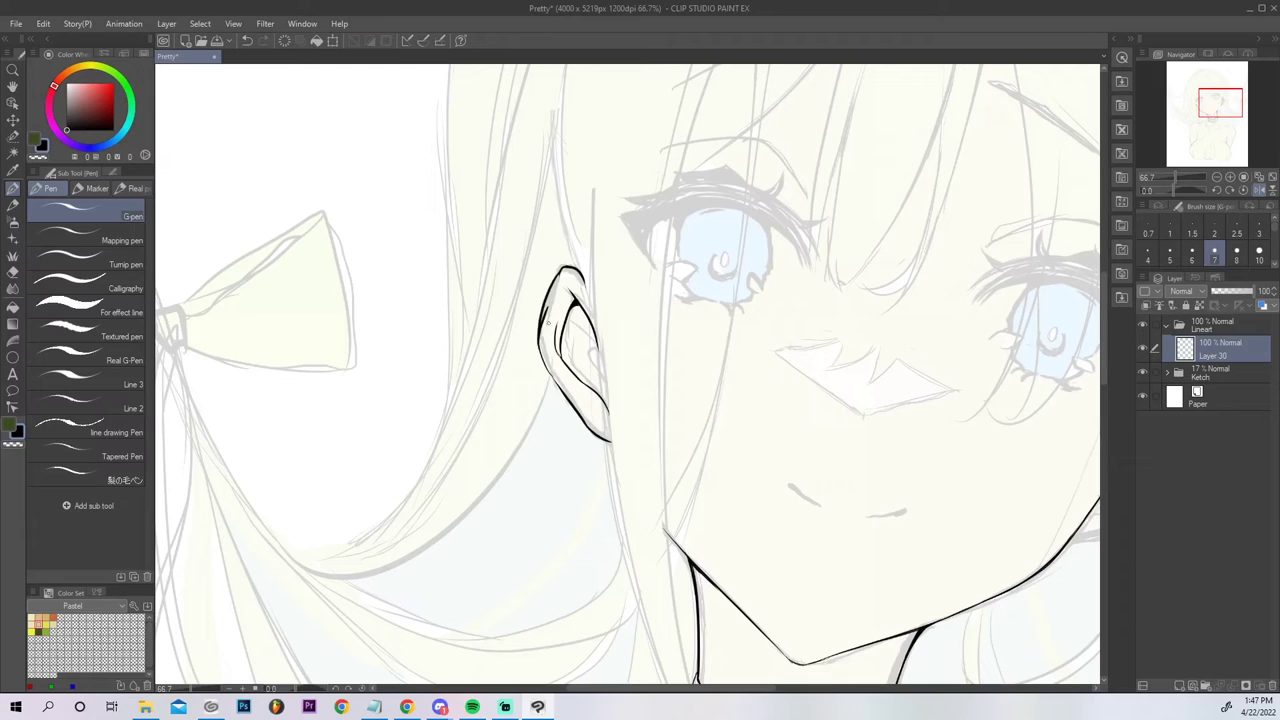
Thin the line at the ear's tip with the Hard eraser and re-ink its curve toward the face.
key("e")
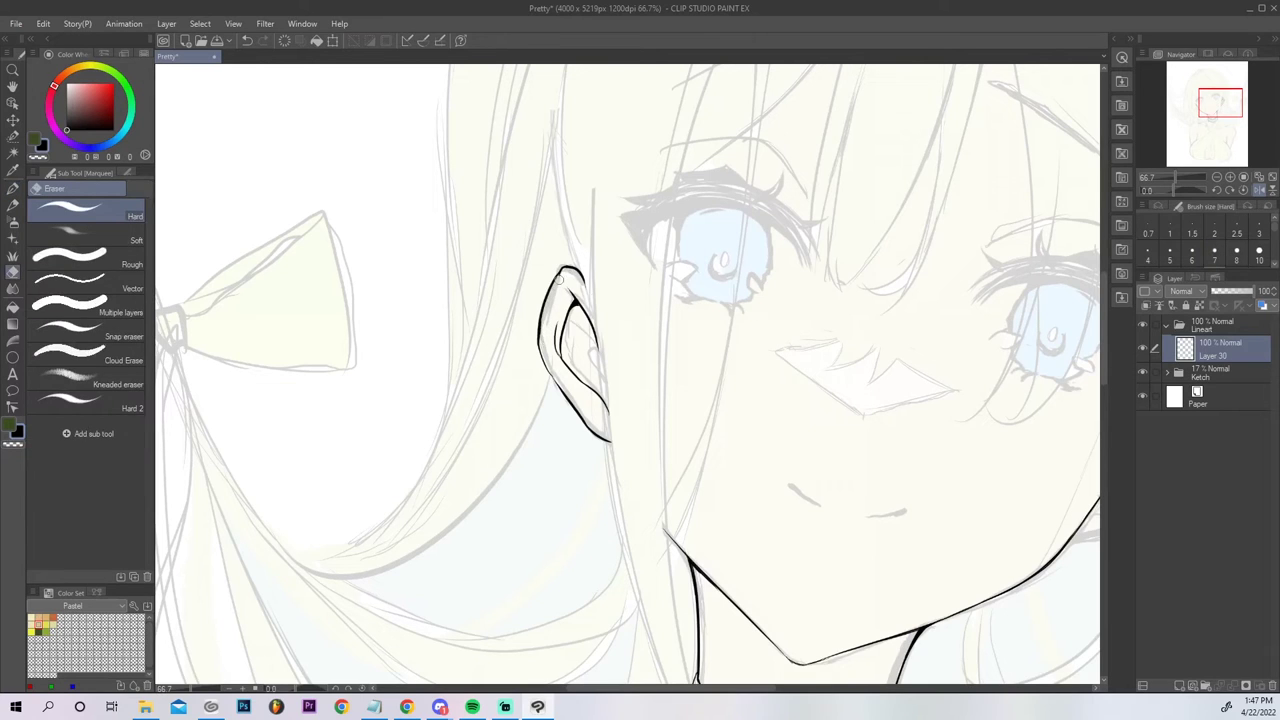
left_click_drag(590, 308, 574, 318)
key("ctrl+z")
left_click_drag(564, 272, 578, 274)
key("p")
left_click_drag(572, 267, 595, 289)
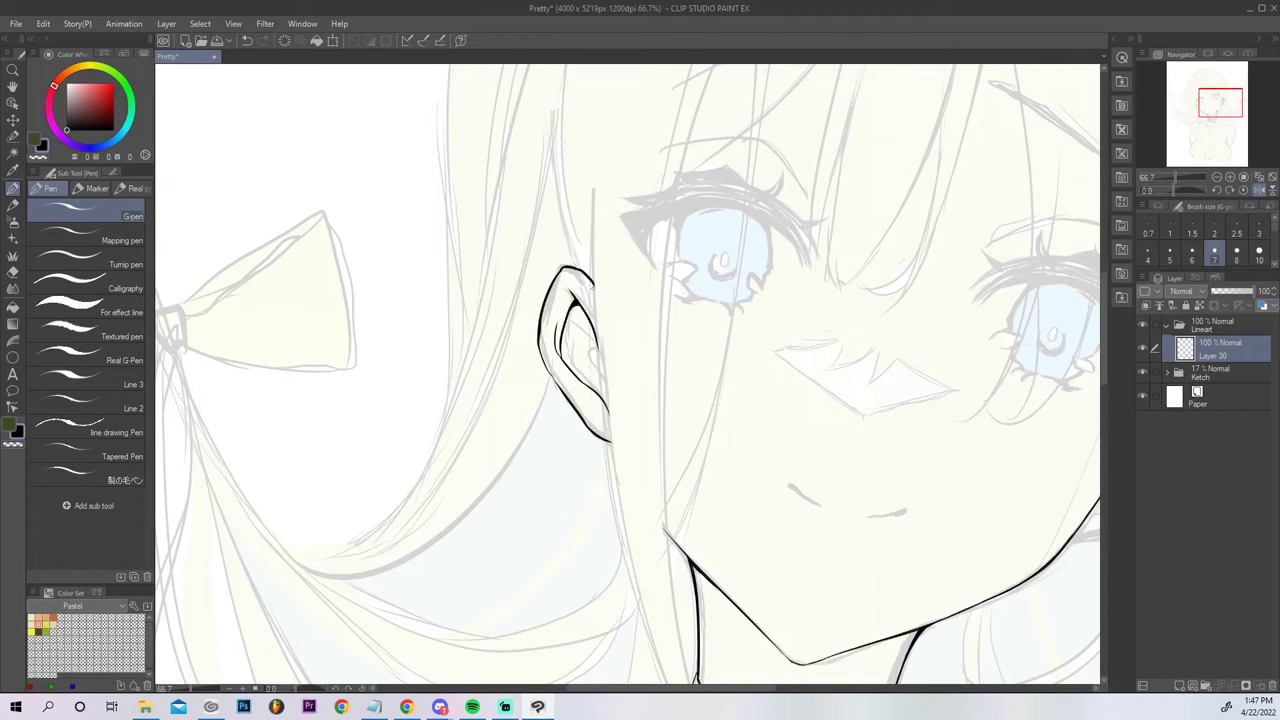
Ink the small curved cartilage folds inside the ear.
mouse_move(598, 345)
left_mouse_down()
mouse_move(588, 372)
mouse_move(604, 386)
left_mouse_up()
left_click_drag(571, 286, 560, 297)
mouse_move(560, 358)
left_mouse_down()
mouse_move(556, 343)
mouse_move(589, 331)
mouse_move(564, 329)
mouse_move(580, 371)
left_mouse_up()
key("ctrl+z")
key("ctrl+z")
key("ctrl+z")
left_click_drag(582, 315, 564, 329)
left_click_drag(594, 327, 581, 340)
left_click_drag(585, 337, 570, 363)
key("ctrl+z")
left_click_drag(576, 344, 570, 362)
key("ctrl+z")
left_click(1256, 180)
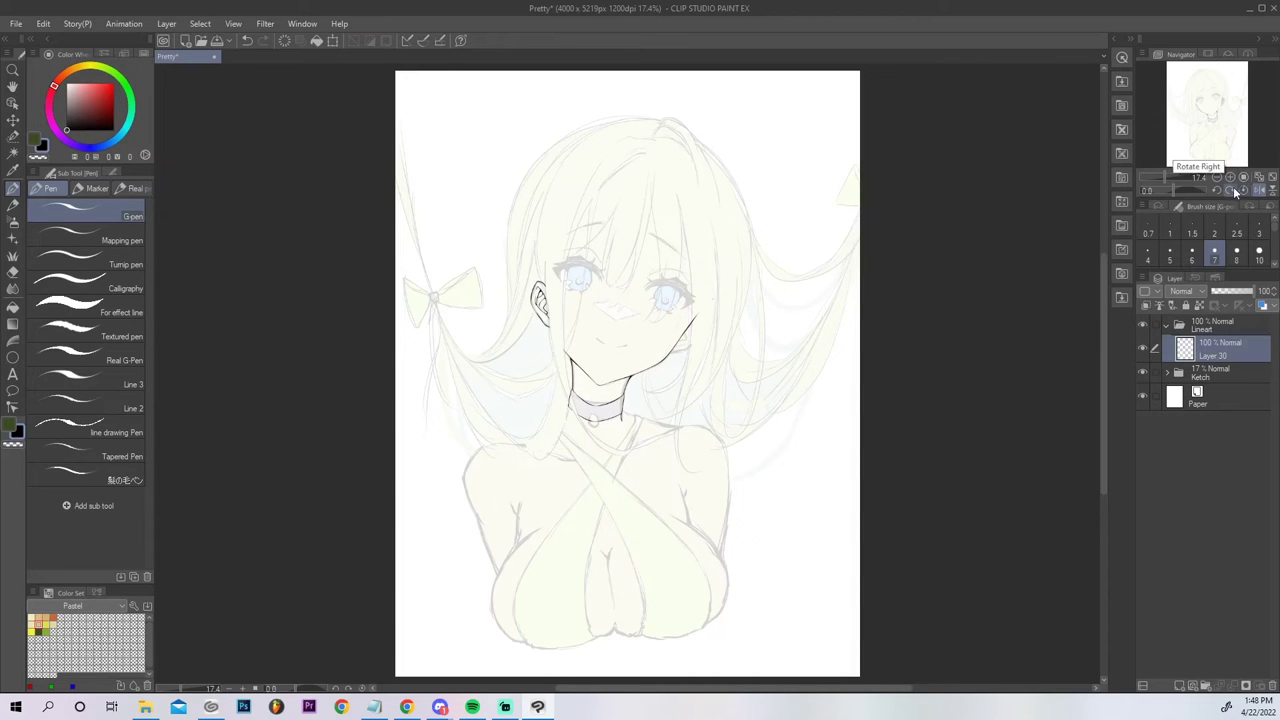
Draw a small round stud earring on the lobe of the inked ear.
left_click(1230, 177)
left_click(1230, 177)
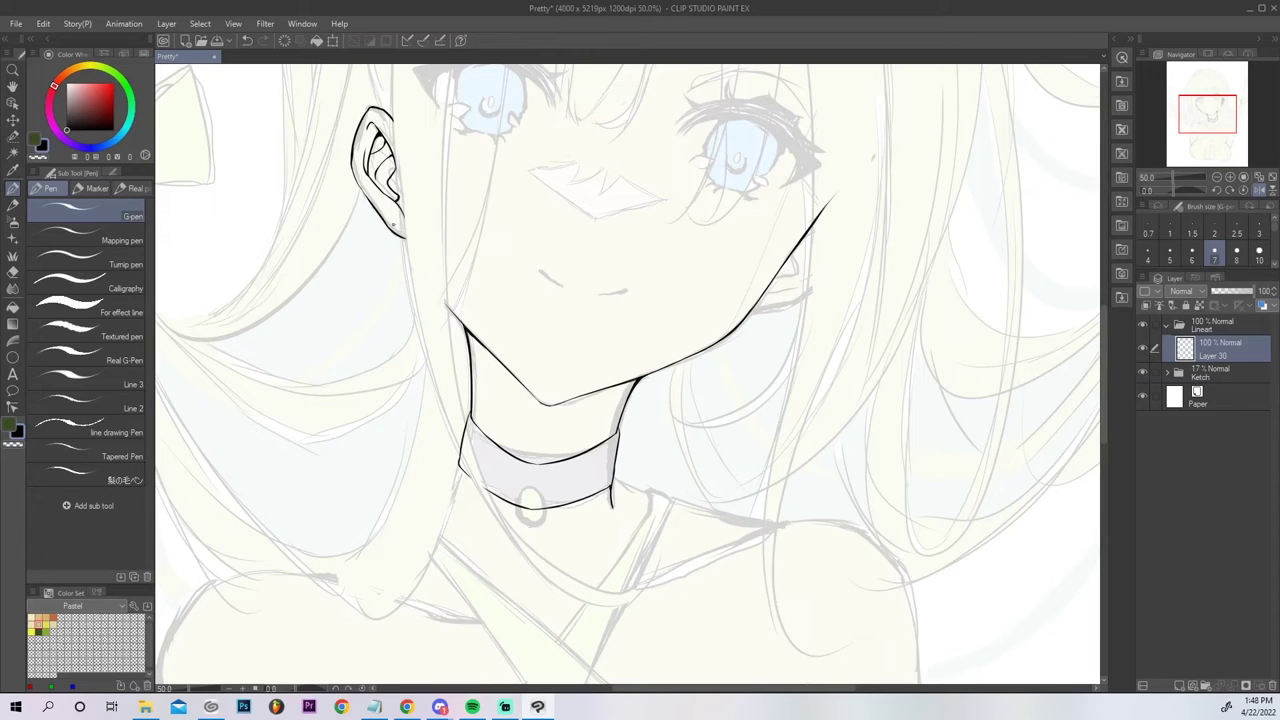
key("ctrl+z")
key("ctrl+z")
key("ctrl+z")
Ink the lobe's lower edge and the line above it on the other ear, behind the jaw line.
left_click_drag(750, 315, 796, 299)
key("ctrl+z")
mouse_move(747, 313)
left_mouse_down()
mouse_move(807, 290)
mouse_move(785, 302)
left_mouse_up()
key("ctrl+z")
left_click_drag(768, 288, 803, 277)
Ink the inner folds of the partly hidden ear where it meets the jaw line.
left_click_drag(772, 279, 801, 244)
key("ctrl+z")
left_click_drag(794, 256, 806, 237)
key("ctrl+z")
left_click_drag(795, 253, 809, 233)
key("ctrl+z")
key("ctrl+z")
left_click(1272, 177)
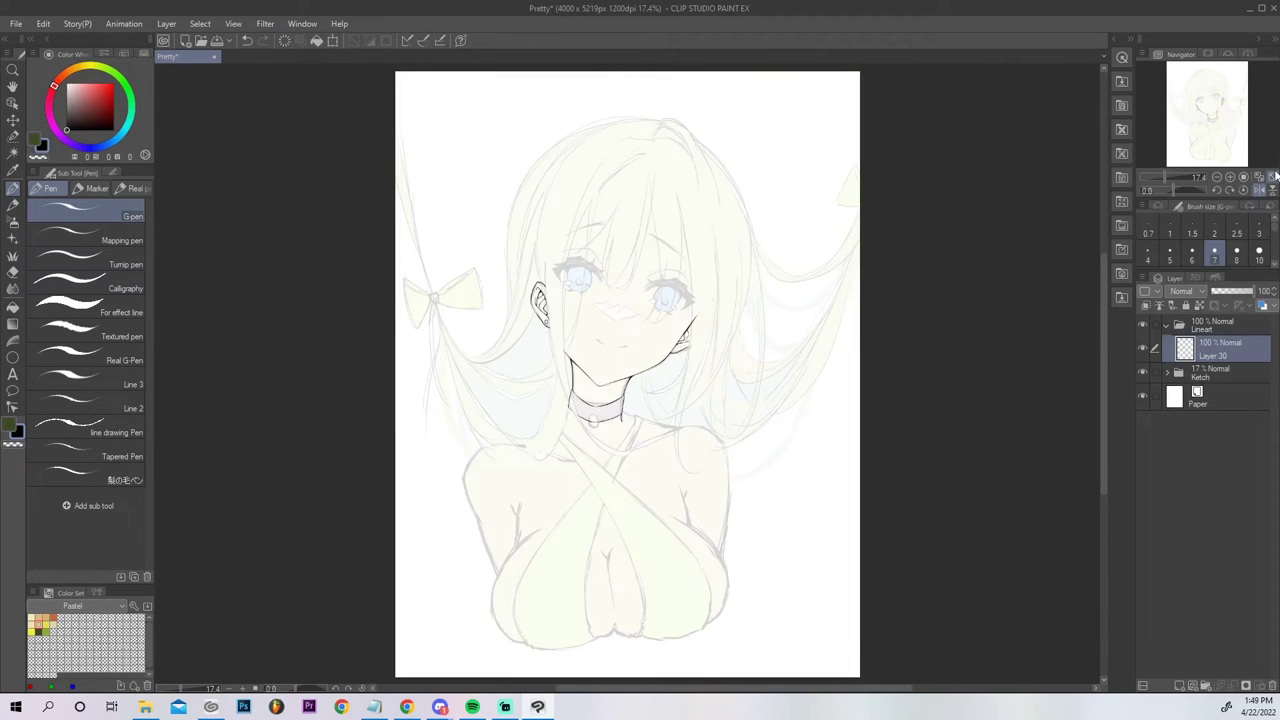
Draw a small round stud earring on the lobe of the partly hidden ear.
left_click(1243, 177)
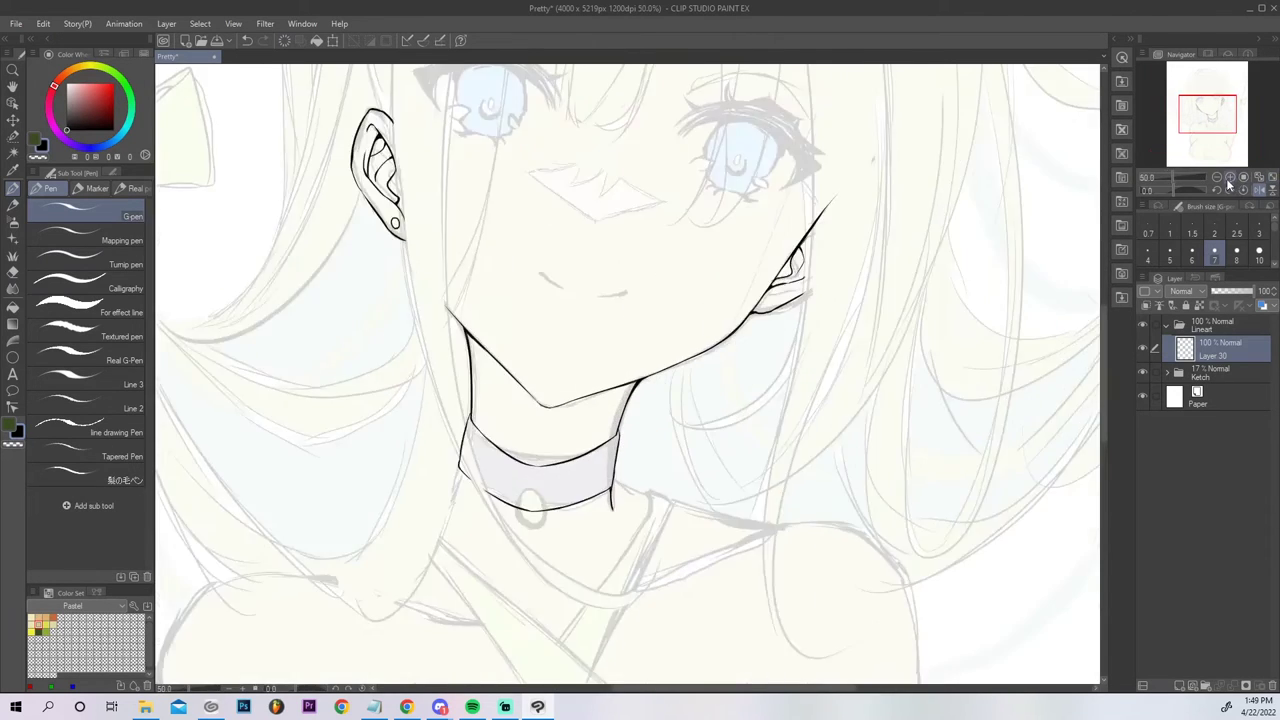
left_click_drag(912, 219, 915, 219)
key("ctrl+z")
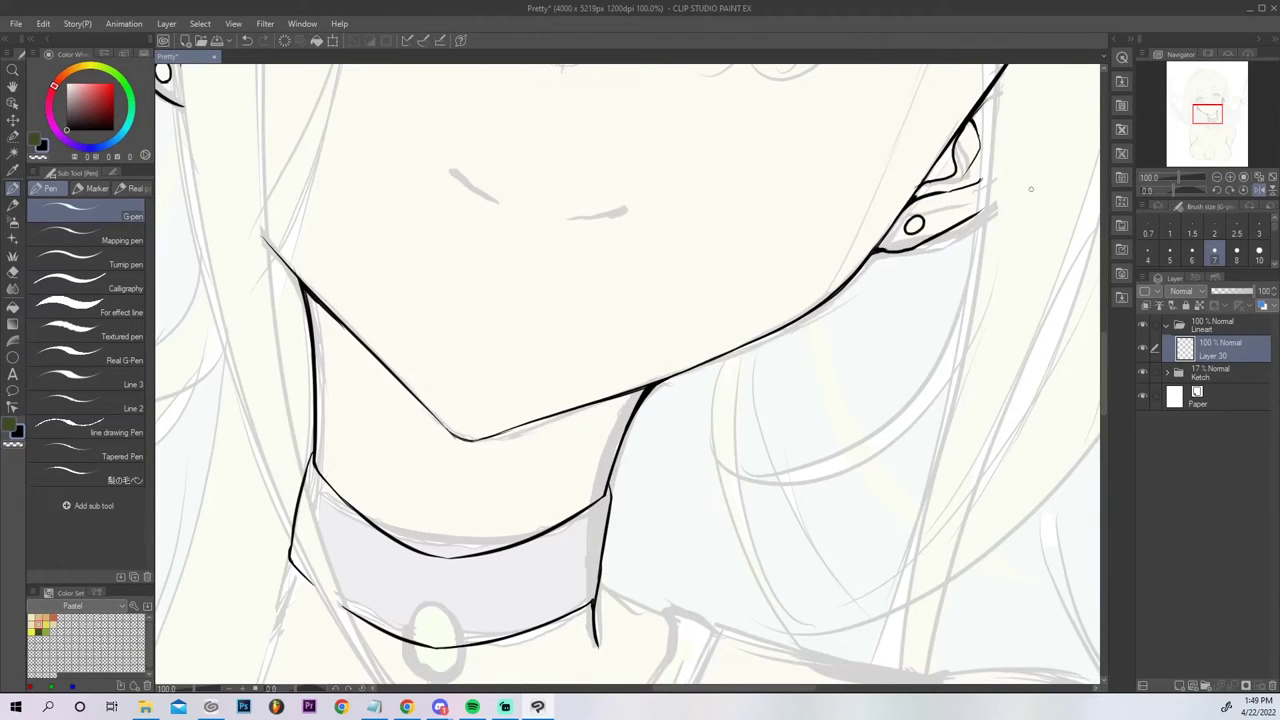
left_click(1272, 179)
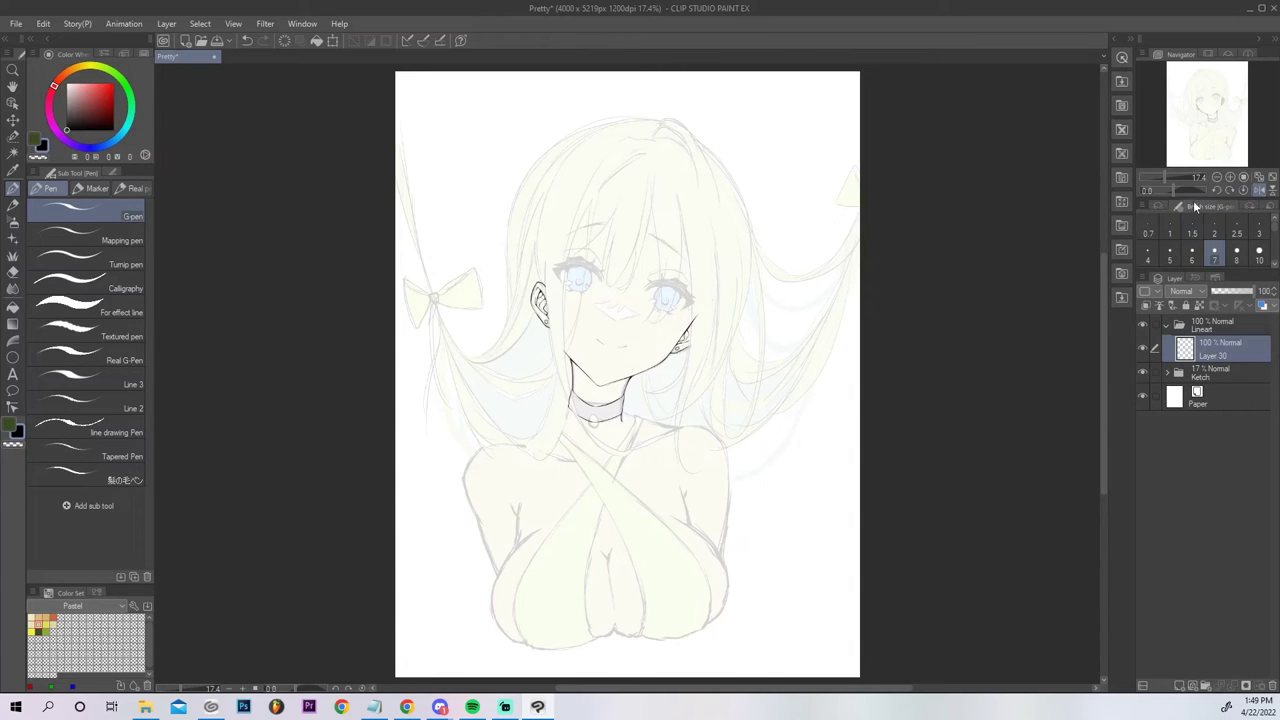
Ink a short tick for the nose at the lower point of the white highlight shape.
left_click(1231, 177)
left_click(1231, 177)
left_click(1231, 177)
left_click(1231, 177)
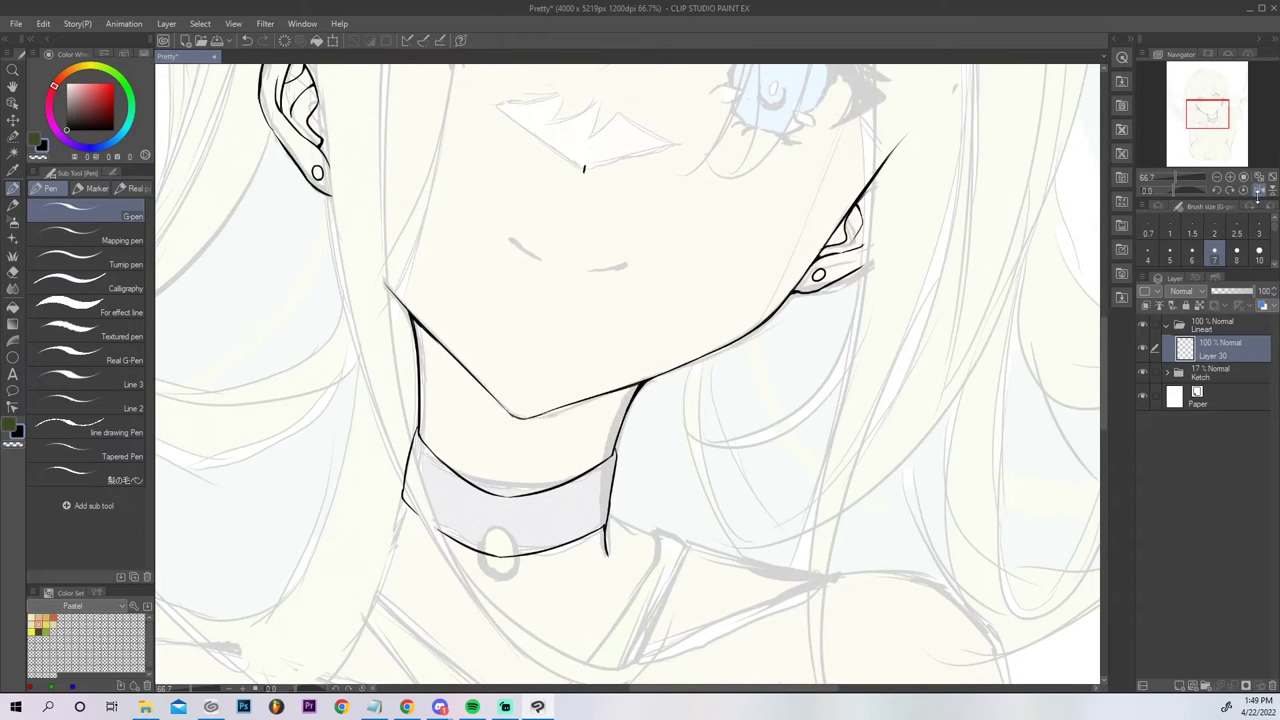
left_click(1263, 178)
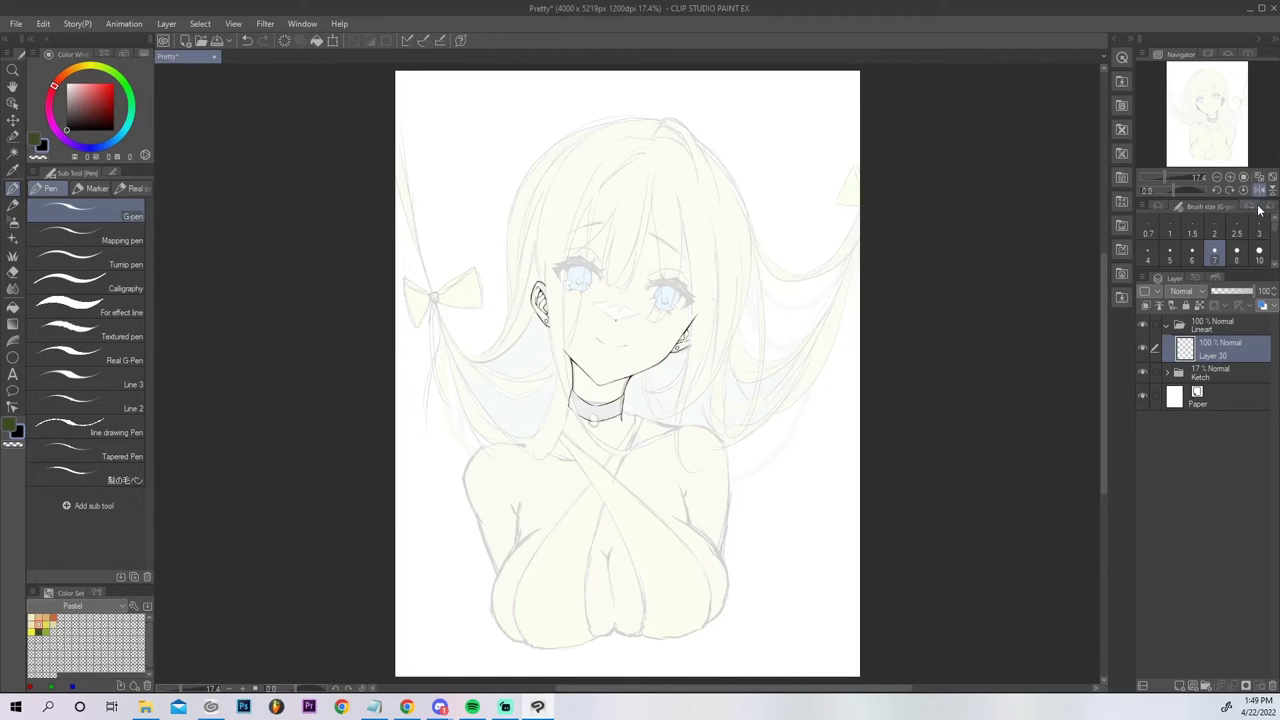
Rotate the canvas, ink the shoulder line from the choker's side out to the shoulder, and reset the rotation.
left_click(1229, 178)
left_click(1229, 178)
left_click(1229, 178)
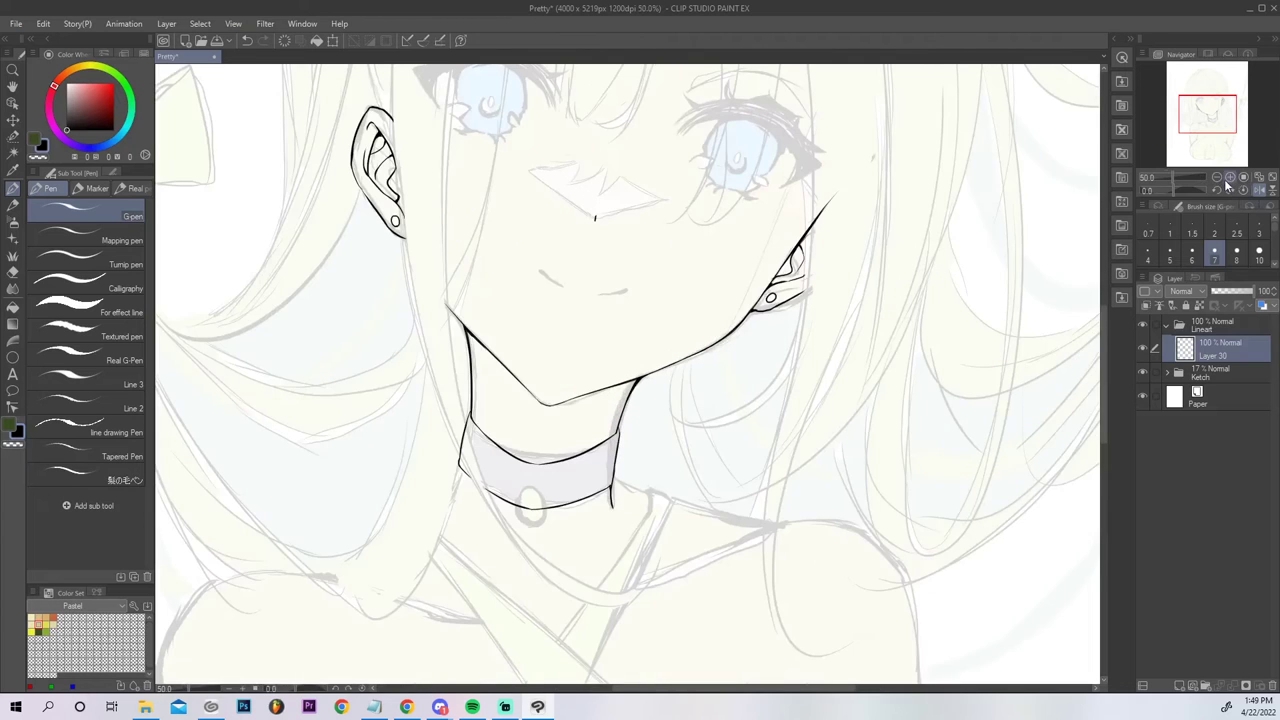
left_click_drag(1177, 197, 1194, 196)
left_click_drag(530, 415, 532, 462)
key("ctrl+z")
left_click_drag(535, 416, 543, 453)
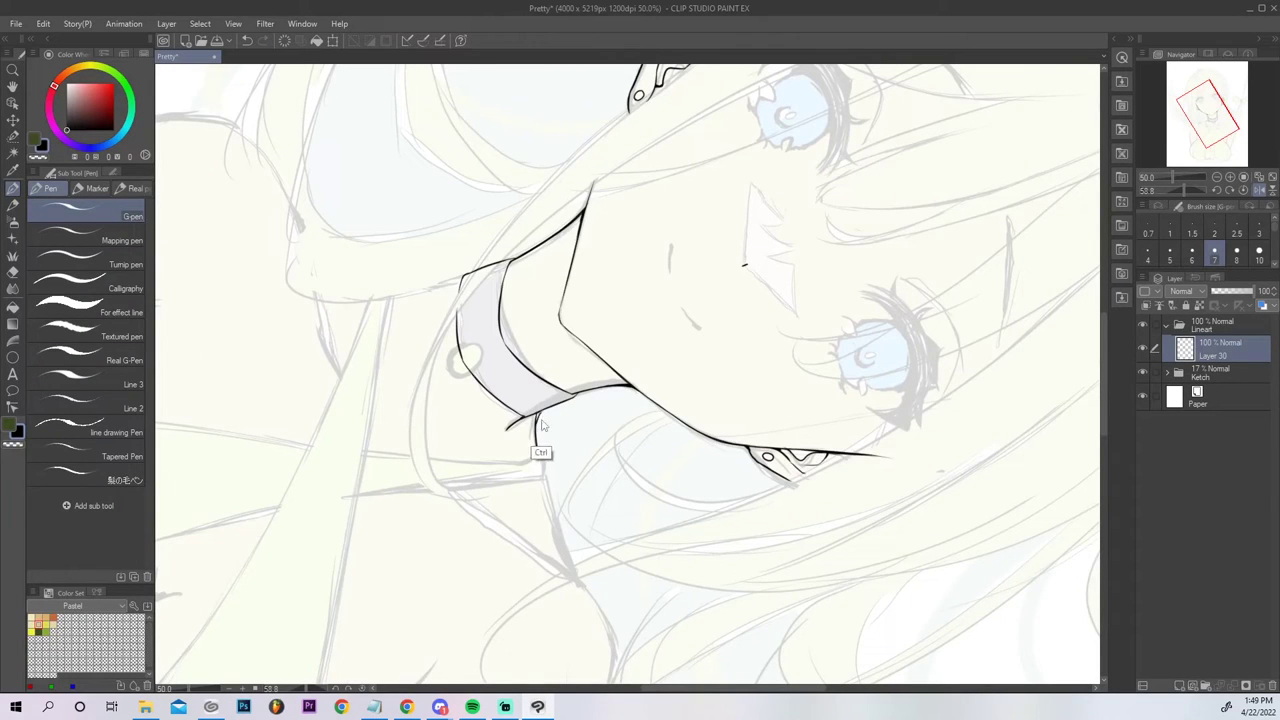
key("ctrl+z")
left_click_drag(537, 456, 561, 546)
key("ctrl+z")
left_click_drag(537, 455, 573, 580)
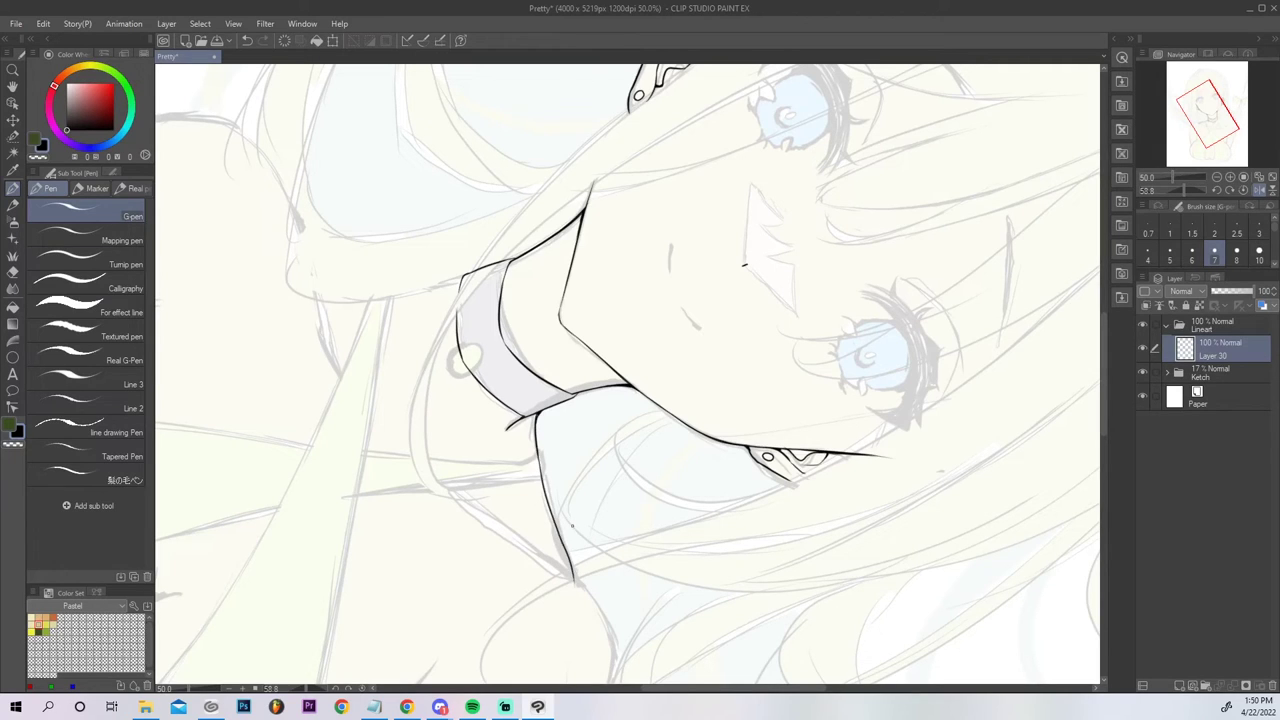
left_click(1243, 190)
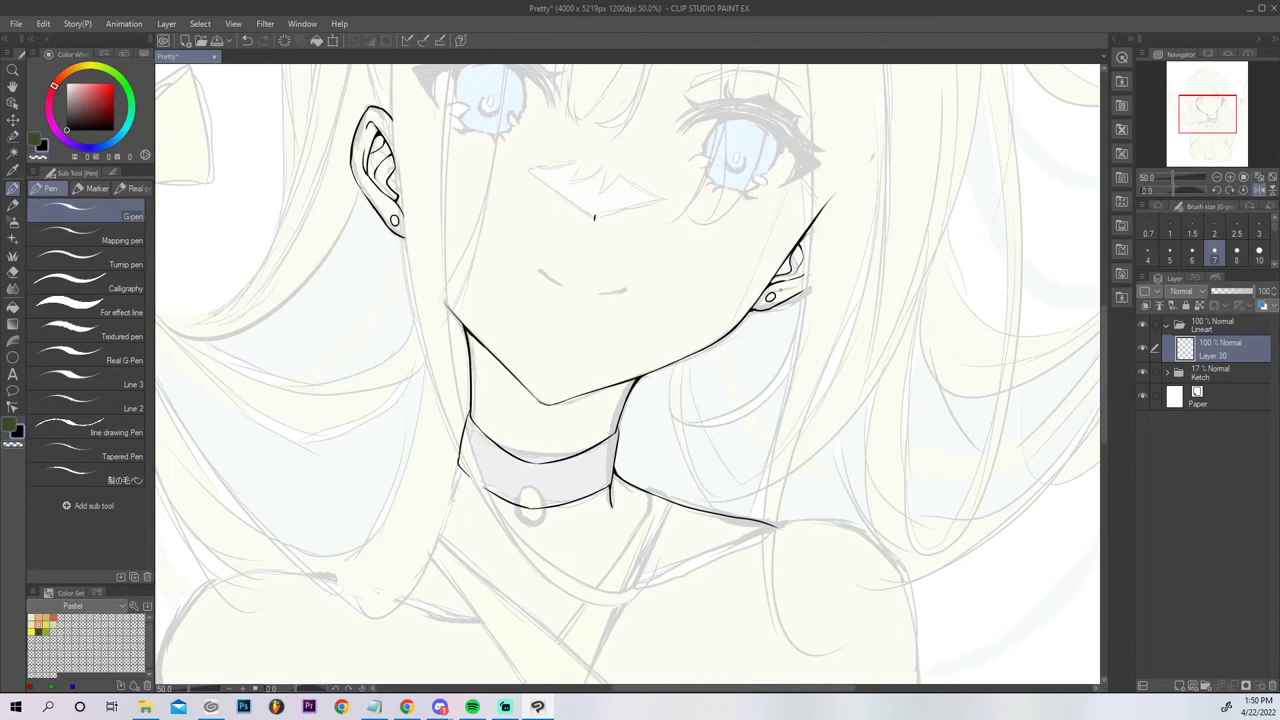
left_click(1272, 177)
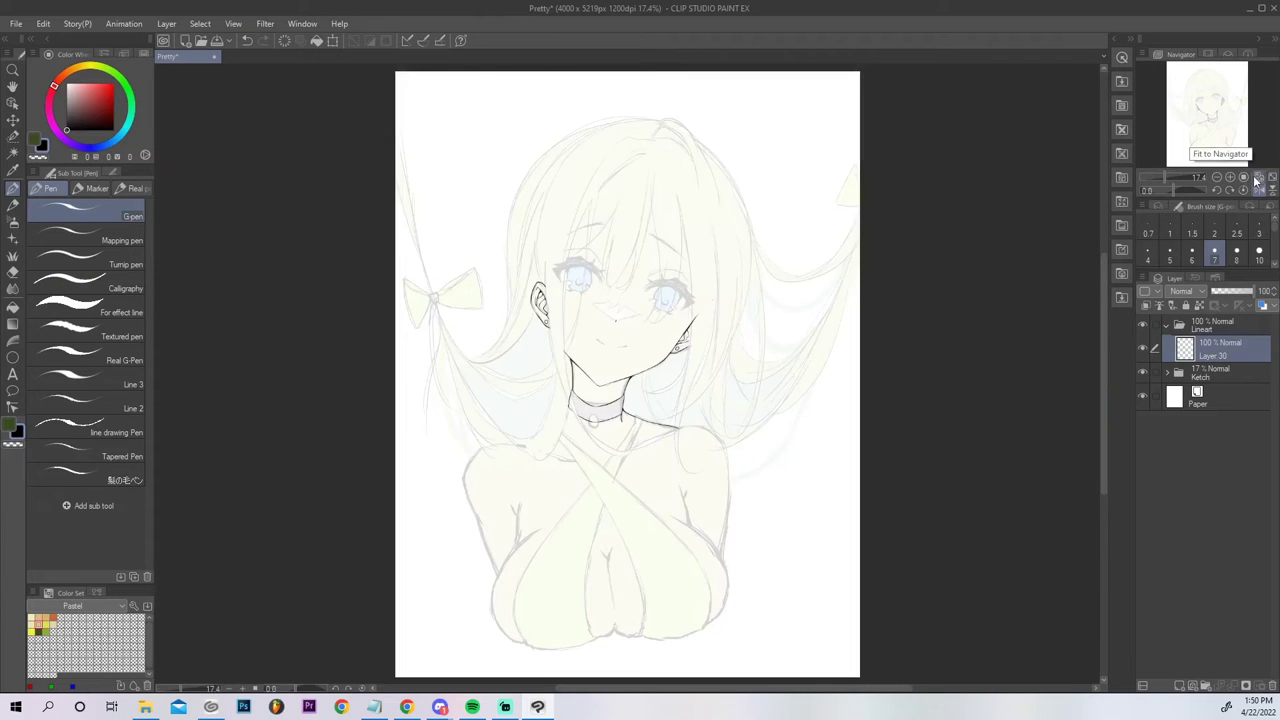
Erase the choker's side edge above the shoulder line and redraw it as a clean stroke.
left_click(1231, 178)
left_click(1231, 178)
left_click(1231, 178)
left_click(1231, 178)
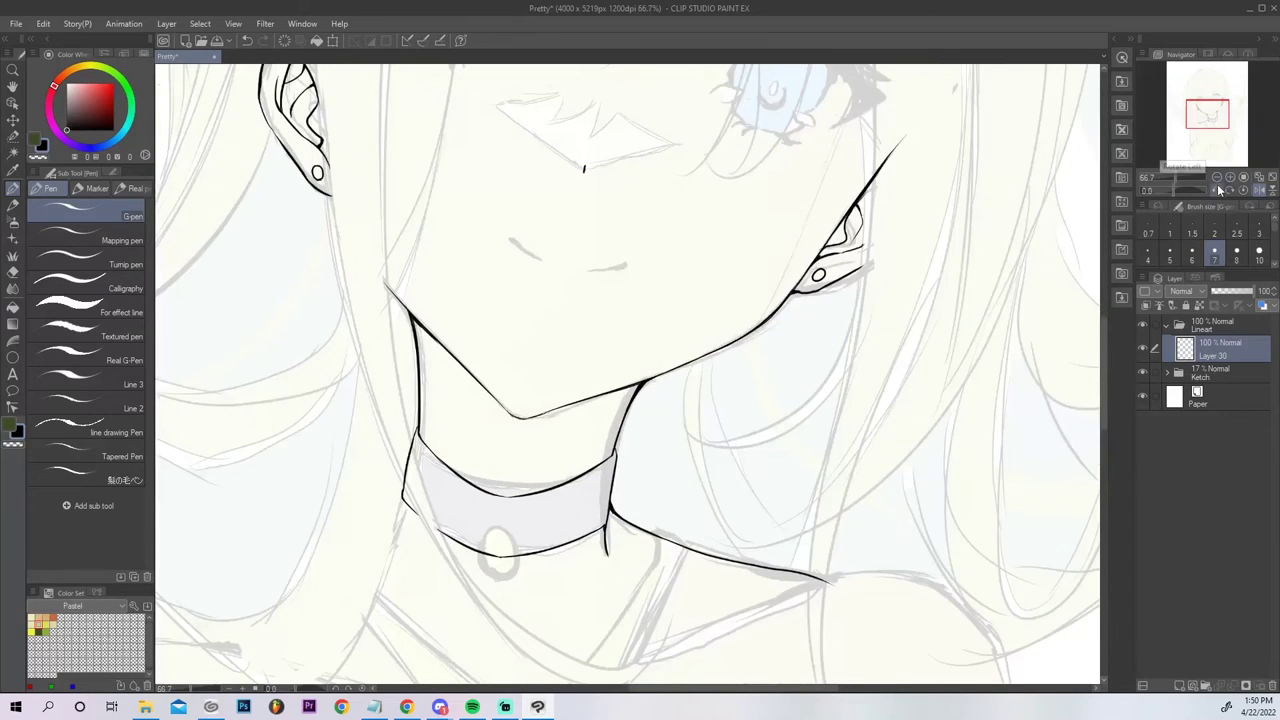
key("e")
left_click_drag(611, 522, 620, 440)
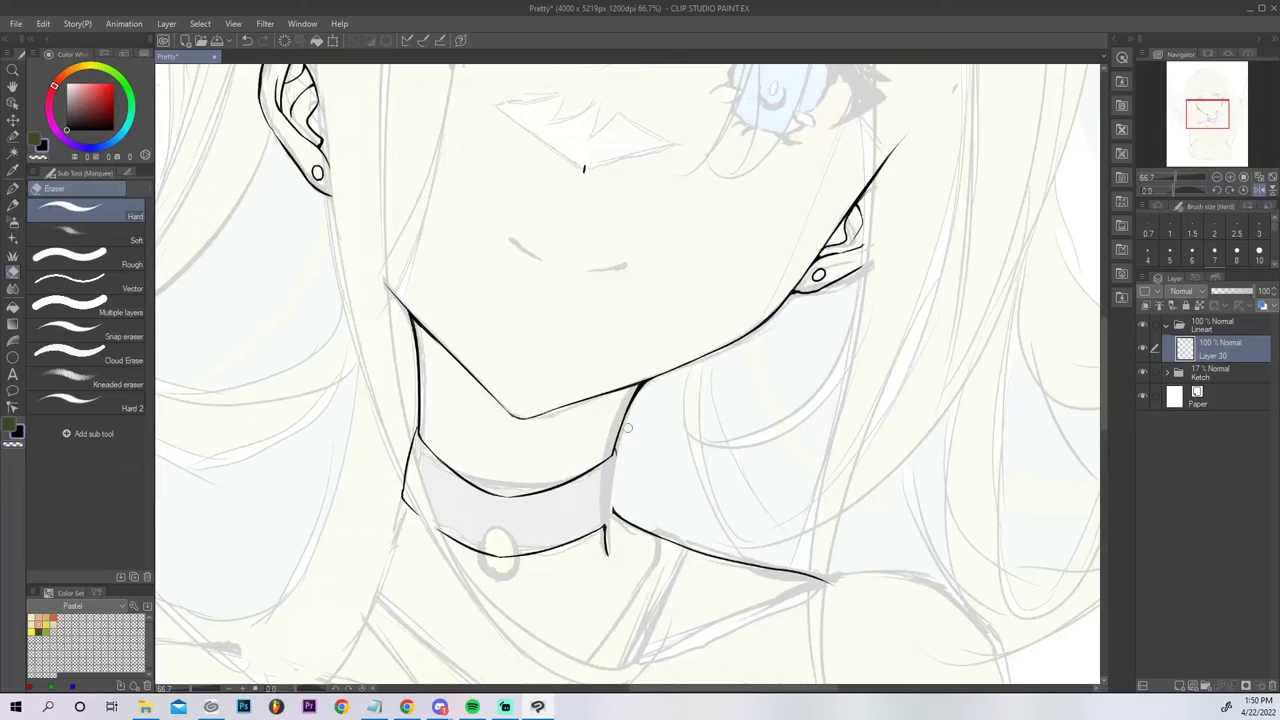
key("p")
mouse_move(614, 456)
left_mouse_down()
mouse_move(607, 526)
mouse_move(614, 456)
left_mouse_up()
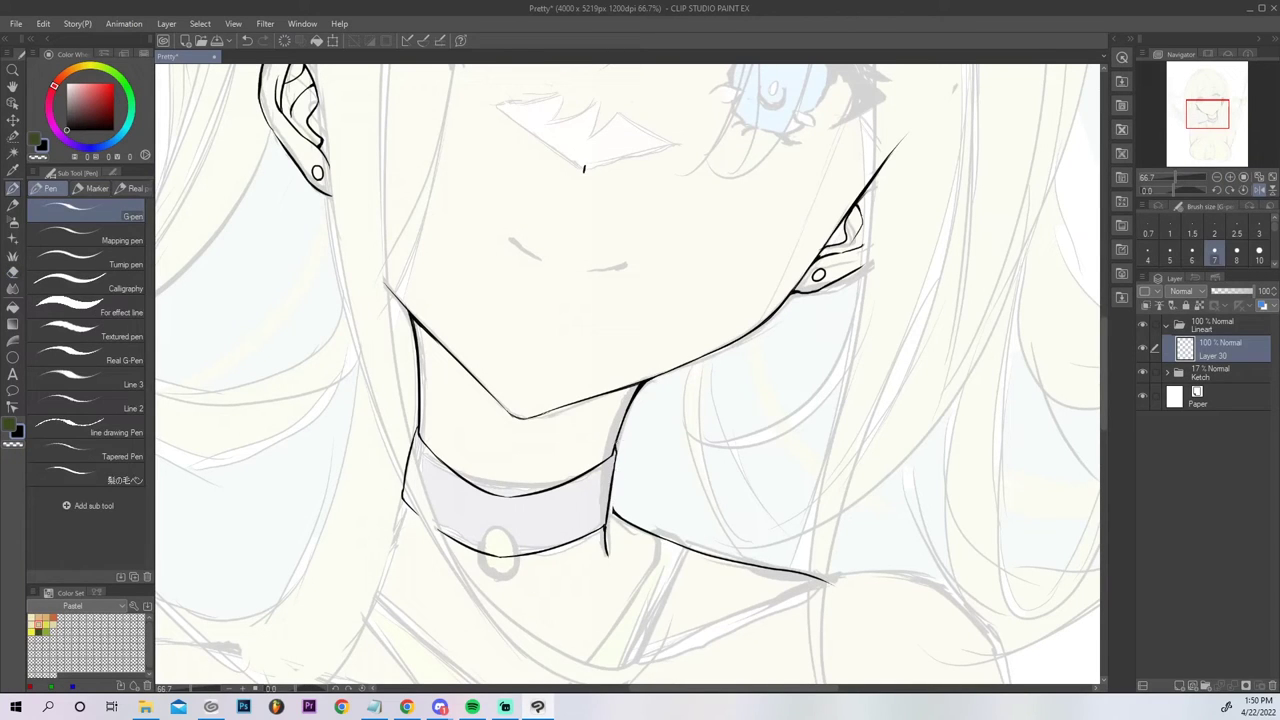
left_click_drag(615, 492, 609, 516)
left_click_drag(609, 557, 608, 555)
key("ctrl+z")
left_click(1272, 177)
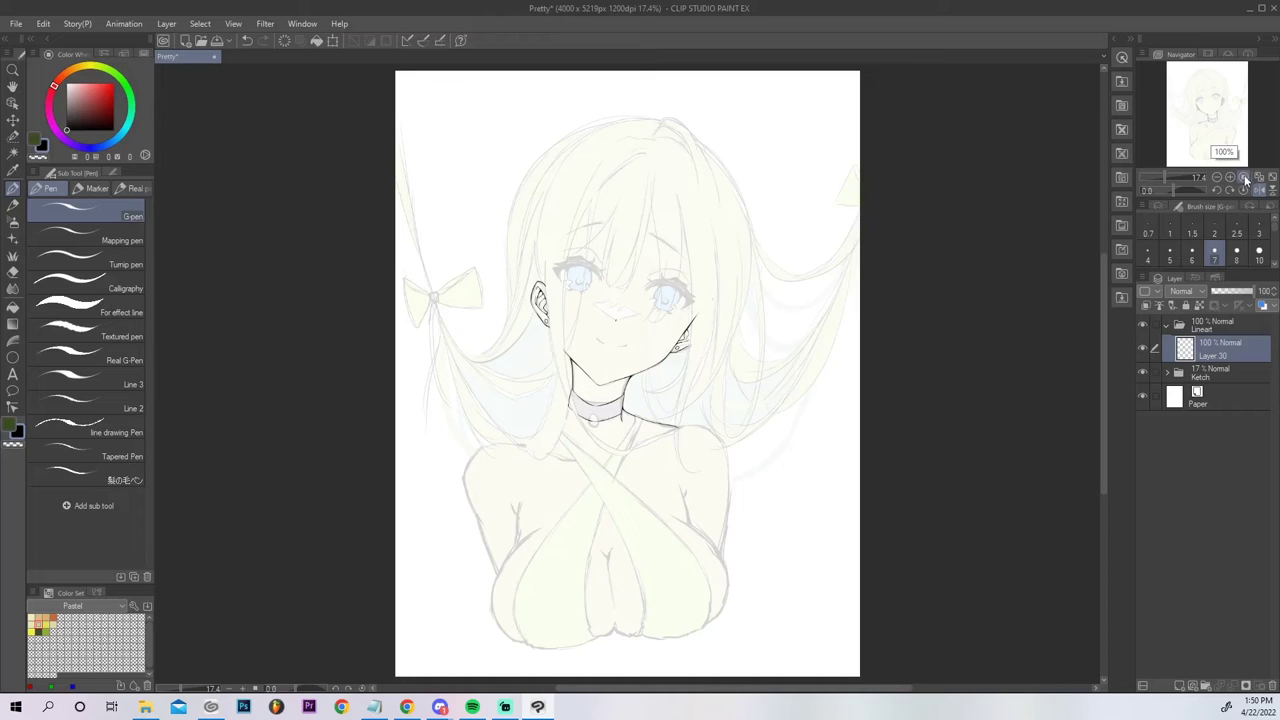
Ink the outer part of the collarbone line, running up to the end of the shoulder line.
left_click(1231, 177)
left_click_drag(1216, 112, 1223, 139)
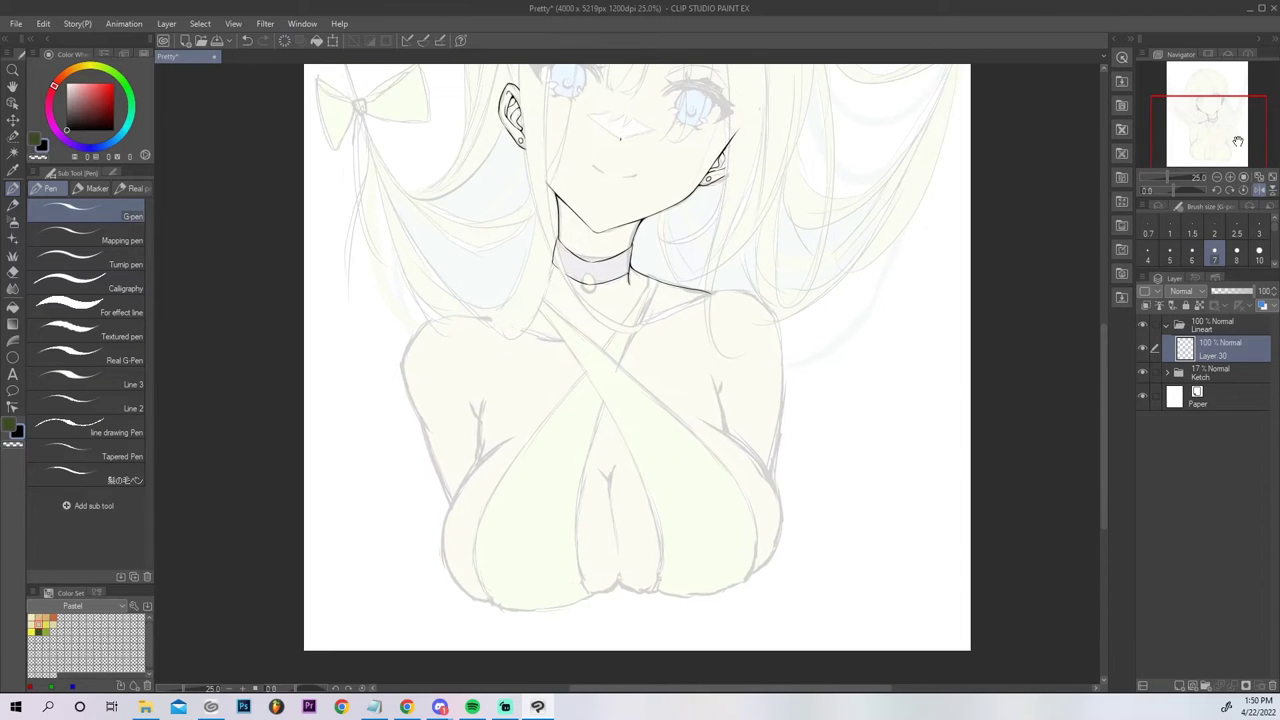
left_click(1232, 177)
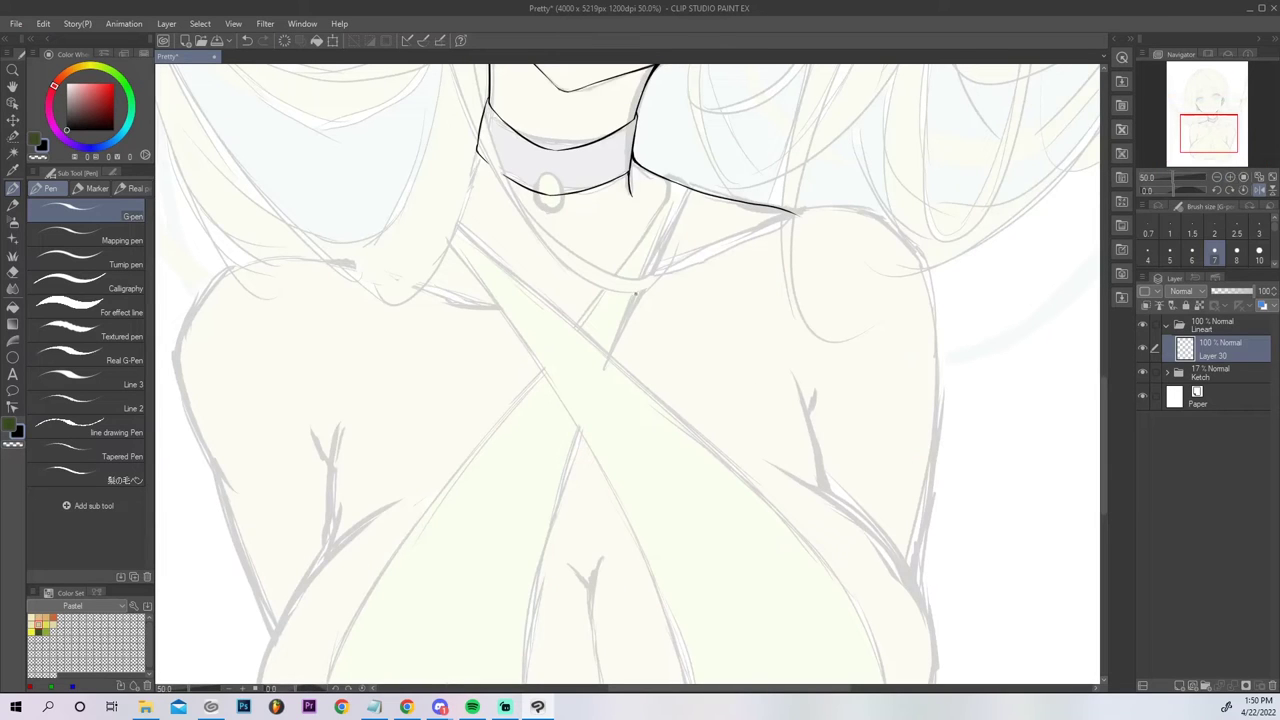
key("ctrl+z")
left_click_drag(693, 259, 777, 221)
key("ctrl+z")
left_click_drag(696, 256, 795, 218)
Extend the collarbone line inward with a tapered curve down to the halter strap.
left_click_drag(659, 273, 711, 252)
key("ctrl+z")
key("e")
left_click_drag(652, 283, 723, 244)
key("p")
key("ctrl+z")
left_click_drag(658, 276, 739, 243)
key("e")
key("ctrl+y")
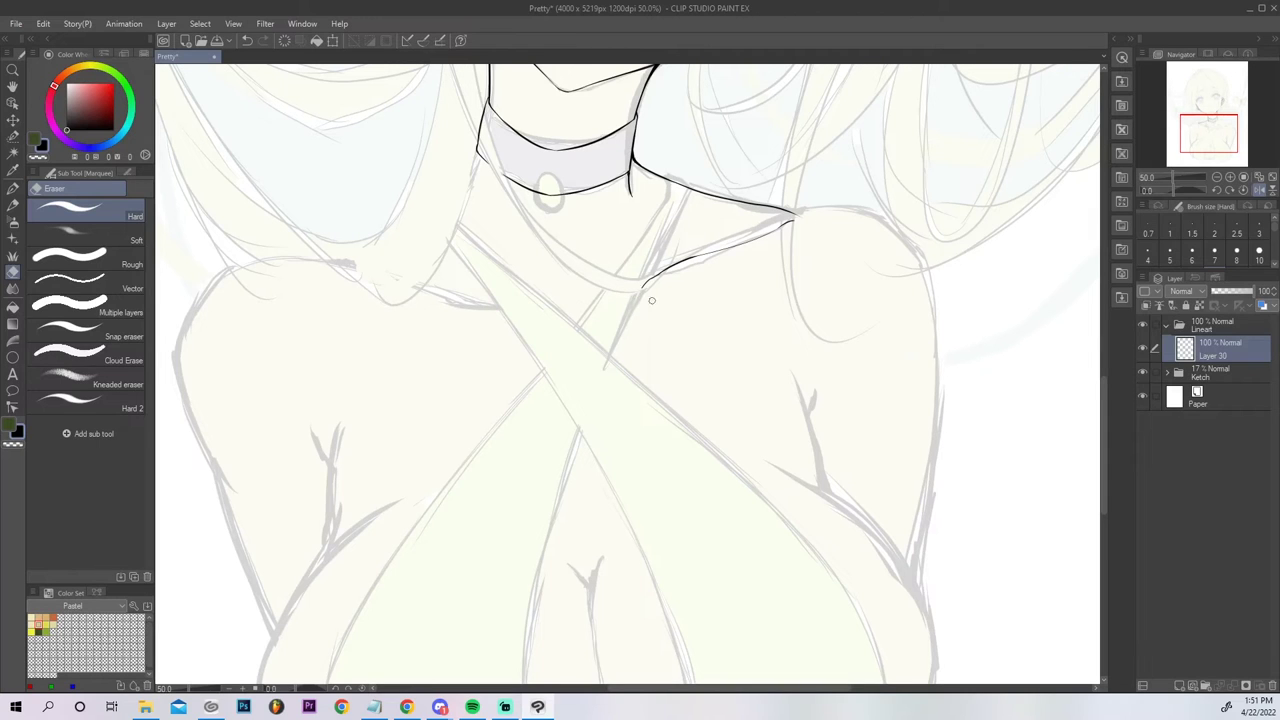
key("p")
left_click_drag(634, 296, 668, 268)
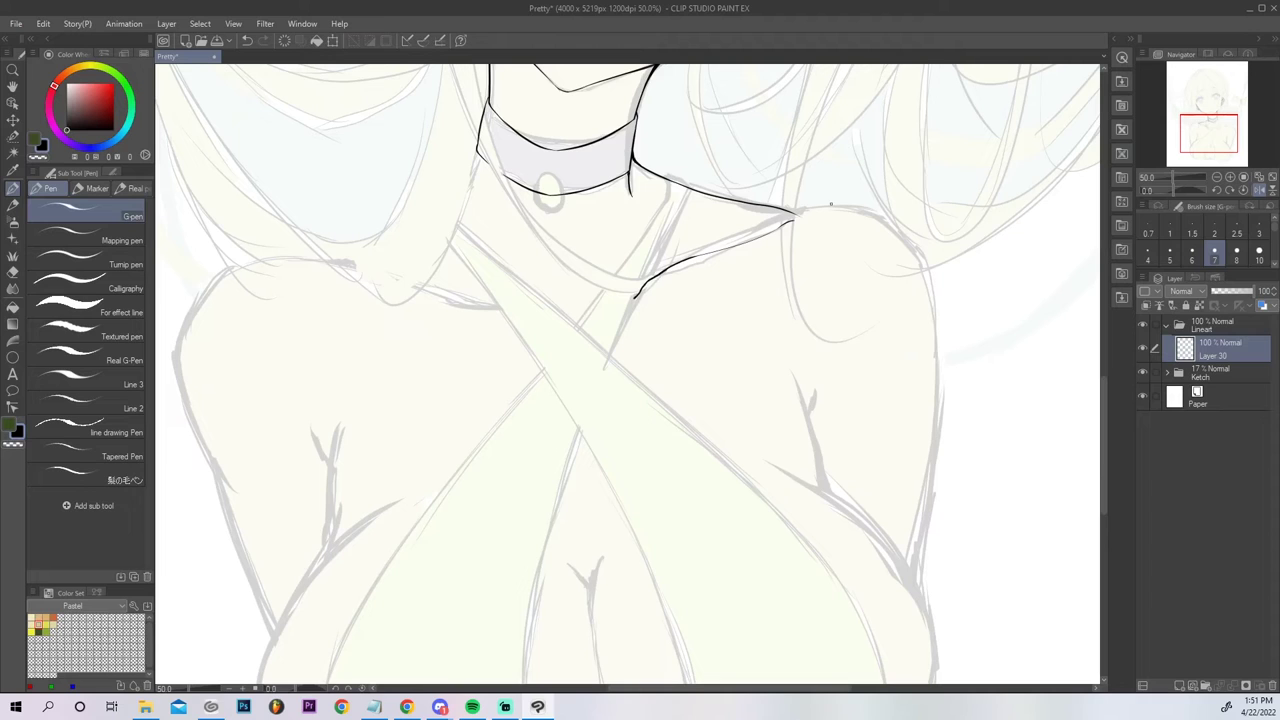
left_click(1258, 178)
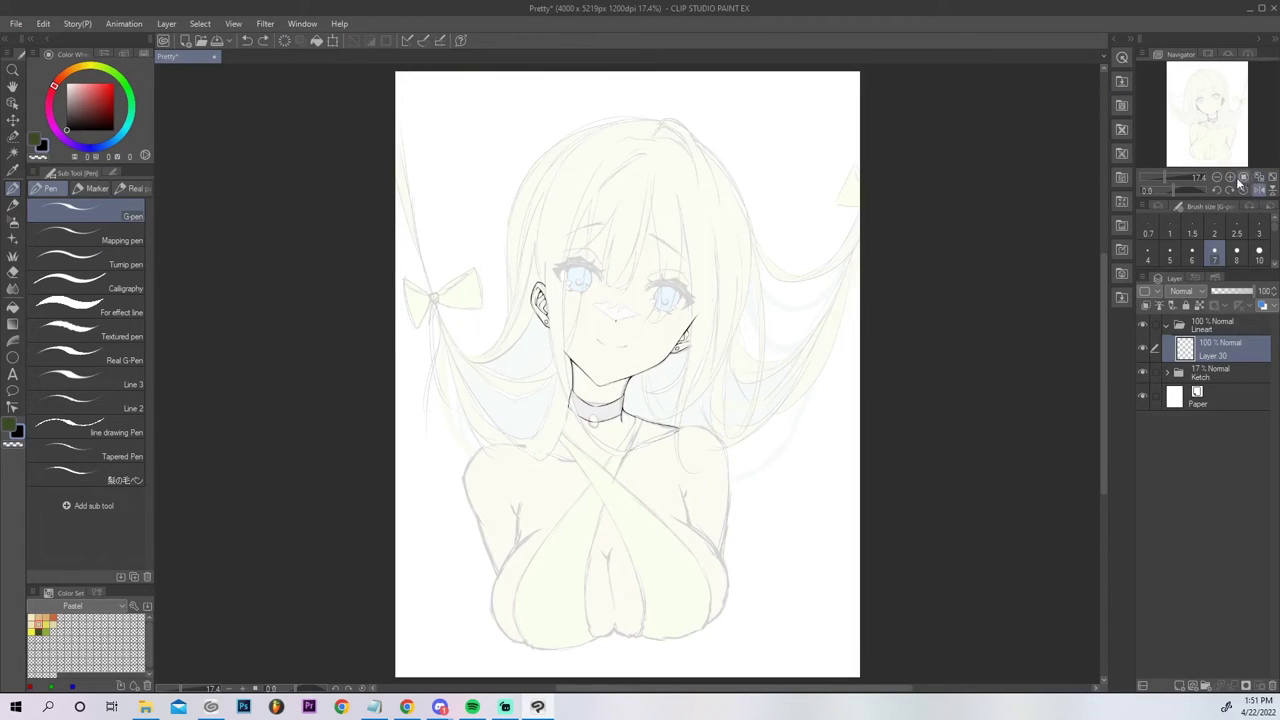
Ink the middle stretch of the collarbone line so its inner and outer parts join, and return to the full-page view.
left_click(1231, 178)
left_click(1231, 178)
left_click(1231, 178)
left_click(1231, 178)
mouse_move(1200, 125)
left_mouse_down()
mouse_move(1208, 150)
mouse_move(1216, 116)
left_mouse_up()
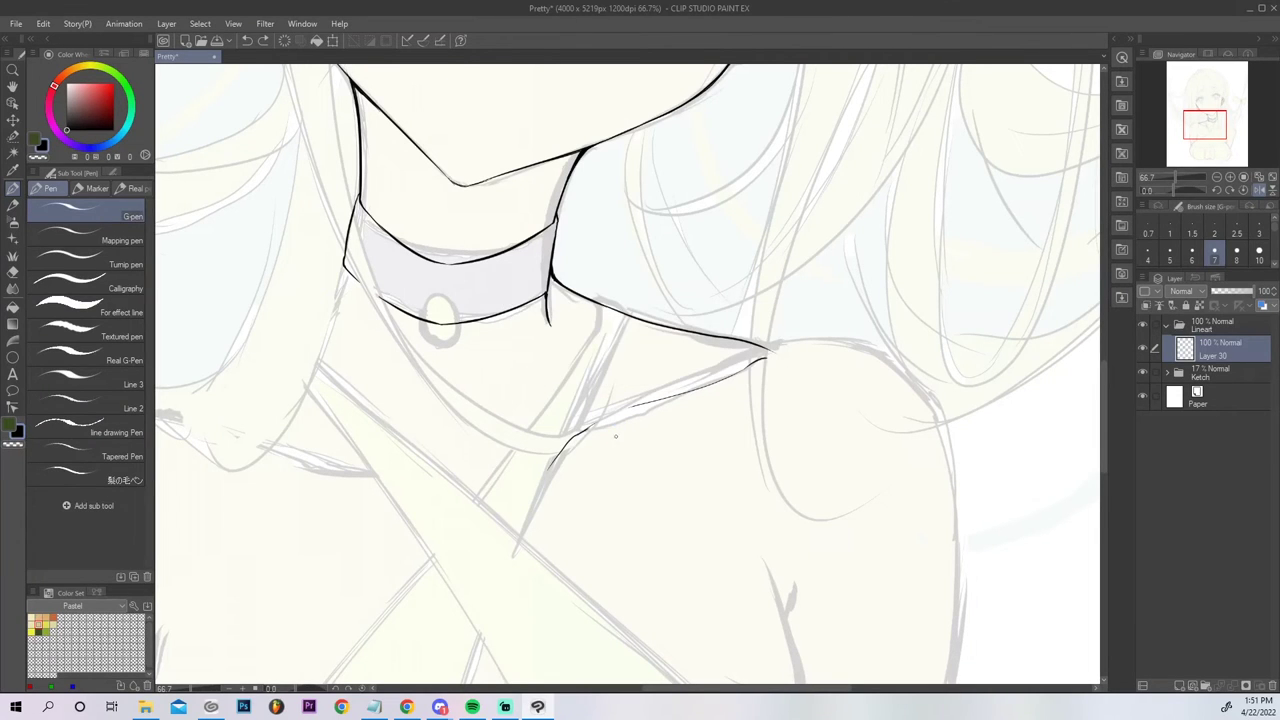
left_click_drag(590, 428, 660, 401)
key("ctrl+z")
left_click_drag(588, 429, 698, 389)
left_click(1272, 177)
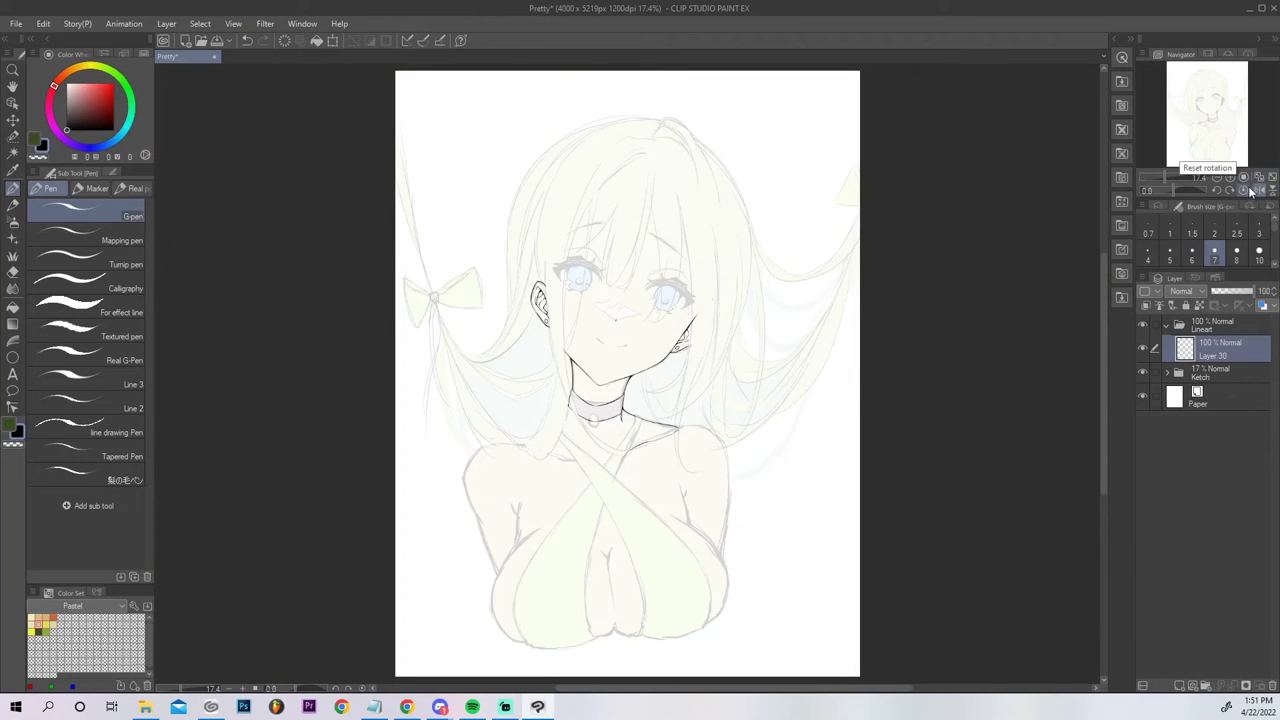
Flip the canvas horizontally and ink the rounded top of the shoulder from the end of the neck-side shoulder line.
left_click(1258, 190)
left_click_drag(1234, 128, 1226, 148)
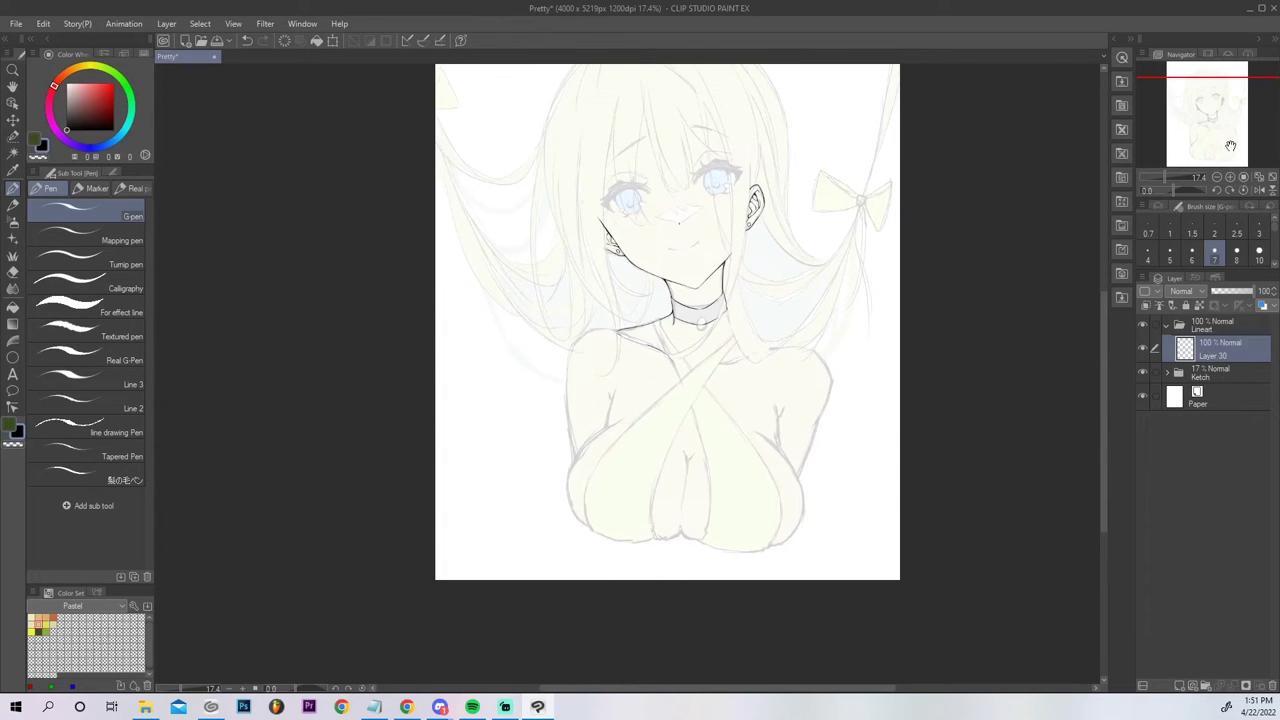
left_click(1244, 177)
left_click(1244, 177)
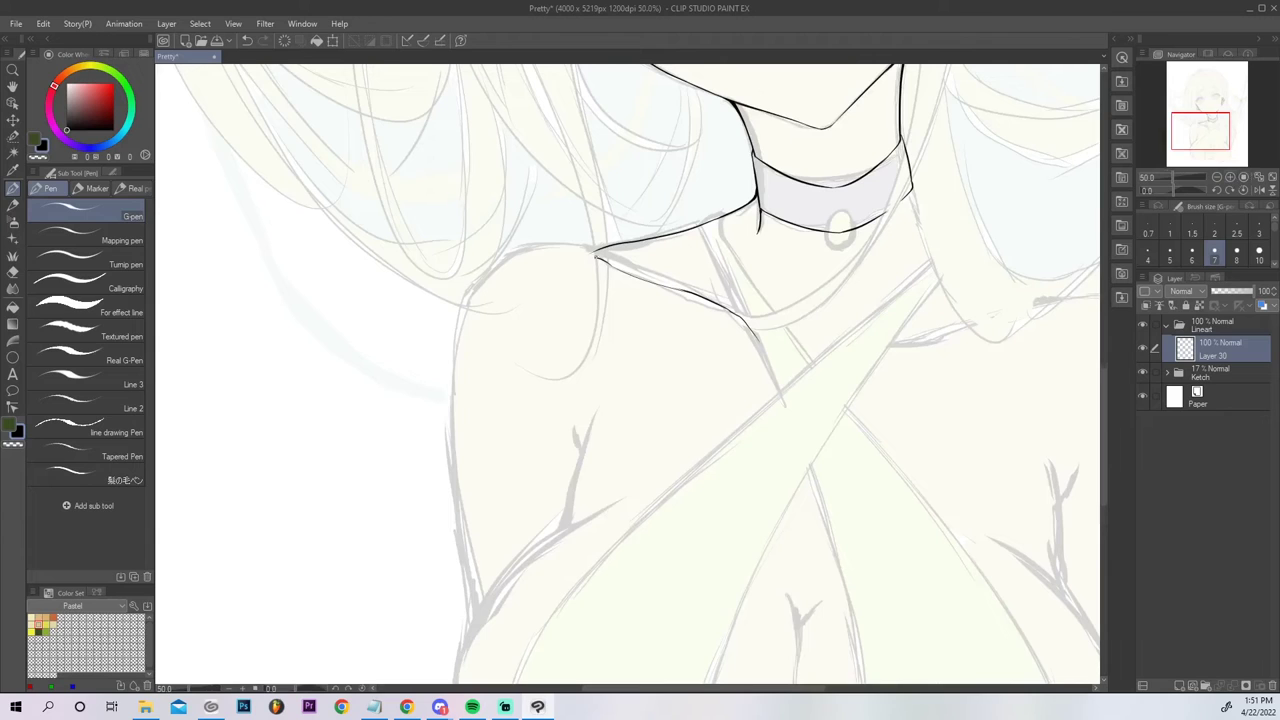
left_click_drag(597, 252, 462, 332)
mouse_move(606, 247)
left_mouse_down()
mouse_move(589, 254)
mouse_move(608, 248)
left_mouse_up()
key("ctrl+z")
Ink the outer upper-arm line in one long curve from the rounded shoulder down to the side of the torso.
left_click_drag(464, 318, 452, 428)
key("ctrl+z")
mouse_move(464, 320)
left_mouse_down()
mouse_move(464, 468)
mouse_move(494, 608)
left_mouse_up()
key("ctrl+z")
left_click_drag(456, 448, 494, 614)
key("ctrl+z")
key("ctrl+z")
mouse_move(463, 318)
left_mouse_down()
mouse_move(452, 392)
mouse_move(484, 636)
left_mouse_up()
key("ctrl+z")
left_click_drag(463, 317, 486, 642)
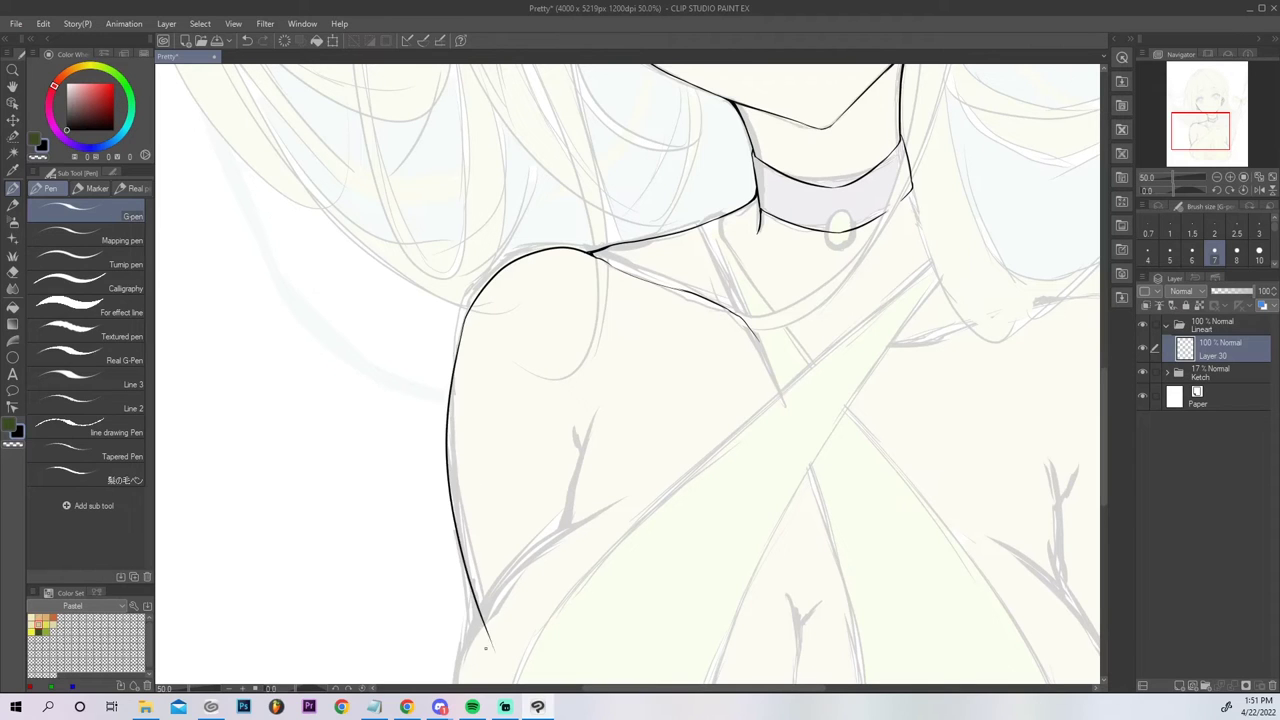
Erase the overshooting lower end of the upper-arm line where it meets the torso's side.
left_click(1252, 180)
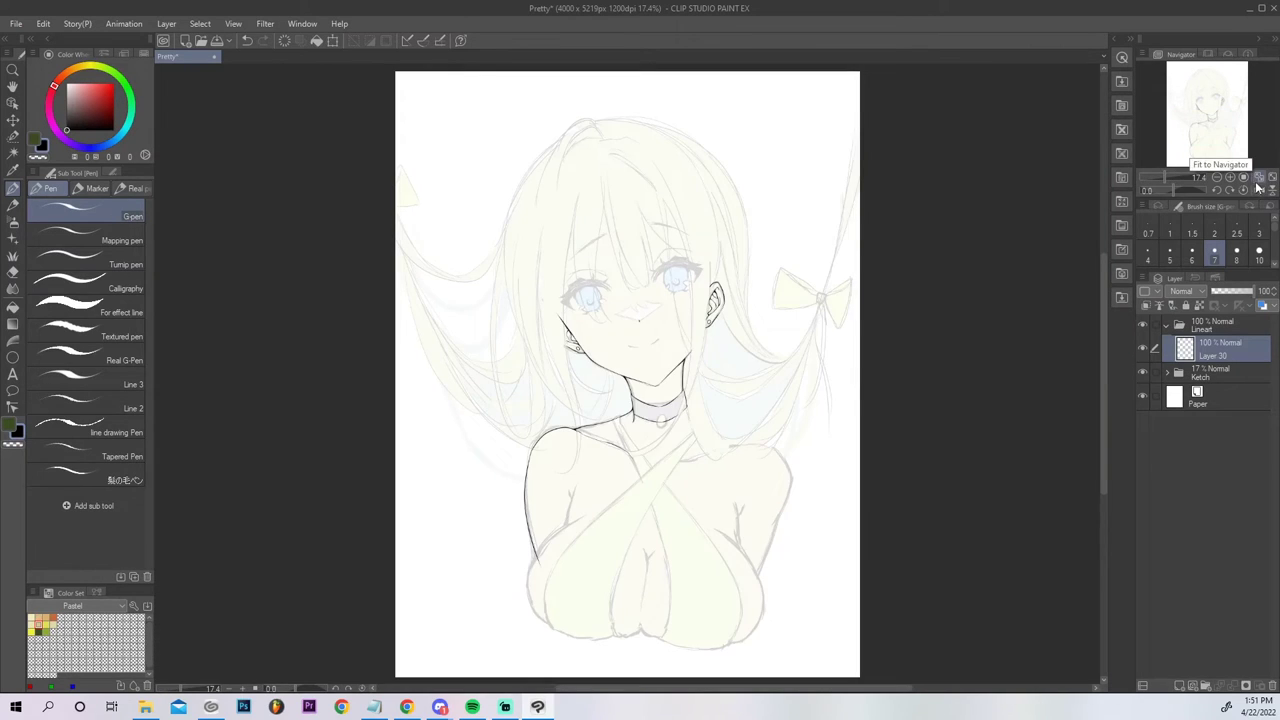
left_click(1230, 177)
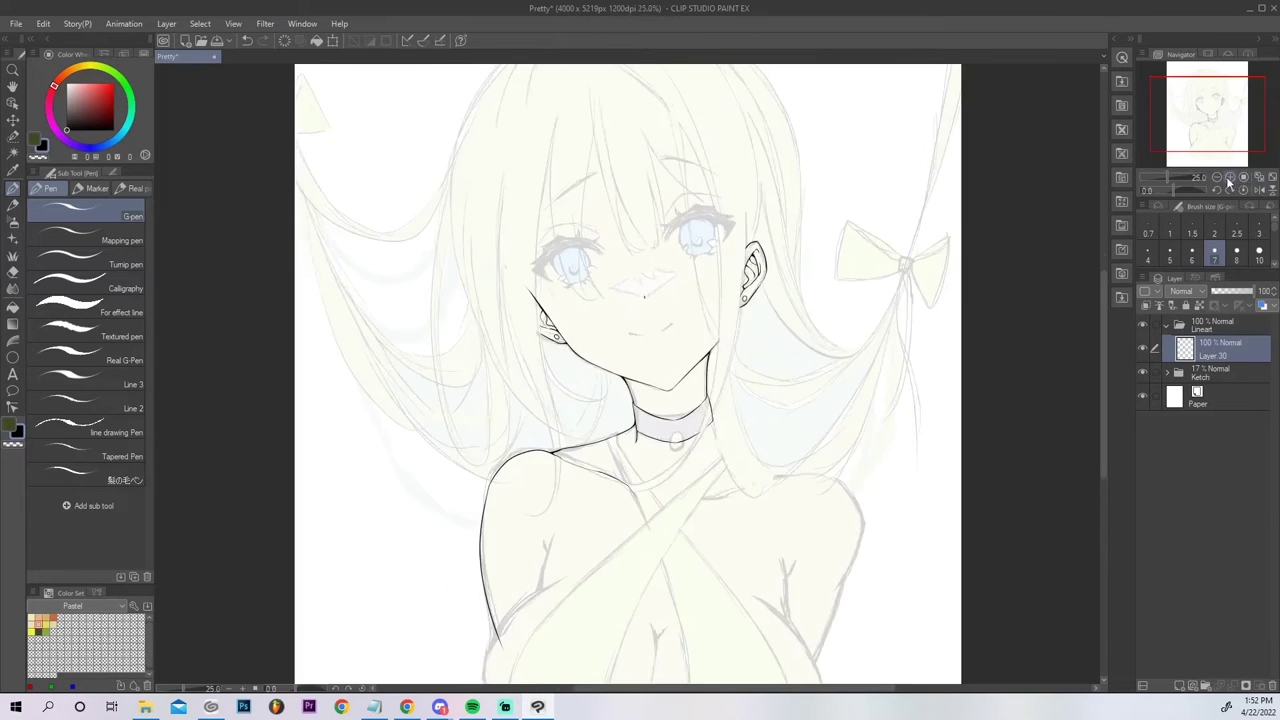
left_click(1230, 177)
left_click_drag(1205, 116, 1218, 157)
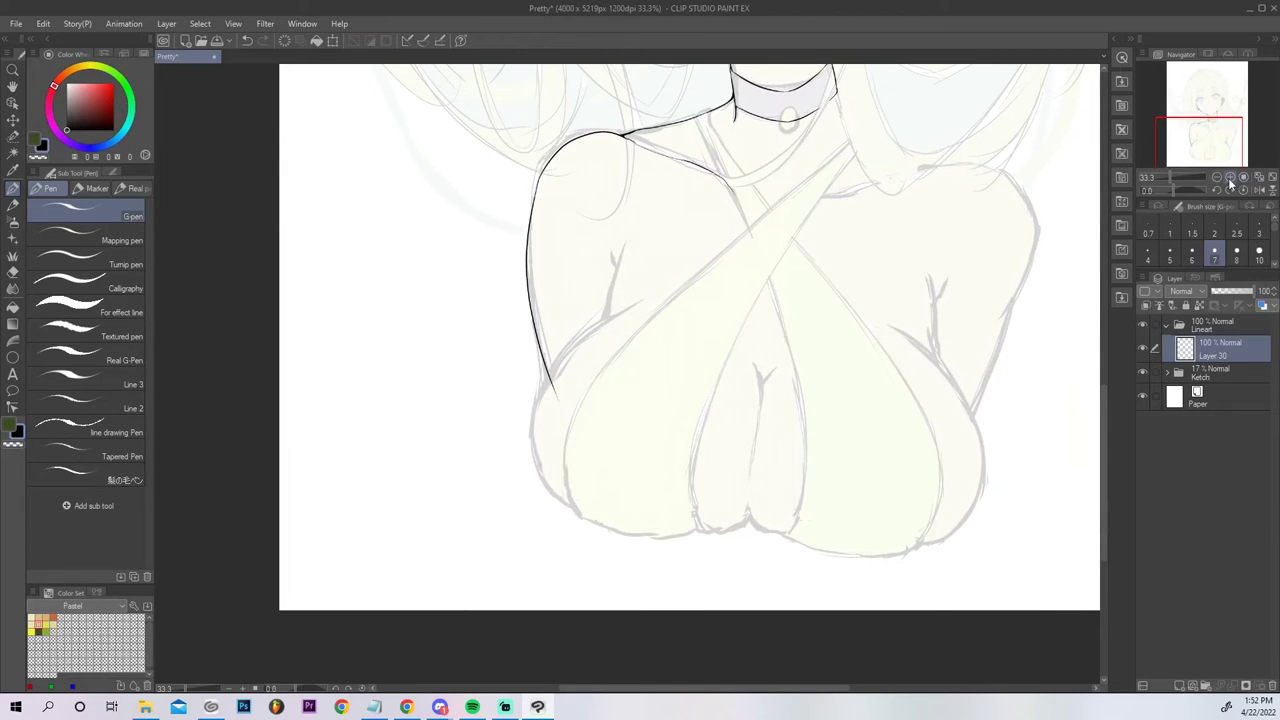
left_click(1230, 177)
left_click(1230, 177)
key("e")
left_click_drag(482, 372, 493, 438)
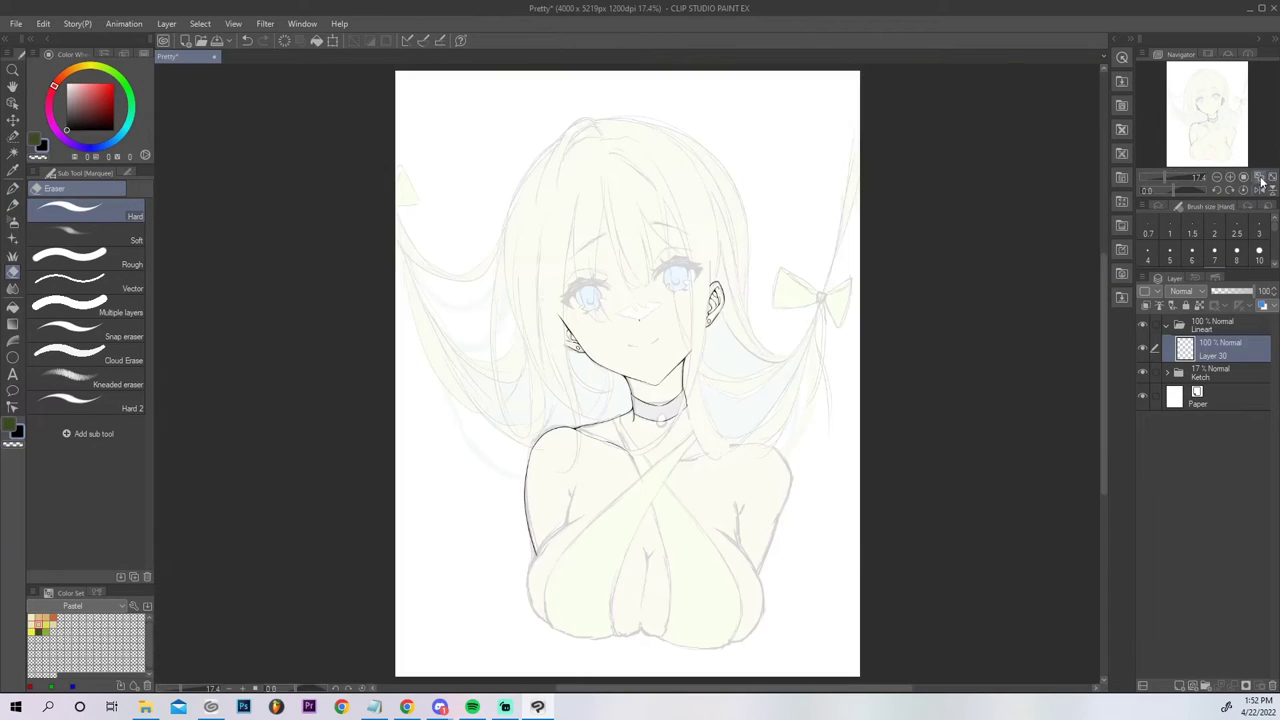
left_click(1245, 178)
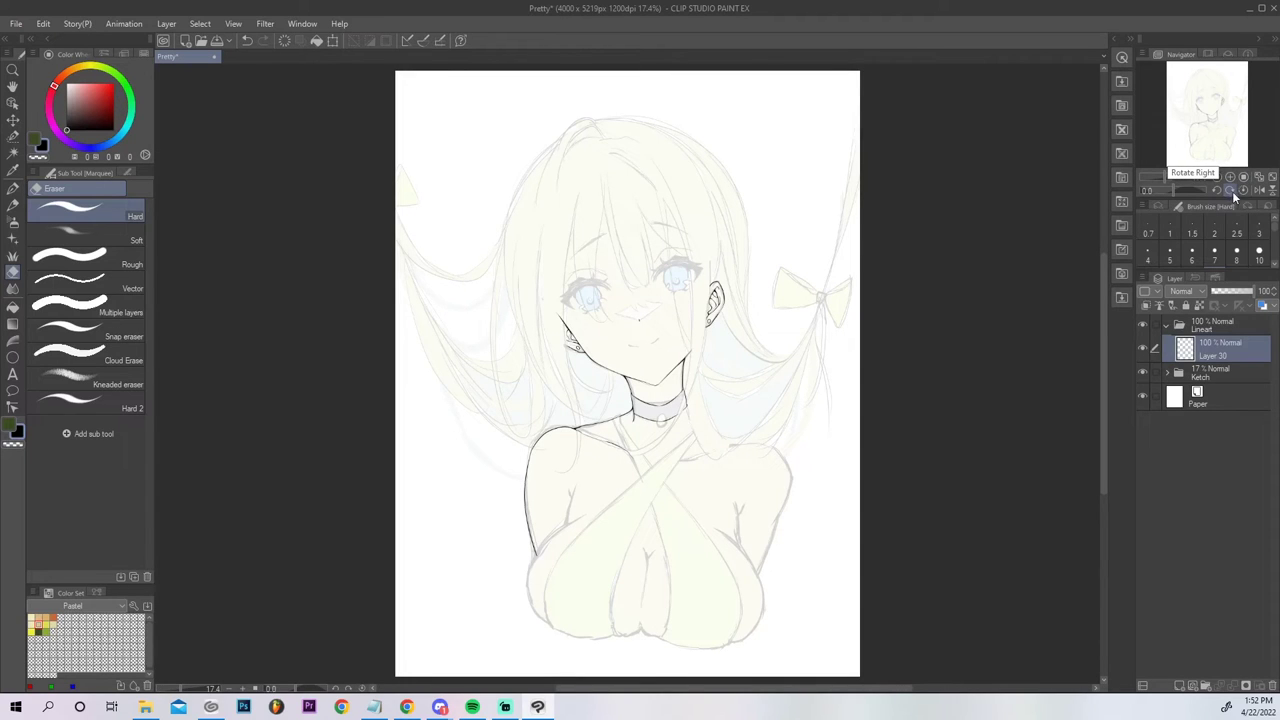
Flip and rotate the canvas, ink the opposite shoulder's top line outward from the halter strap, and reset the rotation.
left_click(1258, 190)
left_click_drag(1206, 129, 1243, 150)
left_click(1231, 177)
left_click(1231, 177)
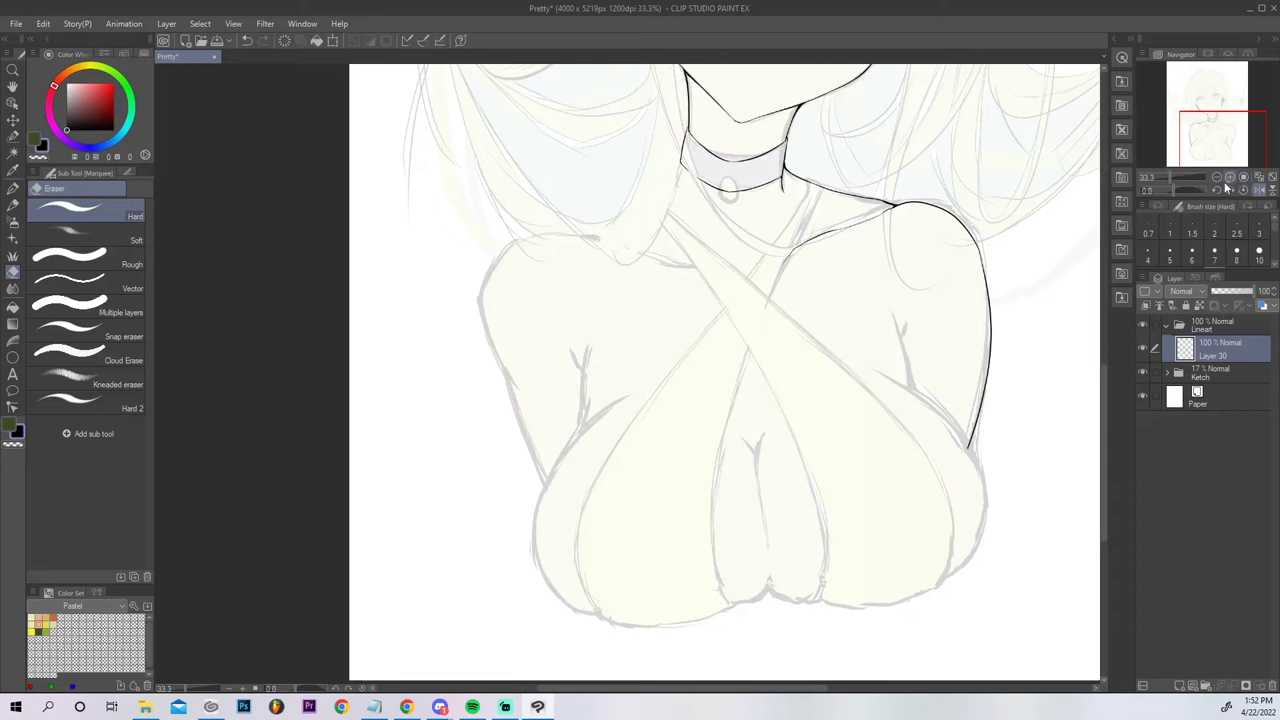
key("p")
left_click_drag(1164, 190, 1159, 180)
left_click_drag(563, 266, 466, 392)
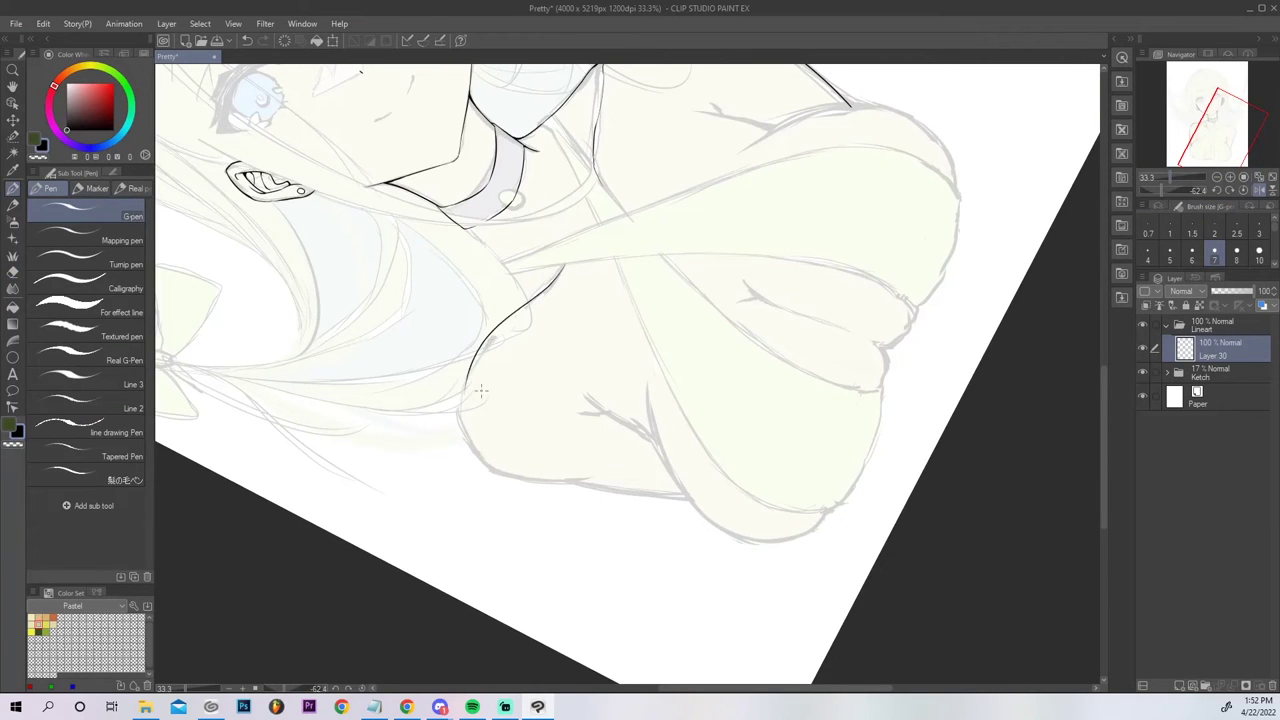
key("ctrl+z")
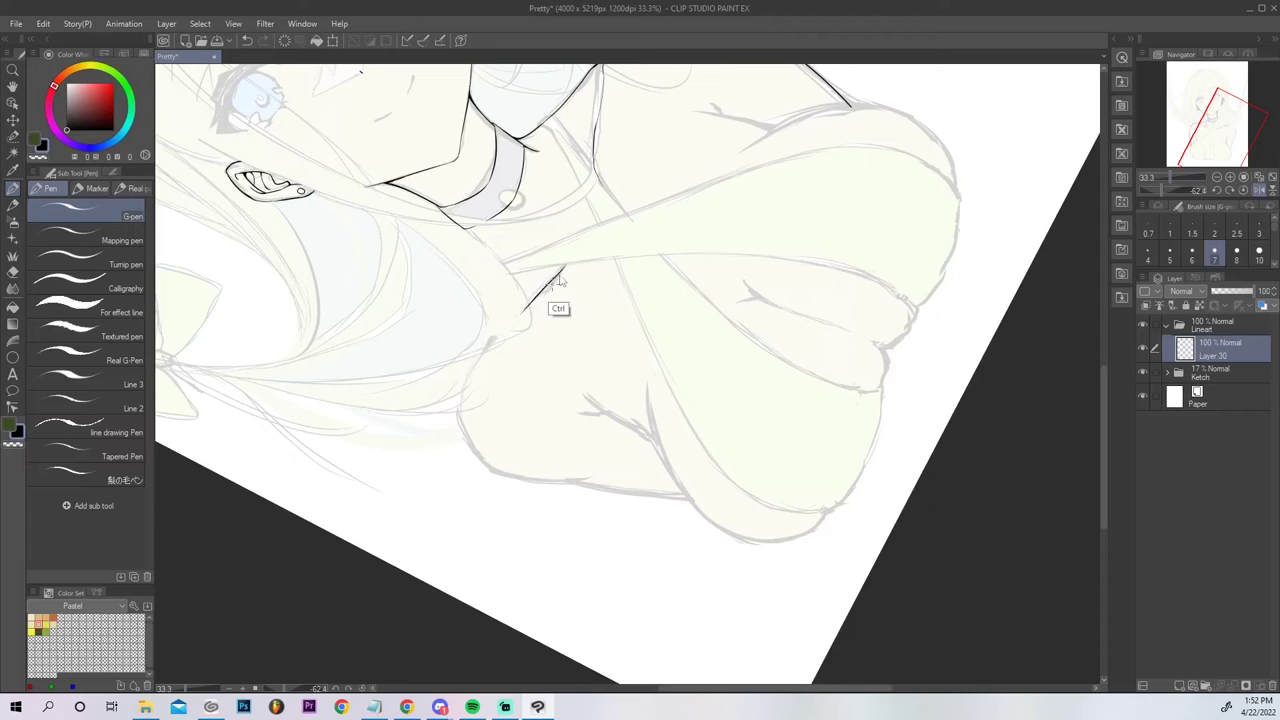
mouse_move(564, 263)
left_mouse_down()
mouse_move(457, 403)
mouse_move(466, 440)
left_mouse_up()
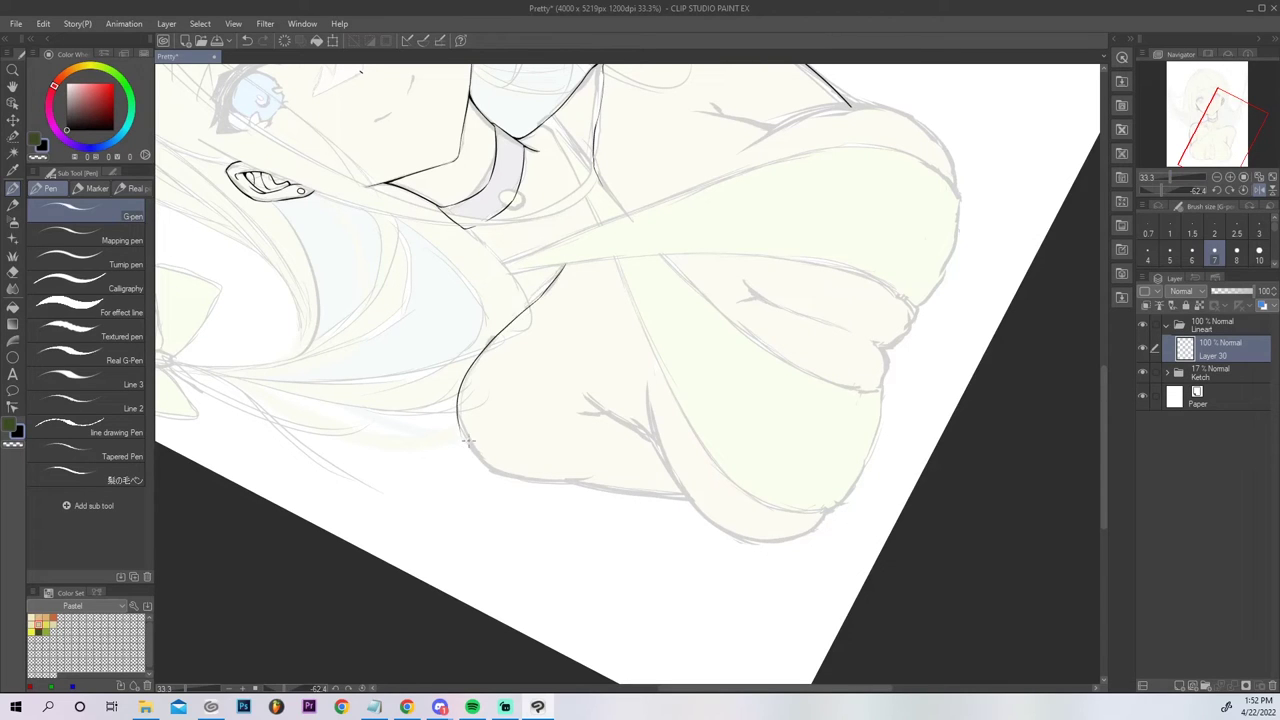
left_click(1243, 190)
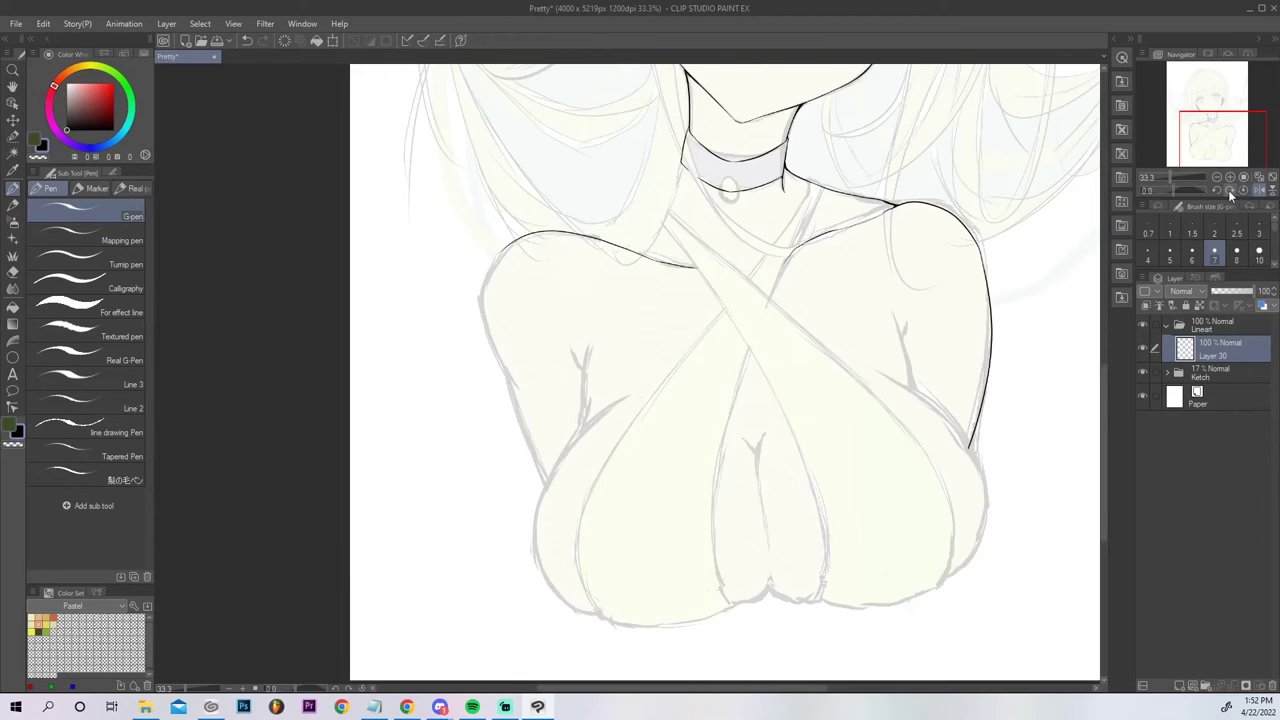
Ink the opposite arm's outer line down to the torso and erase the overlap at the shoulder.
mouse_move(520, 236)
left_mouse_down()
mouse_move(490, 354)
mouse_move(487, 344)
mouse_move(526, 424)
left_mouse_up()
left_click_drag(521, 416, 548, 492)
key("e")
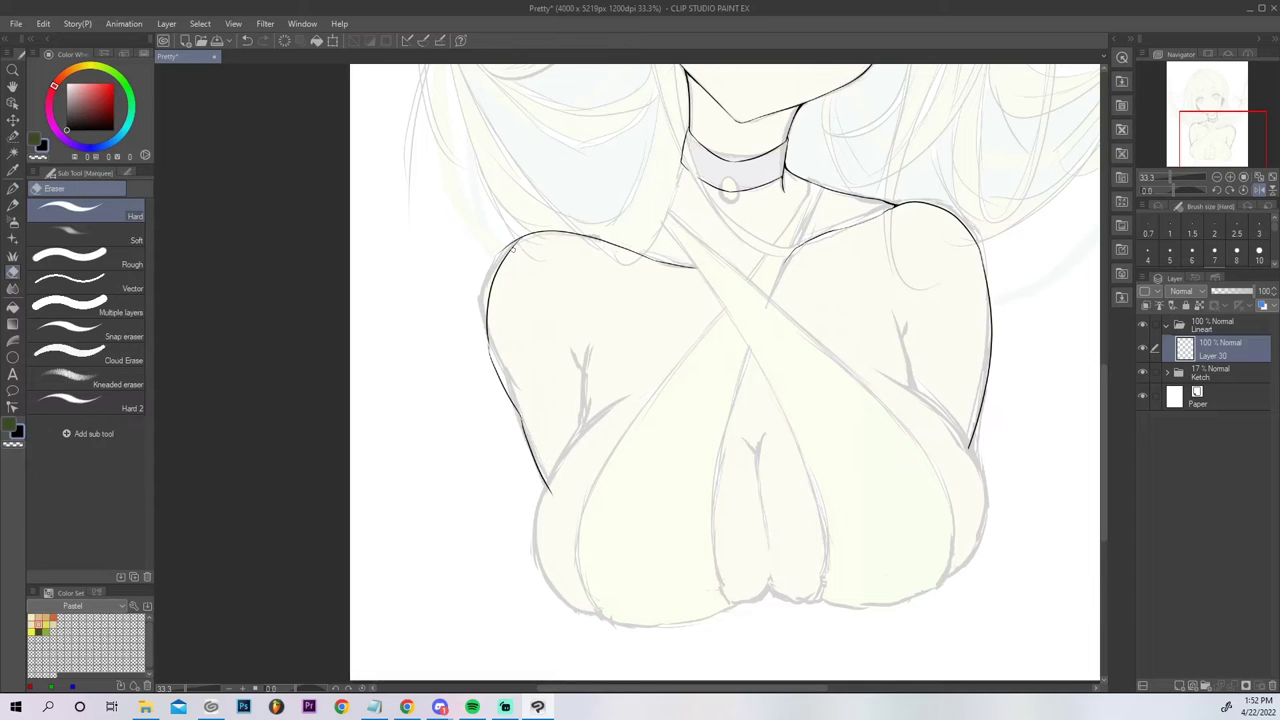
left_click_drag(507, 245, 525, 232)
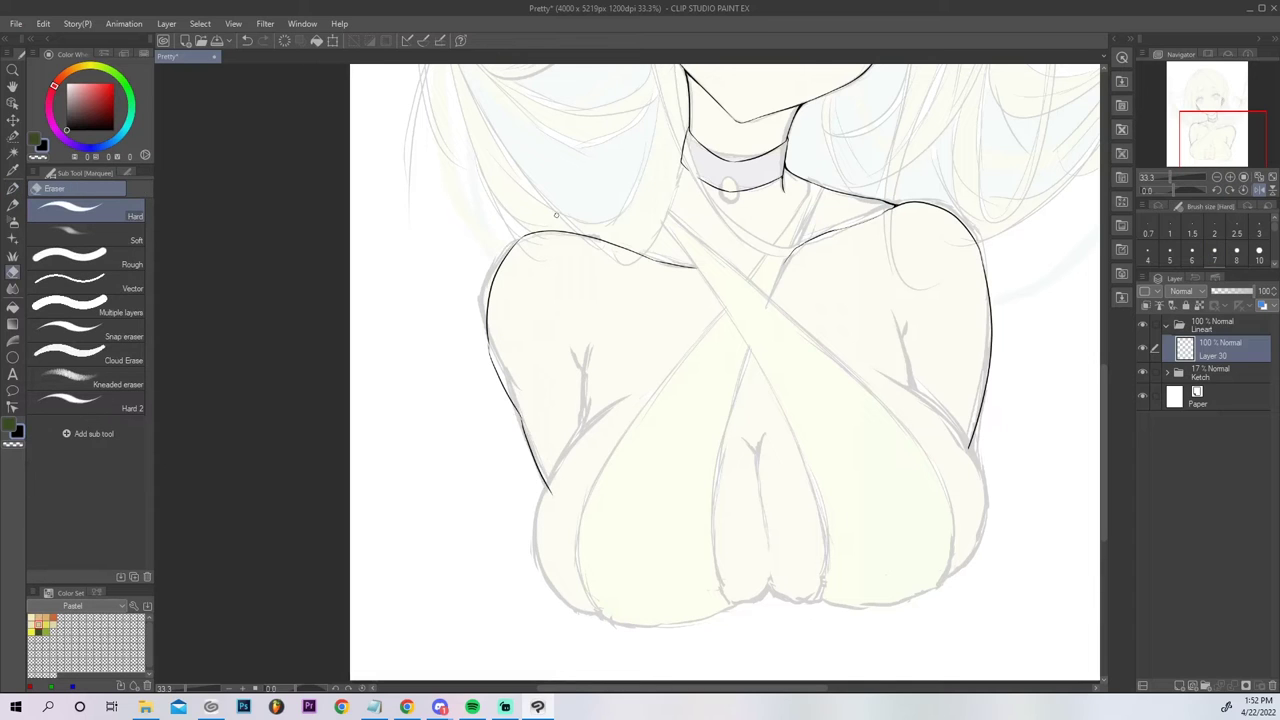
left_click(1271, 176)
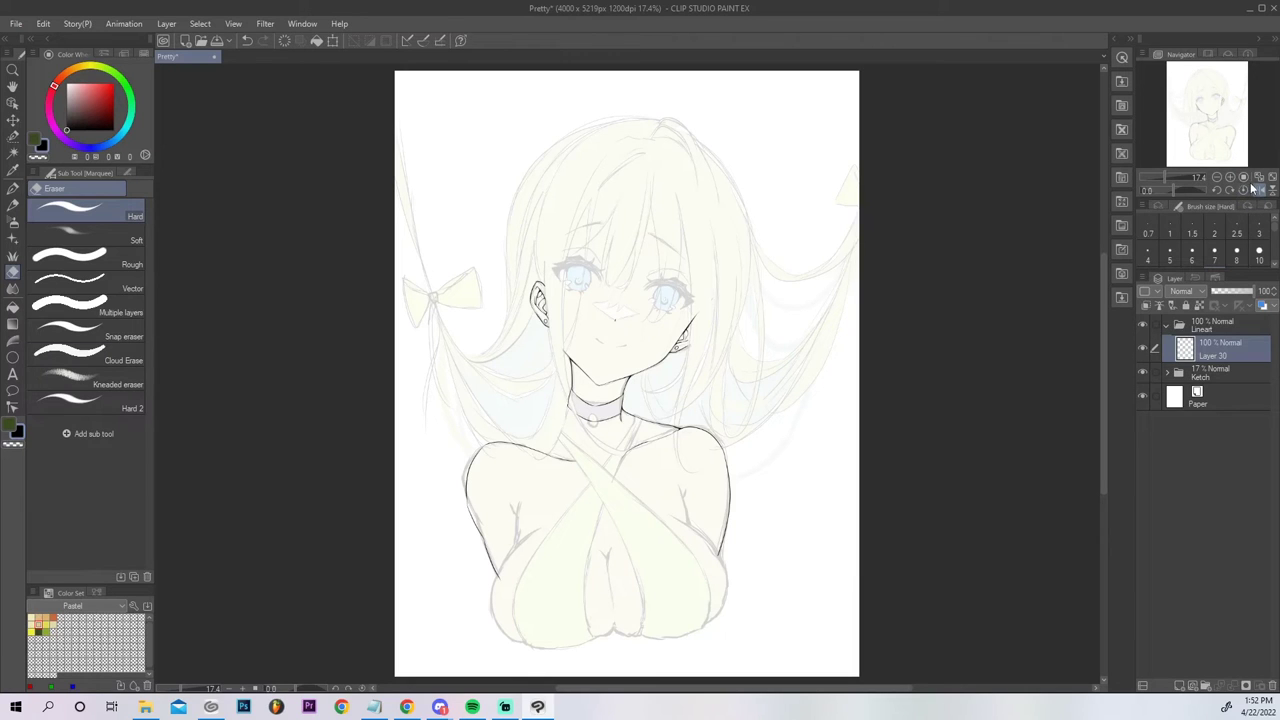
Ink the forked armpit crease on the newly outlined arm's side.
left_click(1230, 177)
left_click_drag(1198, 114, 1215, 149)
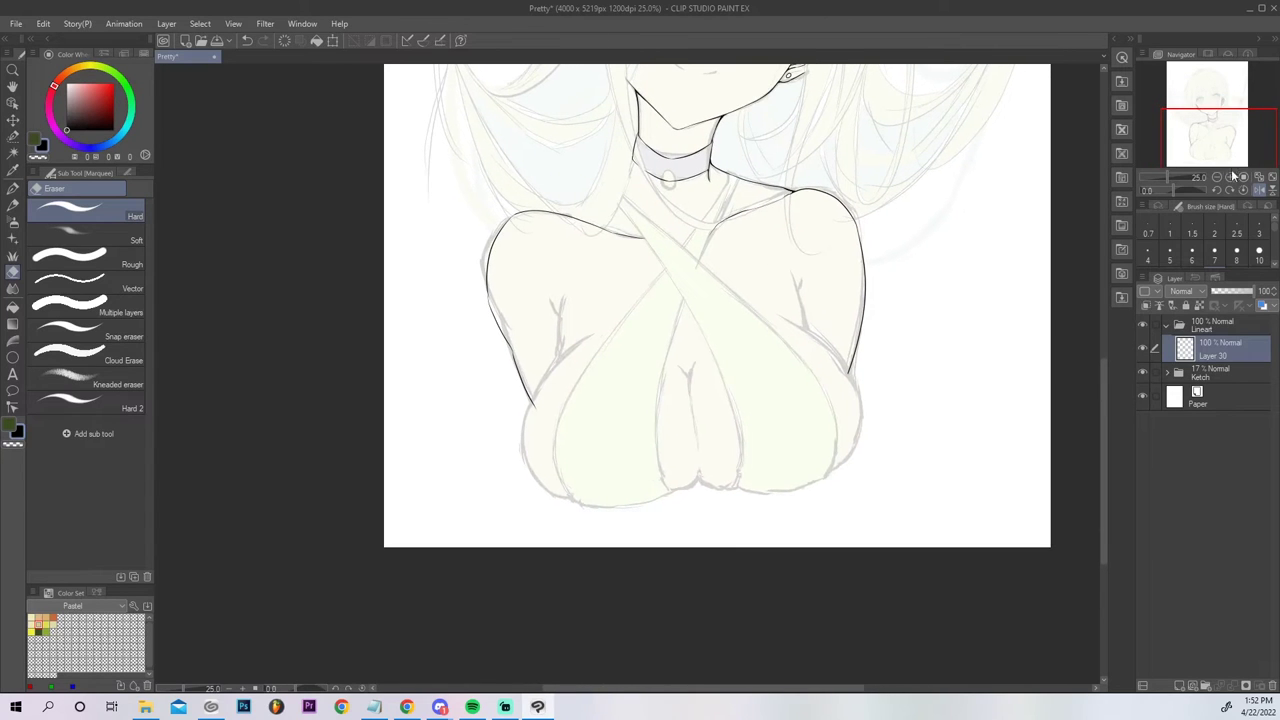
left_click(1231, 176)
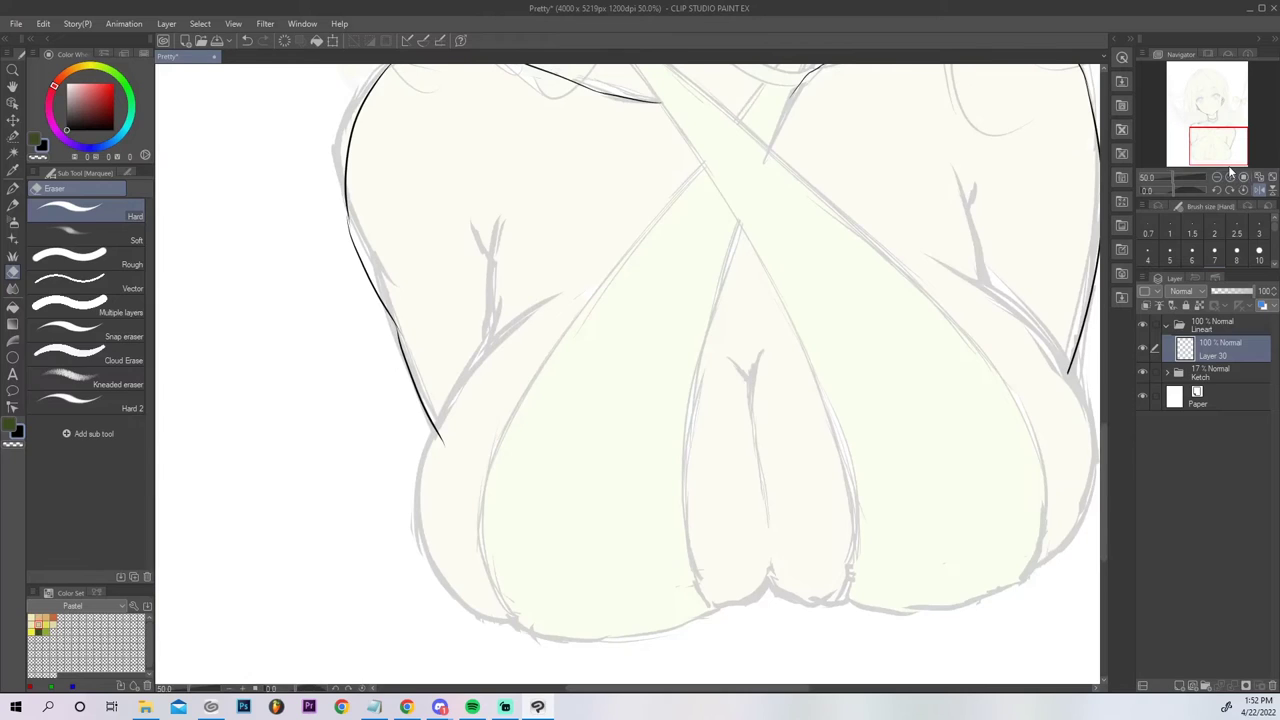
key("p")
left_click_drag(491, 284, 484, 348)
left_click_drag(507, 212, 491, 288)
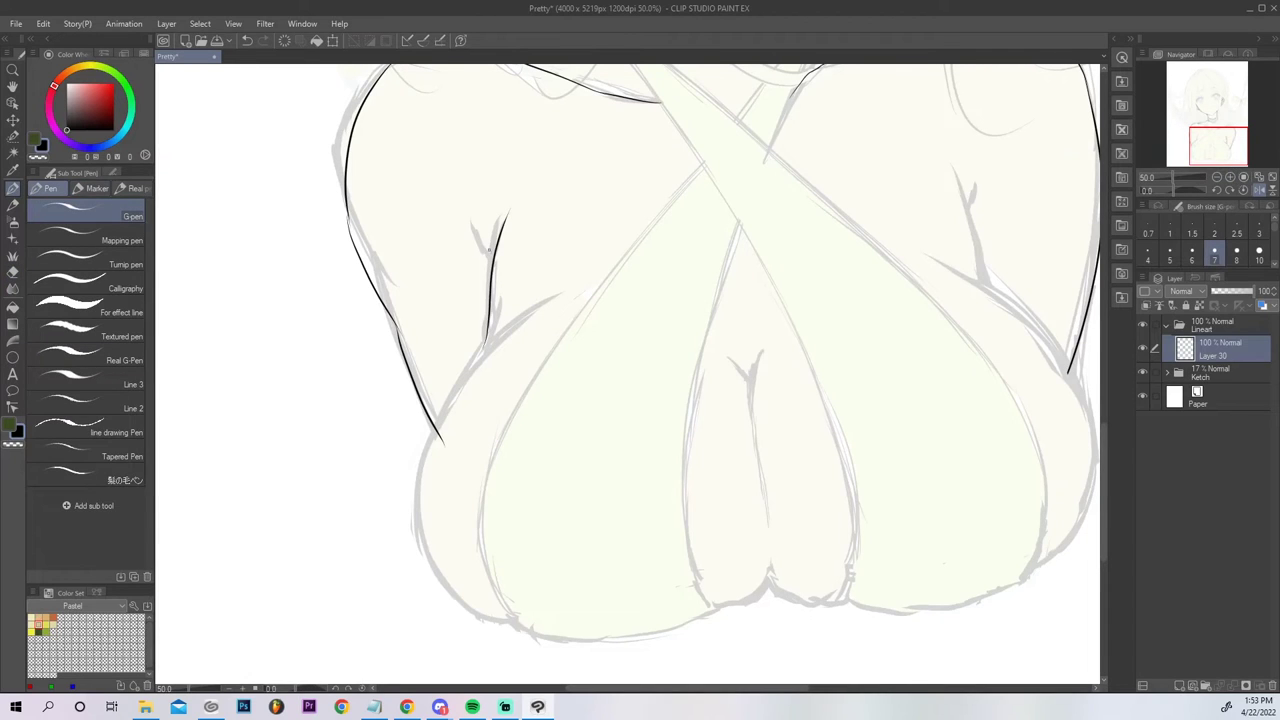
left_click_drag(475, 217, 490, 262)
Ink the torso's side outline from the fold below the armpit crease down to the halter top's lower edge.
mouse_move(564, 289)
left_mouse_down()
mouse_move(515, 313)
mouse_move(436, 428)
left_mouse_up()
key("ctrl+z")
mouse_move(558, 295)
left_mouse_down()
mouse_move(415, 513)
mouse_move(445, 598)
mouse_move(514, 632)
left_mouse_up()
key("ctrl+z")
left_click_drag(420, 544, 522, 630)
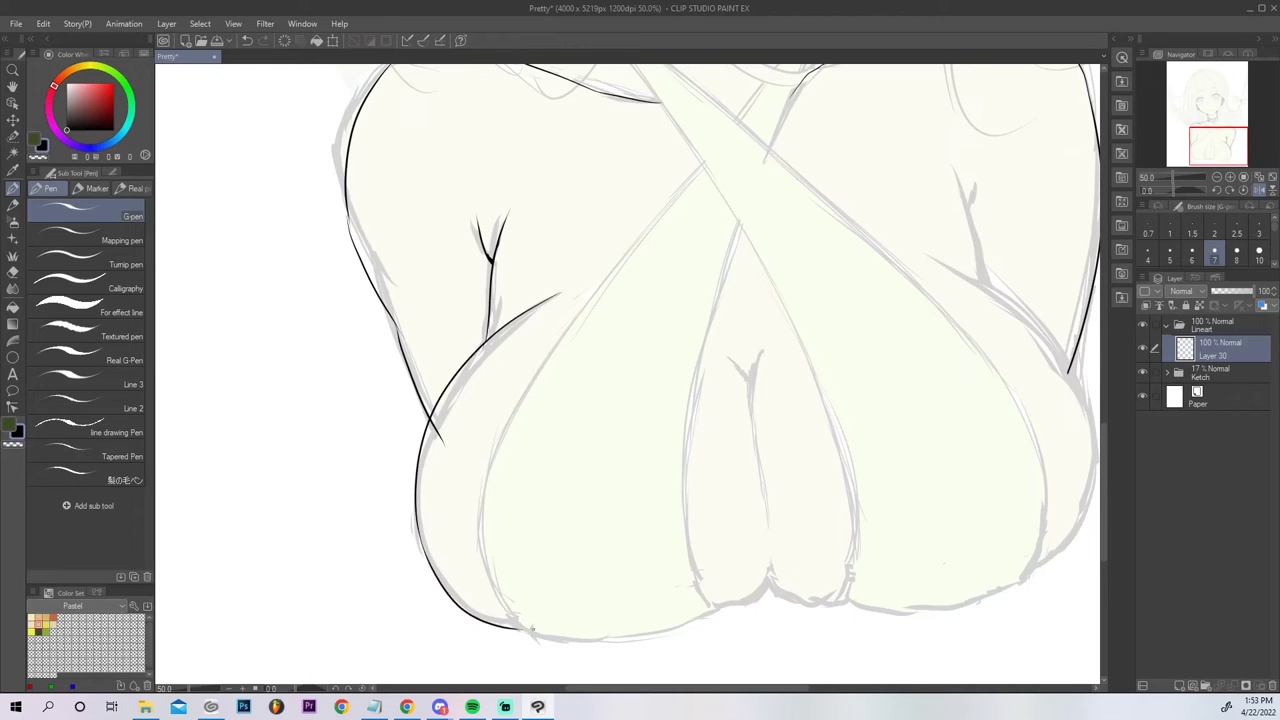
Erase the arm line's overshoot and thicken the junctions where the arm and armpit crease meet the torso outline.
key("e")
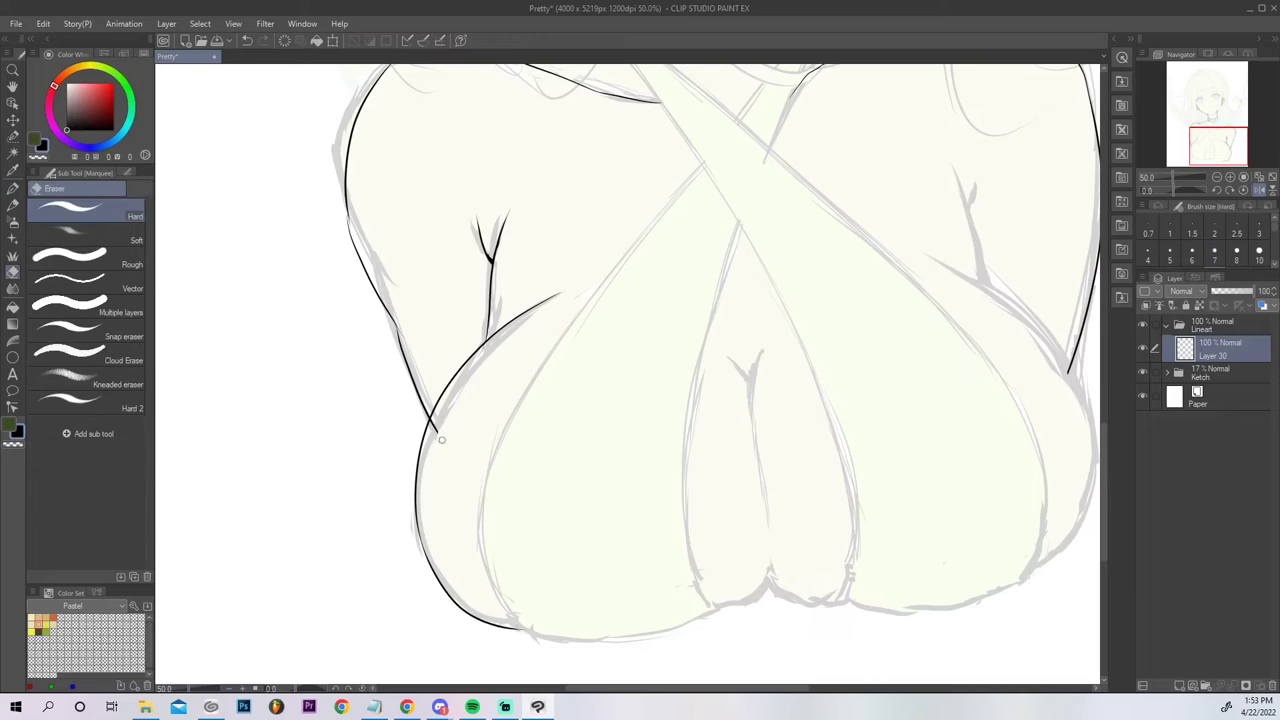
left_click_drag(431, 430, 432, 424)
key("p")
left_click_drag(489, 311, 483, 346)
key("ctrl+z")
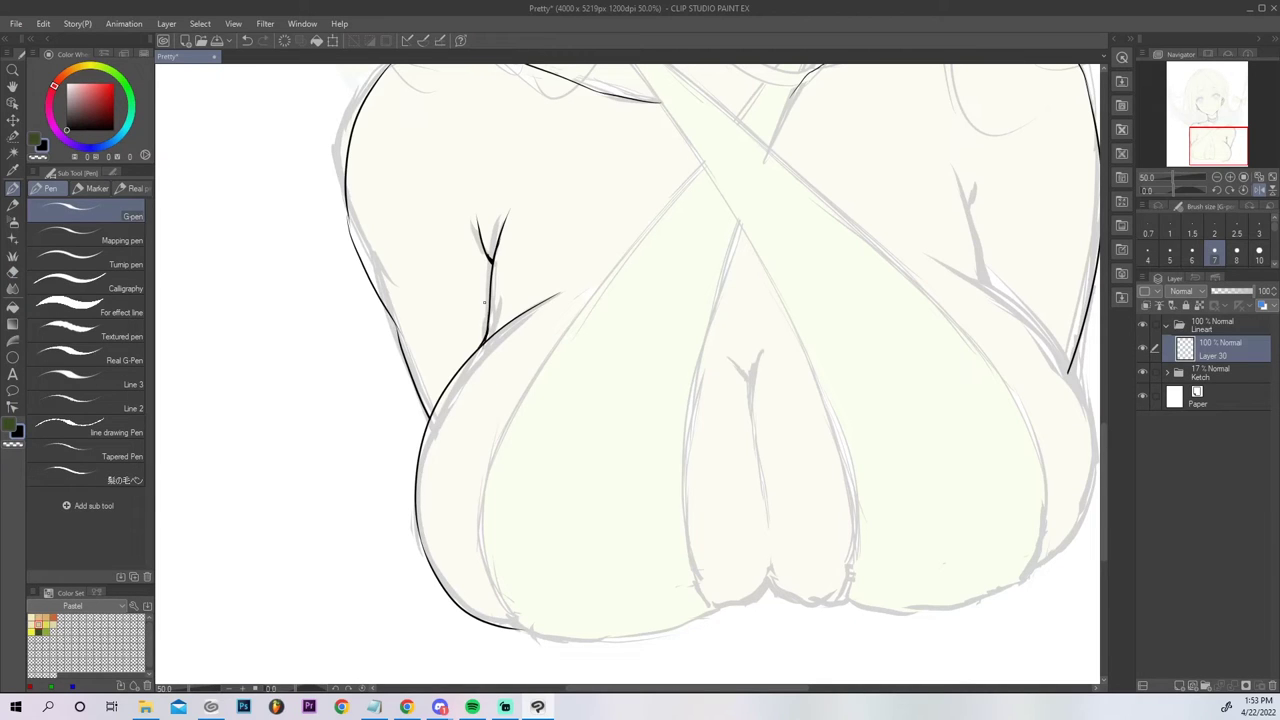
left_click_drag(486, 340, 512, 320)
key("e")
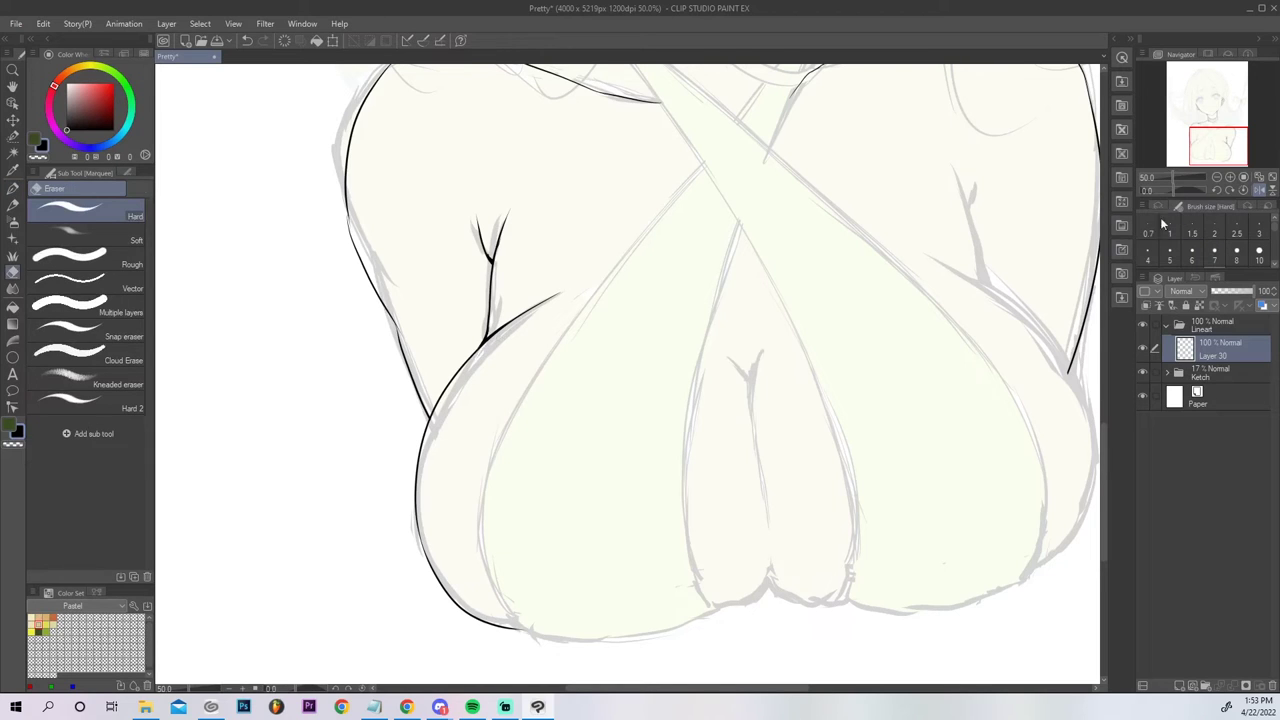
key("p")
key("ctrl+z")
left_click_drag(418, 397, 428, 419)
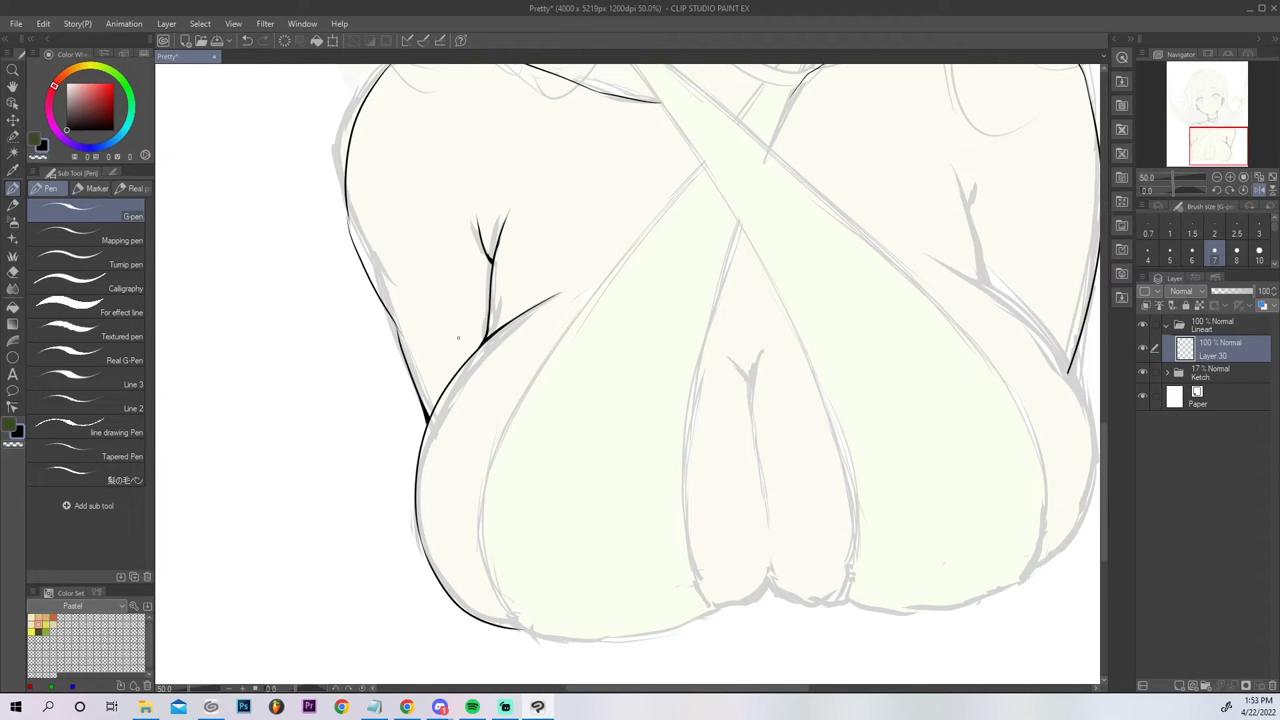
Redraw the bend in the outer arm line below the shoulder as a smoother stroke.
left_click_drag(347, 208, 371, 301)
key("ctrl+z")
left_click_drag(347, 210, 373, 291)
key("e")
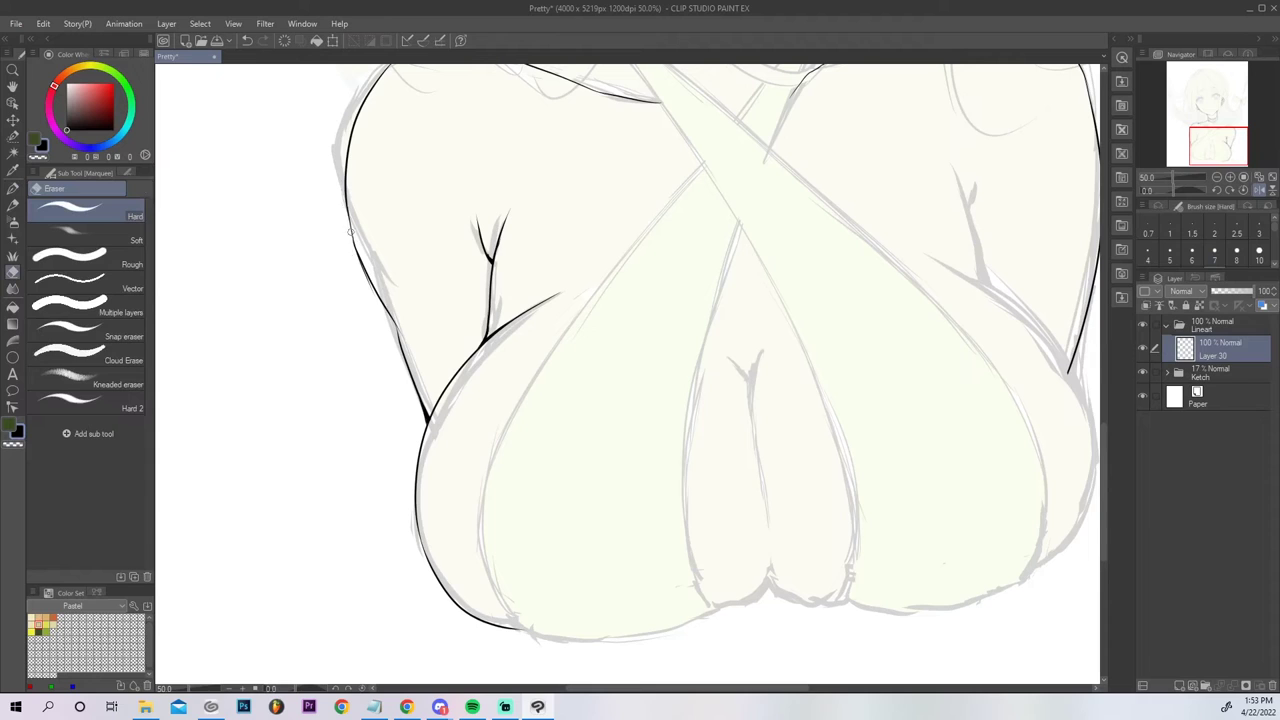
mouse_move(378, 305)
left_mouse_down()
mouse_move(343, 230)
mouse_move(354, 238)
mouse_move(347, 188)
left_mouse_up()
key("p")
key("ctrl+z")
left_click_drag(362, 264, 347, 184)
key("ctrl+z")
left_click_drag(359, 256, 346, 192)
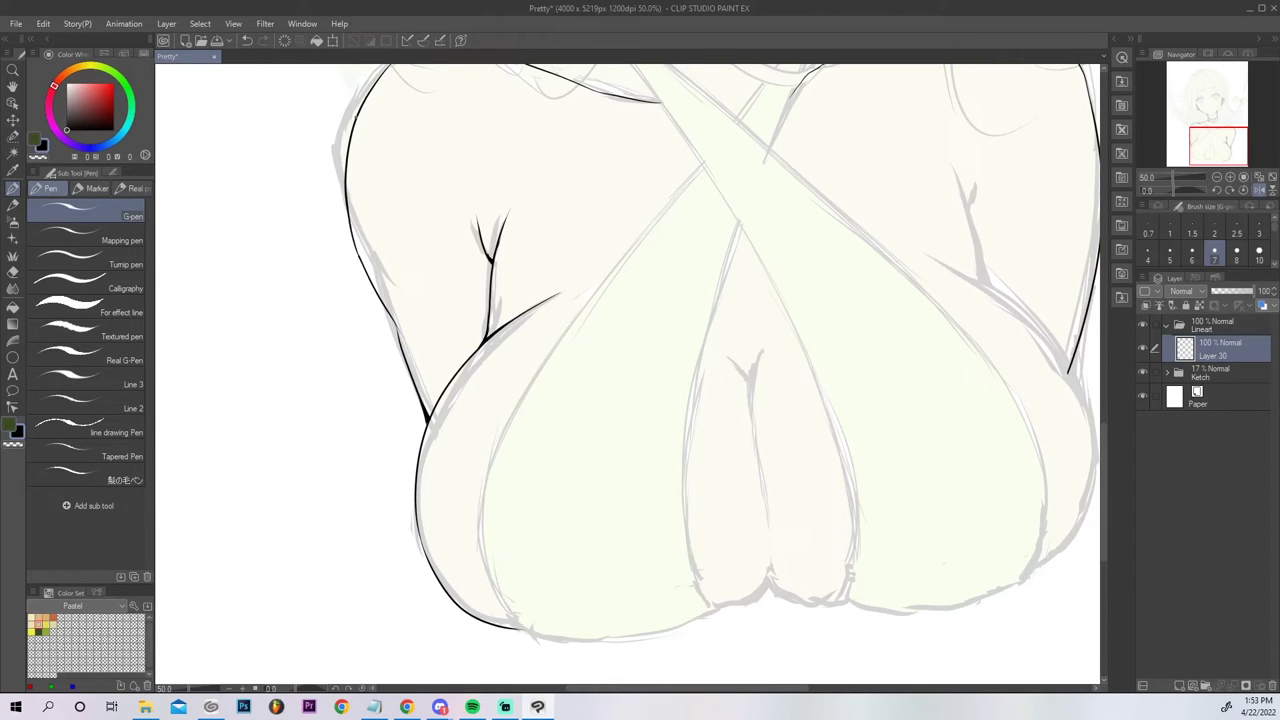
Flip the canvas back and ink the forked armpit crease on the other arm.
left_click(1259, 178)
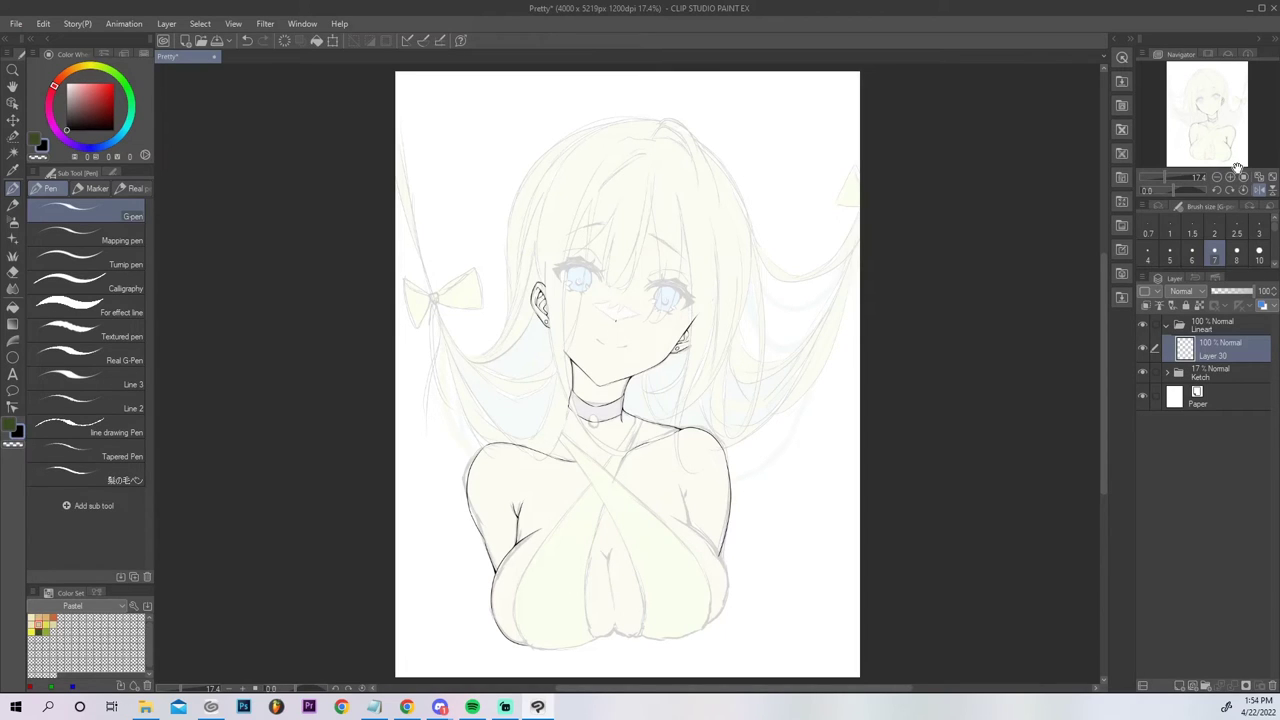
left_click(1231, 177)
left_click_drag(1220, 127, 1216, 148)
left_click(1259, 190)
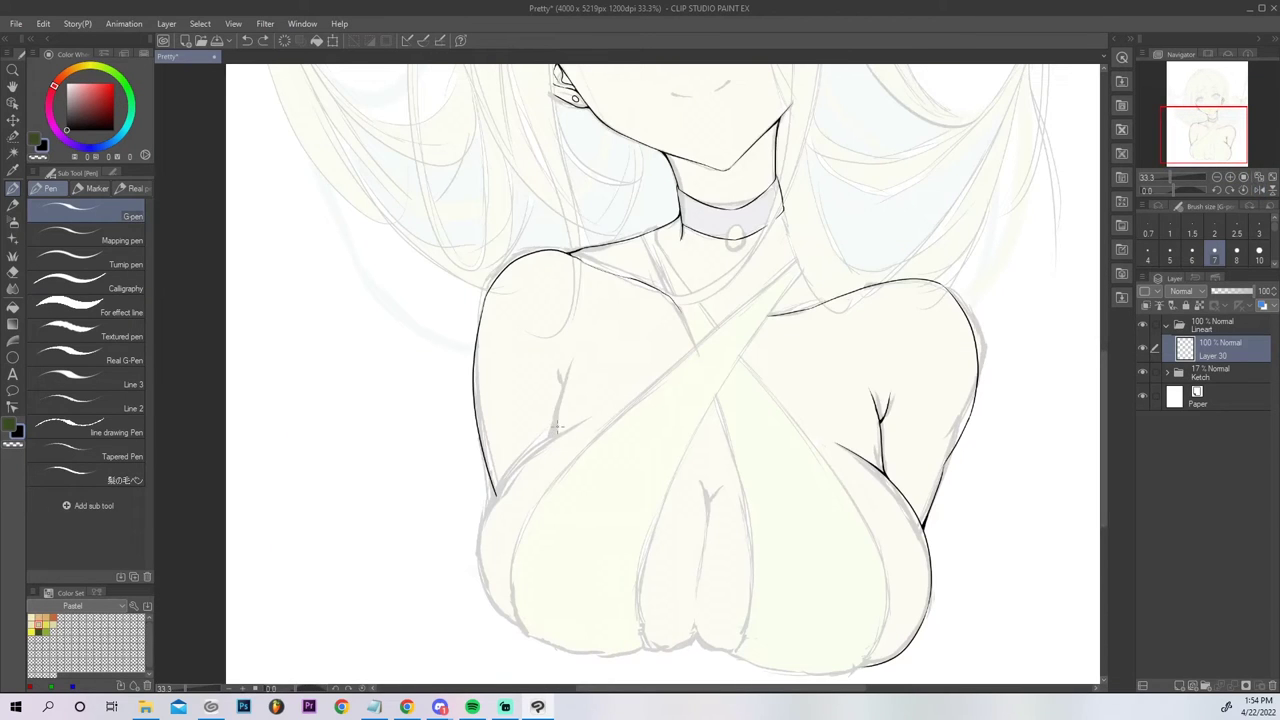
mouse_move(555, 415)
left_mouse_down()
mouse_move(579, 350)
mouse_move(557, 361)
mouse_move(562, 386)
left_mouse_up()
key("ctrl+z")
left_click_drag(563, 389, 571, 367)
Ink the torso's side outline on the same side, from the fold below the armpit crease down past the arm.
mouse_move(482, 519)
left_mouse_down()
mouse_move(585, 415)
mouse_move(551, 435)
mouse_move(475, 541)
left_mouse_up()
key("ctrl+z")
key("ctrl+z")
left_click_drag(590, 418, 482, 576)
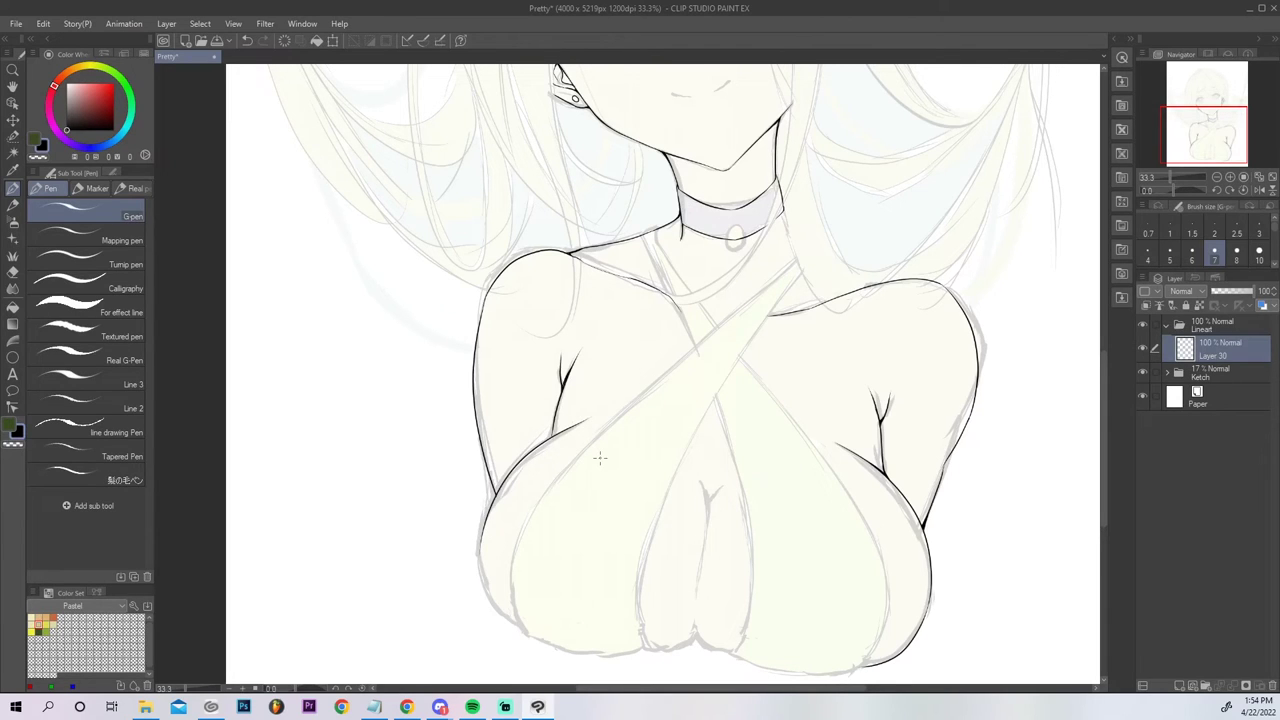
Extend the torso's side outline to the halter top's lower edge and thicken its junctions with the arm and crease.
mouse_move(486, 519)
left_mouse_down()
mouse_move(522, 635)
mouse_move(495, 507)
left_mouse_up()
key("ctrl+z")
mouse_move(494, 497)
left_mouse_down()
mouse_move(488, 464)
mouse_move(488, 475)
left_mouse_up()
key("ctrl+z")
key("g")
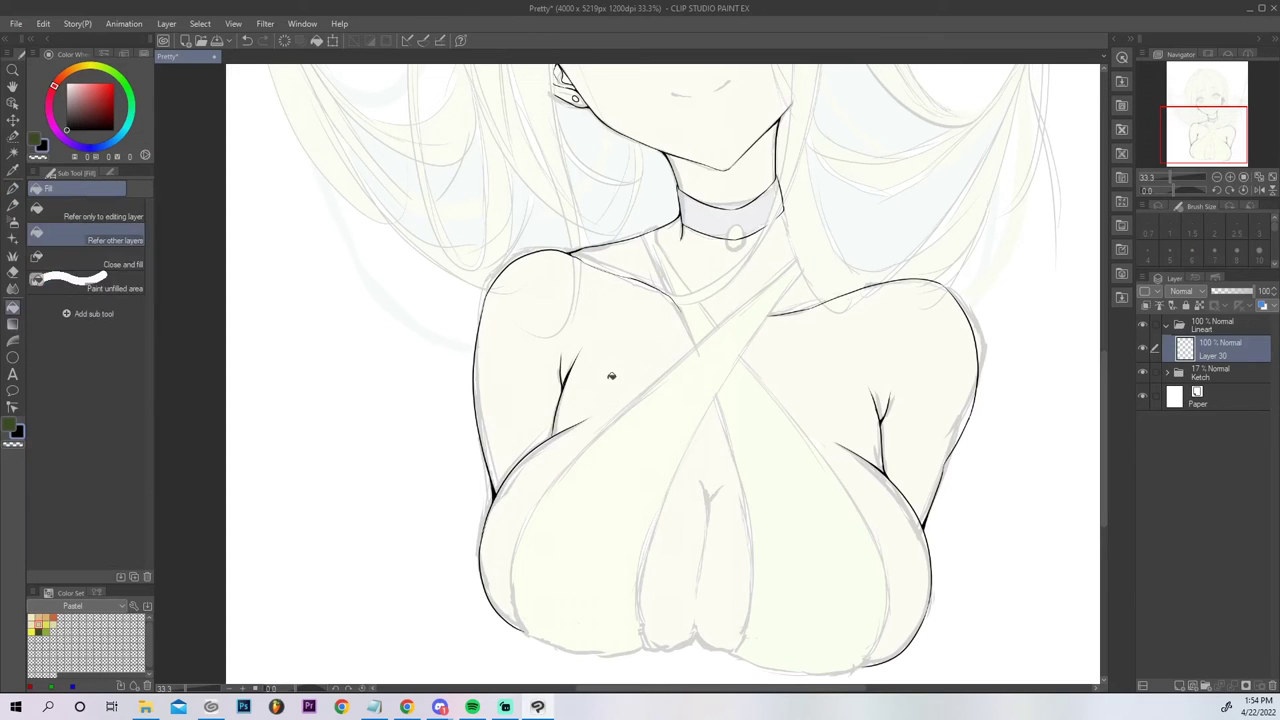
key("p")
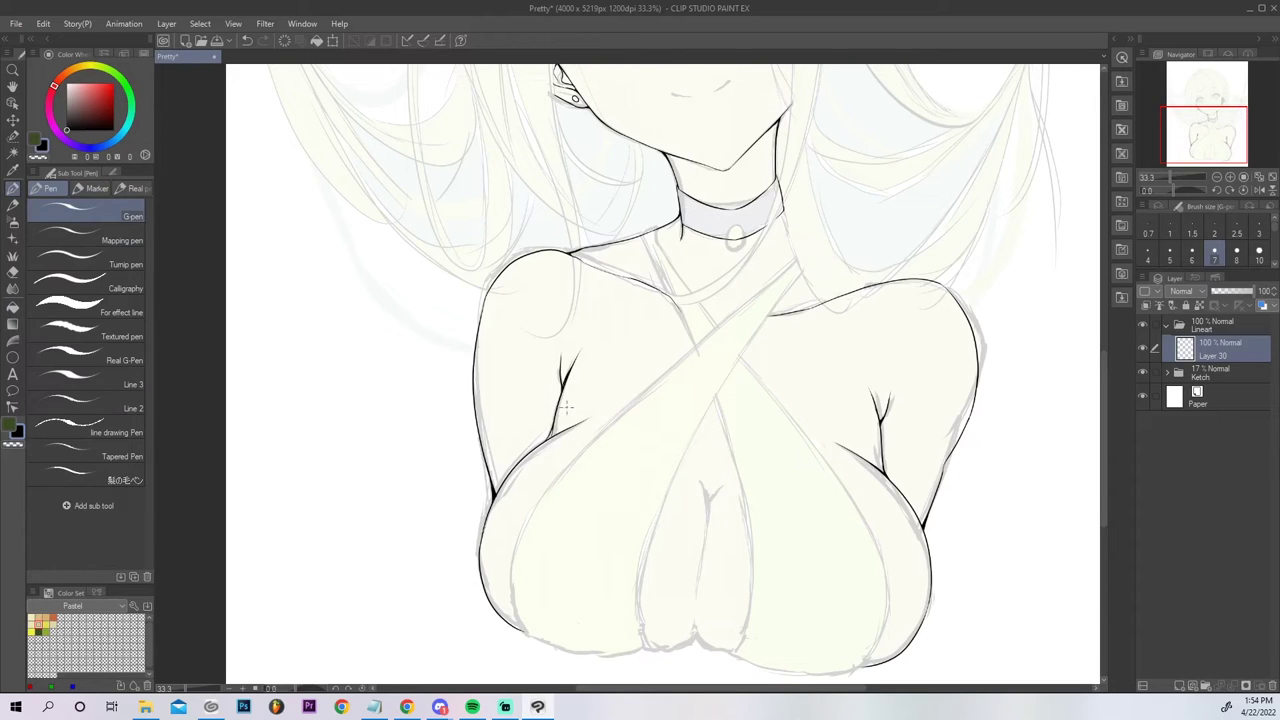
key("g")
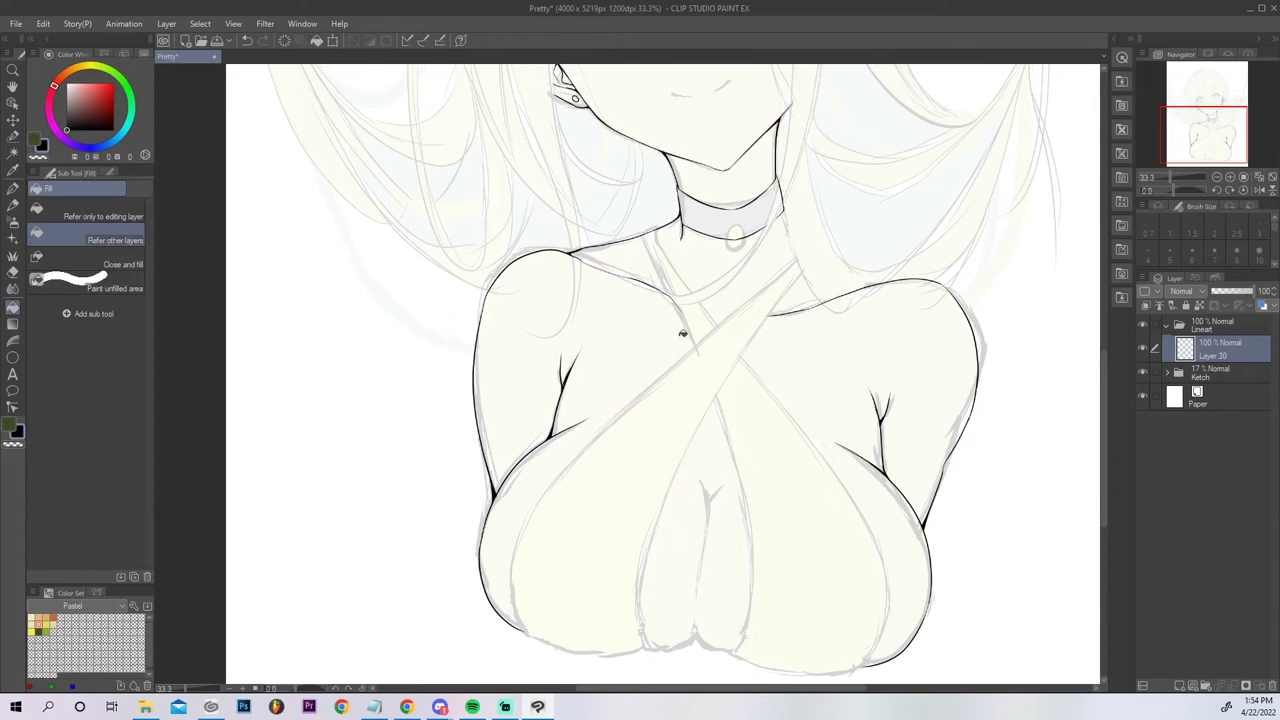
key("p")
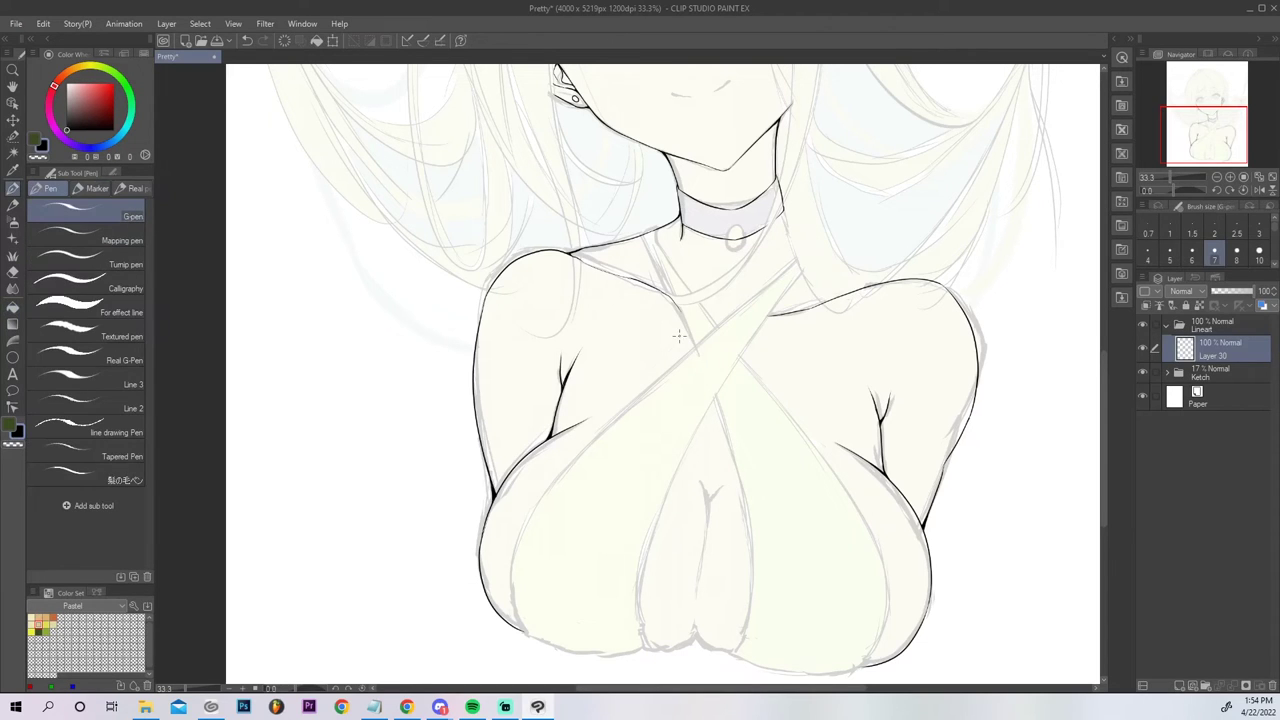
Ink the forked centre crease between the two halter panels and fill in its fork.
left_click_drag(697, 597, 708, 508)
key("ctrl+z")
mouse_move(697, 598)
left_mouse_down()
mouse_move(700, 478)
mouse_move(721, 484)
mouse_move(713, 502)
mouse_move(724, 482)
mouse_move(710, 511)
mouse_move(712, 498)
left_mouse_up()
key("ctrl+z")
key("ctrl+z")
key("g")
key("g")
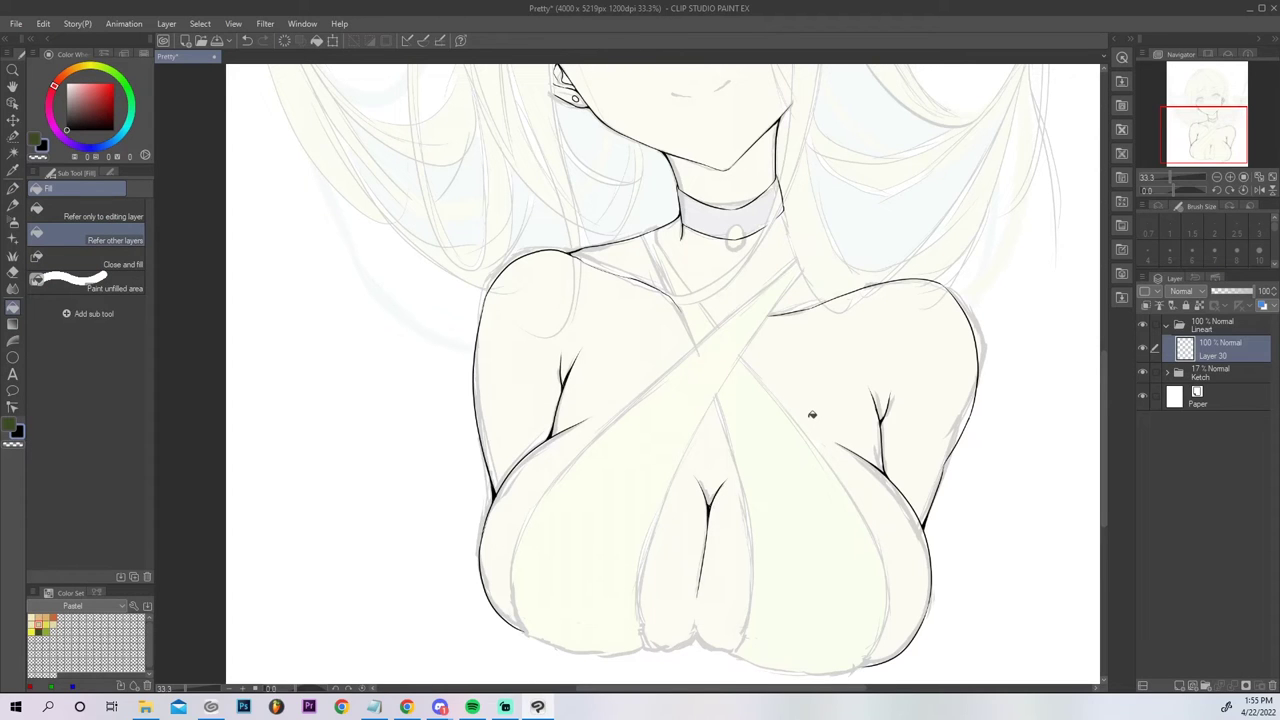
Thicken the junction where the arm line meets the torso's side outline.
left_click(1272, 177)
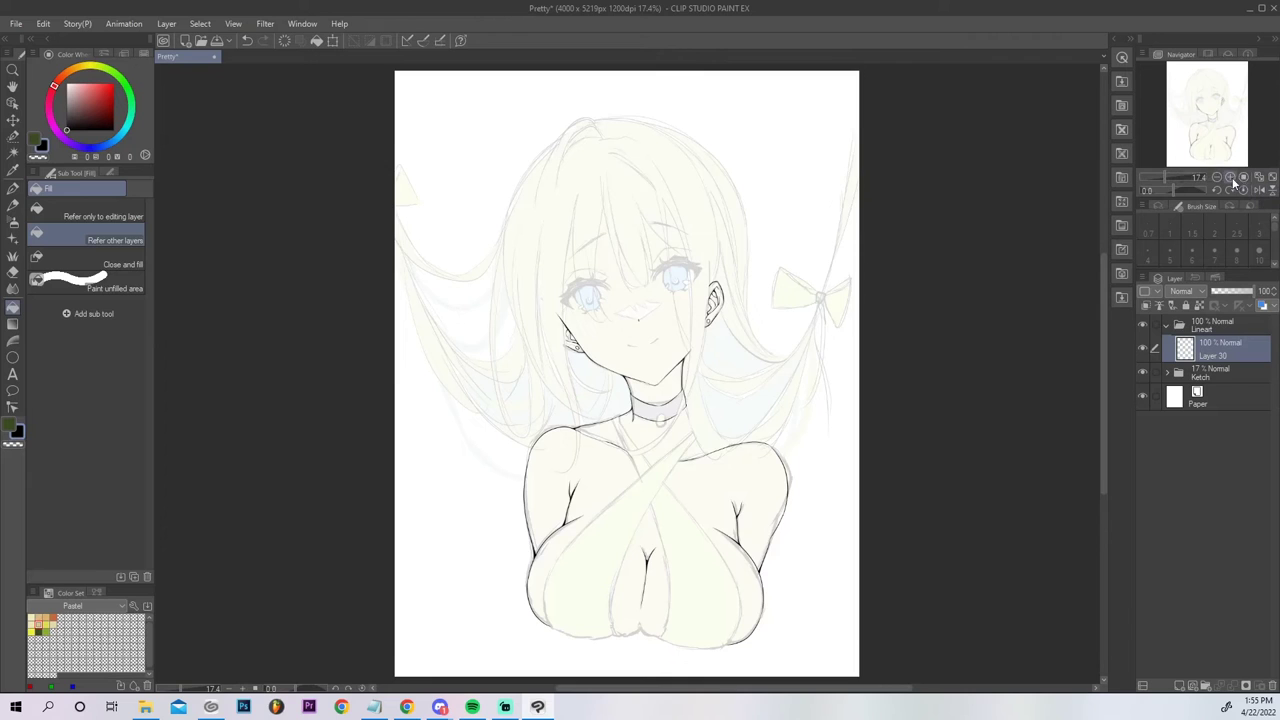
left_click(1230, 177)
left_click(1230, 177)
left_click_drag(1212, 125, 1215, 169)
left_click(1229, 179)
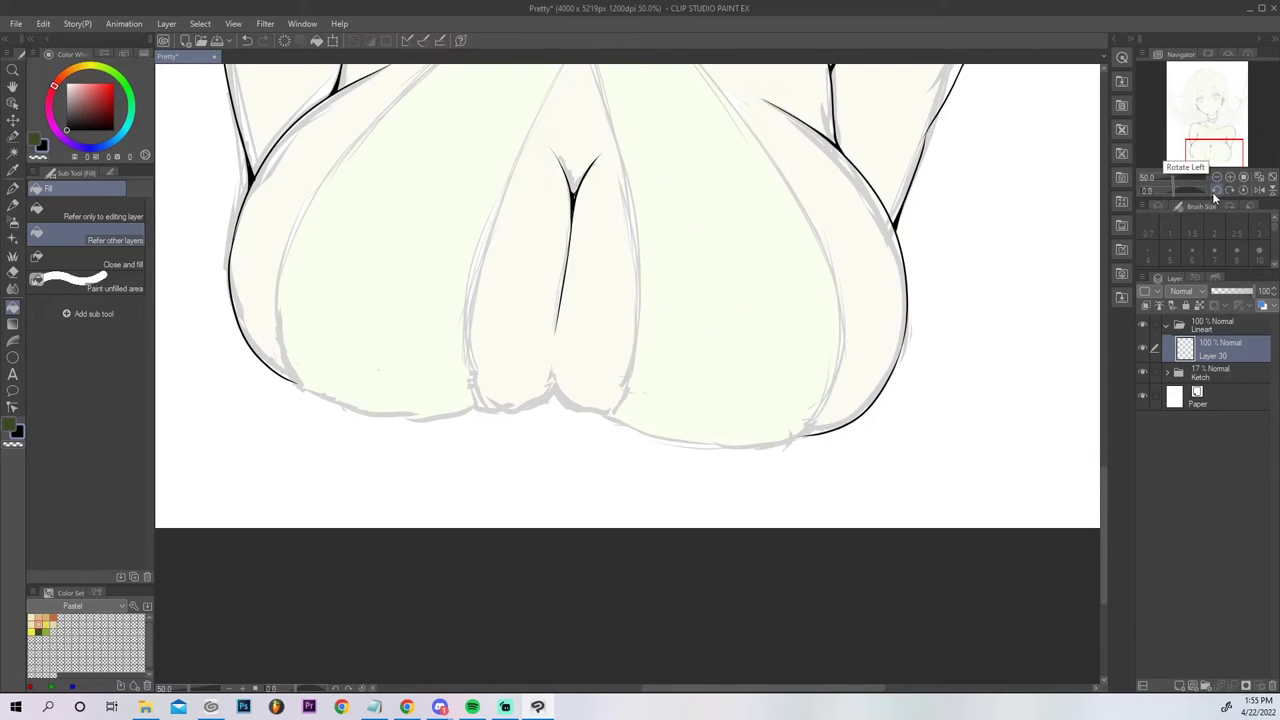
key("p")
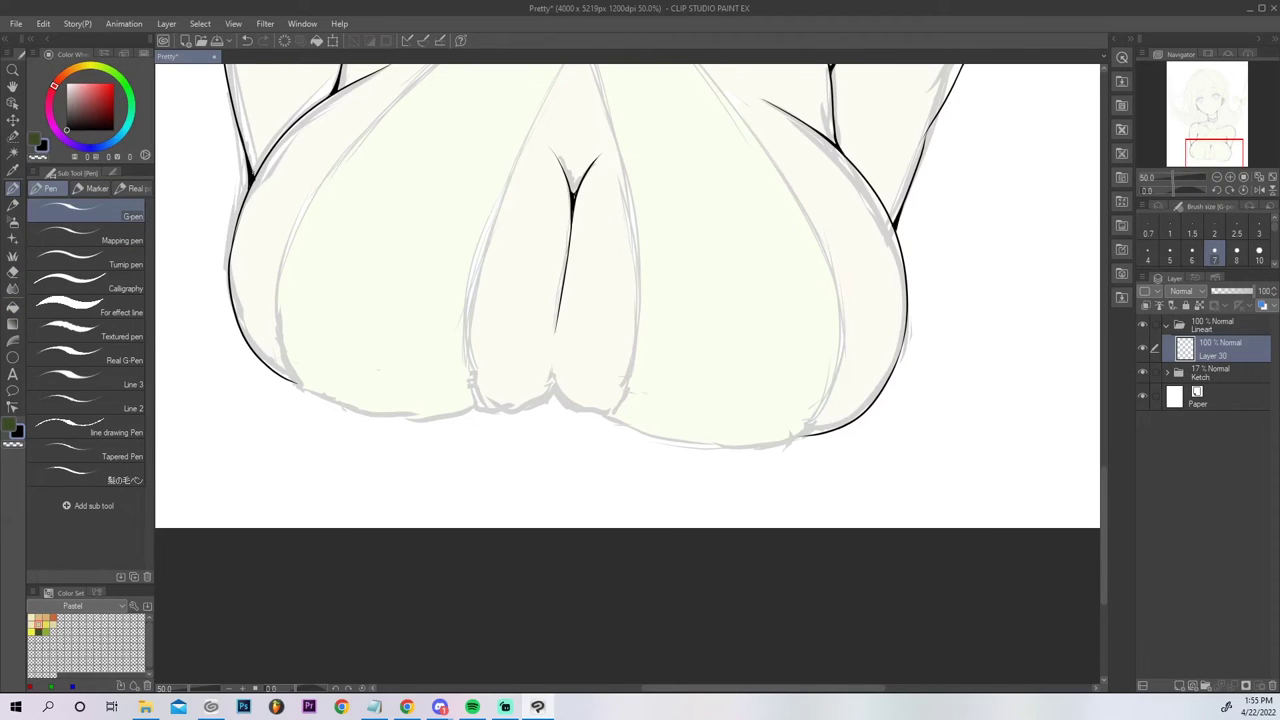
left_click_drag(265, 156, 253, 179)
Add a new layer above the body lines and ink one halter panel's outer edge from its lower corner up across the chest.
left_click(1261, 178)
left_click_drag(1209, 123, 1223, 146)
left_click(1229, 178)
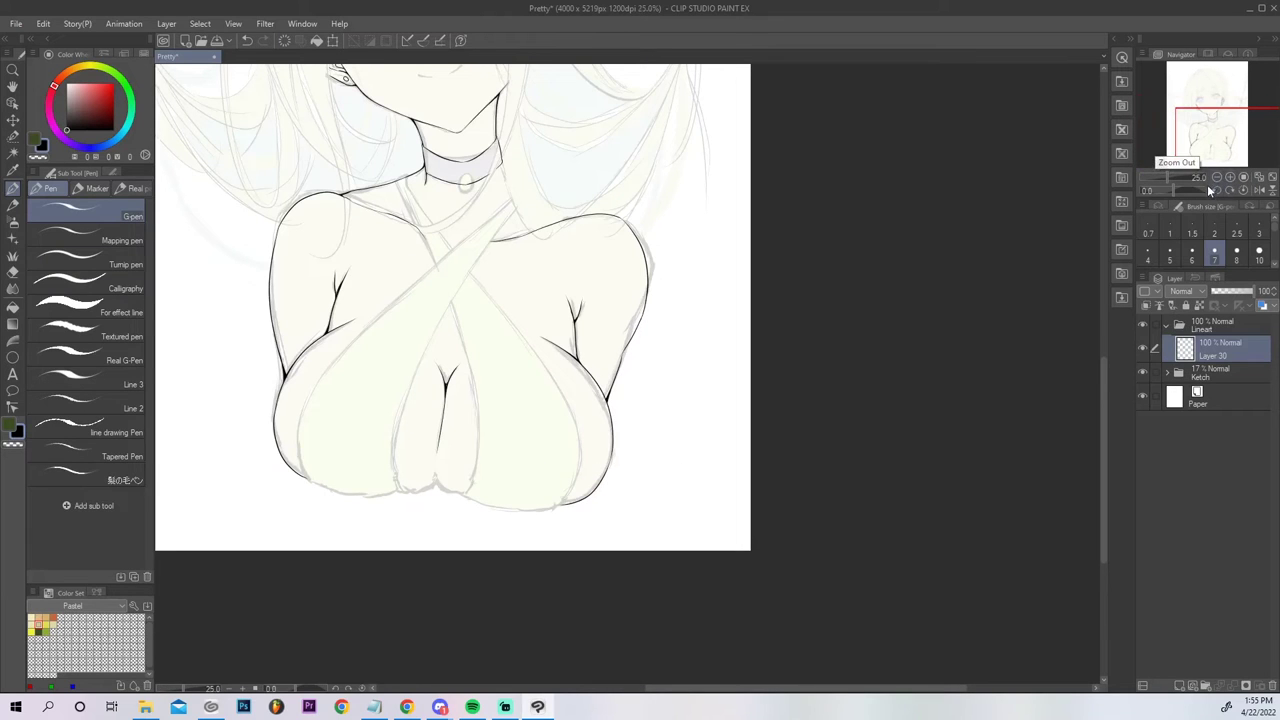
left_click(1179, 686)
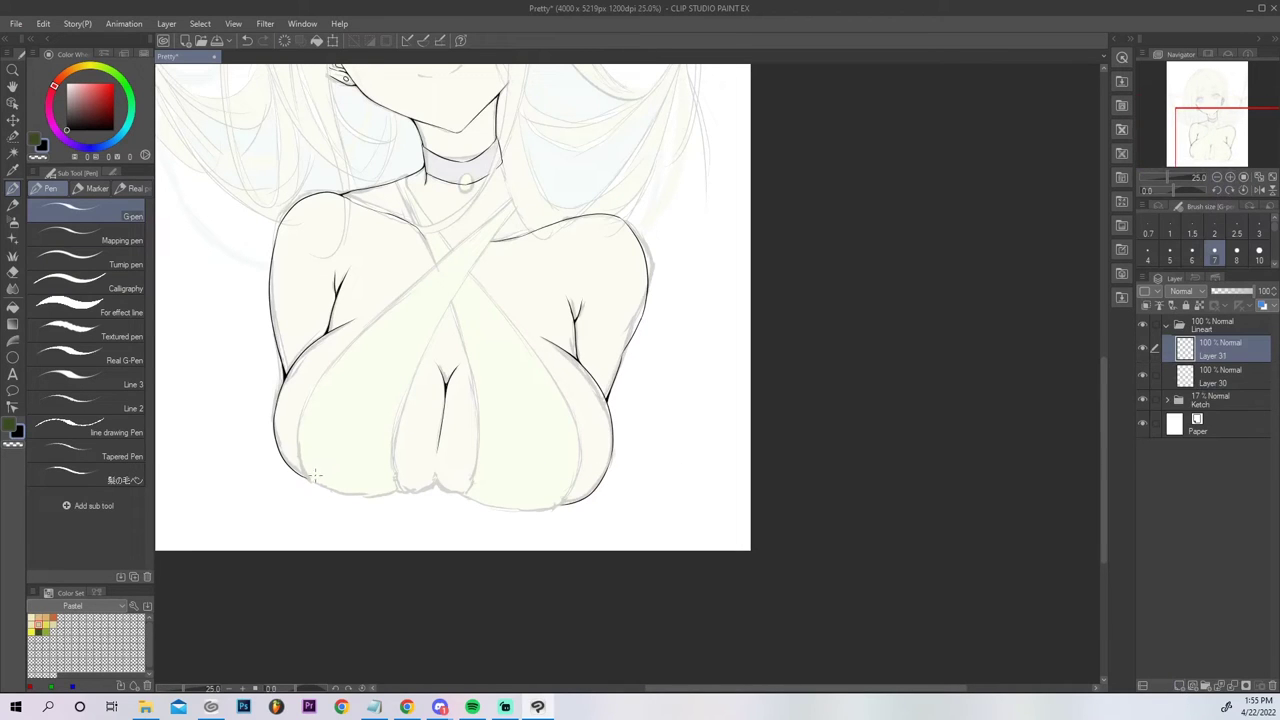
left_click_drag(310, 482, 328, 356)
key("ctrl+z")
left_click_drag(309, 481, 352, 337)
key("ctrl+z")
mouse_move(309, 481)
left_mouse_down()
mouse_move(299, 455)
mouse_move(338, 346)
left_mouse_up()
key("ctrl+z")
mouse_move(313, 479)
left_mouse_down()
mouse_move(302, 472)
mouse_move(352, 326)
left_mouse_up()
key("ctrl+z")
left_click_drag(310, 482, 344, 342)
key("ctrl+z")
mouse_move(310, 482)
left_mouse_down()
mouse_move(350, 336)
mouse_move(518, 190)
left_mouse_up()
key("ctrl+z")
left_click_drag(346, 348, 576, 142)
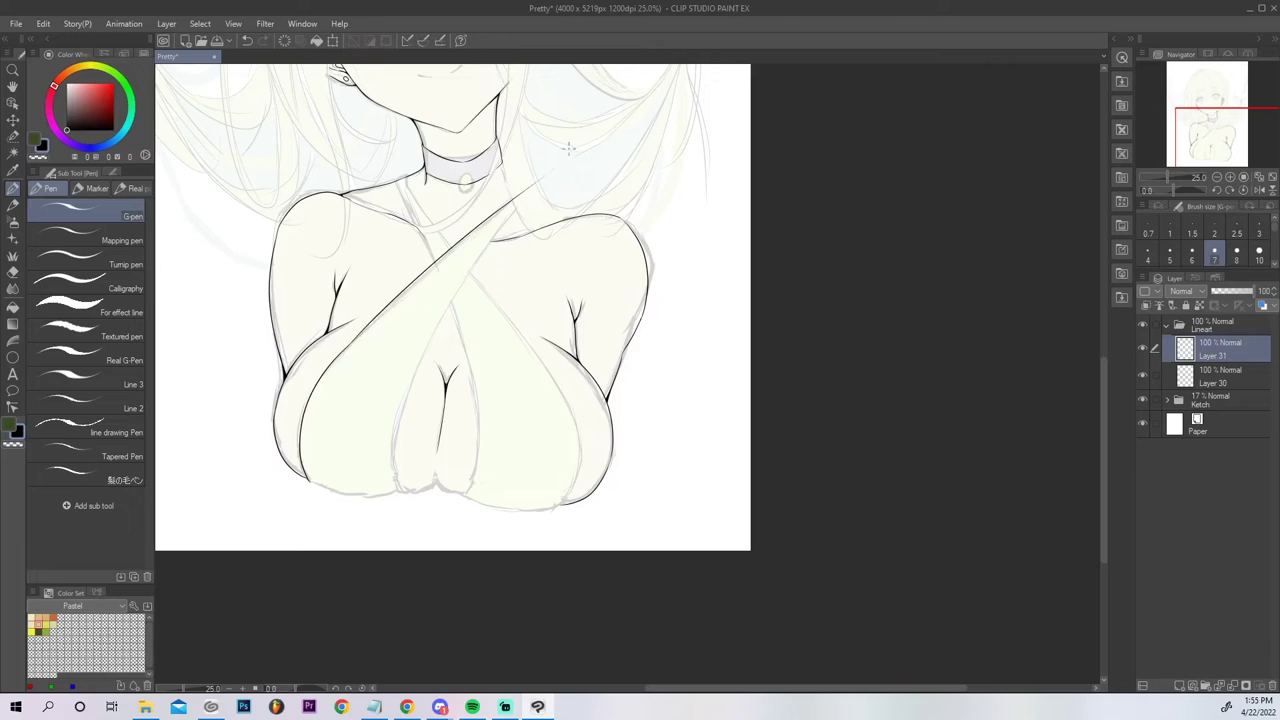
Ink the same halter panel's inner edge from the strap tip down to the top's lower edge.
left_click_drag(518, 206, 392, 434)
left_click_drag(405, 388, 390, 464)
key("ctrl+z")
left_click_drag(406, 385, 392, 482)
key("ctrl+z")
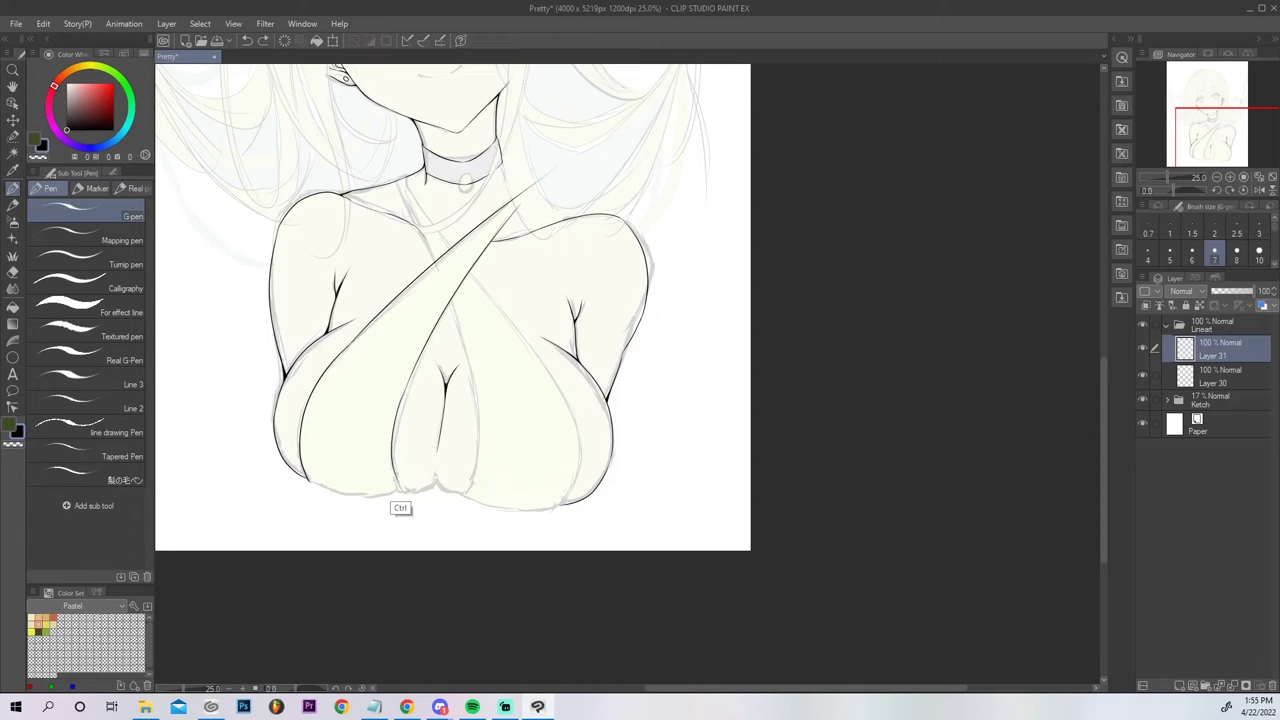
Rotate the canvas and ink the panel's lower edge between its outer and inner corners.
left_click_drag(396, 477, 400, 495)
left_click_drag(1173, 190, 1185, 191)
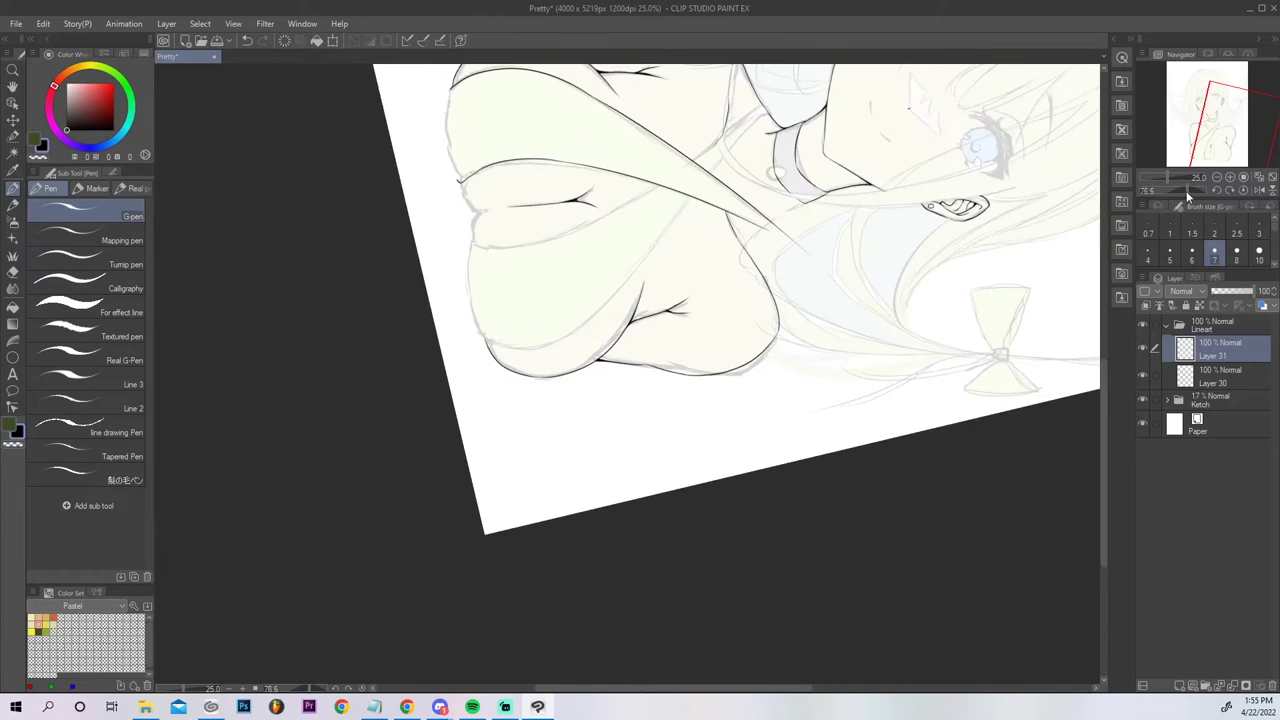
key("ctrl+z")
mouse_move(447, 139)
left_mouse_down()
mouse_move(451, 88)
mouse_move(460, 178)
left_mouse_up()
key("e")
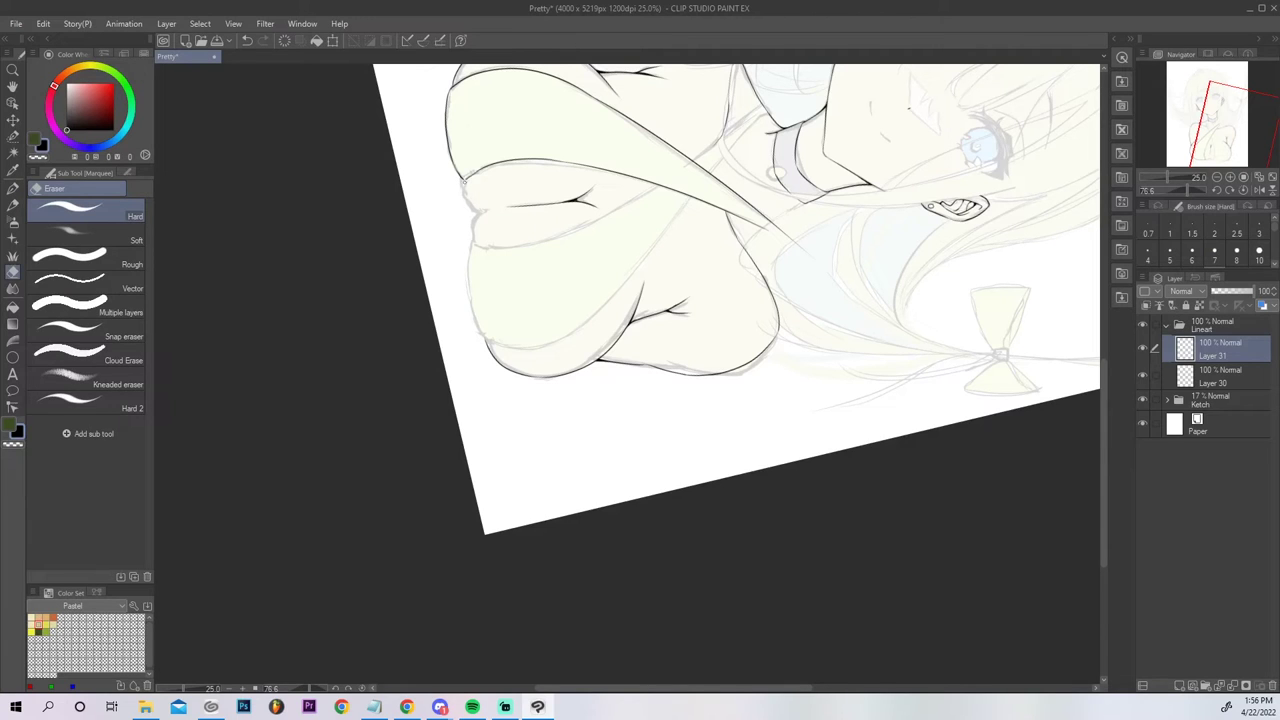
key("p")
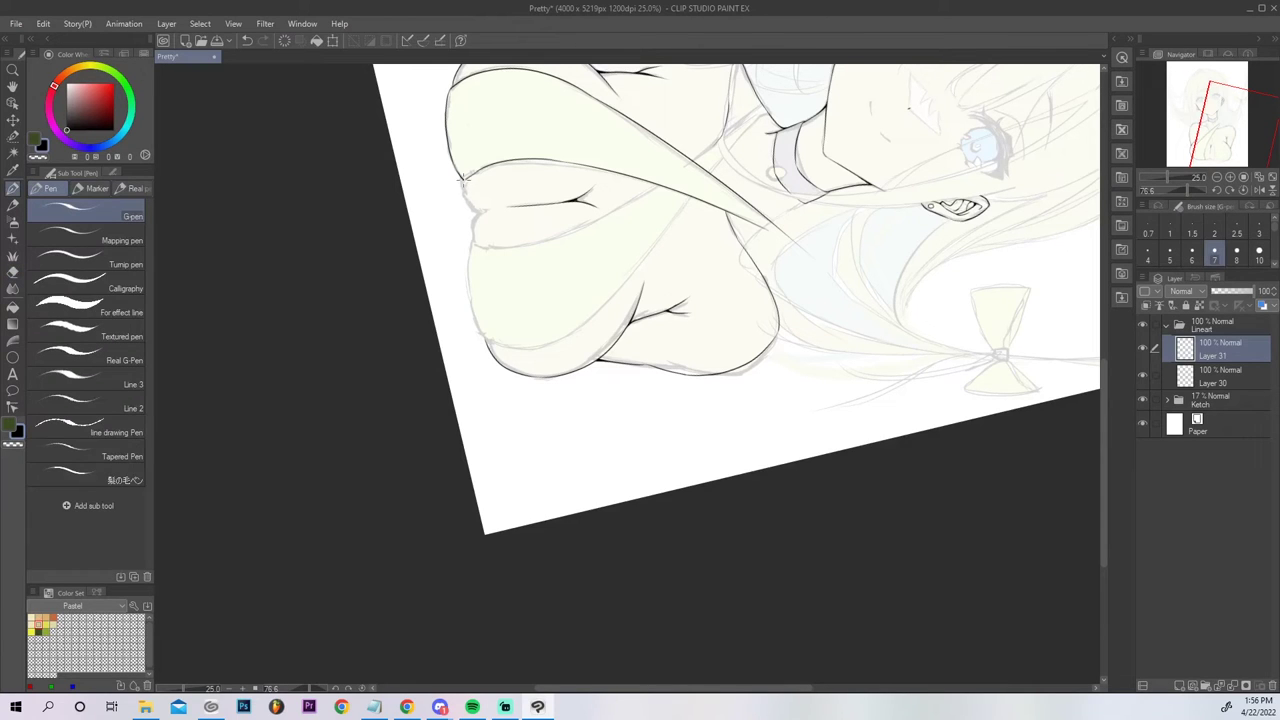
Reset the canvas rotation and ink the short lower curve from the panel's inner corner to the central notch.
left_click(1243, 190)
left_click_drag(401, 489, 434, 479)
key("ctrl+z")
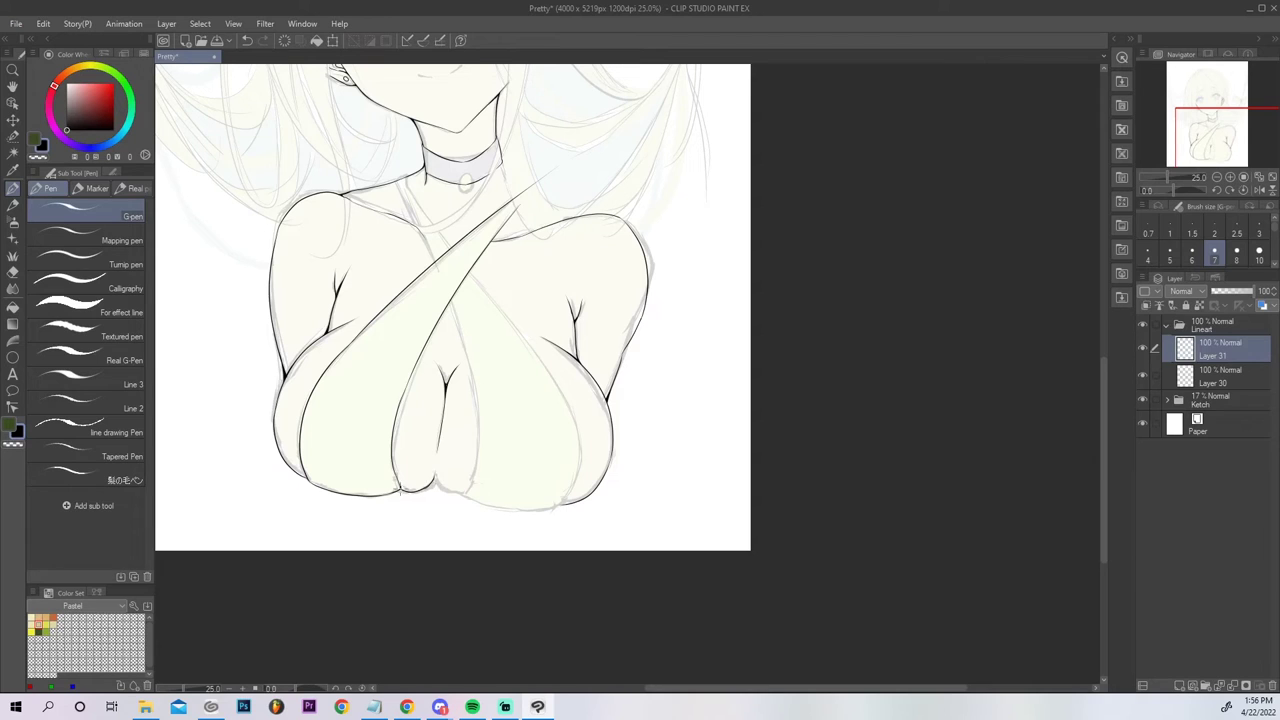
Thicken the corner where the panel's inner edge meets the lower outline.
left_click_drag(396, 475, 401, 492)
left_click_drag(1175, 190, 1186, 186)
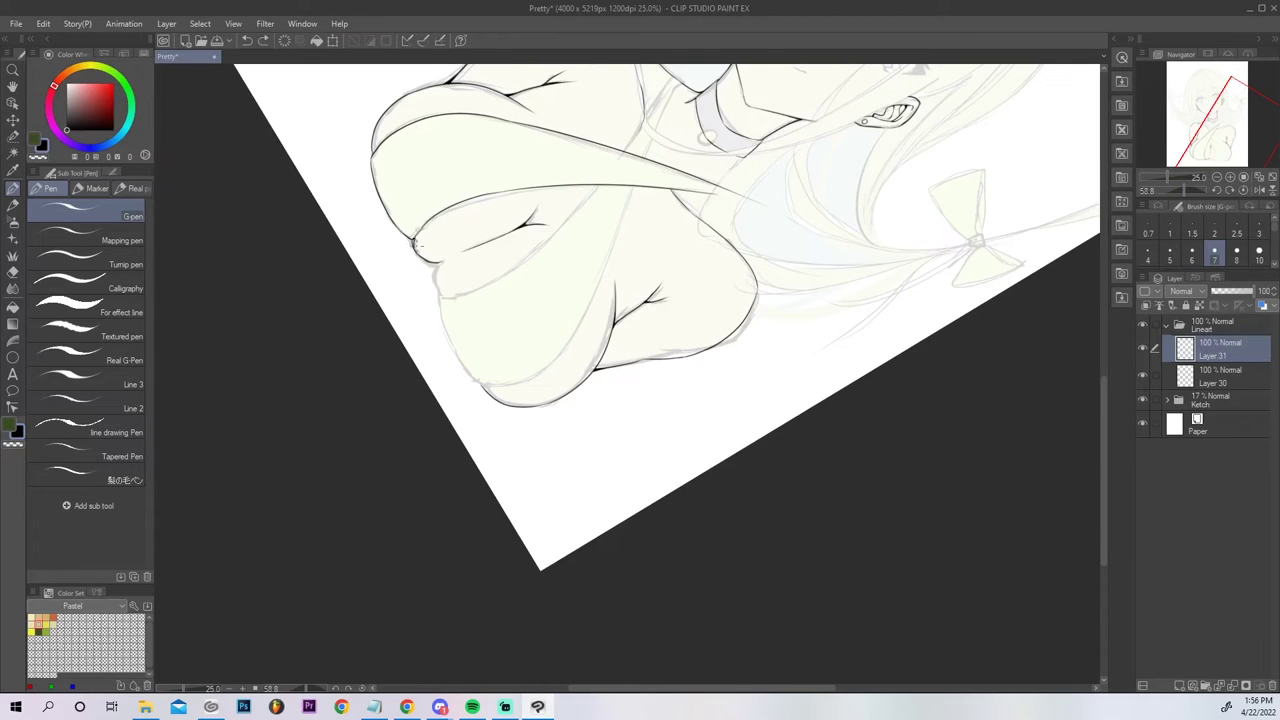
left_click_drag(411, 243, 418, 240)
left_click_drag(383, 142, 380, 193)
key("ctrl+z")
left_click(1244, 190)
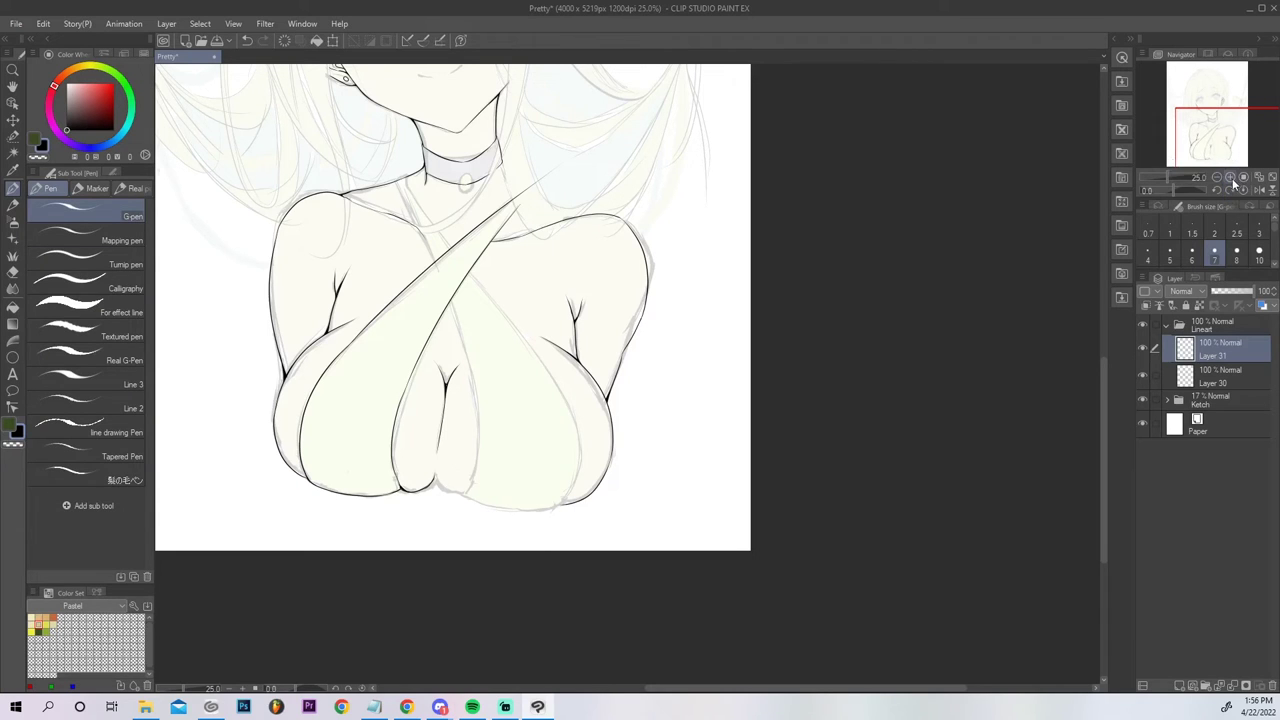
Erase the end of the short lower curve at the central notch and redraw it more cleanly.
left_click(1230, 178)
left_click(1230, 178)
left_click_drag(1224, 138, 1210, 157)
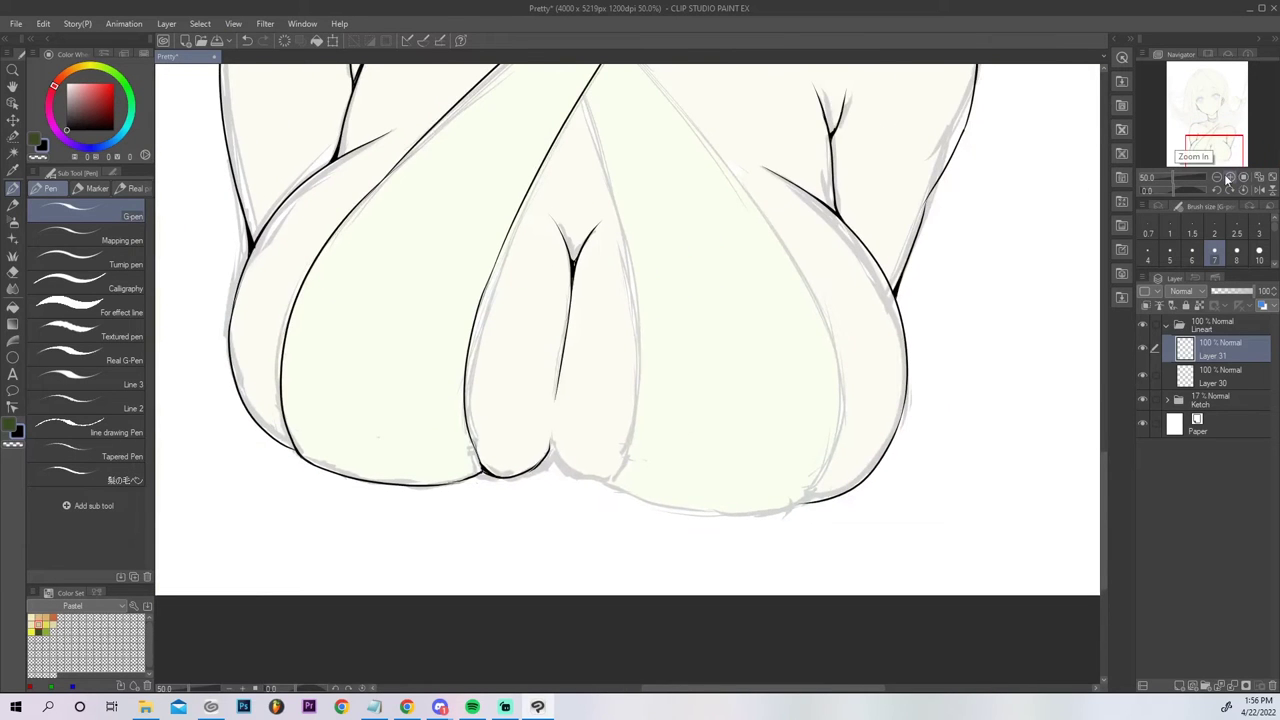
key("e")
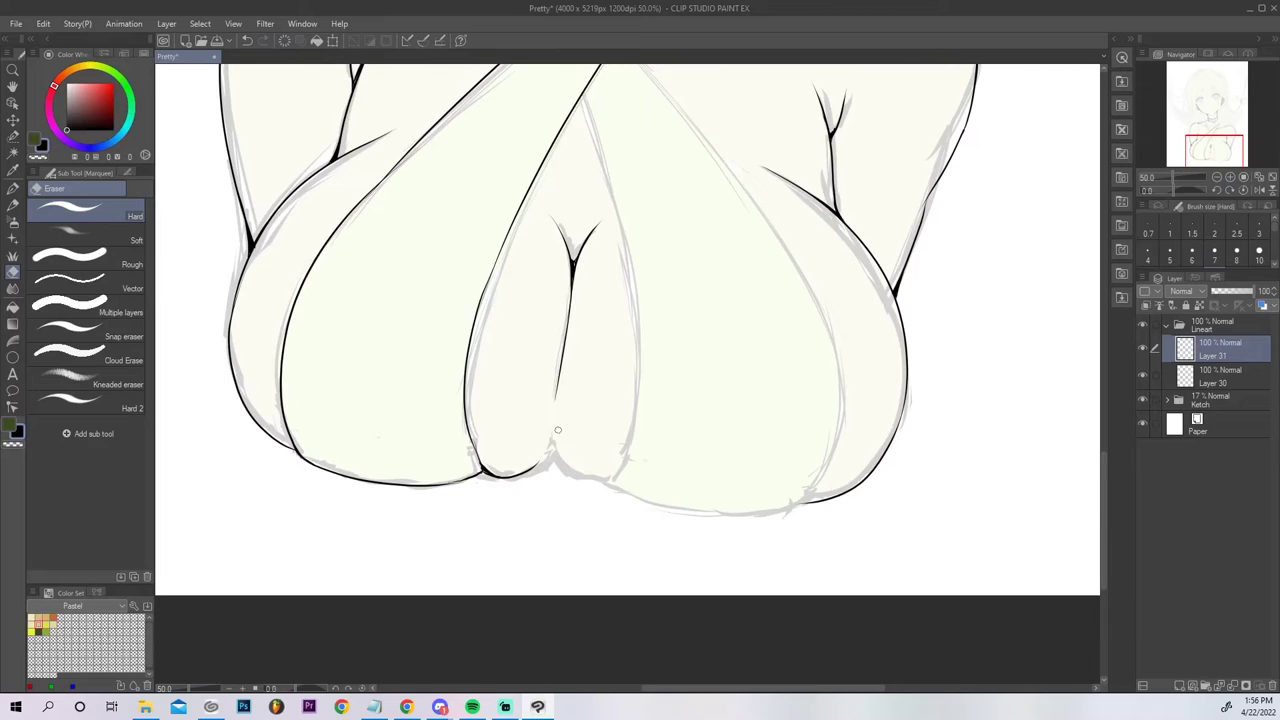
key("p")
left_click_drag(551, 438, 537, 464)
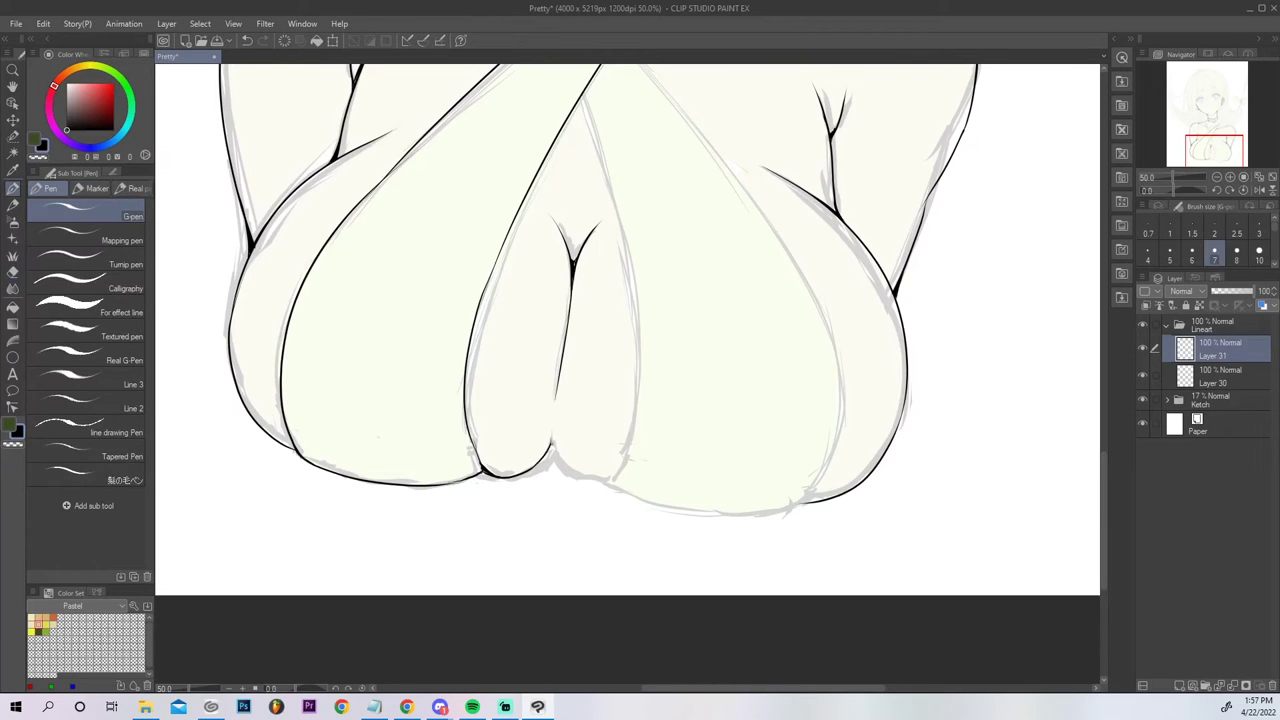
Flip the canvas, add another layer and ink the second halter panel's outer edge from its lower corner up toward the neck.
left_click(1177, 178)
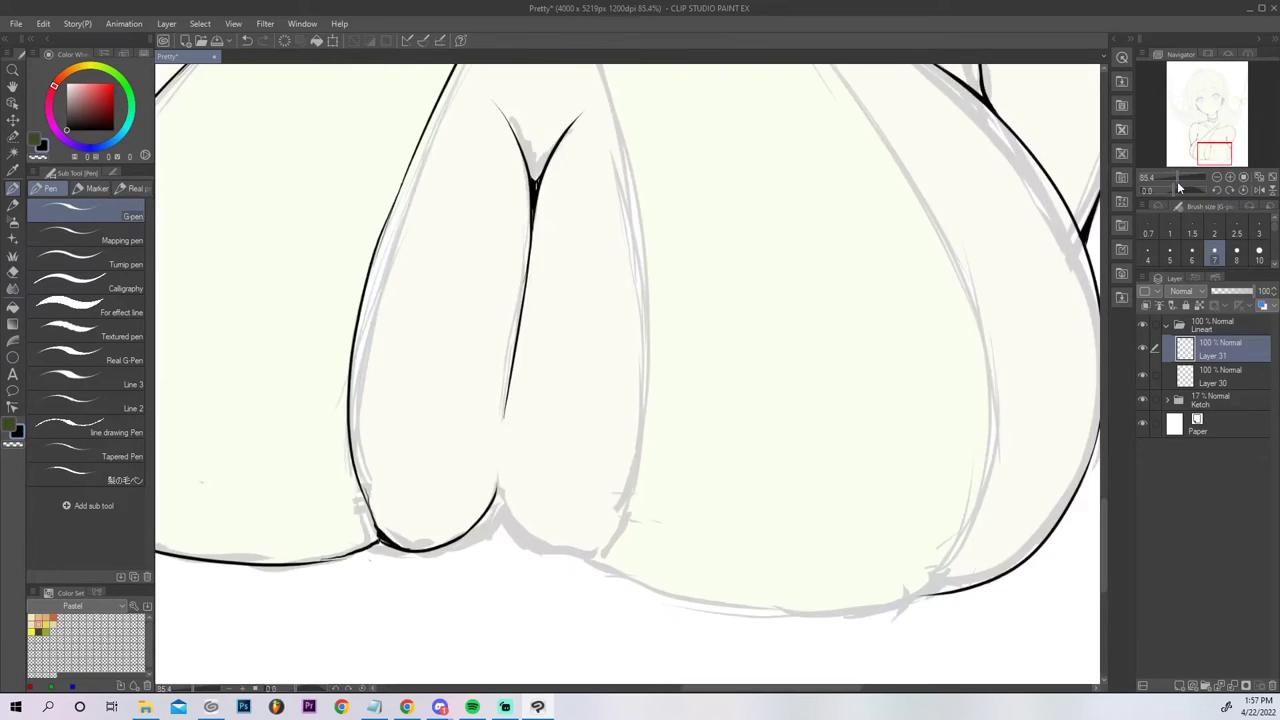
left_click(1260, 178)
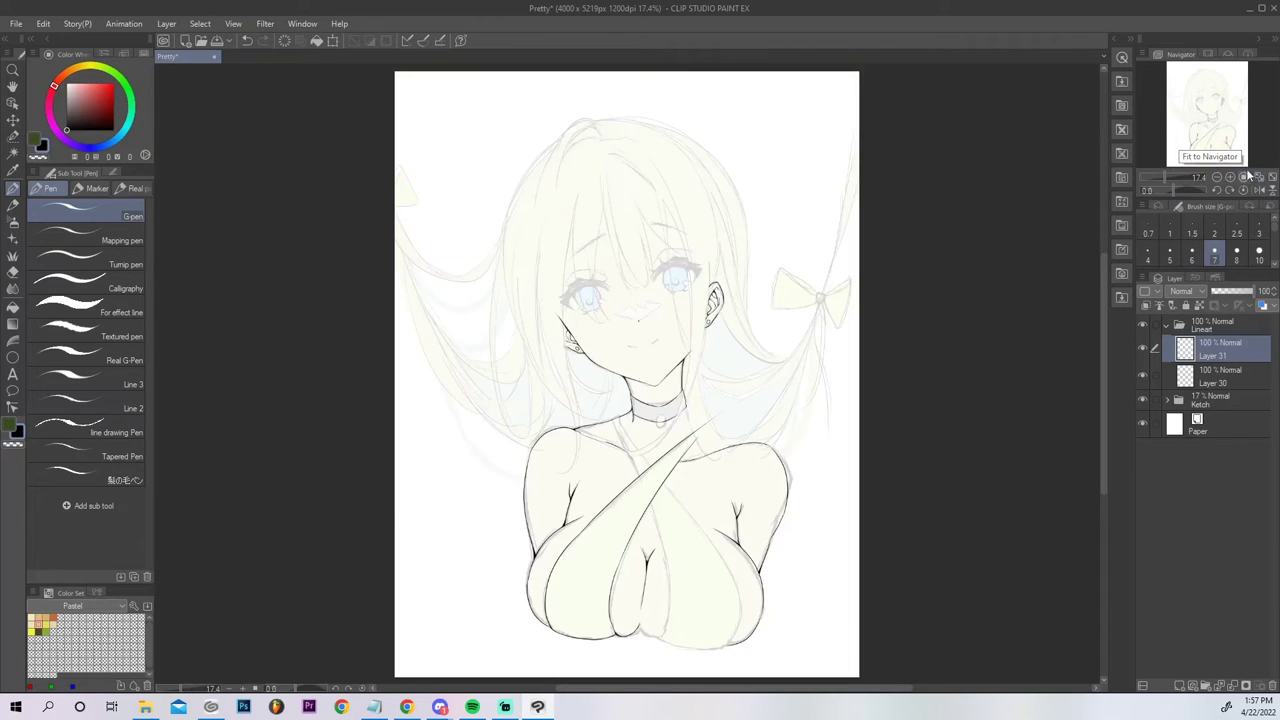
left_click_drag(1219, 93, 1229, 126)
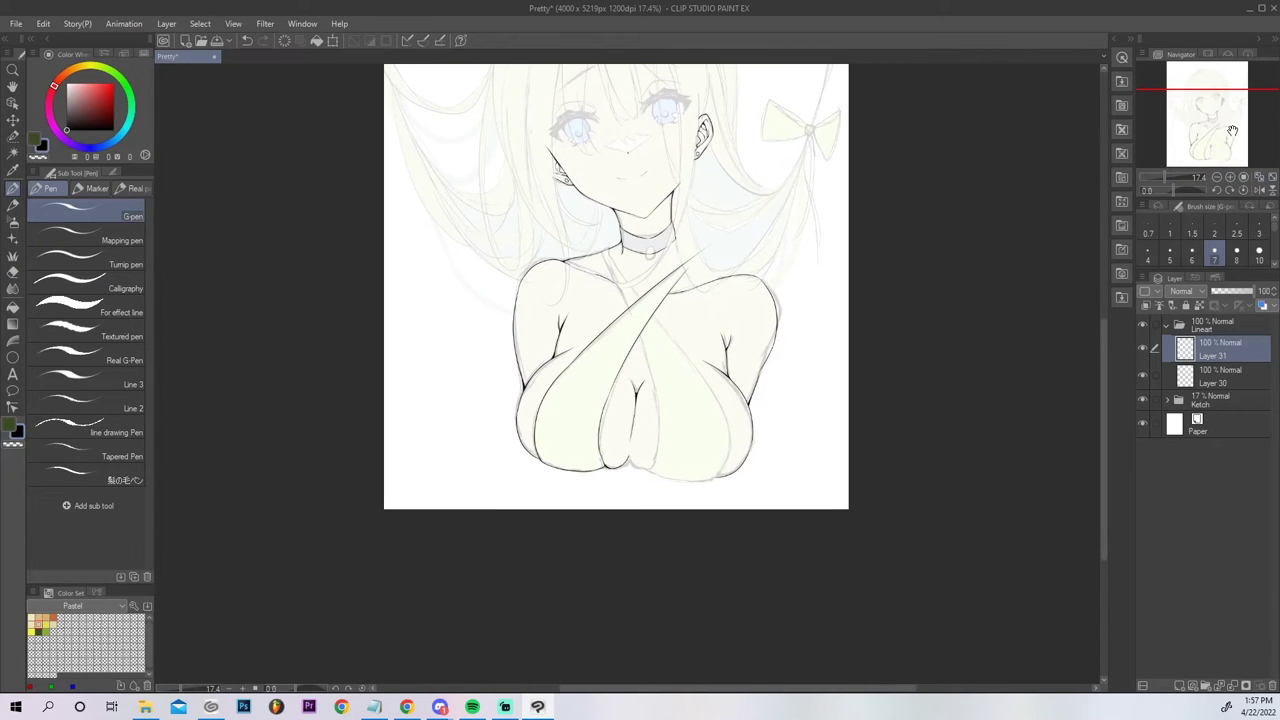
left_click(1259, 189)
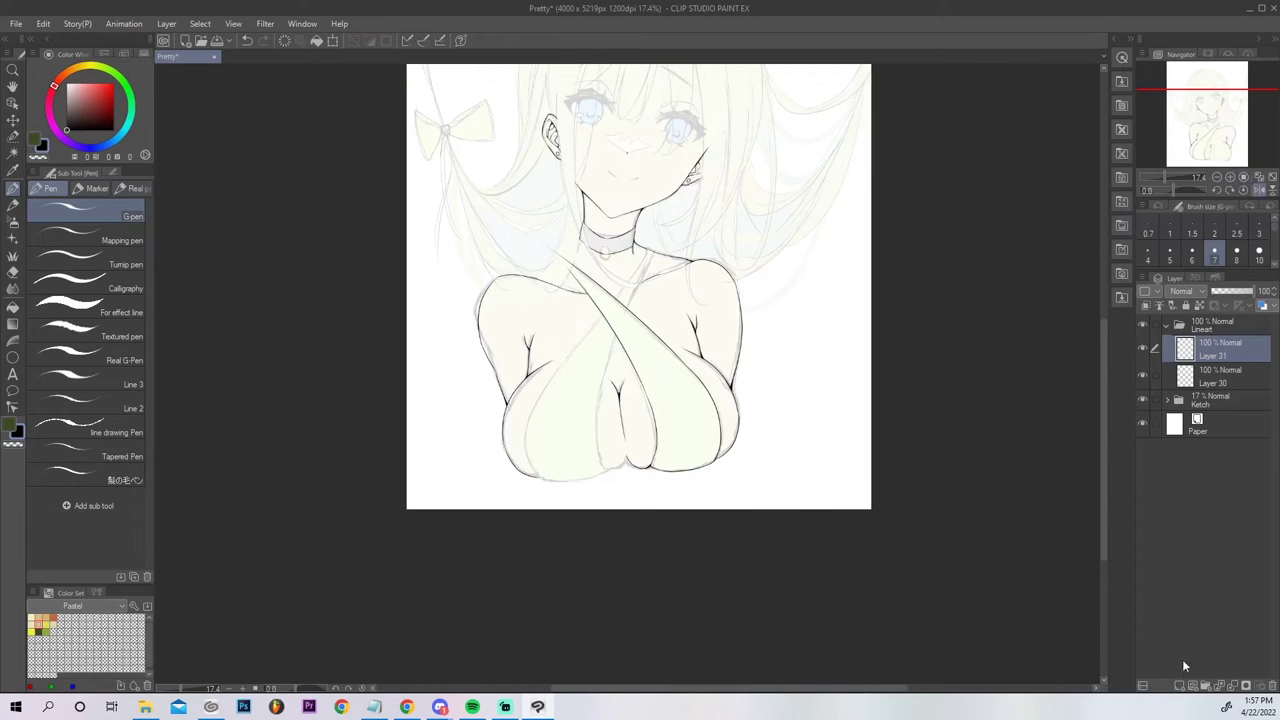
left_click(1181, 686)
left_click_drag(541, 477, 540, 387)
key("ctrl+z")
left_click_drag(541, 478, 547, 377)
key("ctrl+z")
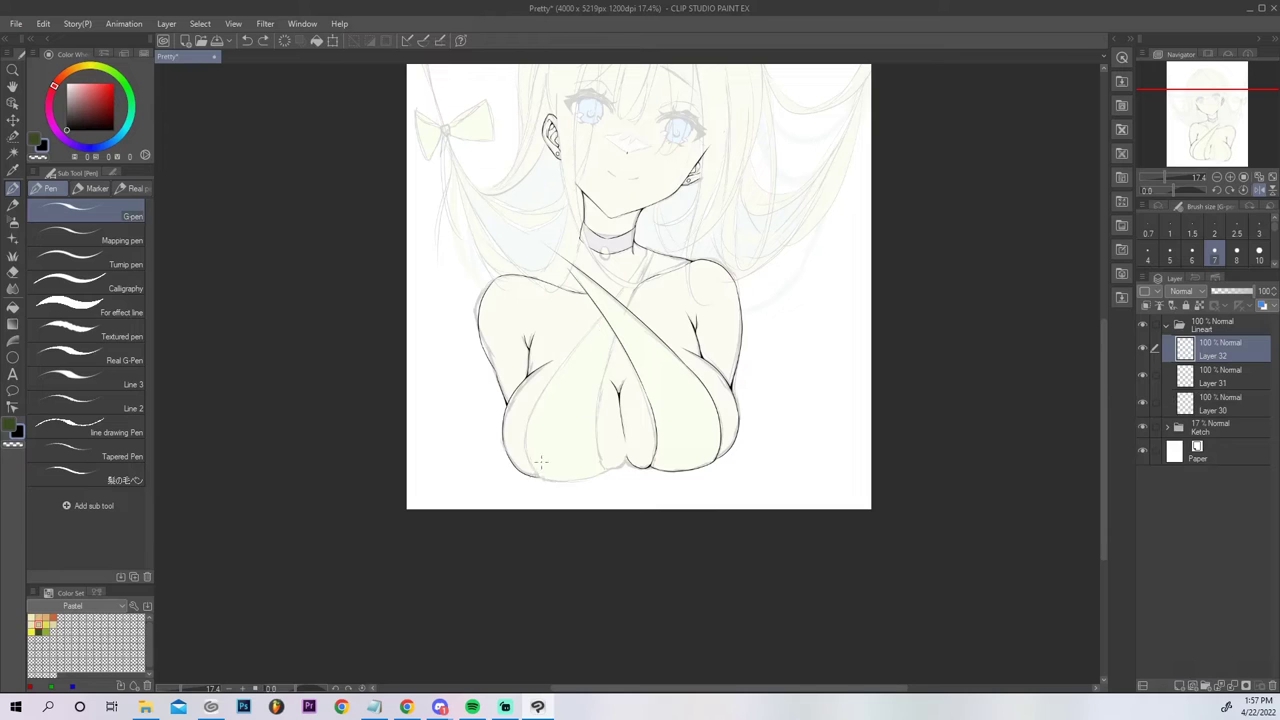
mouse_move(541, 486)
left_mouse_down()
mouse_move(525, 434)
mouse_move(636, 290)
mouse_move(541, 386)
mouse_move(622, 289)
left_mouse_up()
key("ctrl+z")
left_click_drag(537, 393, 635, 278)
key("ctrl+z")
left_click_drag(539, 391, 610, 297)
key("ctrl+z")
left_click_drag(548, 382, 640, 266)
Ink the second panel's inner edge from the lower outline up past the strap crossing to the neck.
left_click_drag(605, 468, 598, 388)
key("ctrl+z")
mouse_move(603, 470)
left_mouse_down()
mouse_move(620, 311)
mouse_move(602, 370)
mouse_move(631, 290)
left_mouse_up()
key("ctrl+z")
left_click_drag(601, 376, 648, 254)
key("ctrl+z")
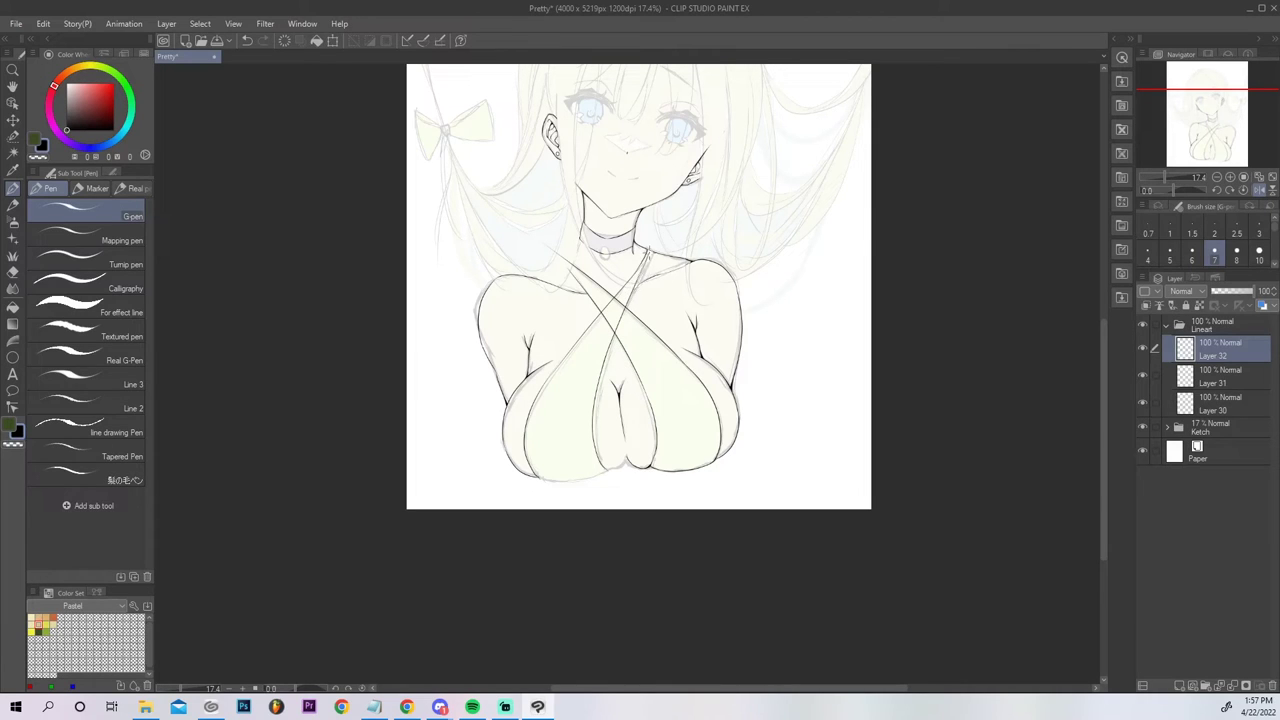
key("ctrl+z")
left_click_drag(602, 370, 652, 250)
Erase the second strap's lines where they pass behind the front strap at the crossing.
left_click(1230, 177)
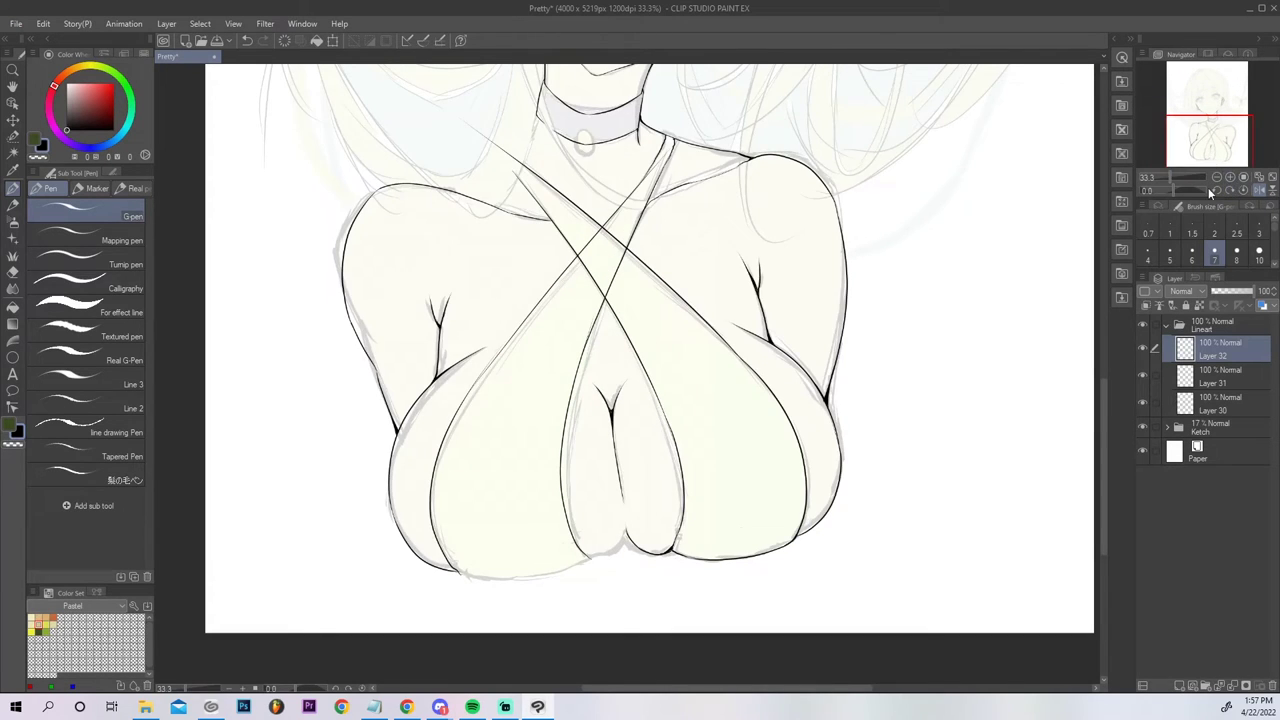
key("e")
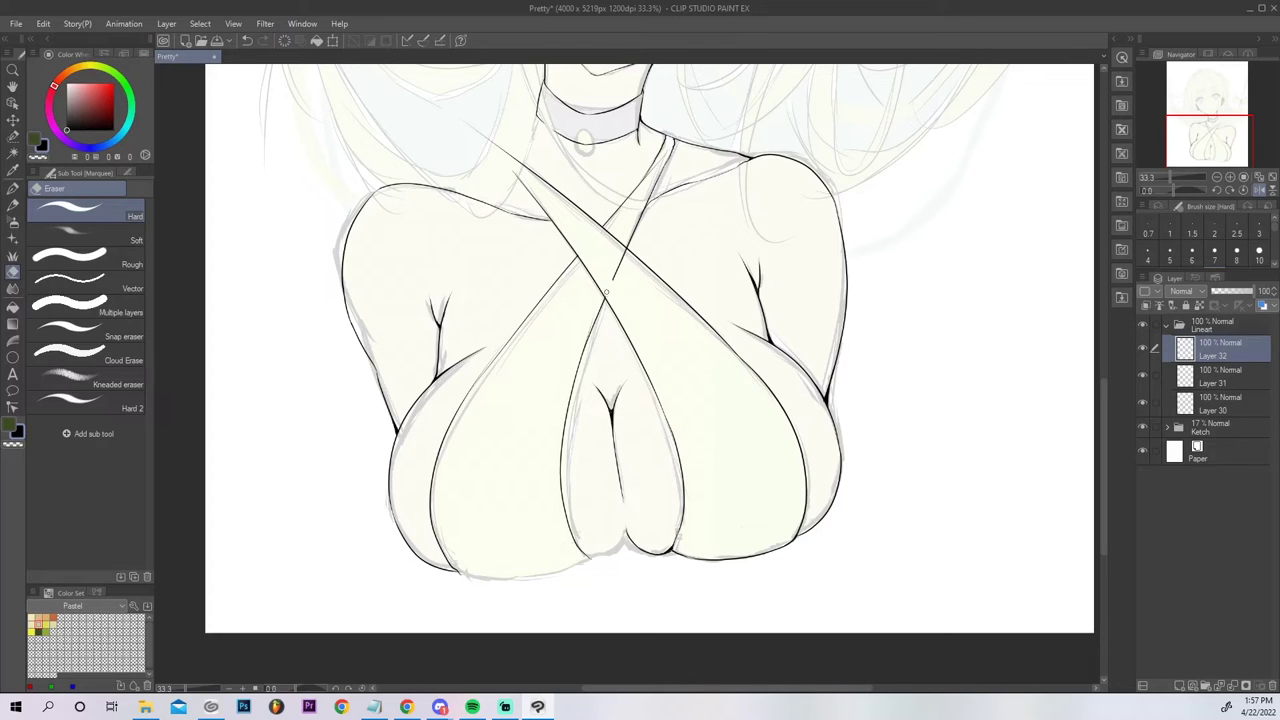
left_click_drag(607, 291, 624, 253)
key("p")
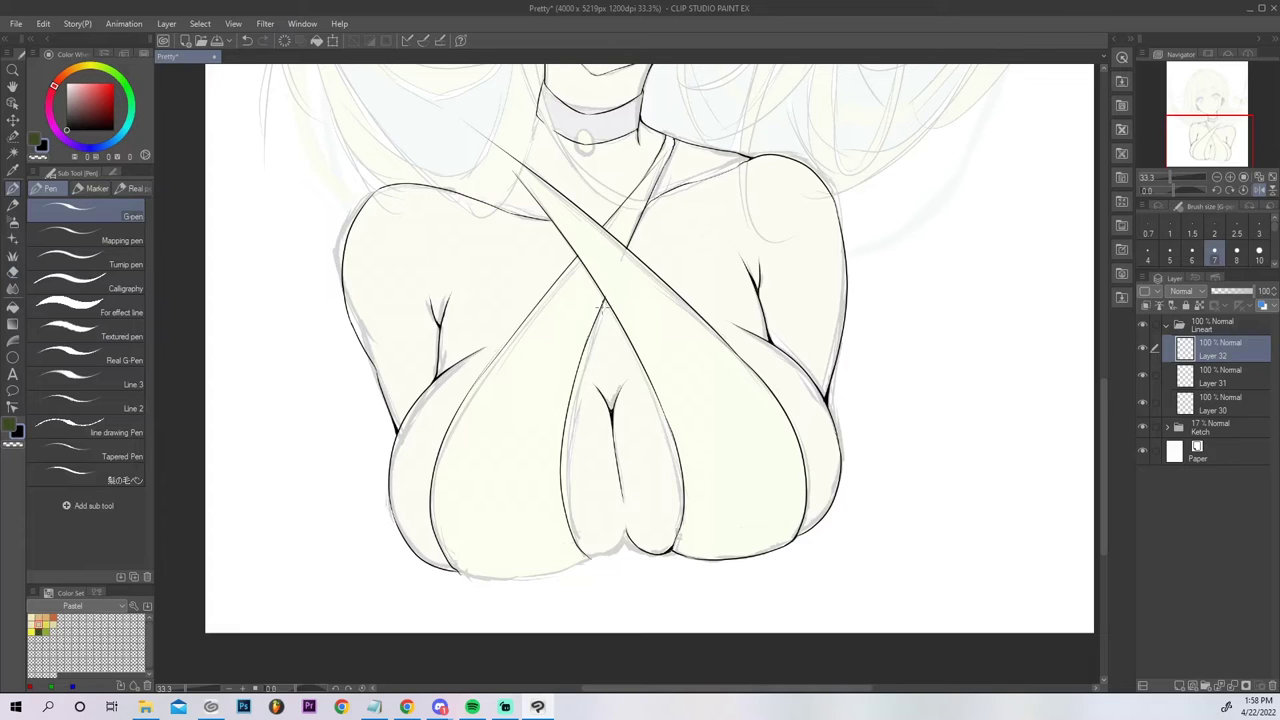
Fill the small gap at the junction below the strap crossing and touch it up with the pen.
key("g")
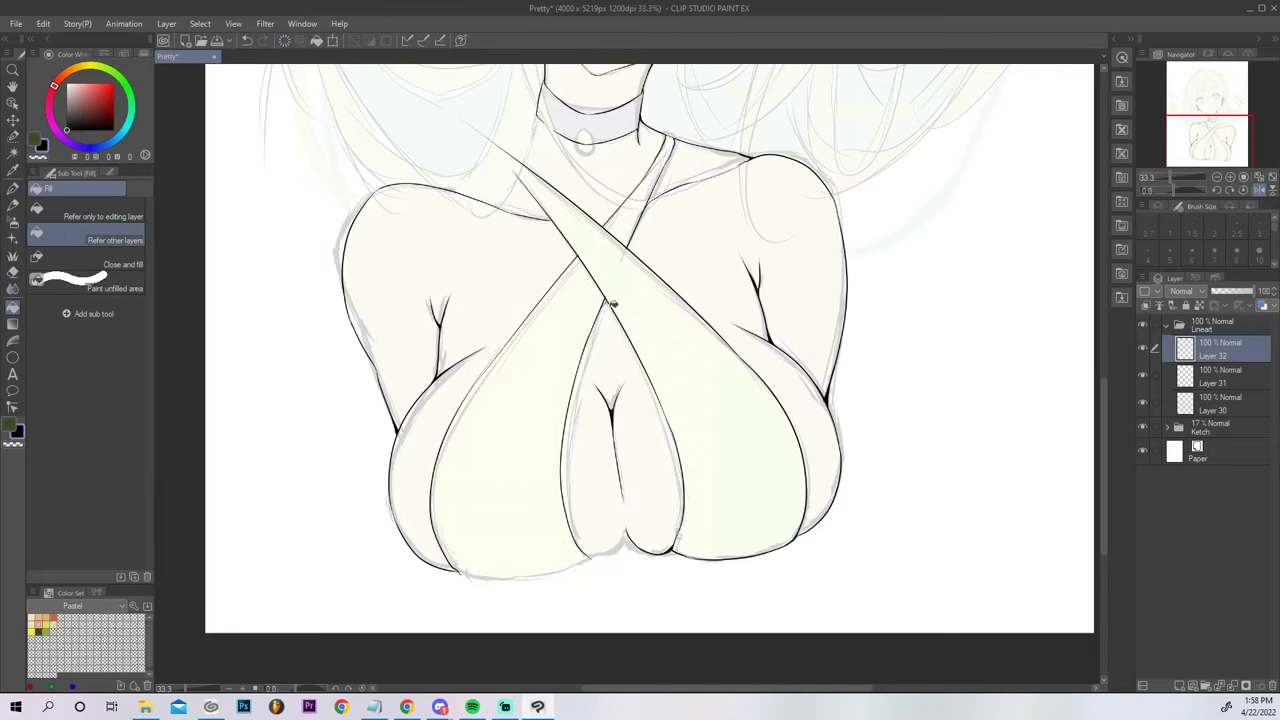
left_click(606, 304)
key("ctrl+z")
left_click(606, 301)
key("p")
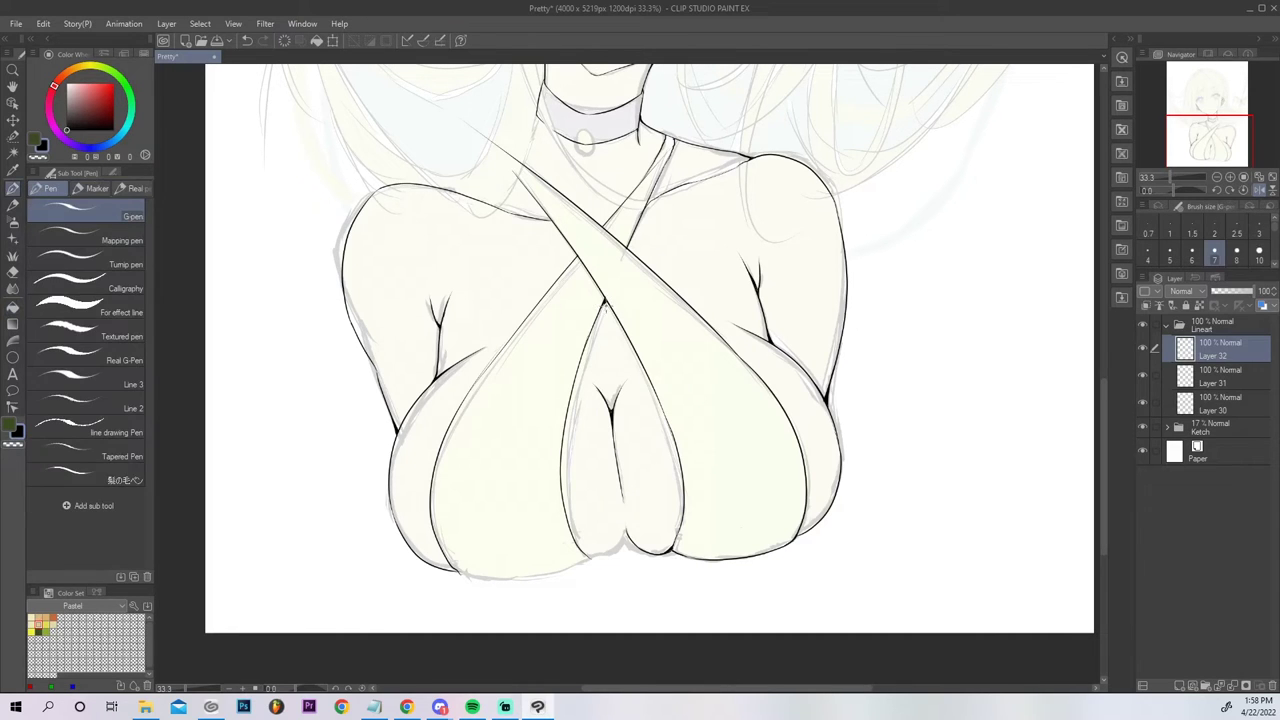
left_click(606, 301)
Rotate the canvas and ink the second panel's lower edge from its outer corner to its inner corner.
left_click_drag(1173, 189, 1180, 189)
key("e")
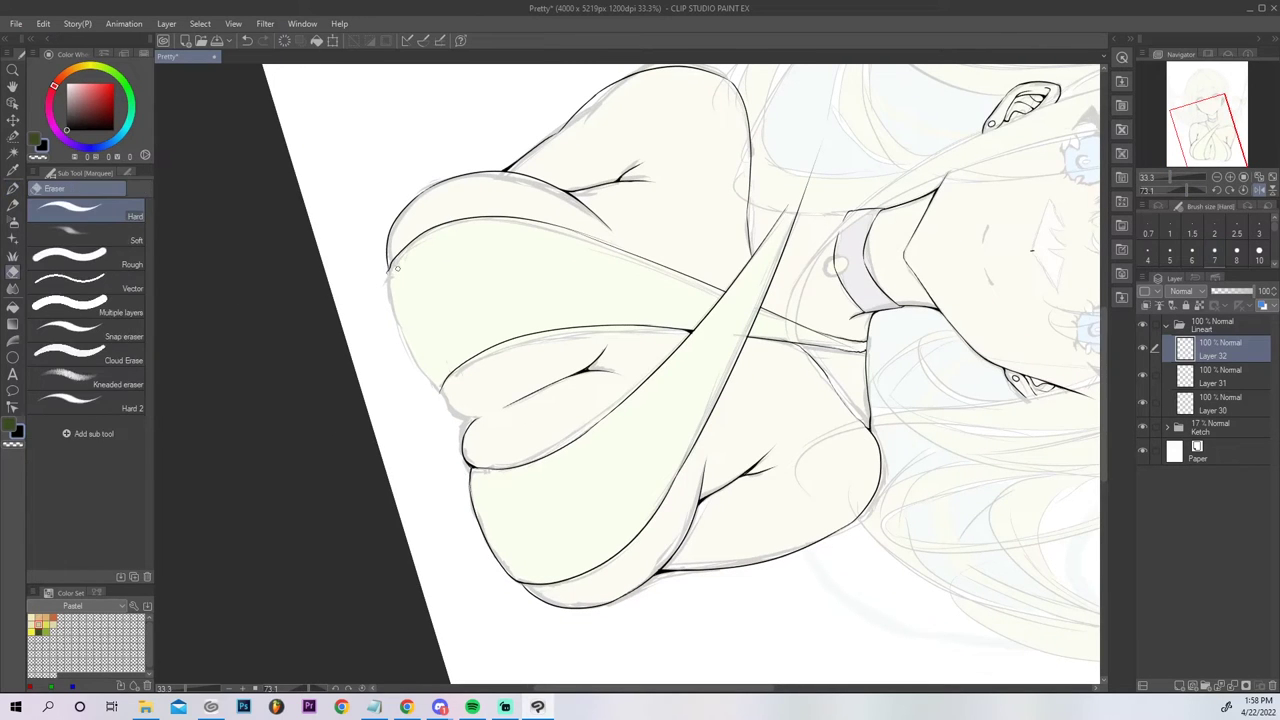
key("p")
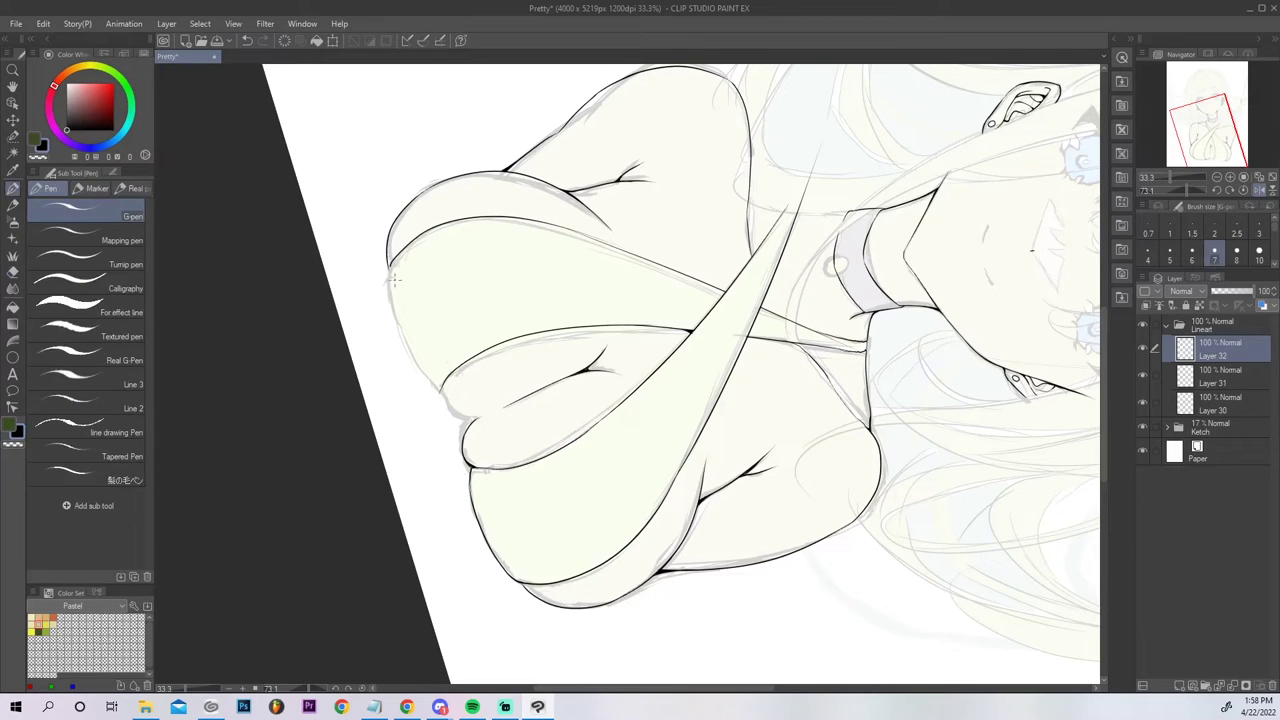
key("ctrl+z")
left_click_drag(390, 264, 398, 335)
key("ctrl+z")
left_click_drag(390, 266, 408, 351)
key("ctrl+z")
mouse_move(388, 260)
left_mouse_down()
mouse_move(406, 350)
mouse_move(398, 334)
mouse_move(429, 382)
left_mouse_up()
key("ctrl+z")
left_click_drag(395, 323, 440, 388)
key("ctrl+z")
key("ctrl+z")
left_click_drag(401, 336, 442, 392)
key("ctrl+z")
Thicken the second panel's outer corner where it meets the torso outline.
left_click_drag(390, 275, 399, 257)
key("ctrl+z")
left_click_drag(391, 268, 387, 249)
key("ctrl+z")
left_click_drag(395, 259, 390, 267)
key("e")
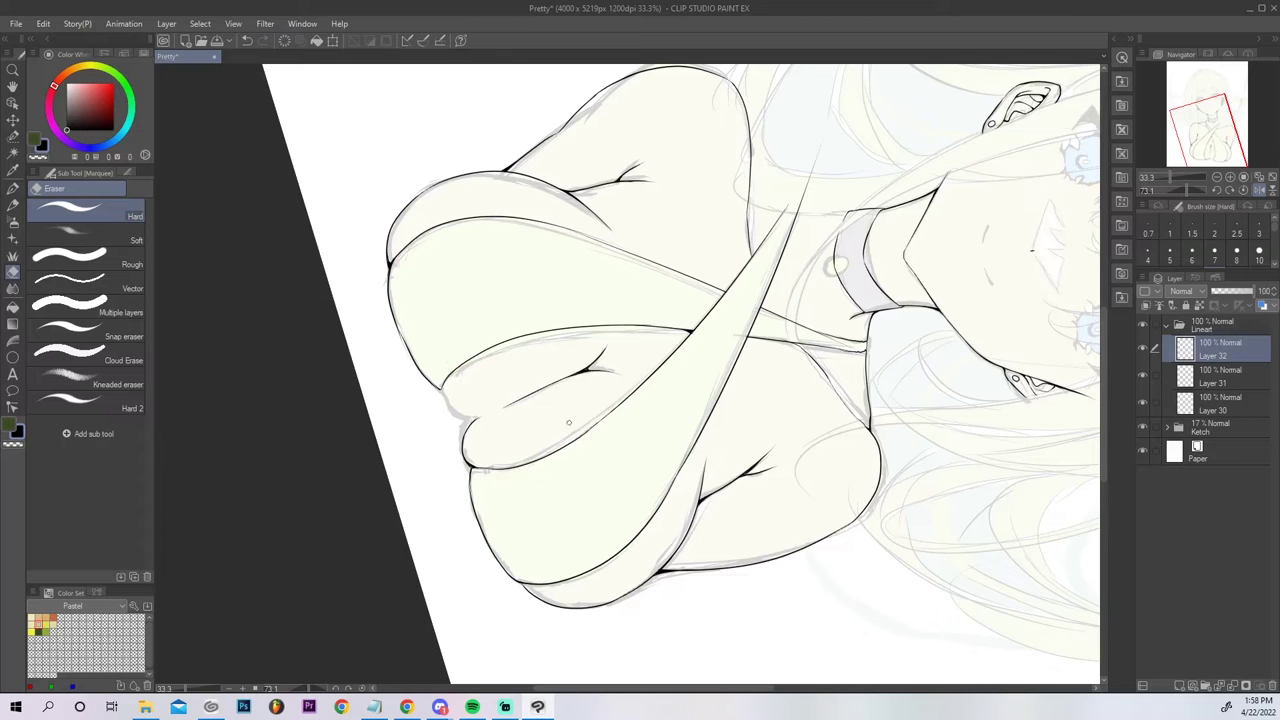
Ink the remaining short lower curve to the central notch, darken the notch's junction and reset the canvas rotation.
left_click_drag(1186, 187, 1196, 195)
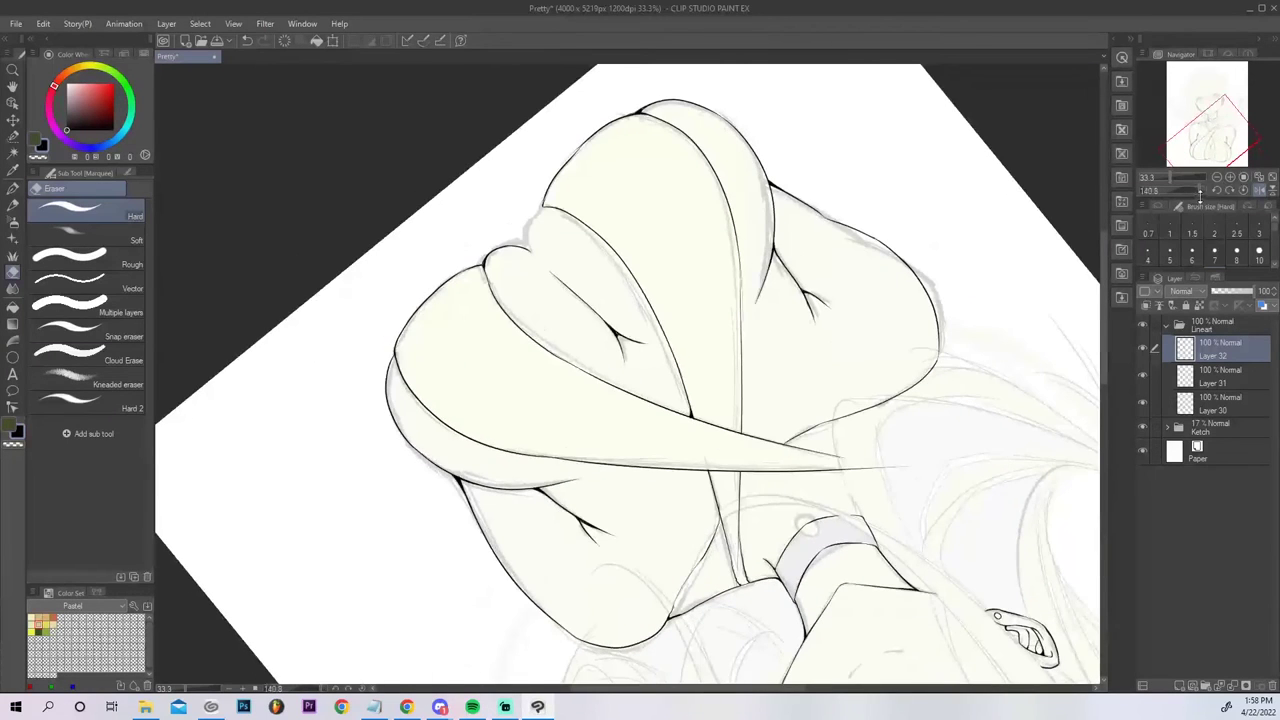
key("p")
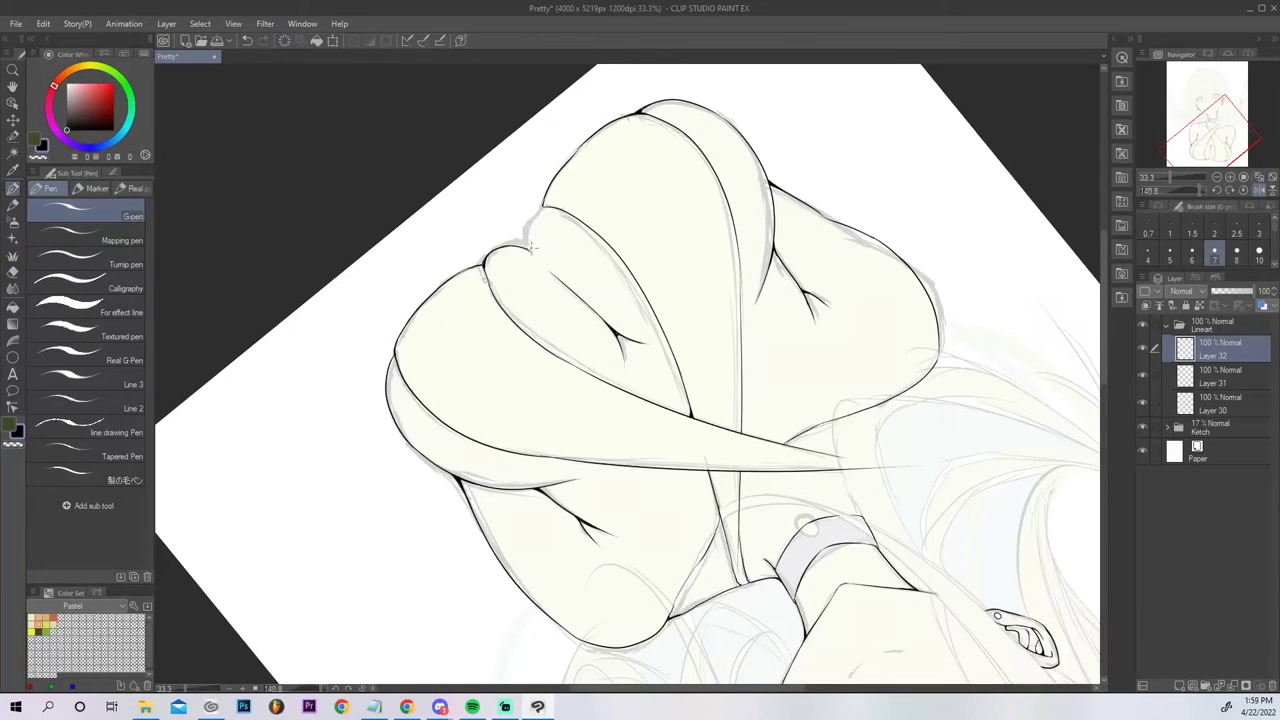
mouse_move(529, 249)
left_mouse_down()
mouse_move(555, 200)
mouse_move(527, 244)
left_mouse_up()
key("ctrl+z")
key("ctrl+z")
left_click_drag(531, 256, 532, 234)
key("g")
key("g")
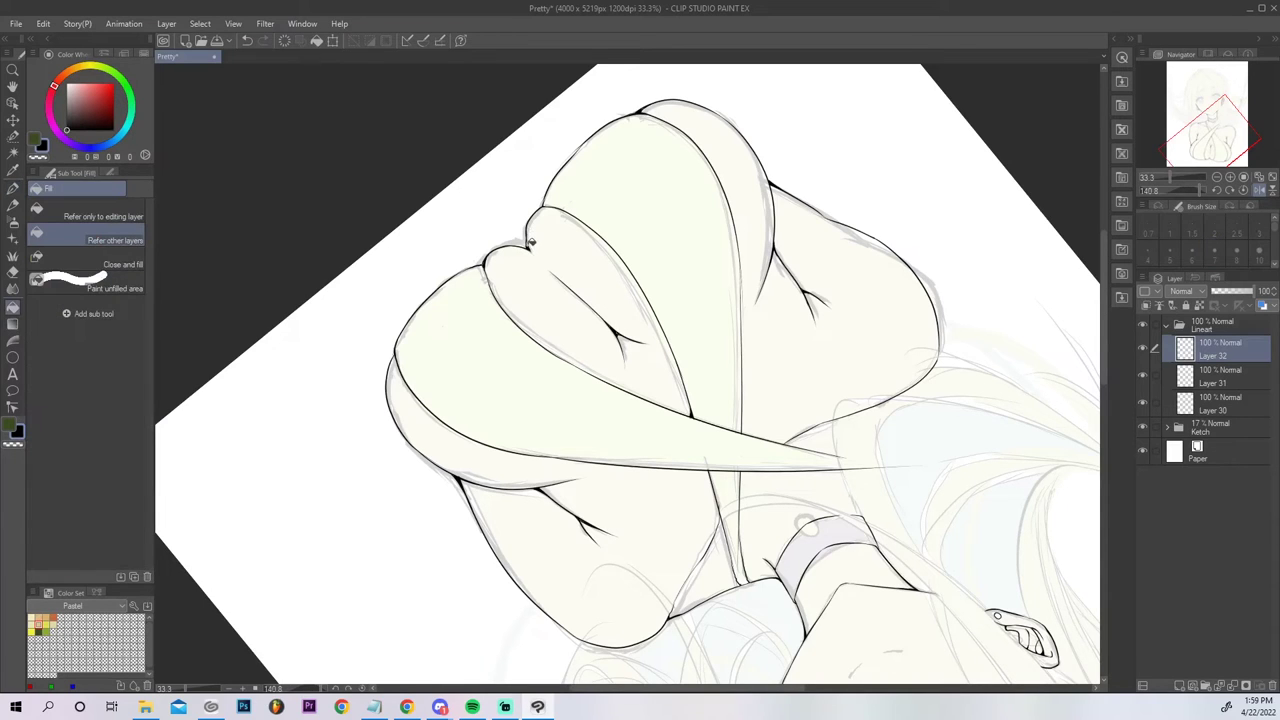
left_click(1245, 190)
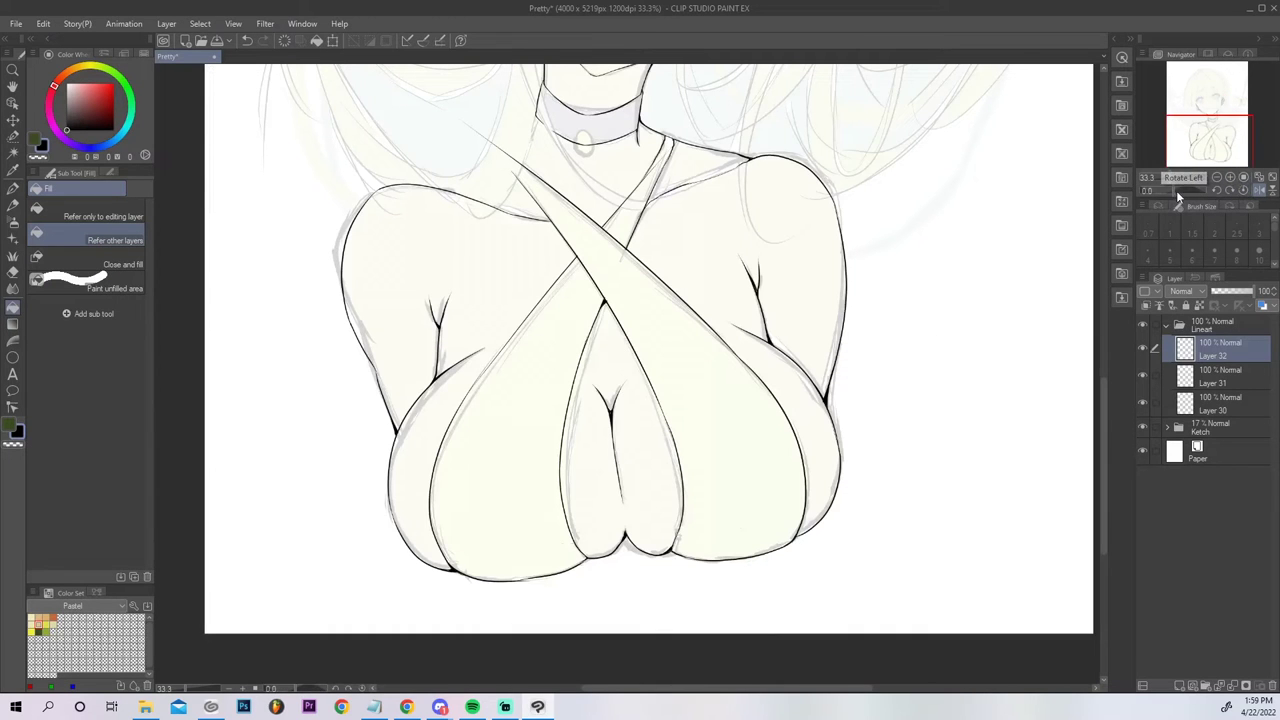
mouse_move(1176, 188)
left_mouse_down()
mouse_move(1188, 191)
mouse_move(1177, 193)
left_mouse_up()
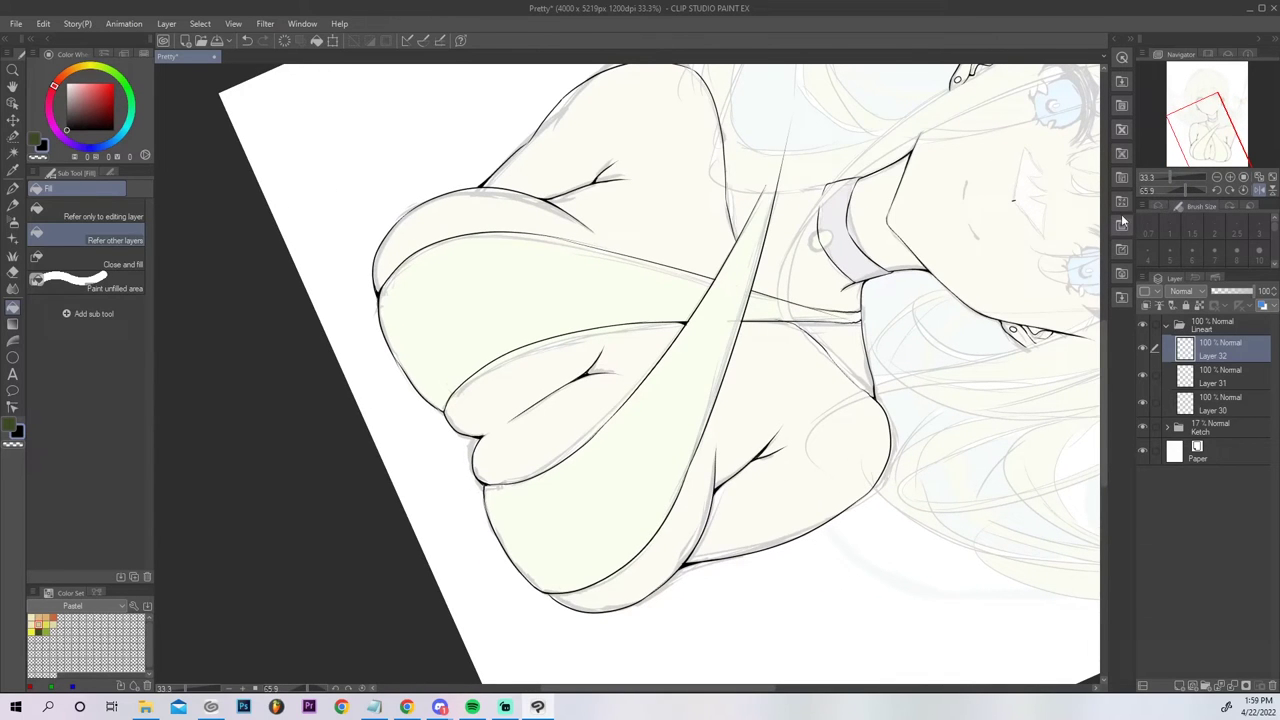
key("p")
mouse_move(483, 436)
left_mouse_down()
mouse_move(480, 484)
mouse_move(483, 437)
left_mouse_up()
key("ctrl+z")
key("ctrl+z")
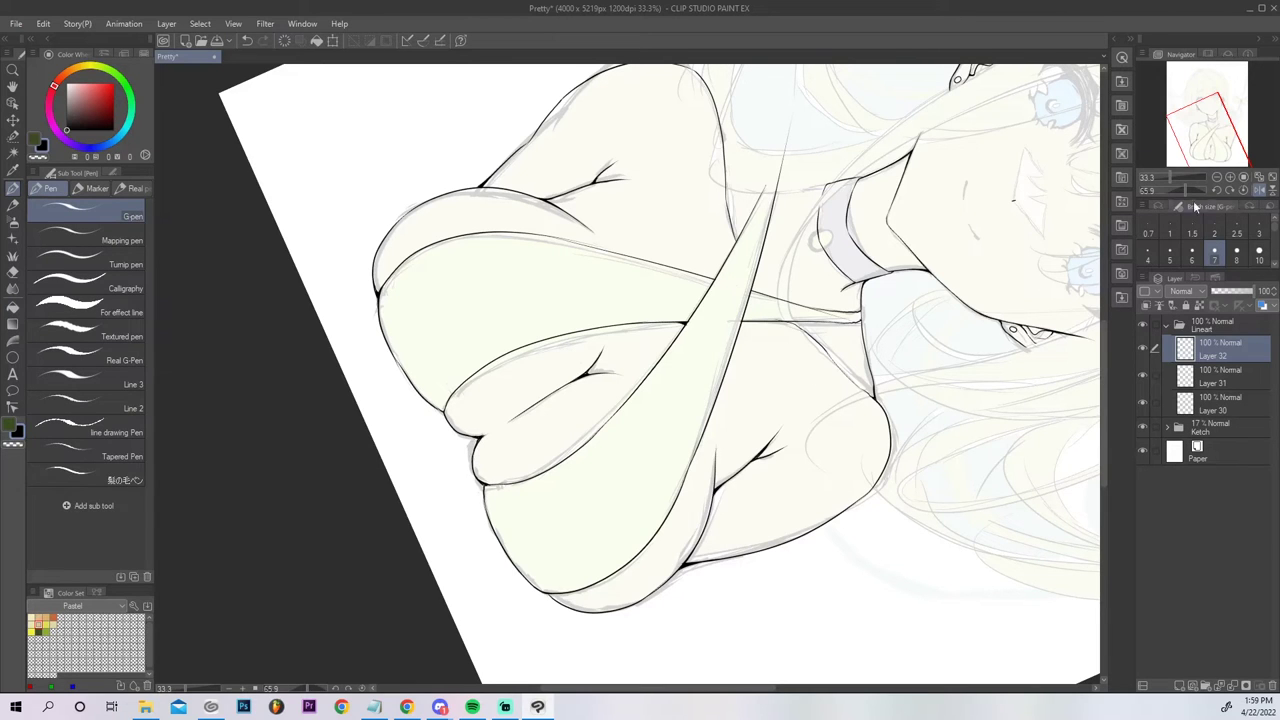
left_click(1244, 190)
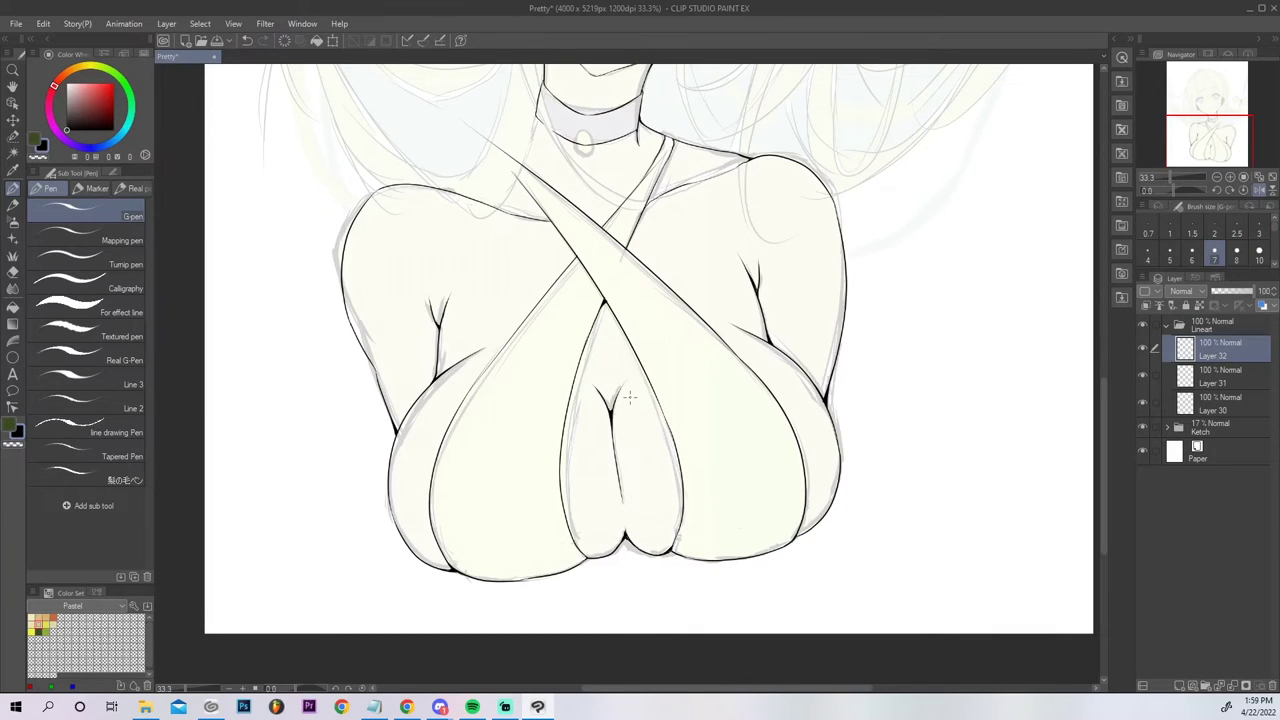
Flip the canvas view, create a folder named Eyes inside the Lineart folder and add a new raster layer in it.
left_click(1256, 177)
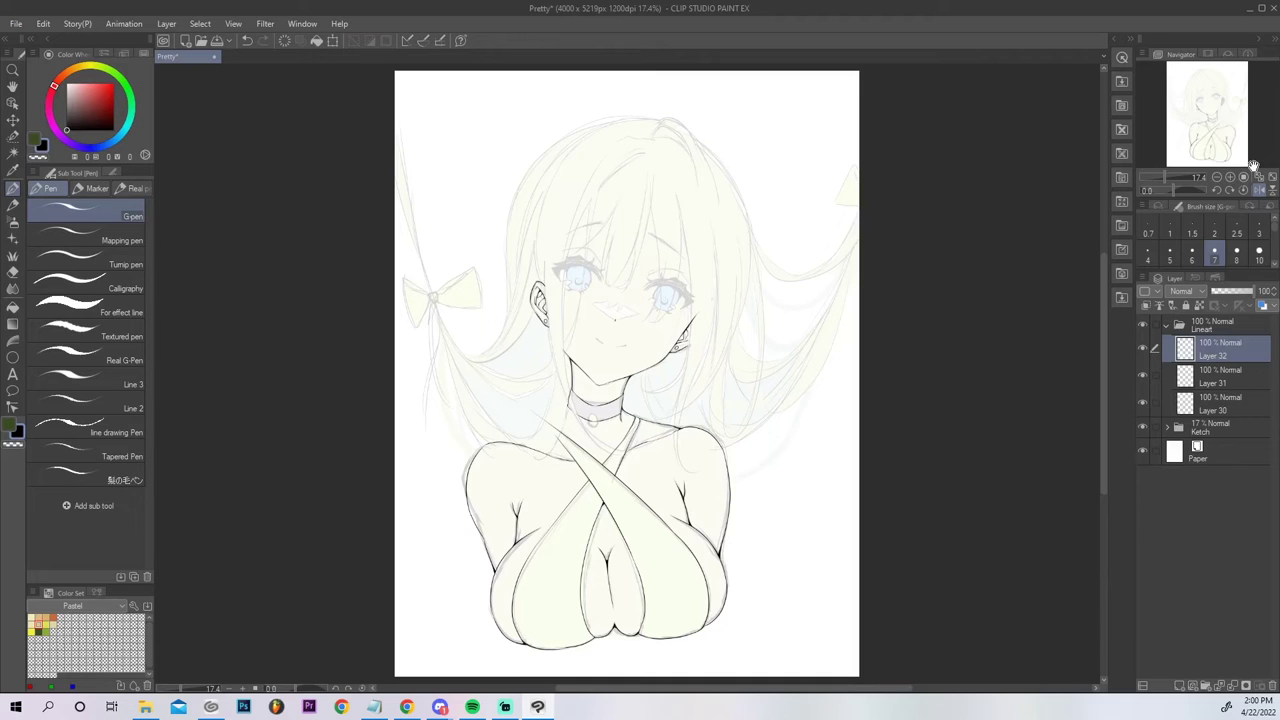
left_click(1231, 177)
left_click_drag(1202, 130, 1202, 110)
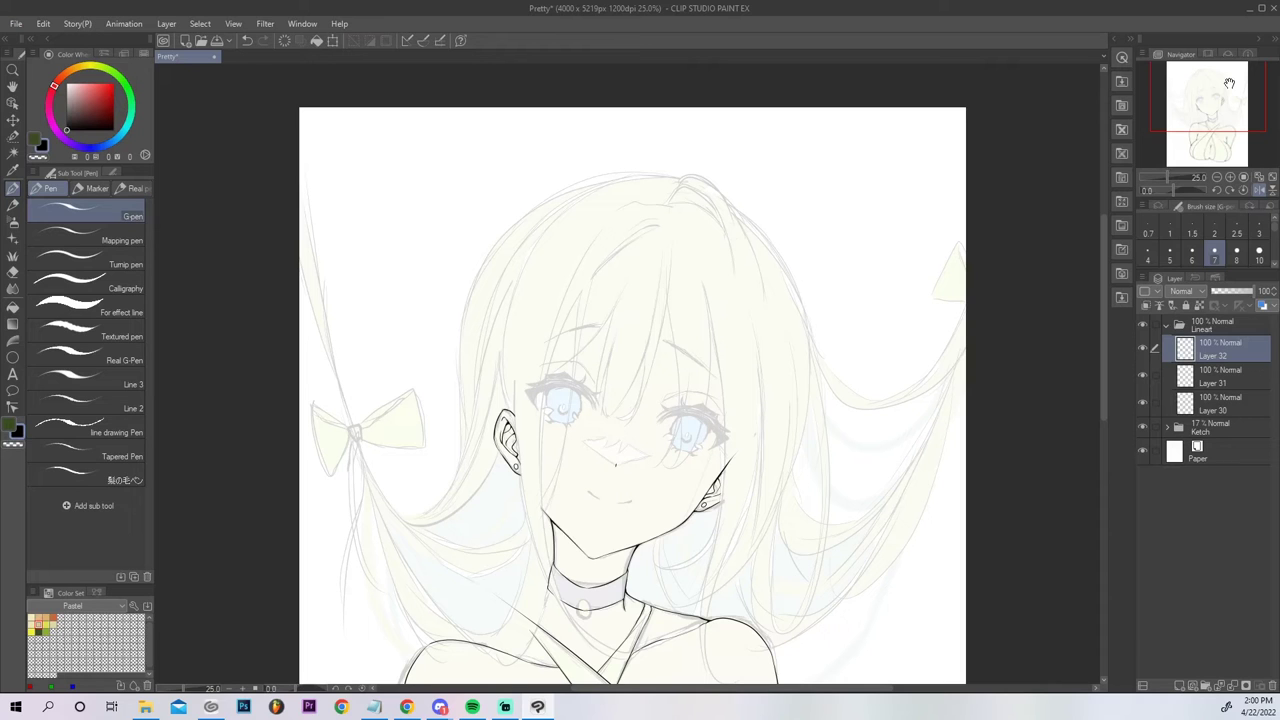
left_click(1259, 190)
left_click_drag(1215, 106, 1212, 133)
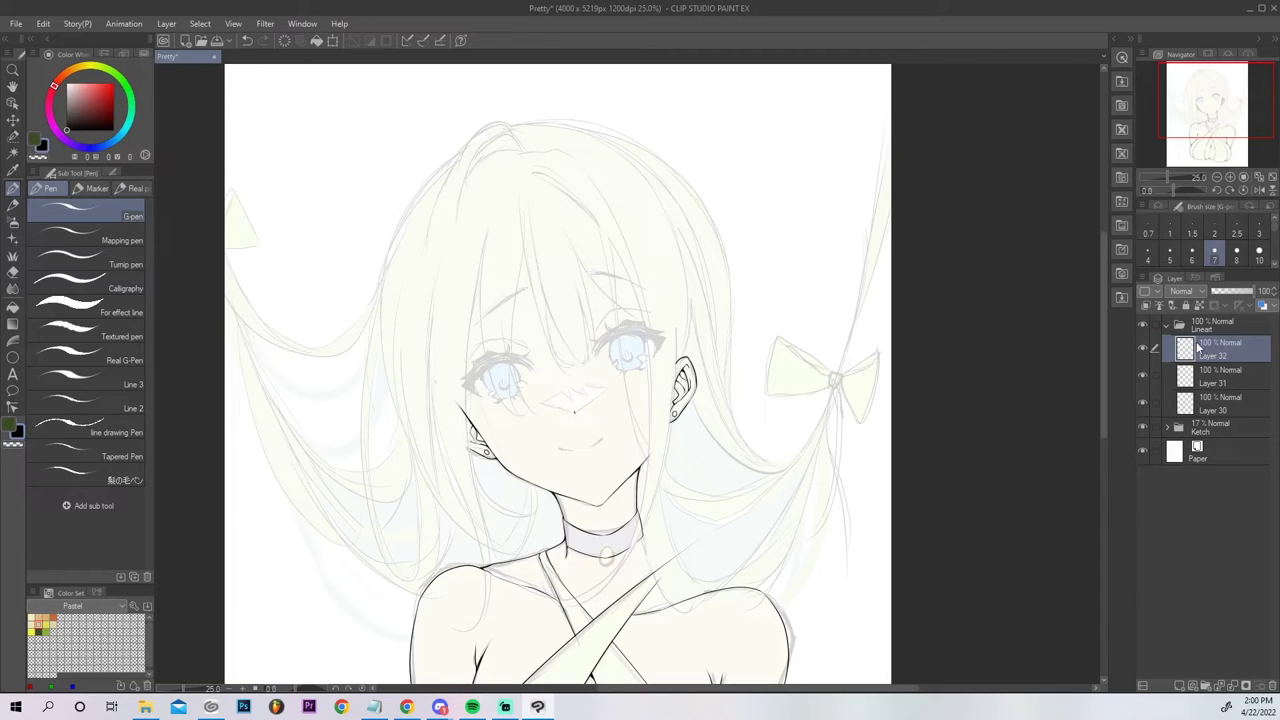
left_click(1205, 686)
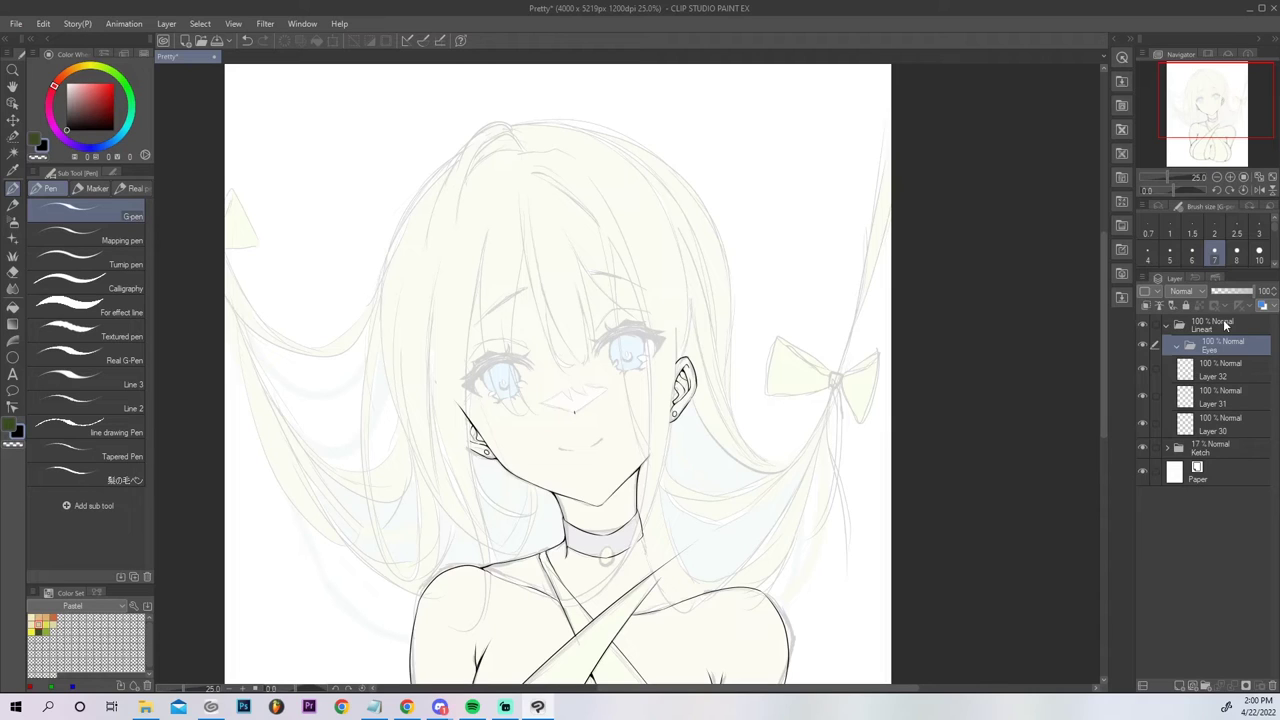
left_click(1231, 177)
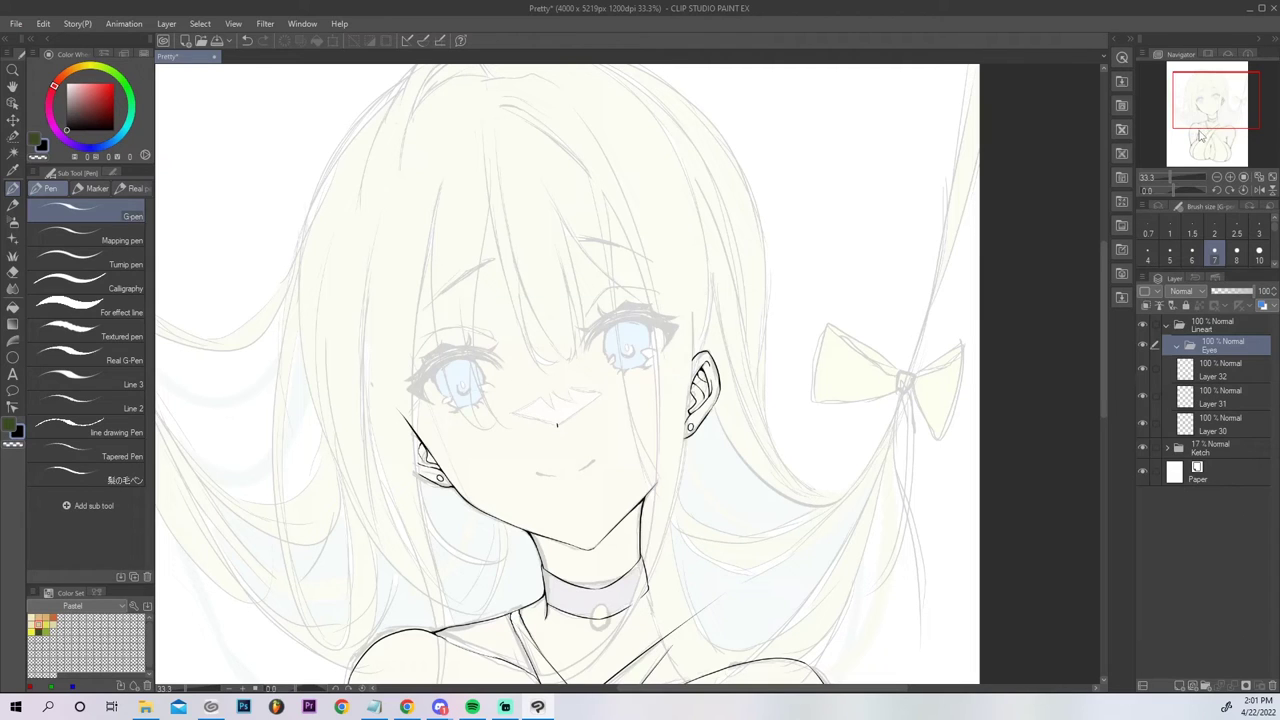
left_click(1232, 178)
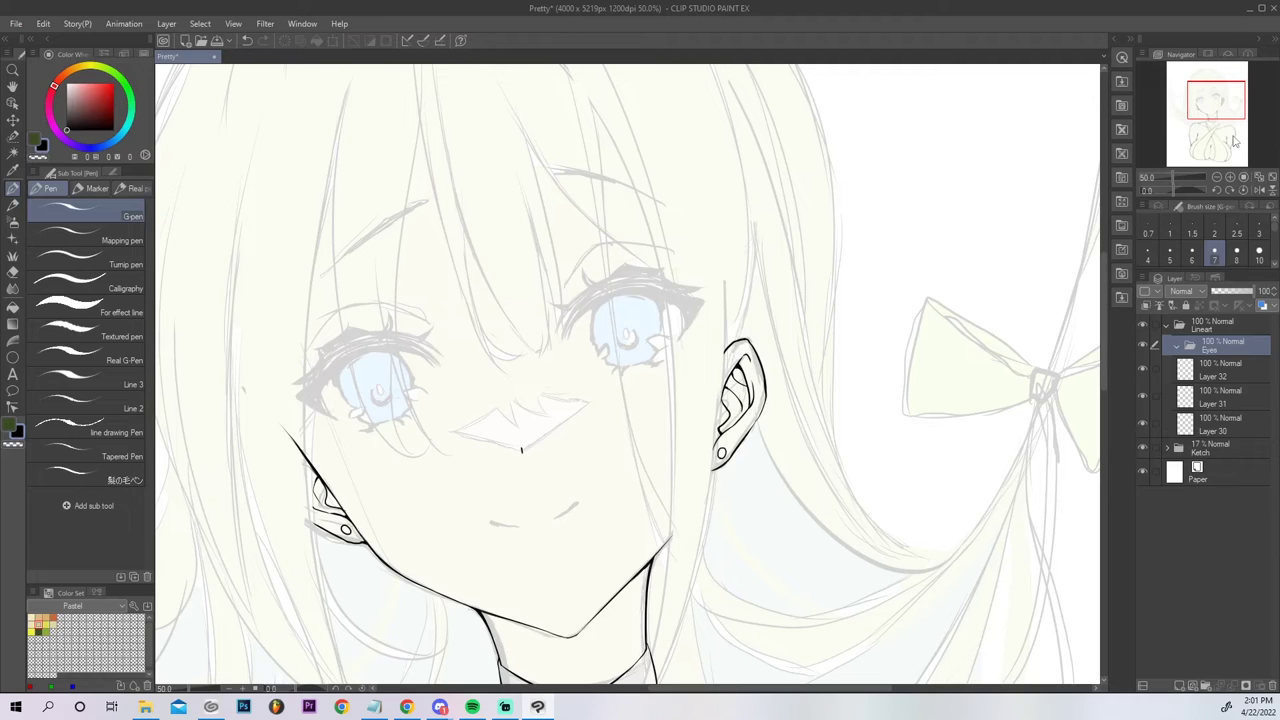
left_click(1183, 686)
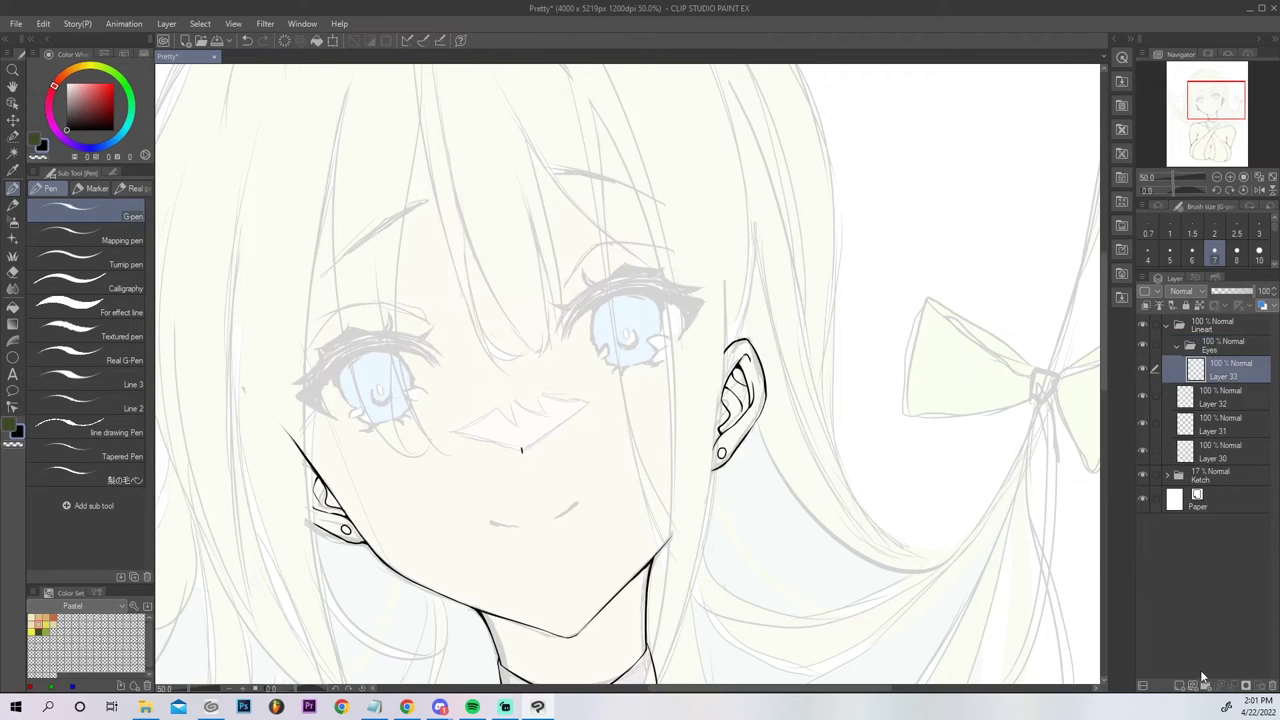
Ink the top edge of the first eye's upper lash, curving from the crest down to the inner corner.
left_click_drag(611, 277, 551, 341)
key("ctrl+z")
left_click_drag(611, 278, 550, 347)
key("ctrl+z")
left_click_drag(612, 277, 561, 331)
key("ctrl+z")
mouse_move(612, 277)
left_mouse_down()
mouse_move(584, 291)
mouse_move(556, 338)
left_mouse_up()
key("ctrl+z")
mouse_move(611, 277)
left_mouse_down()
mouse_move(577, 305)
mouse_move(557, 364)
mouse_move(594, 305)
left_mouse_up()
key("ctrl+z")
Ink the lower edge of the upper lash near the inner corner, ending in tapered strands.
left_click_drag(557, 360, 597, 304)
key("ctrl+z")
key("ctrl+z")
key("ctrl+z")
left_click_drag(581, 299, 569, 318)
key("ctrl+z")
left_click_drag(578, 300, 560, 340)
key("ctrl+z")
left_click_drag(560, 346, 609, 296)
key("ctrl+z")
mouse_move(560, 345)
left_mouse_down()
mouse_move(624, 291)
mouse_move(558, 342)
left_mouse_up()
key("ctrl+z")
left_click_drag(584, 298, 557, 334)
Thicken and refine the tapered strands at the inner corner of the upper lash.
left_click(1232, 177)
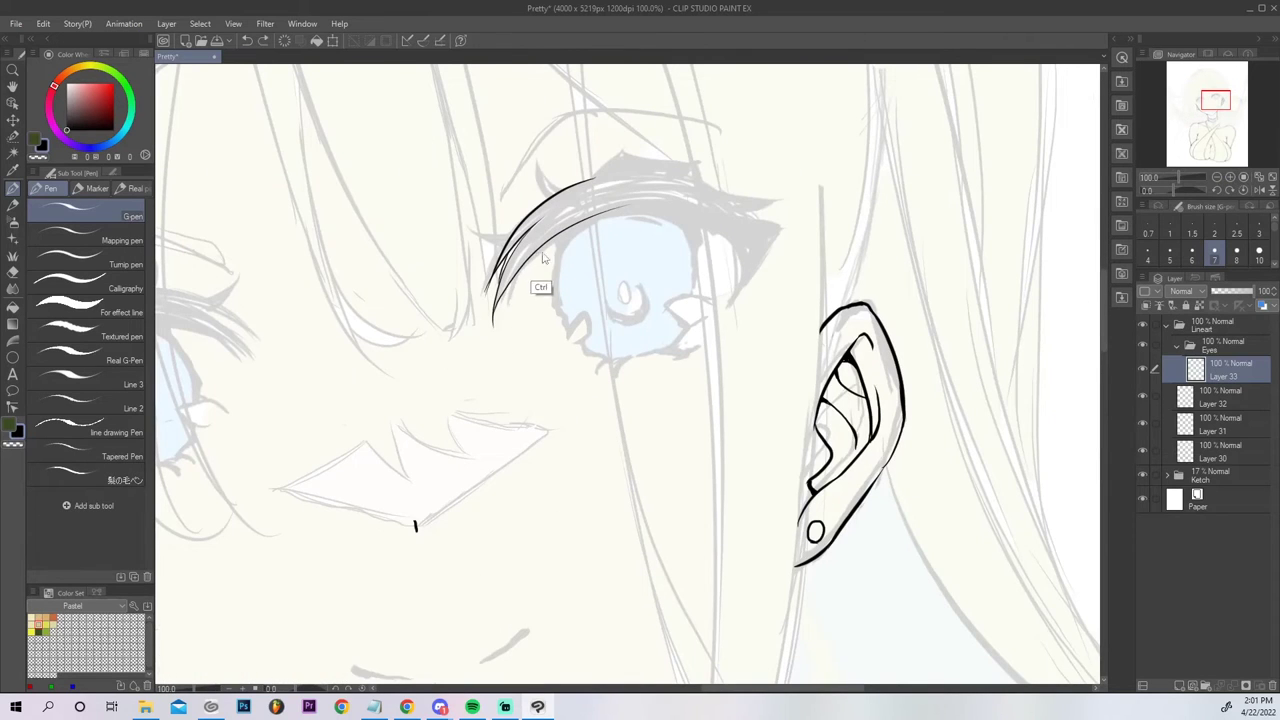
mouse_move(540, 246)
left_mouse_down()
mouse_move(512, 294)
mouse_move(521, 278)
left_mouse_up()
key("g")
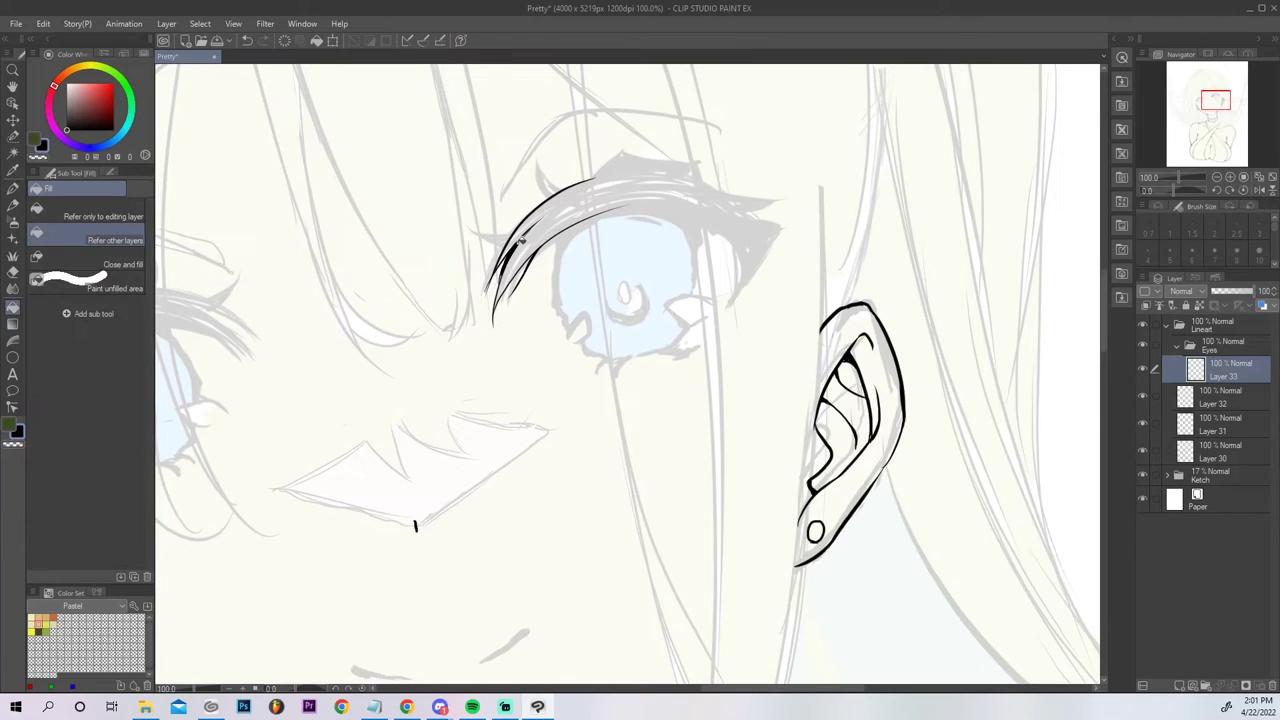
key("p")
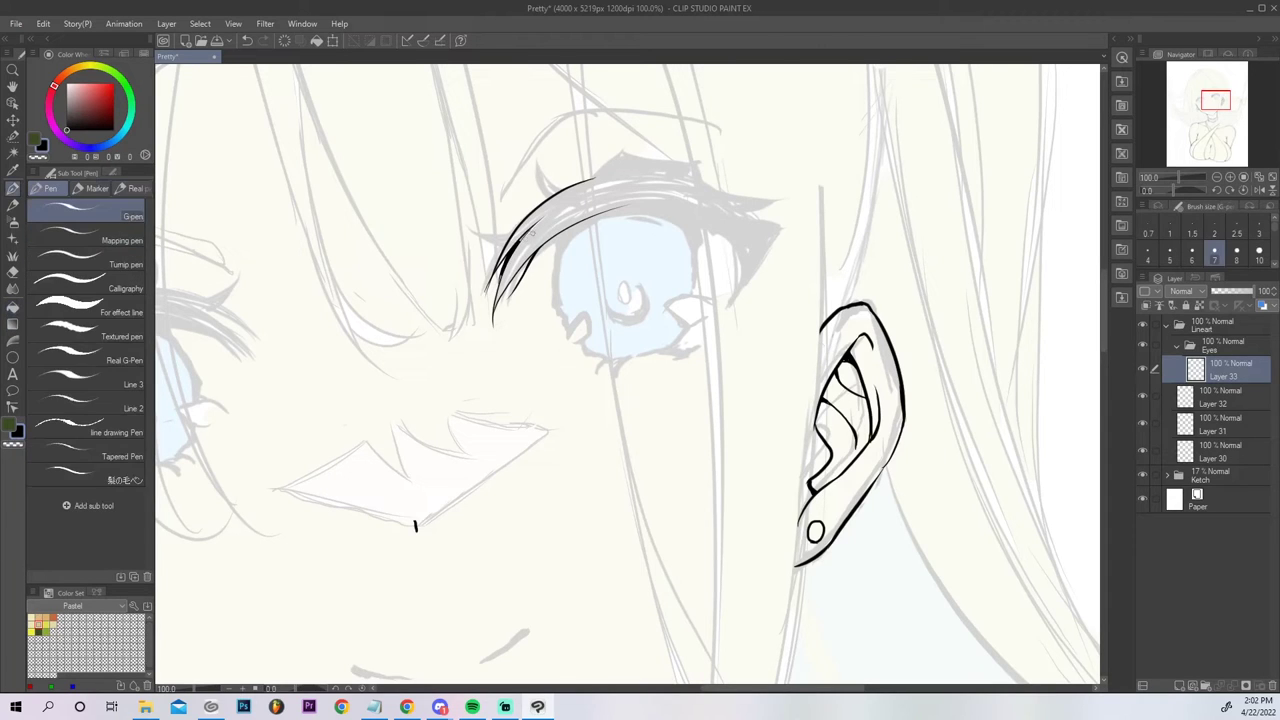
mouse_move(498, 262)
left_mouse_down()
mouse_move(478, 325)
mouse_move(491, 267)
mouse_move(537, 250)
mouse_move(527, 262)
left_mouse_up()
key("ctrl+z")
key("e")
key("p")
key("ctrl+z")
key("ctrl+z")
key("ctrl+z")
left_click_drag(503, 268, 492, 323)
key("ctrl+z")
mouse_move(505, 262)
left_mouse_down()
mouse_move(491, 320)
mouse_move(502, 268)
left_mouse_up()
key("ctrl+z")
Rotate the canvas and ink a curved, pointed lash rising from the inner part of the lash's top edge.
left_click_drag(1175, 183, 1181, 188)
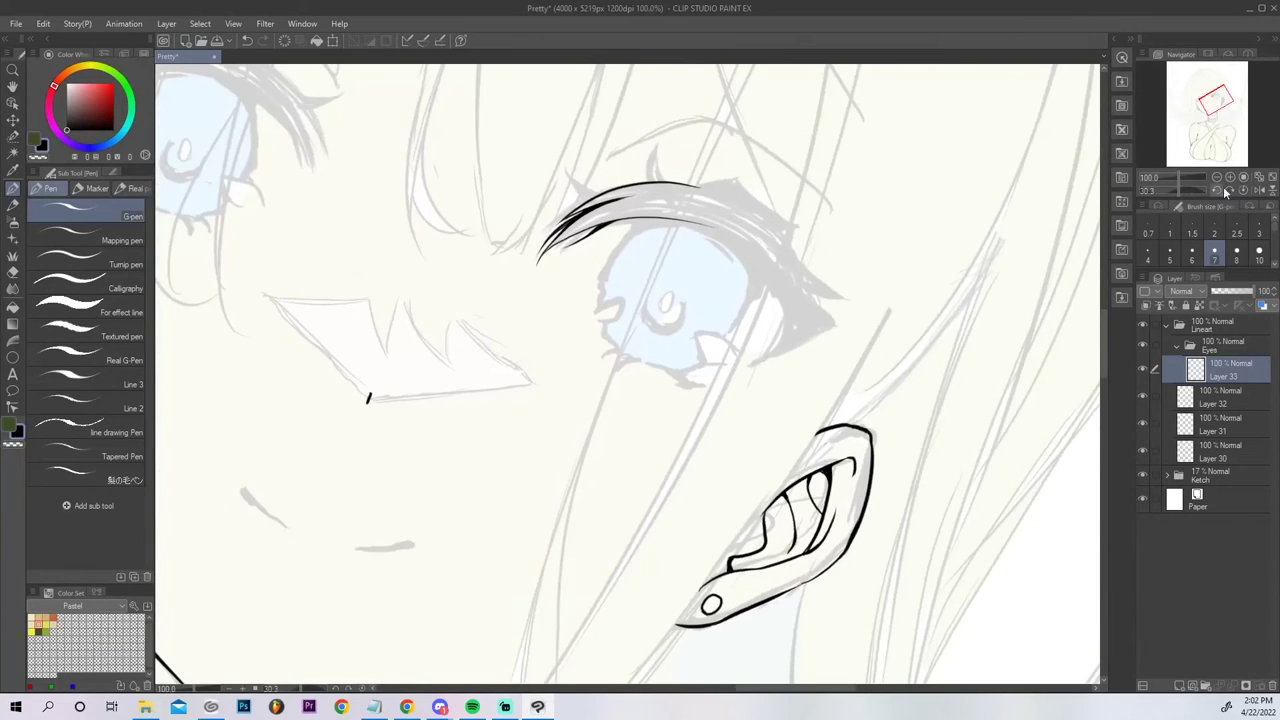
left_click_drag(654, 186, 656, 142)
key("ctrl+z")
key("ctrl+z")
left_click_drag(652, 188, 659, 140)
key("e")
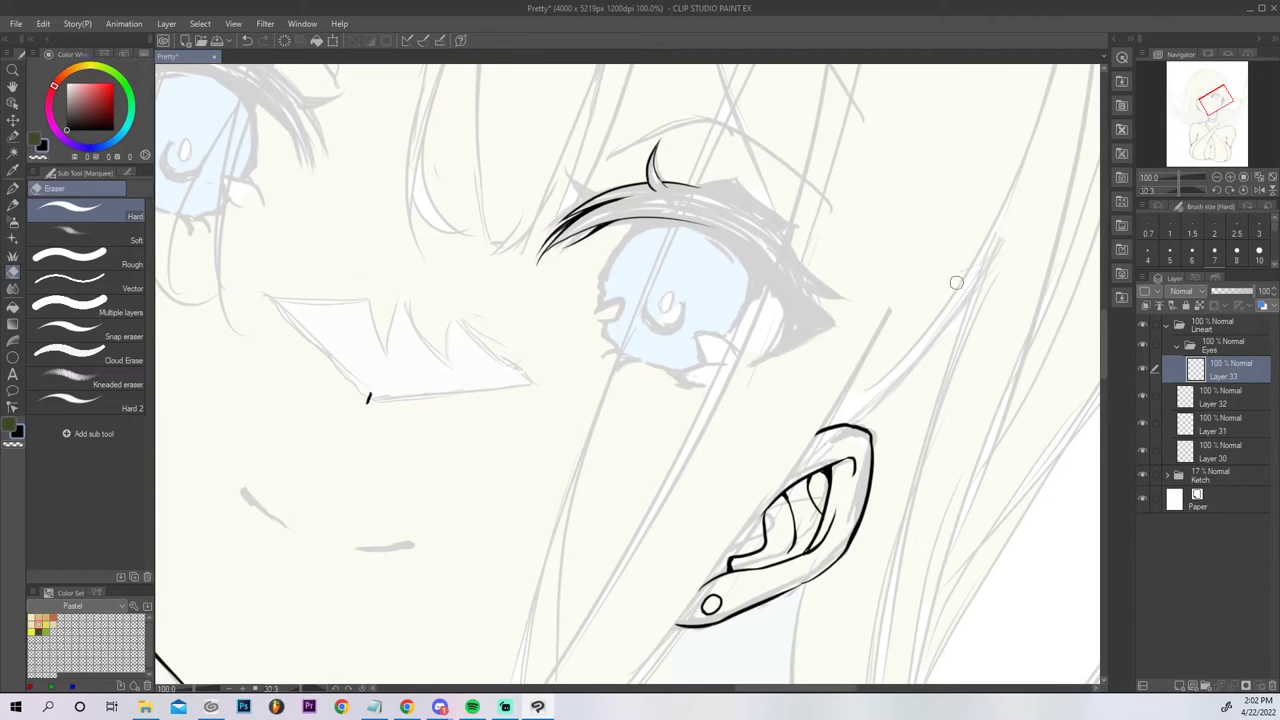
key("p")
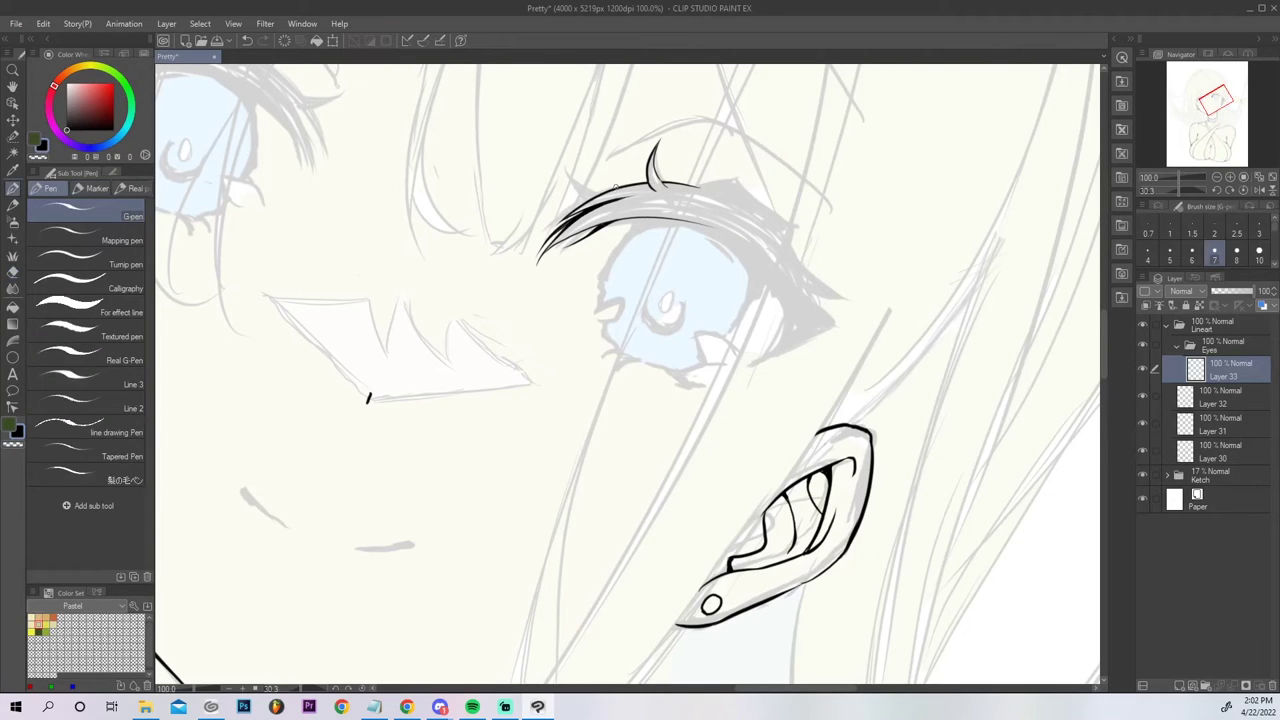
Ink a second pointed lash closer to the inner corner, trim its overlap with transparent ink and reset the rotation.
mouse_move(611, 187)
left_mouse_down()
mouse_move(574, 157)
mouse_move(605, 202)
left_mouse_up()
key("ctrl+z")
key("ctrl+z")
key("c")
key("ctrl+z")
left_click_drag(605, 194, 608, 189)
left_click(1244, 190)
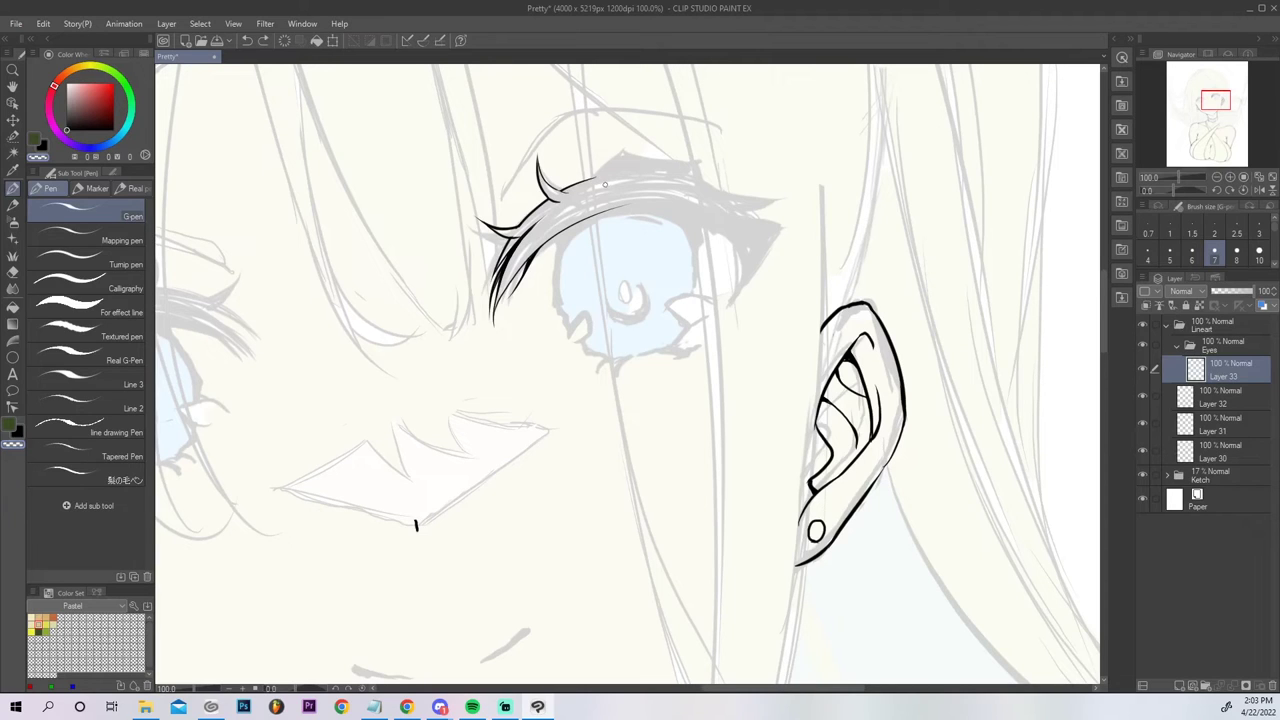
Ink the peaked crest of the upper lash, sloping down on both sides of its point.
mouse_move(558, 192)
left_mouse_down()
mouse_move(662, 171)
mouse_move(635, 175)
mouse_move(622, 161)
mouse_move(640, 155)
mouse_move(621, 164)
mouse_move(637, 148)
mouse_move(694, 175)
left_mouse_up()
key("ctrl+z")
mouse_move(618, 162)
left_mouse_down()
mouse_move(628, 155)
mouse_move(610, 168)
mouse_move(624, 174)
left_mouse_up()
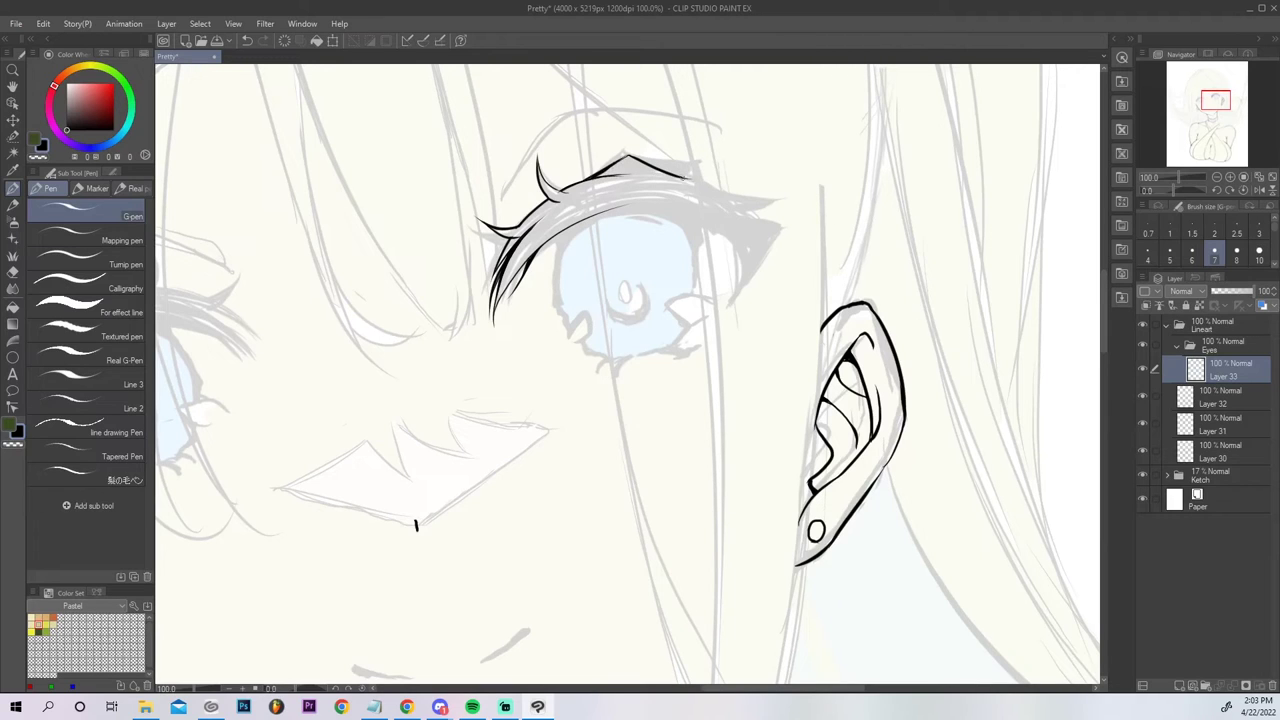
Ink a pointed lash on the outer side of the crest and flip the canvas view back.
left_click_drag(680, 176, 742, 204)
key("ctrl+z")
key("ctrl+z")
key("ctrl+z")
mouse_move(677, 177)
left_mouse_down()
mouse_move(728, 199)
mouse_move(752, 185)
mouse_move(708, 213)
mouse_move(752, 178)
left_mouse_up()
key("ctrl+z")
key("ctrl+z")
key("ctrl+z")
left_click(1258, 189)
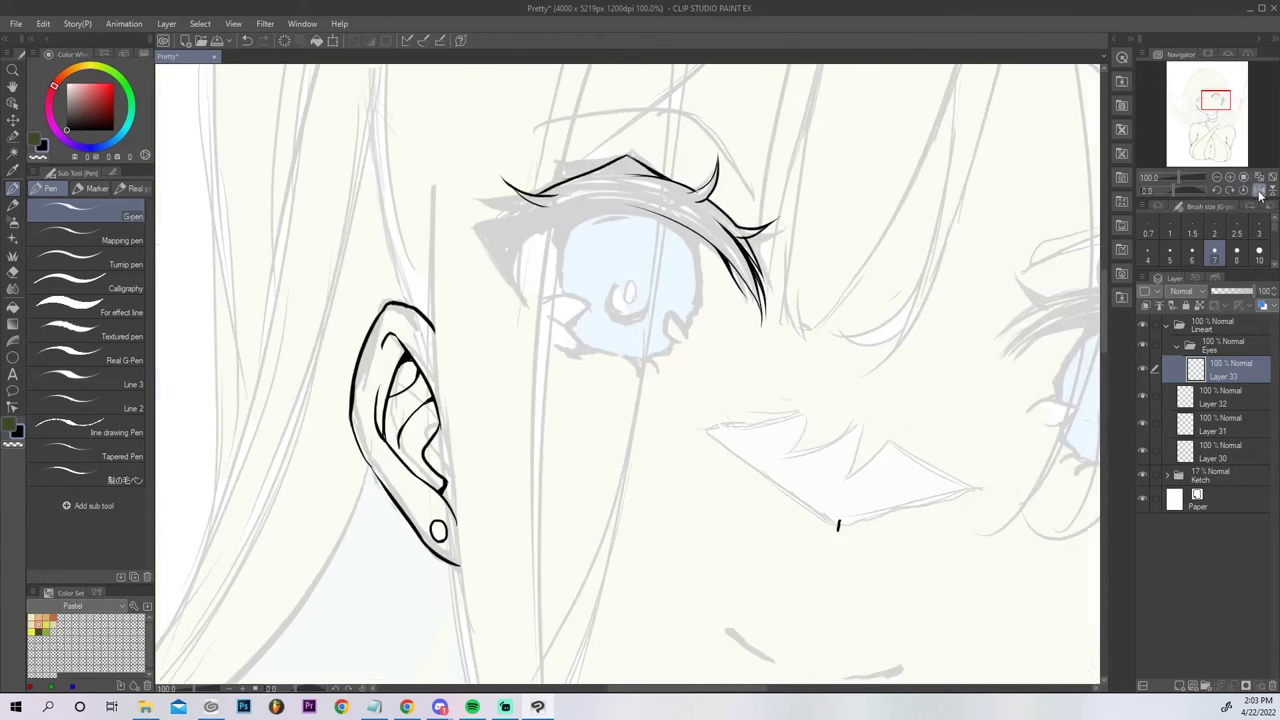
Ink the pointed wing at the outer corner of the upper lash.
mouse_move(527, 201)
left_mouse_down()
mouse_move(468, 232)
mouse_move(526, 296)
left_mouse_up()
key("ctrl+z")
key("ctrl+z")
left_click_drag(475, 232, 520, 296)
key("ctrl+z")
mouse_move(472, 232)
left_mouse_down()
mouse_move(520, 296)
mouse_move(529, 247)
left_mouse_up()
key("ctrl+z")
Ink the lash's lower edge from the bottom tip of the outer wing across the top of the iris.
left_click_drag(520, 298, 546, 236)
key("ctrl+z")
mouse_move(519, 298)
left_mouse_down()
mouse_move(539, 237)
mouse_move(583, 221)
mouse_move(526, 244)
mouse_move(656, 206)
mouse_move(598, 208)
mouse_move(738, 224)
mouse_move(594, 208)
mouse_move(682, 212)
left_mouse_up()
key("ctrl+z")
key("ctrl+z")
key("ctrl+z")
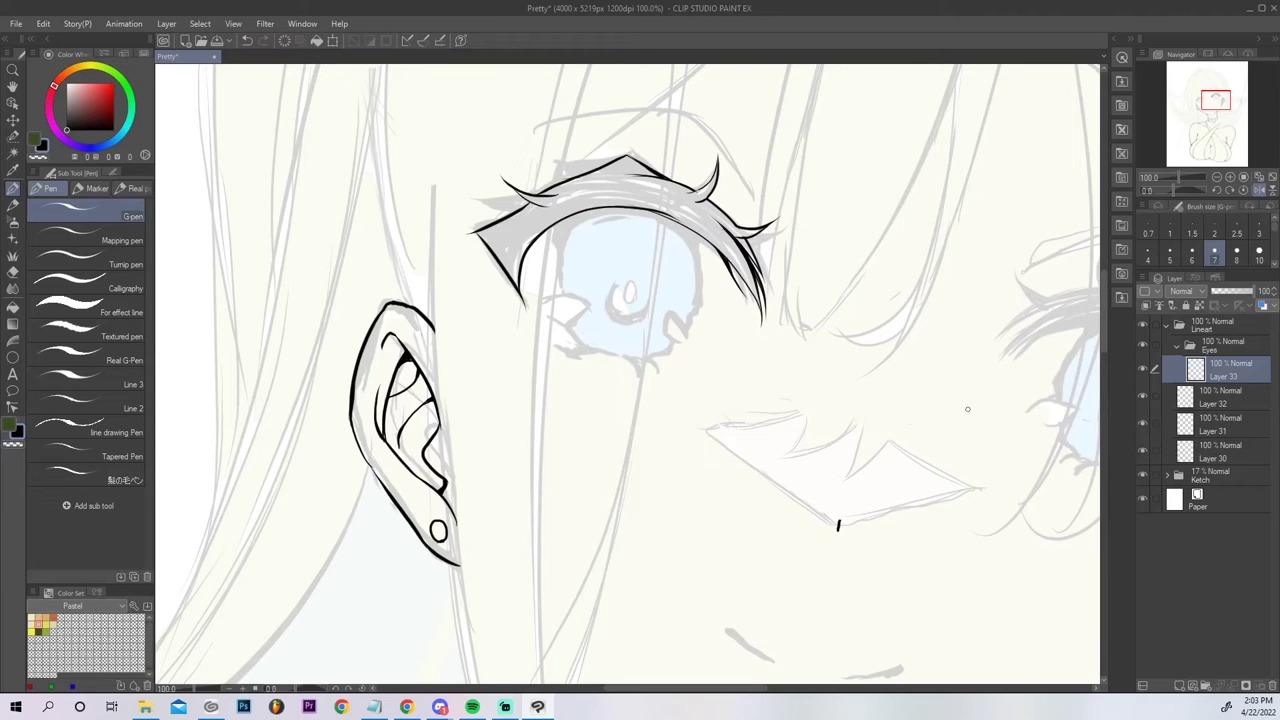
Thicken the outermost tip of the lash wing.
left_click_drag(498, 260, 462, 230)
key("ctrl+z")
key("ctrl+z")
key("ctrl+z")
key("ctrl+z")
Rotate the canvas, thicken the lash's lower edge above the iris, add a curved lash beside the crest and reset the rotation.
left_click_drag(1184, 188, 1148, 180)
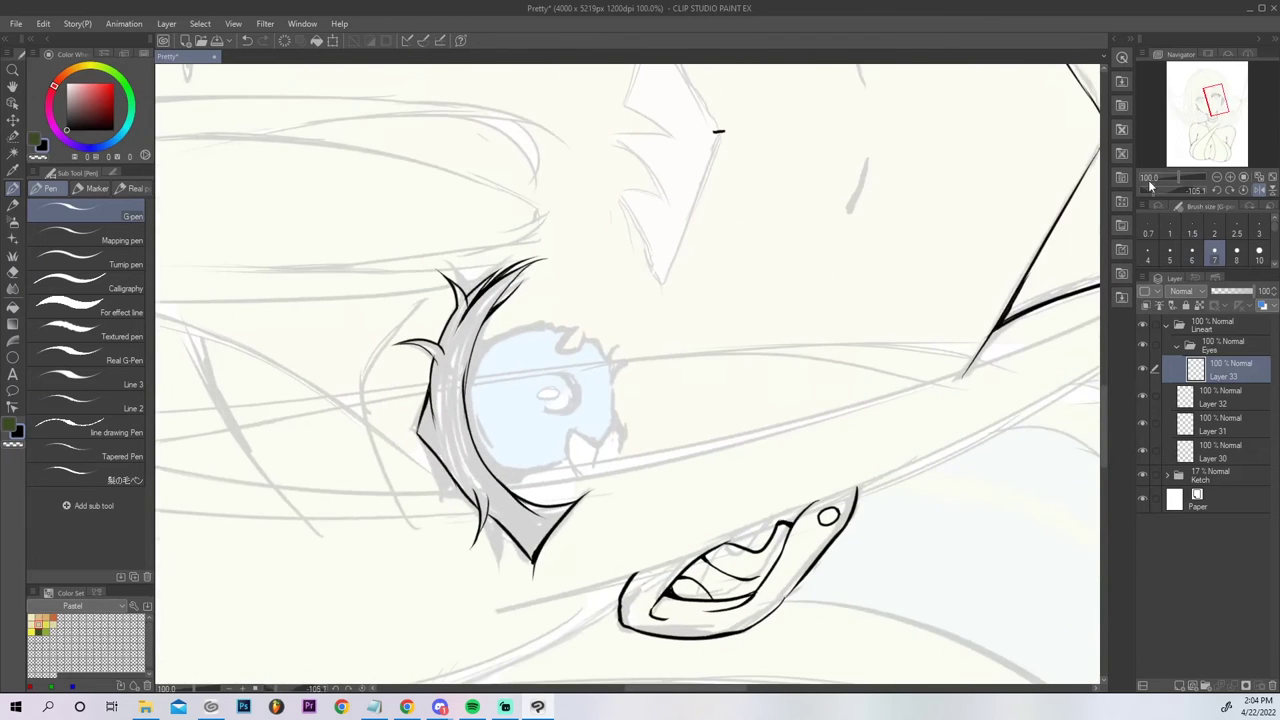
left_click_drag(466, 424, 473, 310)
key("ctrl+z")
left_click_drag(466, 421, 476, 305)
key("ctrl+z")
left_click_drag(467, 420, 470, 306)
left_click_drag(465, 413, 484, 316)
mouse_move(441, 460)
left_mouse_down()
mouse_move(433, 498)
mouse_move(452, 459)
left_mouse_up()
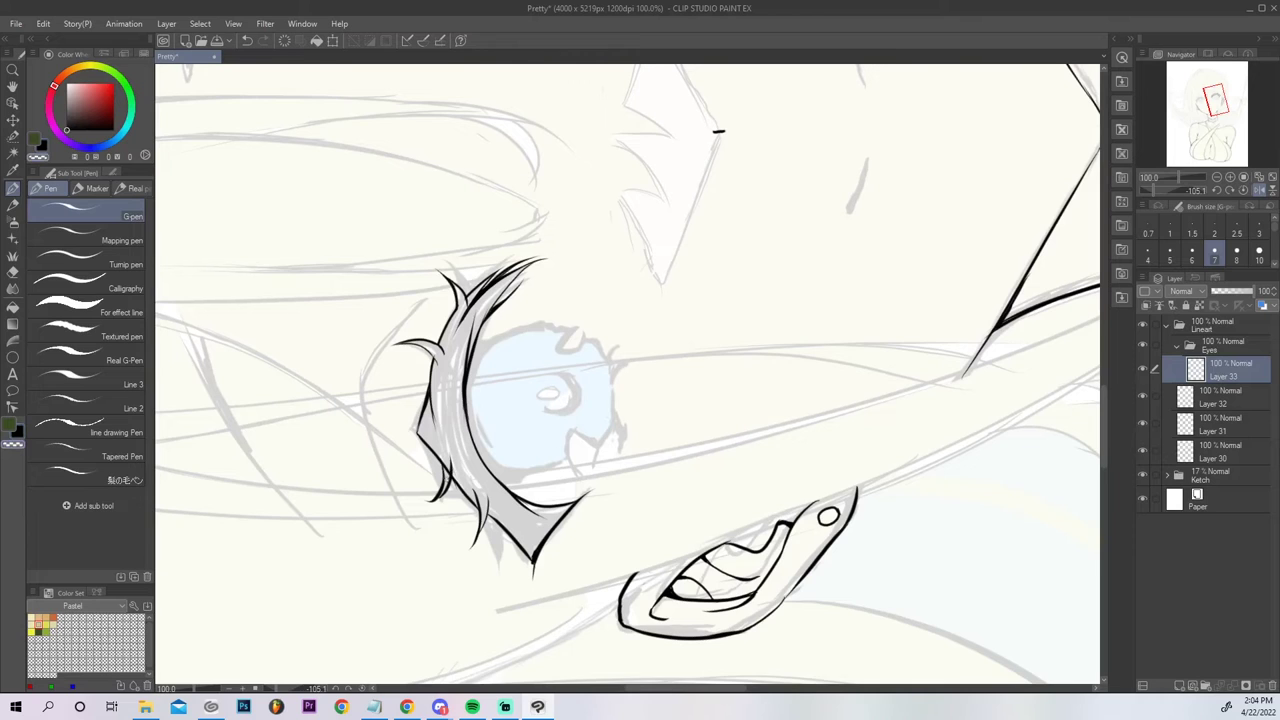
left_click(1233, 192)
left_click(1244, 191)
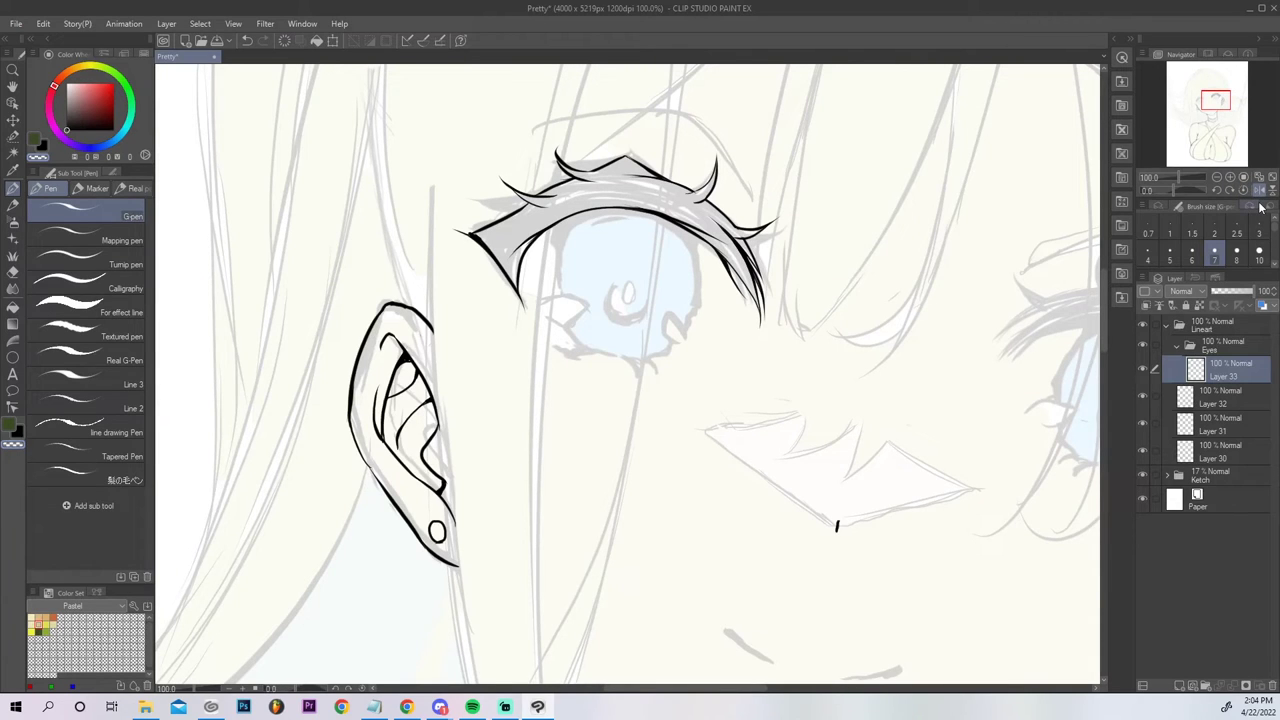
Extend the outer tip of the lash wing and add a small pointed lash below it.
mouse_move(456, 231)
left_mouse_down()
mouse_move(506, 213)
mouse_move(467, 234)
left_mouse_up()
left_click_drag(510, 280, 467, 264)
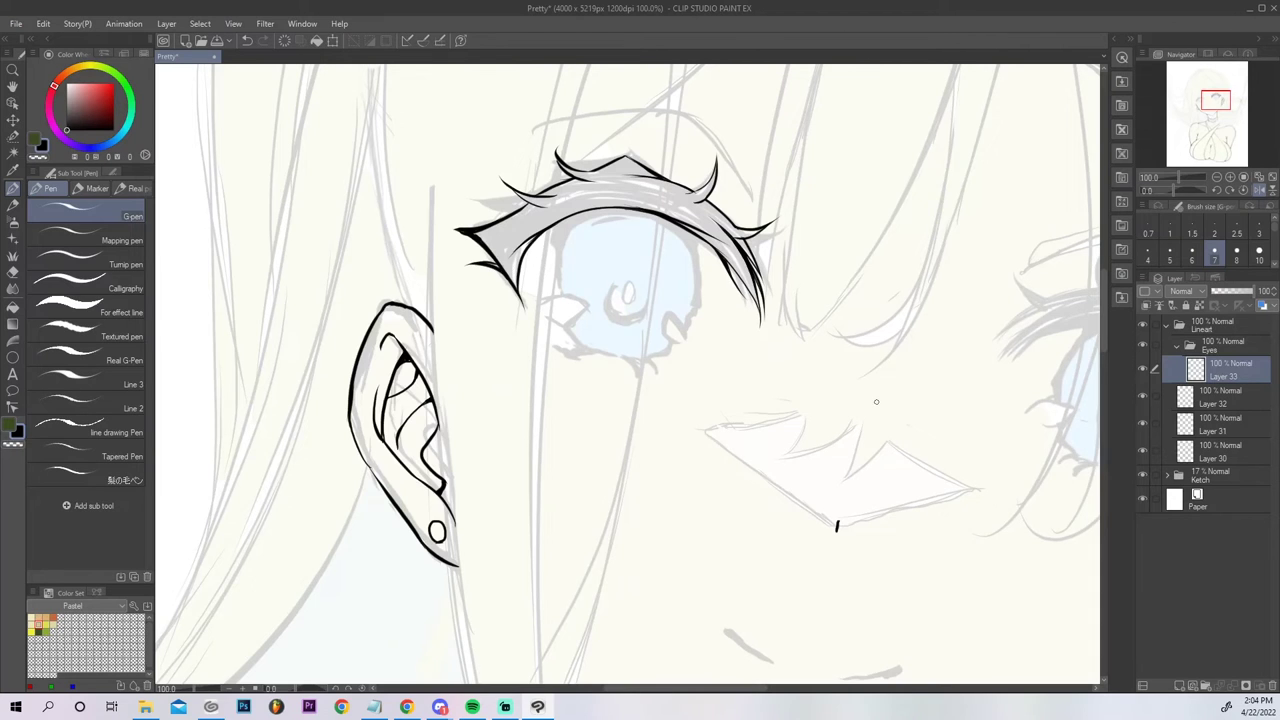
left_click(1272, 180)
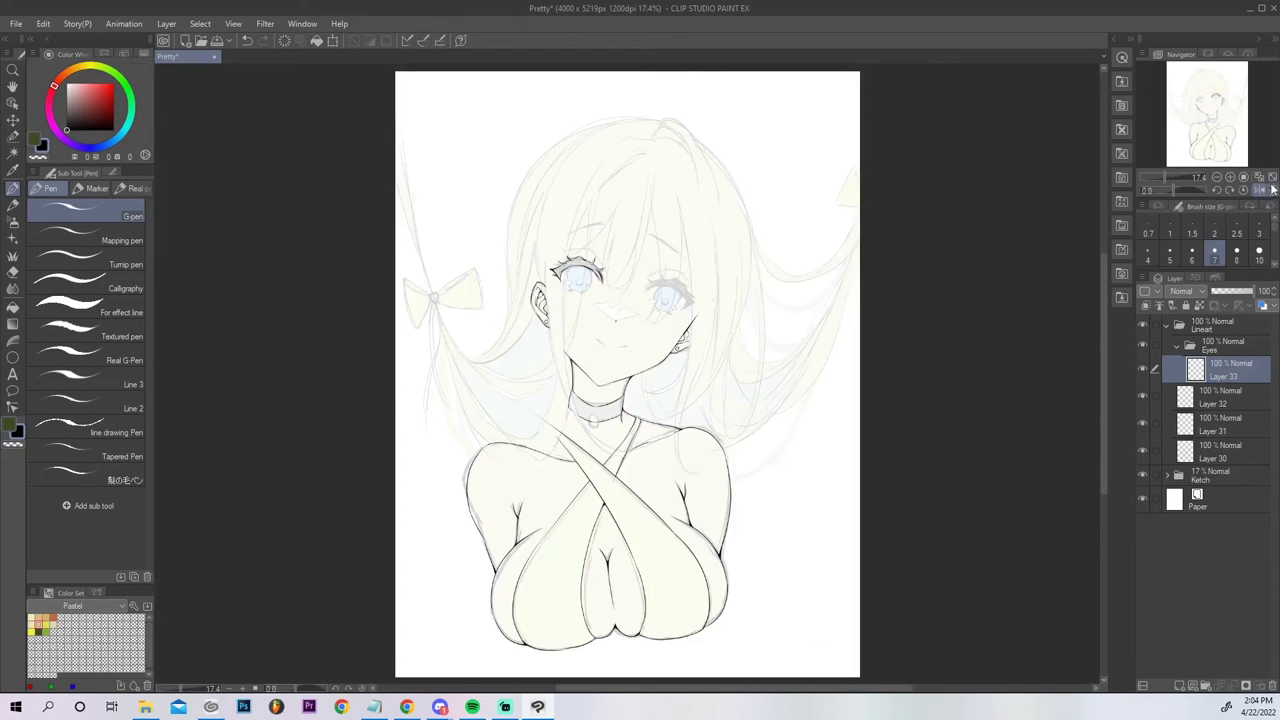
Ink a curved strand inside the upper lash, running from the crest down to the lower edge.
left_click(1231, 177)
left_click(1231, 177)
left_click(1231, 177)
left_click(1231, 177)
left_click(1200, 113)
left_click_drag(1200, 113, 1217, 100)
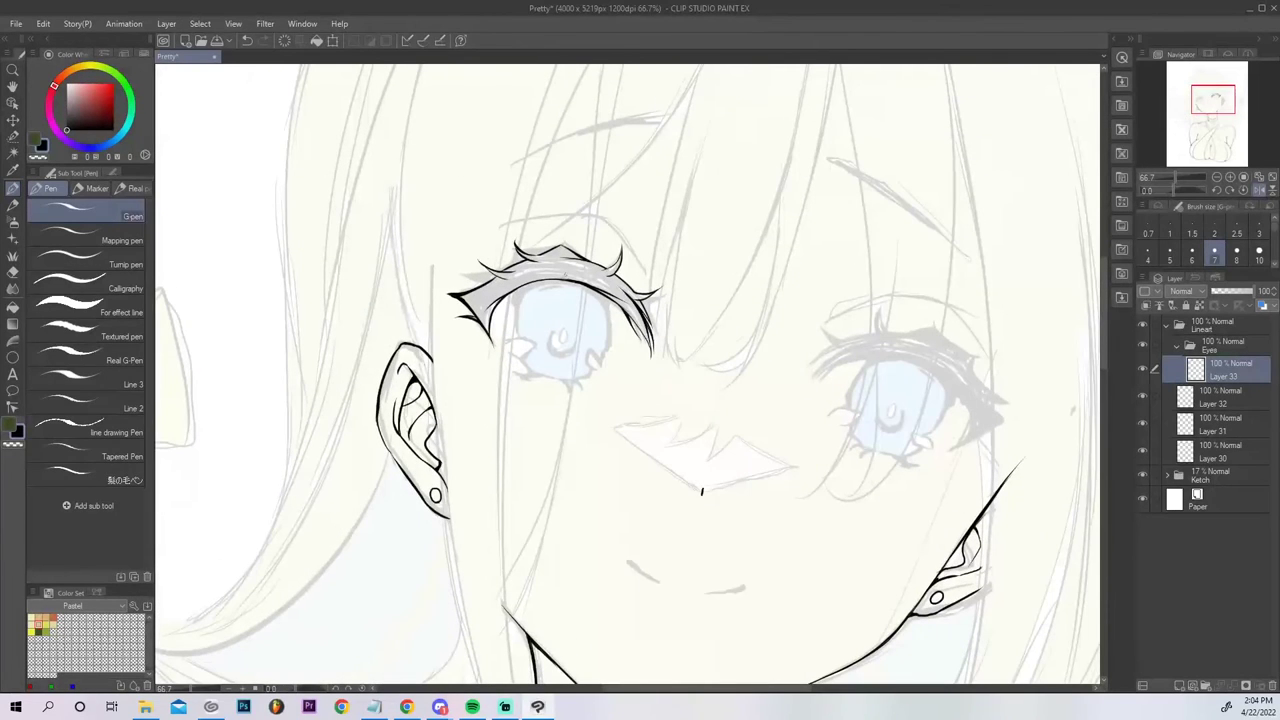
left_click_drag(551, 254, 567, 282)
key("ctrl+z")
left_click_drag(551, 258, 558, 283)
key("ctrl+z")
key("ctrl+y")
Shape the curved strand between the outer wing and the lash body, trimming its overlap with transparent ink.
key("c")
key("x")
mouse_move(512, 289)
left_mouse_down()
mouse_move(488, 271)
mouse_move(508, 293)
left_mouse_up()
key("ctrl+z")
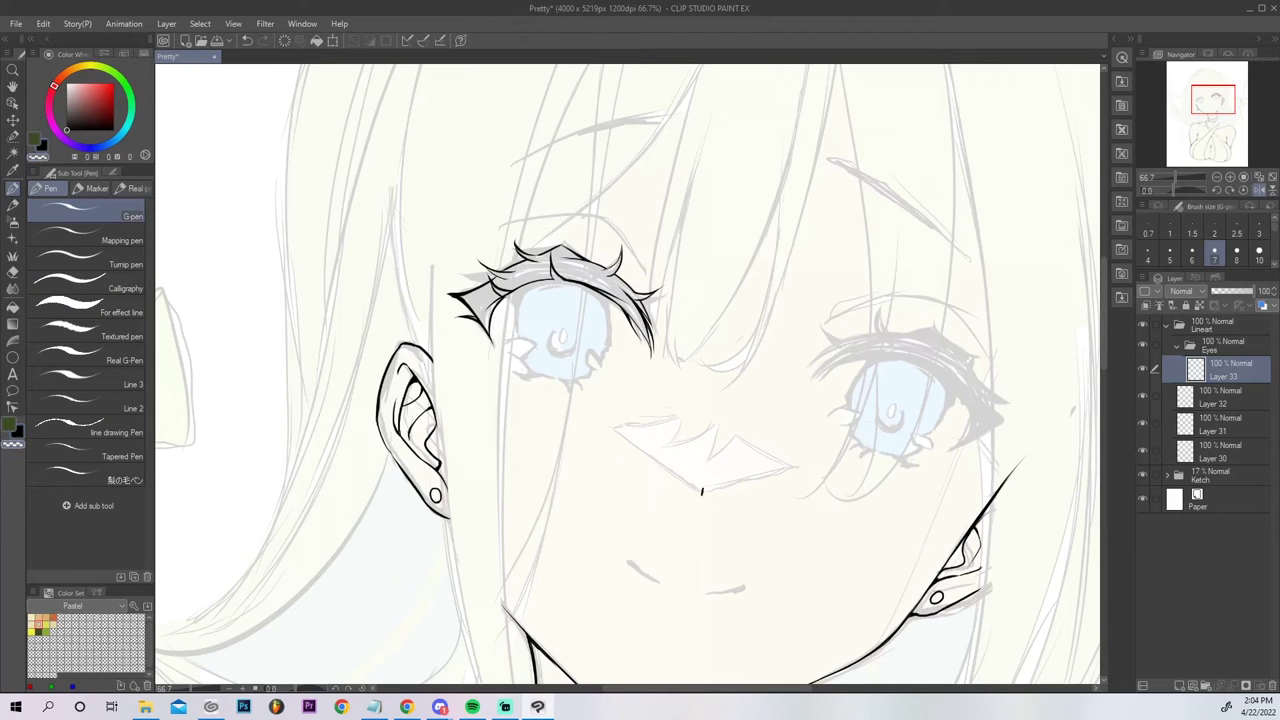
left_click_drag(504, 292, 513, 296)
left_click(43, 147)
Ink a short overlapping strand on the lower edge of the upper lash near the inner corner and clean up its junction.
left_click_drag(599, 281, 623, 293)
key("ctrl+z")
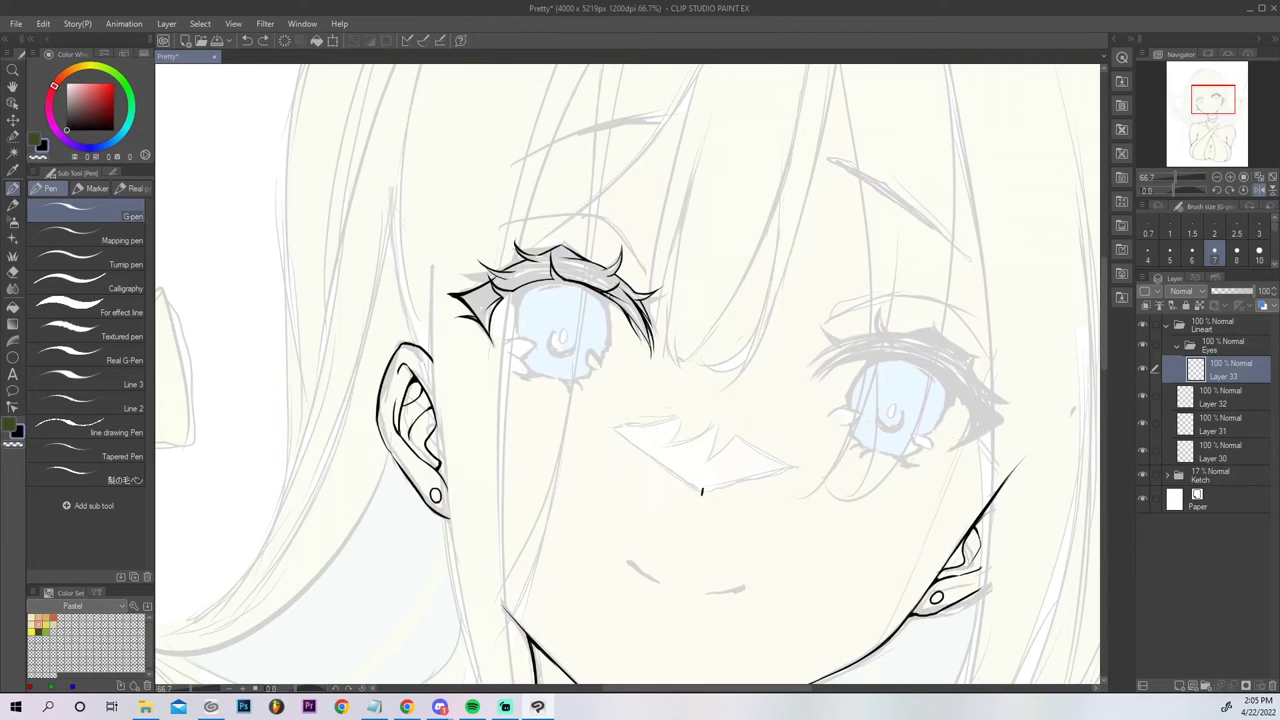
left_click_drag(609, 295, 617, 287)
key("c")
key("c")
Touch up the strand between the outer wing and the centre of the upper lash.
left_click_drag(539, 281, 526, 266)
key("ctrl+z")
key("ctrl+y")
key("ctrl+z")
key("ctrl+y")
left_click_drag(509, 269, 527, 261)
key("ctrl+z")
key("ctrl+z")
key("ctrl+y")
Erase the lower strand line at the inner corner and re-ink it as a longer tapered strand curving down from the lash.
left_click(1270, 182)
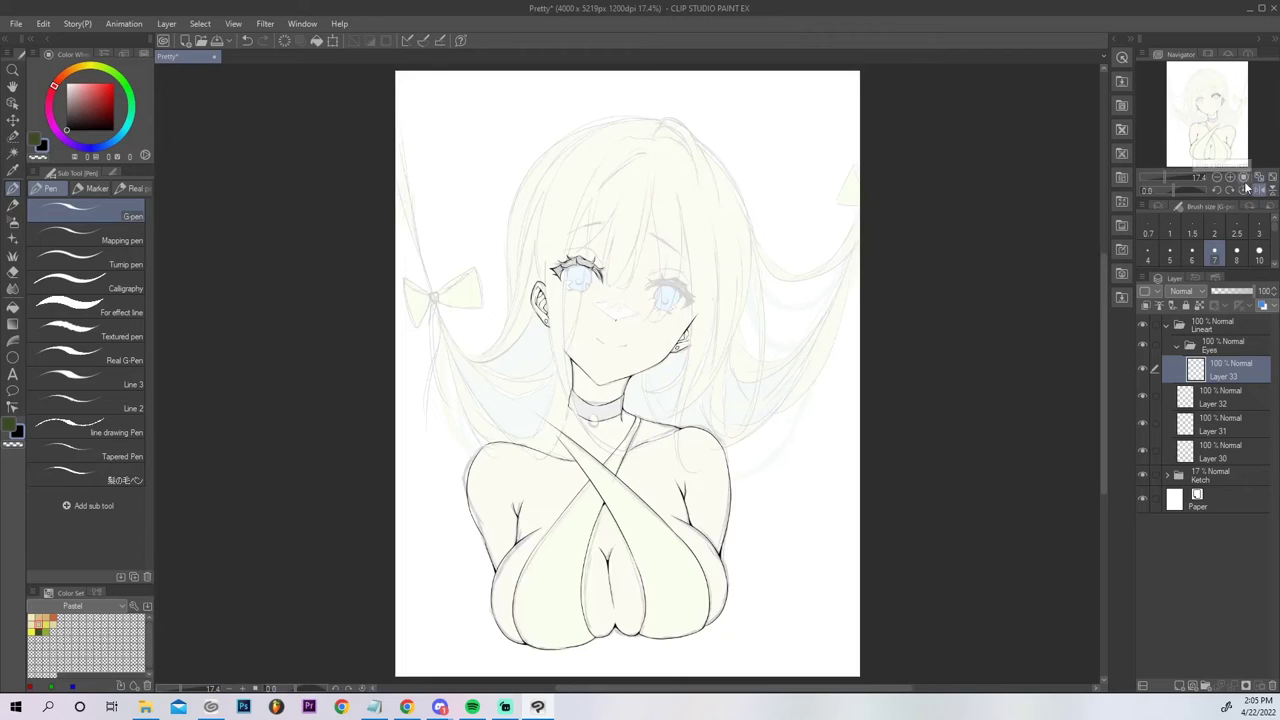
left_click(1231, 178)
left_click(1231, 178)
left_click_drag(1214, 125, 1217, 107)
left_click(1231, 178)
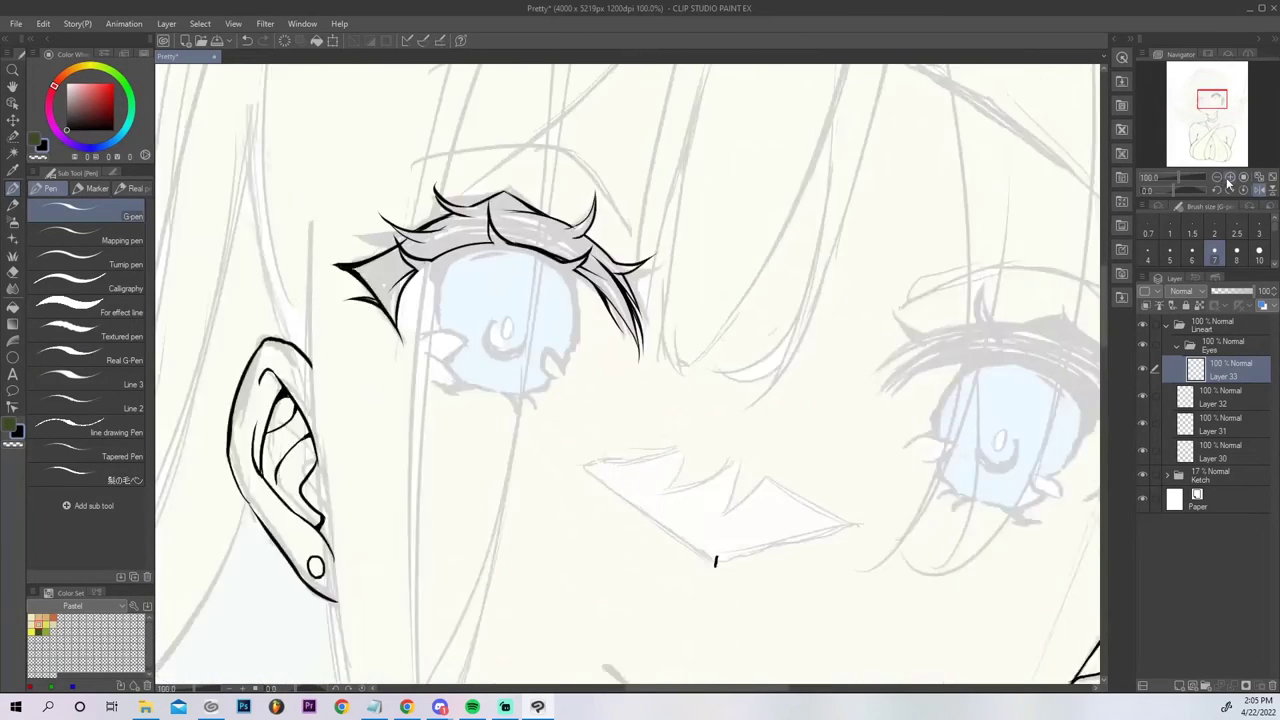
left_click(1231, 178)
left_click_drag(577, 238, 597, 318)
key("ctrl+z")
left_click_drag(577, 239, 603, 325)
key("ctrl+z")
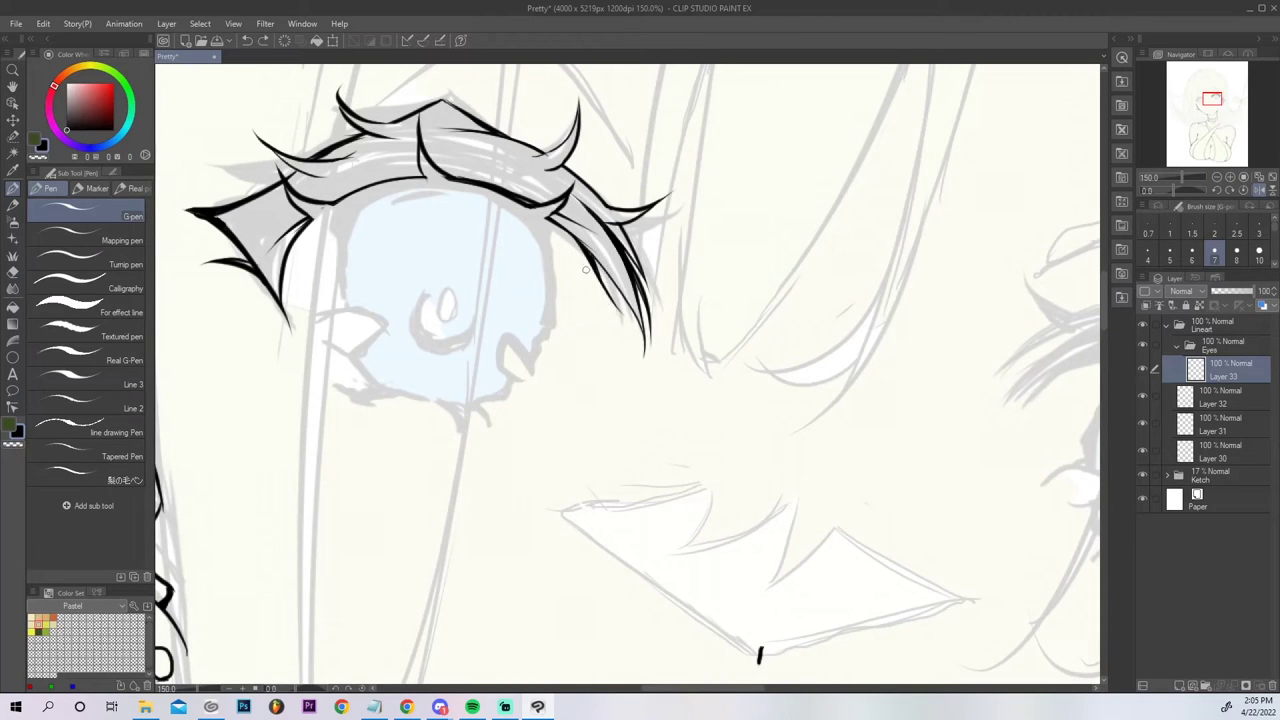
key("e")
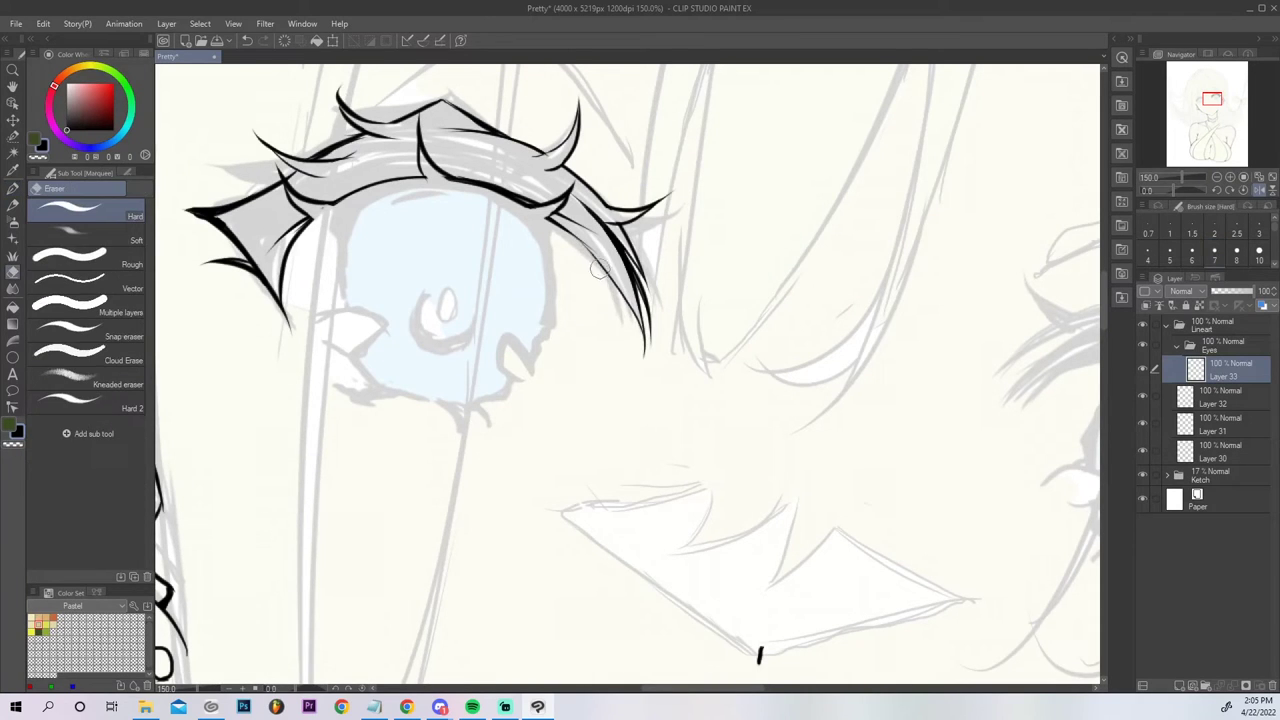
key("p")
left_click_drag(575, 236, 594, 330)
key("ctrl+z")
mouse_move(575, 238)
left_mouse_down()
mouse_move(598, 323)
mouse_move(560, 227)
left_mouse_up()
key("ctrl+z")
left_click_drag(584, 291, 549, 218)
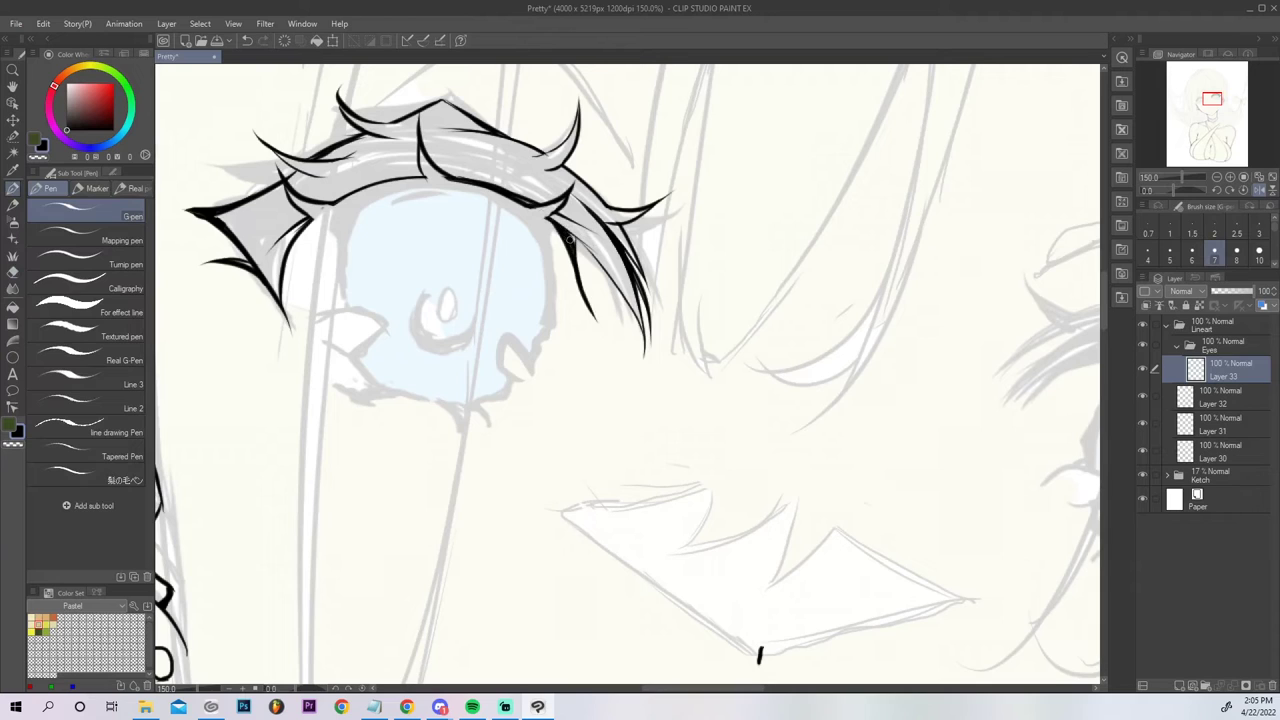
Ink a short curved line between the two inner-corner strands of the upper lash.
left_click_drag(571, 240, 615, 290)
key("ctrl+z")
left_click_drag(573, 238, 622, 298)
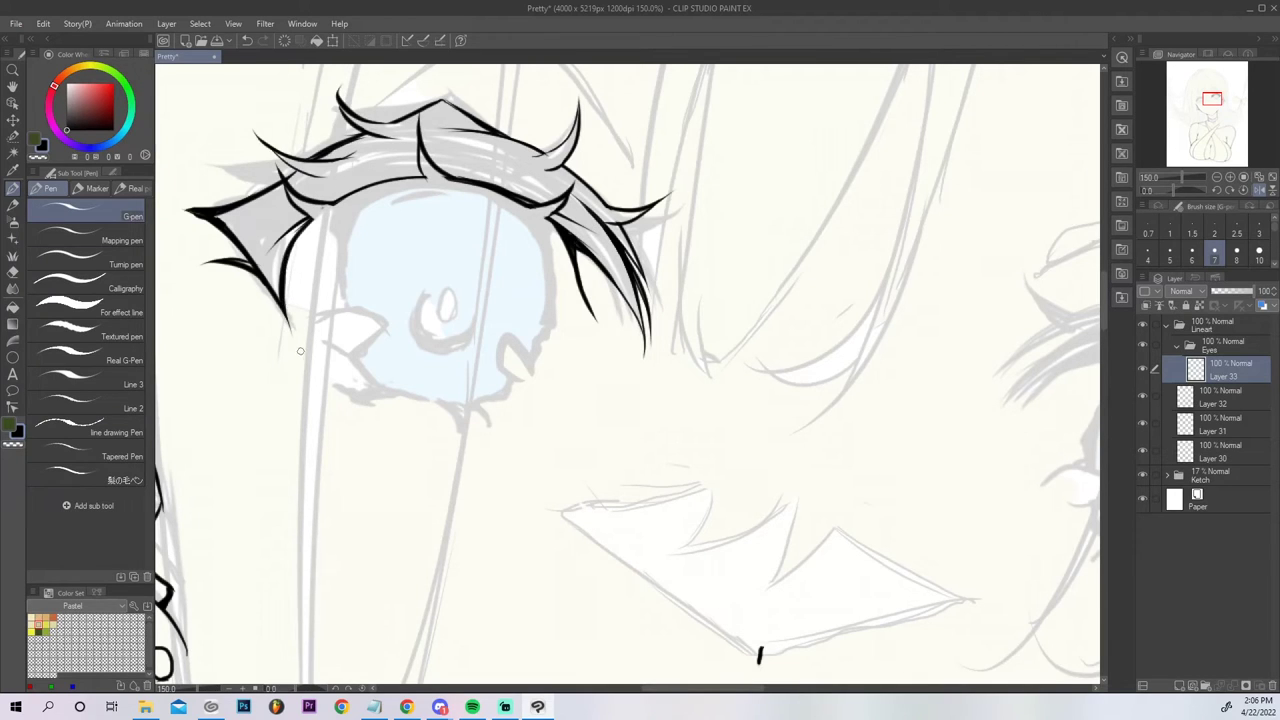
Ink a small pointed lash branching off the lower tip of the lash's outer wing.
left_click_drag(291, 351, 262, 296)
mouse_move(290, 349)
left_mouse_down()
mouse_move(256, 328)
mouse_move(286, 324)
mouse_move(268, 299)
left_mouse_up()
left_click_drag(303, 366, 334, 389)
key("ctrl+z")
mouse_move(296, 342)
left_mouse_down()
mouse_move(321, 376)
mouse_move(289, 325)
left_mouse_up()
key("ctrl+z")
Select the whole inked upper lash with the Selection pen, flatten it slightly and rotate it a little clockwise.
left_click(1259, 189)
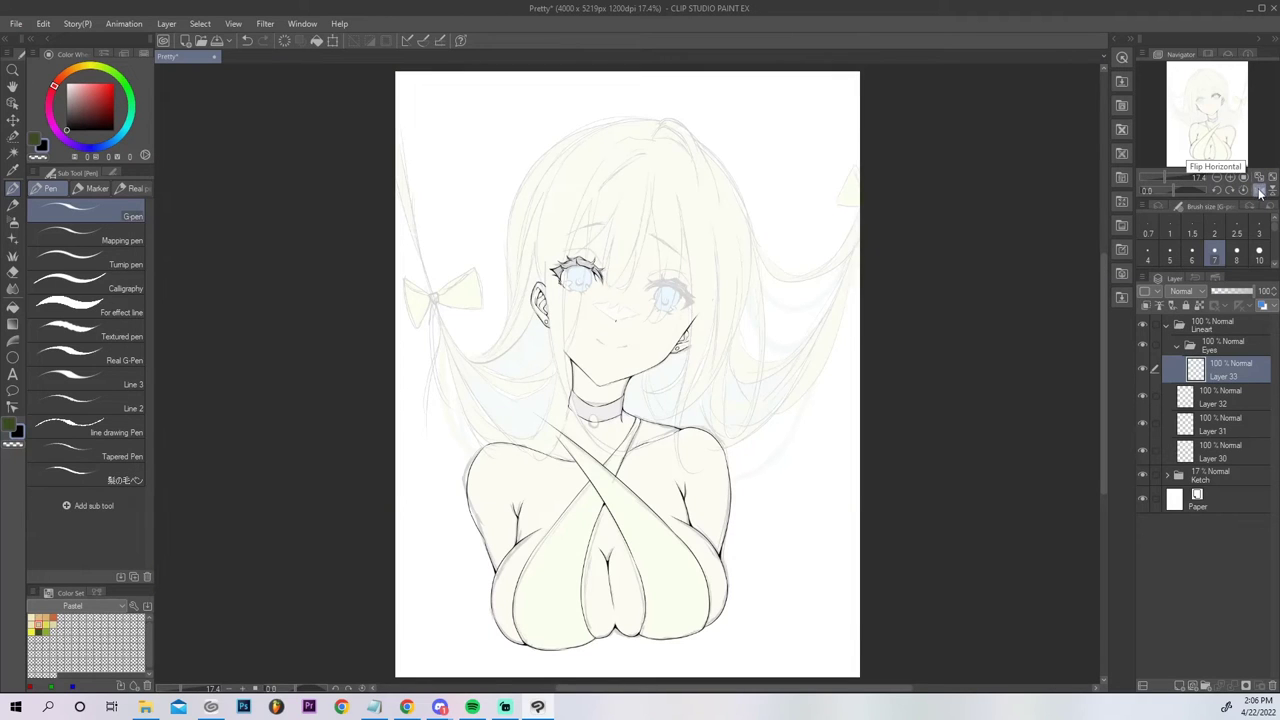
left_click(1231, 177)
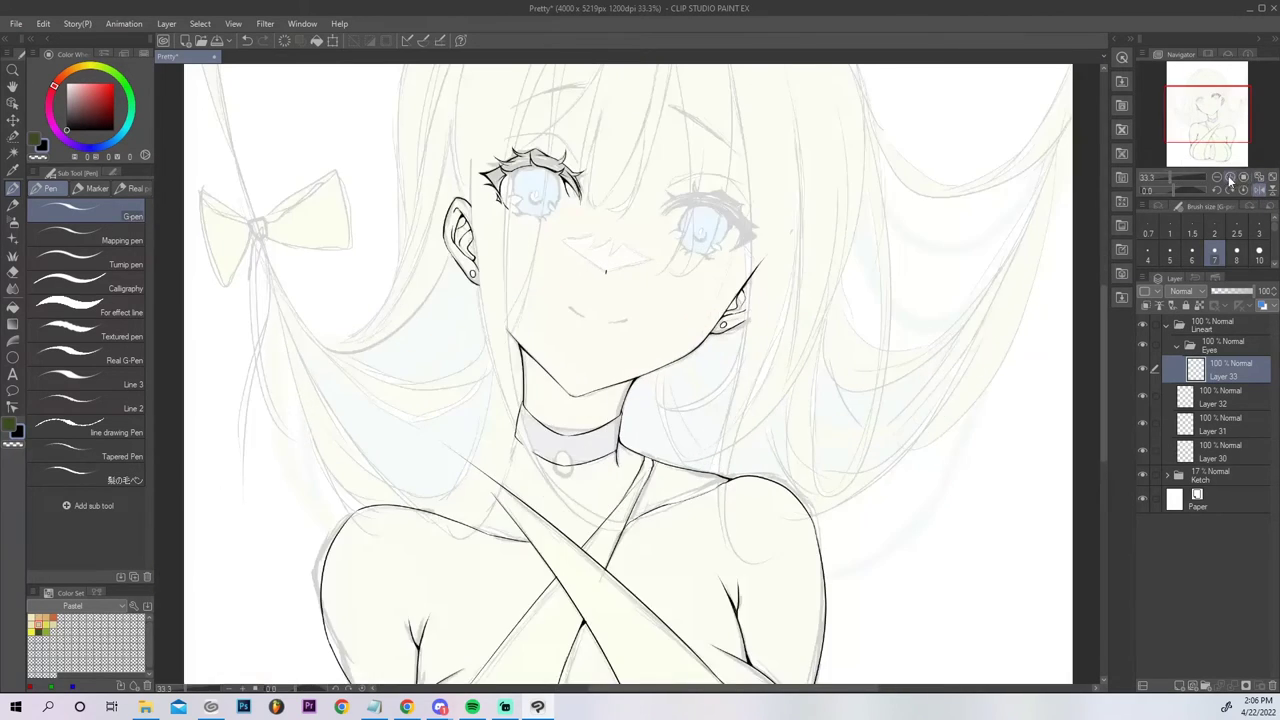
left_click(1231, 177)
left_click_drag(1208, 97, 1220, 98)
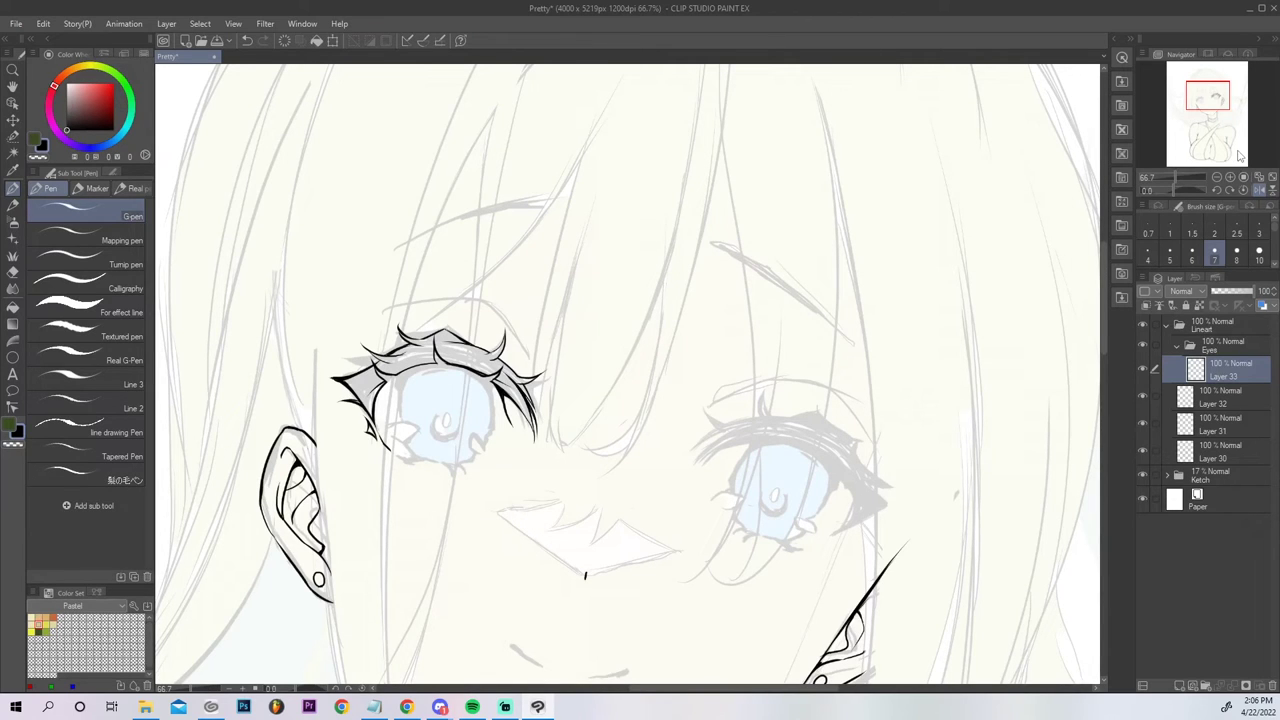
key("e")
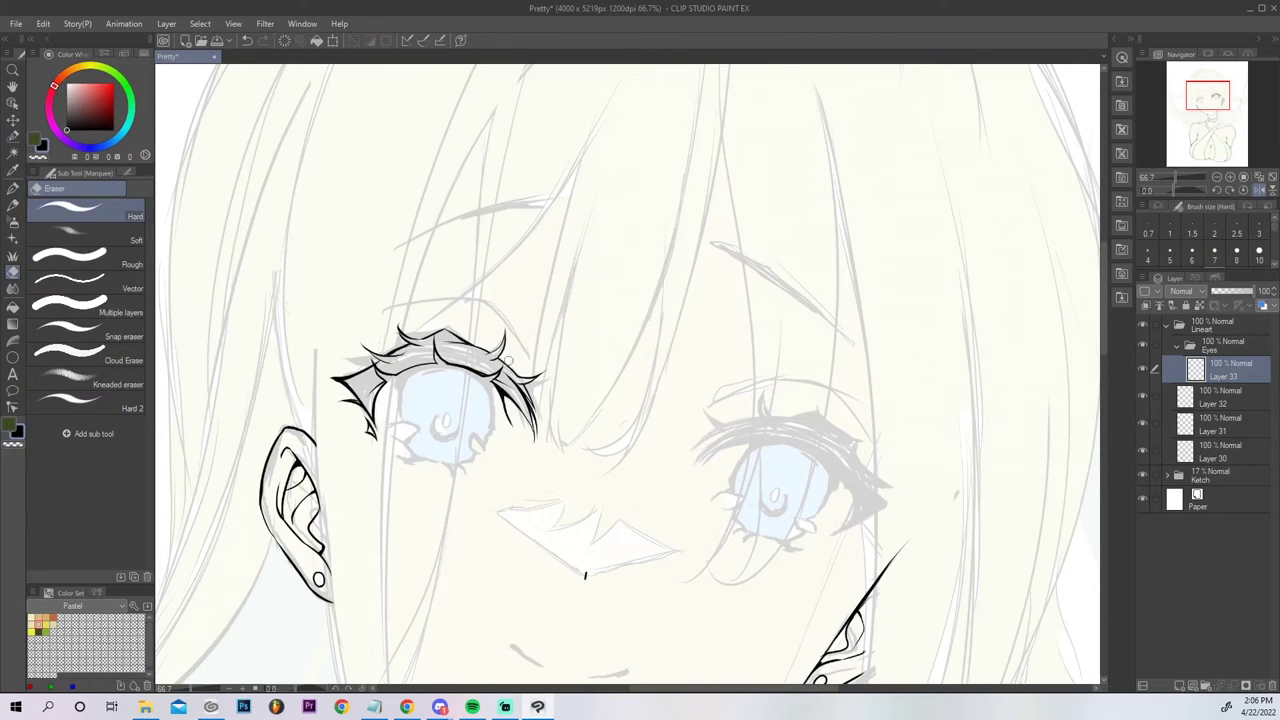
key("m")
mouse_move(503, 338)
left_mouse_down()
mouse_move(509, 388)
mouse_move(533, 360)
mouse_move(505, 328)
mouse_move(408, 324)
mouse_move(330, 395)
left_mouse_up()
mouse_move(512, 316)
left_mouse_down()
mouse_move(449, 323)
mouse_move(470, 310)
left_mouse_up()
key("ctrl+t")
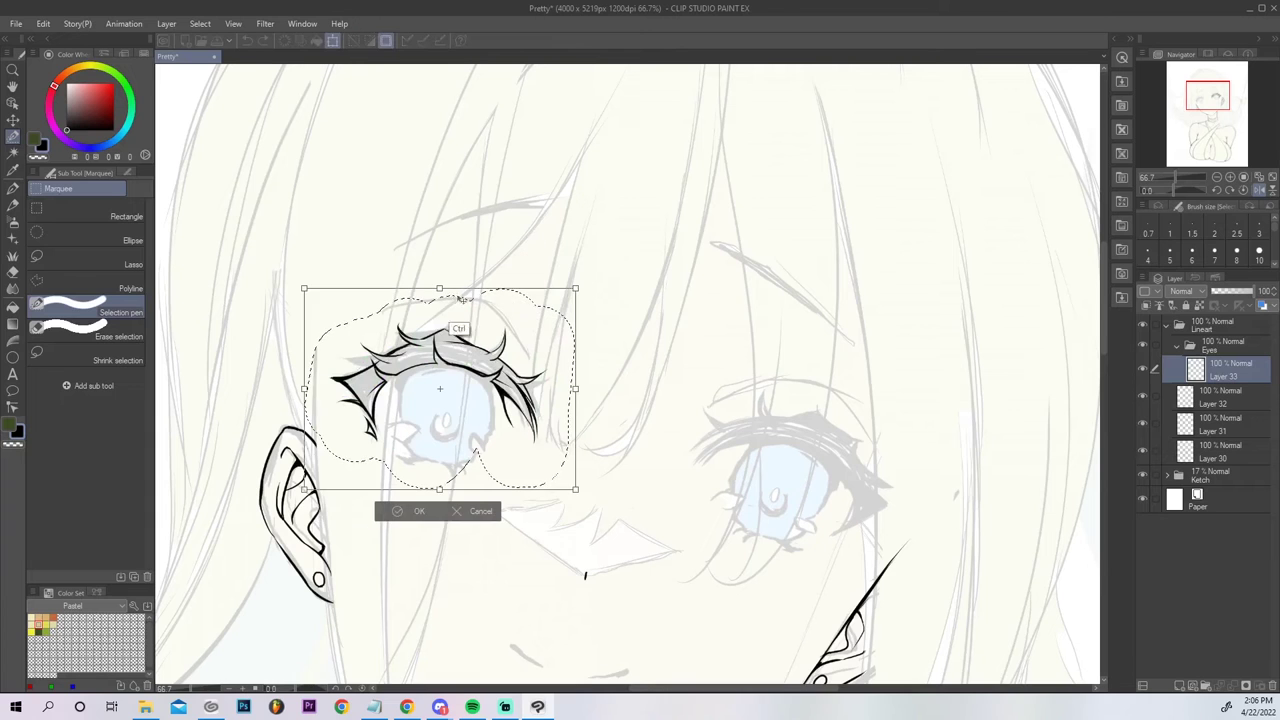
left_click_drag(441, 290, 460, 315)
left_click_drag(570, 297, 552, 360)
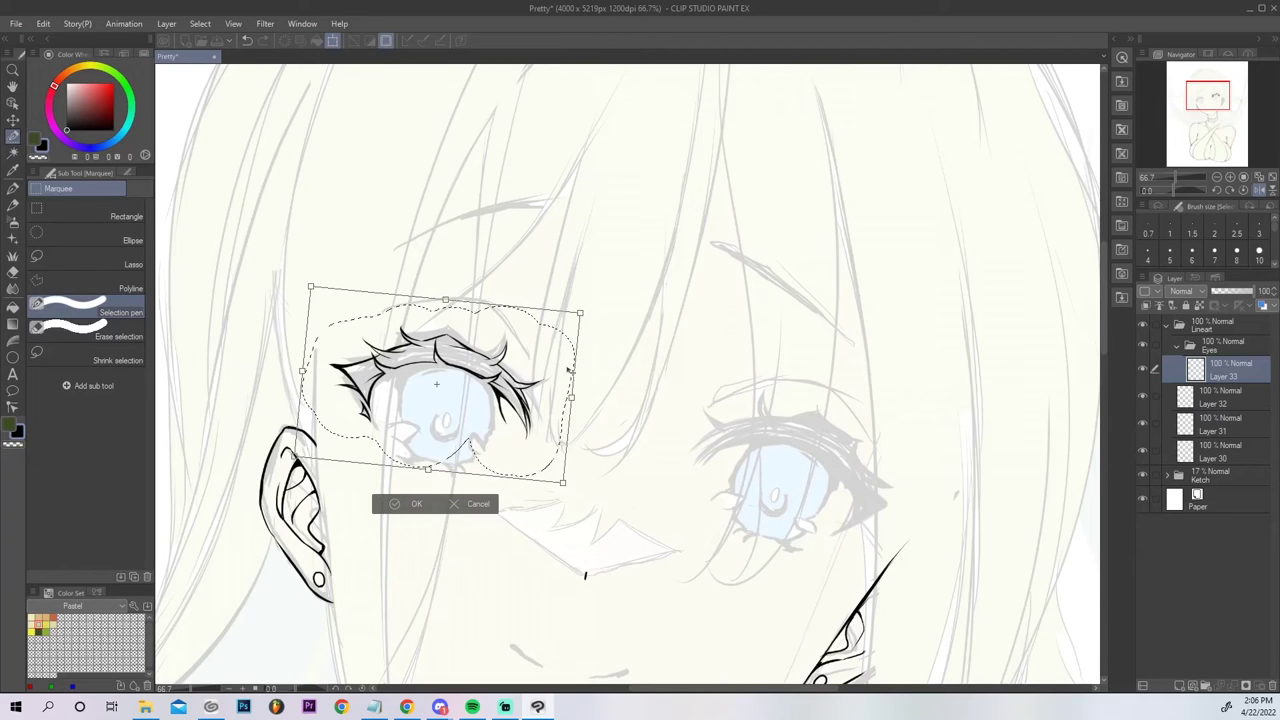
key("Return")
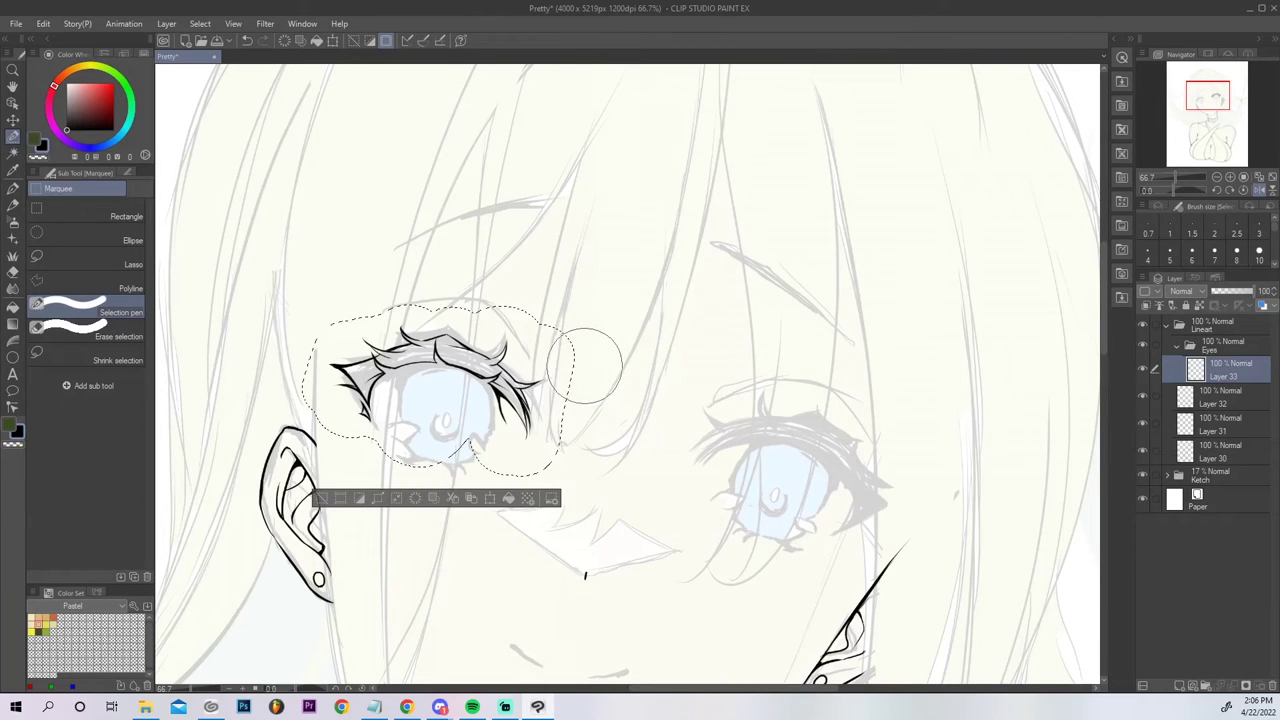
Duplicate the selected lash onto its own layer and flip the copy horizontally.
key("ctrl+c")
key("ctrl+v")
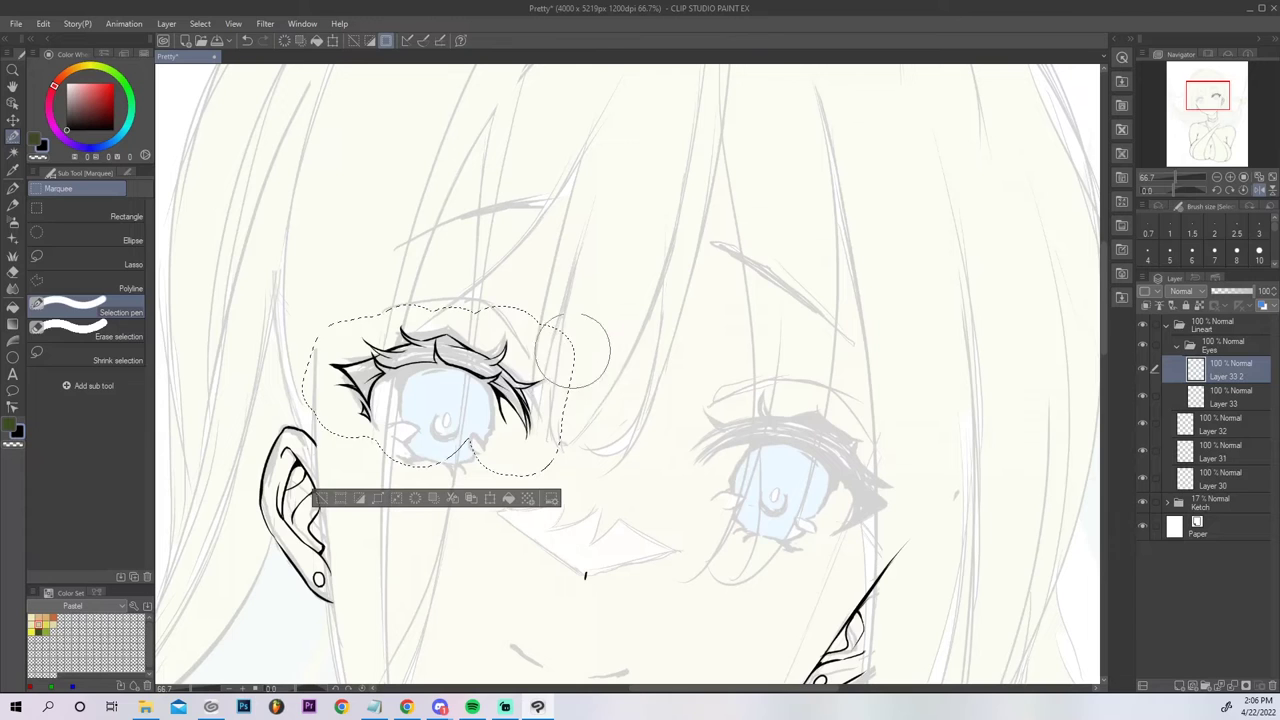
left_click(43, 23)
mouse_move(150, 362)
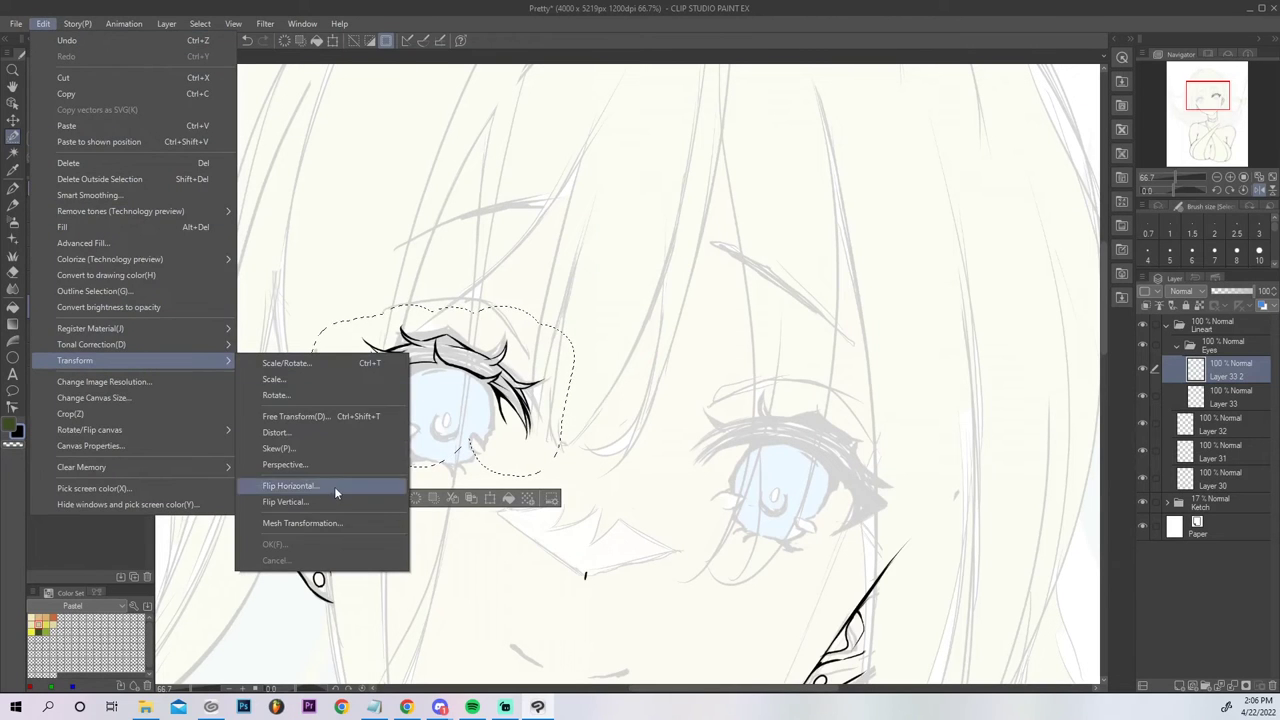
left_click(290, 485)
Move the flipped lash onto the other eye, rotate it clockwise to match the sketch, and deselect.
left_click_drag(450, 420, 777, 515)
left_click_drag(902, 457, 955, 570)
left_click_drag(863, 528, 896, 517)
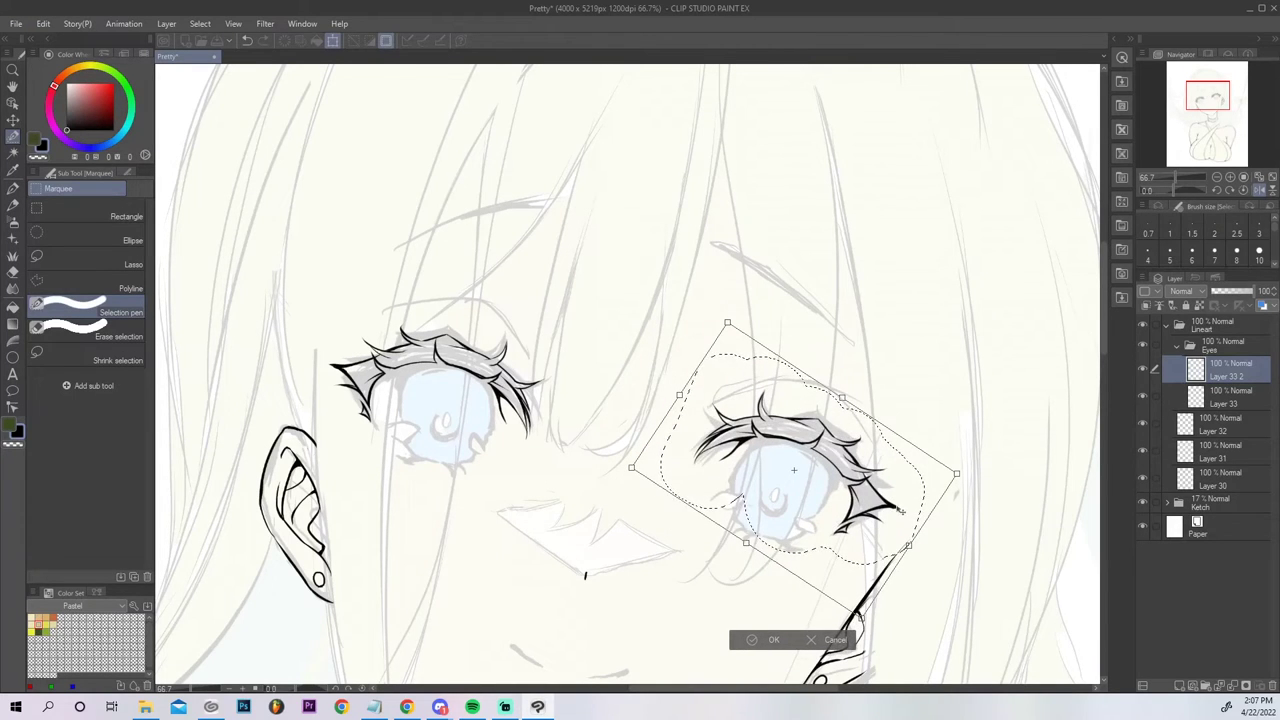
left_click_drag(893, 506, 895, 509)
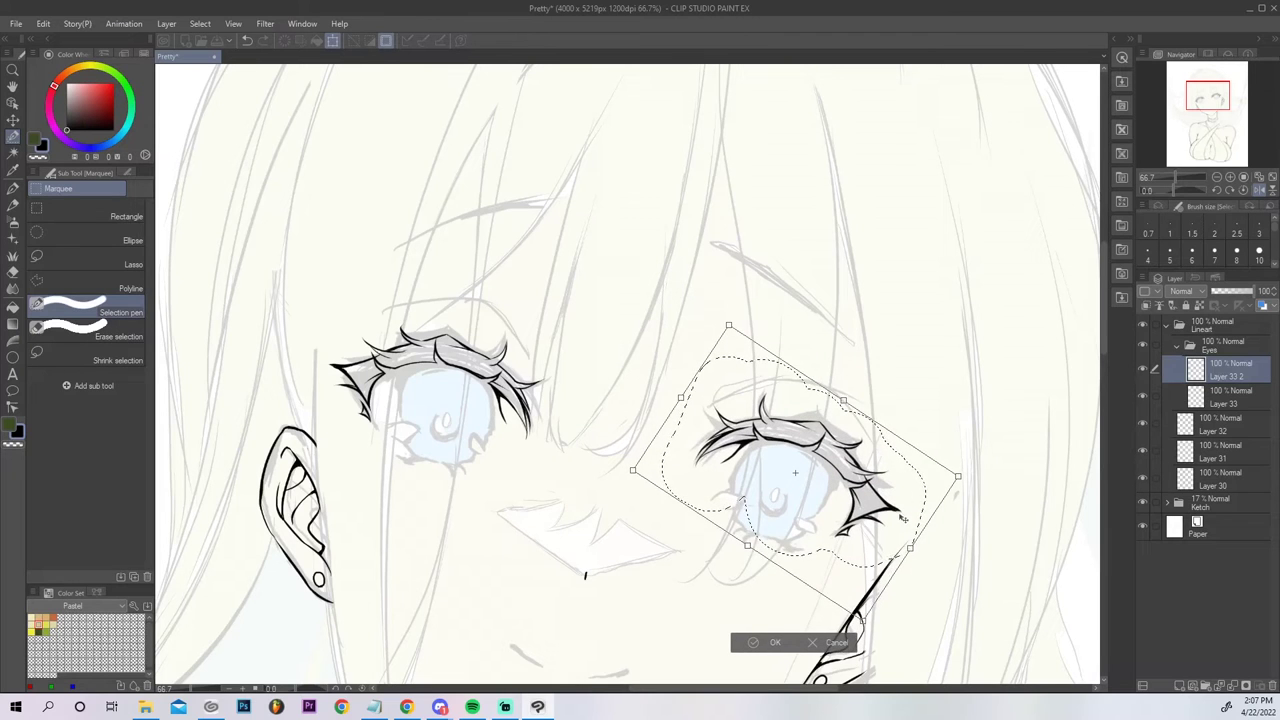
key("Return")
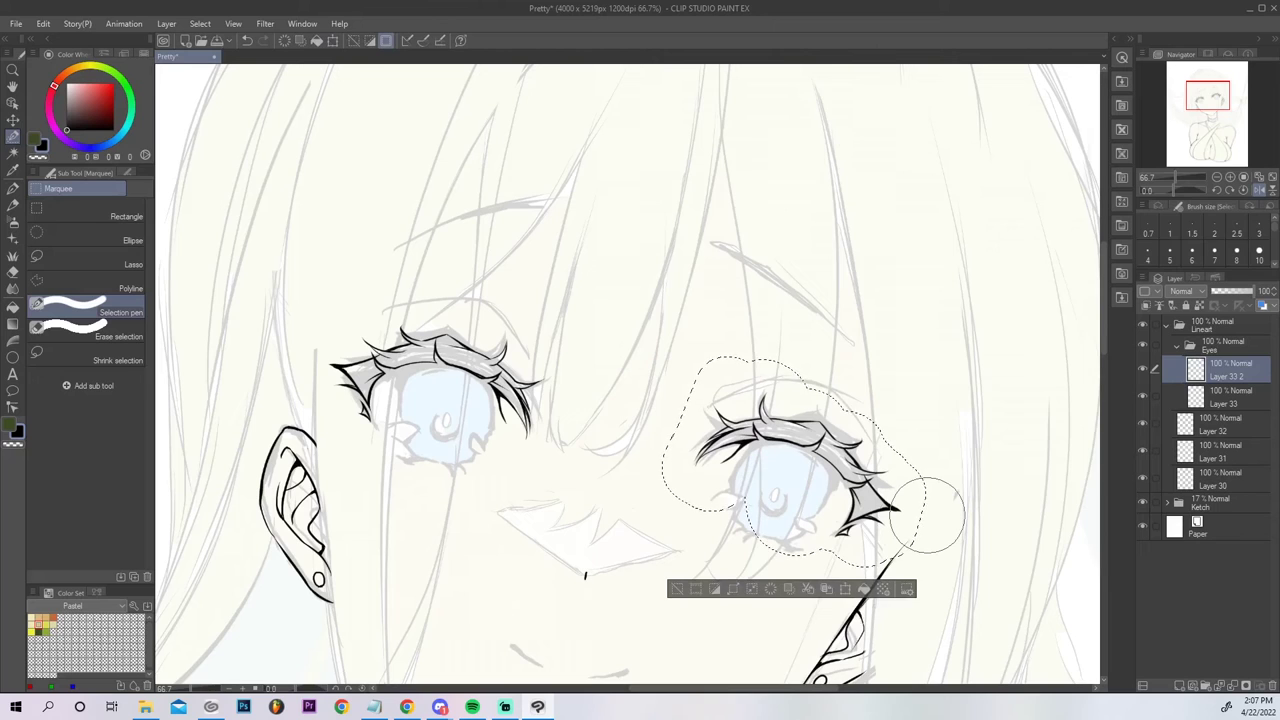
key("ctrl+d")
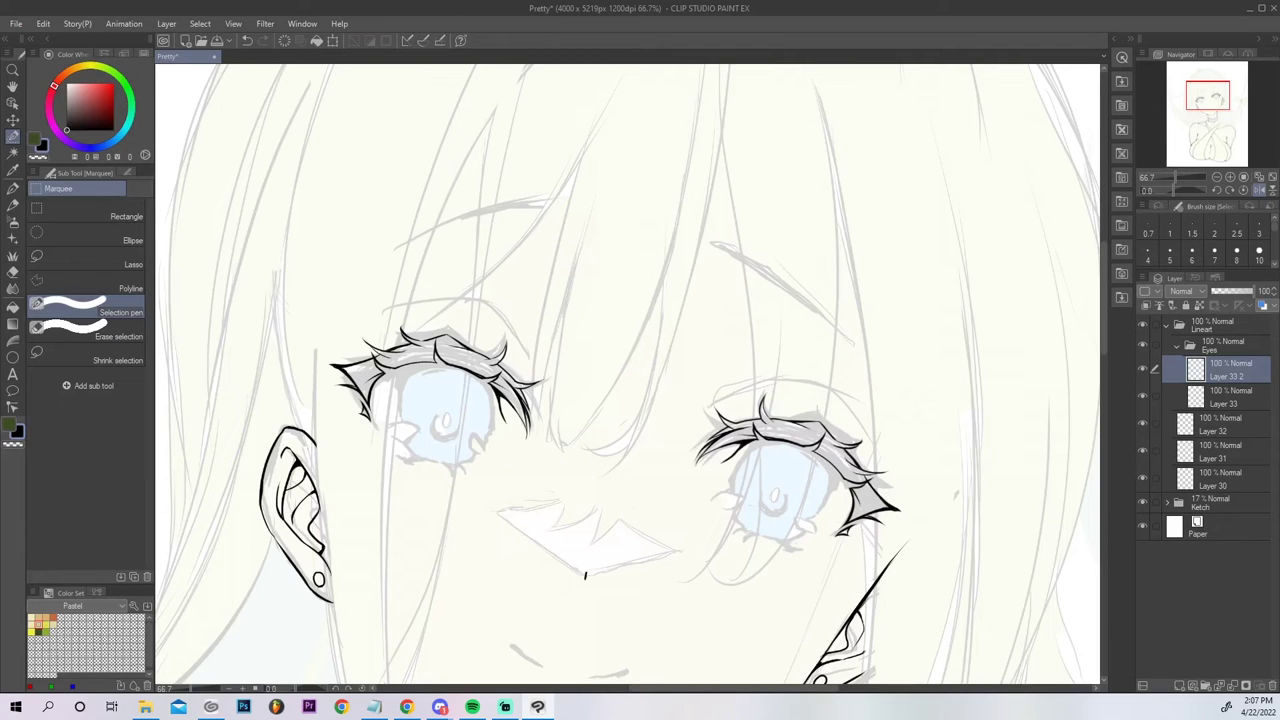
key("alt+Tab")
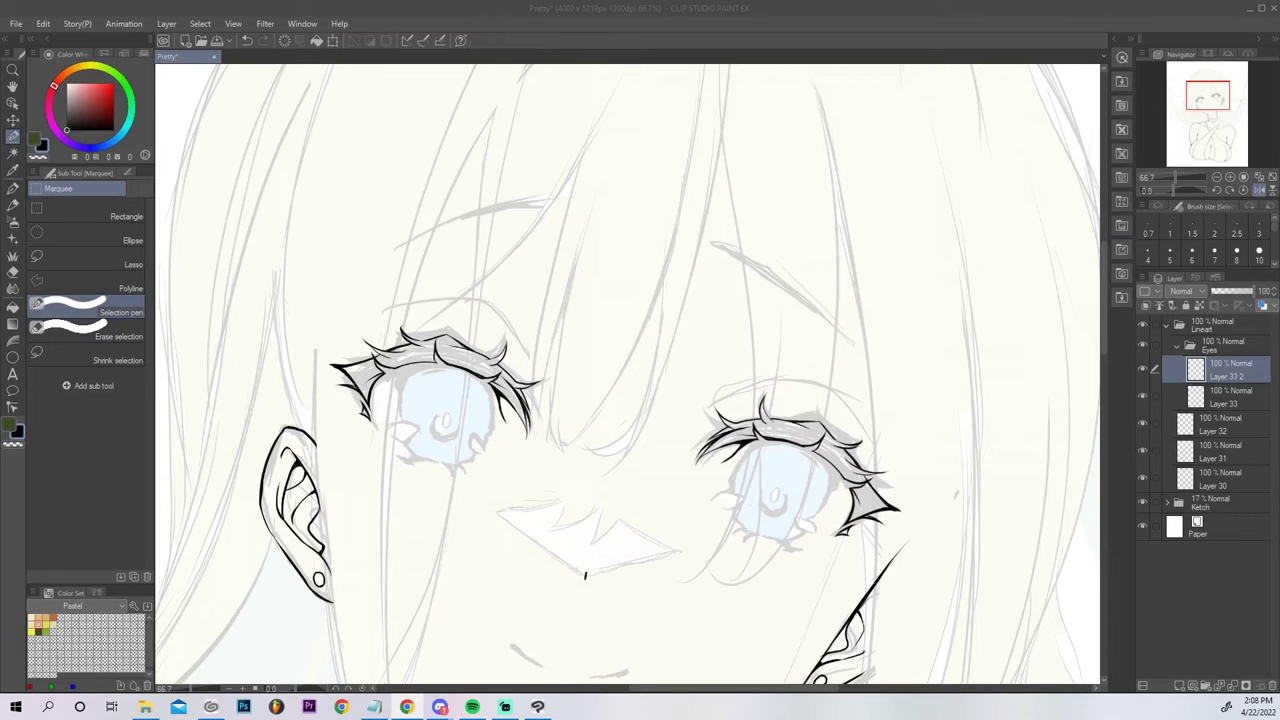
Merge the copied lash layer into the lash layer below and add a new layer above it.
left_click(1230, 177)
left_click_drag(1208, 97, 1206, 102)
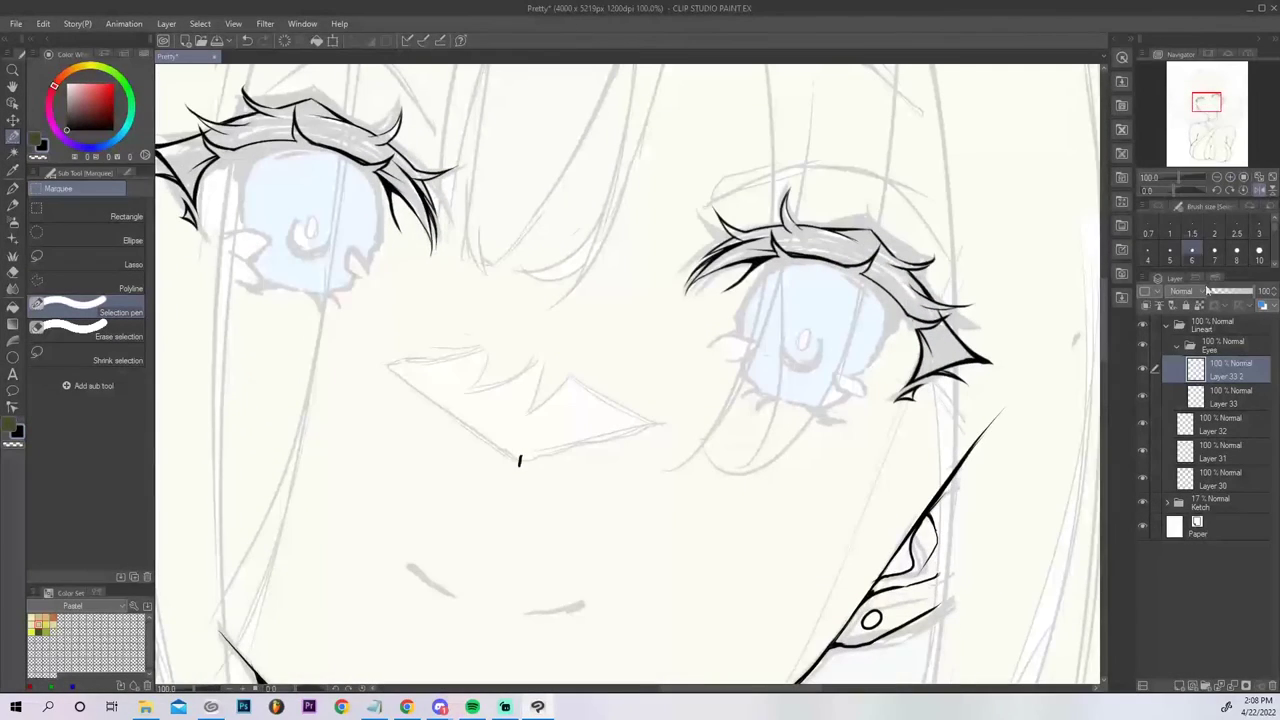
left_click(1232, 686)
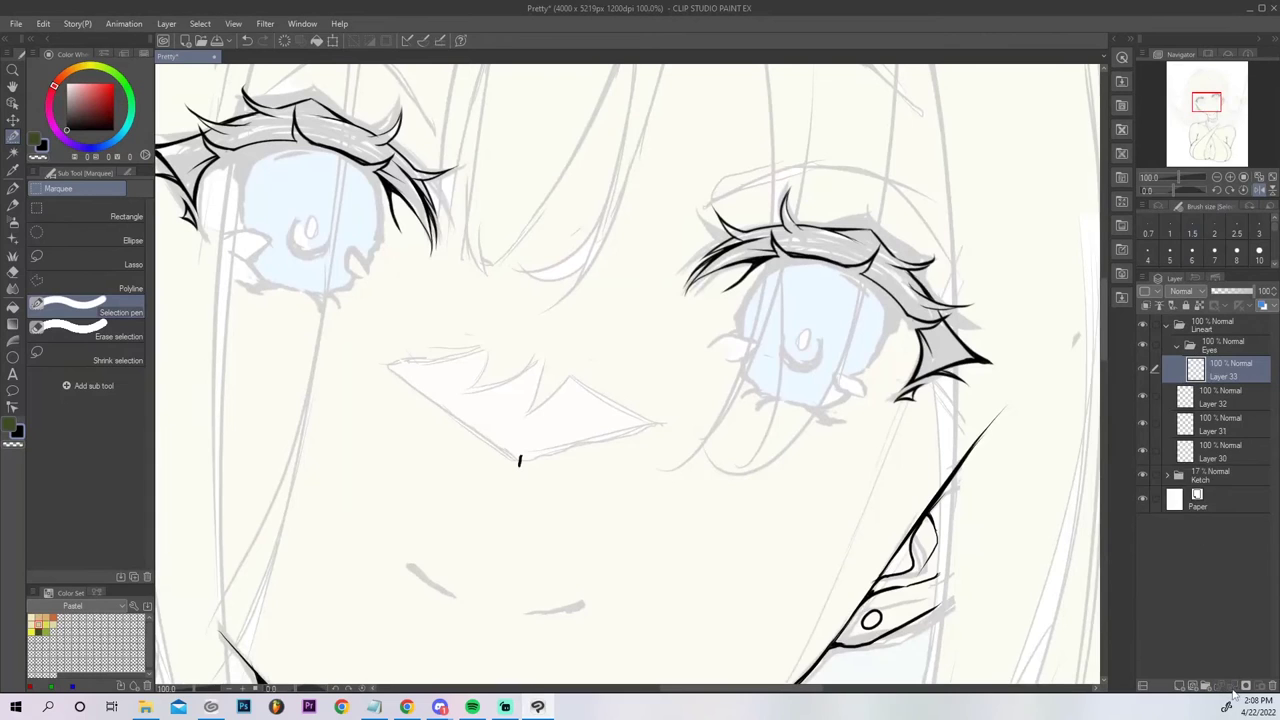
left_click(1189, 688)
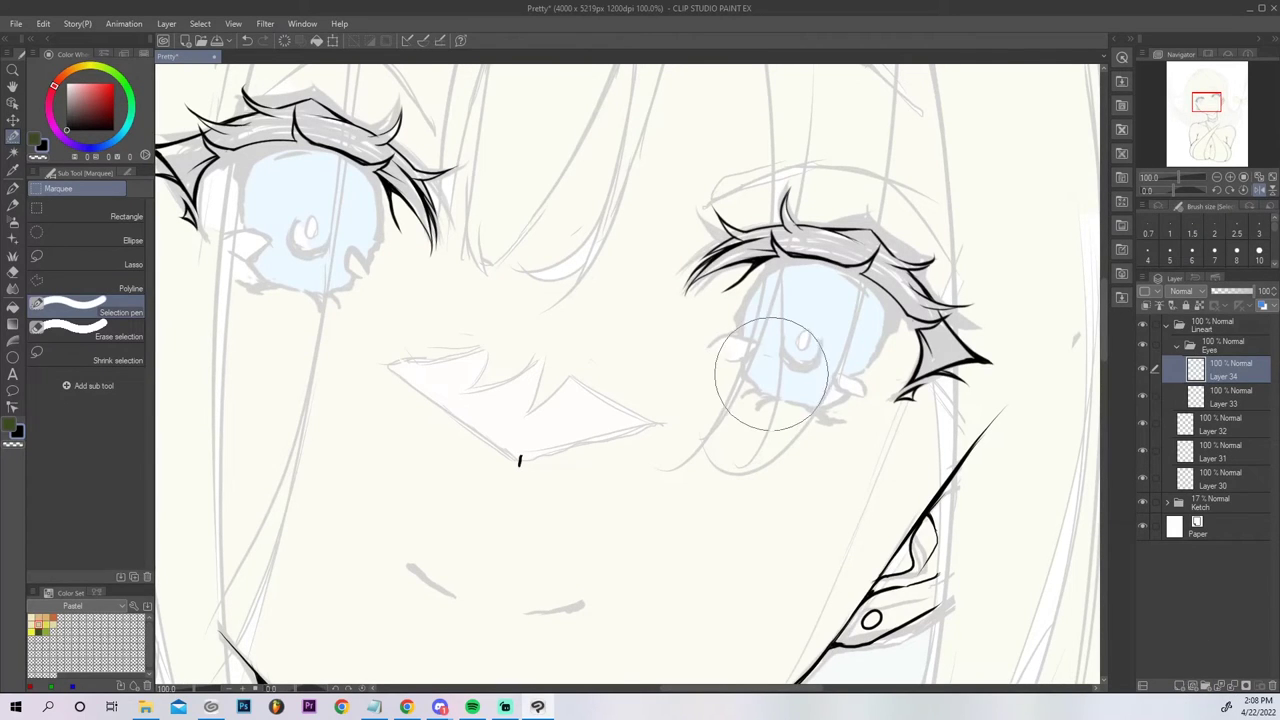
Ink the inner side of the iris outline with the G-pen, curving from its lower end up to the lash.
key("p")
left_click_drag(765, 395, 745, 310)
key("ctrl+z")
mouse_move(764, 394)
left_mouse_down()
mouse_move(761, 285)
mouse_move(790, 259)
left_mouse_up()
key("ctrl+z")
left_click_drag(747, 308, 790, 258)
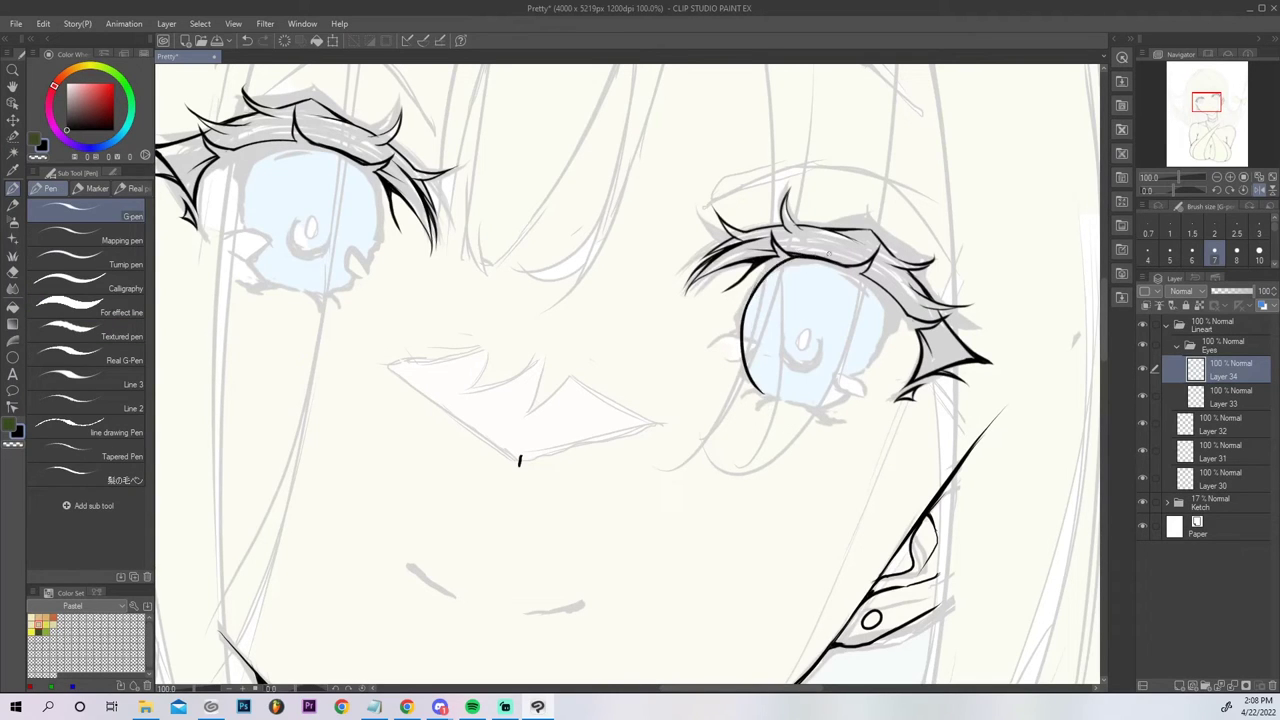
left_click_drag(751, 296, 800, 256)
key("ctrl+z")
key("ctrl+z")
Ink a solid pointed lower lash where the iris outline ends at its lower inner corner.
left_click_drag(763, 393, 743, 396)
key("g")
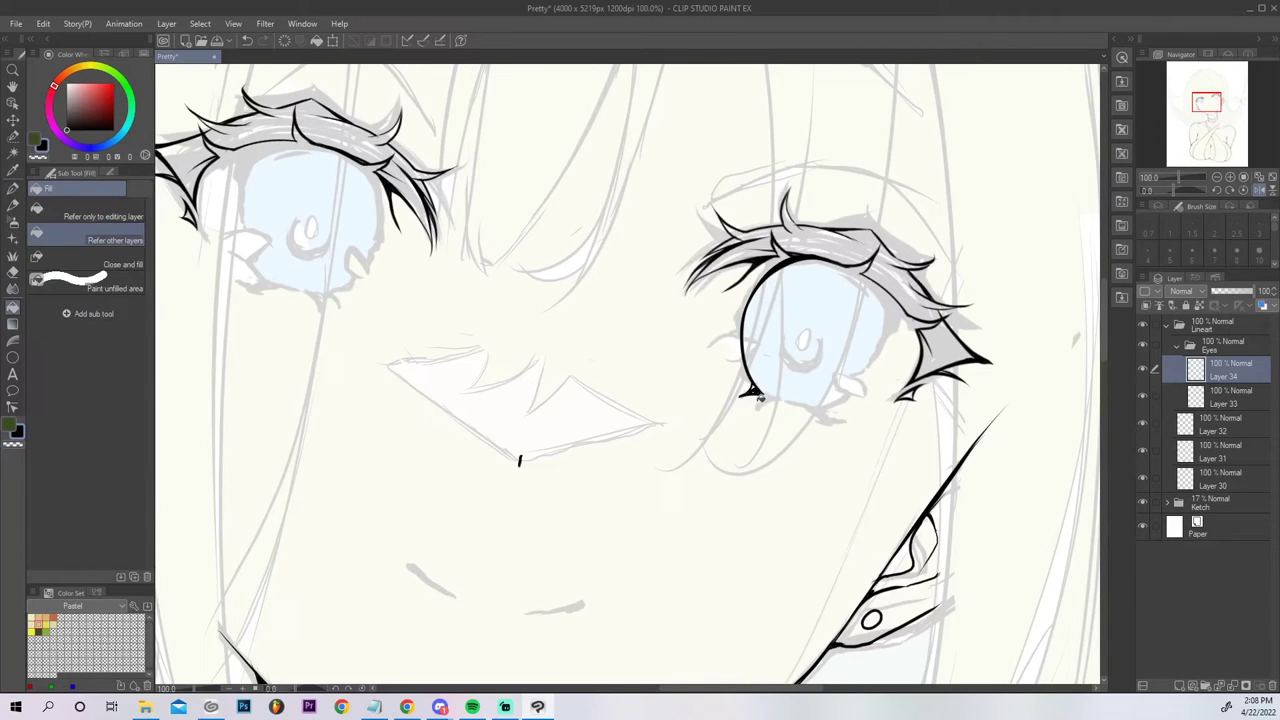
key("p")
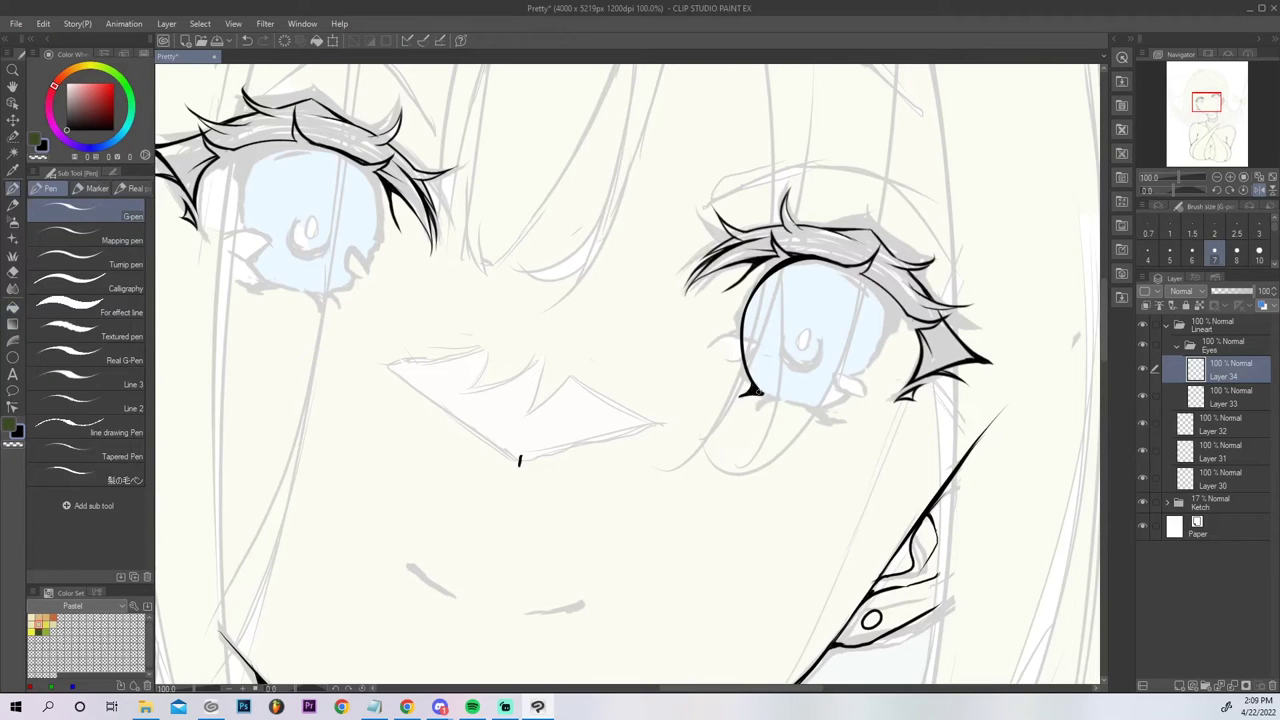
key("ctrl+z")
left_click_drag(734, 401, 765, 394)
key("ctrl+z")
key("ctrl+z")
mouse_move(753, 392)
left_mouse_down()
mouse_move(741, 356)
mouse_move(758, 390)
left_mouse_up()
key("ctrl+z")
Thicken the inner side of the iris outline and ink small pointed lower lashes along the bottom of the iris.
mouse_move(742, 347)
left_mouse_down()
mouse_move(744, 302)
mouse_move(738, 314)
mouse_move(760, 266)
mouse_move(784, 262)
mouse_move(766, 269)
left_mouse_up()
key("ctrl+z")
left_click_drag(741, 335, 752, 297)
key("ctrl+y")
mouse_move(780, 406)
left_mouse_down()
mouse_move(834, 401)
mouse_move(819, 418)
left_mouse_up()
key("g")
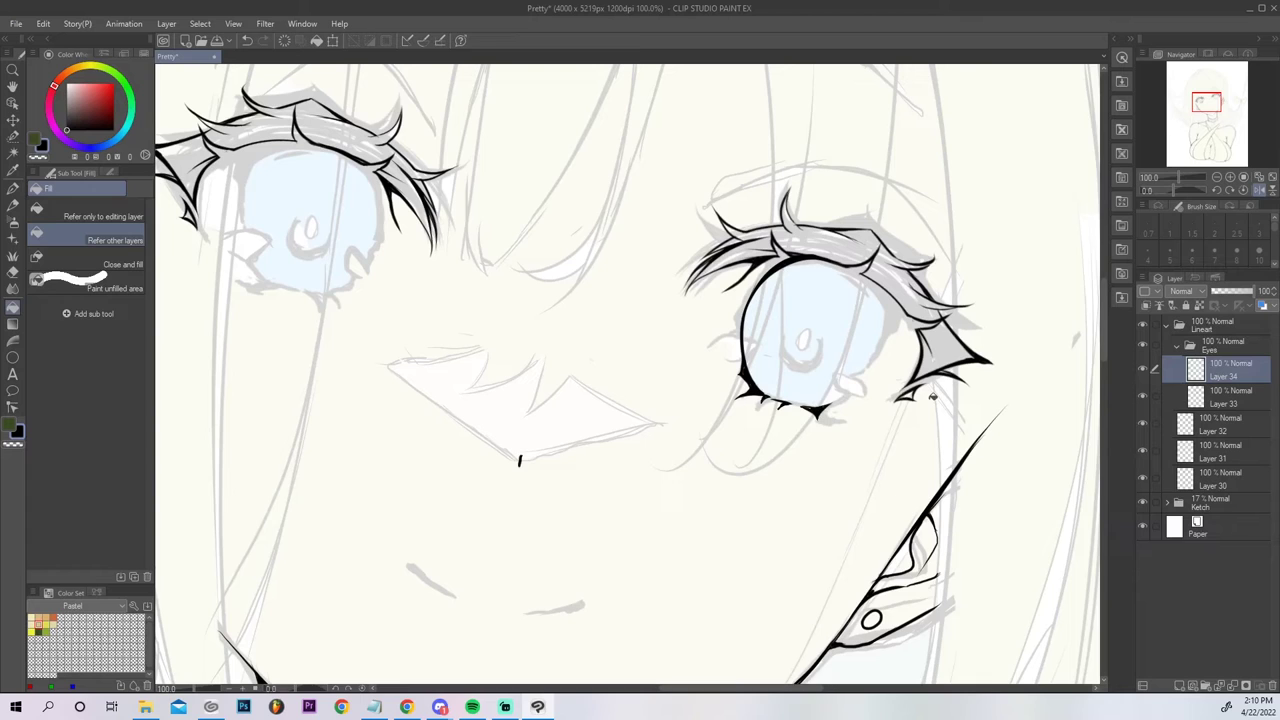
Ink the outer side of the iris outline from the last lower lash up to the upper lash.
key("p")
mouse_move(828, 404)
left_mouse_down()
mouse_move(864, 372)
mouse_move(886, 304)
mouse_move(868, 279)
left_mouse_up()
key("ctrl+z")
key("ctrl+z")
mouse_move(878, 348)
left_mouse_down()
mouse_move(863, 270)
mouse_move(884, 305)
left_mouse_up()
key("ctrl+z")
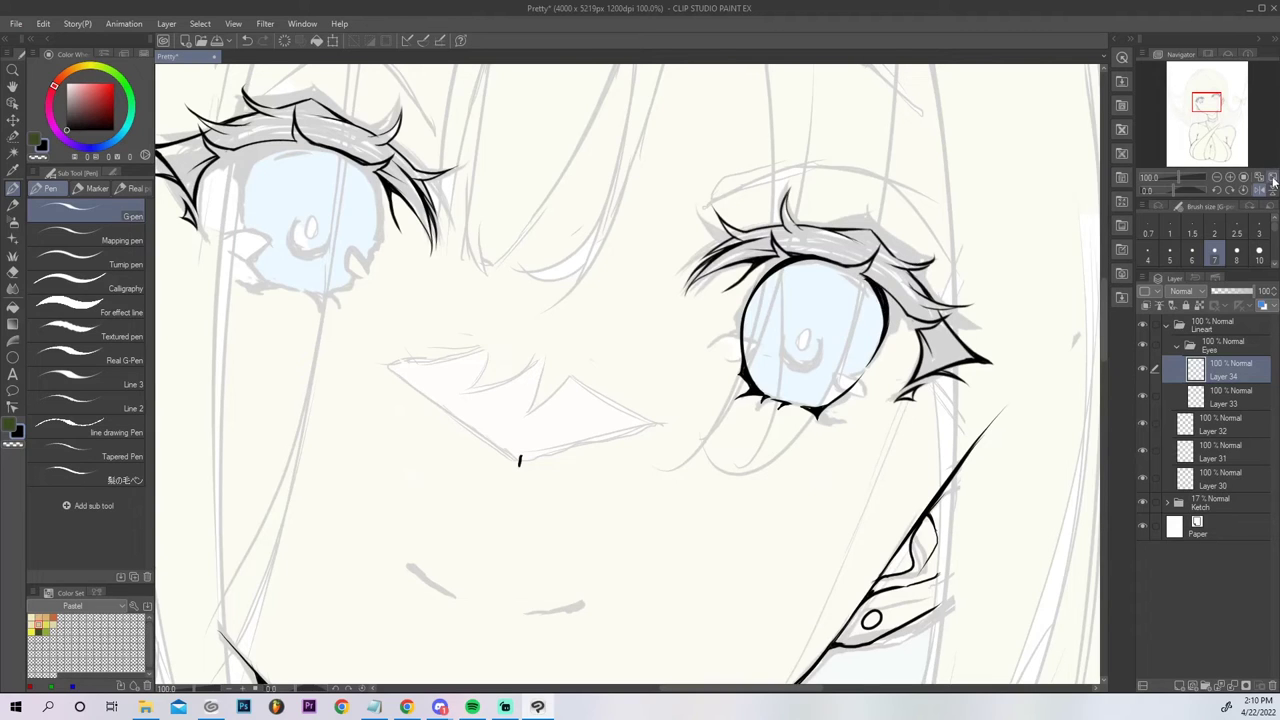
Erase the outer side of the iris outline with the Hard eraser.
left_click(1258, 177)
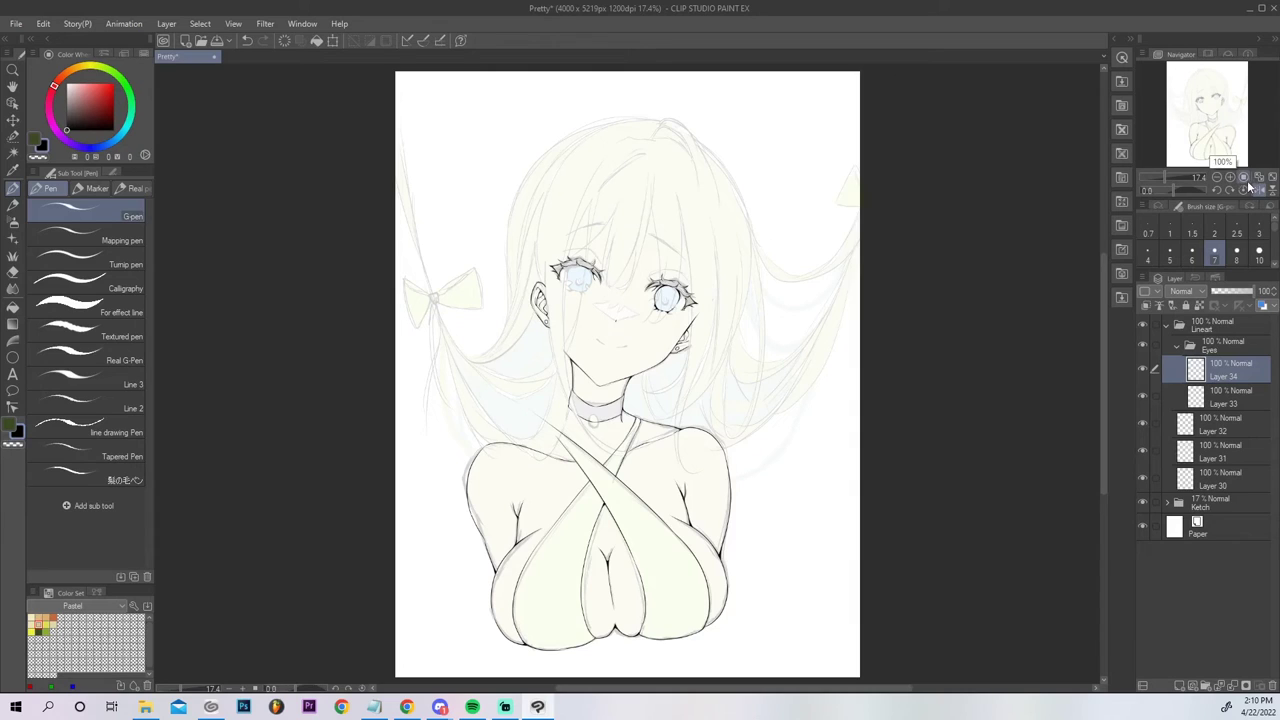
left_click(1231, 177)
left_click(1231, 177)
left_click(1231, 177)
left_click(1231, 177)
left_click(1231, 177)
mouse_move(1206, 117)
left_mouse_down()
mouse_move(1216, 96)
mouse_move(1203, 102)
left_mouse_up()
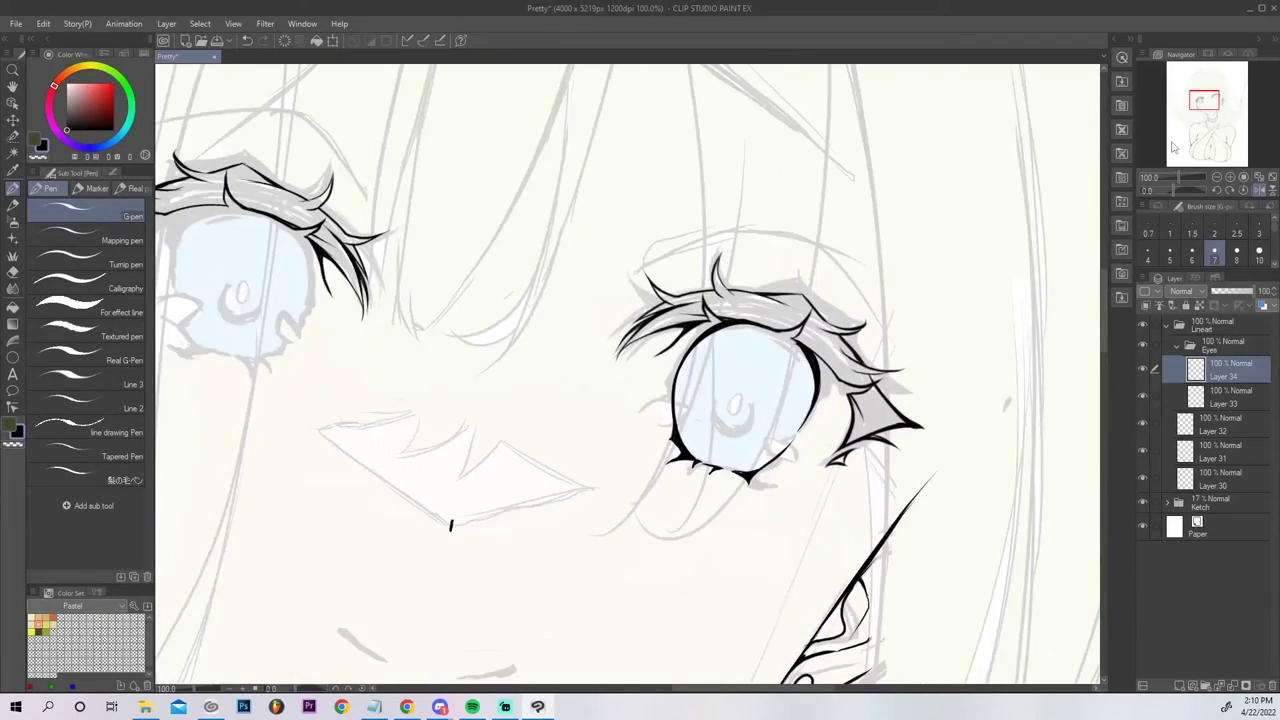
key("e")
mouse_move(778, 438)
left_mouse_down()
mouse_move(762, 466)
mouse_move(814, 401)
mouse_move(816, 371)
mouse_move(794, 347)
mouse_move(838, 376)
left_mouse_up()
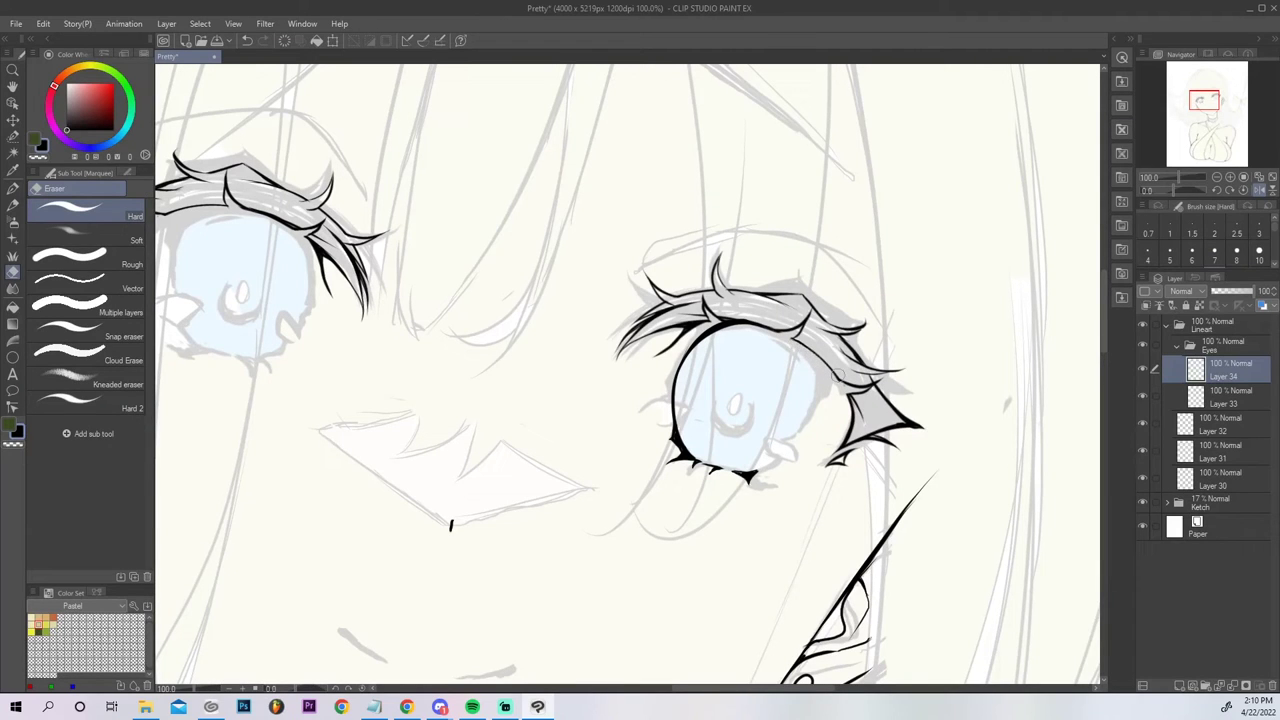
Re-ink the outer side of the iris outline as a rounder curve from the lower lash to the upper lash.
key("p")
mouse_move(752, 475)
left_mouse_down()
mouse_move(794, 450)
mouse_move(750, 471)
mouse_move(794, 448)
mouse_move(810, 396)
left_mouse_up()
key("ctrl+z")
key("ctrl+z")
left_click_drag(782, 460, 814, 366)
key("ctrl+z")
key("ctrl+z")
mouse_move(783, 461)
left_mouse_down()
mouse_move(813, 370)
mouse_move(796, 338)
left_mouse_up()
key("ctrl+z")
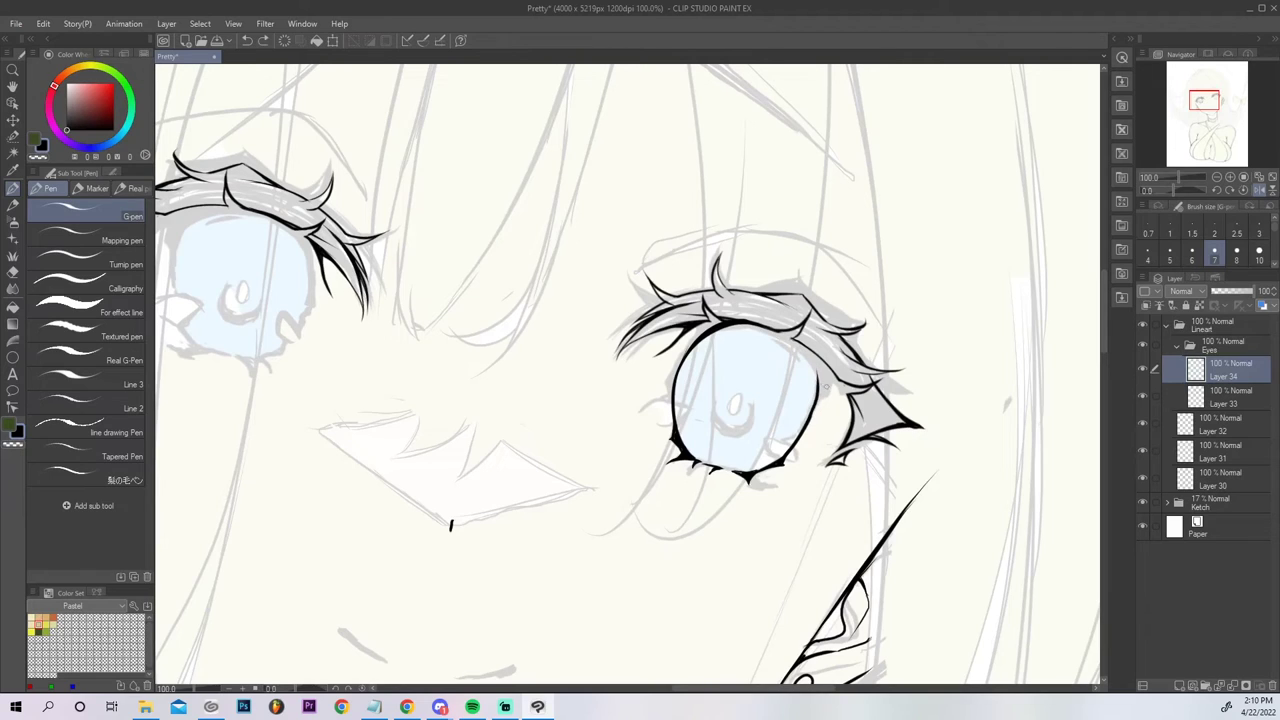
Thicken the upper part of the iris outline's outer side with overlapping strokes.
left_click_drag(818, 389, 798, 347)
key("ctrl+z")
left_click_drag(817, 394, 799, 345)
left_click_drag(810, 418, 813, 365)
Ink the small crescent-shaped pupil in the centre of the iris.
left_click(1258, 177)
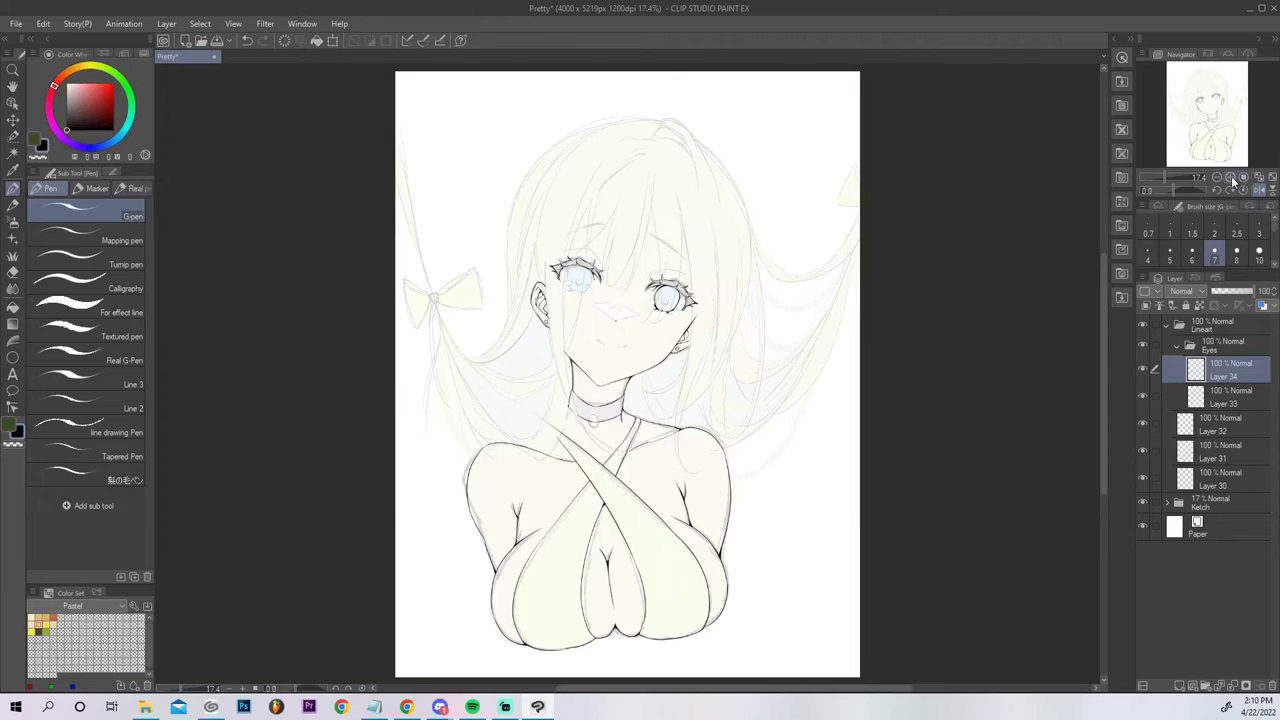
left_click(1231, 177)
left_click(1231, 177)
left_click(1231, 177)
left_click(1231, 177)
left_click(1212, 89)
left_click_drag(1214, 92, 1209, 106)
left_click_drag(723, 372, 737, 384)
key("ctrl+z")
key("ctrl+z")
key("ctrl+z")
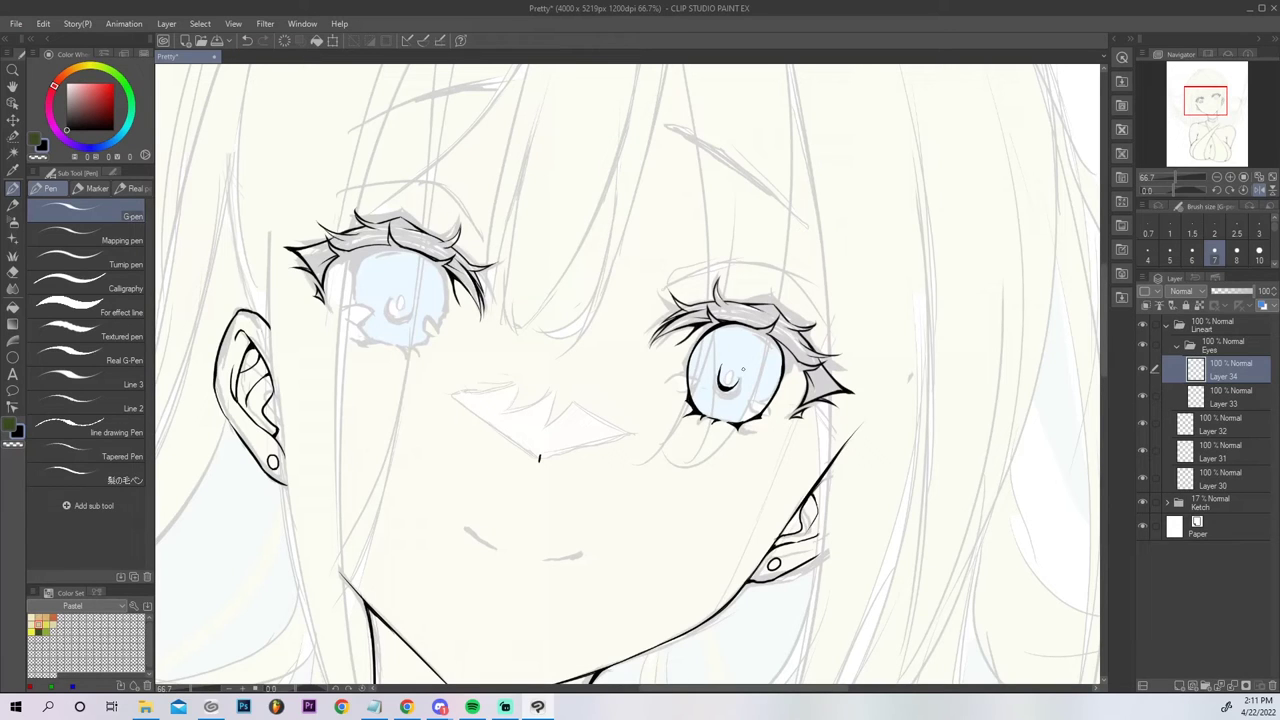
Ink pointed highlights across the iris's inner and lower outer edges, trimming the outline inside them with transparent ink.
mouse_move(667, 382)
left_mouse_down()
mouse_move(708, 385)
mouse_move(678, 427)
mouse_move(669, 380)
mouse_move(707, 382)
left_mouse_up()
key("ctrl+z")
mouse_move(699, 393)
left_mouse_down()
mouse_move(709, 425)
mouse_move(705, 378)
left_mouse_up()
key("ctrl+z")
key("c")
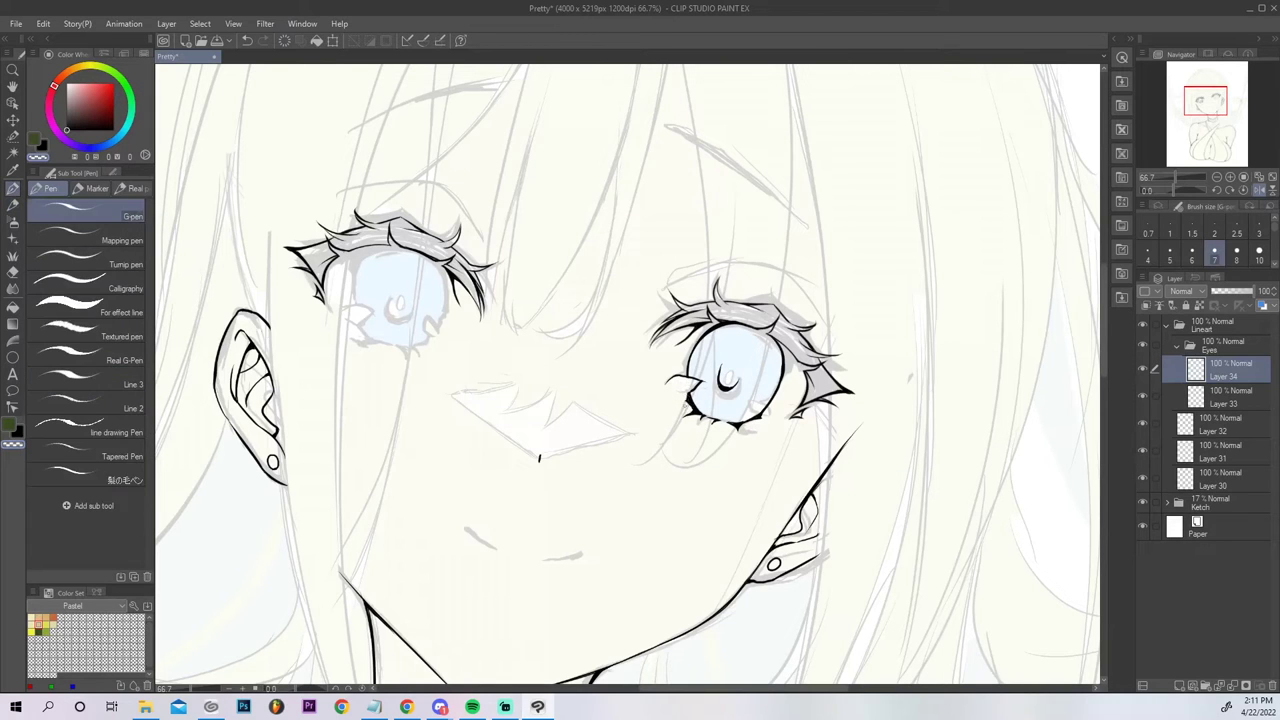
key("x")
left_click_drag(750, 404, 770, 414)
key("x")
Mask the whole right eye in the Eyes folder with the selection pen and rotate it slightly clockwise.
left_click(1260, 178)
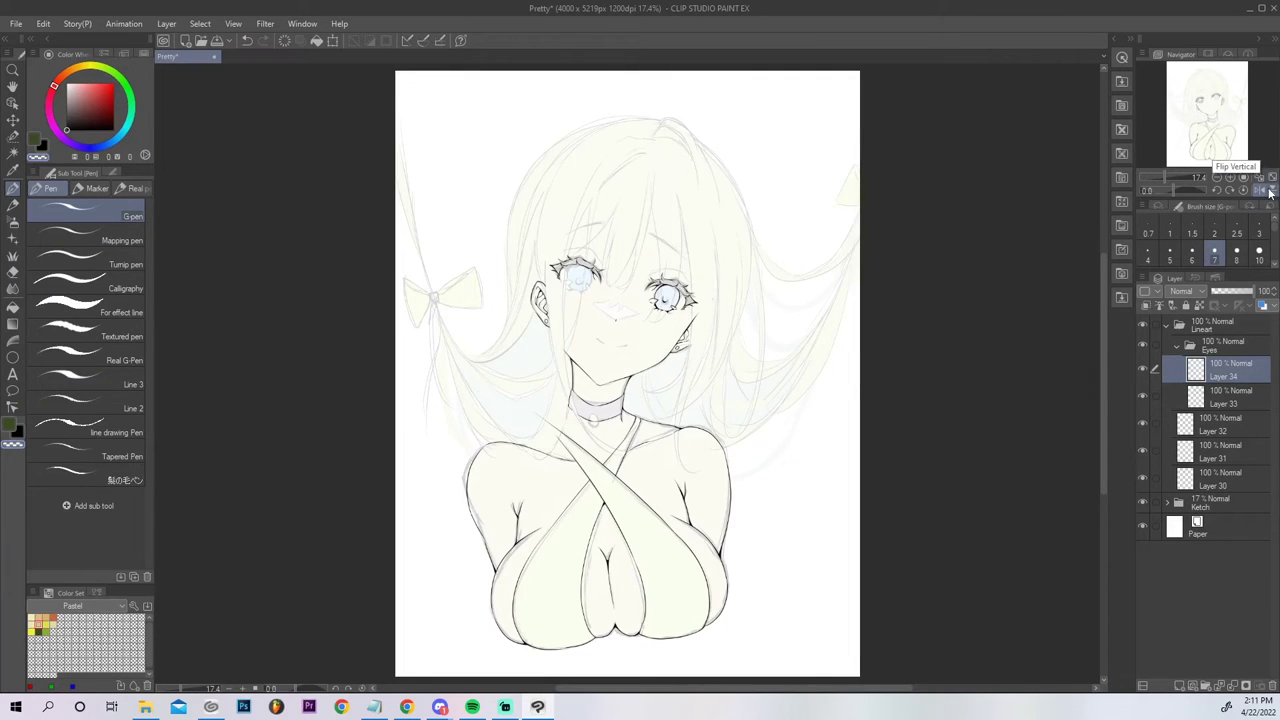
left_click(1231, 178)
left_click(1231, 178)
left_click_drag(1220, 114, 1217, 98)
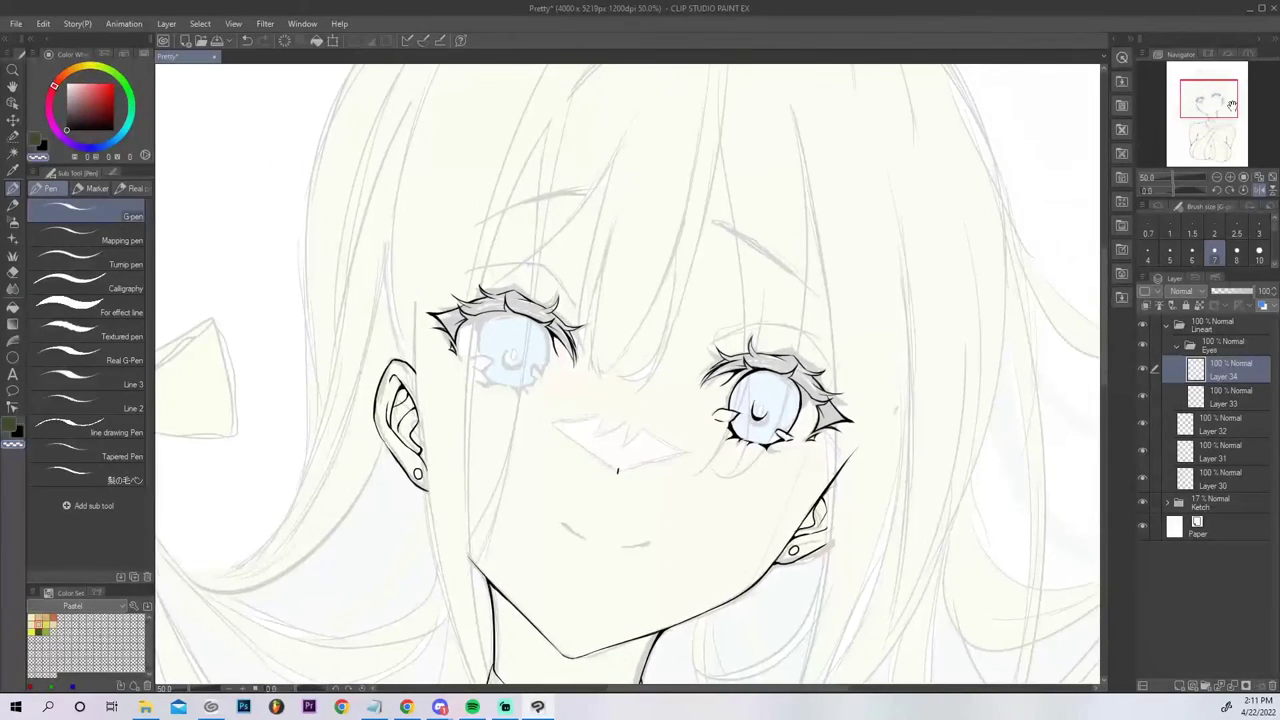
left_click(1232, 178)
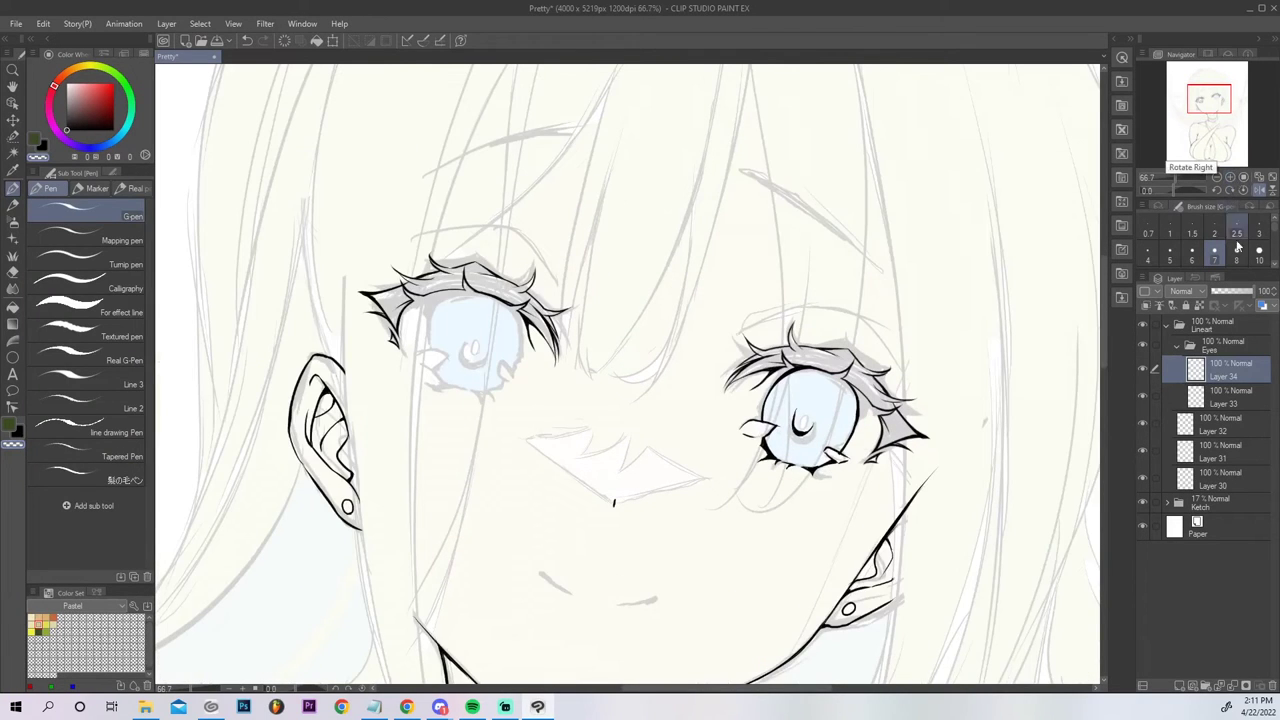
left_click(1222, 343)
key("m")
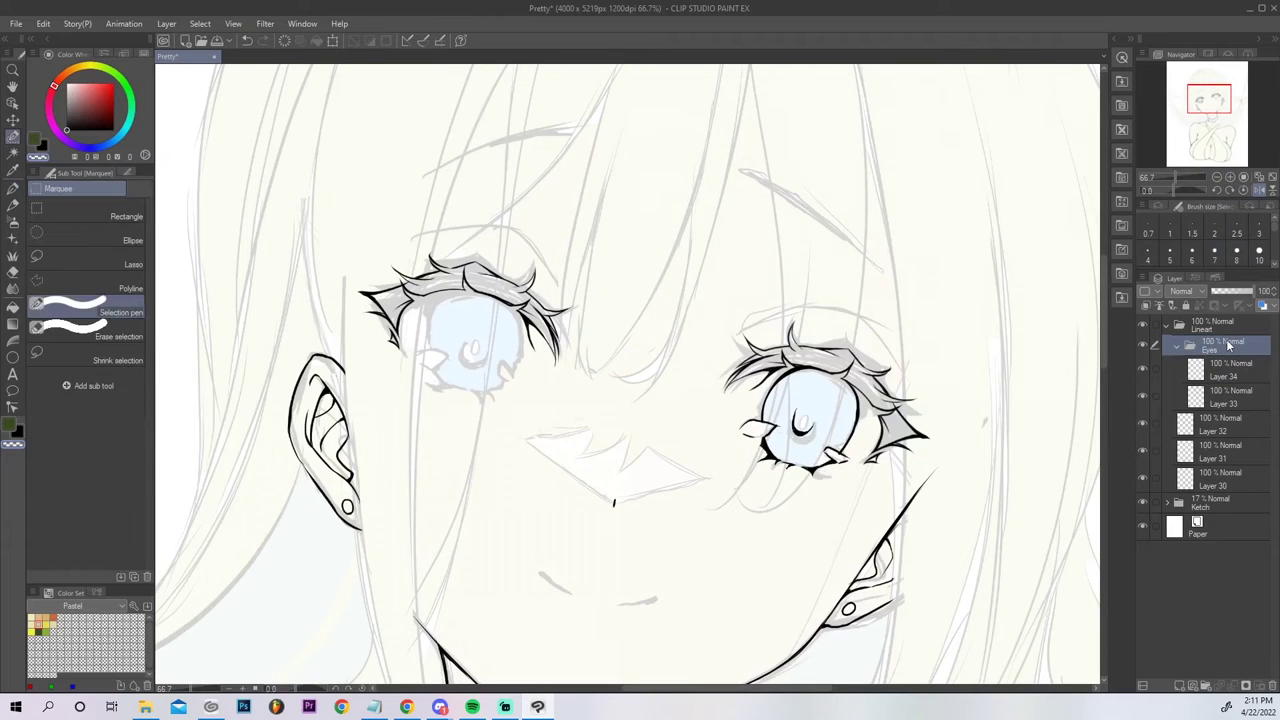
mouse_move(760, 310)
left_mouse_down()
mouse_move(780, 470)
mouse_move(840, 395)
mouse_move(920, 470)
mouse_move(953, 358)
left_mouse_up()
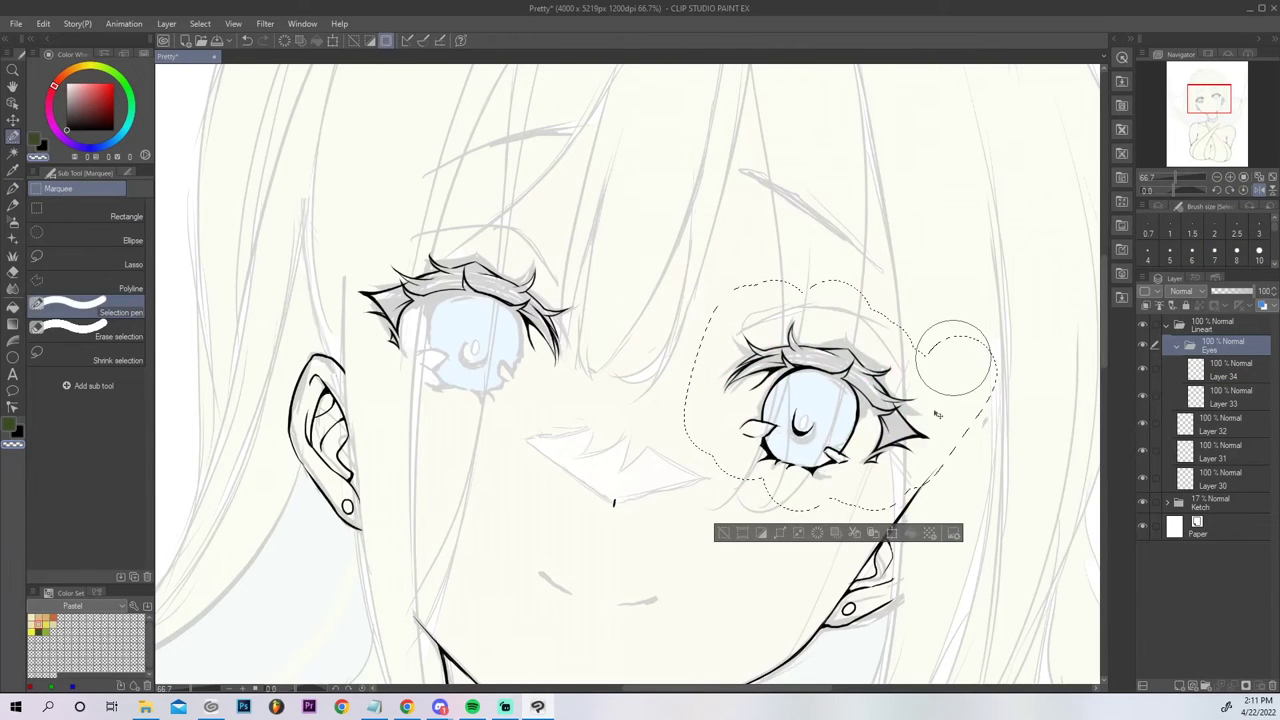
key("ctrl+t")
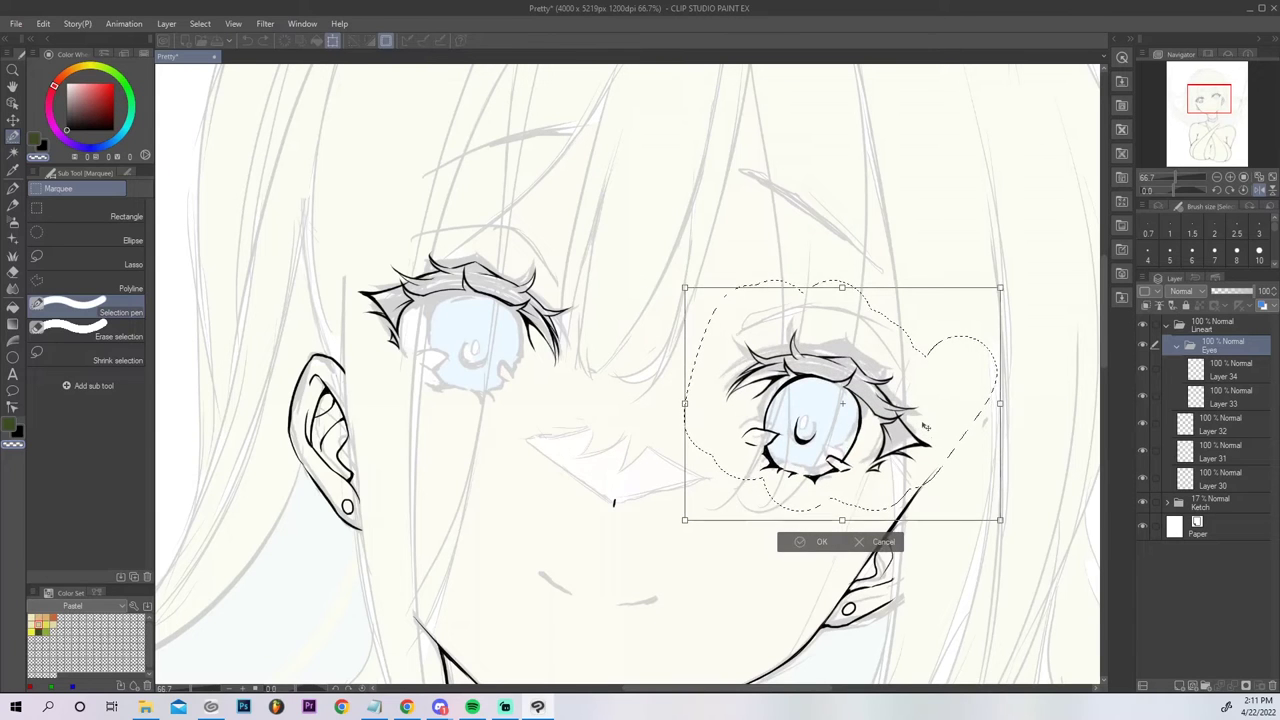
left_click_drag(1027, 426, 1022, 447)
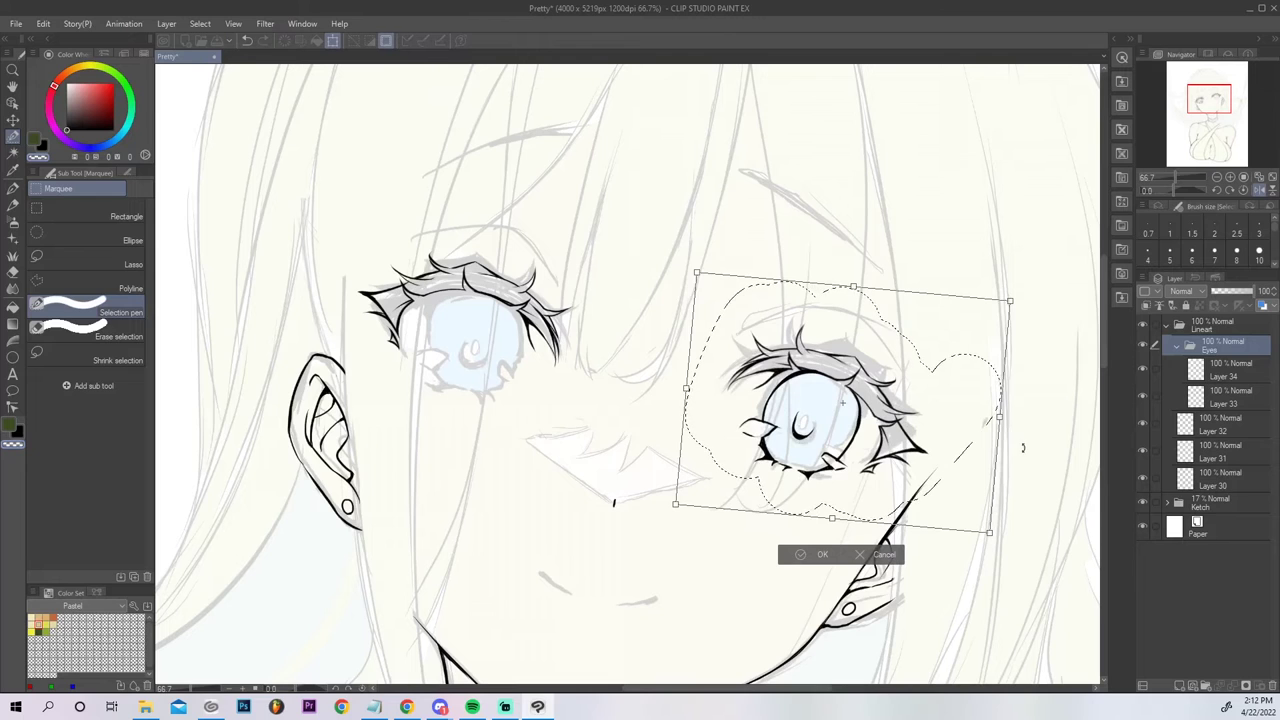
key("Return")
key("ctrl+d")
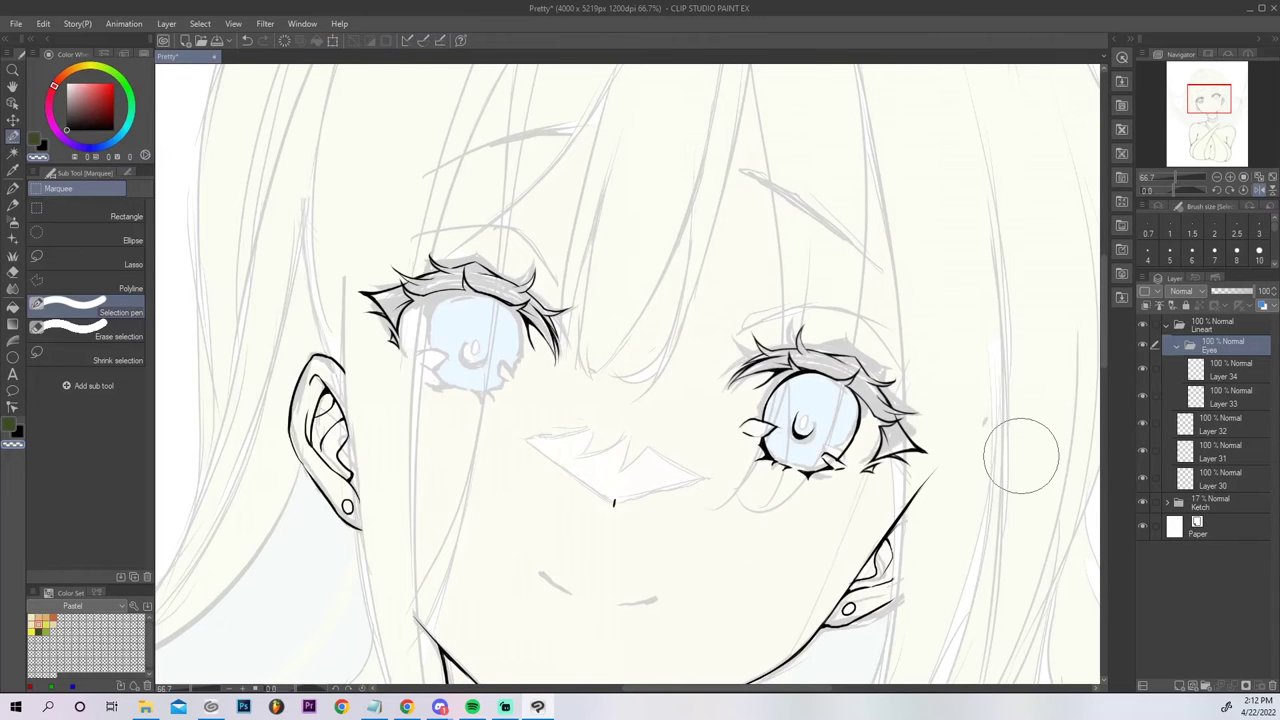
On Layer 34, ink the outer side of the left eye's iris outline, curving down from the upper lash.
key("p")
left_click(1228, 372)
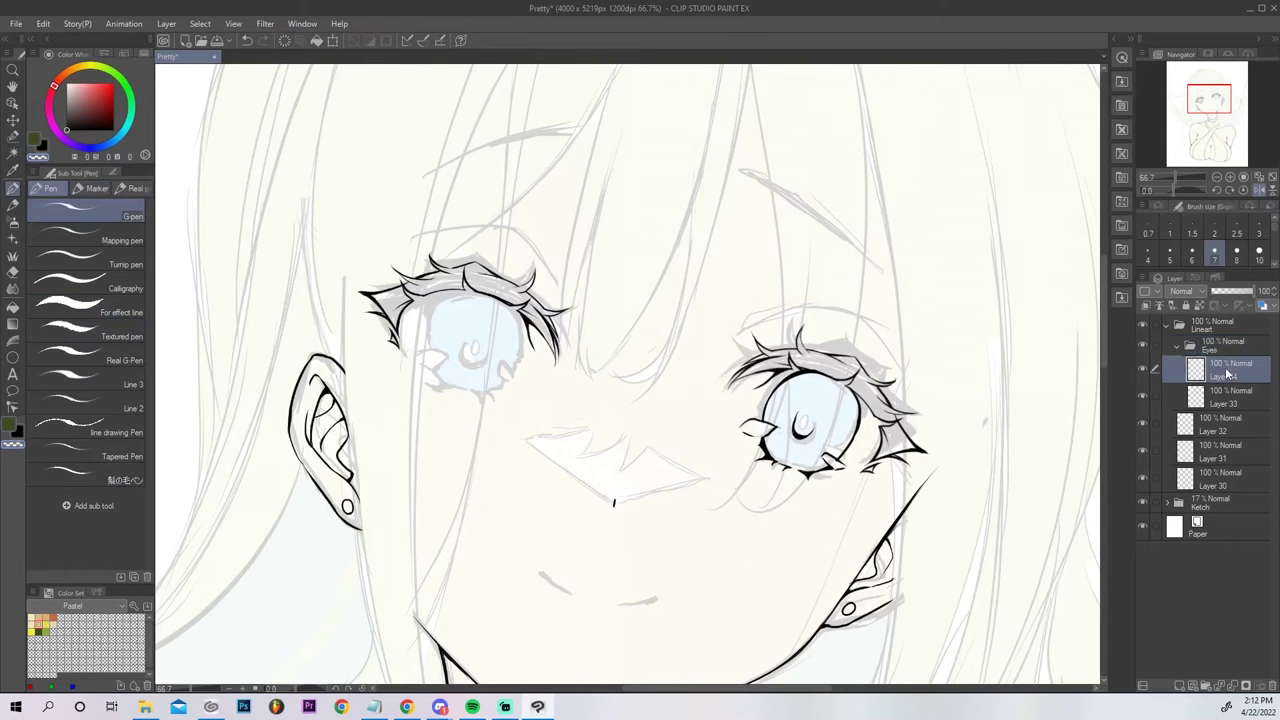
left_click(1232, 177)
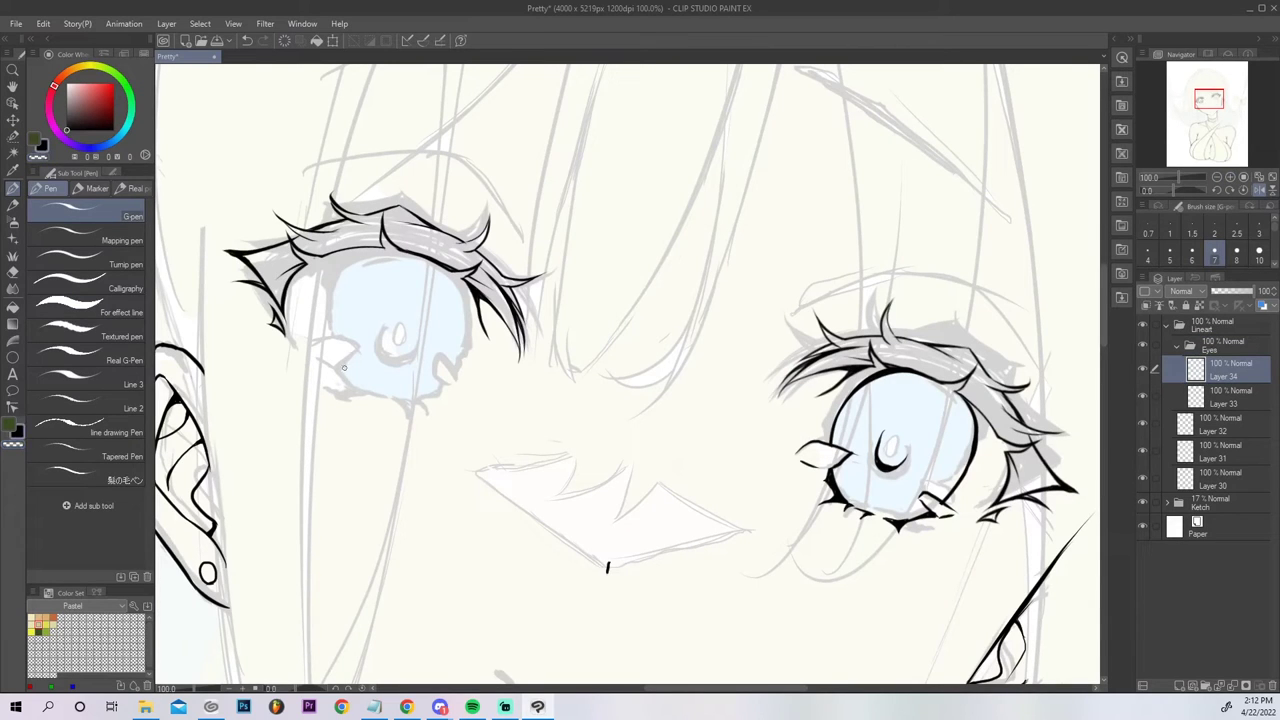
left_click_drag(348, 382, 325, 314)
key("ctrl+z")
mouse_move(354, 389)
left_mouse_down()
mouse_move(325, 302)
mouse_move(328, 266)
mouse_move(354, 255)
left_mouse_up()
key("ctrl+z")
left_click_drag(325, 306, 360, 246)
key("ctrl+z")
left_click_drag(322, 310, 362, 252)
key("ctrl+z")
key("ctrl+z")
left_click_drag(331, 281, 381, 244)
key("ctrl+z")
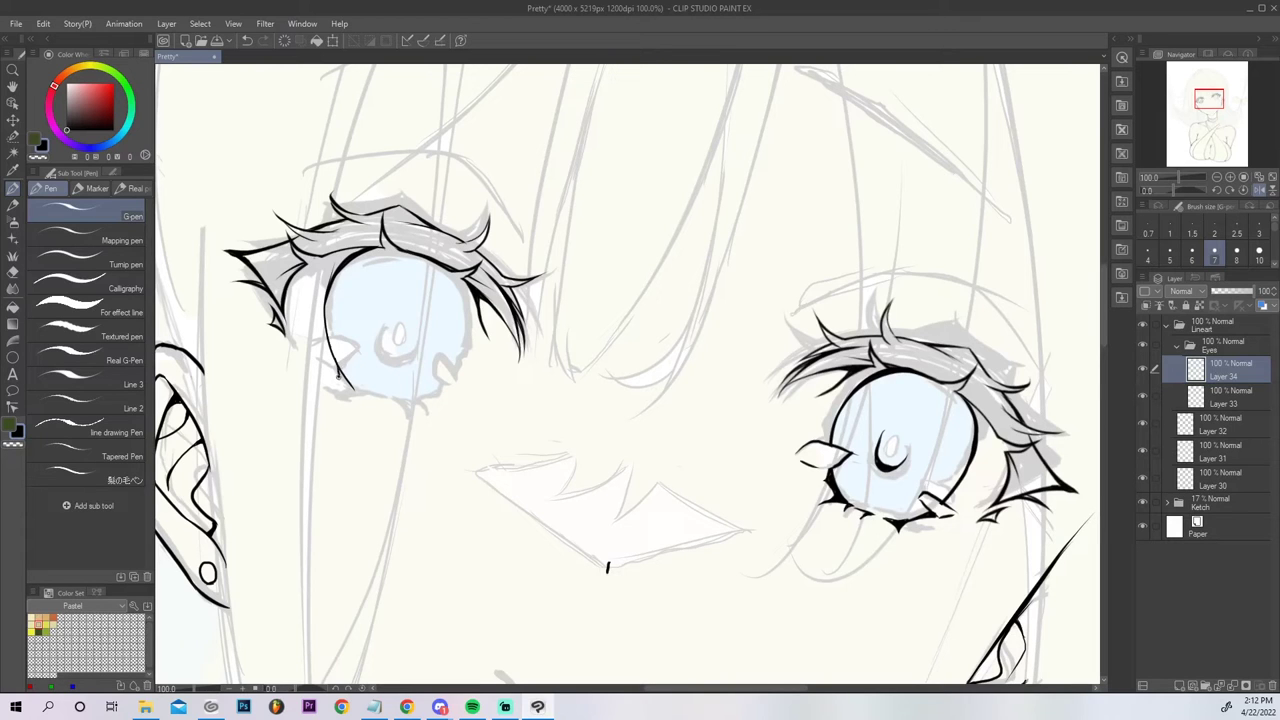
Ink spiky lower lashes along the outer bottom edge of the left iris and fill them solid.
left_click_drag(333, 353, 348, 384)
key("ctrl+z")
mouse_move(333, 352)
left_mouse_down()
mouse_move(336, 394)
mouse_move(334, 362)
mouse_move(350, 398)
left_mouse_up()
left_click_drag(365, 398, 380, 413)
key("ctrl+z")
left_click_drag(379, 410, 400, 412)
left_click_drag(382, 402, 410, 400)
key("g")
left_click(392, 402)
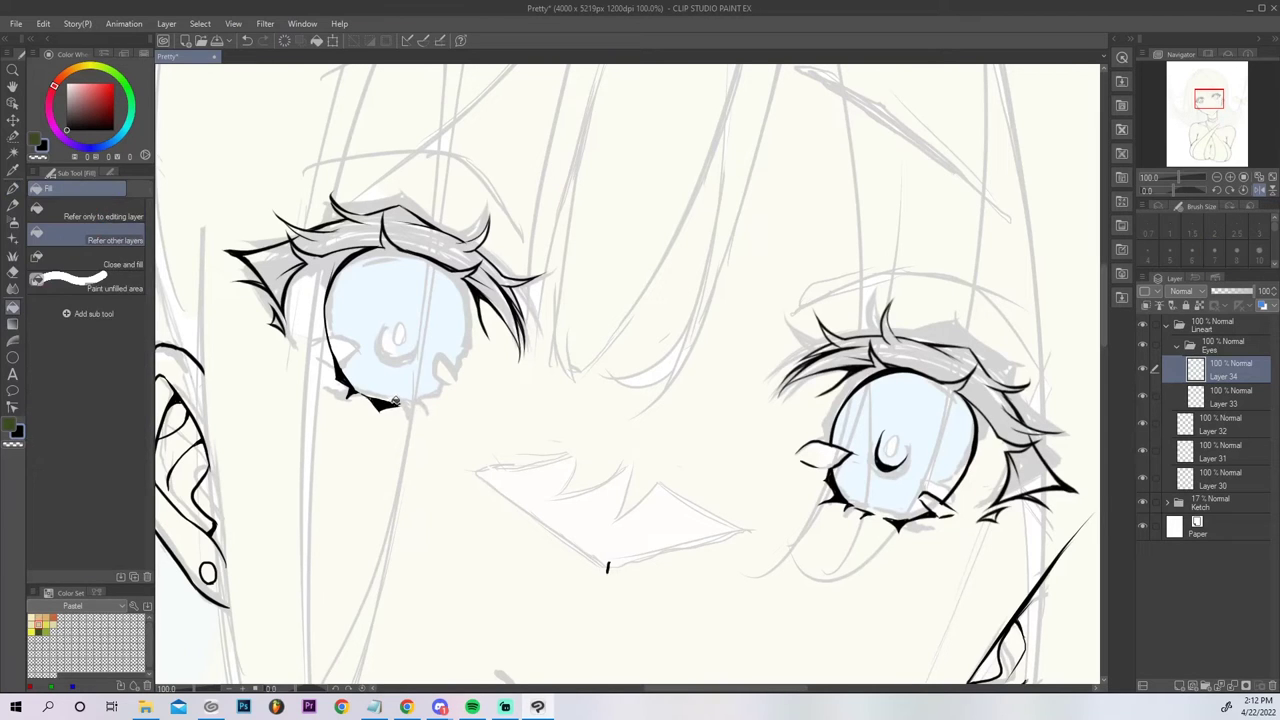
Extend the lower lash spikes past the centre of the left iris's bottom edge and thicken them.
key("p")
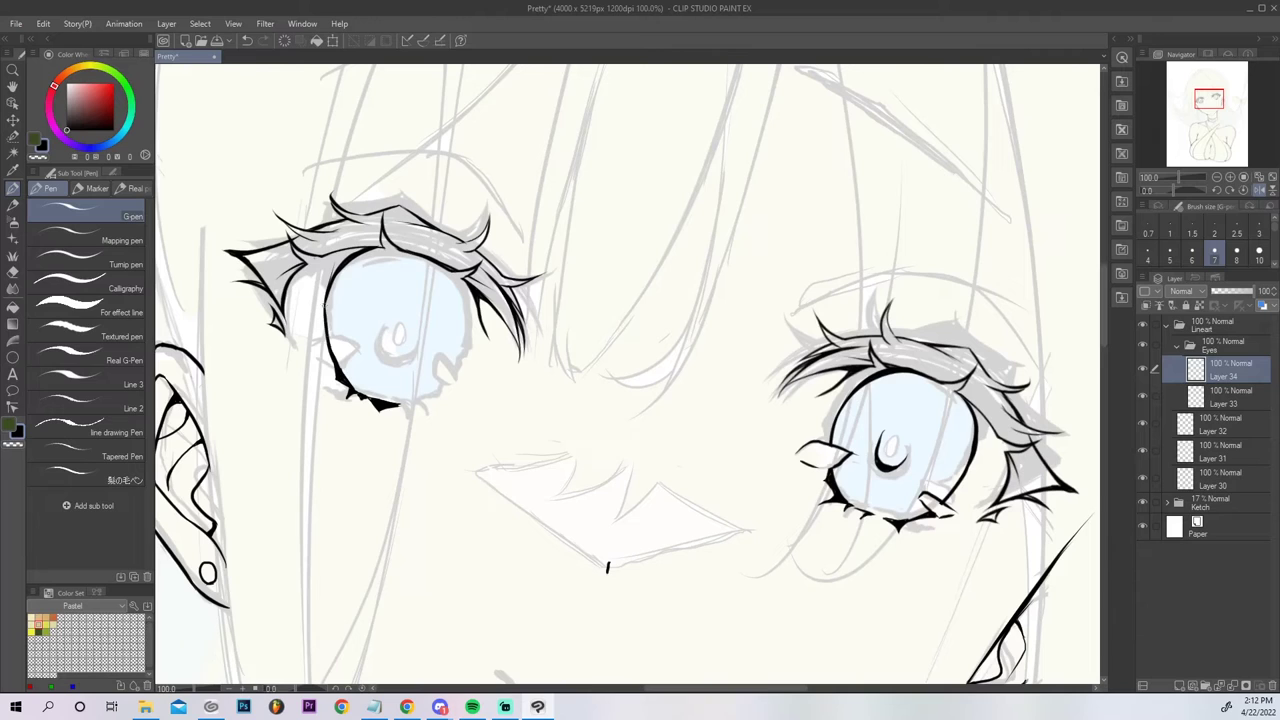
key("ctrl+z")
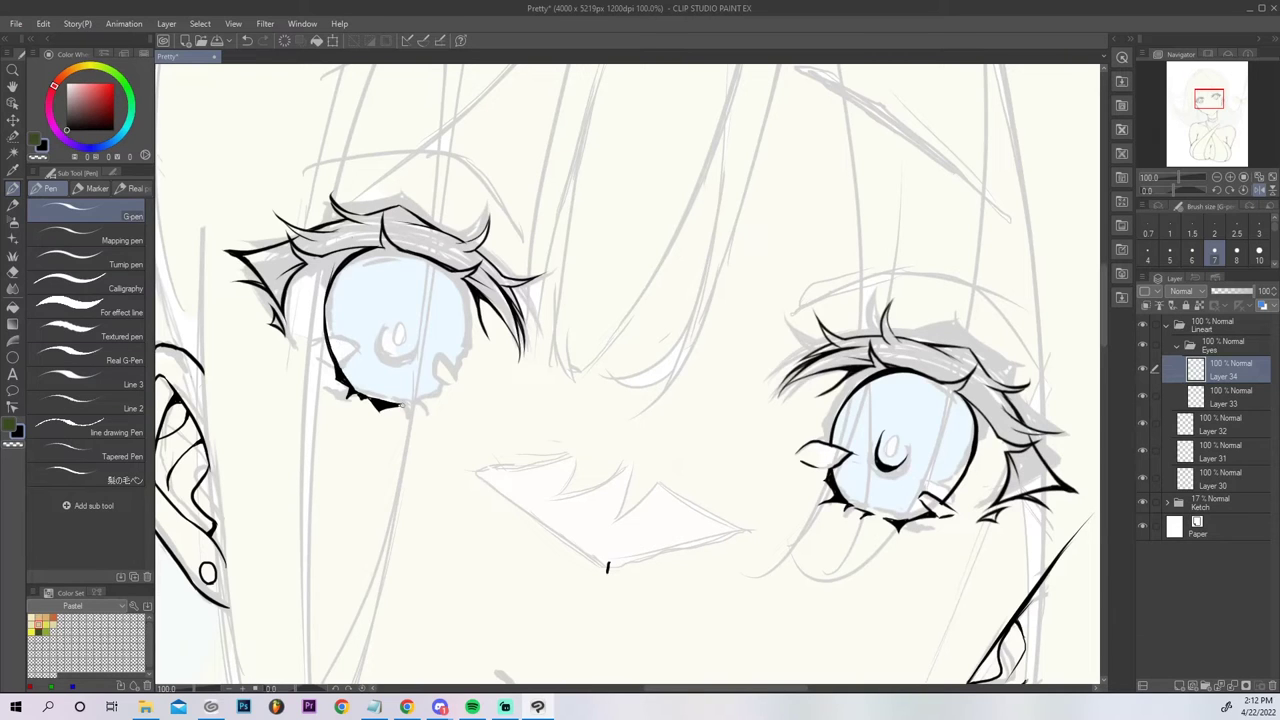
left_click_drag(402, 404, 410, 423)
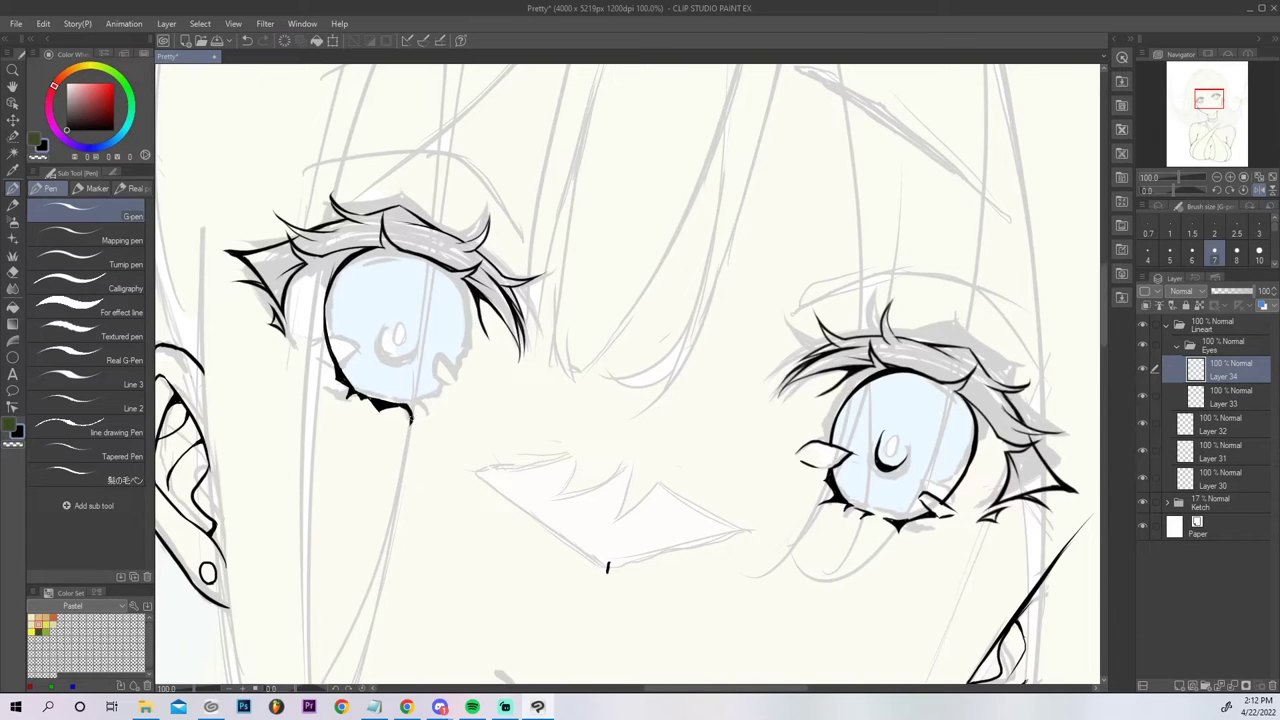
key("ctrl+z")
left_click_drag(400, 403, 412, 416)
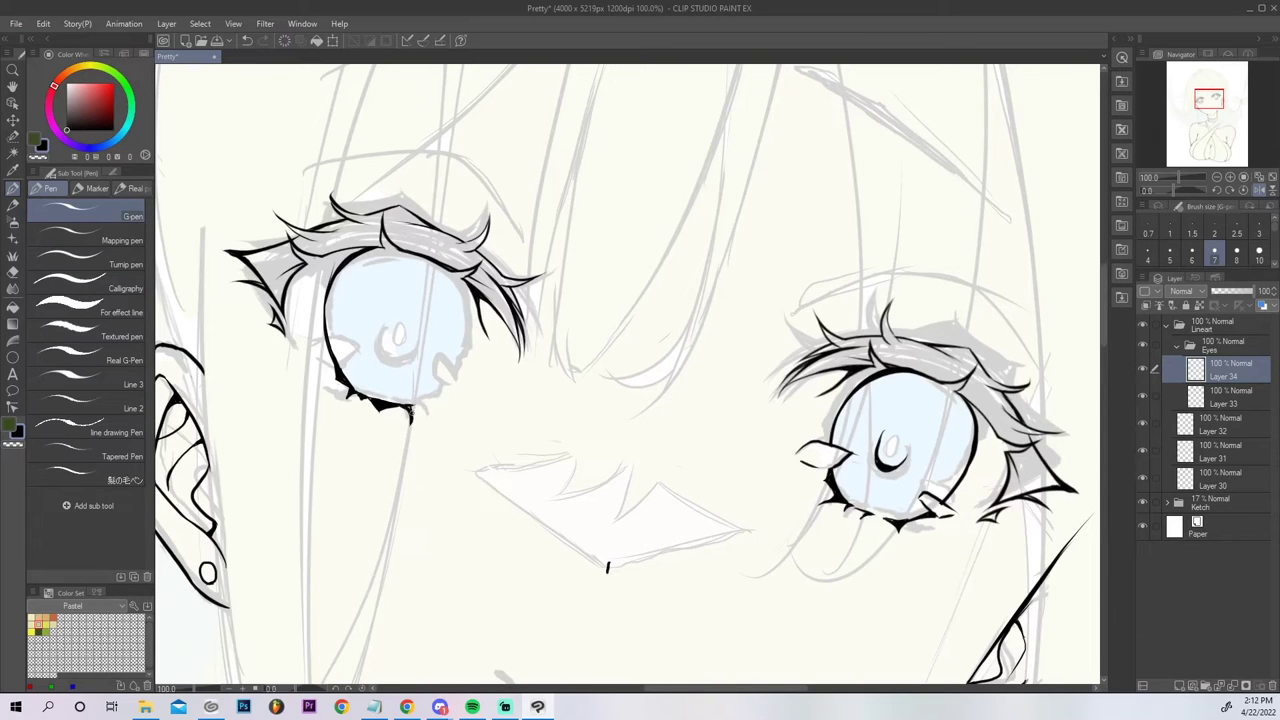
left_click_drag(411, 411, 425, 400)
left_click_drag(356, 395, 350, 373)
Ink the inner side of the left iris outline from the lower lashes up to the upper lash.
mouse_move(426, 398)
left_mouse_down()
mouse_move(410, 410)
mouse_move(466, 310)
left_mouse_up()
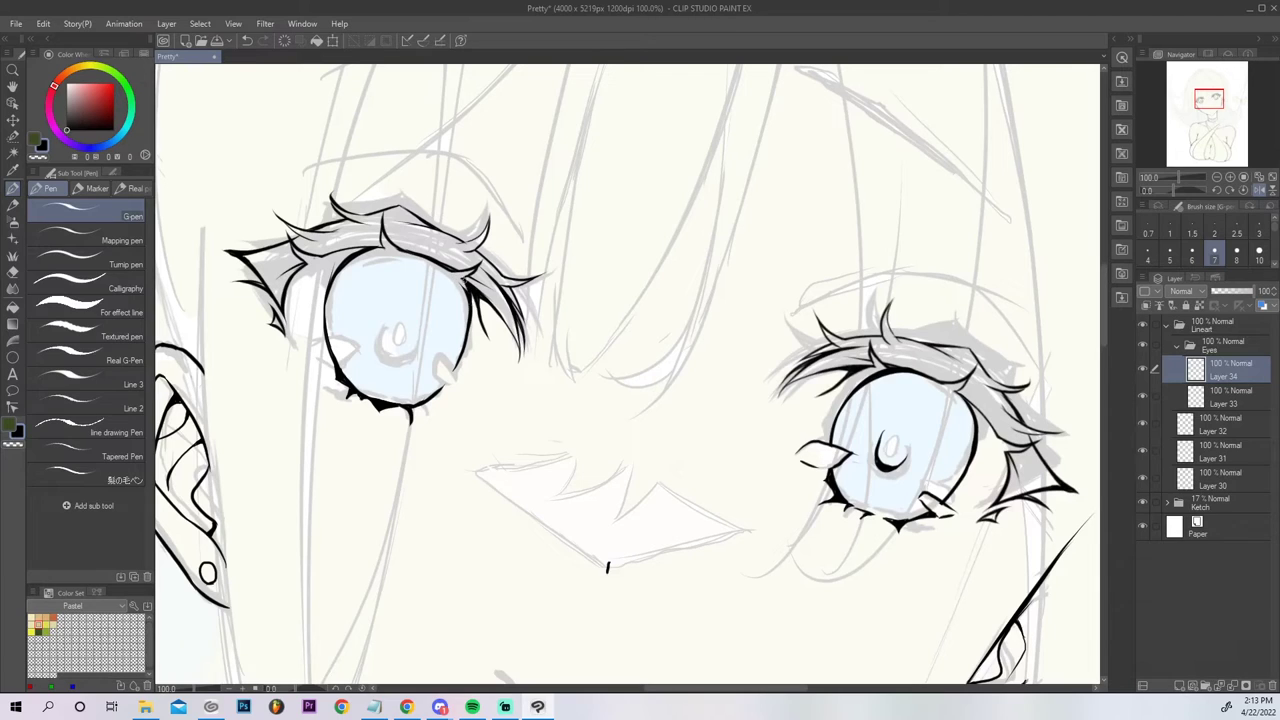
left_click_drag(467, 294, 461, 279)
left_click_drag(467, 291, 459, 277)
Ink a small pointed highlight on the left iris's lower inner edge and thicken the outline beneath it.
left_click_drag(448, 393, 436, 354)
left_click_drag(438, 356, 455, 390)
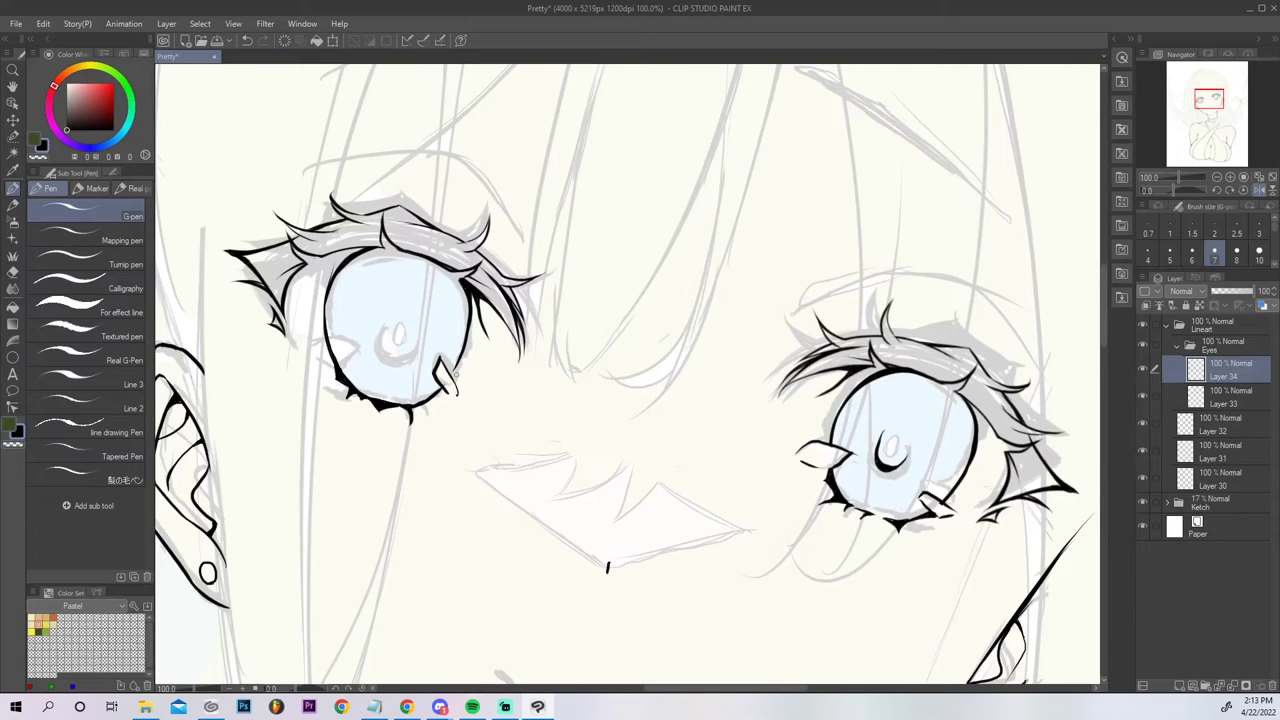
left_click_drag(458, 364, 452, 380)
left_click_drag(440, 398, 423, 405)
left_click_drag(440, 388, 430, 398)
Ink the crescent-shaped pupil in the centre of the left iris, thickening its lower curve.
left_click_drag(384, 314, 415, 331)
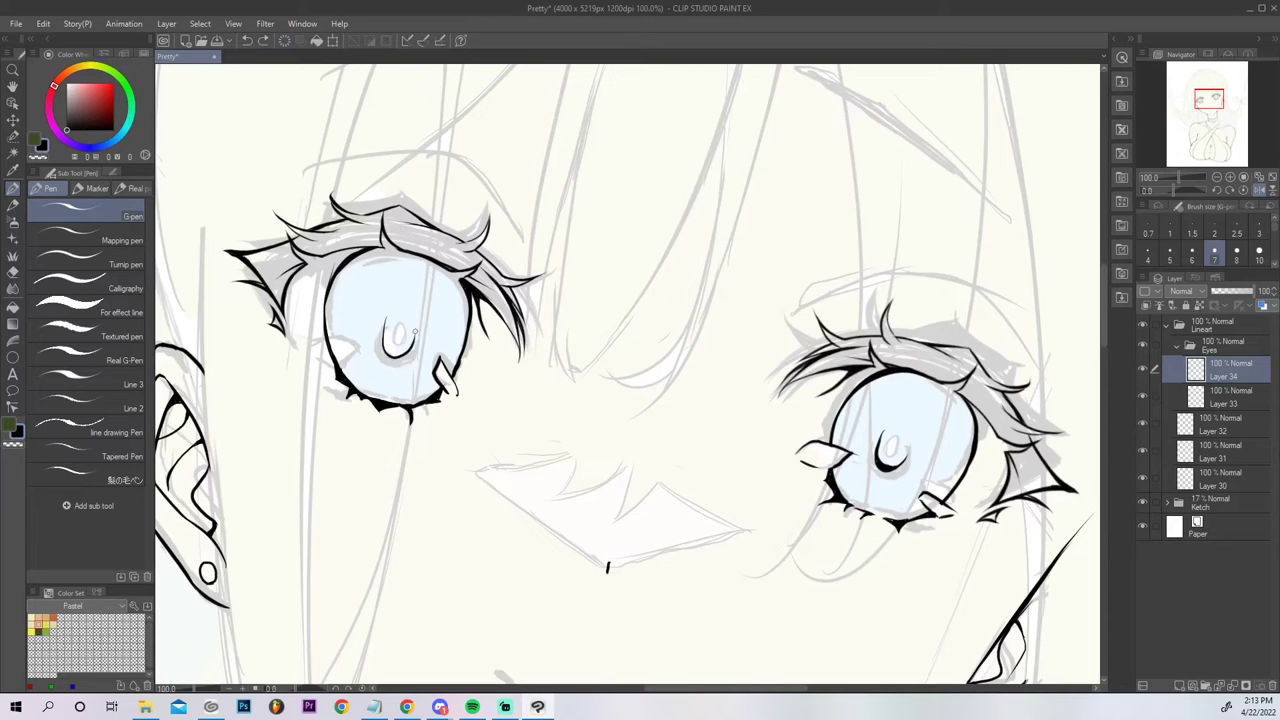
key("ctrl+z")
mouse_move(384, 322)
left_mouse_down()
mouse_move(384, 342)
mouse_move(414, 330)
left_mouse_up()
left_click_drag(388, 347, 410, 350)
left_click_drag(388, 322, 386, 346)
Ink a pointed highlight across the left iris's outer edge and erase the iris outline inside the highlights.
left_click_drag(311, 344, 350, 353)
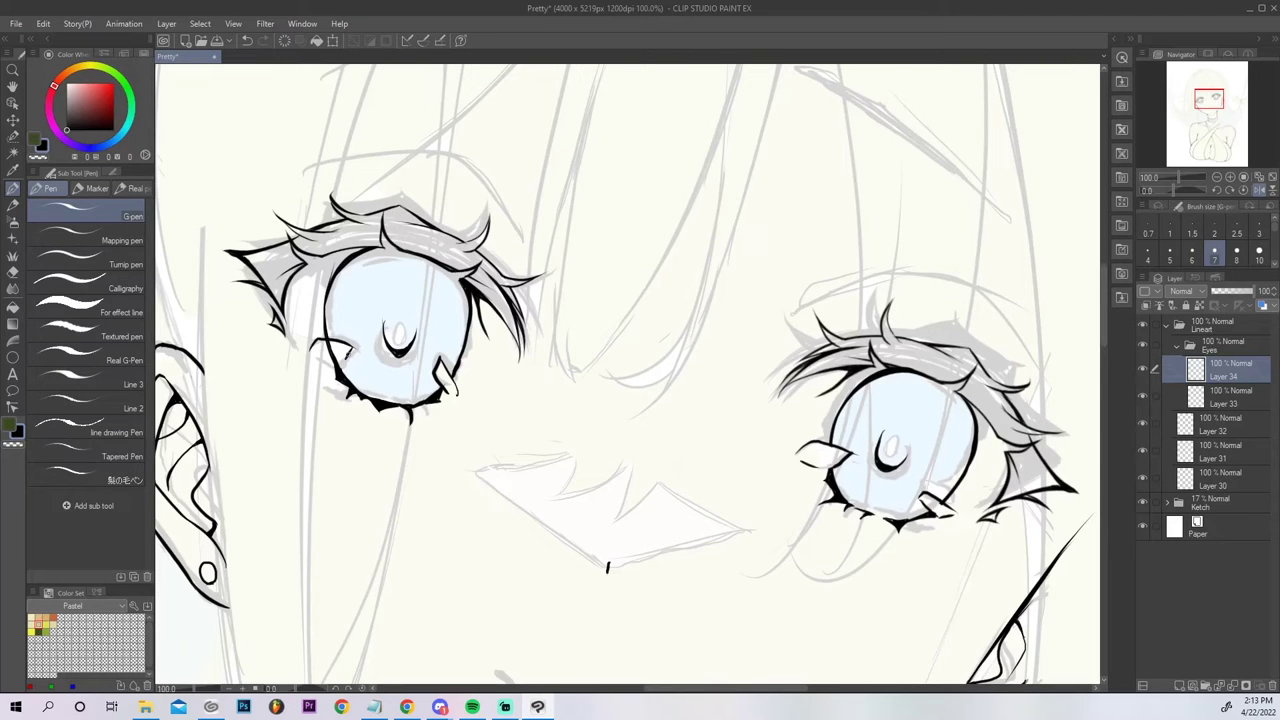
key("ctrl+z")
mouse_move(348, 359)
left_mouse_down()
mouse_move(317, 362)
mouse_move(360, 346)
left_mouse_up()
key("e")
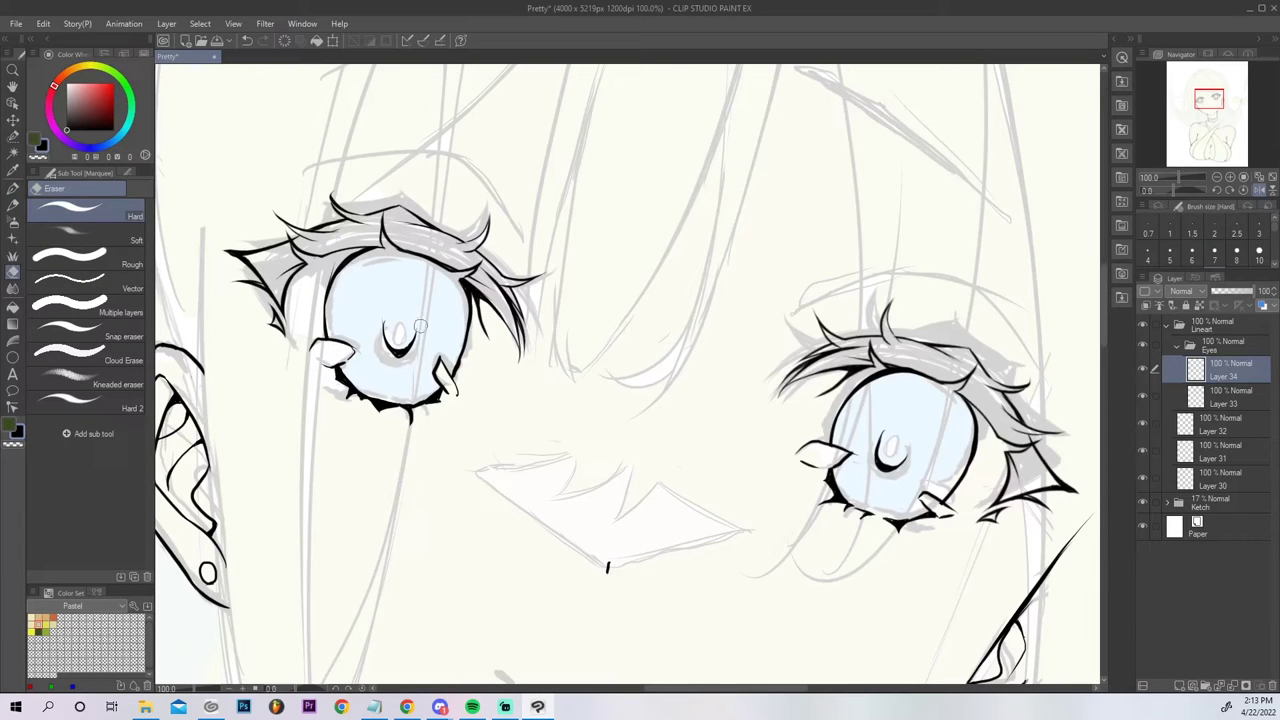
left_click_drag(447, 385, 443, 370)
Merge Layer 34 down into Layer 33 in the Eyes folder, and Layer 32 down into Layer 31.
left_click(1270, 180)
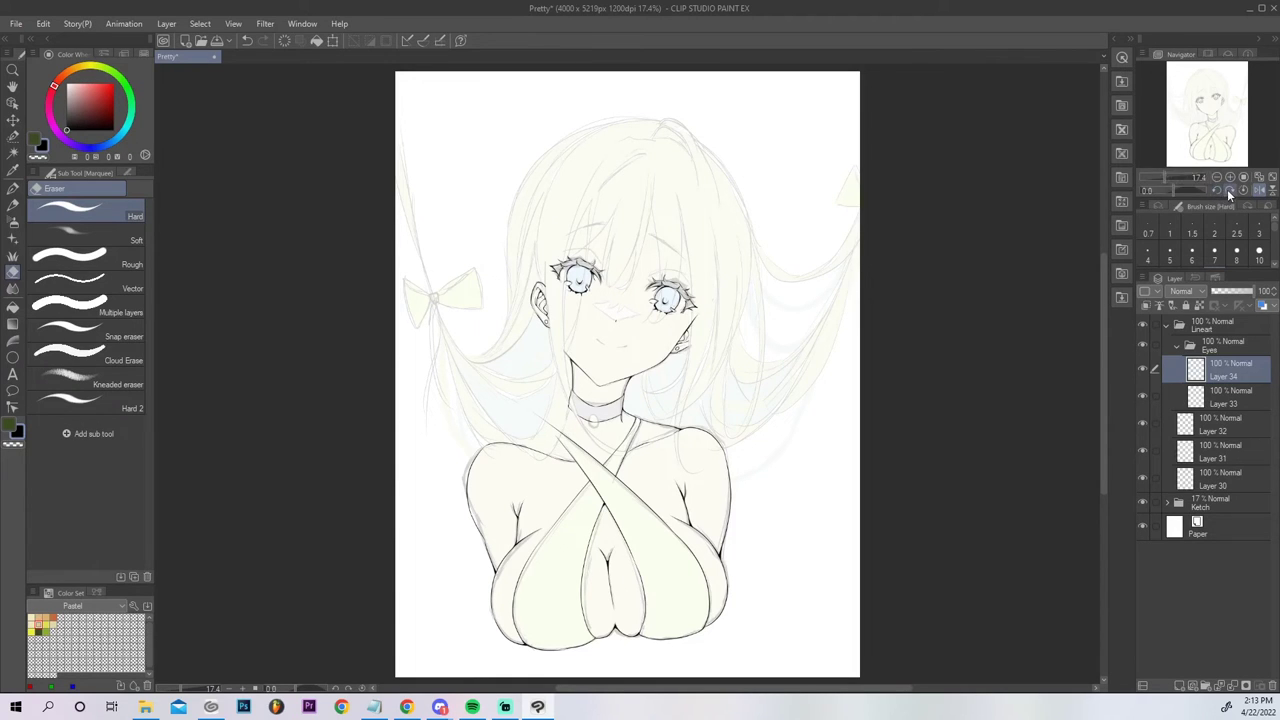
scroll(1213, 128, "up", 2)
left_click_drag(1214, 128, 1218, 113)
left_click(1234, 688)
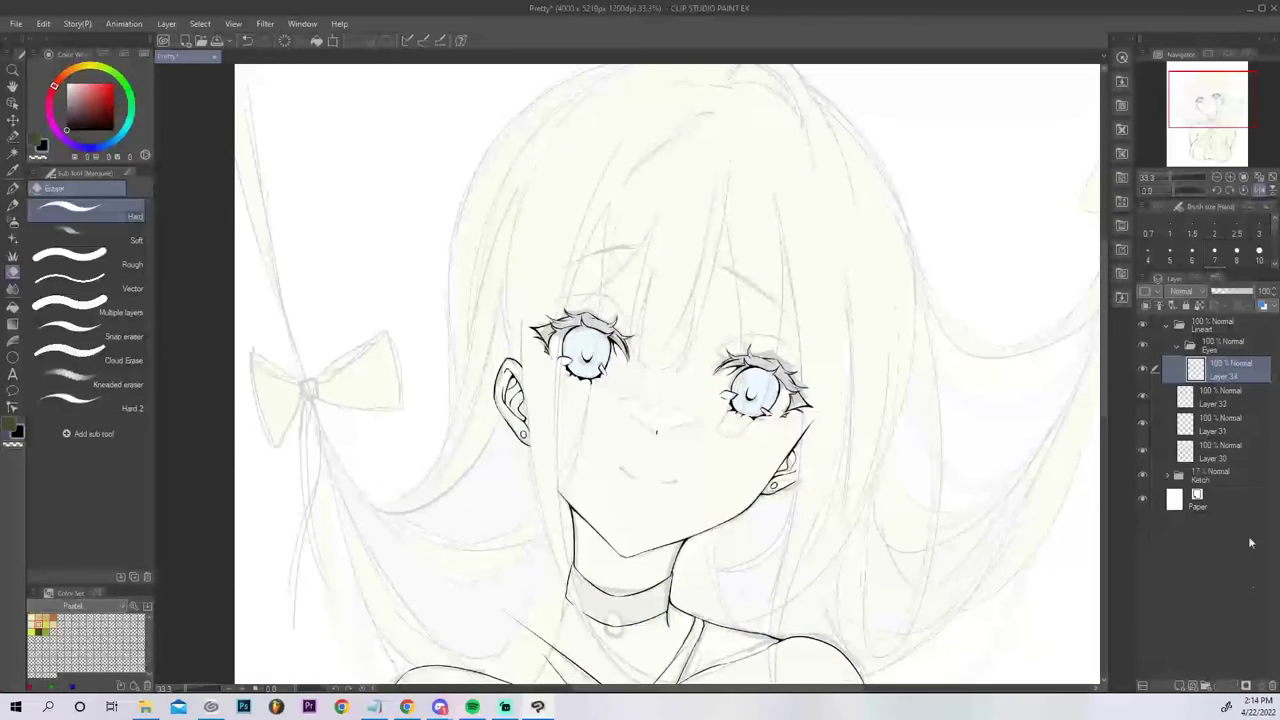
left_click(1232, 400)
left_click(1235, 688)
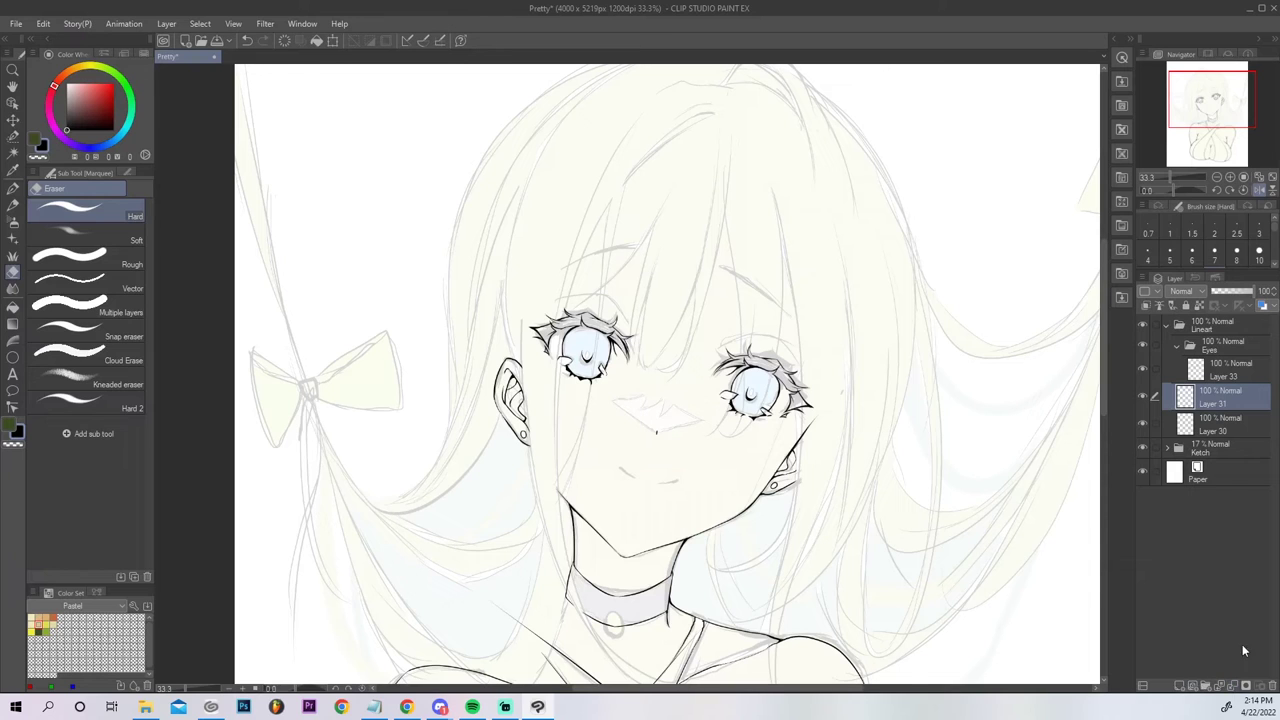
On Layer 31, ink the curved eyelid crease above the right eye's upper lash with the G-pen.
key("p")
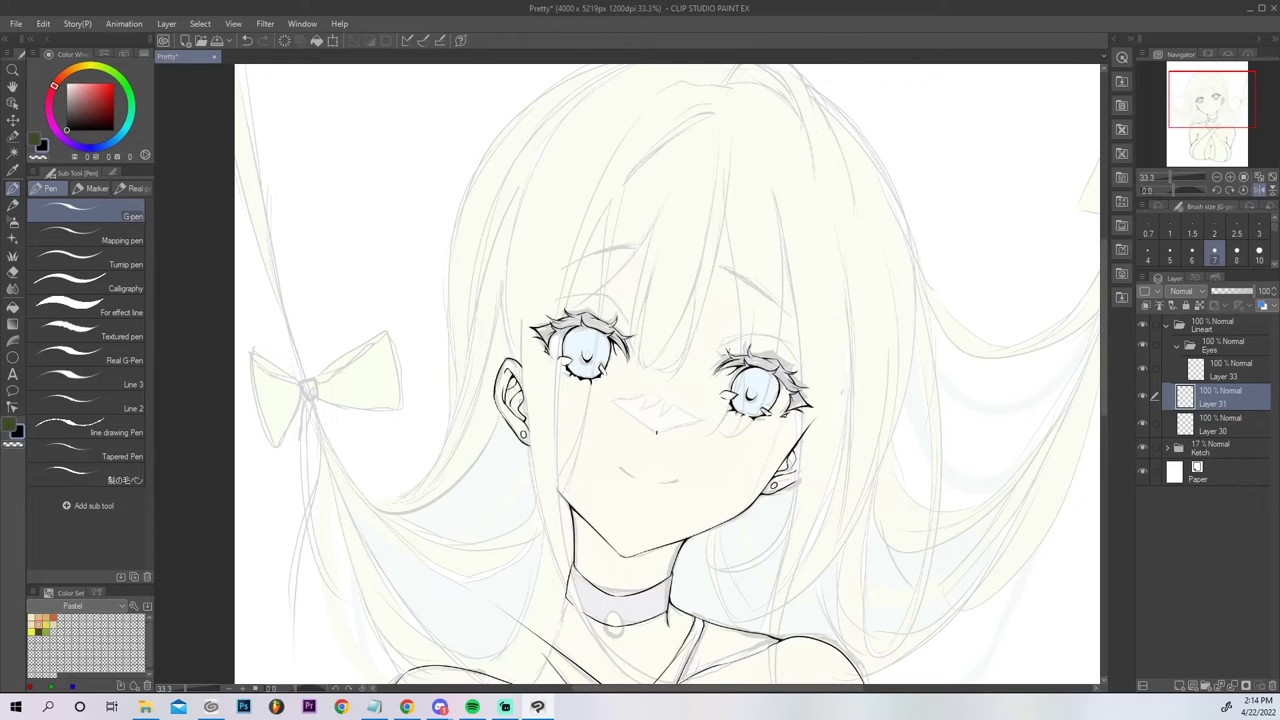
mouse_move(718, 356)
left_mouse_down()
mouse_move(754, 345)
mouse_move(798, 364)
mouse_move(757, 342)
mouse_move(722, 345)
left_mouse_up()
key("ctrl+z")
key("ctrl+z")
left_click_drag(733, 345, 756, 340)
key("ctrl+z")
key("ctrl+plus")
key("ctrl+plus")
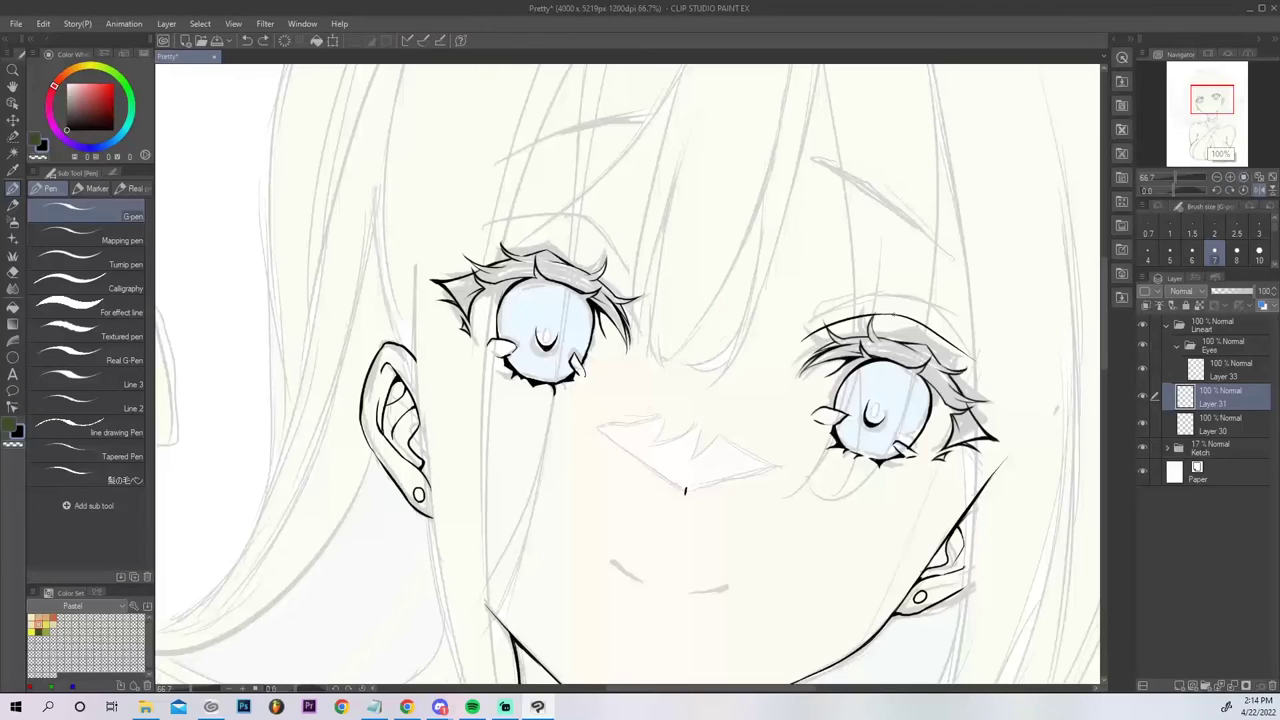
Re-ink the inner end of the right eye's eyelid crease as a smoother curve and thicken its middle.
key("ctrl+z")
left_click_drag(875, 313, 786, 332)
key("ctrl+z")
key("ctrl+z")
key("ctrl+y")
left_click_drag(888, 315, 787, 331)
key("ctrl+z")
left_click_drag(878, 312, 796, 327)
left_click_drag(820, 319, 865, 315)
key("ctrl+z")
key("ctrl+y")
left_click_drag(843, 318, 860, 316)
Ink the eyelid crease arching above the left eye's upper lash, following the sketch.
left_click(1264, 190)
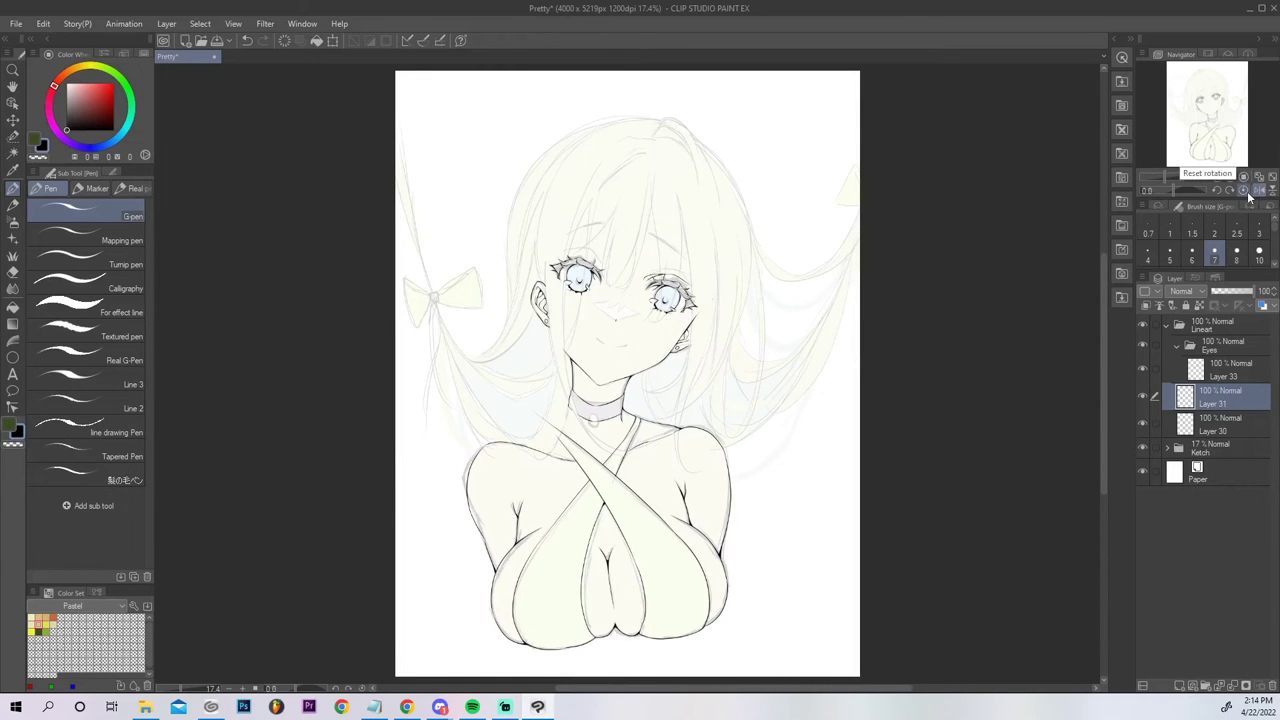
left_click(1231, 178)
left_click(1231, 178)
left_click(1231, 178)
left_click(1231, 178)
mouse_move(1206, 124)
left_mouse_down()
mouse_move(1216, 104)
mouse_move(1200, 108)
mouse_move(1220, 104)
mouse_move(1206, 112)
left_mouse_up()
left_click_drag(1171, 184, 1175, 187)
left_click_drag(533, 488, 531, 503)
left_click_drag(548, 400, 532, 490)
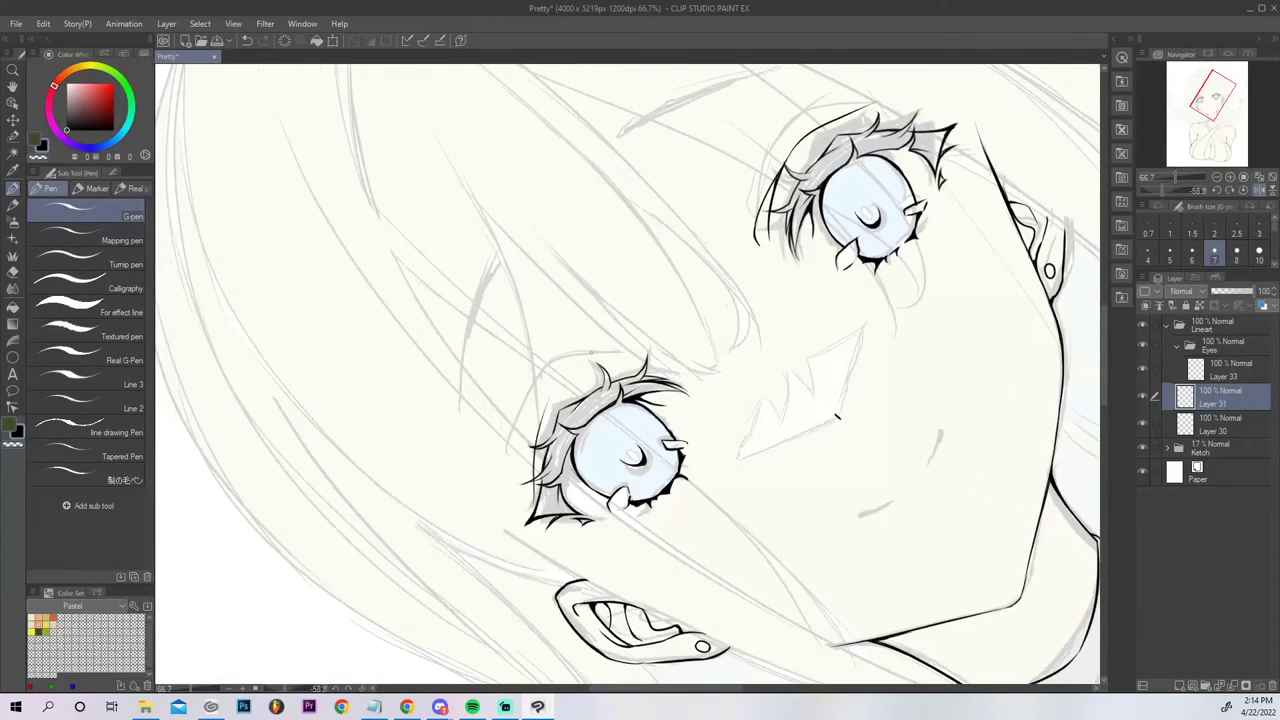
left_click_drag(549, 403, 608, 364)
key("ctrl+z")
mouse_move(545, 410)
left_mouse_down()
mouse_move(557, 387)
mouse_move(609, 363)
mouse_move(601, 352)
mouse_move(577, 362)
mouse_move(590, 385)
left_mouse_up()
left_click(1244, 190)
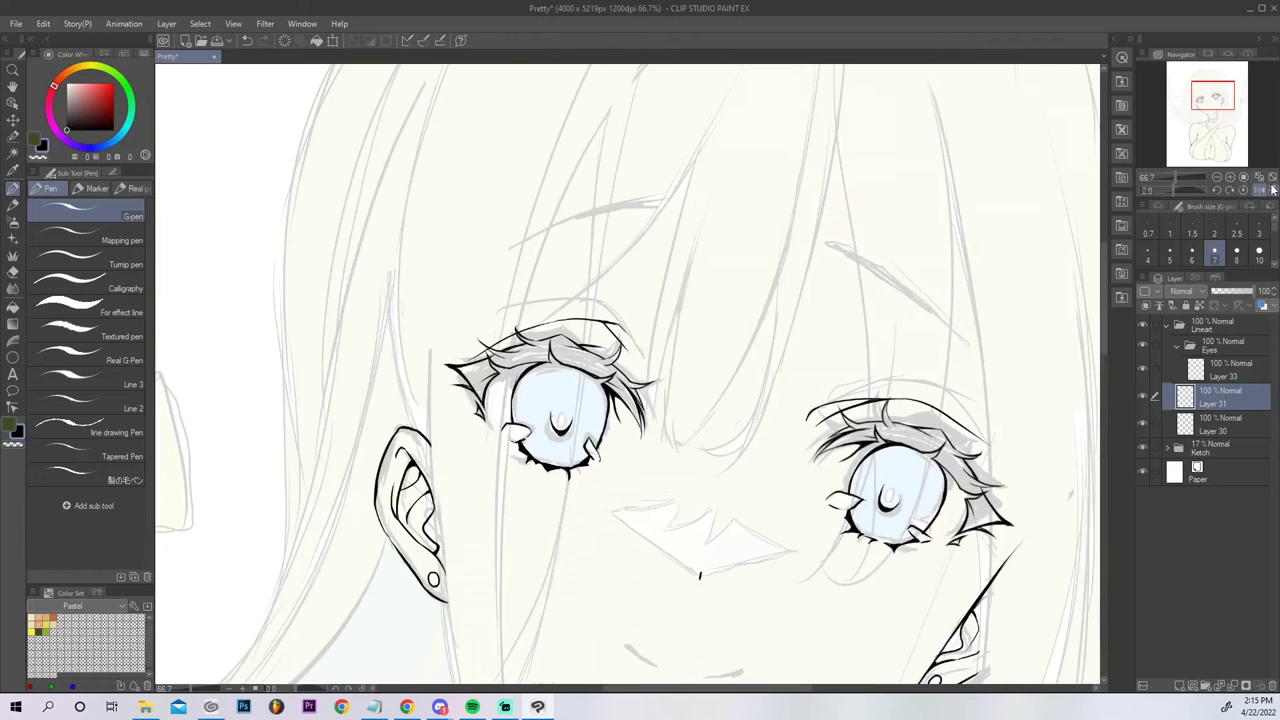
Merge Layer 31 down into Layer 30.
left_click(1271, 178)
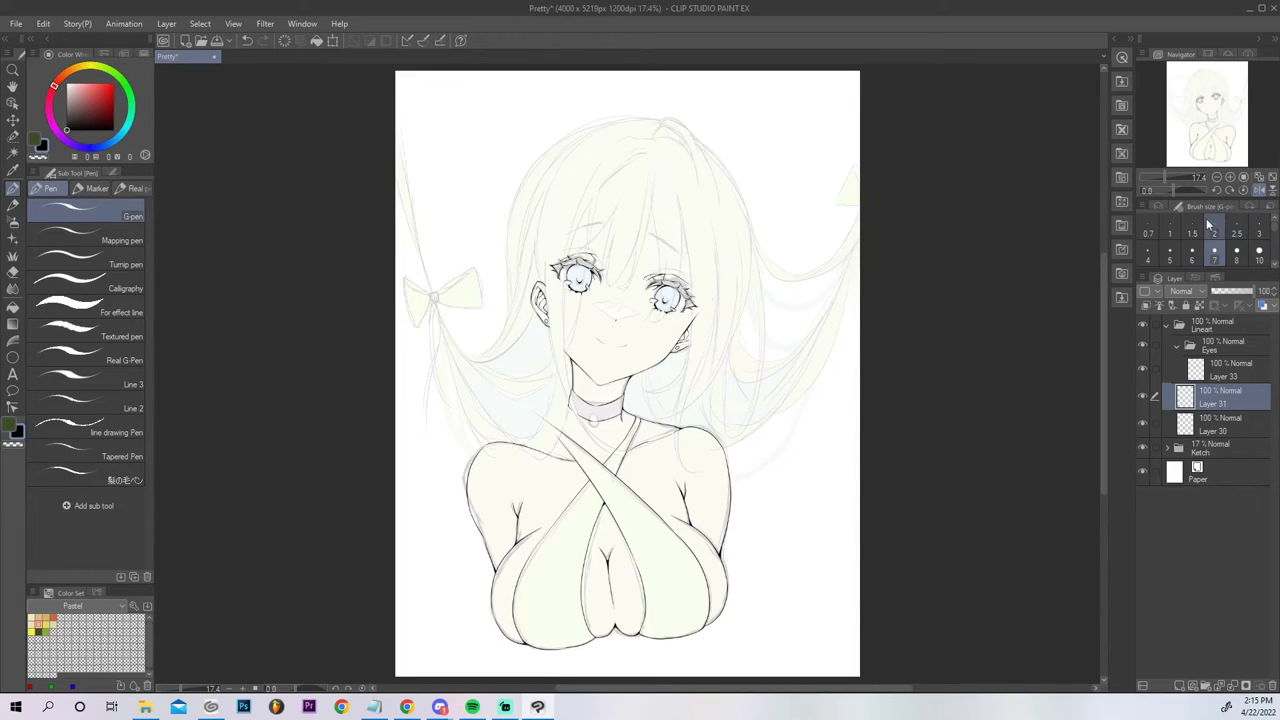
left_click(1230, 177)
left_click(1230, 177)
left_click(1230, 177)
mouse_move(1215, 110)
left_mouse_down()
mouse_move(1206, 89)
mouse_move(1217, 102)
left_mouse_up()
left_click(1233, 688)
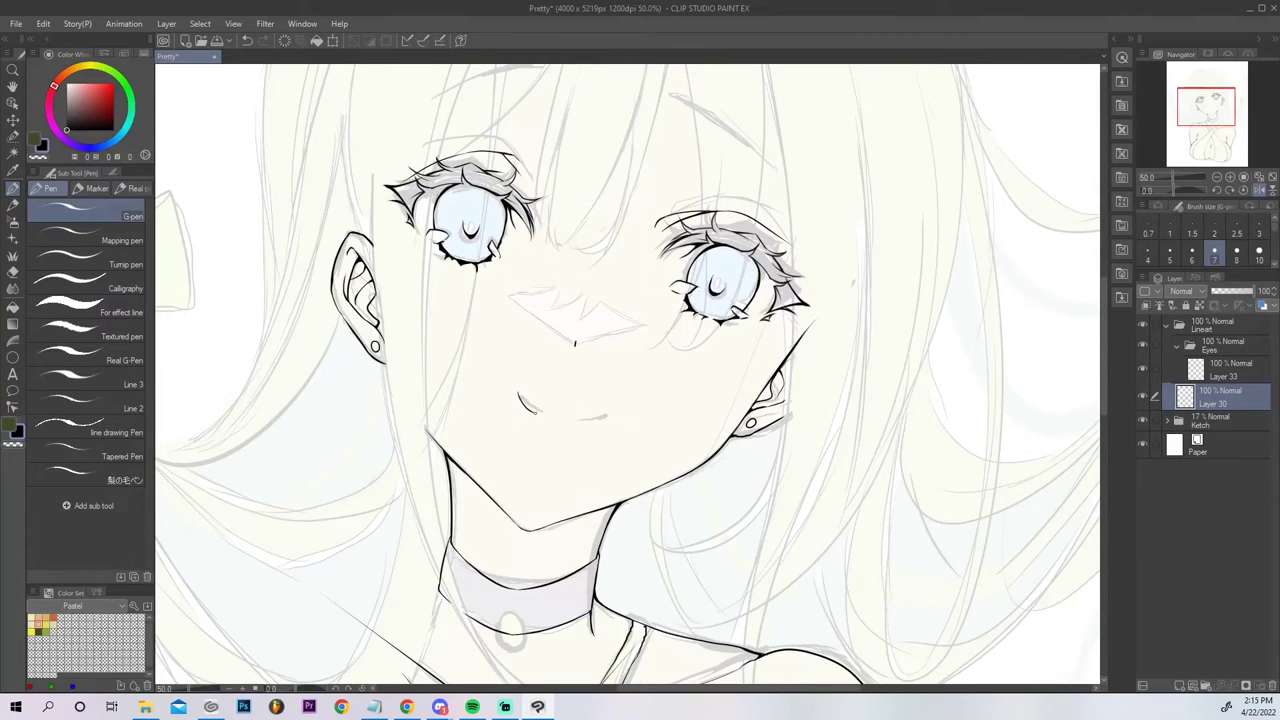
Ink the smiling mouth as two short curved strokes at its corners, leaving the centre open.
key("ctrl+z")
left_click_drag(519, 395, 541, 413)
key("ctrl+z")
key("ctrl+z")
left_click_drag(517, 397, 590, 420)
Check the line art of the whole figure by hiding the Ketch folder and showing it again.
left_click(1259, 178)
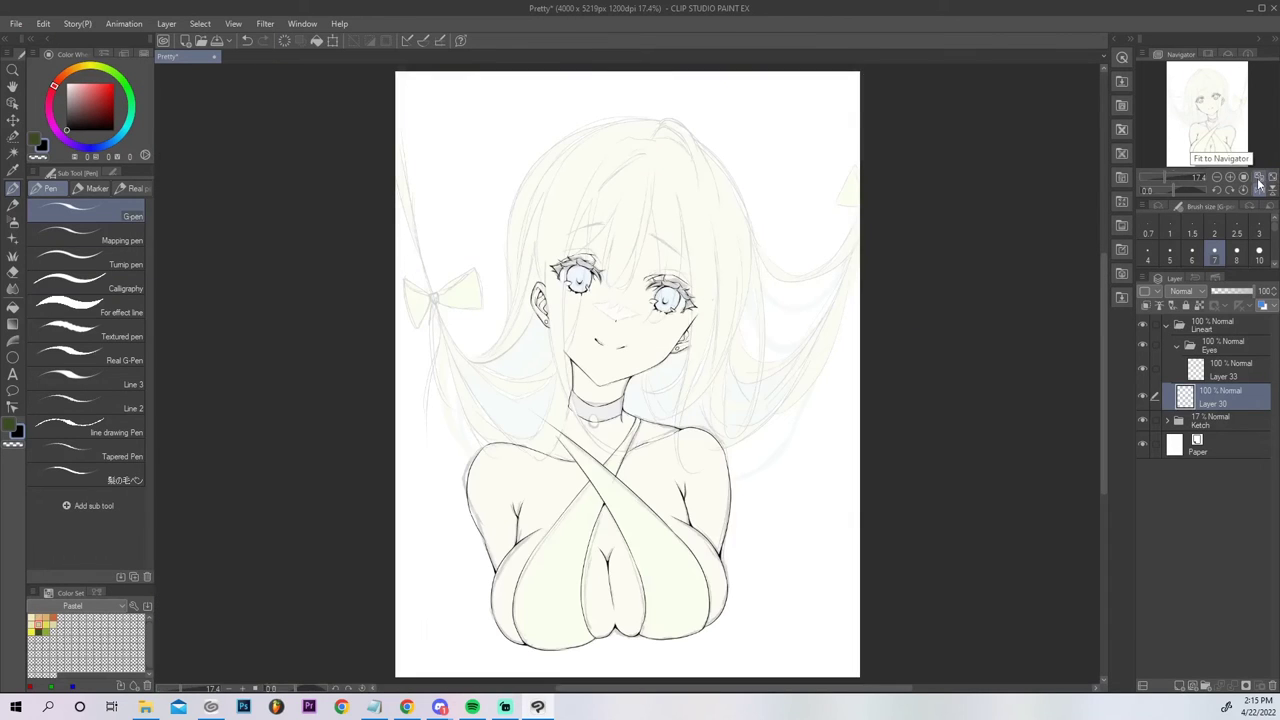
left_click(1142, 421)
left_click(1142, 422)
key("alt+Tab")
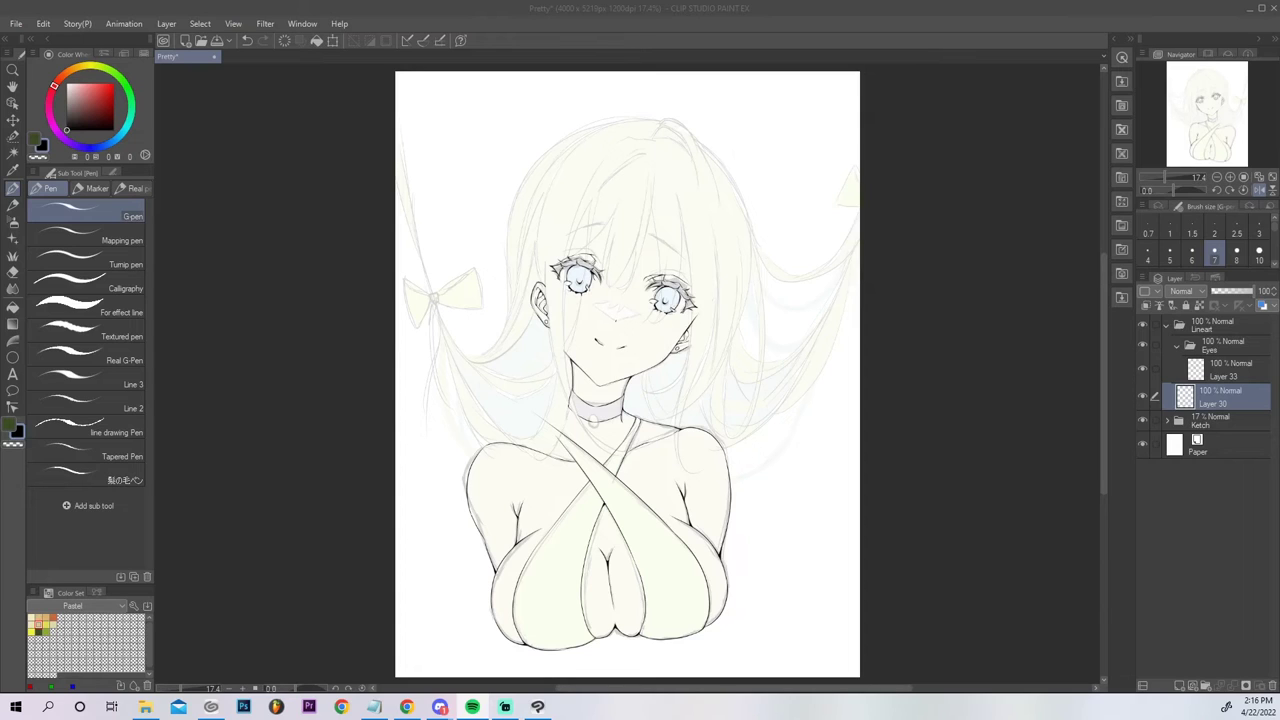
Add a new layer above Layer 30 and name it Hair.
left_click(1190, 686)
double_click(1218, 402)
type("Hair")
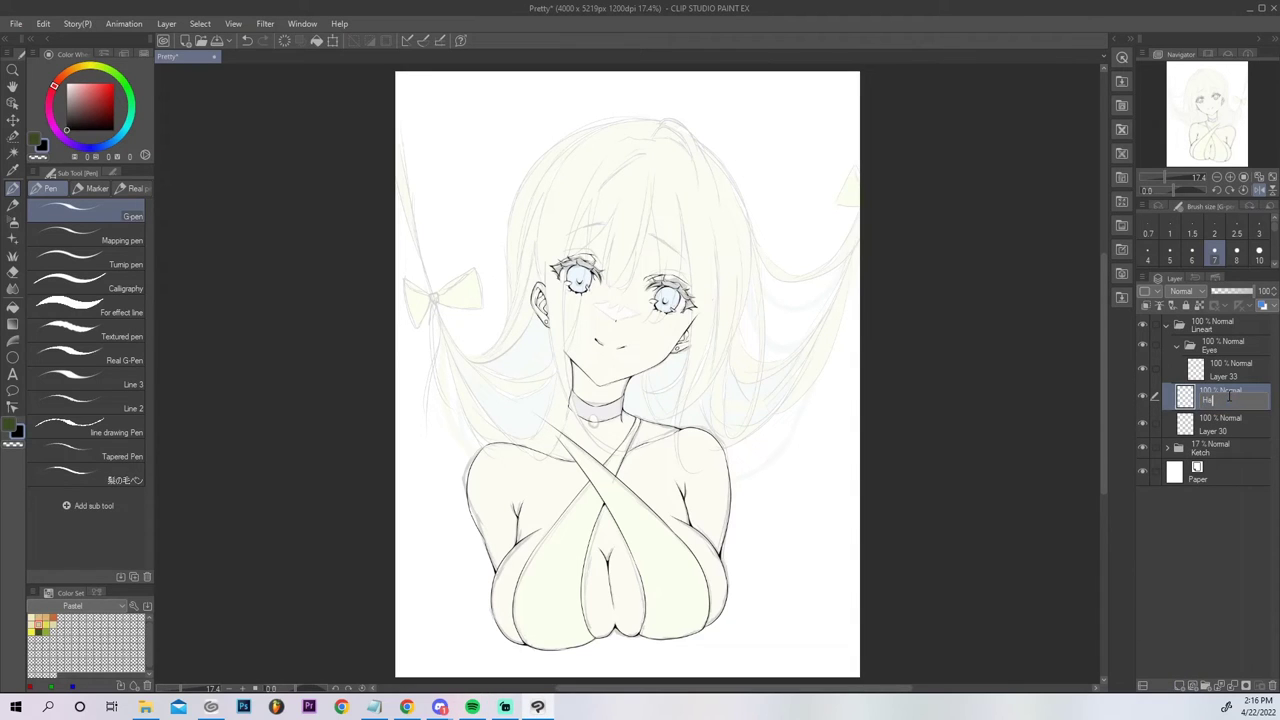
key("Return")
left_click(1230, 177)
left_click(1230, 177)
left_click_drag(1216, 129, 1222, 107)
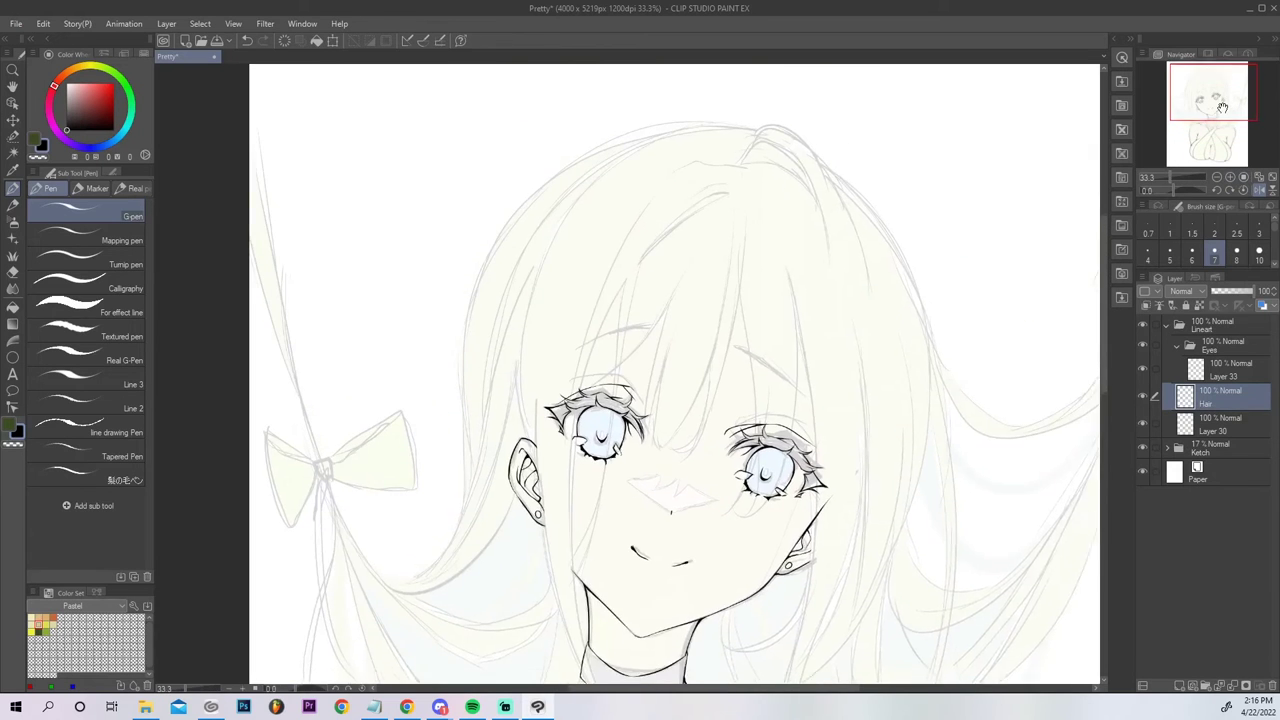
Ink the long curved edge of the central bang strand from the forehead down between the eyes.
left_click(1258, 190)
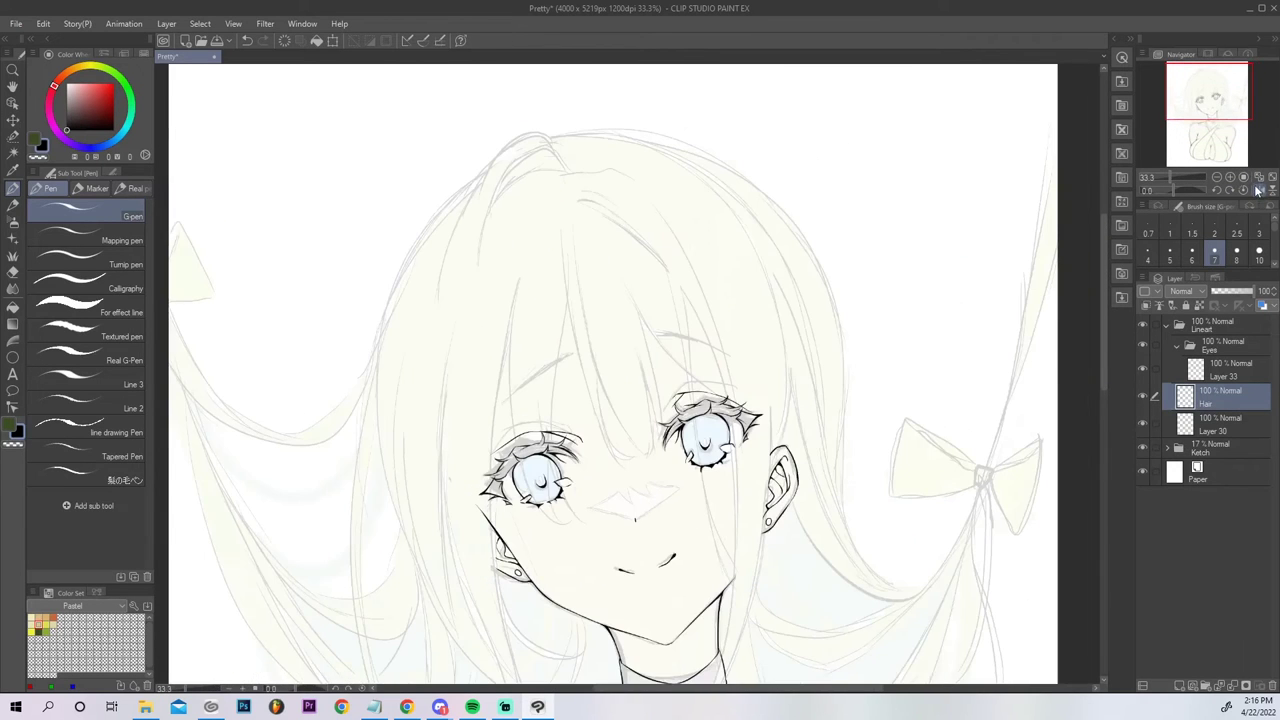
mouse_move(572, 214)
left_mouse_down()
mouse_move(599, 379)
mouse_move(636, 452)
left_mouse_up()
key("ctrl+z")
left_click_drag(572, 230, 652, 470)
key("ctrl+z")
left_click_drag(573, 228, 633, 453)
key("ctrl+z")
left_click_drag(570, 216, 634, 444)
Extend the central strand's long edge into a small pointed tip between the eyes.
left_click(1231, 178)
left_click(1231, 178)
left_click(1231, 178)
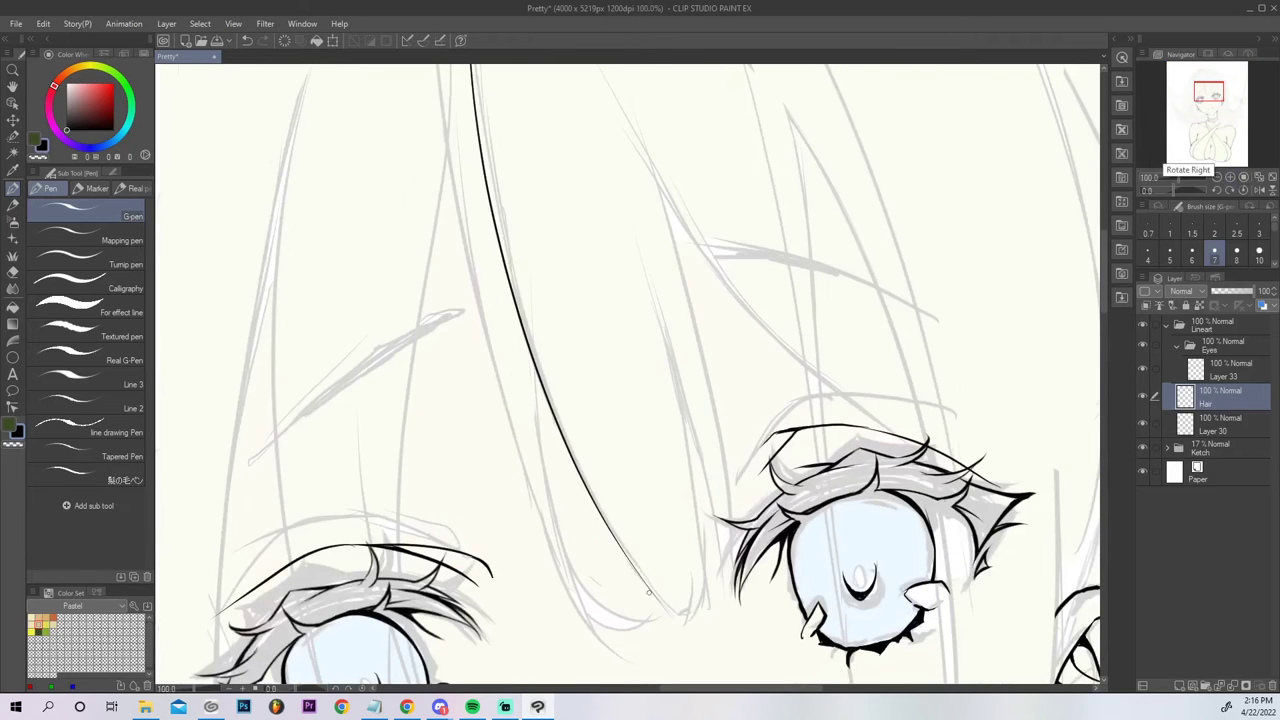
left_click_drag(624, 552, 682, 638)
key("ctrl+z")
left_click_drag(622, 548, 692, 620)
key("ctrl+z")
left_click_drag(624, 552, 698, 638)
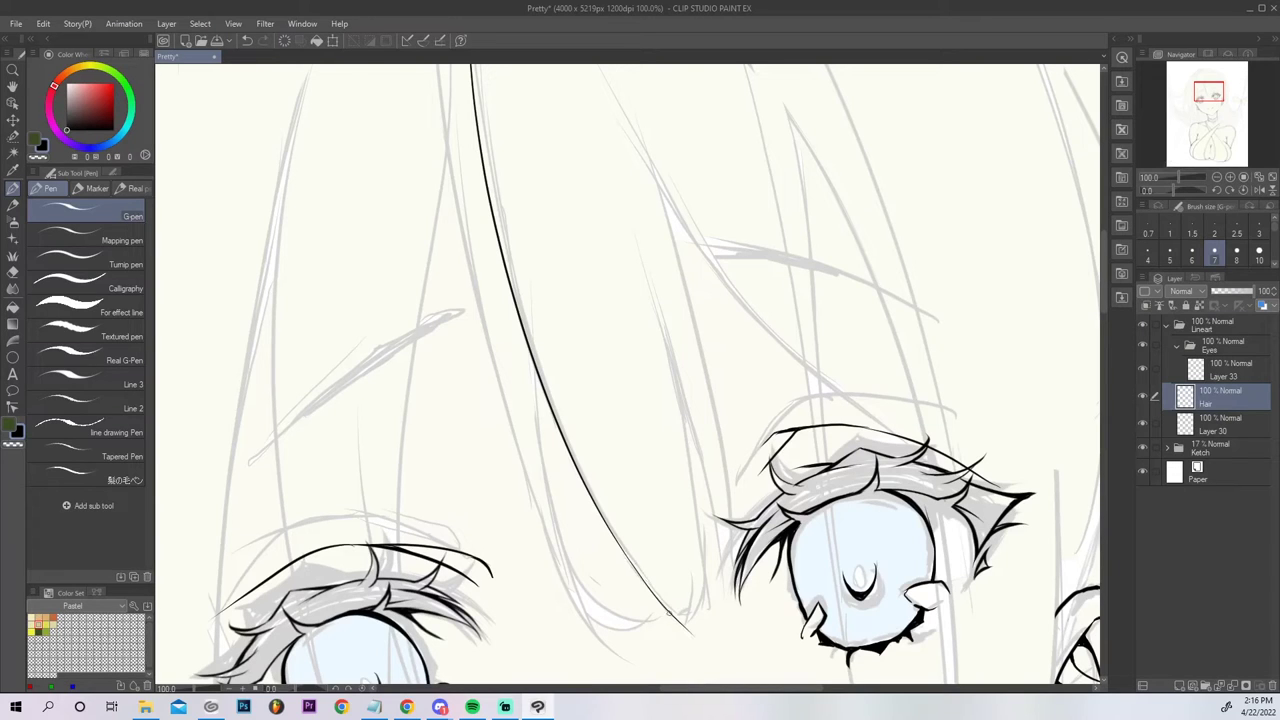
key("ctrl+z")
left_click_drag(688, 617, 684, 611)
key("e")
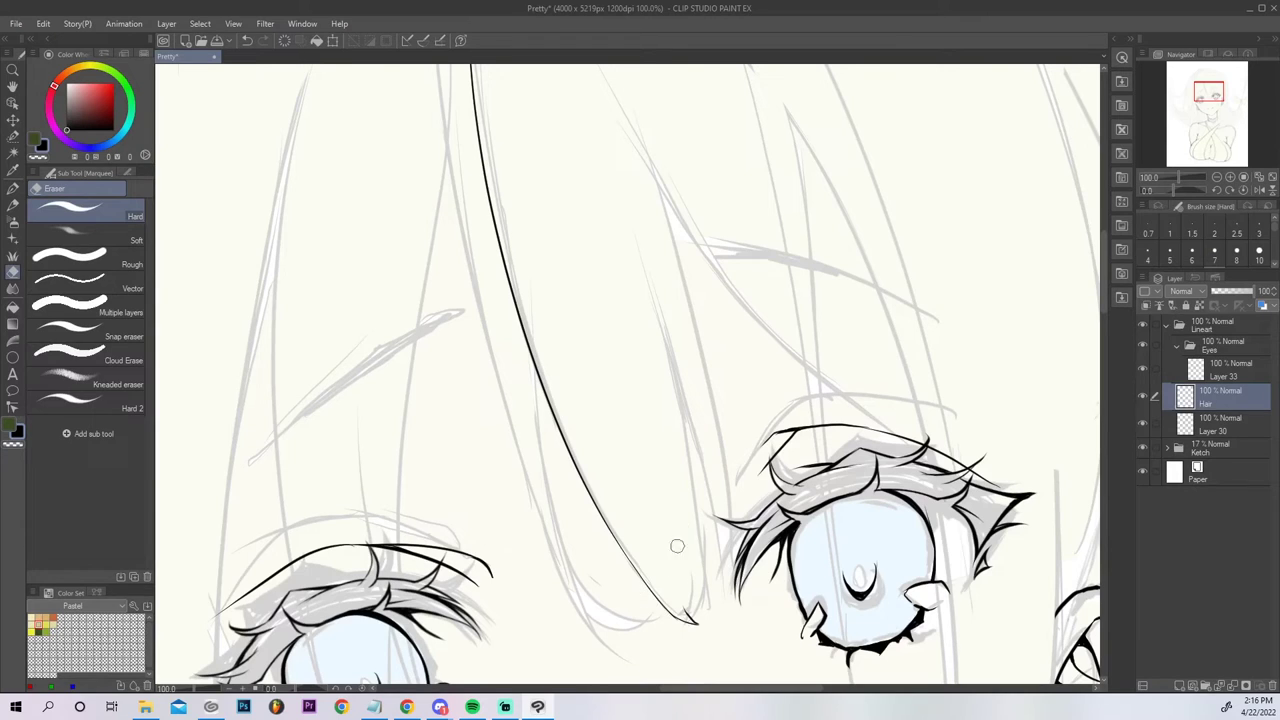
key("p")
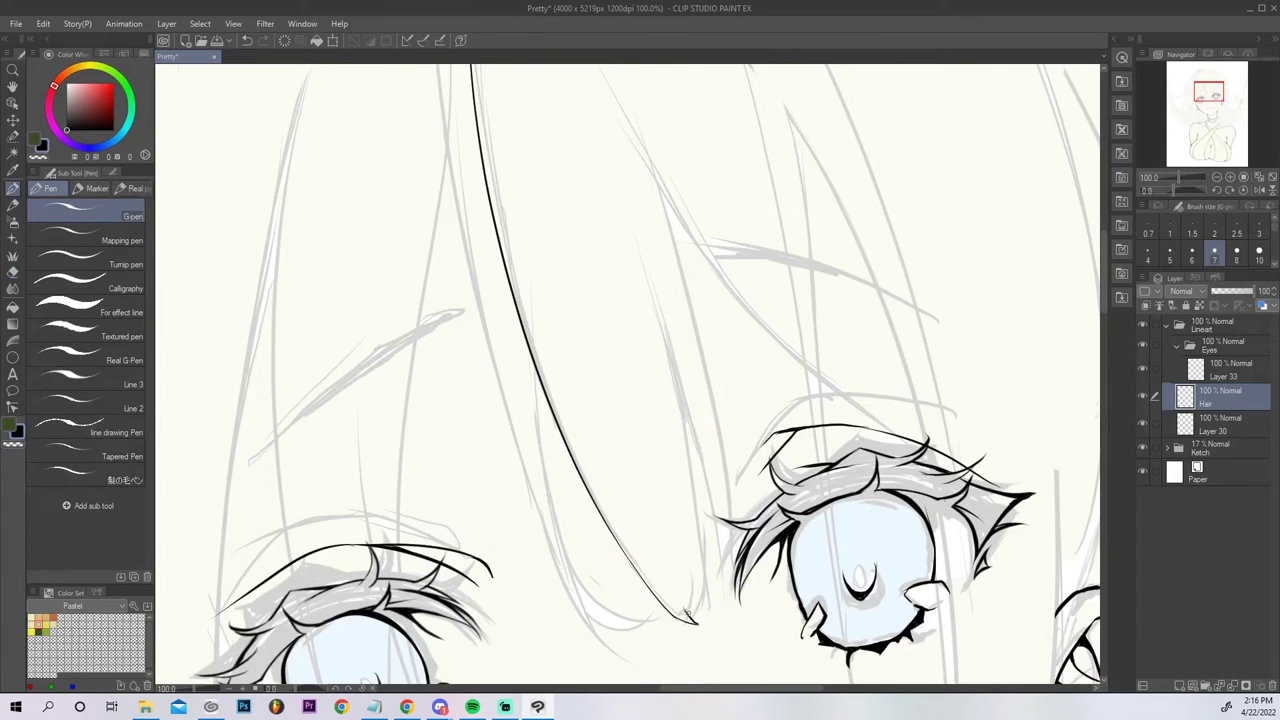
Ink the shorter opposite edge of the central strand down past its tip and thicken its lower end.
left_click_drag(688, 614, 711, 602)
key("ctrl+z")
mouse_move(638, 238)
left_mouse_down()
mouse_move(710, 514)
mouse_move(712, 642)
mouse_move(714, 582)
left_mouse_up()
key("ctrl+z")
key("ctrl+z")
left_click_drag(708, 632, 701, 522)
key("ctrl+z")
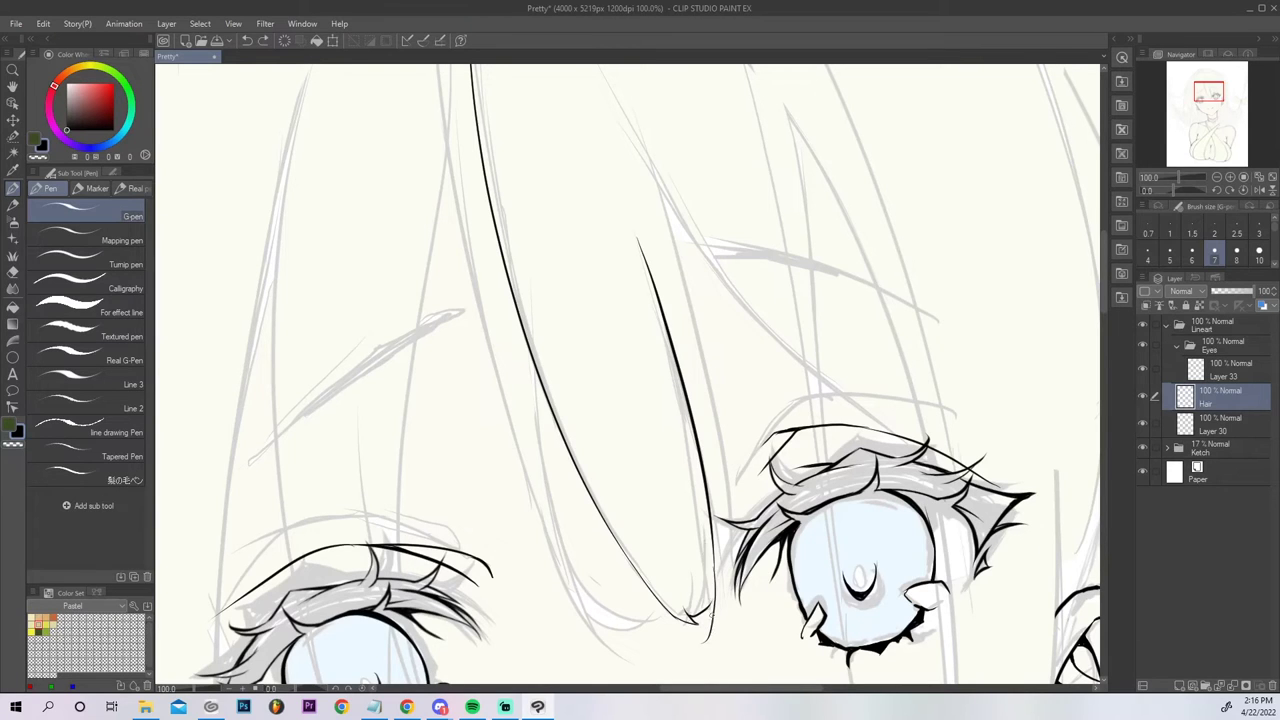
left_click_drag(712, 638, 696, 493)
key("ctrl+z")
left_click_drag(712, 636, 686, 471)
left_click_drag(706, 608, 709, 583)
Retrace the lower part of the central strand's long edge upward from the tip to thicken it.
left_click(1271, 178)
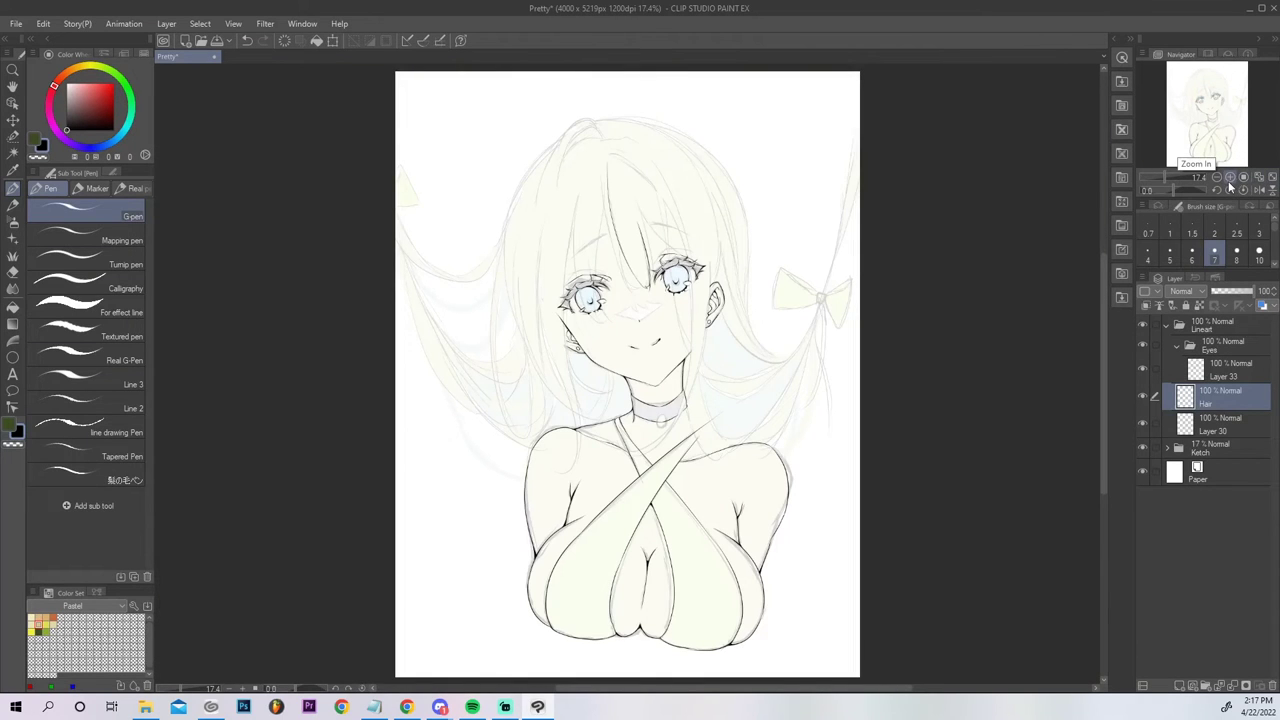
left_click(1229, 178)
left_click_drag(1214, 117, 1217, 107)
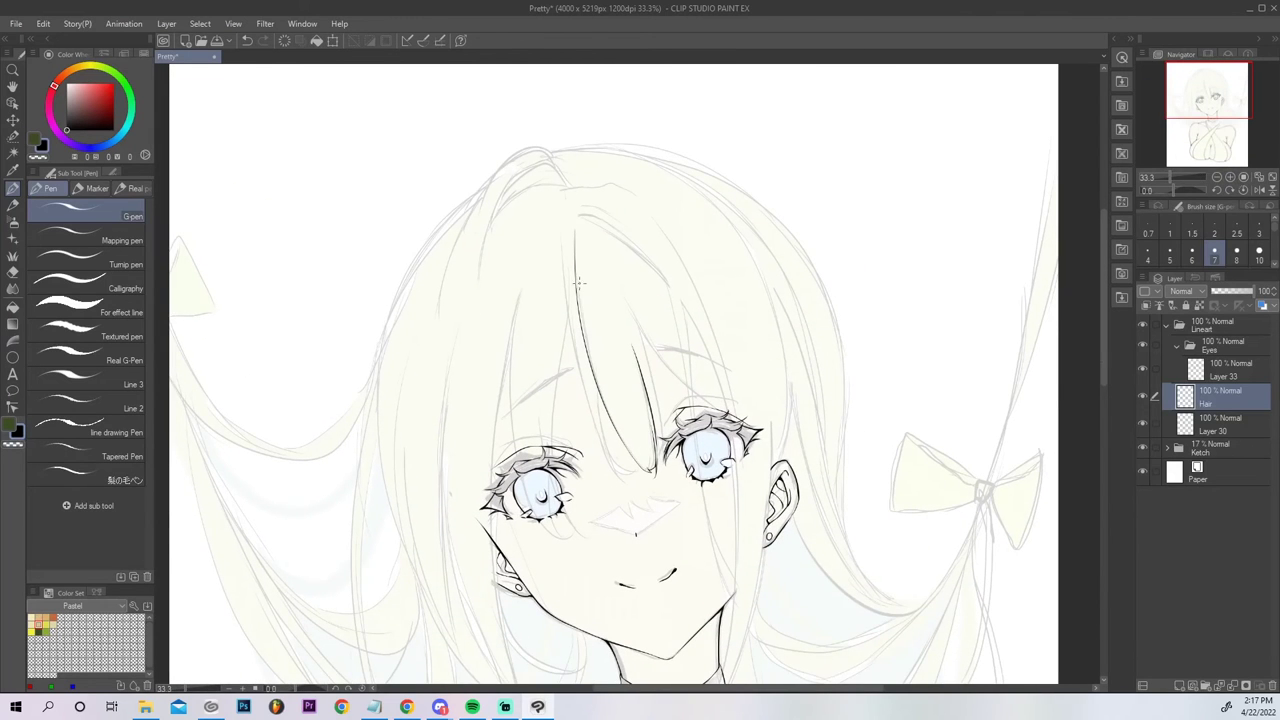
left_click_drag(579, 232, 615, 411)
key("ctrl+z")
left_click_drag(648, 468, 598, 370)
left_click(1261, 177)
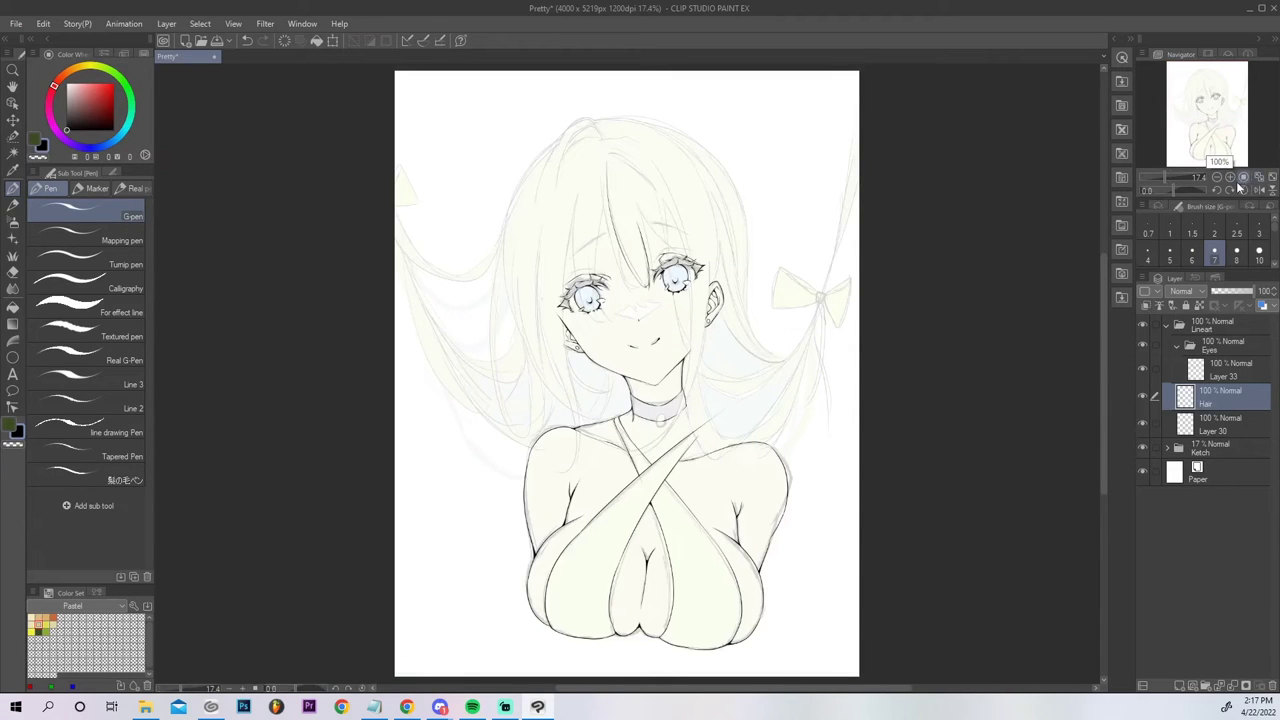
Ink another long curved line outside the shorter edge of the central strand, from the forehead to the tip.
left_click(1233, 177)
left_click(1233, 177)
left_click(1233, 177)
left_click_drag(1217, 125, 1215, 104)
left_click(1259, 189)
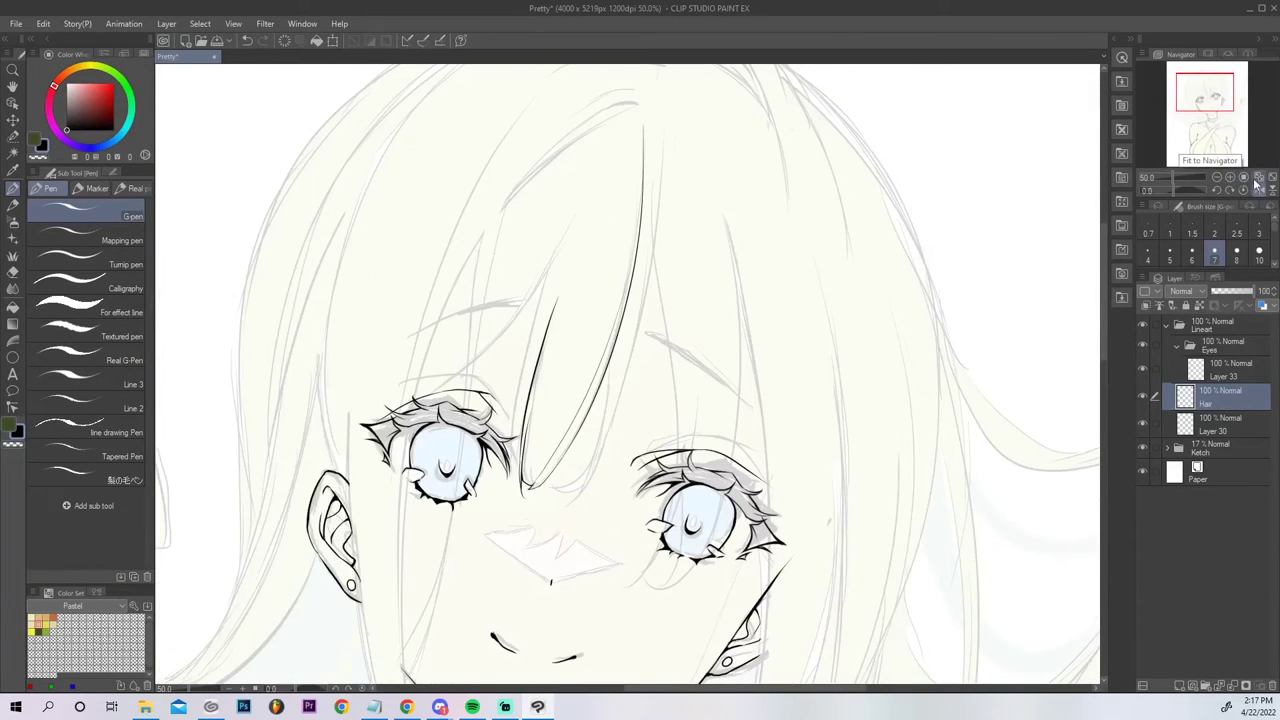
left_click_drag(580, 210, 510, 462)
key("ctrl+z")
key("ctrl+y")
key("ctrl+z")
key("ctrl+y")
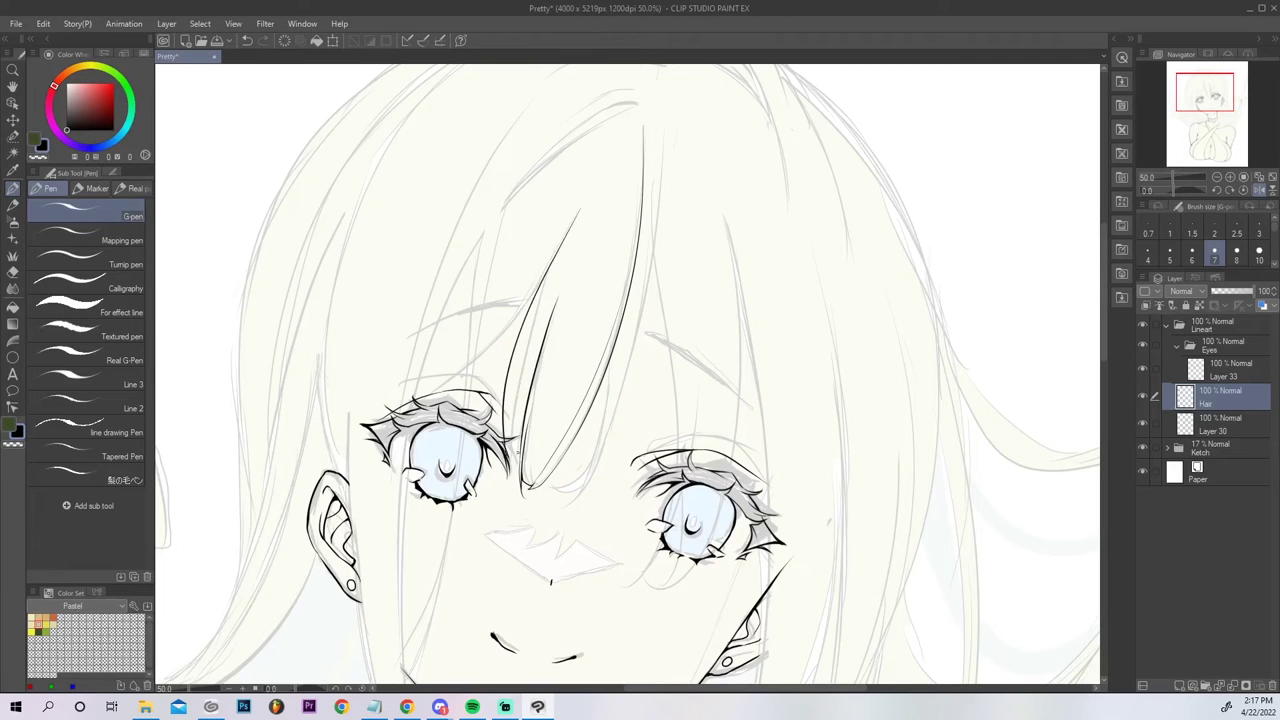
key("ctrl+z")
mouse_move(580, 212)
left_mouse_down()
mouse_move(529, 325)
mouse_move(517, 482)
left_mouse_up()
Thicken the lower part of the new outer strand line where it runs beside the eye.
mouse_move(514, 403)
left_mouse_down()
mouse_move(514, 451)
mouse_move(538, 348)
left_mouse_up()
key("ctrl+z")
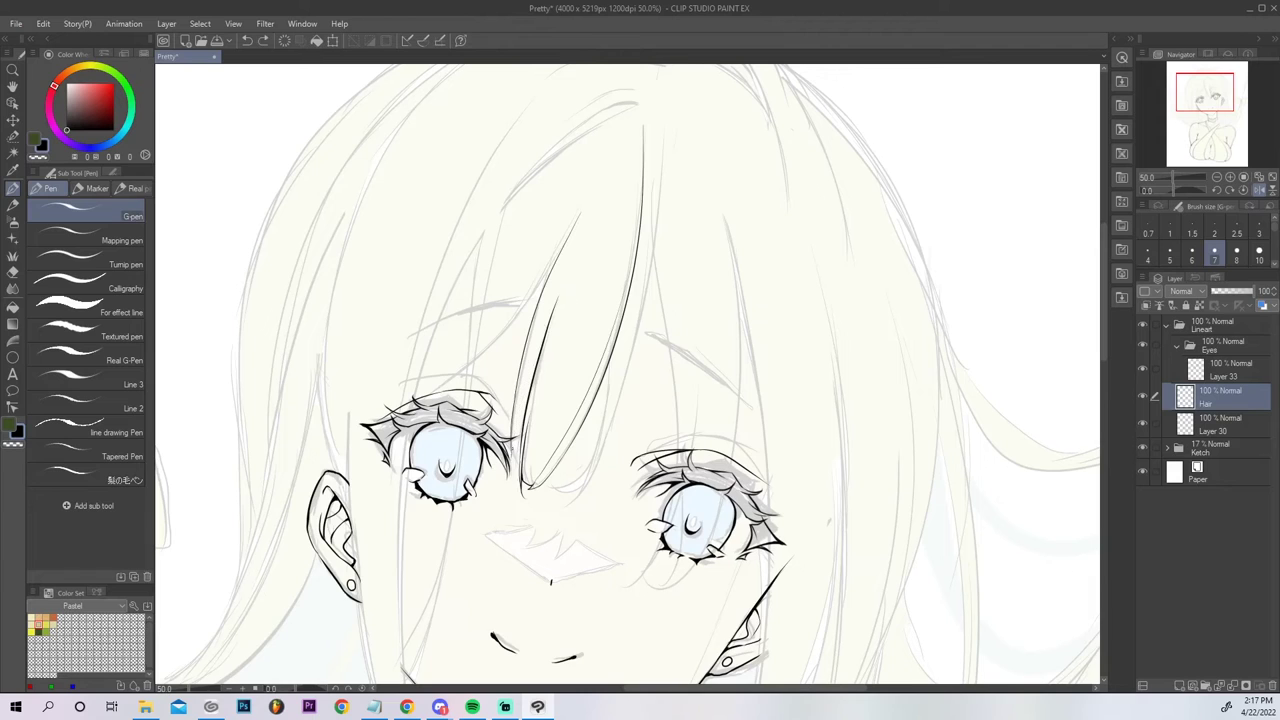
left_click_drag(515, 456, 532, 370)
key("ctrl+z")
left_click_drag(516, 455, 550, 314)
left_click_drag(532, 370, 550, 317)
key("ctrl+z")
key("ctrl+z")
left_click_drag(516, 446, 538, 348)
key("ctrl+z")
key("ctrl+z")
left_click_drag(512, 470, 539, 358)
key("e")
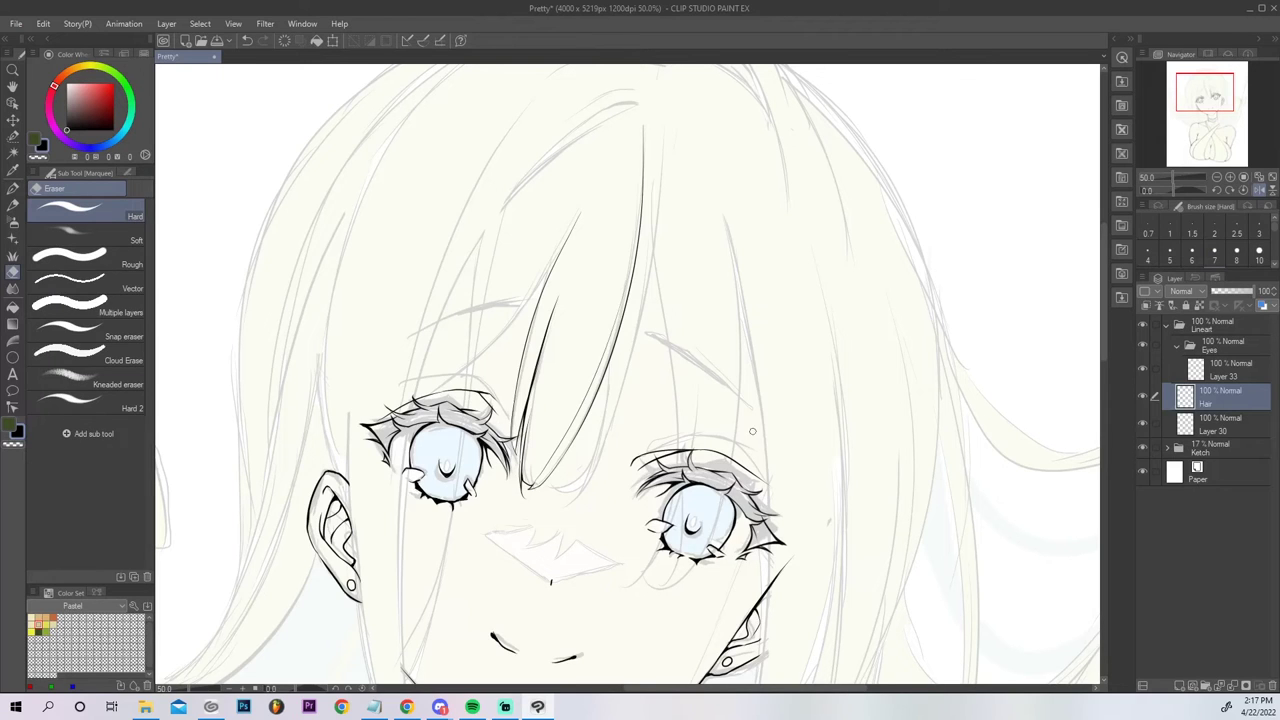
key("p")
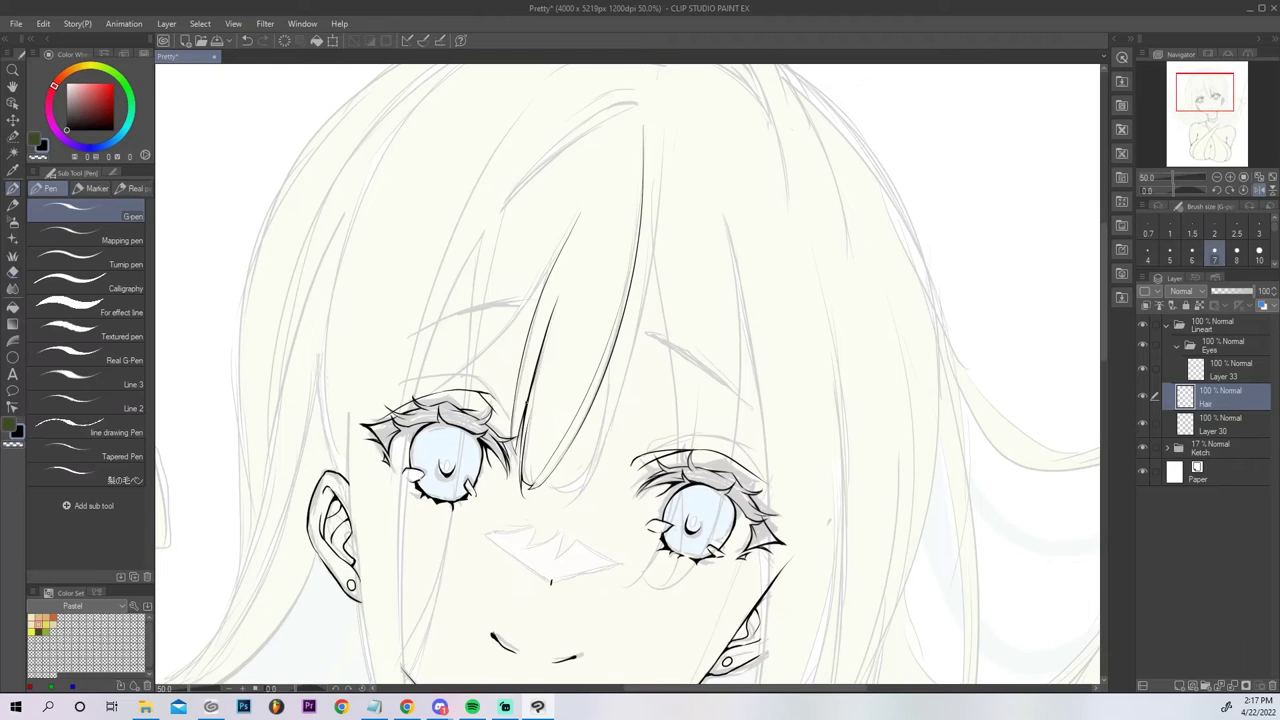
Extend the upper end of the outer strand line toward the hair parting and check the figure in both orientations.
left_click_drag(534, 314, 600, 166)
key("e")
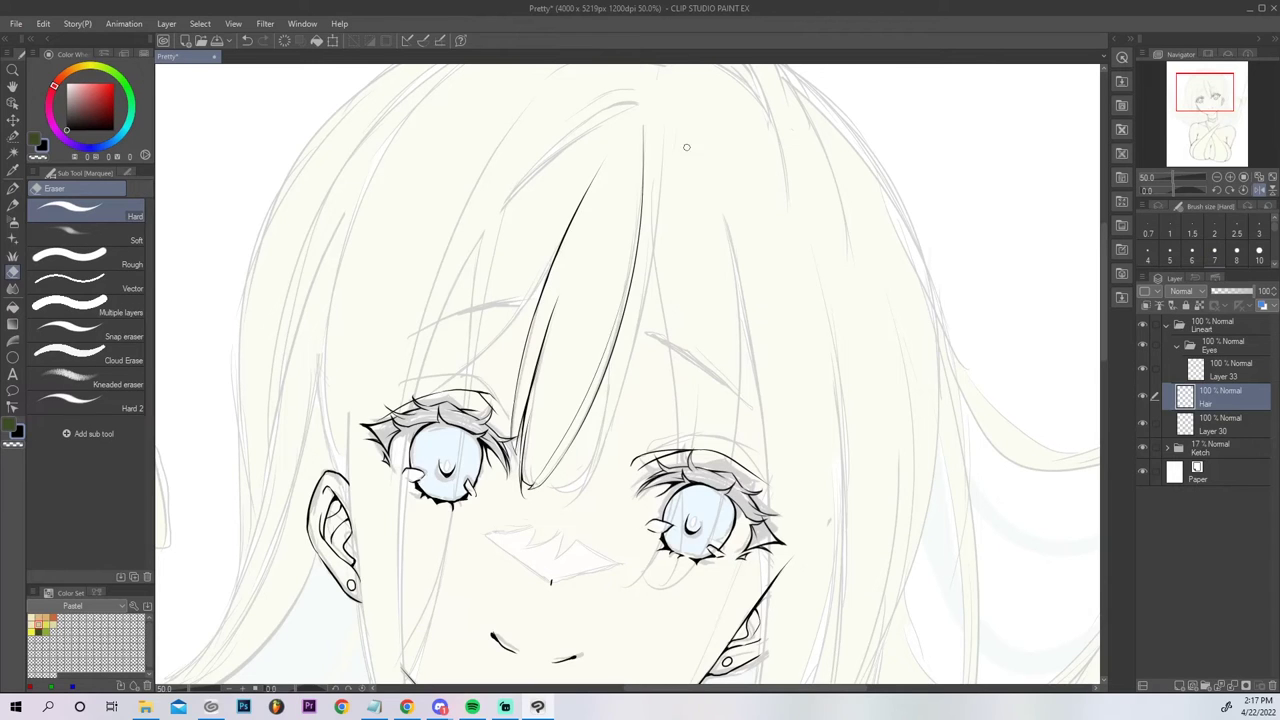
left_click(1272, 178)
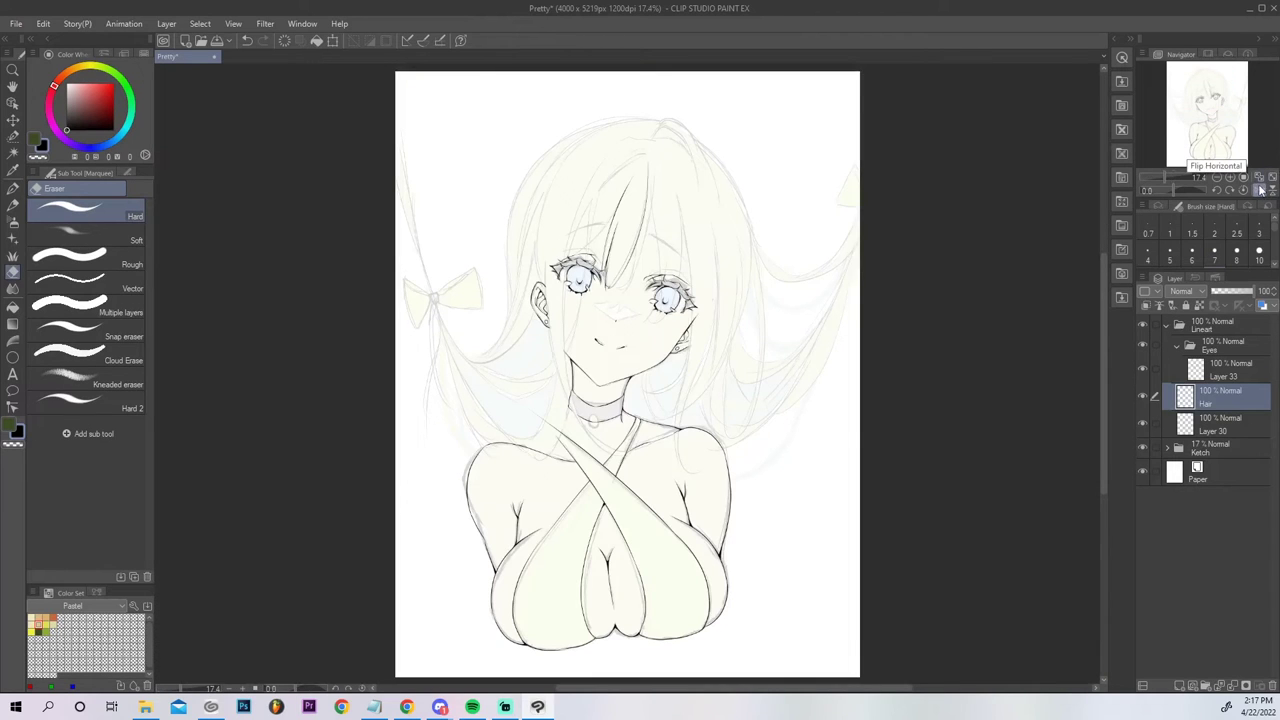
left_click(1260, 190)
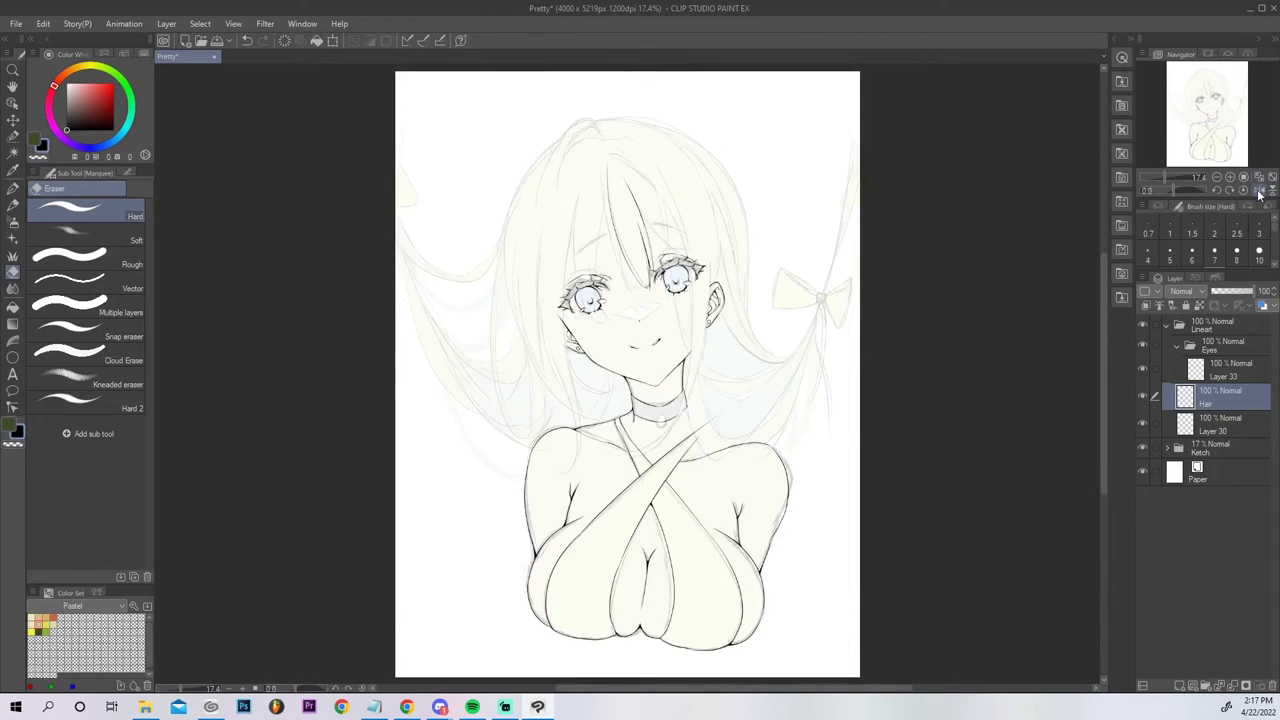
Select the central strand's lines with the Selection pen and skew them so the tip leans toward the lower eye.
left_click(1230, 177)
left_click_drag(1221, 125, 1221, 110)
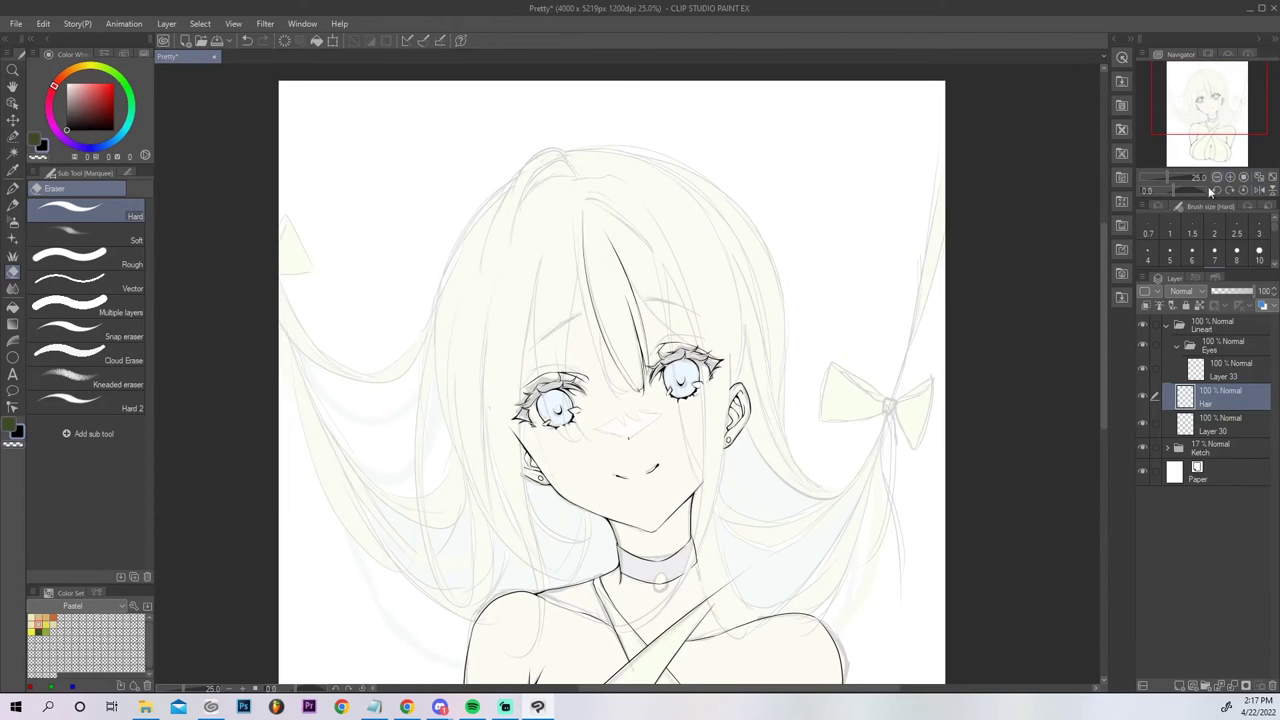
key("m")
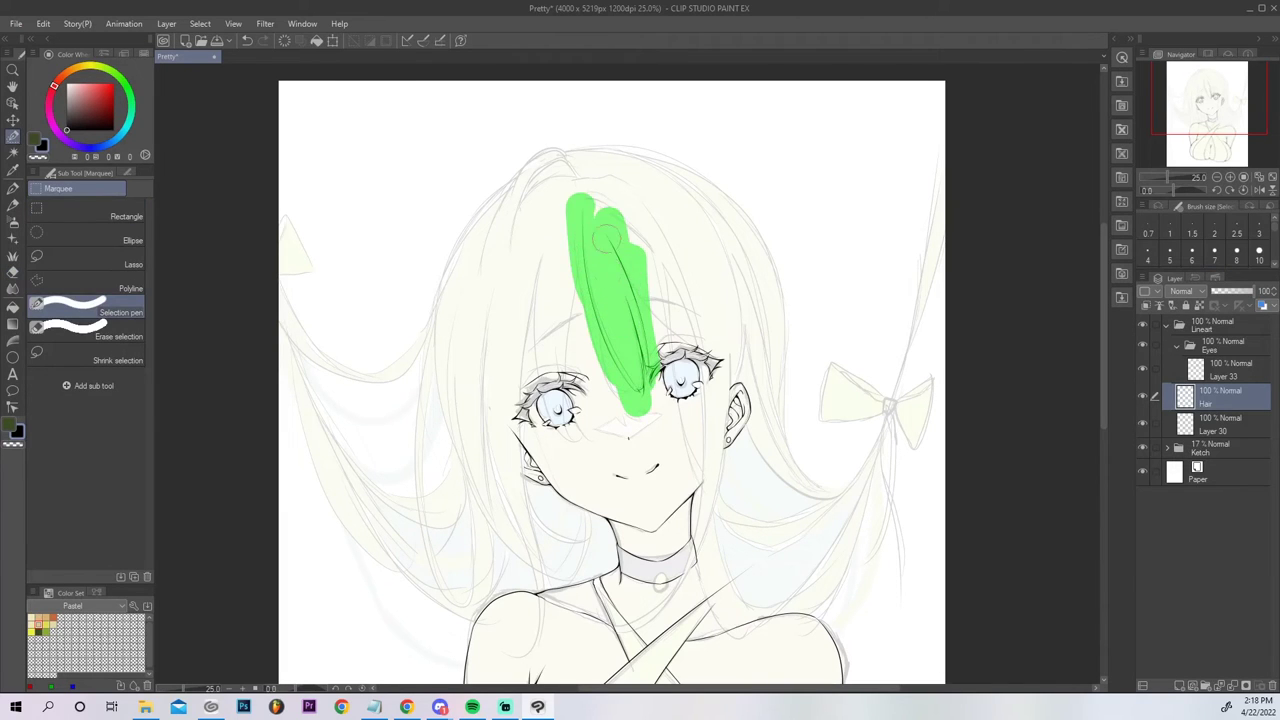
left_click_drag(610, 220, 590, 196)
key("ctrl+t")
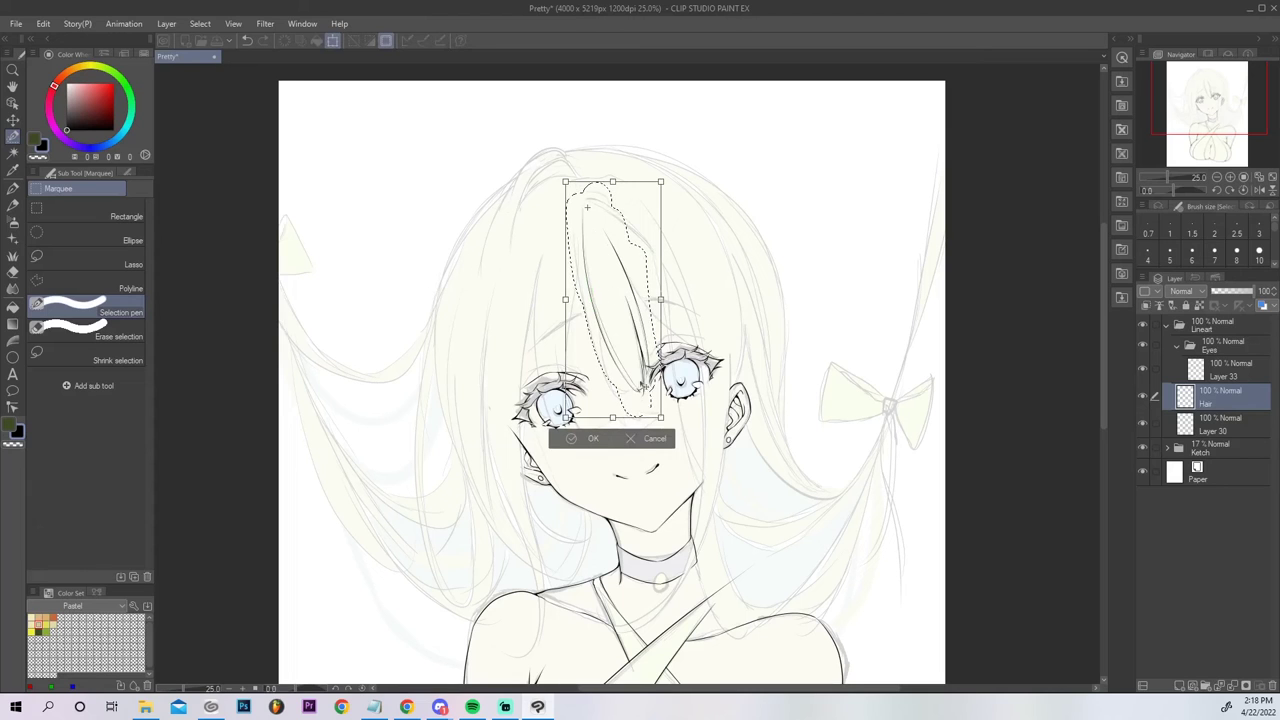
left_click_drag(612, 417, 641, 432)
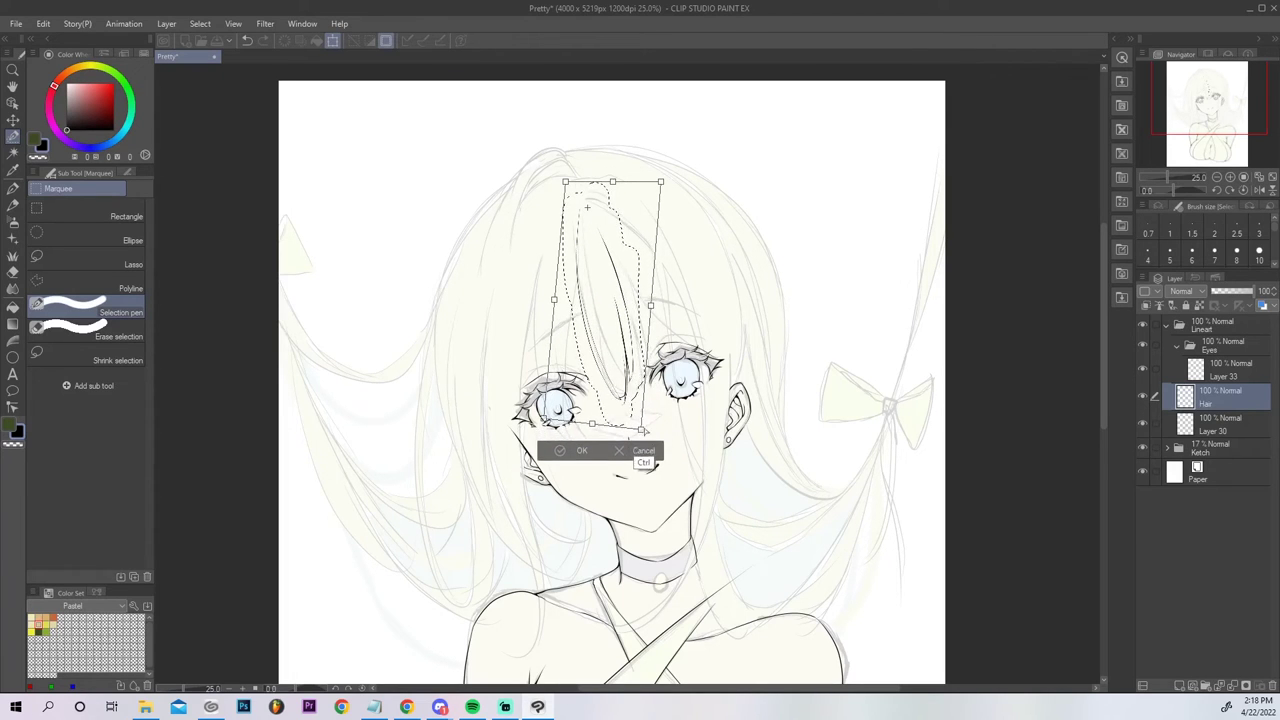
left_click_drag(641, 430, 638, 434)
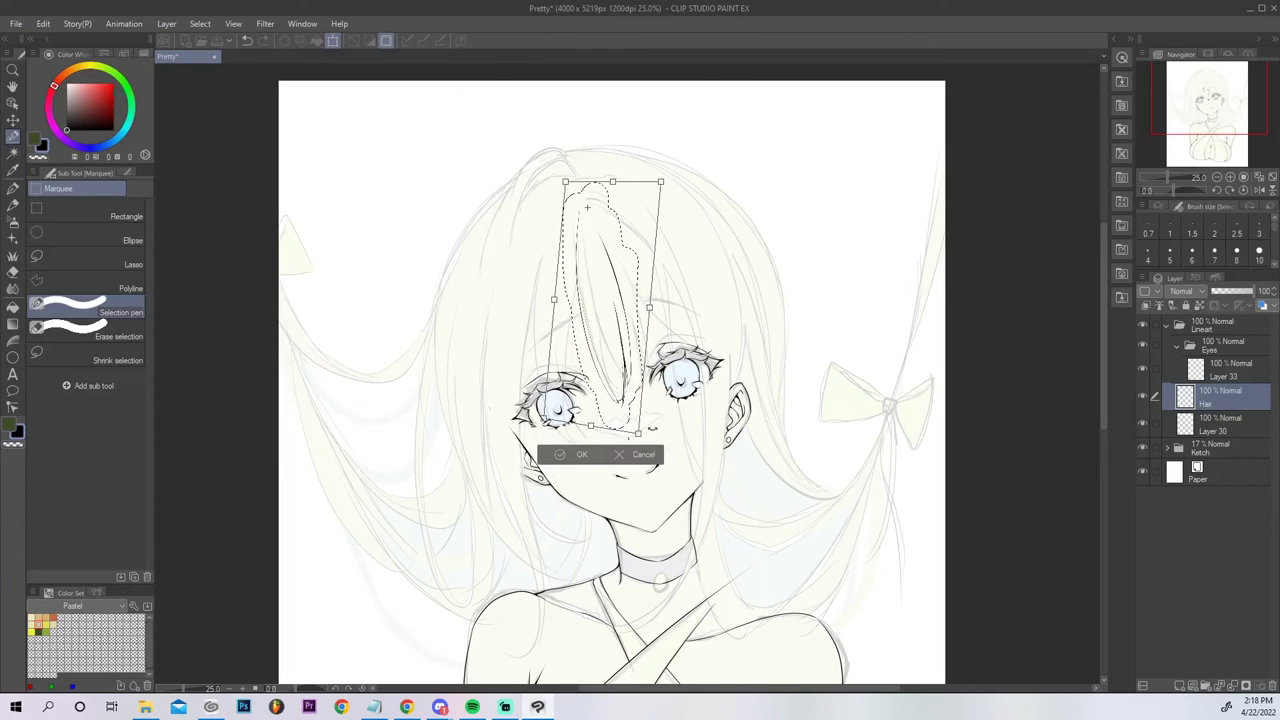
left_click(645, 456)
key("ctrl+d")
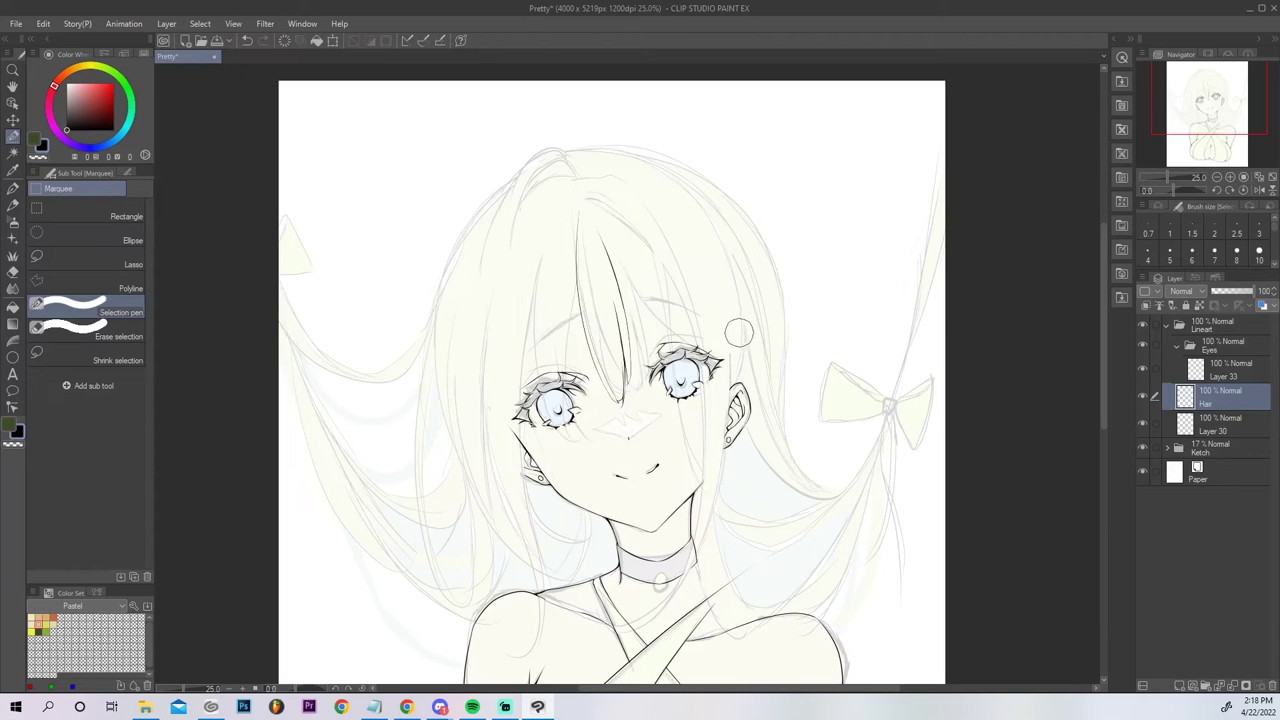
Ink a narrow second bang strand beside the central one, ending near the inner corner of the higher eye.
left_click(1231, 177)
left_click(1232, 177)
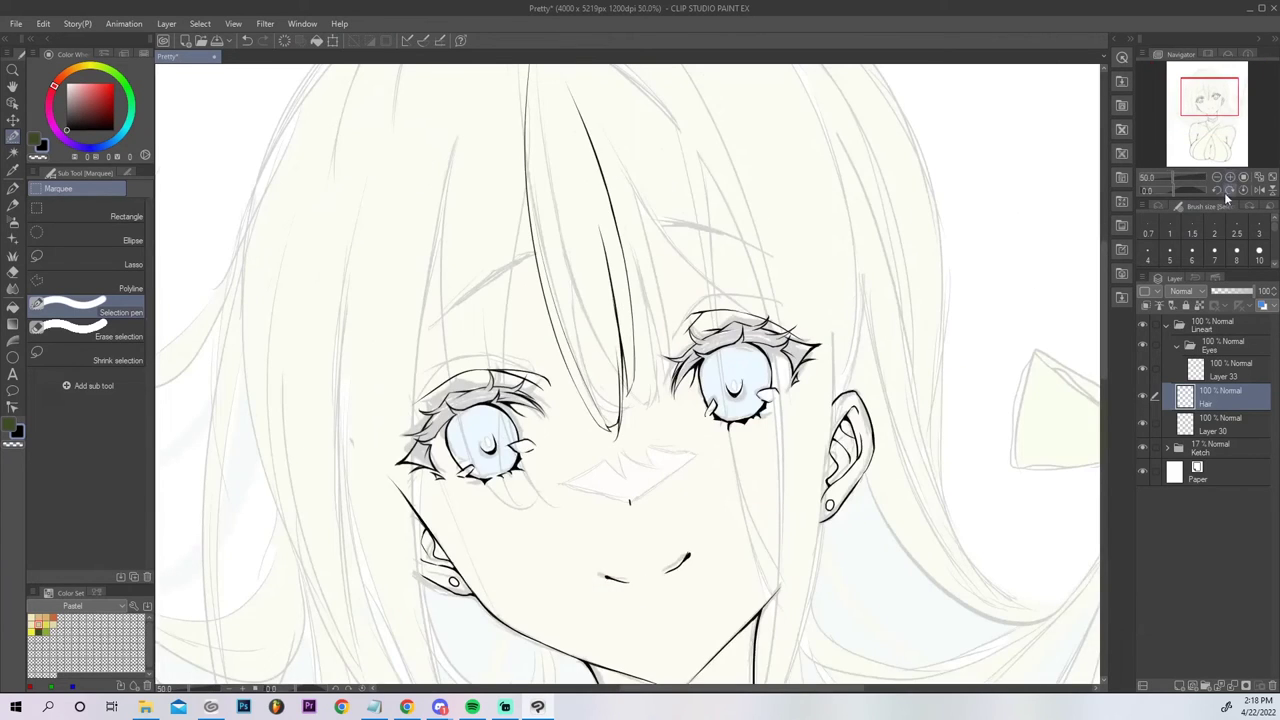
left_click(1258, 190)
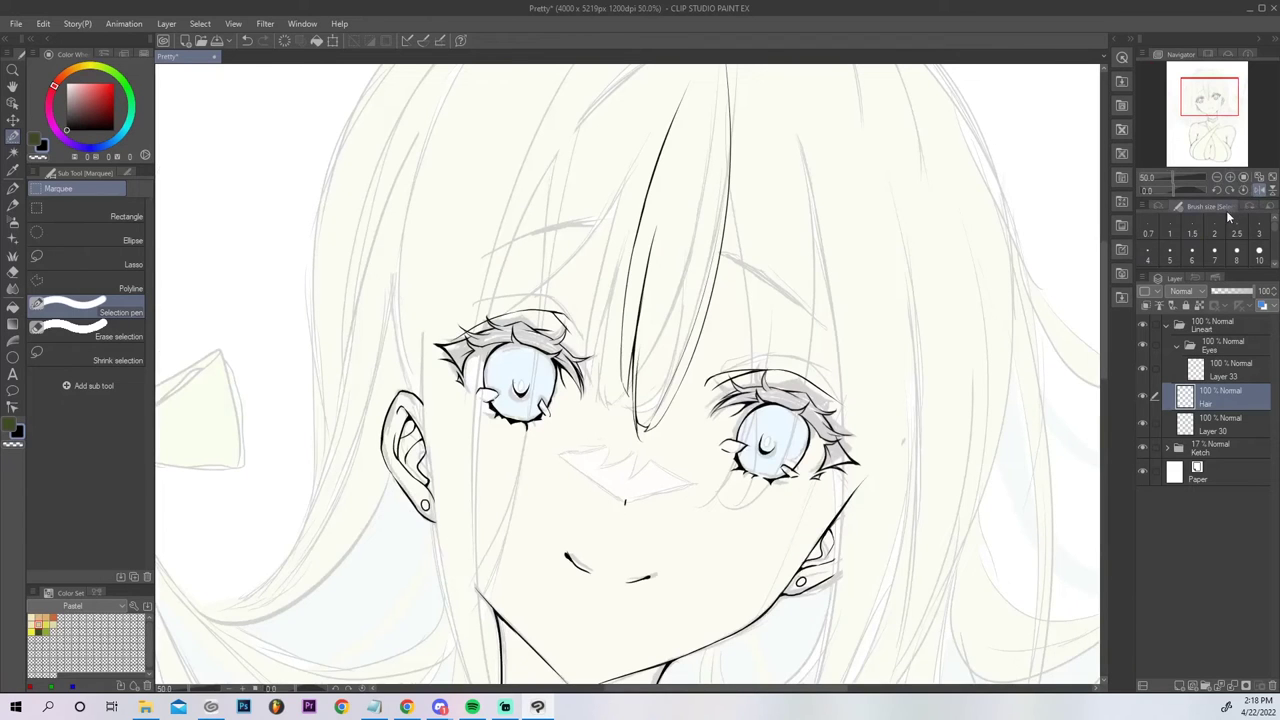
key("p")
mouse_move(1208, 101)
left_mouse_down()
mouse_move(1211, 75)
mouse_move(1208, 88)
left_mouse_up()
mouse_move(648, 232)
left_mouse_down()
mouse_move(624, 278)
mouse_move(582, 565)
left_mouse_up()
key("ctrl+z")
left_click_drag(608, 306, 572, 528)
key("ctrl+z")
mouse_move(602, 298)
left_mouse_down()
mouse_move(563, 463)
mouse_move(582, 518)
mouse_move(590, 488)
mouse_move(566, 570)
mouse_move(583, 404)
left_mouse_up()
key("ctrl+z")
left_click_drag(567, 570, 604, 368)
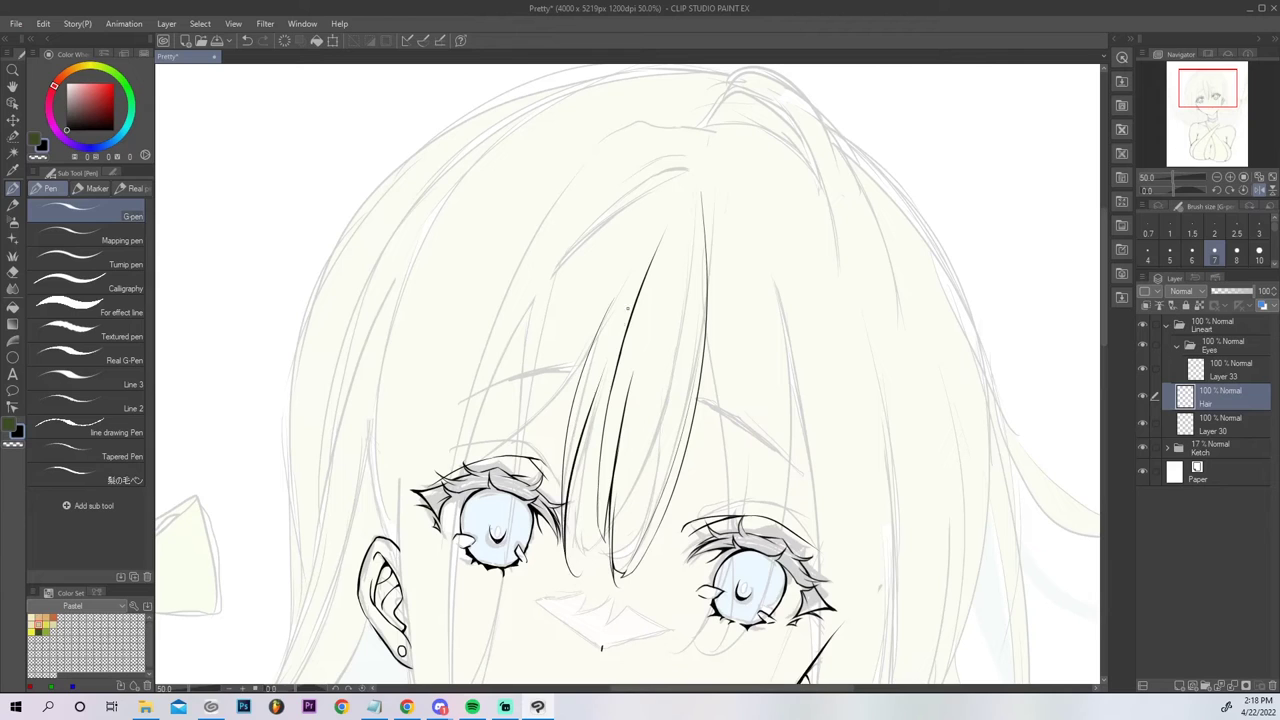
Try to extend the upper end of the second bang strand toward the central strand.
left_click_drag(579, 446, 631, 303)
key("ctrl+z")
key("ctrl+z")
key("ctrl+z")
key("ctrl+z")
mouse_move(608, 369)
left_mouse_down()
mouse_move(637, 293)
mouse_move(611, 364)
mouse_move(629, 315)
left_mouse_up()
key("ctrl+z")
key("ctrl+z")
key("ctrl+z")
Transform all the bang lines on the Hair layer, slanting their lower ends toward the lower eye.
left_click(1272, 179)
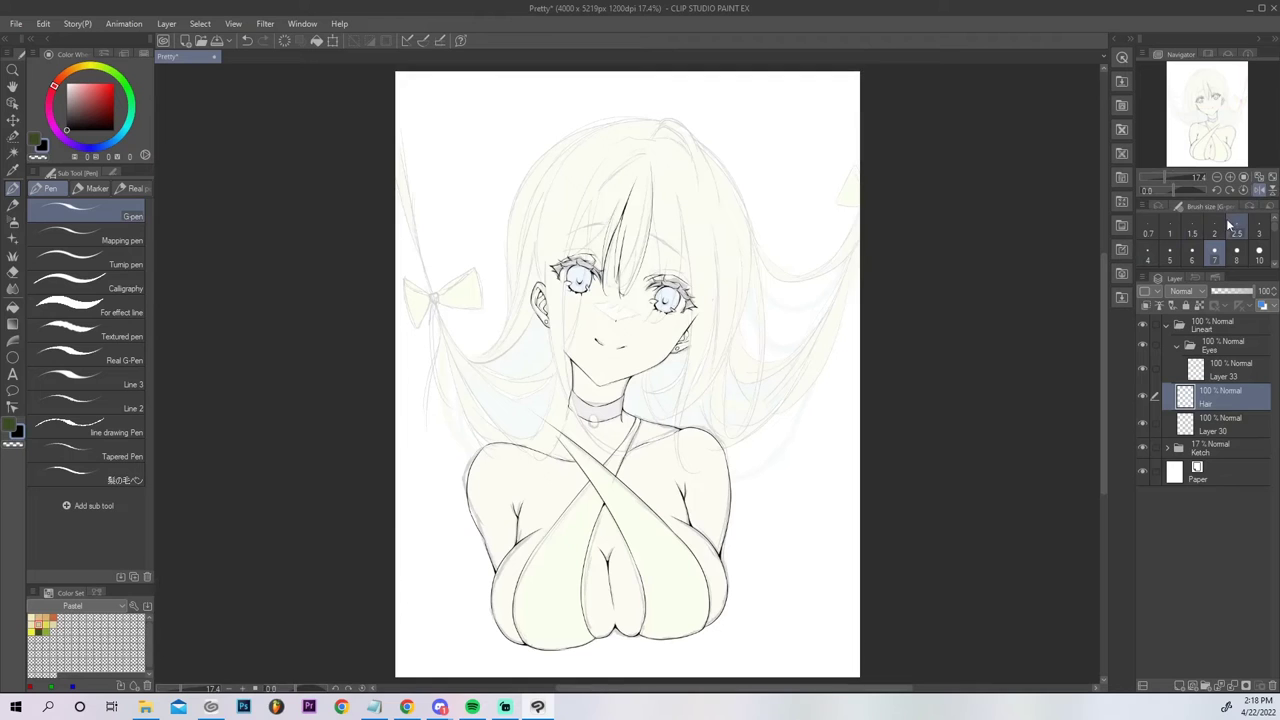
left_click(1230, 177)
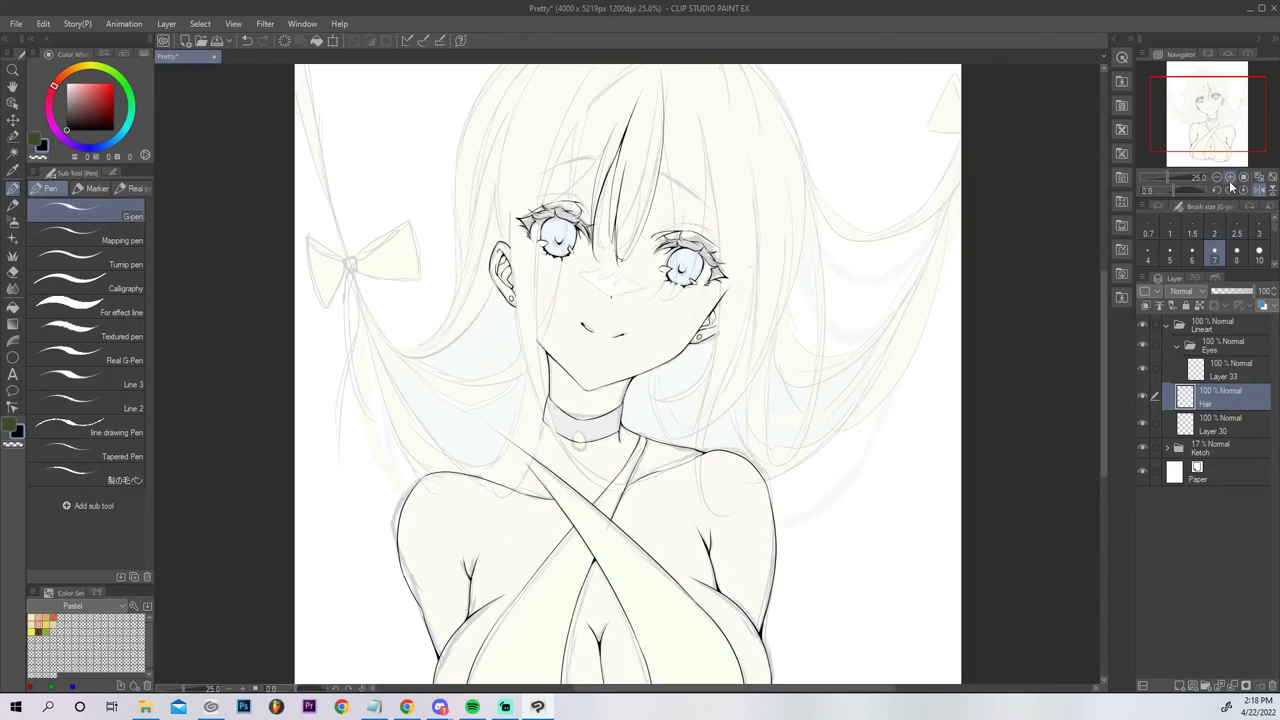
left_click_drag(1234, 126, 1232, 115)
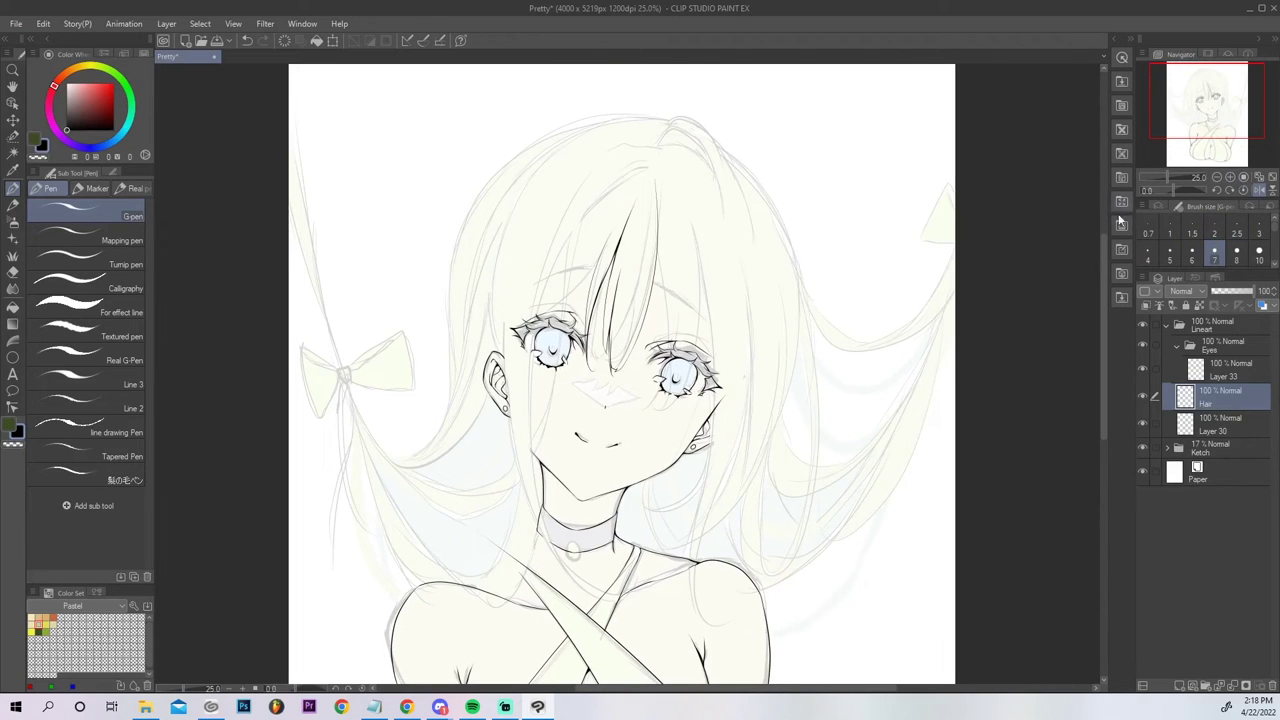
key("ctrl+t")
left_click_drag(621, 277, 632, 199)
left_click_drag(625, 379, 645, 382)
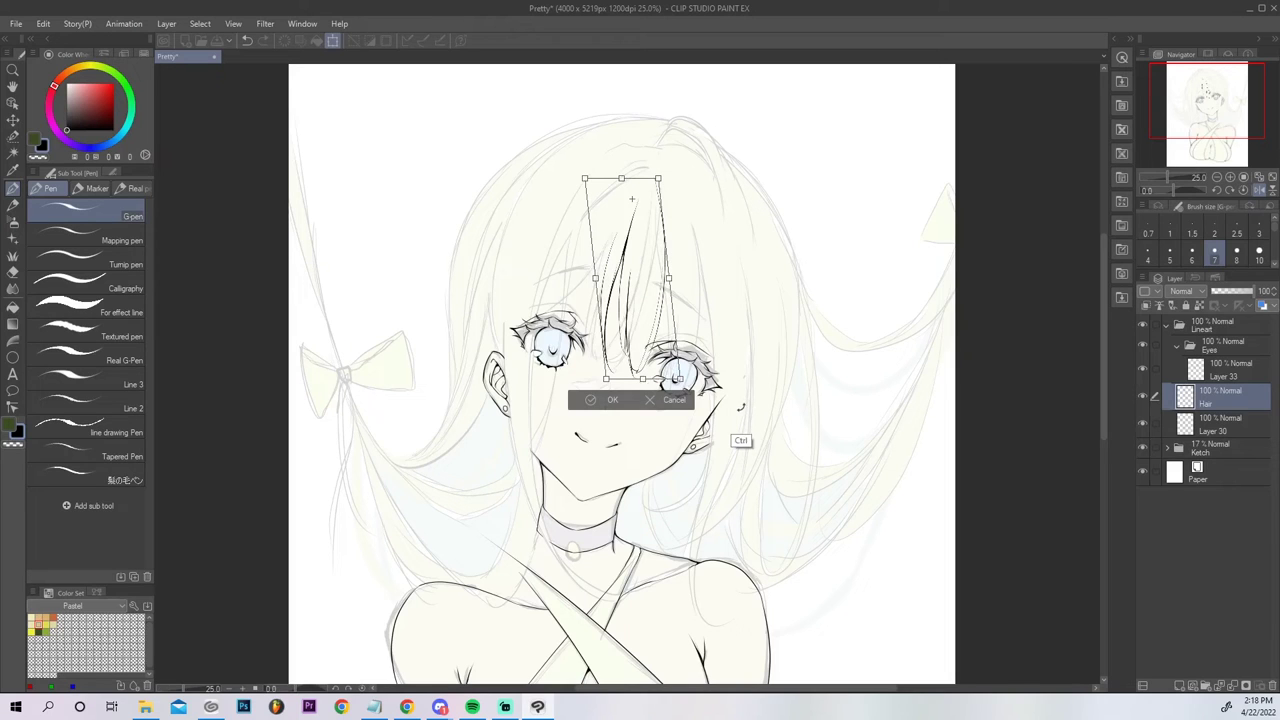
key("Return")
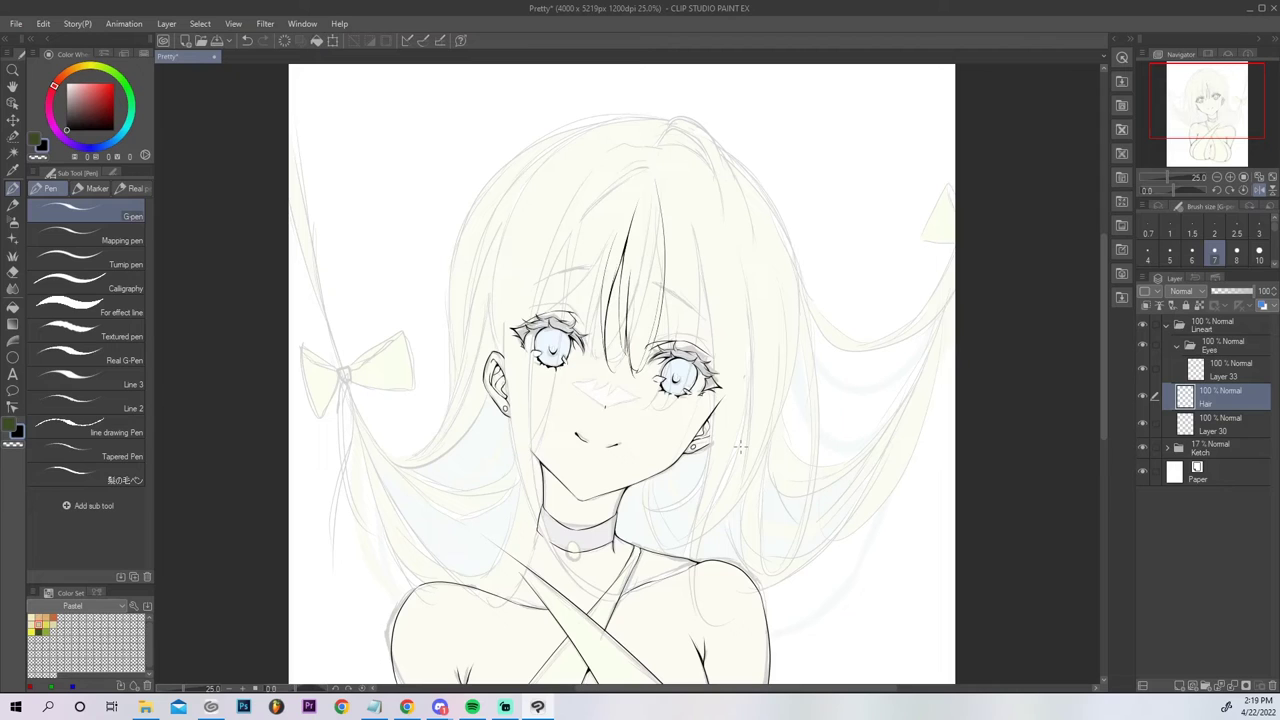
Ink the long outer bang curve from the parting at the crown down to the higher eye.
key("p")
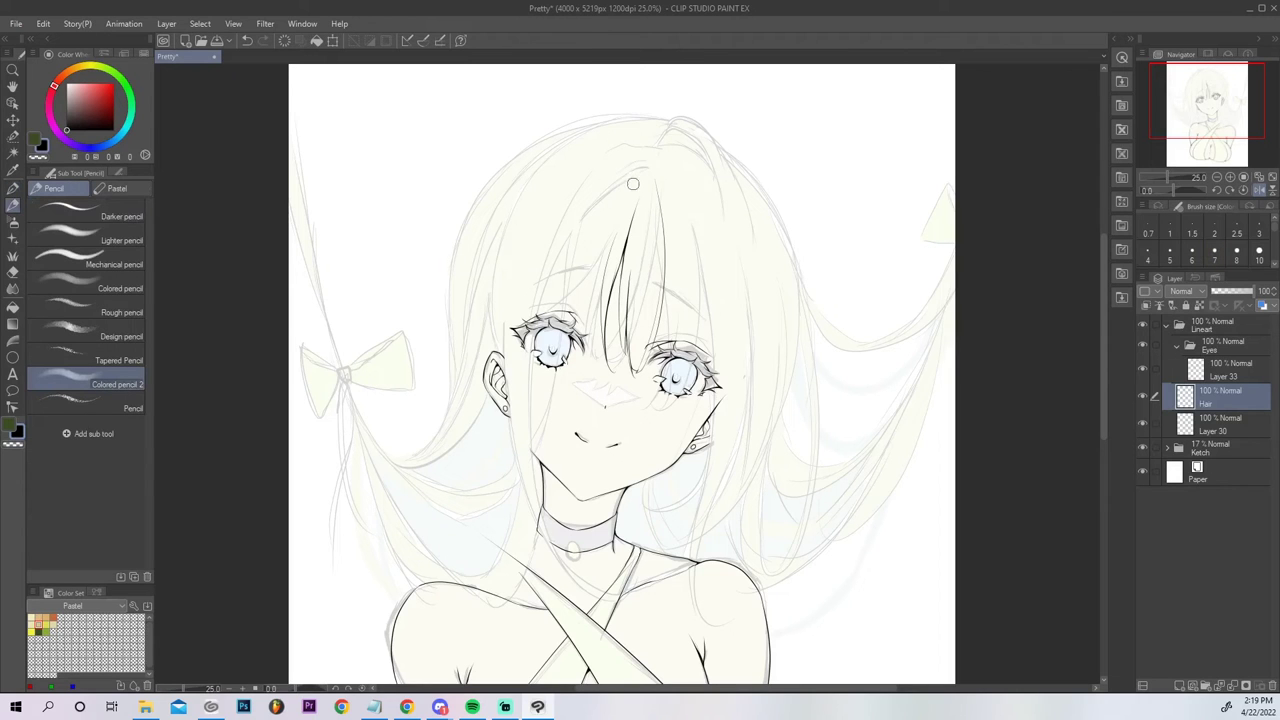
key("p")
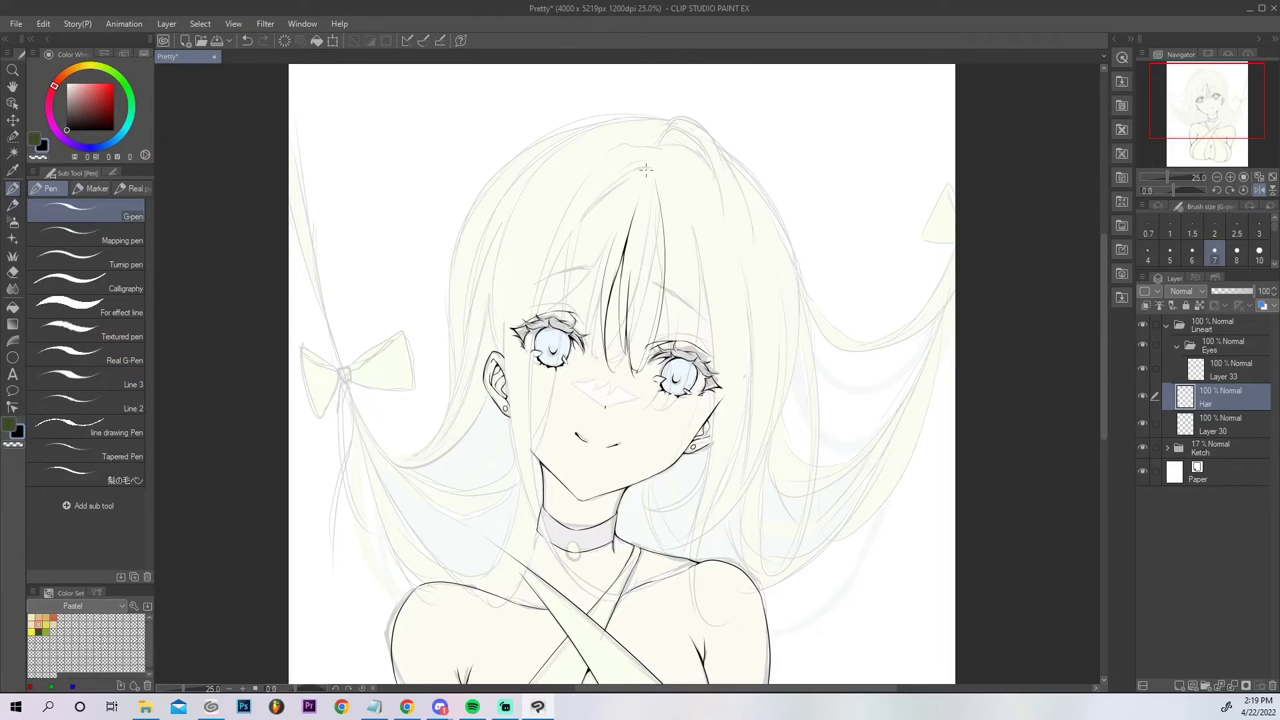
left_click_drag(646, 170, 547, 303)
key("ctrl+z")
mouse_move(647, 167)
left_mouse_down()
mouse_move(617, 183)
mouse_move(544, 312)
left_mouse_up()
key("ctrl+z")
left_click_drag(646, 168, 532, 350)
Ink a shorter curved hair line inside the outer bang curve, ending just above the higher eye.
mouse_move(591, 217)
left_mouse_down()
mouse_move(567, 296)
mouse_move(570, 333)
left_mouse_up()
key("ctrl+z")
left_click_drag(588, 225, 567, 334)
key("ctrl+z")
left_click_drag(576, 231, 565, 344)
key("ctrl+z")
left_click_drag(580, 222, 562, 316)
key("ctrl+z")
left_click_drag(582, 222, 561, 324)
key("ctrl+z")
left_click_drag(580, 226, 562, 326)
Ink a thin strand line between the inner bang lines and a longer one rising from it toward the parting.
left_click_drag(612, 242, 590, 338)
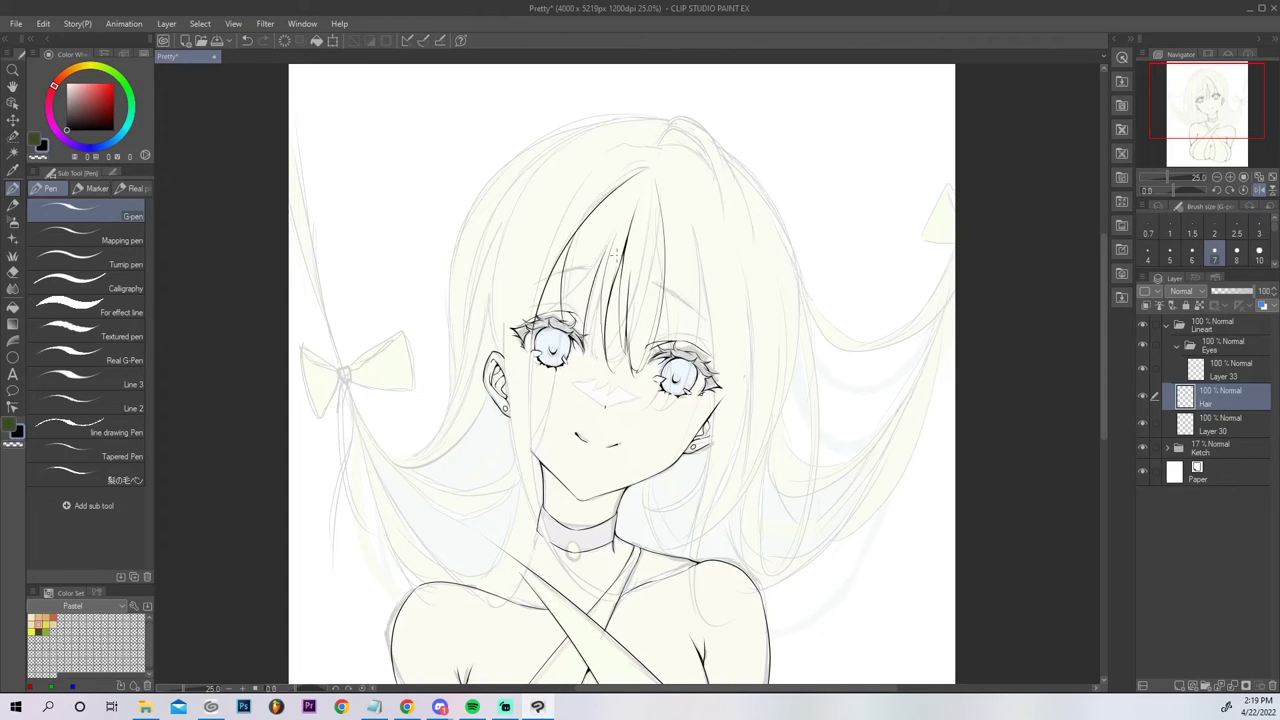
key("ctrl+z")
left_click_drag(604, 253, 602, 342)
key("ctrl+z")
left_click_drag(592, 289, 597, 351)
key("ctrl+z")
left_click_drag(604, 288, 598, 354)
left_click_drag(592, 303, 621, 191)
key("ctrl+z")
key("ctrl+y")
key("e")
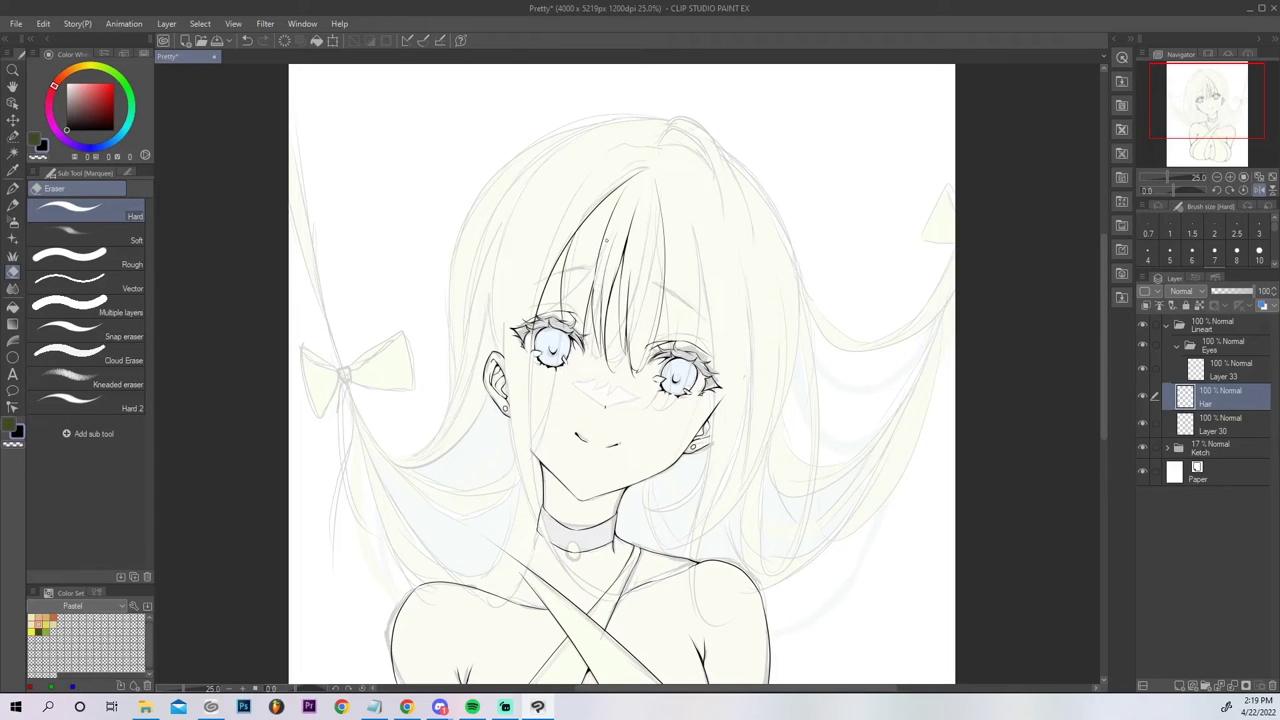
Undo the last change on the Hair layer and flip the whole-canvas view to check the bangs.
key("ctrl+z")
left_click(1217, 177)
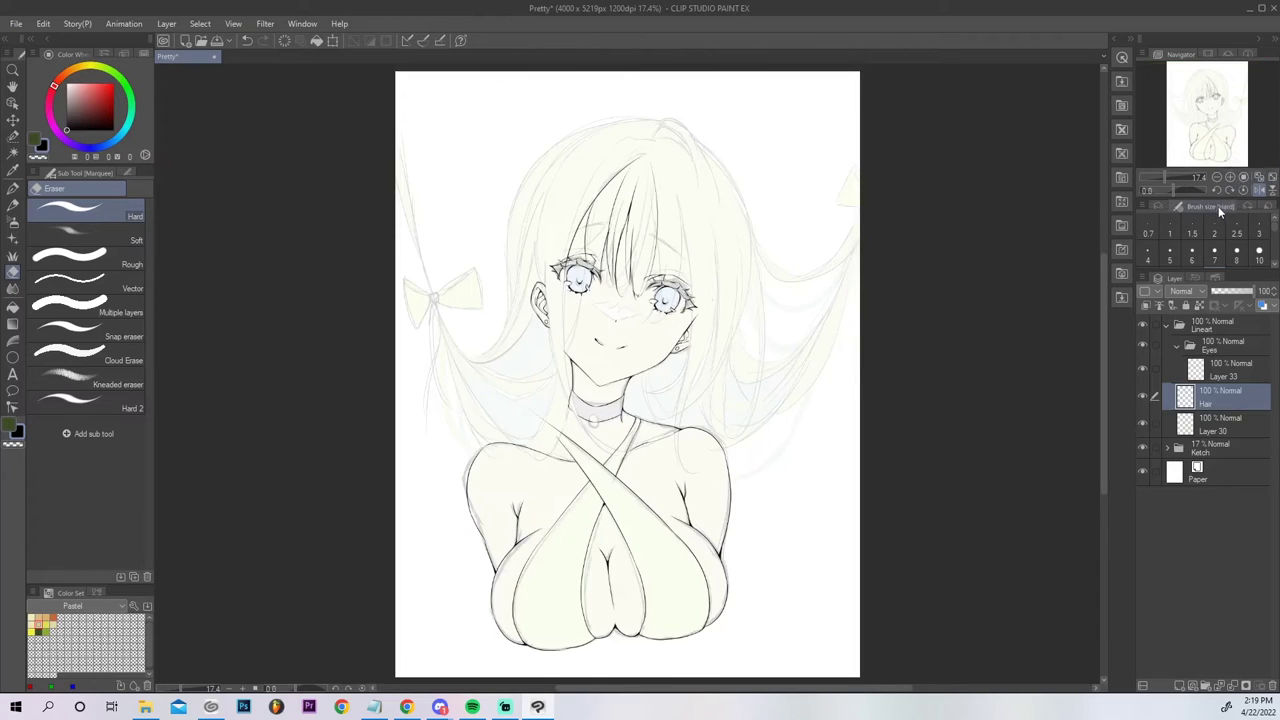
left_click(1256, 190)
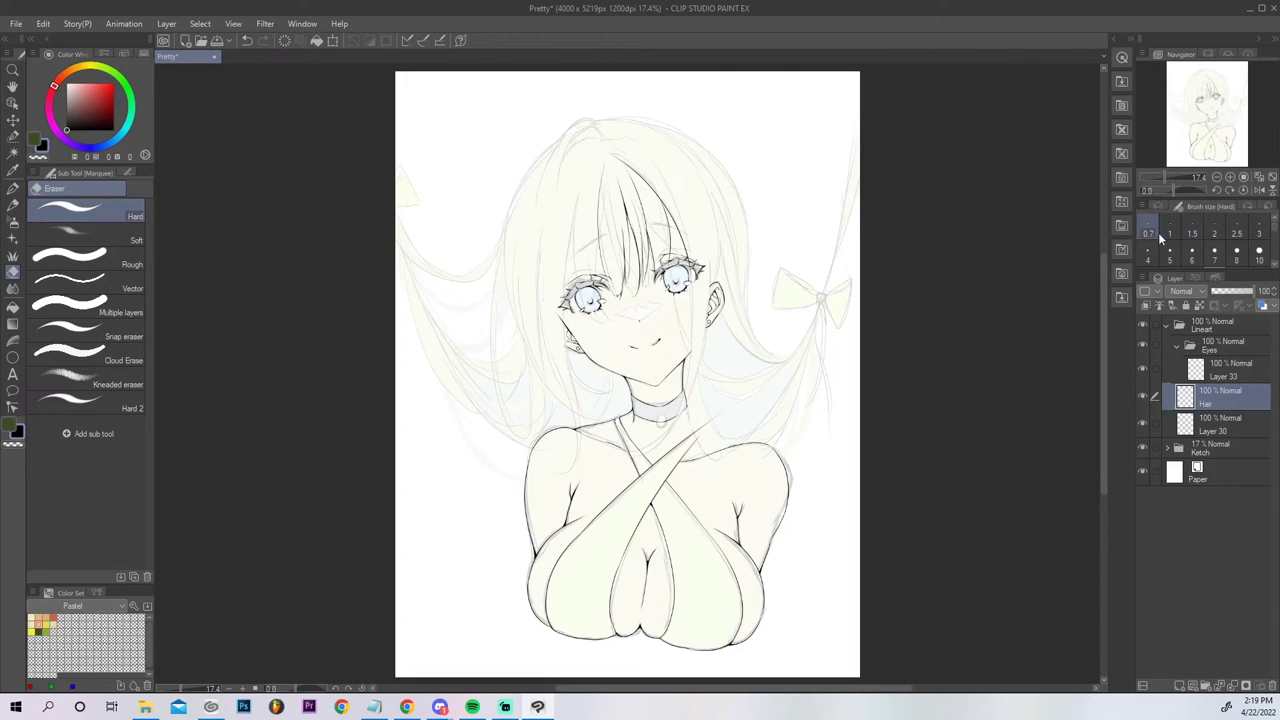
Ink the curved tip of the central bang strand between the eyes with the G-pen.
left_click(1231, 178)
left_click(1231, 178)
left_click_drag(1206, 128, 1210, 106)
left_click(1231, 177)
left_click(1231, 177)
key("p")
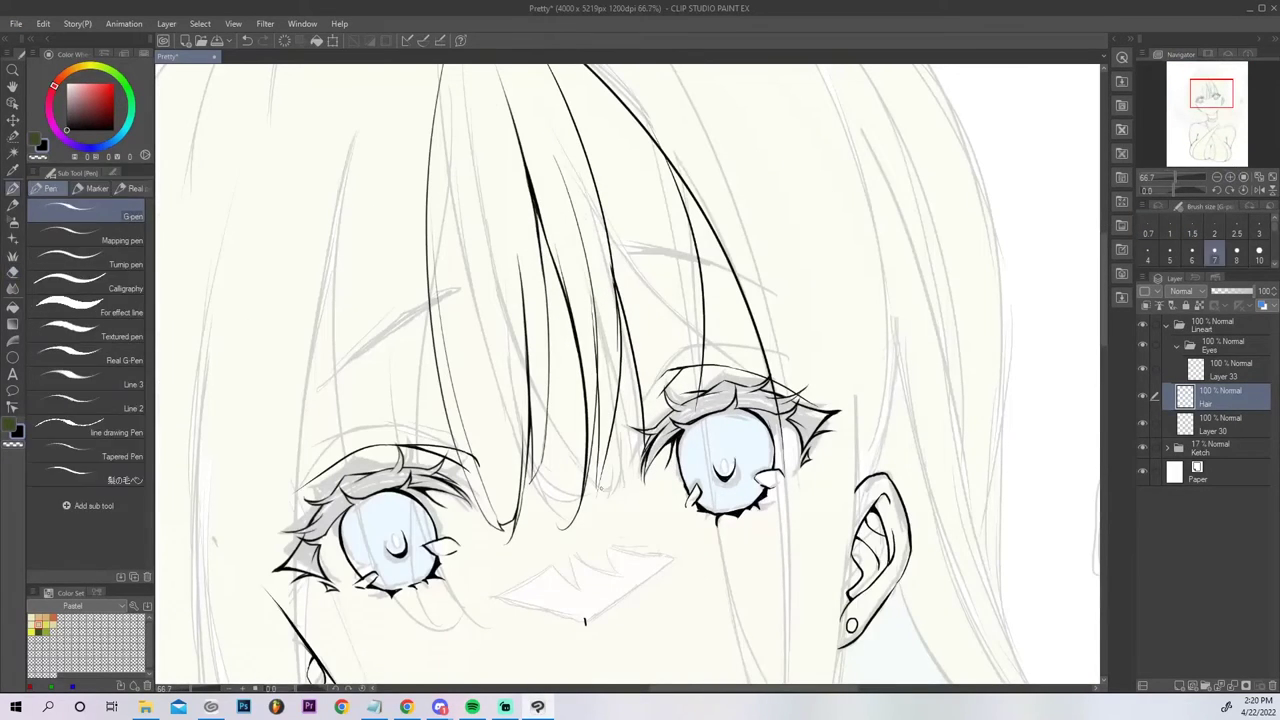
left_click_drag(603, 465, 559, 533)
key("ctrl+z")
left_click_drag(604, 467, 564, 520)
key("ctrl+z")
mouse_move(602, 470)
left_mouse_down()
mouse_move(550, 512)
mouse_move(580, 512)
left_mouse_up()
key("ctrl+z")
Ink a short thin line rising inside the tip of the central bang strand.
left_click_drag(597, 436, 597, 368)
key("ctrl+z")
left_click_drag(596, 432, 600, 374)
key("ctrl+z")
left_click_drag(594, 436, 598, 402)
key("ctrl+z")
key("ctrl+y")
key("e")
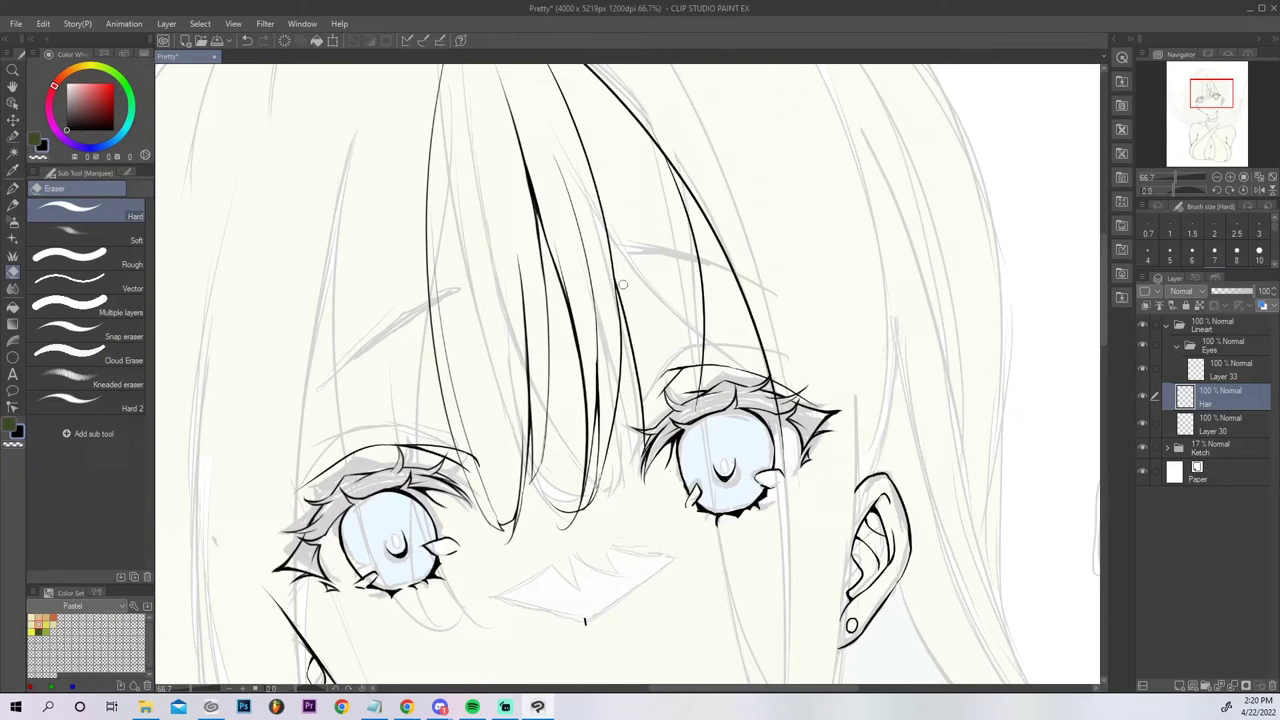
Thicken the middle stretch of the inner bang line where the strands overlap, left of the higher eye.
key("p")
left_click_drag(621, 328, 608, 218)
key("ctrl+z")
mouse_move(620, 321)
left_mouse_down()
mouse_move(628, 400)
mouse_move(620, 326)
left_mouse_up()
key("ctrl+z")
key("ctrl+z")
left_click_drag(607, 206, 619, 308)
key("ctrl+z")
mouse_move(604, 204)
left_mouse_down()
mouse_move(619, 322)
mouse_move(604, 214)
left_mouse_up()
Extend the bang strands near the higher eye with short thin lines reaching its inner and upper lashes.
left_click_drag(644, 450, 652, 393)
key("ctrl+z")
mouse_move(645, 450)
left_mouse_down()
mouse_move(654, 395)
mouse_move(693, 388)
mouse_move(703, 342)
left_mouse_up()
left_click_drag(695, 419, 702, 350)
key("ctrl+z")
left_click_drag(695, 411, 702, 347)
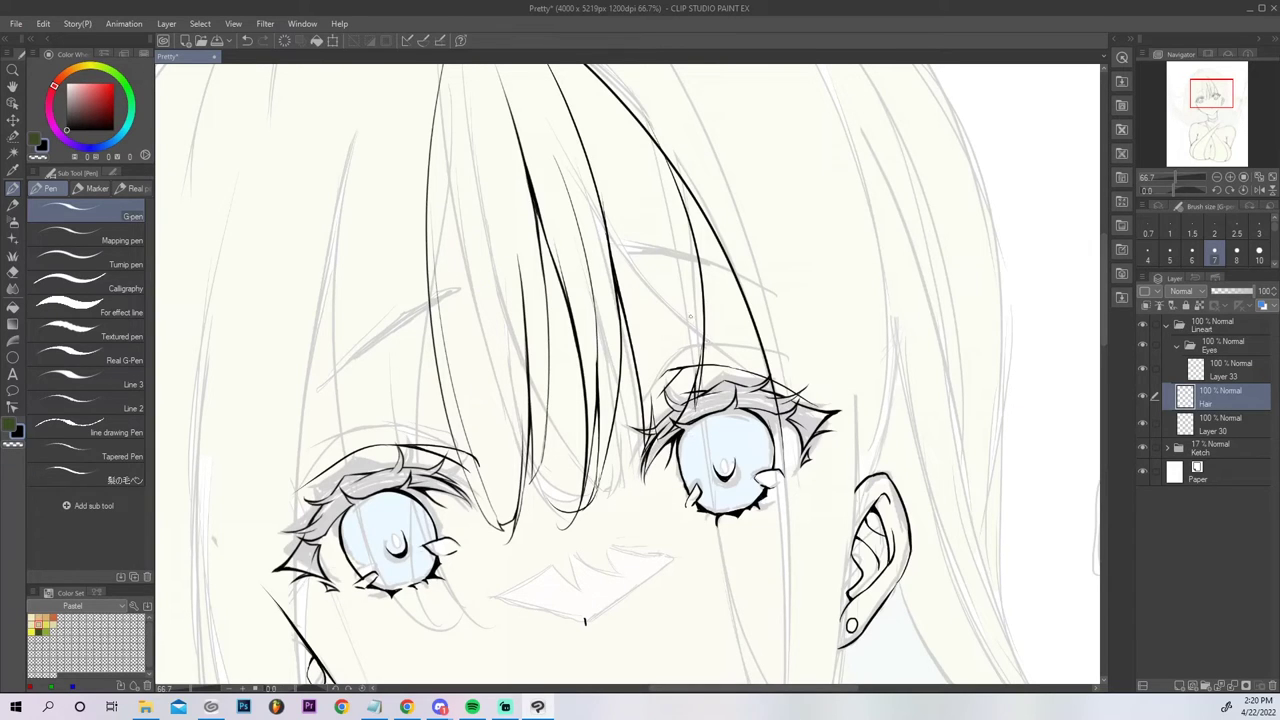
Thicken the fork where the inner curve splits from the outer bang line above the higher eye.
left_click_drag(637, 119, 655, 477)
key("ctrl+z")
left_click_drag(632, 112, 686, 308)
left_click_drag(690, 217, 680, 176)
key("g")
key("g")
key("p")
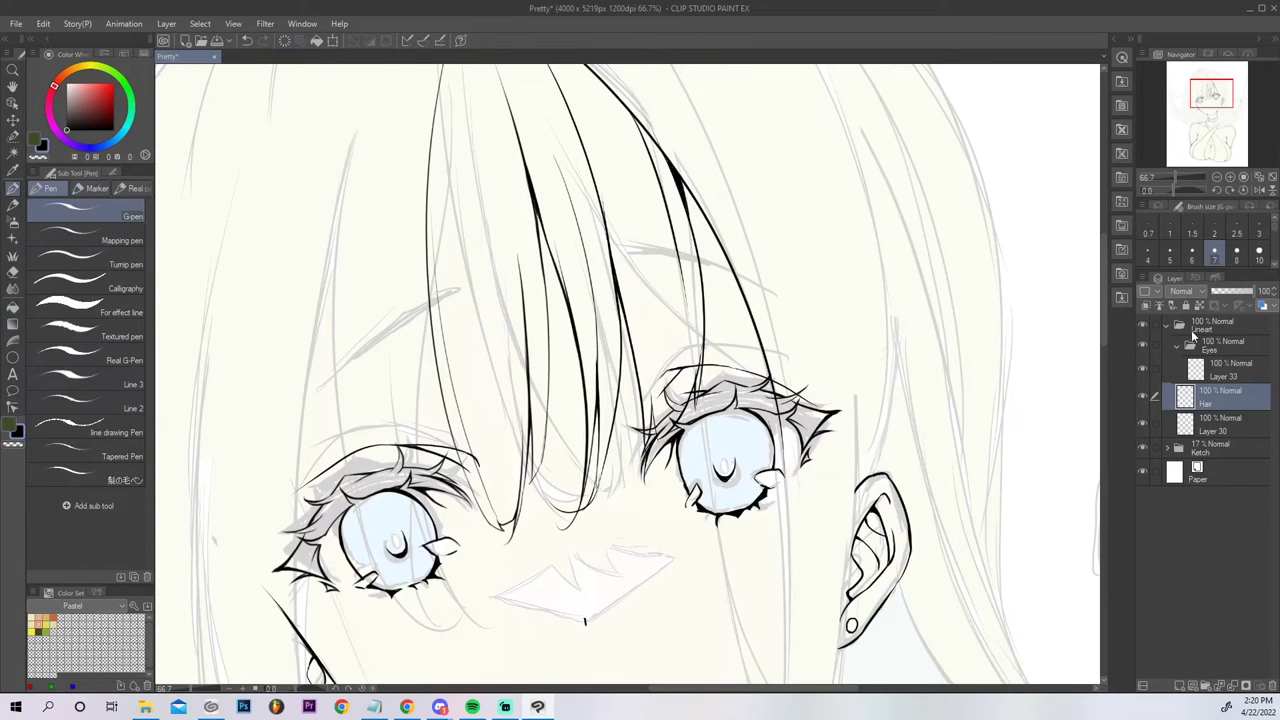
left_click_drag(656, 439, 647, 463)
key("ctrl+z")
Flip the canvas view and ink a thin strand rising from the higher eye's inner lashes into the bangs.
left_click(1272, 176)
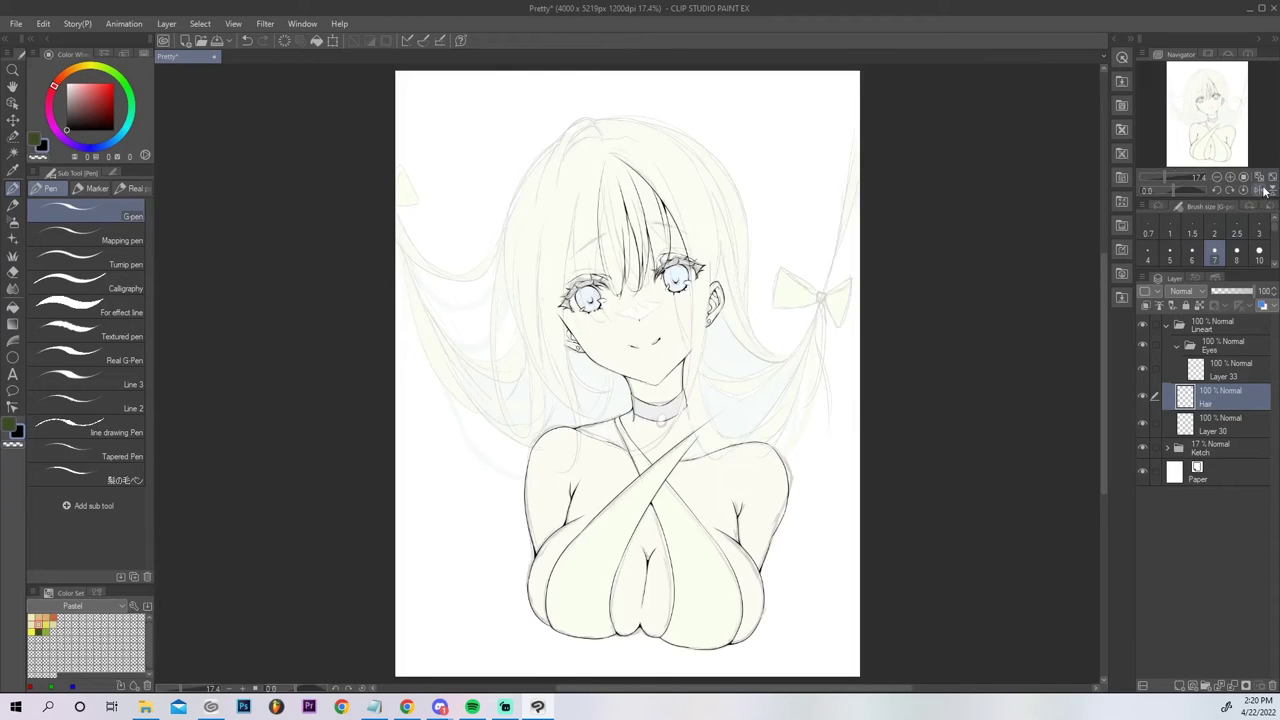
left_click(1257, 189)
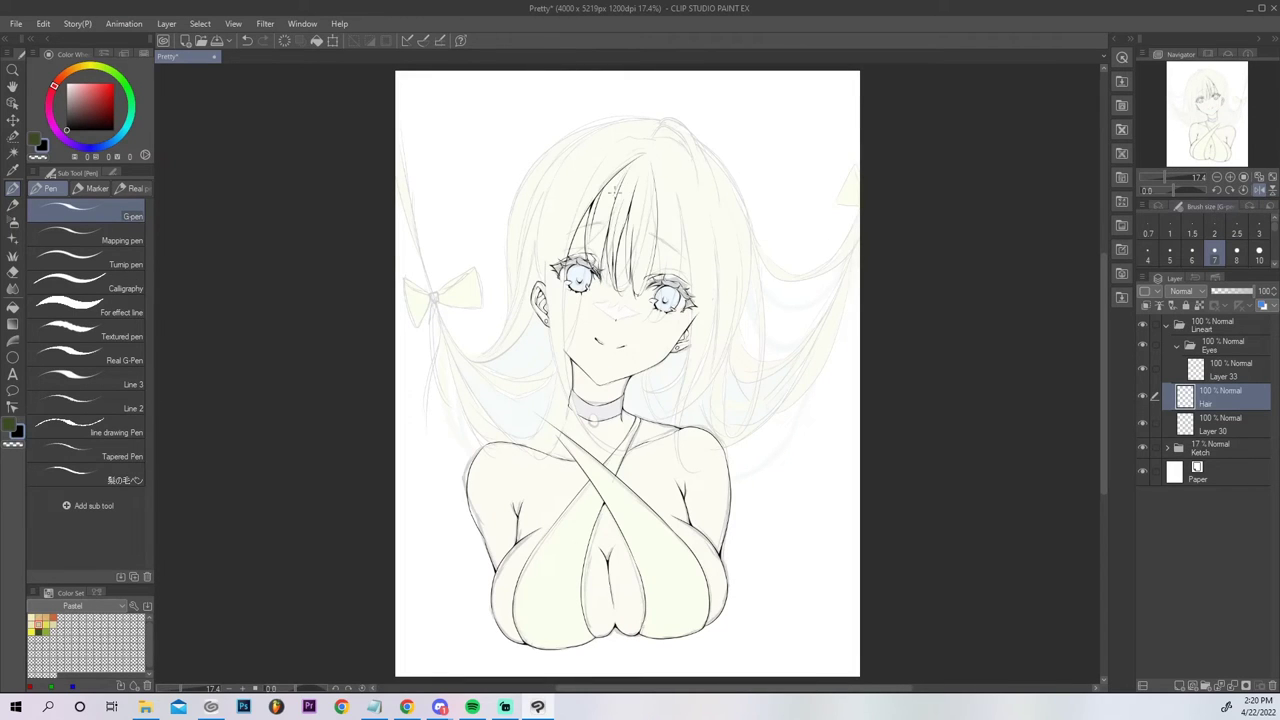
key("ctrl+z")
left_click_drag(601, 259, 615, 187)
key("ctrl+z")
left_click_drag(601, 254, 613, 187)
key("ctrl+z")
left_click_drag(601, 257, 620, 176)
Ink a long outer hair curve from the higher eye up to the crown, with small hooked ends at the parting.
left_click_drag(1216, 134, 1215, 107)
left_click_drag(512, 466, 610, 251)
key("ctrl+z")
left_click_drag(510, 478, 614, 250)
key("ctrl+z")
mouse_move(510, 462)
left_mouse_down()
mouse_move(616, 236)
mouse_move(643, 221)
mouse_move(688, 242)
left_mouse_up()
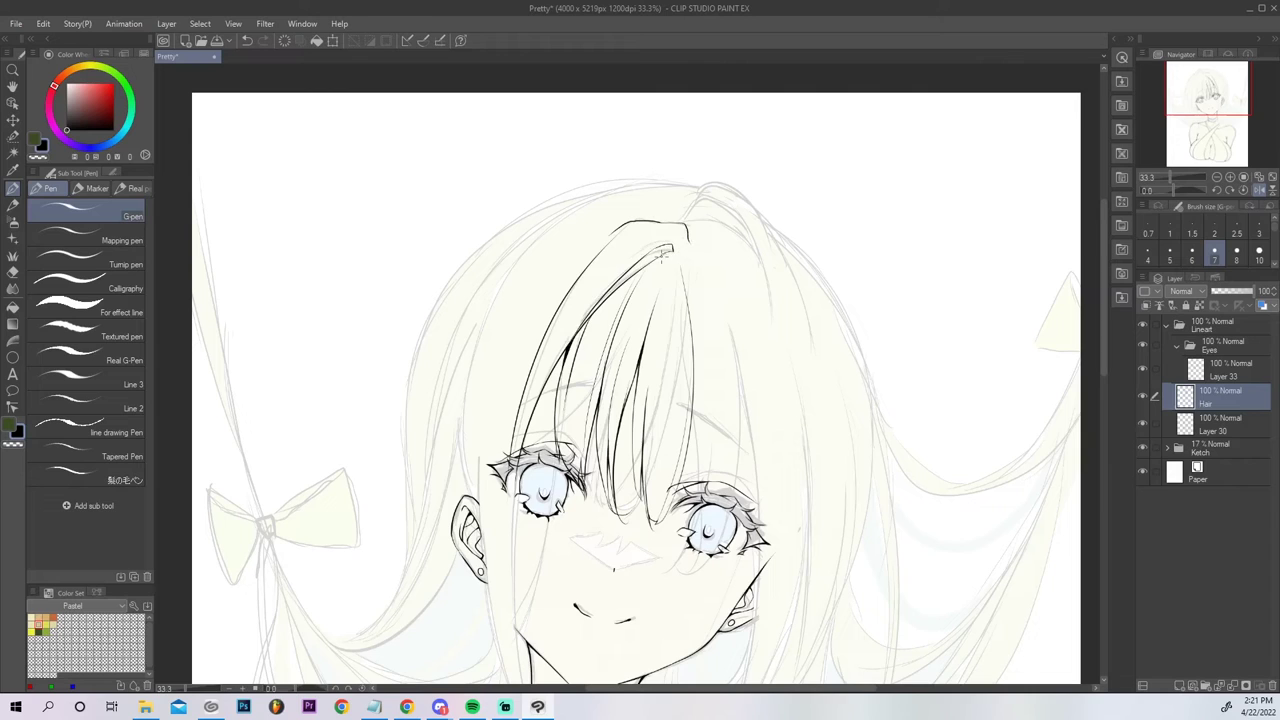
key("ctrl+z")
left_click_drag(681, 246, 678, 245)
Flip the canvas view back and erase part of the outer hair curve just beside the crown.
left_click(1272, 177)
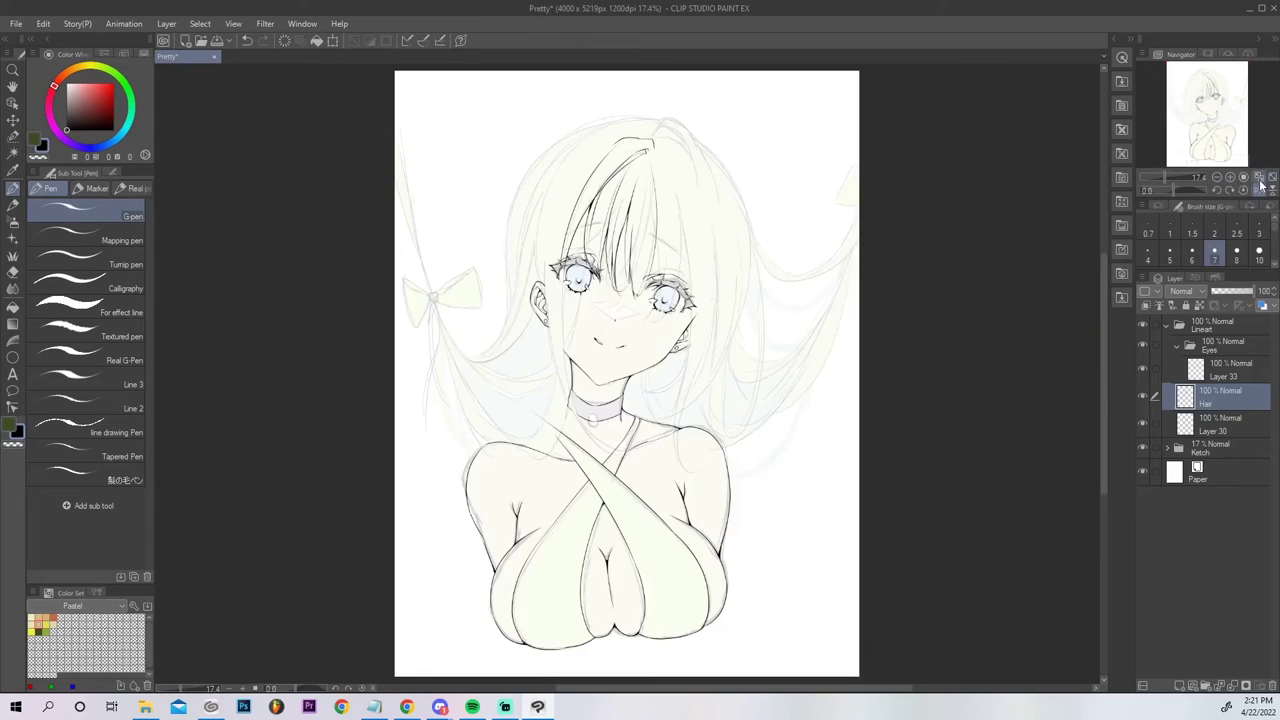
left_click(1258, 189)
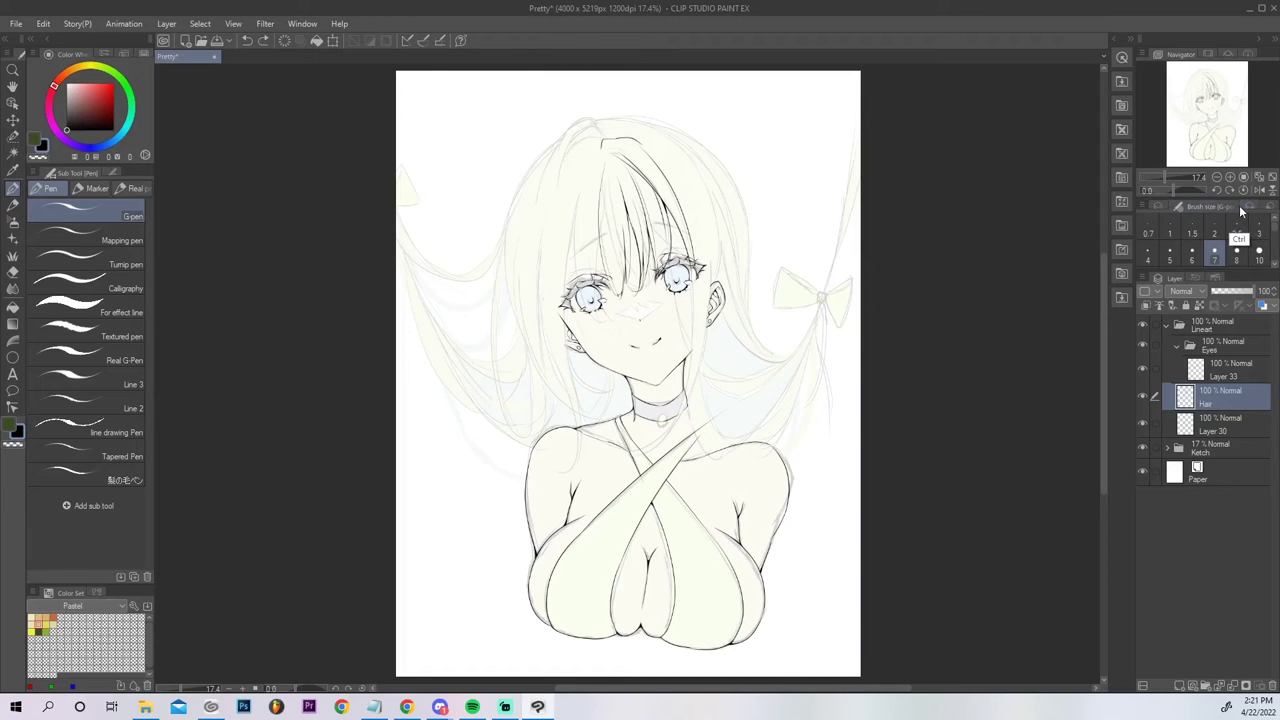
left_click(1230, 177)
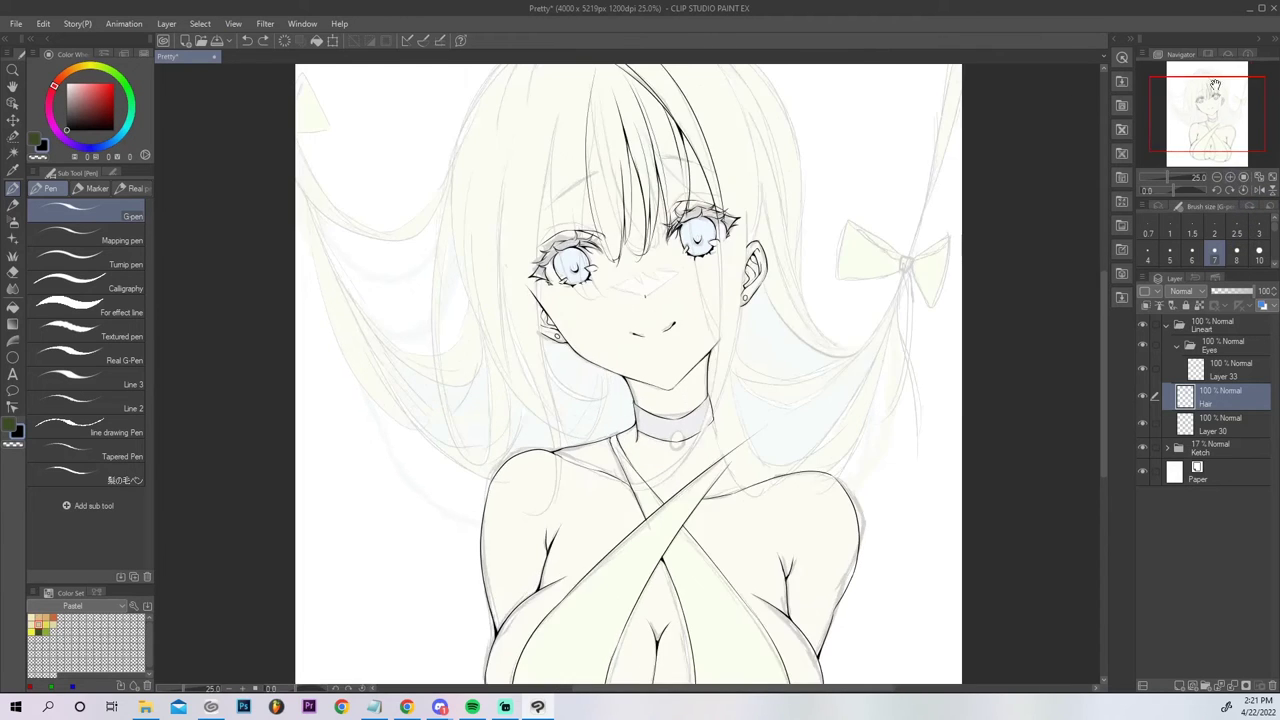
left_click_drag(1220, 88, 1215, 81)
key("e")
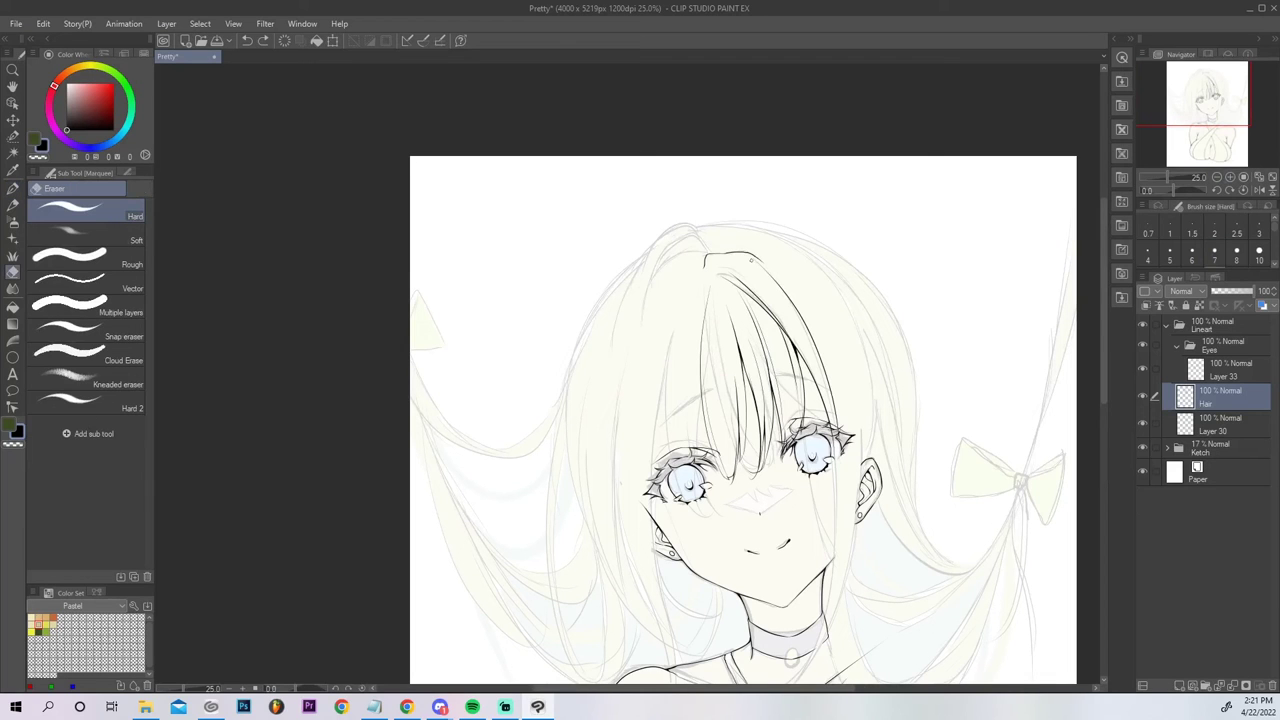
left_click_drag(761, 267, 788, 296)
key("p")
left_click_drag(804, 327, 774, 280)
key("ctrl+z")
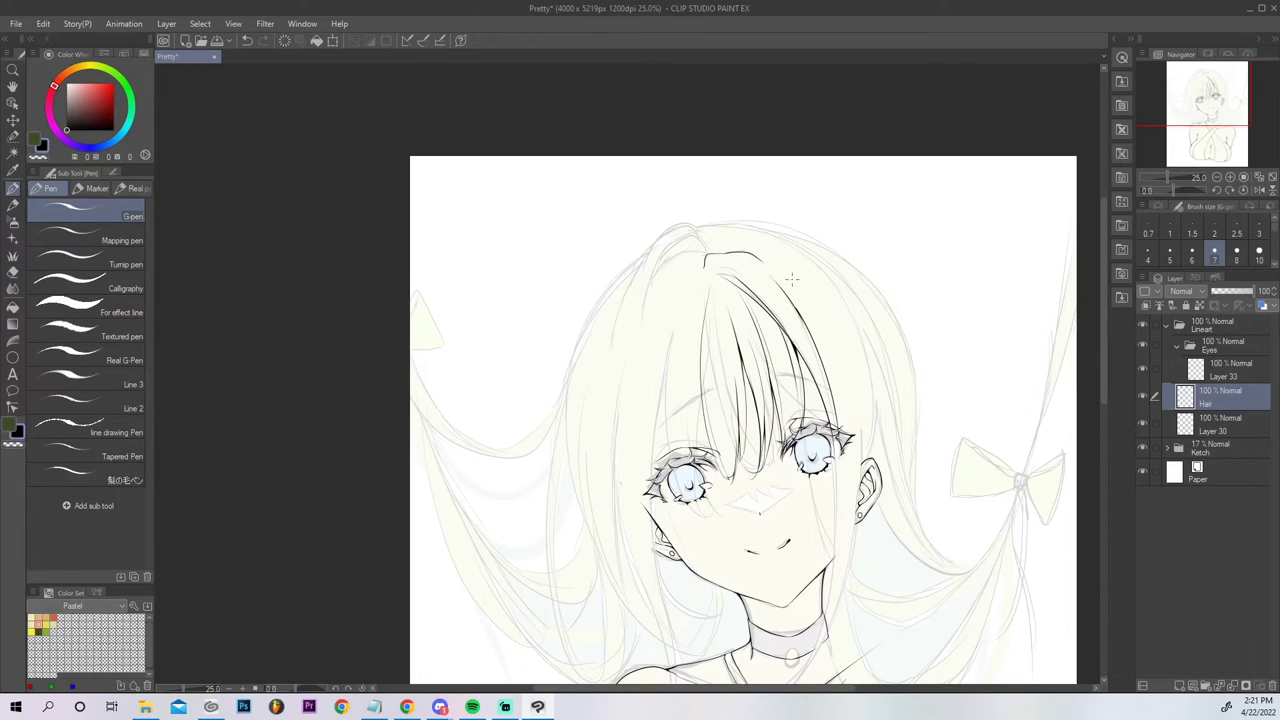
Ink a long side lock line from the higher eye's outer lashes down past the jaw to the neck.
left_click_drag(836, 440, 821, 616)
key("ctrl+z")
left_click_drag(834, 437, 810, 668)
Ink the side lock's inner line from the bangs across the higher eye and down the cheek.
mouse_move(809, 368)
left_mouse_down()
mouse_move(834, 594)
mouse_move(815, 504)
mouse_move(831, 575)
mouse_move(815, 393)
mouse_move(813, 498)
mouse_move(810, 372)
left_mouse_up()
key("ctrl+z")
left_click_drag(813, 474, 820, 370)
key("ctrl+z")
left_click_drag(815, 491, 813, 380)
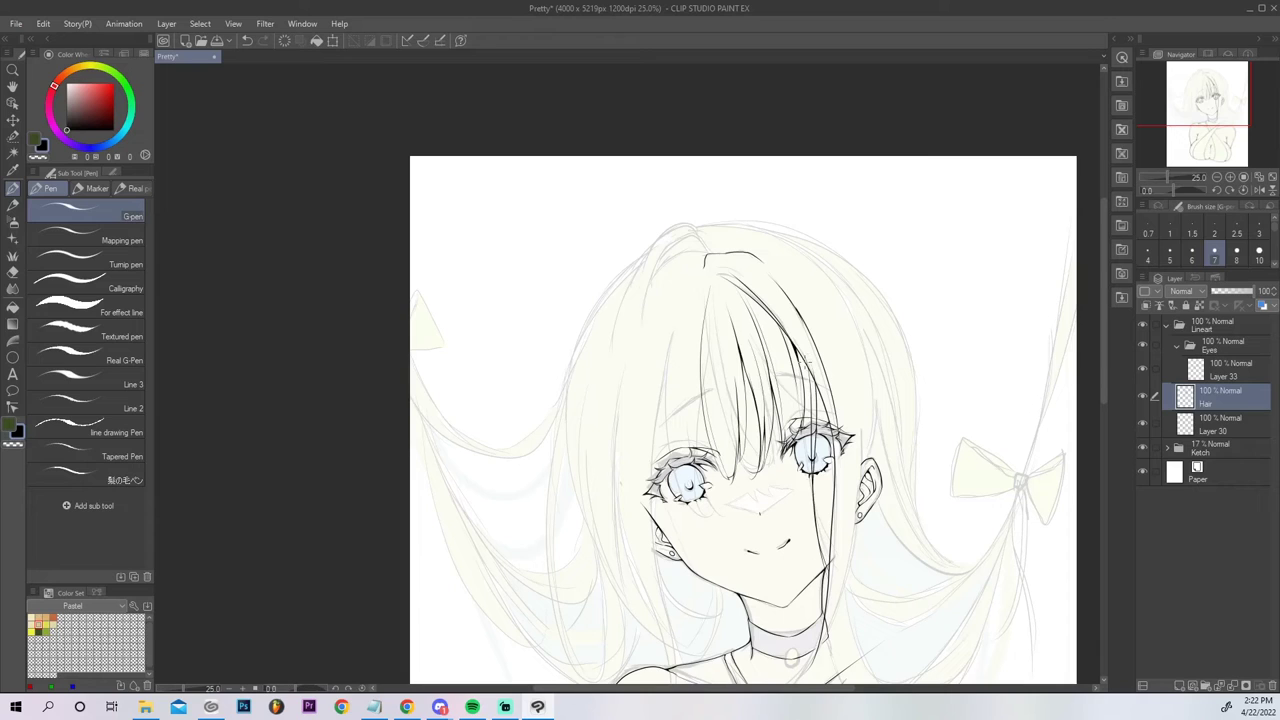
key("e")
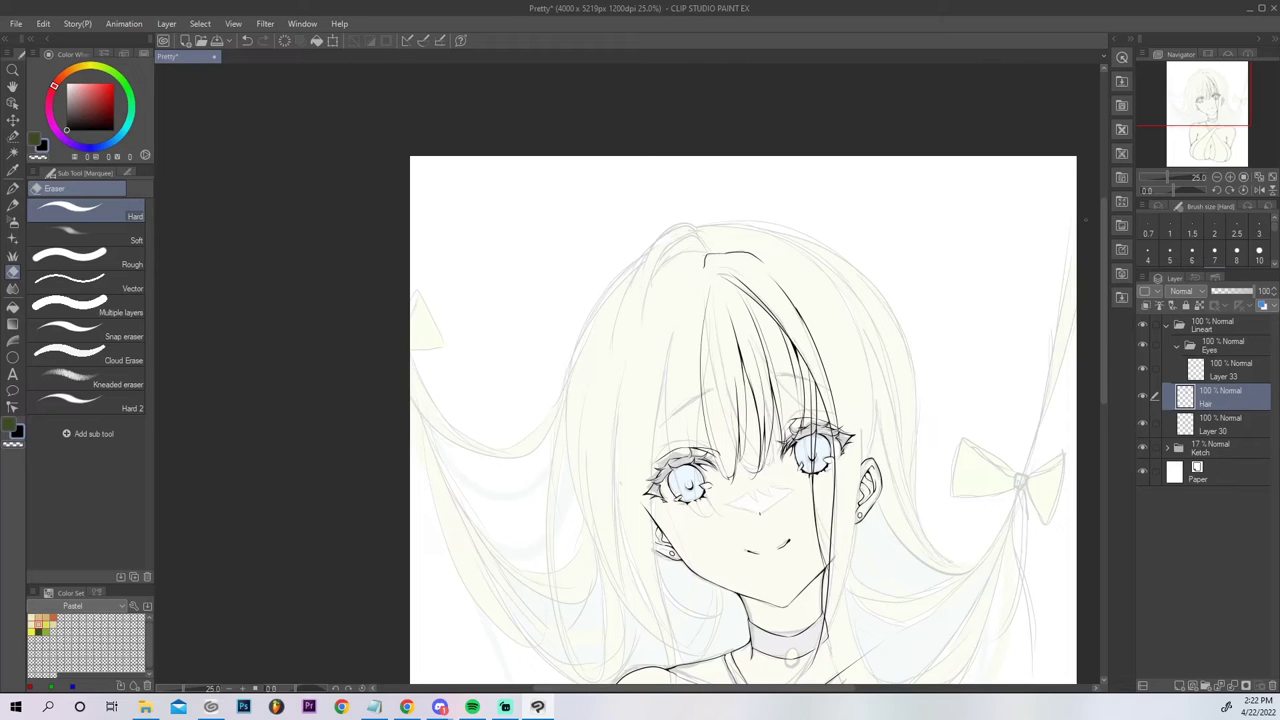
Flip the canvas view and ink a long hair line from in front of the ear down past the choker to the collarbone.
left_click(1258, 177)
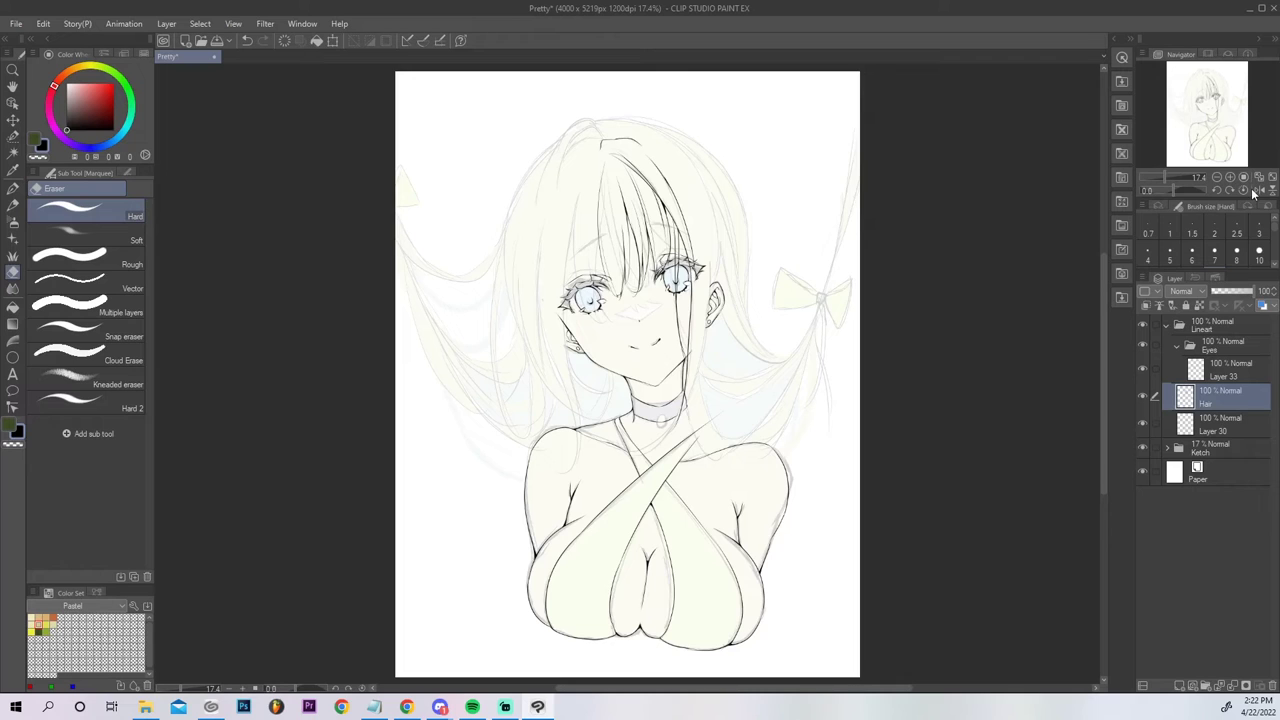
left_click(1256, 190)
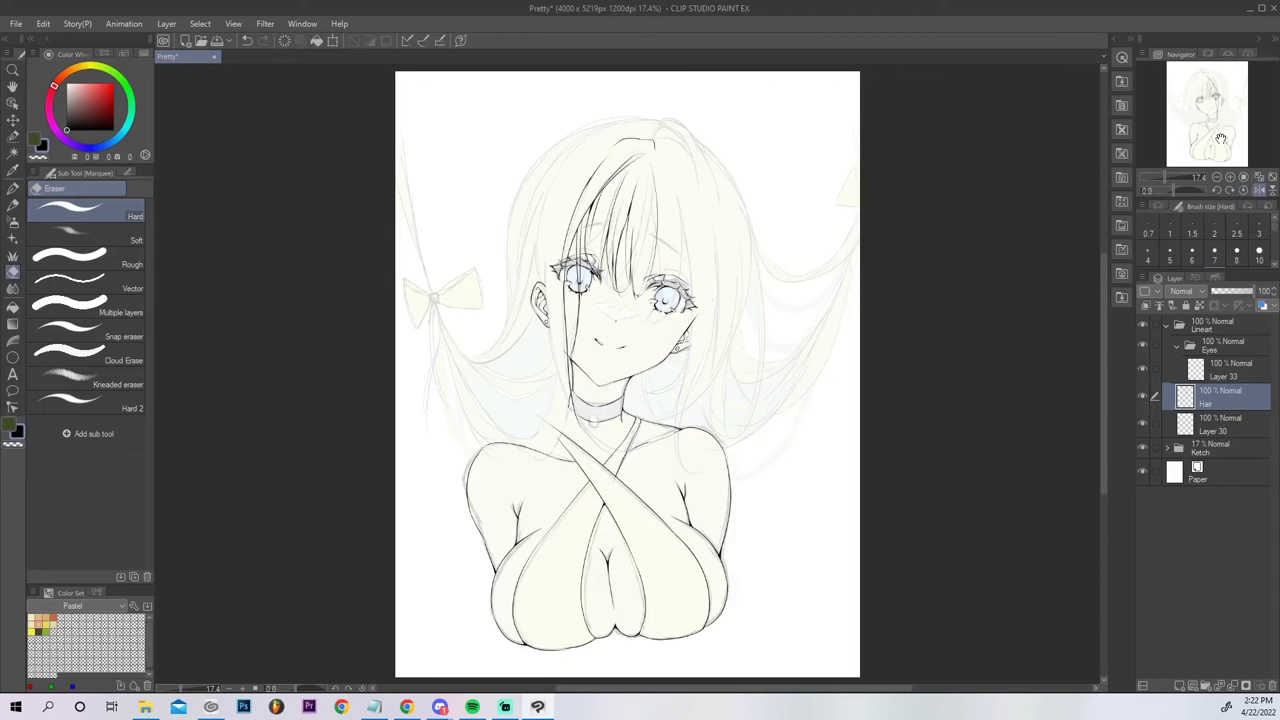
left_click(1230, 177)
left_click_drag(1221, 130, 1224, 110)
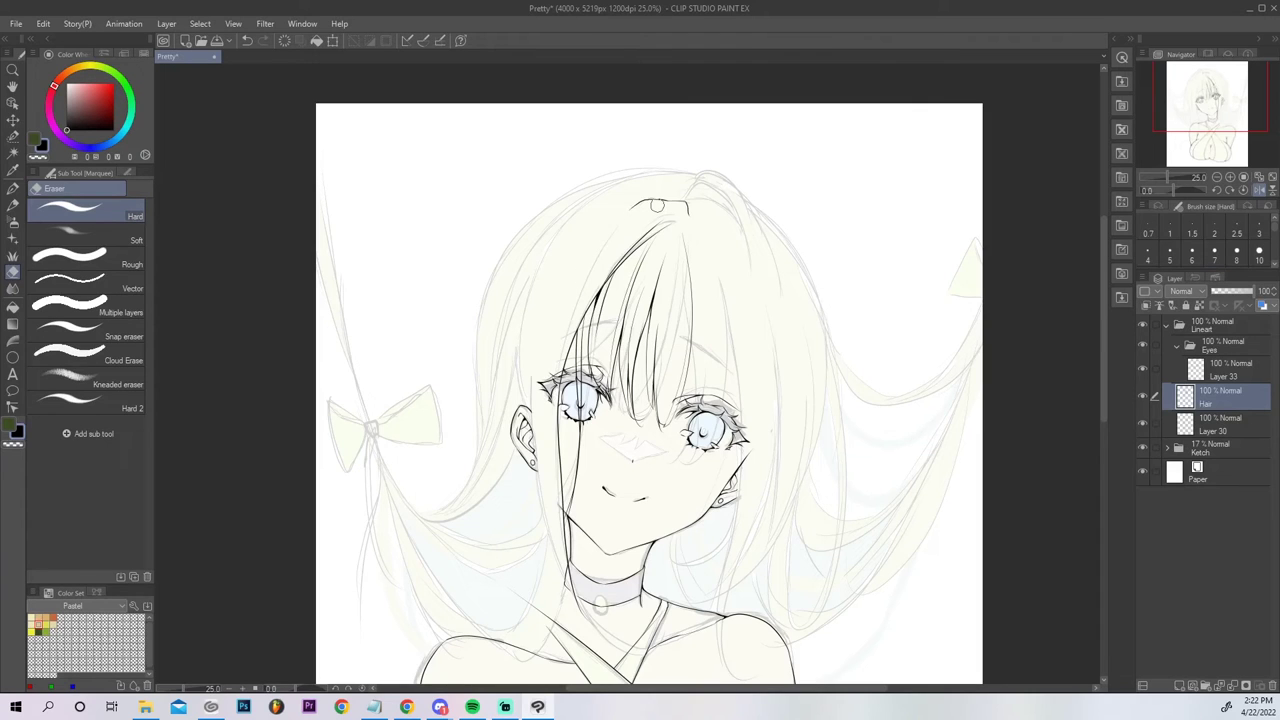
key("p")
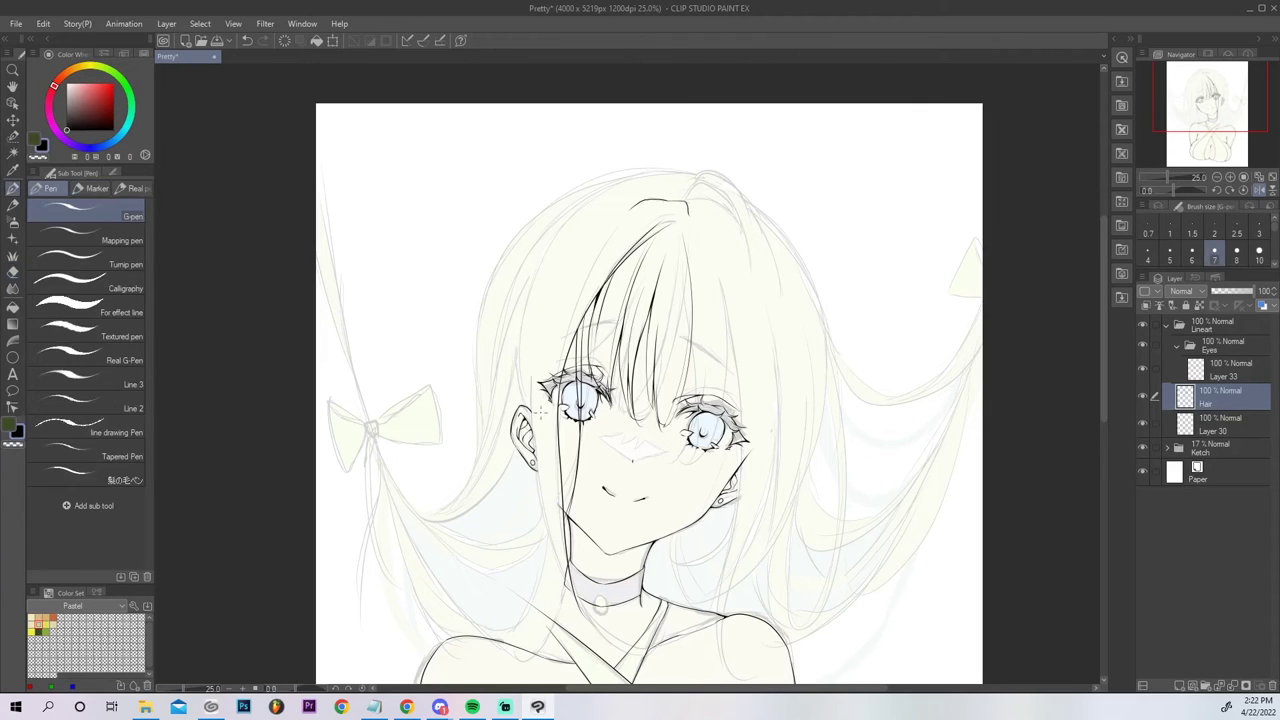
left_click_drag(544, 511, 530, 324)
key("ctrl+z")
left_click_drag(548, 540, 533, 290)
key("ctrl+z")
left_click_drag(551, 538, 534, 286)
key("ctrl+z")
left_click_drag(547, 530, 538, 328)
key("ctrl+z")
mouse_move(548, 525)
left_mouse_down()
mouse_move(537, 328)
mouse_move(536, 440)
mouse_move(563, 560)
left_mouse_up()
key("ctrl+z")
key("ctrl+z")
mouse_move(533, 348)
left_mouse_down()
mouse_move(588, 622)
mouse_move(650, 648)
left_mouse_up()
Ink a second line along the lock's lower curve, from beside the choker to its tip at the collarbone.
mouse_move(577, 602)
left_mouse_down()
mouse_move(597, 629)
mouse_move(649, 645)
left_mouse_up()
key("ctrl+z")
left_click_drag(580, 600, 648, 652)
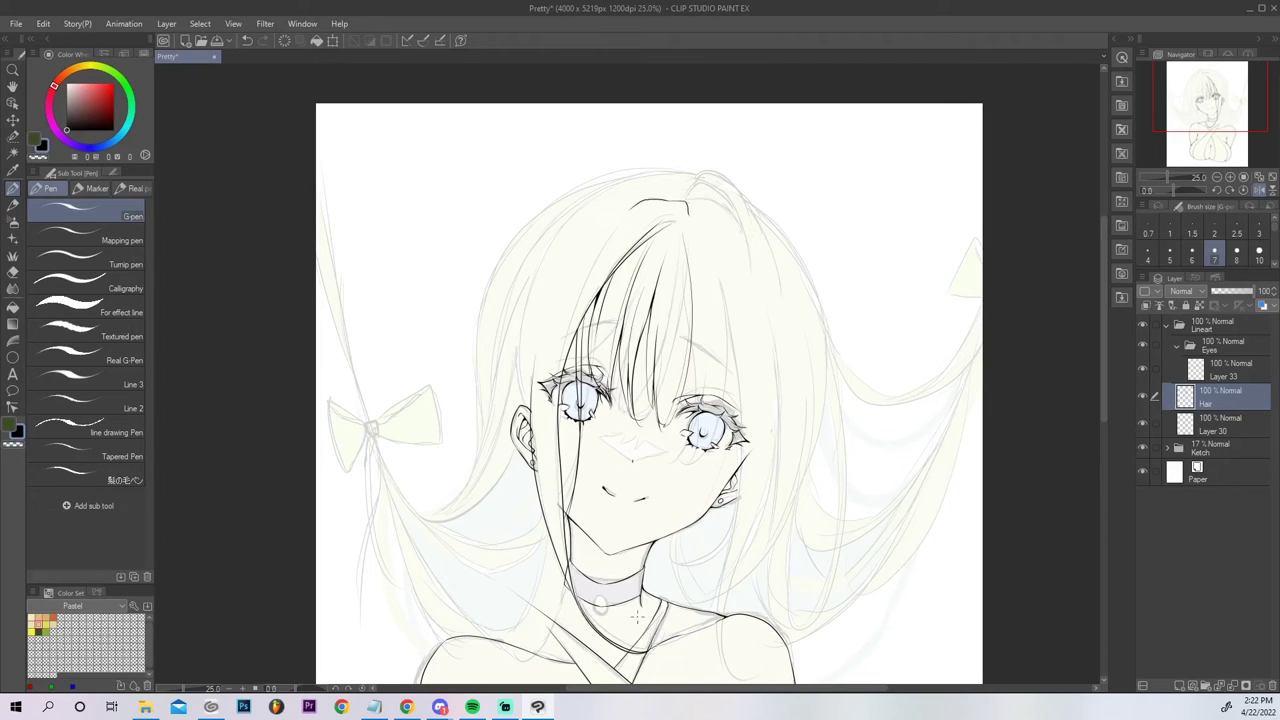
Ink a thin line continuing the side lock from above the higher eye up into the bangs.
left_click_drag(566, 554, 551, 392)
key("ctrl+z")
left_click_drag(566, 563, 550, 390)
key("ctrl+z")
mouse_move(566, 542)
left_mouse_down()
mouse_move(552, 381)
mouse_move(594, 231)
left_mouse_up()
key("ctrl+z")
left_click_drag(558, 339, 598, 244)
Ink an outer side lock line curving from below the earlobe down to the crossed halter strap.
left_click(1272, 177)
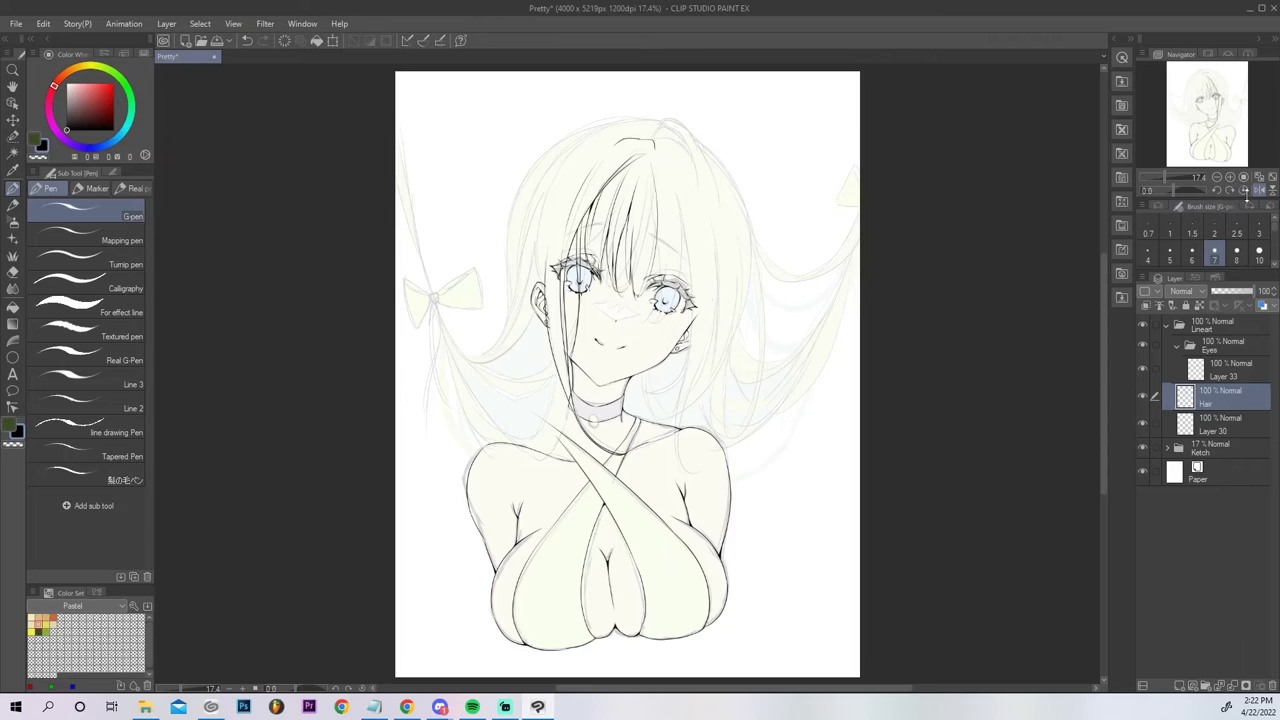
left_click(1233, 176)
left_click(1233, 176)
left_click_drag(473, 286, 515, 485)
mouse_move(478, 328)
left_mouse_down()
mouse_move(492, 456)
mouse_move(552, 497)
mouse_move(516, 478)
left_mouse_up()
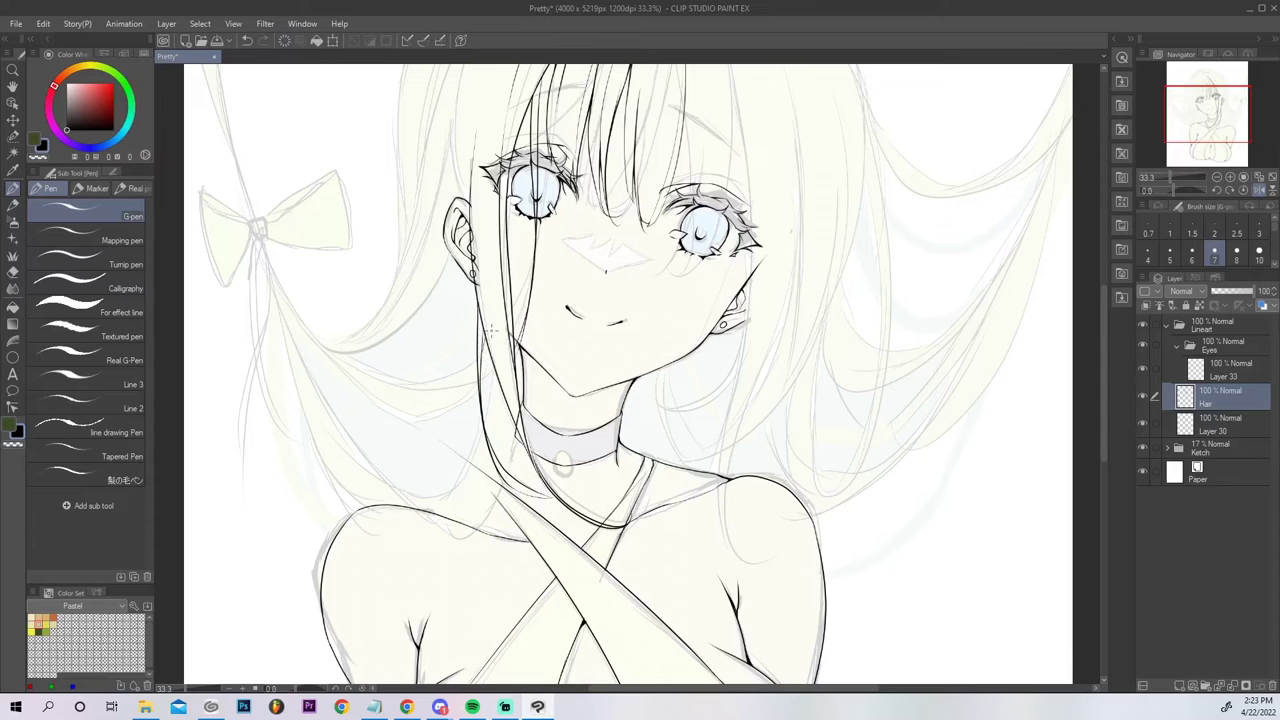
Clean up the body lines on Layer 30 around the new side lock with the Hard eraser.
key("g")
key("g")
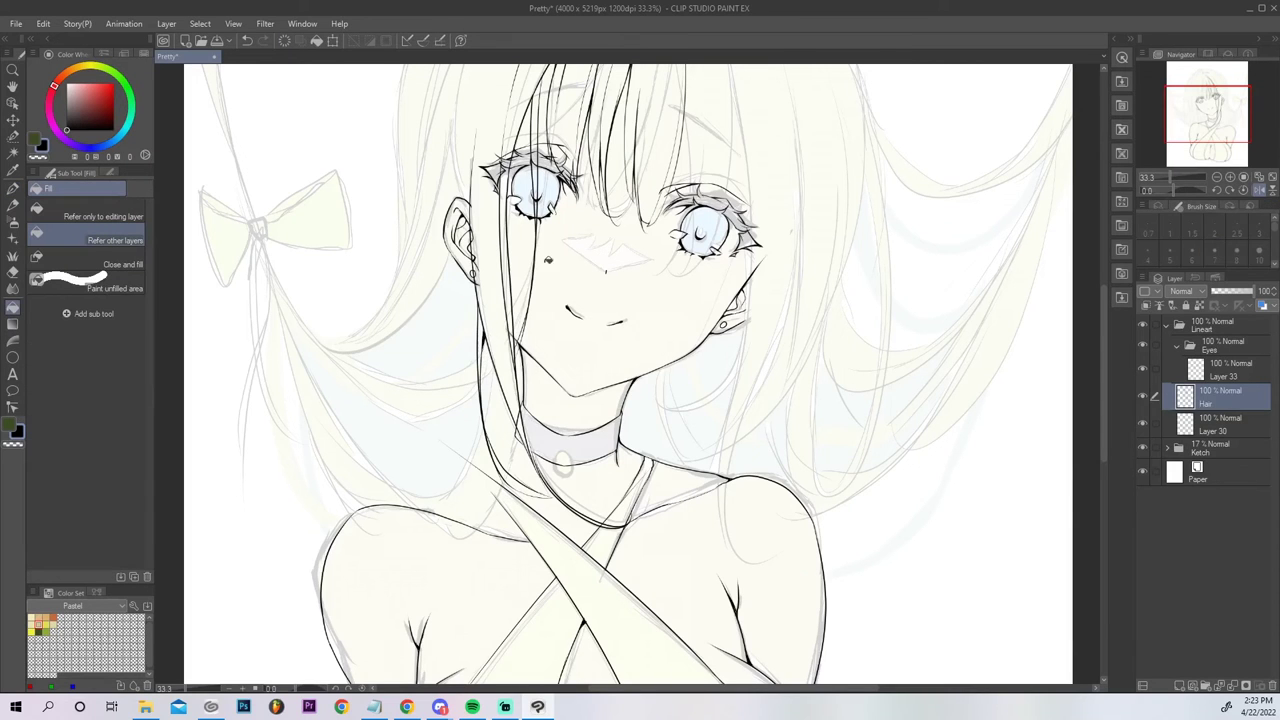
left_click(806, 533)
left_click(1219, 424)
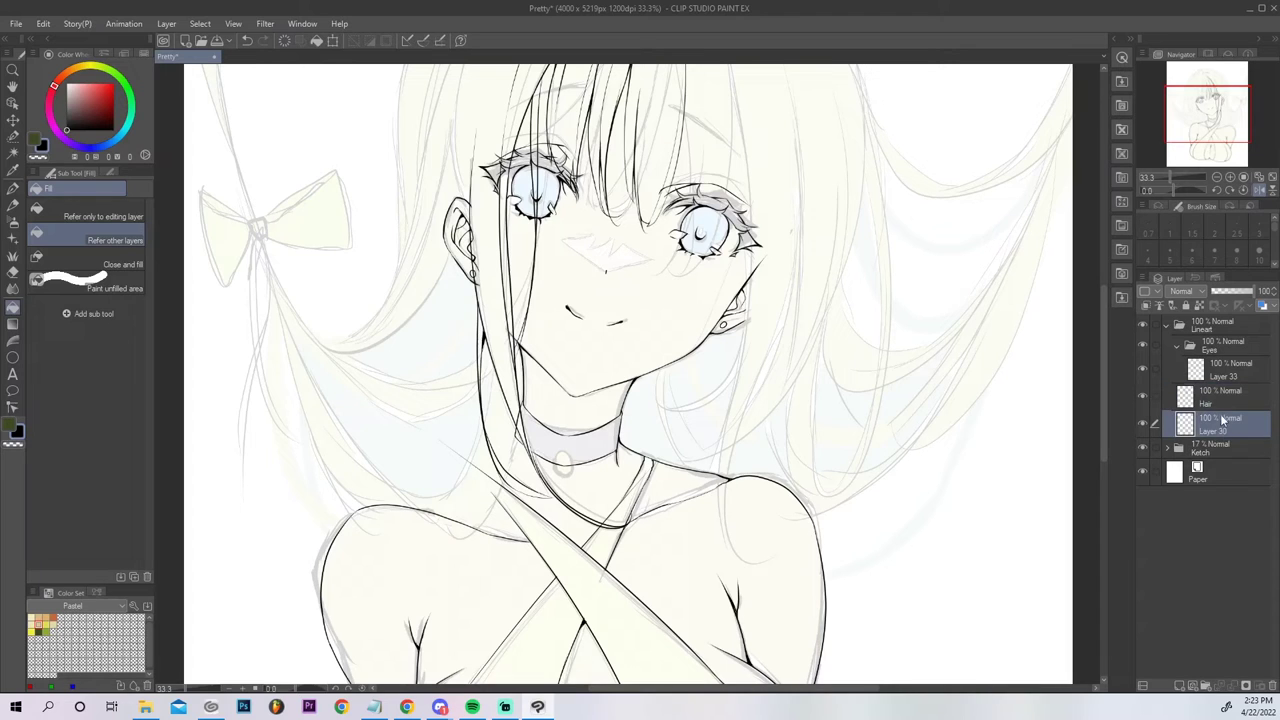
key("e")
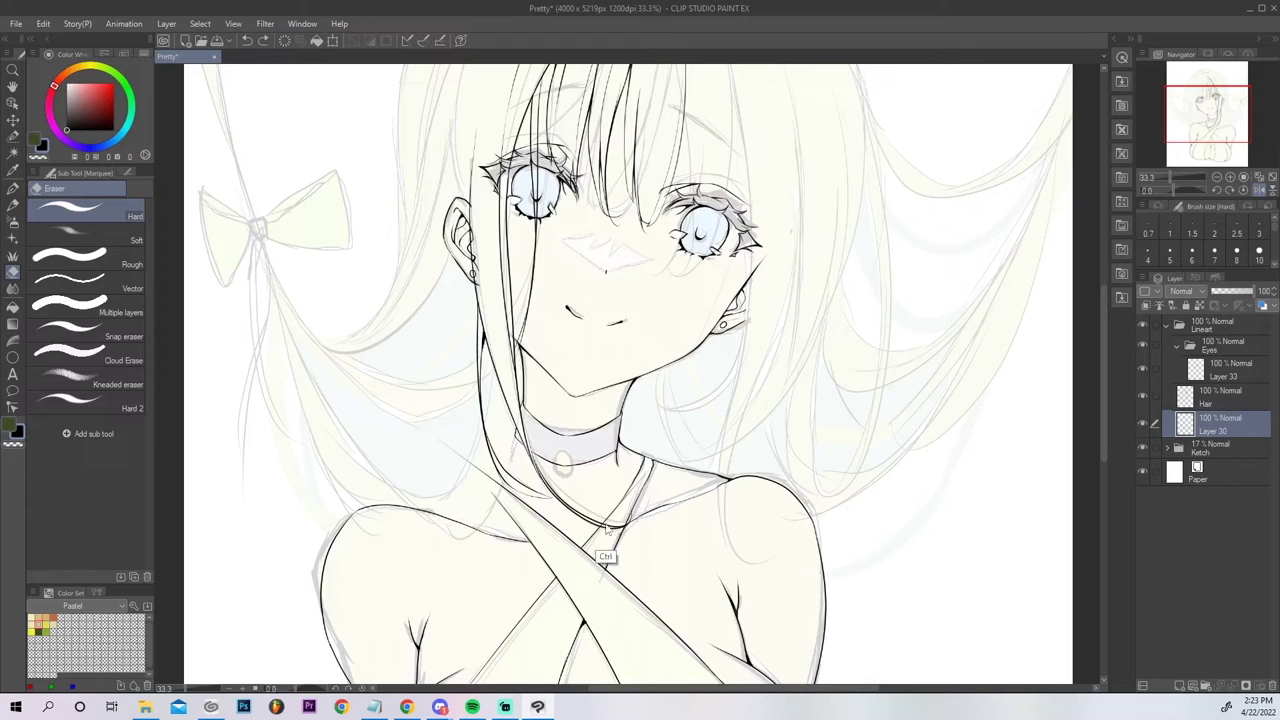
key("ctrl+z")
key("ctrl+0")
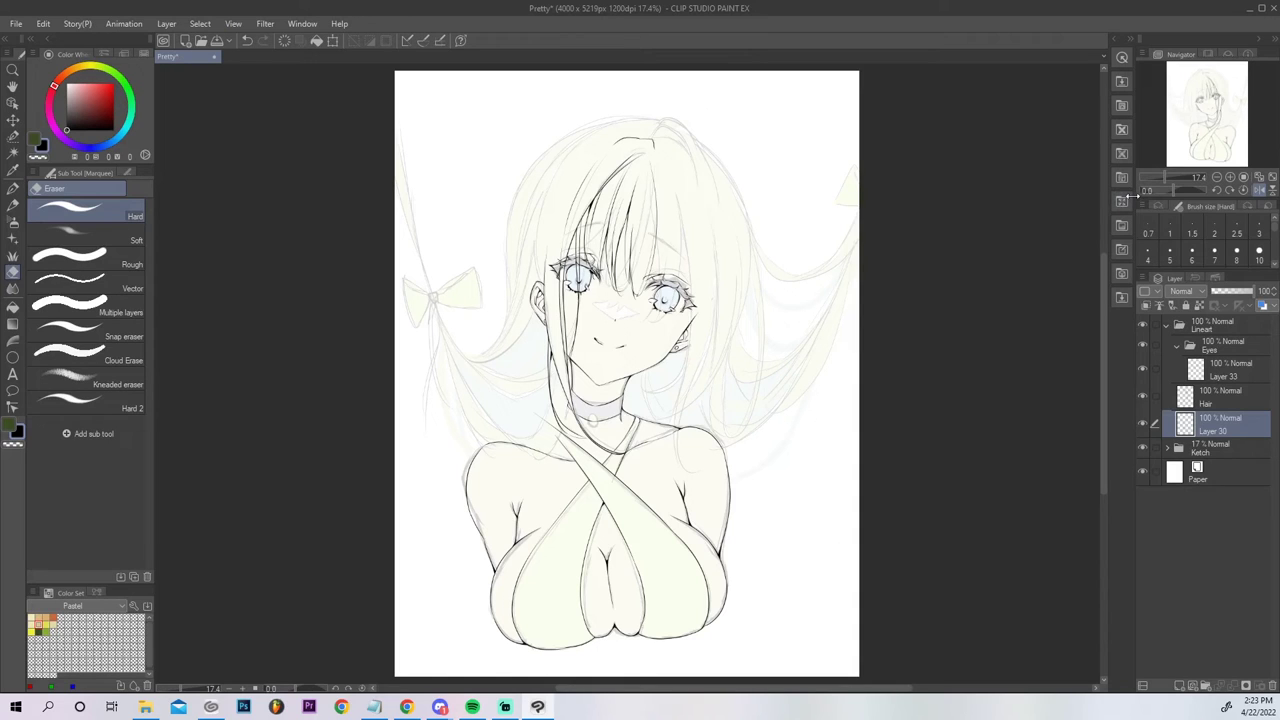
Ink a thin strand on the Hair layer outside the outer bang curve, running from near the crown to the higher eye.
left_click(1231, 177)
left_click(1231, 177)
left_click(1210, 398)
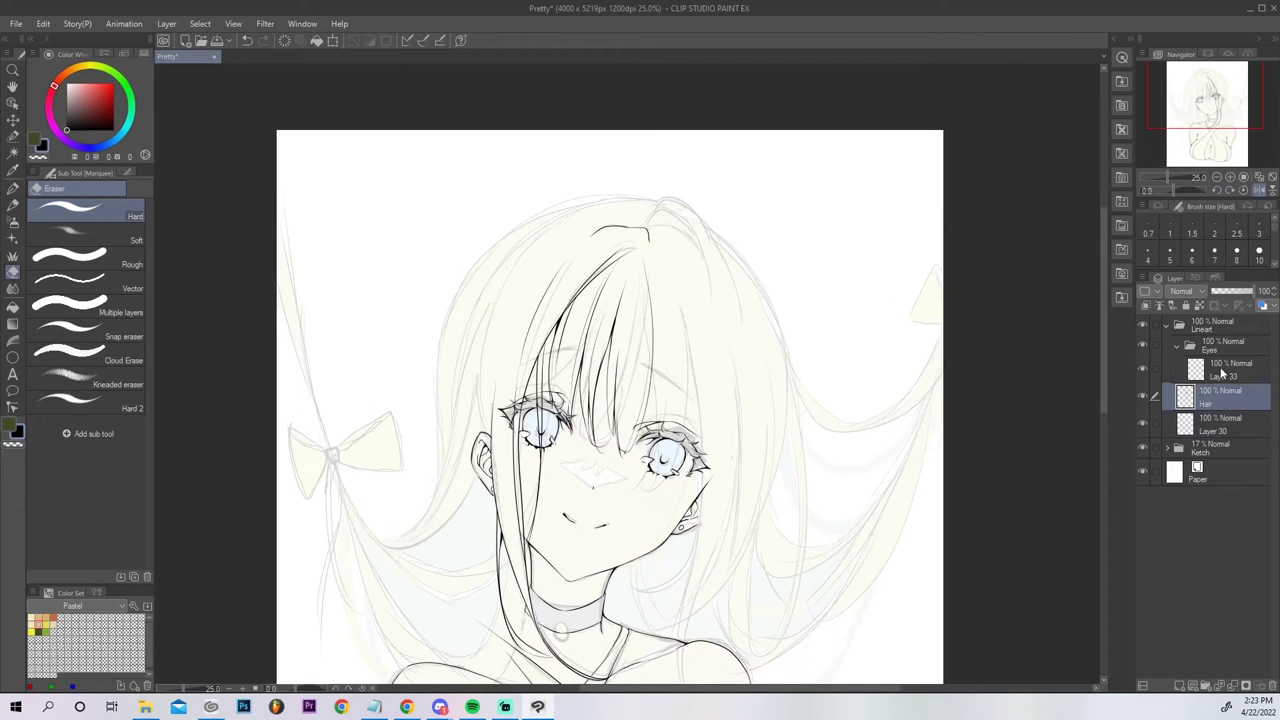
key("p")
left_click_drag(559, 293, 521, 425)
key("ctrl+z")
left_click_drag(573, 263, 520, 428)
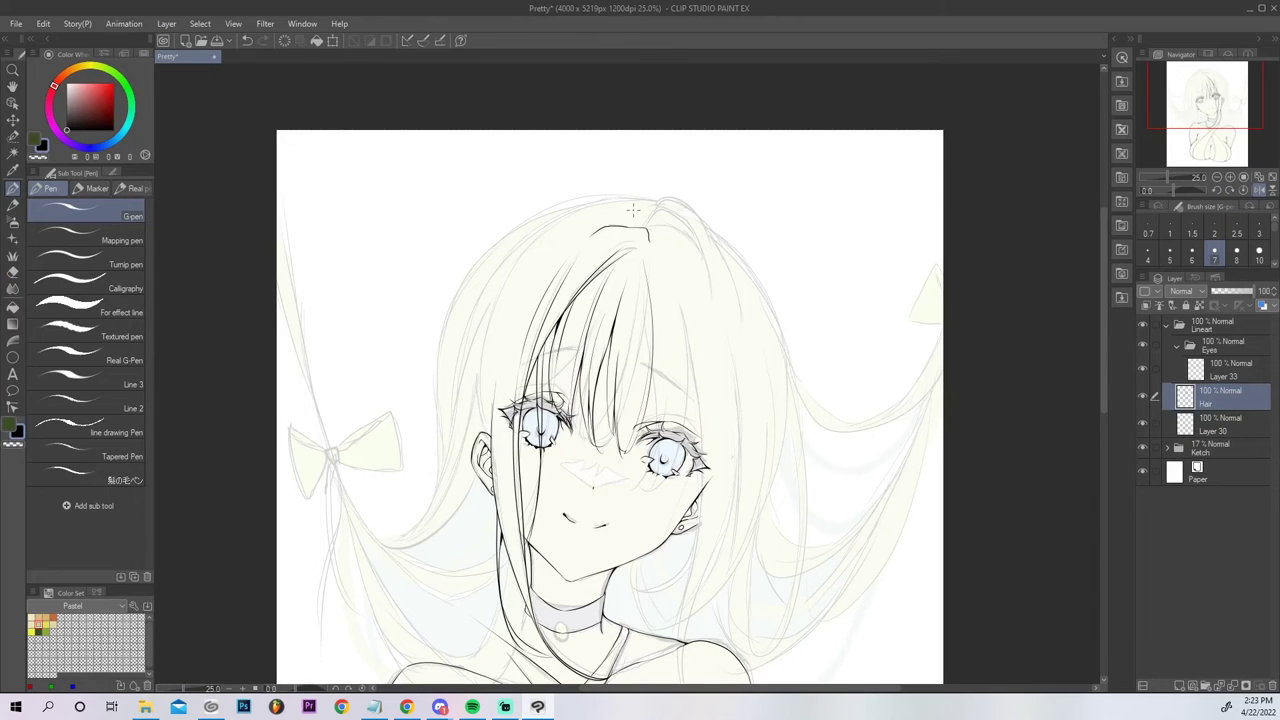
Hide the sketch folder to examine the line art alone, and show it again.
left_click(1271, 177)
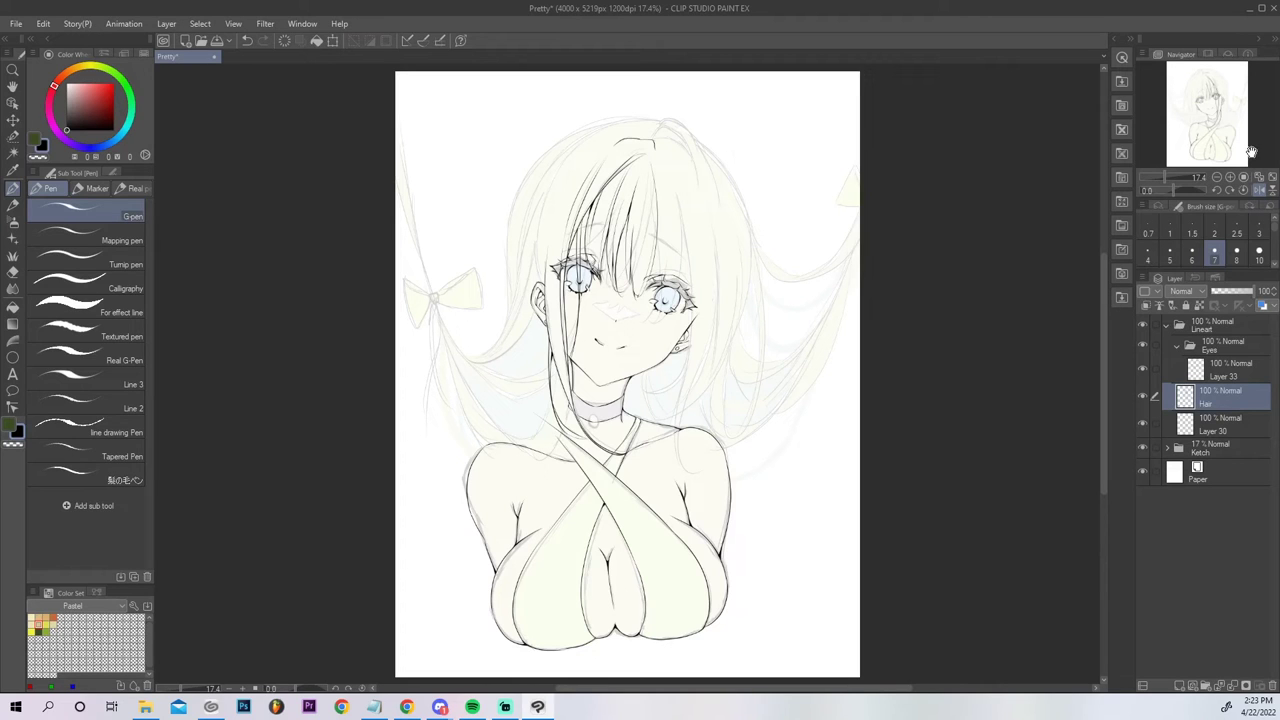
left_click(1143, 450)
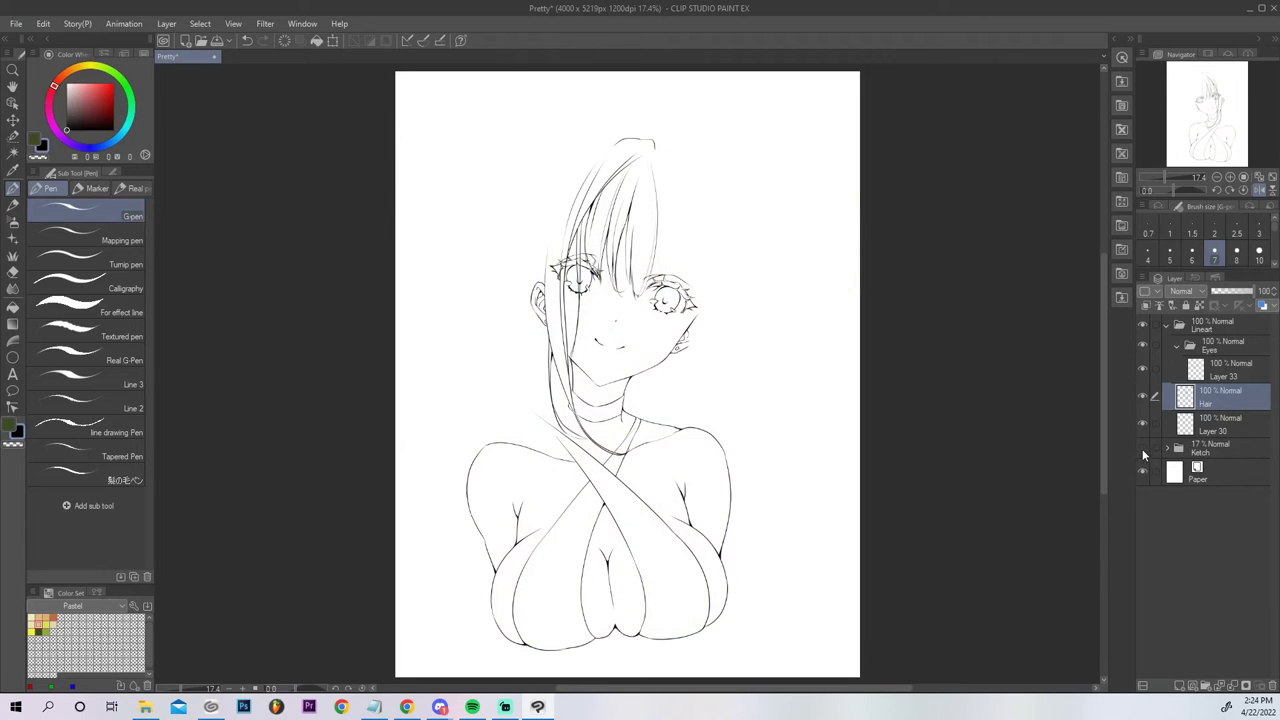
left_click(1143, 450)
Select Layer 30 and set the Hard eraser's brush size to 8.
left_click(1218, 428)
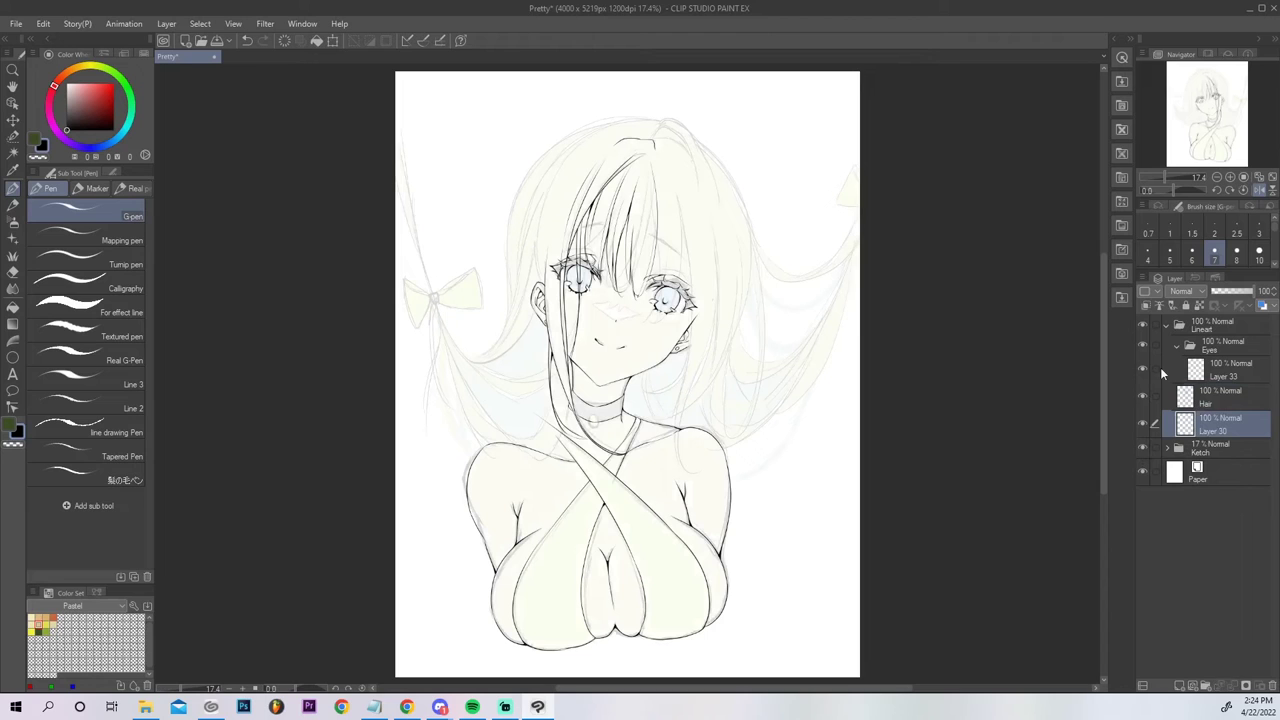
left_click(1242, 178)
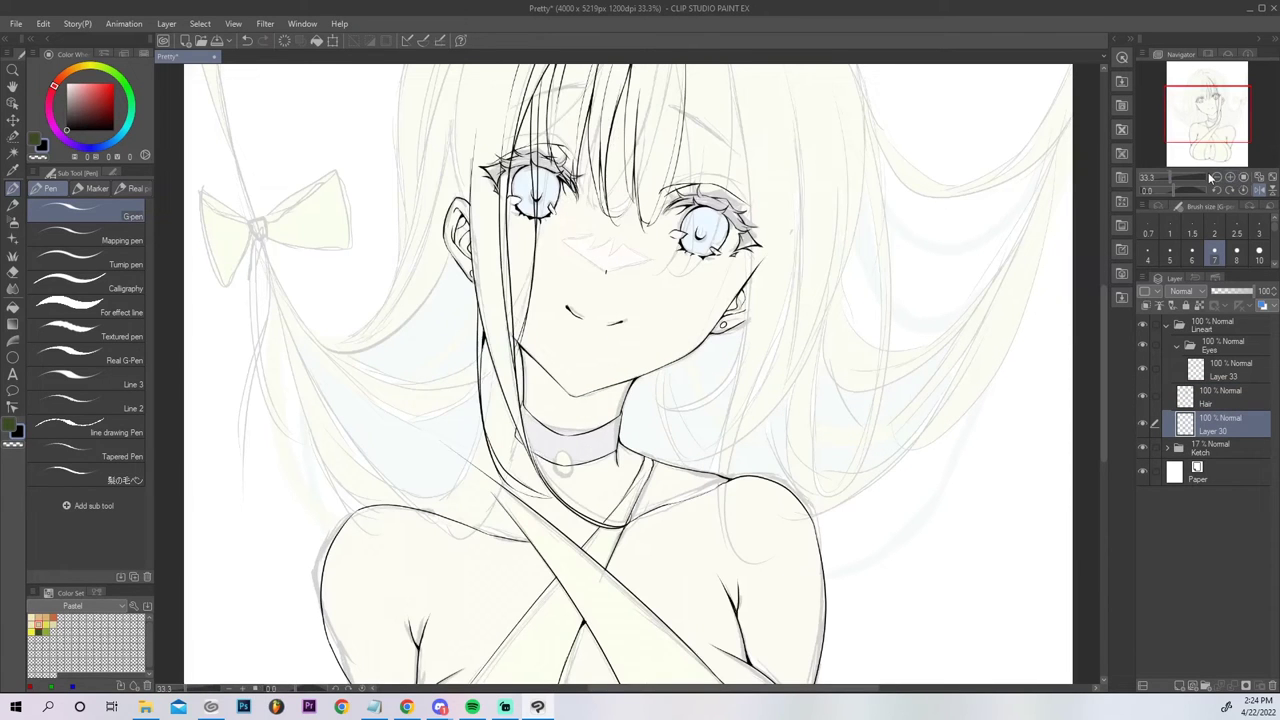
key("e")
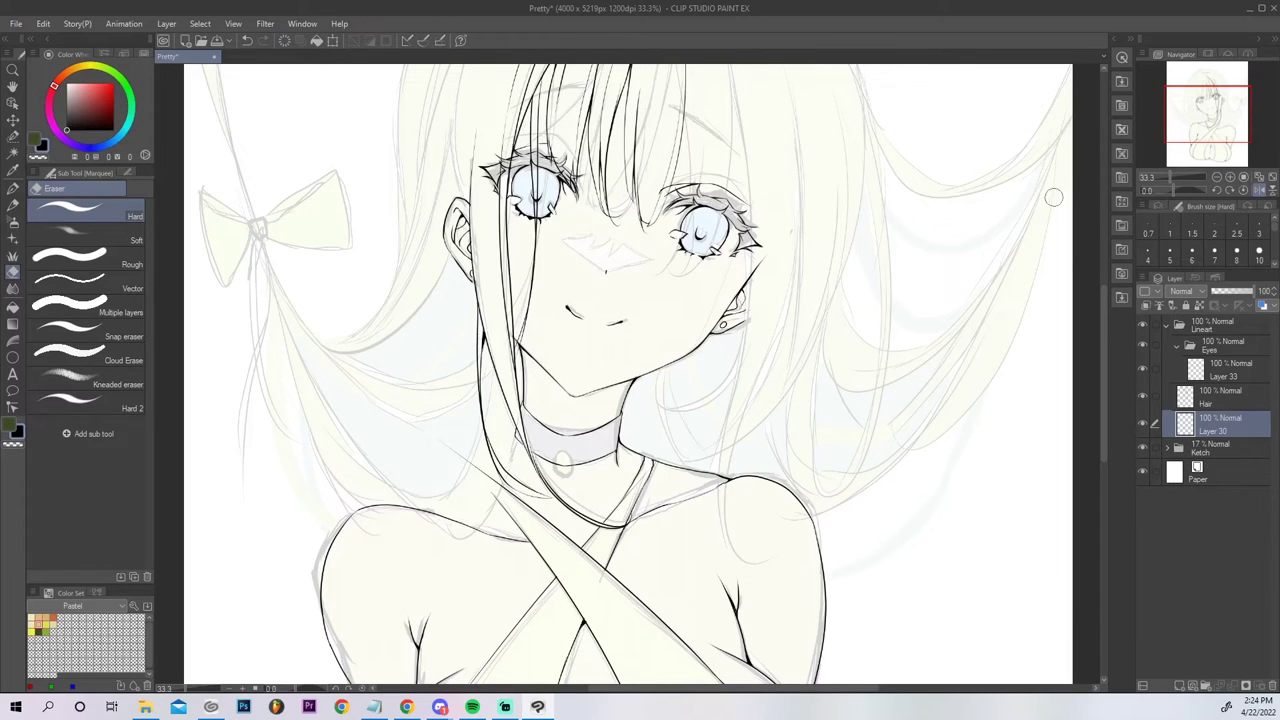
left_click(1232, 256)
left_click(1272, 178)
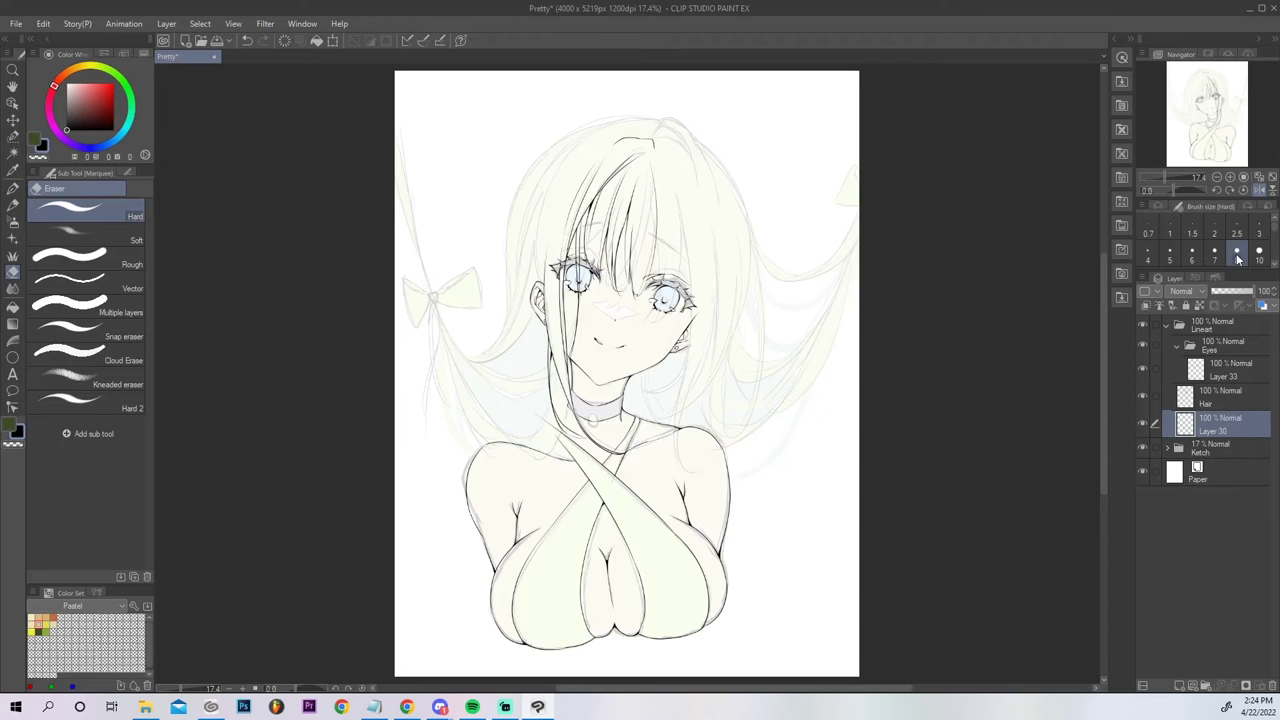
Try to ink a thin hair strand rising from the higher eye's lashes on Layer 33 with the G-pen.
key("p")
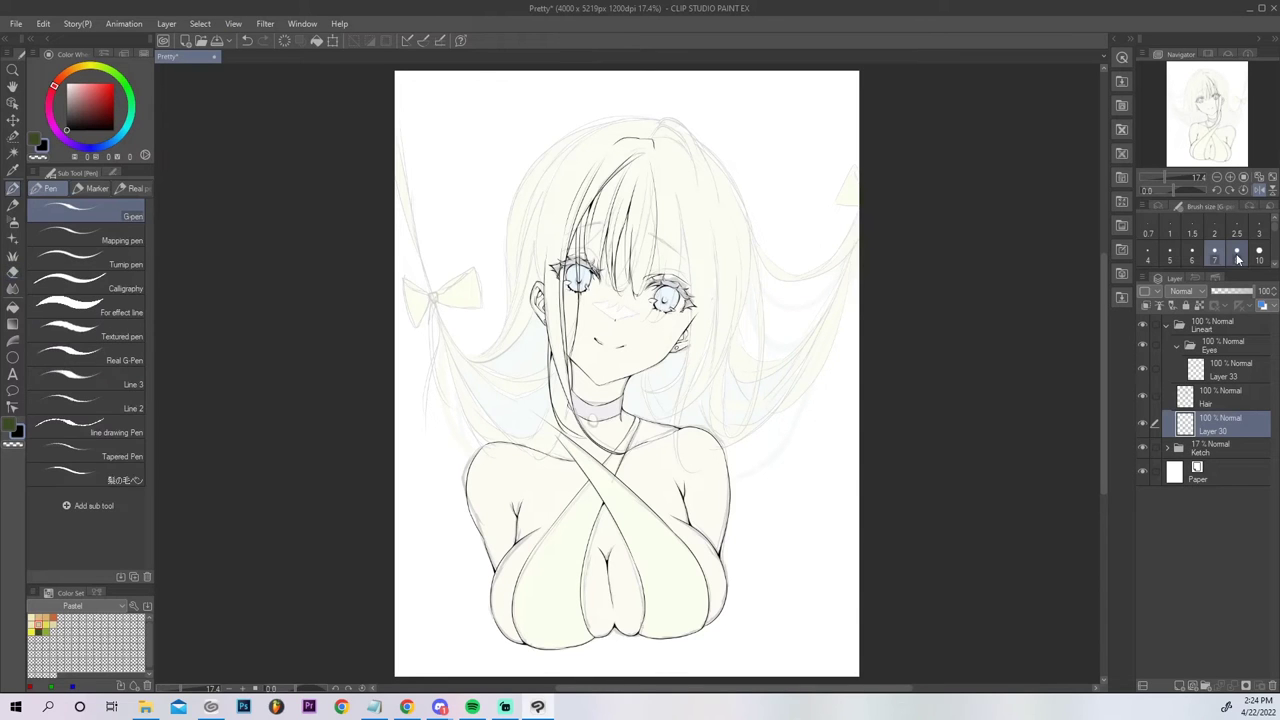
left_click(1222, 367)
left_click(1231, 177)
left_click(1231, 177)
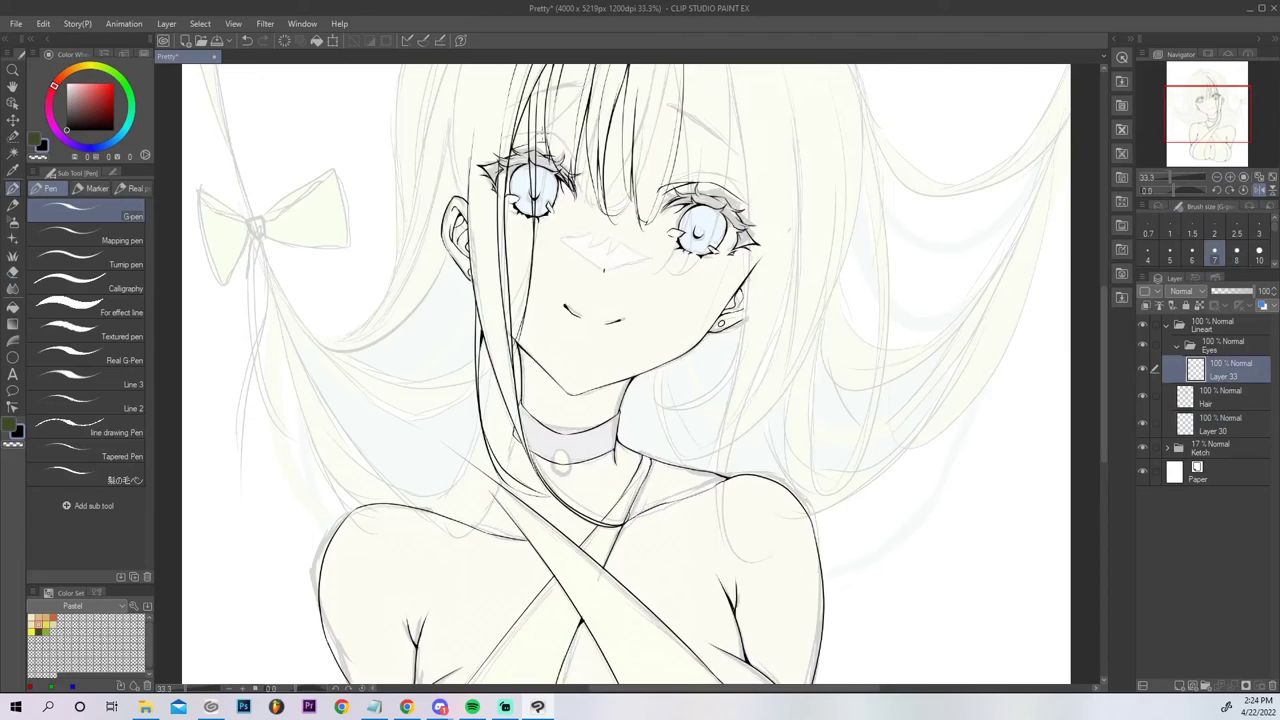
left_click_drag(536, 148, 561, 52)
key("ctrl+z")
left_click_drag(535, 152, 557, 65)
key("ctrl+z")
key("ctrl+z")
left_click_drag(541, 82, 530, 148)
key("ctrl+z")
key("ctrl+y")
left_click(1246, 183)
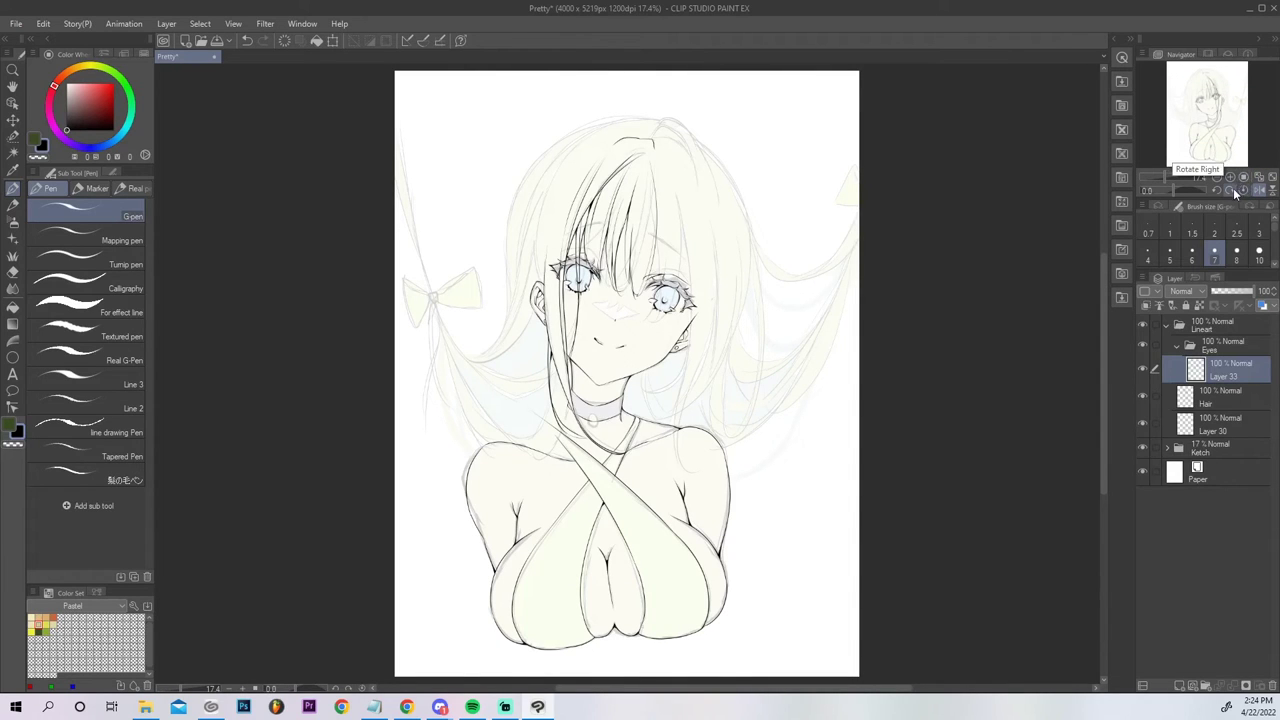
Hide and show Layer 33 to check which lines it holds around the higher eye.
left_click(1230, 178)
left_click(1230, 178)
left_click_drag(1210, 118, 1212, 95)
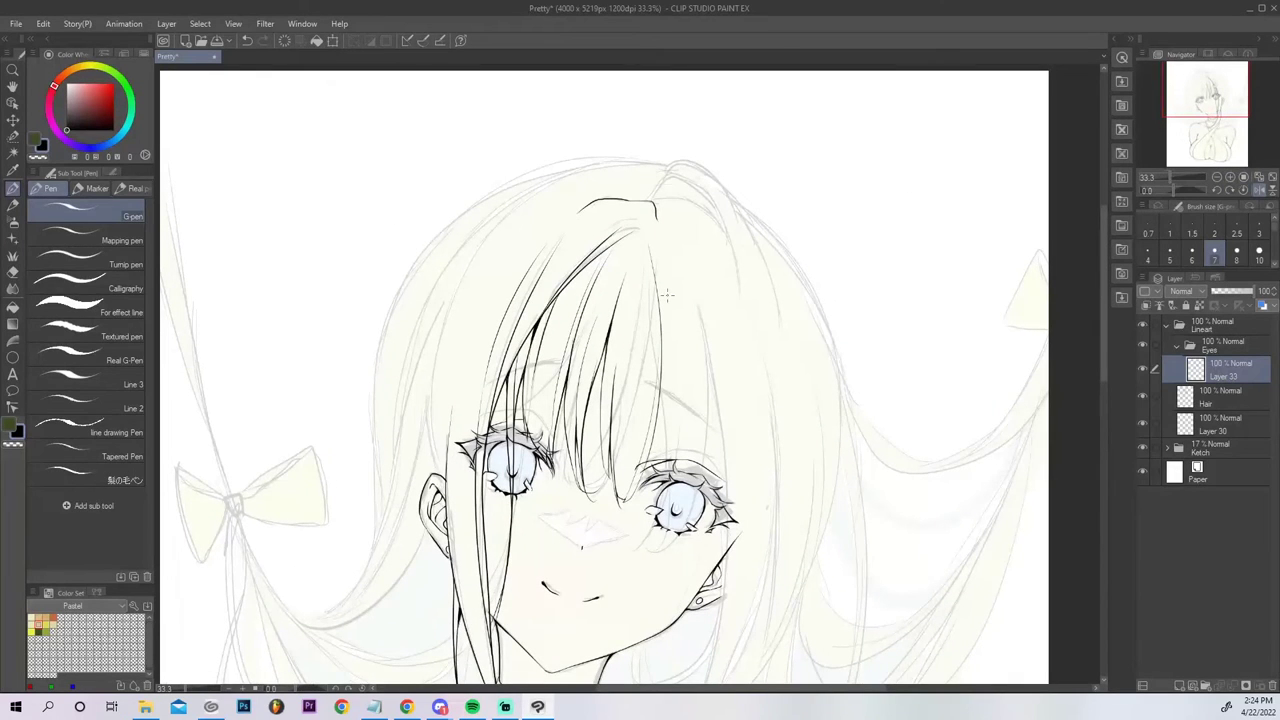
key("e")
left_click(1203, 392)
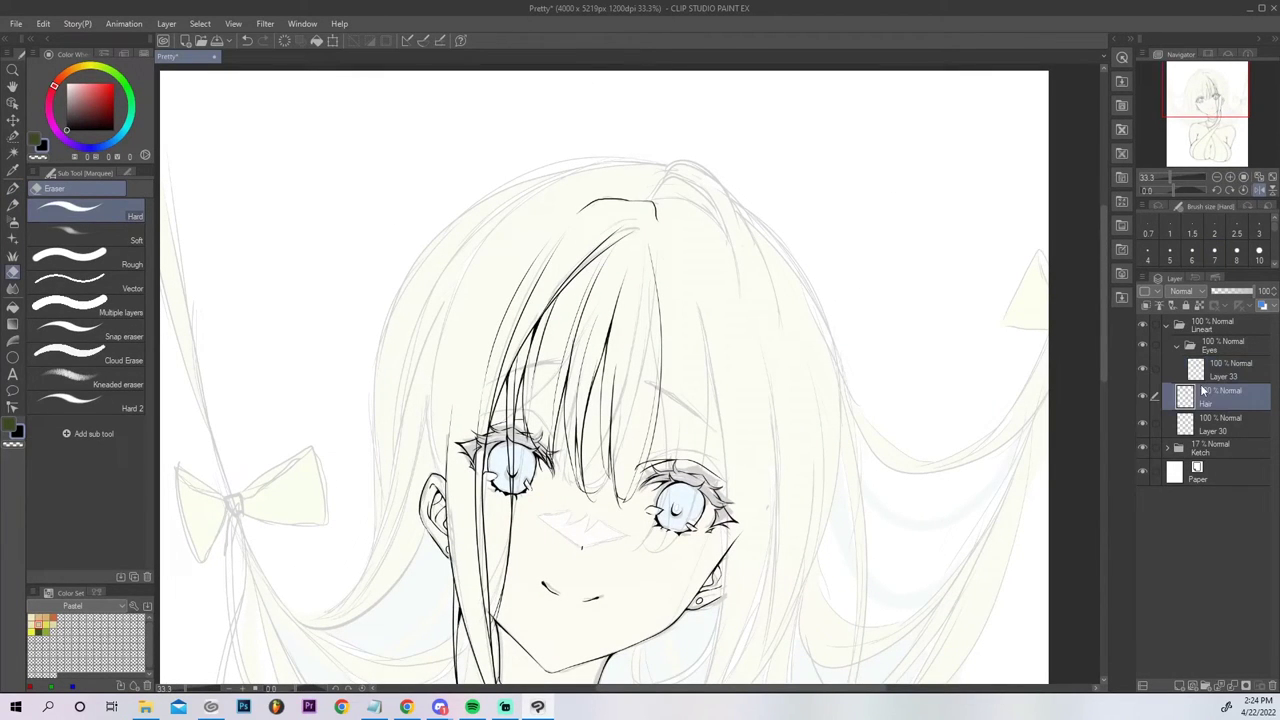
left_click(1142, 369)
left_click(1142, 370)
left_click(1217, 376)
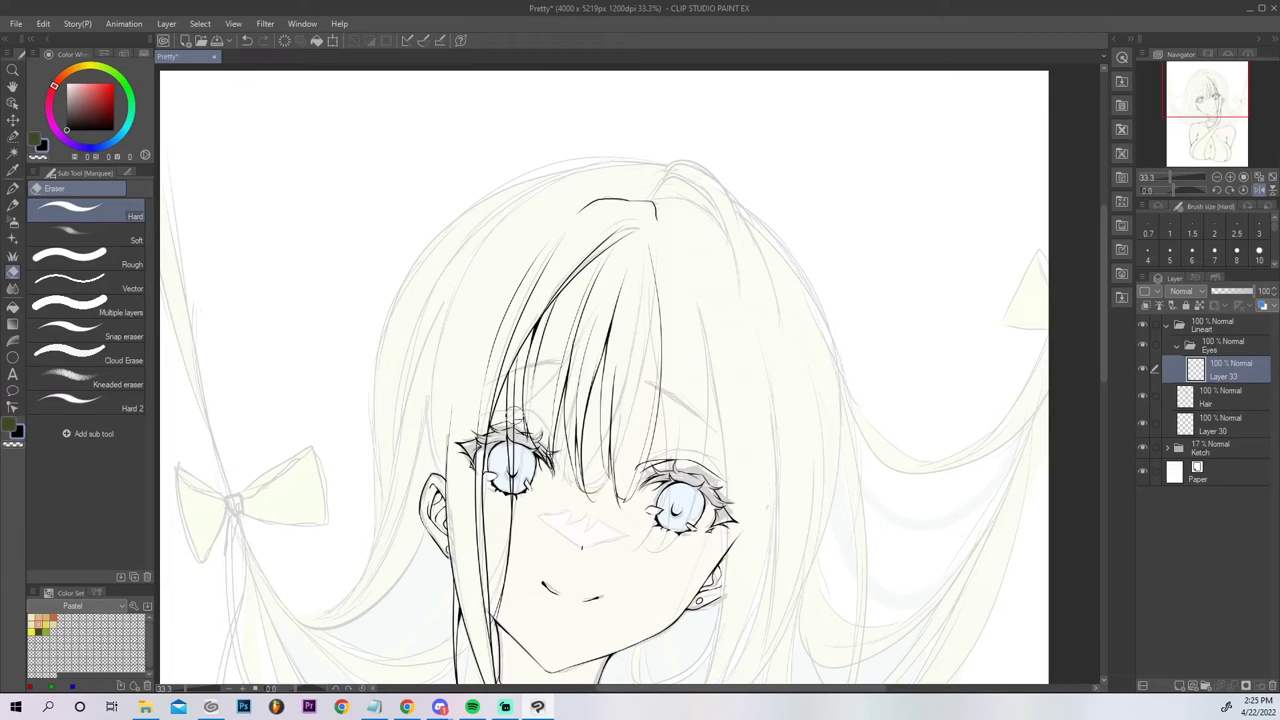
Try to ink the thin strand above the higher eye on the Hair layer with the G-pen.
left_click(1221, 402)
key("p")
mouse_move(510, 425)
left_mouse_down()
mouse_move(526, 374)
mouse_move(516, 381)
mouse_move(515, 368)
left_mouse_up()
key("ctrl+z")
key("ctrl+z")
key("ctrl+z")
key("ctrl+z")
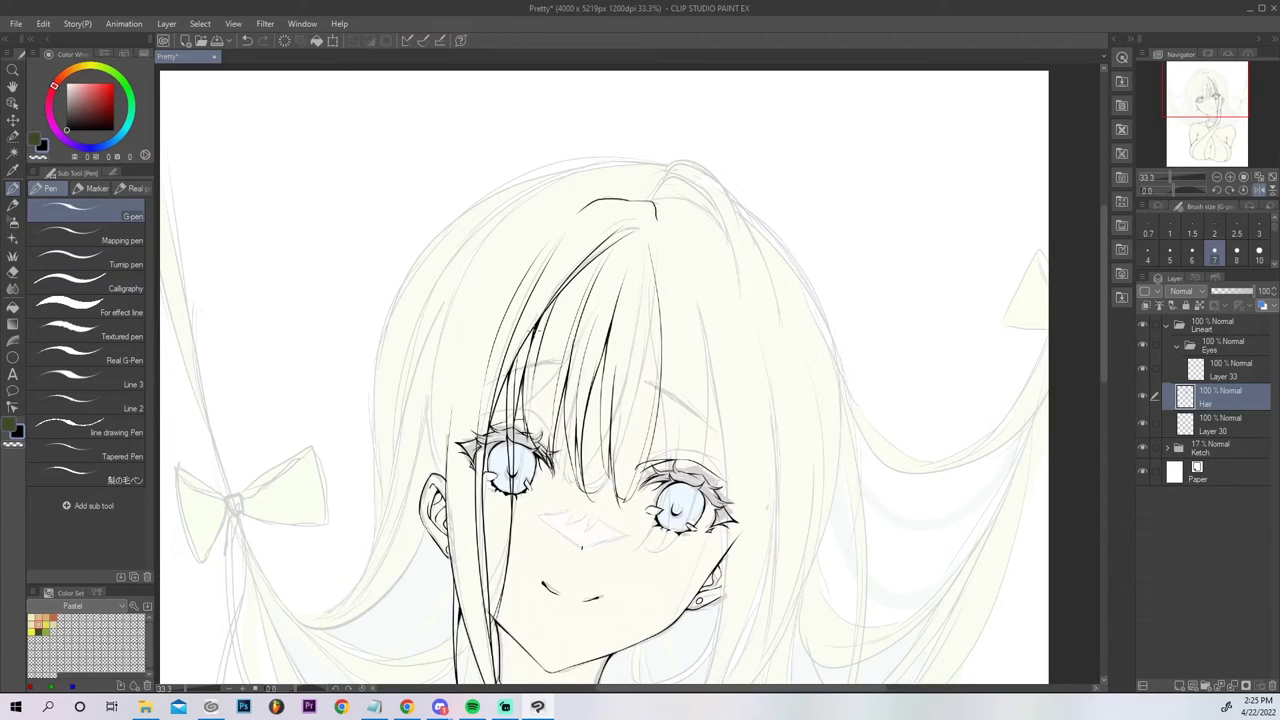
Extend the upper end of the outer bang curve to the parting with a short G-pen stroke on the Hair layer.
key("e")
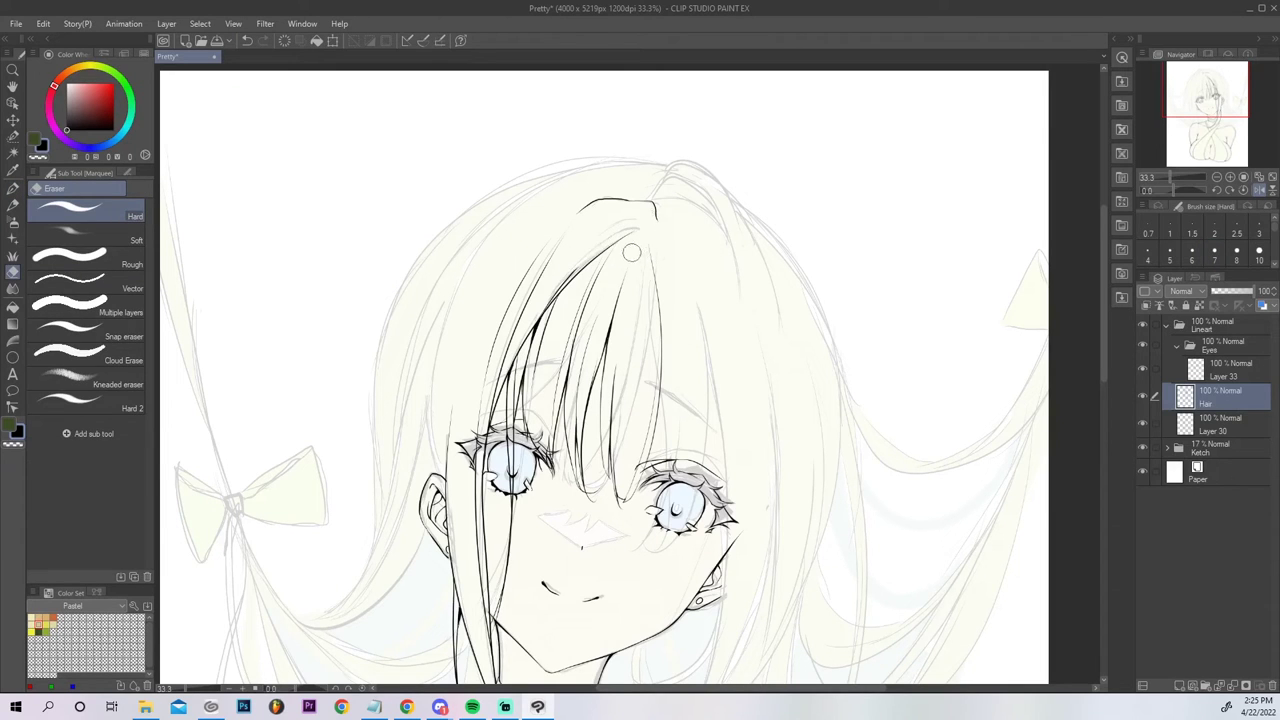
key("p")
left_click_drag(566, 286, 548, 342)
key("ctrl+z")
left_click_drag(568, 280, 574, 328)
key("ctrl+z")
mouse_move(569, 281)
left_mouse_down()
mouse_move(550, 337)
mouse_move(600, 247)
mouse_move(645, 231)
left_mouse_up()
key("ctrl+z")
left_click_drag(626, 232, 650, 229)
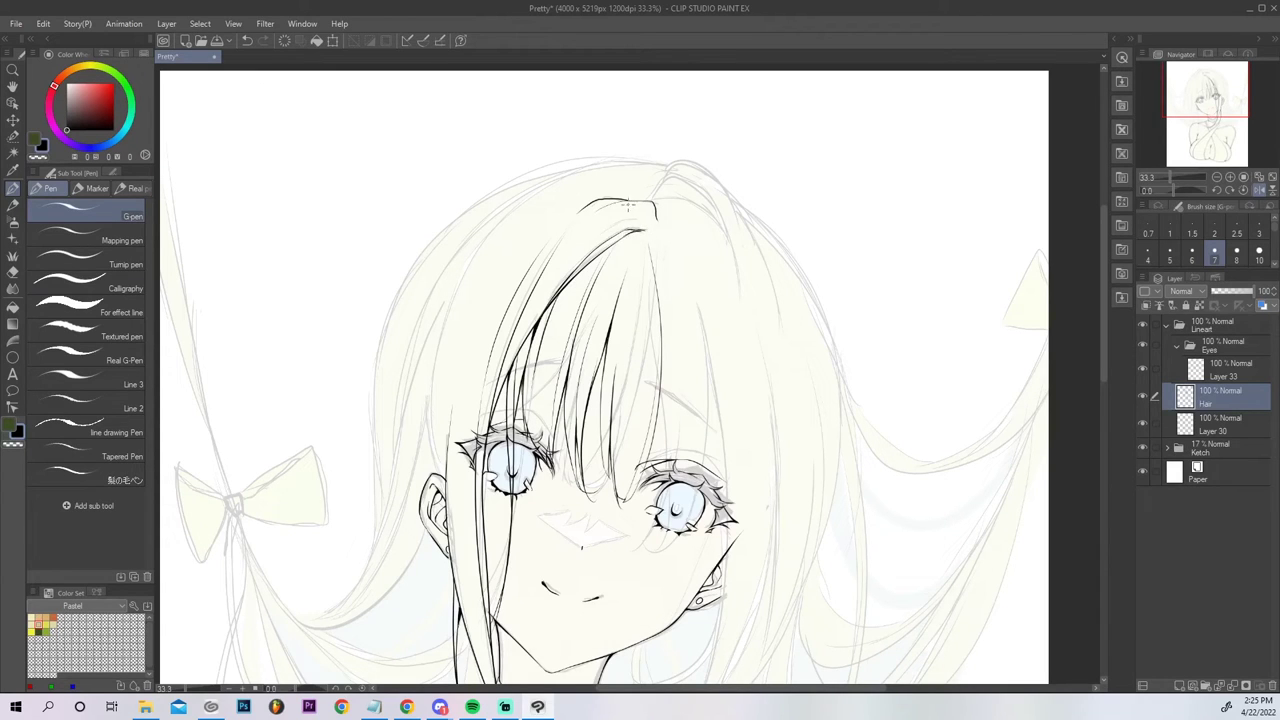
Thicken the short parting line at the crown with an extra G-pen stroke.
left_click_drag(654, 216, 607, 207)
key("g")
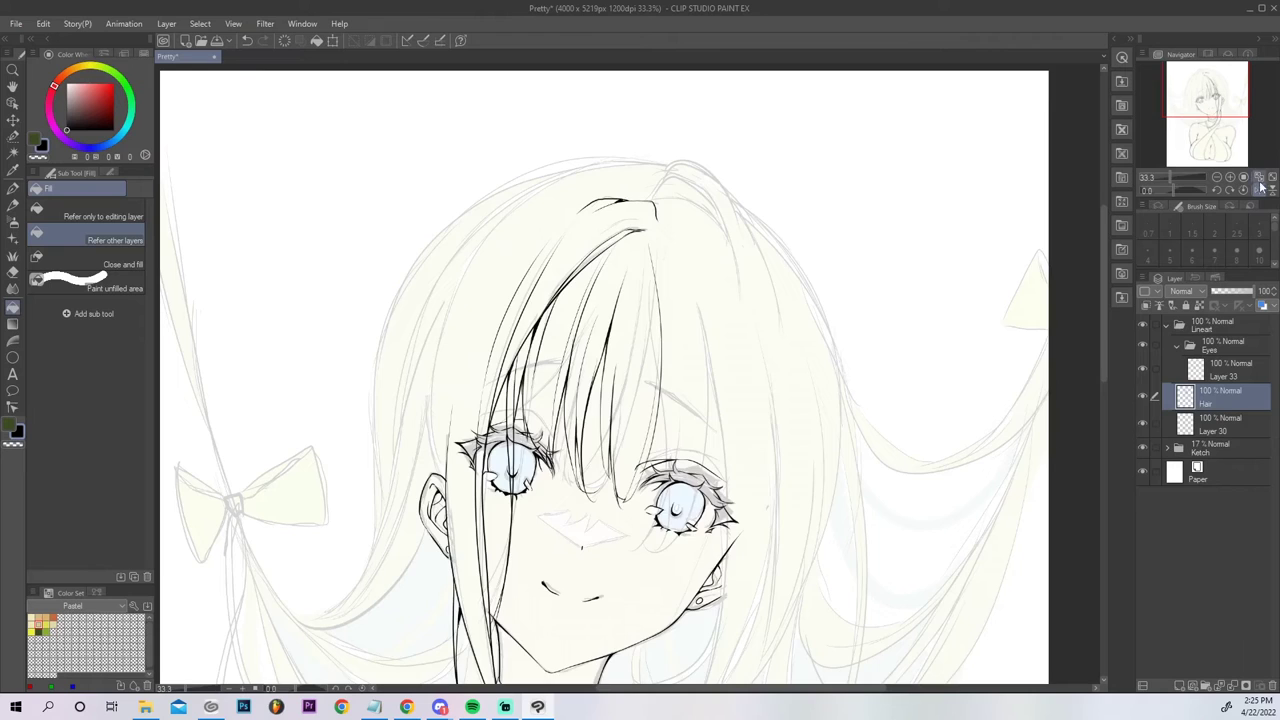
left_click(1259, 180)
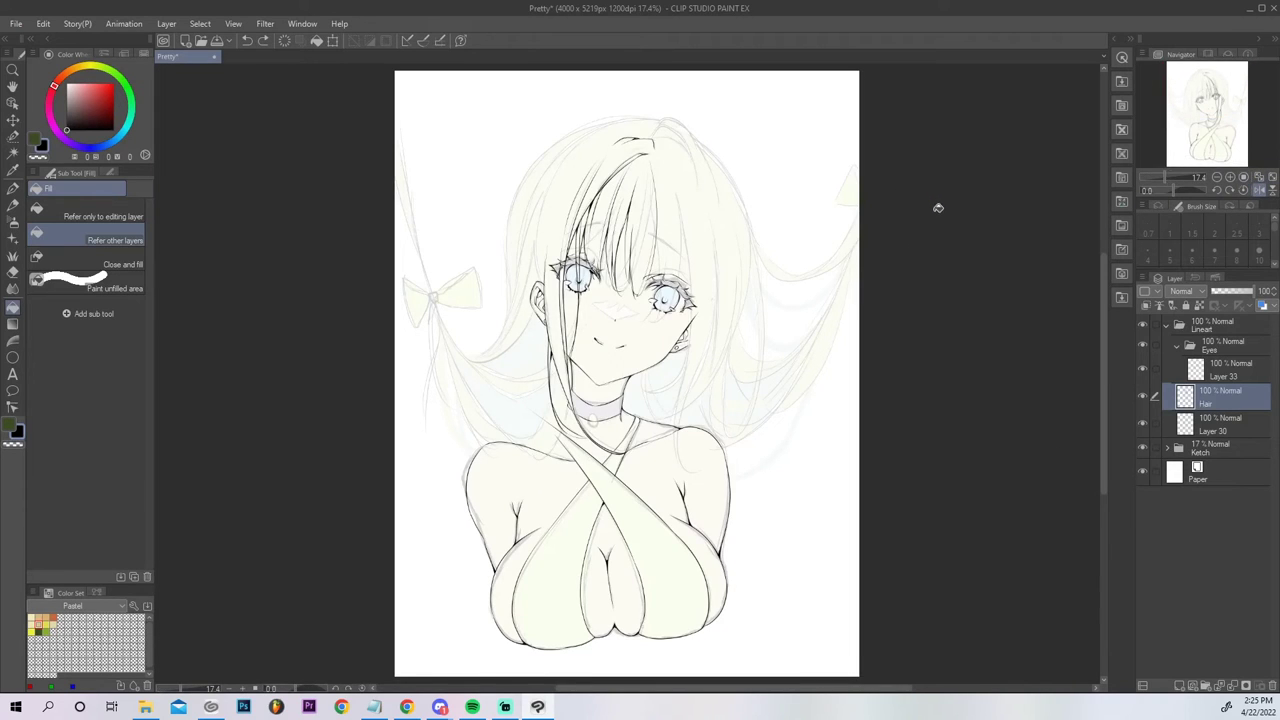
Erase the parting line at the crown with an enlarged Hard eraser.
key("e")
key("bracketright")
key("bracketright")
key("bracketright")
key("bracketright")
key("bracketright")
left_click_drag(612, 141, 653, 137)
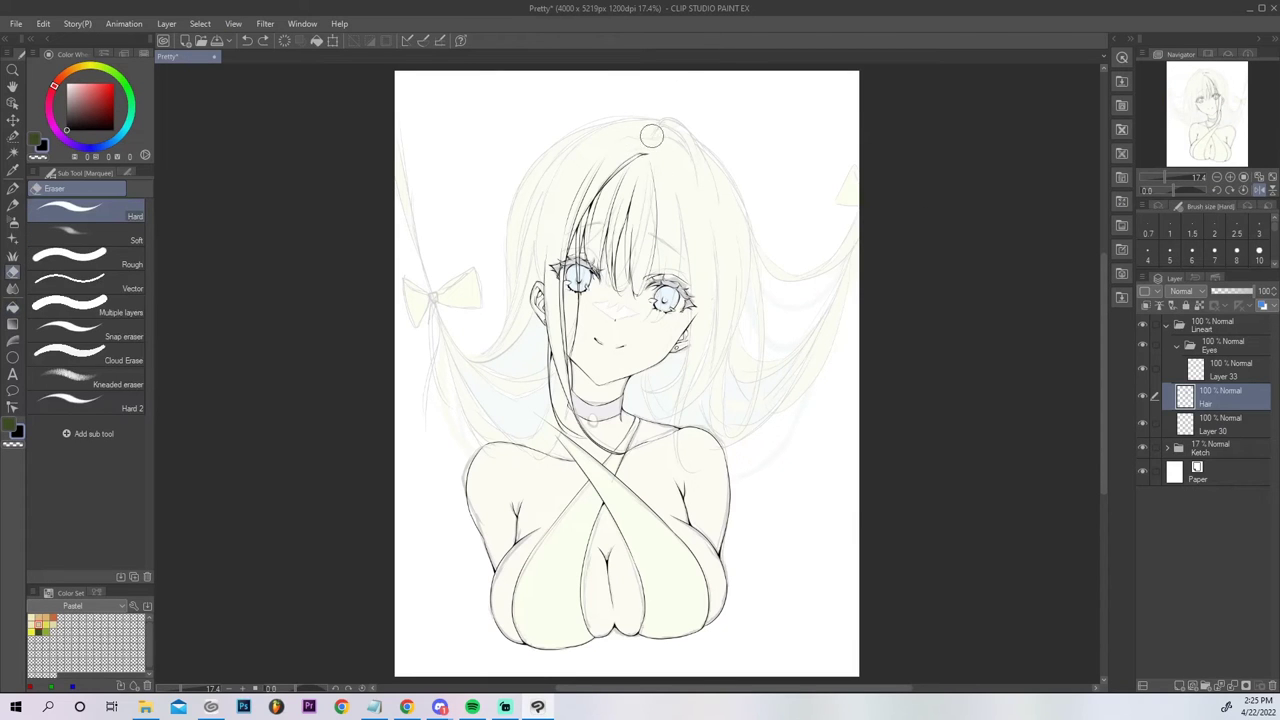
Ink a new, thinner curved parting line at the crown following the sketch.
left_click(1231, 178)
left_click(1231, 178)
left_click_drag(1210, 108, 1222, 104)
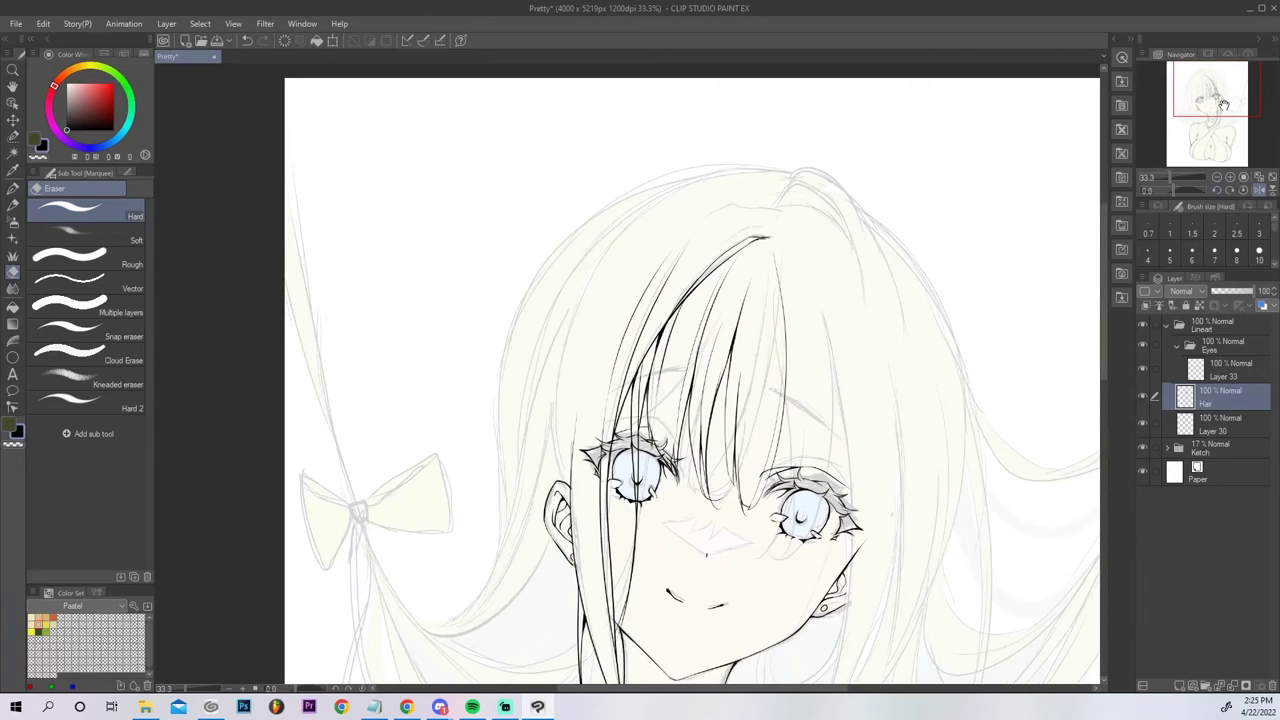
key("p")
mouse_move(704, 216)
left_mouse_down()
mouse_move(748, 205)
mouse_move(820, 229)
mouse_move(706, 216)
mouse_move(786, 211)
left_mouse_up()
key("ctrl+z")
key("ctrl+z")
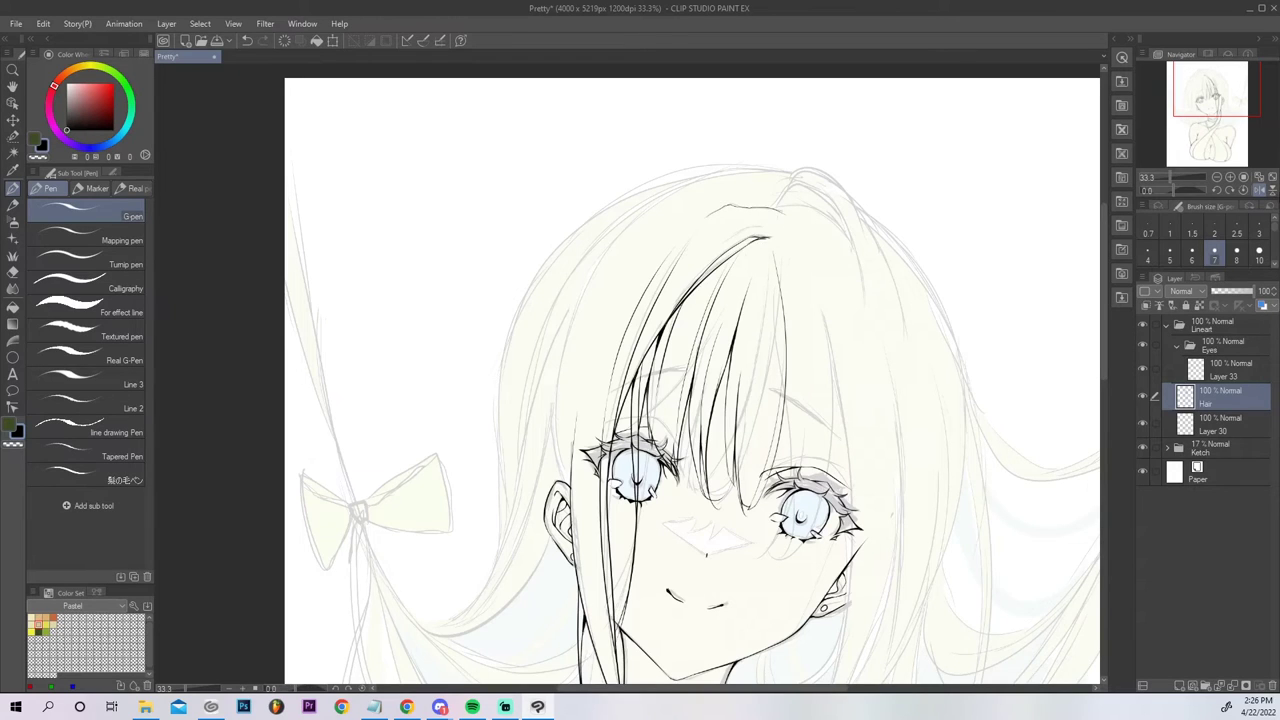
left_click(1272, 178)
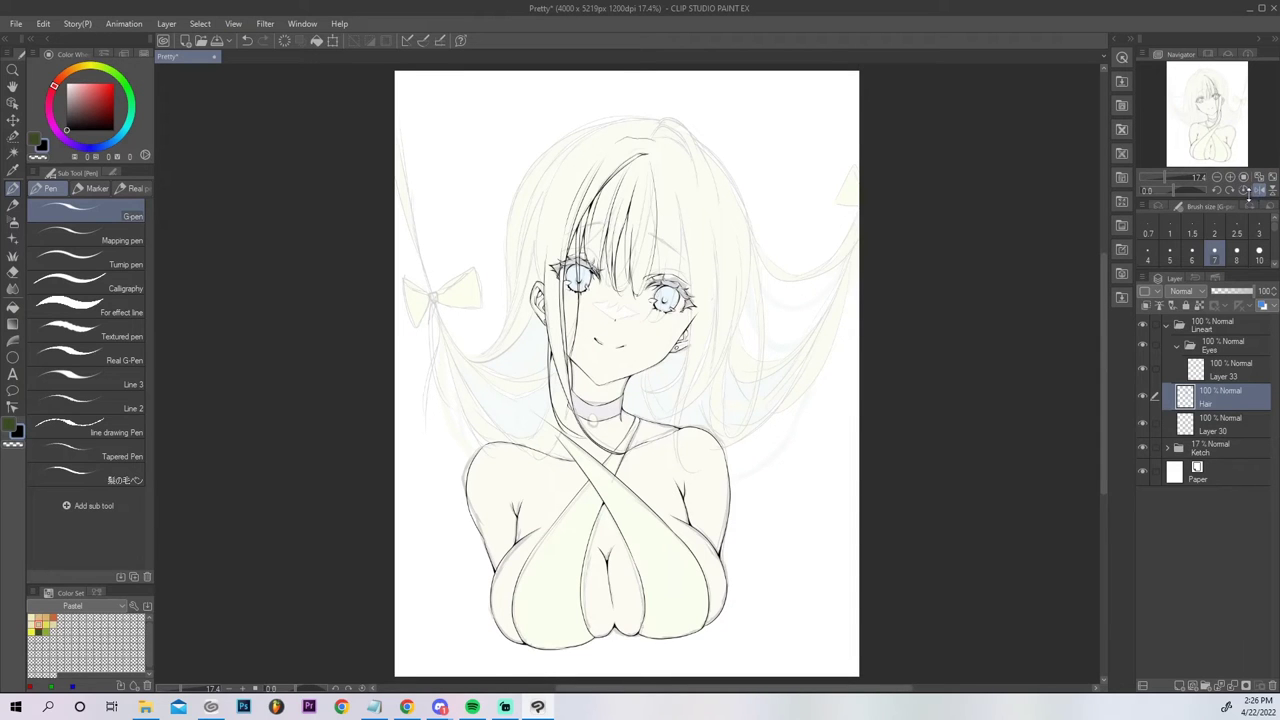
Ink the outer contour of the bangs from above the ear beside the higher eye up to the crown.
left_click(1231, 178)
left_click_drag(1232, 94, 1230, 75)
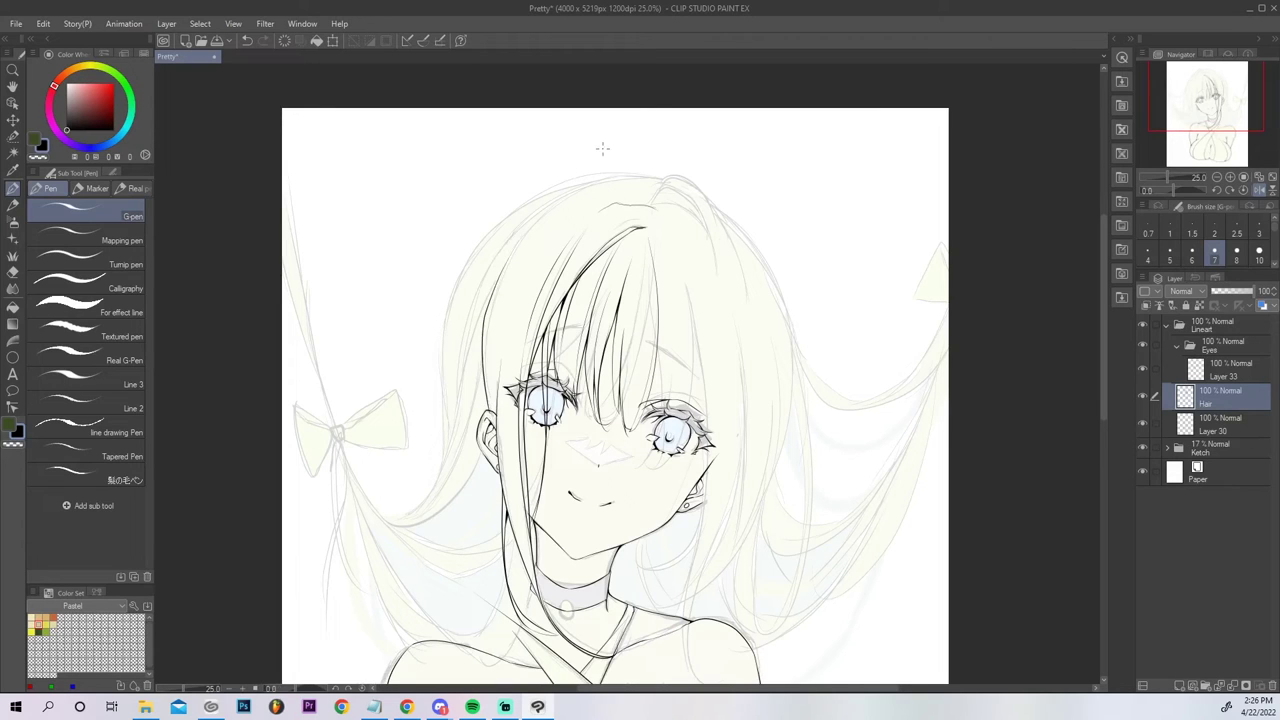
left_click_drag(490, 409, 513, 245)
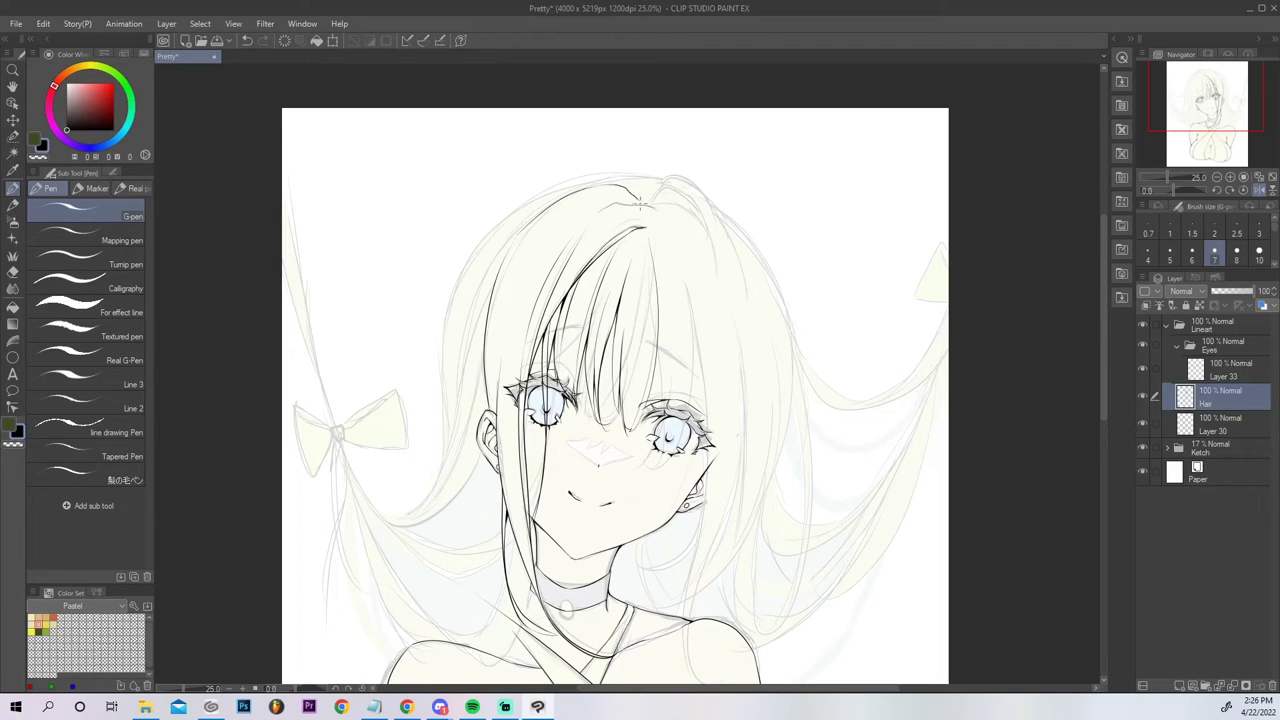
left_click_drag(640, 202, 613, 193)
key("ctrl+z")
left_click(1271, 177)
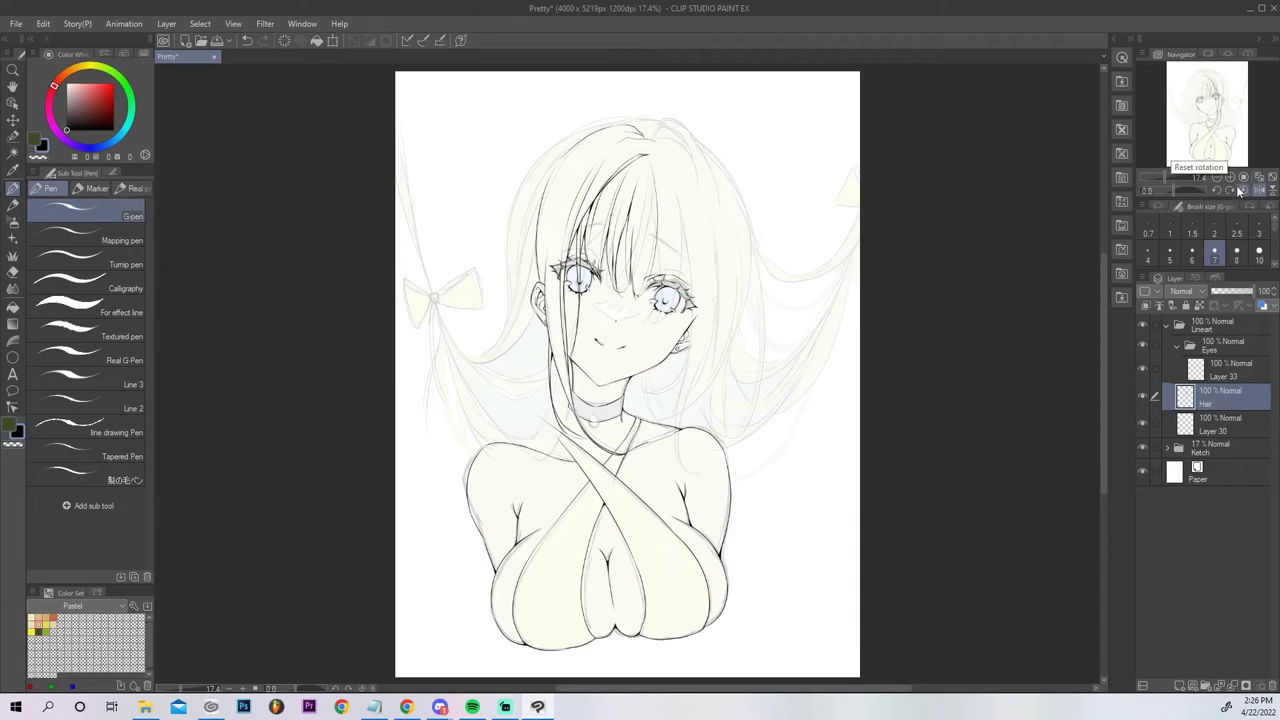
Redraw the contour's crown end as a rounded curve into the parting, with a short stroke beneath it.
left_click_drag(1219, 122, 1218, 86)
left_click(1230, 177)
left_click(1230, 177)
left_click(1230, 177)
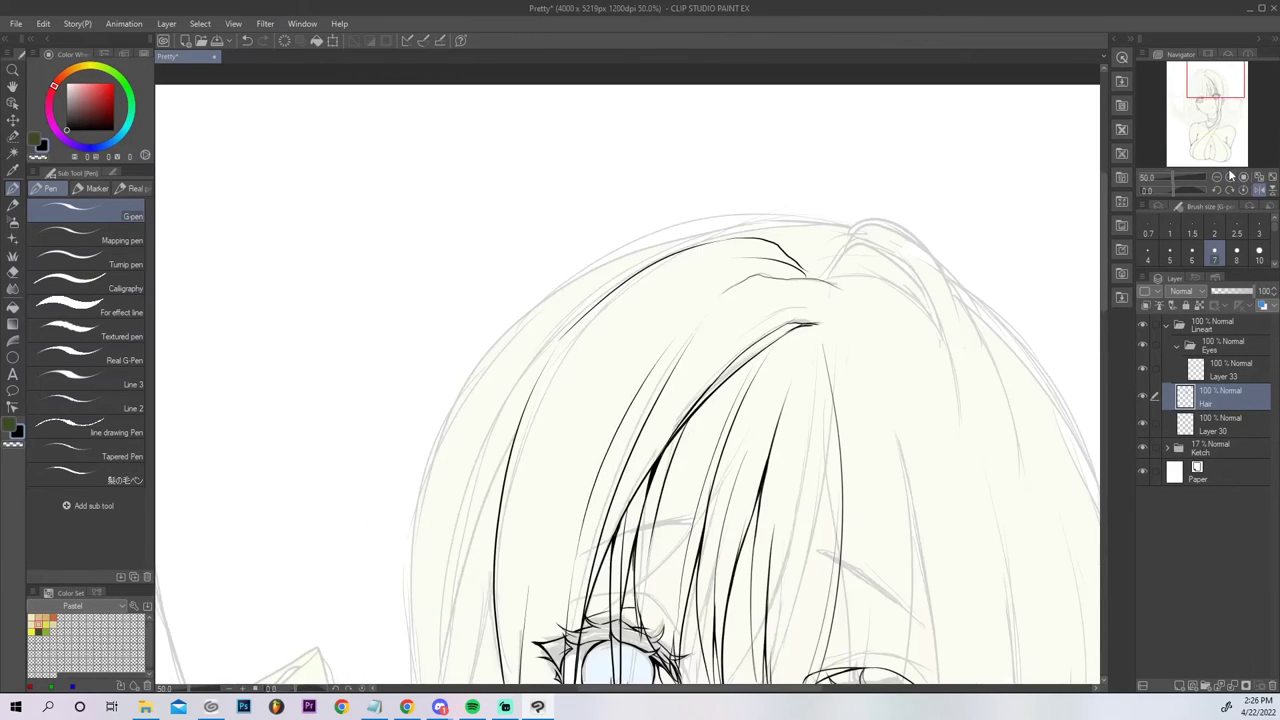
key("ctrl+z")
mouse_move(741, 236)
left_mouse_down()
mouse_move(815, 276)
mouse_move(784, 253)
mouse_move(738, 258)
left_mouse_up()
key("ctrl+z")
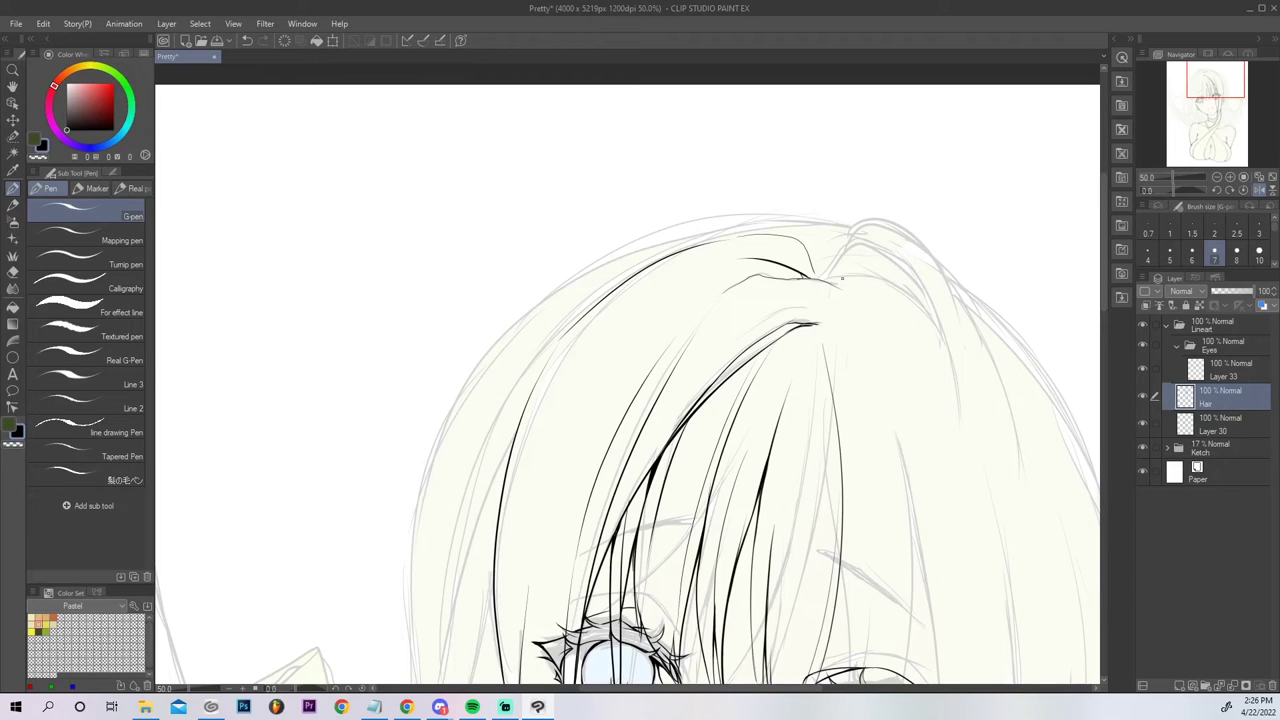
Ink the top edge of the hair at the crown, curving down into the parting and joining the bang contour.
key("g")
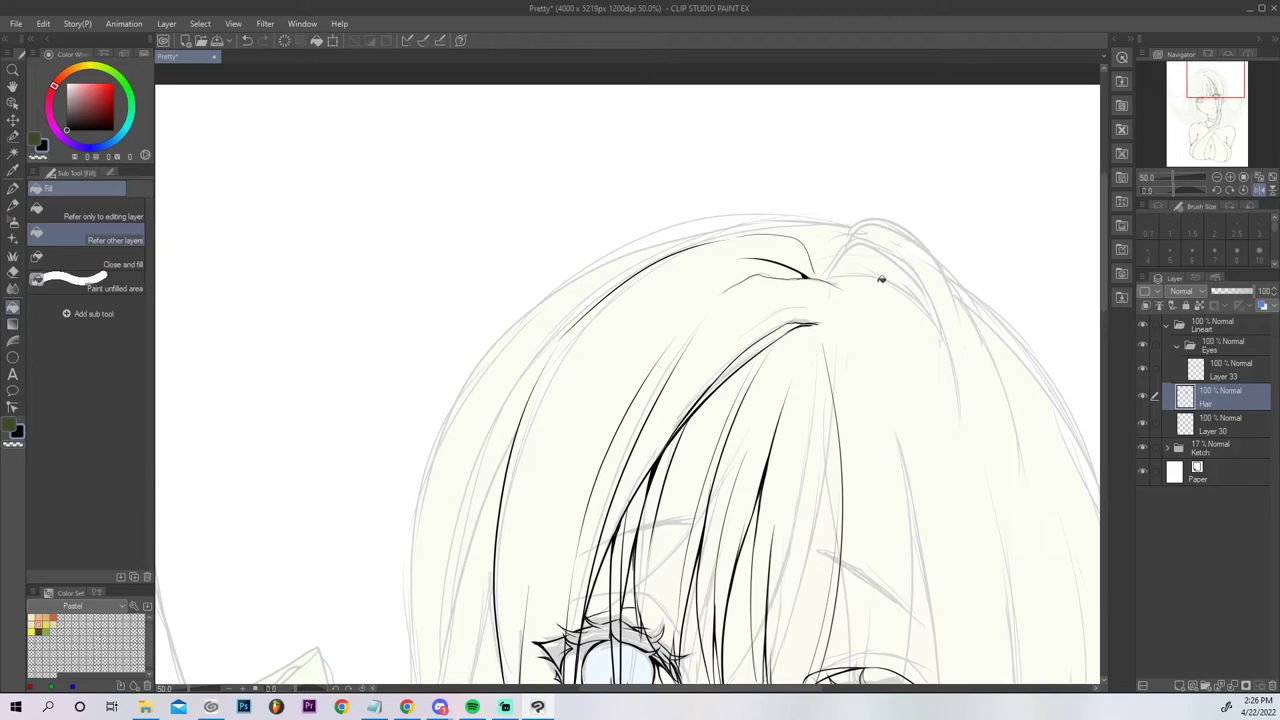
key("p")
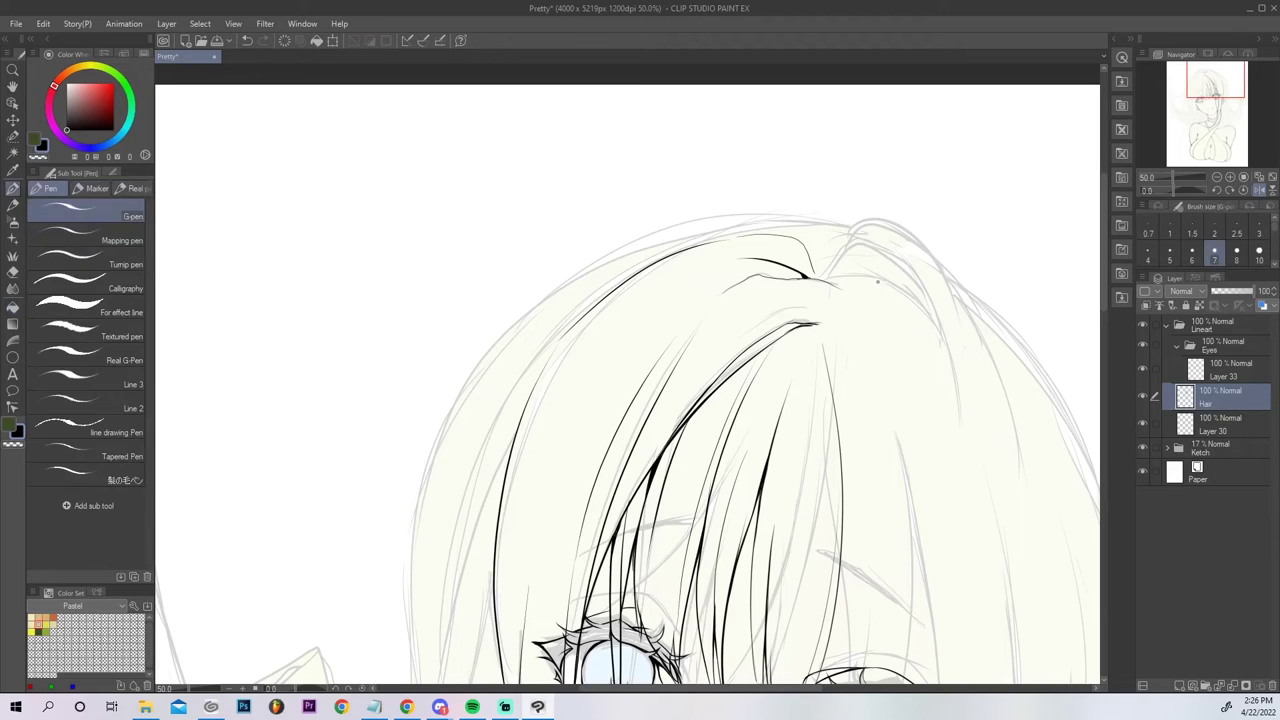
mouse_move(832, 224)
left_mouse_down()
mouse_move(814, 290)
mouse_move(830, 225)
left_mouse_up()
key("ctrl+z")
mouse_move(817, 277)
left_mouse_down()
mouse_move(841, 247)
mouse_move(692, 240)
left_mouse_up()
key("ctrl+z")
left_click_drag(838, 226, 662, 246)
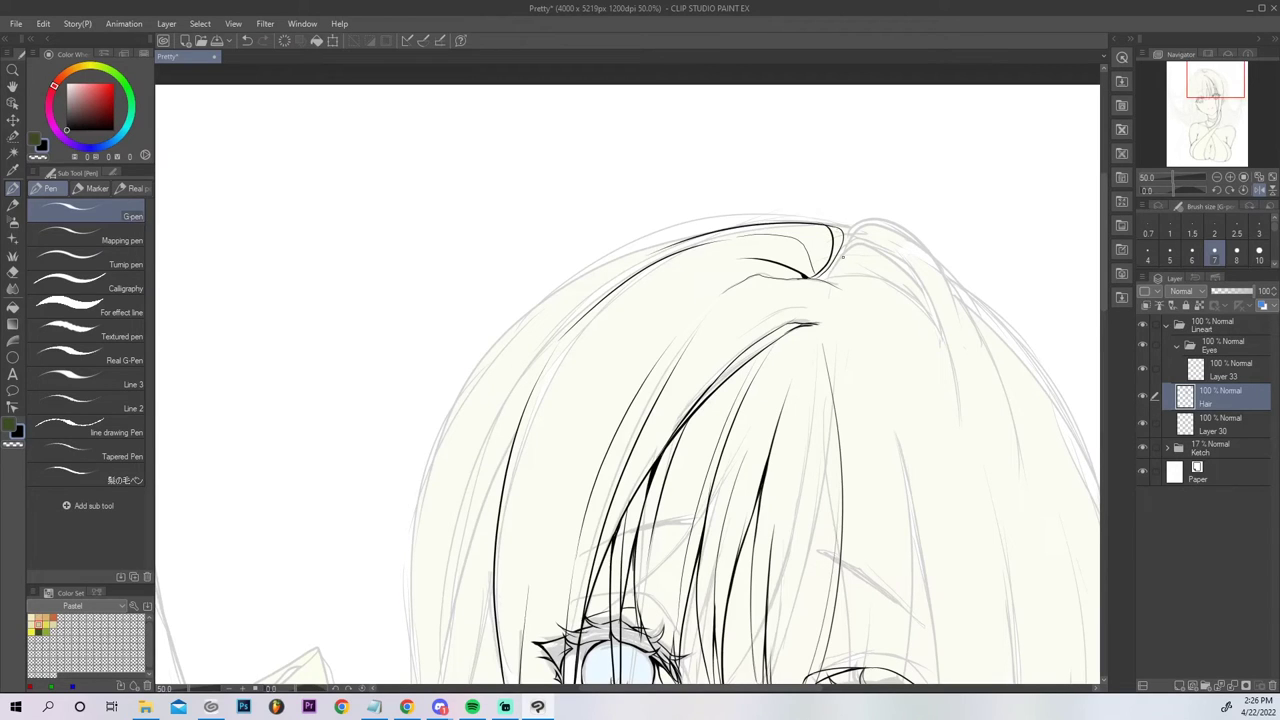
left_click(1272, 178)
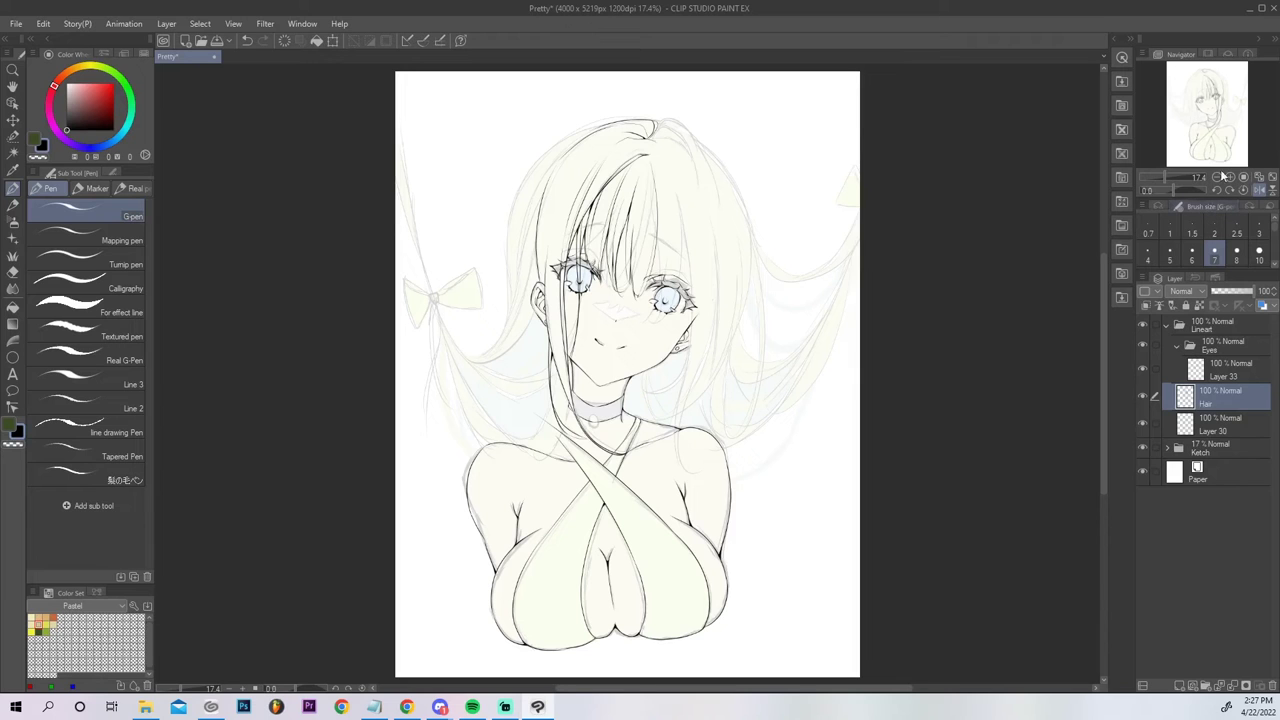
Erase the upper part of the main bang curve between the parting and the forehead with the Hard eraser.
left_click(1230, 177)
left_click(1230, 177)
left_click_drag(1218, 133, 1226, 108)
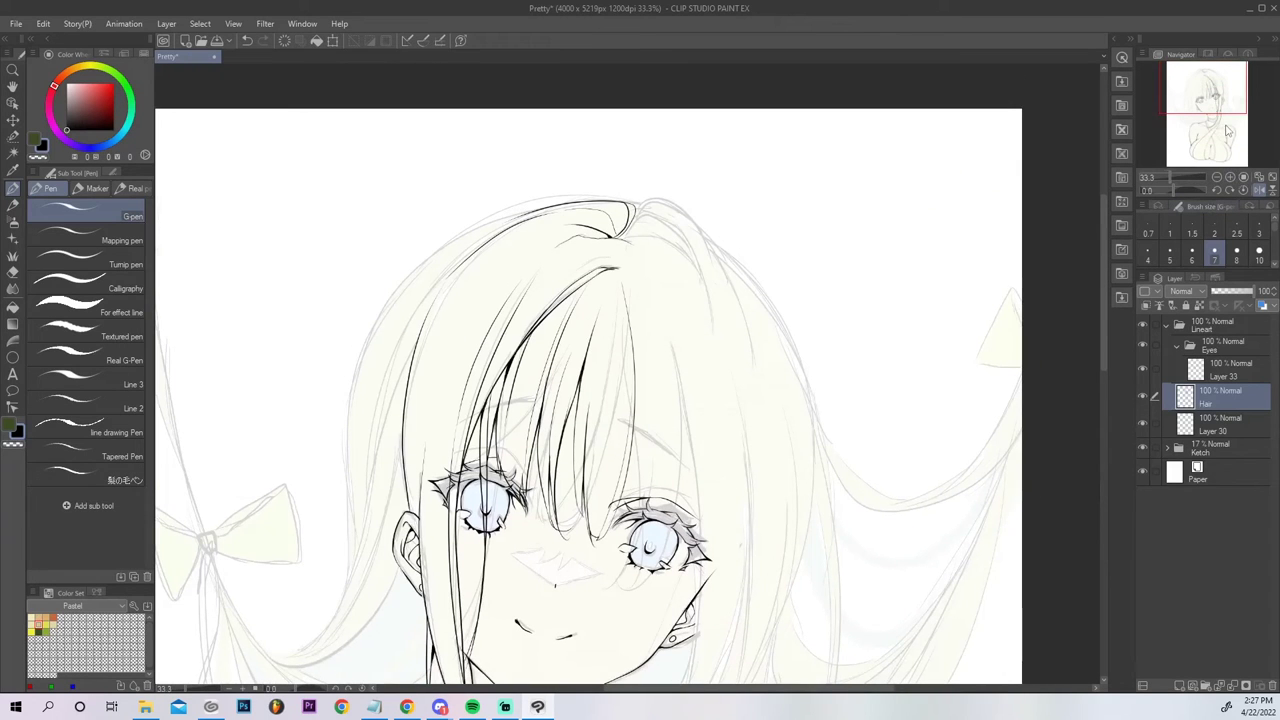
key("e")
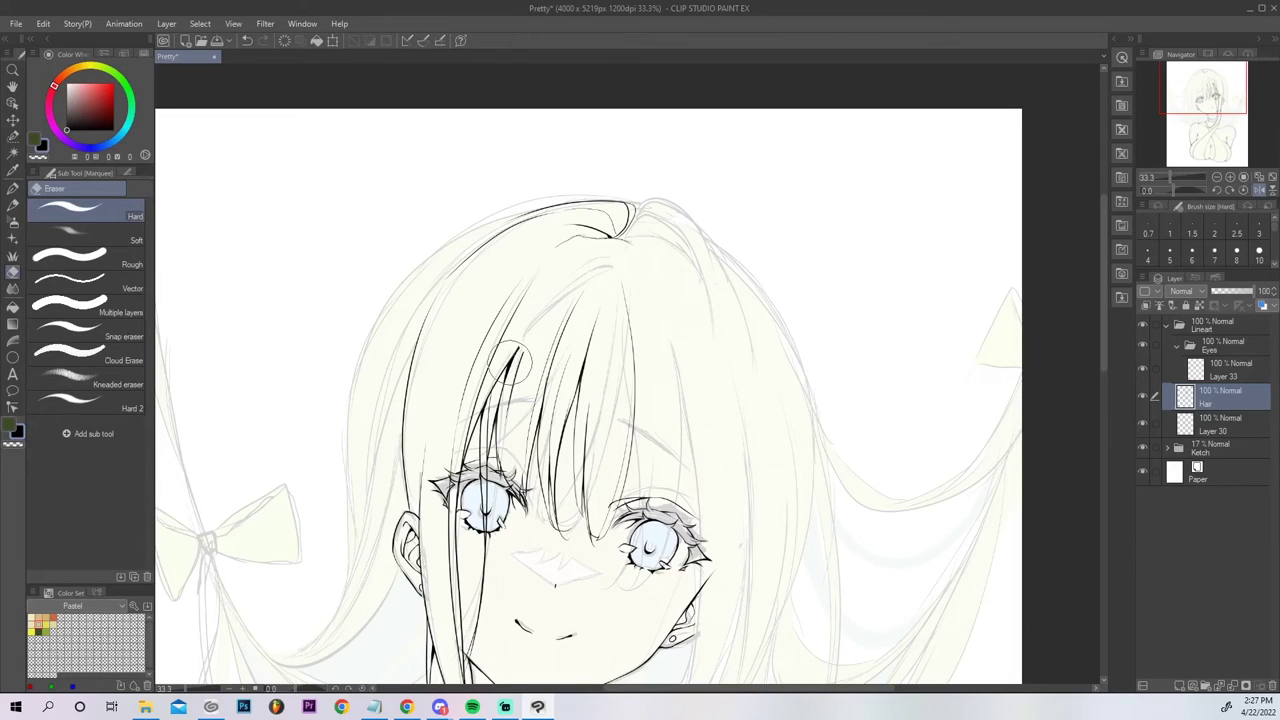
Redraw the upper part of the main bang curve with separate G-pen strokes sweeping from the forehead toward the parting.
key("p")
left_click_drag(511, 365, 562, 267)
key("ctrl+z")
mouse_move(512, 355)
left_mouse_down()
mouse_move(568, 281)
mouse_move(620, 254)
left_mouse_up()
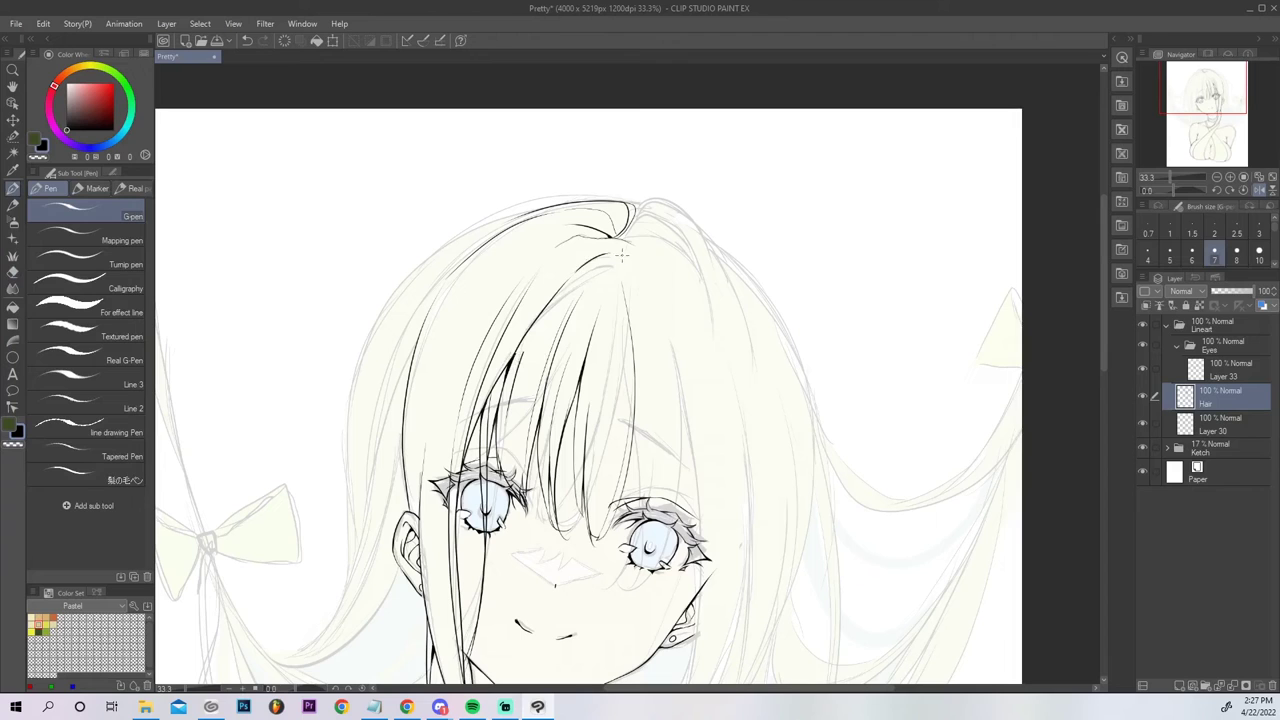
left_click_drag(513, 368, 560, 290)
key("ctrl+z")
left_click_drag(513, 374, 572, 276)
left_click_drag(516, 348, 556, 291)
key("ctrl+z")
left_click_drag(512, 370, 566, 280)
left_click(1259, 180)
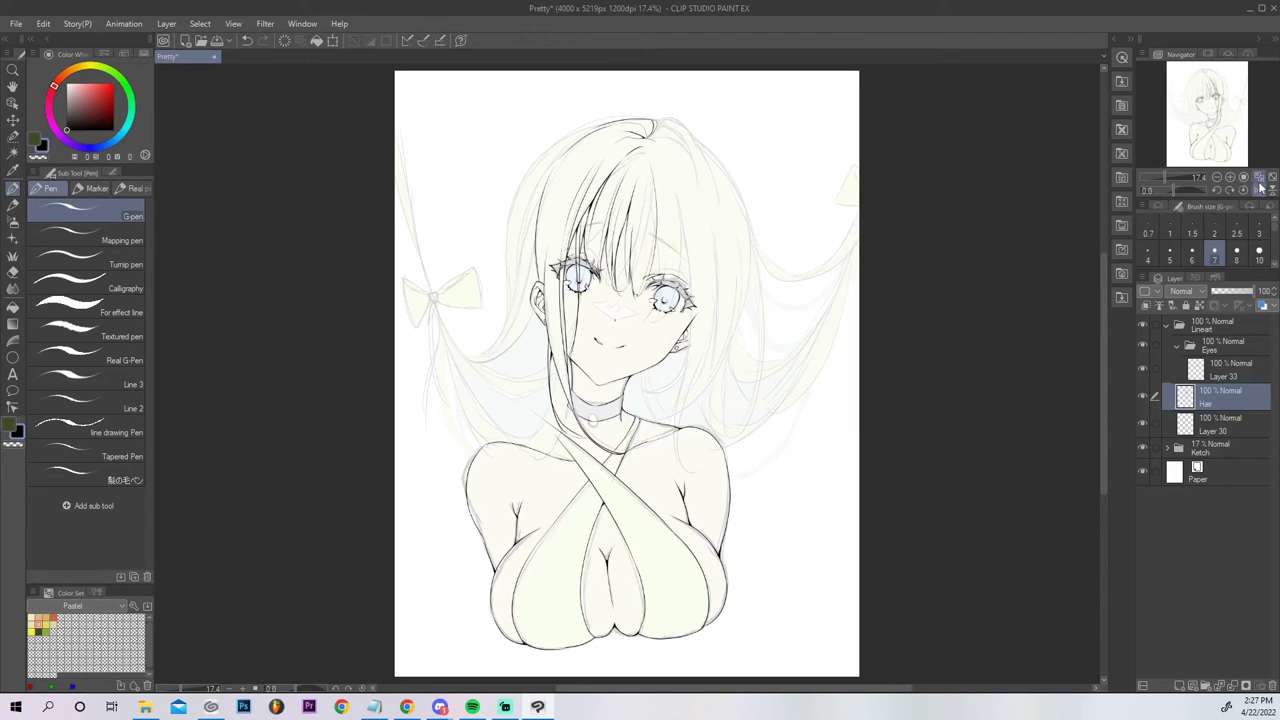
Add a thin inner stroke along the side lock beside the cheek and chin.
left_click(1229, 176)
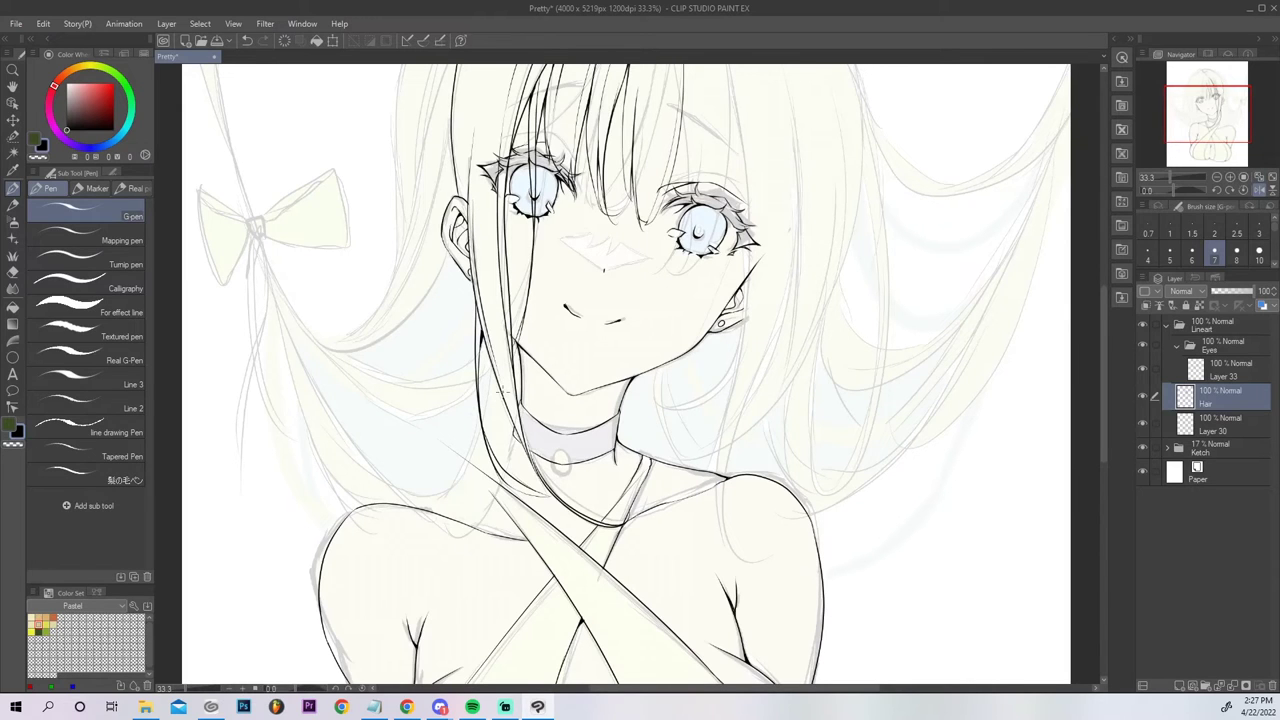
left_click_drag(505, 248, 570, 385)
left_click(1272, 178)
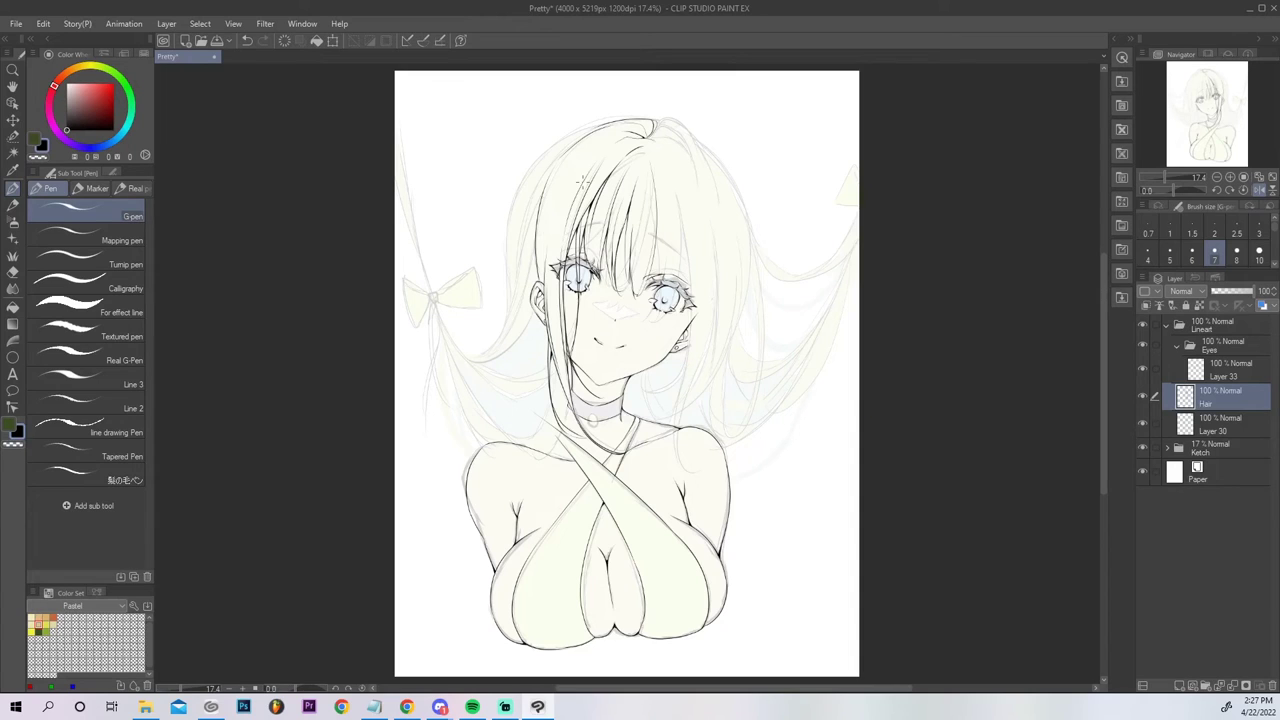
Flip the canvas horizontally and ink a curved bang strand from the forehead down over the lower eye.
left_click(1258, 191)
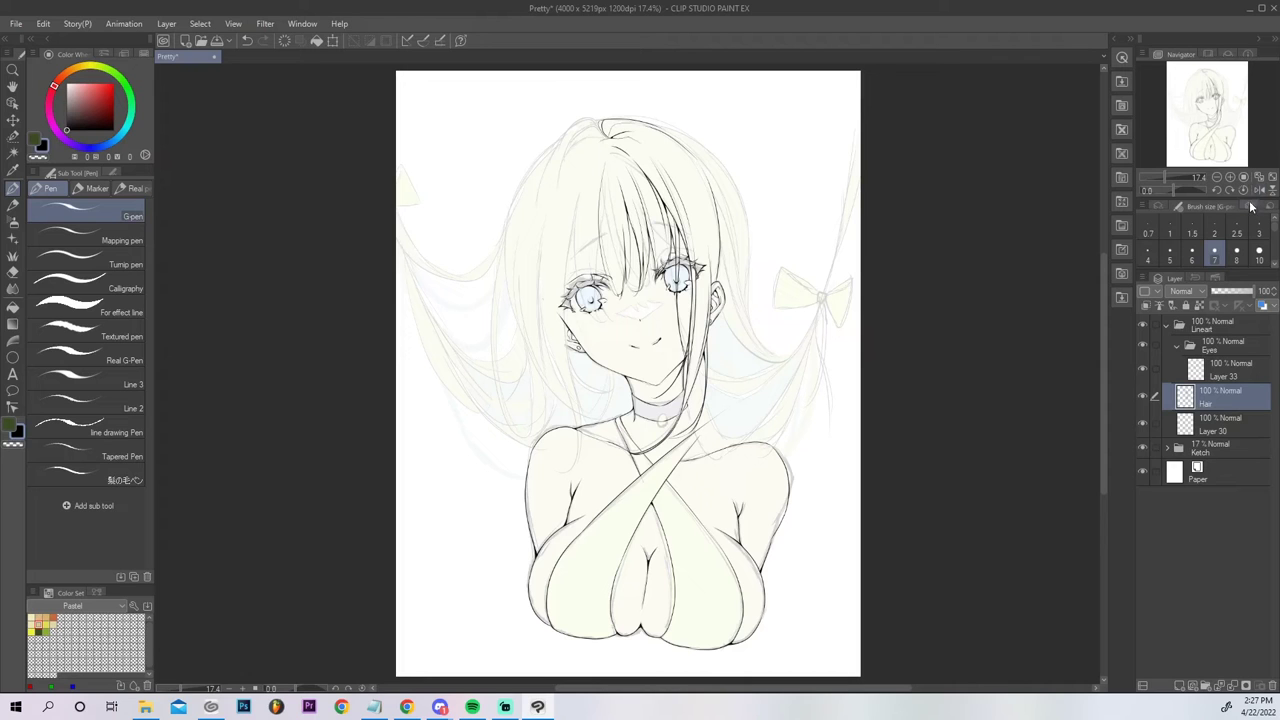
left_click(1230, 177)
left_click_drag(1227, 108, 1222, 112)
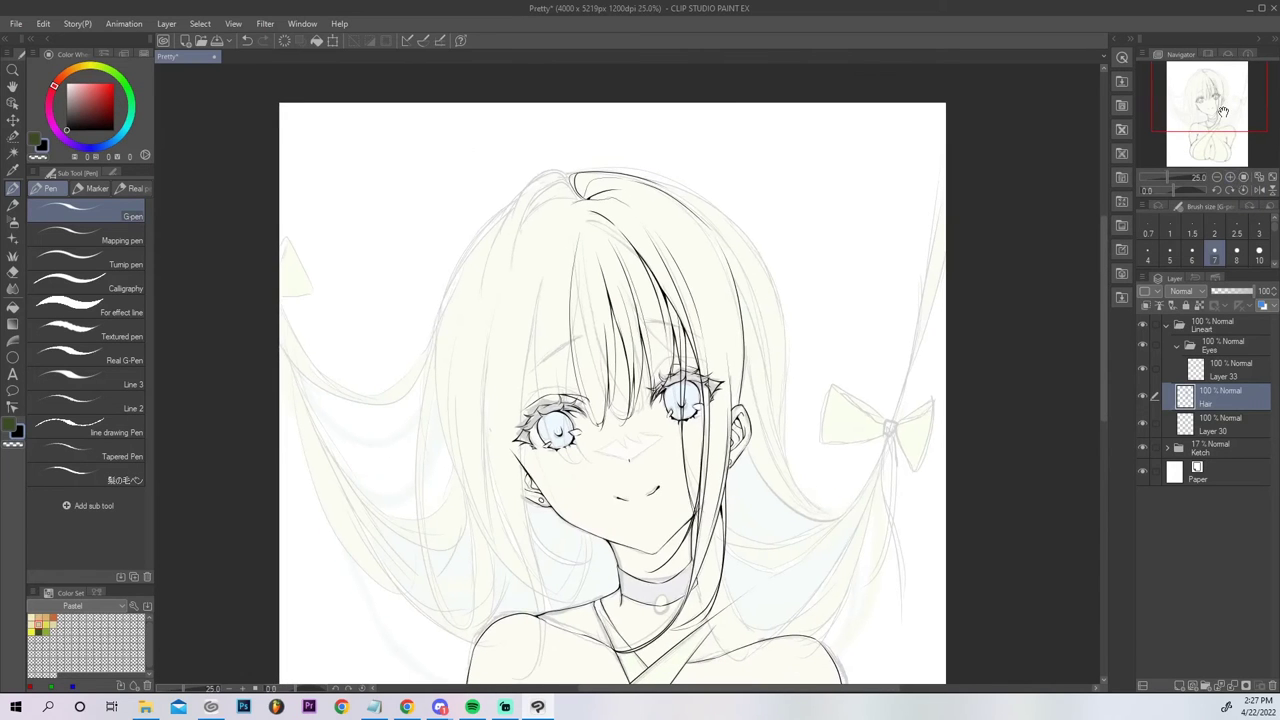
left_click_drag(572, 290, 592, 484)
key("ctrl+z")
mouse_move(566, 290)
left_mouse_down()
mouse_move(560, 360)
mouse_move(586, 468)
left_mouse_up()
key("ctrl+z")
mouse_move(580, 469)
left_mouse_down()
mouse_move(554, 450)
mouse_move(535, 378)
left_mouse_up()
Ink more strands of the lock over the lower eye, extend its outer line toward the crown, and flip the canvas back.
left_click_drag(552, 444, 532, 305)
key("ctrl+z")
left_click_drag(551, 449, 536, 286)
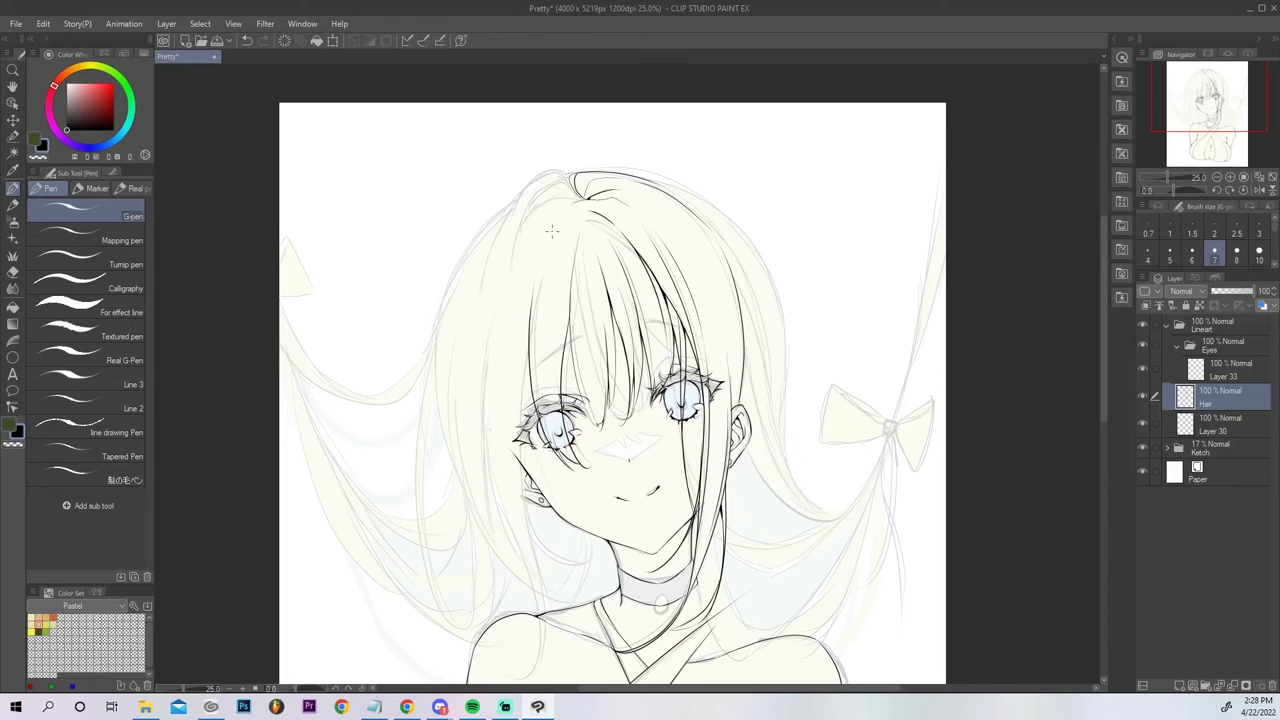
left_click_drag(570, 444, 556, 308)
key("ctrl+z")
left_click_drag(572, 452, 550, 298)
left_click_drag(534, 296, 556, 226)
left_click(1258, 185)
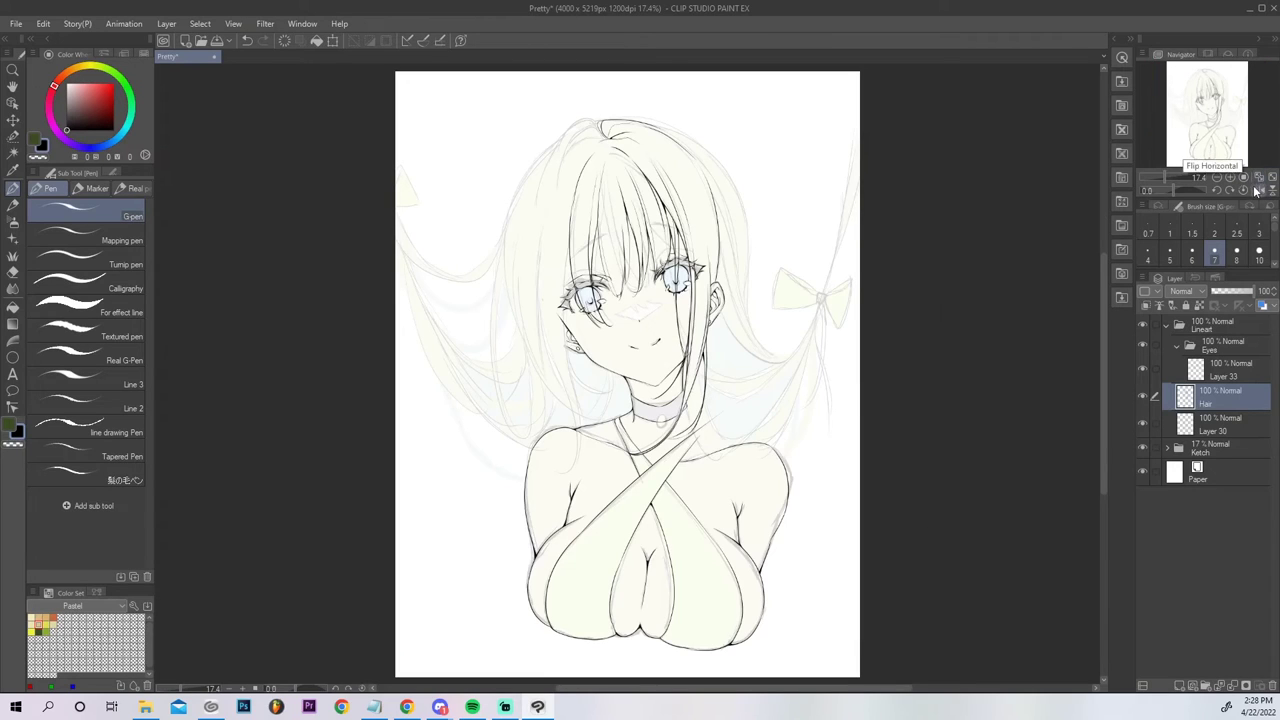
left_click(1257, 190)
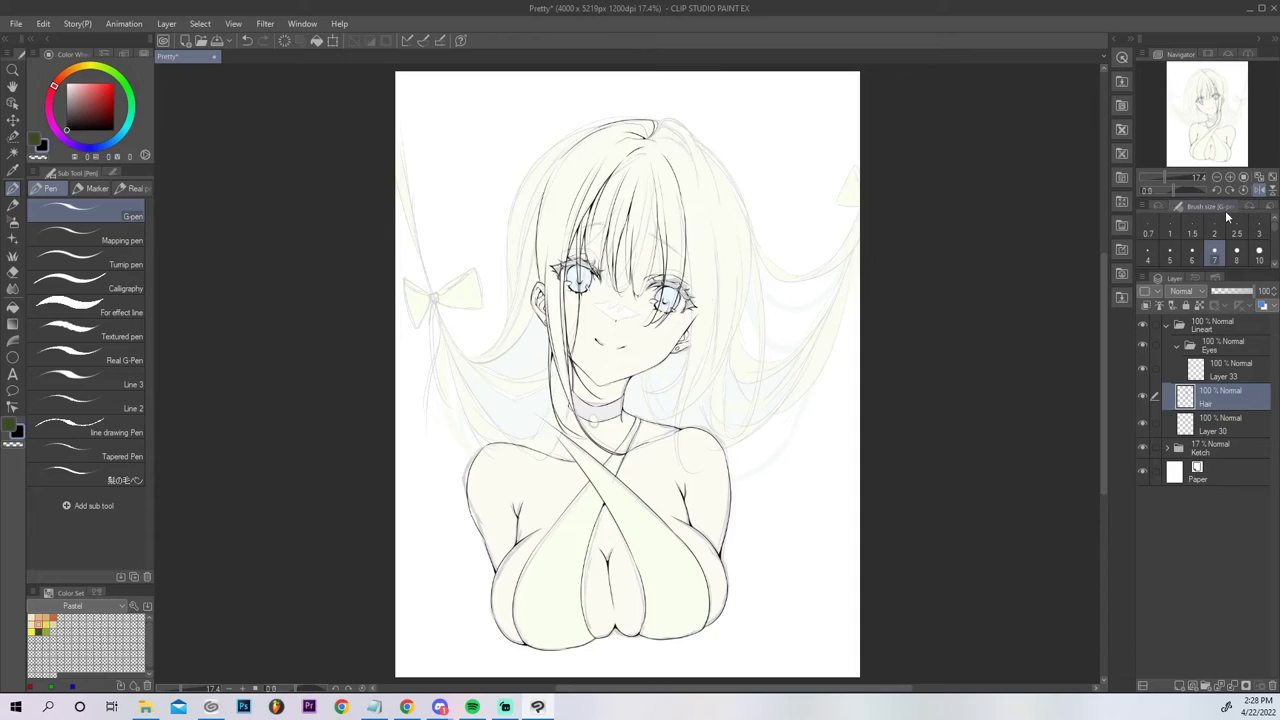
Undo the last strokes and redraw the long bang strand rising from the lower eye toward the forehead.
key("ctrl+z")
key("ctrl+z")
left_click_drag(663, 290, 659, 192)
Reinforce the upper part of the strand over the lower eye with short G-pen strokes where its lines meet.
left_click(1231, 178)
mouse_move(1202, 103)
left_mouse_down()
mouse_move(1208, 79)
mouse_move(1196, 87)
left_mouse_up()
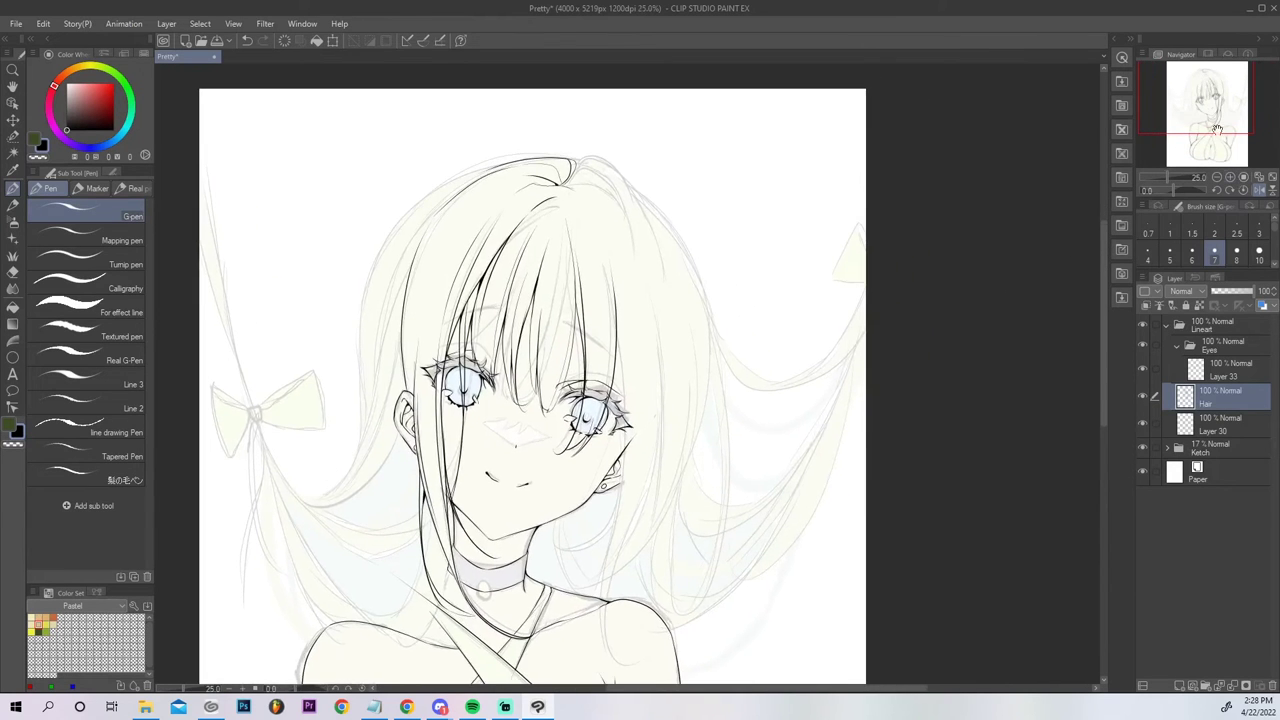
left_click(1233, 176)
left_click(1233, 176)
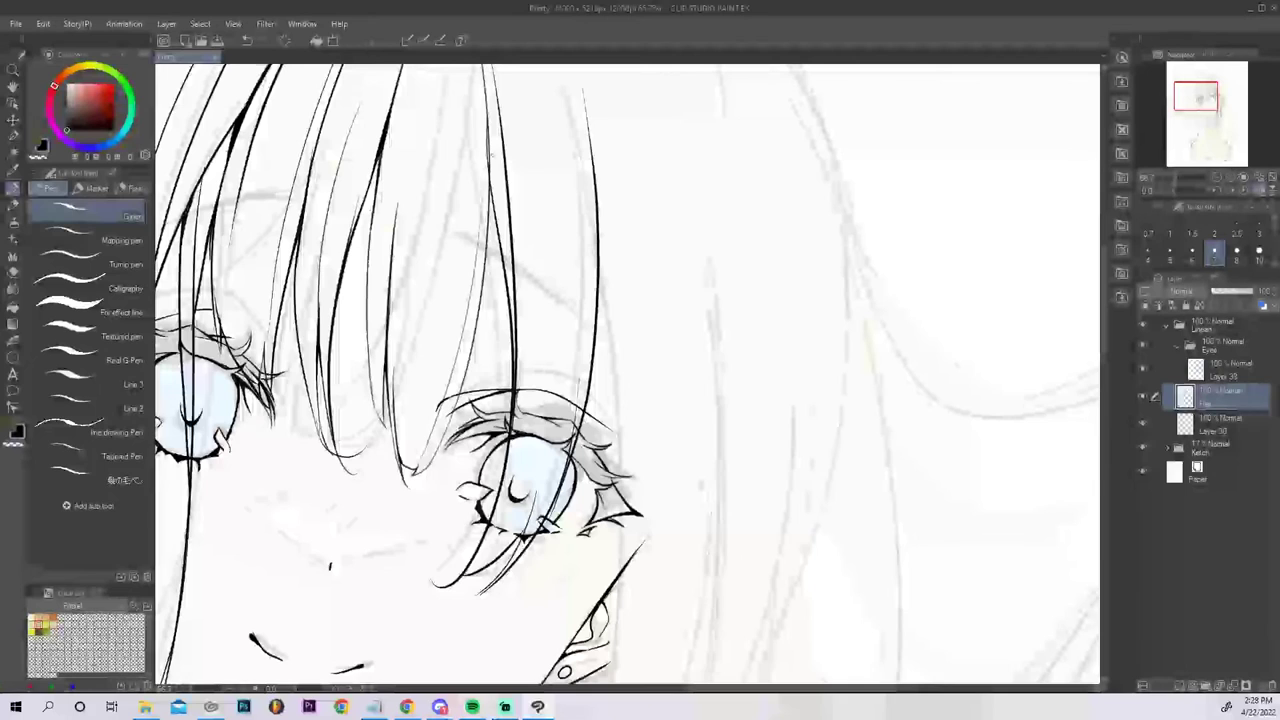
key("e")
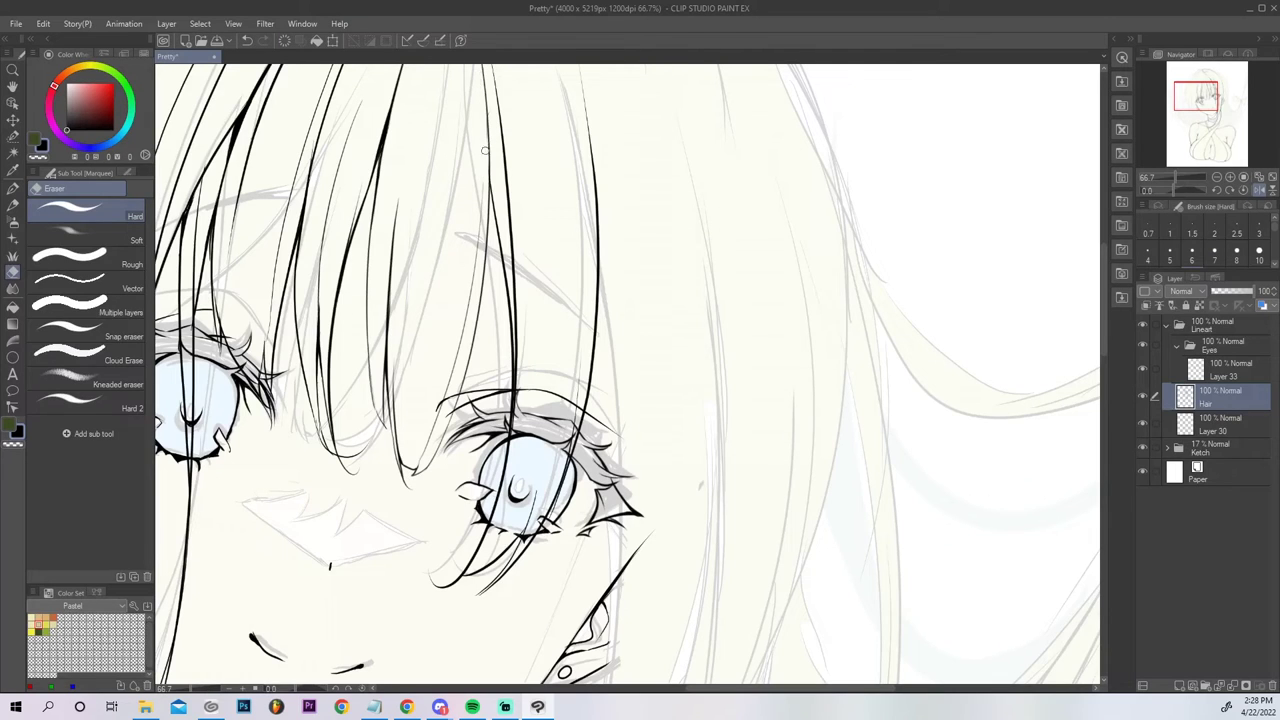
key("p")
left_click_drag(490, 132, 489, 208)
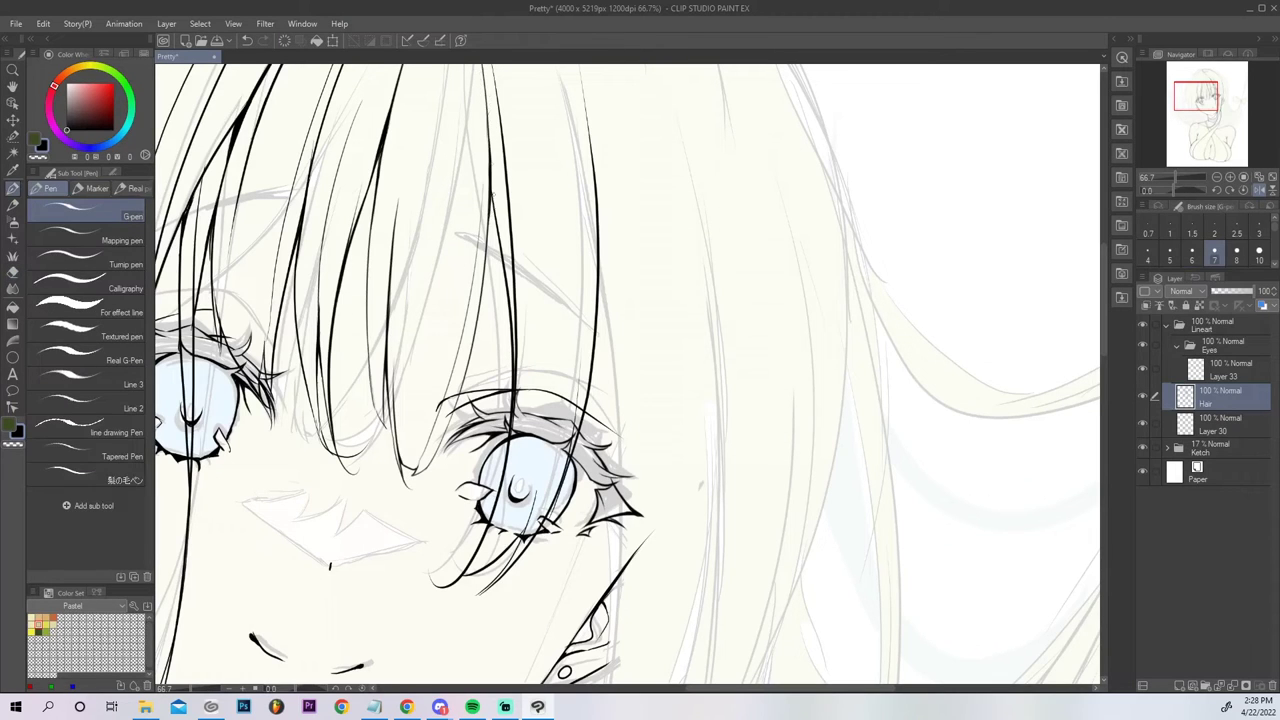
left_click_drag(490, 156, 499, 228)
left_click(1270, 189)
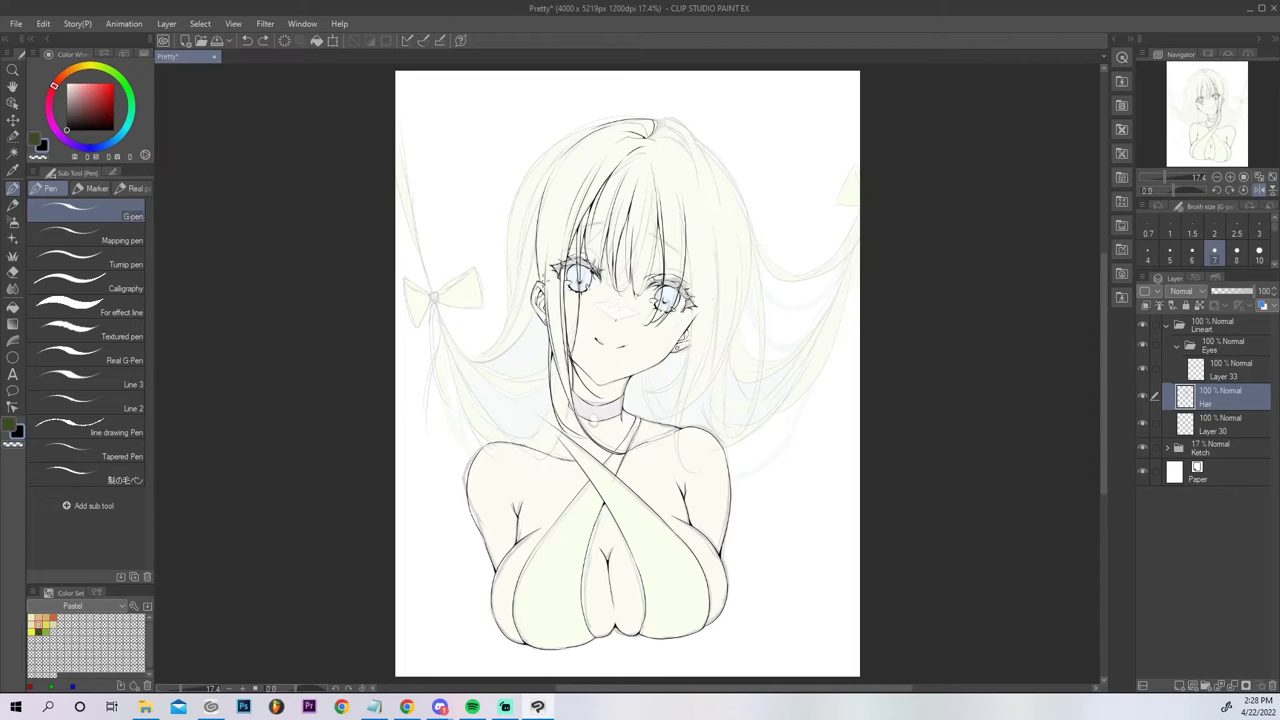
Redraw the outer hair line from above the ear up toward the crown.
key("ctrl+z")
left_click_drag(538, 257, 585, 133)
key("ctrl+z")
left_click_drag(539, 267, 583, 138)
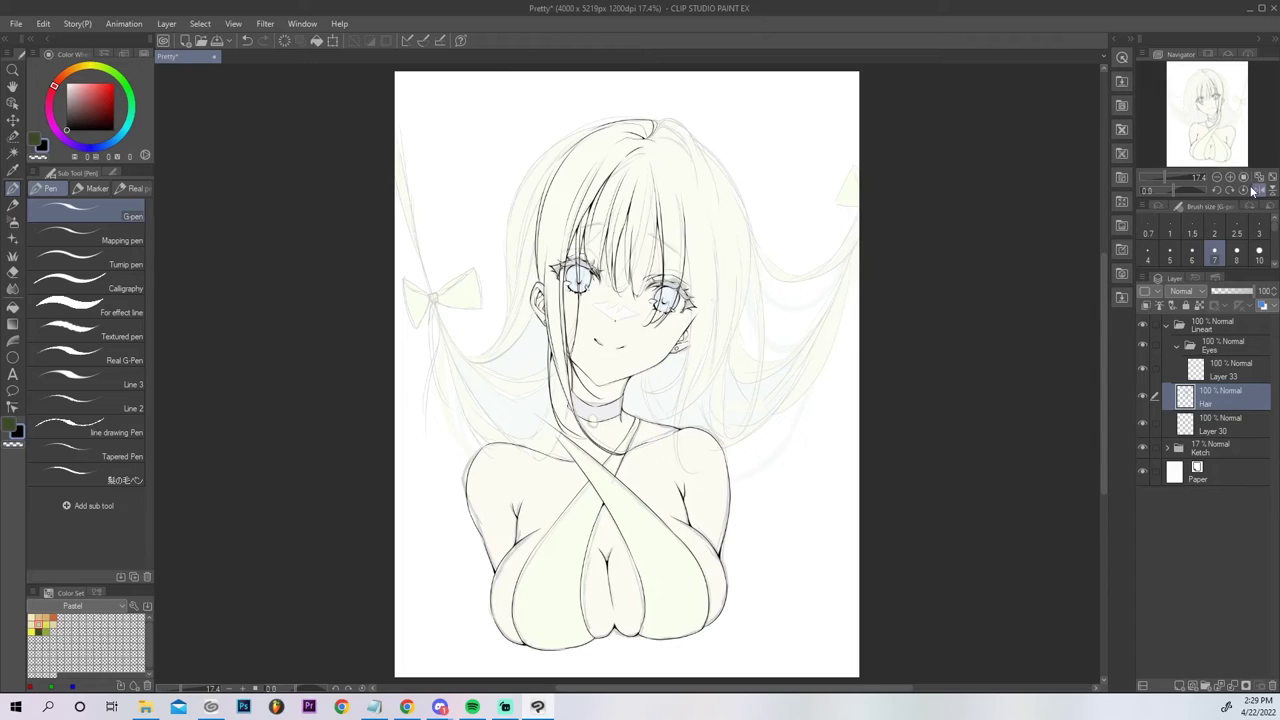
Hide the Ketch sketch folder and rework the short strand tip where the side lock meets the jaw.
left_click(1143, 447)
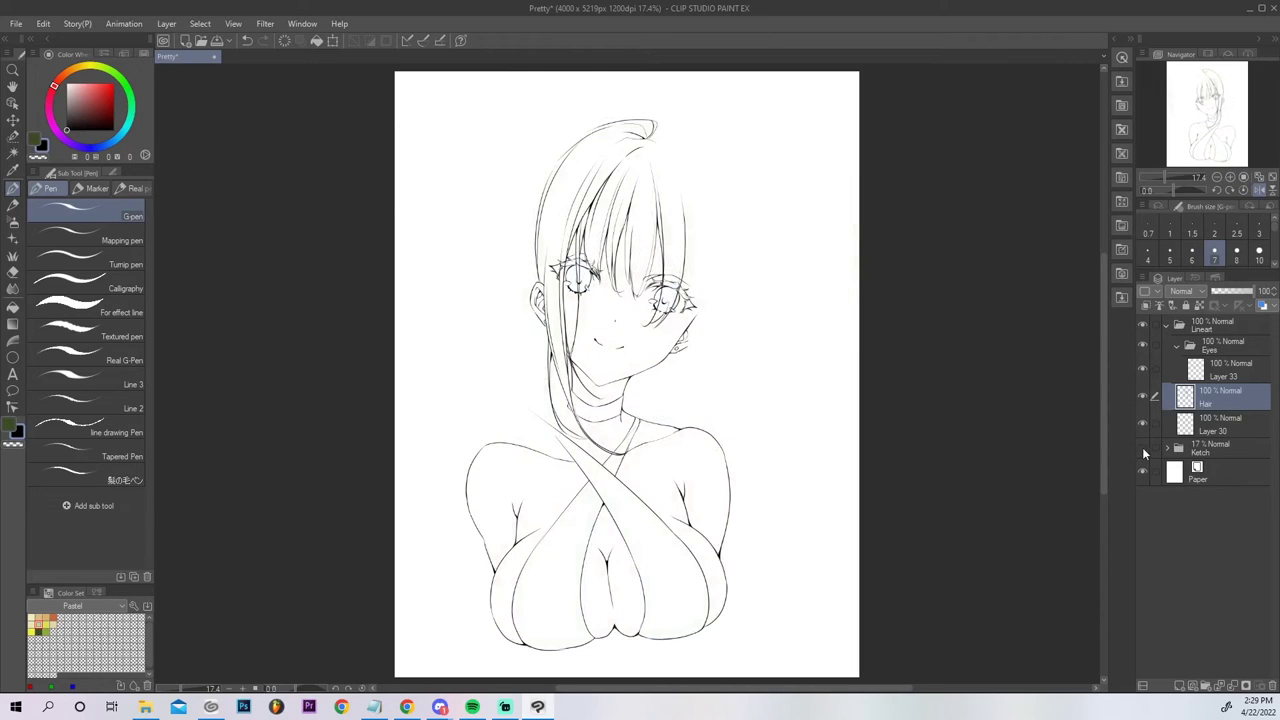
left_click(1230, 178)
left_click(1230, 178)
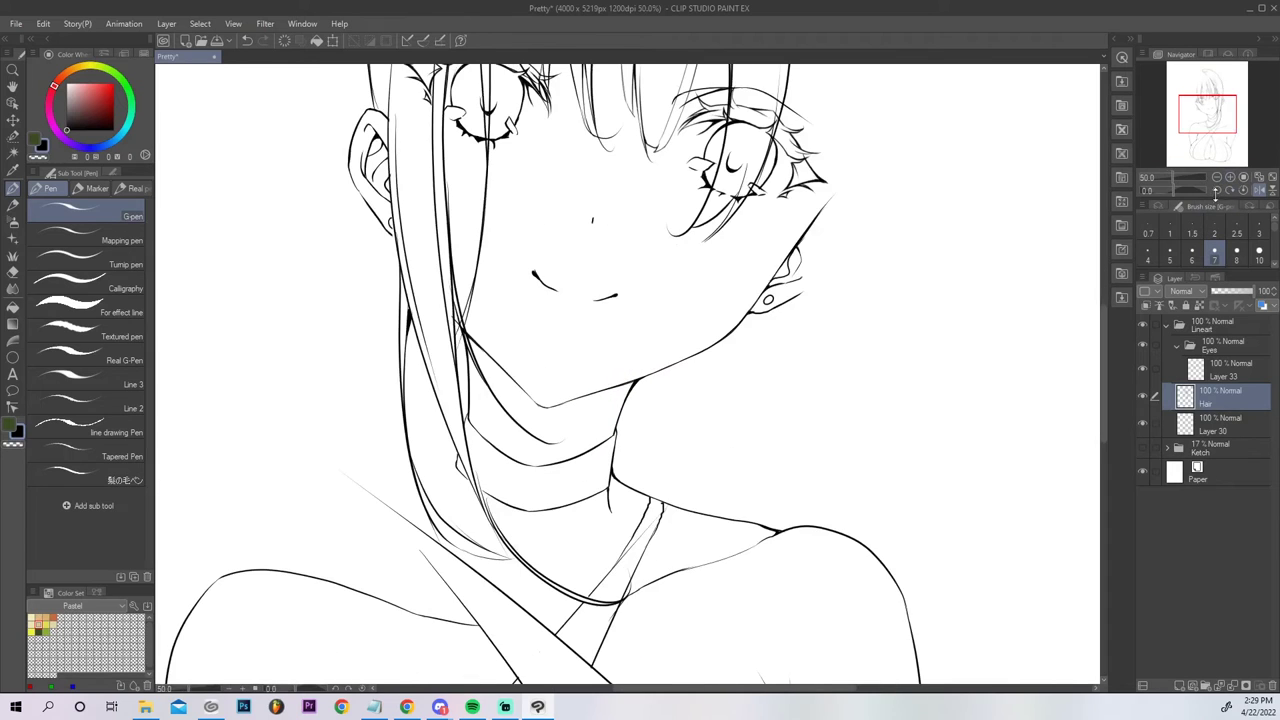
key("e")
left_click_drag(459, 335, 466, 316)
key("ctrl+z")
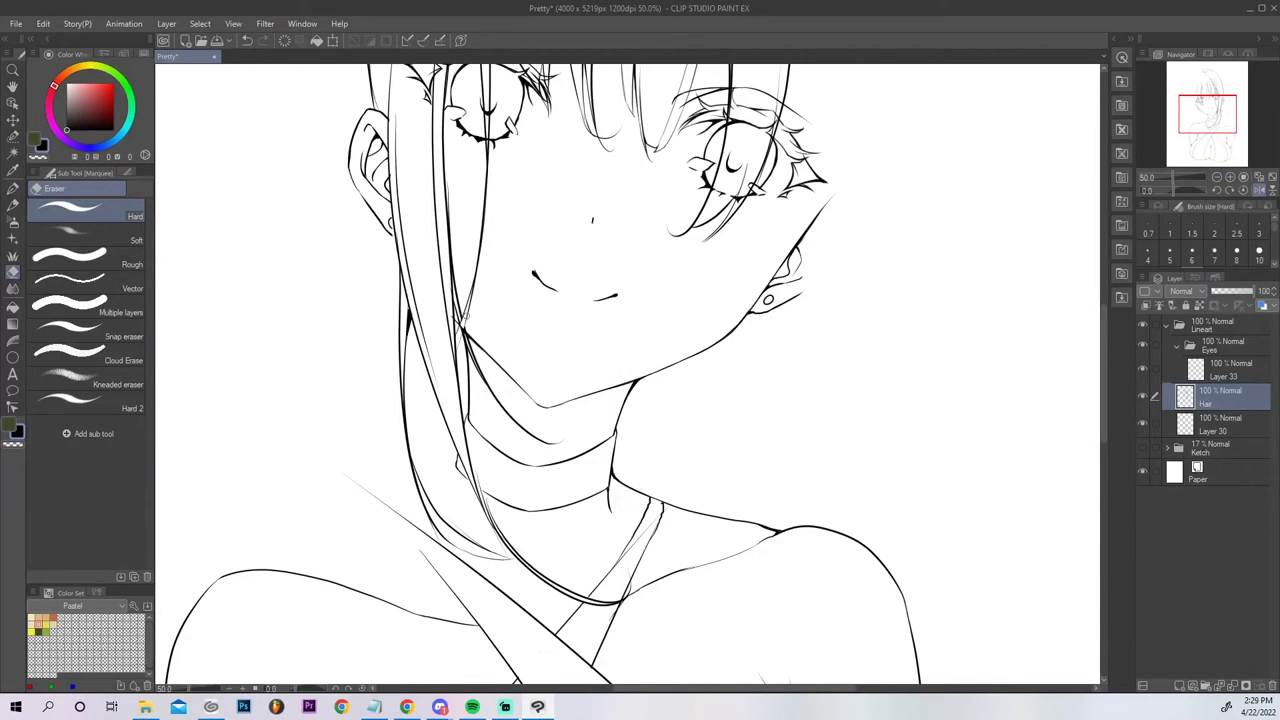
key("p")
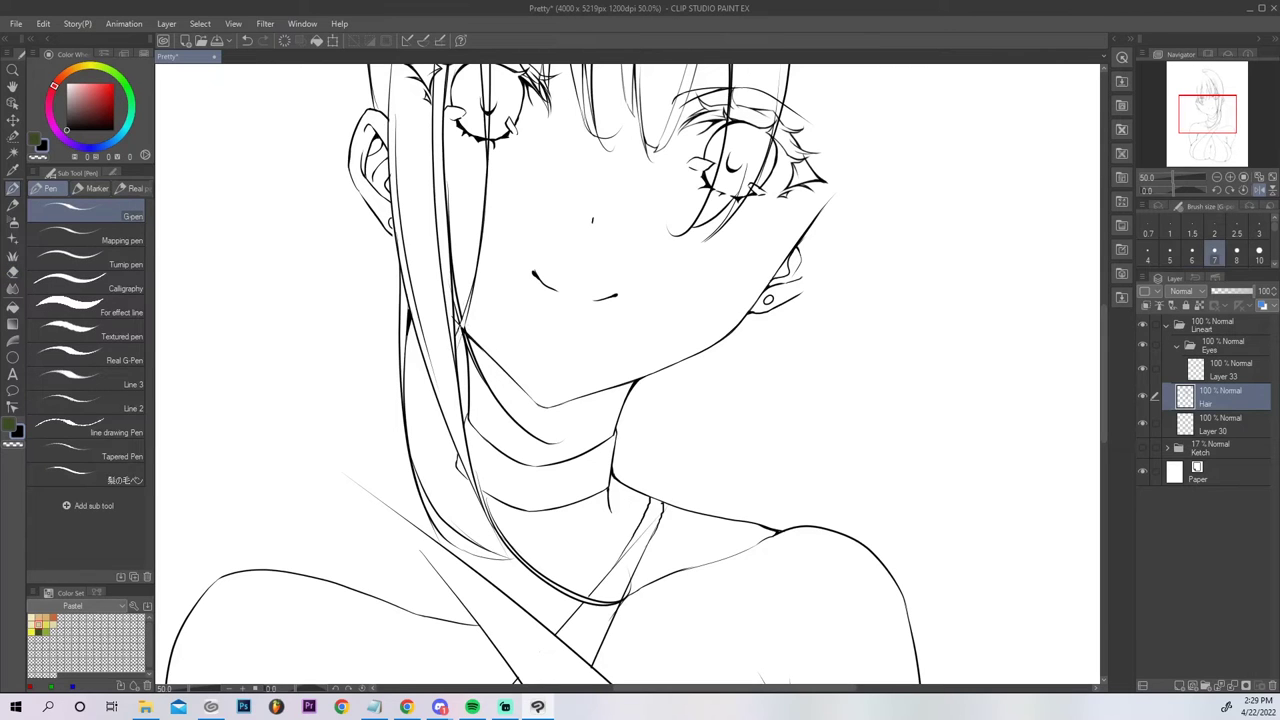
key("ctrl+z")
left_click_drag(457, 350, 470, 307)
Check the jaw line on Layer 30, show the Ketch sketch folder again, and return to the Hair layer.
left_click(1186, 421)
key("e")
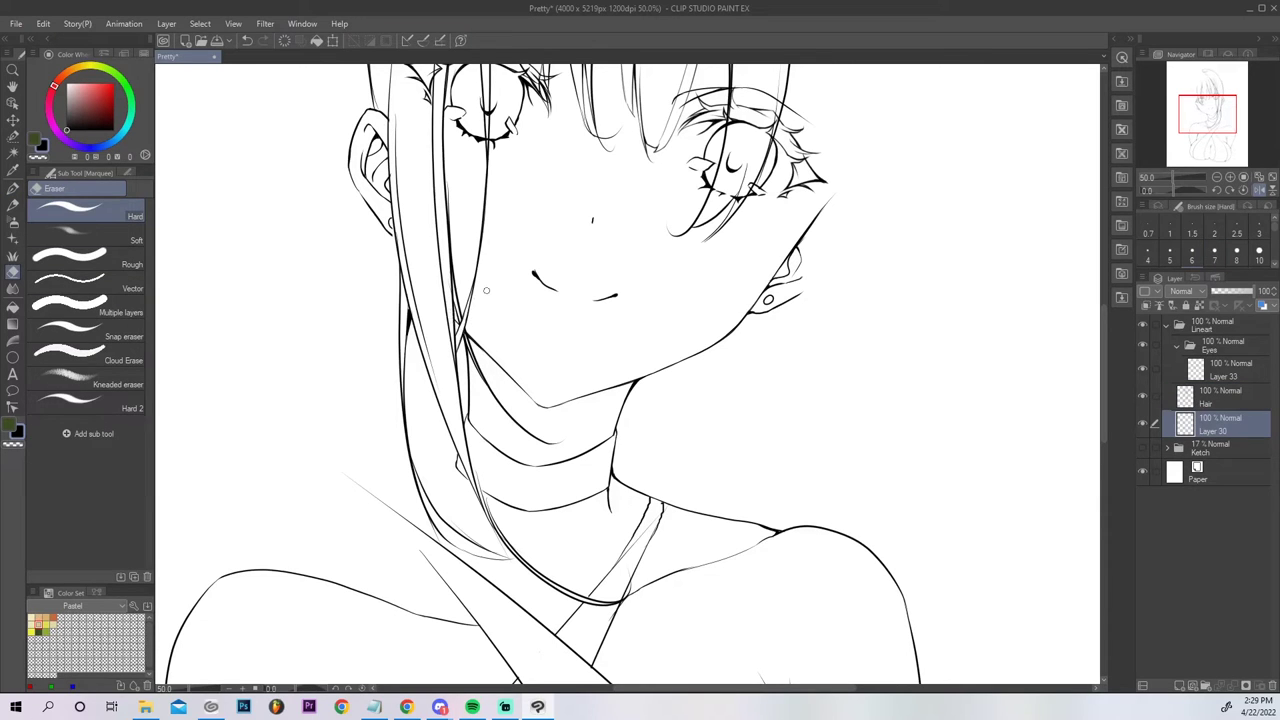
left_click(1258, 178)
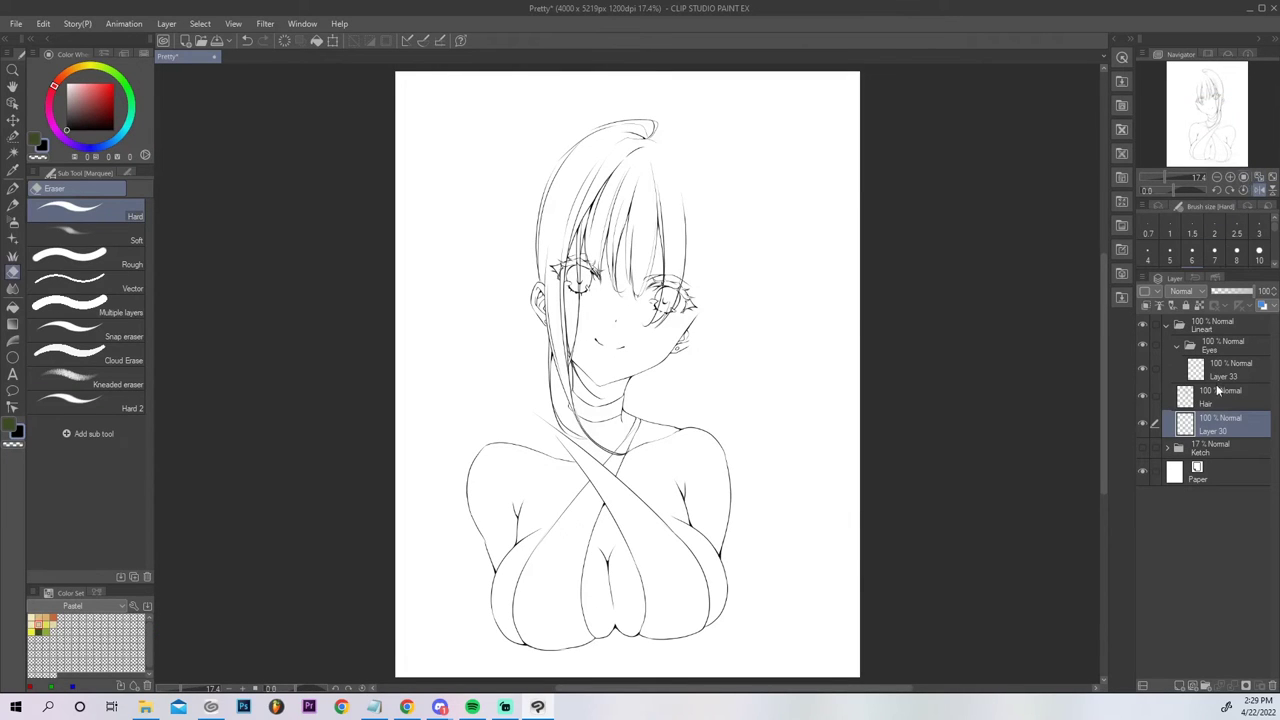
left_click(1145, 449)
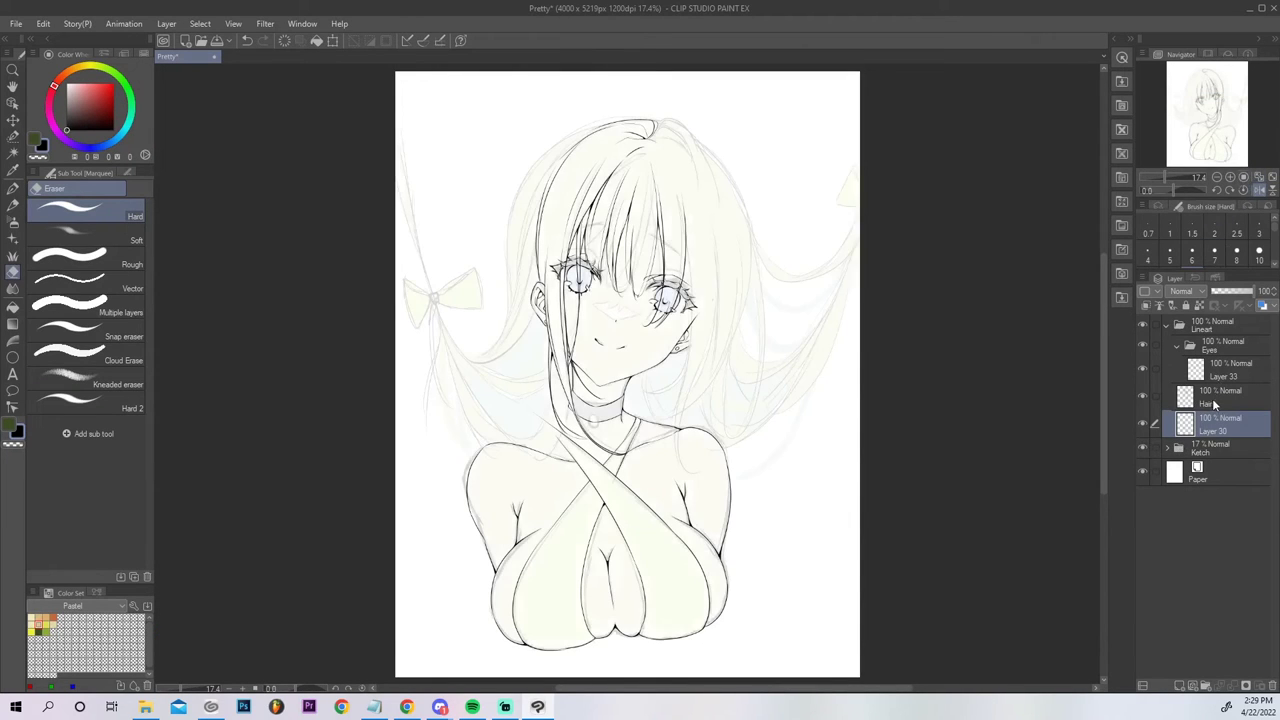
left_click(1210, 401)
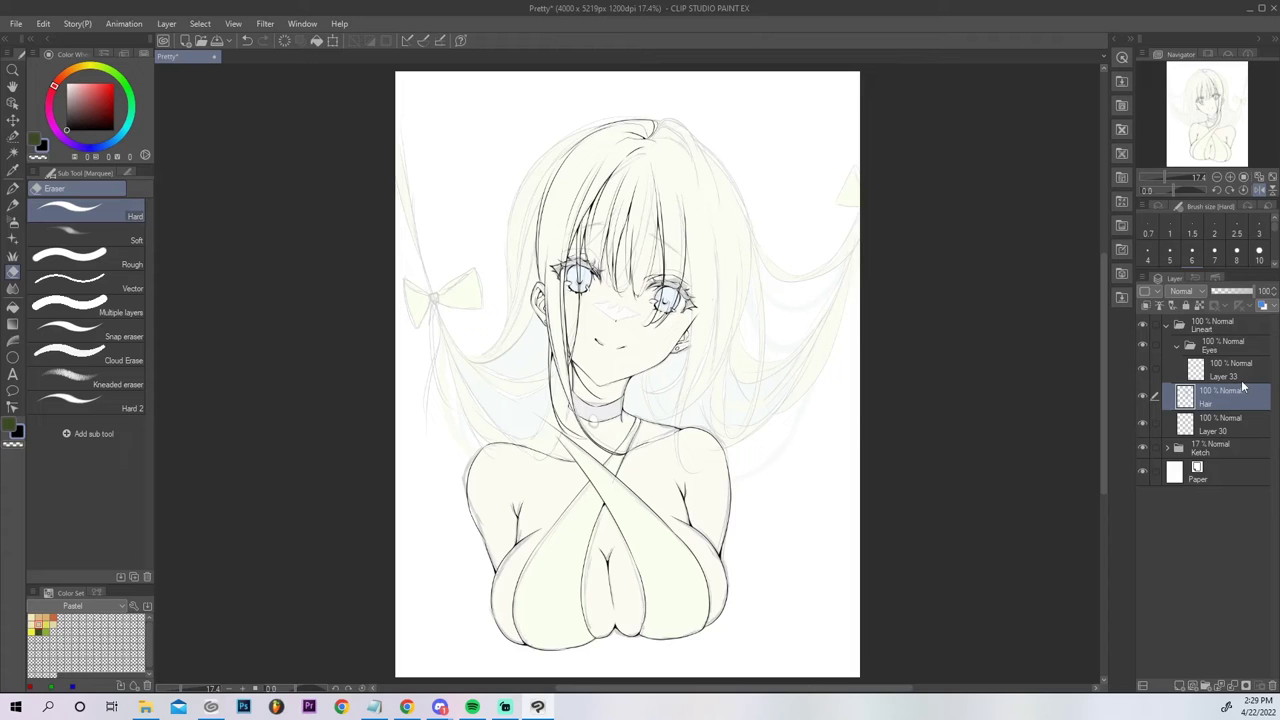
Flip the canvas back and ink the raised outer curve from the parting down the uninked side of the head.
left_click(1258, 189)
left_click_drag(1236, 114, 1216, 92)
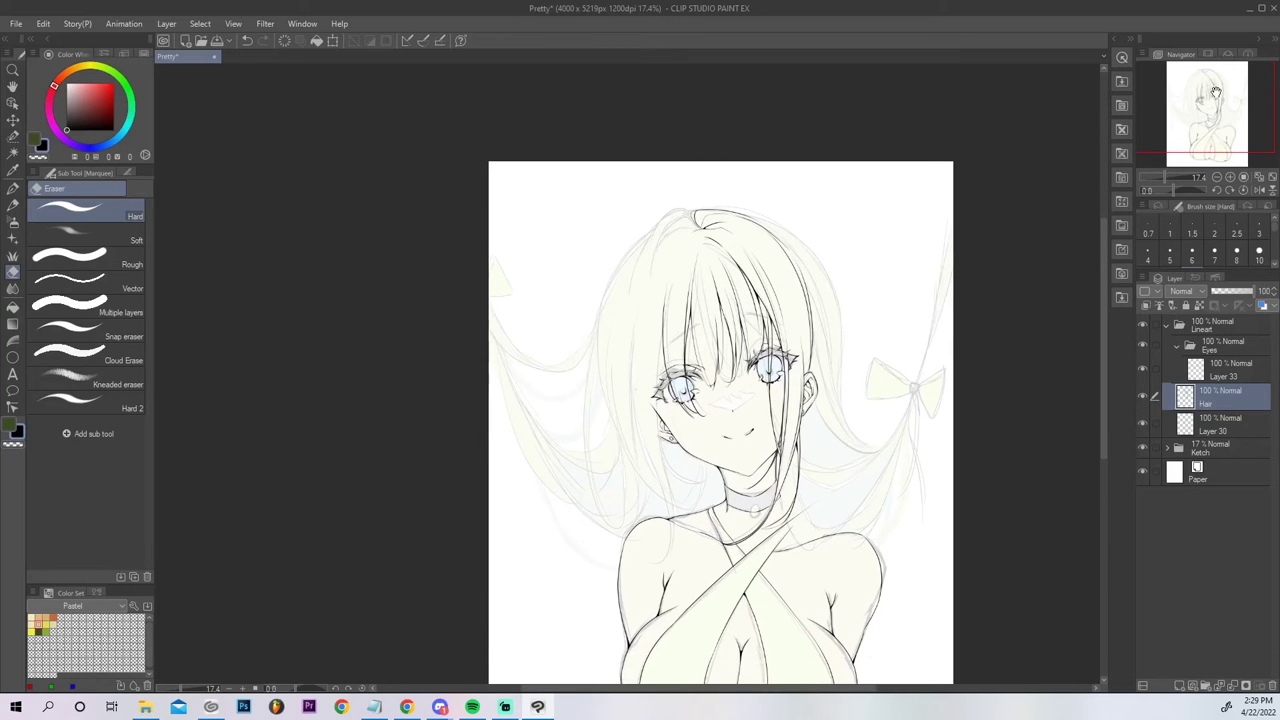
left_click(1229, 182)
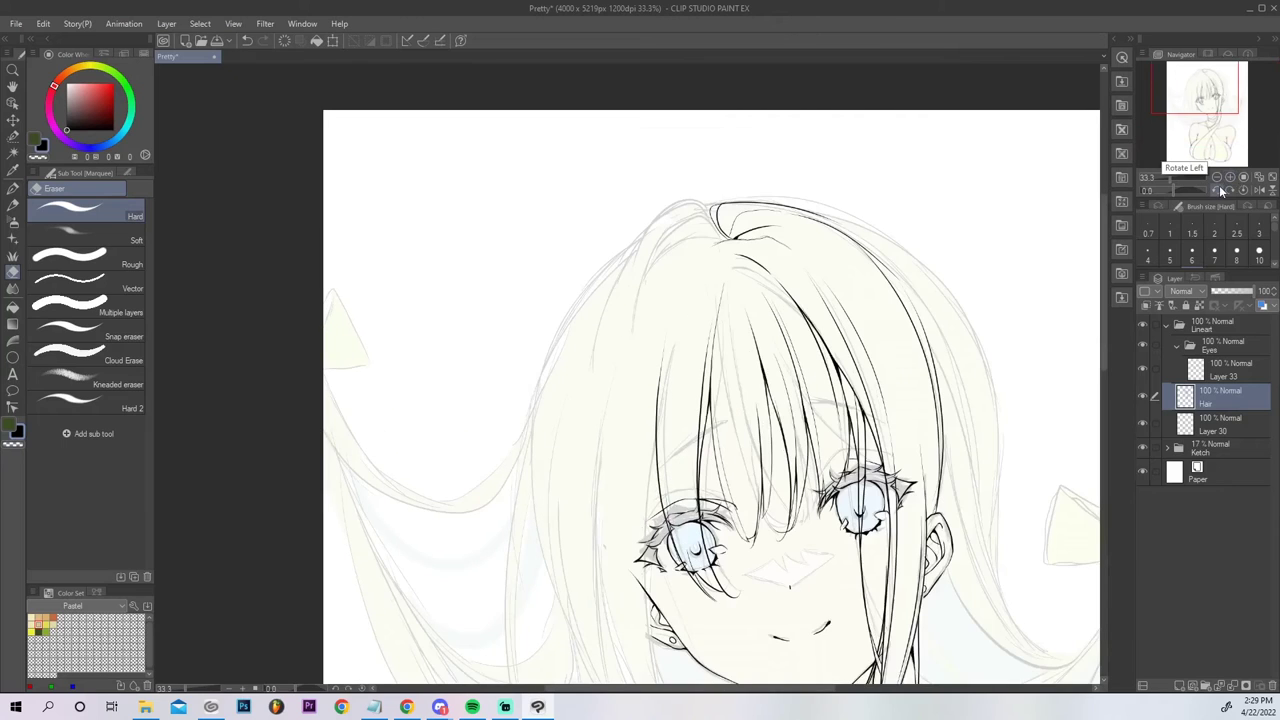
key("p")
mouse_move(728, 240)
left_mouse_down()
mouse_move(700, 197)
mouse_move(618, 265)
left_mouse_up()
key("ctrl+z")
mouse_move(726, 242)
left_mouse_down()
mouse_move(722, 224)
mouse_move(603, 325)
mouse_move(570, 429)
left_mouse_up()
key("ctrl+z")
left_click_drag(602, 327, 572, 437)
key("ctrl+z")
Ink an inner strand beside the outer curve, sweeping from temple height up toward the parting.
mouse_move(607, 308)
left_mouse_down()
mouse_move(584, 418)
mouse_move(631, 330)
left_mouse_up()
key("ctrl+z")
mouse_move(600, 447)
left_mouse_down()
mouse_move(676, 223)
mouse_move(737, 239)
left_mouse_up()
key("ctrl+z")
key("e")
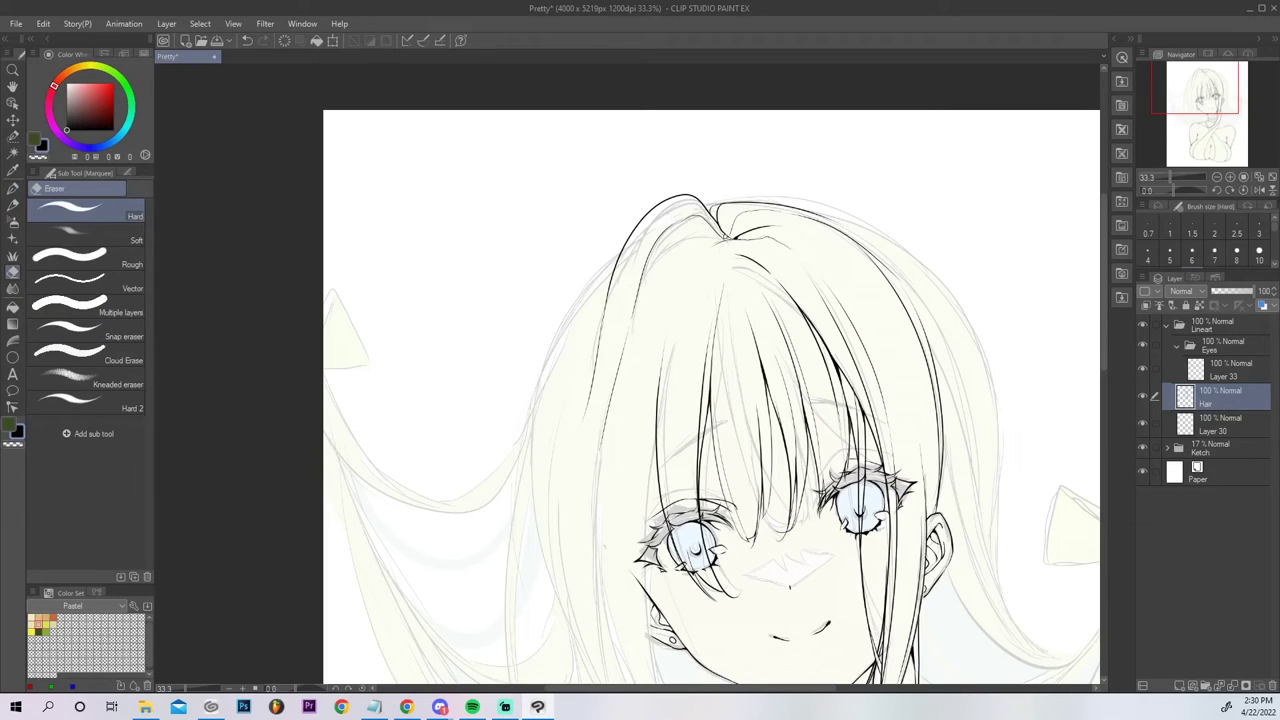
Connect the inner strand to the parting with a curved stroke and thicken its bend near the crown.
key("p")
left_click_drag(720, 242, 652, 256)
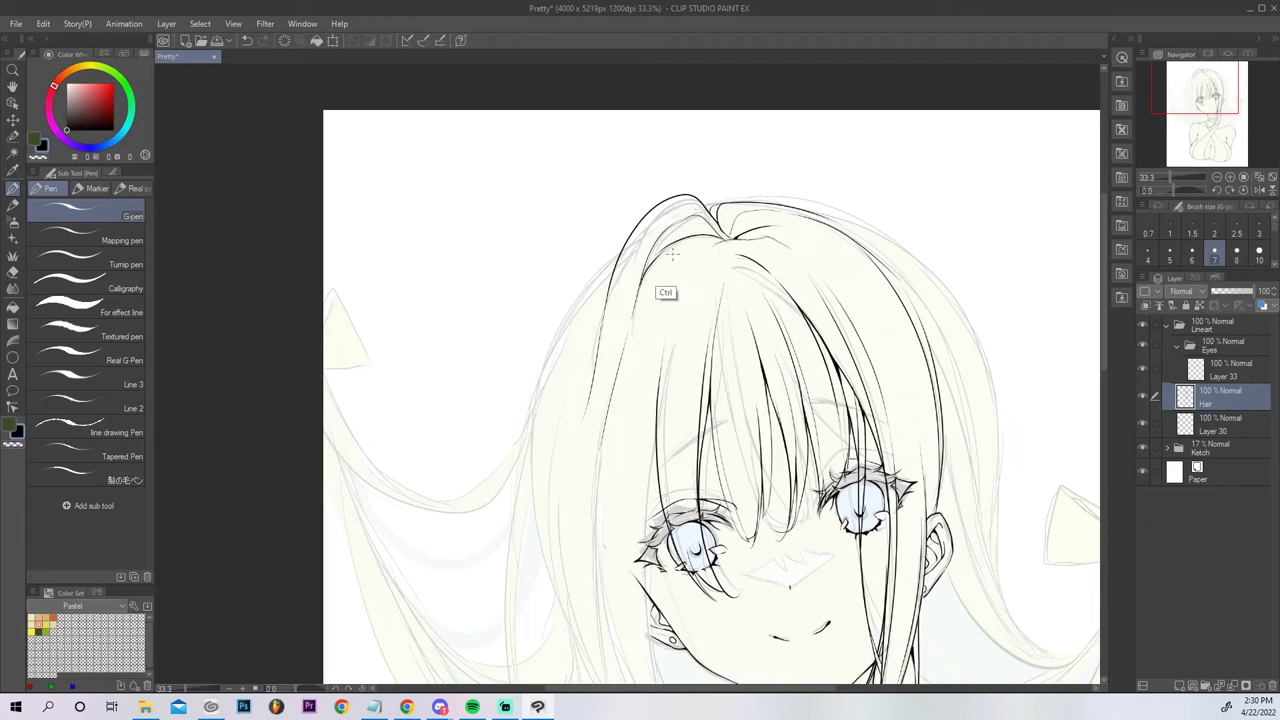
key("ctrl+z")
left_click_drag(642, 279, 664, 246)
key("g")
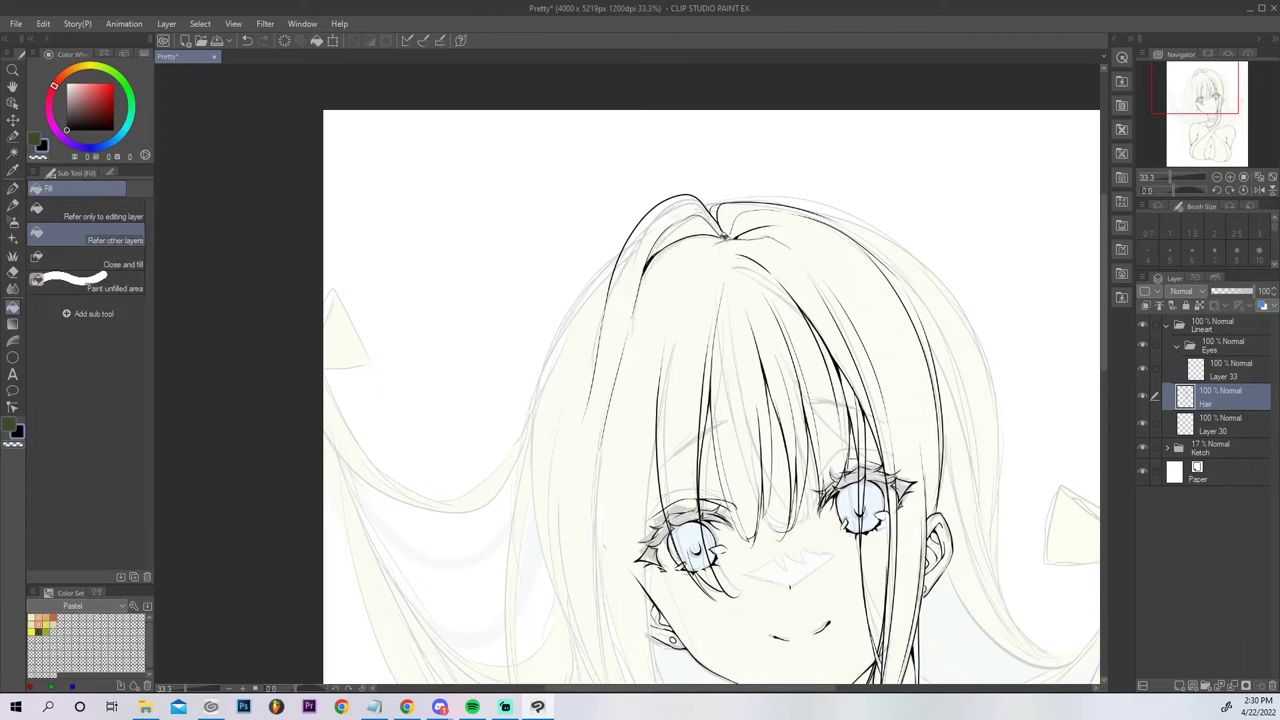
Add fine inner strands between the two curves of the raised hair section beside the parting, undoing unsatisfactory strokes.
key("p")
mouse_move(648, 268)
left_mouse_down()
mouse_move(666, 229)
mouse_move(720, 227)
mouse_move(728, 249)
mouse_move(701, 215)
left_mouse_up()
key("ctrl+z")
key("ctrl+z")
key("ctrl+z")
key("ctrl+z")
key("ctrl+z")
key("ctrl+z")
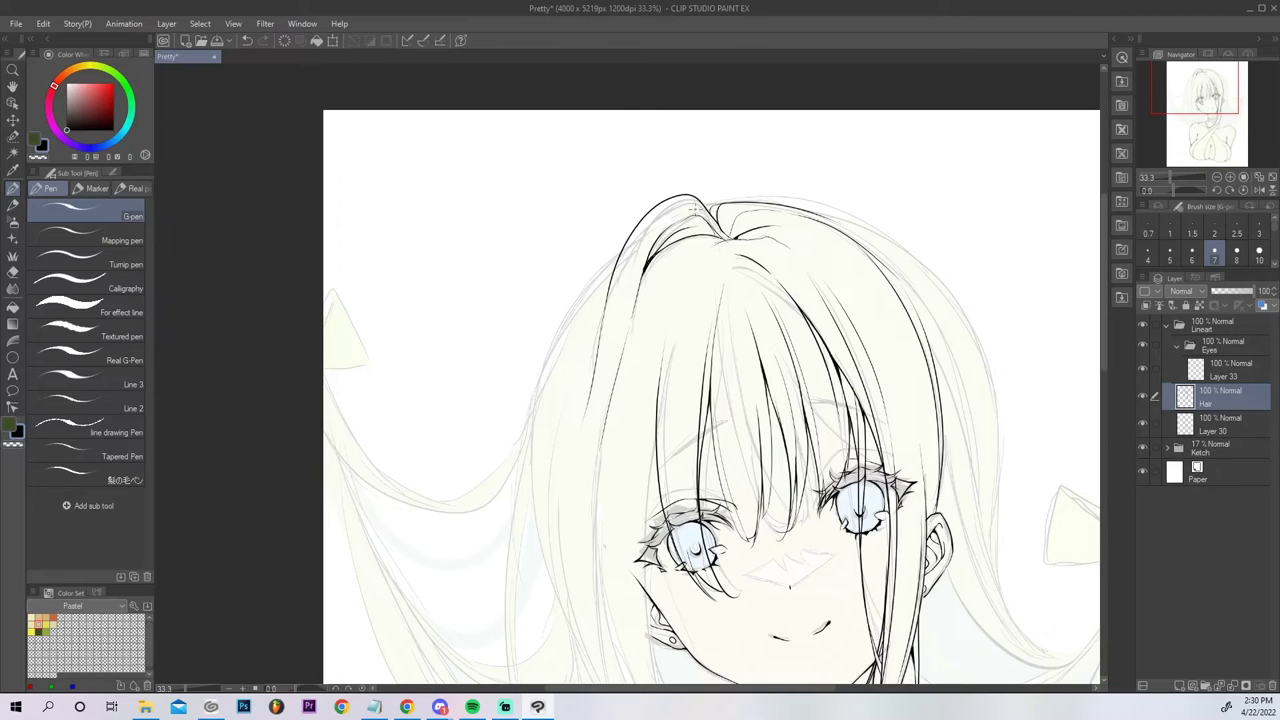
Ink the outer hair contour on the Hair layer, curving from the crown down the side opposite the bow.
key("g")
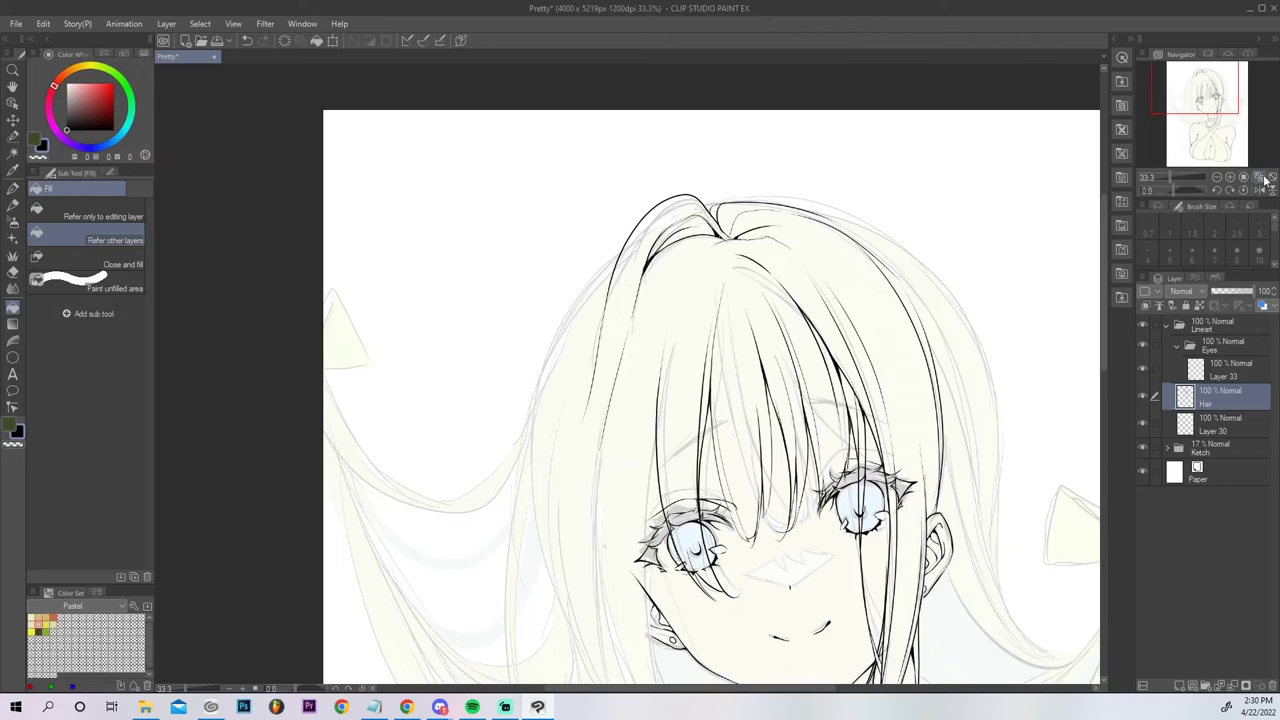
key("p")
left_click_drag(616, 260, 542, 445)
key("ctrl+z")
left_click_drag(620, 248, 540, 468)
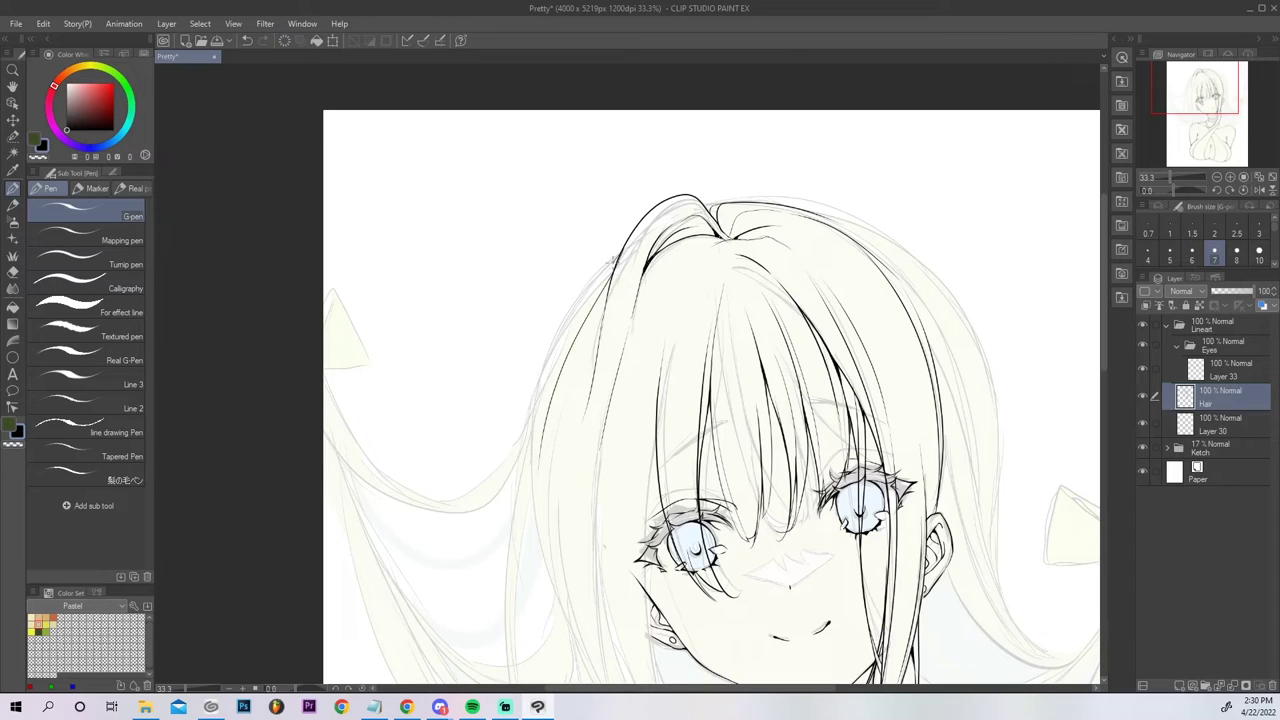
key("ctrl+z")
left_click_drag(620, 250, 530, 505)
left_click(1258, 177)
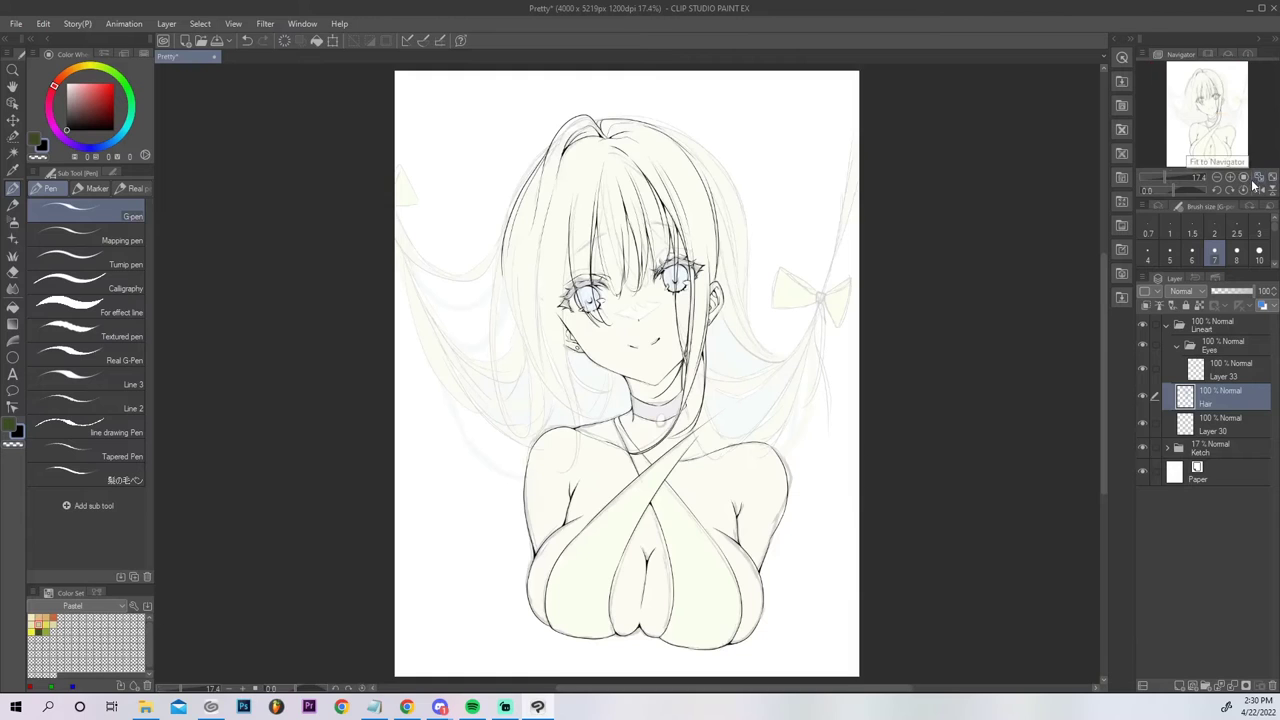
Mirror the canvas view horizontally and ink a thin hair strand rising from above the bow-side eye, comparing it before and after.
left_click(1257, 190)
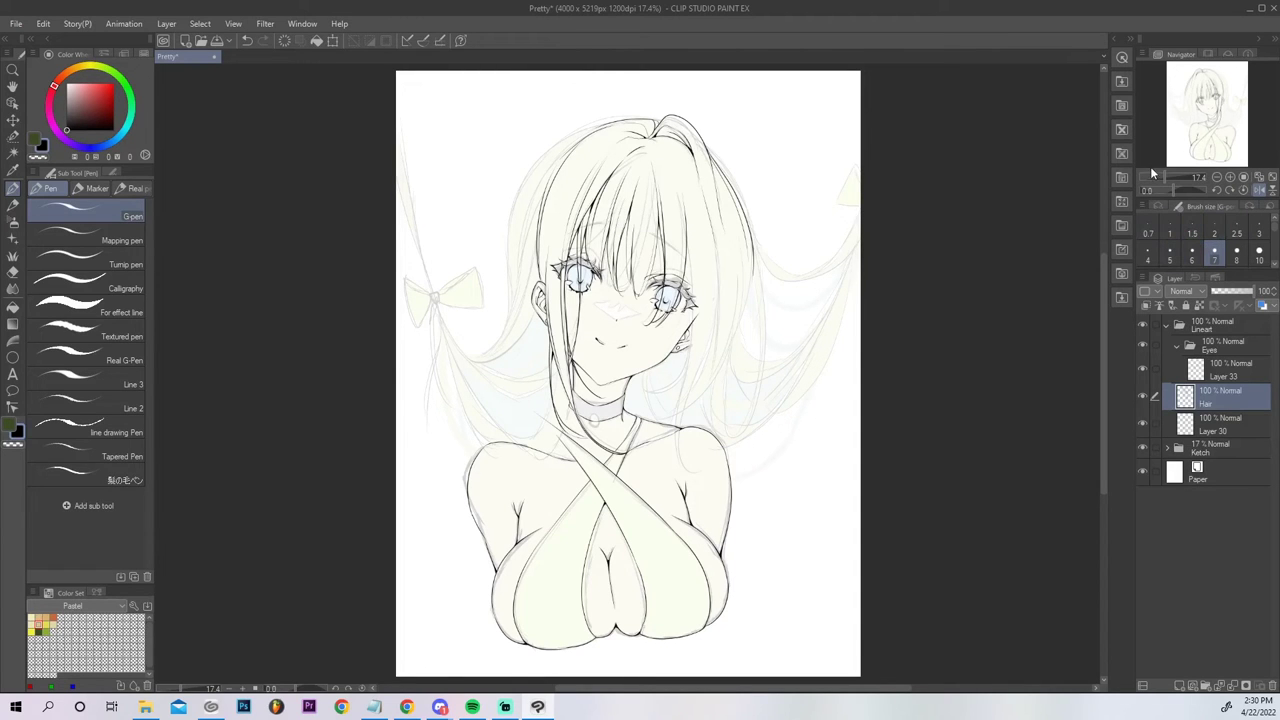
left_click(1230, 177)
left_click_drag(1204, 117, 1204, 90)
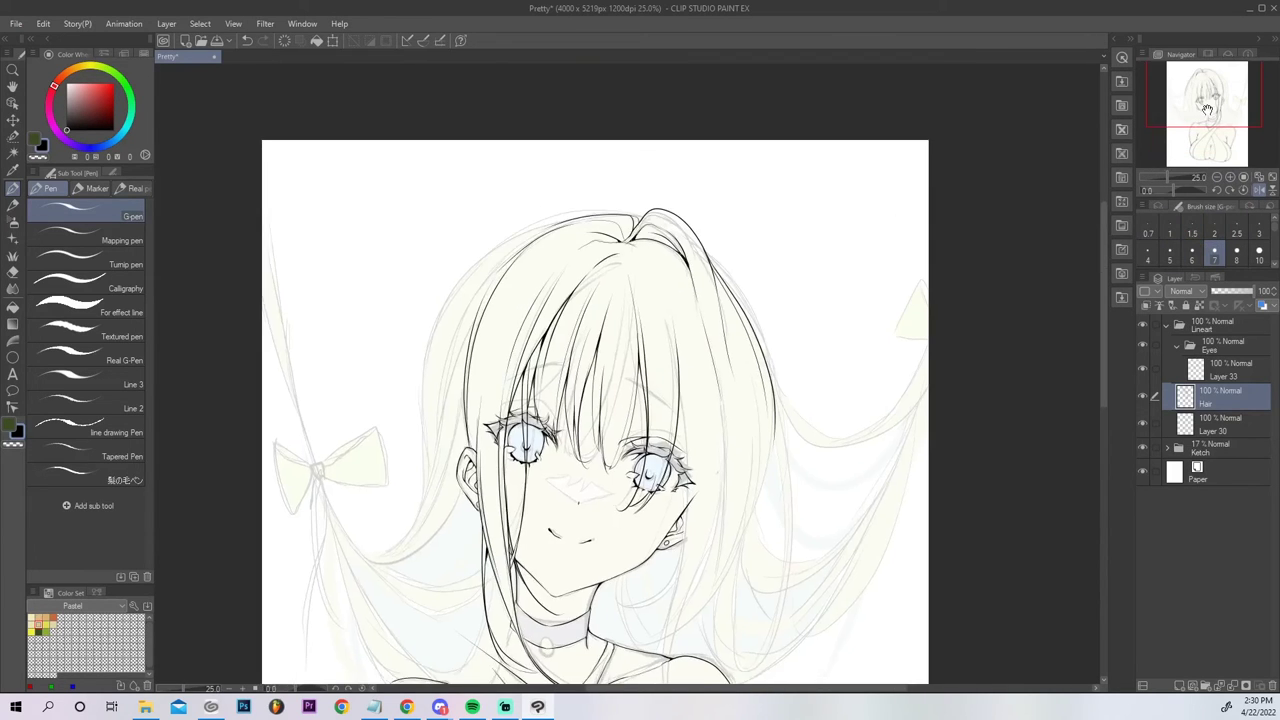
key("e")
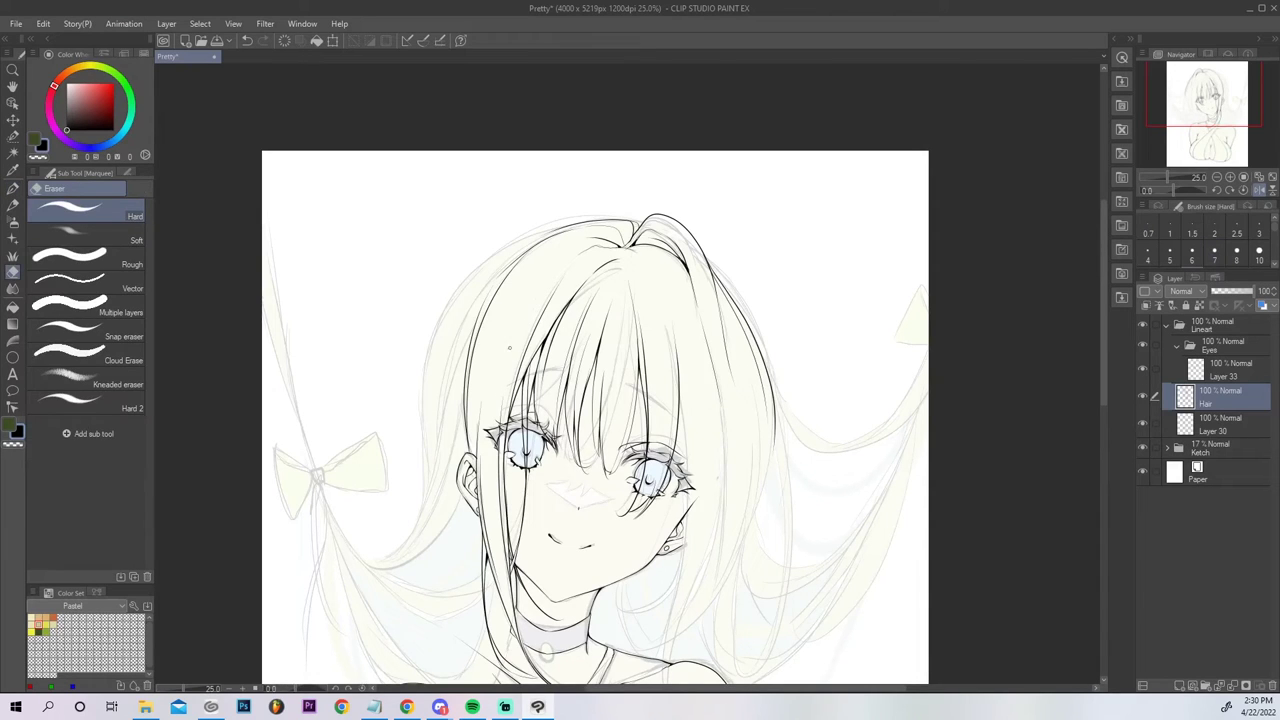
key("p")
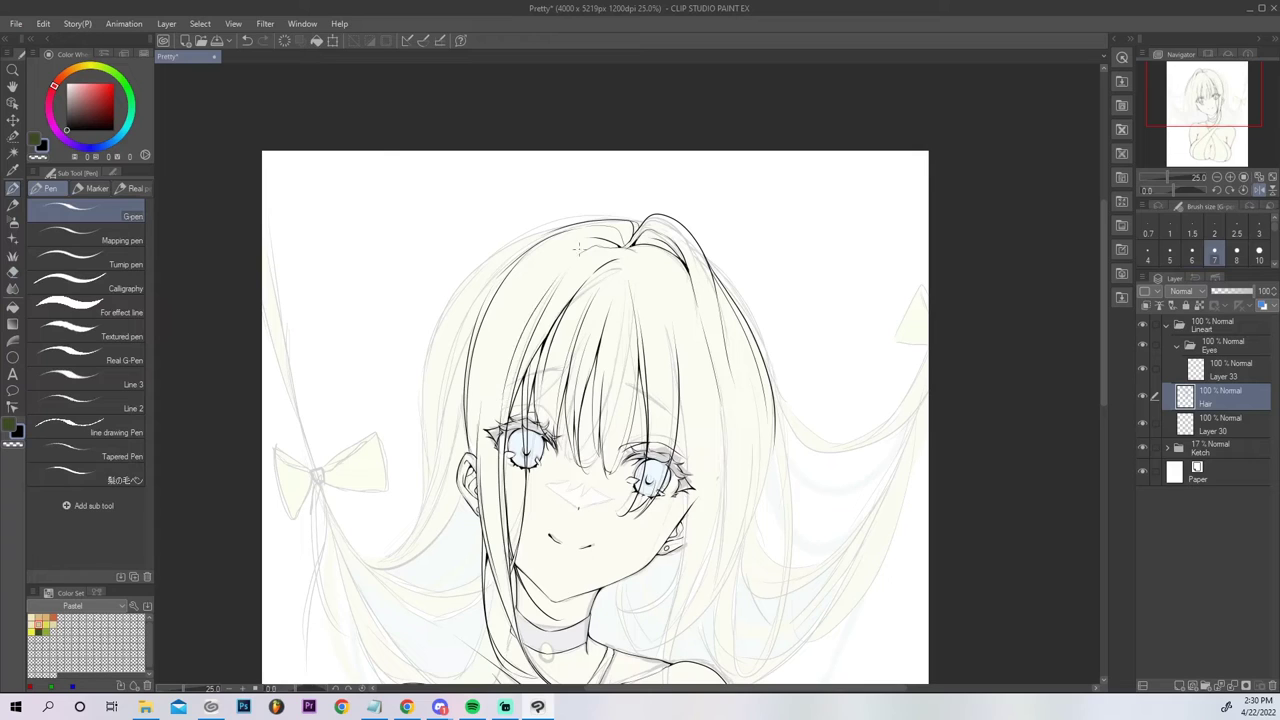
key("ctrl+z")
left_click_drag(500, 418, 548, 300)
key("ctrl+z")
left_click_drag(502, 414, 545, 296)
left_click(1257, 177)
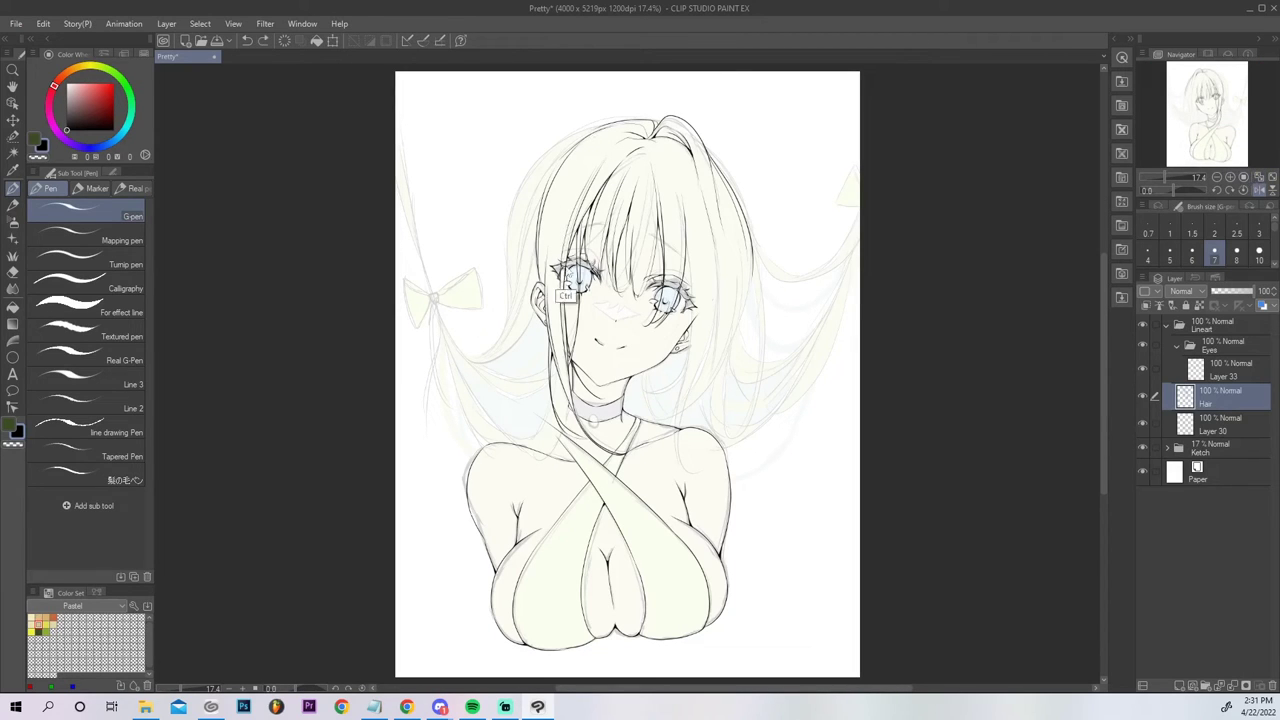
left_click(1273, 178)
key("ctrl+z")
key("ctrl+y")
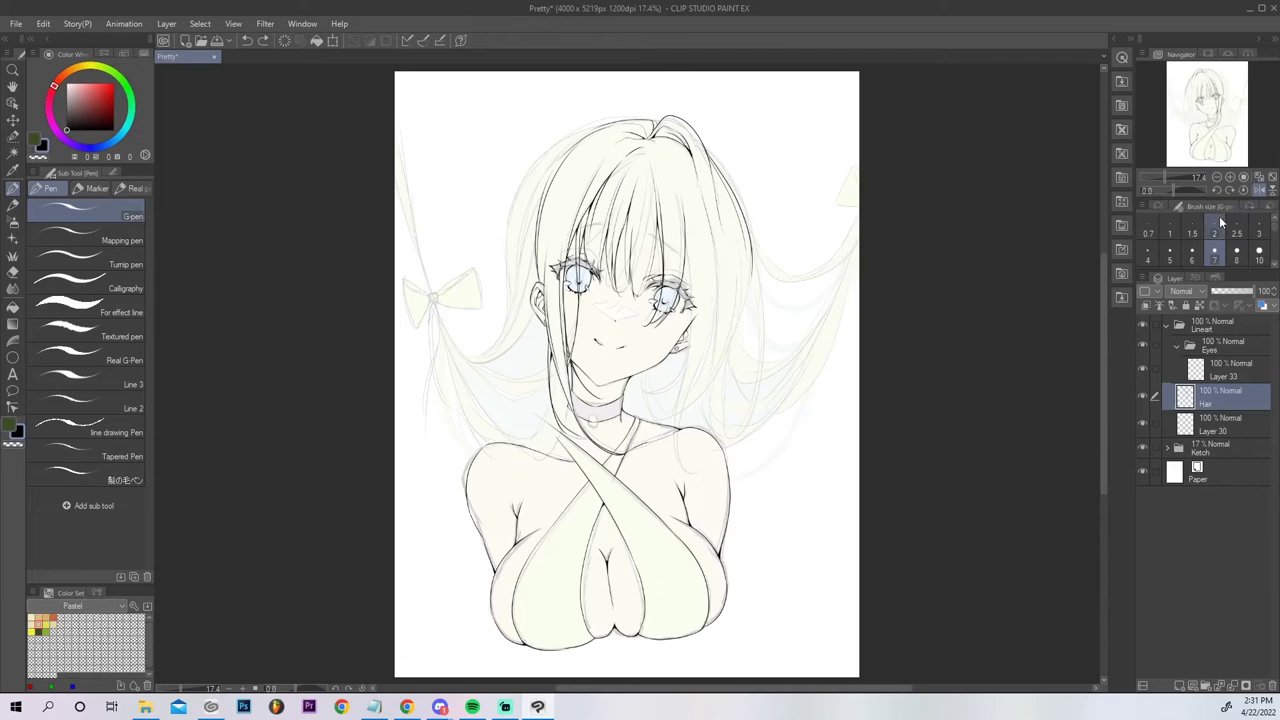
Ink a curved hair strand from the crown down the bow side of the head and restore the normal view orientation.
left_click_drag(549, 241, 574, 154)
key("ctrl+z")
left_click_drag(545, 244, 581, 154)
mouse_move(549, 233)
left_mouse_down()
mouse_move(575, 158)
mouse_move(560, 169)
left_mouse_up()
key("ctrl+z")
key("ctrl+z")
left_click_drag(600, 129, 546, 231)
left_click(1245, 190)
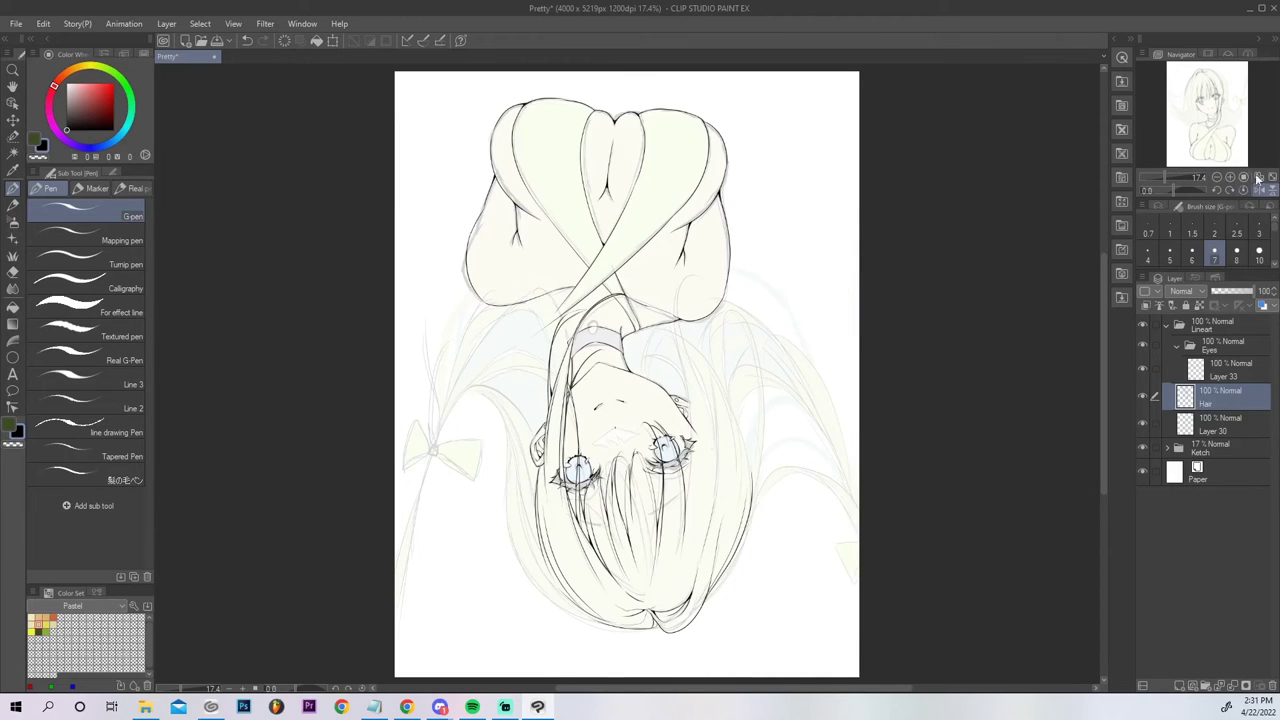
left_click(1272, 190)
left_click(1258, 190)
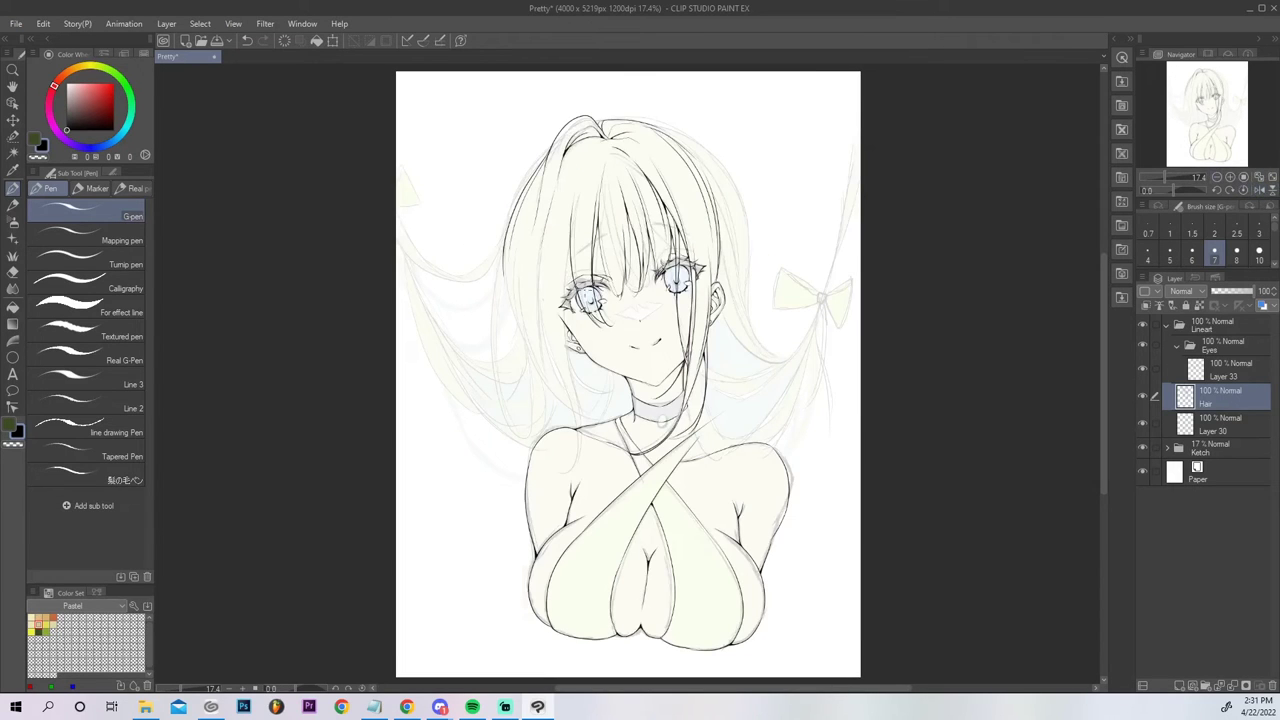
Ink a long bangs strand between the crown and the eye on the side away from the bow.
left_click_drag(573, 214, 581, 292)
key("ctrl+z")
mouse_move(576, 170)
left_mouse_down()
mouse_move(584, 295)
mouse_move(573, 207)
mouse_move(583, 173)
left_mouse_up()
key("ctrl+z")
key("ctrl+z")
left_click_drag(577, 289, 587, 152)
key("ctrl+z")
left_click_drag(579, 300, 592, 143)
left_click(1273, 178)
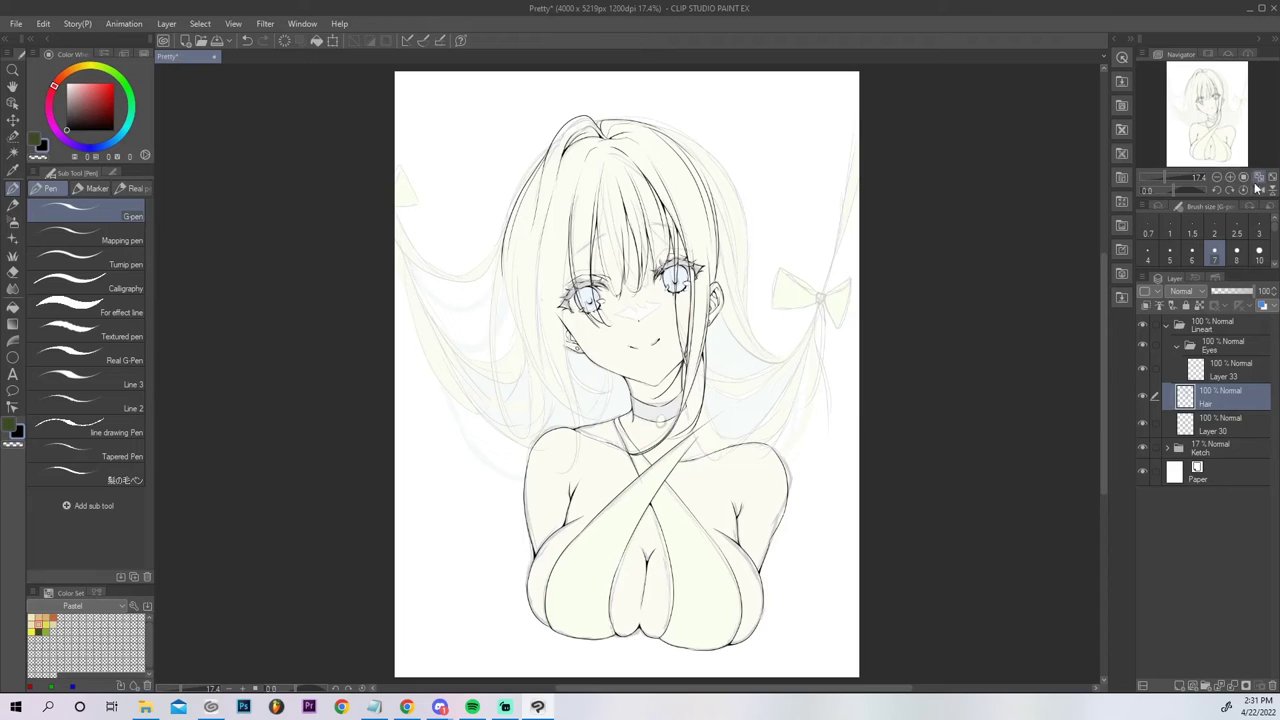
Make Layer 30 active for erasing and save the drawing.
left_click(1203, 426)
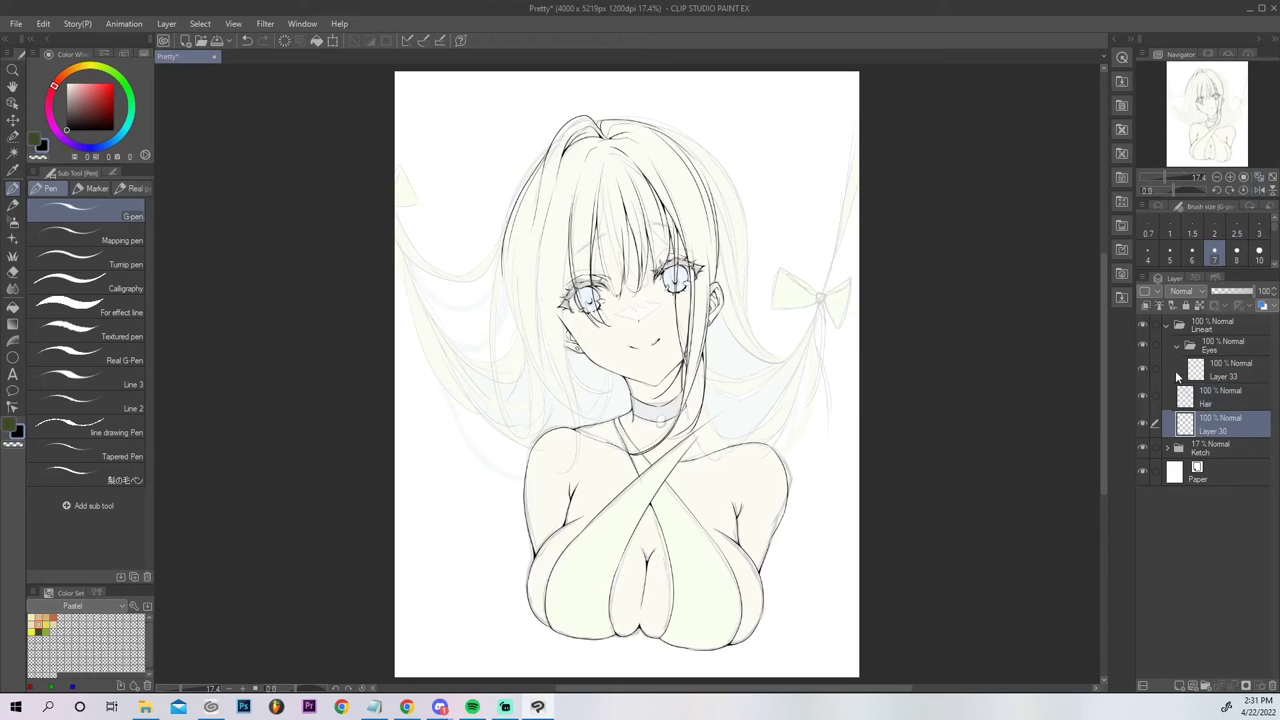
key("e")
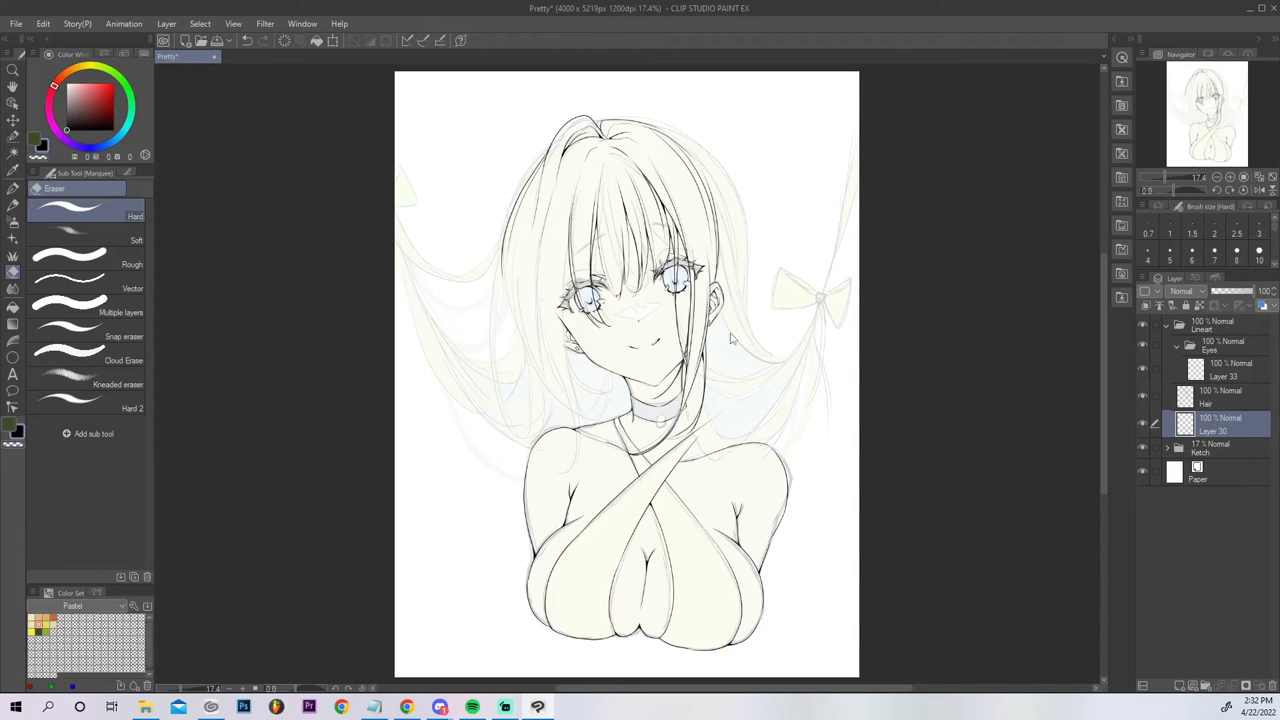
key("ctrl+s")
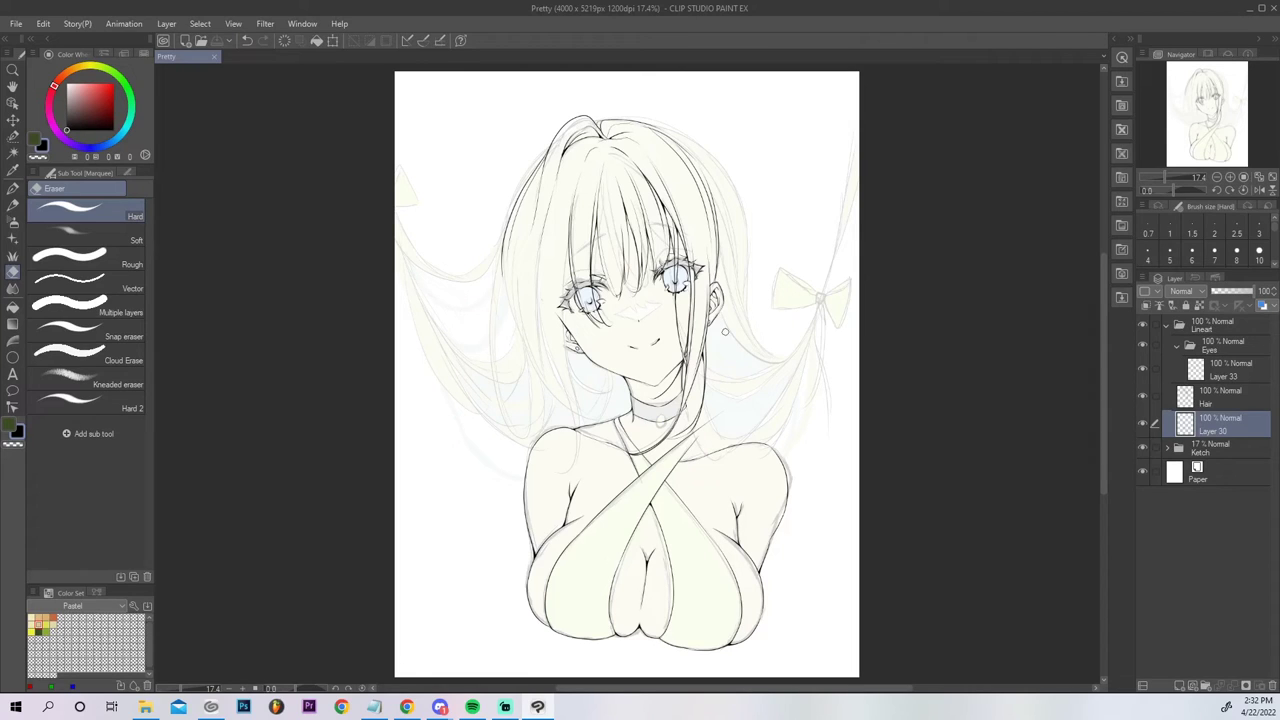
Select the bow-side eye in the Eyes folder, nudge it down three increments and deselect.
left_click(1225, 344)
key("m")
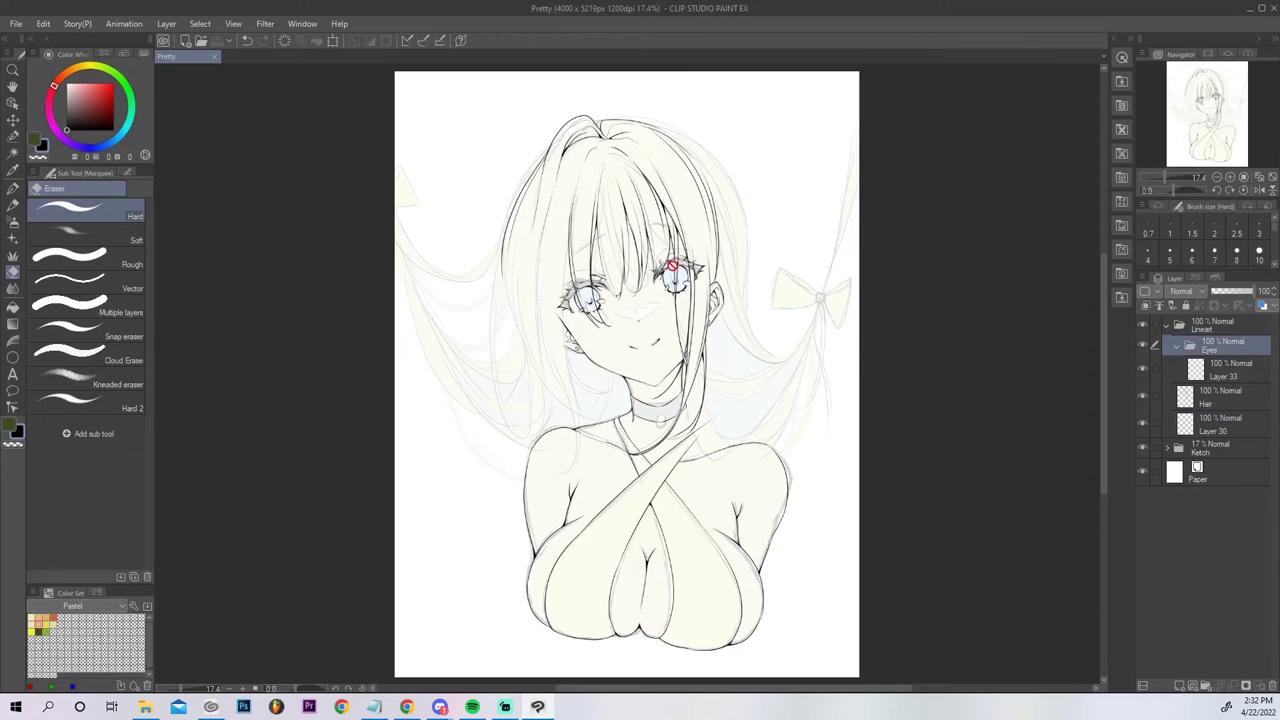
key("m")
mouse_move(660, 258)
left_mouse_down()
mouse_move(661, 295)
mouse_move(677, 270)
mouse_move(706, 250)
left_mouse_up()
key("ctrl+Down")
key("ctrl+Down")
key("ctrl+Down")
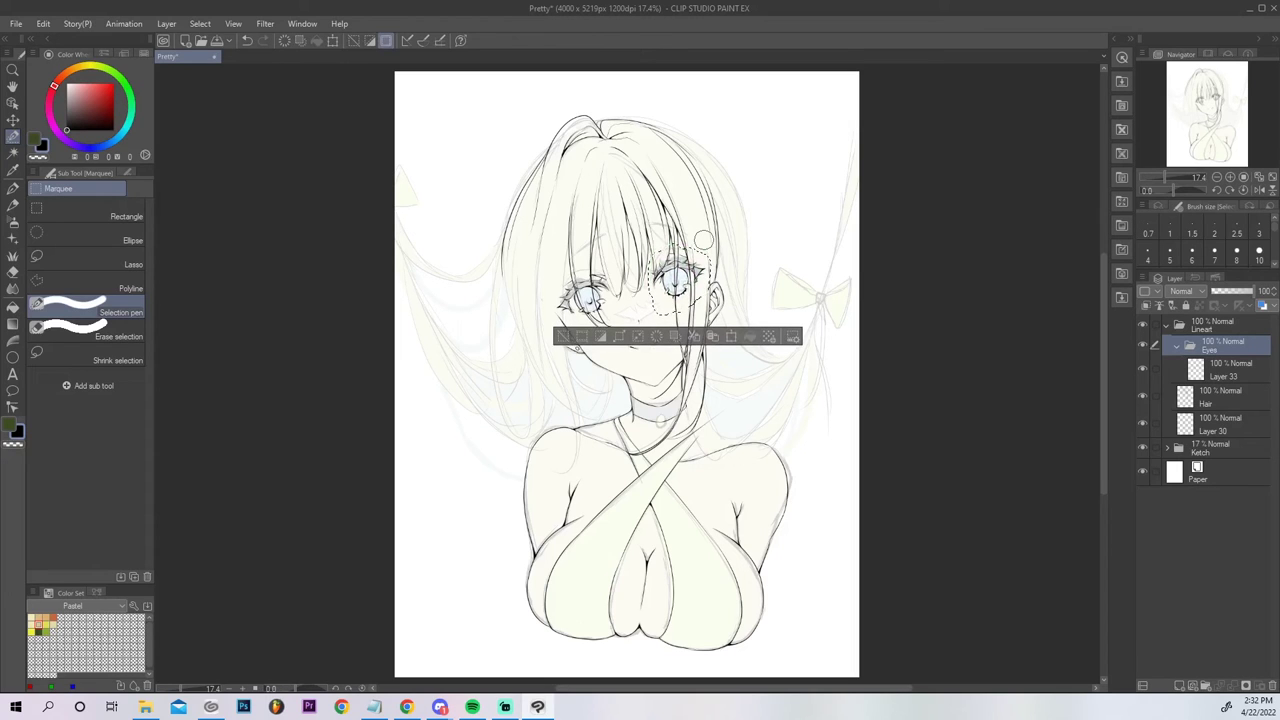
key("ctrl+d")
key("e")
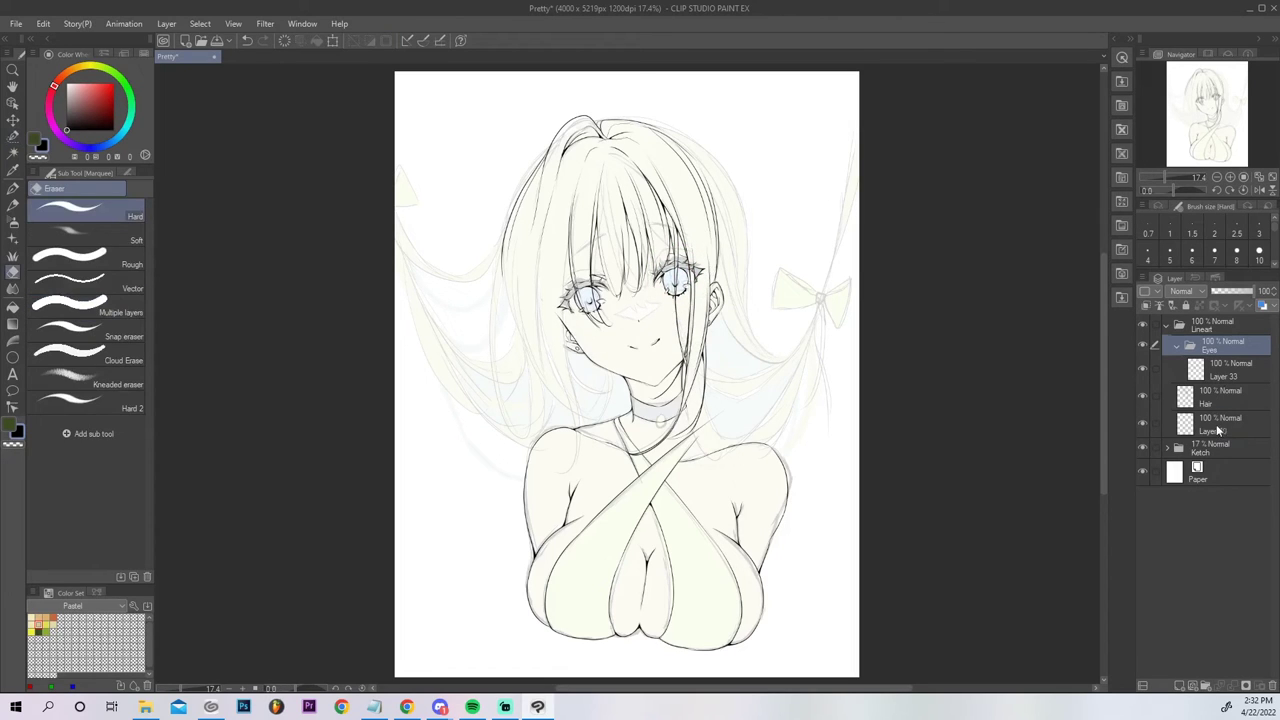
left_click(1216, 424)
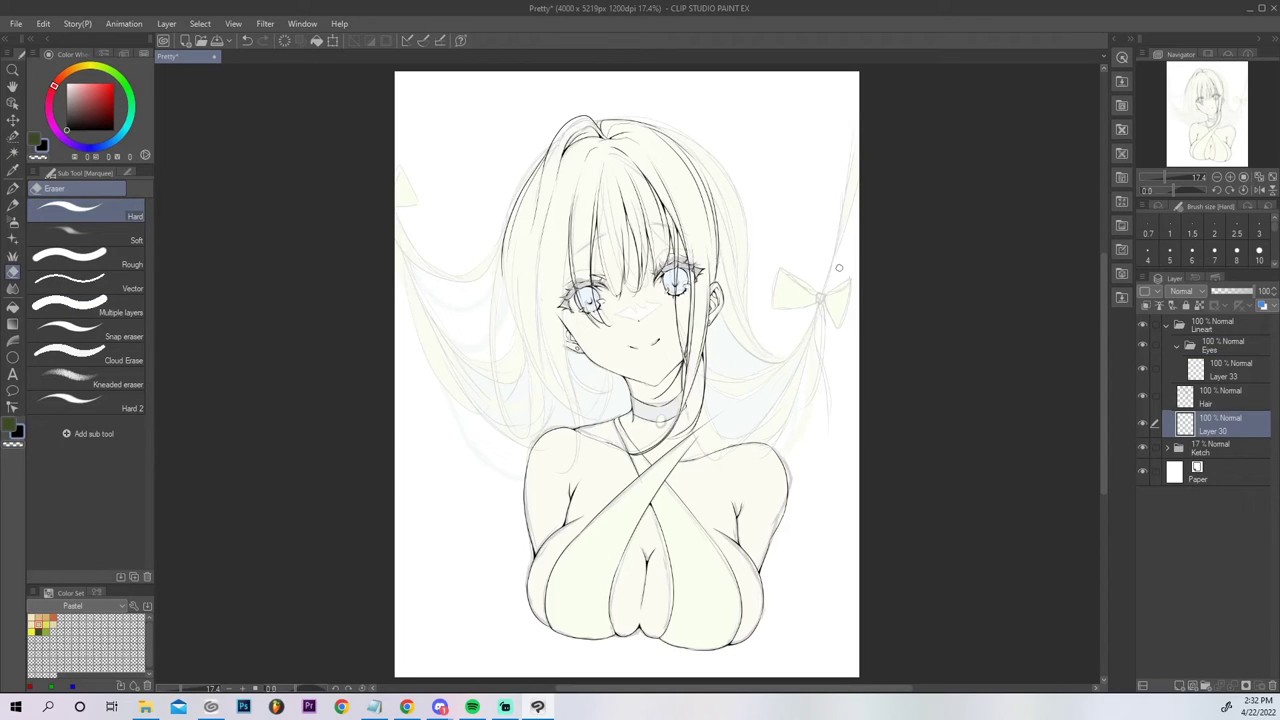
left_click(1226, 343)
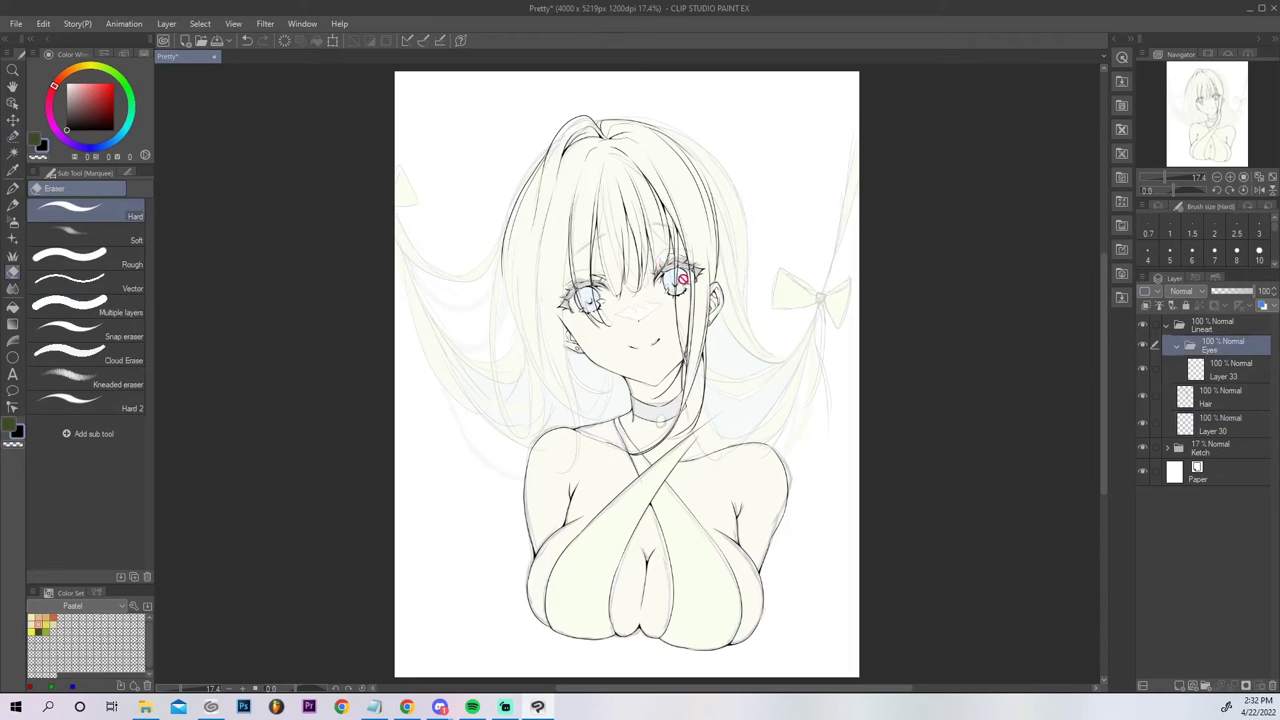
left_click(1212, 372)
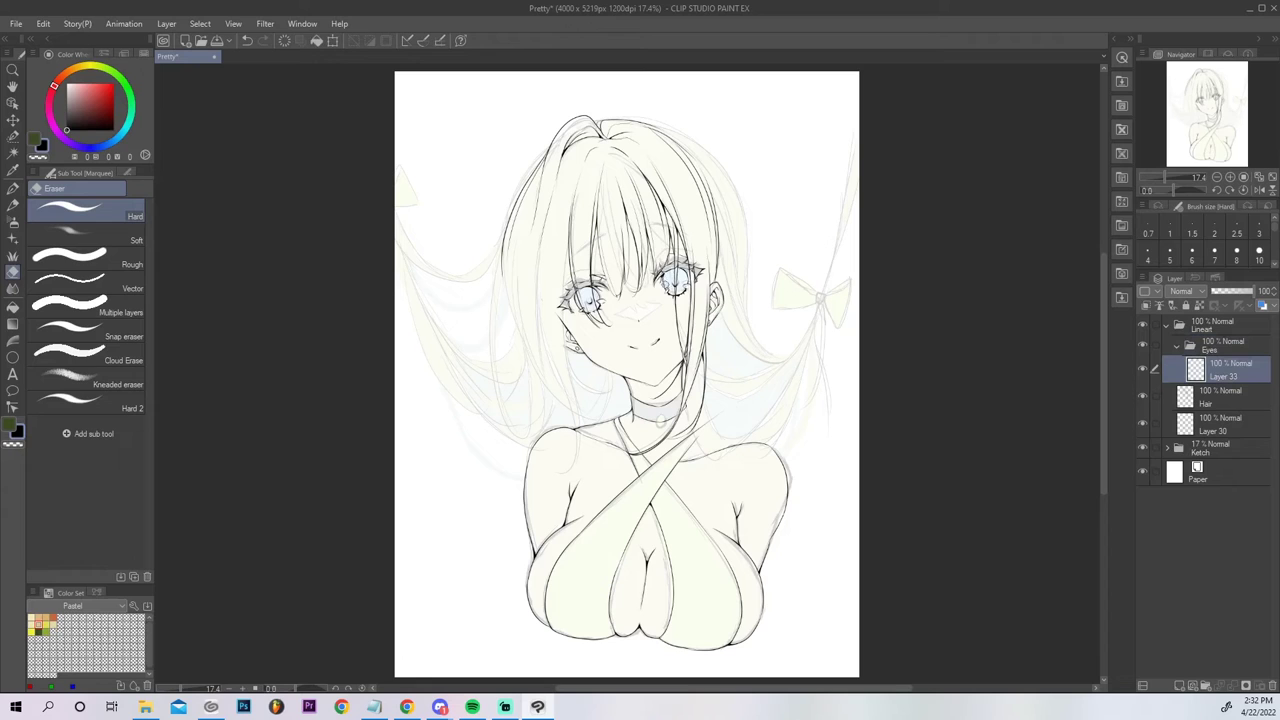
mouse_move(670, 276)
left_mouse_down()
mouse_move(680, 255)
mouse_move(656, 272)
mouse_move(702, 270)
left_mouse_up()
key("ctrl+z")
key("ctrl+z")
Select the bow-side eye in the Eyes folder, rotate it slightly clockwise, apply the transformation and deselect.
key("m")
left_click(1220, 344)
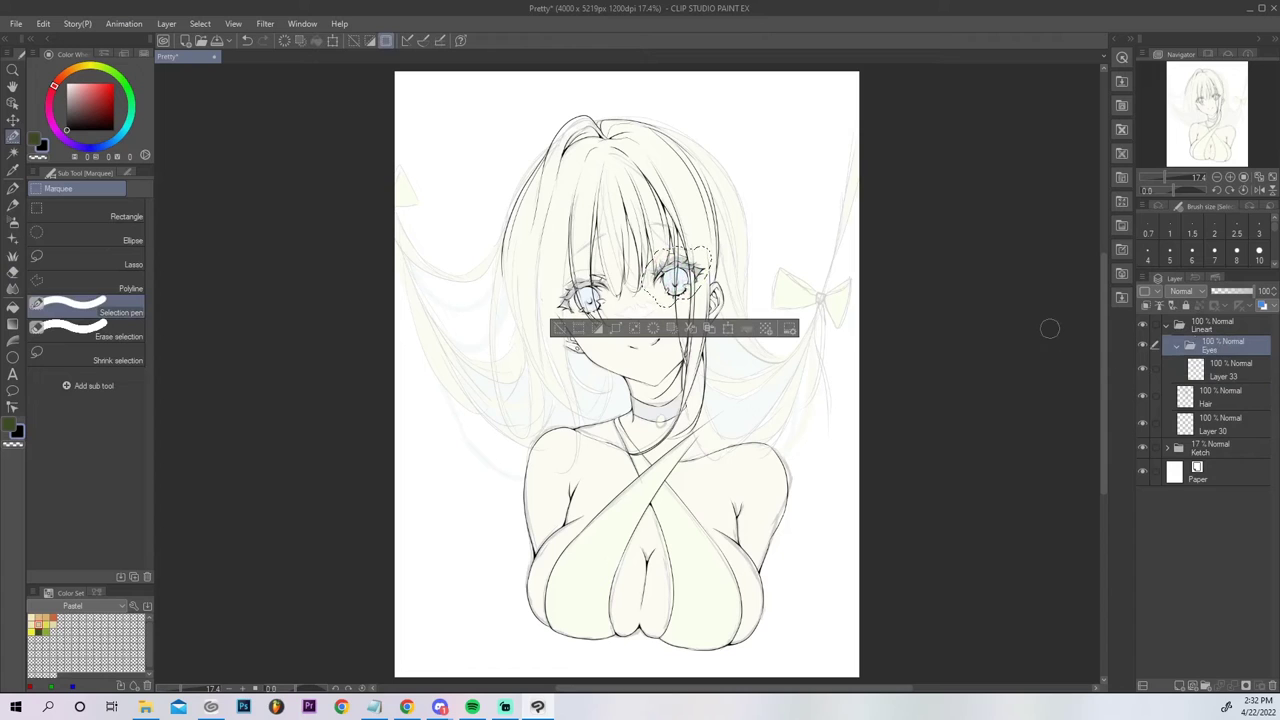
key("ctrl+t")
left_click_drag(752, 287, 754, 293)
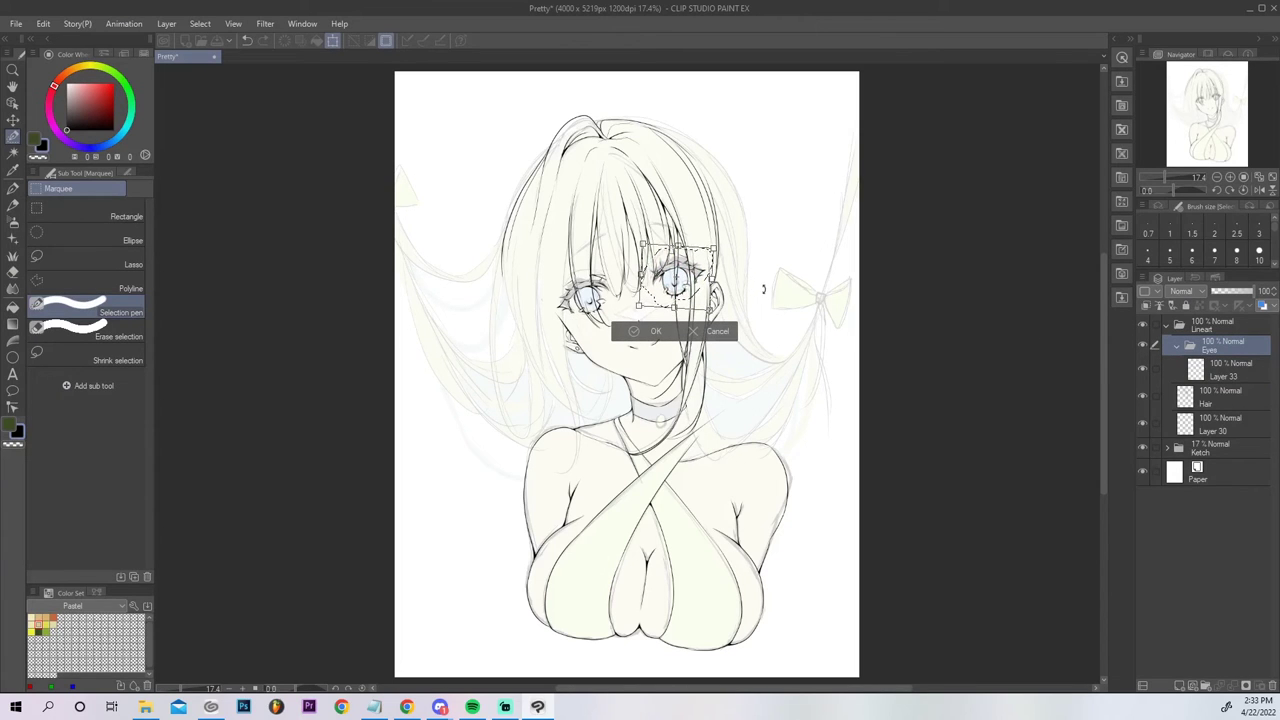
key("Return")
key("ctrl+d")
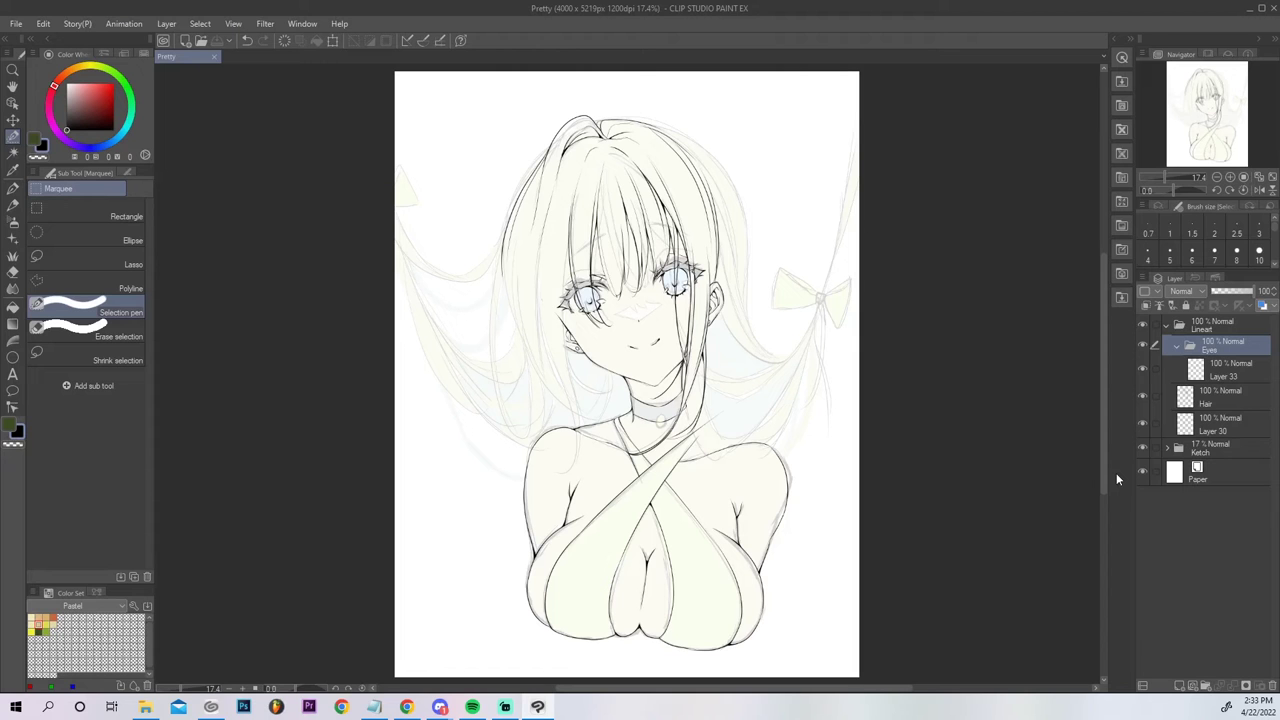
Add a new raster layer directly above the Hair layer for pen inking.
left_click(1231, 177)
mouse_move(1205, 128)
left_mouse_down()
mouse_move(1201, 97)
mouse_move(1219, 130)
left_mouse_up()
left_click(1264, 177)
left_click(1230, 177)
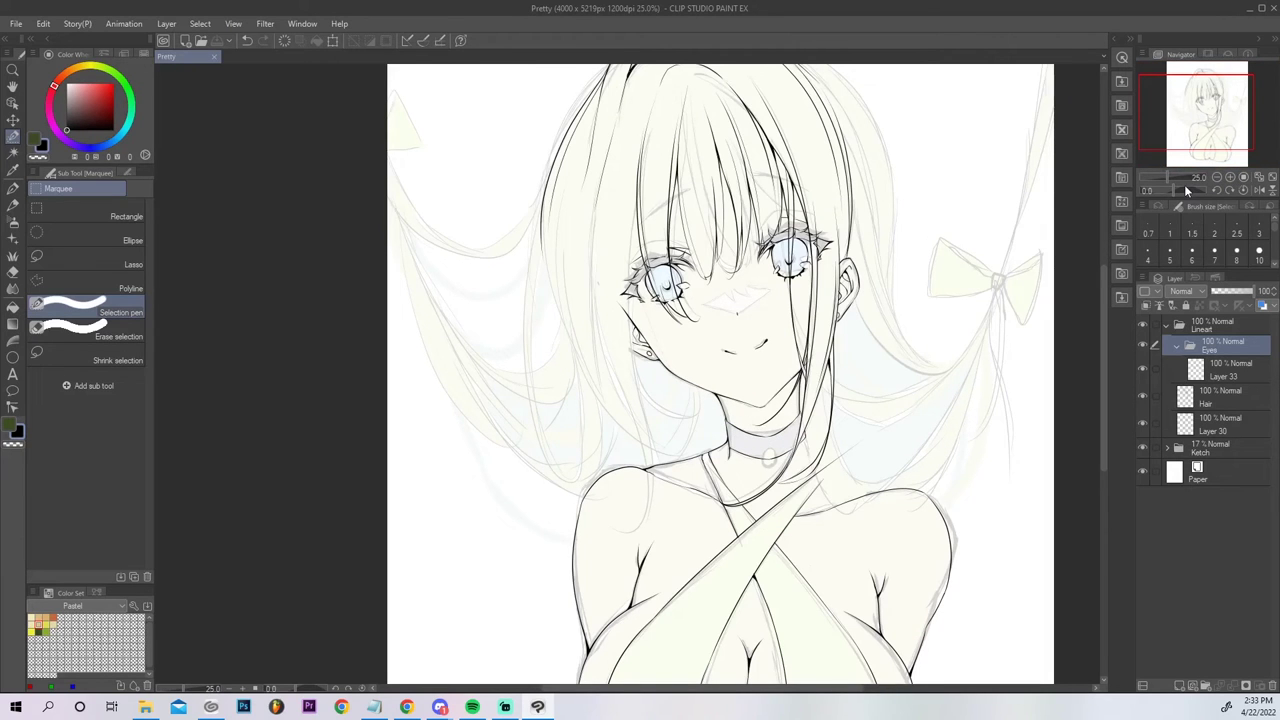
key("p")
left_click(1222, 400)
left_click(1182, 685)
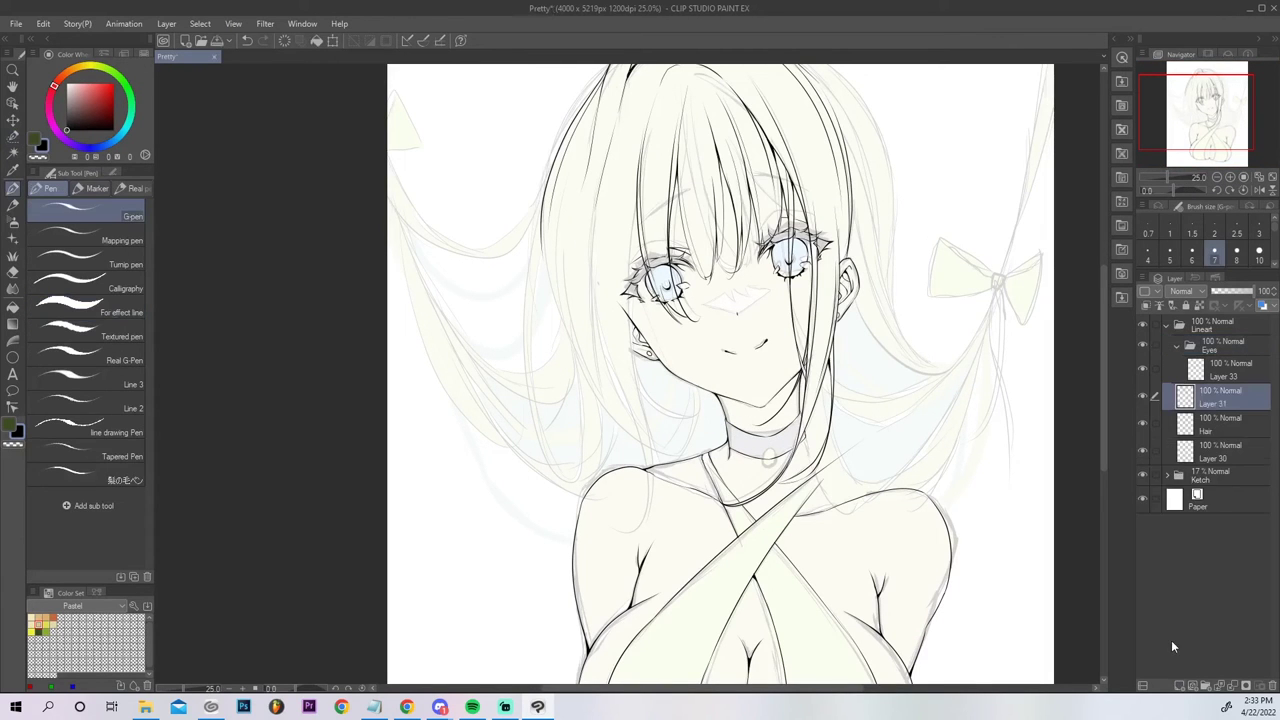
left_click_drag(638, 203, 657, 331)
key("ctrl+z")
left_click_drag(638, 208, 664, 367)
key("ctrl+z")
mouse_move(638, 208)
left_mouse_down()
mouse_move(665, 363)
mouse_move(628, 296)
mouse_move(631, 215)
left_mouse_up()
key("ctrl+z")
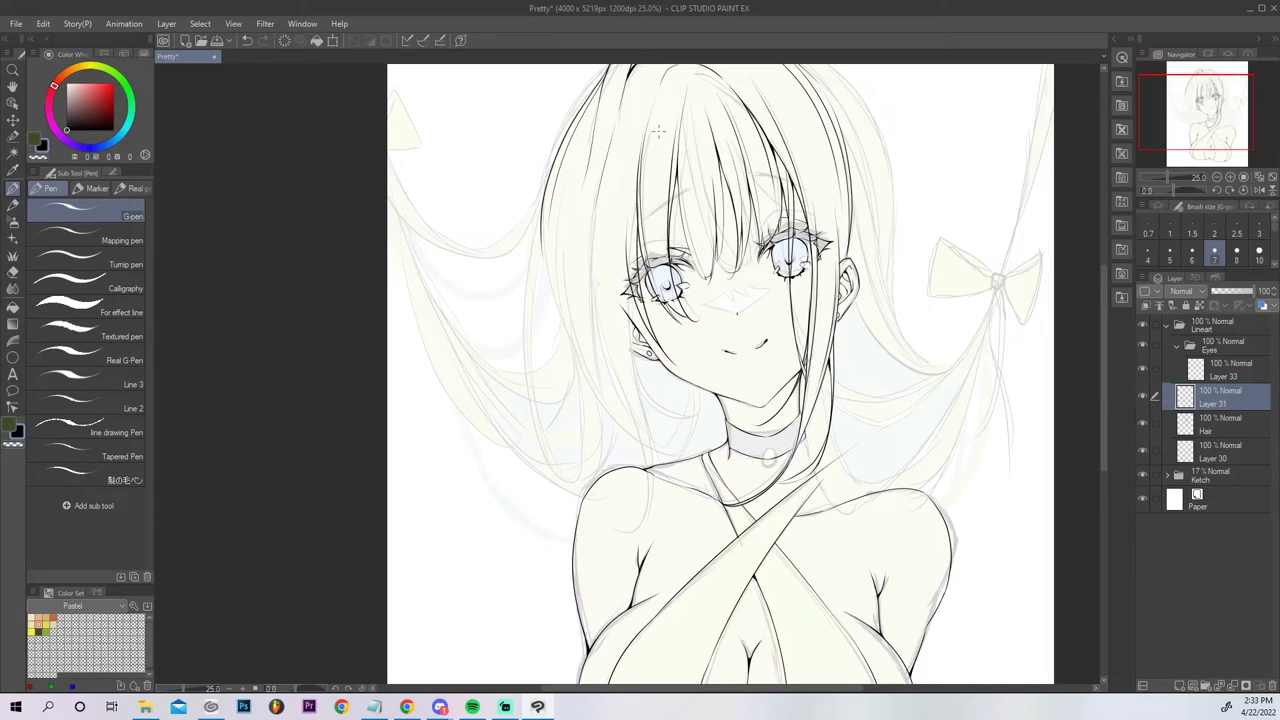
Ink a long side lock on the new layer, running from the bangs past the pierced ear down over the shoulder.
mouse_move(625, 252)
left_mouse_down()
mouse_move(627, 382)
mouse_move(667, 520)
left_mouse_up()
key("ctrl+z")
mouse_move(627, 252)
left_mouse_down()
mouse_move(654, 505)
mouse_move(602, 556)
mouse_move(636, 416)
left_mouse_up()
key("ctrl+z")
left_click_drag(652, 534, 610, 290)
key("ctrl+z")
key("ctrl+z")
left_click_drag(643, 430, 606, 224)
key("ctrl+z")
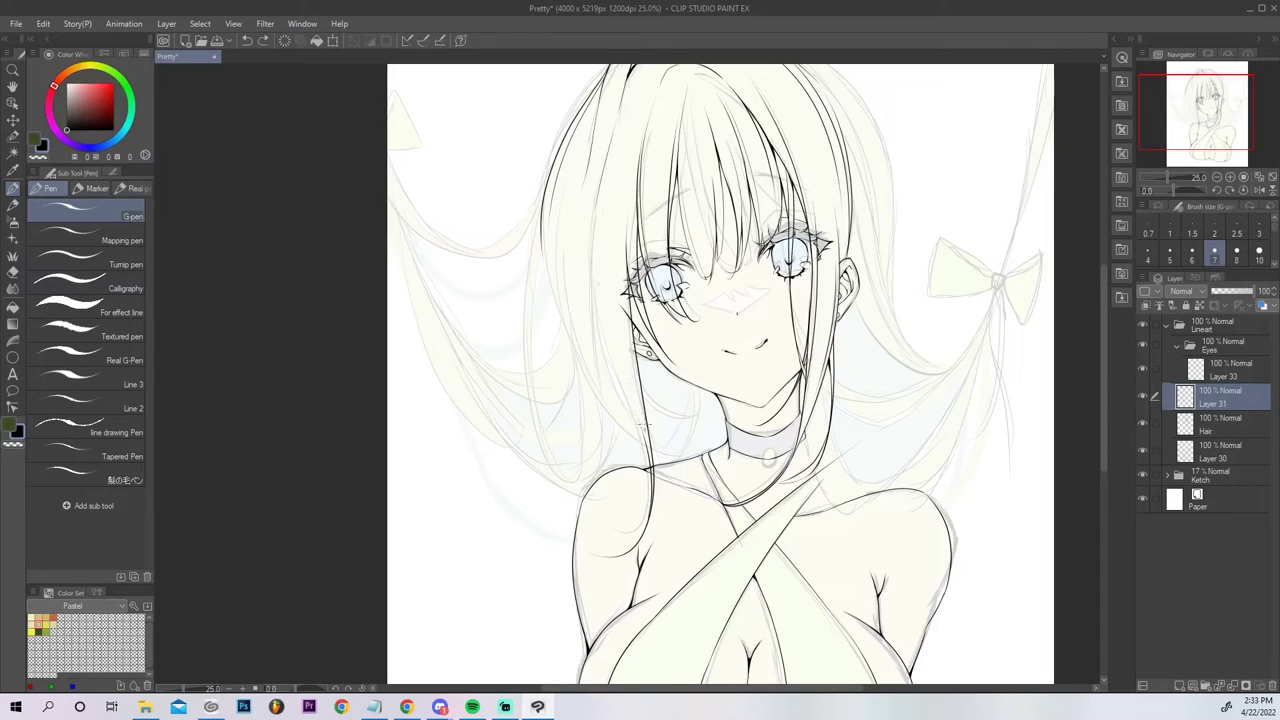
left_click_drag(644, 438, 610, 266)
key("ctrl+z")
mouse_move(642, 440)
left_mouse_down()
mouse_move(610, 306)
mouse_move(637, 75)
left_mouse_up()
left_click(1258, 177)
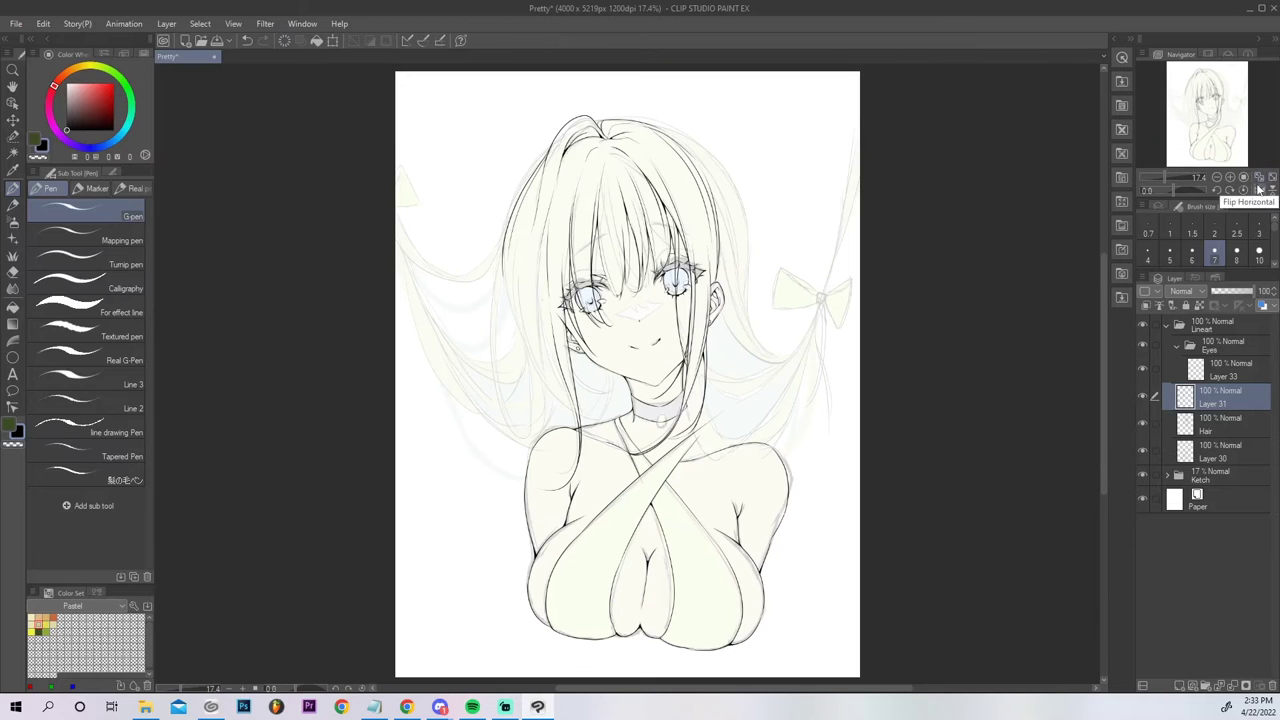
Erase the part of the shoulder line on Layer 30 where the long side lock crosses it.
left_click(1231, 177)
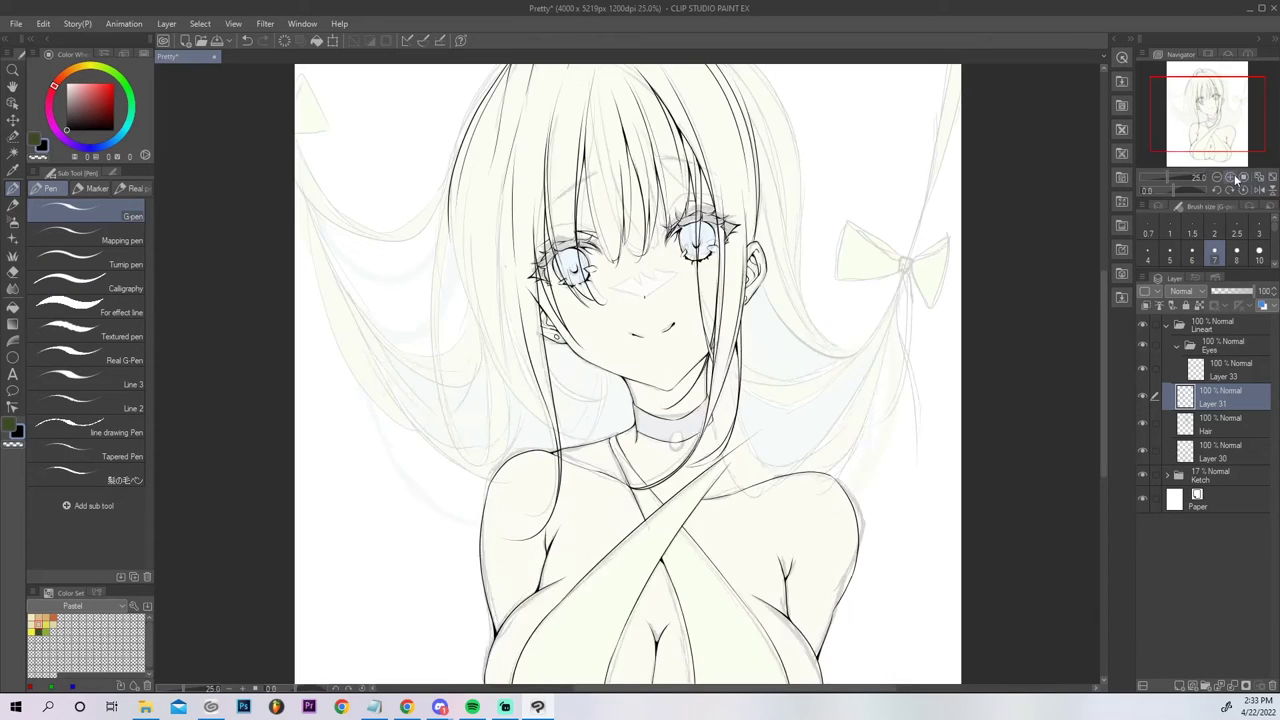
left_click(1233, 177)
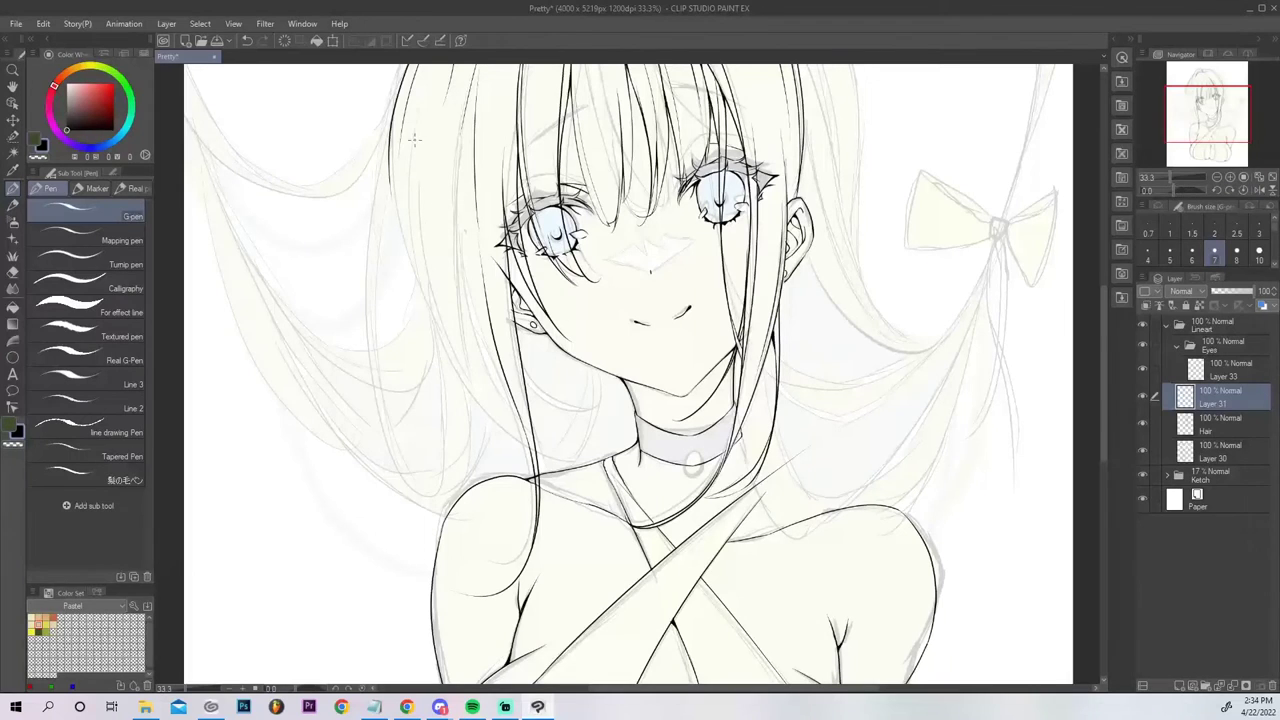
left_click(1218, 455)
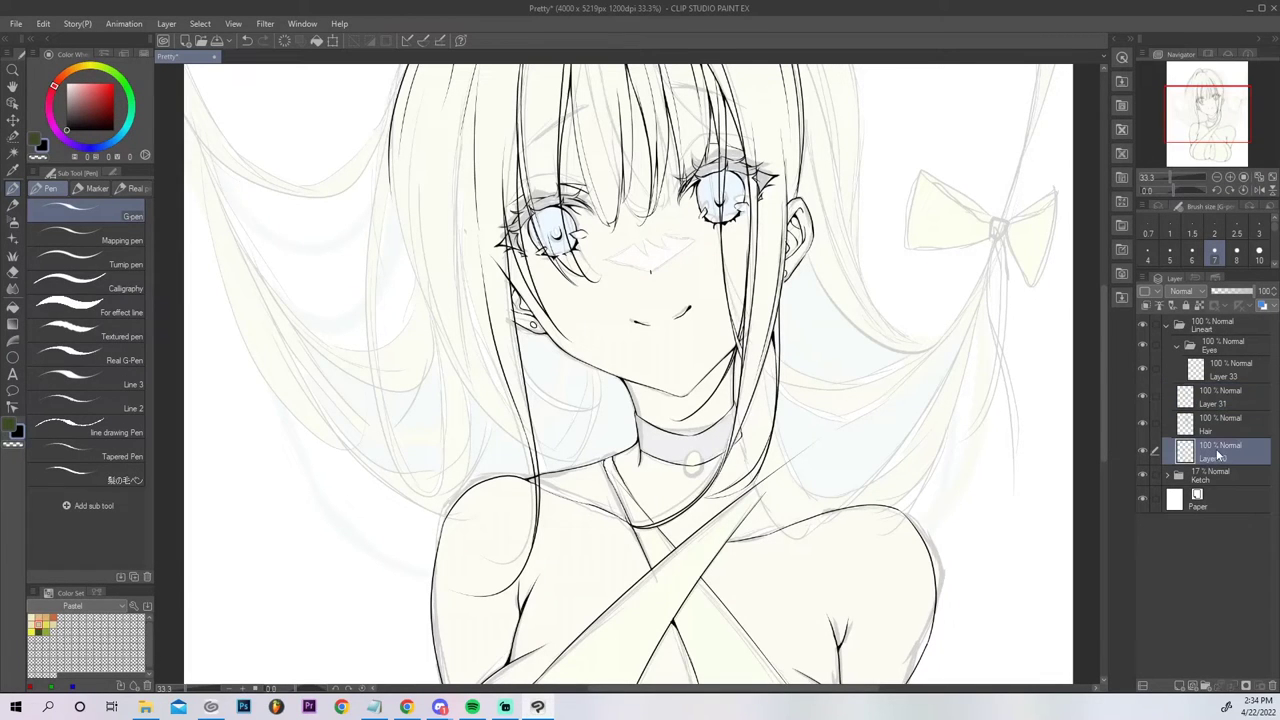
key("e")
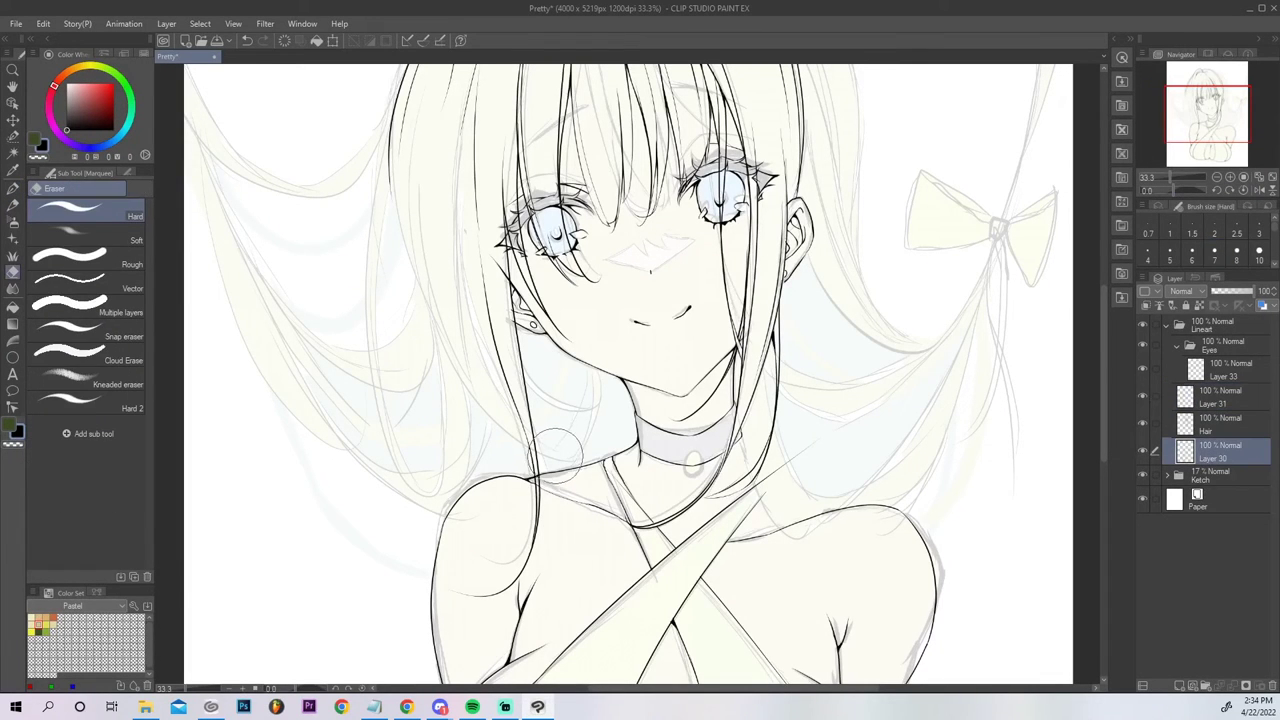
left_click_drag(546, 470, 538, 490)
left_click(1259, 177)
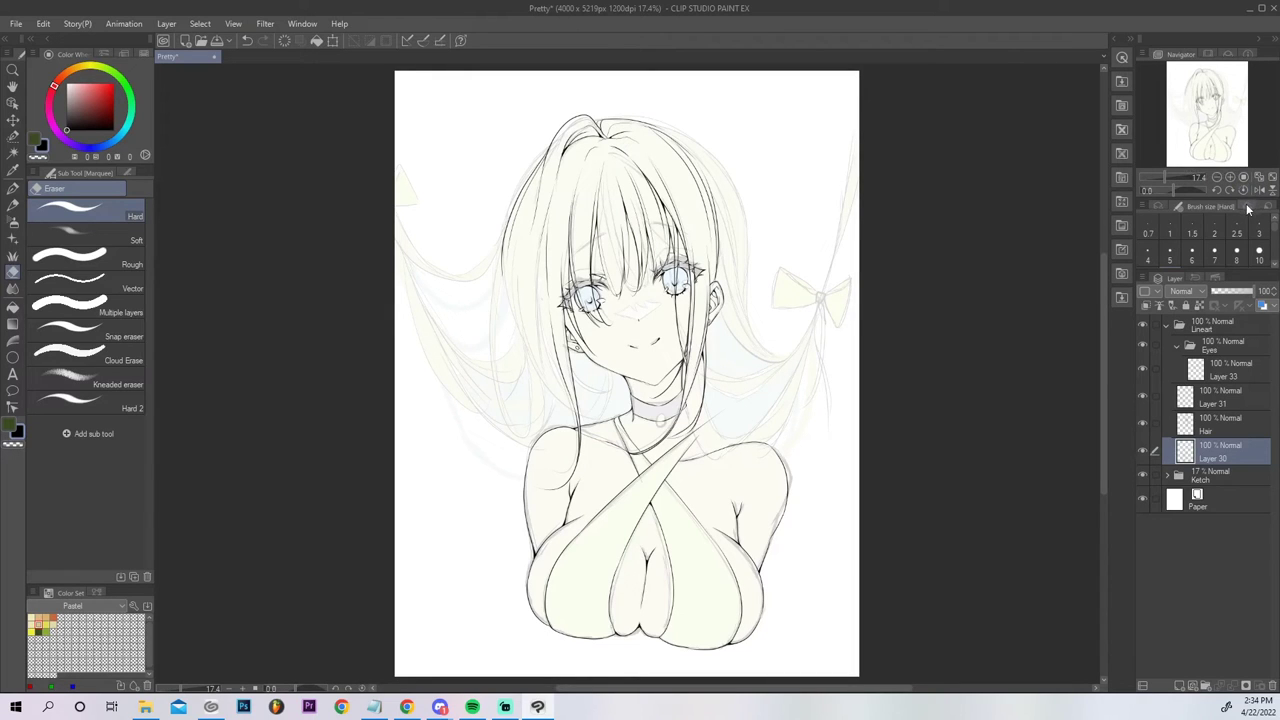
Add another raster layer above the Hair layer for the next group of side hair strands.
left_click(1212, 414)
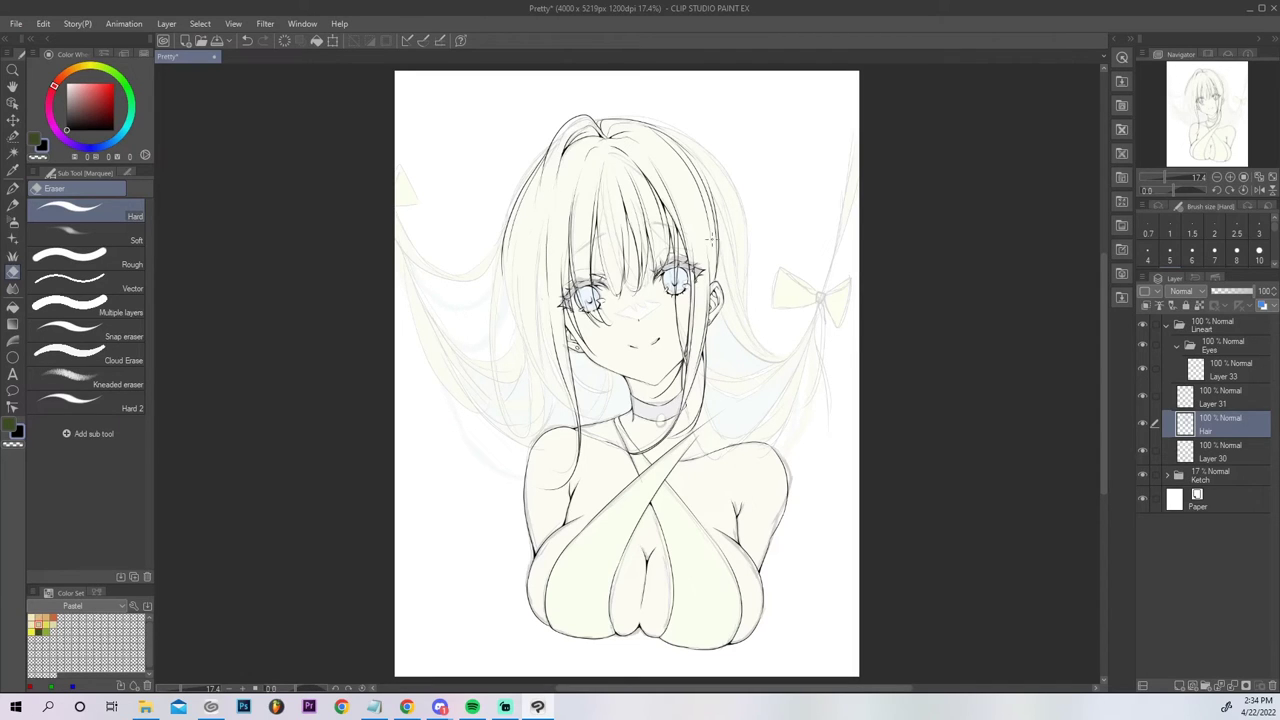
key("p")
mouse_move(543, 172)
left_mouse_down()
mouse_move(530, 217)
mouse_move(547, 228)
left_mouse_up()
key("ctrl+z")
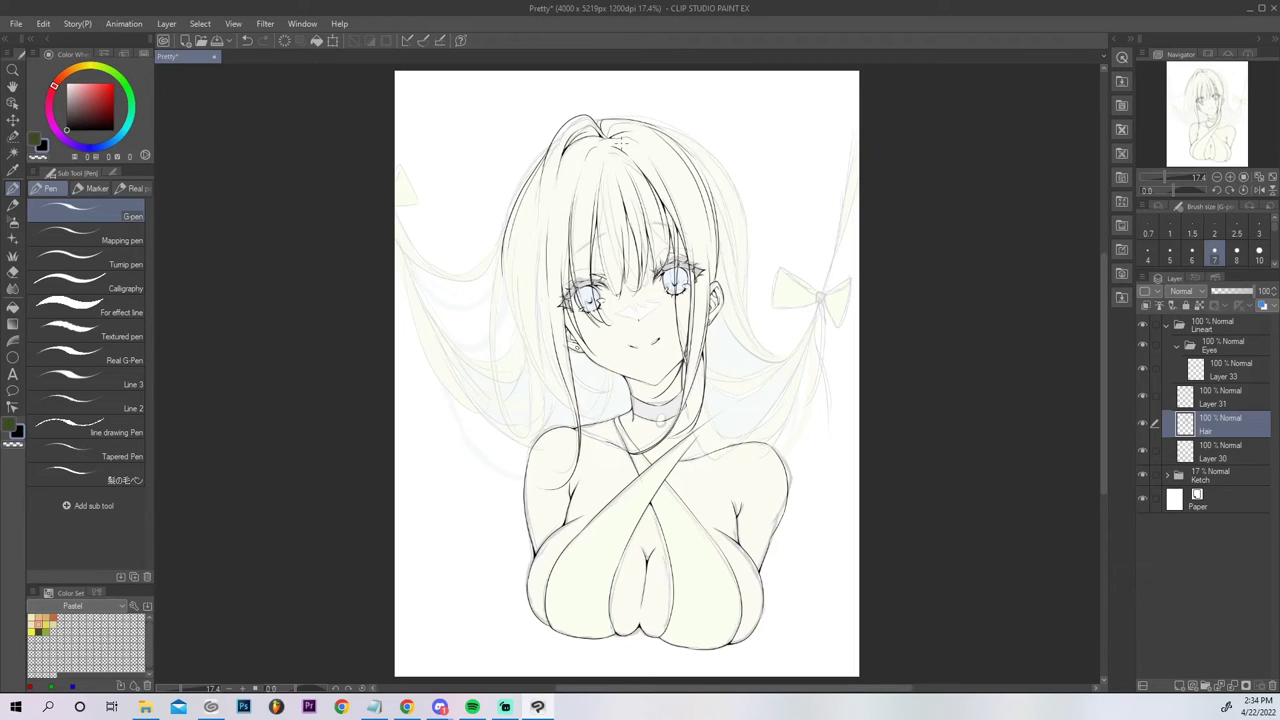
left_click(1181, 685)
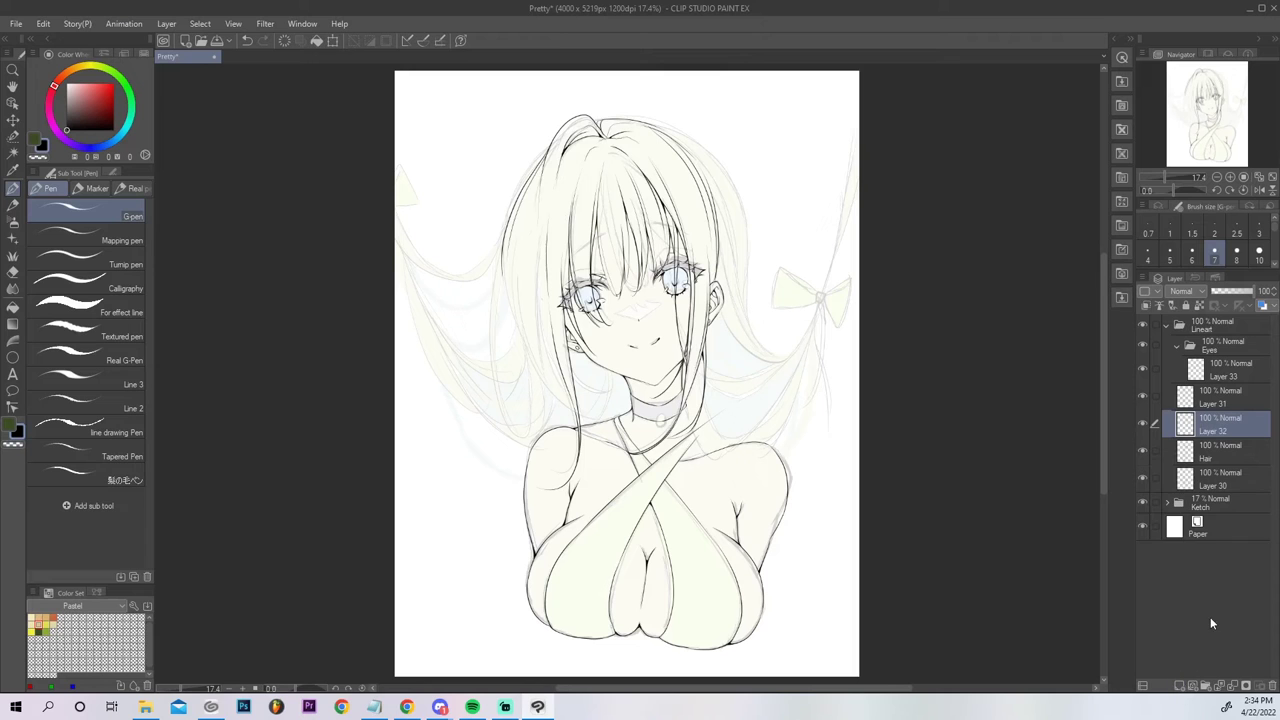
Ink the side strands opposite the bow on the new layer, curving from beside the pierced ear down to just above the shoulder.
left_click(1230, 177)
left_click_drag(1174, 189, 1179, 184)
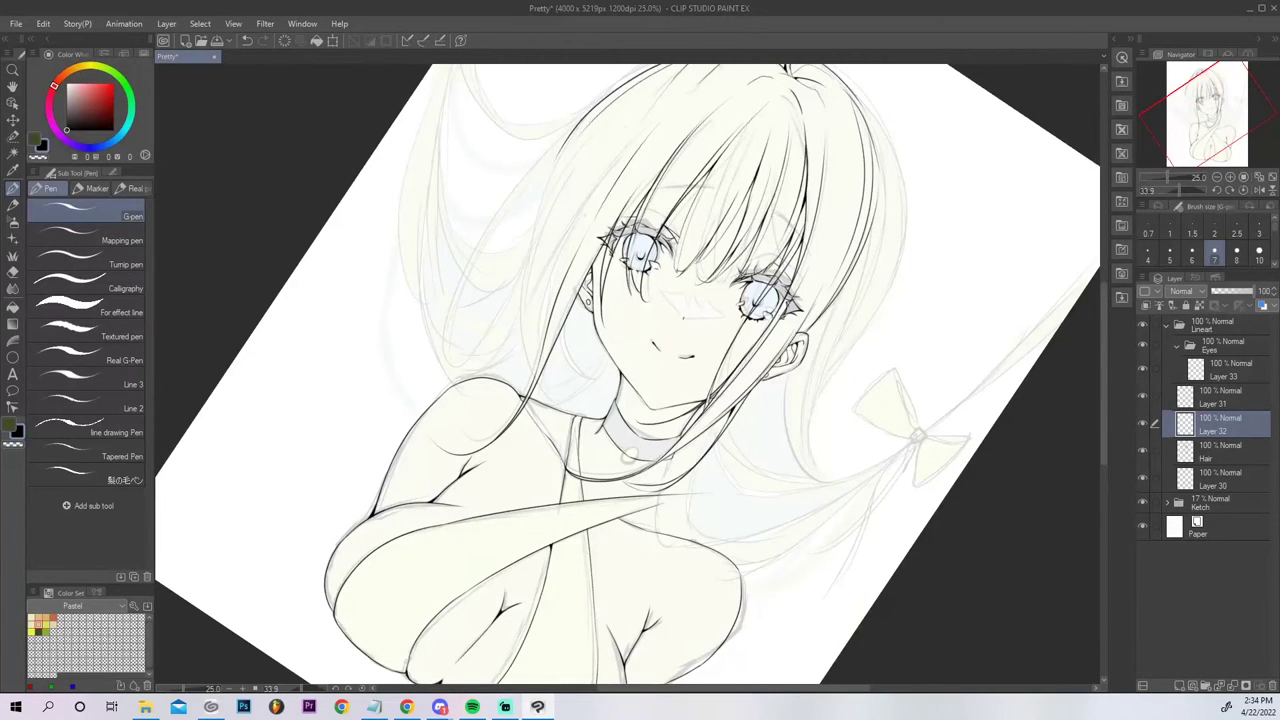
key("alt+Tab")
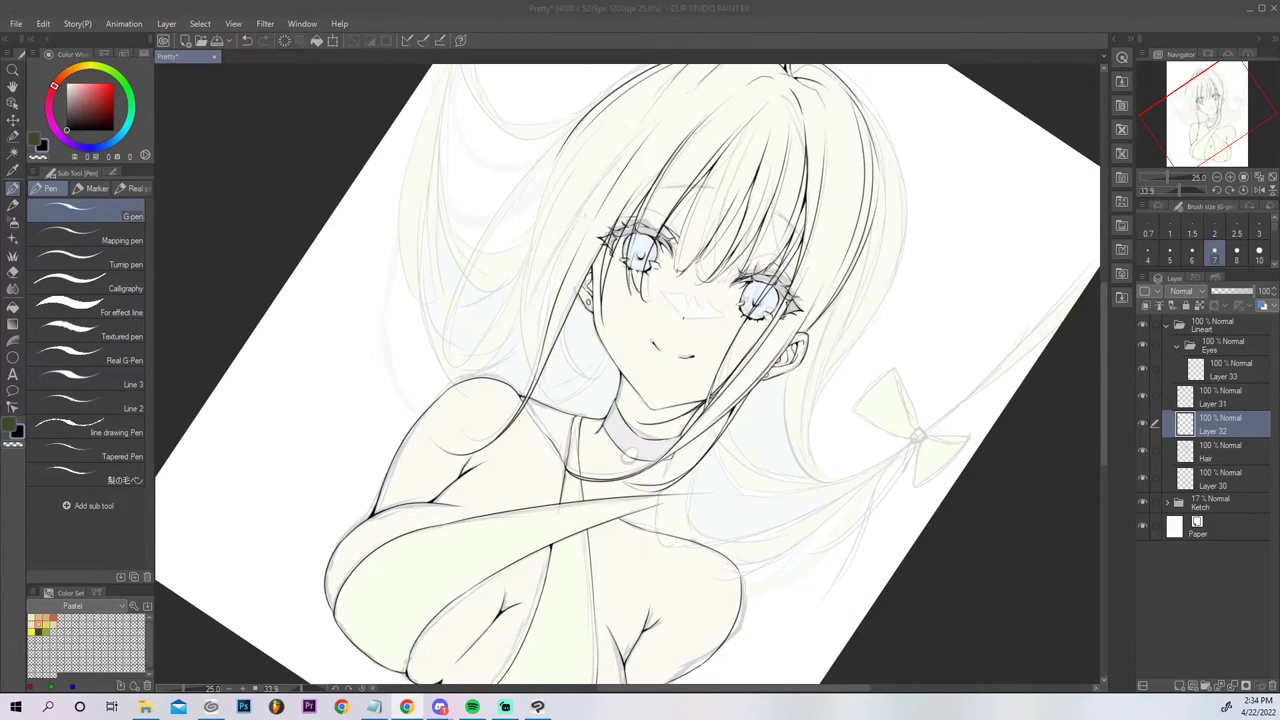
key("alt+Tab")
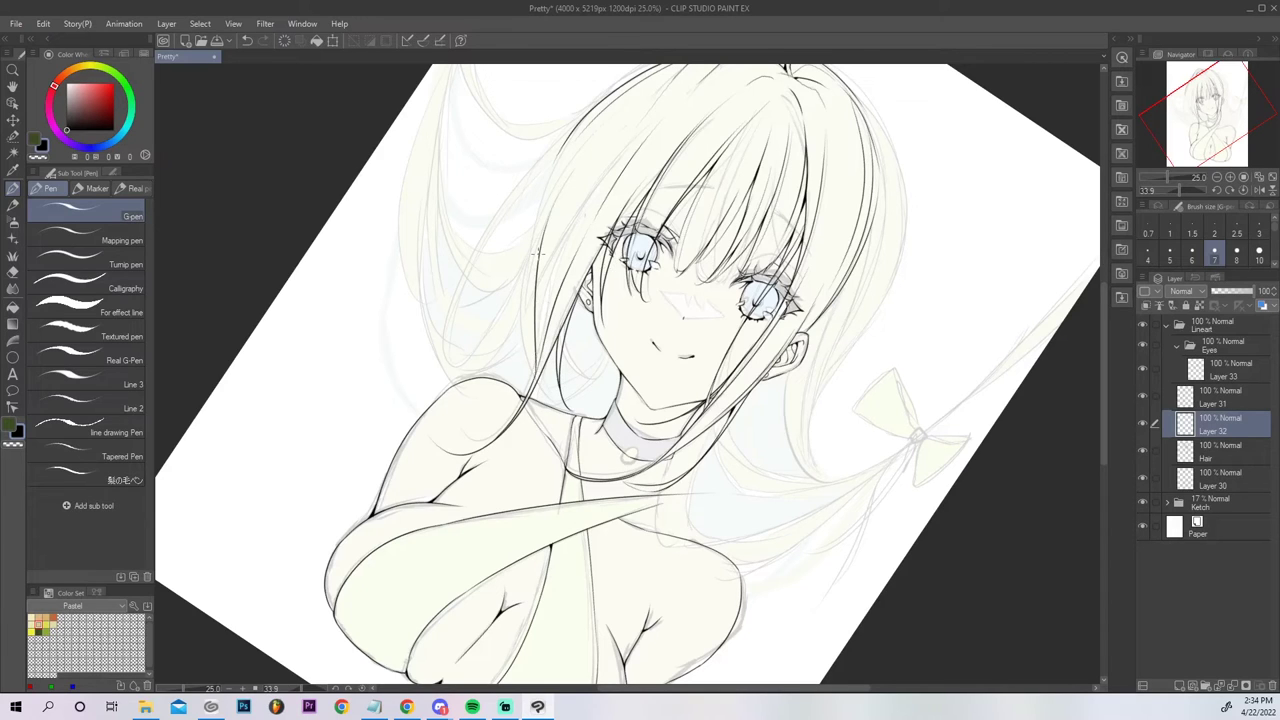
left_click_drag(542, 246, 522, 378)
mouse_move(537, 269)
left_mouse_down()
mouse_move(518, 321)
mouse_move(532, 374)
left_mouse_up()
left_click_drag(582, 134, 494, 360)
key("ctrl+z")
left_click_drag(542, 188, 512, 366)
key("ctrl+z")
Add a raster layer above Layer 32 and ink an inner strand line from the lock's tip up along the side hair.
left_click(1180, 686)
mouse_move(566, 153)
left_mouse_down()
mouse_move(543, 377)
mouse_move(568, 352)
mouse_move(561, 210)
mouse_move(531, 275)
left_mouse_up()
key("ctrl+z")
left_click_drag(535, 370, 538, 272)
key("ctrl+z")
left_click_drag(532, 377, 539, 234)
key("ctrl+z")
left_click_drag(524, 338, 552, 208)
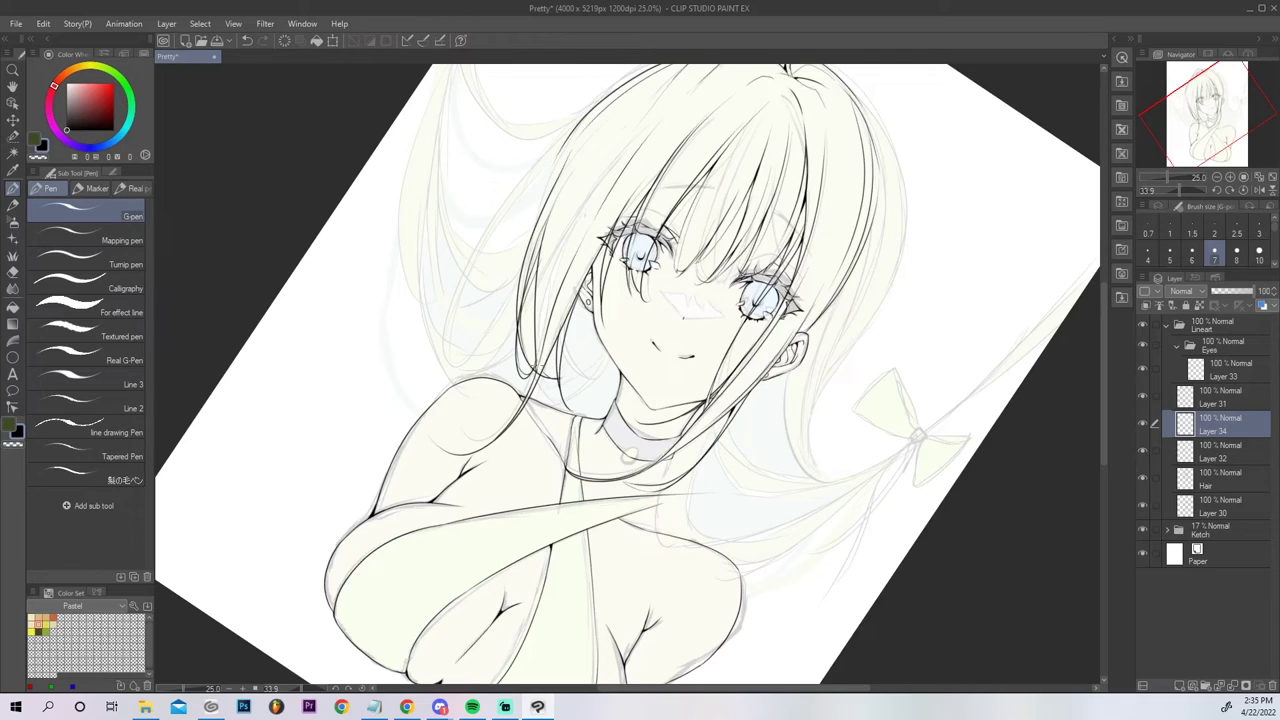
On Layer 32, ink fine strand lines rising through the side lock toward the crown.
key("e")
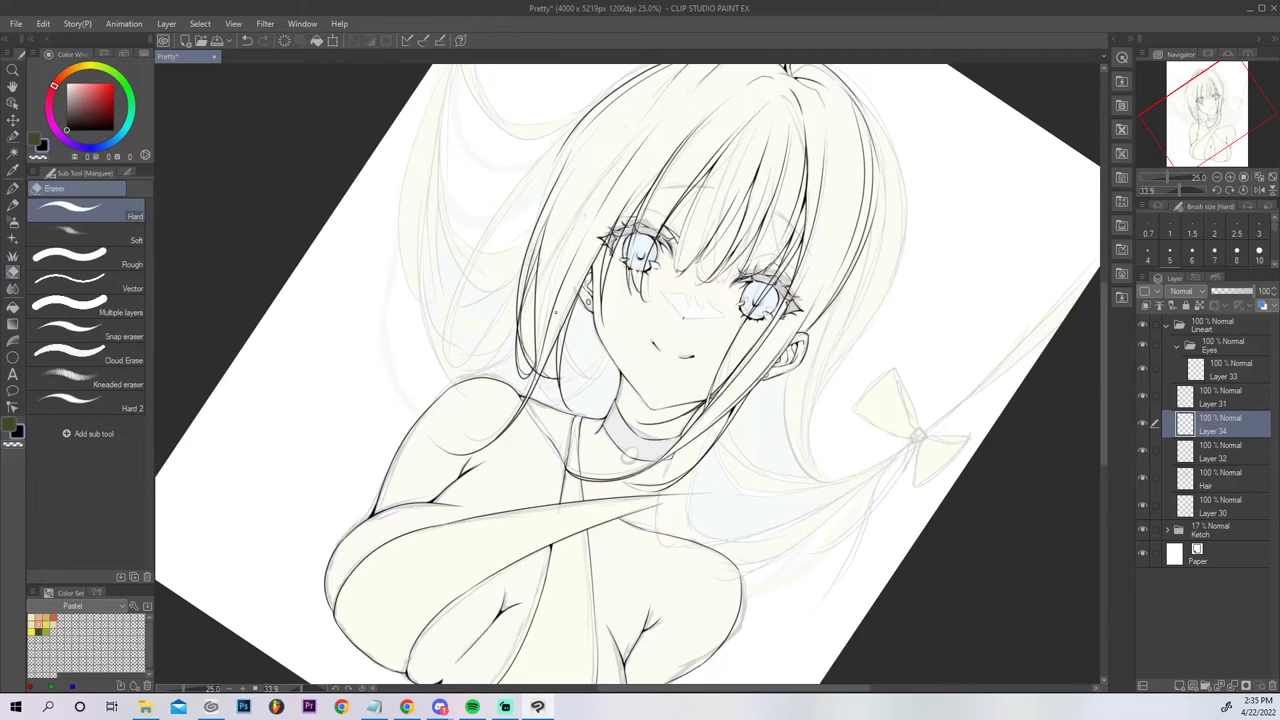
key("alt+bracketleft")
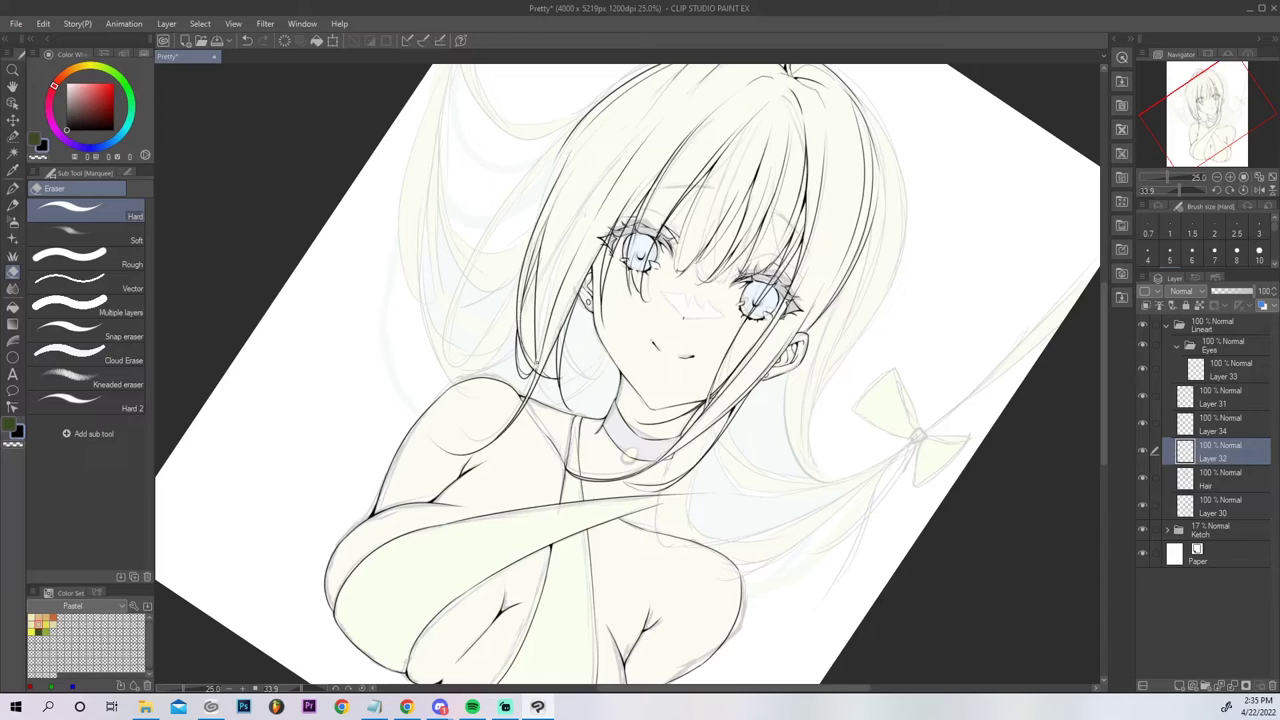
key("p")
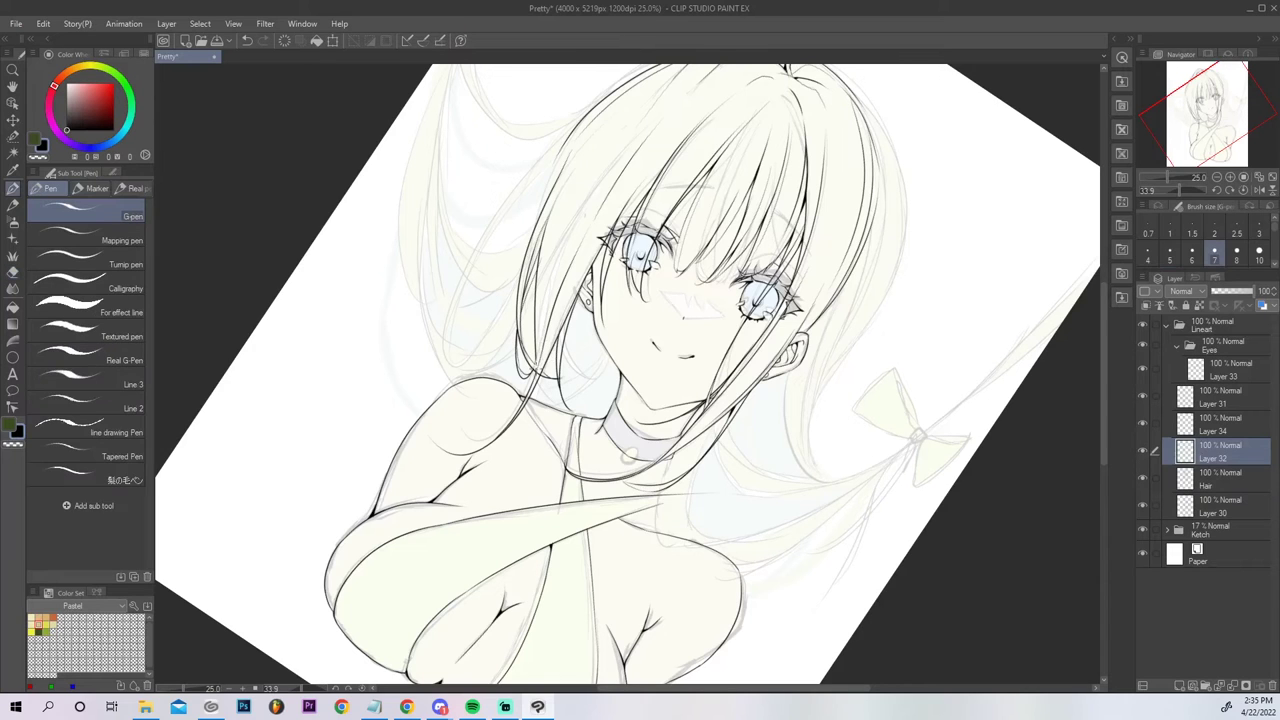
key("e")
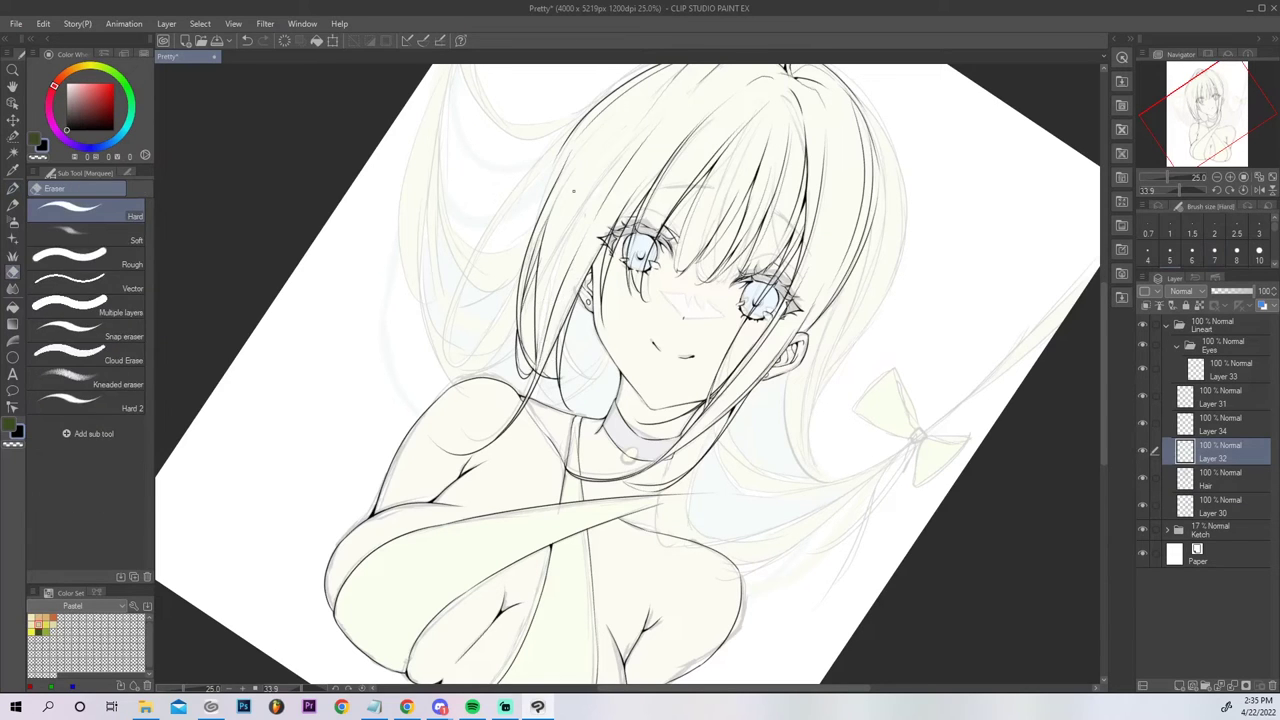
key("p")
left_click_drag(540, 243, 606, 126)
key("ctrl+z")
left_click_drag(541, 238, 613, 118)
left_click_drag(545, 223, 560, 193)
key("ctrl+z")
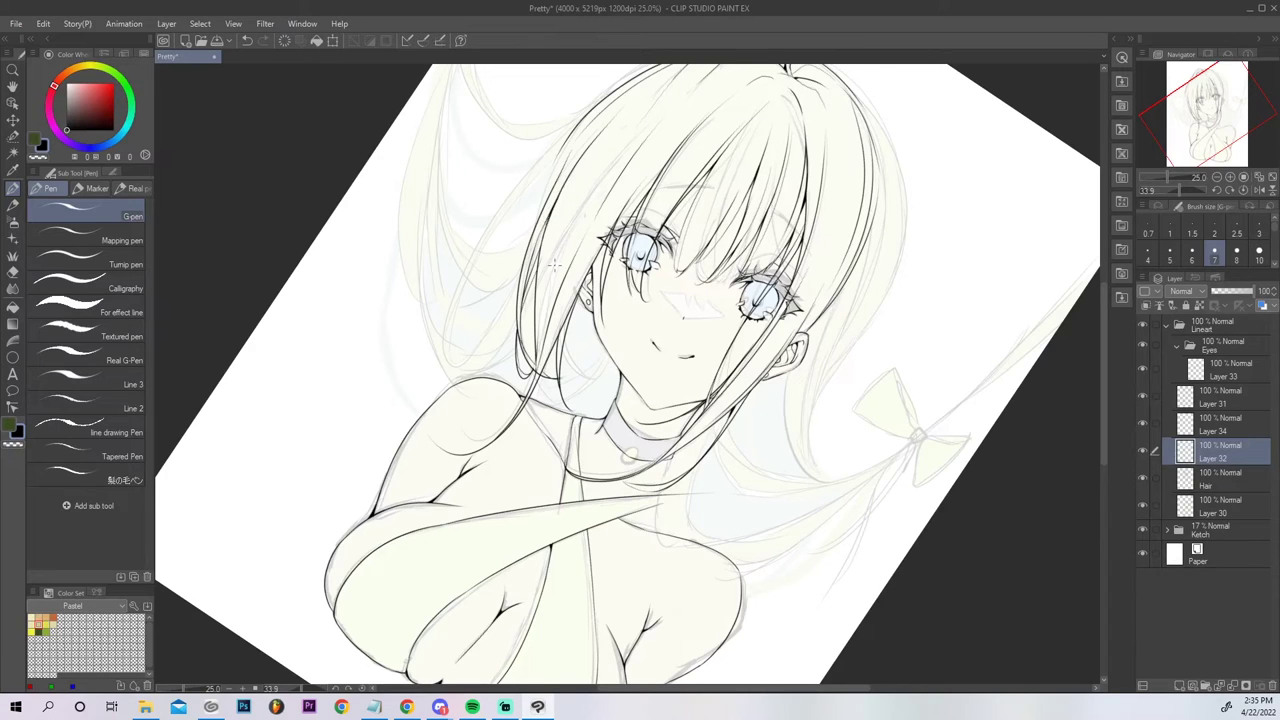
key("e")
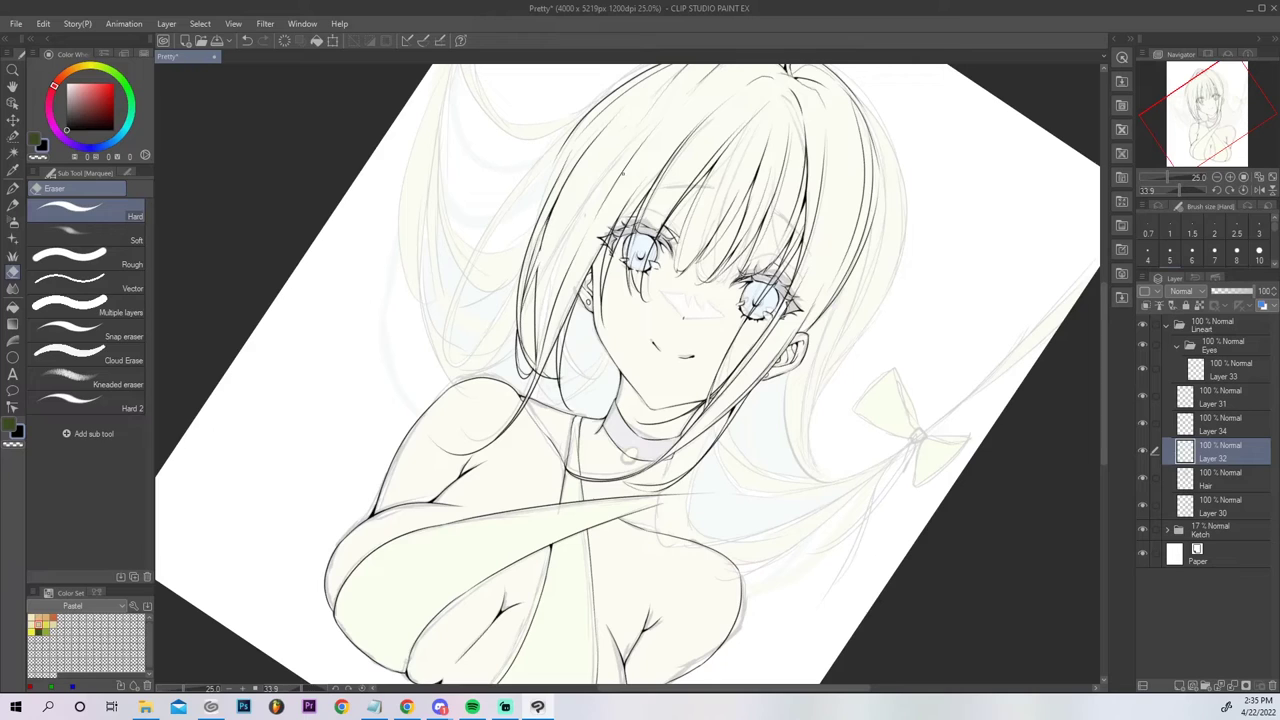
key("p")
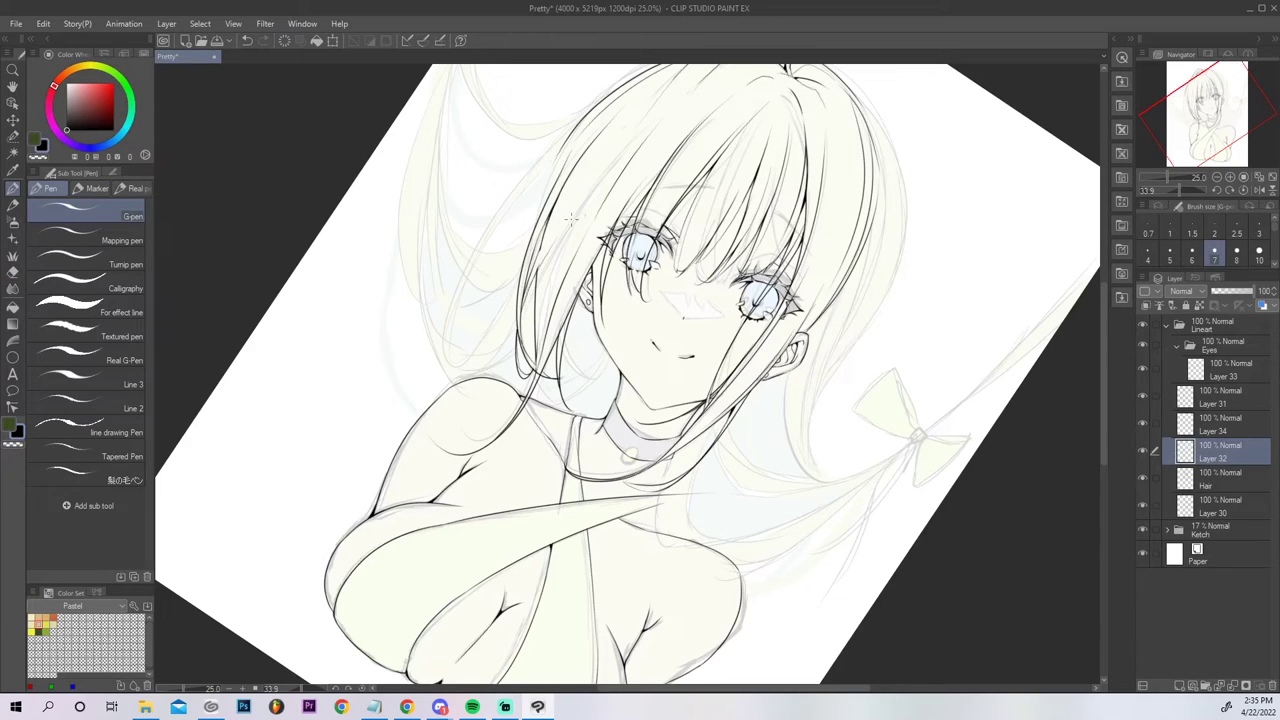
key("ctrl+z")
left_click_drag(534, 269, 575, 196)
left_click_drag(535, 270, 562, 227)
Merge Layer 31 and Layer 34 down into Layer 32 and add a layer mask to it.
left_click(1272, 178)
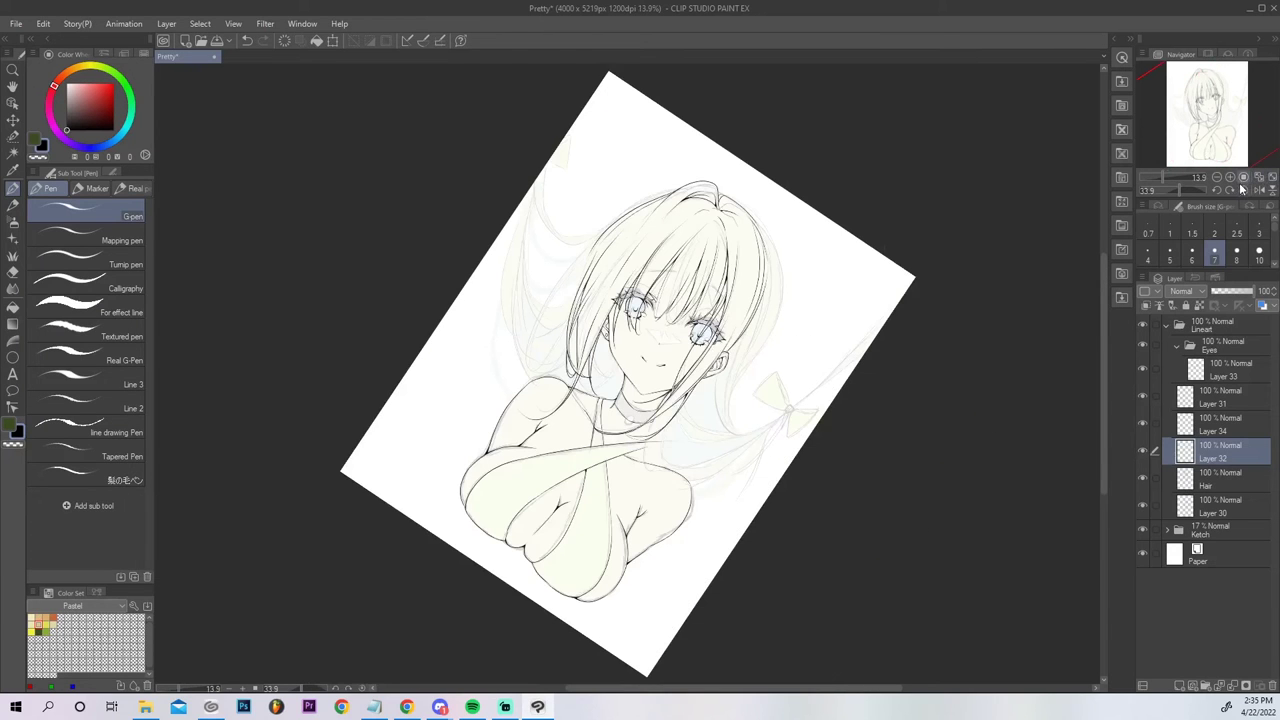
left_click(1246, 191)
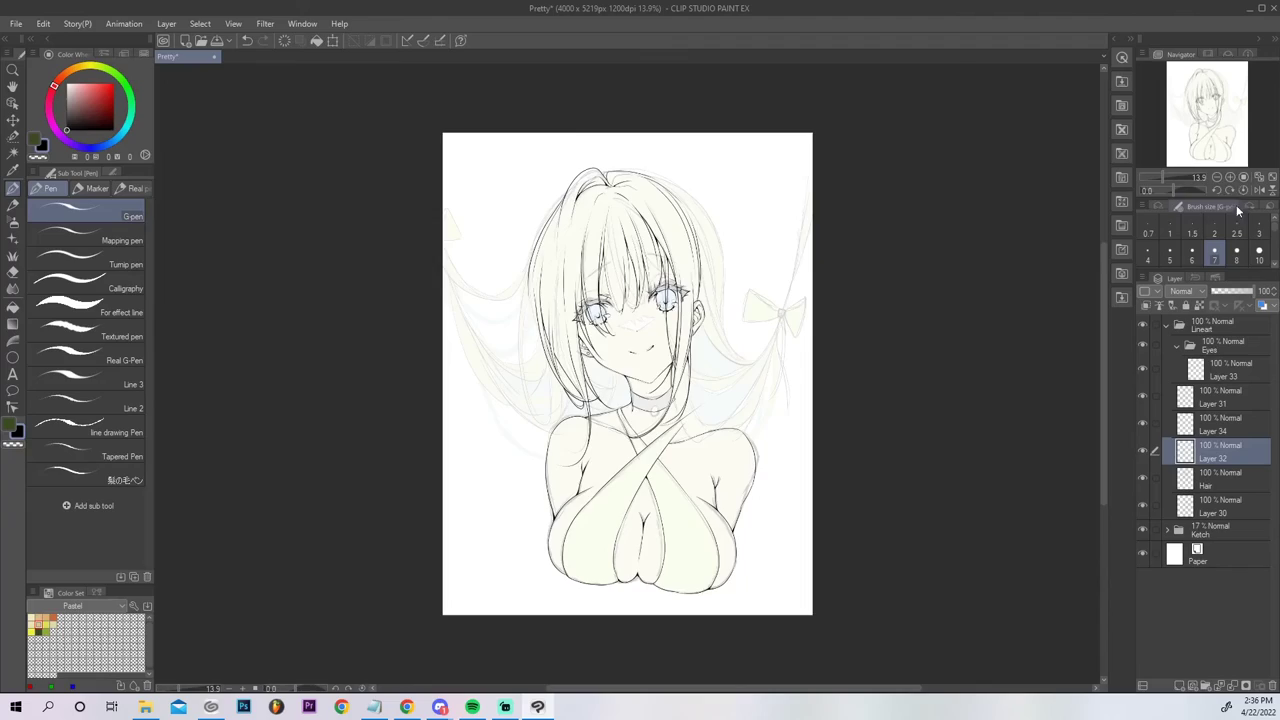
left_click(1231, 179)
mouse_move(1174, 202)
left_mouse_down()
mouse_move(1174, 184)
mouse_move(1186, 188)
mouse_move(1164, 199)
left_mouse_up()
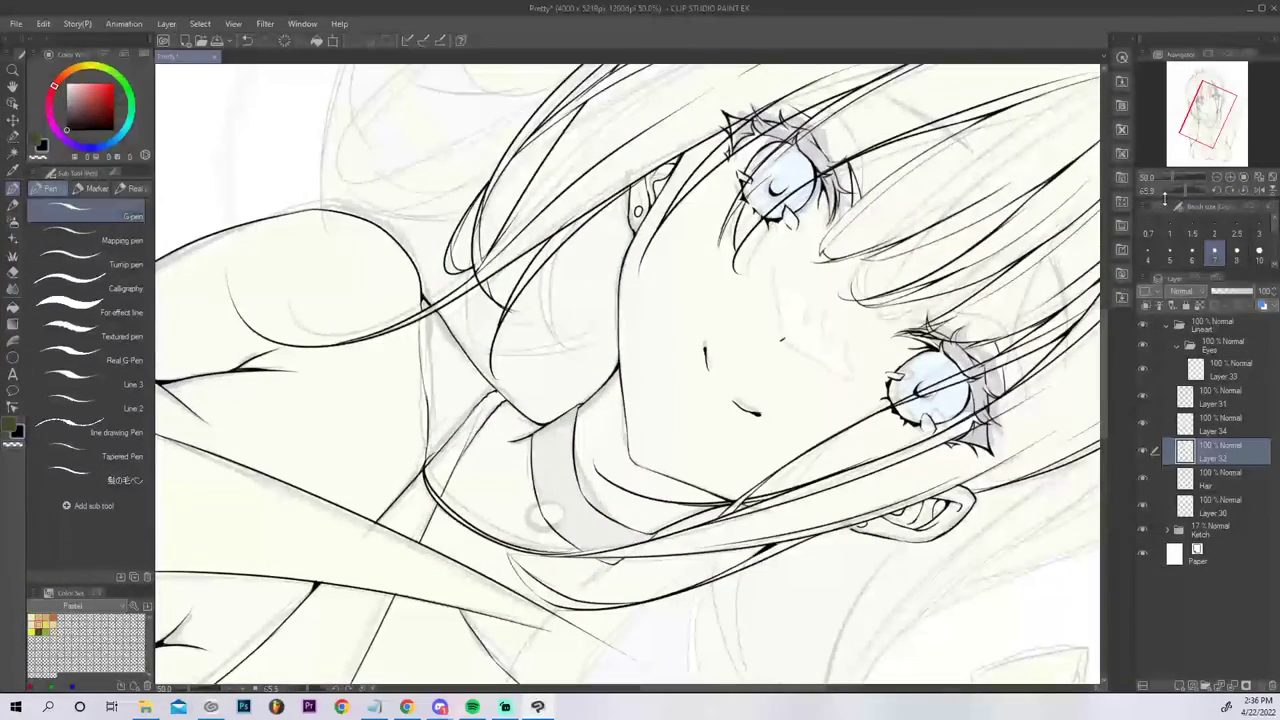
key("e")
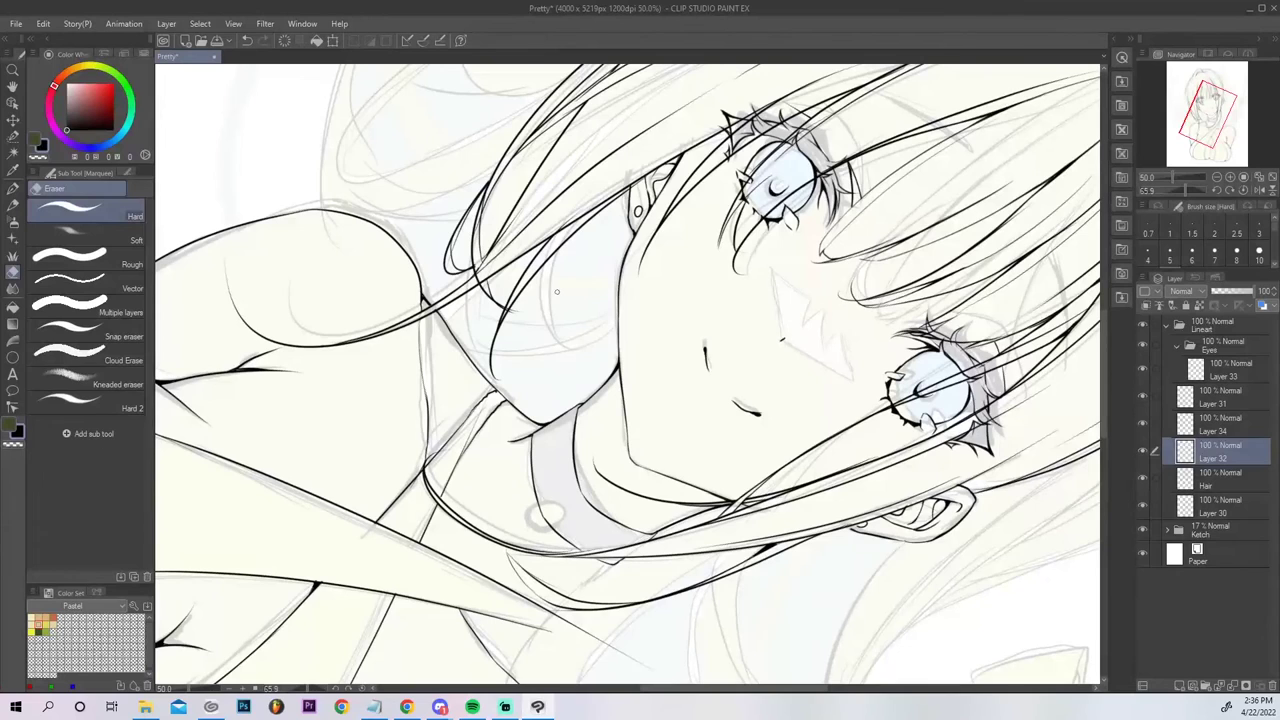
left_click(1226, 405)
left_click(1240, 688)
left_click(1240, 688)
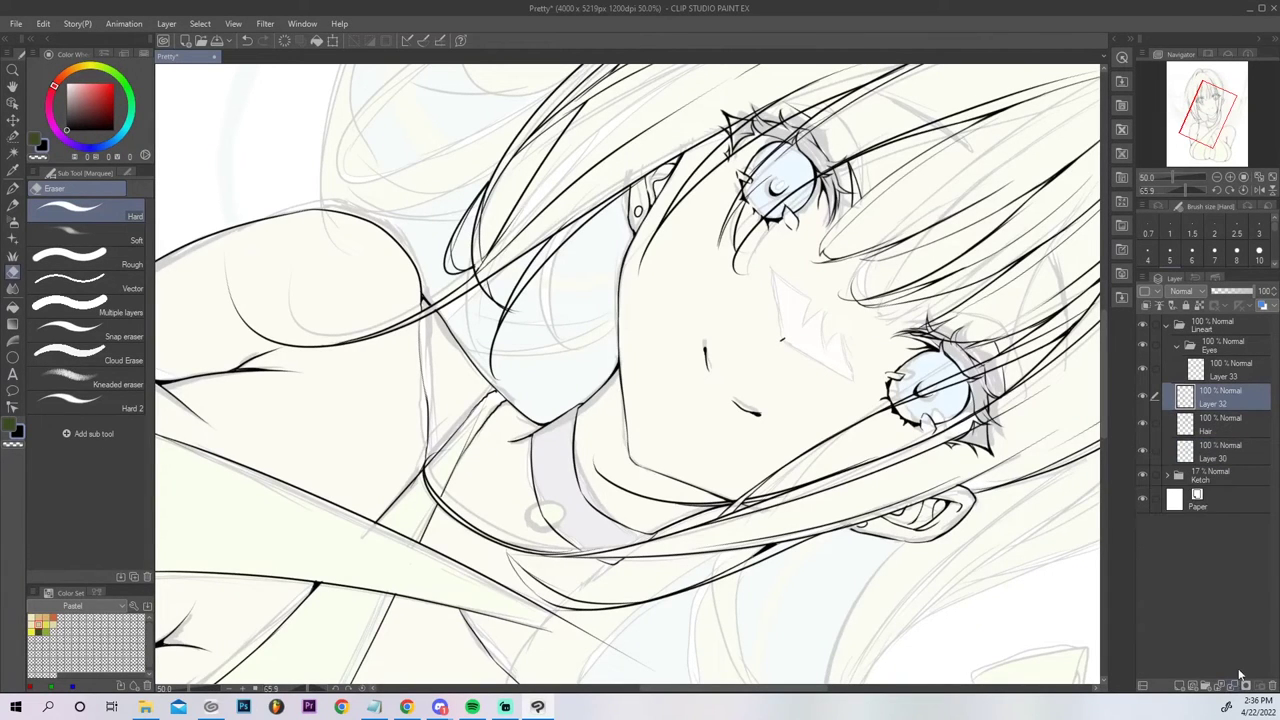
left_click(1246, 688)
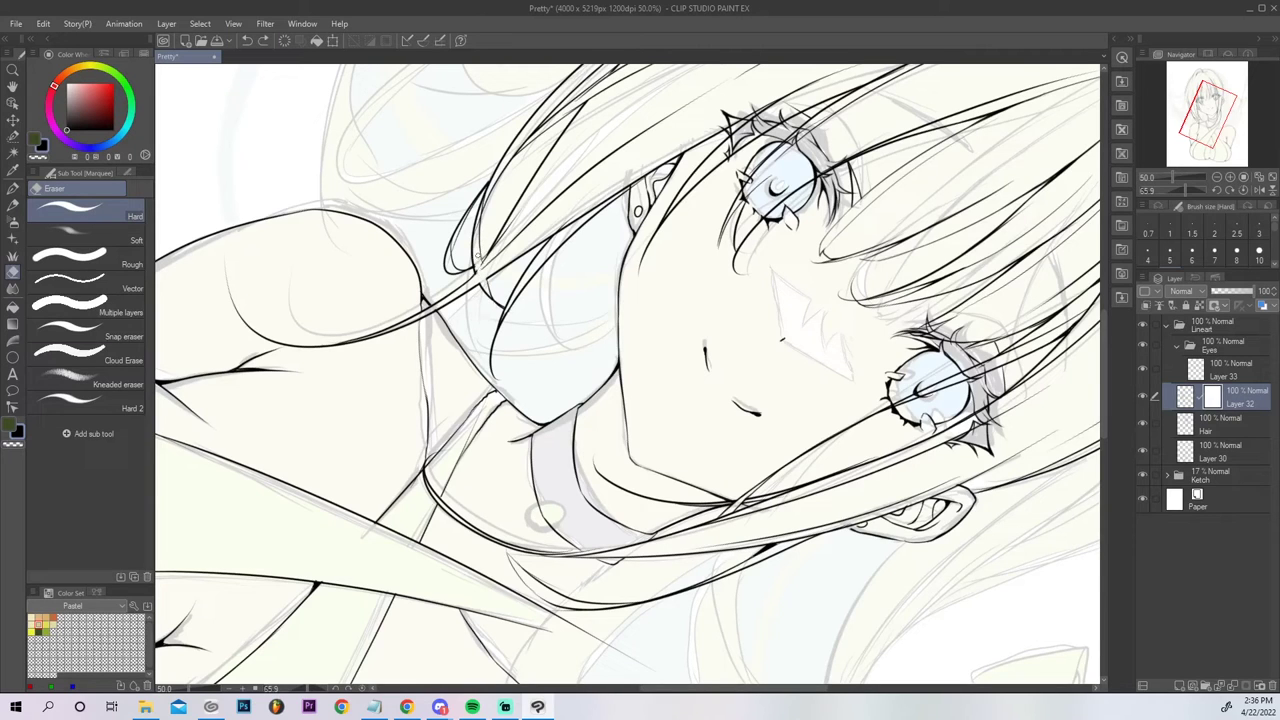
Mask out the overlapping lines where the side strands cross the long lock above the shoulder, undoing stray erasures.
left_click_drag(479, 262, 488, 253)
mouse_move(498, 168)
left_mouse_down()
mouse_move(482, 262)
mouse_move(497, 171)
mouse_move(538, 131)
left_mouse_up()
key("ctrl+z")
key("ctrl+z")
left_click(1245, 190)
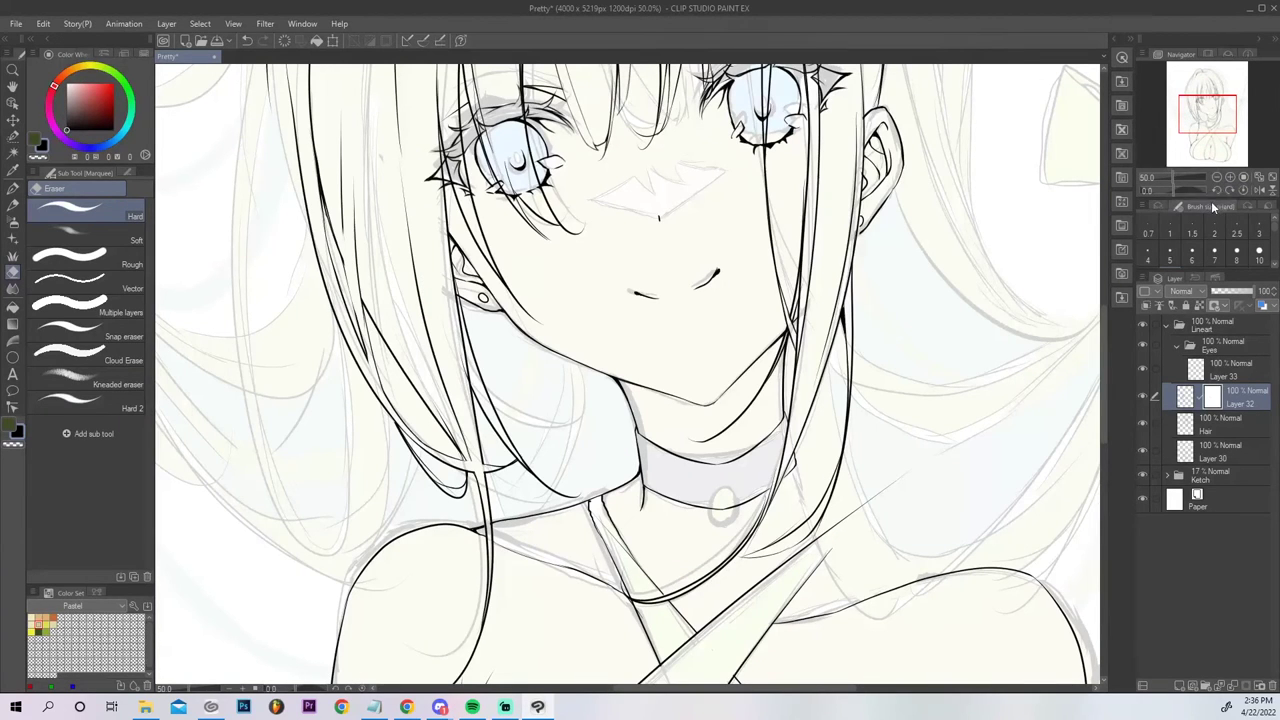
Merge the masked Layer 32 down into the Hair layer and add a new raster layer above it.
left_click(1259, 178)
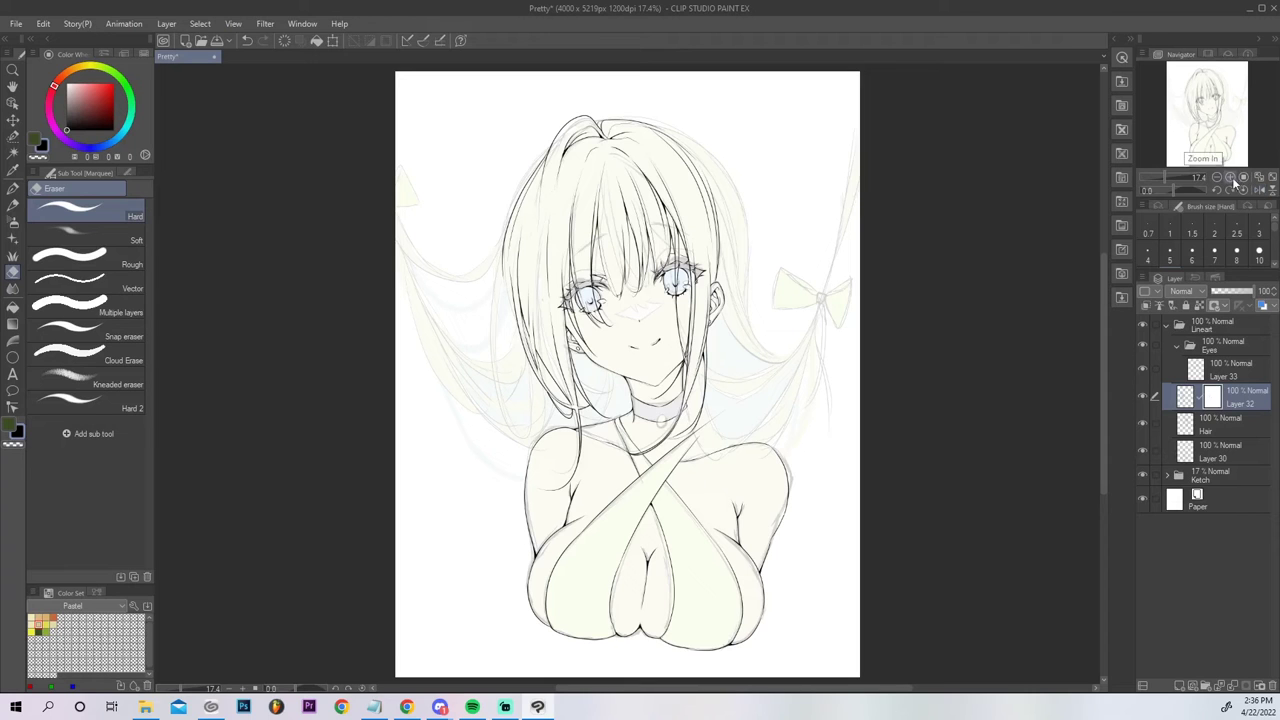
left_click(1229, 177)
key("p")
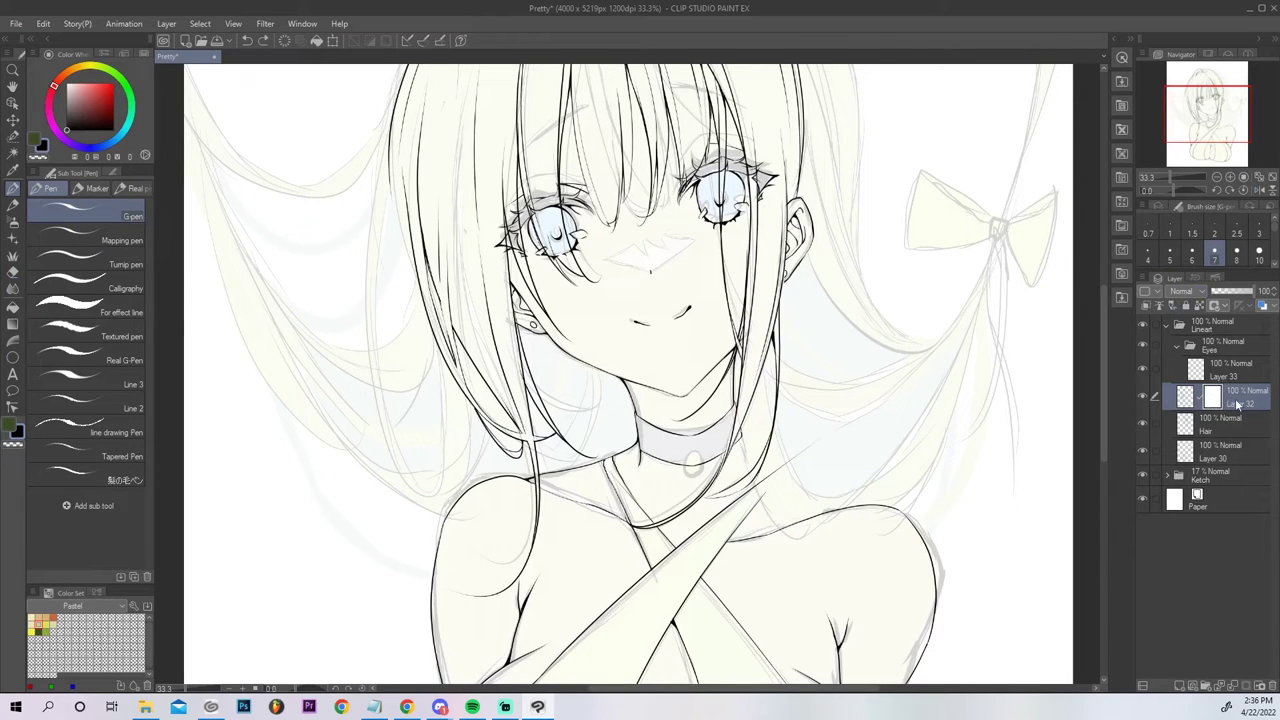
left_click(1199, 397)
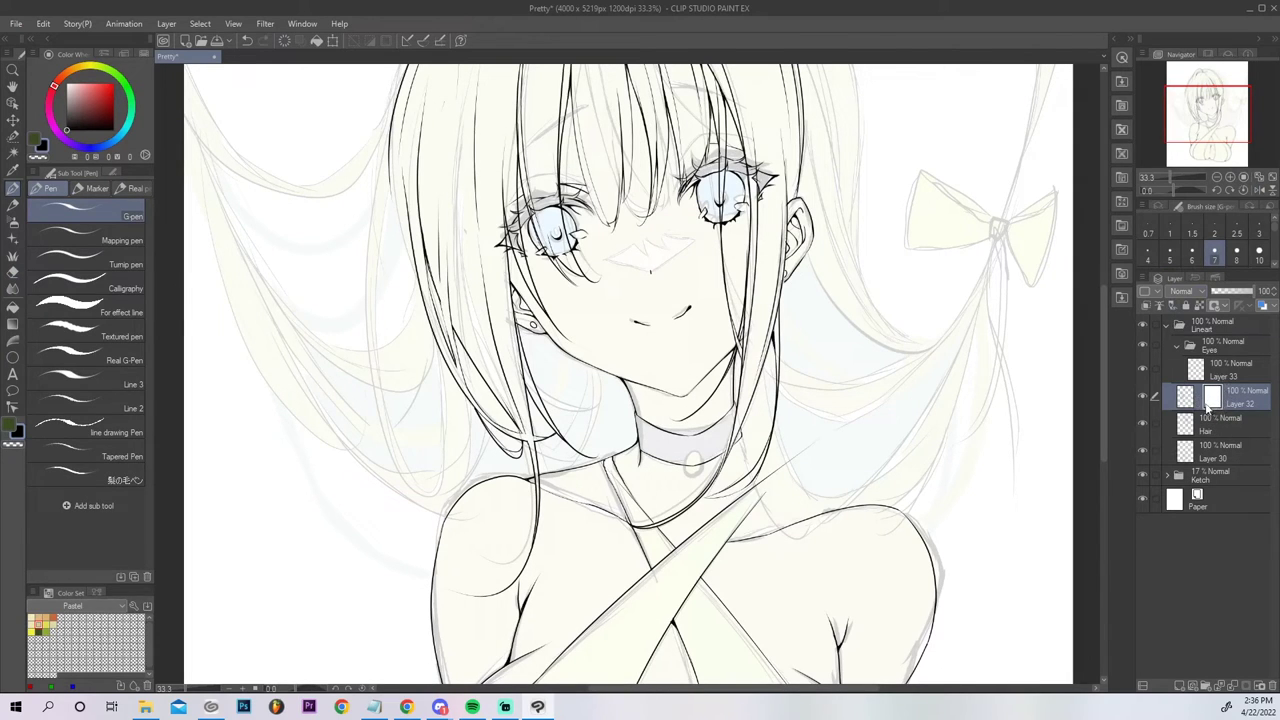
left_click(1235, 688)
left_click(1185, 687)
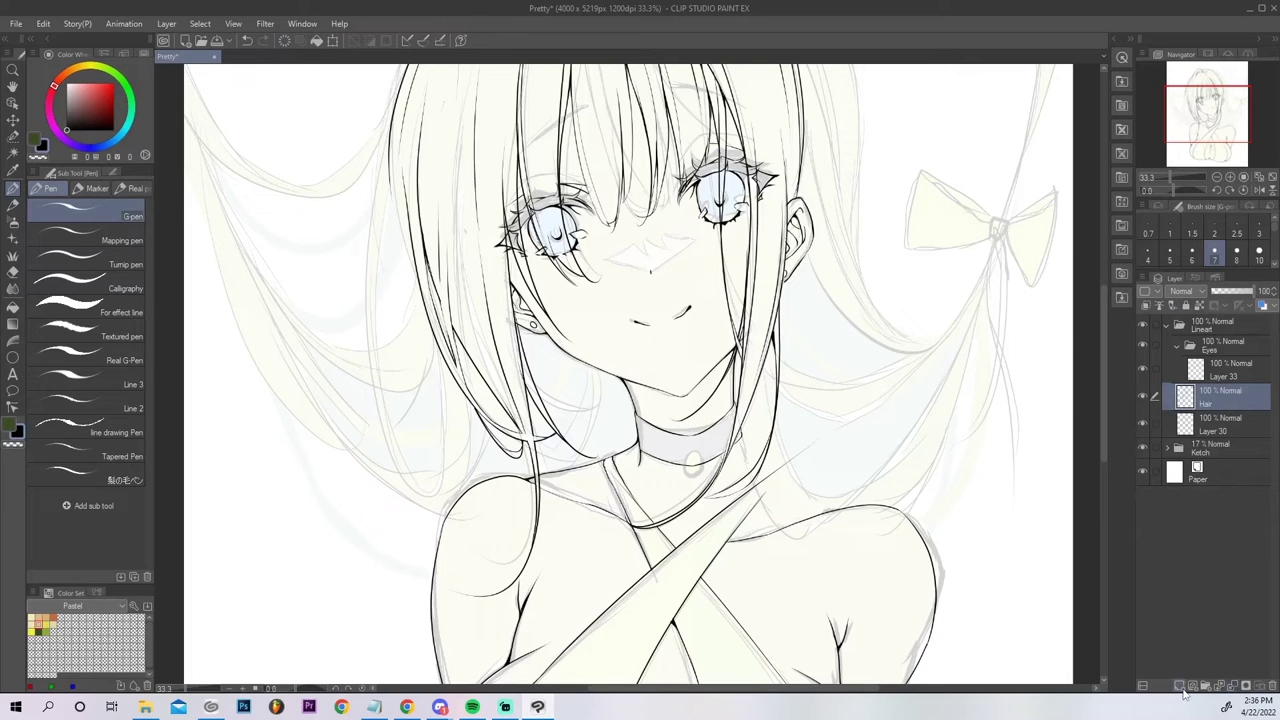
Ink a long outer hair strand on the new layer, from the side of the head down to the shoulder opposite the bow.
mouse_move(397, 99)
left_mouse_down()
mouse_move(388, 170)
mouse_move(456, 487)
left_mouse_up()
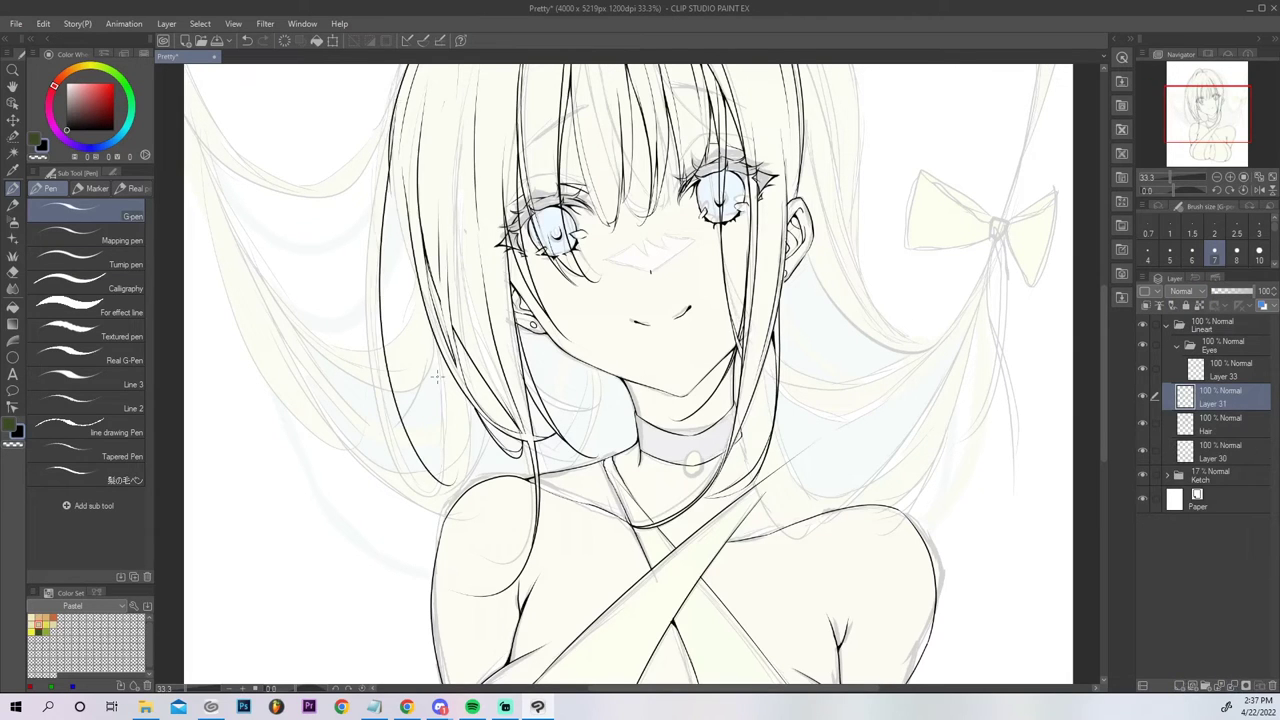
key("ctrl+z")
mouse_move(396, 93)
left_mouse_down()
mouse_move(430, 498)
mouse_move(448, 512)
left_mouse_up()
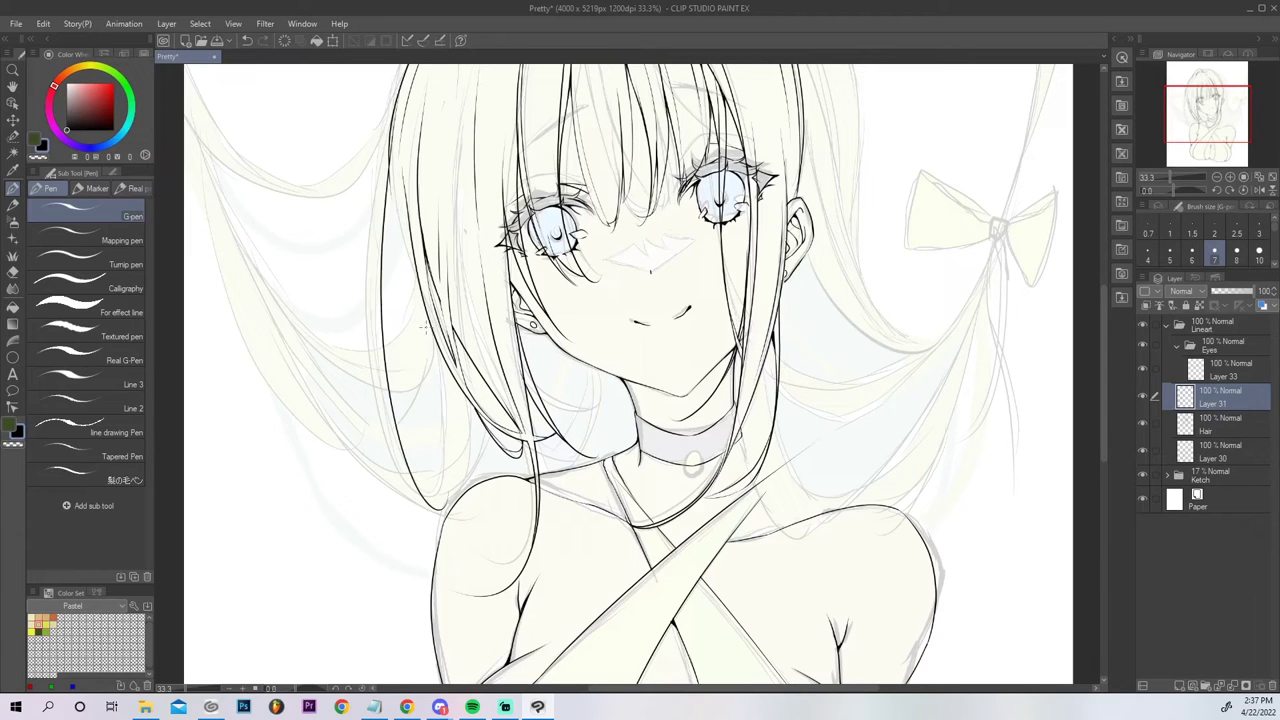
key("ctrl+z")
left_click_drag(398, 92, 446, 538)
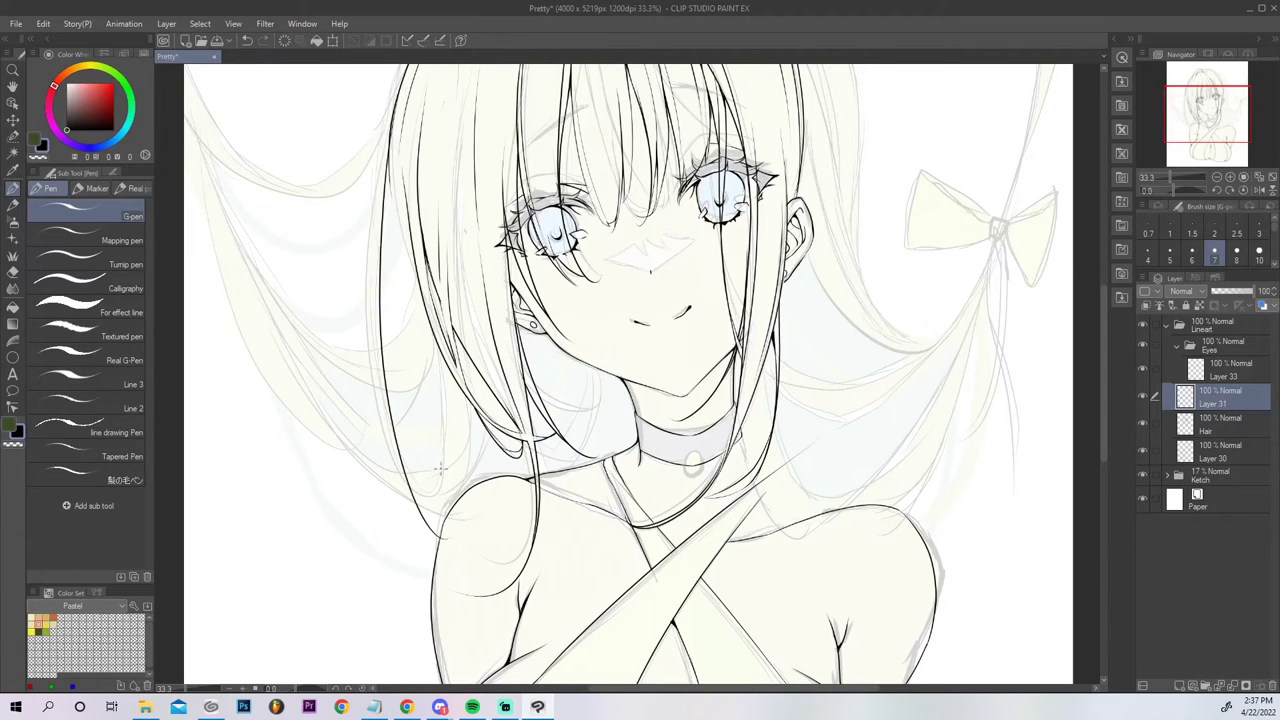
Erase the upper end of the outer strand on Layer 31 and the overlapping hair outline on the Hair layer.
key("e")
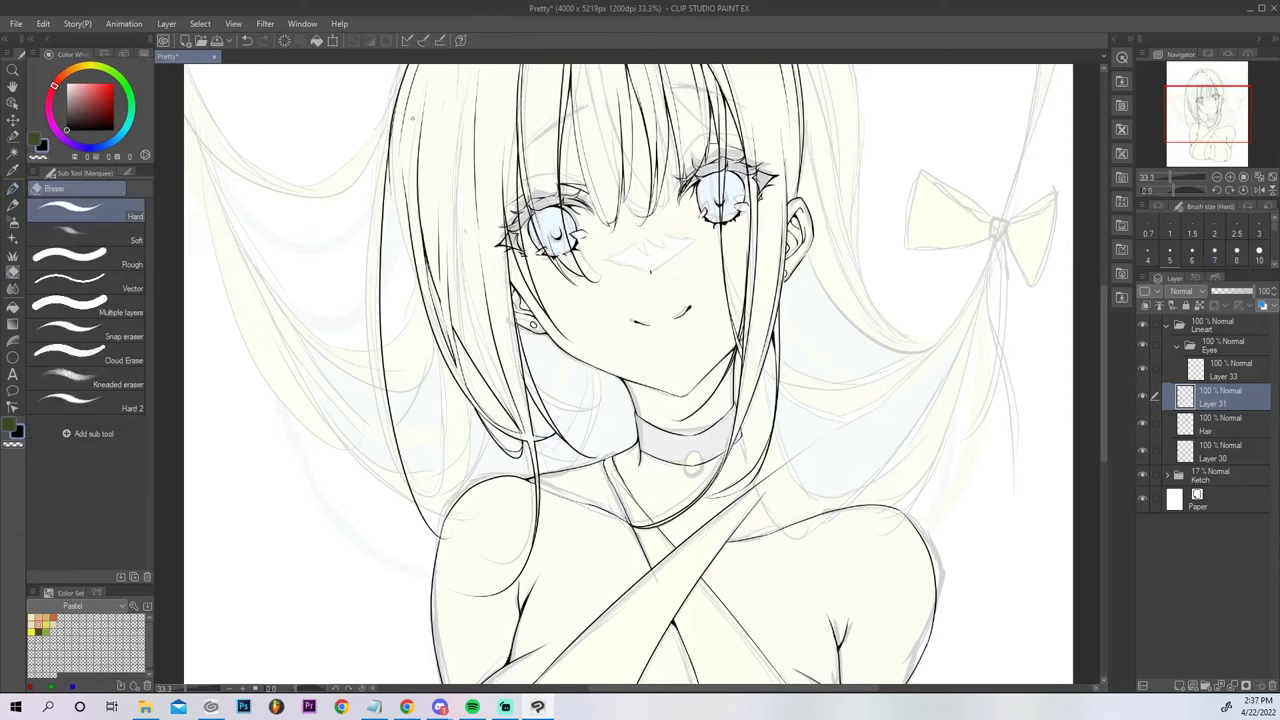
left_click_drag(391, 150, 398, 96)
left_click(1210, 416)
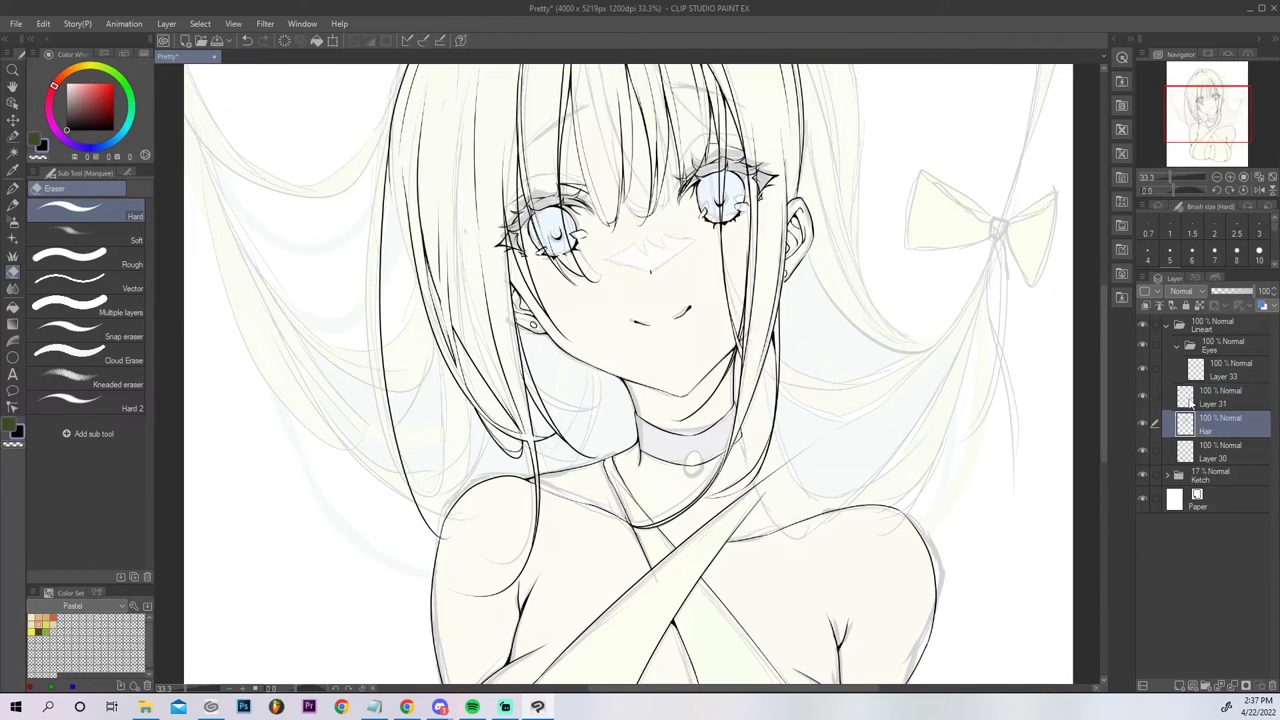
mouse_move(390, 171)
left_mouse_down()
mouse_move(389, 193)
mouse_move(391, 126)
left_mouse_up()
Ink a second line along the lower part of the outer strand on the Hair layer, ending at the shoulder, and reselect Layer 31.
key("p")
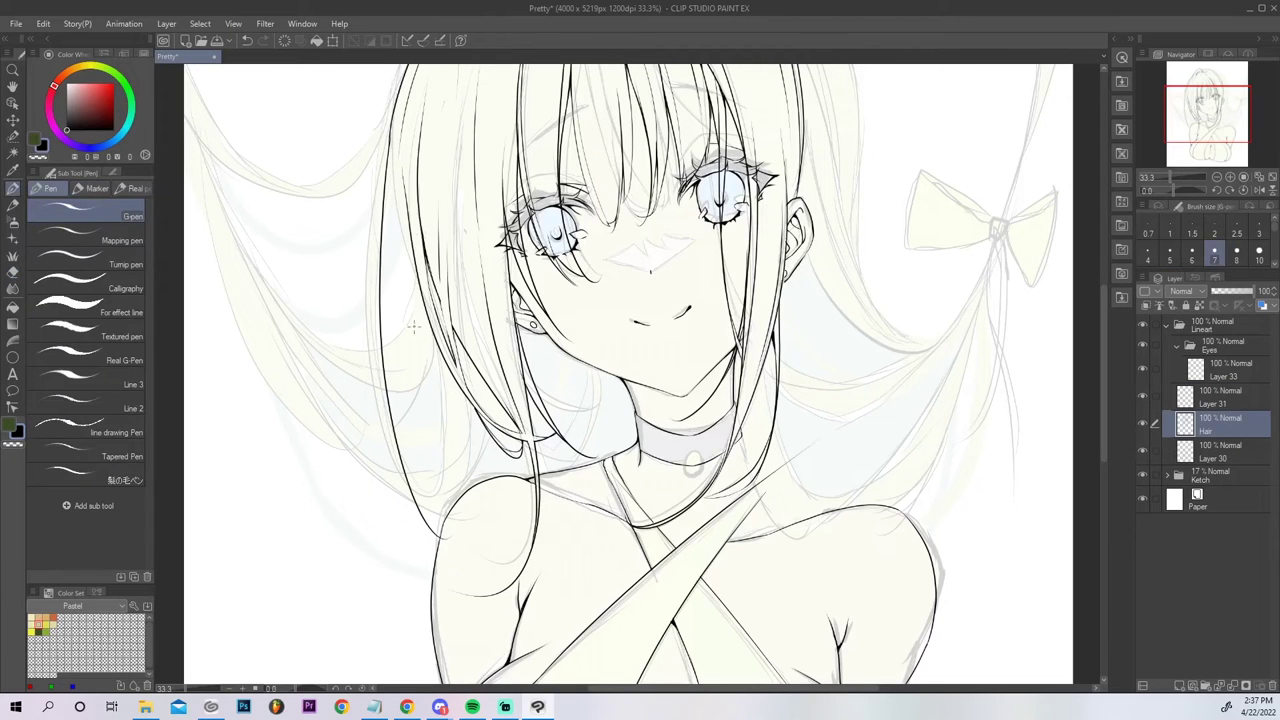
left_click_drag(392, 424, 401, 210)
key("ctrl+z")
left_click_drag(390, 413, 407, 180)
key("ctrl+z")
mouse_move(392, 426)
left_mouse_down()
mouse_move(400, 178)
mouse_move(418, 295)
mouse_move(400, 182)
left_mouse_up()
key("ctrl+z")
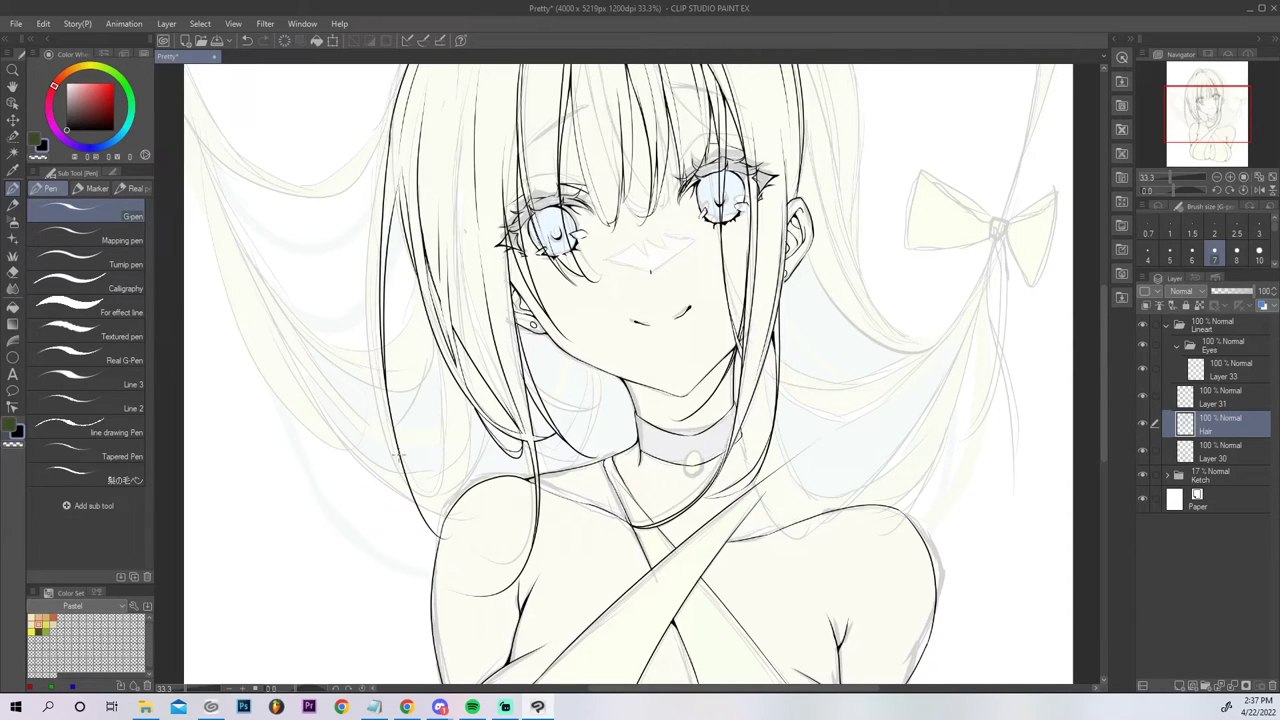
left_click_drag(392, 428, 431, 522)
key("e")
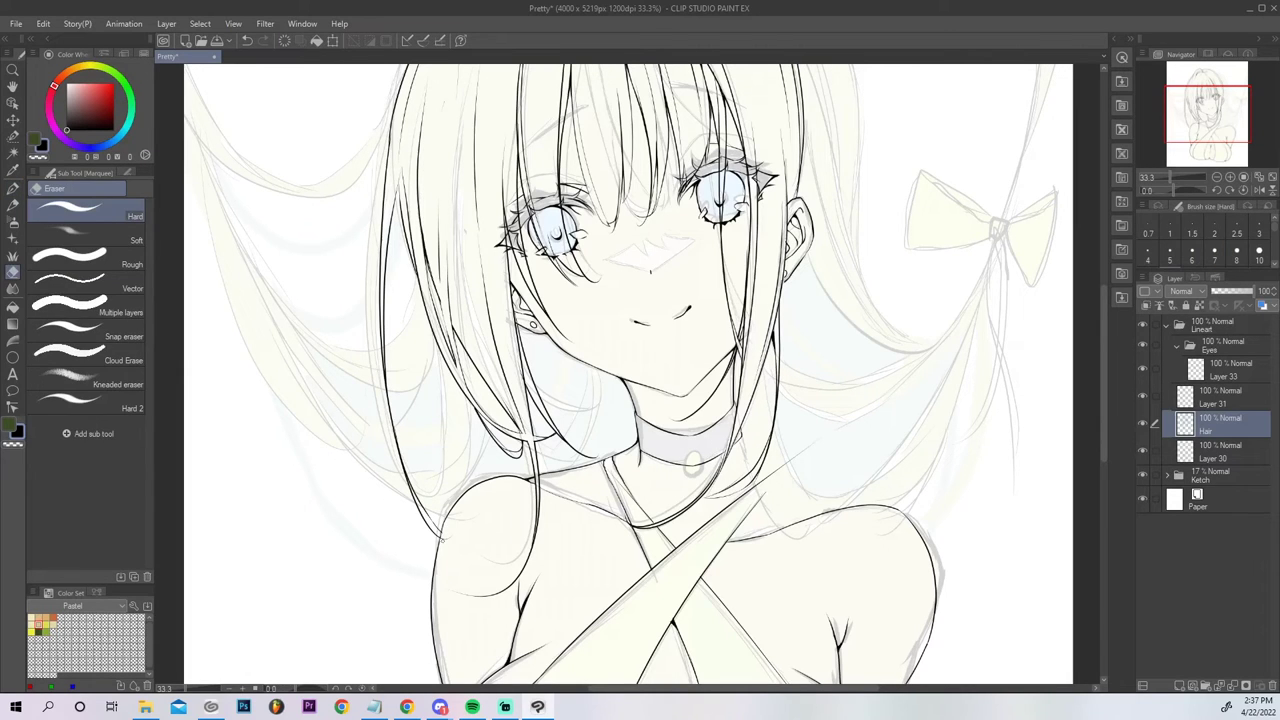
left_click(1214, 398)
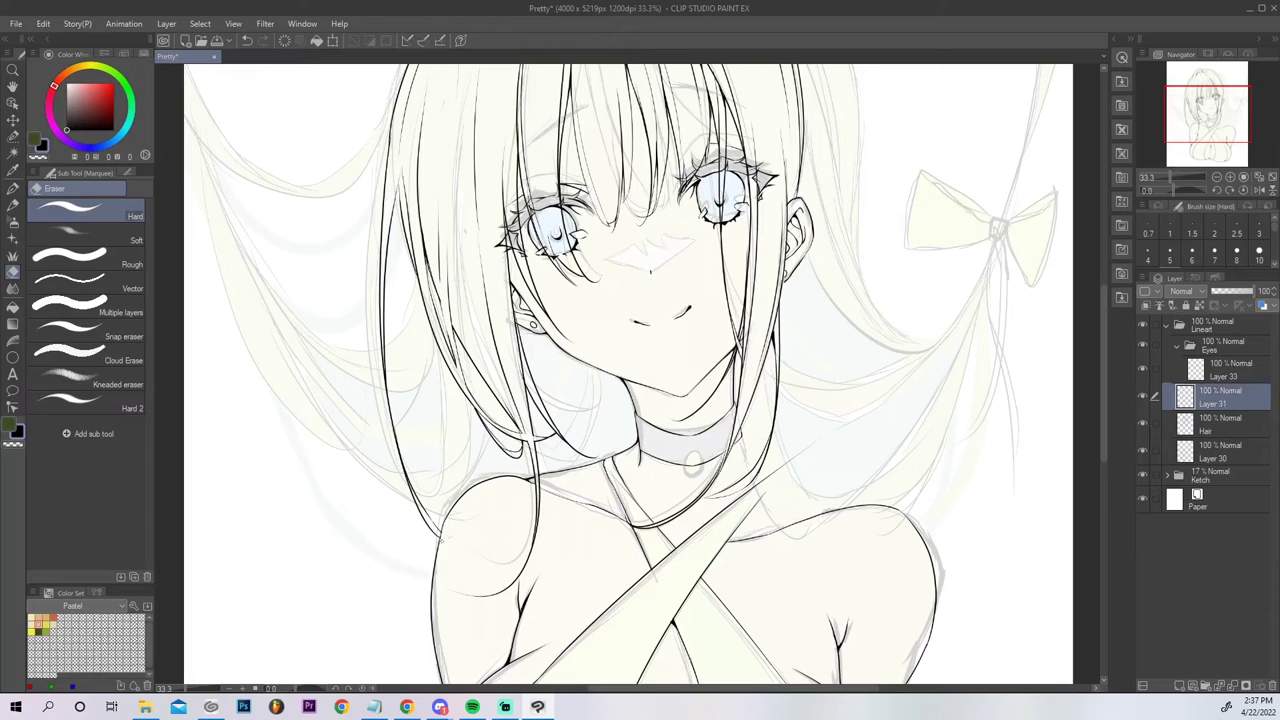
left_click(1244, 178)
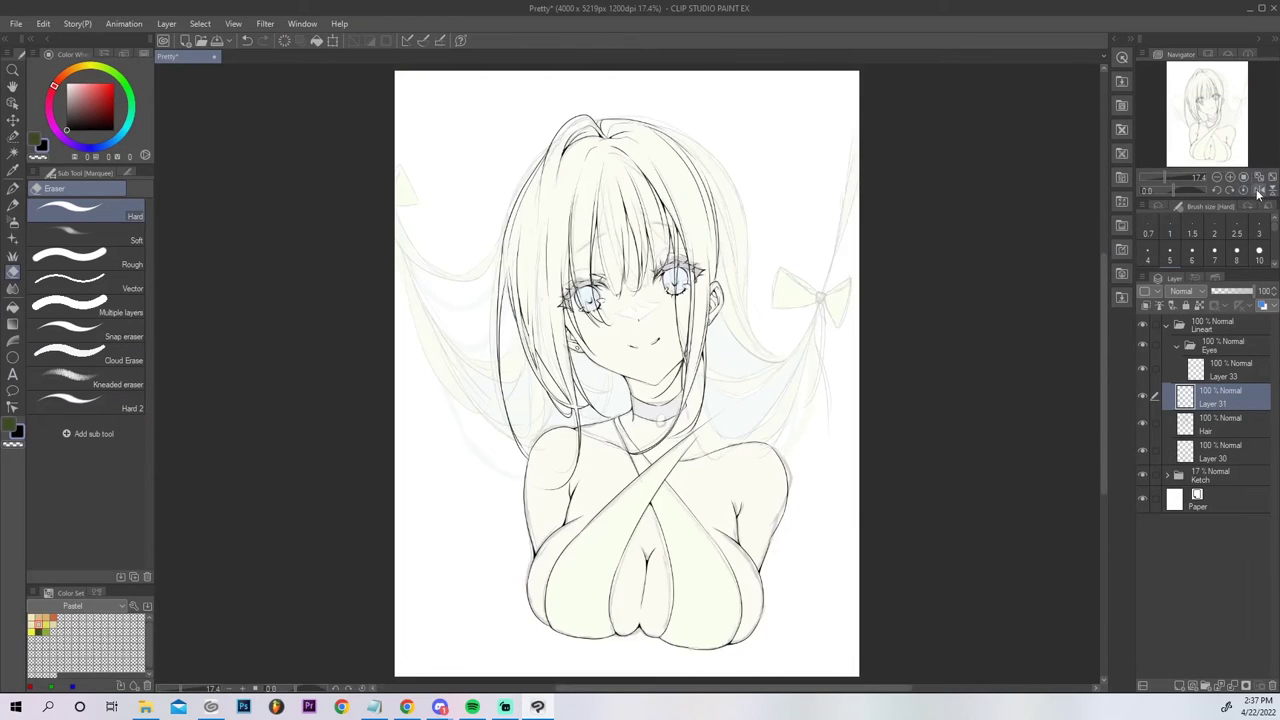
left_click(1261, 191)
left_click(1261, 192)
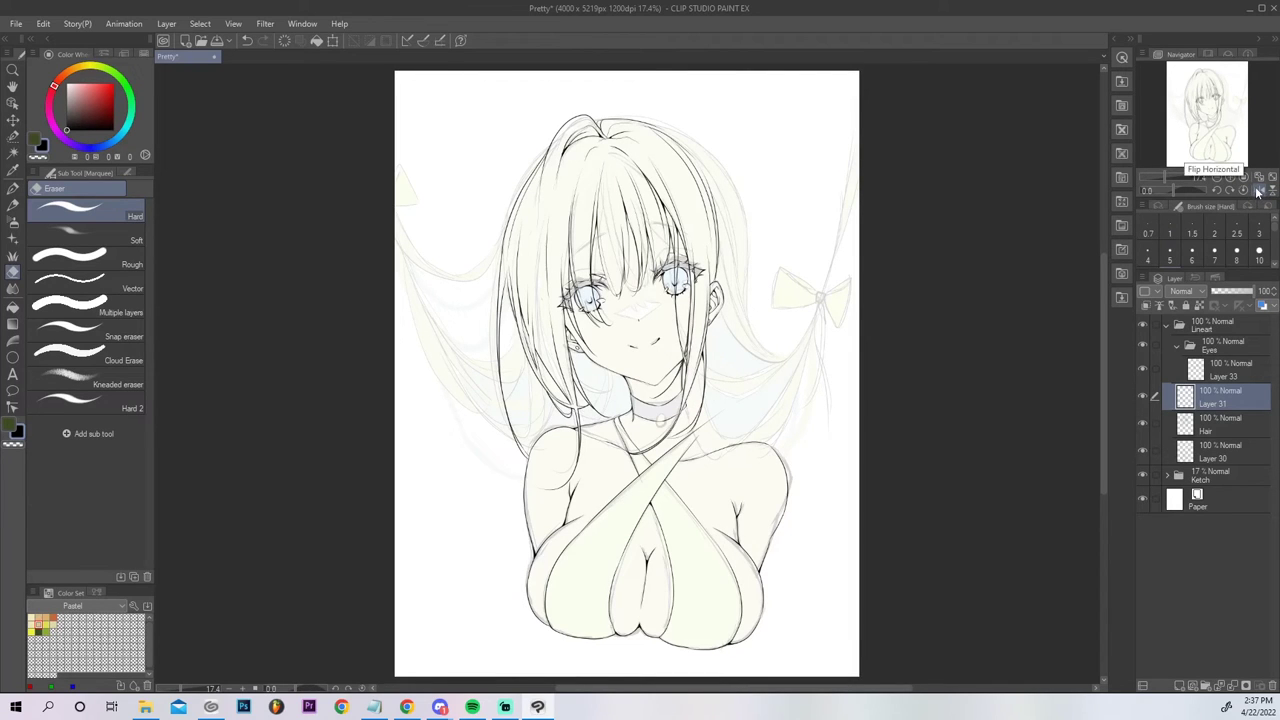
key("p")
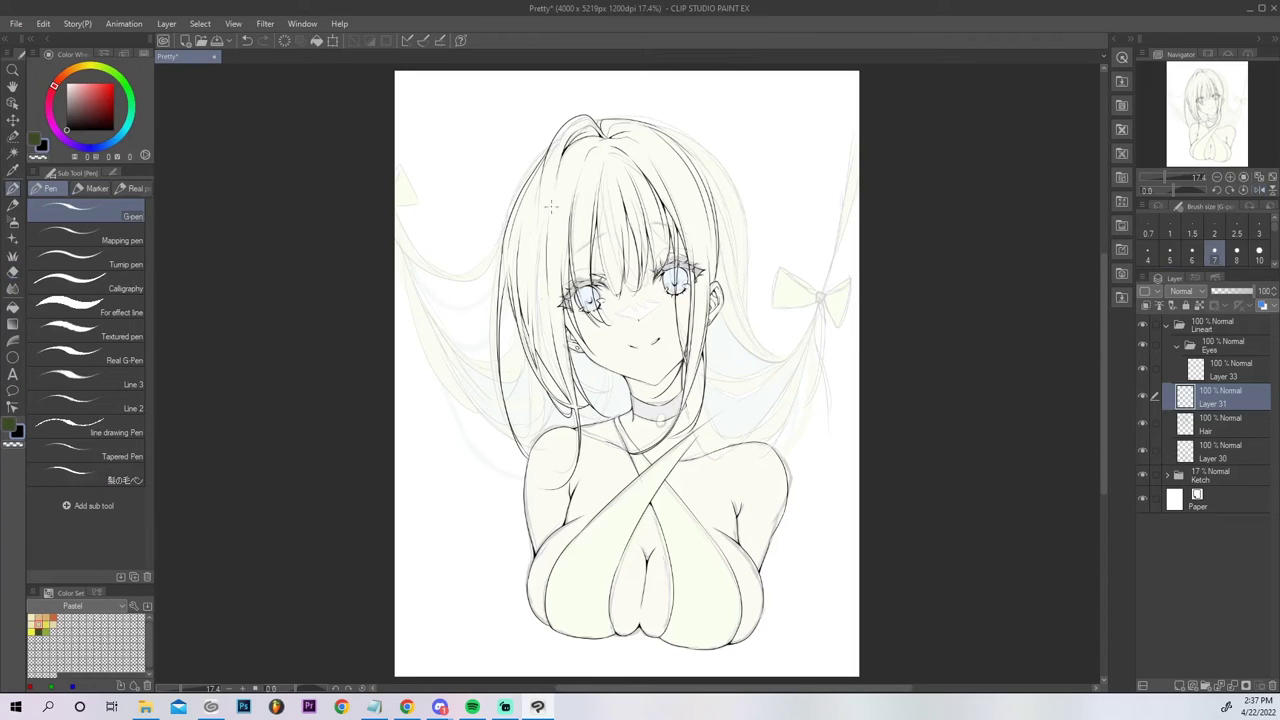
left_click_drag(529, 315, 535, 212)
key("ctrl+z")
left_click_drag(530, 286, 530, 226)
left_click_drag(563, 384, 537, 251)
key("ctrl+z")
key("ctrl+z")
left_click_drag(553, 197, 573, 148)
key("ctrl+z")
left_click_drag(552, 197, 576, 148)
key("ctrl+z")
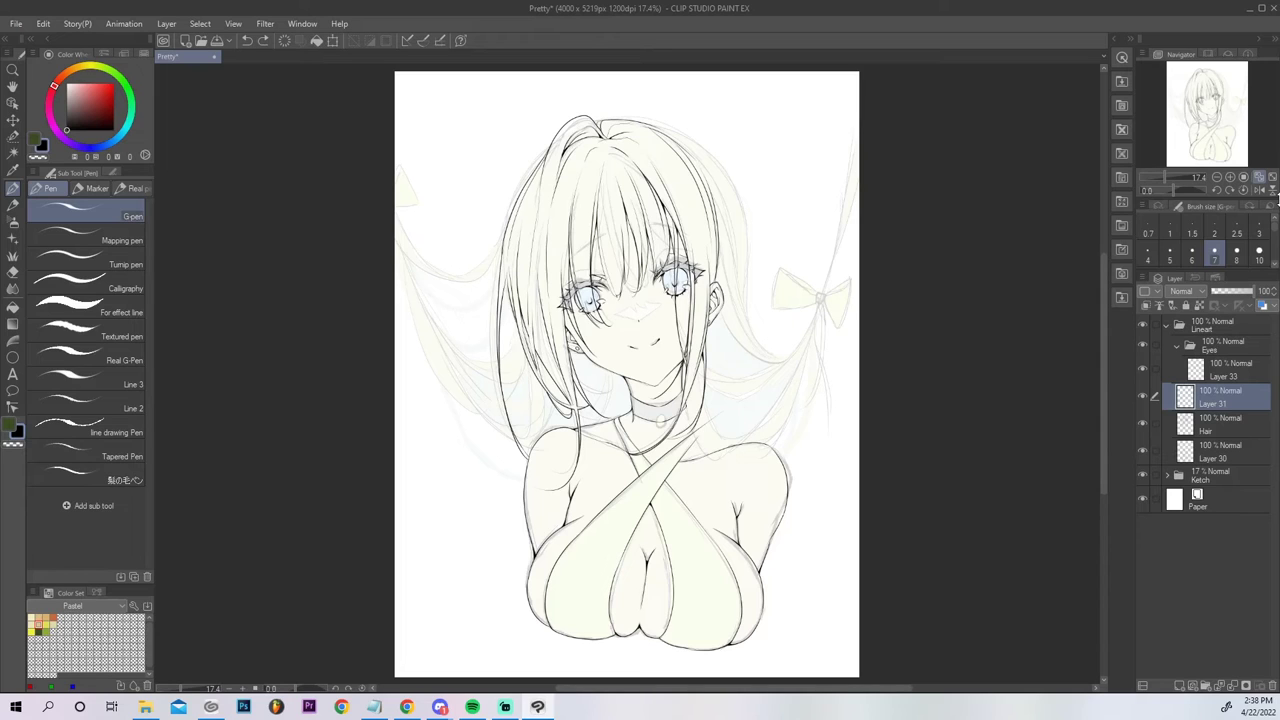
Merge Layer 31 down into the Hair layer and ink a looped flyaway strand rising from the crown of the head.
left_click(1233, 687)
left_click(1259, 189)
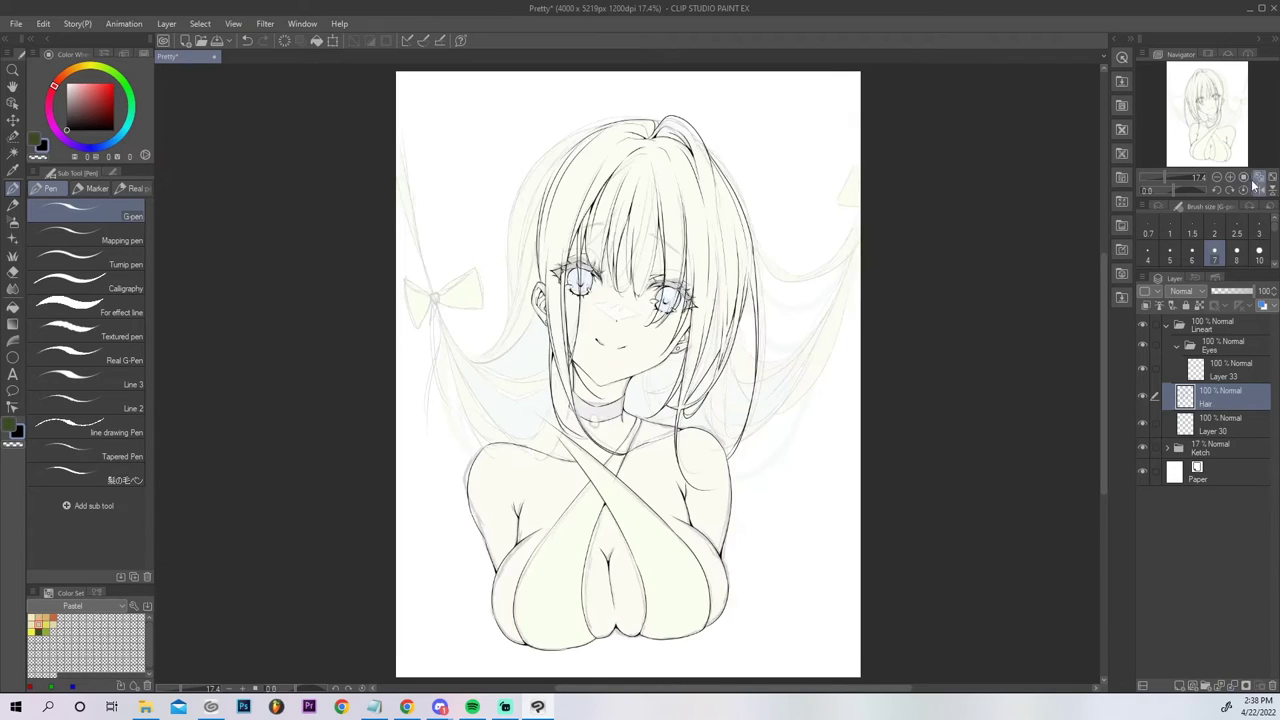
left_click_drag(1220, 118, 1226, 100)
left_click_drag(692, 220, 763, 188)
key("ctrl+z")
mouse_move(700, 222)
left_mouse_down()
mouse_move(748, 200)
mouse_move(737, 222)
mouse_move(722, 193)
mouse_move(733, 223)
mouse_move(748, 202)
left_mouse_up()
key("ctrl+z")
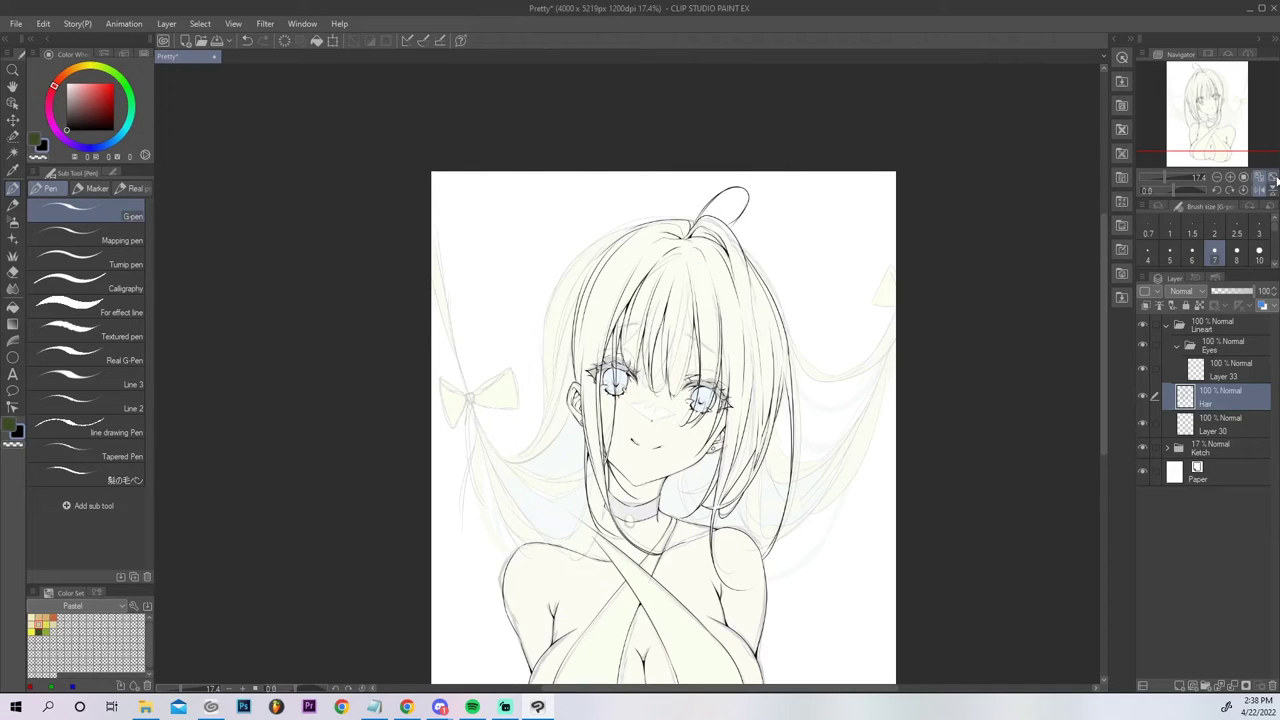
left_click(1273, 177)
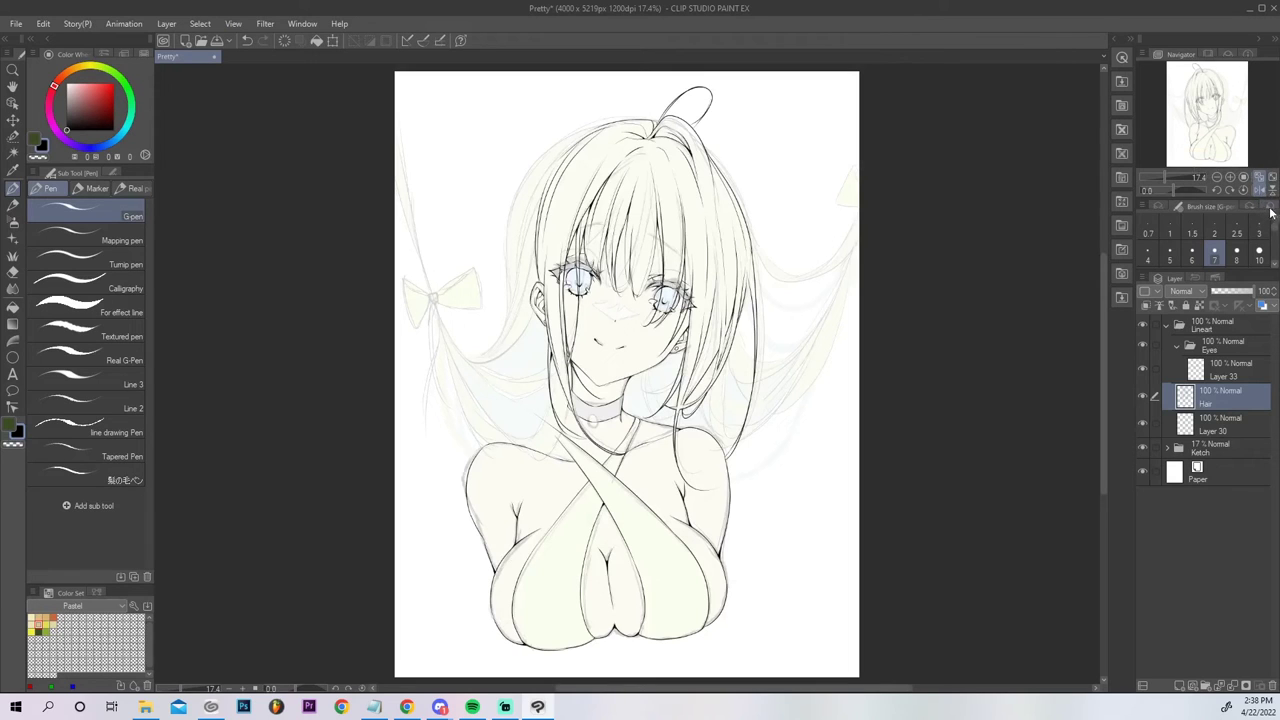
Ink the outer outline of the bow-side hair from the crown down past the ear, curving outward toward the bow.
mouse_move(633, 120)
left_mouse_down()
mouse_move(512, 182)
mouse_move(491, 256)
left_mouse_up()
key("ctrl+z")
left_click_drag(625, 120, 586, 129)
mouse_move(516, 186)
left_mouse_down()
mouse_move(499, 255)
mouse_move(525, 241)
mouse_move(516, 206)
left_mouse_up()
key("ctrl+z")
left_click_drag(537, 259, 517, 203)
left_click_drag(499, 236, 505, 300)
key("ctrl+z")
left_click_drag(499, 234, 506, 321)
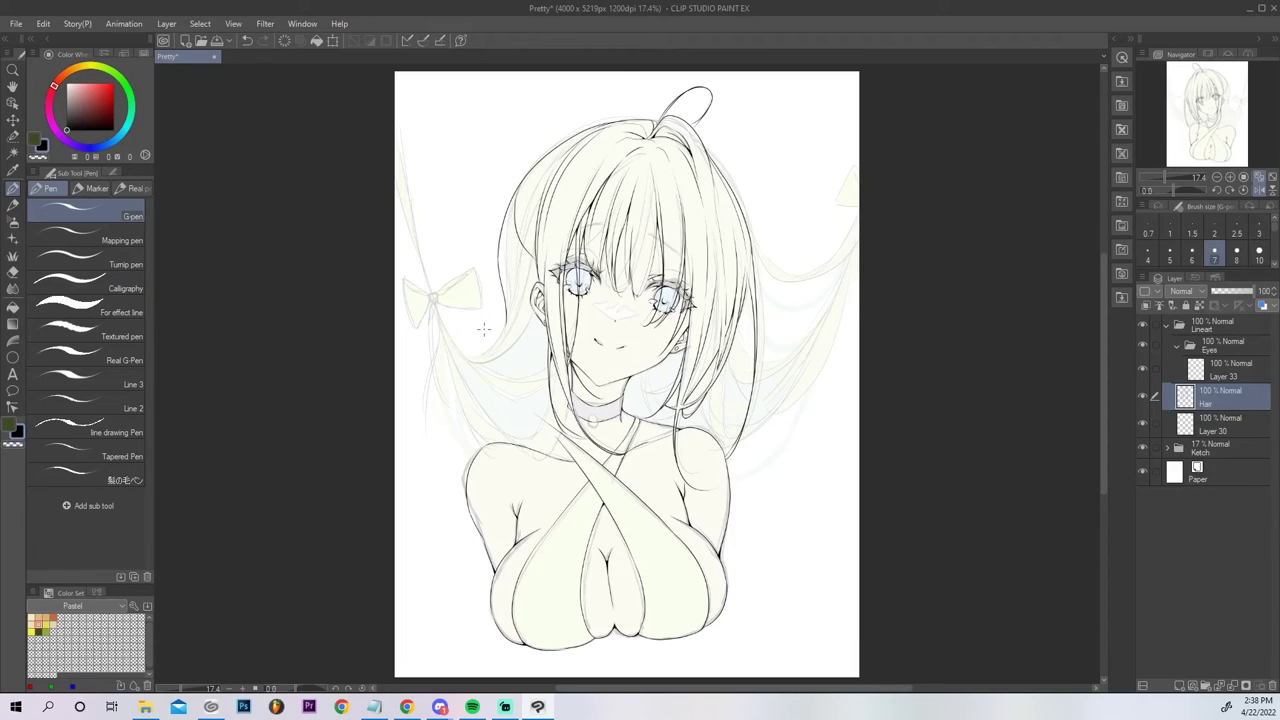
key("ctrl+z")
key("ctrl+z")
left_click_drag(521, 183, 490, 352)
Ink inner strand lines in the bow-side hair and erase the small overlap on its outline beside the ear.
left_click_drag(530, 288, 540, 208)
key("ctrl+z")
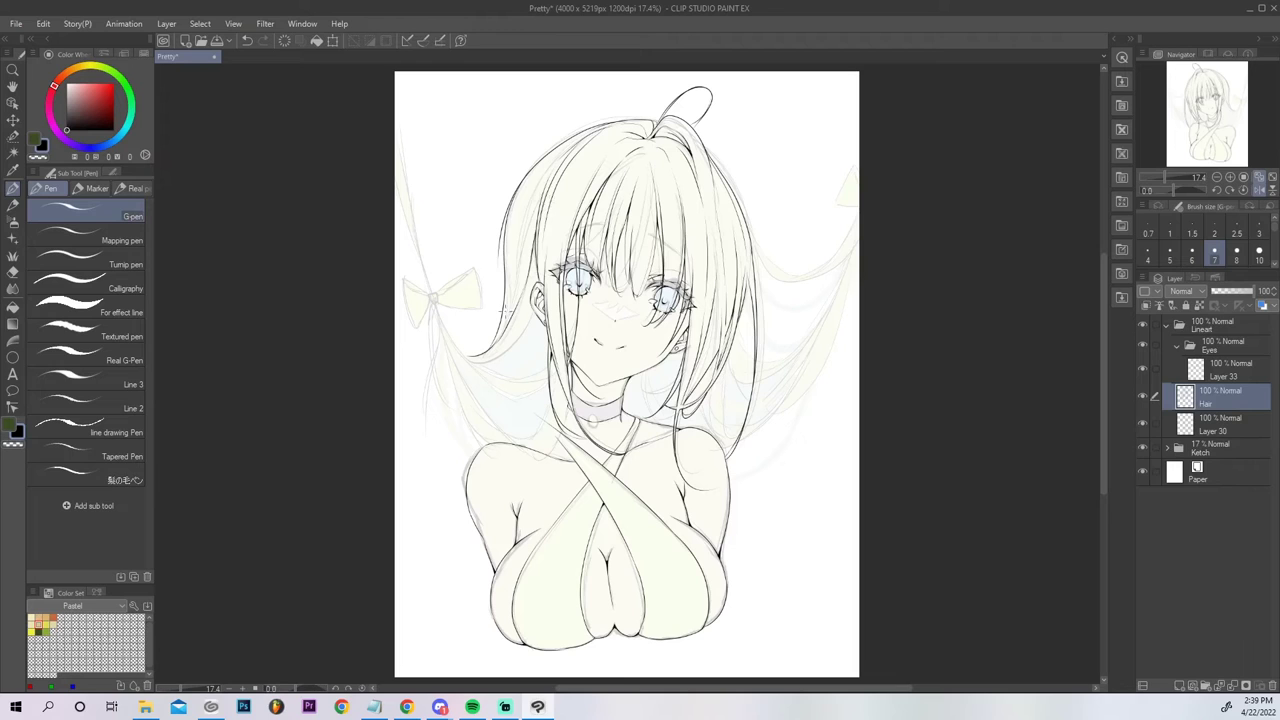
left_click_drag(504, 298, 554, 162)
key("ctrl+z")
left_click_drag(520, 232, 563, 156)
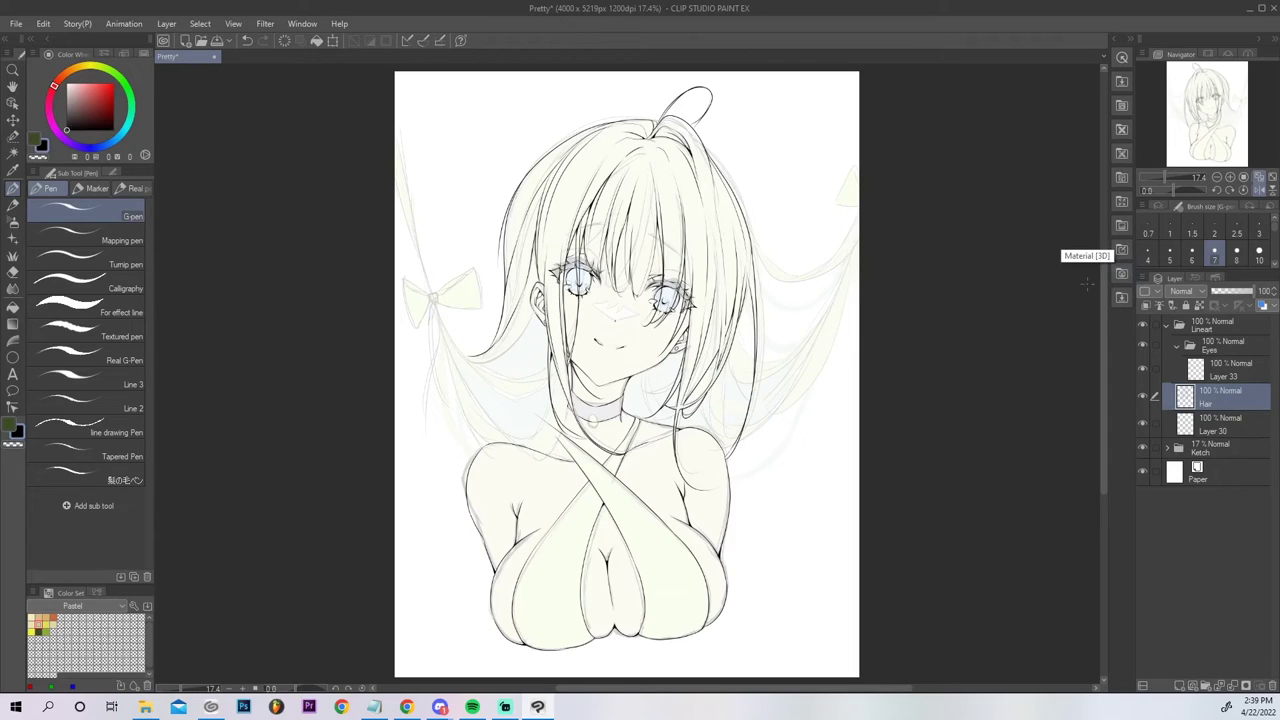
left_click_drag(498, 247, 509, 316)
key("ctrl+z")
mouse_move(496, 250)
left_mouse_down()
mouse_move(507, 304)
mouse_move(506, 222)
left_mouse_up()
key("ctrl+z")
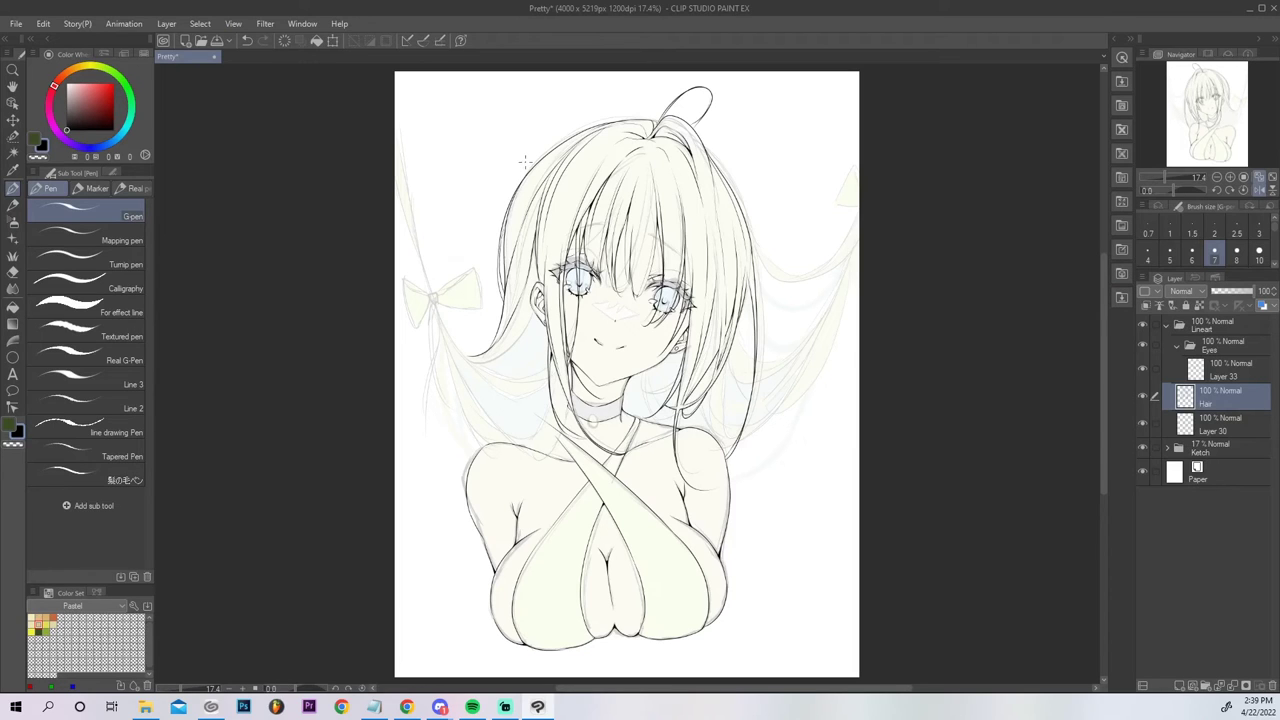
key("e")
left_click_drag(505, 298, 505, 296)
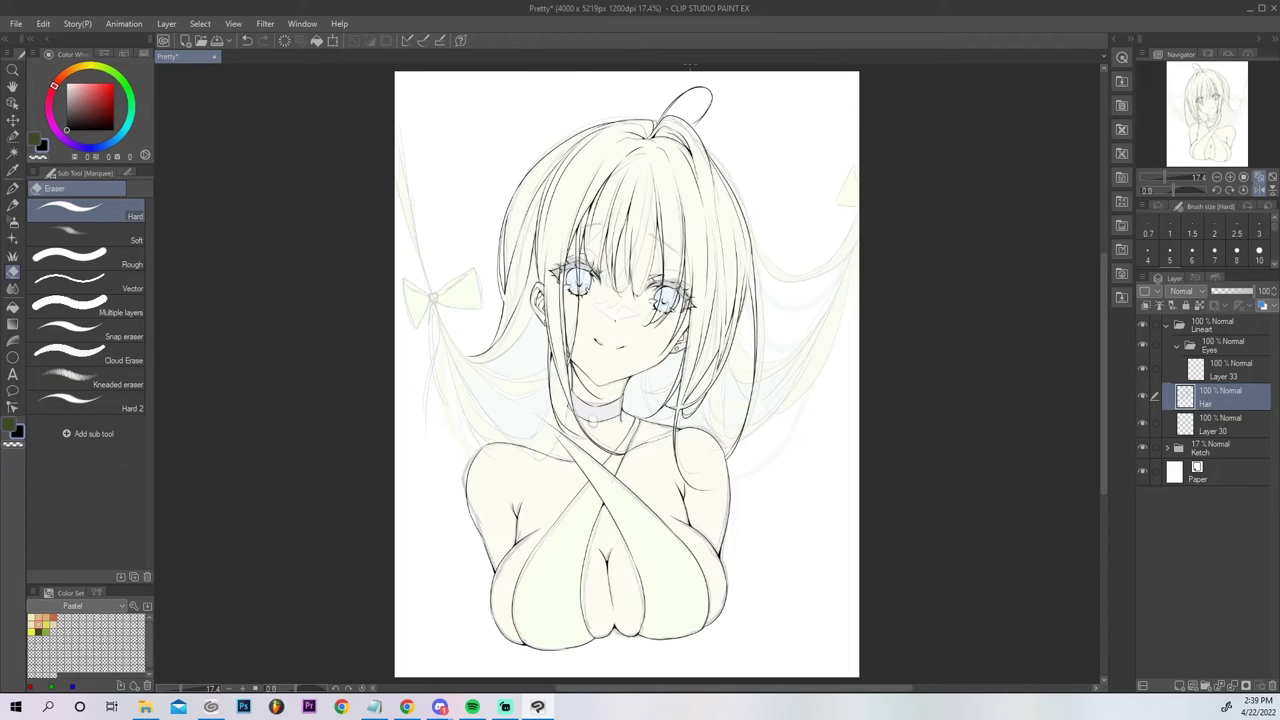
Thicken the hair line beside the temple, just above the ear on the bow side.
key("p")
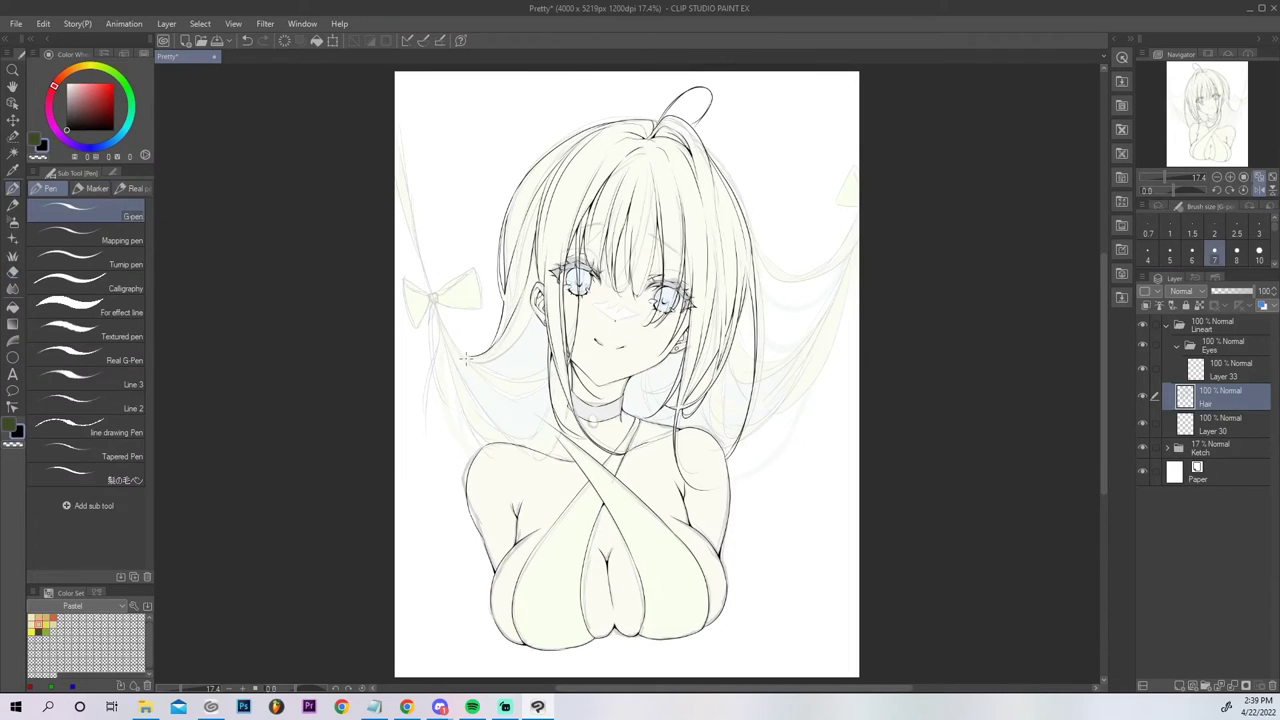
left_click_drag(521, 334, 544, 316)
key("ctrl+z")
key("ctrl+z")
key("e")
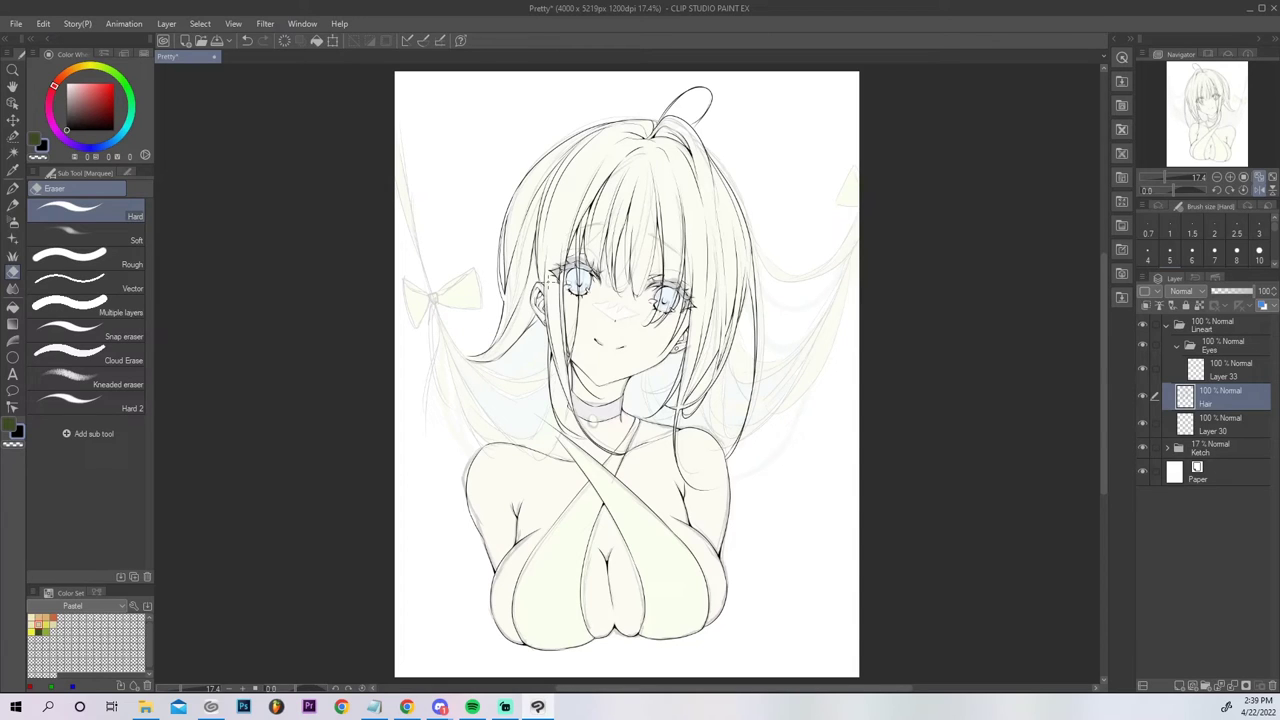
key("p")
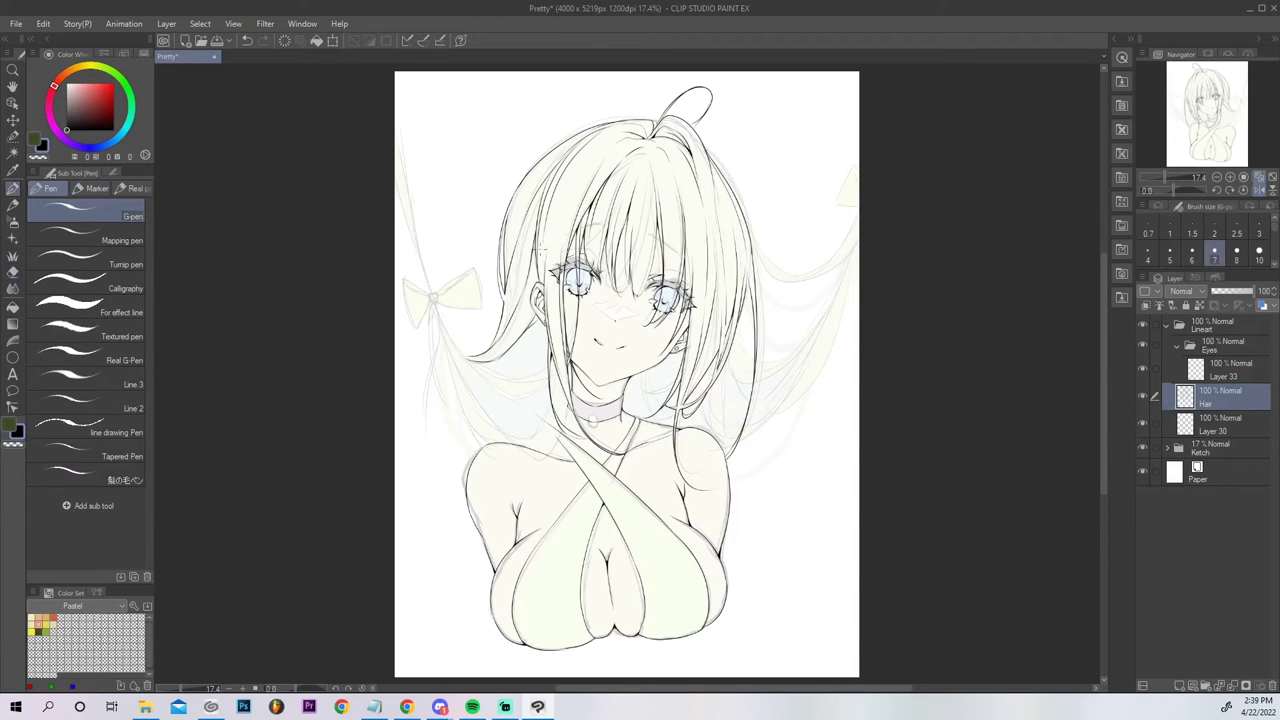
key("g")
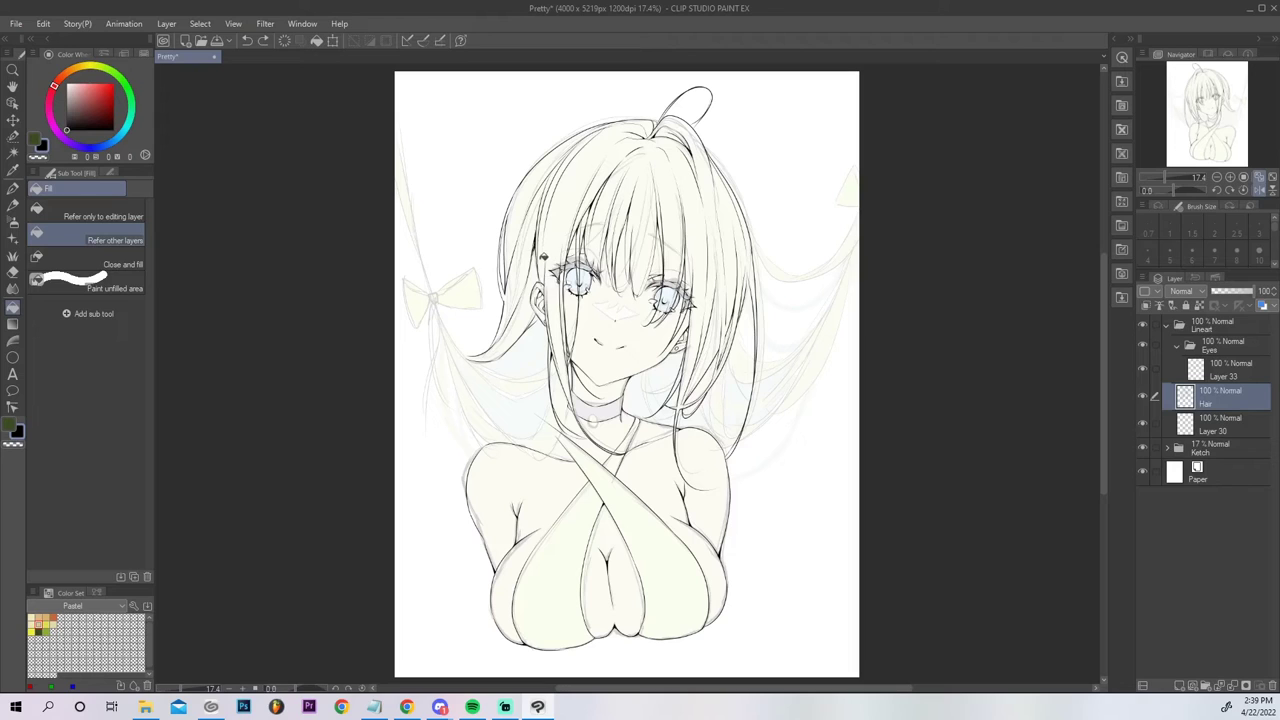
key("p")
left_click_drag(536, 240, 533, 257)
key("ctrl+z")
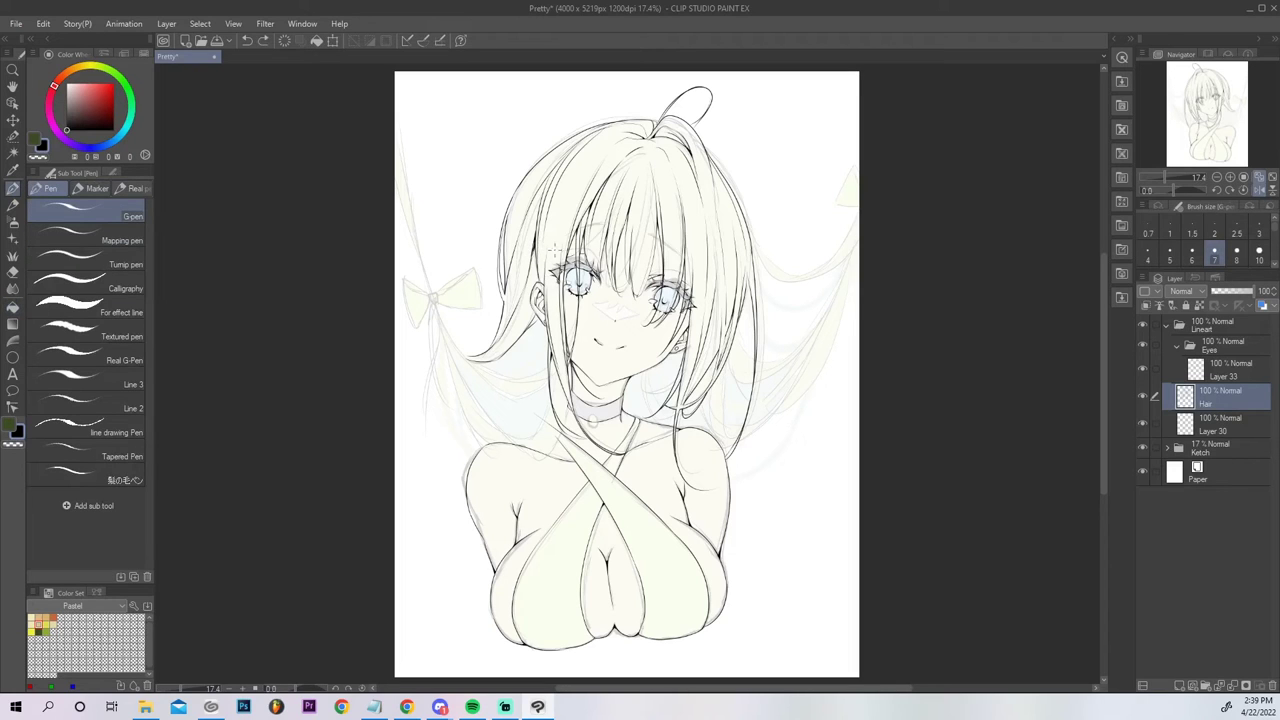
left_click_drag(536, 240, 531, 255)
Ink the lower curves of the bow-side strand sweeping out toward the bow's knot and flip the canvas view back.
left_click_drag(468, 358, 431, 300)
key("ctrl+z")
mouse_move(469, 358)
left_mouse_down()
mouse_move(432, 297)
mouse_move(446, 352)
mouse_move(438, 308)
left_mouse_up()
key("ctrl+z")
key("ctrl+z")
key("ctrl+z")
left_click_drag(440, 322, 495, 339)
key("ctrl+z")
left_click(1257, 190)
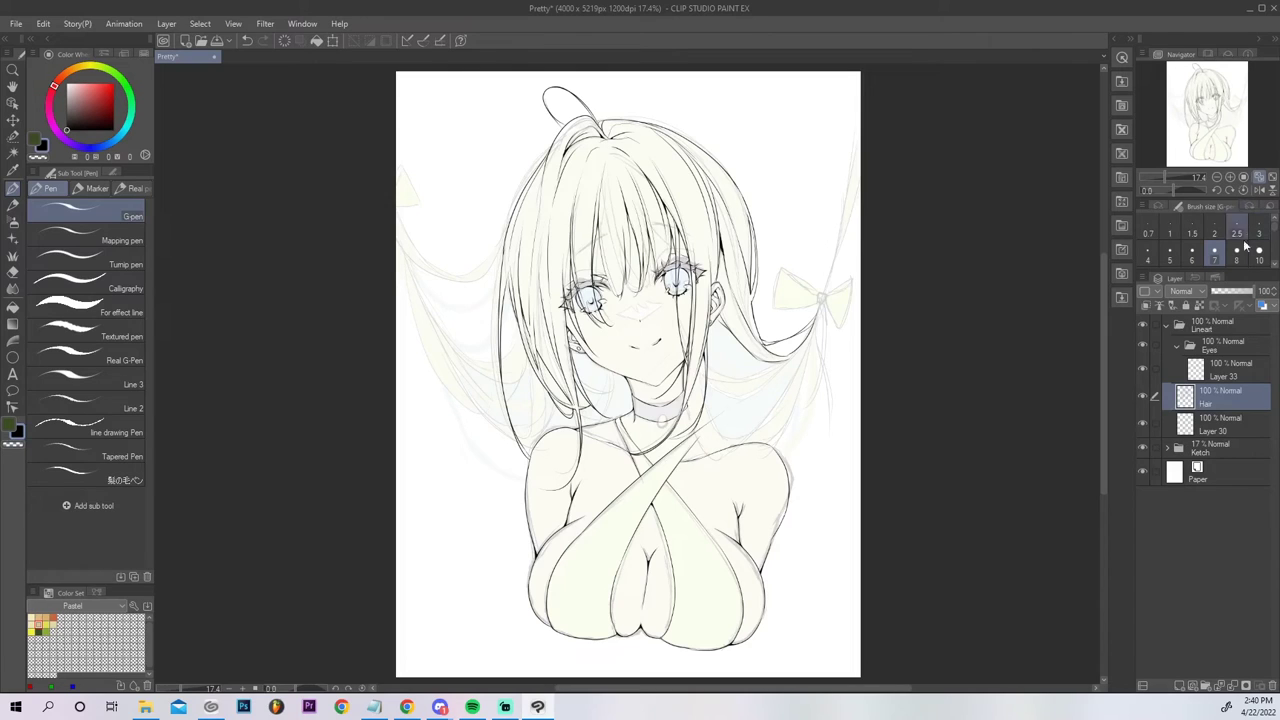
Erase a small piece of line above the eye opposite the bow on Layer 30.
left_click(1210, 429)
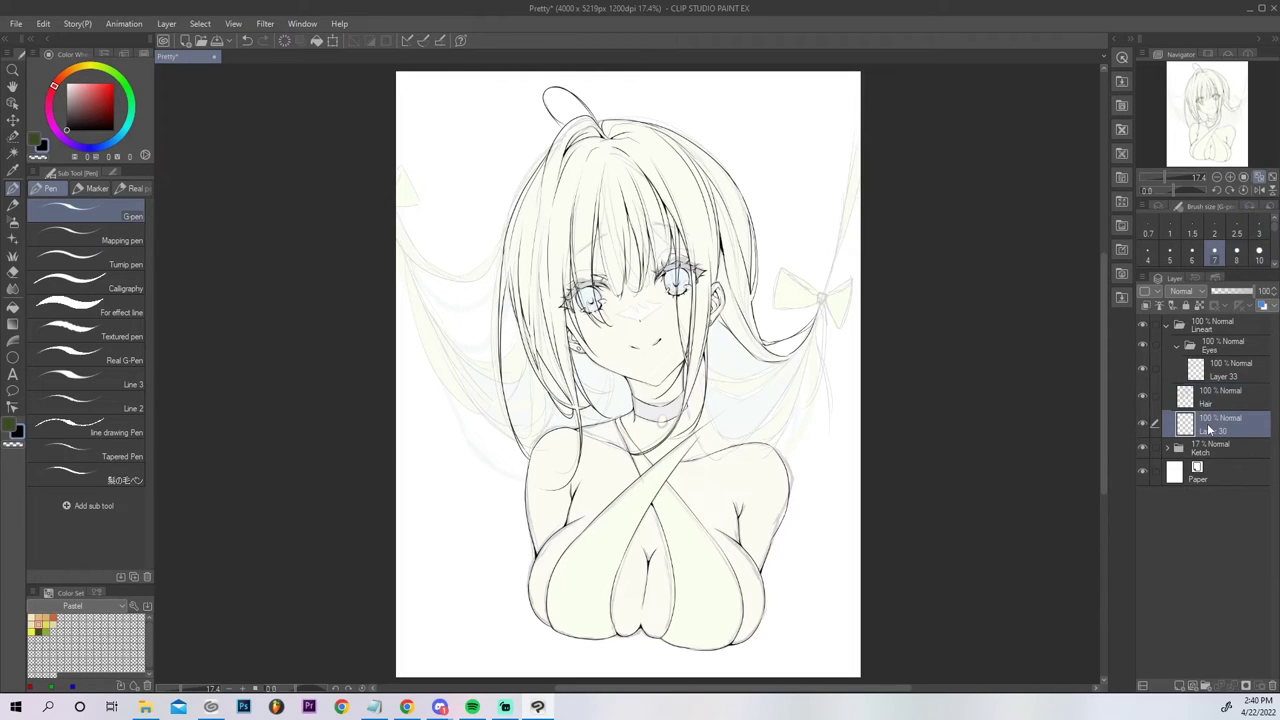
mouse_move(597, 314)
left_mouse_down()
mouse_move(620, 300)
mouse_move(604, 264)
left_mouse_up()
key("ctrl+z")
key("e")
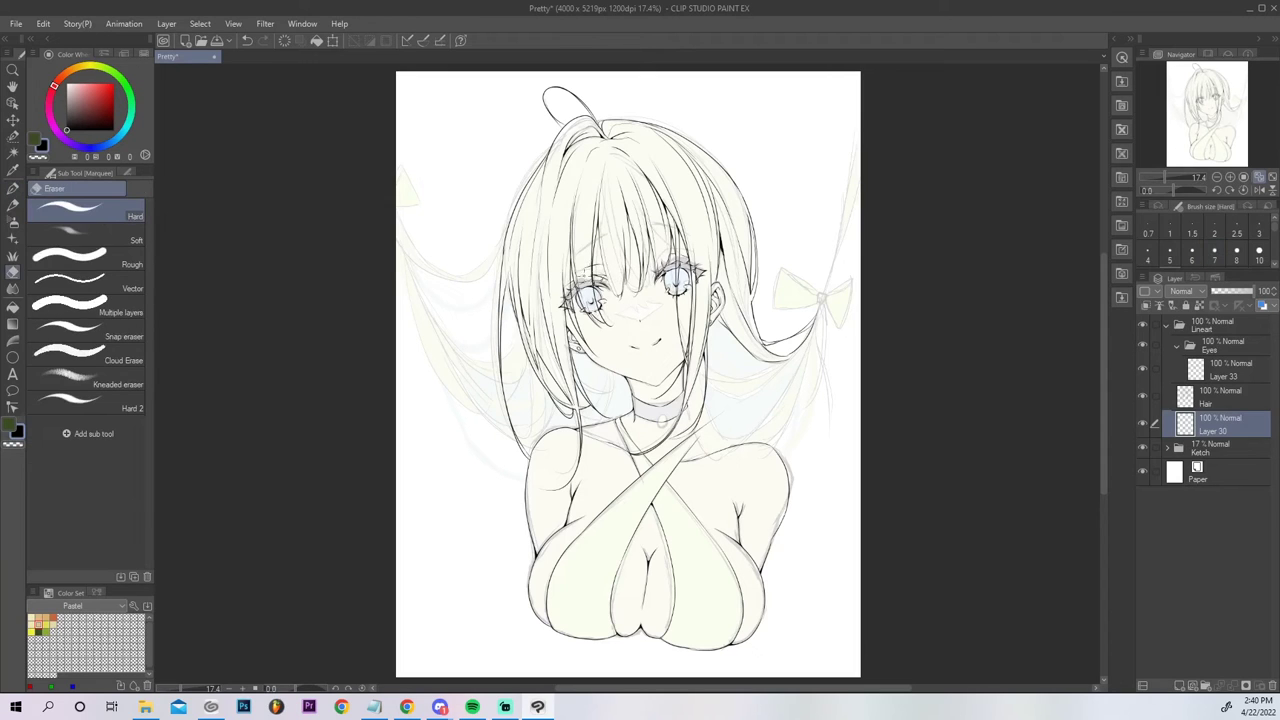
left_click_drag(583, 275, 596, 262)
key("p")
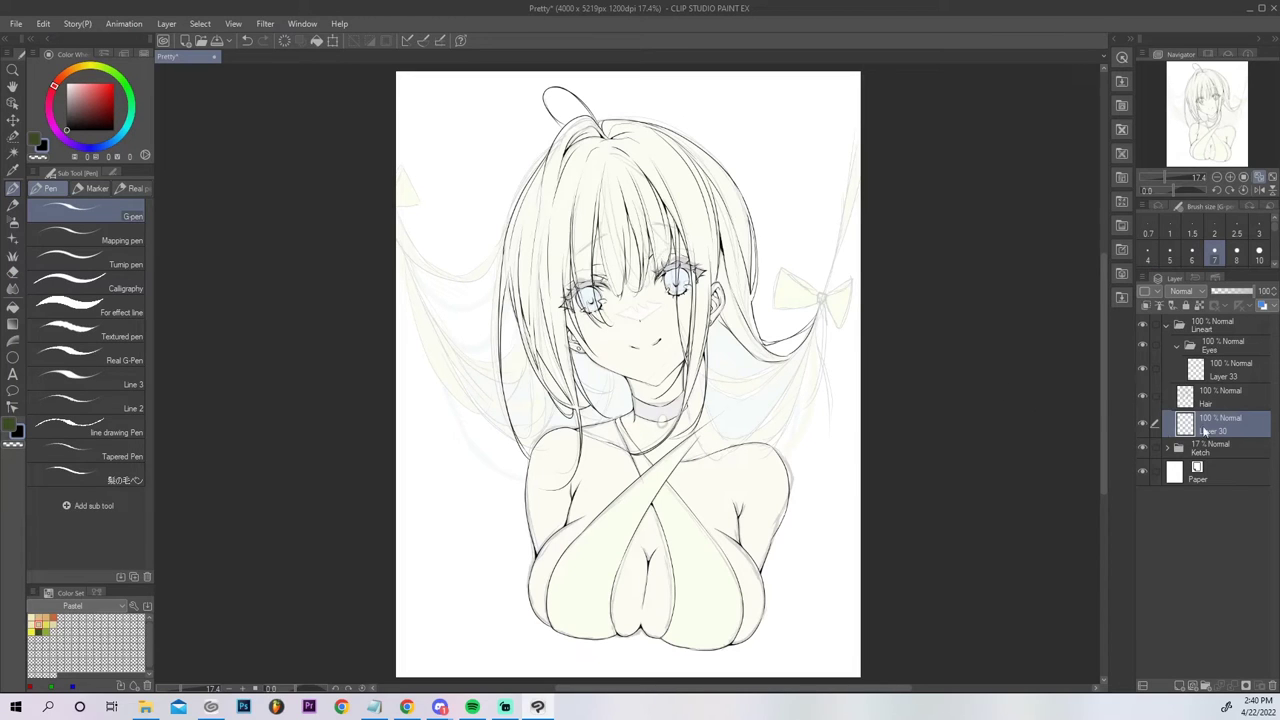
Add a new raster layer above Layer 30 and ink both eyebrows on it over the sketch.
left_click(1179, 686)
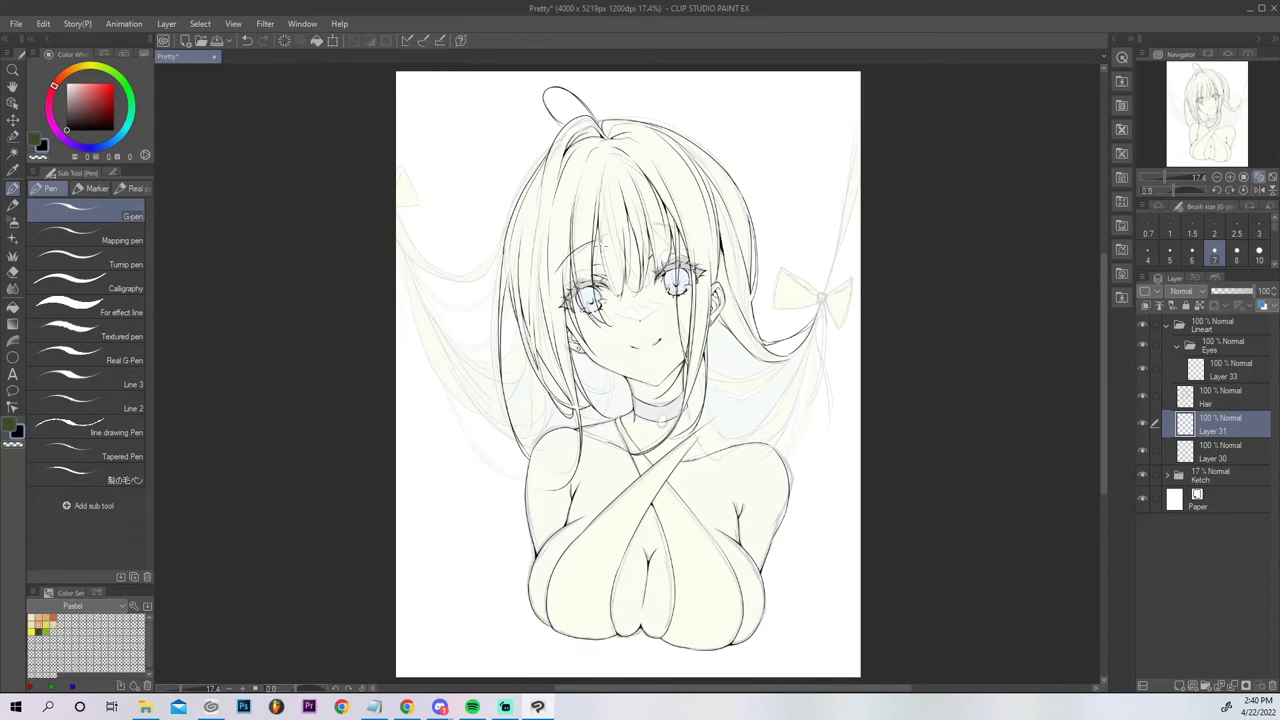
key("ctrl+z")
left_click_drag(559, 271, 616, 237)
left_click_drag(560, 271, 591, 245)
key("ctrl+z")
key("ctrl+y")
left_click_drag(649, 230, 691, 240)
key("ctrl+z")
key("ctrl+z")
key("ctrl+z")
key("ctrl+z")
Erase the outer tip of the bow-side eyebrow and try a replacement stroke there.
key("e")
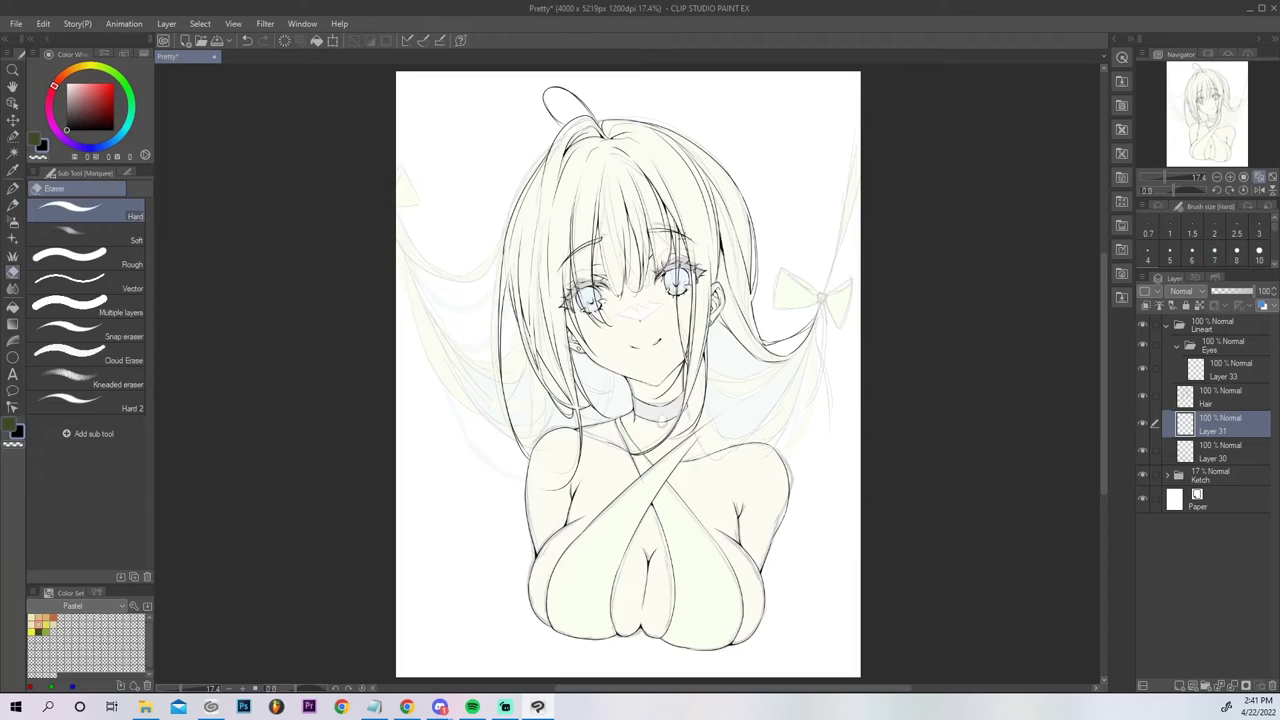
left_click_drag(690, 244, 702, 250)
key("p")
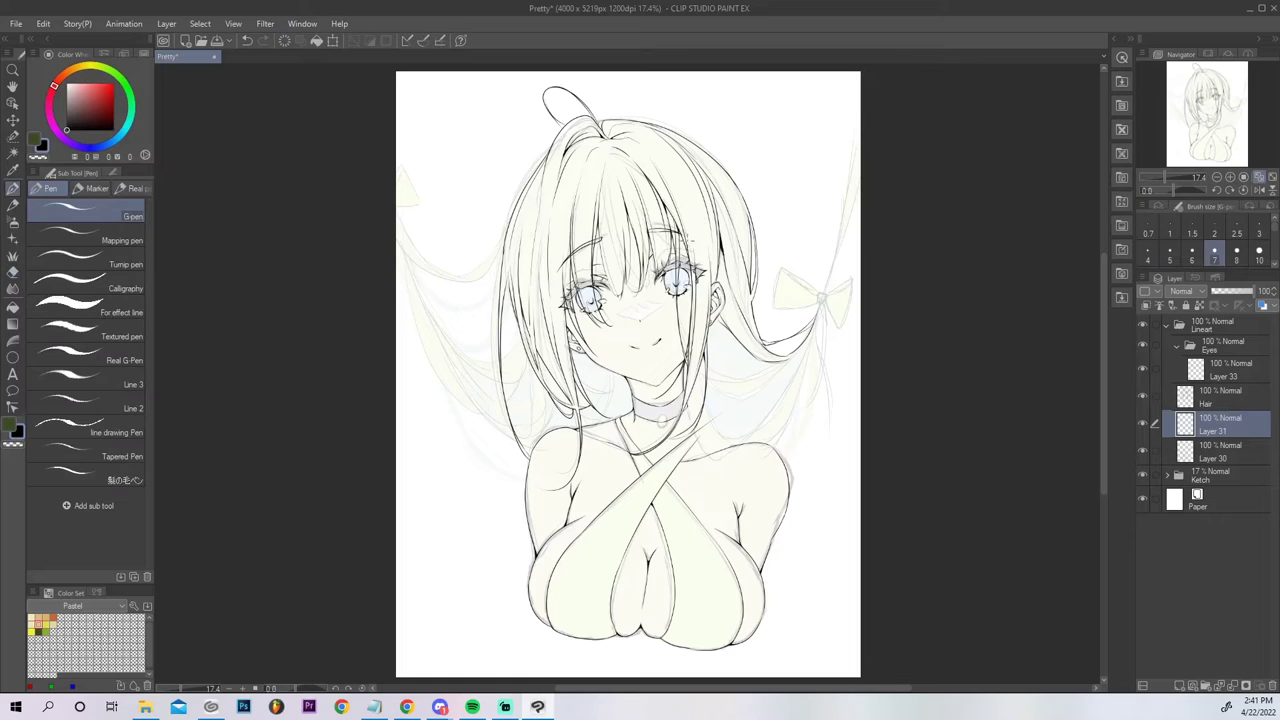
left_click_drag(683, 235, 698, 245)
key("ctrl+z")
Create a layer folder named Hair and move the Hair lineart layer into it.
left_click(1206, 686)
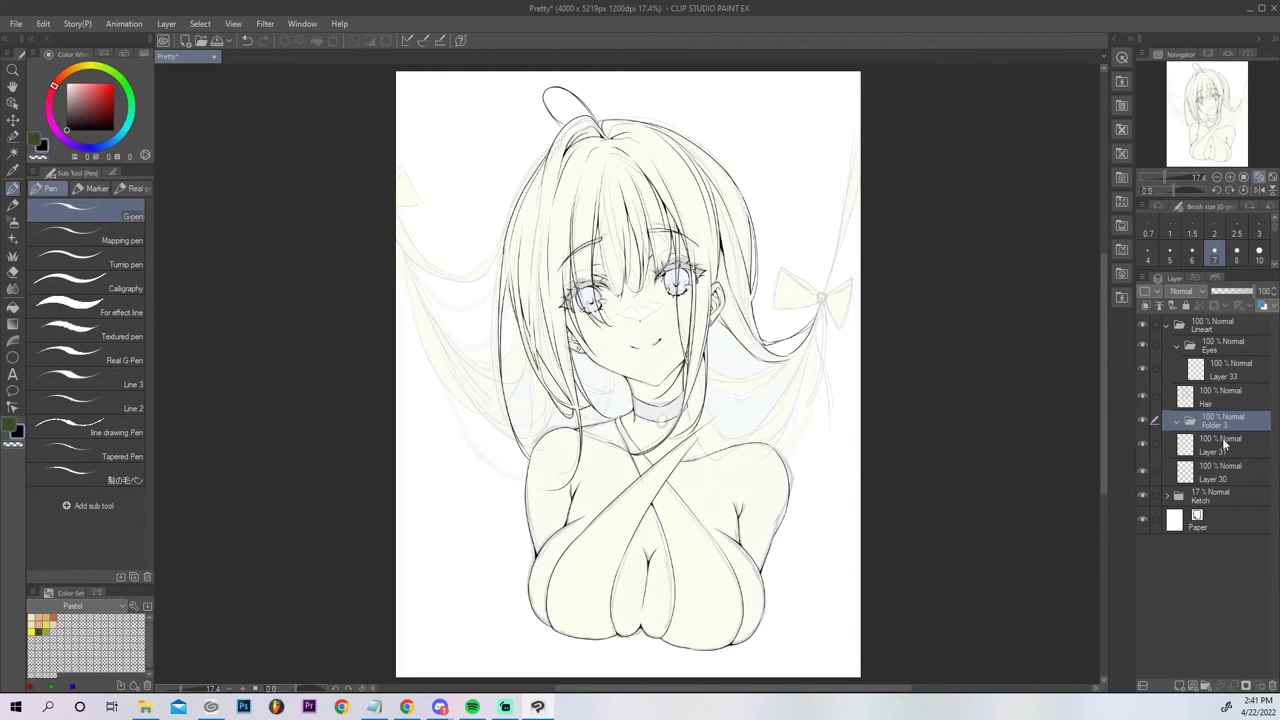
double_click(1221, 427)
type("Ha")
key("Return")
left_click_drag(1214, 398, 1223, 425)
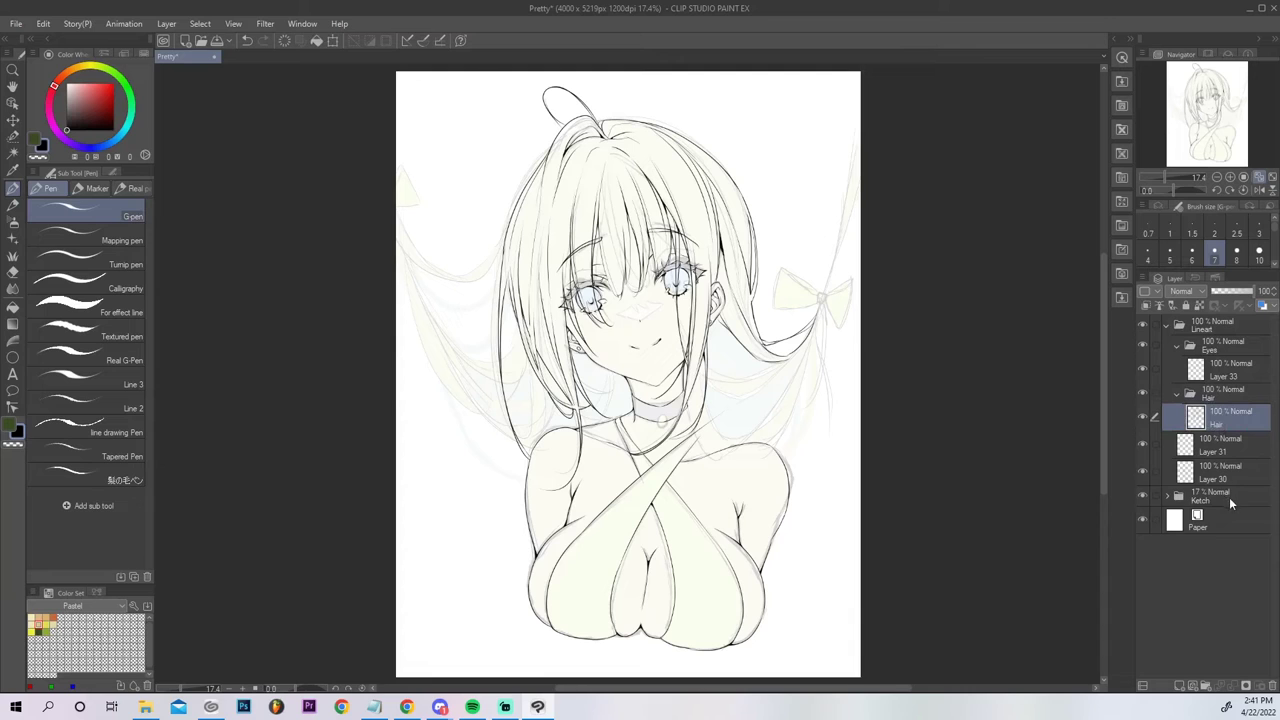
Create a subfolder named Color inside the Hair folder, placed below the Hair lineart layer.
left_click(1207, 686)
left_click_drag(1236, 423, 1230, 450)
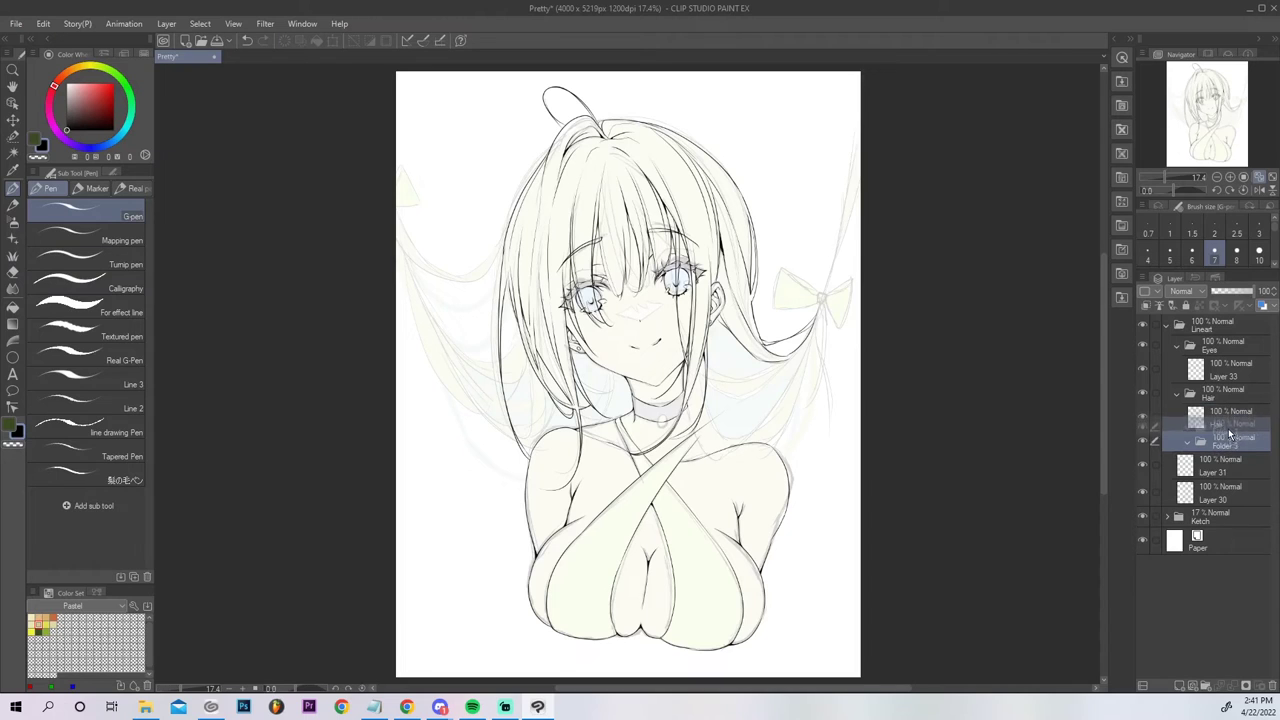
left_click(1178, 396)
left_click(1178, 396)
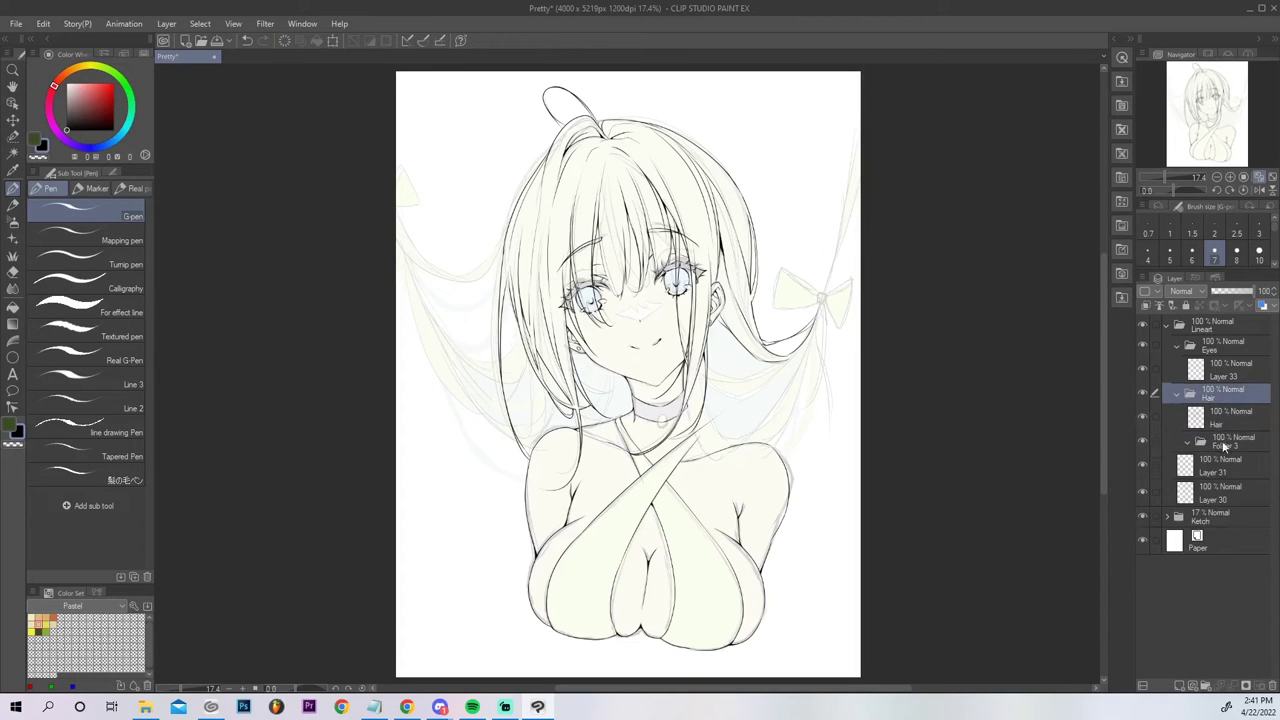
double_click(1225, 445)
type("Color")
key("Return")
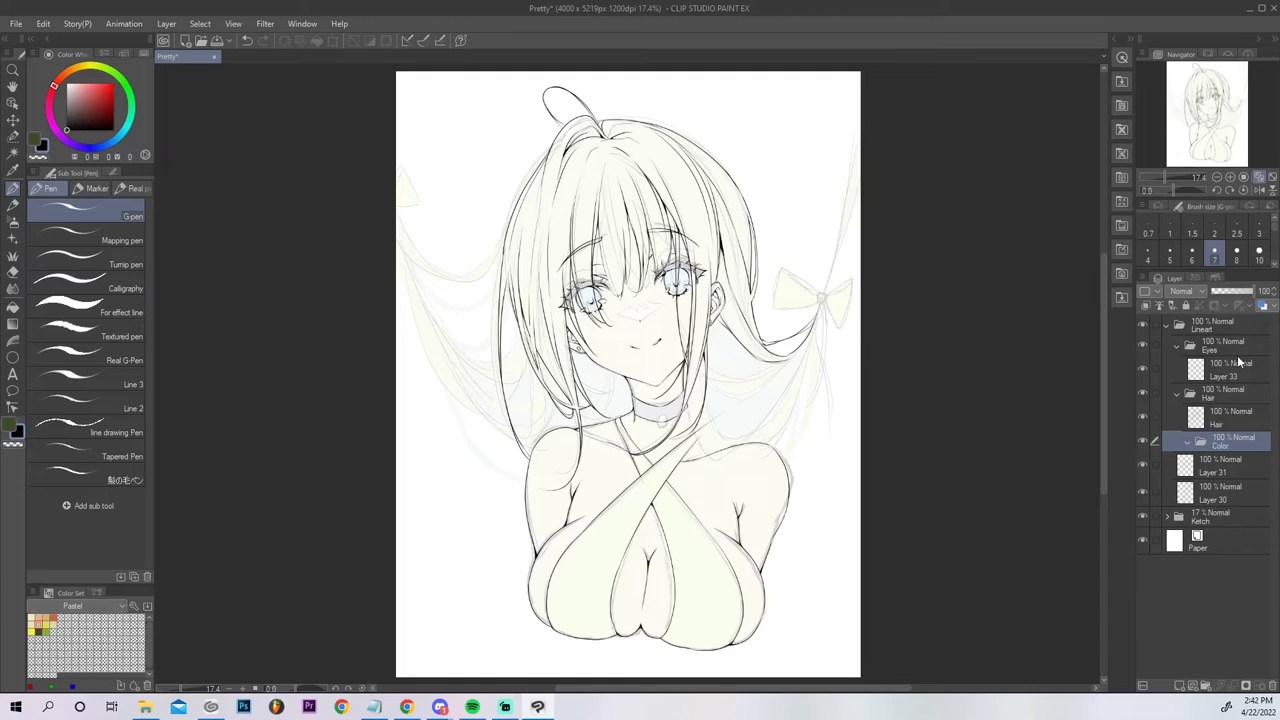
Clean up the hair lines around the eyebrows on the Hair layer with the G-pen set to transparent color.
left_click(1178, 391)
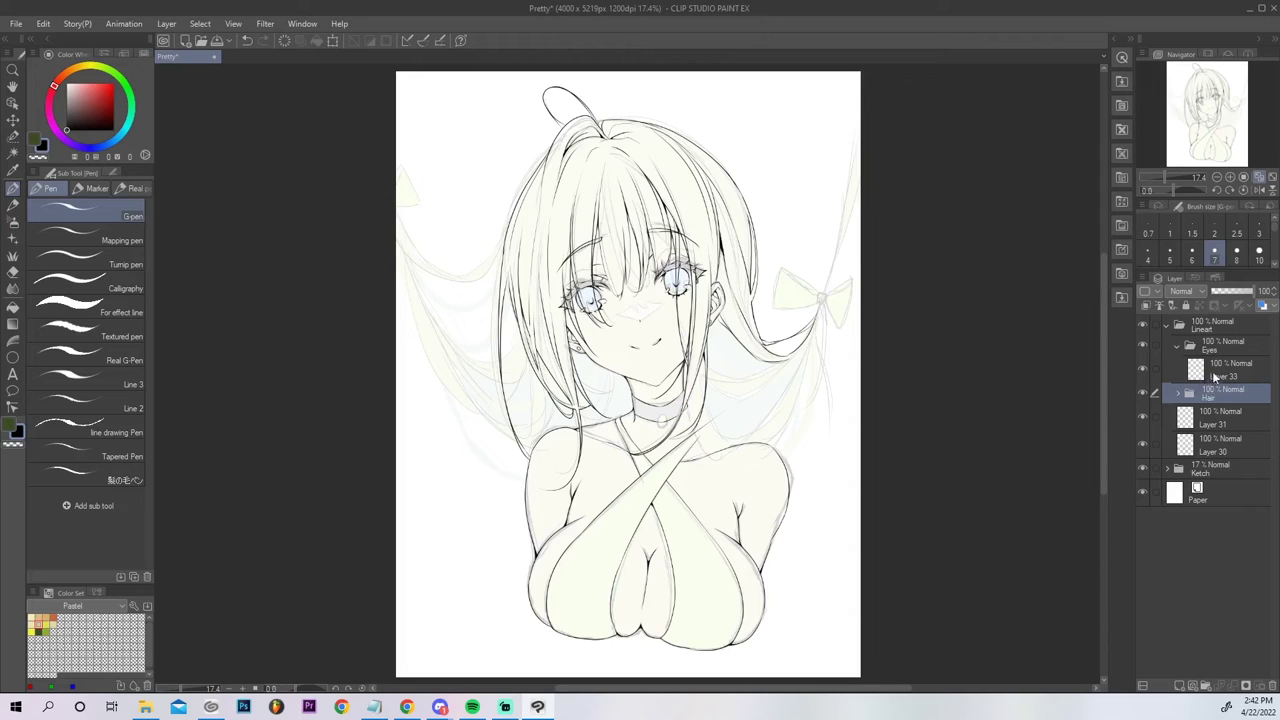
left_click(1177, 393)
left_click(1210, 420)
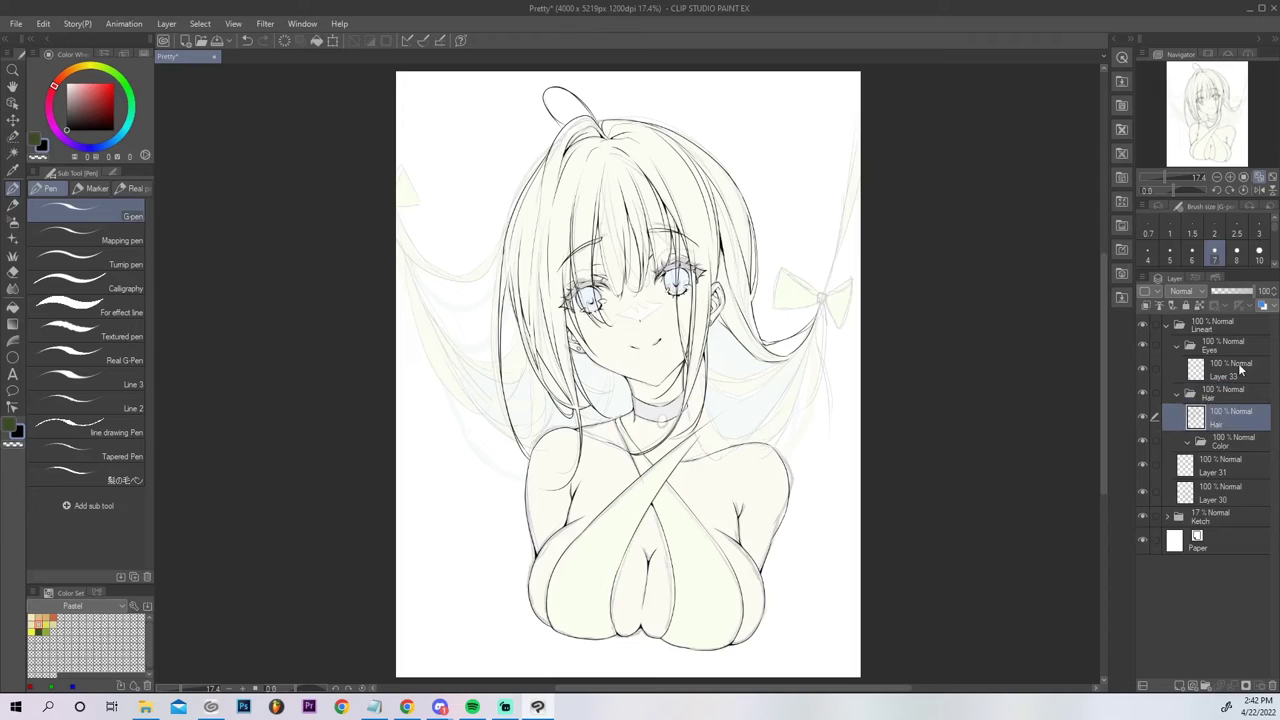
key("e")
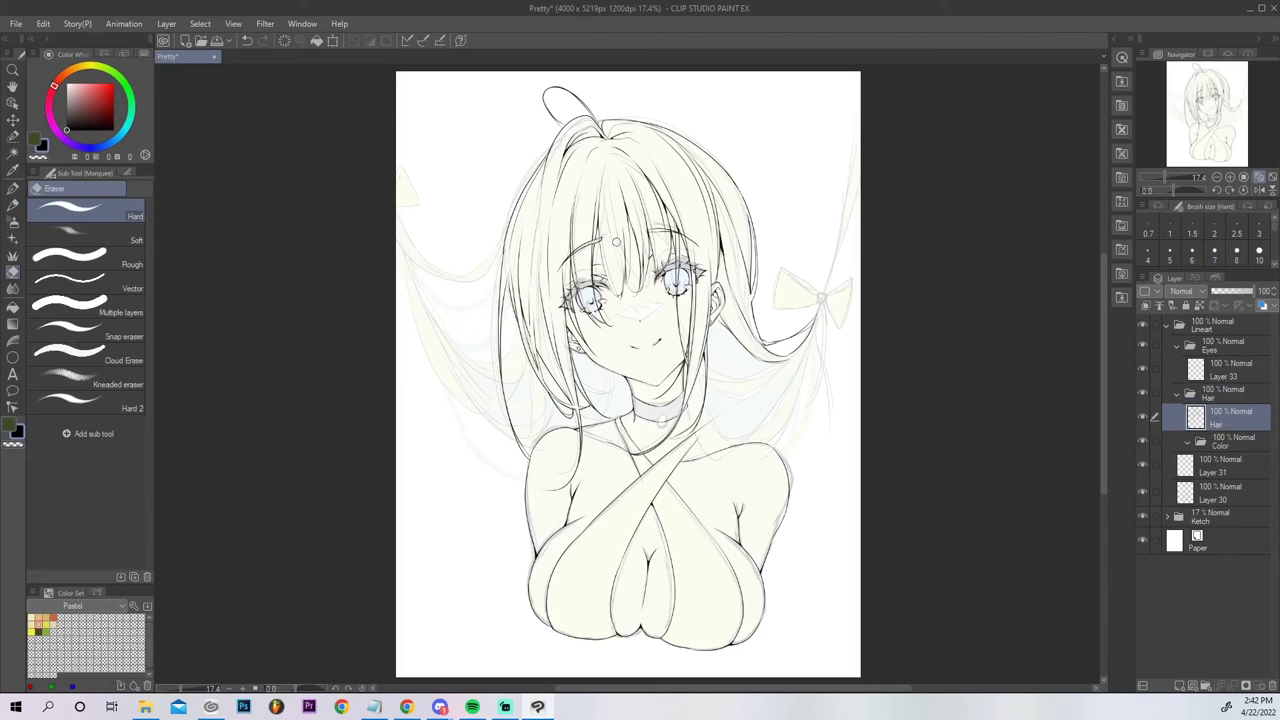
left_click_drag(654, 231, 667, 230)
key("ctrl+z")
key("p")
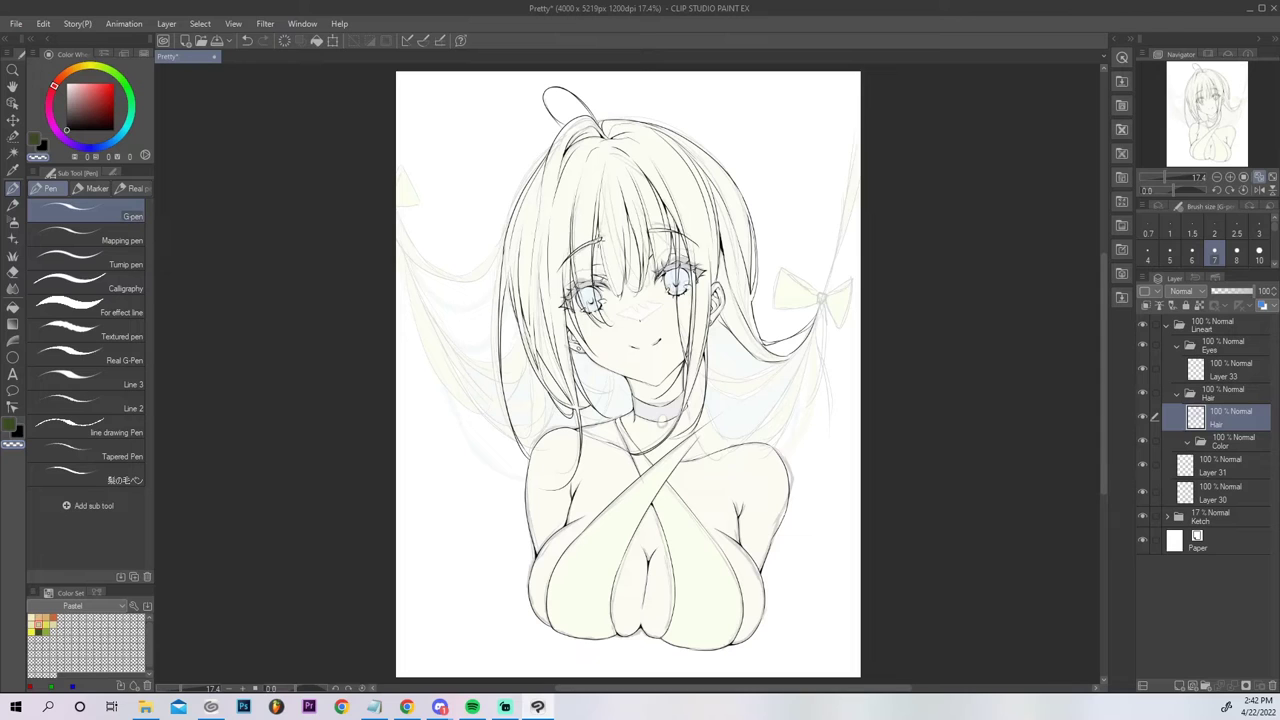
left_click(1259, 180)
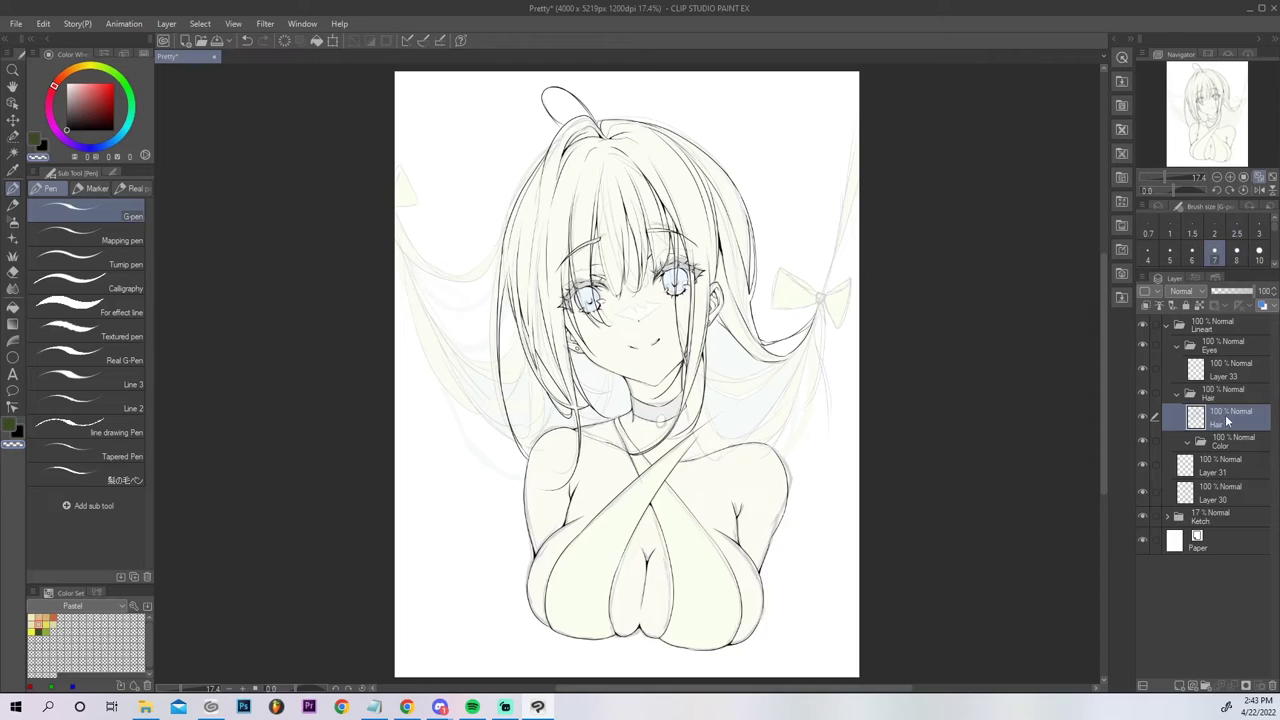
Add a new raster layer directly above the Hair lineart layer inside the Hair folder.
left_click(1181, 679)
left_click(1230, 177)
left_click_drag(1226, 101, 1241, 109)
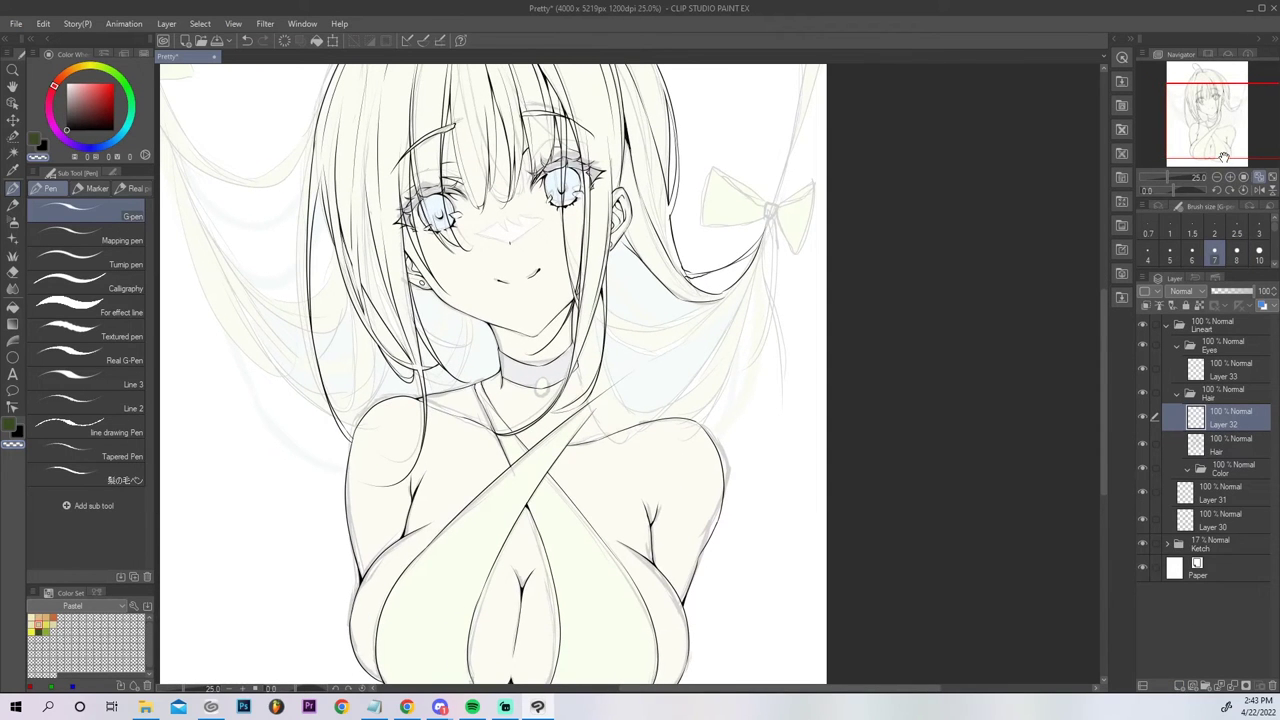
Touch up the line ends of the outer curl and the strand by the ear on the Hair layer.
key("e")
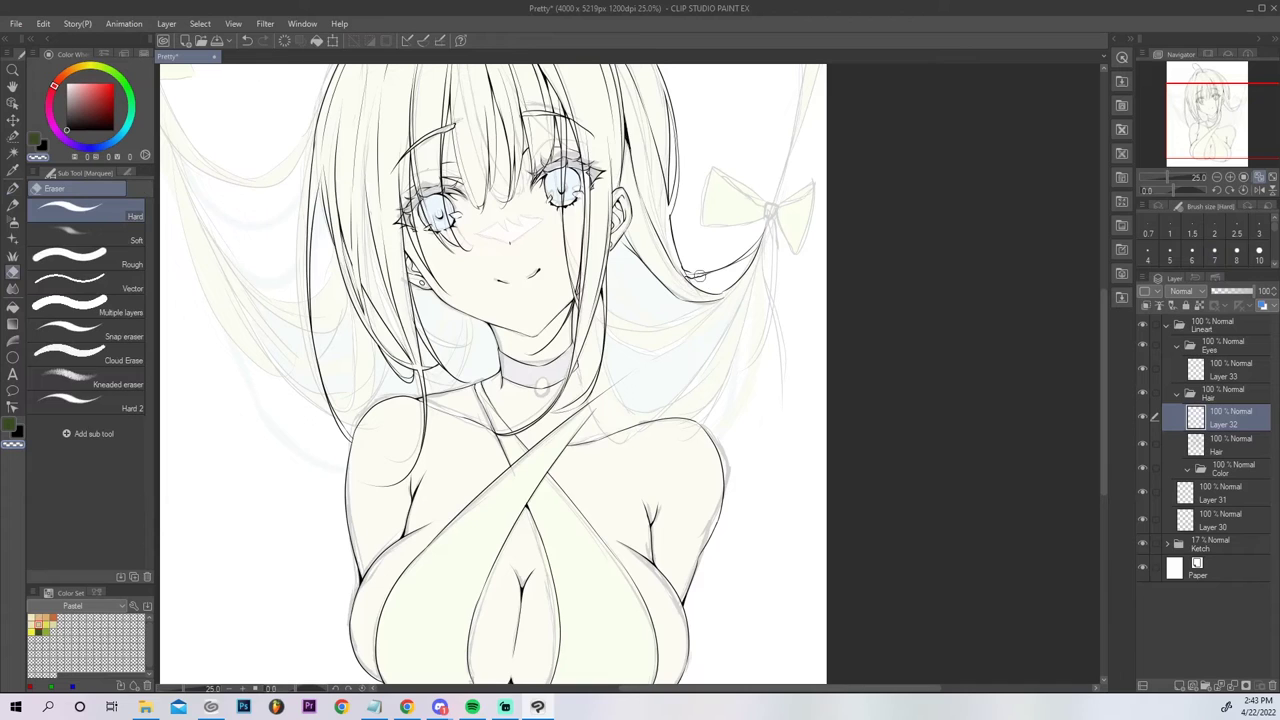
left_click(1224, 444)
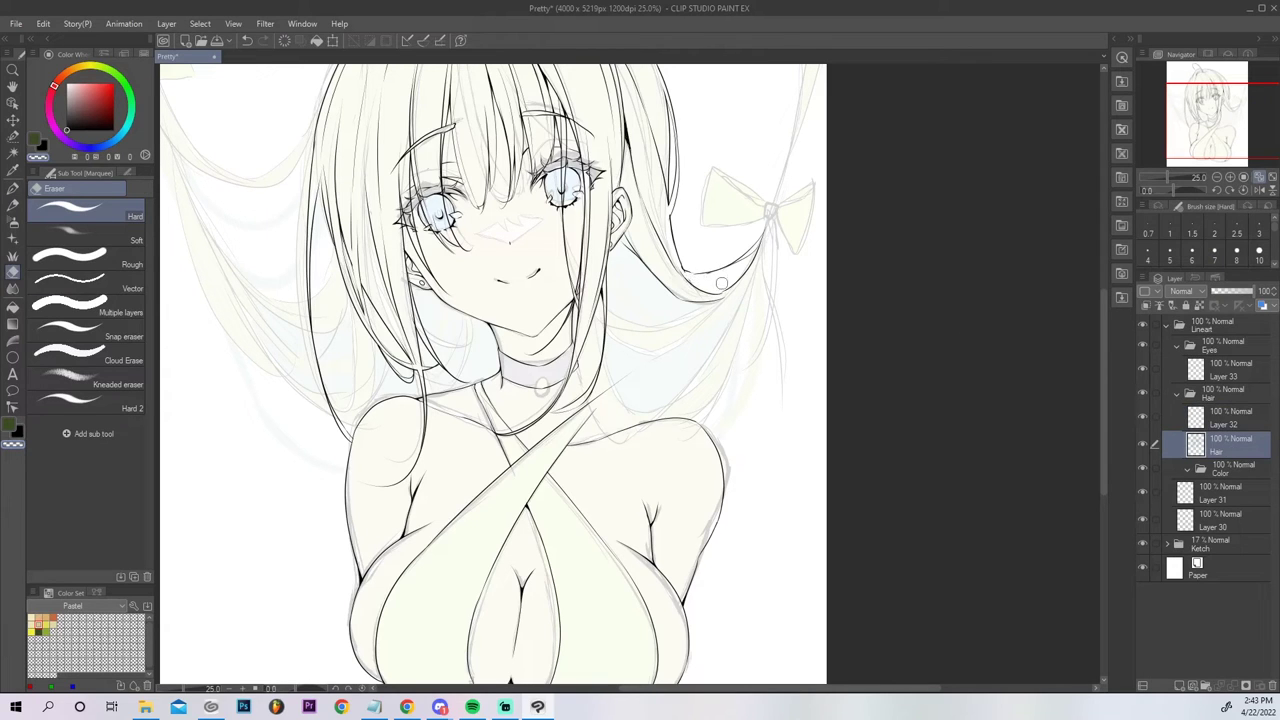
key("p")
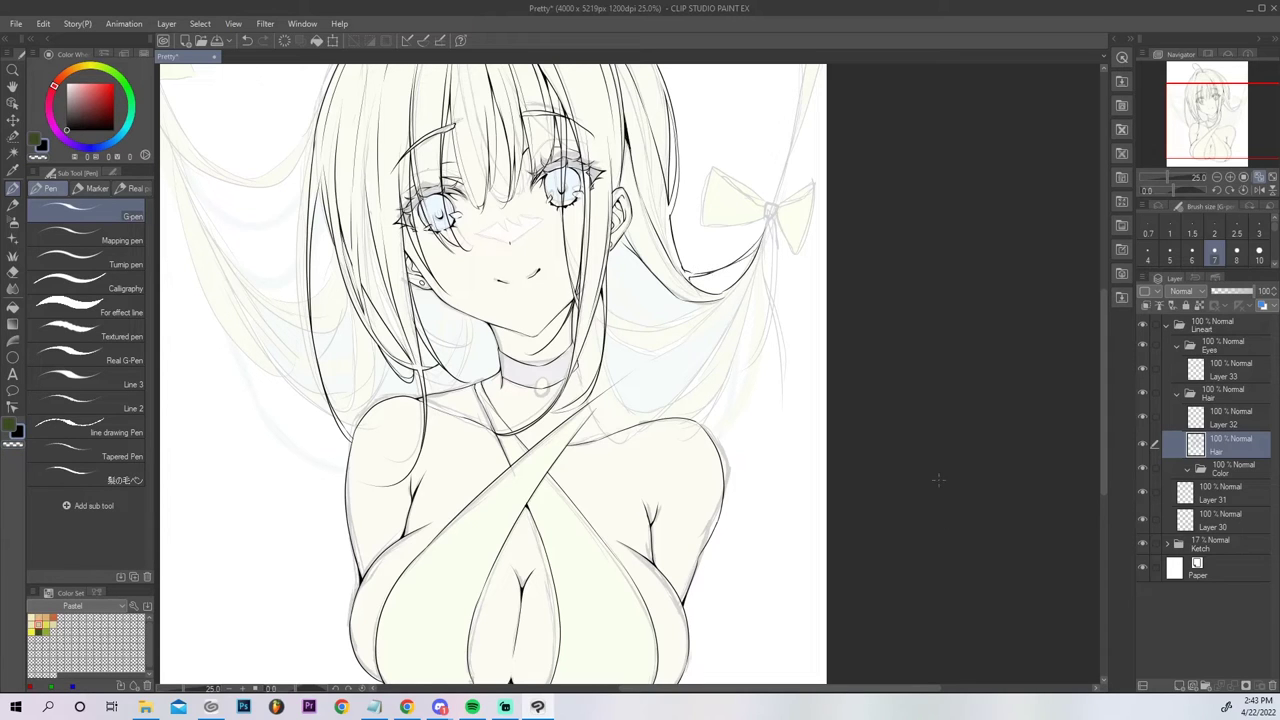
left_click_drag(621, 233, 635, 250)
key("g")
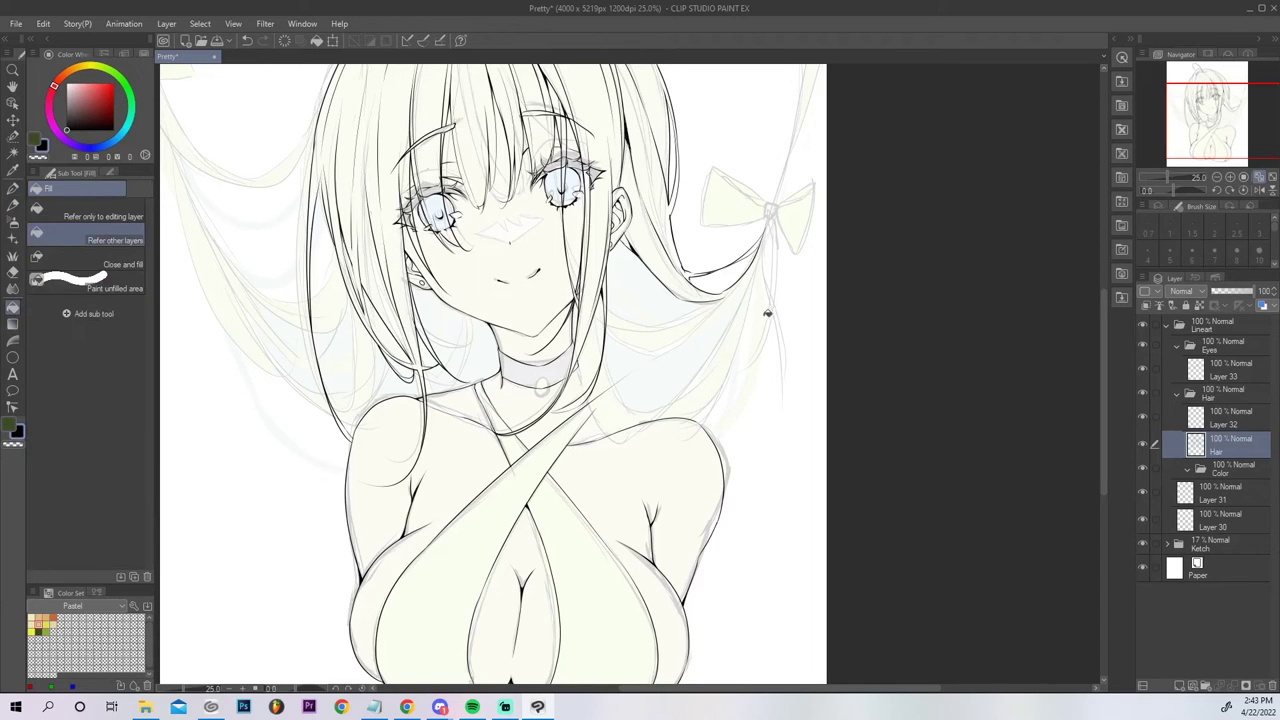
key("p")
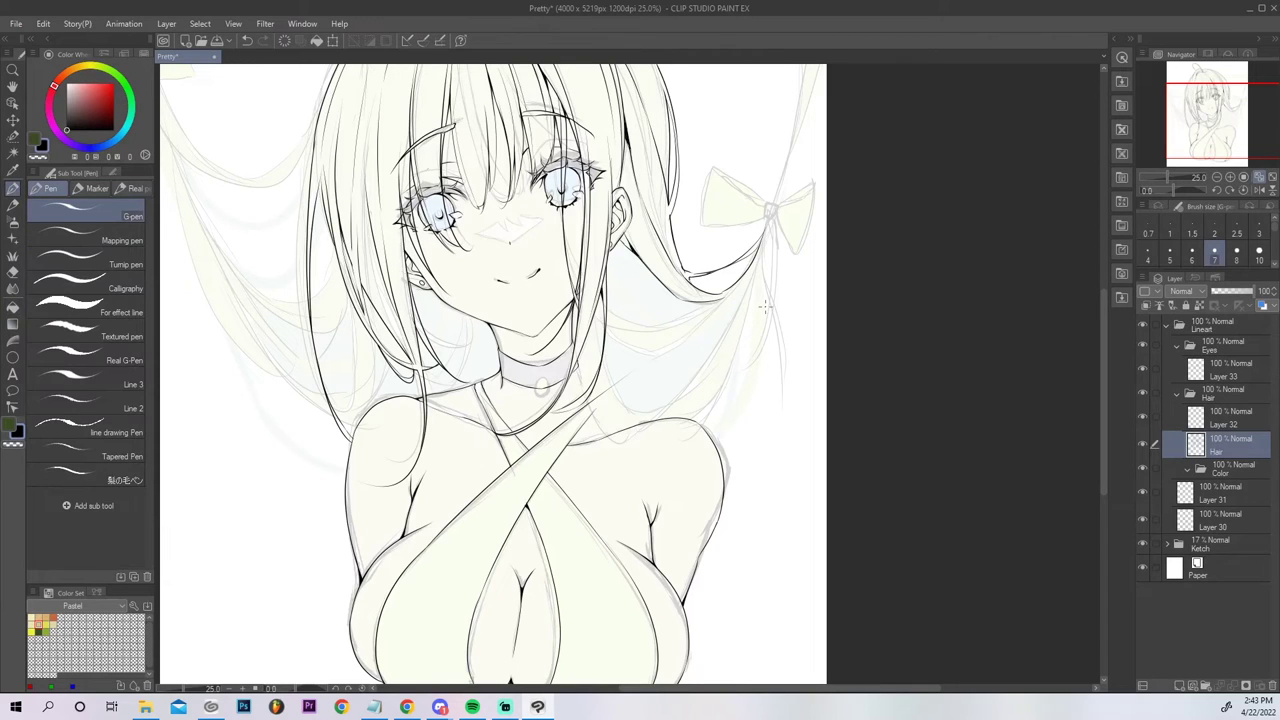
Ink the underside of the hair lock sweeping from beside the neck up to the bow on Layer 32.
left_click(1230, 420)
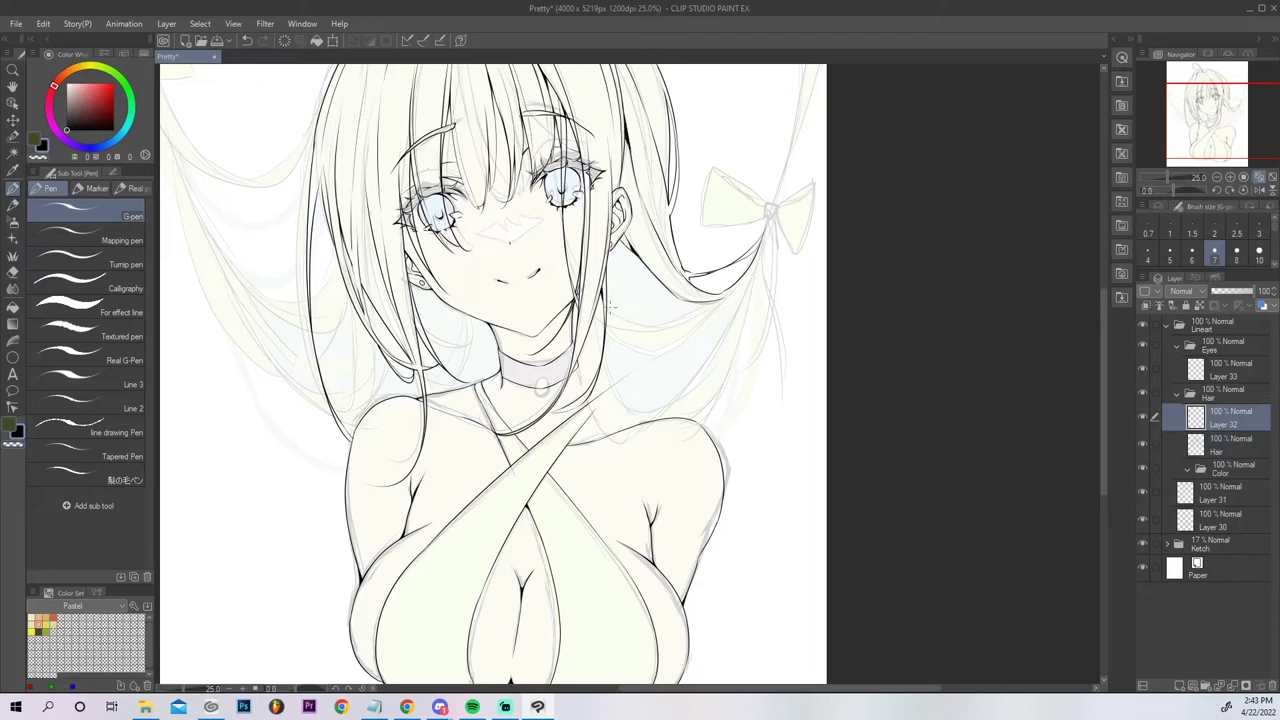
left_click_drag(597, 298, 708, 319)
key("ctrl+z")
left_click_drag(596, 300, 755, 278)
mouse_move(596, 316)
left_mouse_down()
mouse_move(657, 333)
mouse_move(674, 324)
left_mouse_up()
key("ctrl+z")
key("ctrl+z")
key("ctrl+z")
mouse_move(596, 315)
left_mouse_down()
mouse_move(657, 332)
mouse_move(716, 316)
mouse_move(758, 261)
left_mouse_up()
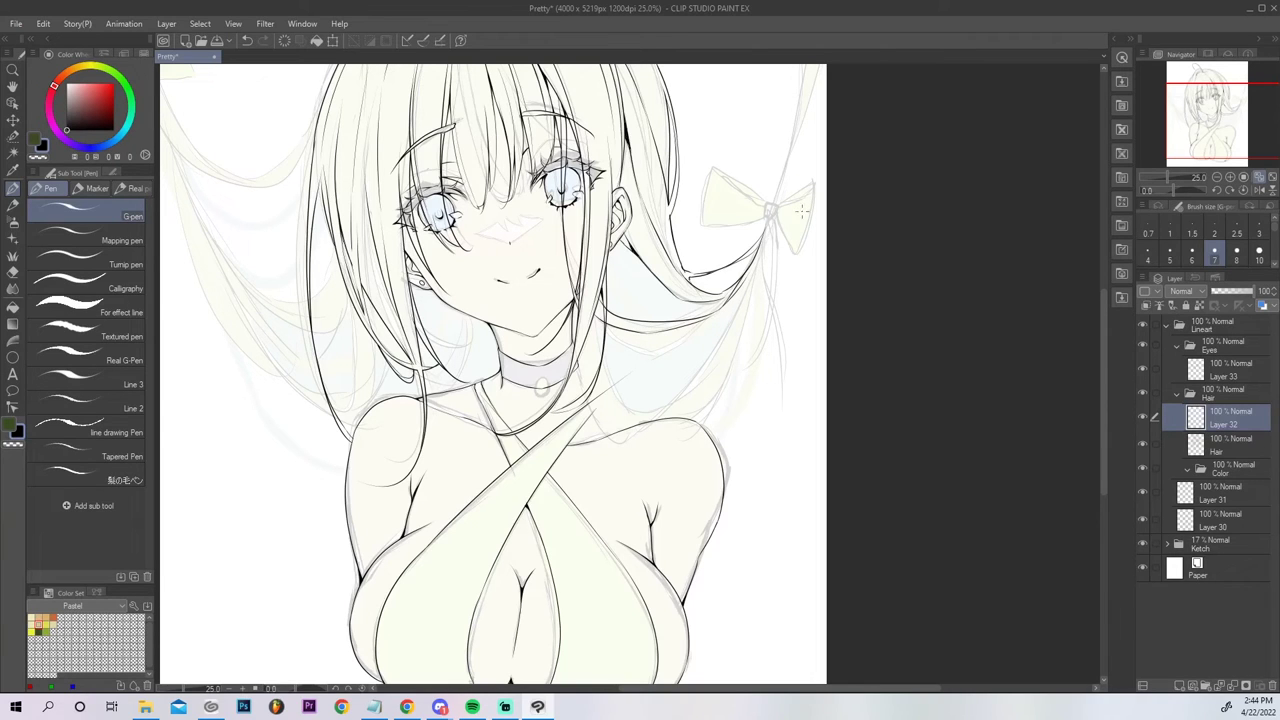
Flip the canvas view horizontally and inspect the face and hair lineart in mirror image.
key("c")
left_click(1258, 177)
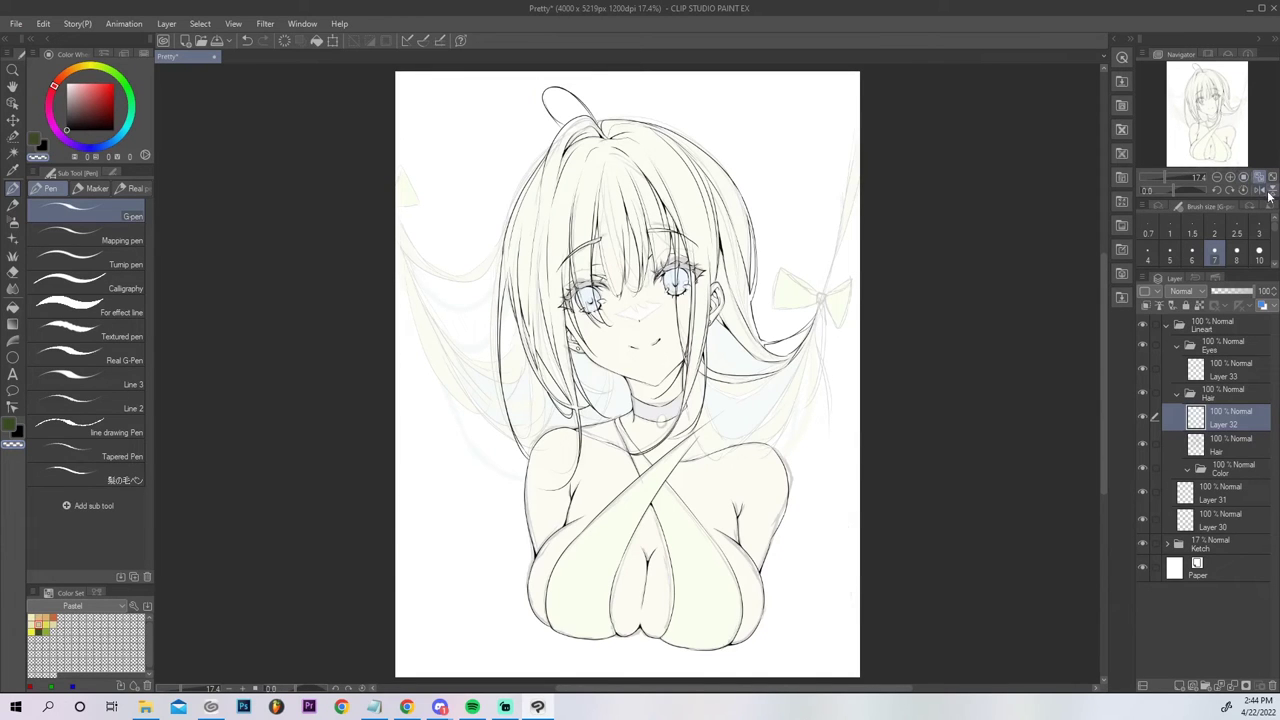
left_click(1257, 190)
left_click(1270, 190)
left_click(1258, 191)
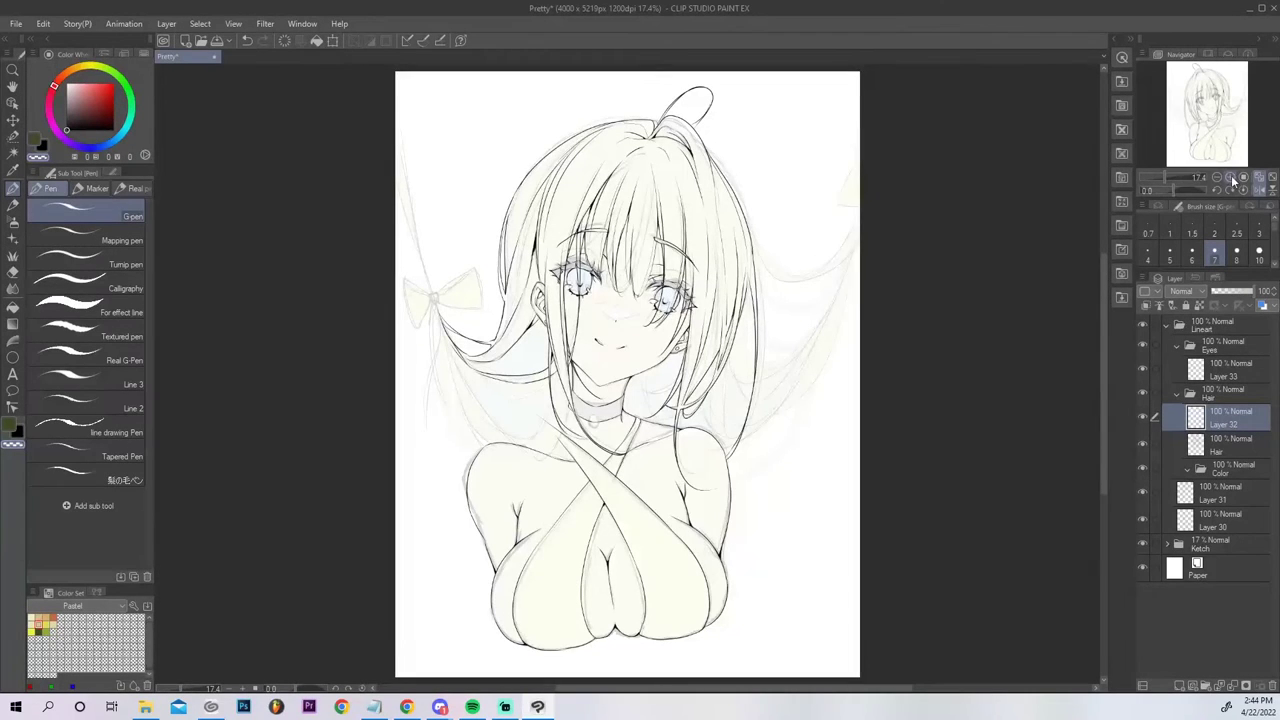
left_click(1236, 177)
left_click(1236, 177)
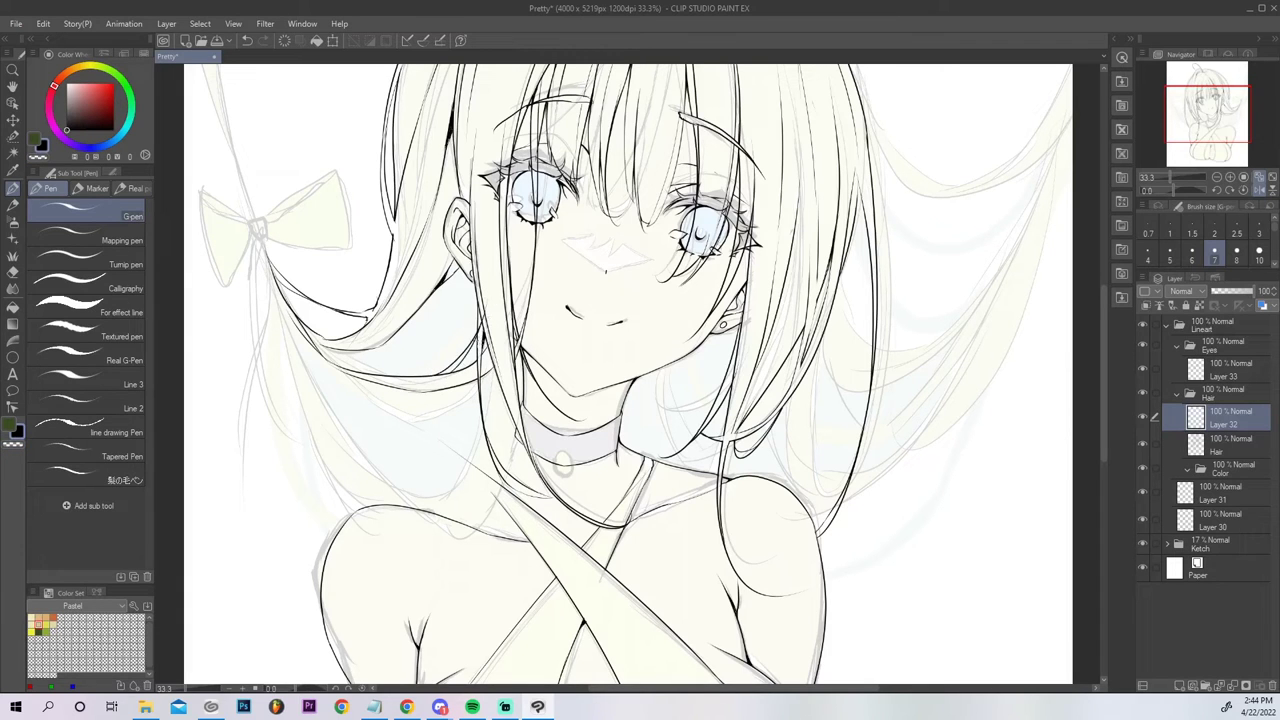
Try an extra G-pen stroke along the swept hair lock beside the neck.
key("e")
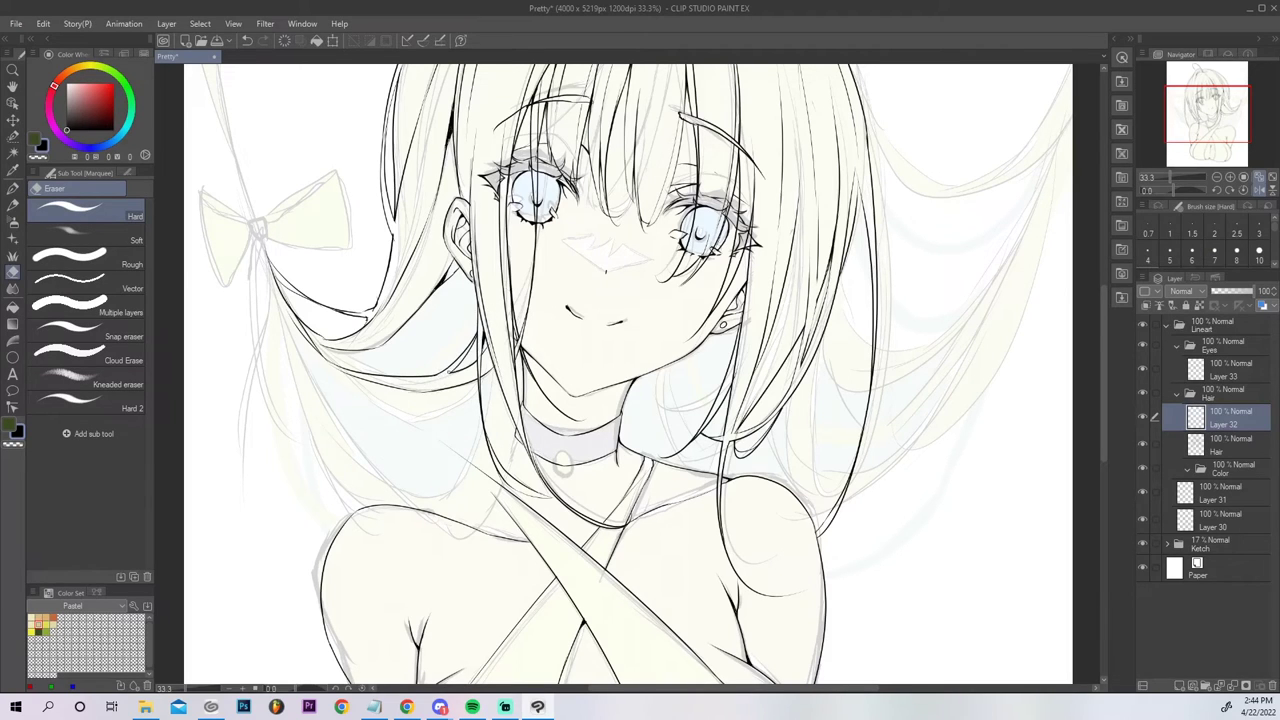
left_click(1272, 177)
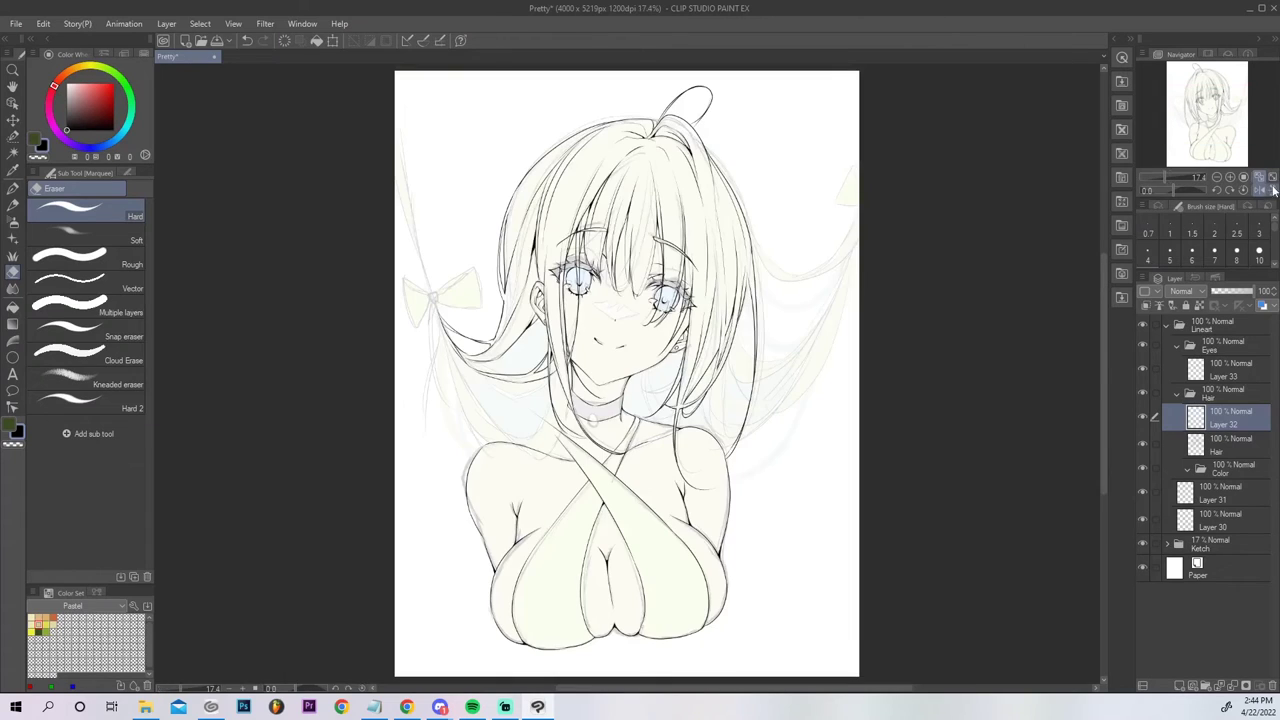
left_click(1241, 232)
key("p")
left_click(1231, 178)
left_click(1231, 178)
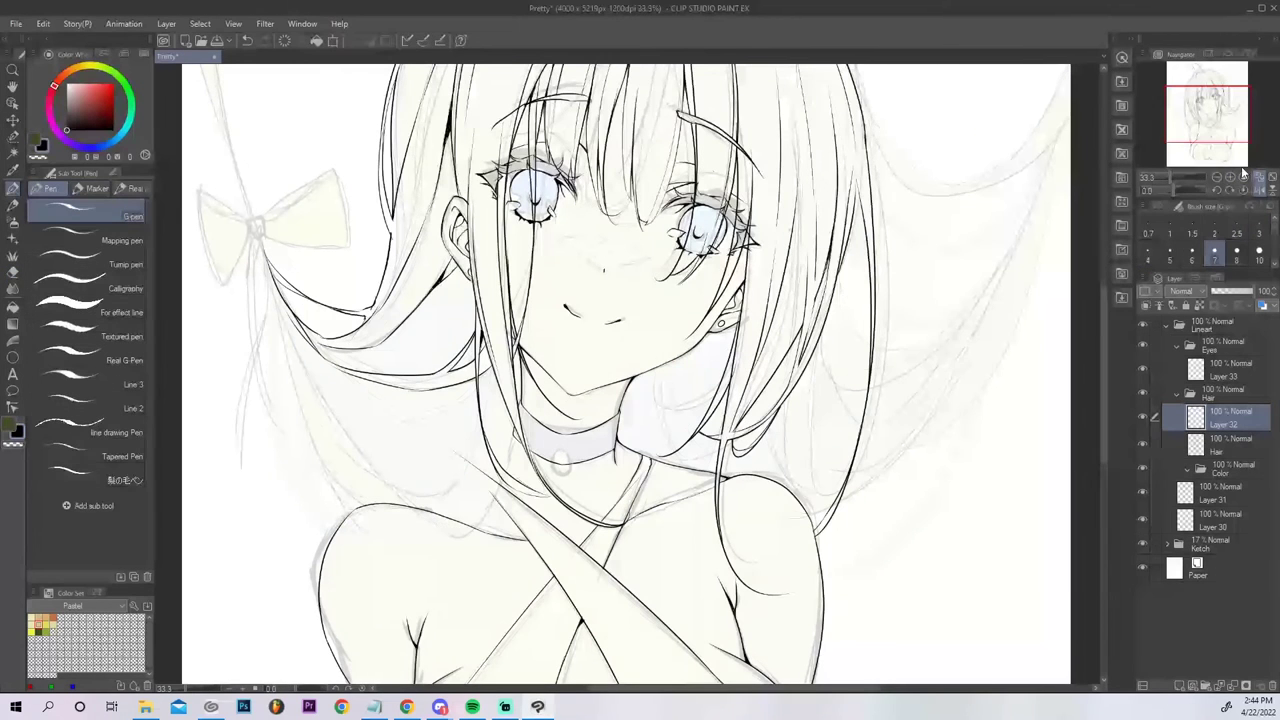
left_click_drag(459, 365, 421, 376)
key("ctrl+z")
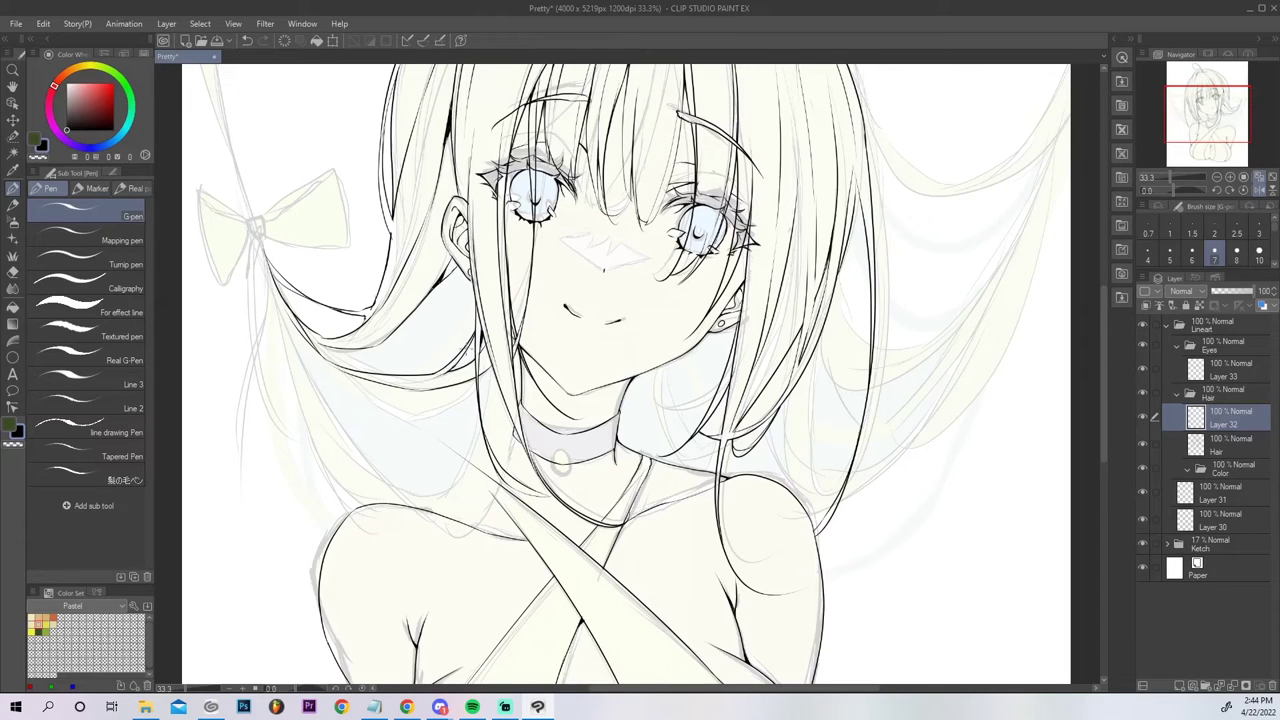
left_click(1272, 178)
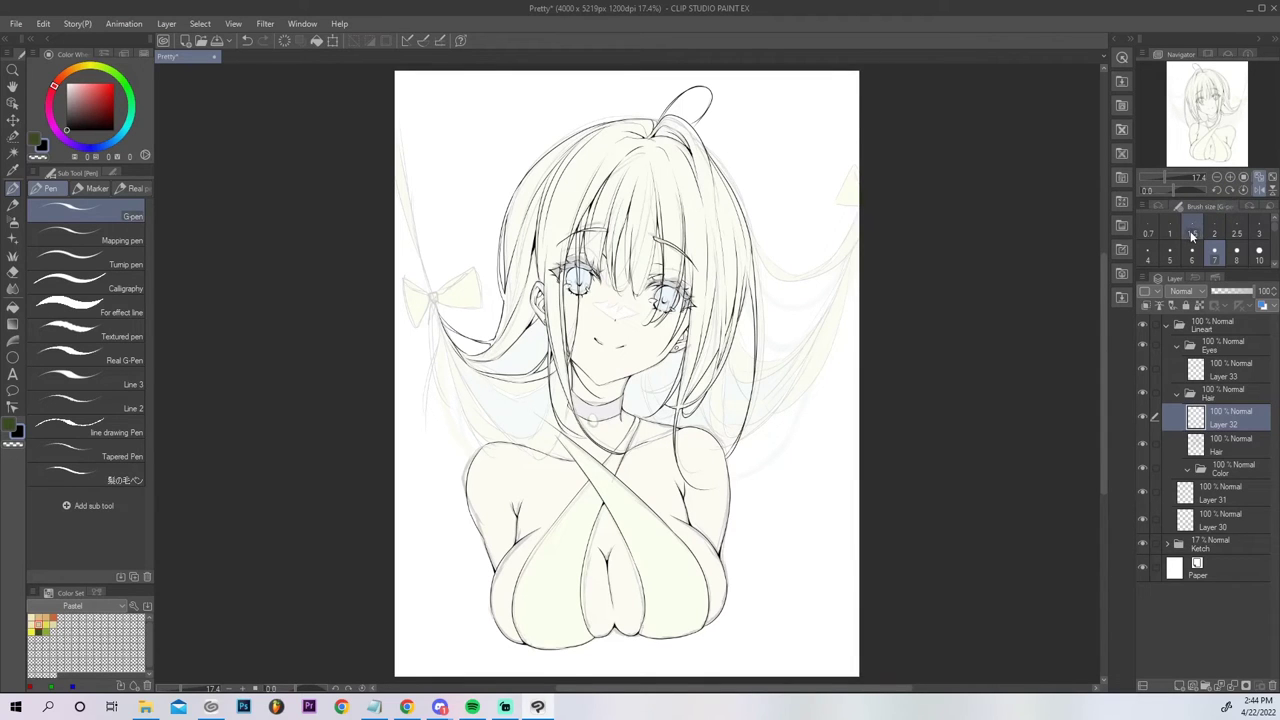
Ink the short hair strand running down from the bow's knot on Layer 32.
left_click(1230, 177)
left_click(1230, 177)
mouse_move(1221, 108)
left_mouse_down()
mouse_move(1205, 100)
mouse_move(1228, 104)
left_mouse_up()
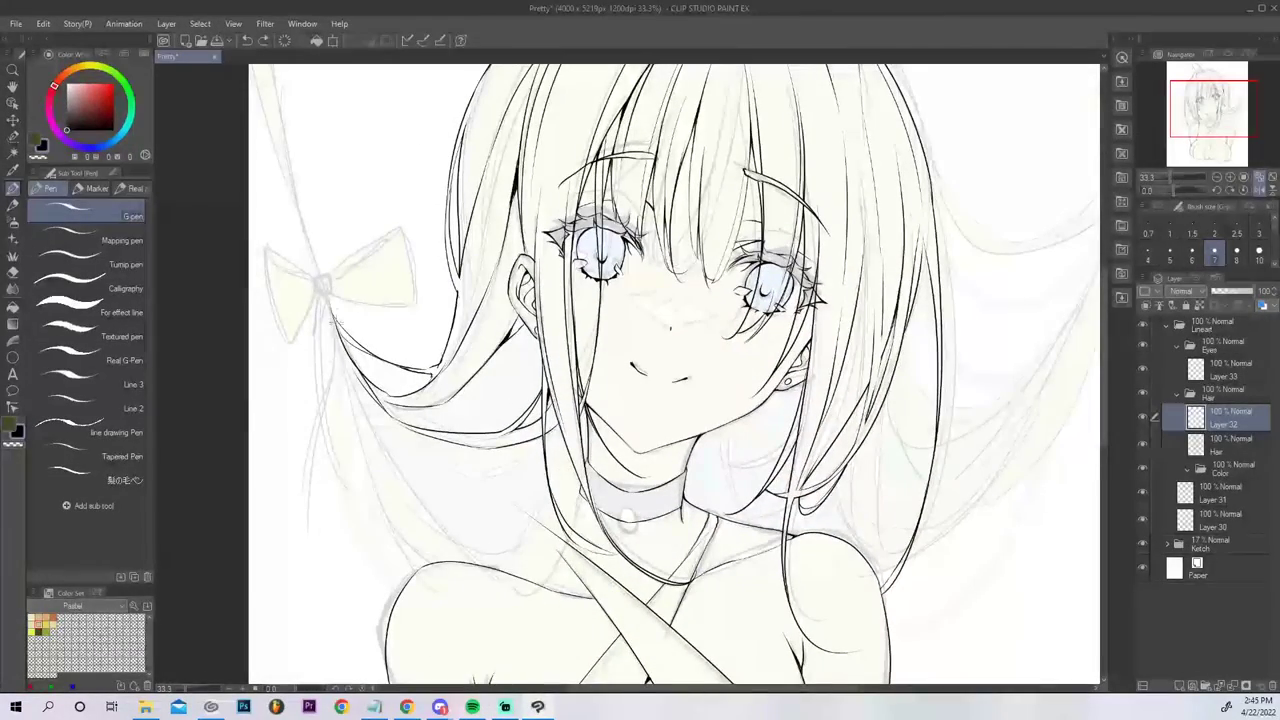
left_click_drag(321, 290, 321, 371)
key("ctrl+z")
left_click_drag(320, 294, 331, 385)
key("ctrl+z")
key("ctrl+z")
key("ctrl+z")
left_click_drag(321, 292, 330, 386)
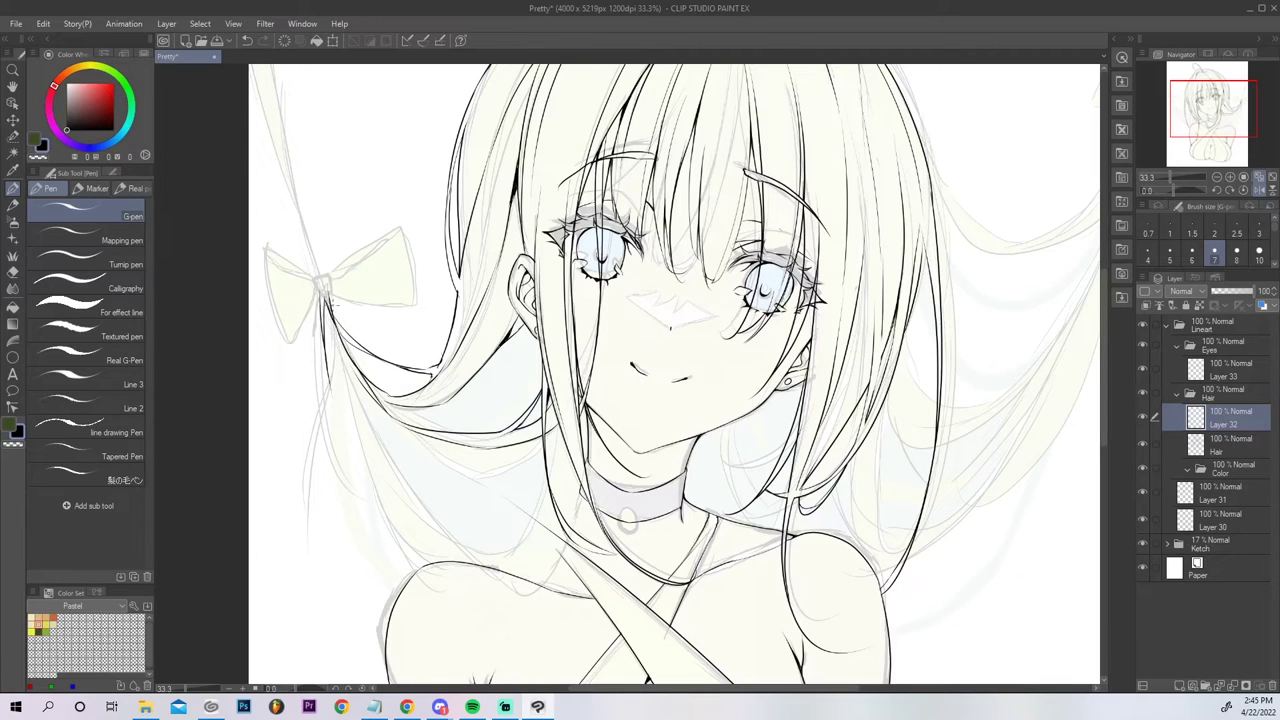
Ink the small knot at the centre of the bow with the G-pen.
mouse_move(329, 286)
left_mouse_down()
mouse_move(314, 284)
mouse_move(320, 296)
left_mouse_up()
key("ctrl+z")
left_click(1260, 178)
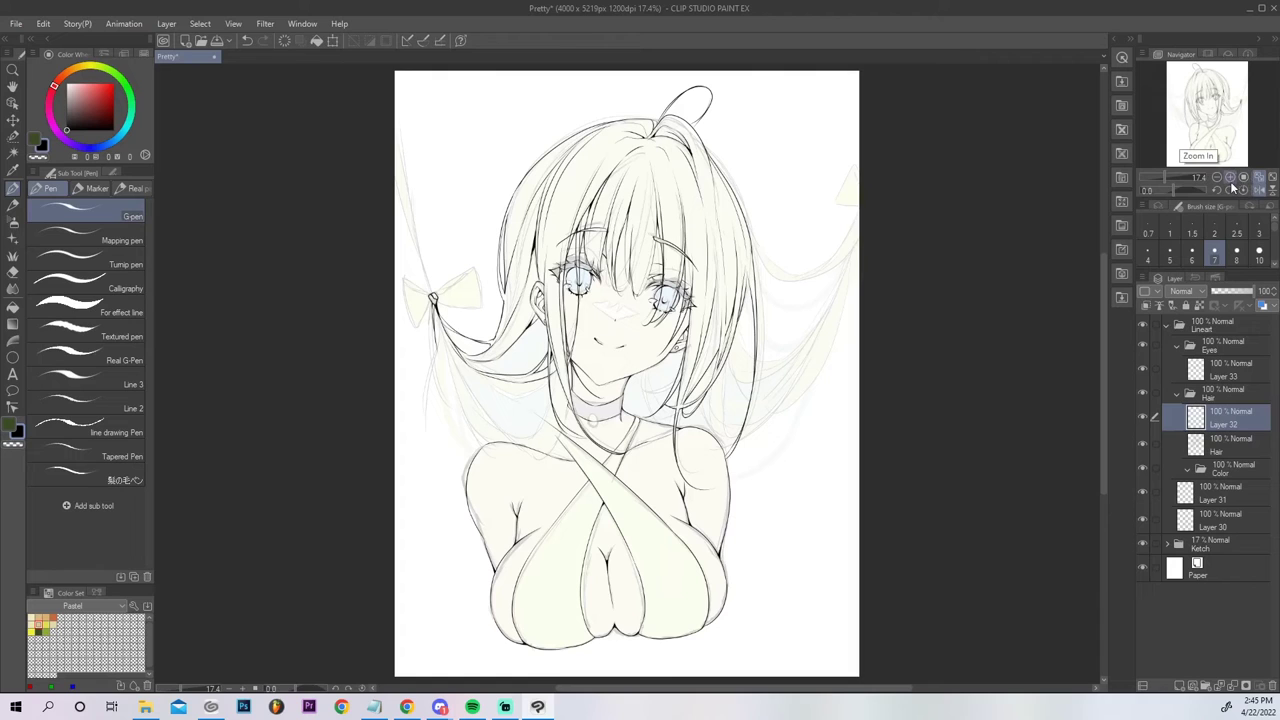
Ink the bow loop facing the head, drawing its upper edge, outer tip and lower edge.
left_click(1230, 178)
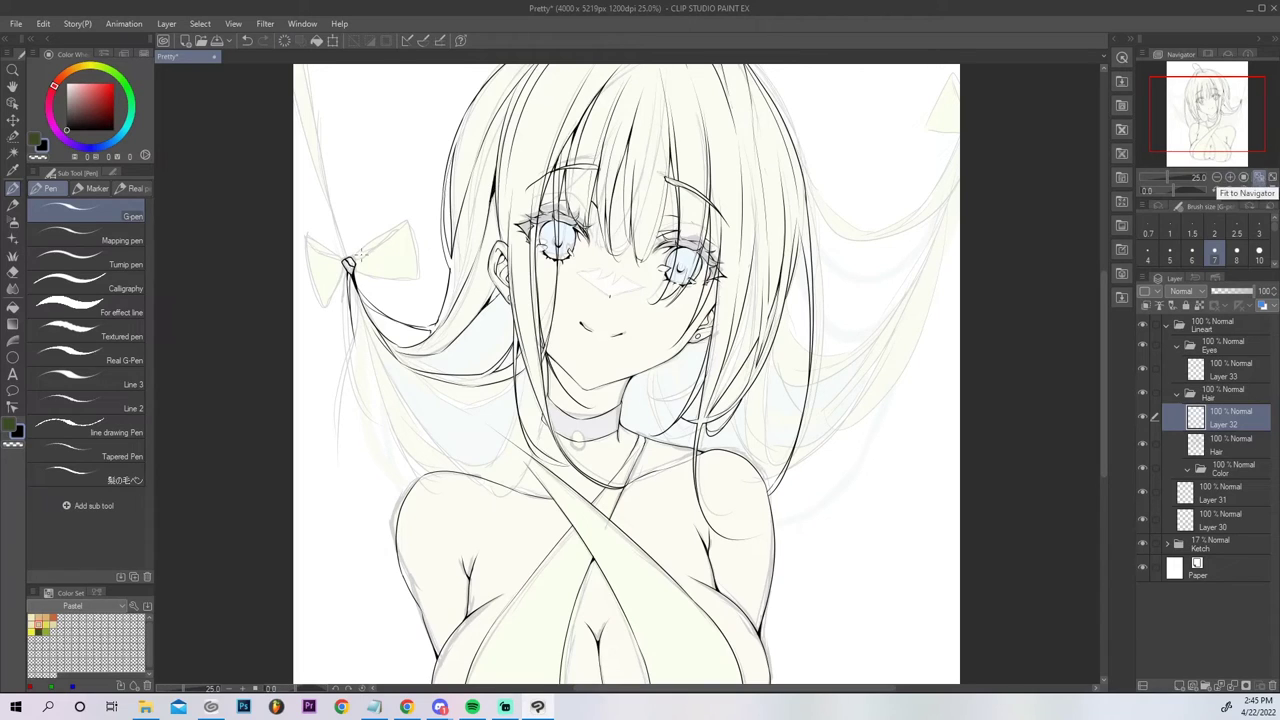
mouse_move(348, 263)
left_mouse_down()
mouse_move(397, 218)
mouse_move(411, 243)
mouse_move(350, 256)
mouse_move(414, 216)
mouse_move(414, 252)
left_mouse_up()
key("ctrl")
key("ctrl+z")
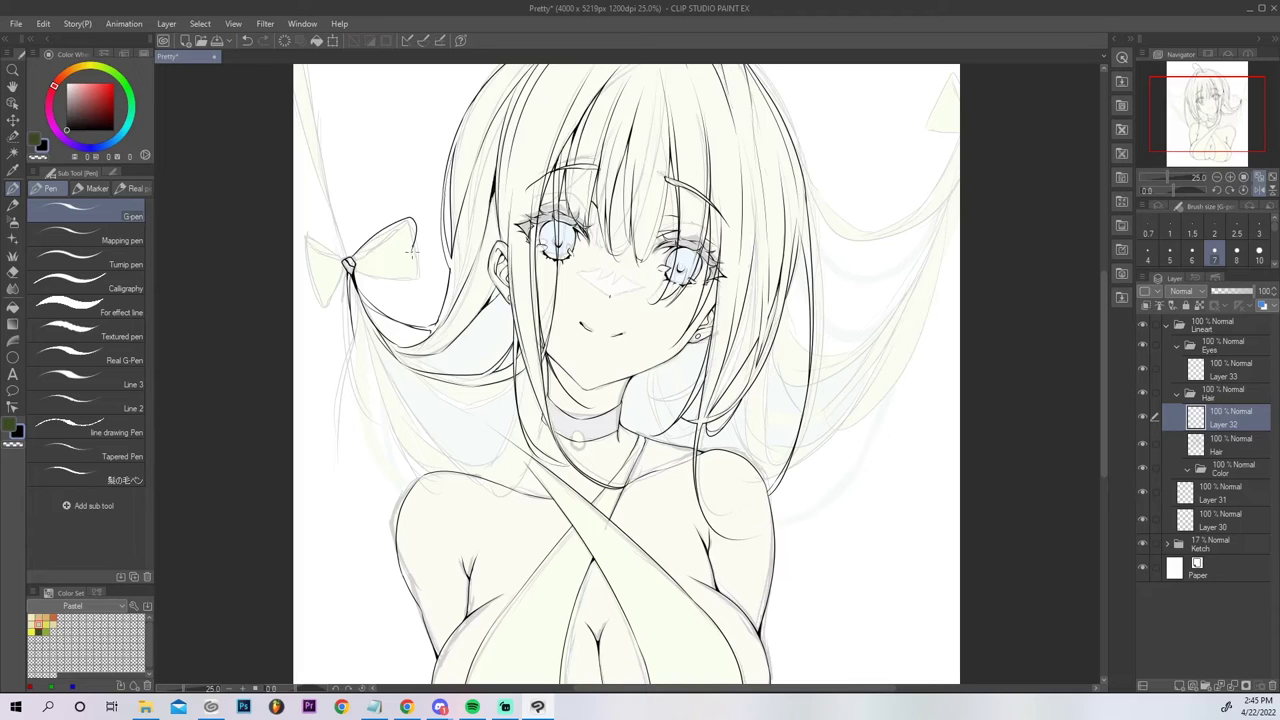
left_click_drag(409, 257, 354, 264)
left_click_drag(387, 248, 415, 219)
key("e")
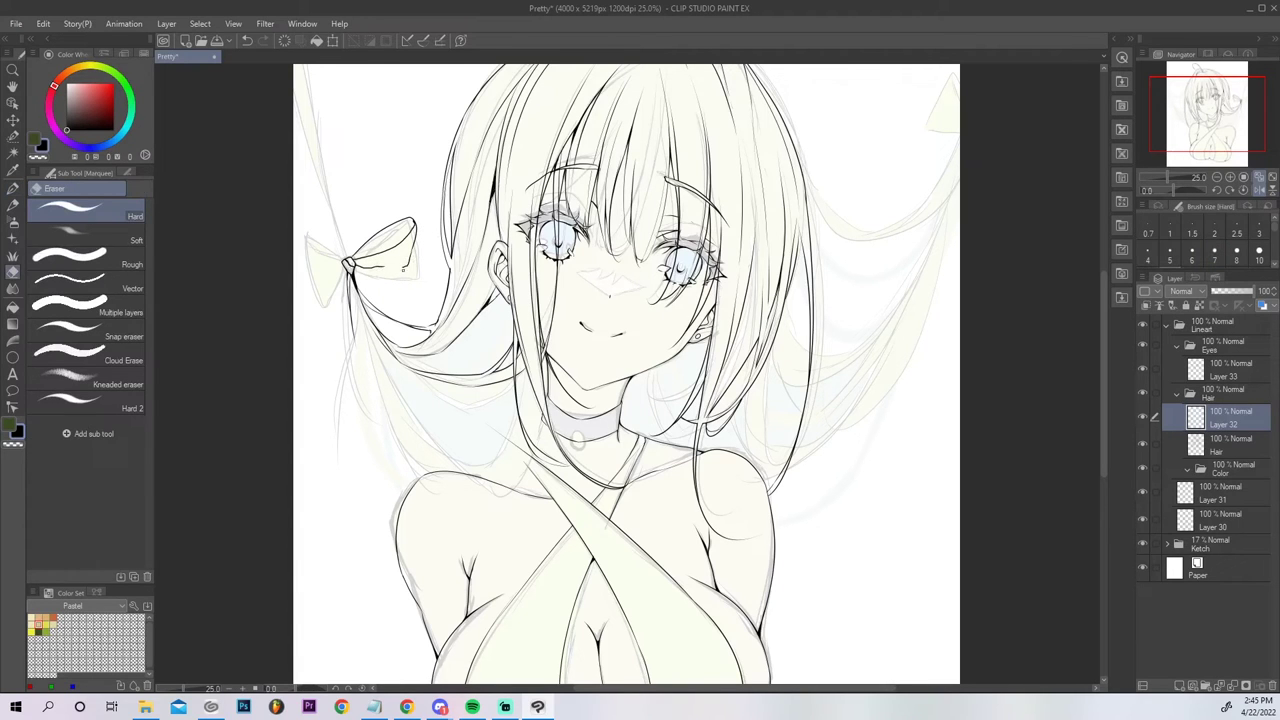
key("p")
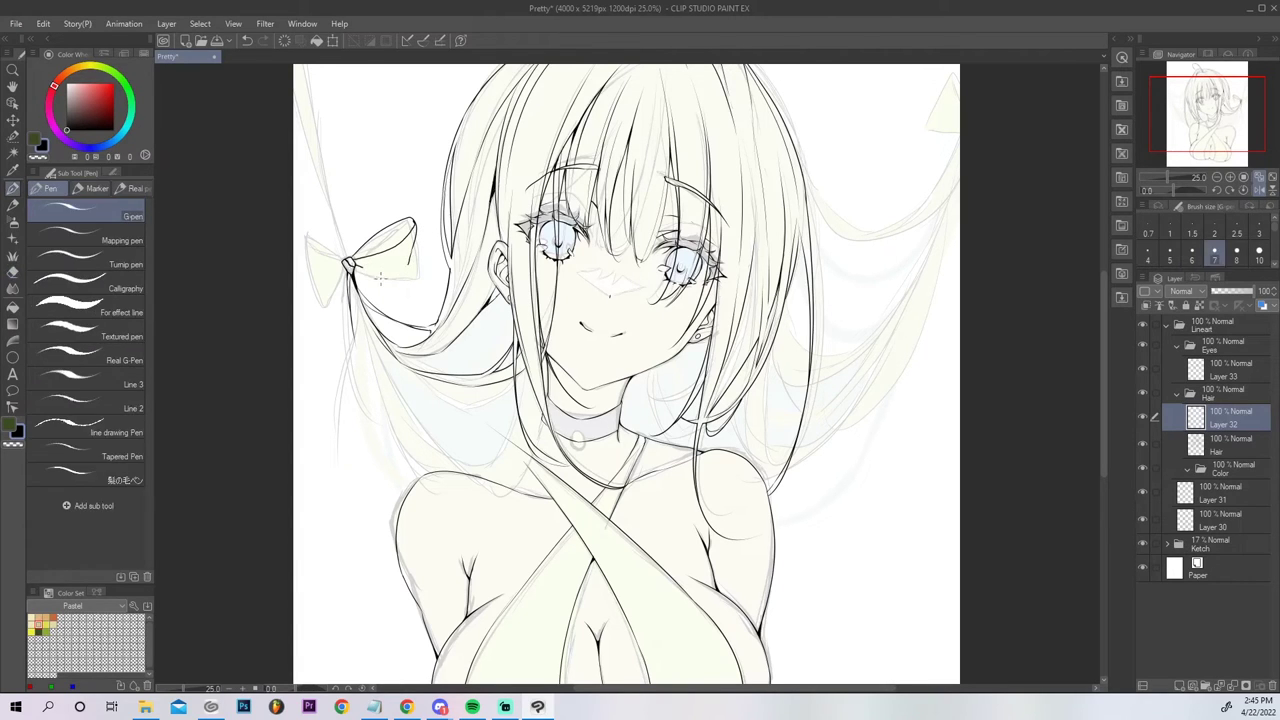
Erase and redraw the outer tip of the head-side bow loop in a slimmer shape and add an inner fold.
mouse_move(358, 267)
left_mouse_down()
mouse_move(404, 268)
mouse_move(416, 249)
left_mouse_up()
key("ctrl+z")
key("e")
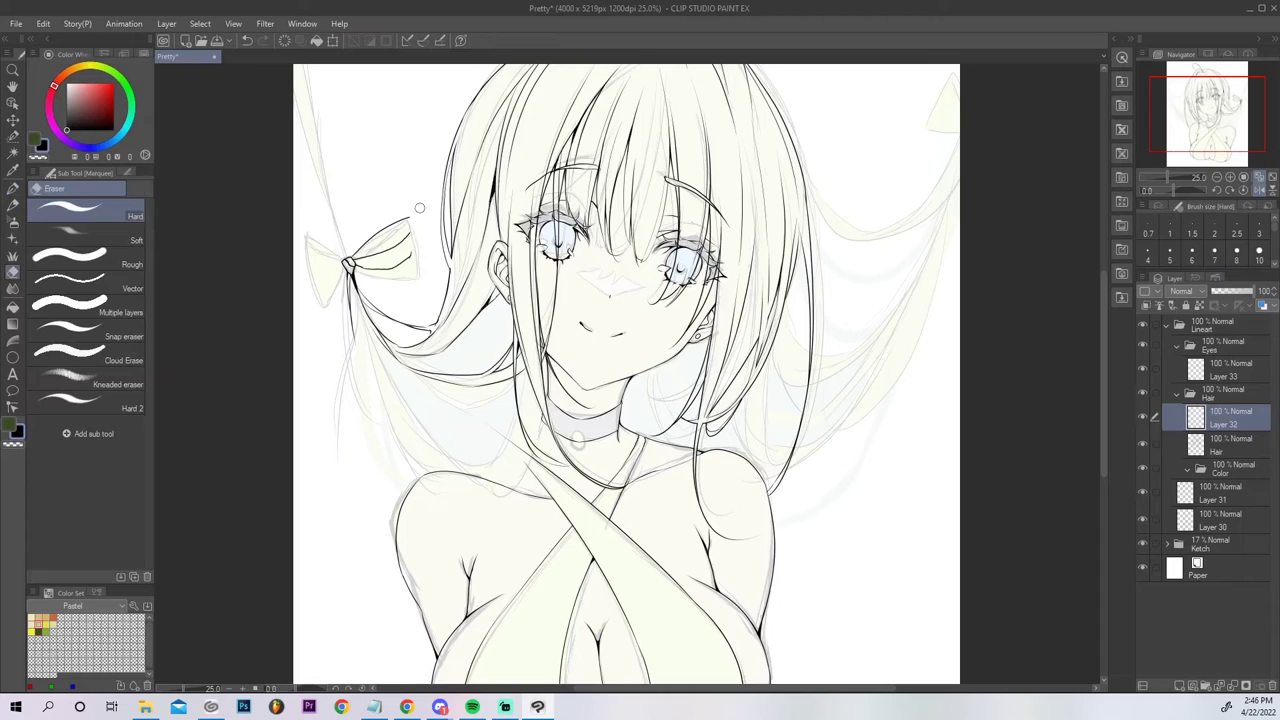
key("p")
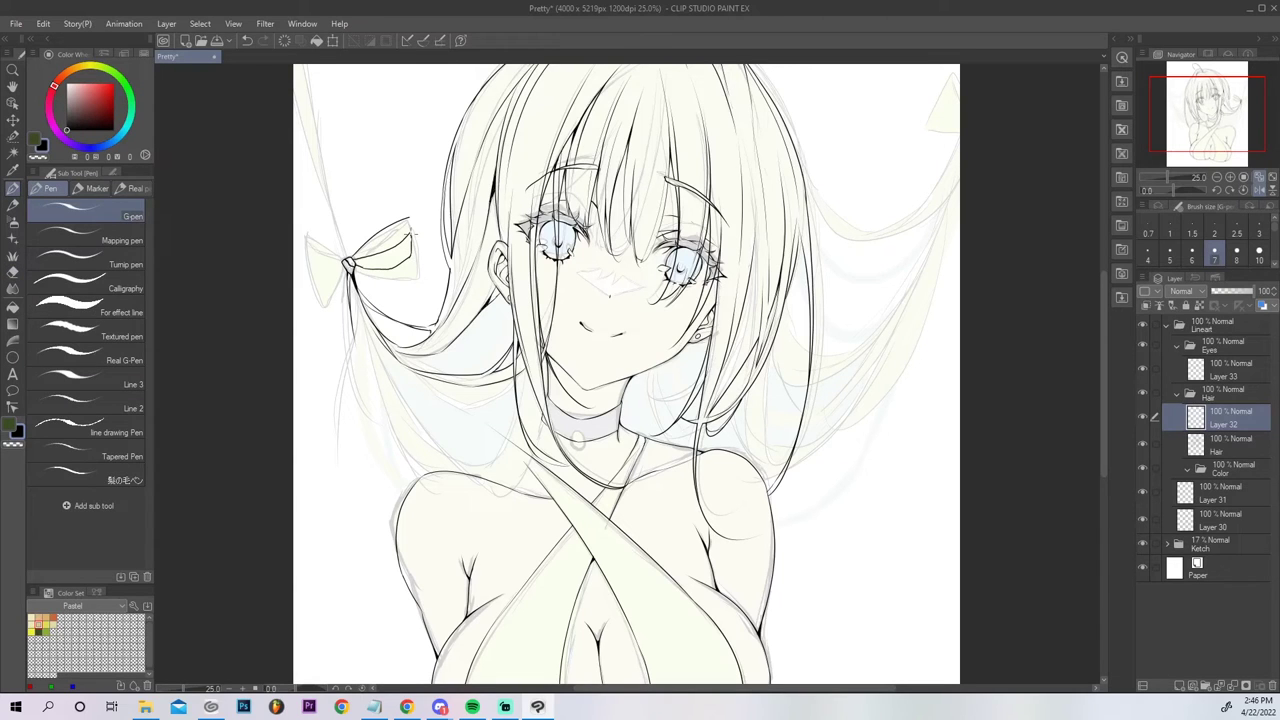
mouse_move(411, 232)
left_mouse_down()
mouse_move(381, 232)
mouse_move(367, 248)
left_mouse_up()
key("ctrl+z")
key("e")
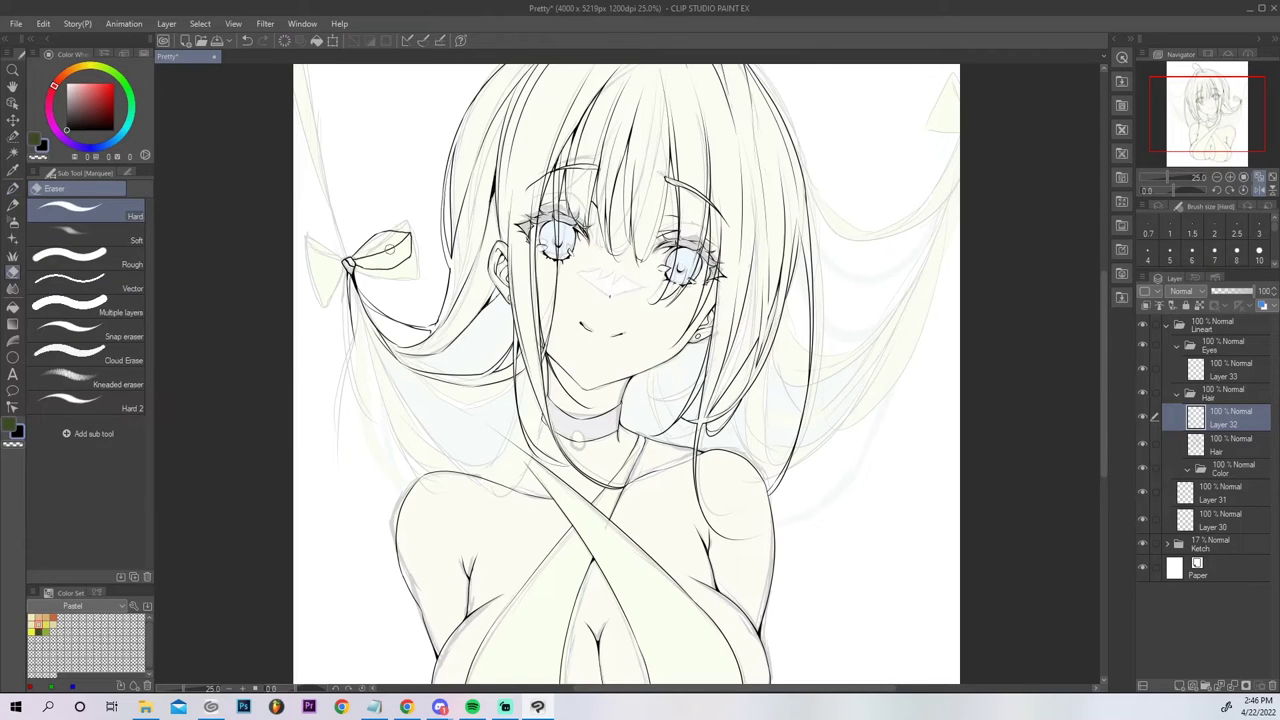
key("p")
left_click_drag(372, 242, 381, 246)
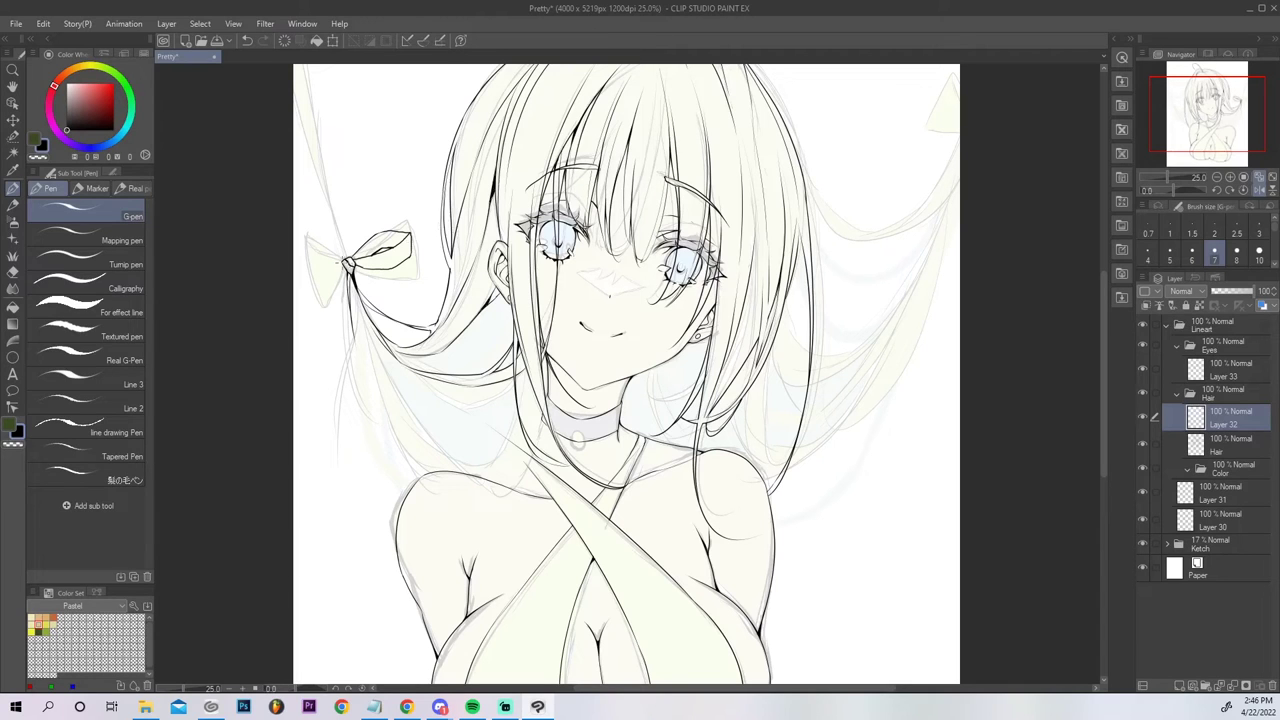
Ink the bow's outer loop and the long ribbon tail hanging down from the knot.
mouse_move(310, 266)
left_mouse_down()
mouse_move(295, 305)
mouse_move(348, 261)
left_mouse_up()
left_click_drag(318, 316, 354, 267)
left_click_drag(349, 274, 296, 430)
key("ctrl+z")
mouse_move(347, 275)
left_mouse_down()
mouse_move(326, 458)
mouse_move(328, 434)
mouse_move(312, 422)
mouse_move(315, 444)
mouse_move(299, 425)
mouse_move(309, 376)
left_mouse_up()
key("ctrl+z")
mouse_move(299, 424)
left_mouse_down()
mouse_move(326, 358)
mouse_move(322, 444)
mouse_move(320, 372)
mouse_move(345, 302)
left_mouse_up()
key("ctrl+z")
key("ctrl+z")
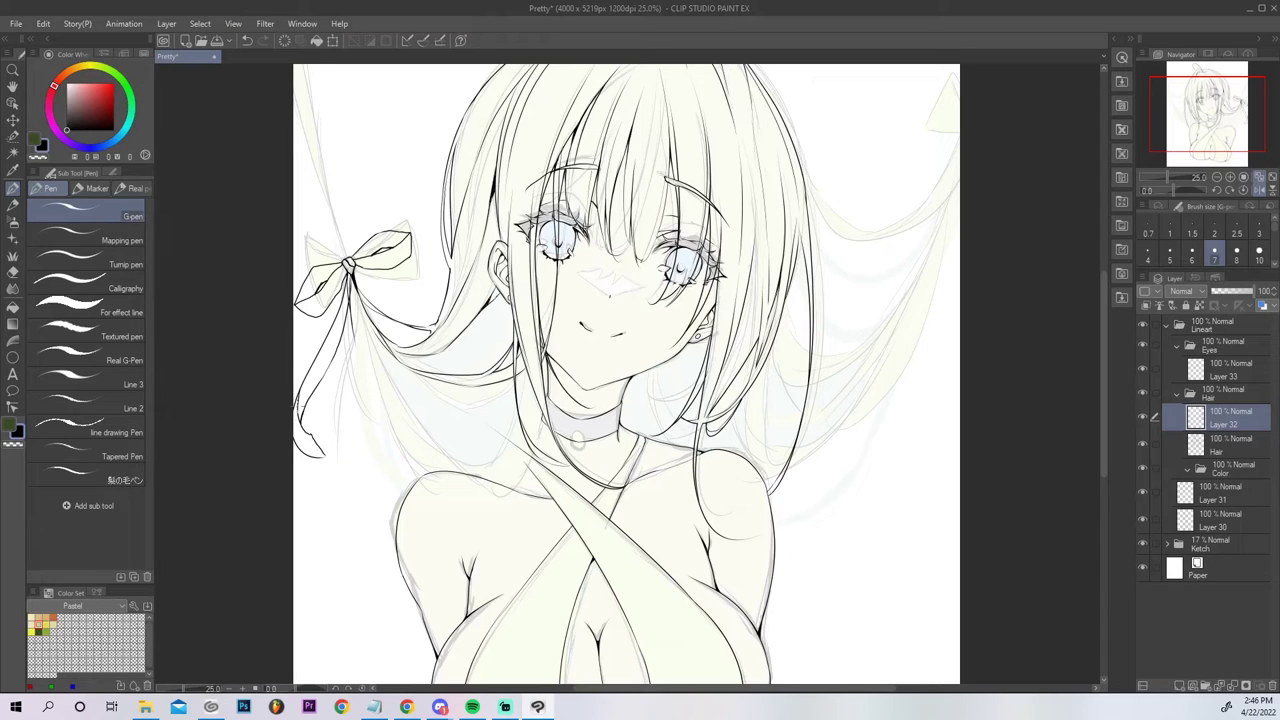
Clean up the lower end of the long hanging ribbon tail with the Hard eraser.
mouse_move(298, 404)
left_mouse_down()
mouse_move(304, 377)
mouse_move(308, 440)
left_mouse_up()
key("ctrl+z")
key("e")
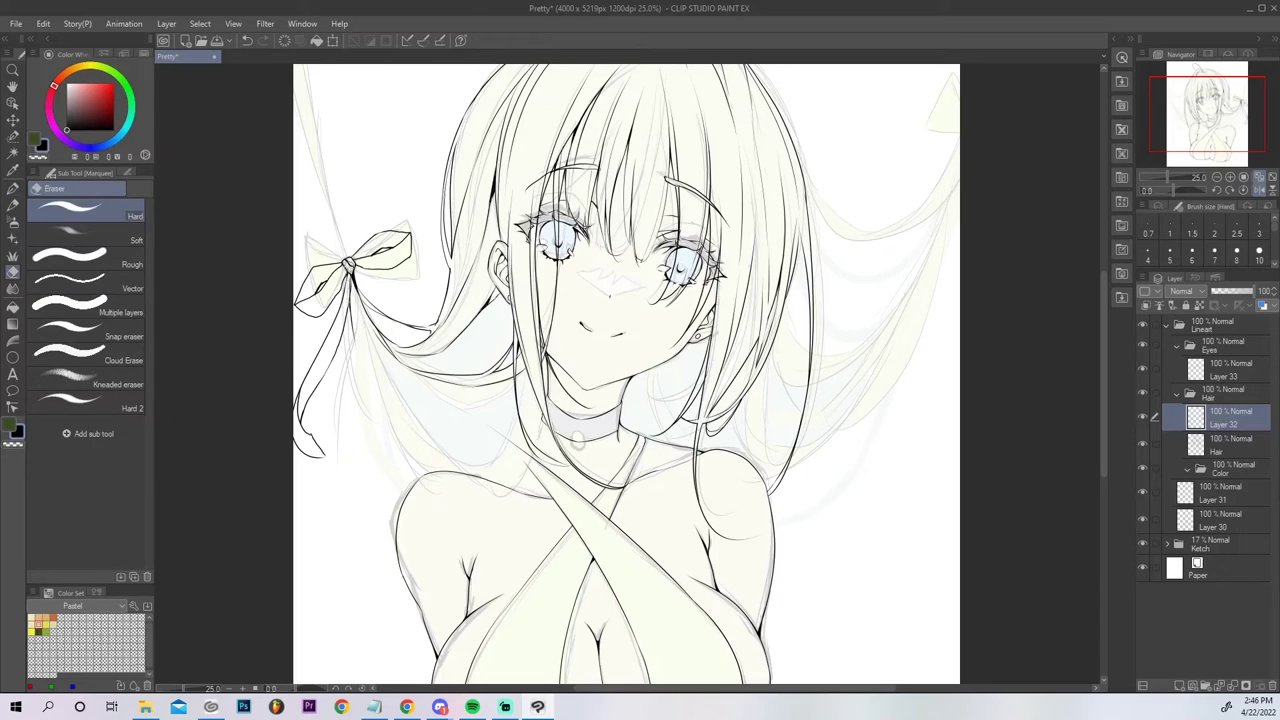
key("p")
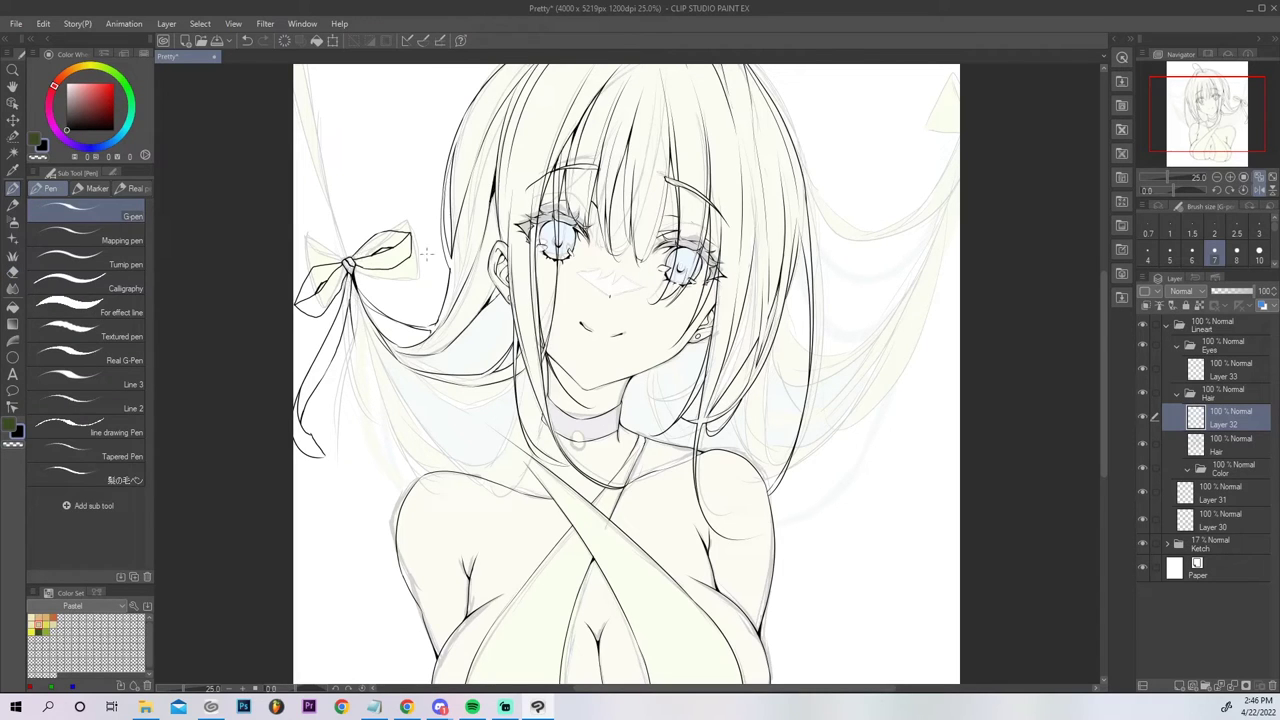
Ink the second ribbon tail curling from the knot toward the head and tidy where it meets the knot.
mouse_move(353, 276)
left_mouse_down()
mouse_move(390, 319)
mouse_move(442, 298)
left_mouse_up()
mouse_move(353, 270)
left_mouse_down()
mouse_move(356, 305)
mouse_move(375, 317)
mouse_move(436, 267)
mouse_move(435, 294)
left_mouse_up()
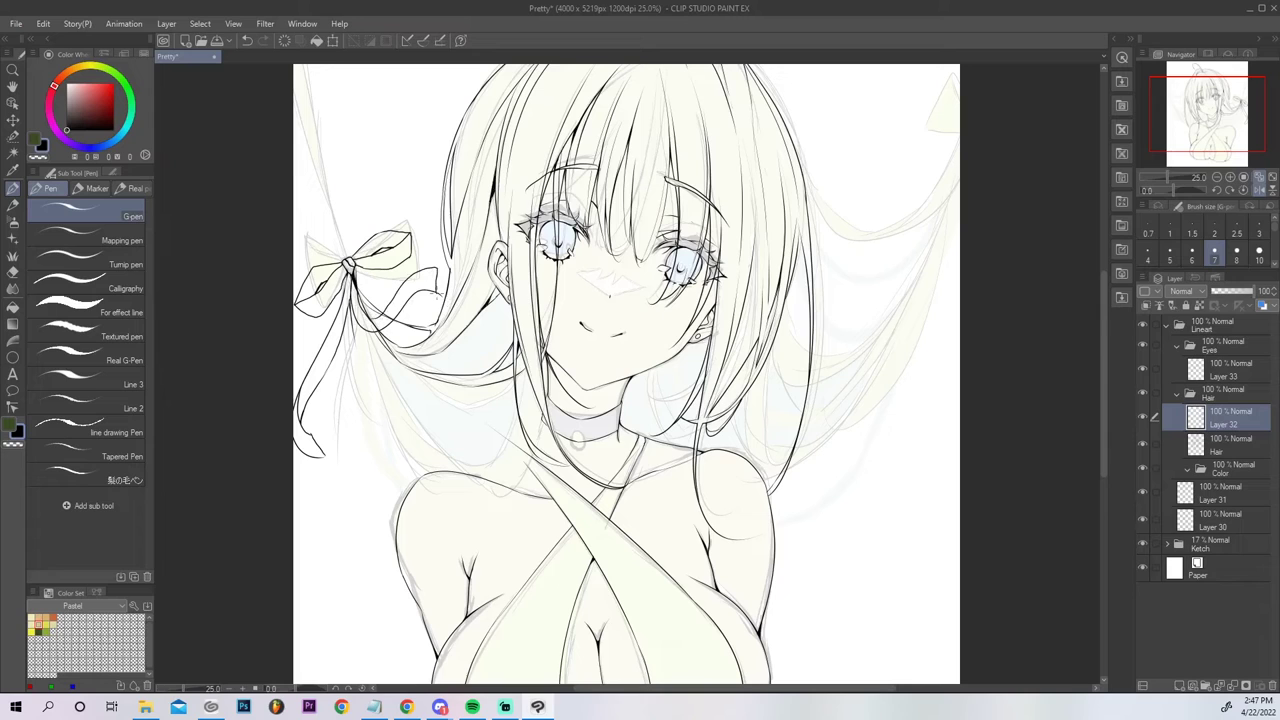
key("e")
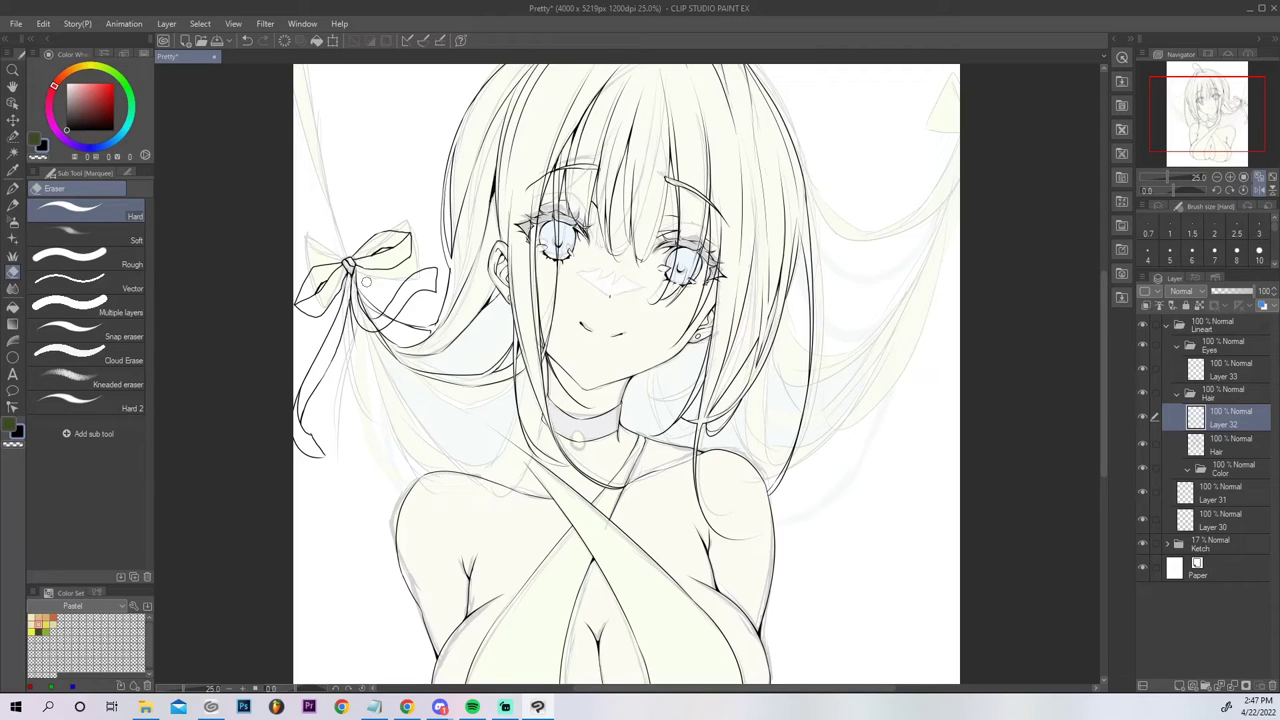
key("p")
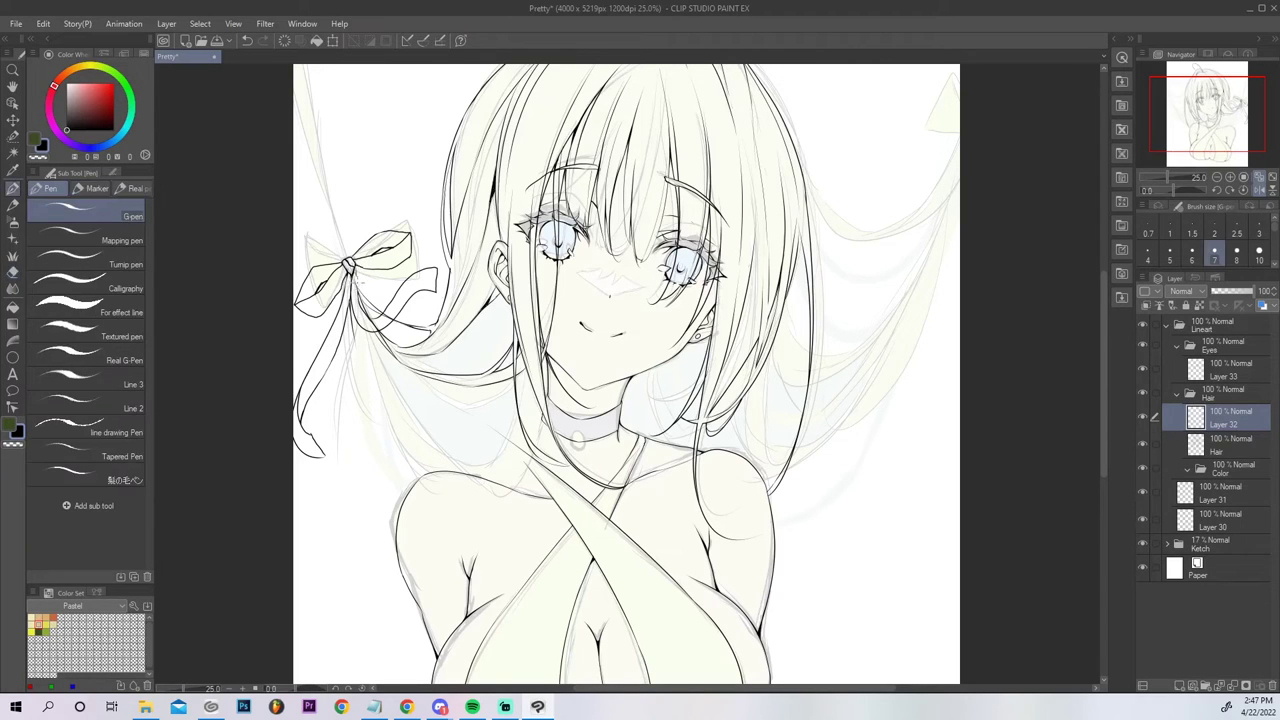
mouse_move(355, 270)
left_mouse_down()
mouse_move(359, 304)
mouse_move(354, 291)
left_mouse_up()
Erase the hair lines crossing the second ribbon tail on the Hair layer and reselect Layer 32.
left_click(1218, 444)
key("e")
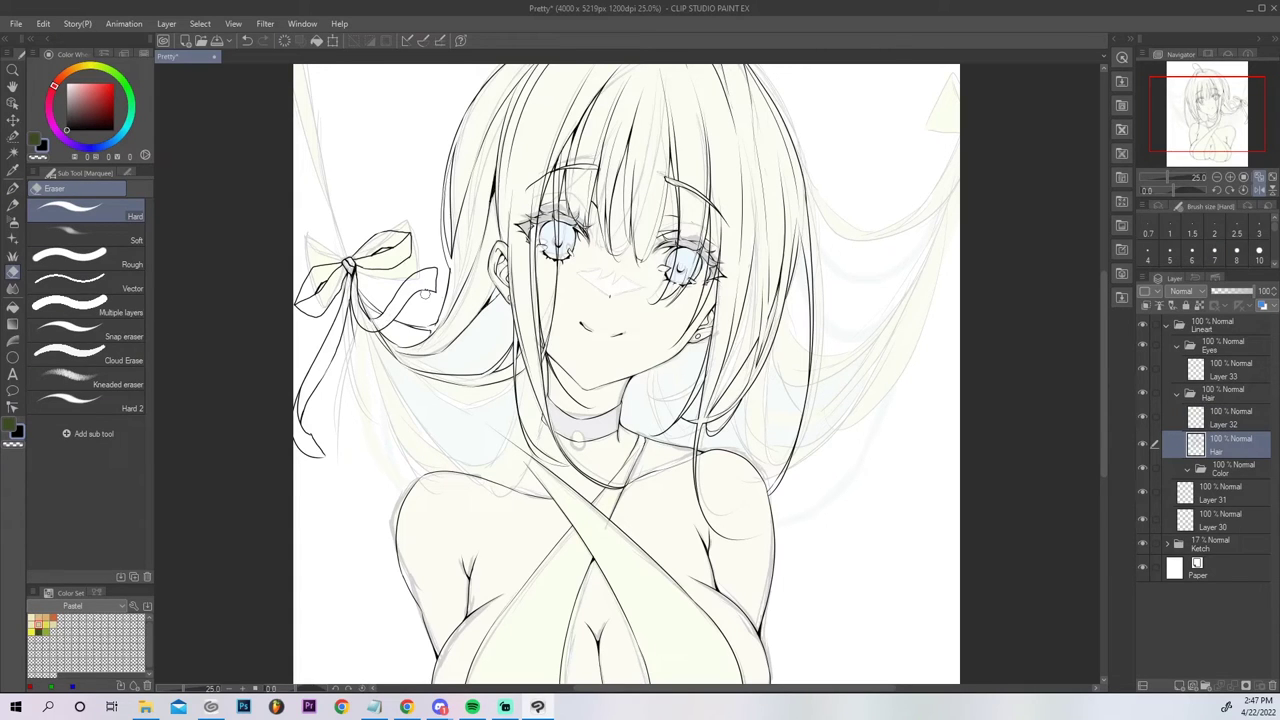
left_click(1210, 414)
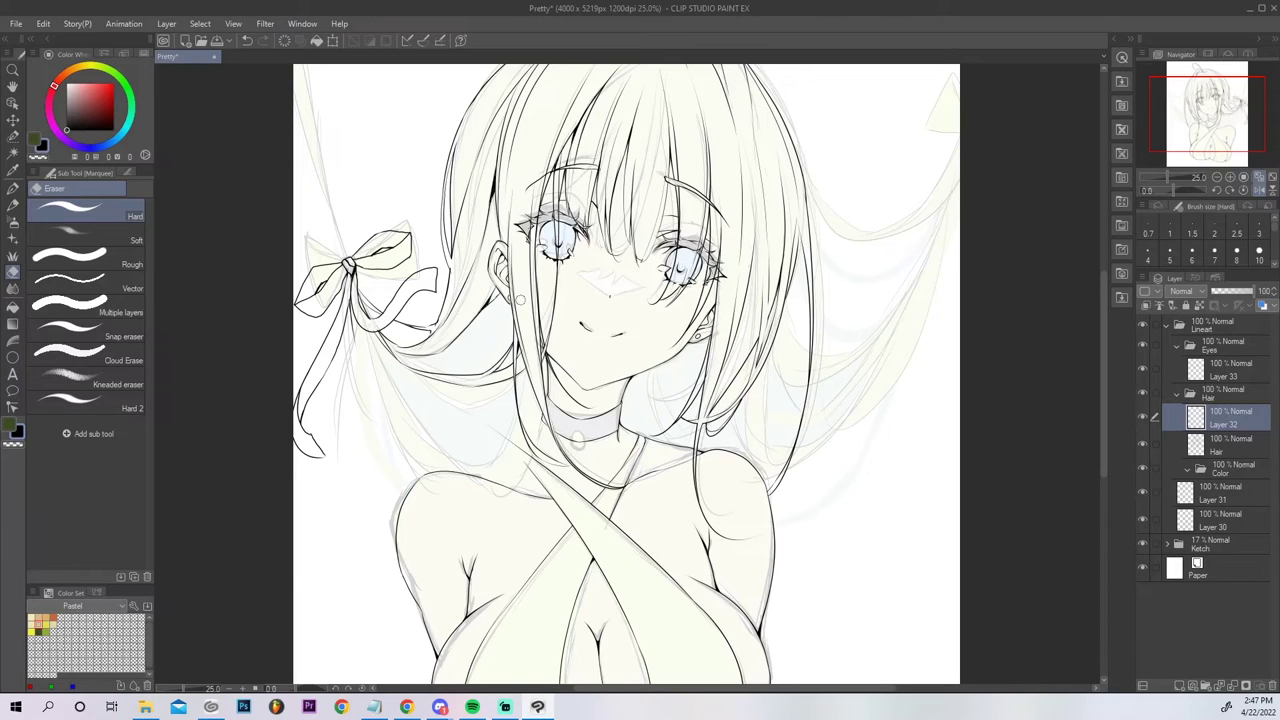
On the Hair layer, erase the hair outline ends beside the curled ribbon tail and ink a short strand below the bow knot.
left_click(1218, 226)
left_click(1230, 225)
left_click(1217, 178)
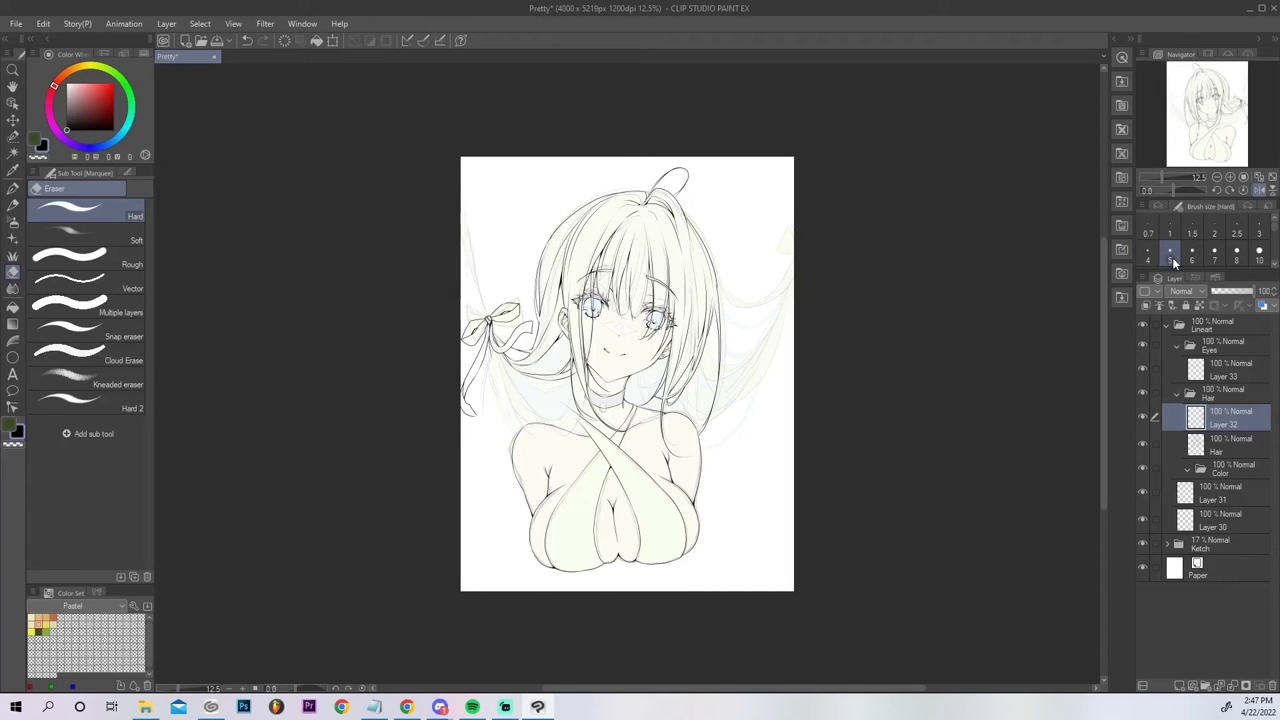
left_click(1230, 178)
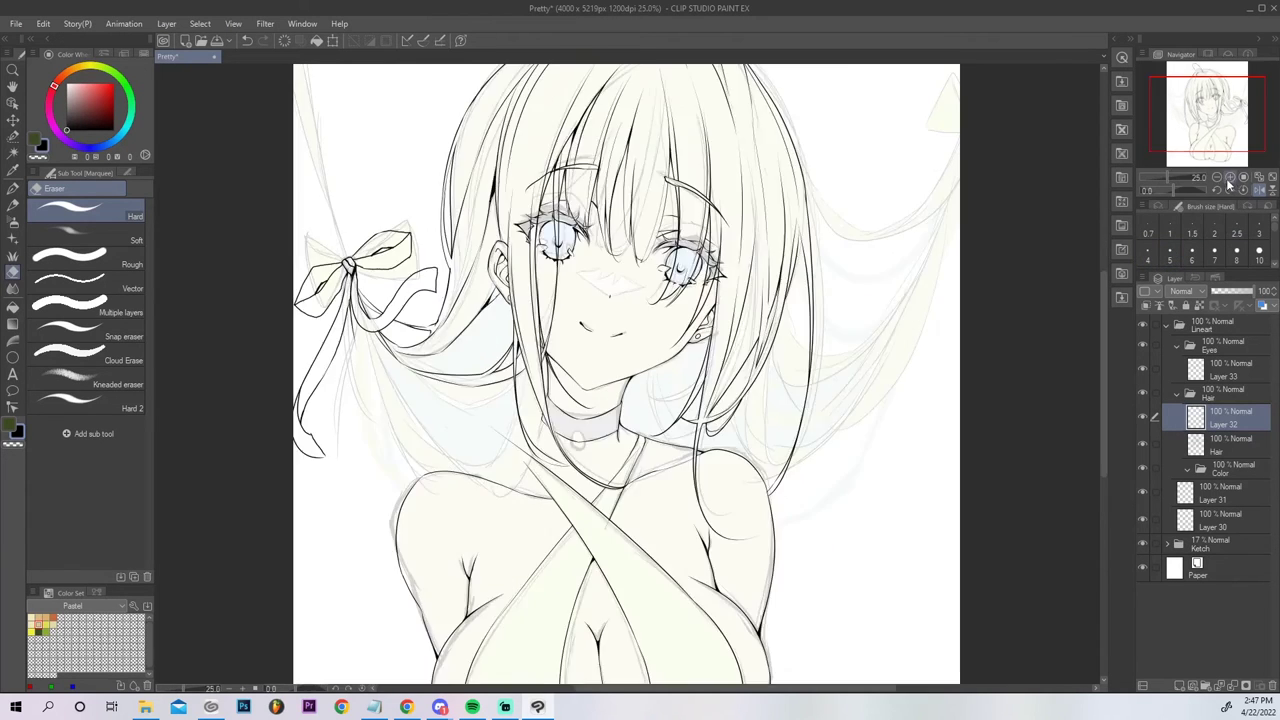
left_click(1230, 178)
left_click_drag(1195, 132, 1226, 113)
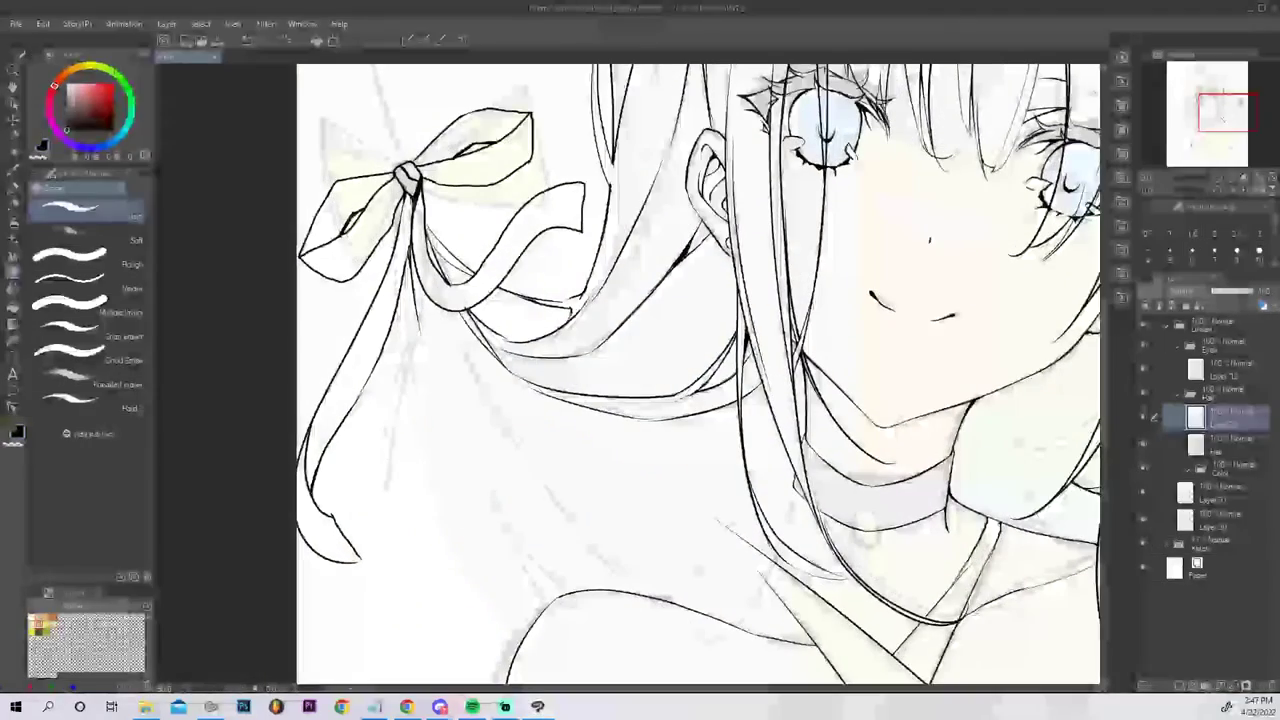
left_click(1224, 447)
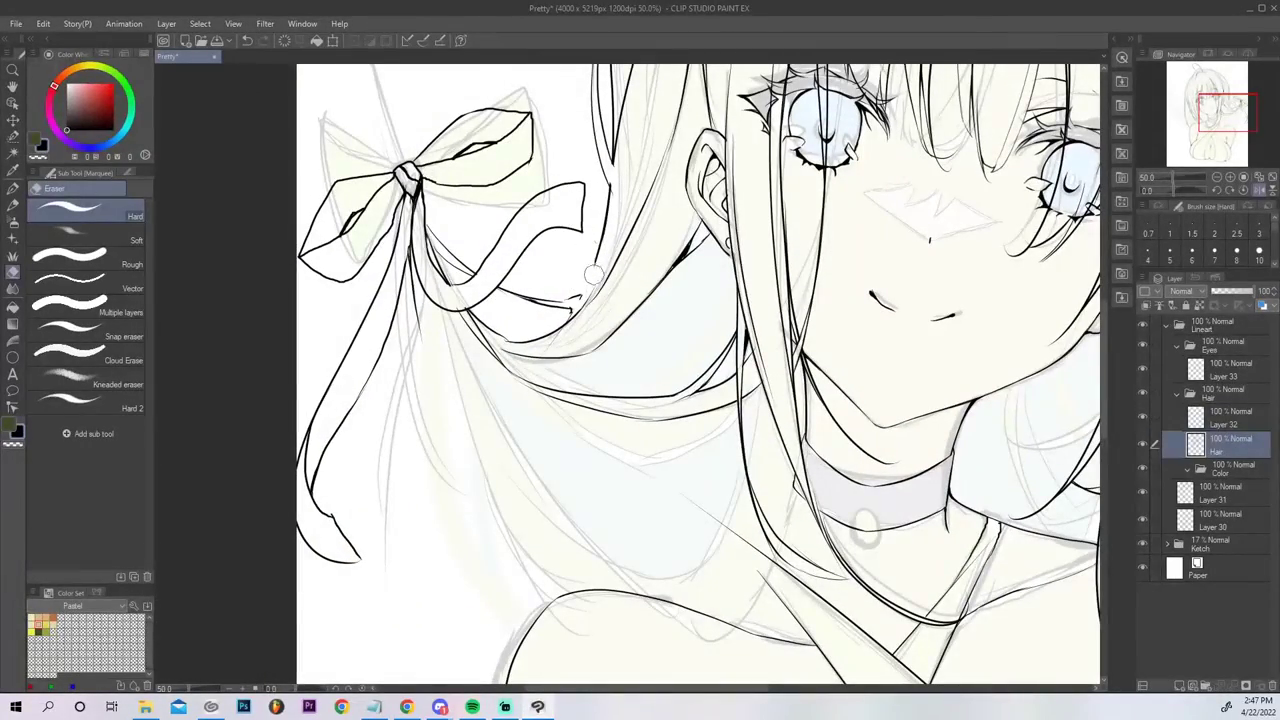
key("p")
key("ctrl+z")
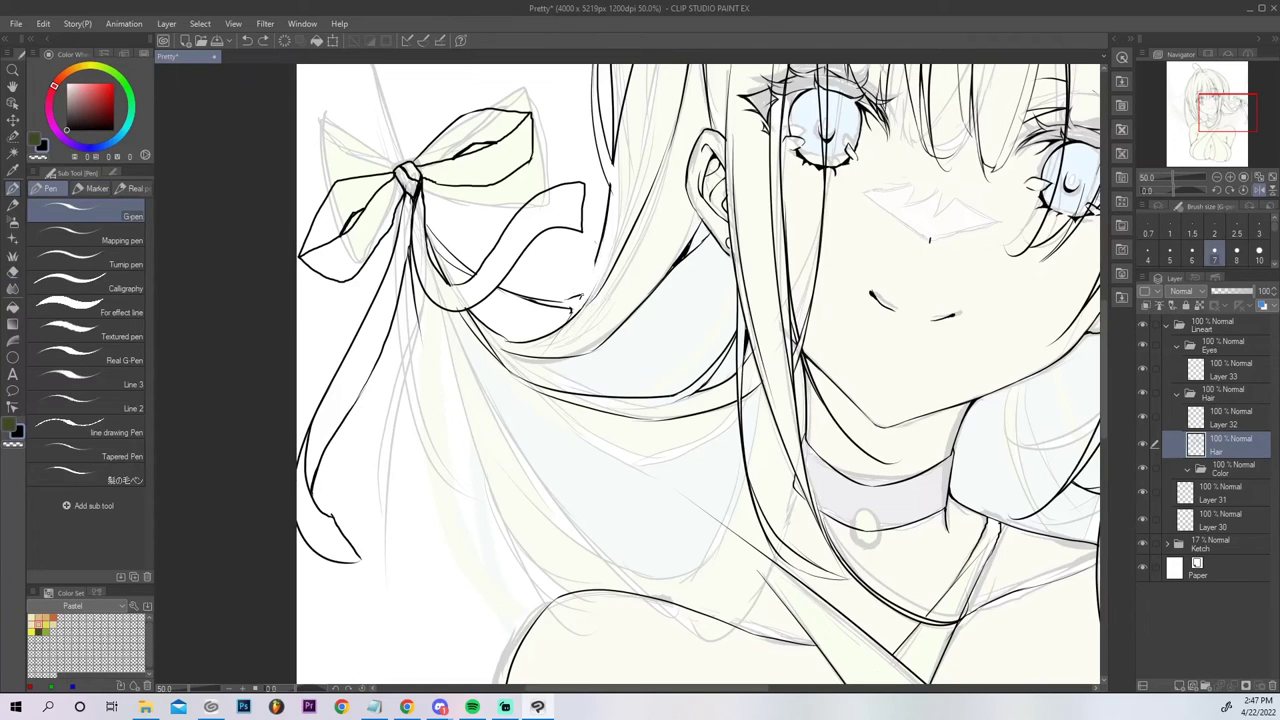
key("e")
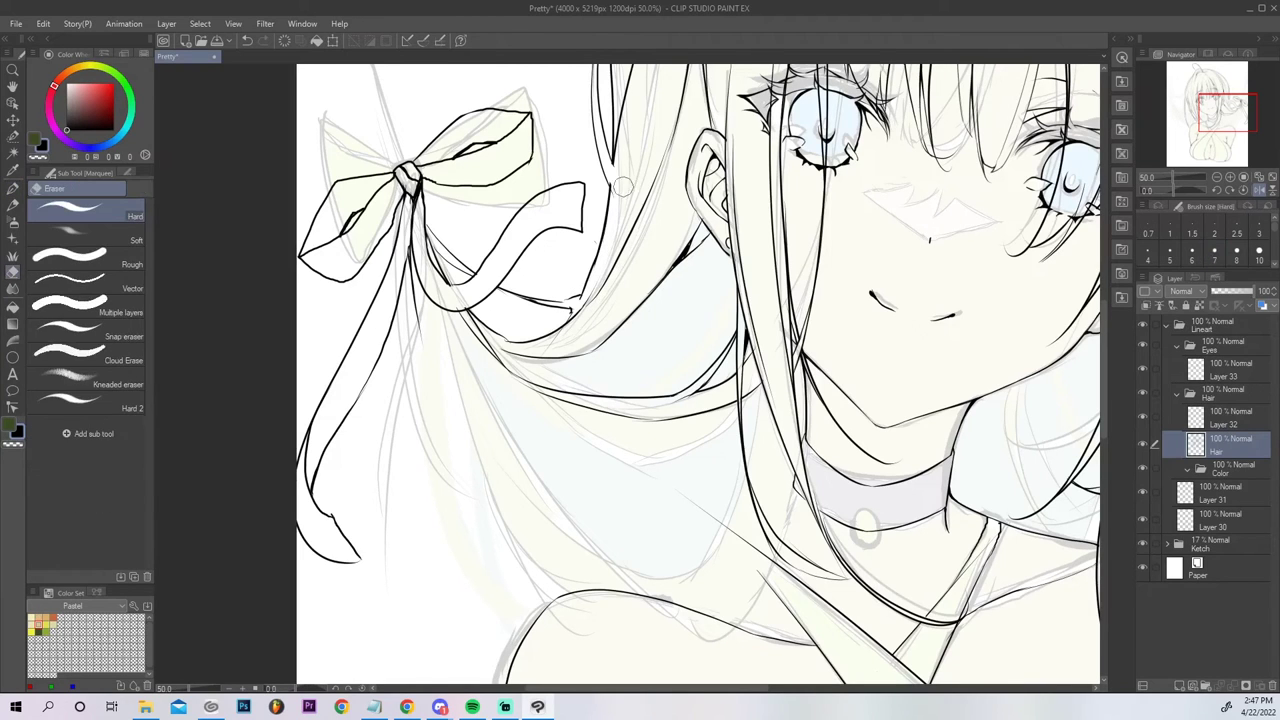
left_click_drag(618, 176, 622, 184)
left_click_drag(425, 237, 446, 307)
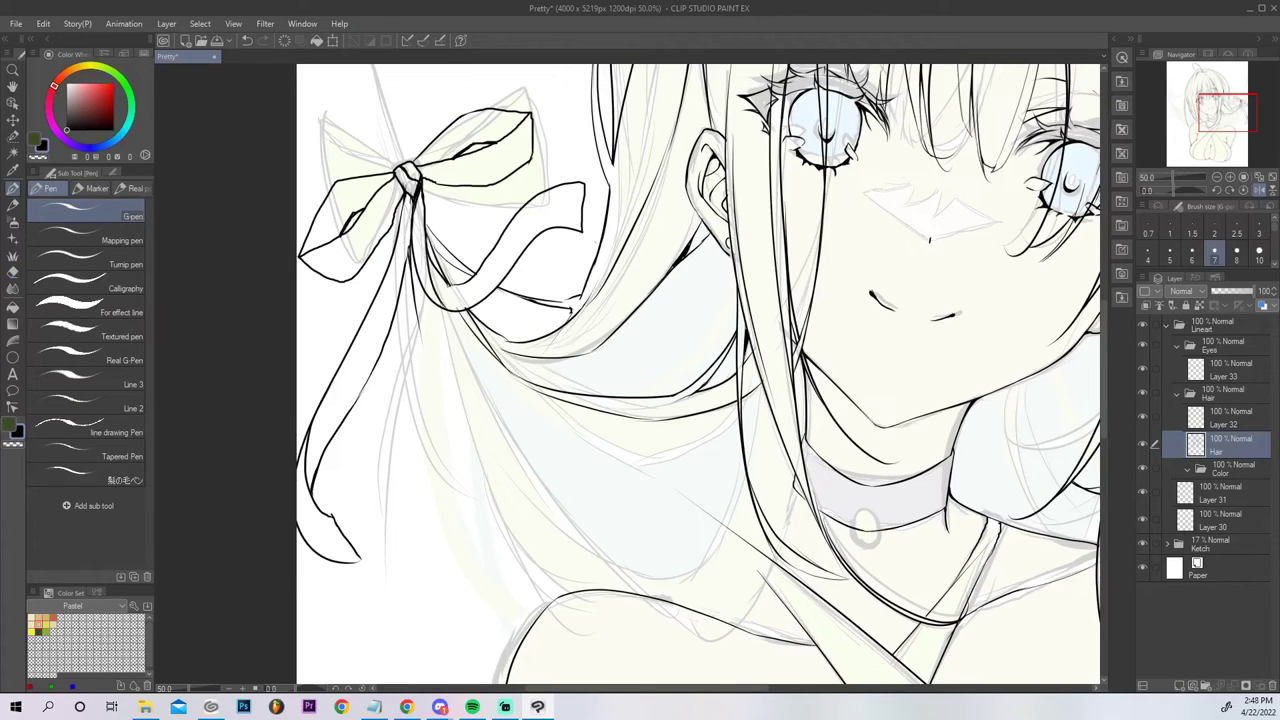
key("e")
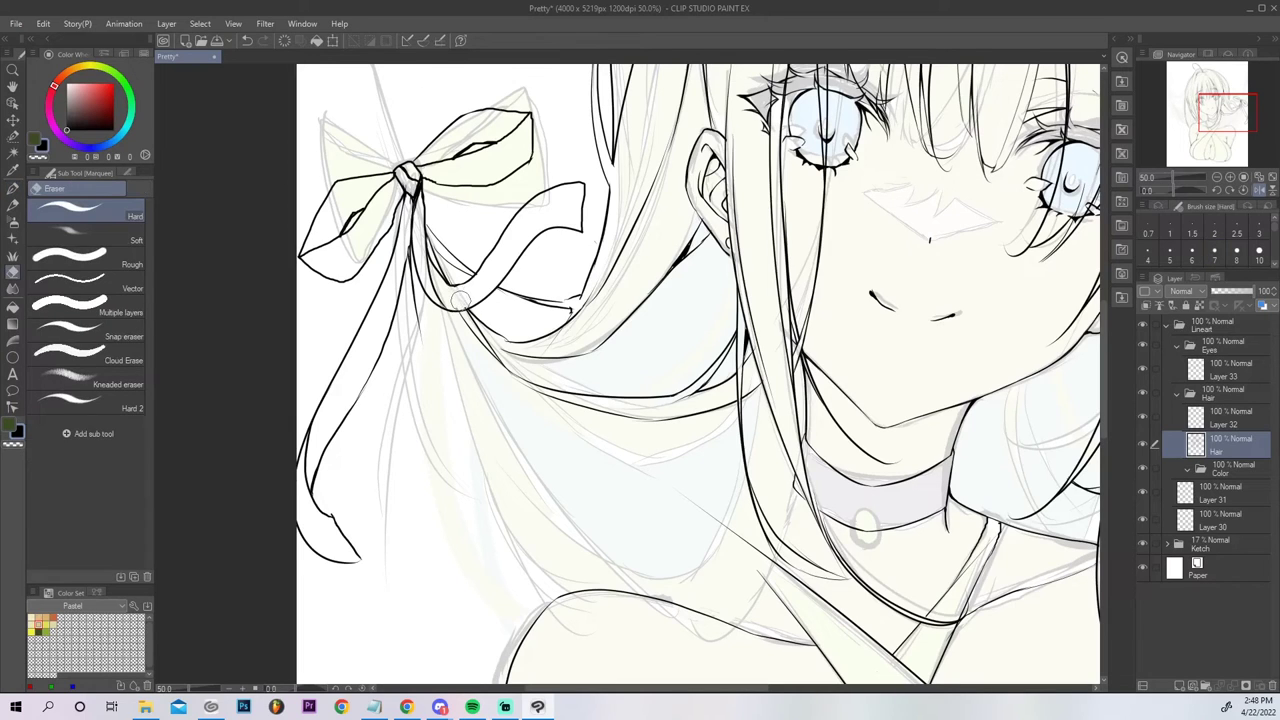
Reselect Layer 32, fit the whole canvas in view and save the drawing.
left_click(1226, 422)
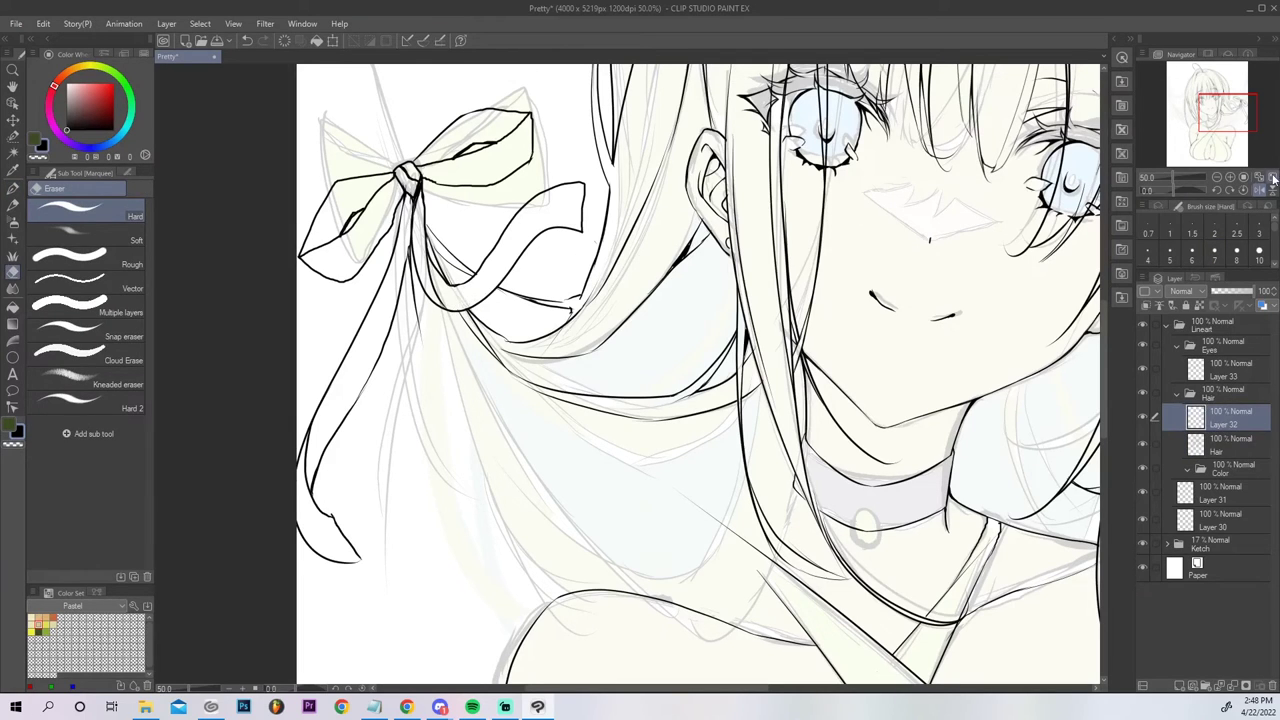
key("ctrl+0")
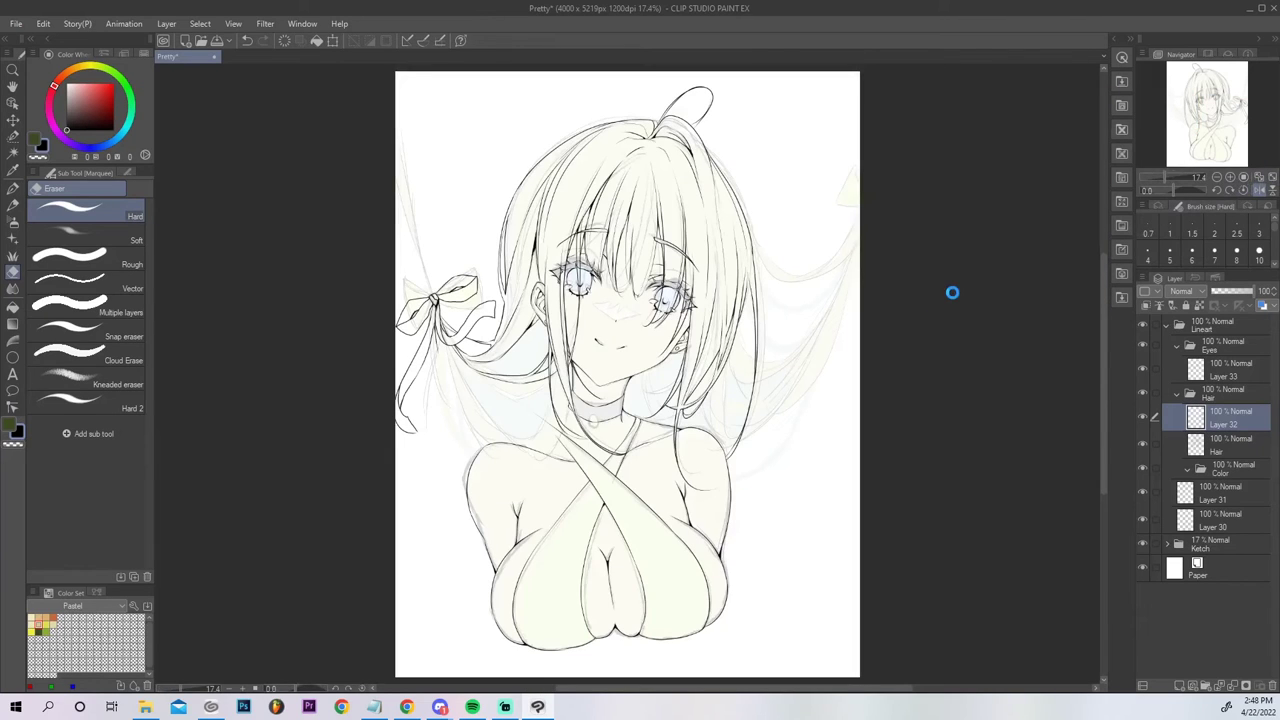
key("ctrl+s")
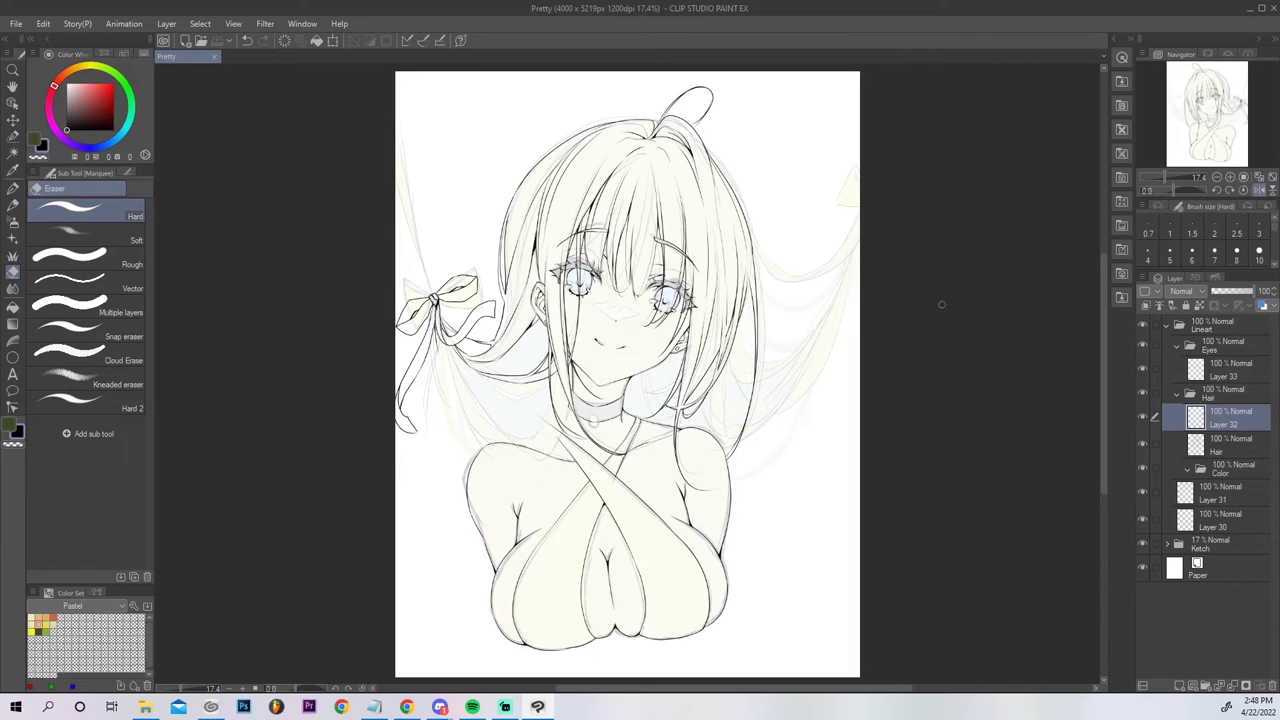
Ink thin accent lines on the Hair layer along the outer side hair and the hair beside the ear with the G-pen.
key("p")
left_click(1230, 450)
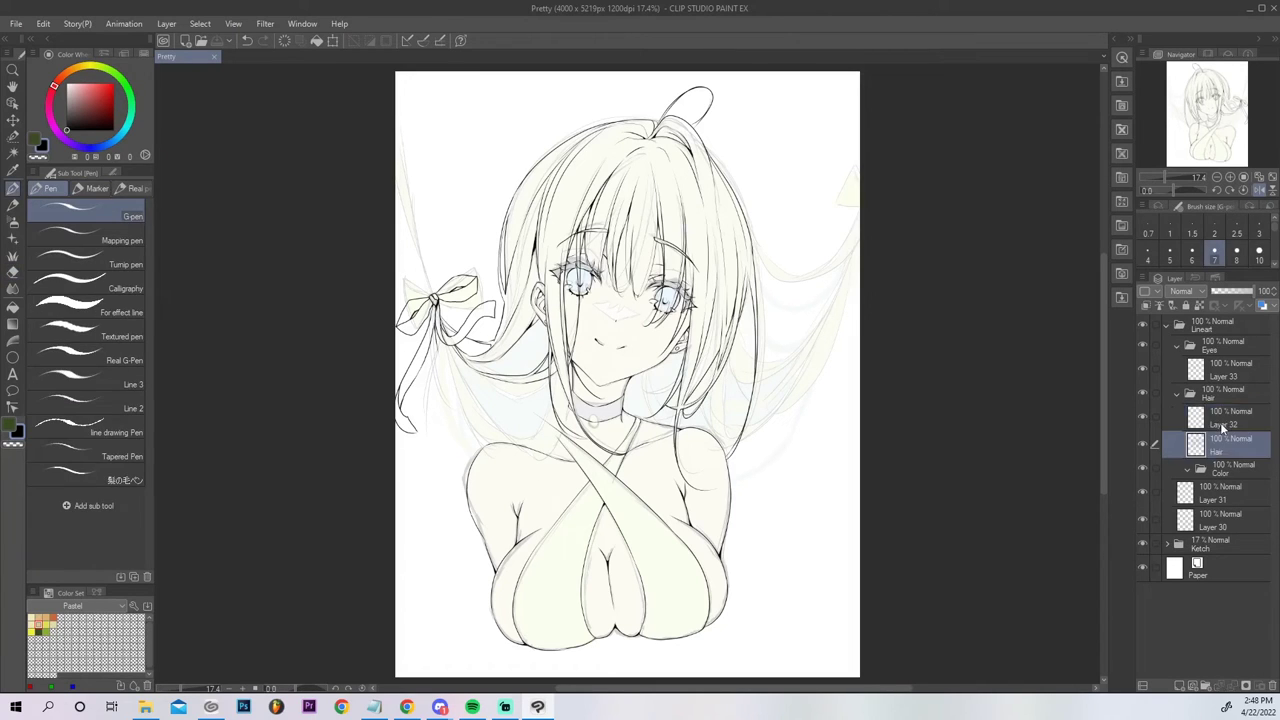
left_click_drag(505, 257, 535, 173)
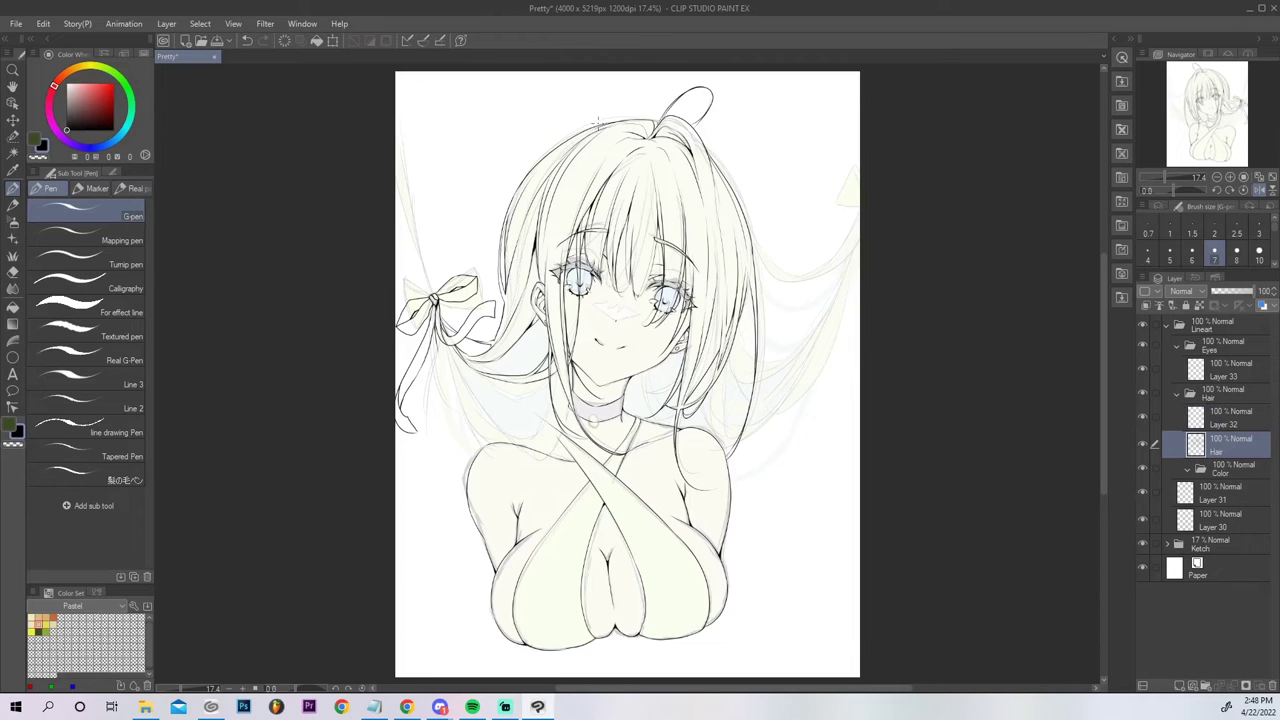
left_click(1271, 179)
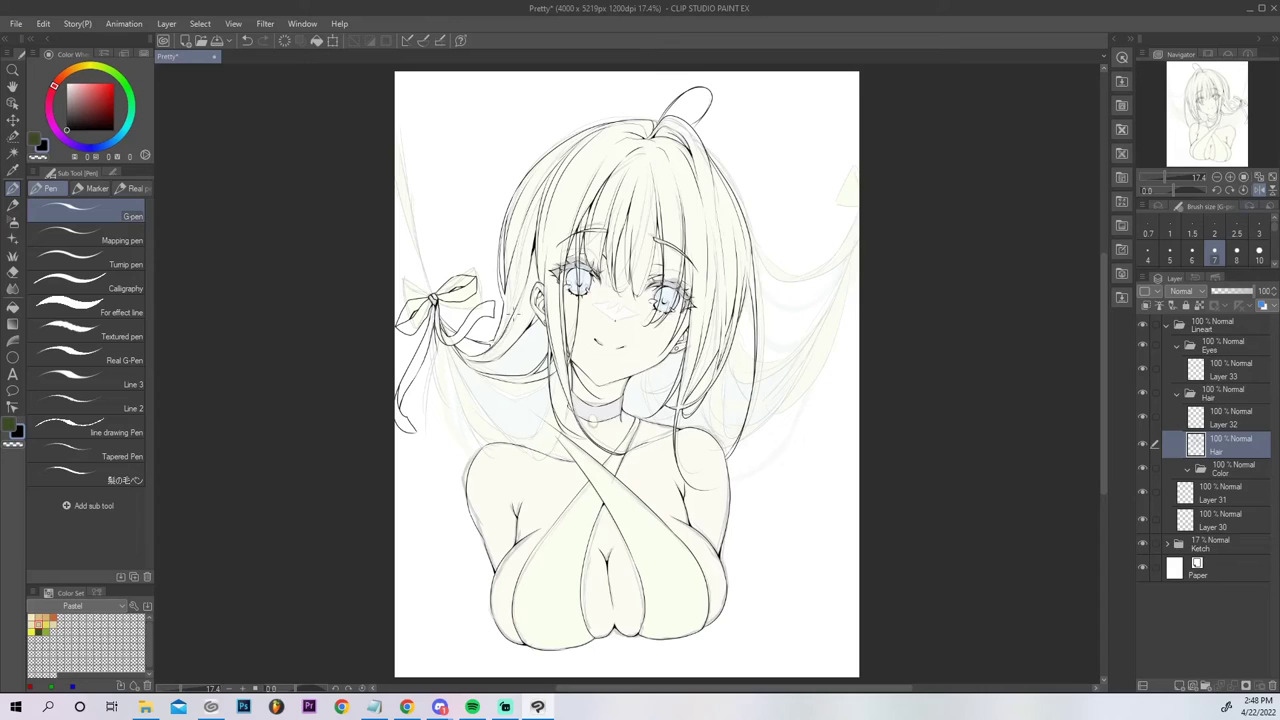
left_click_drag(486, 351, 517, 320)
Flip the canvas view horizontally and ink a side lock that falls over the shoulder and ends in a small curl.
left_click(1258, 189)
left_click_drag(1228, 98, 1241, 112)
left_click(1229, 177)
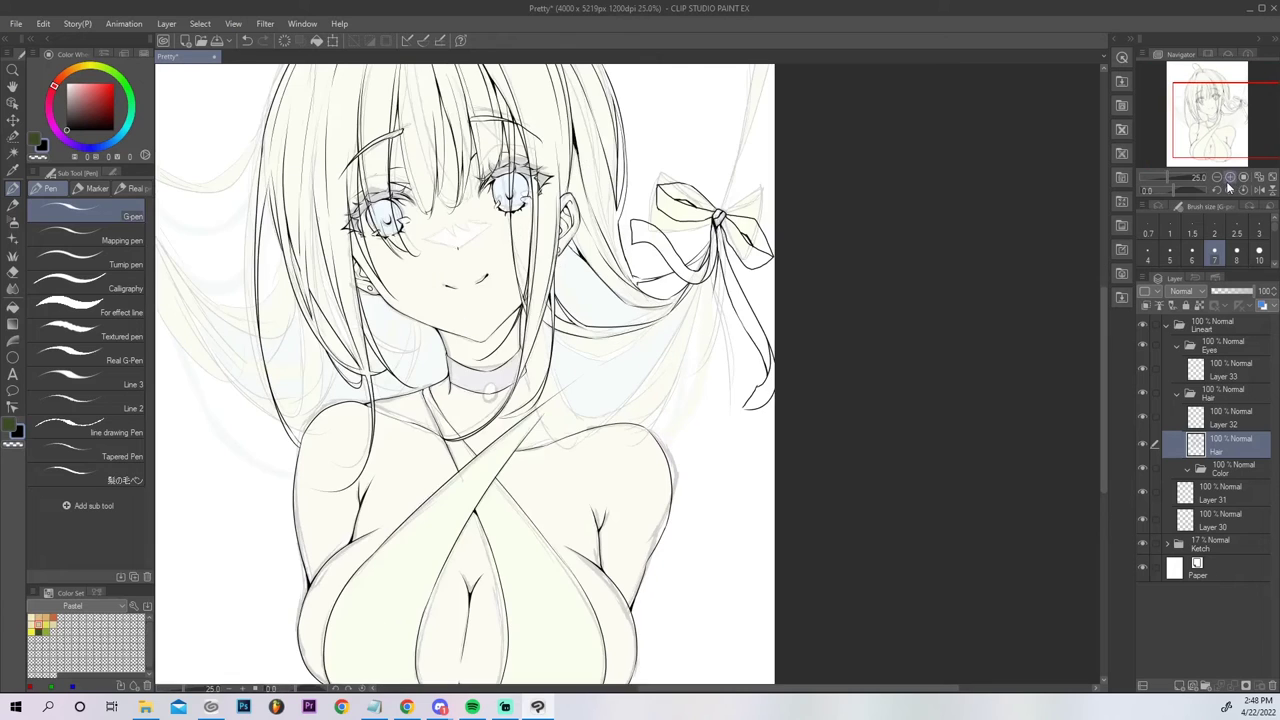
mouse_move(527, 368)
left_mouse_down()
mouse_move(545, 432)
mouse_move(593, 453)
left_mouse_up()
key("ctrl+z")
left_click_drag(526, 369, 594, 446)
key("ctrl+z")
mouse_move(526, 369)
left_mouse_down()
mouse_move(528, 391)
mouse_move(584, 446)
mouse_move(534, 314)
left_mouse_up()
key("e")
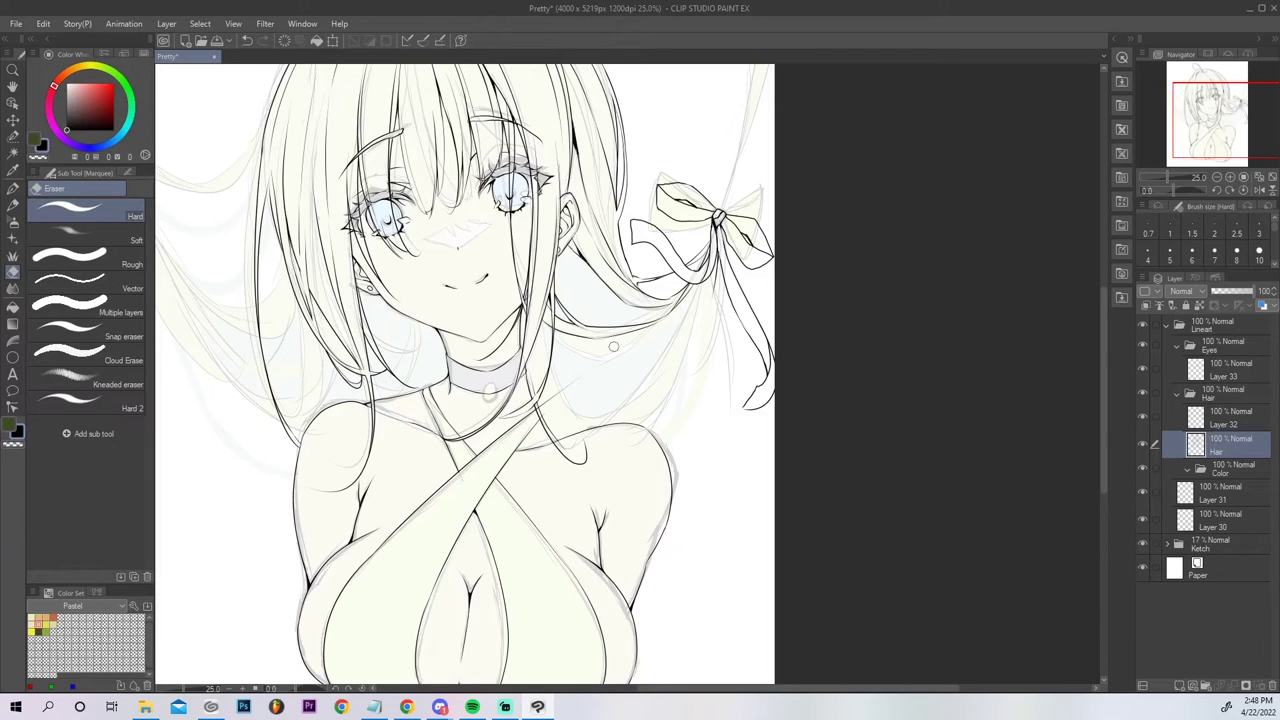
Erase the shoulder lines crossing the new curled lock on Layer 30 with the Hard eraser.
left_click(1216, 512)
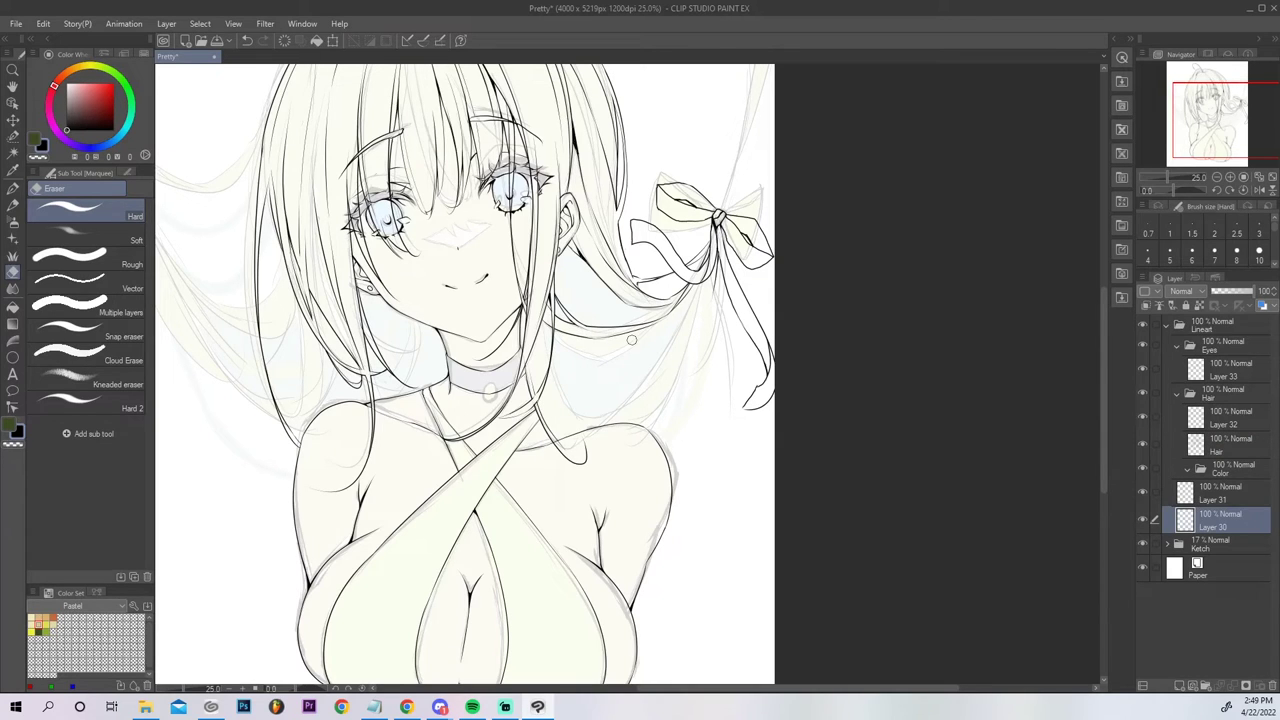
key("p")
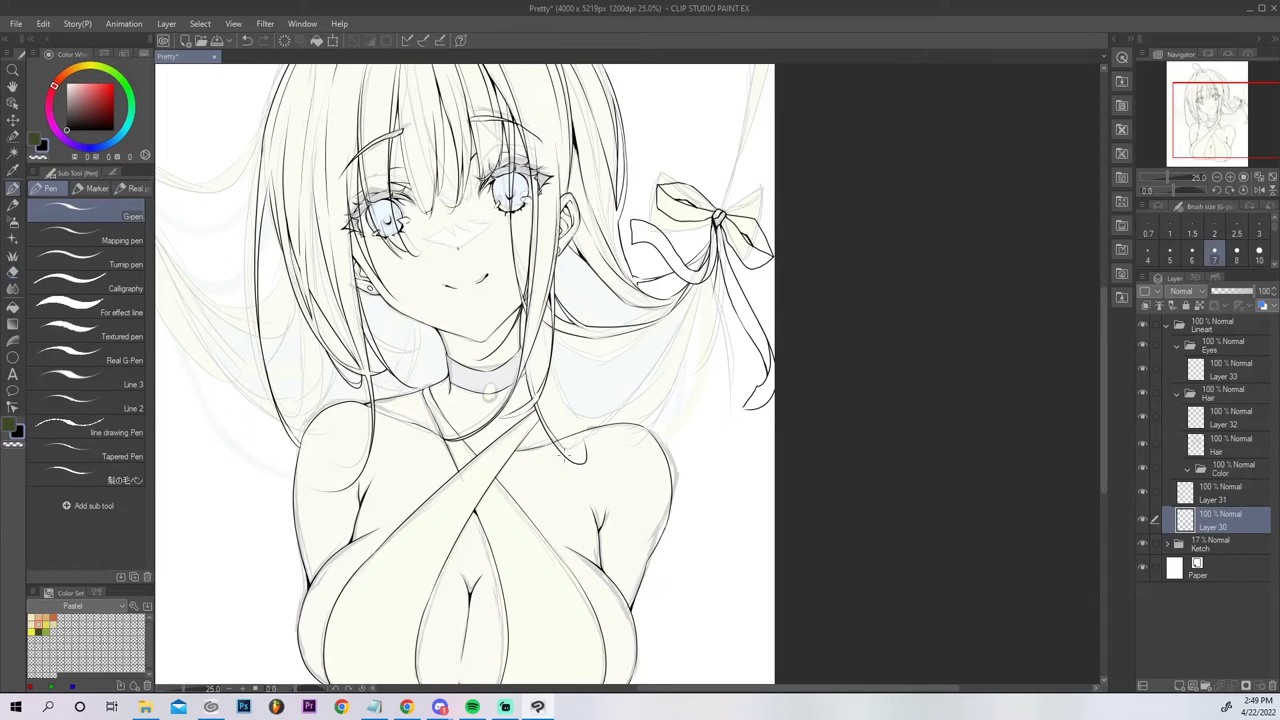
left_click(1215, 420)
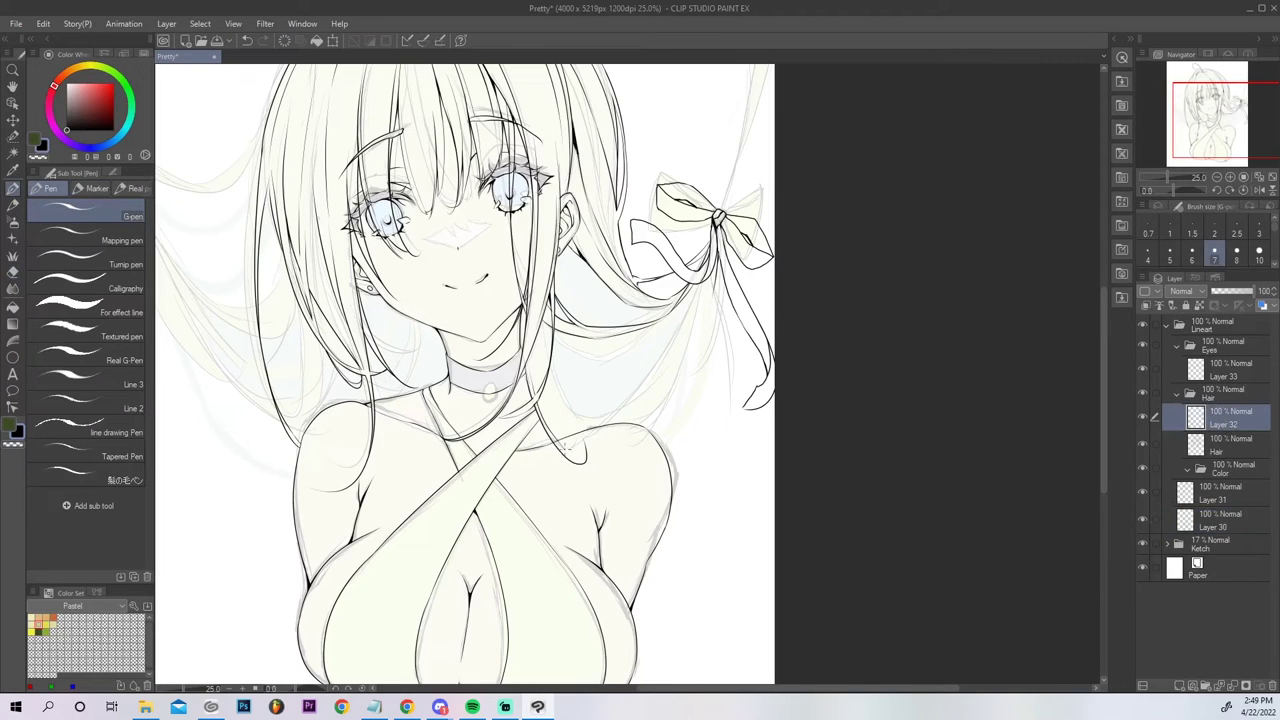
key("ctrl+z")
left_click(1215, 446)
key("e")
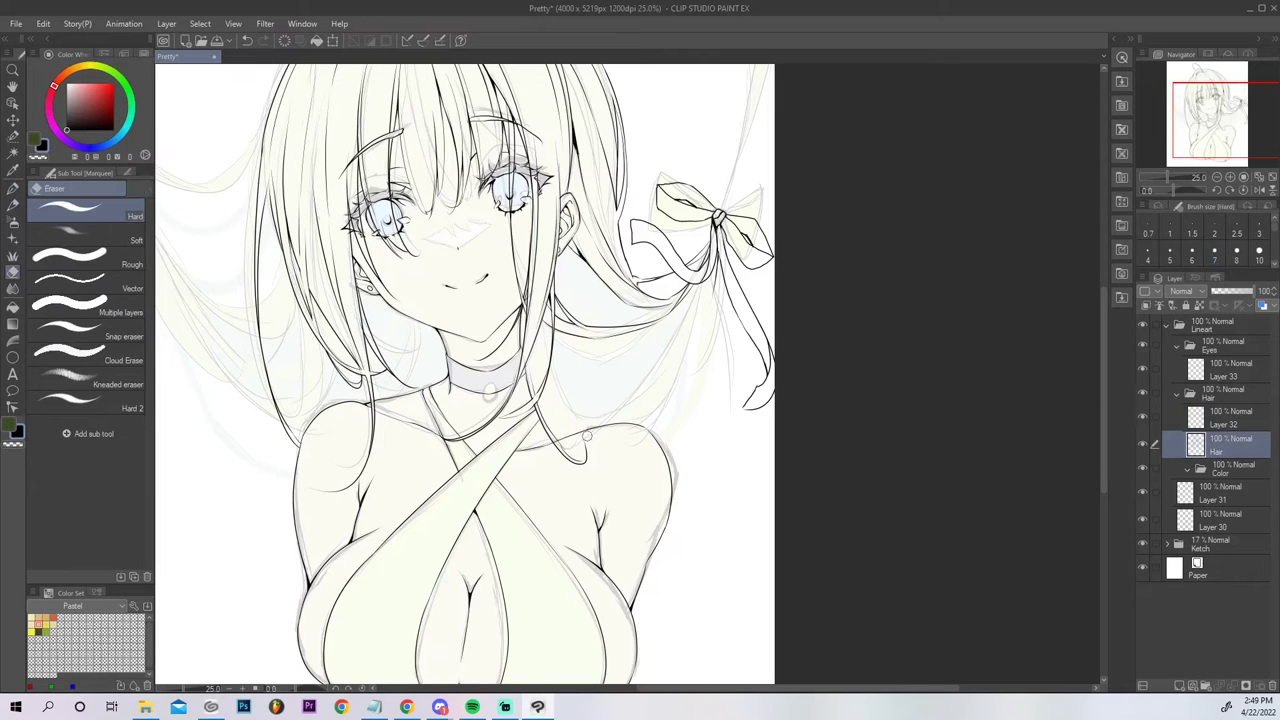
left_click_drag(560, 445, 553, 434)
key("ctrl+z")
left_click(1218, 514)
left_click_drag(548, 432, 560, 446)
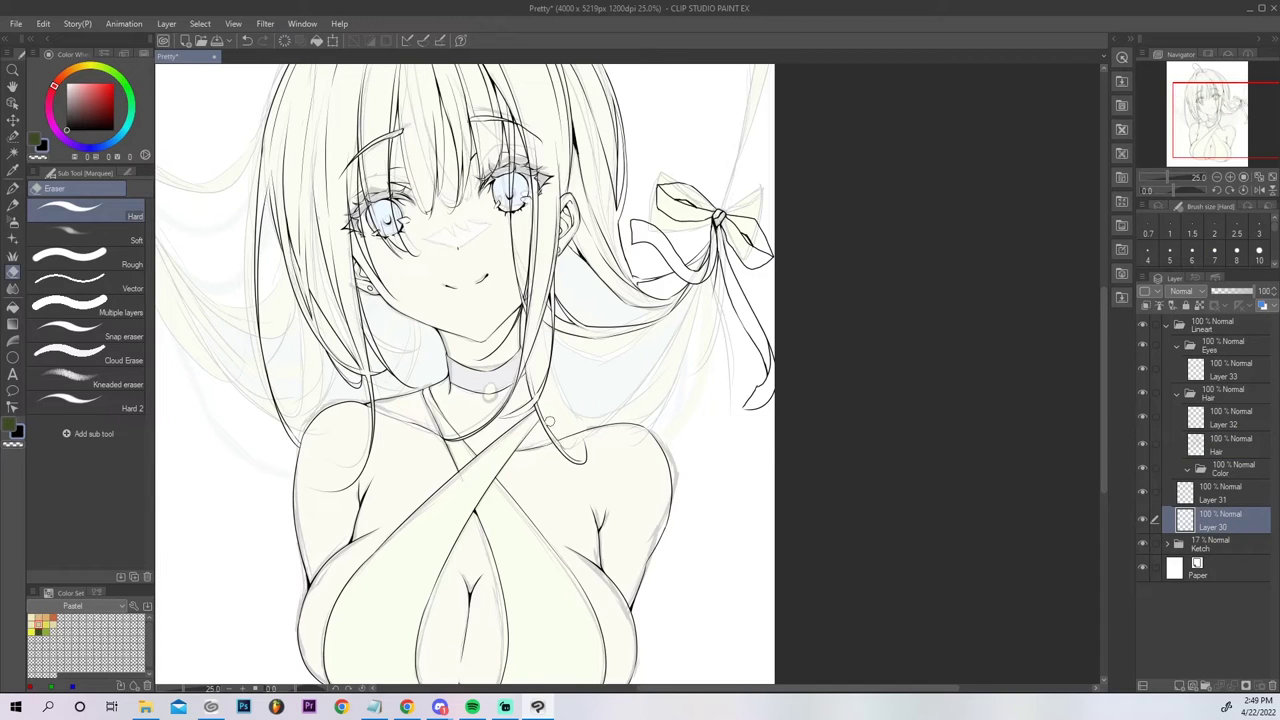
On Layer 32, ink strands sweeping from the curled lock's tip up to the bow, and erase the shoulder line beneath them on Layer 30.
key("p")
left_click(1210, 418)
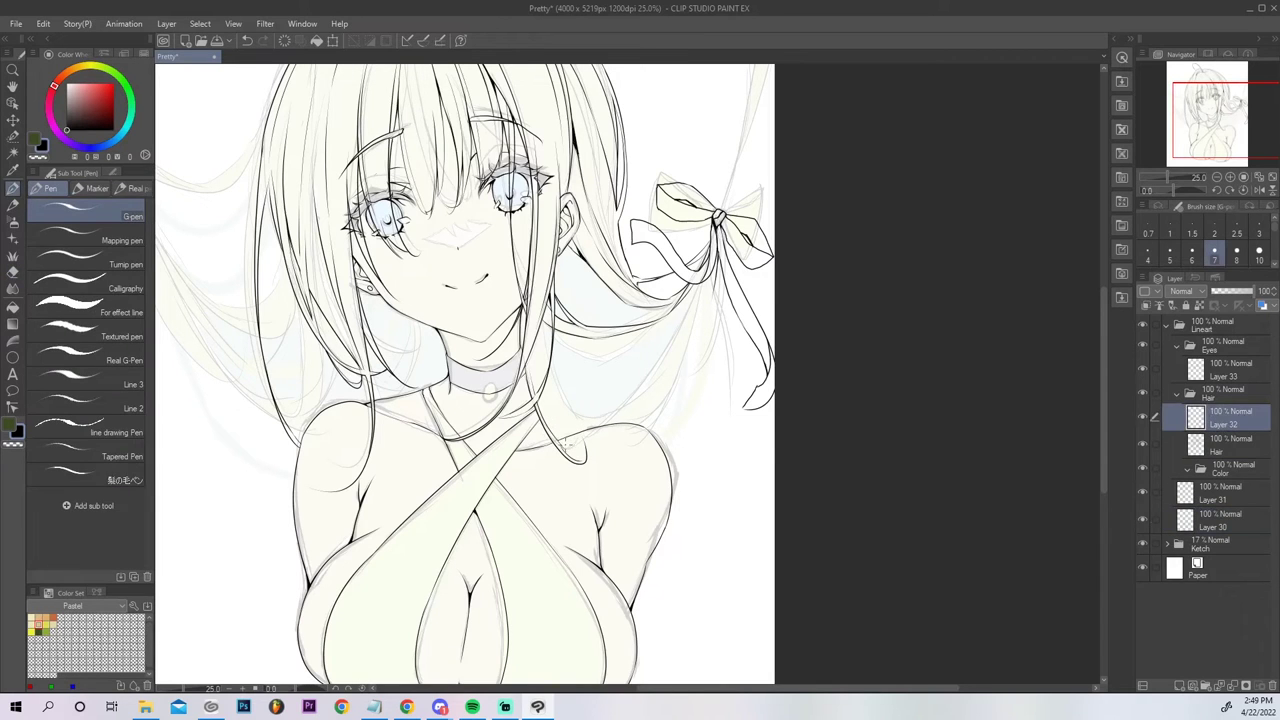
mouse_move(563, 447)
left_mouse_down()
mouse_move(614, 412)
mouse_move(619, 422)
mouse_move(590, 437)
mouse_move(622, 402)
left_mouse_up()
key("ctrl+z")
left_click_drag(587, 441, 641, 387)
mouse_move(578, 450)
left_mouse_down()
mouse_move(668, 385)
mouse_move(702, 291)
left_mouse_up()
left_click_drag(646, 391, 693, 299)
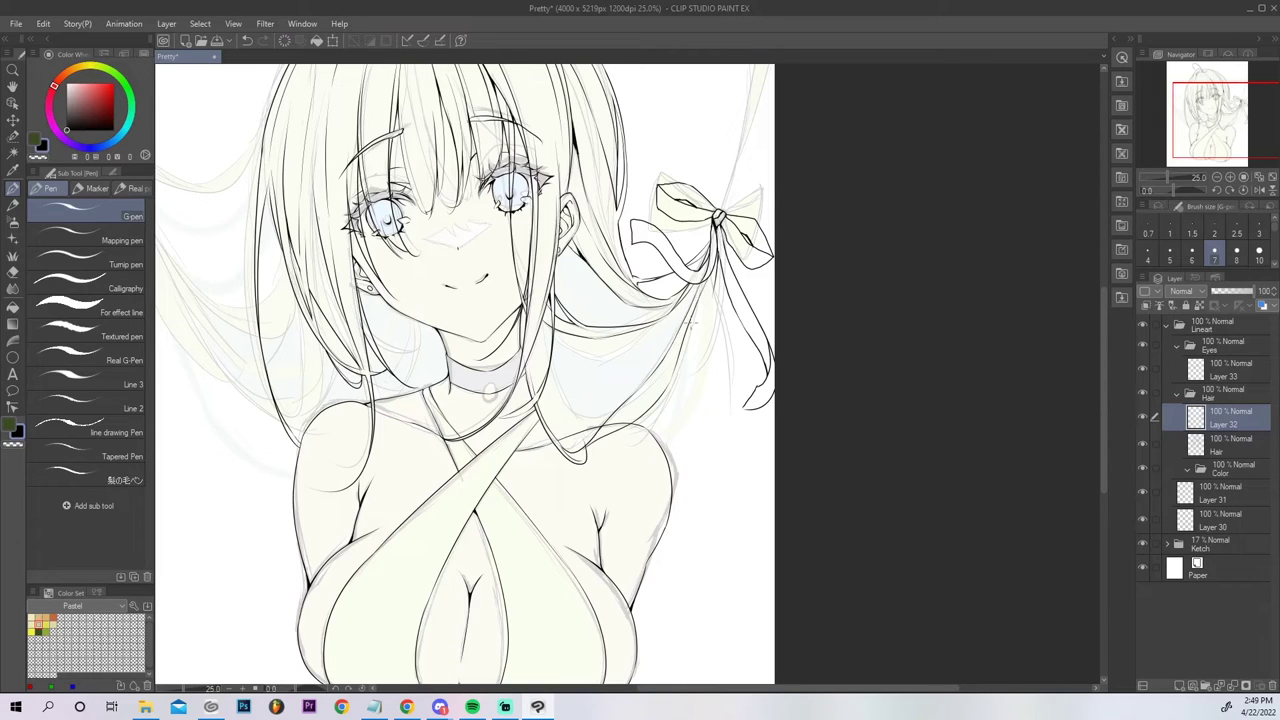
key("e")
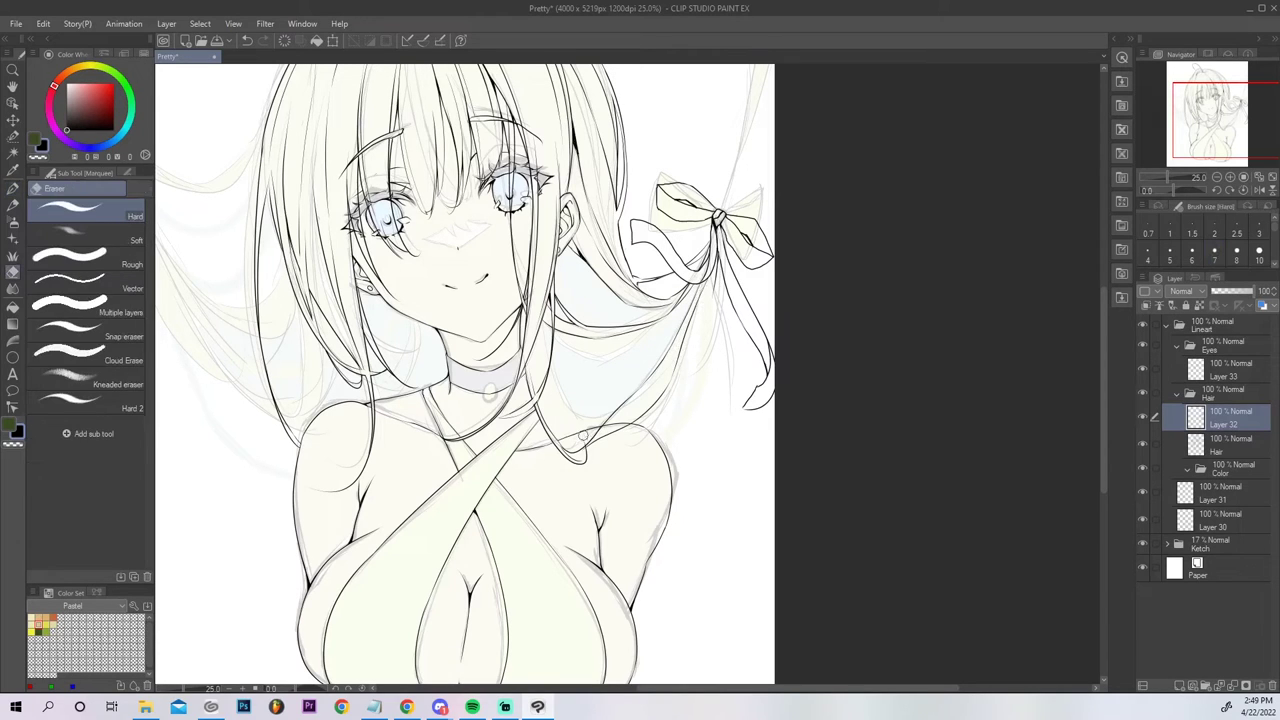
left_click(1217, 516)
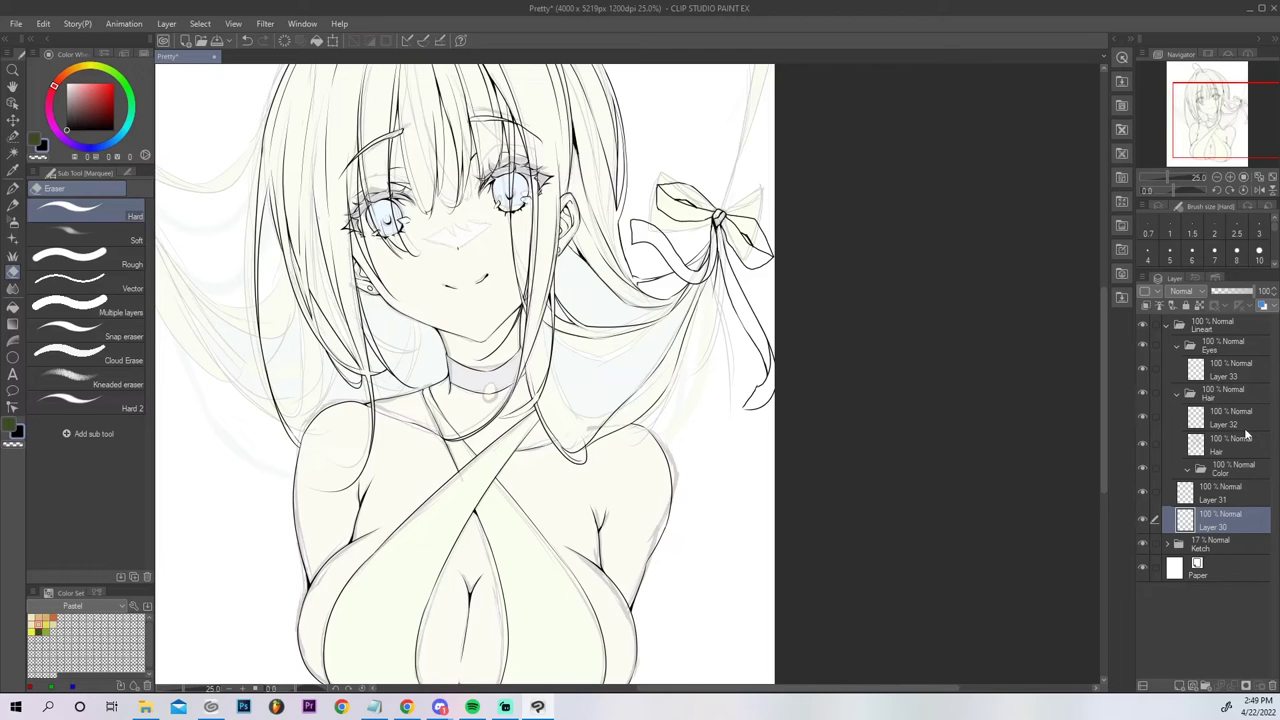
On Layer 31, ink the gathered hair's inner strands curving from beside the neck up to the bow knot.
left_click(1227, 496)
key("p")
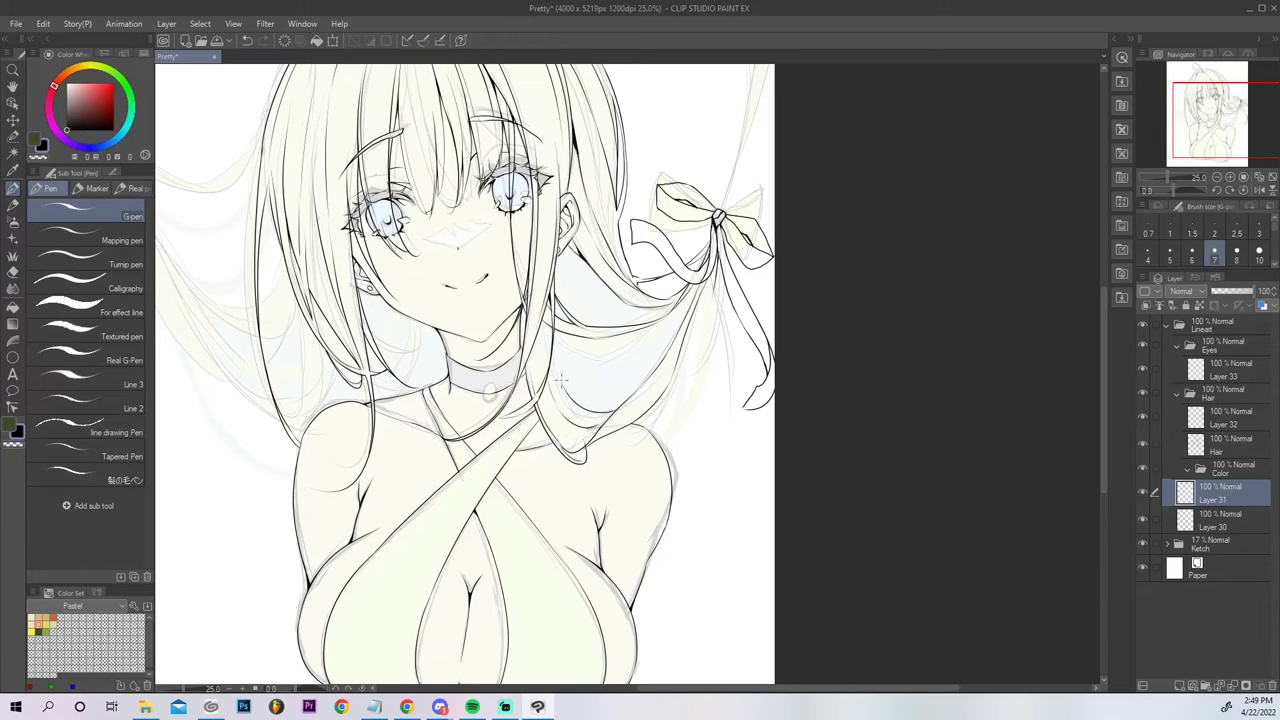
left_click_drag(560, 386, 541, 296)
left_click_drag(632, 390, 686, 299)
key("ctrl+z")
left_click_drag(631, 397, 684, 299)
key("ctrl+z")
left_click_drag(630, 397, 685, 299)
left_click_drag(640, 392, 708, 274)
Fit the canvas in view and ink the outer edge of the gathered hair rising to the underside of the bow knot.
left_click(1273, 177)
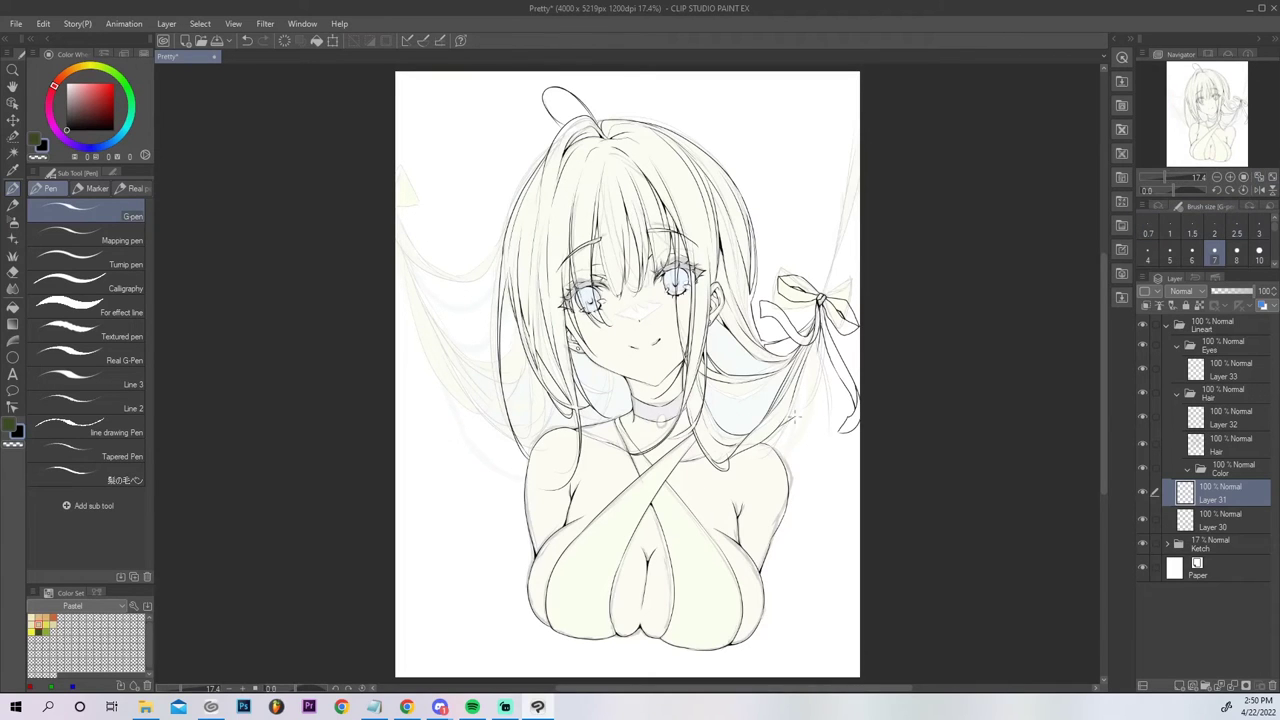
left_click_drag(808, 403, 827, 338)
key("ctrl+z")
left_click_drag(808, 400, 826, 334)
key("e")
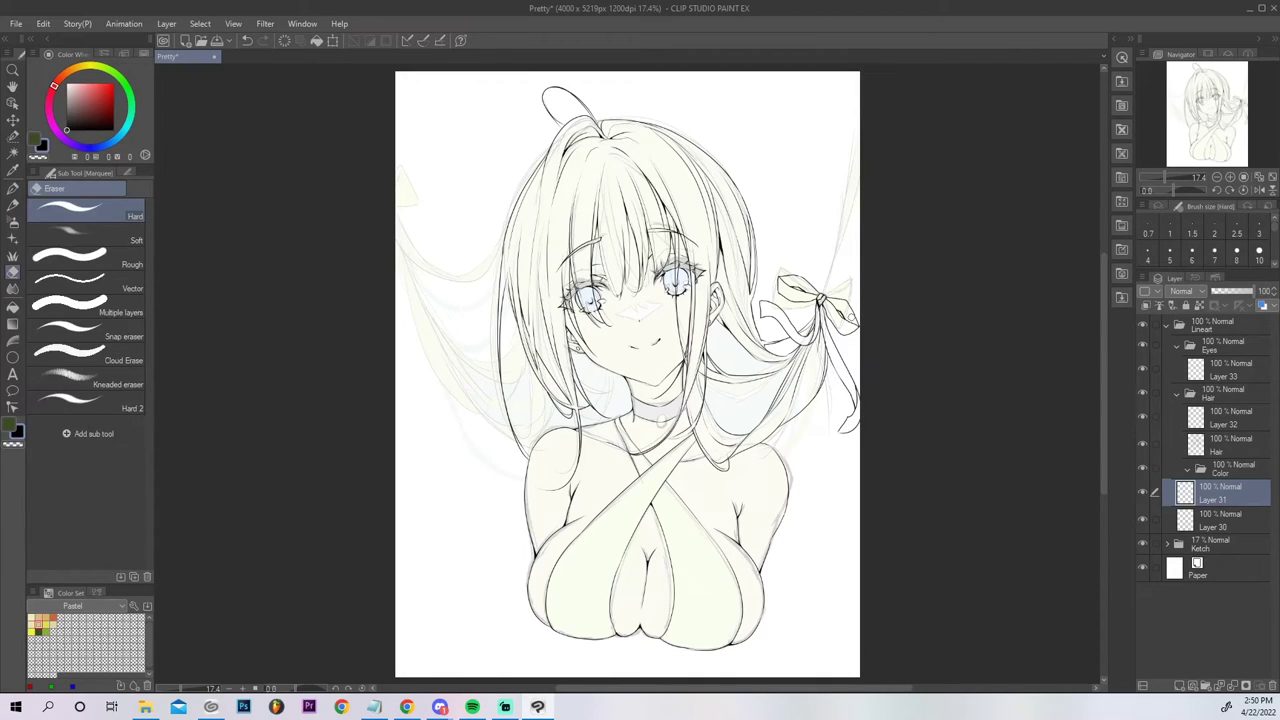
key("p")
left_click_drag(783, 421, 813, 399)
key("ctrl+z")
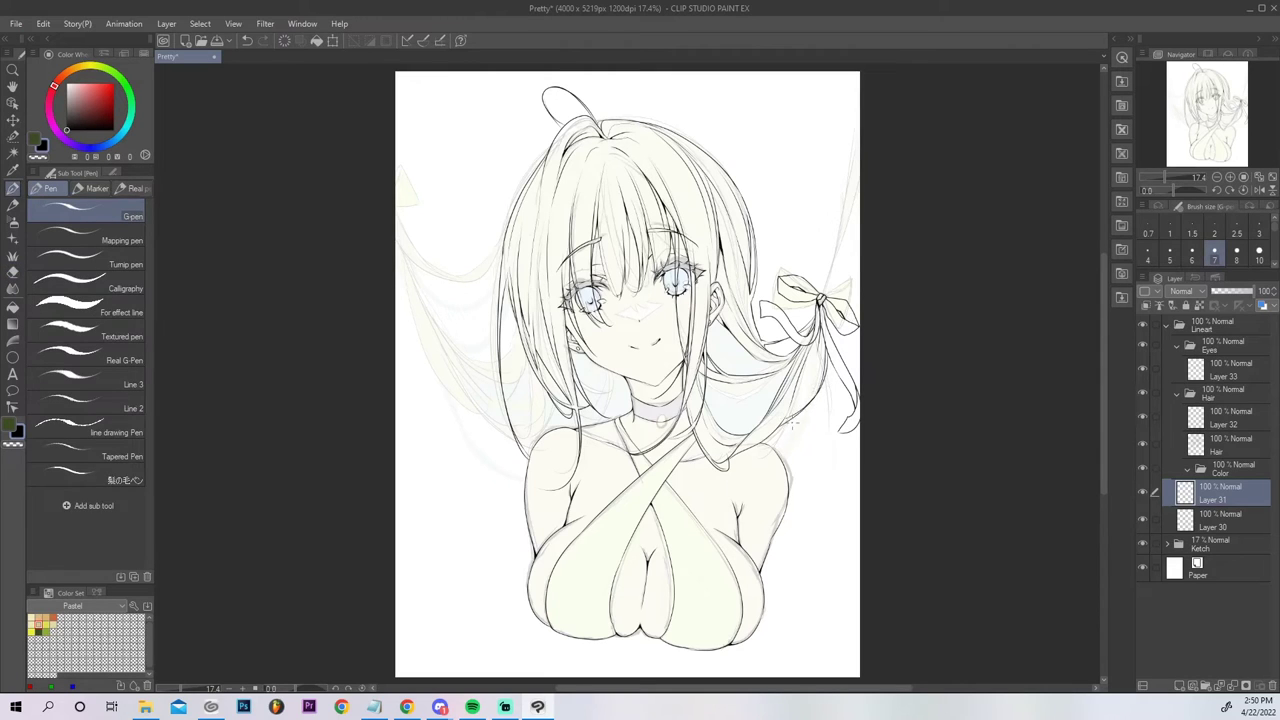
Clean up the overlapping line ends along the lower edge of the gathered hair on the Hair layer and Layer 32.
key("e")
key("ctrl+z")
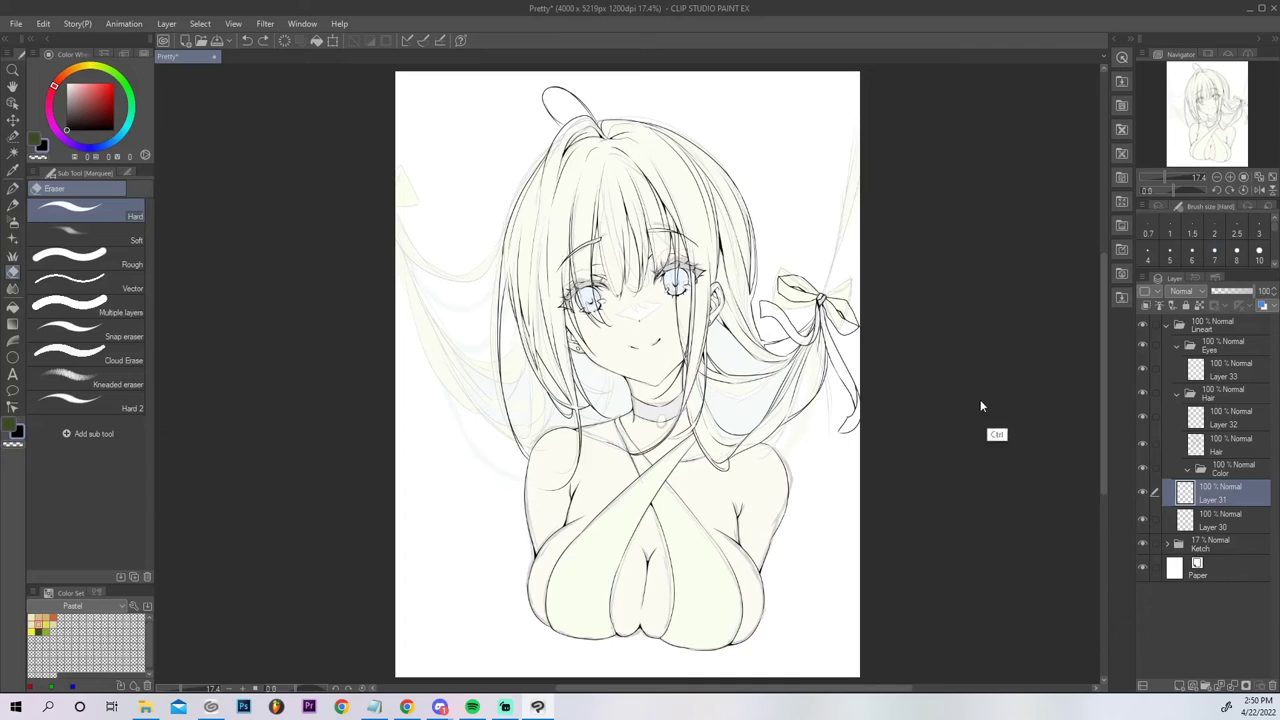
left_click(1218, 524)
left_click(1183, 449)
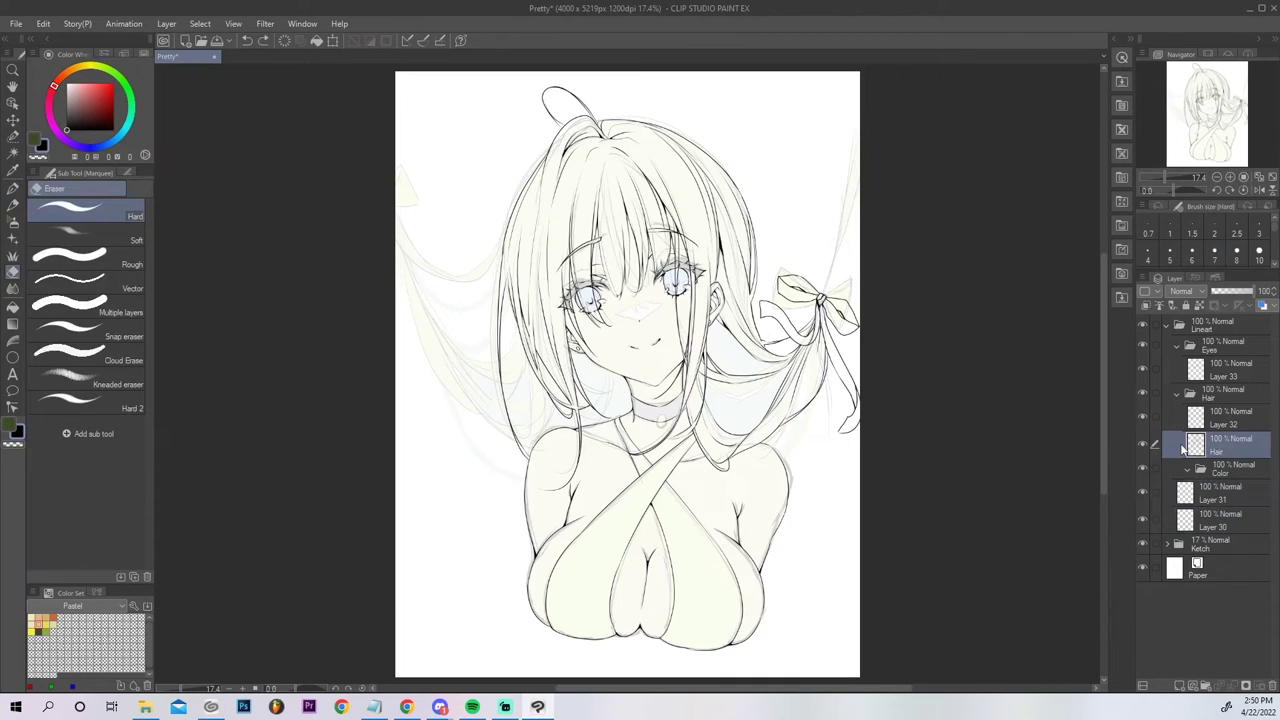
left_click_drag(777, 425, 787, 417)
left_click(1237, 427)
left_click_drag(776, 424, 784, 420)
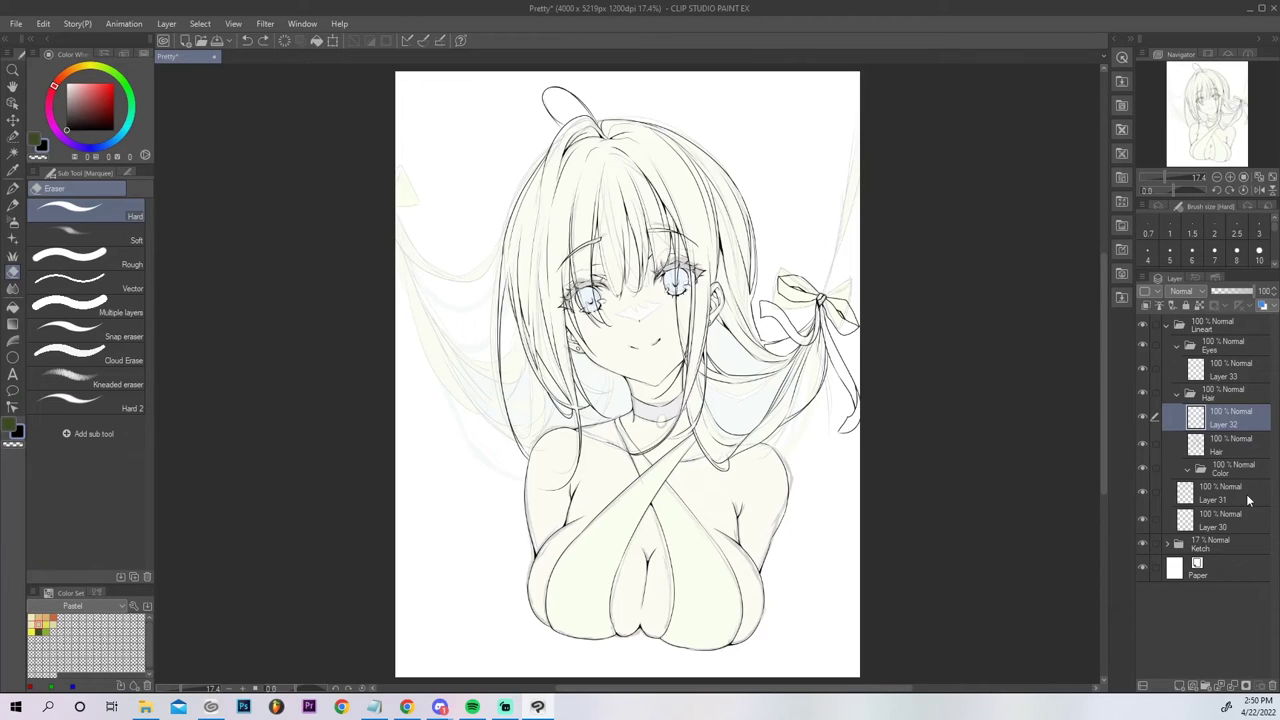
On Layer 32, ink the long strand rising from the bow knot to the upper side edge of the canvas.
key("p")
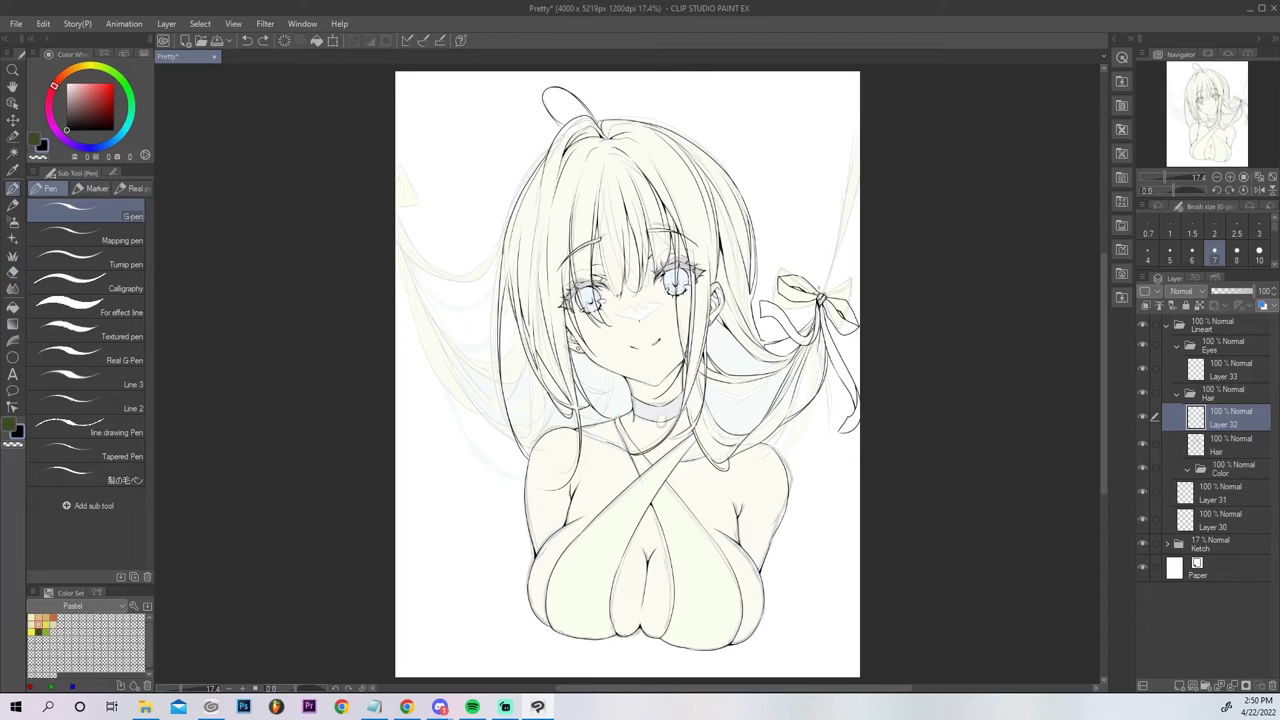
mouse_move(820, 296)
left_mouse_down()
mouse_move(853, 77)
mouse_move(825, 291)
mouse_move(832, 240)
left_mouse_up()
key("ctrl+z")
mouse_move(825, 294)
left_mouse_down()
mouse_move(864, 178)
mouse_move(837, 234)
left_mouse_up()
key("ctrl+z")
key("ctrl+z")
left_click_drag(859, 170, 833, 249)
key("ctrl+z")
key("ctrl+y")
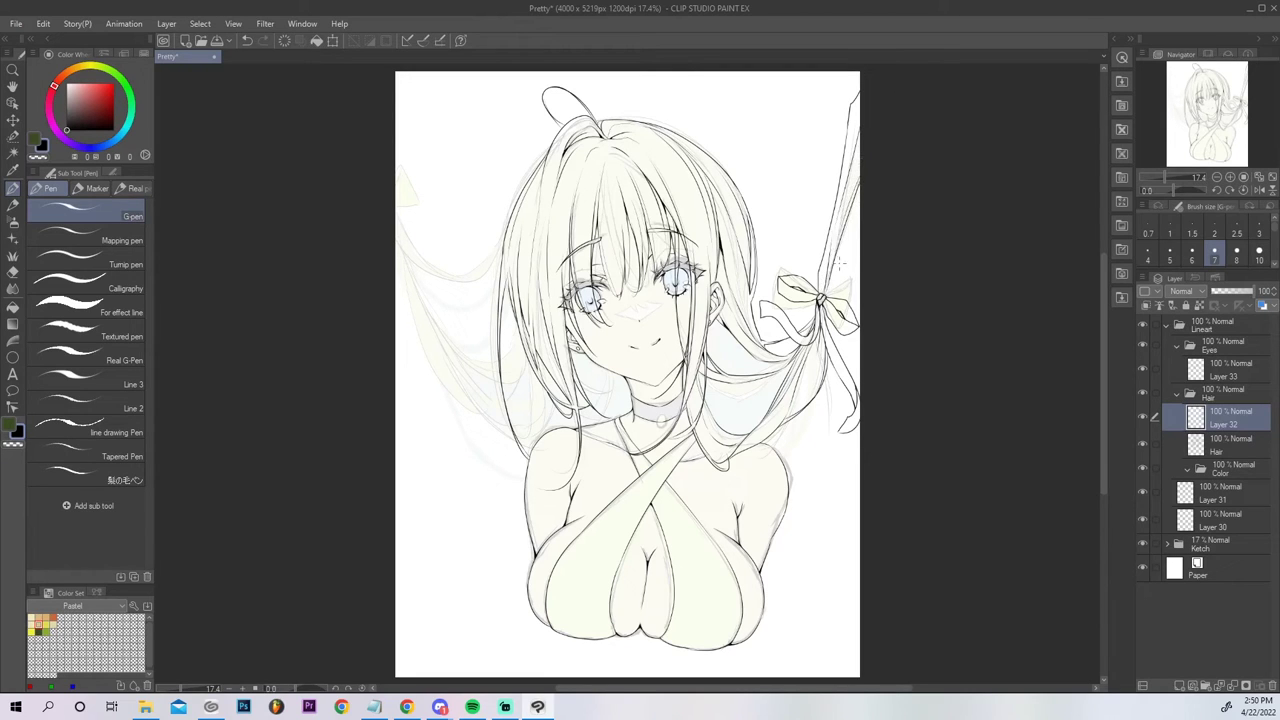
Ink additional strand lines fanning out above the bow knot toward the canvas edge and fit the canvas in view.
left_click_drag(829, 288, 886, 152)
left_click_drag(830, 282, 884, 175)
mouse_move(830, 283)
left_mouse_down()
mouse_move(837, 306)
mouse_move(837, 279)
left_mouse_up()
key("ctrl+z")
key("ctrl+z")
left_click(1272, 178)
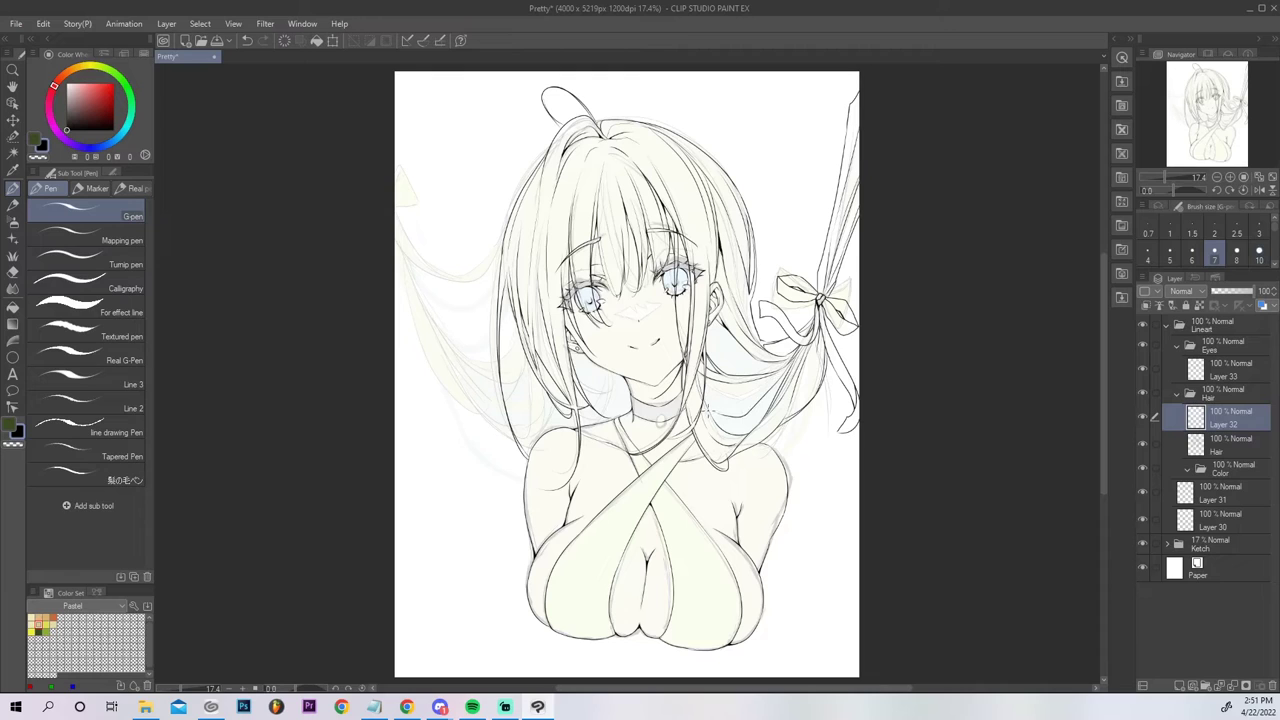
Redraw the inner strand lines in the lower gathered hair below the bow and tidy the overlaps on the Hair layer.
key("ctrl+z")
left_click_drag(744, 416, 784, 383)
key("ctrl+z")
left_click_drag(775, 416, 822, 370)
key("e")
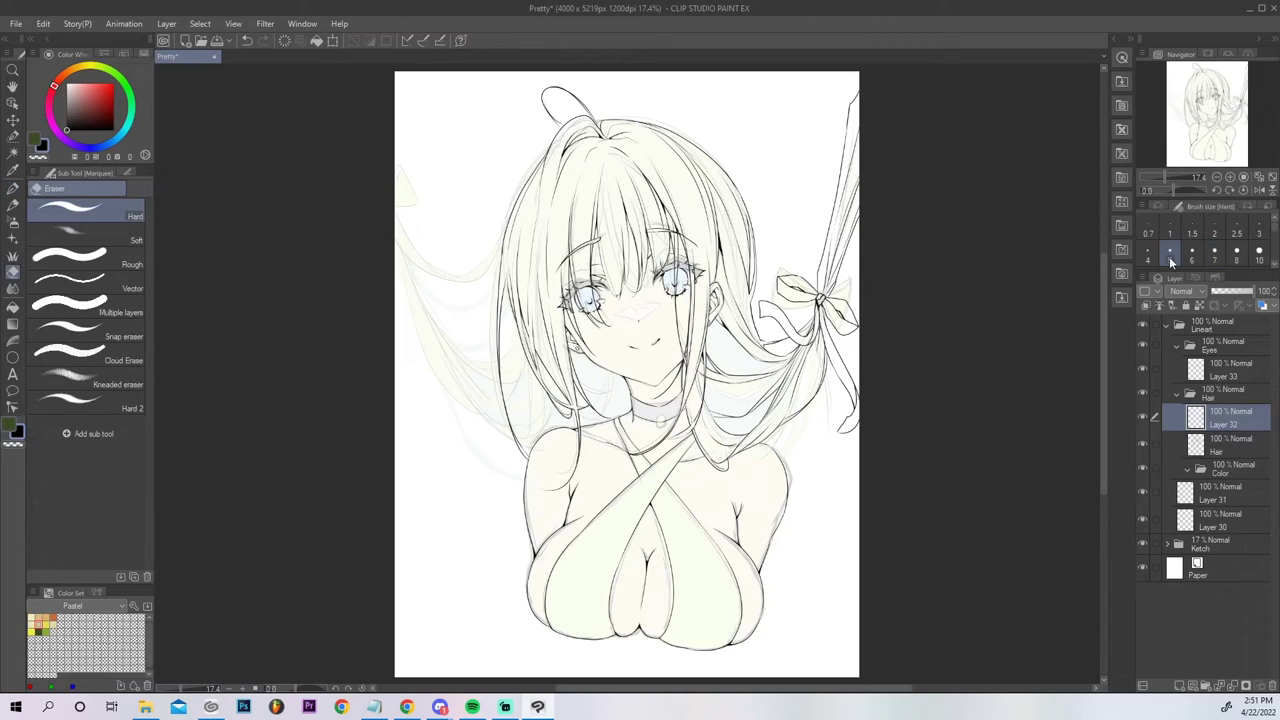
left_click_drag(1236, 430, 1166, 440)
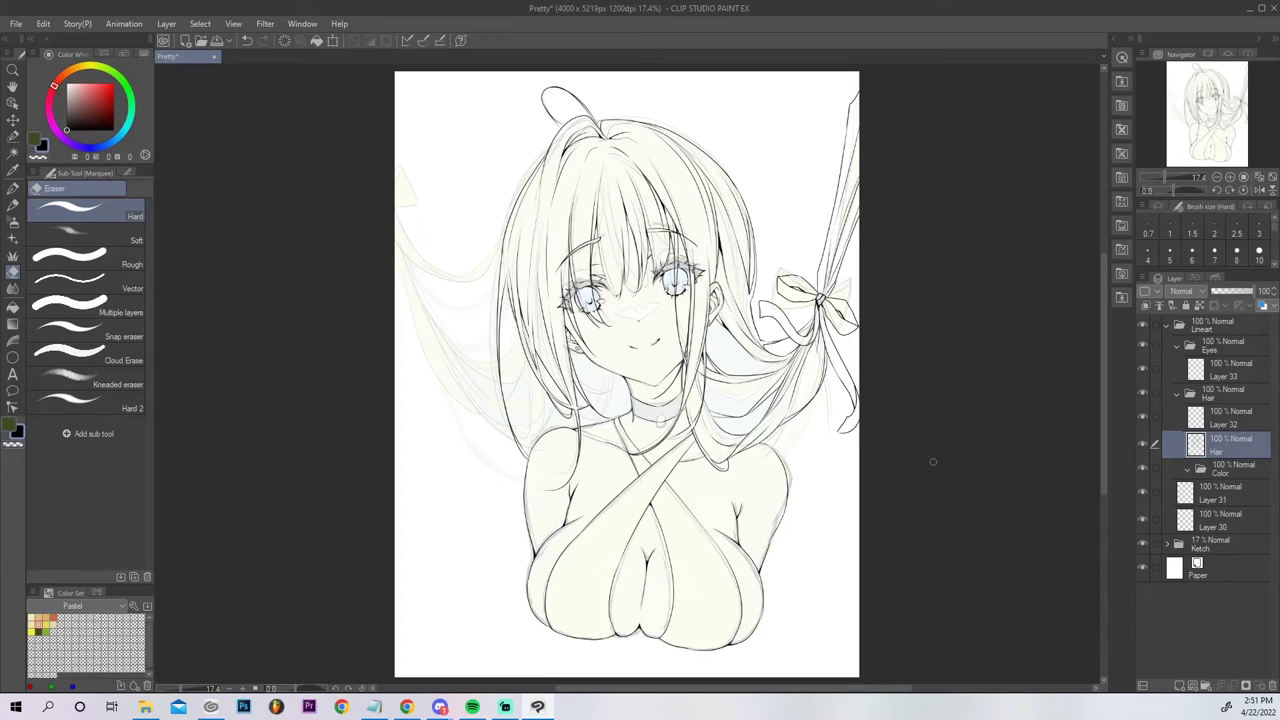
On Layer 32, ink the upper strand sweeping from the canvas edge opposite the bow up to the side hair.
key("p")
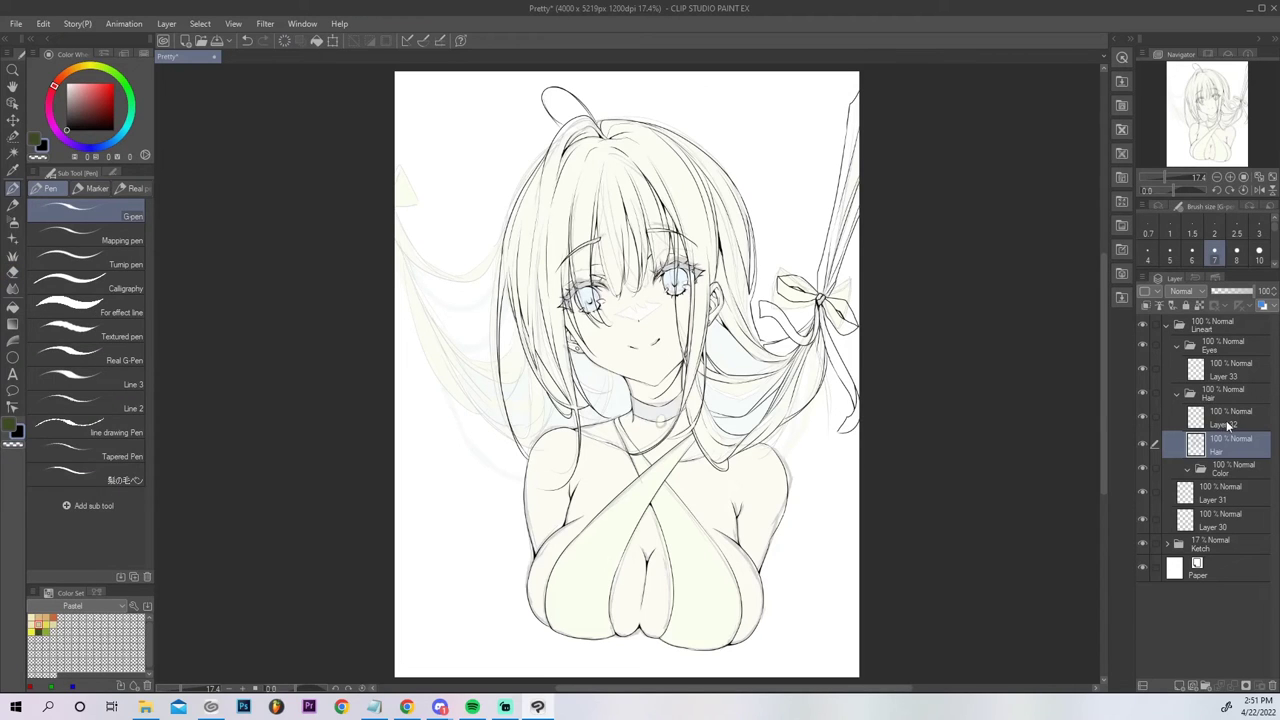
left_click(1229, 427)
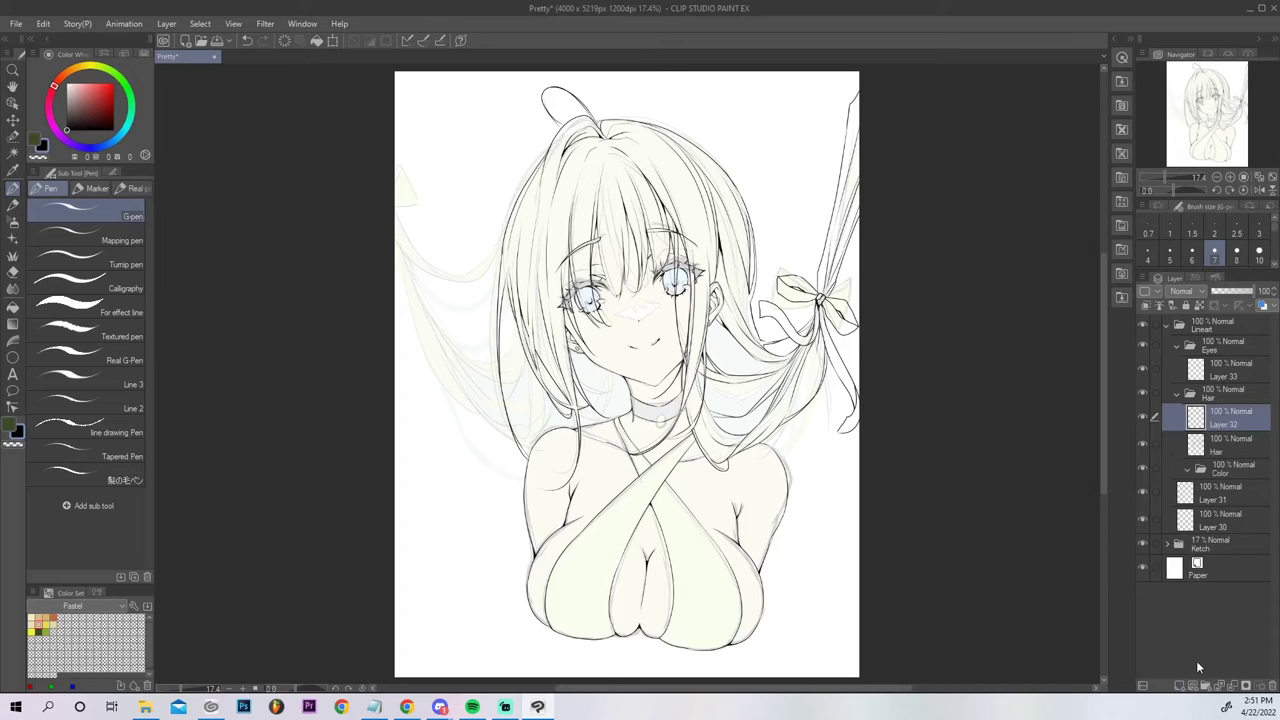
mouse_move(397, 205)
left_mouse_down()
mouse_move(428, 262)
mouse_move(436, 247)
left_mouse_up()
mouse_move(441, 270)
left_mouse_down()
mouse_move(489, 285)
mouse_move(469, 283)
mouse_move(506, 238)
mouse_move(507, 225)
left_mouse_up()
mouse_move(451, 274)
left_mouse_down()
mouse_move(487, 261)
mouse_move(503, 233)
left_mouse_up()
Redraw the second line of the upper sweeping strand from the canvas edge until it follows the sketch curve.
left_click_drag(394, 237, 473, 281)
key("ctrl+z")
mouse_move(395, 198)
left_mouse_down()
mouse_move(438, 276)
mouse_move(395, 194)
mouse_move(432, 264)
left_mouse_up()
key("ctrl+z")
key("ctrl+z")
key("ctrl+z")
left_click_drag(396, 200, 432, 262)
key("ctrl+z")
left_click_drag(398, 200, 434, 264)
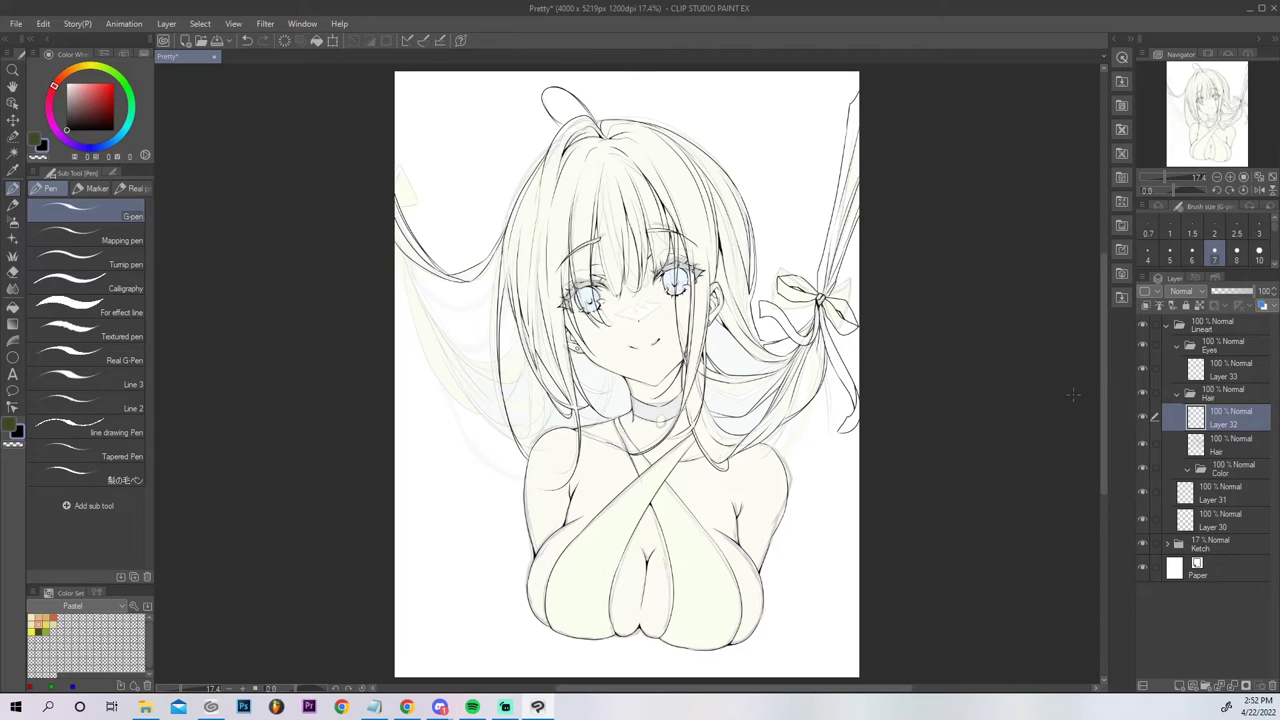
Ink the long outer edge of the flowing hair from the canvas edge opposite the bow down to the shoulder.
left_click_drag(394, 238, 468, 388)
key("ctrl+z")
mouse_move(486, 399)
left_mouse_down()
mouse_move(508, 421)
mouse_move(525, 368)
left_mouse_up()
key("e")
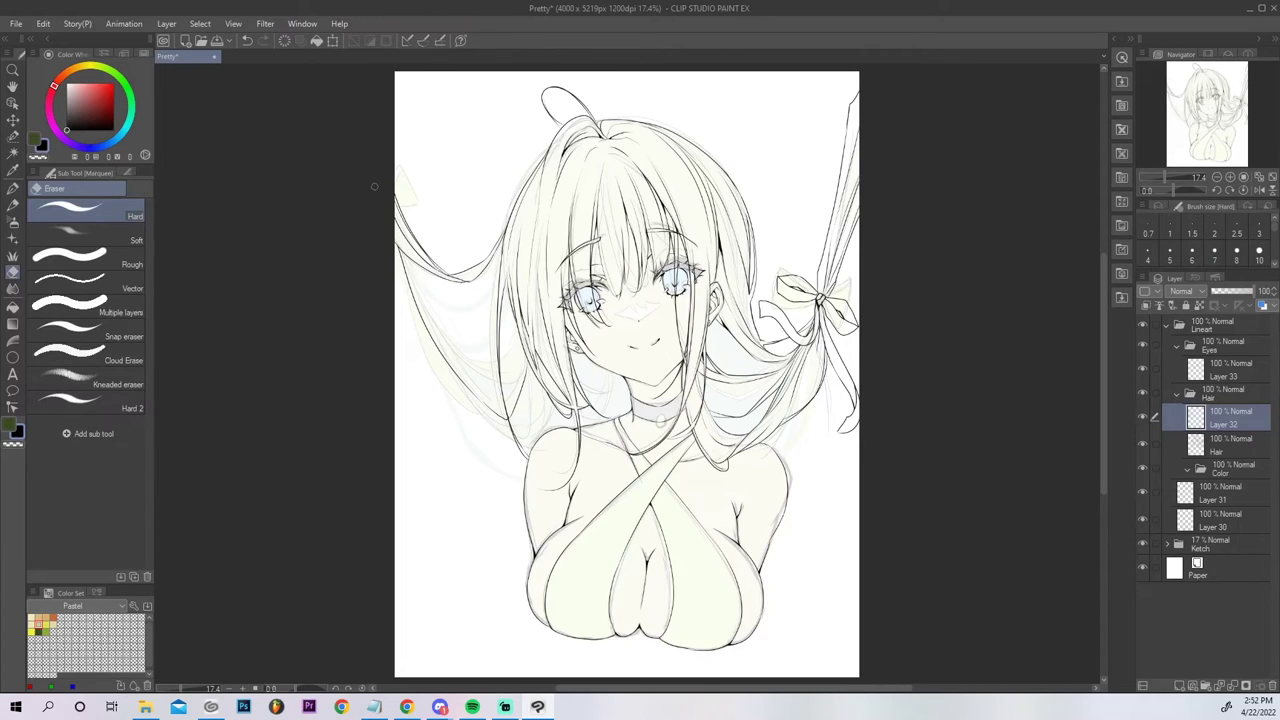
key("p")
left_click_drag(445, 368, 508, 428)
key("ctrl+z")
left_click_drag(447, 362, 508, 425)
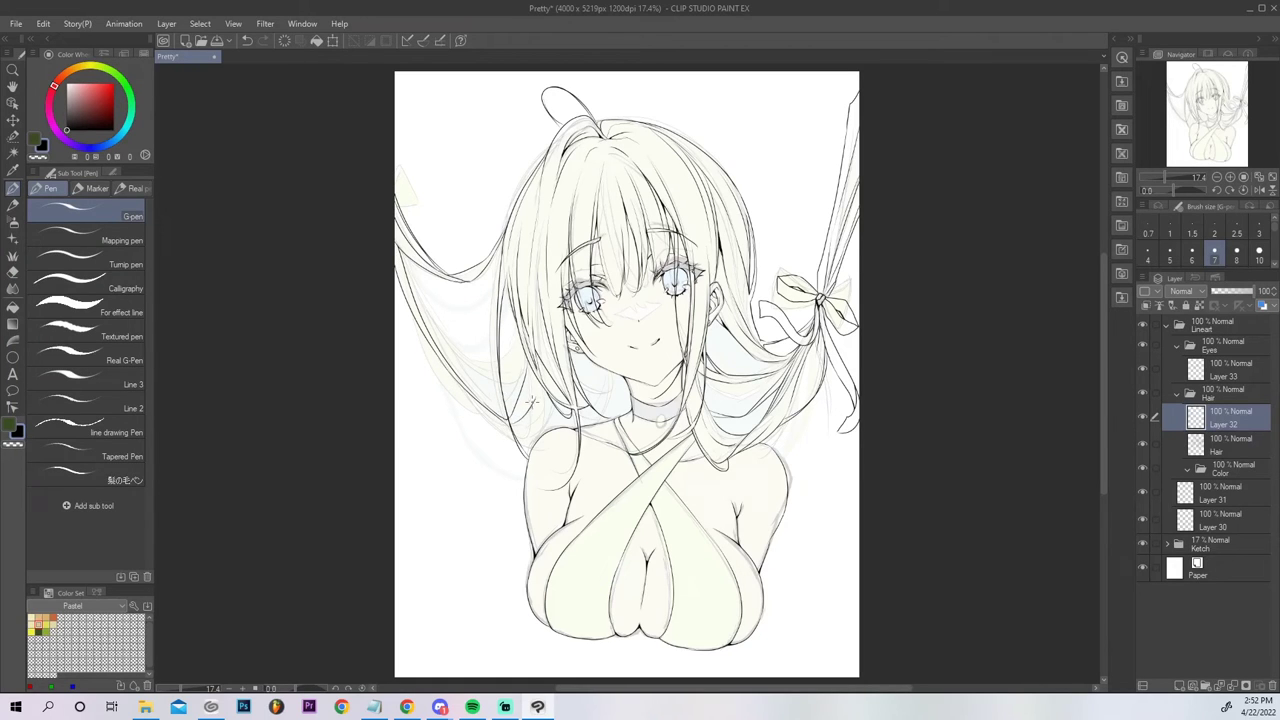
Ink short strand lines where the flowing hair passes behind the side lock above the shoulder.
key("ctrl+z")
left_click_drag(540, 389, 546, 379)
left_click_drag(510, 422, 528, 389)
Mirror the canvas view and ink the hair lines beside the neck under the jaw.
left_click(1264, 192)
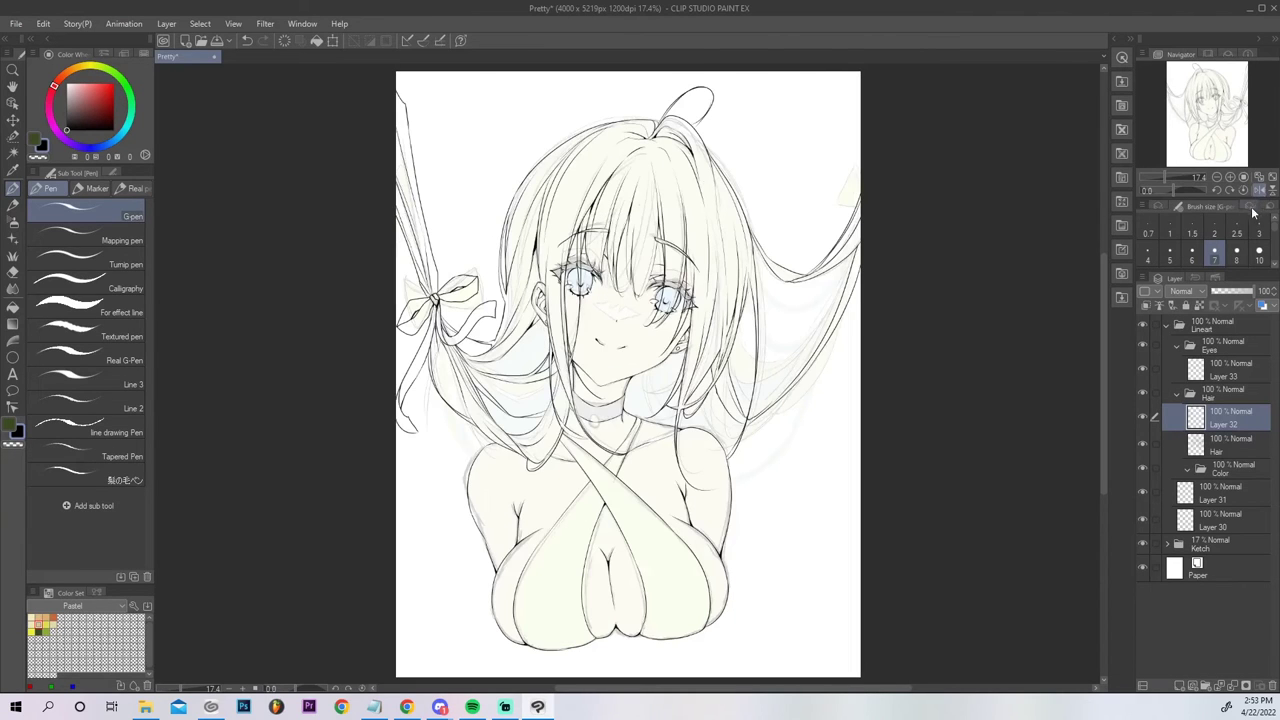
left_click(1180, 687)
left_click(1180, 687)
left_click_drag(644, 364, 667, 425)
left_click_drag(646, 371, 669, 434)
mouse_move(645, 365)
left_mouse_down()
mouse_move(668, 390)
mouse_move(683, 370)
left_mouse_up()
Clean up overlapping line ends around the side lock on Layer 32 and the Hair layer.
key("e")
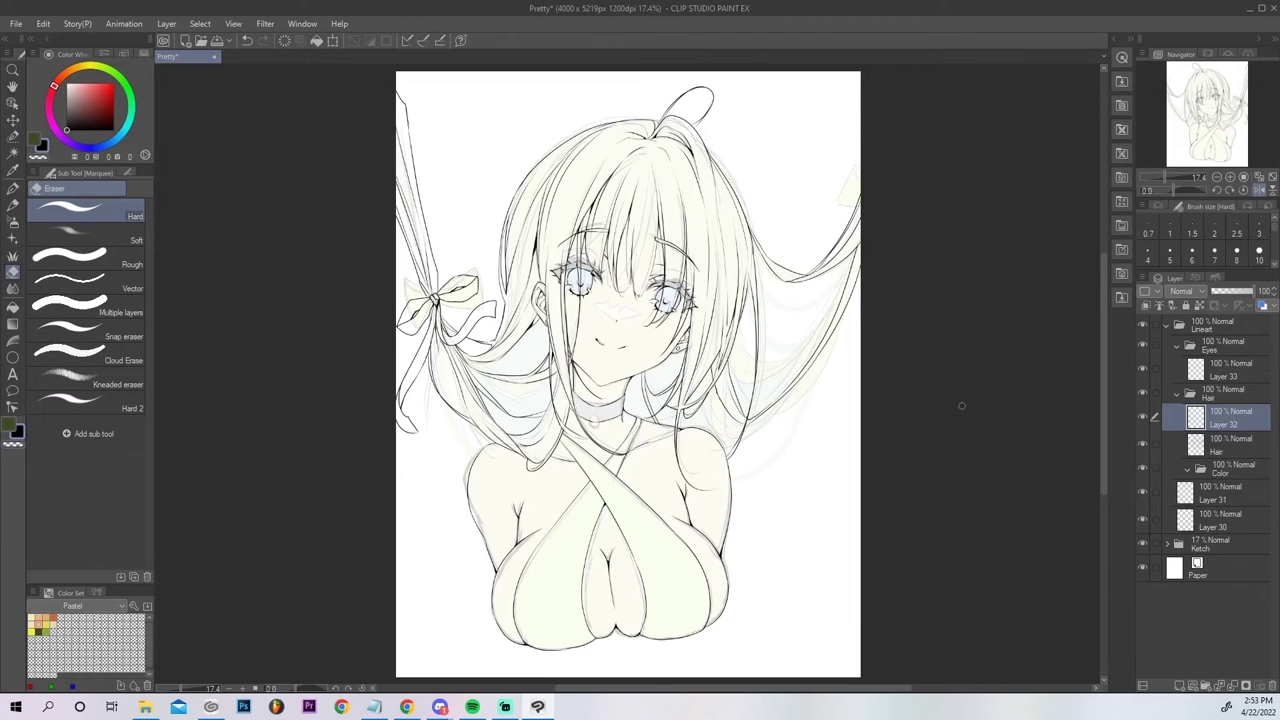
key("p")
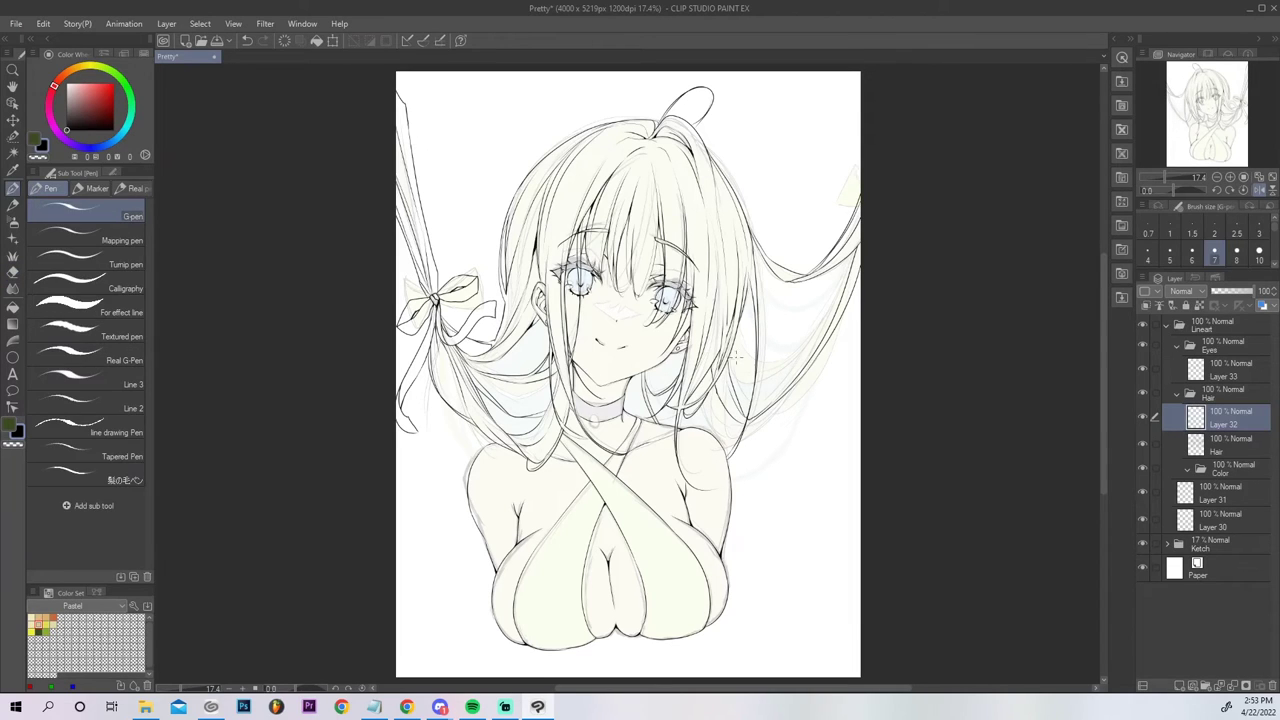
key("e")
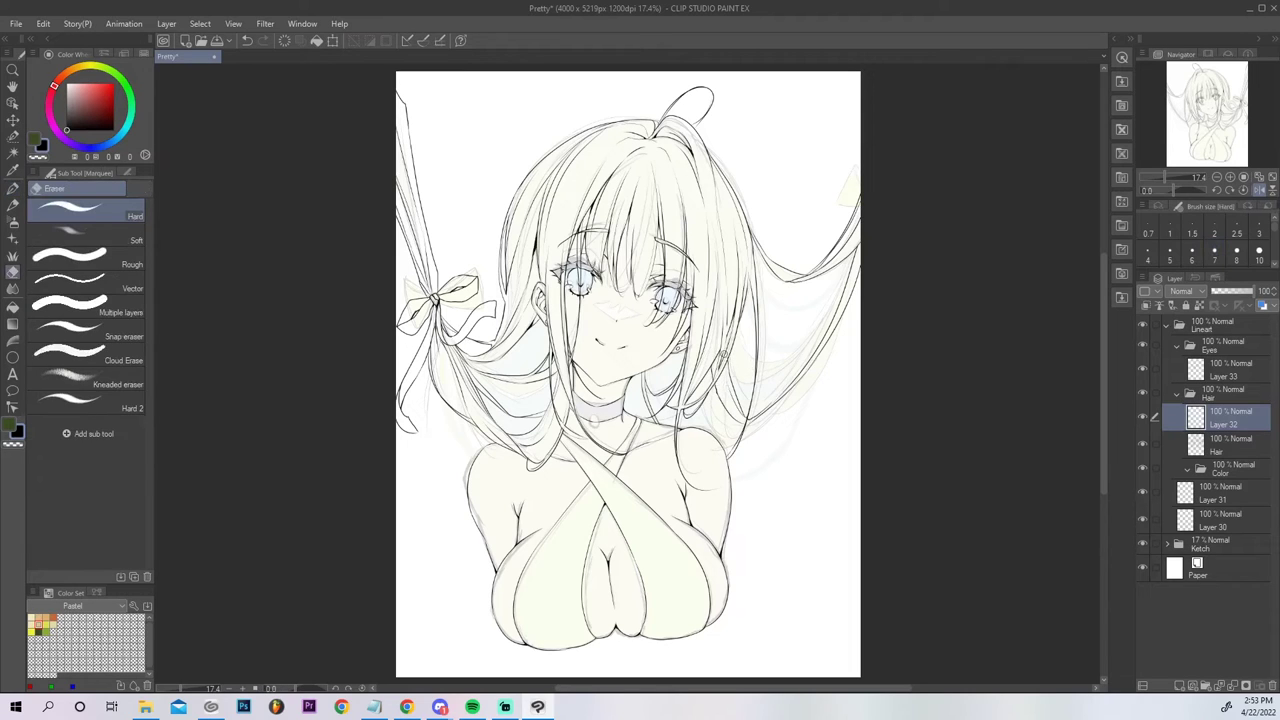
key("alt+bracketleft")
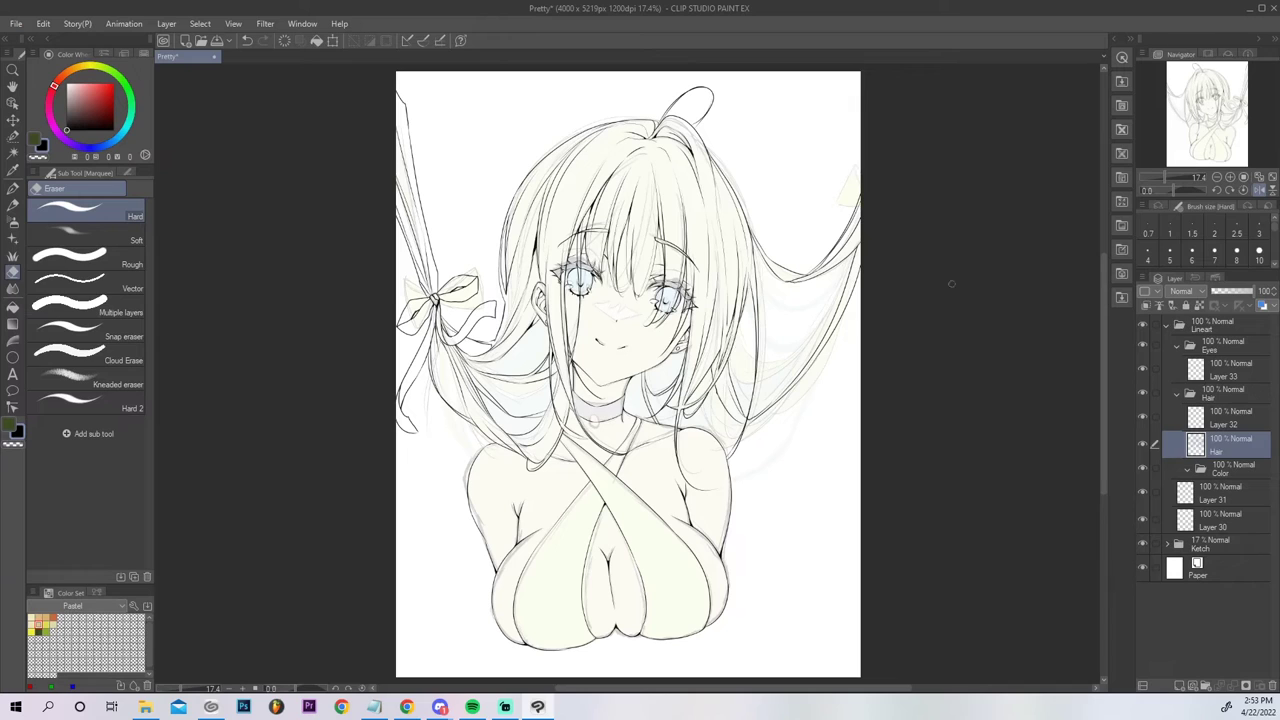
left_click(1229, 418)
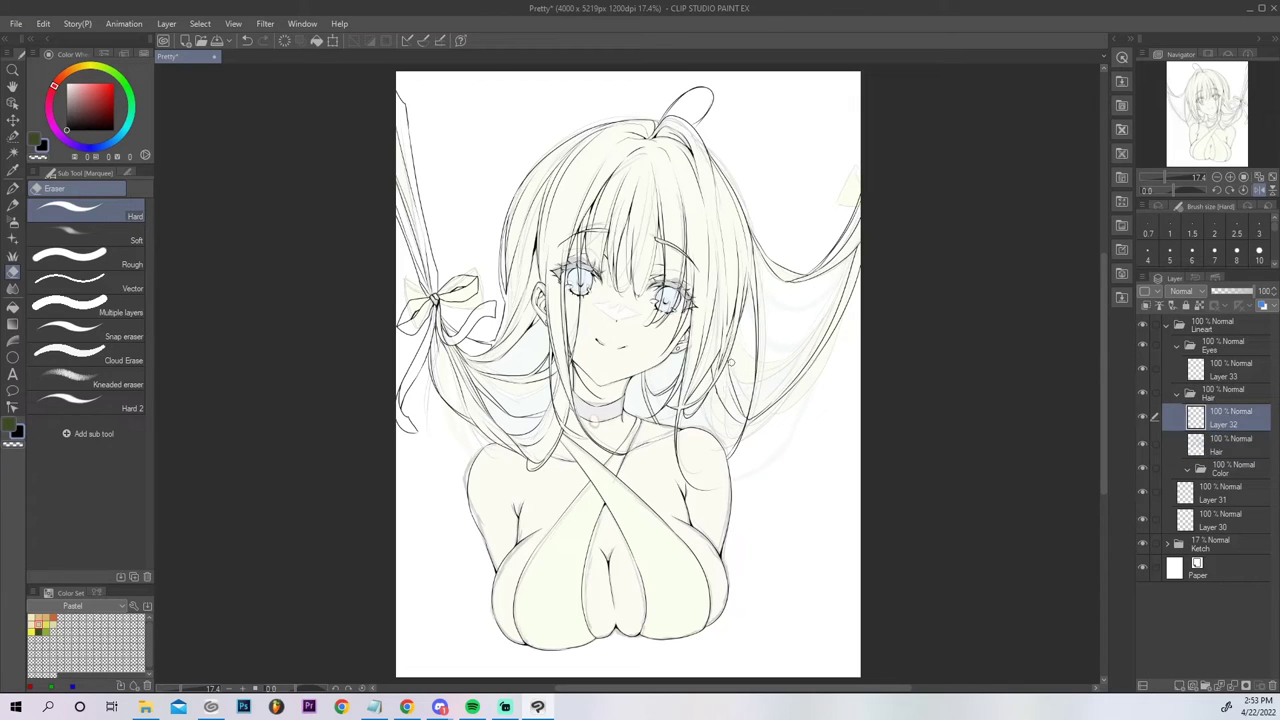
On Layer 32, ink the inner strand lines of the flowing hair curving from the side lock toward the canvas edge.
key("p")
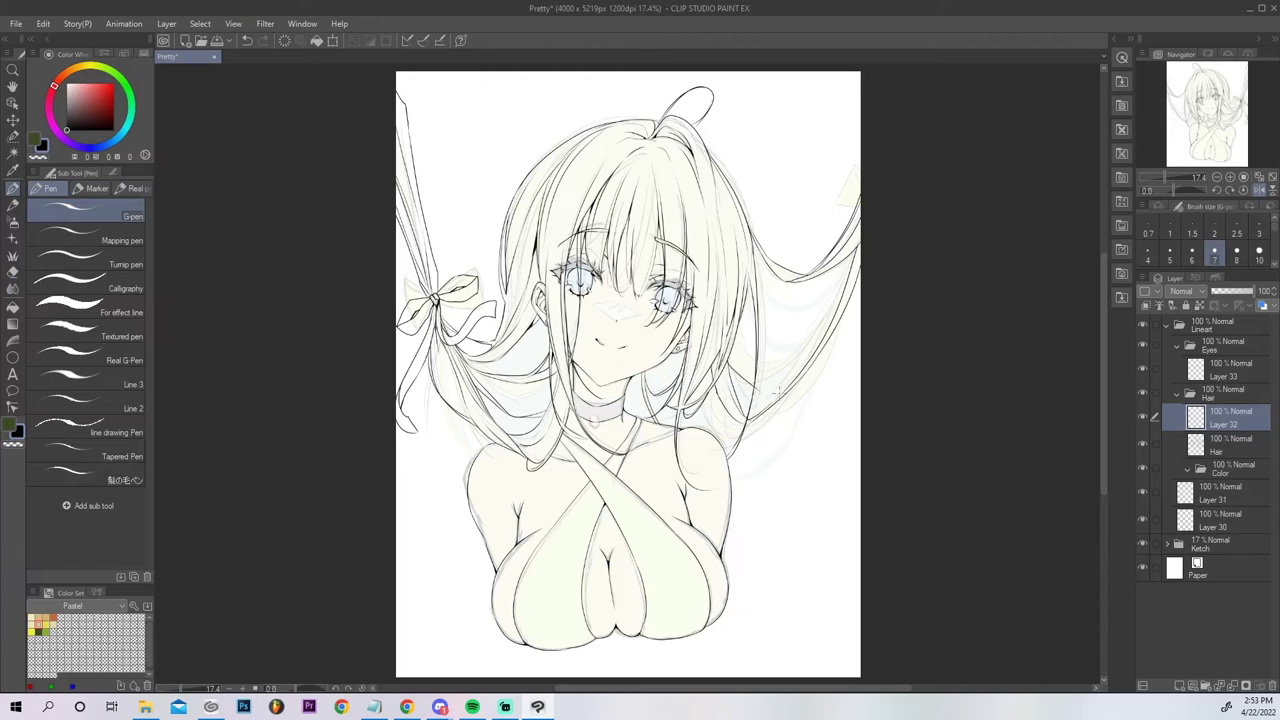
left_click_drag(811, 346, 849, 274)
key("ctrl+z")
left_click_drag(812, 345, 849, 277)
left_click_drag(762, 364, 792, 357)
key("ctrl+z")
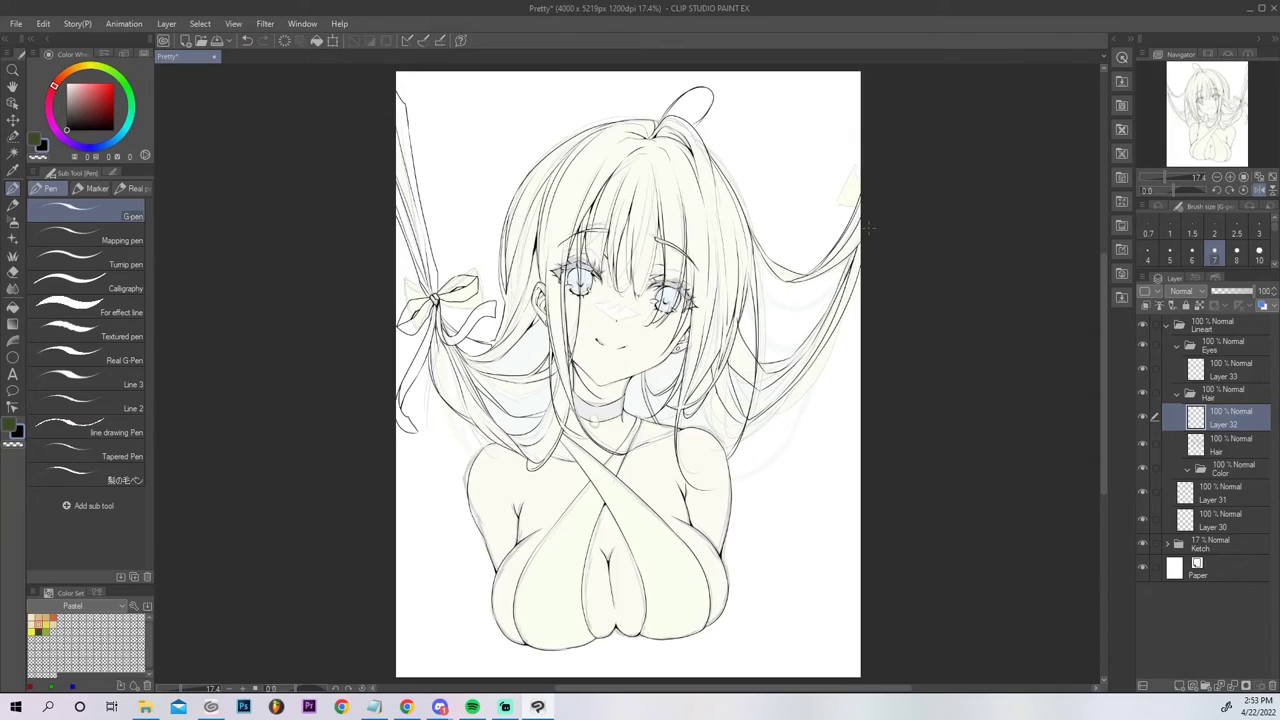
Rework the strand lines emerging behind the side lock and return the canvas to its unmirrored view.
mouse_move(737, 333)
left_mouse_down()
mouse_move(758, 372)
mouse_move(748, 380)
left_mouse_up()
key("ctrl+z")
key("ctrl+z")
key("ctrl+z")
key("e")
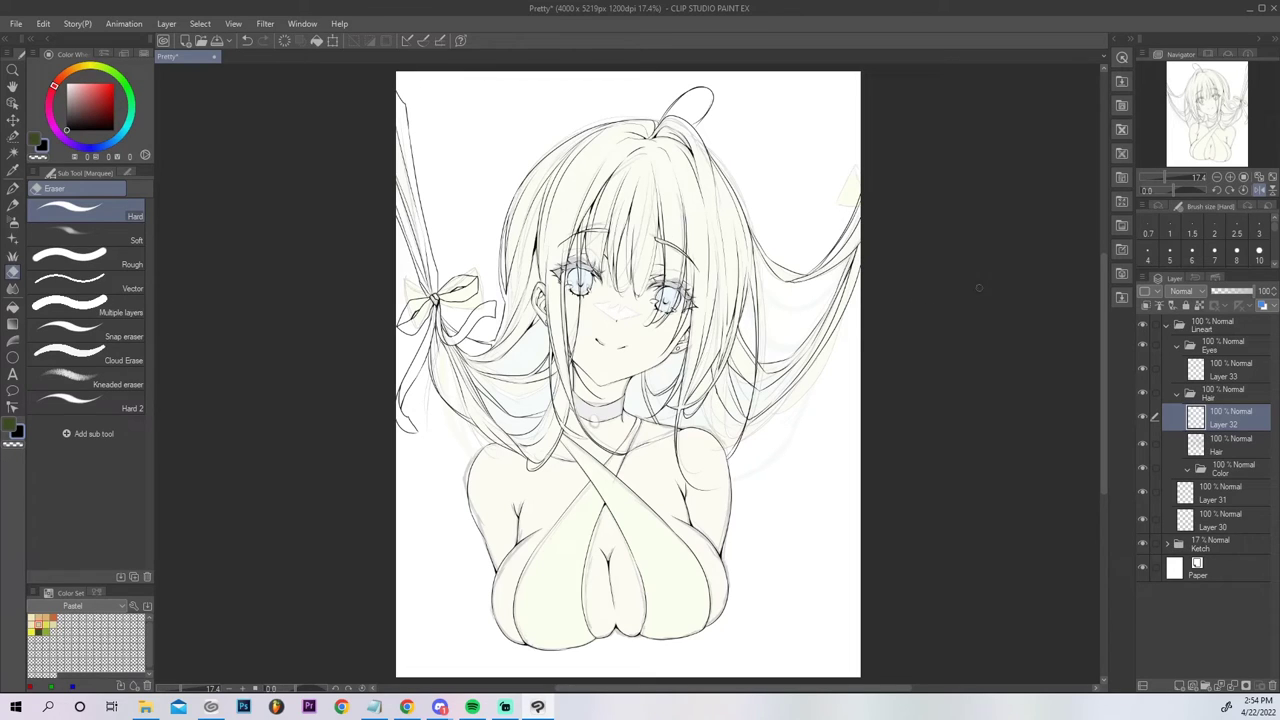
left_click(1258, 190)
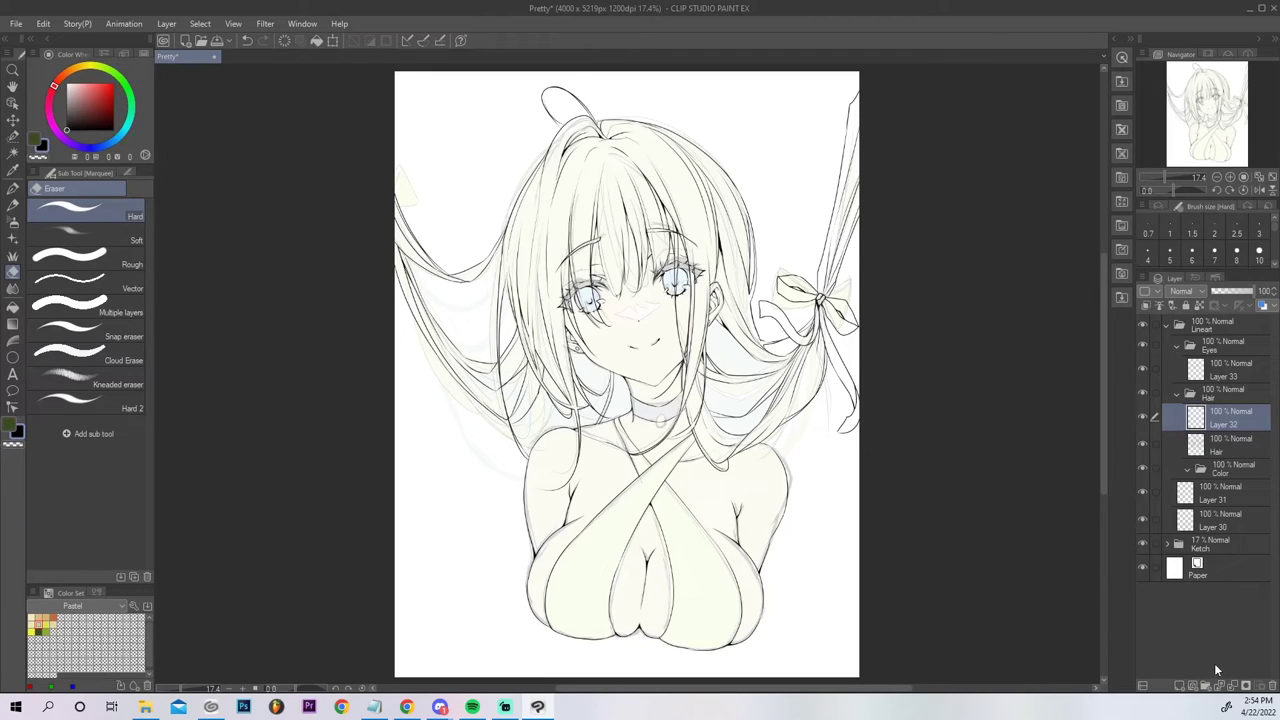
Ink additional inner strands in the flowing hair opposite the bow, extending one out to the canvas edge.
key("p")
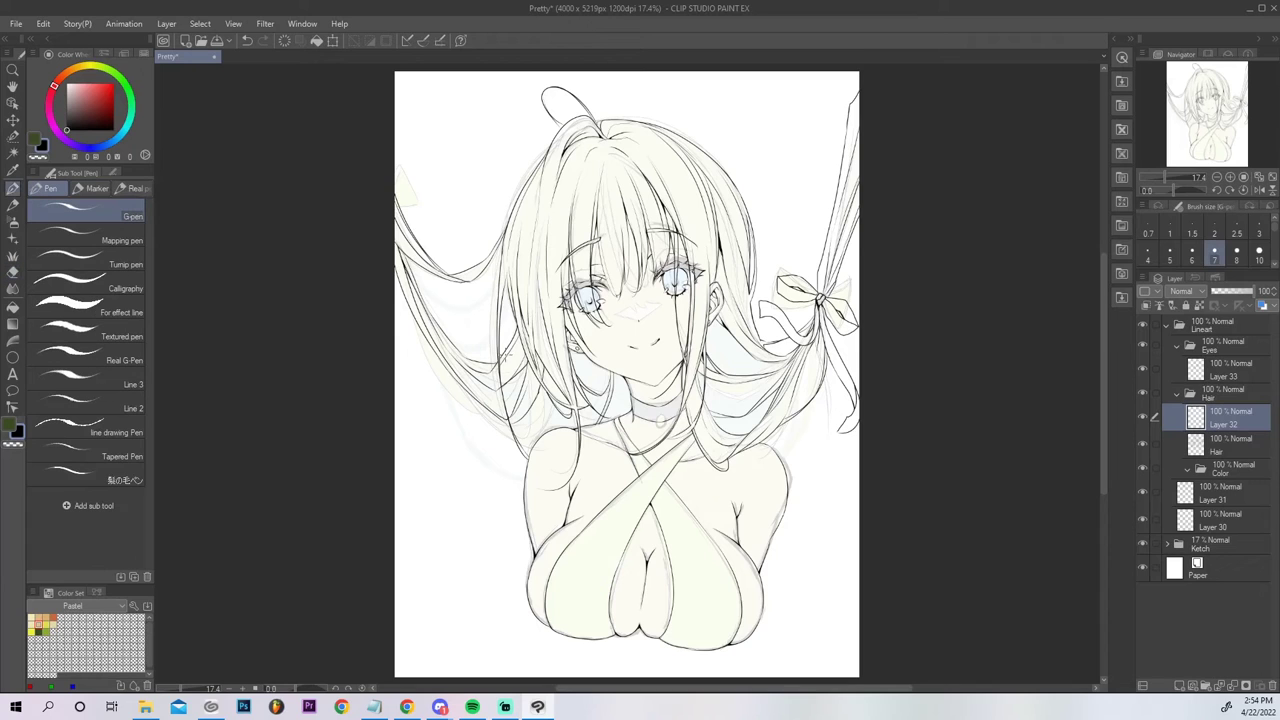
left_click_drag(501, 356, 511, 307)
key("ctrl+z")
mouse_move(557, 393)
left_mouse_down()
mouse_move(554, 438)
mouse_move(559, 394)
left_mouse_up()
left_click_drag(390, 293, 440, 352)
key("ctrl+z")
left_click_drag(391, 296, 439, 356)
Ink the ribbon end at the canvas edge above the flowing hair and hide the Ketch folder.
mouse_move(392, 165)
left_mouse_down()
mouse_move(412, 155)
mouse_move(415, 172)
left_mouse_up()
left_click_drag(415, 172, 395, 179)
mouse_move(396, 188)
left_mouse_down()
mouse_move(422, 183)
mouse_move(428, 223)
mouse_move(431, 198)
mouse_move(395, 192)
left_mouse_up()
key("ctrl+z")
key("ctrl+z")
key("ctrl+z")
left_click(1142, 544)
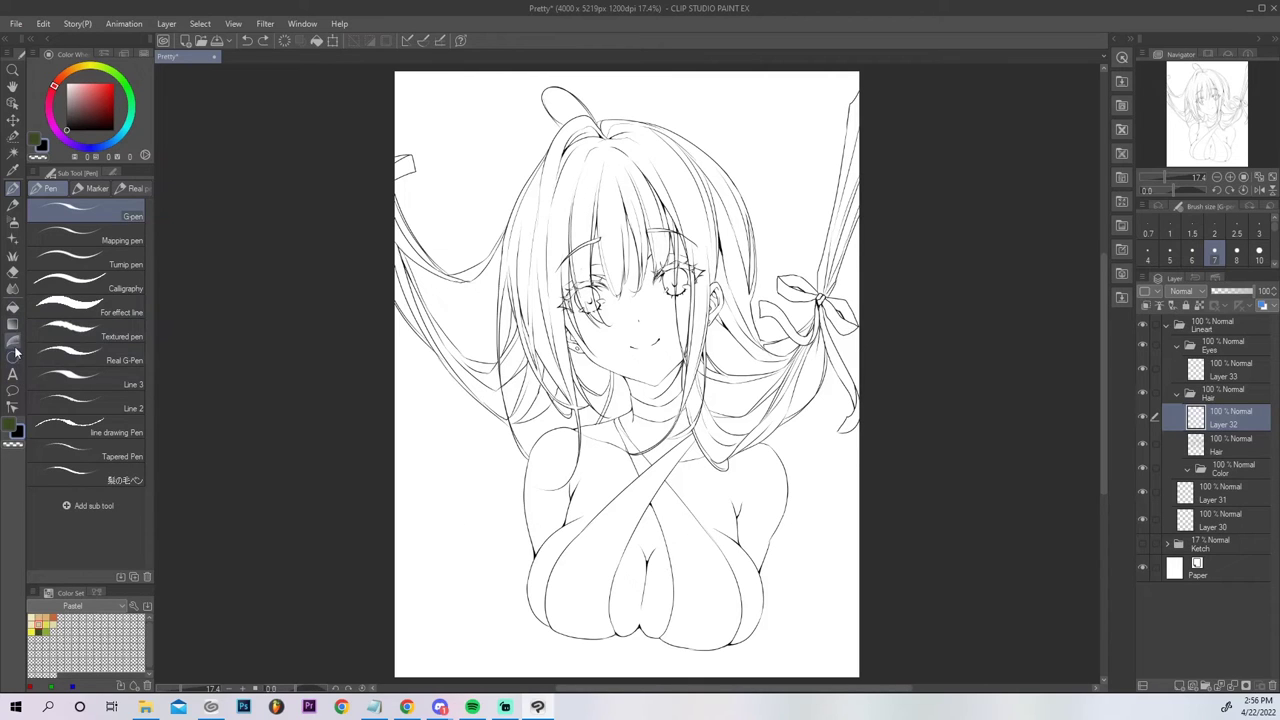
Set the Liquify tool to its last distortion mode with a brush size of 2000, and return to the G-pen.
left_click(12, 288)
left_click(115, 188)
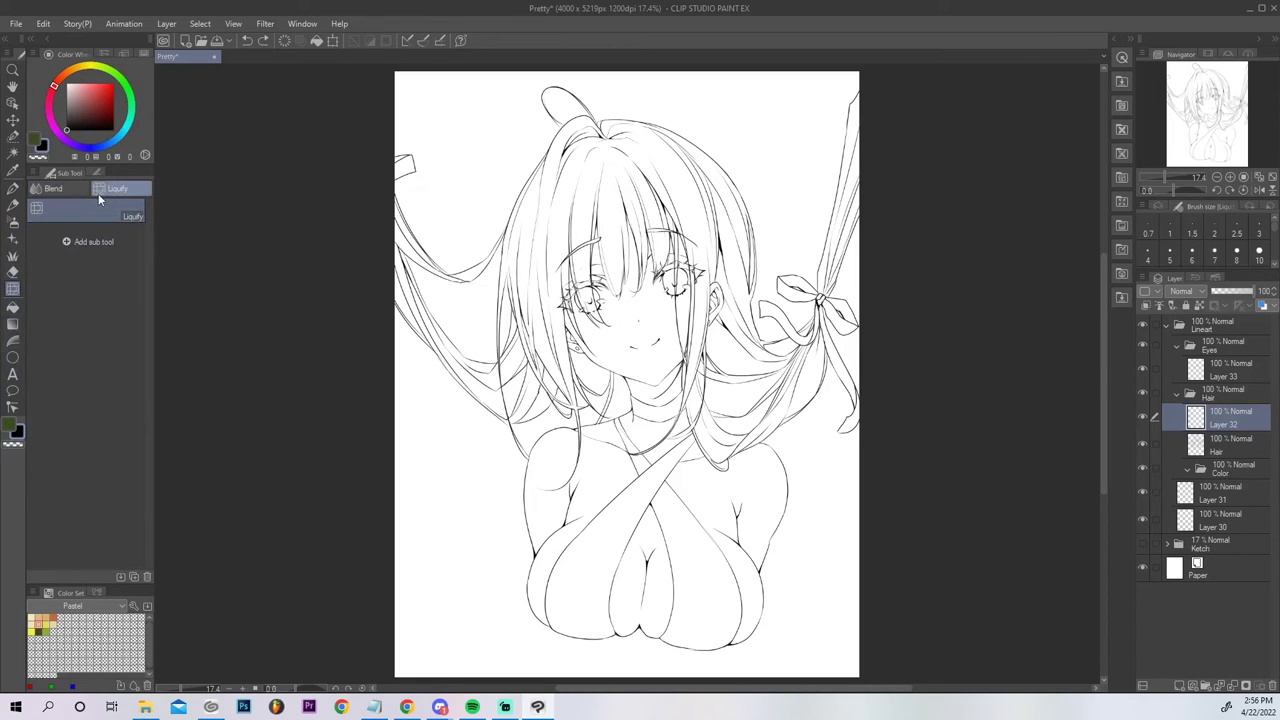
left_click(98, 172)
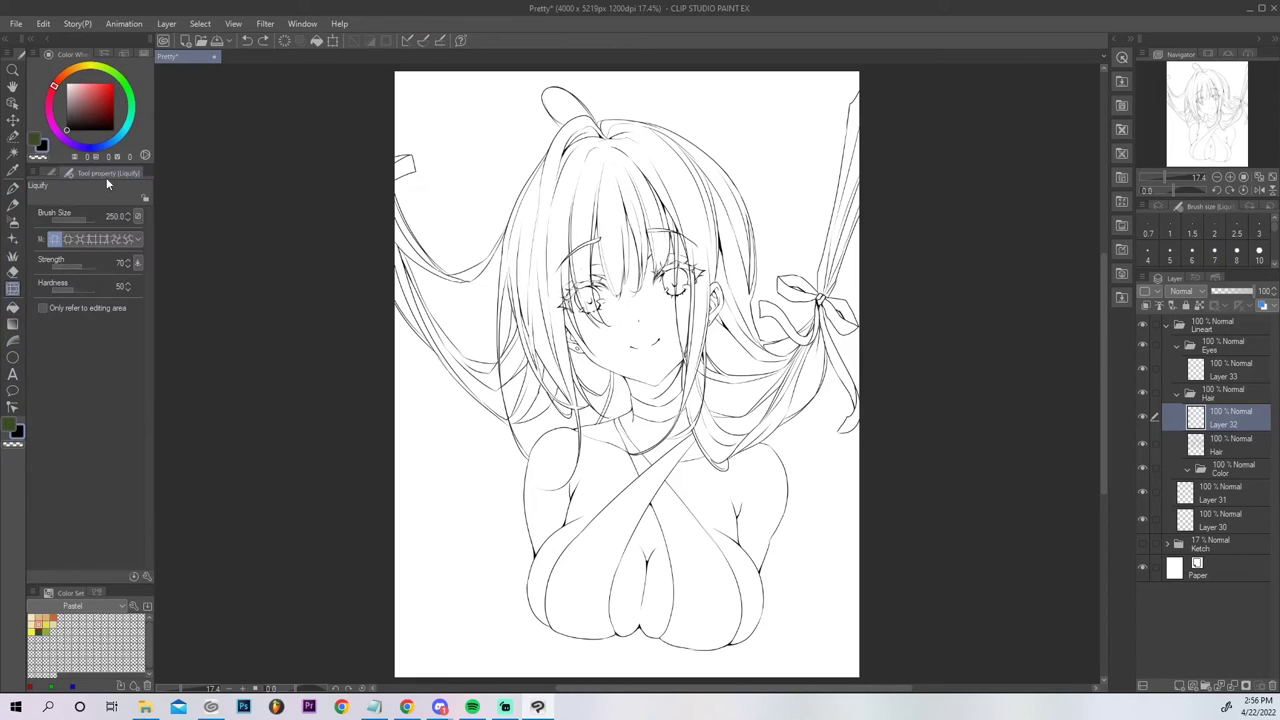
left_click(127, 240)
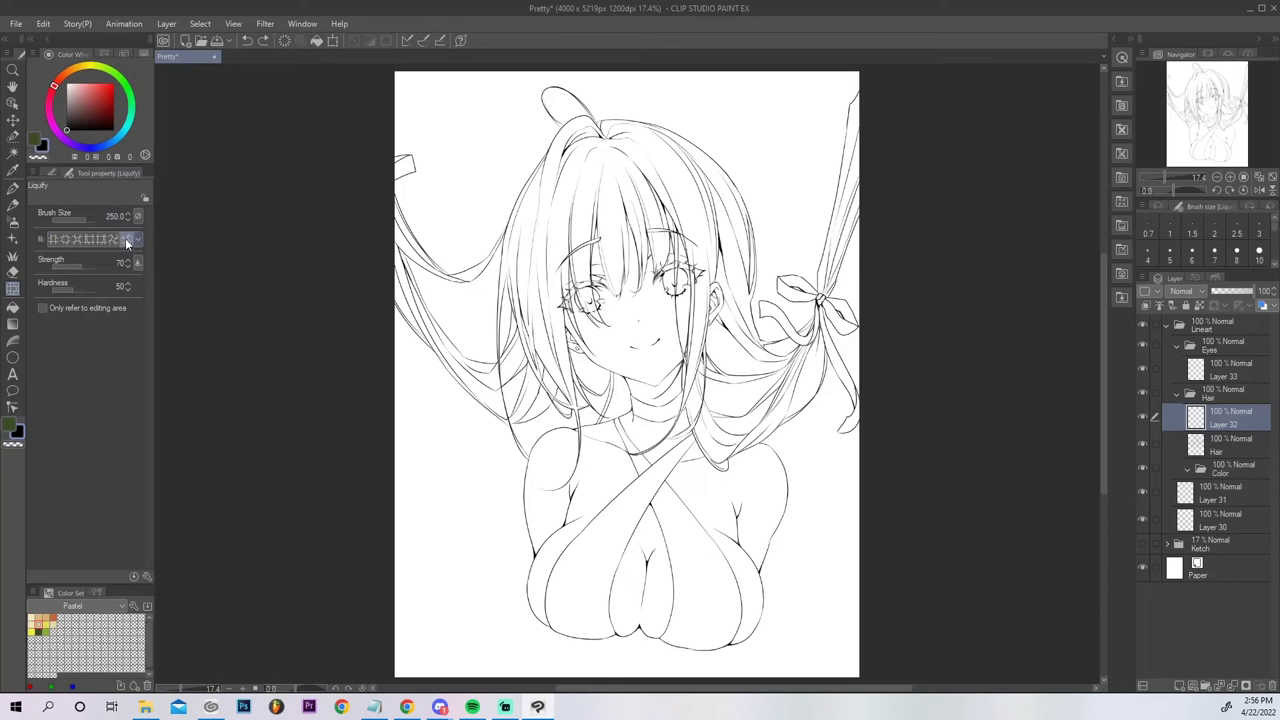
key("]")
key("]")
key("]")
key("]")
key("]")
key("]")
key("]")
key("]")
key("]")
key("]")
key("]")
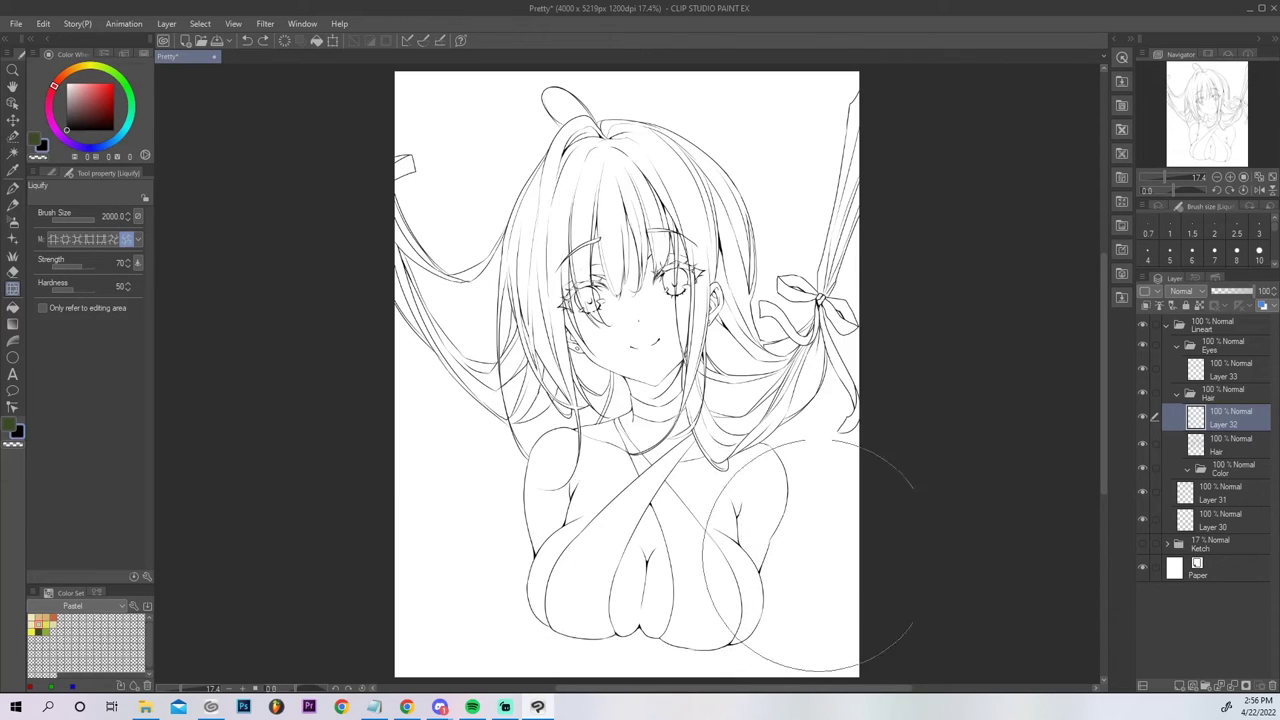
left_click(70, 173)
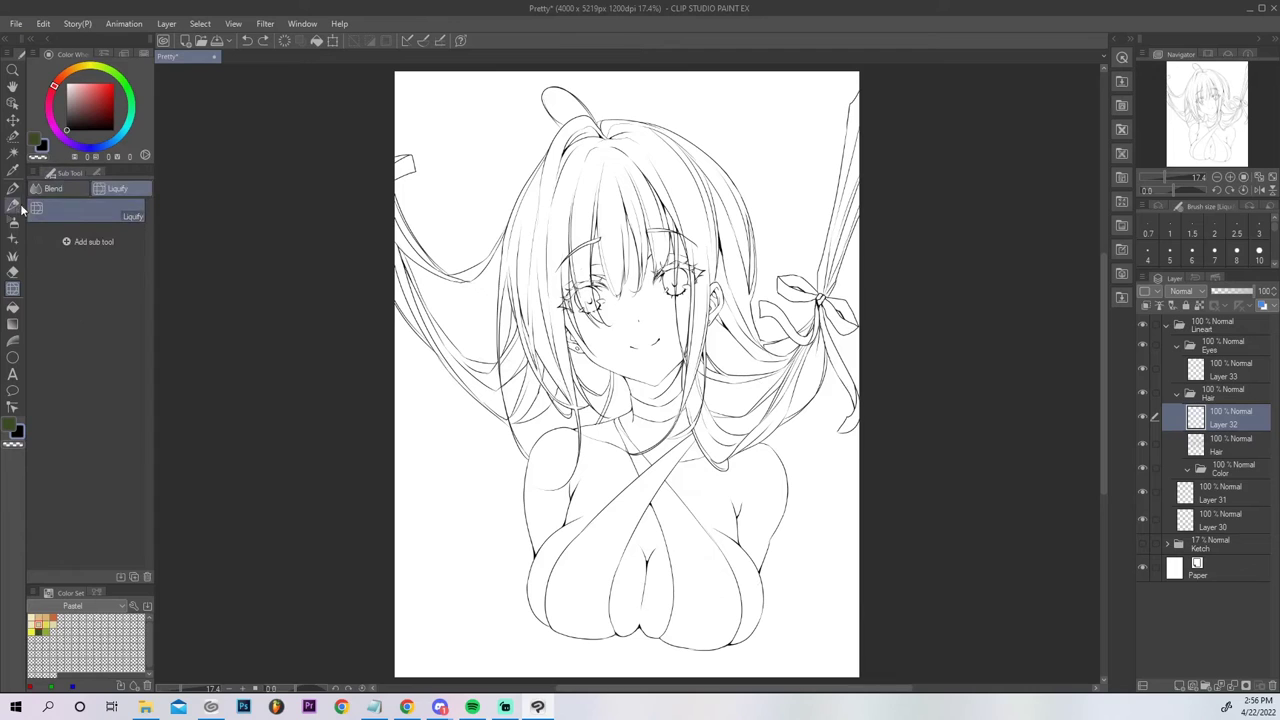
left_click(18, 188)
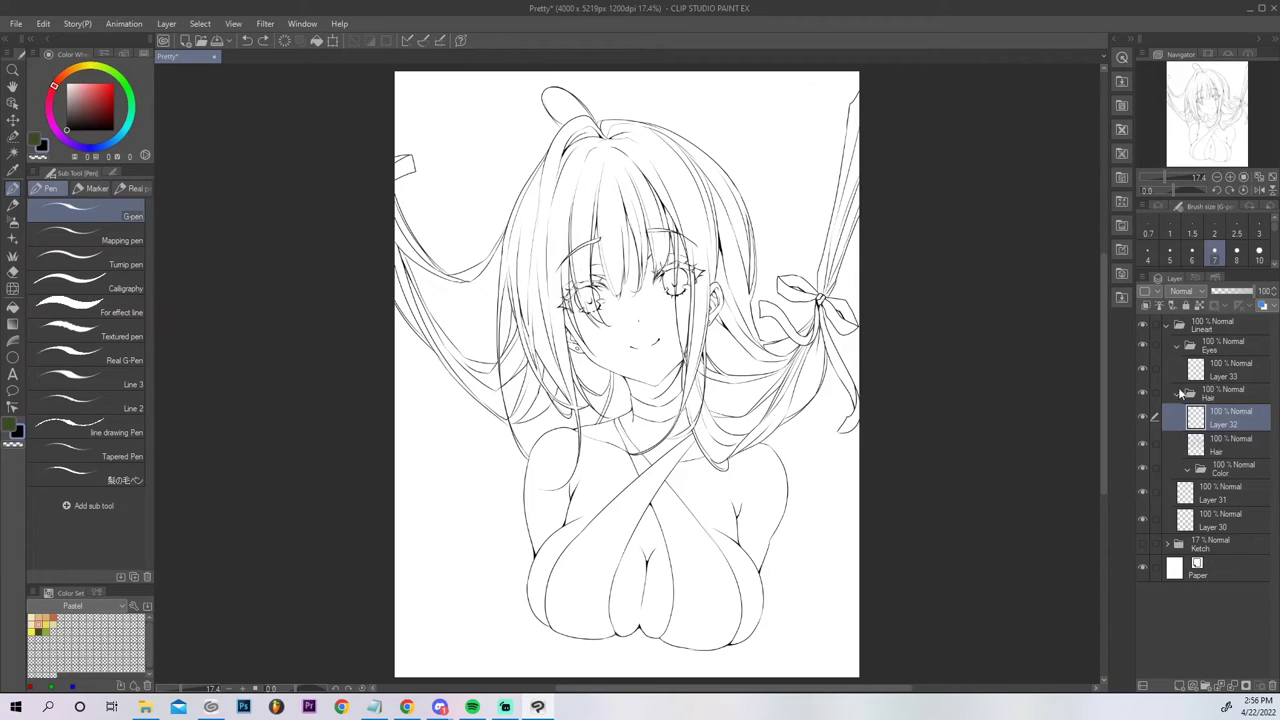
Group Layer 31 and Layer 30 in a new folder below the Hair folder and collapse both folders.
left_click(1177, 393)
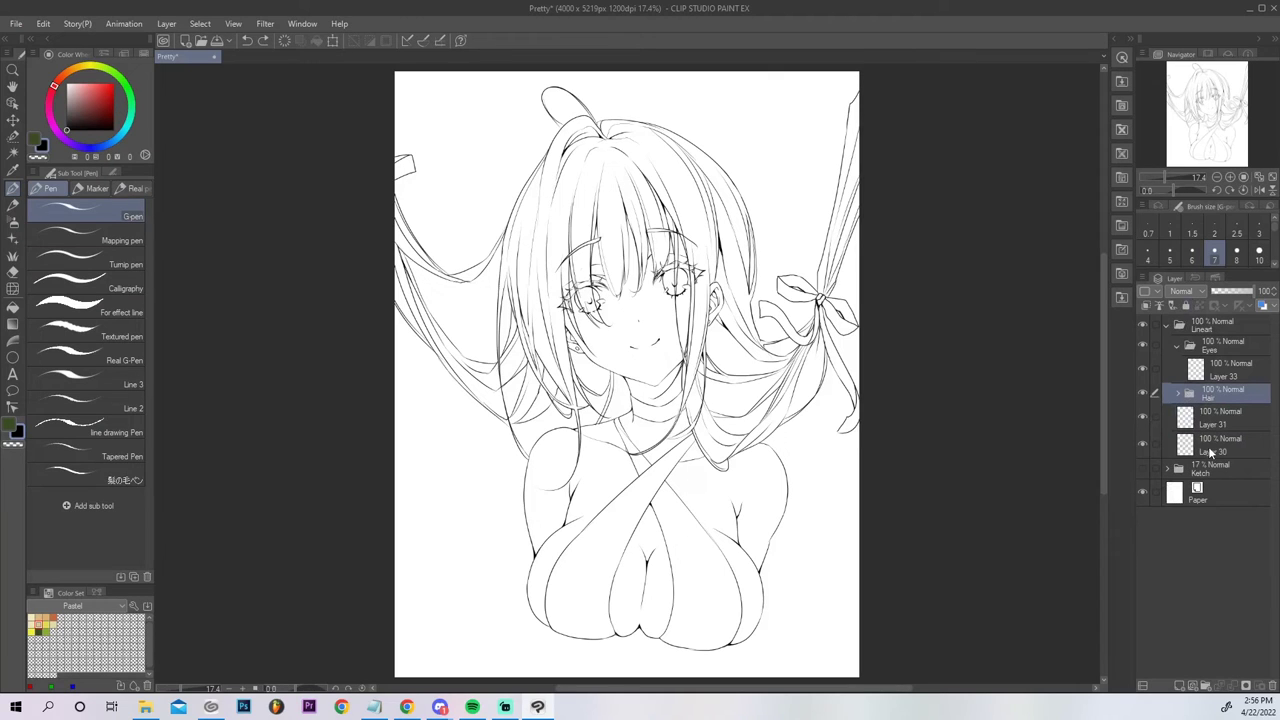
left_click(1220, 428)
left_click(1206, 686)
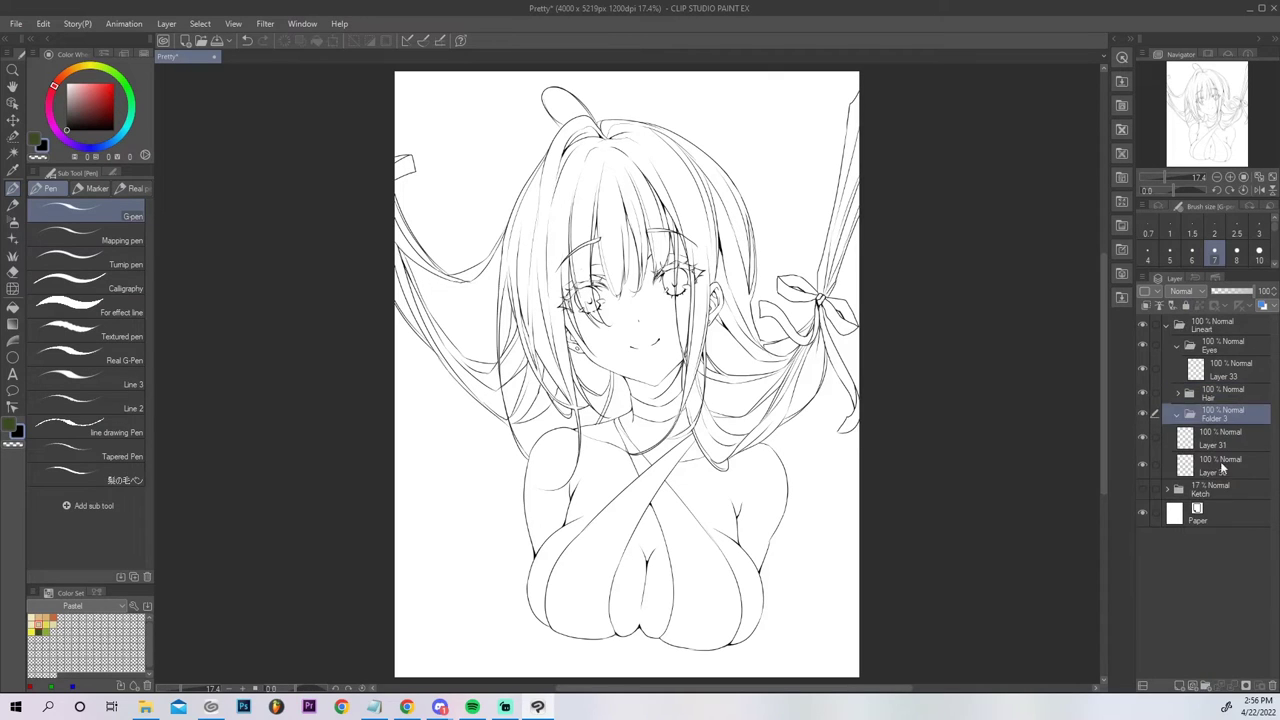
left_click(1213, 446)
left_click(1214, 461, "shift")
left_click_drag(1214, 459, 1207, 418)
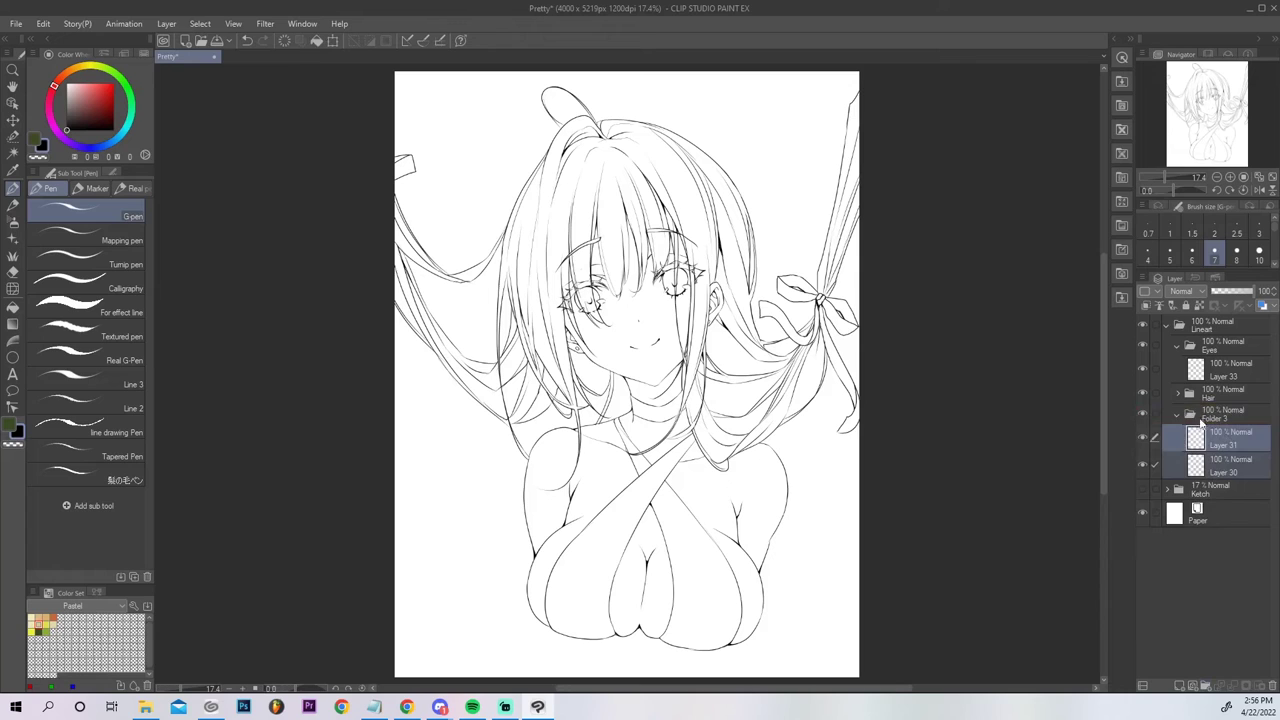
left_click(1177, 414)
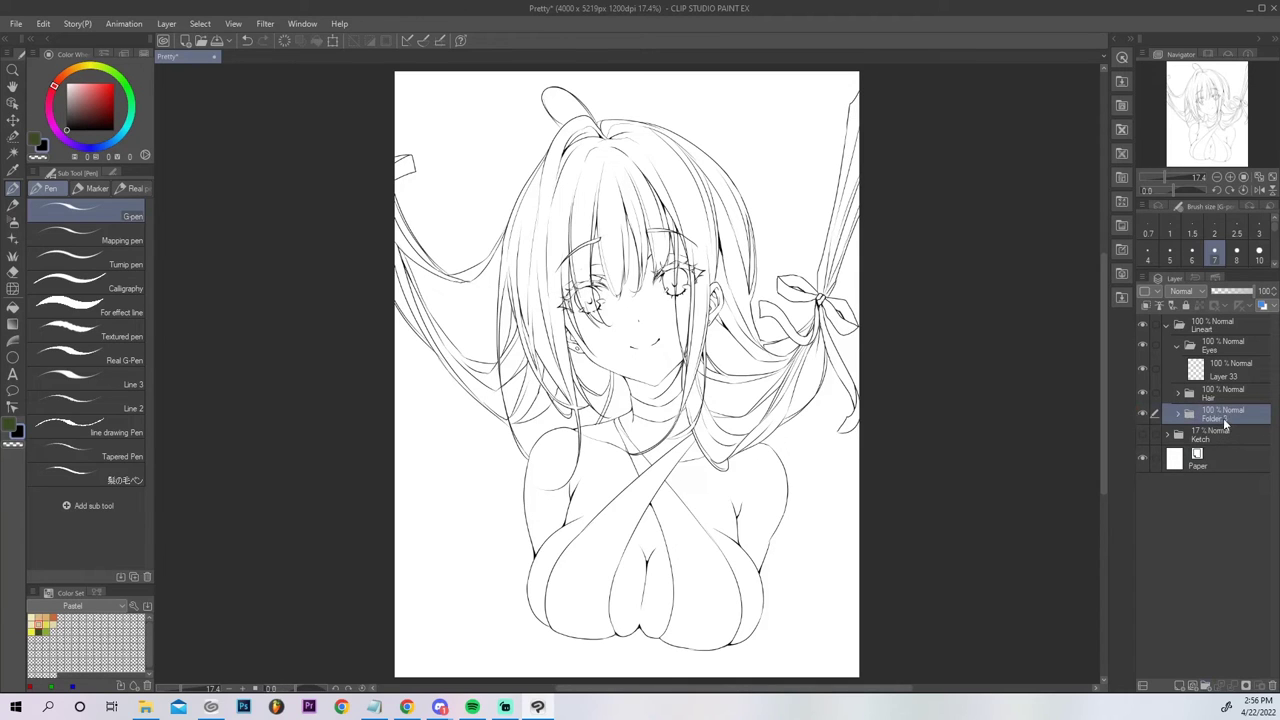
Collapse the Lineart folder and create a folder named Color above the Ketch folder, with a new layer inside.
left_click(1166, 326)
left_click(1207, 344)
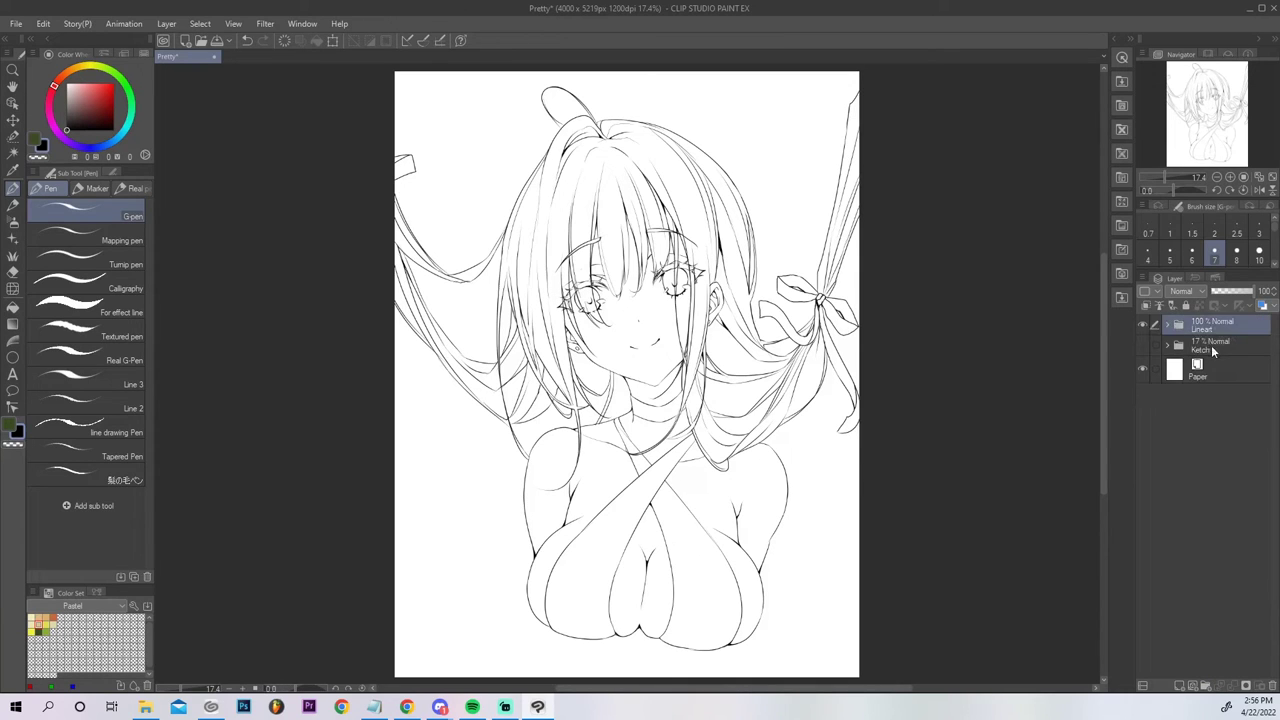
left_click(1210, 685)
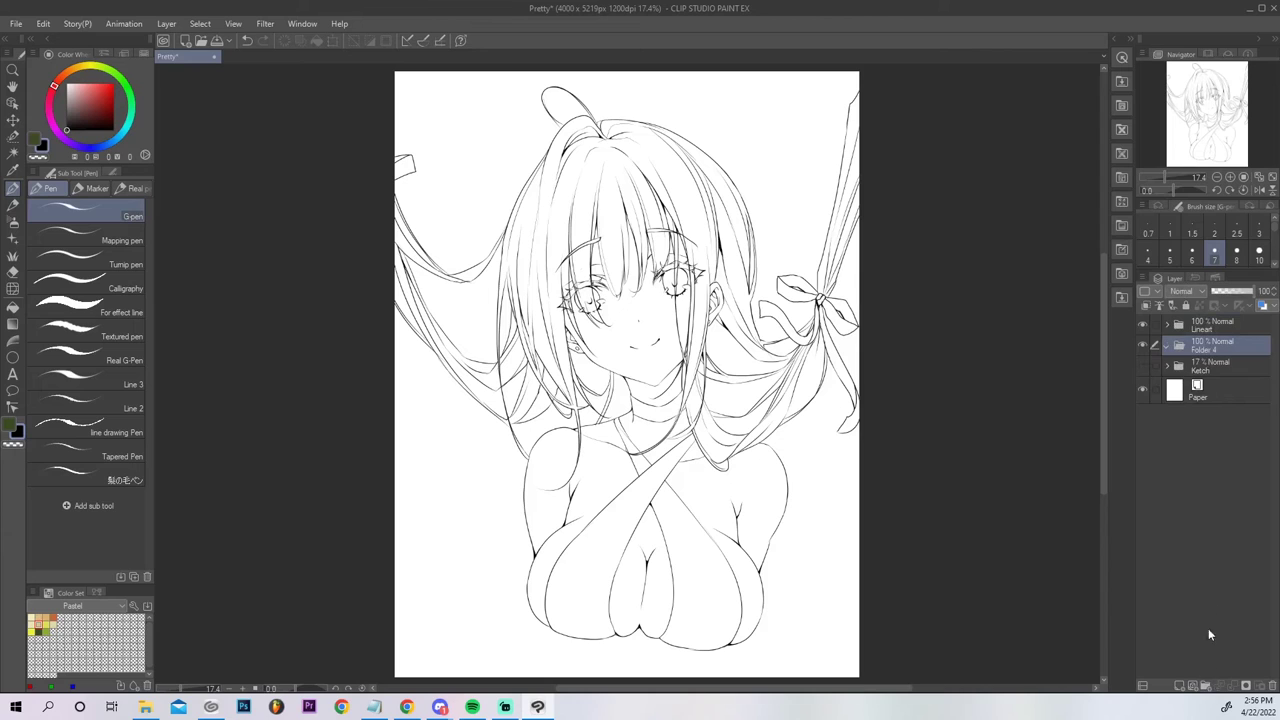
double_click(1208, 346)
left_click(1179, 685)
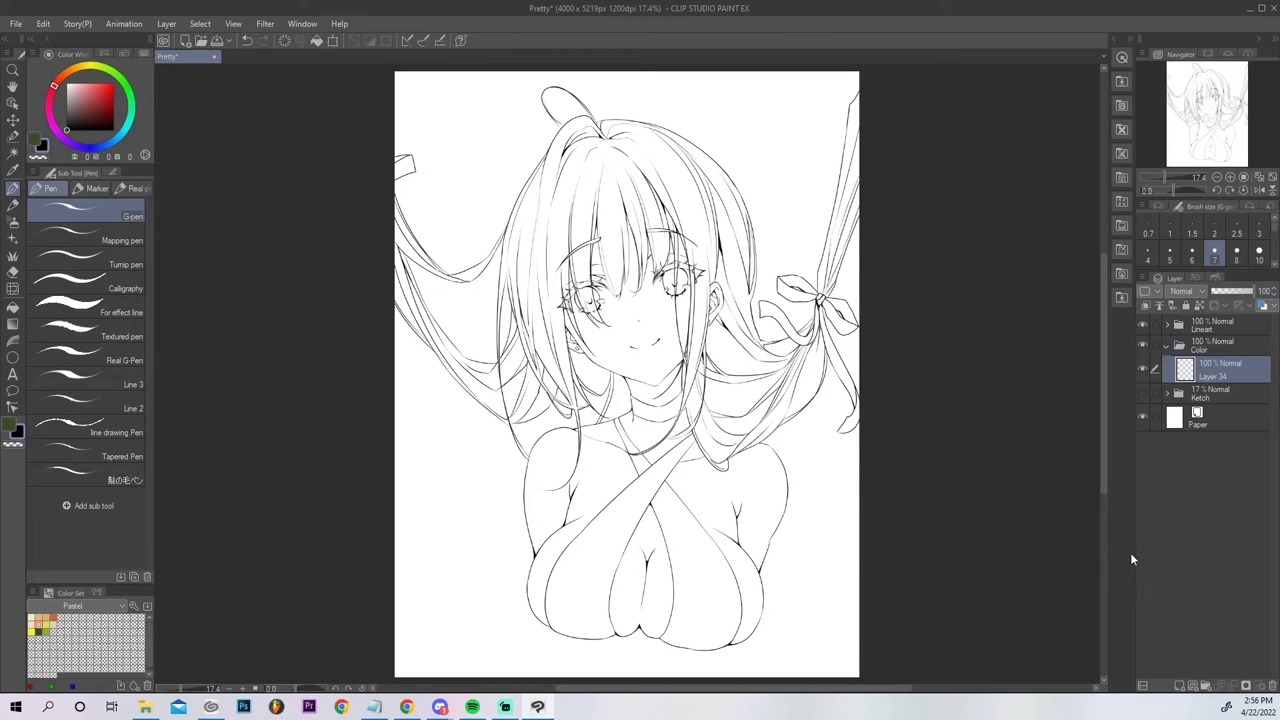
Choose a pale cream swatch from the Pastel colour set and activate the Fill tool with Refer other layers.
left_click(36, 618)
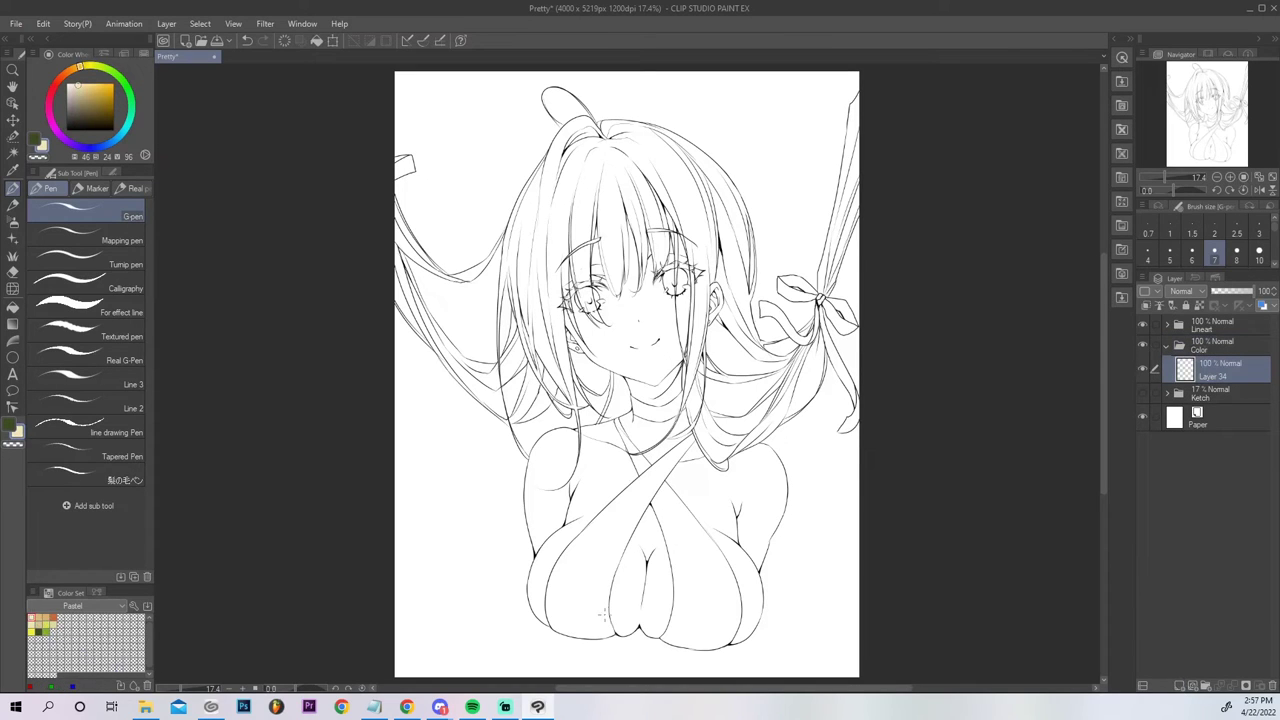
key("g")
key("g")
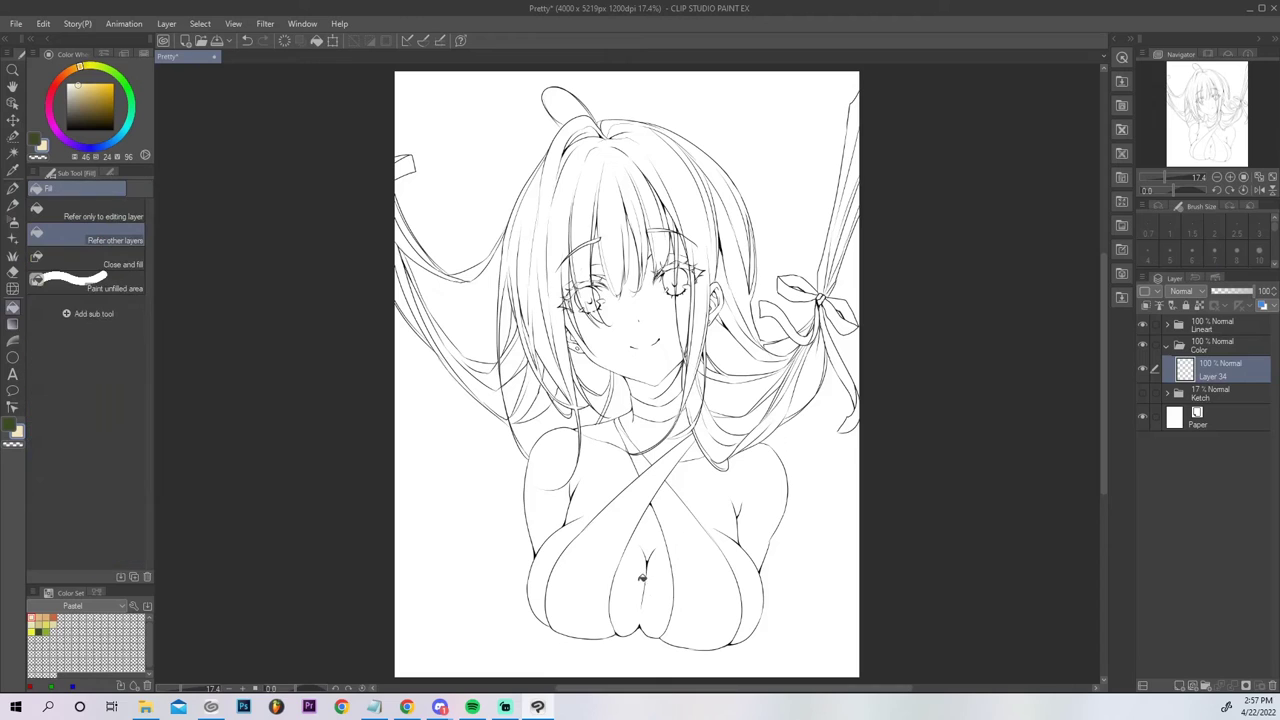
Create a folder named Skin inside the Color folder and move Layer 34 into it.
left_click(1206, 686)
double_click(1213, 370)
type("Sk")
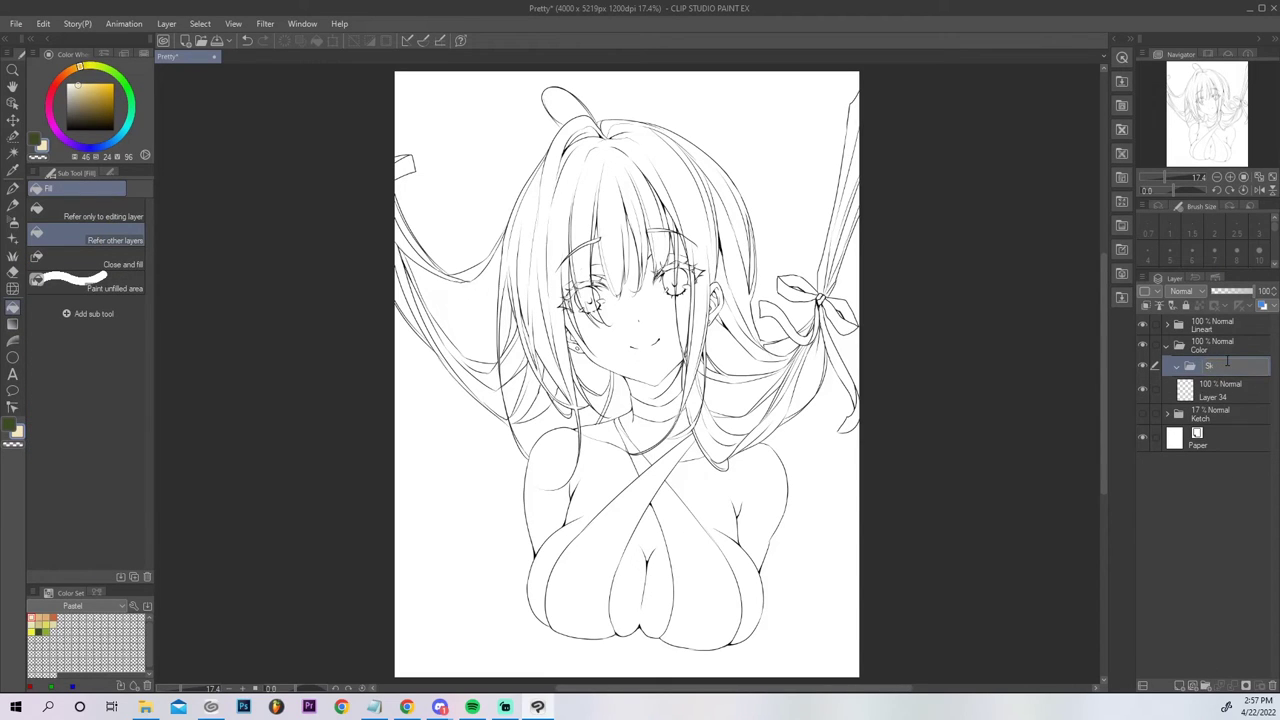
type("in")
key("Return")
left_click_drag(1212, 393, 1215, 368)
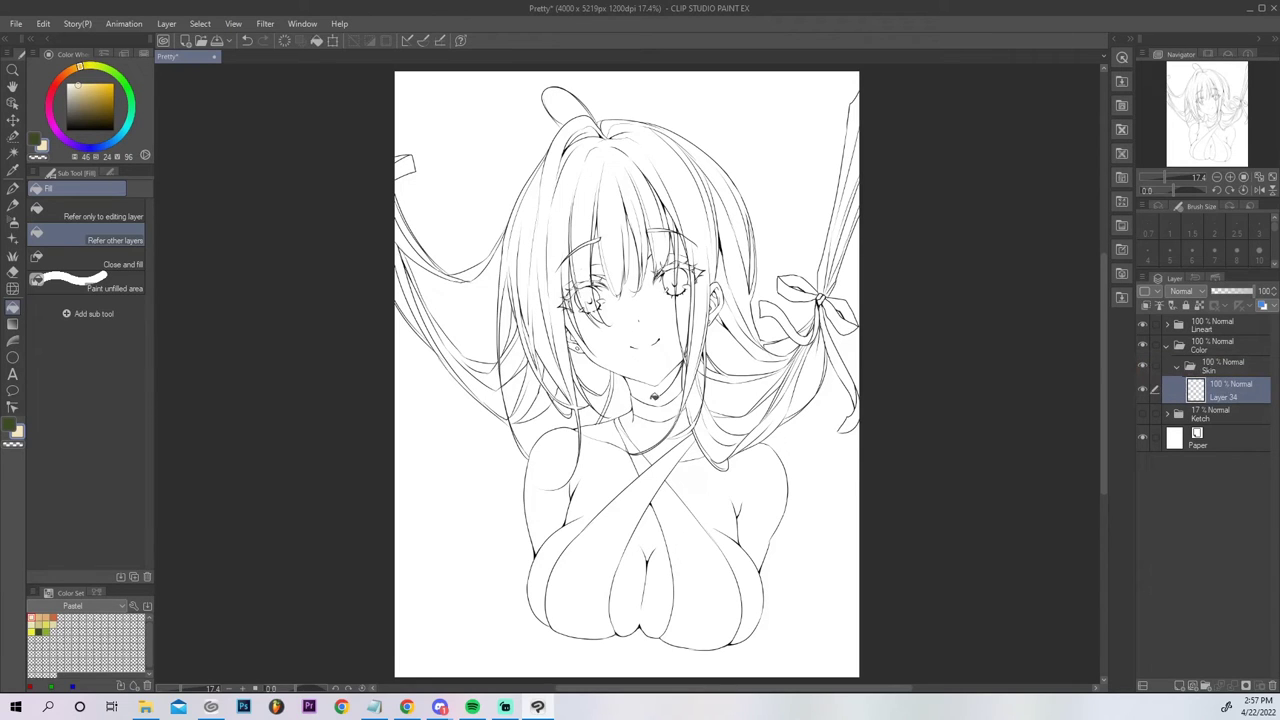
Fill the neck, ears and upper chest around the halter straps with the pale cream skin colour.
left_click(654, 390)
left_click(718, 305)
left_click(716, 300)
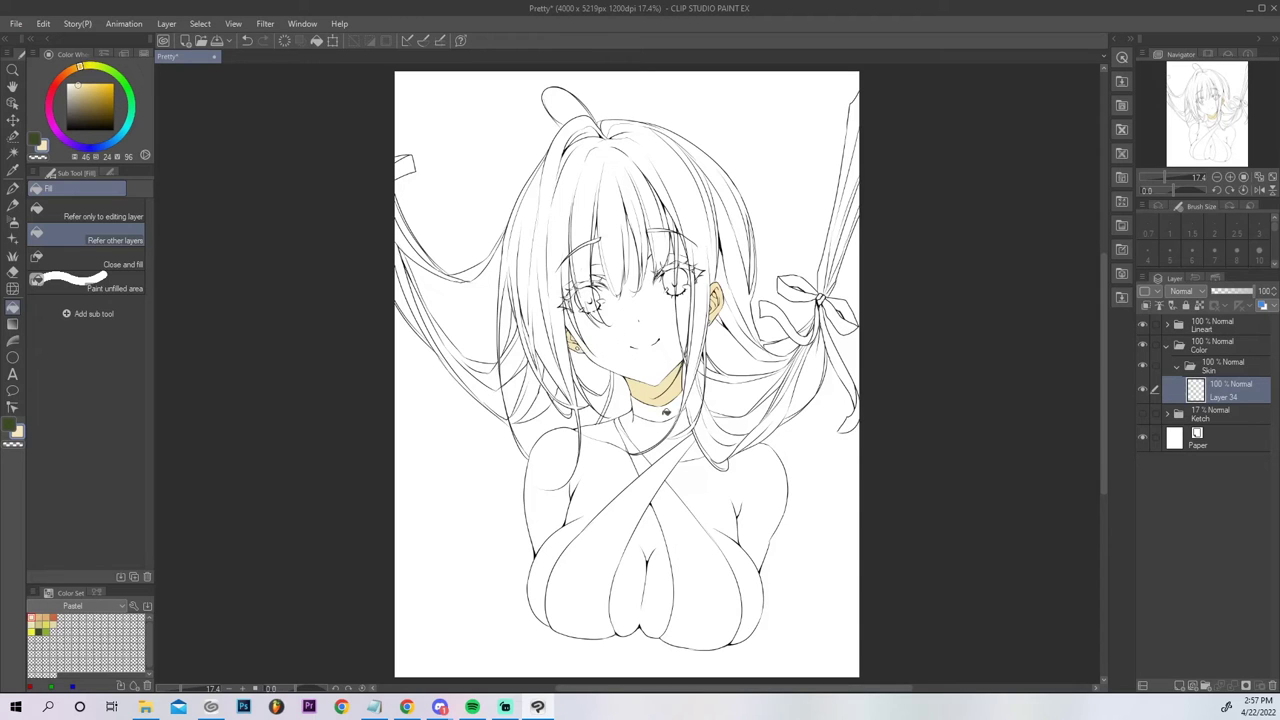
left_click(655, 435)
left_click(668, 446)
left_click(702, 449)
left_click(618, 432)
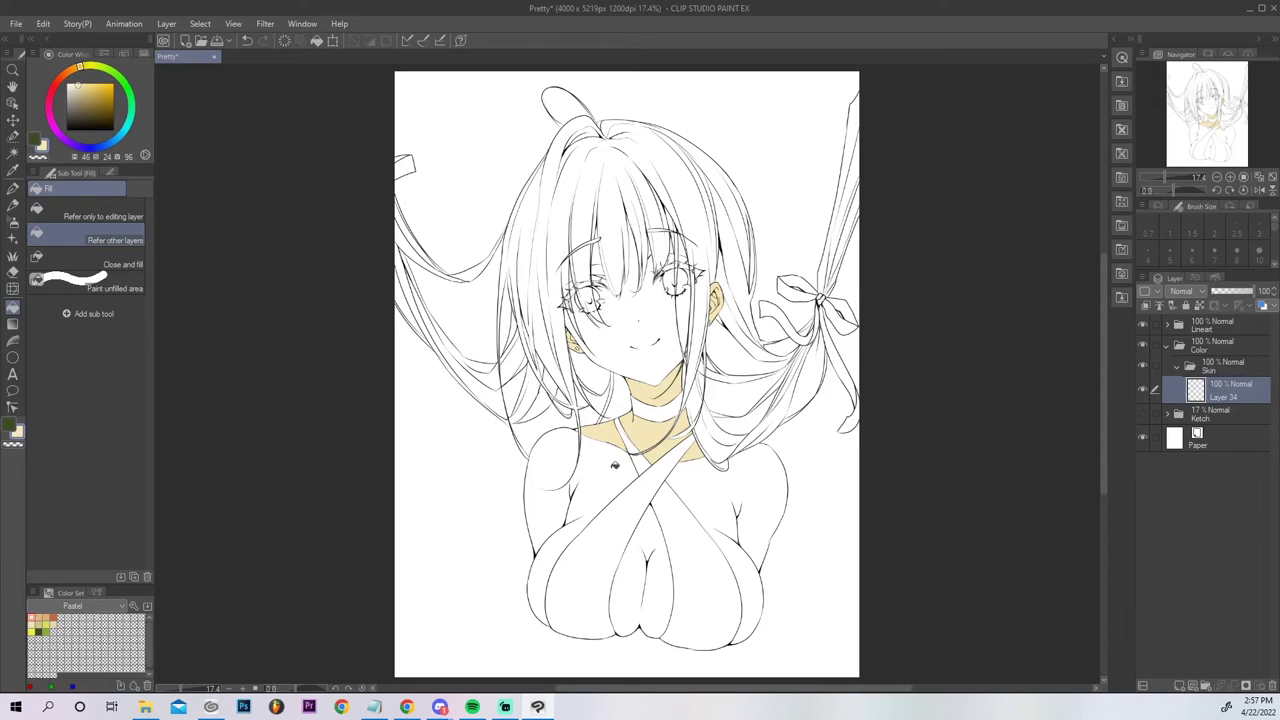
Fill both shoulders and arms, the side areas and the cleavage with the same cream skin colour.
left_click(612, 465)
left_click(565, 457)
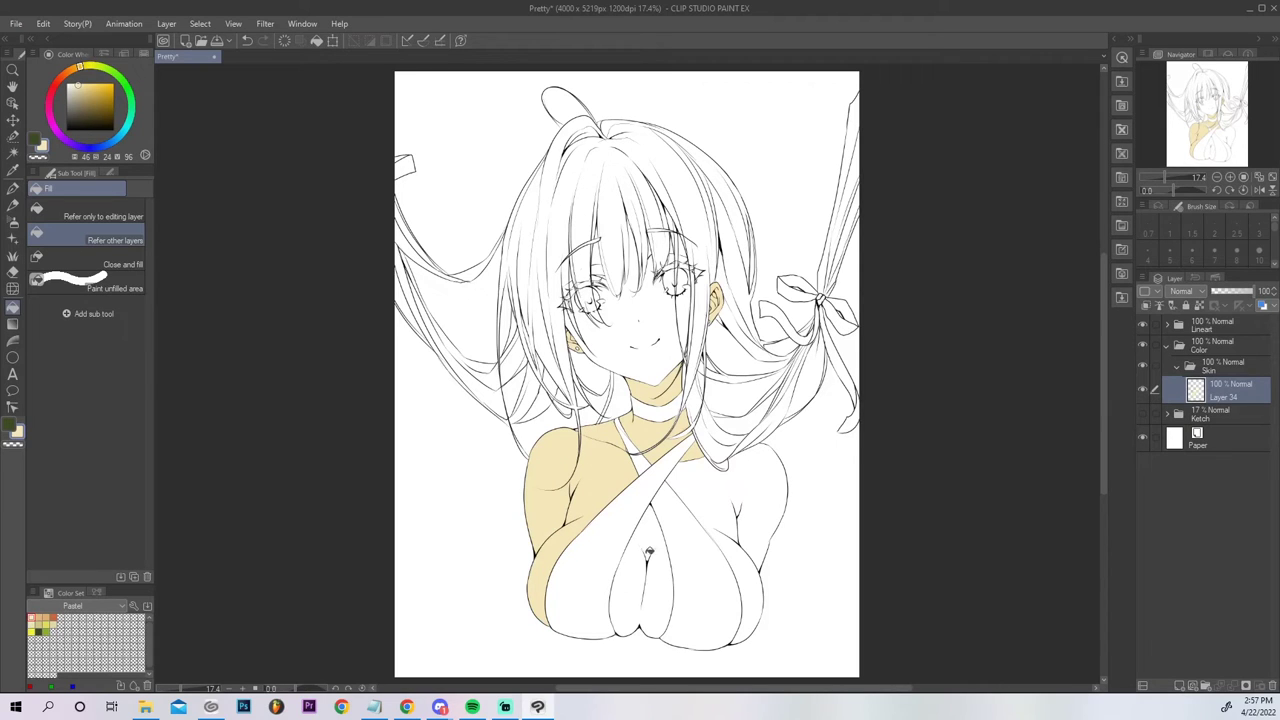
left_click(648, 556)
left_click(740, 508)
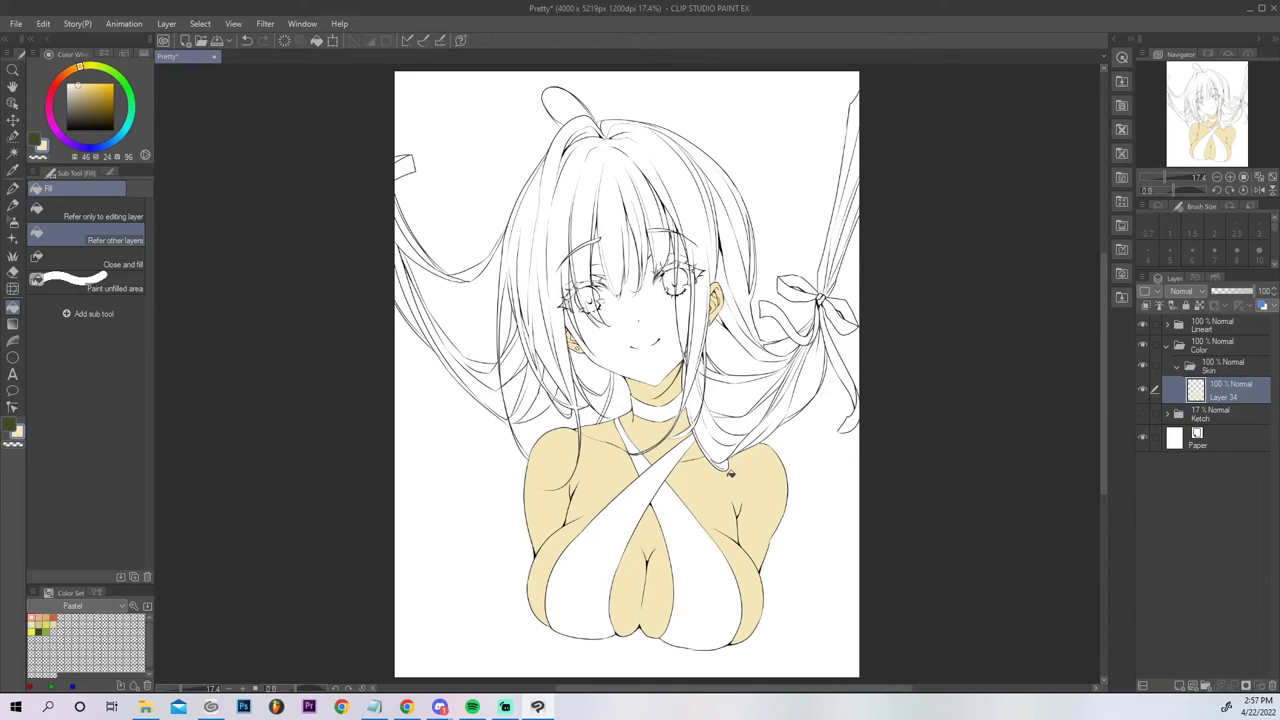
Close the gaps in the outlines around both eyes with cream G-pen strokes on Layer 34.
key("p")
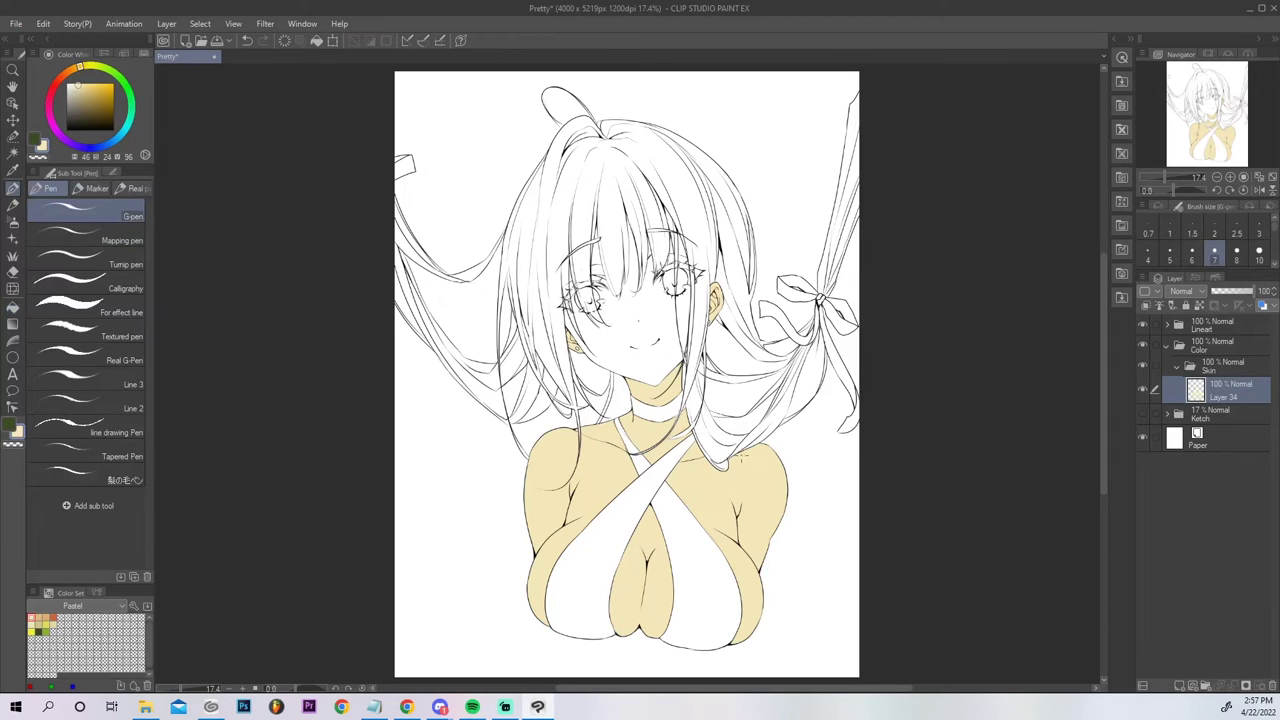
key("g")
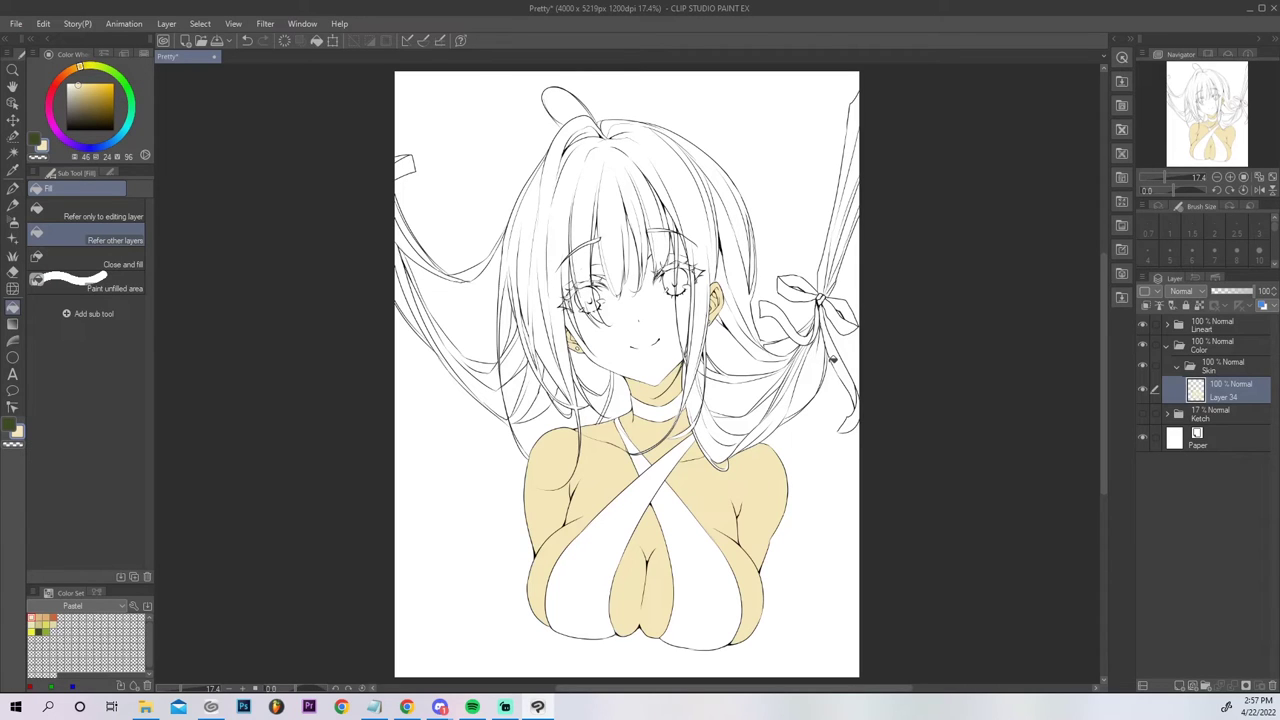
key("p")
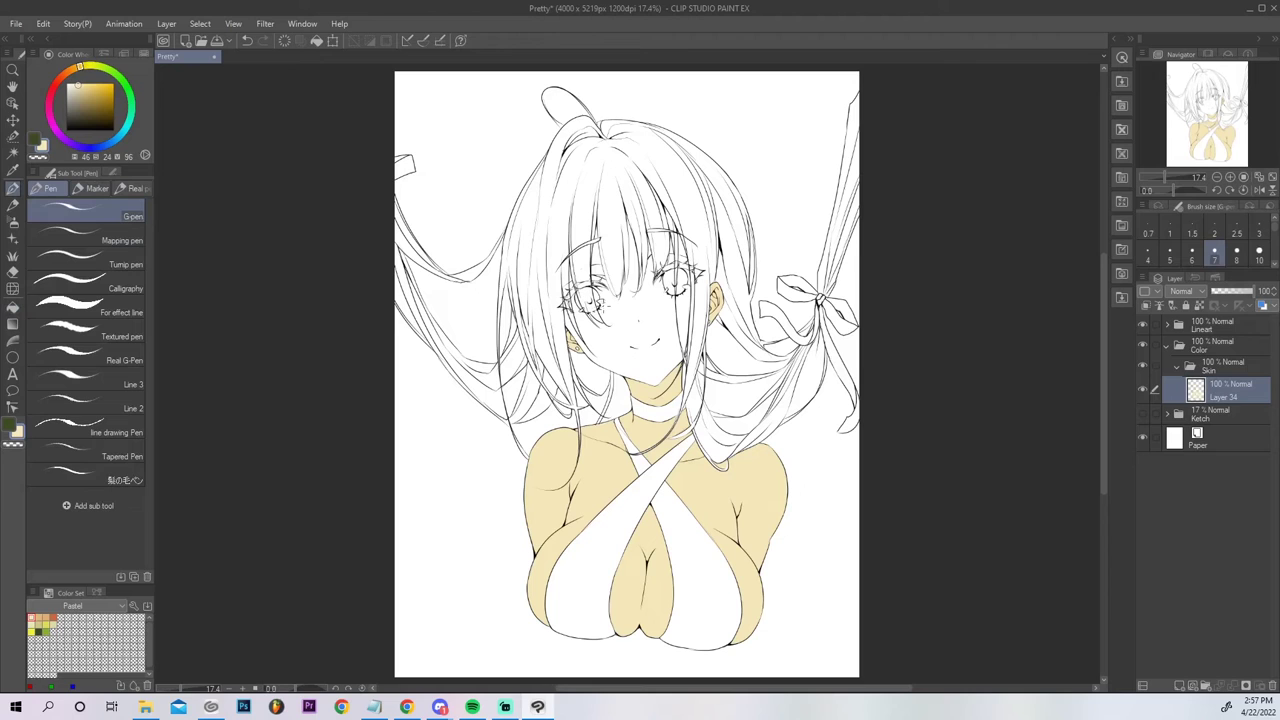
key("ctrl+z")
left_click_drag(599, 287, 609, 291)
left_click(620, 302)
left_click(577, 307)
left_click(581, 309)
left_click(670, 292)
left_click(665, 291)
Fill the face and the small area beside the hair strand near the ear with the cream skin colour.
key("g")
left_click(662, 325)
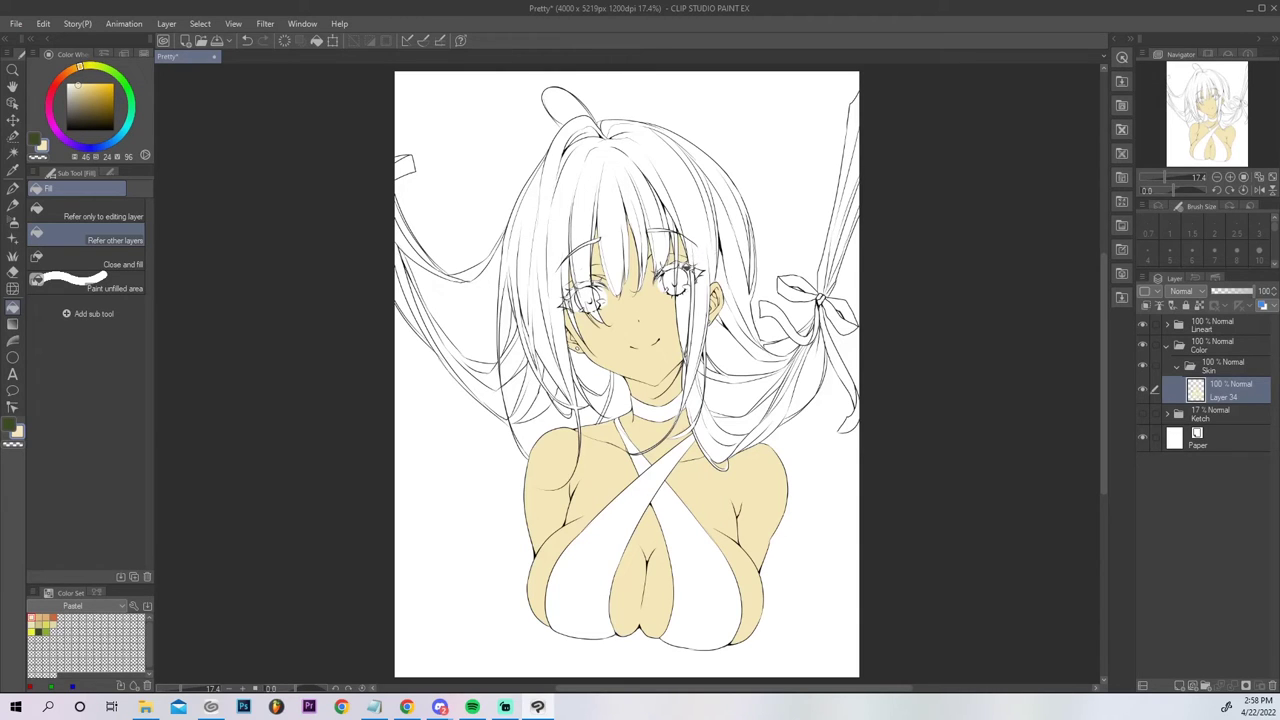
left_click(687, 312)
Collapse the Skin and main Color folders, expand Lineart, and add a new layer inside the Hair folder's Color subfolder.
left_click(1177, 367)
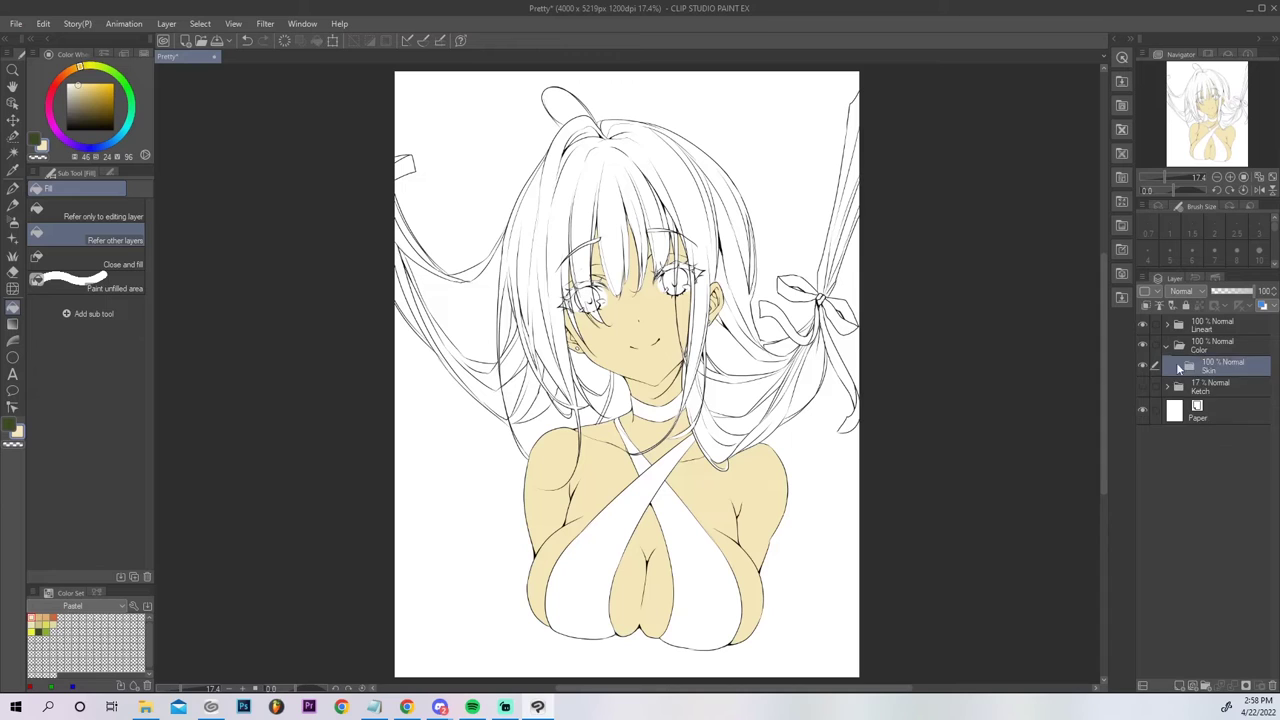
left_click(1167, 344)
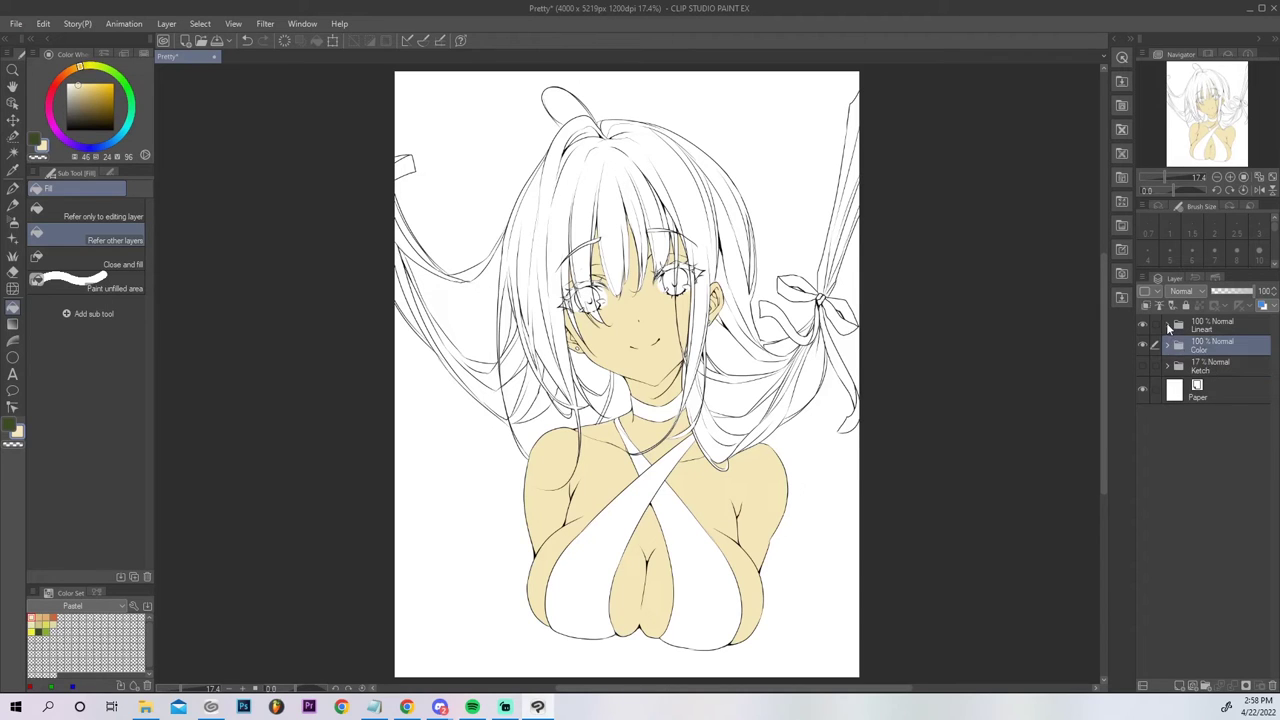
left_click(1166, 323)
left_click(1178, 393)
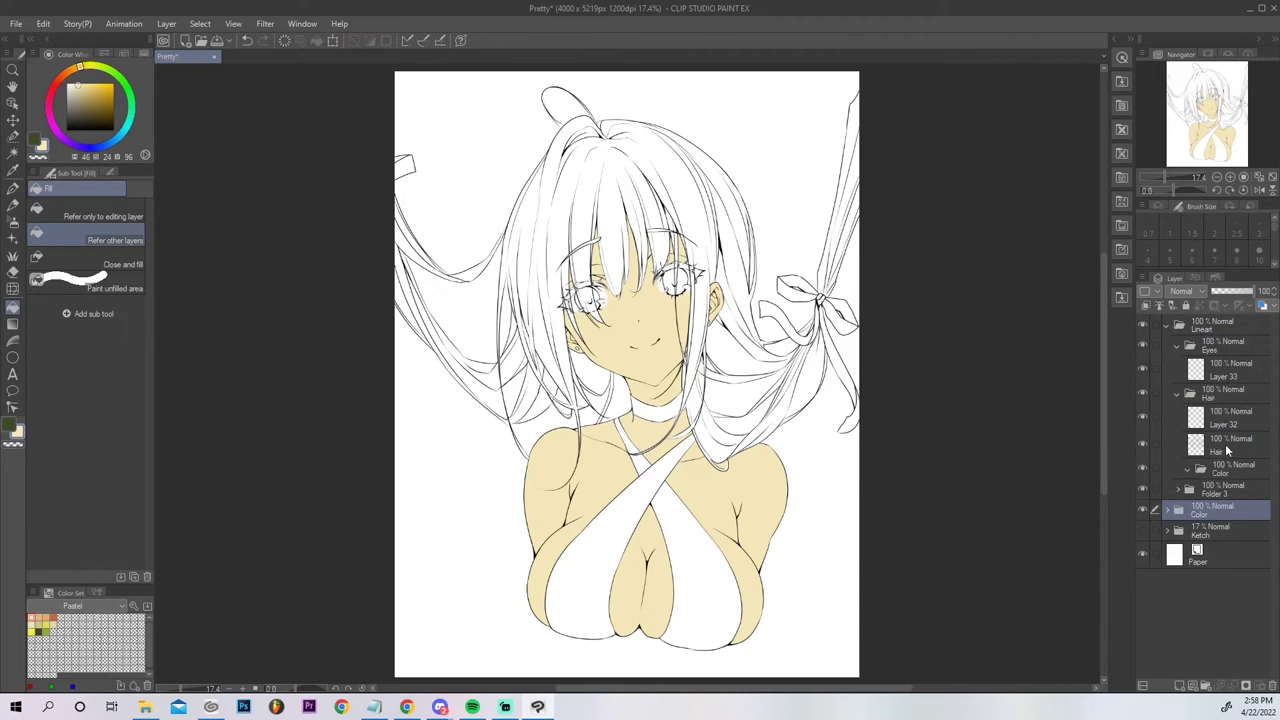
left_click(1226, 451)
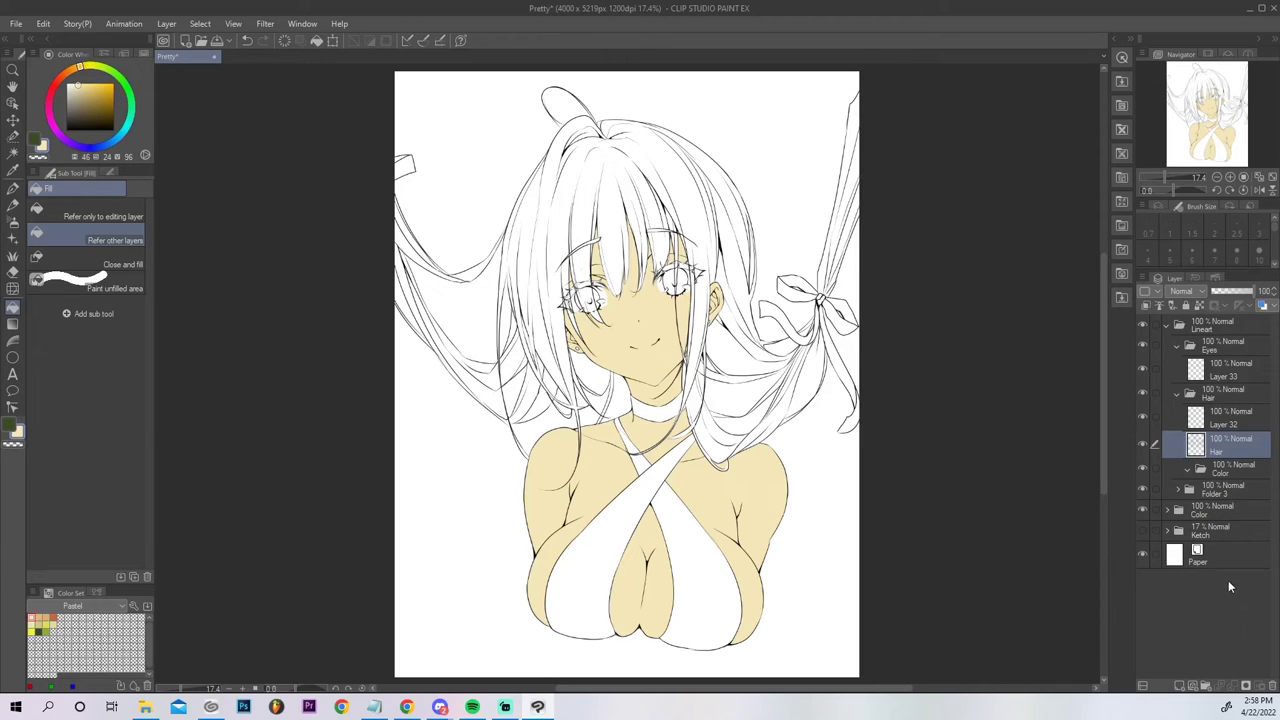
left_click(1225, 469)
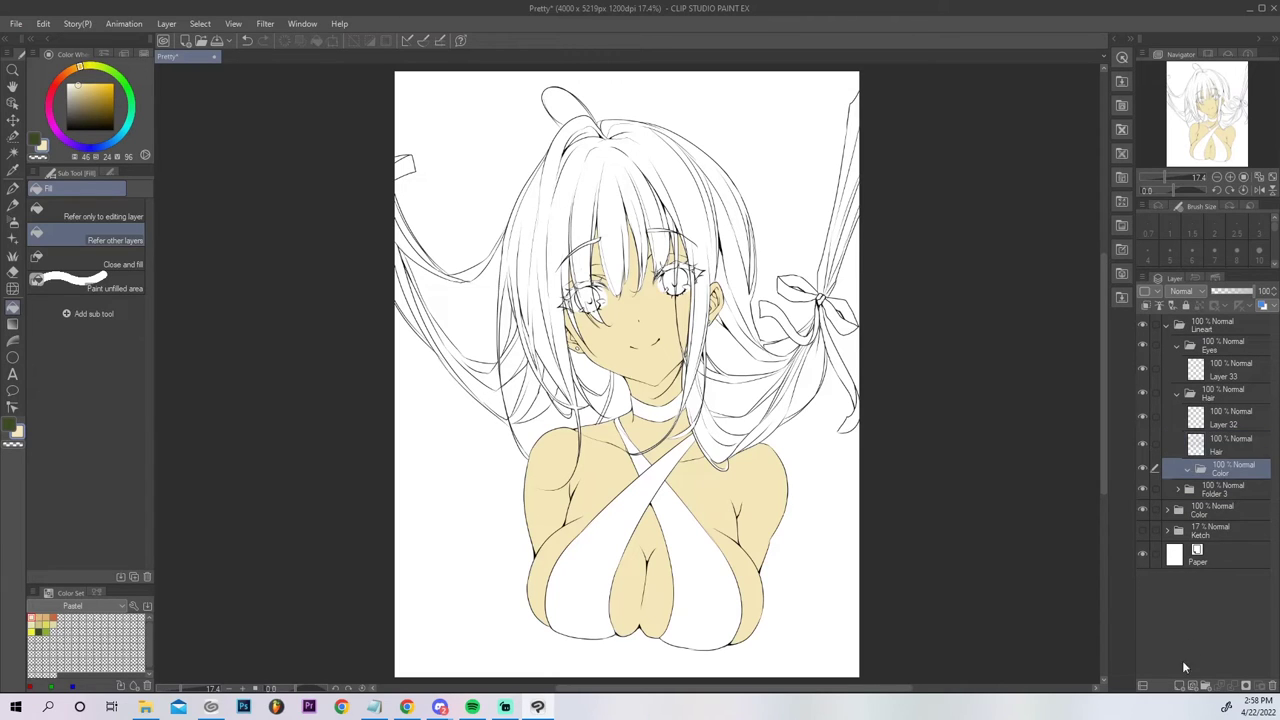
left_click(1179, 686)
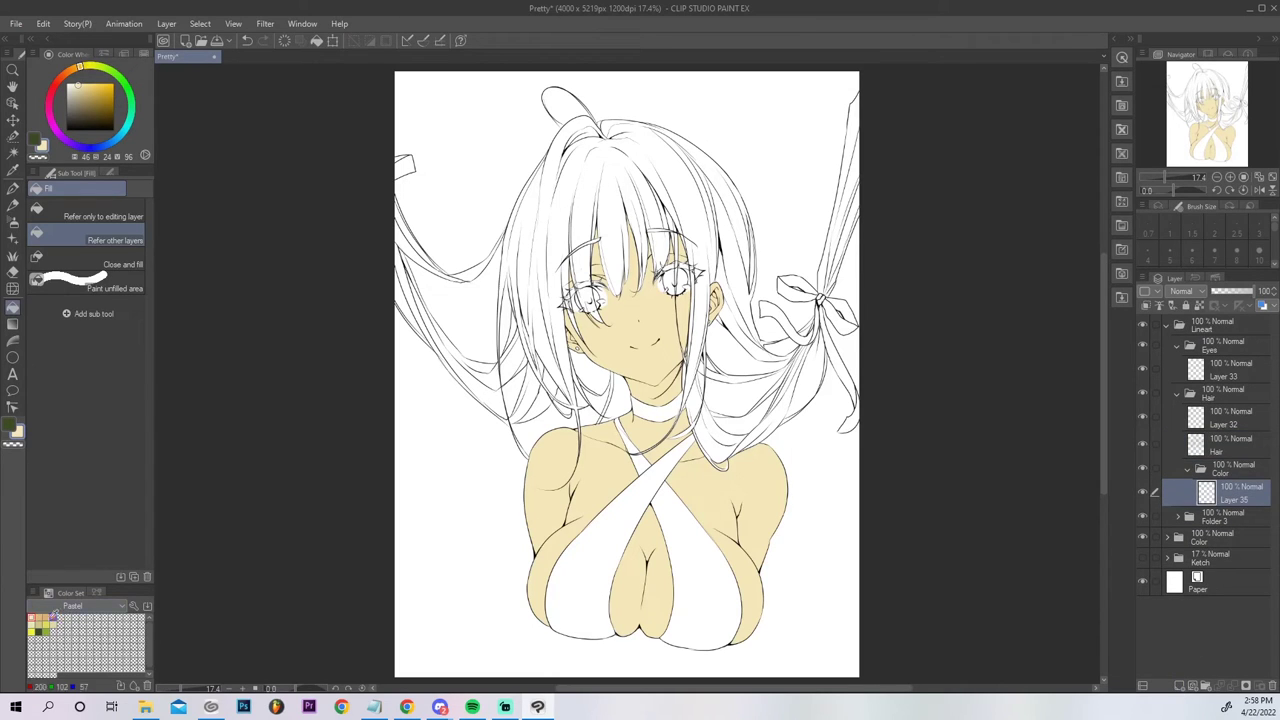
Choose a pale yellow-green swatch from the Pastel colour set and fill the bangs and front hair.
left_click(46, 618)
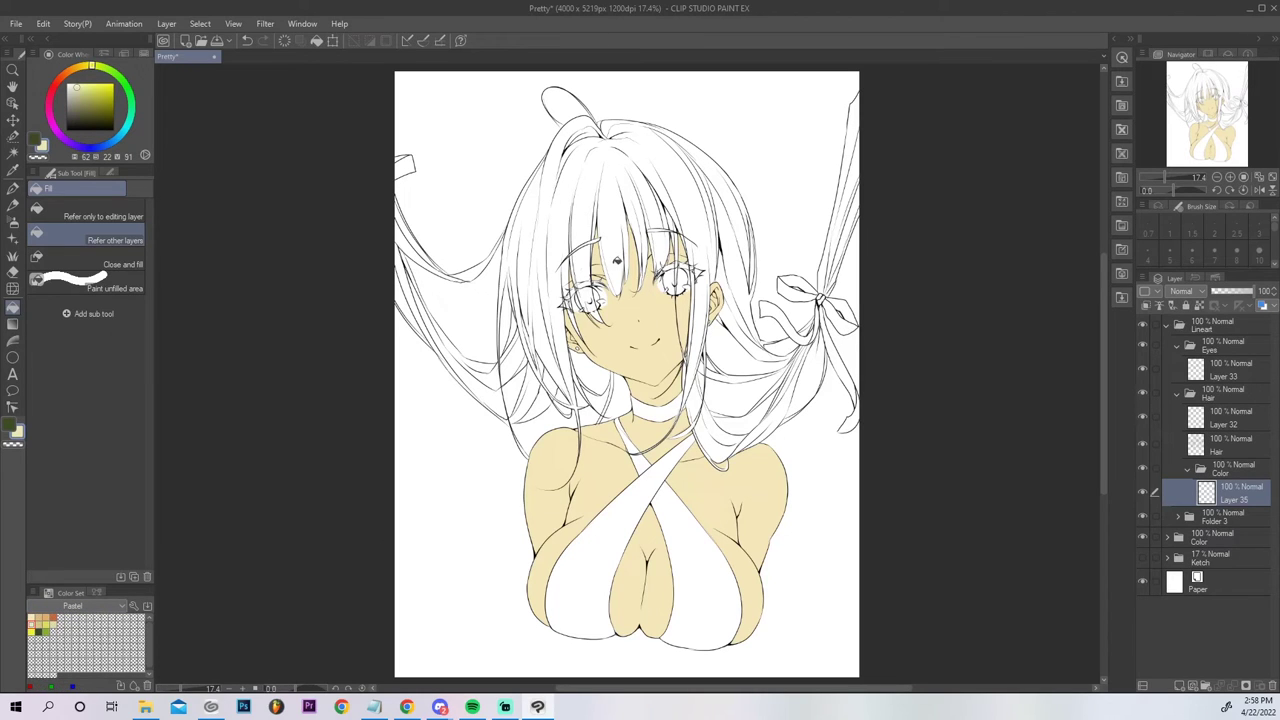
left_click(616, 262)
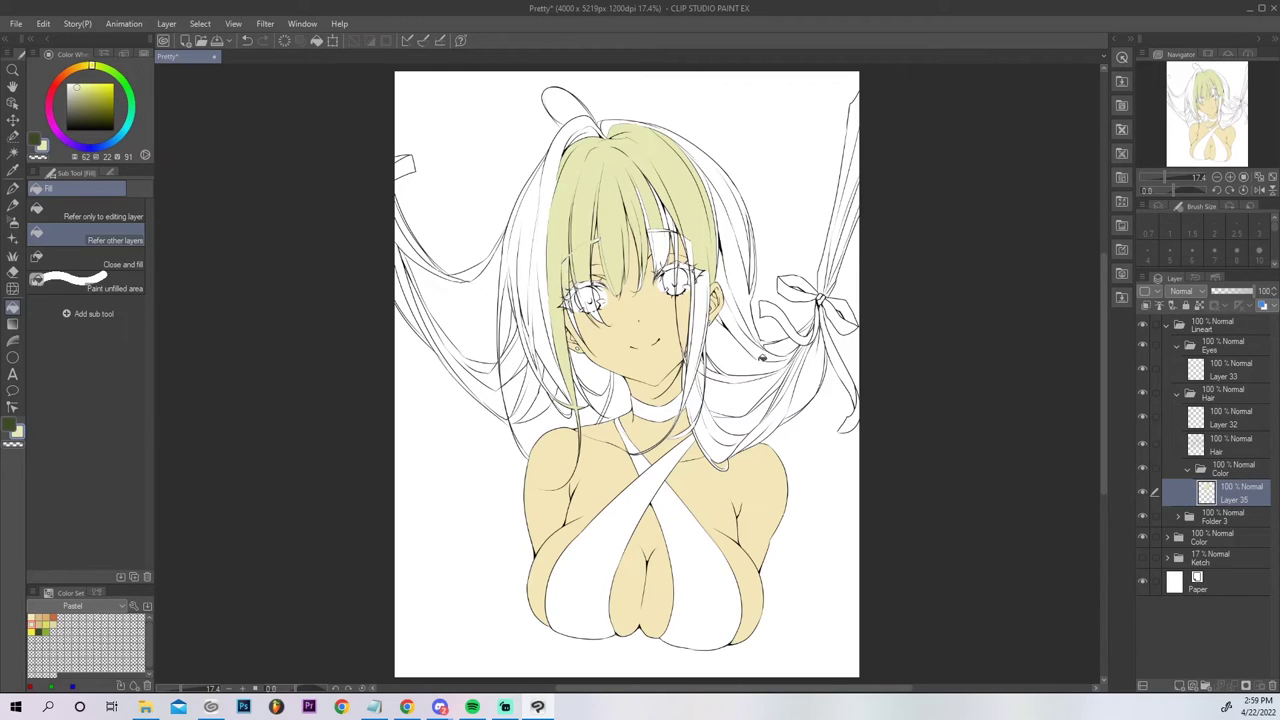
left_click(662, 242)
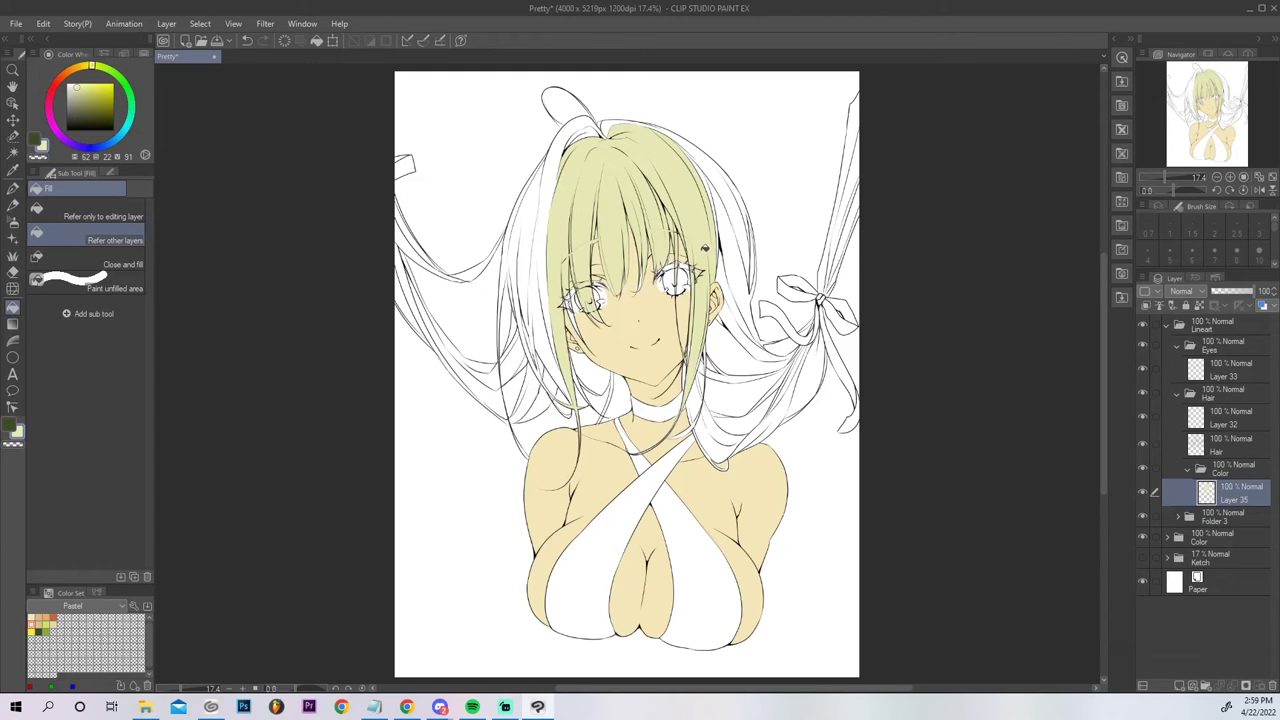
Fill the side hair and its lower strands on the image's left side with pale yellow-green.
left_click(545, 264)
left_click(527, 280)
left_click(509, 270)
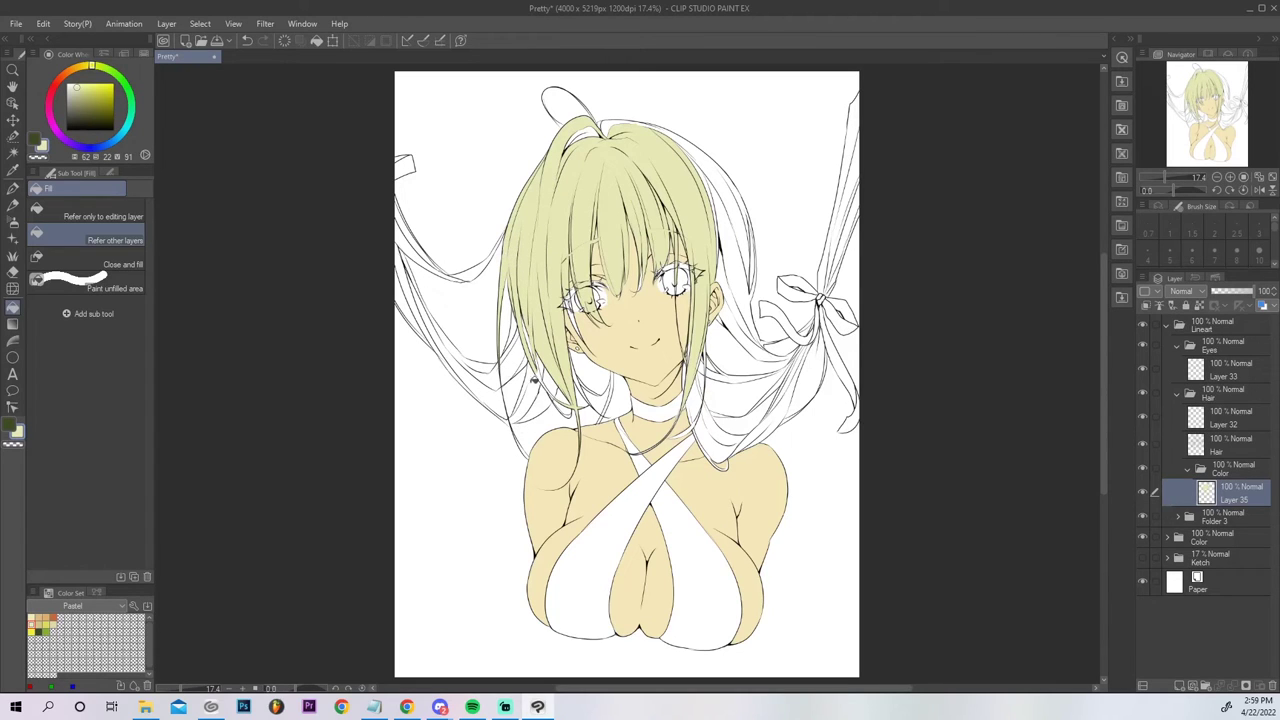
left_click(529, 409)
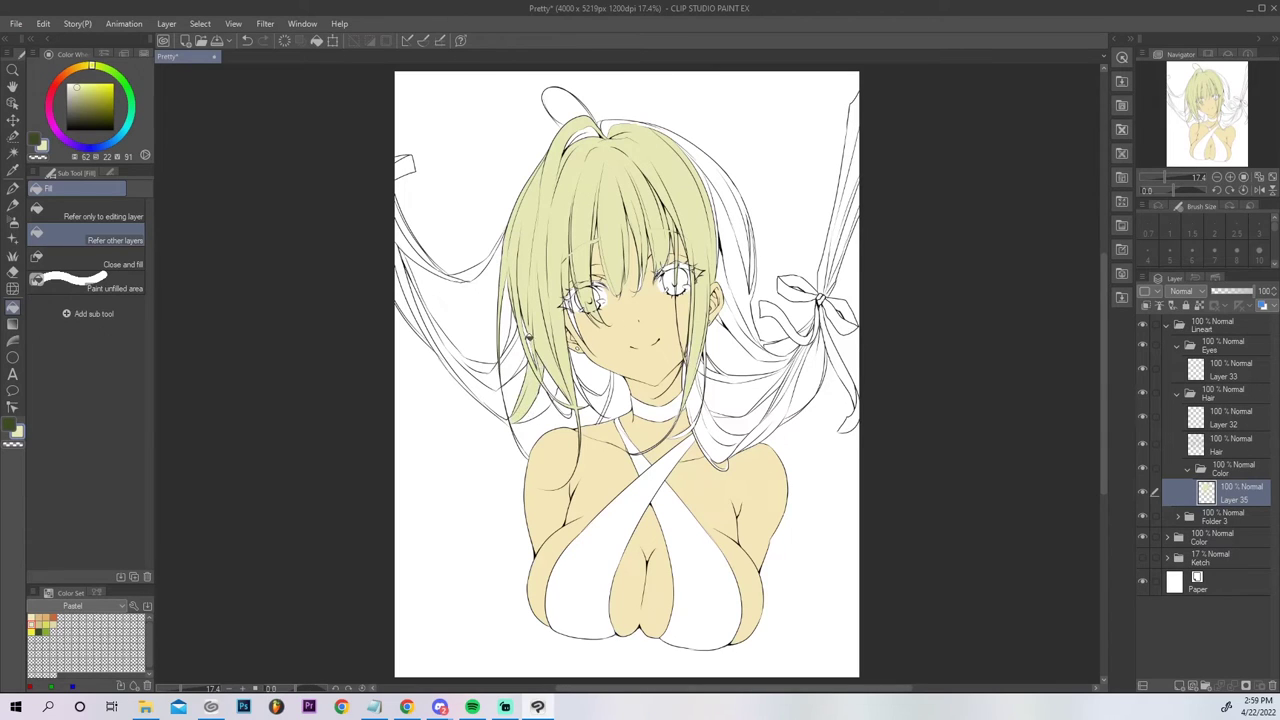
left_click(522, 358)
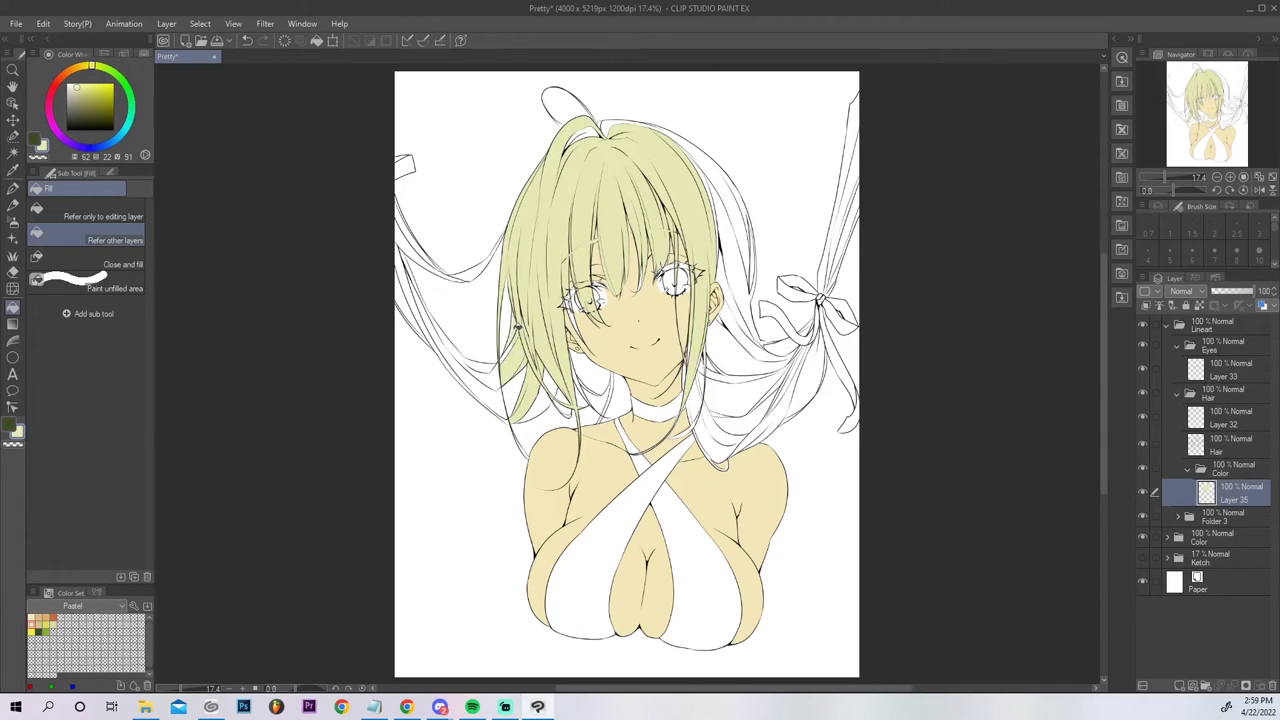
Fill the flowing strands at the image's left edge and the hair beside the neck with pale yellow-green.
left_click(497, 368)
left_click(456, 345)
left_click(412, 266)
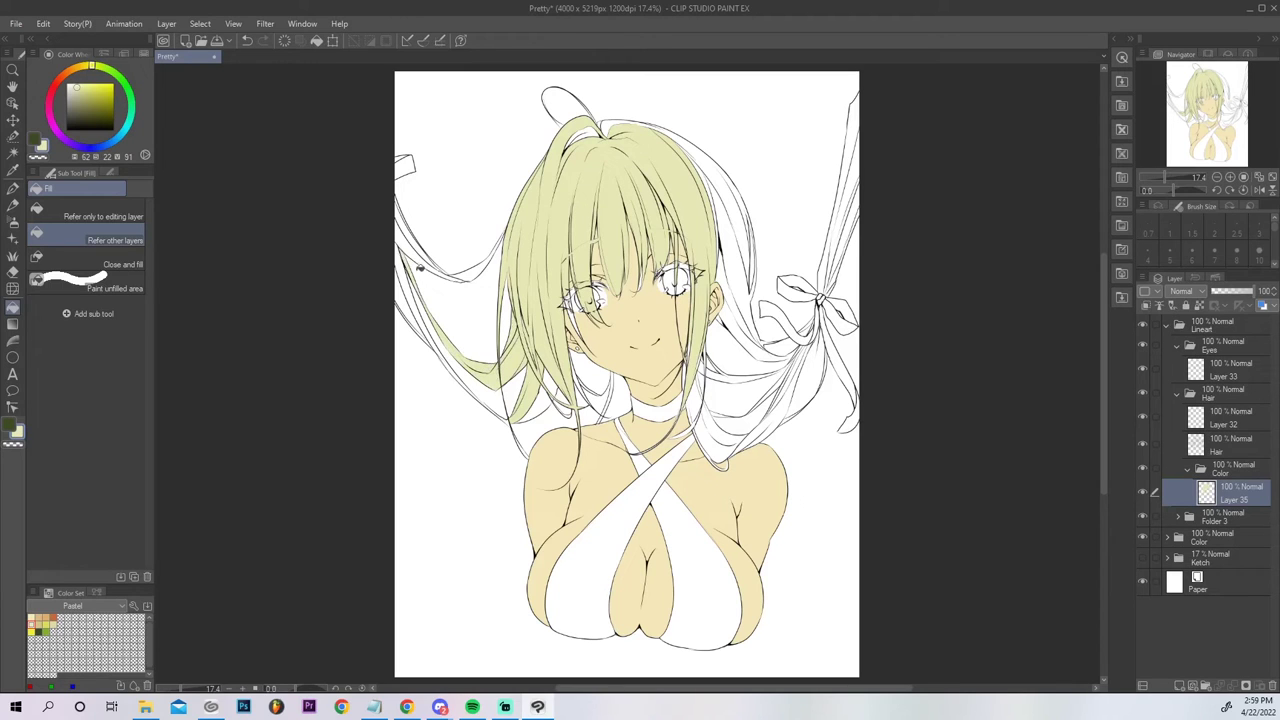
left_click(421, 286)
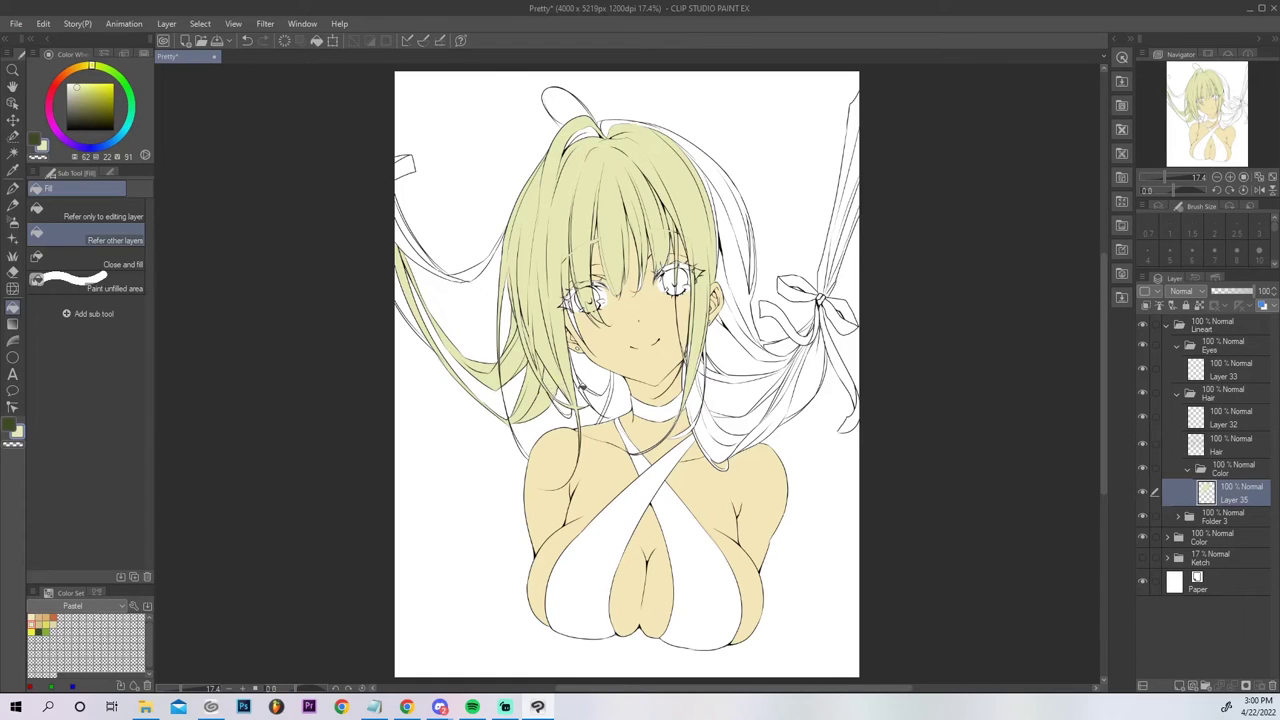
left_click(614, 387)
key("alt+Tab")
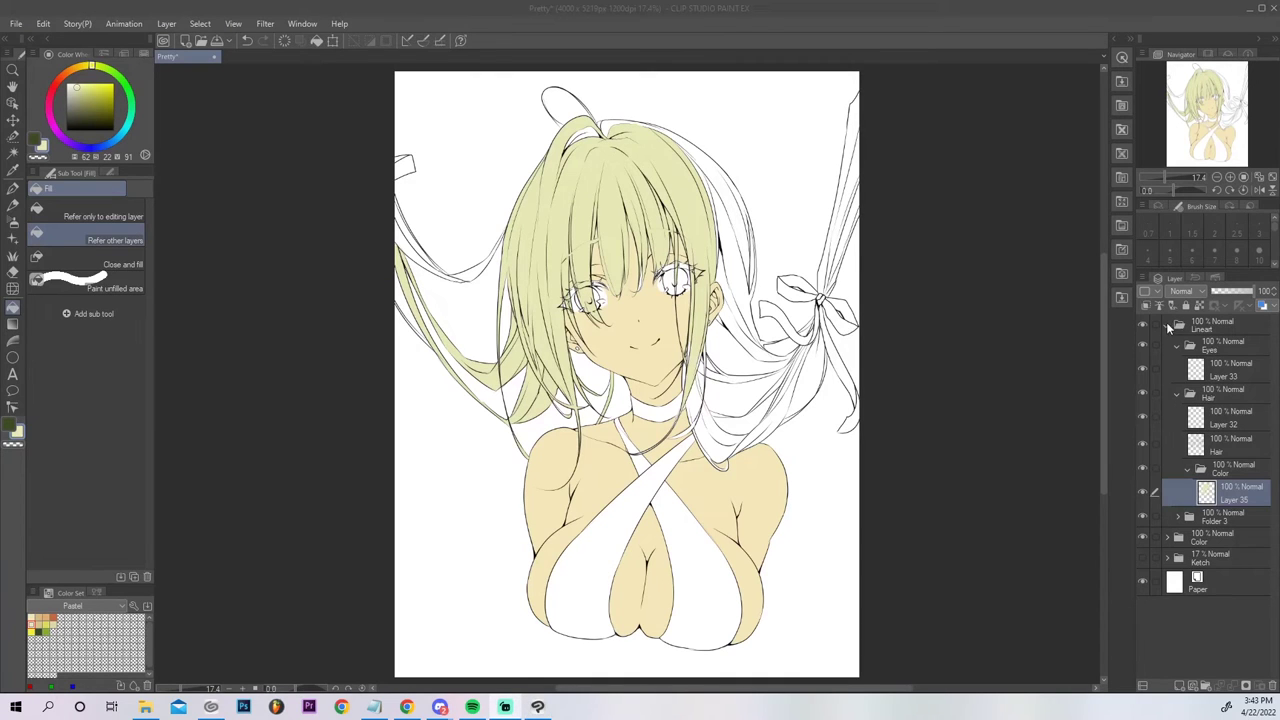
Expand Folder 3 in the Lineart folder and select Layer 30.
left_click(1167, 326)
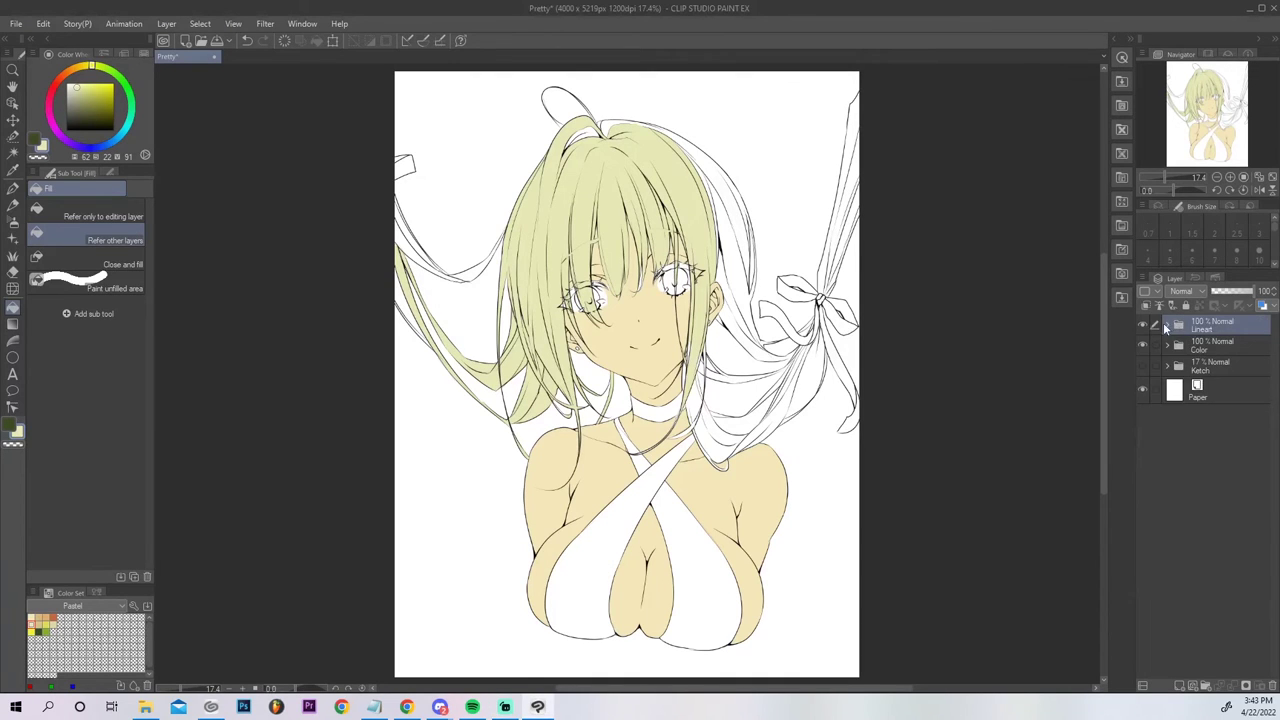
left_click(1166, 326)
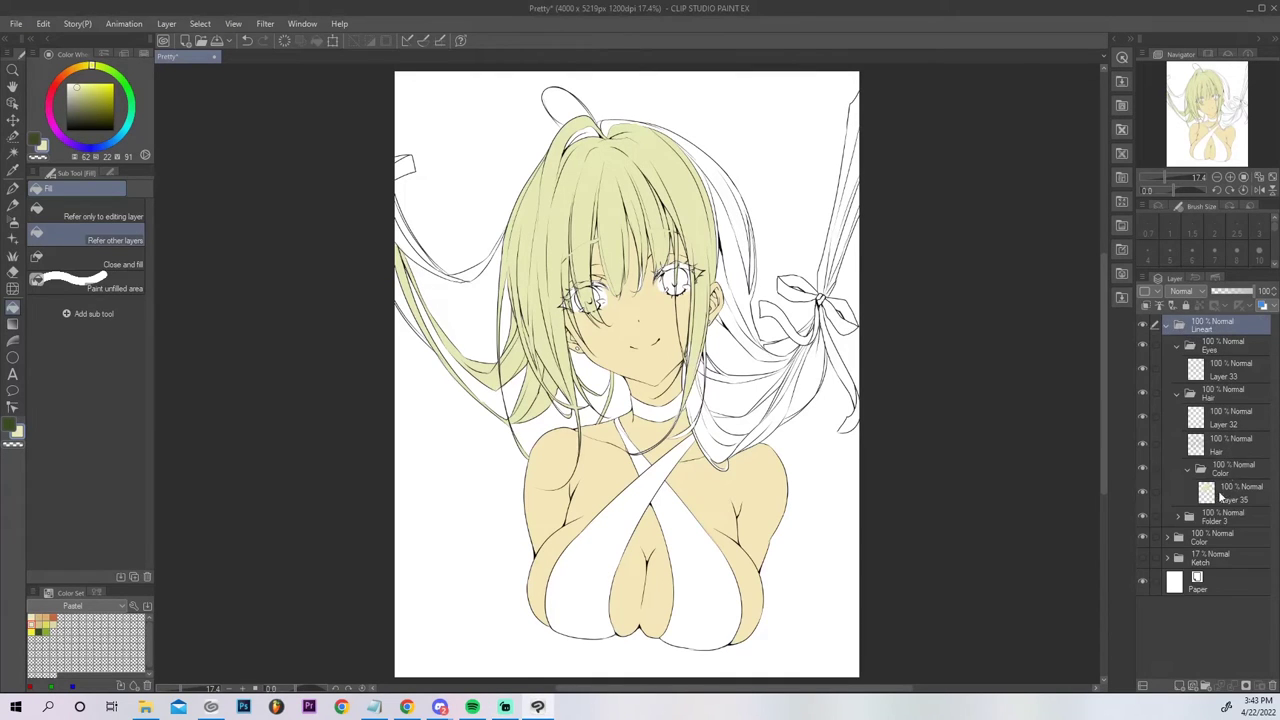
left_click(1178, 518)
left_click(1224, 570)
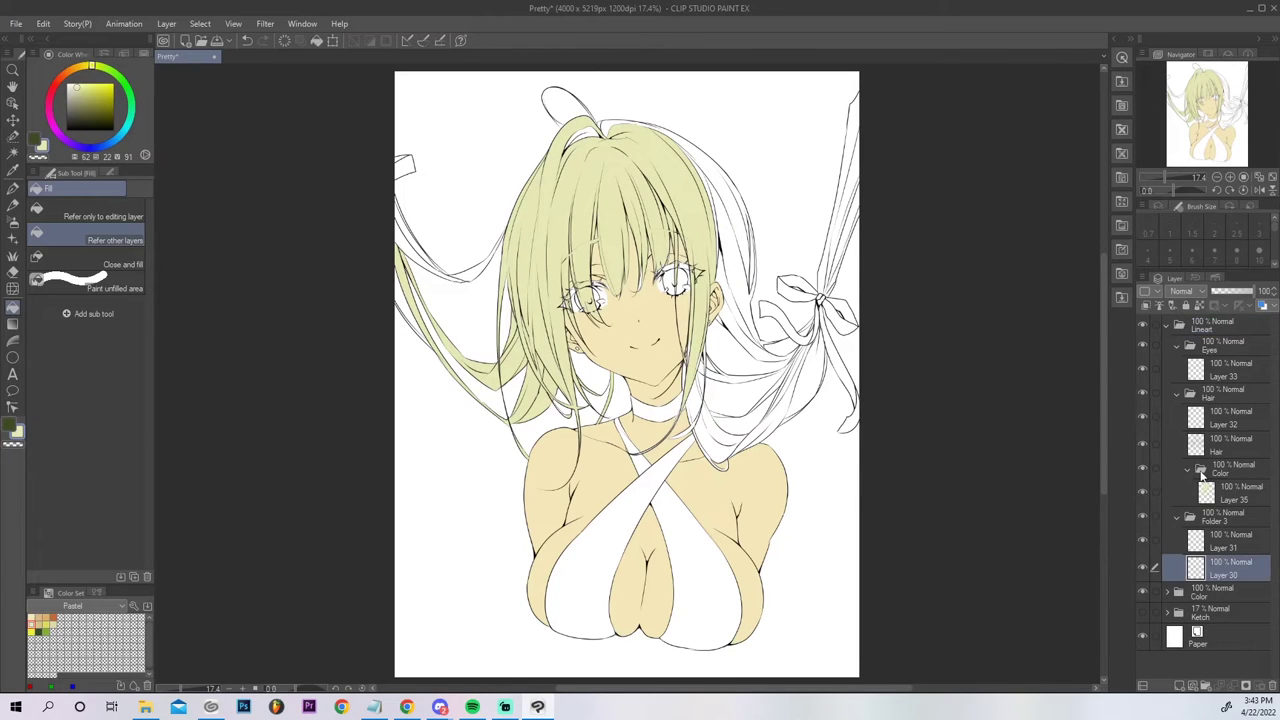
Rework the armpit lines on Layer 30 with the Hard eraser and a black G-pen.
key("e")
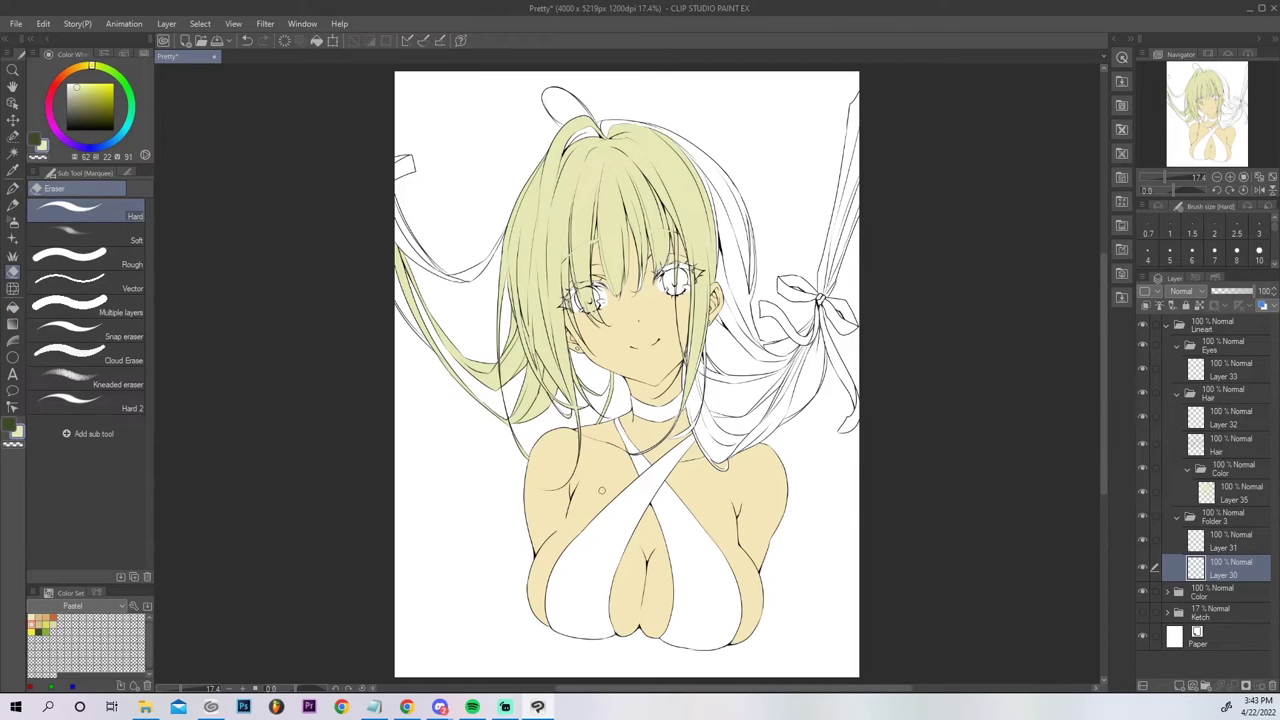
key("p")
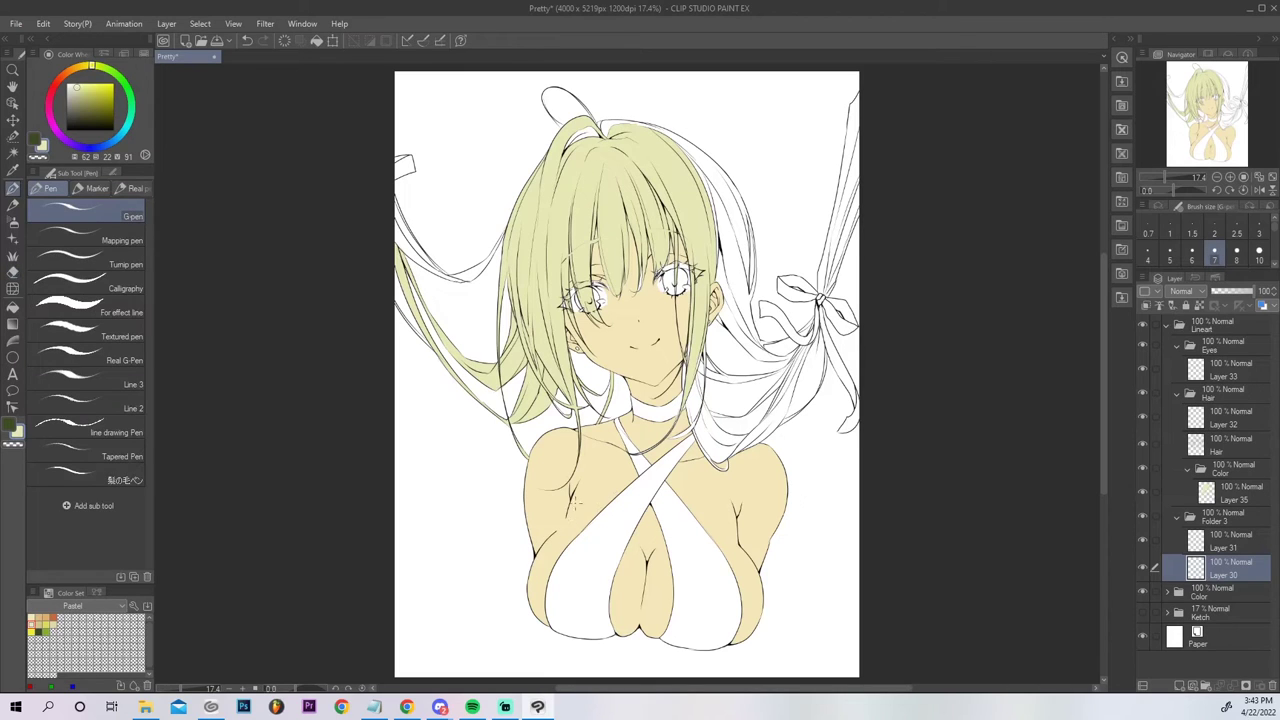
left_click(112, 130)
key("ctrl+z")
left_click_drag(549, 536, 570, 504)
key("ctrl+z")
key("e")
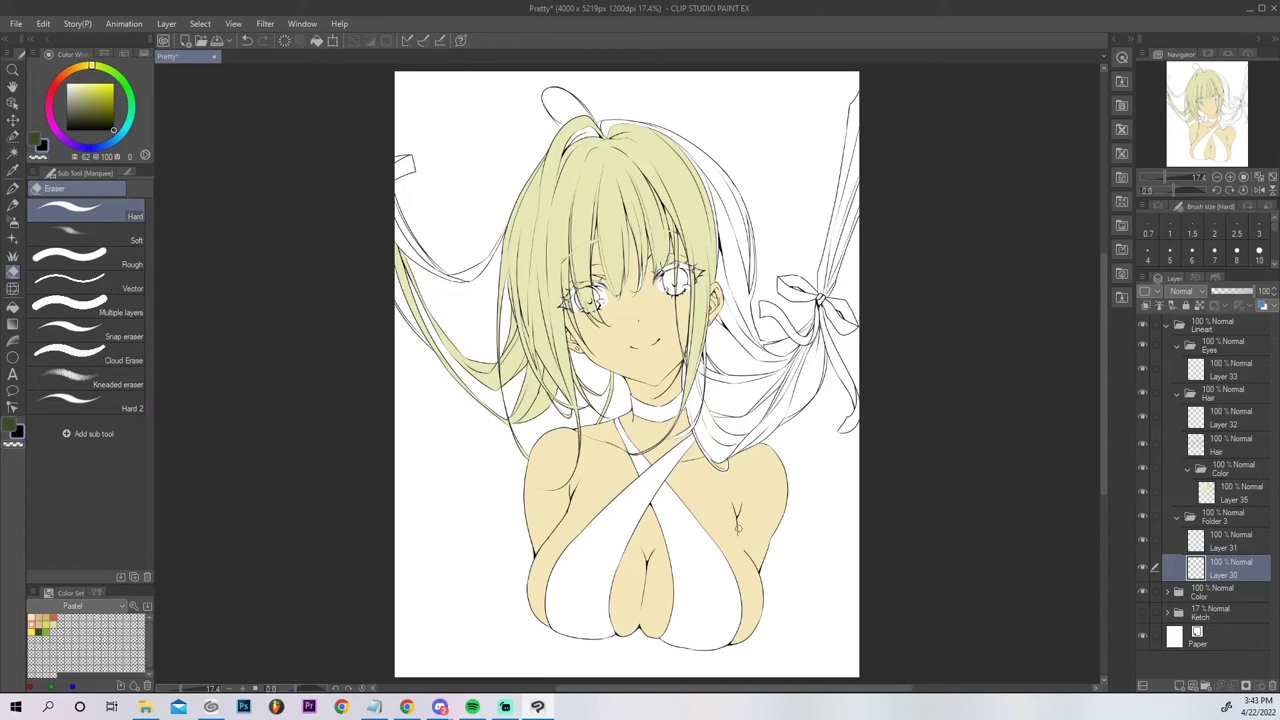
key("p")
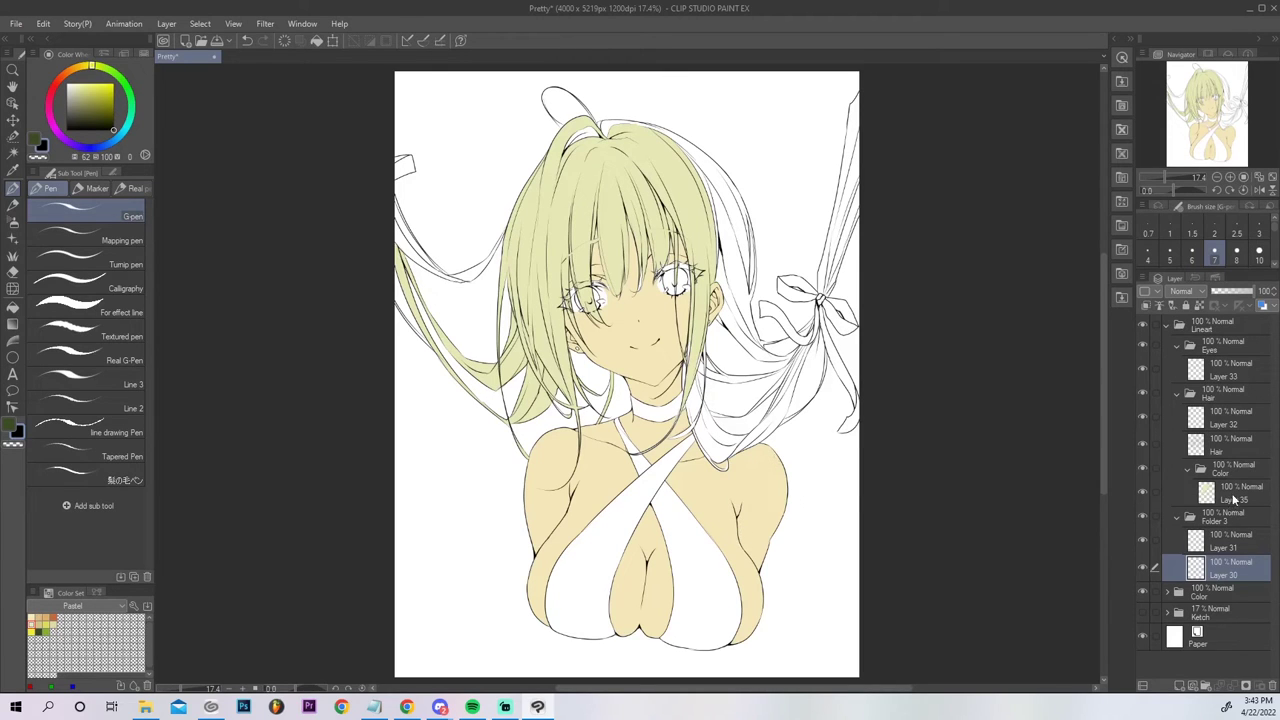
Expand the Color and Skin folders, select Layer 34, and sample the cream skin colour from the chest.
left_click(1166, 591)
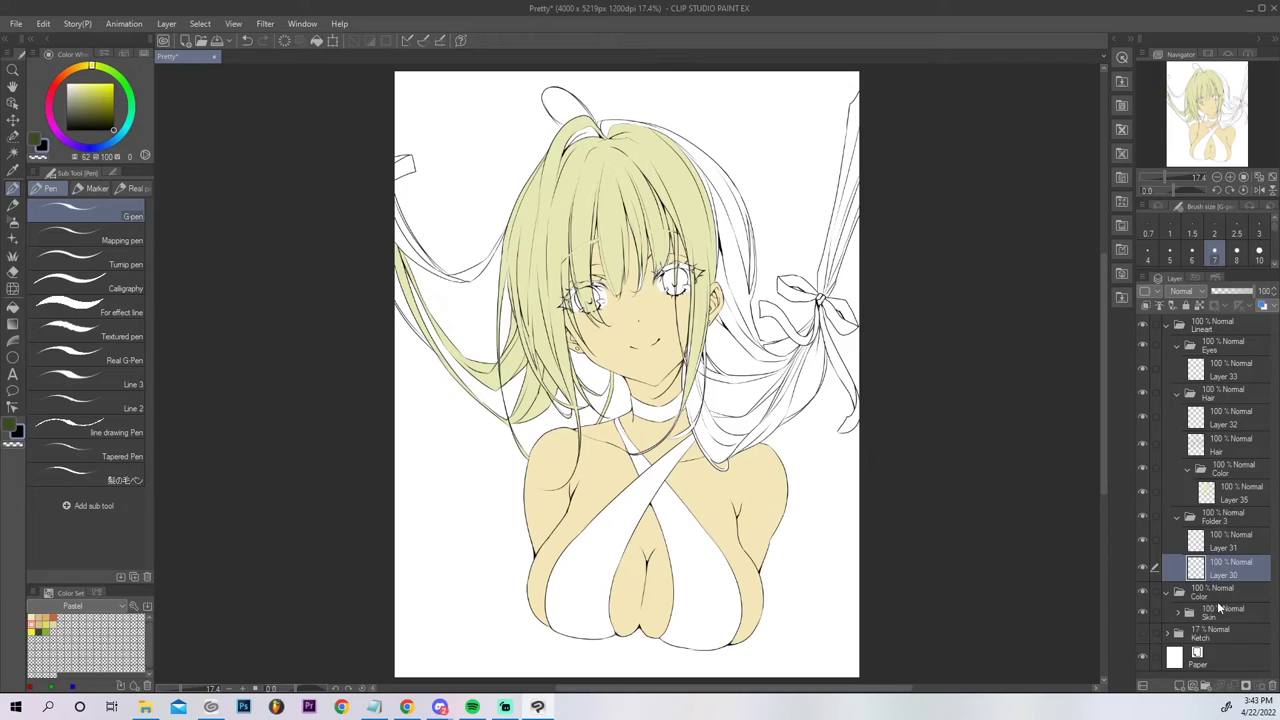
left_click(1177, 613)
left_click(1220, 638)
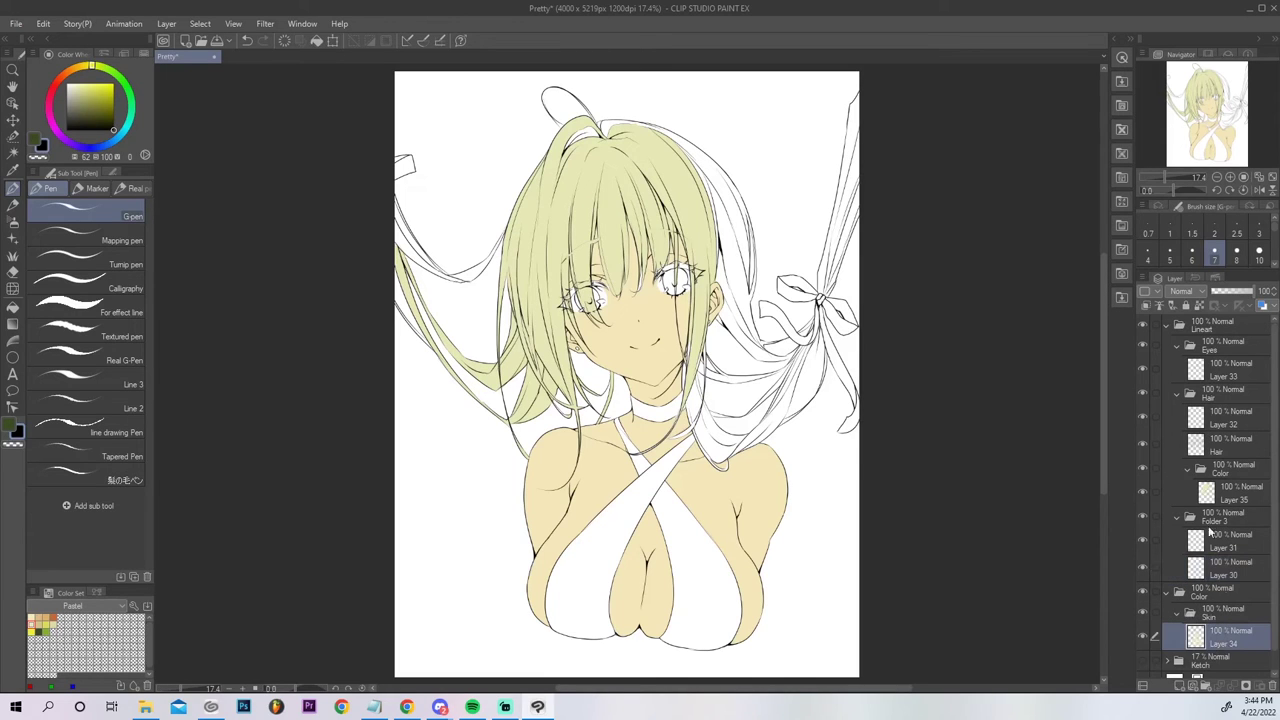
left_click(720, 507, "alt")
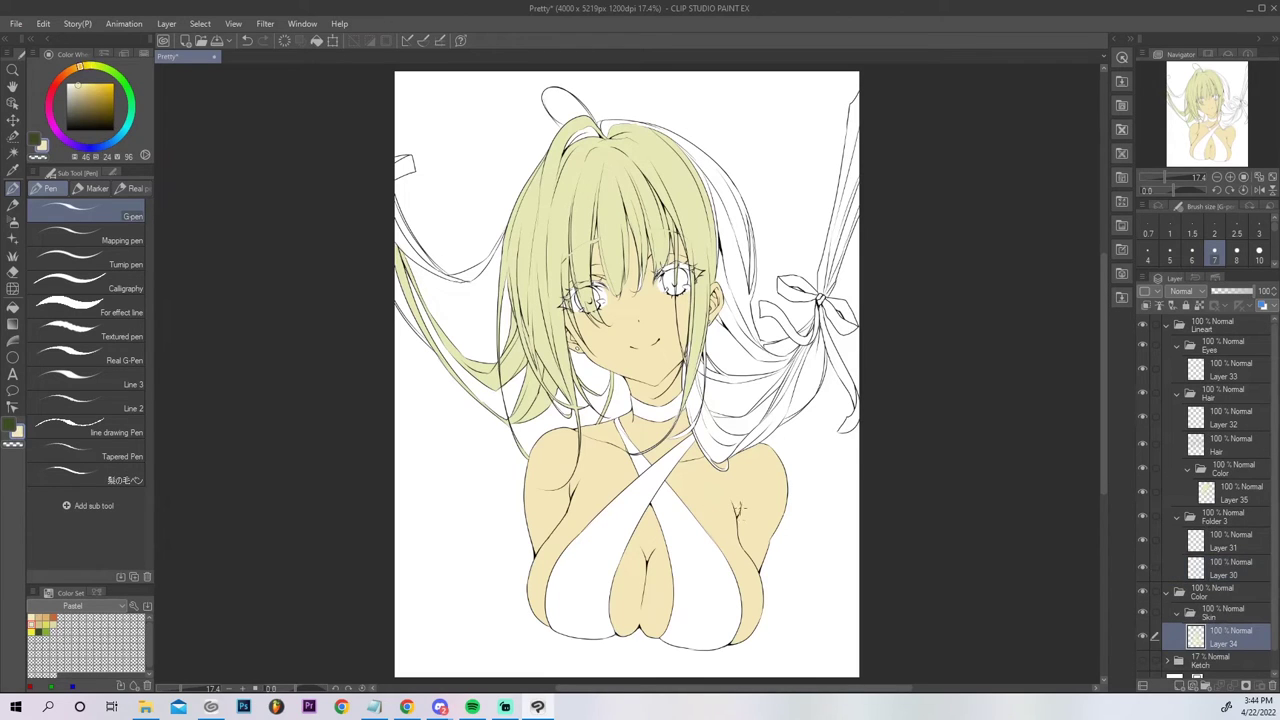
Restore the unmirrored canvas view, select Layer 35 in the hair's Color folder, and sample the pale yellow-green from the bangs.
key("p")
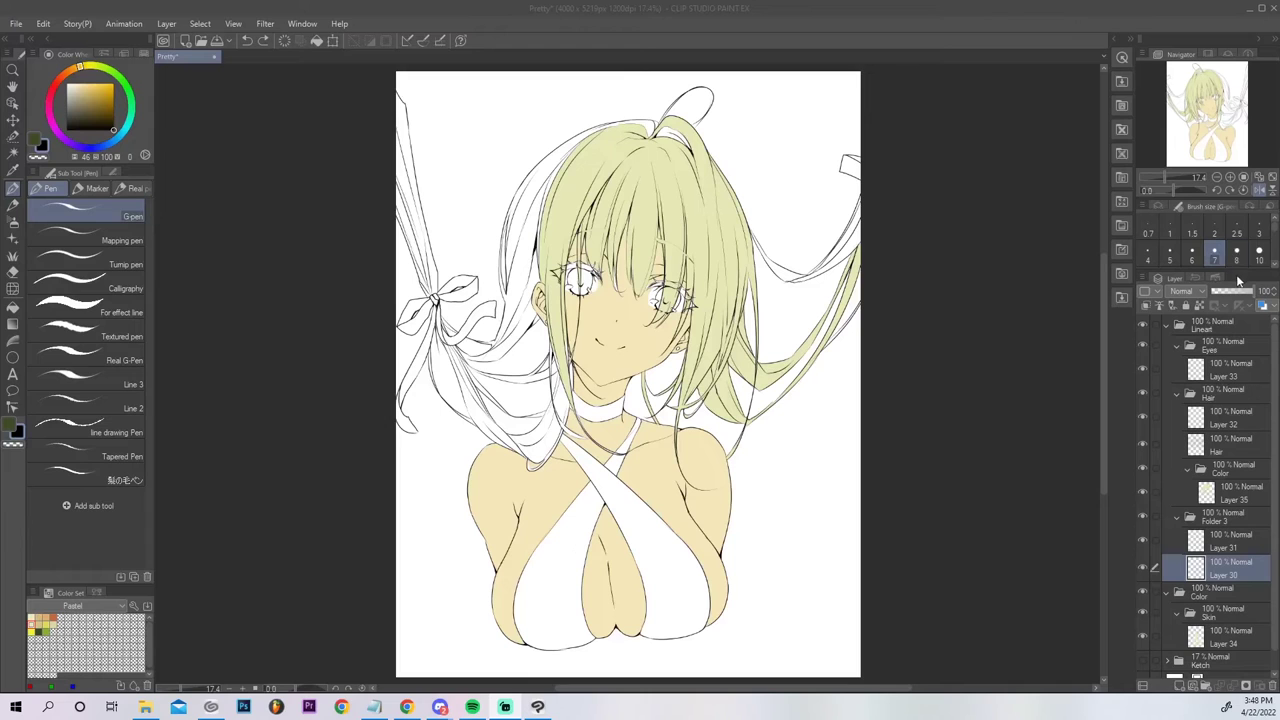
left_click(1261, 190)
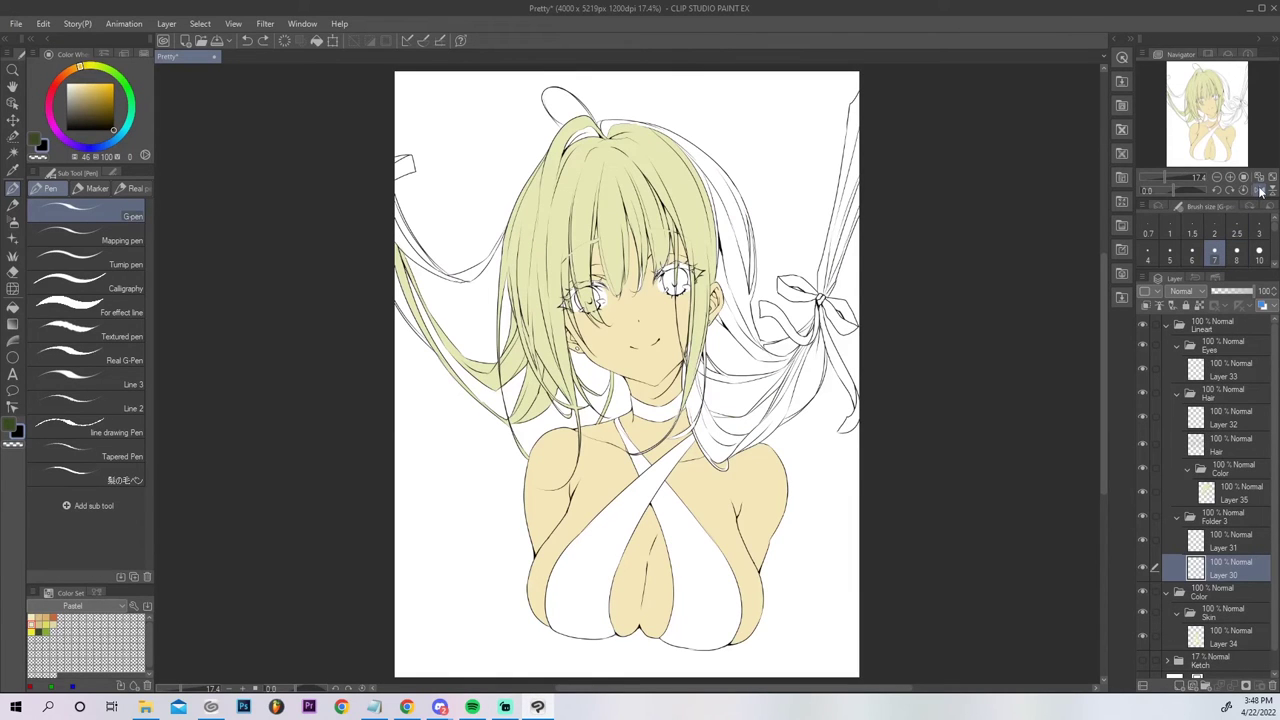
left_click(1229, 494)
left_click(617, 232, "alt")
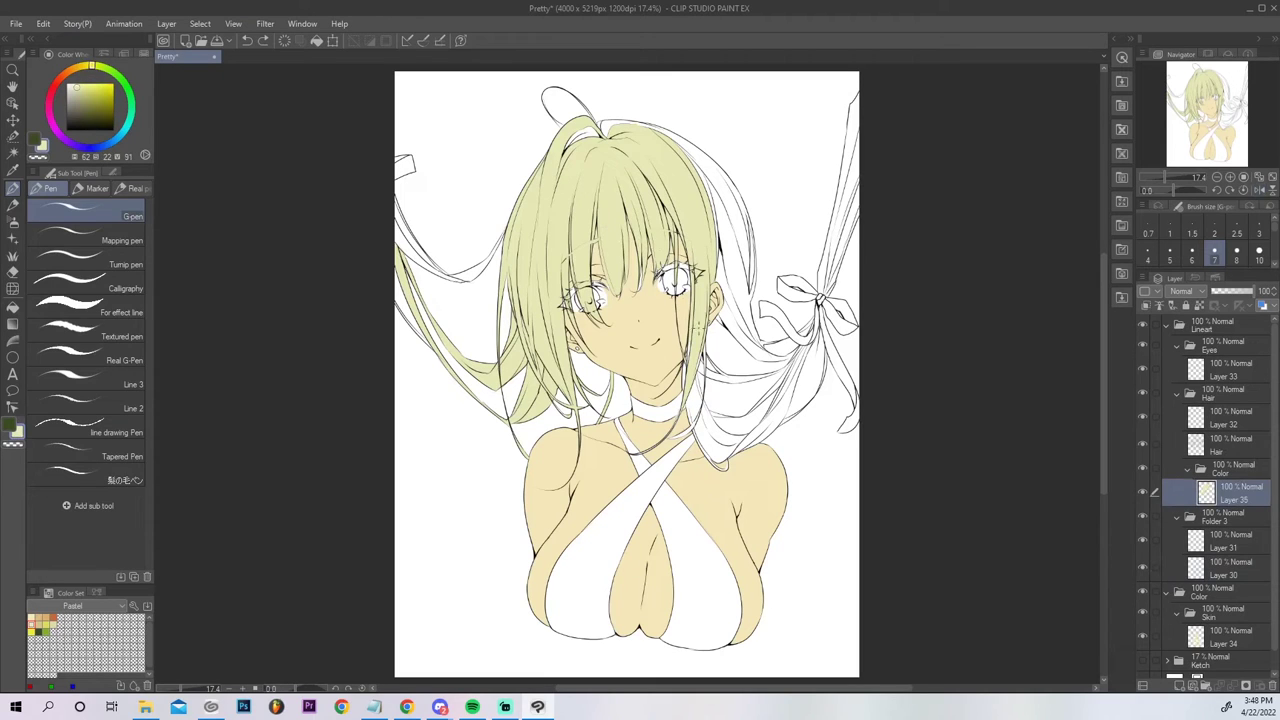
Fill the outer hair sections from the crown down past the ear with pale yellow-green on Layer 35.
key("g")
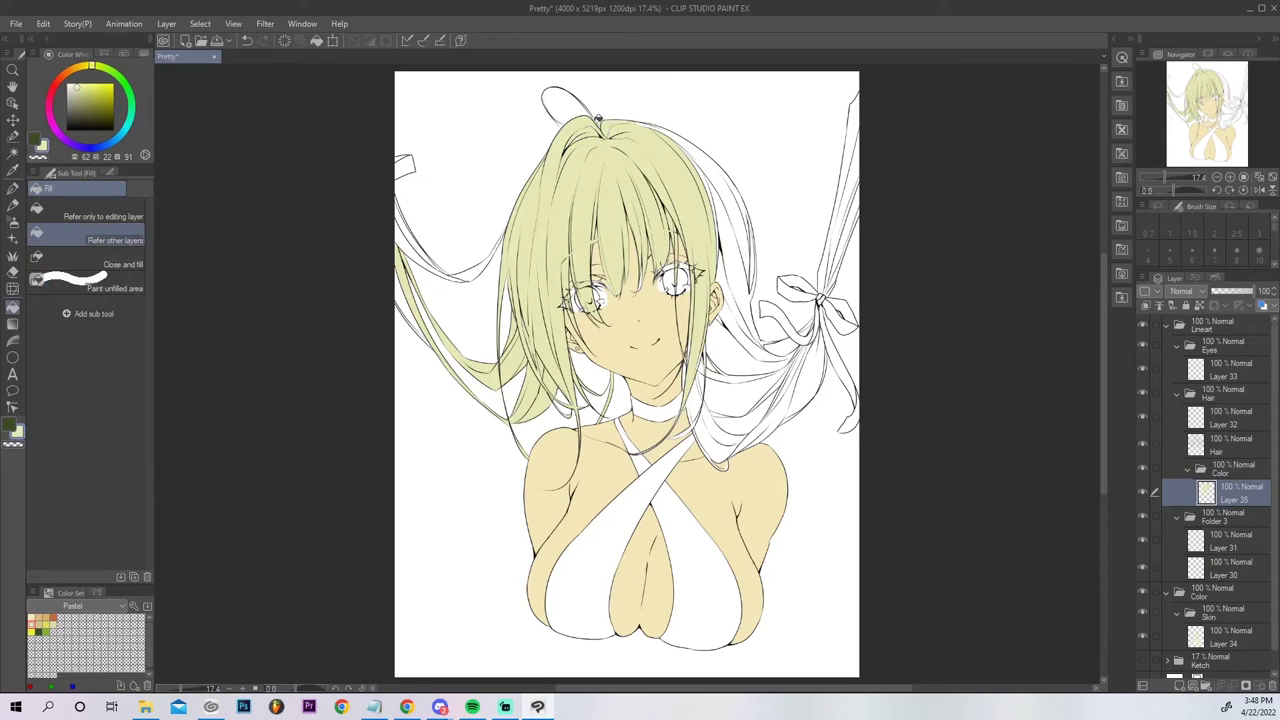
left_click(597, 120)
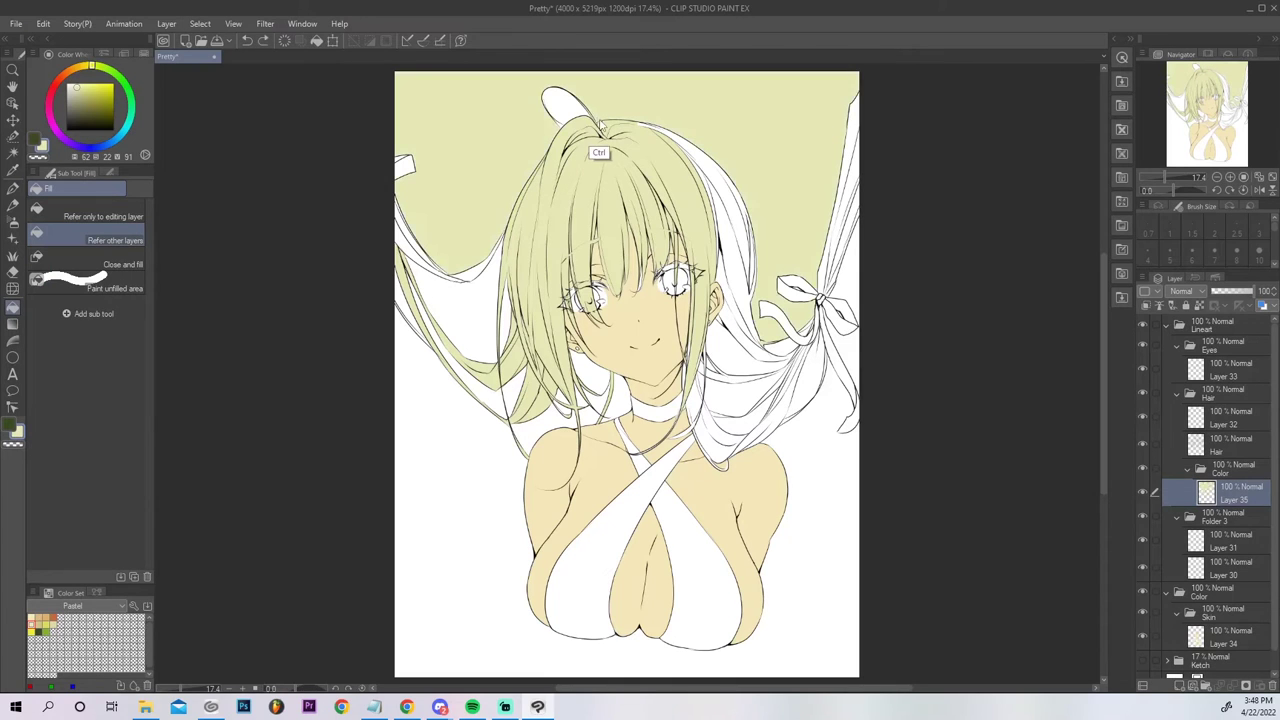
key("ctrl+z")
left_click(598, 119)
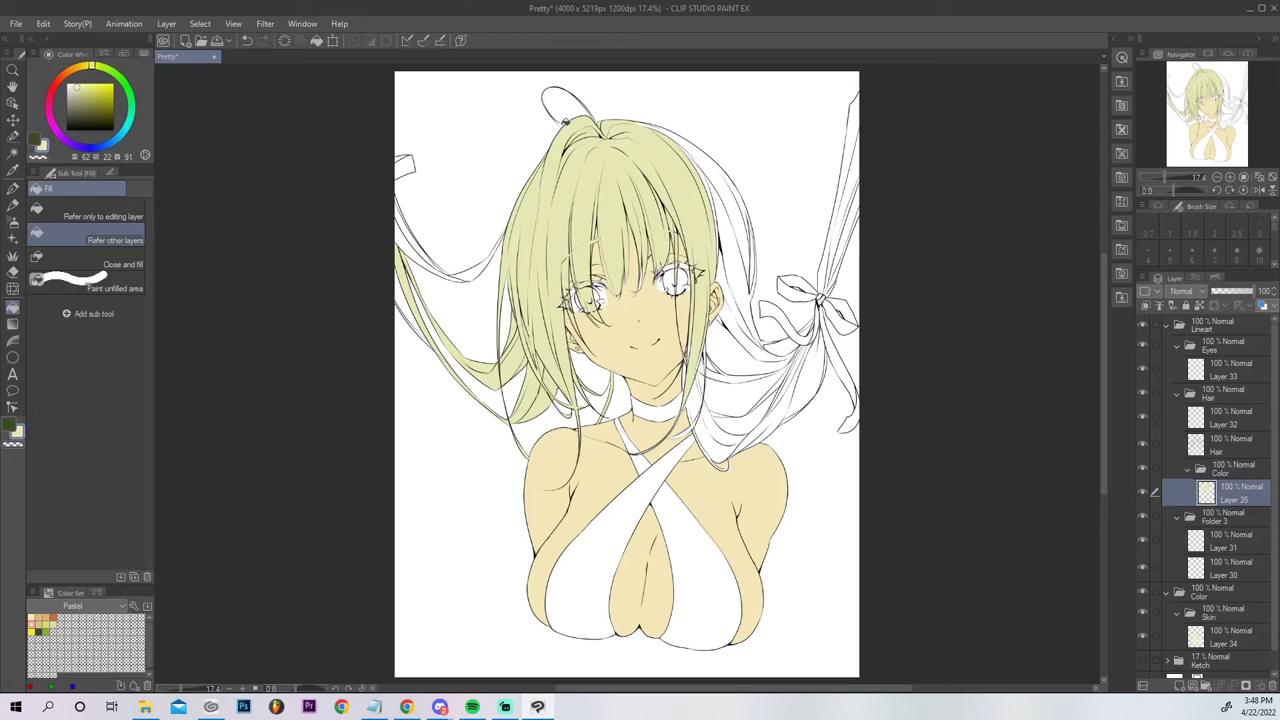
left_click(687, 140)
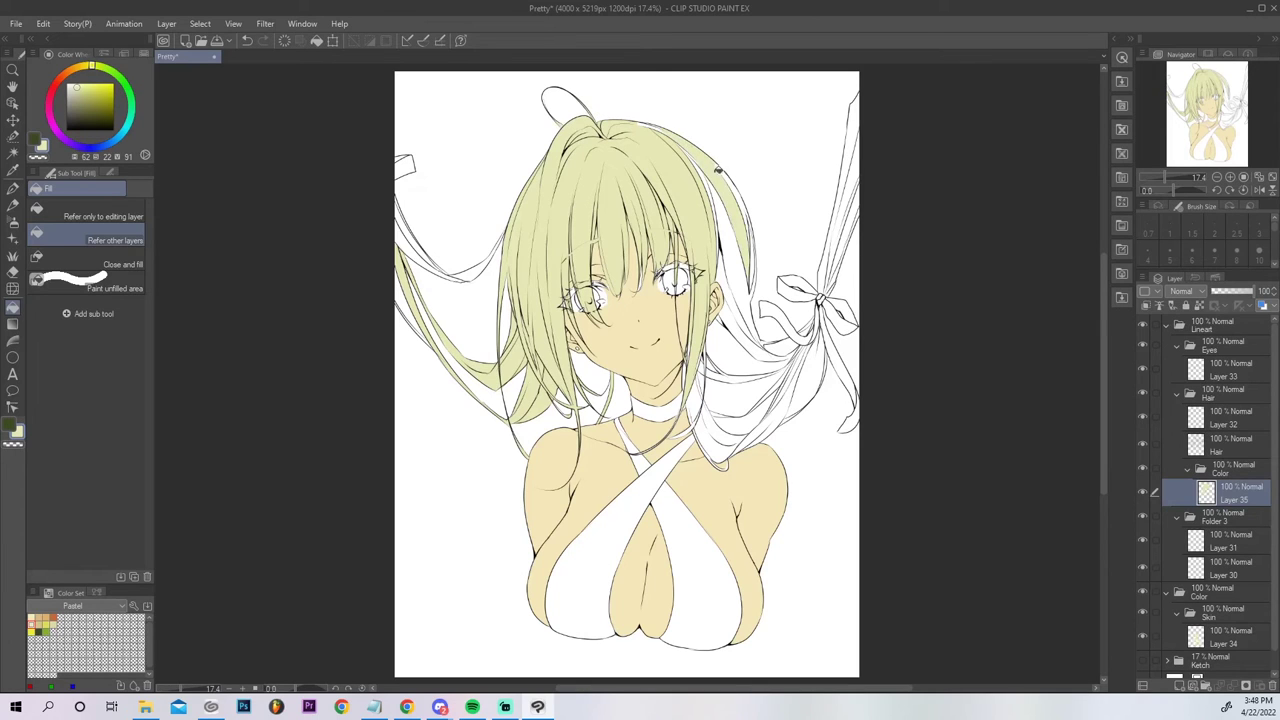
left_click(708, 176)
left_click(728, 229)
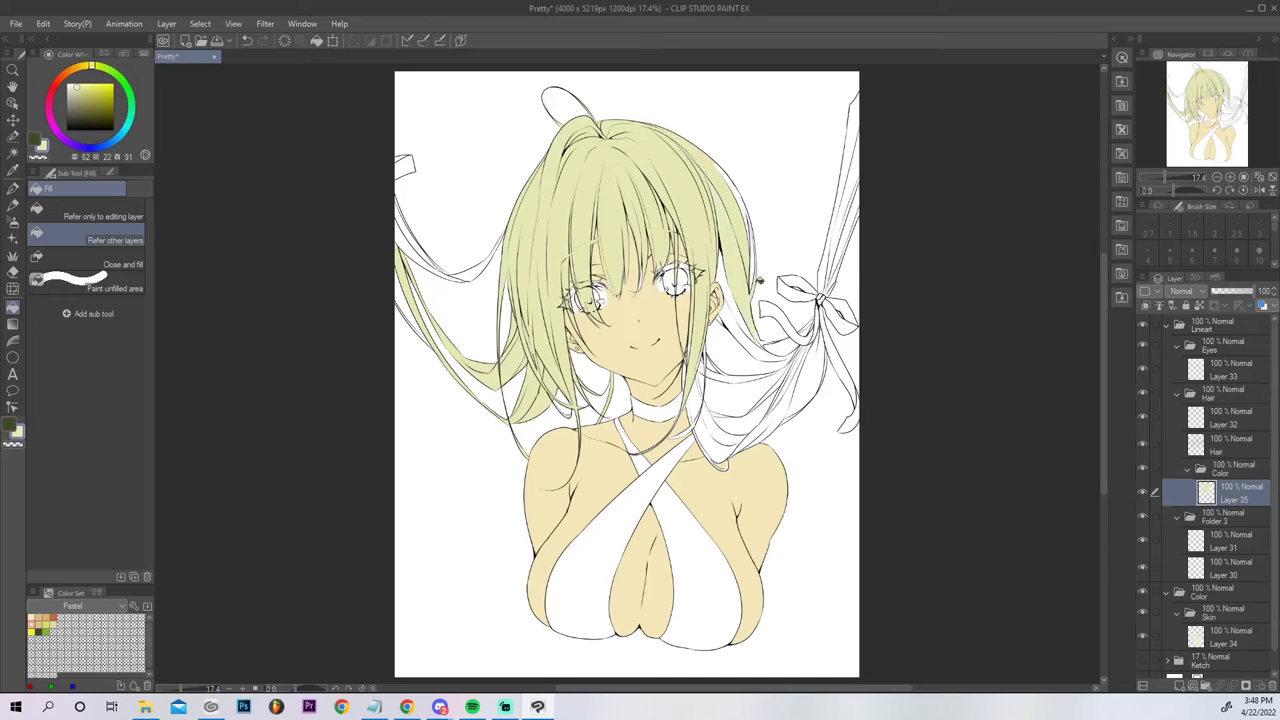
left_click(744, 199)
Fill the strands sweeping from the ear and shoulder toward the ribbon with pale yellow-green, painting open gaps with the G-pen.
left_click(798, 377)
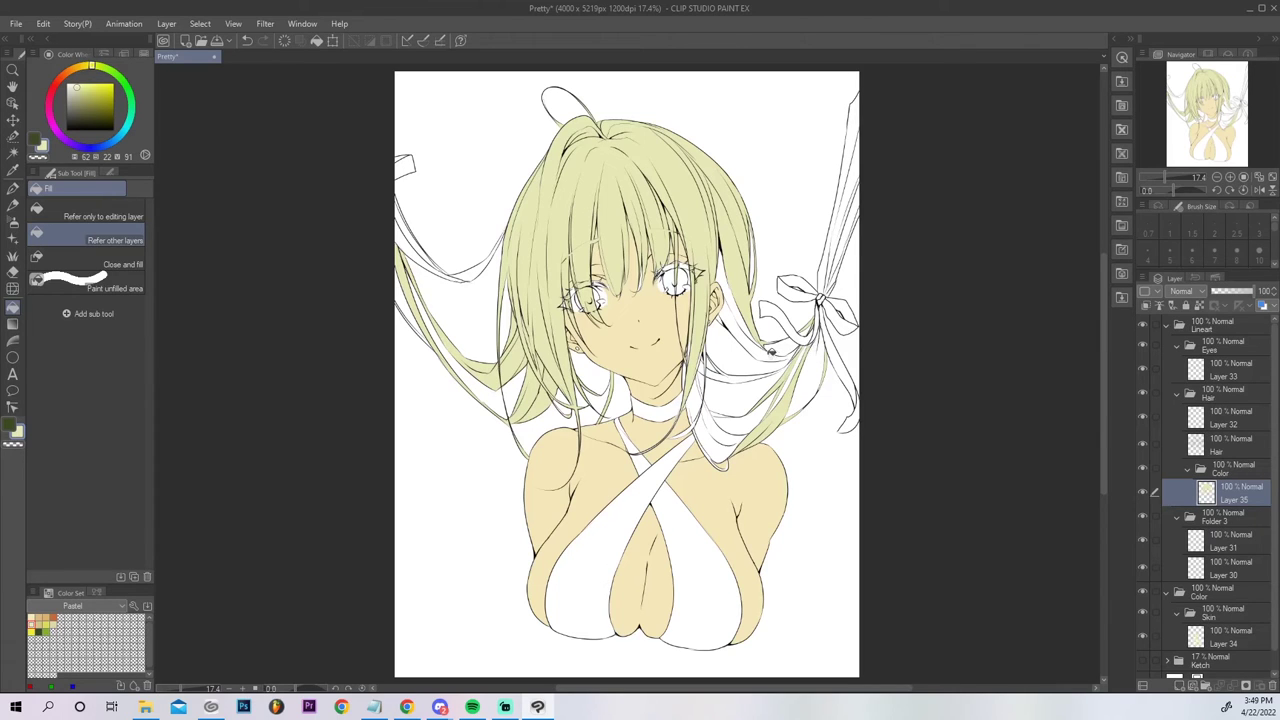
left_click(773, 353)
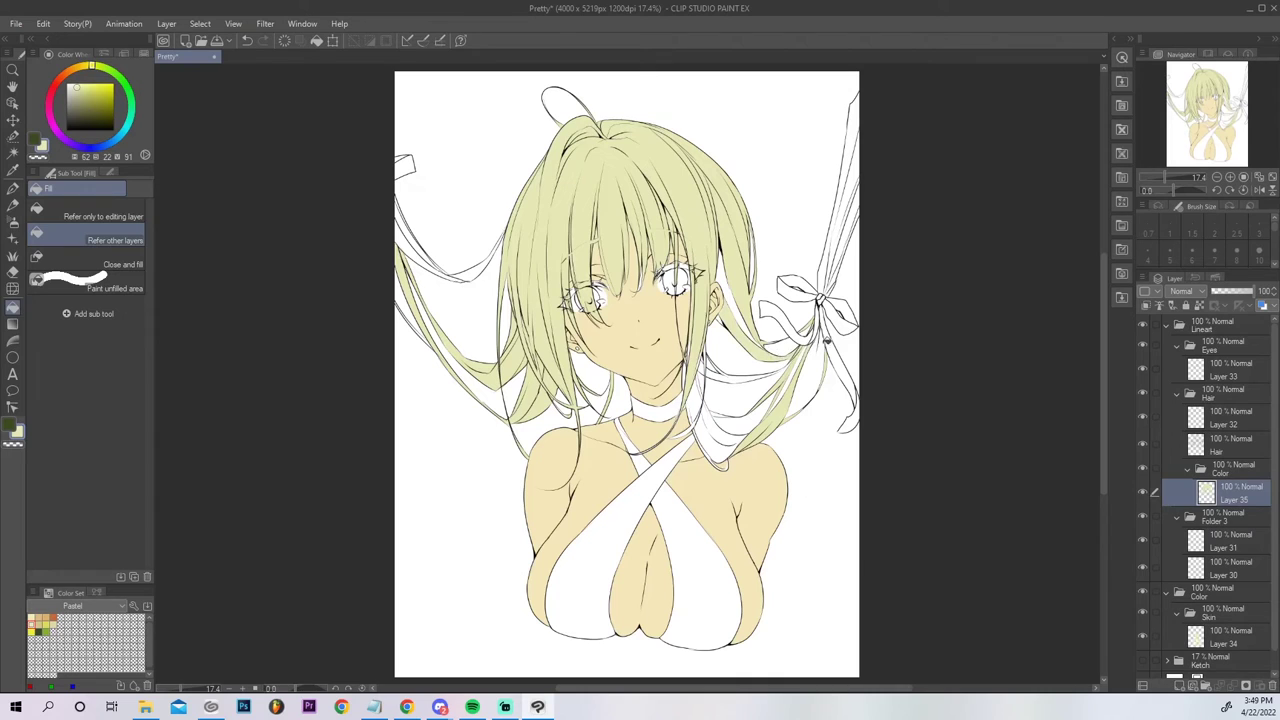
left_click(747, 311)
left_click(727, 376)
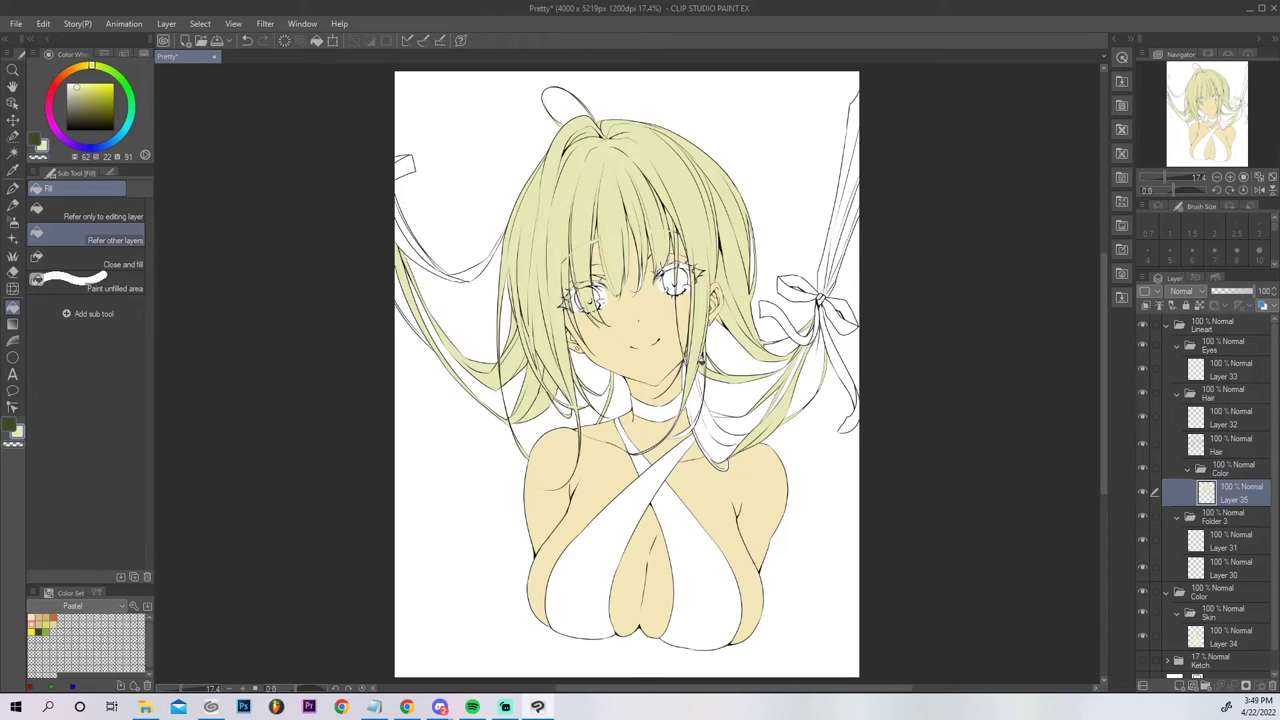
key("p")
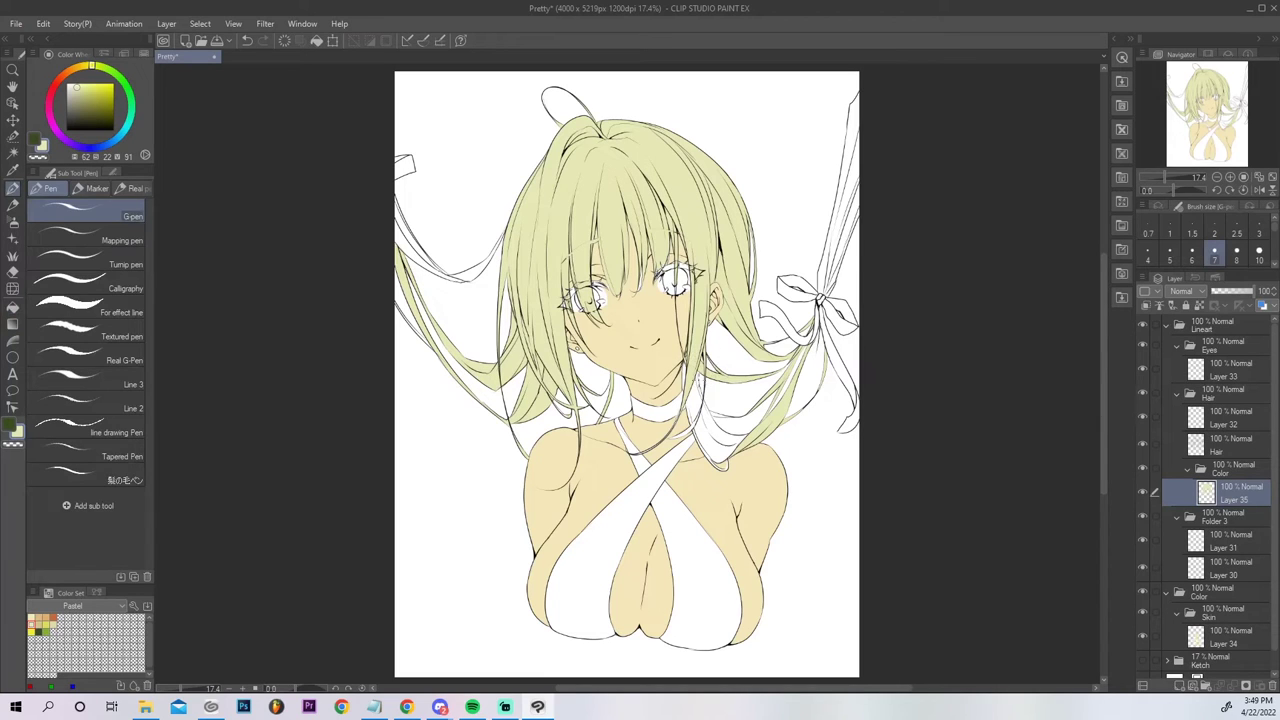
key("g")
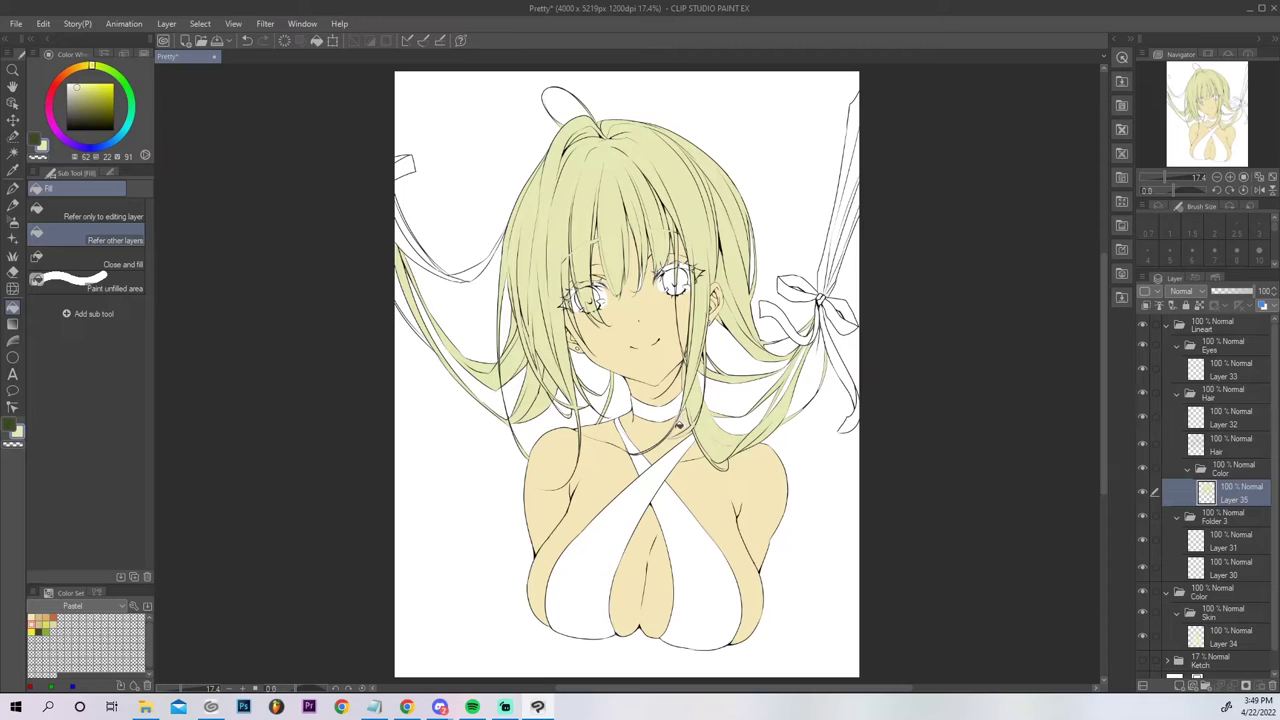
Paint the loose hair tip above the shoulder with a larger G-pen, and fill the upper strands at the image's left edge pale yellow-green.
key("p")
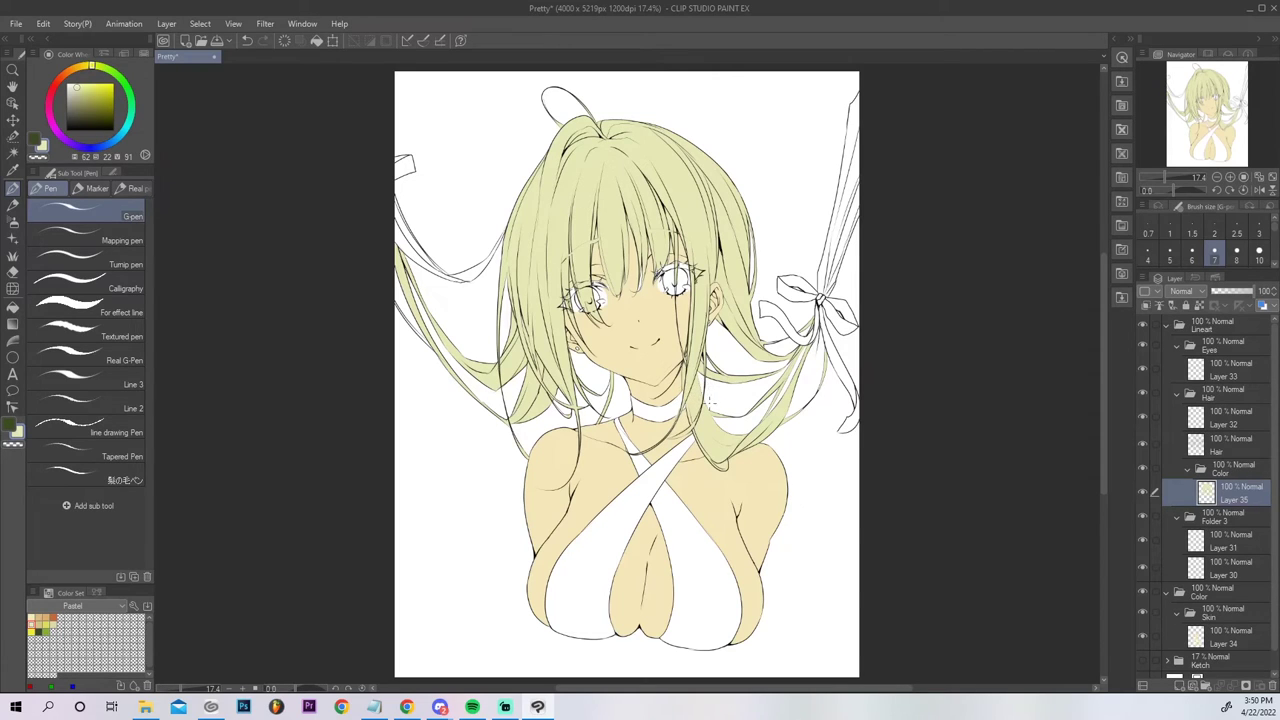
key("p")
key("p")
key("ctrl+z")
key("bracketright")
key("bracketright")
key("bracketright")
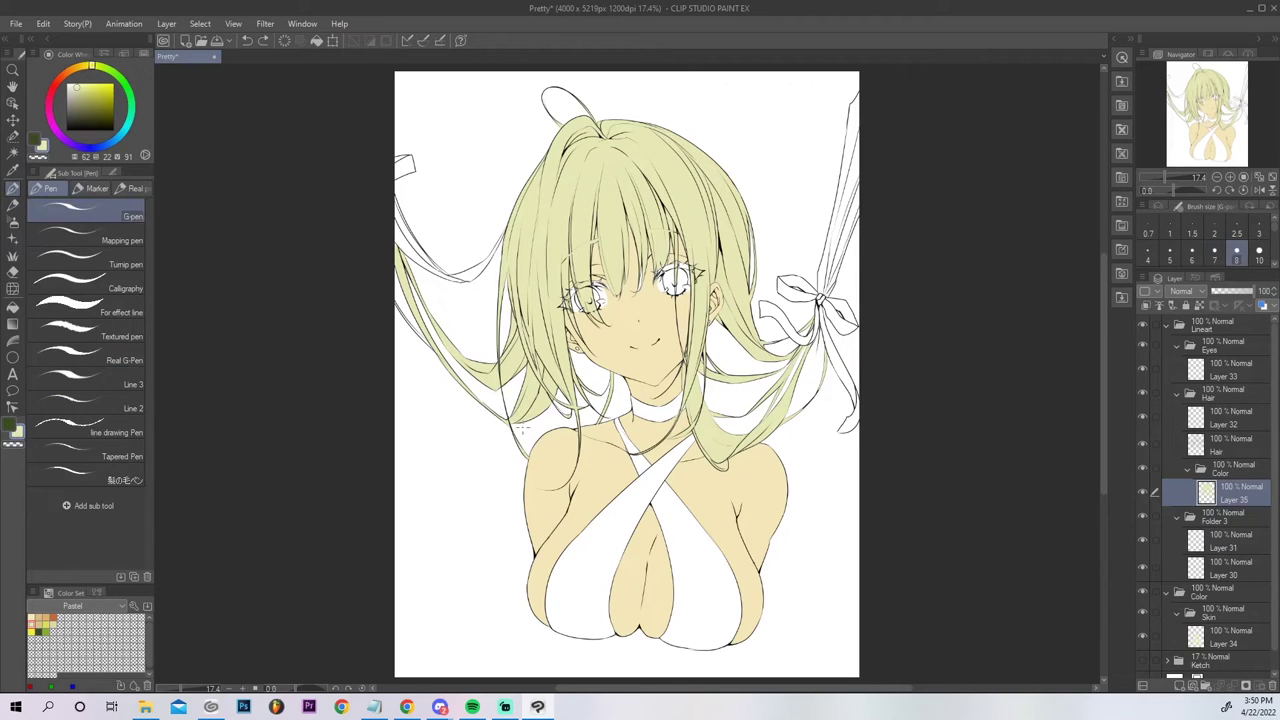
left_click_drag(517, 428, 539, 440)
key("ctrl+z")
key("e")
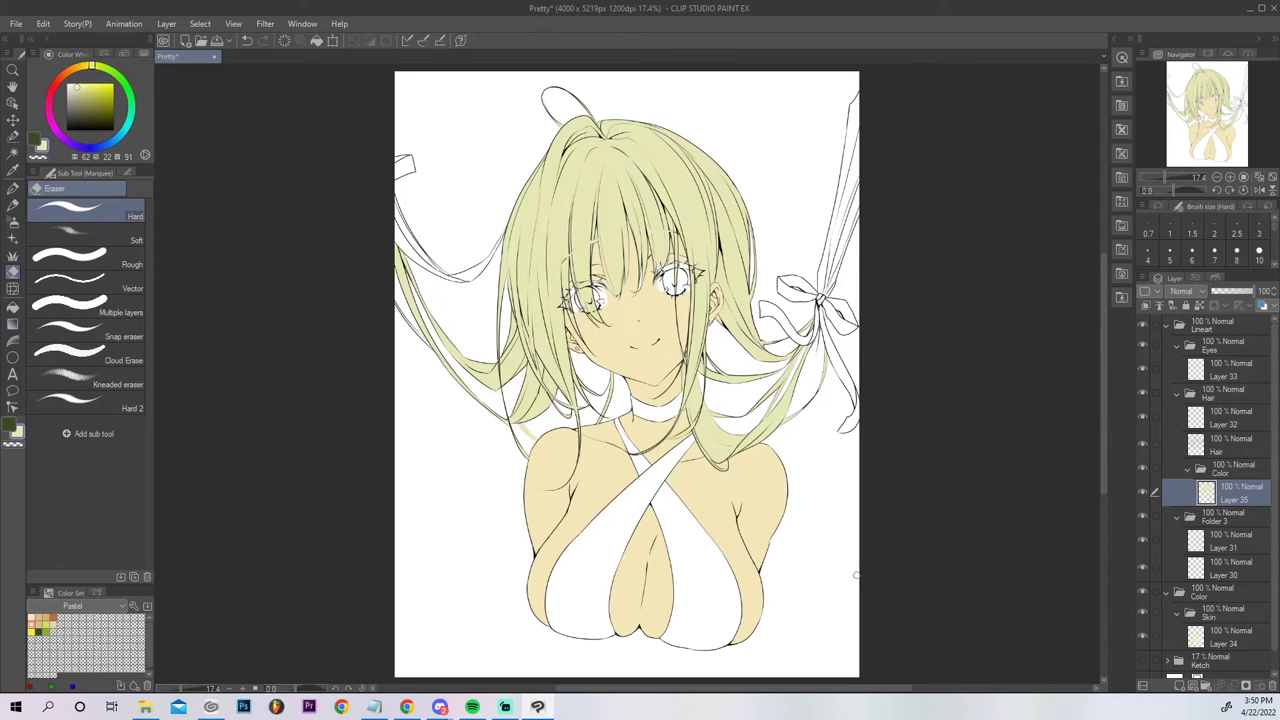
key("g")
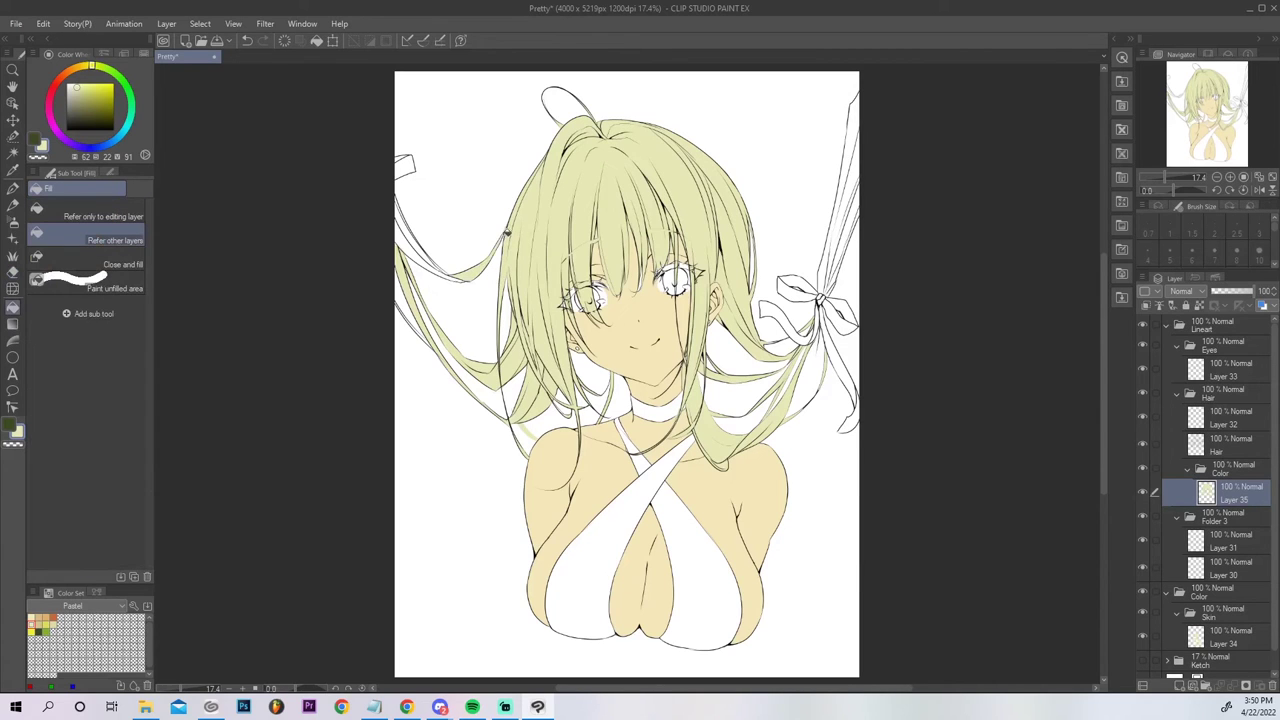
left_click(451, 270)
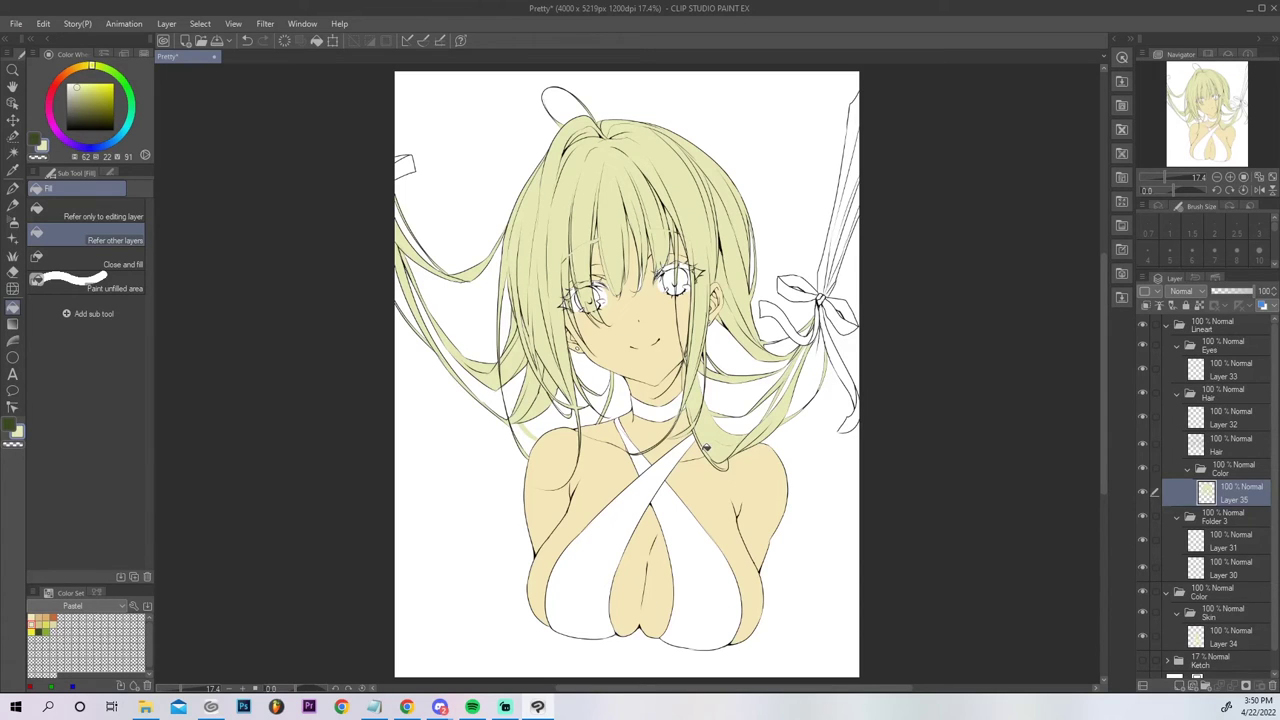
Add a new layer beneath Layer 35 in the hair's Color folder and choose a pale blue with hue 185, saturation 16, and value 85.
left_click(1179, 686)
left_click_drag(1233, 500, 1233, 536)
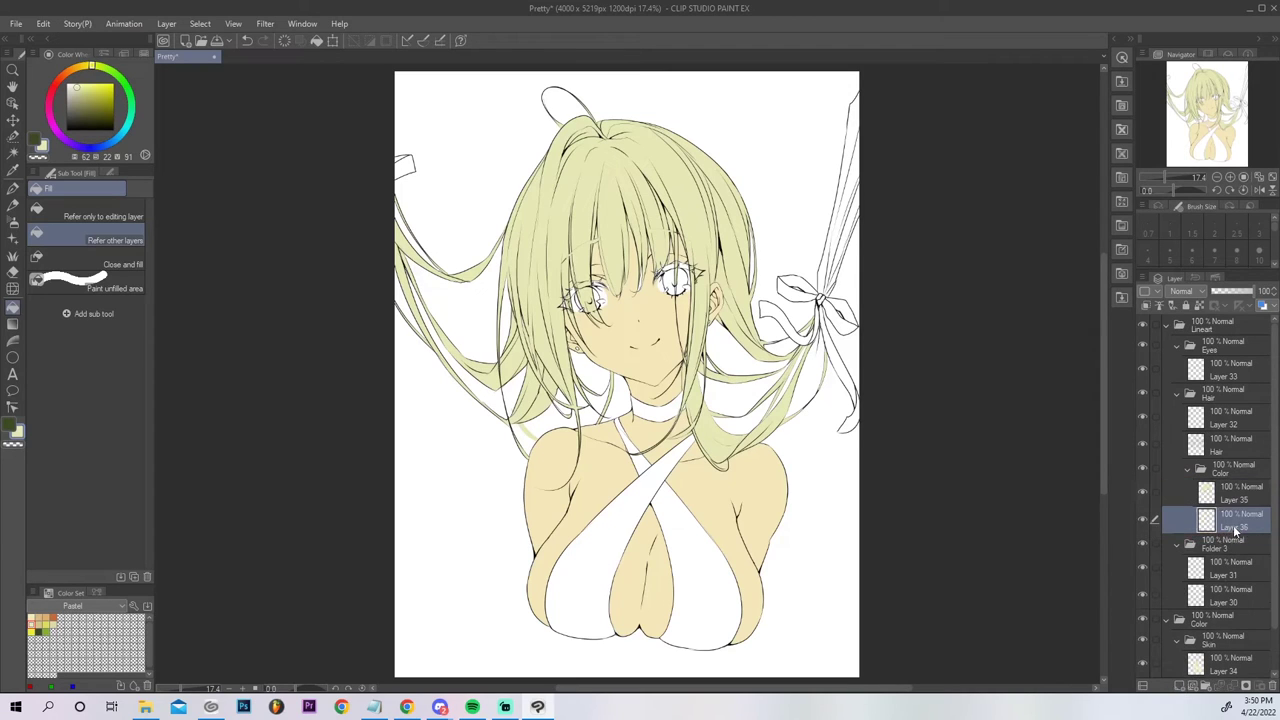
left_click(130, 117)
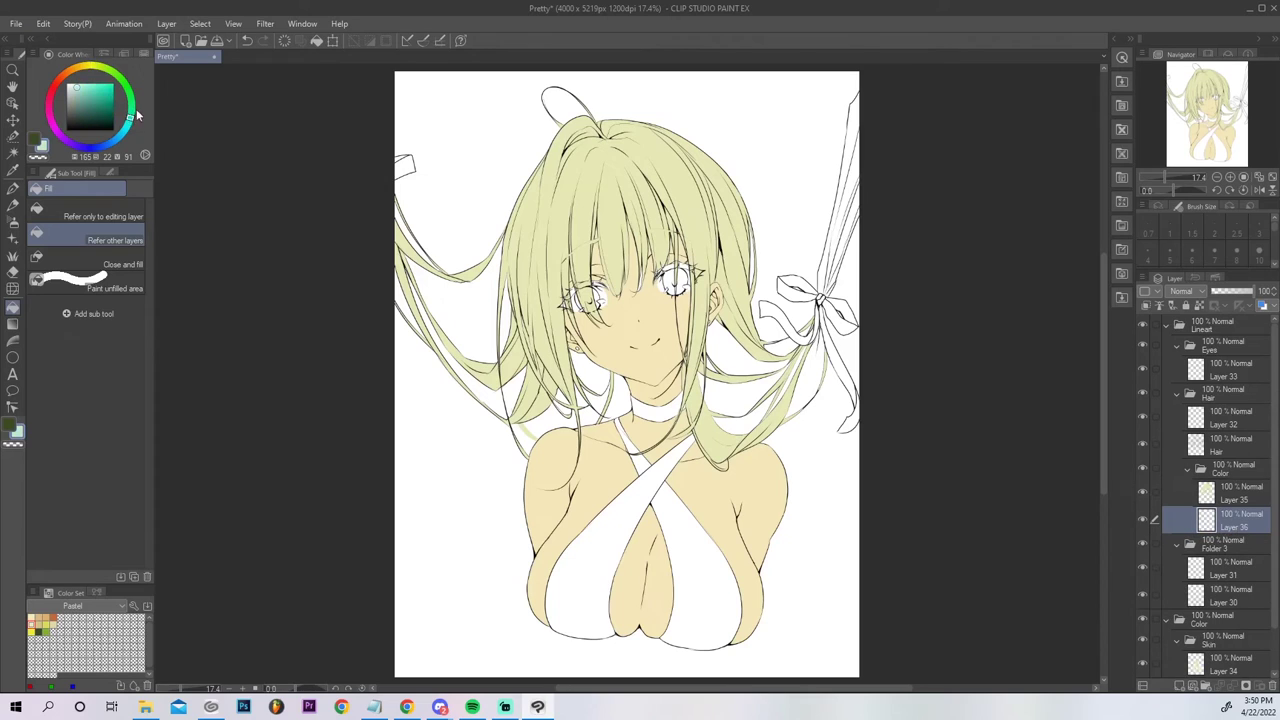
left_click(124, 131)
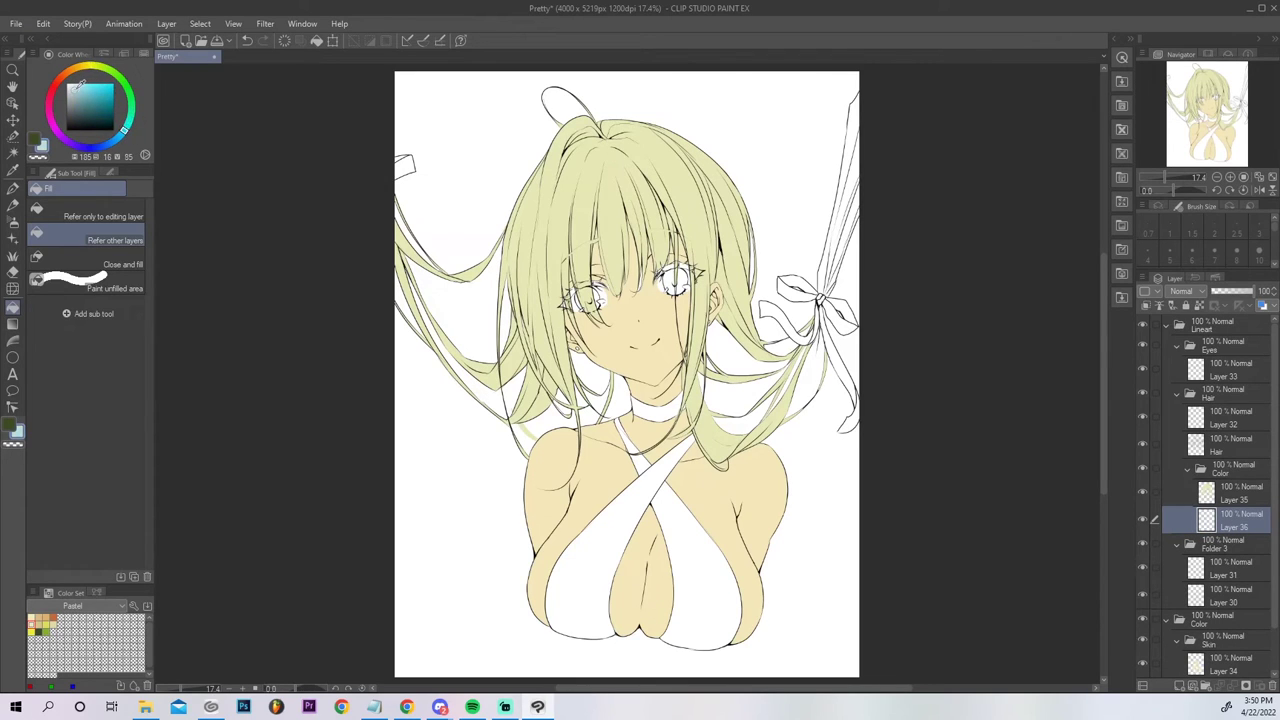
Fill the underside hair areas between the neck, chin, and shoulder with pale blue on Layer 36.
left_click(601, 377)
left_click(606, 400)
left_click(626, 401)
left_click(593, 416)
left_click(583, 399)
left_click(567, 395)
left_click(566, 410)
left_click(563, 423)
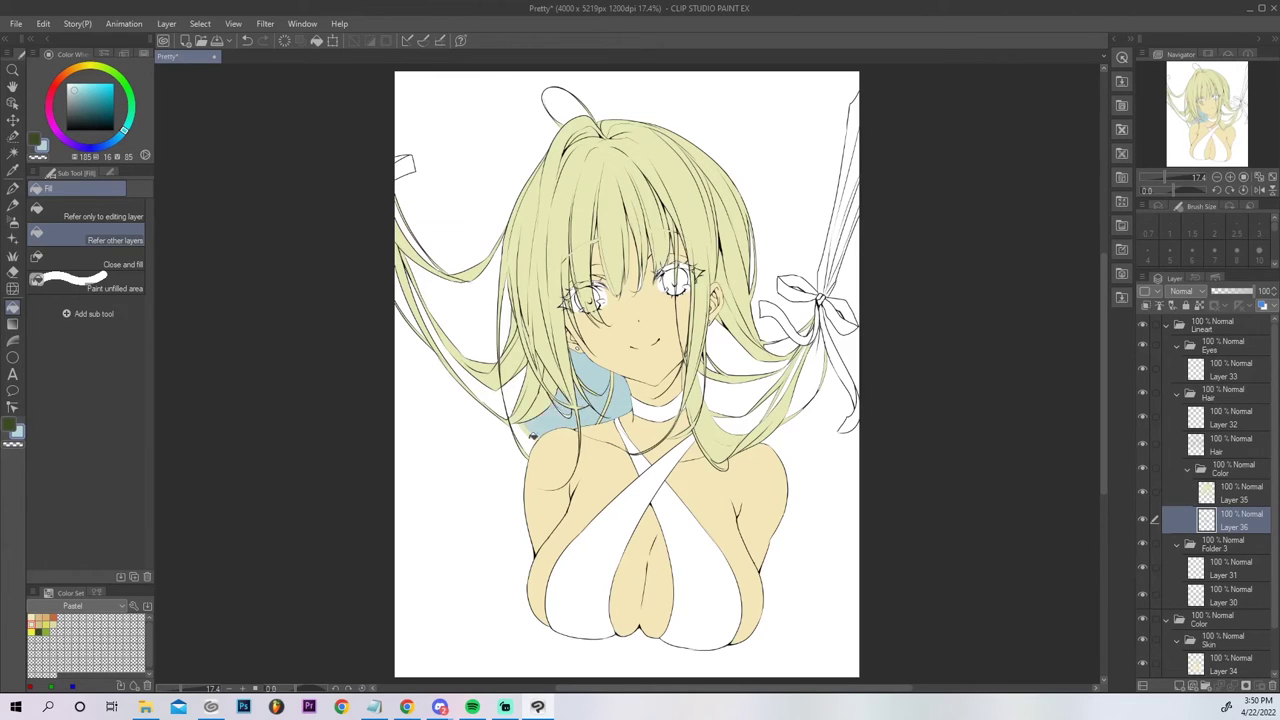
Fill the inner hair areas between the flowing strands at the image's left edge with pale blue.
left_click(510, 392)
left_click(495, 397)
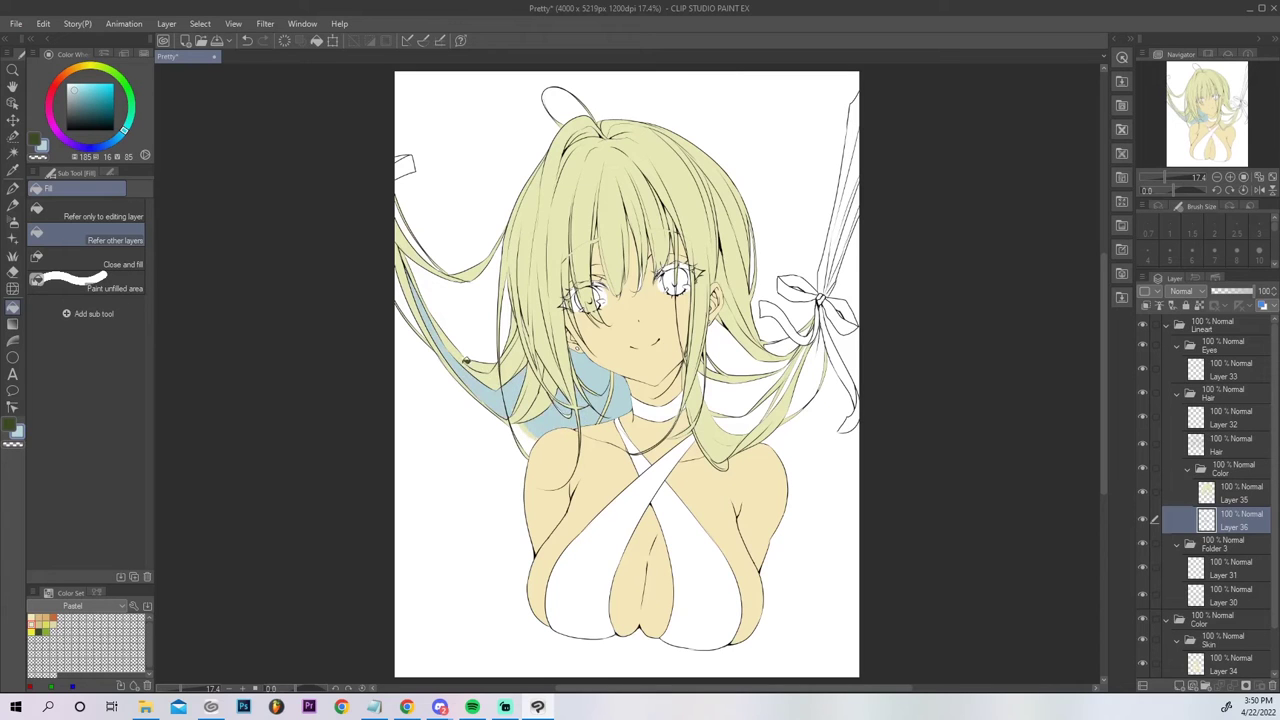
left_click(475, 322)
left_click(508, 320)
left_click(408, 303)
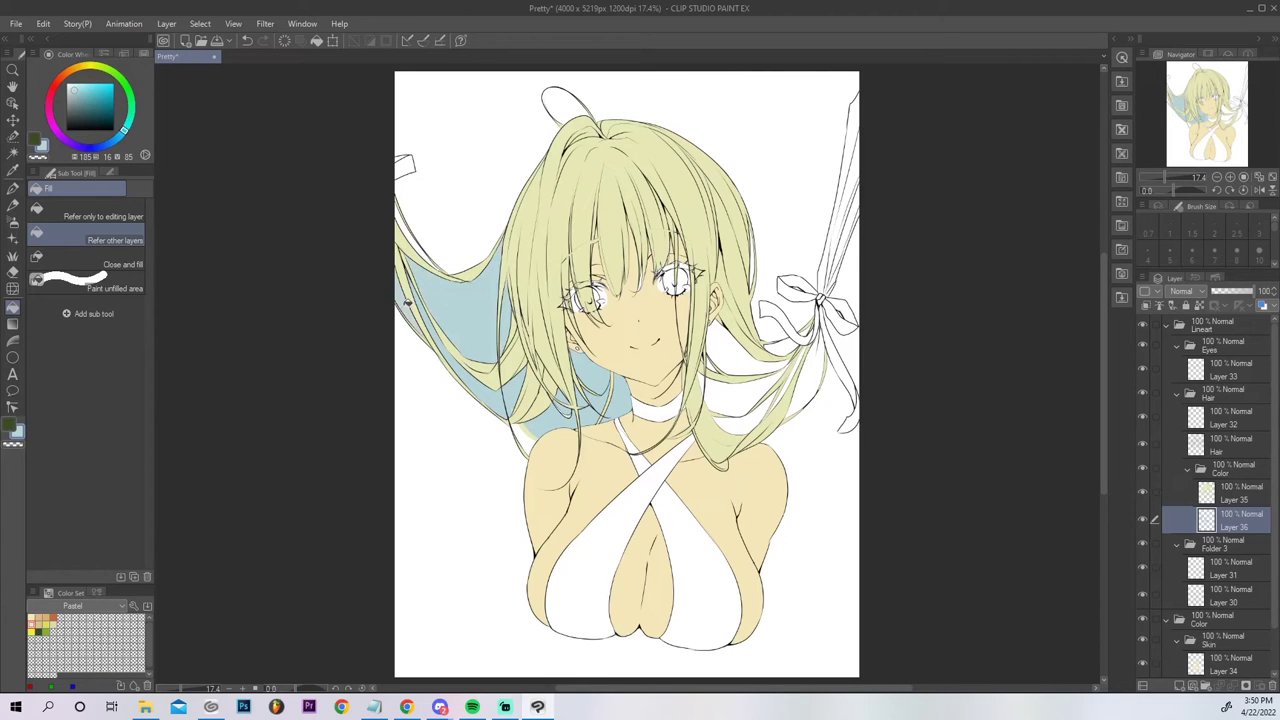
left_click(436, 236)
key("ctrl+z")
Fill the inner hair between the ear and ribbon with pale blue, and paint the thin strand below the ribbon with the G-pen.
left_click(735, 358)
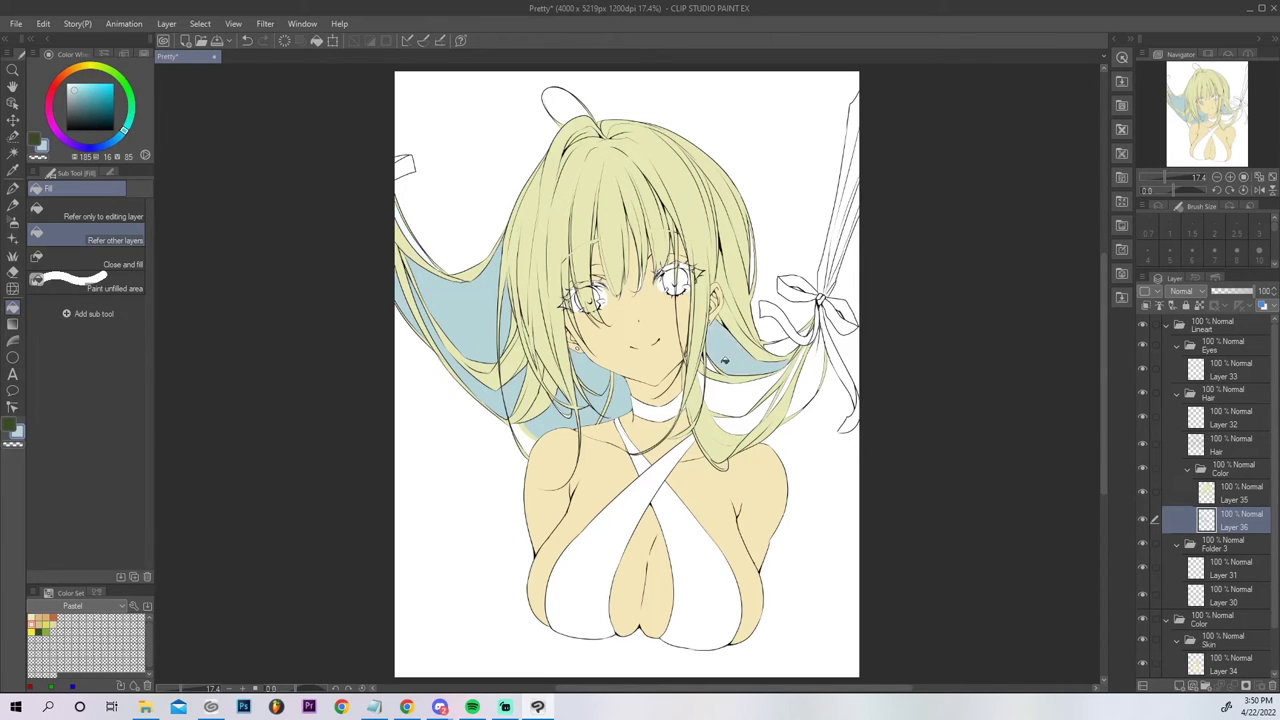
left_click(726, 397)
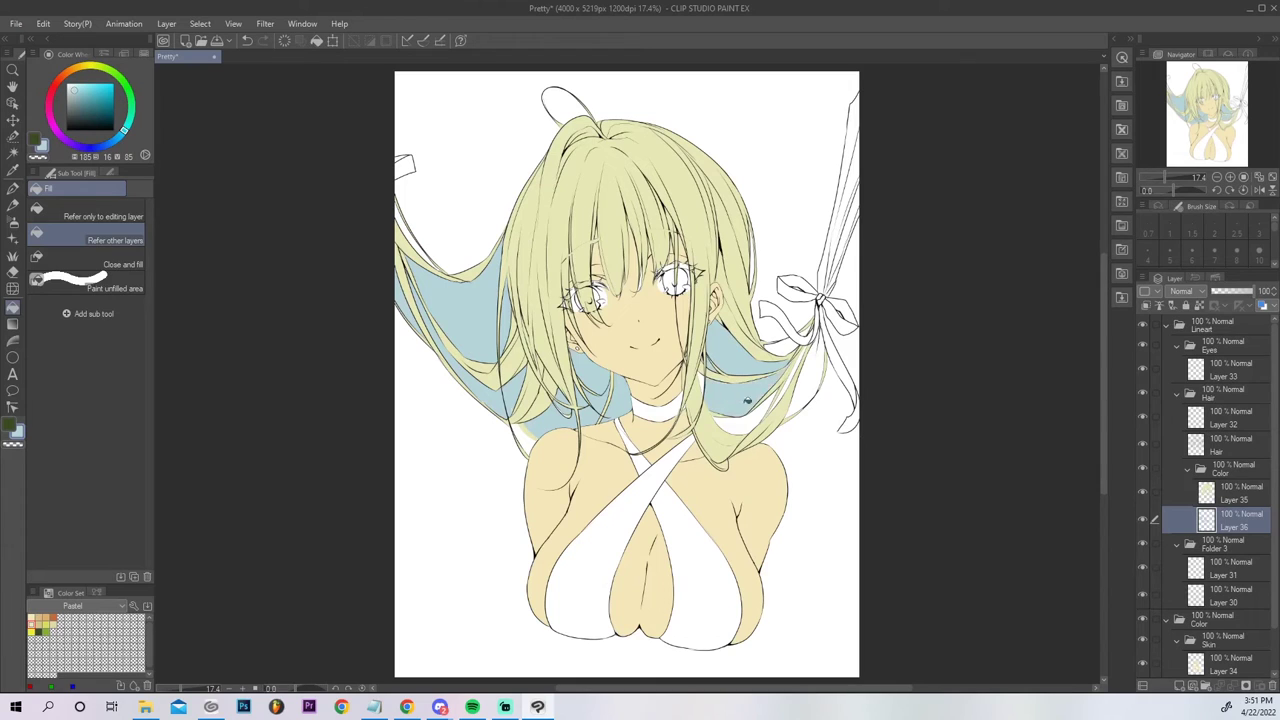
left_click(746, 421)
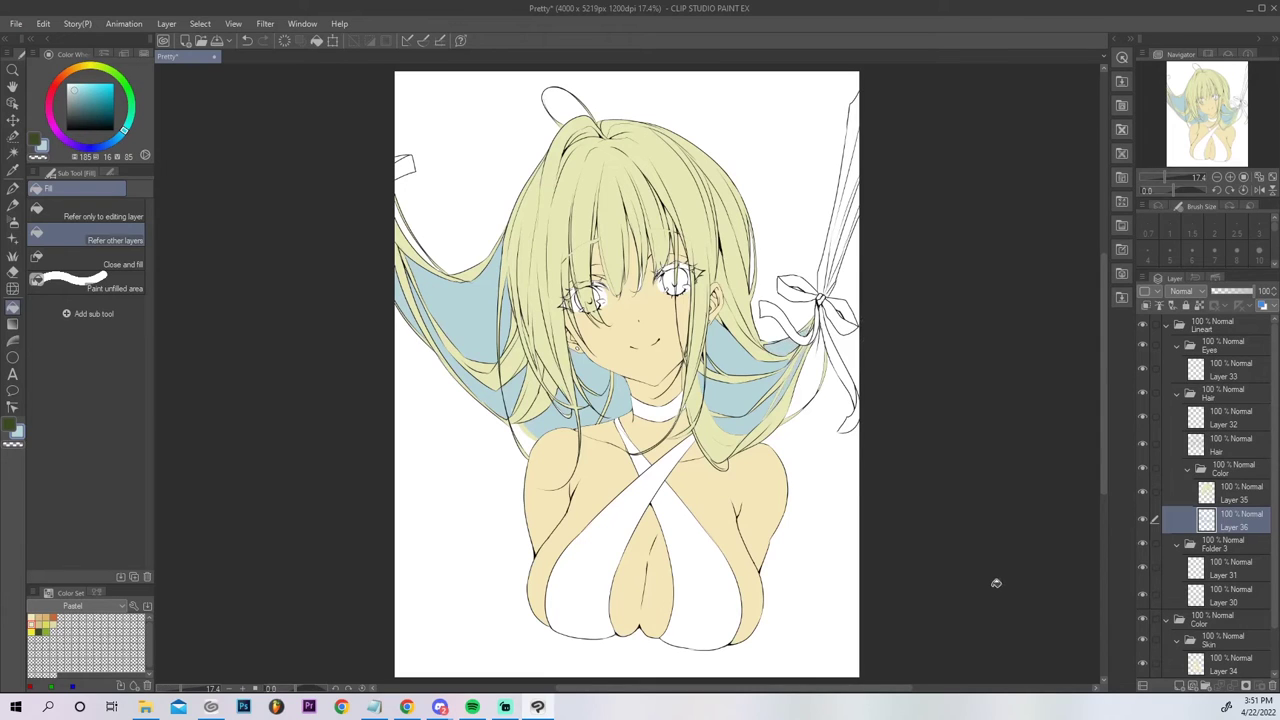
key("p")
mouse_move(784, 418)
left_mouse_down()
mouse_move(819, 345)
mouse_move(813, 365)
left_mouse_up()
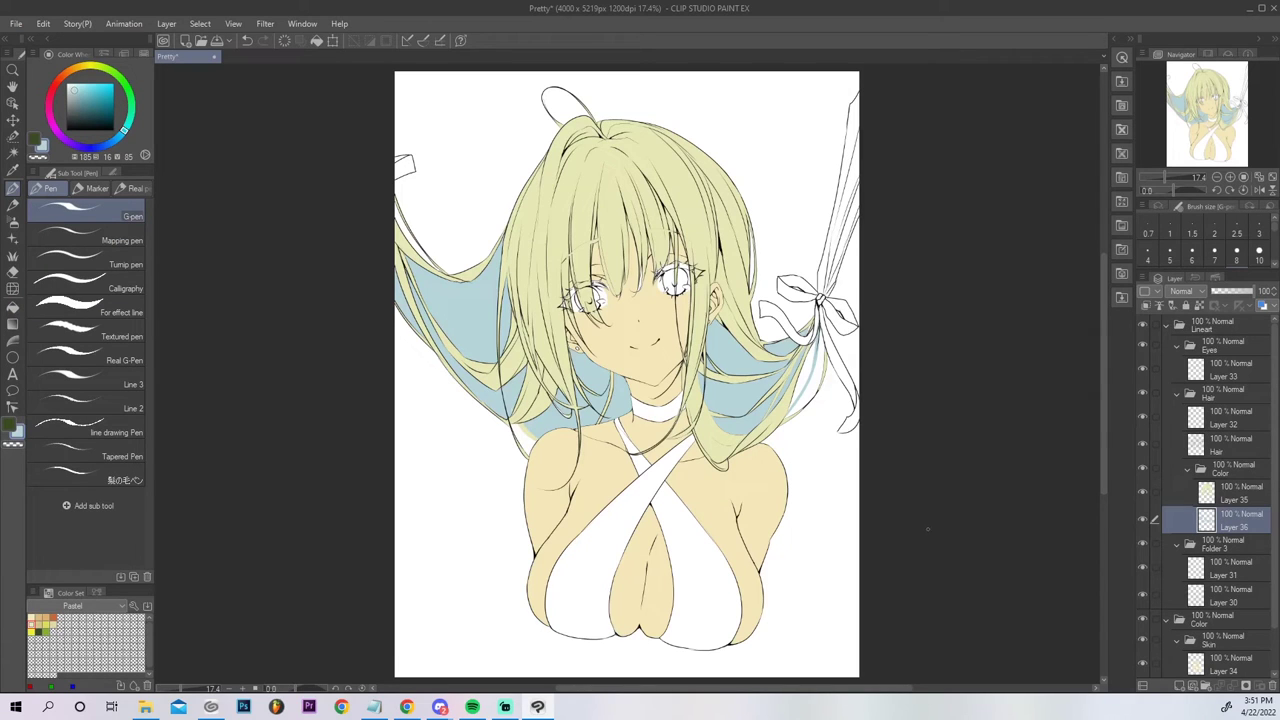
Select Layer 35, sample the pale yellow-green hair colour, and fill the ponytail strands above the ribbon with it.
left_click(1224, 493)
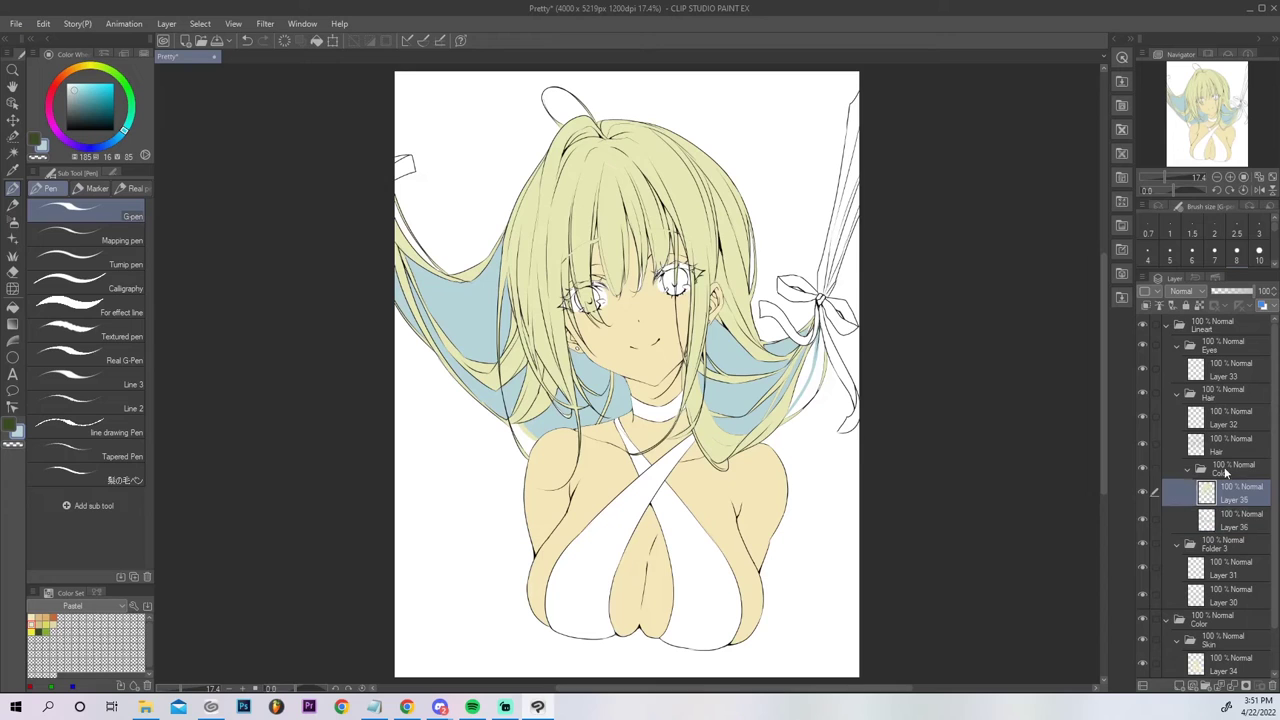
left_click(741, 297, "alt")
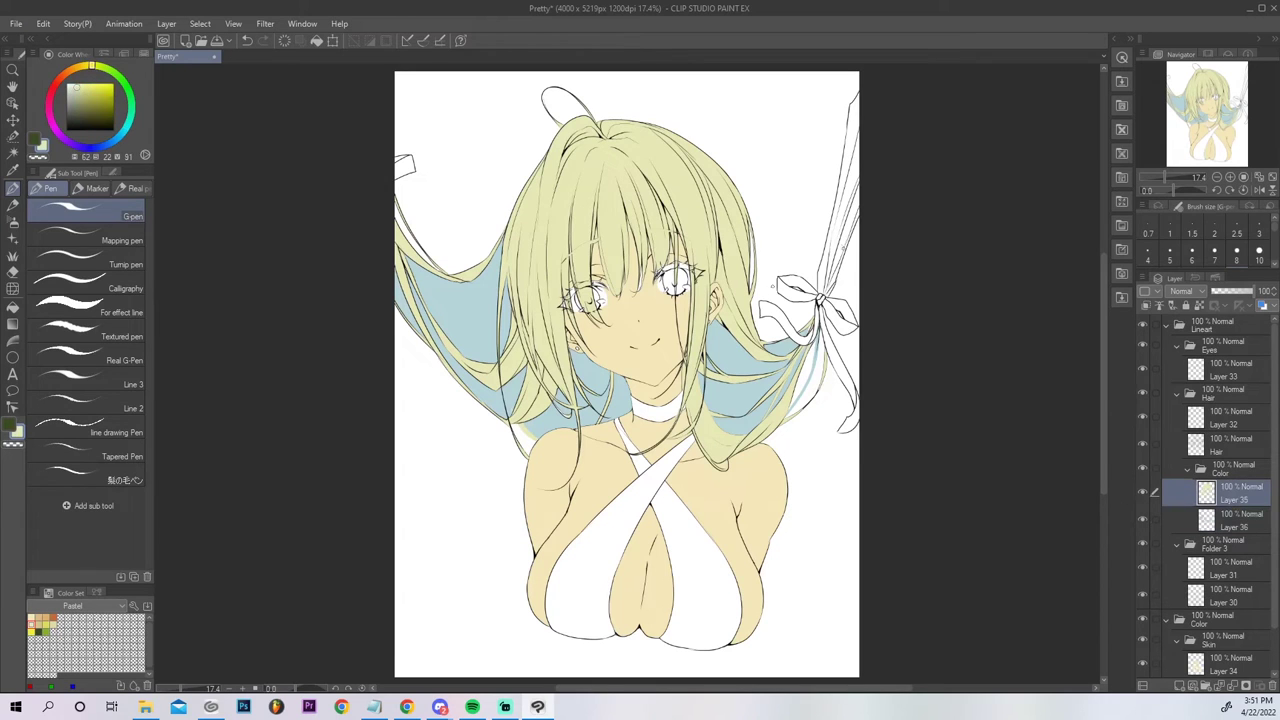
key("g")
left_click(842, 238)
left_click(828, 256)
left_click(841, 203)
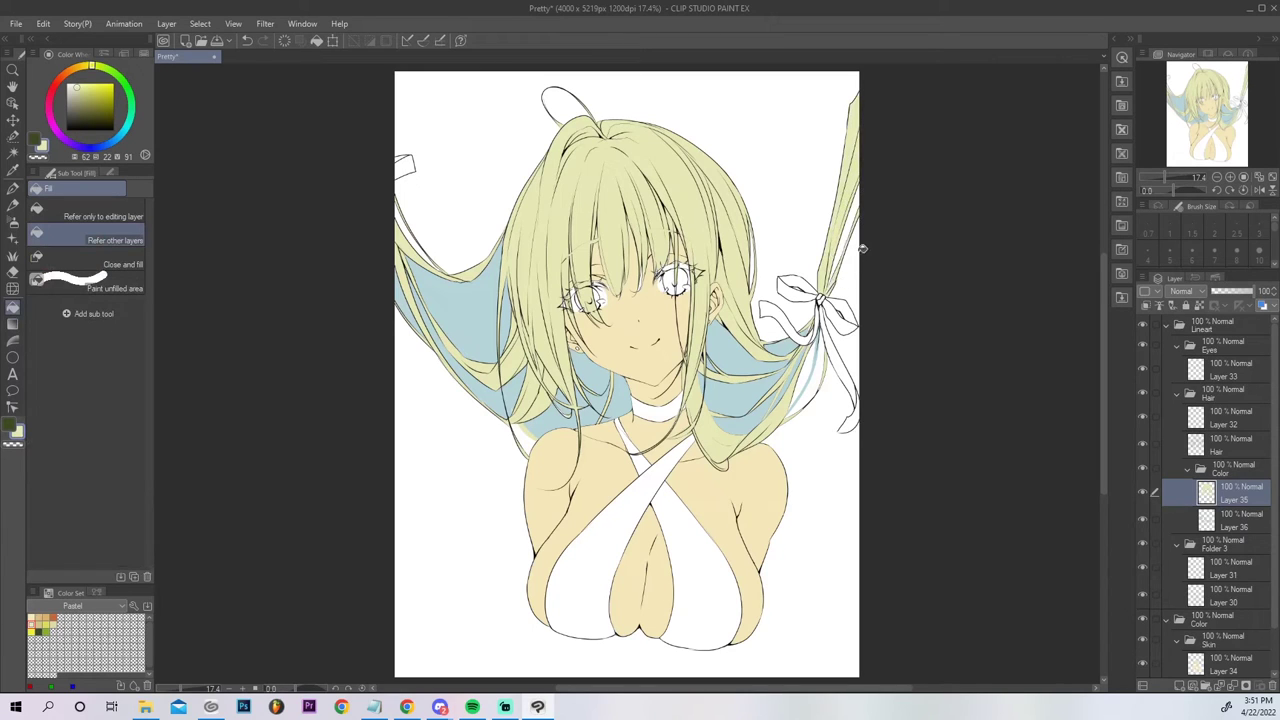
Select Layer 36, sample the pale blue, and colour the inner ponytail strands above the ribbon using Fill, the G-pen, and the Hard eraser.
left_click(1227, 520)
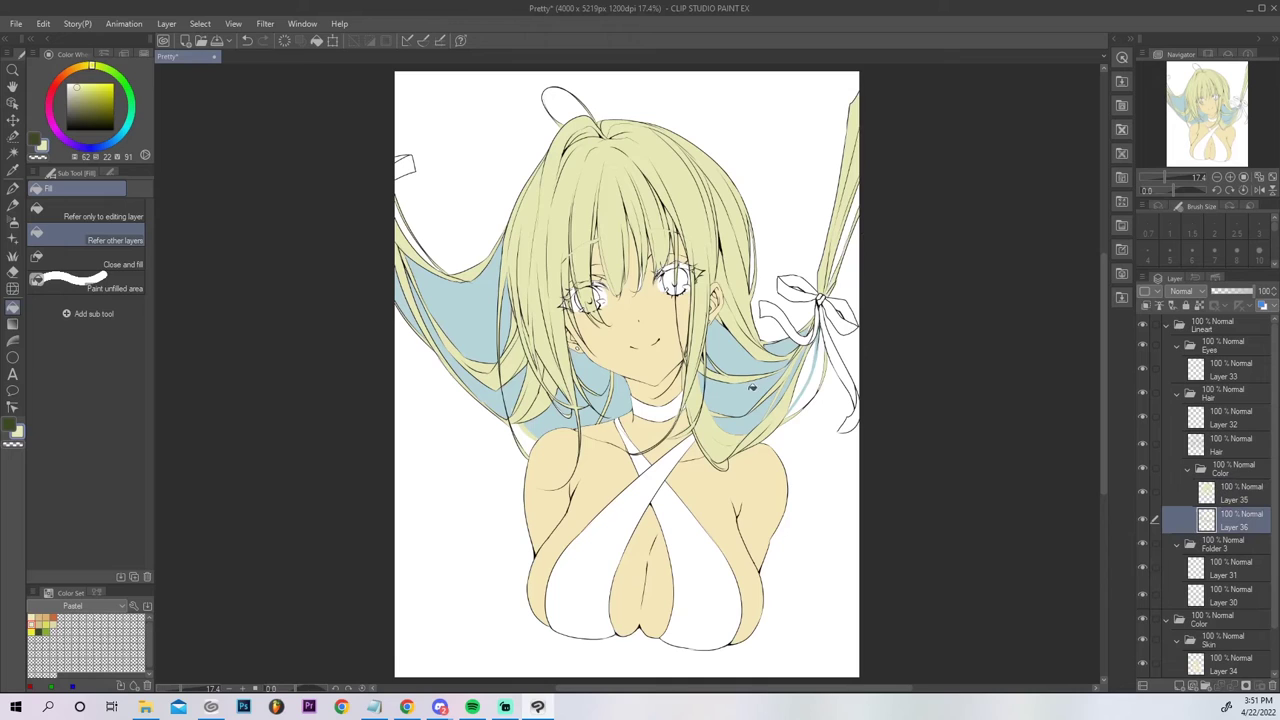
left_click(751, 384, "alt")
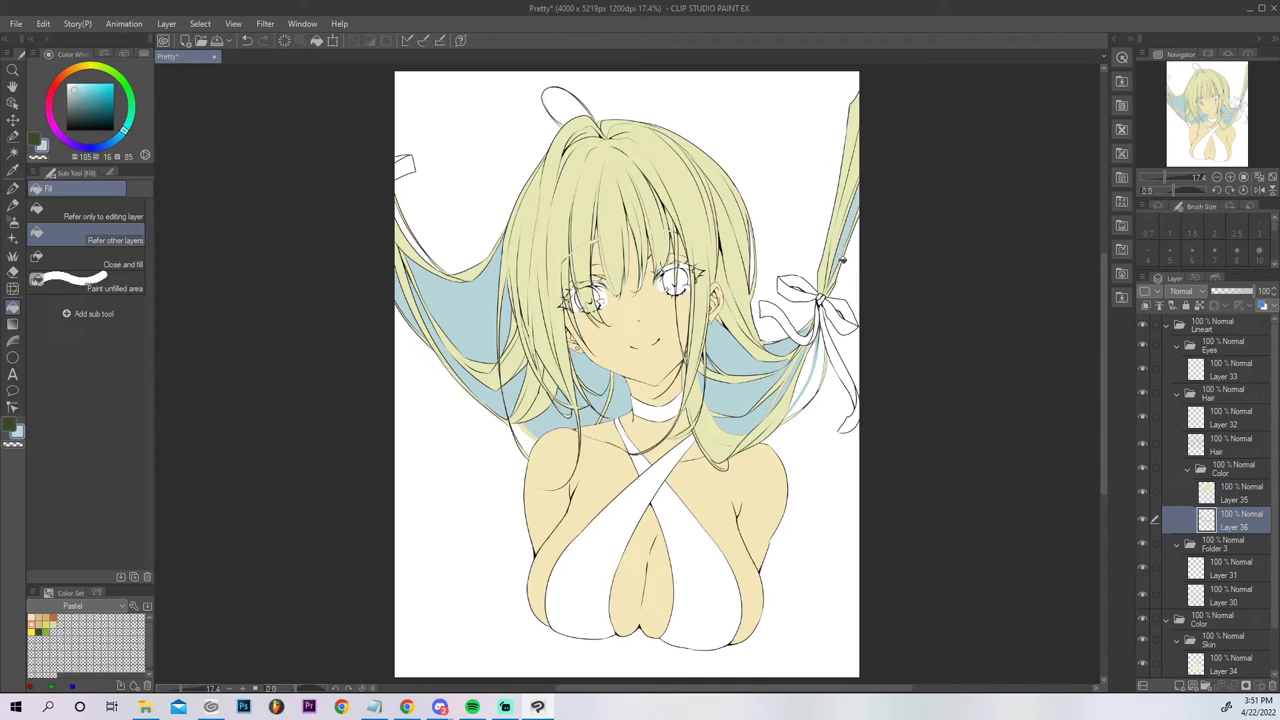
key("p")
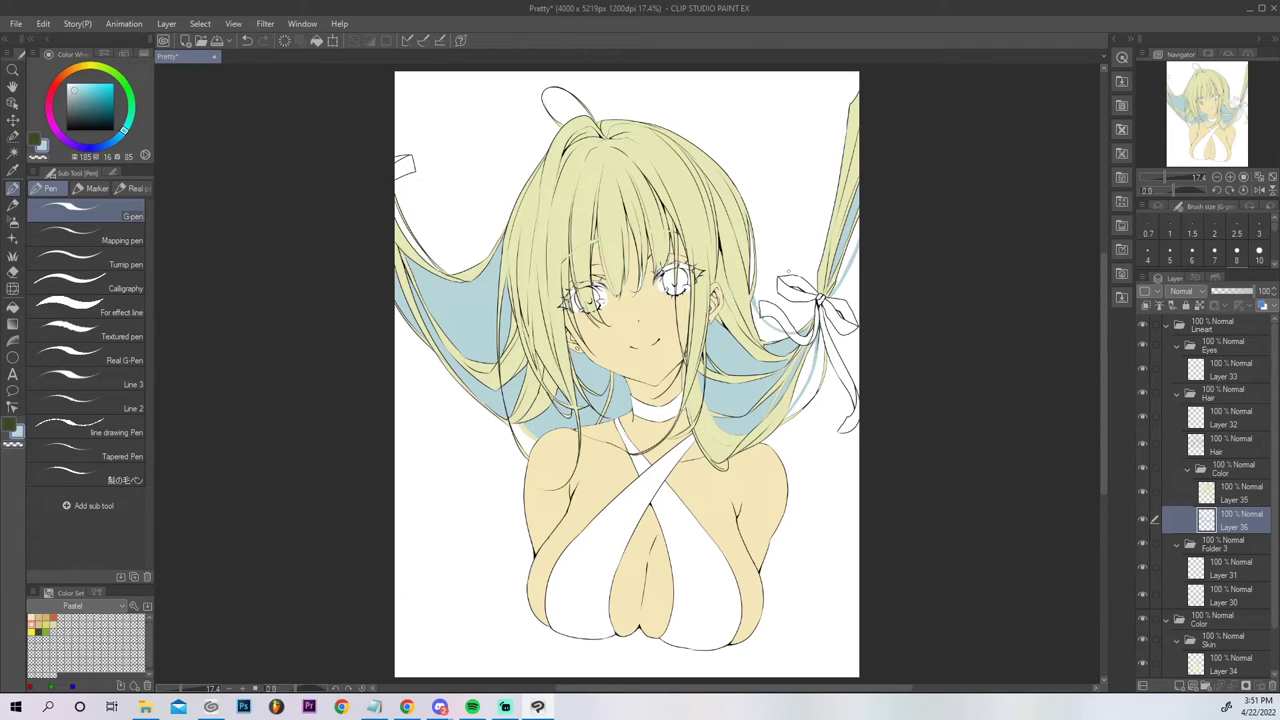
key("e")
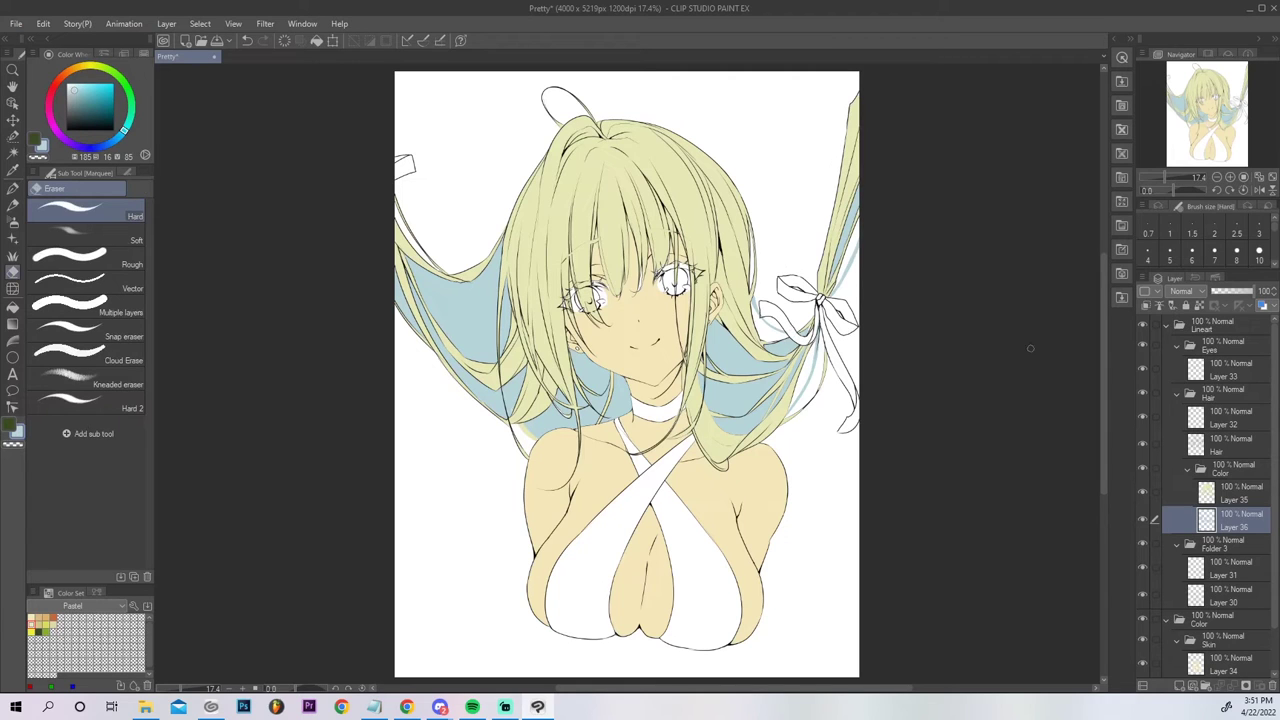
Paint a thin pale blue strand below the flowing hair at the image's left with the G-pen.
key("p")
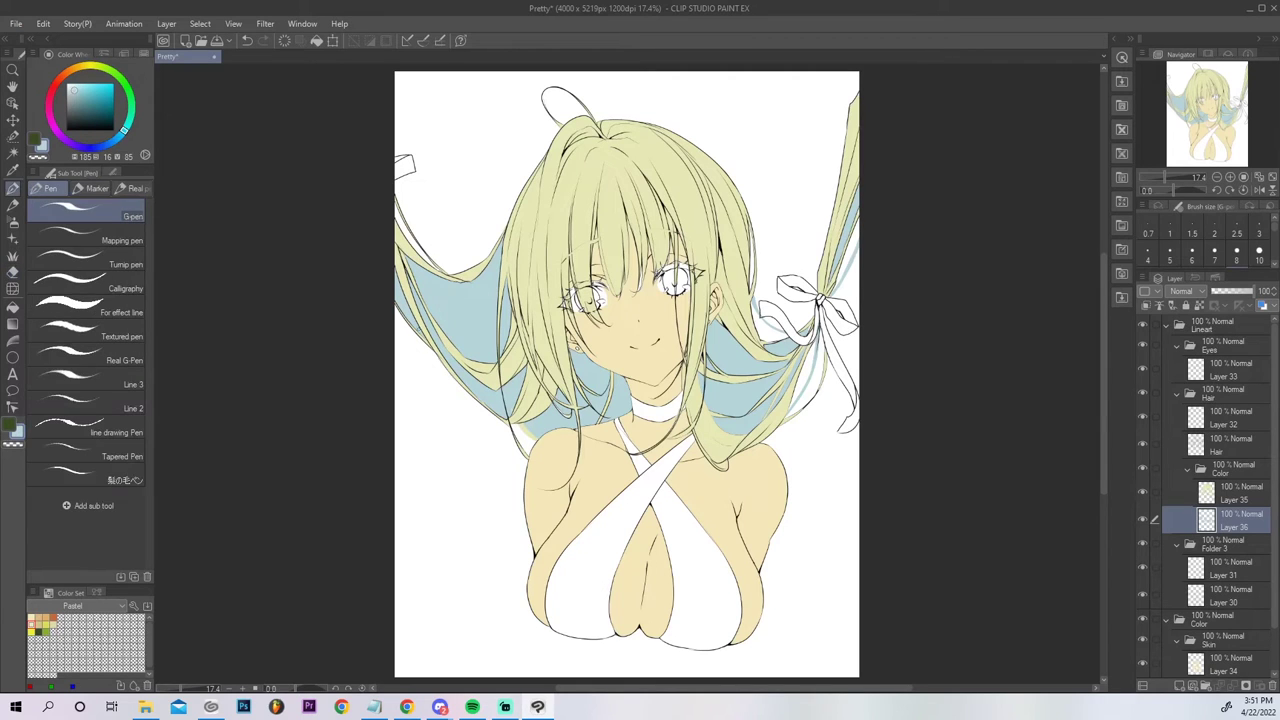
left_click_drag(421, 341, 515, 434)
left_click(1215, 660)
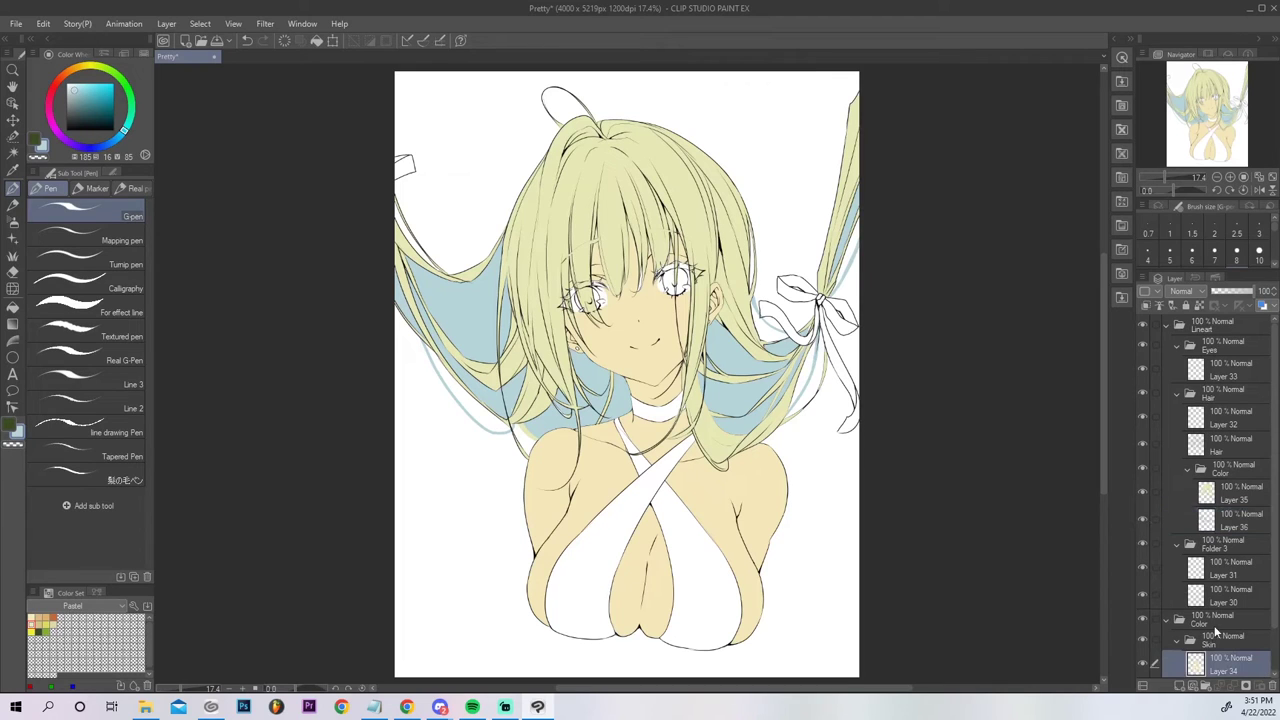
left_click(637, 319, "alt")
key("g")
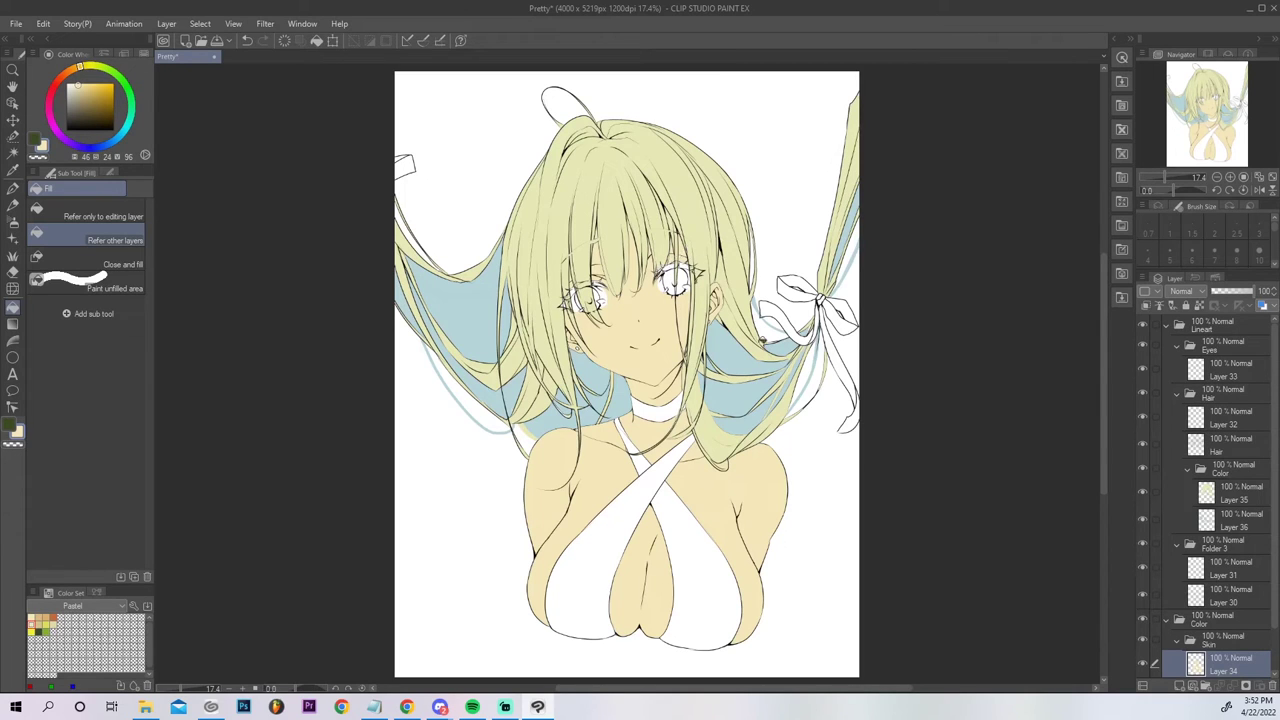
left_click(1232, 500)
left_click(670, 240, "alt")
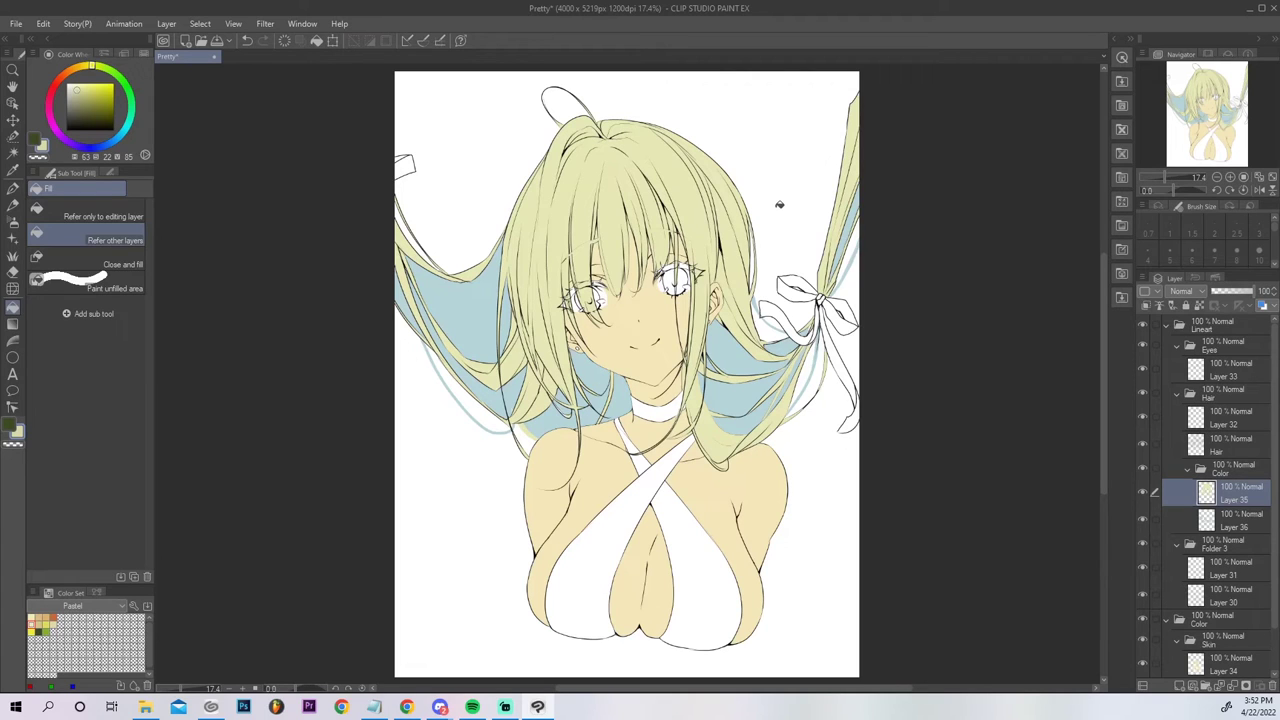
Collapse the hair Color and Skin folders, and create a layer folder named Suite above the Skin folder.
left_click(1189, 470)
left_click(1190, 470)
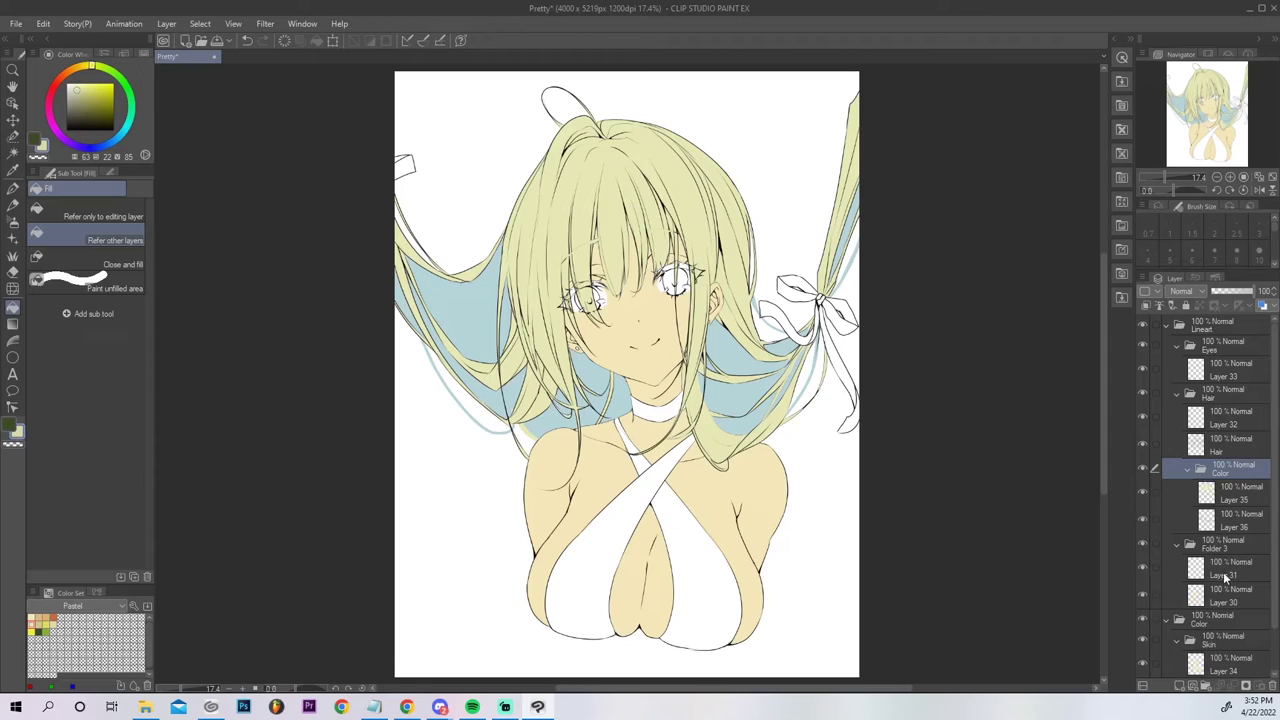
left_click(1189, 470)
left_click(1177, 584)
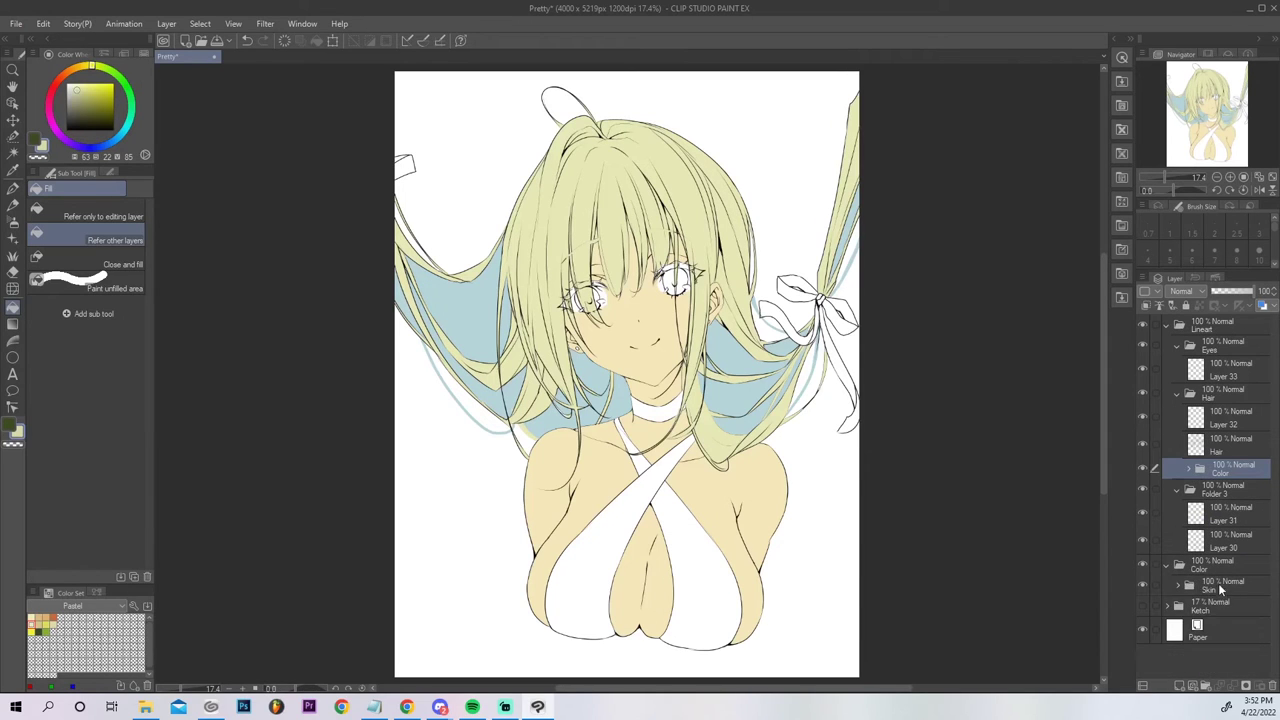
left_click(1218, 583)
left_click(1206, 686)
double_click(1221, 587)
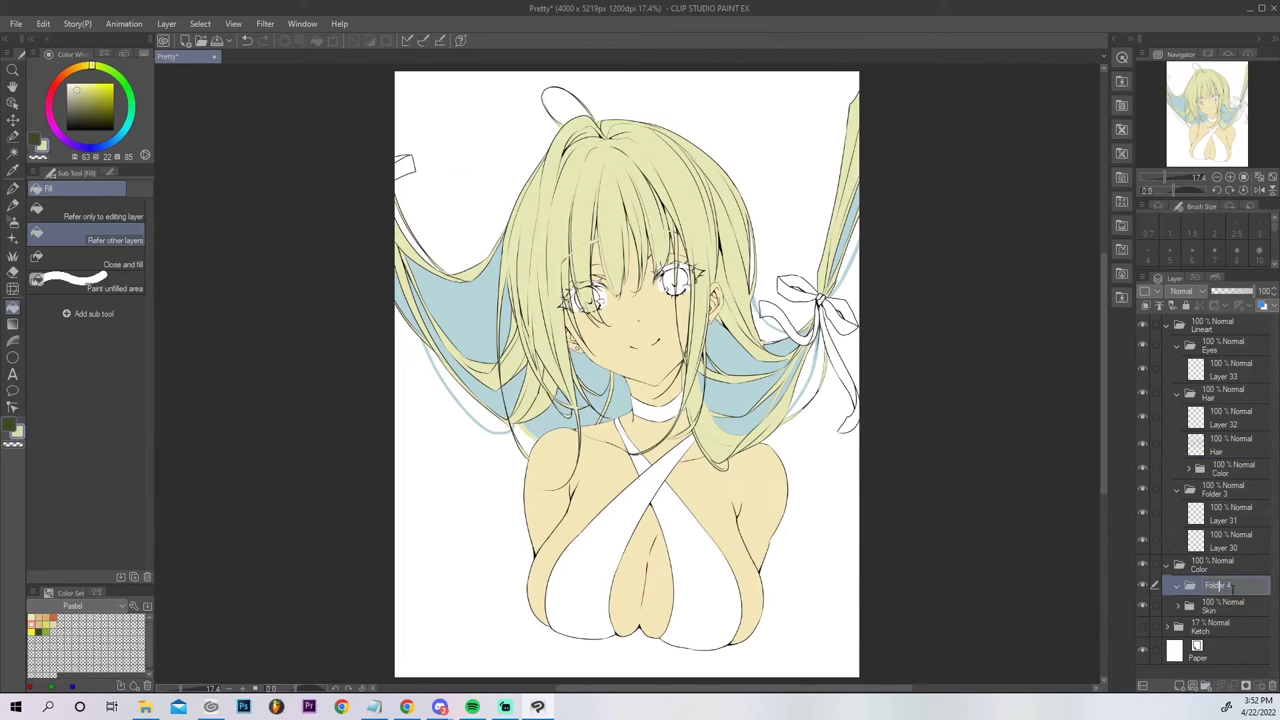
type("Suite")
key("Return")
Add a layer in the Suite folder and fill the halter top, straps, and choker with light yellow-green (73, 34, 100).
left_click(1179, 688)
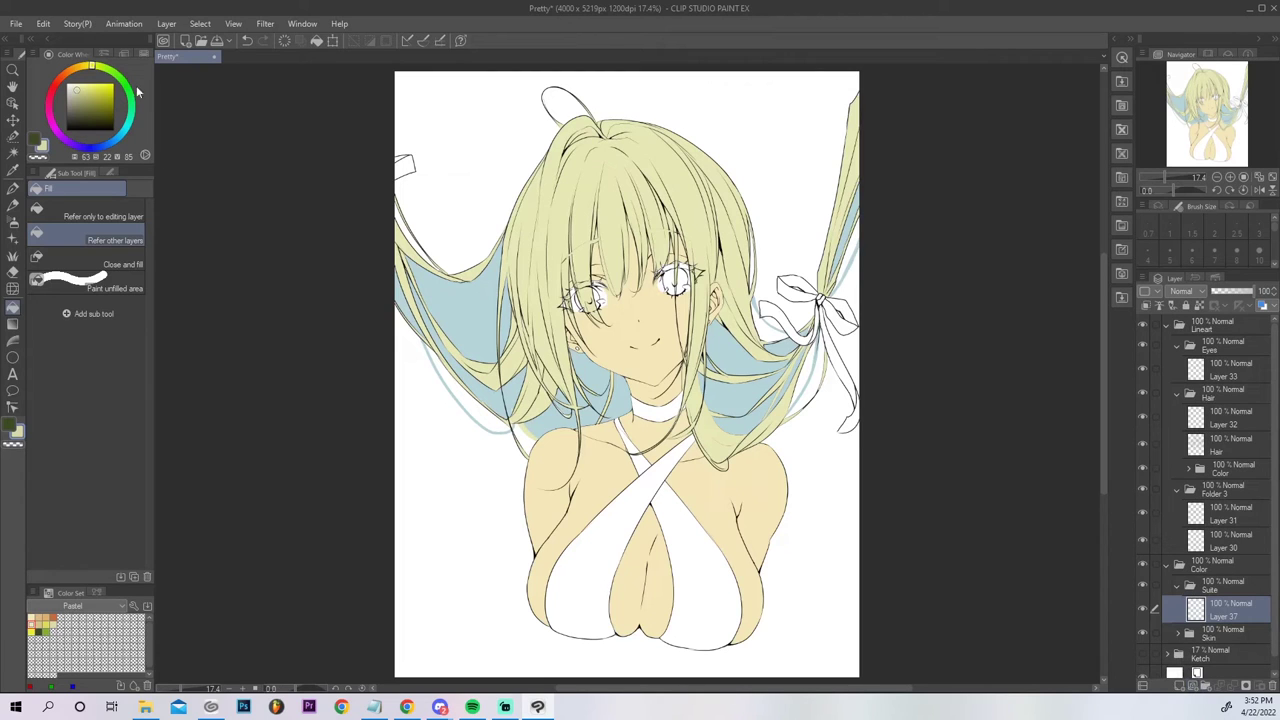
left_click(106, 68)
left_click_drag(95, 91, 86, 54)
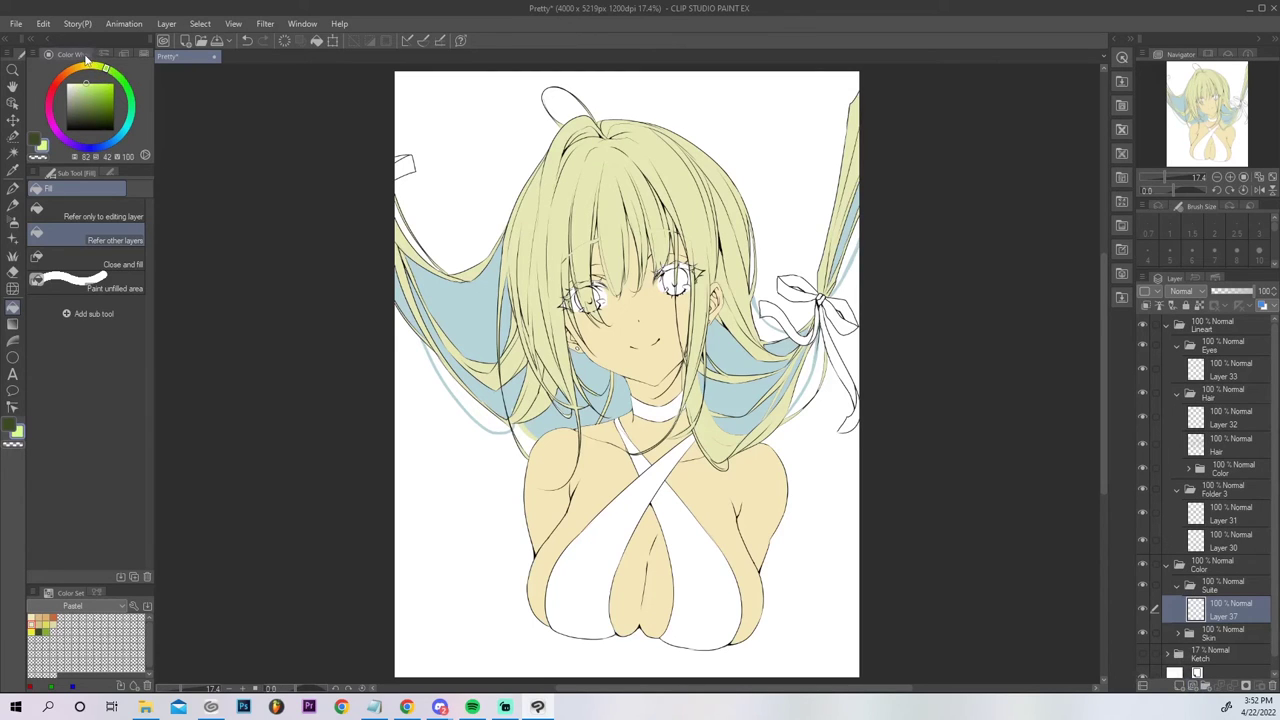
left_click(659, 501)
left_click_drag(86, 88, 104, 68)
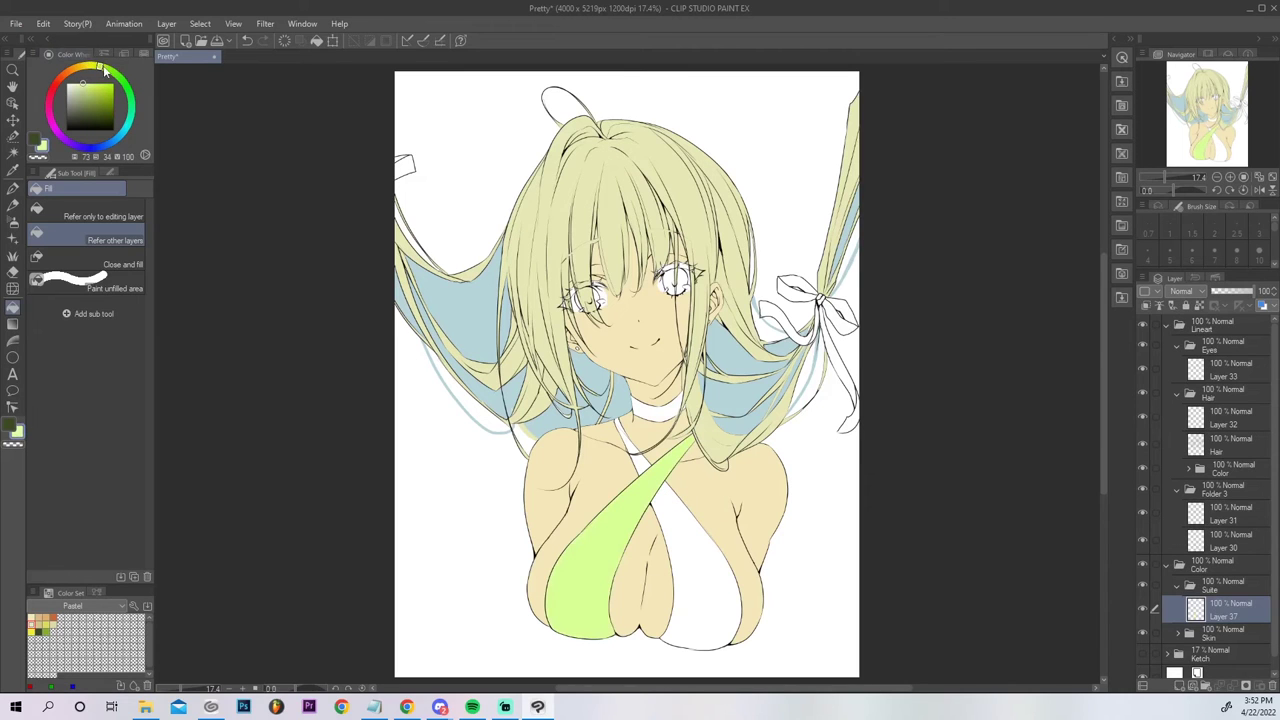
left_click(680, 534)
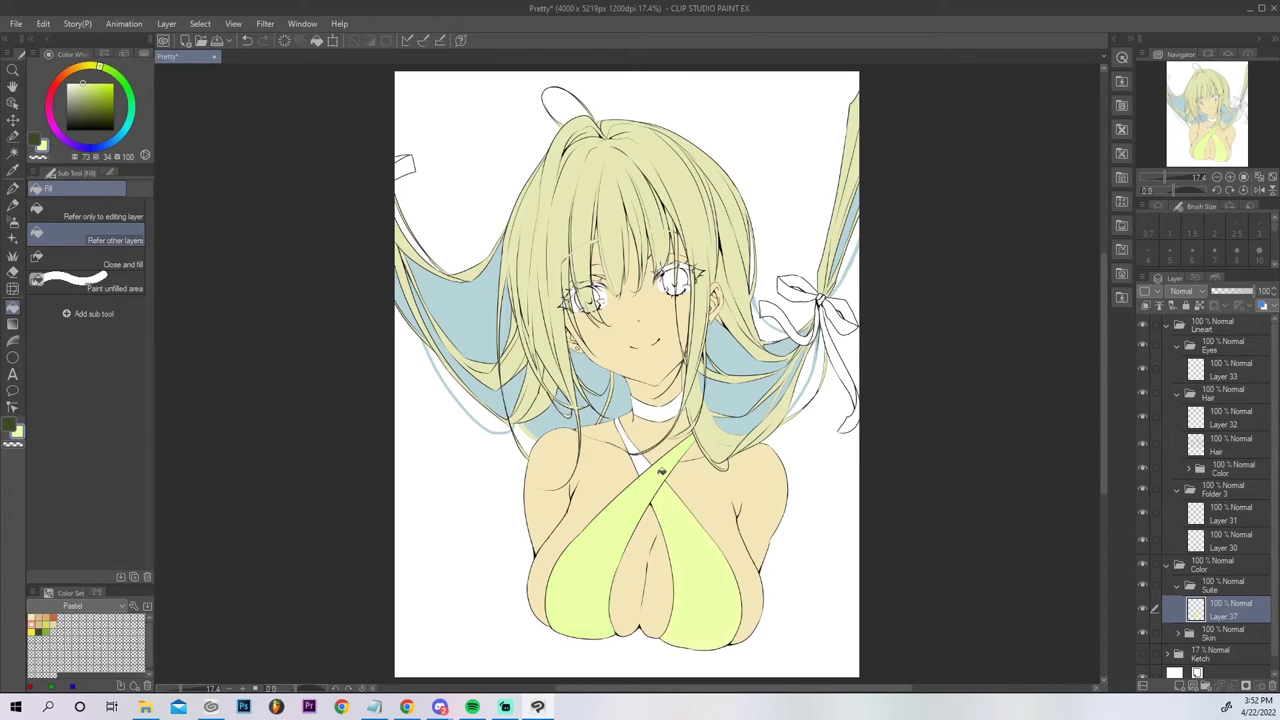
left_click(627, 434)
left_click(660, 411)
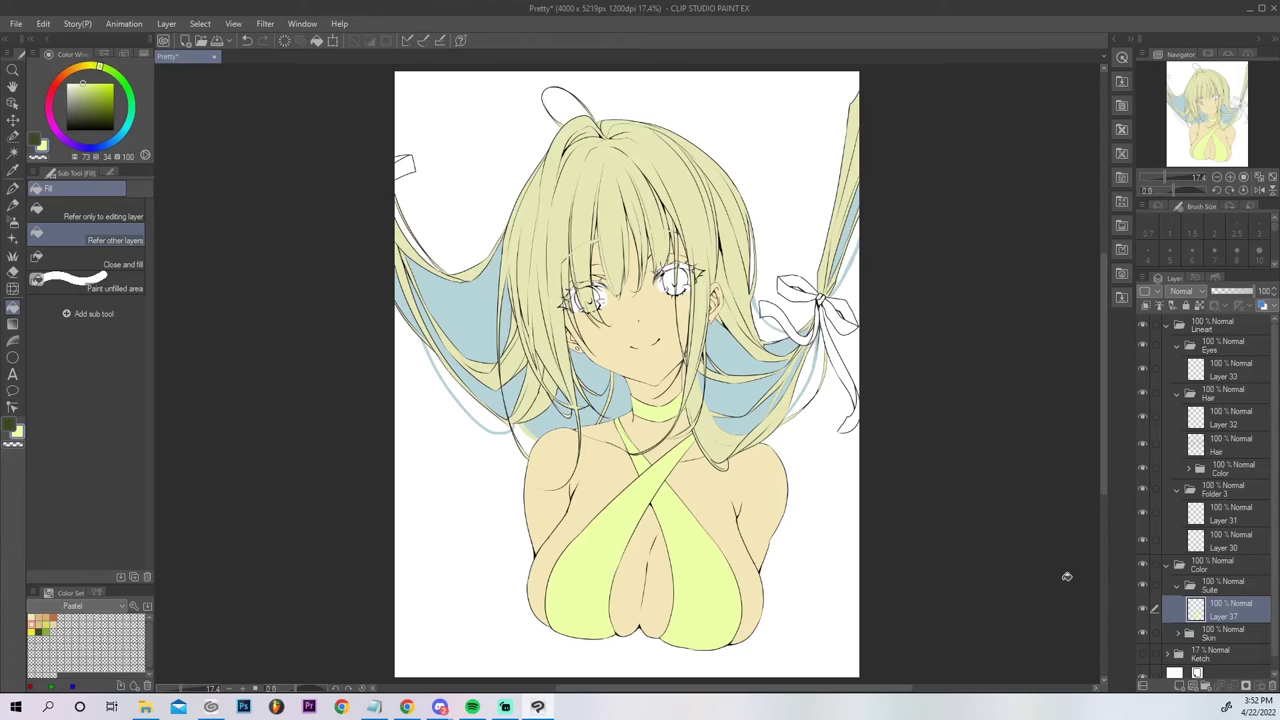
Add another layer in the Suite folder and fill the bow's loops, knot, and short ribbon tail with dark greyish mauve (354, 12, 52).
left_click(1180, 686)
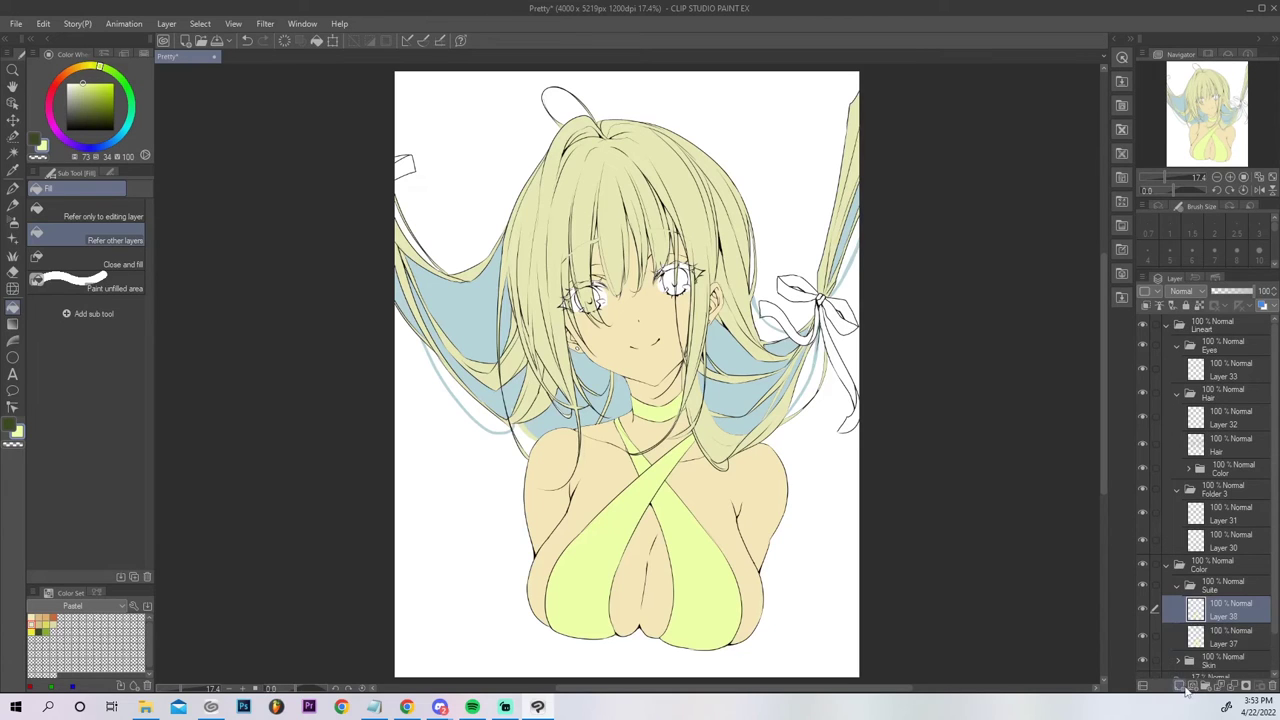
left_click(77, 107)
left_click(69, 71)
left_click(71, 104)
left_click(53, 90)
left_click(834, 312)
left_click(845, 308)
left_click(798, 292)
left_click_drag(790, 288, 815, 292)
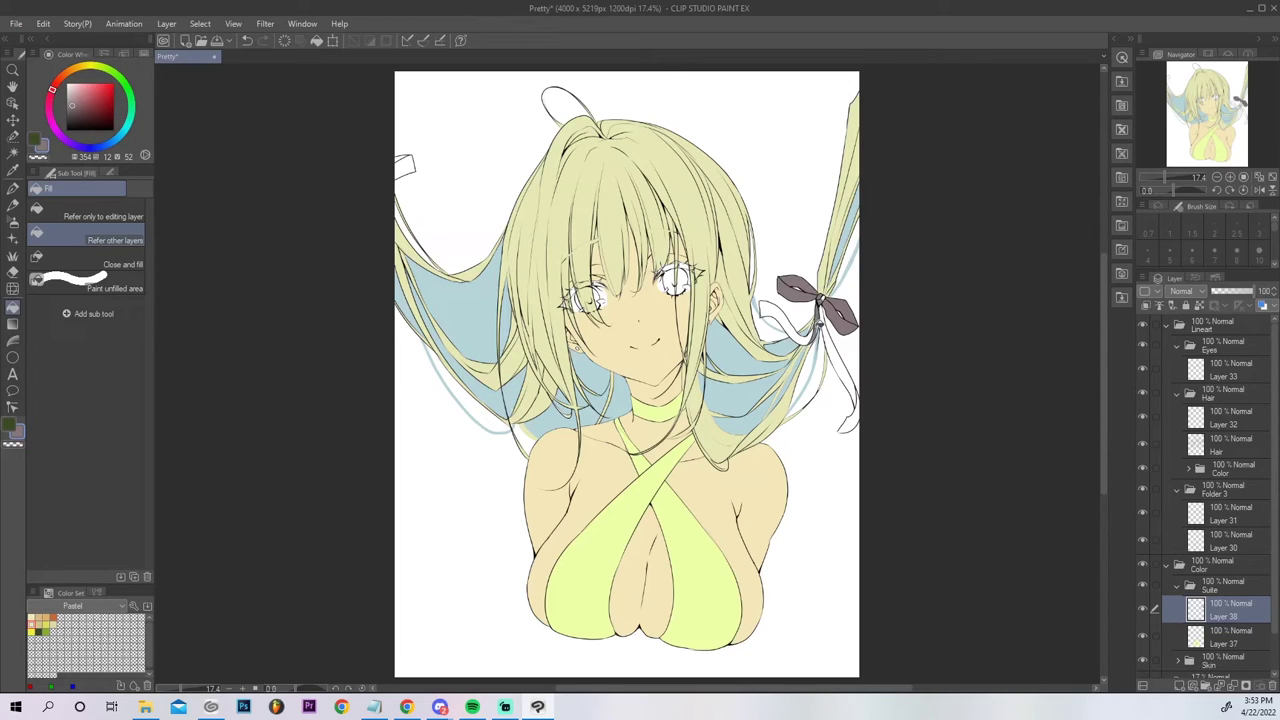
left_click(811, 333)
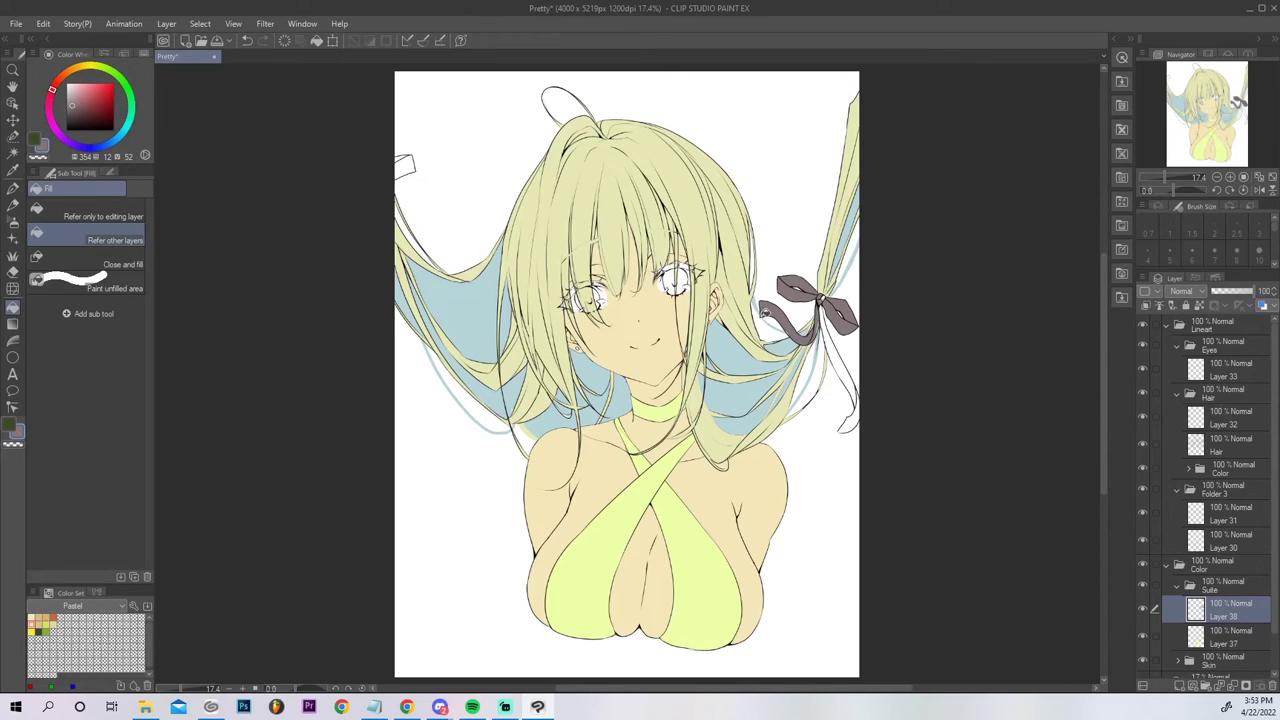
Check the Hair layer and Layer 32 by toggling their visibility, and select Layer 36 in the hair Color folder.
left_click(1226, 445)
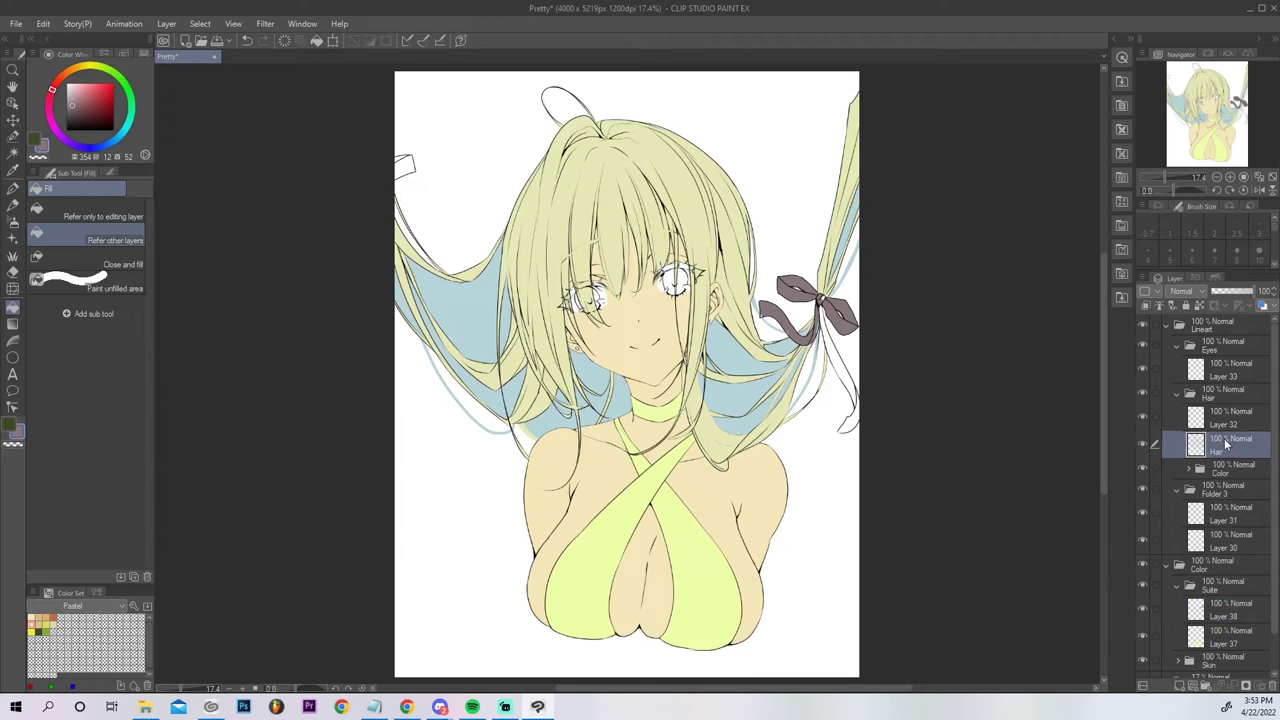
key("e")
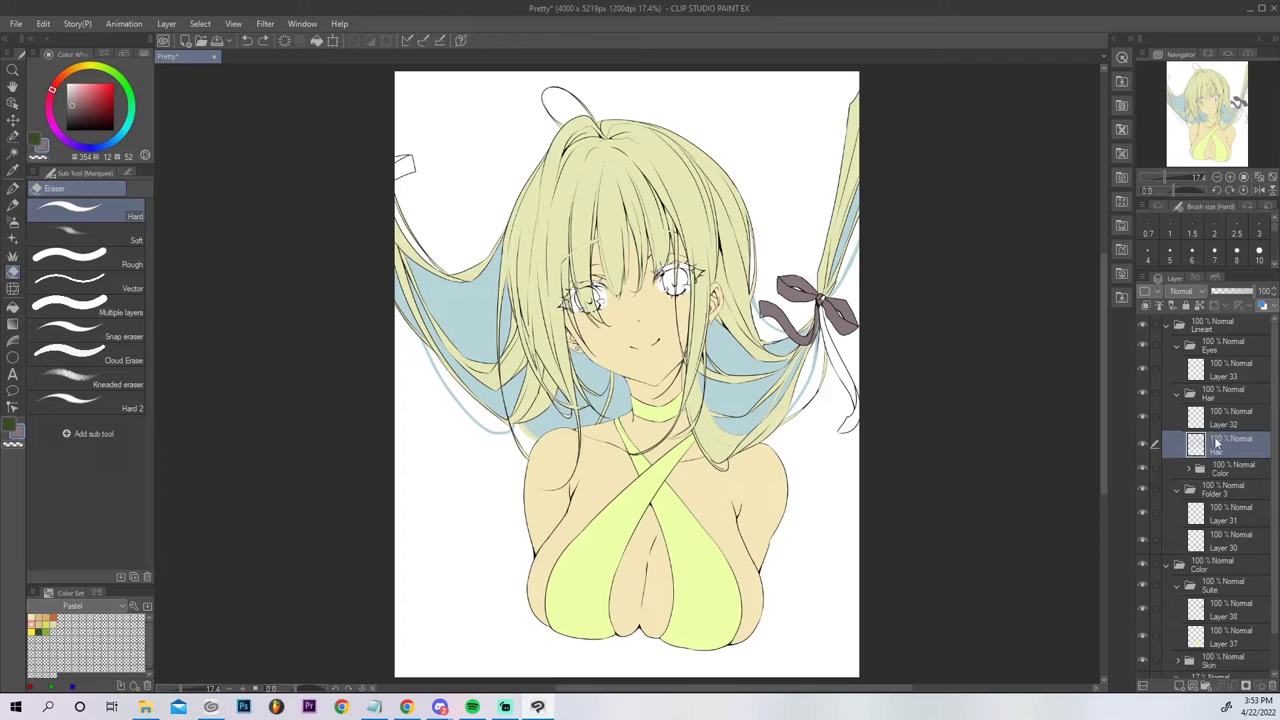
left_click(1143, 445)
left_click(1143, 445)
left_click(1143, 416)
left_click(1143, 416)
left_click(1189, 470)
left_click(1235, 519)
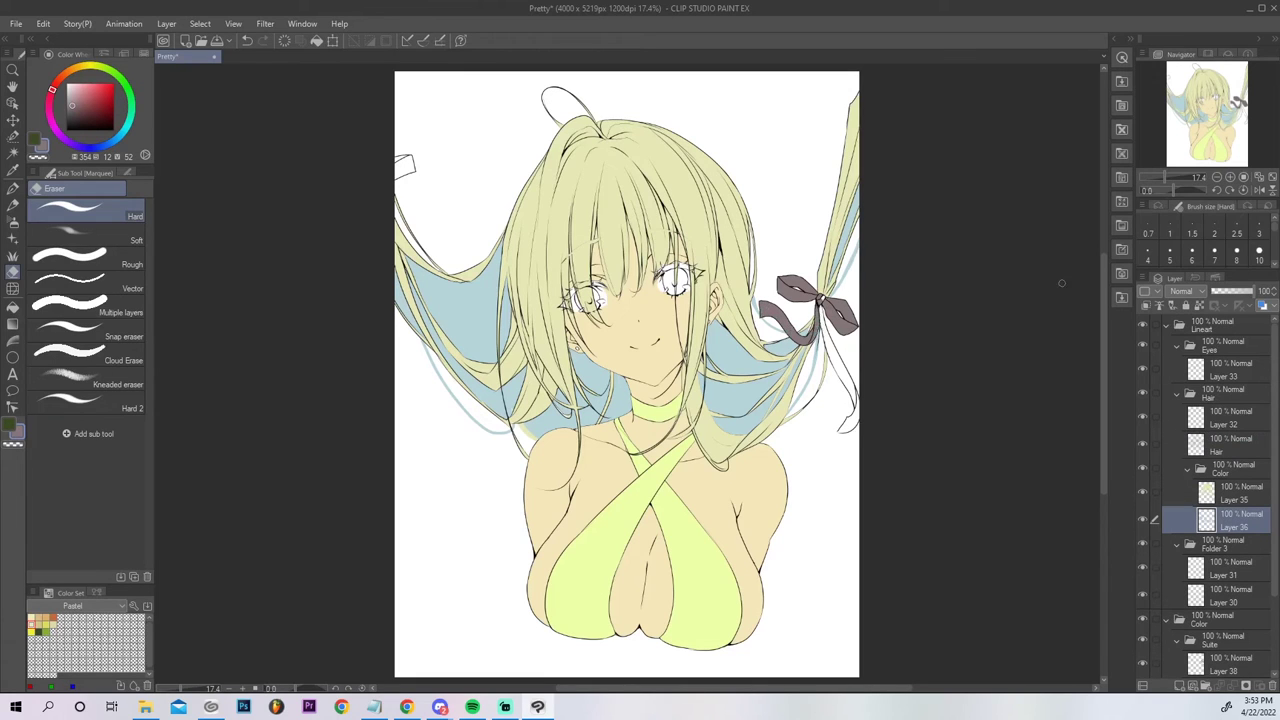
Select Layer 38 and fill the bow's long ribbon tail and the ribbon piece at the image's left edge with the same mauve.
scroll(1252, 551, "down", 3)
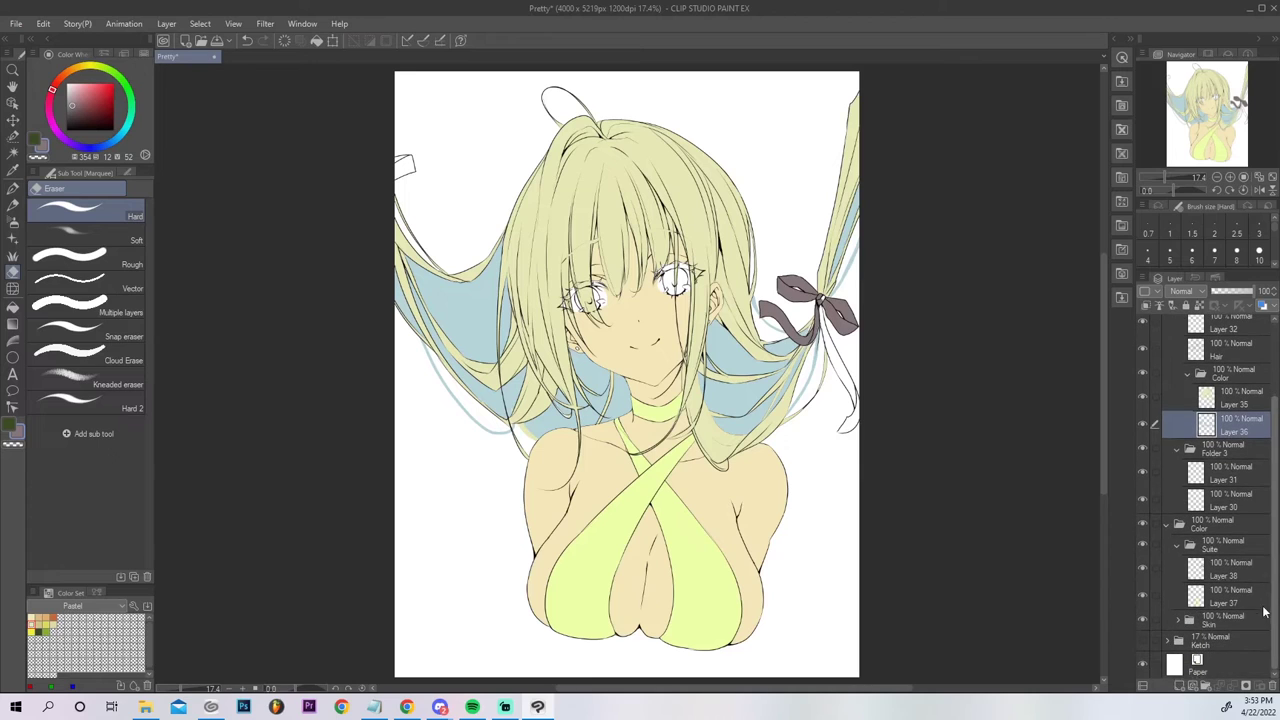
left_click(1220, 570)
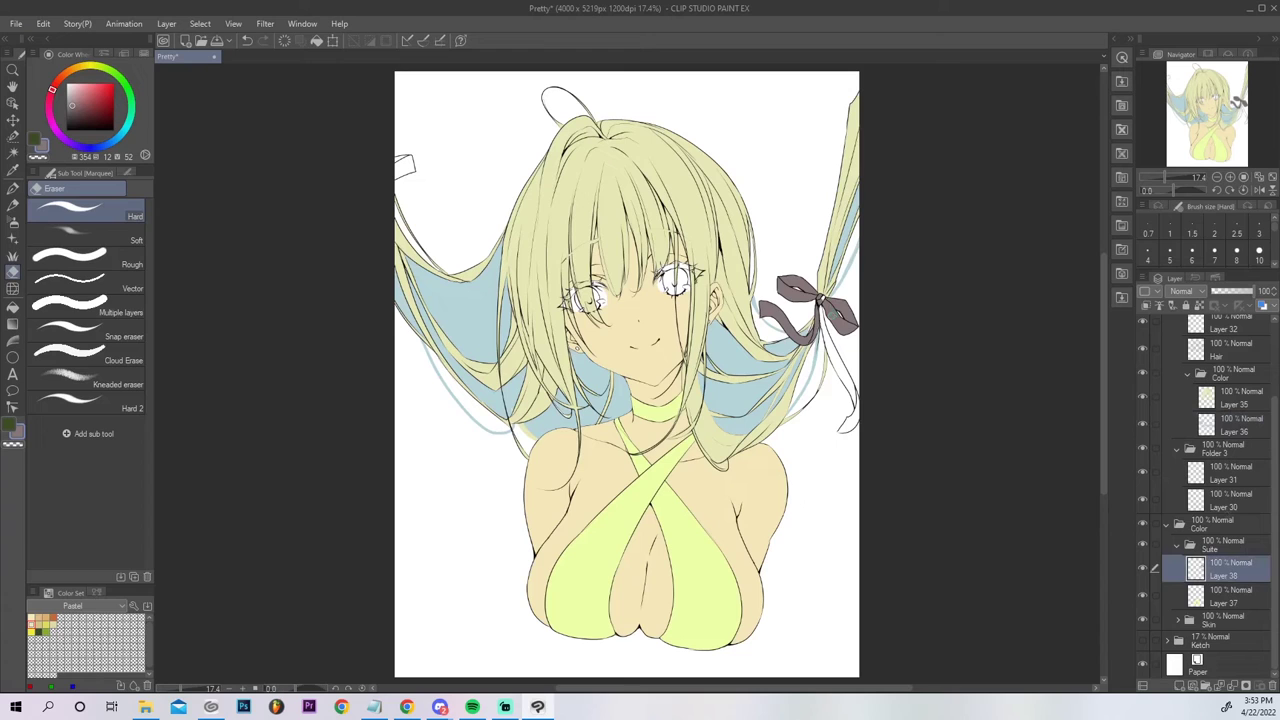
key("g")
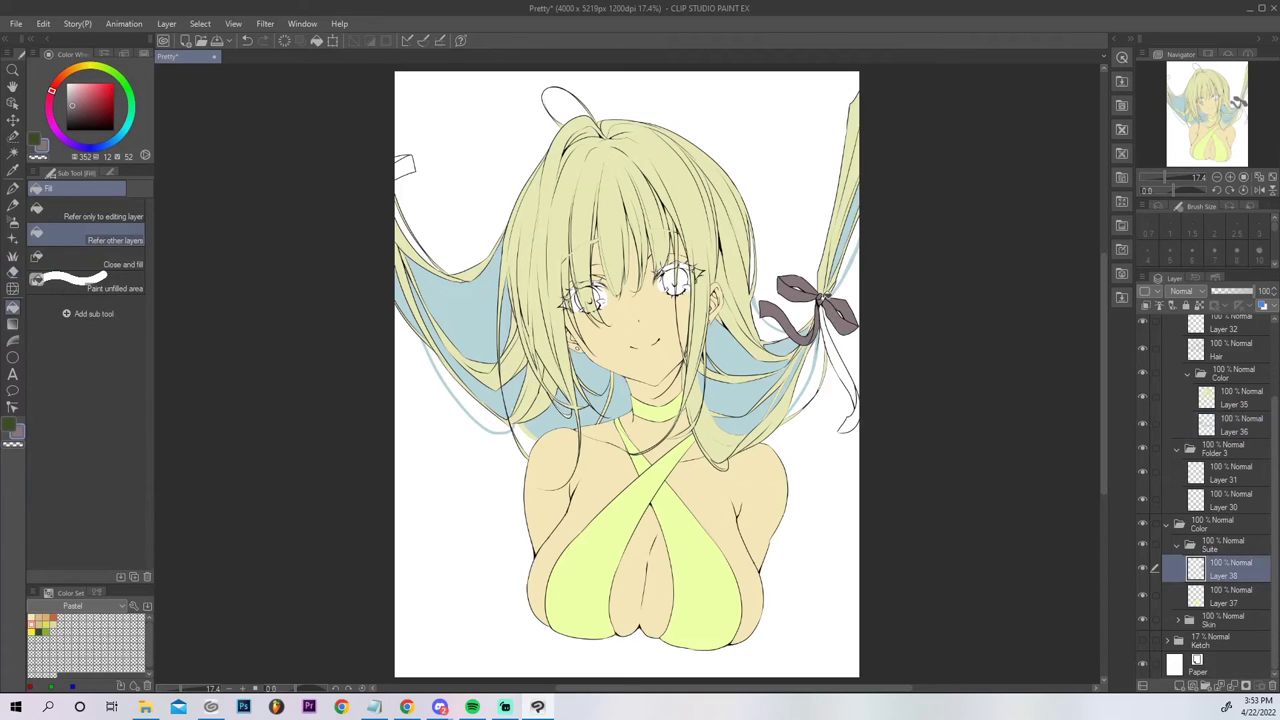
left_click(842, 356)
left_click(852, 415)
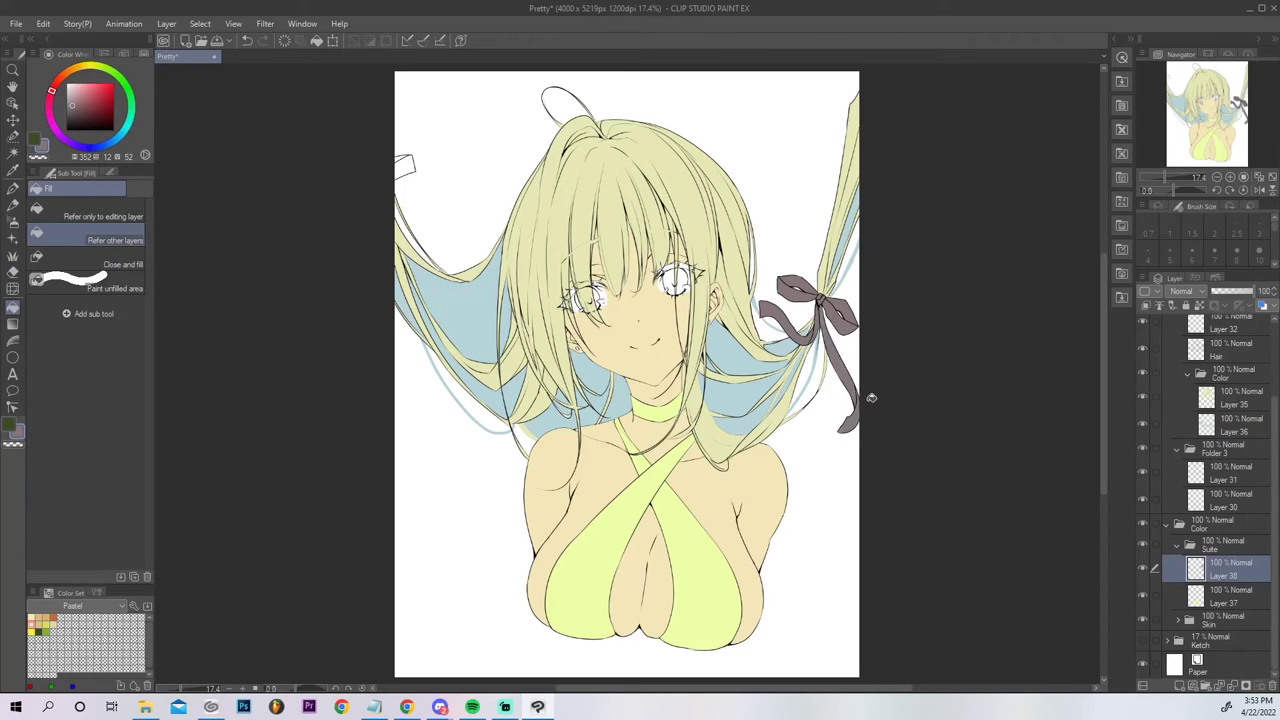
left_click(411, 164)
Lighten the ribbon colour with Hue/Saturation/Luminosity, using saturation 7 and luminosity 40.
key("ctrl+u")
left_click_drag(970, 318, 1002, 356)
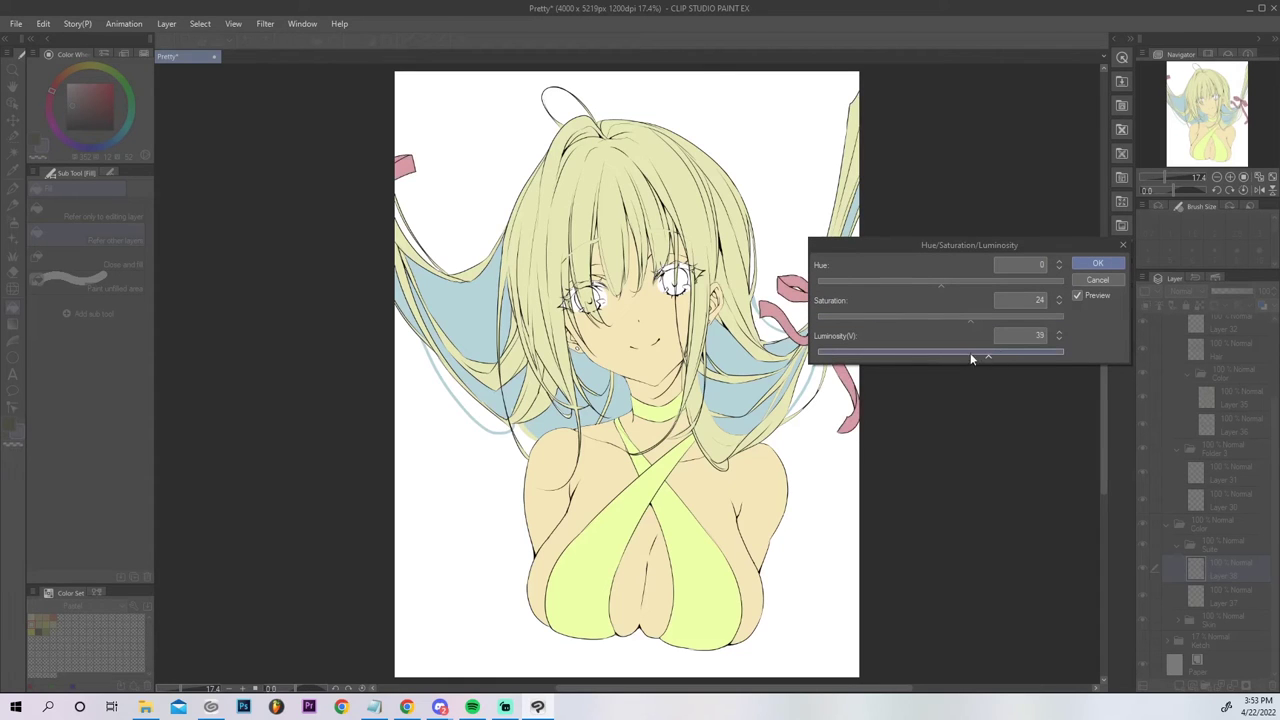
left_click_drag(955, 352, 940, 318)
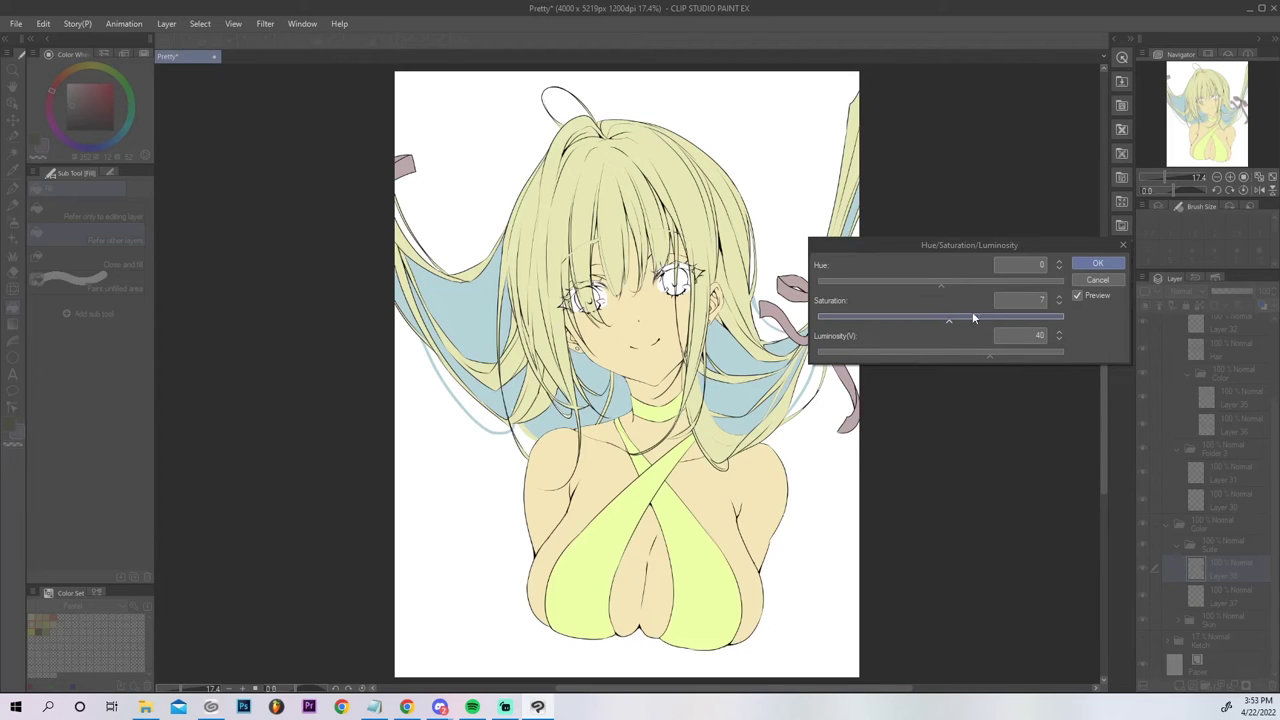
left_click(1097, 263)
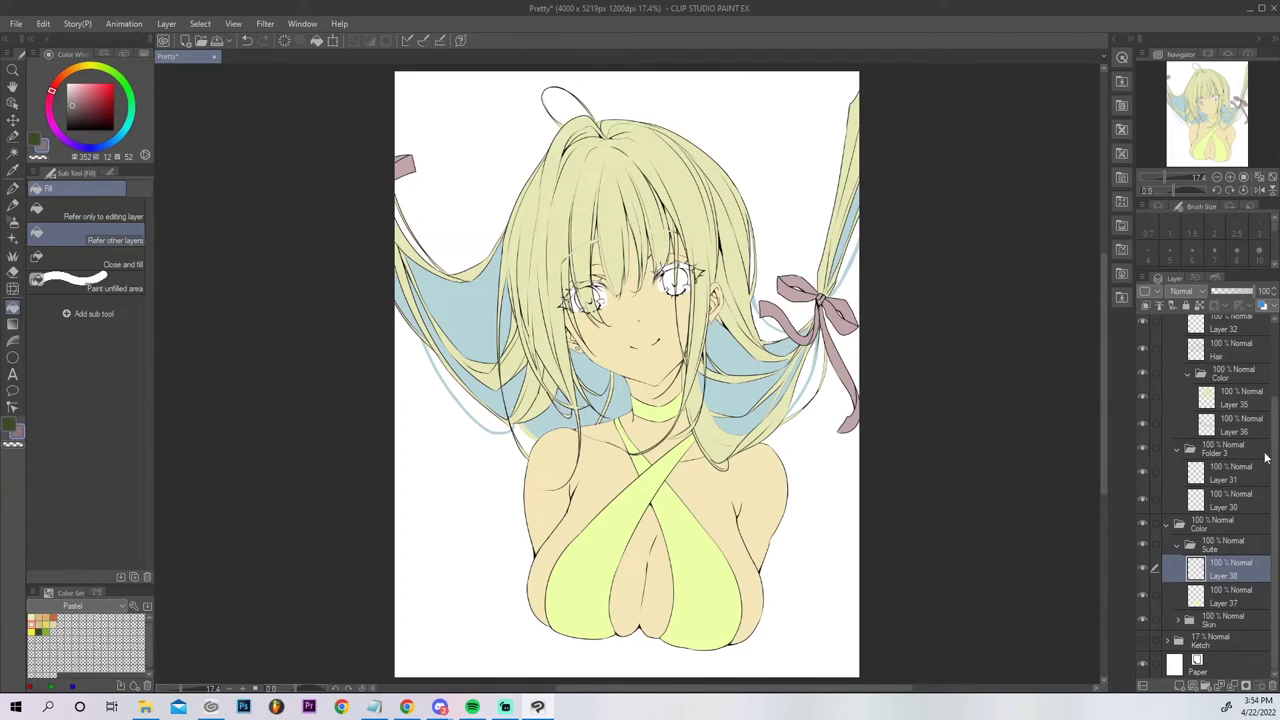
Hide the Hair folder, collapse its Color folder, and create a folder named Eye color above Folder 3.
left_click_drag(1275, 457, 1277, 342)
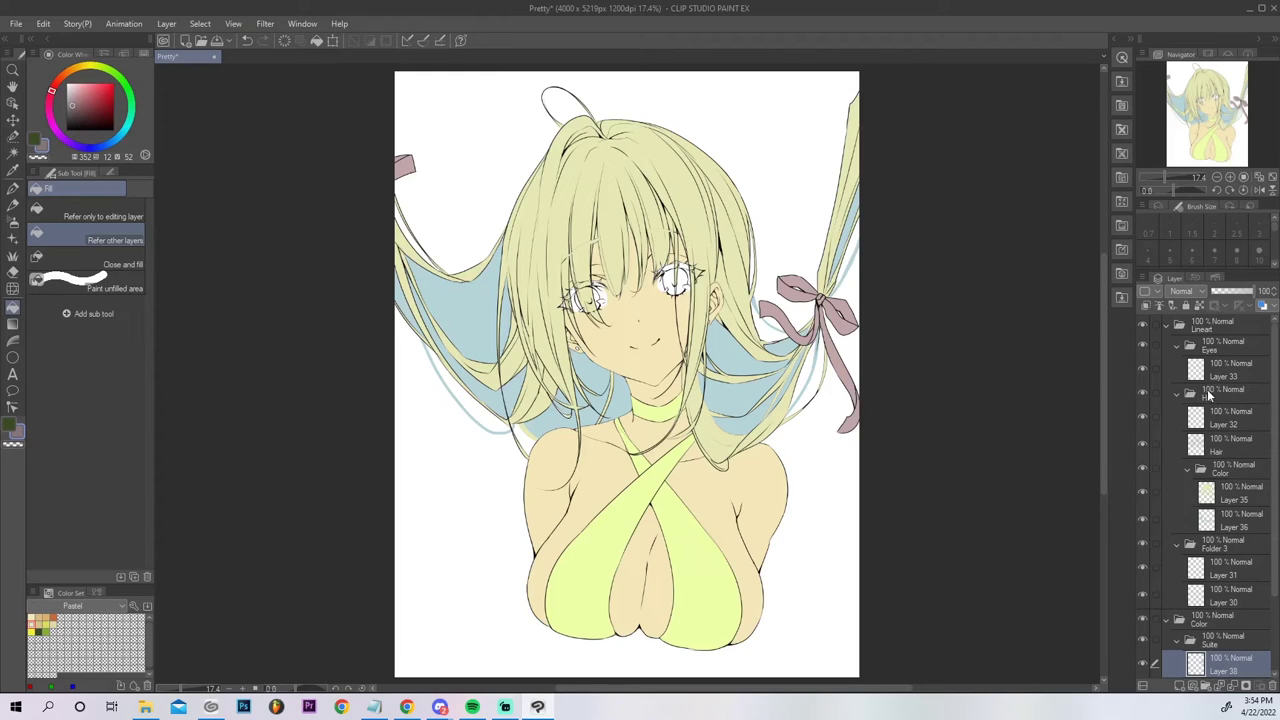
left_click(1144, 393)
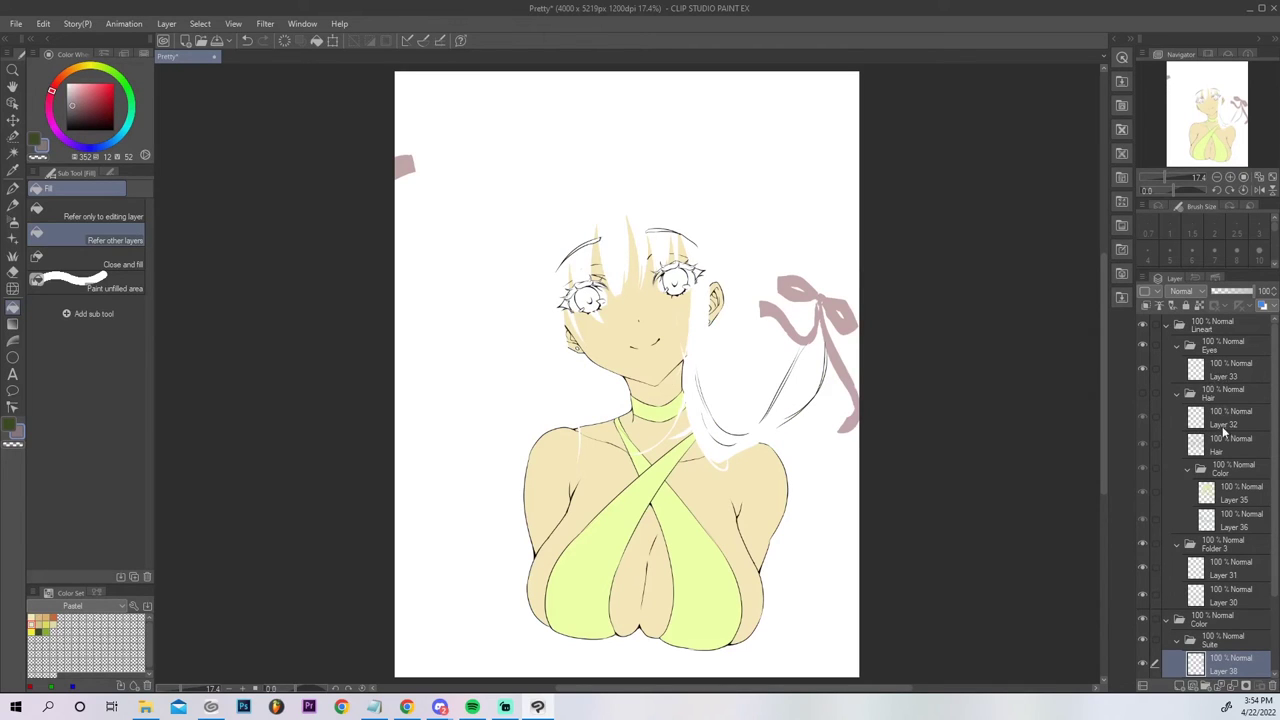
left_click(1190, 470)
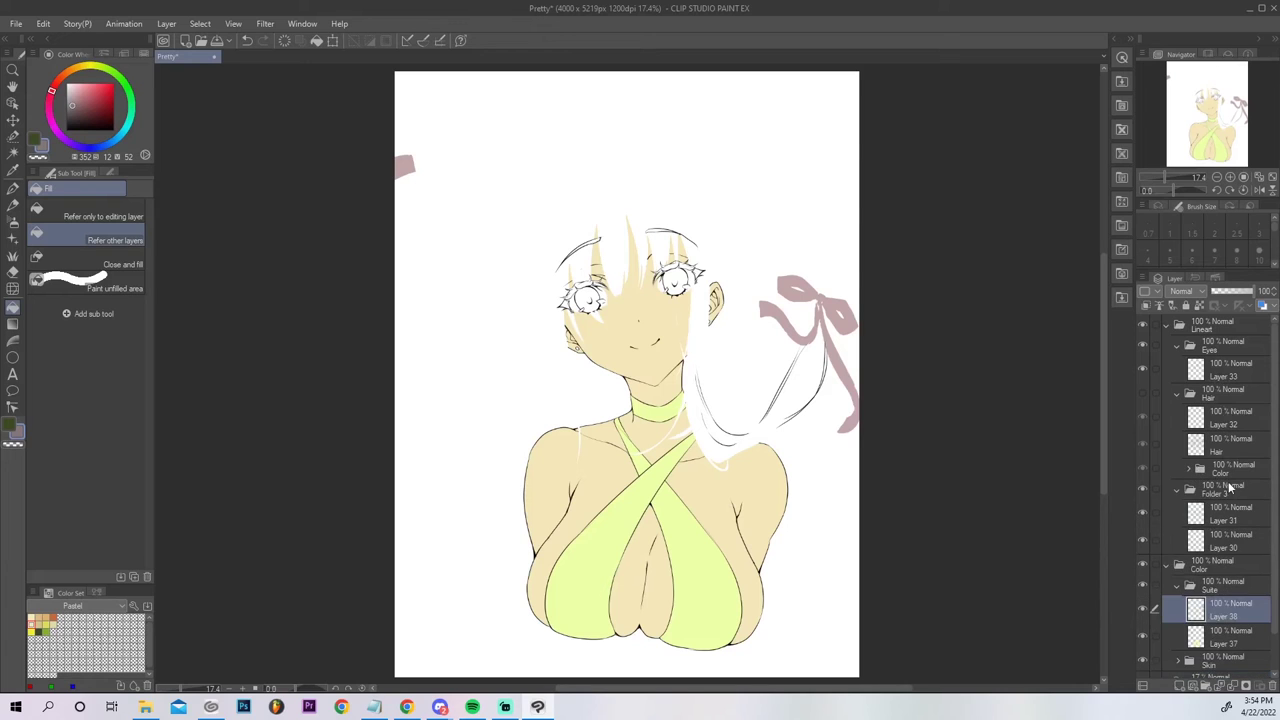
left_click(1228, 490)
left_click(1205, 686)
double_click(1222, 491)
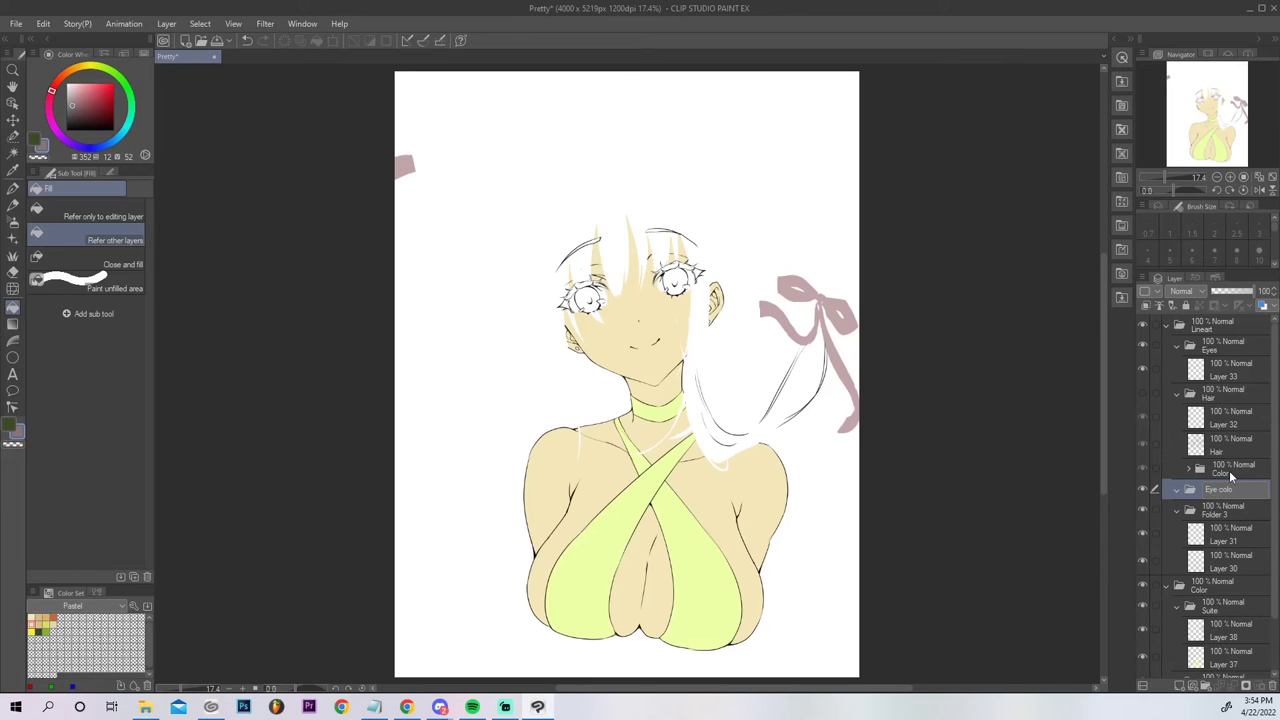
Add a layer in the Eye color folder and fill the upper lashes of the image-right eye with dark mauve (352, 19, 54).
left_click(1231, 177)
left_click(1231, 177)
left_click_drag(1224, 121, 1219, 104)
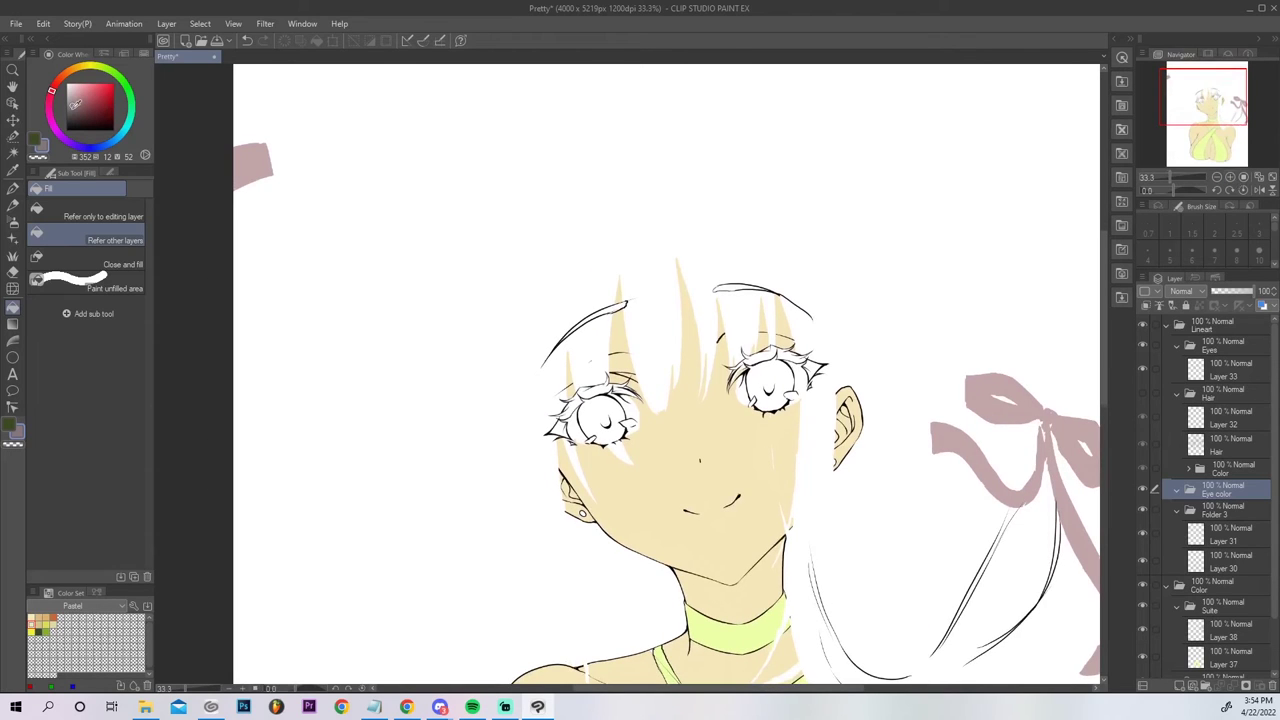
left_click(75, 104)
left_click(1180, 687)
left_click(762, 357)
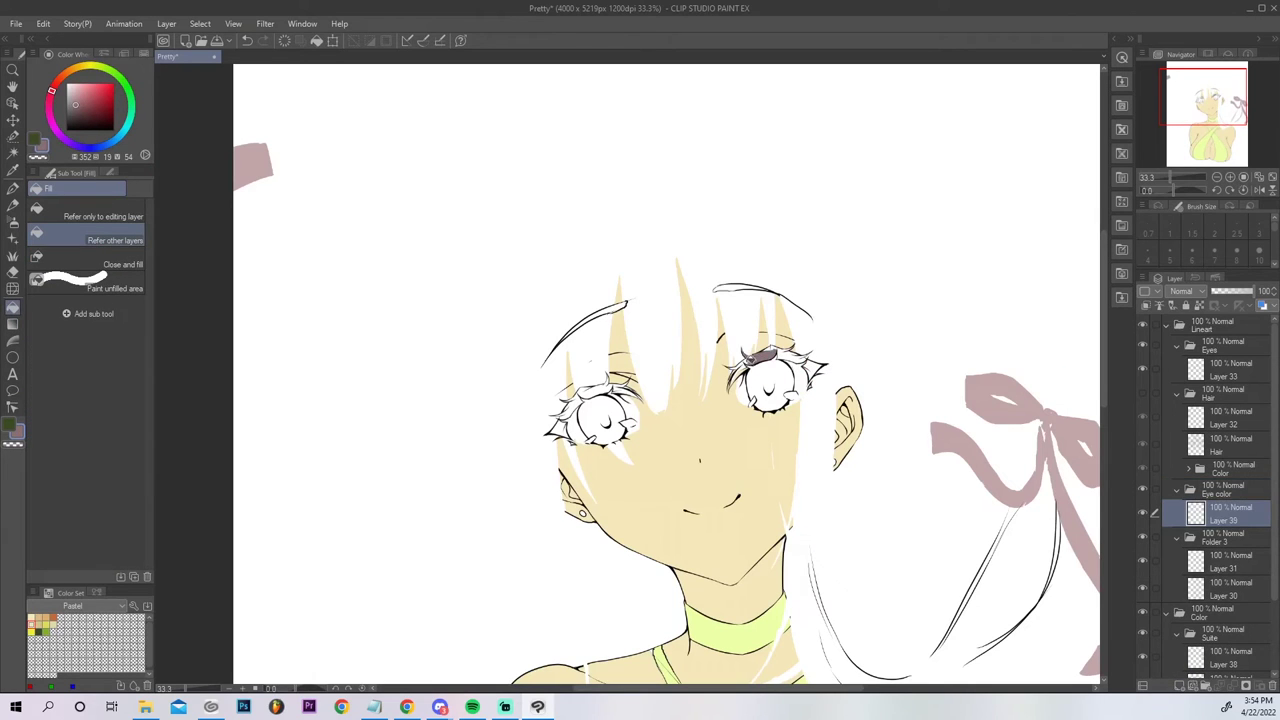
left_click(743, 368)
left_click(738, 374)
mouse_move(748, 358)
left_mouse_down()
mouse_move(738, 370)
mouse_move(810, 350)
mouse_move(814, 374)
left_mouse_up()
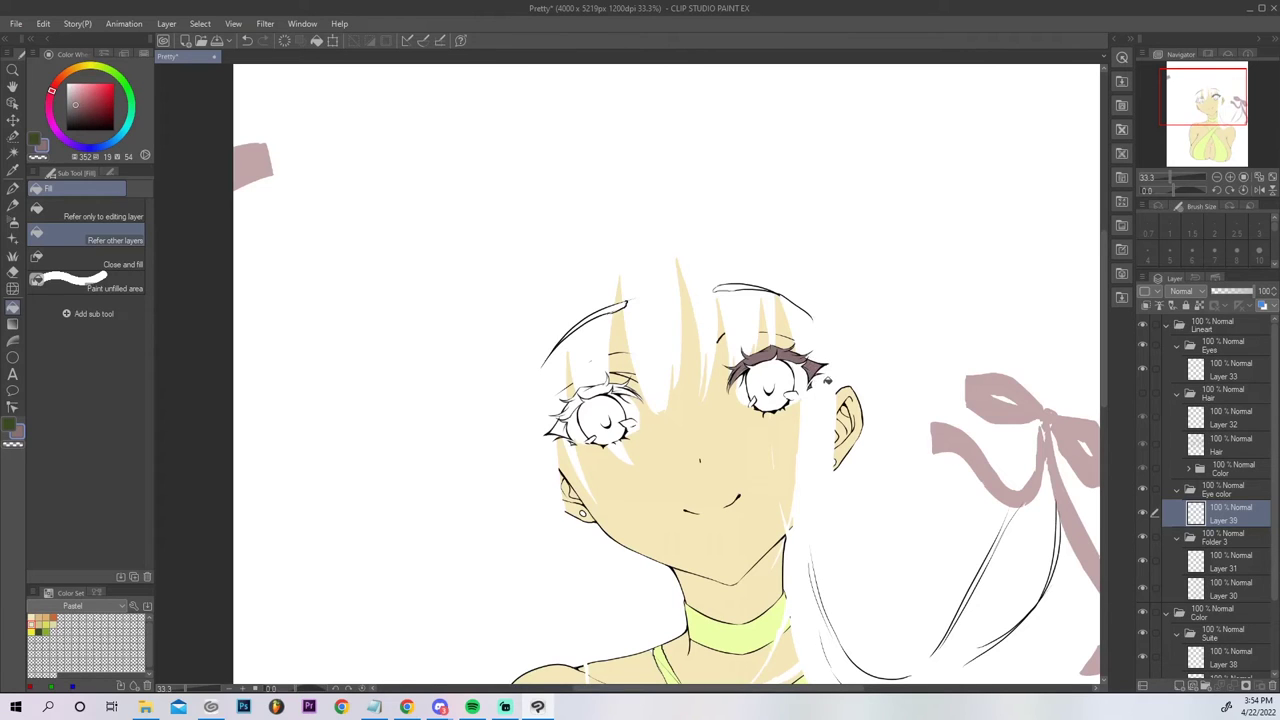
Fill the upper lashes of the image-left eye with the same dark mauve.
left_click_drag(600, 394, 568, 396)
mouse_move(580, 390)
left_mouse_down()
mouse_move(560, 430)
mouse_move(572, 432)
left_mouse_up()
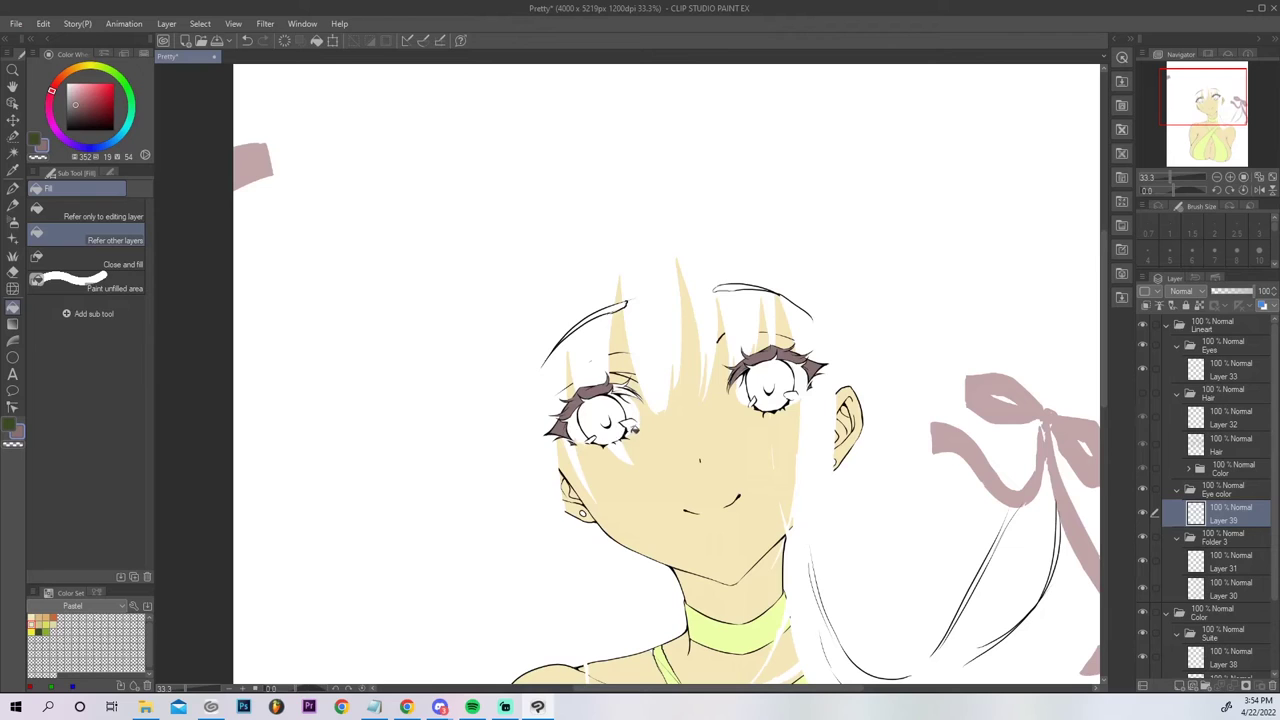
left_click(621, 388)
Add a new layer in the Eye color folder and move it below the lash colour layer.
left_click(1184, 686)
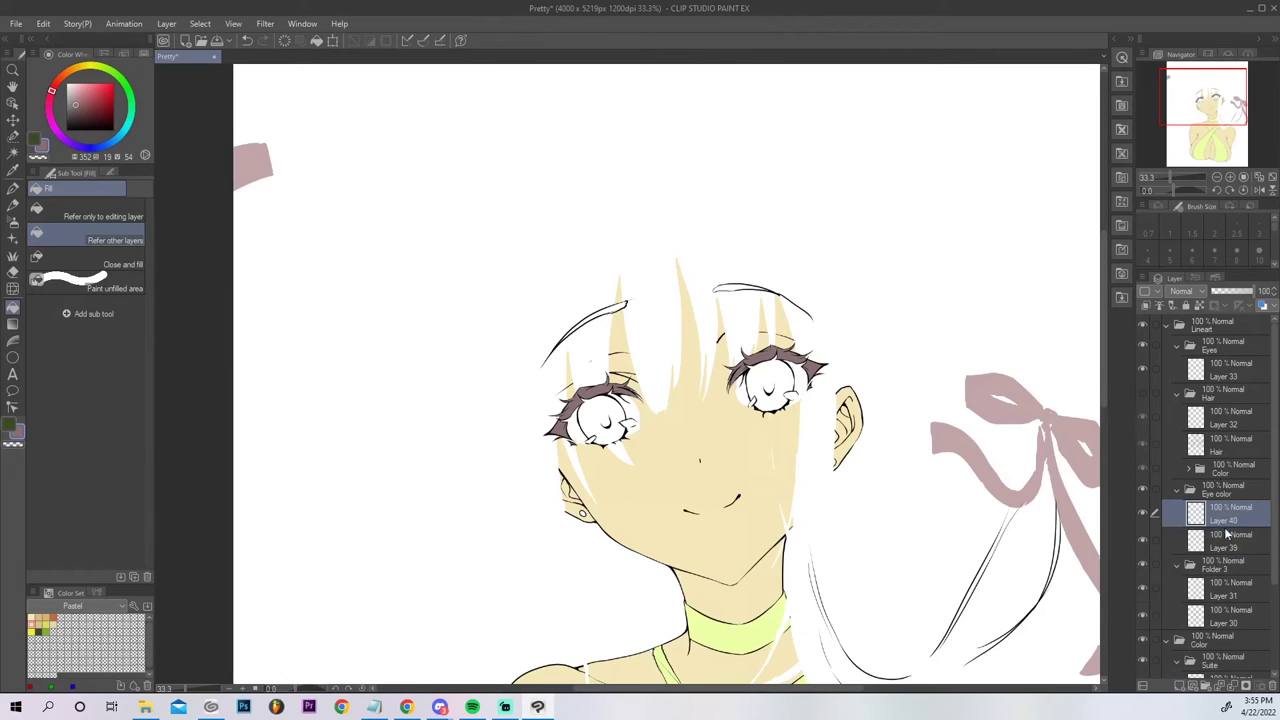
left_click_drag(1220, 549, 1226, 560)
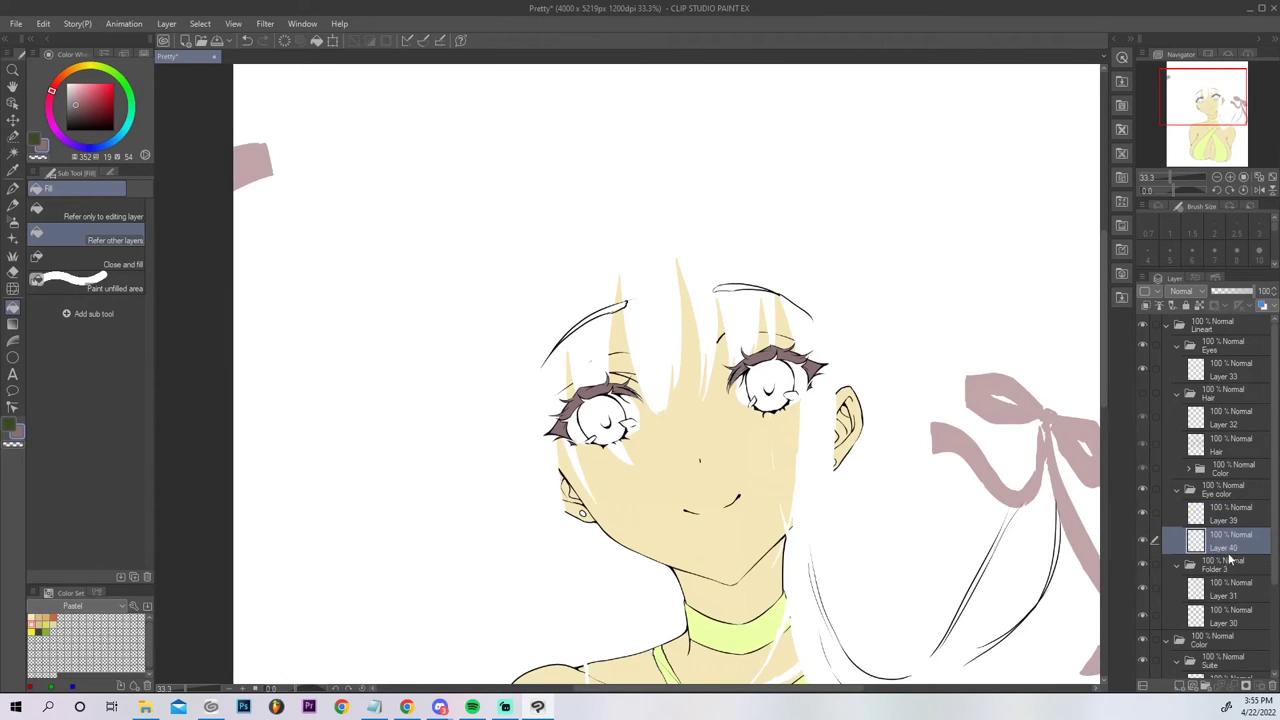
Fill the whites of both eyes on Layer 40 with pale blue (197, 10, 90).
left_click(119, 138)
left_click(76, 89)
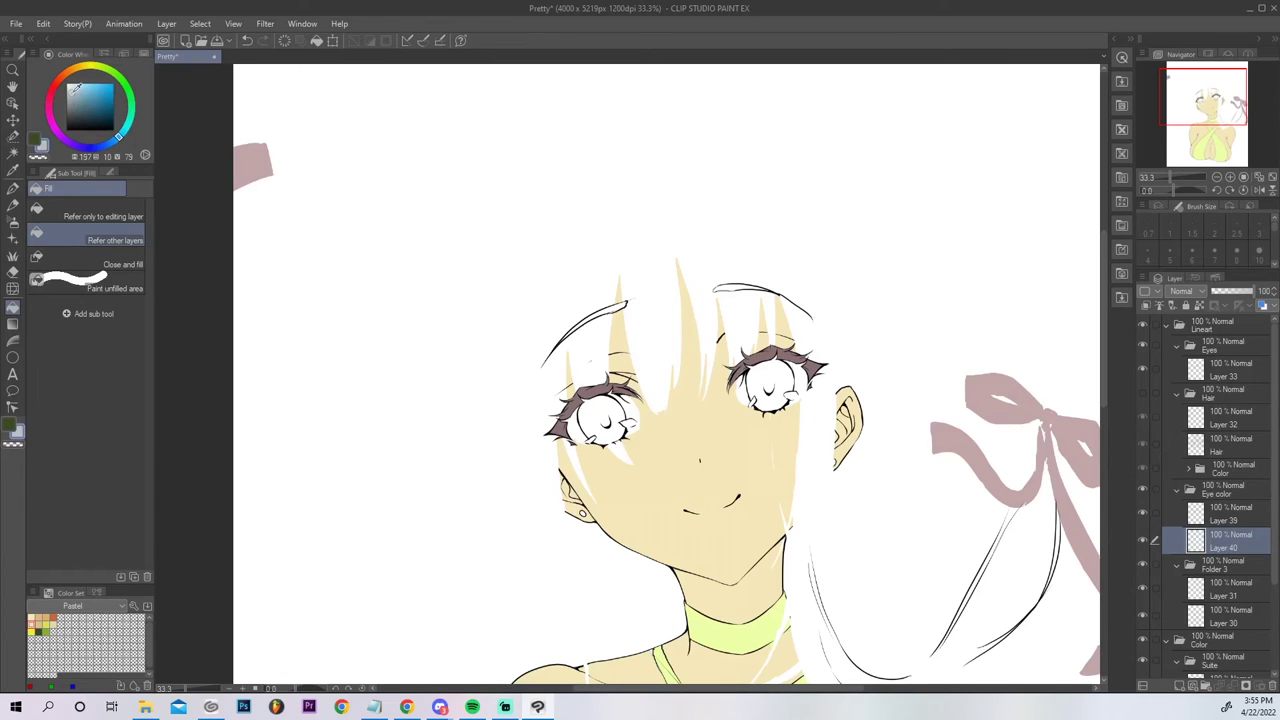
left_click_drag(78, 89, 73, 83)
left_click(580, 426)
left_click(633, 411)
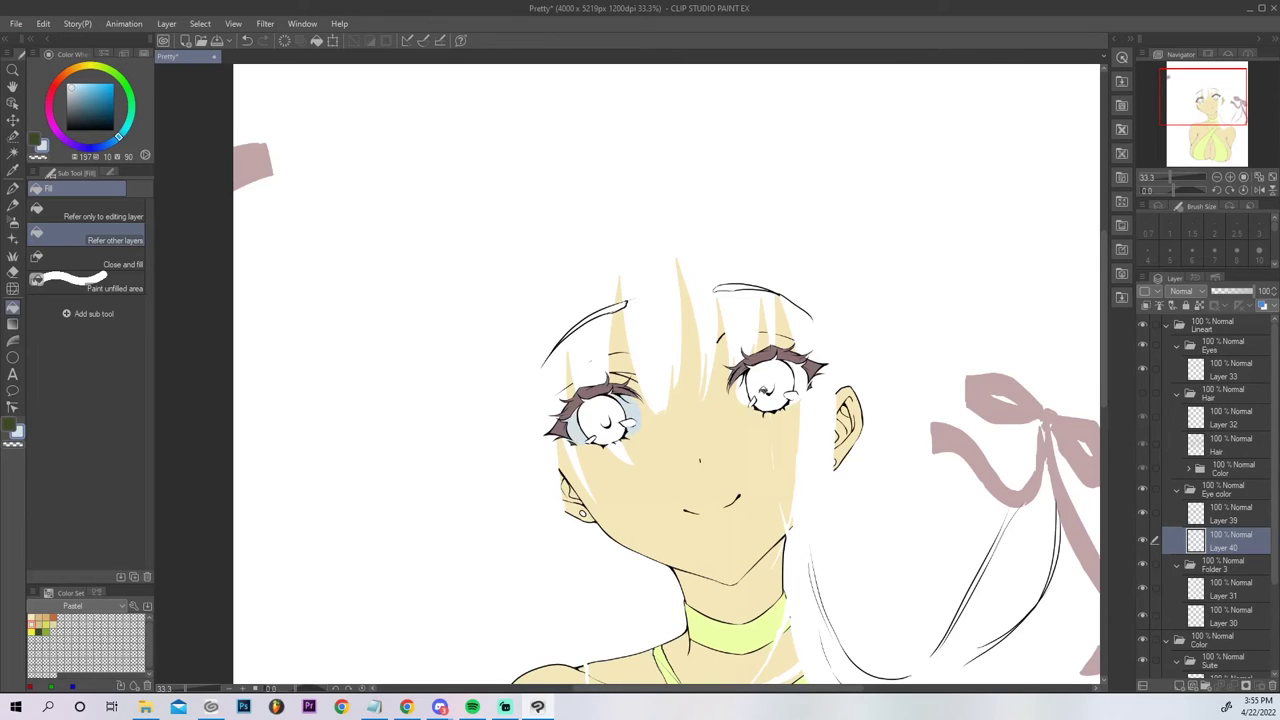
left_click(746, 393)
left_click(826, 386)
key("ctrl+z")
key("p")
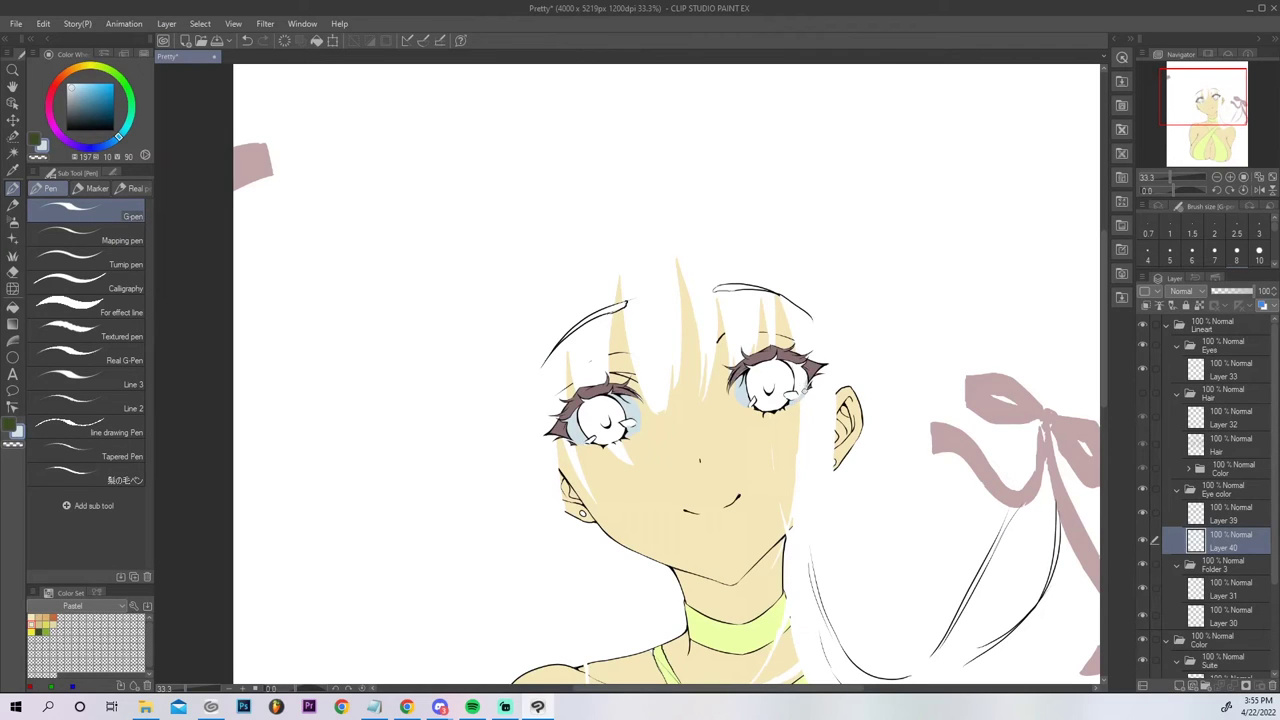
key("g")
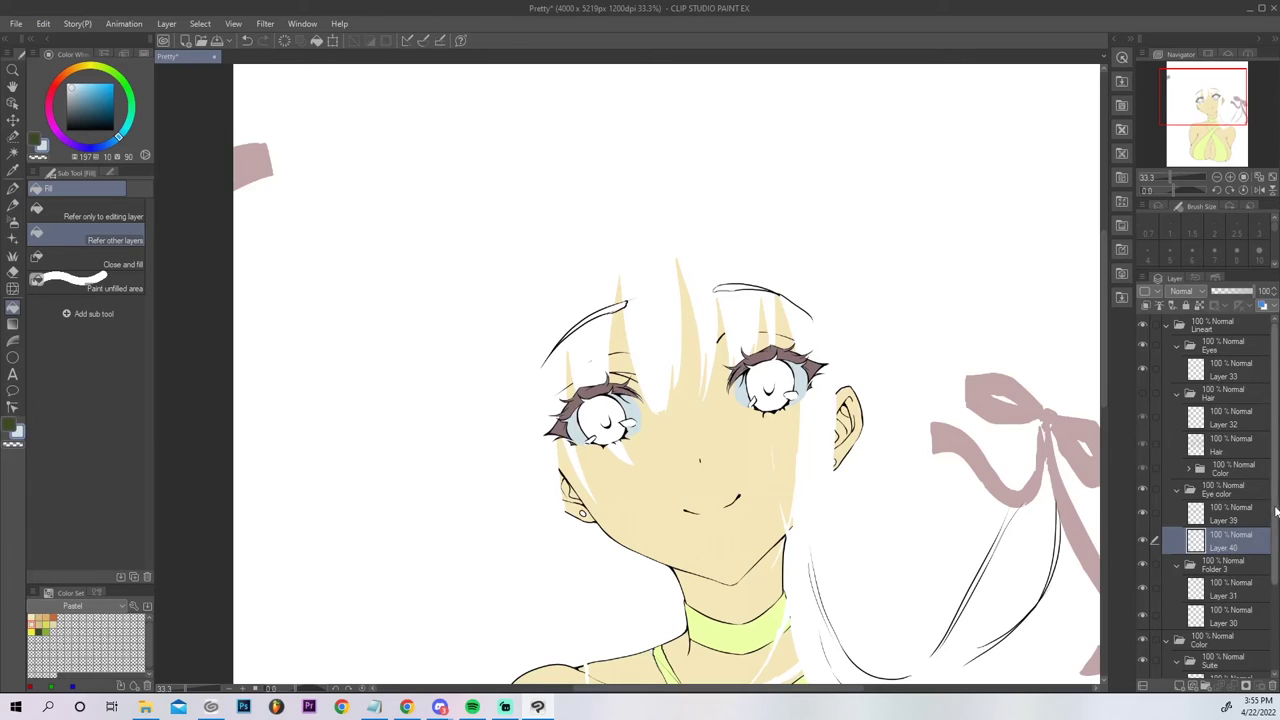
On Layer 34 in the Skin folder, paint the image-left half of the face and forehead with the sampled skin colour, using a much larger pen.
scroll(1275, 548, "down", 5)
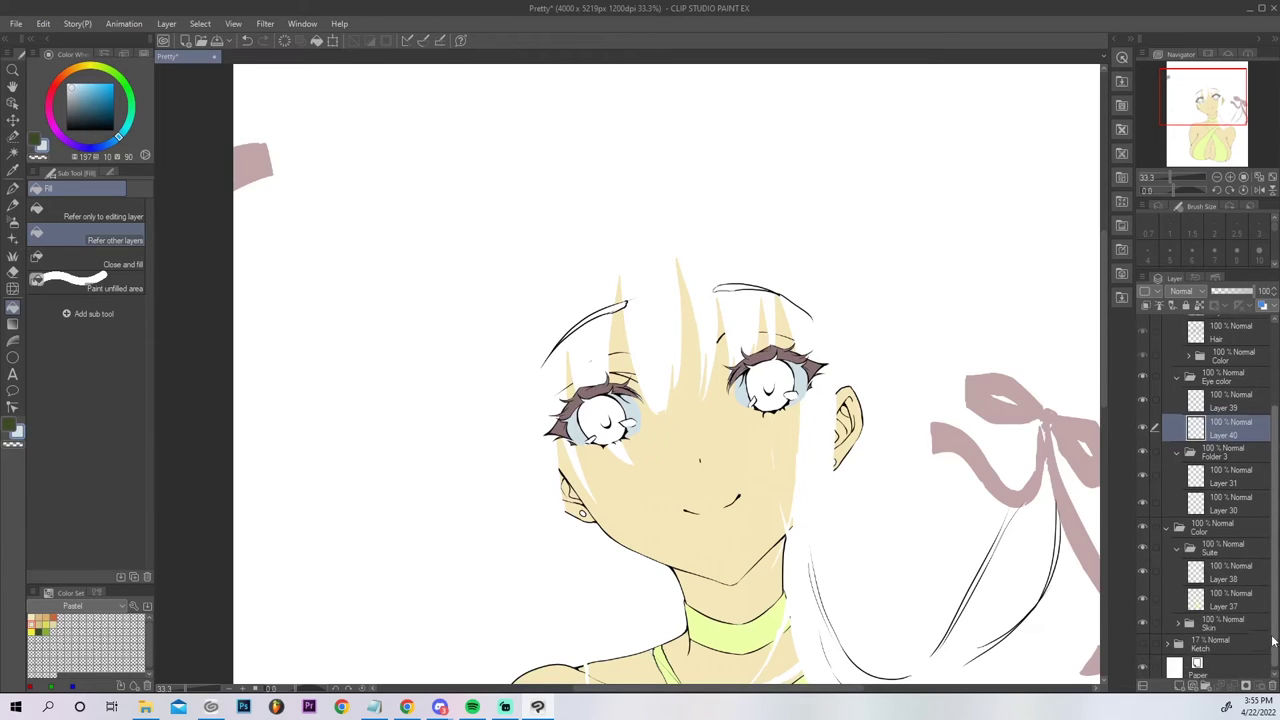
left_click(1180, 622)
left_click(1222, 645)
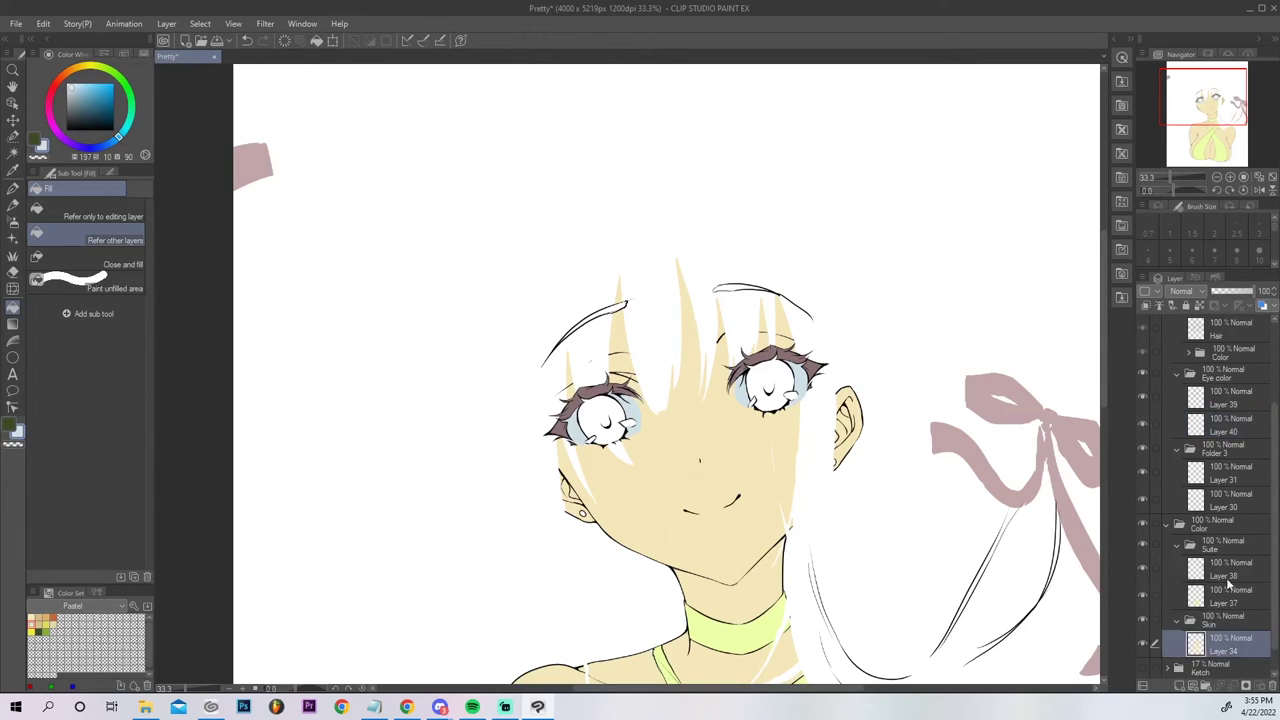
left_click(727, 432, "alt")
key("p")
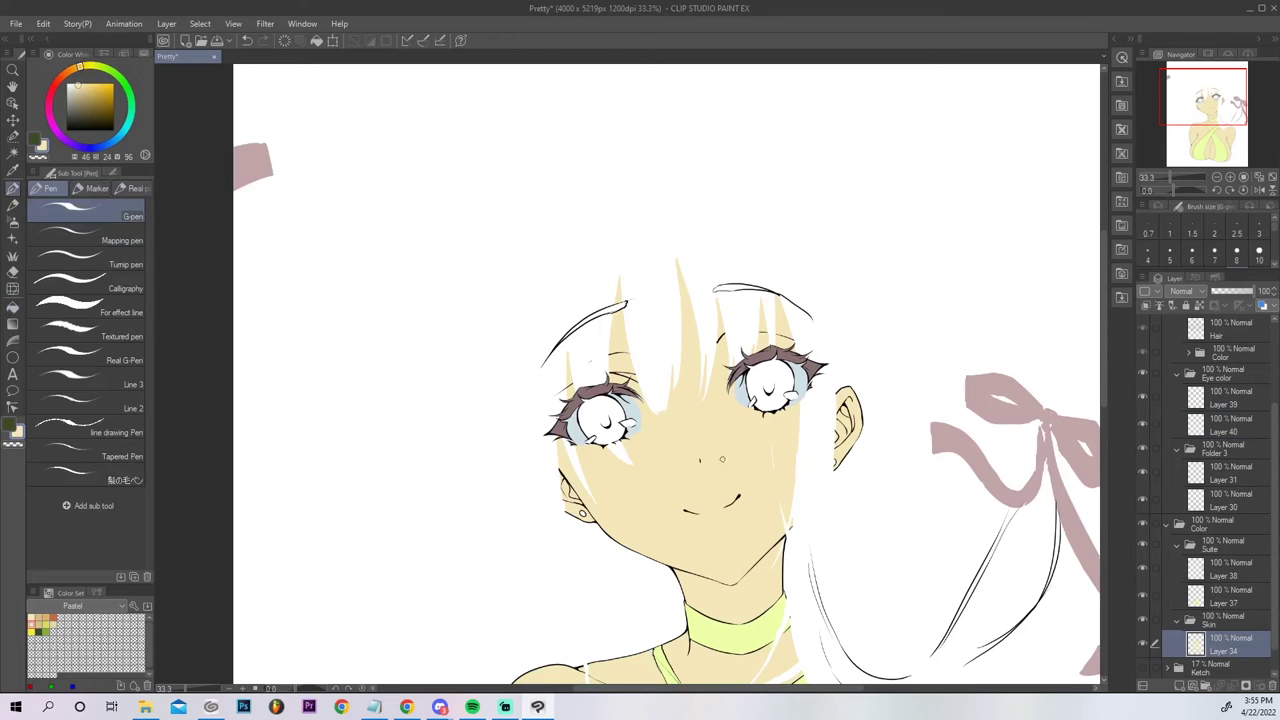
key("bracketright")
key("bracketright")
key("bracketright")
key("bracketright")
key("bracketright")
key("bracketright")
key("bracketright")
key("bracketright")
key("bracketright")
key("bracketright")
key("bracketright")
key("bracketright")
mouse_move(621, 482)
left_mouse_down()
mouse_move(594, 449)
mouse_move(570, 340)
mouse_move(642, 290)
left_mouse_up()
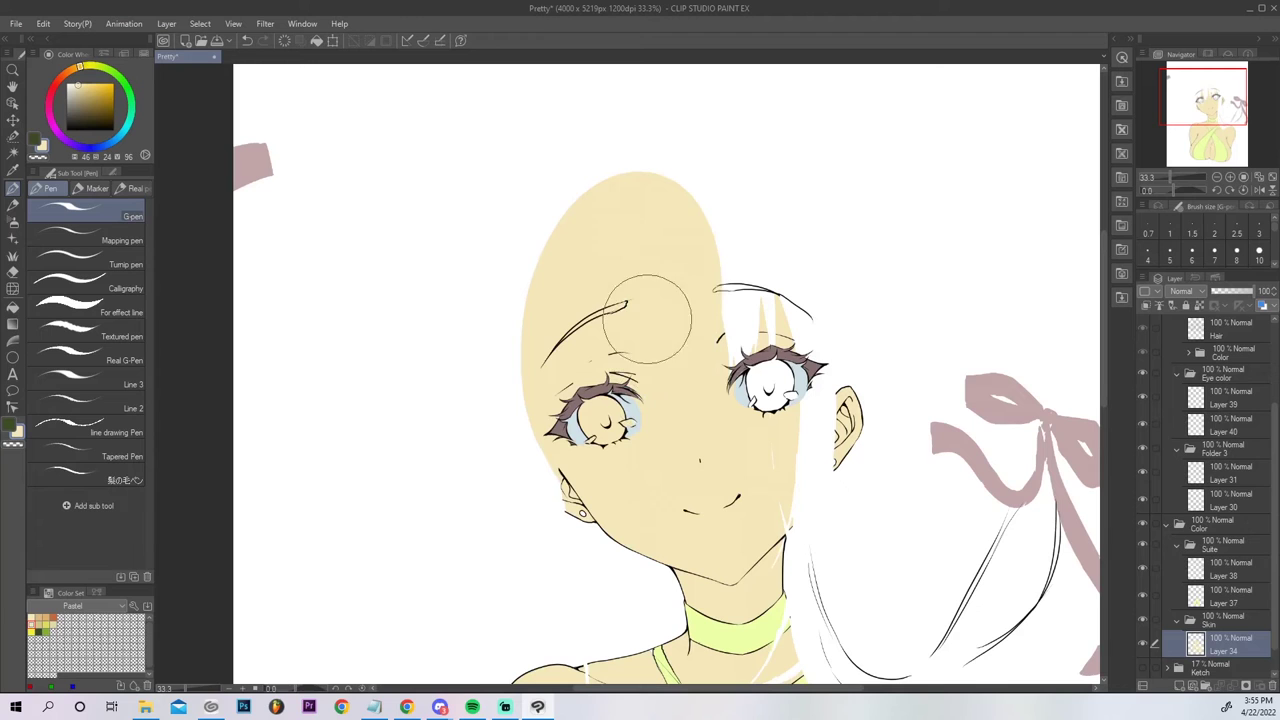
Paint the rest of the forehead and the image-right side of the face with the same skin colour.
mouse_move(737, 471)
left_mouse_down()
mouse_move(749, 480)
mouse_move(797, 437)
left_mouse_up()
key("ctrl+z")
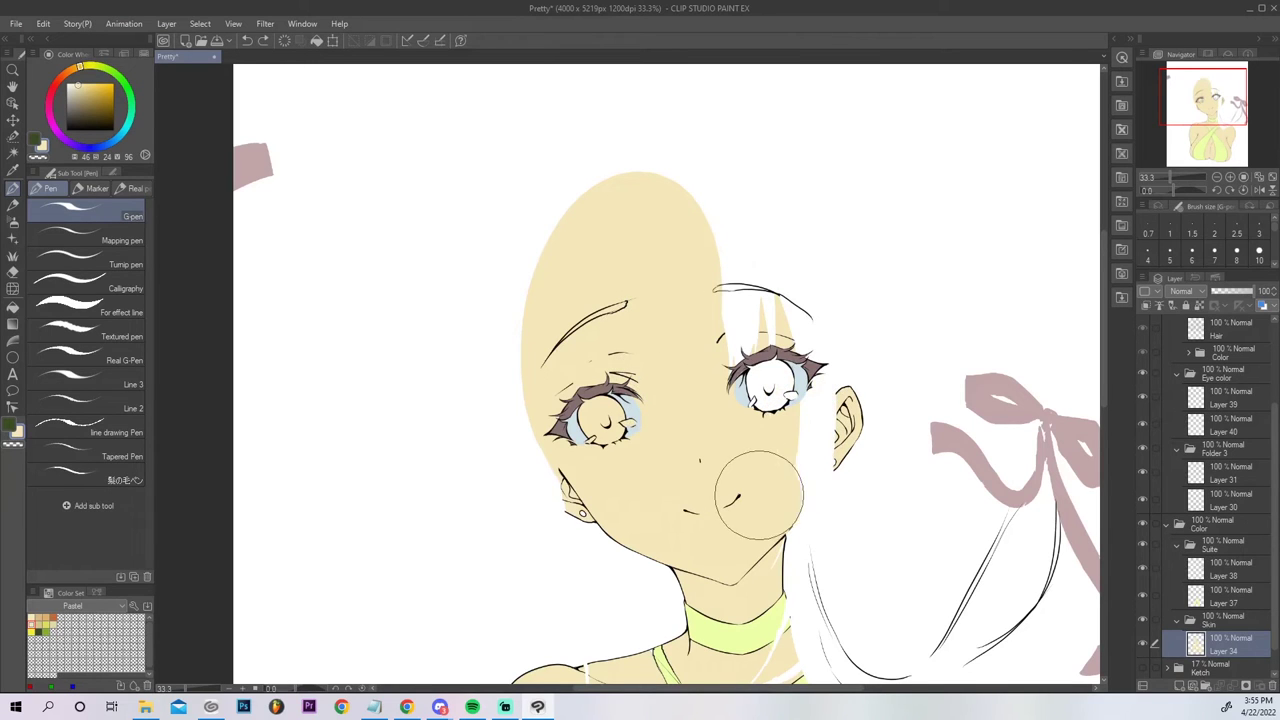
mouse_move(763, 490)
left_mouse_down()
mouse_move(810, 385)
mouse_move(798, 340)
mouse_move(750, 355)
mouse_move(720, 275)
mouse_move(815, 350)
mouse_move(805, 395)
mouse_move(796, 325)
mouse_move(763, 258)
mouse_move(711, 208)
mouse_move(600, 214)
left_mouse_up()
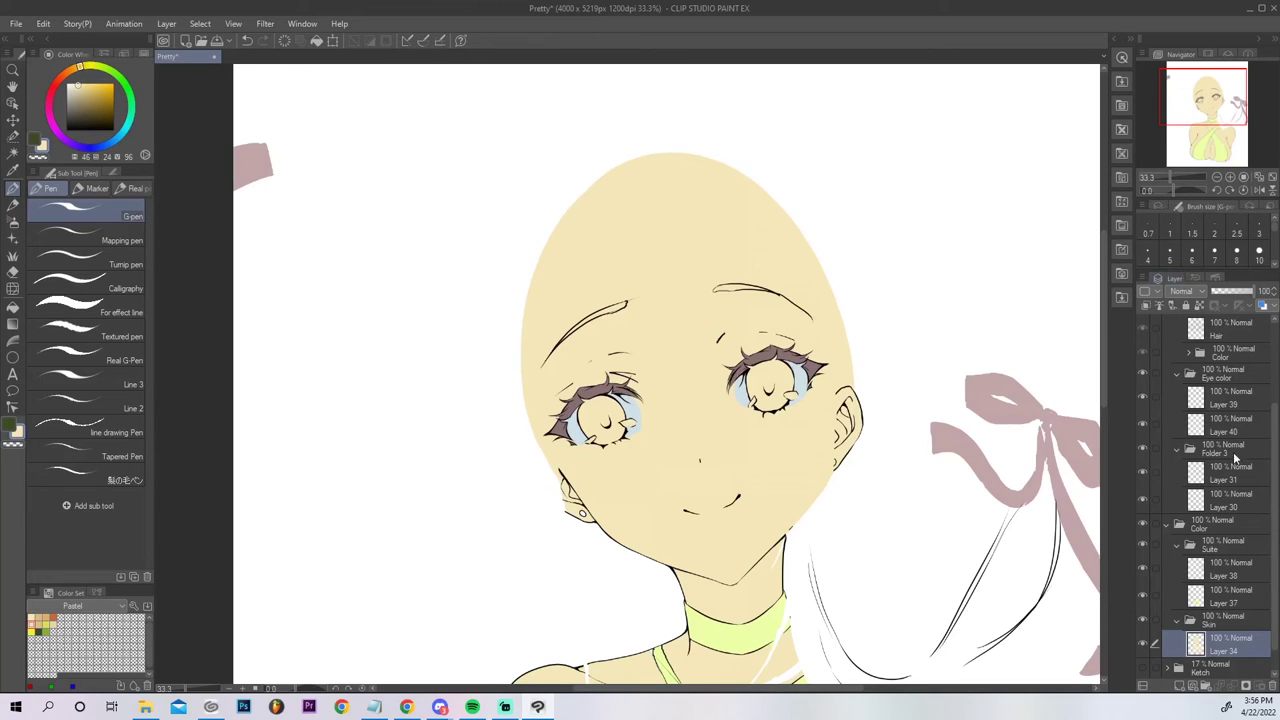
Auto-select the areas inside both eyebrows.
scroll(1272, 462, "up", 2)
scroll(1272, 347, "up", 2)
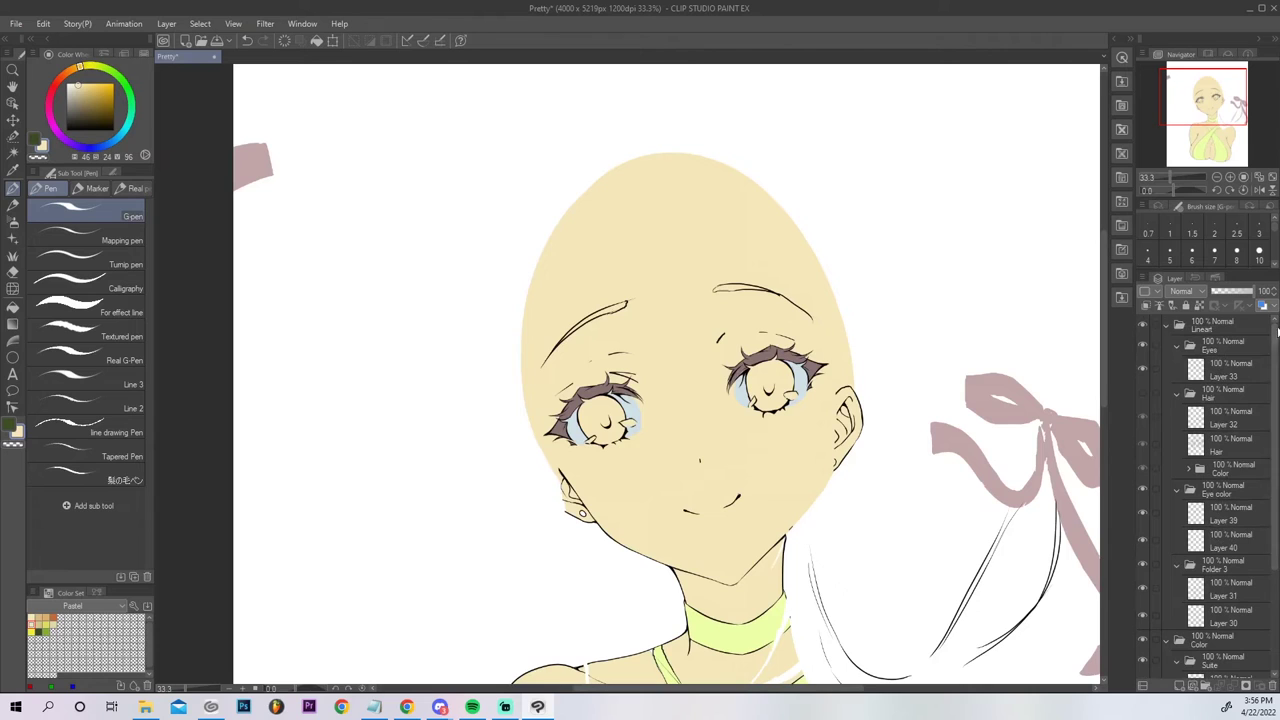
key("w")
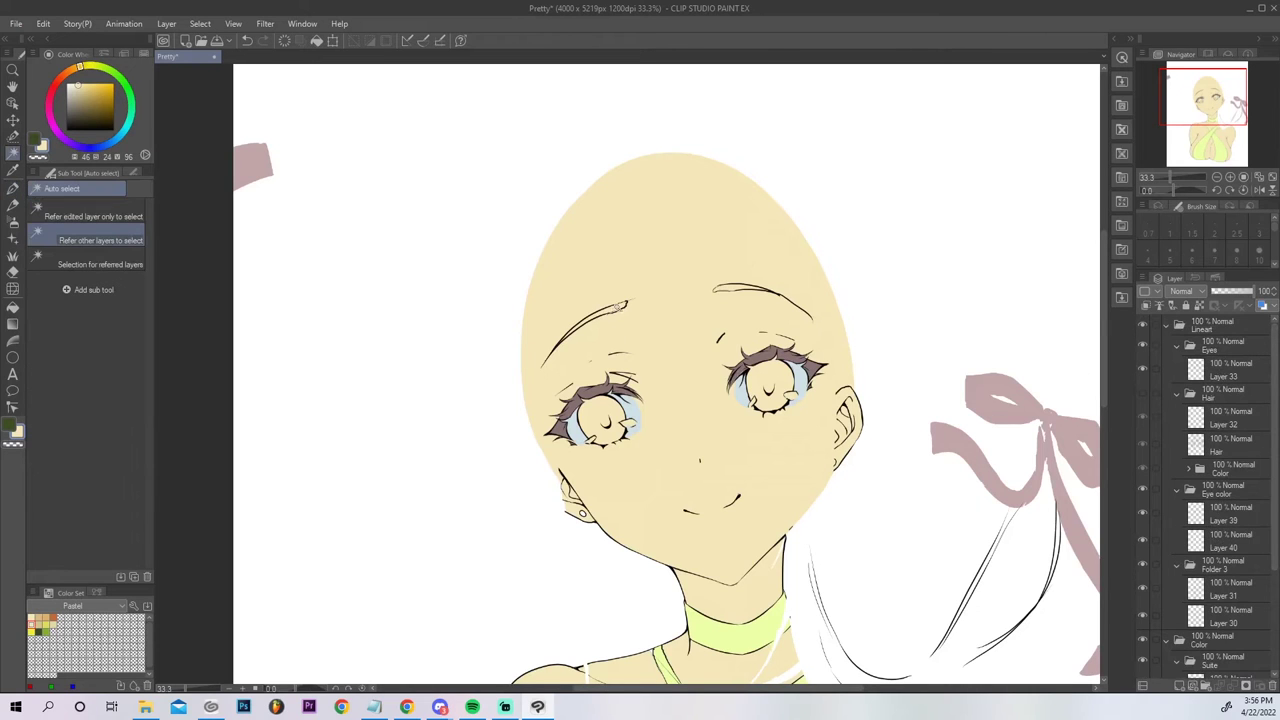
left_click(620, 305)
left_click(752, 320, "shift")
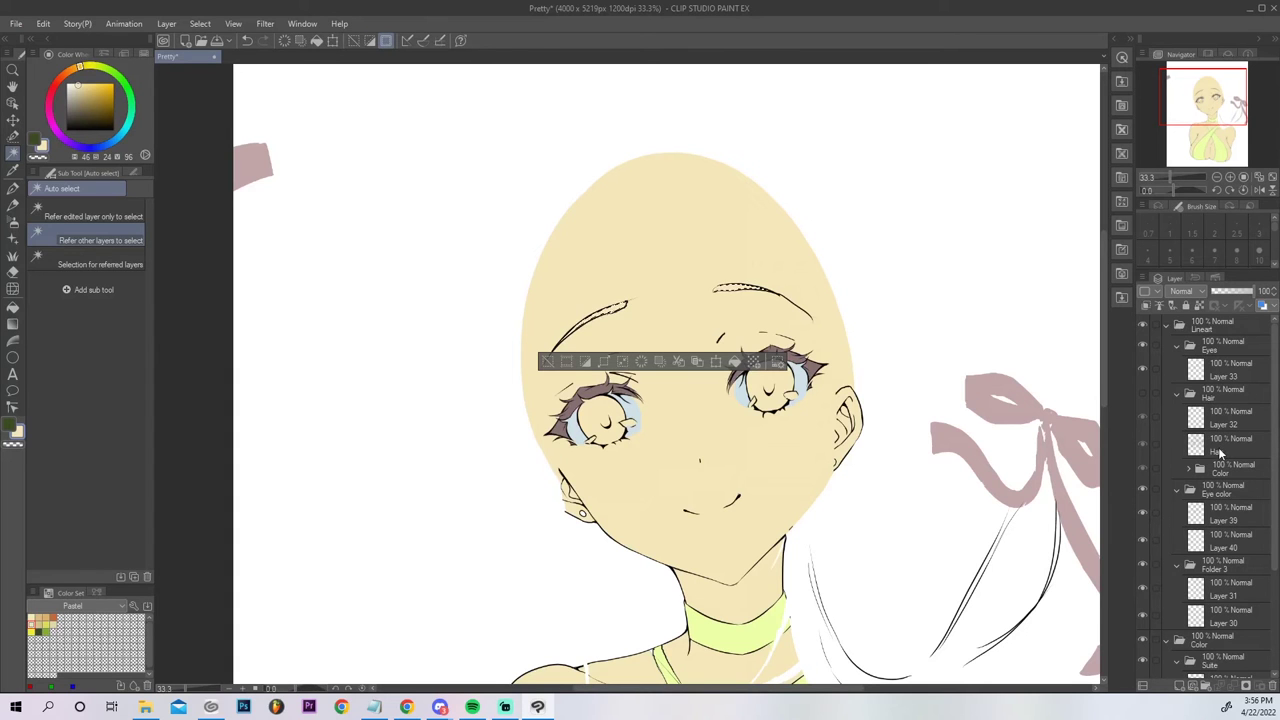
Show the Hair folder again and load the Layer 31 line art containing the eyebrows as a selection.
left_click(1144, 392)
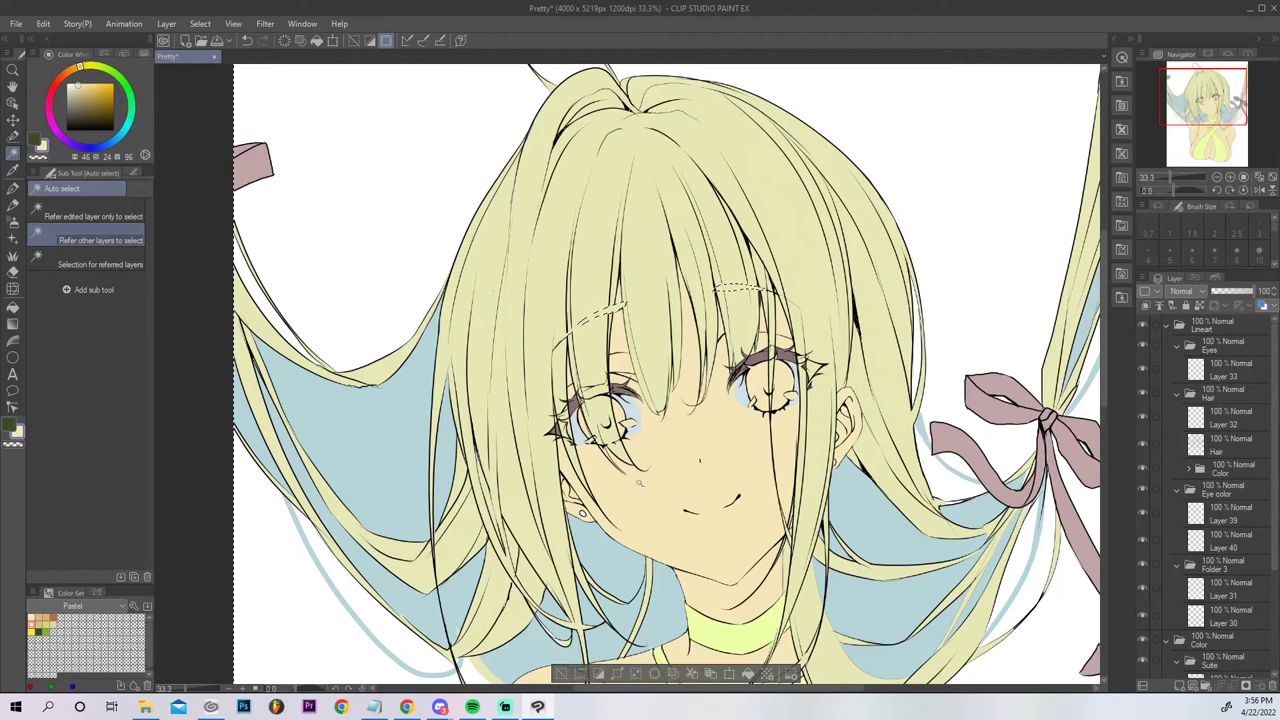
key("ctrl+z")
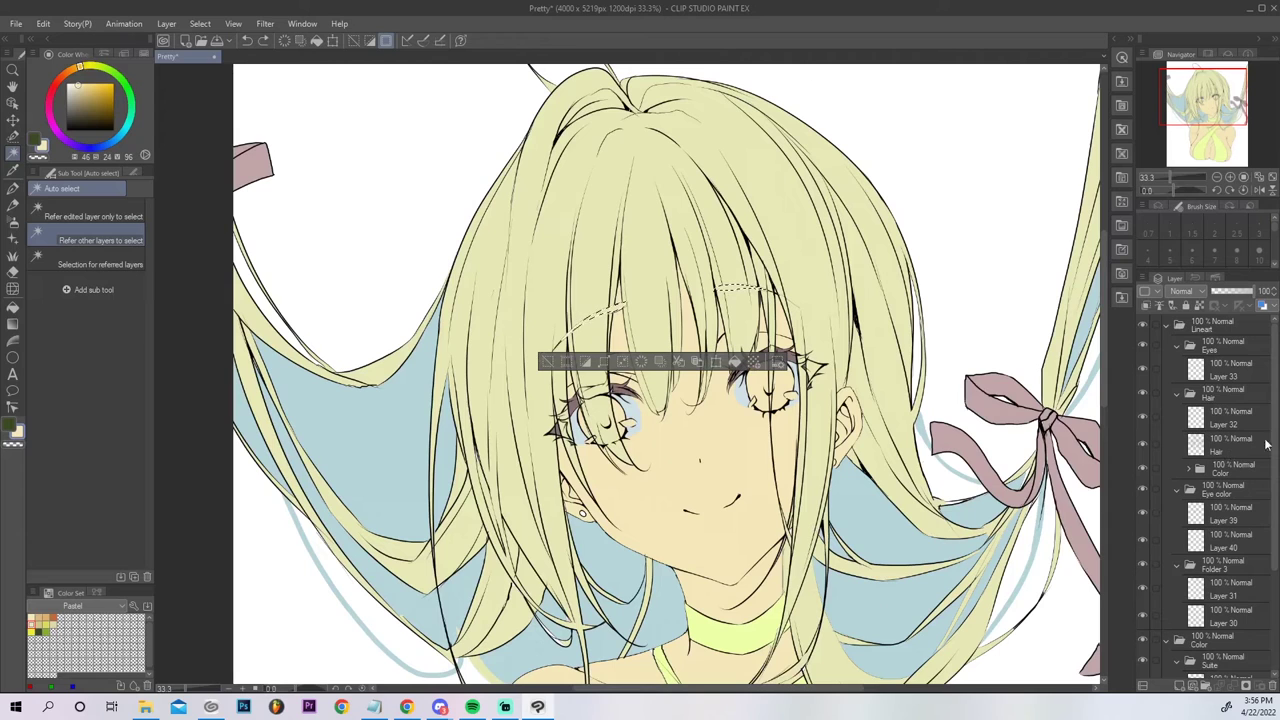
scroll(1265, 444, "down", 3)
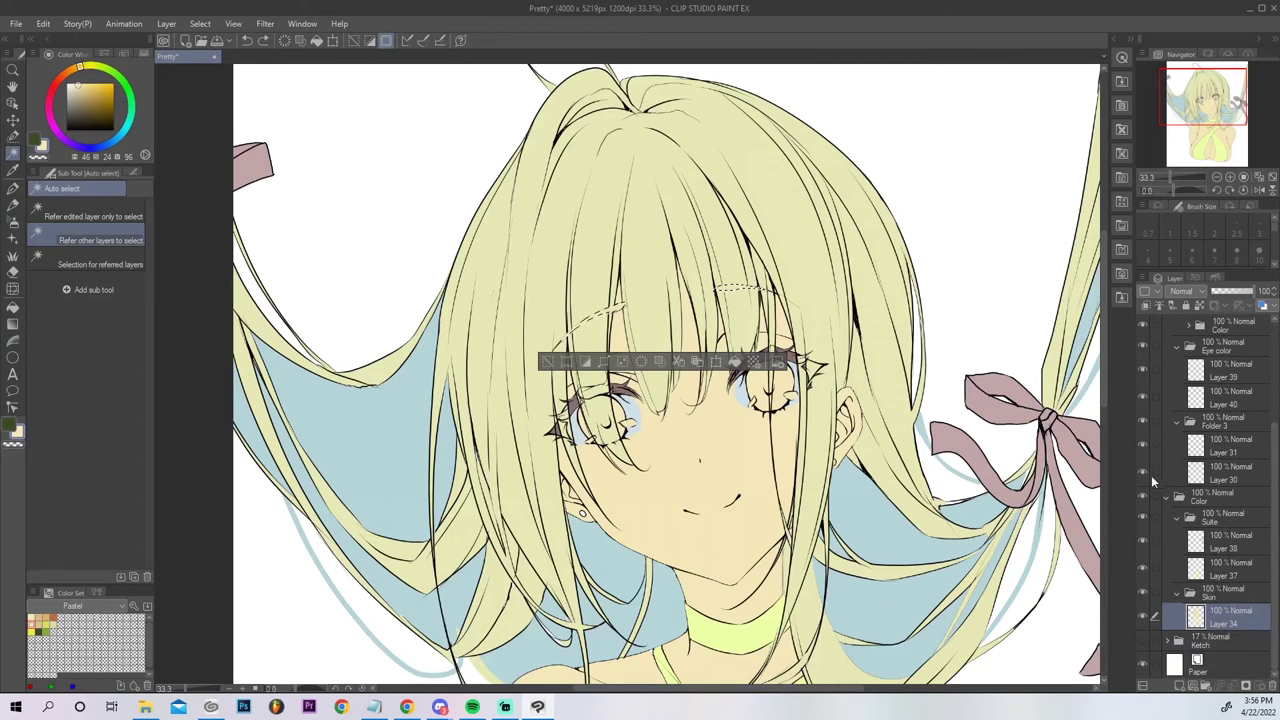
left_click(1142, 471)
left_click(1142, 471)
left_click(1143, 446)
left_click(1143, 446)
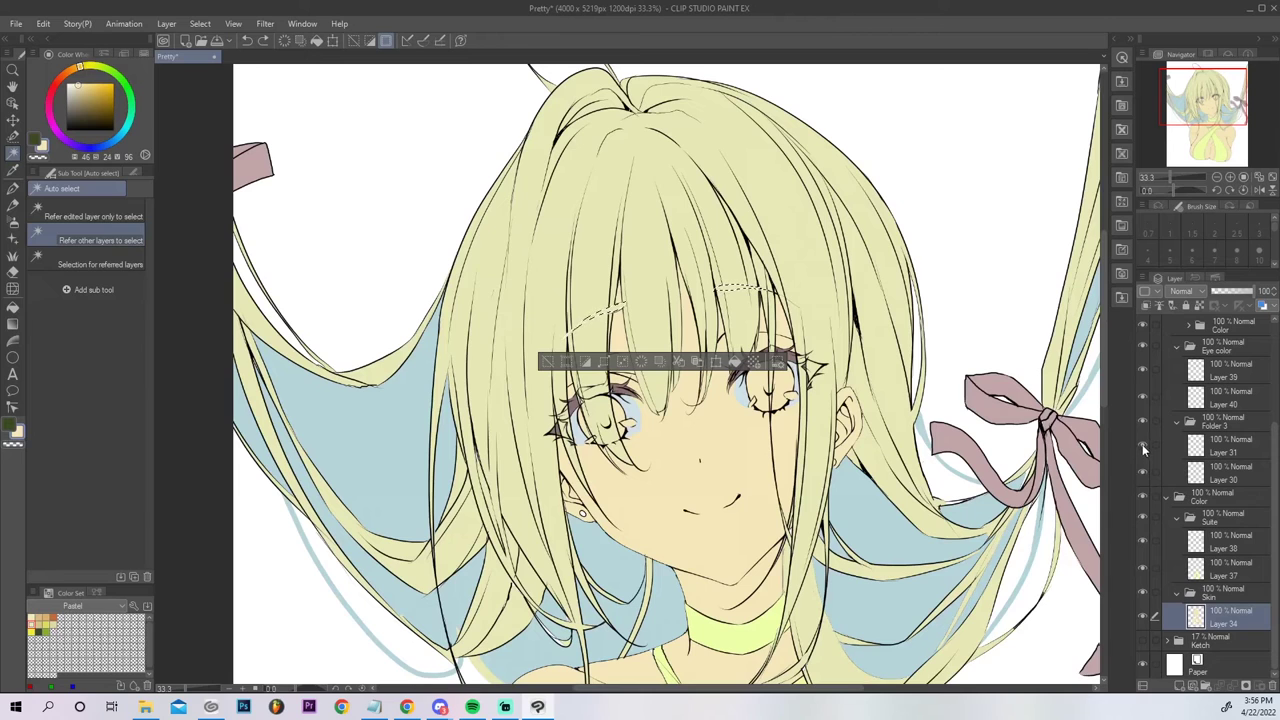
left_click(1195, 450, "ctrl")
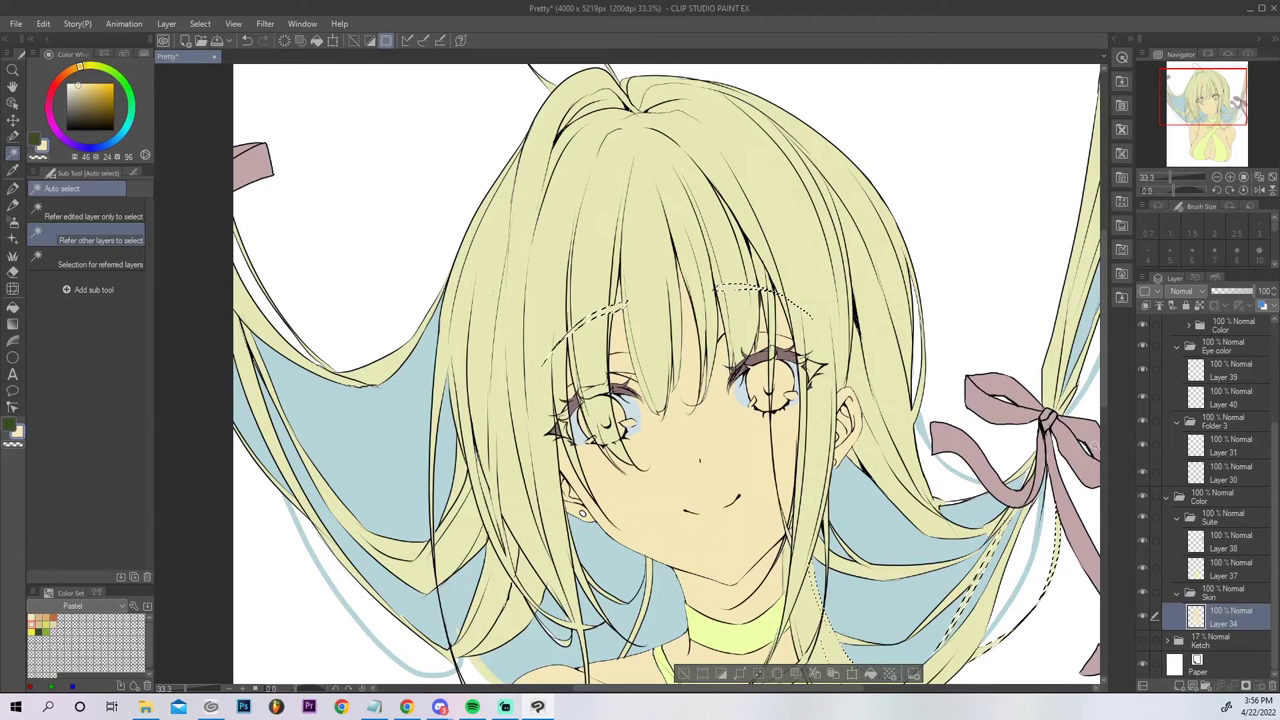
Try to erase over the eyebrow selection on the Hair layer with the hard eraser, and restore the selection.
key("e")
scroll(1278, 403, "up", 3)
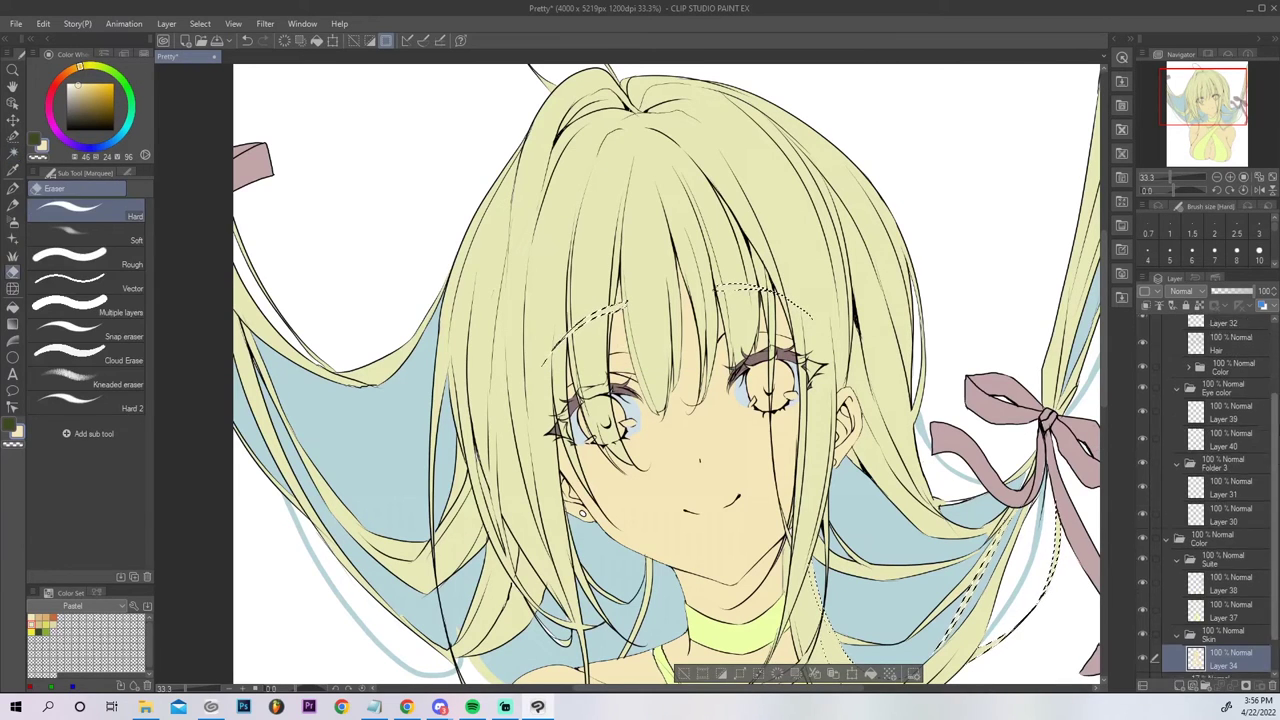
left_click(1198, 393)
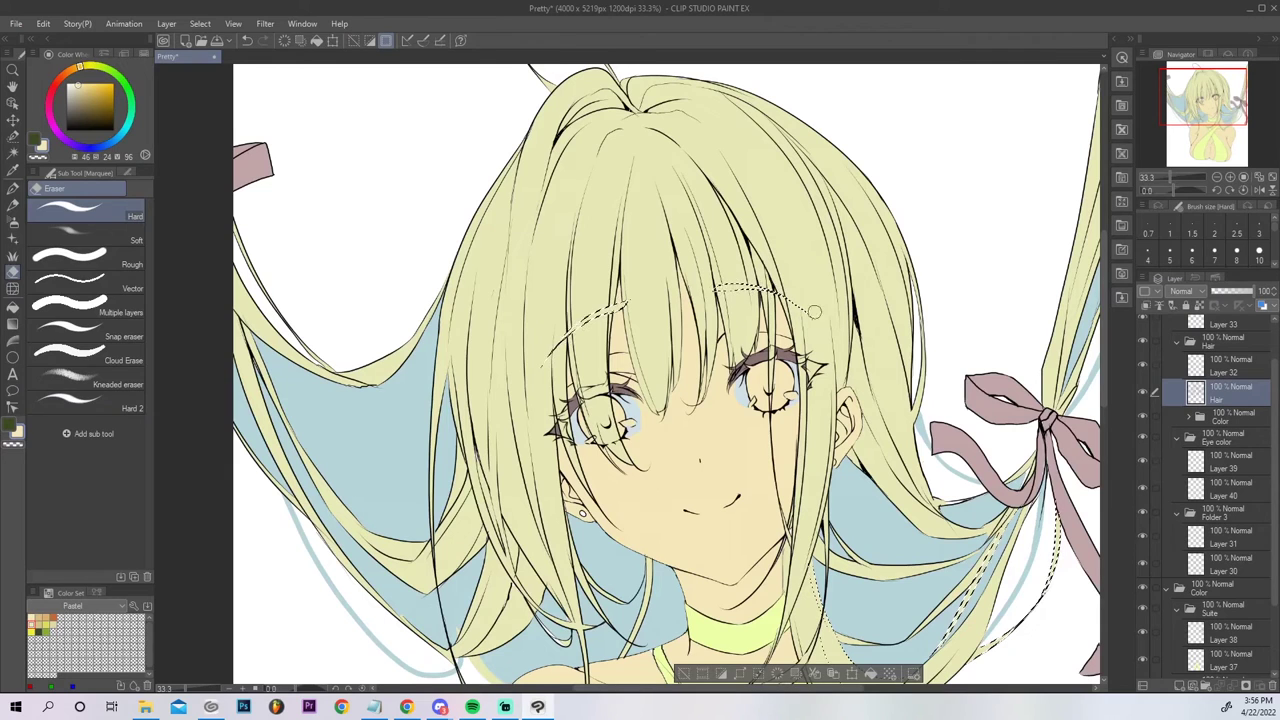
key("ctrl+d")
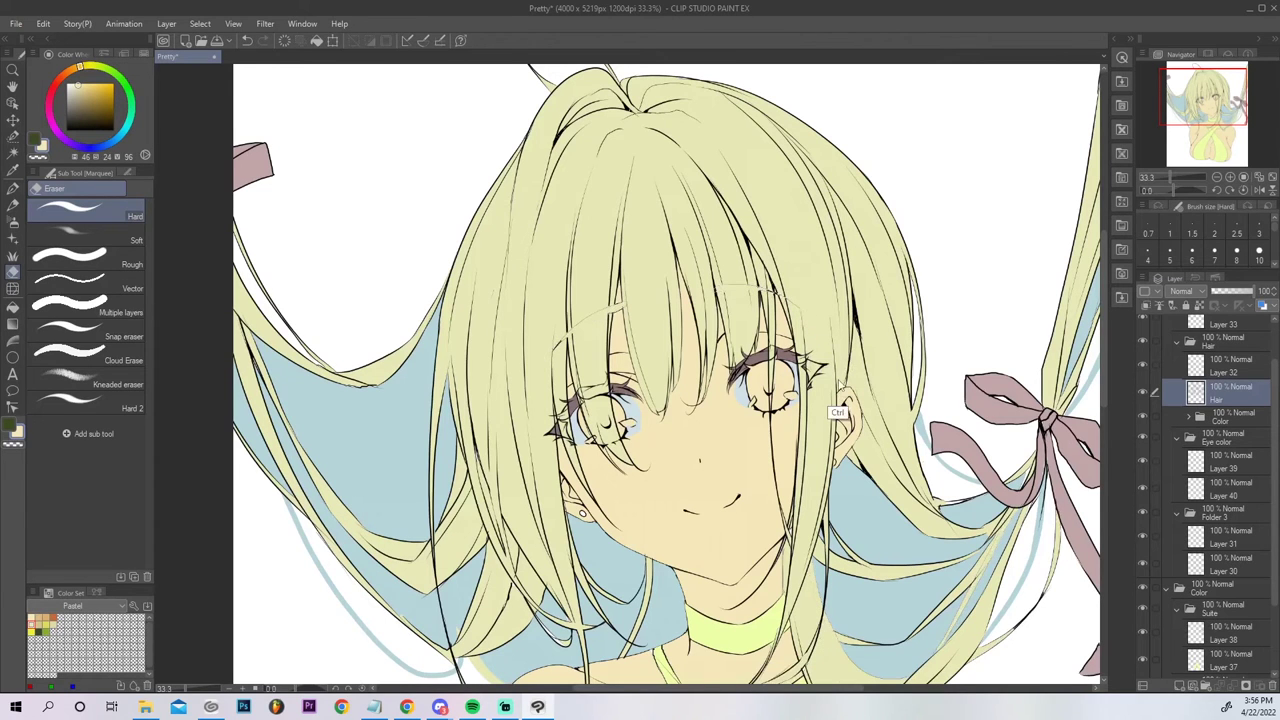
key("ctrl+z")
Try erasing over the eyebrows on Layer 32, checking the visibility of the hair line art layers.
left_click(1143, 366)
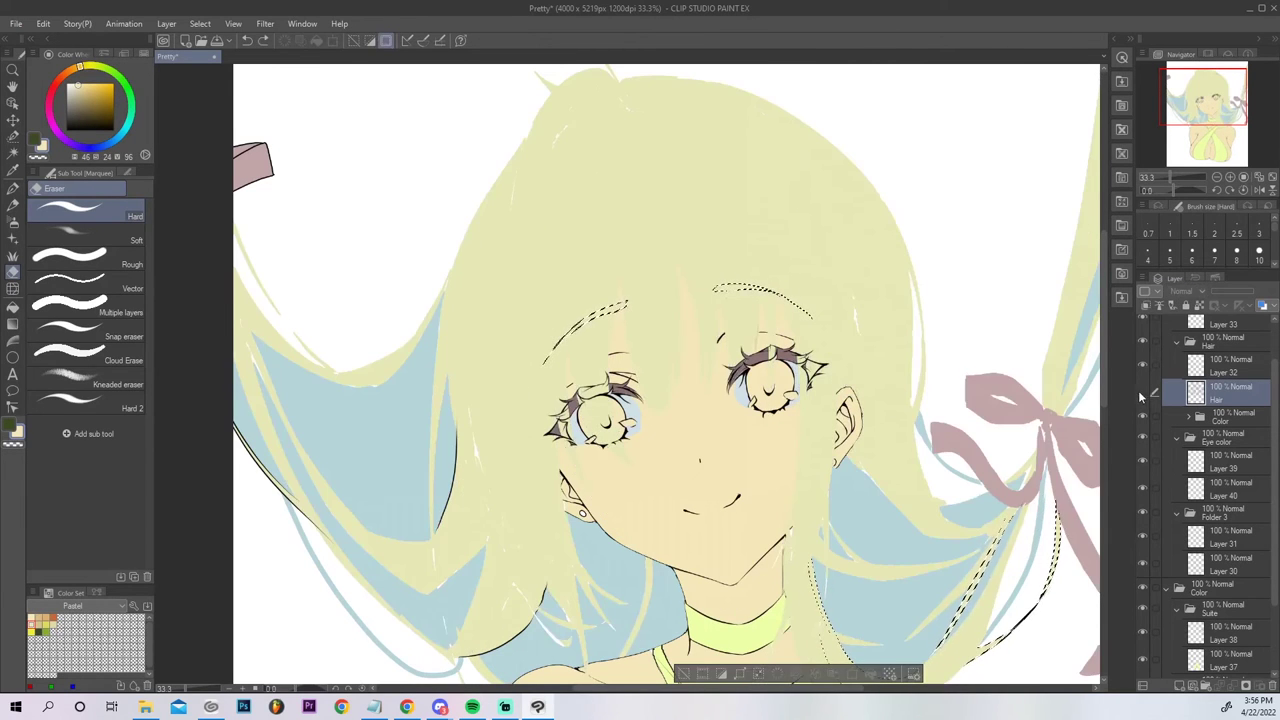
left_click(1143, 367)
left_click(1143, 367)
left_click(1143, 367)
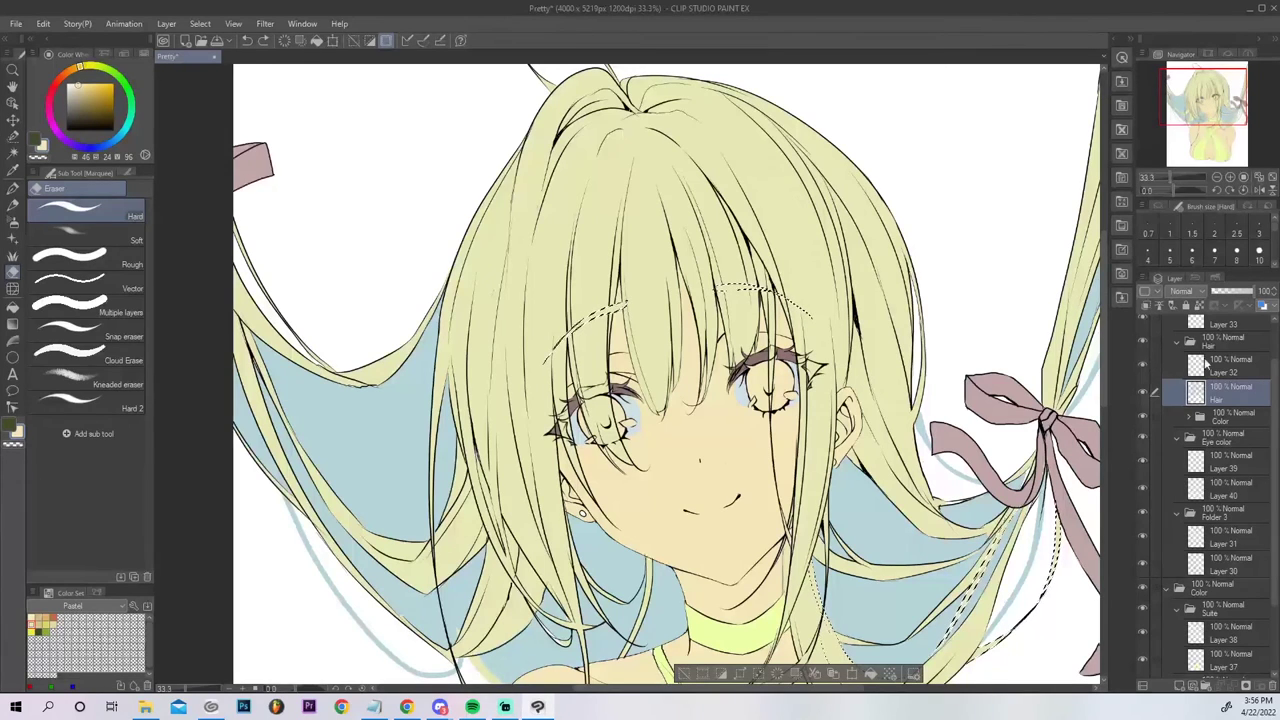
left_click(1209, 366)
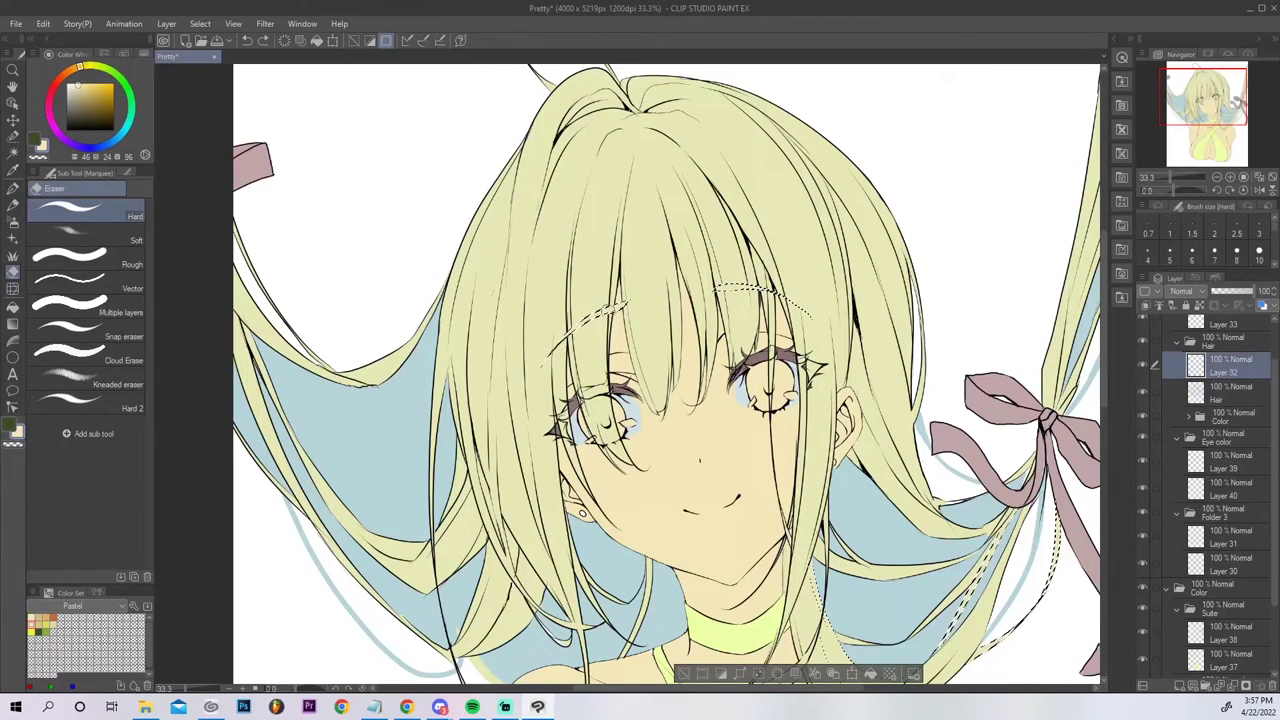
key("ctrl+d")
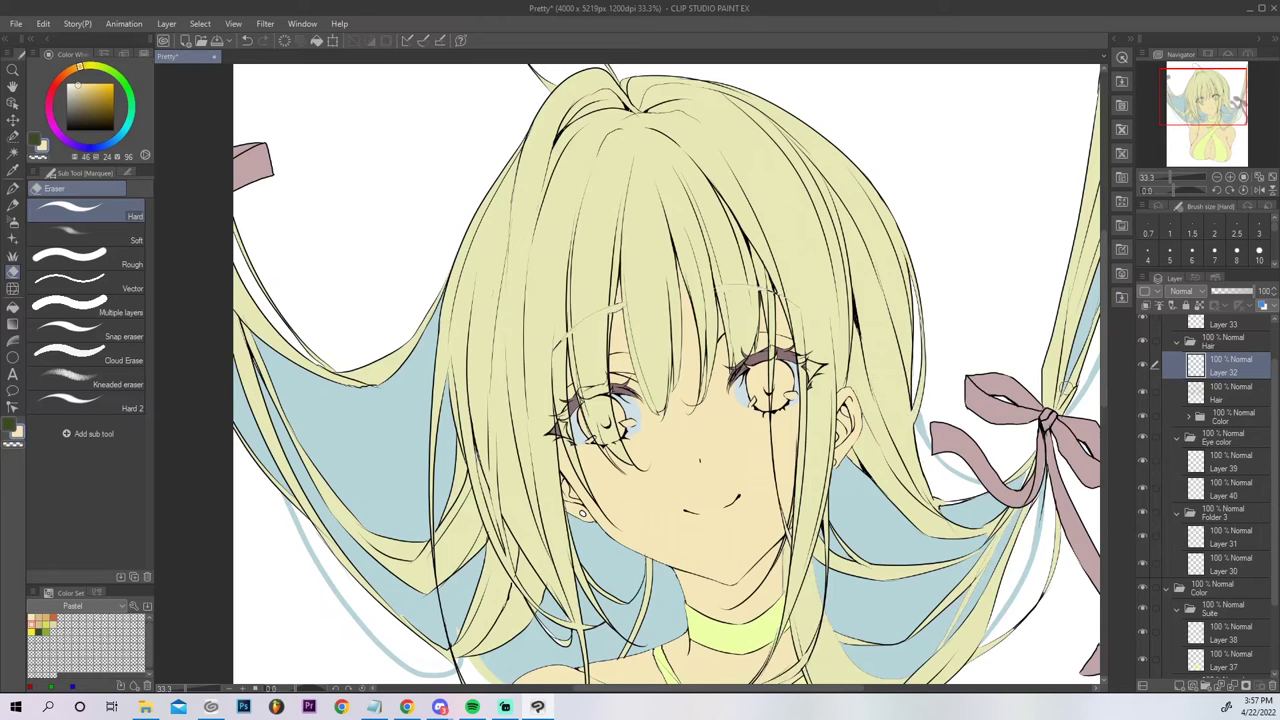
left_click(1143, 392)
left_click(1143, 394)
Restore the eyebrow selection, erase the hair colour over the brow lines on Layer 35 in the Color folder, and deselect.
key("ctrl+shift+d")
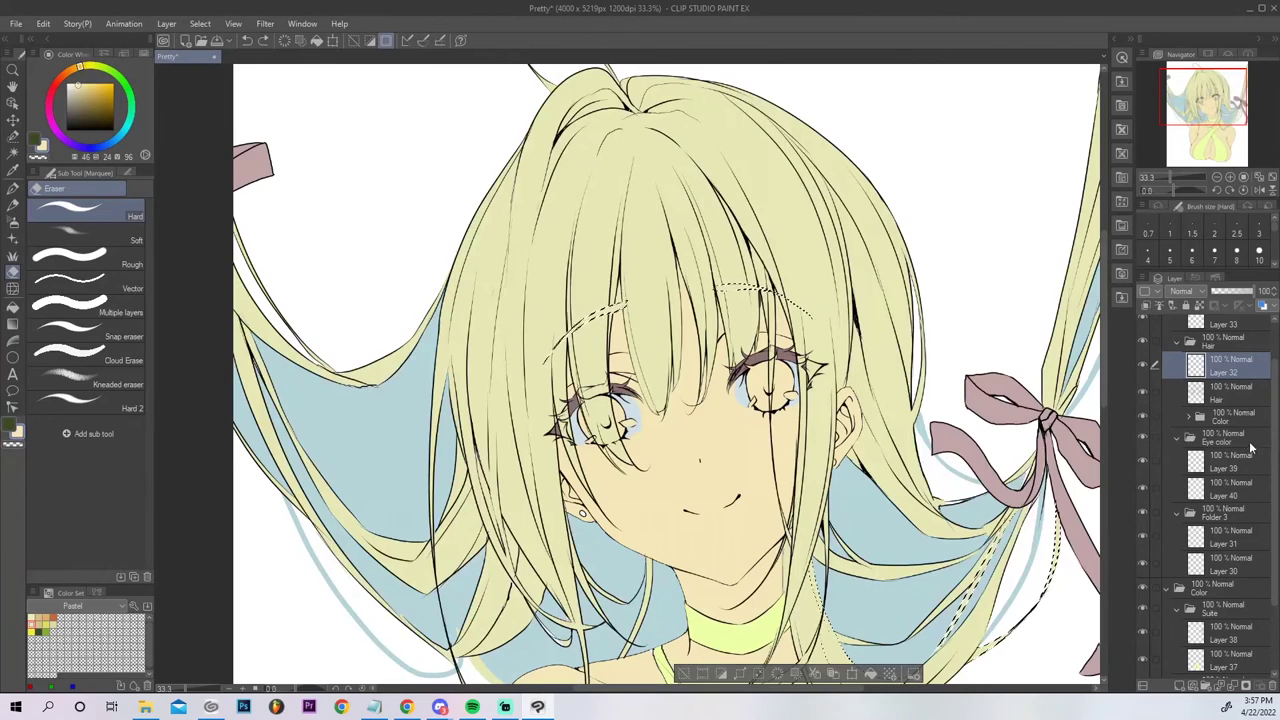
left_click(1188, 416)
left_click(1218, 440)
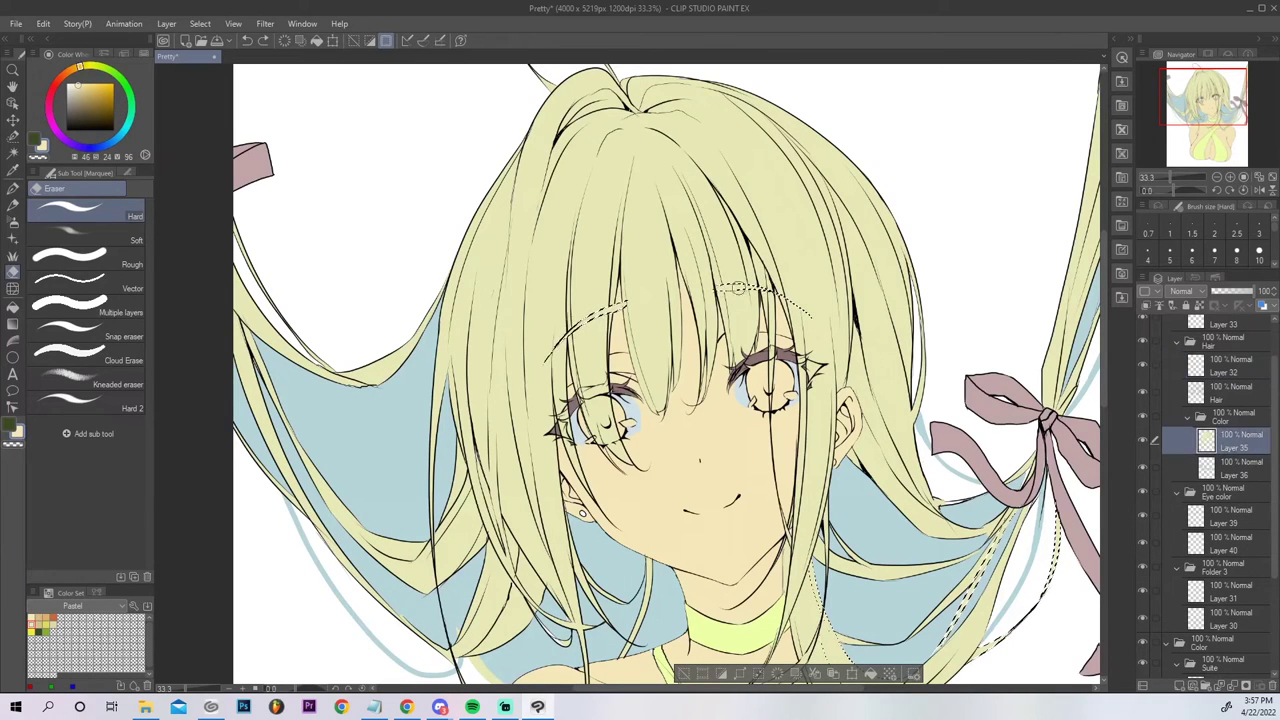
key("ctrl+d")
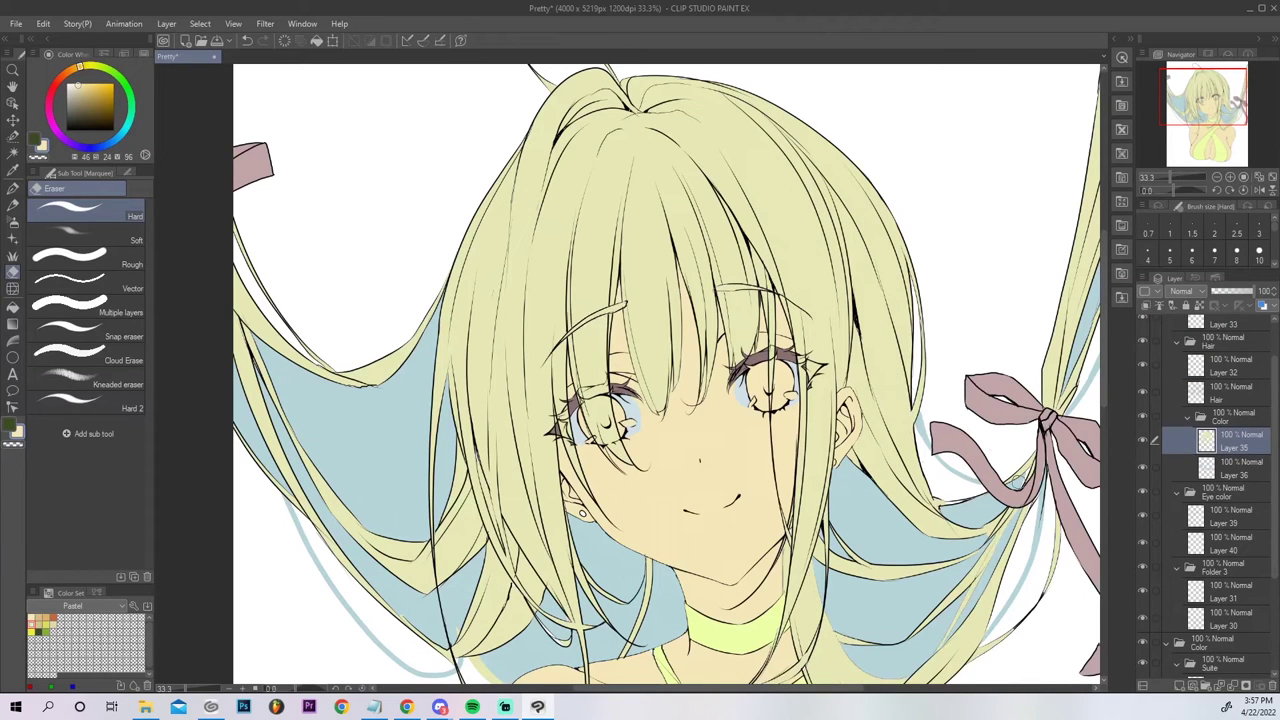
Lighten the eye whites on Layer 40 with a Hue/Saturation/Luminosity correction of saturation -7 and luminosity 51.
left_click(1258, 177)
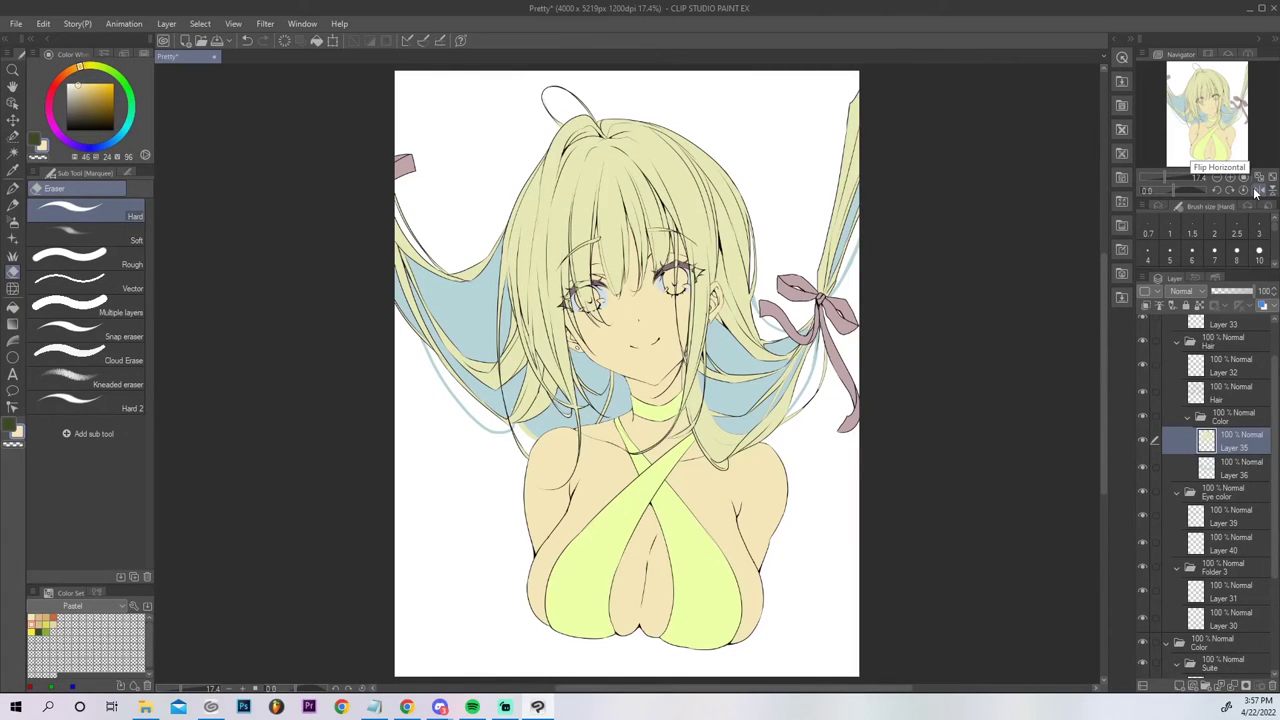
mouse_move(1274, 457)
left_mouse_down()
mouse_move(1274, 437)
mouse_move(1274, 461)
left_mouse_up()
left_click(1228, 538)
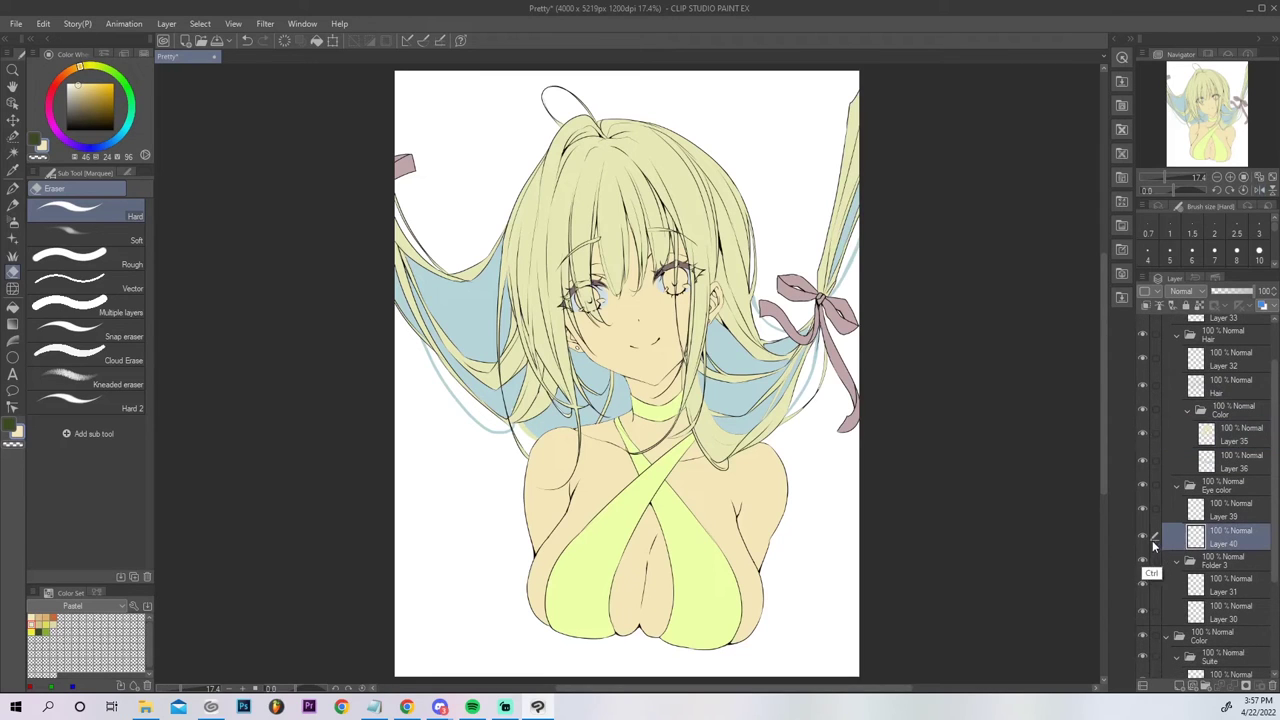
key("ctrl+u")
left_click(974, 354)
left_click(931, 320)
left_click(1004, 356)
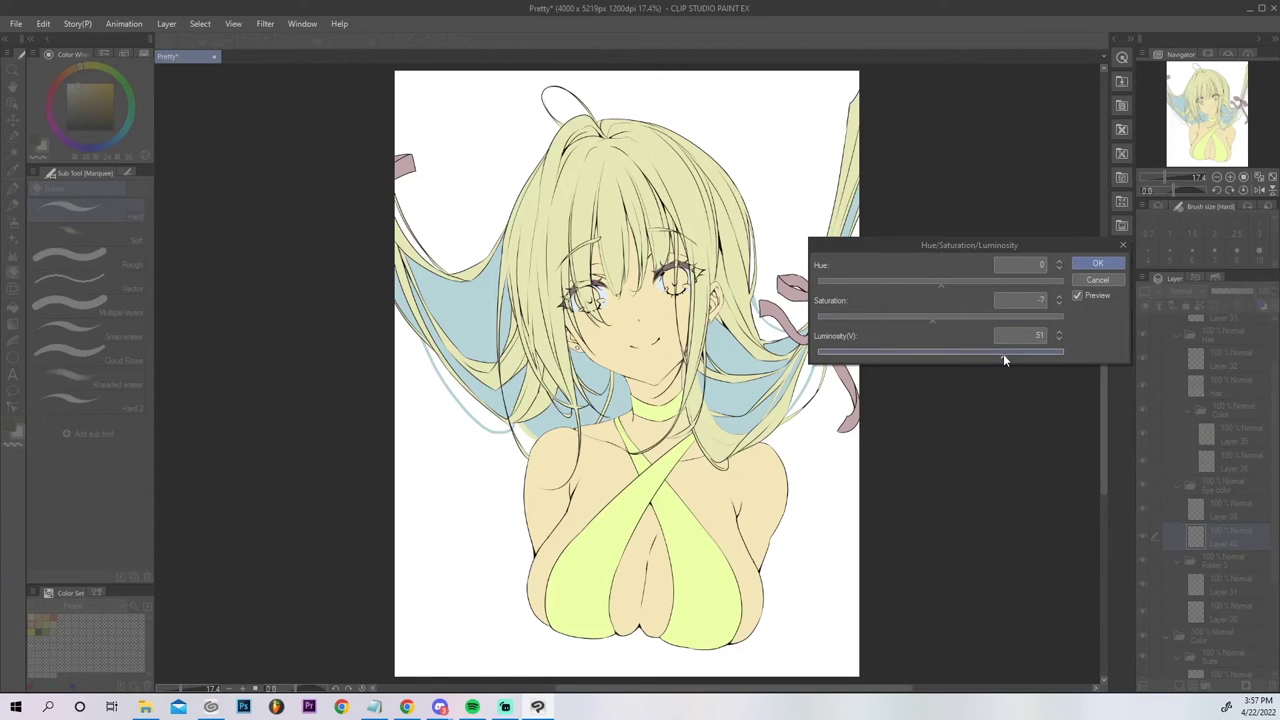
left_click(1092, 265)
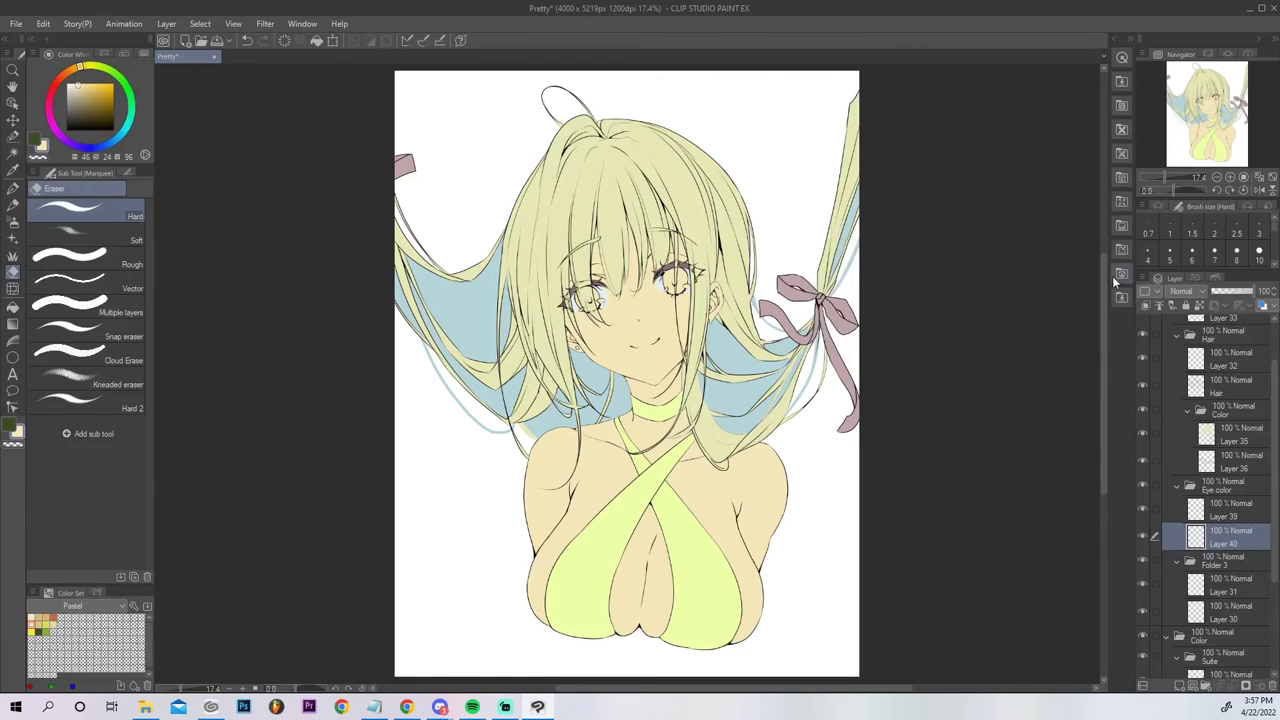
Add a new layer above Layer 40 in the Eye color folder and hide the Hair folder.
left_click(1180, 687)
left_click(1229, 177)
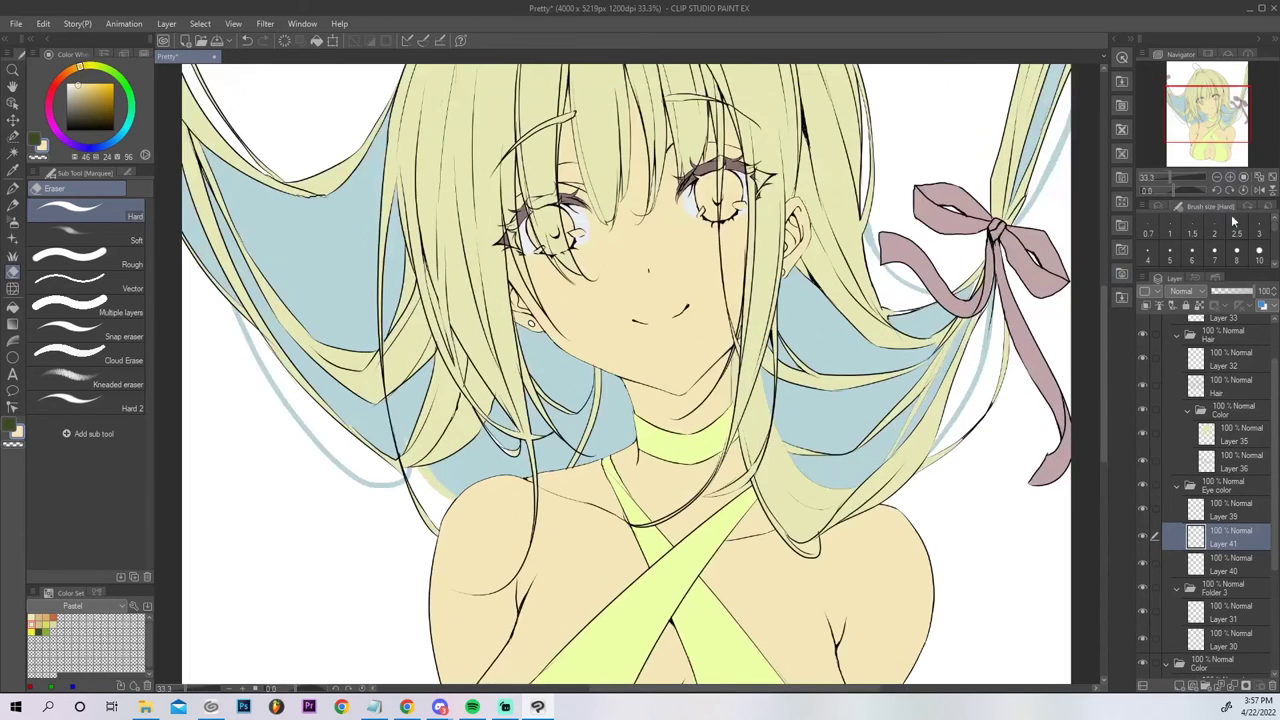
left_click(1143, 334)
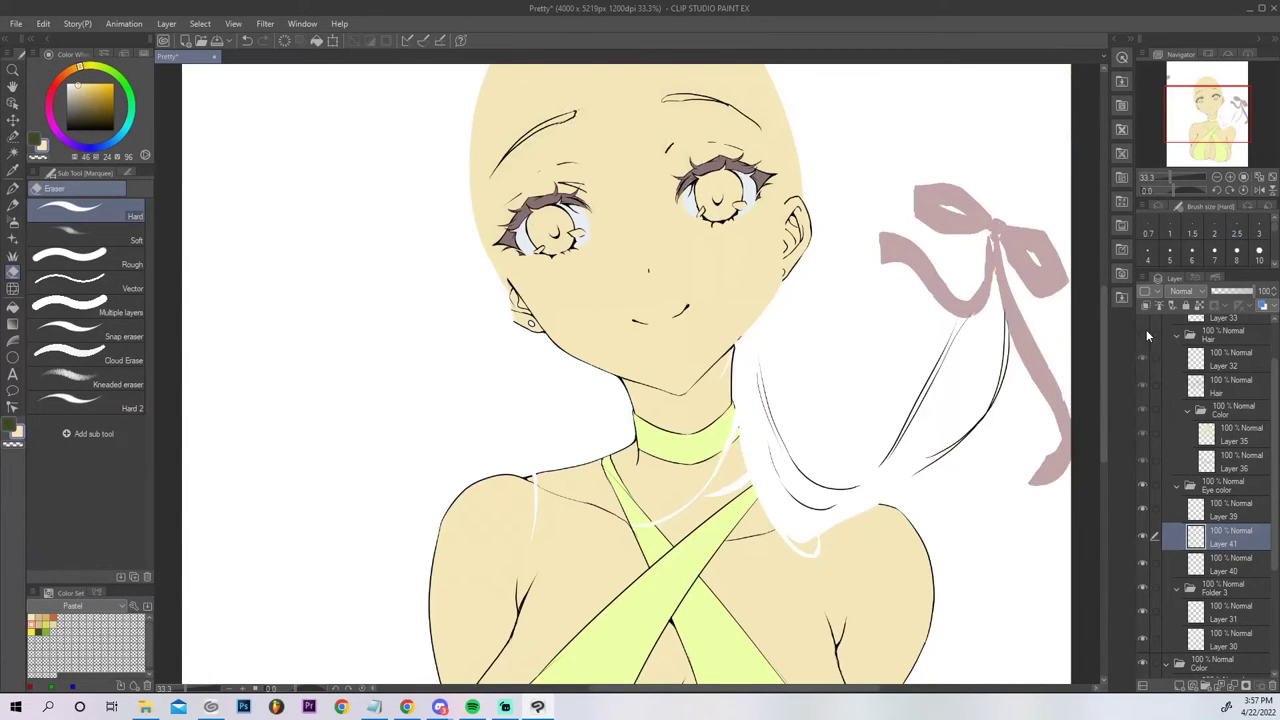
Fill both irises on Layer 41 with turquoise green, hue 156, saturation 58, value 100.
left_click(130, 121)
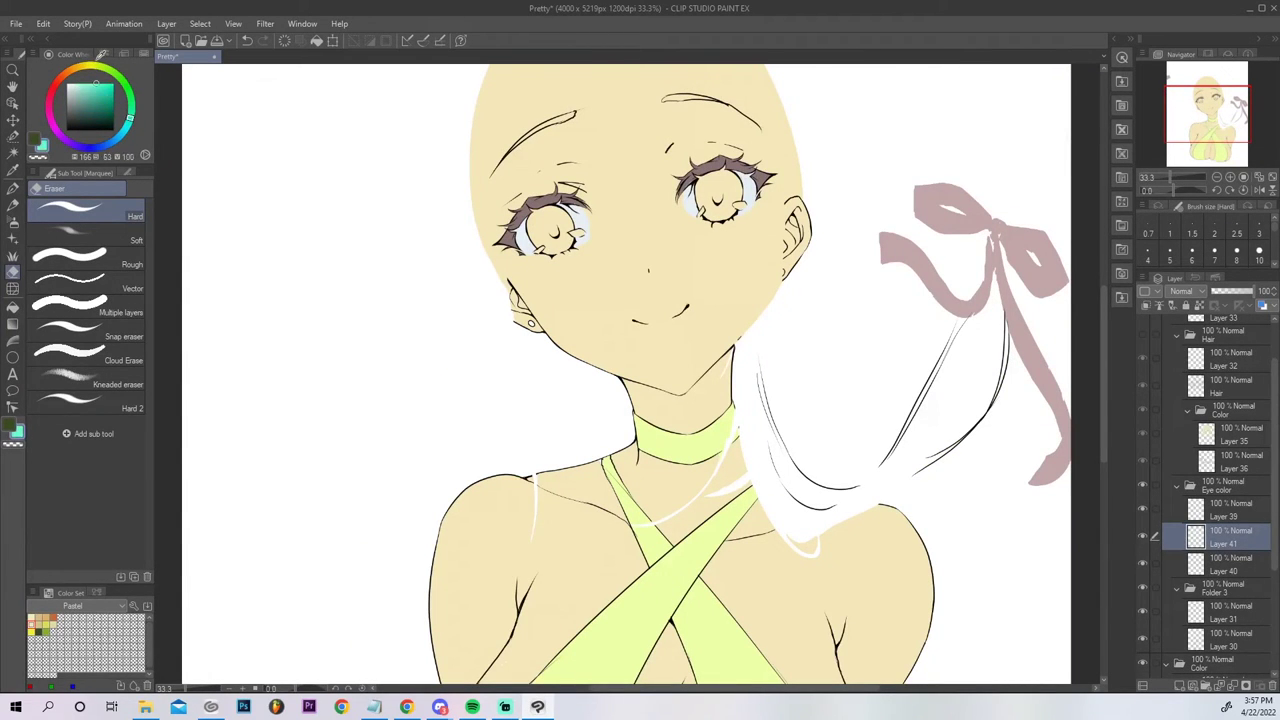
left_click_drag(130, 121, 133, 116)
key("g")
left_click(556, 232)
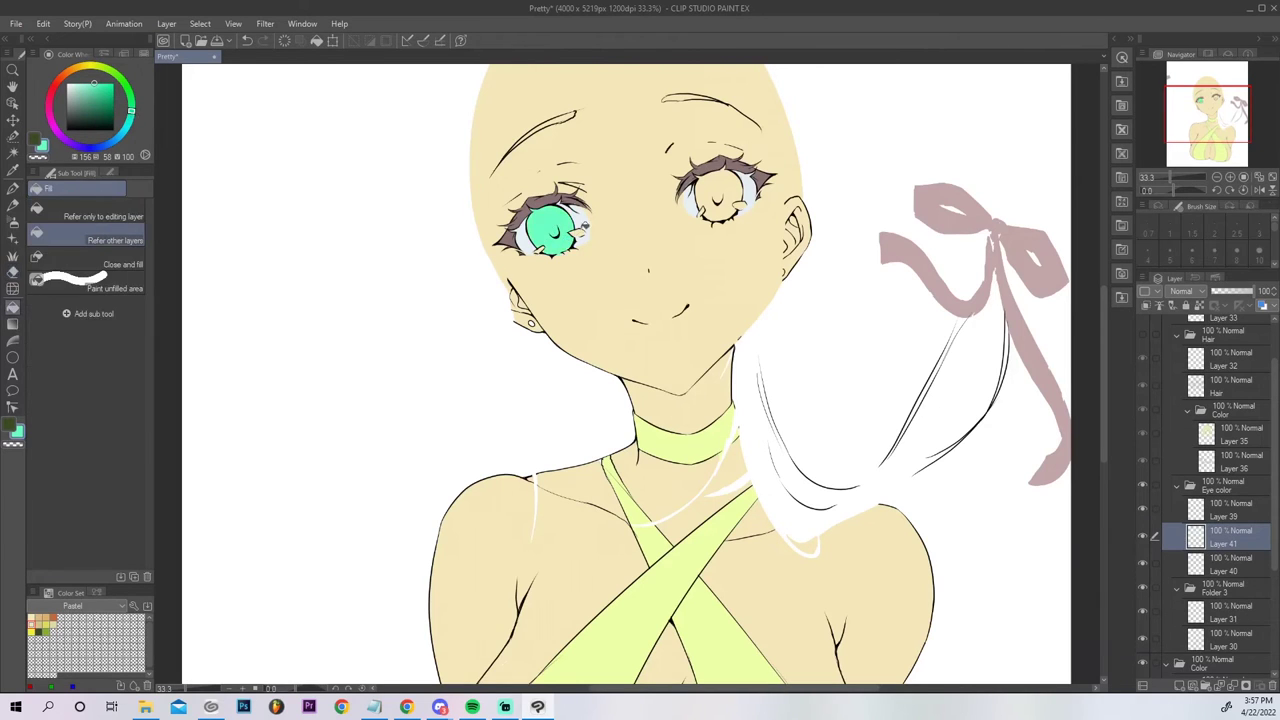
key("e")
key("ctrl+z")
left_click_drag(558, 258, 562, 260)
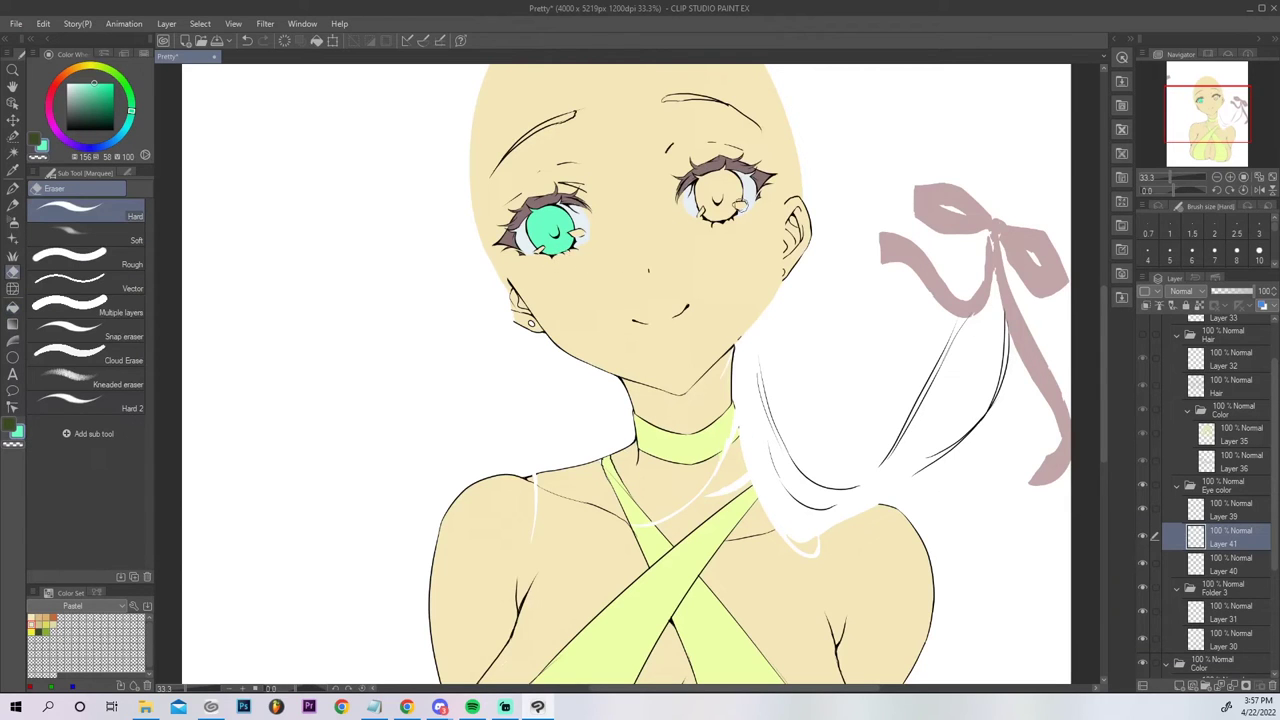
key("g")
left_click(728, 182)
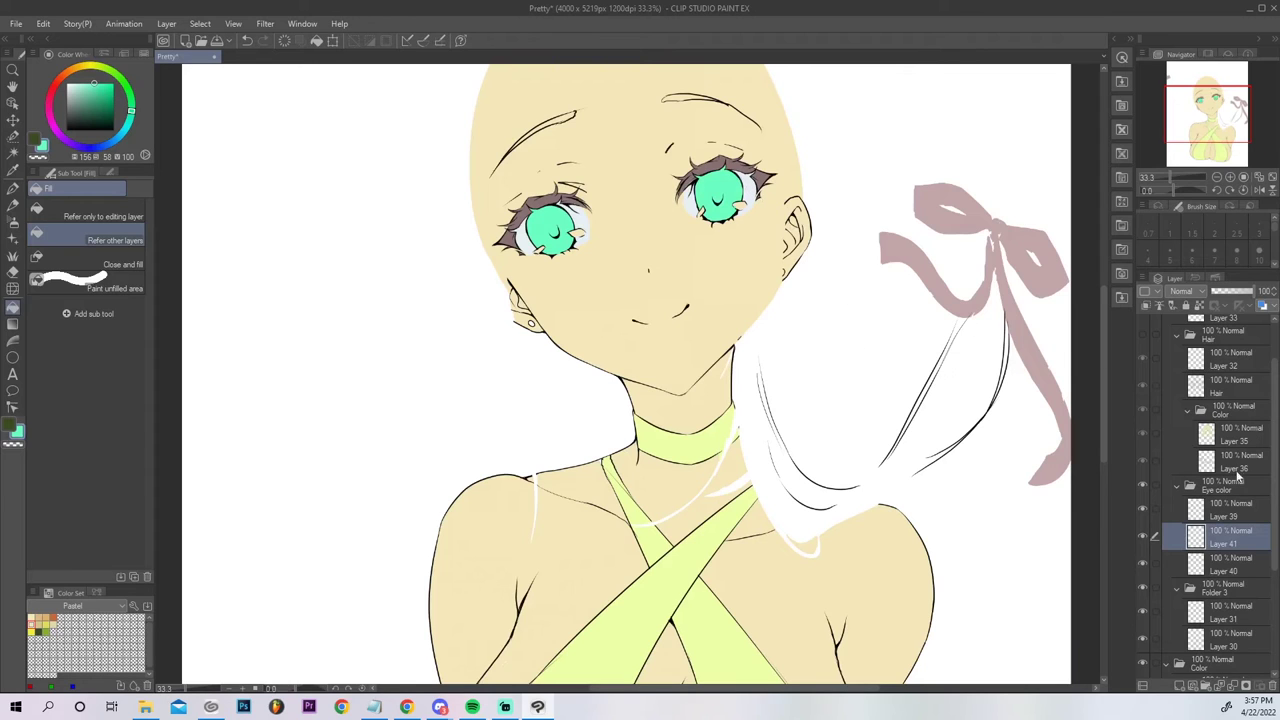
Fill the eye highlights with white on a new layer above Layer 39, and show the Hair folder again.
left_click(1228, 514)
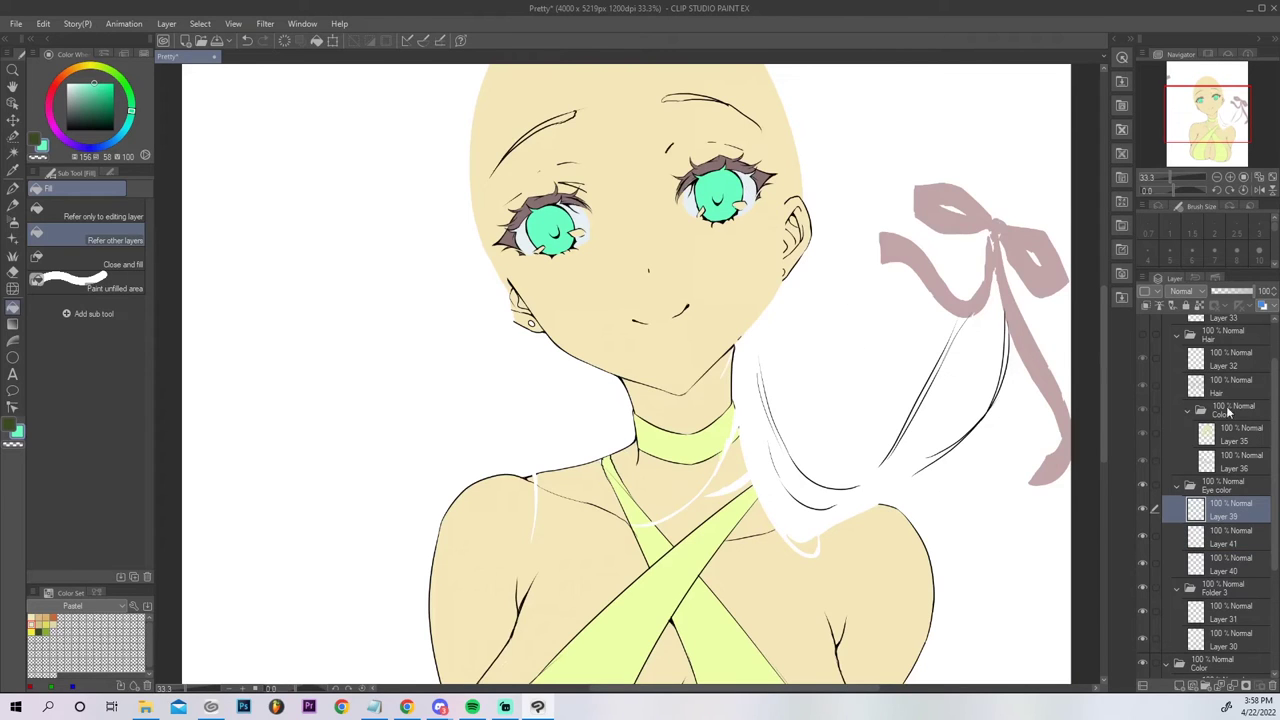
left_click(1180, 686)
left_click_drag(89, 99, 6, 20)
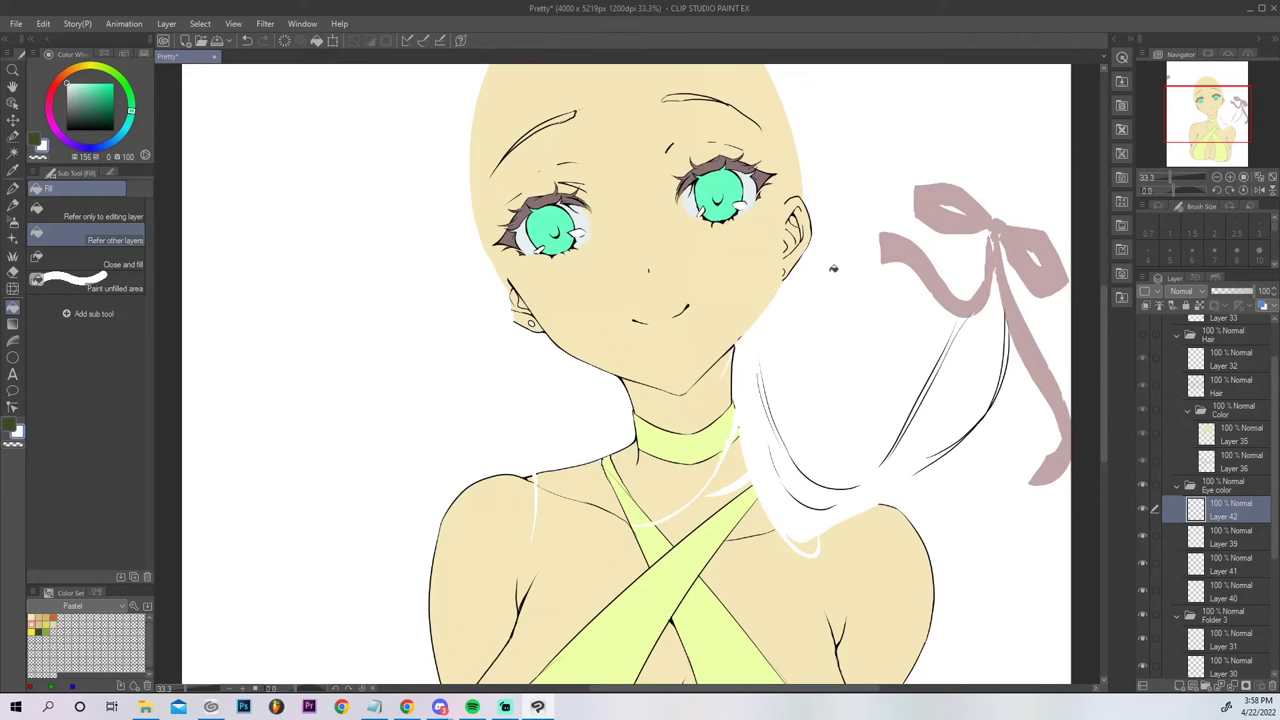
key("e")
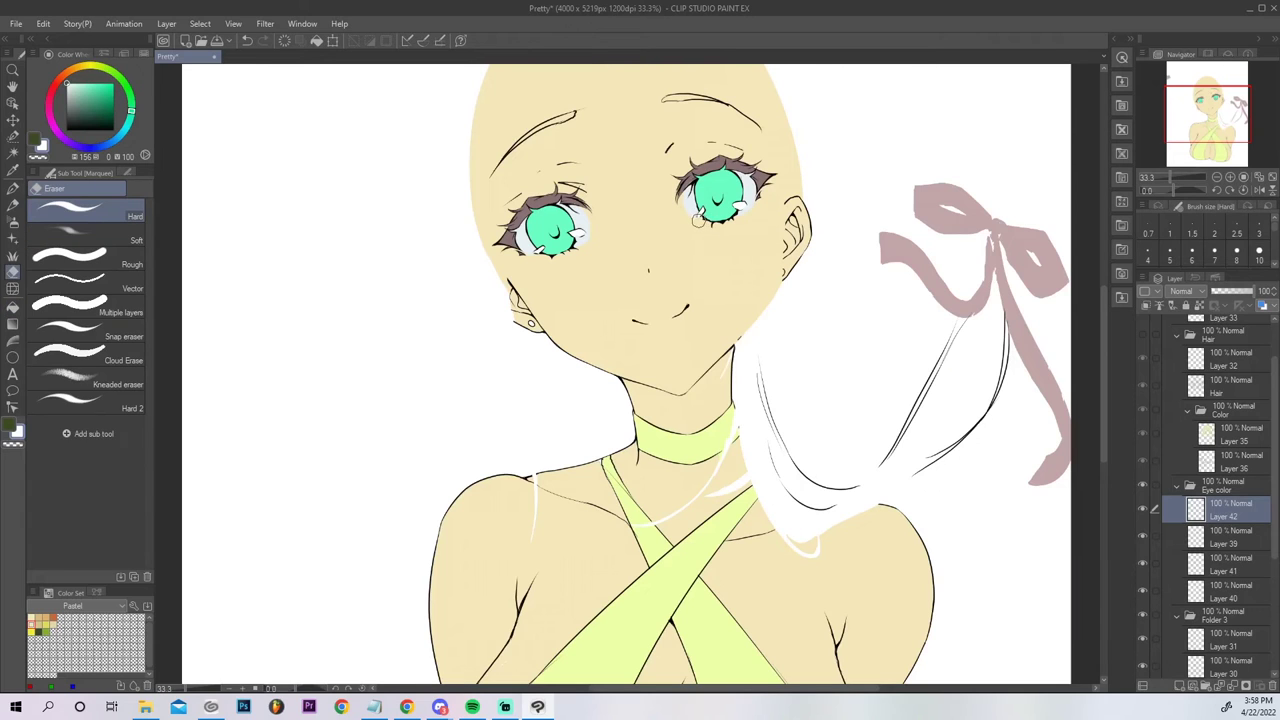
left_click(1273, 178)
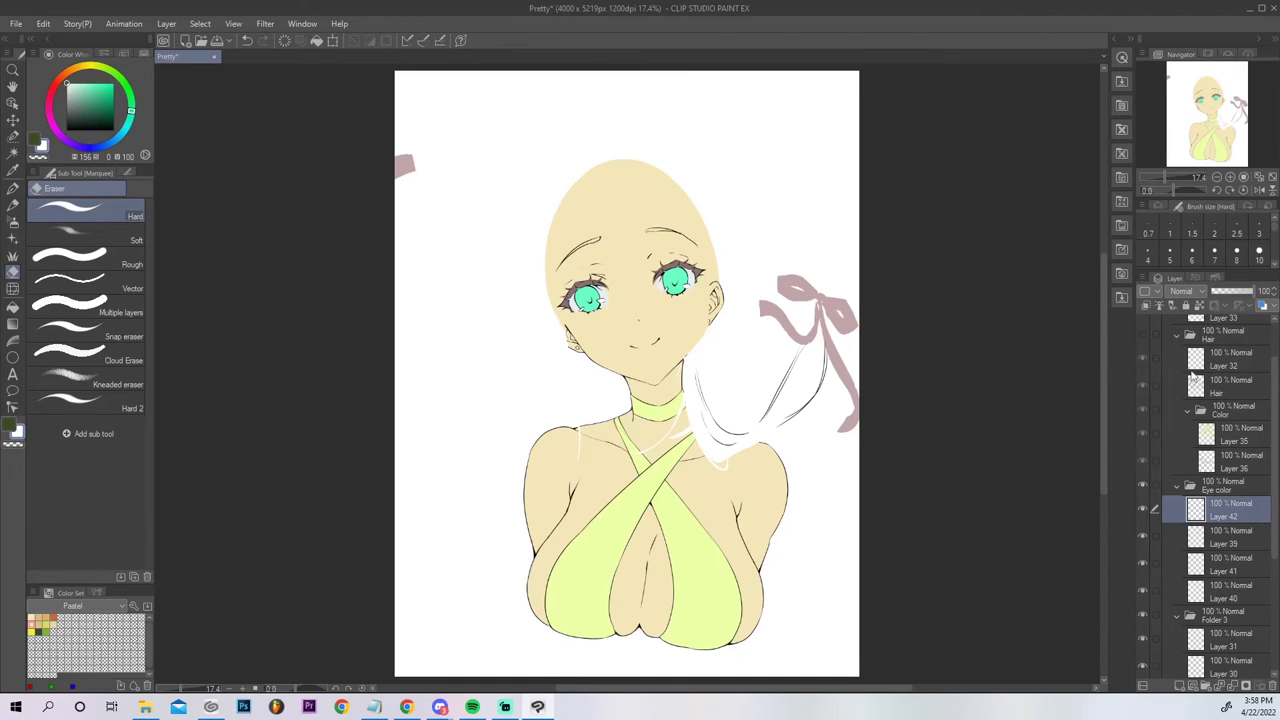
left_click(1145, 334)
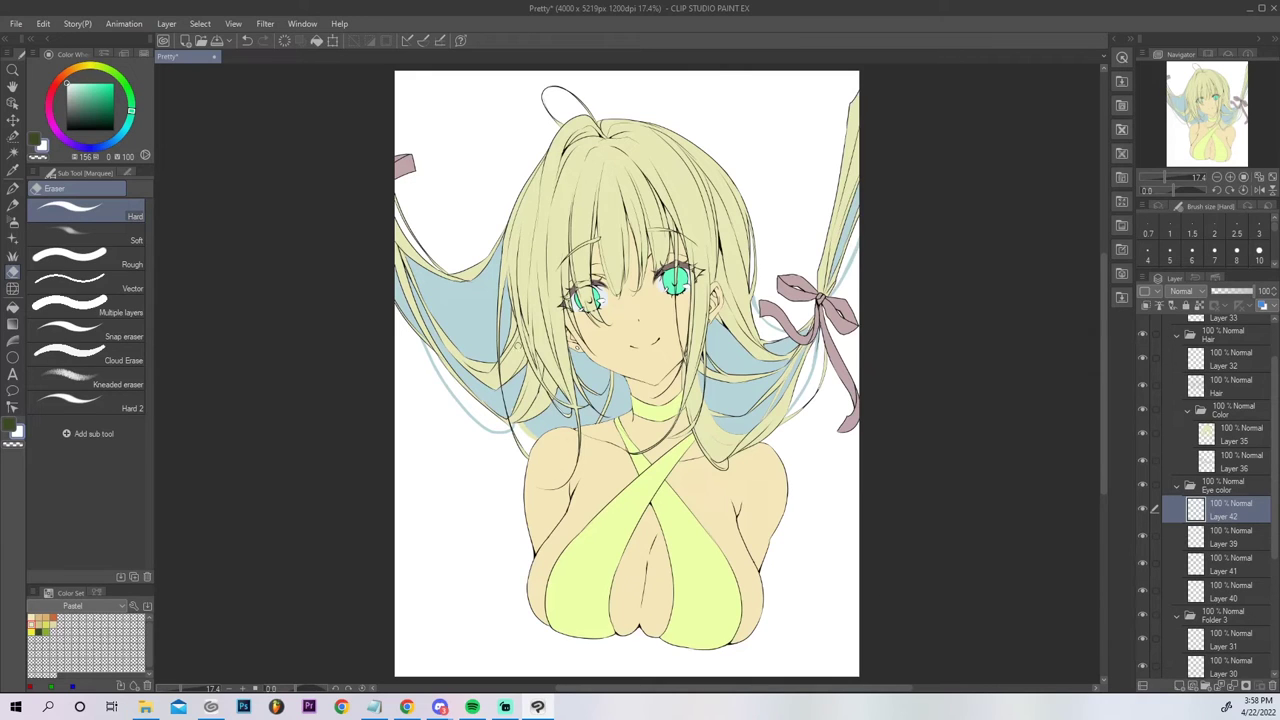
Export the illustration as a single-layer JPEG with quality 65 at 100% scale.
left_click(14, 25)
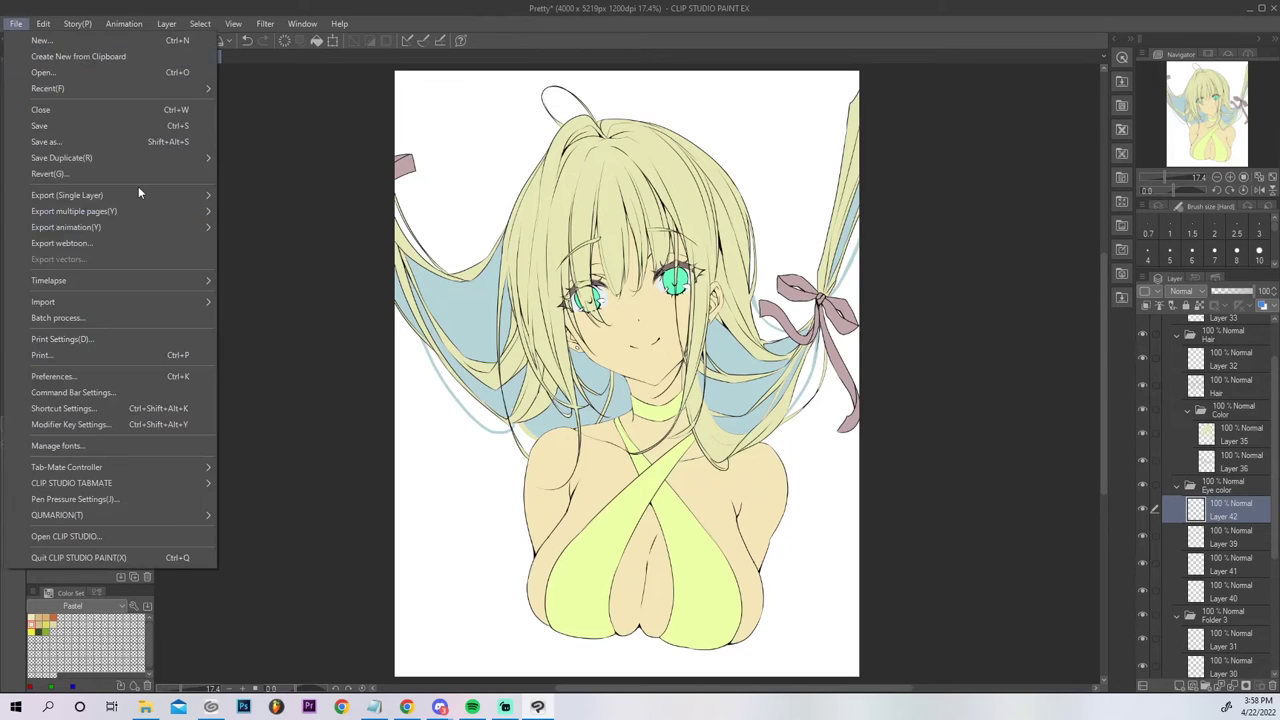
mouse_move(141, 195)
left_click(267, 213)
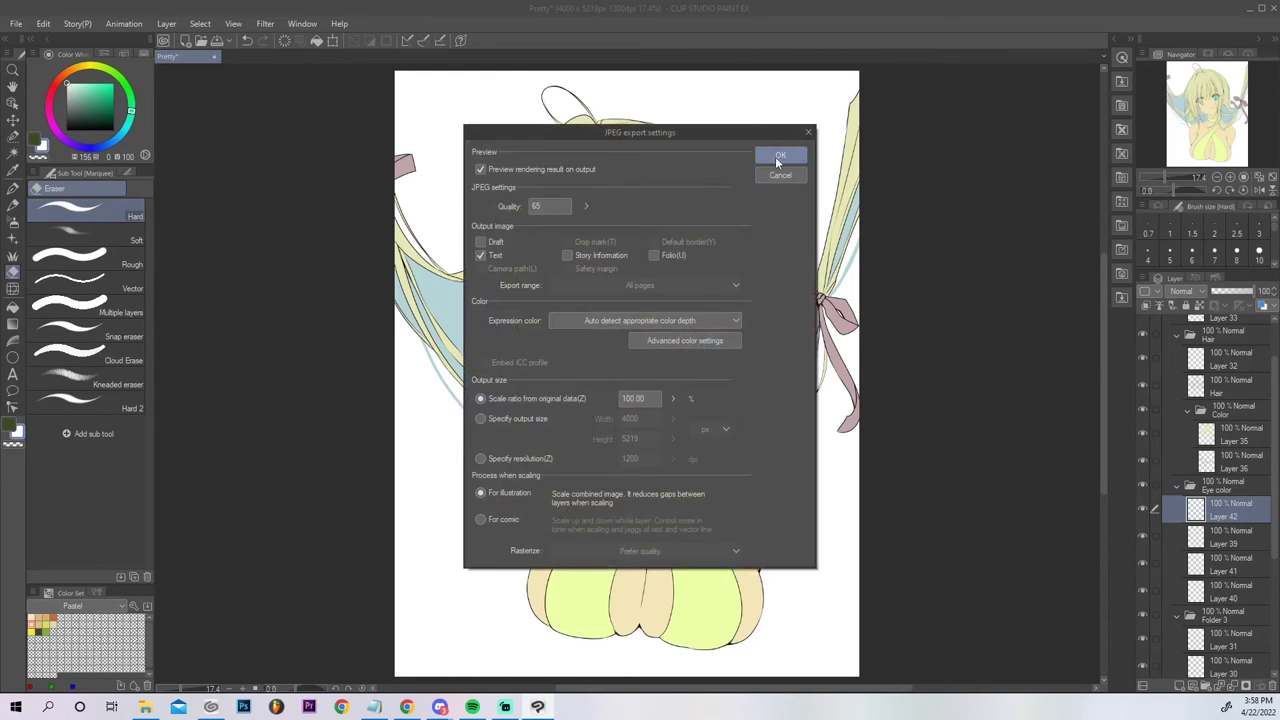
left_click(775, 157)
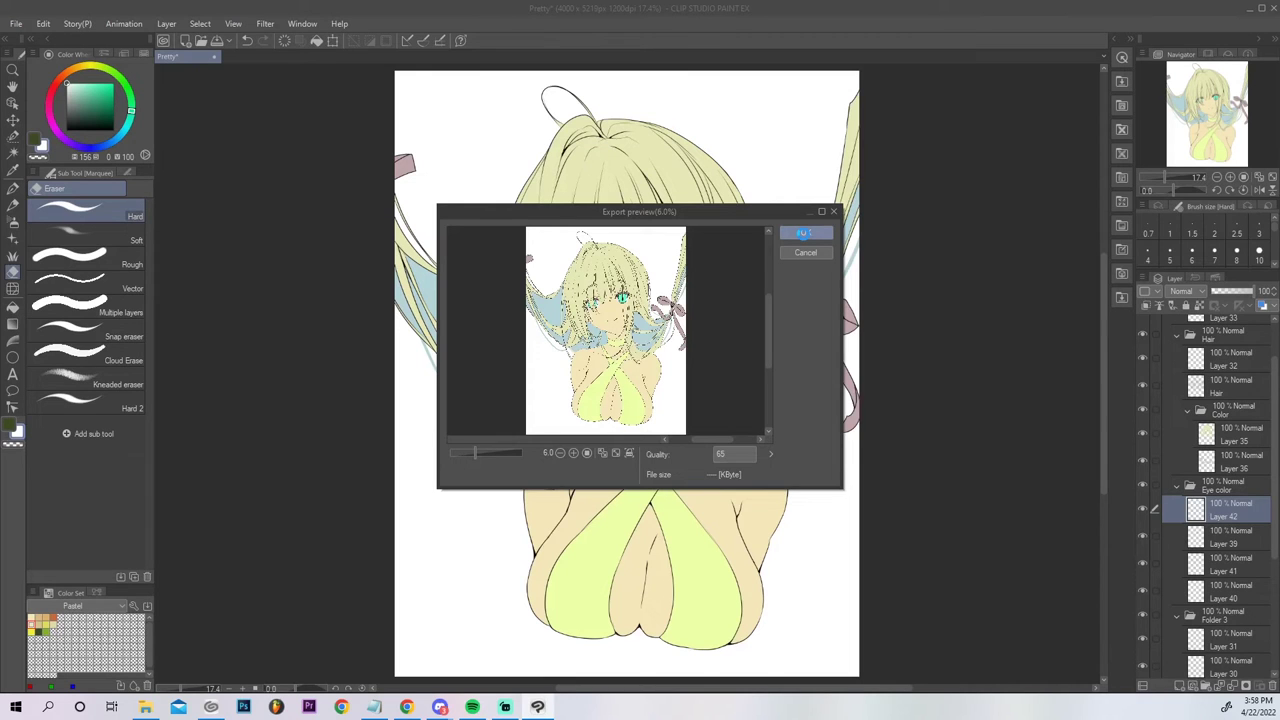
left_click(803, 233)
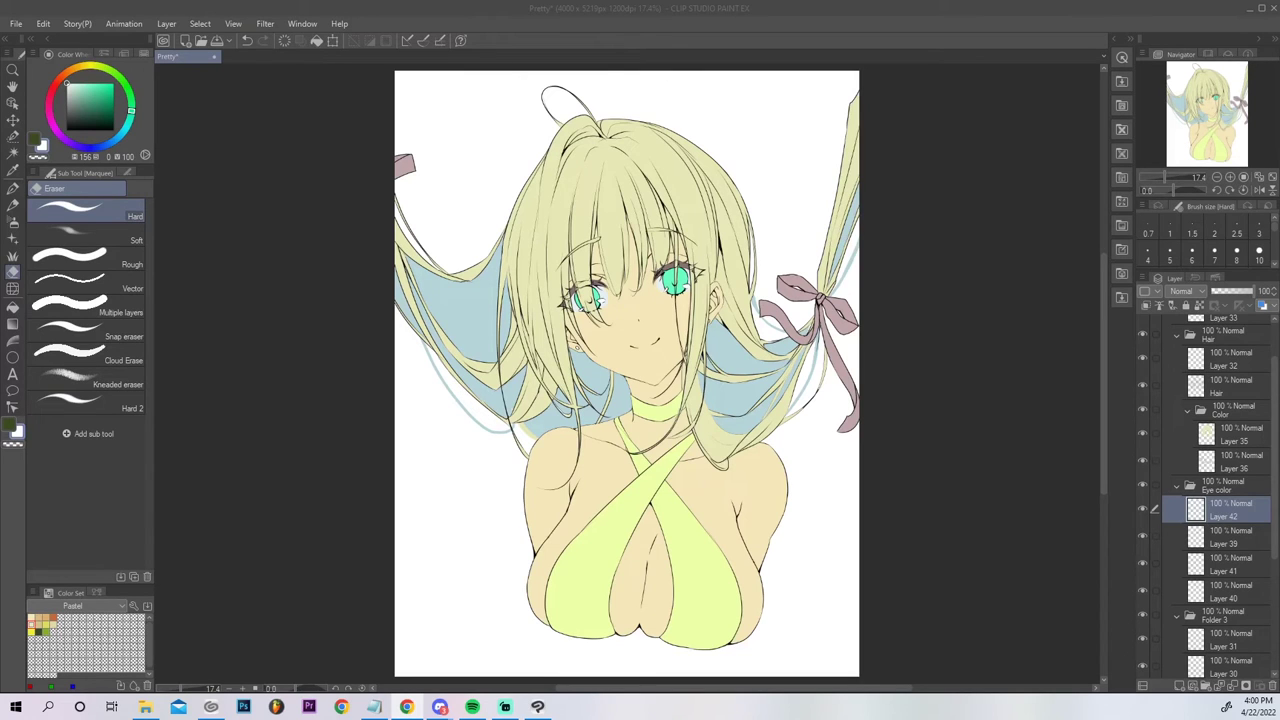
Select Layer 34 in the Skin folder and pick a darker tan from the Pastel color set, hue 39, saturation 45, value 86.
left_click(1230, 444)
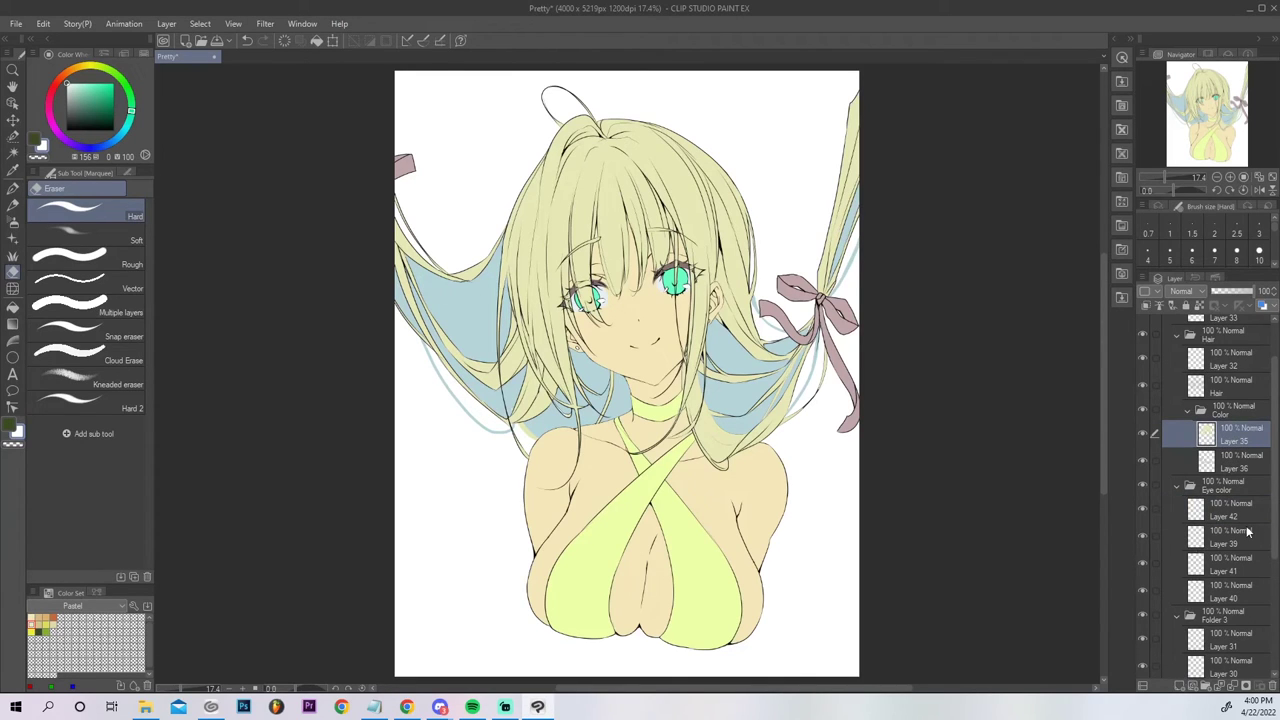
scroll(1275, 548, "down", 1)
scroll(1275, 540, "up", 2)
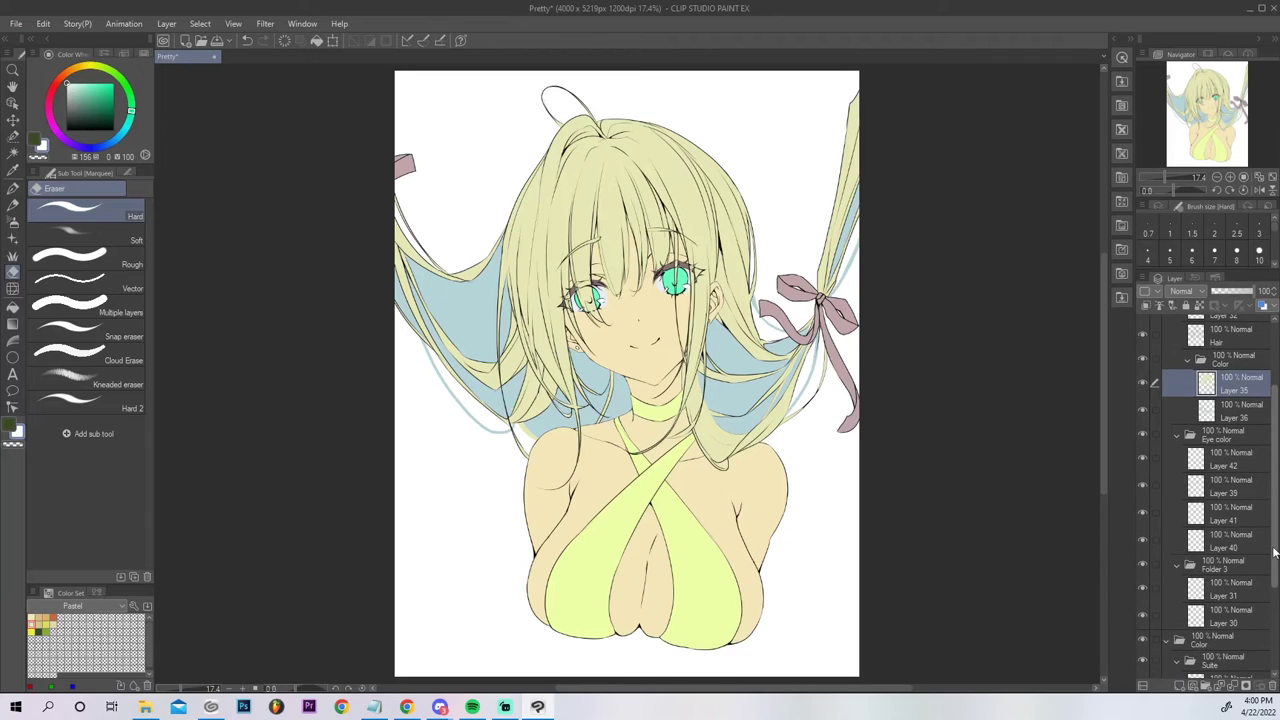
left_click_drag(1275, 517, 1274, 648)
left_click(1237, 625)
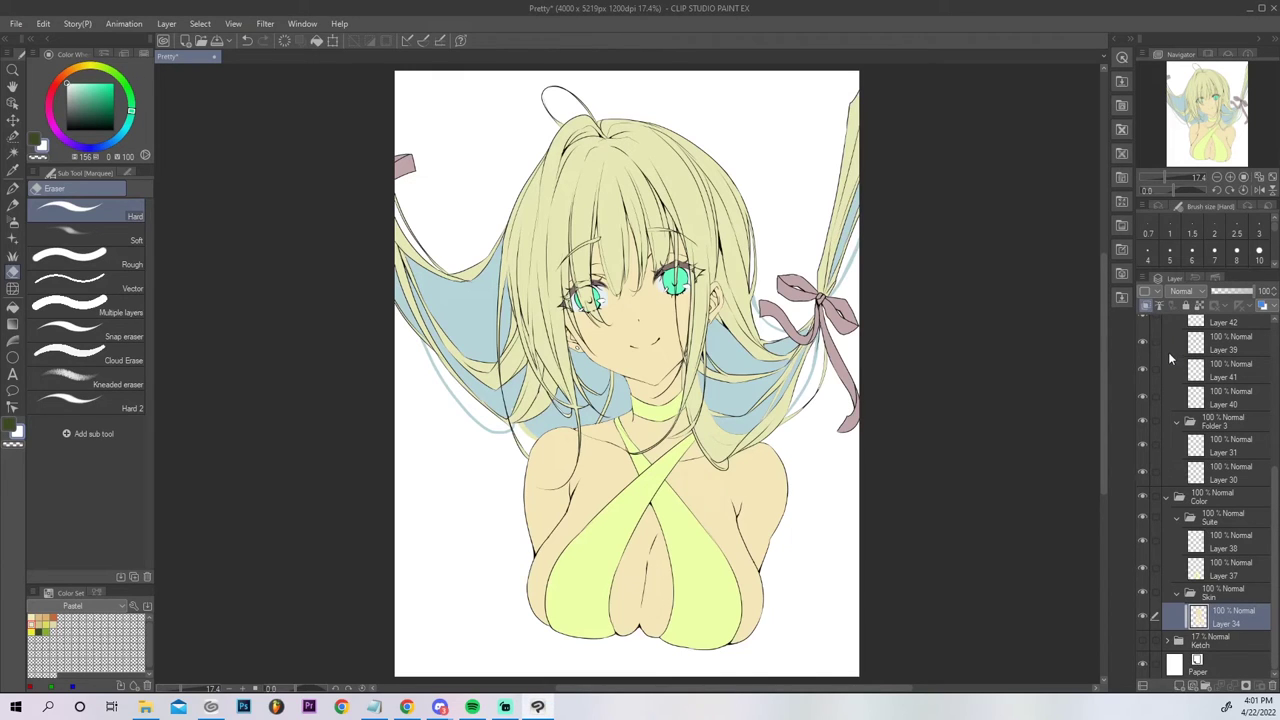
left_click(1170, 234)
left_click(42, 617)
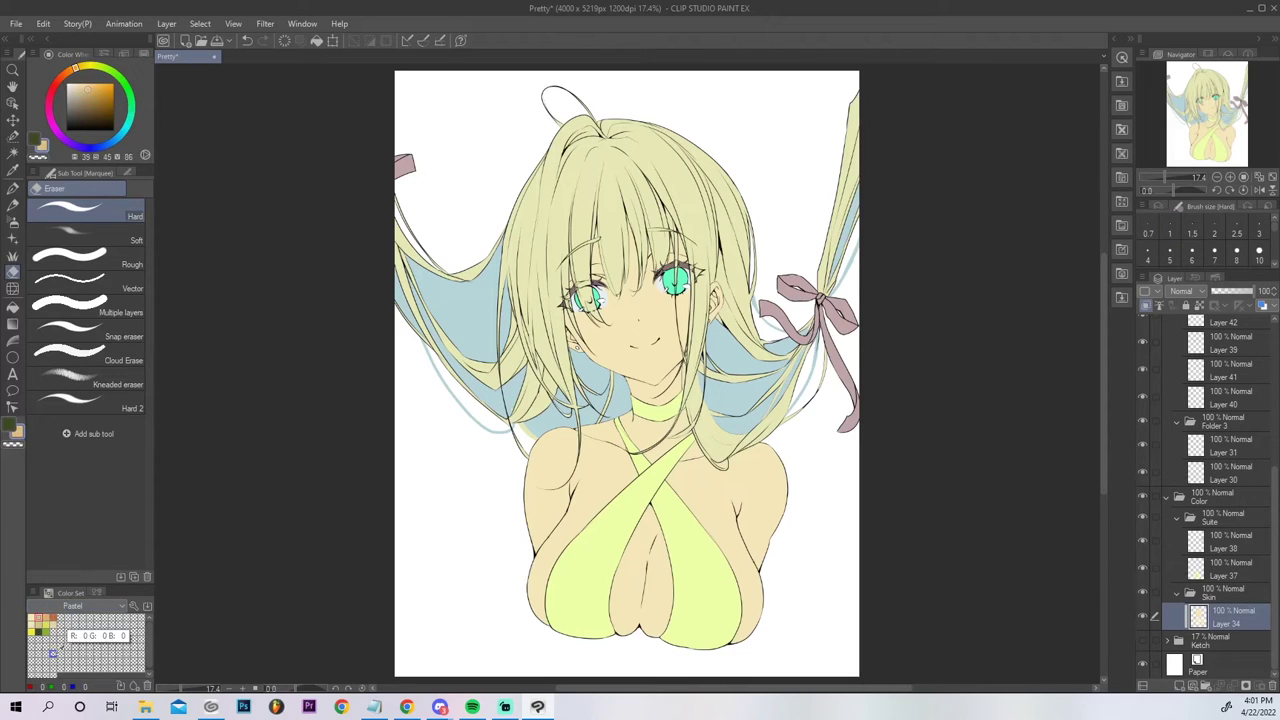
Try filling the face on Layer 34 with a darker tan skin colour.
key("g")
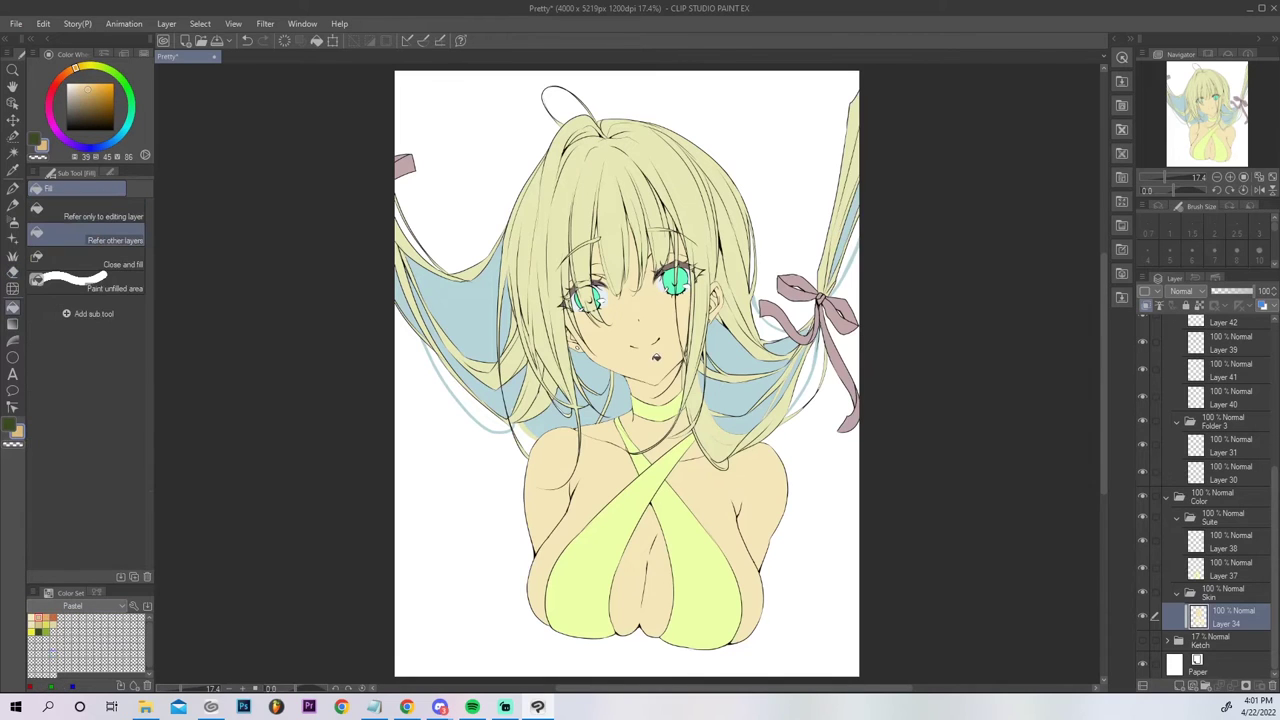
left_click(658, 357)
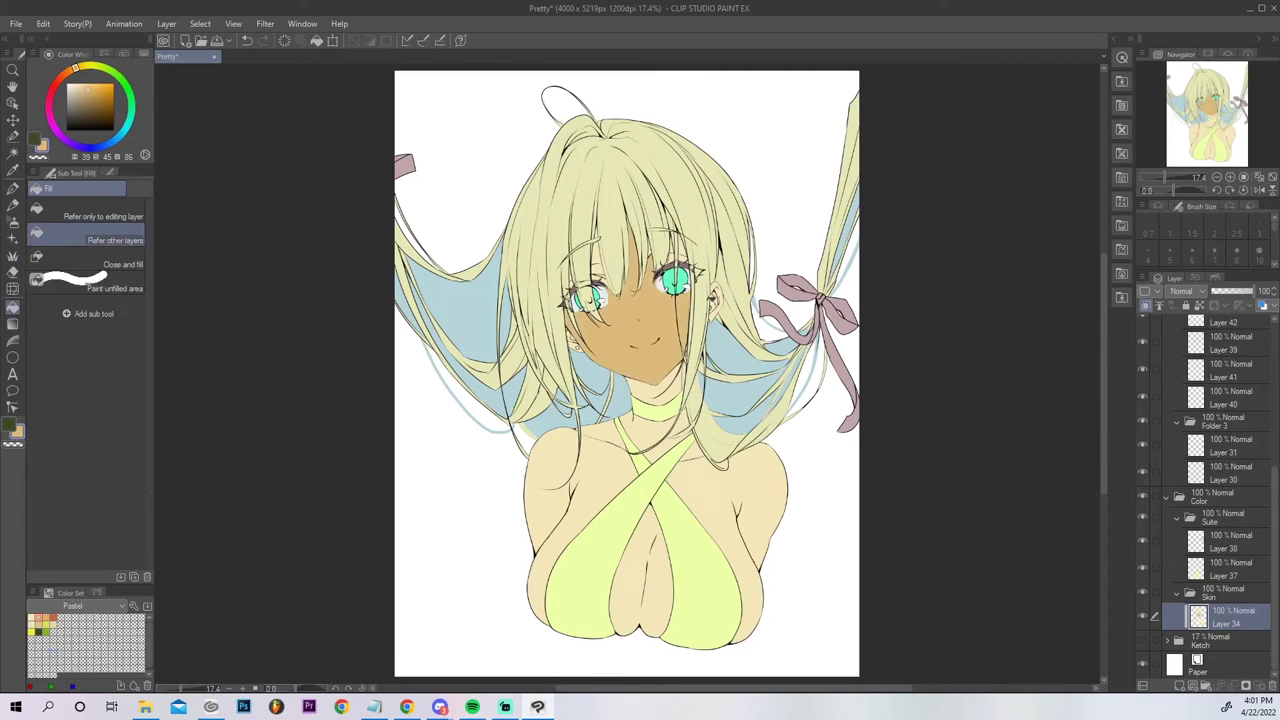
key("ctrl+z")
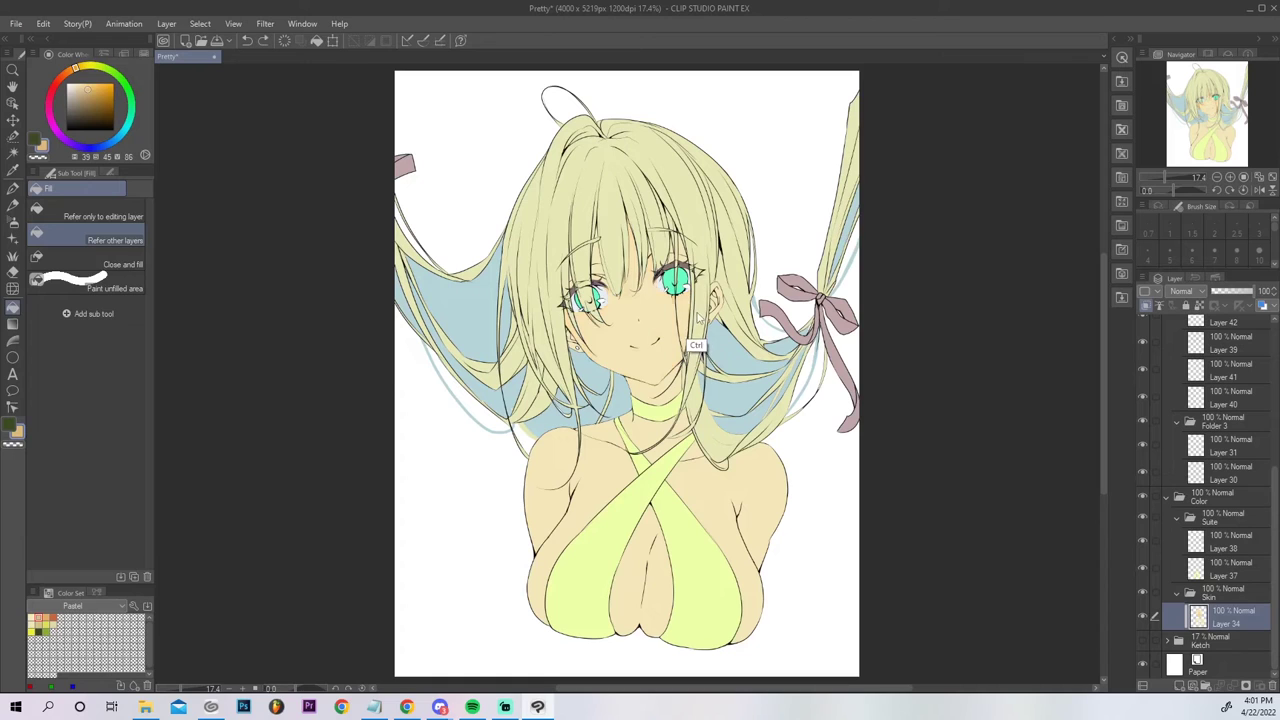
left_click(46, 616)
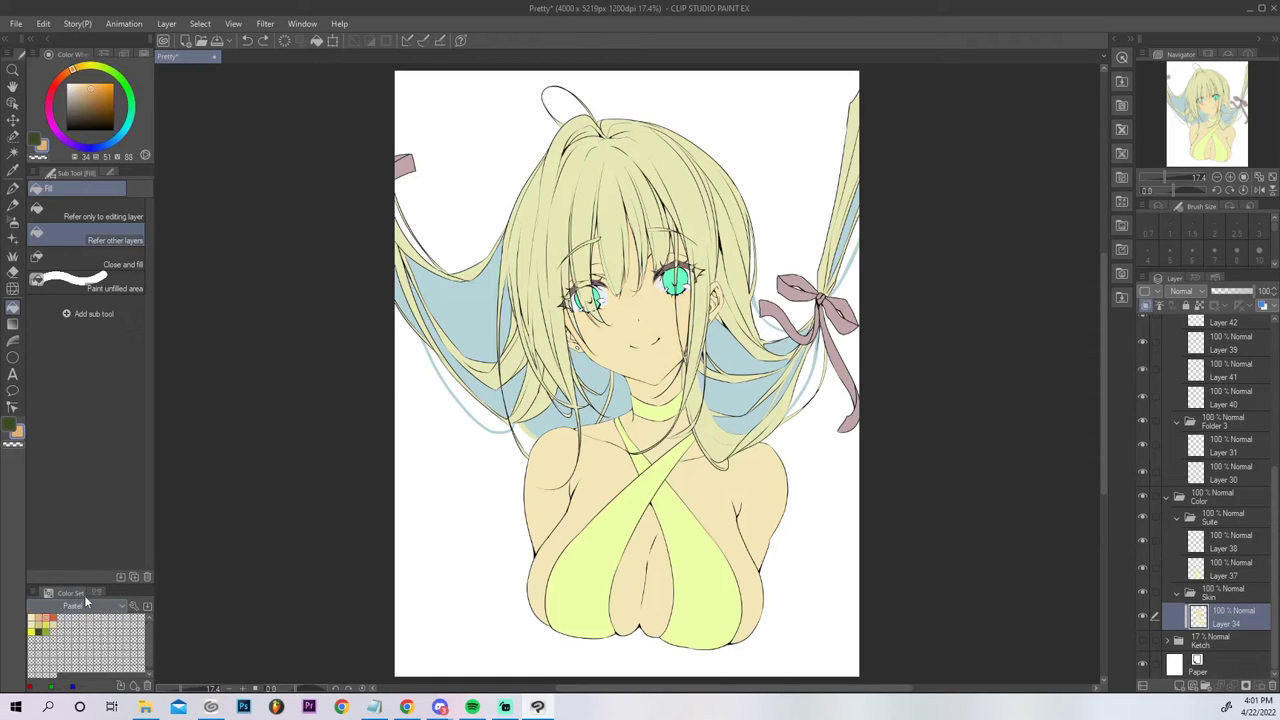
left_click(41, 616)
left_click(676, 352)
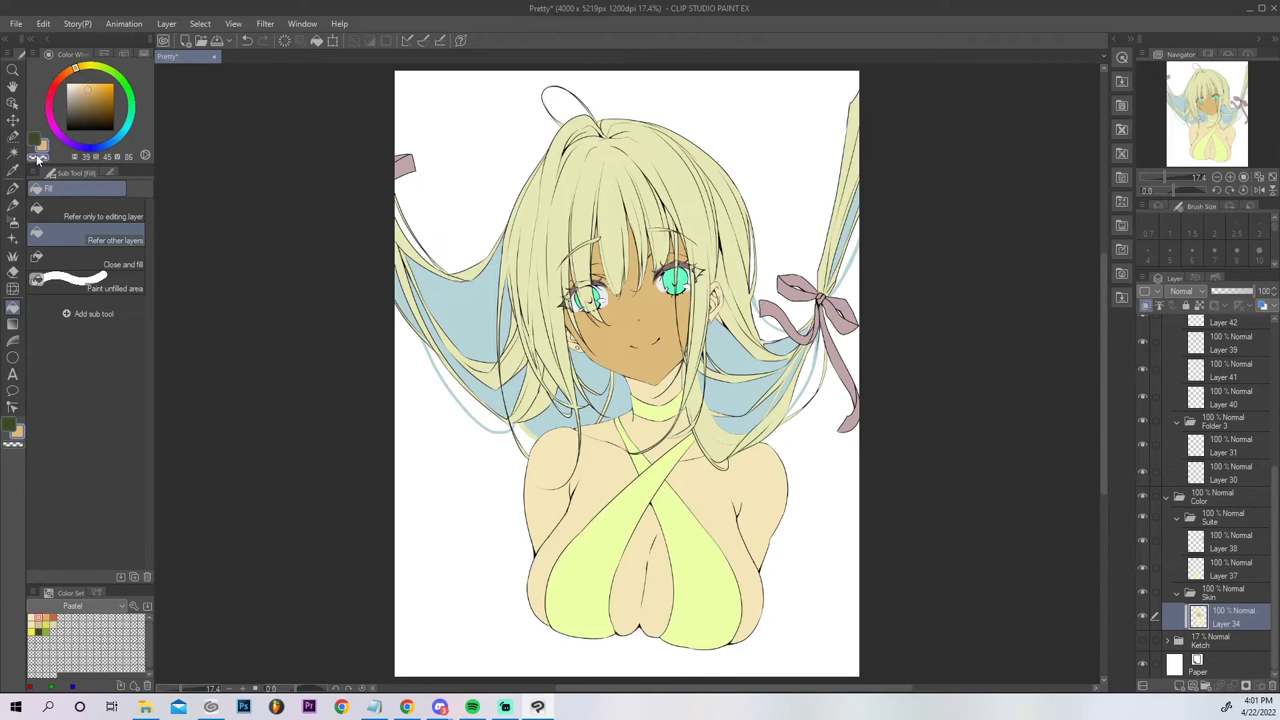
Try spraying transparent droplets over the lower face with an enlarged Droplet airbrush.
left_click(13, 222)
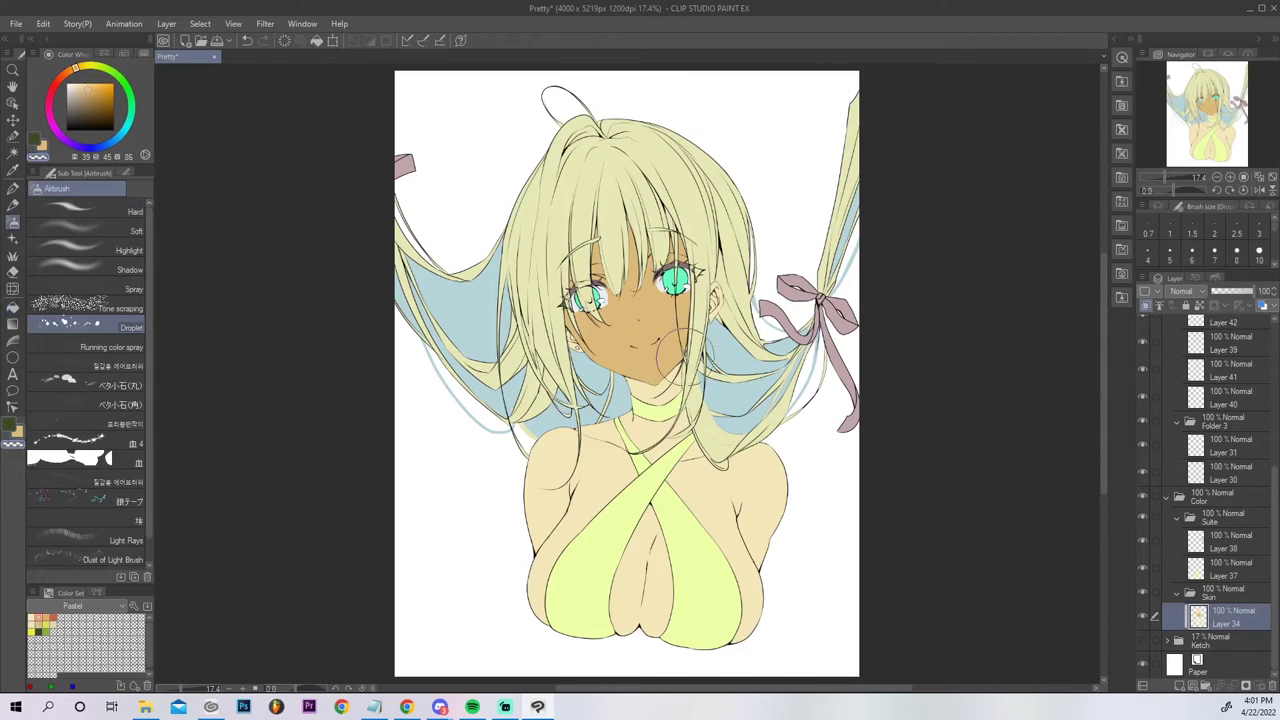
key("bracketright")
key("bracketright")
left_click_drag(610, 370, 652, 374)
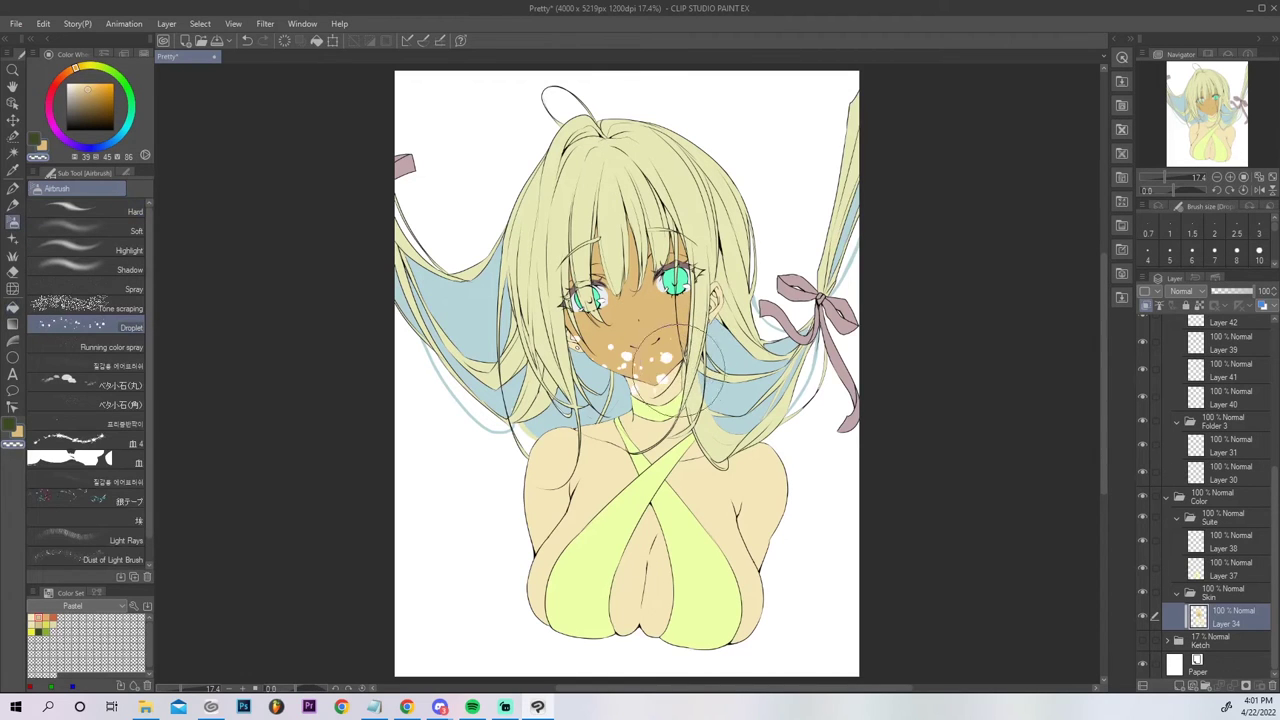
key("ctrl+z")
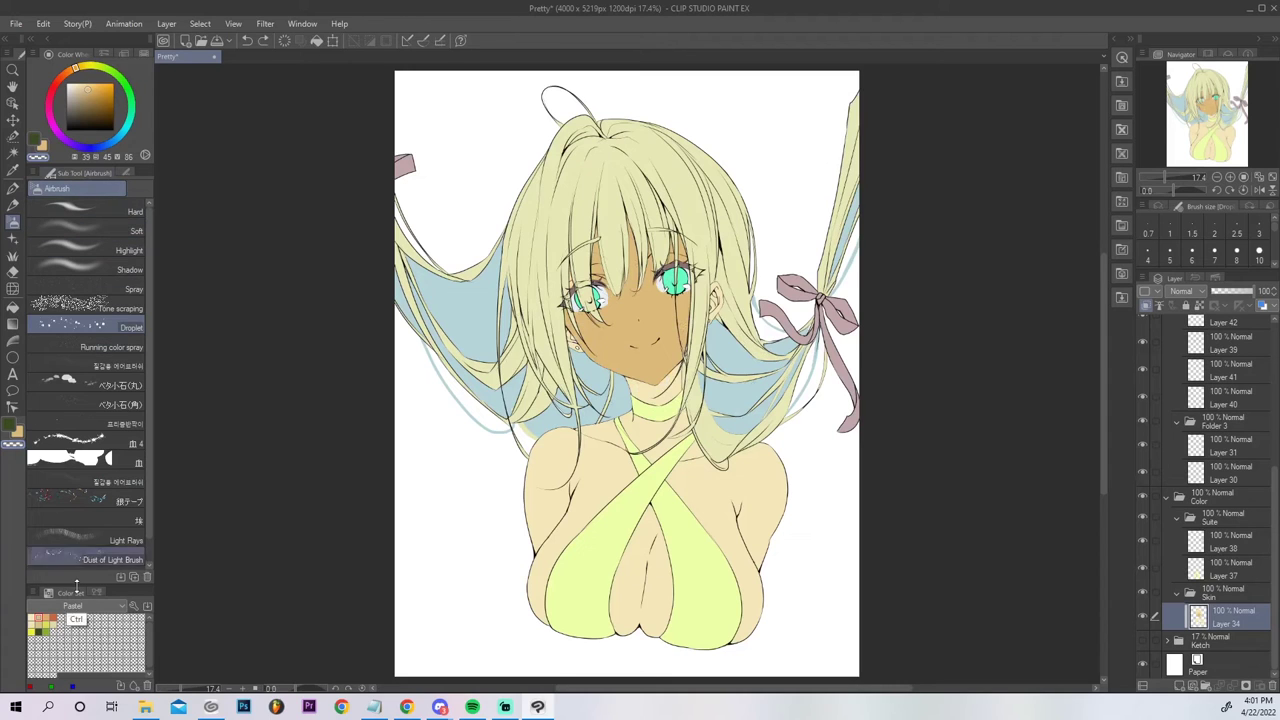
Undo the darker tan fill on the face, comparing the skin with and without it.
key("ctrl+z")
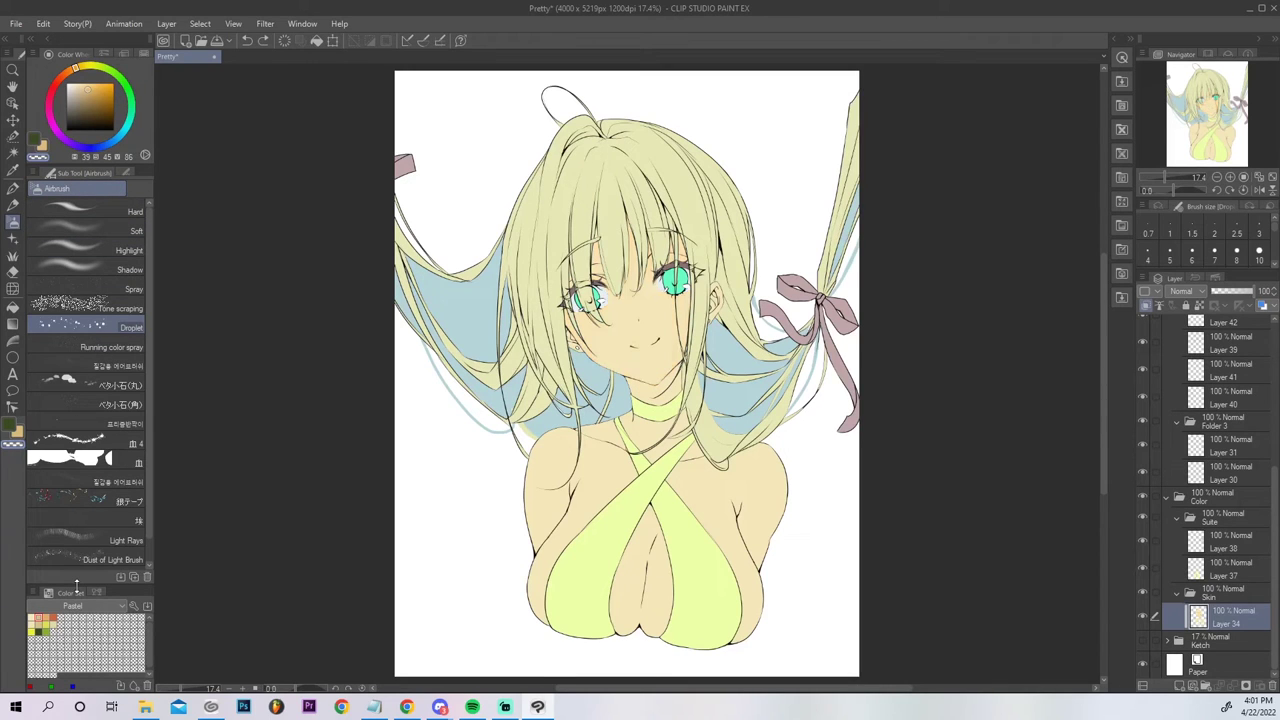
key("ctrl+y")
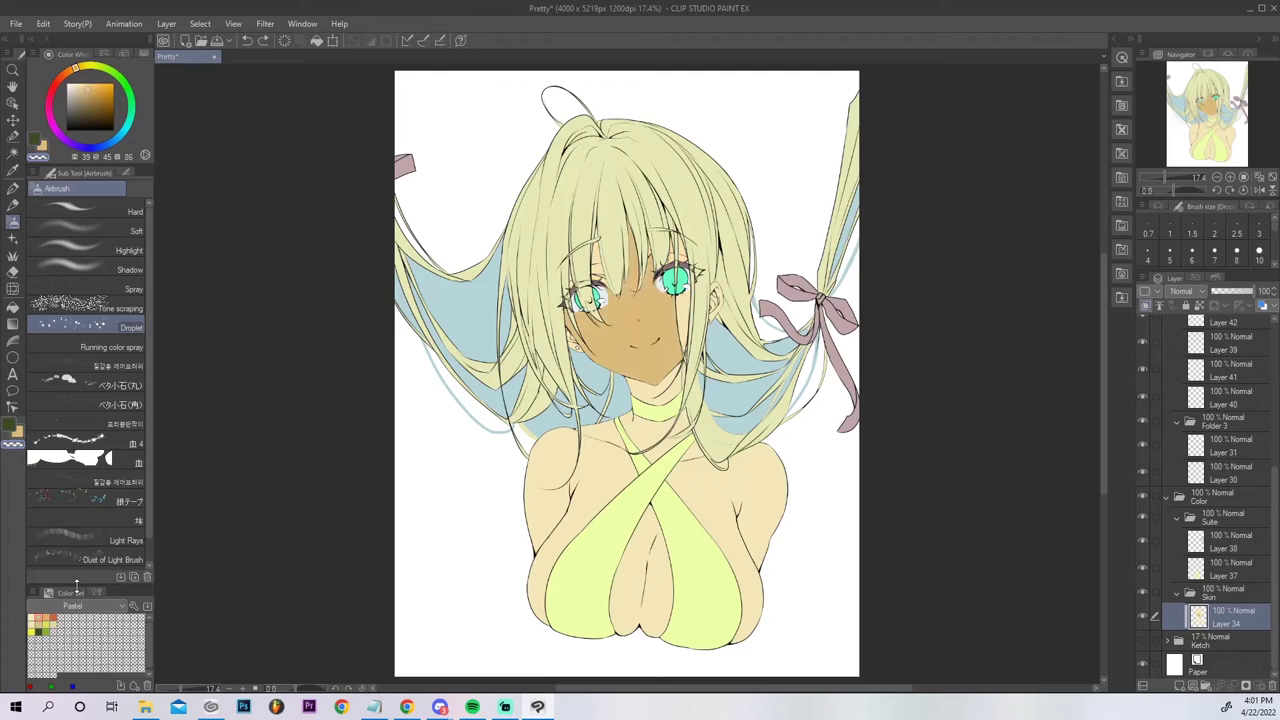
key("ctrl+z")
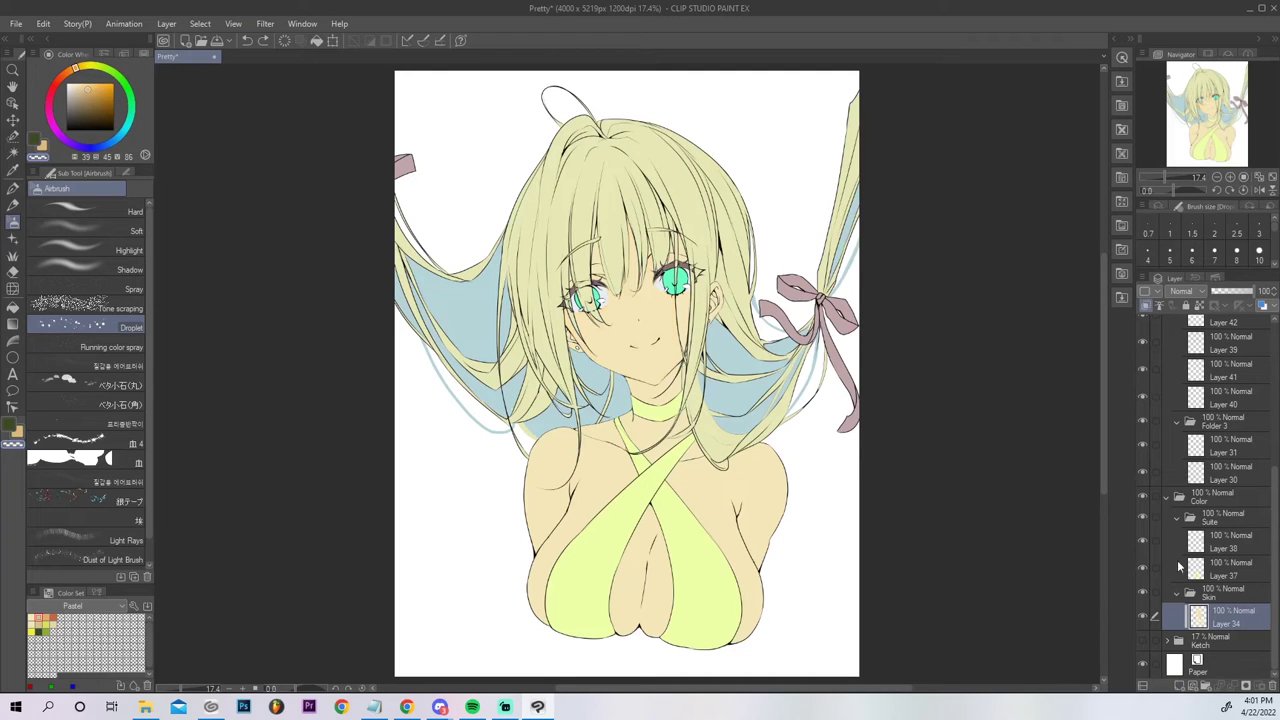
Add a new layer clipped to Layer 34 and fill the face on it with the darker tan shadow colour.
left_click(1146, 306)
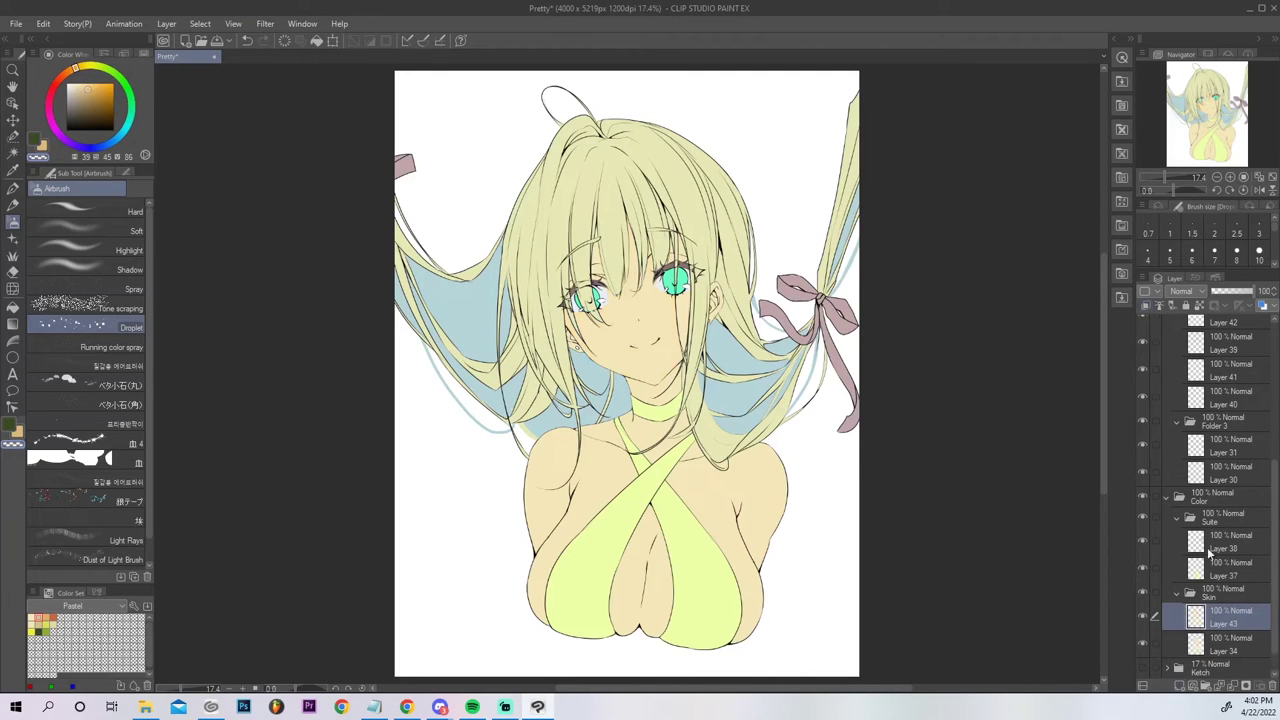
left_click(1145, 306)
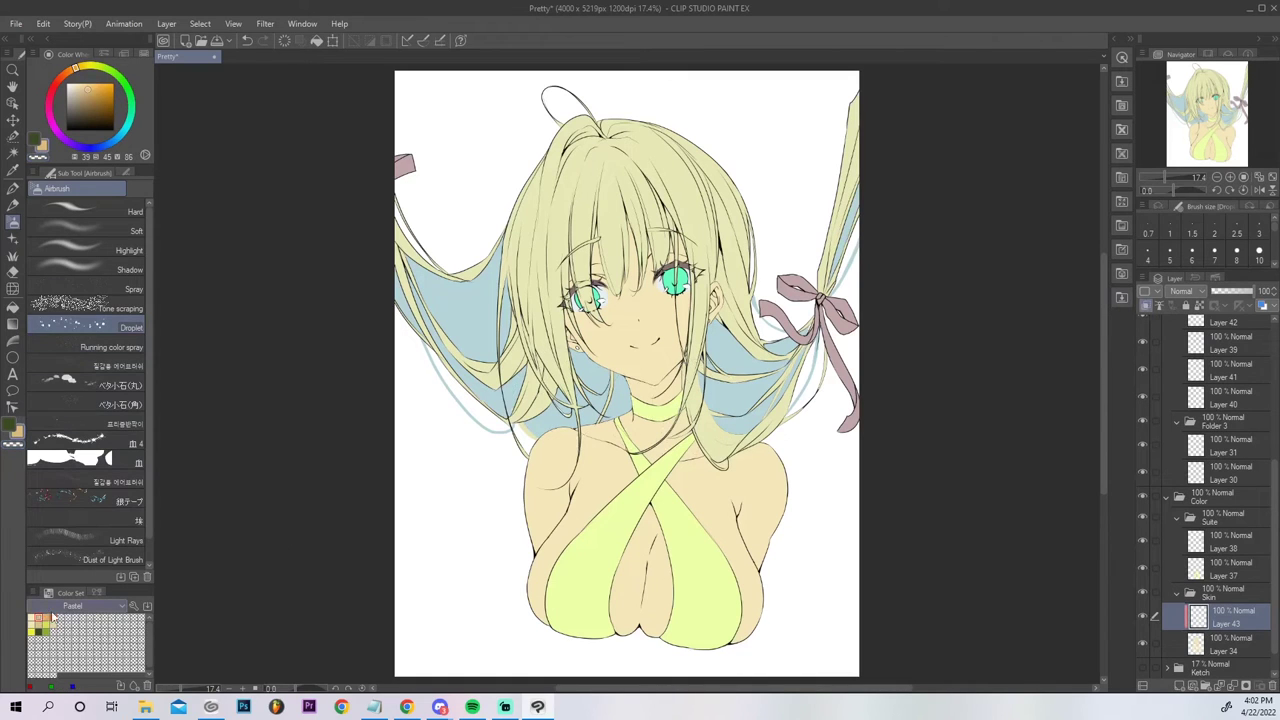
left_click(13, 306)
left_click(661, 358)
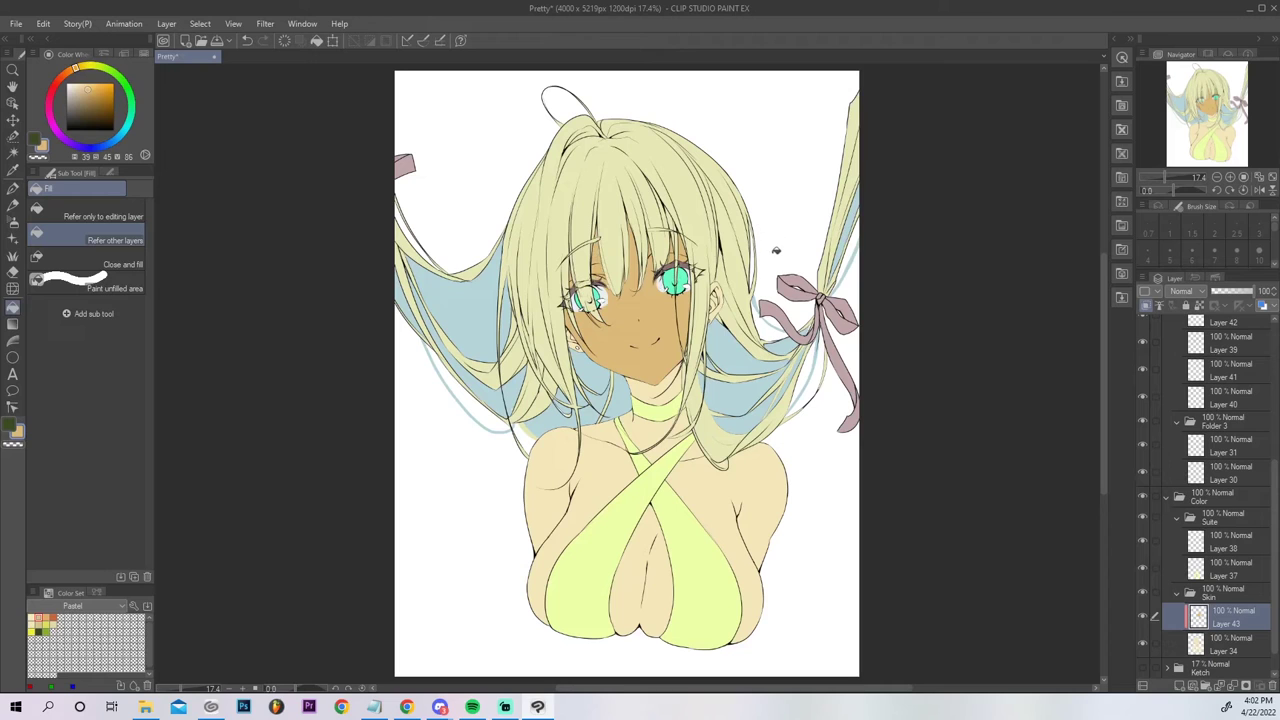
Fade the tan shadow over the lower face with the Soft airbrush set to transparent colour.
left_click(40, 157)
left_click(13, 221)
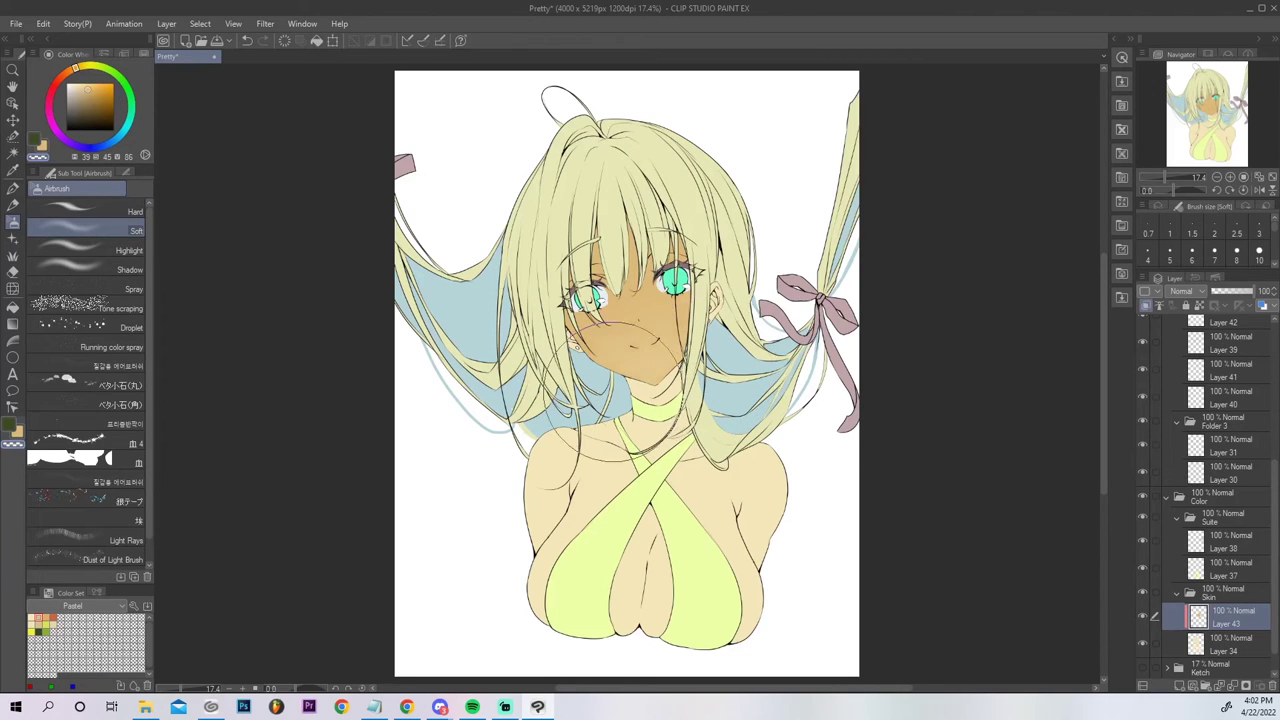
key("ctrl+z")
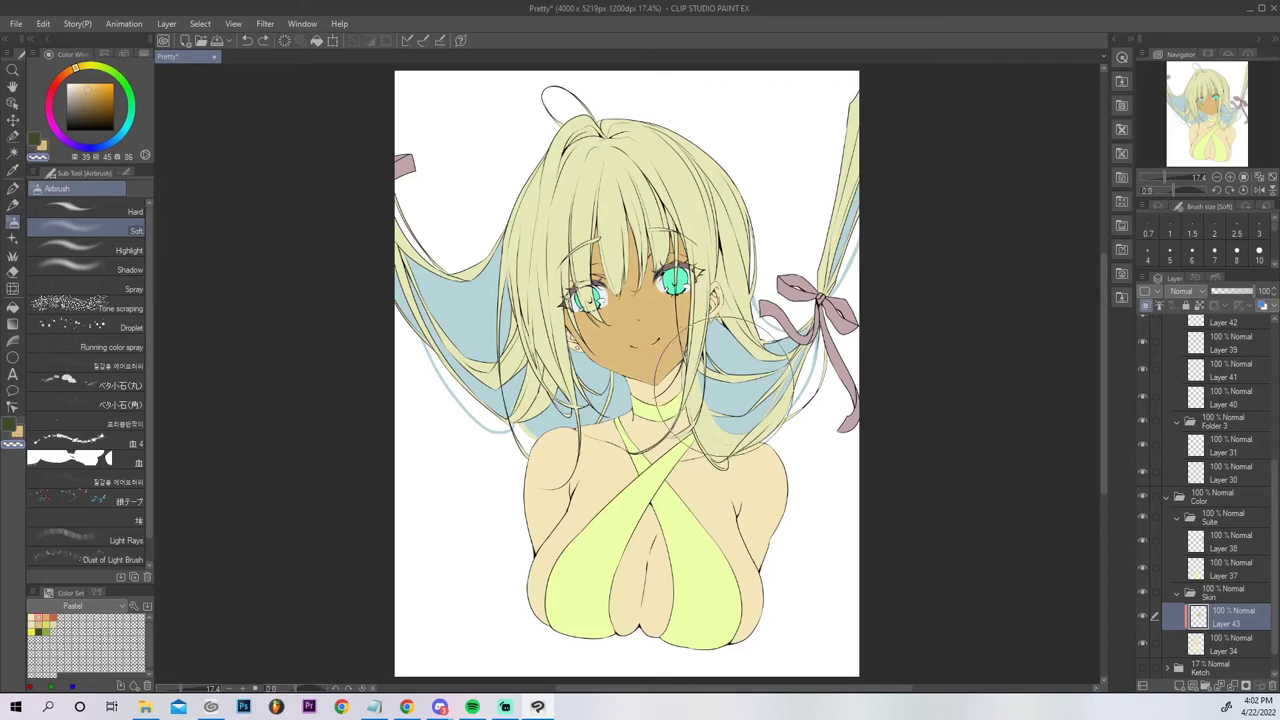
key("ctrl+y")
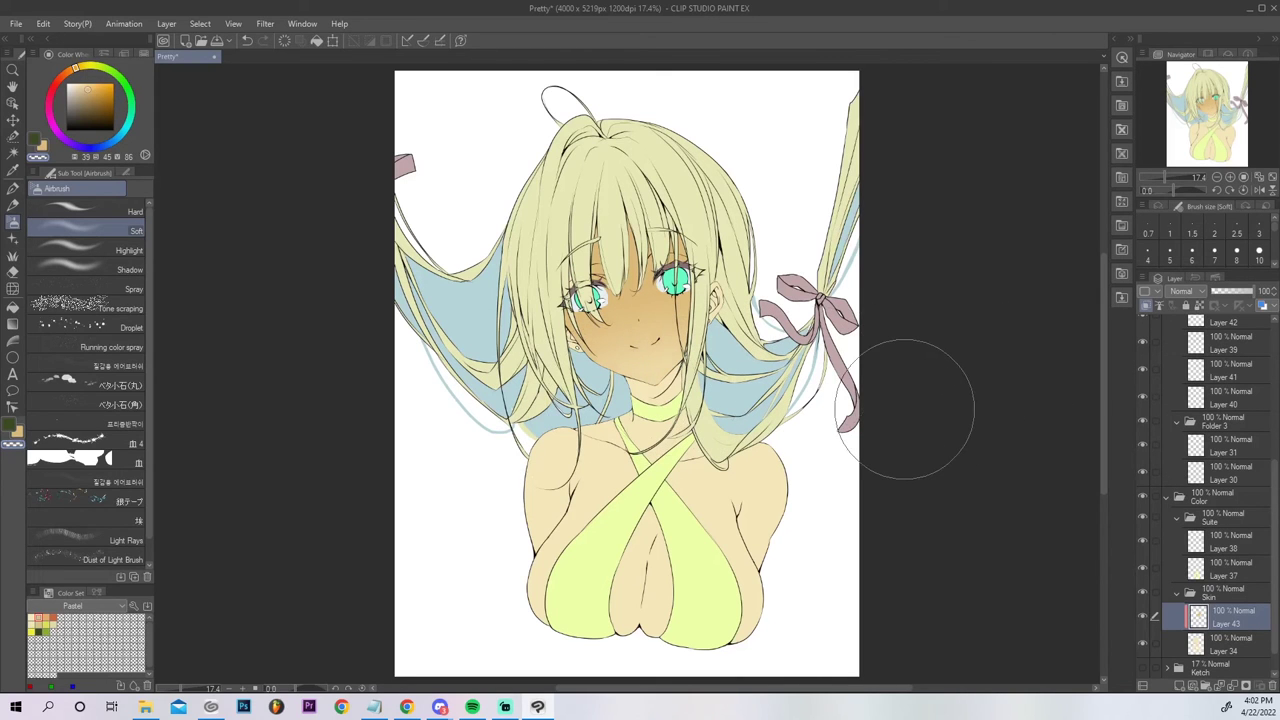
Touch up the tan shadow between the eyes with the G-pen.
key("p")
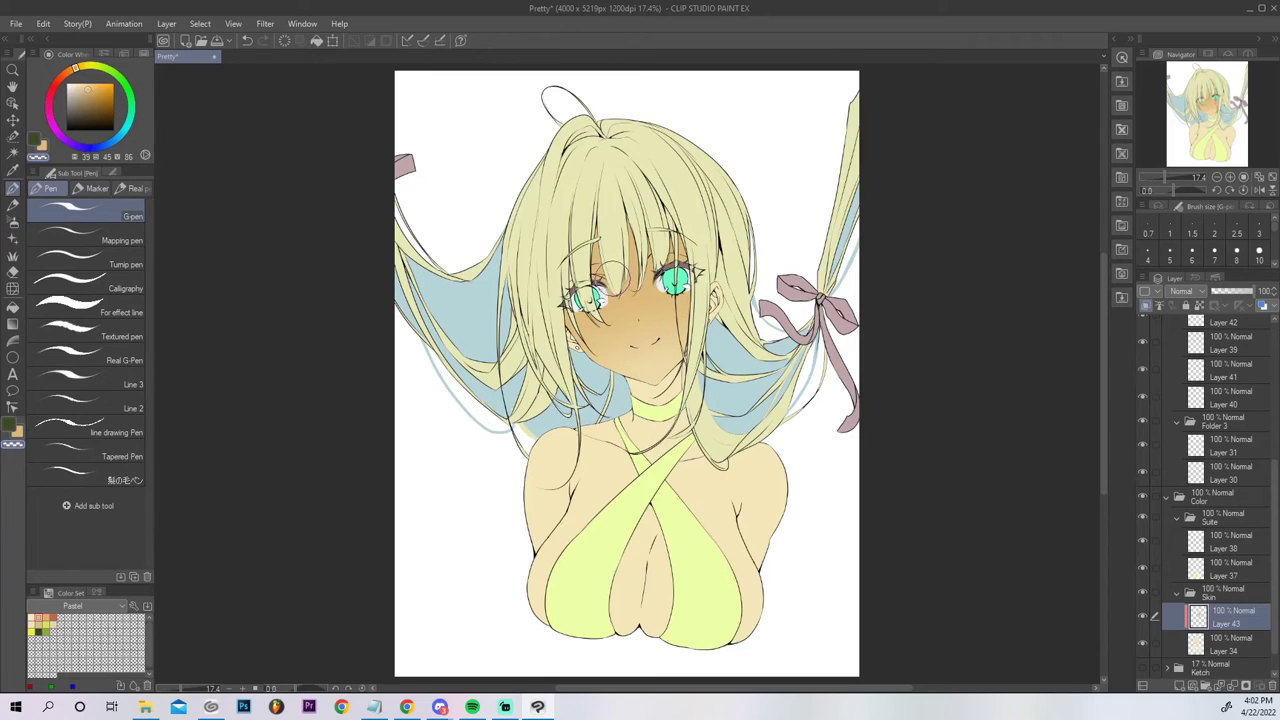
left_click(44, 148)
left_click(608, 281)
Raise the luminosity of the face shadow on Layer 43 to 5 with the Hue/Saturation/Luminosity correction.
key("ctrl+u")
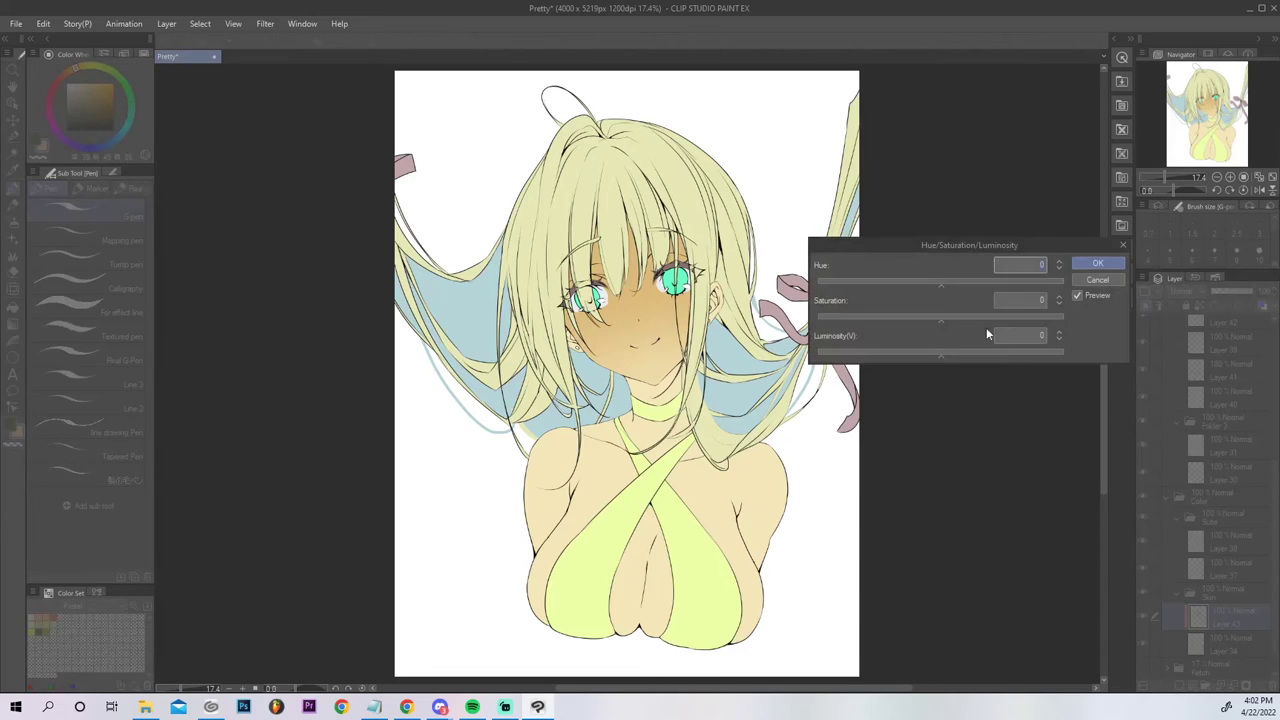
left_click_drag(950, 352, 959, 355)
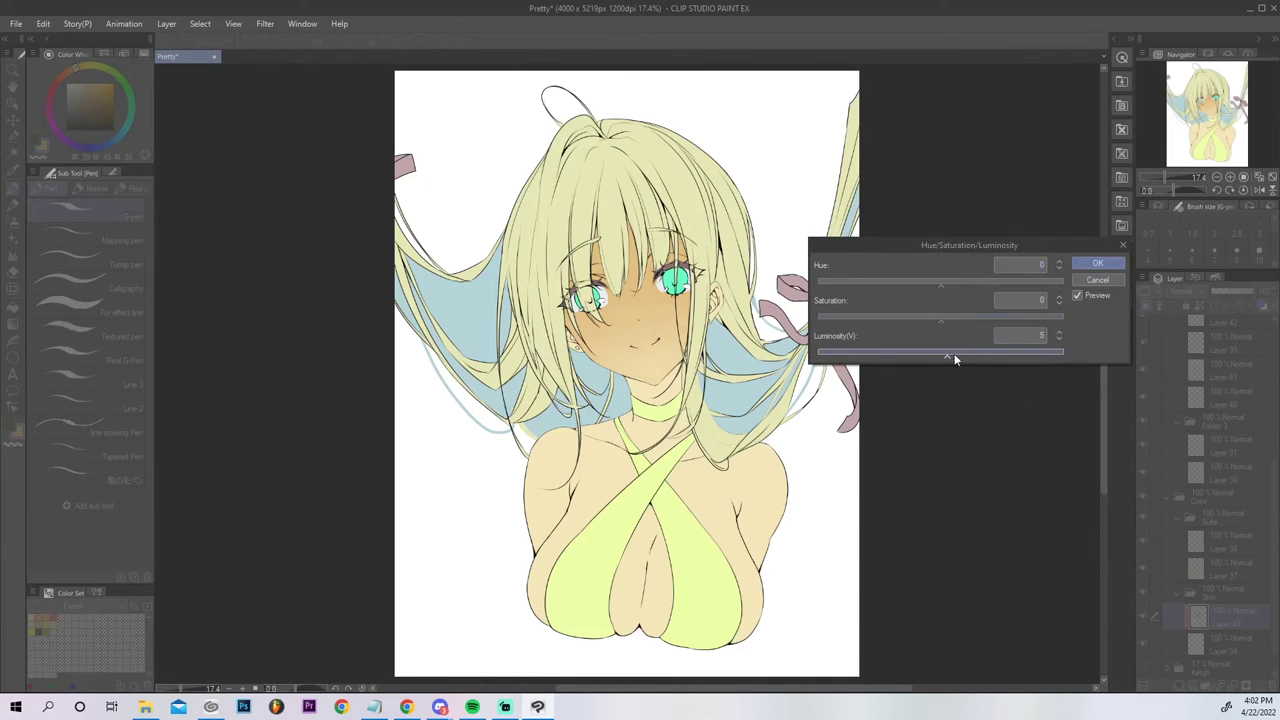
left_click(1090, 264)
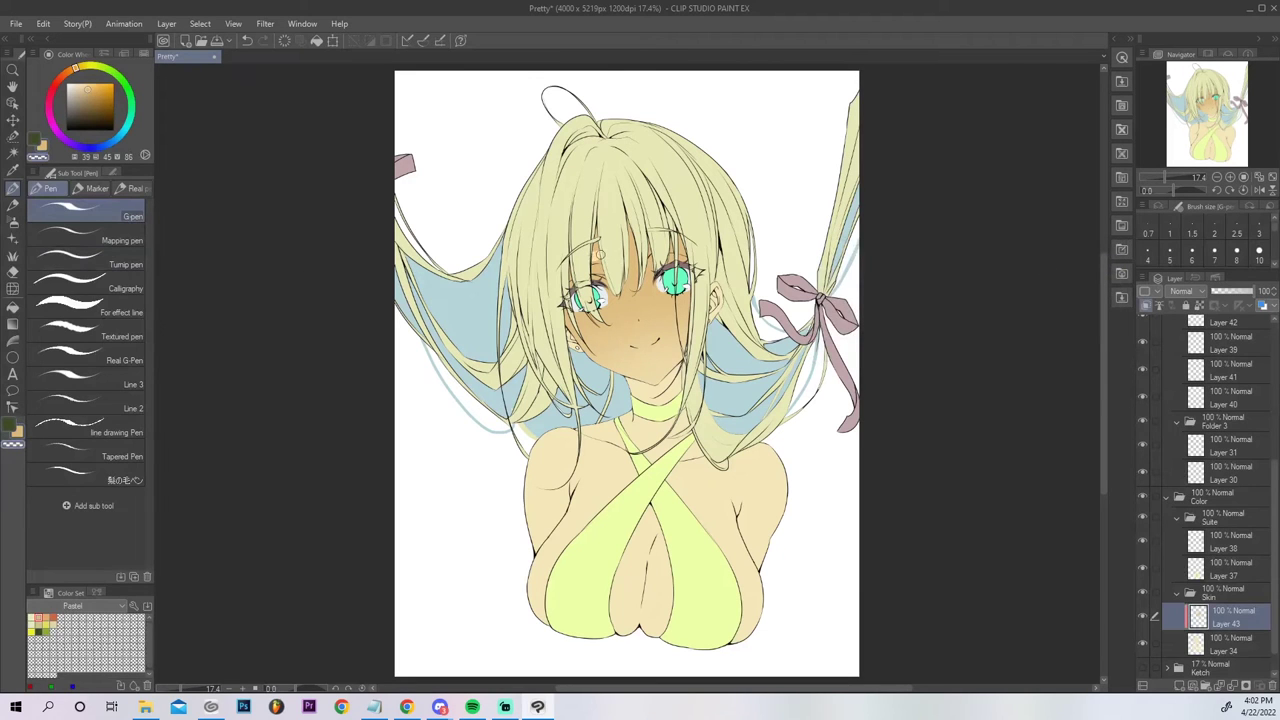
Reduce the Liquify brush size and switch to the Blur blending tool for the face shadow.
key("ctrl")
key("j")
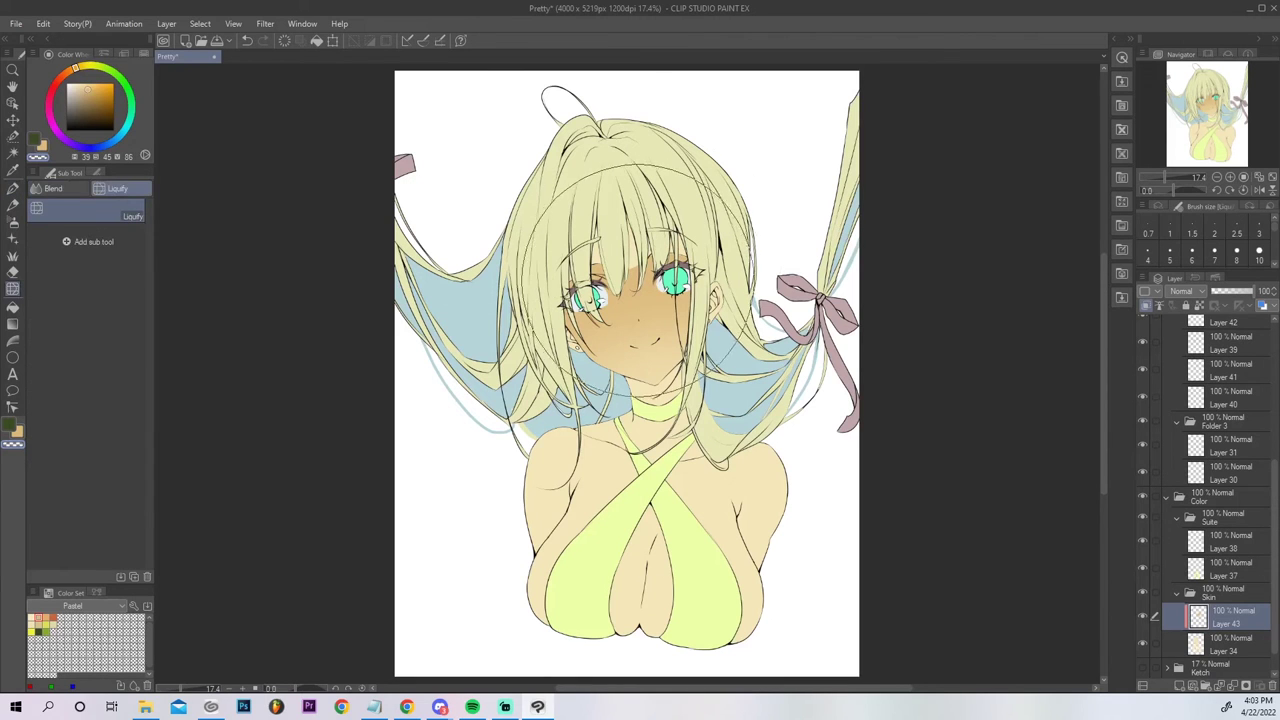
key("bracketleft")
key("bracketleft")
key("bracketleft")
key("bracketleft")
key("bracketleft")
key("bracketleft")
key("bracketleft")
key("bracketleft")
key("bracketleft")
key("bracketleft")
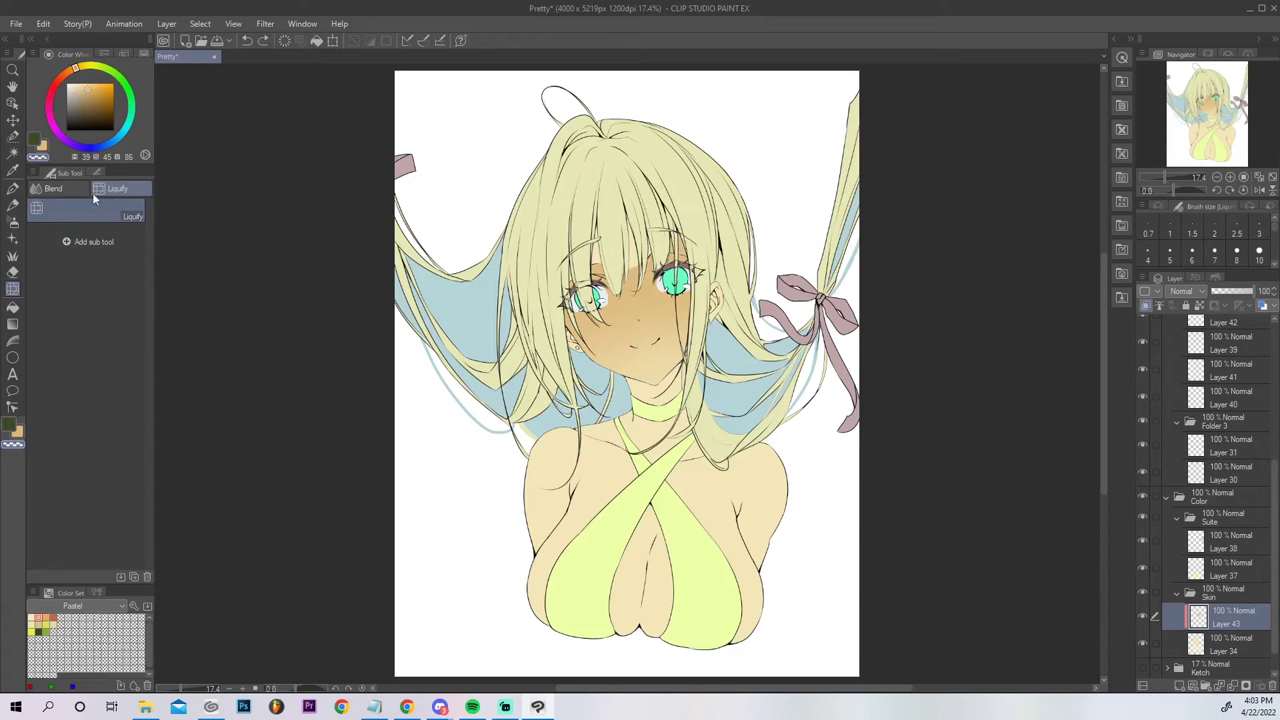
left_click(58, 188)
left_click(100, 208)
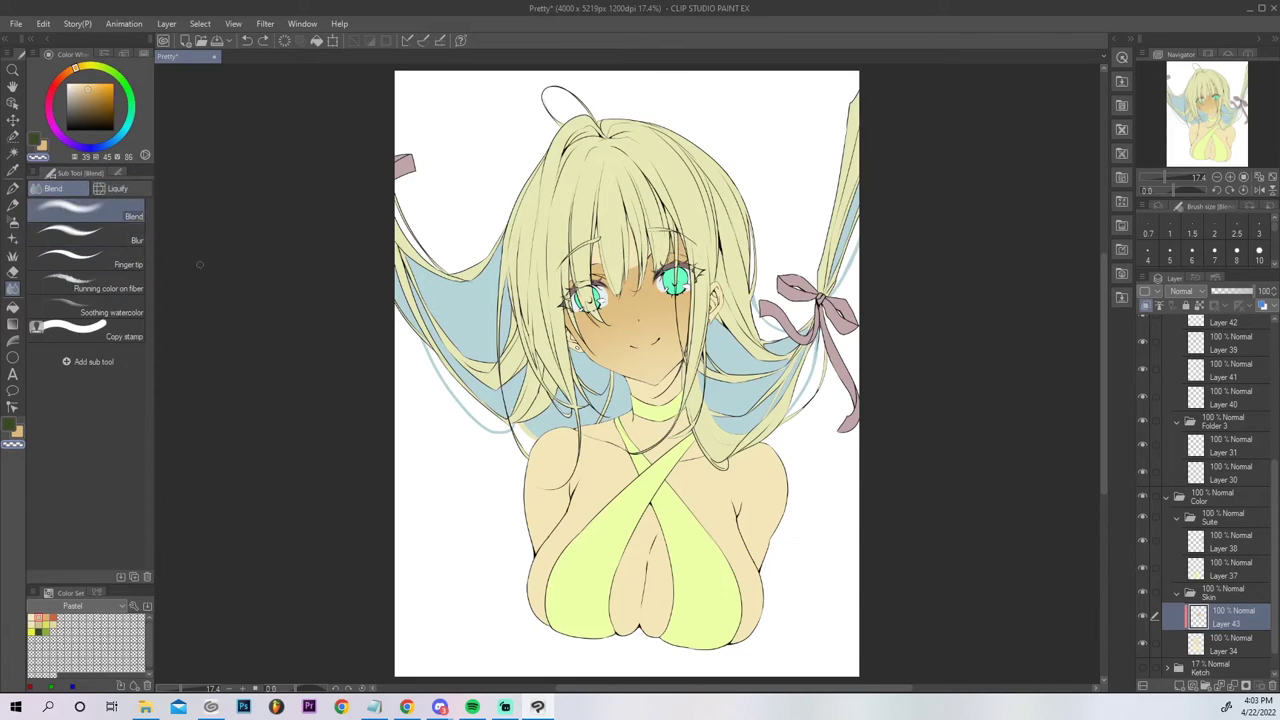
left_click(90, 233)
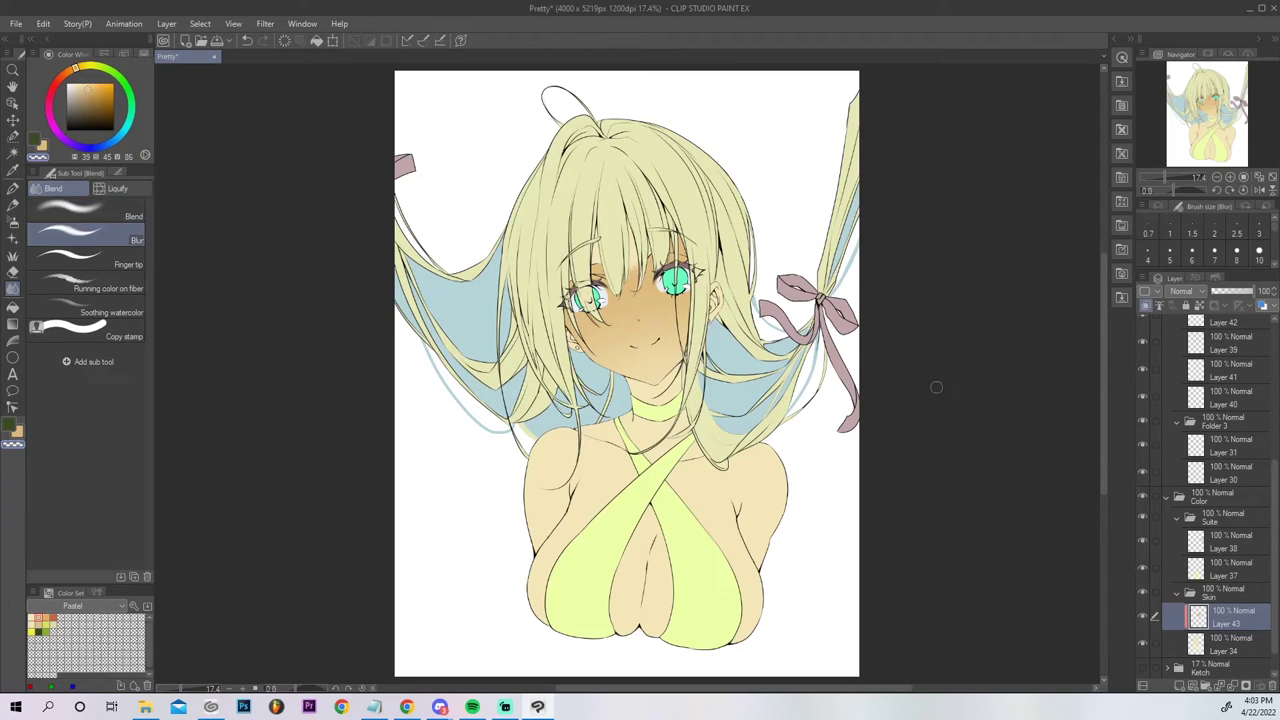
Cut a thin light rim into the face shadow along the jawline on Layer 43, using the hard eraser and G-pen.
key("e")
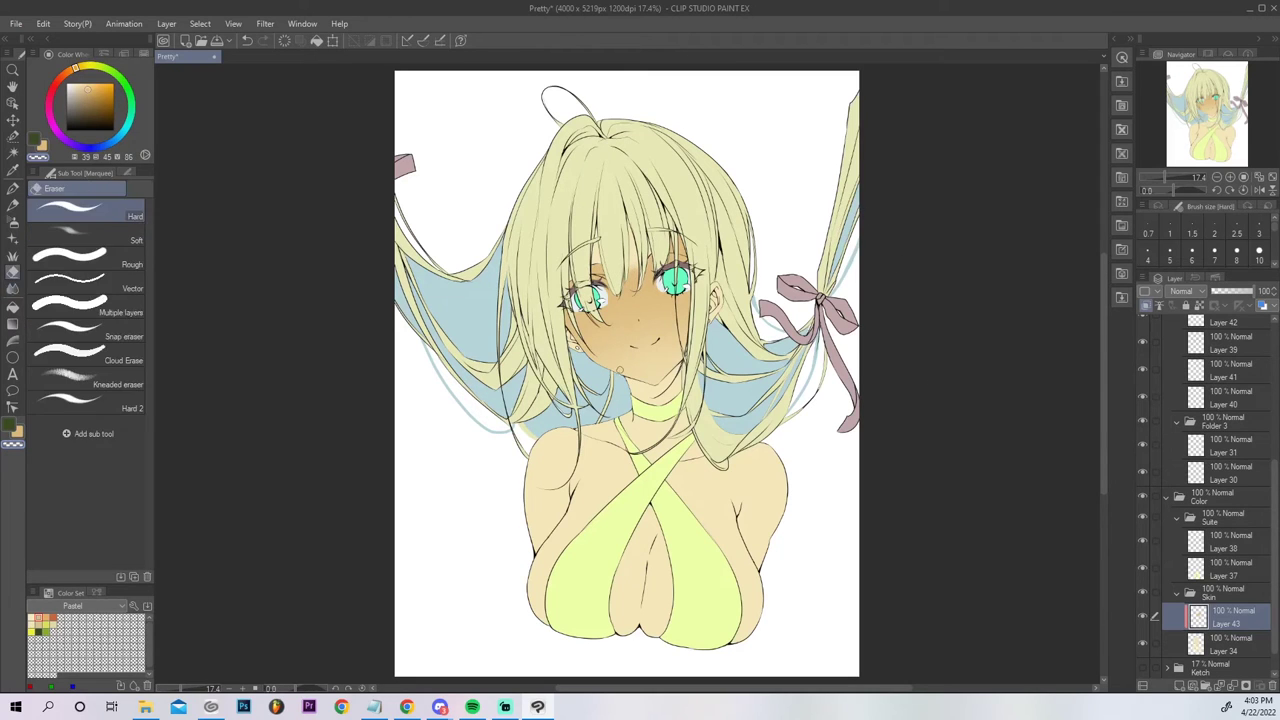
left_click_drag(597, 361, 566, 320)
key("ctrl+z")
left_click_drag(601, 363, 540, 255)
key("ctrl+z")
left_click_drag(602, 364, 537, 260)
key("ctrl+z")
left_click_drag(604, 366, 576, 338)
key("ctrl+z")
key("p")
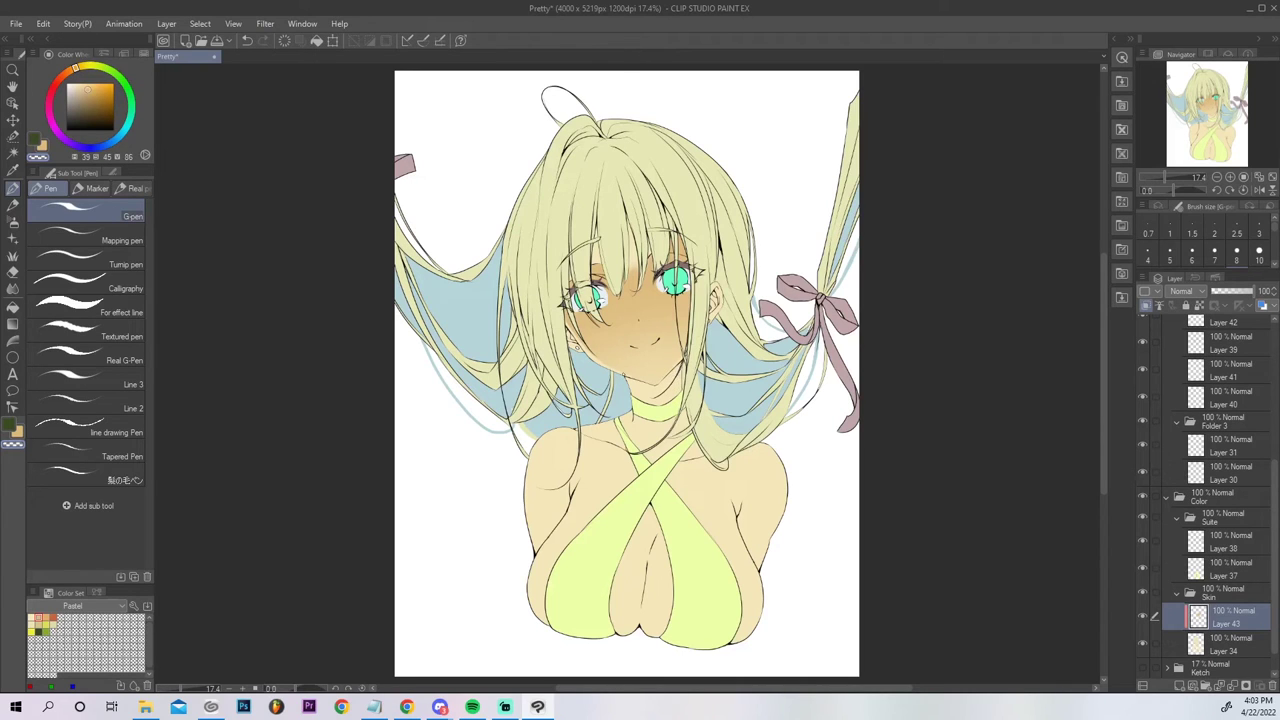
key("ctrl+z")
Sample a pale cream colour from the drawing and add a new clipped layer above Layer 43.
left_click(632, 249, "alt")
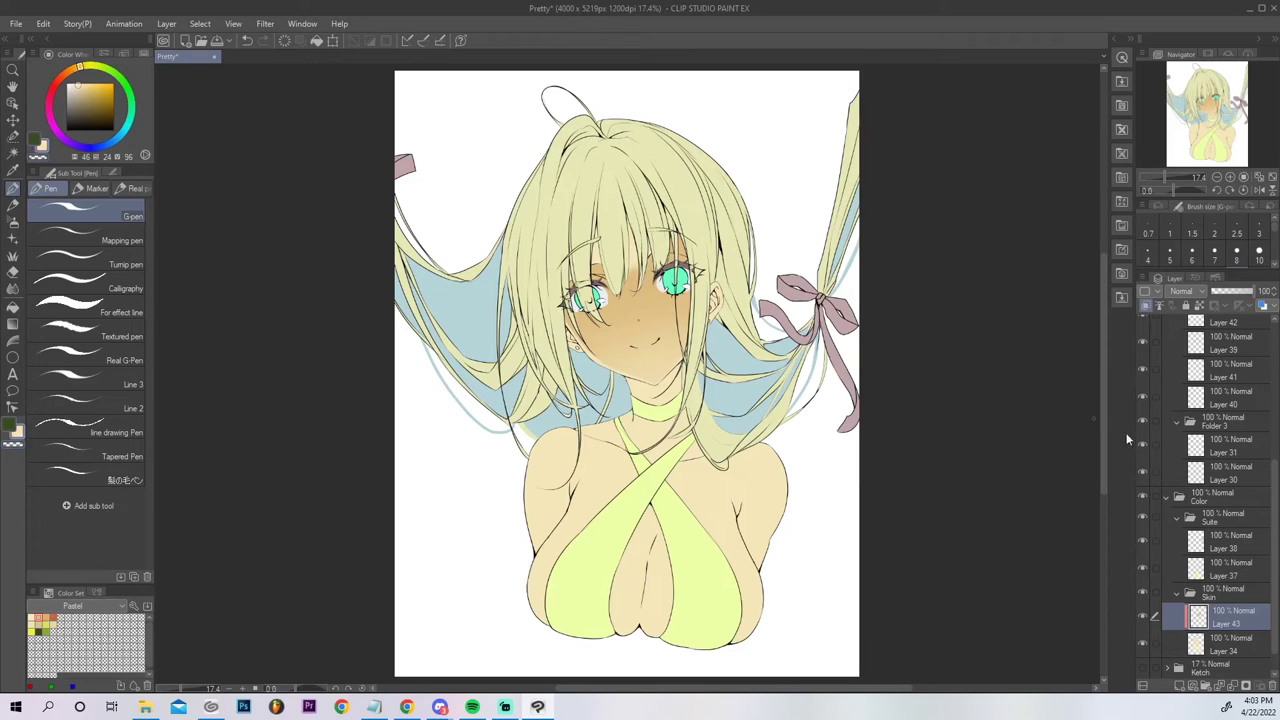
left_click(48, 151)
key("g")
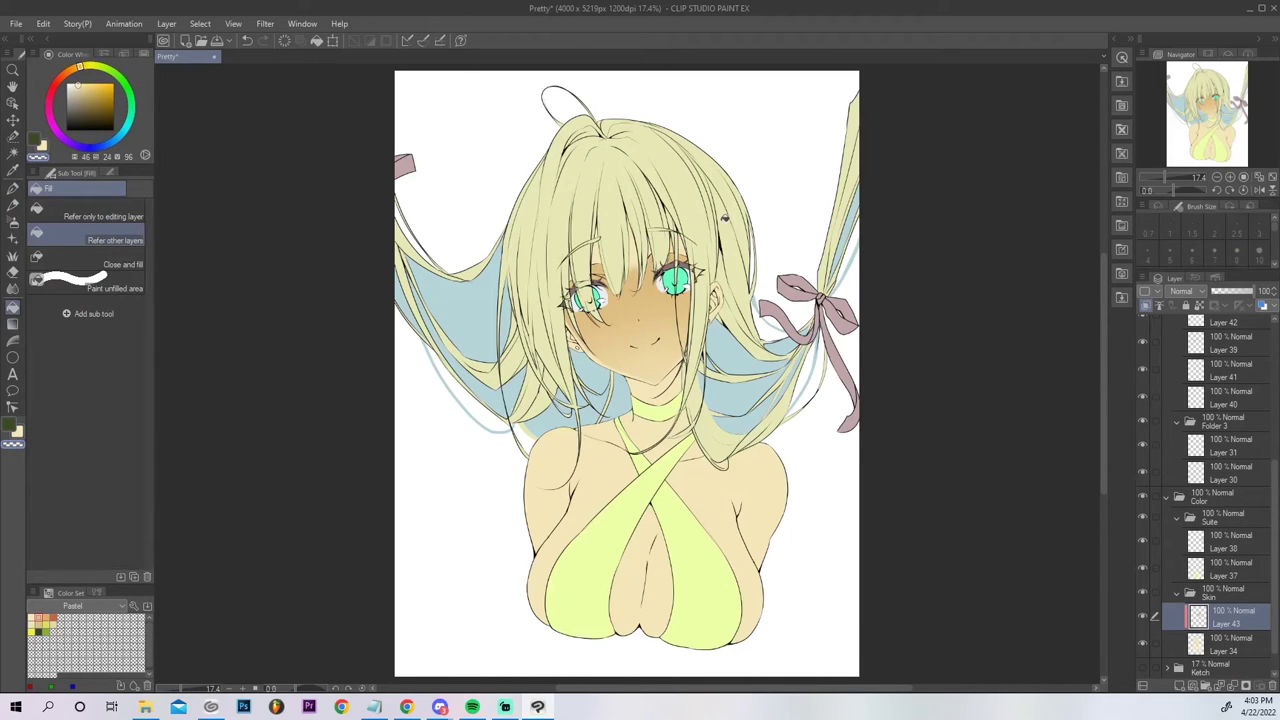
key("p")
left_click(1181, 687)
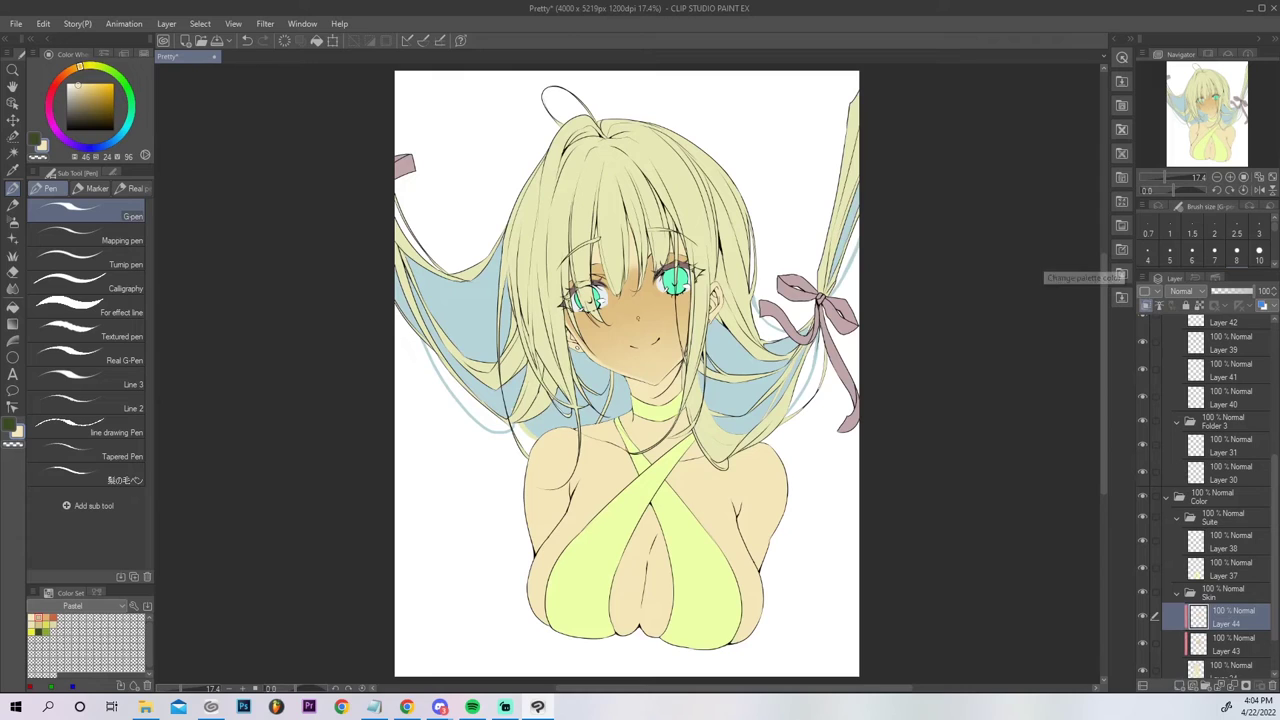
Draw and fill a small pale highlight across the nose bridge on Layer 44, and soften it with Blur.
key("ctrl+z")
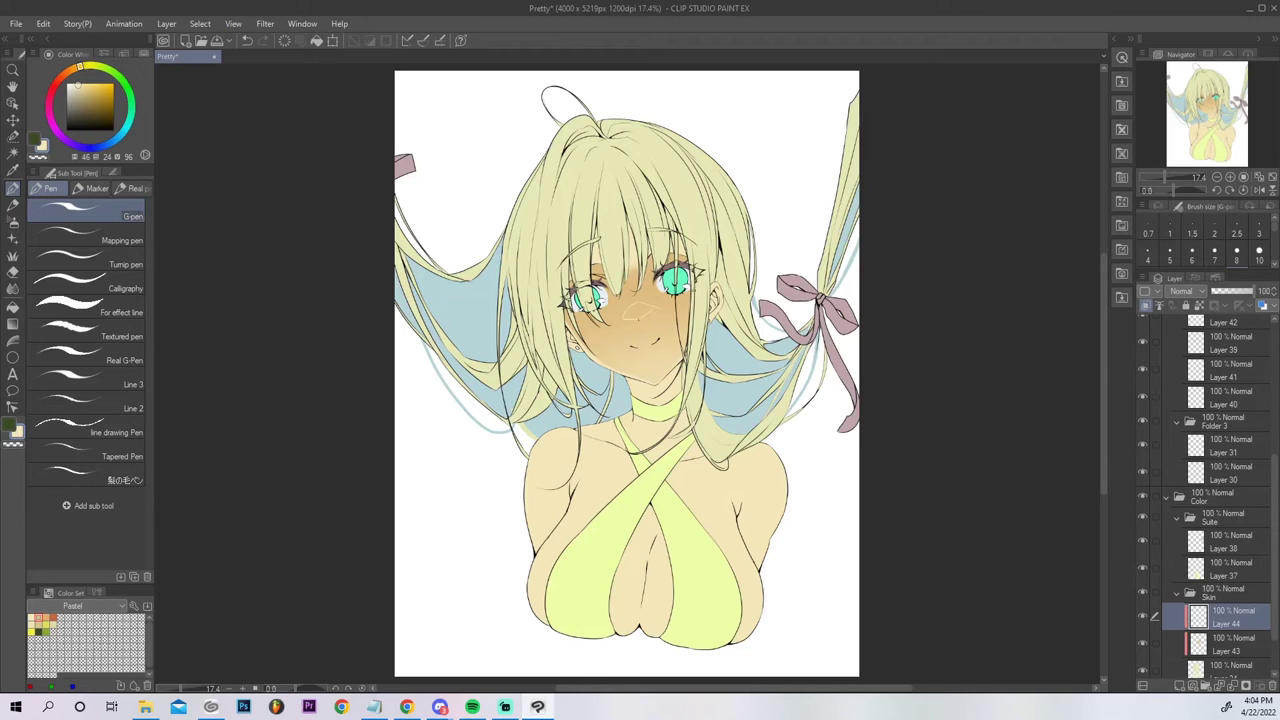
key("e")
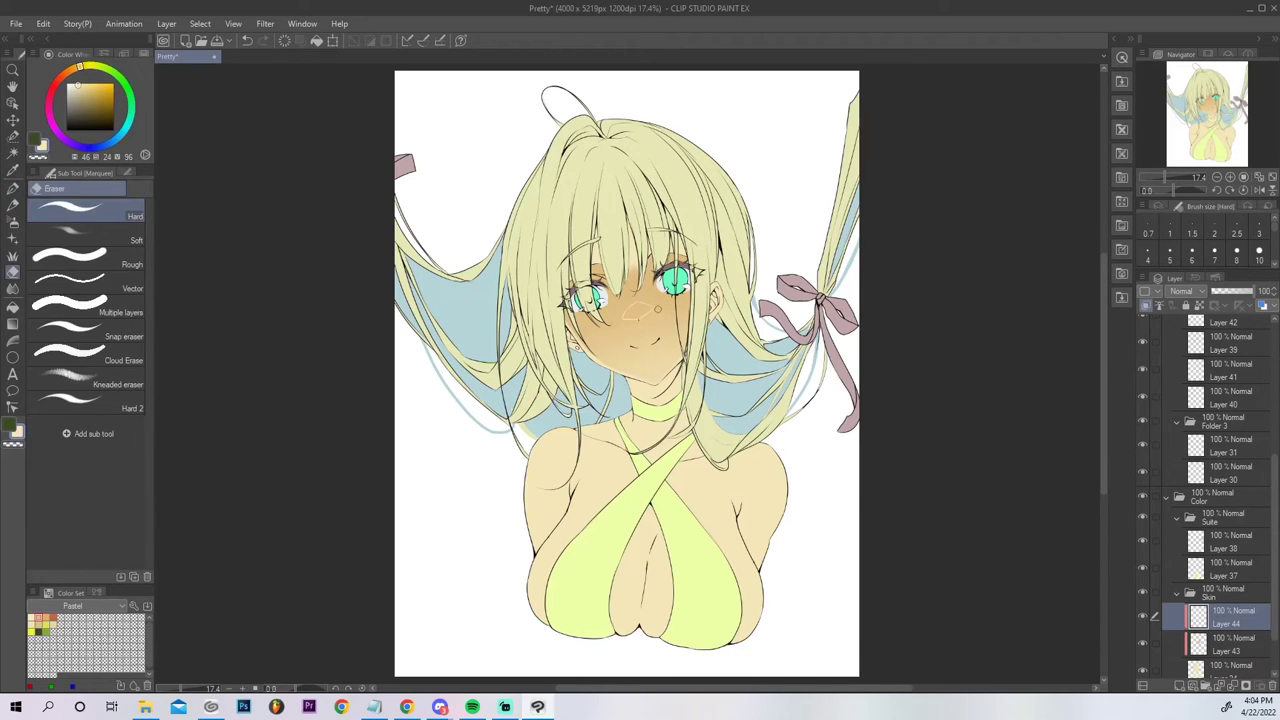
key("g")
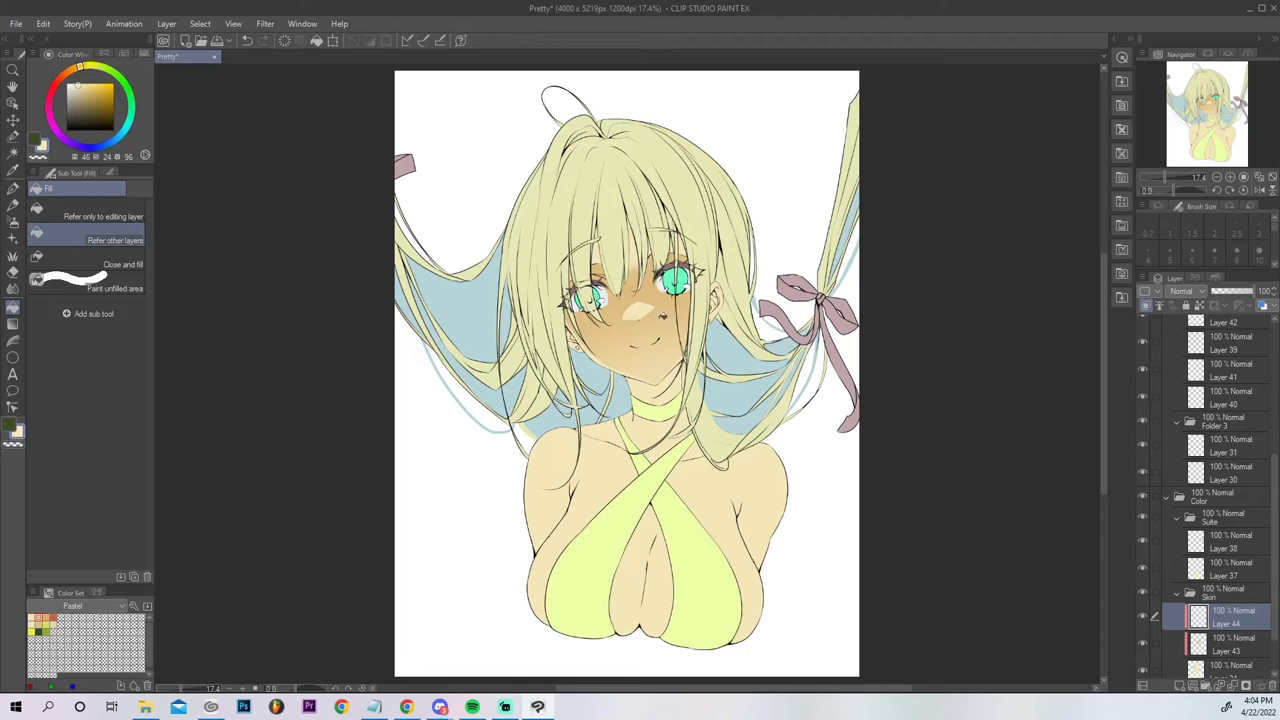
key("j")
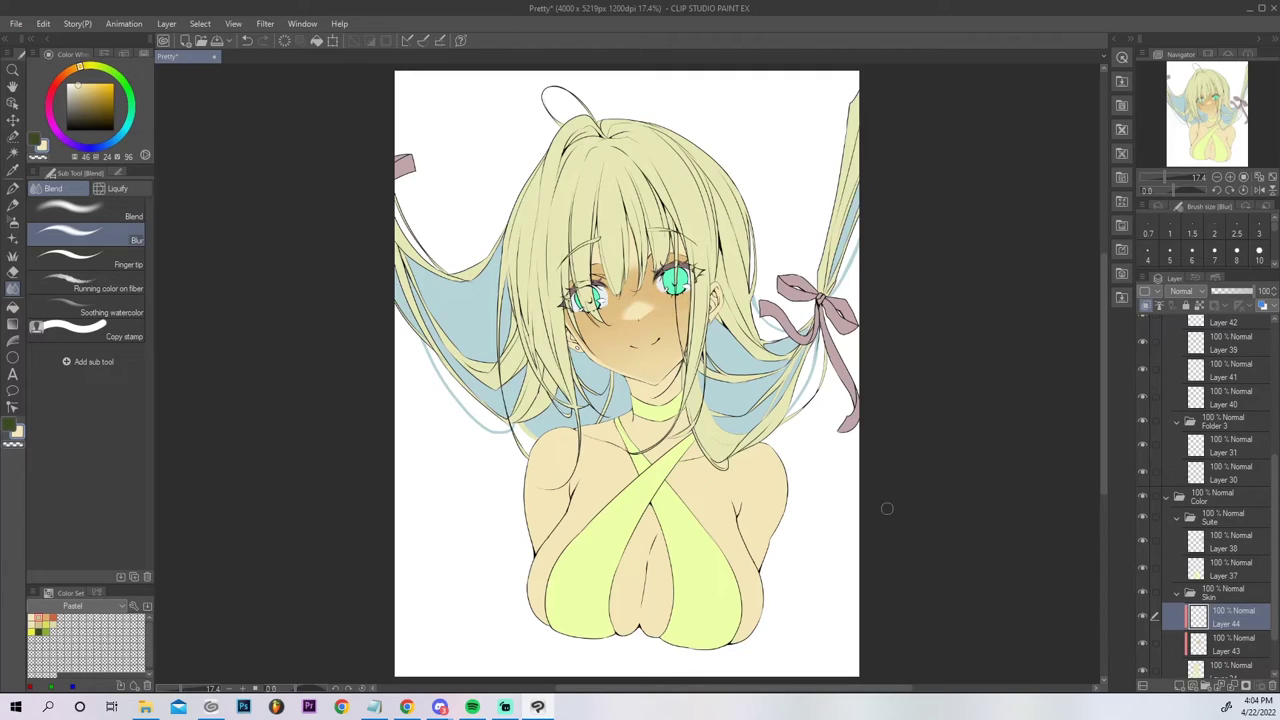
left_click(12, 188)
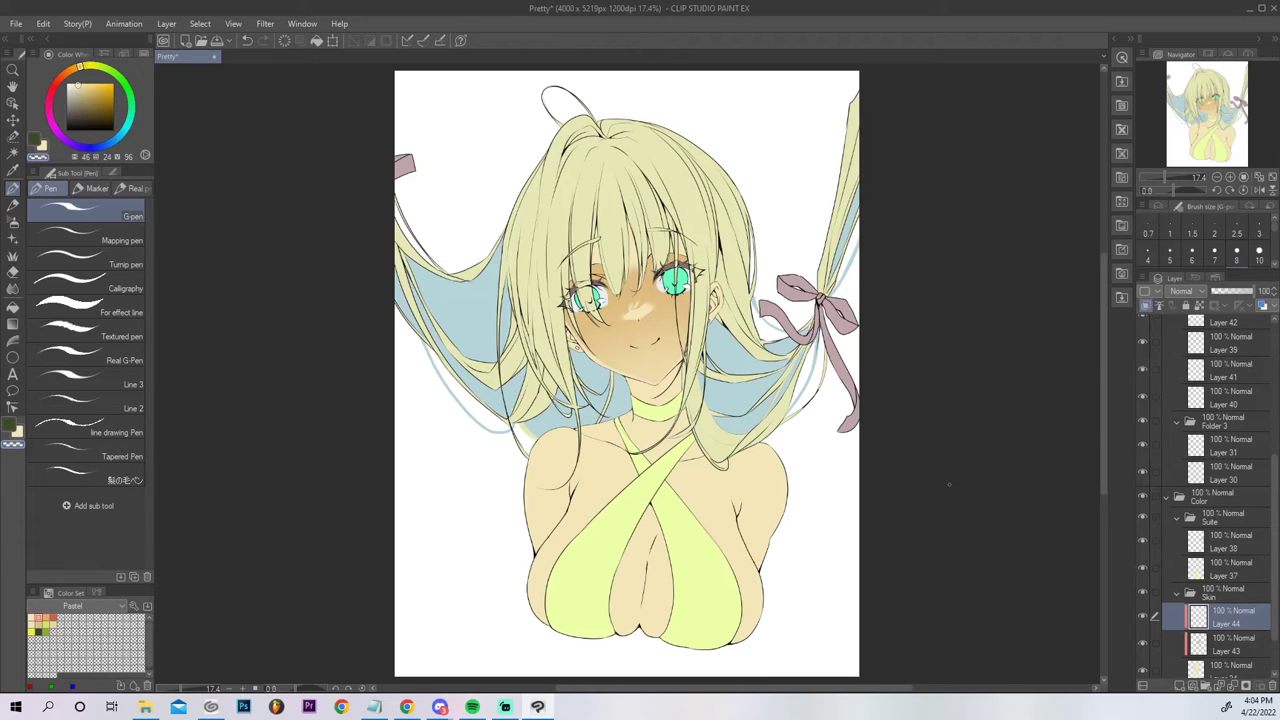
Adjust the face shadow on Layer 43 with Hue/Saturation/Luminosity, setting hue to -8 and luminosity to 18.
left_click(1220, 648)
key("ctrl+u")
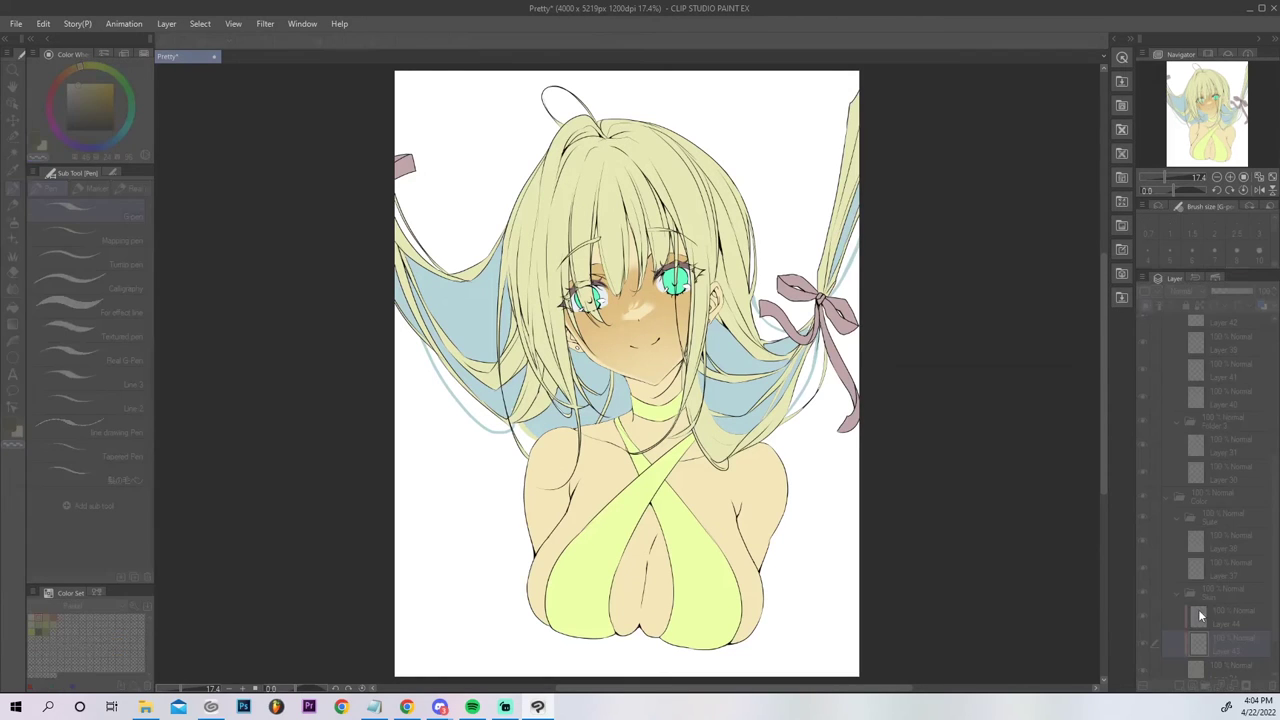
left_click(946, 280)
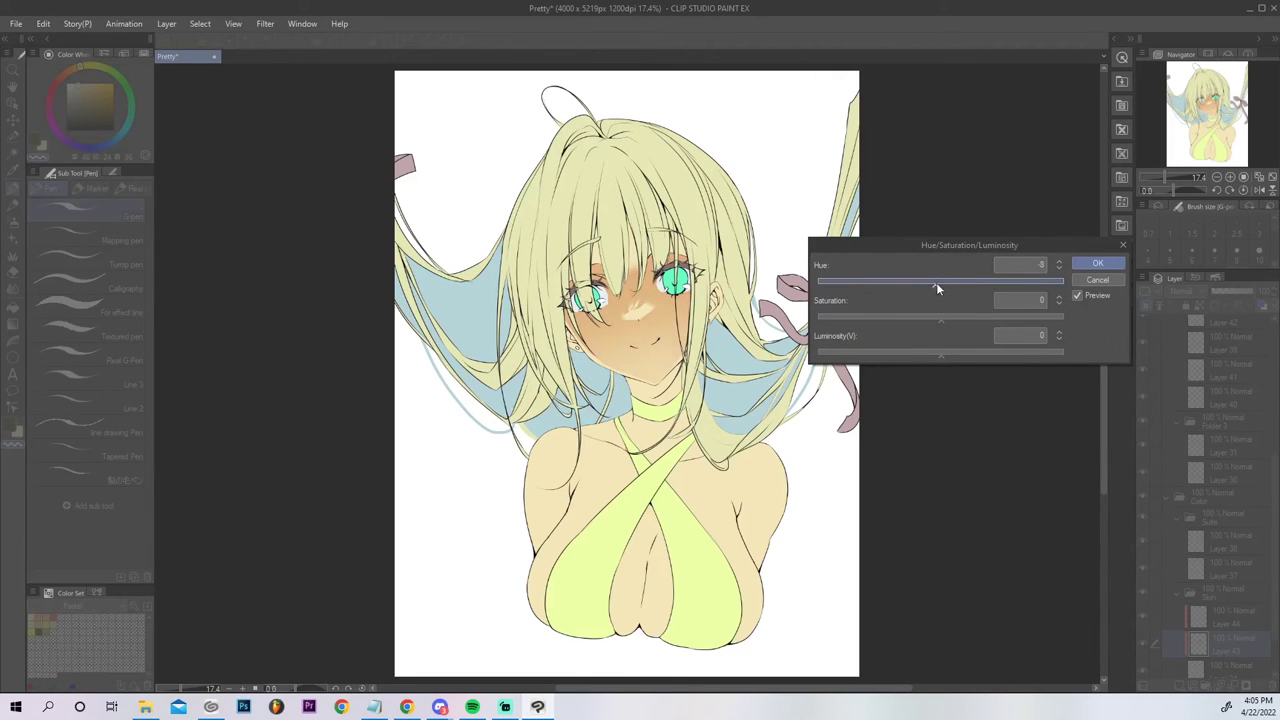
left_click(955, 353)
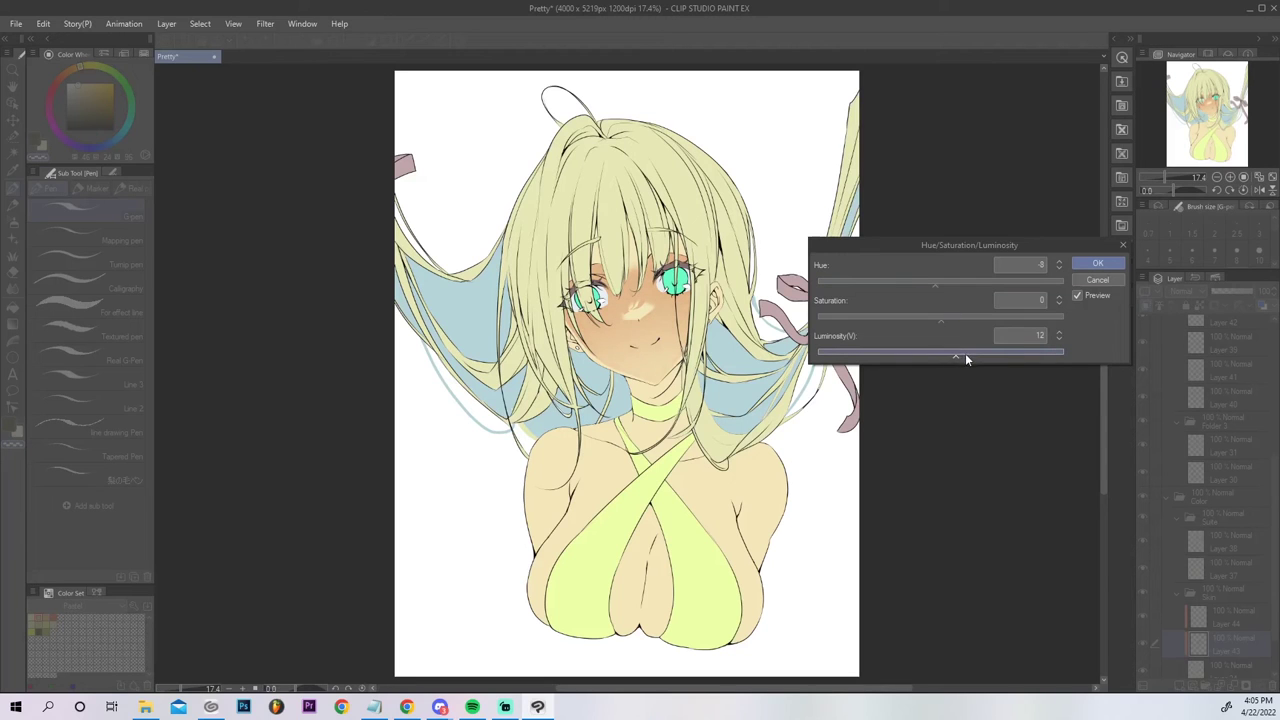
left_click(965, 353)
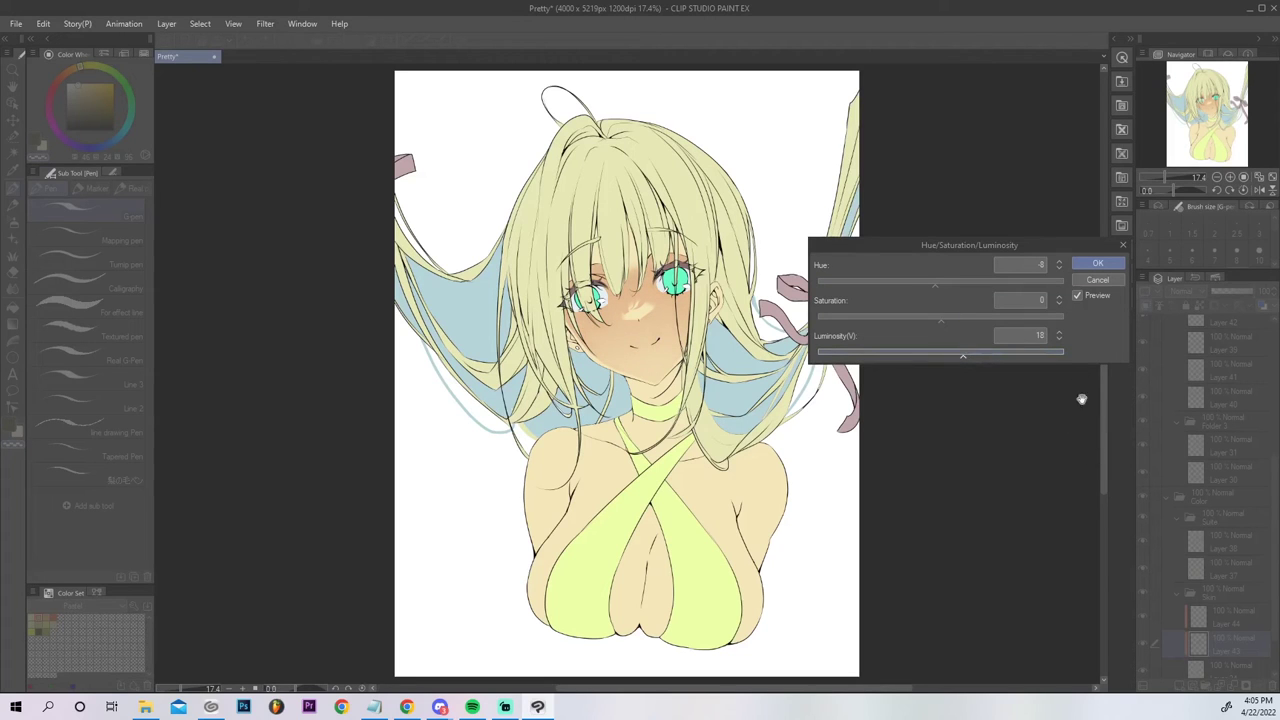
left_click(1097, 263)
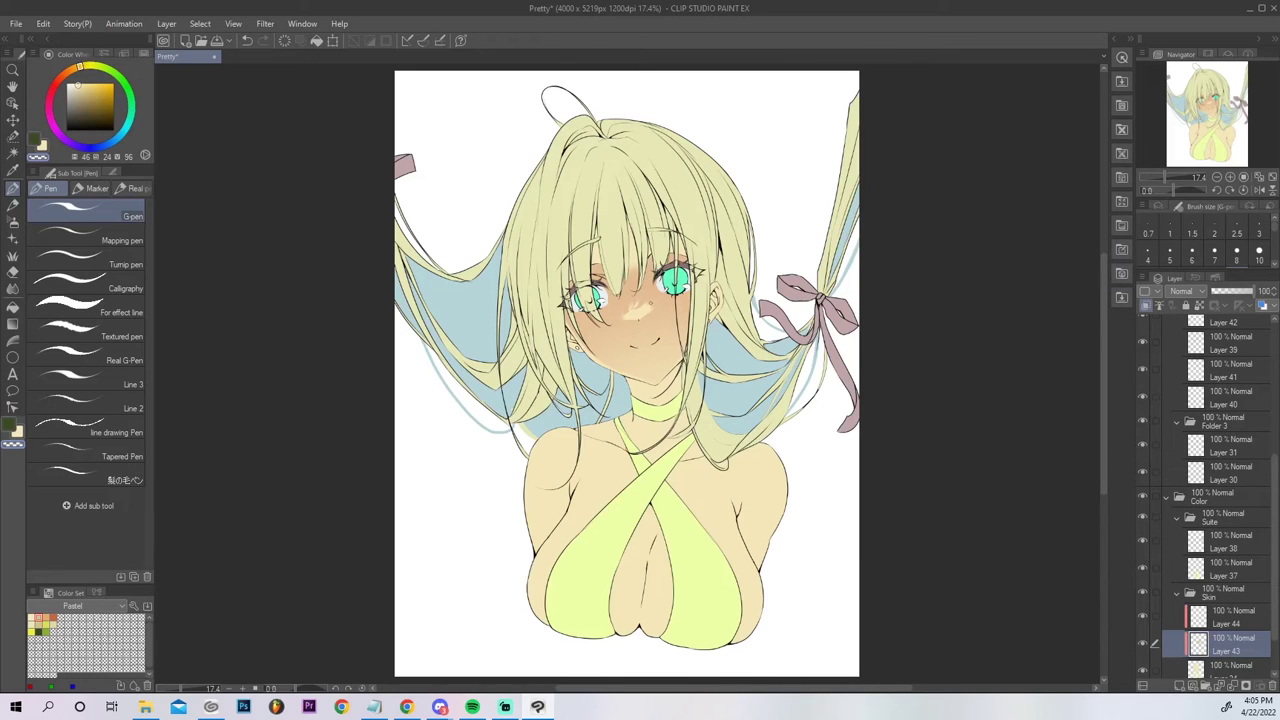
Pick a fully saturated red for a smaller Soft airbrush and add a new clipped layer directly above Layer 43.
left_click(650, 340, "alt")
left_click(54, 87)
left_click(113, 84)
left_click(13, 221)
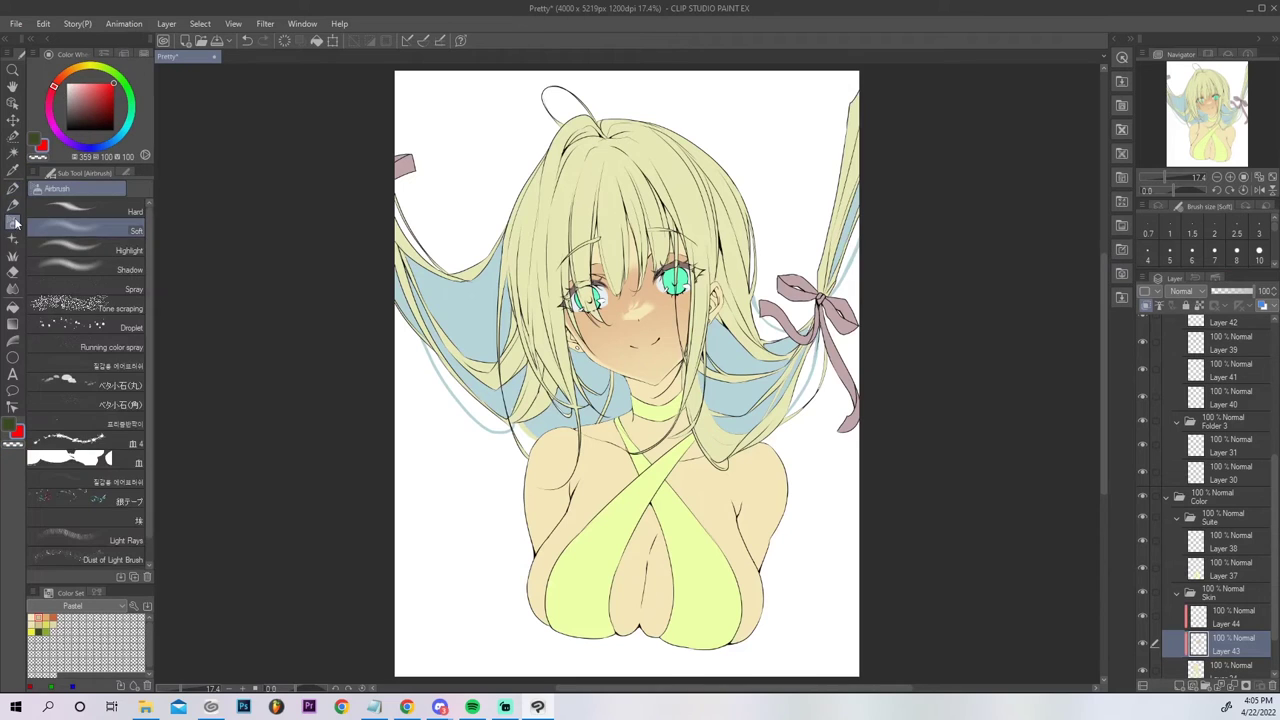
scroll(1200, 674, "down", 1)
left_click(1178, 687)
key("bracketleft")
key("bracketleft")
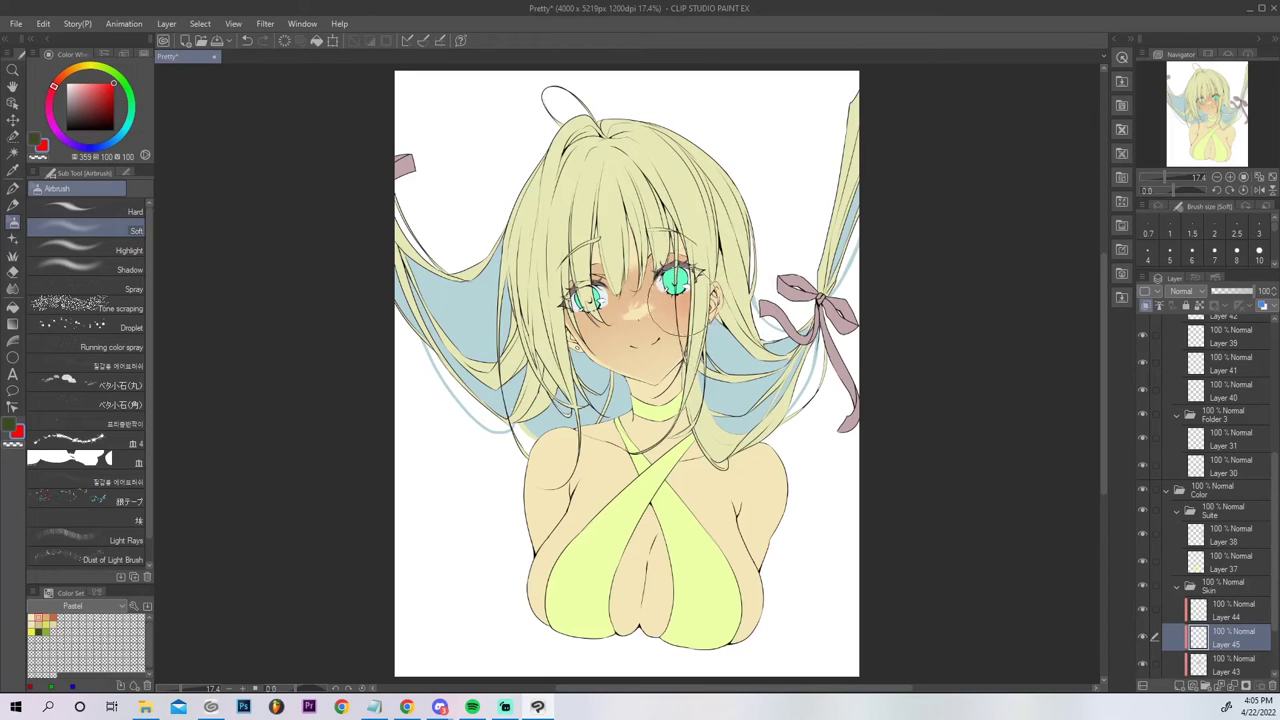
Airbrush a red blush over both cheeks on Layer 45 and erase the spill on the ear with the Hard eraser.
key("ctrl+z")
mouse_move(742, 306)
left_mouse_down()
mouse_move(655, 306)
mouse_move(759, 294)
mouse_move(565, 342)
left_mouse_up()
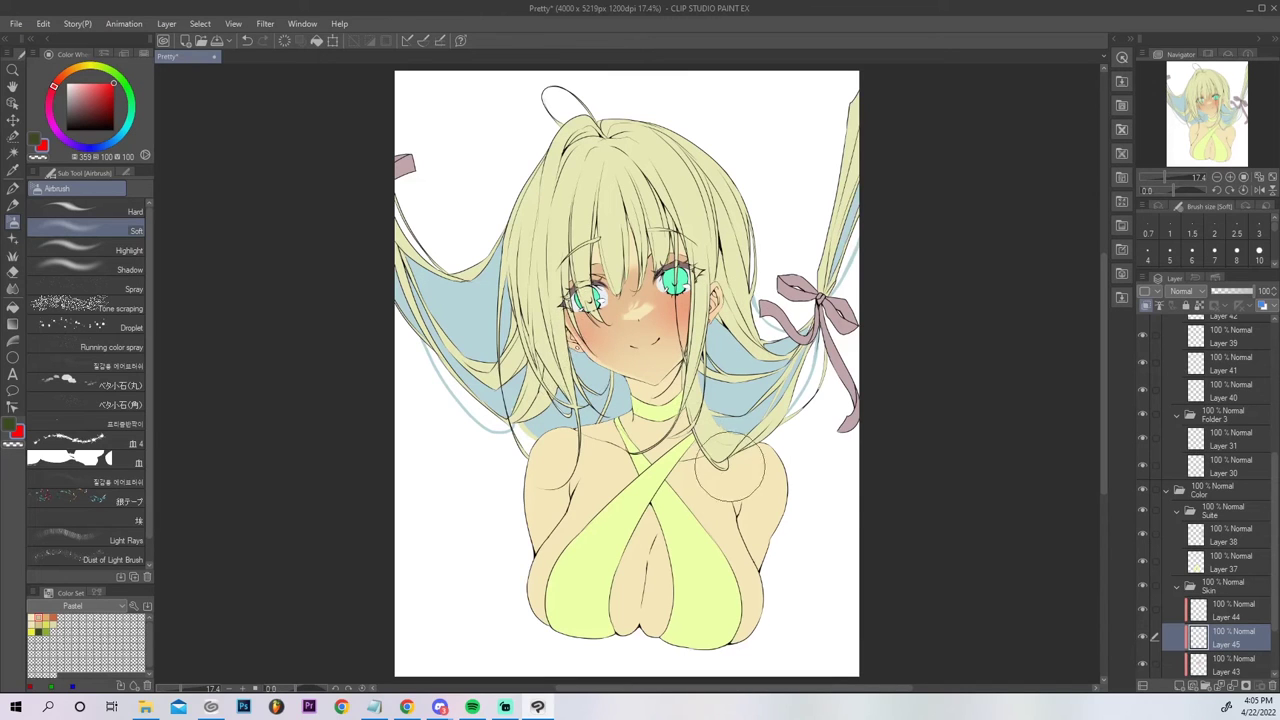
key("e")
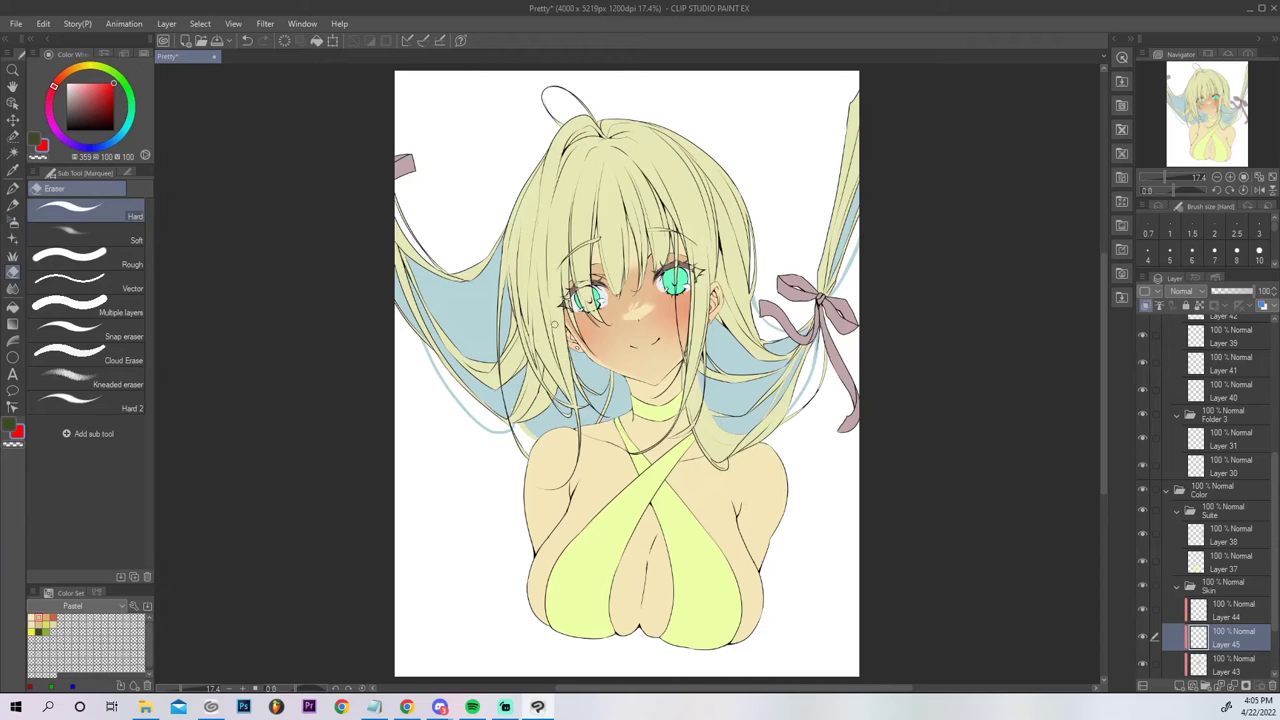
left_click_drag(720, 294, 715, 318)
Lower the opacity of the blush on Layer 45 to 36%.
left_click(13, 222)
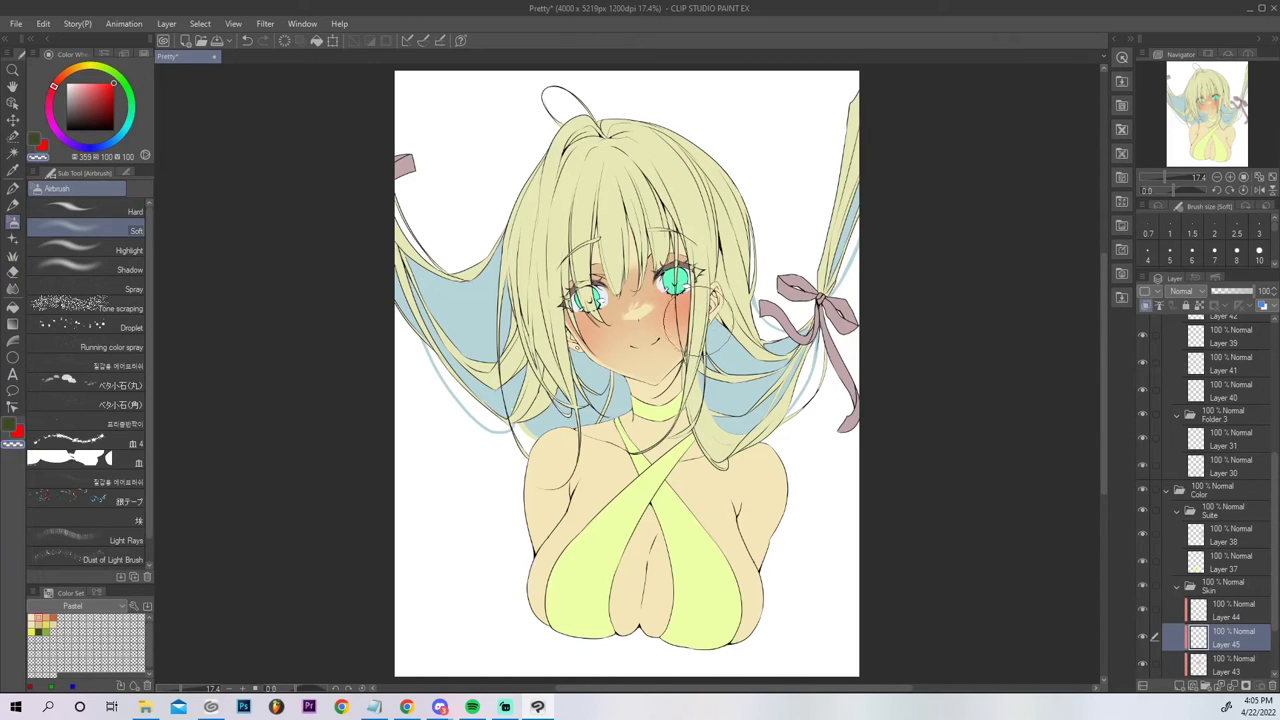
left_click(1234, 295)
left_click_drag(1243, 292, 1235, 290)
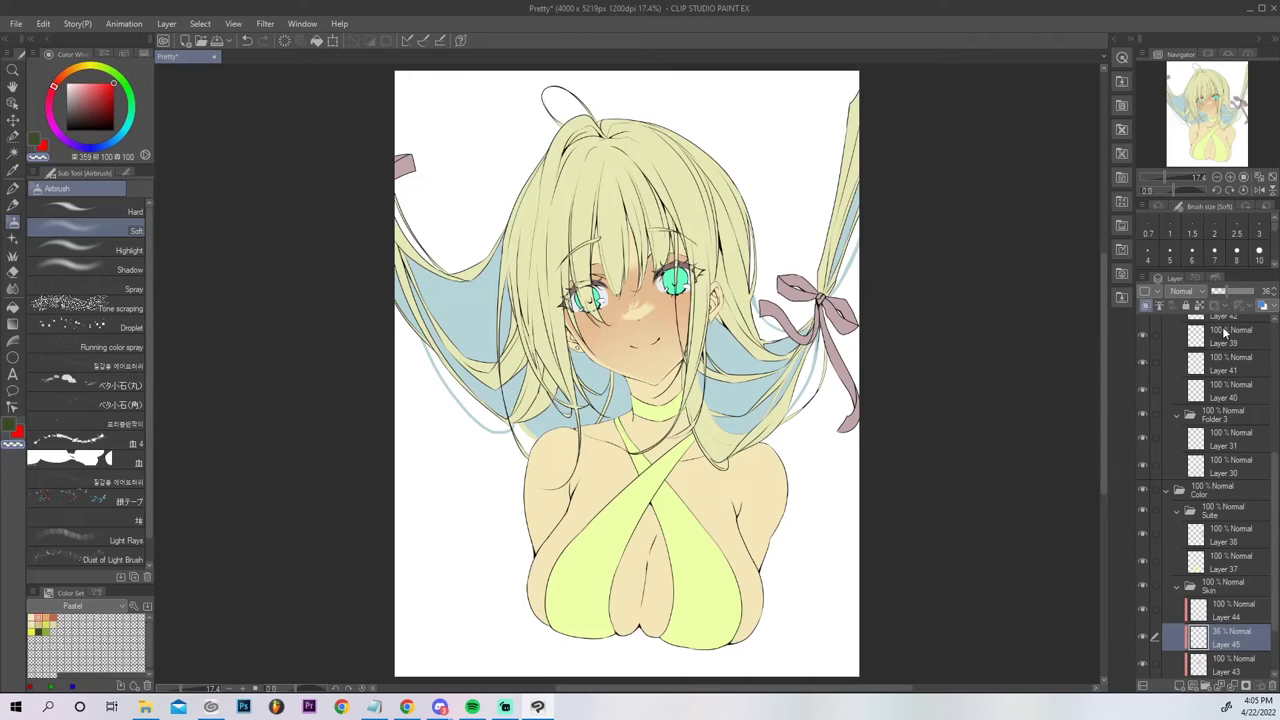
Sample the tan face shadow colour and draw and fill the neck shadow above and below the choker on Layer 43.
left_click(1223, 668)
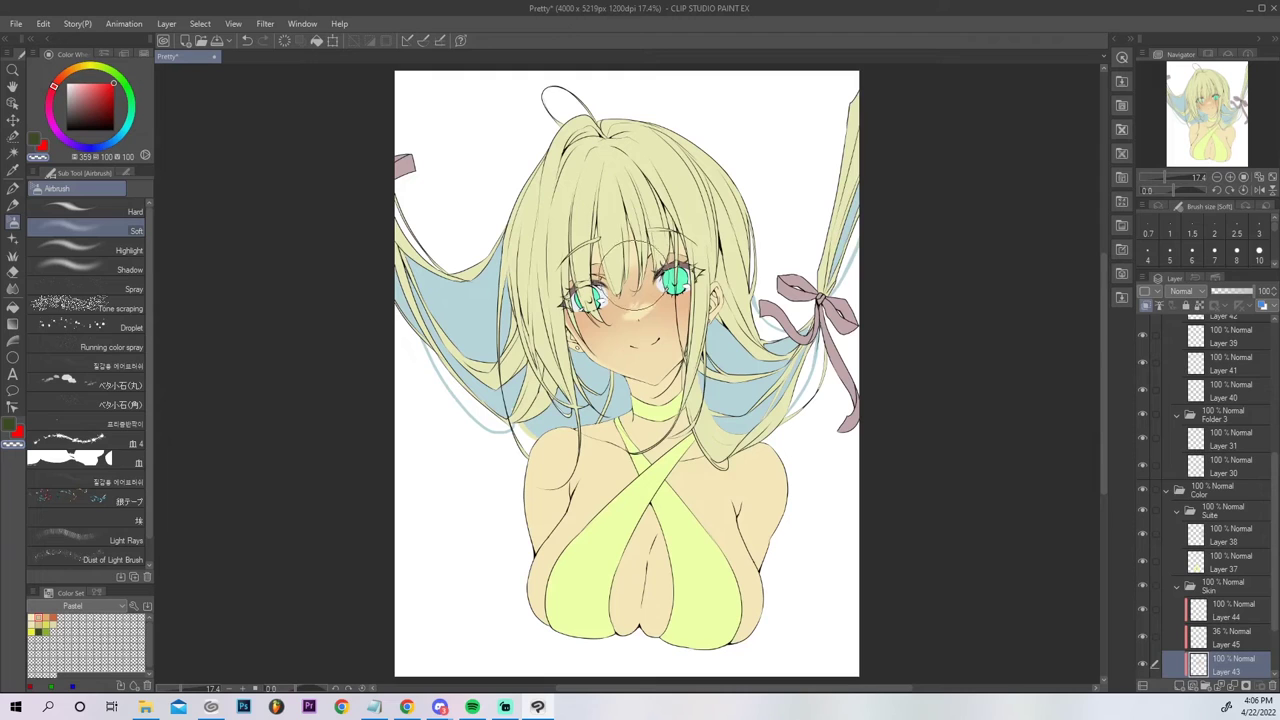
left_click(634, 276, "alt")
key("p")
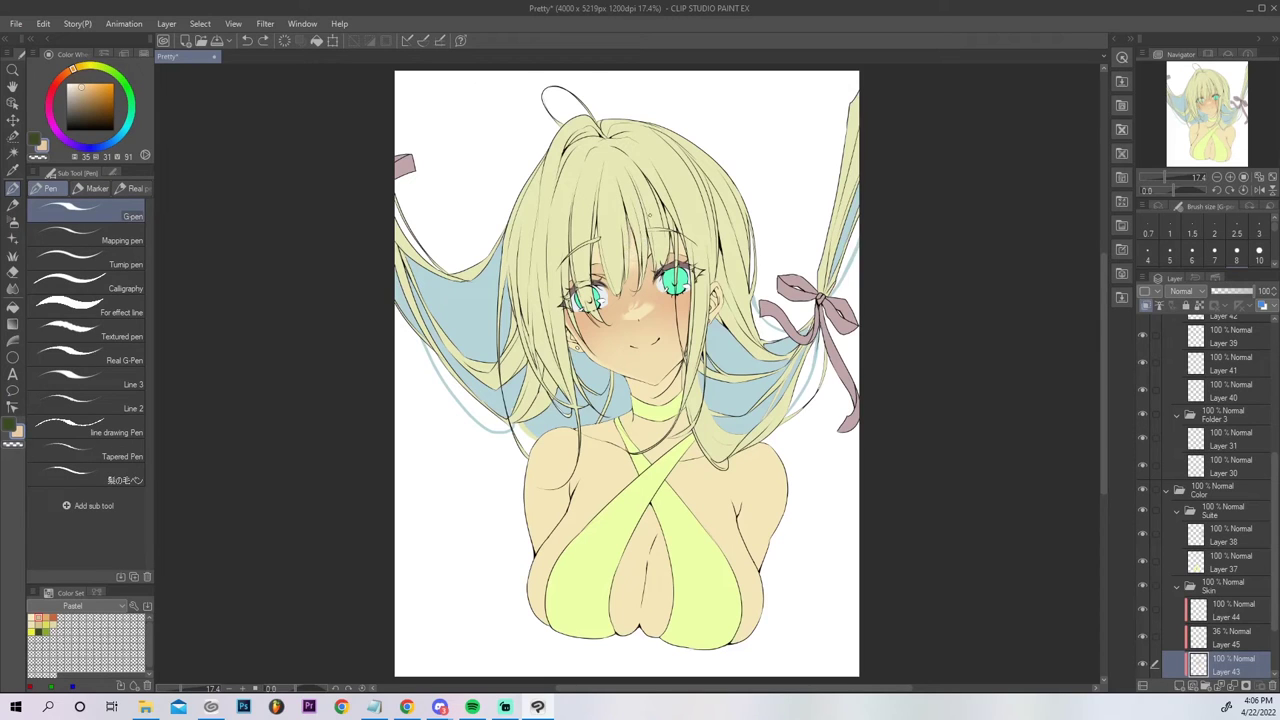
key("ctrl+z")
key("g")
key("g")
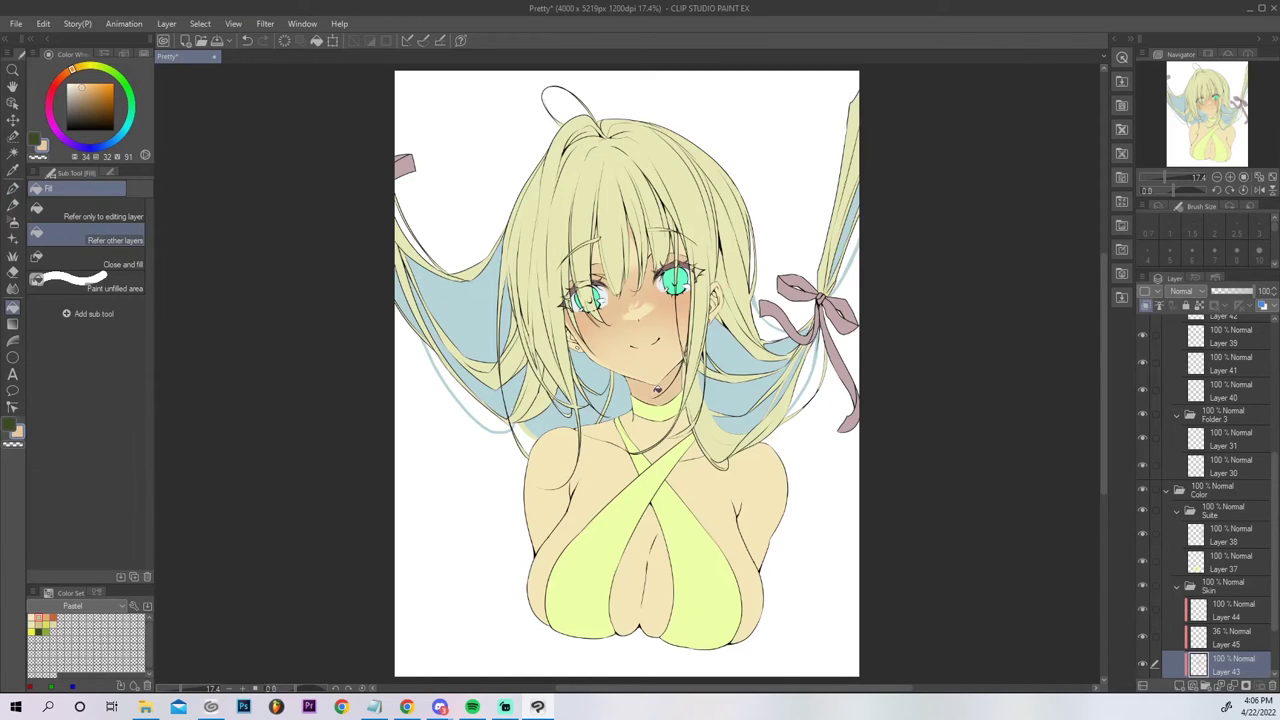
left_click(652, 426)
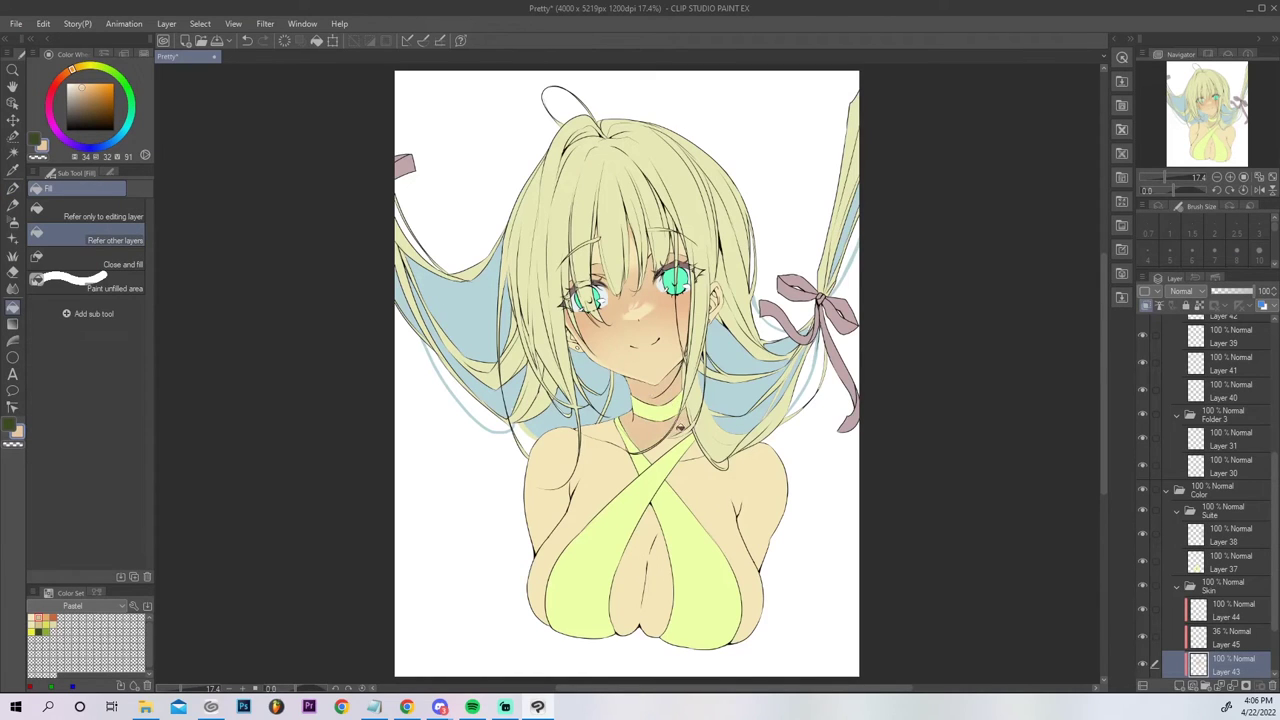
Fill the collar areas on both sides of the halter straps and the small ear area beside the cheek with tan.
left_click(700, 450)
left_click(615, 433)
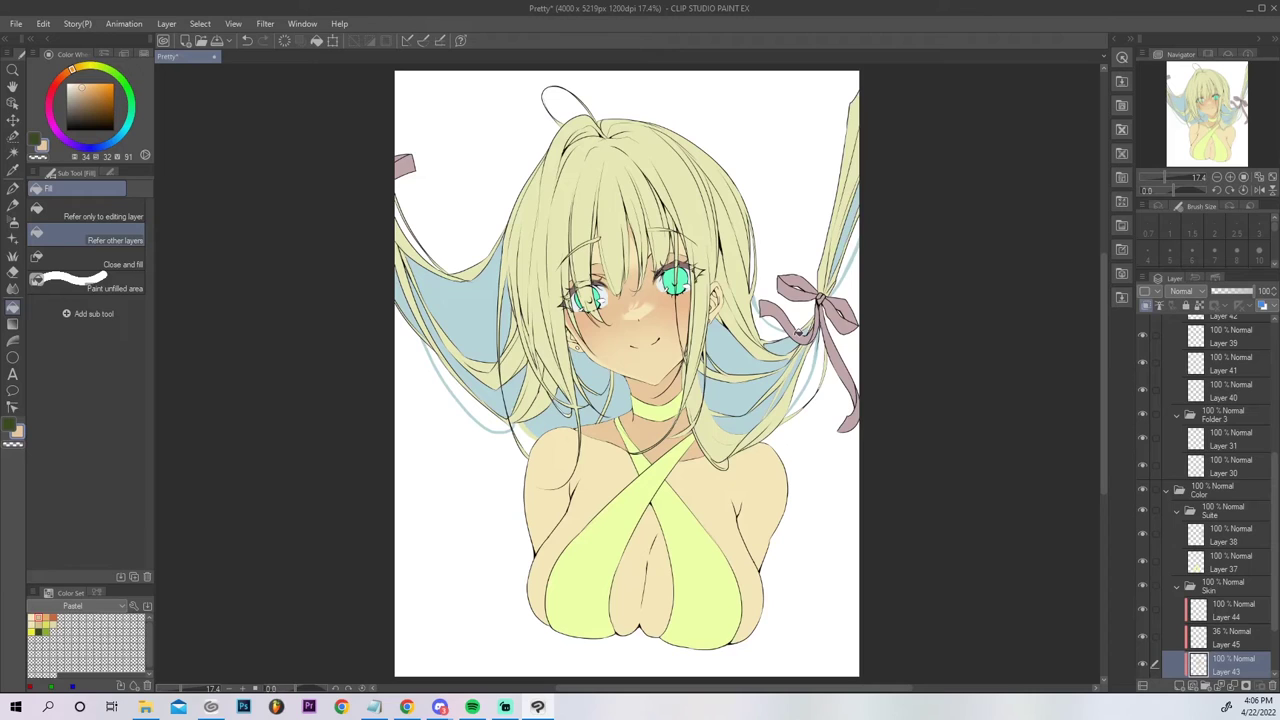
left_click(575, 334)
Add a clipped layer above Layer 45, pick a coral red, and try a Soft airbrush dab on the nose.
scroll(1266, 588, "down", 2)
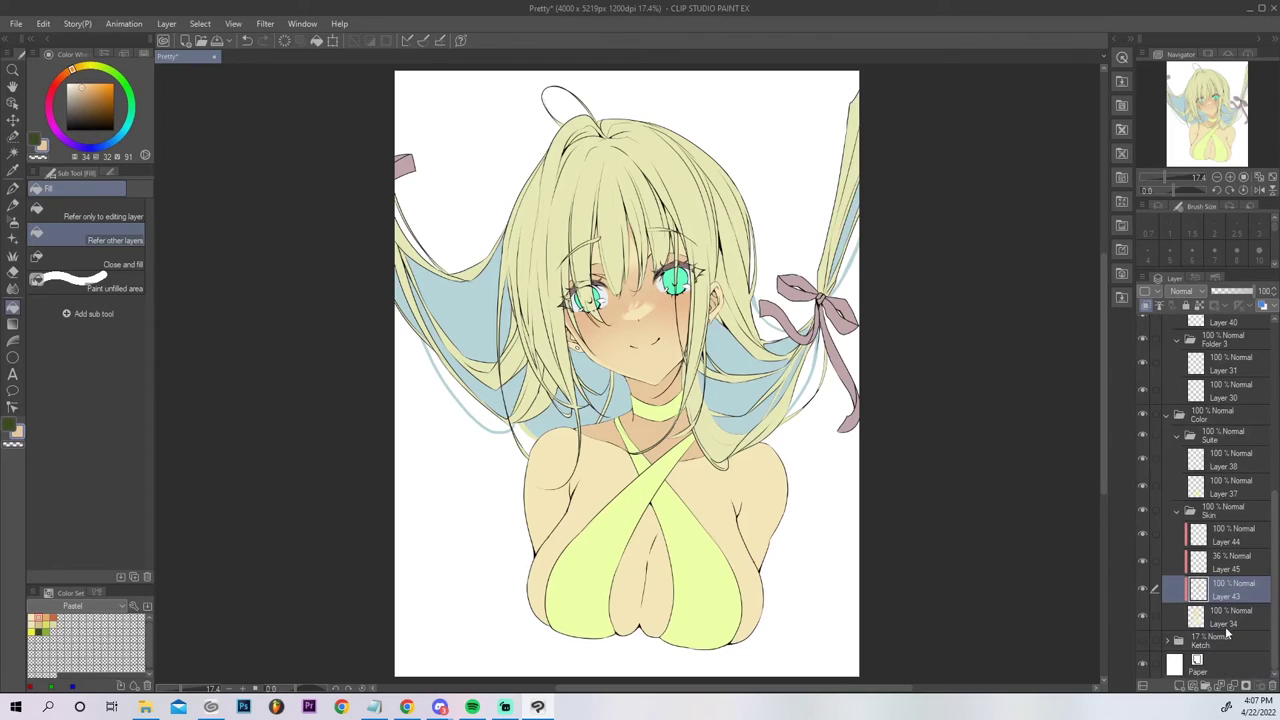
left_click(1143, 589)
left_click(1143, 589)
left_click(1210, 566)
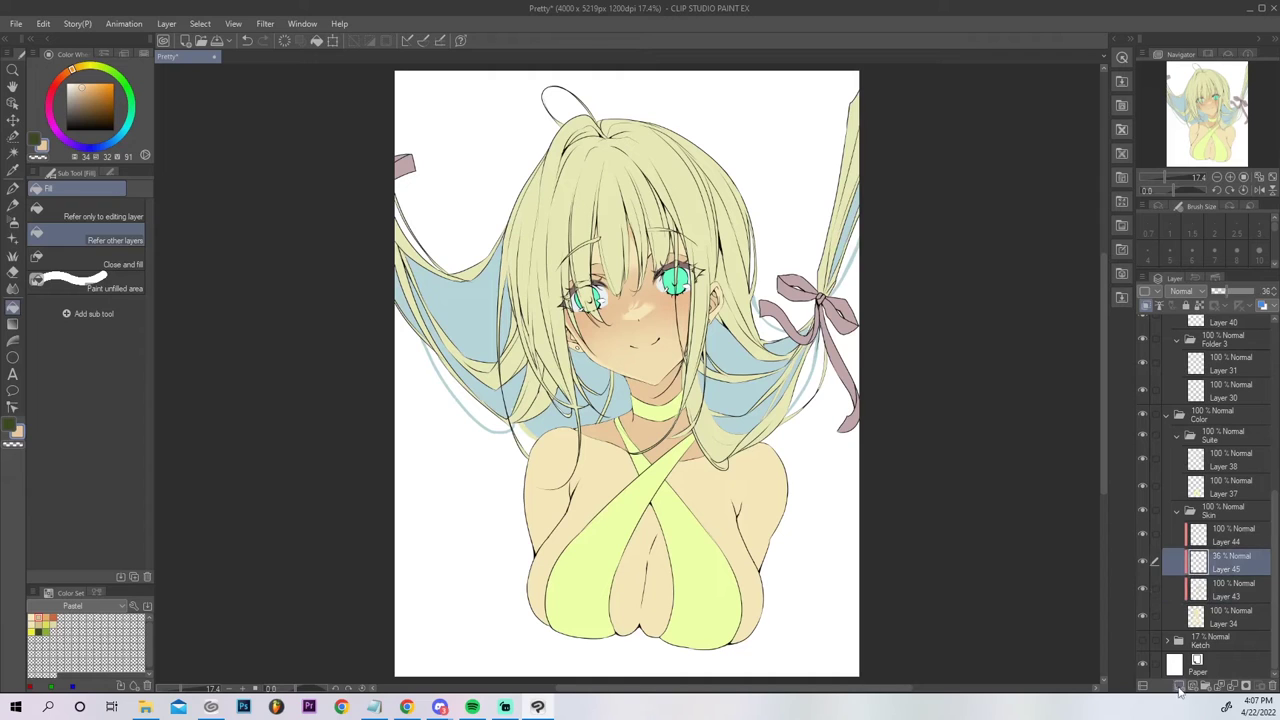
left_click(1178, 687)
left_click(59, 78)
left_click(97, 84)
left_click(13, 222)
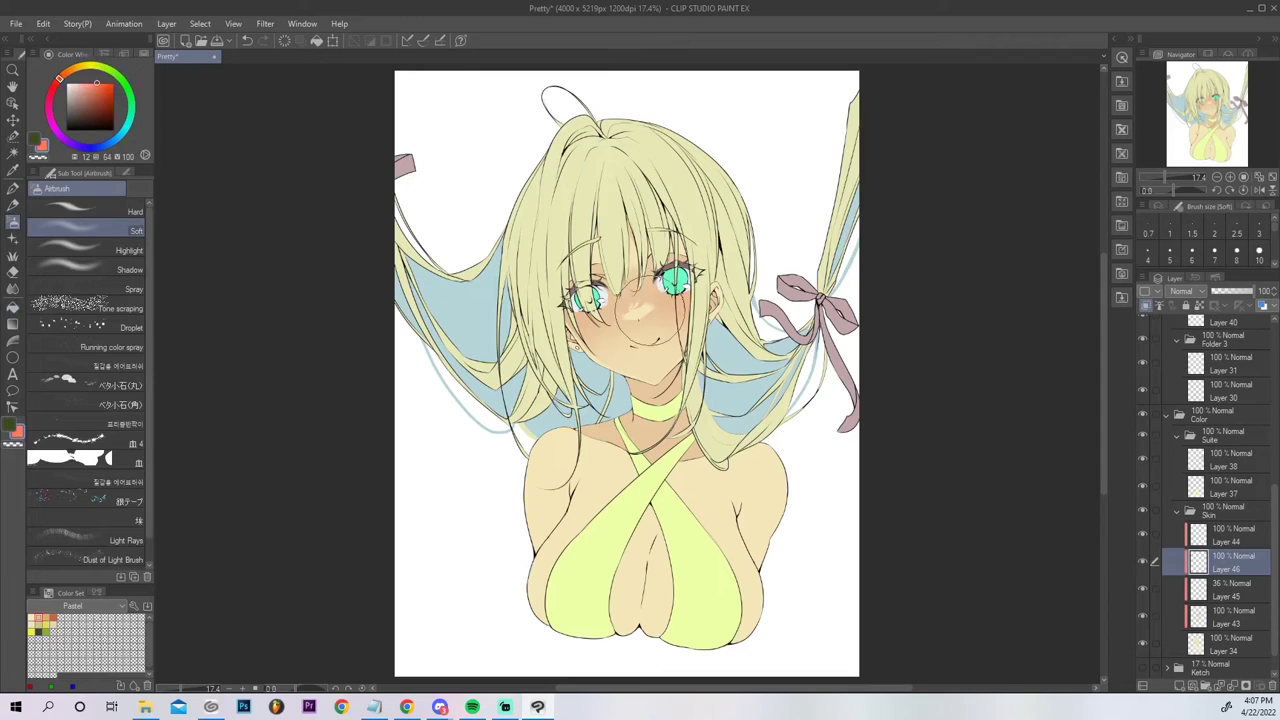
mouse_move(640, 307)
left_mouse_down()
mouse_move(625, 320)
mouse_move(658, 304)
mouse_move(640, 300)
left_mouse_up()
key("ctrl+z")
Lock transparent pixels on Layer 43 and airbrush coral over the shadow beneath the bangs and around the ear.
left_click(1210, 618)
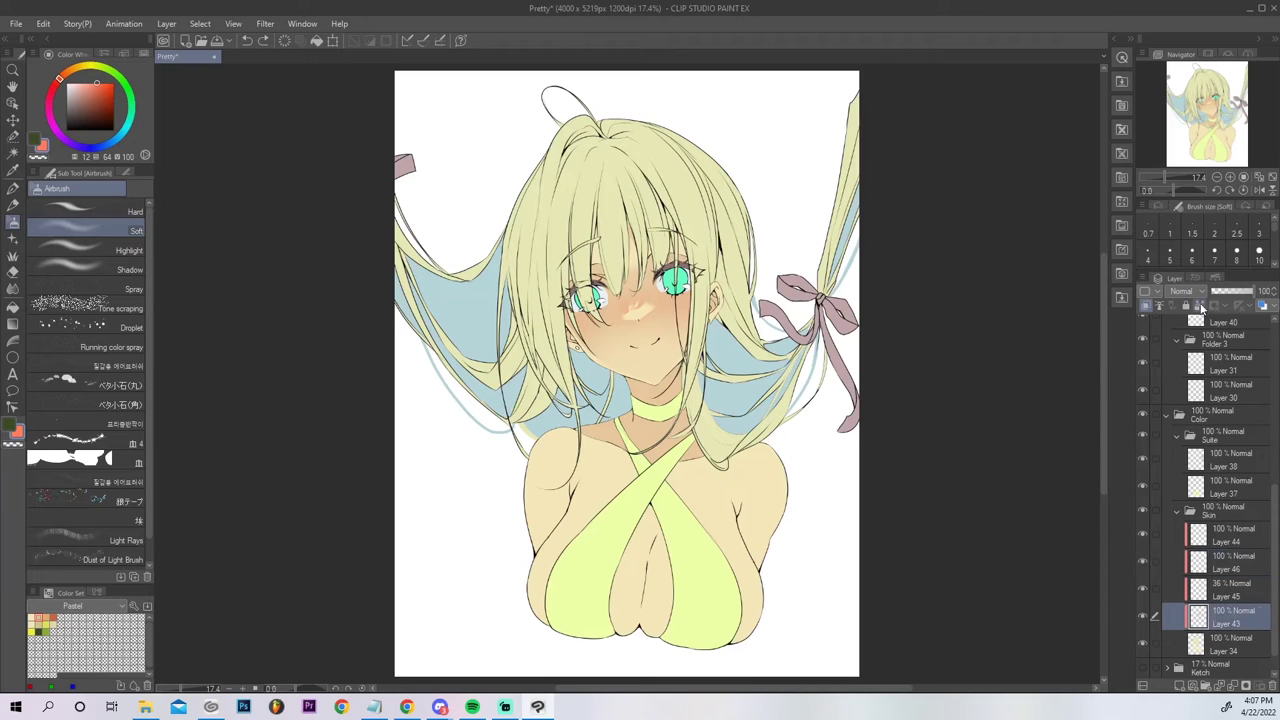
mouse_move(638, 253)
left_mouse_down()
mouse_move(748, 258)
mouse_move(811, 278)
mouse_move(731, 248)
left_mouse_up()
key("g")
key("g")
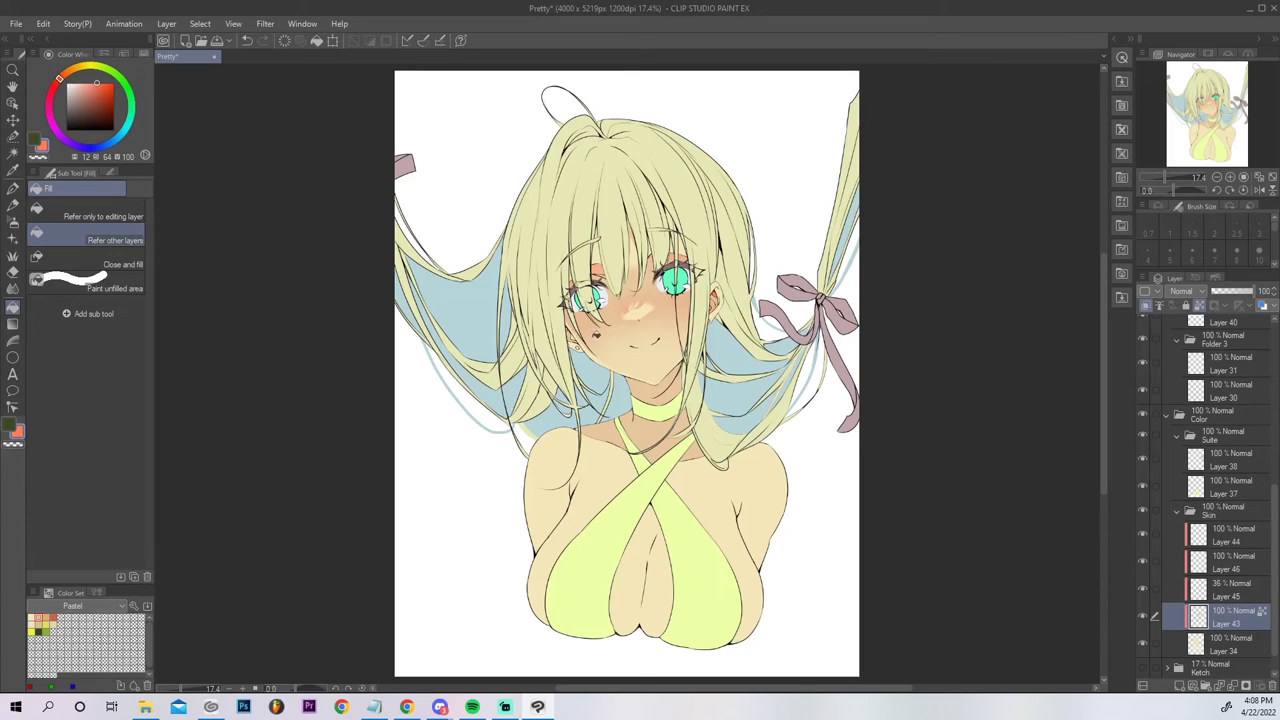
Take a darker tan from the Pastel colour set and shift its hue to 20 for deeper skin shadows.
key("b")
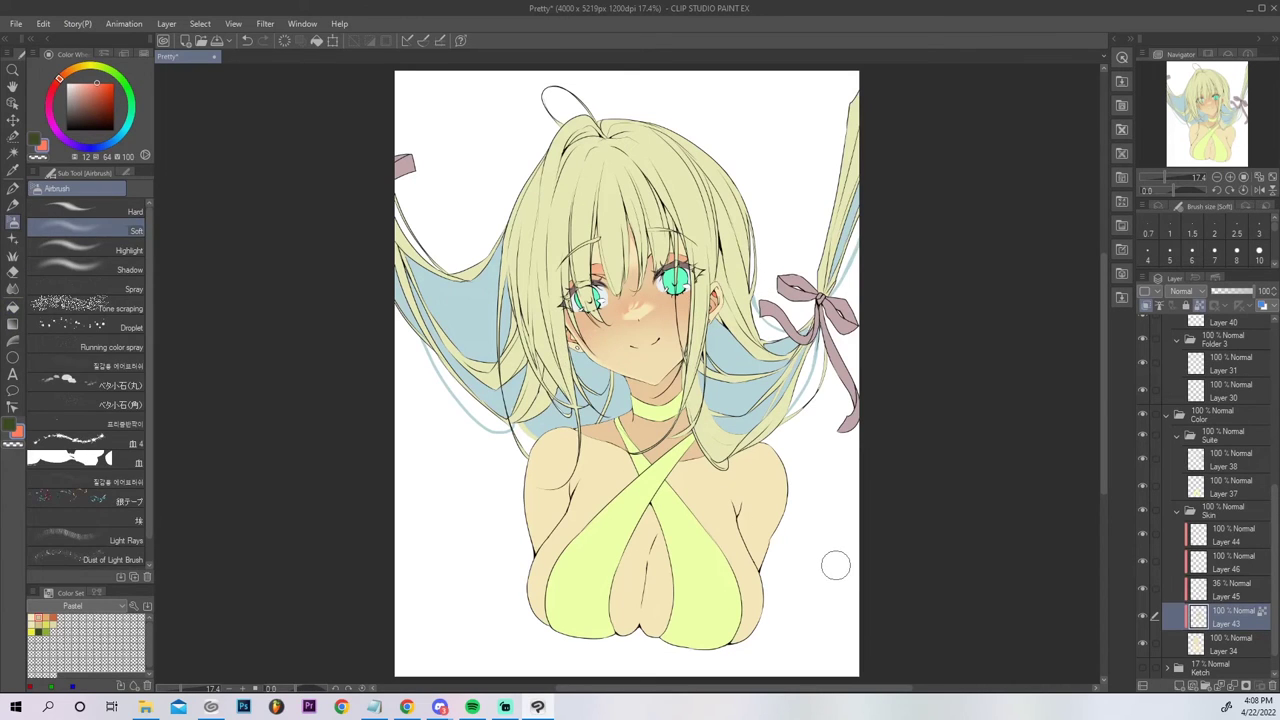
left_click(54, 616)
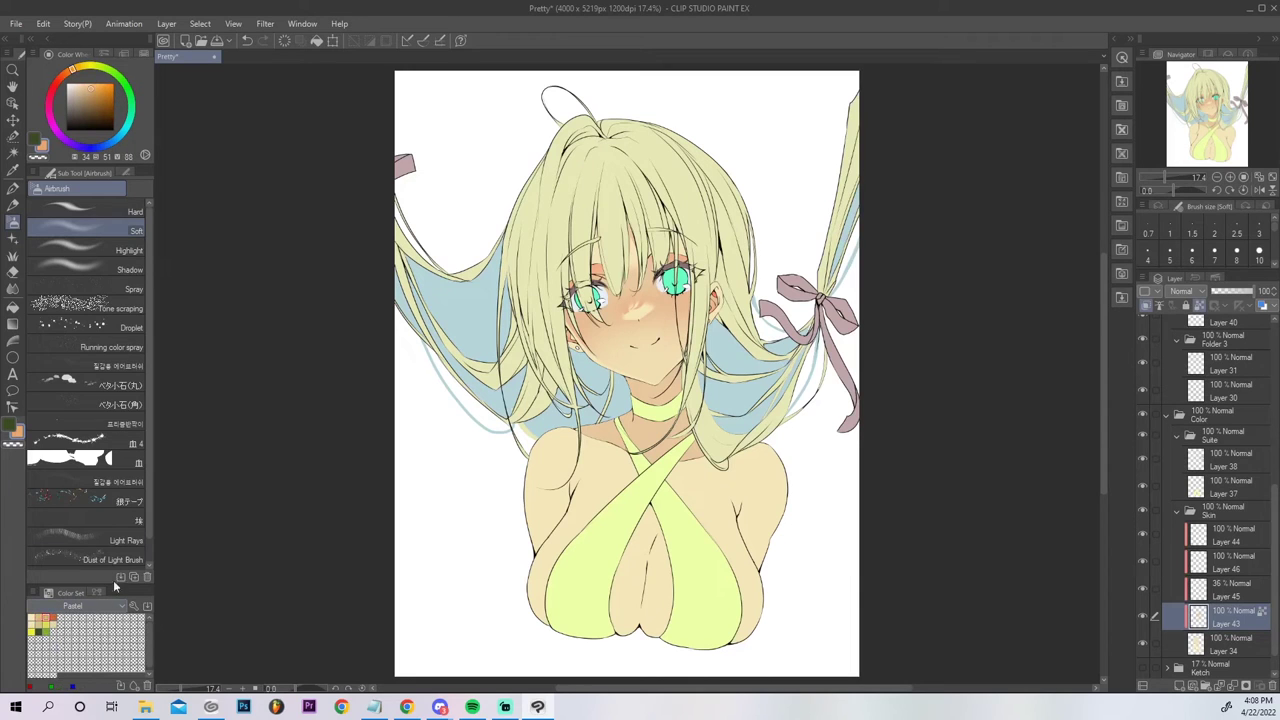
left_click(14, 187)
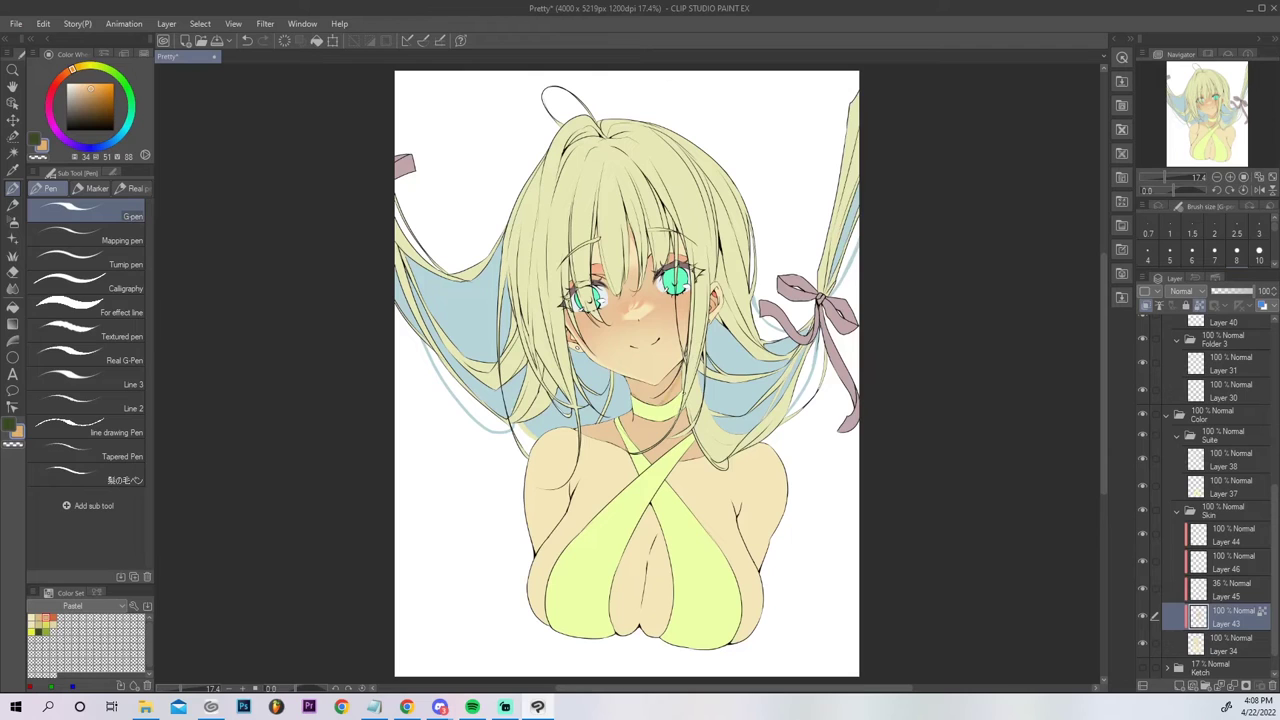
key("g")
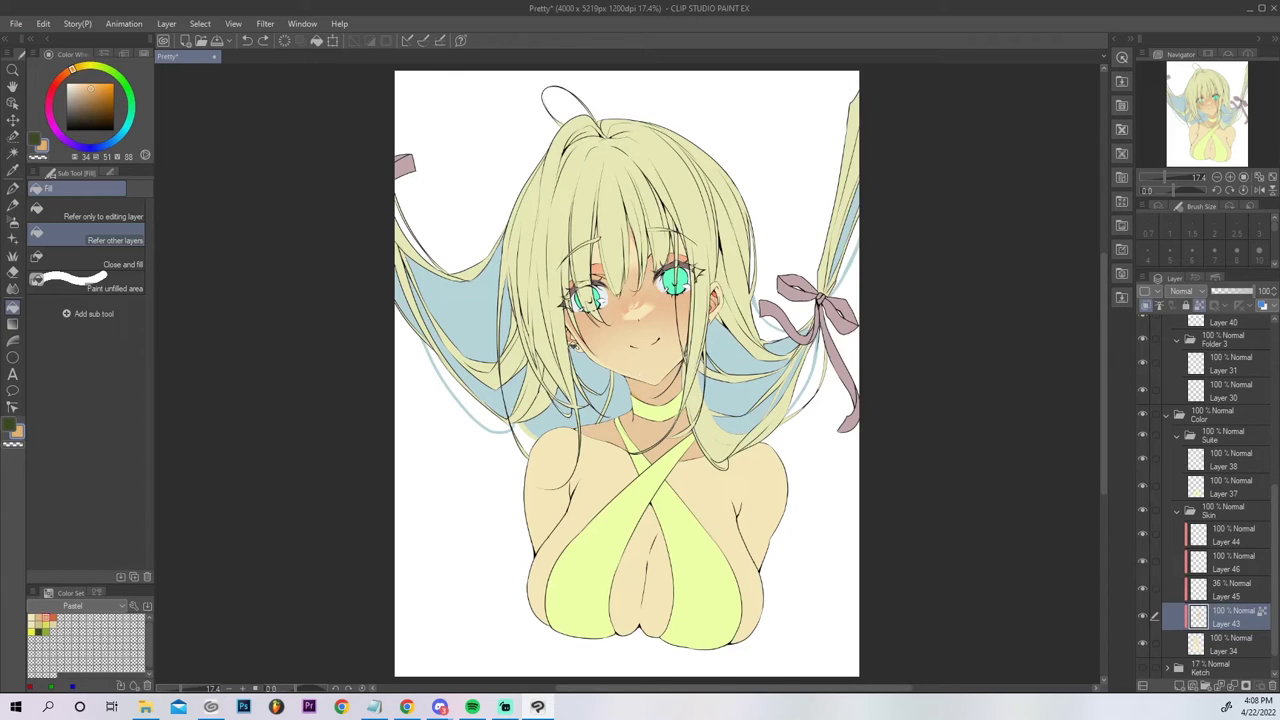
left_click_drag(72, 69, 63, 75)
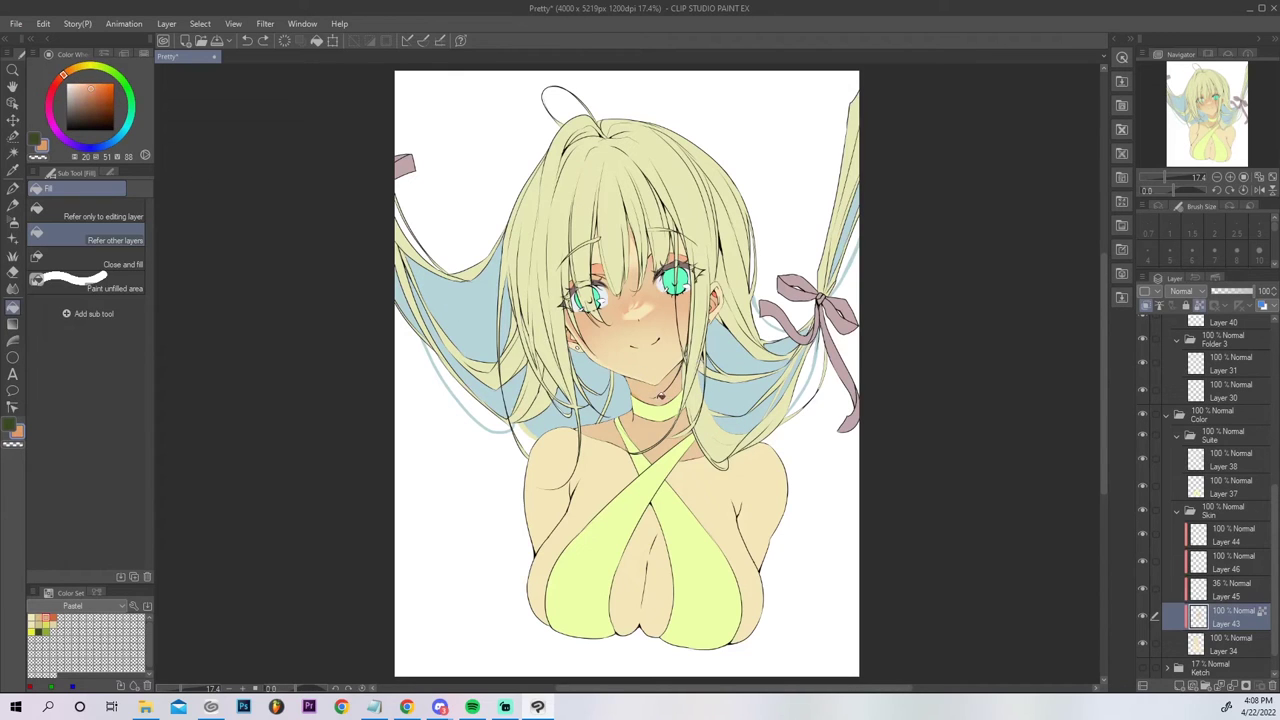
Set the shadow colour's hue to 23 and draw and fill a deeper shadow under the jaw on Layer 43.
key("p")
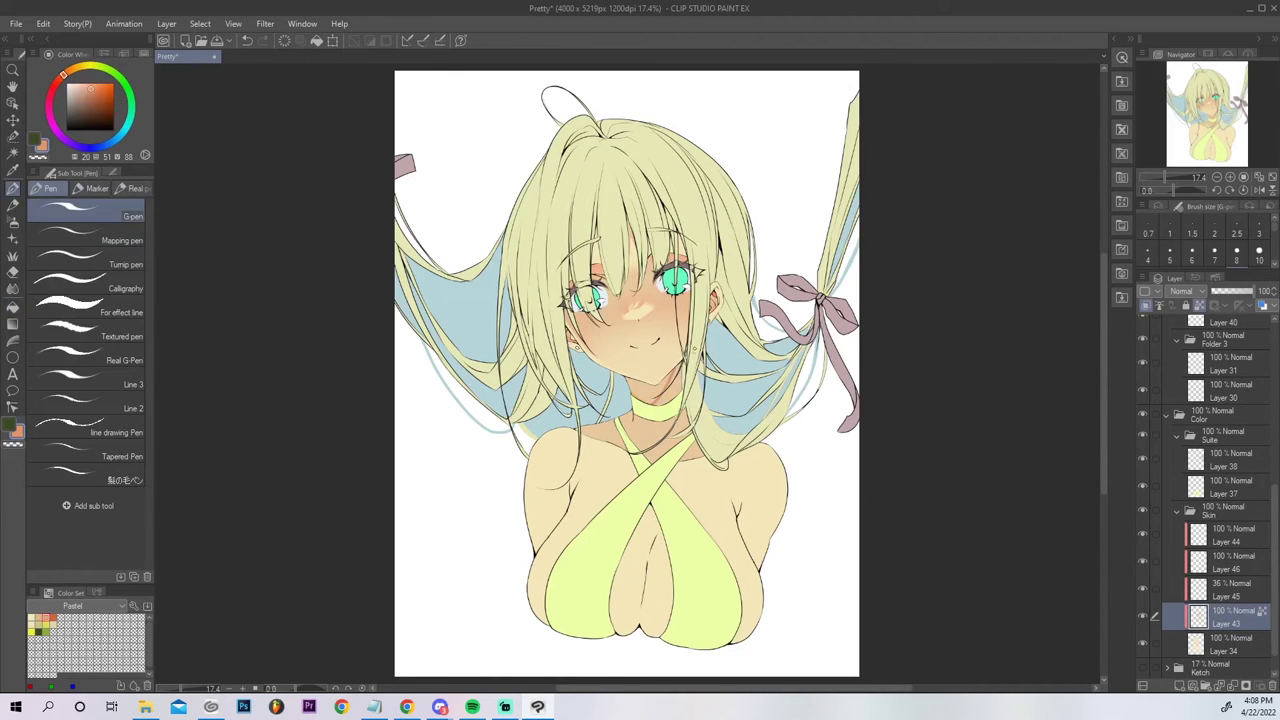
key("ctrl+z")
left_click_drag(64, 74, 69, 73)
left_click_drag(649, 403, 676, 381)
key("g")
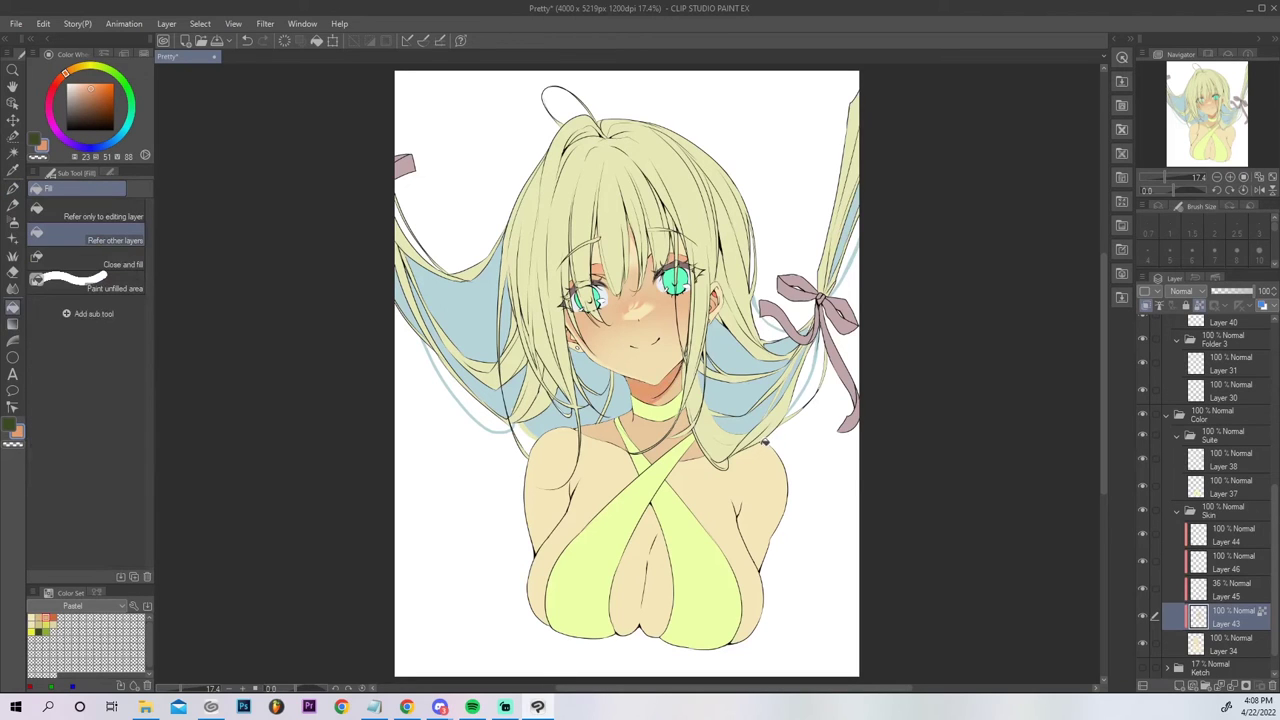
Draw and fill a deeper shadow beside the halter strap at the base of the neck, softening it with Blur.
key("p")
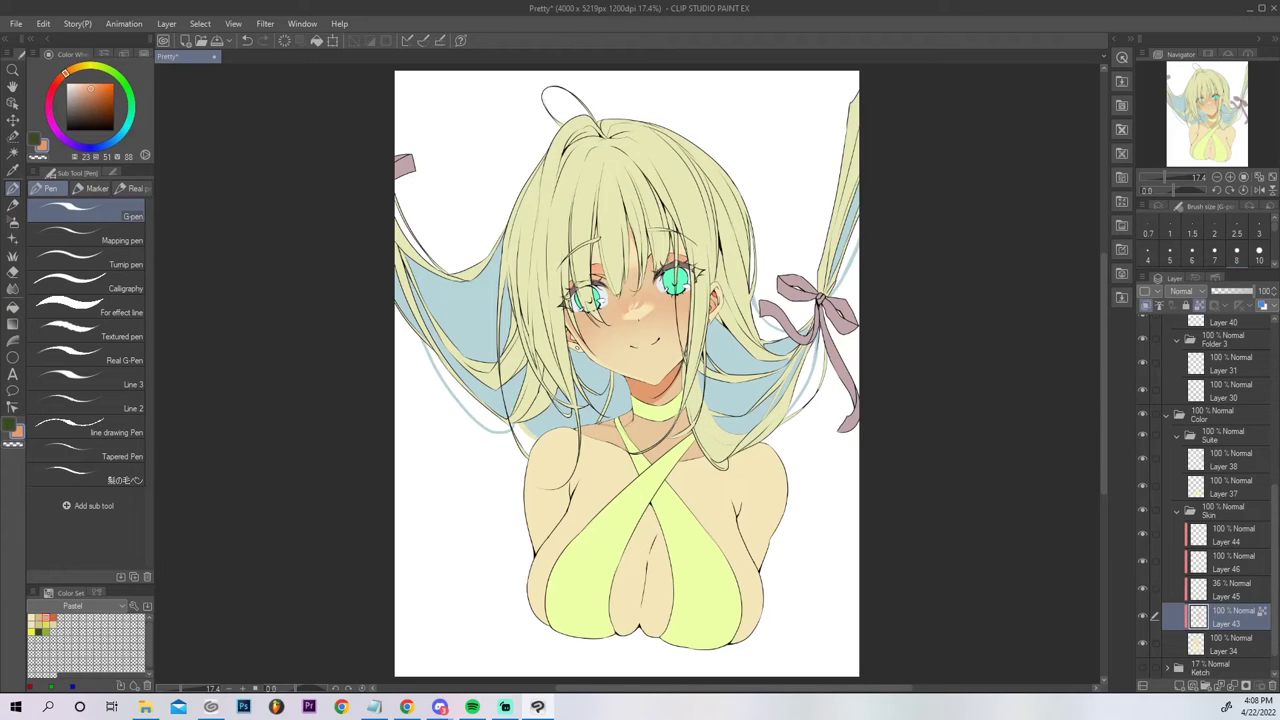
key("g")
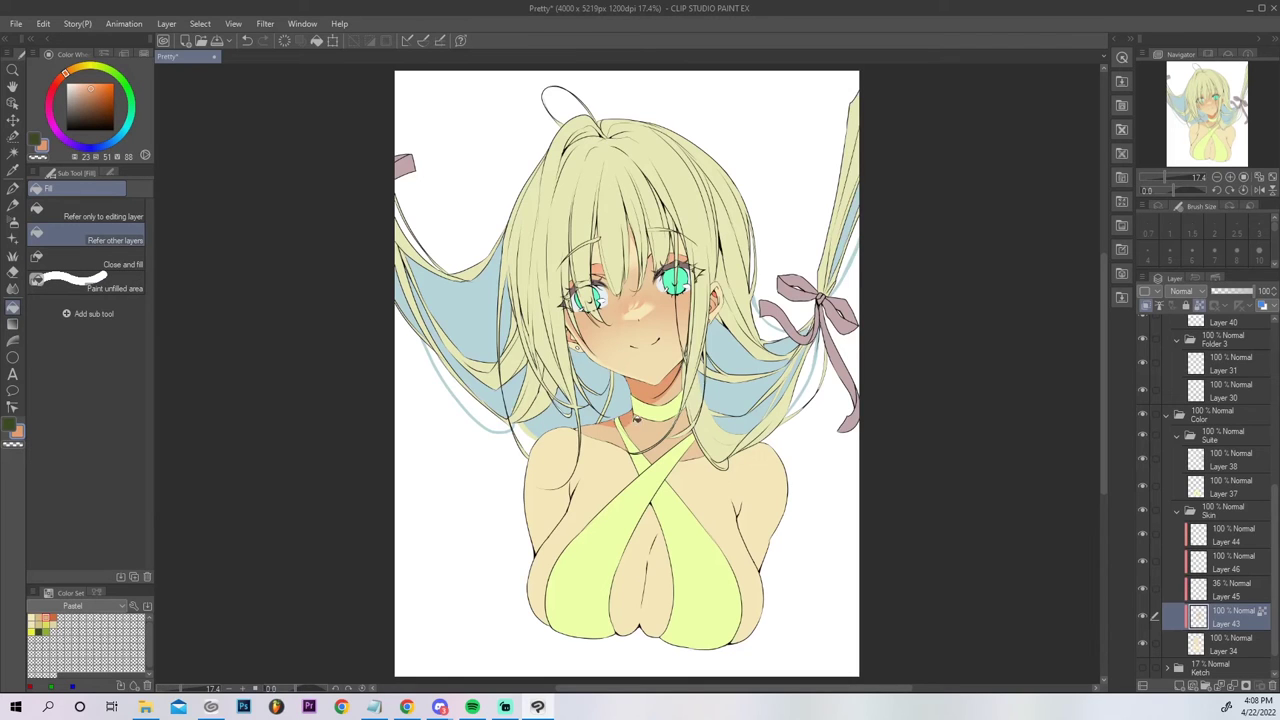
key("j")
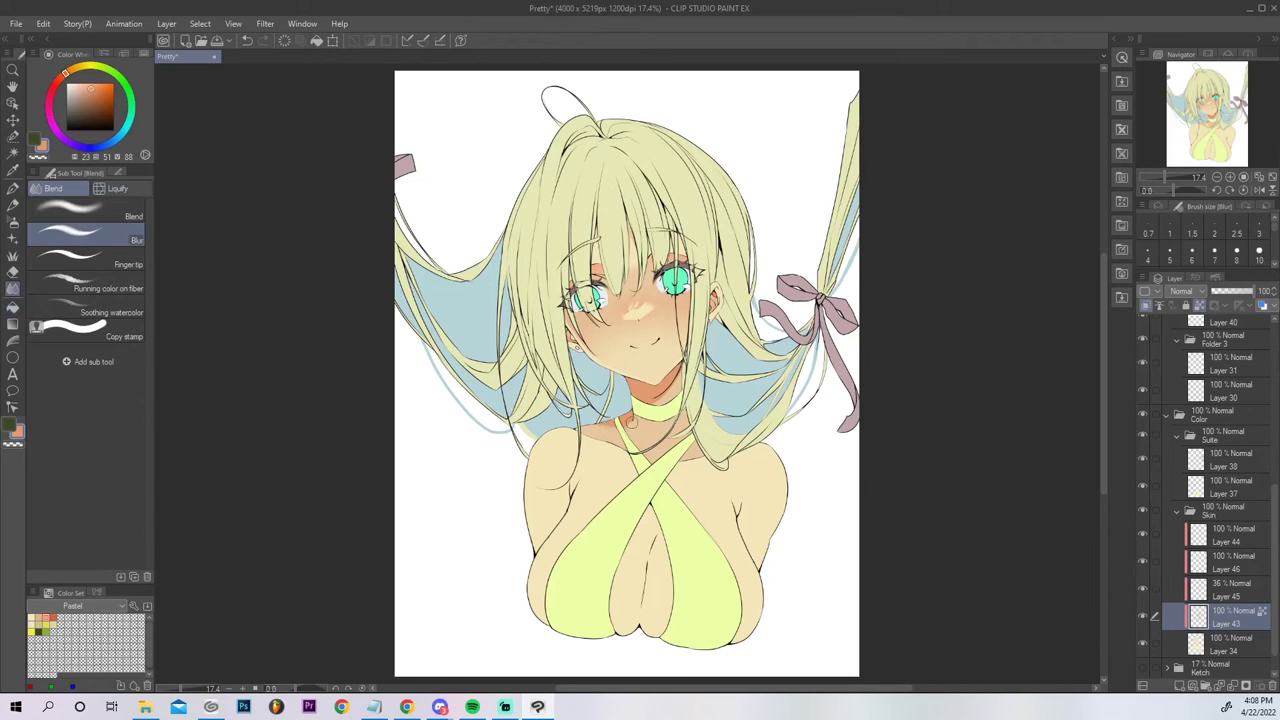
Draw thin darker shadows with the G-pen on the neck, along the cheek's hair strand, under the eye and below the choker.
key("p")
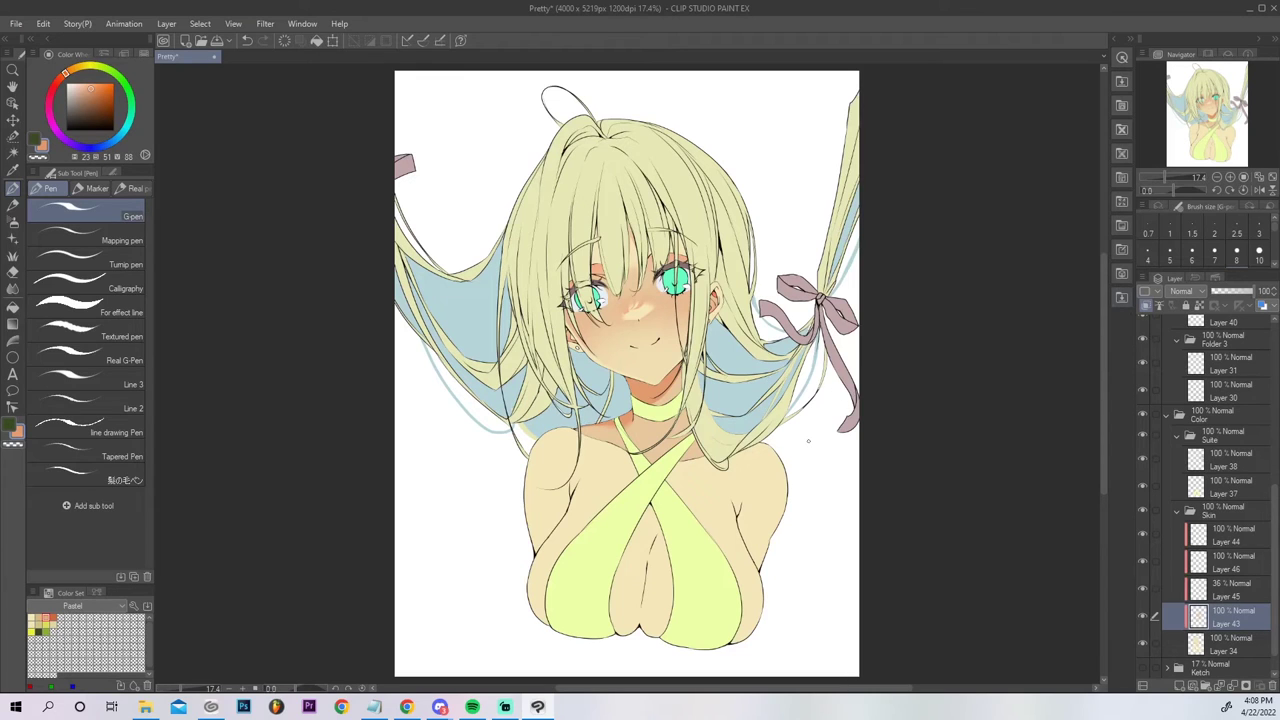
left_click_drag(682, 371, 680, 387)
left_click_drag(673, 301, 677, 365)
left_click_drag(585, 315, 599, 323)
left_click_drag(634, 415, 631, 445)
Sample the tan shadow colour from the artwork and add a new clipped layer directly above Layer 45.
left_click(632, 446, "alt")
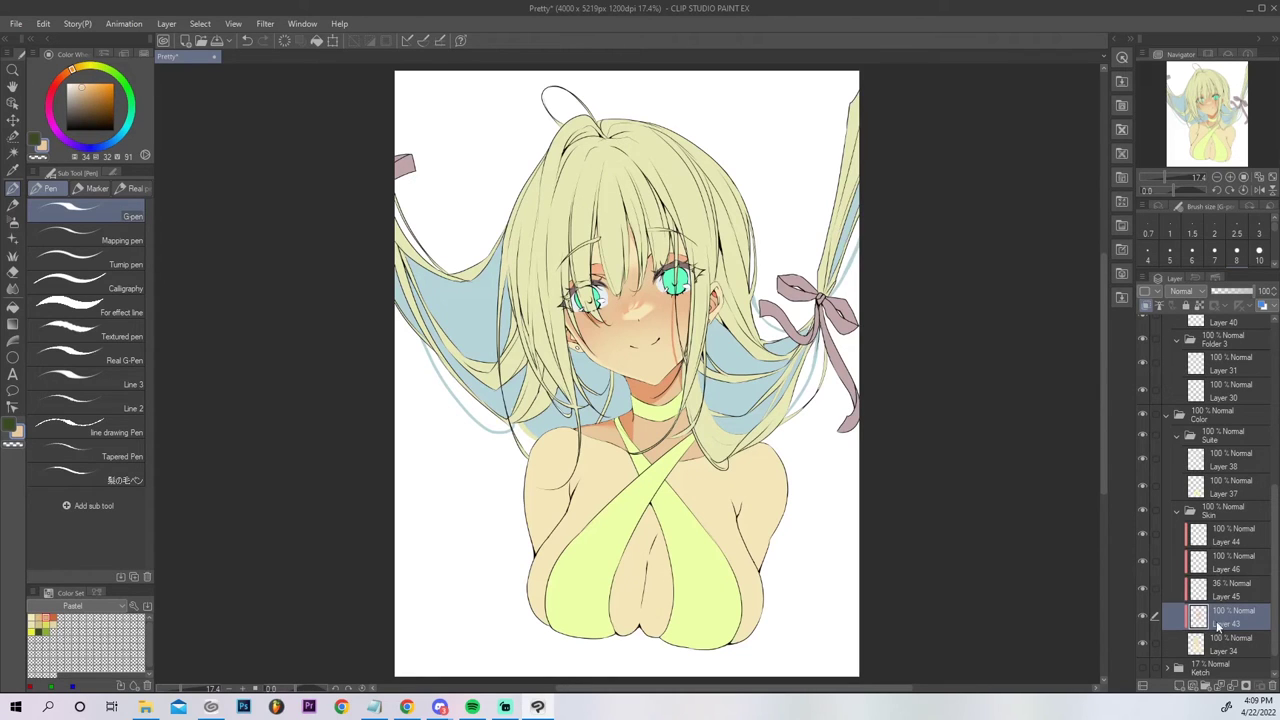
left_click(1222, 590)
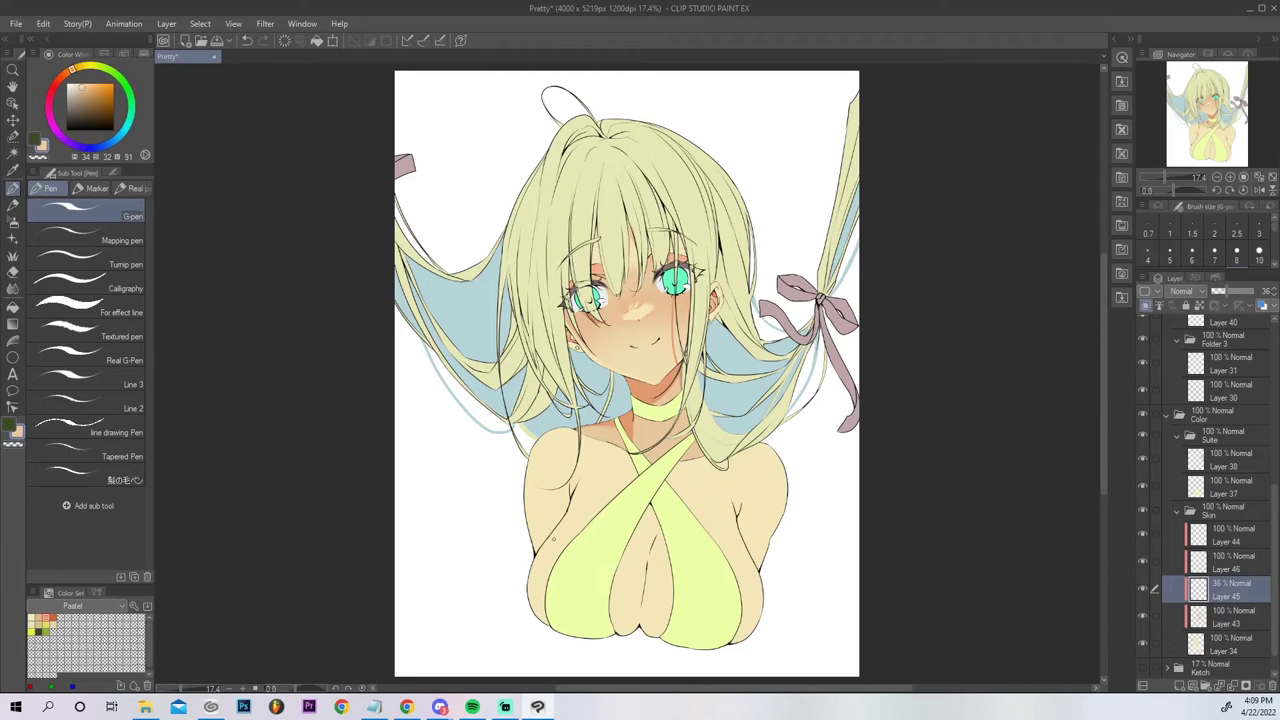
key("ctrl+z")
left_click(535, 536, "alt")
left_click(1181, 686)
Outline shadows at the outer side of the chest and between the halter straps with the G-pen, and fill both.
left_click_drag(549, 538, 551, 572)
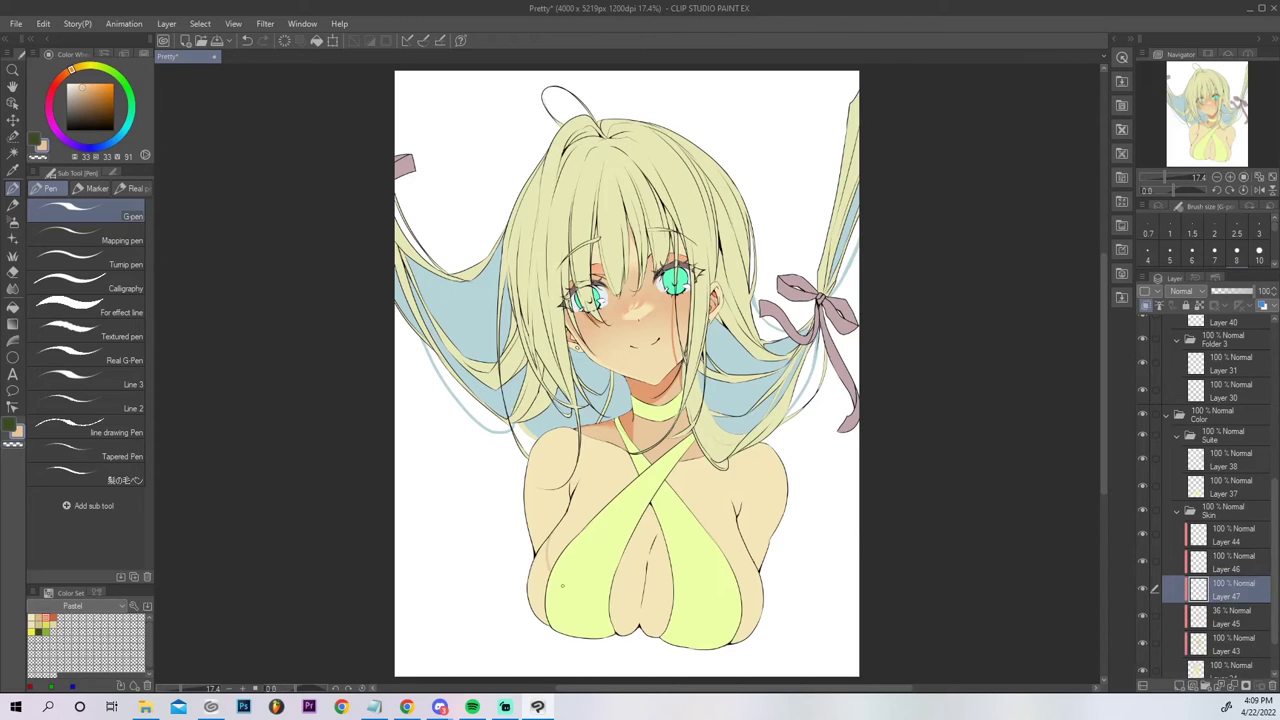
left_click_drag(639, 609, 611, 625)
key("ctrl+z")
key("ctrl+z")
mouse_move(648, 554)
left_mouse_down()
mouse_move(640, 609)
mouse_move(652, 540)
left_mouse_up()
key("ctrl+z")
left_click_drag(648, 562, 641, 620)
key("g")
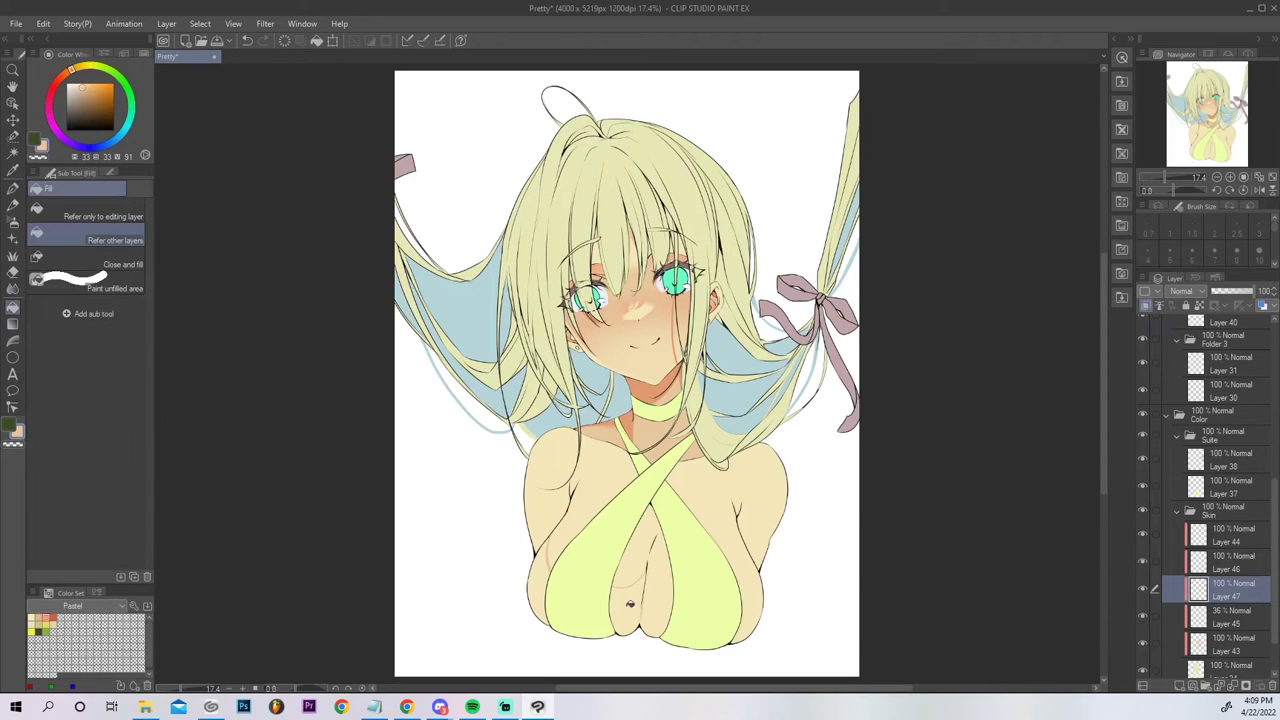
left_click(641, 590)
left_click(553, 582)
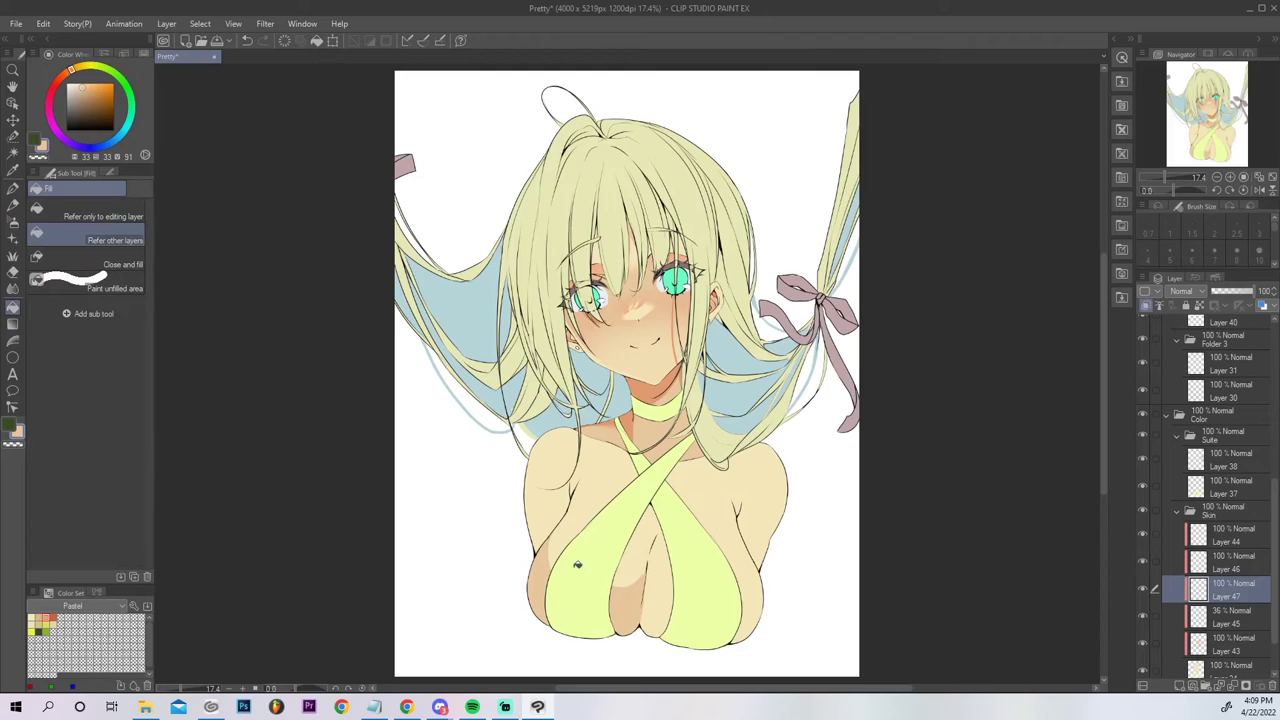
Soften the edges of the new chest shadows with Blur and the Soft airbrush in transparent colour.
key("j")
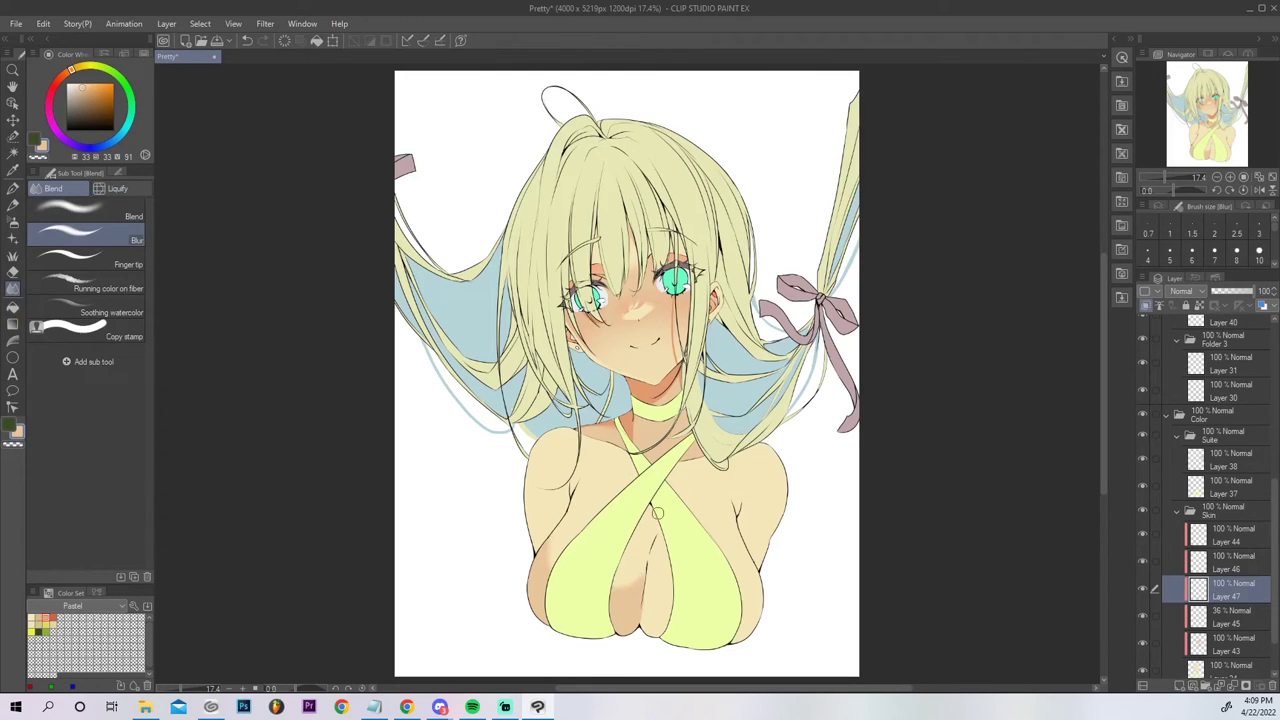
left_click(13, 222)
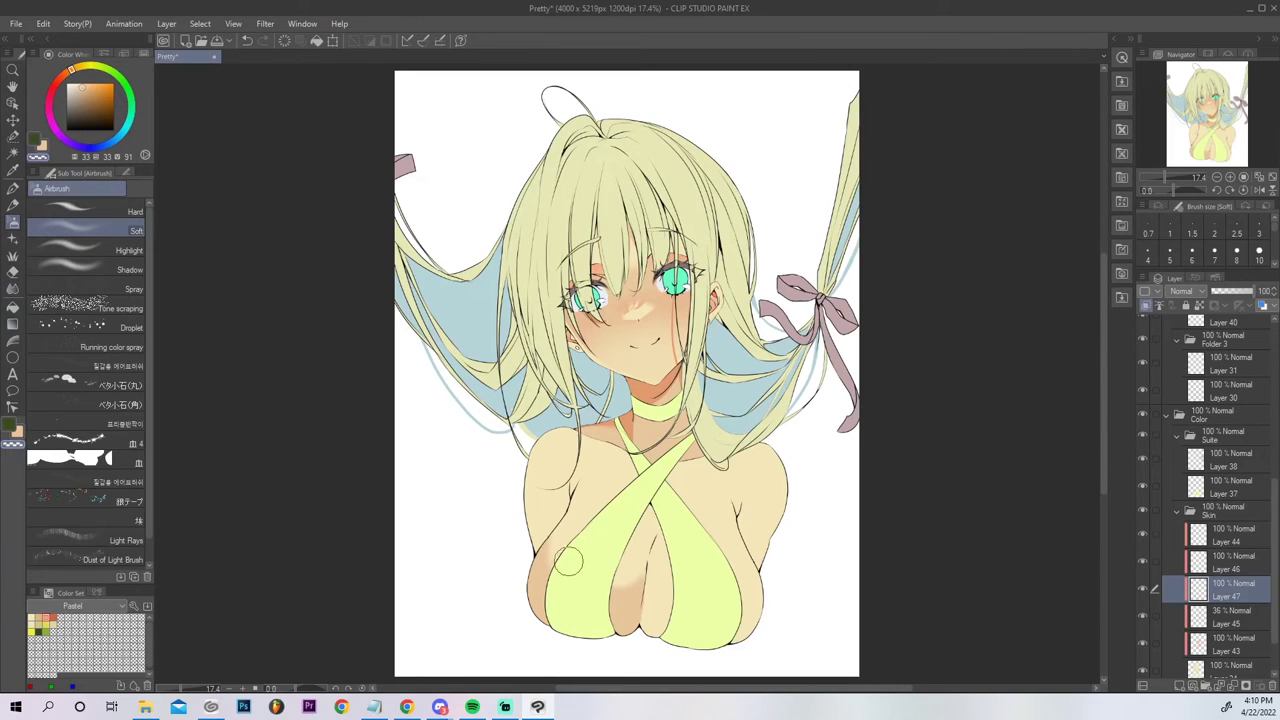
left_click_drag(587, 527, 553, 558)
mouse_move(616, 588)
left_mouse_down()
mouse_move(628, 566)
mouse_move(595, 594)
mouse_move(617, 594)
left_mouse_up()
Draw and fill a small tan shadow just below the point where the halter straps cross, softening it with Blur.
key("p")
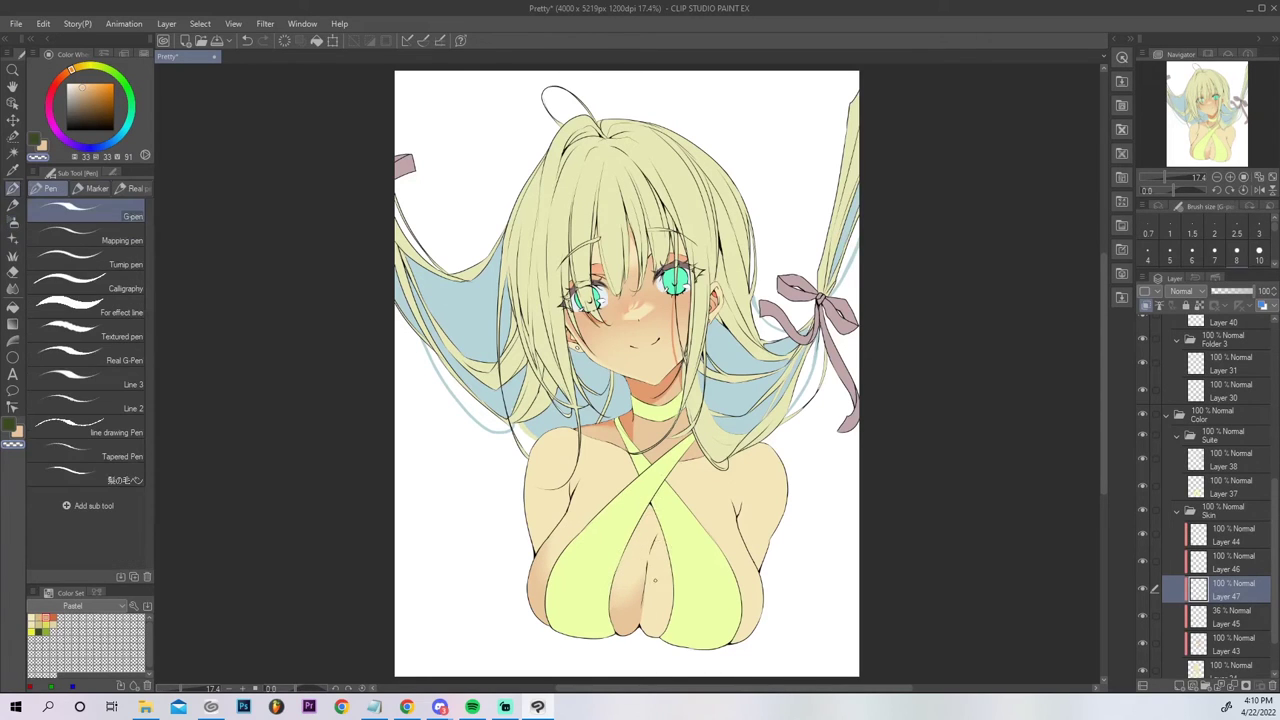
key("x")
left_click_drag(640, 597, 643, 590)
key("ctrl+z")
key("g")
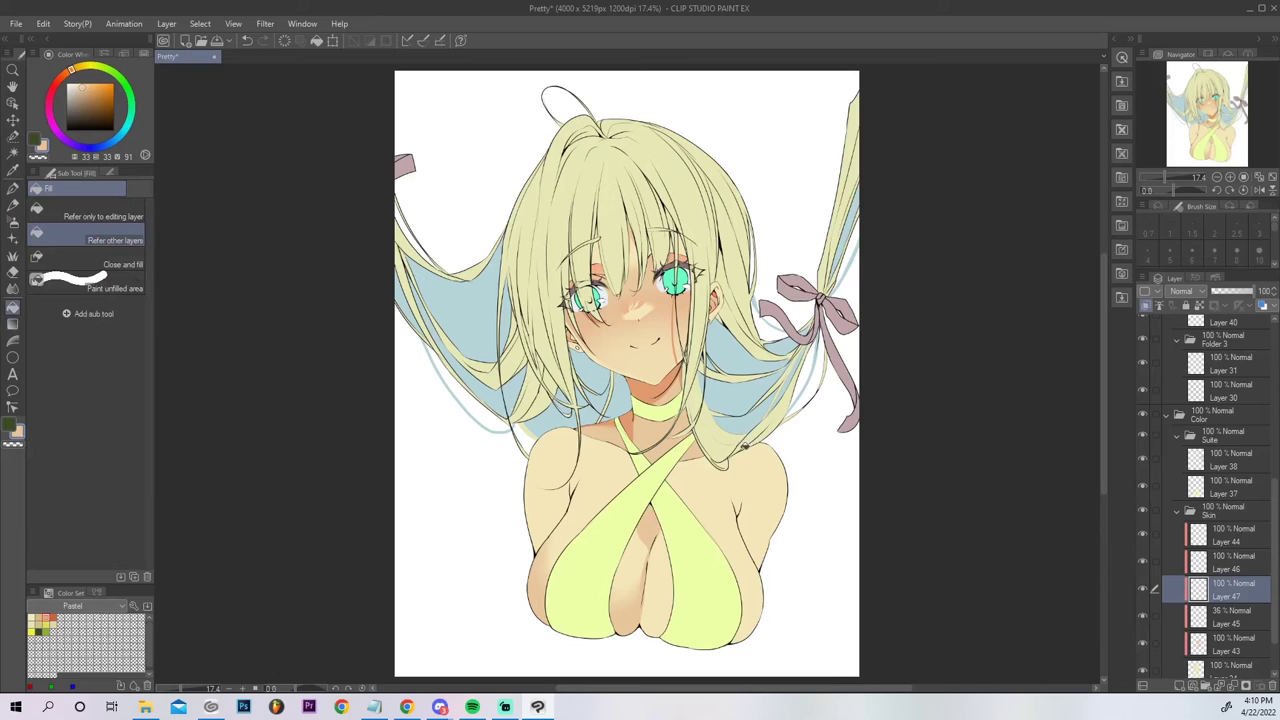
key("j")
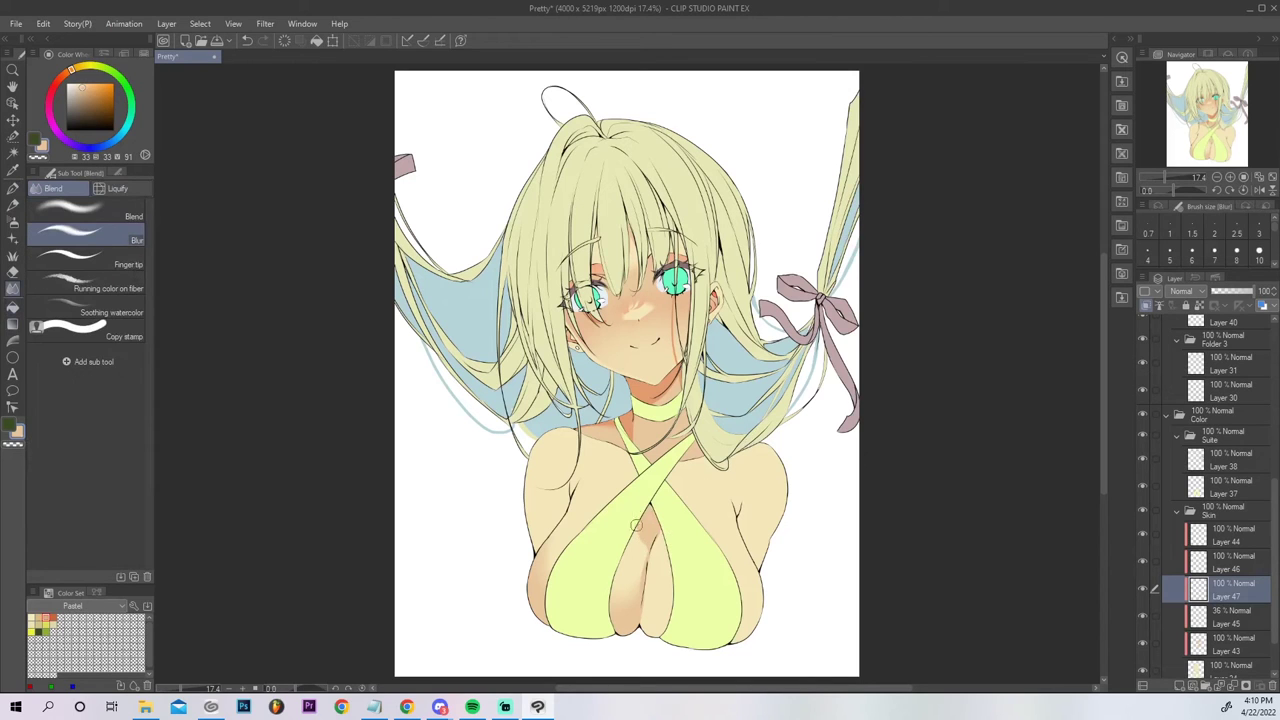
Draw thin G-pen shadow strokes along the inner edge of the halter strap in the chest opening.
key("p")
left_click_drag(613, 585, 637, 531)
left_click_drag(614, 579, 637, 534)
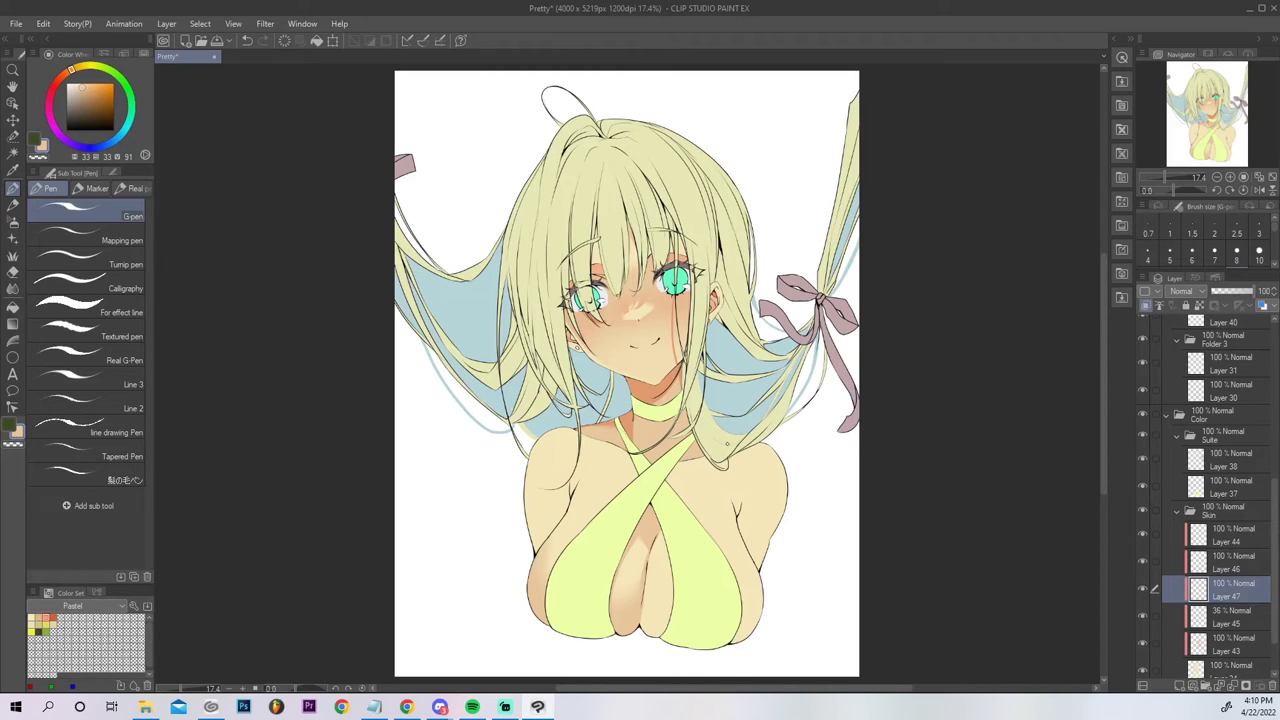
Select the chest skin beside the arm with Auto select and airbrush a narrow soft shadow along the armpit fold.
key("w")
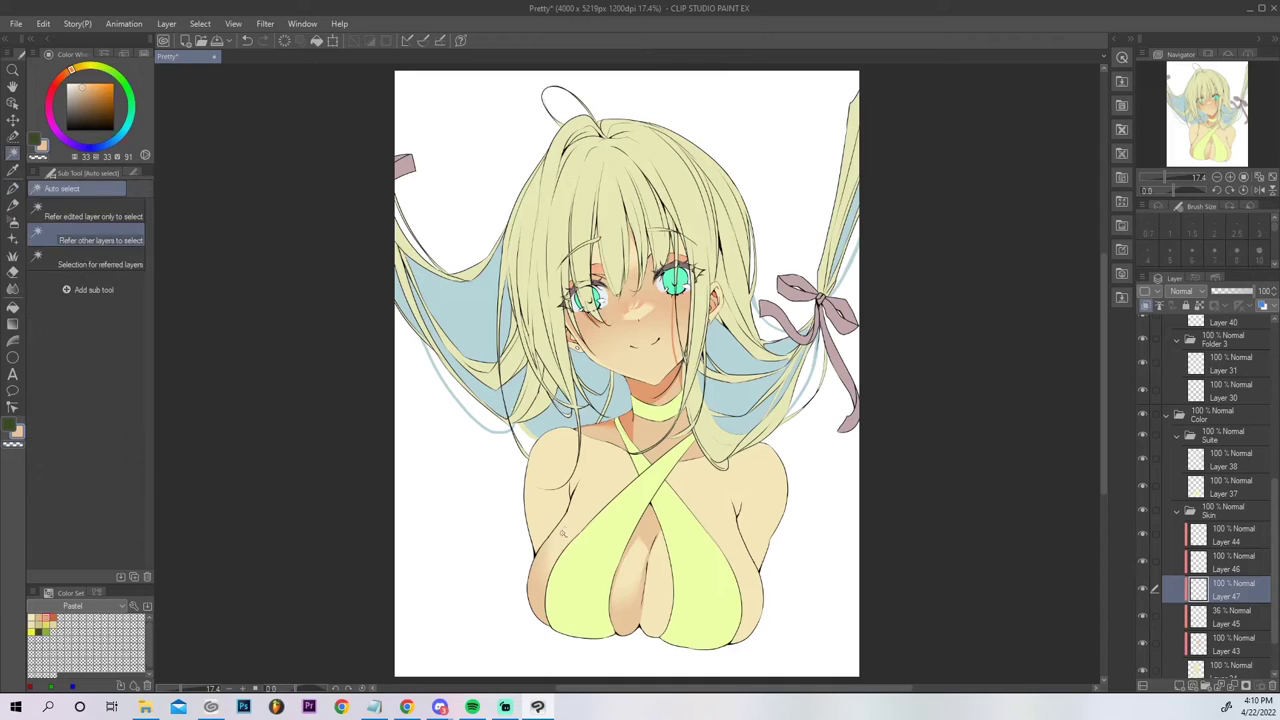
left_click(565, 533)
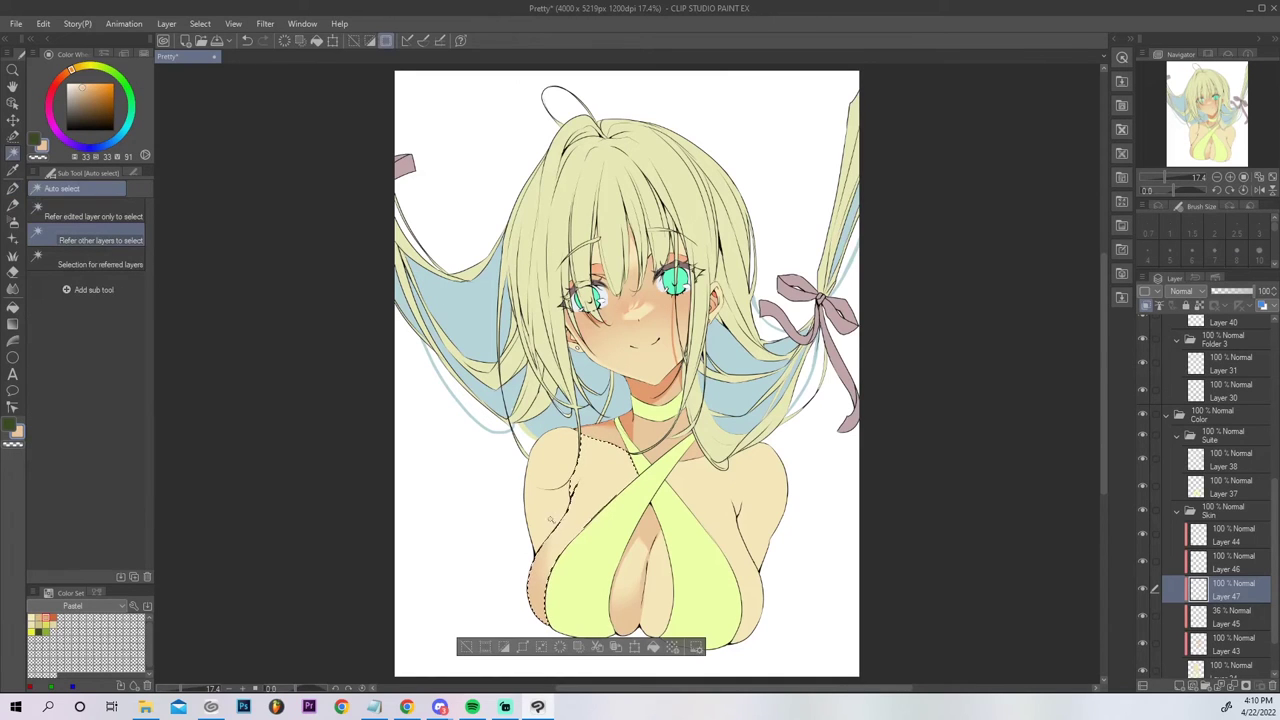
key("b")
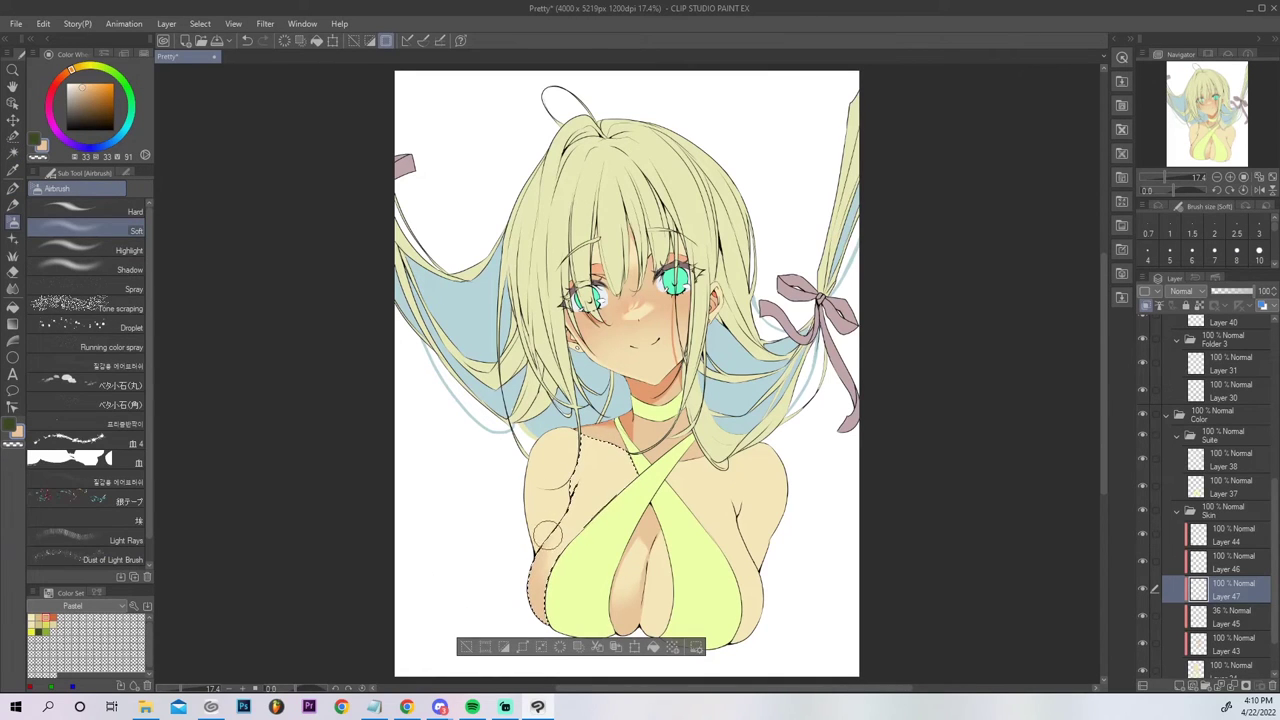
key("[")
key("[")
key("[")
key("[")
left_click_drag(538, 557, 573, 465)
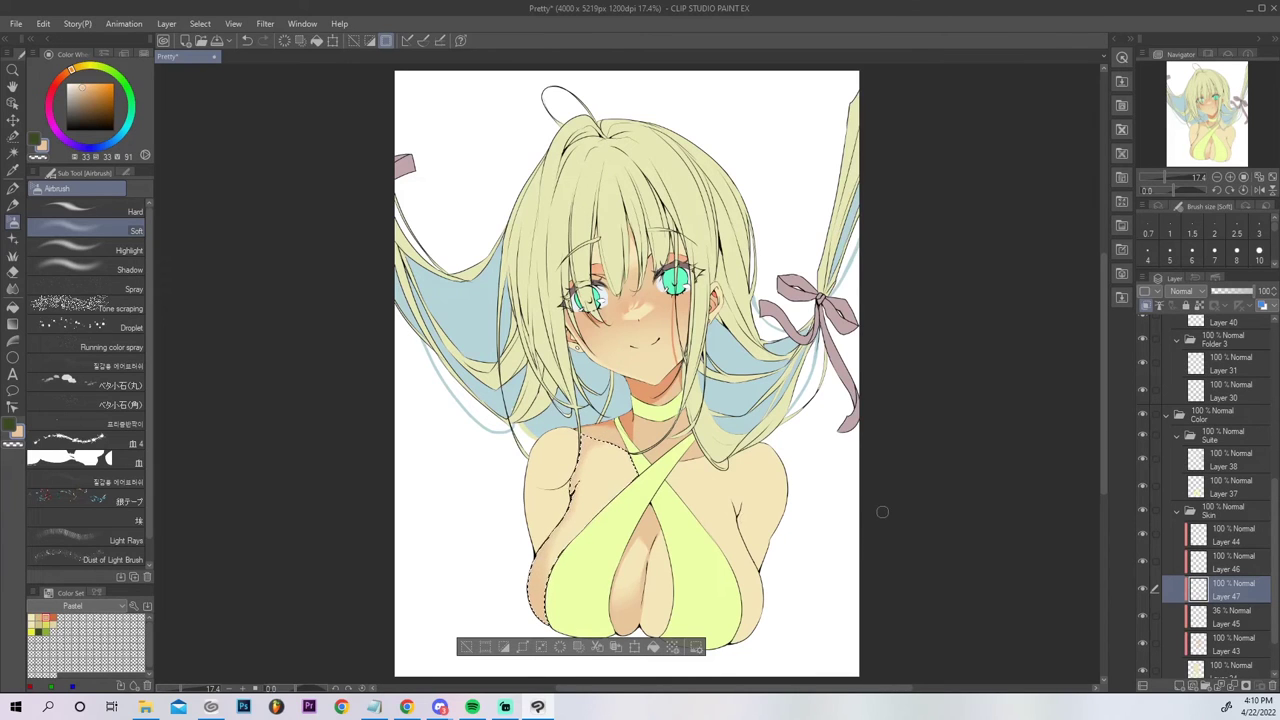
Airbrush a soft shadow along the collarbone inside the selection, refining it with transparent colour.
left_click_drag(1184, 186, 1160, 195)
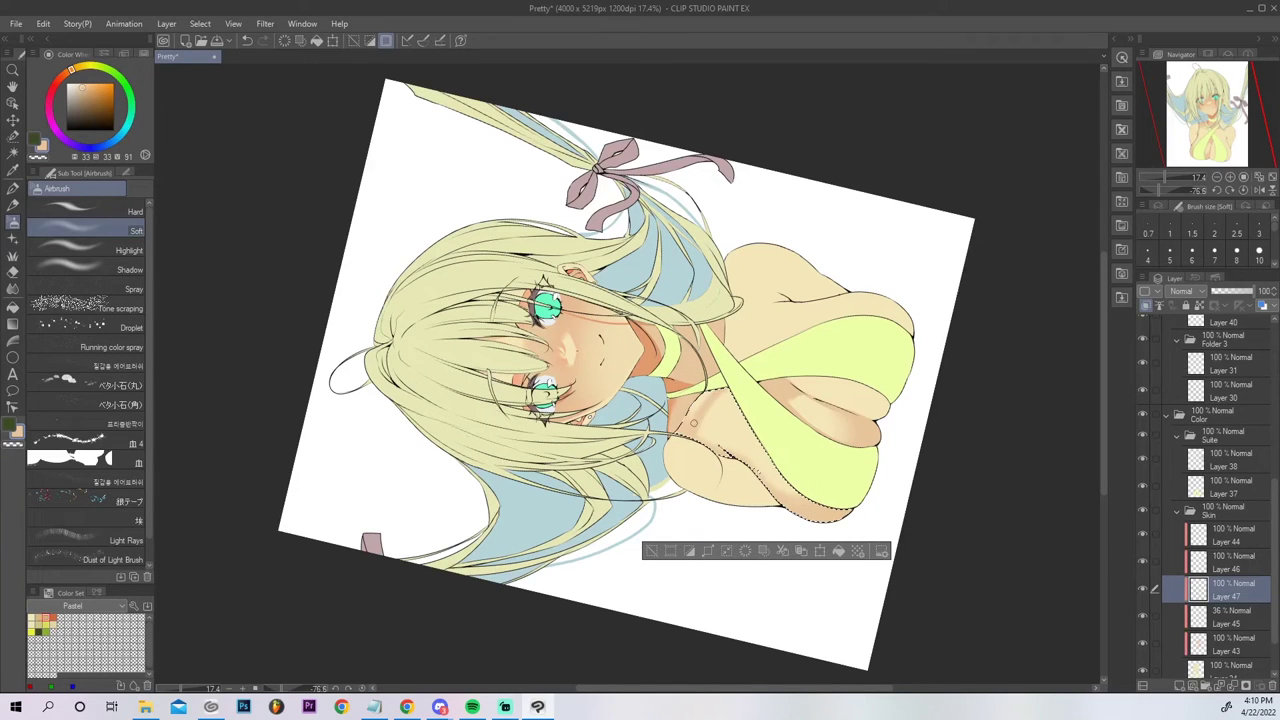
left_click(40, 157)
left_click(1243, 190)
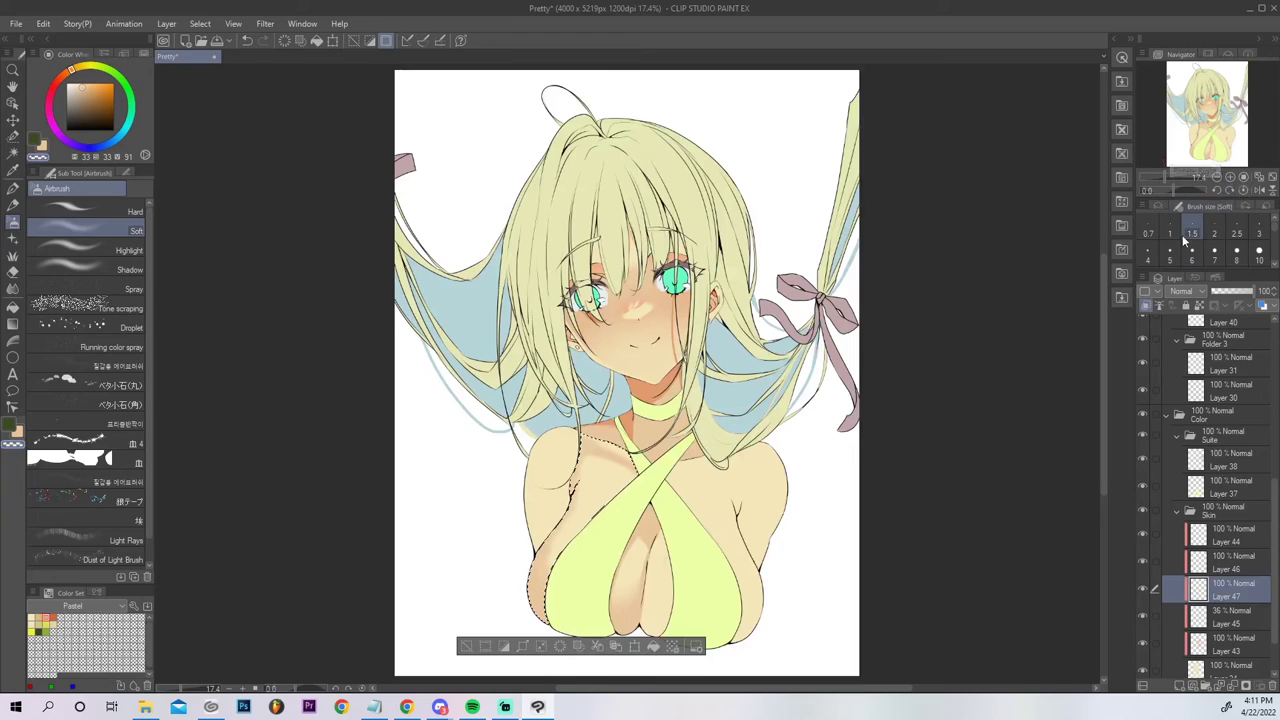
Set the Auto select tolerance to 10.5 and select the chest skin below the collarbone.
key("w")
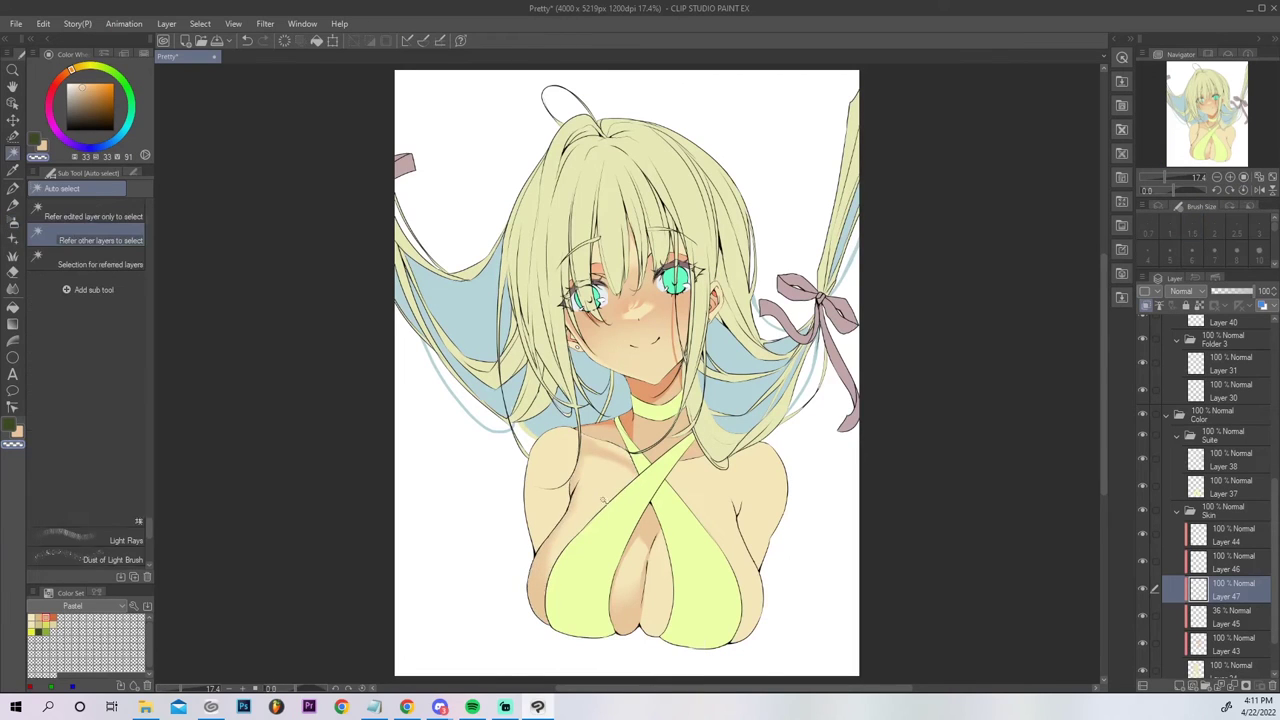
left_click(129, 168)
left_click(55, 285)
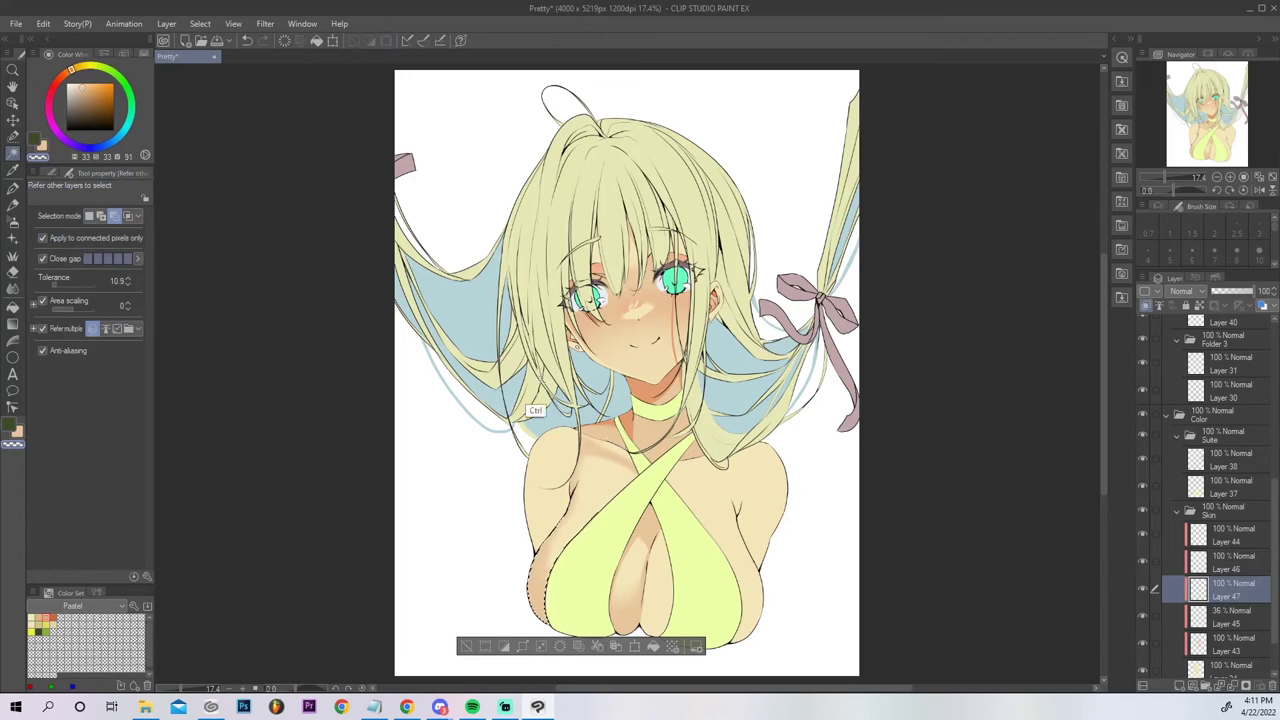
left_click(604, 446)
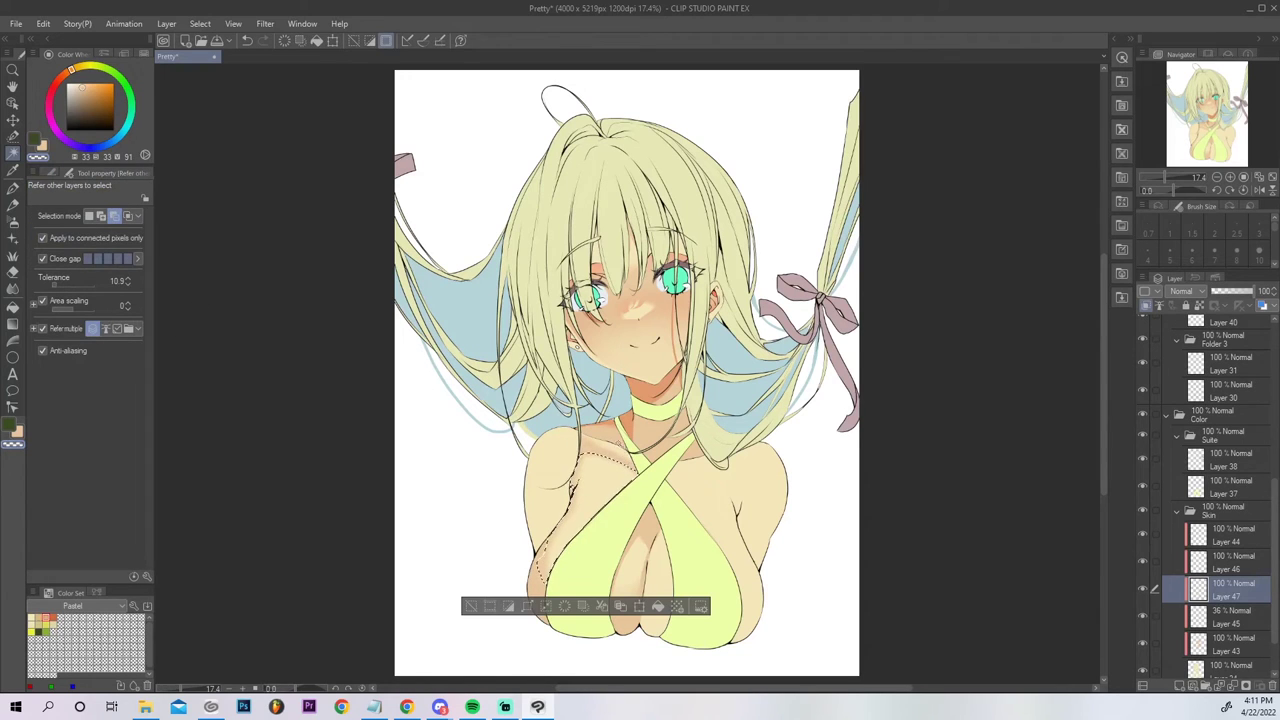
Airbrush a broad shadow over the selected chest skin with the Soft airbrush at brush size 400.
key("b")
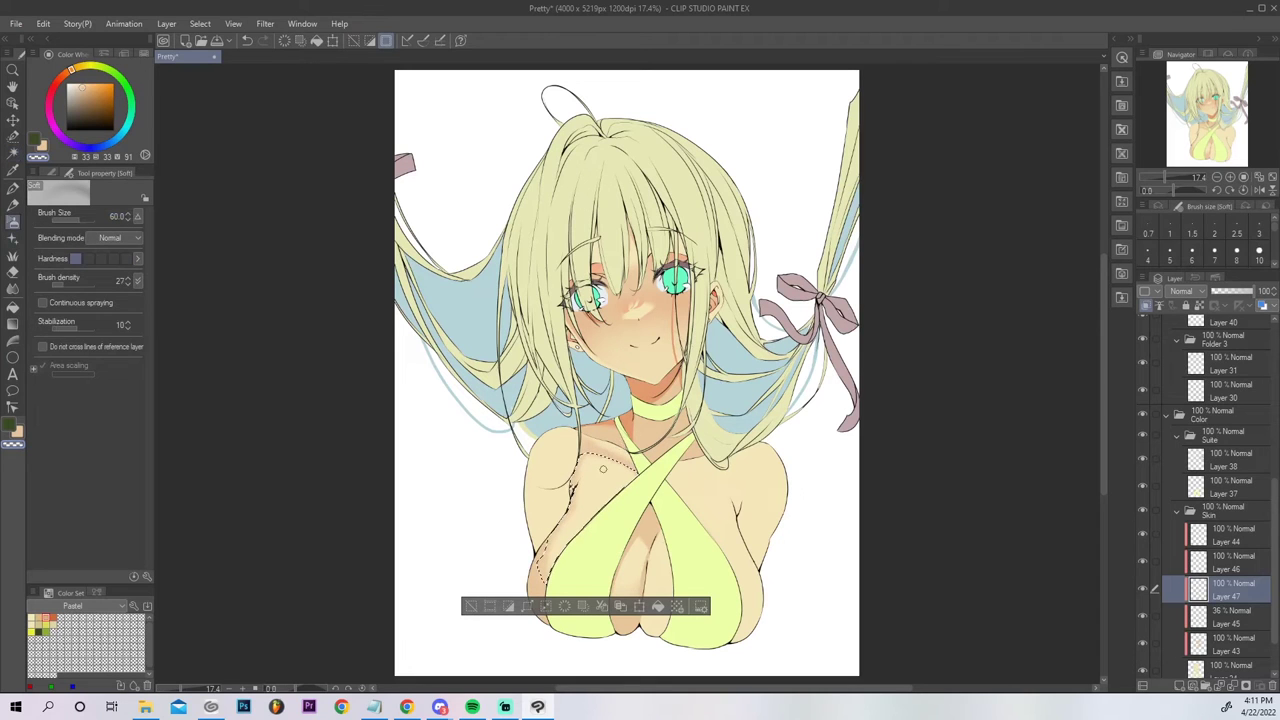
key("b")
left_click(12, 218)
key("x")
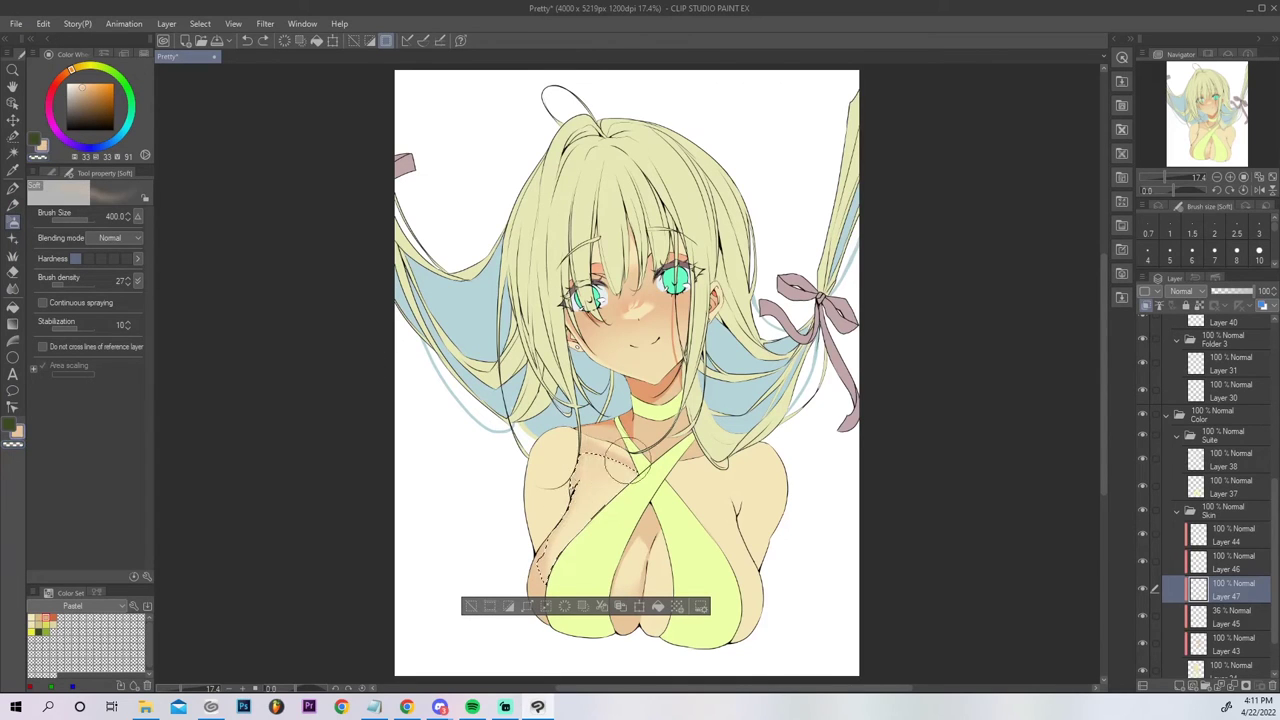
left_click_drag(549, 492, 695, 459)
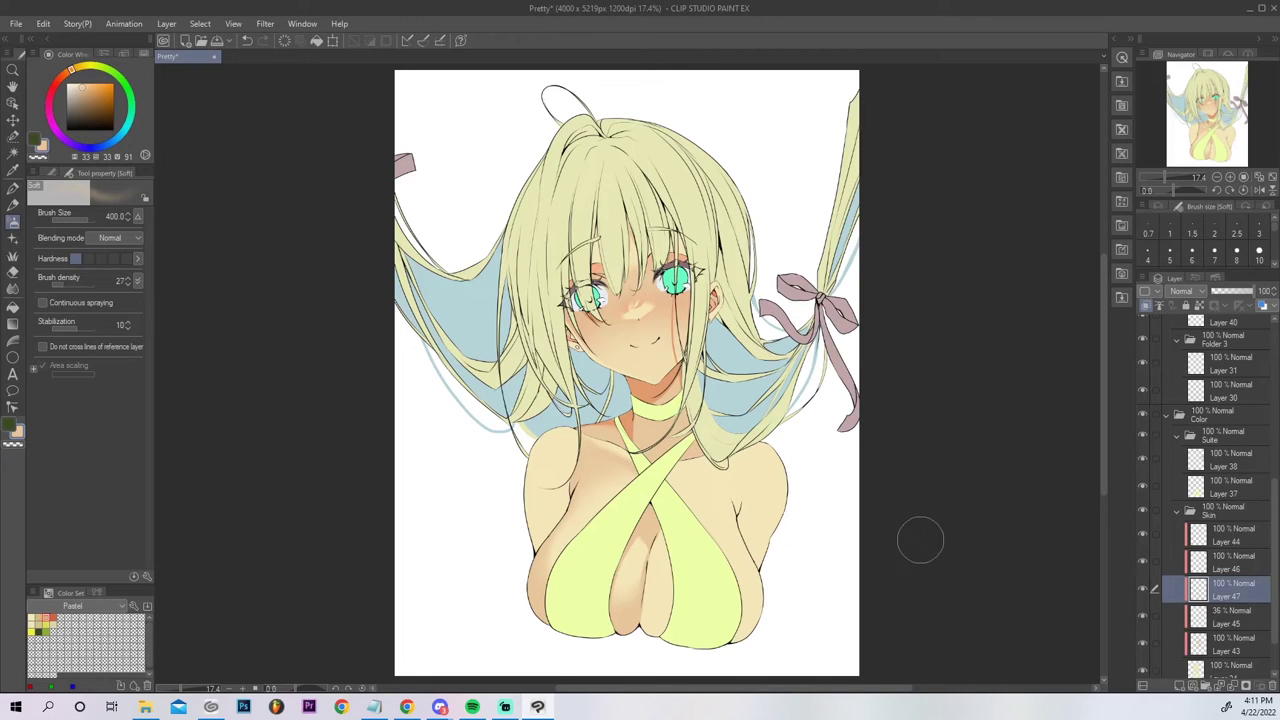
Select the arm beside the long hair strand, airbrush it with tan shadow and lighten its outer edge with transparent colour.
key("w")
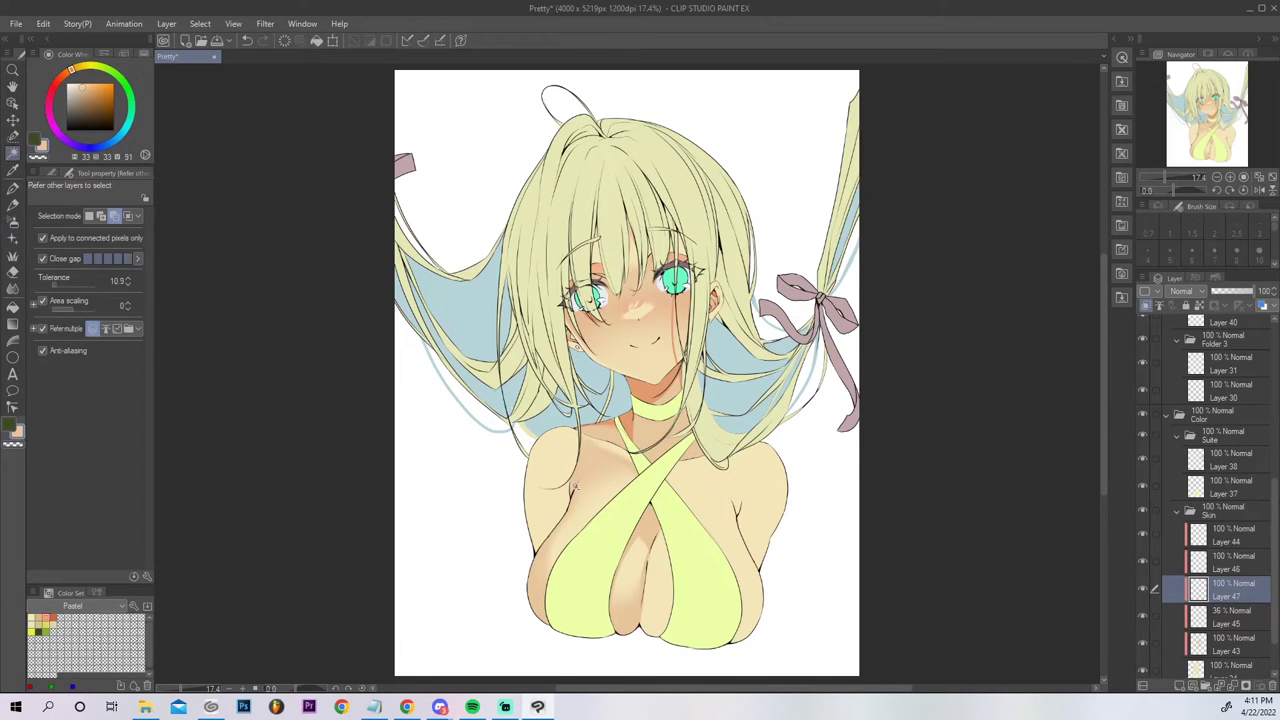
left_click(552, 478)
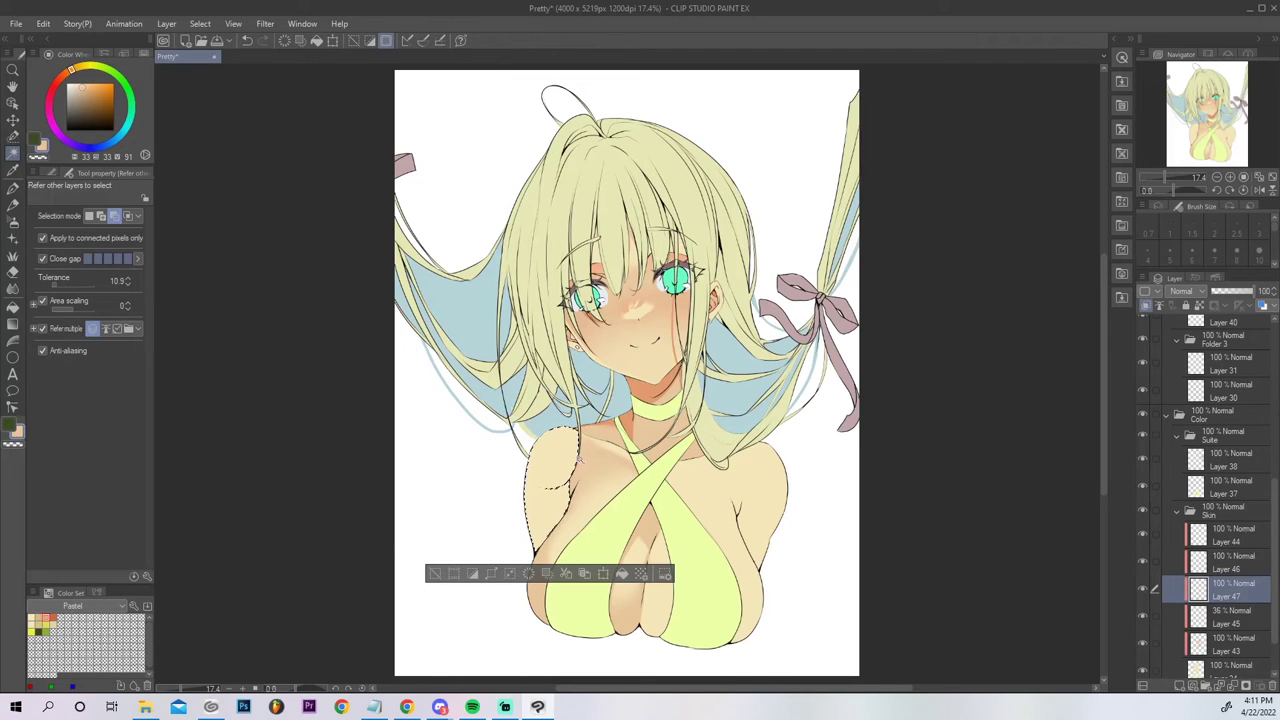
key("b")
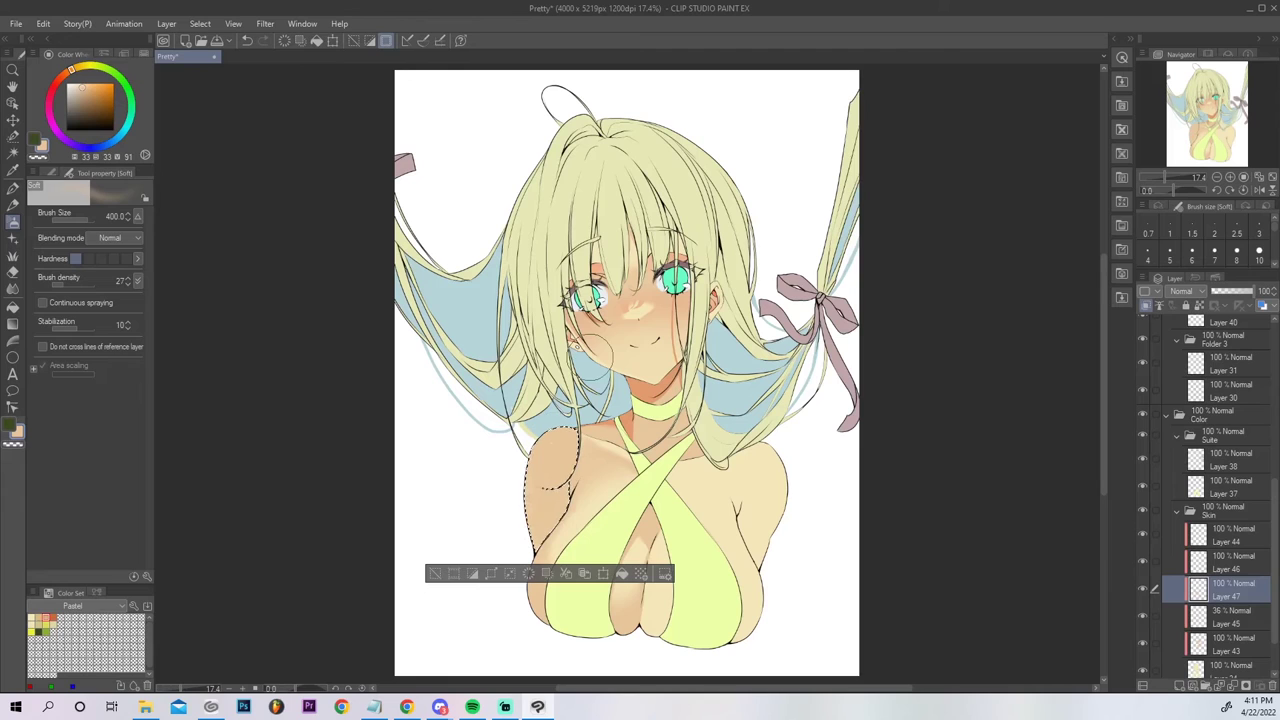
left_click(37, 157)
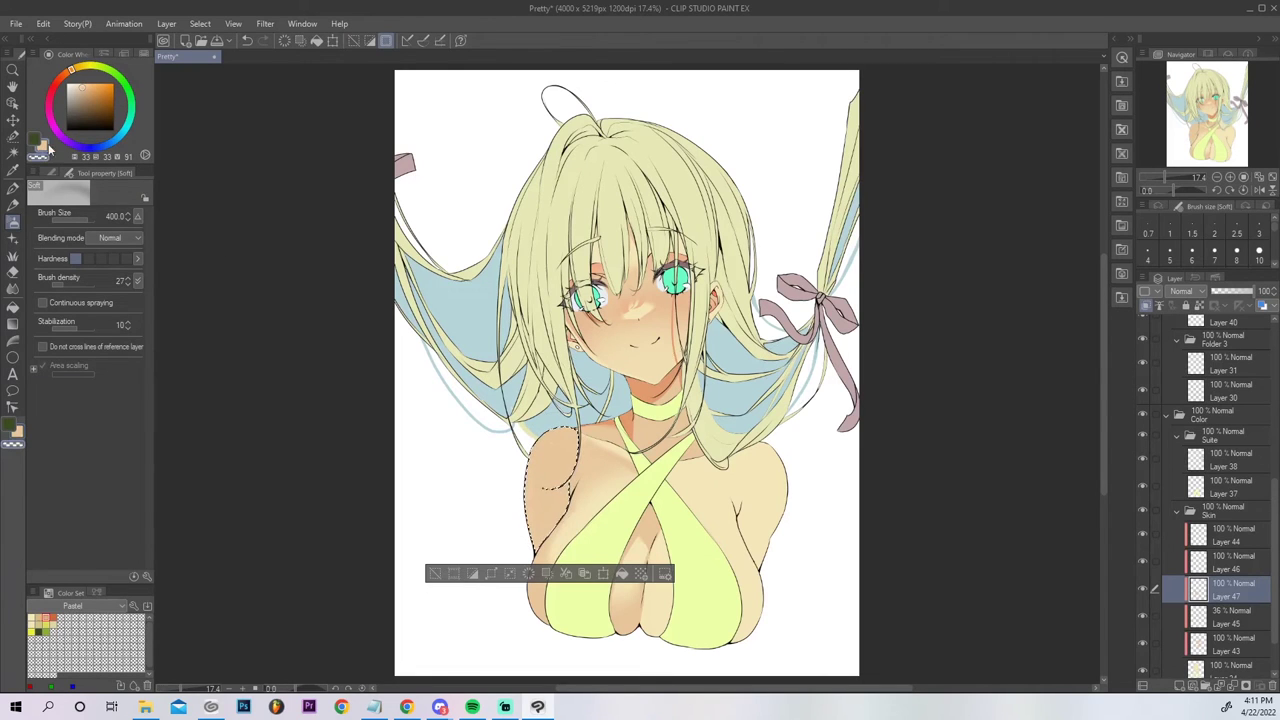
key("ctrl+z")
left_click_drag(502, 490, 516, 532)
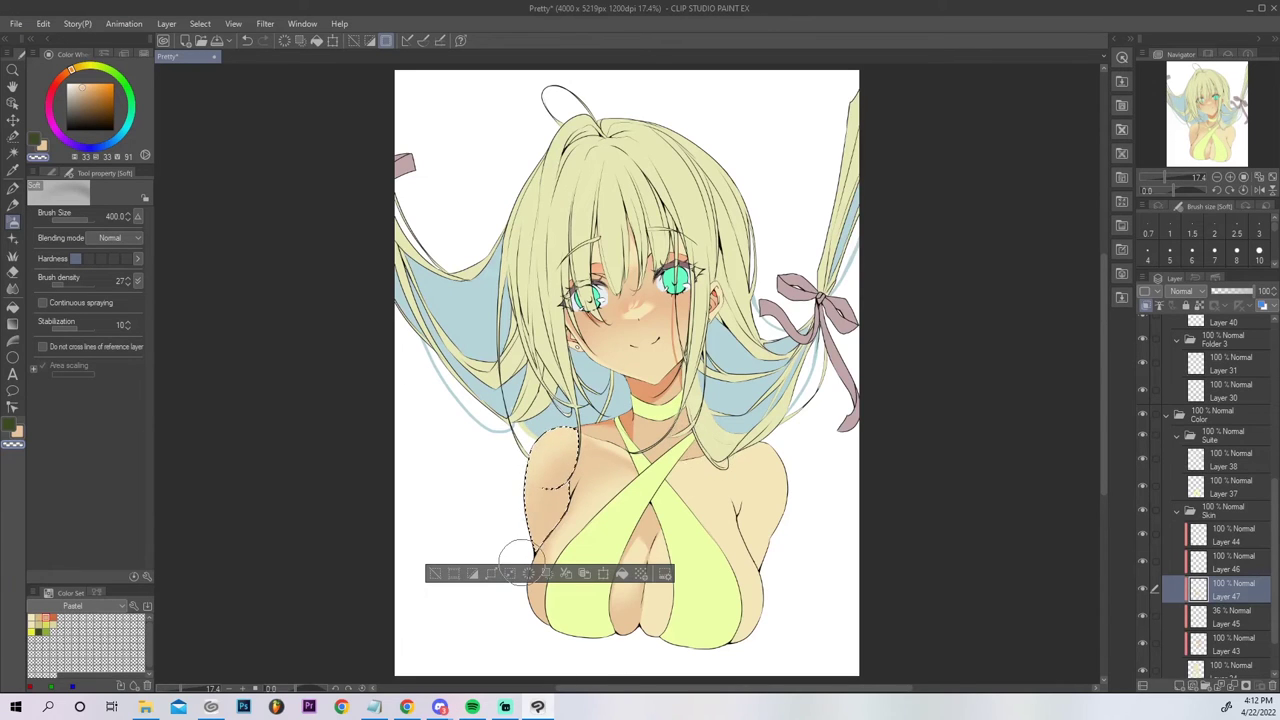
Touch up the shadow's edge on the outer shoulder, soften it with Blur and clear the arm selection.
key("e")
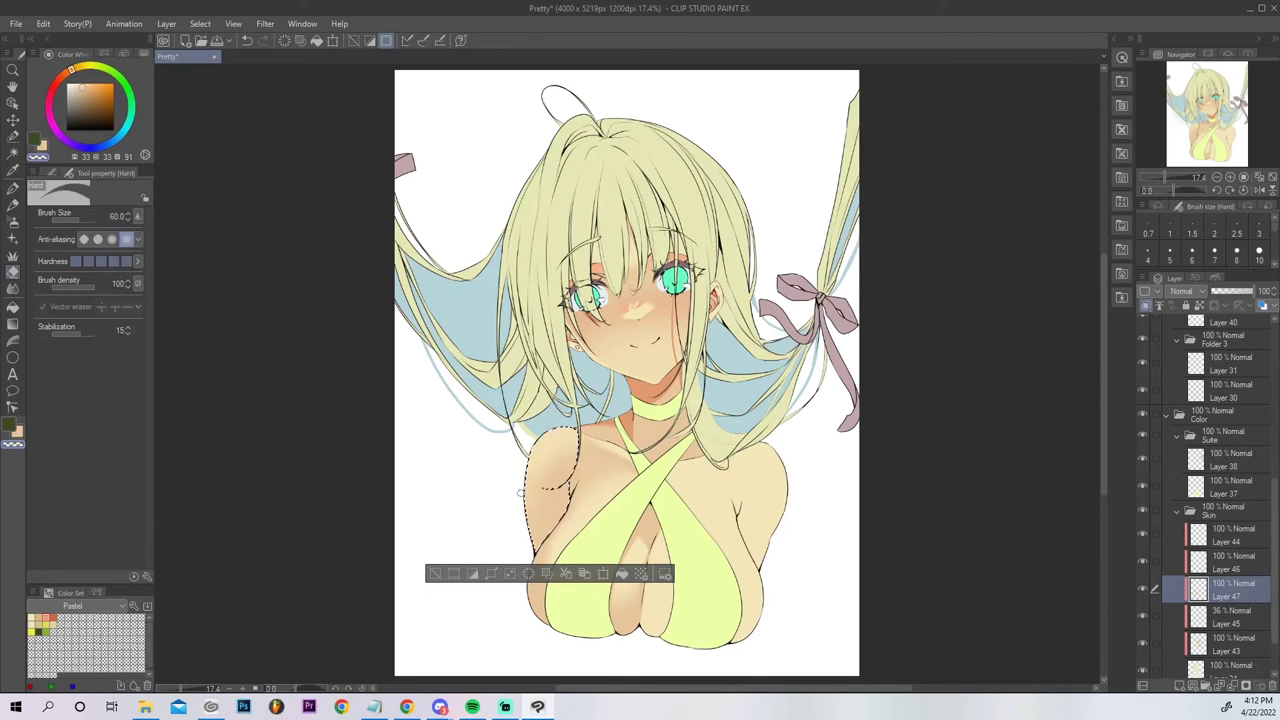
key("ctrl+z")
left_click_drag(540, 438, 531, 457)
key("j")
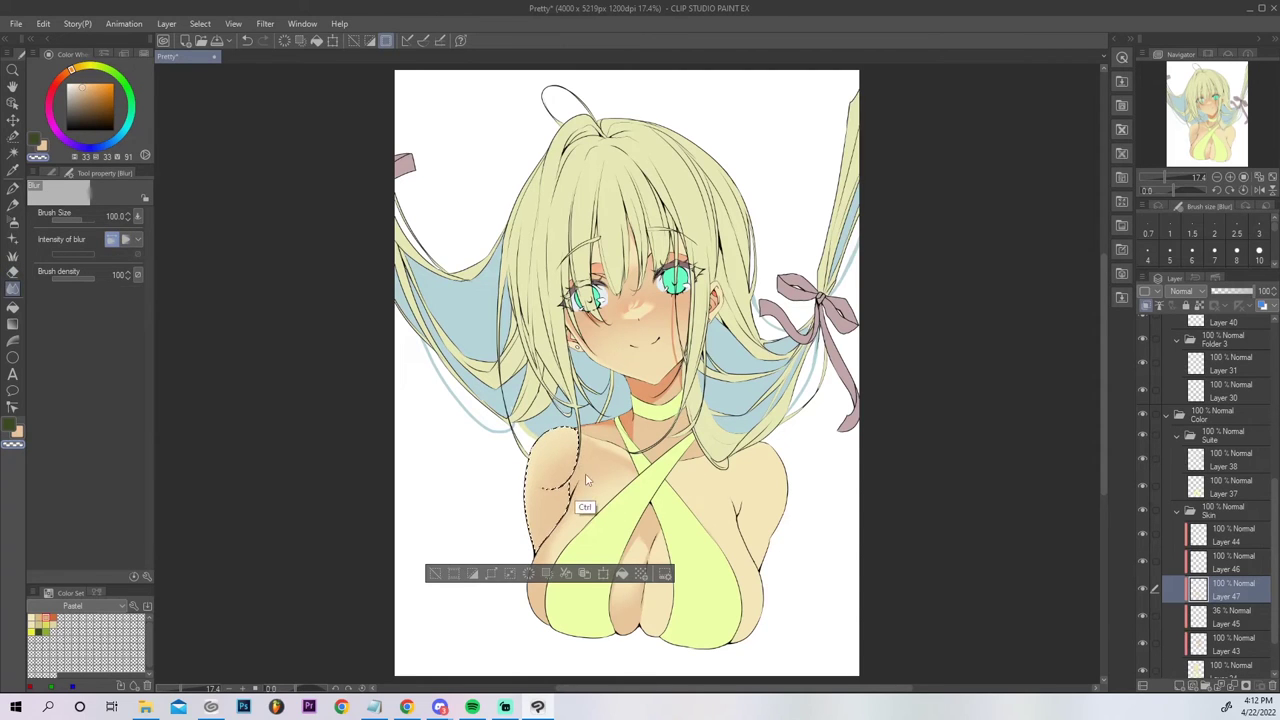
key("ctrl+d")
Carve a thin light rim into the shadow along the chest's outer side using the G-pen in transparent colour.
key("p")
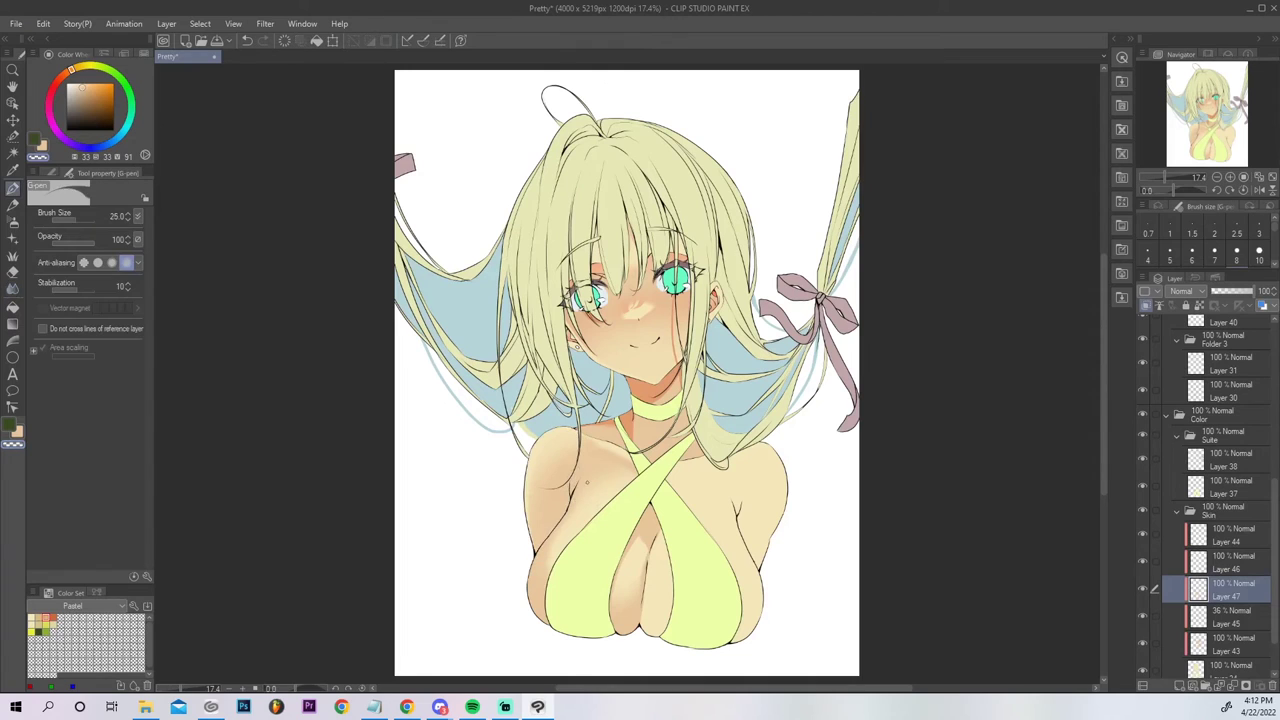
key("x")
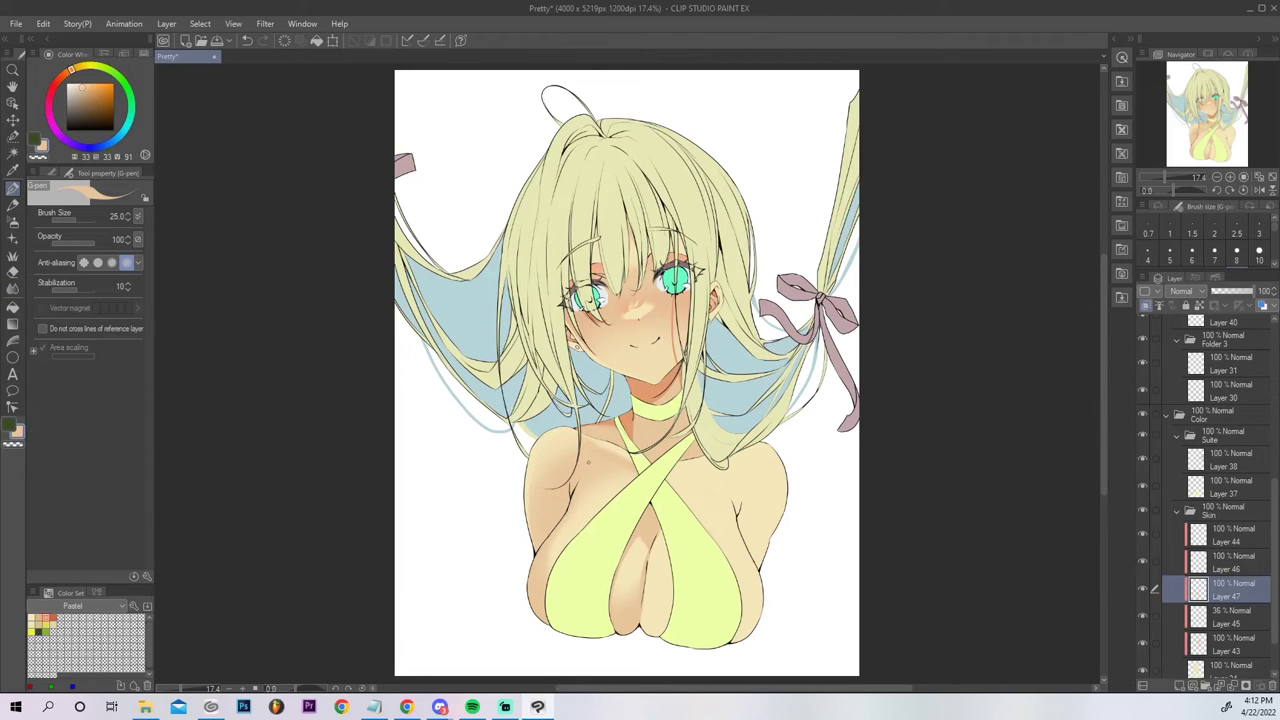
key("c")
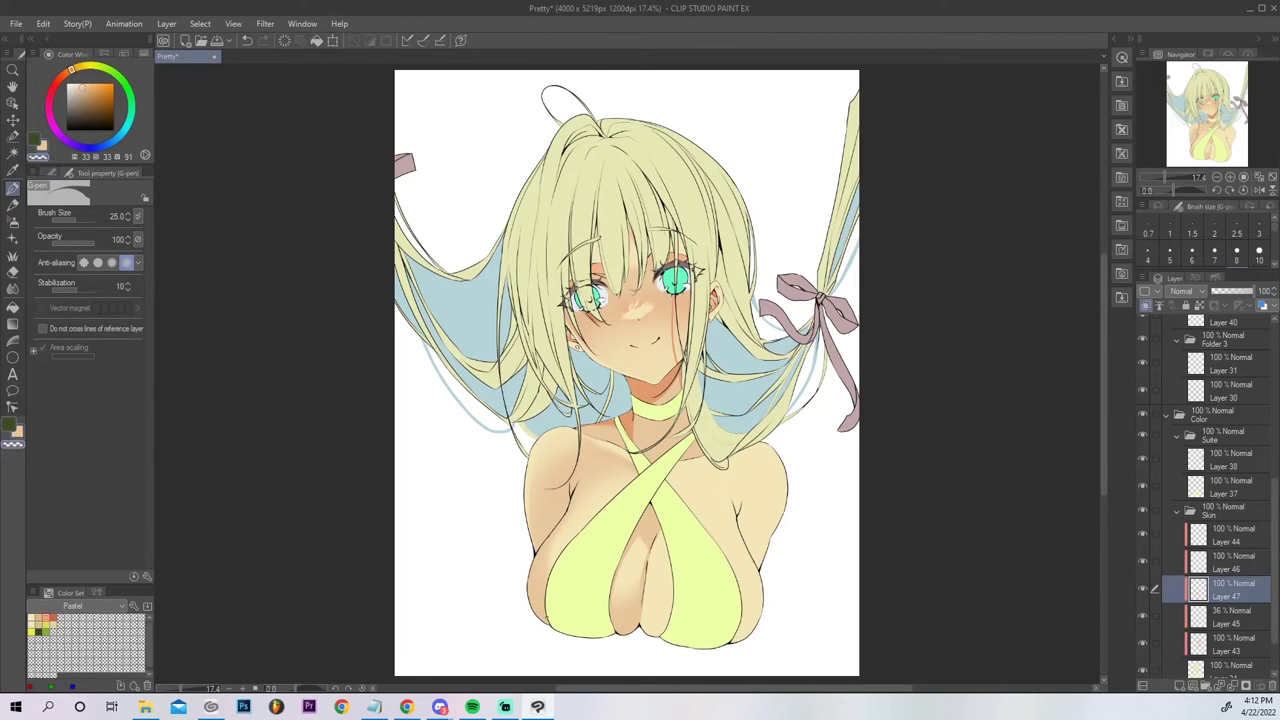
left_click_drag(549, 625, 529, 576)
key("ctrl+z")
mouse_move(546, 623)
left_mouse_down()
mouse_move(530, 582)
mouse_move(538, 552)
left_mouse_up()
key("ctrl+z")
key("ctrl+z")
left_click_drag(546, 623, 531, 577)
Trim the shadow beside the armpit fold with transparent G-pen strokes and soften it with Blur.
left_click_drag(590, 520, 570, 532)
key("ctrl+z")
left_click_drag(590, 467, 577, 491)
key("j")
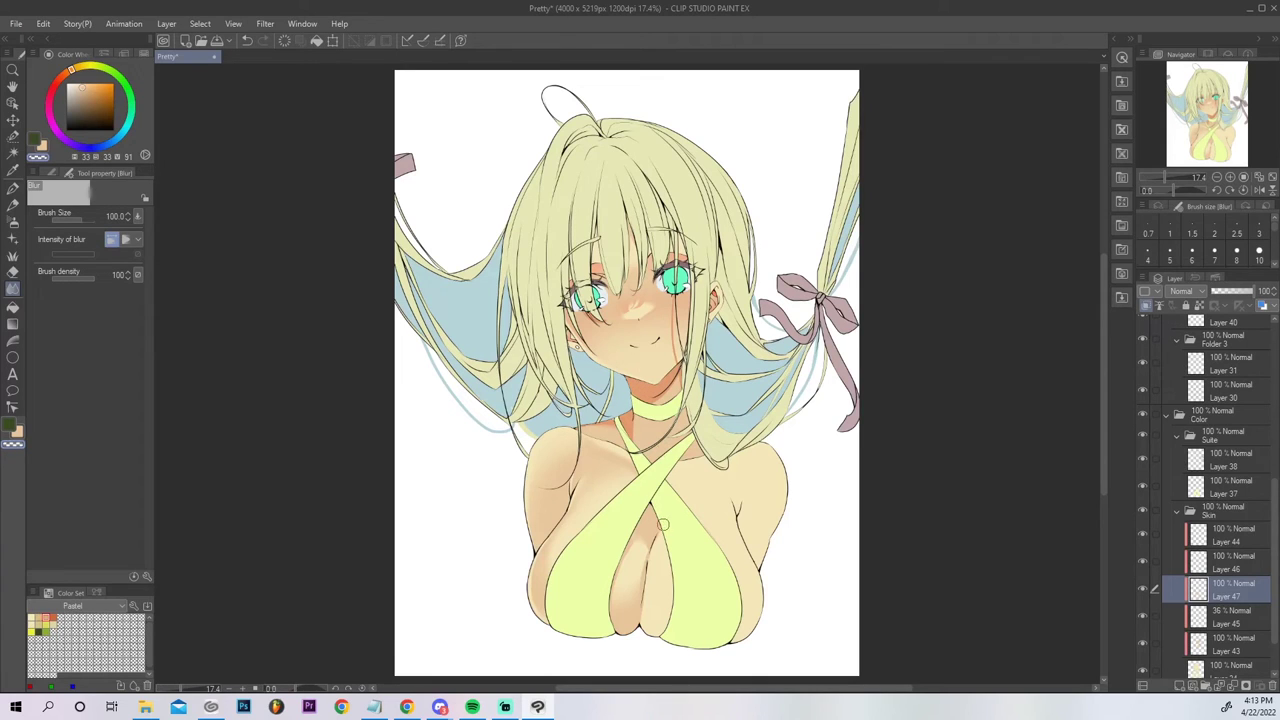
Select the skin beneath the crossed straps, airbrush it with orange sampled from the neck and clear the selection.
key("w")
left_click(654, 525)
key("b")
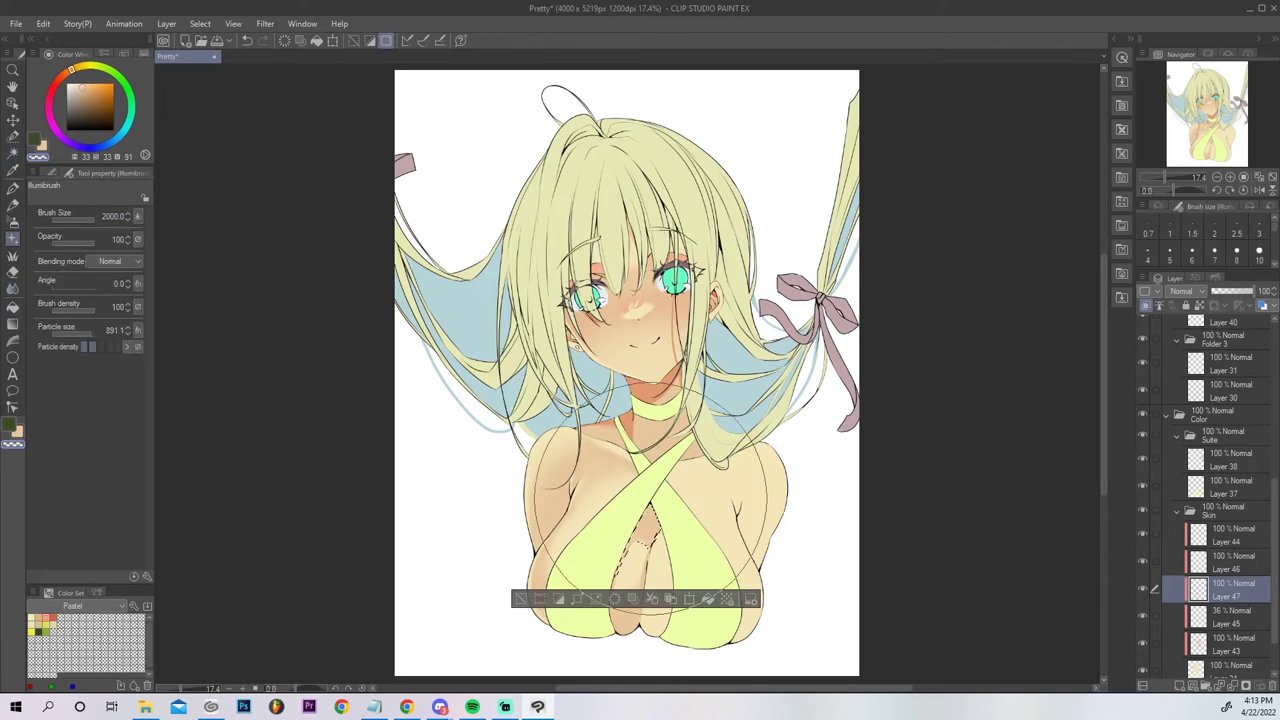
key("b")
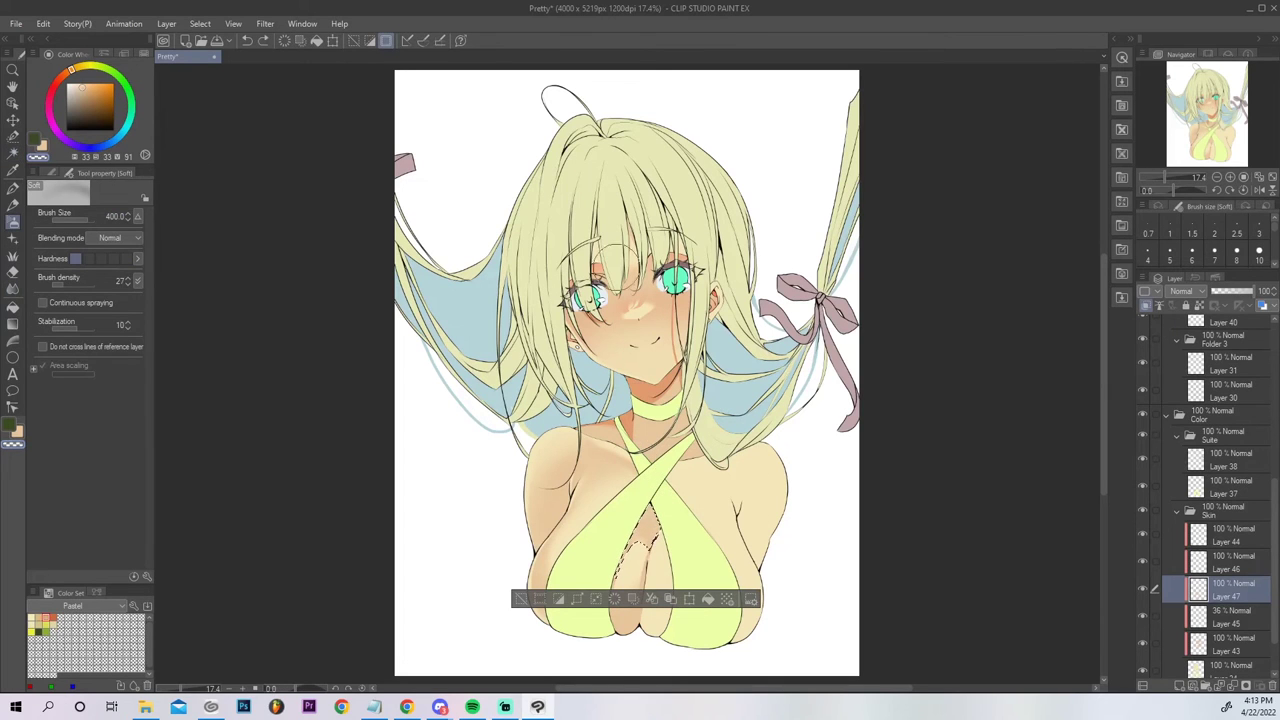
left_click(646, 392, "alt")
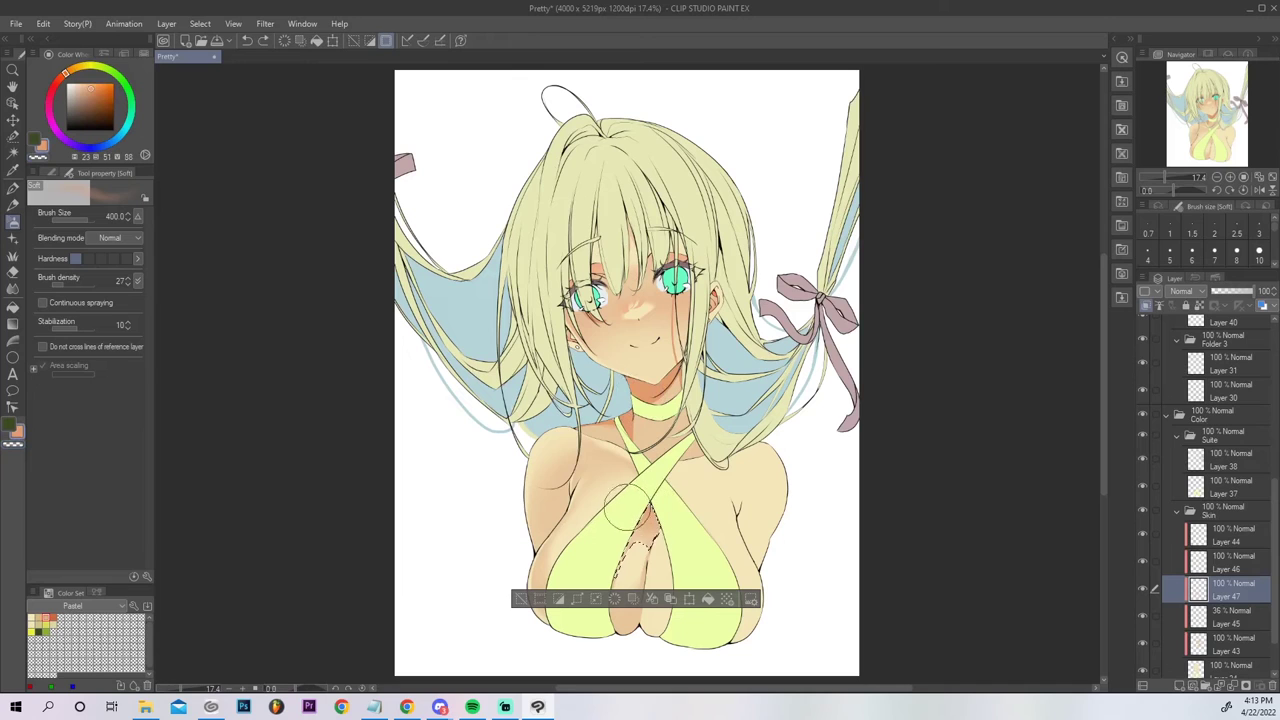
key("p")
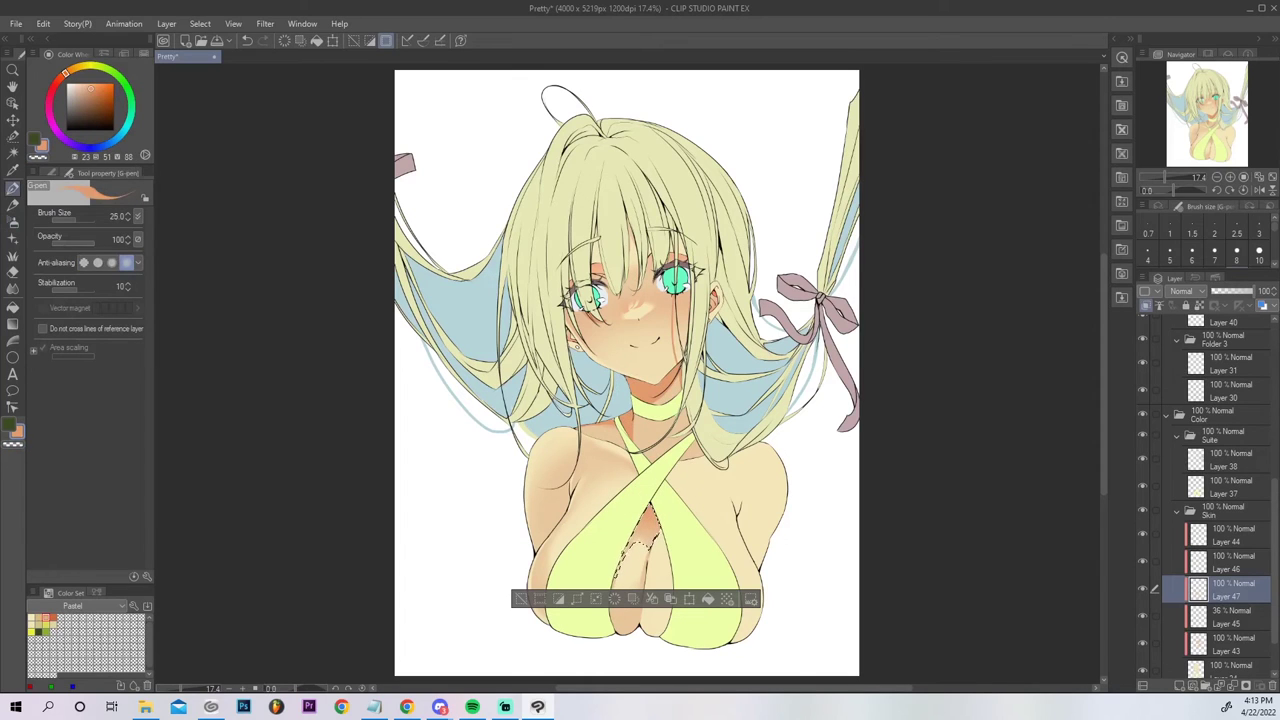
key("ctrl+d")
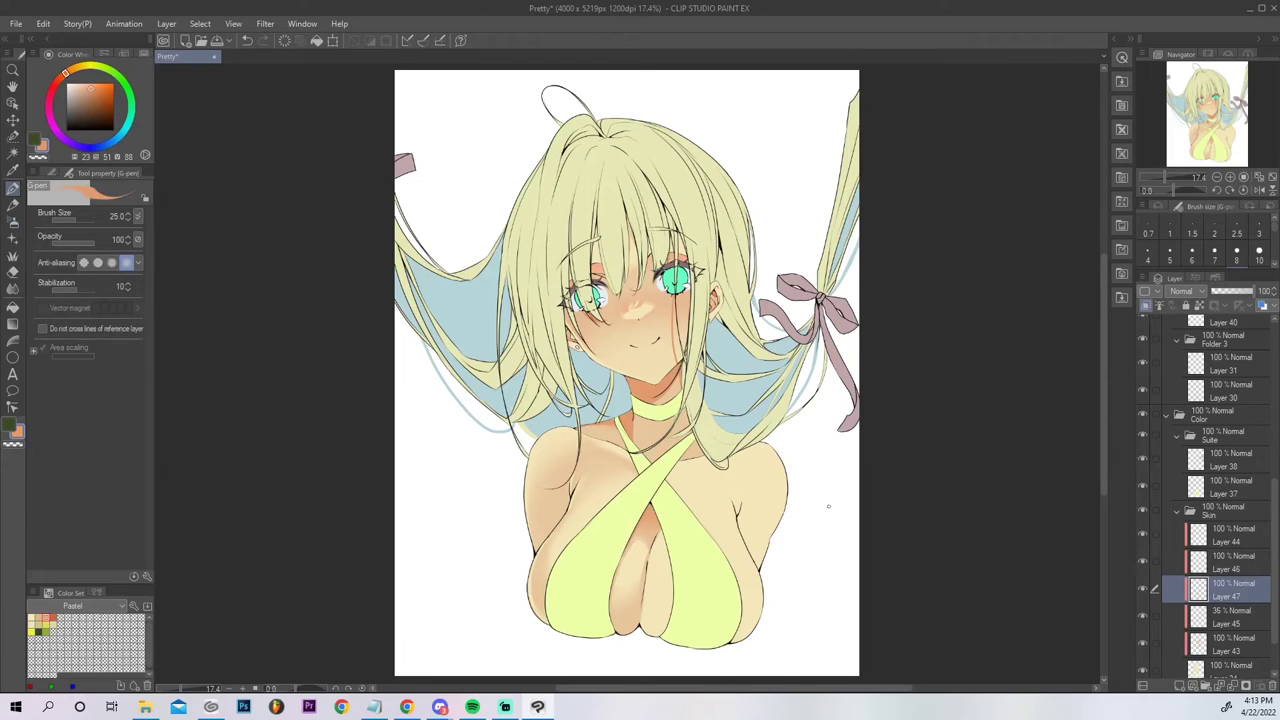
Redraw the orange accent beneath the crossed straps with short G-pen strokes and soften it with Blur.
key("ctrl+z")
key("ctrl+z")
key("ctrl+z")
left_click_drag(627, 548, 637, 524)
key("ctrl+z")
left_click_drag(660, 520, 656, 532)
key("j")
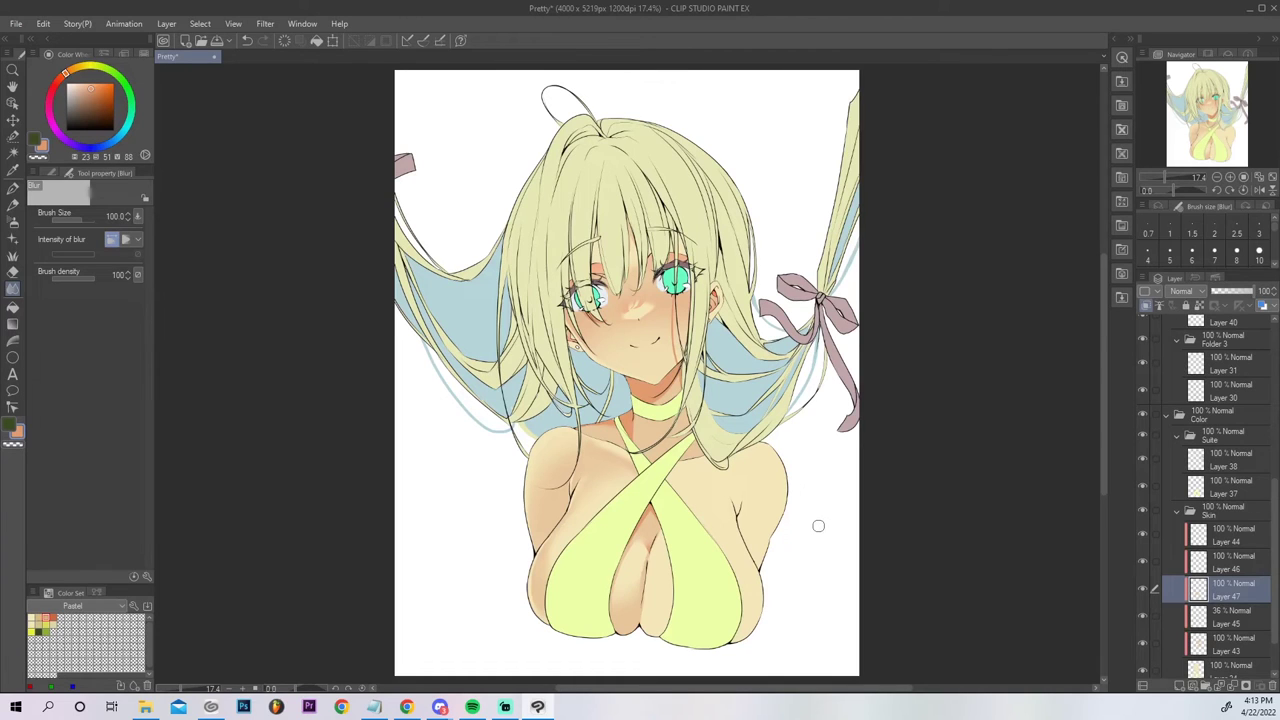
Add a small orange accent at the armpit fold using the G-pen and Fill.
key("p")
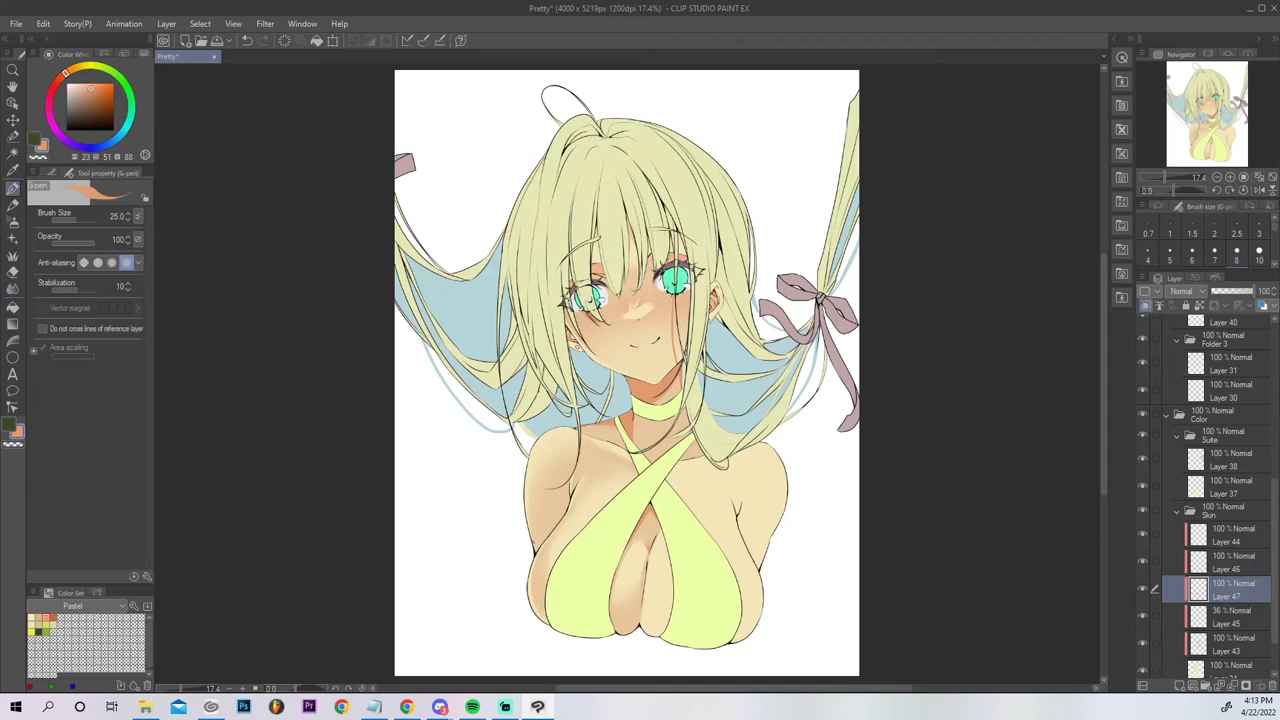
left_click_drag(547, 539, 552, 531)
key("ctrl+z")
key("g")
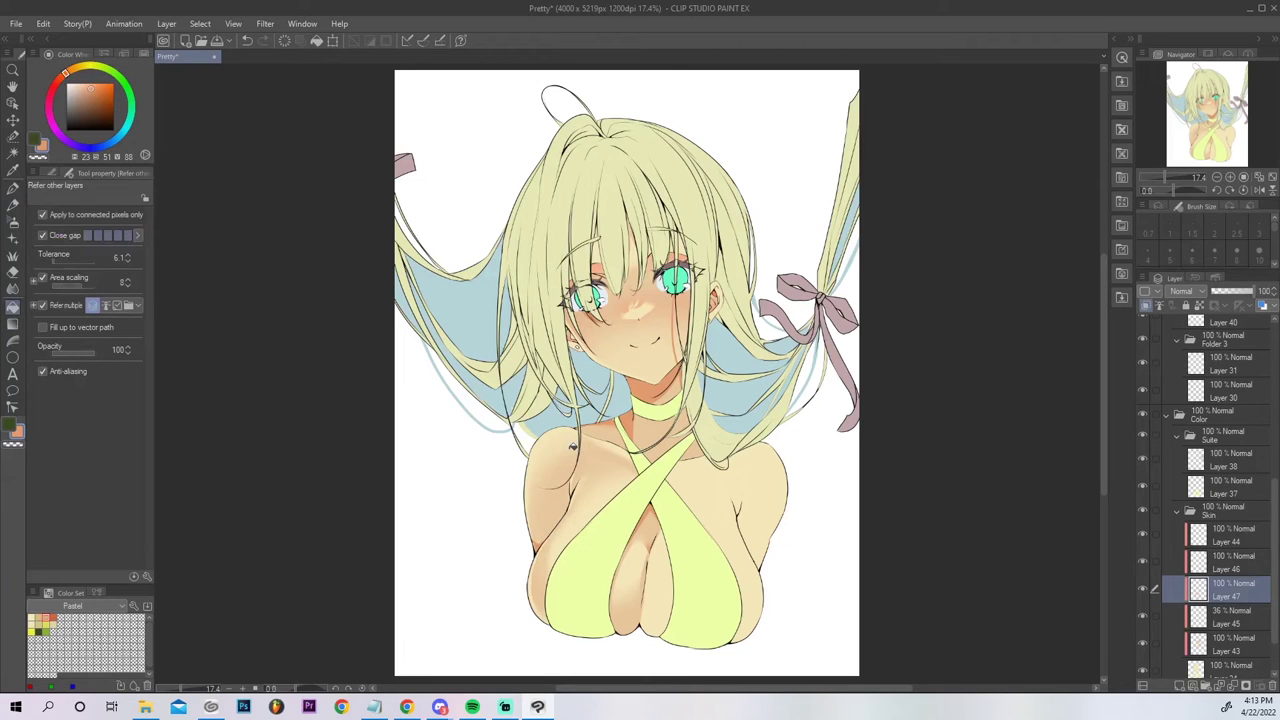
Set the drawing colour to pale pink (hue 313, saturation 10, value 100) and add a new clipped layer above the other skin layers.
left_click(718, 482, "alt")
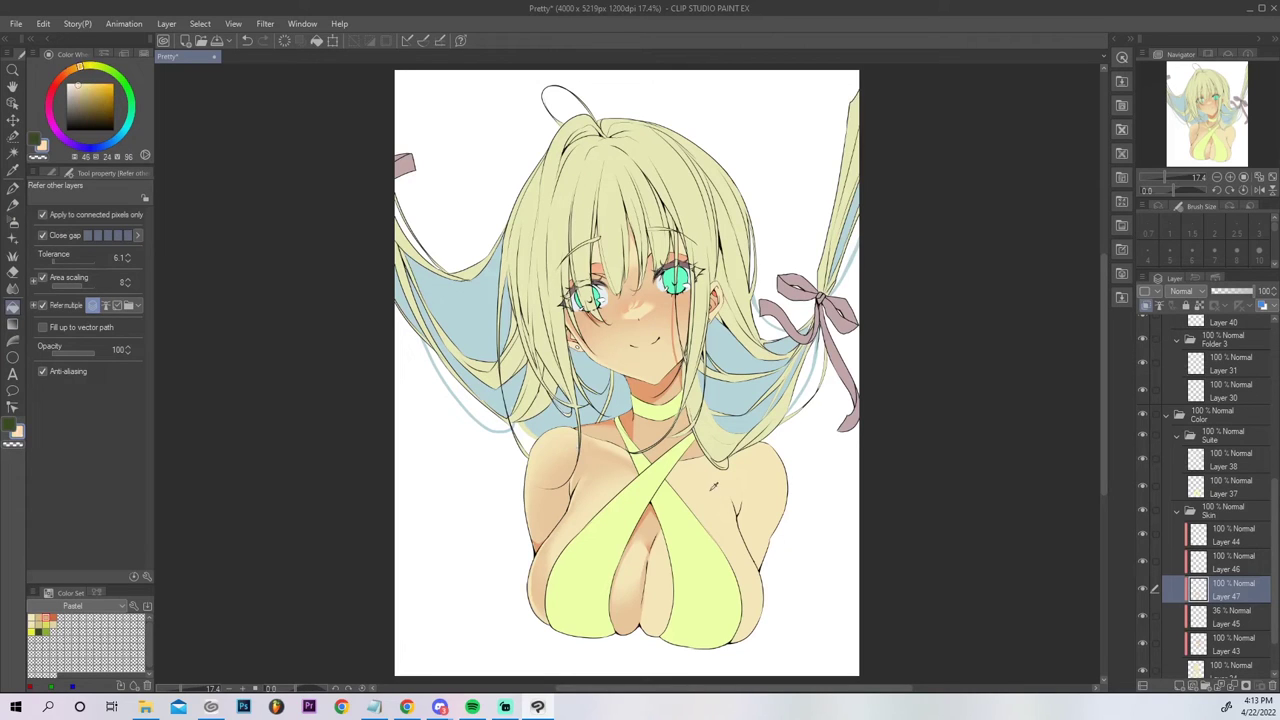
left_click(55, 122)
left_click(72, 84)
left_click(13, 188)
left_click_drag(1176, 184, 1190, 183)
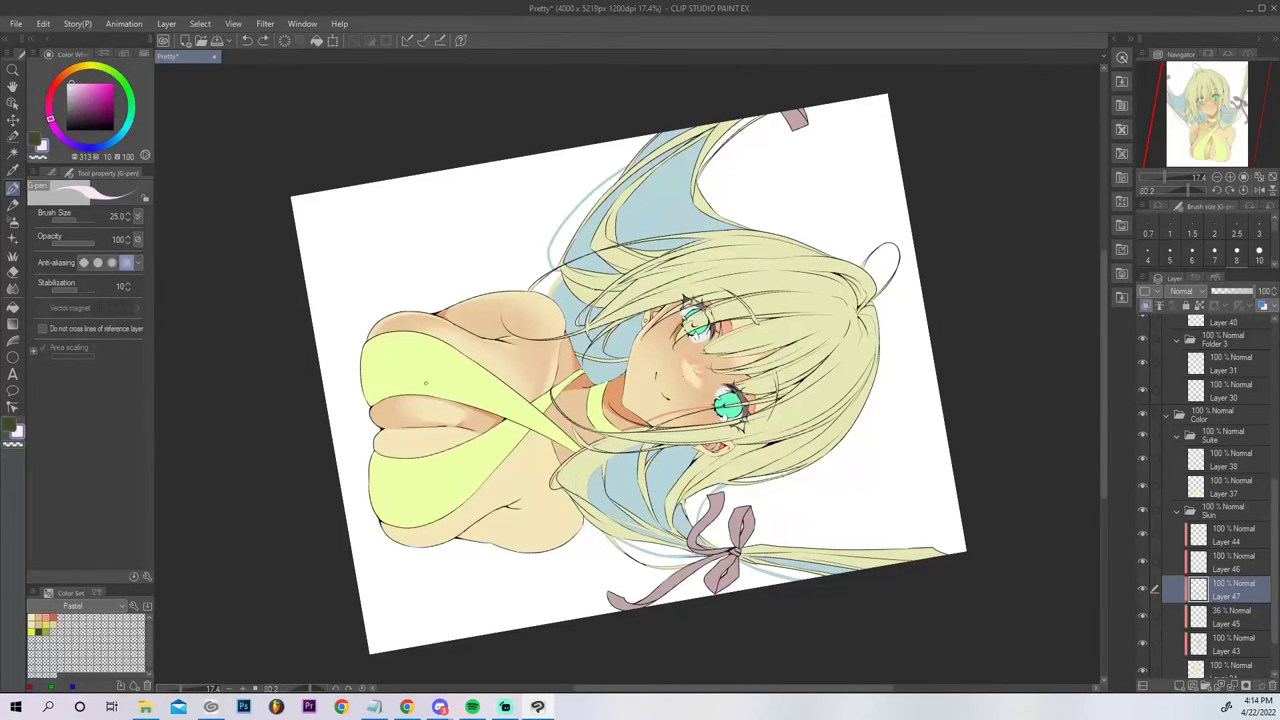
left_click(1229, 540)
left_click(1181, 686)
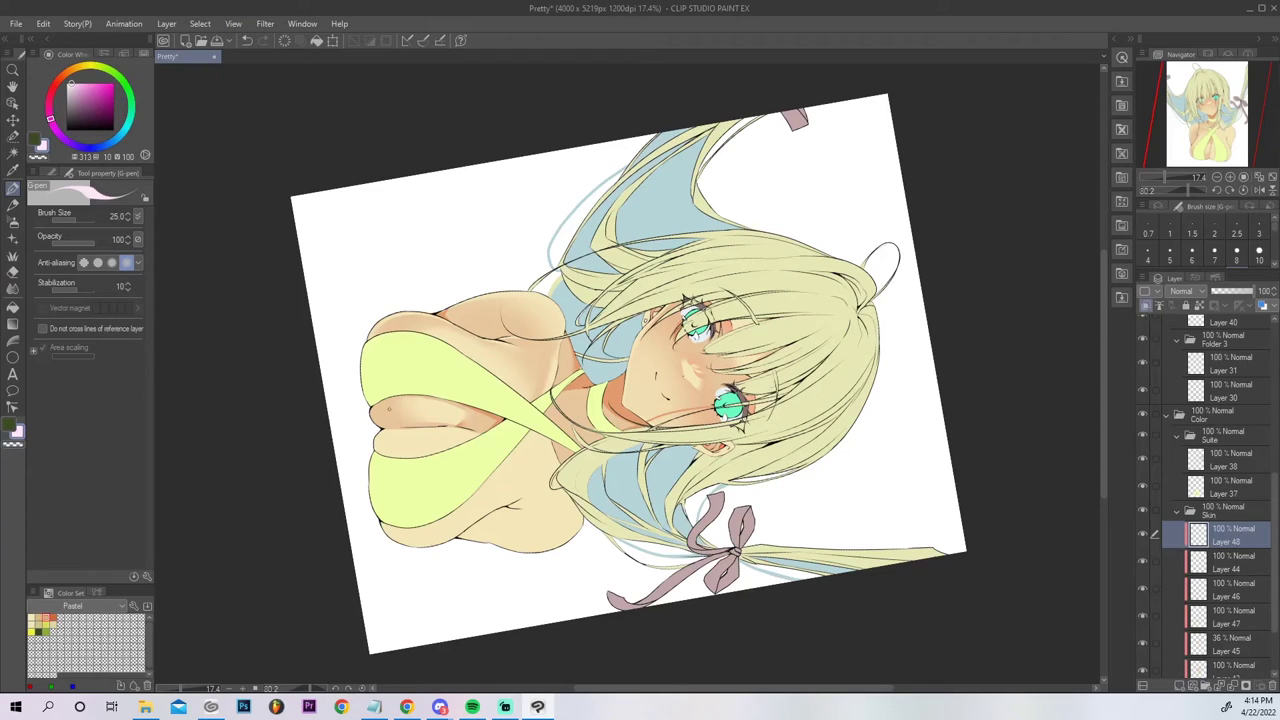
Outline pale pink highlights on the shaded side's lower chest curves, fill them and reset the canvas rotation.
mouse_move(390, 417)
left_mouse_down()
mouse_move(389, 402)
mouse_move(377, 413)
left_mouse_up()
key("ctrl+z")
key("g")
left_click(384, 408)
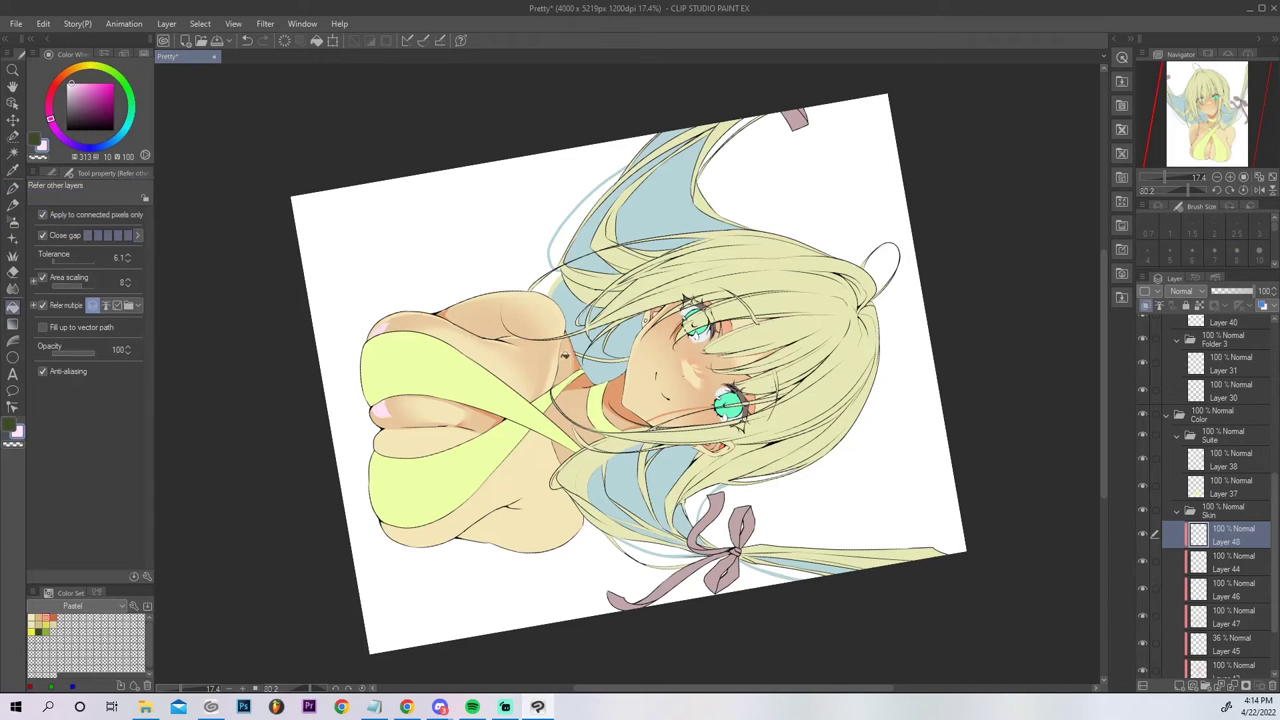
left_click(1245, 190)
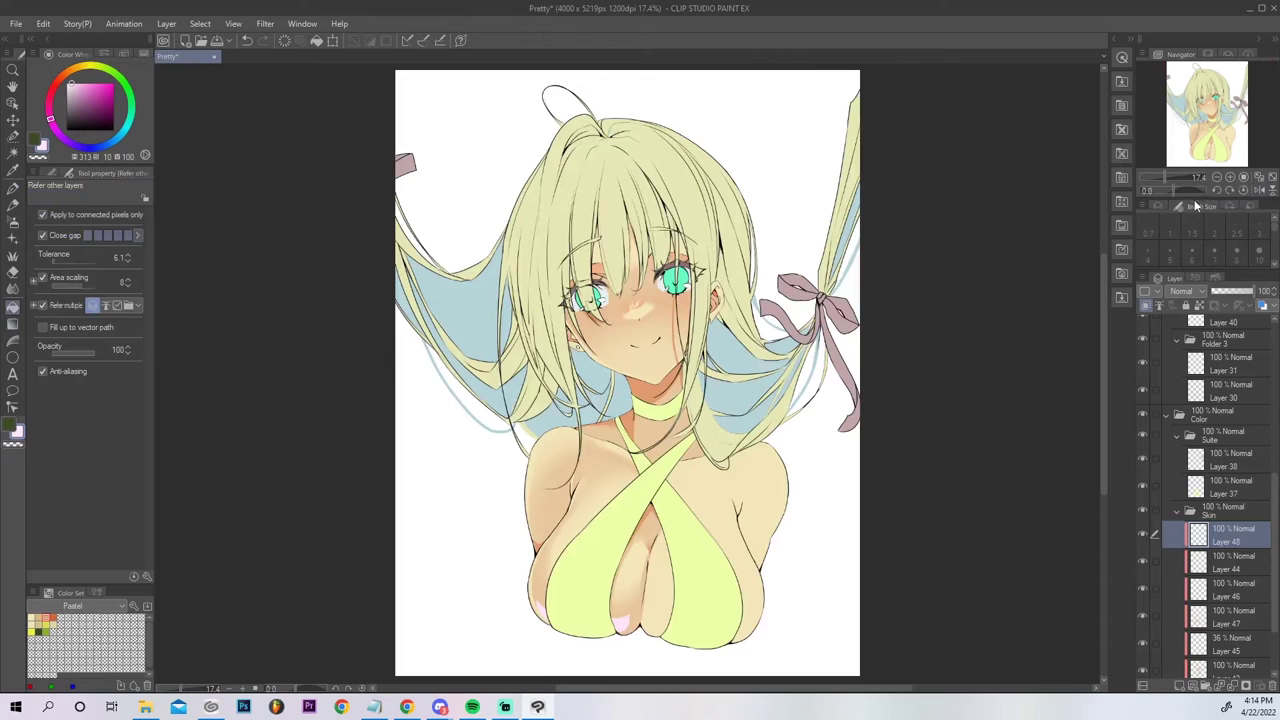
Soften the pink highlights with Blur and fade their edges using the soft airbrush in transparent colour.
key("j")
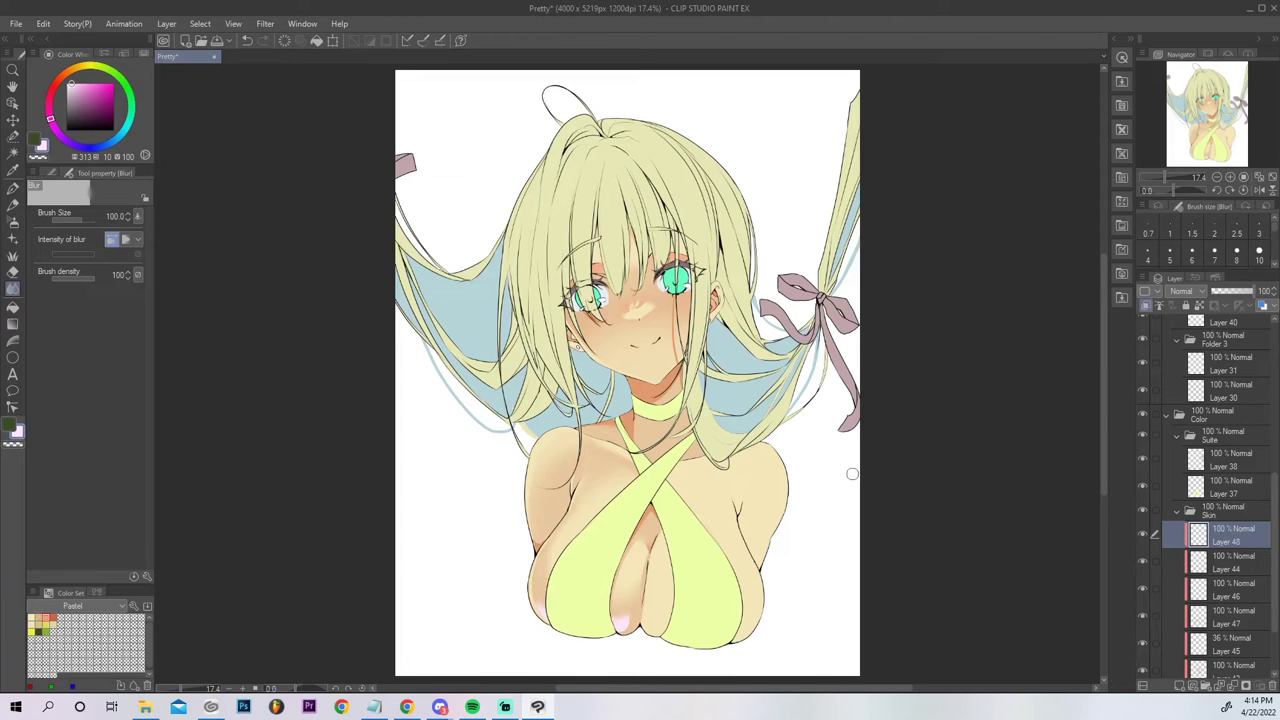
left_click(13, 220)
mouse_move(646, 646)
left_mouse_down()
mouse_move(615, 648)
mouse_move(645, 657)
mouse_move(564, 646)
left_mouse_up()
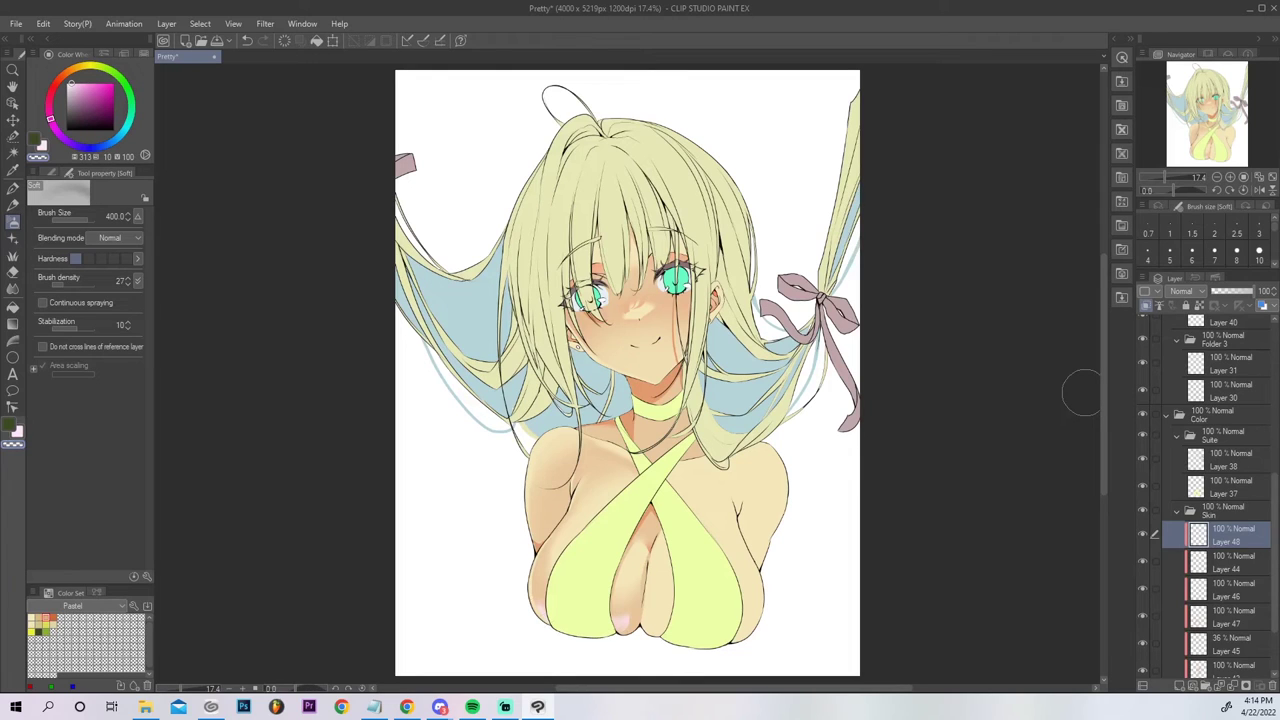
Shift the hue of the pink chest highlights towards lavender with Hue/Saturation/Luminosity.
key("p")
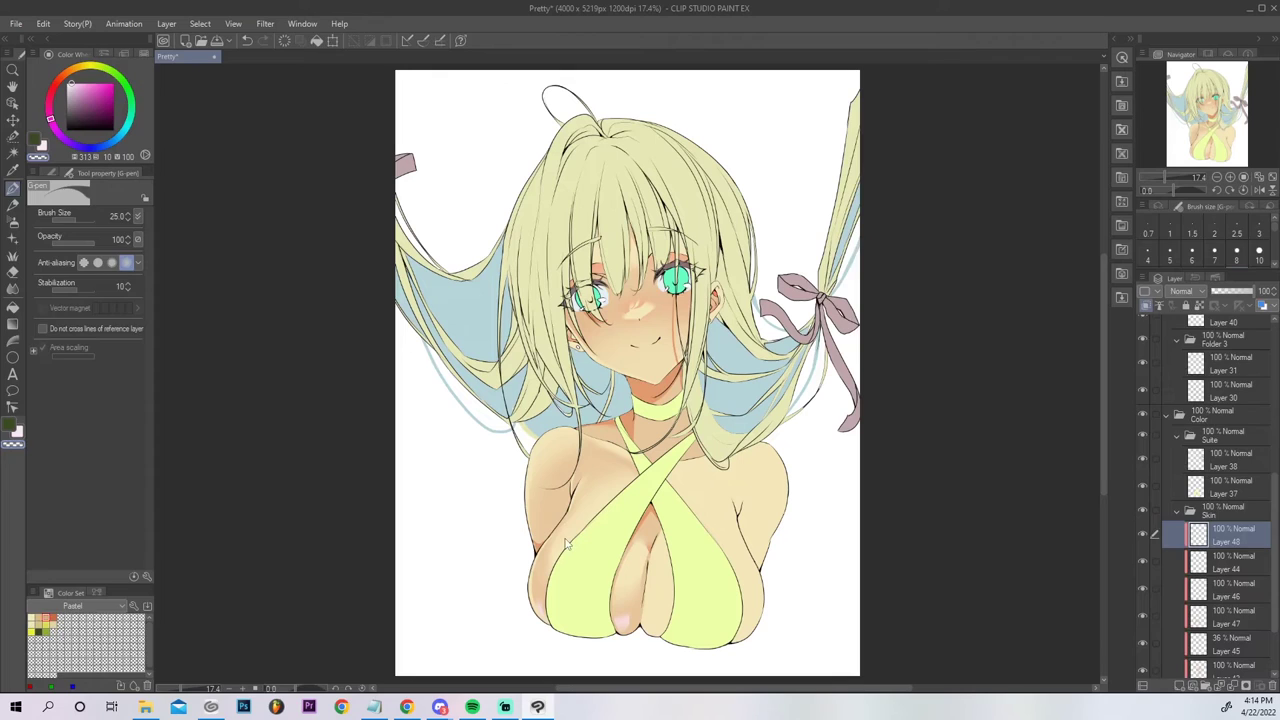
key("ctrl+u")
left_click_drag(963, 281, 977, 282)
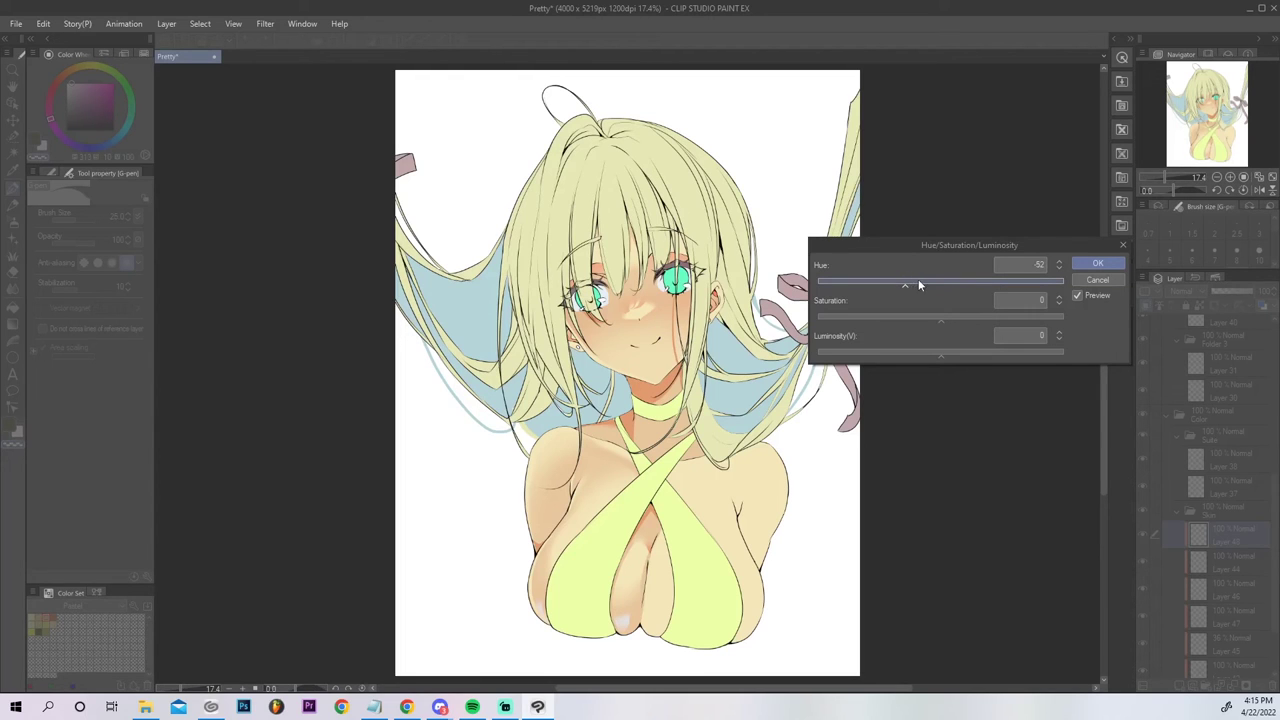
left_click(1097, 263)
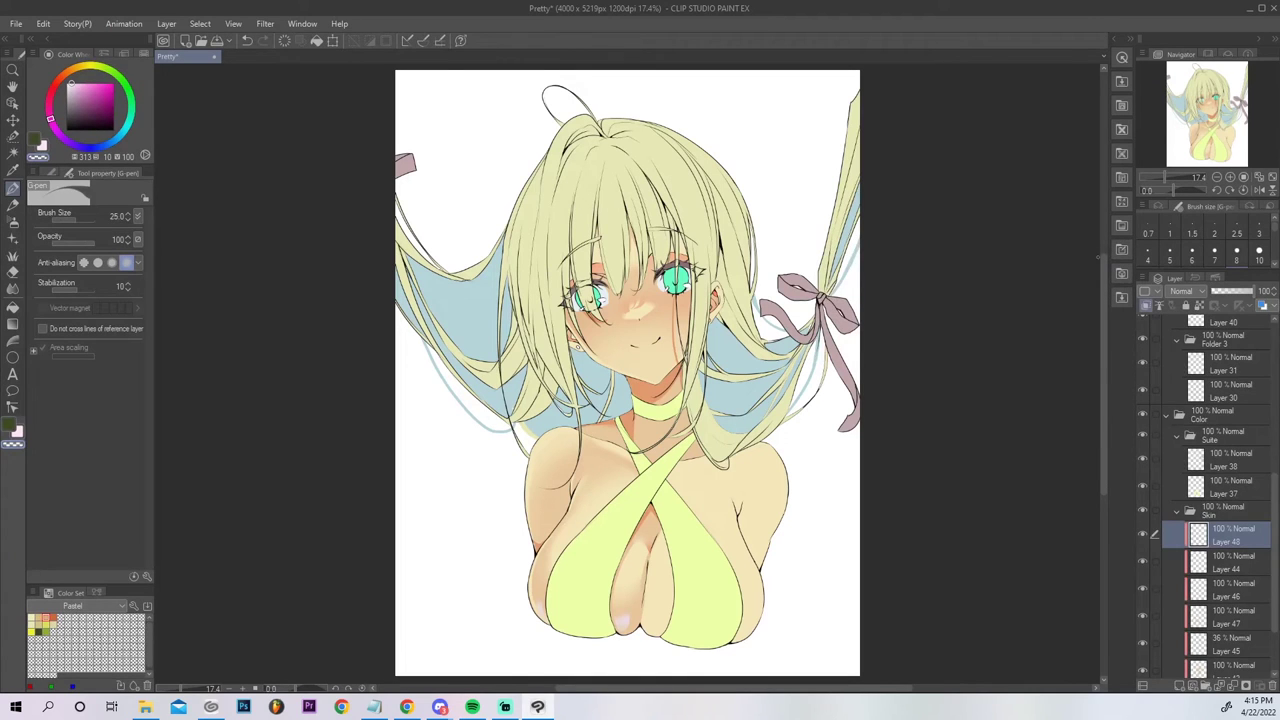
Flip the canvas view horizontally, activate Layer 43 and sample the tan shadow colour from the shaded skin.
left_click(632, 605, "alt")
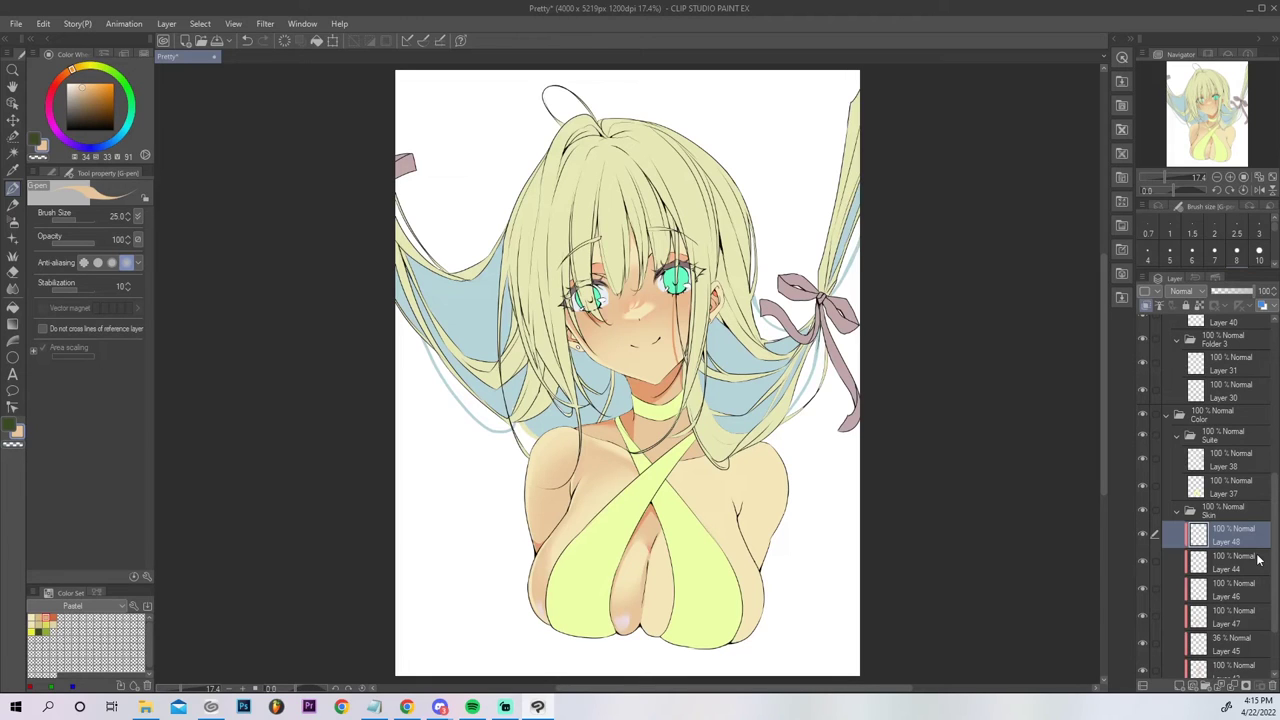
left_click(1258, 190)
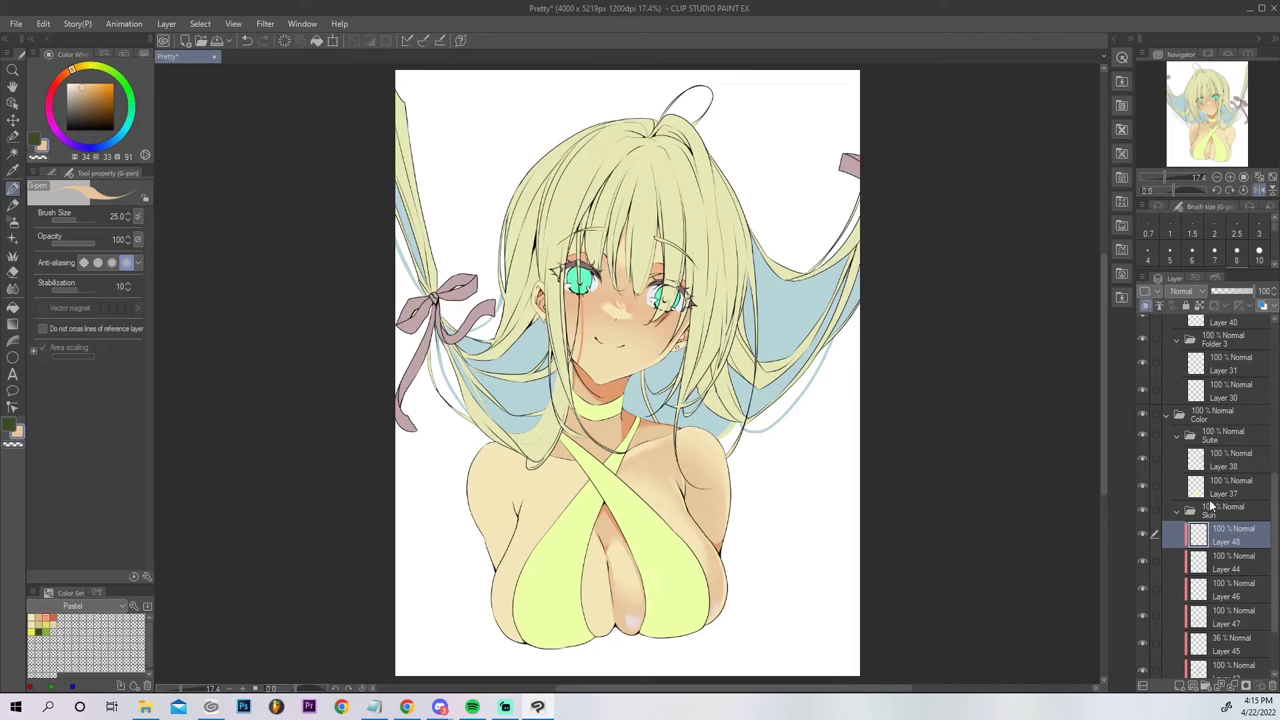
left_click(1228, 646)
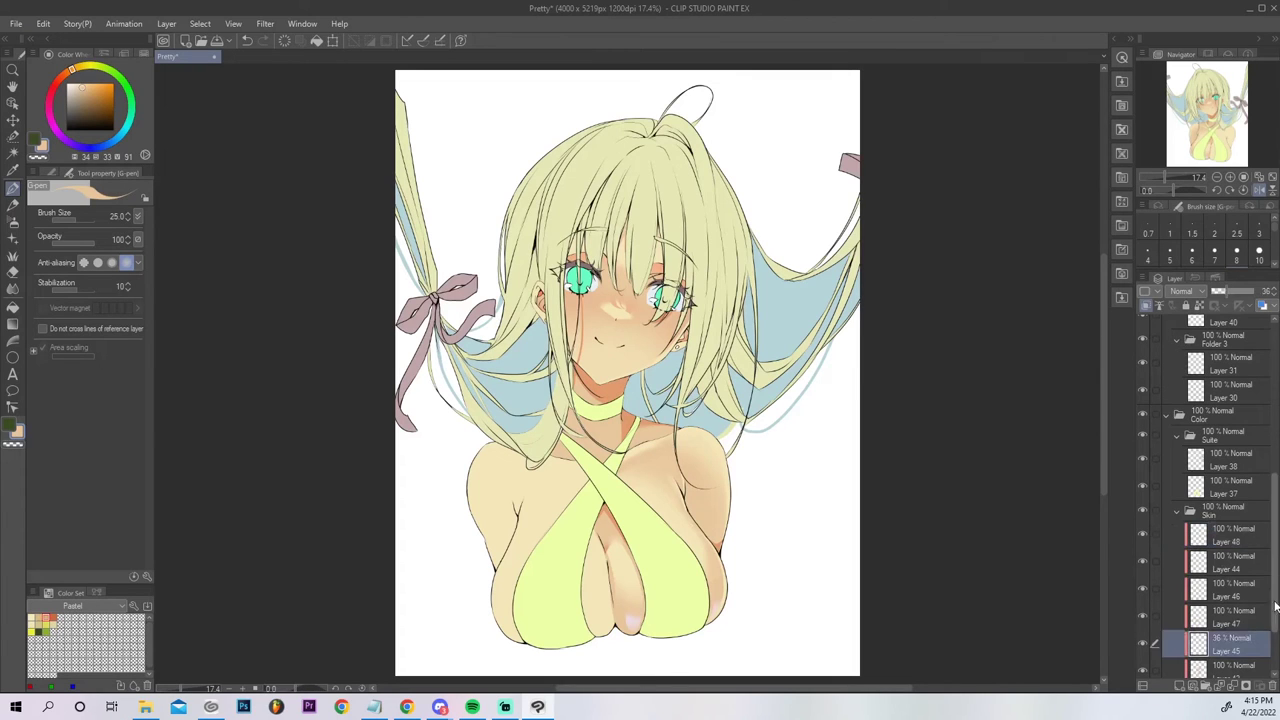
scroll(1245, 612, "down", 2)
left_click(1241, 592)
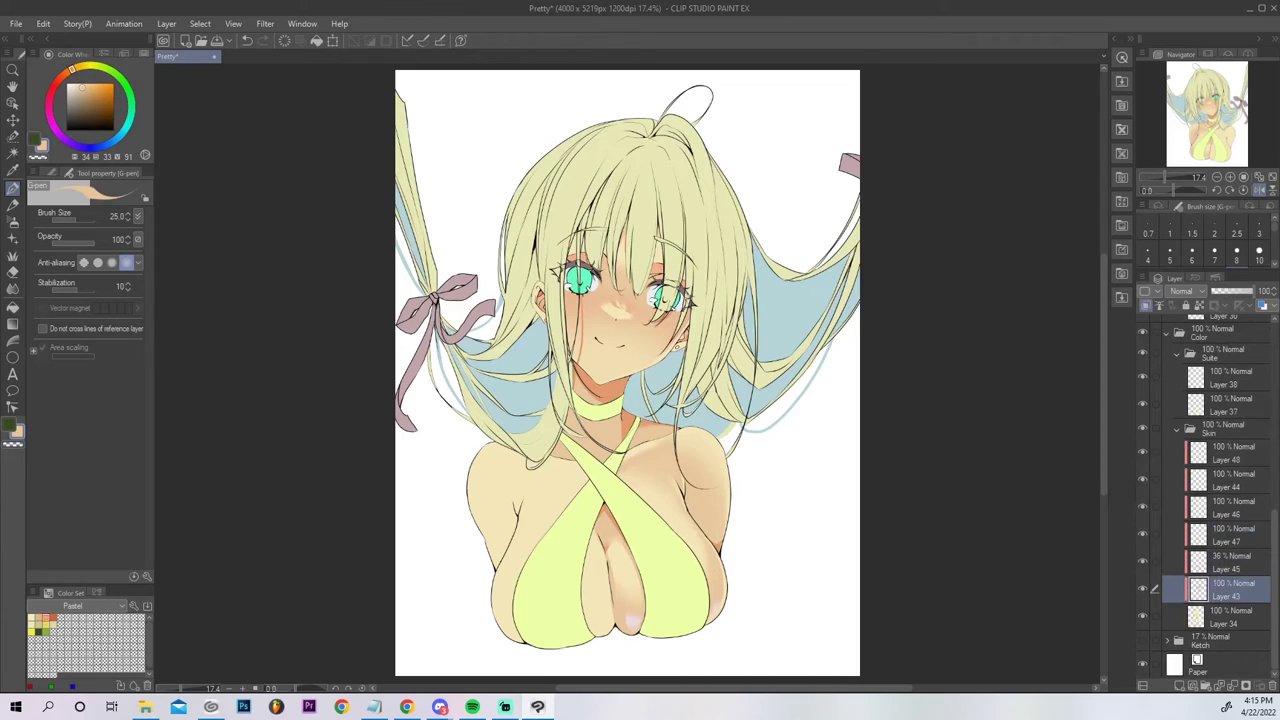
left_click(717, 586, "alt")
left_click_drag(501, 567, 508, 582)
key("ctrl+z")
key("ctrl+z")
Select the unshaded half of the chest on both sides of the fabric and remove the arm and shoulder from the selection.
key("w")
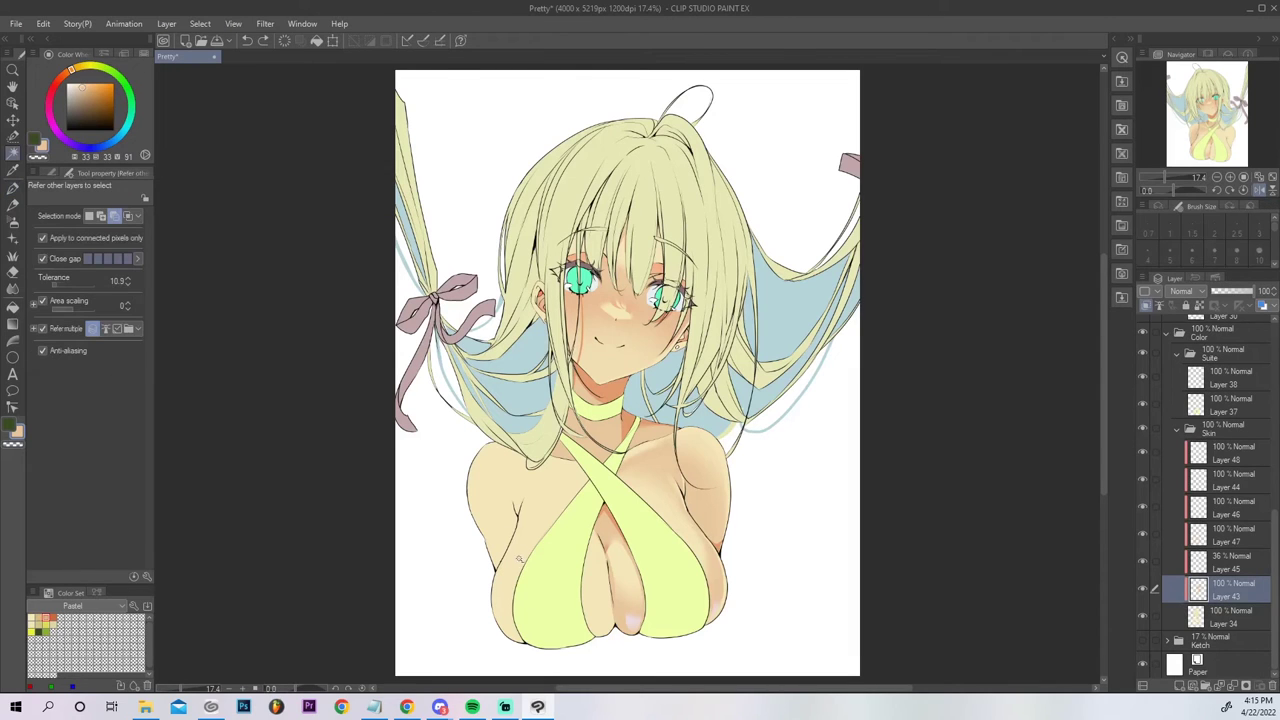
left_click(537, 551)
left_click(604, 568)
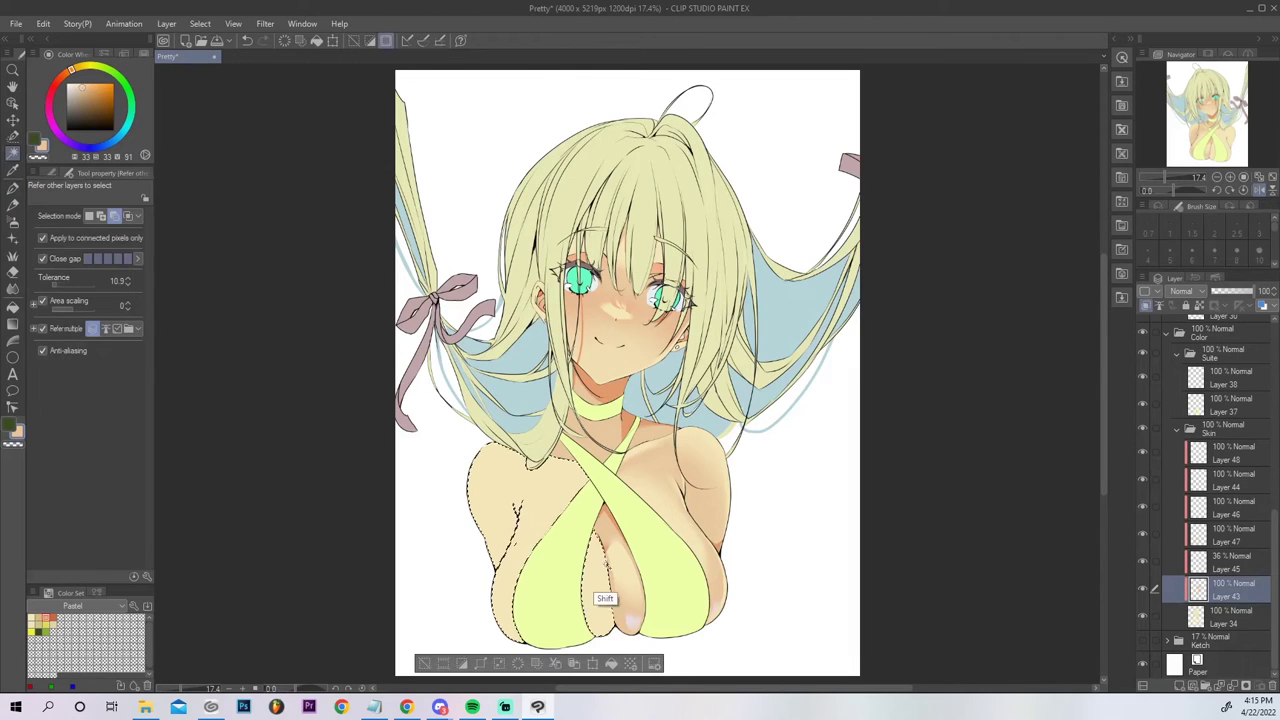
key("m")
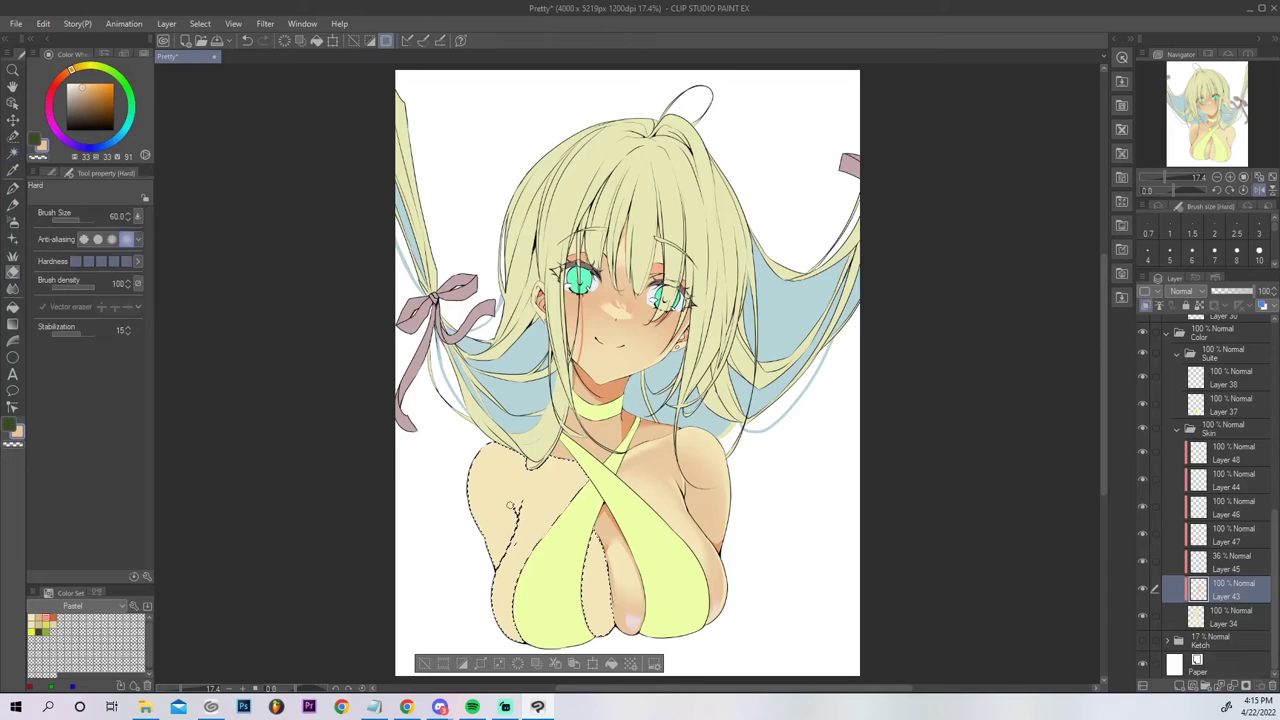
mouse_move(487, 565)
left_mouse_down()
mouse_move(508, 515)
mouse_move(505, 425)
mouse_move(476, 472)
left_mouse_up()
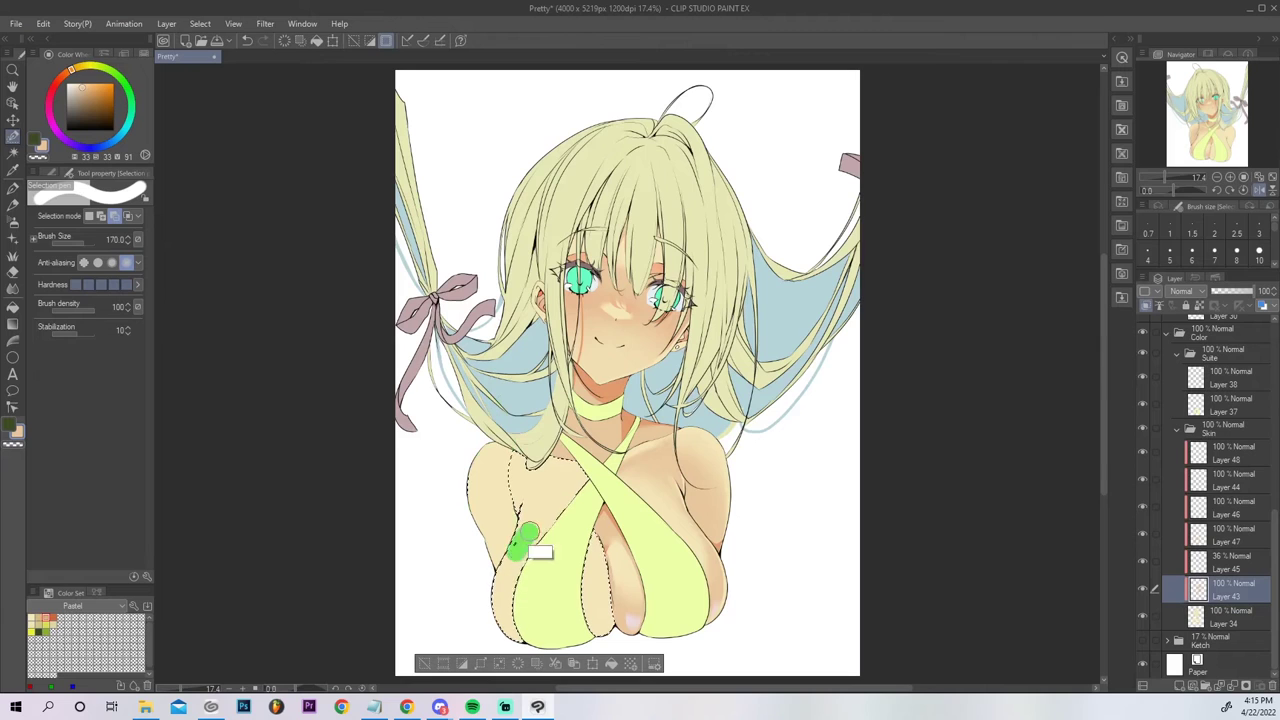
Outline tan shadow shapes across the lower part of the selected chest with the G-pen and fill them.
key("p")
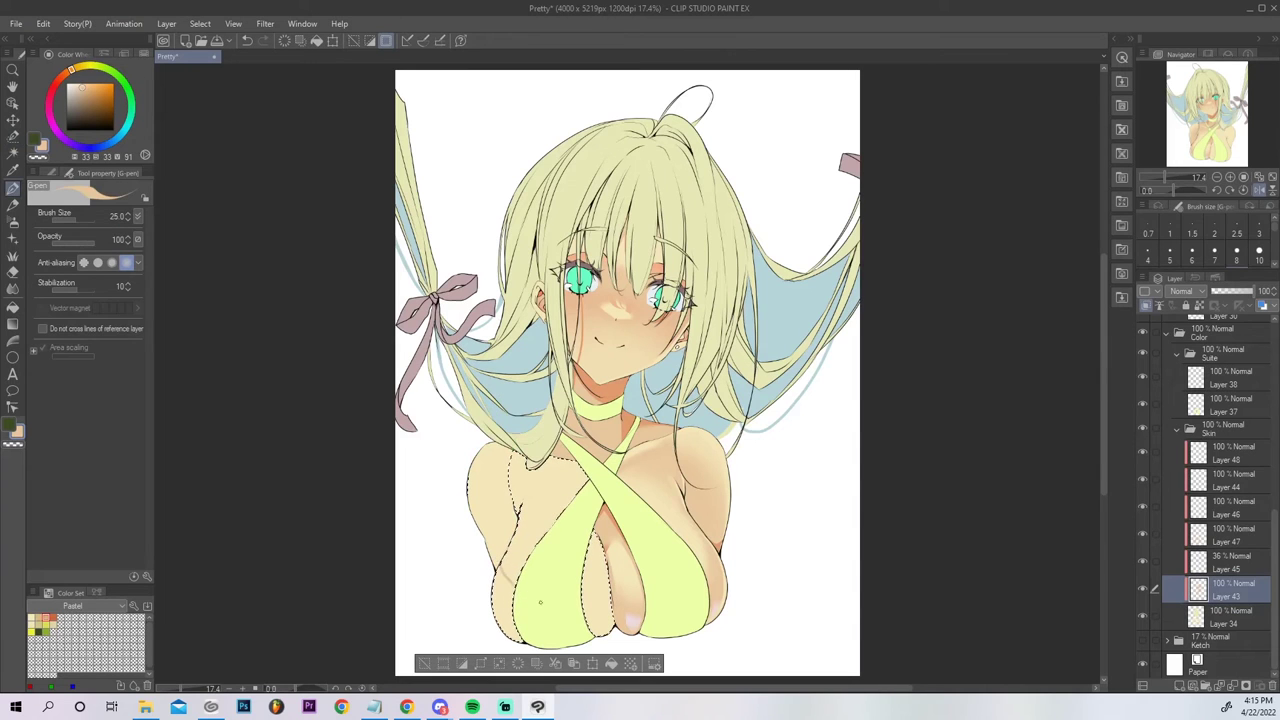
key("ctrl+z")
mouse_move(497, 571)
left_mouse_down()
mouse_move(579, 591)
mouse_move(614, 568)
left_mouse_up()
key("ctrl+z")
key("ctrl+z")
key("ctrl+y")
key("g")
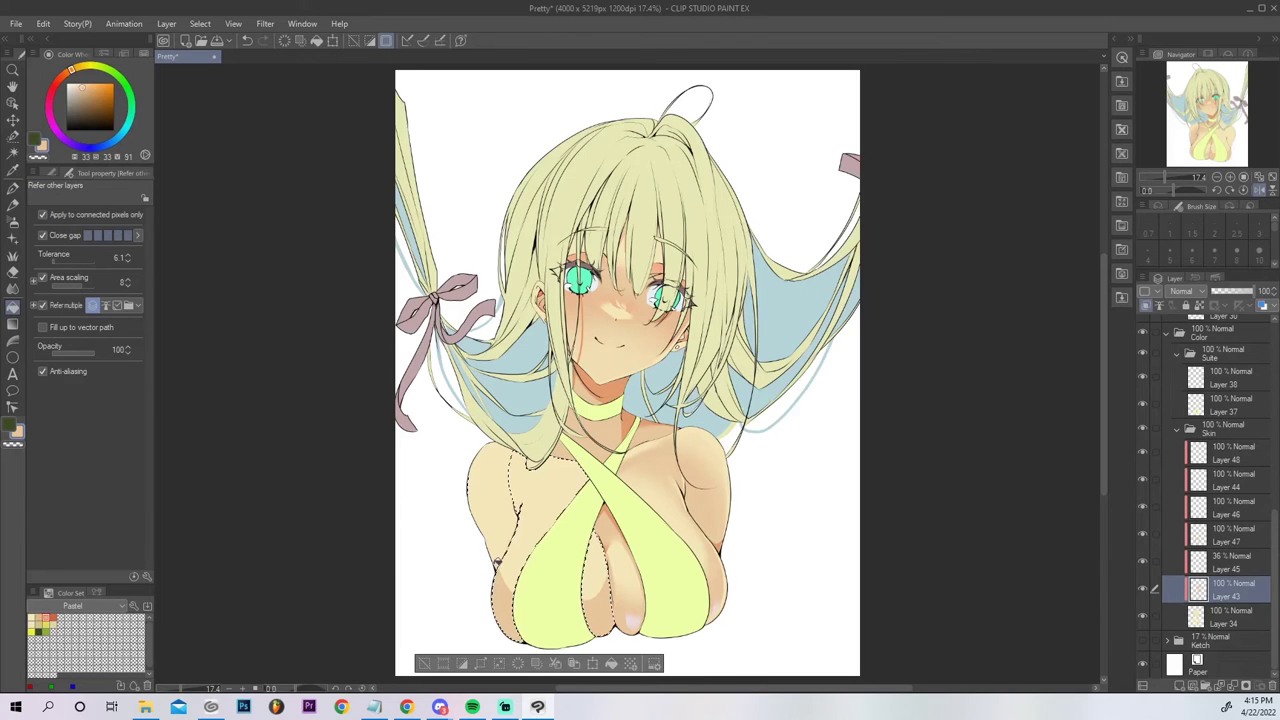
Refine the new tan shadow along the selected chest with the G-pen and soften its edges with Blur.
key("p")
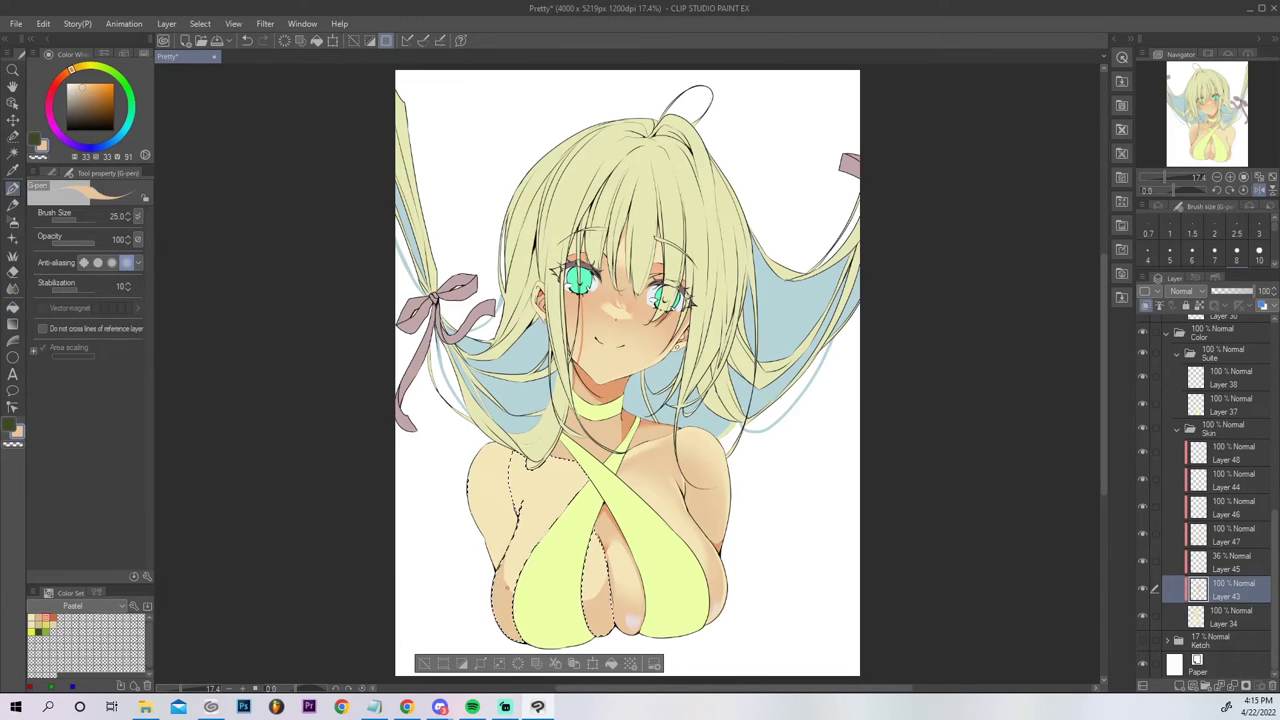
key("j")
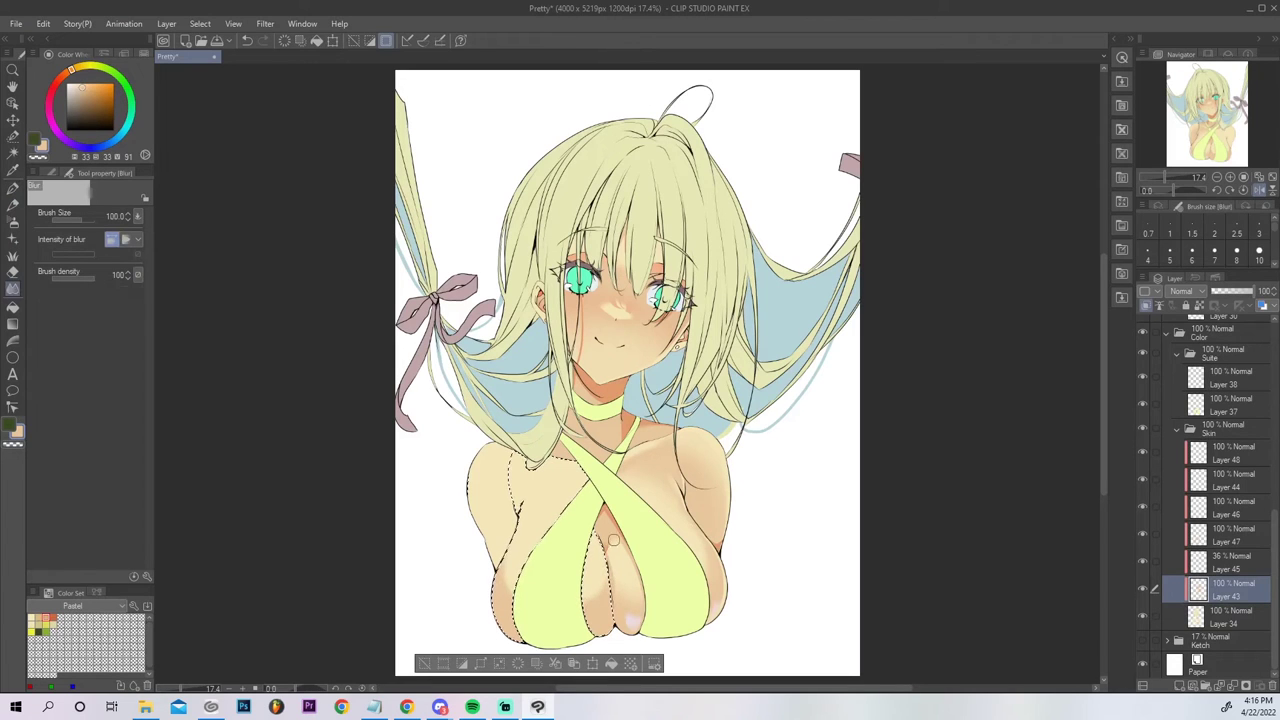
key("p")
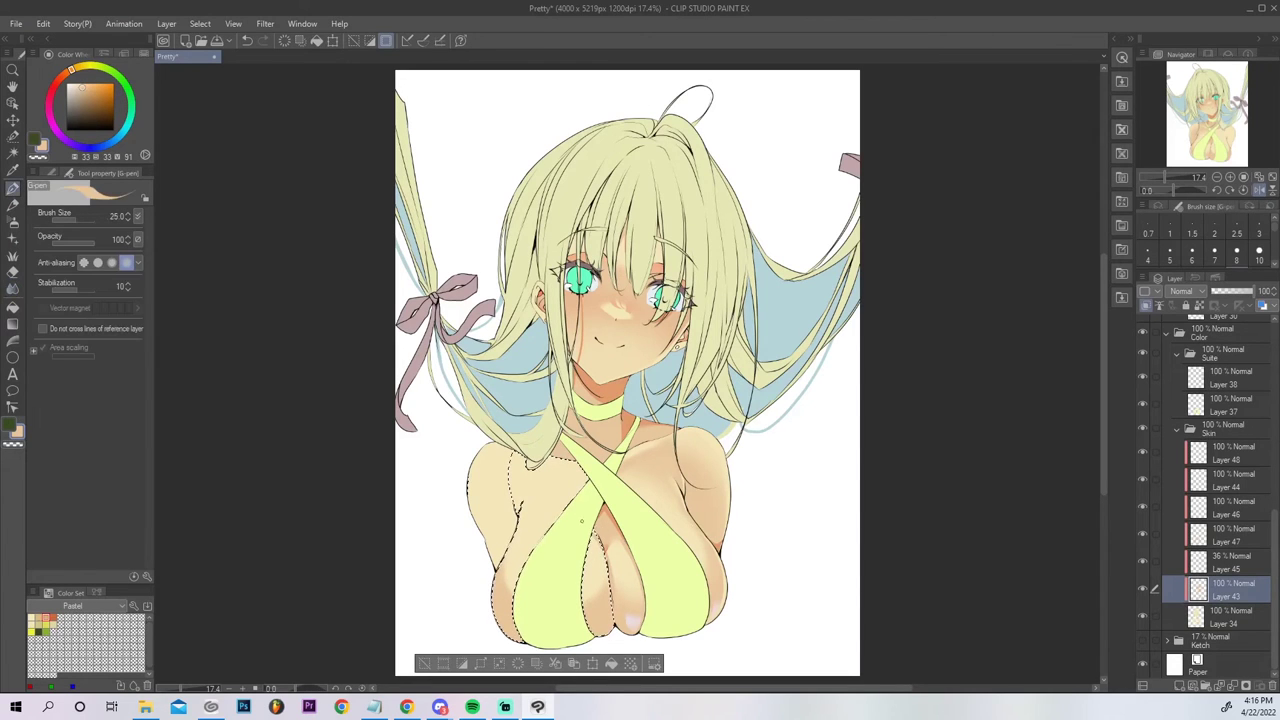
key("j")
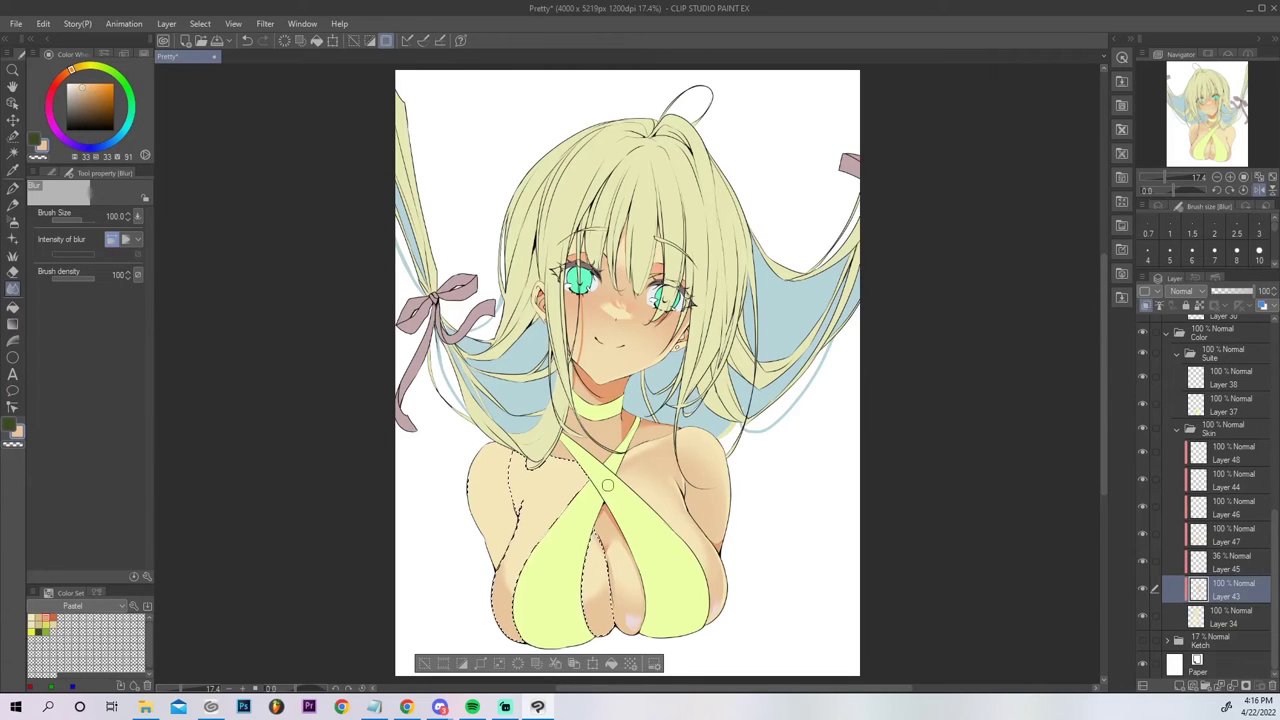
Undo the tan airbrushing and lighten the selected chest shadow with the soft airbrush in transparent colour.
left_click(13, 224)
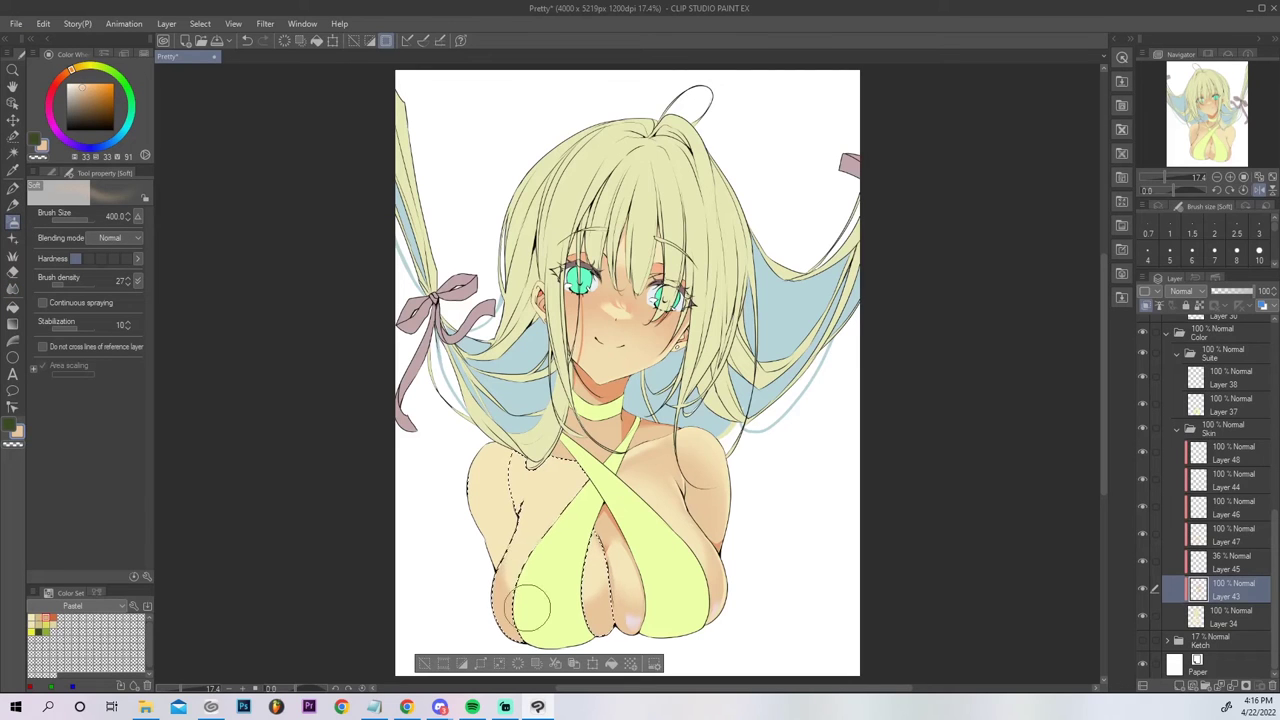
key("ctrl+z")
left_click_drag(538, 602, 537, 553)
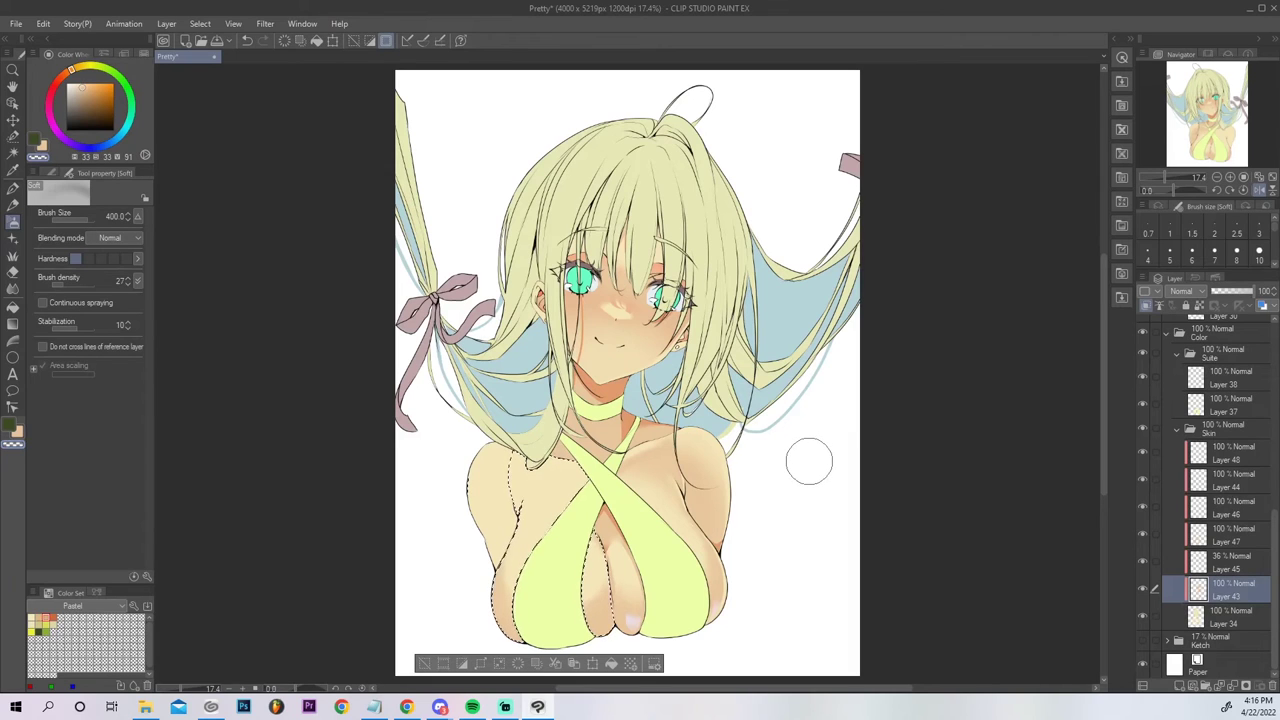
key("p")
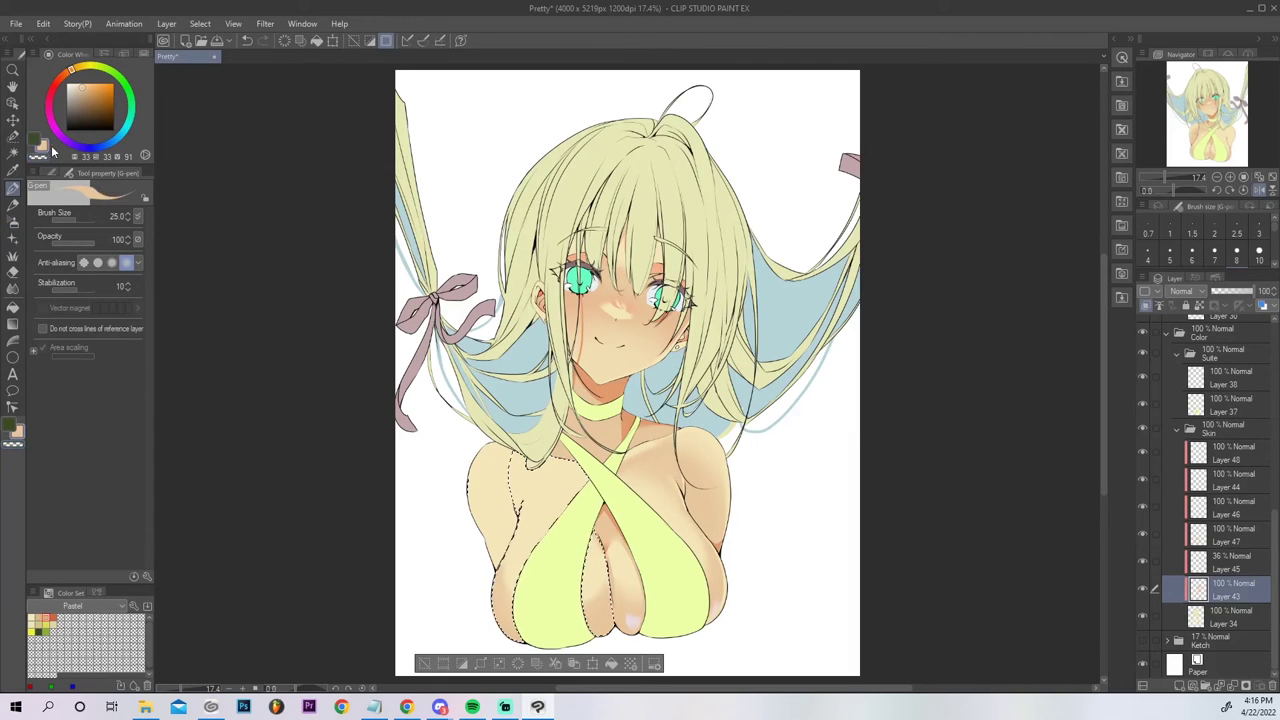
Redraw the tan shadow stroke beside the cleavage with the G-pen and airbrush soft tan near the armpit at size 70.
key("ctrl+z")
left_click_drag(608, 526, 615, 503)
key("b")
key("bracketleft")
key("bracketleft")
key("bracketleft")
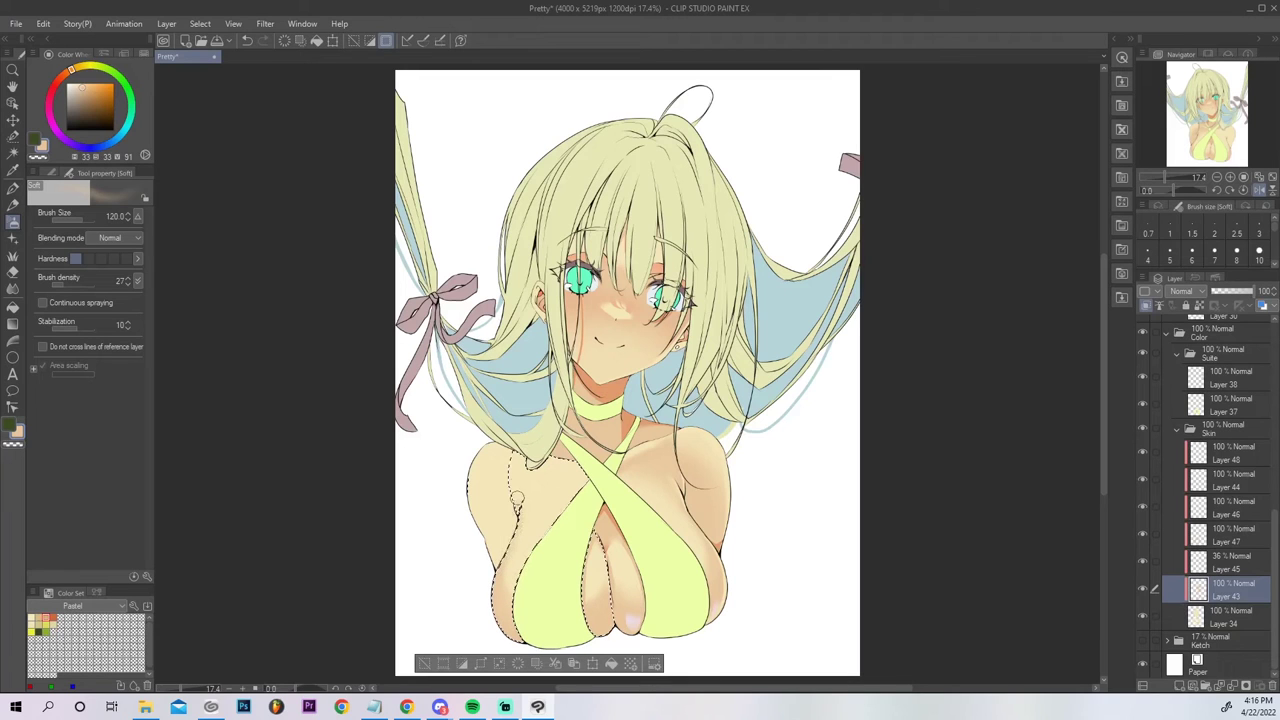
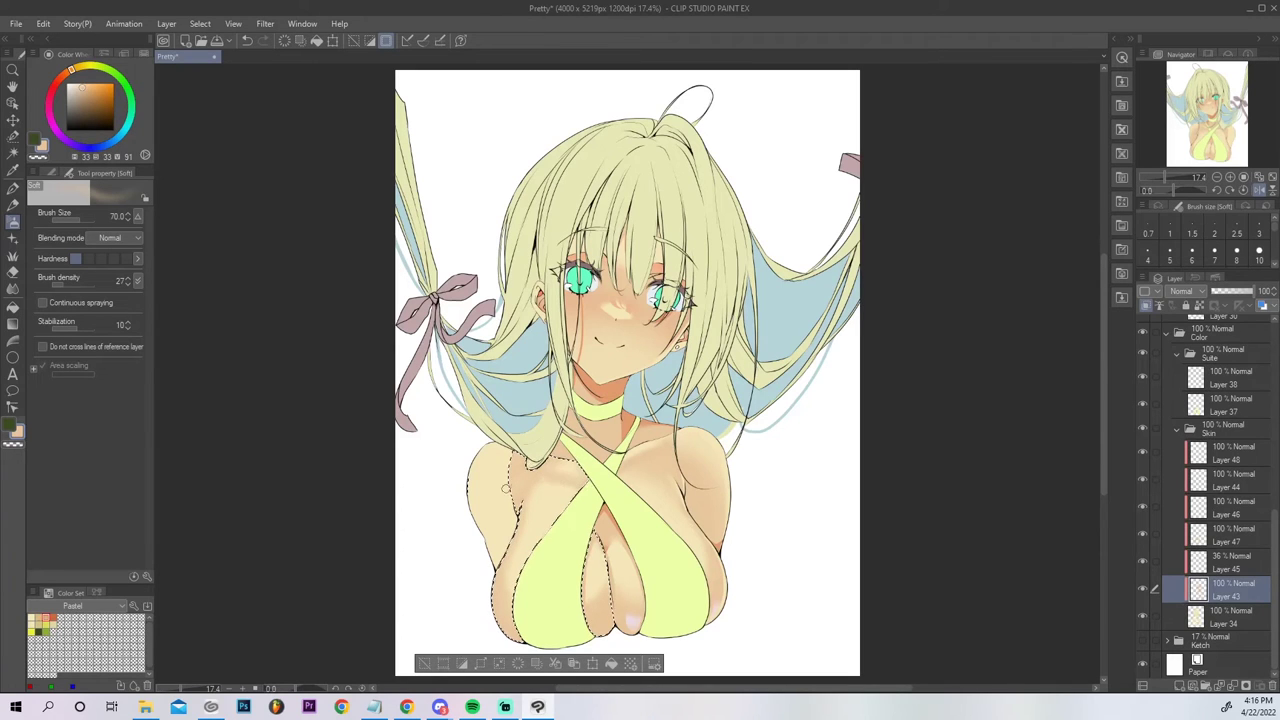
Undo the small airbrush shading and airbrush tan softly across the selected upper chest at brush size 300.
key("bracketright")
key("bracketright")
key("bracketright")
key("bracketright")
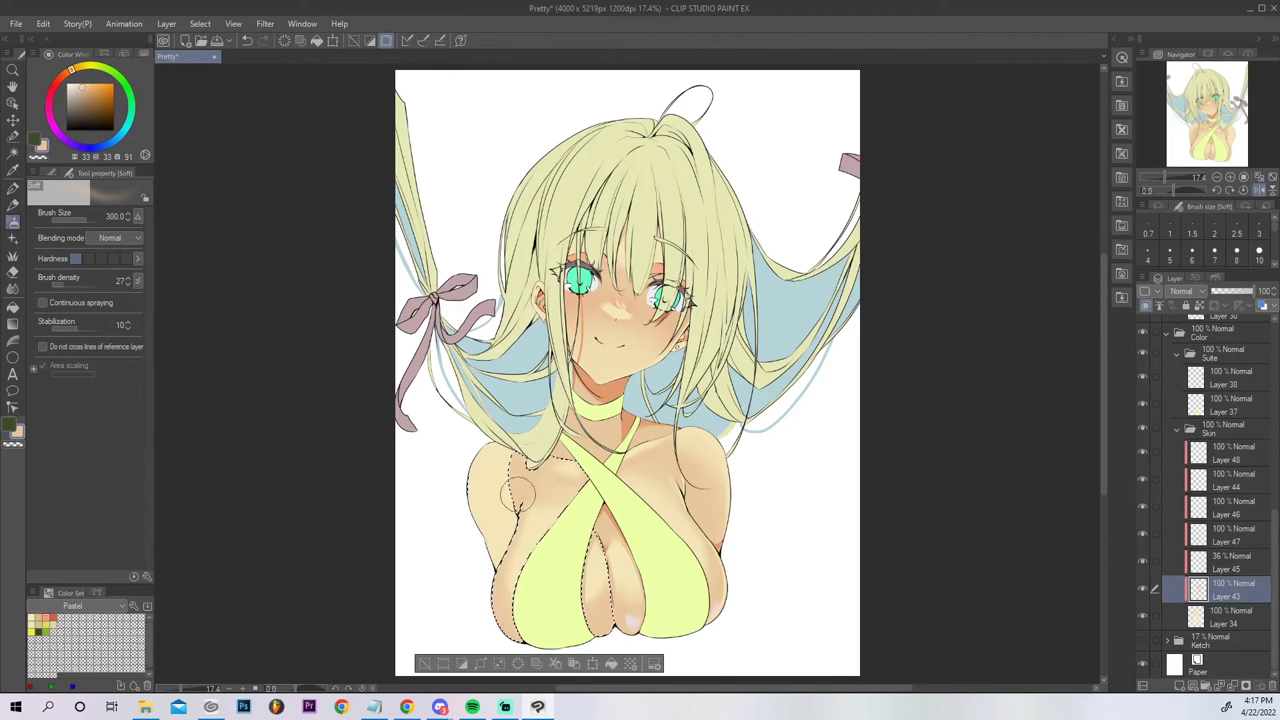
key("ctrl+z")
left_click_drag(600, 499, 511, 495)
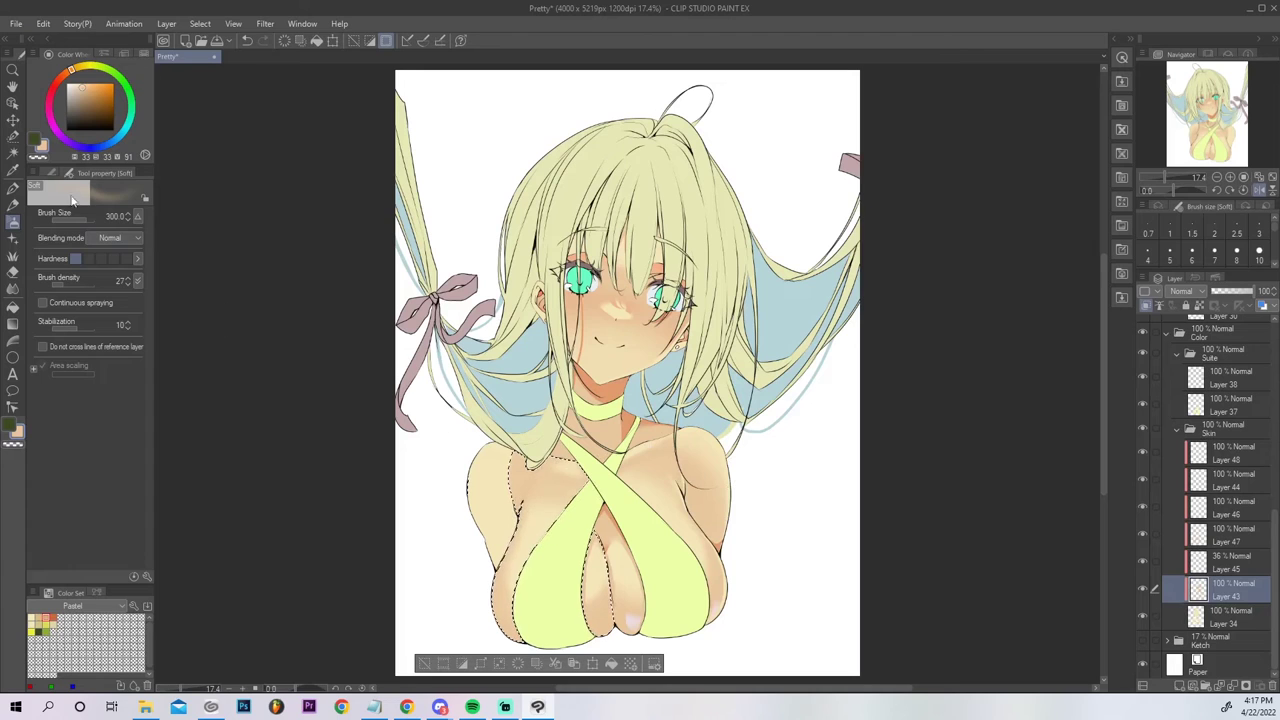
Lighten the selected chest shadow with the soft airbrush at size 80 in transparent colour.
key("bracketleft")
key("bracketleft")
key("bracketleft")
key("bracketleft")
key("bracketleft")
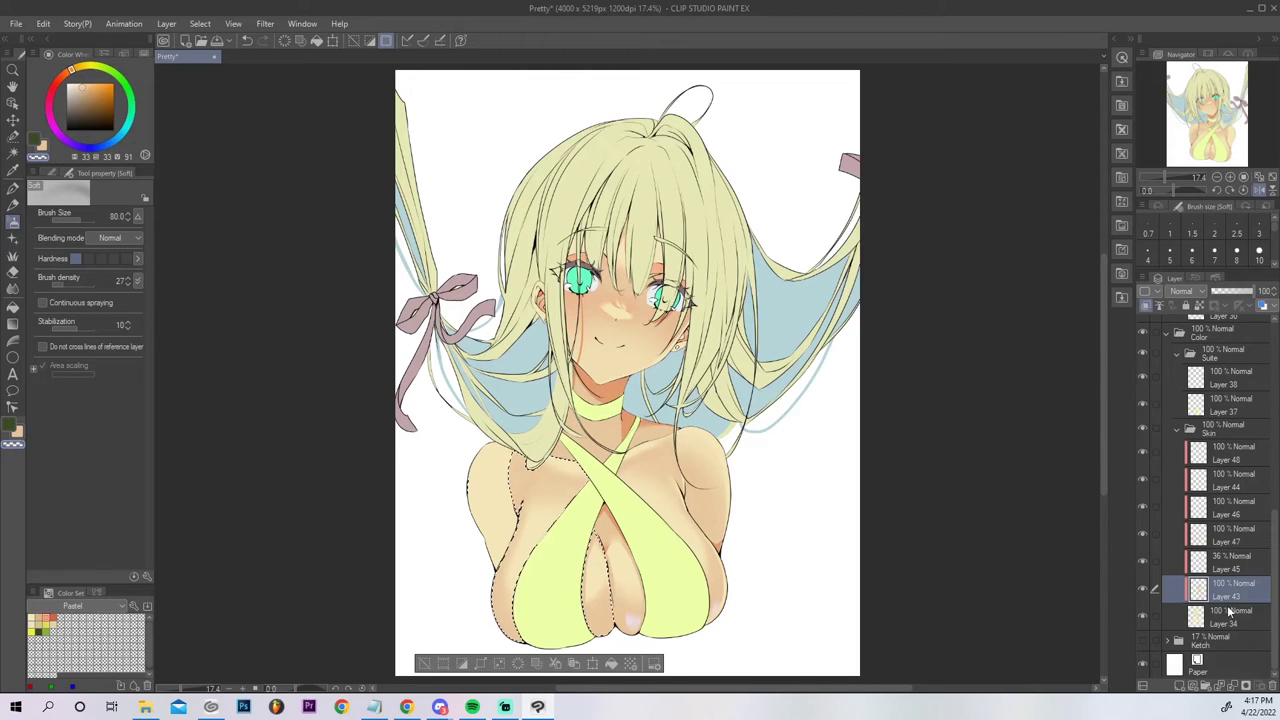
key("x")
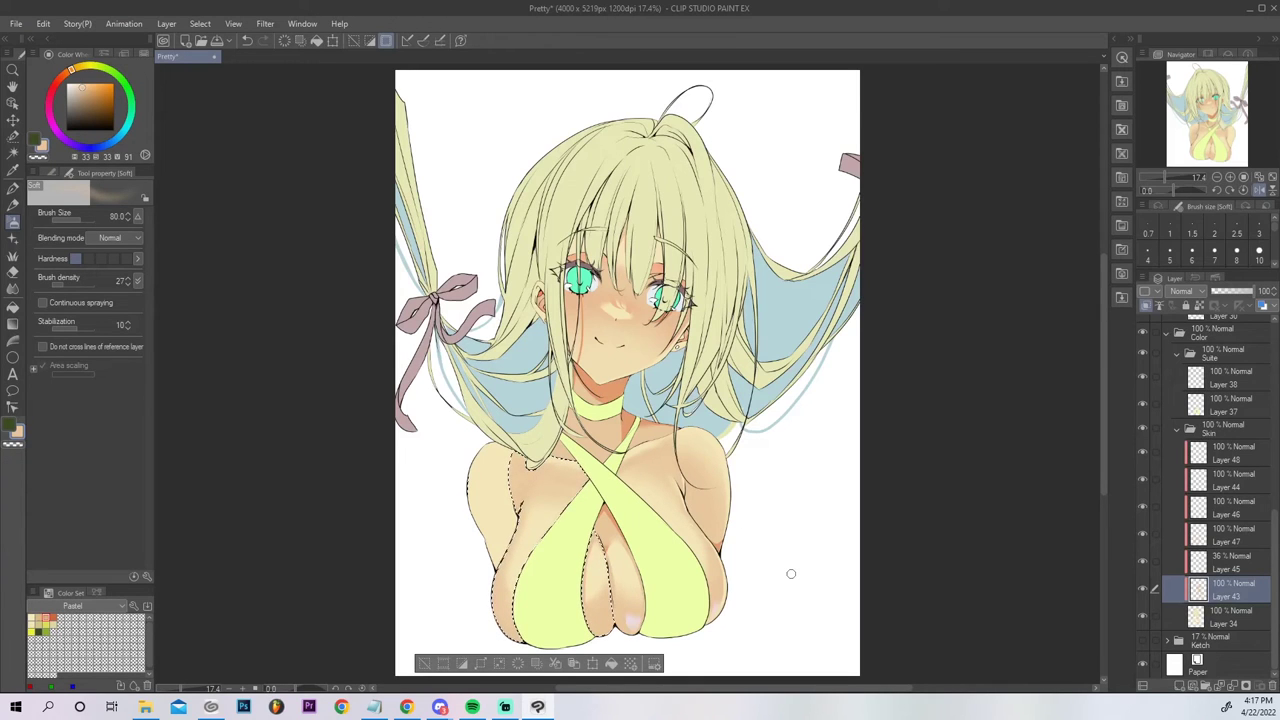
Clean up the chest shadow with the hard eraser, sample the tan skin tone for the G-pen and clear the selection.
key("e")
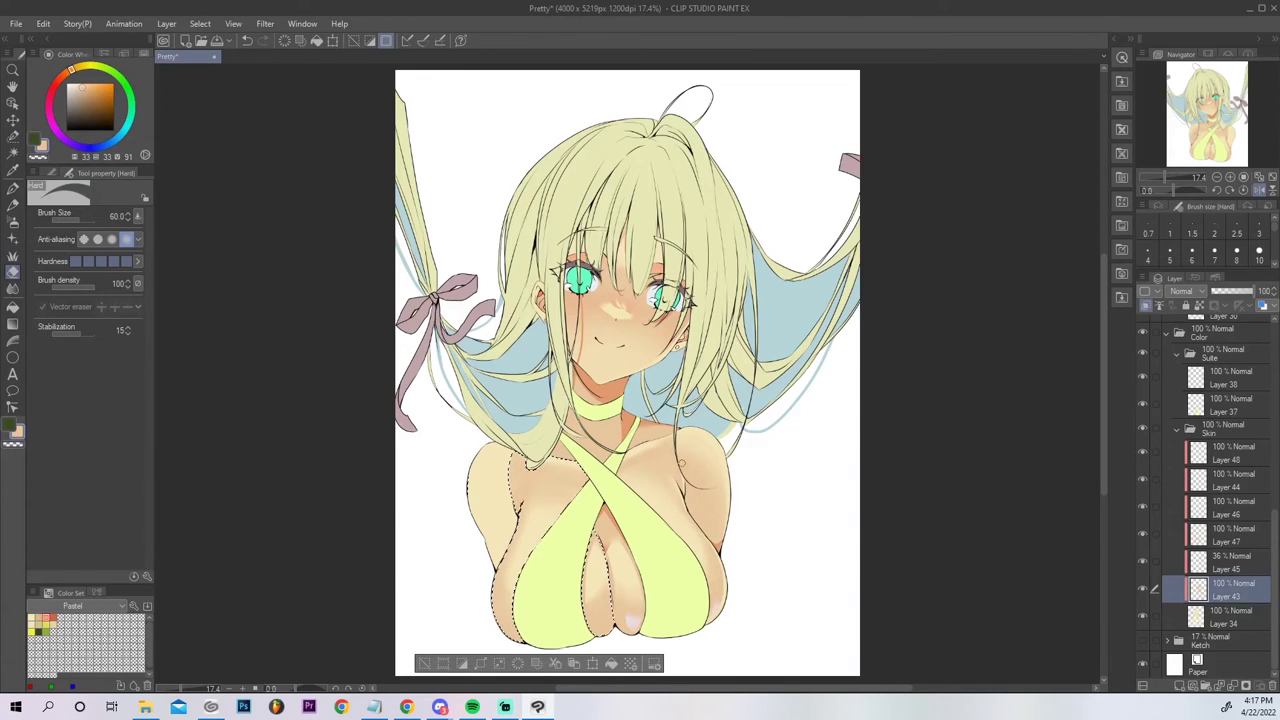
right_click(574, 468)
key("p")
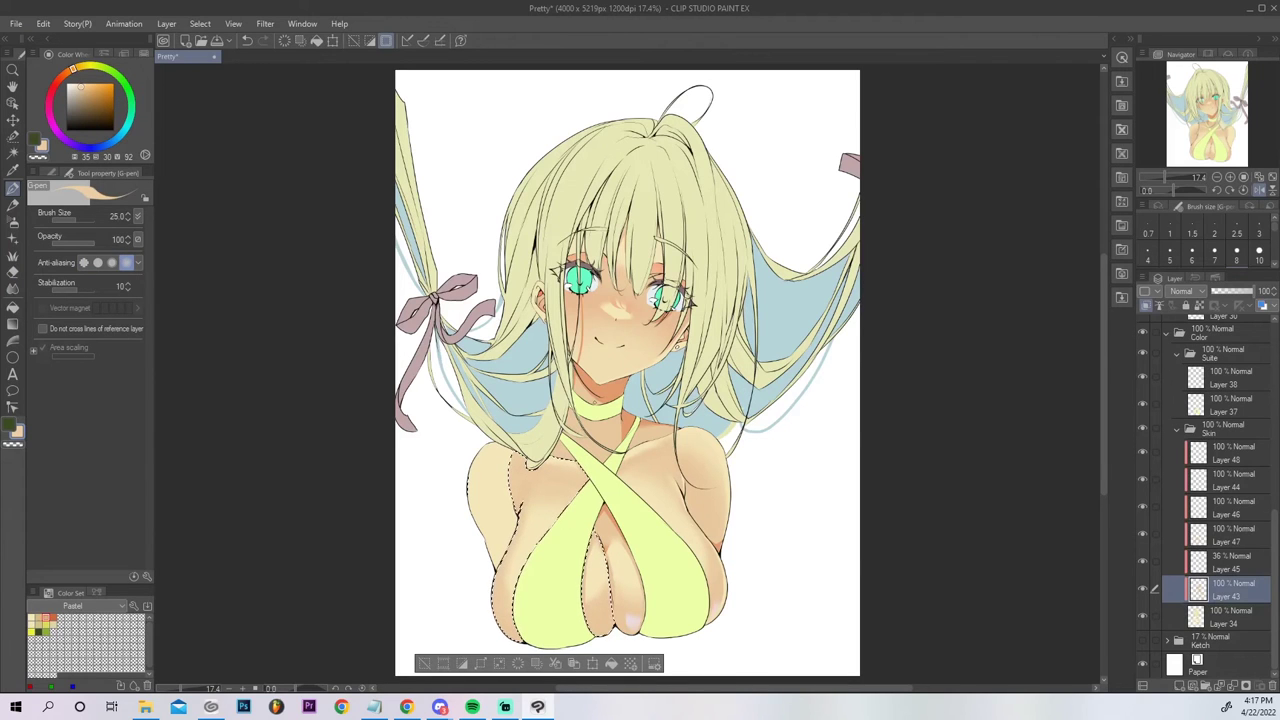
key("ctrl+d")
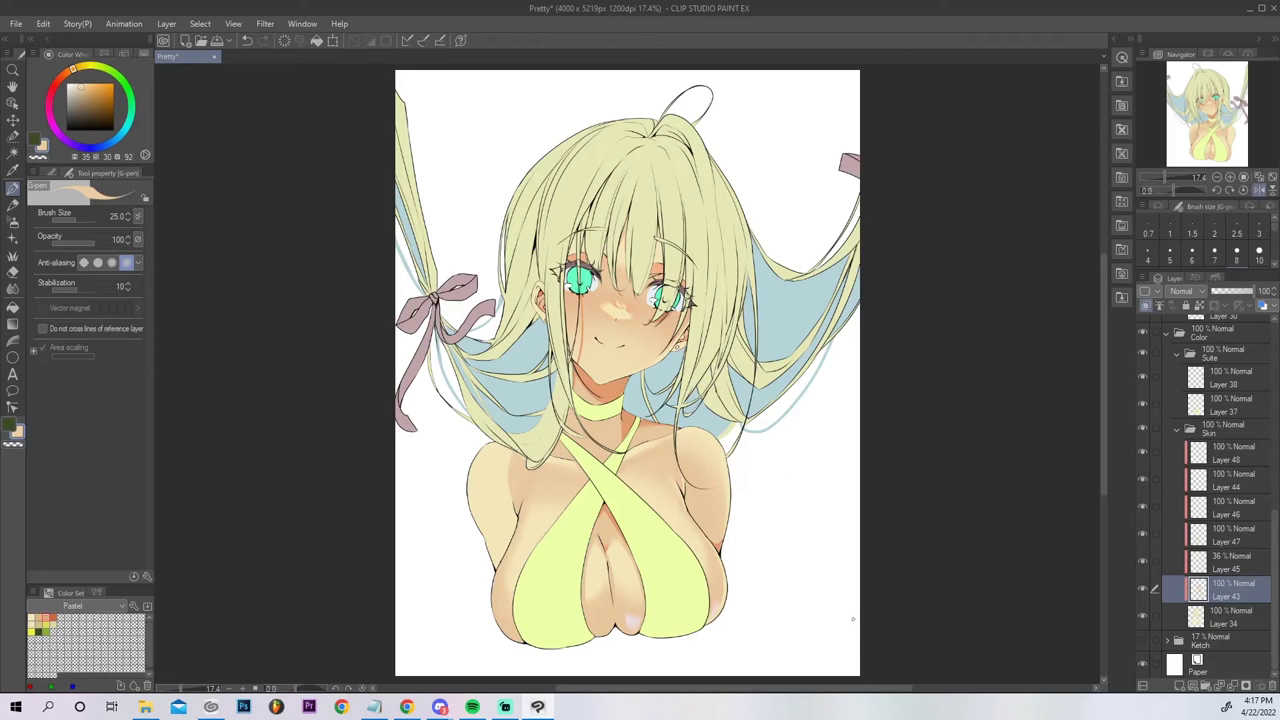
Paint an orange accent where the neck meets the hair and chest strap with the G-pen and fill it.
left_click(46, 618)
left_click_drag(577, 462, 559, 441)
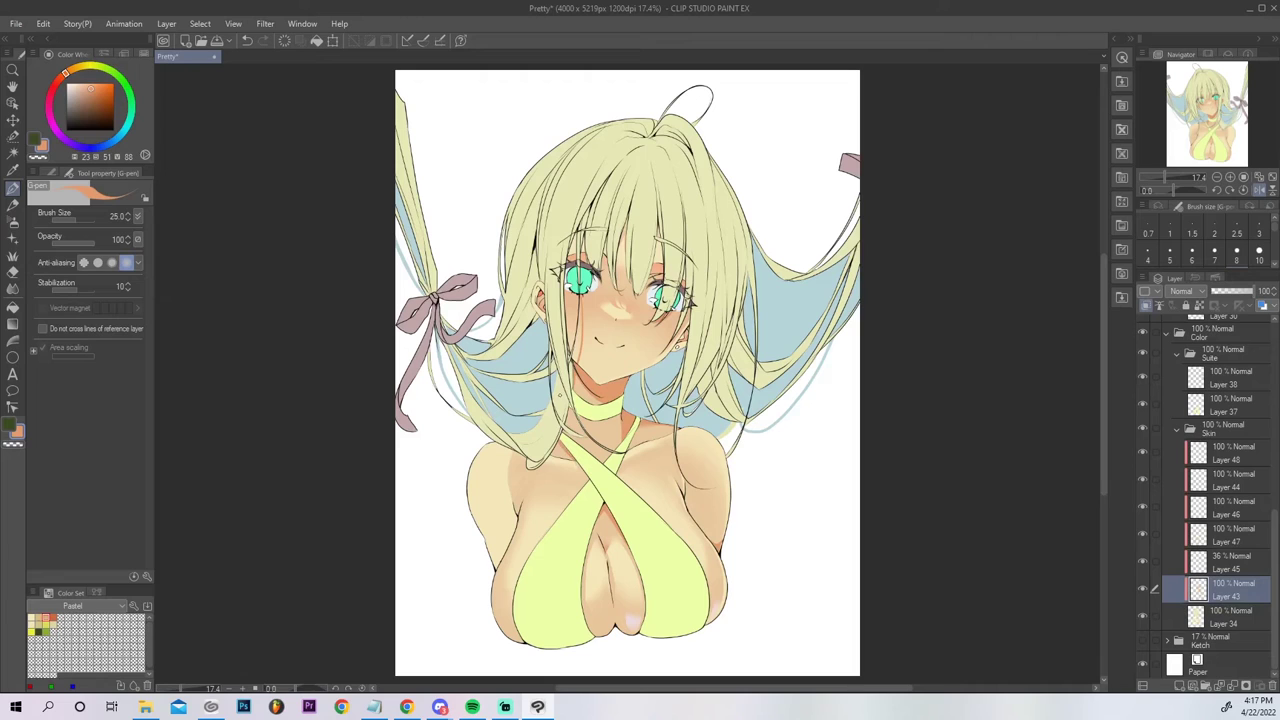
key("g")
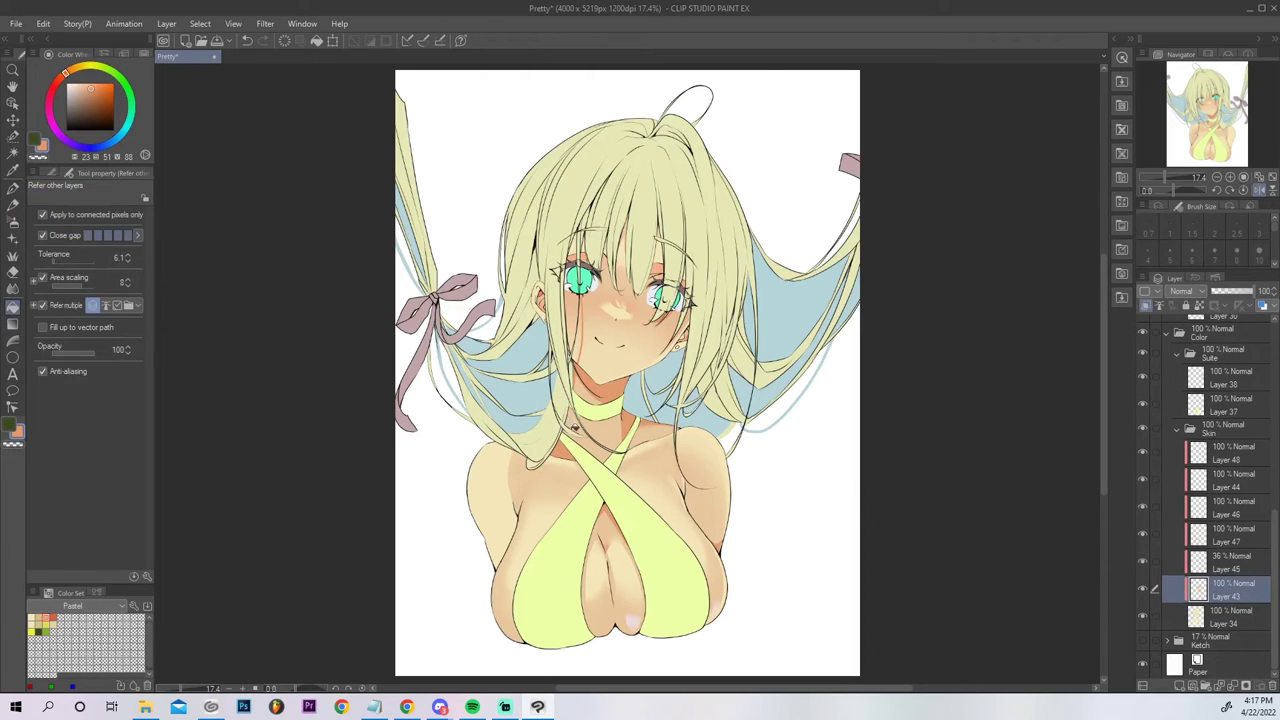
key("p")
left_click_drag(566, 417, 568, 429)
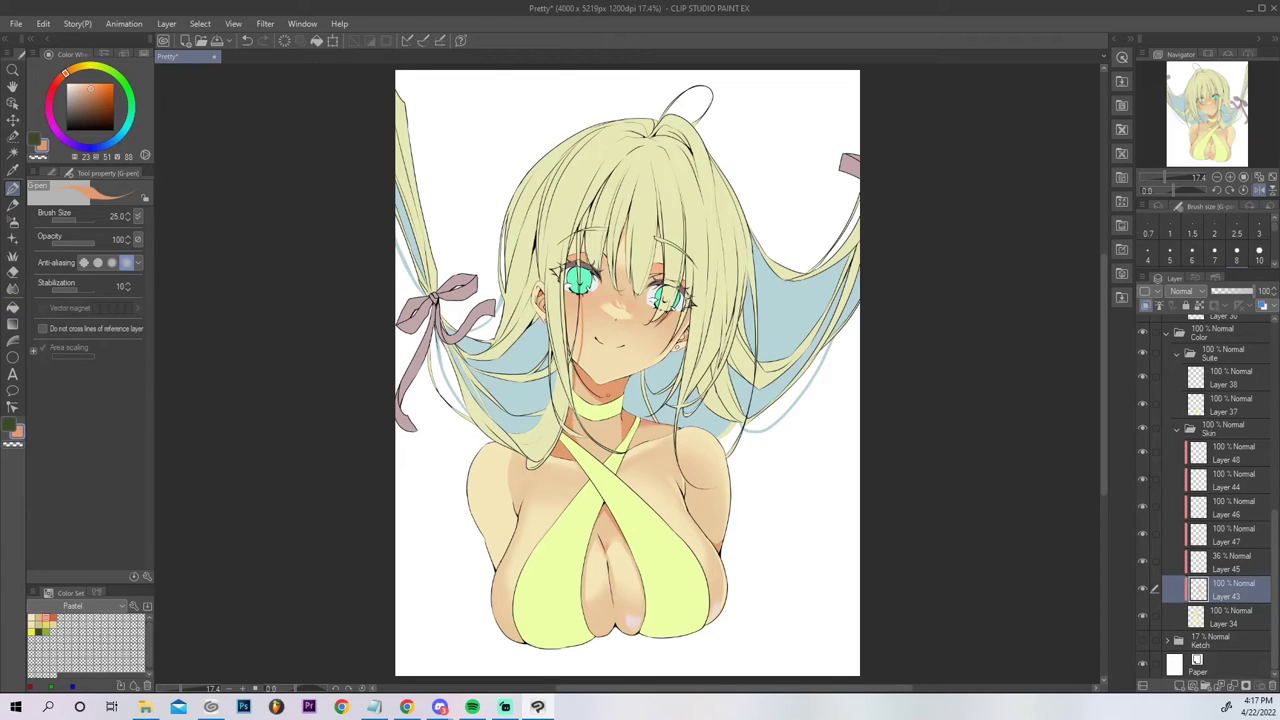
Soften the orange neck accents with Blur at size 100 and touch them up with the G-pen.
key("j")
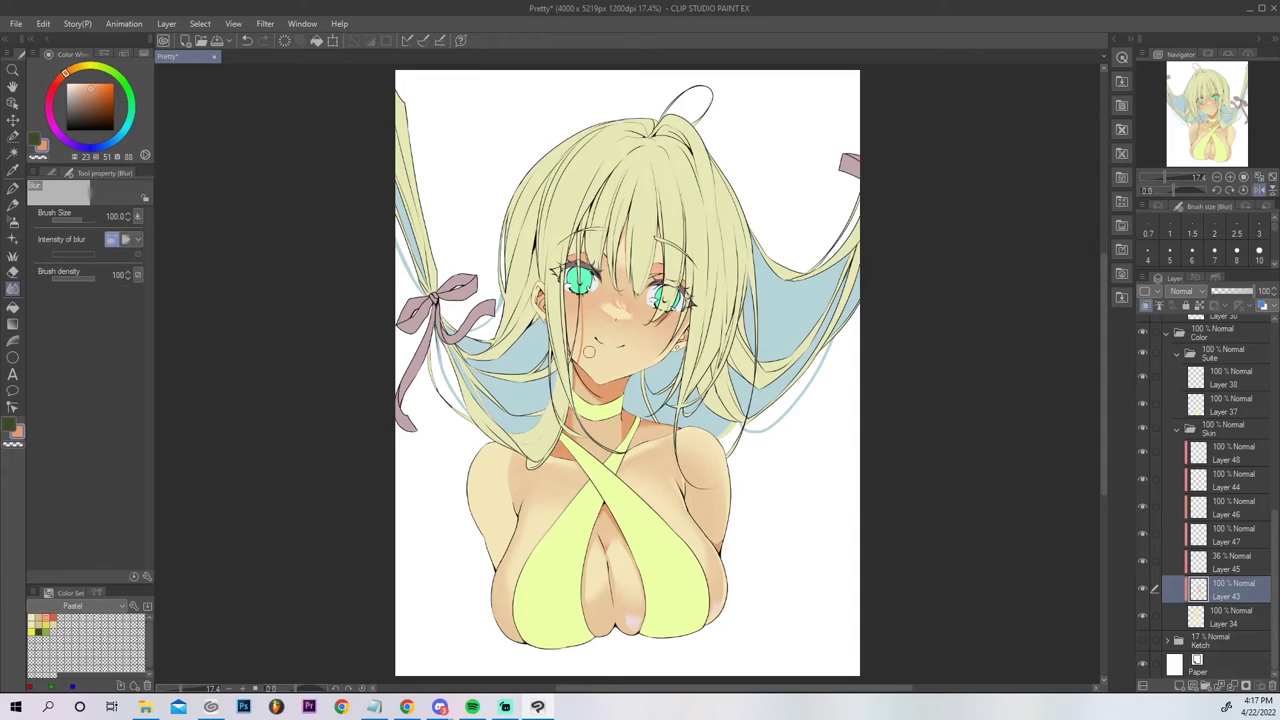
key("p")
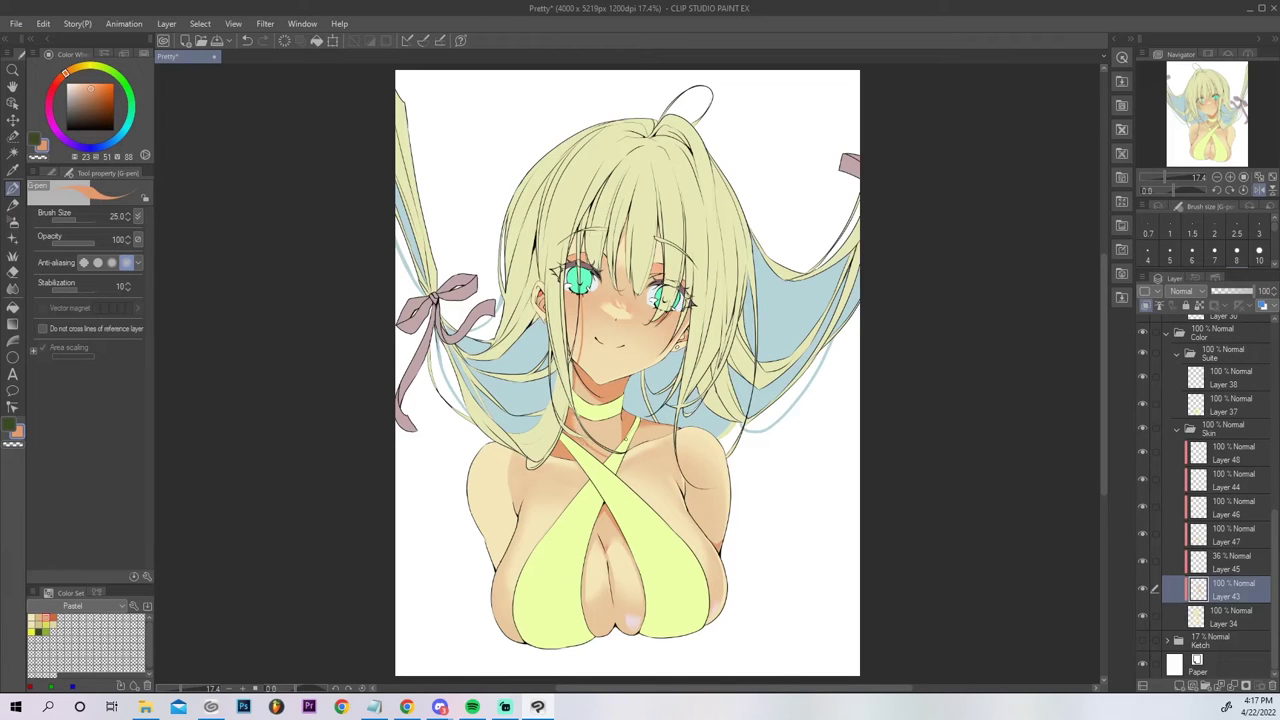
key("j")
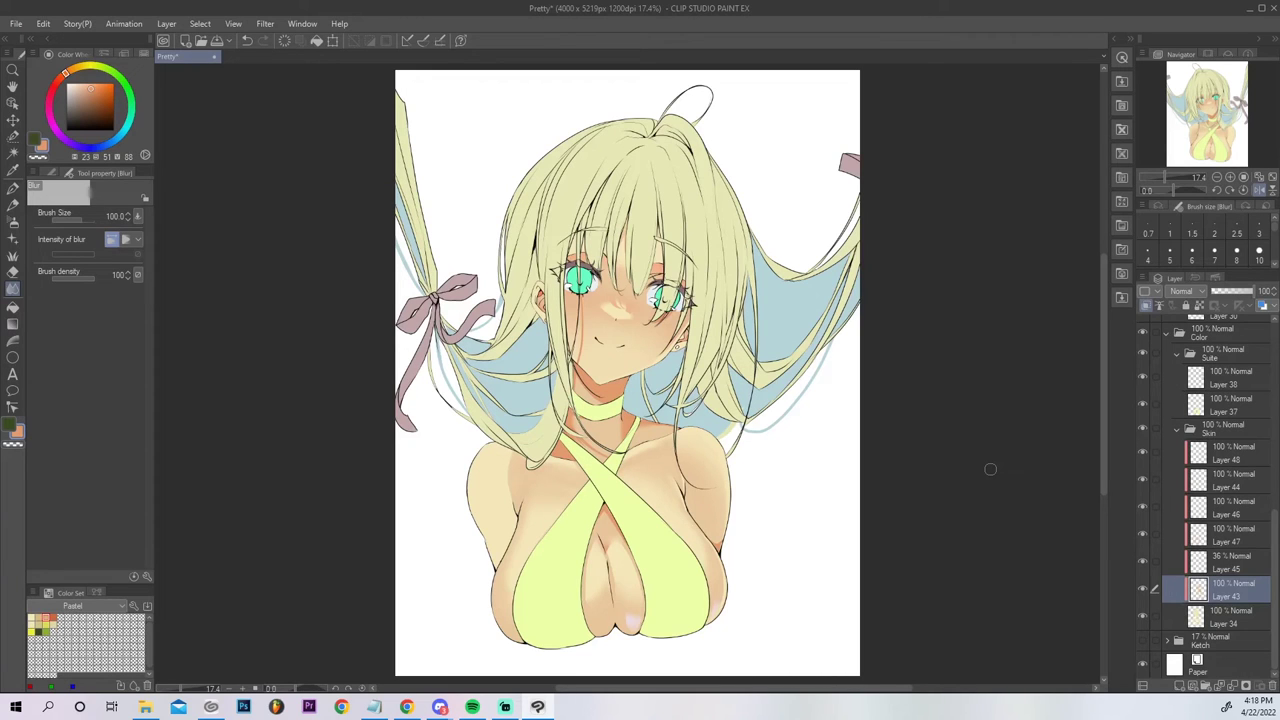
Sample the pale highlight colour and add filled highlights to the lower part of the chest's second half on Layer 48.
left_click(633, 623, "alt")
left_click(1218, 453)
key("p")
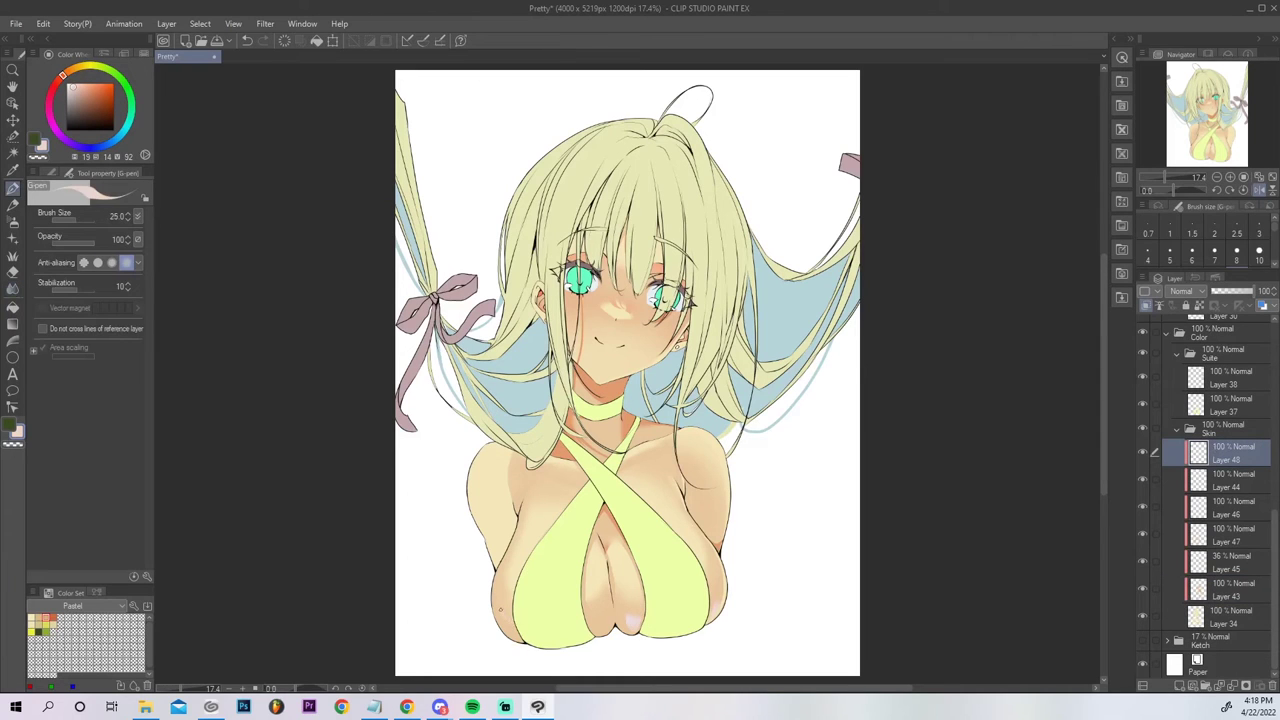
key("ctrl+z")
left_click_drag(502, 614, 514, 629)
key("g")
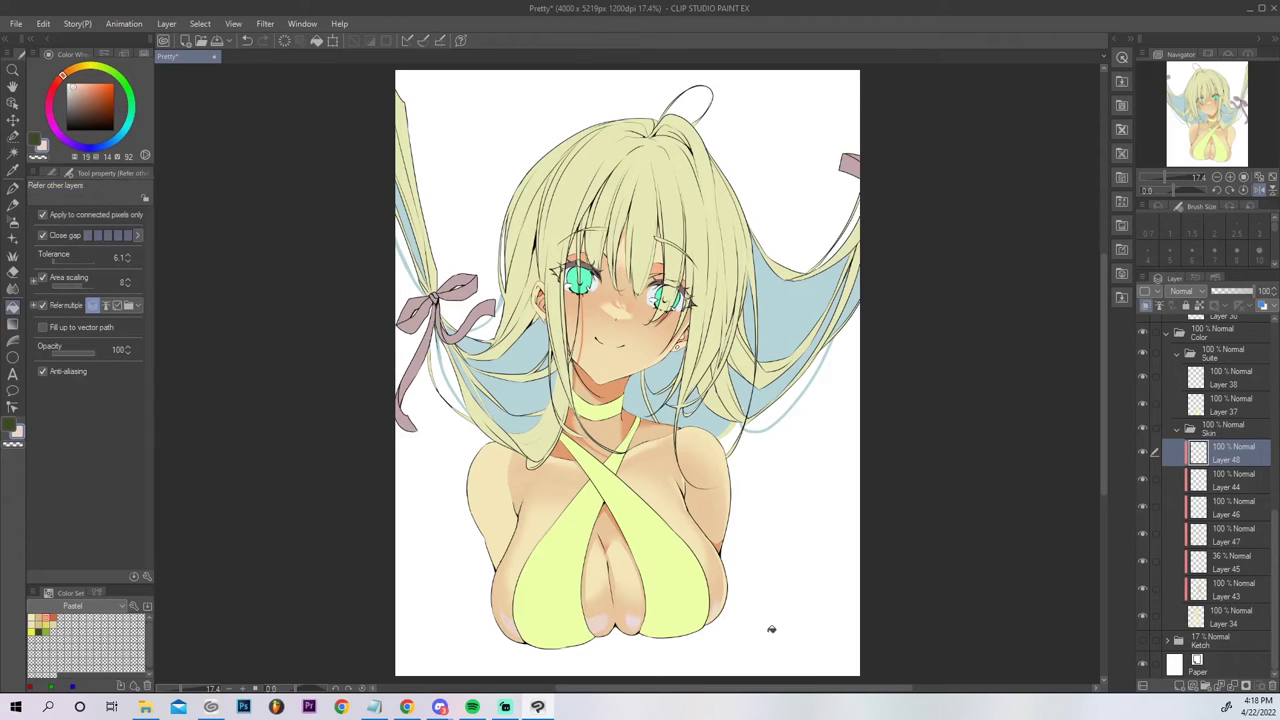
key("p")
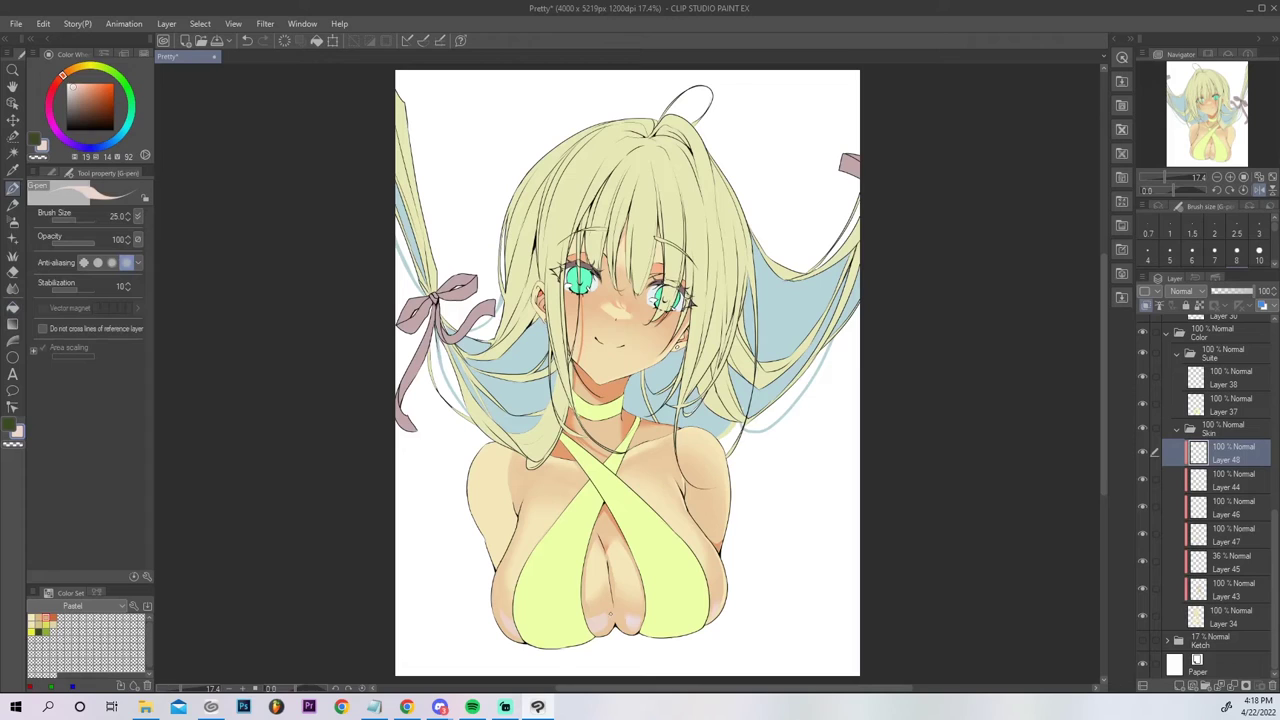
Fade the new chest highlights with the soft airbrush at size 170 in transparent colour.
key("x")
left_click(13, 221)
key("bracketright")
key("bracketright")
key("bracketright")
key("bracketright")
left_click_drag(604, 620, 592, 629)
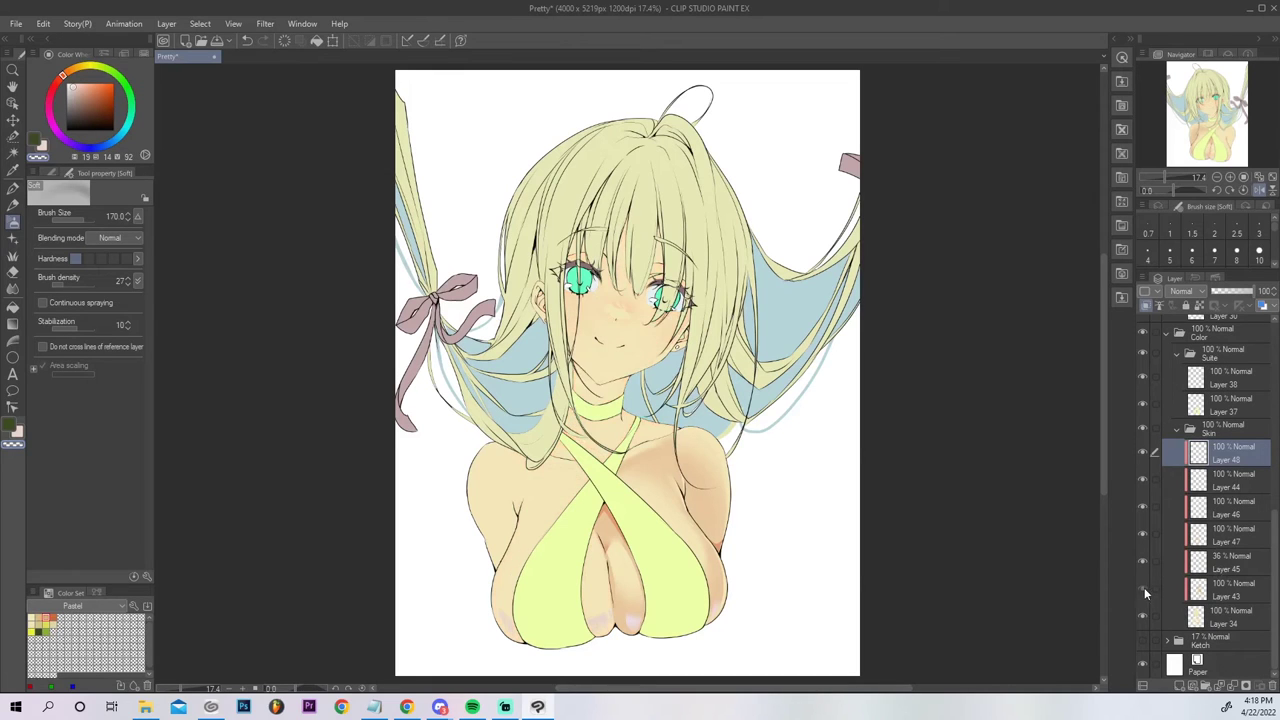
On Layer 43, try G-pen strokes along the chest's outer edge and armpit, undoing the unwanted ones.
left_click(1228, 596)
key("e")
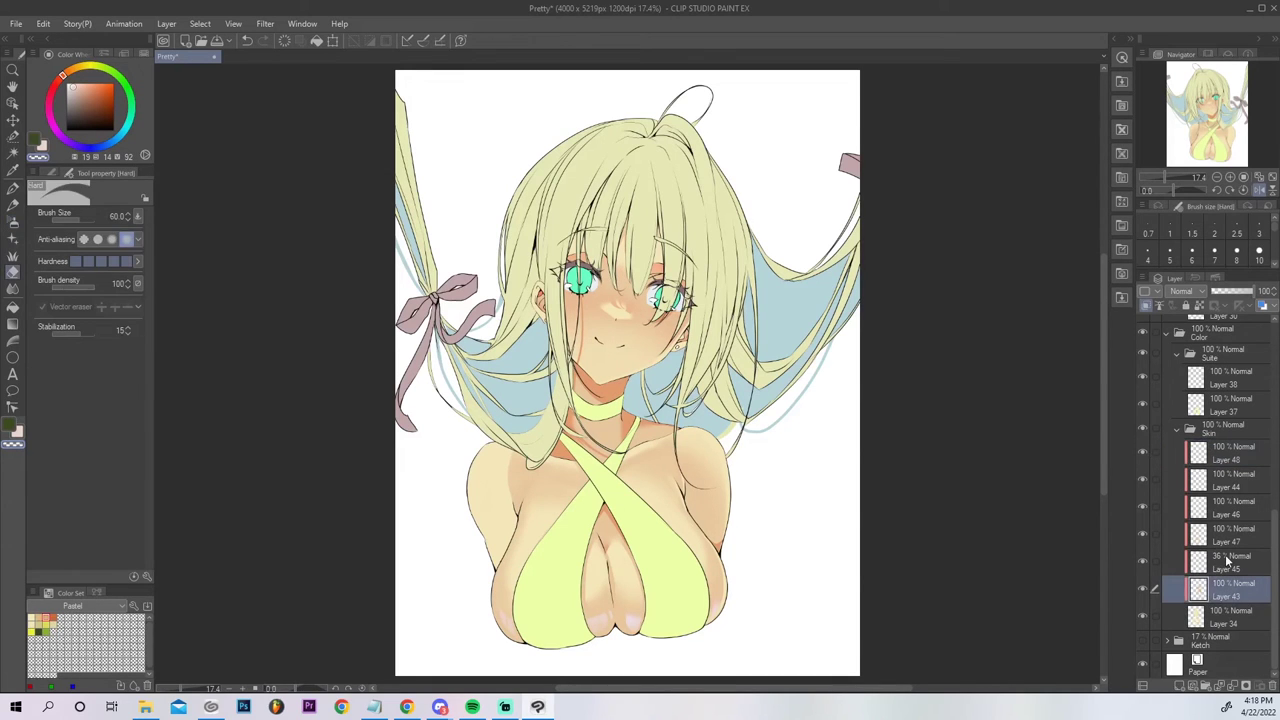
key("bracketleft")
key("p")
left_click_drag(494, 613, 524, 517)
key("ctrl+z")
key("ctrl+z")
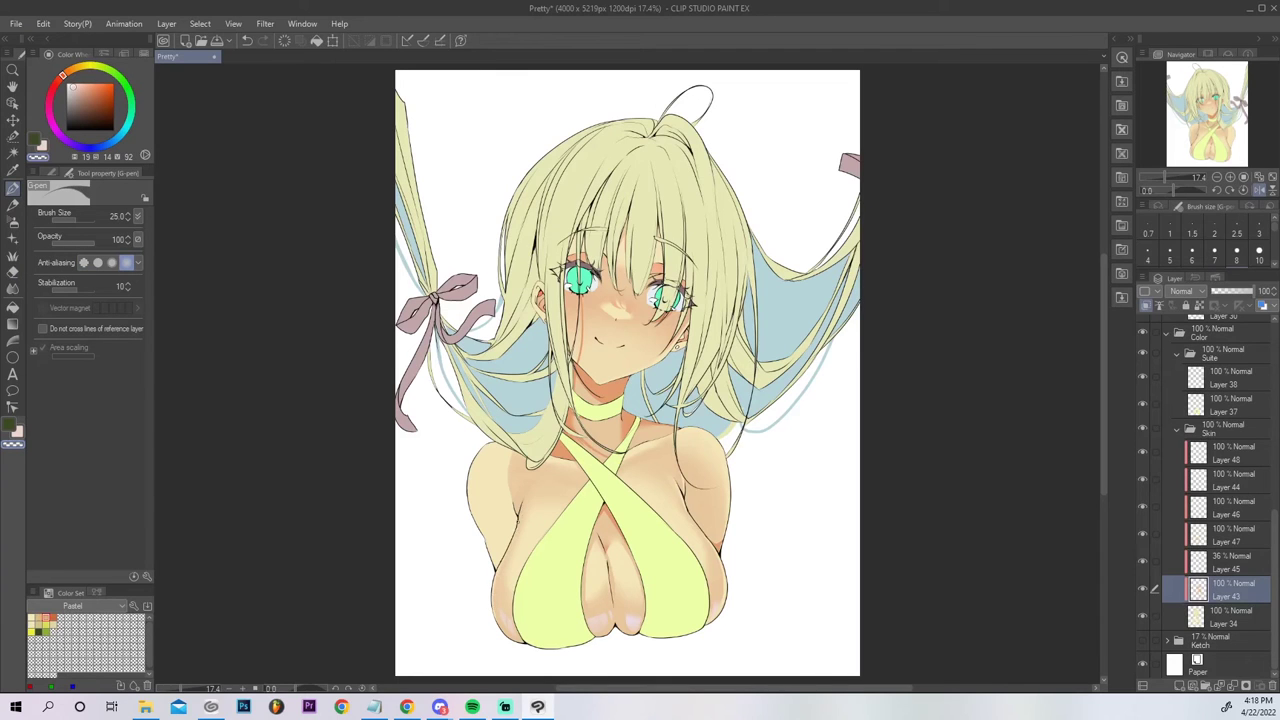
key("ctrl+z")
left_click_drag(524, 507, 521, 458)
mouse_move(496, 610)
left_mouse_down()
mouse_move(518, 640)
mouse_move(506, 556)
left_mouse_up()
key("ctrl+z")
key("ctrl+z")
key("ctrl+y")
Flip the canvas view horizontally, add orange accent lines along the cleavage on Layer 44 with the G-pen and soften them with Blur.
left_click(1259, 191)
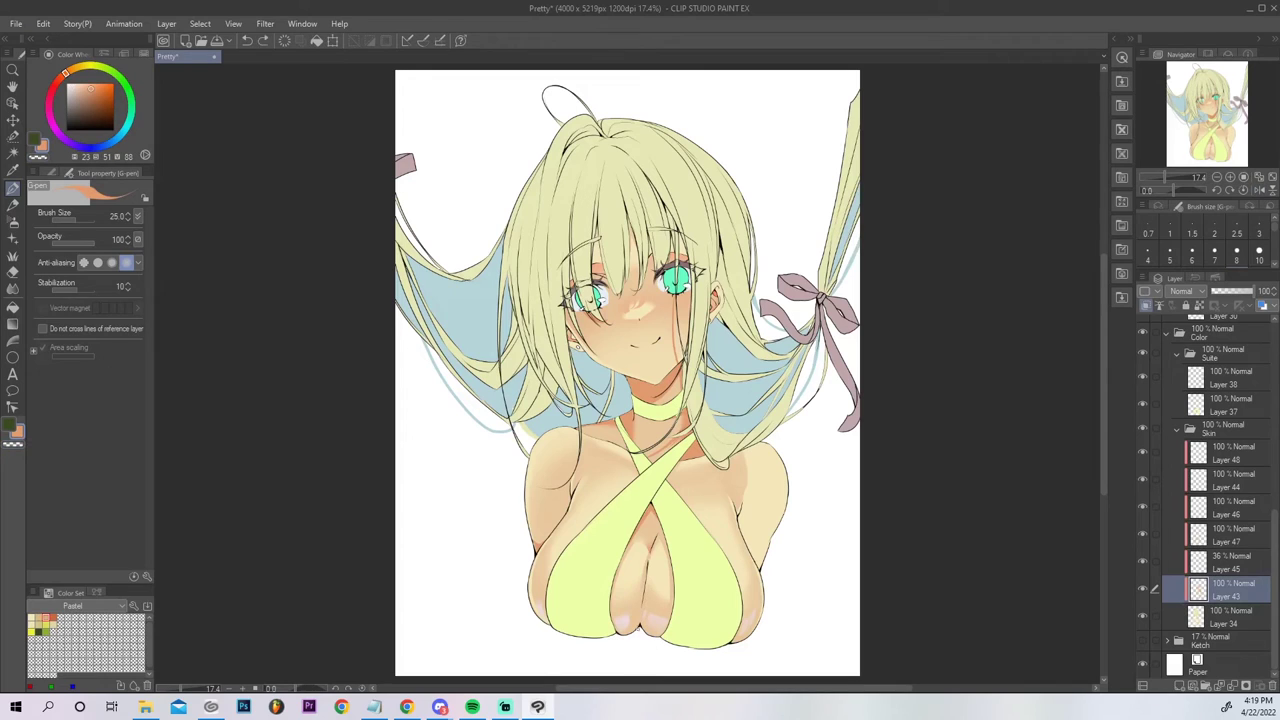
left_click_drag(639, 628, 644, 605)
left_click(1216, 483)
left_click_drag(643, 603, 640, 621)
key("ctrl+z")
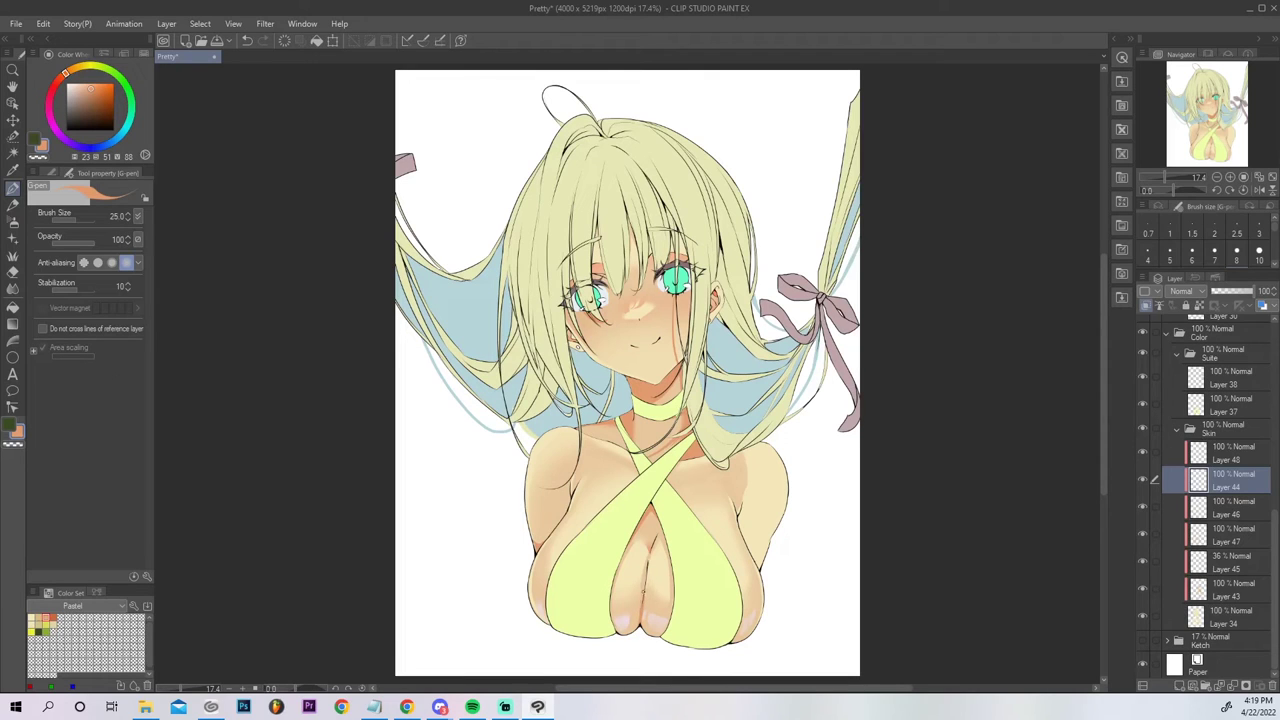
left_click_drag(650, 554, 646, 565)
key("j")
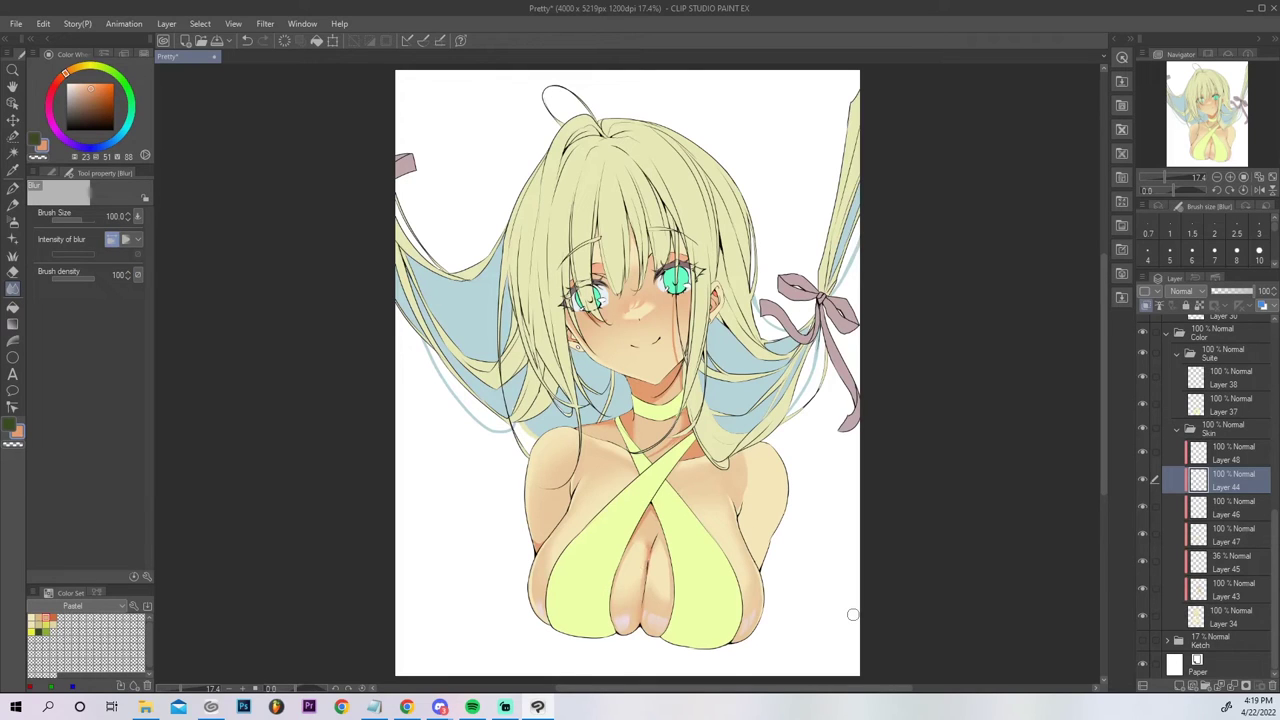
Select the unshaded arm, shade it in sampled tan with the soft airbrush at size 170 and the G-pen, and deselect.
left_click(733, 486, "alt")
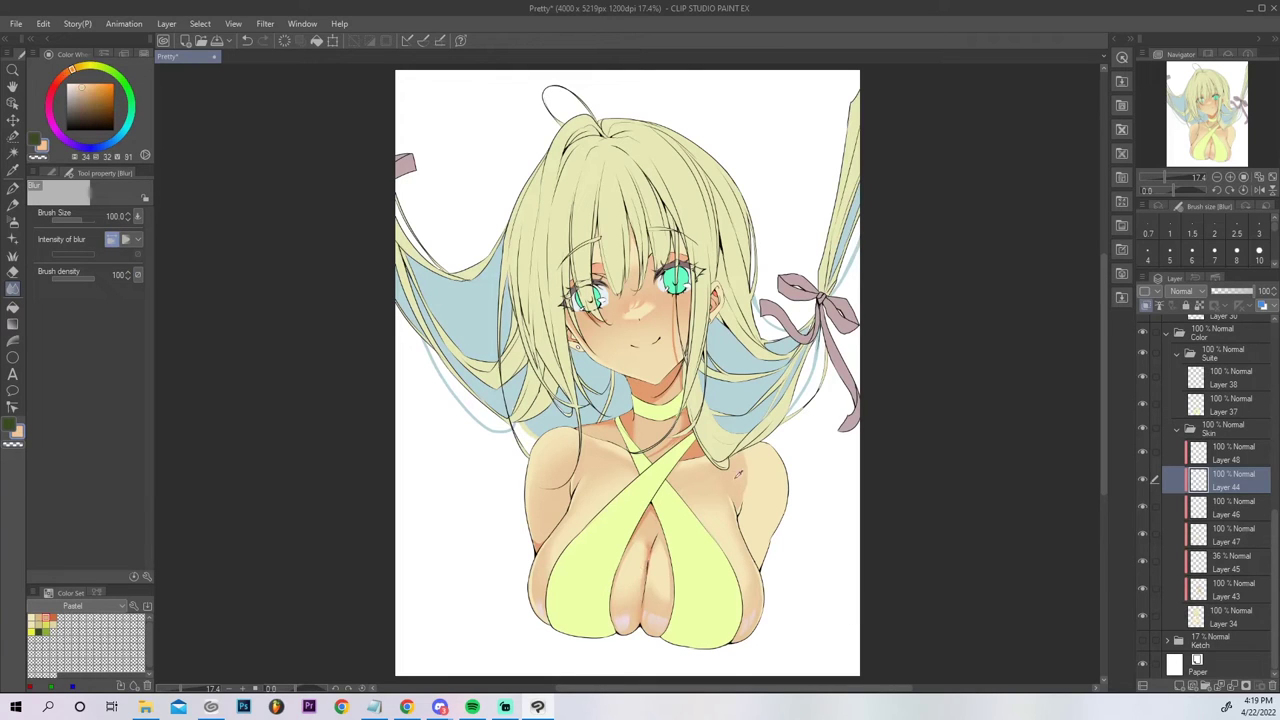
key("w")
left_click(786, 506)
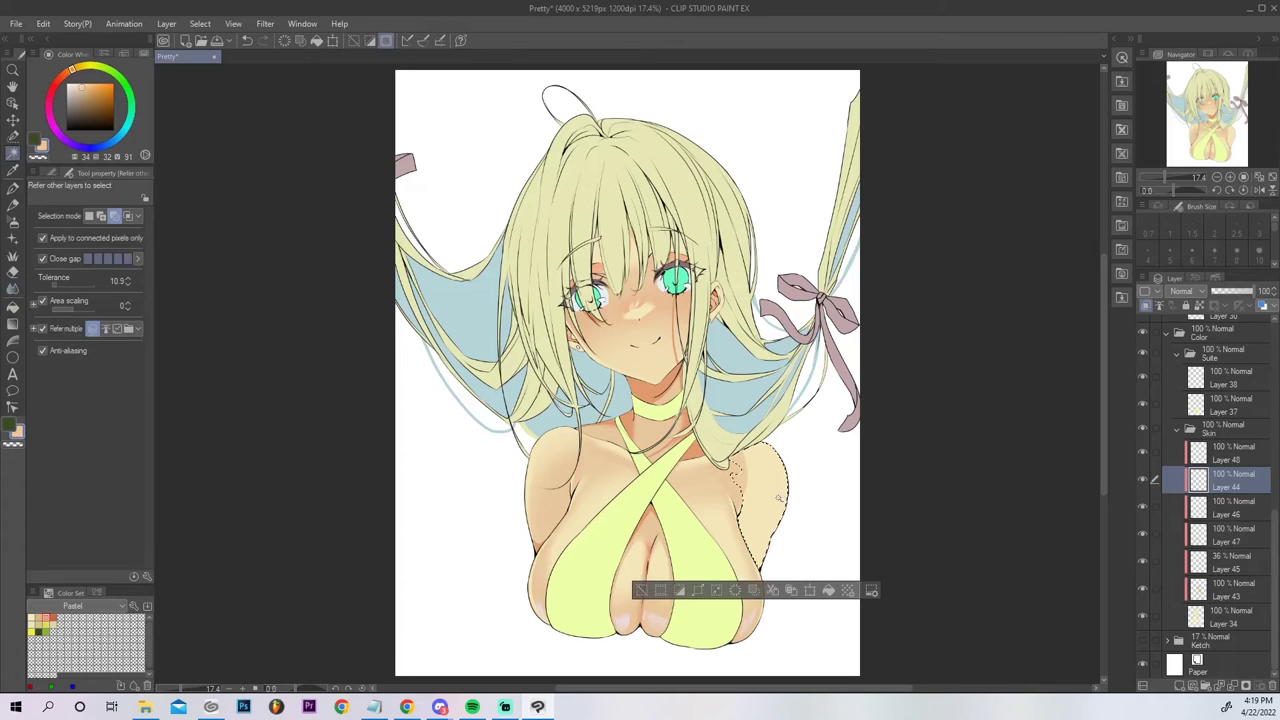
key("b")
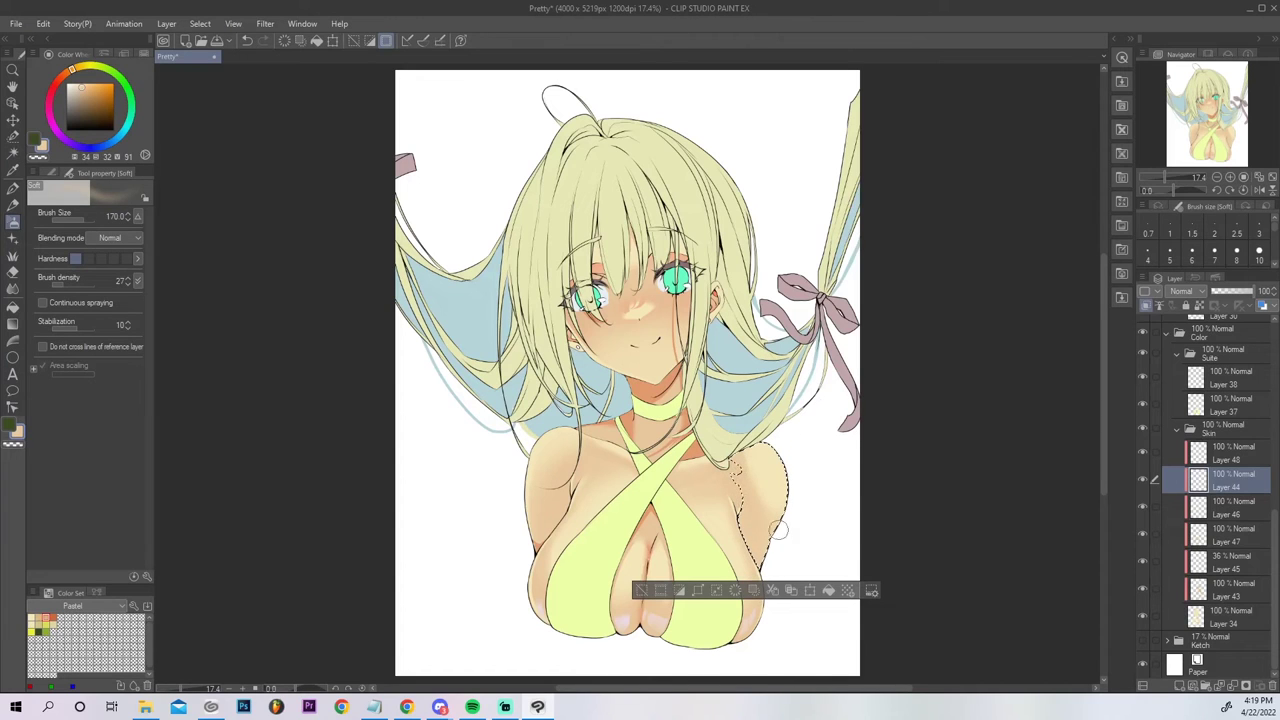
key("p")
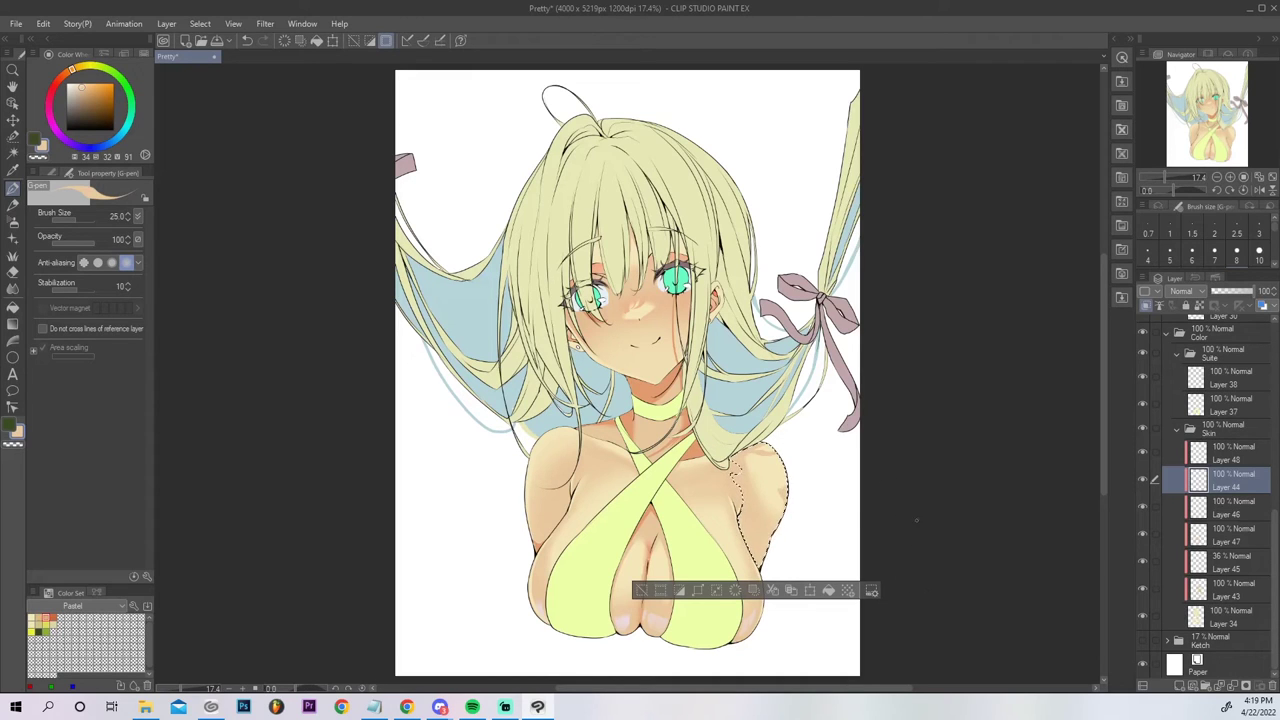
key("ctrl+d")
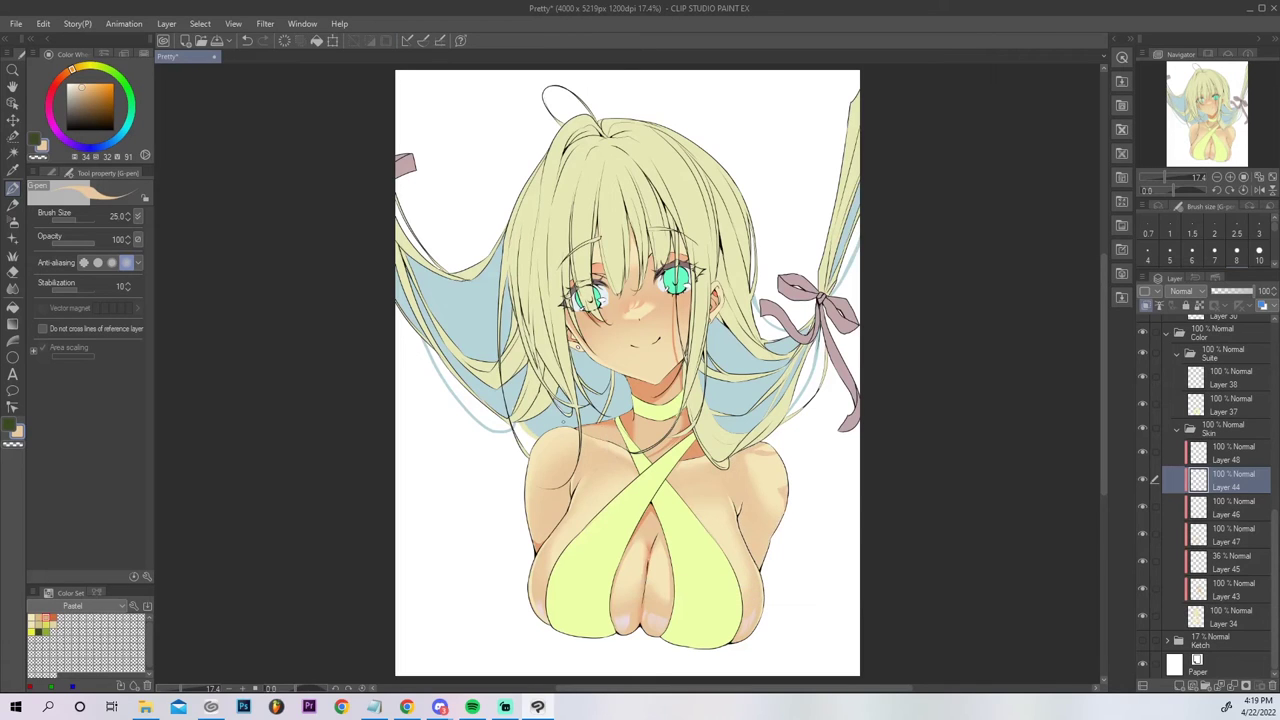
Redraw the tan shadow stroke along the top of the opposite shoulder with the G-pen.
left_click_drag(557, 428, 577, 436)
key("ctrl+z")
mouse_move(552, 432)
left_mouse_down()
mouse_move(540, 442)
mouse_move(550, 430)
left_mouse_up()
Sample orange from the neck, add a clipped layer above Layer 46 and select the newly shaded chest and shoulder skin for soft airbrushing.
left_click(657, 390, "alt")
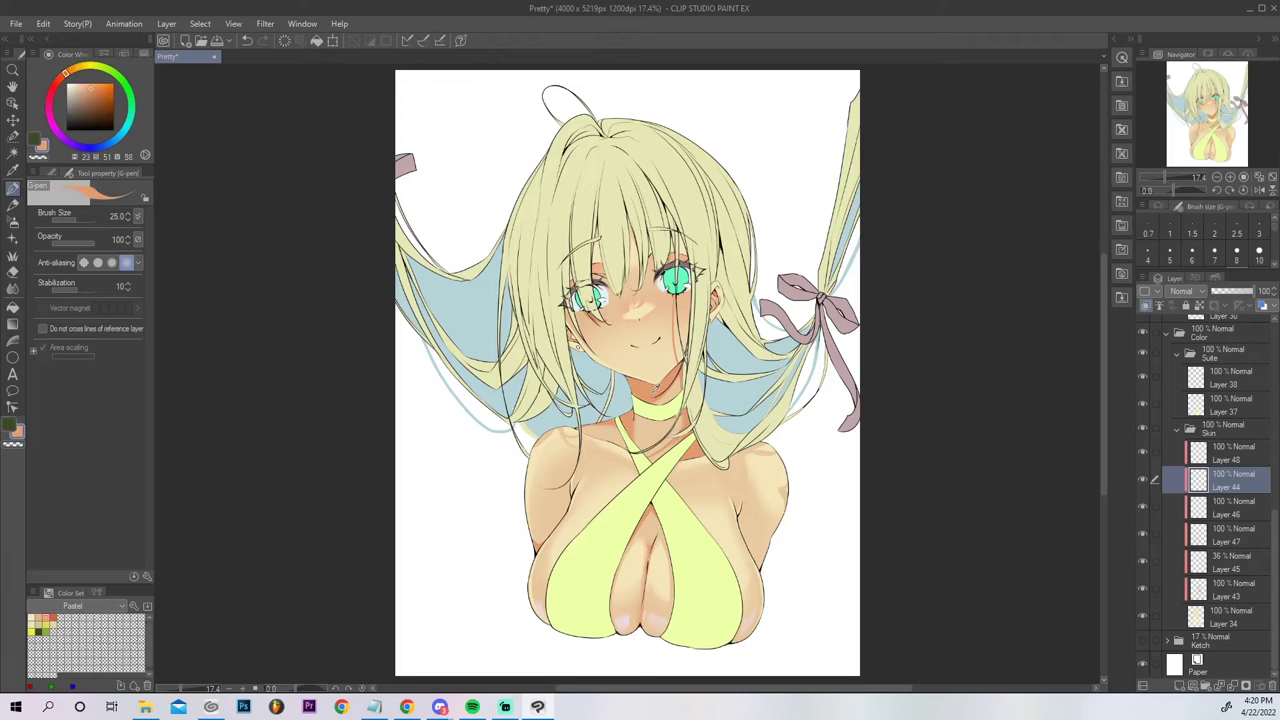
left_click(1220, 506)
left_click(1179, 686)
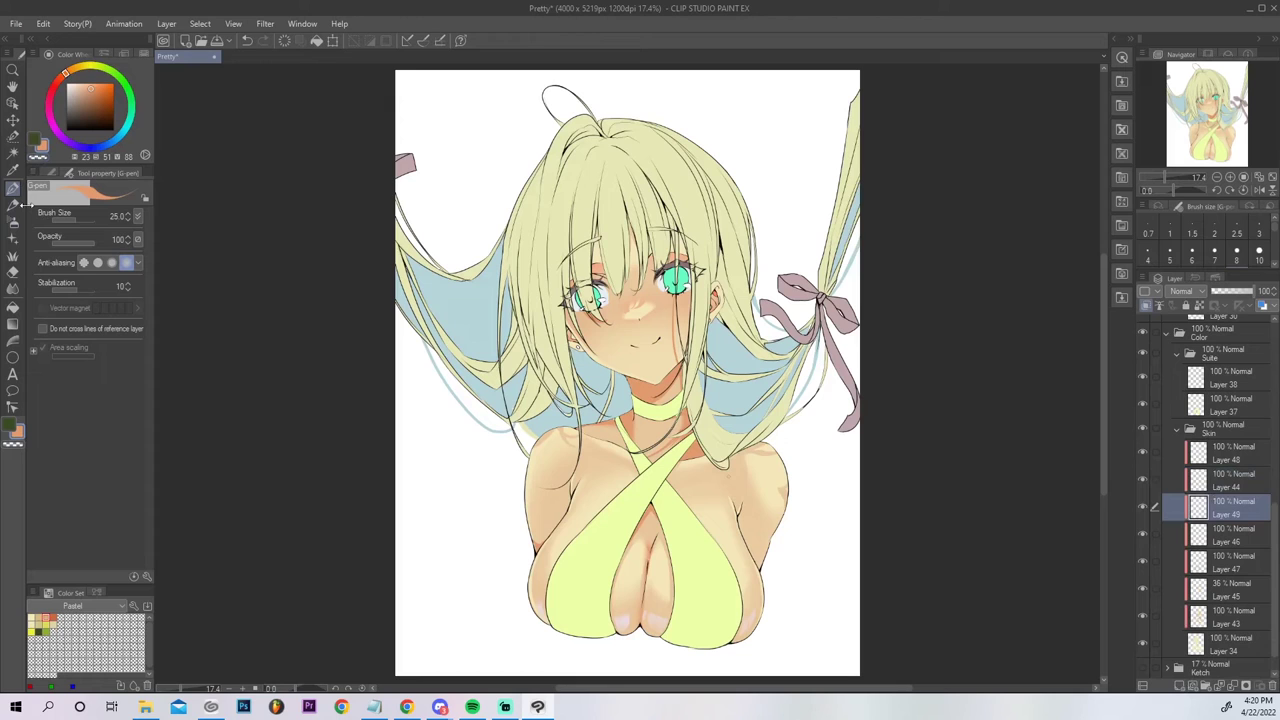
left_click(13, 153)
left_click(740, 484)
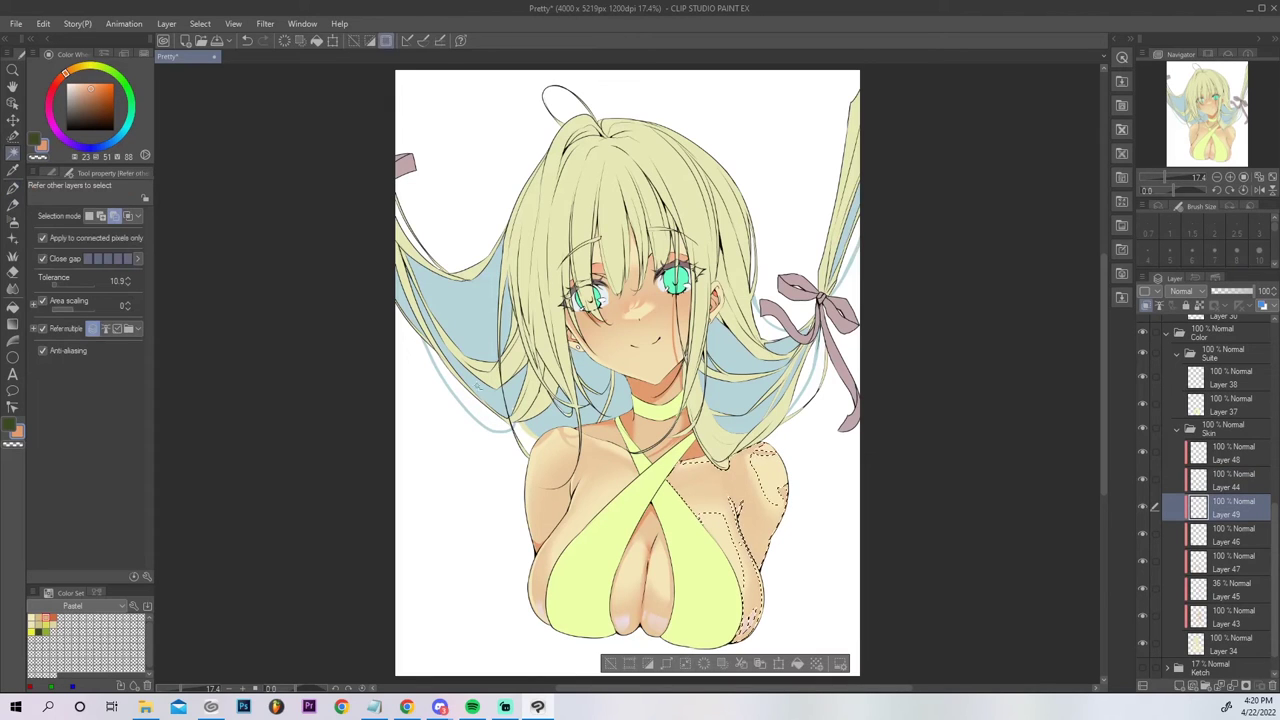
left_click(13, 221)
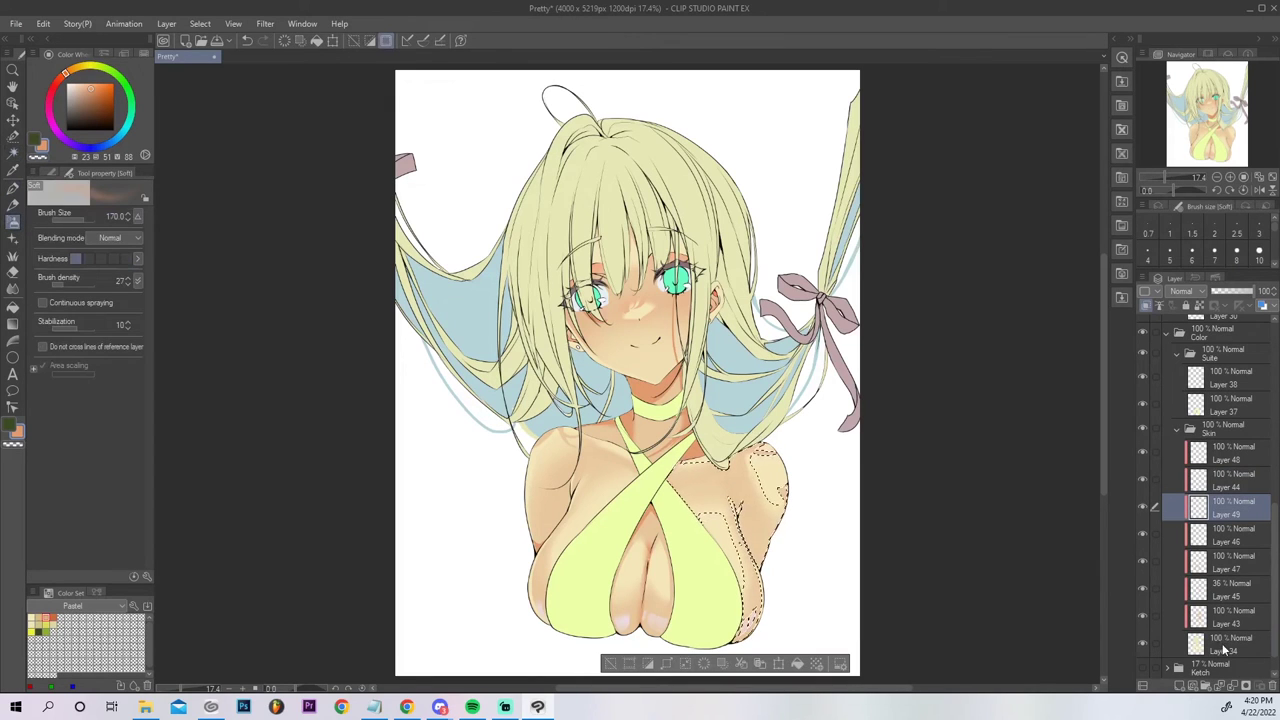
Add a clipped layer directly above base Layer 34, choose a red colour and merge Layer 43 down into the new layer.
left_click(1224, 650)
left_click(1178, 686)
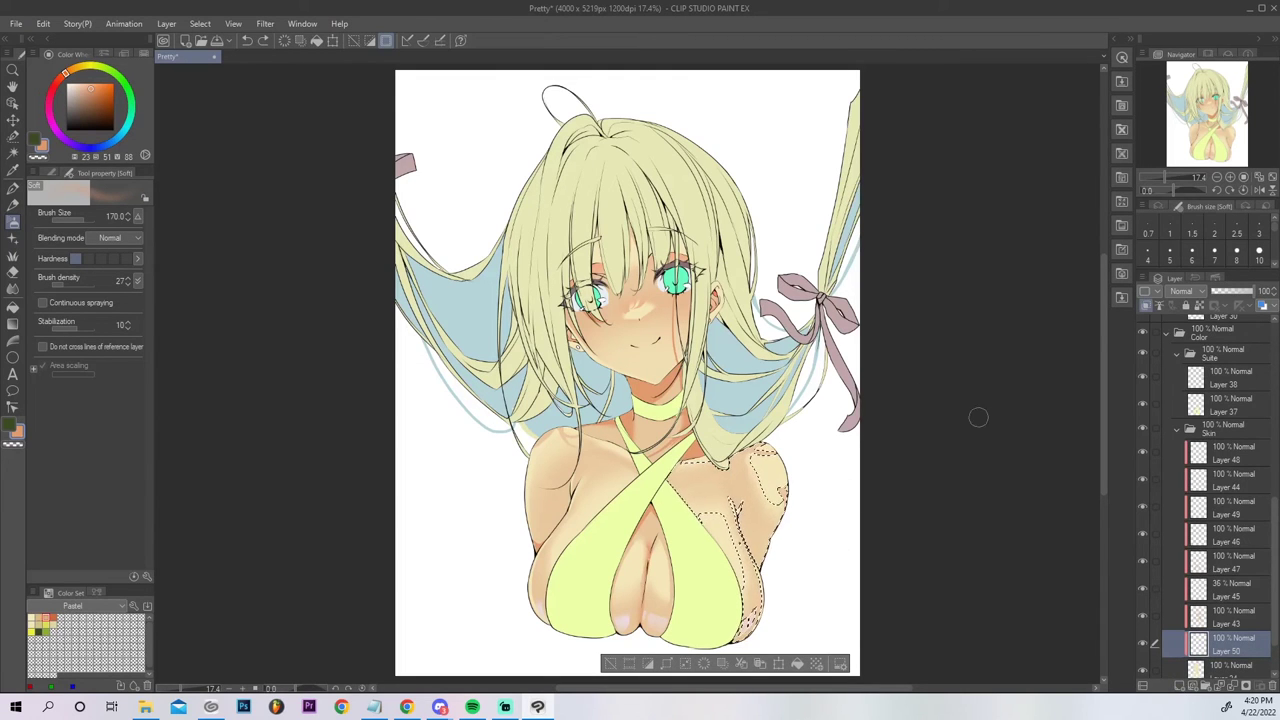
left_click(55, 86)
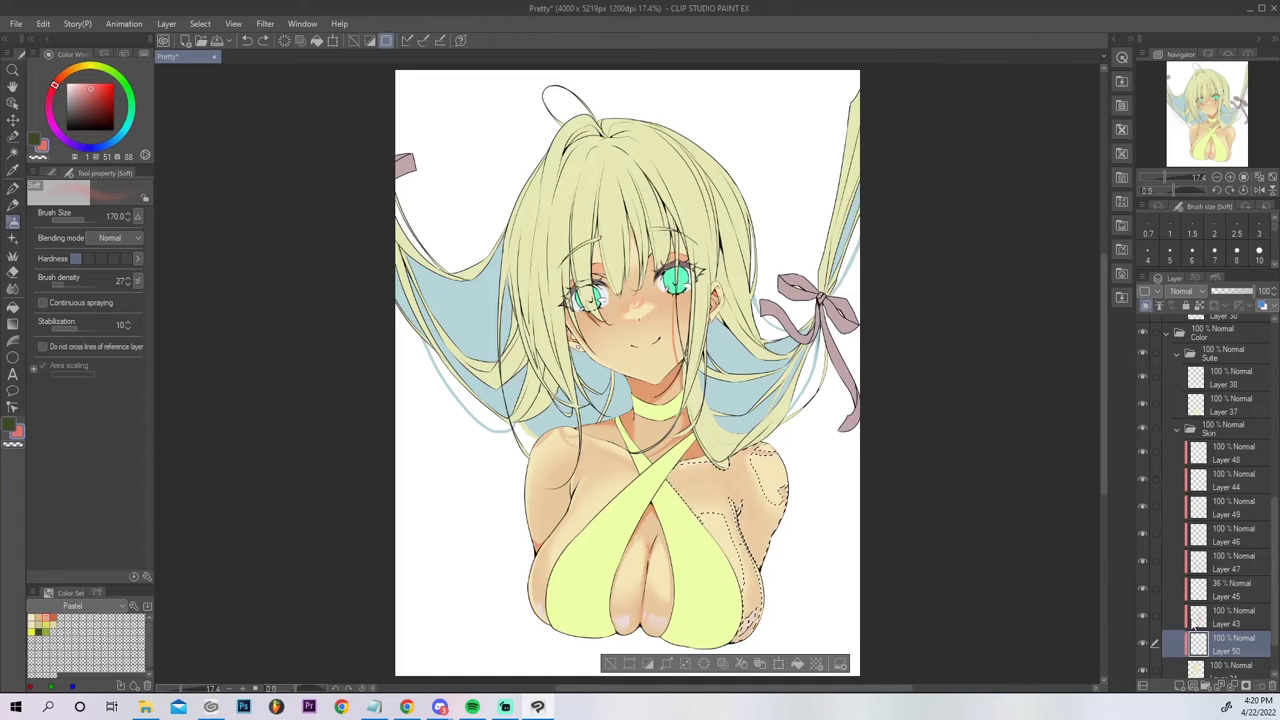
left_click(1198, 617, "ctrl")
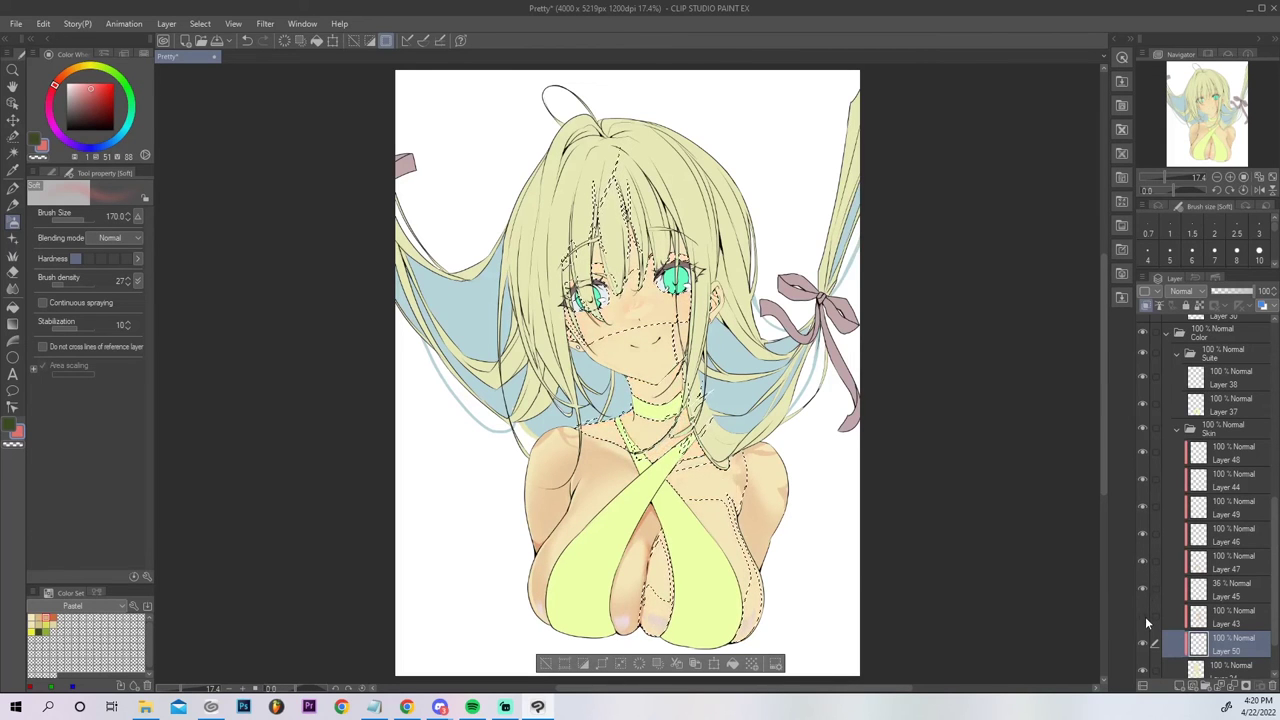
left_click(1215, 617)
left_click(1232, 688)
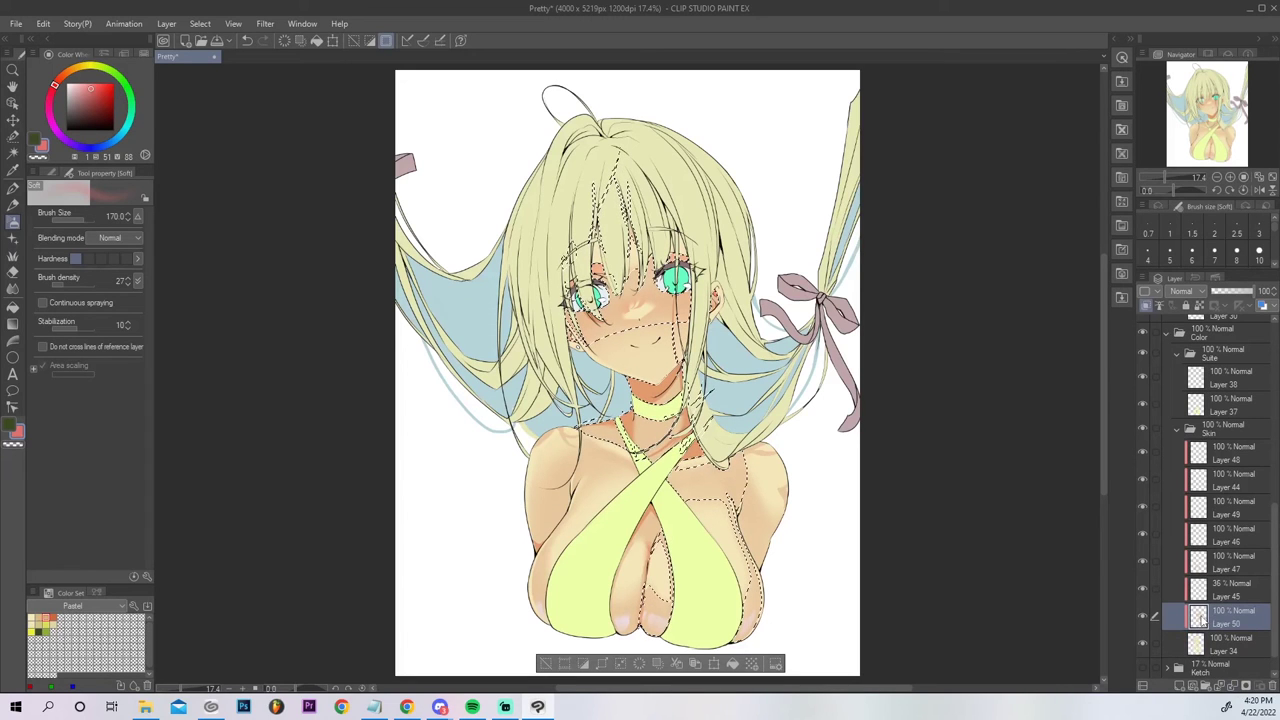
left_click(1144, 617)
left_click(1144, 617)
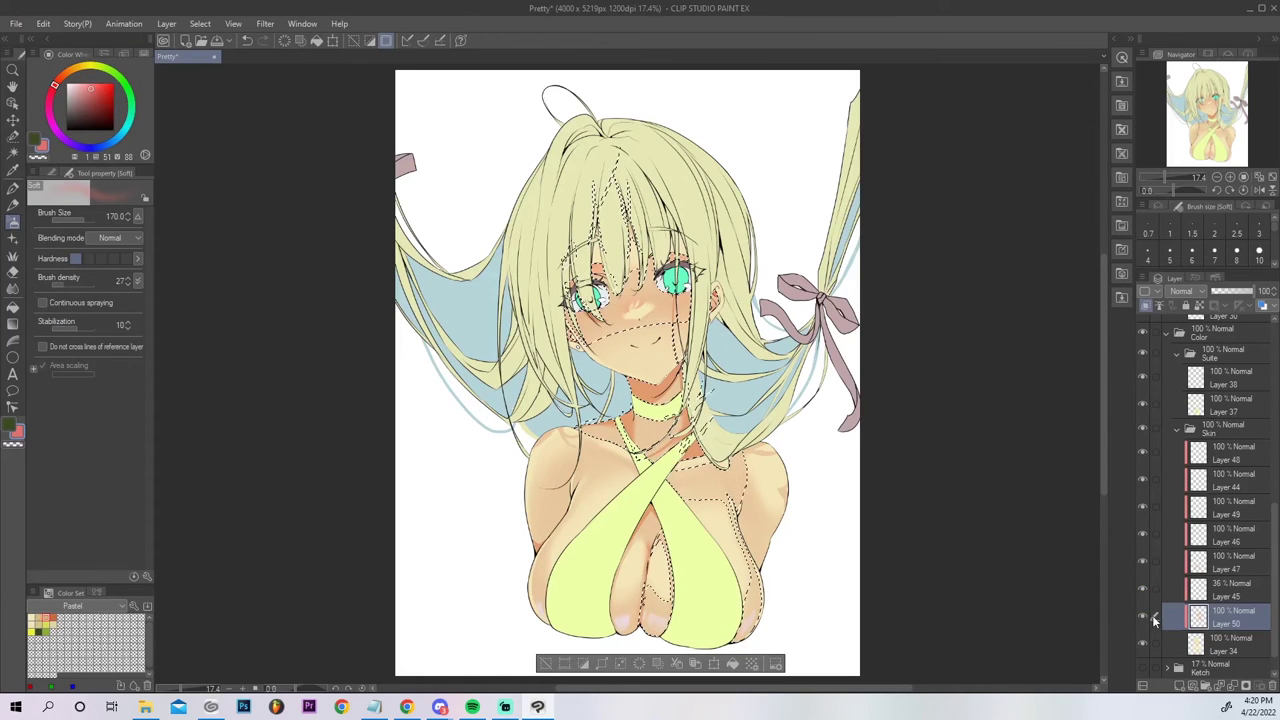
Check the skin layers by toggling their visibility, then move Layer 44 directly above Layer 50 and merge it down.
left_click(1144, 616)
left_click(1144, 589)
left_click(1144, 563)
left_click(1145, 559)
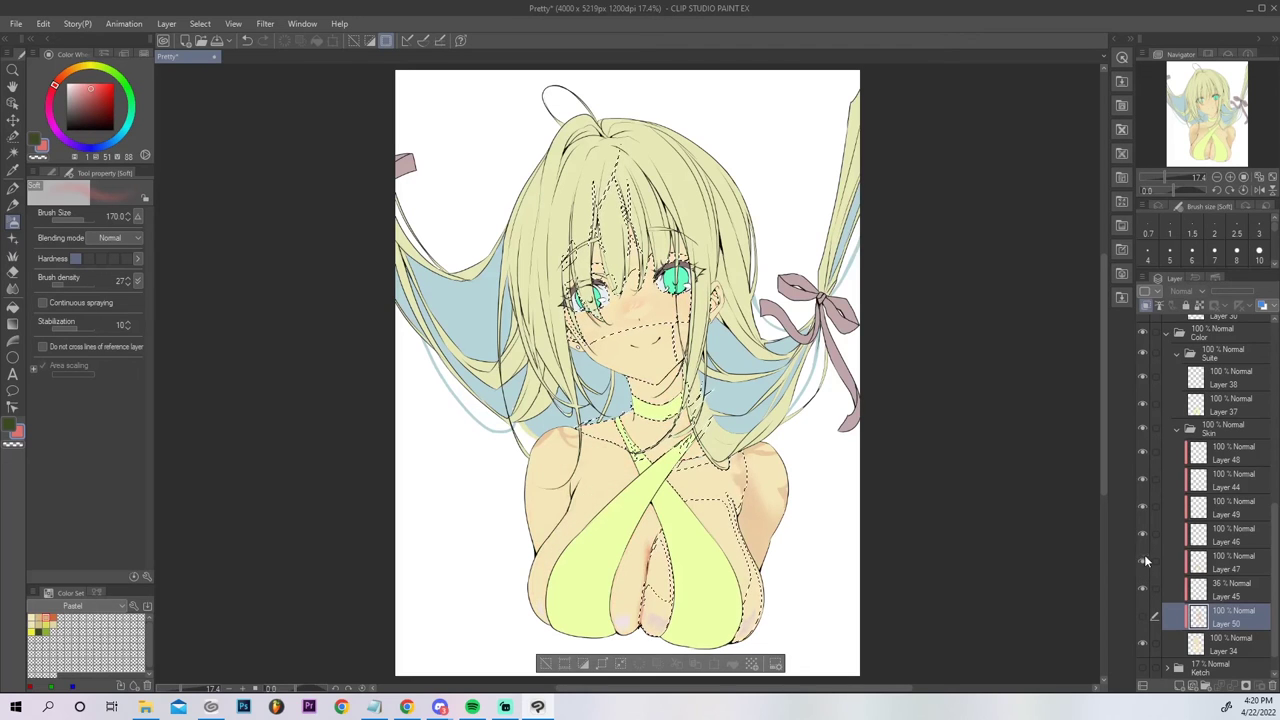
left_click(1144, 562)
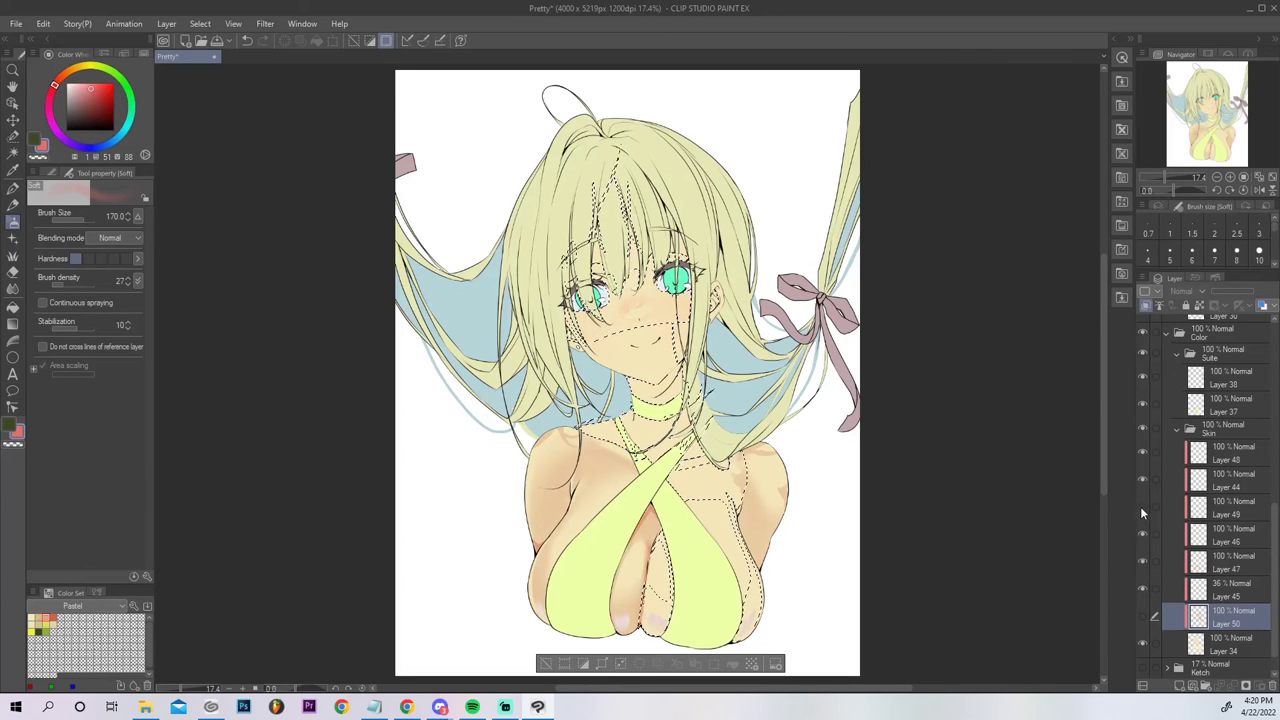
left_click(1142, 478)
left_click(1142, 478)
left_click_drag(1222, 483, 1218, 600)
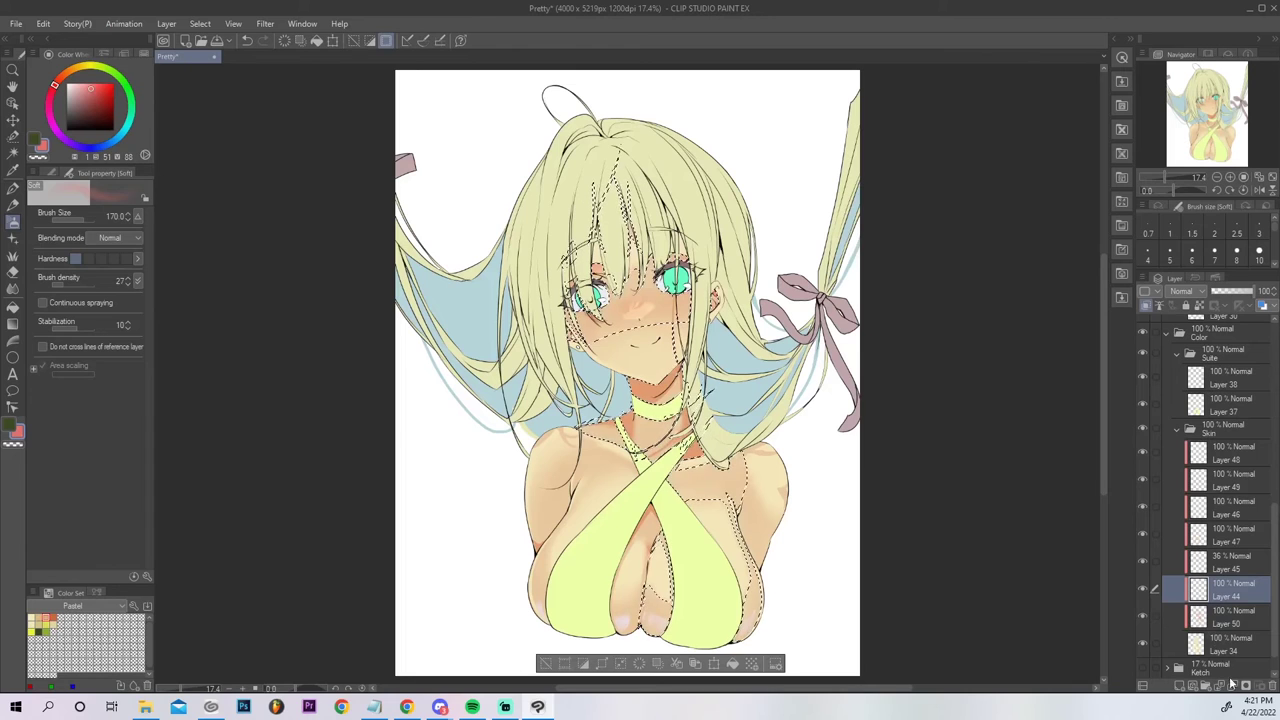
left_click(1233, 686)
left_click(1143, 590)
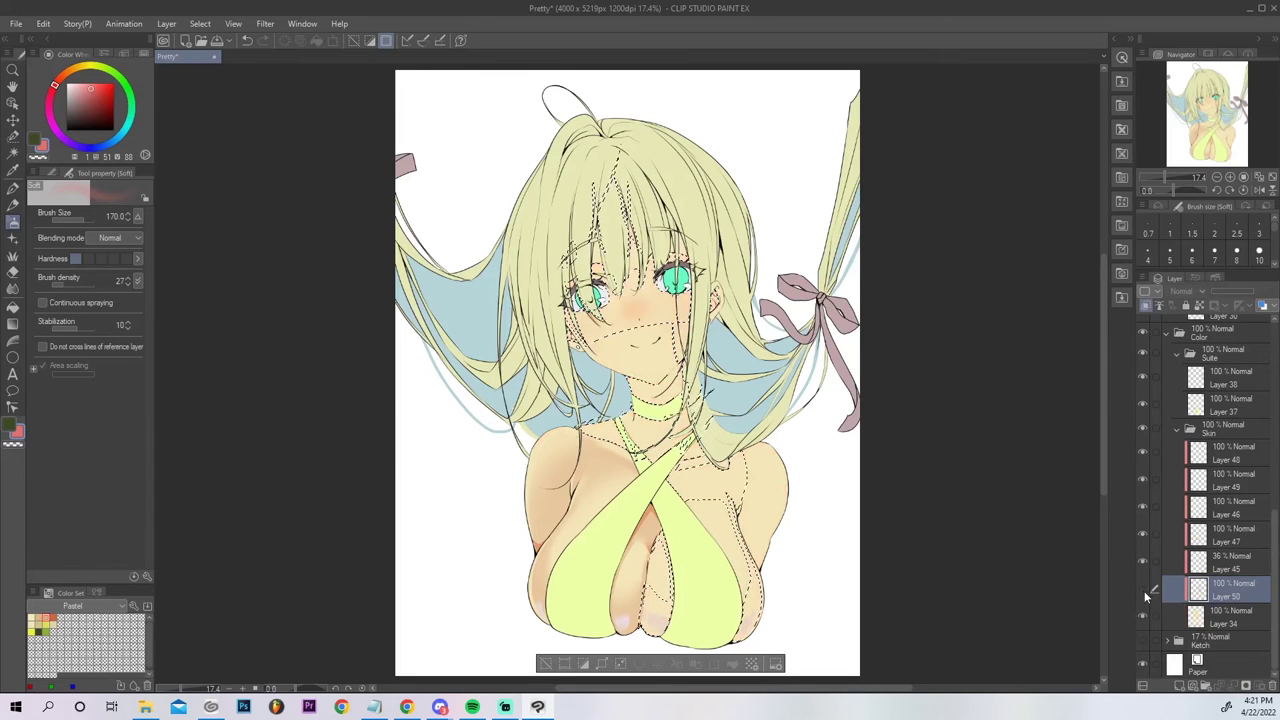
left_click(1144, 592)
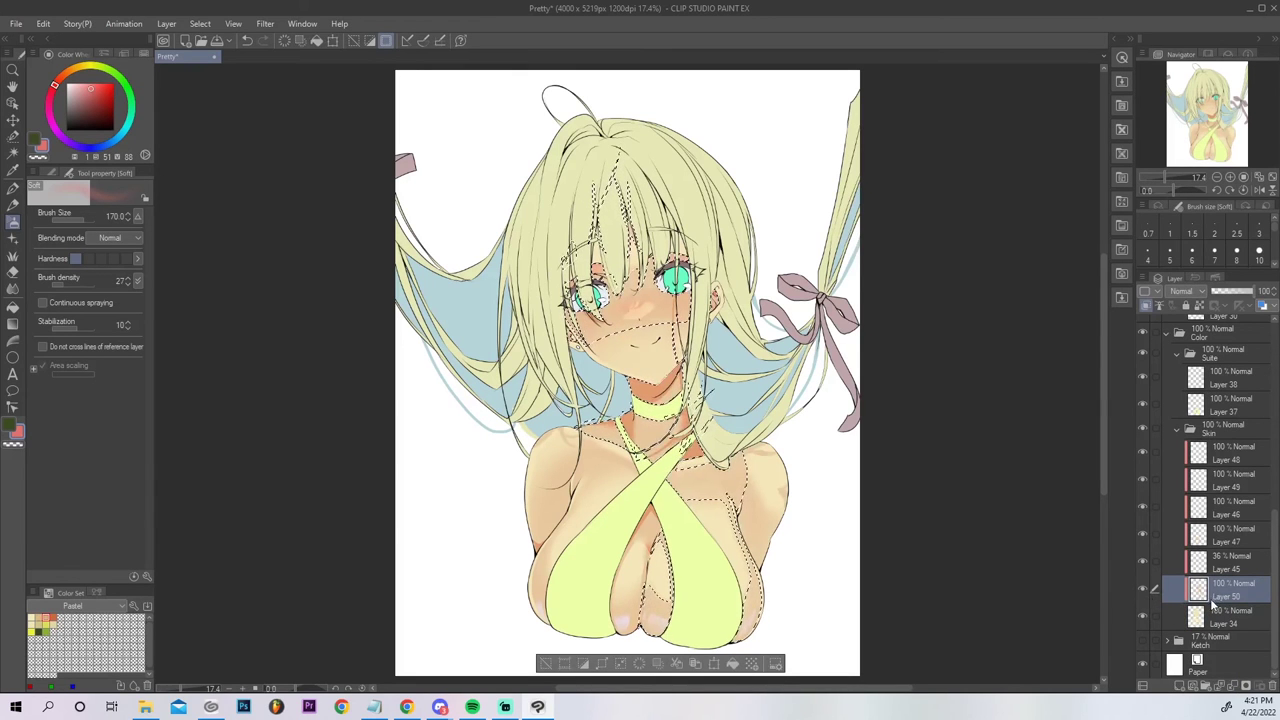
Move Layer 47 below Layer 45, merge it down into Layer 50 and lock that layer's transparent pixels.
left_click(1142, 535)
left_click(1142, 534)
left_click_drag(1215, 538, 1218, 580)
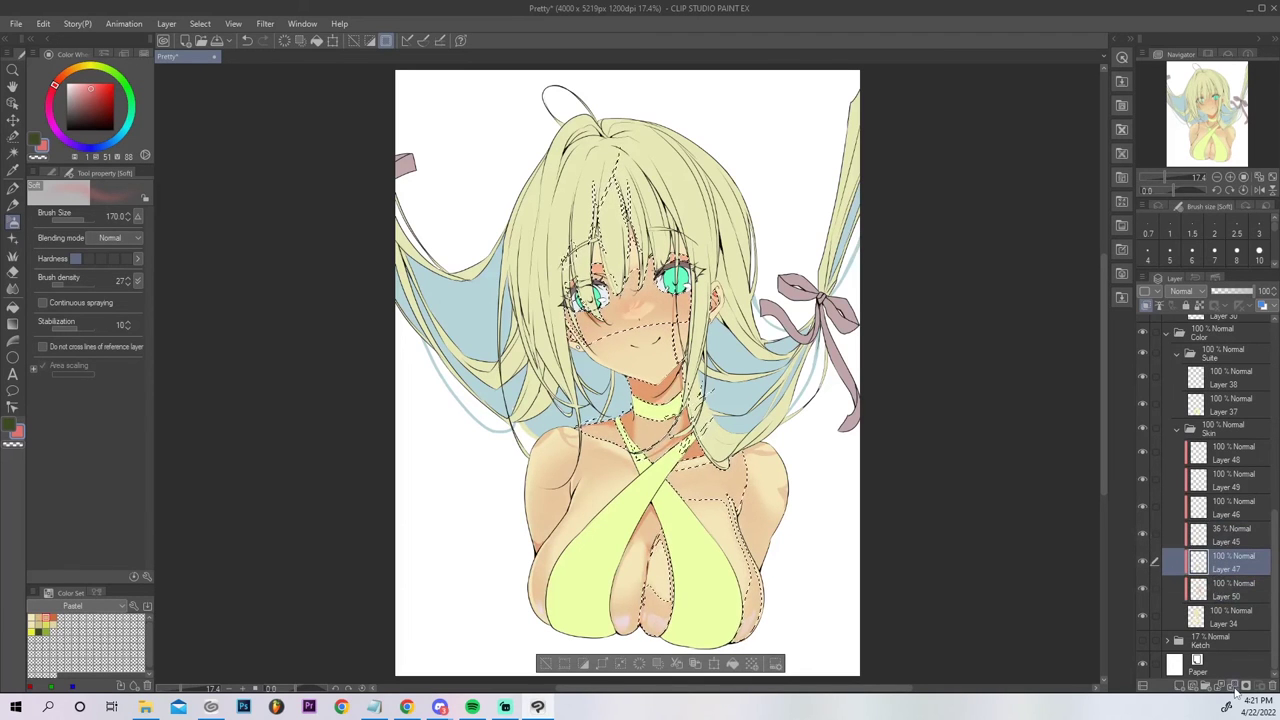
left_click(1233, 686)
left_click(1142, 588)
left_click(1142, 588)
left_click(1198, 308)
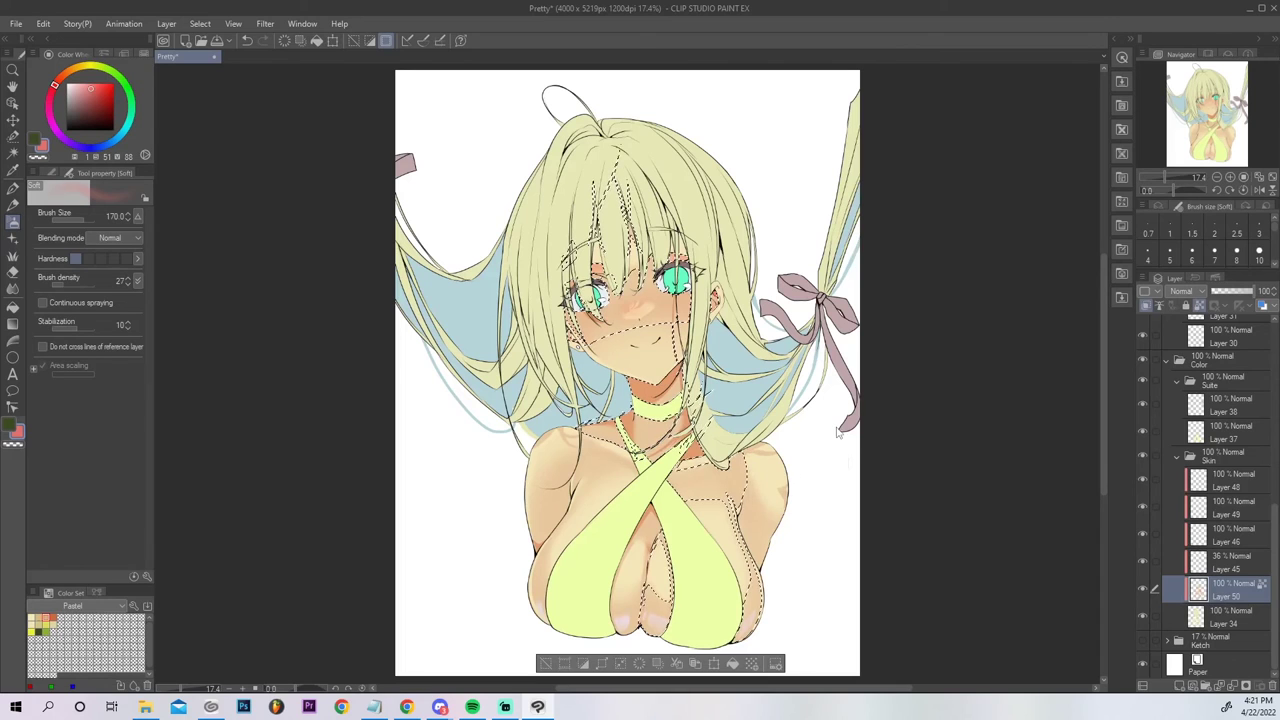
Load Layer 50's shadow areas as a selection, redo the red soft airbrush touch over the shoulder shadows and deselect.
left_click(1199, 588, "ctrl")
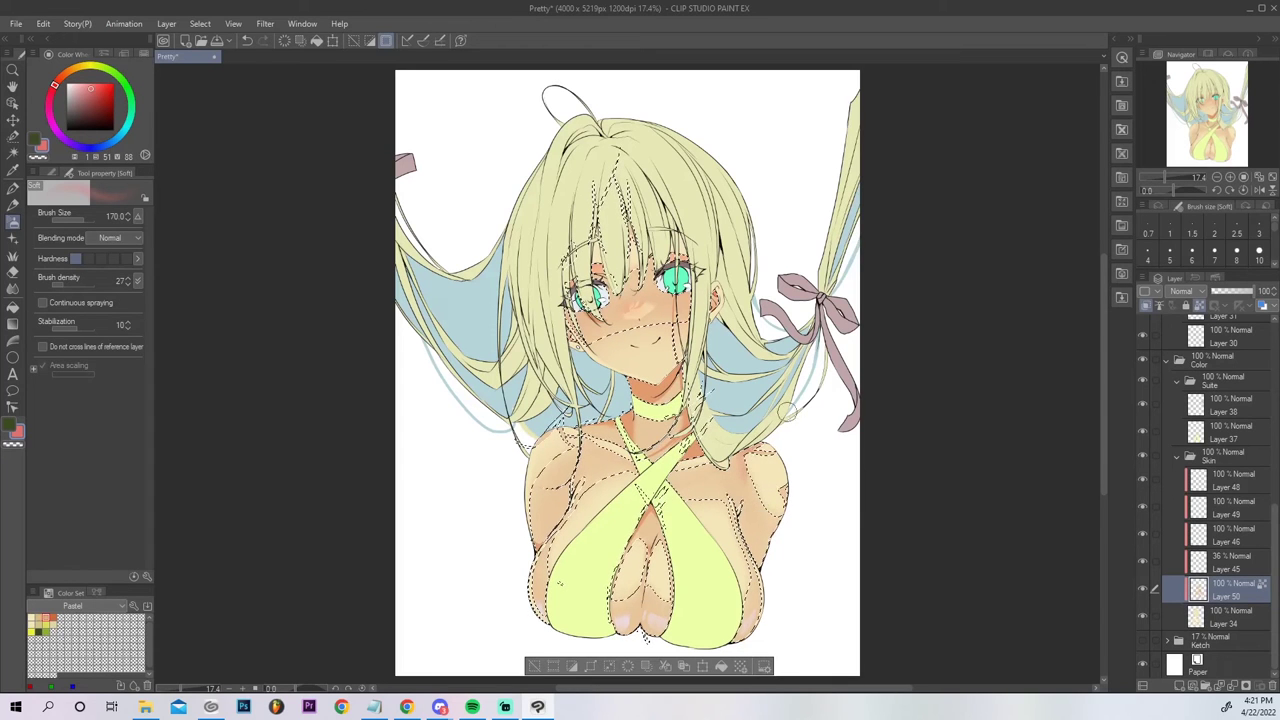
key("ctrl+z")
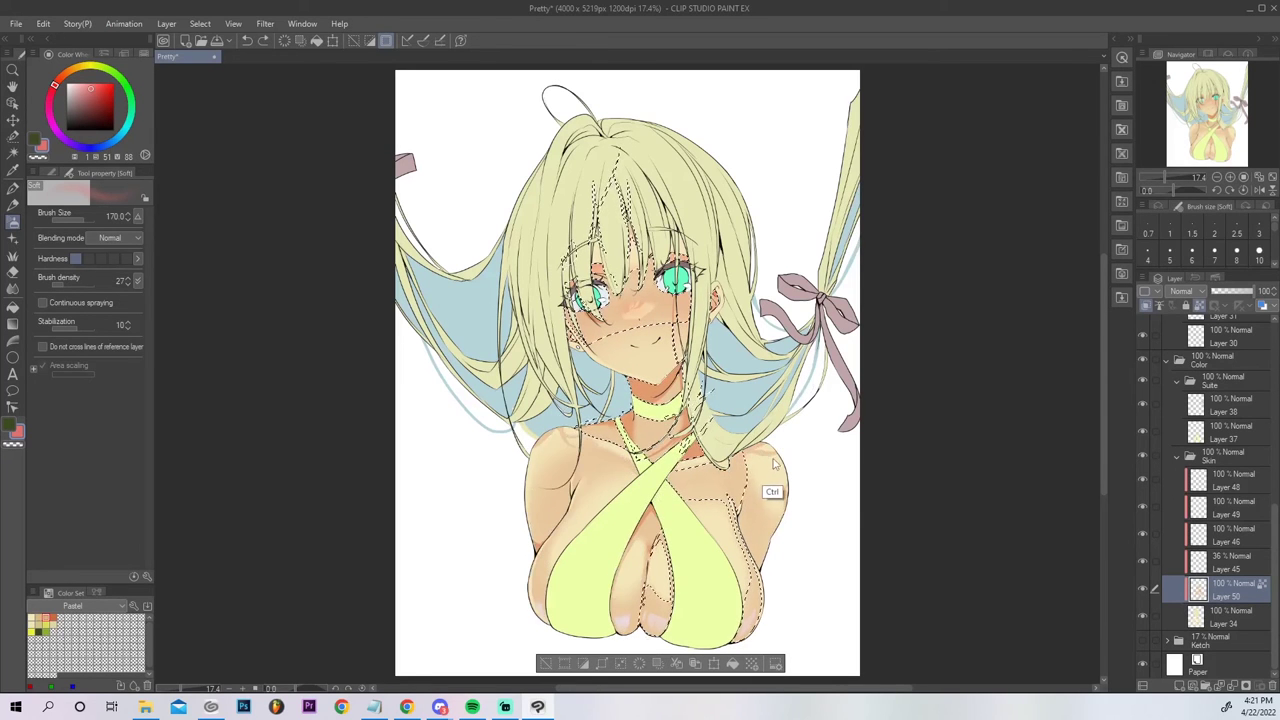
key("ctrl+z")
key("ctrl+z")
left_click_drag(759, 426, 773, 436)
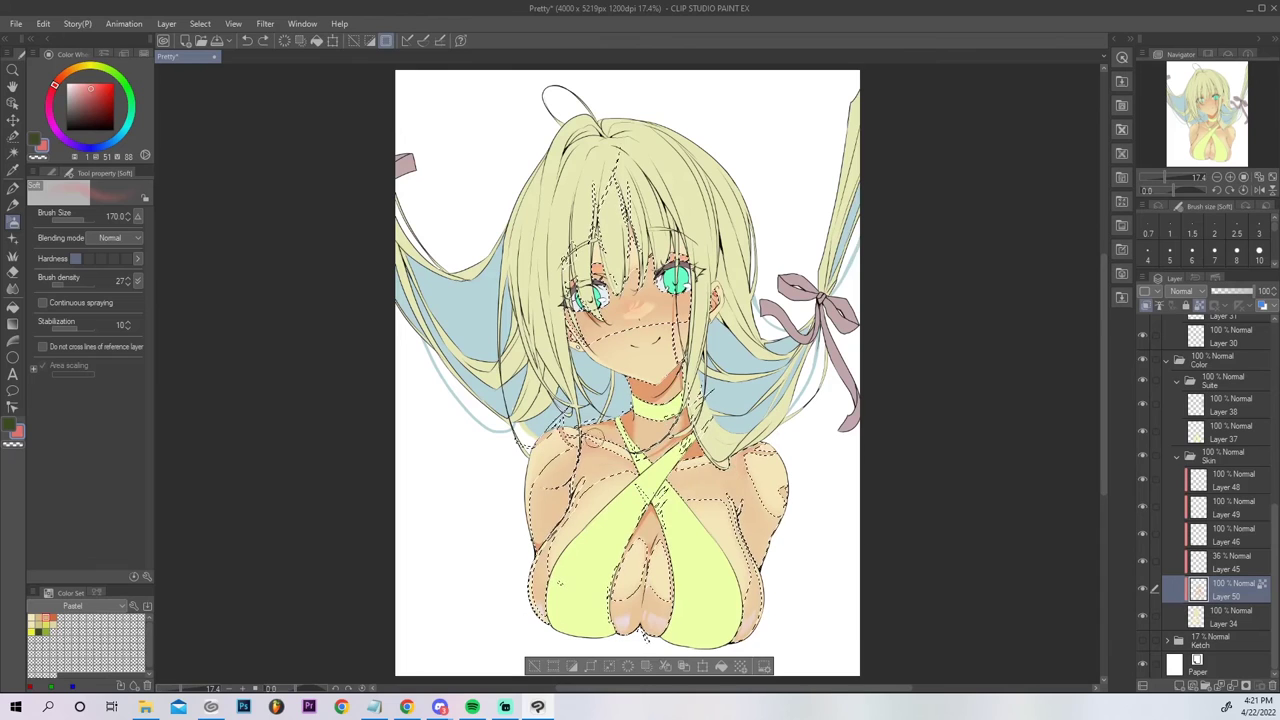
key("ctrl+d")
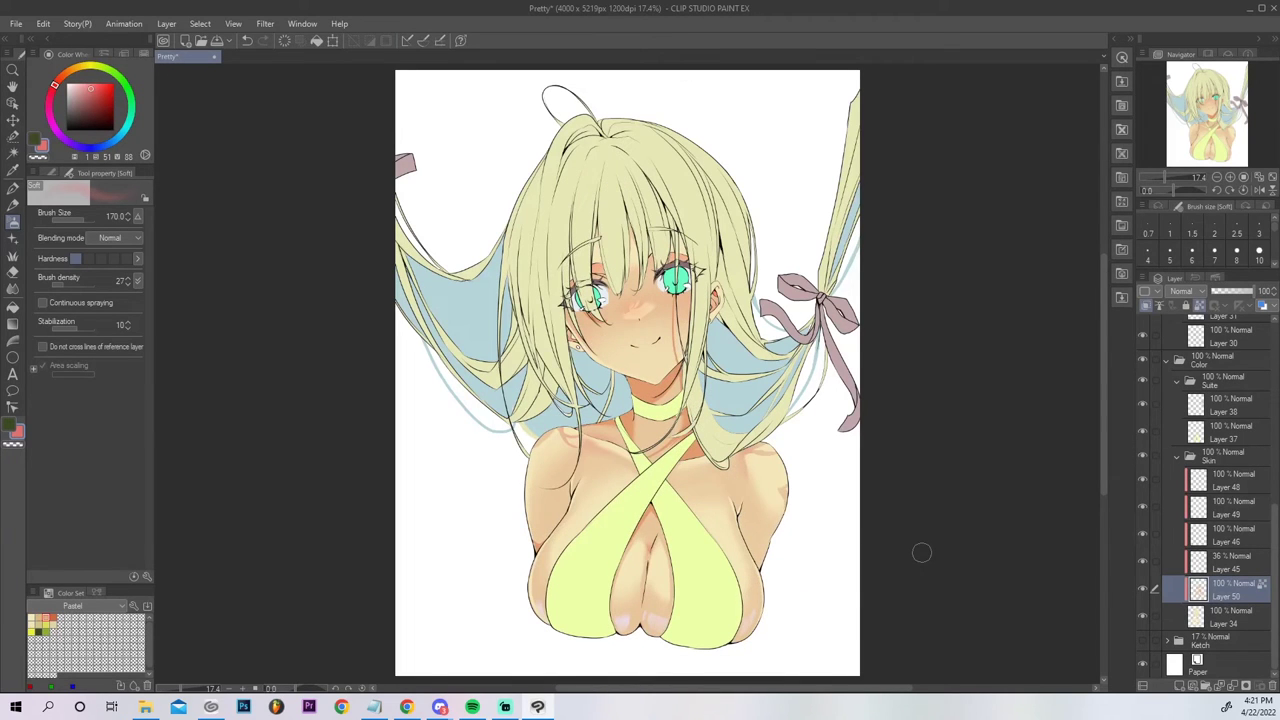
key("ctrl+shift+d")
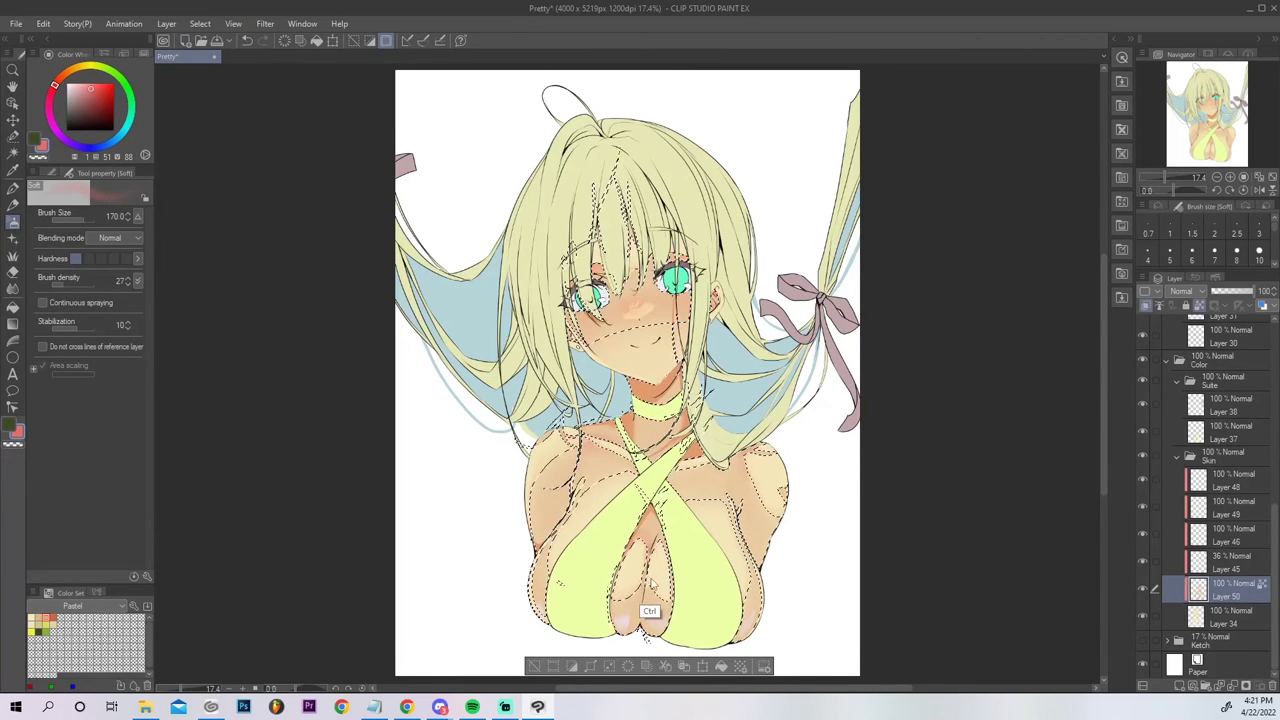
key("ctrl+d")
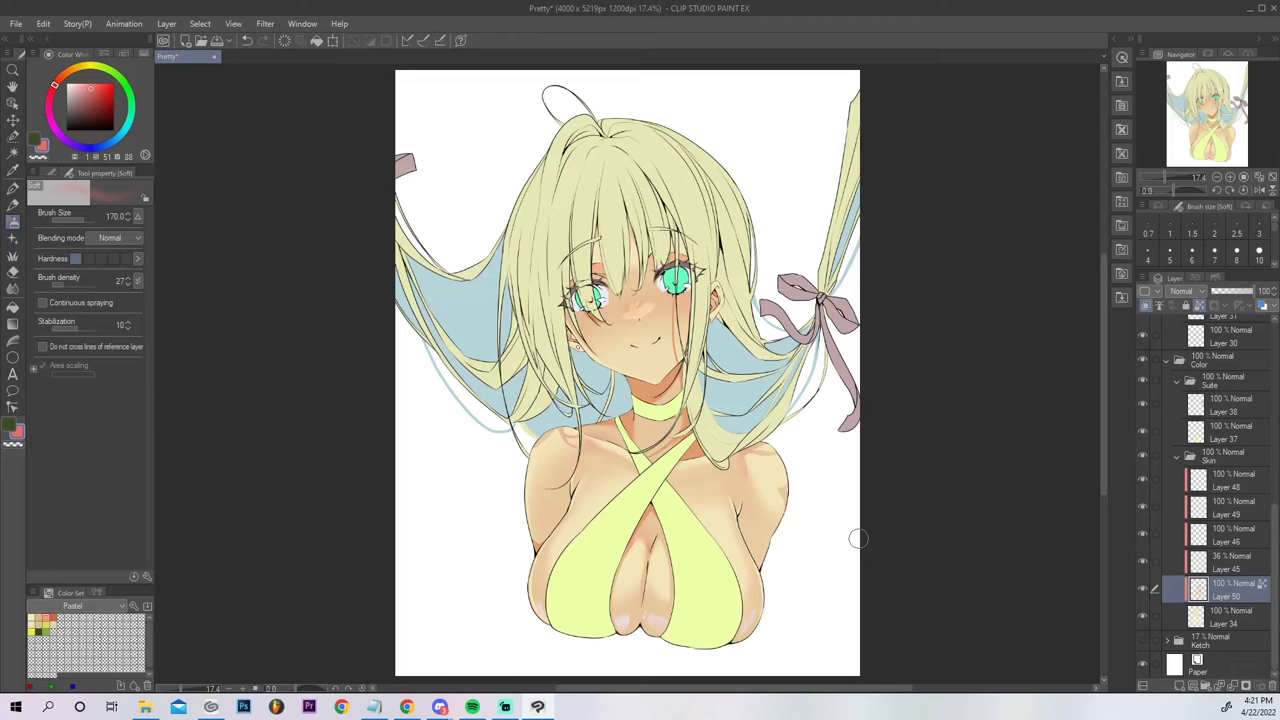
Toggle Layer 46 in the Skin folder to check its content and move it directly above Layer 34.
left_click(1179, 458)
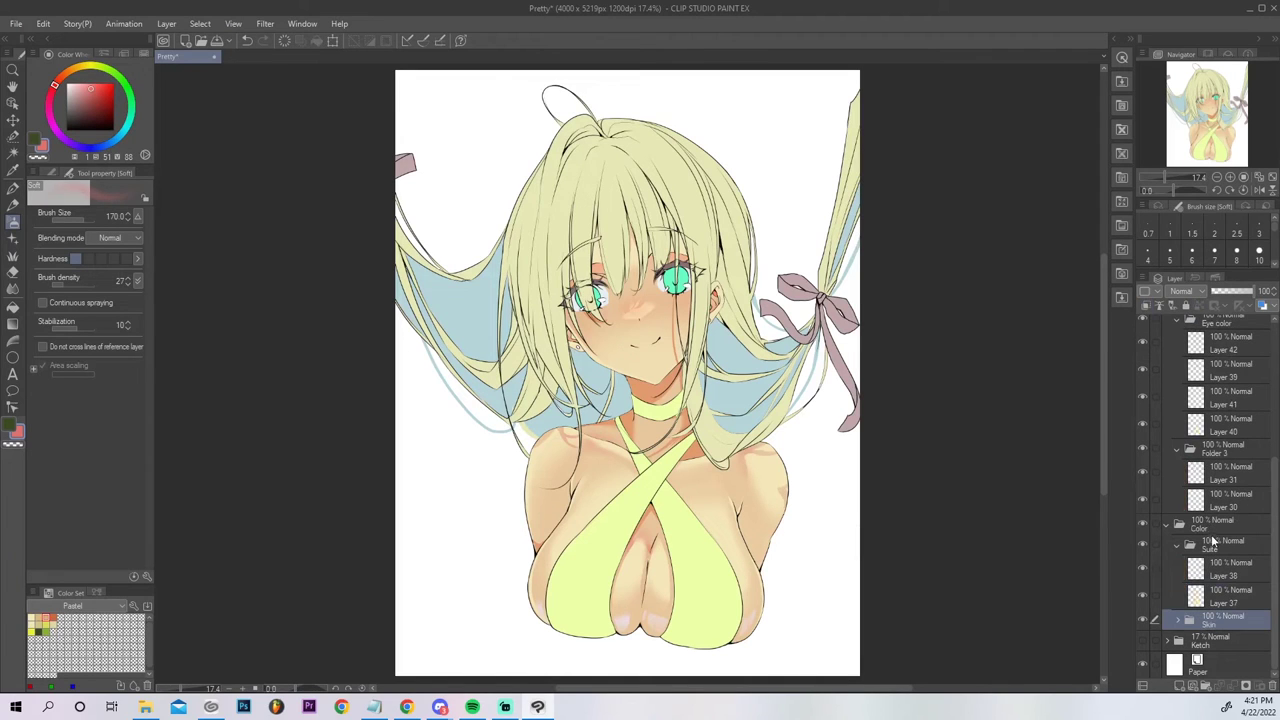
left_click(1178, 620)
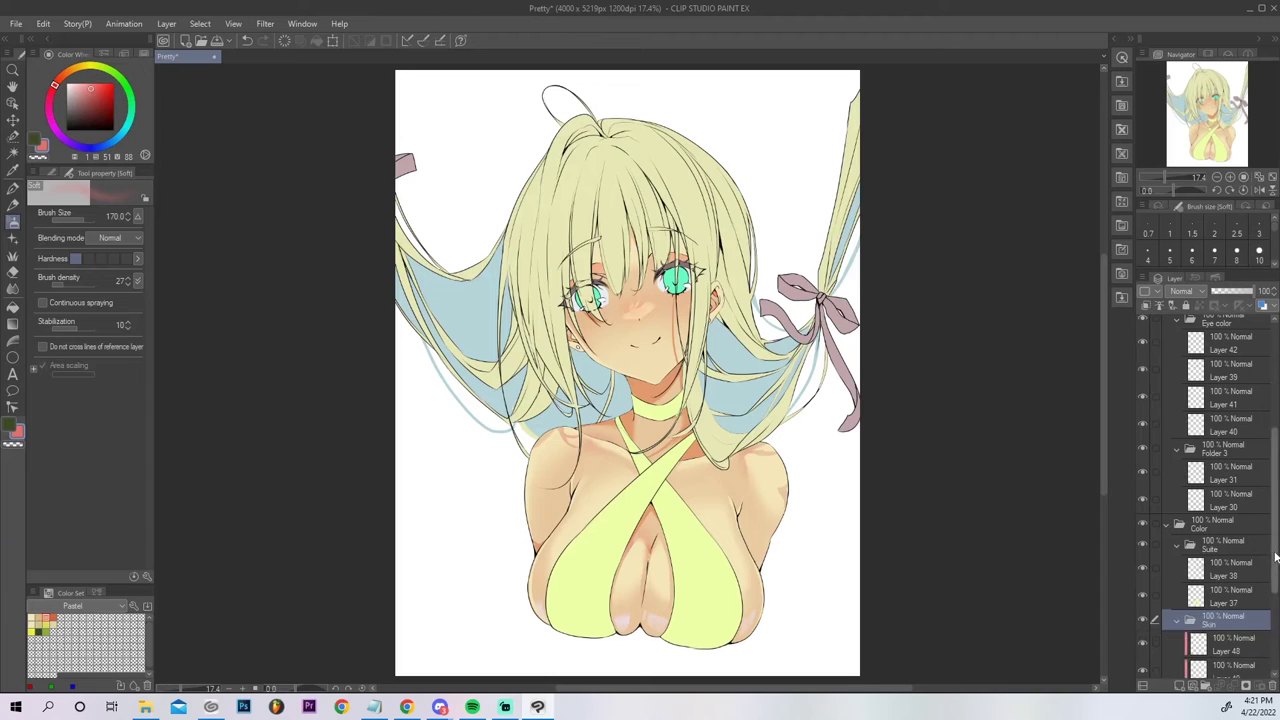
scroll(1275, 556, "down", 3)
left_click(1145, 483)
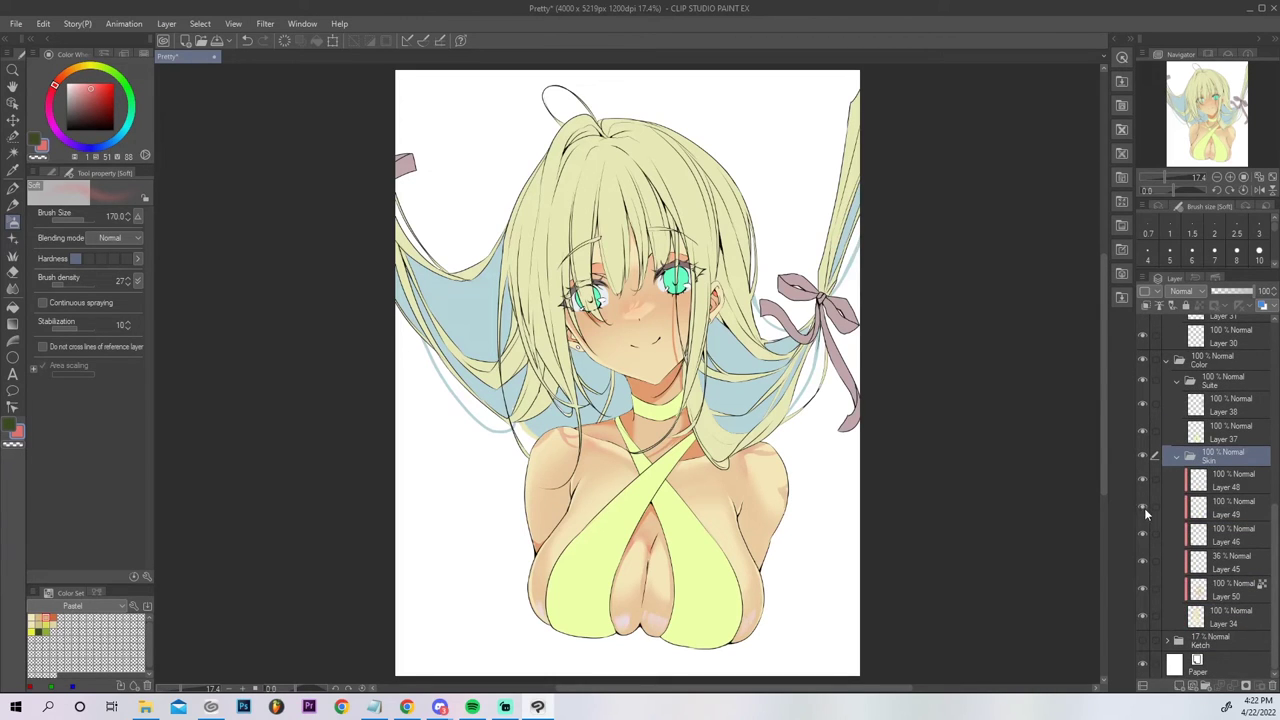
left_click(1144, 534)
left_click(1144, 535)
left_click_drag(1210, 543, 1212, 607)
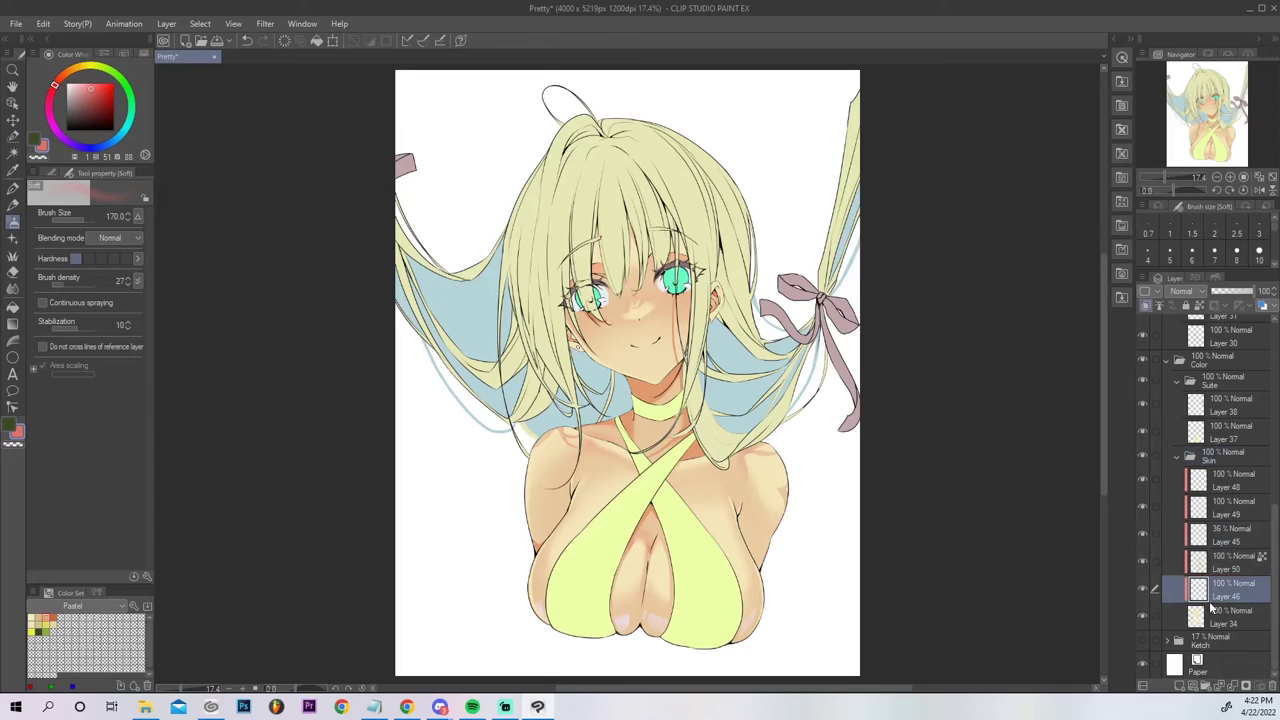
mouse_move(1226, 597)
left_mouse_down()
mouse_move(1226, 558)
mouse_move(1230, 608)
left_mouse_up()
left_click(1140, 559)
left_click(1140, 559)
left_click(1198, 590, "ctrl")
key("ctrl+d")
key("w")
left_click(654, 318)
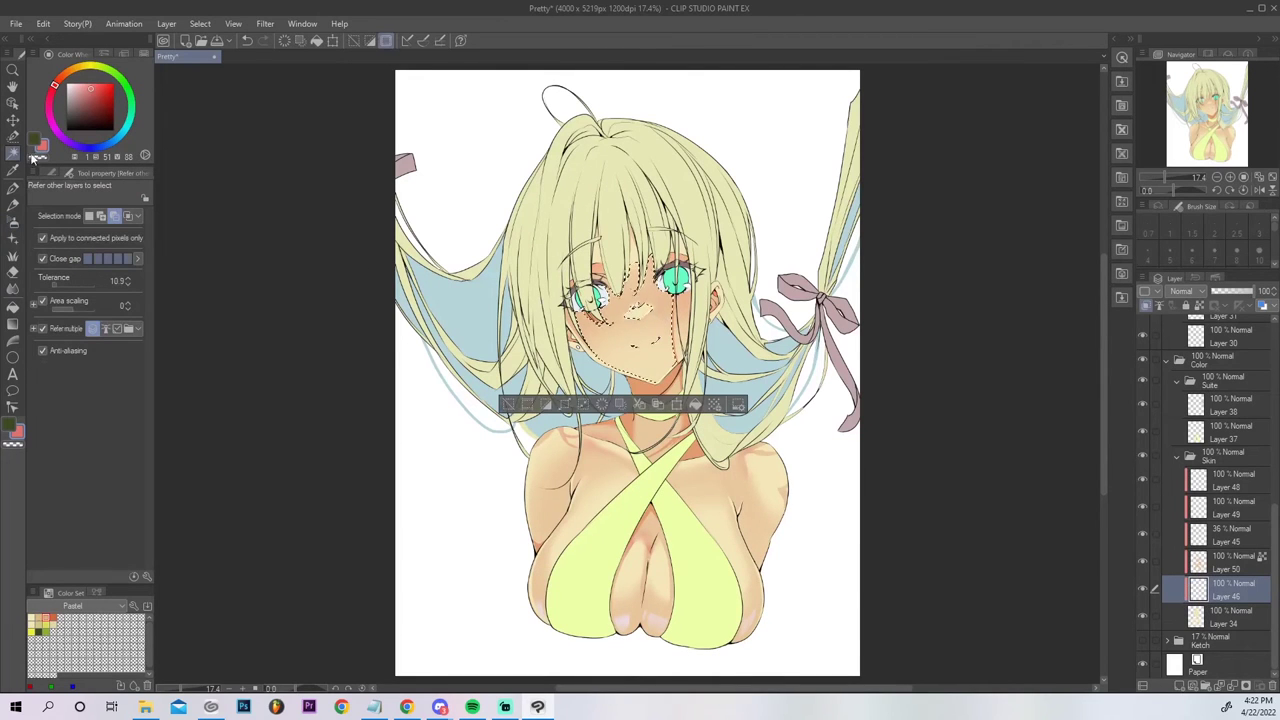
left_click(13, 221)
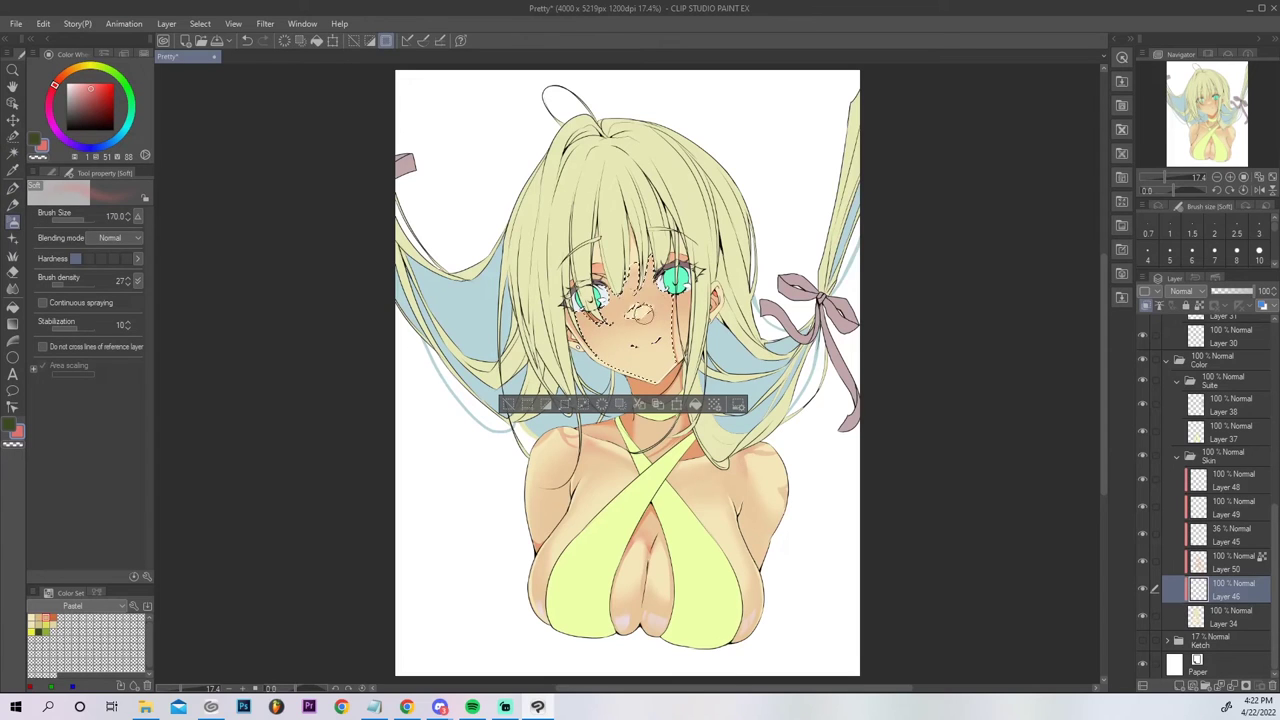
key("ctrl+d")
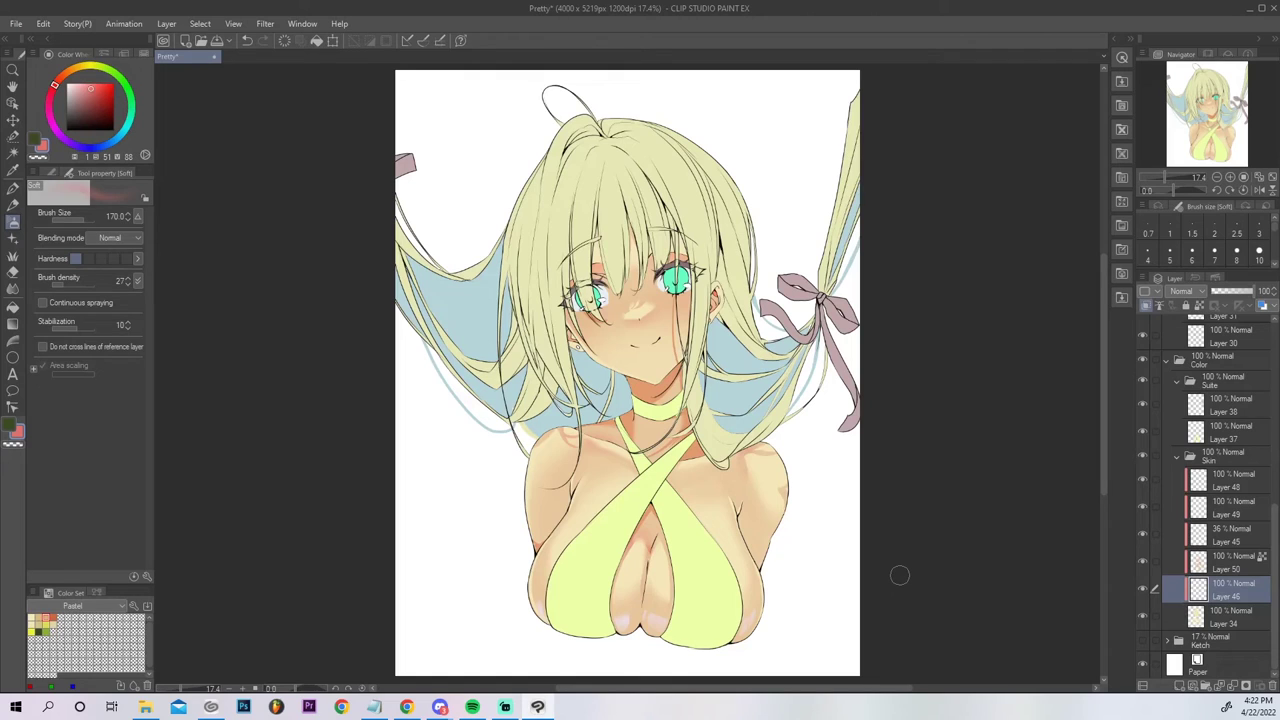
Sample orange from the skin near the eye, draw a lower-lip stroke under the mouth with the G-pen at size 25 and soften it with Blur.
key("p")
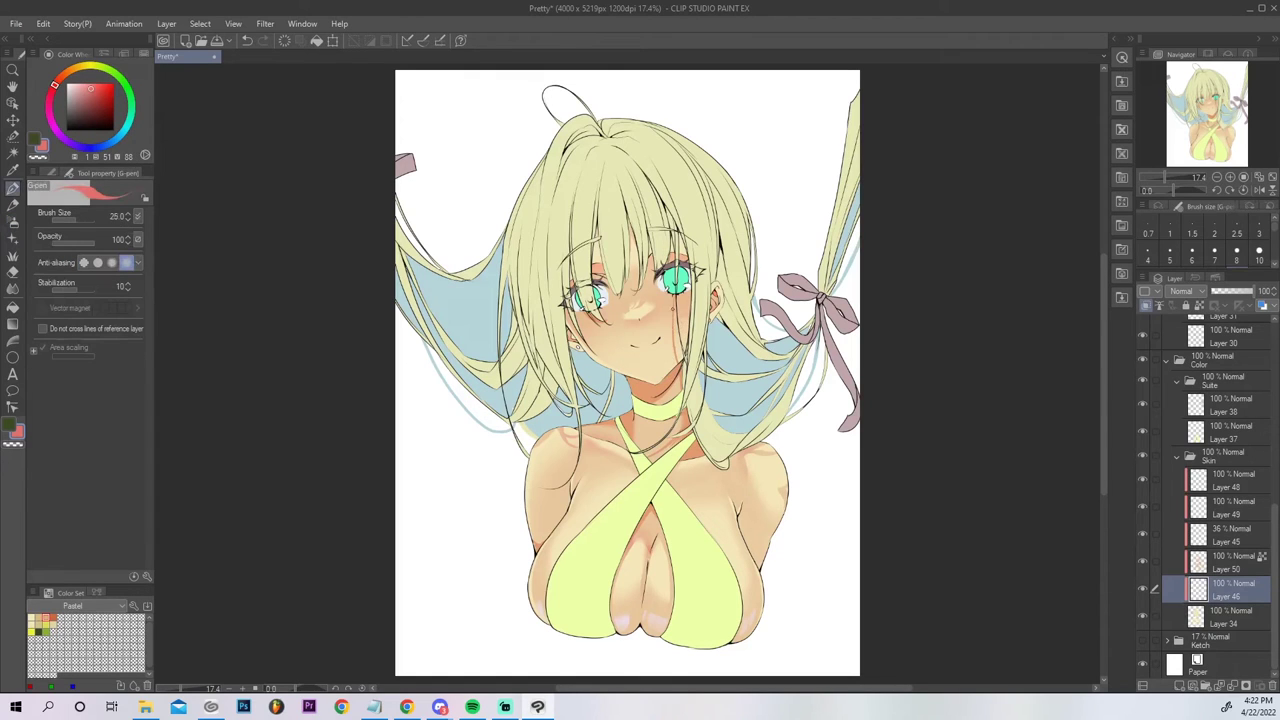
left_click(600, 265, "alt")
key("ctrl+z")
left_click_drag(642, 349, 652, 347)
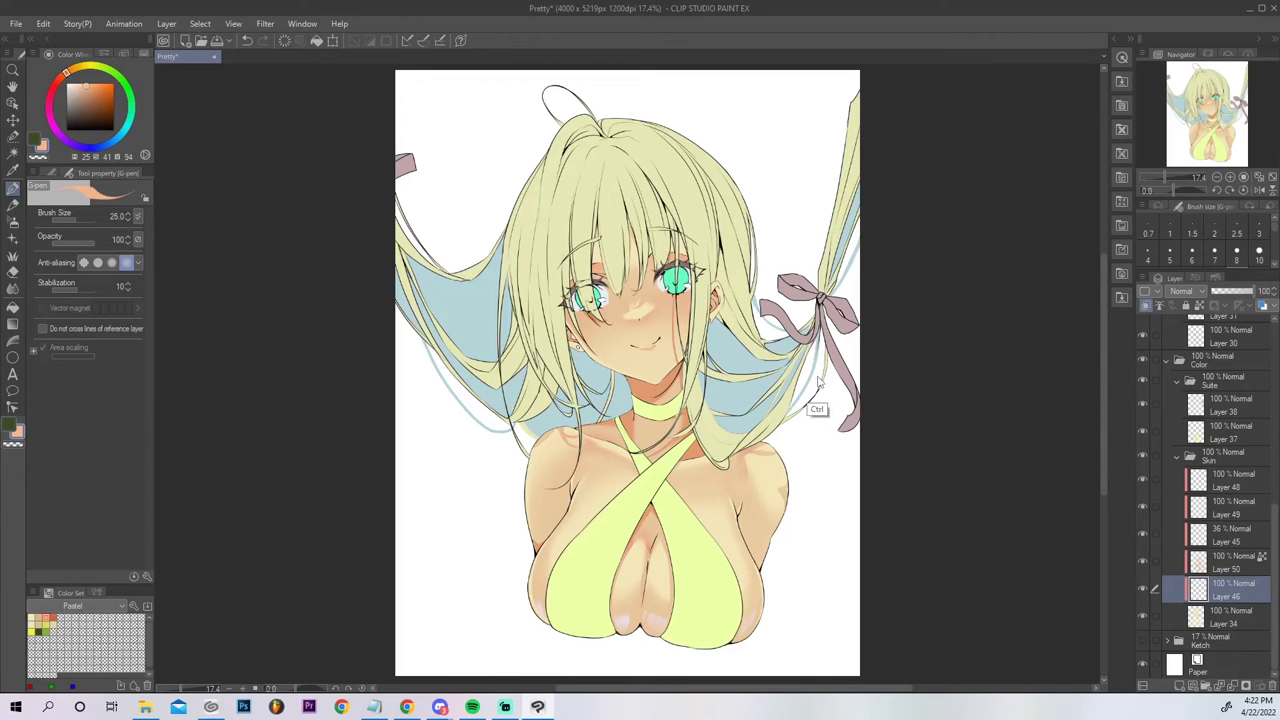
key("ctrl+z")
key("ctrl+y")
key("j")
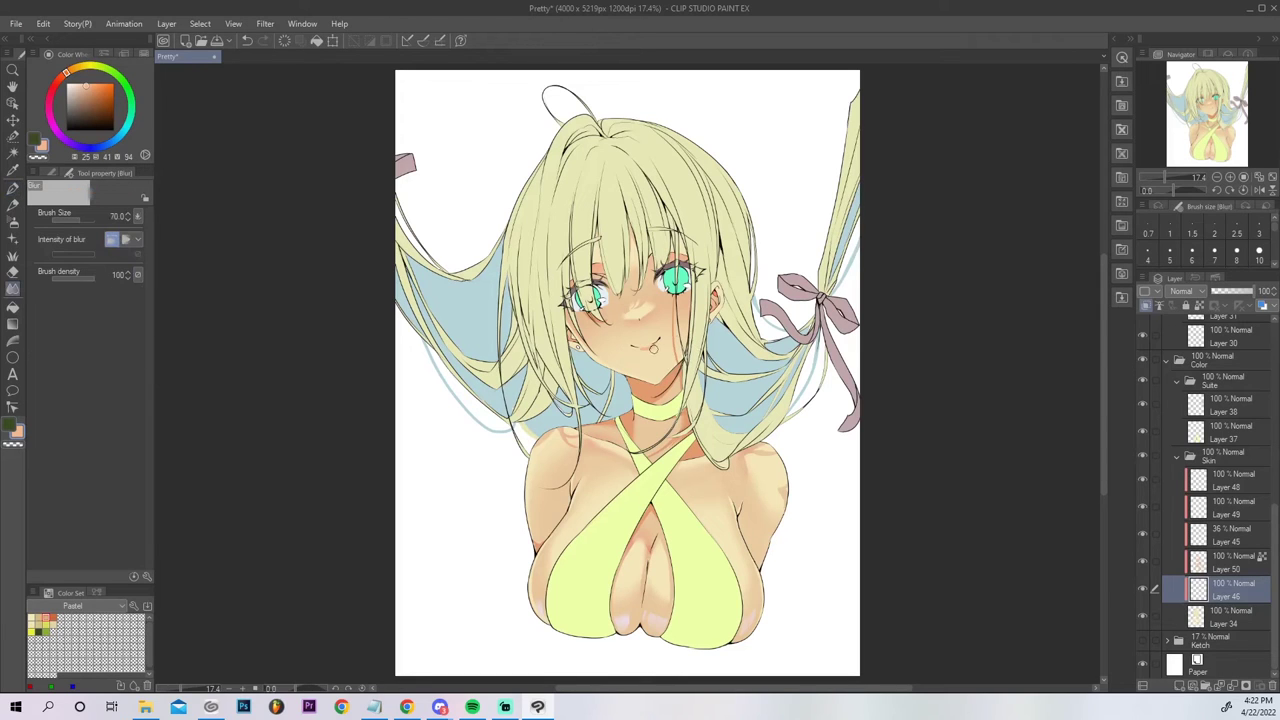
left_click_drag(648, 351, 639, 350)
Set the G-pen colour to white and merge Layers 49, 45 and 50 down into Layer 46.
left_click_drag(89, 92, 30, 77)
left_click(14, 188)
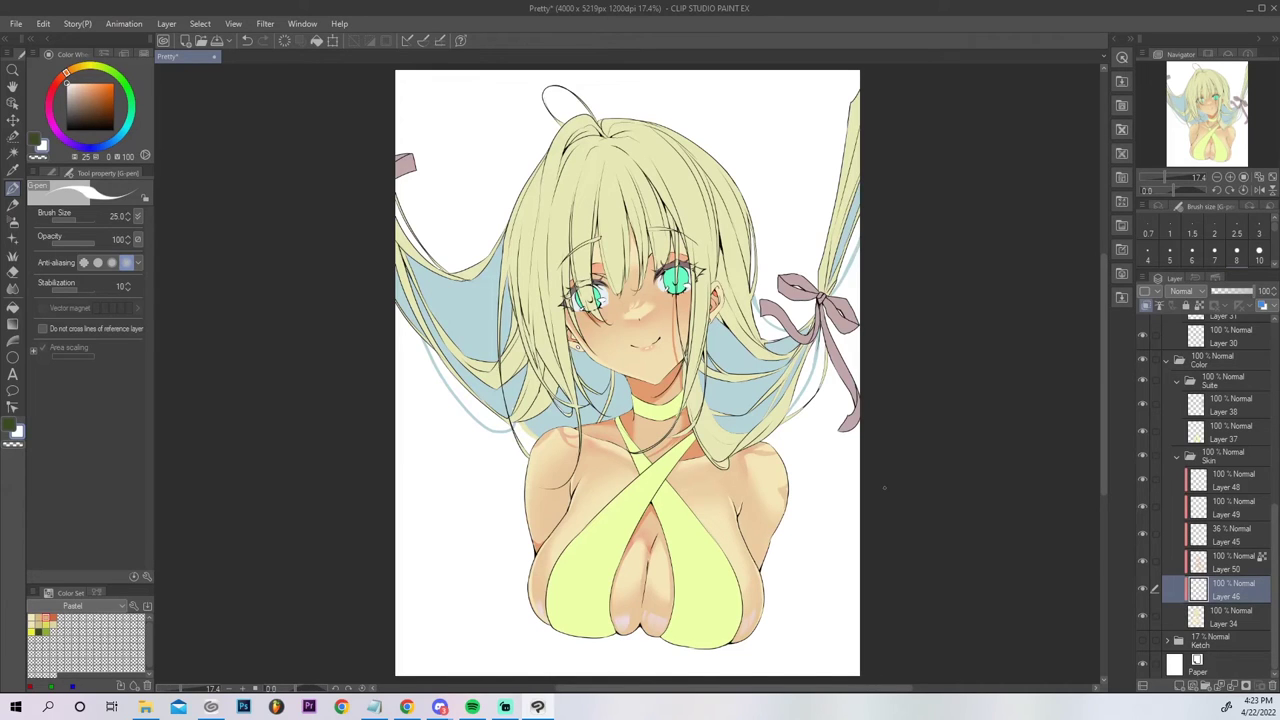
left_click(1228, 482)
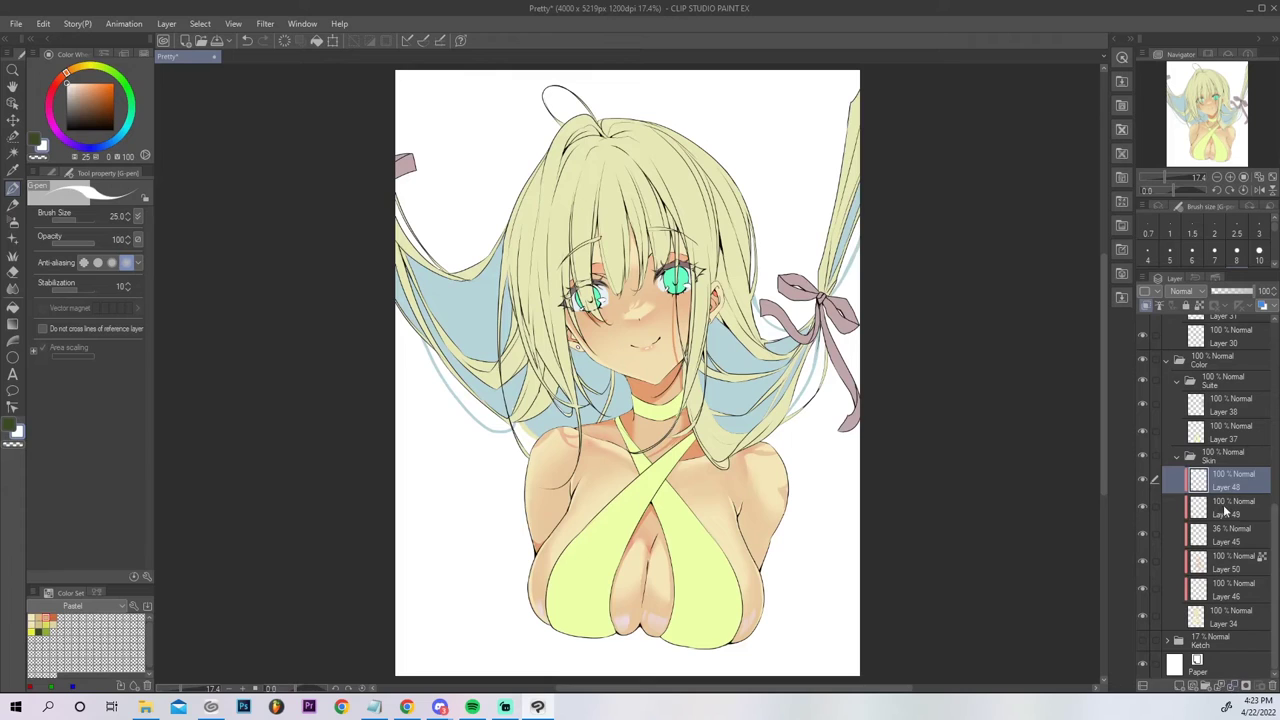
left_click(1226, 510)
left_click(1232, 687)
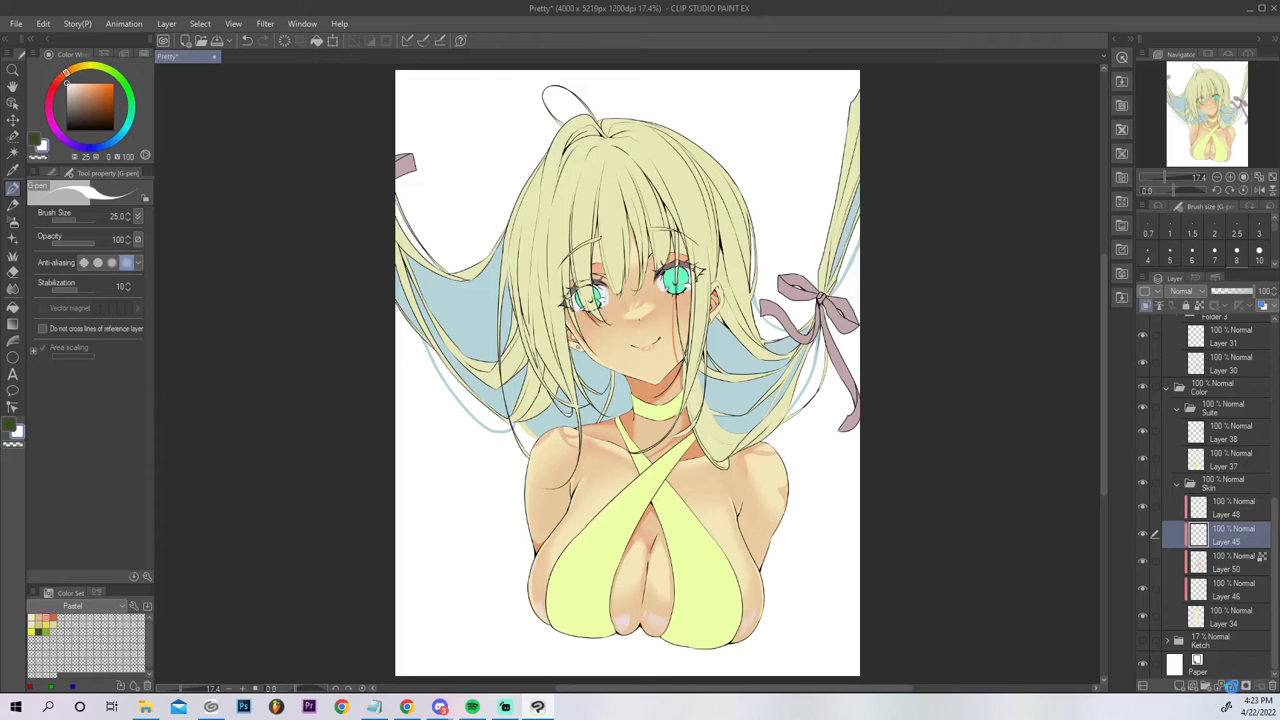
left_click(1232, 687)
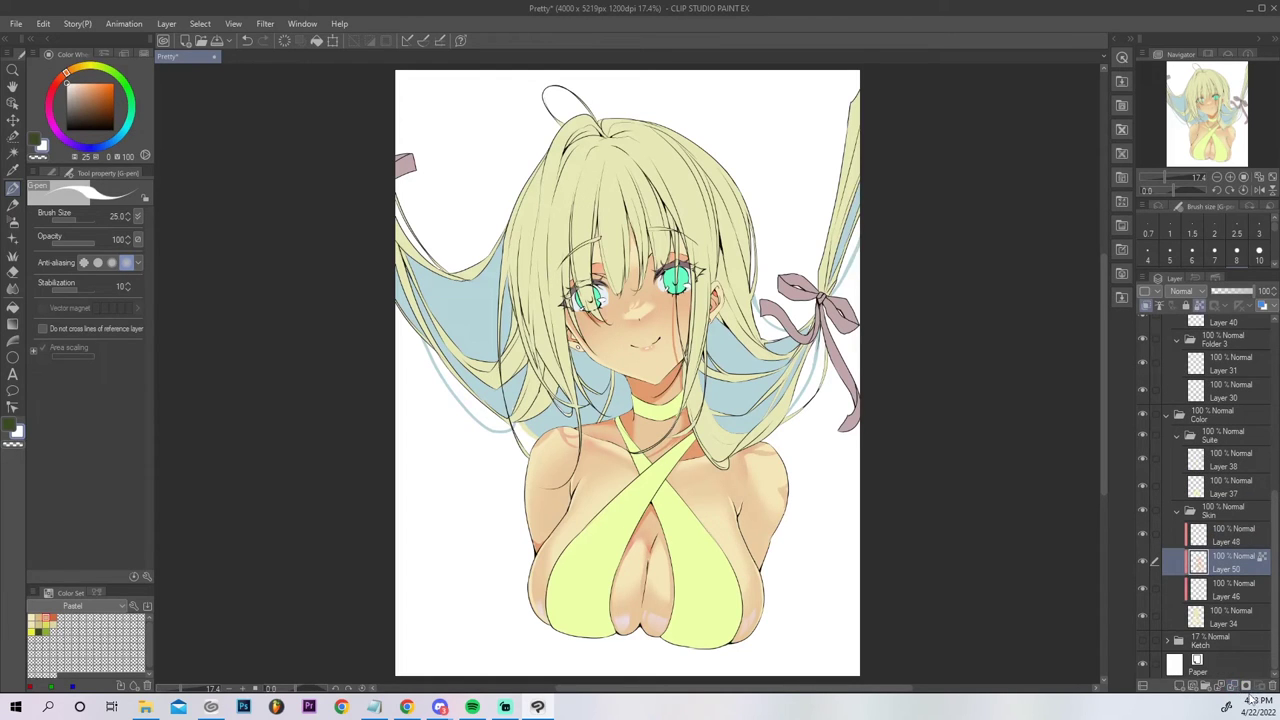
left_click(1232, 687)
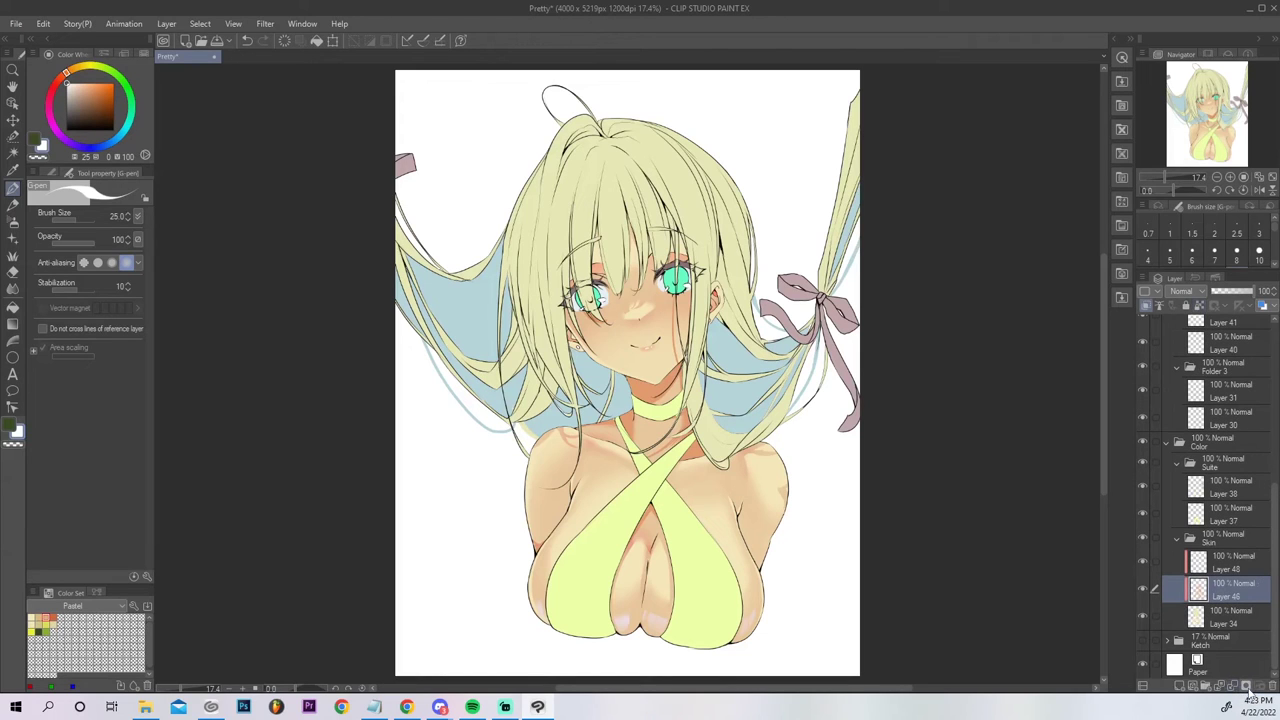
Correct the skin shading on Layer 46 to hue 1, saturation 2 and luminosity 7.
key("ctrl+u")
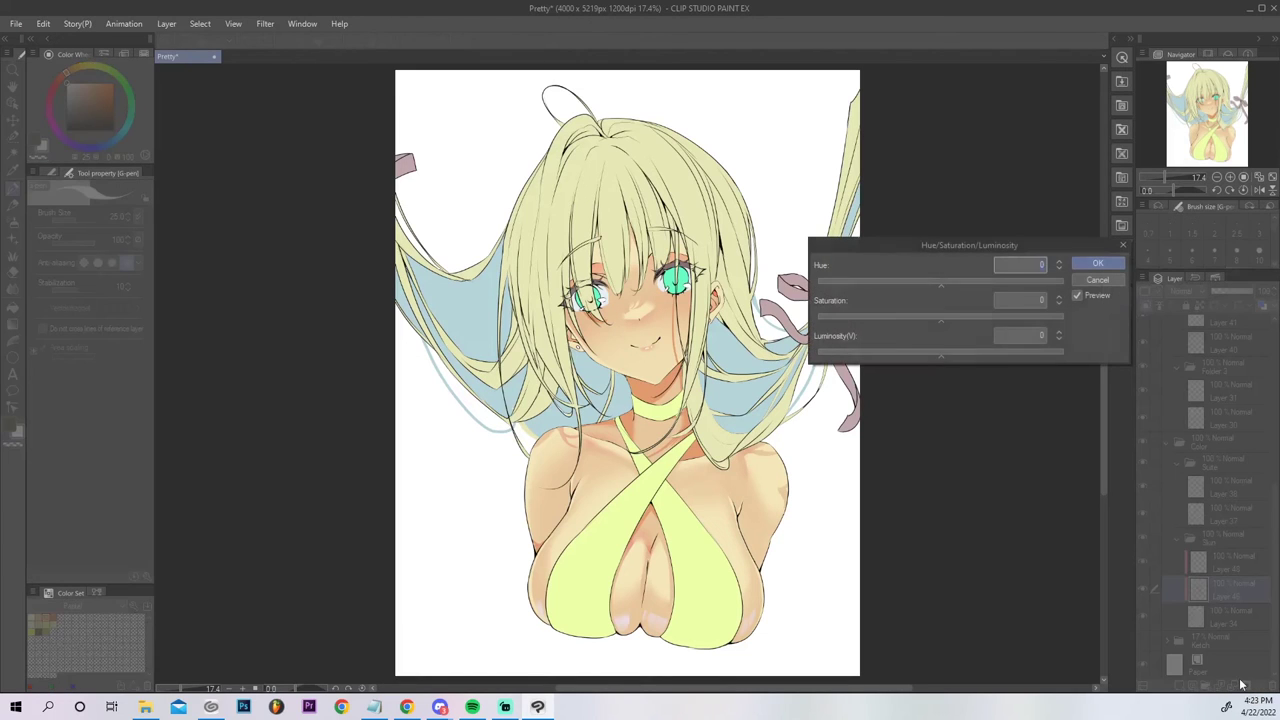
left_click_drag(940, 284, 933, 284)
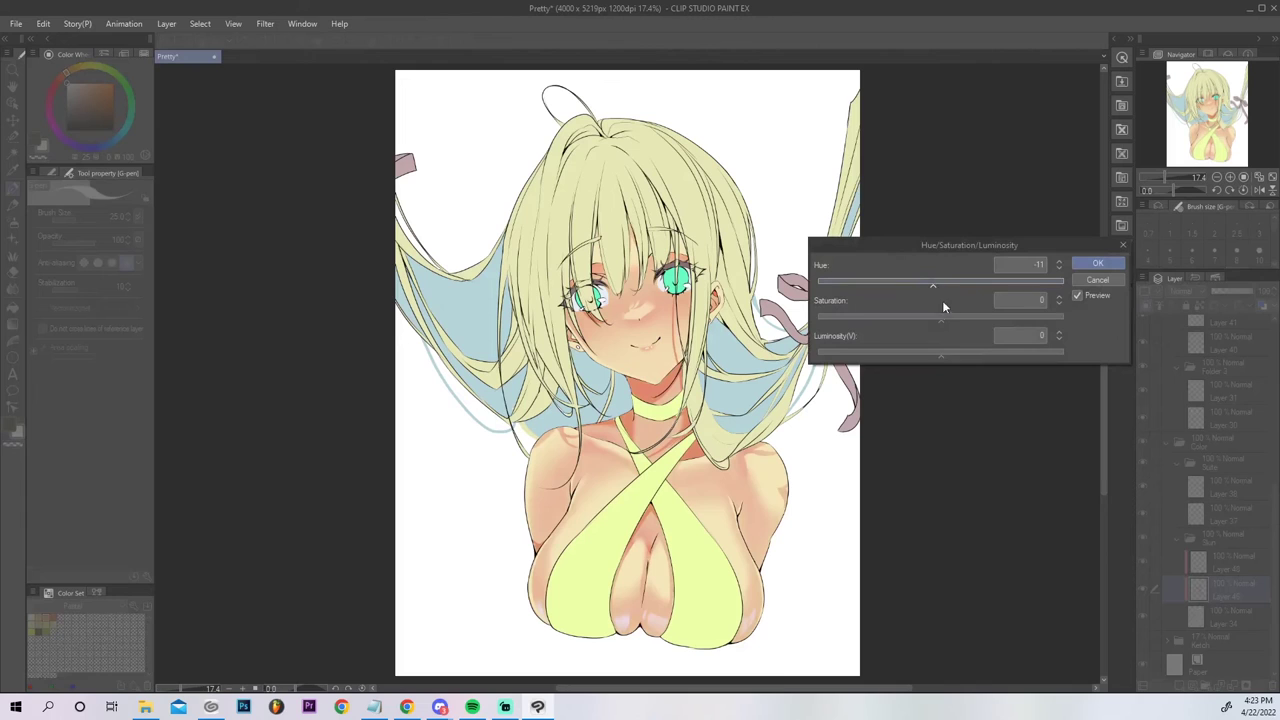
left_click_drag(931, 322, 927, 323)
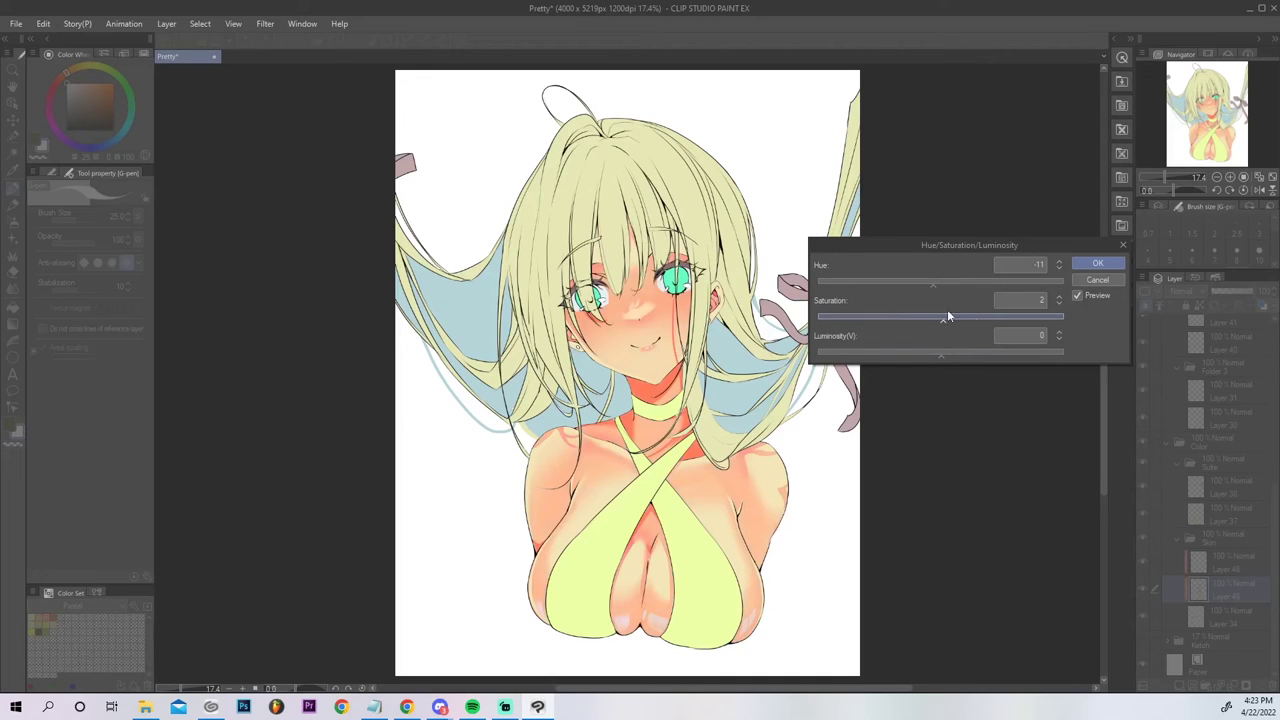
left_click(946, 281)
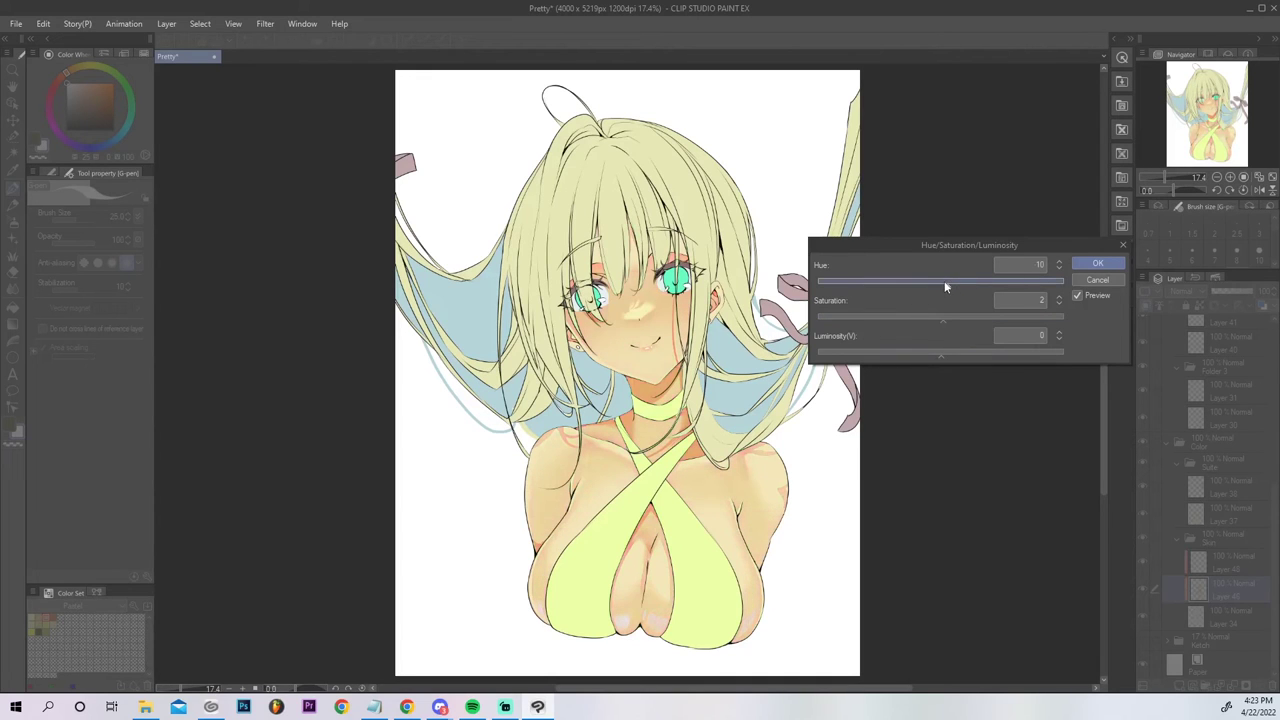
left_click(937, 283)
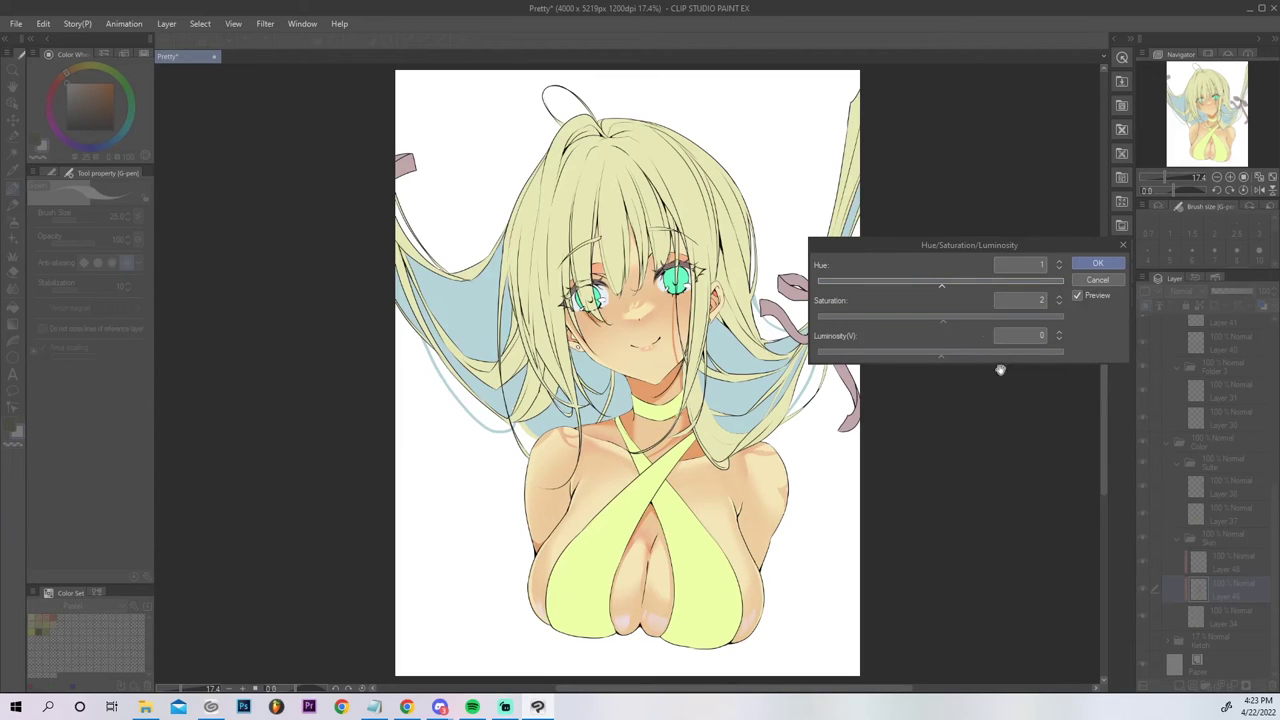
left_click(941, 320)
left_click(950, 354)
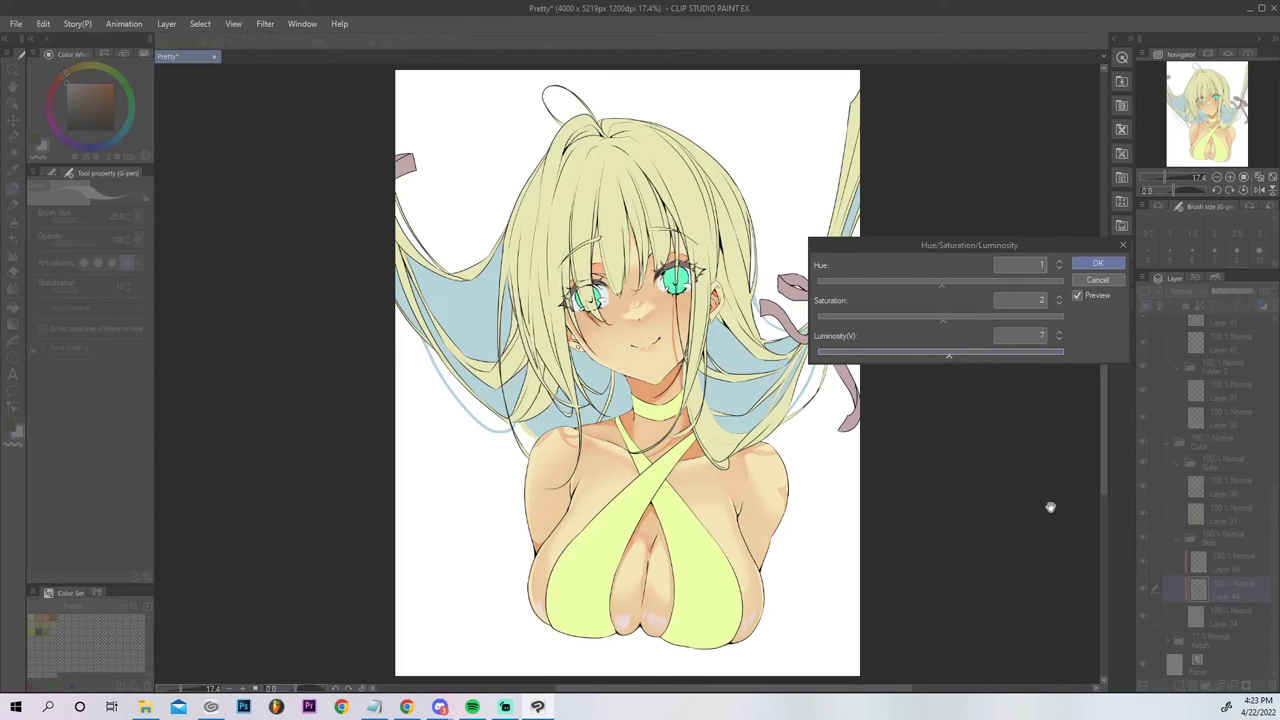
left_click(1098, 263)
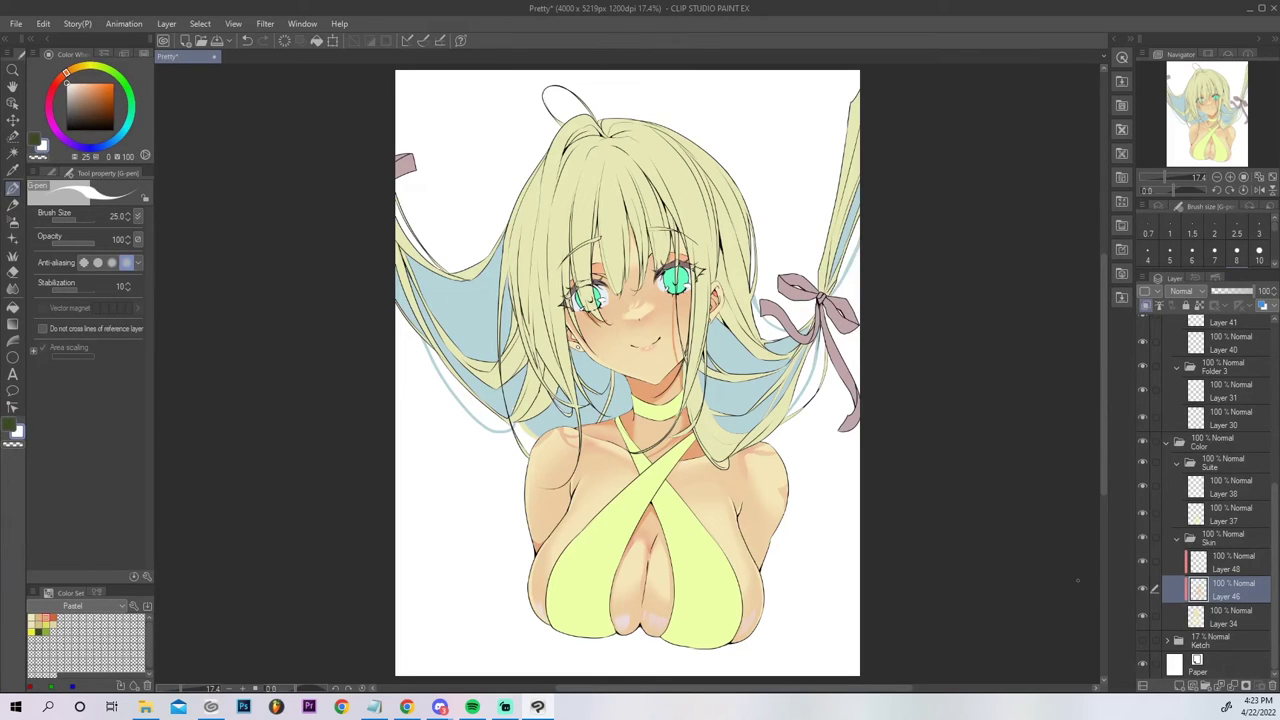
left_click(1224, 491)
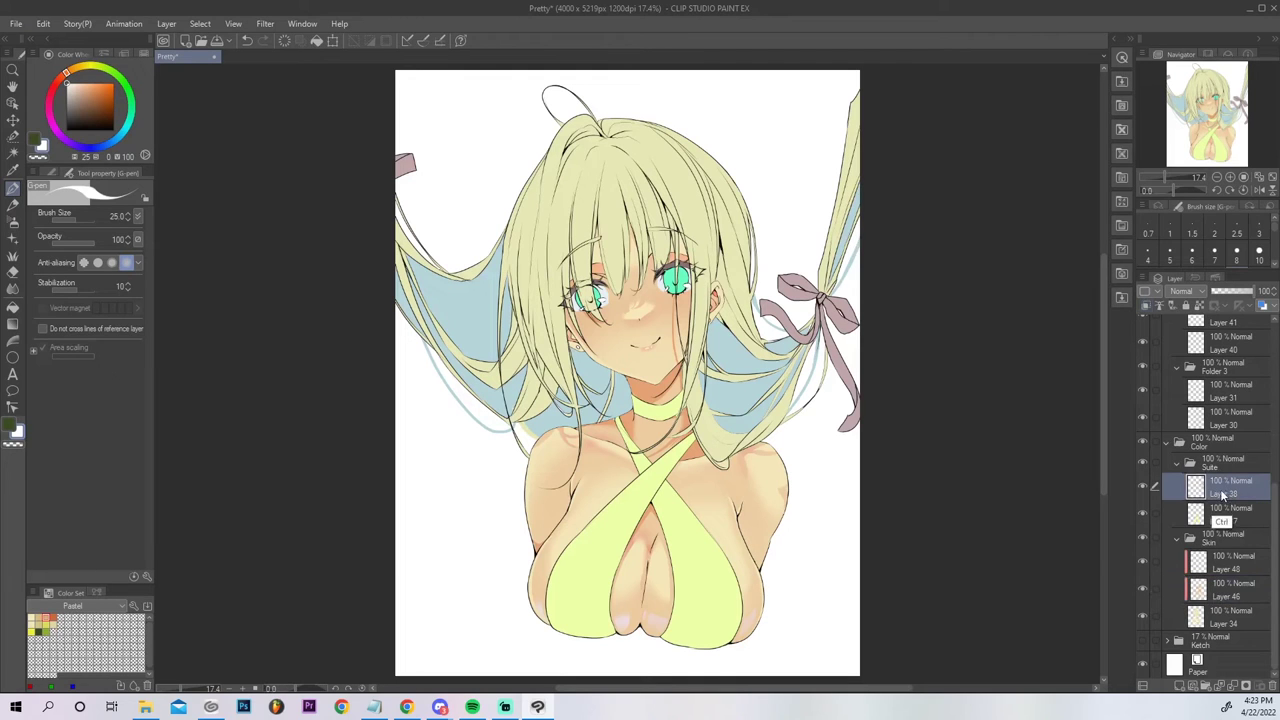
key("ctrl+u")
left_click_drag(940, 352, 1011, 350)
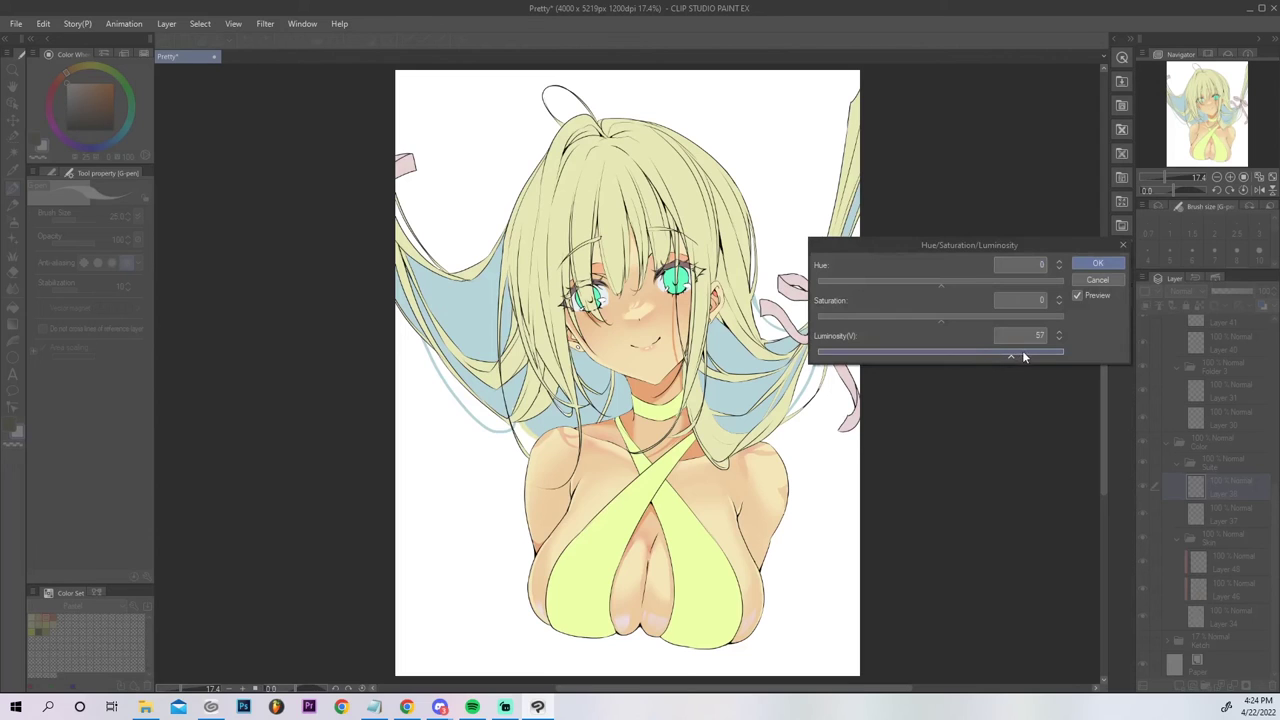
left_click(1099, 280)
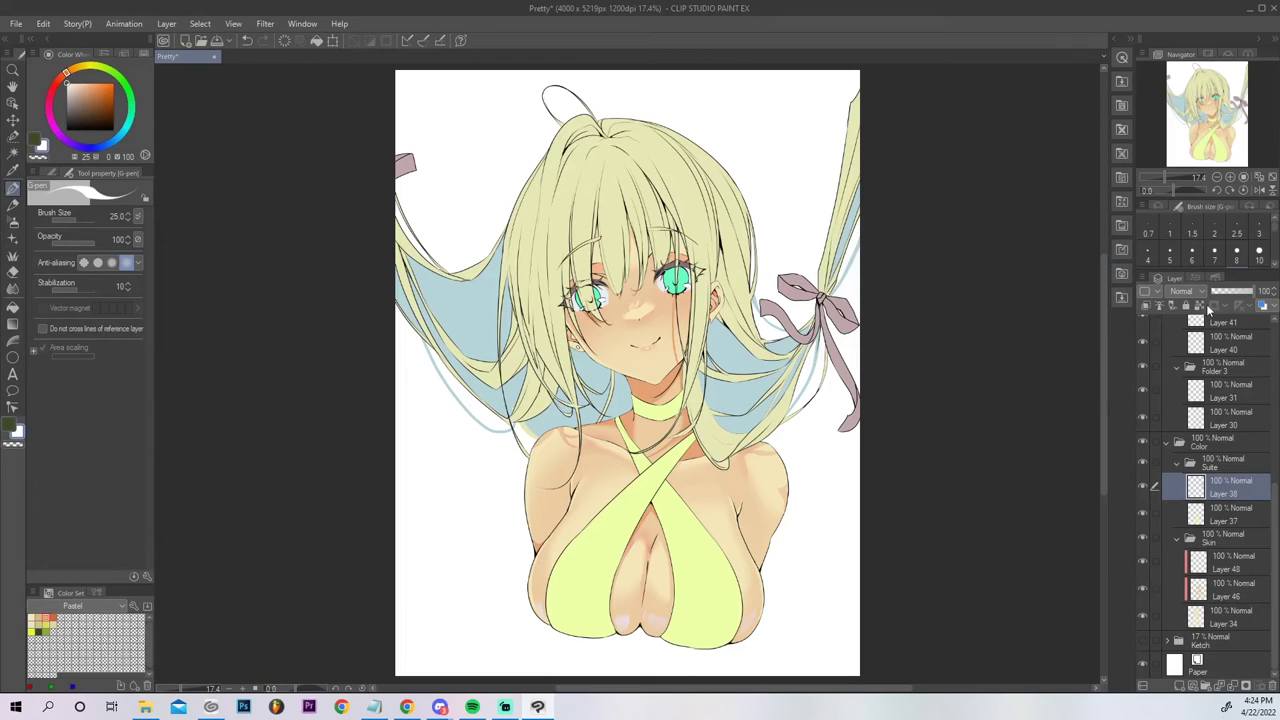
Brighten the skin highlights on Layer 48 with a Hue/Saturation/Luminosity correction.
left_click(1213, 568)
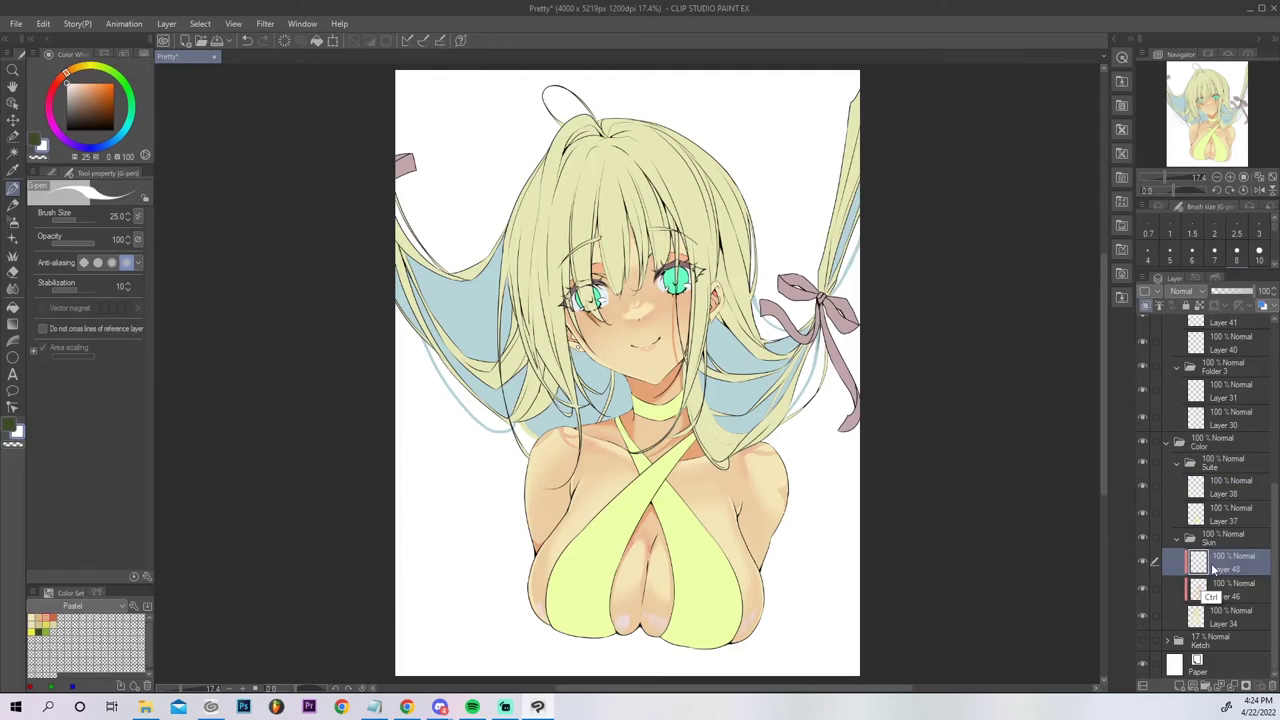
key("ctrl+u")
left_click_drag(965, 357, 977, 358)
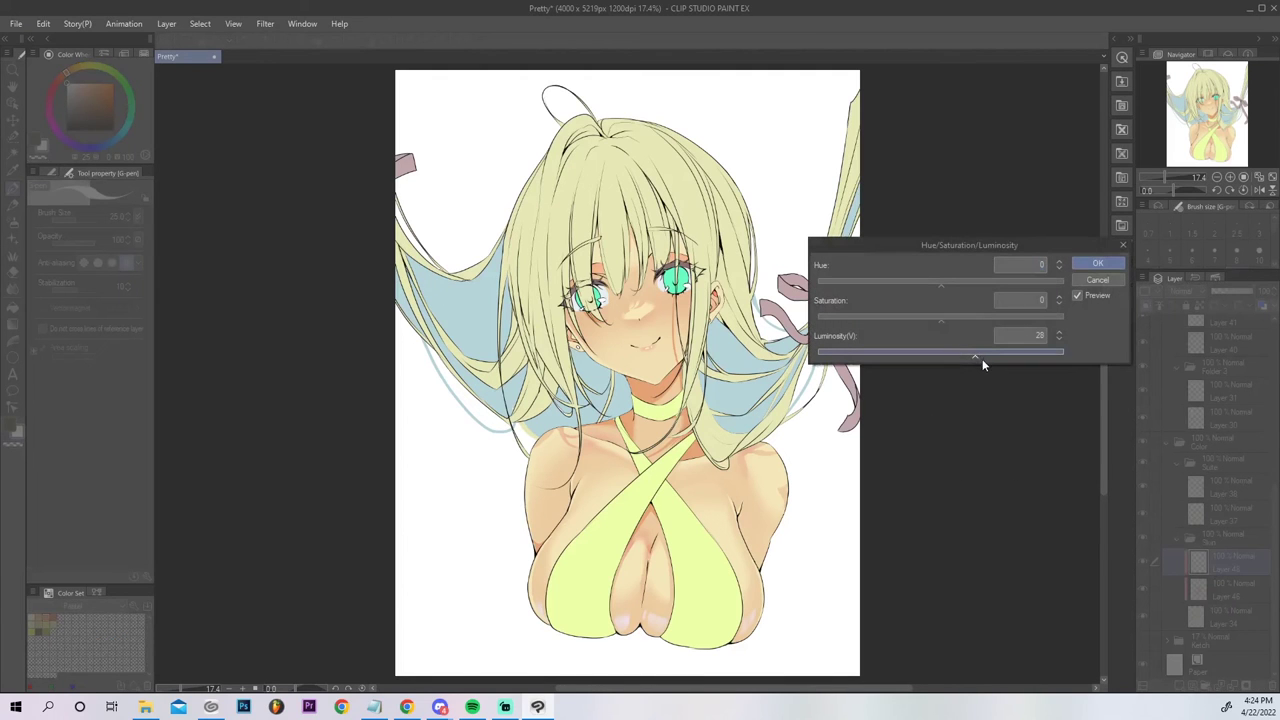
left_click_drag(971, 318, 993, 359)
left_click(1097, 264)
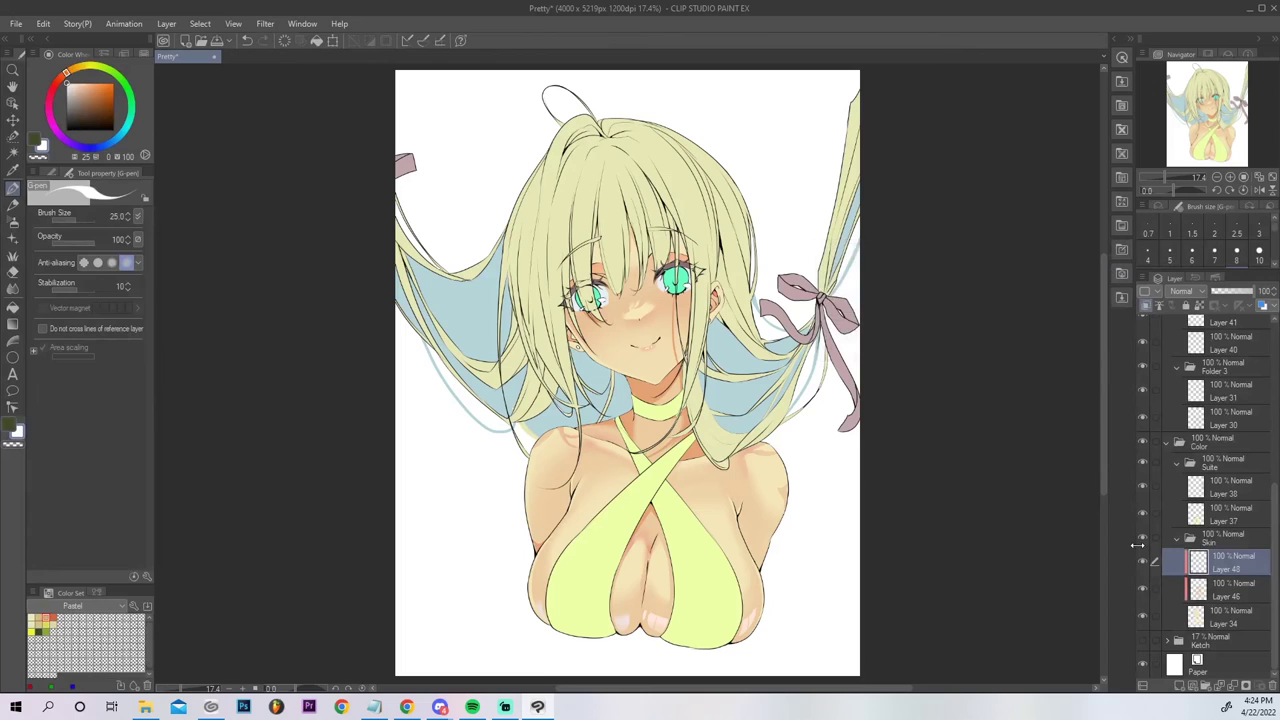
Sample pale pink from the lower chest highlight for the G-pen, switch to Blur at size 50 and lower Layer 48's opacity to 84%.
left_click(13, 221)
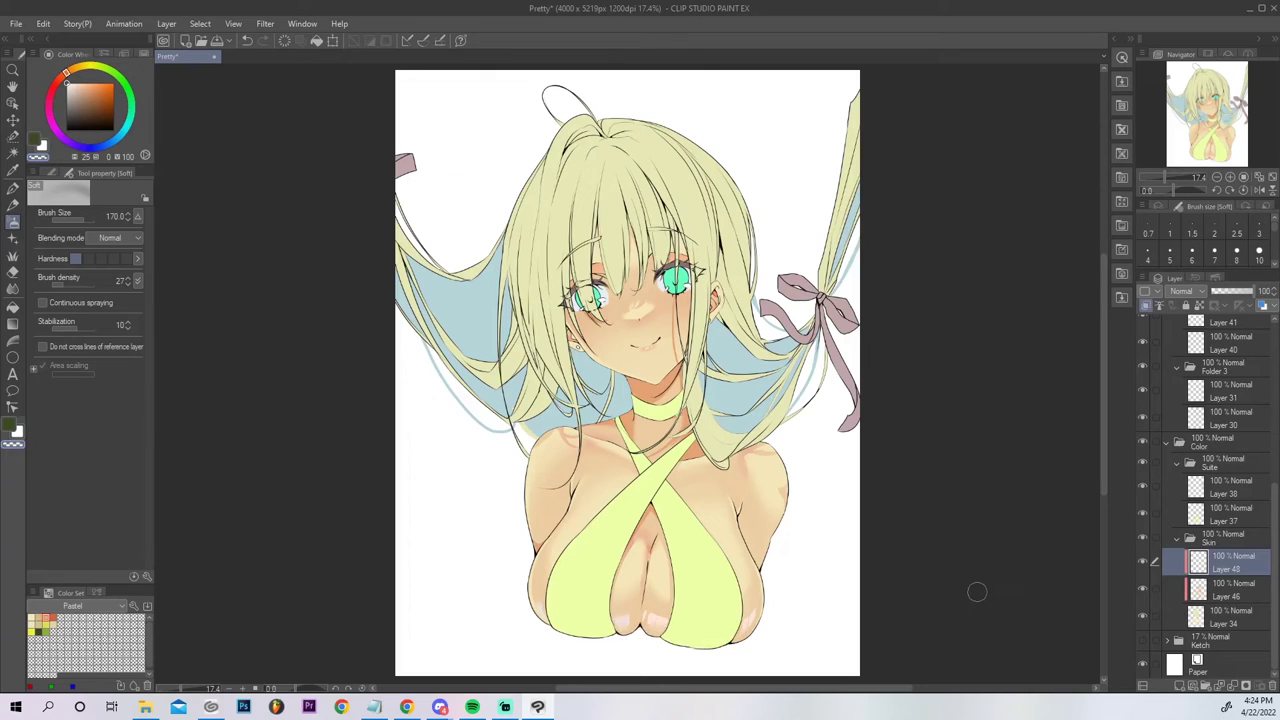
left_click(653, 616, "alt")
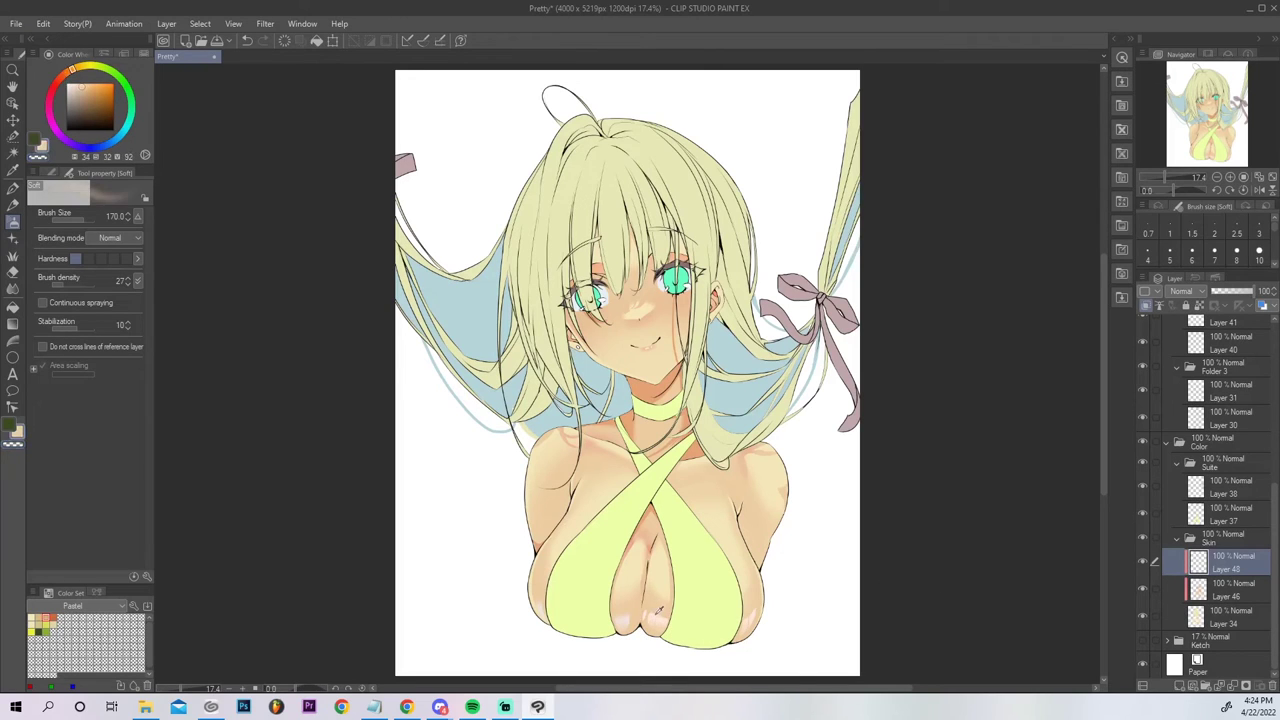
left_click(651, 615, "alt")
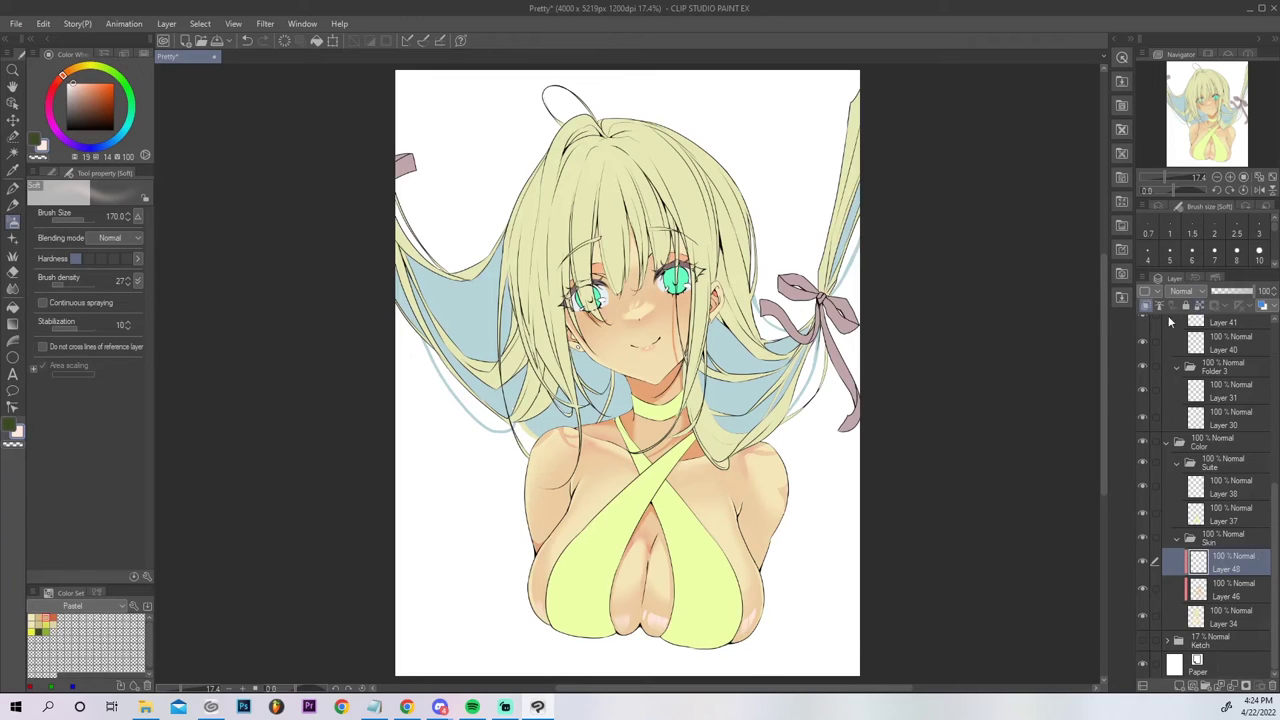
key("p")
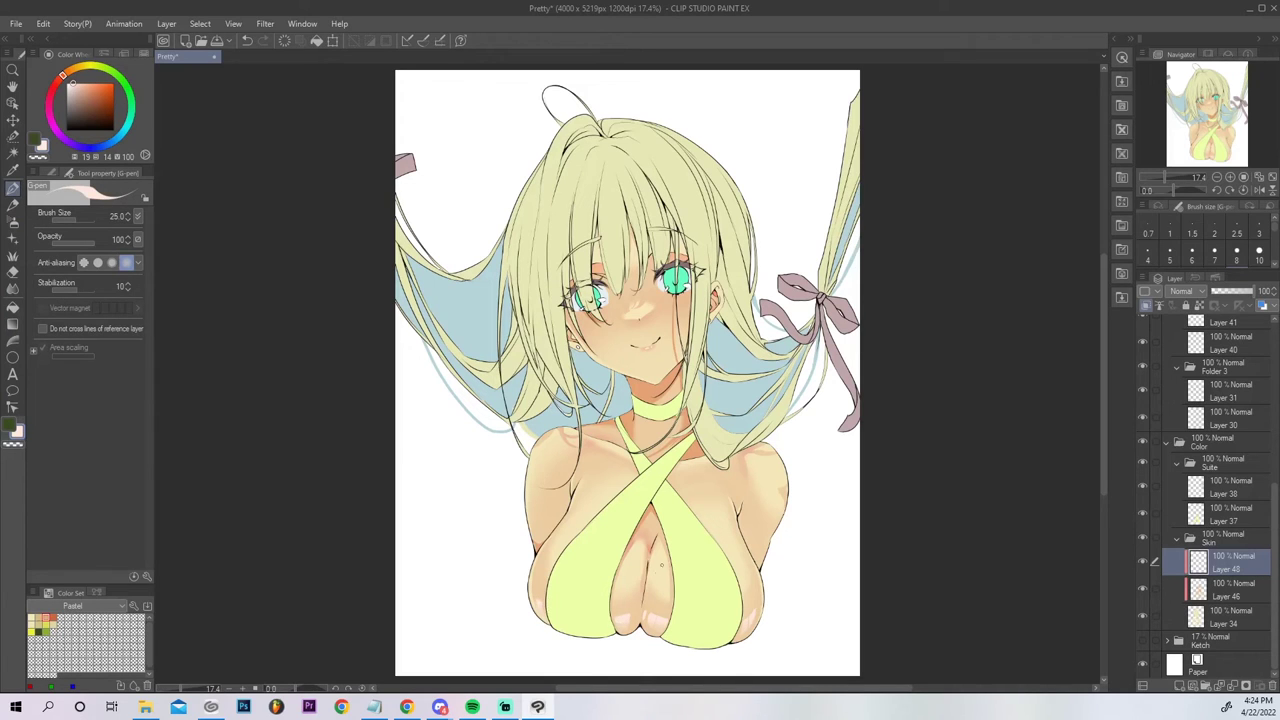
key("j")
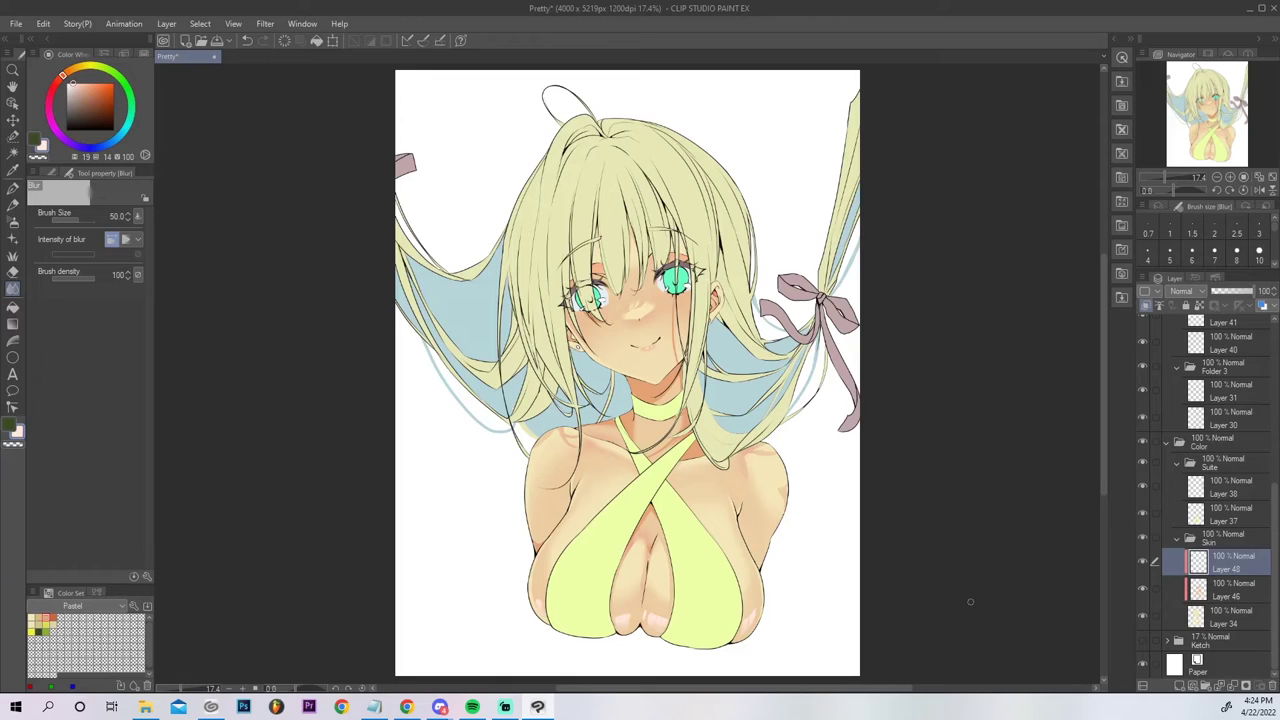
left_click_drag(1240, 291, 1254, 302)
Sample orange and tan tones from the skin and touch up the shading beside the neck strap with the G-pen at size 25 on Layer 48.
left_click(655, 387, "alt")
key("p")
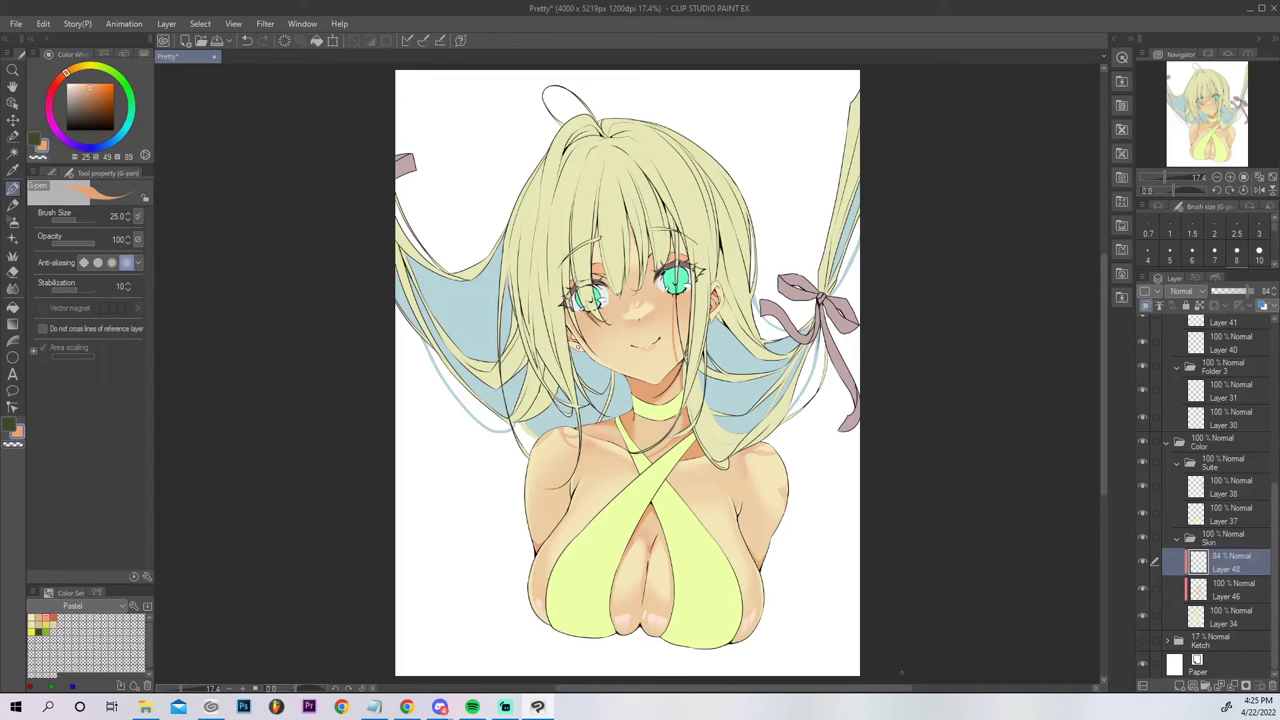
left_click(779, 511, "alt")
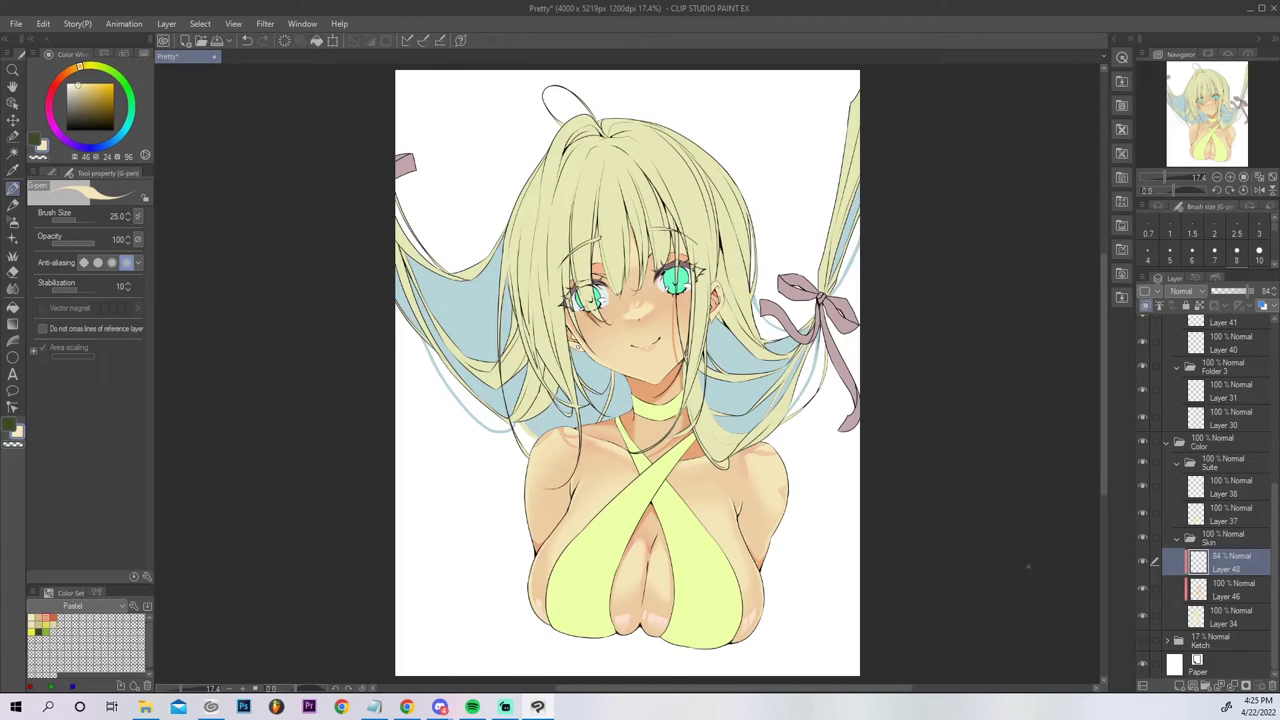
left_click(694, 451, "alt")
left_click_drag(664, 483, 695, 444)
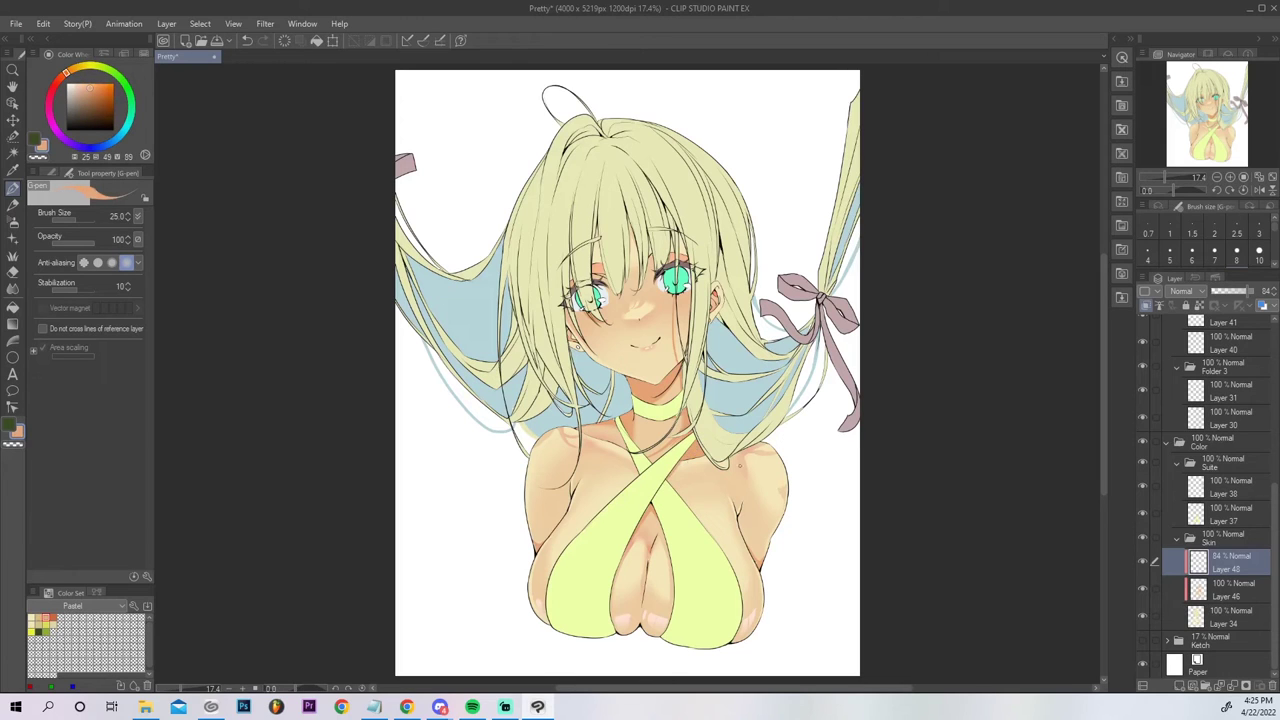
left_click(736, 461, "alt")
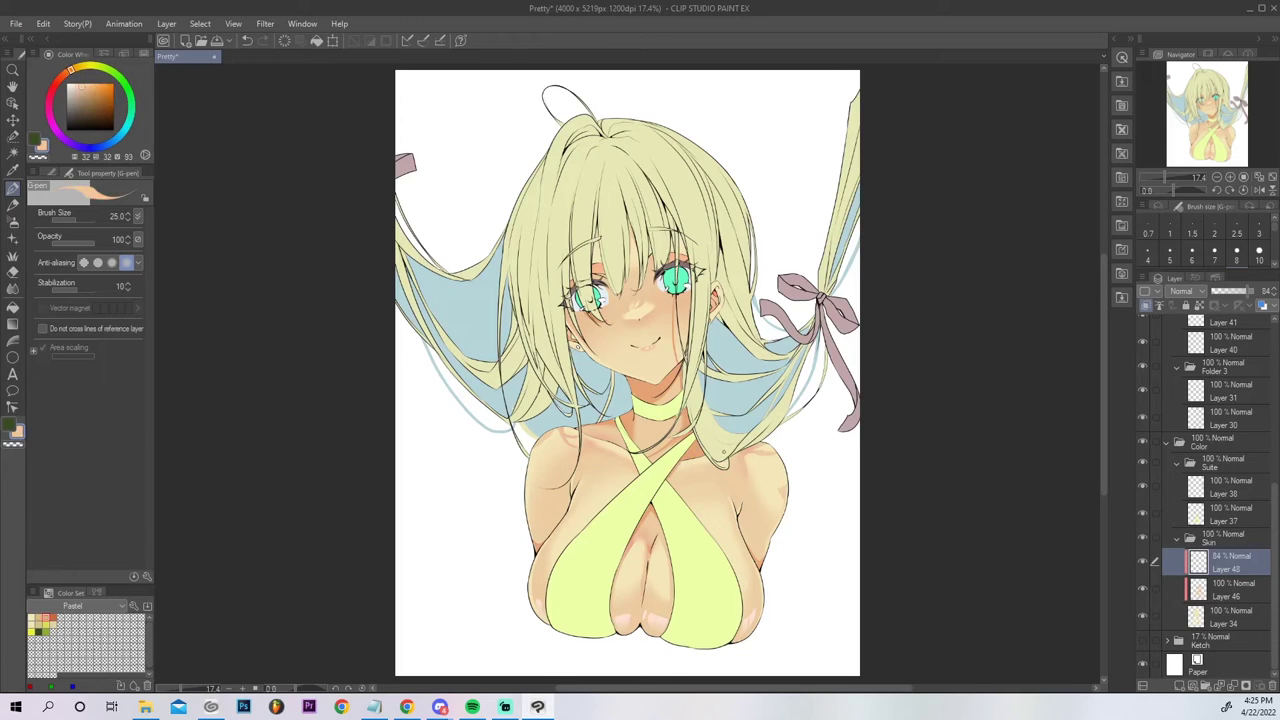
key("g")
left_click(712, 448, "alt")
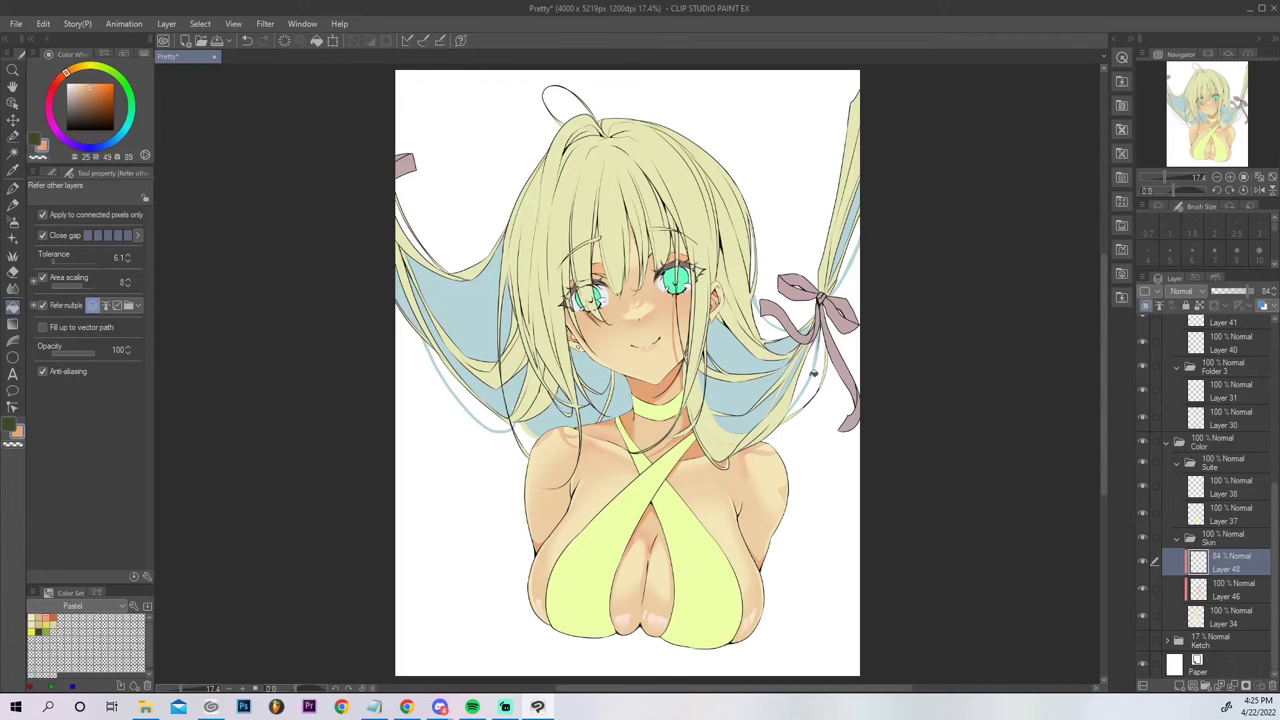
key("p")
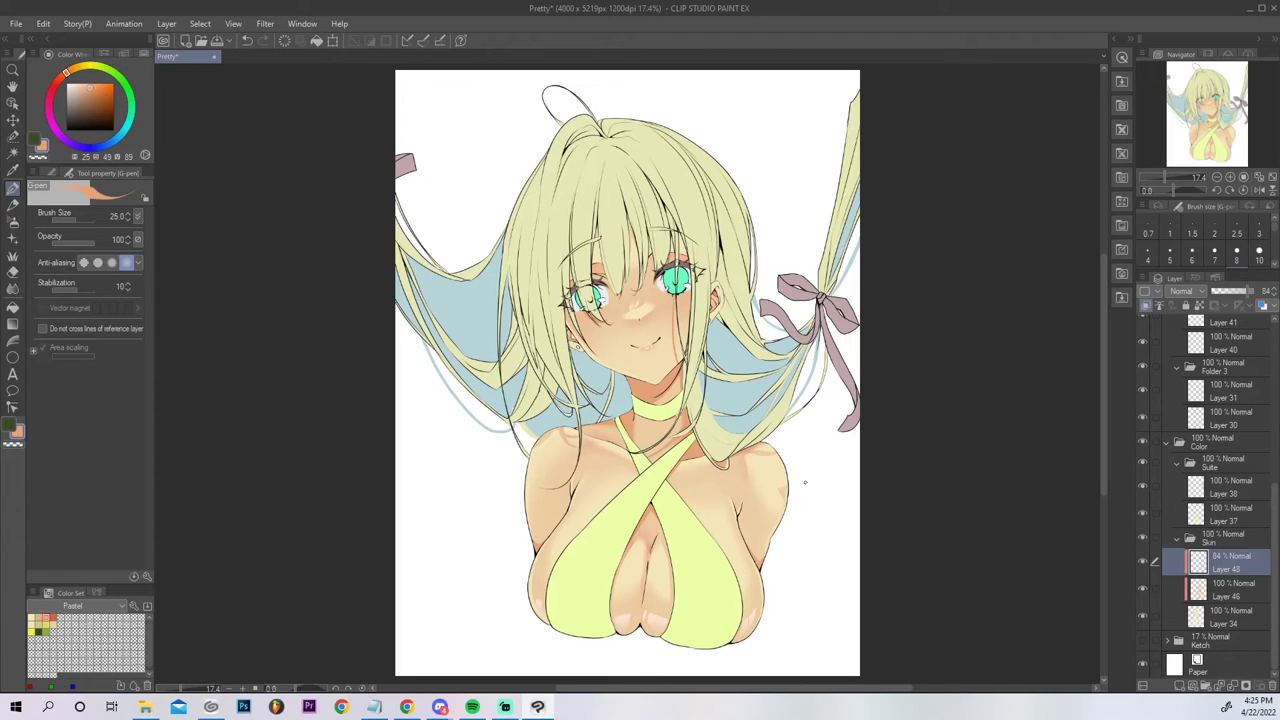
Add a clipped layer directly above Layer 34 and brighten the chest and ear with a white soft airbrush at size 600.
left_click(1220, 624)
left_click(1180, 686)
key("x")
left_click(13, 222)
key("bracketright")
key("bracketright")
key("bracketright")
key("bracketright")
key("bracketright")
key("bracketright")
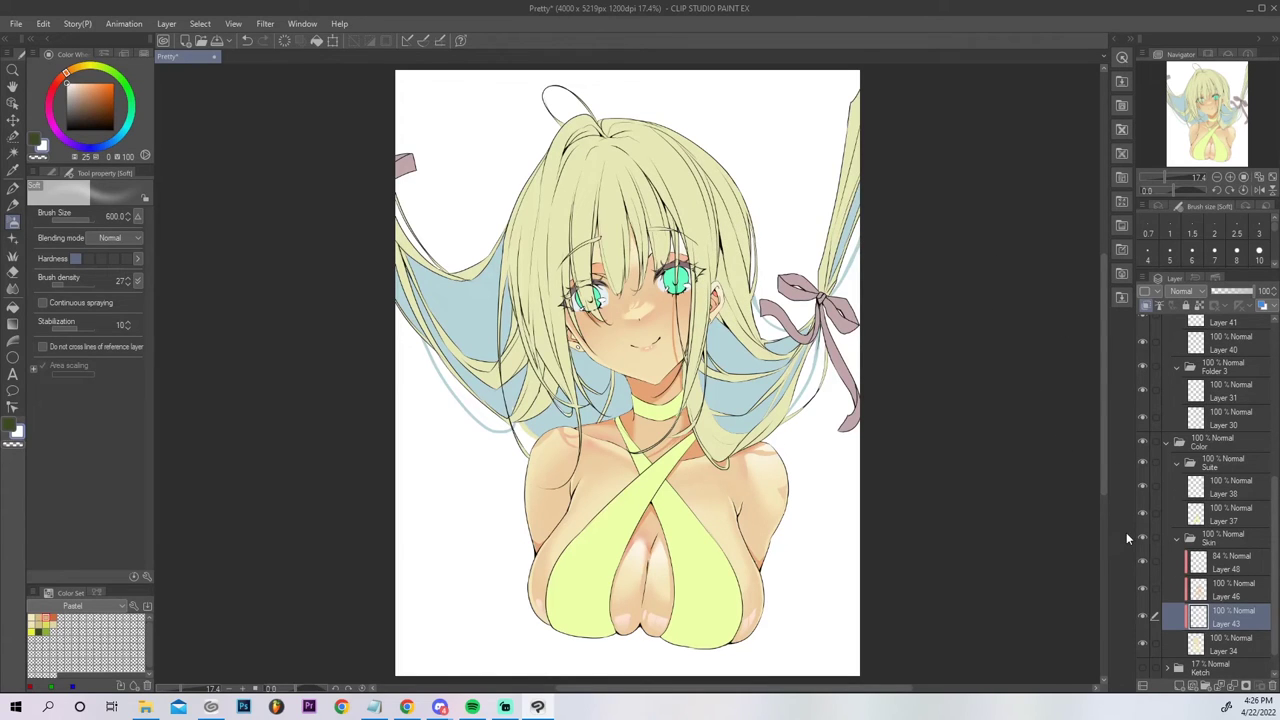
Auto-select the light patch on the nose, brighten it with the white soft airbrush on Layer 48 and deselect.
left_click(13, 153)
left_click(639, 308)
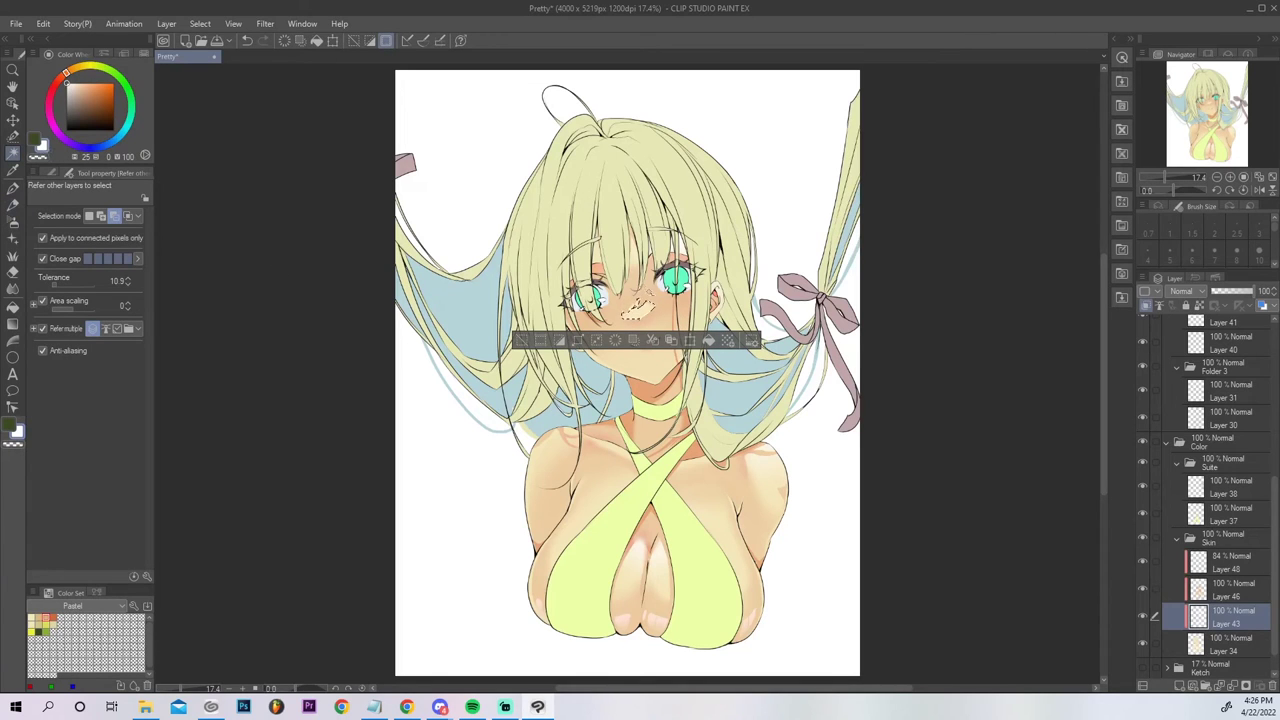
key("b")
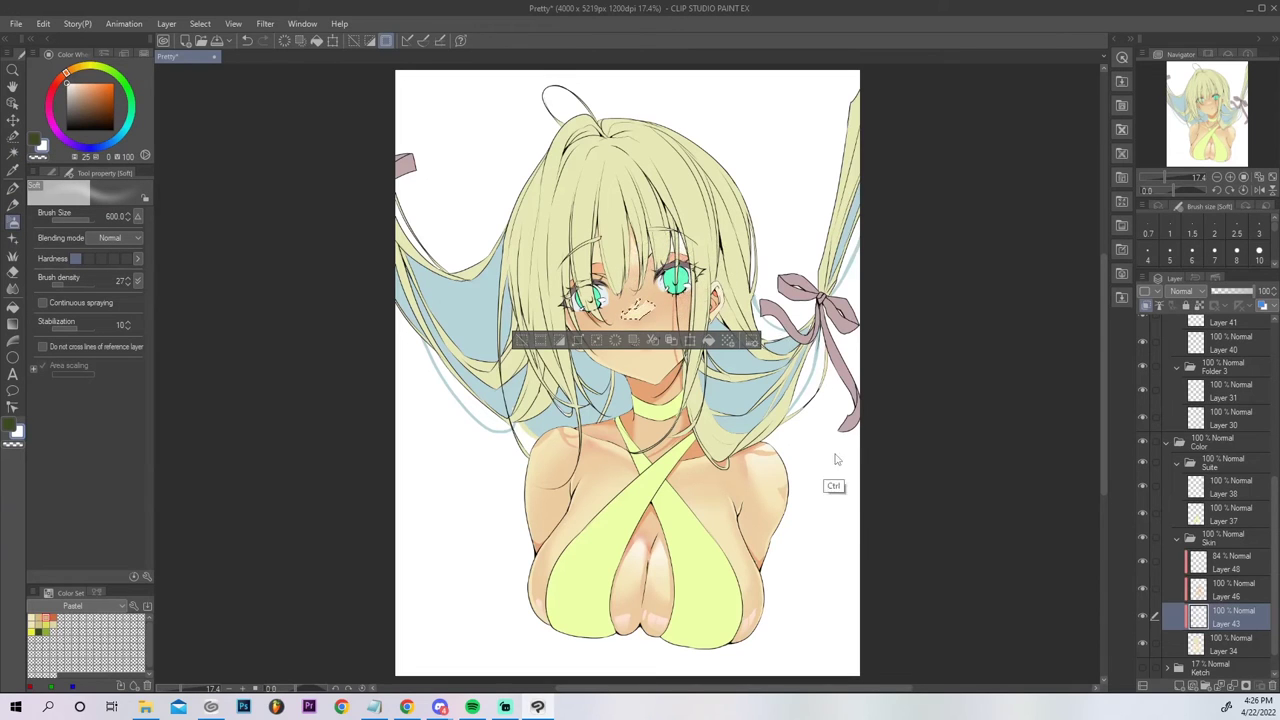
key("ctrl+d")
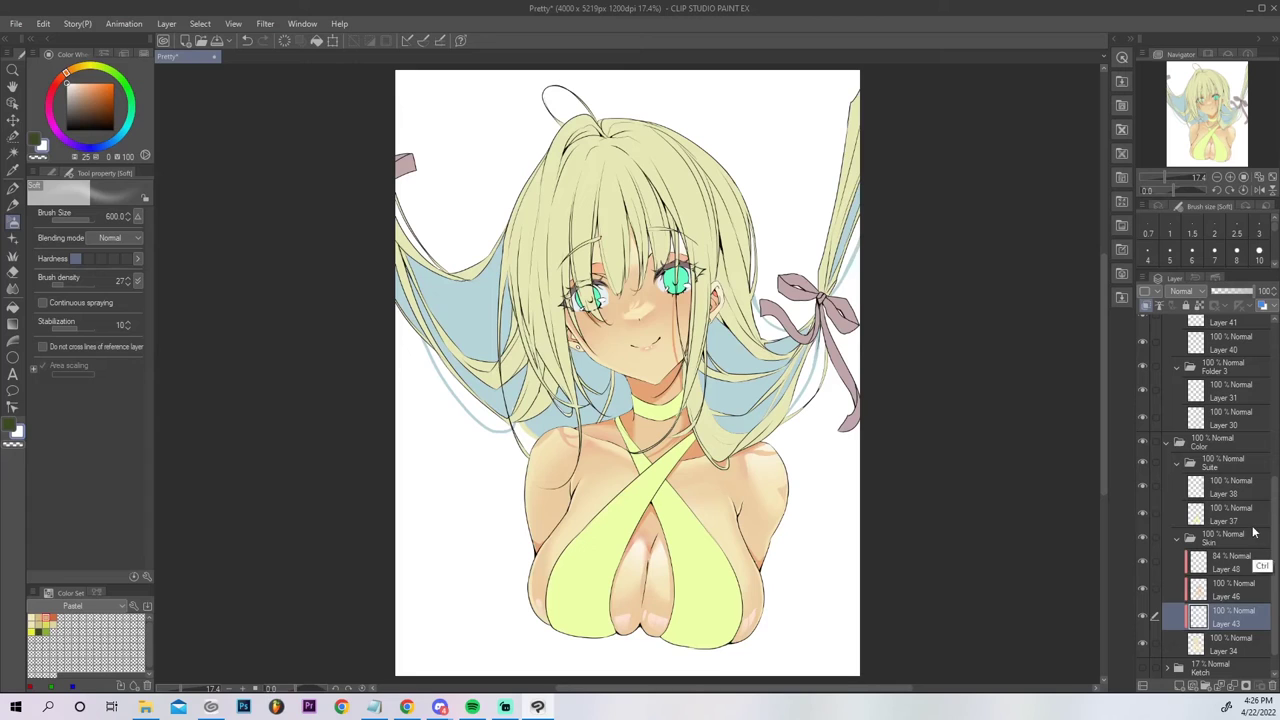
key("ctrl+z")
left_click(1230, 566)
left_click_drag(652, 277, 662, 275)
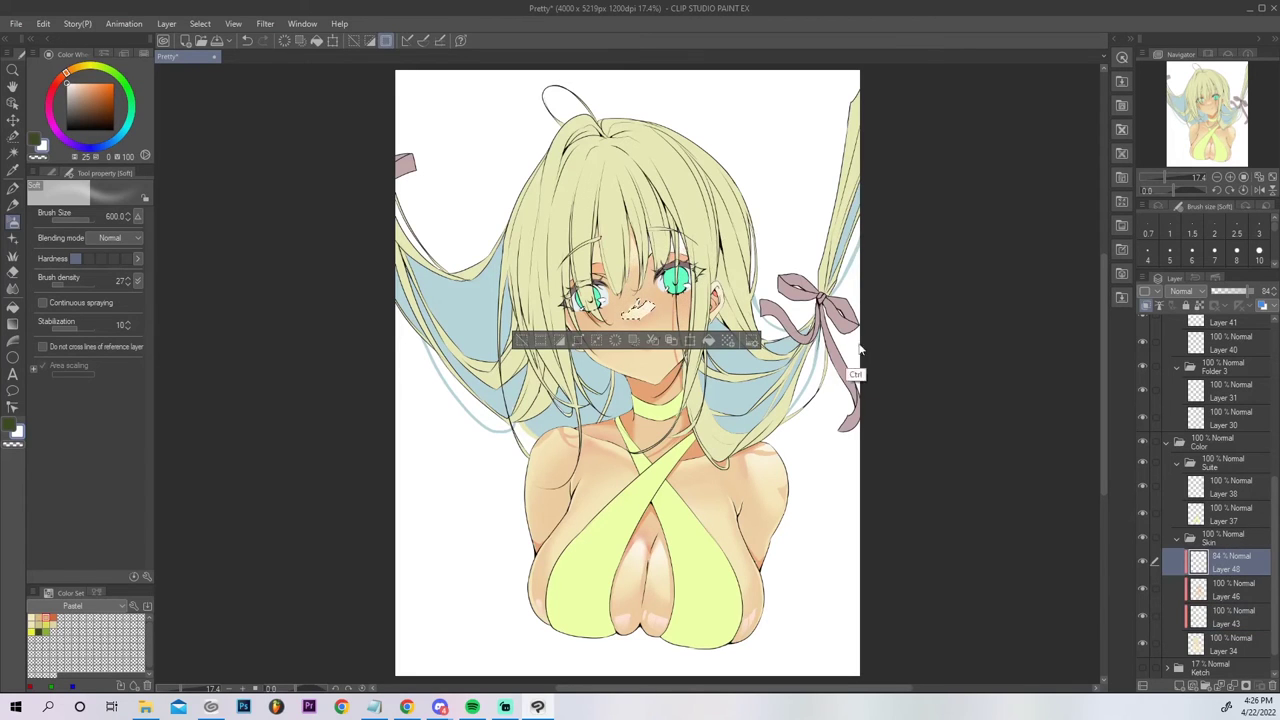
key("ctrl+d")
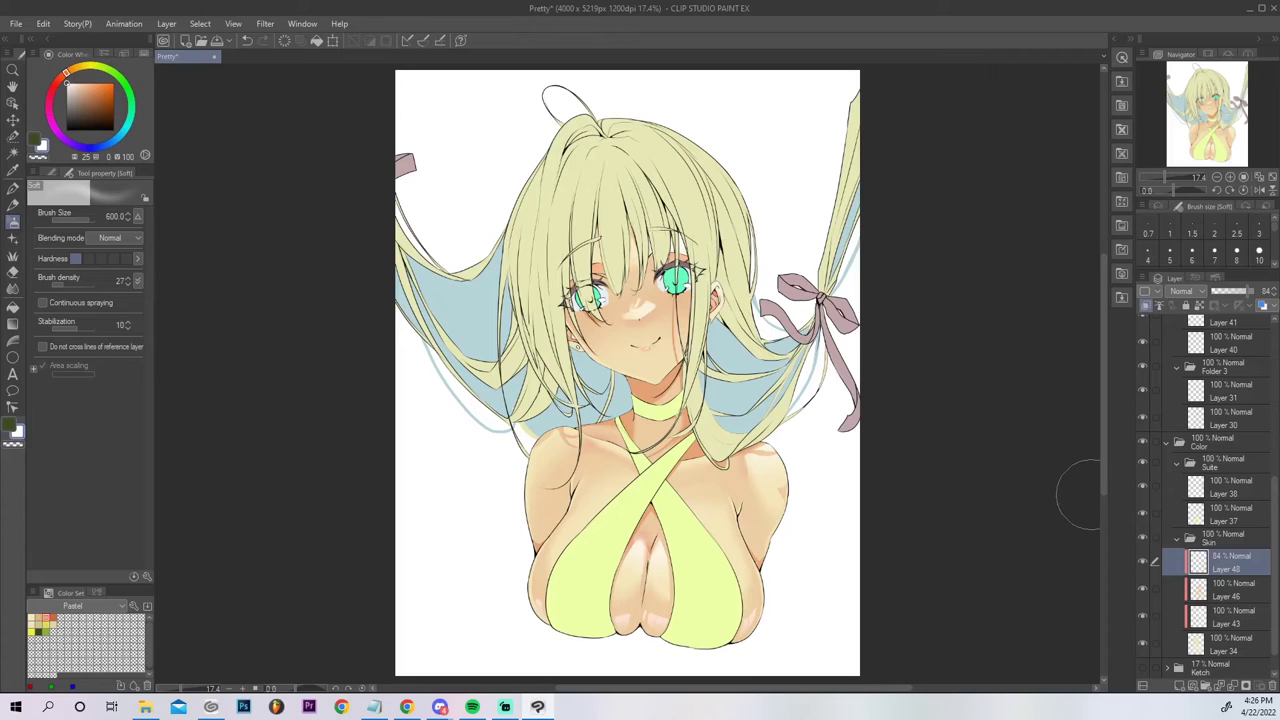
key("ctrl+z")
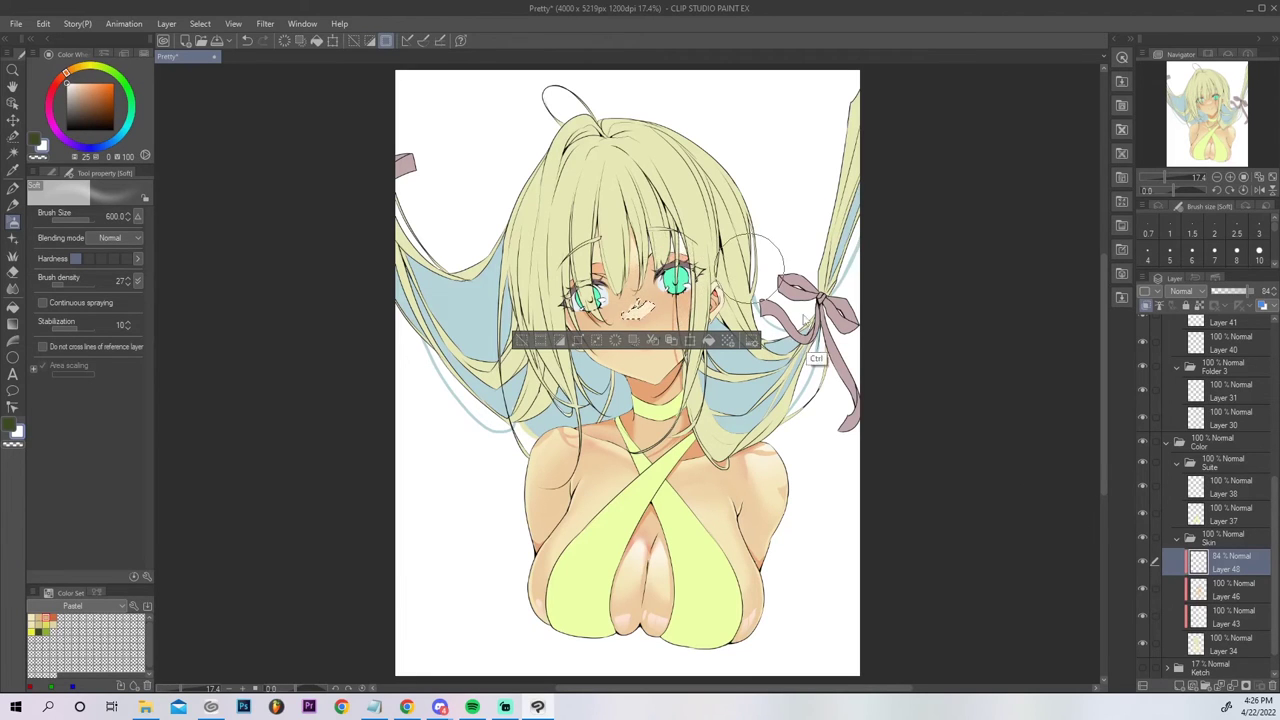
key("ctrl+d")
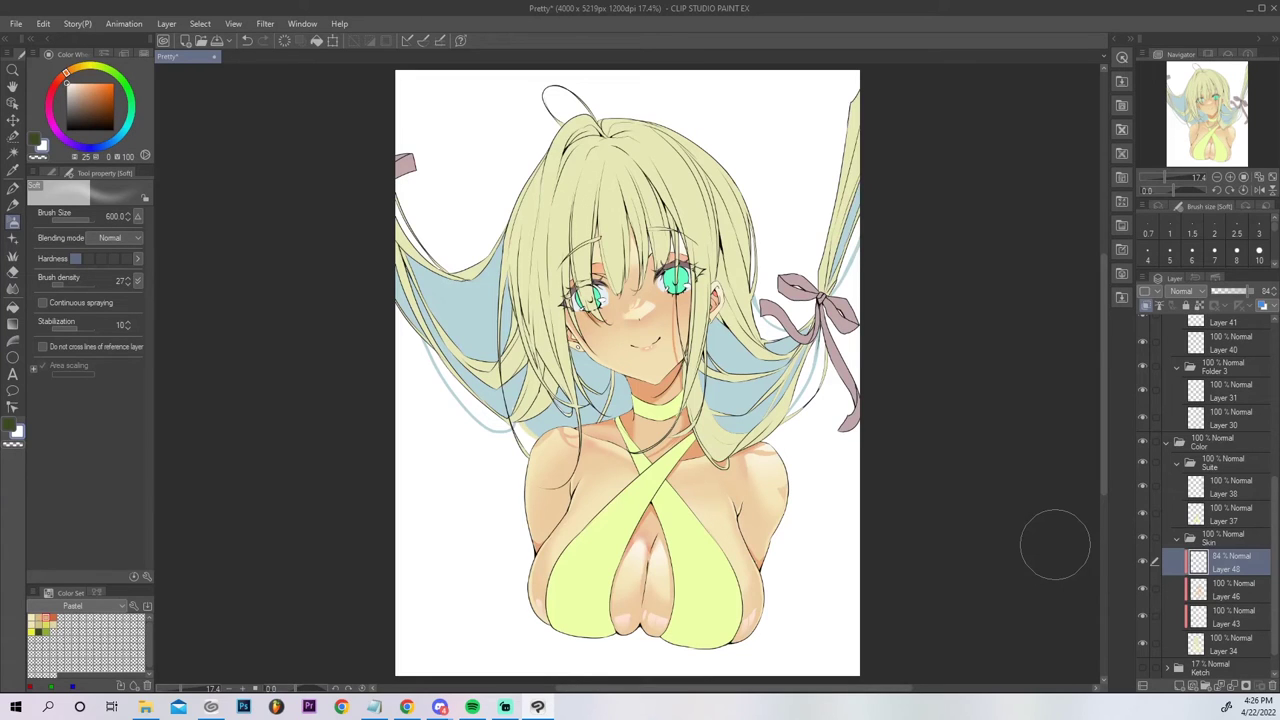
Make Layer 43 in the Skin folder the active layer and save the illustration.
left_click(1212, 617)
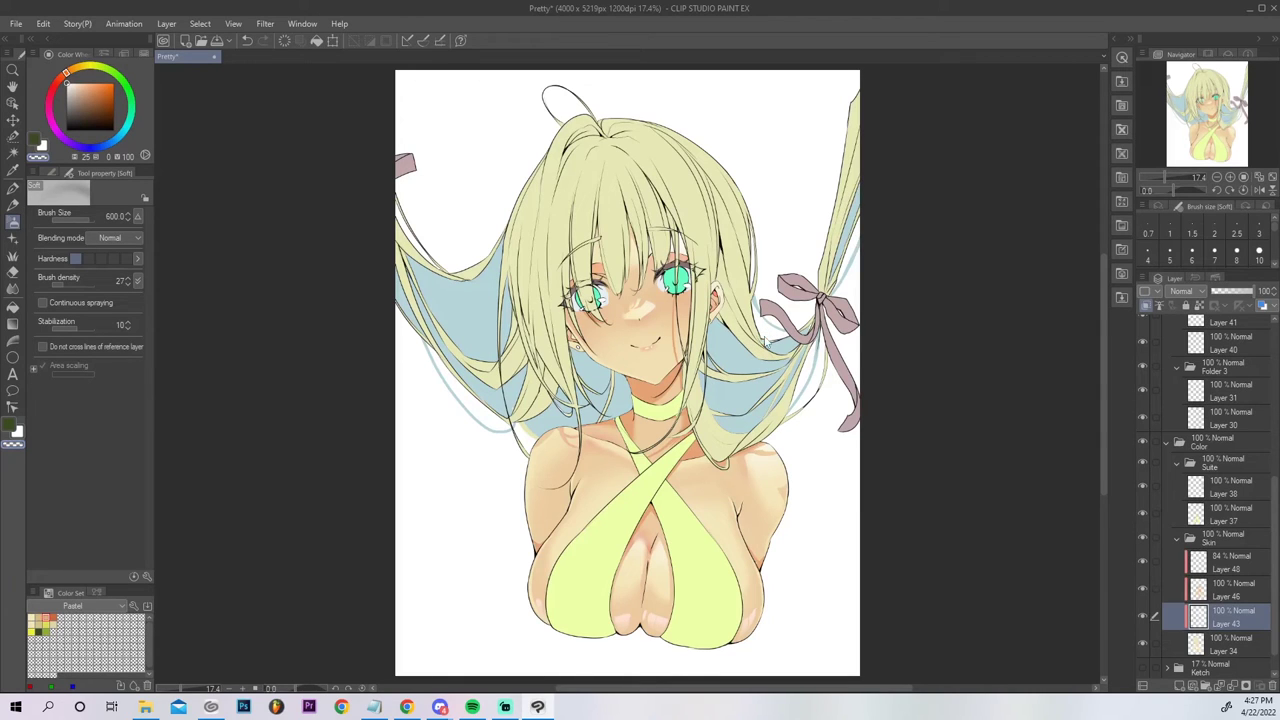
key("ctrl+s")
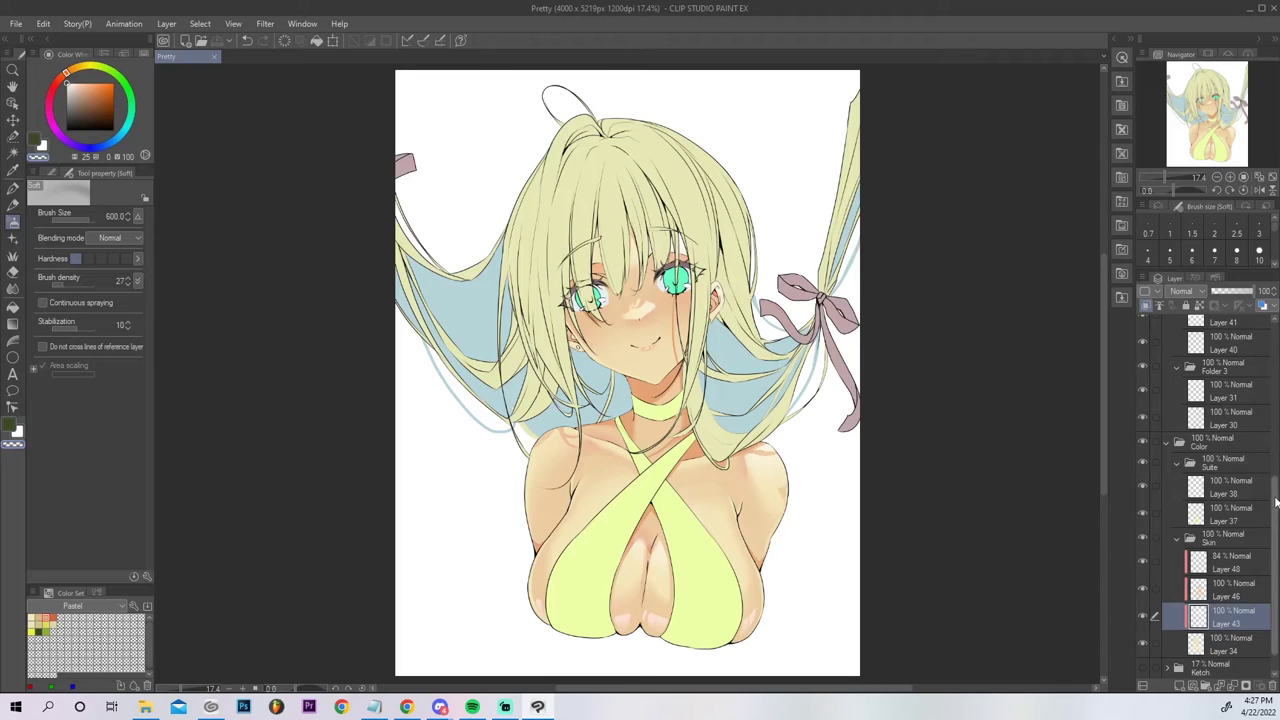
scroll(1176, 394, "up", 5)
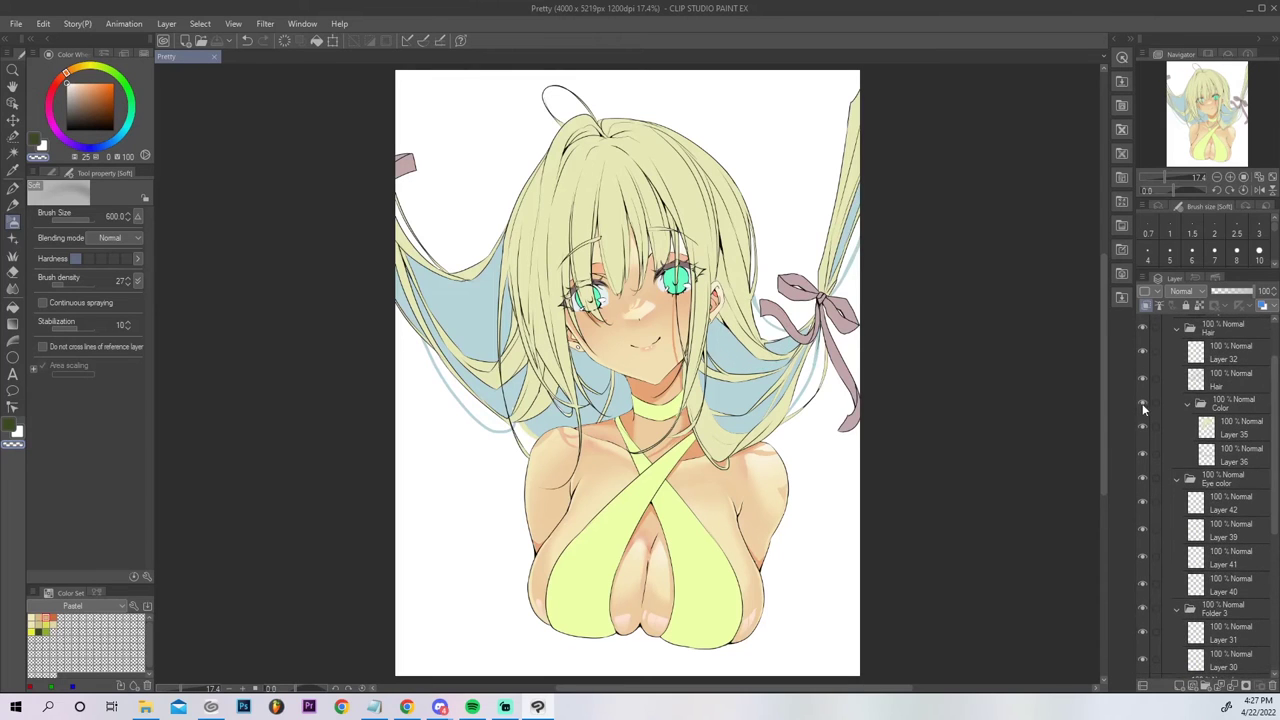
Hide the hair's Color folder, make Layer 46 in the Skin folder active and sample the skin tone between the eyes.
left_click(1142, 403)
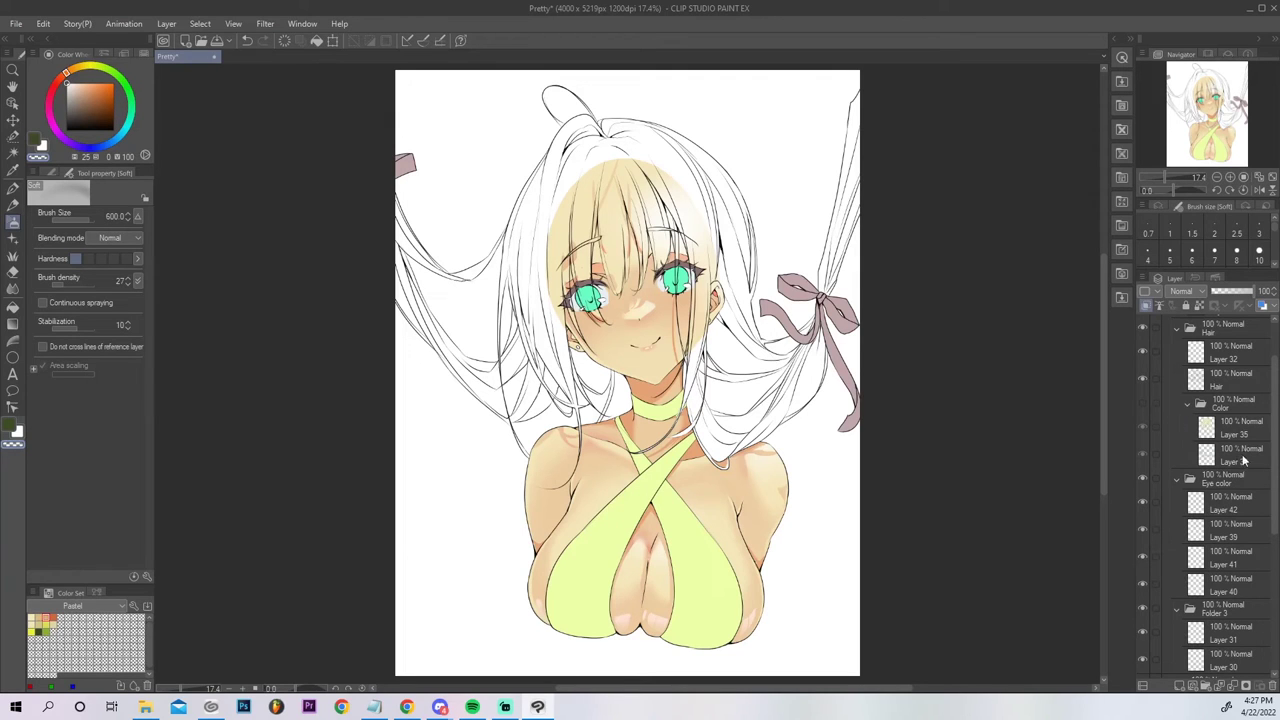
left_click_drag(1276, 480, 1272, 575)
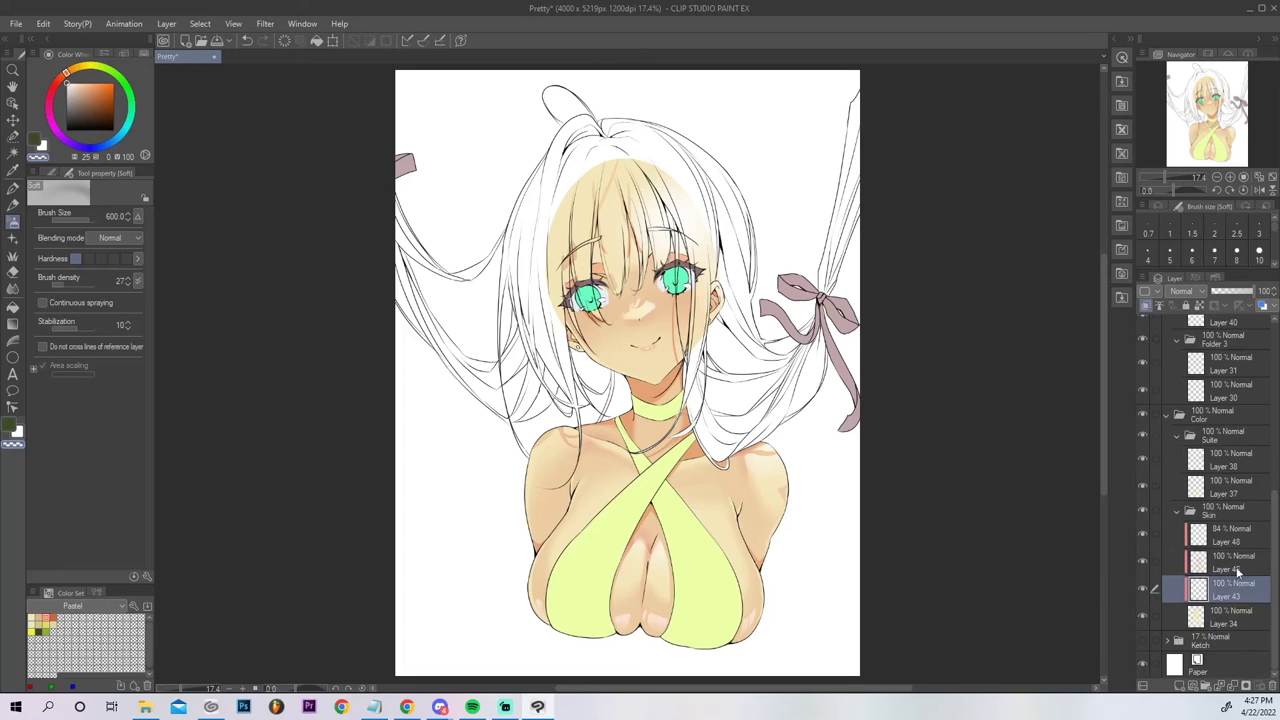
left_click(1234, 562)
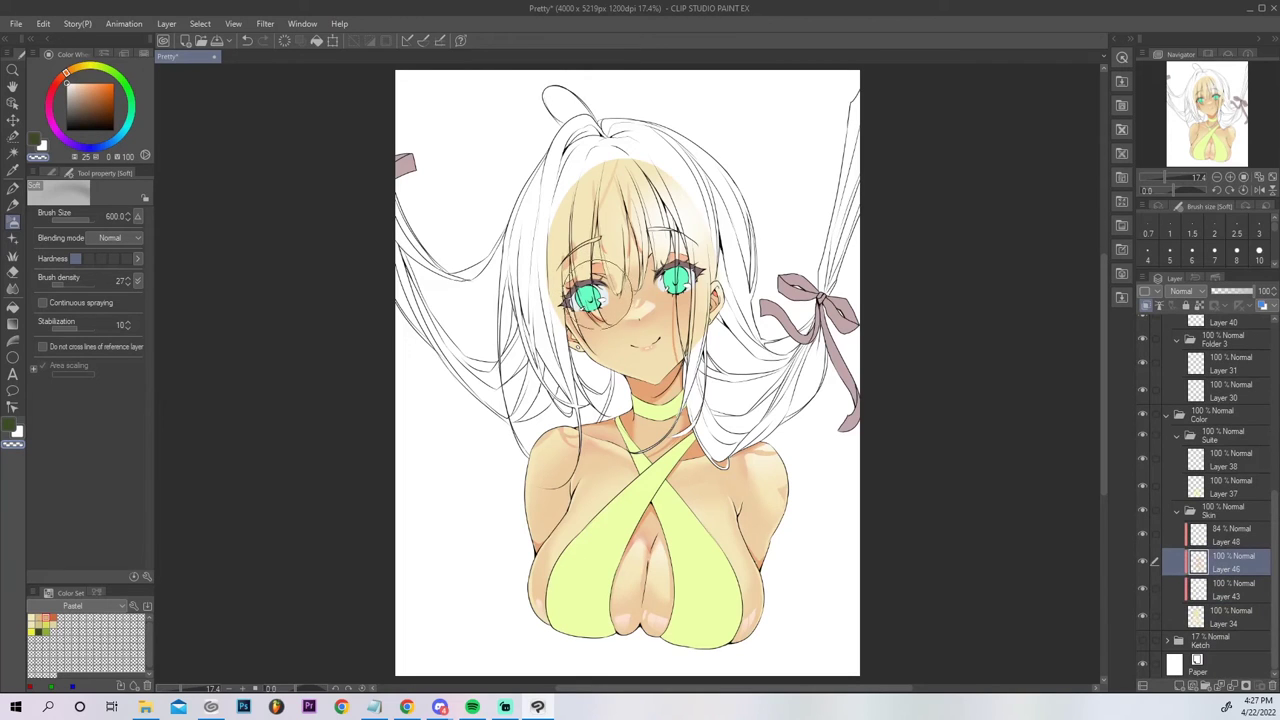
left_click(601, 265, "alt")
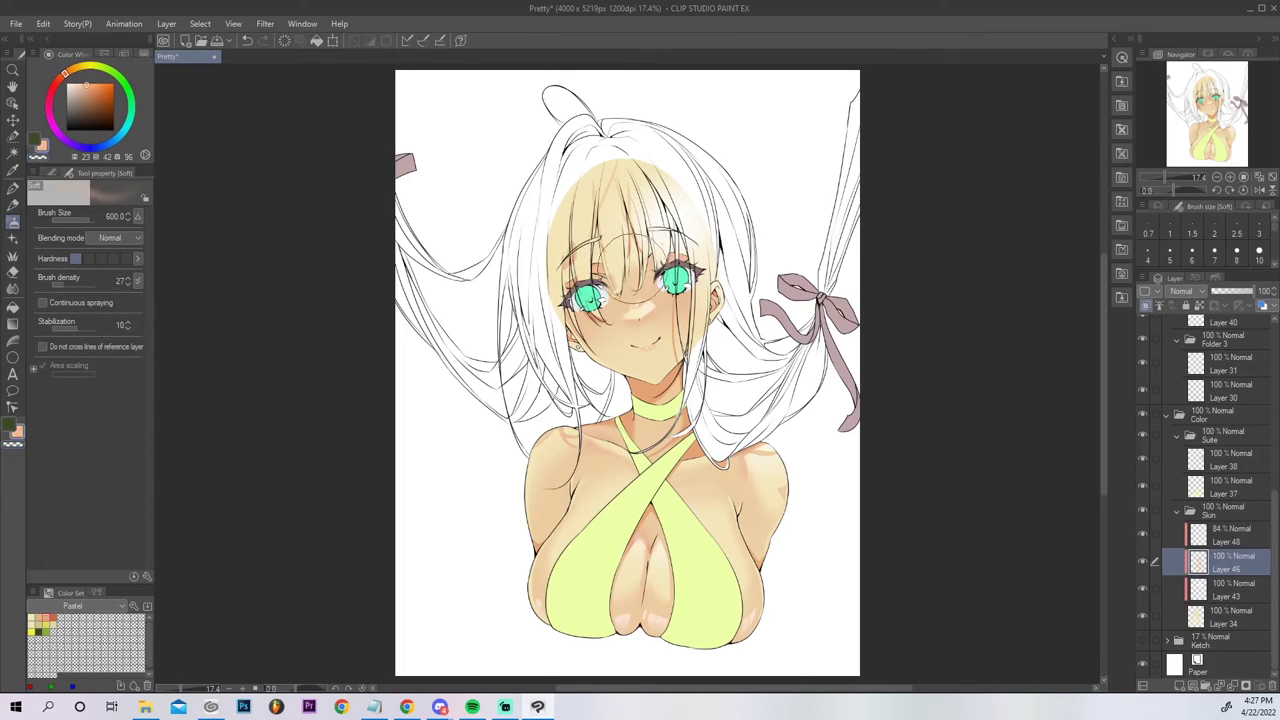
key("p")
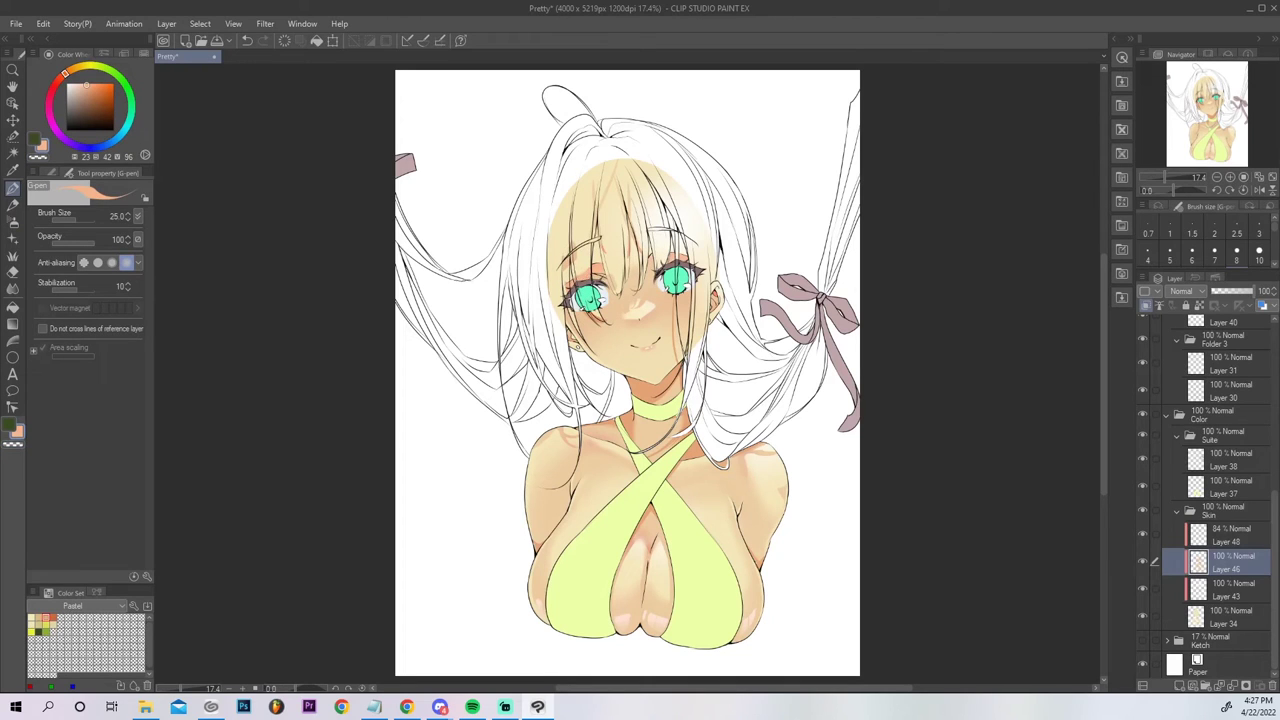
left_click(640, 287, "alt")
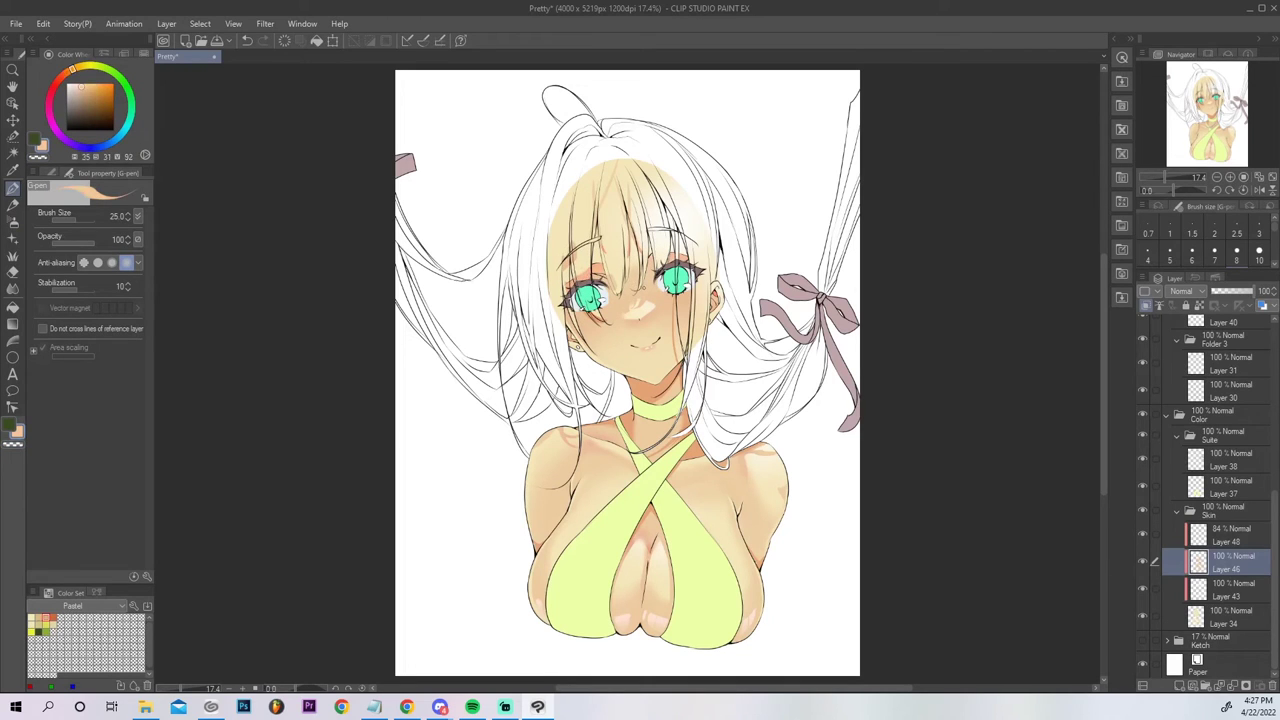
Auto-select the skin areas between the bangs and beside the cheek, airbrush them softly on Layer 46 at size 600 and deselect.
key("w")
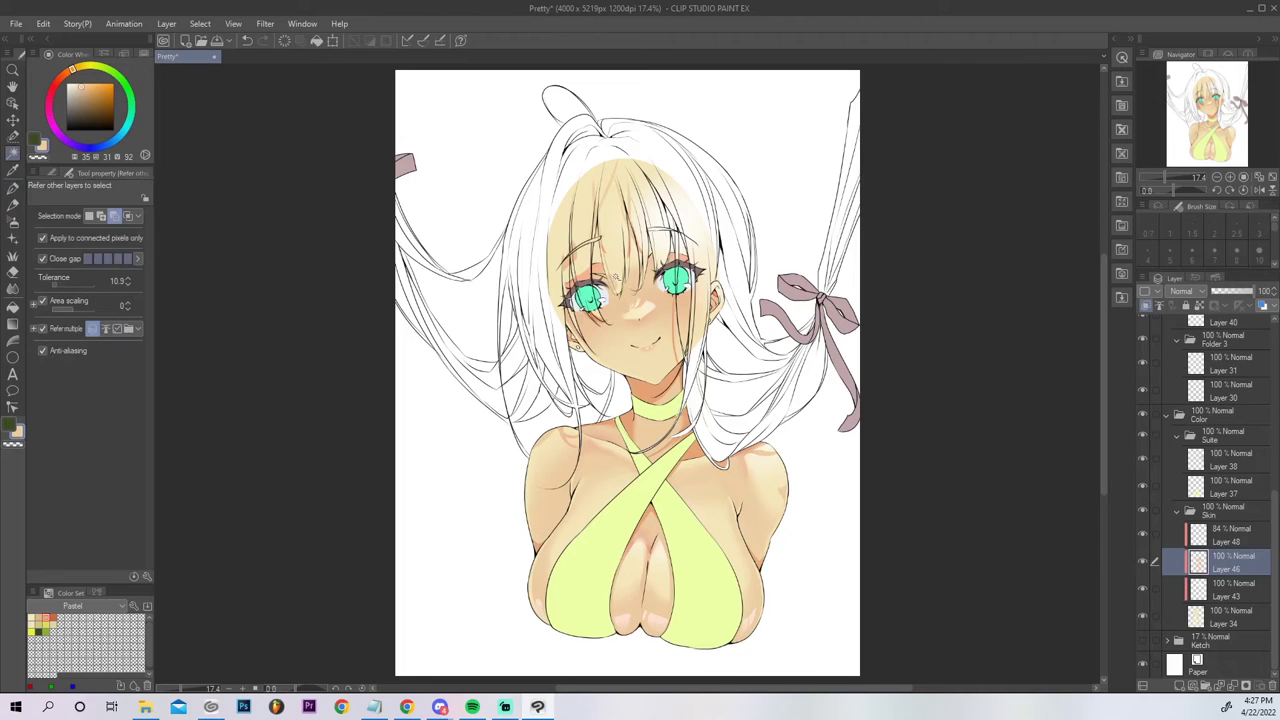
left_click(618, 272)
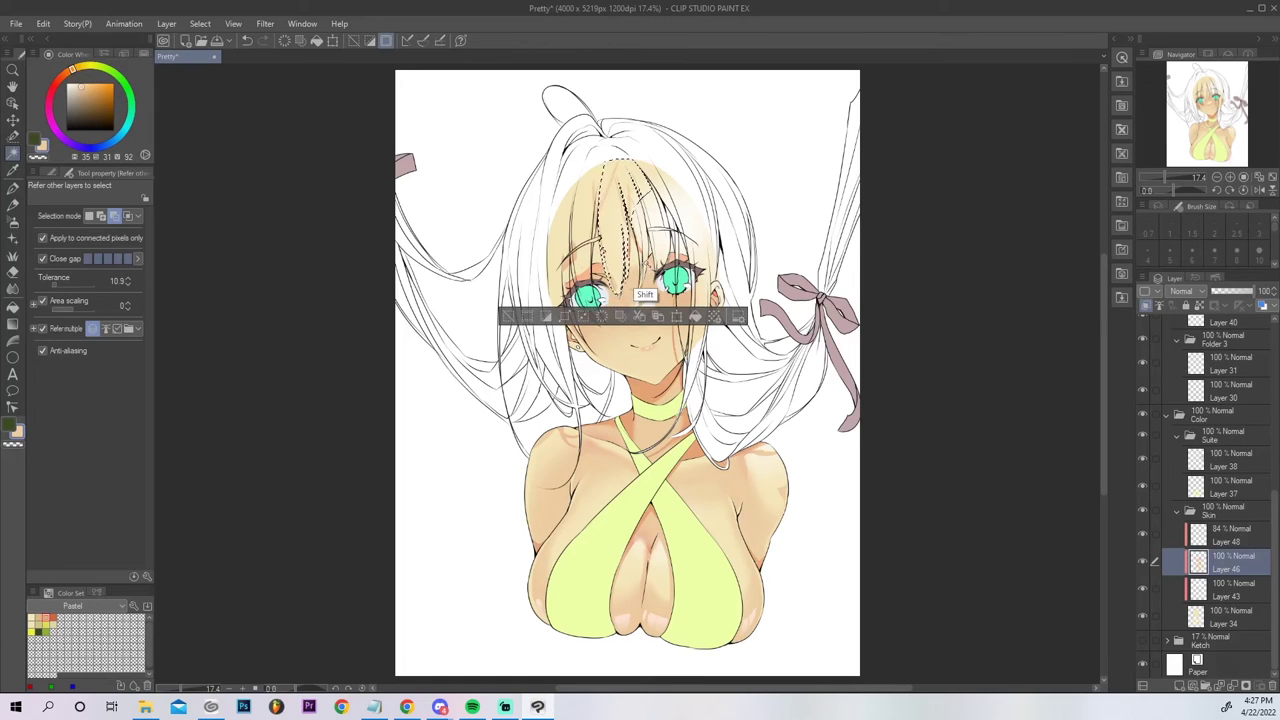
left_click(652, 258, "shift")
left_click(663, 252, "shift")
left_click(668, 283, "shift")
left_click(704, 289, "shift")
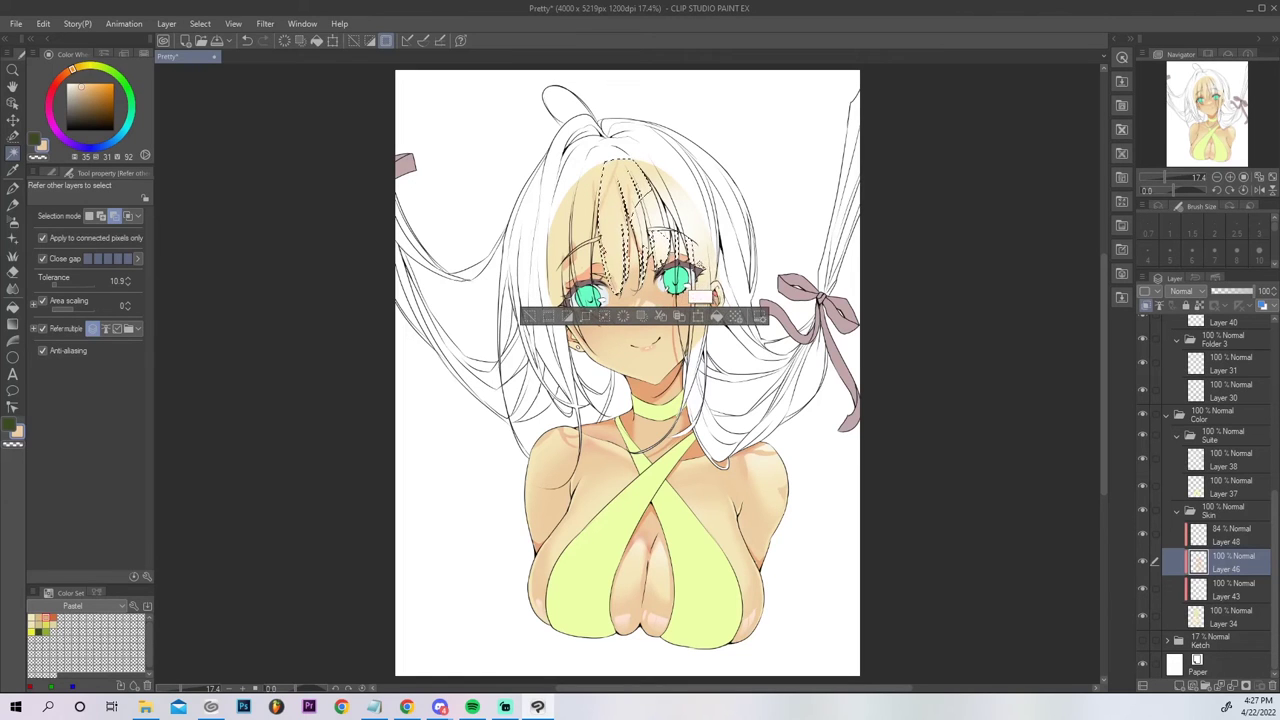
left_click(698, 348, "shift")
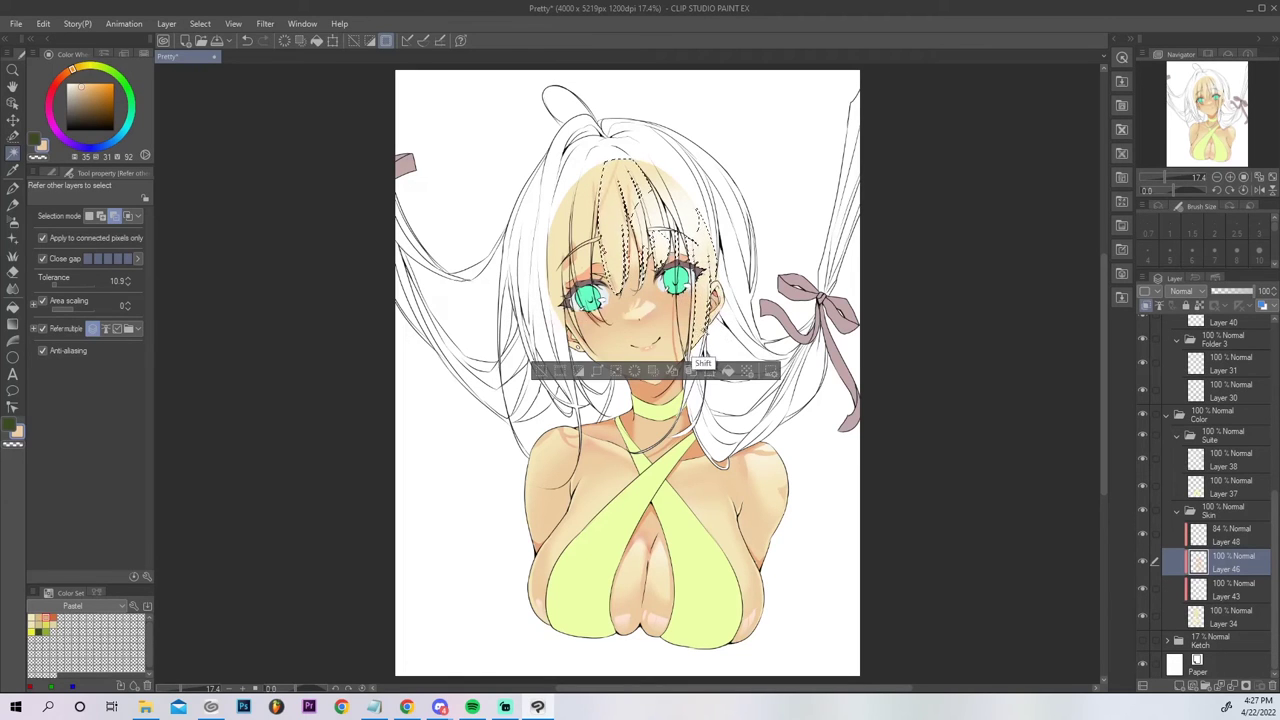
left_click(12, 222)
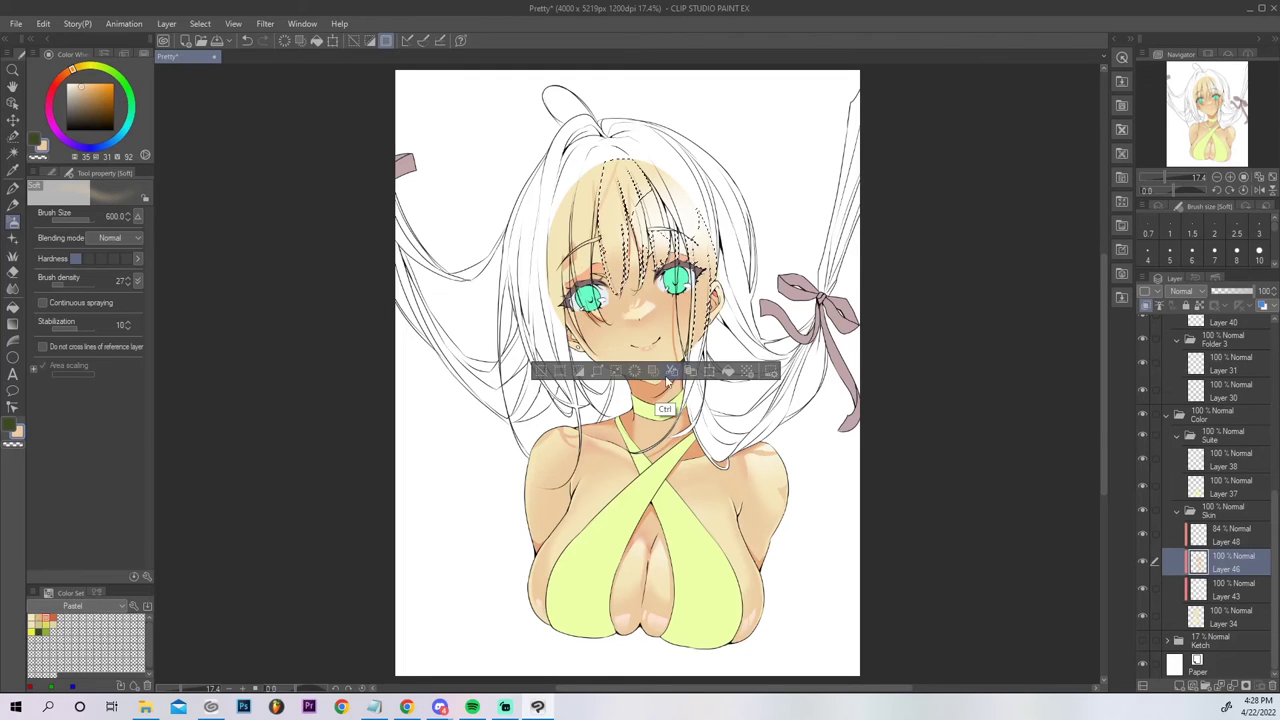
key("ctrl+d")
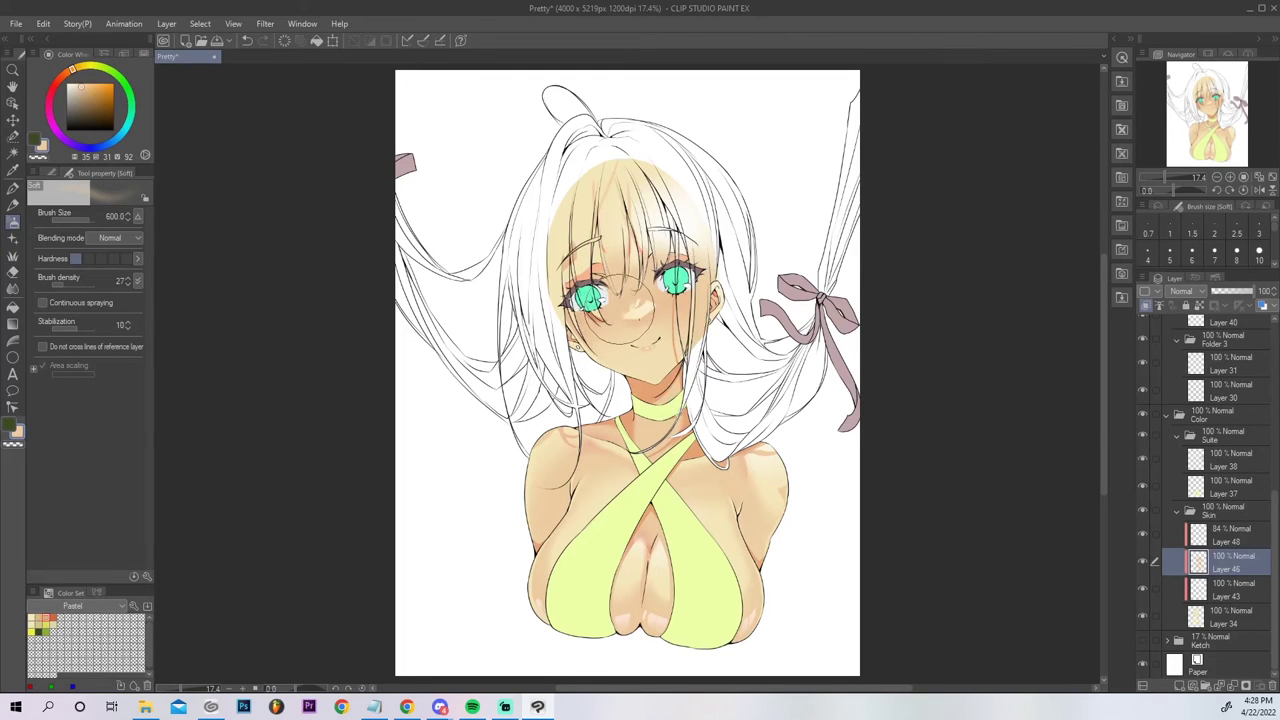
key("w")
left_click(632, 300)
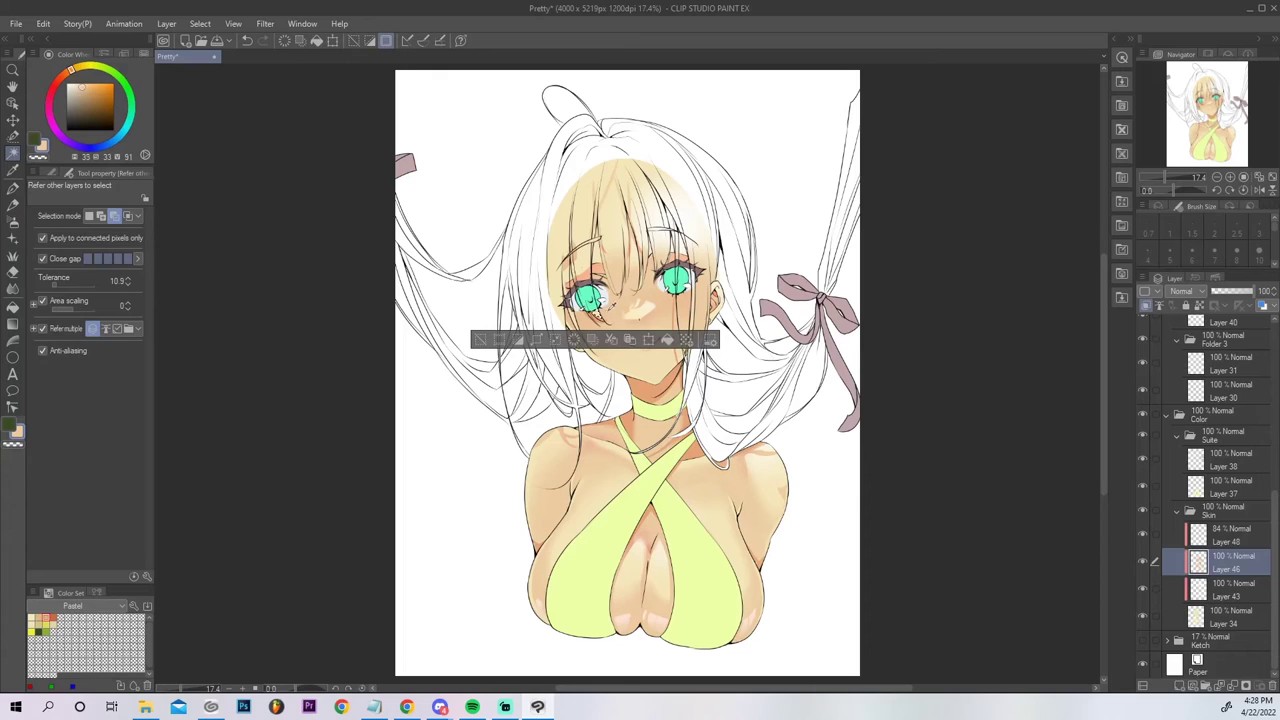
key("p")
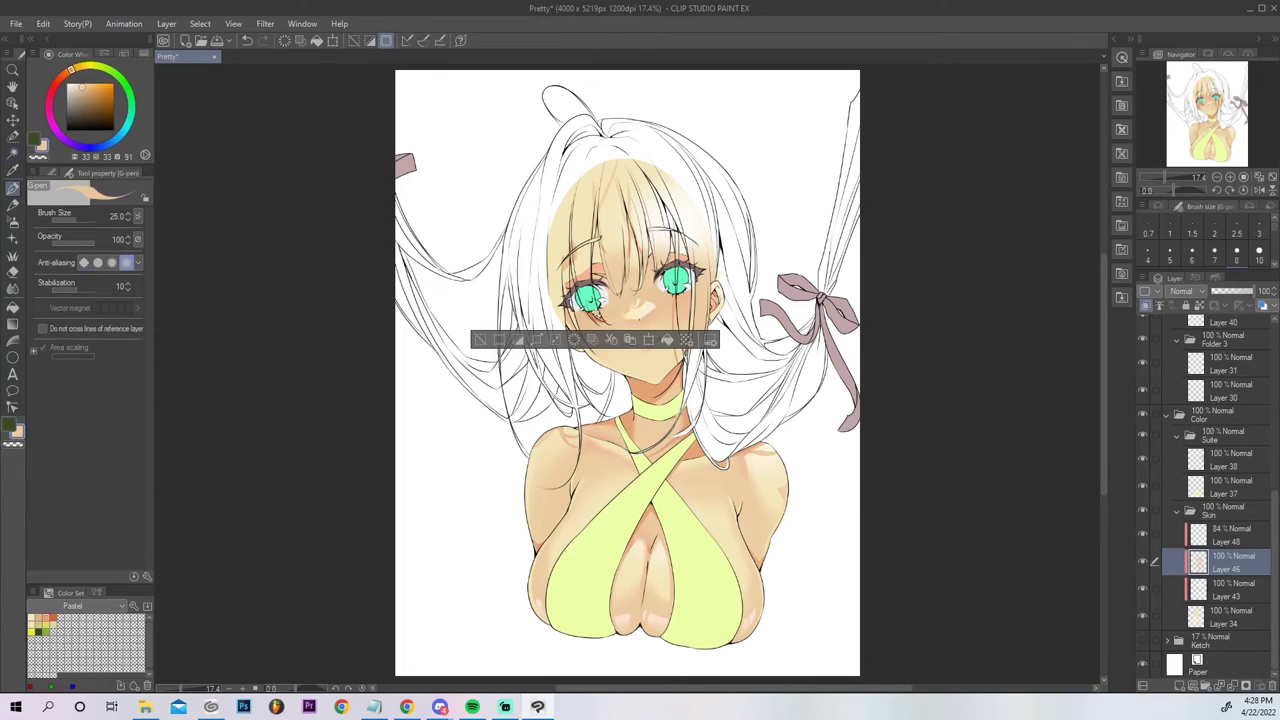
key("ctrl+d")
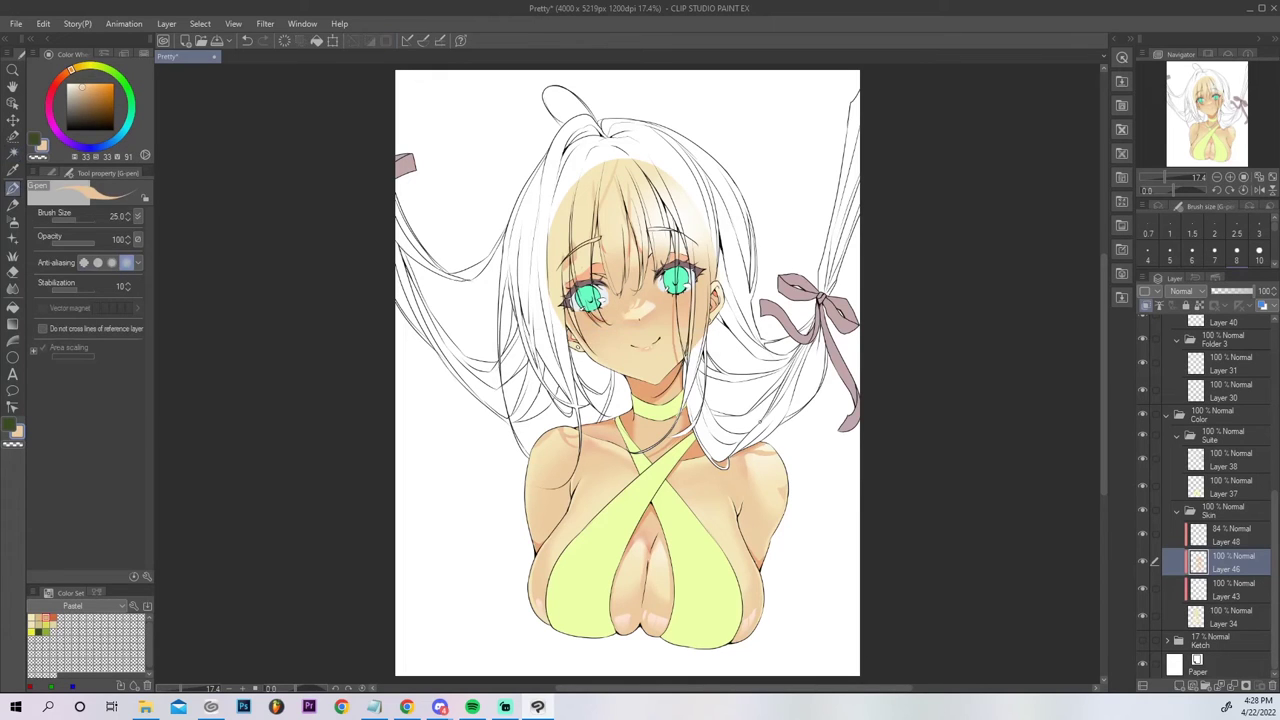
Sample the pinkish orange above the eye and paint it around both eyes and along the face edges with the G-pen at size 25.
left_click(673, 259, "alt")
left_click_drag(652, 256, 663, 252)
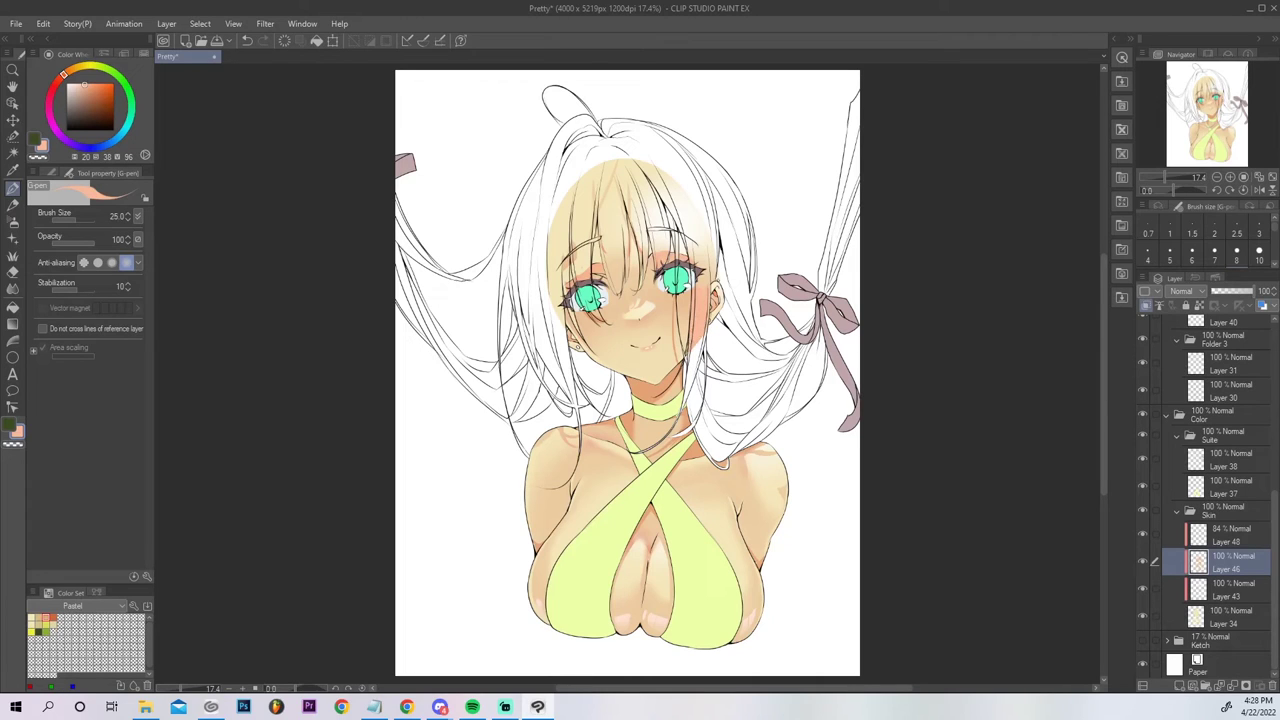
left_click_drag(570, 309, 578, 333)
left_click_drag(577, 277, 590, 256)
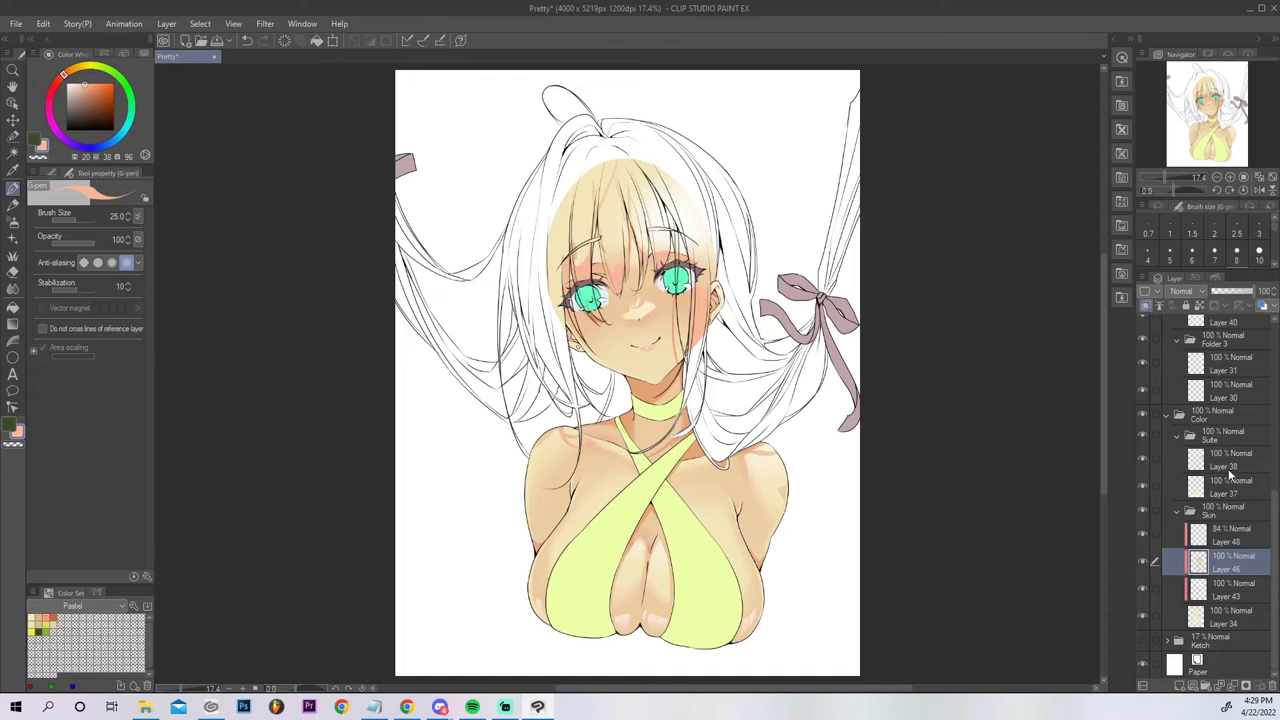
Show the hair's Color folder again and save the illustration.
scroll(1230, 475, "up", 5)
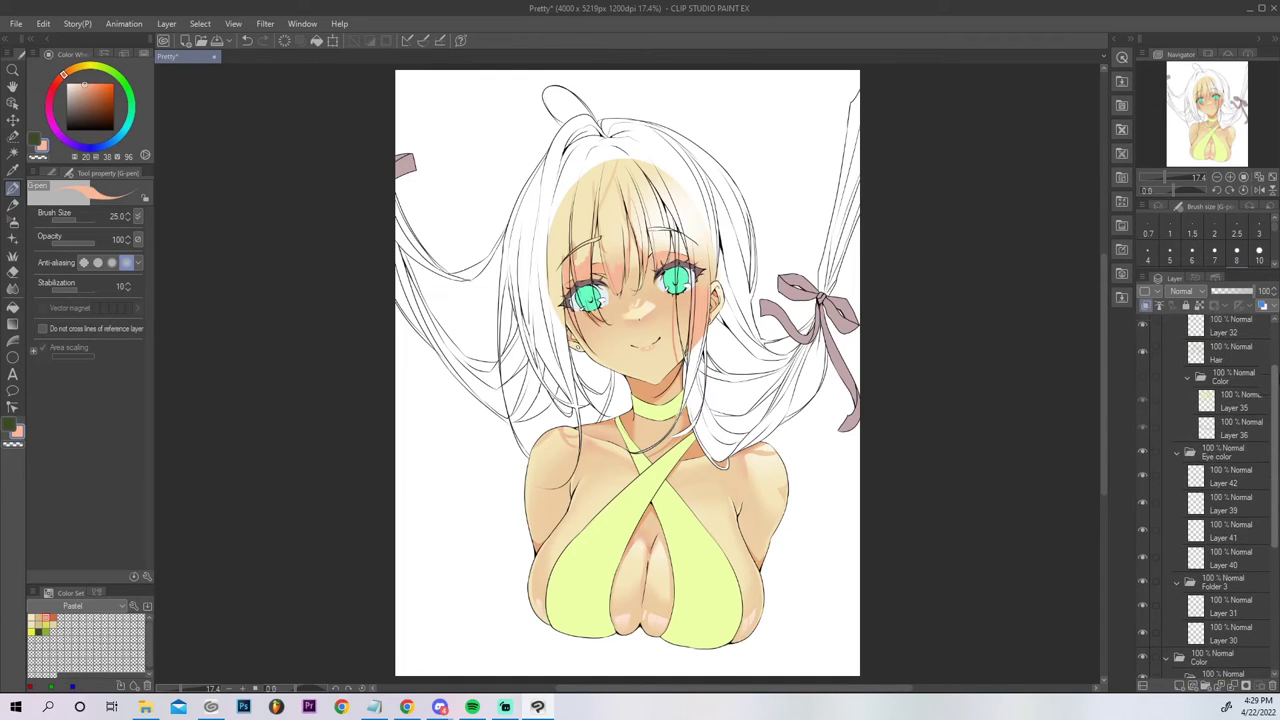
left_click(1143, 403)
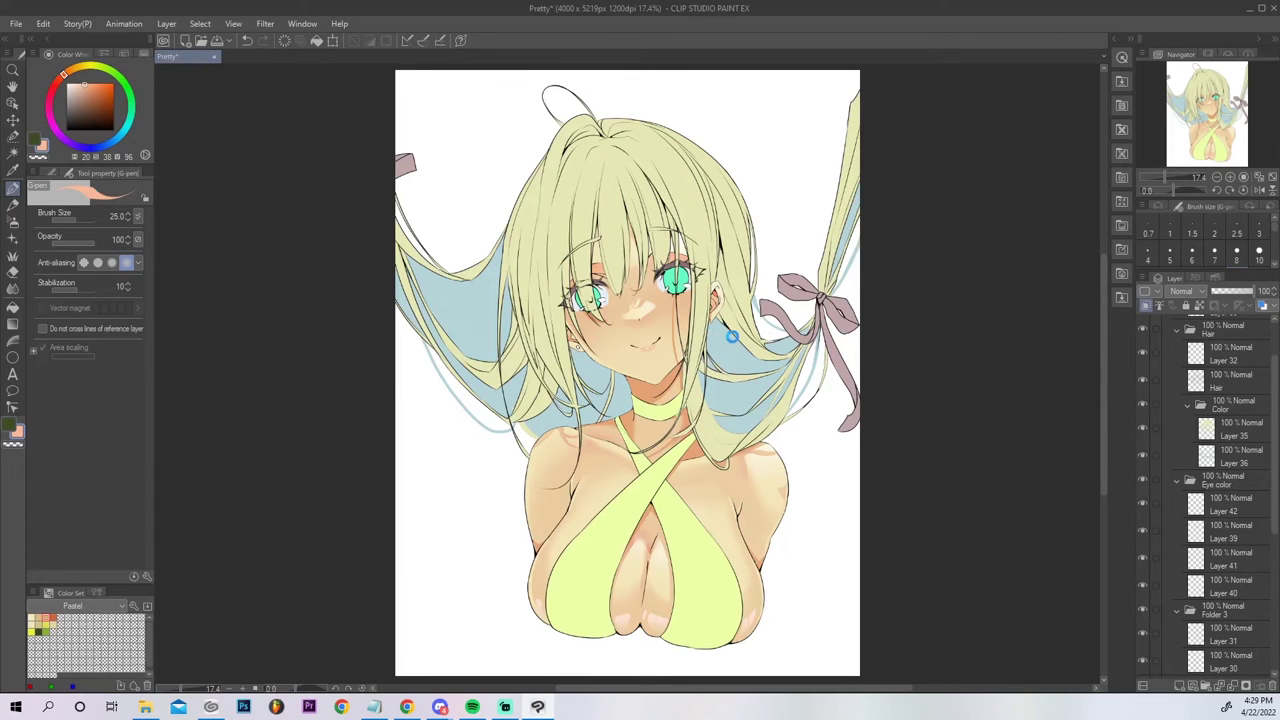
key("ctrl+s")
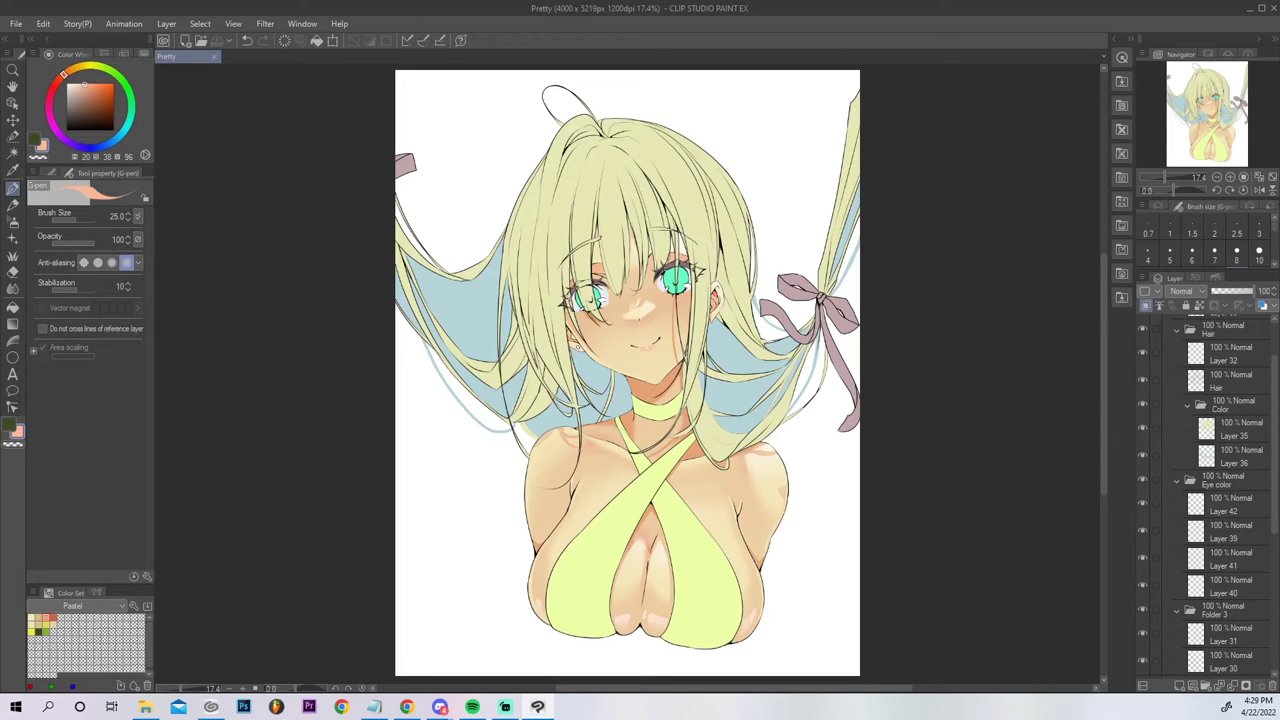
key("alt+Tab")
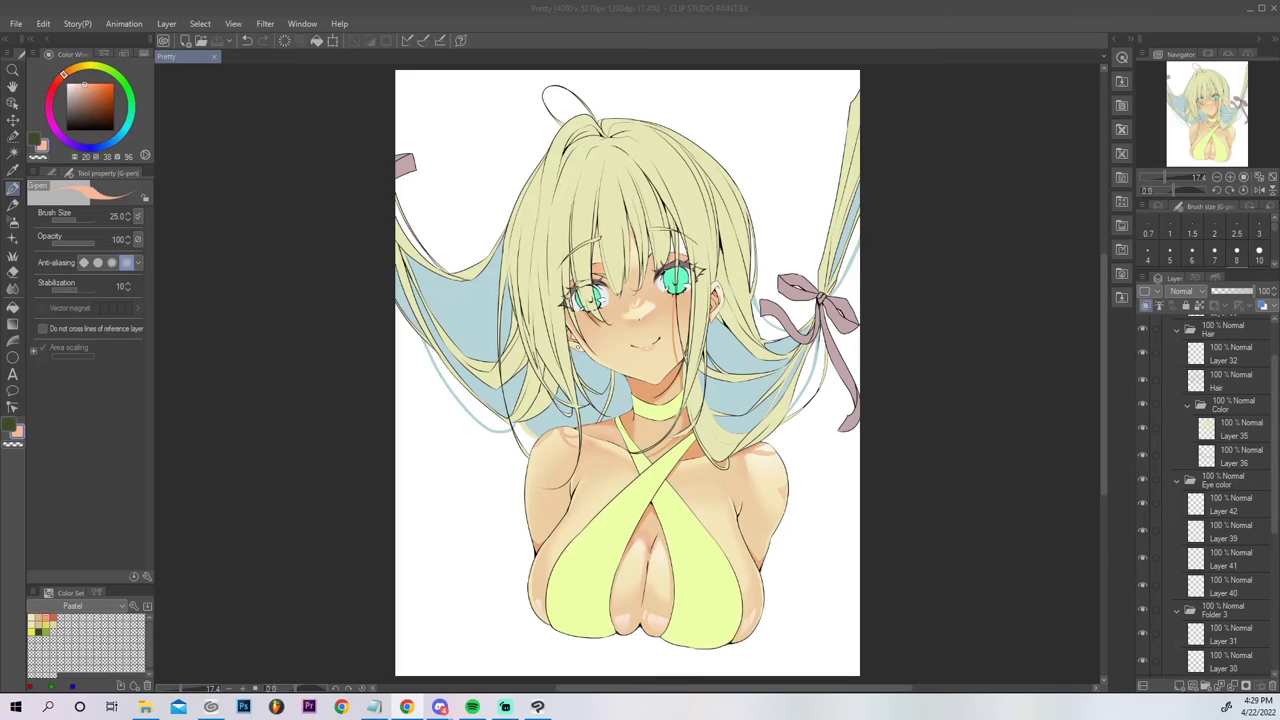
Add a clipped layer directly above Layer 35 in the hair's Color folder and choose the tan swatch from the Pastel set.
mouse_move(1219, 117)
left_mouse_down()
mouse_move(1203, 143)
mouse_move(1215, 120)
left_mouse_up()
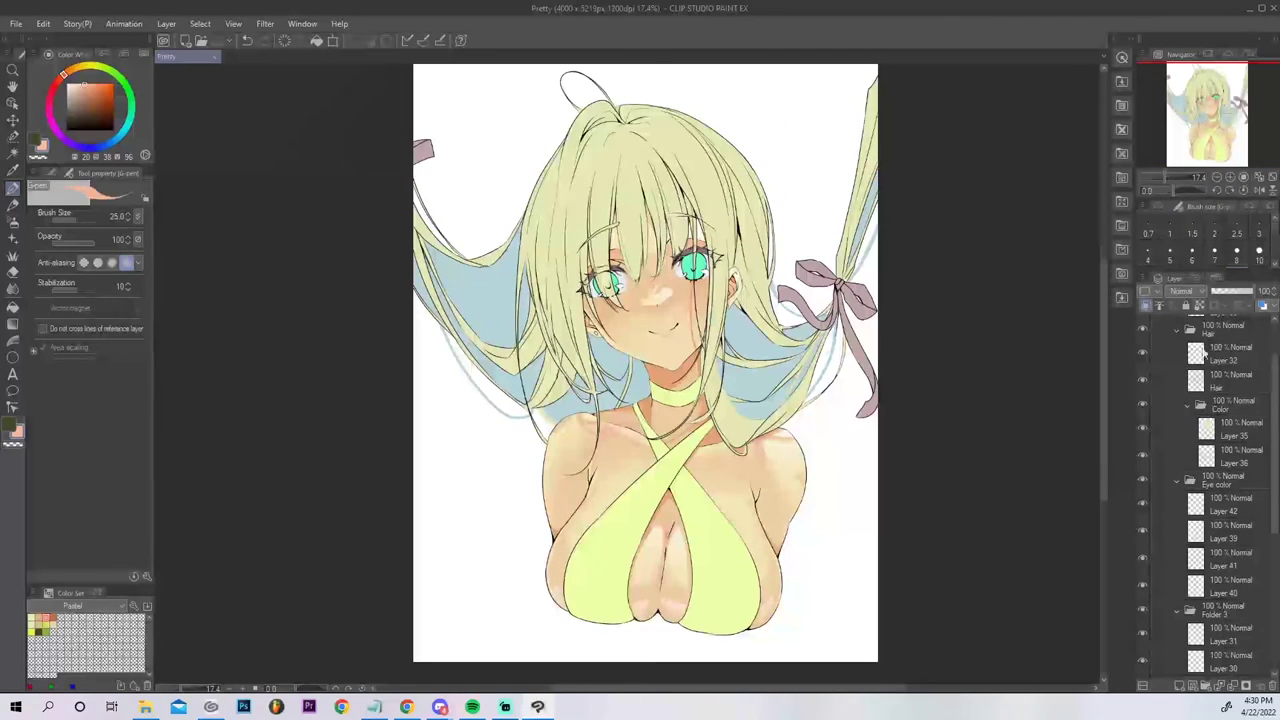
left_click(1226, 440)
left_click(1180, 687)
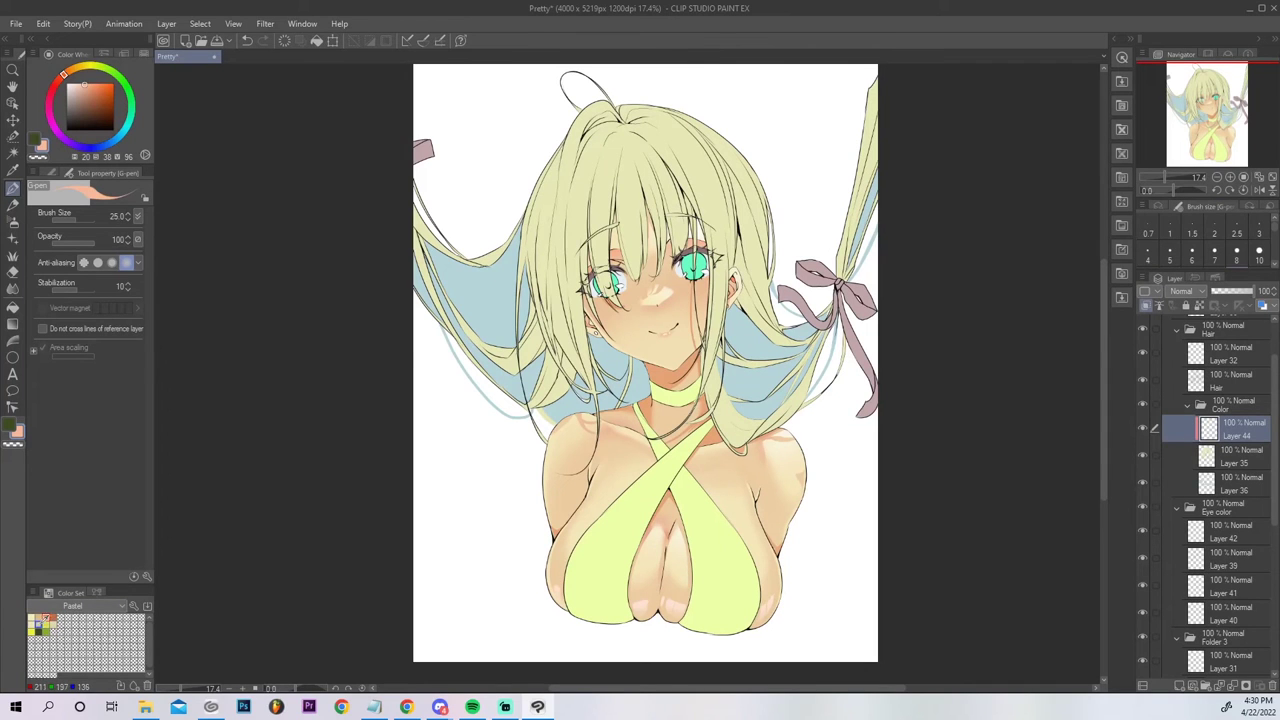
left_click(41, 621)
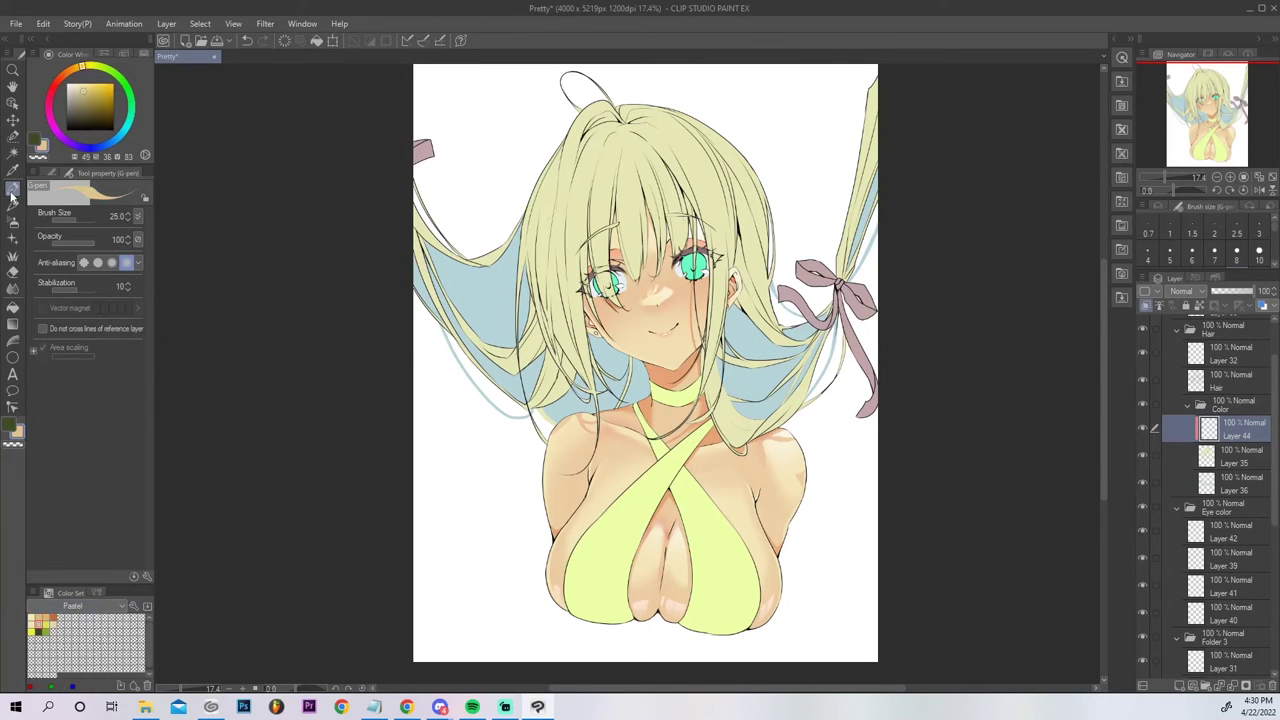
Sketch the tan shadow boundary across the bangs with the G-pen at size 25.
left_click_drag(1175, 188, 1194, 192)
left_click_drag(776, 290, 784, 427)
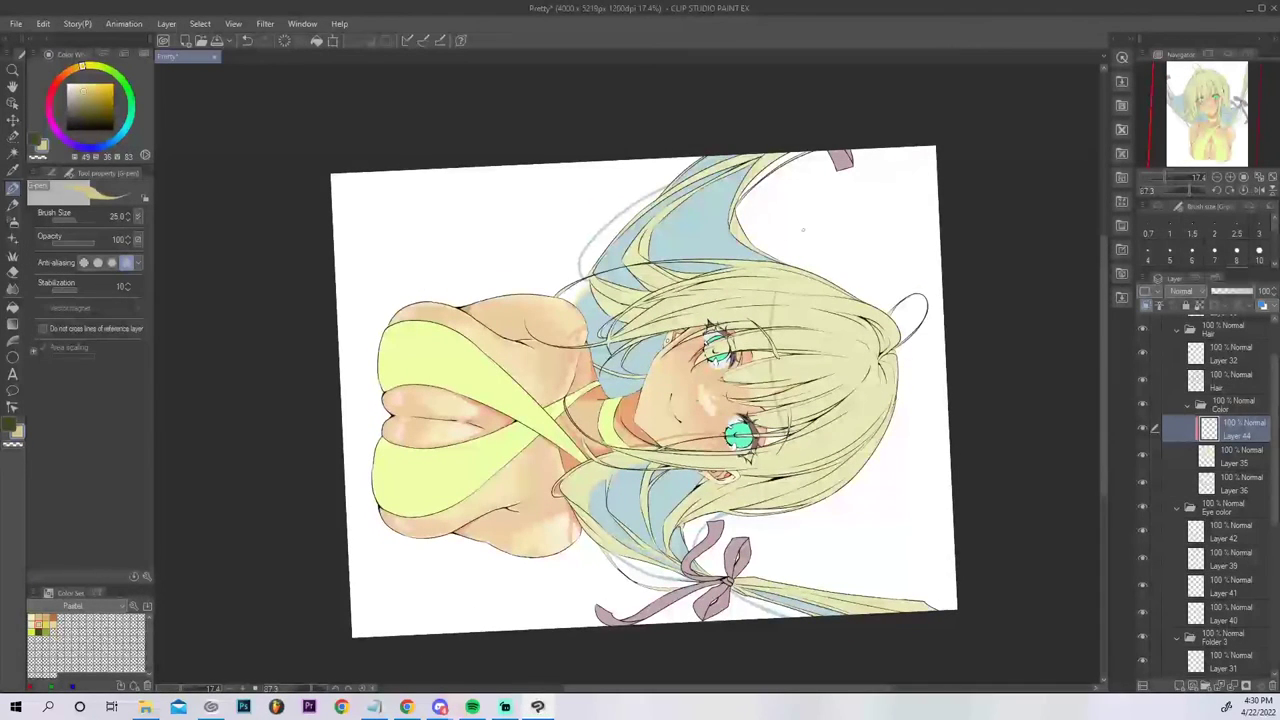
left_click_drag(776, 285, 778, 264)
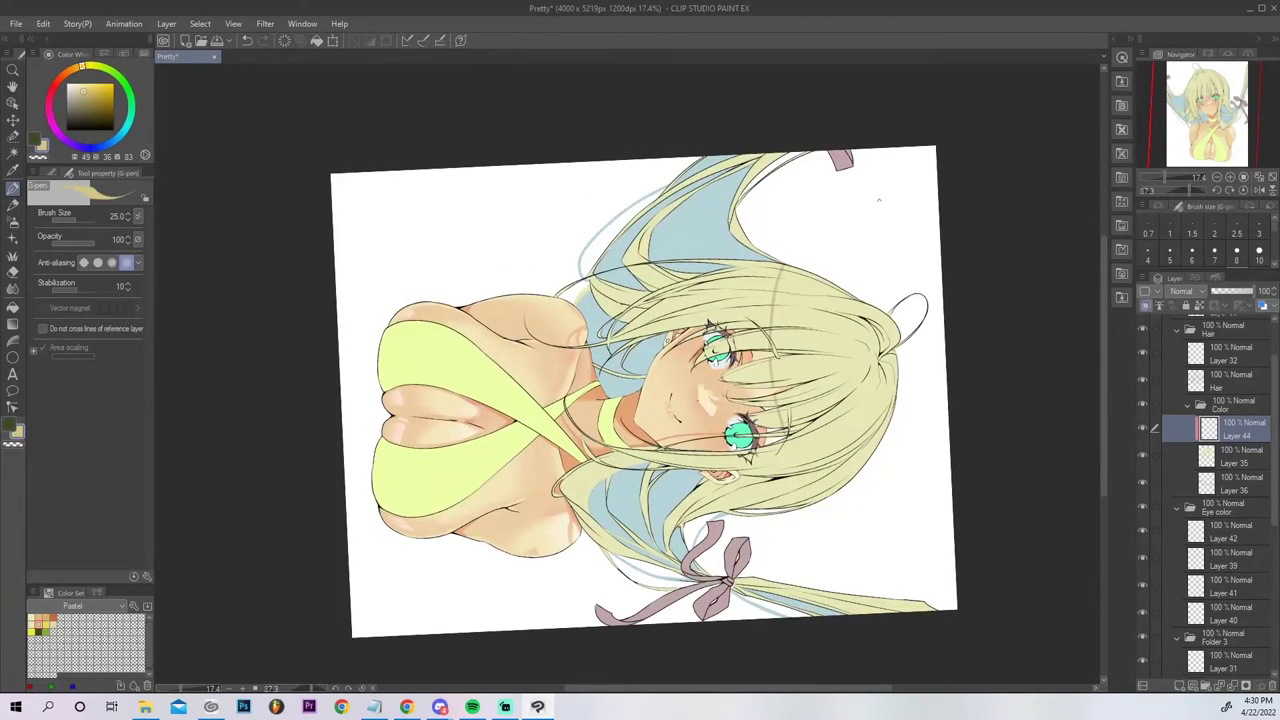
Paint tan shadow over the lower hair, side locks and crown with the G-pen at size 400, leaving a light band across the head.
key("bracketright")
key("bracketright")
key("bracketright")
key("bracketright")
key("bracketright")
key("bracketright")
key("bracketright")
key("bracketright")
key("bracketright")
key("bracketright")
key("bracketright")
key("bracketright")
key("bracketright")
mouse_move(741, 308)
left_mouse_down()
mouse_move(738, 318)
mouse_move(744, 284)
mouse_move(741, 329)
mouse_move(780, 138)
mouse_move(714, 182)
mouse_move(594, 310)
mouse_move(579, 290)
left_mouse_up()
left_click_drag(622, 342, 708, 297)
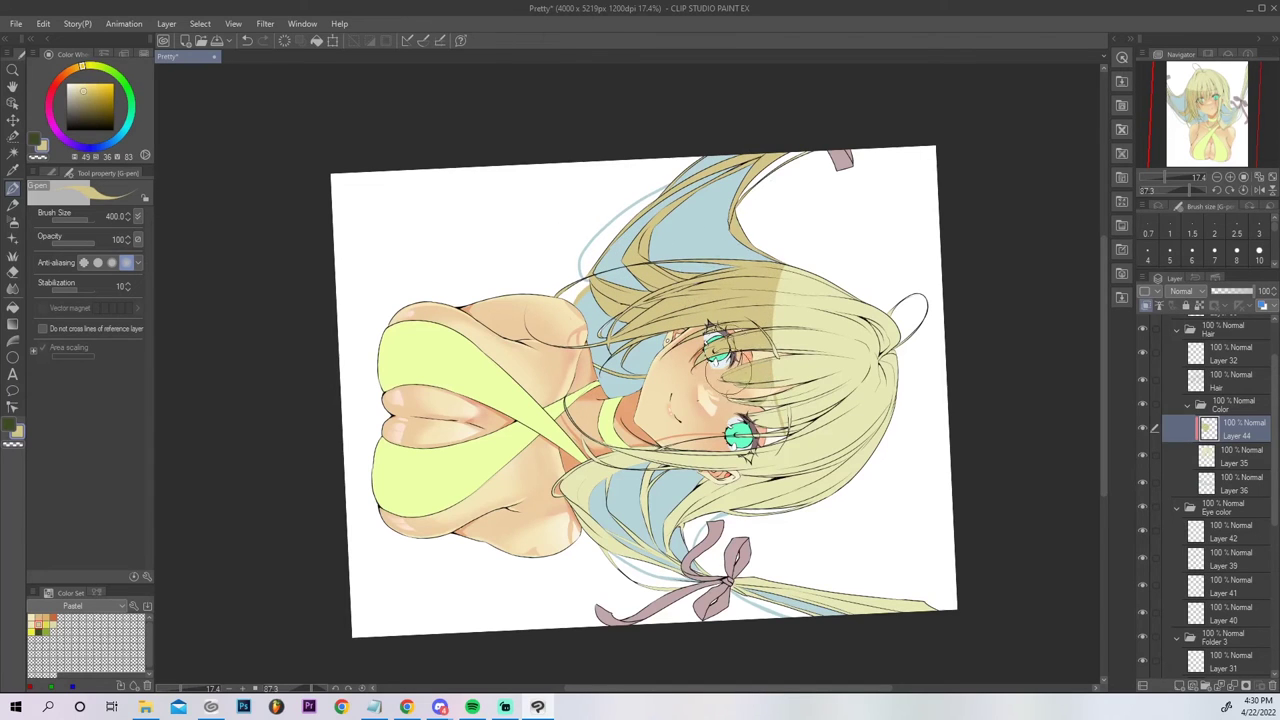
left_click(1240, 190)
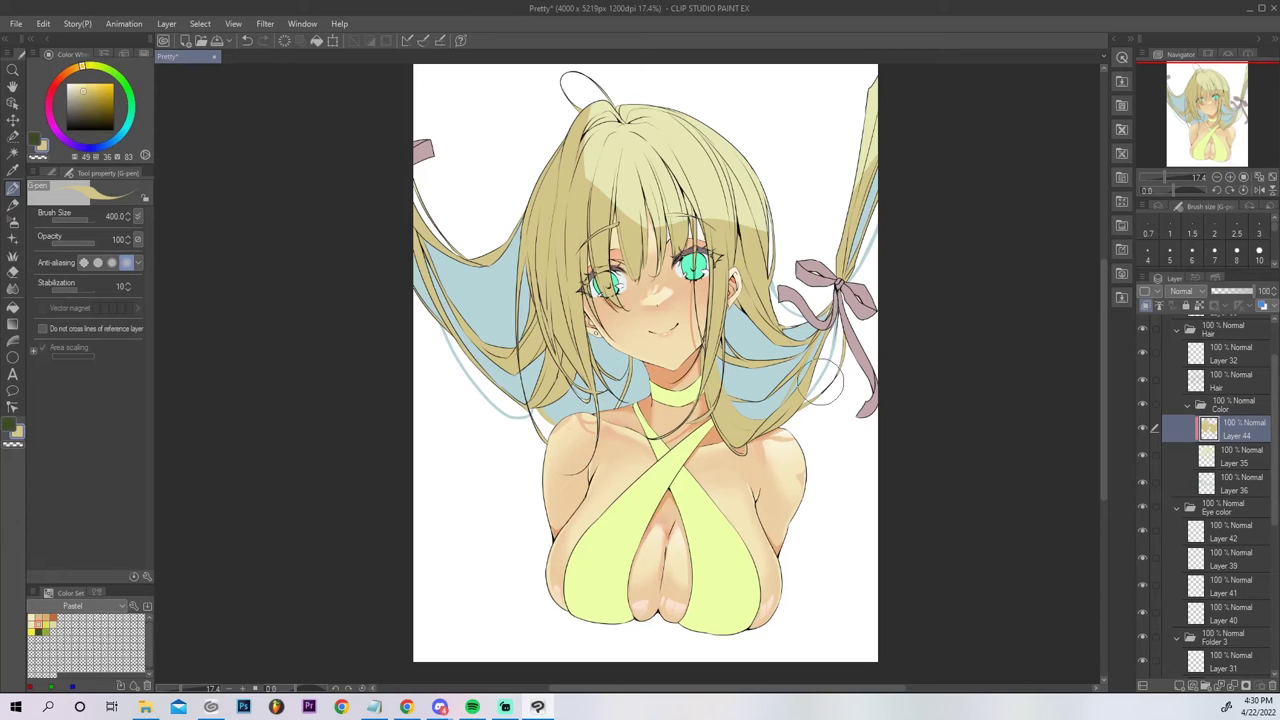
mouse_move(614, 114)
left_mouse_down()
mouse_move(629, 127)
mouse_move(640, 98)
left_mouse_up()
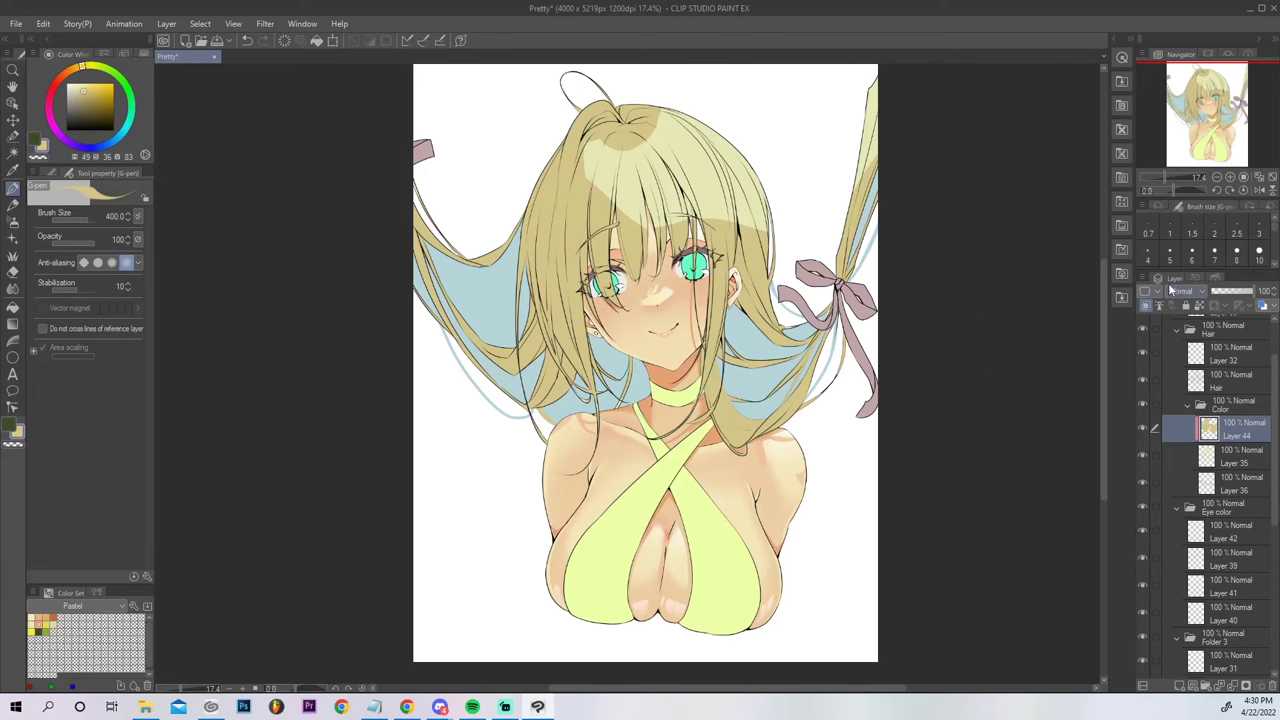
Reshape the shadow edge beside the light band on the bangs with the G-pen at size 50, undoing the misplaced strokes.
left_click(1150, 252)
mouse_move(585, 164)
left_mouse_down()
mouse_move(594, 146)
mouse_move(590, 177)
left_mouse_up()
left_click_drag(618, 156, 616, 202)
key("ctrl+z")
key("ctrl+z")
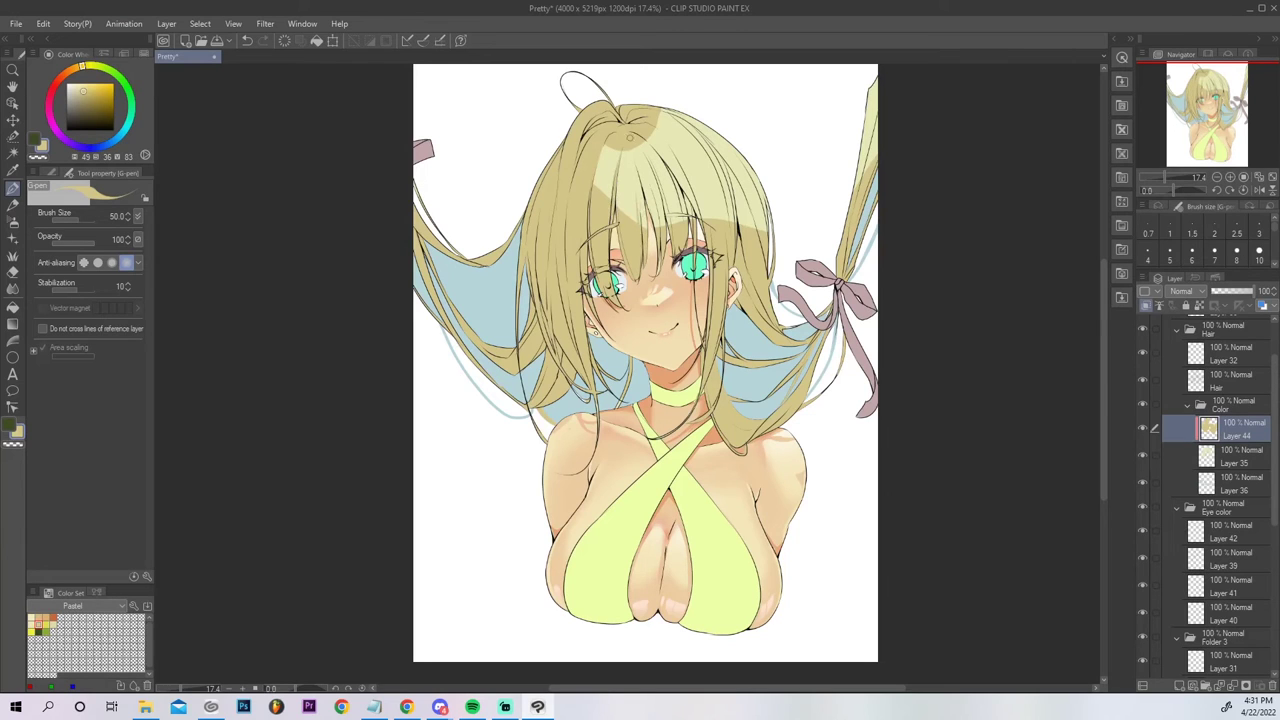
key("ctrl+z")
left_click_drag(641, 225, 636, 185)
key("ctrl+z")
key("ctrl+z")
key("ctrl+z")
Soften the outer end of the bangs' shadow edge with the Blur tool at size 50 and return to the G-pen.
key("j")
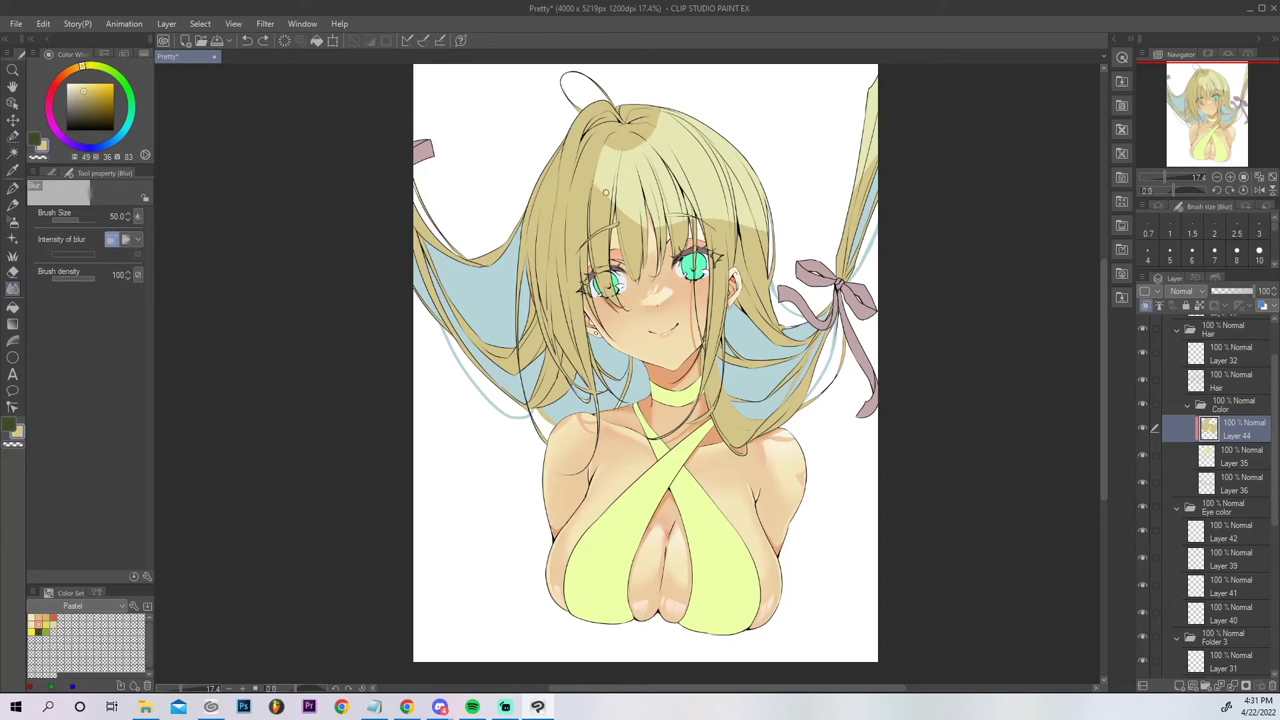
mouse_move(596, 184)
left_mouse_down()
mouse_move(640, 226)
mouse_move(592, 181)
left_mouse_up()
key("p")
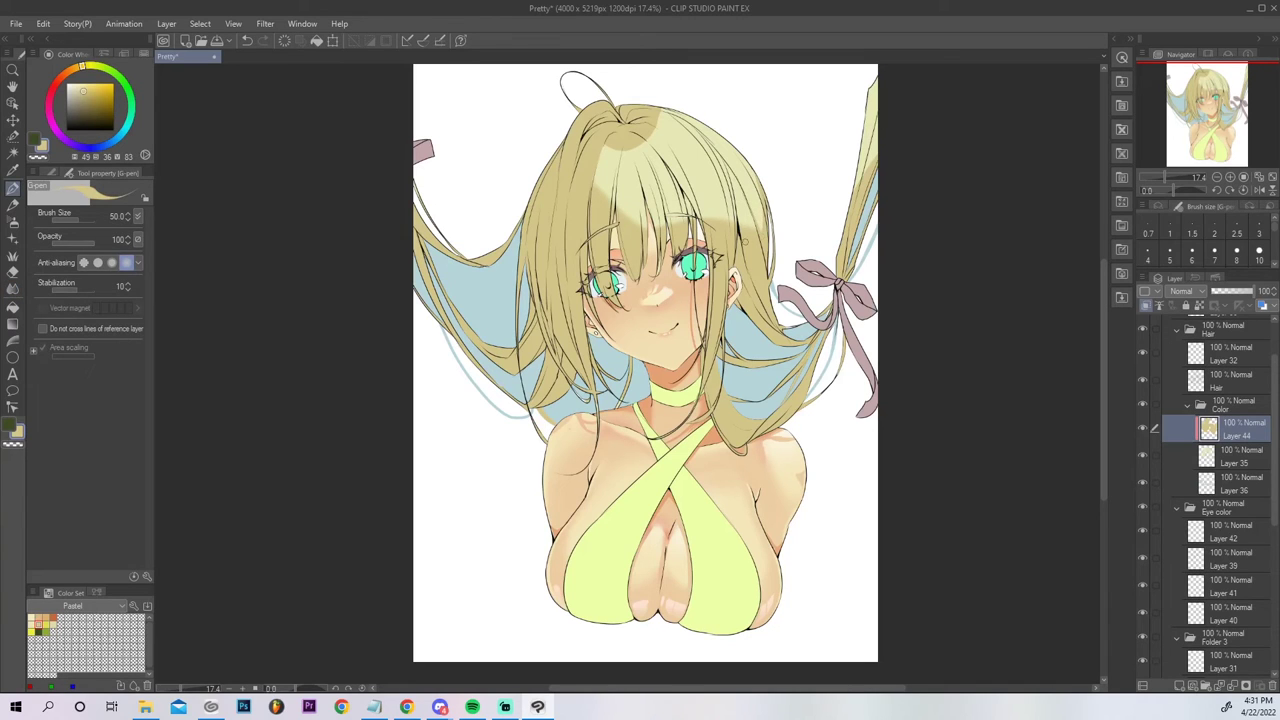
Draw tapered tan shadow strands up into the light band above the ear and the teal eye beside it, redoing unsatisfactory strokes.
left_click_drag(731, 232, 724, 190)
key("ctrl+z")
mouse_move(733, 235)
left_mouse_down()
mouse_move(727, 192)
mouse_move(688, 177)
left_mouse_up()
left_click_drag(694, 227, 669, 168)
key("ctrl+z")
key("ctrl+z")
left_click_drag(686, 222, 668, 162)
key("ctrl+z")
key("ctrl+z")
left_click_drag(670, 220, 660, 184)
left_click_drag(669, 235, 652, 162)
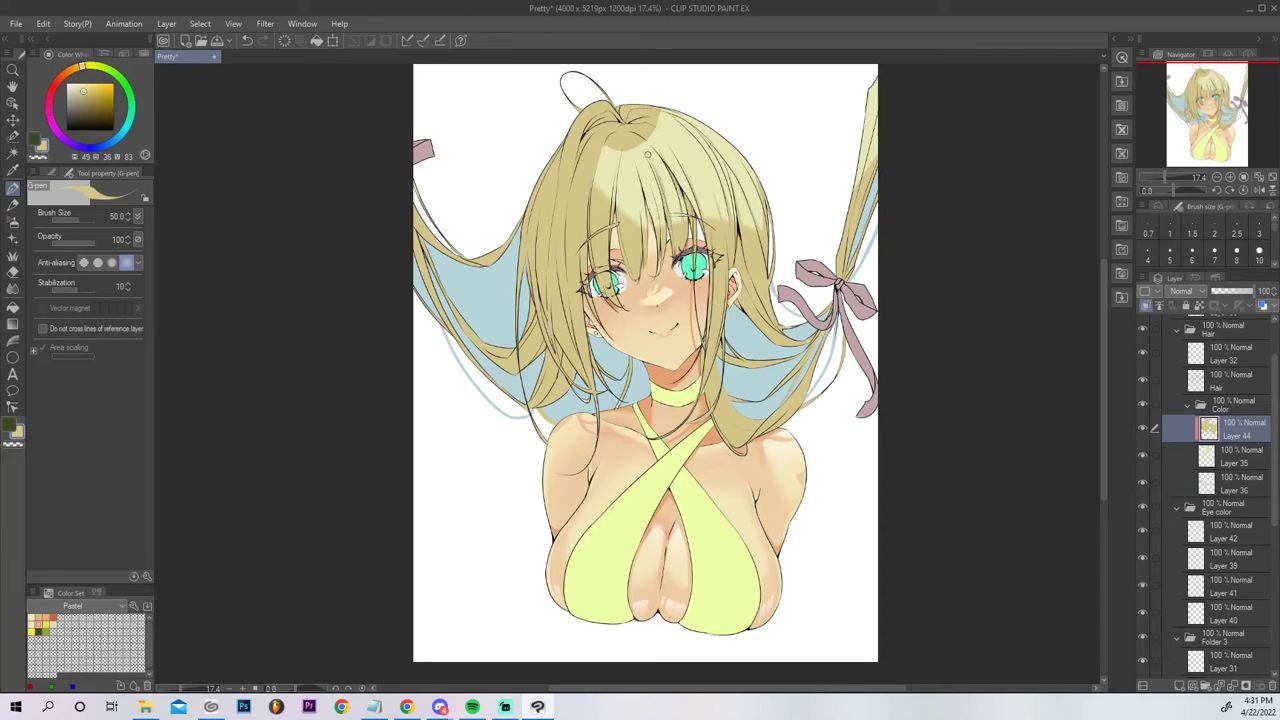
Redo the tapered tan strands in the bangs above the nose until they reach well into the light band.
key("ctrl+z")
left_click_drag(669, 223, 652, 168)
key("ctrl+z")
left_click_drag(669, 216, 651, 168)
left_click_drag(659, 231, 649, 186)
key("ctrl+z")
left_click_drag(661, 235, 651, 188)
key("ctrl+z")
left_click_drag(661, 232, 632, 151)
Replace the last strand with a thin tan shadow strand above the eyebrow near the hair-covered eye, retrying until it fits.
key("ctrl+z")
left_click_drag(623, 216, 622, 153)
key("ctrl+z")
left_click_drag(619, 217, 620, 152)
key("ctrl+z")
left_click_drag(618, 217, 620, 172)
key("ctrl+z")
left_click_drag(613, 217, 616, 152)
key("ctrl+z")
left_click_drag(613, 215, 618, 152)
Soften the crown's shadow edge with the Blur tool at size 80 and draw tapered tan strands from it into the light band, trimming them with transparent color.
key("j")
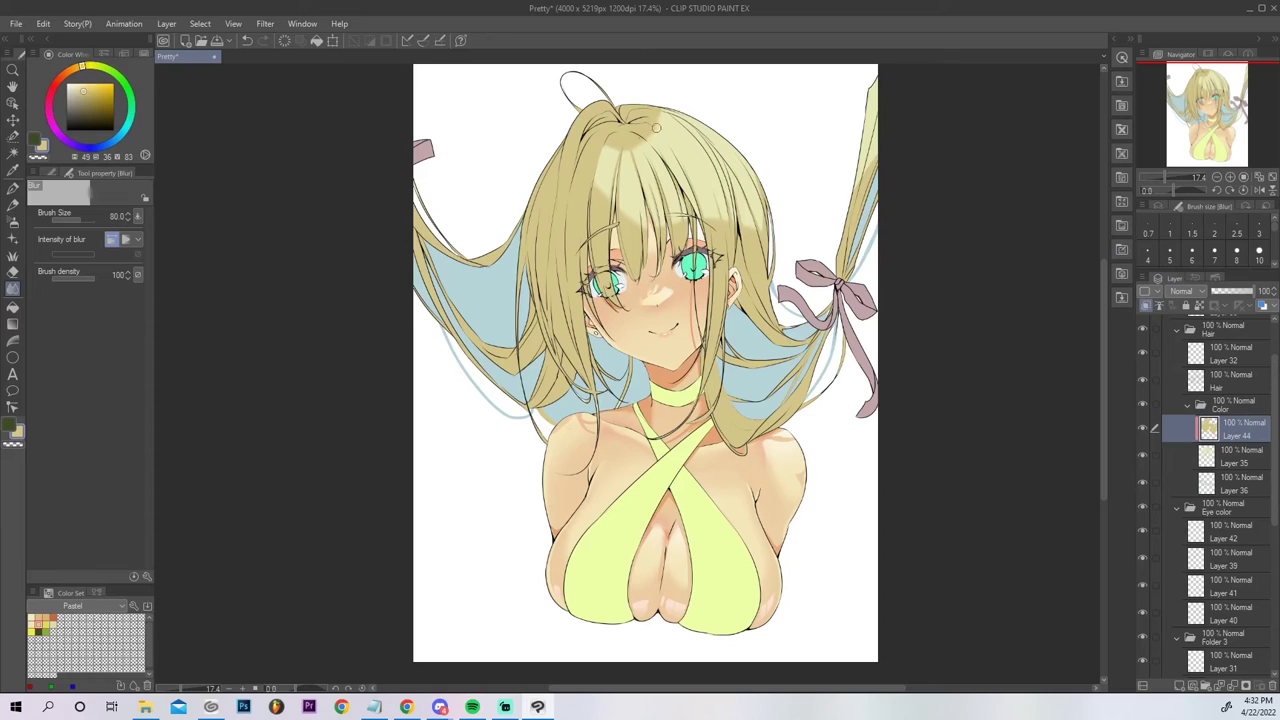
left_click_drag(1177, 195, 1152, 193)
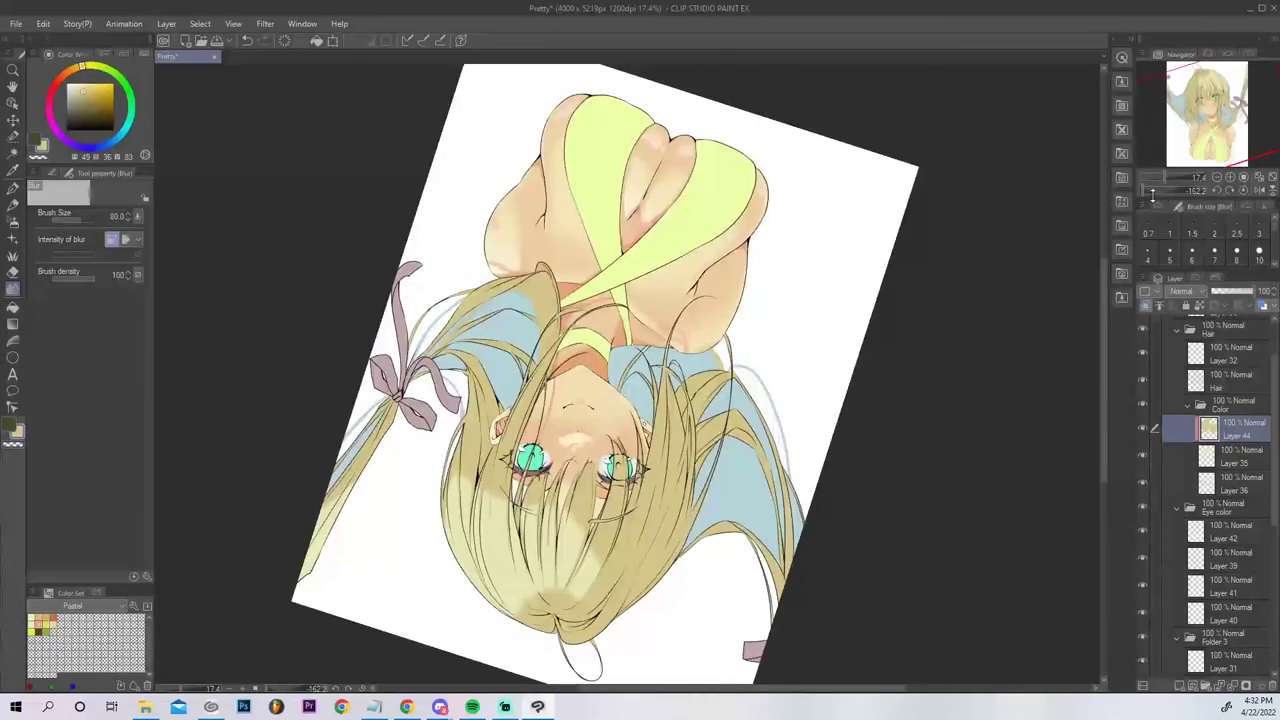
key("p")
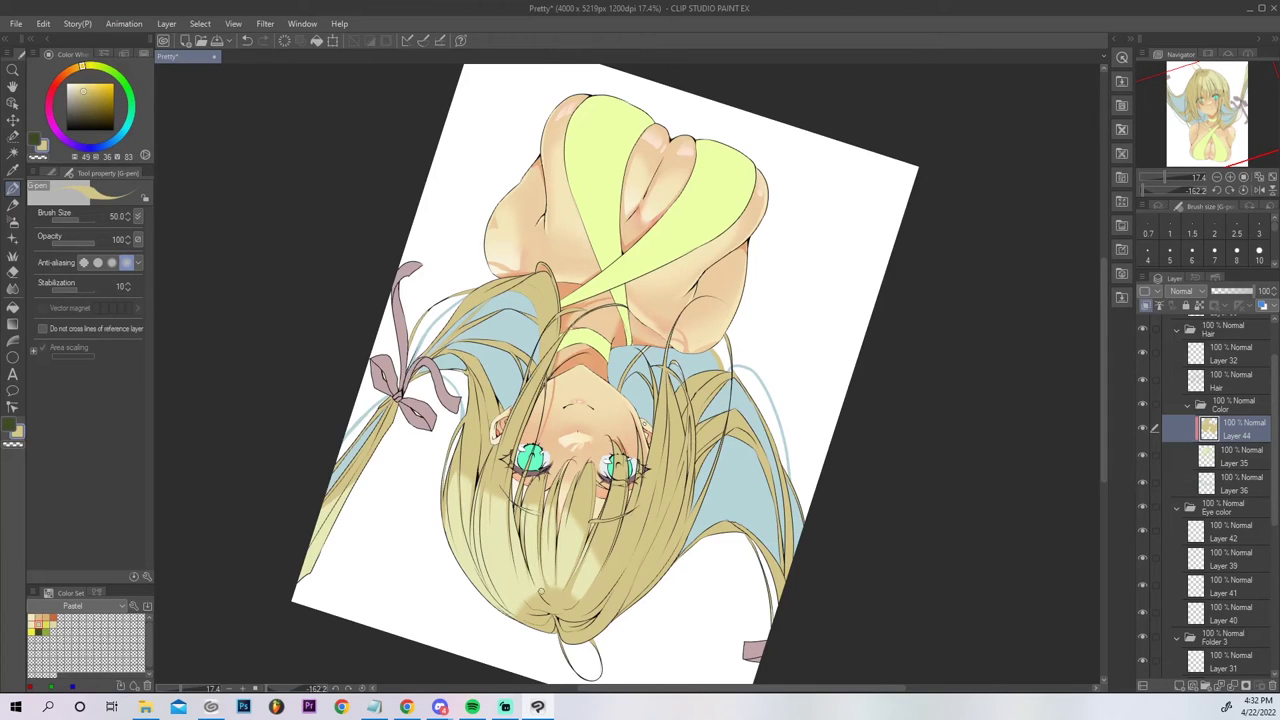
left_click_drag(528, 605, 511, 545)
left_click_drag(522, 598, 514, 552)
left_click_drag(539, 599, 521, 550)
key("c")
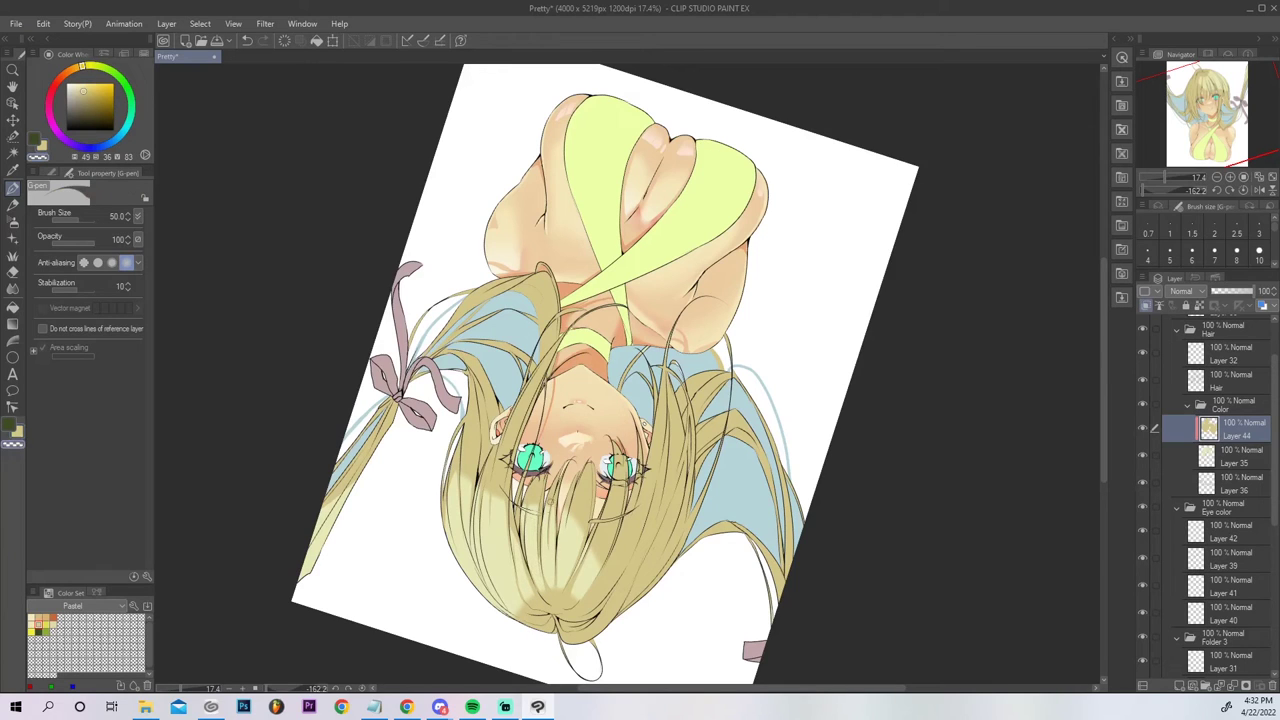
key("c")
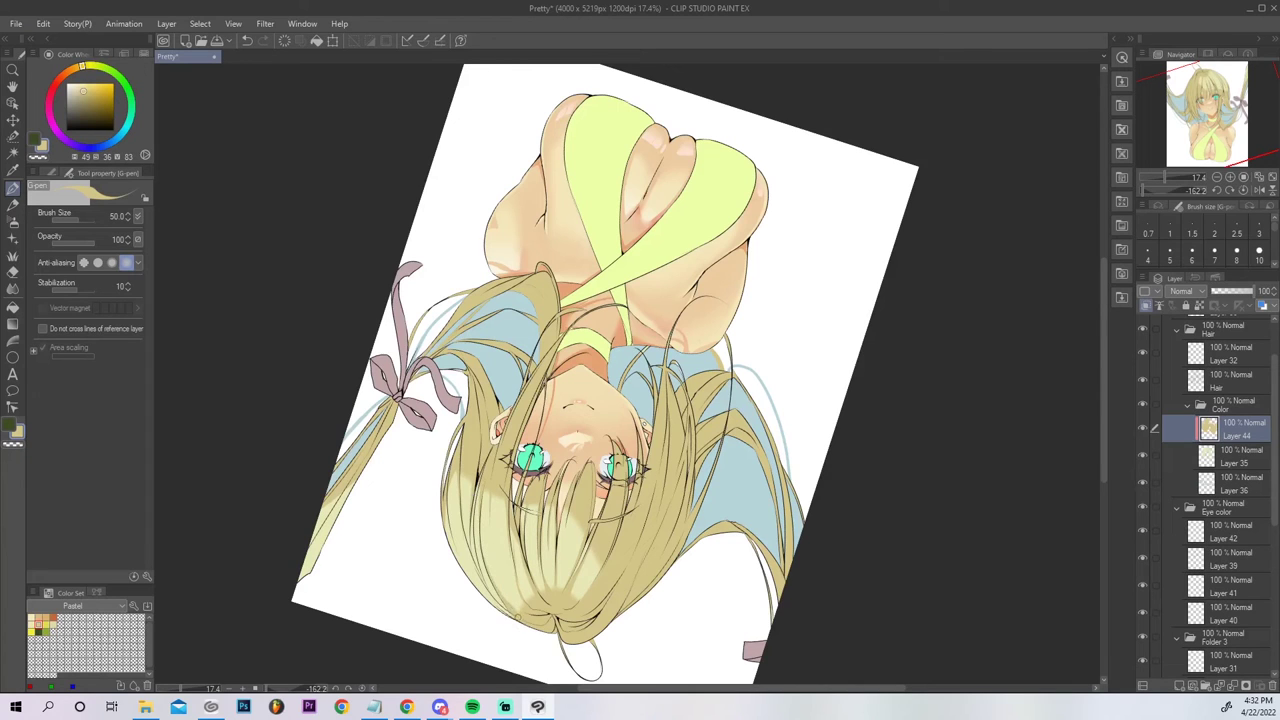
Draw tapered tan strands along the outer edge of the light side of the hair above the visible ear, redoing unsatisfactory strokes.
left_click_drag(482, 579, 478, 461)
mouse_move(477, 516)
left_mouse_down()
mouse_move(474, 490)
mouse_move(497, 500)
left_mouse_up()
key("ctrl+z")
mouse_move(488, 570)
left_mouse_down()
mouse_move(481, 551)
mouse_move(474, 563)
mouse_move(463, 479)
left_mouse_up()
key("ctrl+z")
key("ctrl+z")
left_click_drag(468, 545, 464, 479)
key("ctrl+z")
left_click_drag(466, 542, 464, 512)
mouse_move(488, 592)
left_mouse_down()
mouse_move(432, 523)
mouse_move(510, 618)
left_mouse_up()
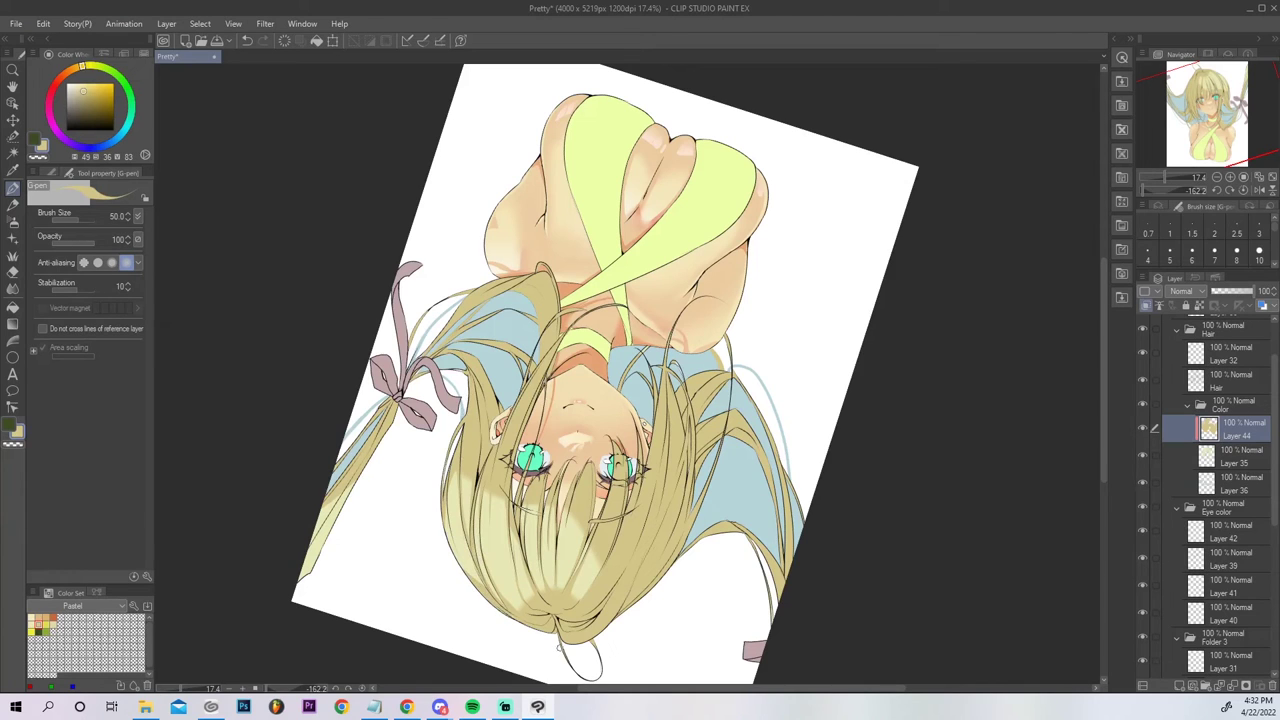
left_click(1243, 190)
left_click(1272, 178)
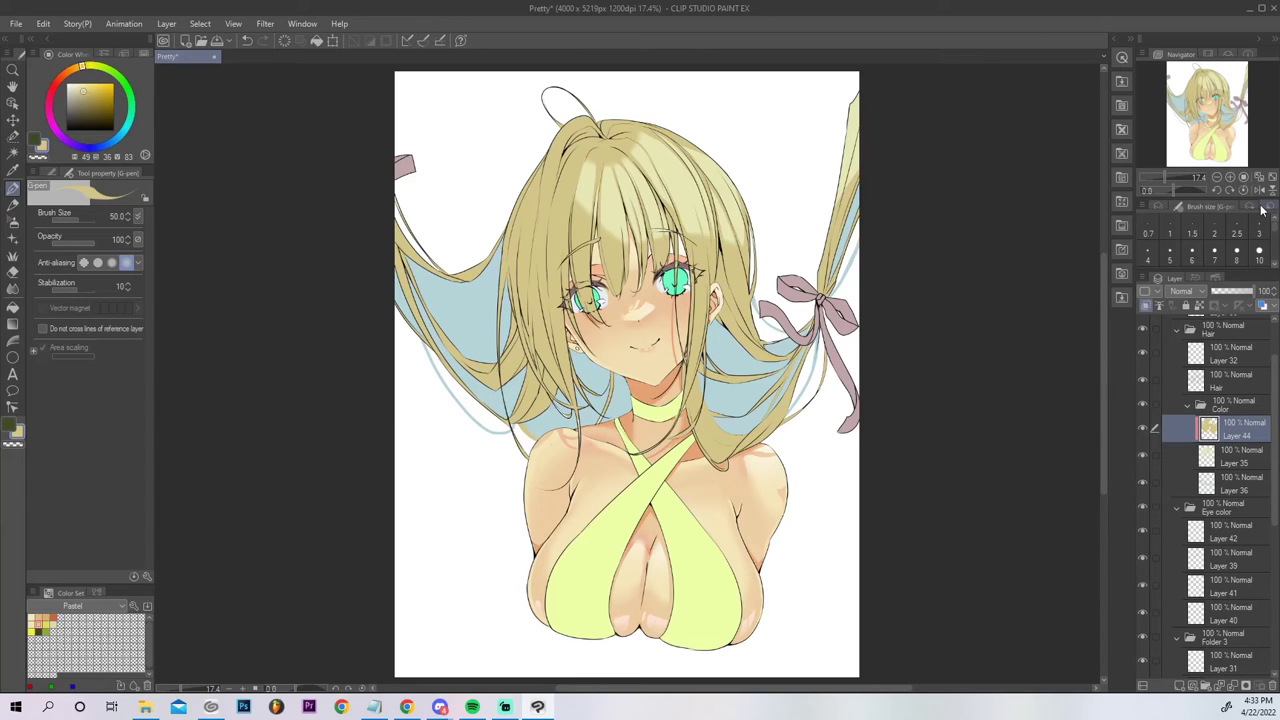
Fade the tan shadows over the bangs and ear-side hair using the Soft airbrush with transparent color at size 600, undoing the last pass.
left_click(13, 221)
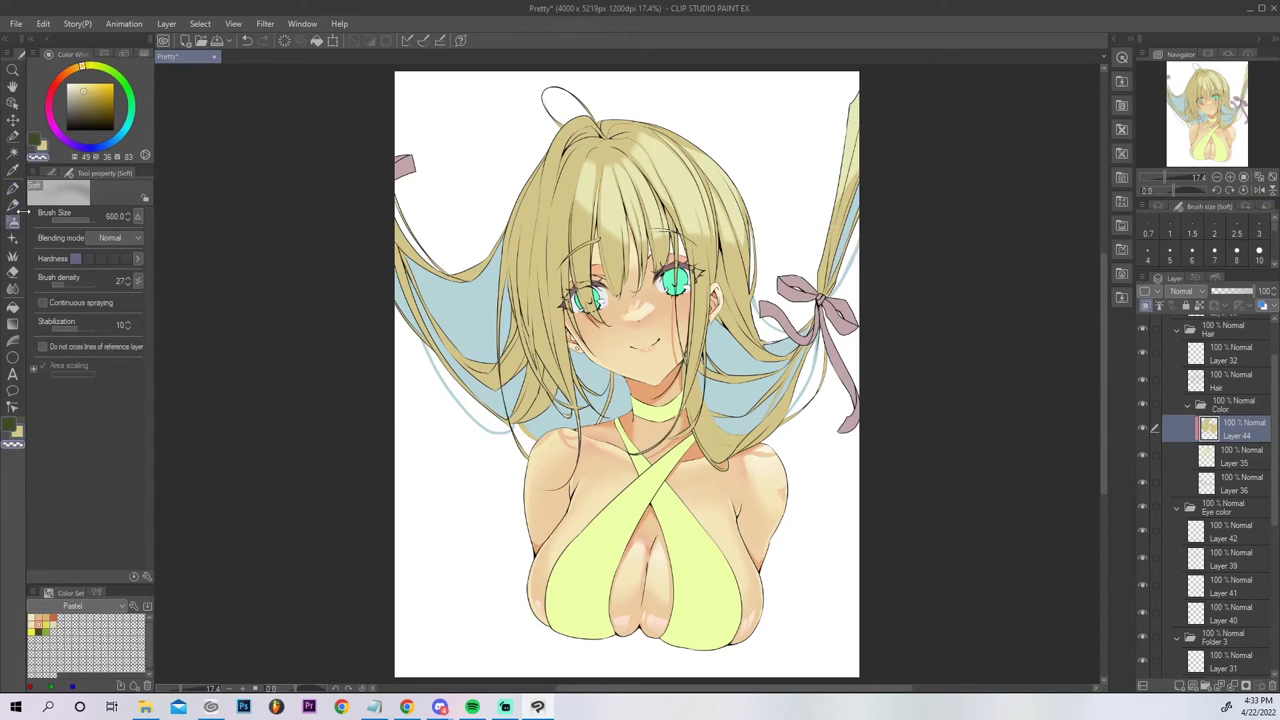
mouse_move(638, 291)
left_mouse_down()
mouse_move(584, 285)
mouse_move(682, 277)
mouse_move(604, 302)
mouse_move(582, 283)
left_mouse_up()
mouse_move(686, 282)
left_mouse_down()
mouse_move(685, 354)
mouse_move(718, 315)
left_mouse_up()
mouse_move(745, 268)
left_mouse_down()
mouse_move(762, 310)
mouse_move(810, 393)
left_mouse_up()
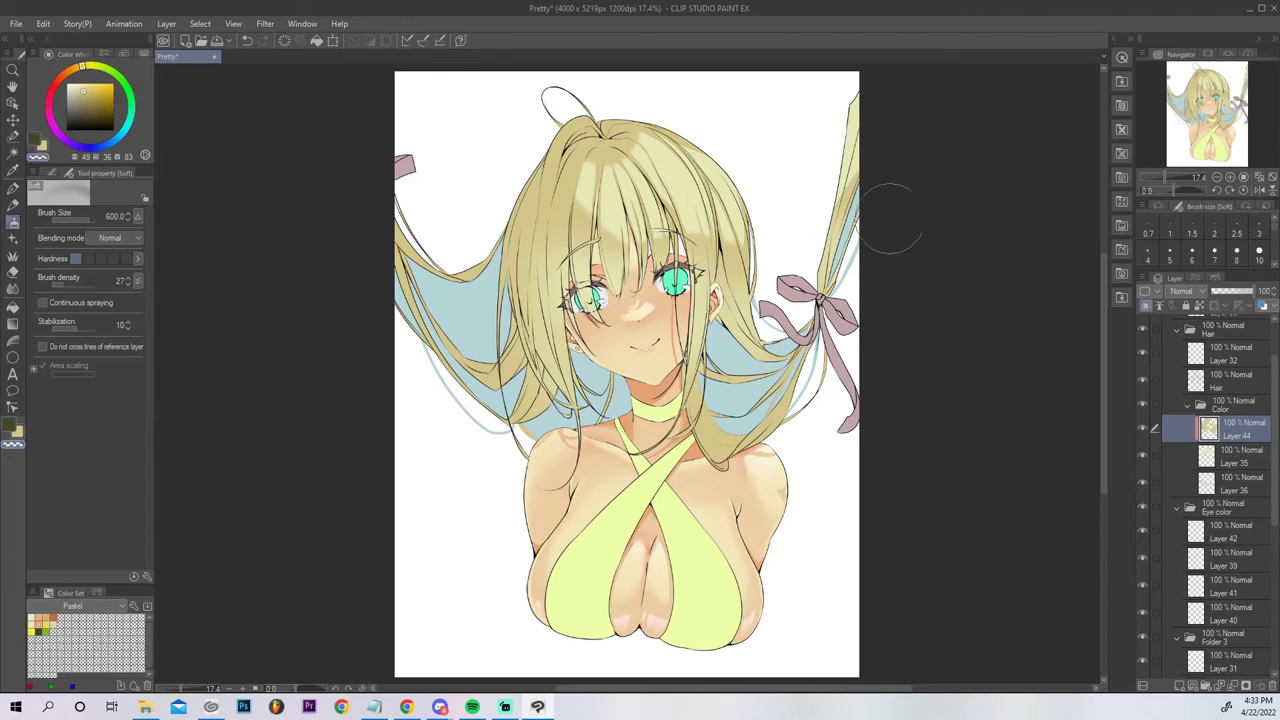
key("p")
key("ctrl+z")
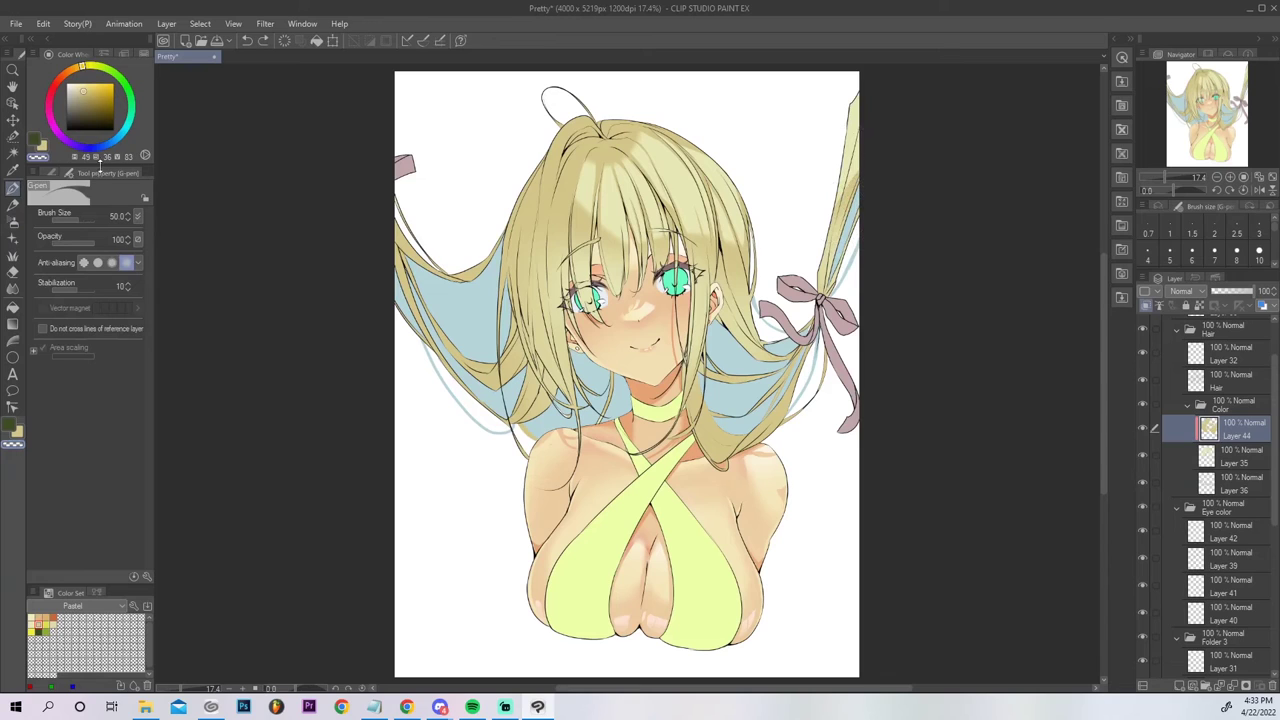
Draw long tapered tan strands with the G-pen up the ponytail above the bow, redoing them until they fit.
left_click(44, 147)
left_click_drag(852, 187, 876, 82)
key("ctrl+z")
left_click_drag(843, 203, 880, 92)
key("ctrl+z")
left_click_drag(845, 200, 888, 82)
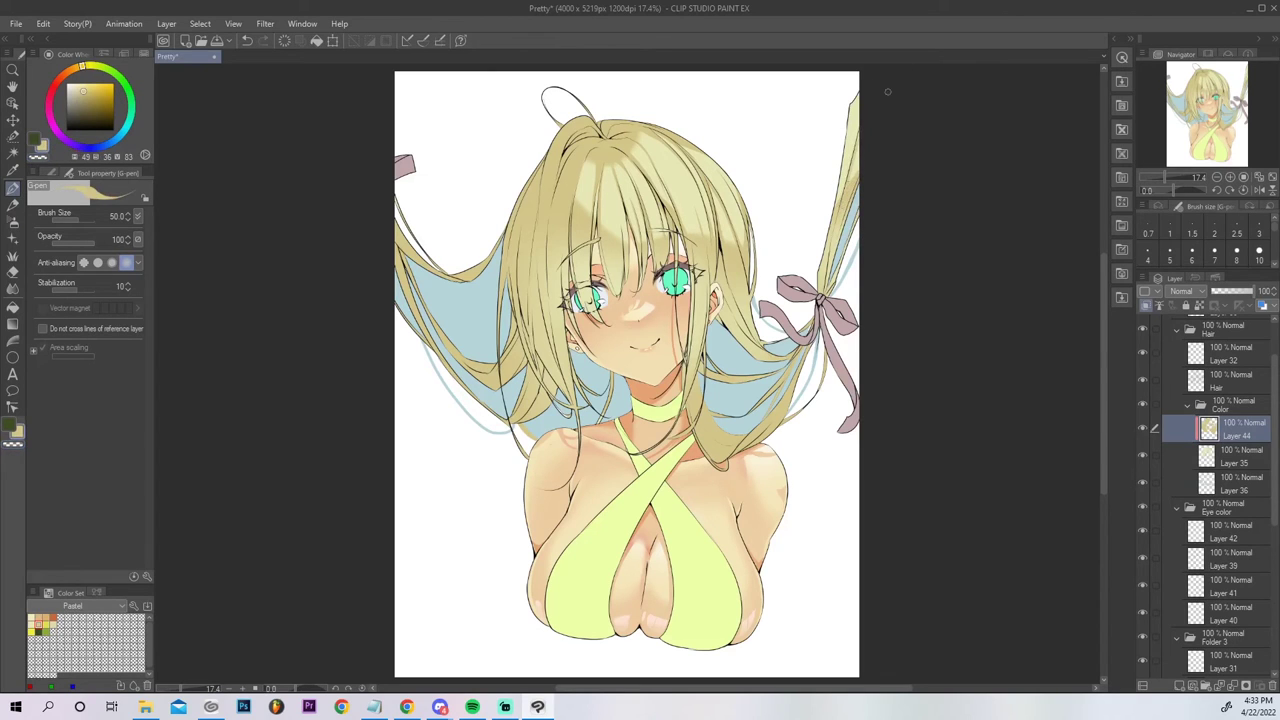
left_click_drag(850, 184, 887, 104)
left_click_drag(835, 213, 854, 99)
Draw tan strands up the front side lock and add pale yellow strands along the outer edge of the shaded side hair.
left_click_drag(559, 367, 552, 185)
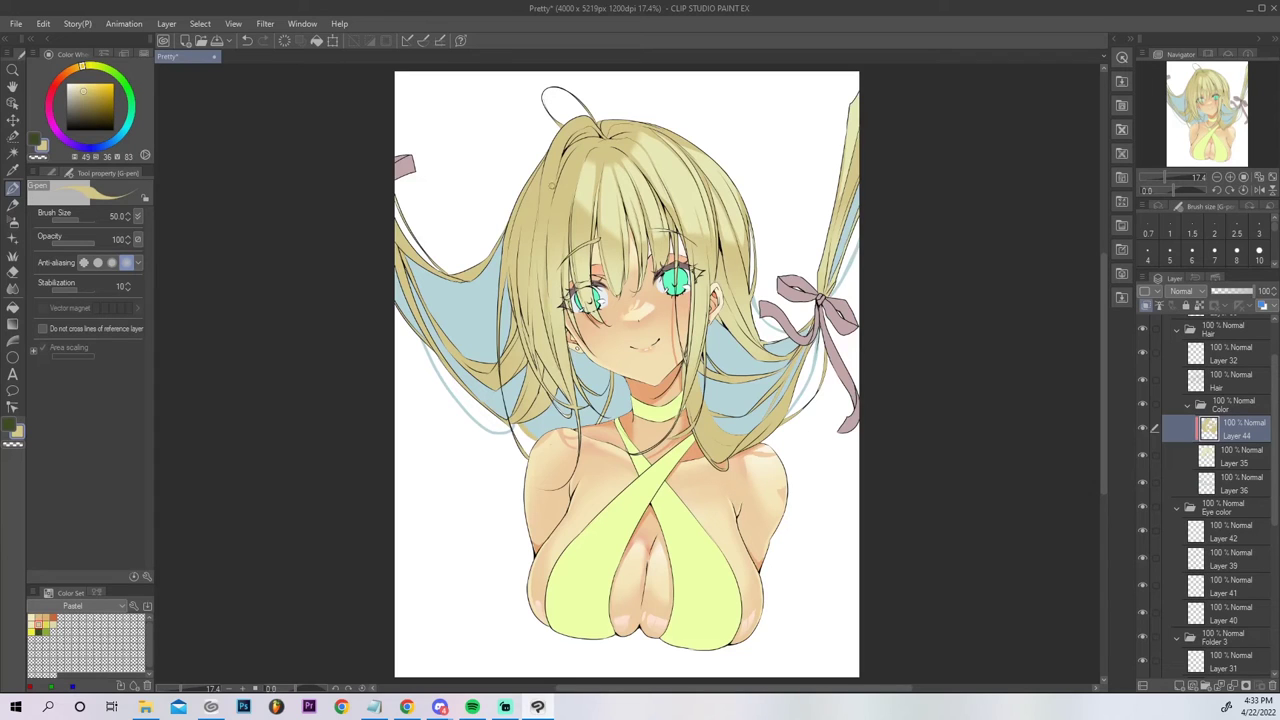
left_click_drag(549, 326, 545, 230)
left_click(55, 616)
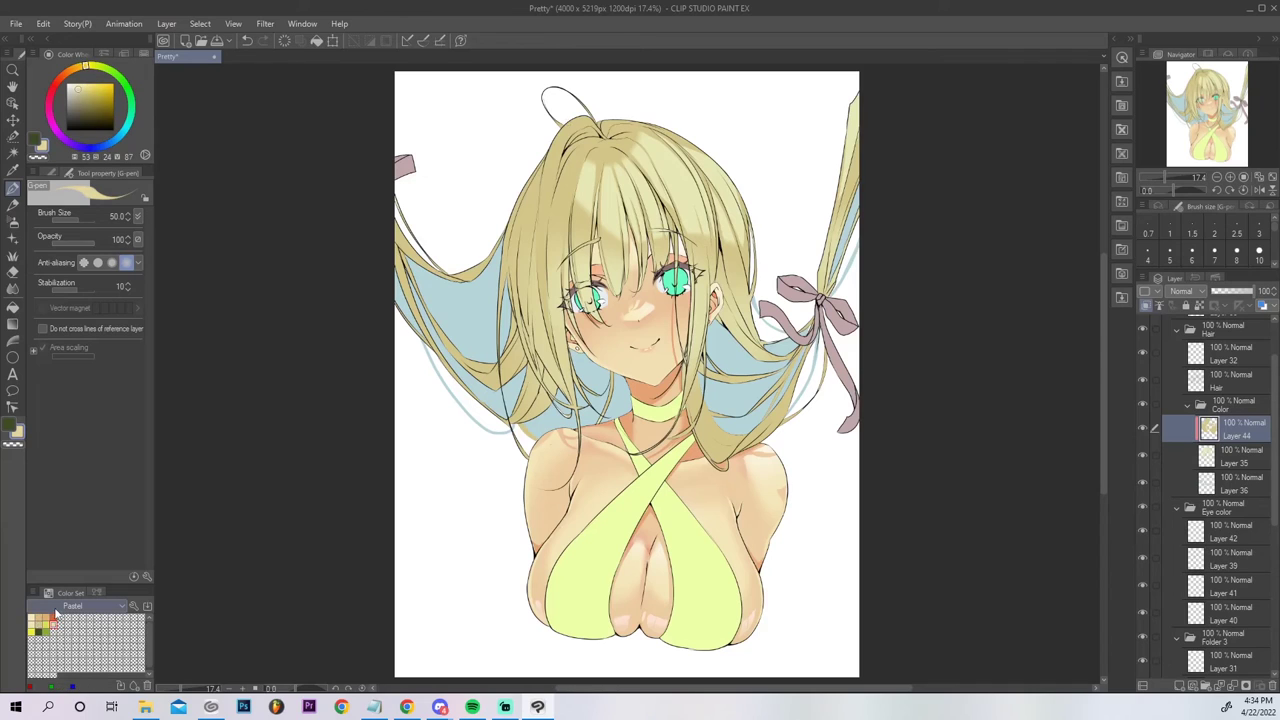
mouse_move(529, 234)
left_mouse_down()
mouse_move(533, 210)
mouse_move(530, 240)
left_mouse_up()
mouse_move(535, 194)
left_mouse_down()
mouse_move(529, 240)
mouse_move(528, 212)
left_mouse_up()
left_click_drag(532, 250, 537, 188)
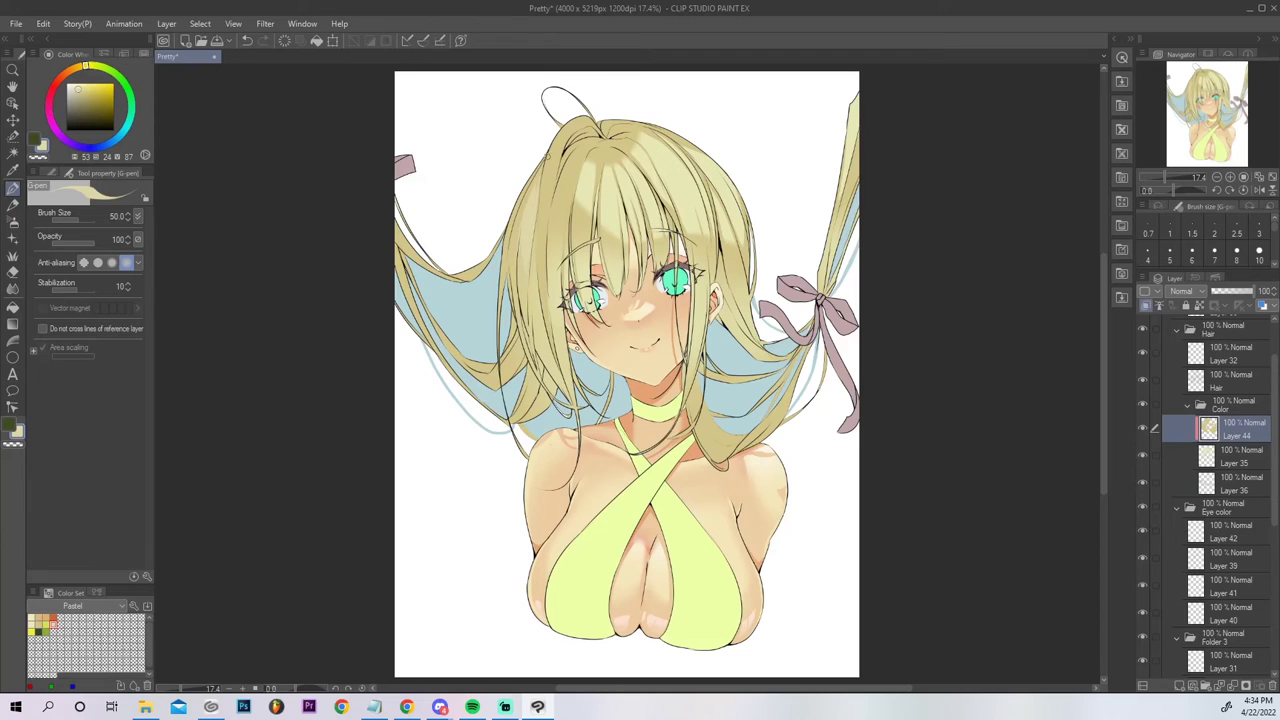
Paint tapered pale yellow strands from the shaded temple up toward the parting, redoing the uppermost one.
mouse_move(549, 240)
left_mouse_down()
mouse_move(556, 192)
mouse_move(559, 244)
mouse_move(571, 174)
left_mouse_up()
left_click_drag(562, 224, 577, 154)
left_click_drag(565, 202, 571, 158)
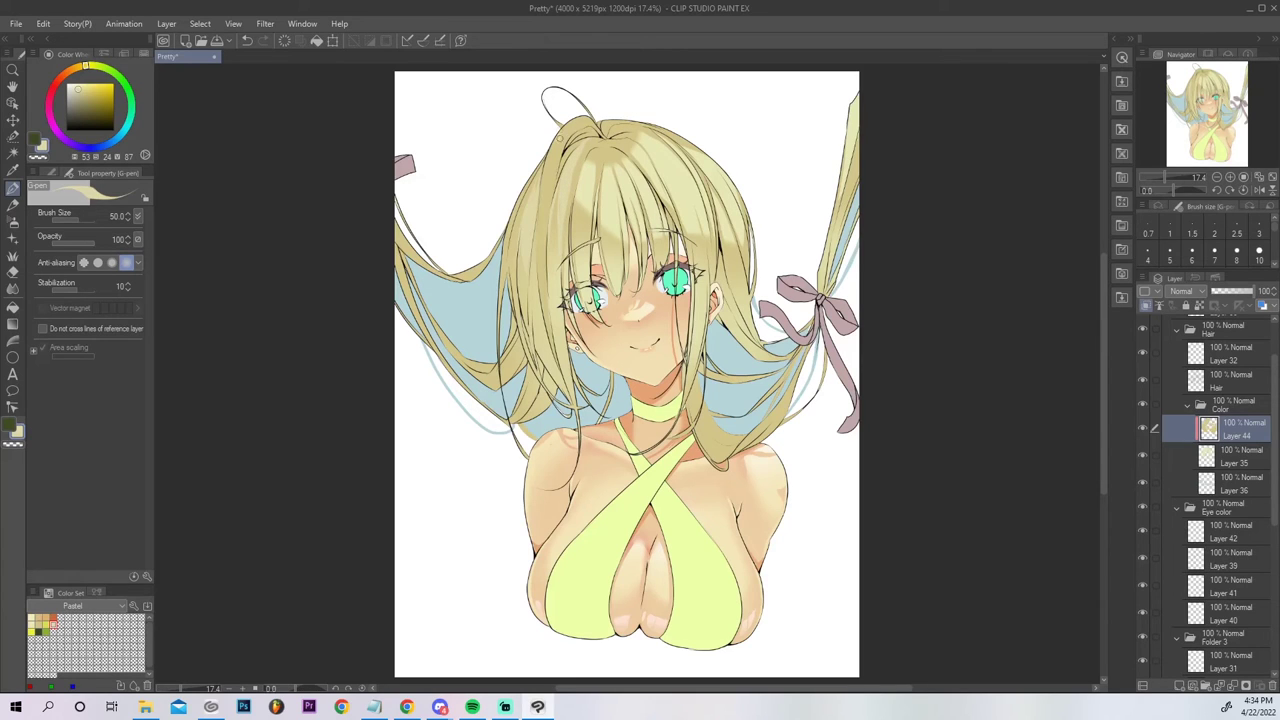
left_click_drag(560, 158, 573, 131)
key("ctrl+z")
key("ctrl+z")
left_click_drag(560, 153, 573, 133)
Set the drawing color to a pale lavender with hue 287, saturation 6 and value 87, testing shades on the front side lock.
left_click(60, 137)
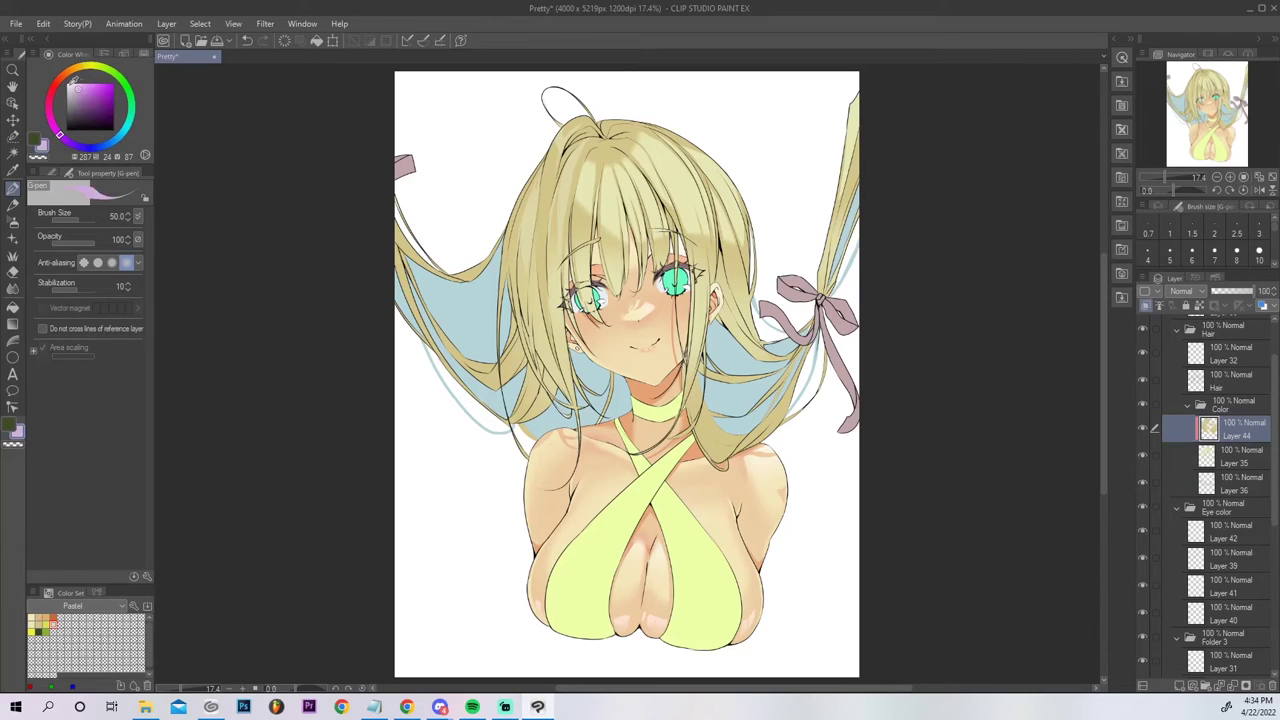
left_click(77, 87)
left_click_drag(539, 342, 559, 350)
key("ctrl+z")
left_click(72, 84)
left_click_drag(558, 384, 540, 314)
key("ctrl+z")
left_click(71, 88)
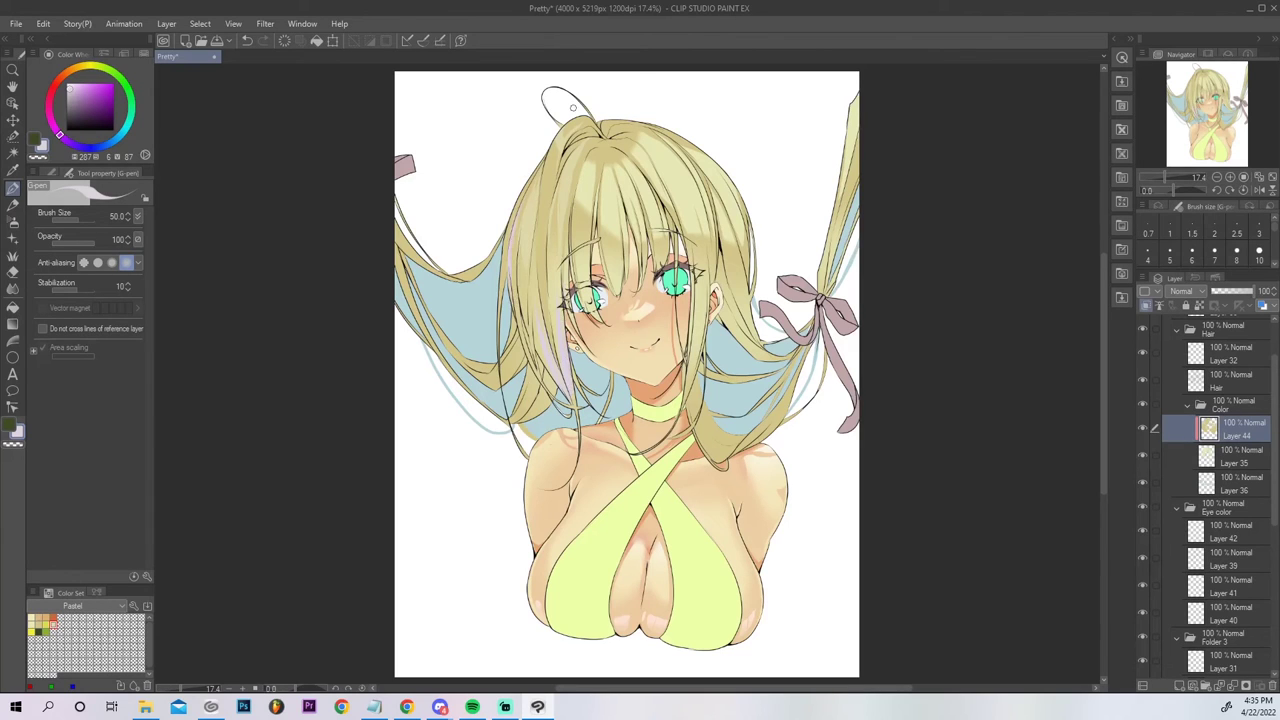
Paint tapered pale lavender accent strands along the shaded side hair, above the visible ear and across the crown.
left_click_drag(504, 288, 528, 185)
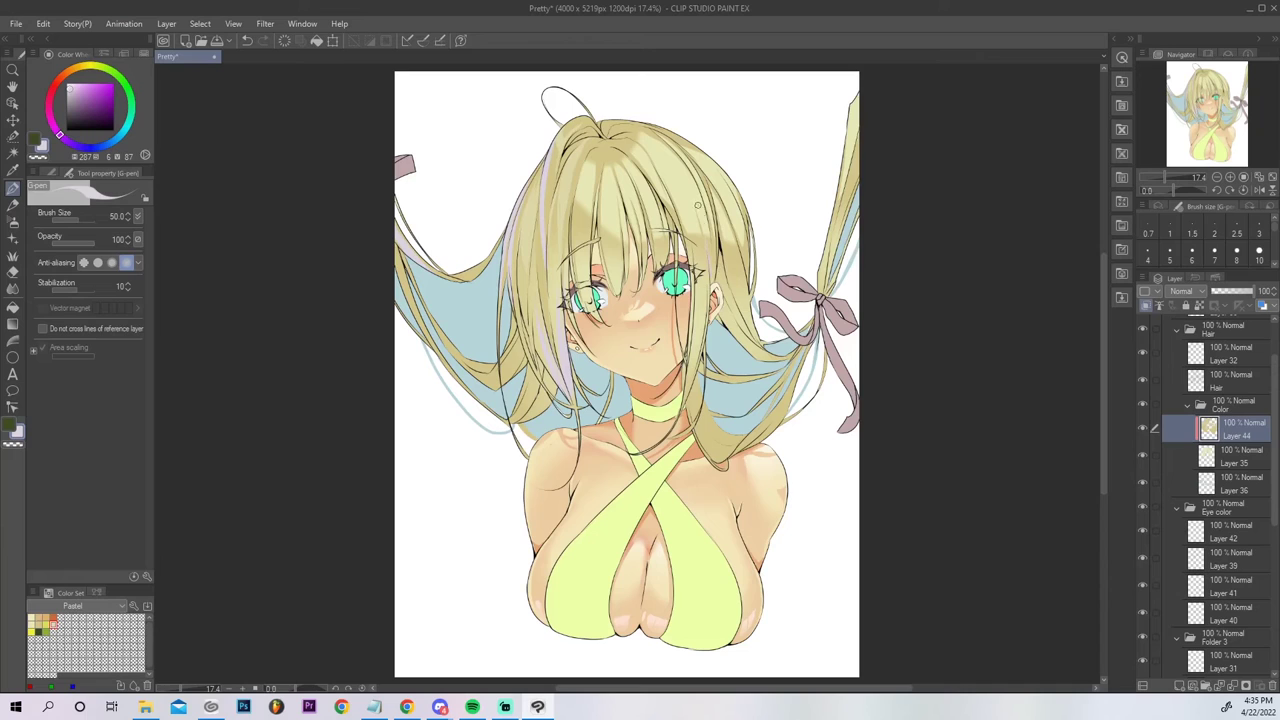
left_click_drag(712, 278, 710, 240)
left_click_drag(610, 146, 626, 144)
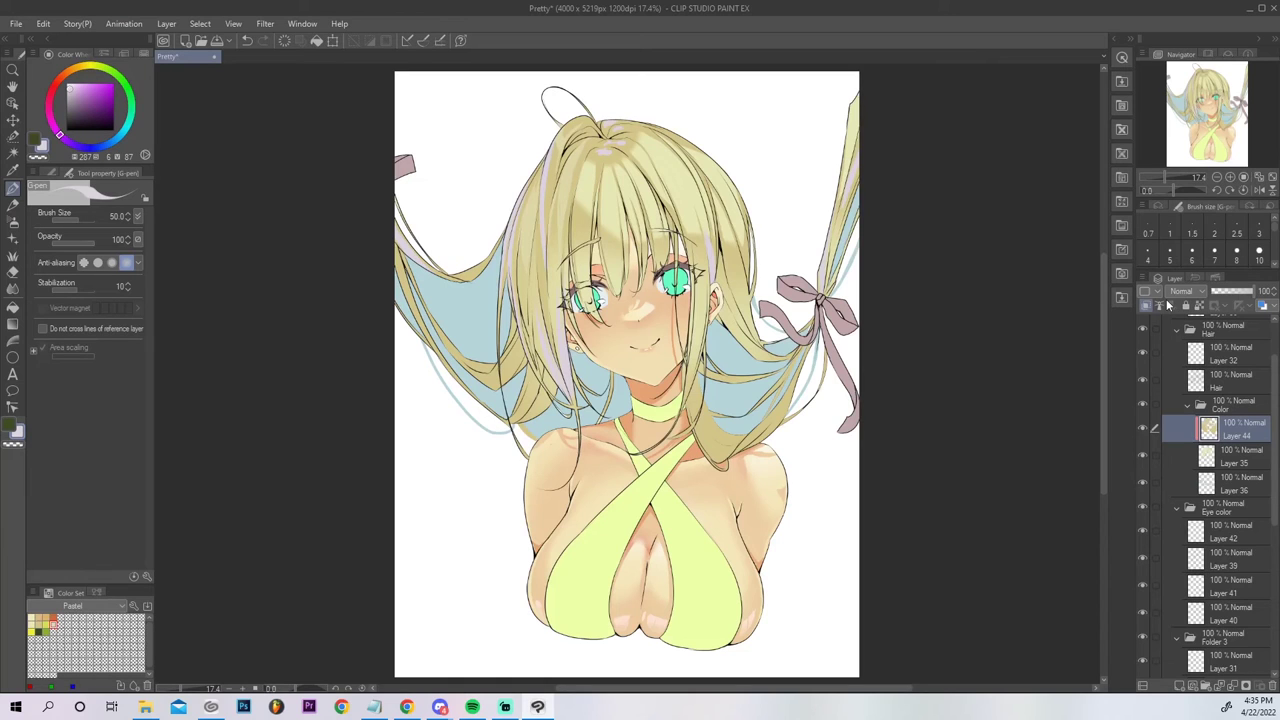
Lock the hair shadow layer's transparent pixels and airbrush brownish tan (H43 S43 V68) over the bangs and crown shadows with Soft at size 600.
left_click(1202, 304)
left_click(38, 625)
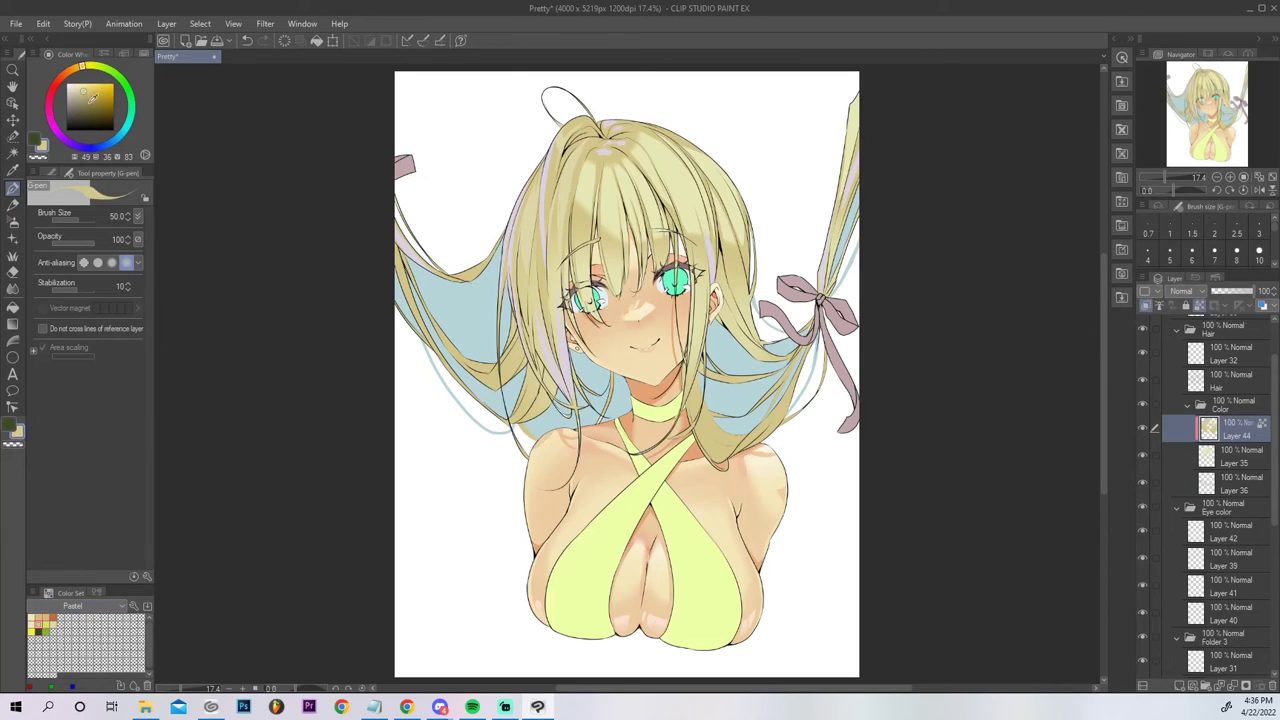
left_click(87, 98)
left_click(91, 66)
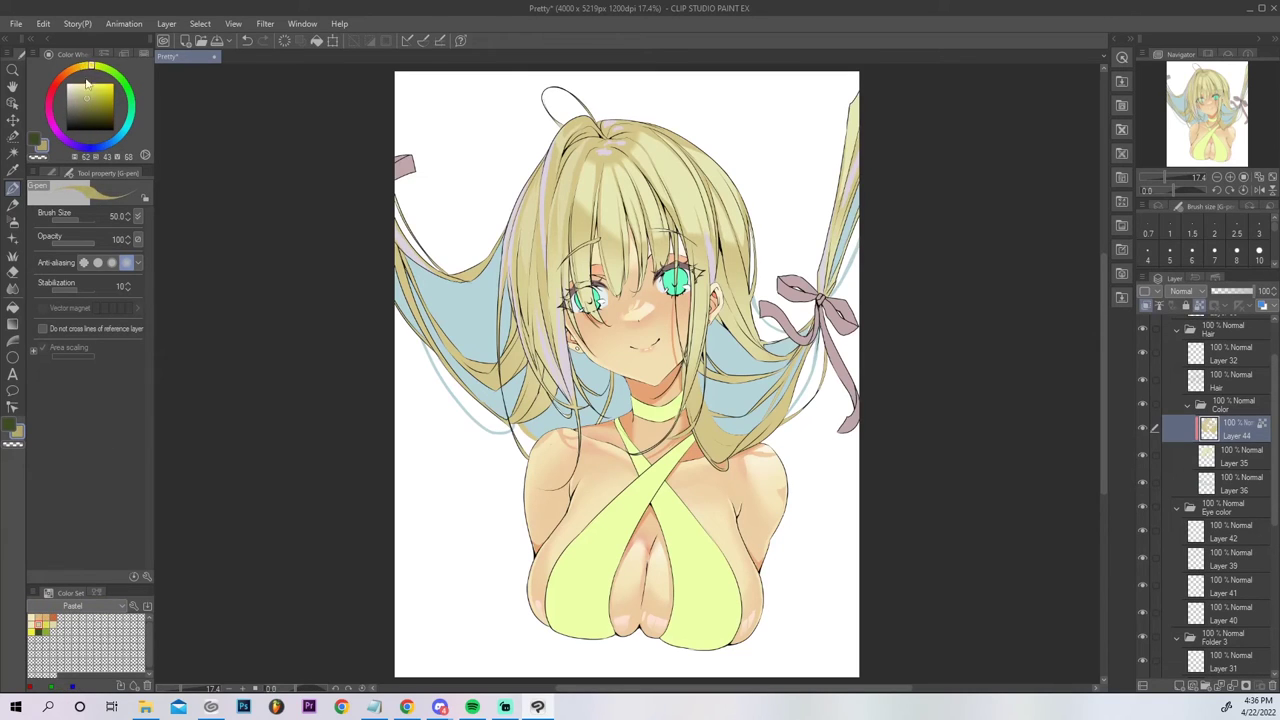
left_click(13, 226)
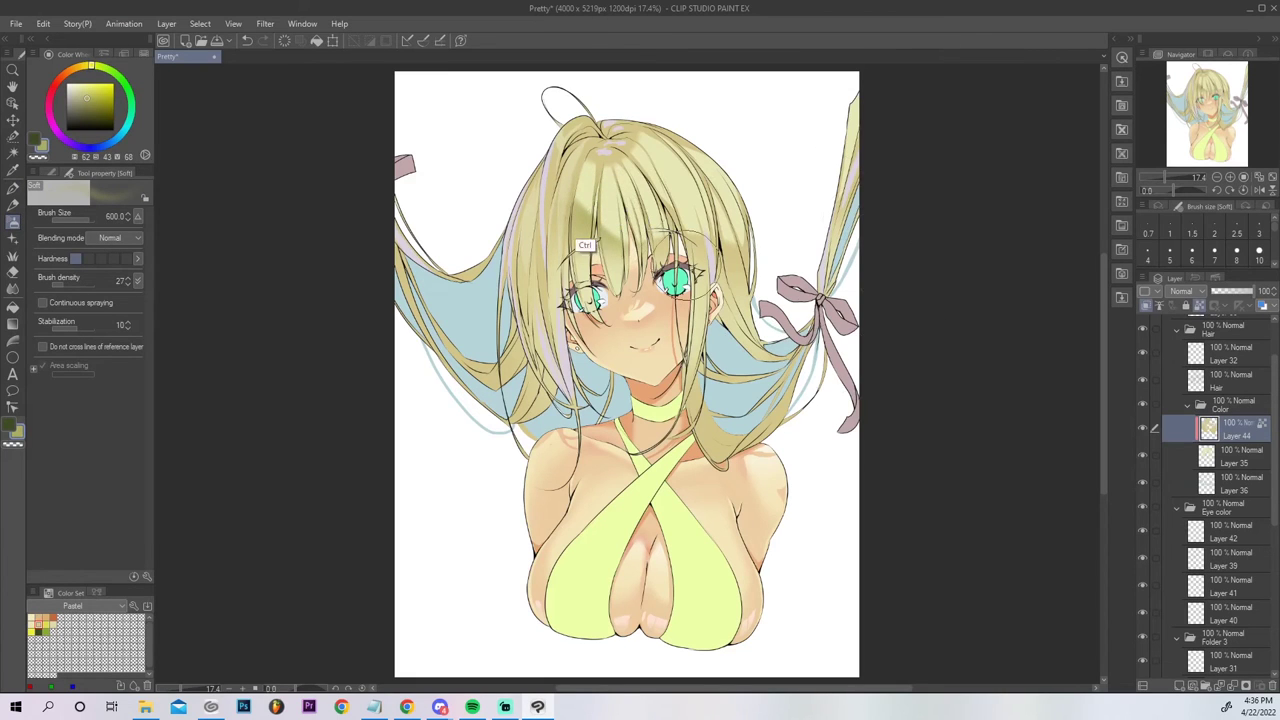
left_click(78, 67)
left_click_drag(600, 220, 606, 232)
left_click_drag(713, 240, 743, 235)
key("ctrl+z")
left_click_drag(608, 168, 632, 175)
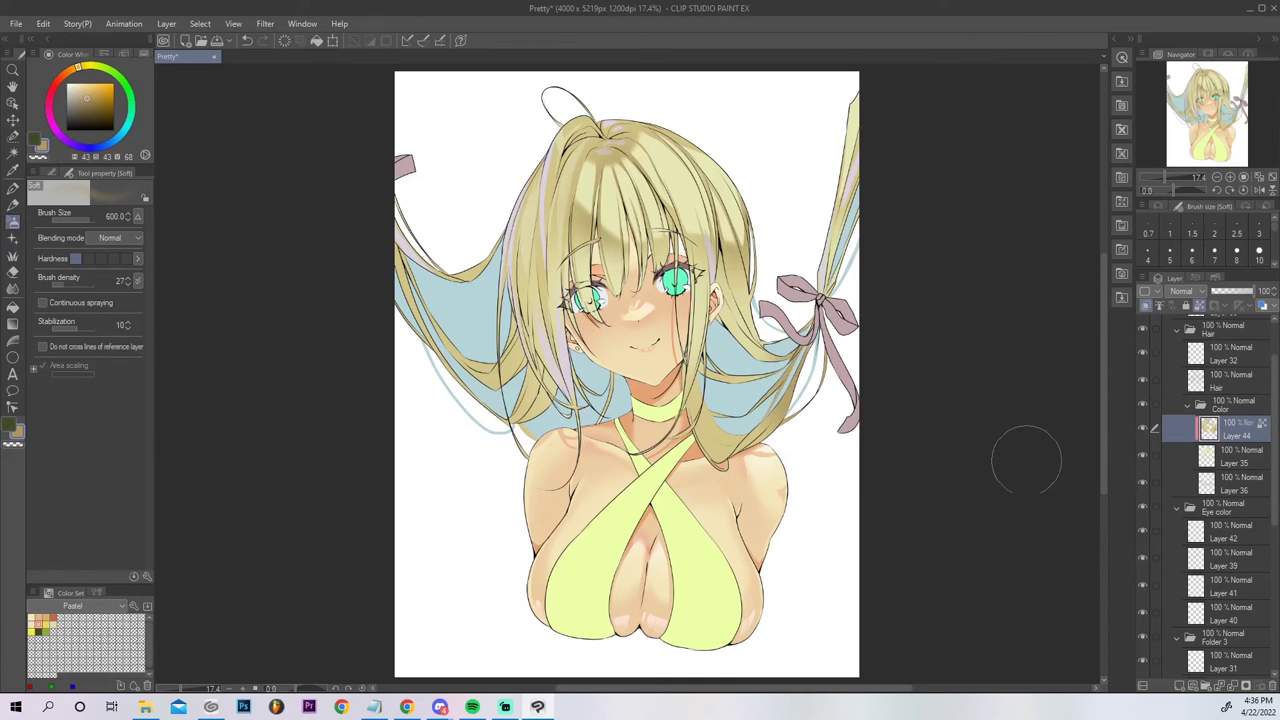
Draw tapered brownish tan strands with the G-pen up the shaded side hair and the front side lock.
key("p")
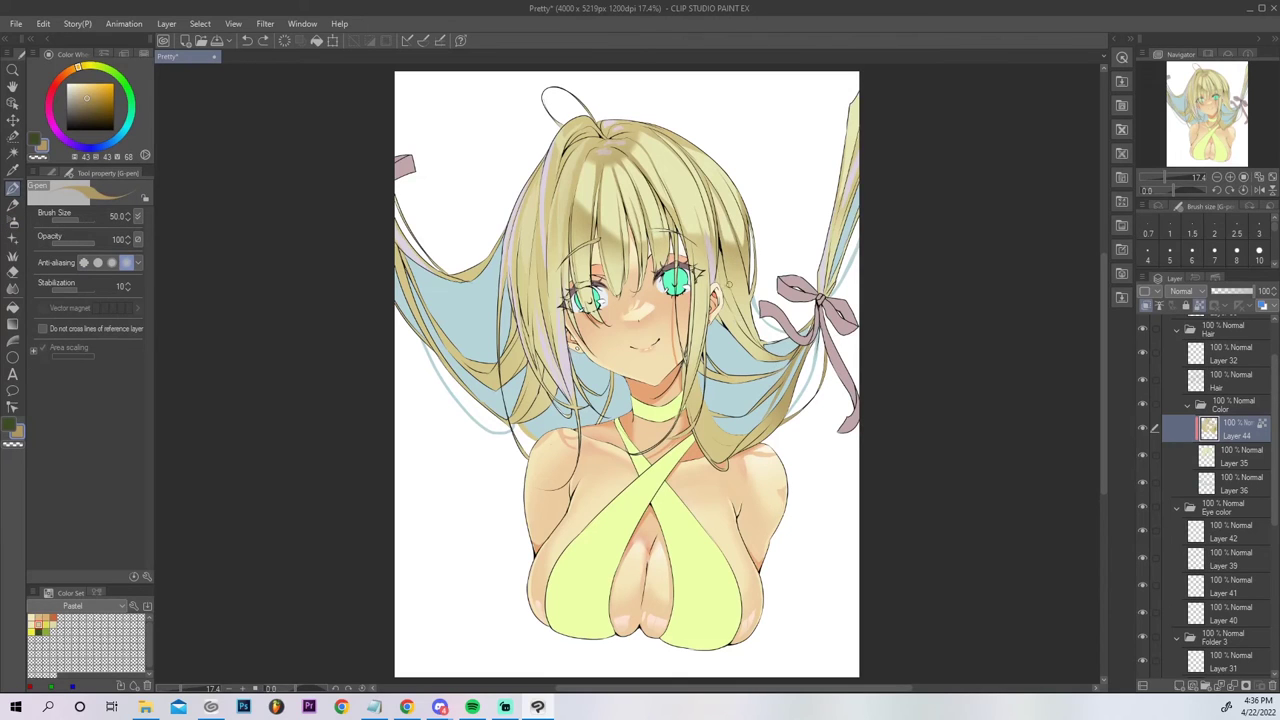
key("g")
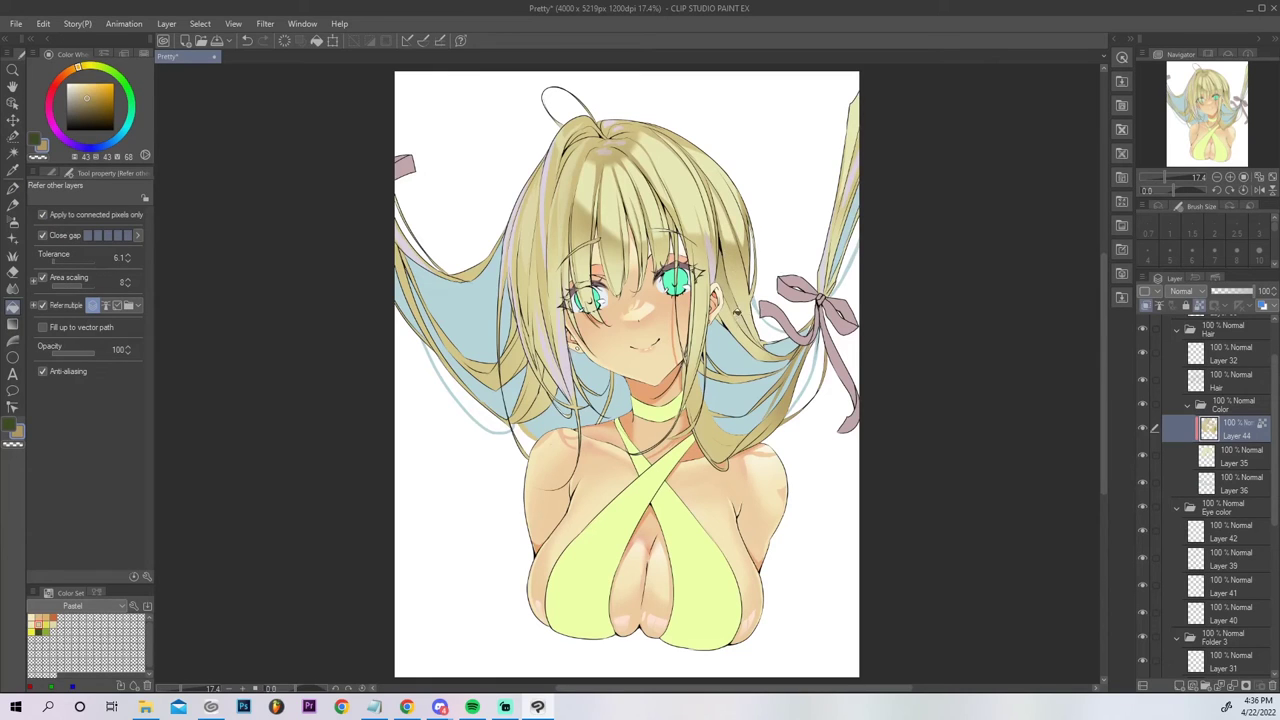
key("p")
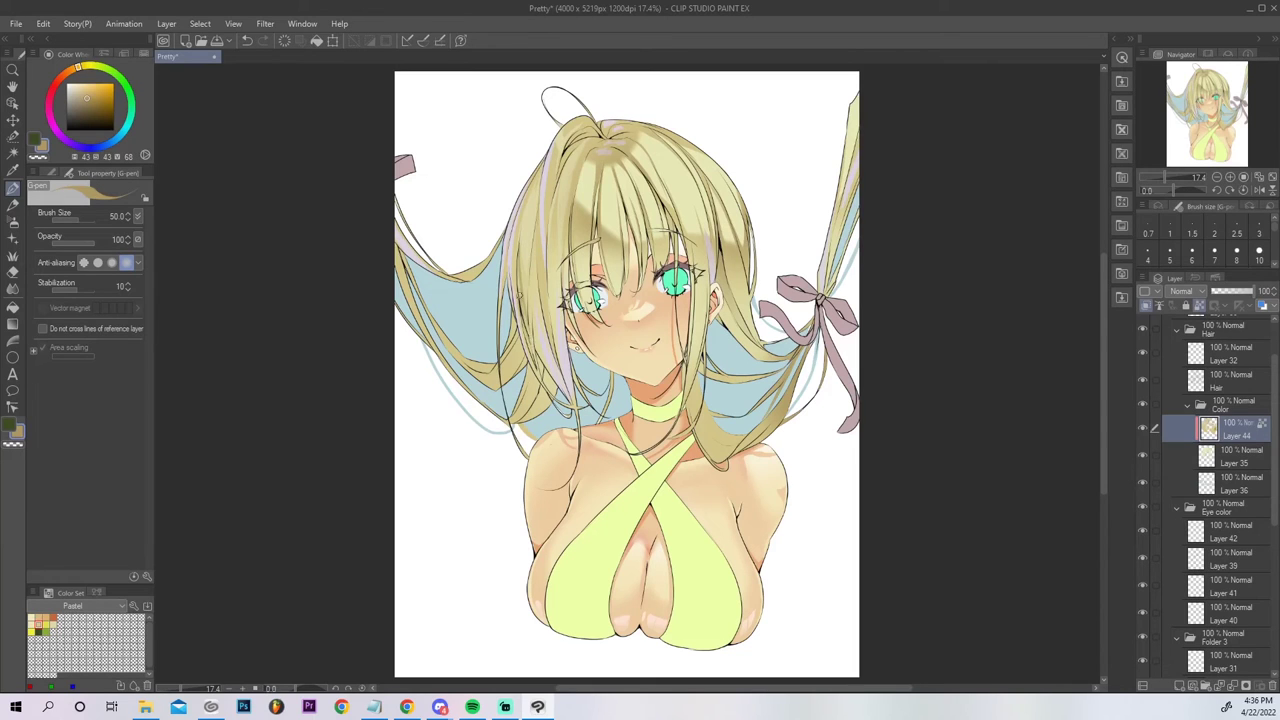
left_click_drag(527, 328, 533, 239)
left_click_drag(560, 369, 547, 282)
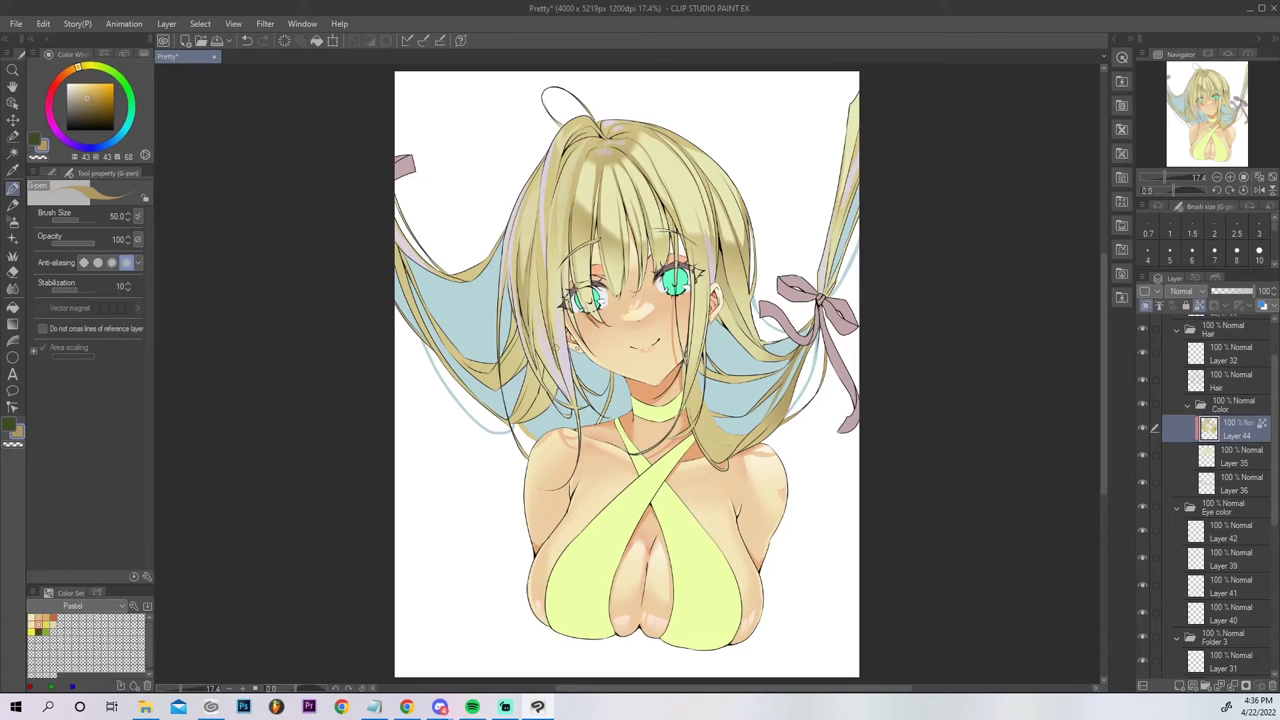
left_click_drag(560, 366, 546, 264)
Fill small hair sections at the crown and beside the neck with the brownish tan, and retry the darker shading on the shoulder lock.
key("g")
left_click(598, 130)
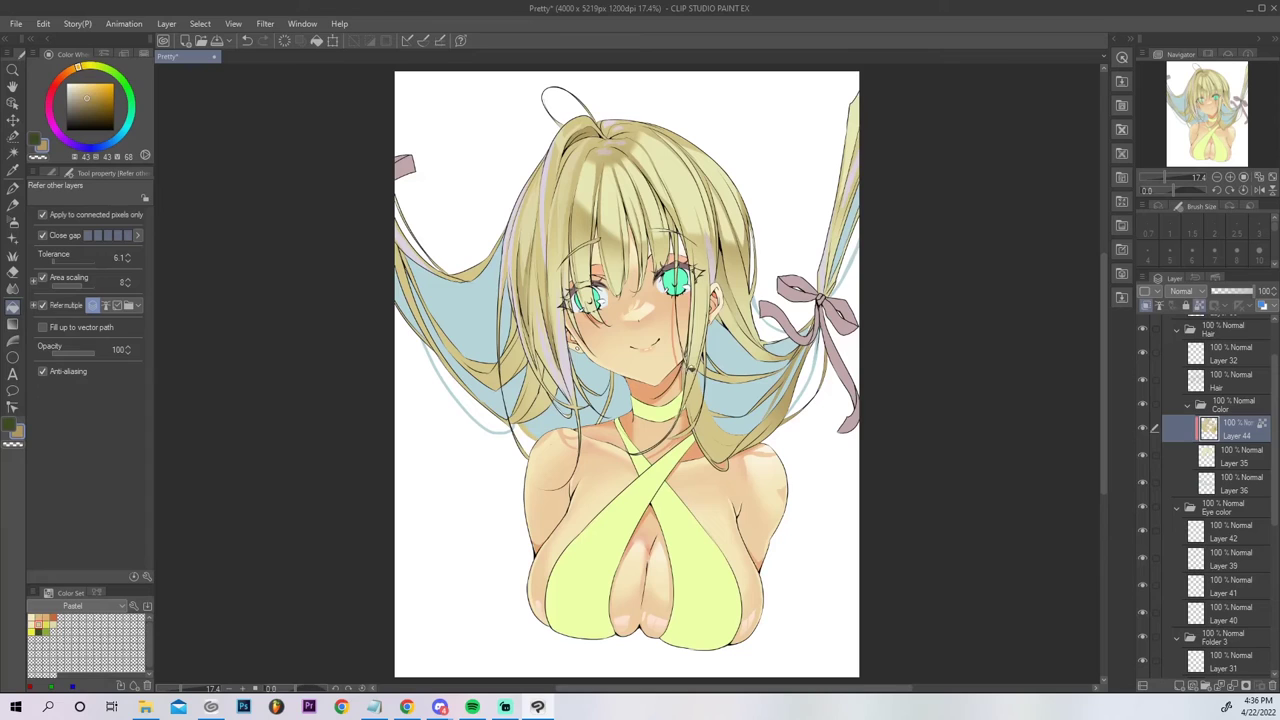
left_click(698, 405)
left_click(717, 372)
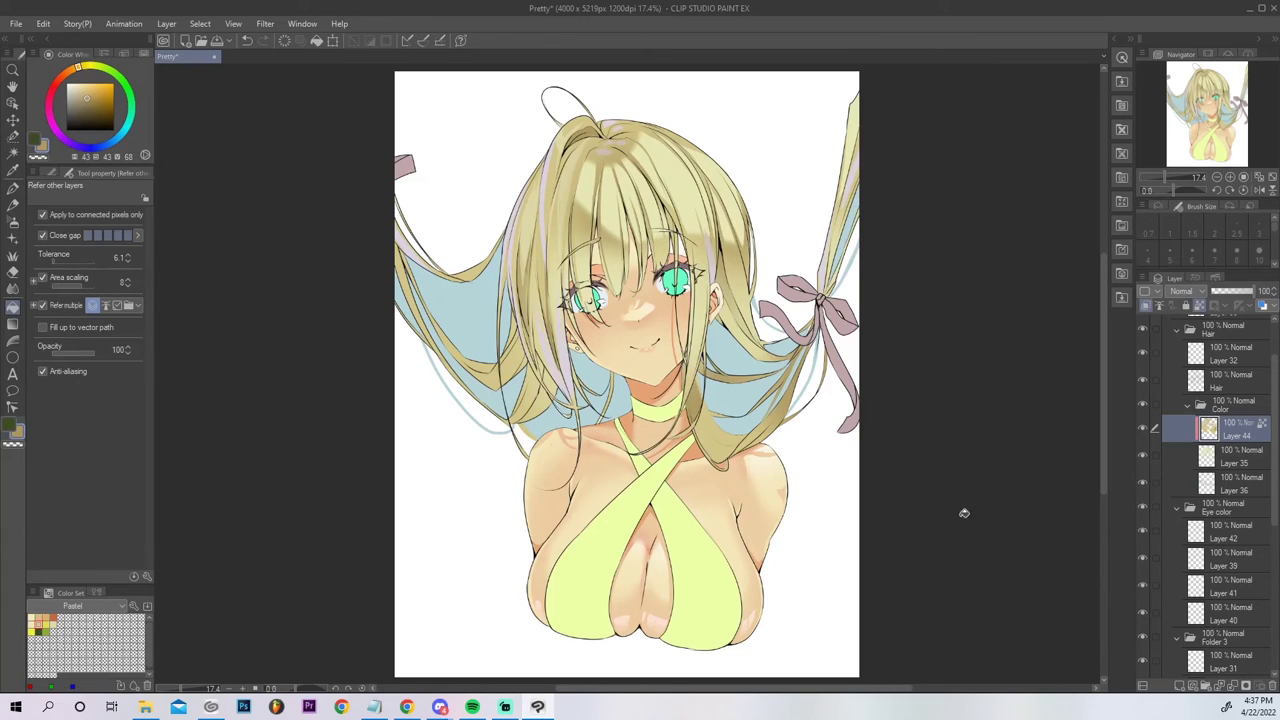
key("p")
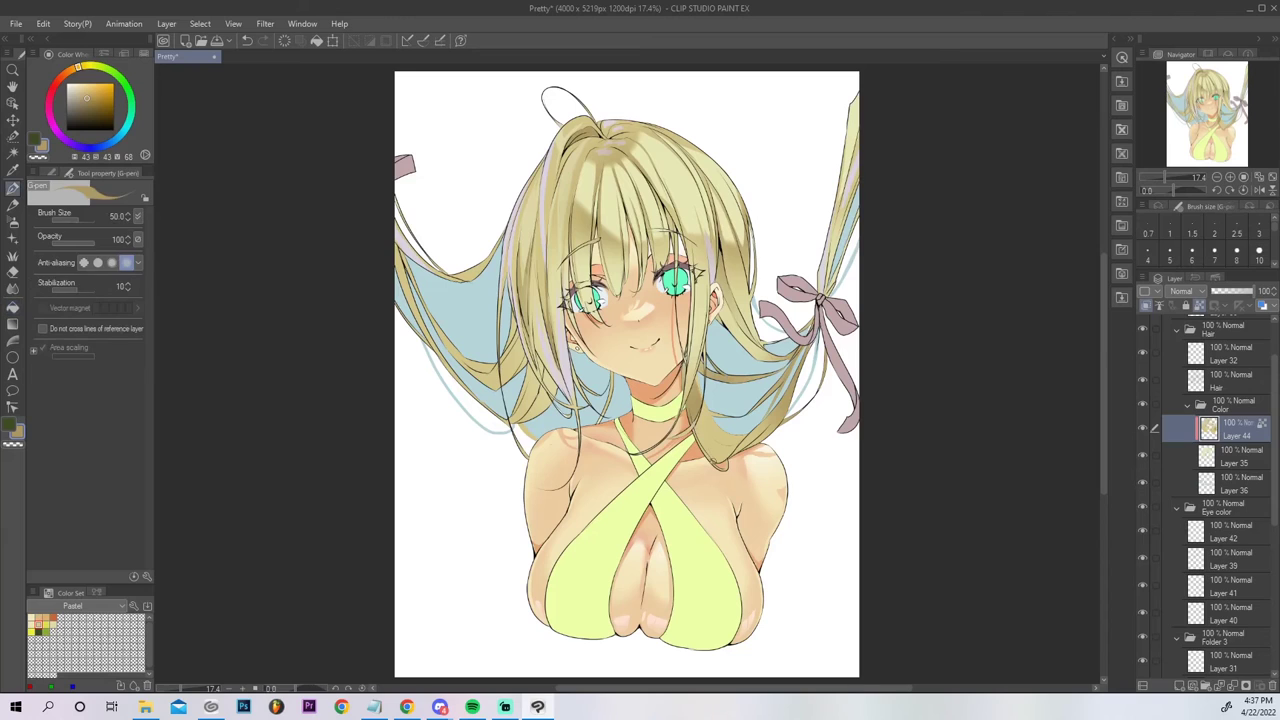
left_click_drag(714, 428, 709, 423)
key("ctrl+z")
key("g")
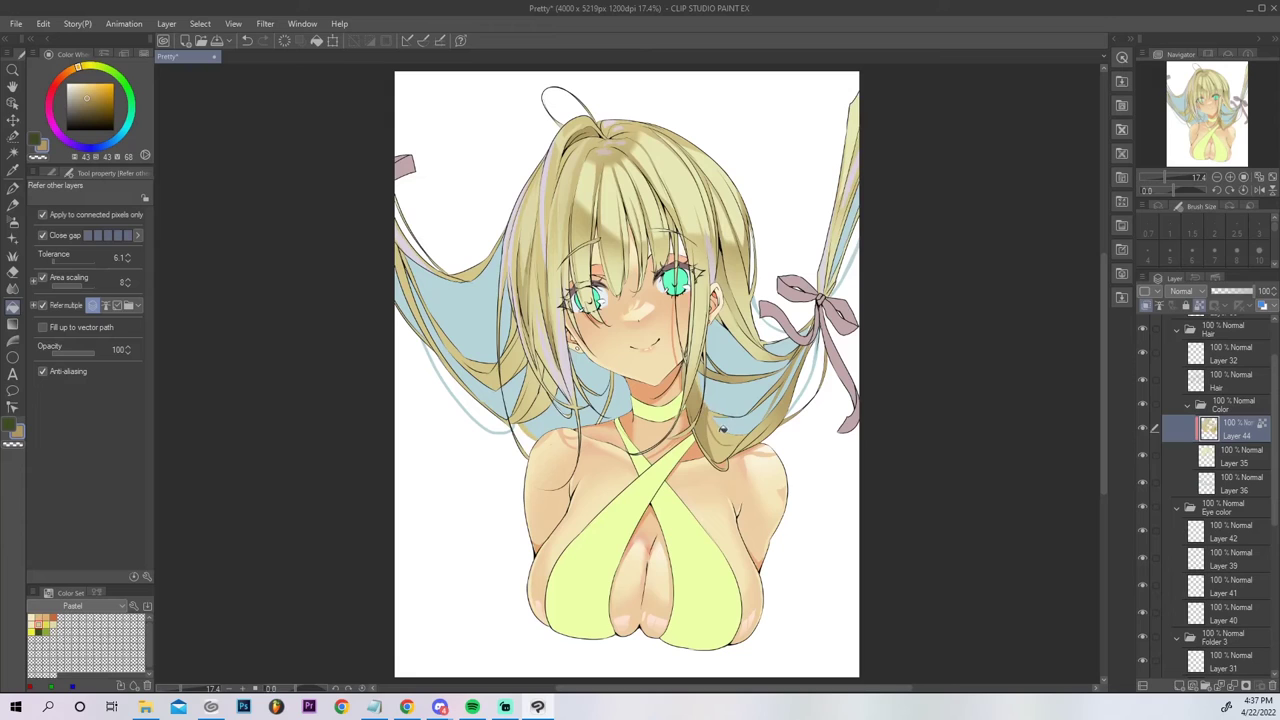
key("p")
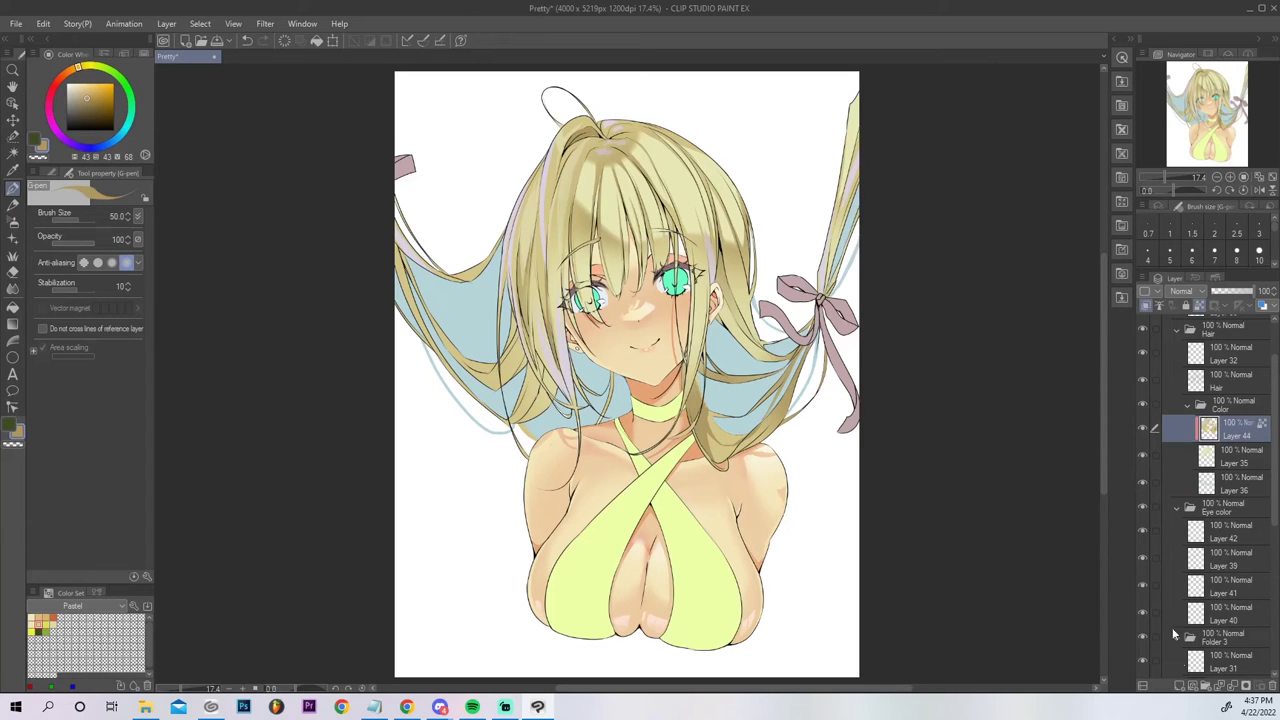
Add a clipped layer above the hair shadow layer and draw brownish tan G-pen strands along the side ponytail.
left_click(1180, 686)
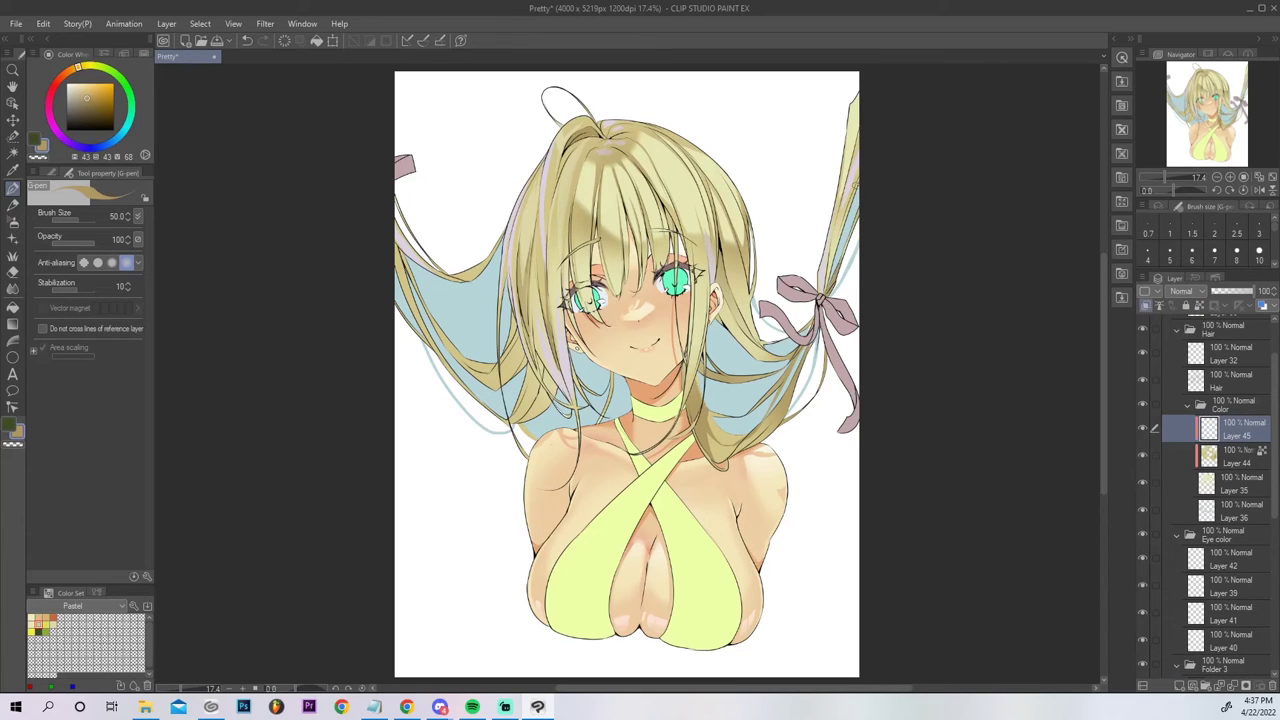
left_click_drag(851, 170, 863, 137)
key("g")
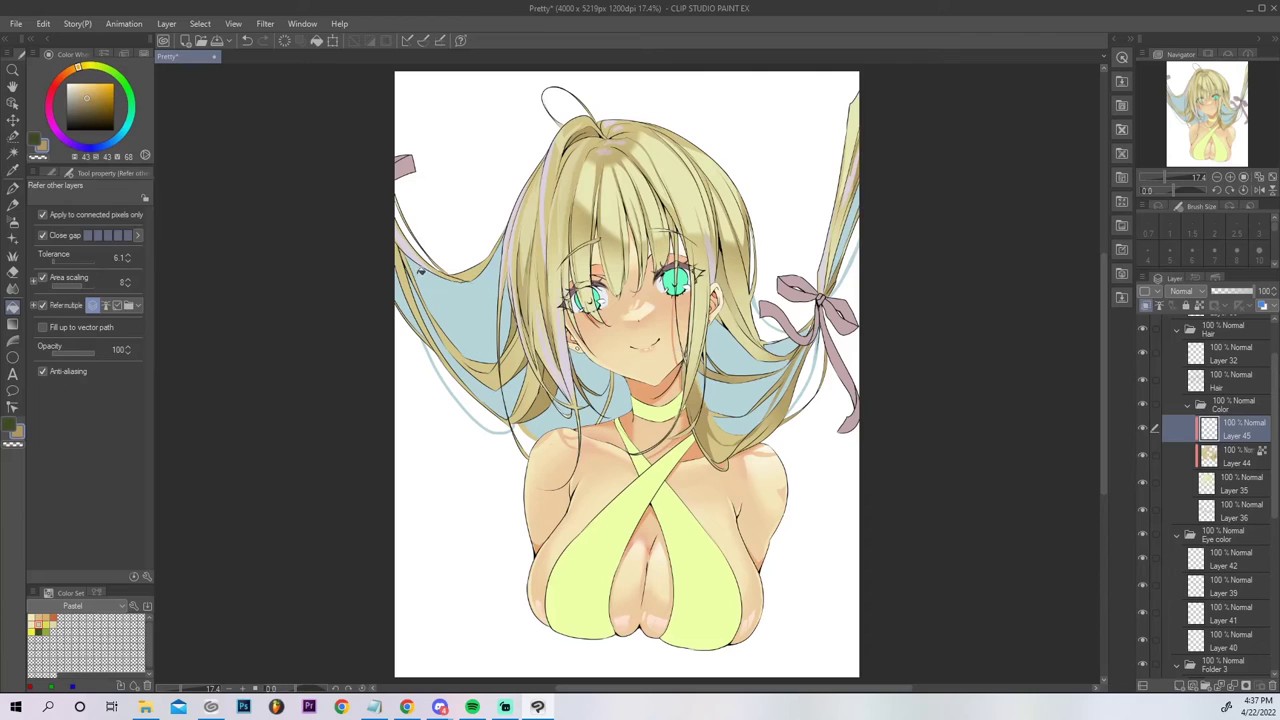
key("p")
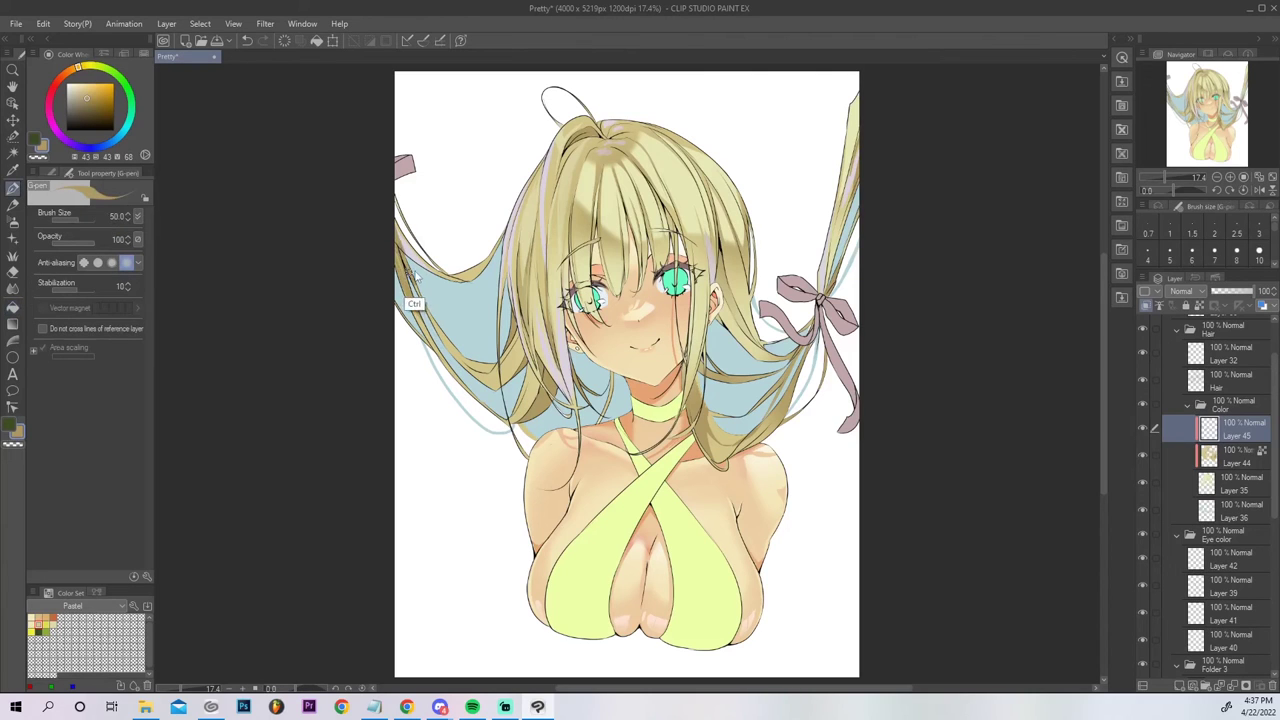
left_click_drag(385, 235, 437, 315)
left_click_drag(408, 264, 382, 228)
key("g")
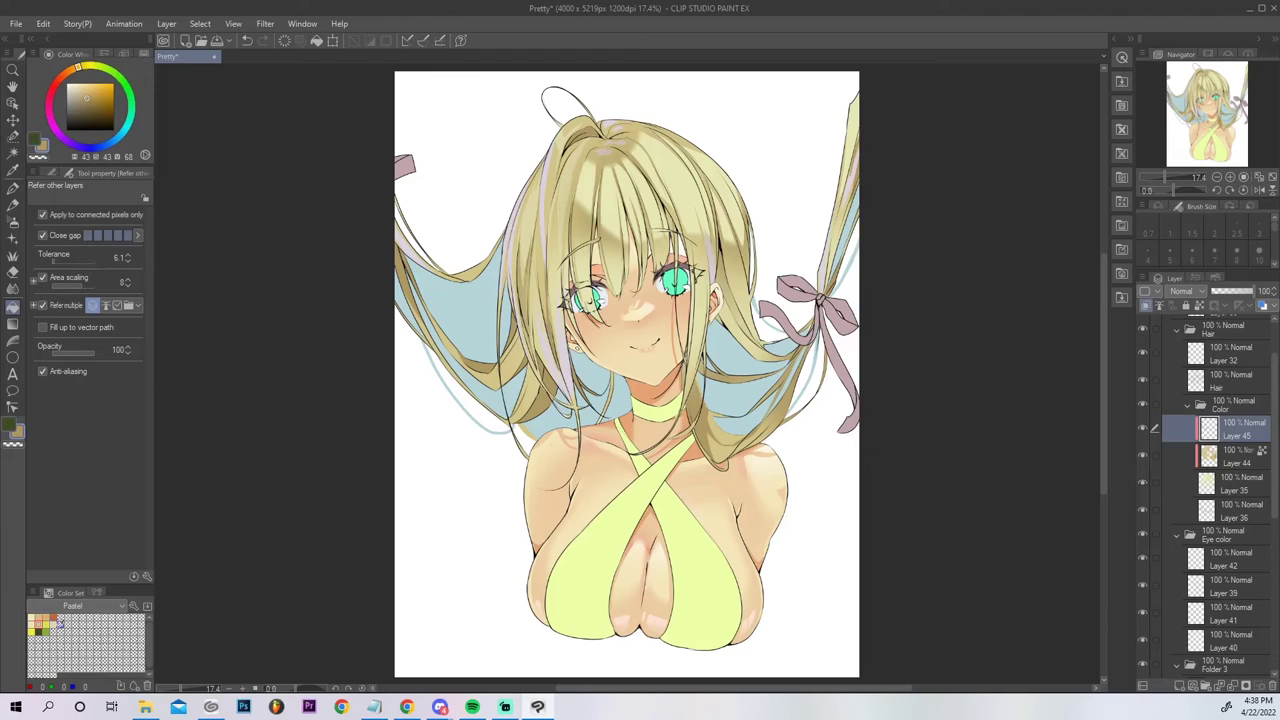
Pick yellow (H63 S60 V88) and add a clipped layer directly above the base hair color layer.
left_click(52, 621)
left_click(13, 186)
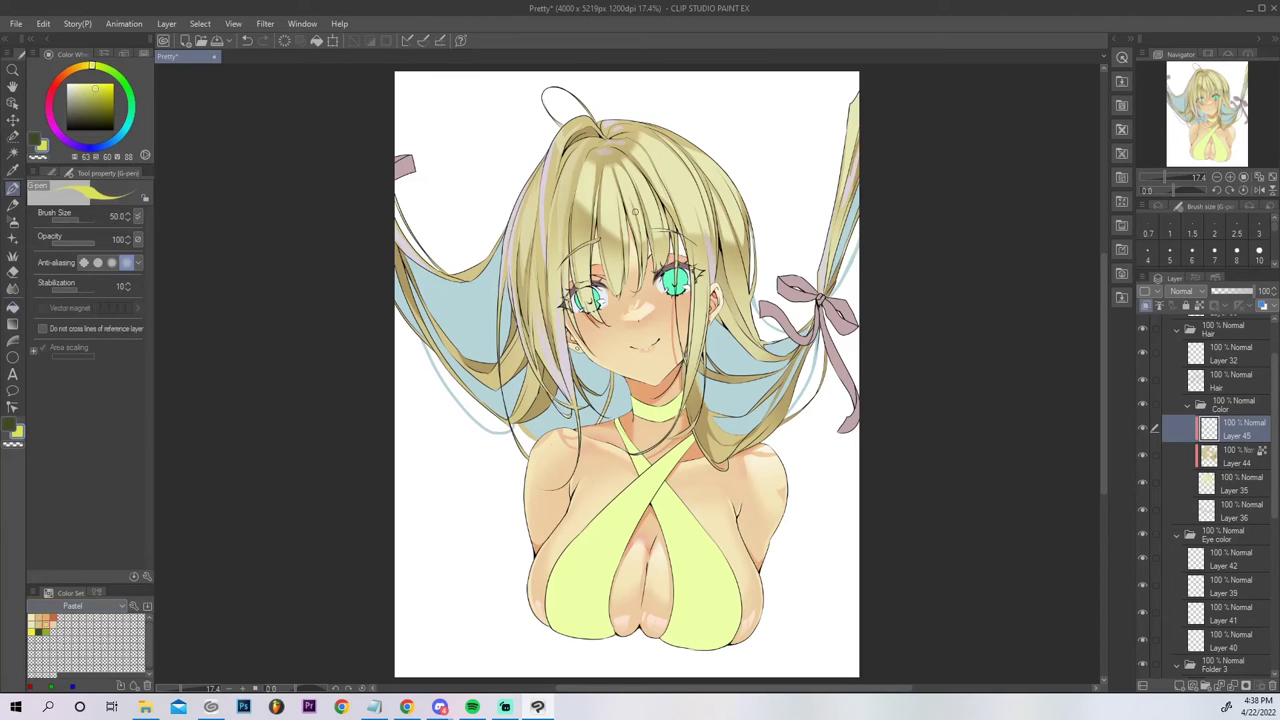
left_click(1232, 512)
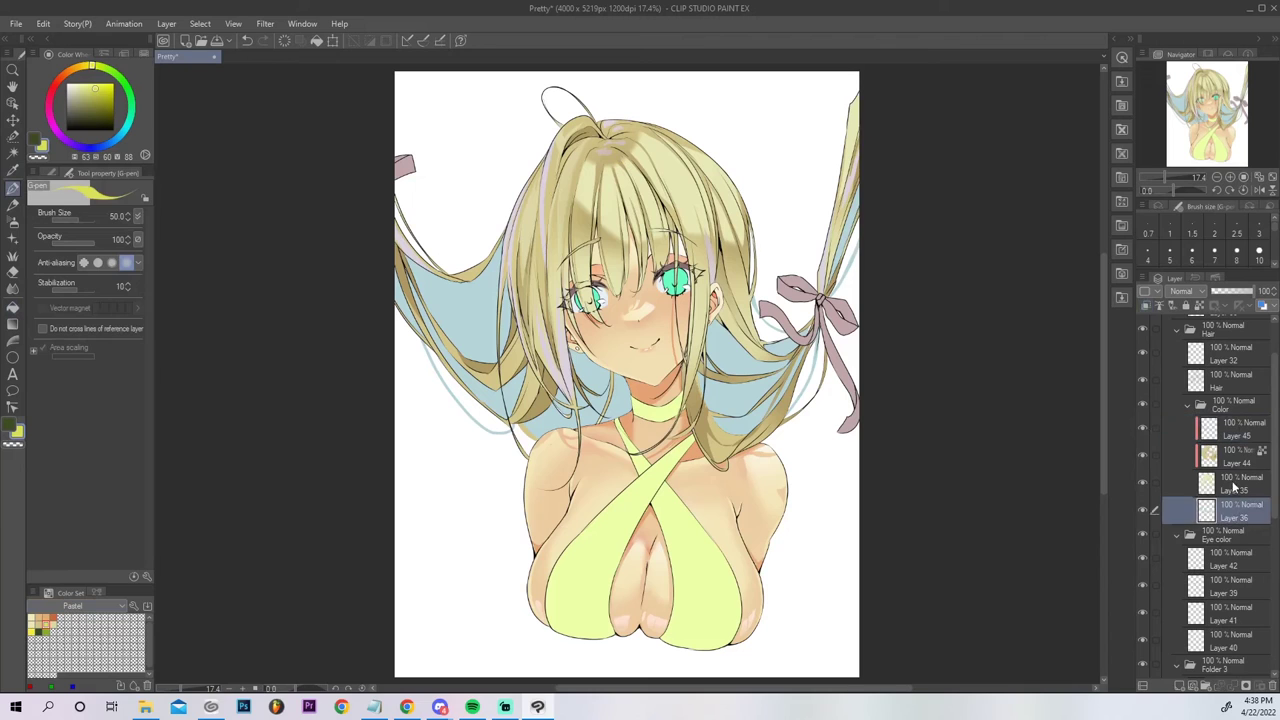
left_click(1236, 487)
key("ctrl+shift+n")
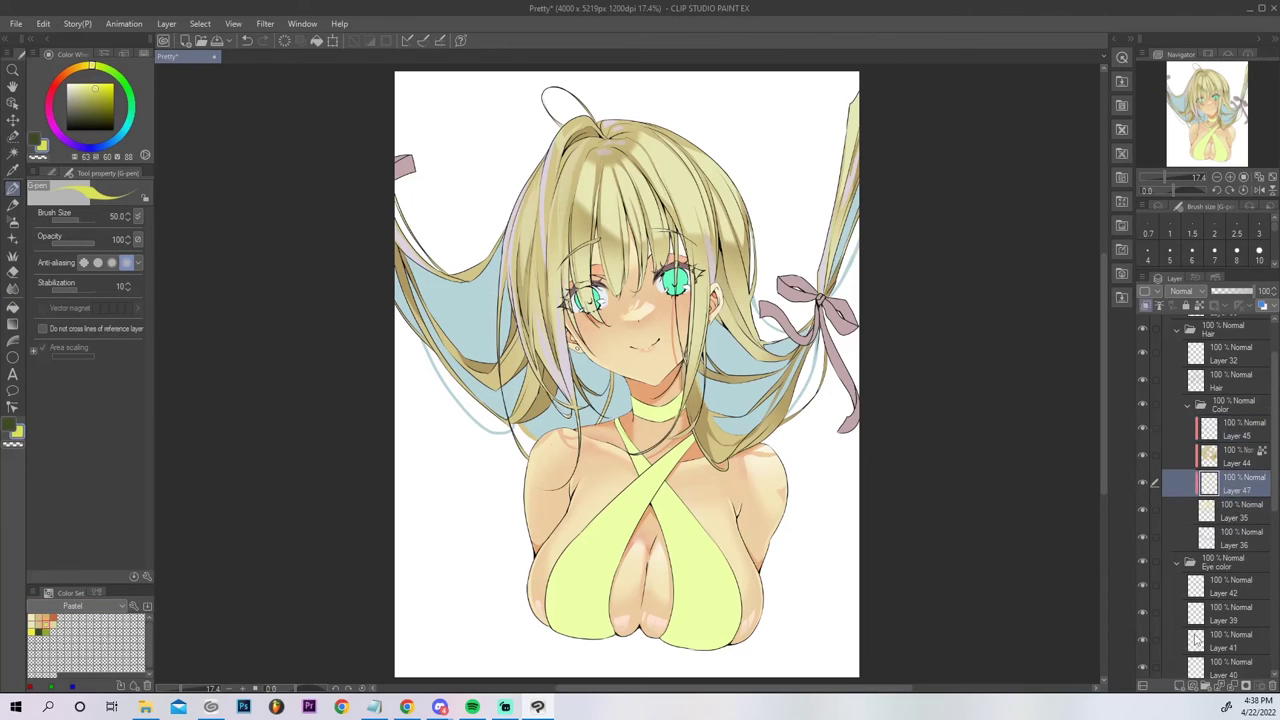
Airbrush saturated yellow bands across the bangs, crown and raised ponytail with Soft at size 100.
key("b")
key("ctrl+z")
key("bracketleft")
key("bracketleft")
key("bracketleft")
key("bracketleft")
key("bracketleft")
key("bracketleft")
key("bracketleft")
key("bracketleft")
mouse_move(576, 195)
left_mouse_down()
mouse_move(611, 239)
mouse_move(577, 191)
left_mouse_up()
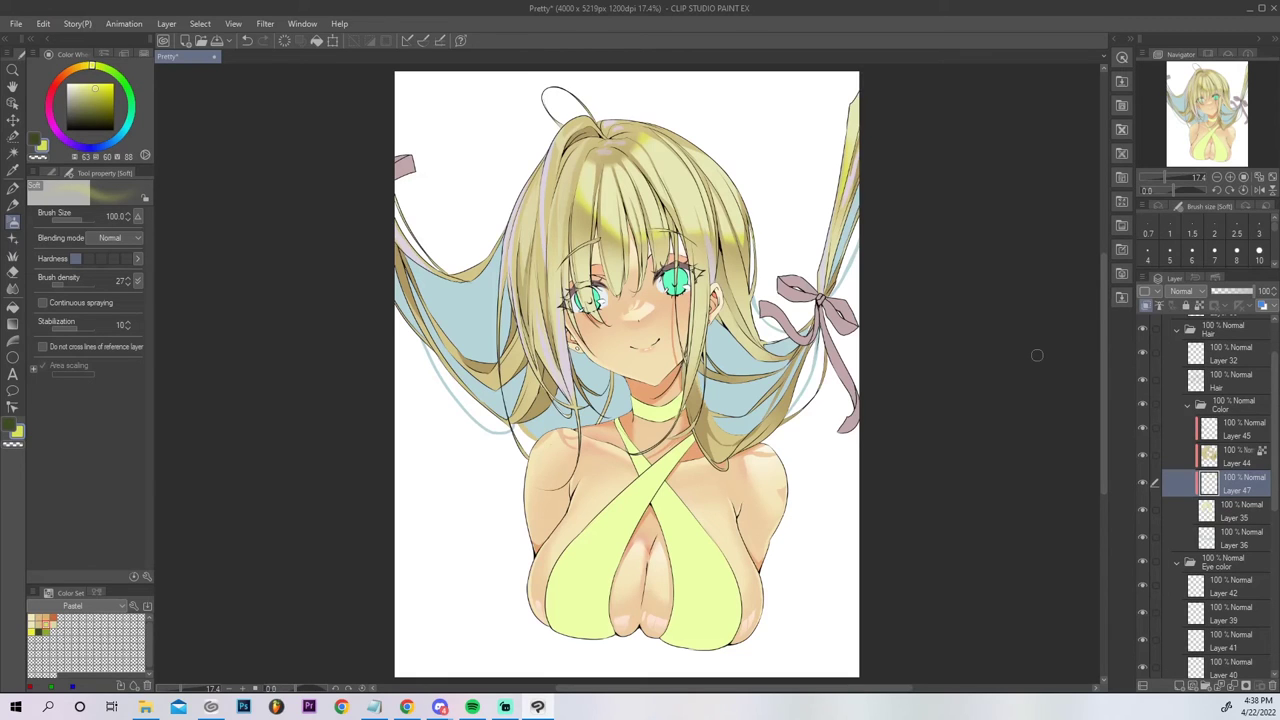
Add another clipped layer above the base hair color and airbrush pale yellow (H63 S26 V100) over the crown with Soft at size 1000.
left_click(1236, 513)
left_click(1180, 687)
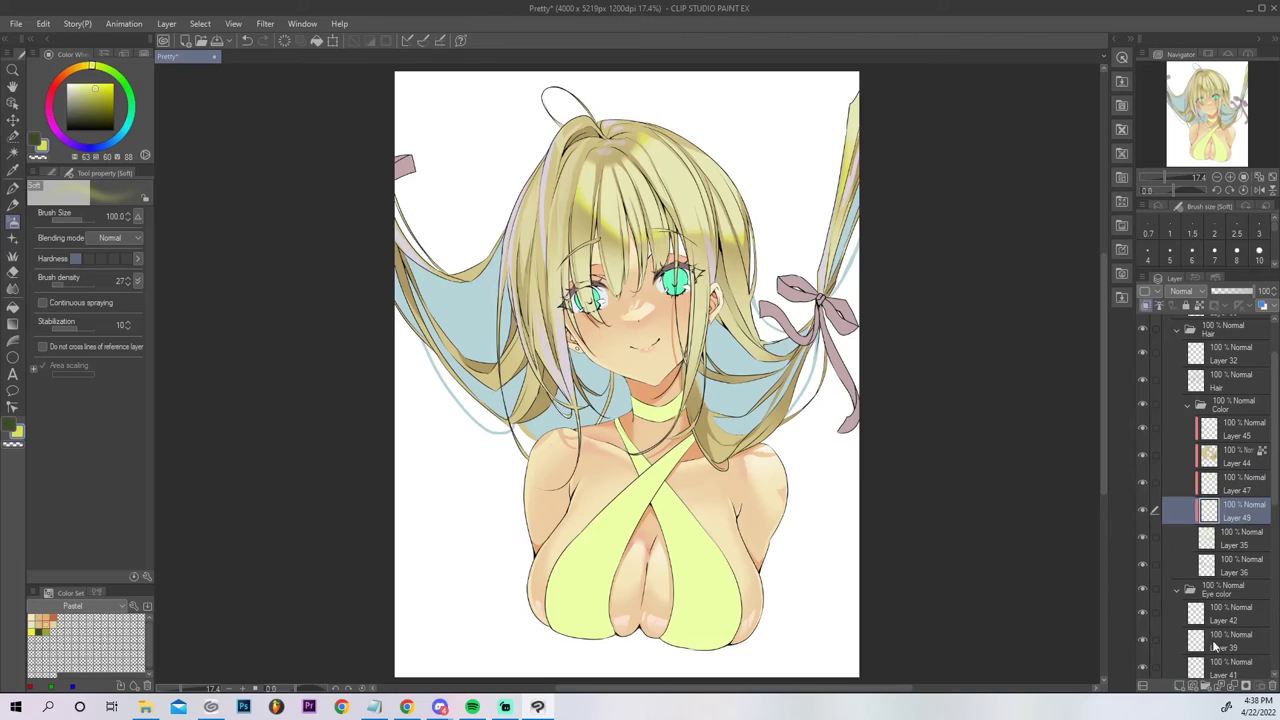
left_click_drag(97, 88, 79, 84)
key("bracketright")
key("bracketright")
key("bracketright")
key("bracketright")
key("bracketright")
key("bracketright")
key("bracketright")
key("bracketright")
key("bracketright")
key("bracketright")
key("bracketright")
key("bracketright")
mouse_move(701, 168)
left_mouse_down()
mouse_move(670, 130)
mouse_move(694, 142)
mouse_move(670, 135)
left_mouse_up()
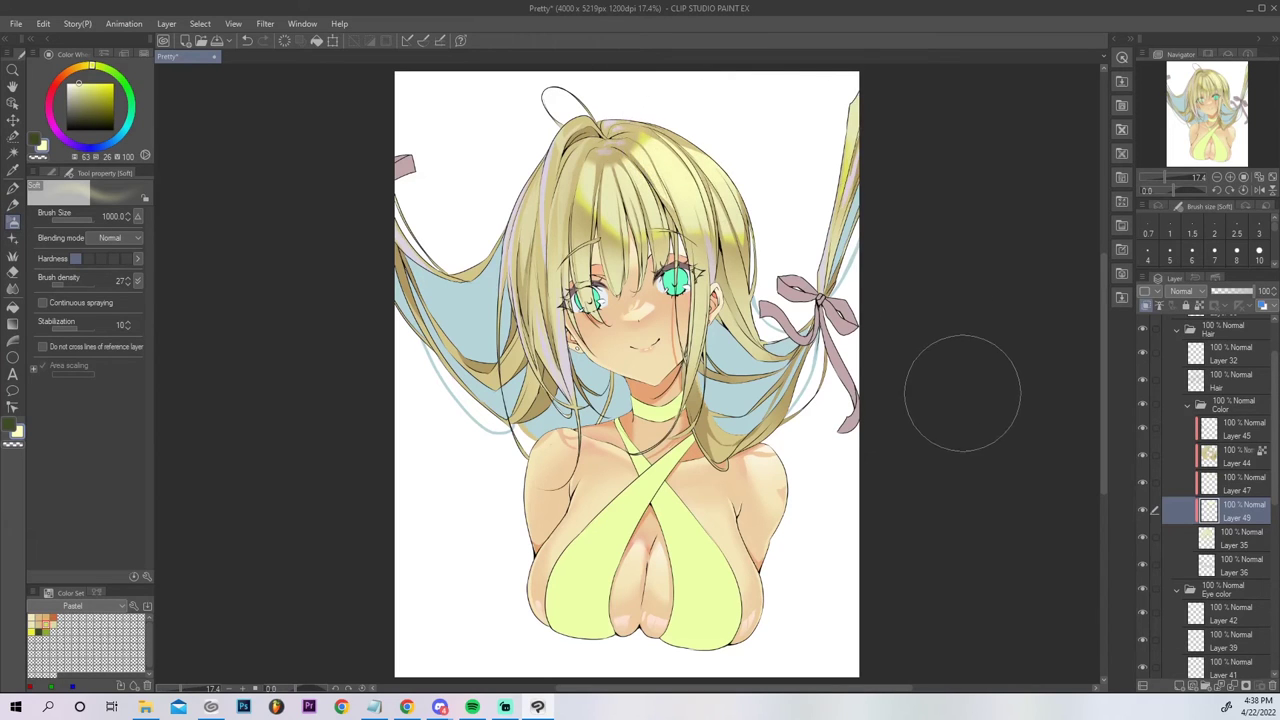
Retry the crown highlight with a warmer pale yellow (H49 S29 V100).
mouse_move(104, 92)
left_mouse_down()
mouse_move(90, 105)
mouse_move(82, 67)
left_mouse_up()
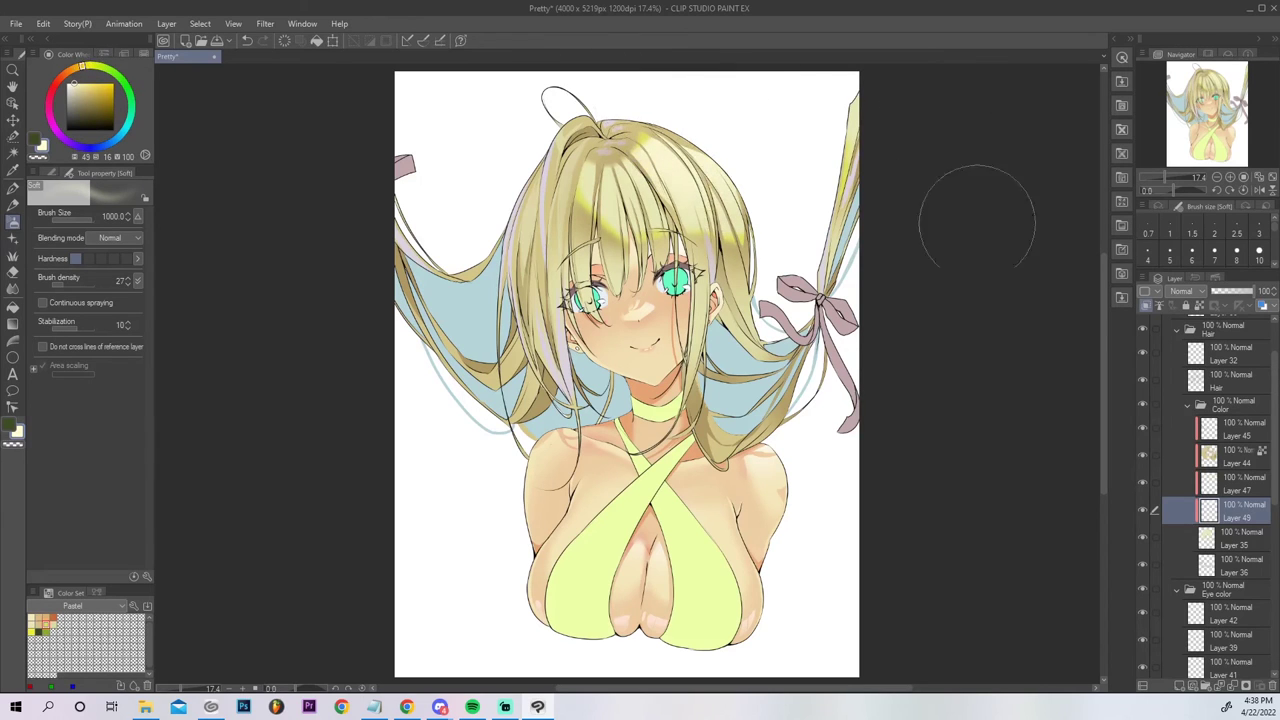
key("ctrl+z")
left_click_drag(83, 96, 80, 80)
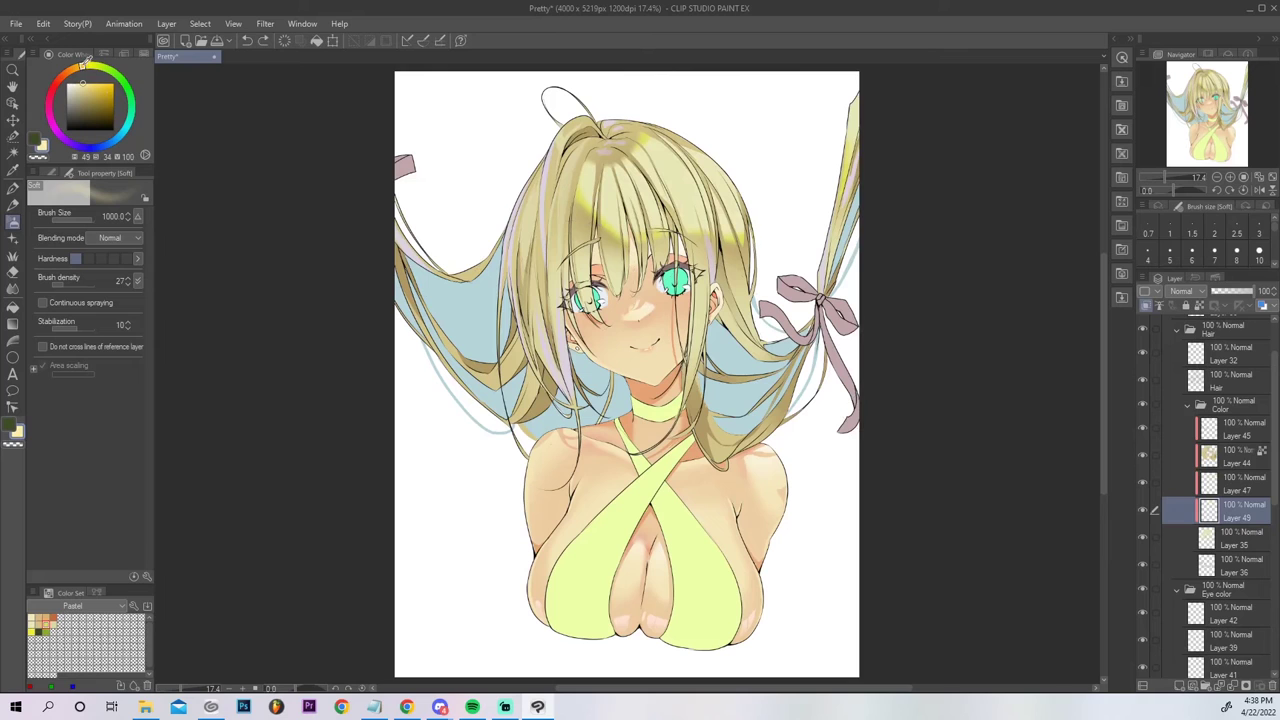
mouse_move(652, 127)
left_mouse_down()
mouse_move(718, 160)
mouse_move(715, 145)
mouse_move(659, 120)
left_mouse_up()
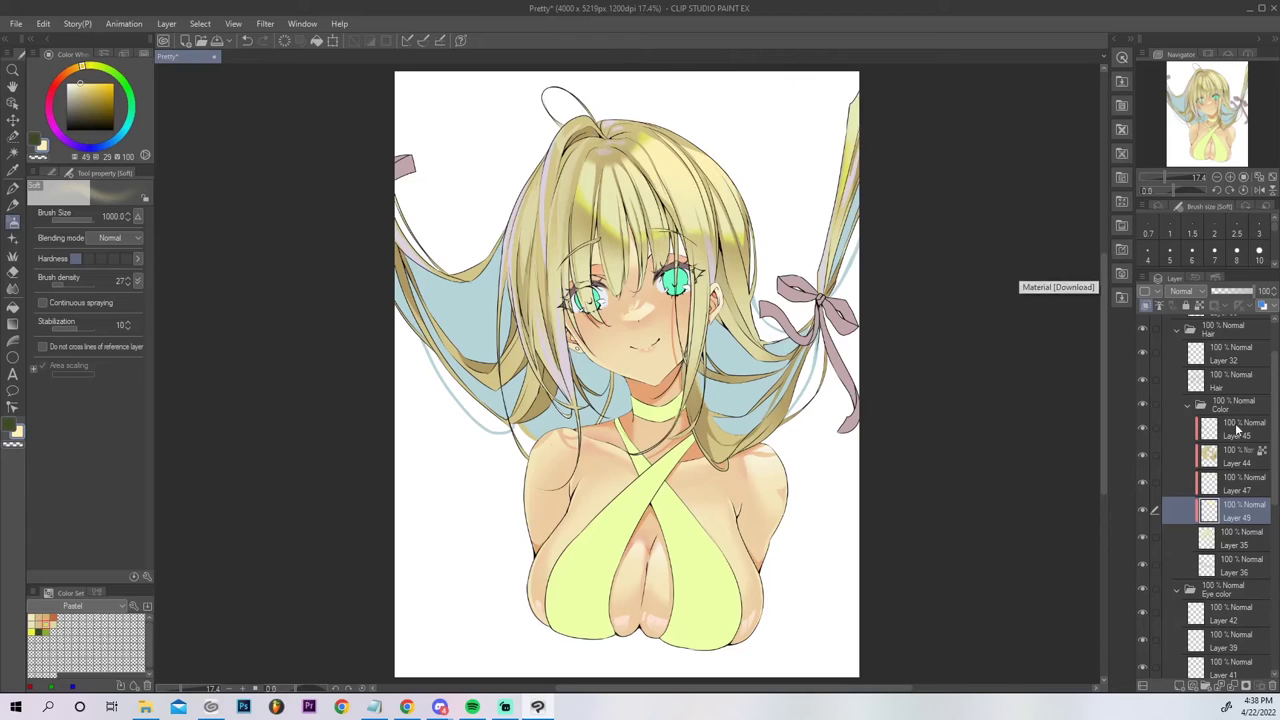
Add a clipped layer above all the hair color layers and set its blending mode to Add (Glow).
left_click(1146, 305)
left_click(1183, 291)
left_click(1197, 445)
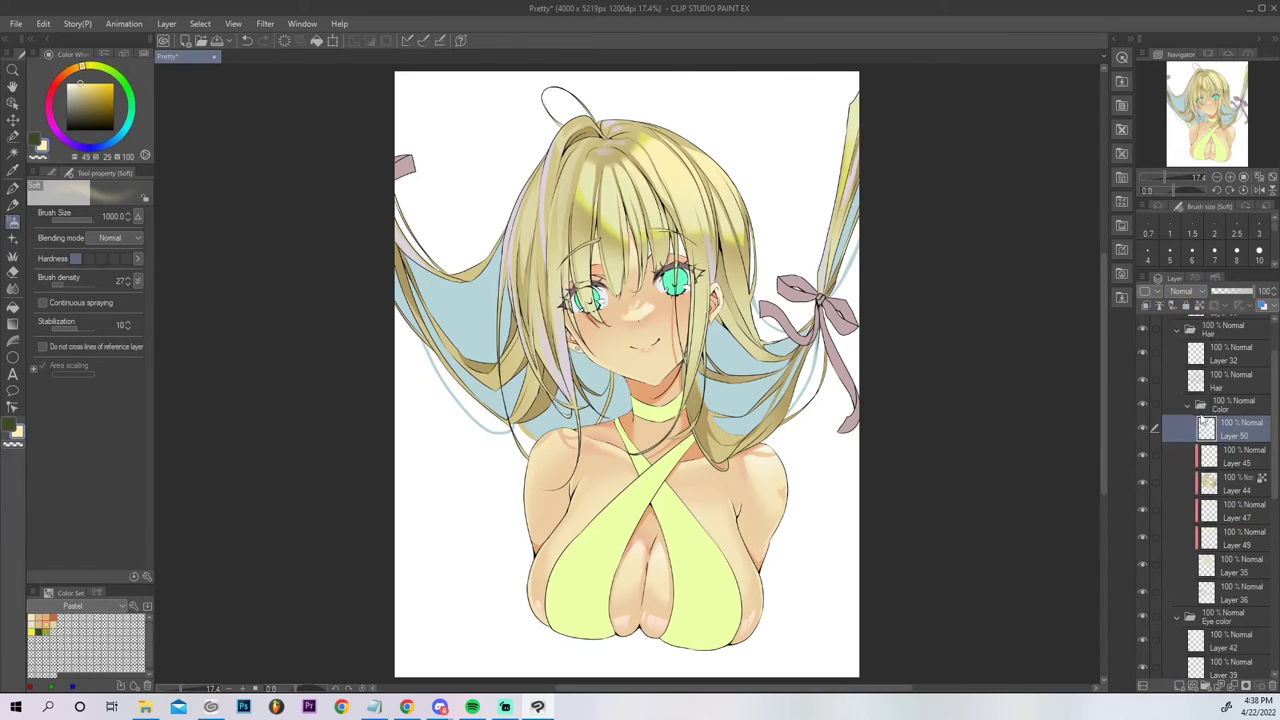
Airbrush golden yellow (H49 S67 V100) and orange (H33 S67 V100) glow over the crown and bangs.
left_click(100, 88)
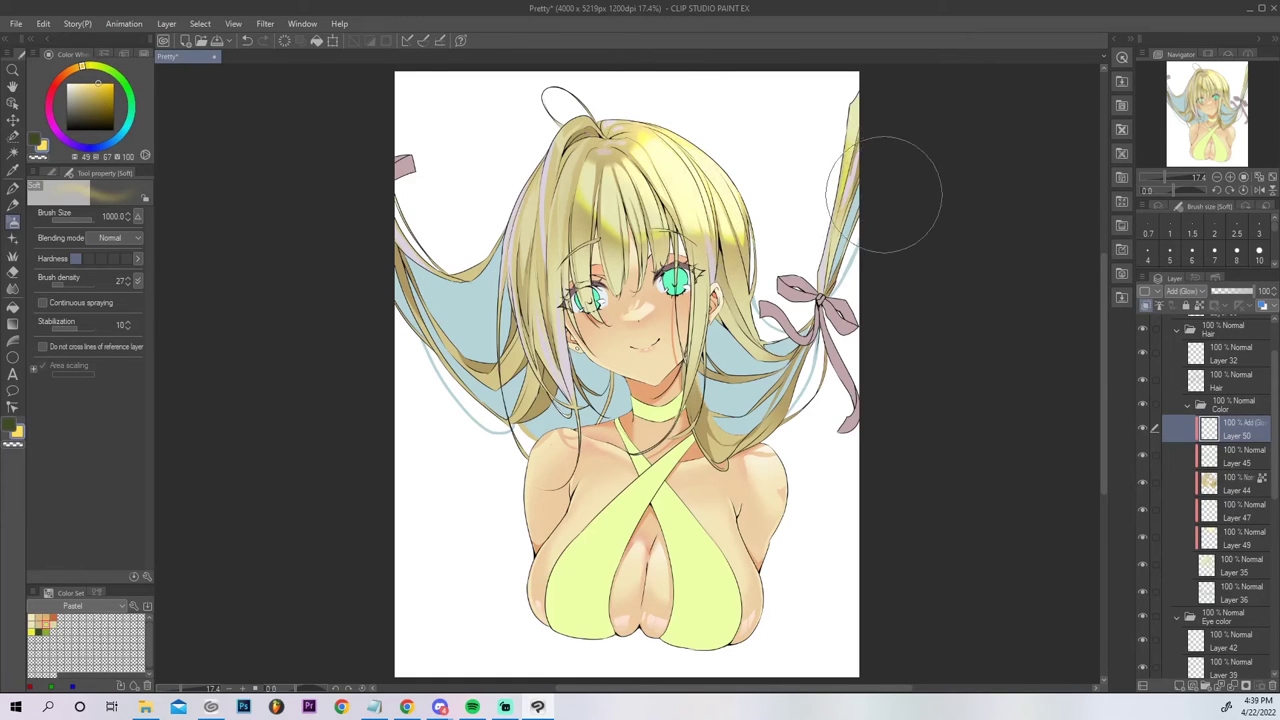
key("ctrl+z")
left_click_drag(650, 128, 722, 198)
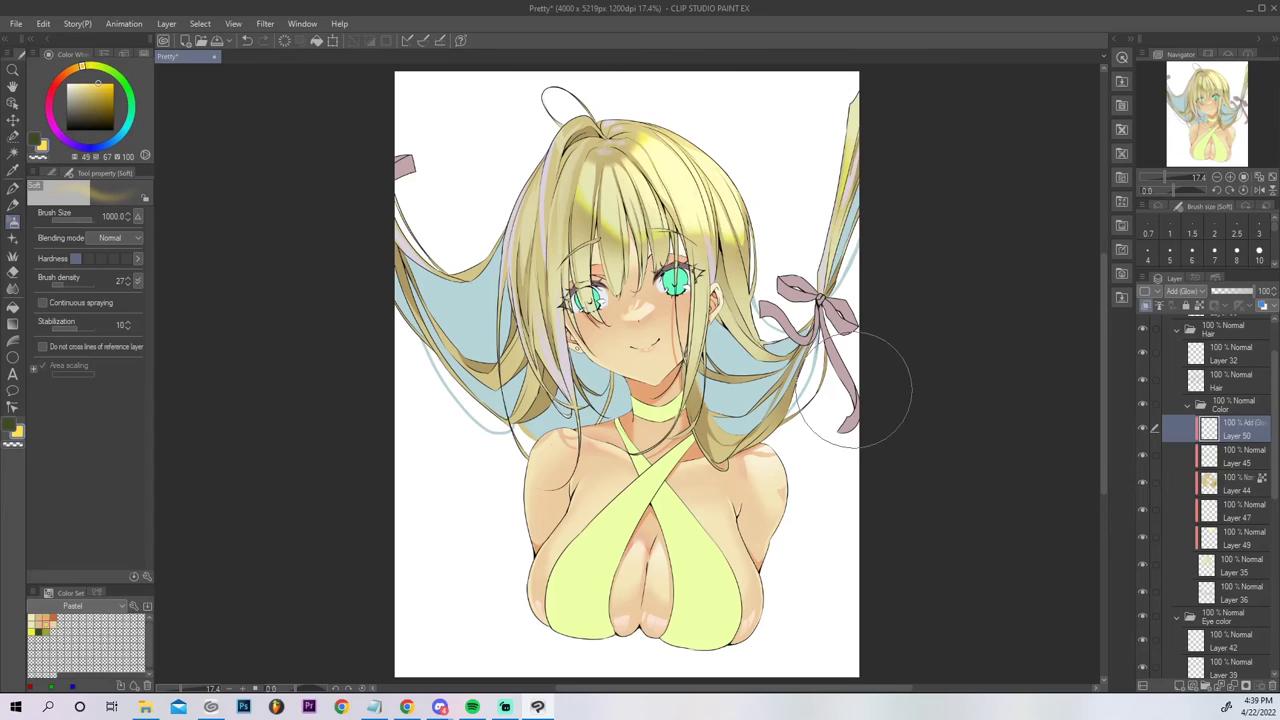
left_click(74, 70)
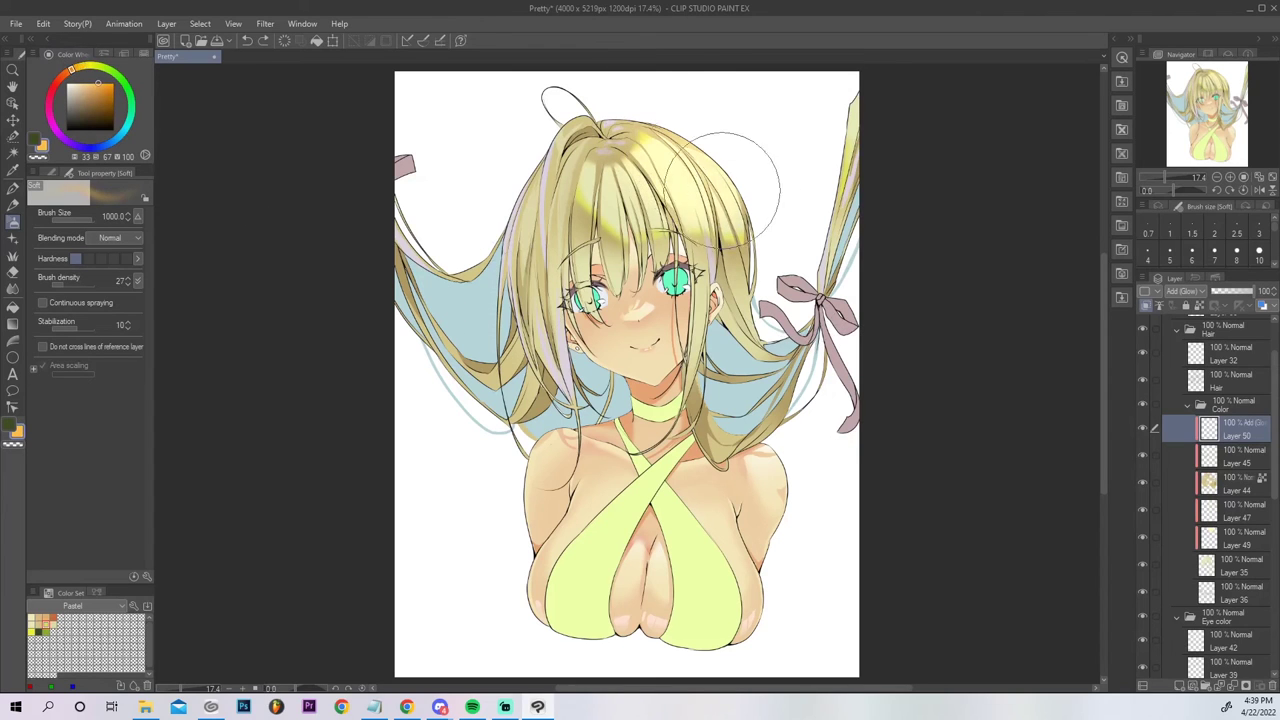
left_click_drag(615, 165, 640, 192)
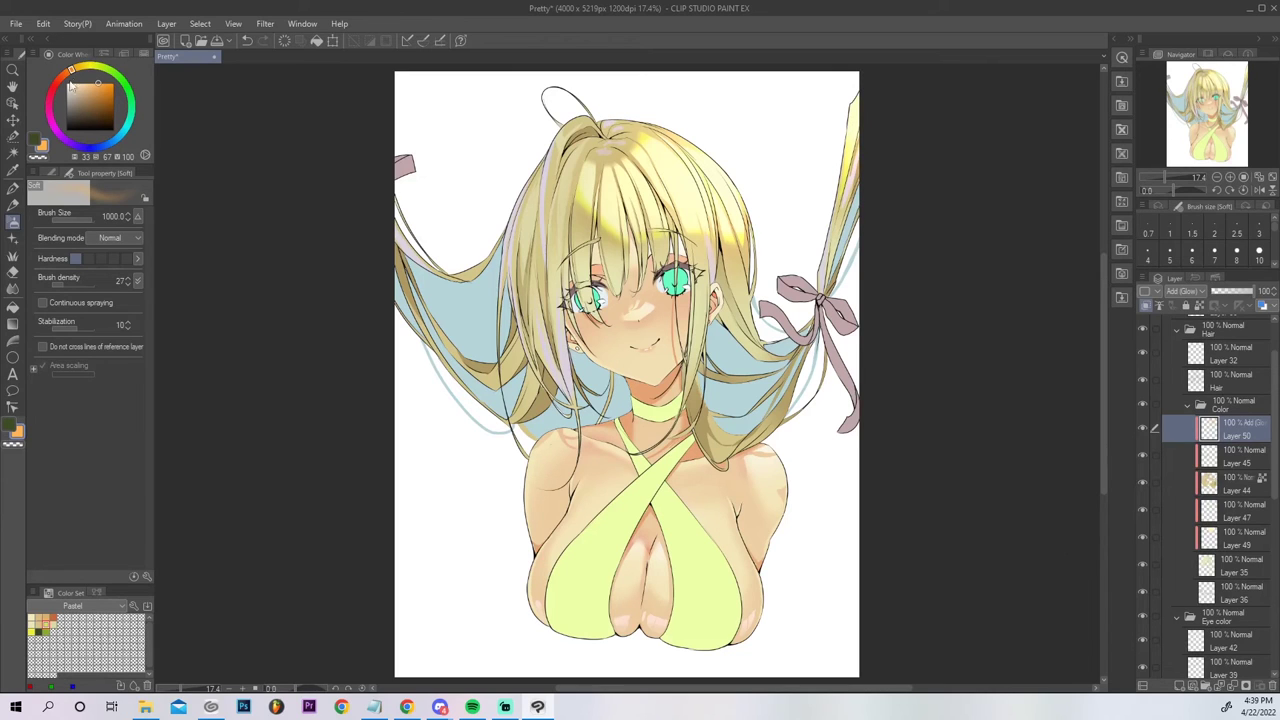
left_click_drag(56, 121, 68, 143)
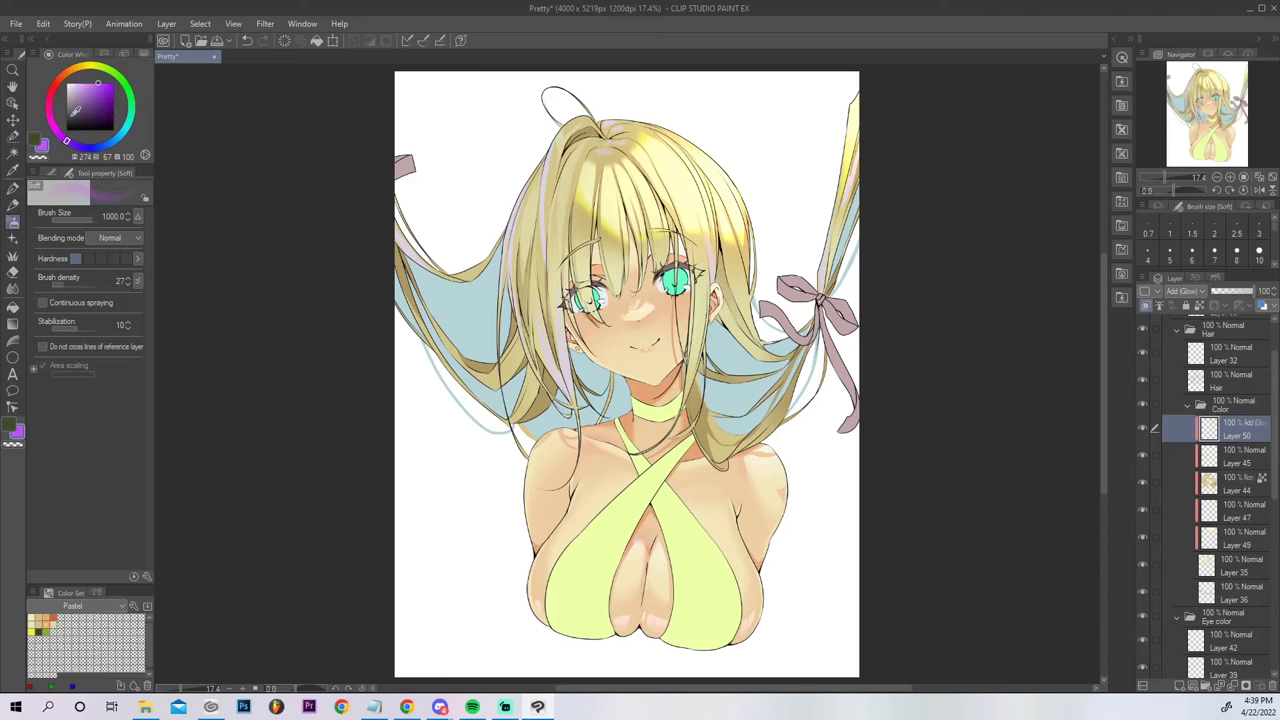
left_click_drag(521, 225, 553, 440)
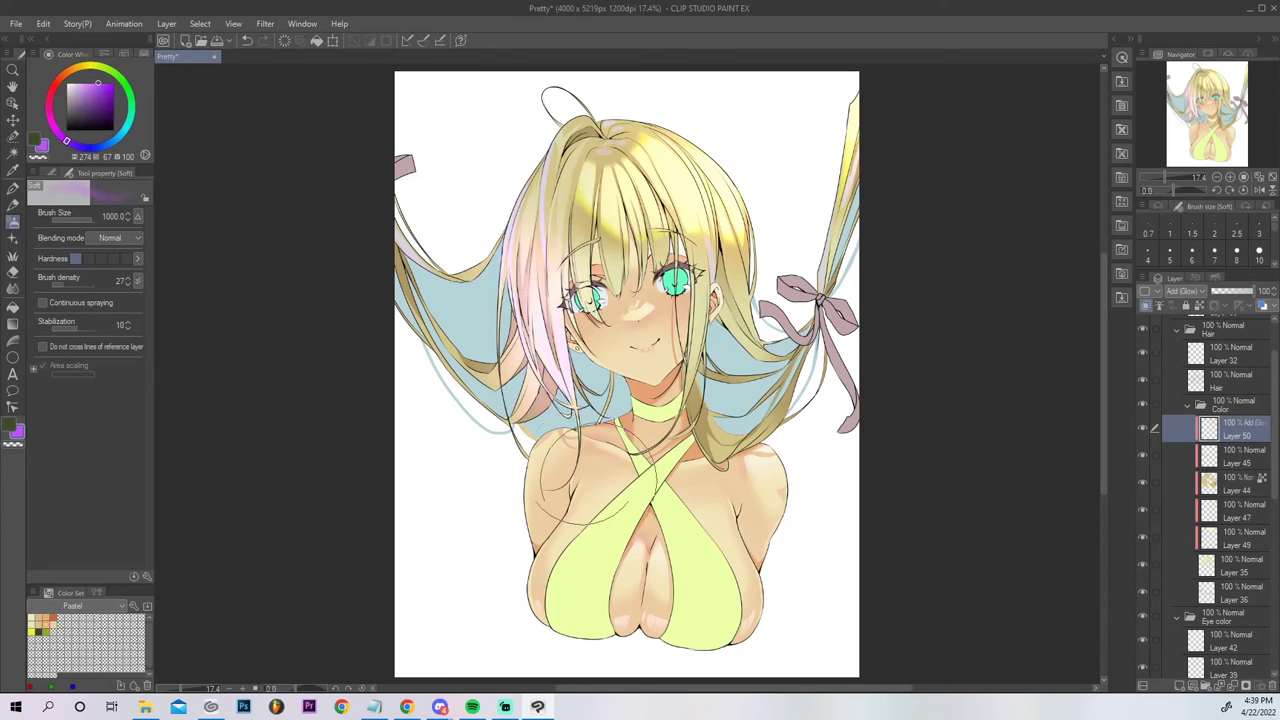
key("ctrl+z")
left_click_drag(522, 236, 569, 422)
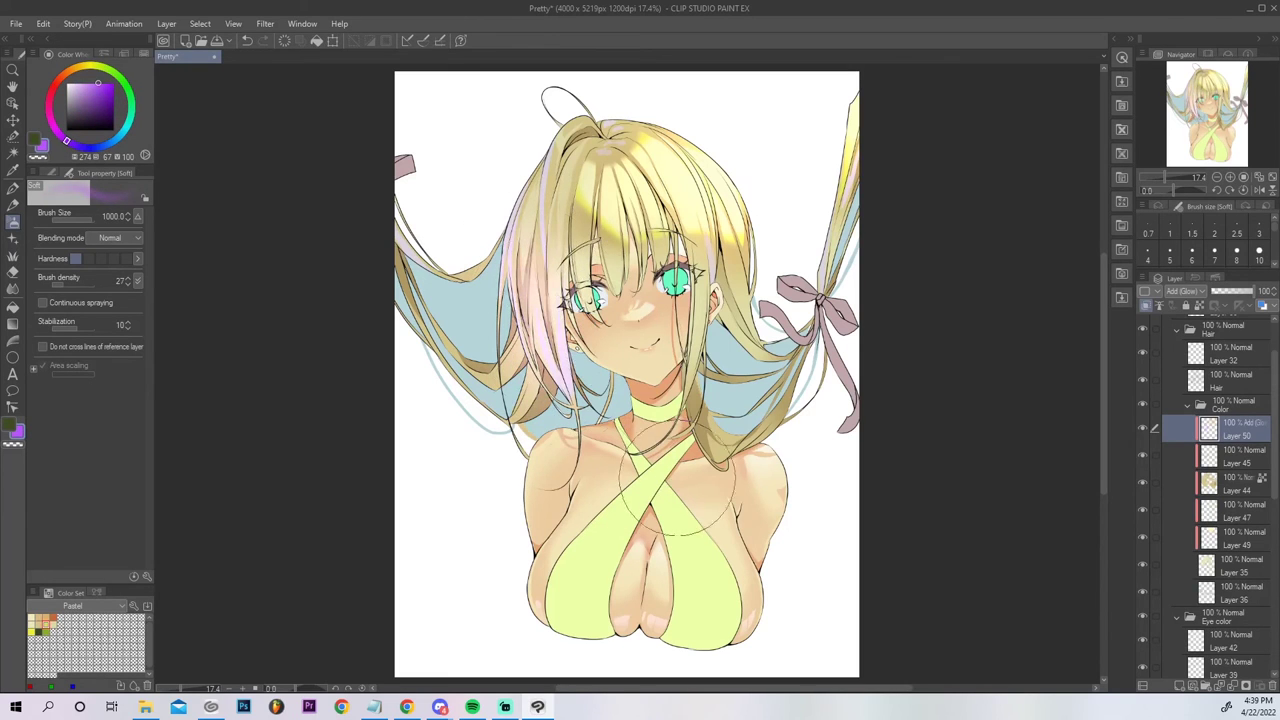
key("ctrl+z")
left_click_drag(546, 304, 576, 413)
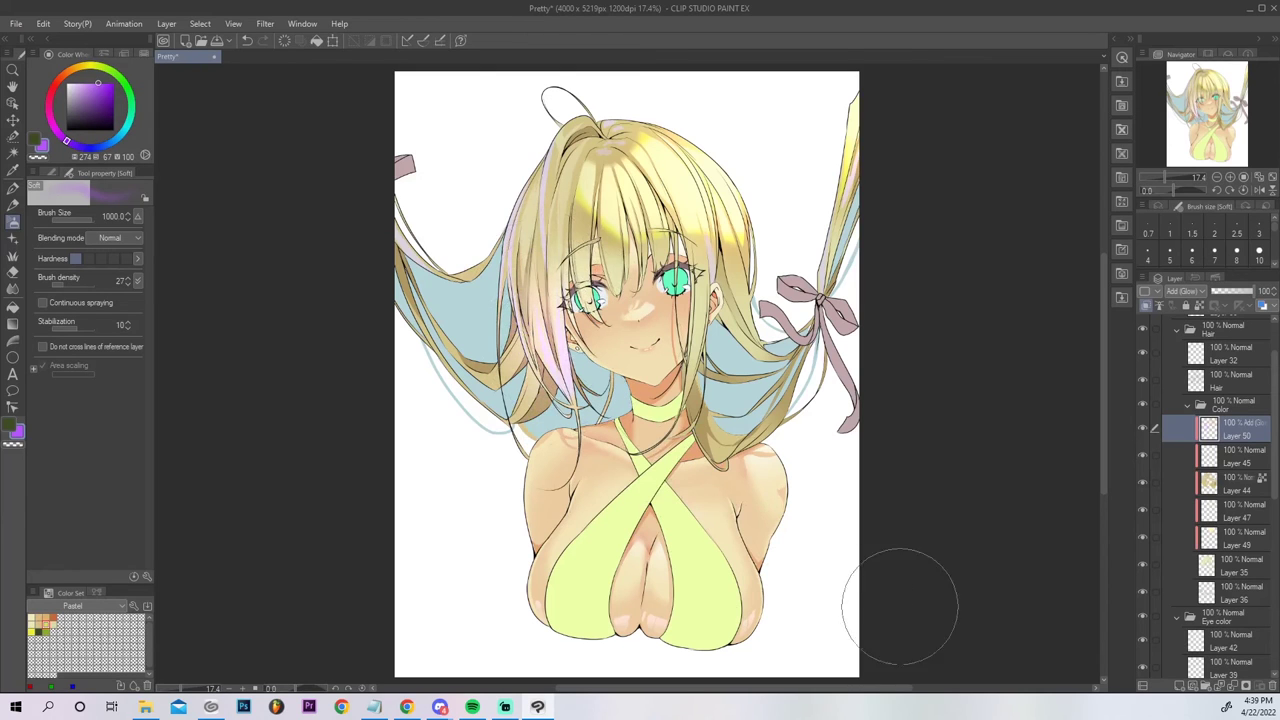
key("ctrl+z")
Airbrush blue glow (H215 S67 V100) over the front side lock and shoulder hair ends, and lower the glow layer's opacity to 44%.
left_click(108, 147)
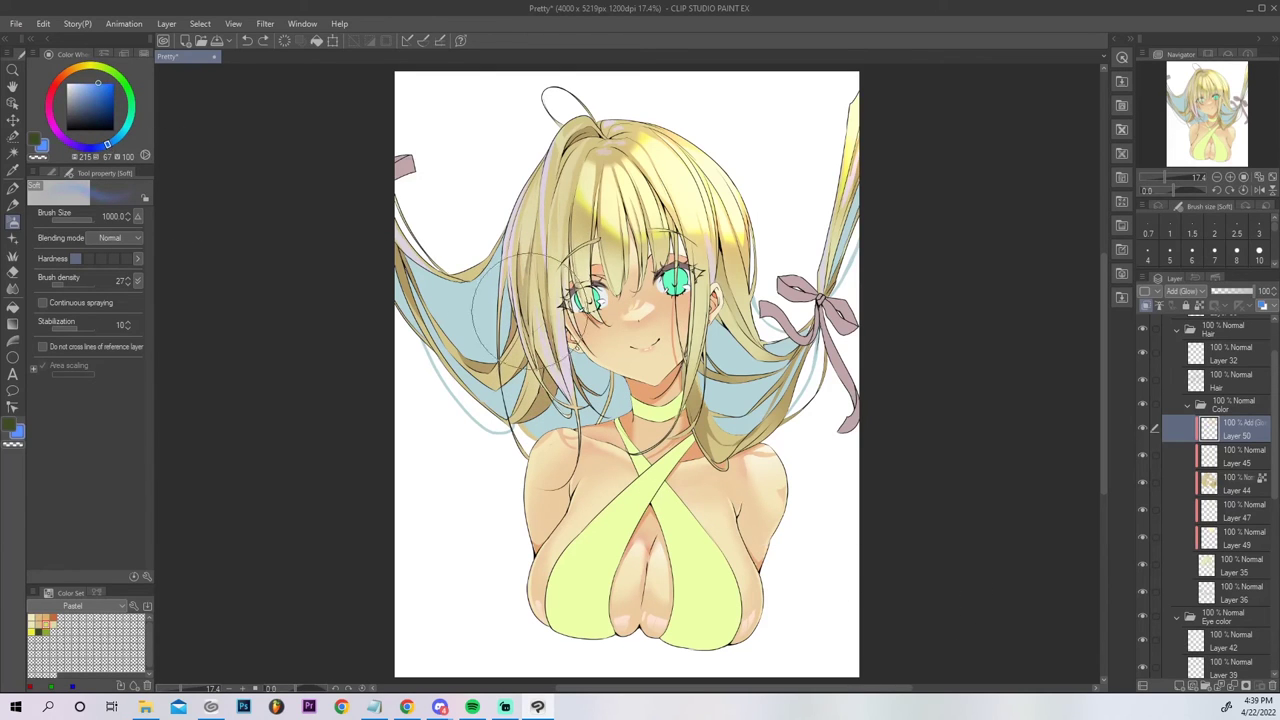
left_click_drag(508, 300, 560, 410)
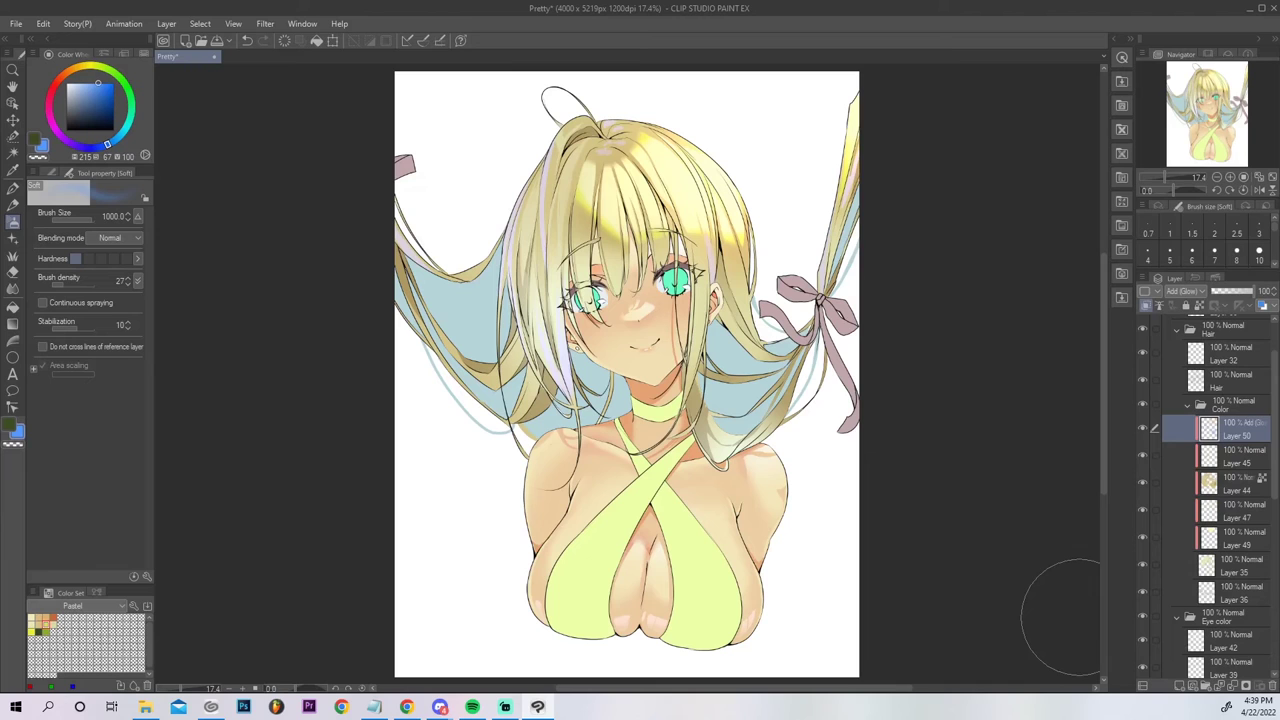
left_click(1233, 292)
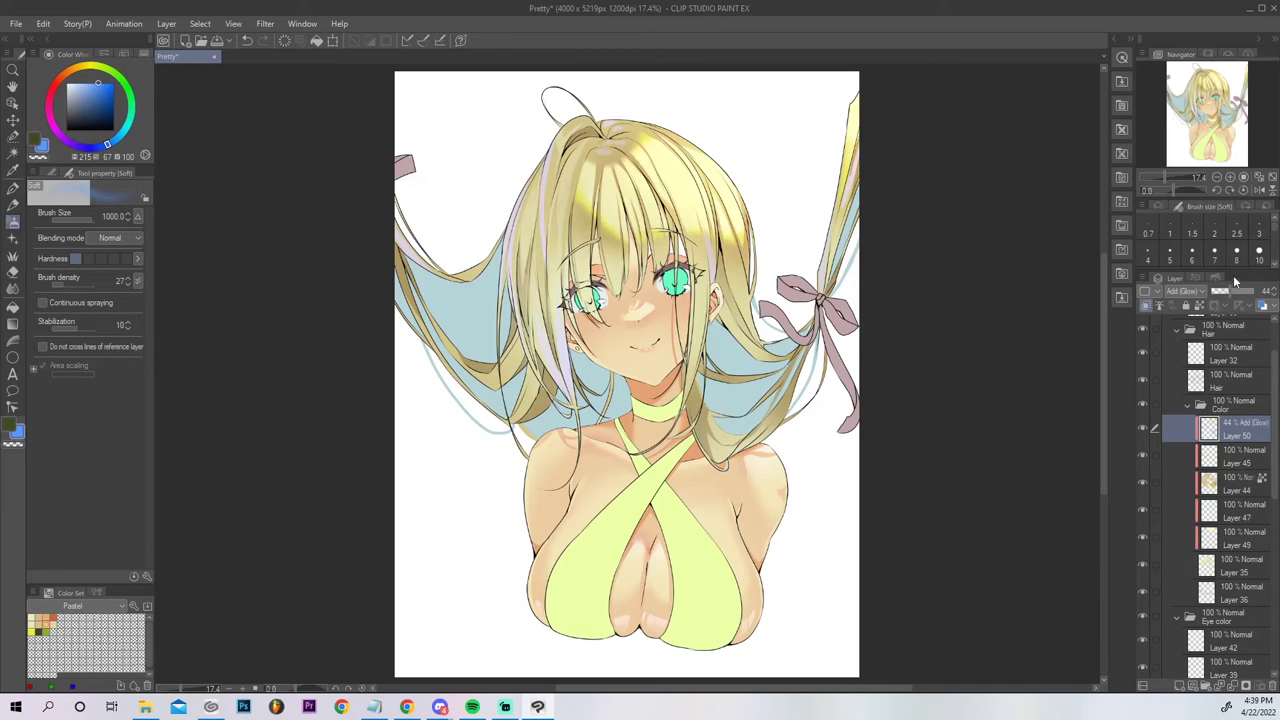
Adjust the glow layer's Hue/Saturation/Luminosity with hue -2 and saturation 55.
key("ctrl+u")
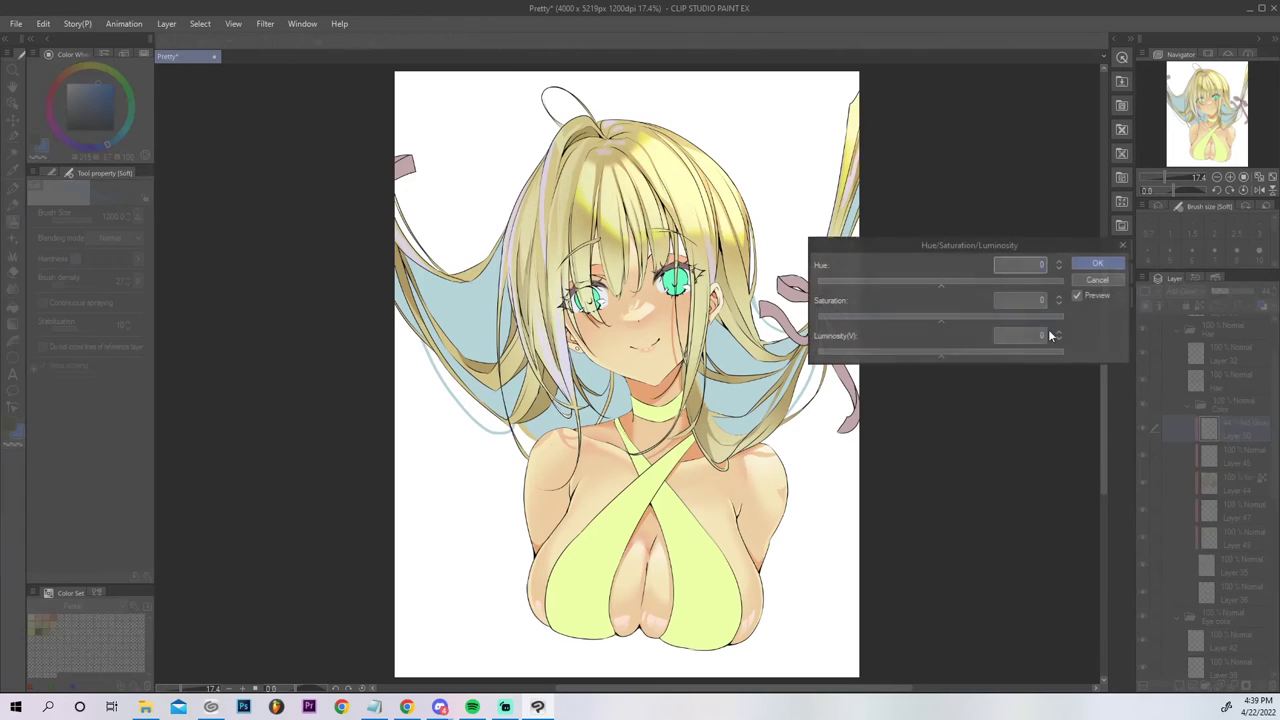
left_click_drag(992, 316, 1018, 320)
left_click_drag(944, 281, 913, 284)
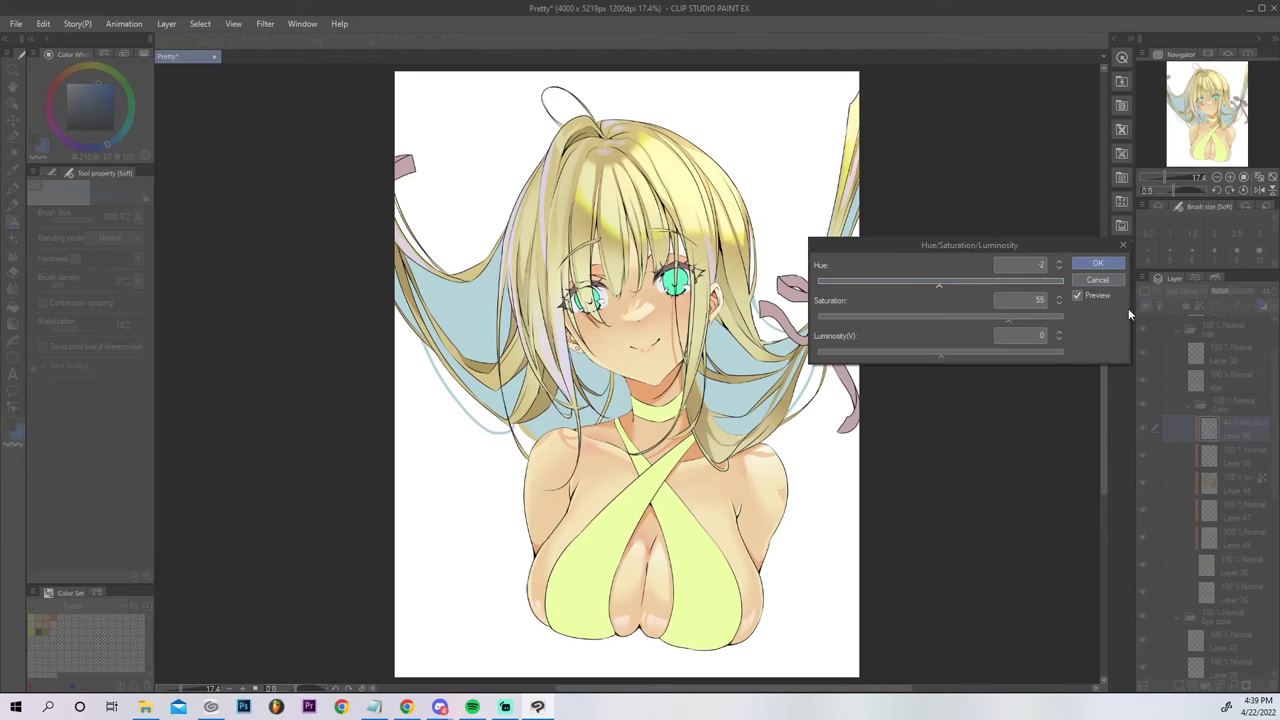
left_click(1097, 263)
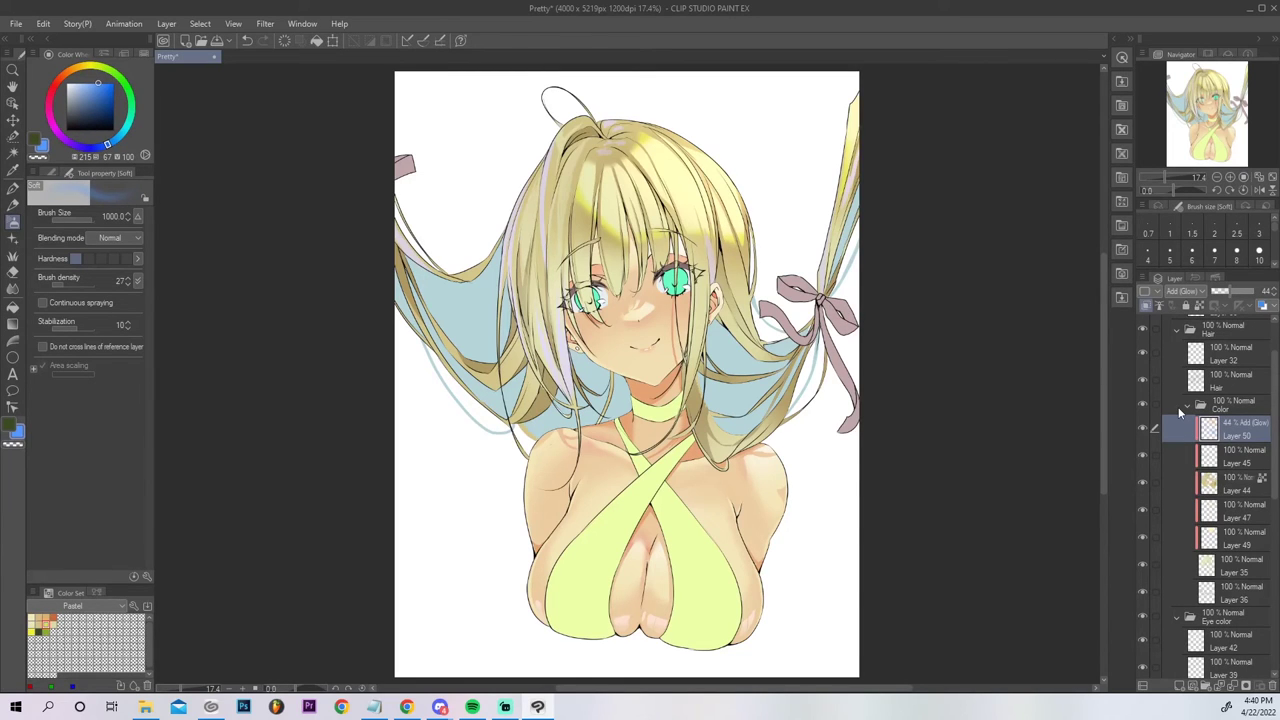
Clear the base hair color from over the eyes using the Soft airbrush with transparent color at size 400.
left_click(1144, 457)
left_click(1144, 457)
left_click(1143, 429)
left_click(1143, 429)
left_click(1142, 564)
left_click(1142, 564)
left_click(1222, 572)
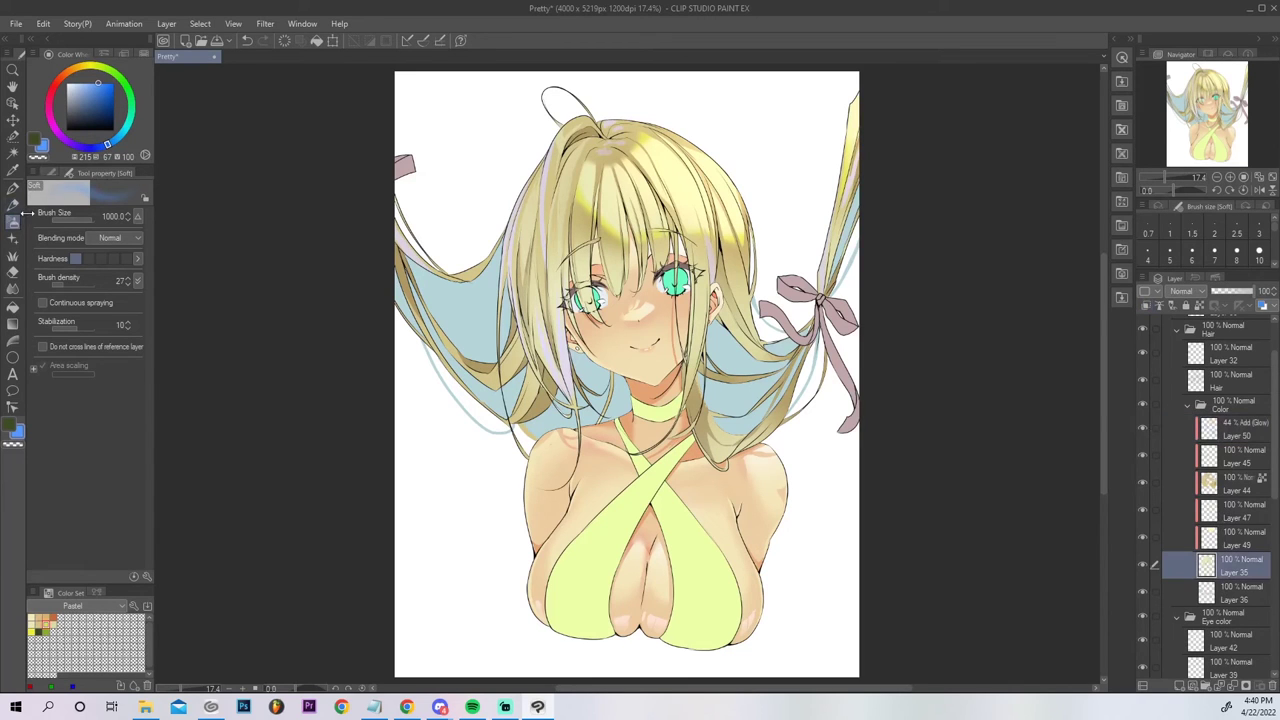
key("bracketleft")
key("bracketleft")
key("bracketleft")
key("bracketleft")
key("bracketleft")
left_click_drag(612, 296, 590, 303)
key("ctrl+z")
left_click(39, 157)
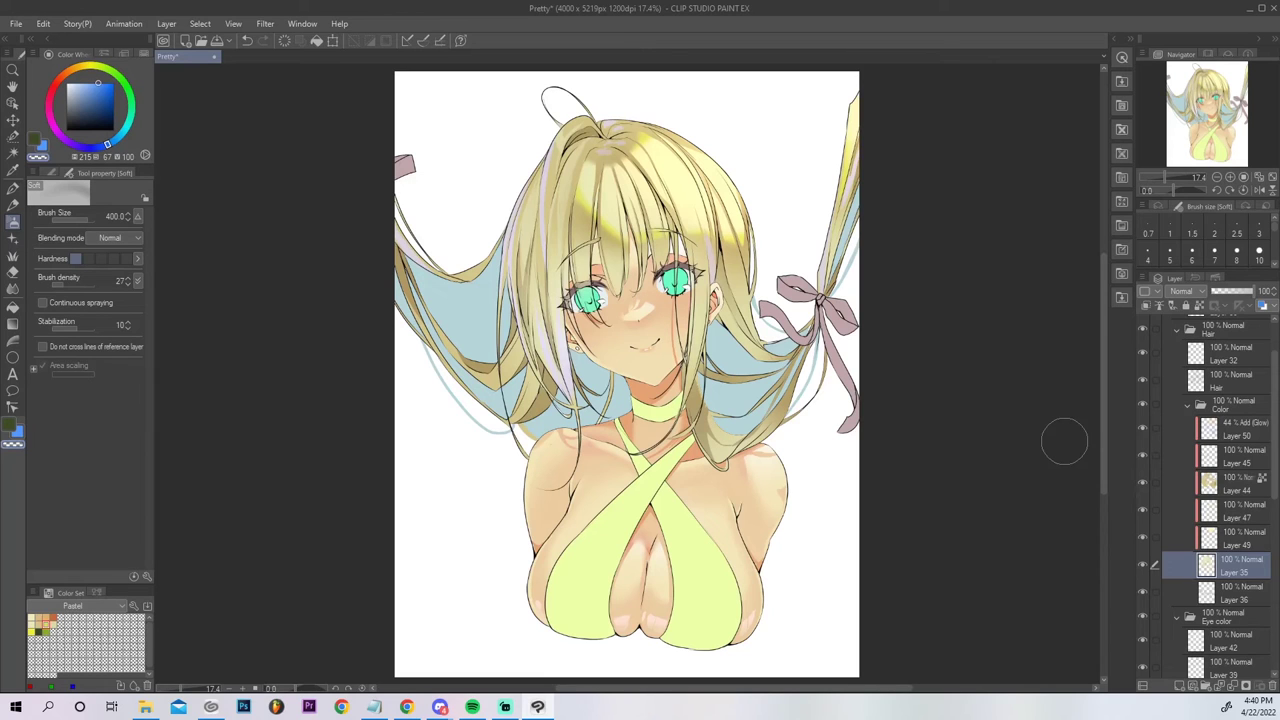
Reduce the opacity of the saturated yellow hair layer to 72%.
left_click(1143, 482)
left_click(1143, 482)
left_click(1143, 509)
left_click(1143, 509)
left_click(1240, 512)
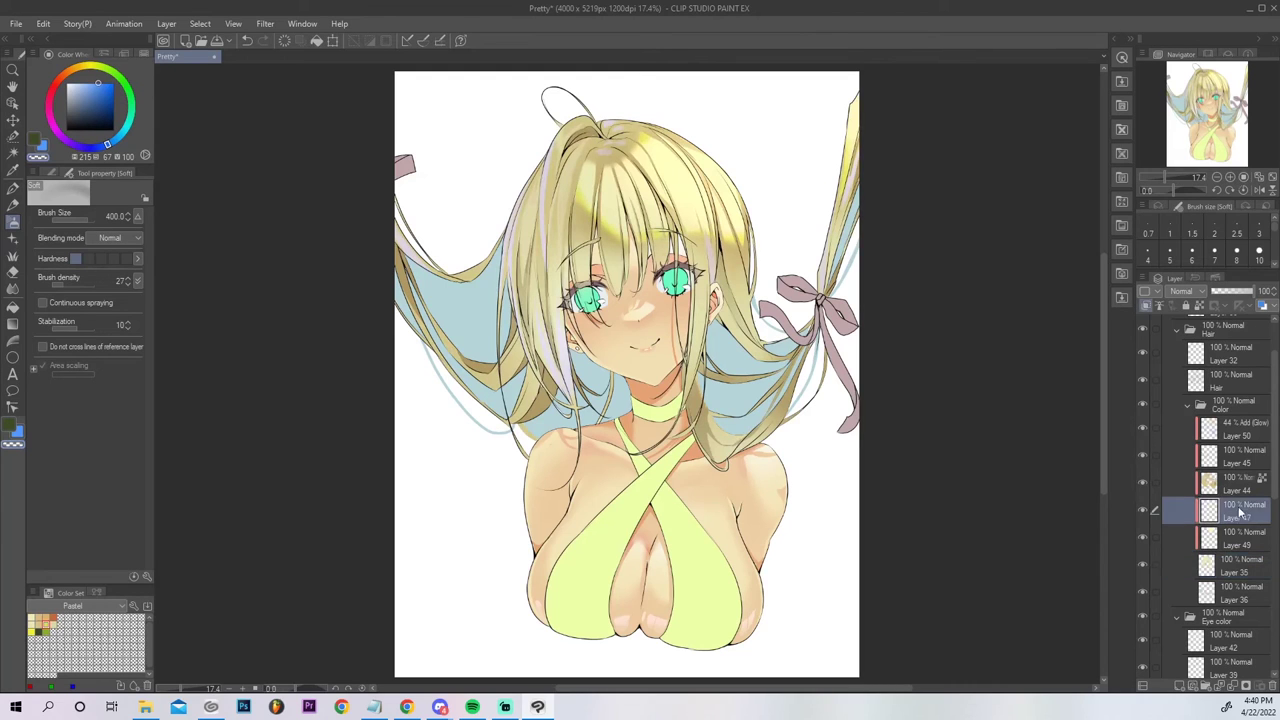
left_click(1235, 293)
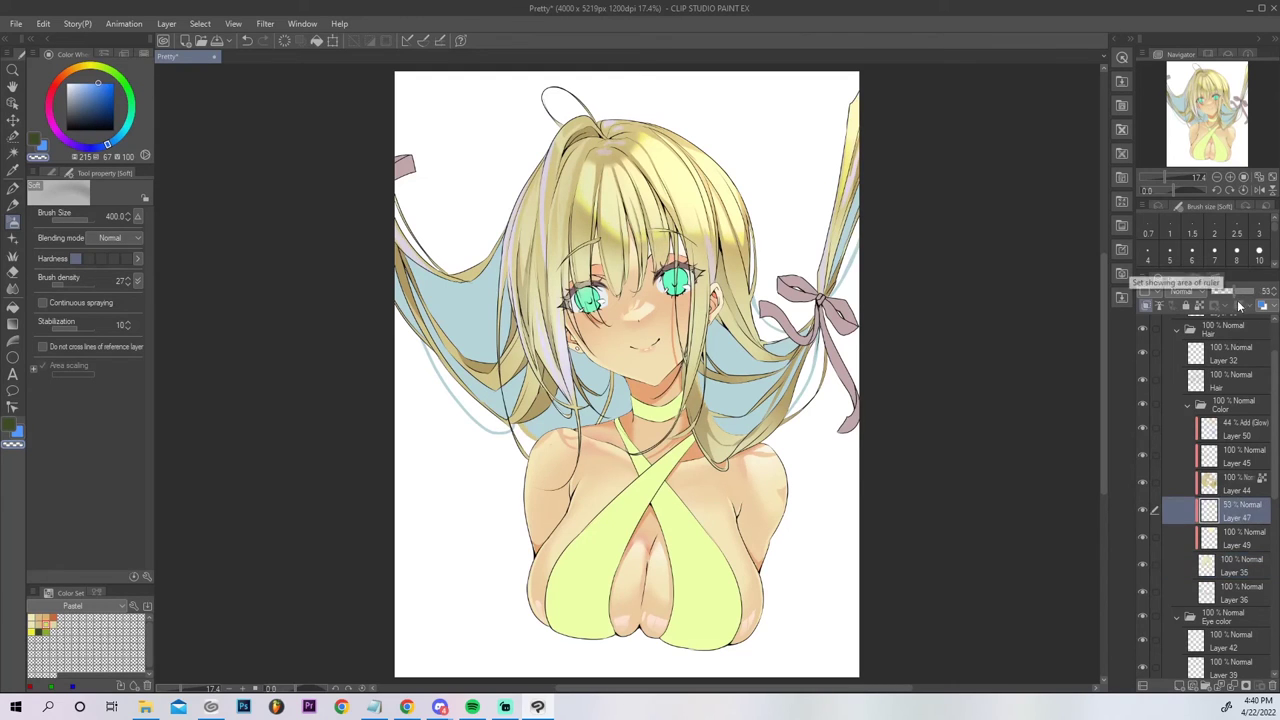
left_click(1244, 294)
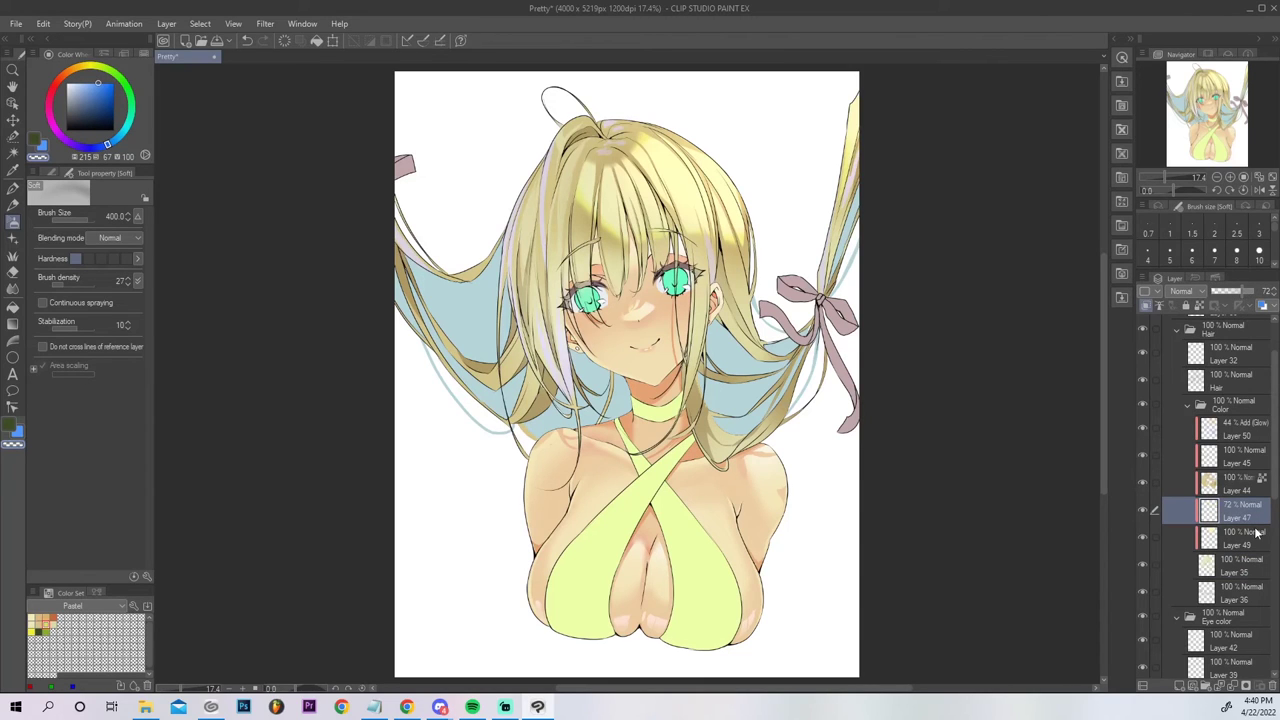
left_click_drag(1274, 445, 1273, 618)
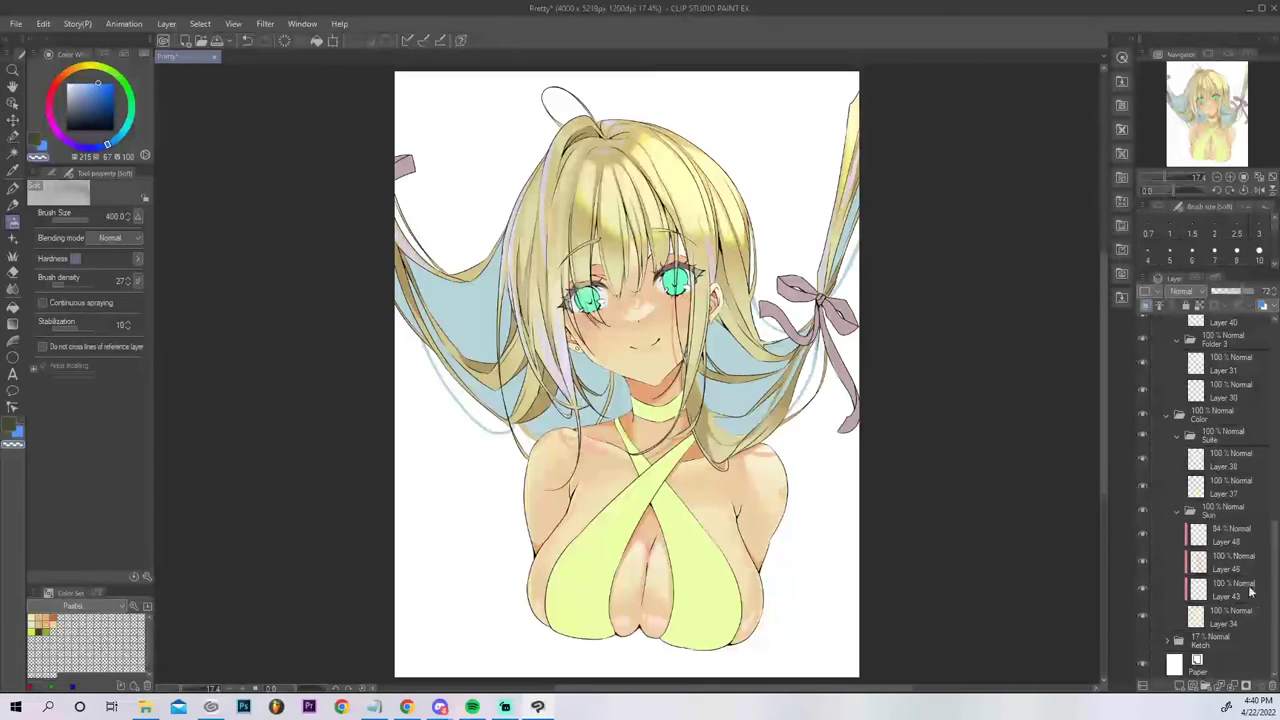
left_click(1178, 511)
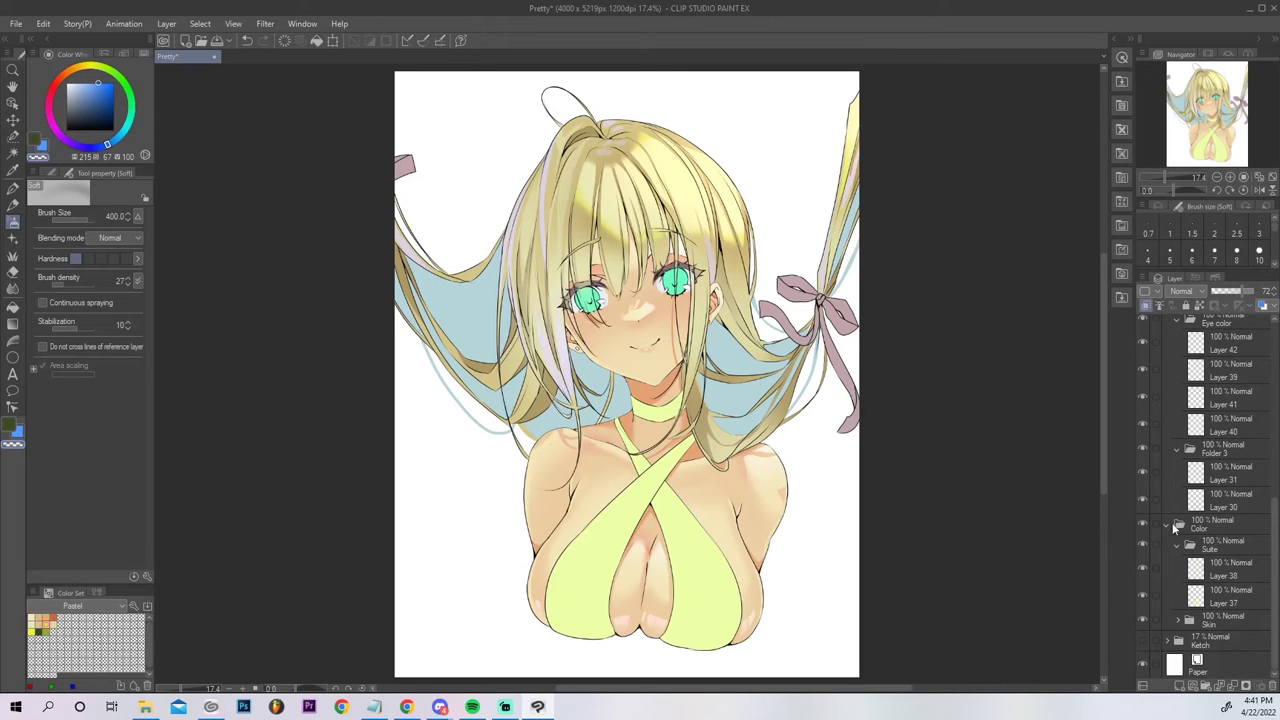
left_click(1226, 620)
right_click(1228, 621)
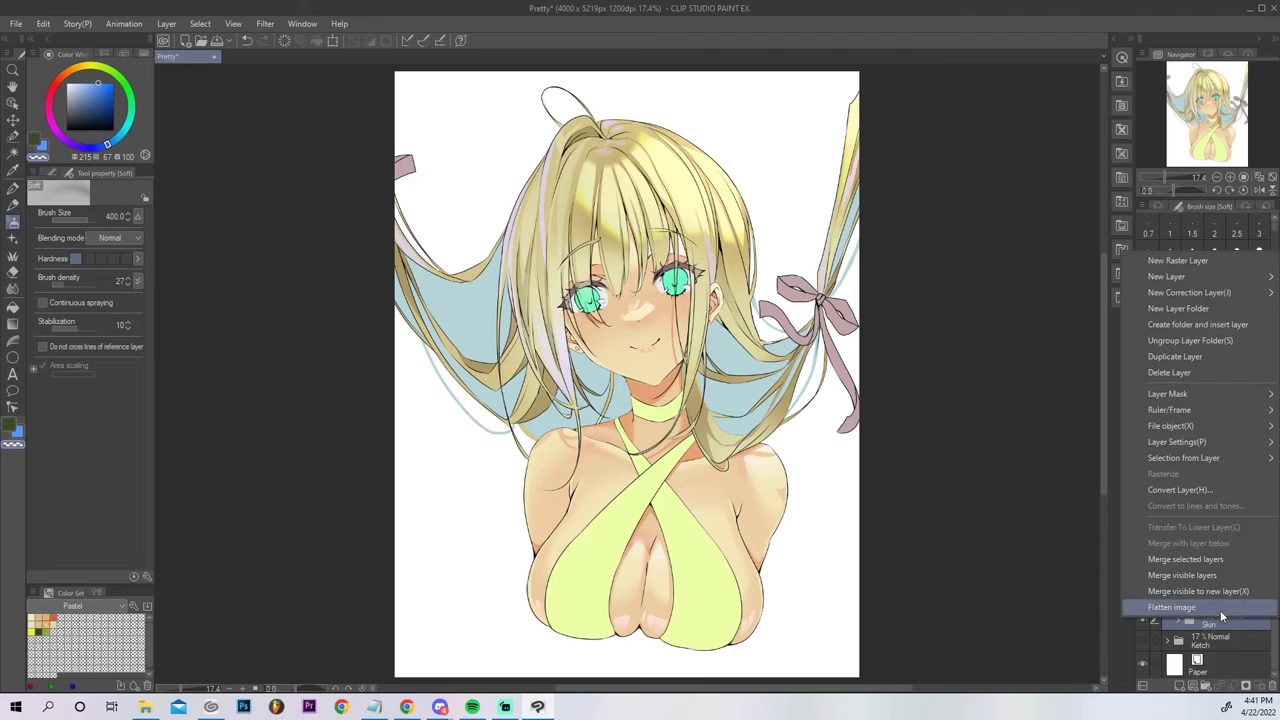
left_click(1207, 490)
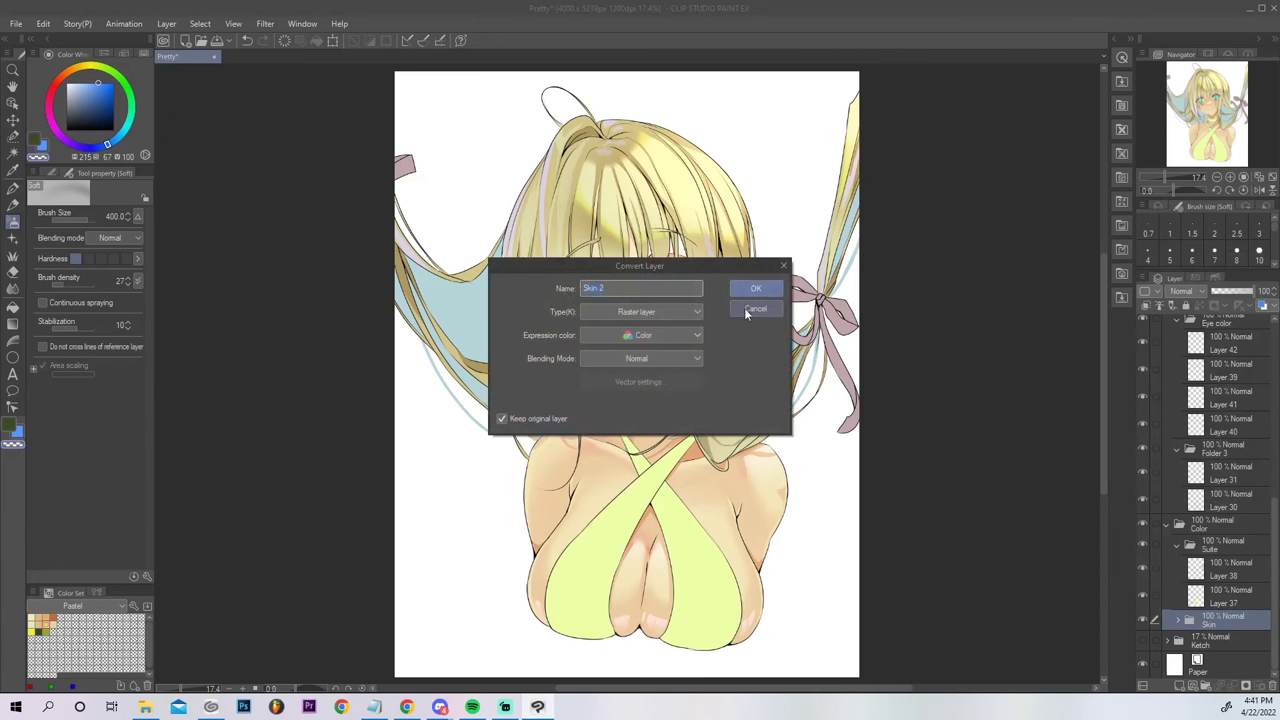
left_click(746, 311)
Adjust the skin shading layer (Layer 46) with Hue/Saturation/Luminosity, fine-tuning the hue and using saturation 11 and luminosity -2.
left_click(1178, 621)
scroll(1276, 601, "down", 2)
scroll(1276, 601, "down", 1)
left_click(1232, 563)
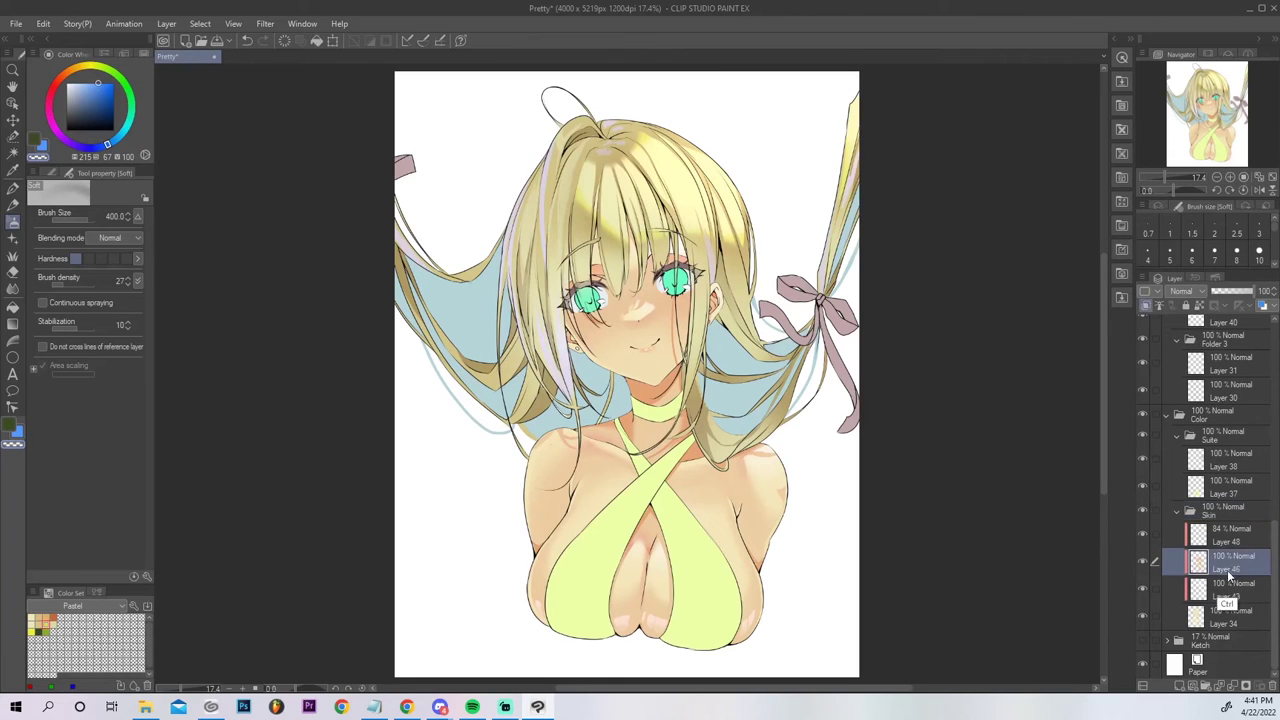
key("ctrl+u")
left_click(930, 353)
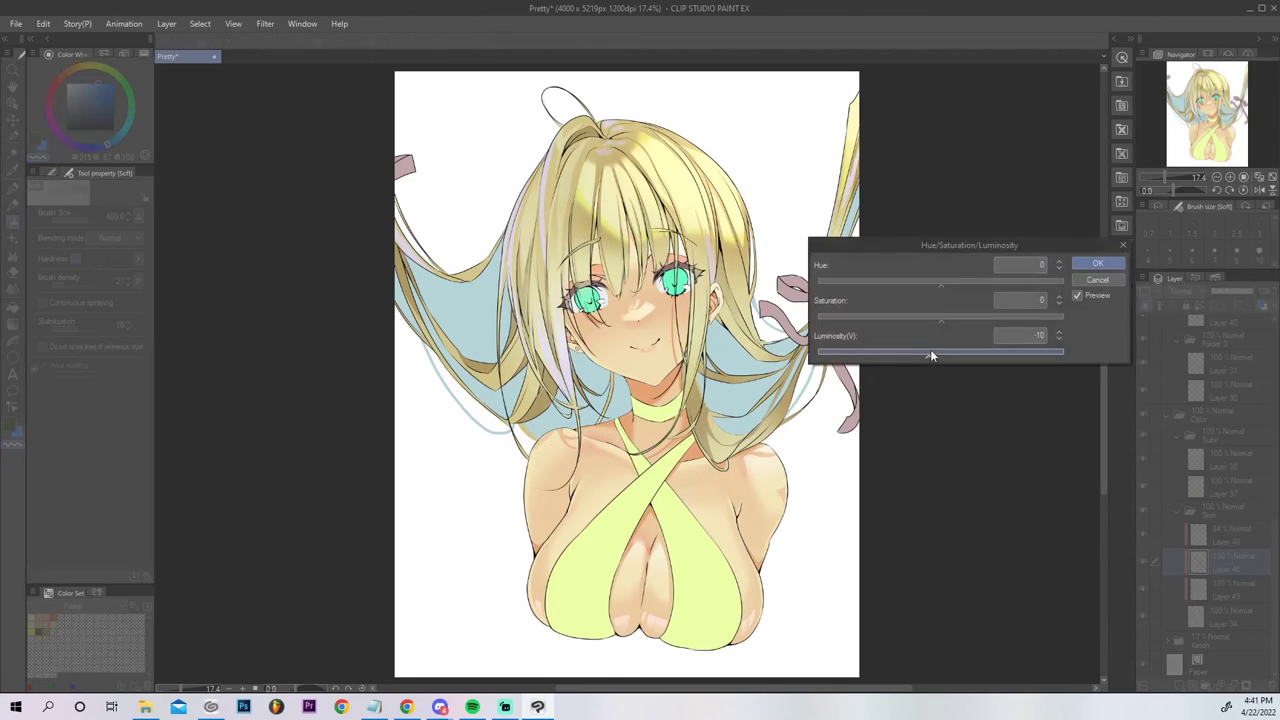
left_click(954, 317)
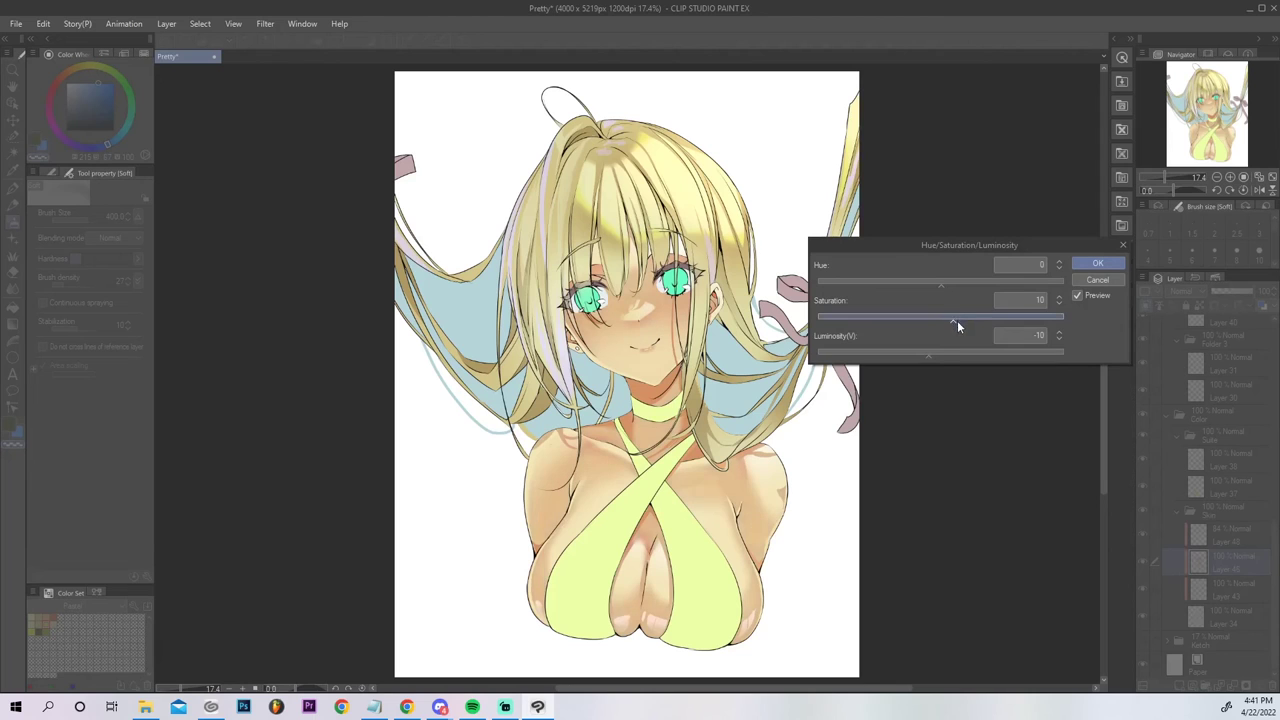
left_click(937, 350)
left_click(946, 317)
left_click(938, 282)
left_click(930, 351)
left_click(951, 318)
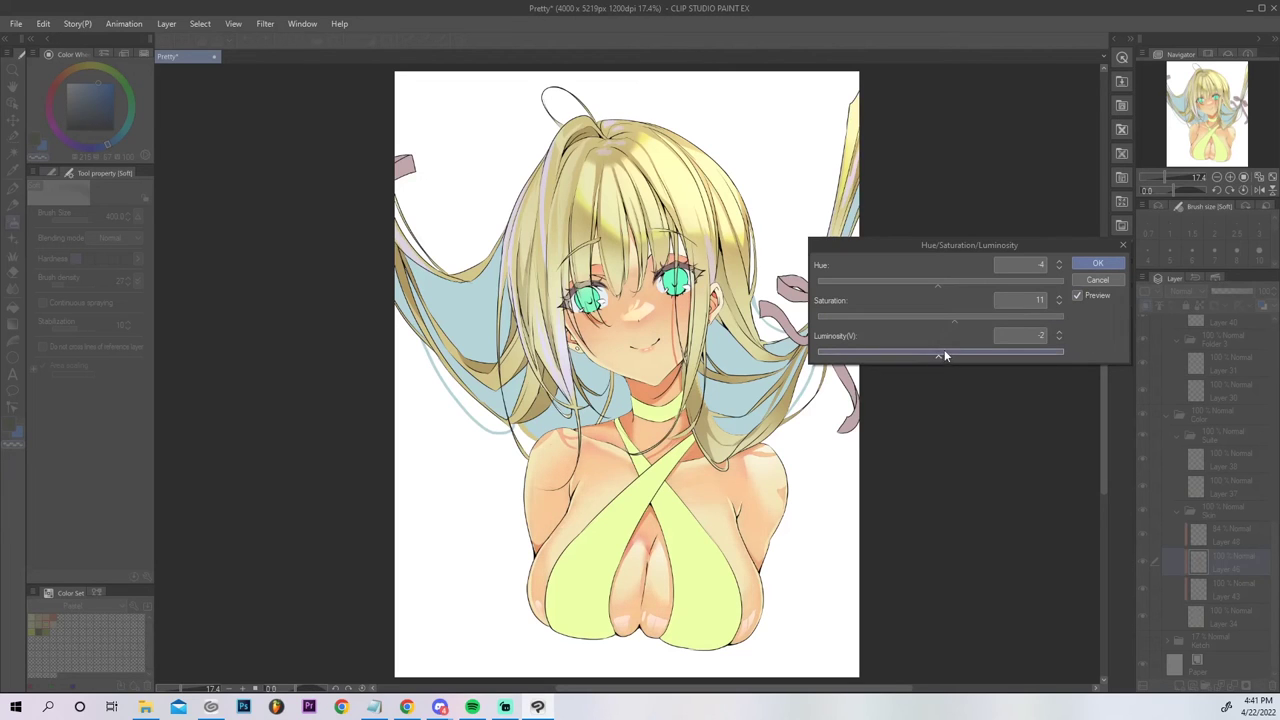
left_click_drag(940, 287, 943, 285)
left_click(1097, 263)
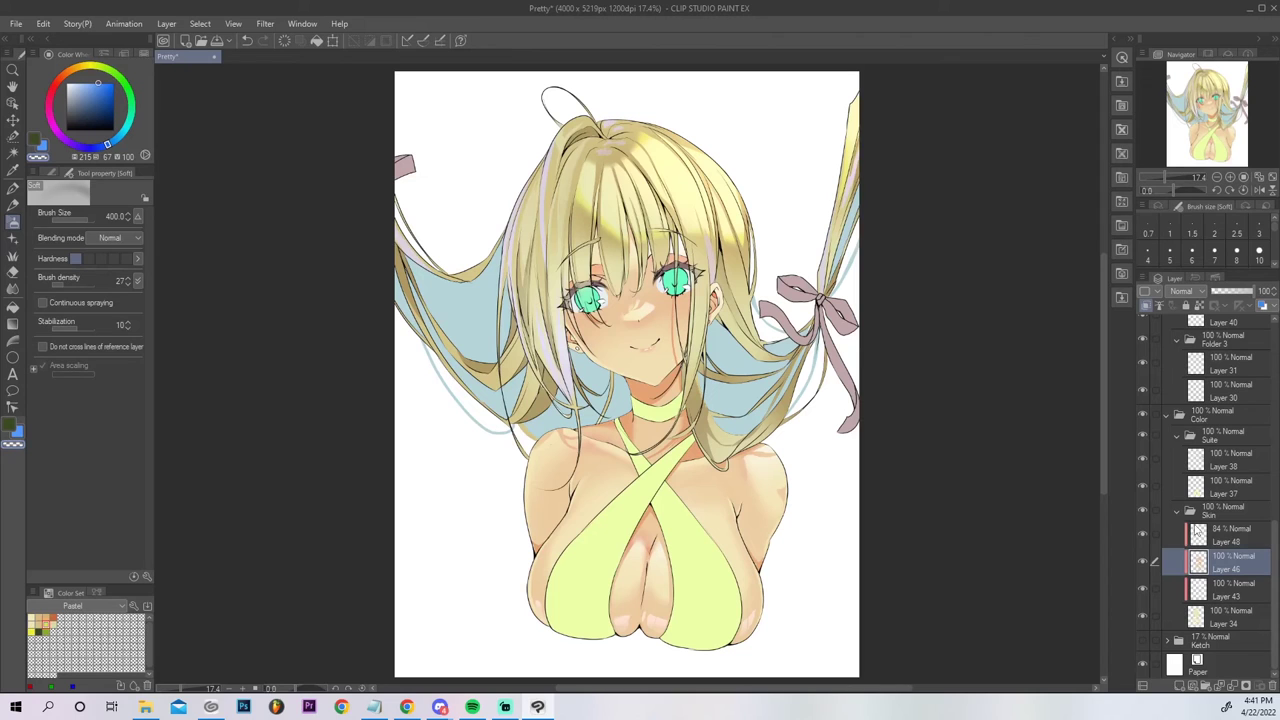
left_click_drag(1274, 545, 1279, 587)
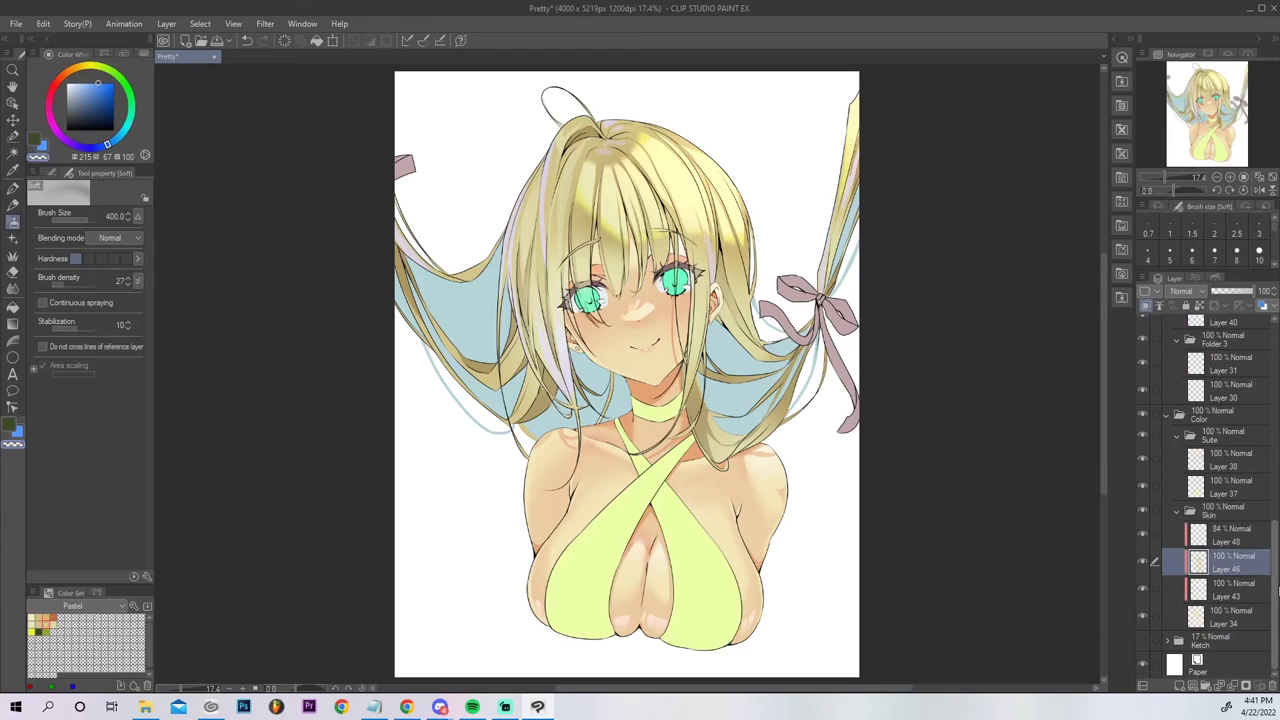
left_click(660, 262, "alt")
left_click(680, 253, "alt")
key("g")
key("g")
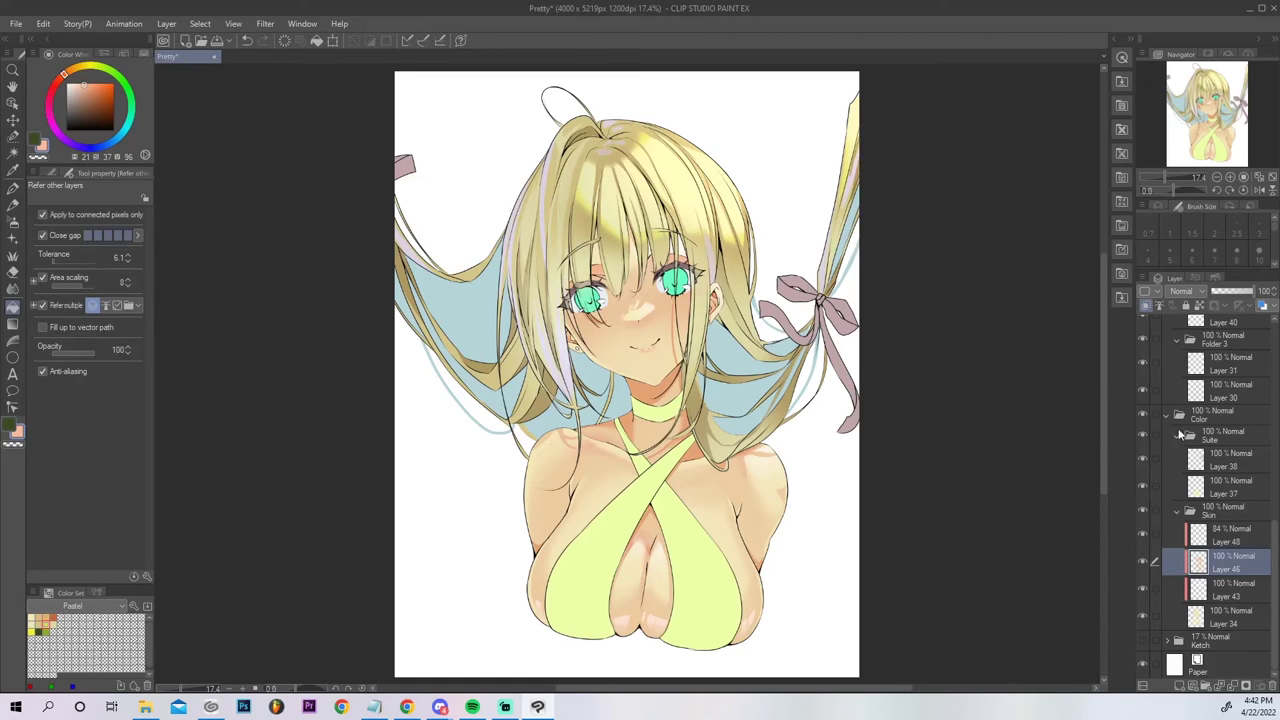
Add a clipped raster layer above the blue inner hair's base layer (Layer 36), sample the hair blue and ready the G-pen.
scroll(1277, 538, "up", 8)
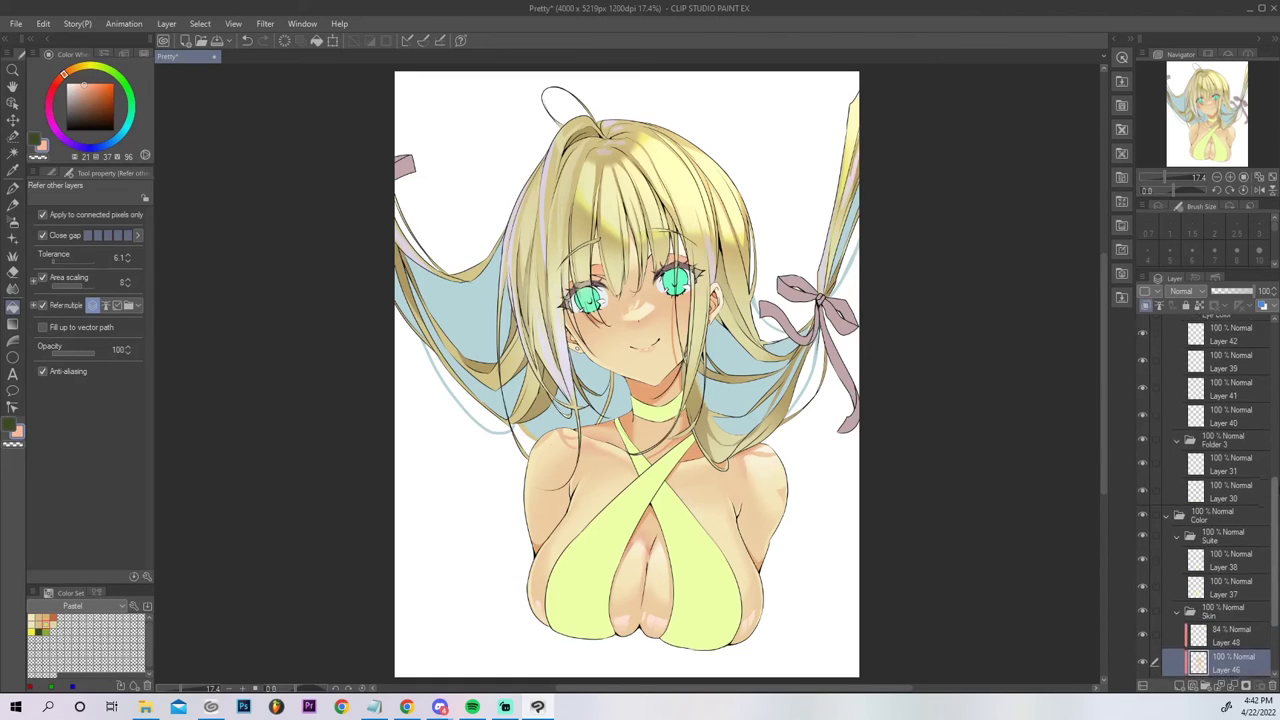
left_click_drag(1260, 397, 1260, 386)
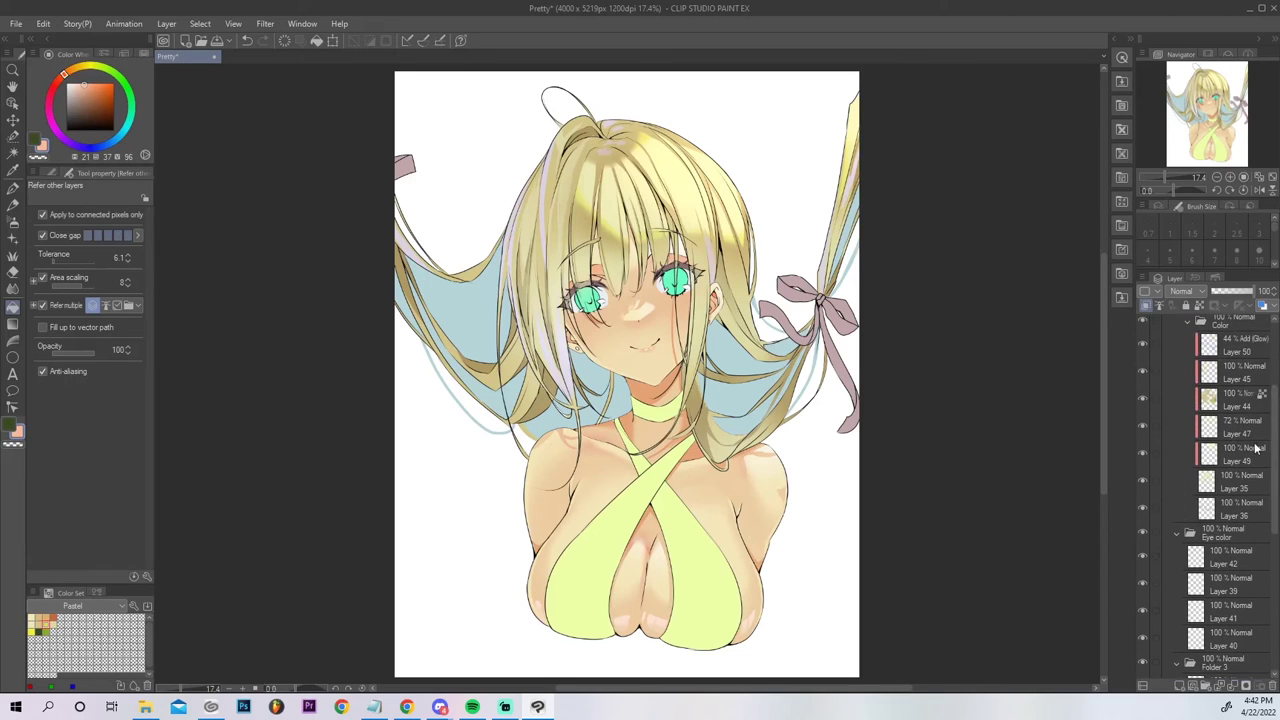
left_click(1229, 512)
left_click(1180, 686)
left_click(1146, 305)
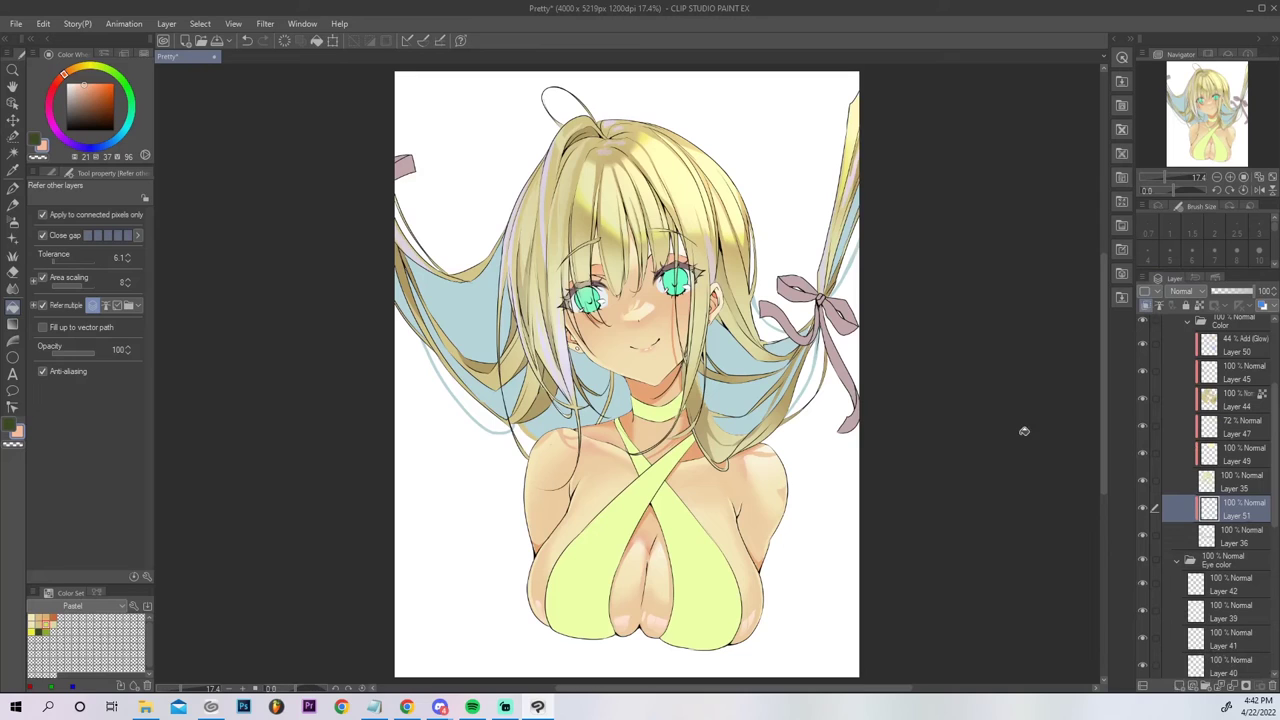
left_click(470, 312, "alt")
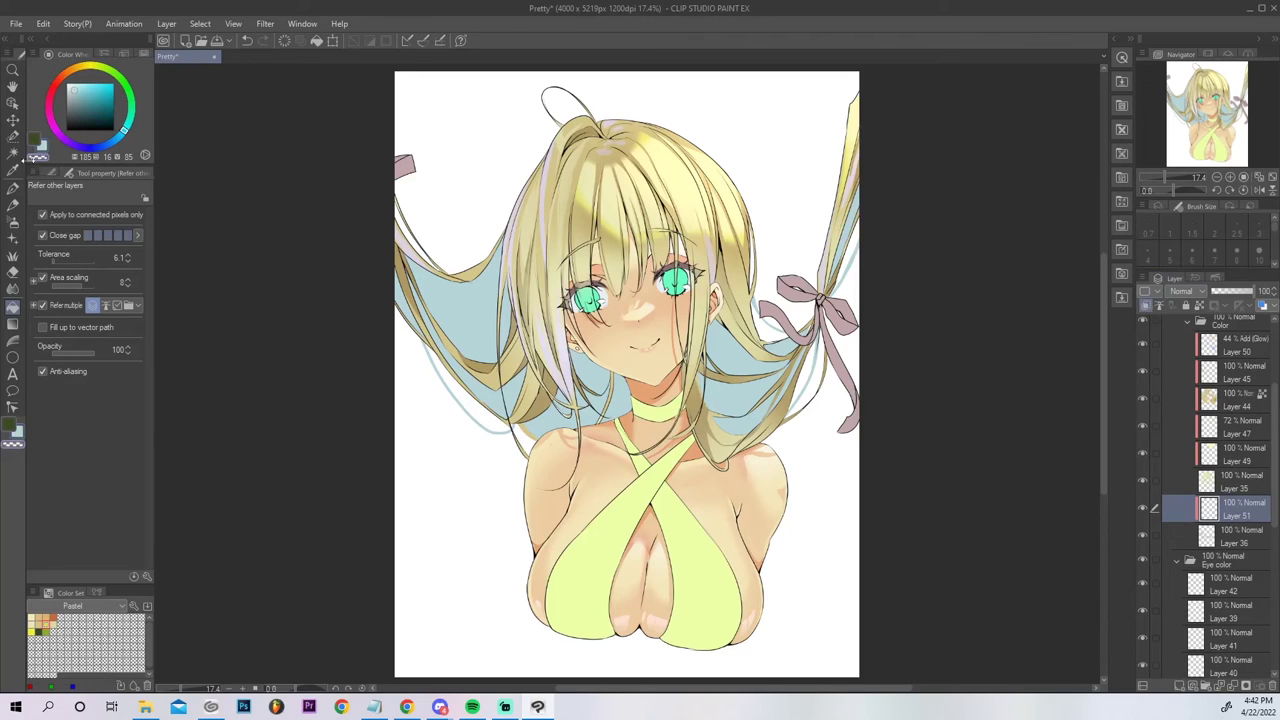
key("p")
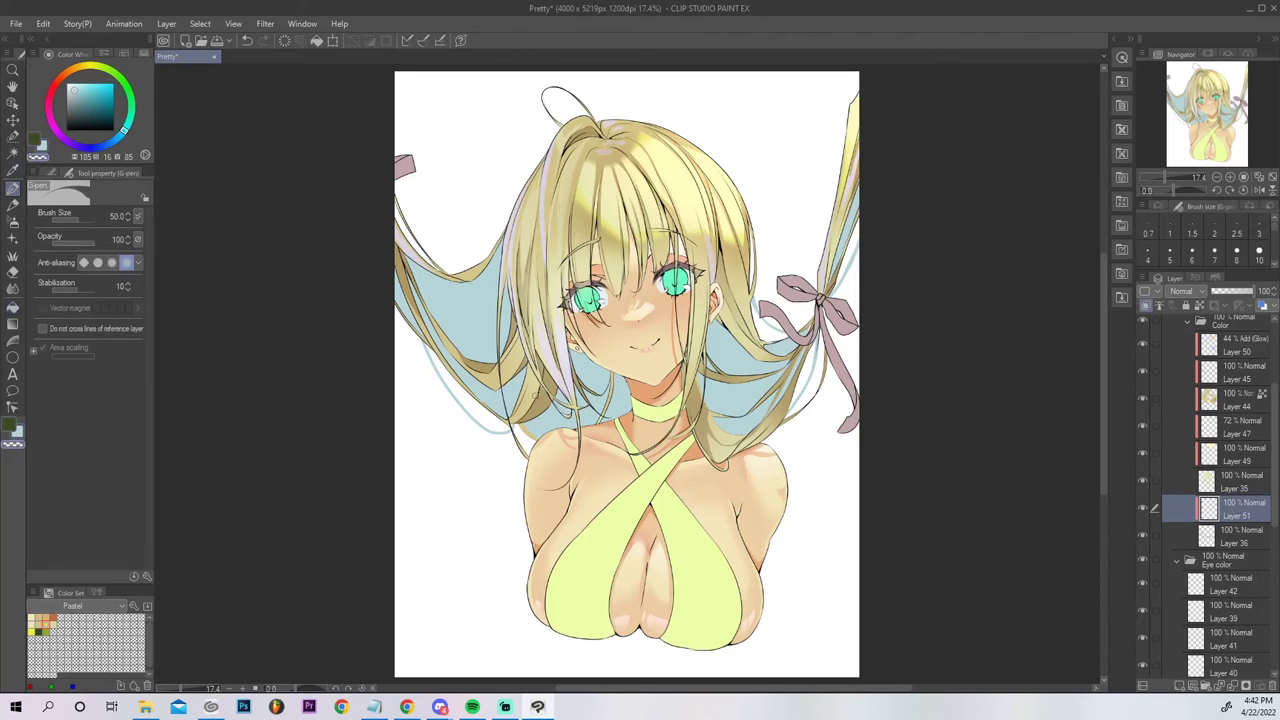
Try a darker teal shadow stroke (H185 S27 V55) on the blue inner hair left of the face.
left_click(80, 102)
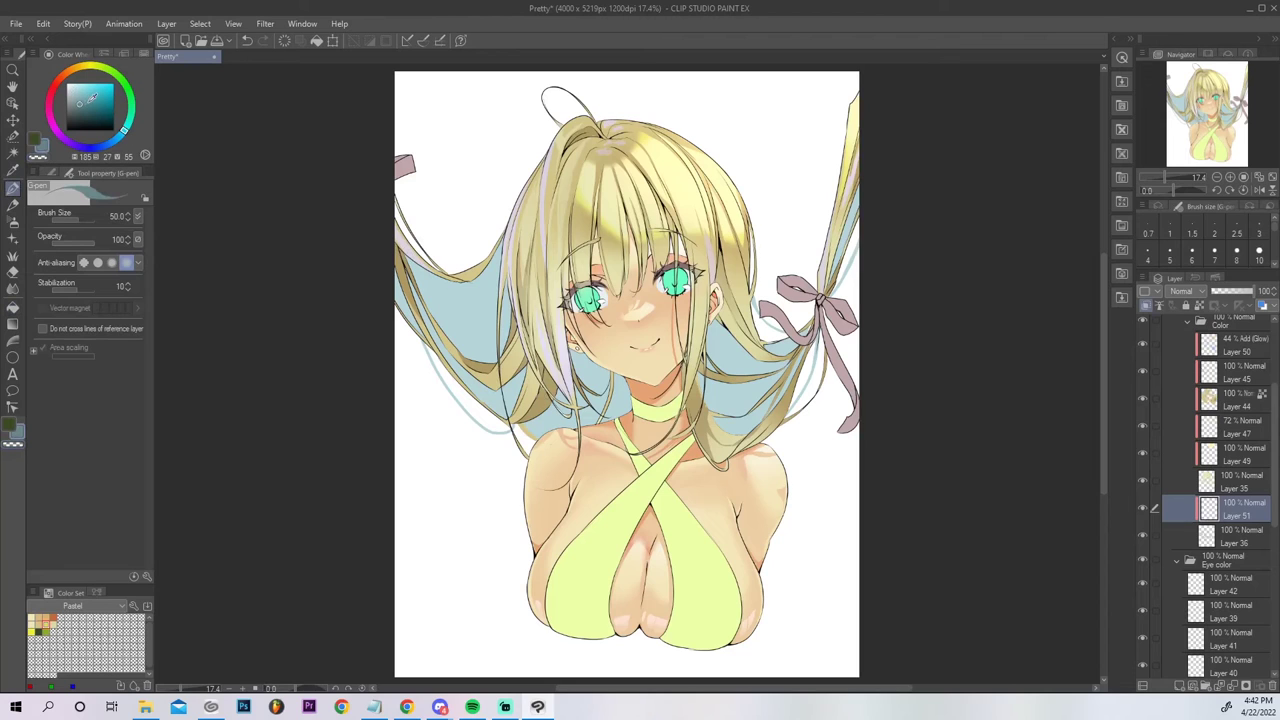
left_click_drag(406, 258, 490, 360)
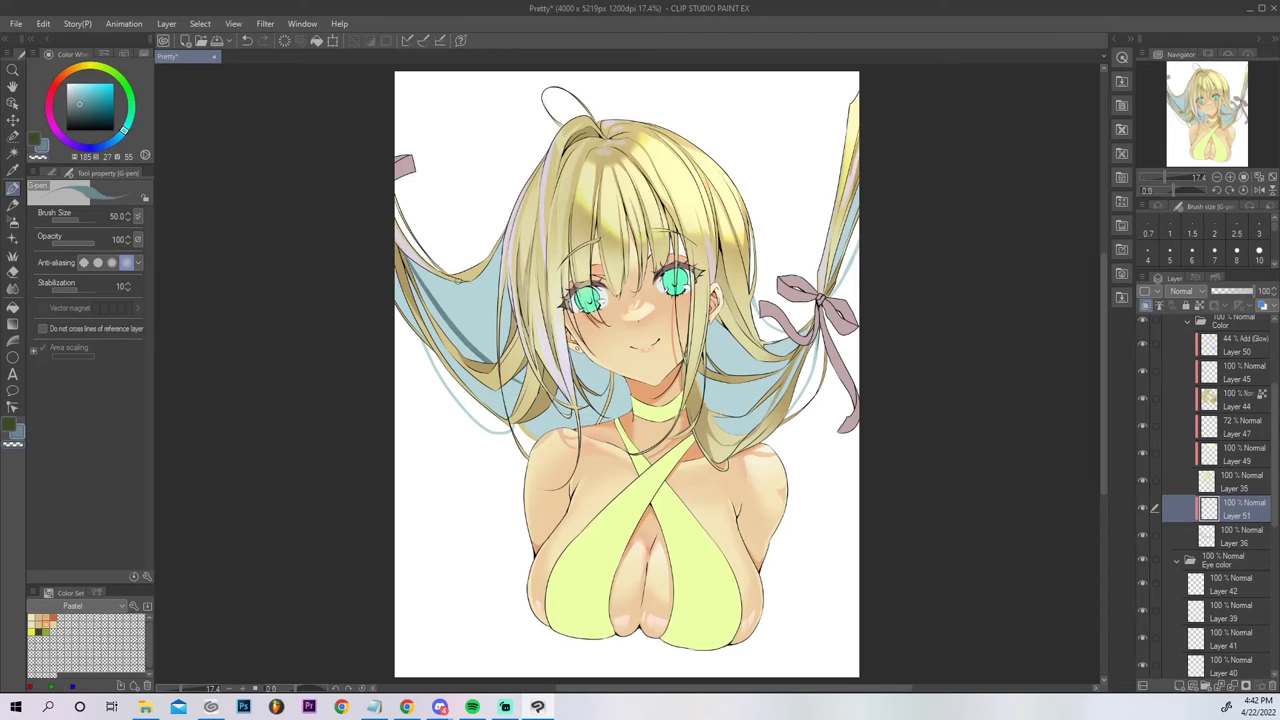
key("ctrl+z")
Paint muted blue-violet shadow strands (H231 S15 V63) with the size 50 G-pen on the upper inner hair left of the face.
left_click(78, 98)
left_click(97, 148)
left_click_drag(420, 292, 500, 352)
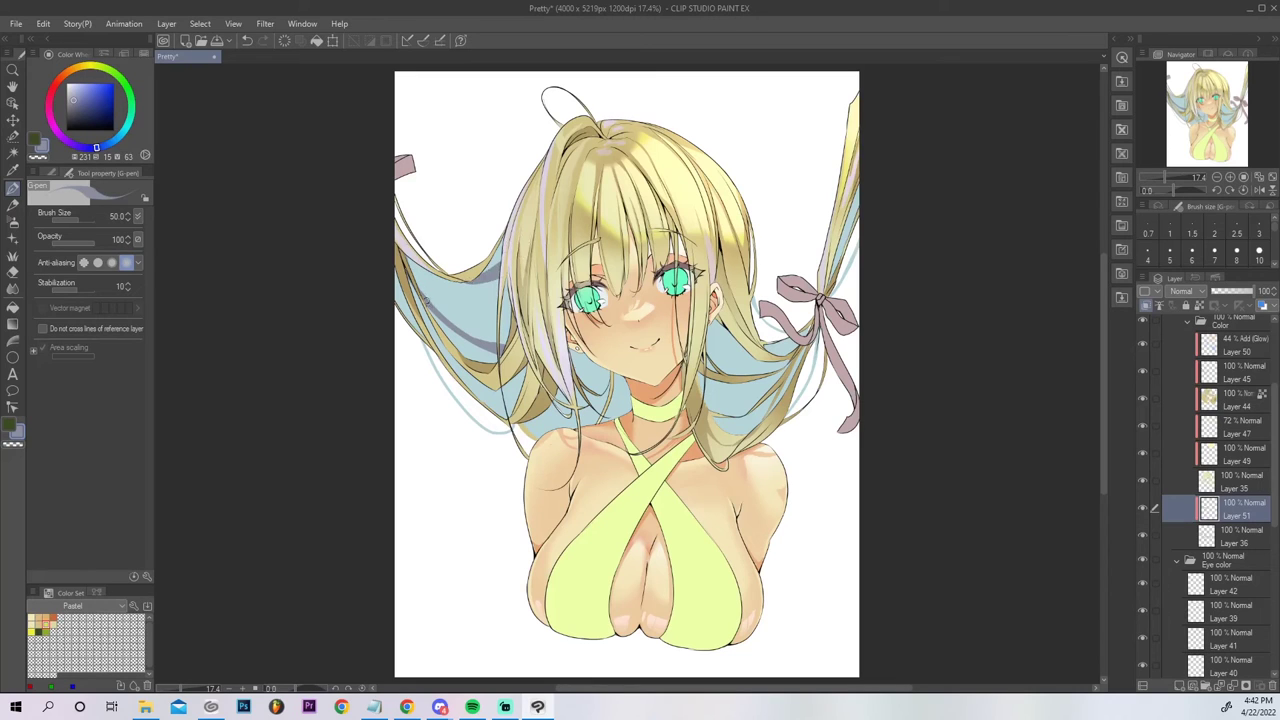
key("ctrl+z")
left_click_drag(440, 297, 461, 319)
key("ctrl+z")
left_click_drag(425, 269, 446, 317)
key("ctrl+z")
left_click_drag(425, 296, 408, 258)
Extend the blue-violet shadow strands along the lower inner hair left of the face and down beside the neck.
mouse_move(448, 351)
left_mouse_down()
mouse_move(465, 377)
mouse_move(508, 418)
left_mouse_up()
key("ctrl+z")
mouse_move(454, 358)
left_mouse_down()
mouse_move(511, 410)
mouse_move(562, 408)
left_mouse_up()
key("ctrl+z")
mouse_move(588, 362)
left_mouse_down()
mouse_move(586, 388)
mouse_move(619, 416)
left_mouse_up()
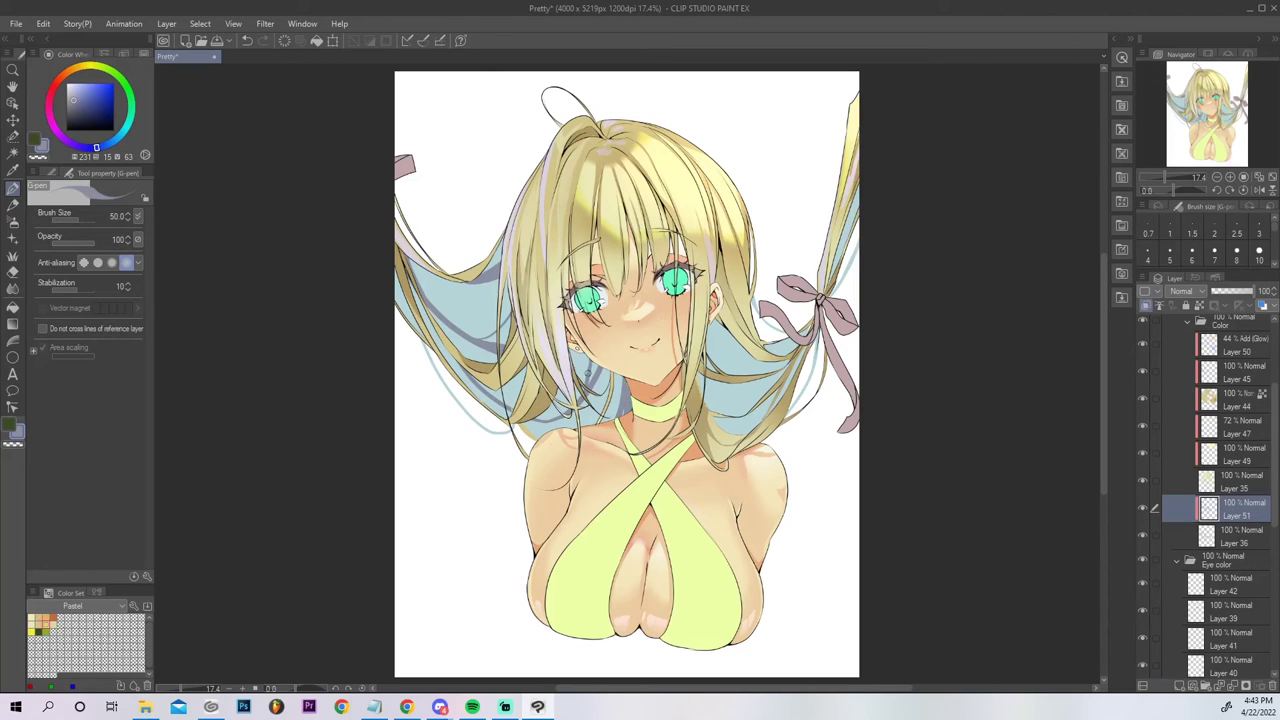
mouse_move(576, 354)
left_mouse_down()
mouse_move(602, 423)
mouse_move(576, 404)
left_mouse_up()
left_click_drag(446, 359, 409, 283)
left_click_drag(427, 341, 396, 276)
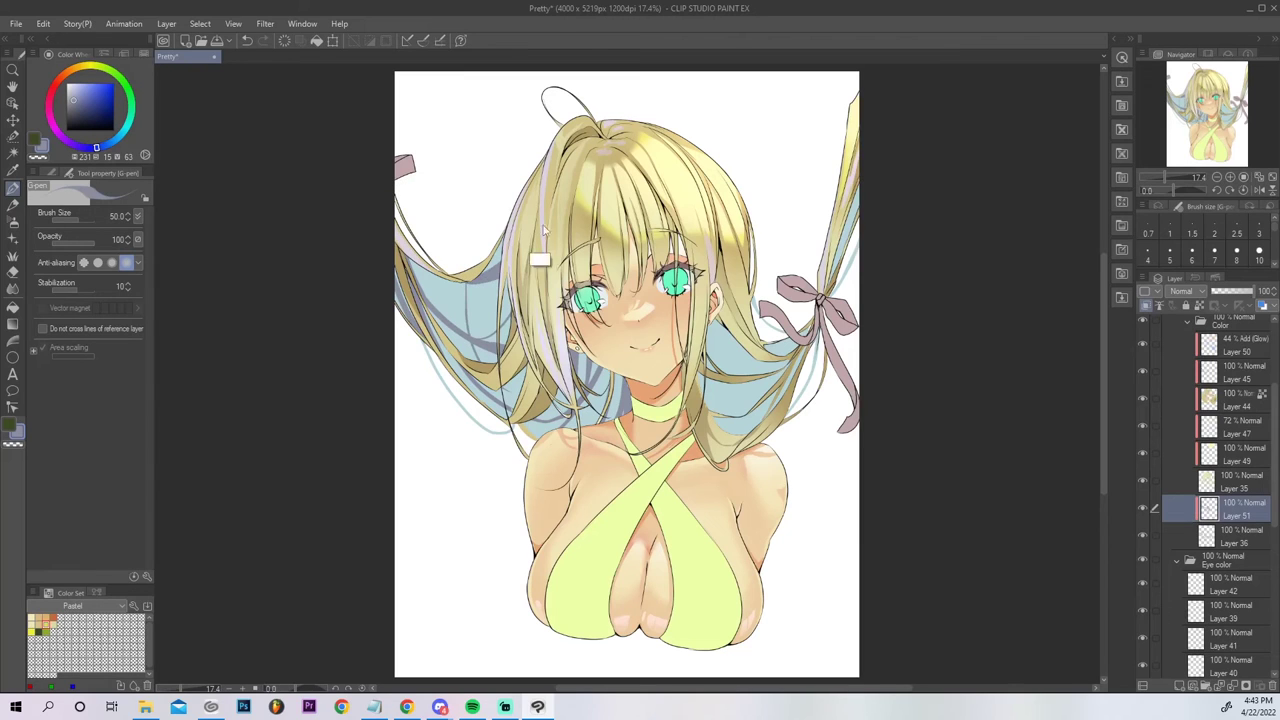
Paint matching blue-violet shadow strands on the blue inner hair right of the face and up the raised right lock.
left_click_drag(705, 343, 752, 373)
left_click_drag(829, 277, 861, 202)
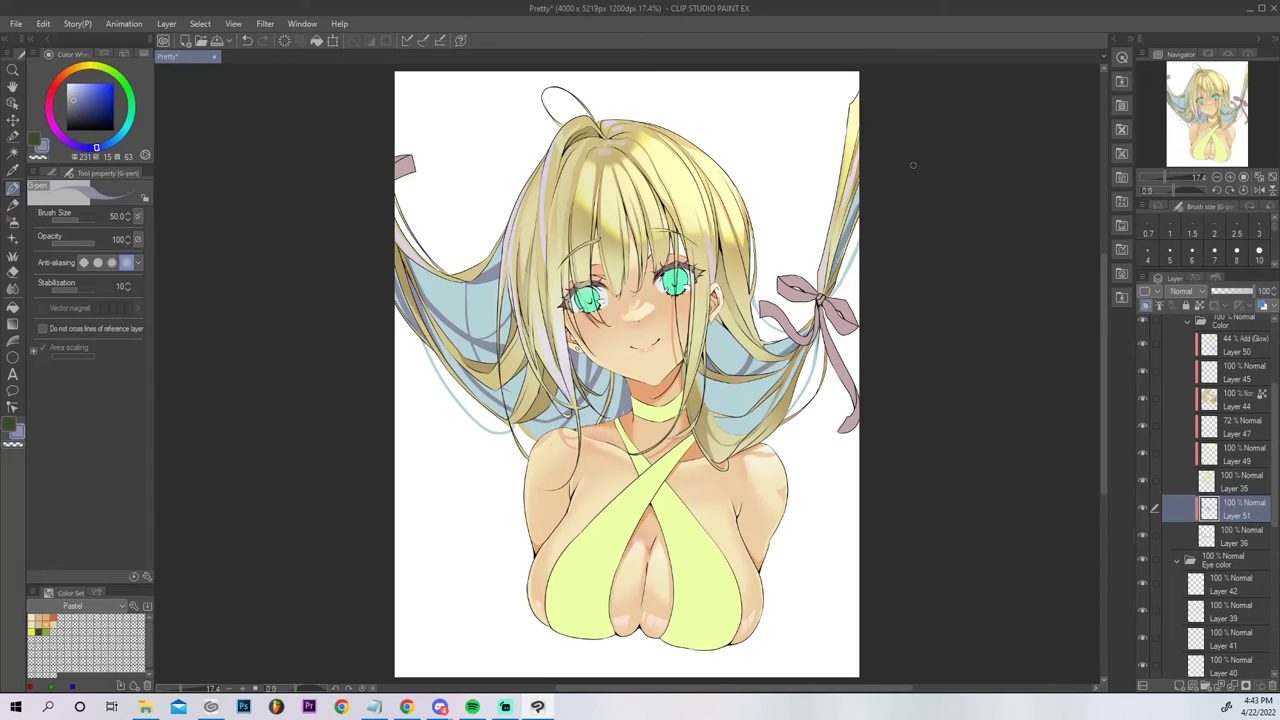
left_click_drag(766, 406, 734, 434)
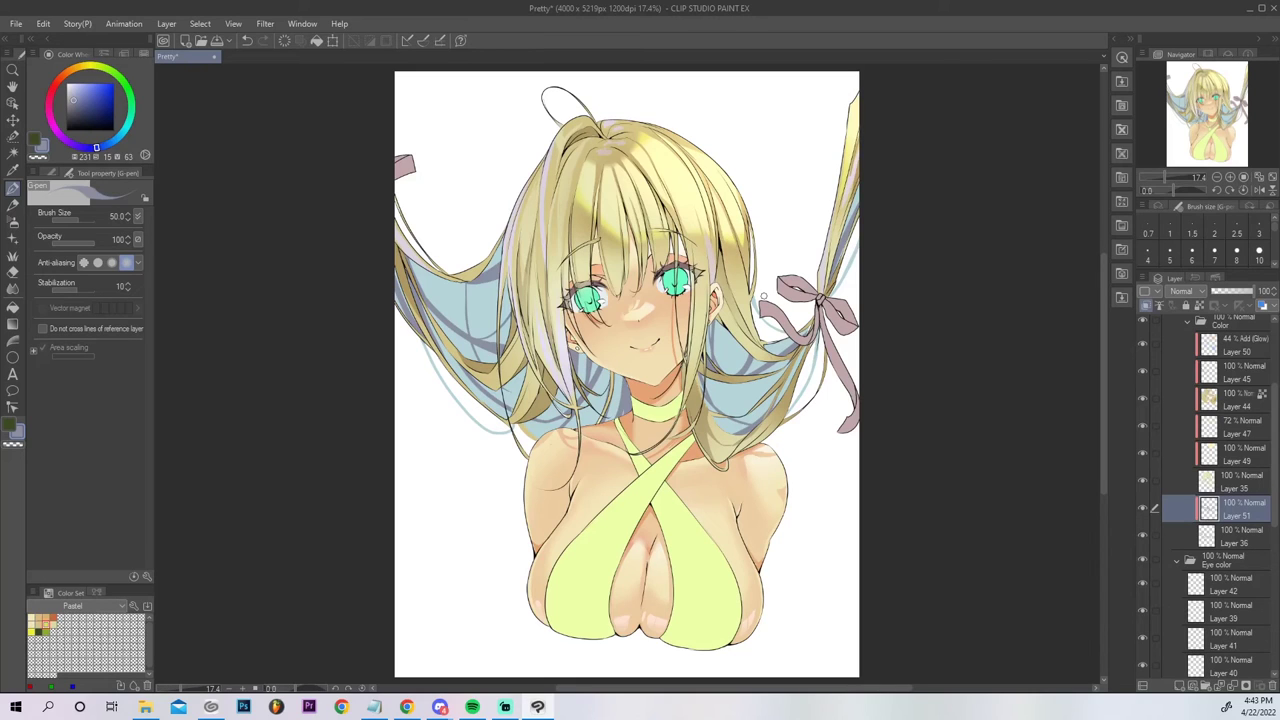
Carve thin white highlight strands out of the blue inner hair's base layer using the G-pen with transparent color.
left_click(1228, 538)
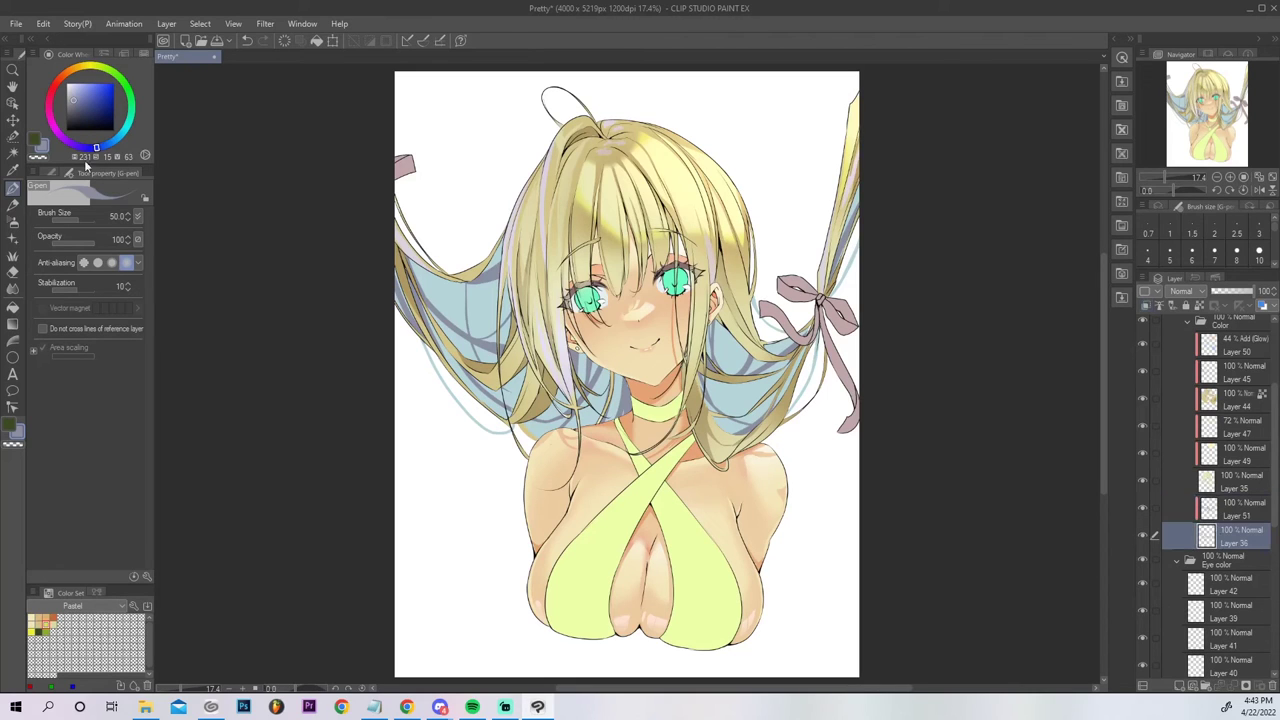
mouse_move(410, 256)
left_mouse_down()
mouse_move(466, 316)
mouse_move(446, 298)
mouse_move(521, 310)
mouse_move(476, 310)
mouse_move(408, 228)
mouse_move(474, 309)
left_mouse_up()
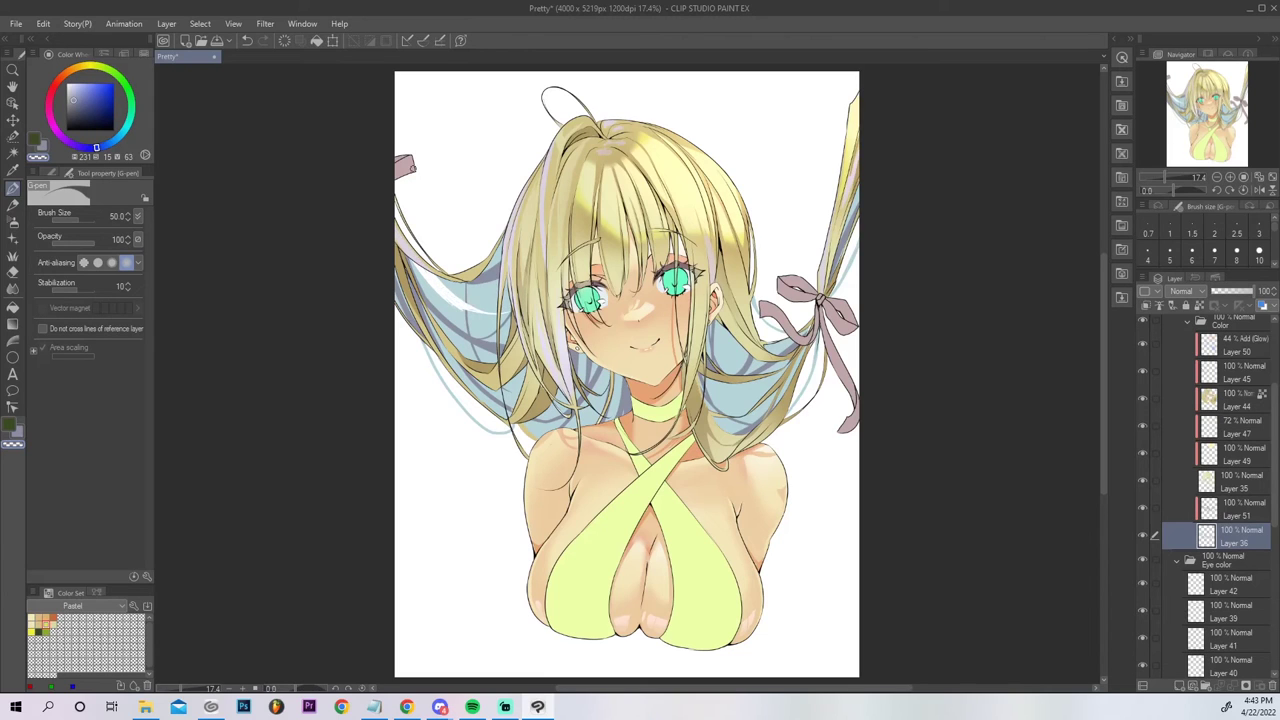
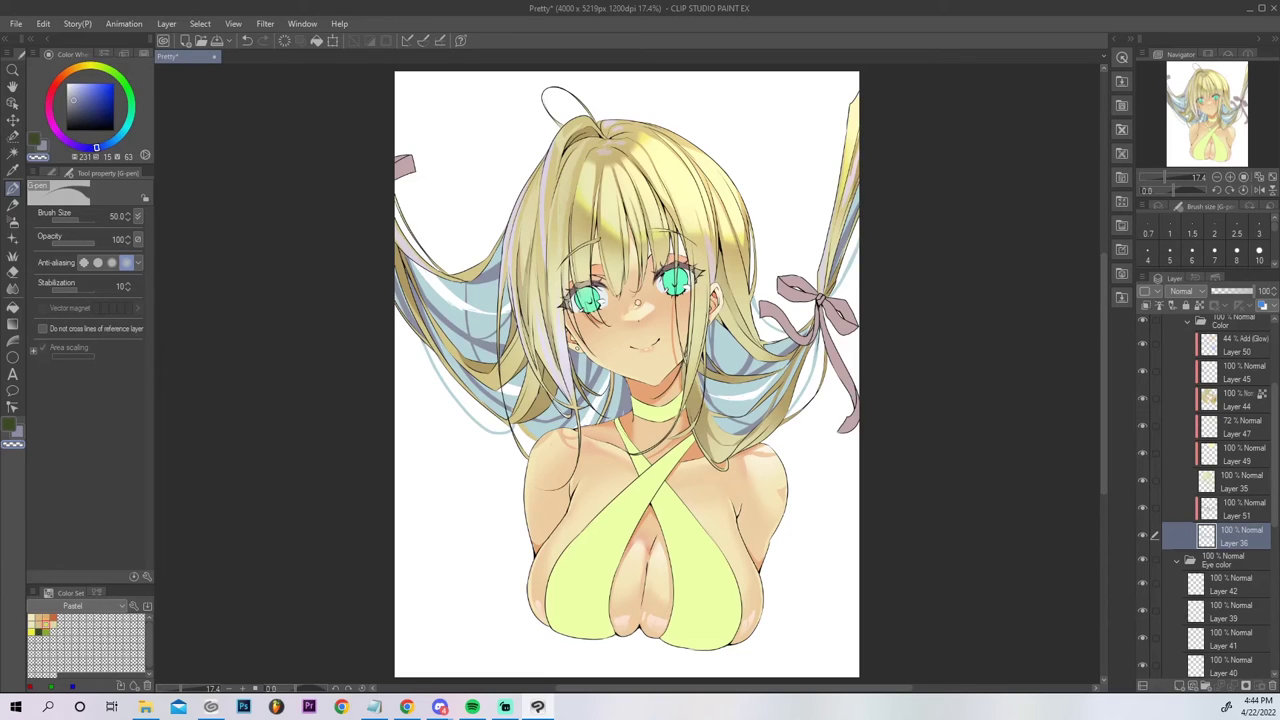
Undo the last three strokes on the inner hair layer.
key("ctrl+z")
key("ctrl+z")
key("ctrl+z")
left_click_drag(590, 420, 607, 375)
key("ctrl+z")
left_click_drag(525, 425, 560, 423)
key("ctrl+z")
Add a clipped layer above Layer 51 and choose a light lavender with hue 273, saturation 17 and value 100.
left_click(1230, 512)
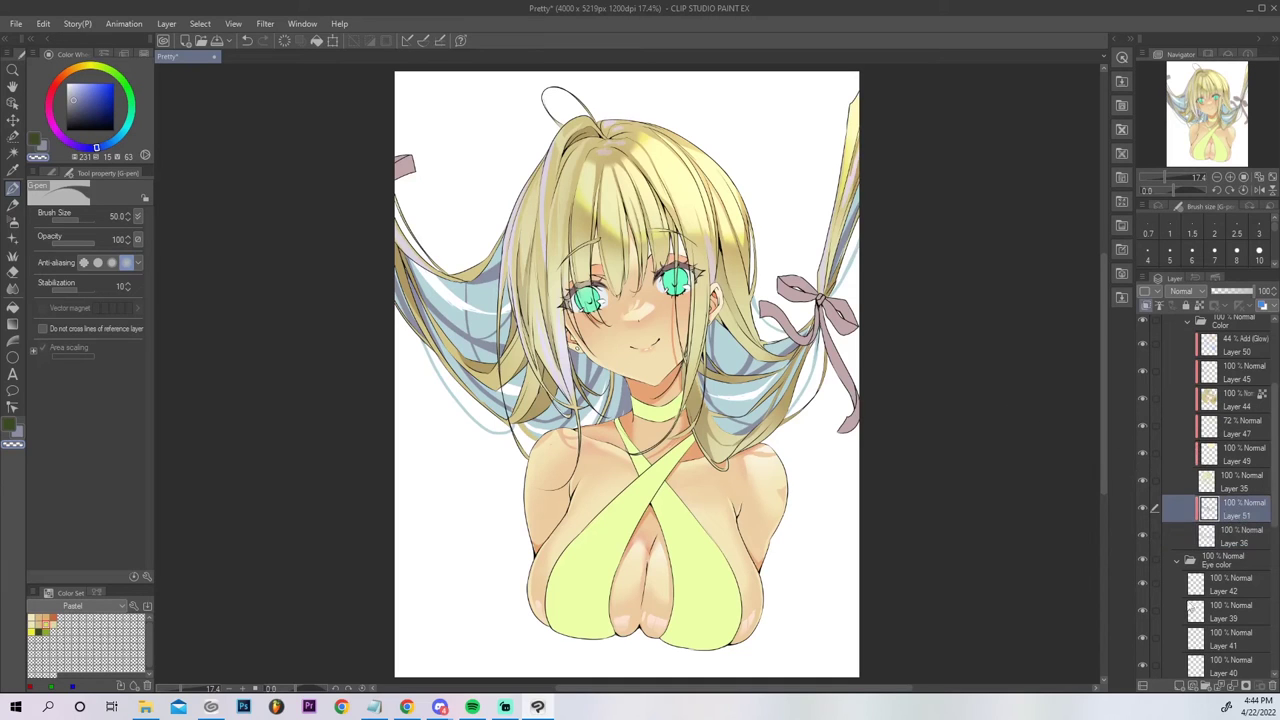
left_click(1186, 694)
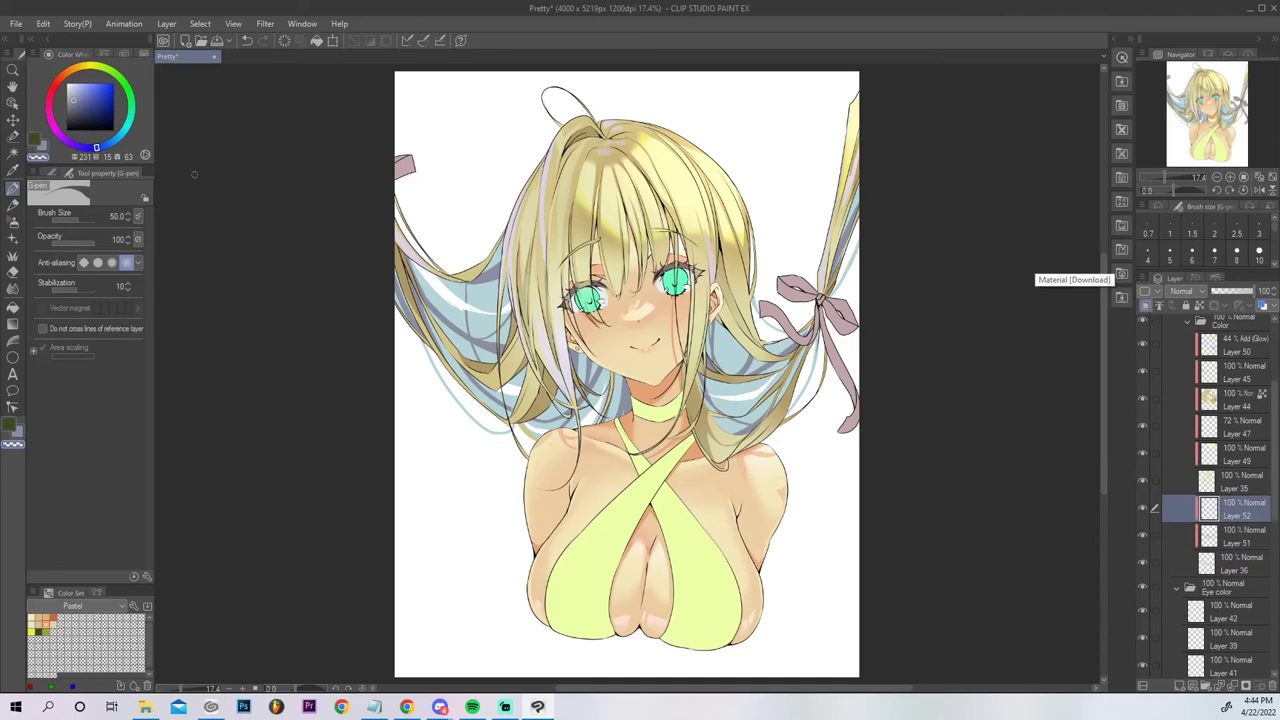
left_click(481, 336, "alt")
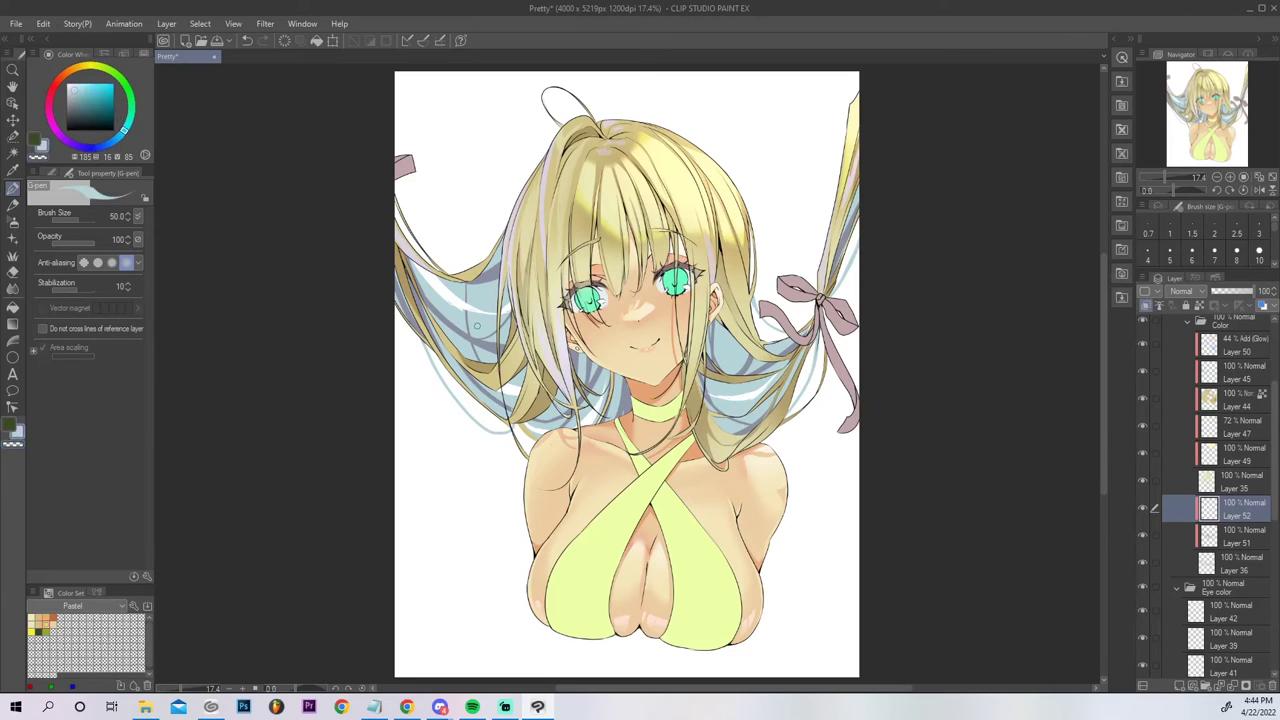
left_click(69, 142)
left_click(79, 93)
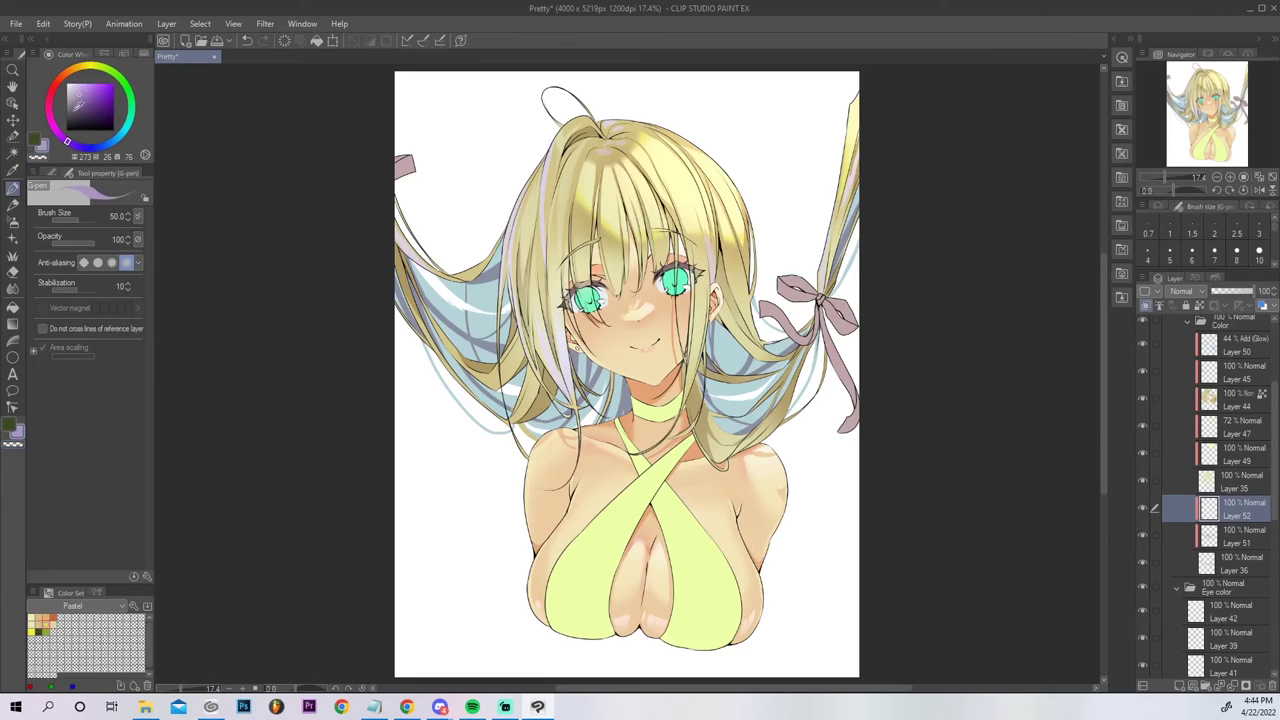
left_click(74, 82)
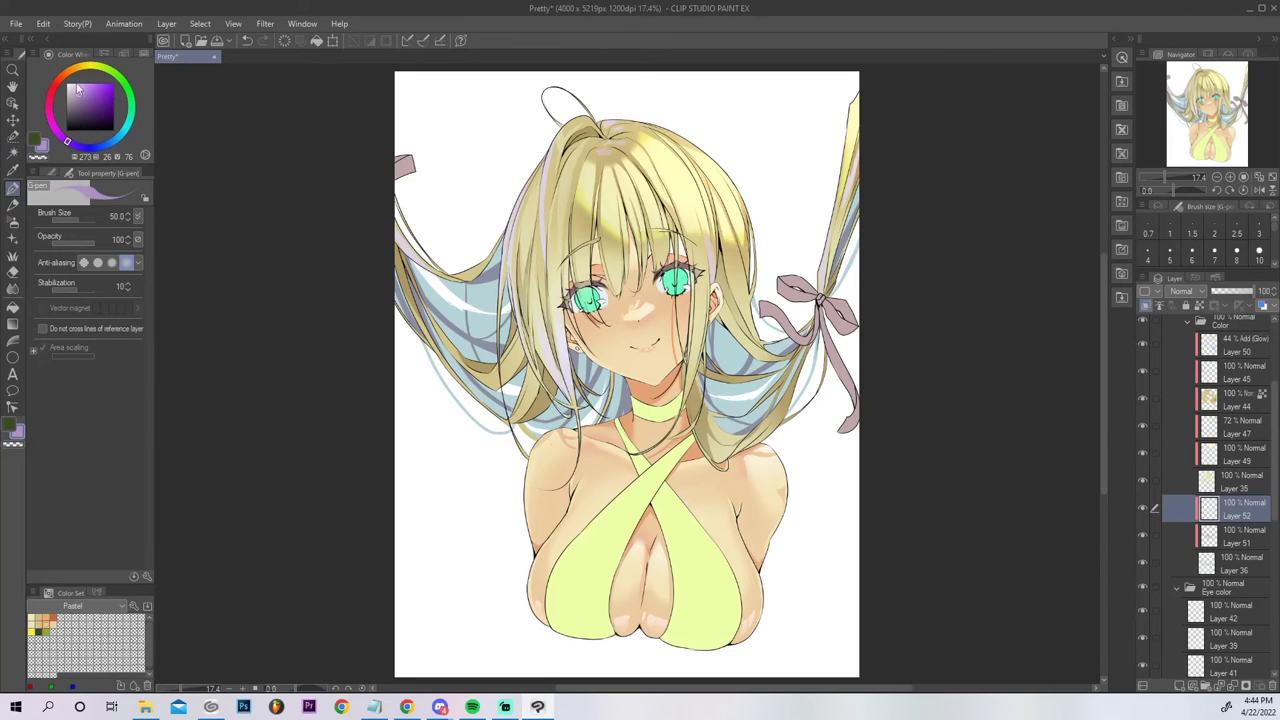
left_click(13, 205)
key("bracketright")
key("bracketright")
key("bracketright")
key("bracketright")
key("bracketright")
key("bracketright")
key("bracketright")
key("bracketright")
key("bracketright")
key("bracketright")
key("bracketright")
key("bracketright")
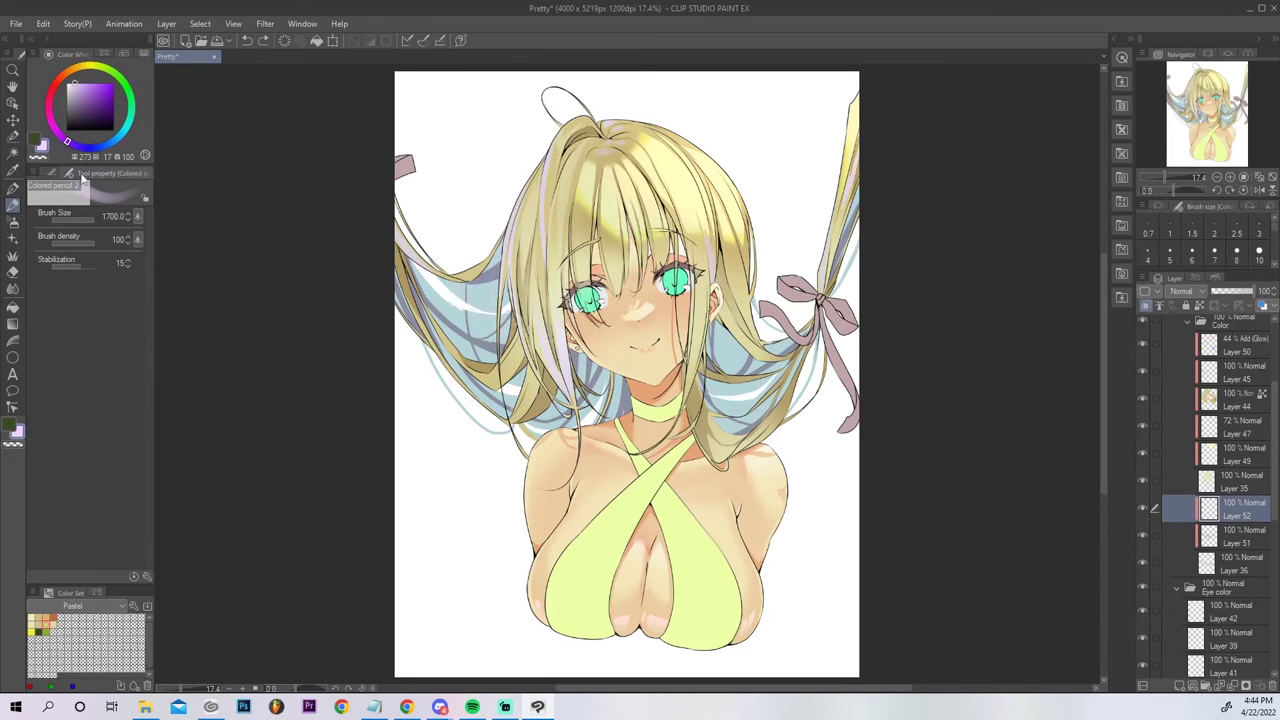
Shade the inner hair on both sides of the face with a large Soft airbrush in lavender, hue 283.
left_click(53, 170)
left_click(13, 221)
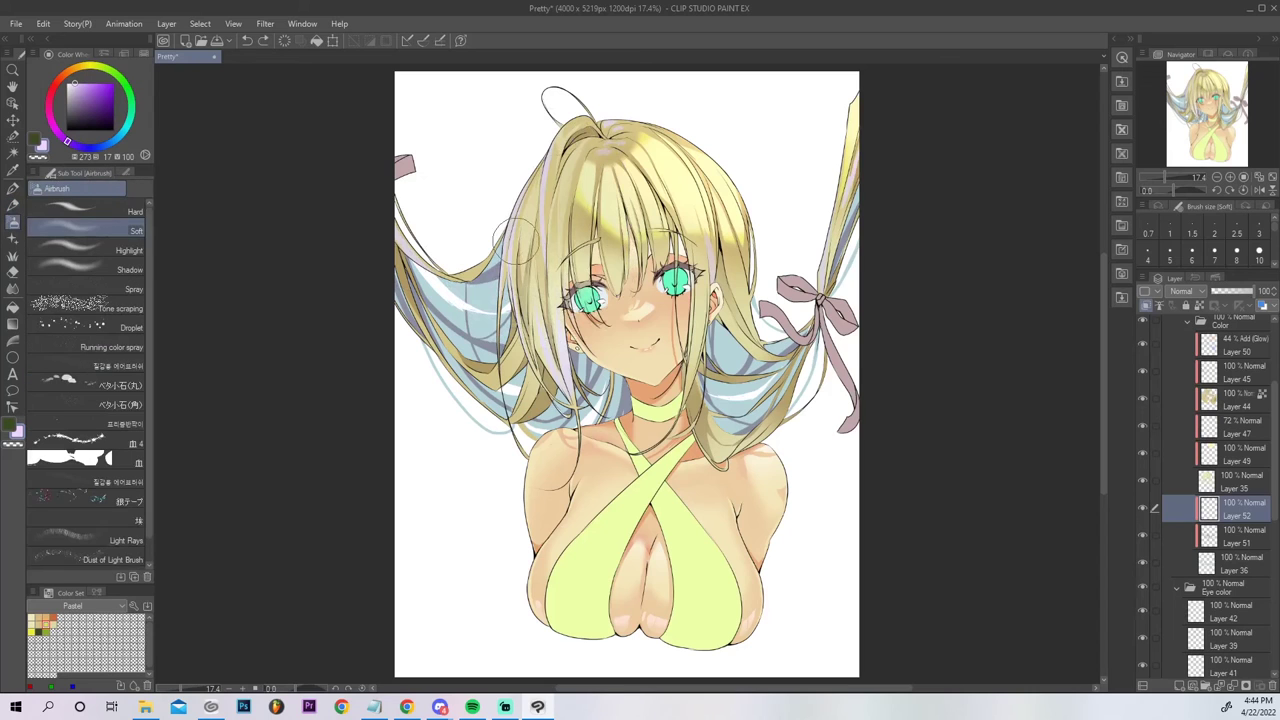
key("bracketright")
key("bracketright")
key("bracketright")
key("bracketright")
key("bracketright")
key("bracketright")
key("bracketright")
key("bracketright")
key("bracketright")
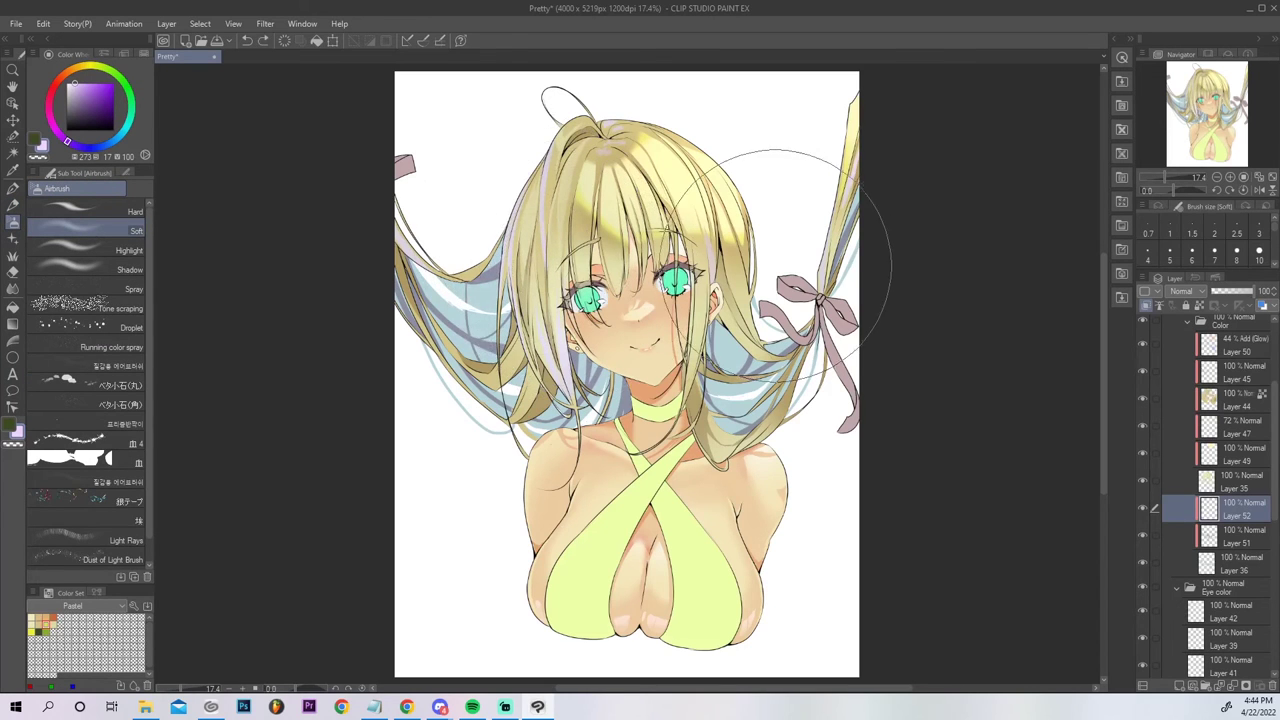
left_click(62, 137)
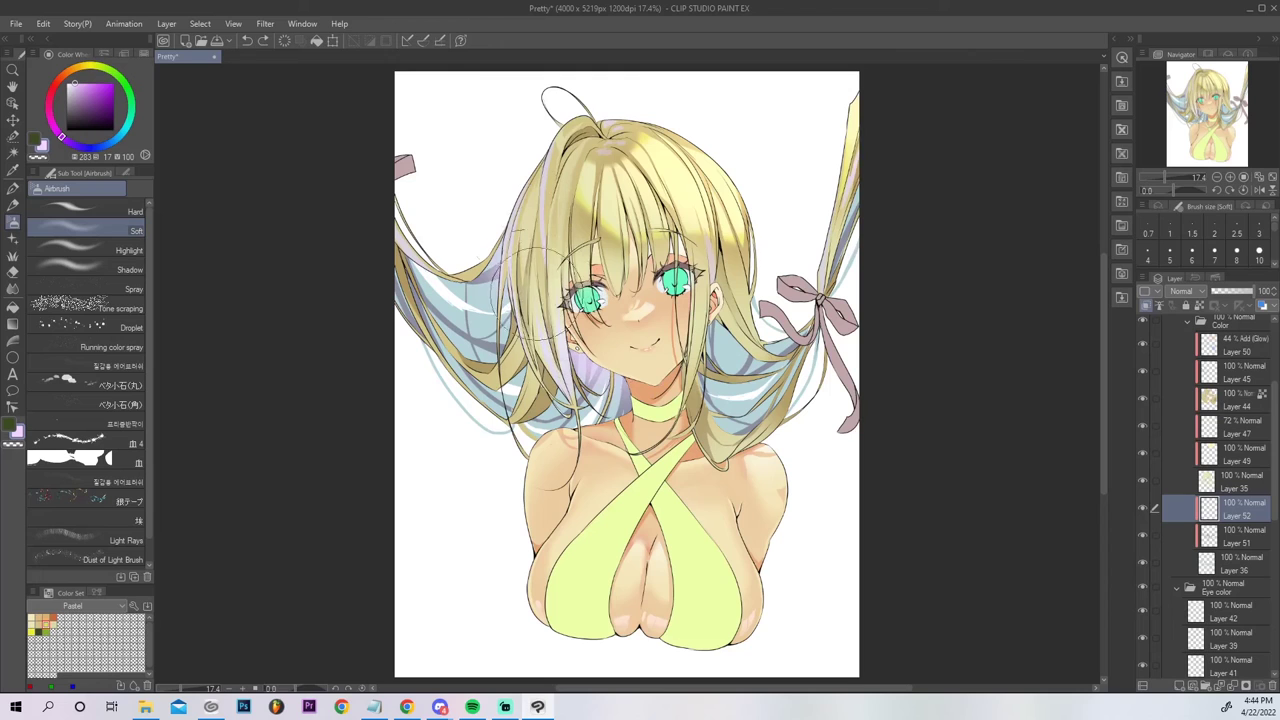
mouse_move(720, 310)
left_mouse_down()
mouse_move(670, 390)
mouse_move(705, 345)
mouse_move(690, 372)
left_mouse_up()
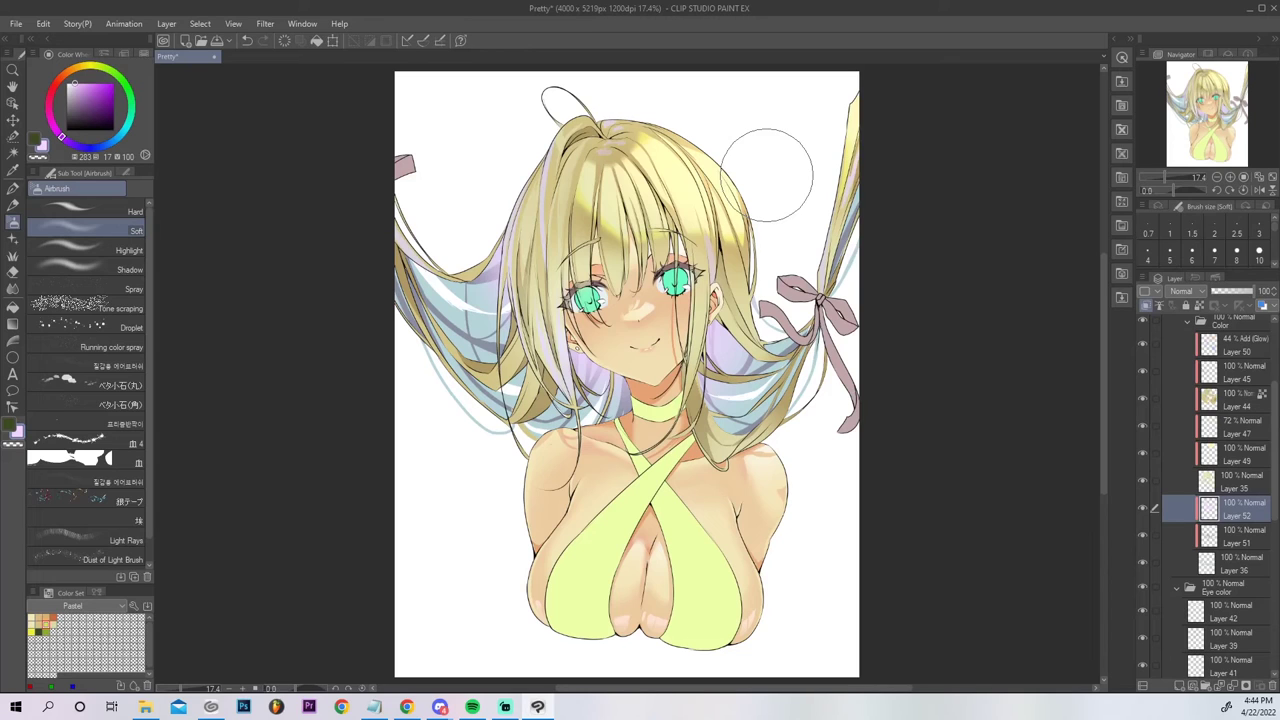
left_click(1237, 688)
left_click(1237, 688)
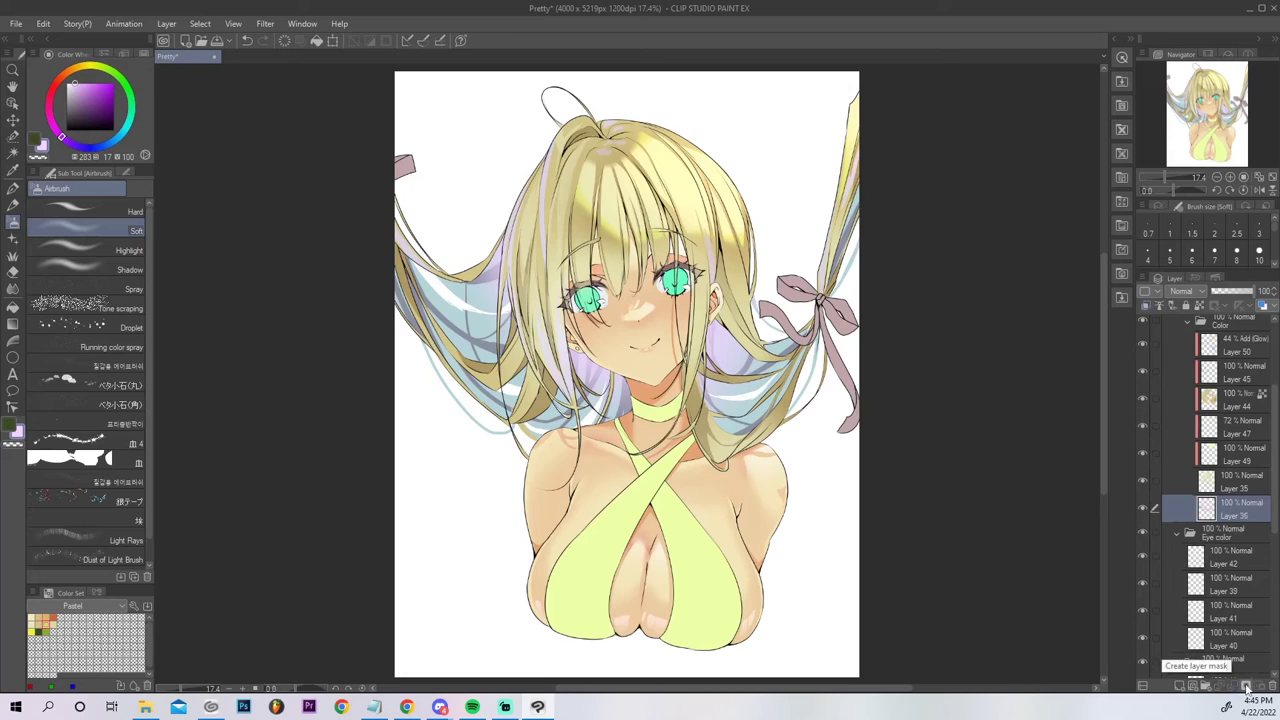
key("ctrl+z")
key("ctrl+z")
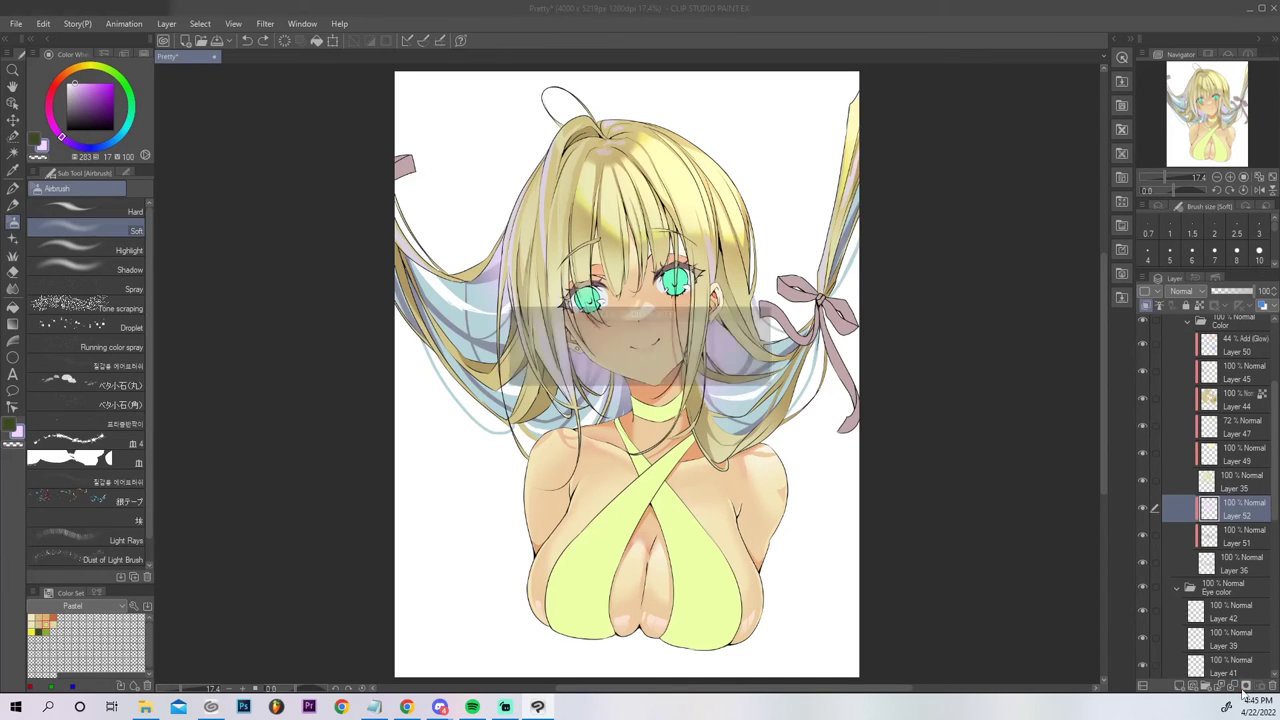
Merge Layer 51 down into Layer 36 and recolour the inner hair lavender by shifting its hue and setting luminosity to 36.
left_click(1235, 543)
left_click(1233, 687)
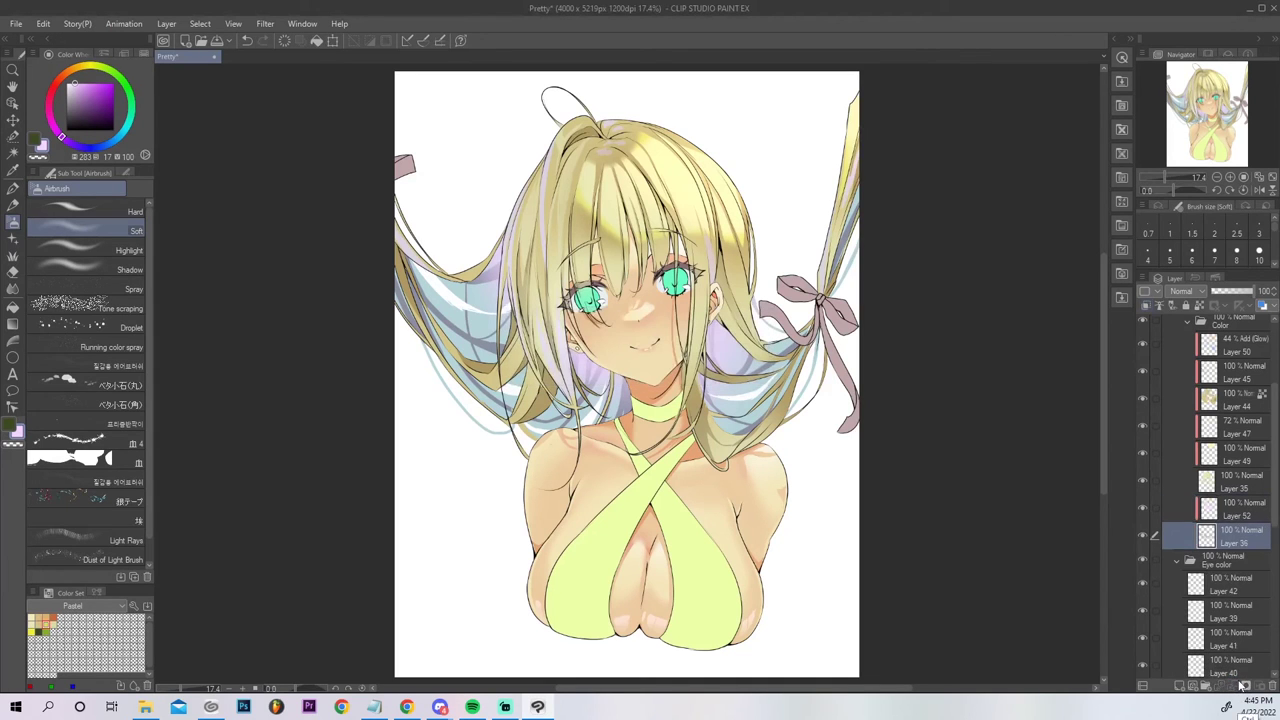
key("ctrl+u")
left_click_drag(940, 285, 968, 283)
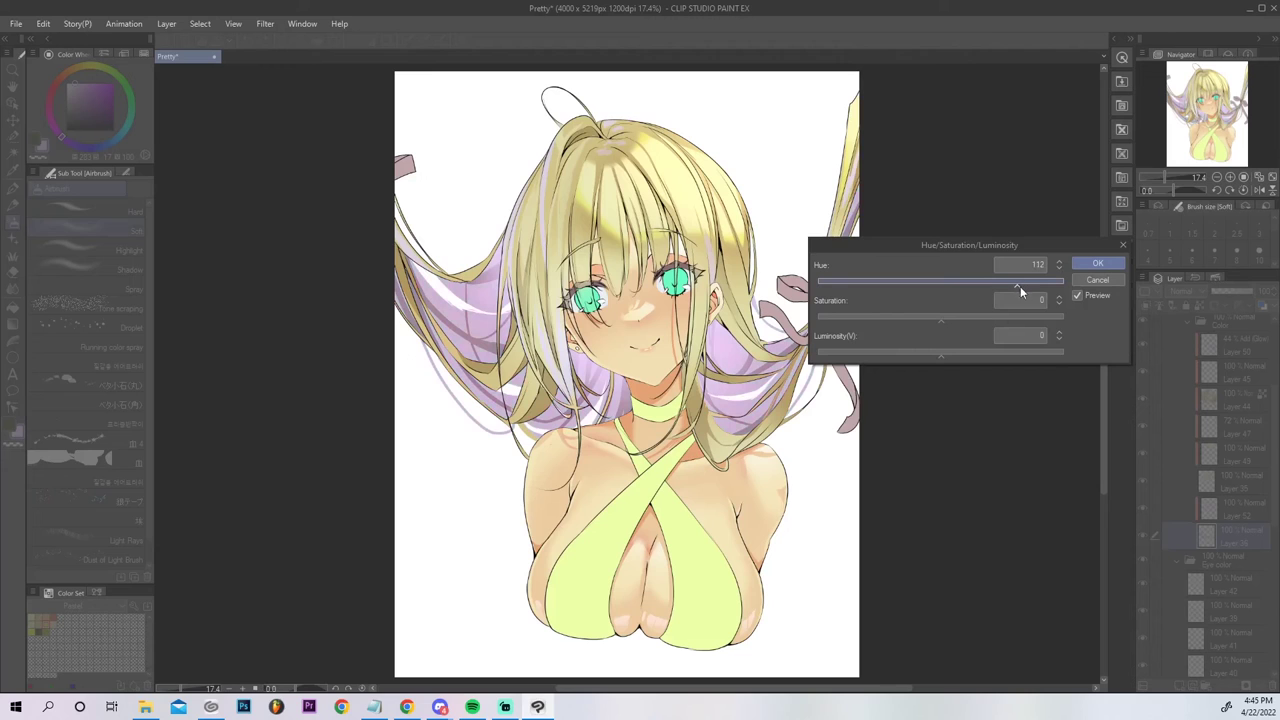
left_click(976, 353)
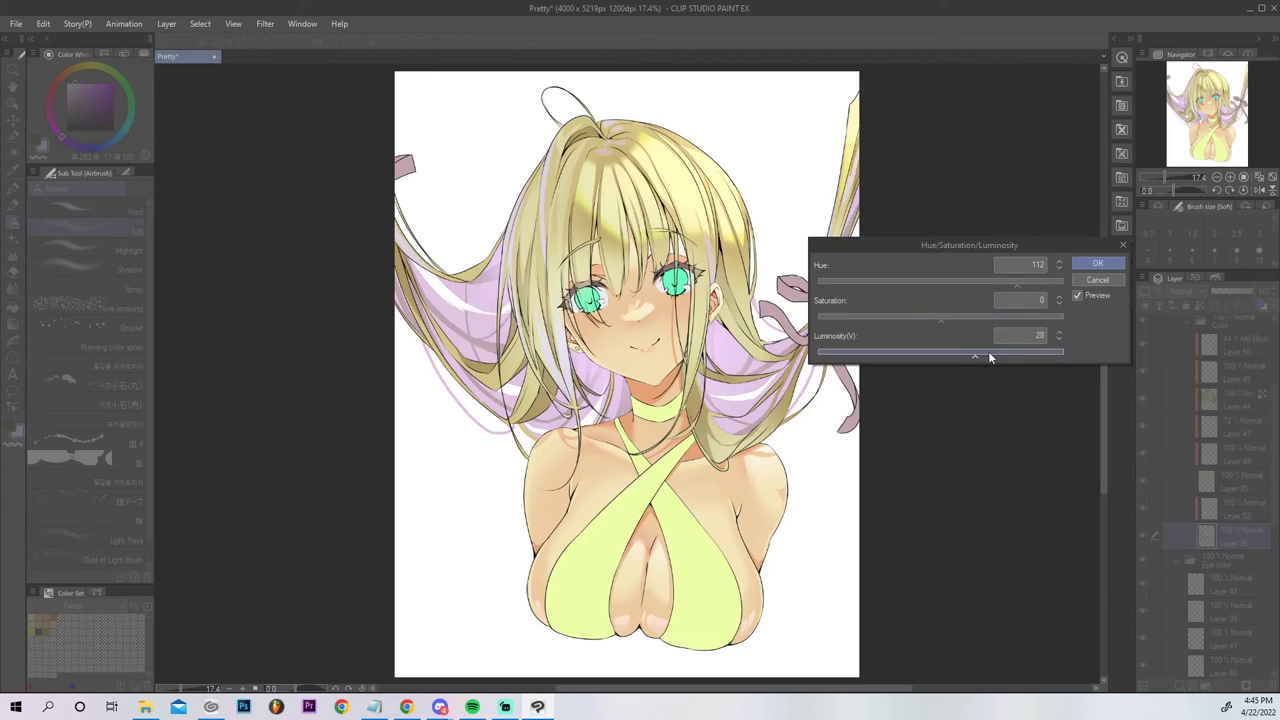
left_click(1031, 284)
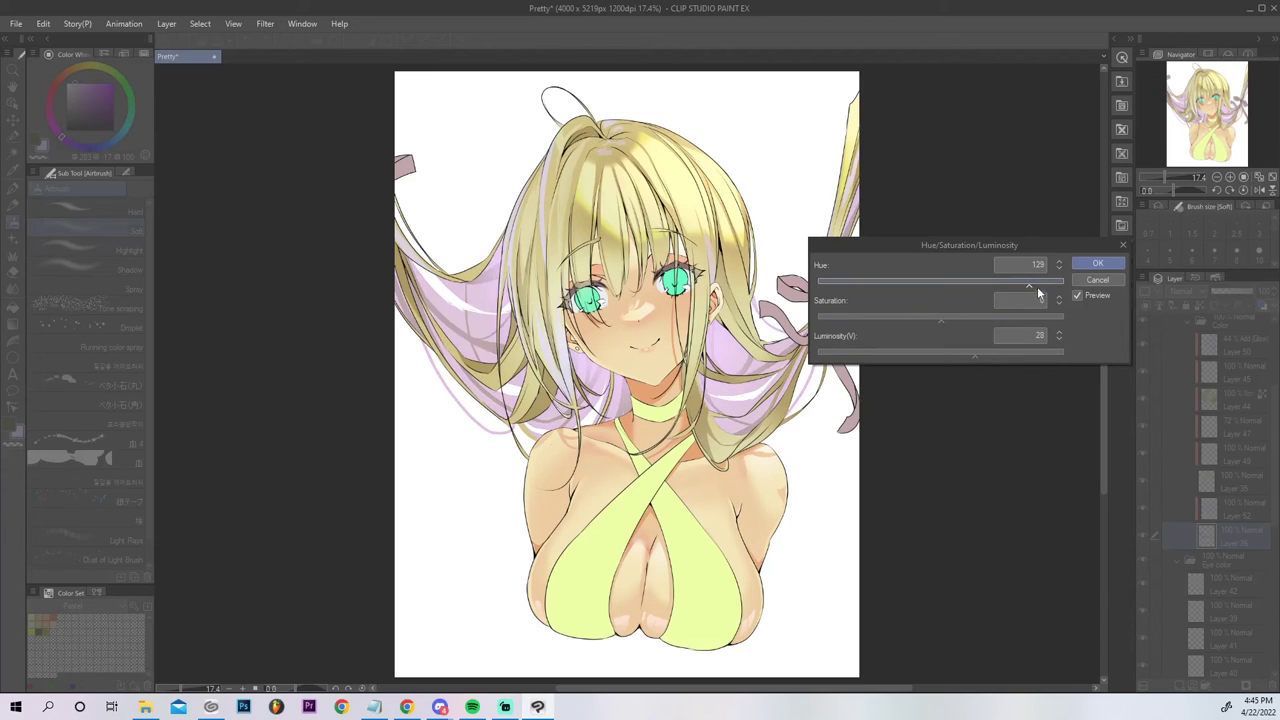
left_click(1042, 283)
left_click(1010, 353)
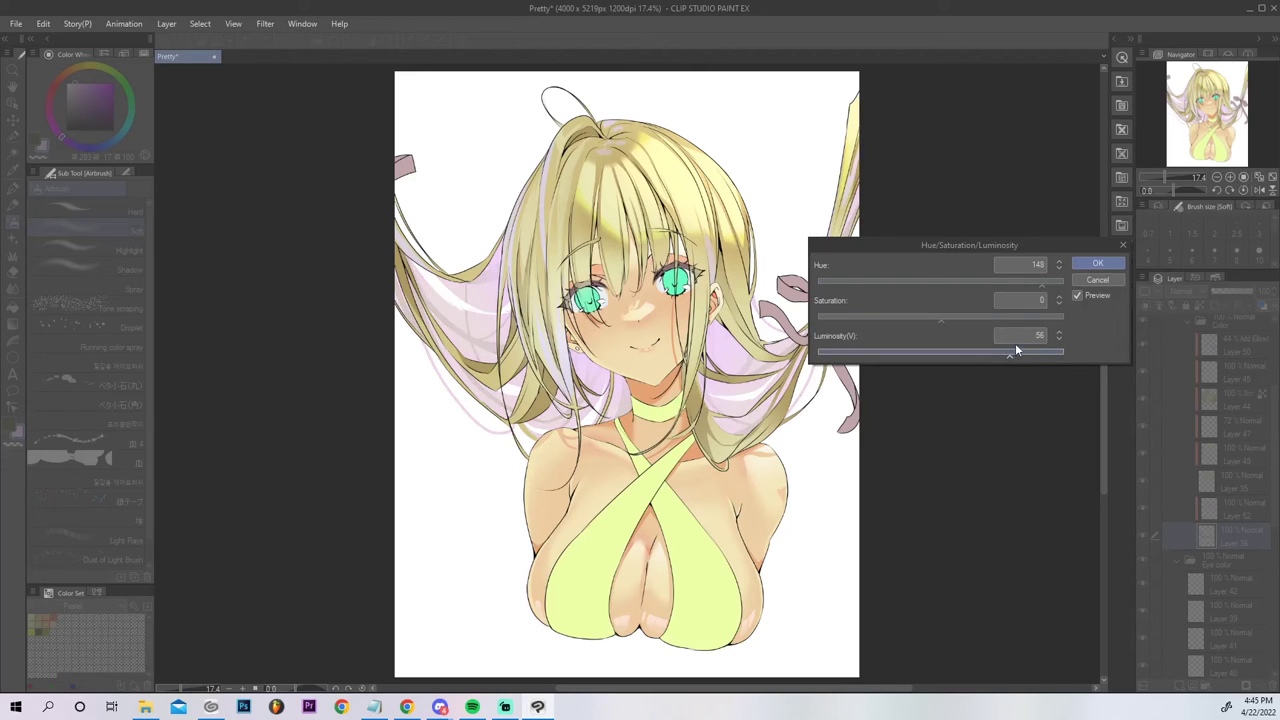
left_click(995, 355)
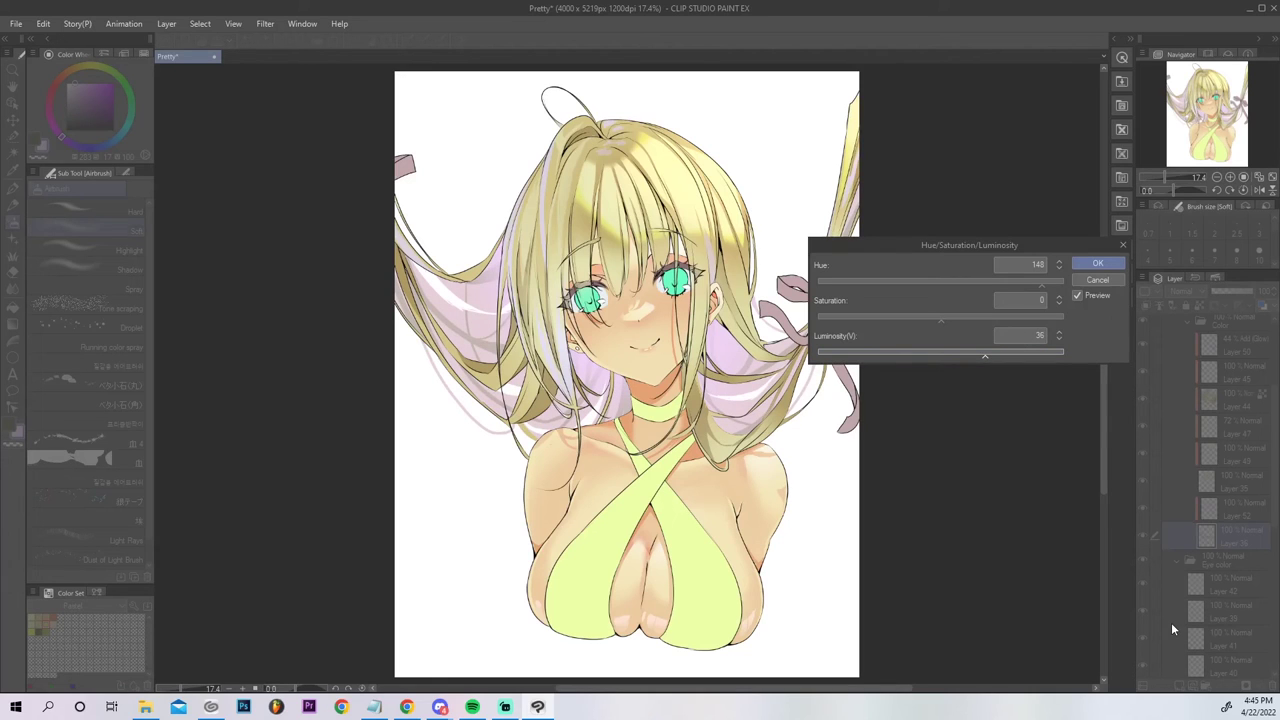
left_click(1021, 281)
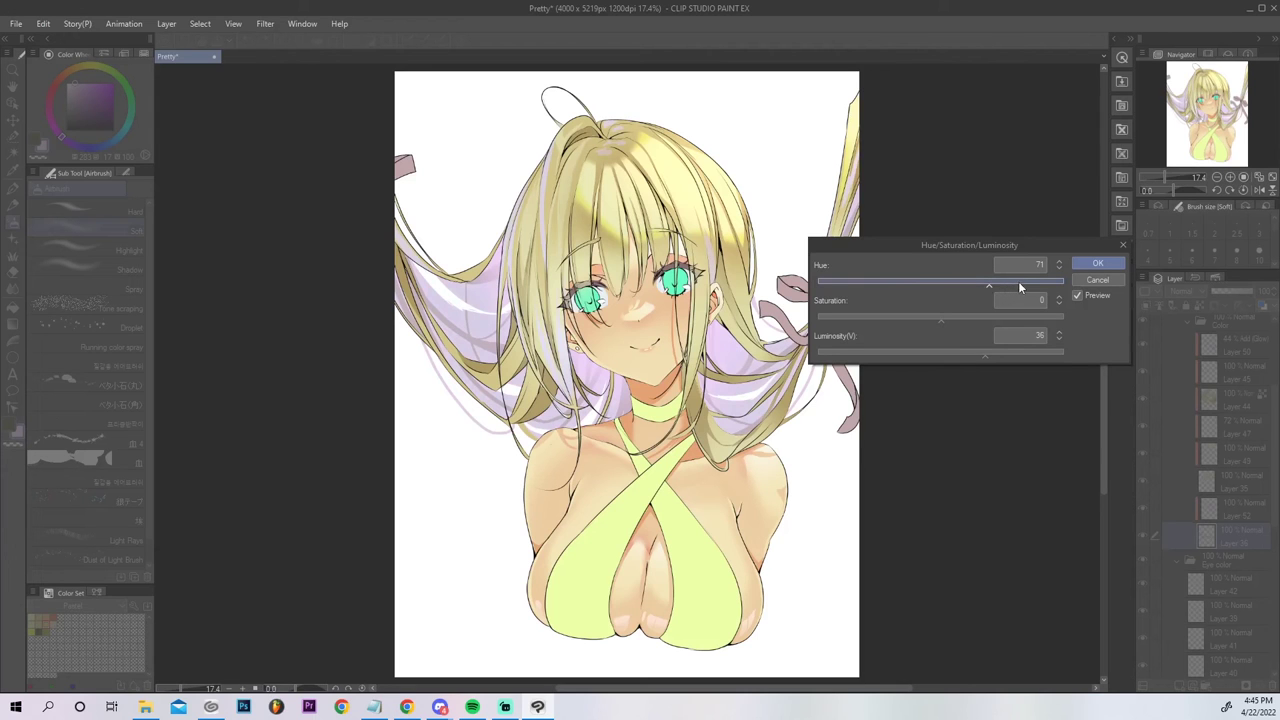
left_click(1097, 263)
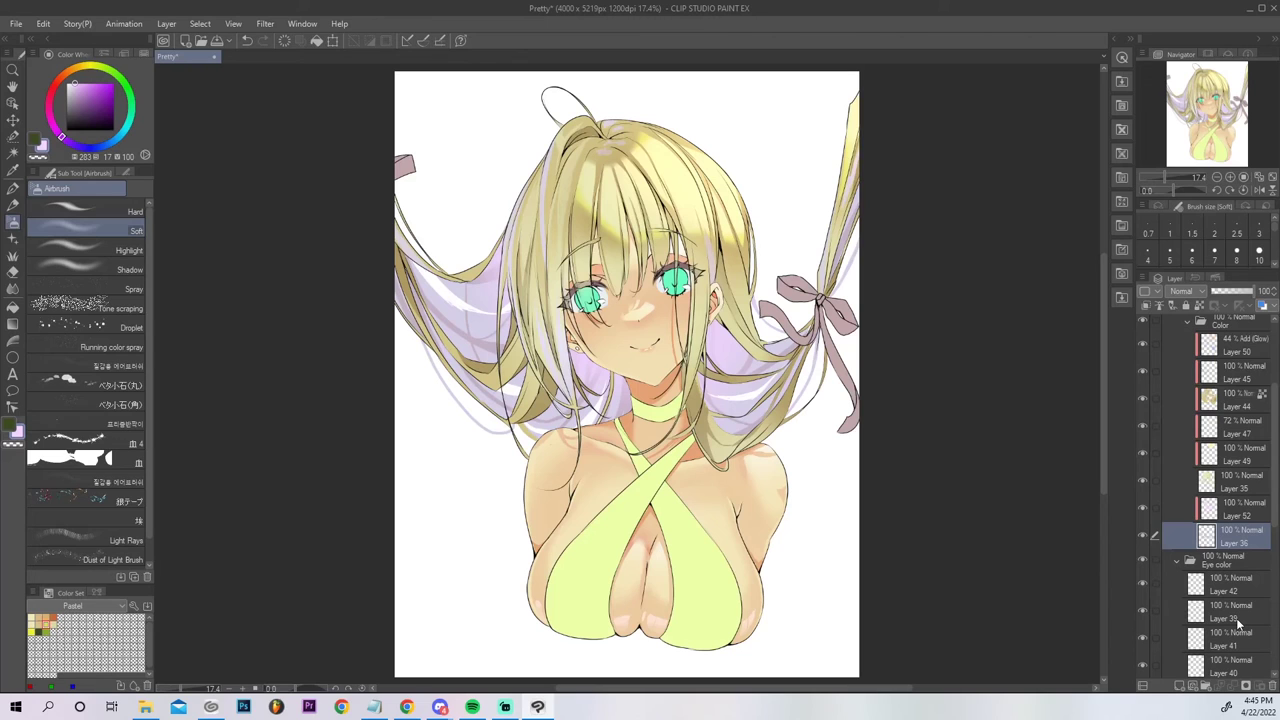
left_click_drag(1277, 523, 1255, 681)
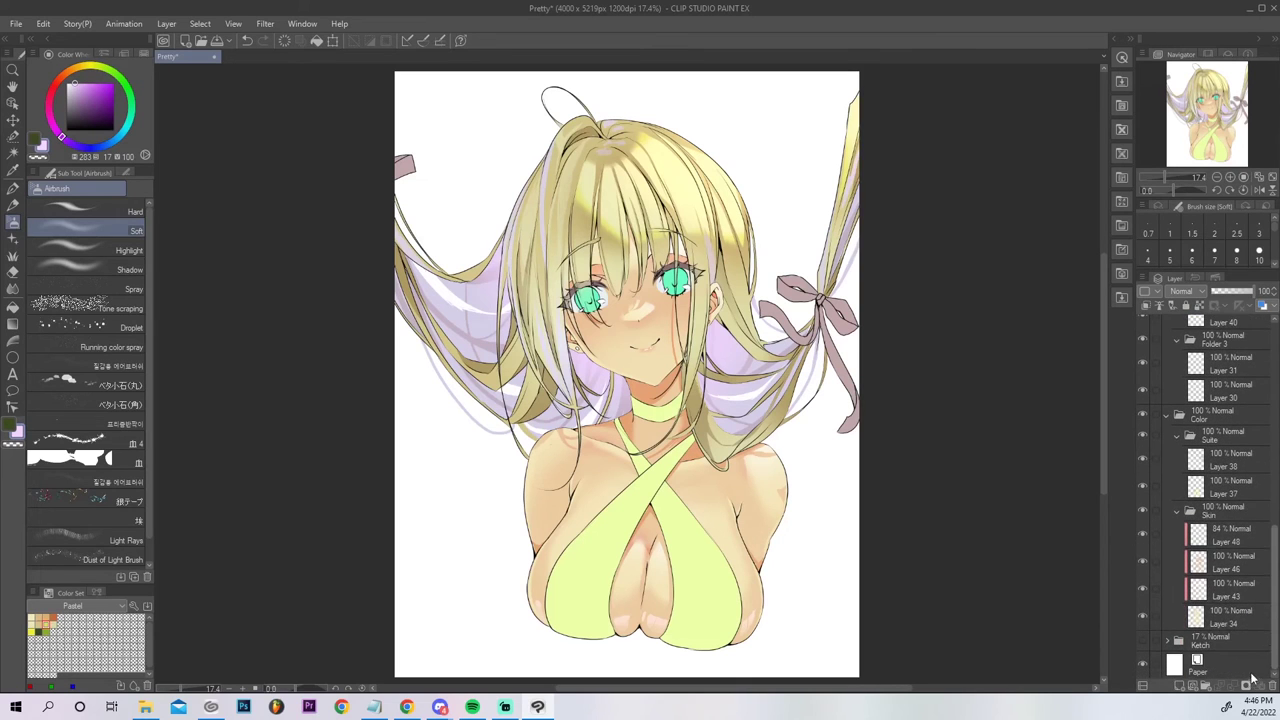
left_click(1221, 617)
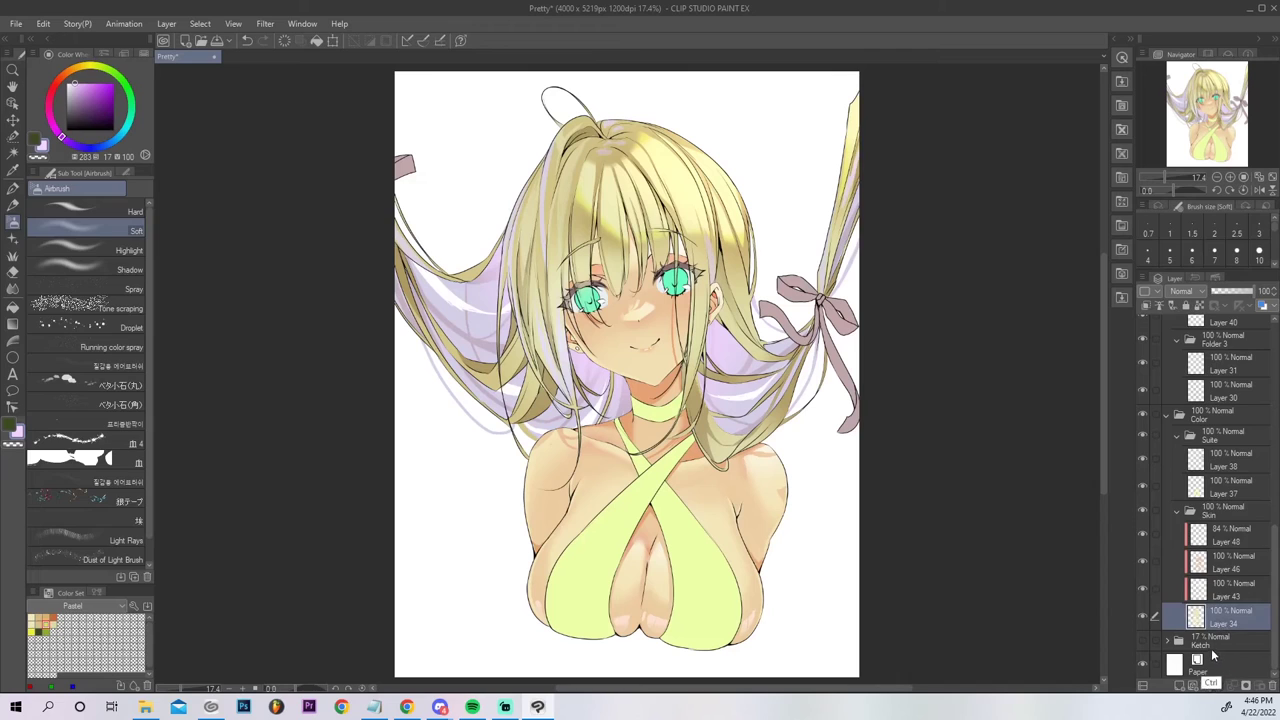
key("ctrl+u")
left_click(960, 354)
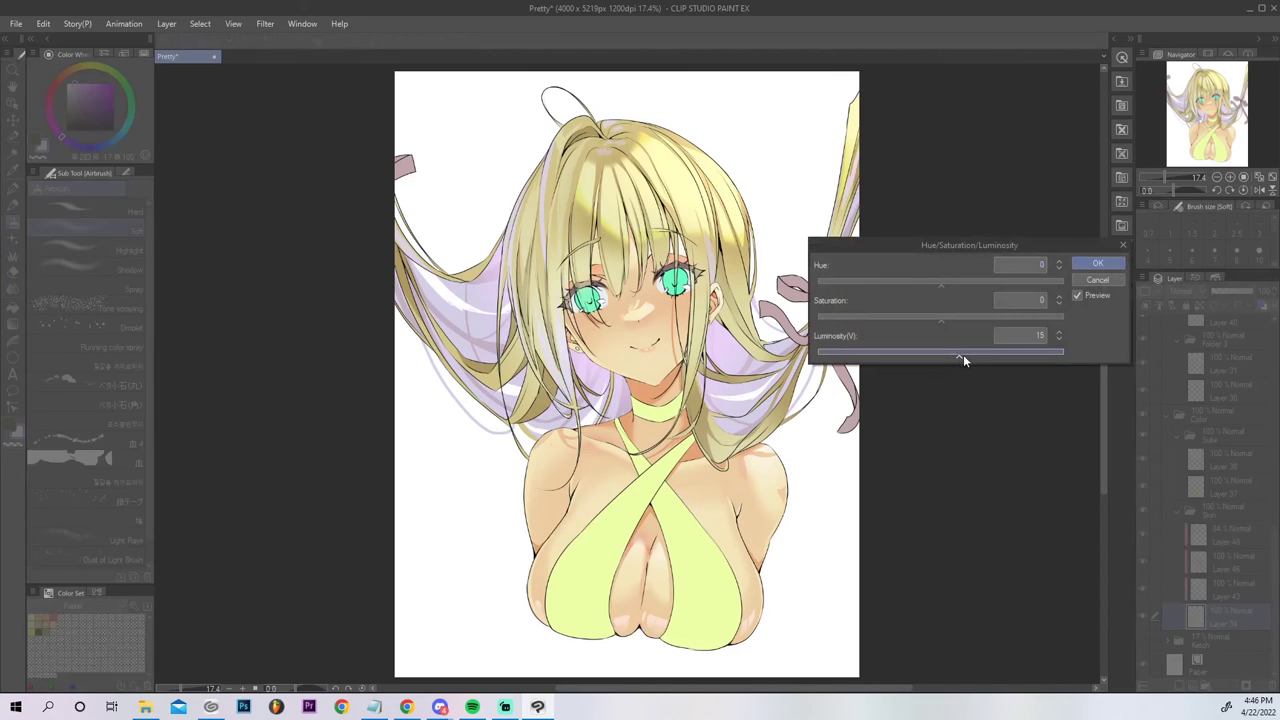
left_click_drag(970, 355, 986, 356)
left_click(977, 354)
left_click(1095, 280)
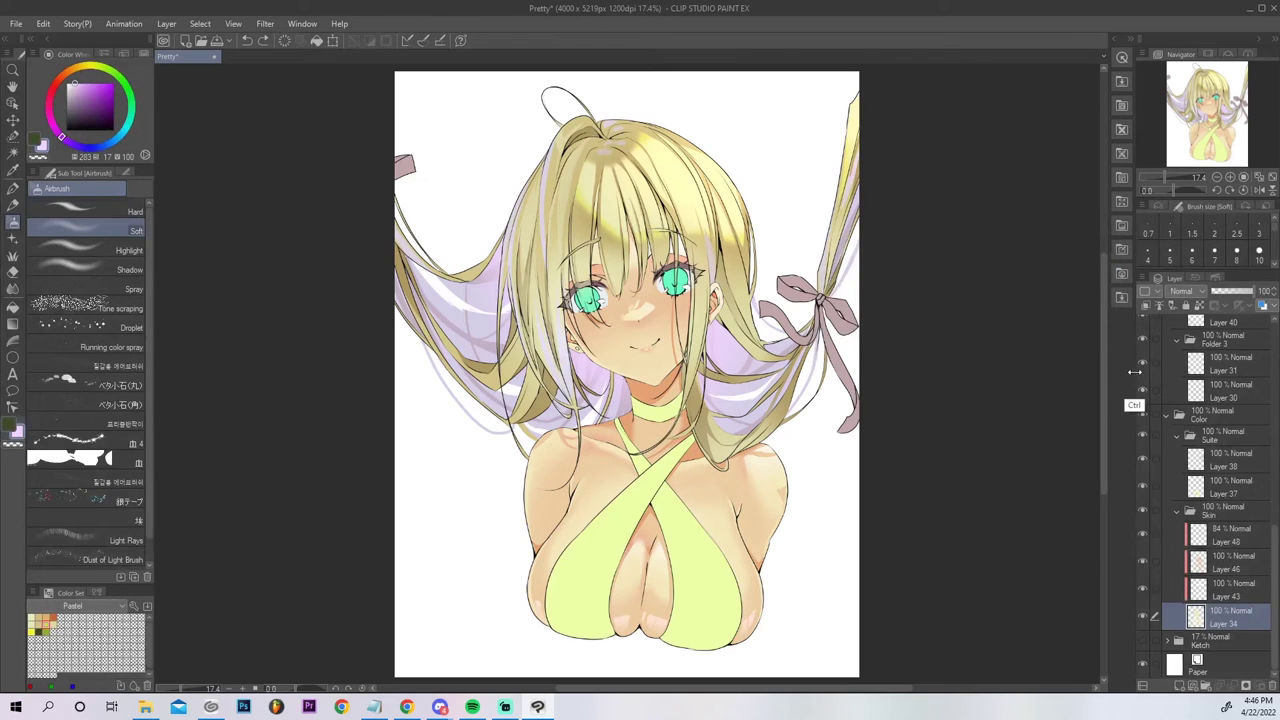
key("ctrl+y")
Add a clipped layer above Layer 37 in the Suite folder and choose a darker yellow-green, hue 73, saturation 46, value 79.
left_click(1224, 492)
left_click(1180, 687)
left_click(1146, 305)
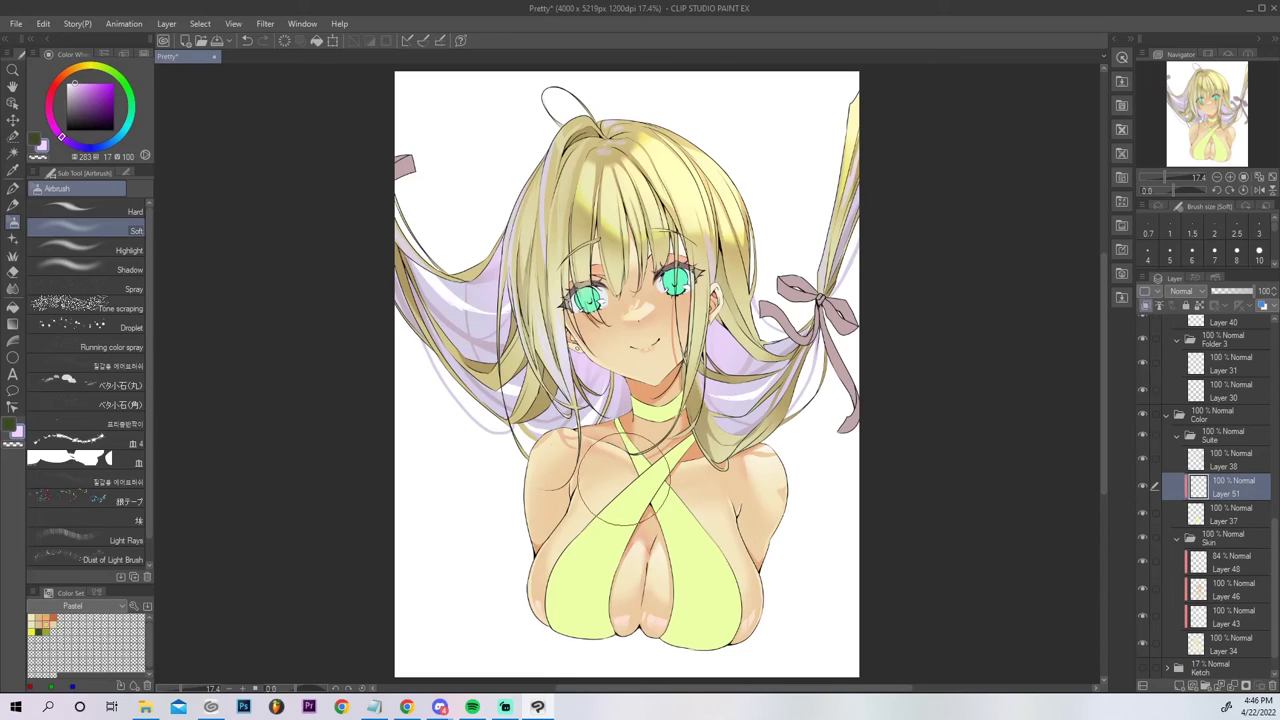
left_click(580, 545, "alt")
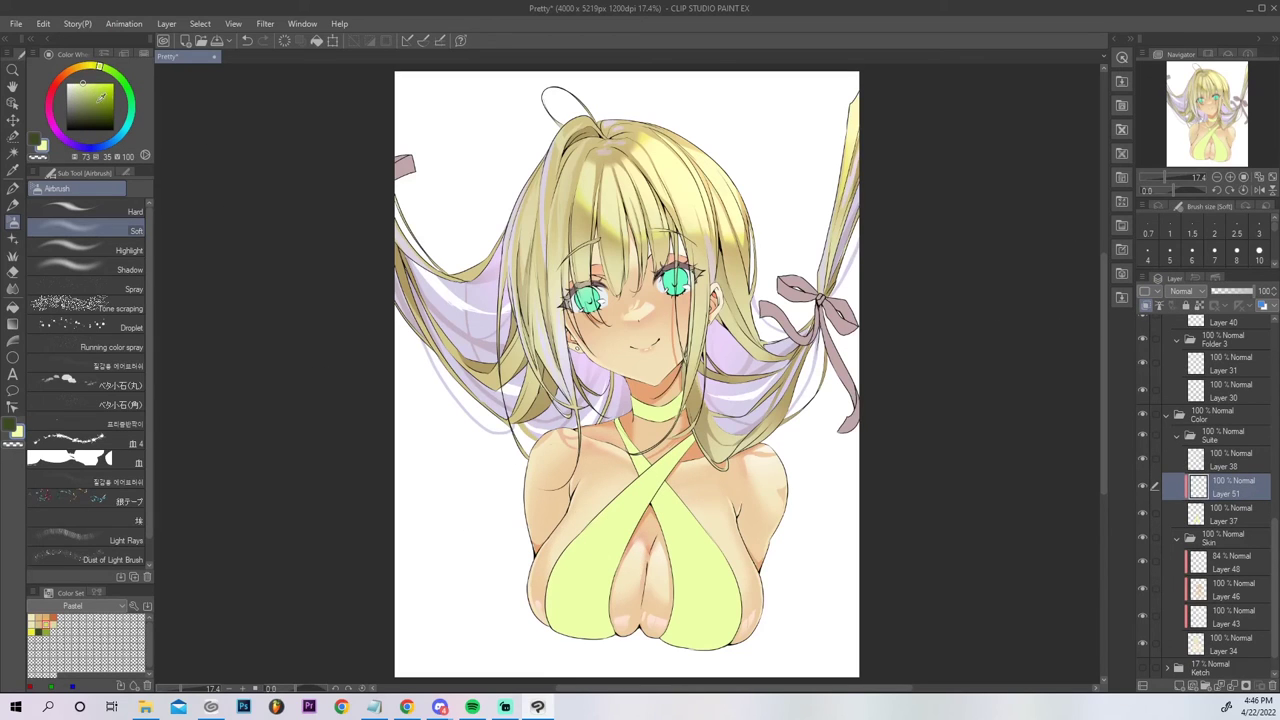
left_click(88, 93)
Outline curved shadow edges across both sides of the halter top with the G-pen and fill the areas below them.
left_click(14, 189)
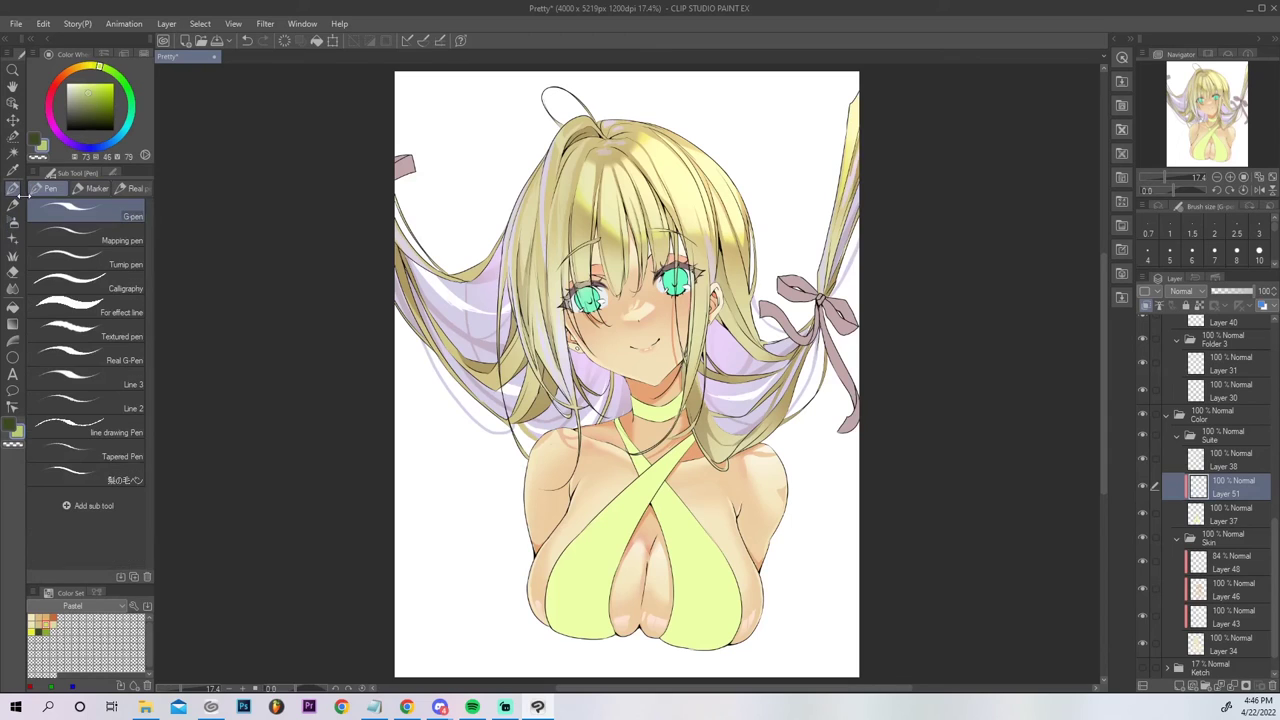
left_click_drag(550, 567, 608, 600)
key("ctrl+z")
mouse_move(547, 563)
left_mouse_down()
mouse_move(709, 616)
mouse_move(741, 606)
left_mouse_up()
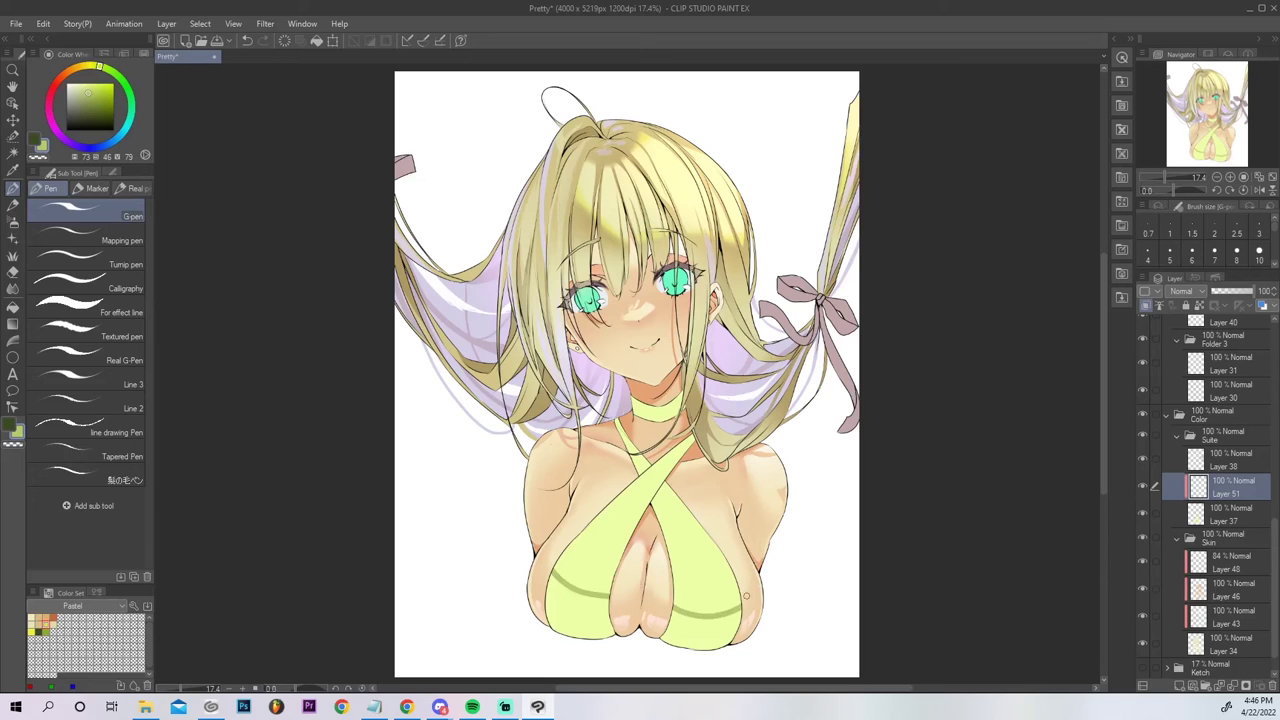
key("g")
left_click(712, 628)
left_click(588, 607)
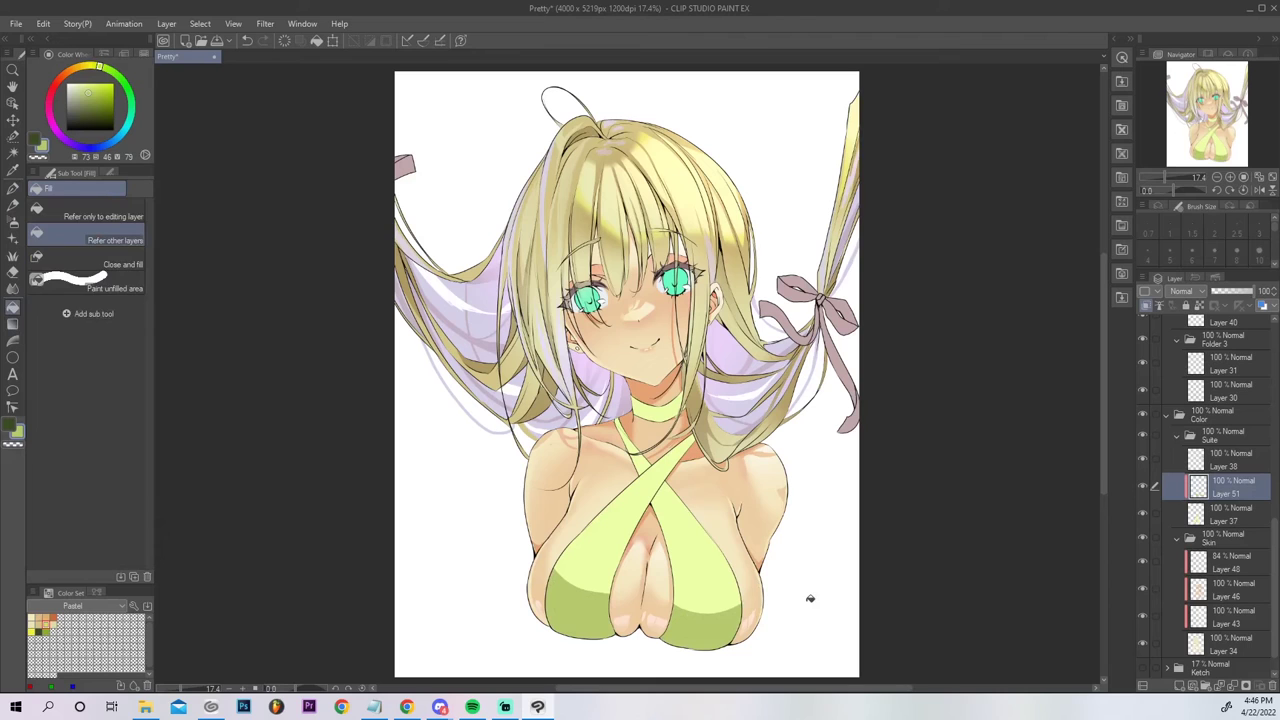
Soften the upper edges of both shadows on the halter top with the Blur tool.
key("j")
mouse_move(608, 592)
left_mouse_down()
mouse_move(577, 588)
mouse_move(554, 568)
left_mouse_up()
mouse_move(680, 598)
left_mouse_down()
mouse_move(726, 607)
mouse_move(750, 589)
mouse_move(689, 607)
mouse_move(649, 567)
mouse_move(679, 605)
mouse_move(752, 588)
mouse_move(752, 522)
left_mouse_up()
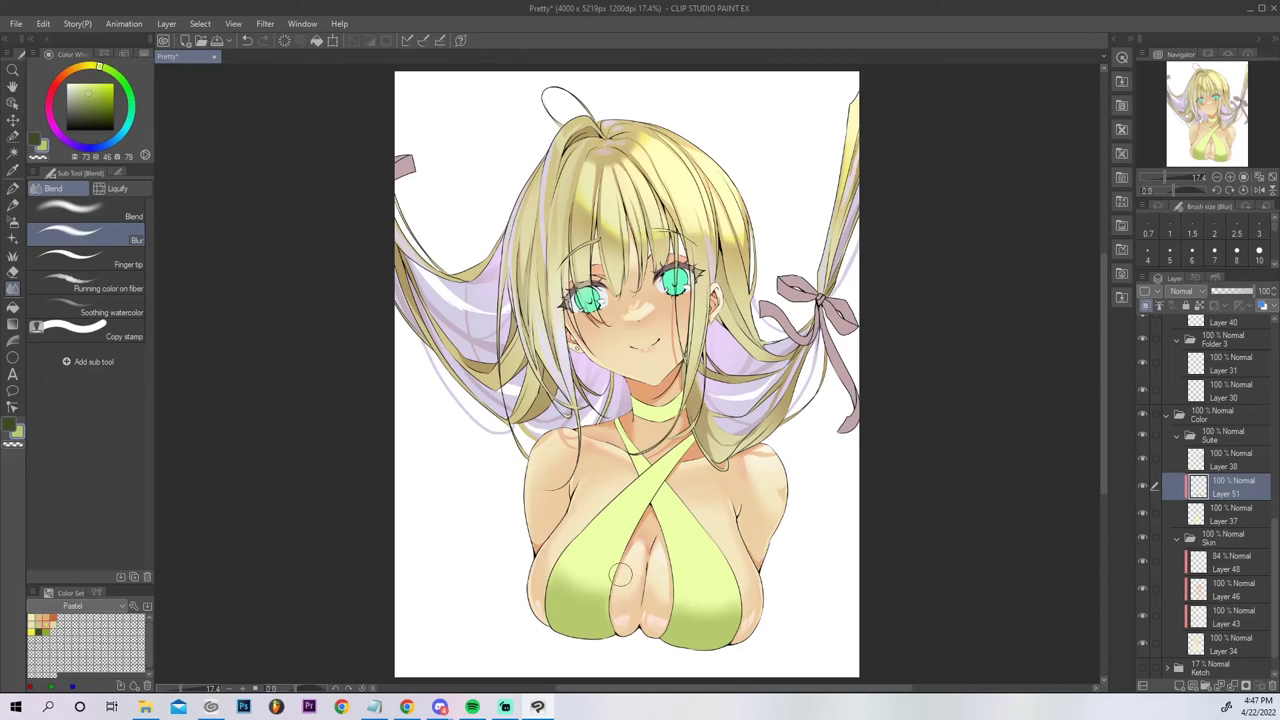
Paint darker green shading along the halter top's edges, crossed straps and neckband with the G-pen, blending it where needed.
key("p")
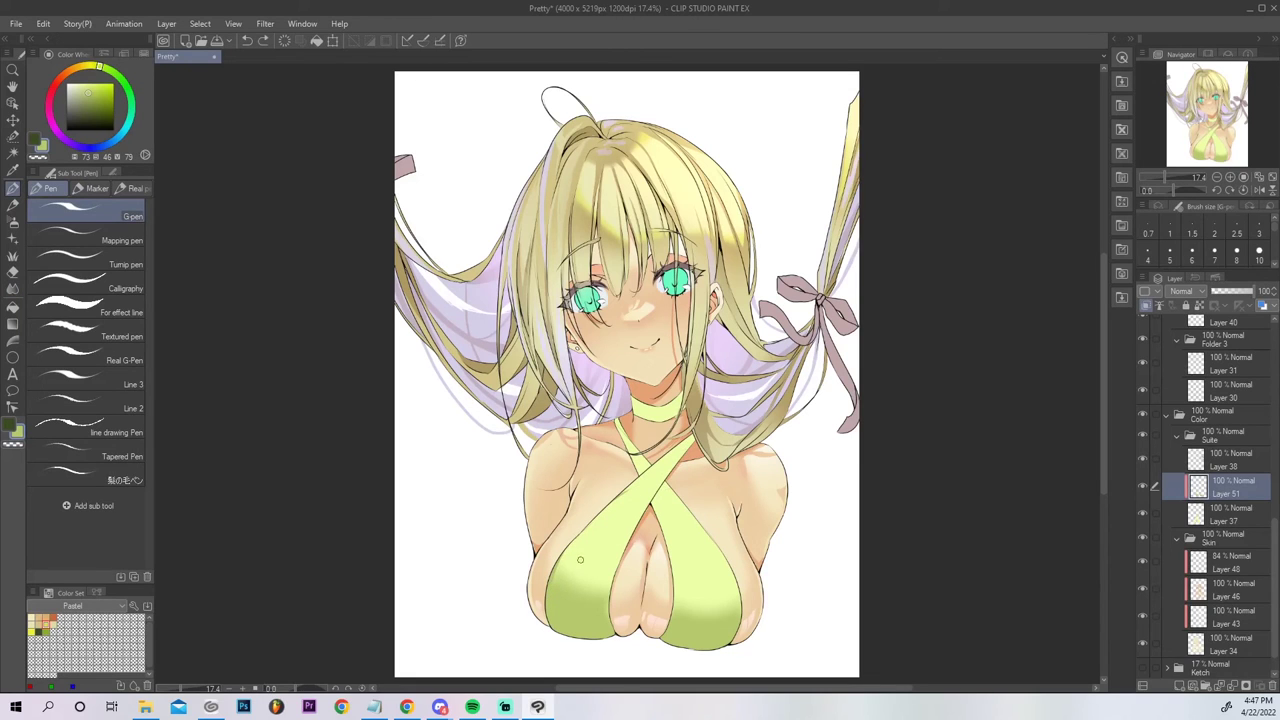
left_click_drag(543, 601, 617, 557)
key("ctrl+z")
left_click_drag(615, 634, 617, 566)
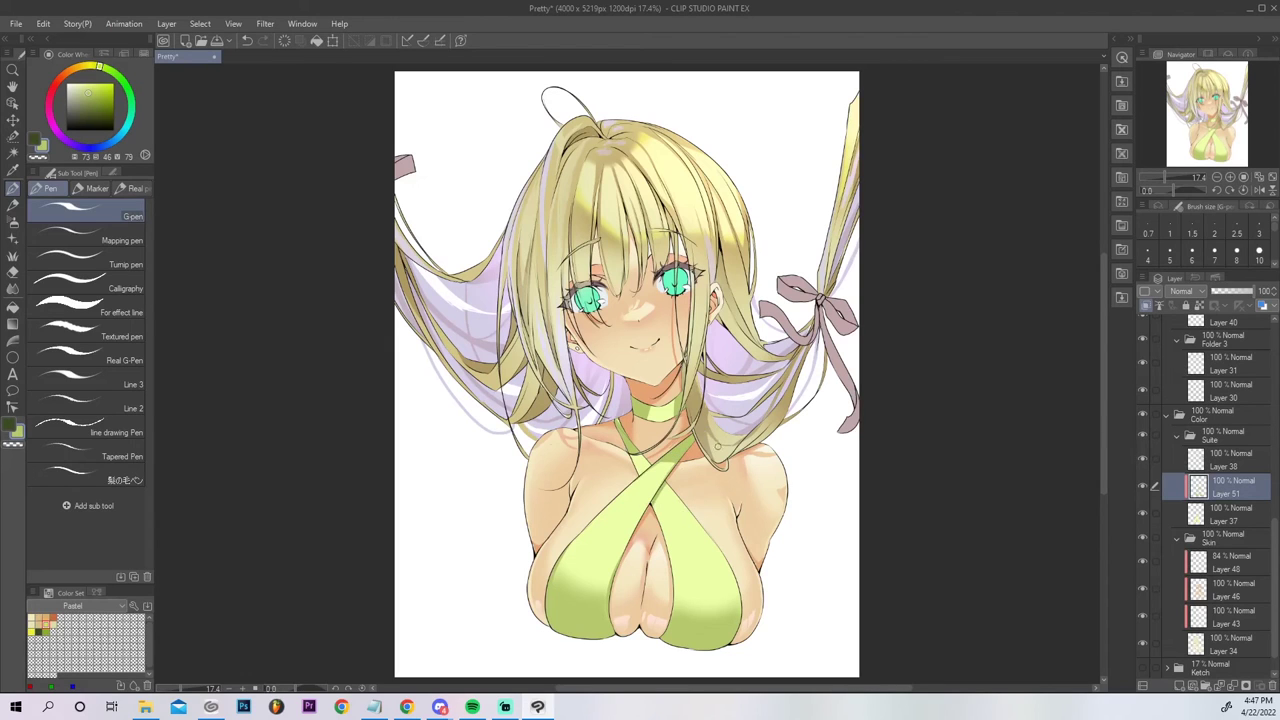
key("j")
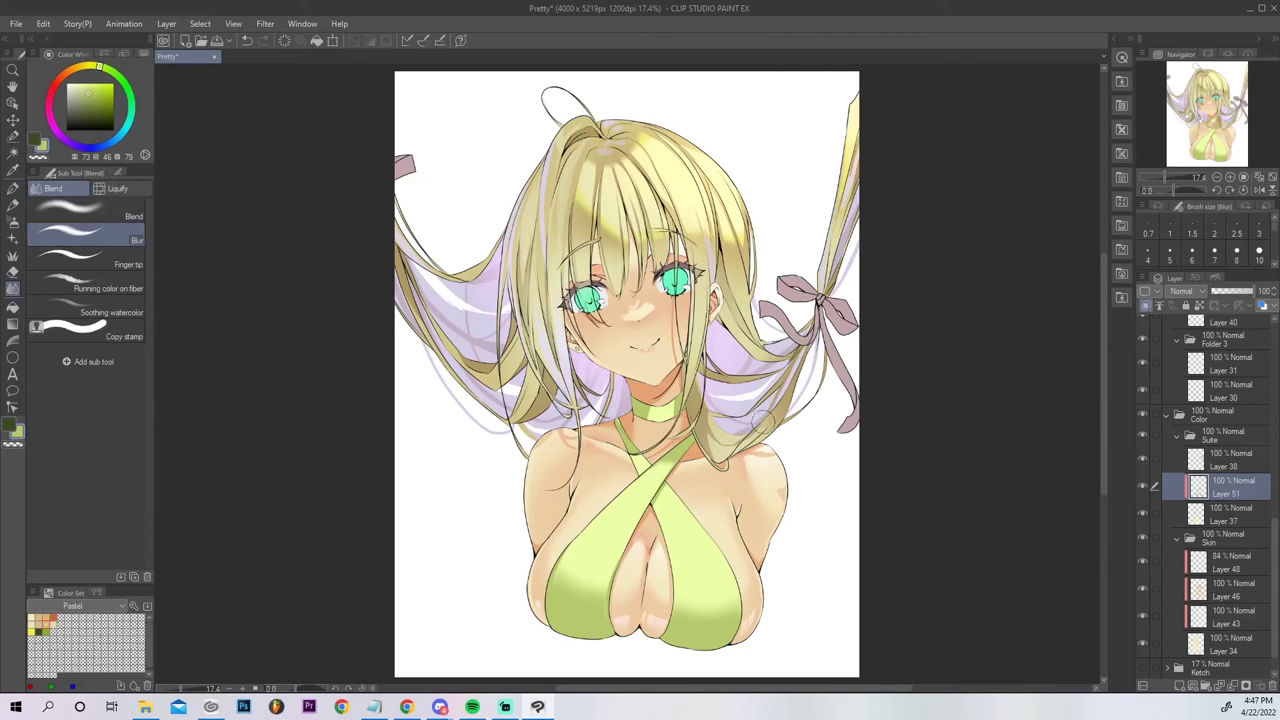
key("p")
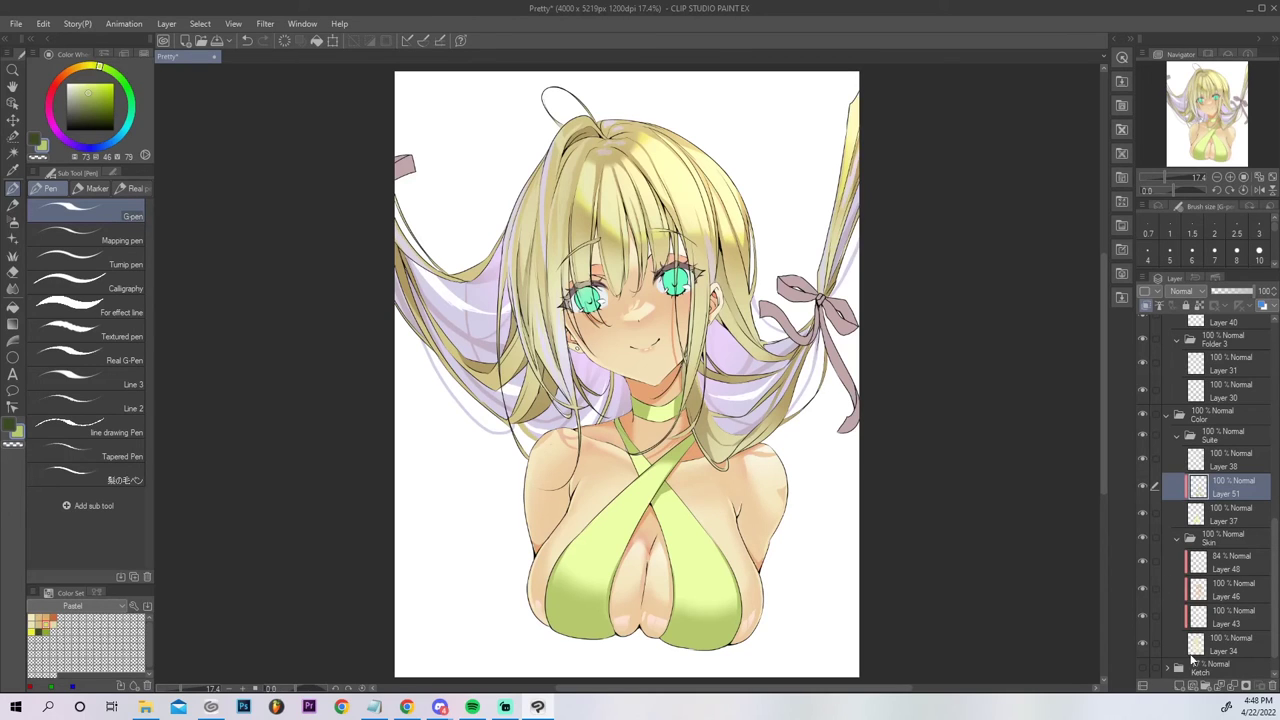
Add another clipped layer above the halter top's shading layer, Layer 51.
left_click(1146, 305)
left_click(1148, 306)
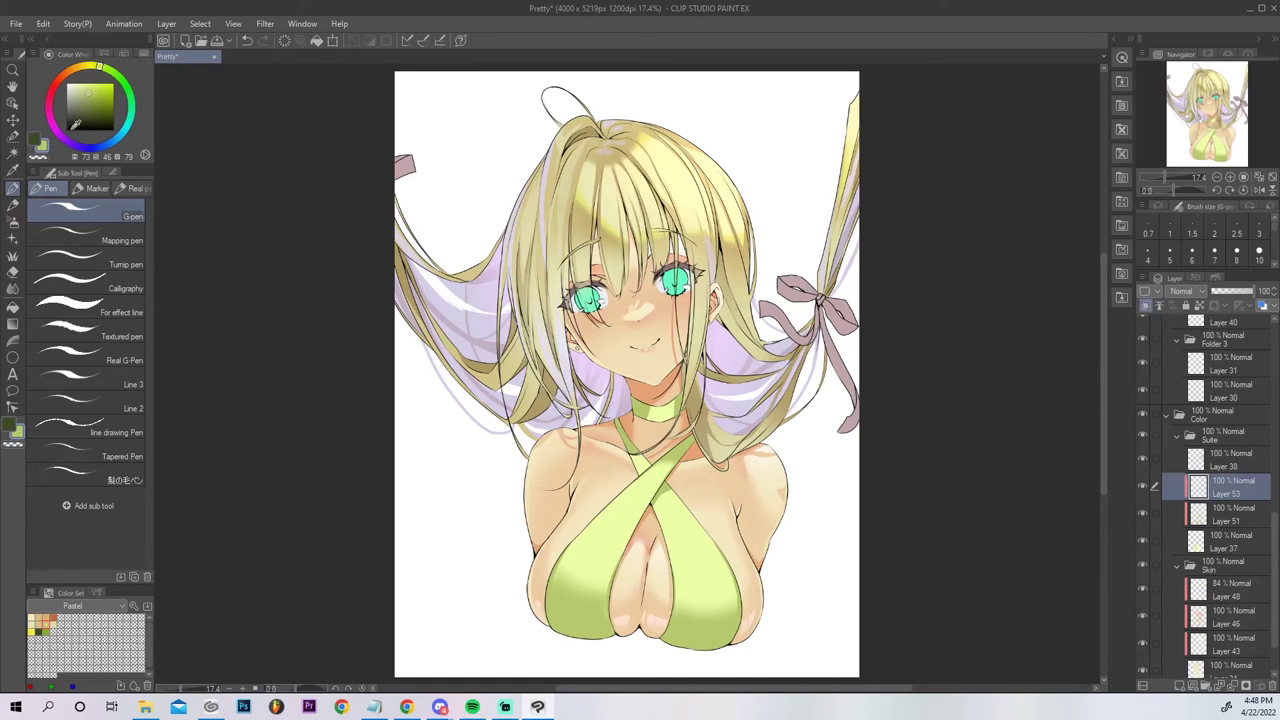
Outline curved reflected-light shapes along the bottom of both halter top cups in light pink with the G-pen and fill them.
left_click(57, 133)
left_click(76, 84)
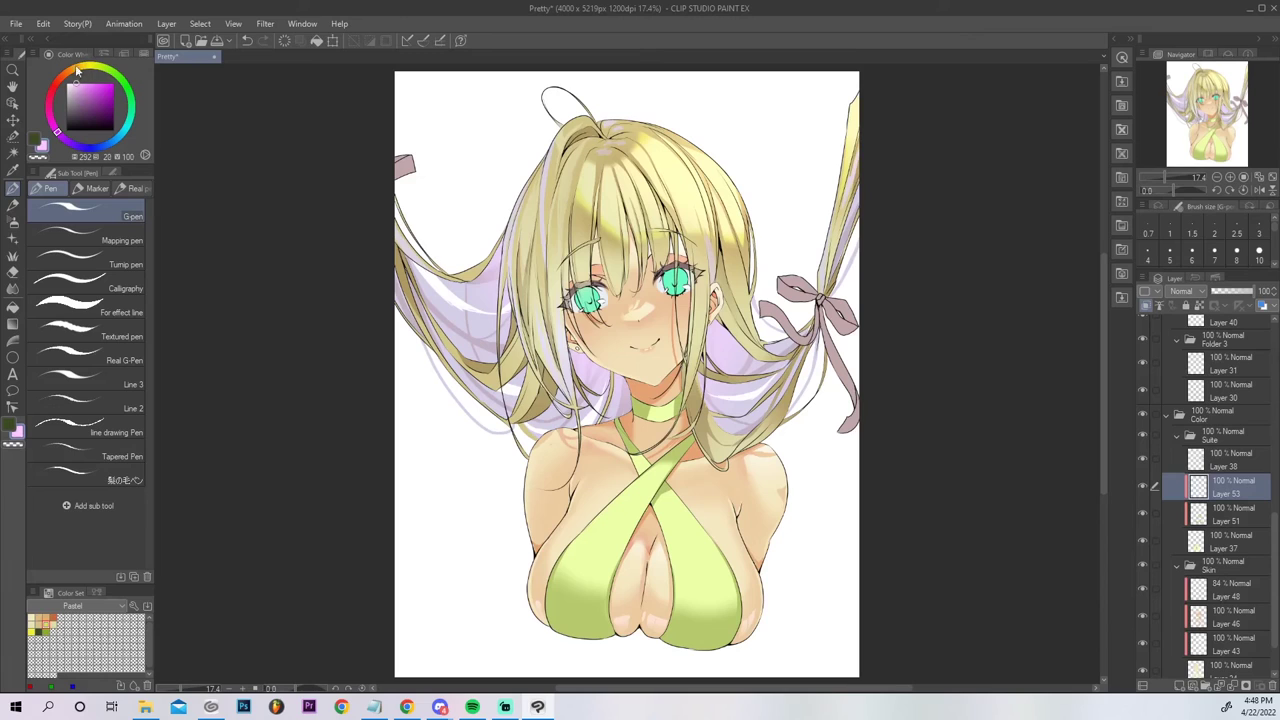
left_click_drag(550, 602, 600, 616)
mouse_move(720, 640)
left_mouse_down()
mouse_move(672, 632)
mouse_move(733, 630)
mouse_move(716, 646)
left_mouse_up()
key("g")
left_click(600, 617)
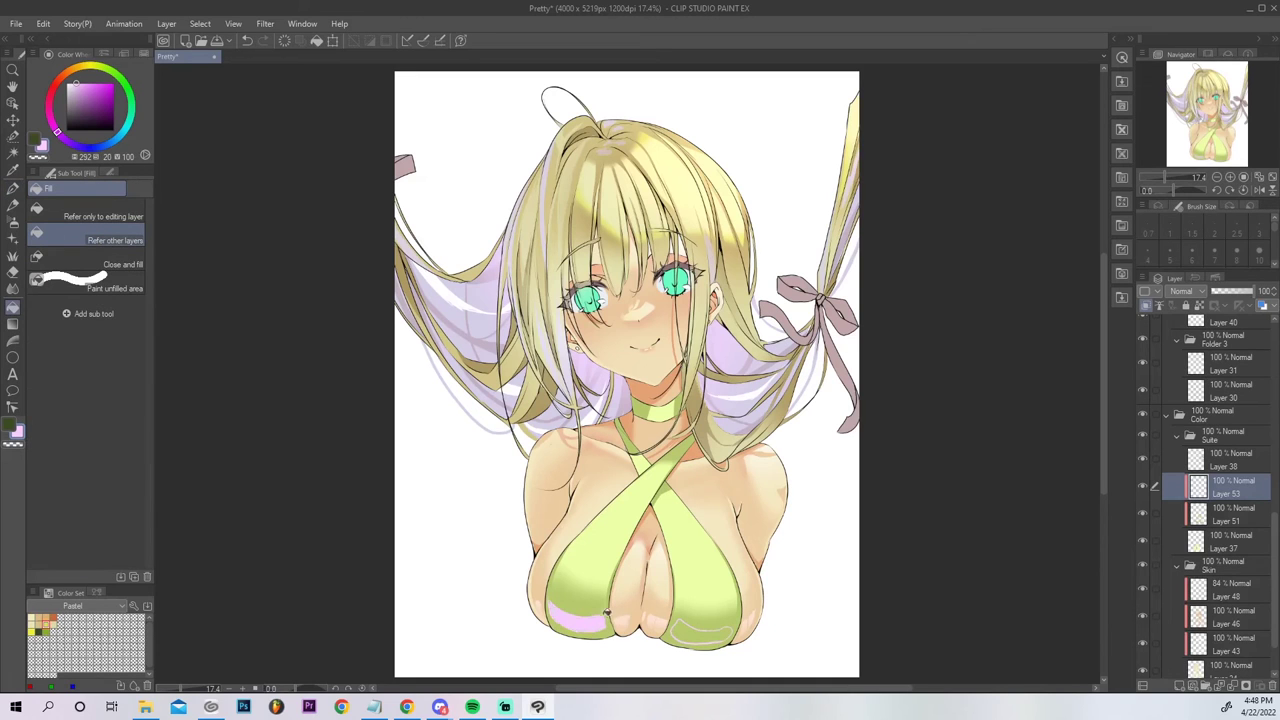
left_click(690, 634)
Shift the hue of the pink highlights to about -67 for a light blue and soften them with the Blur tool.
key("ctrl+u")
left_click(973, 280)
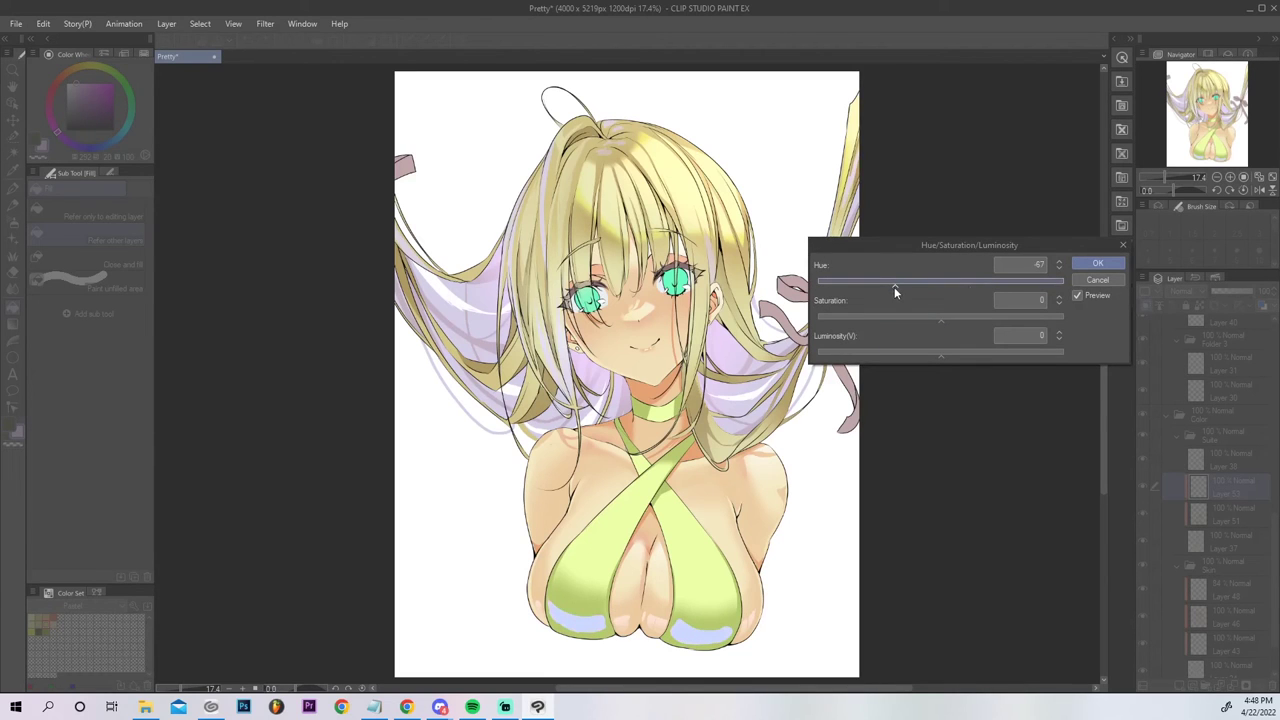
left_click(1098, 263)
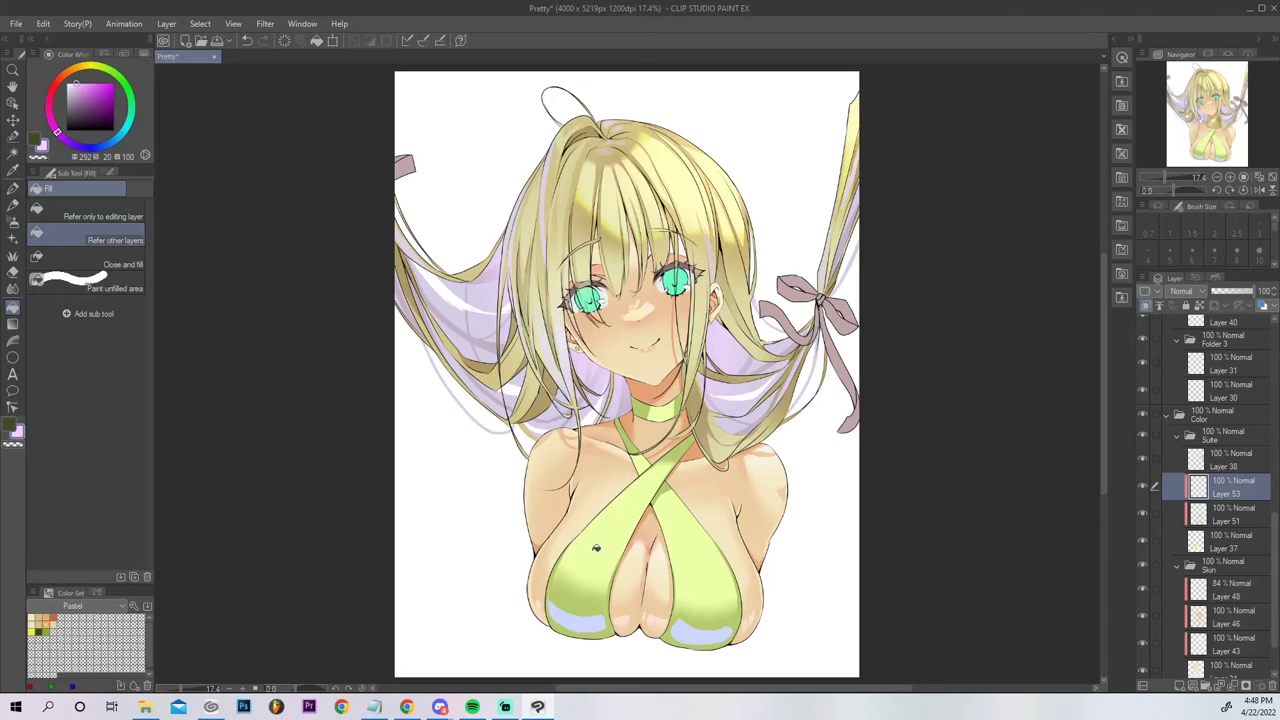
key("j")
mouse_move(562, 623)
left_mouse_down()
mouse_move(627, 630)
mouse_move(672, 608)
mouse_move(687, 637)
mouse_move(660, 633)
mouse_move(735, 647)
left_mouse_up()
left_click_drag(661, 633, 717, 643)
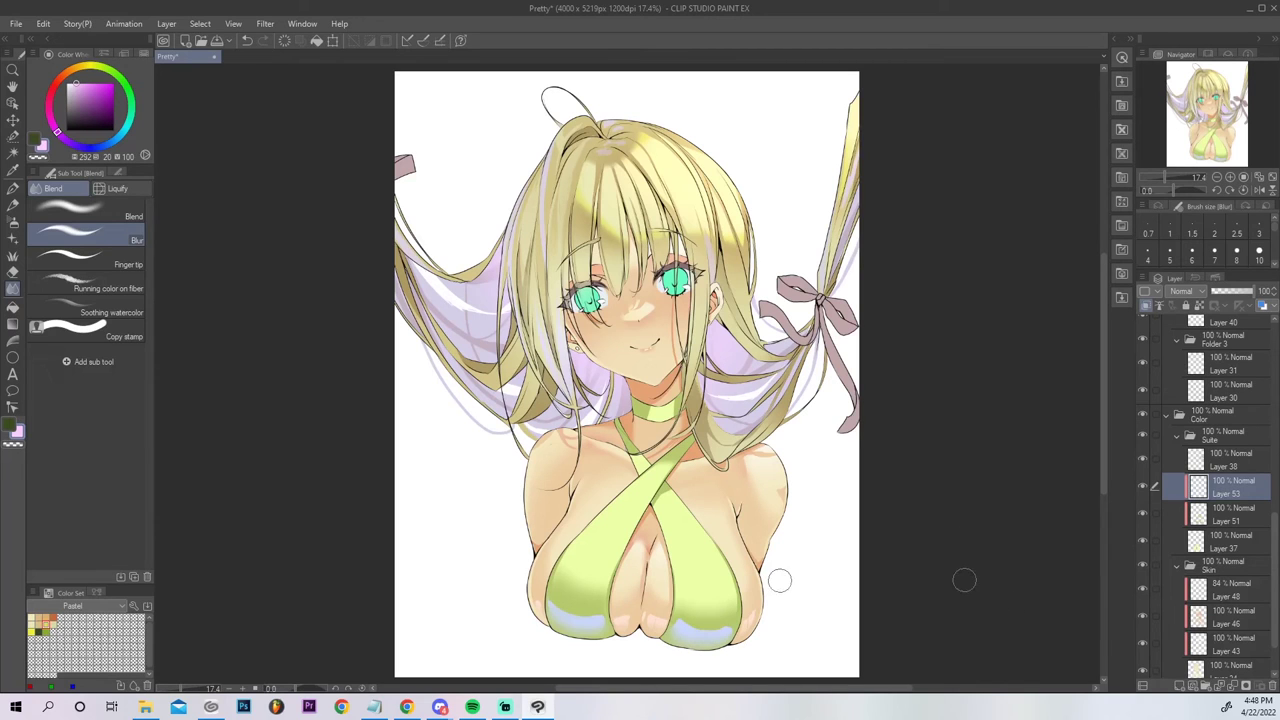
Cut thin vertical gaps into both light blue highlights on the halter top with the G-pen in transparent colour.
key("p")
key("x")
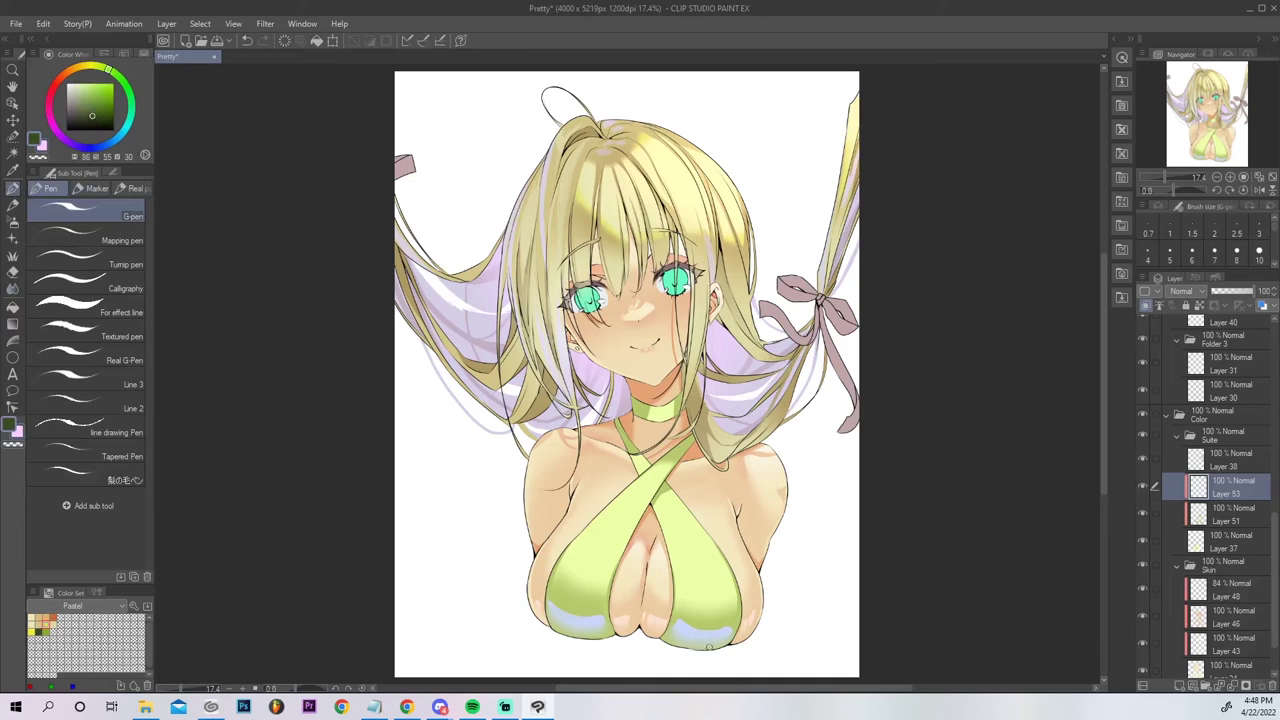
left_click_drag(708, 645, 724, 585)
key("ctrl+z")
left_click_drag(703, 650, 724, 584)
key("ctrl+z")
left_click_drag(676, 643, 685, 617)
left_click_drag(562, 646, 562, 616)
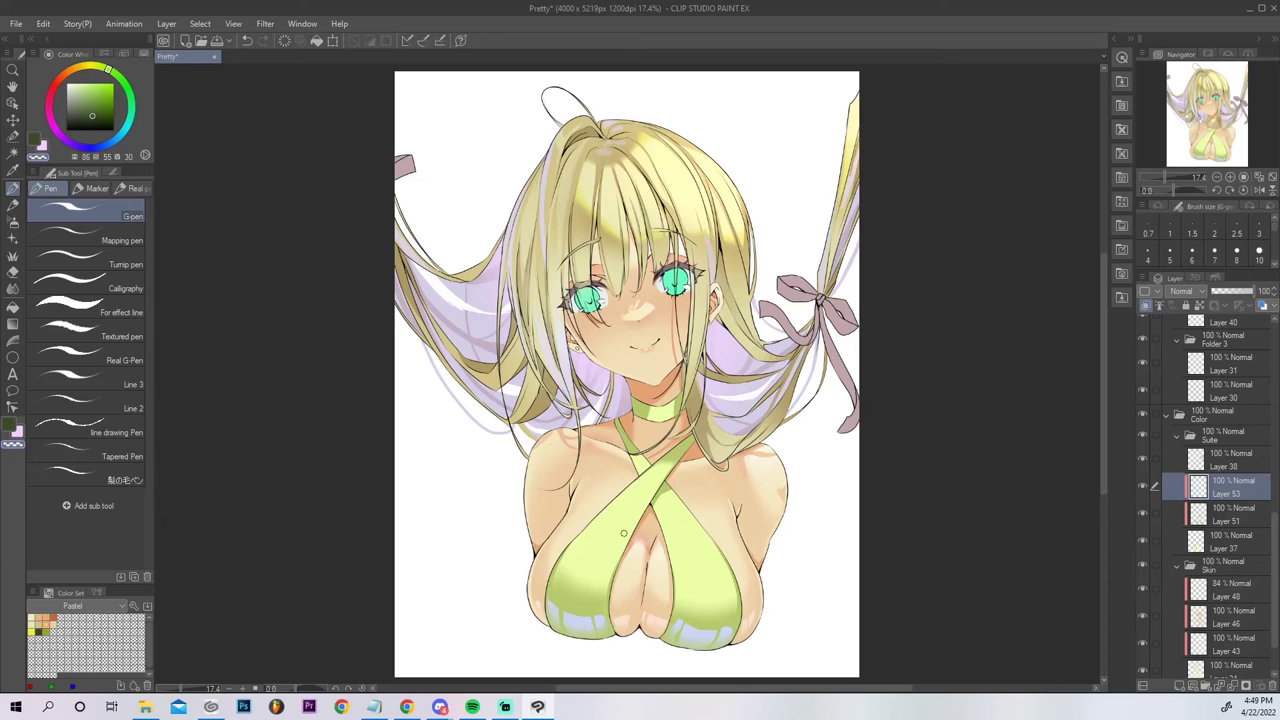
Add a clipped layer above the halter top's base colour, Layer 37, and brighten the fabric with pale yellow using the Soft airbrush.
left_click(1217, 549)
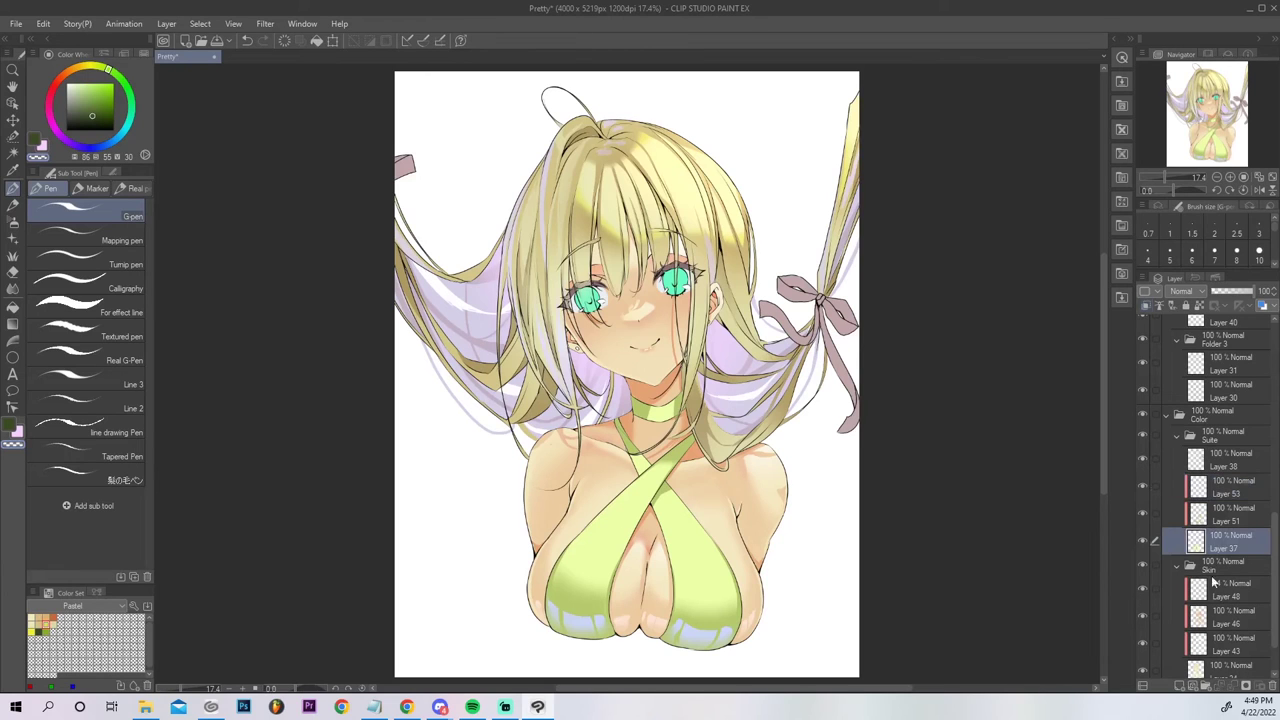
left_click(1179, 686)
left_click(623, 522, "alt")
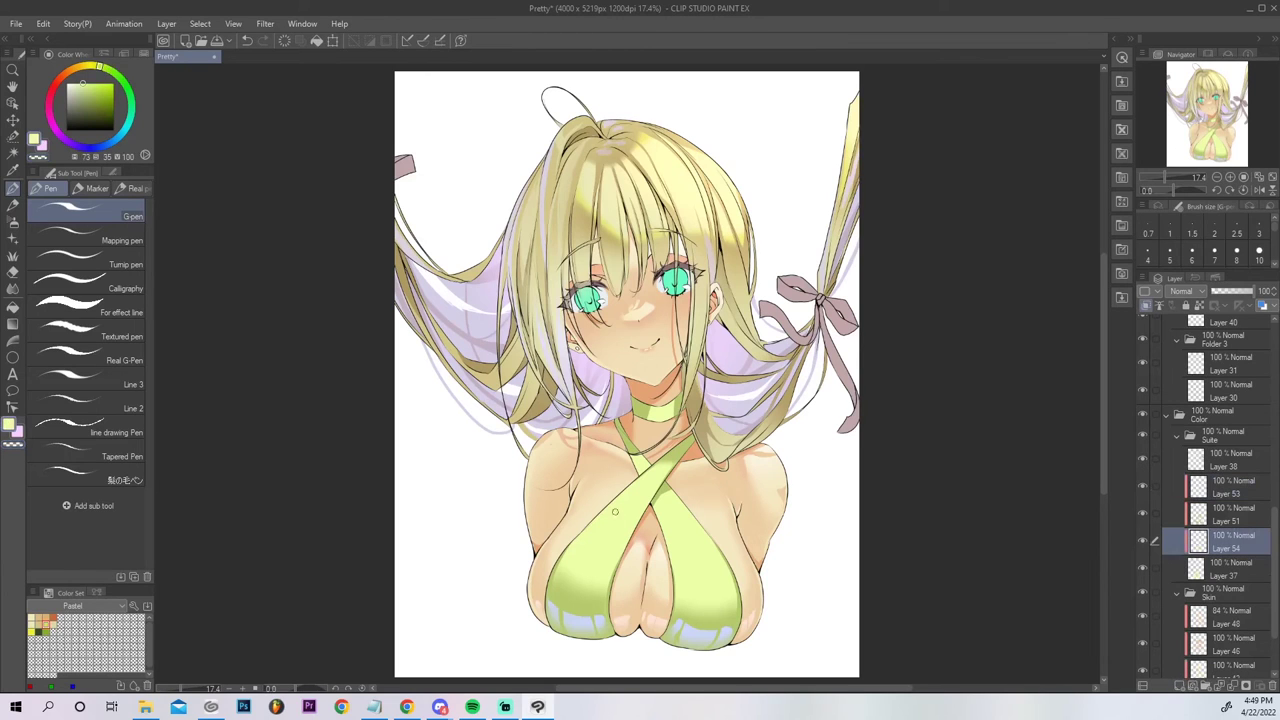
left_click_drag(84, 87, 74, 84)
left_click(91, 68)
left_click(12, 222)
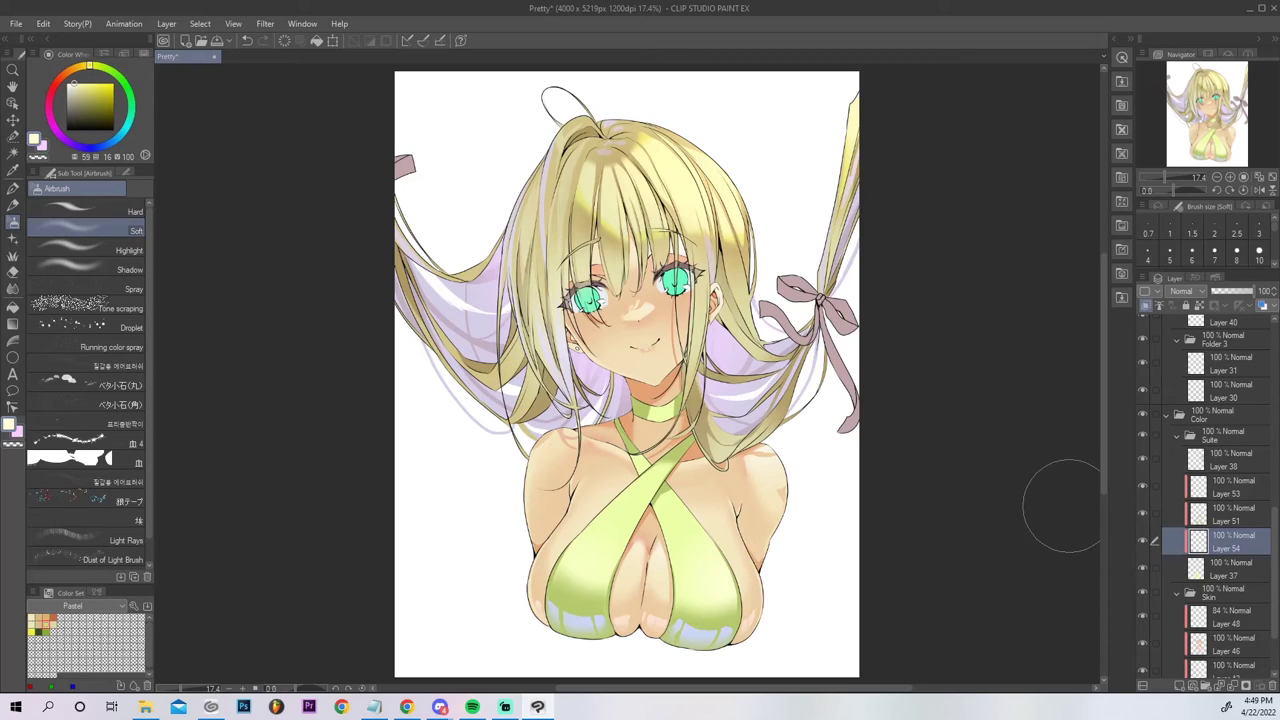
Add a new layer above the ribbons' base colour, Layer 38, and clip it to the layer below.
left_click(1143, 457)
left_click(1143, 457)
left_click(1226, 466)
left_click(1186, 687)
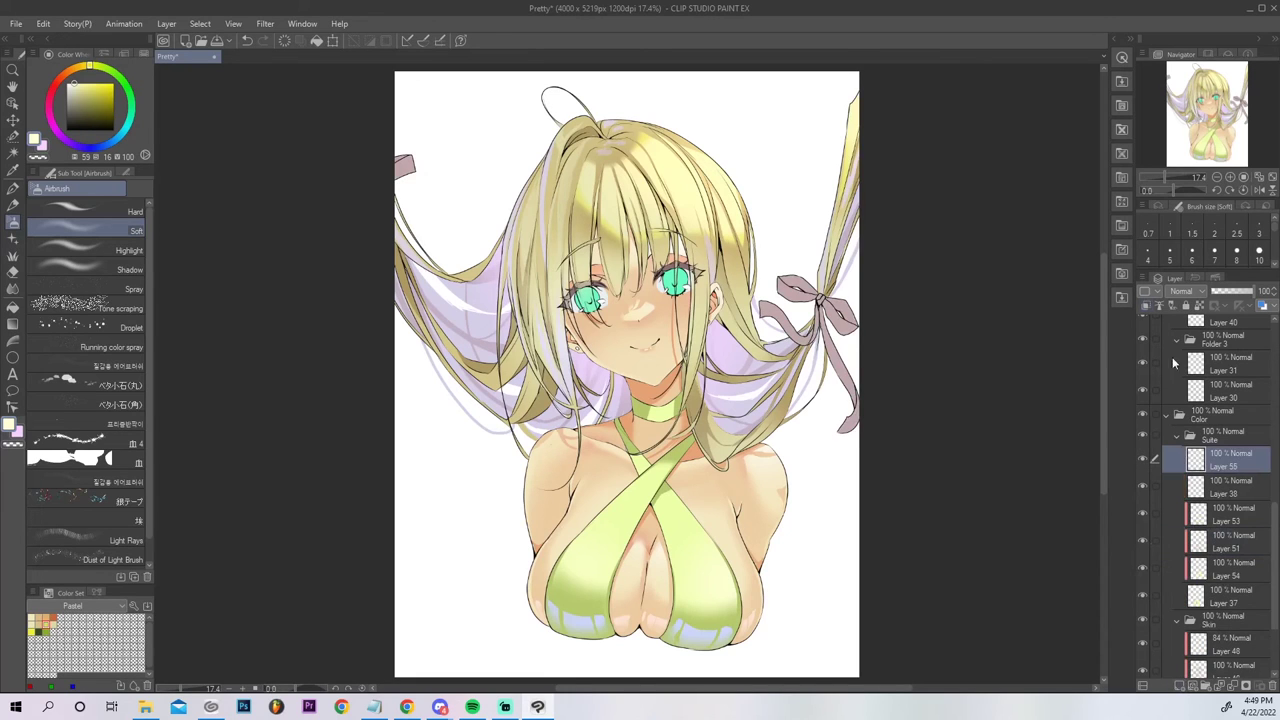
left_click(1146, 305)
Colour the ribbon's bow loops and the outer faces of its tails dark grey-mauve with the G-pen and Fill tool.
left_click(842, 318, "alt")
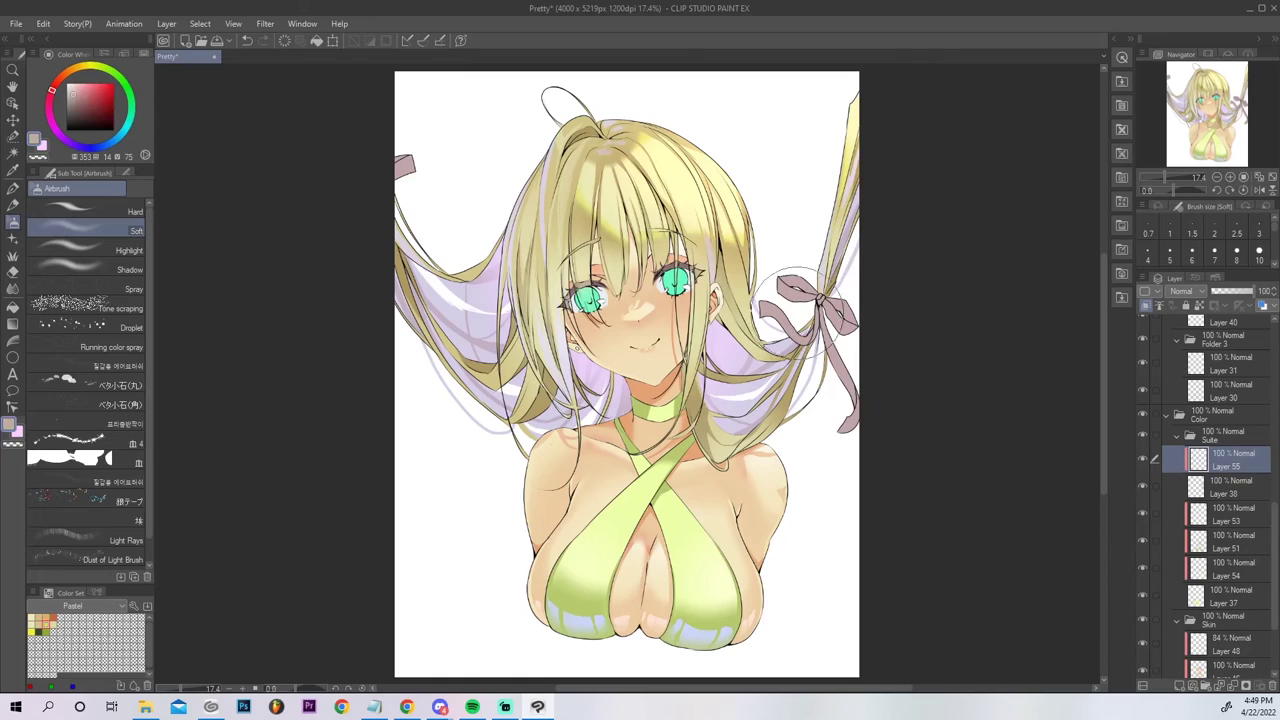
left_click(73, 112)
left_click(15, 187)
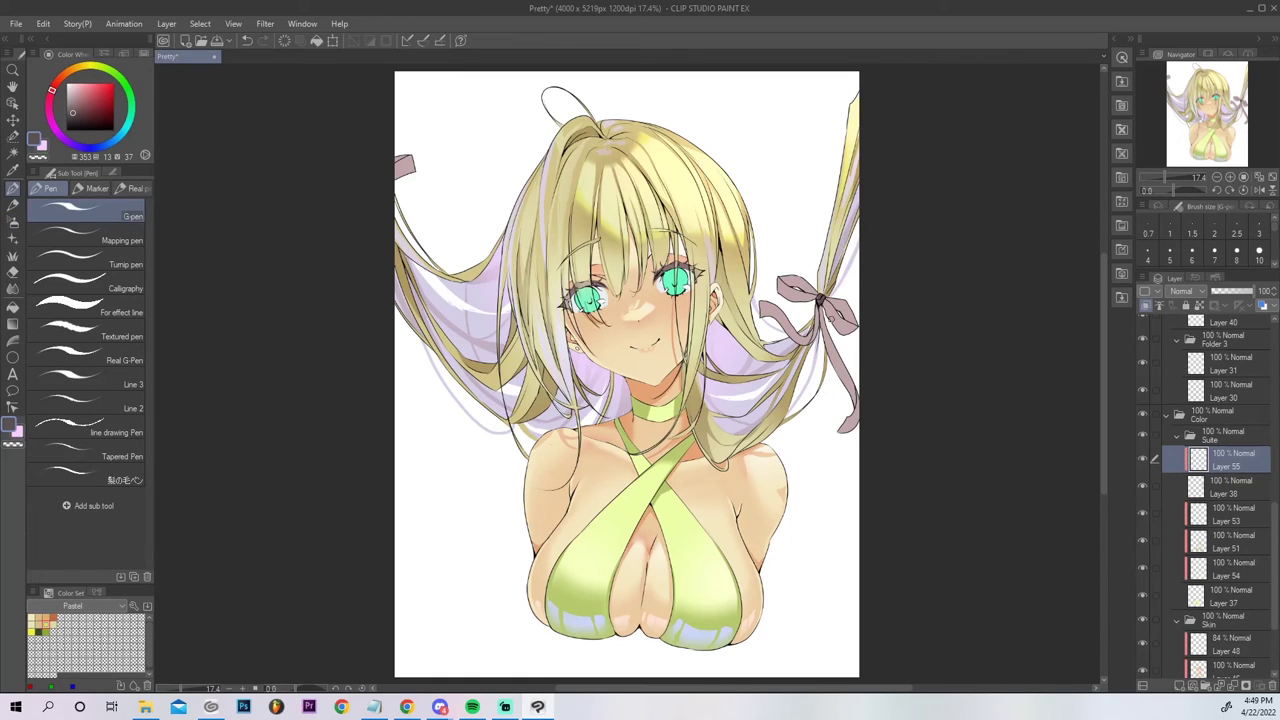
key("g")
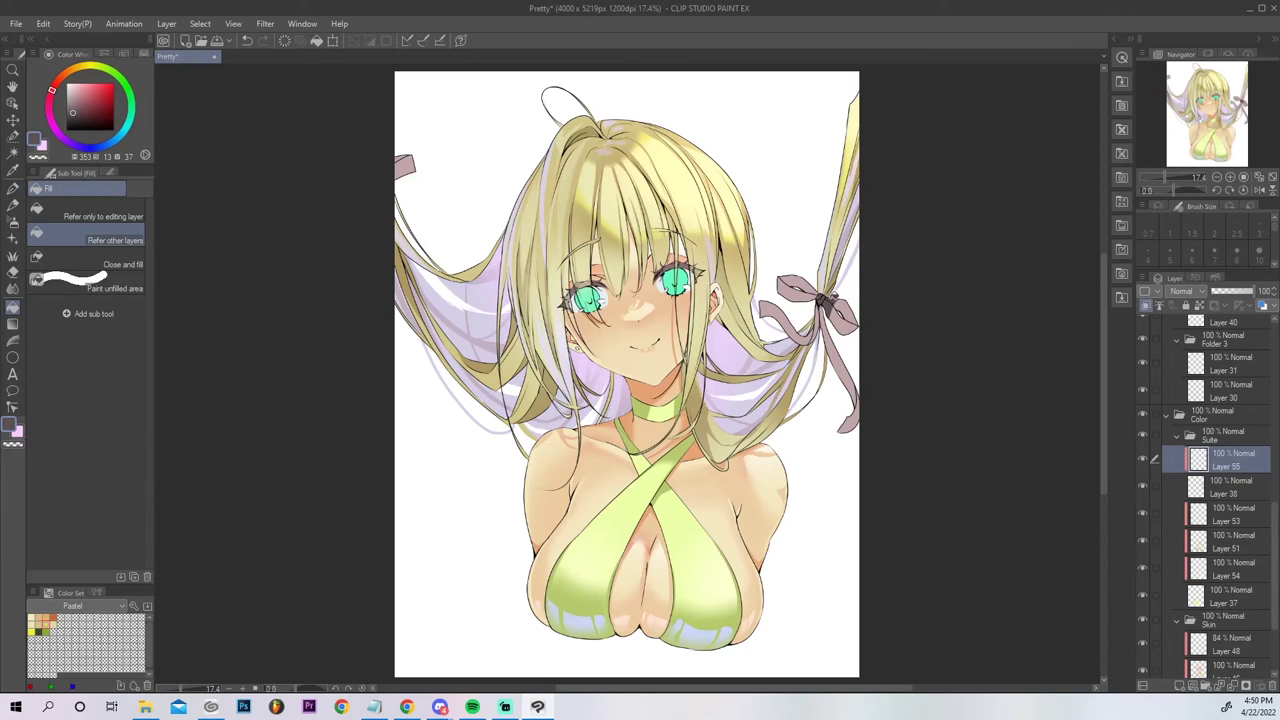
left_click(805, 283)
key("p")
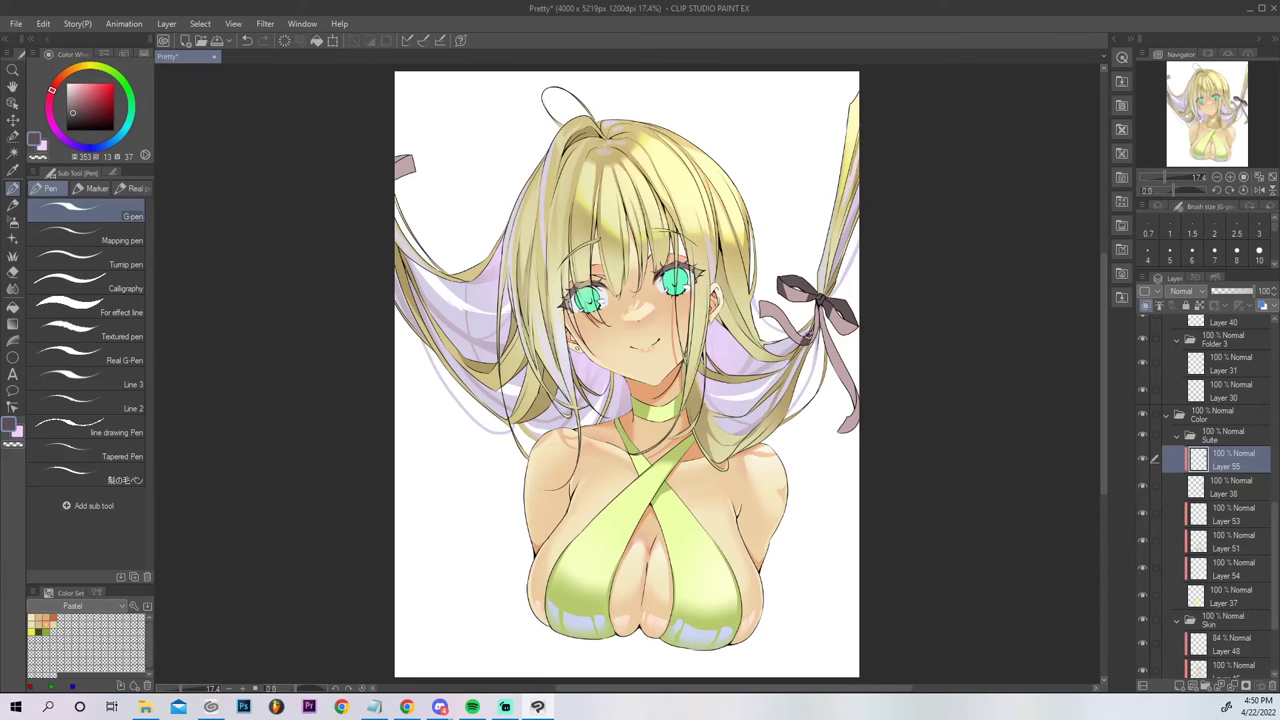
mouse_move(822, 340)
left_mouse_down()
mouse_move(850, 382)
mouse_move(840, 362)
mouse_move(853, 405)
mouse_move(842, 435)
left_mouse_up()
key("ctrl+z")
left_click_drag(855, 392, 851, 441)
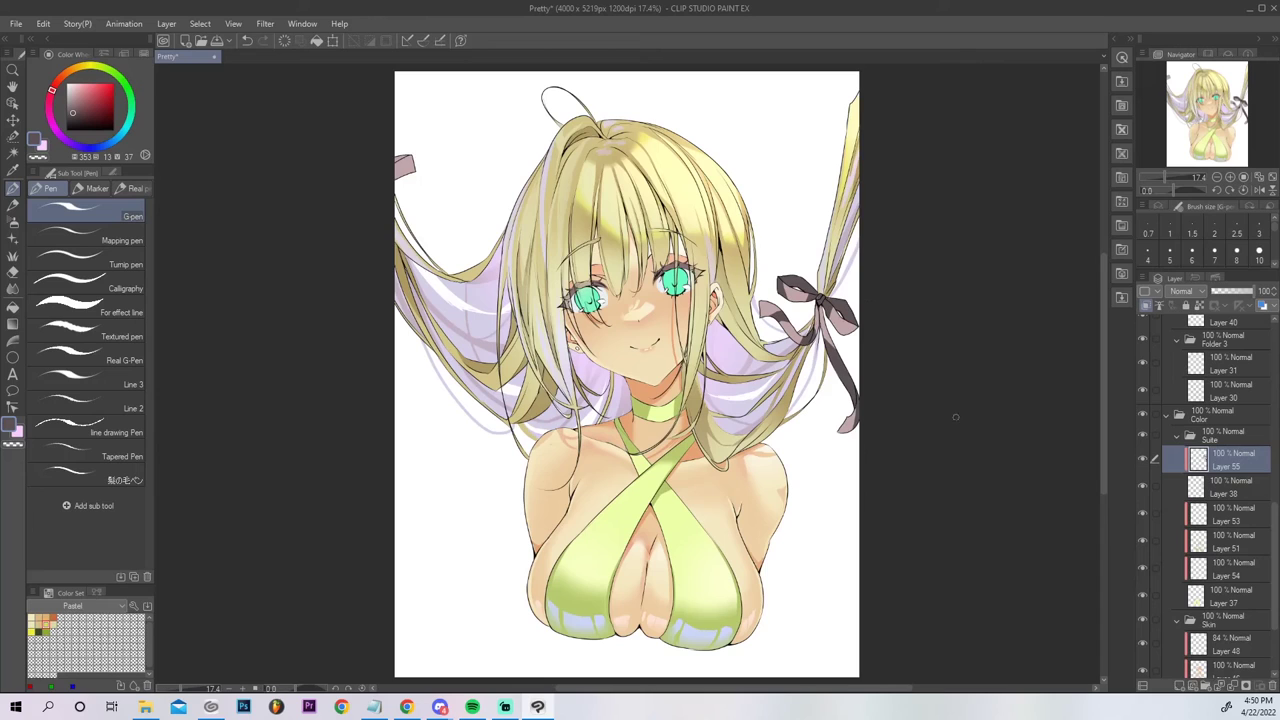
Add another clipped layer directly above Layer 38 and mix a muted orange for the Soft airbrush.
left_click(1221, 492)
left_click(1181, 686)
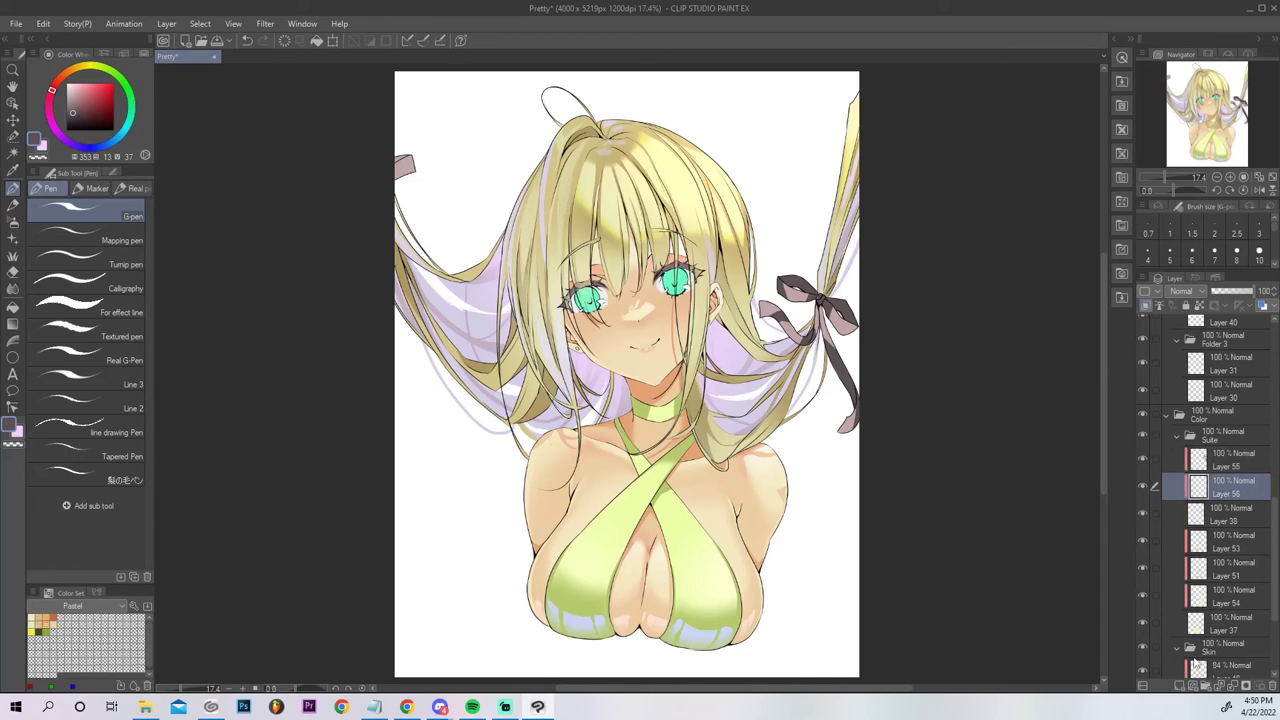
left_click(76, 91)
left_click(60, 78)
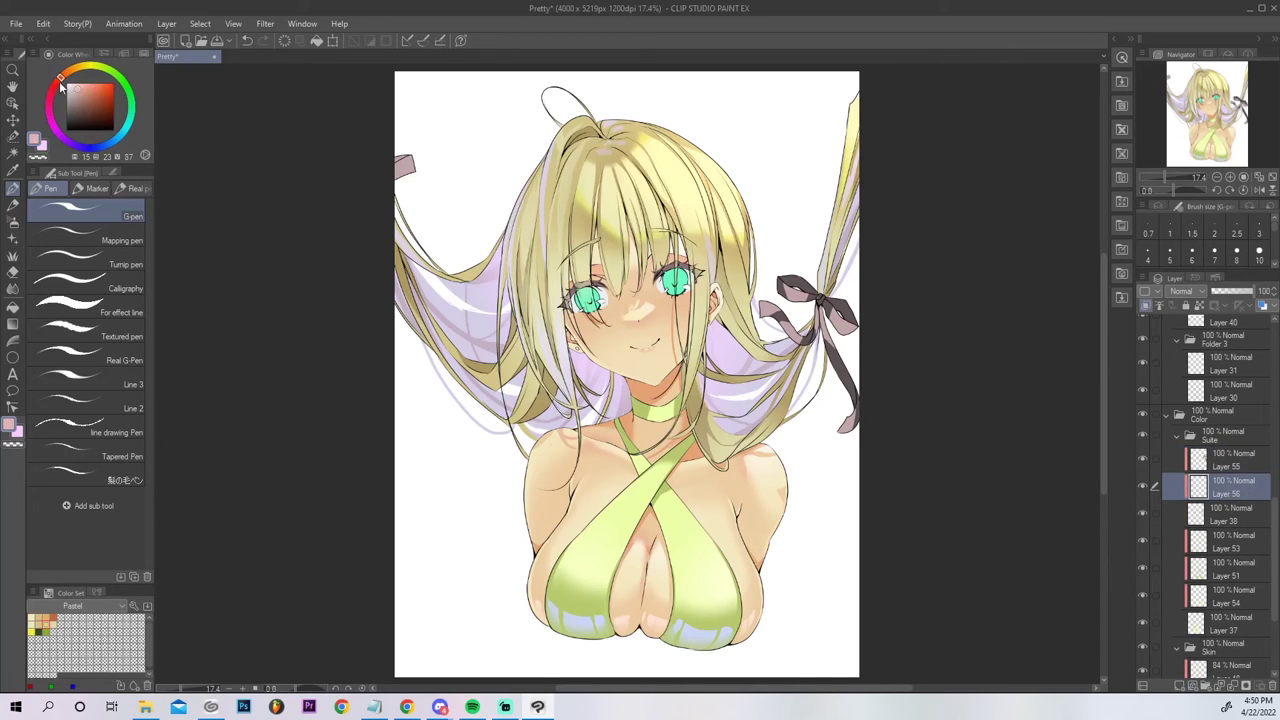
left_click(86, 95)
left_click(66, 72)
left_click(99, 83)
left_click(89, 91)
left_click(13, 222)
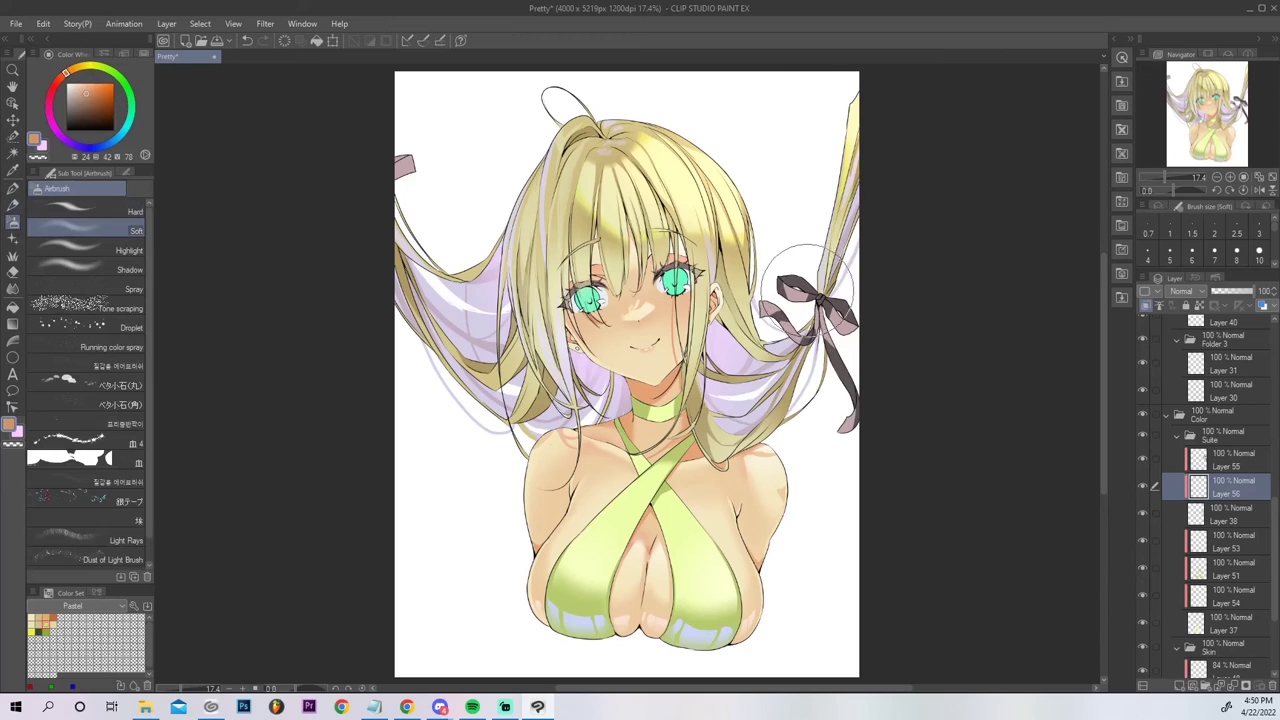
Reduce the Soft airbrush size and tint the lighter inner faces of the ribbons with a pale peach.
key("bracketleft")
key("bracketleft")
key("bracketleft")
key("bracketleft")
key("bracketleft")
key("bracketleft")
key("bracketleft")
left_click(86, 84)
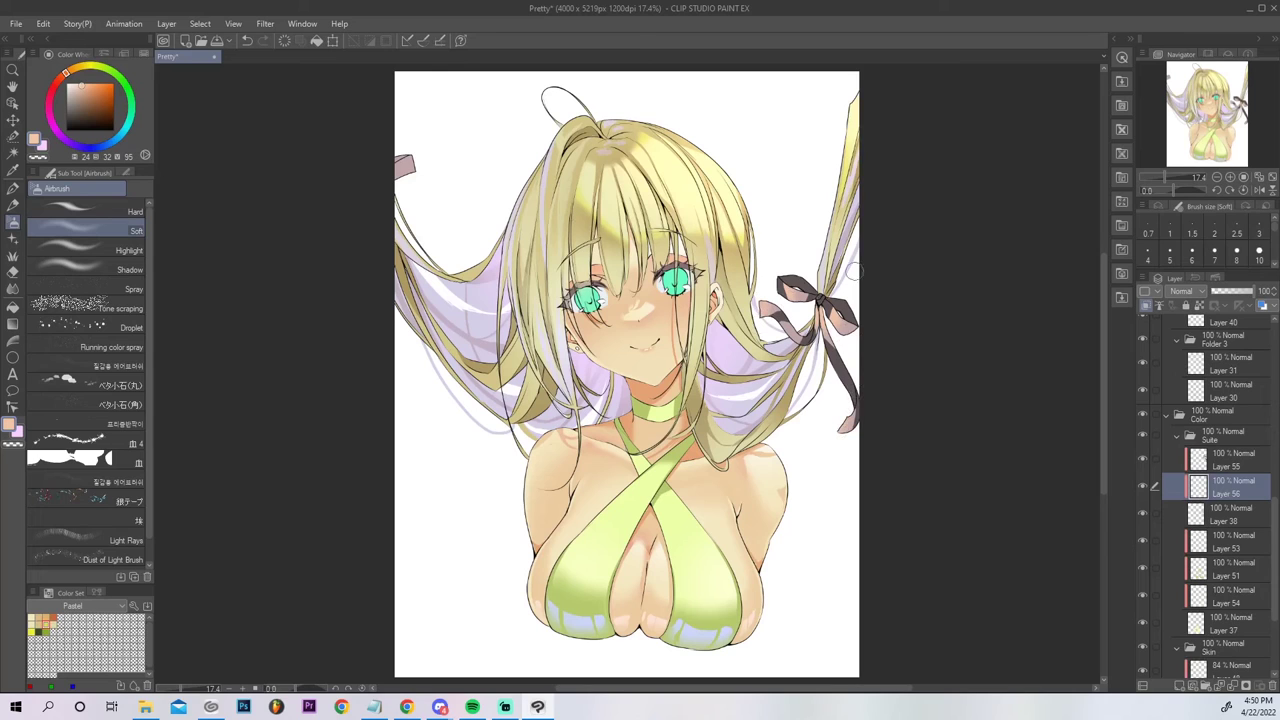
Add the bow's dark grey-mauve to the small ribbon at the canvas's left edge on Layer 55.
left_click(836, 302, "alt")
key("g")
key("alt+bracketright")
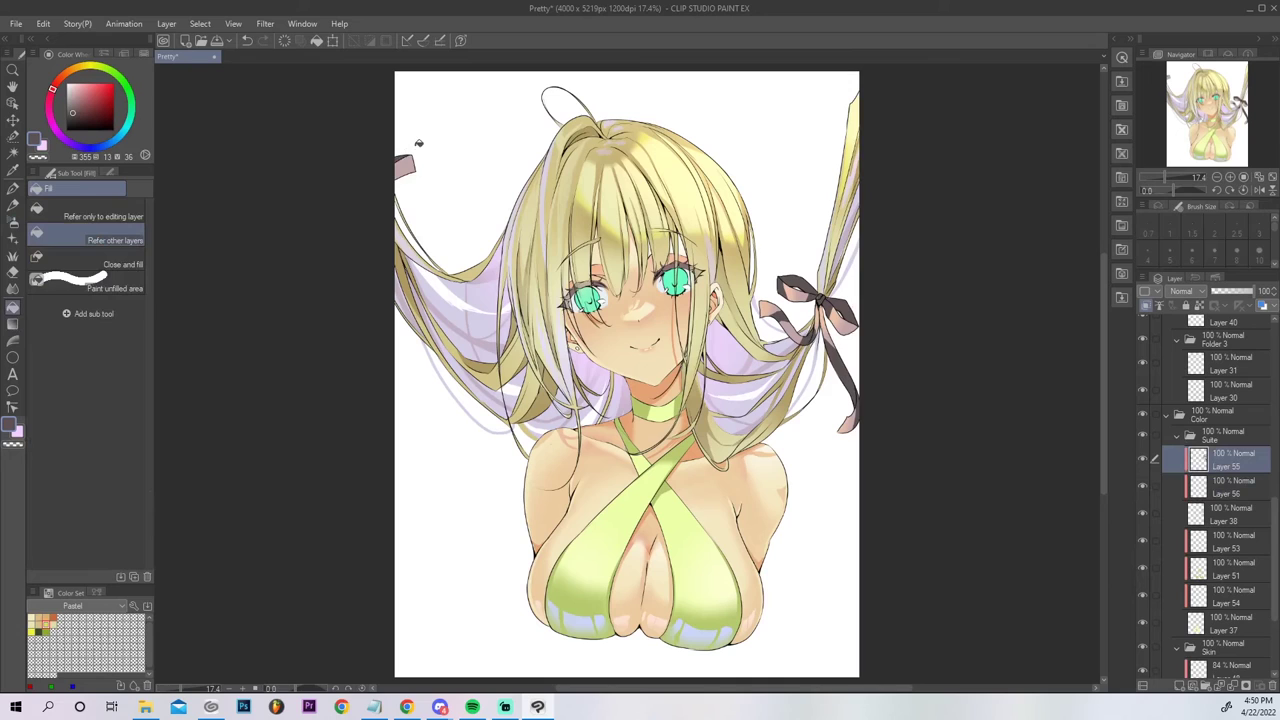
key("p")
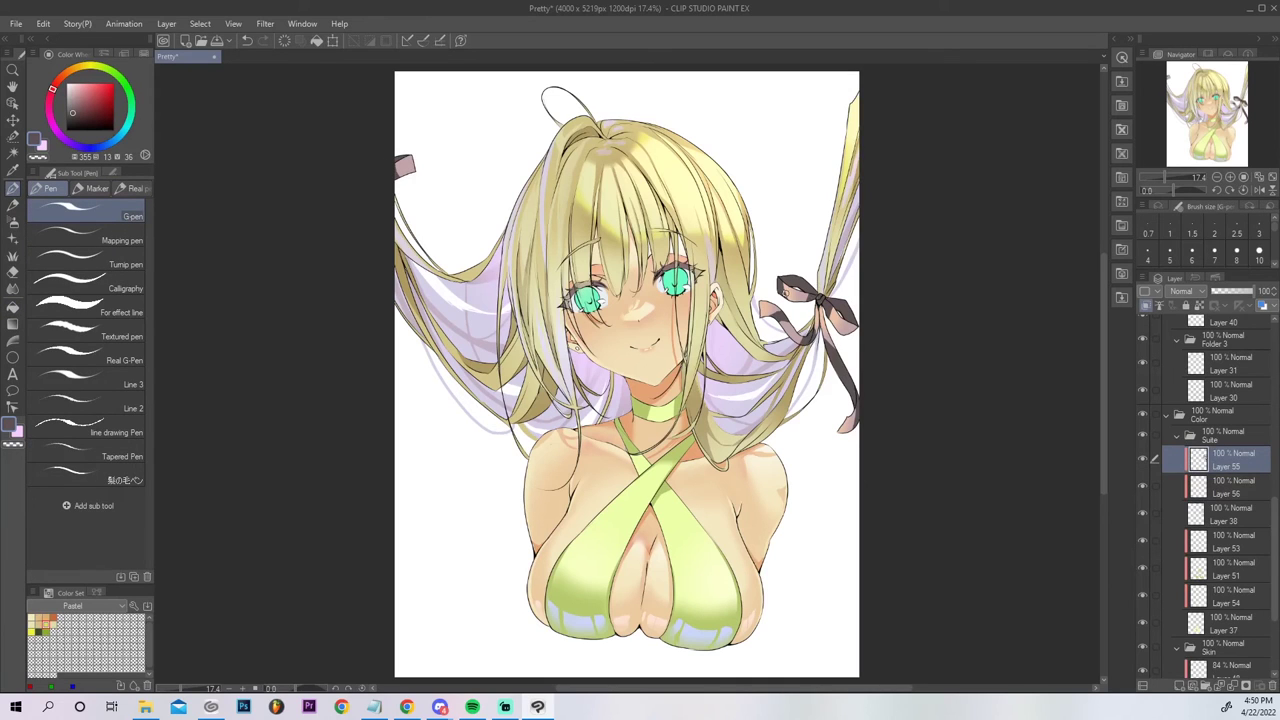
Shift the hue of the ribbon tint on Layer 56 to about -32 and airbrush the resulting pink onto the small left ribbon.
left_click(1216, 487)
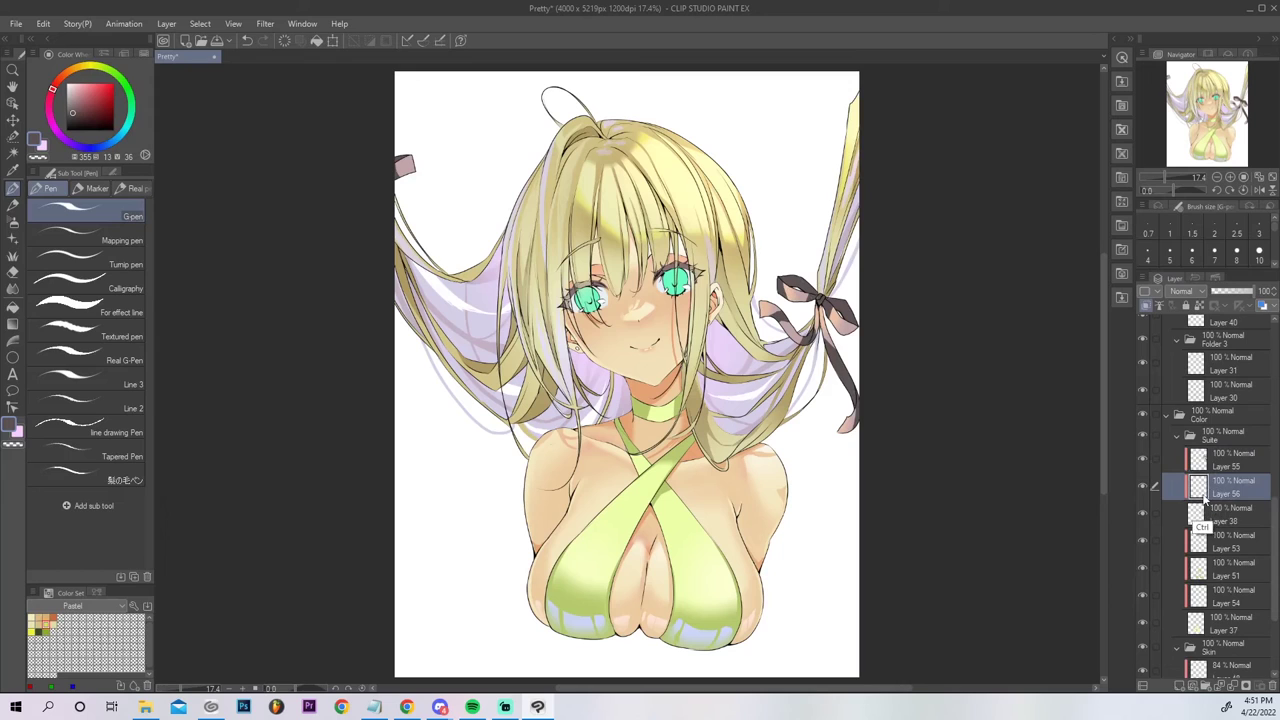
key("Tab")
key("ctrl+u")
left_click(913, 281)
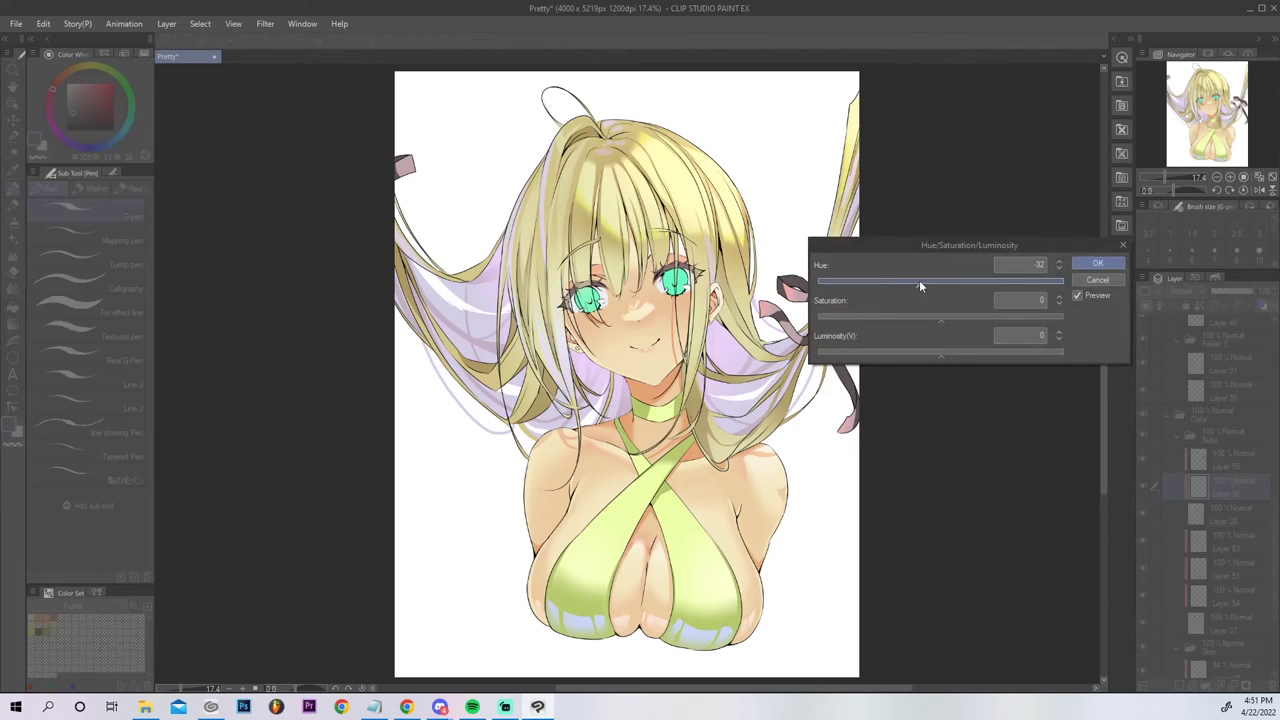
left_click(1098, 263)
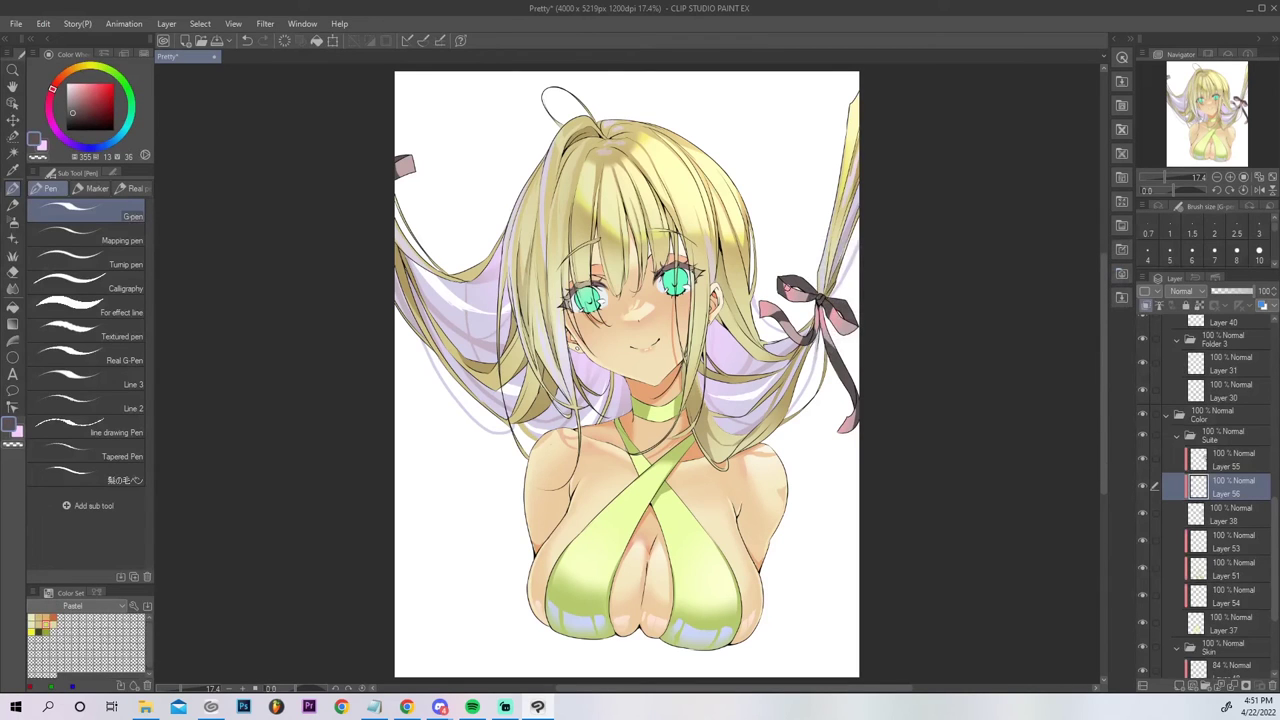
key("b")
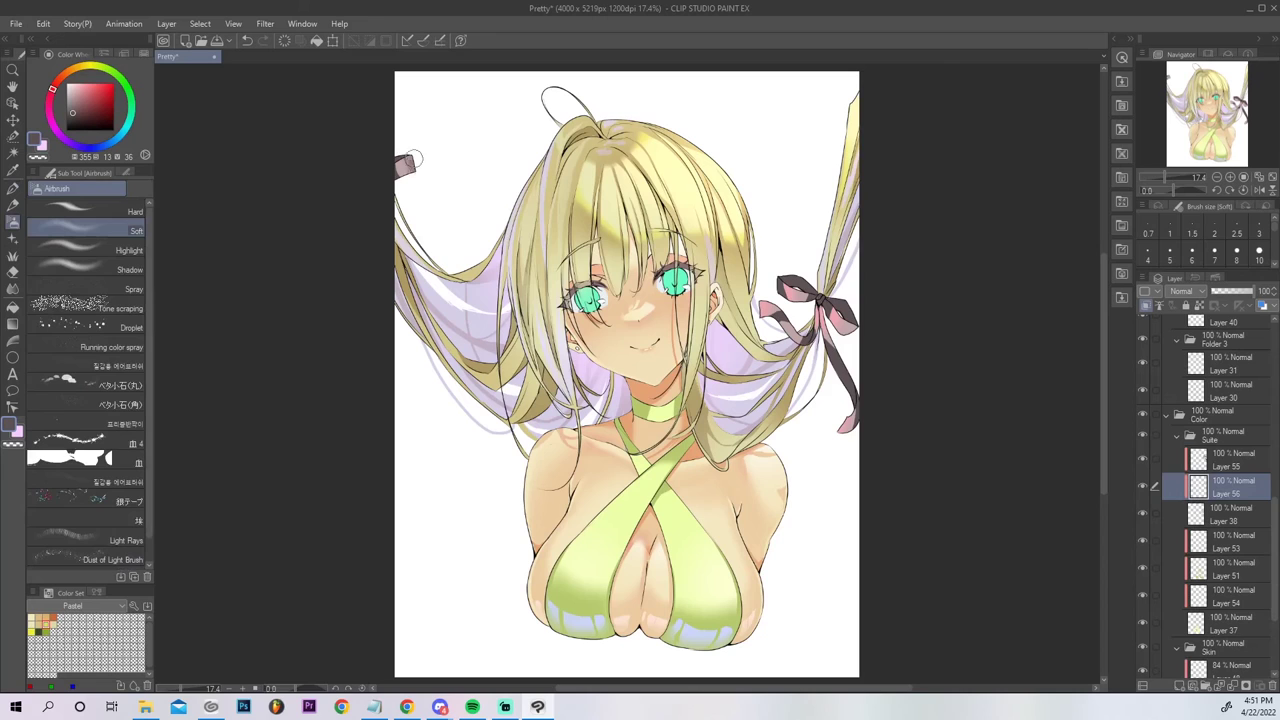
left_click(766, 306, "alt")
Find the iris colour layer in the Eye color folder, Layer 41, and add a clipped layer above it.
left_click_drag(1275, 518, 1275, 428)
scroll(1275, 424, "up", 1)
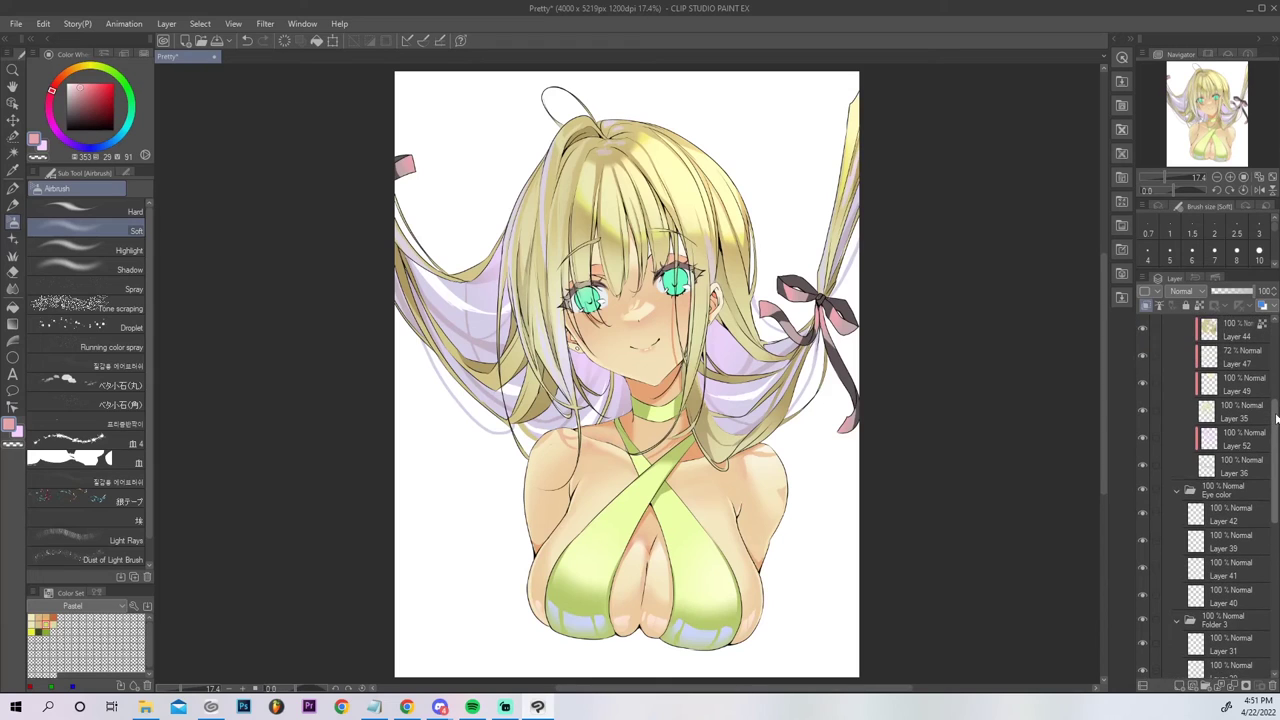
left_click_drag(1275, 424, 1262, 344)
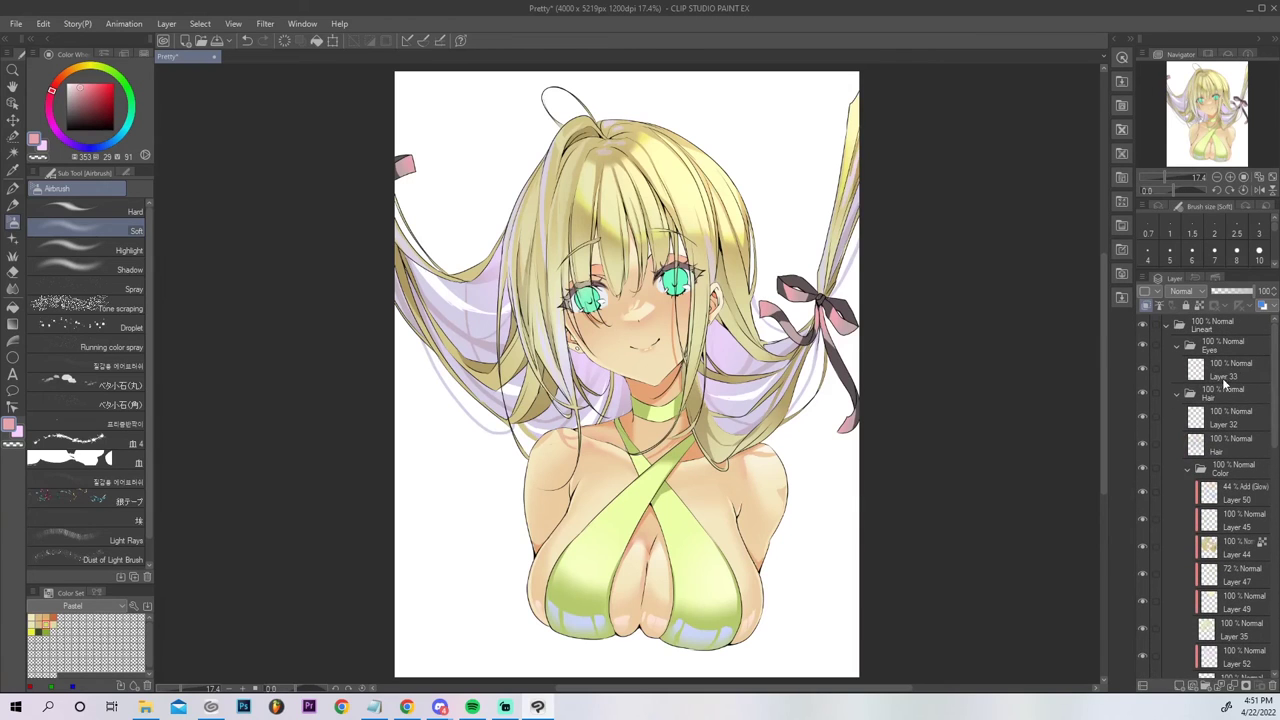
left_click_drag(1274, 410, 1248, 541)
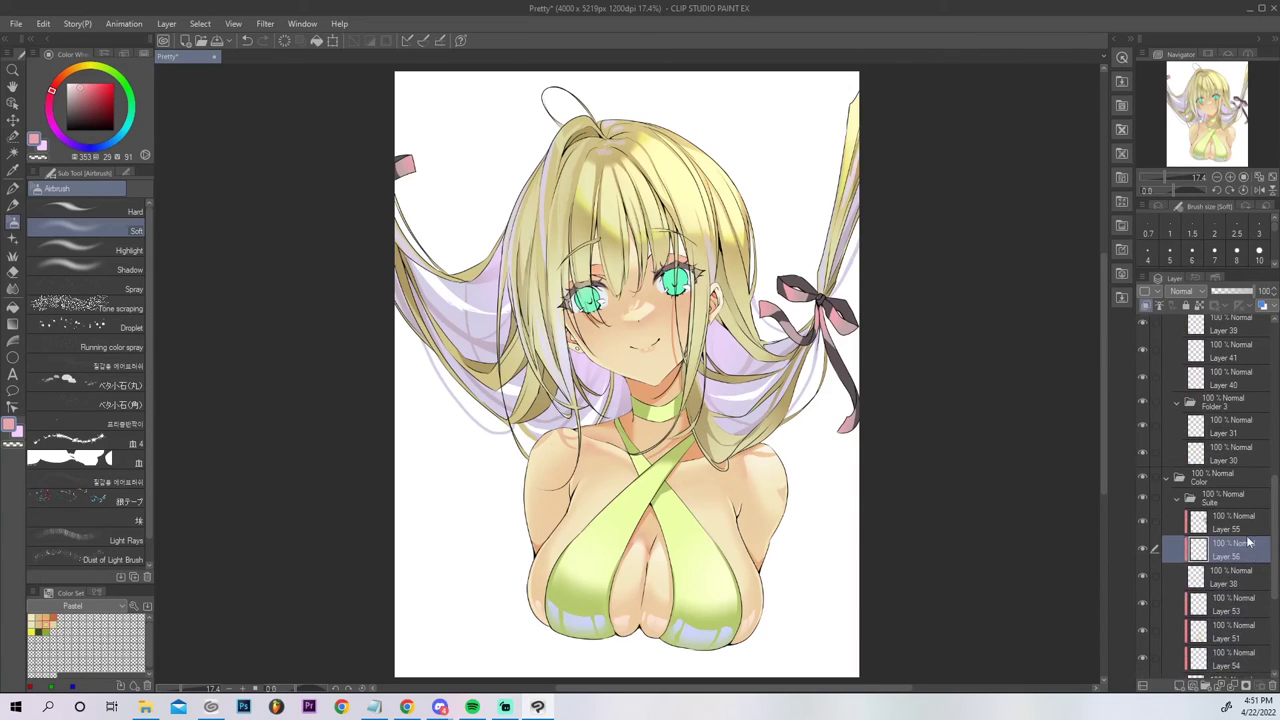
left_click(1165, 478)
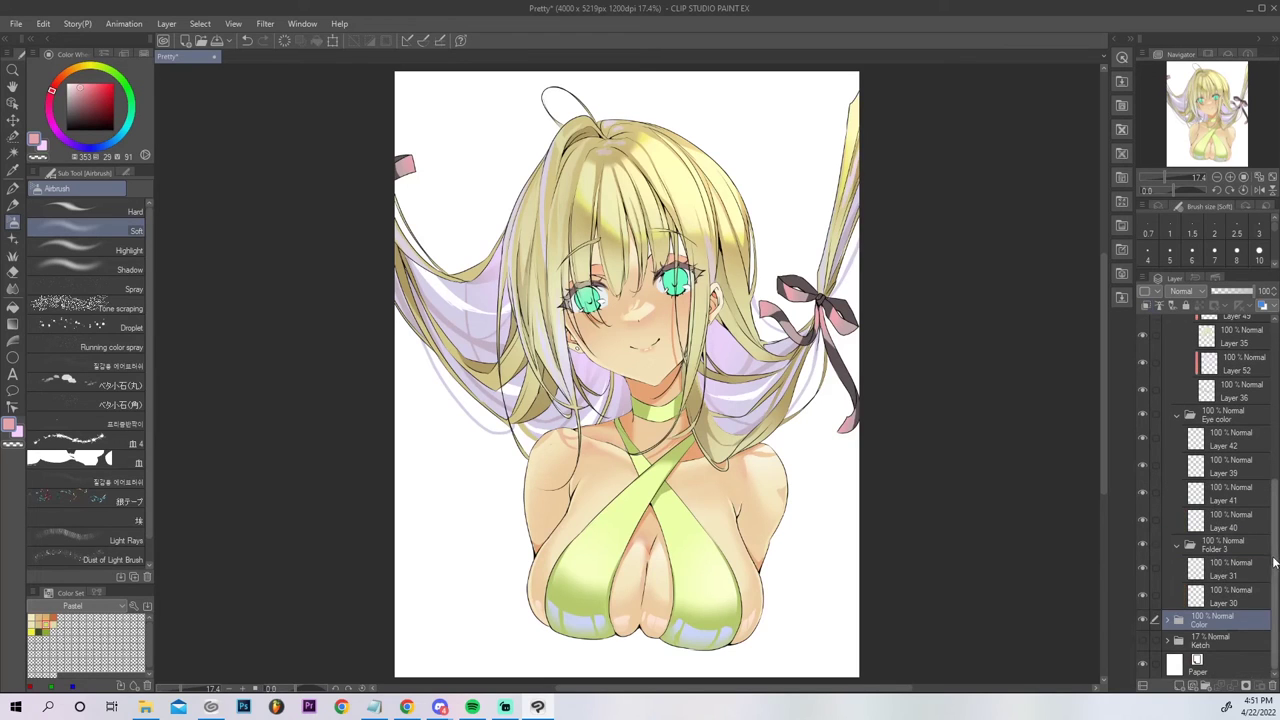
left_click(1166, 621)
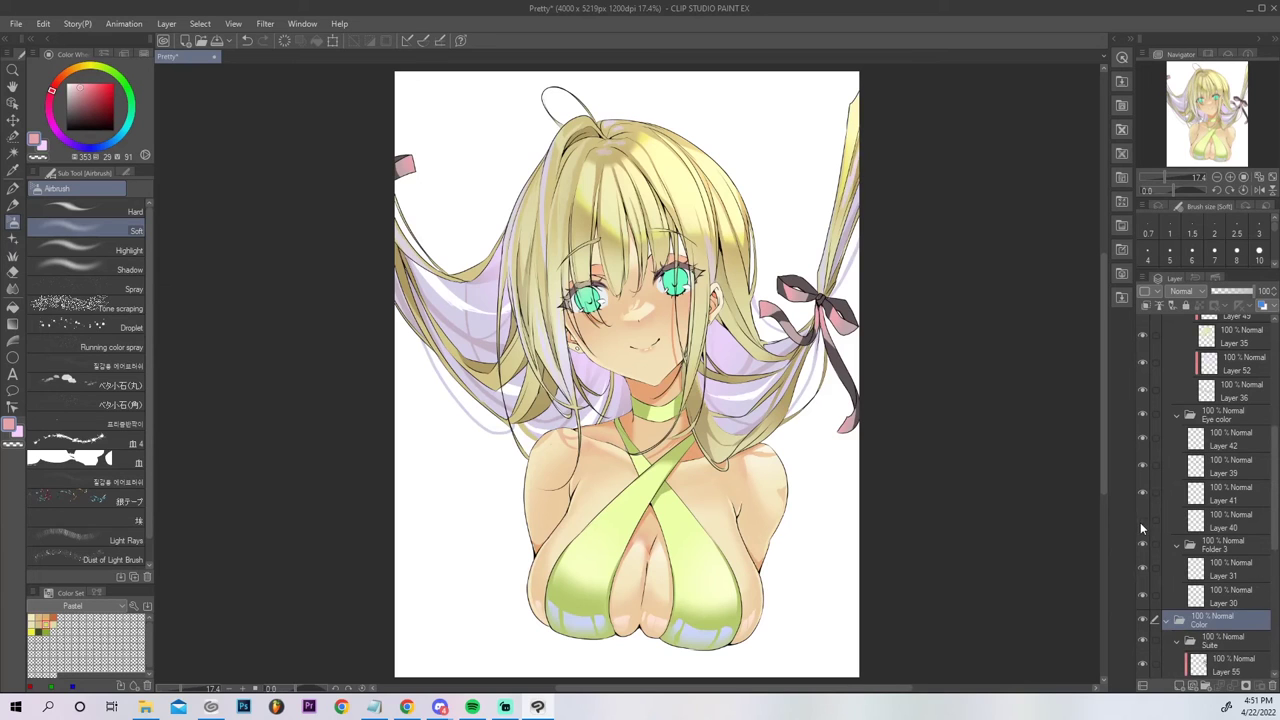
left_click(1226, 530)
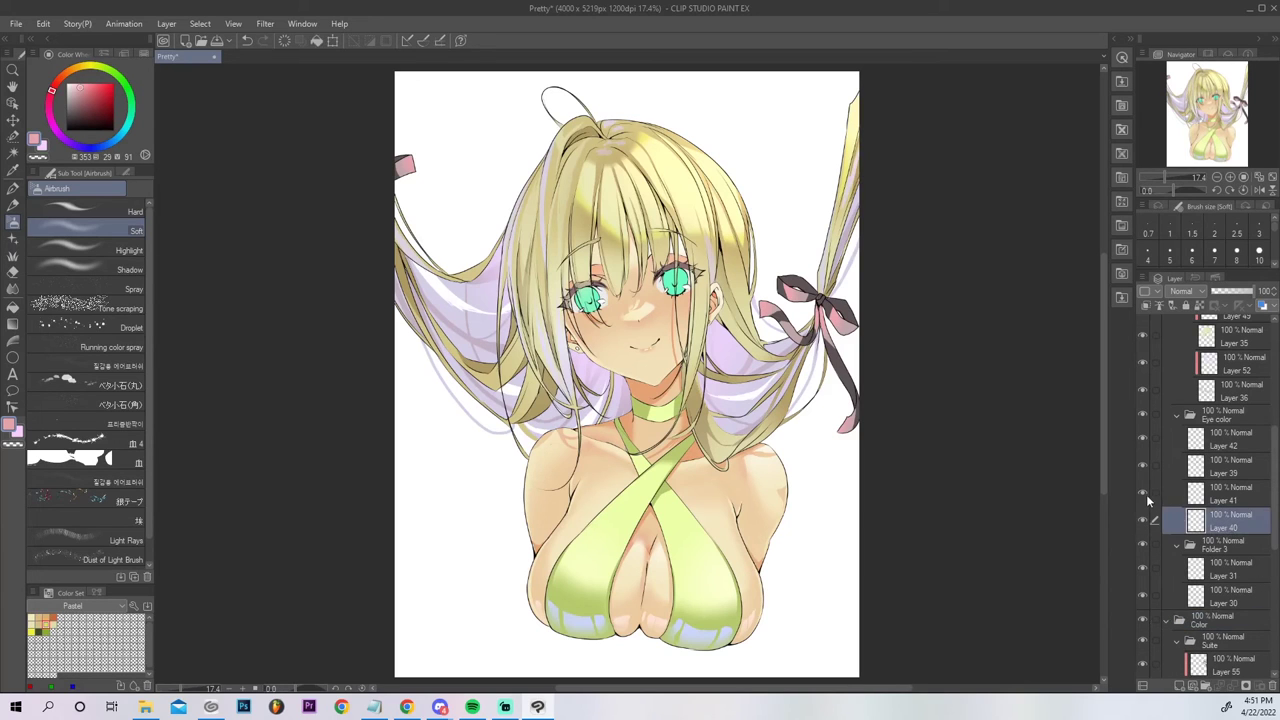
left_click(1143, 492)
left_click(1143, 492)
left_click(1228, 496)
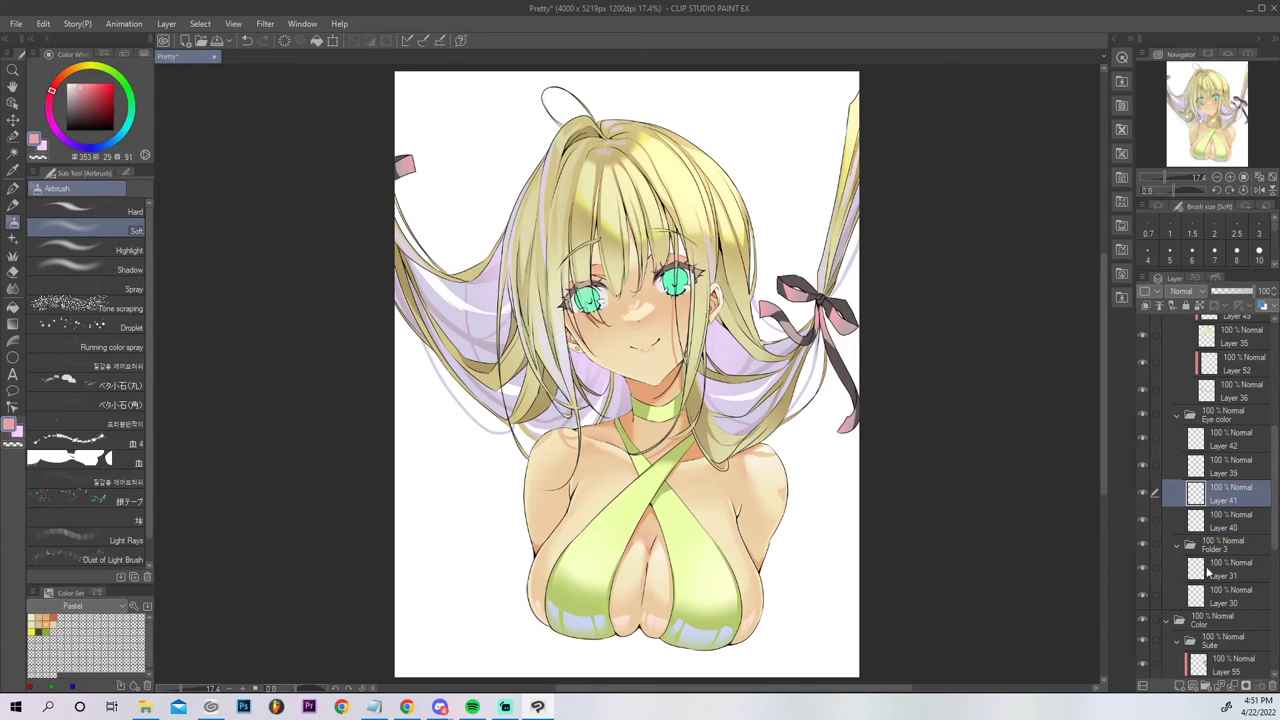
left_click(1181, 688)
Paint dark teal (hue 190, saturation 100, brightness 49) over the right-hand eye's upper iris and pupil with the G-pen and blur its edges.
left_click(1229, 178)
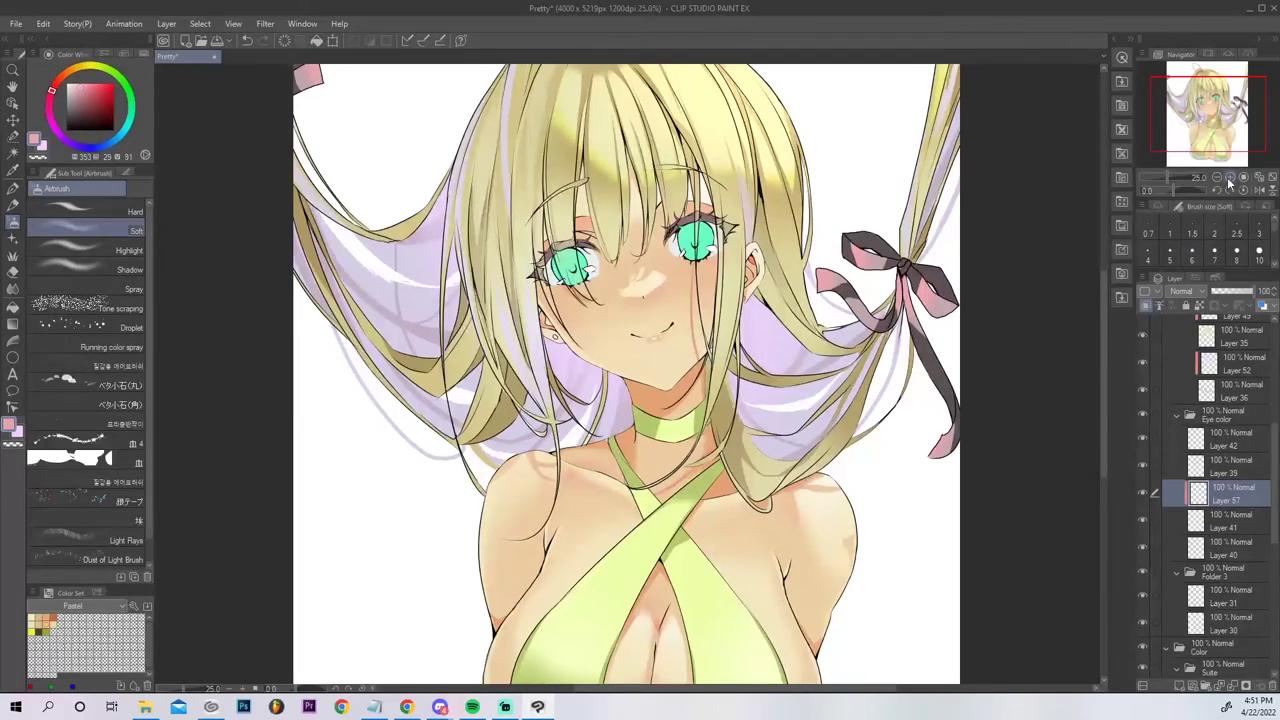
left_click(1229, 183)
left_click(1229, 183)
left_click_drag(1212, 120, 1211, 107)
left_click(771, 344, "alt")
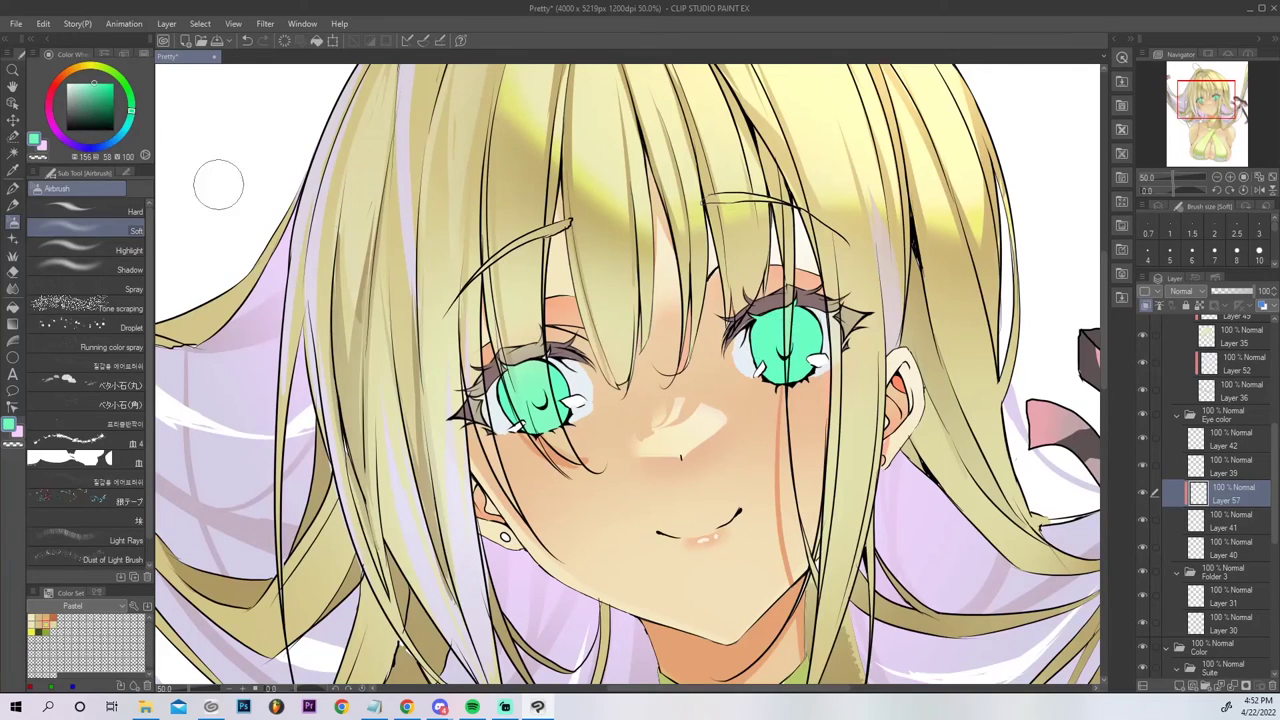
mouse_move(108, 97)
left_mouse_down()
mouse_move(127, 106)
mouse_move(123, 133)
left_mouse_up()
left_click(13, 187)
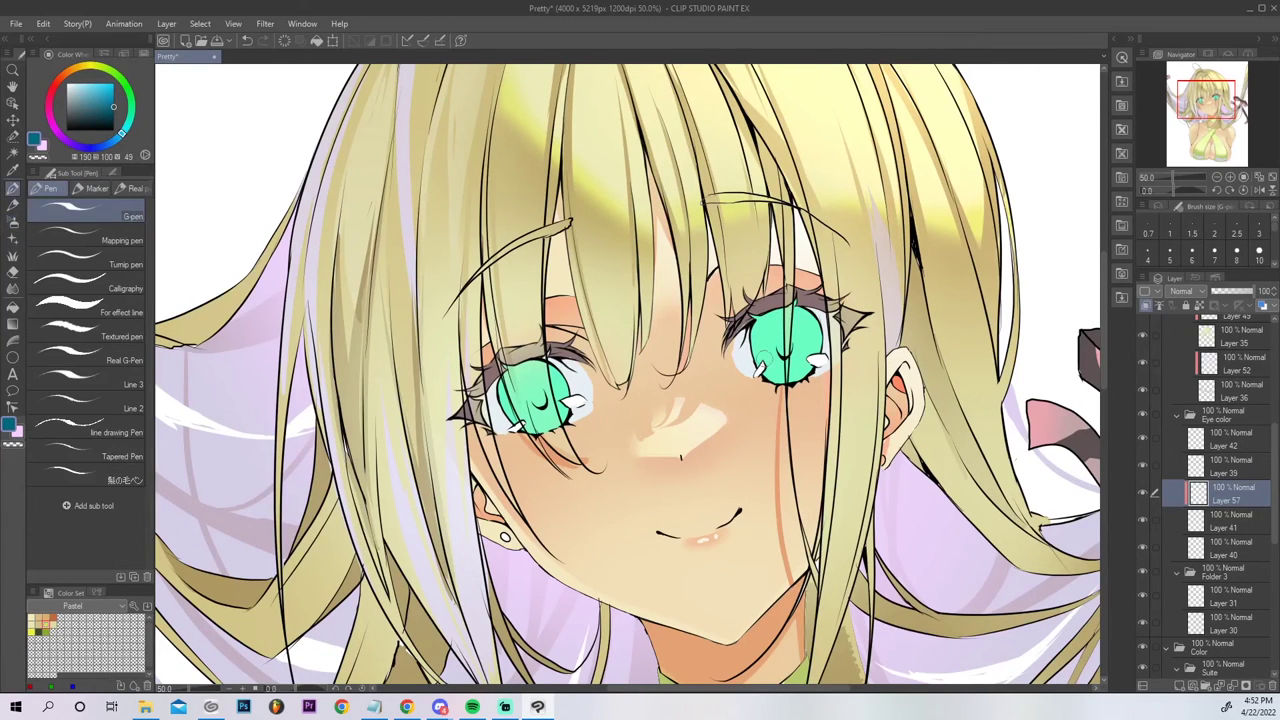
mouse_move(782, 343)
left_mouse_down()
mouse_move(832, 329)
mouse_move(766, 327)
mouse_move(792, 298)
left_mouse_up()
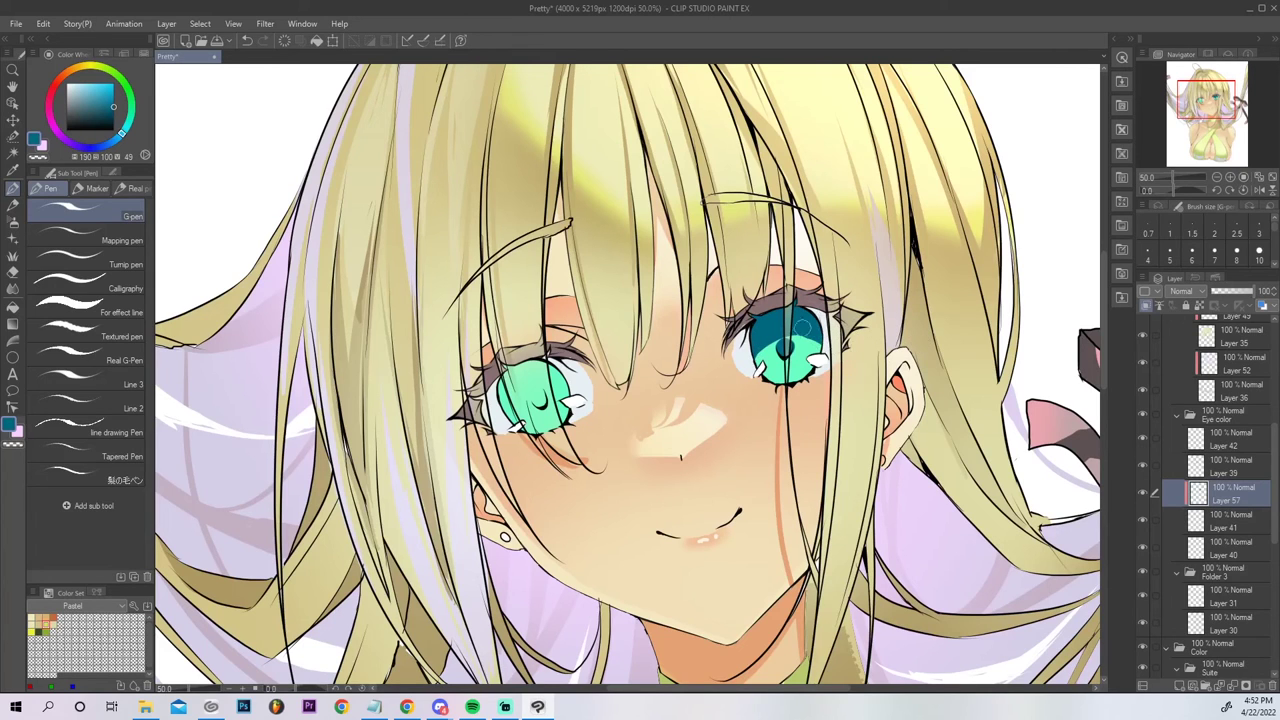
key("j")
left_click_drag(772, 332, 756, 352)
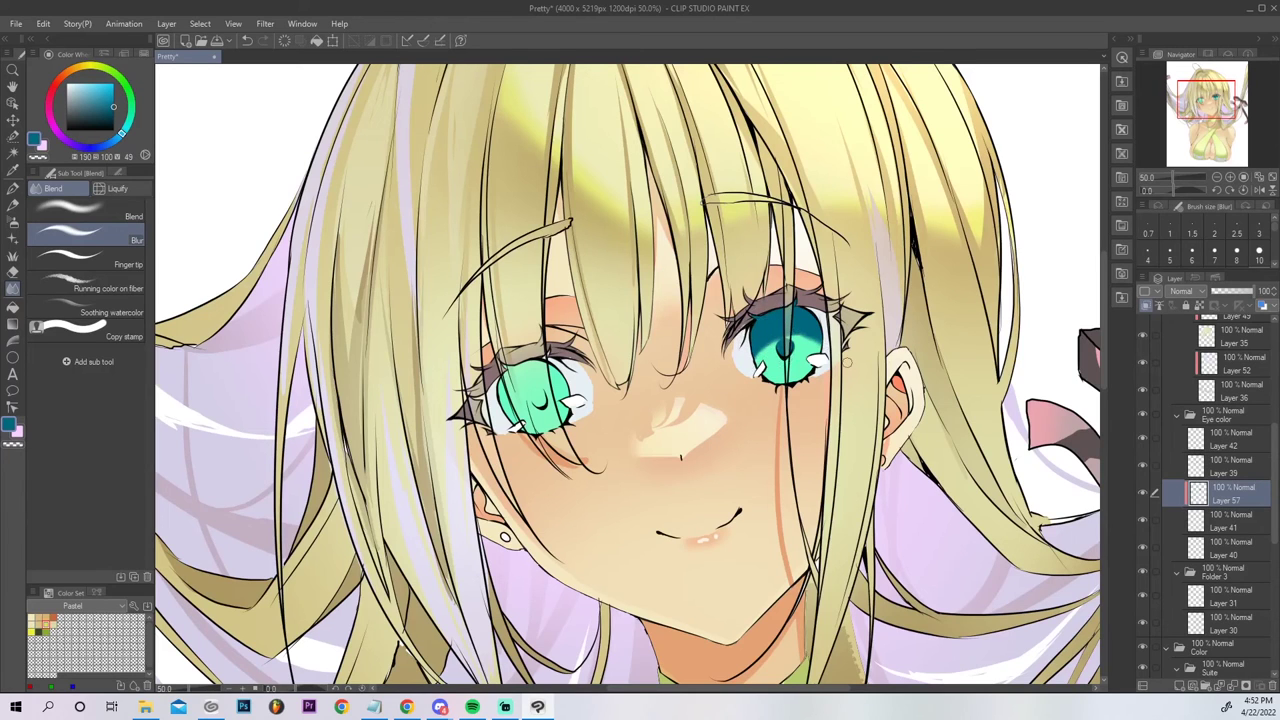
Paint the same dark teal over the upper iris and pupil of the left-hand eye.
key("p")
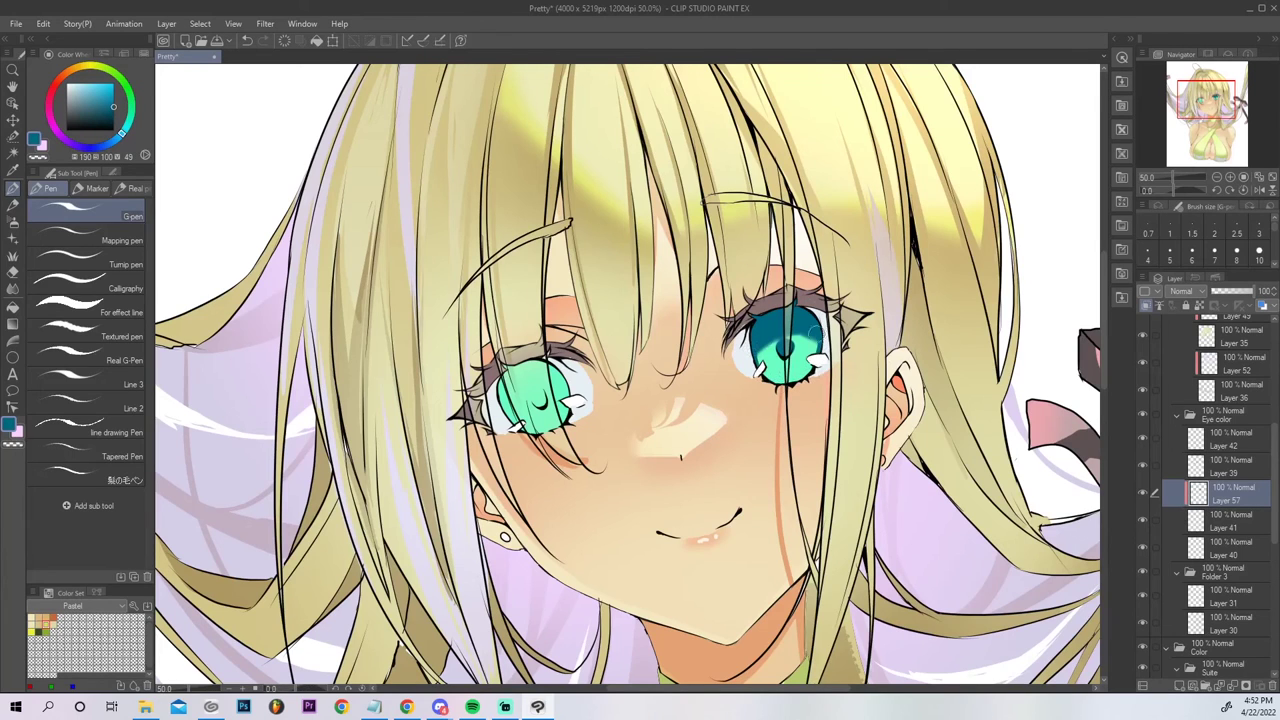
left_click_drag(538, 400, 568, 381)
key("ctrl+z")
mouse_move(504, 424)
left_mouse_down()
mouse_move(530, 380)
mouse_move(584, 378)
left_mouse_up()
left_click_drag(534, 345, 547, 353)
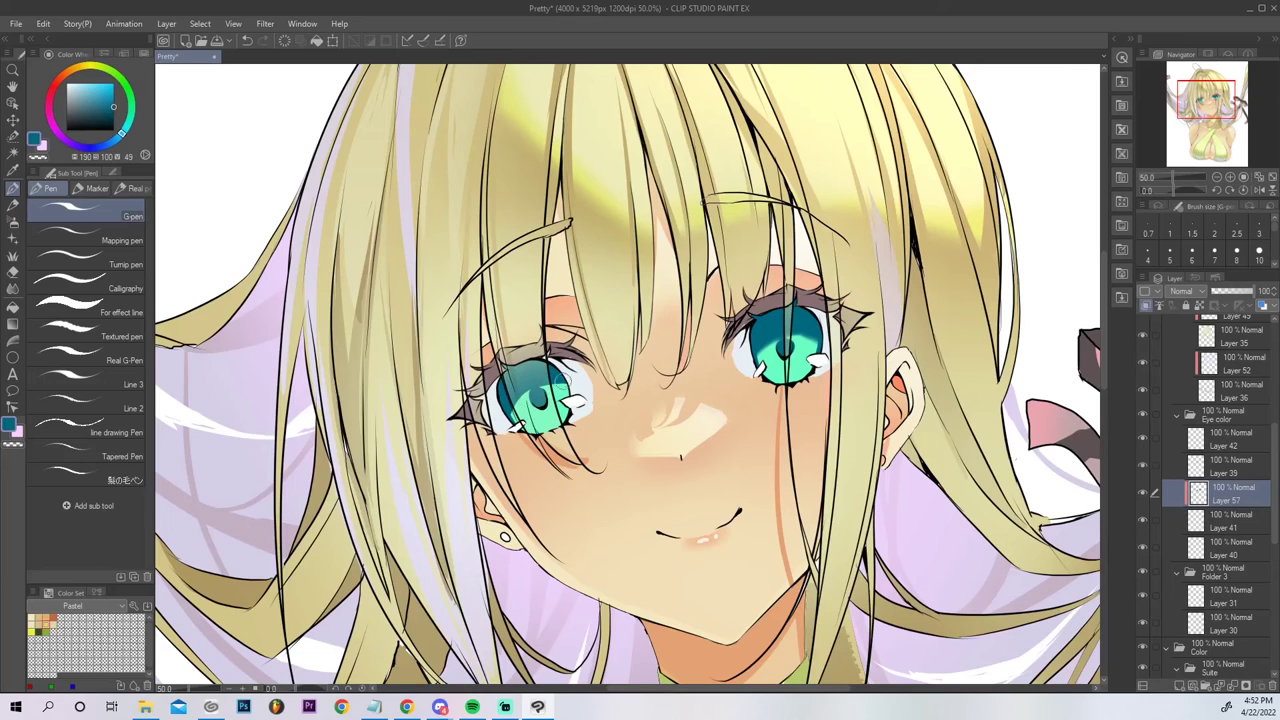
key("j")
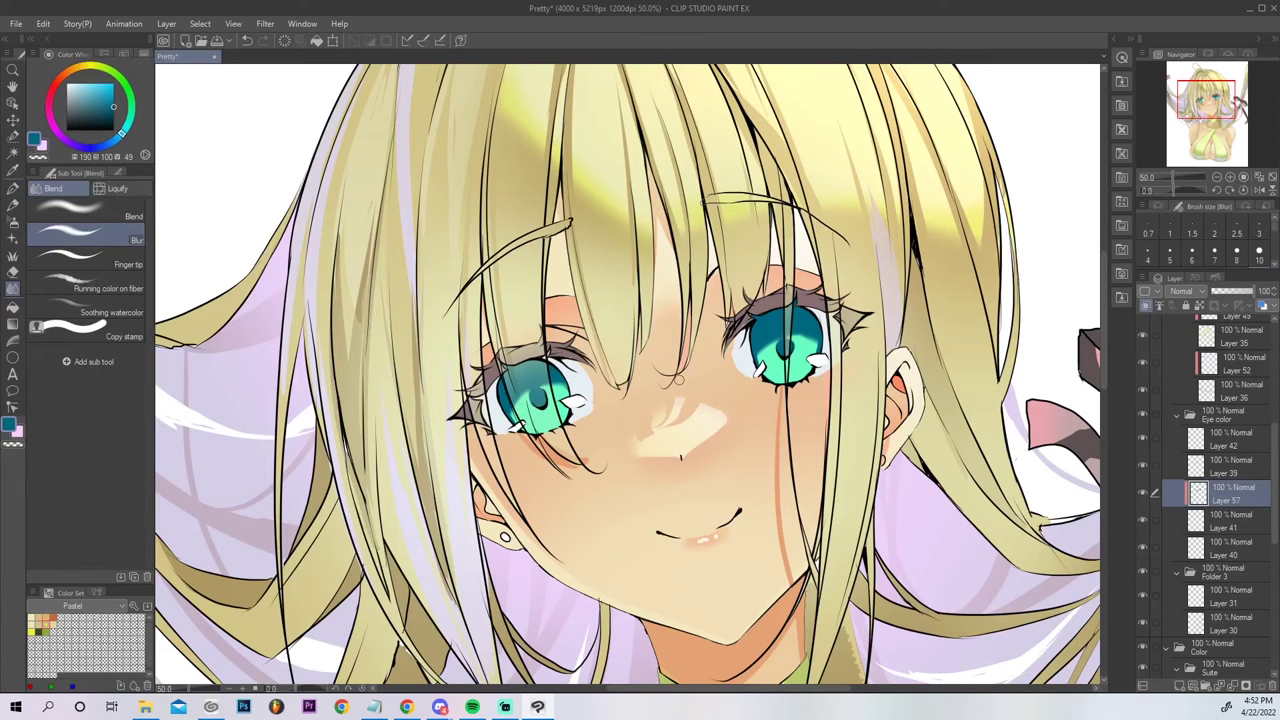
Add thin dark teal arc strokes around the pupils of both eyes with the G-pen, redoing unsatisfactory strokes.
key("p")
mouse_move(764, 337)
left_mouse_down()
mouse_move(809, 324)
mouse_move(790, 371)
left_mouse_up()
key("ctrl+z")
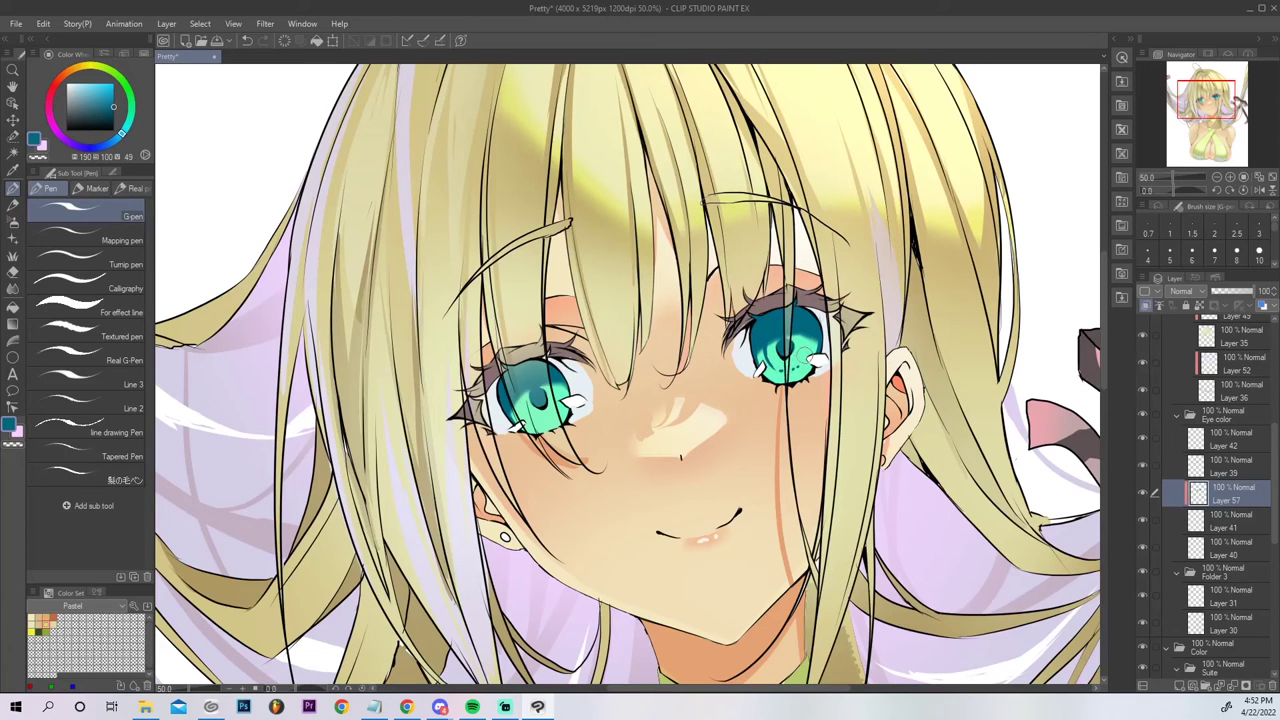
key("ctrl+z")
mouse_move(806, 325)
left_mouse_down()
mouse_move(805, 368)
mouse_move(801, 355)
left_mouse_up()
mouse_move(506, 399)
left_mouse_down()
mouse_move(520, 424)
mouse_move(530, 412)
mouse_move(518, 424)
left_mouse_up()
key("ctrl+z")
key("ctrl+z")
left_click_drag(553, 370, 557, 416)
Add a clipped layer between Layer 57 and Layer 41 and select a round area around each pupil with the Selection pen.
left_click(1213, 530)
key("ctrl+shift+n")
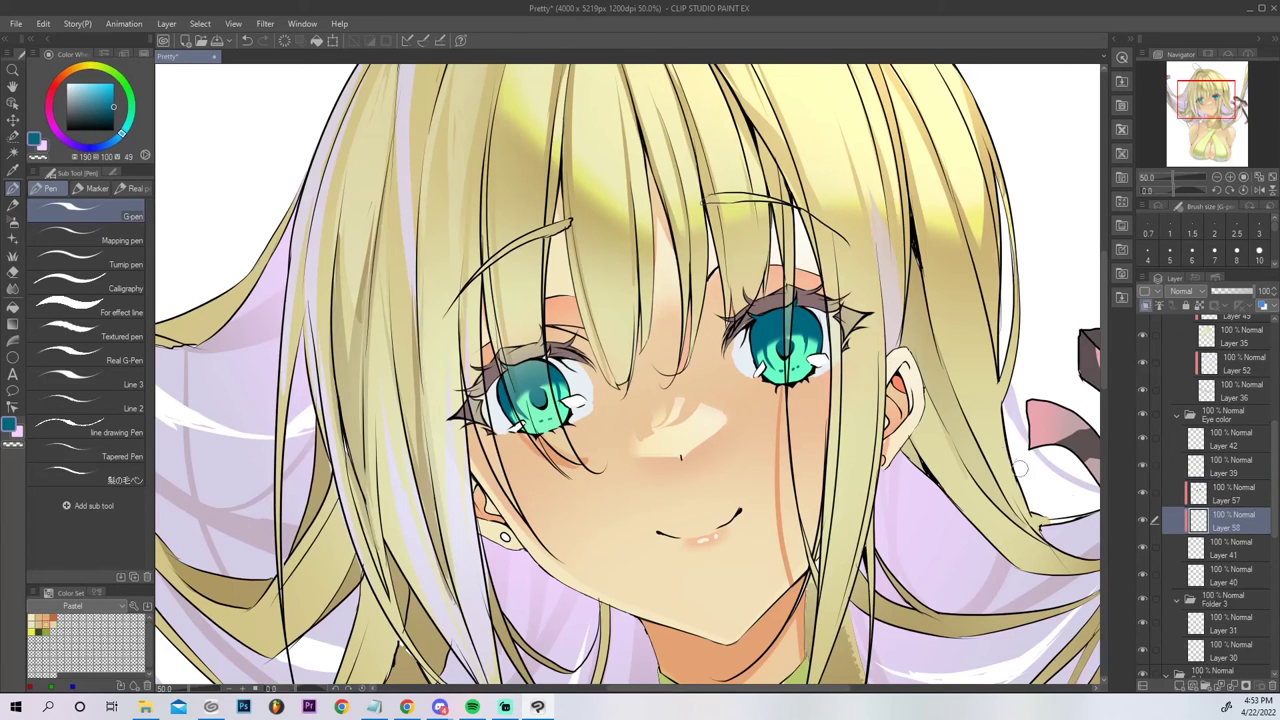
key("m")
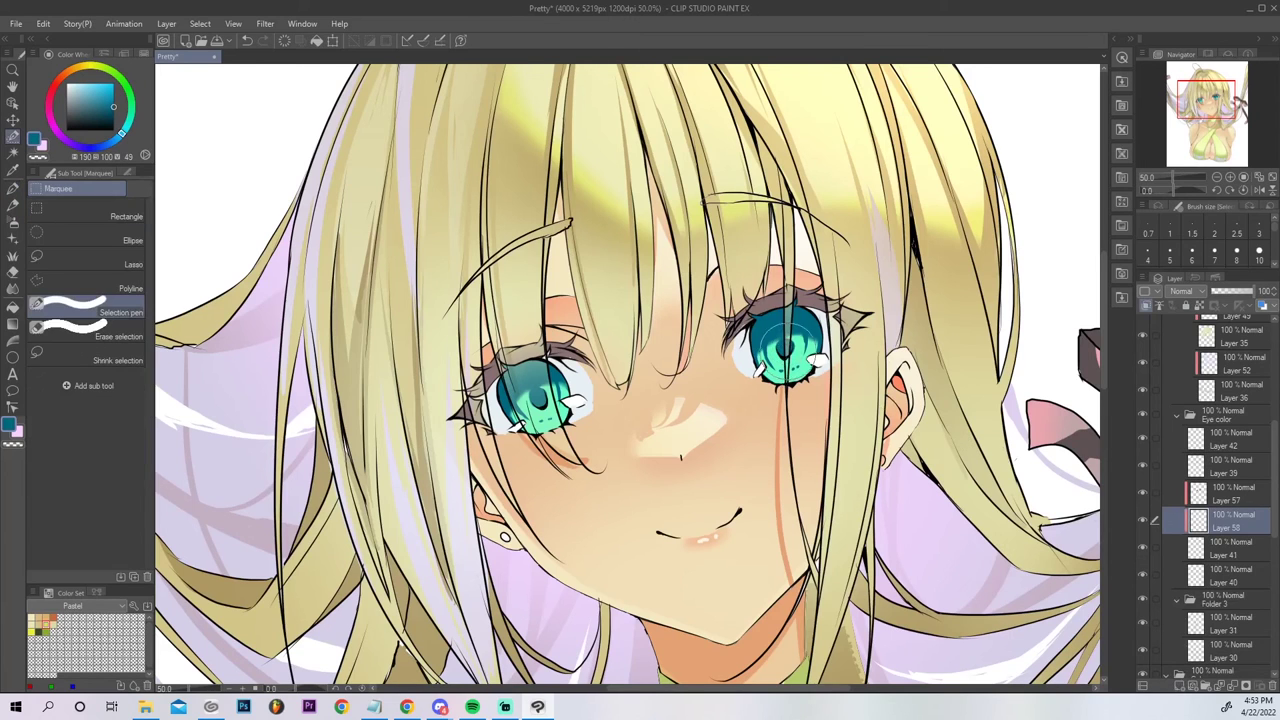
mouse_move(783, 345)
left_mouse_down()
mouse_move(780, 360)
mouse_move(800, 332)
mouse_move(788, 348)
left_mouse_up()
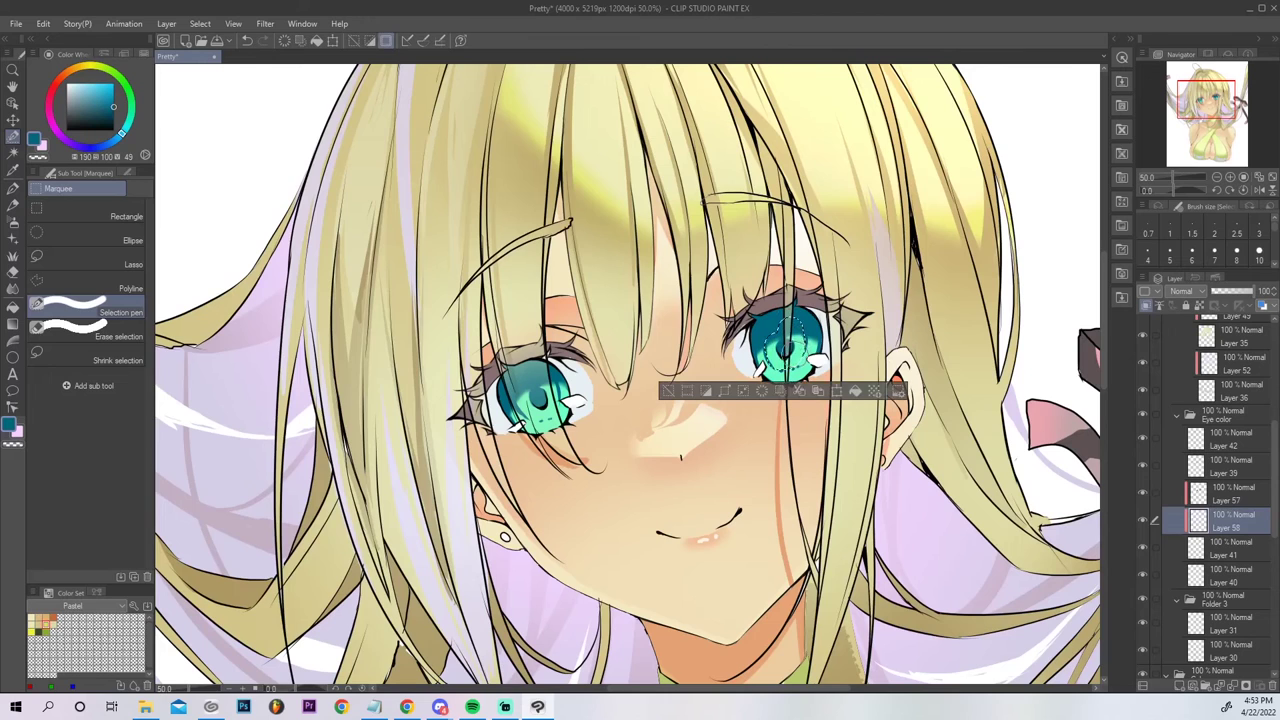
left_click_drag(535, 412, 530, 405)
left_click_drag(536, 380, 536, 412)
Airbrush bright cyan-blue into the selected centres of both irises with the Soft airbrush, and clear the selection.
left_click(113, 84)
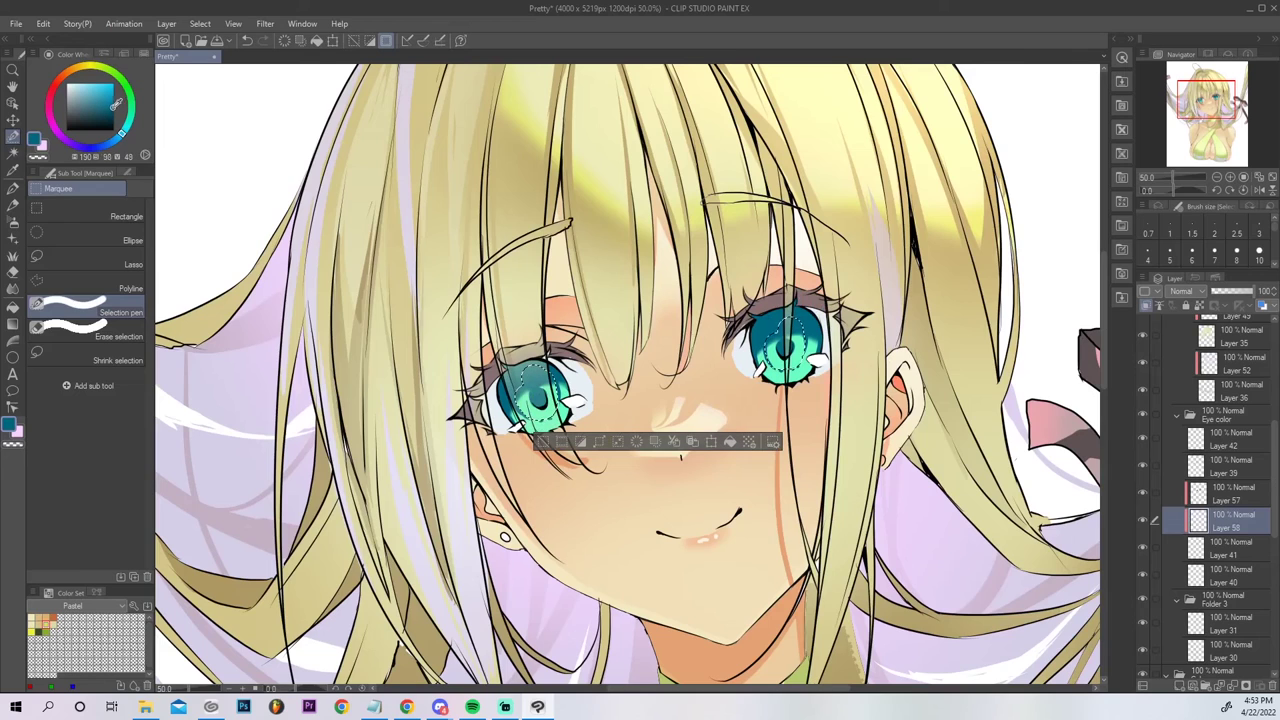
left_click(13, 222)
left_click_drag(776, 346, 787, 358)
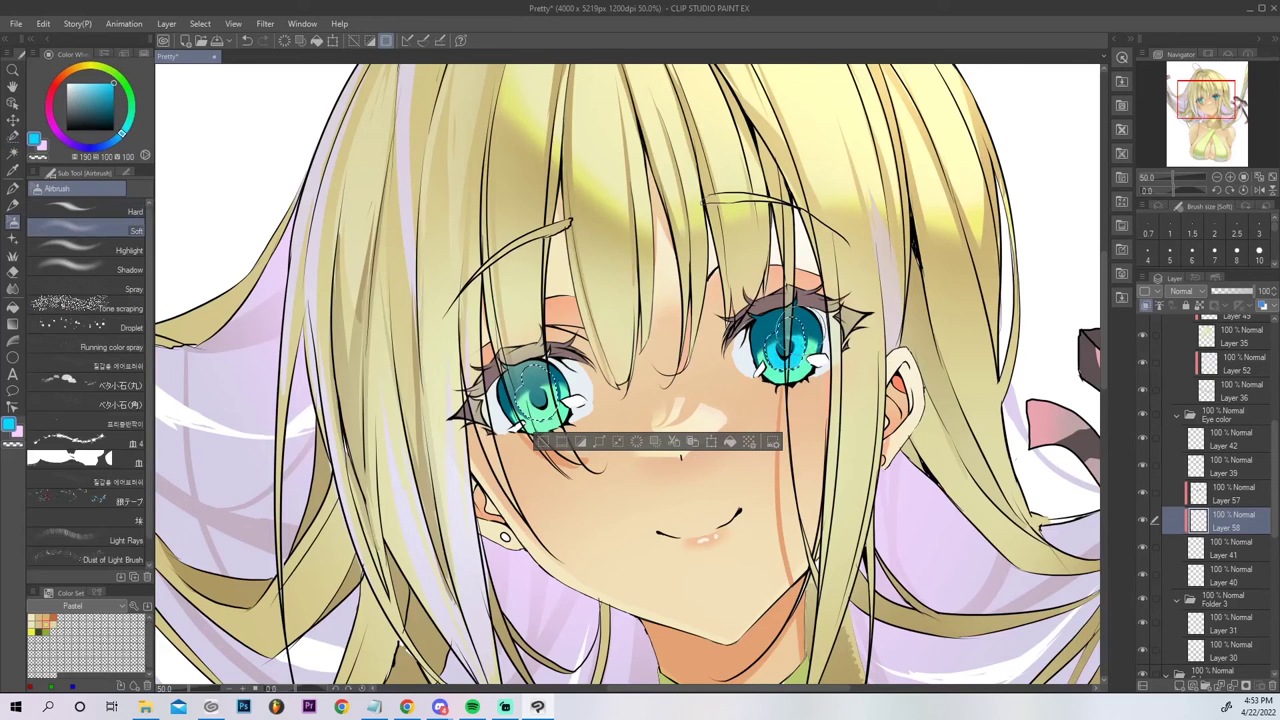
left_click_drag(540, 400, 533, 405)
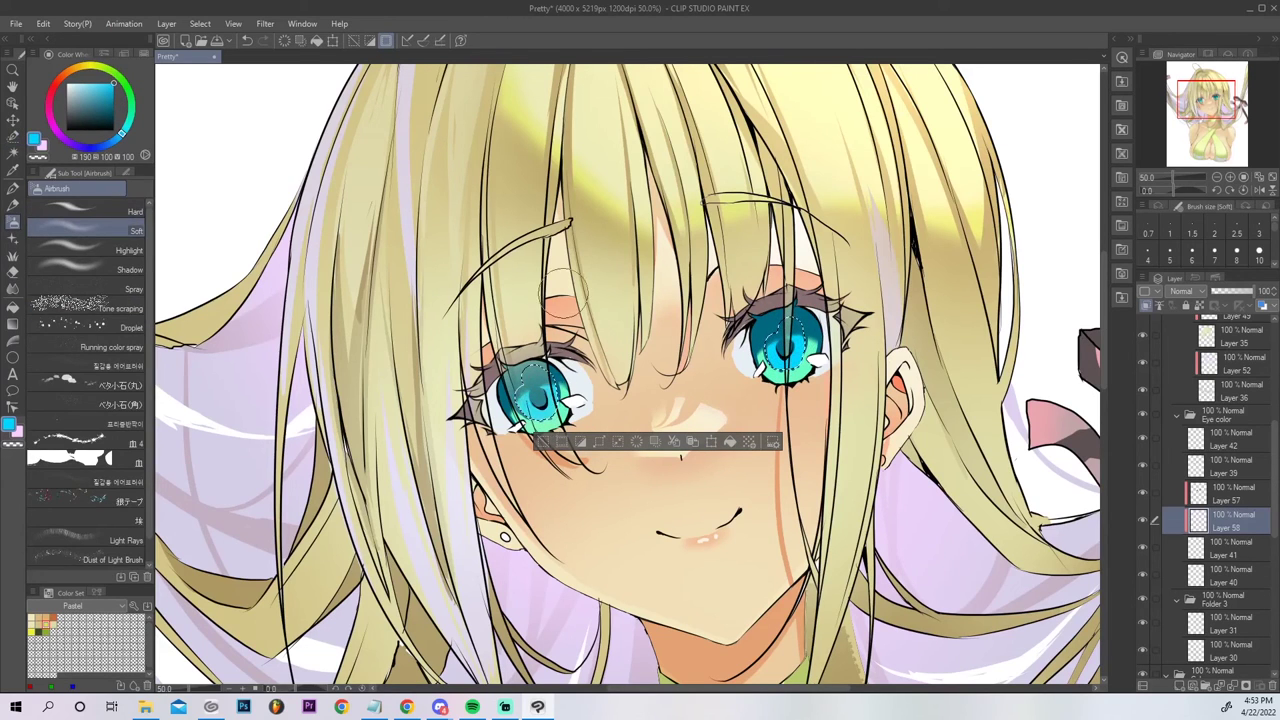
key("ctrl+d")
Add a clipped layer directly above the teal iris shading on Layer 57.
left_click(1272, 177)
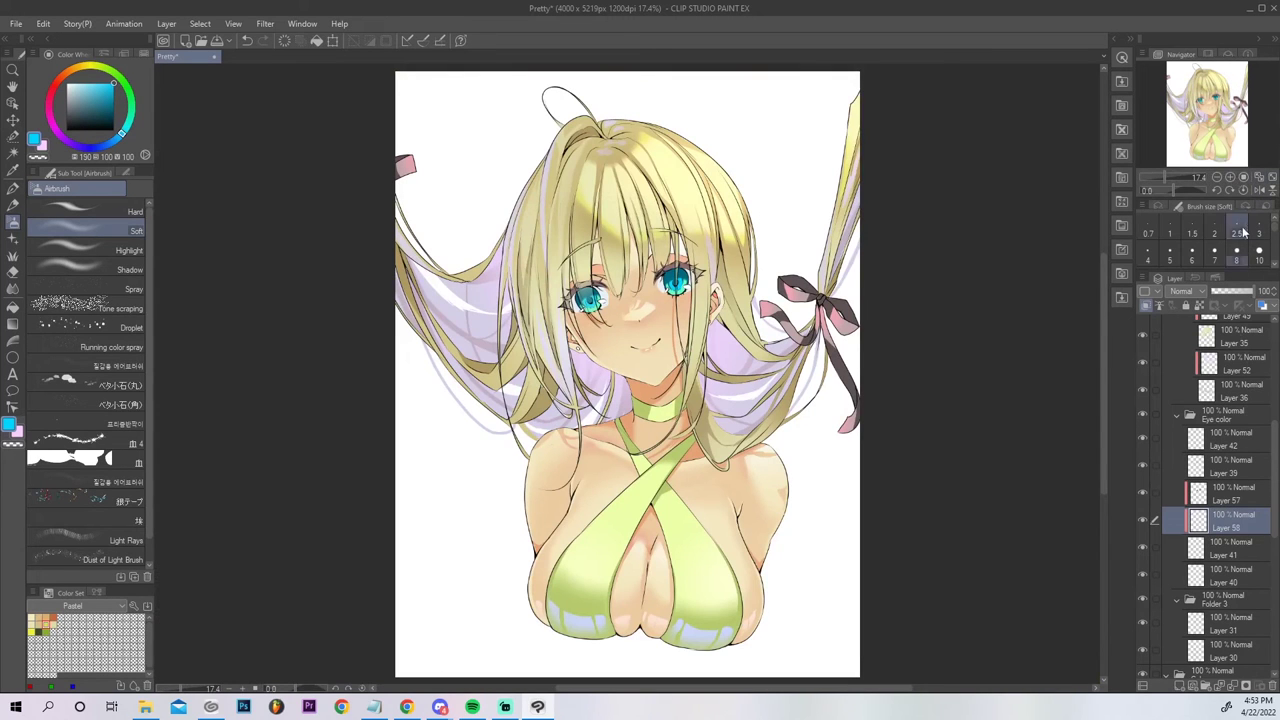
left_click(1243, 177)
left_click_drag(1212, 95, 1209, 97)
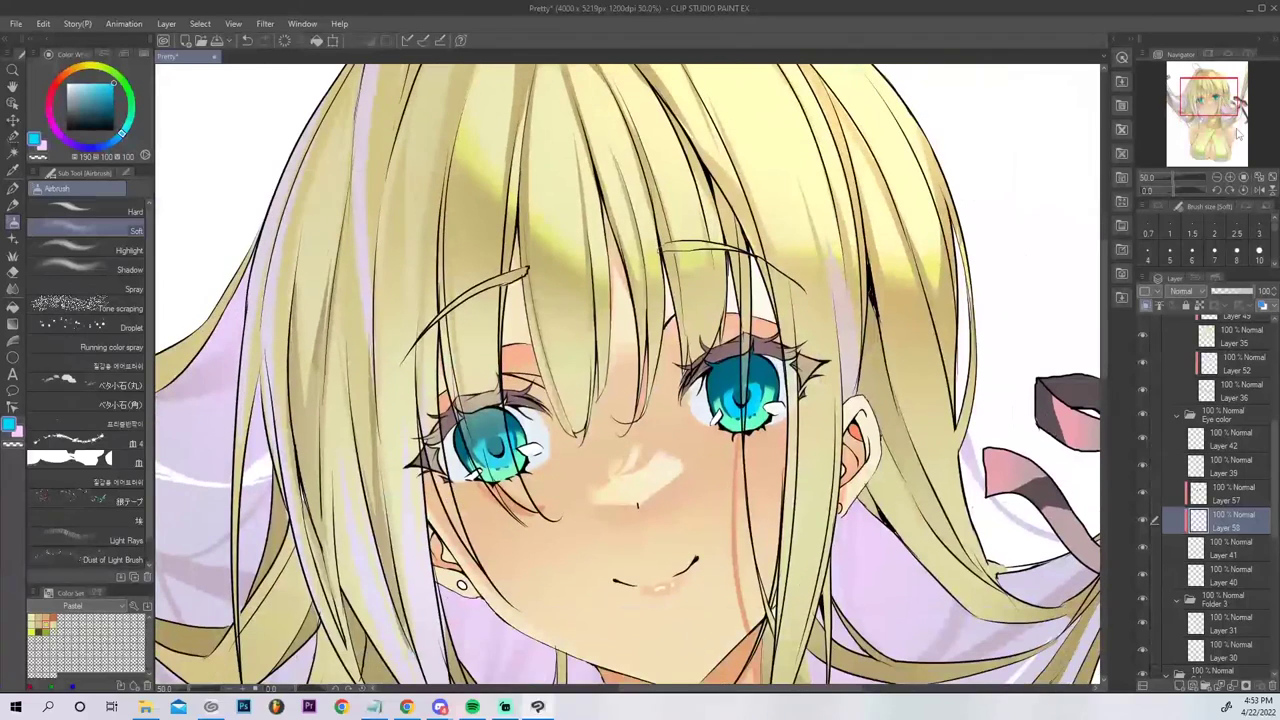
left_click(1218, 500)
left_click(1180, 686)
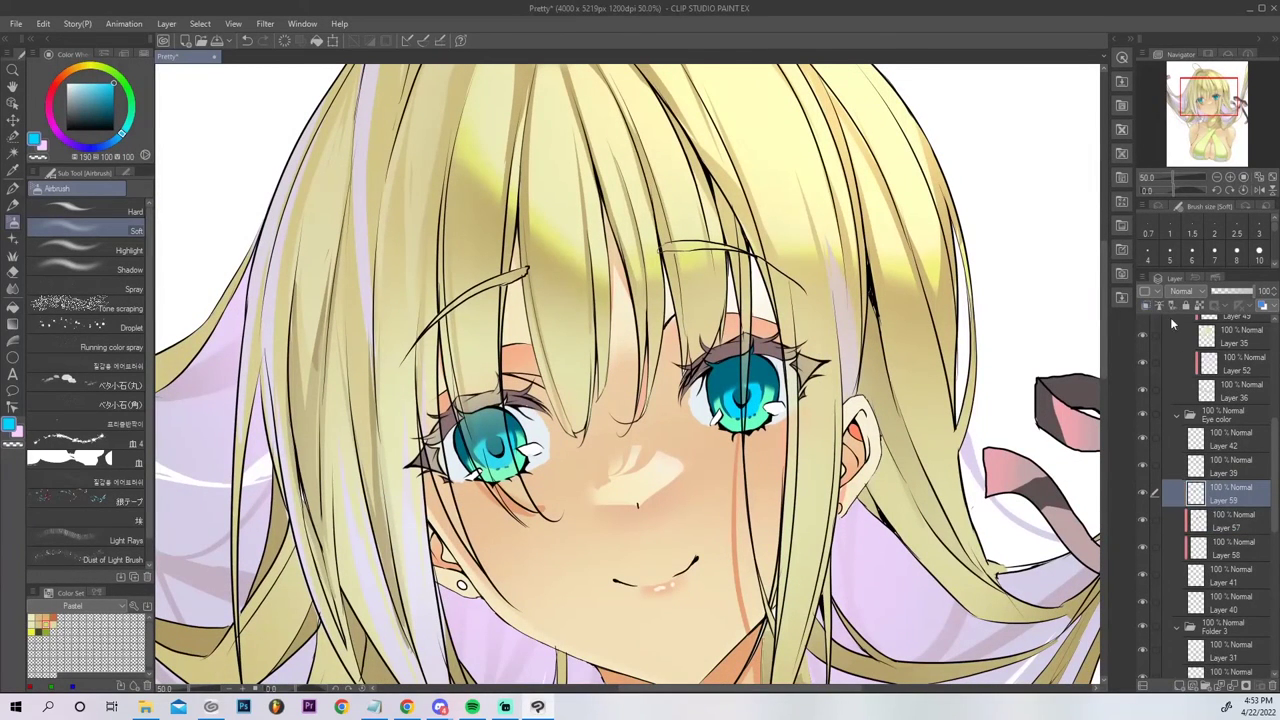
Paint dark navy (hue 224, saturation 100, brightness 28) over the upper irises and pupils of both eyes with the G-pen.
left_click(737, 376, "alt")
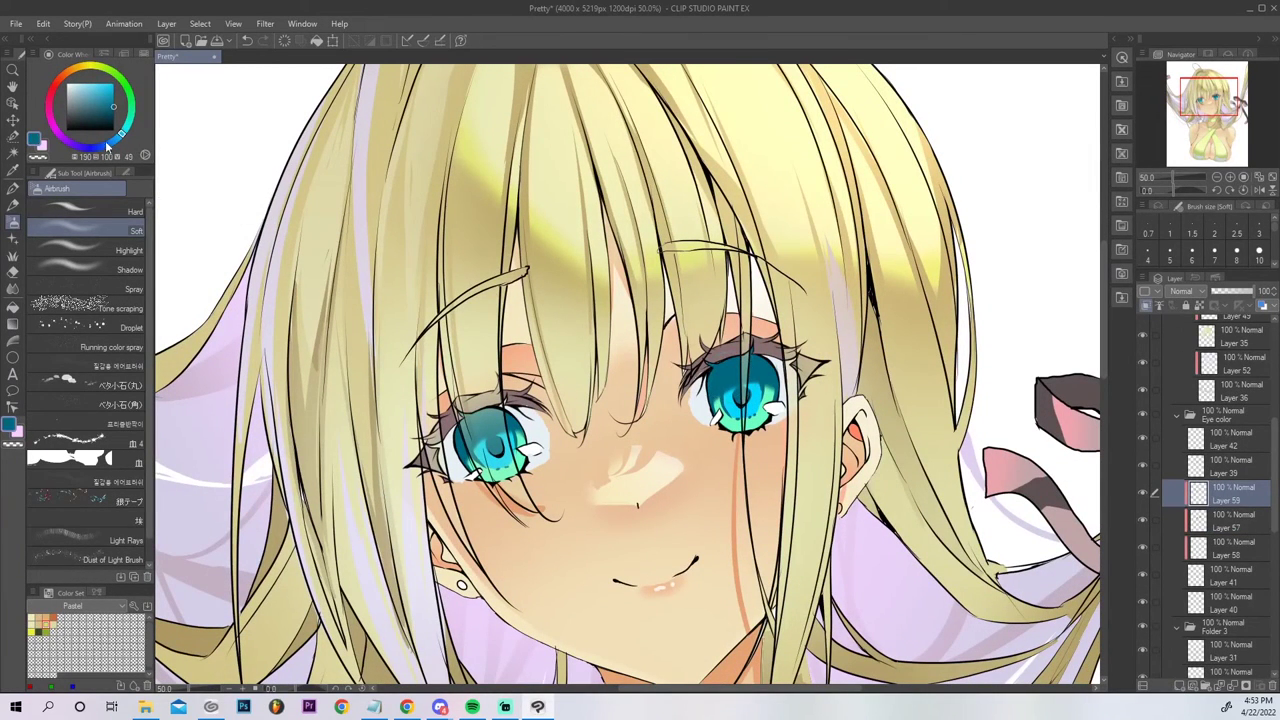
left_click(102, 147)
left_click_drag(123, 112, 126, 117)
left_click(13, 189)
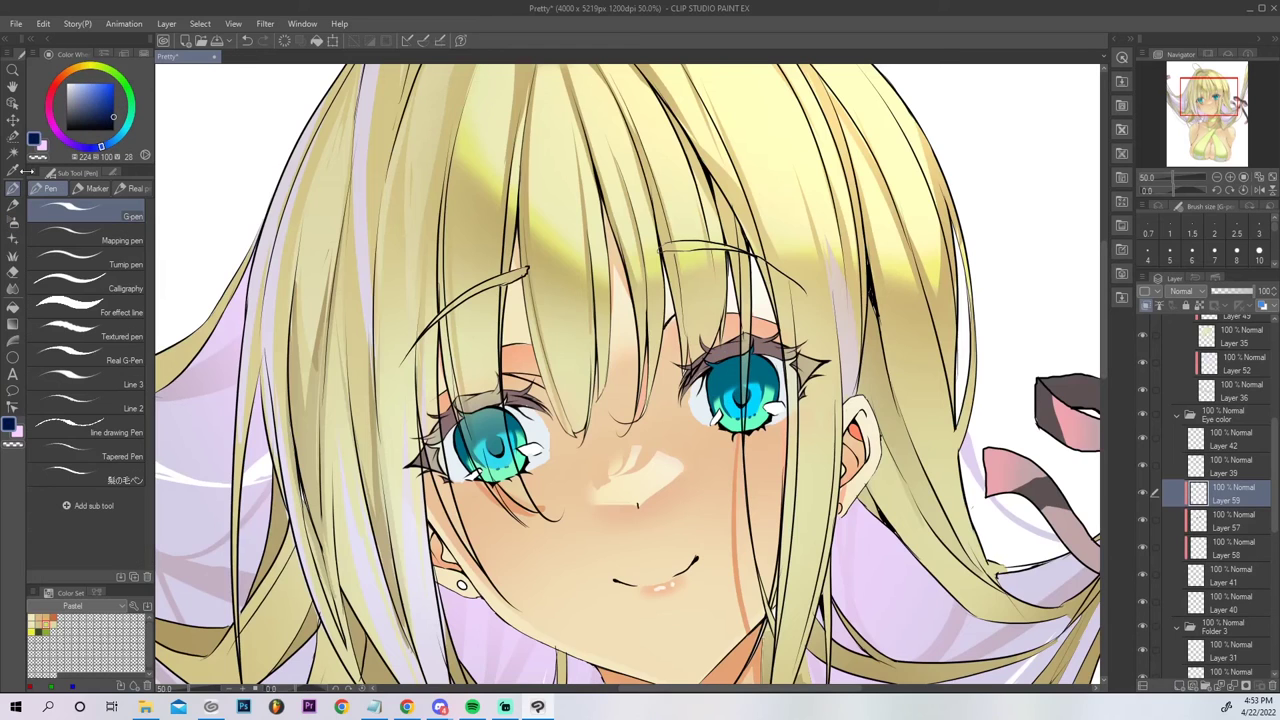
mouse_move(712, 387)
left_mouse_down()
mouse_move(760, 360)
mouse_move(772, 373)
left_mouse_up()
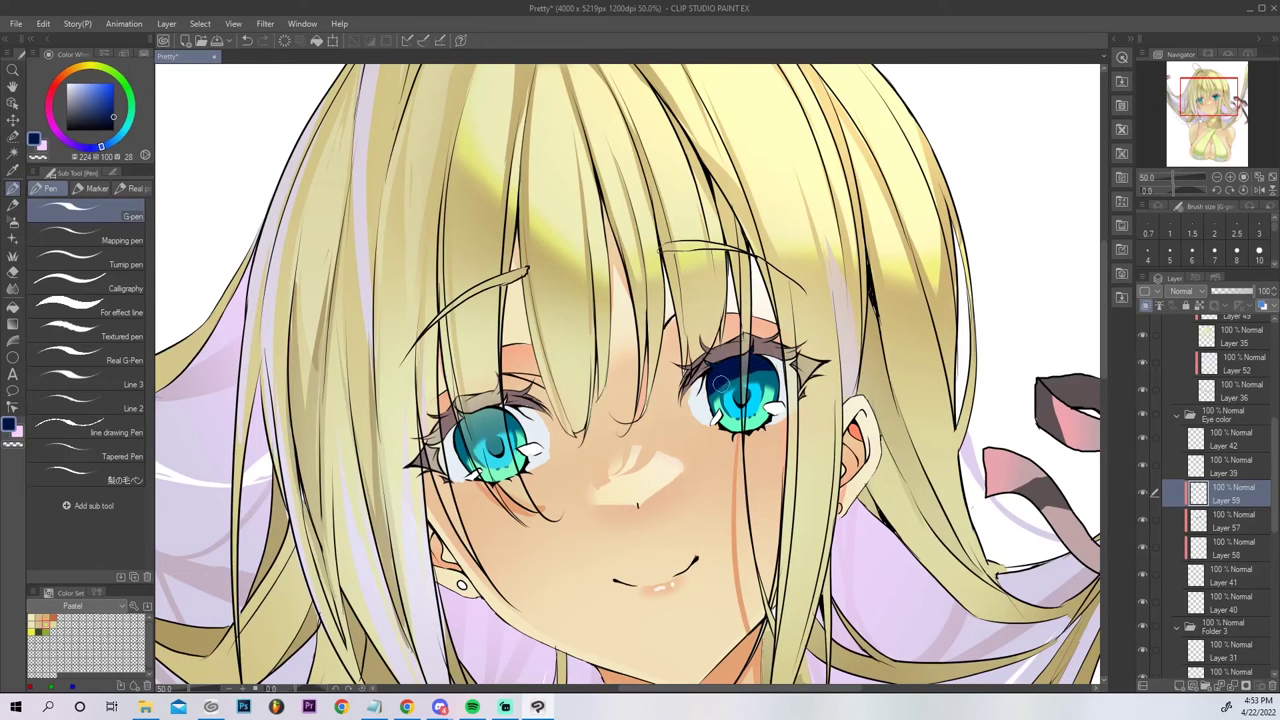
left_click_drag(762, 368, 765, 391)
left_click_drag(456, 455, 512, 416)
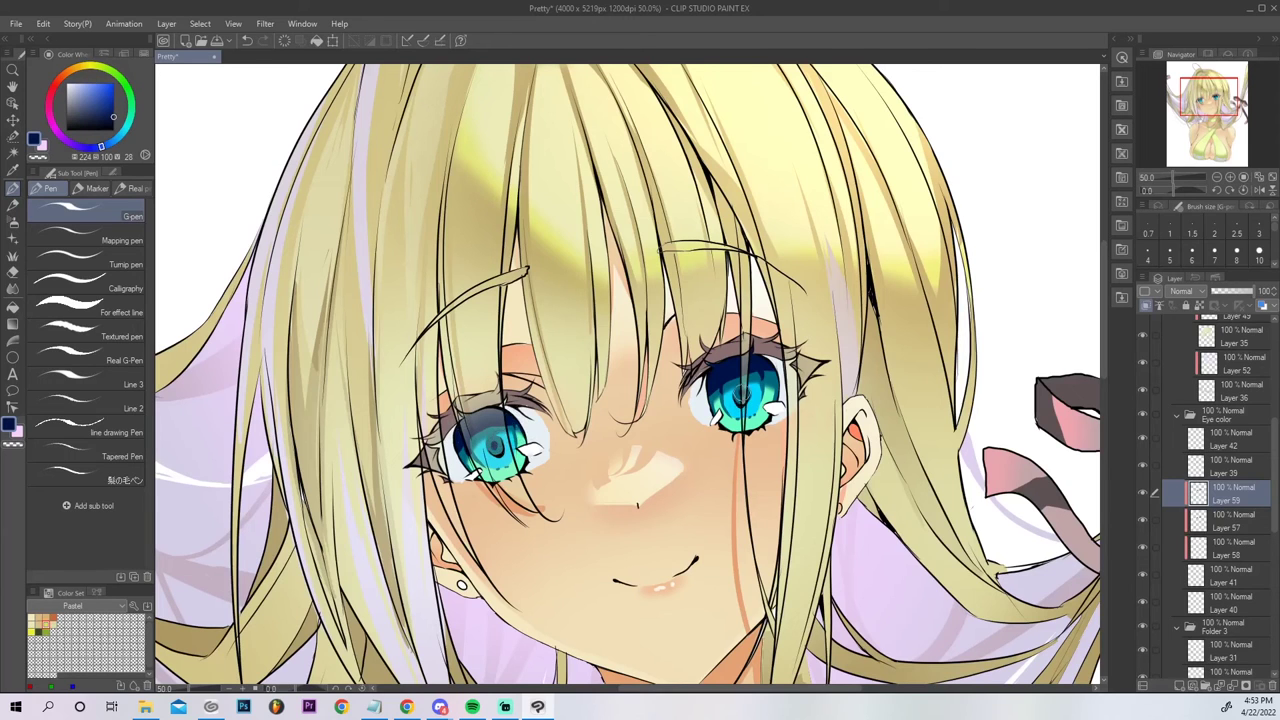
Add another clipped layer above the navy eye shading on Layer 59.
left_click(1259, 177)
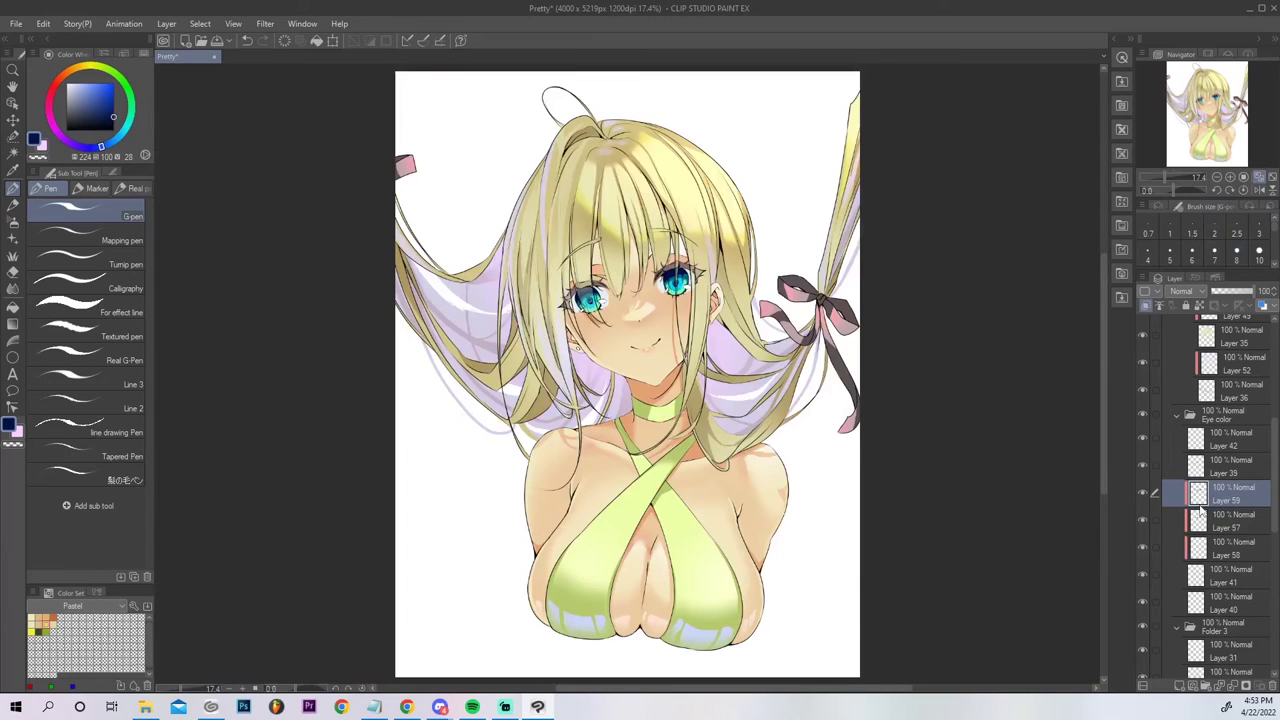
left_click(1230, 177)
left_click(1218, 177)
left_click_drag(1214, 133, 1217, 124)
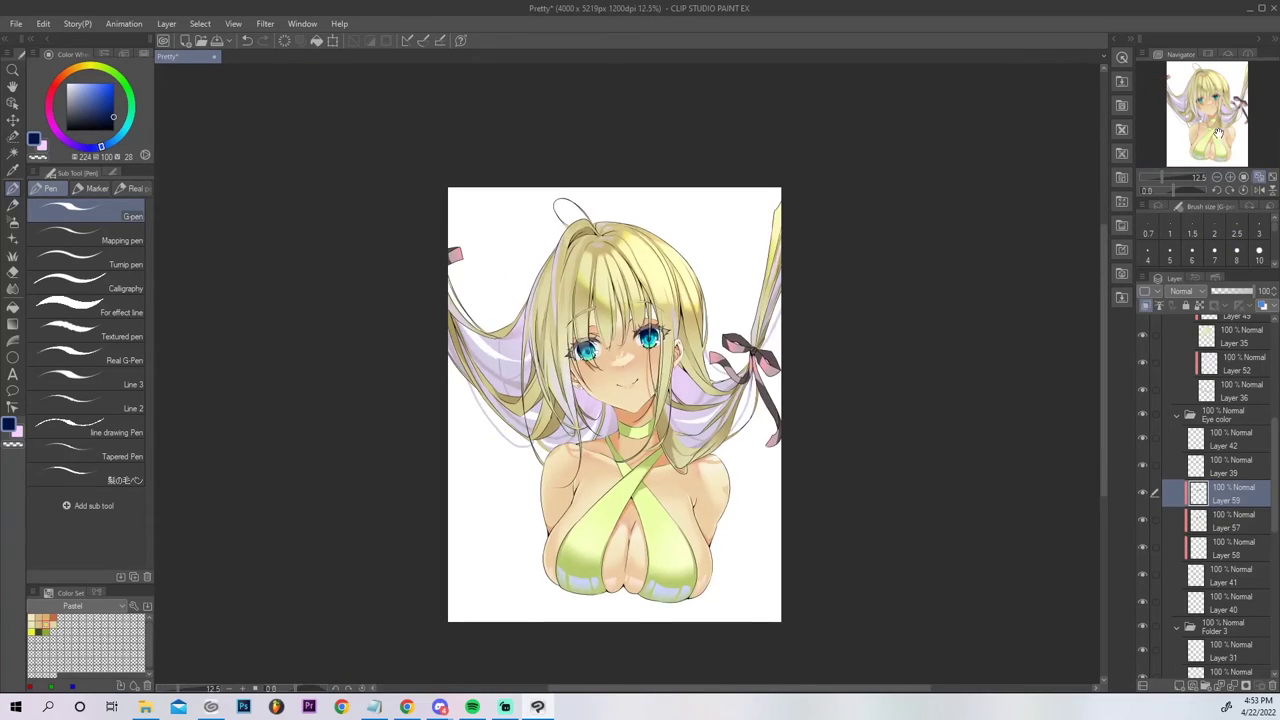
left_click(1230, 177)
left_click(1230, 177)
left_click(1230, 177)
left_click(1230, 177)
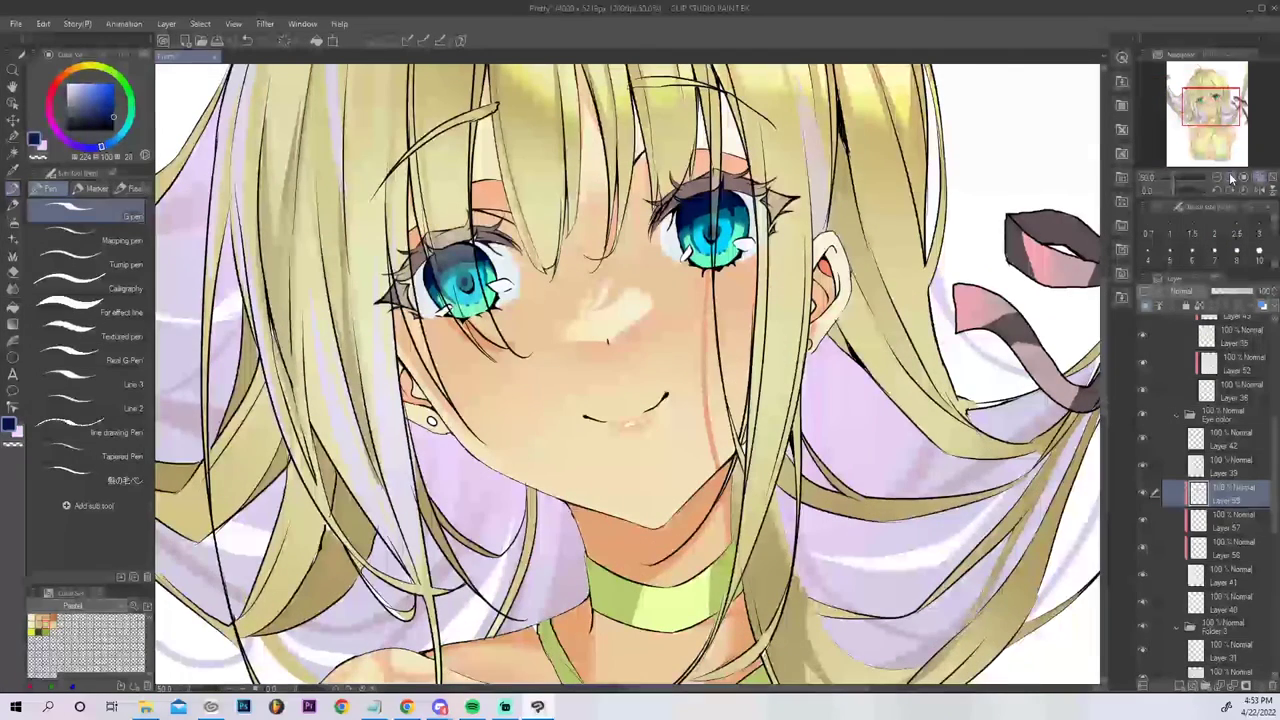
left_click(1230, 177)
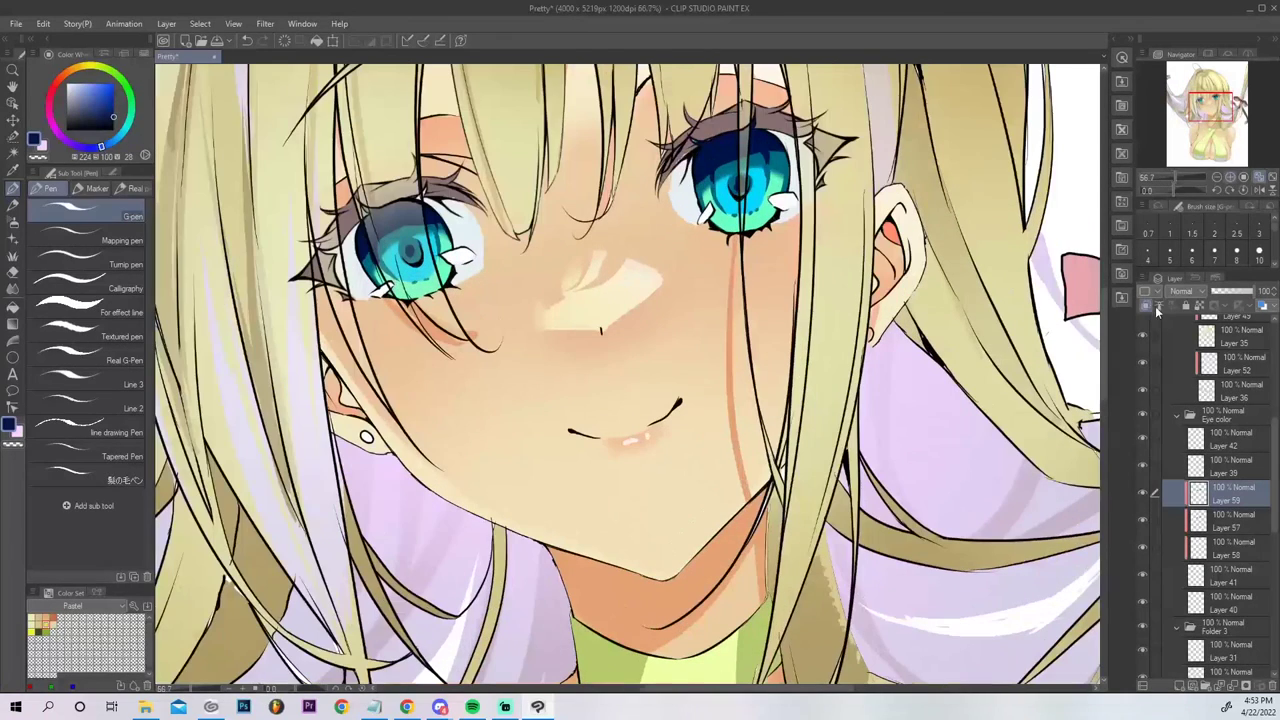
left_click(1147, 305)
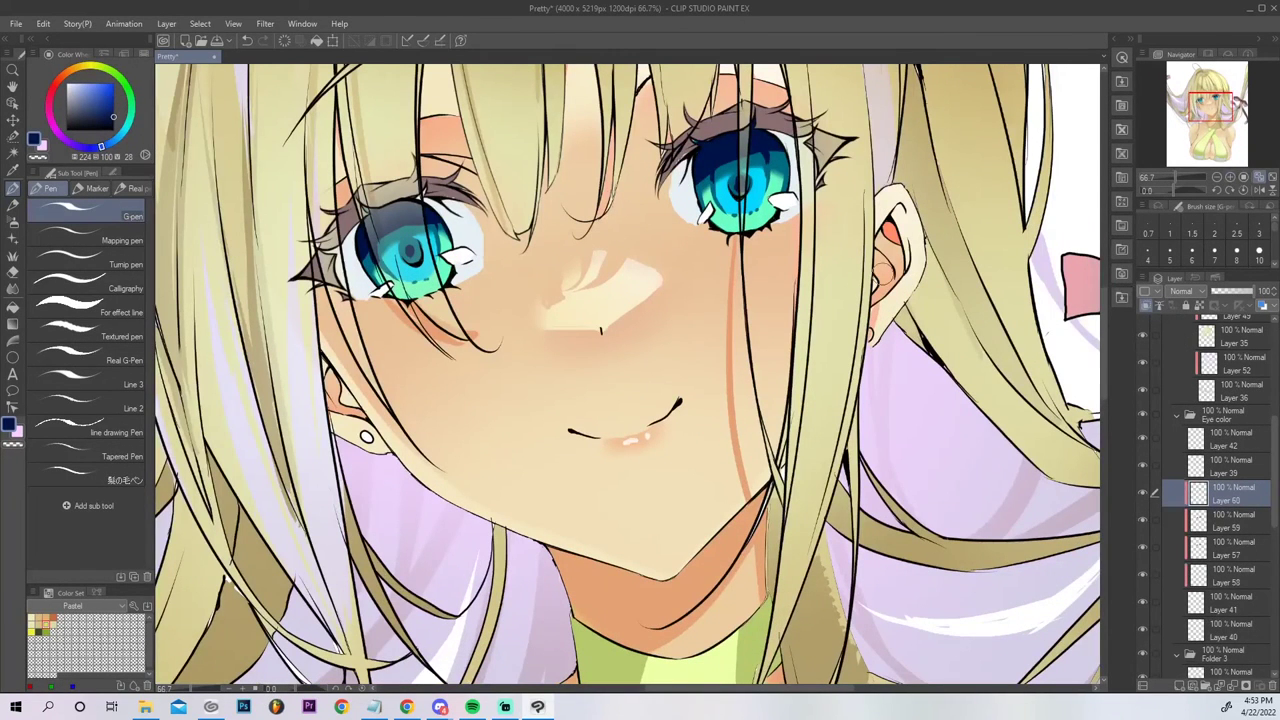
Try round pale cyan highlights (hue 177, saturation 29, brightness 100) on the upper irises of both eyes, and undo them.
left_click_drag(86, 102, 81, 55)
left_click_drag(122, 130, 128, 124)
mouse_move(752, 170)
left_mouse_down()
mouse_move(762, 152)
mouse_move(774, 166)
mouse_move(758, 145)
left_mouse_up()
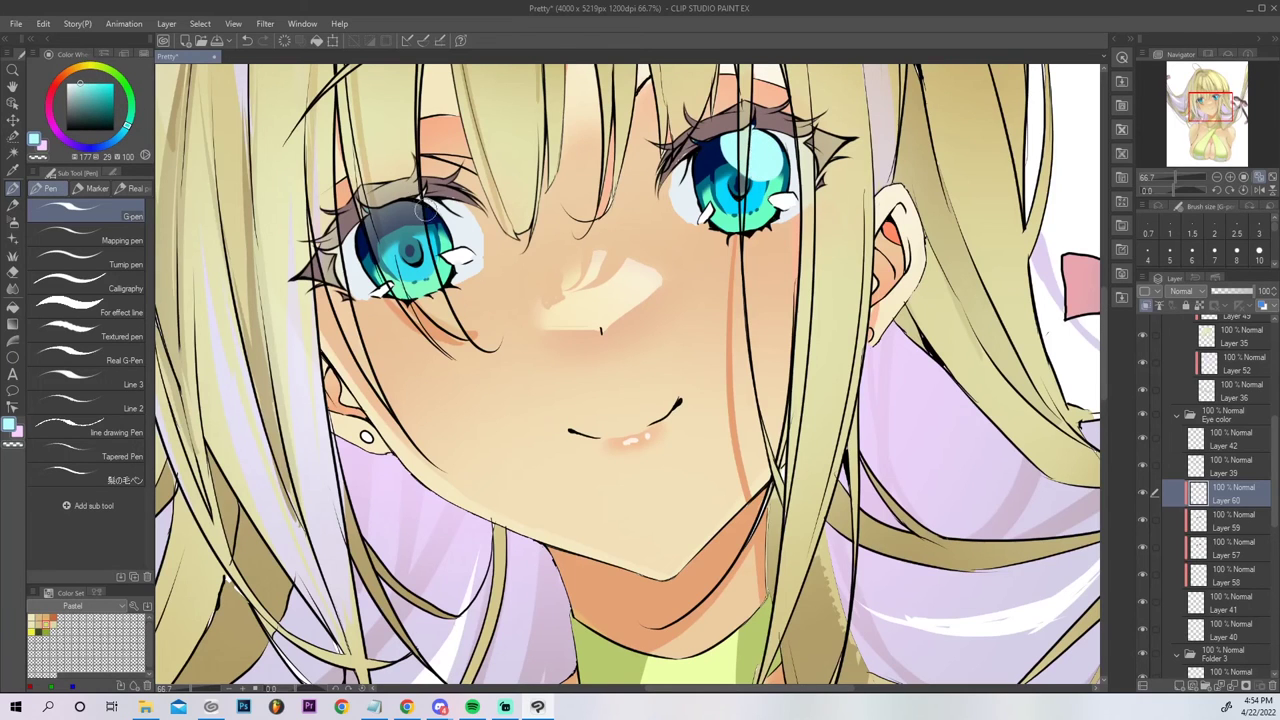
mouse_move(404, 226)
left_mouse_down()
mouse_move(440, 224)
mouse_move(430, 206)
left_mouse_up()
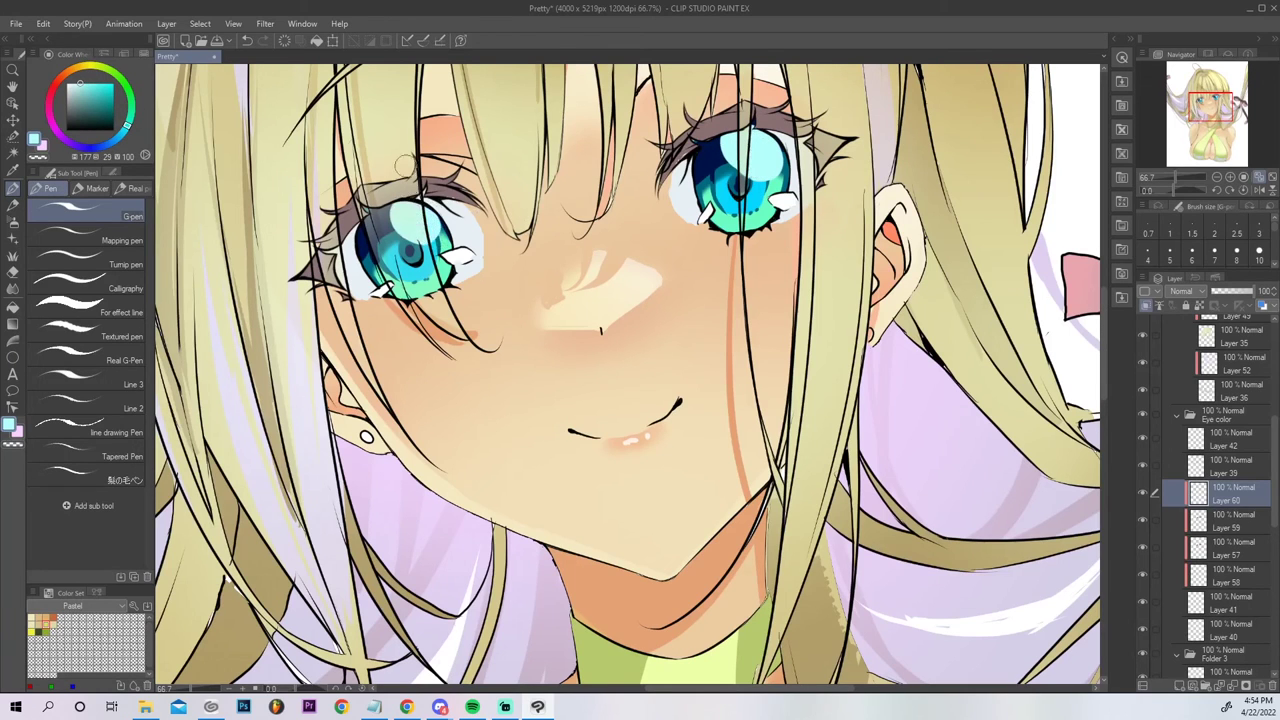
key("ctrl+z")
key("ctrl+z")
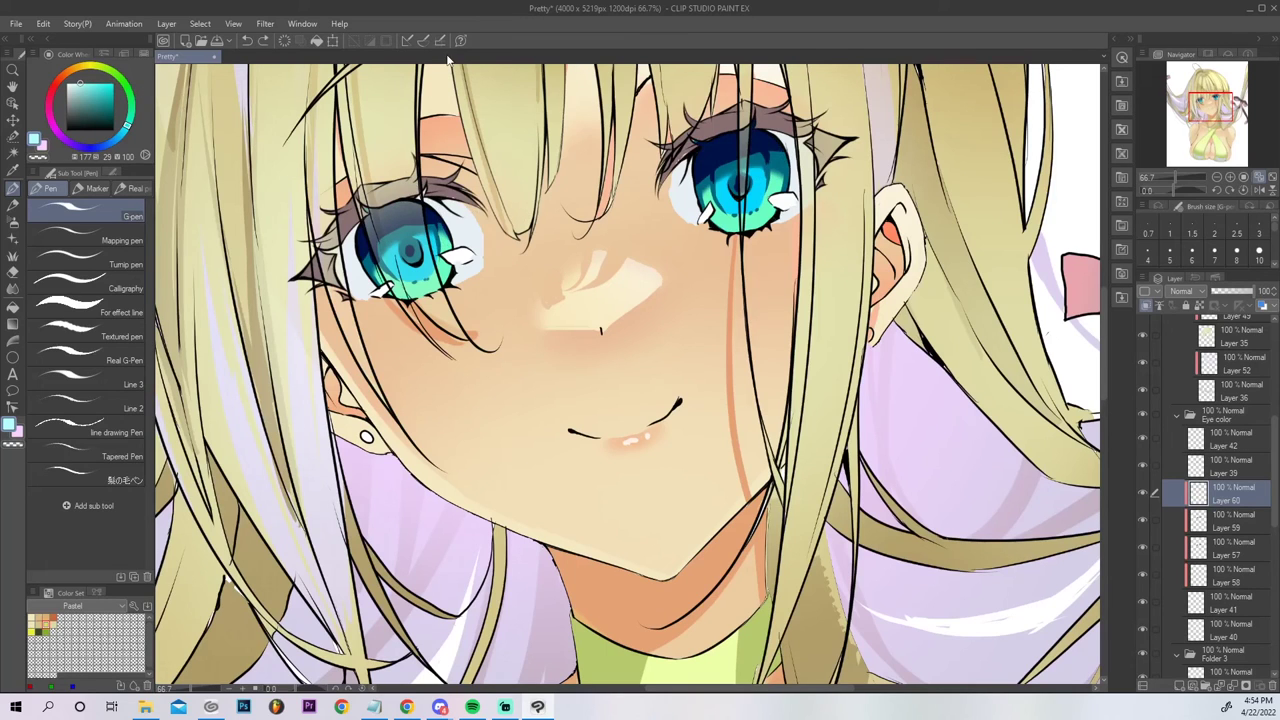
Paint round pale yellow-green highlights (hue 86, saturation 29, brightness 100) on both upper irises and lower the layer's opacity to 39%.
left_click(110, 70)
left_click_drag(444, 224, 406, 203)
mouse_move(775, 165)
left_mouse_down()
mouse_move(735, 132)
mouse_move(755, 132)
left_mouse_up()
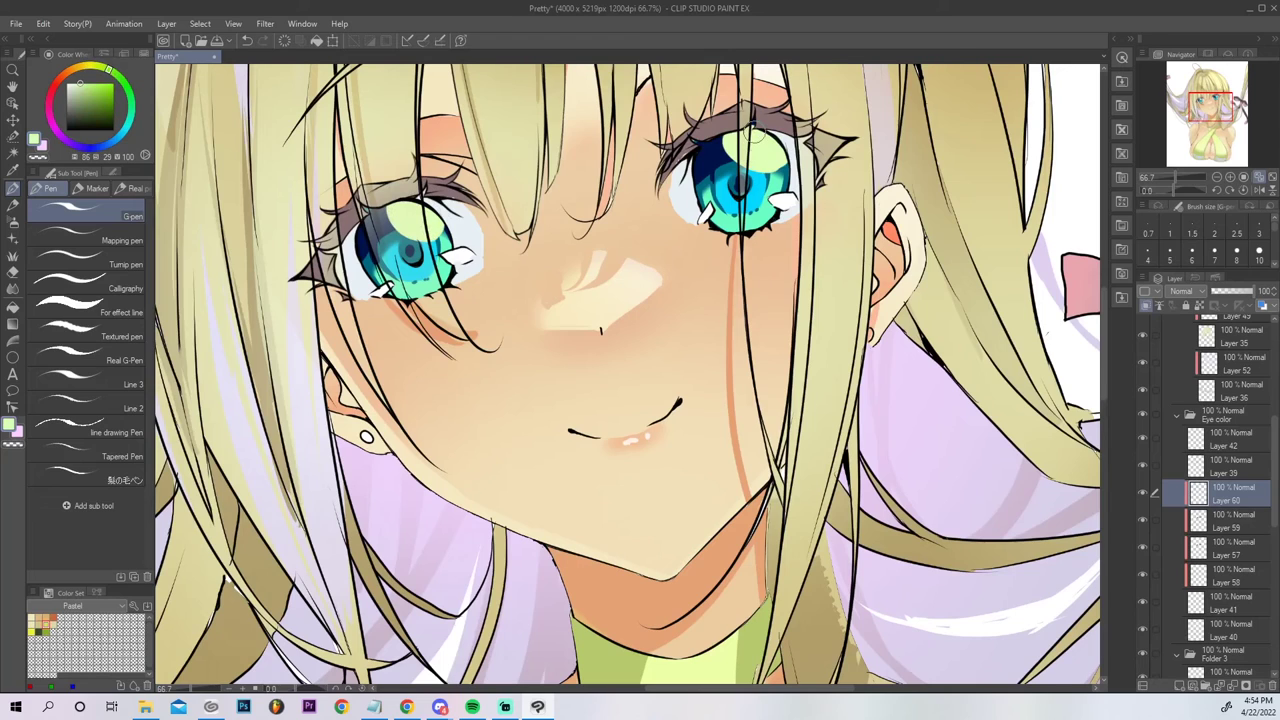
left_click(1237, 290)
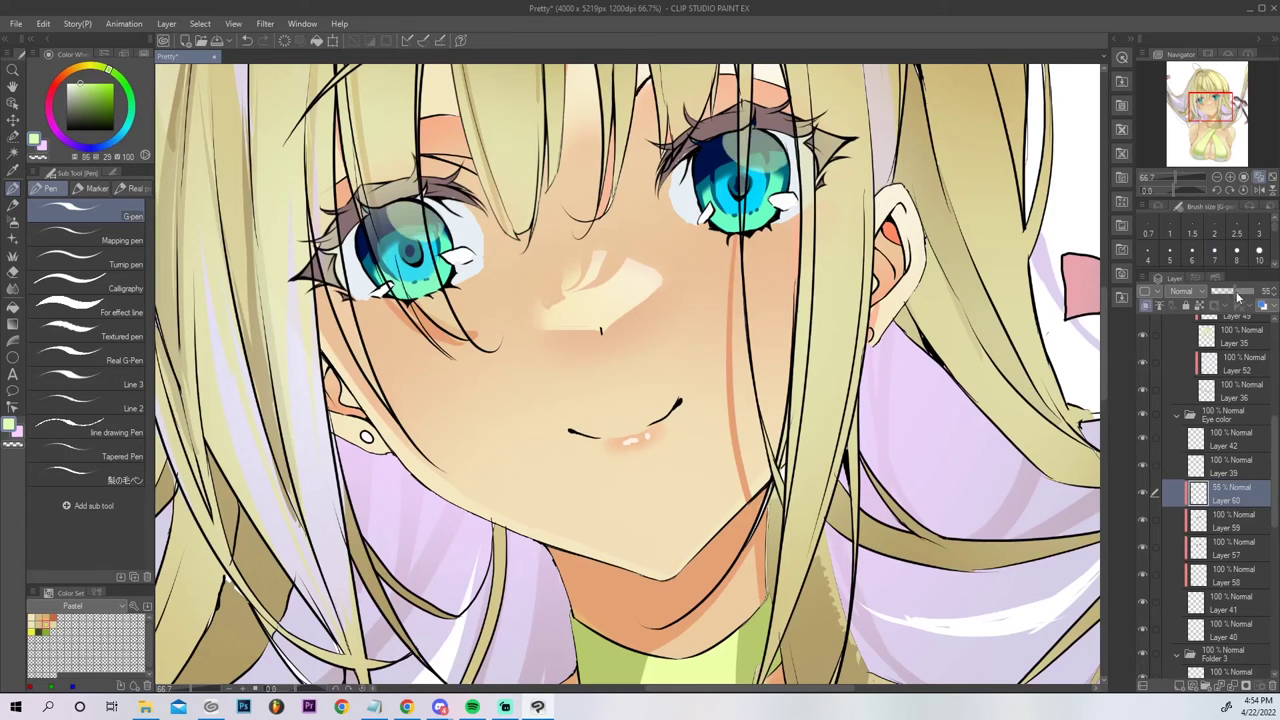
left_click_drag(1229, 292, 1234, 292)
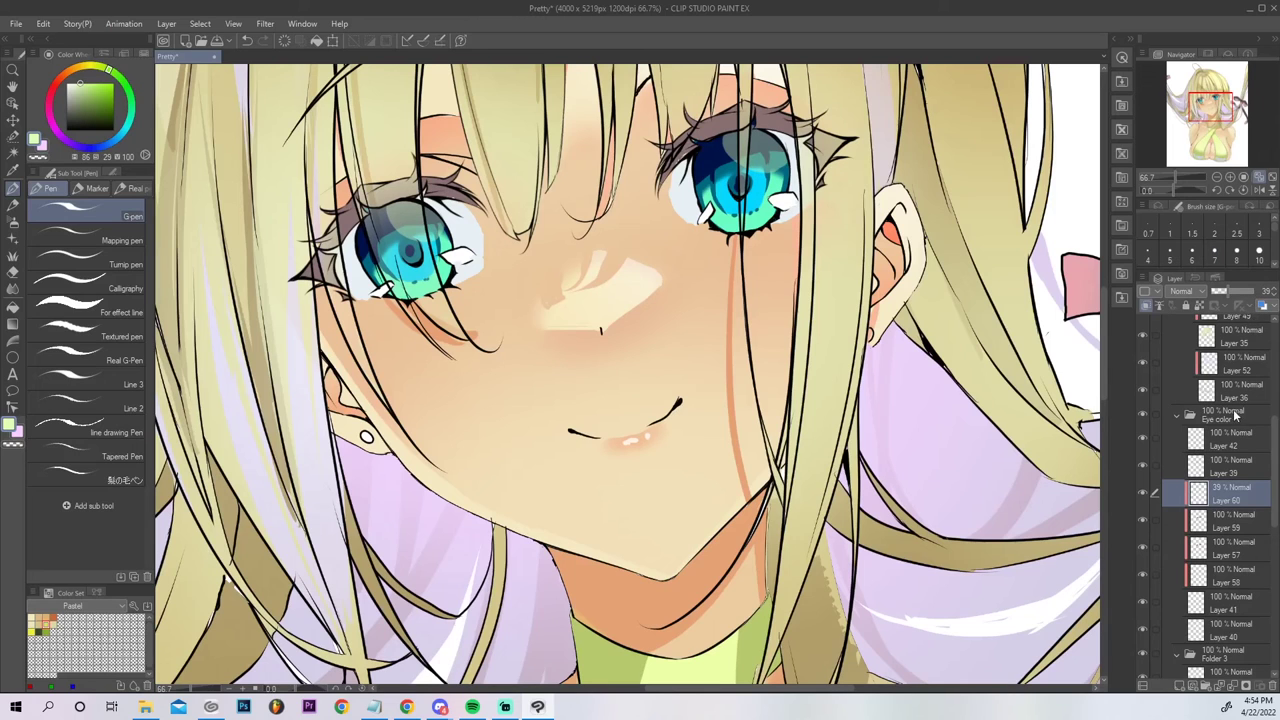
Shift the hue of the round iris highlights on Layer 60 by -93.
key("ctrl+u")
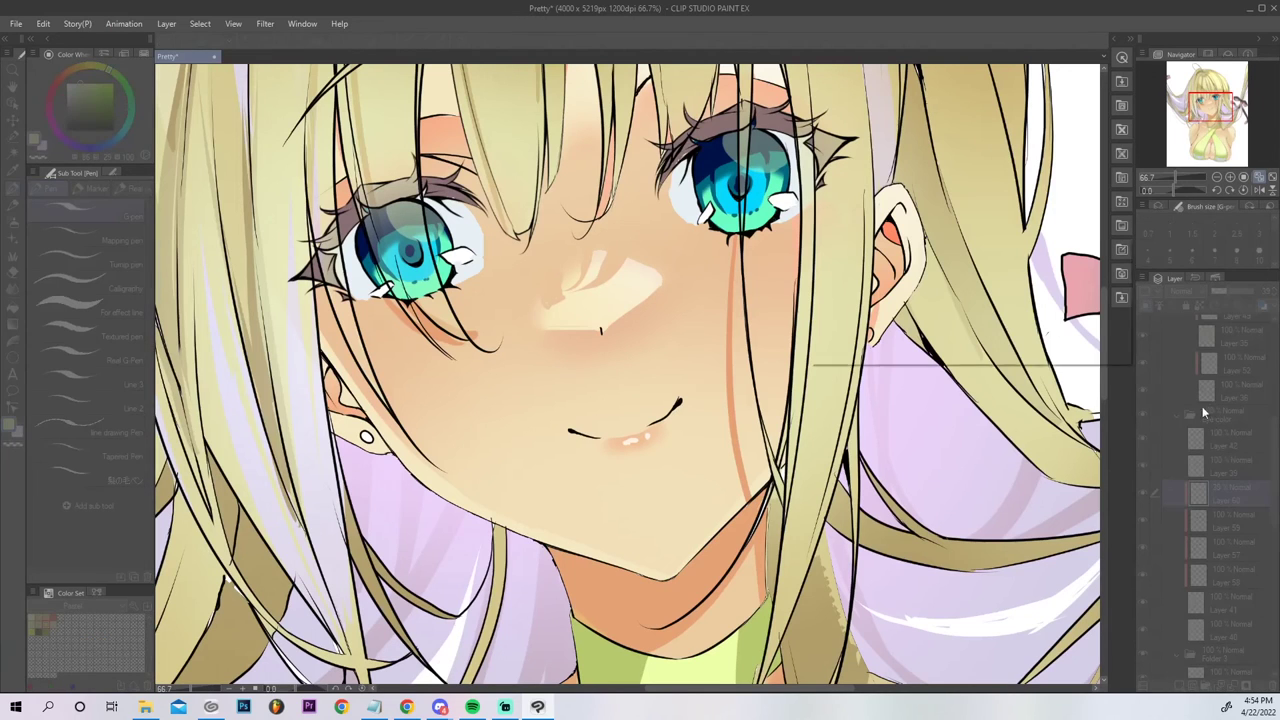
left_click(986, 283)
left_click(877, 281)
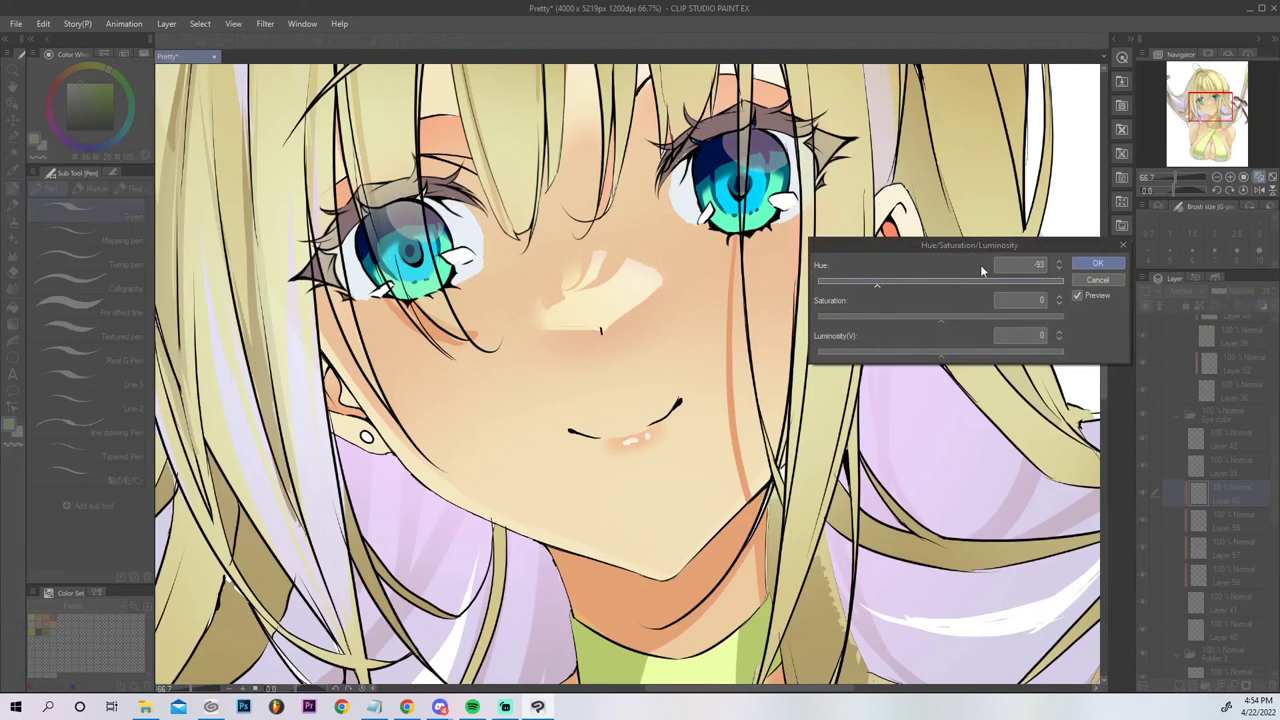
left_click(1096, 263)
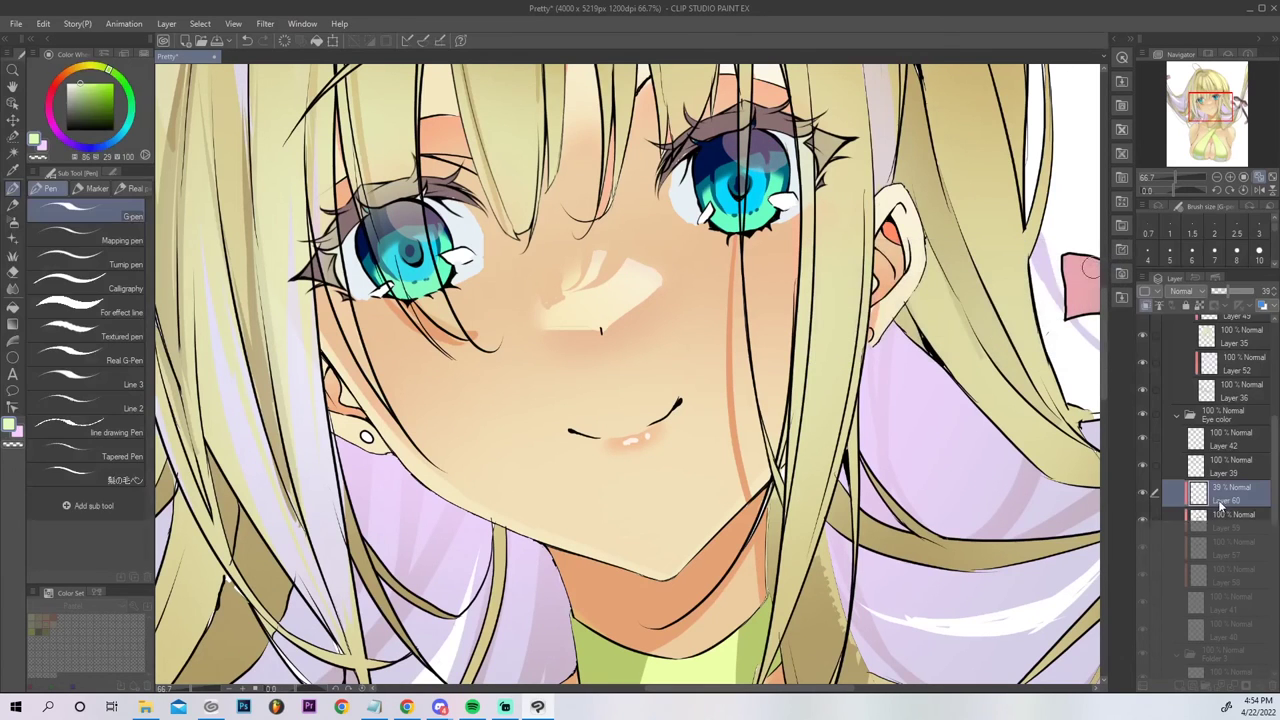
Add a clipped layer above Layer 60 and paint pink highlights (hue 302, saturation 51, brightness 100) across both upper irises.
left_click(1179, 686)
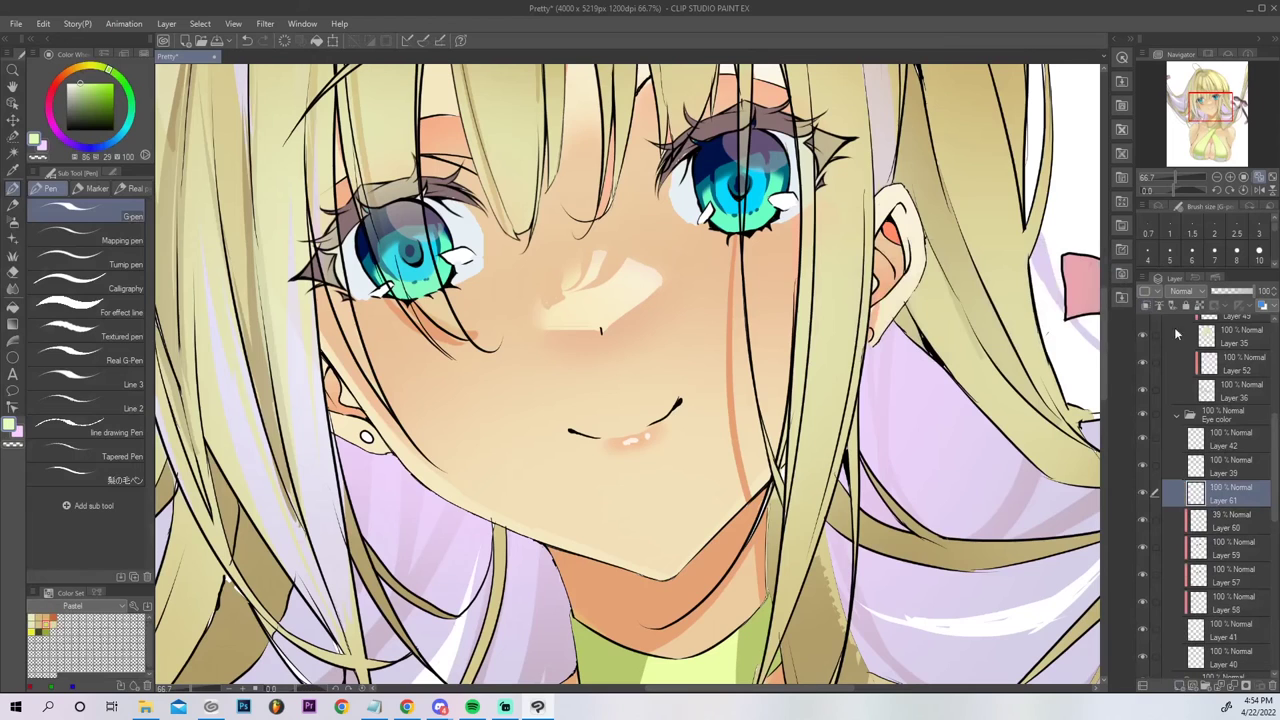
left_click(55, 127)
left_click(92, 83)
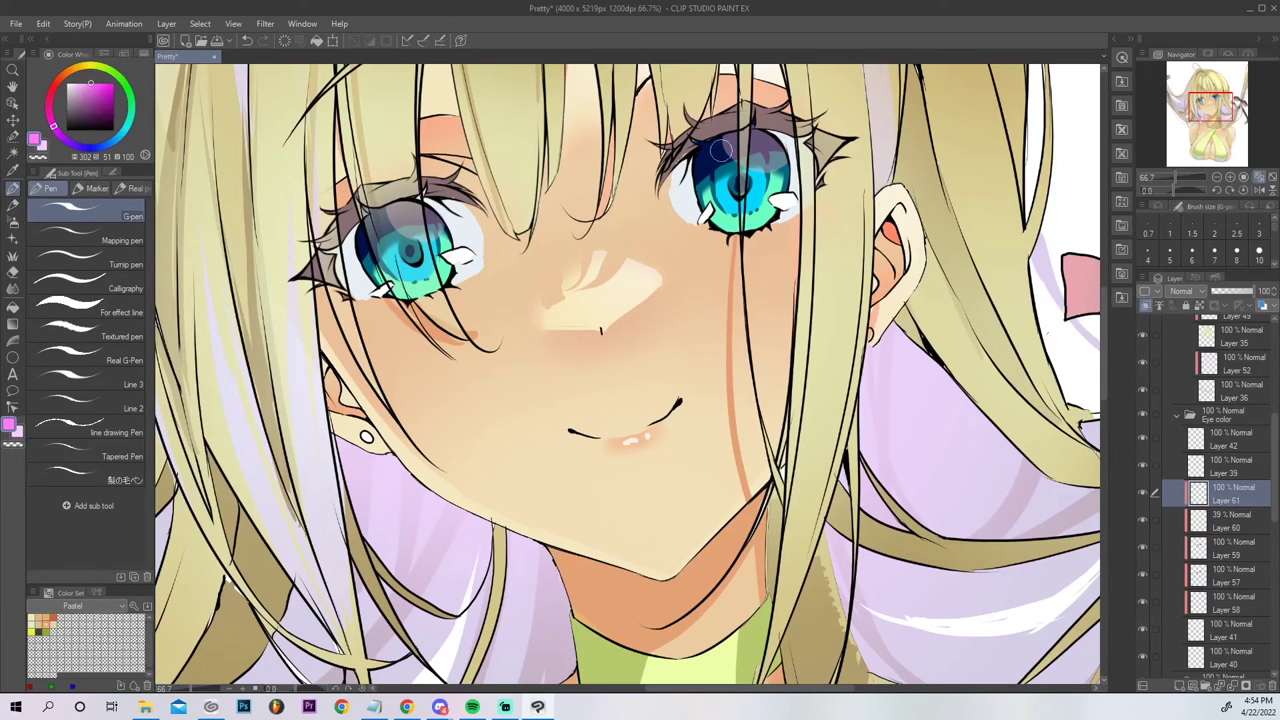
mouse_move(705, 160)
left_mouse_down()
mouse_move(721, 144)
mouse_move(713, 152)
mouse_move(762, 145)
mouse_move(712, 145)
mouse_move(770, 140)
mouse_move(740, 150)
left_mouse_up()
key("ctrl+z")
mouse_move(368, 232)
left_mouse_down()
mouse_move(392, 213)
mouse_move(419, 211)
mouse_move(371, 233)
mouse_move(426, 213)
mouse_move(369, 232)
mouse_move(408, 206)
mouse_move(379, 208)
mouse_move(427, 215)
mouse_move(396, 212)
left_mouse_up()
left_click_drag(703, 153, 768, 145)
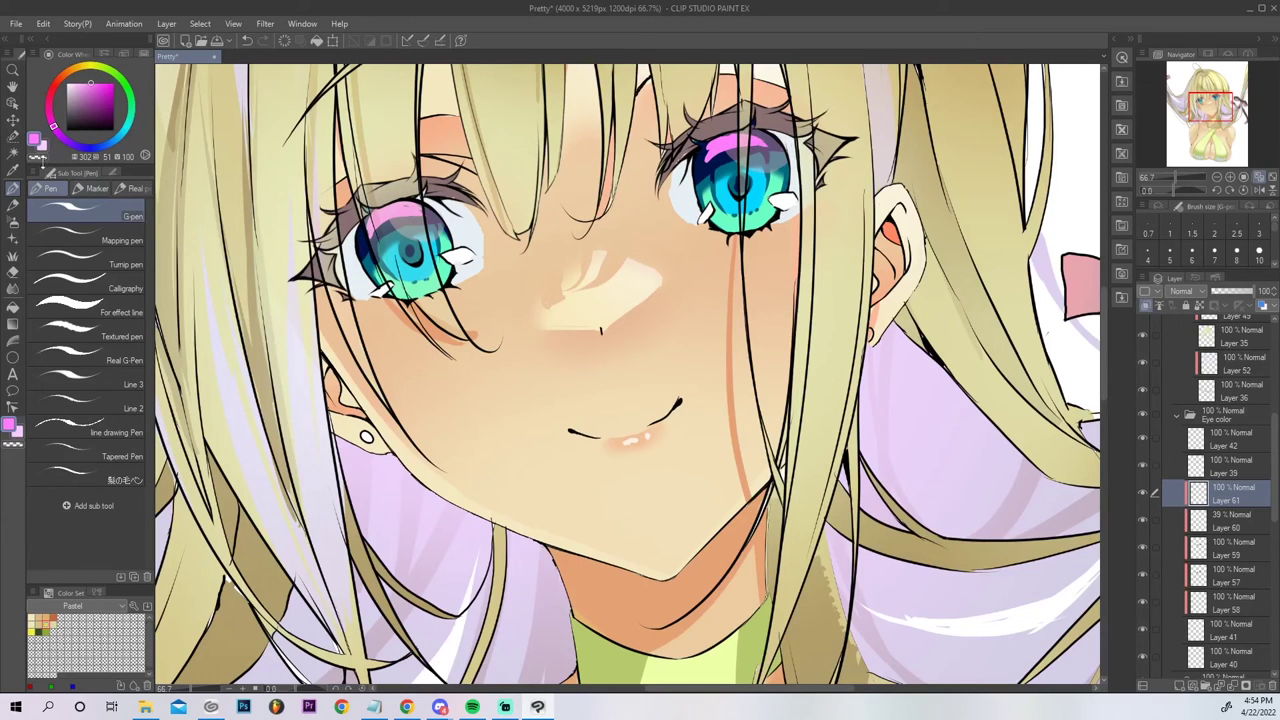
mouse_move(369, 205)
left_mouse_down()
mouse_move(378, 222)
mouse_move(408, 192)
mouse_move(410, 206)
left_mouse_up()
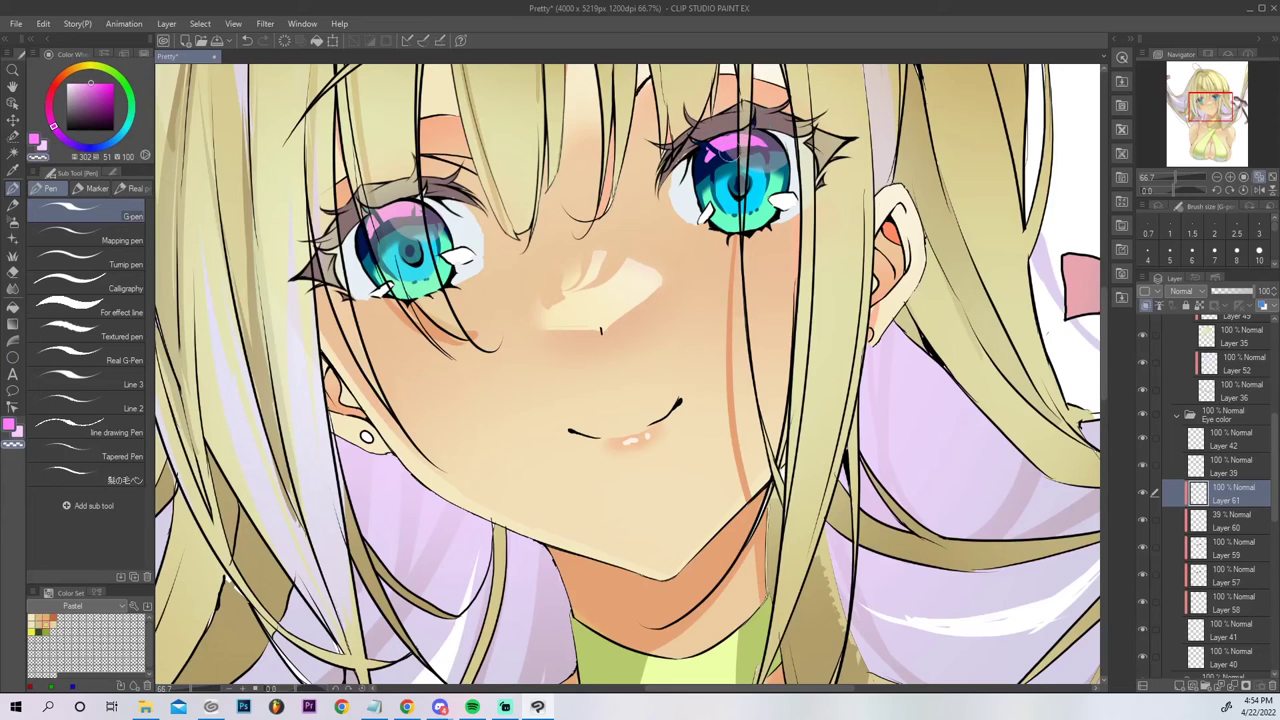
Fade the pink iris highlights with the Soft airbrush in transparent colour.
left_click(43, 147)
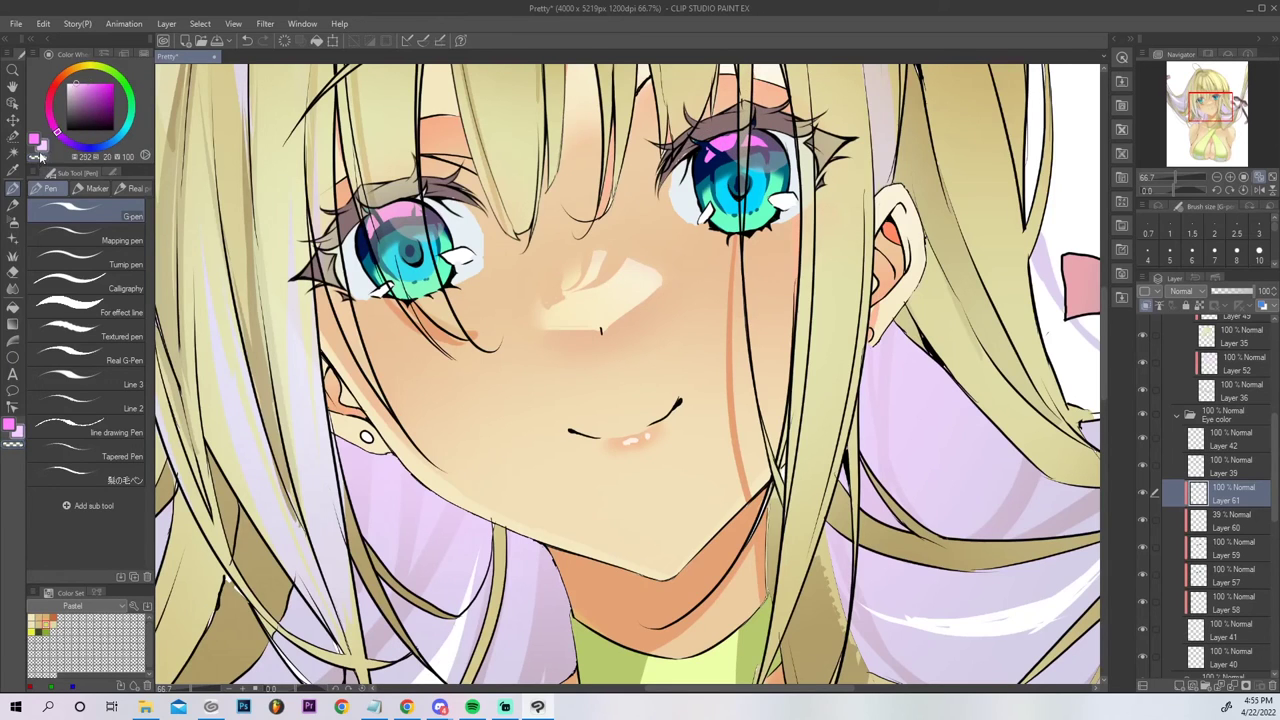
left_click(12, 223)
mouse_move(792, 160)
left_mouse_down()
mouse_move(746, 148)
mouse_move(787, 138)
left_mouse_up()
key("ctrl+z")
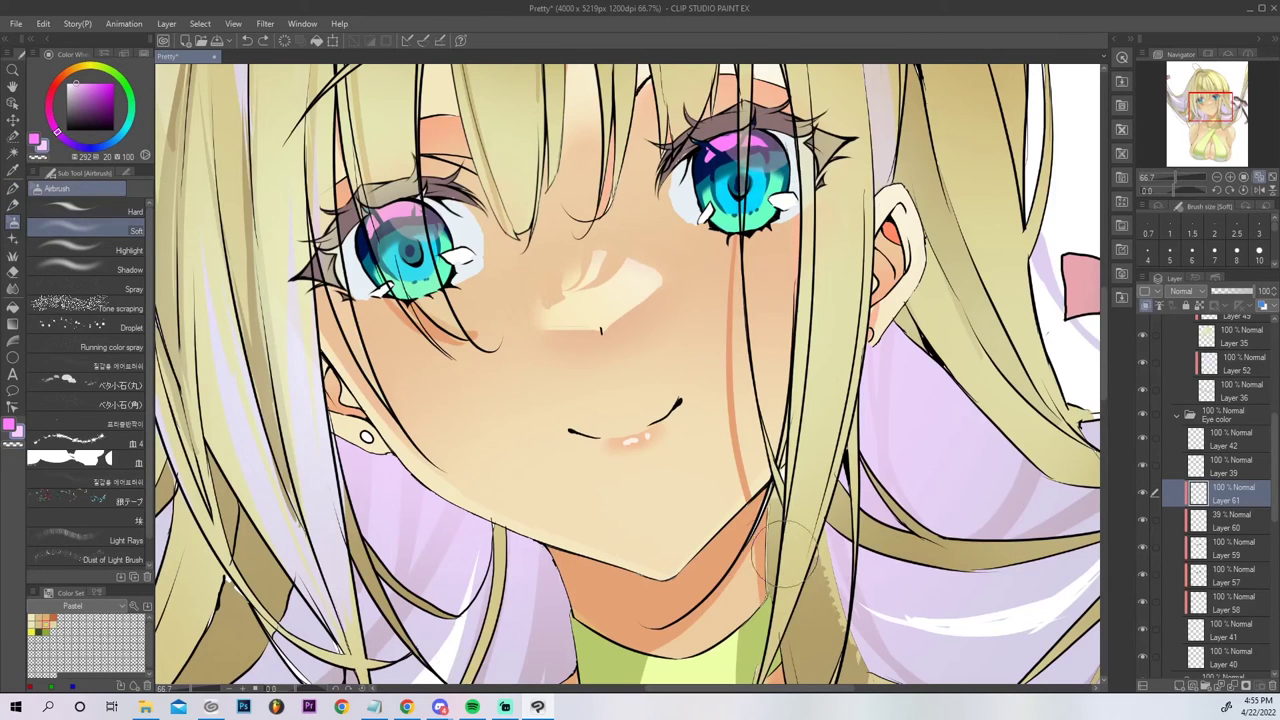
left_click(38, 157)
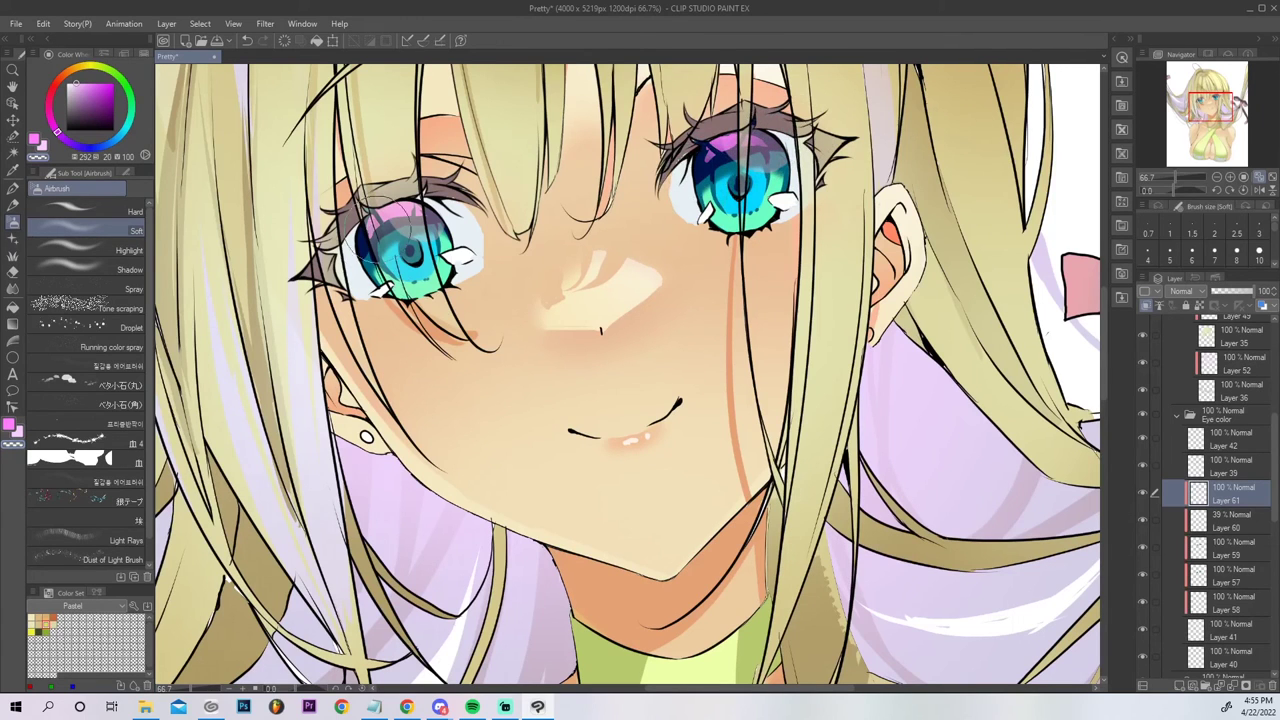
Group the iris layers from Layer 61 down to Layer 41 in a new folder and collapse it.
left_click(1272, 177)
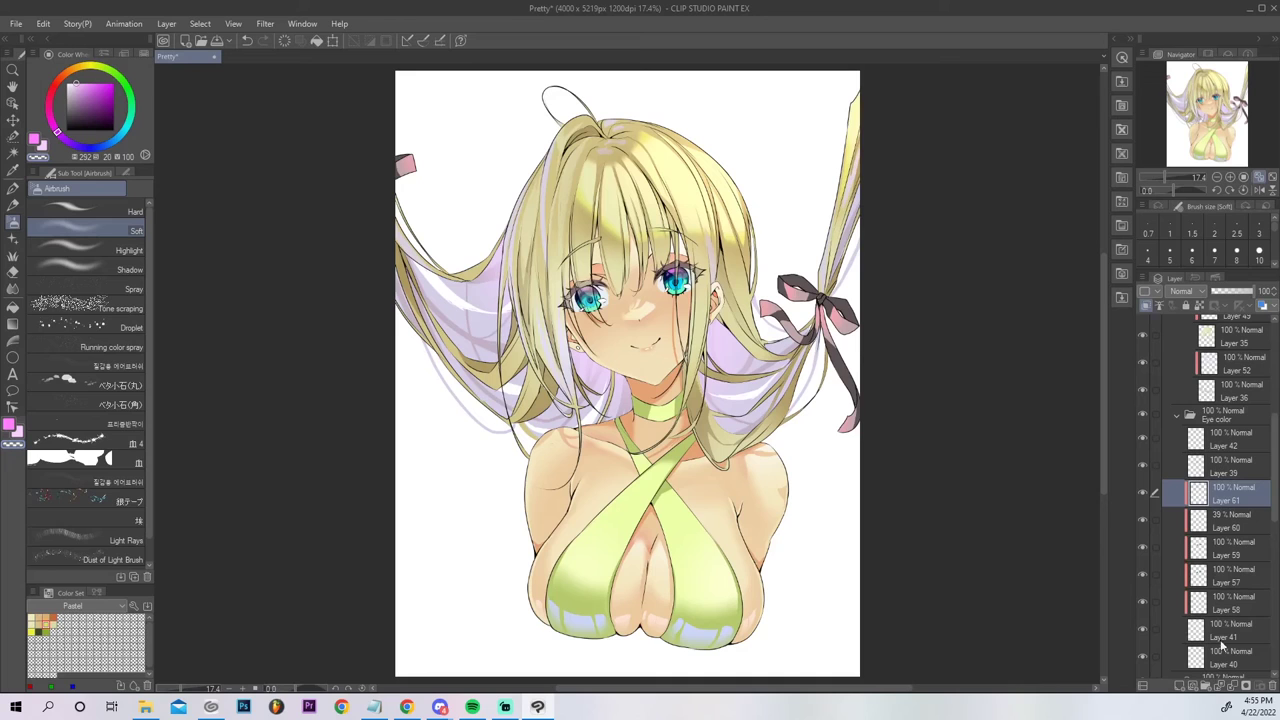
left_click(1206, 686)
left_click(1235, 518)
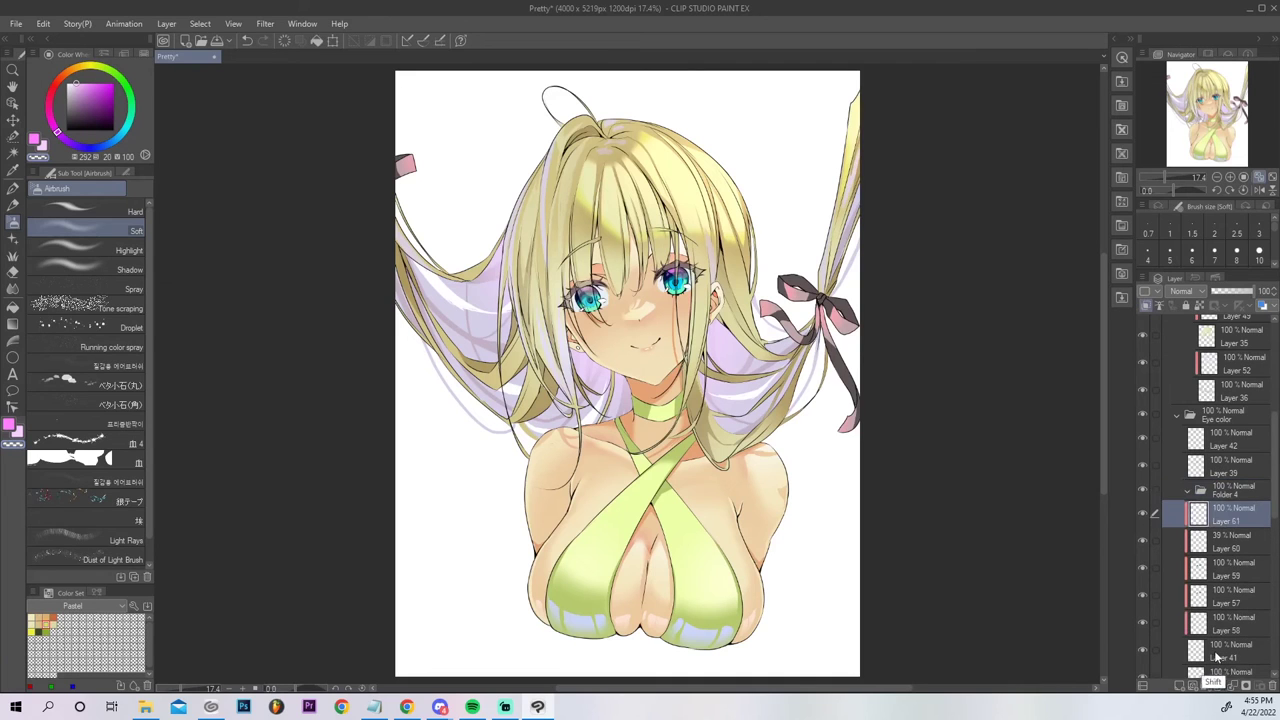
left_click(1218, 656, "shift")
left_click_drag(1226, 520, 1205, 496)
left_click(1203, 494)
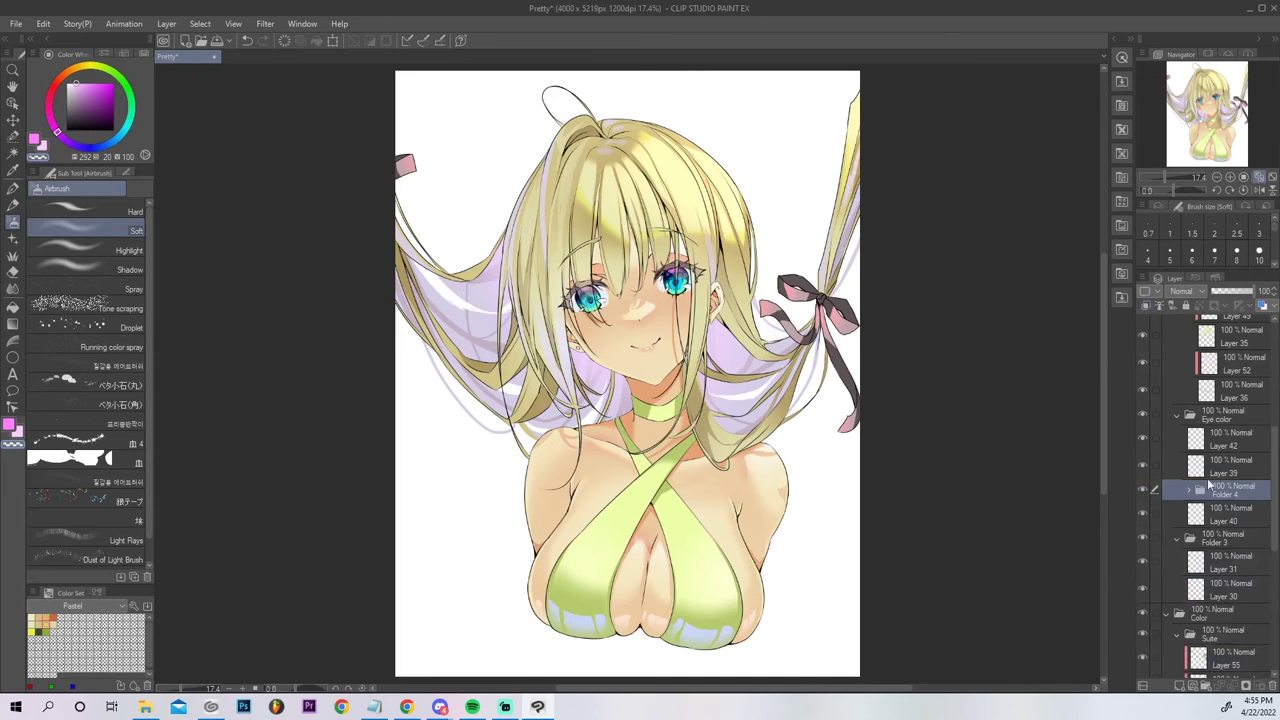
Convert the iris folder to a single layer while keeping the original, and set the copy's blending mode to Overlay.
right_click(1258, 502)
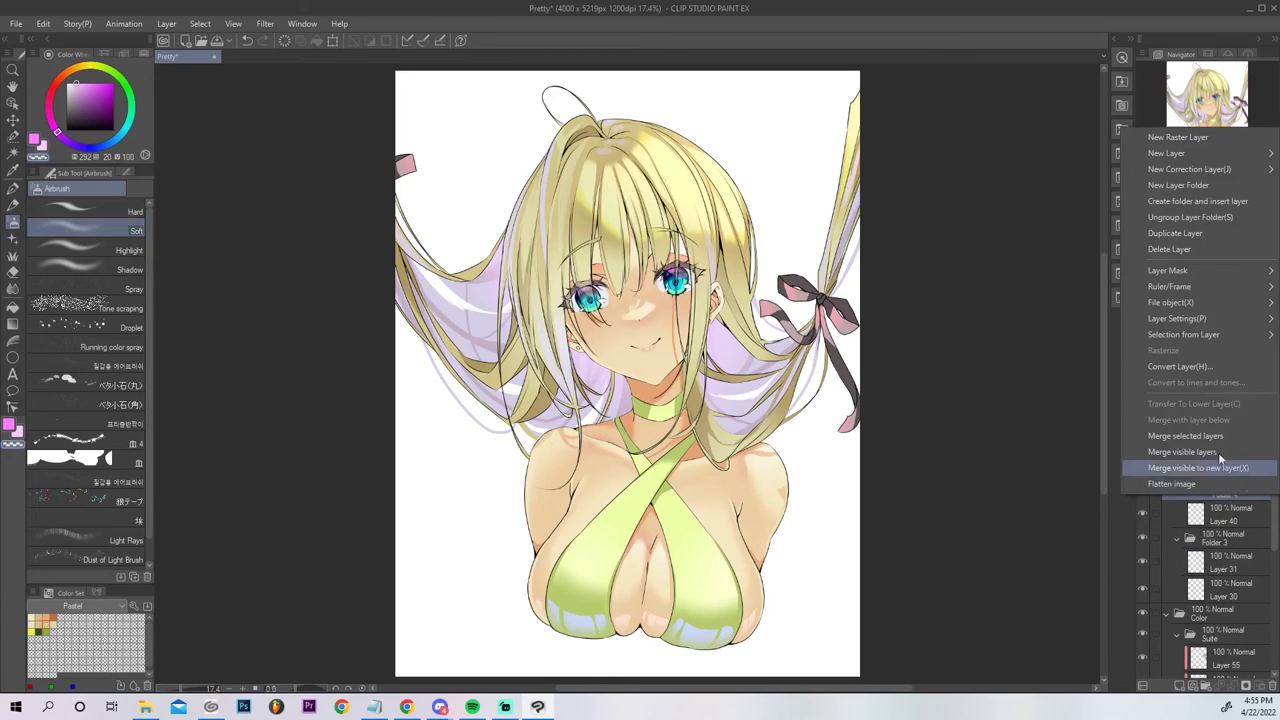
left_click(1203, 367)
left_click(757, 291)
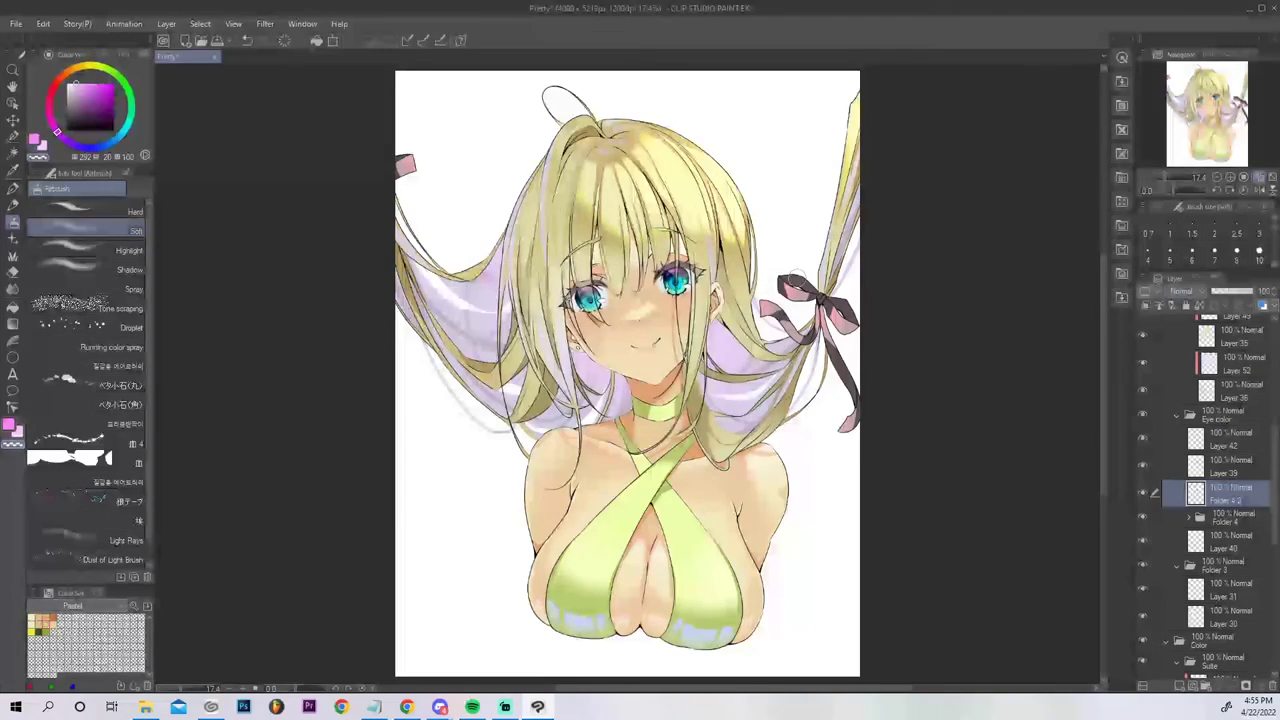
left_click(1196, 292)
left_click(1187, 457)
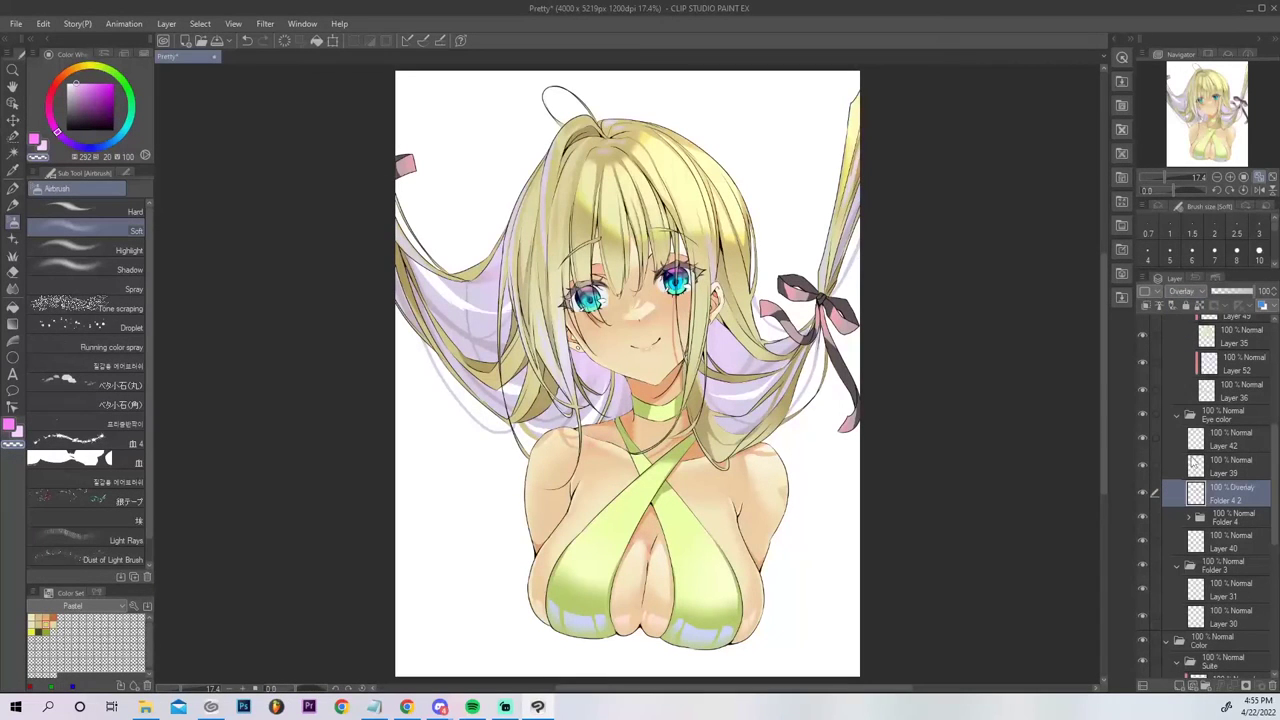
left_click(265, 23)
mouse_move(302, 40)
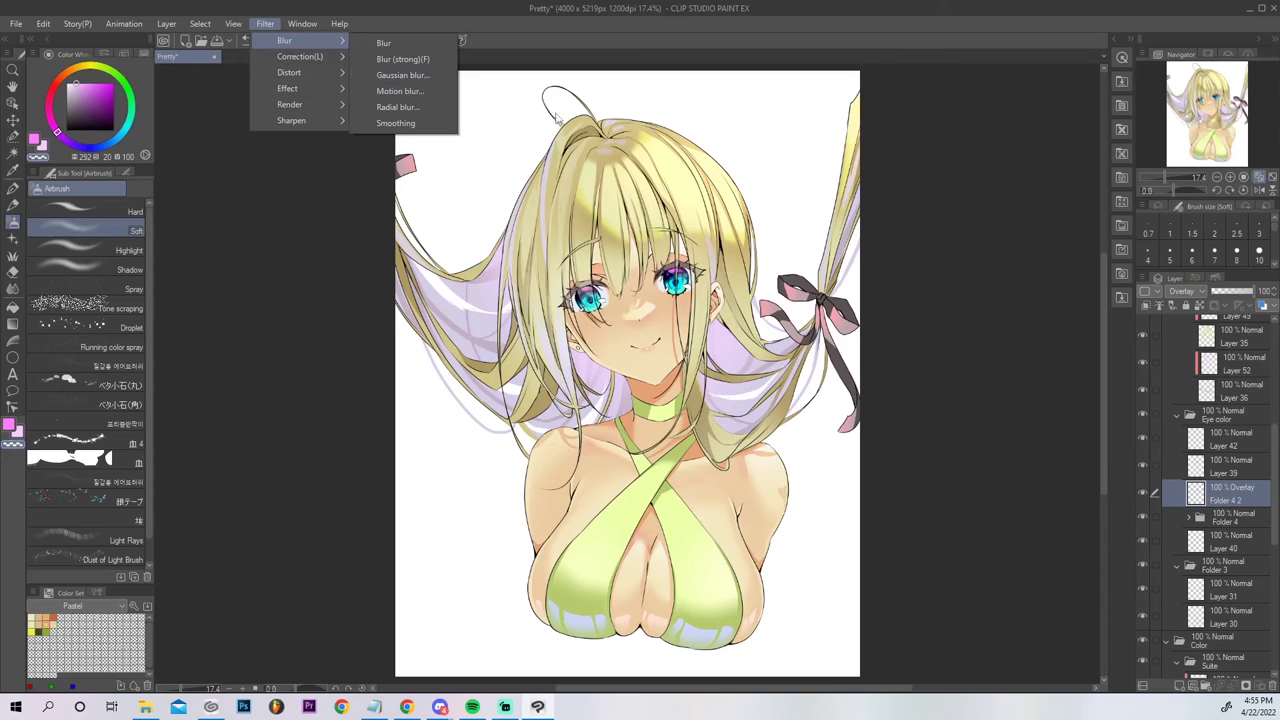
left_click(430, 79)
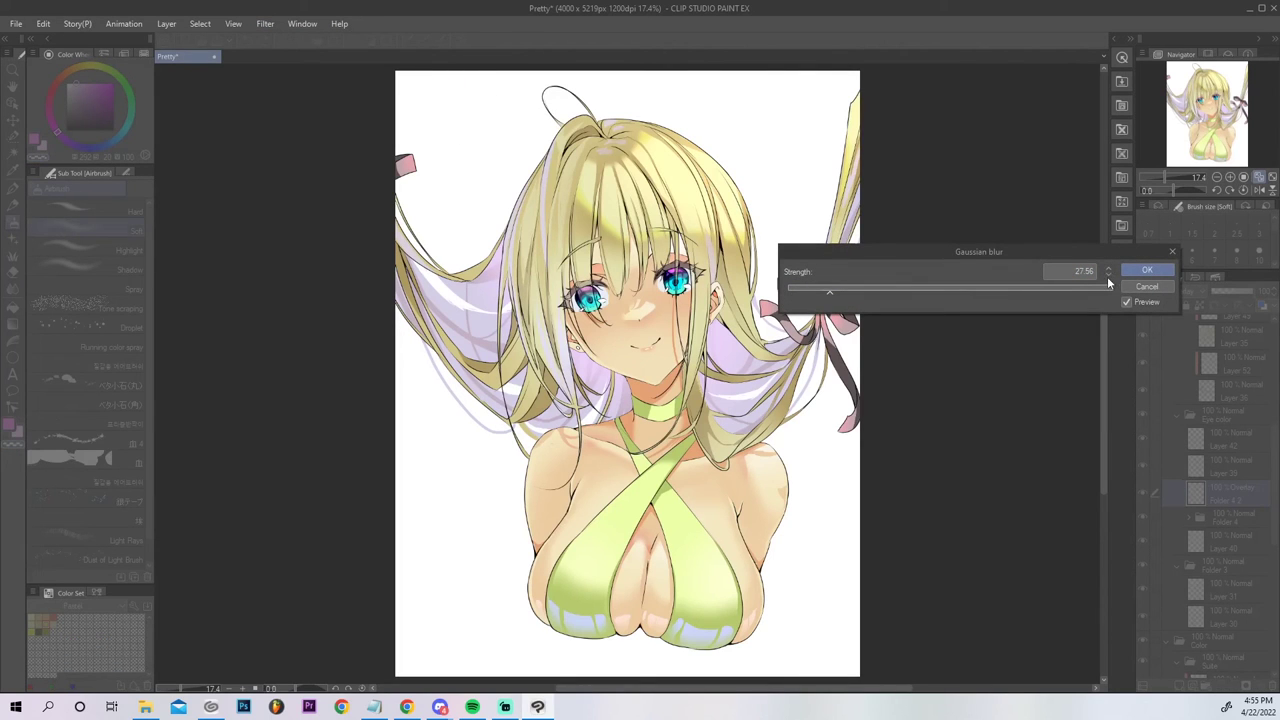
left_click(1146, 286)
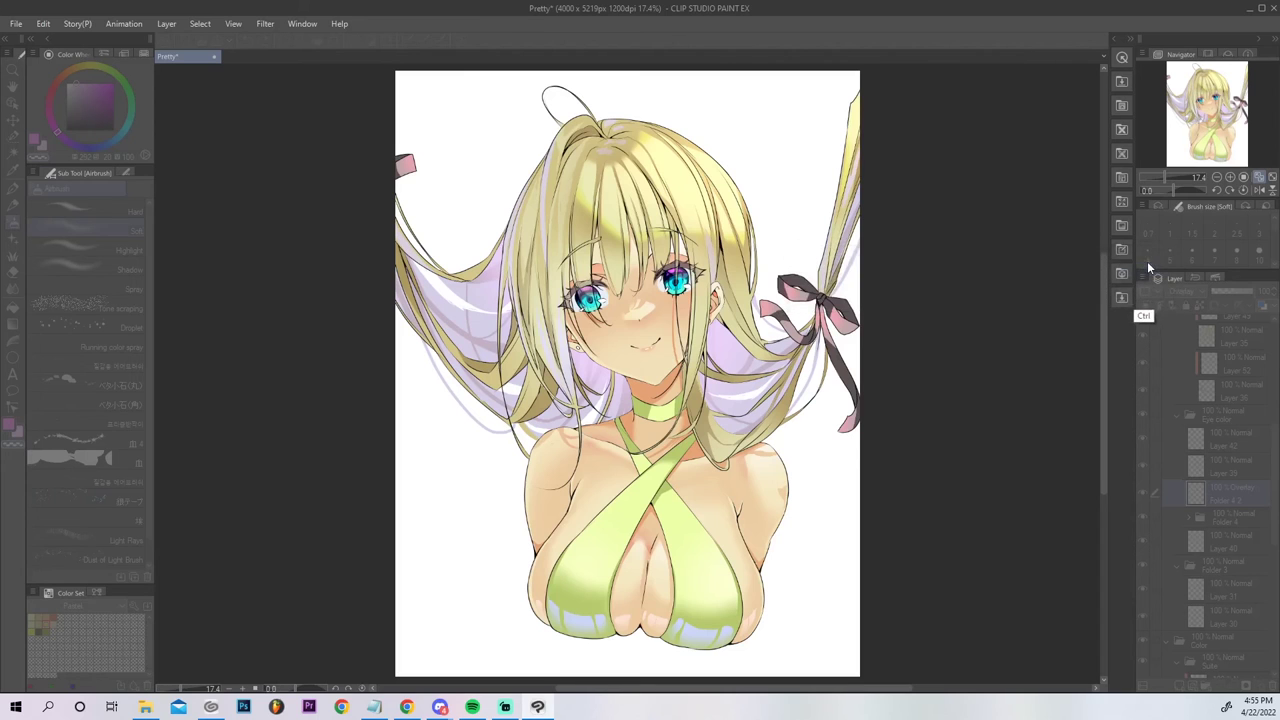
Adjust the Overlay iris copy to hue 25, saturation 23 and luminosity -17, and set its opacity to 72%.
key("ctrl+u")
left_click(959, 282)
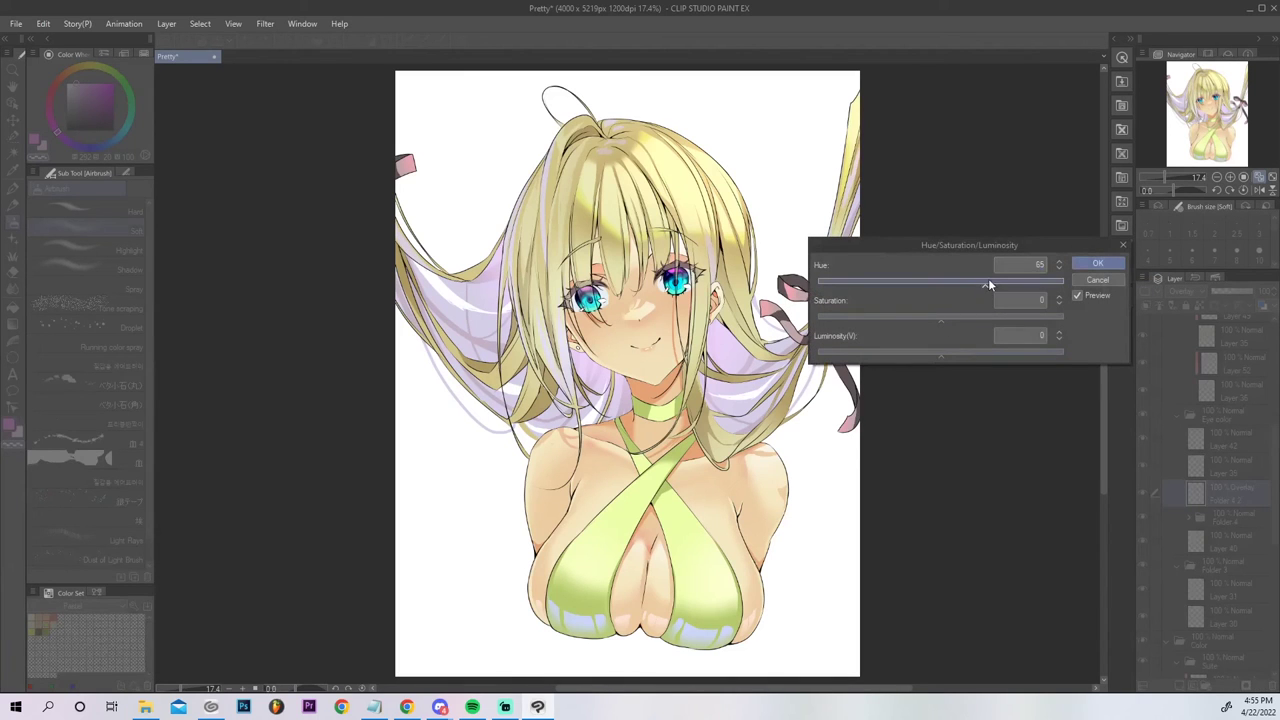
left_click(923, 284)
left_click(921, 356)
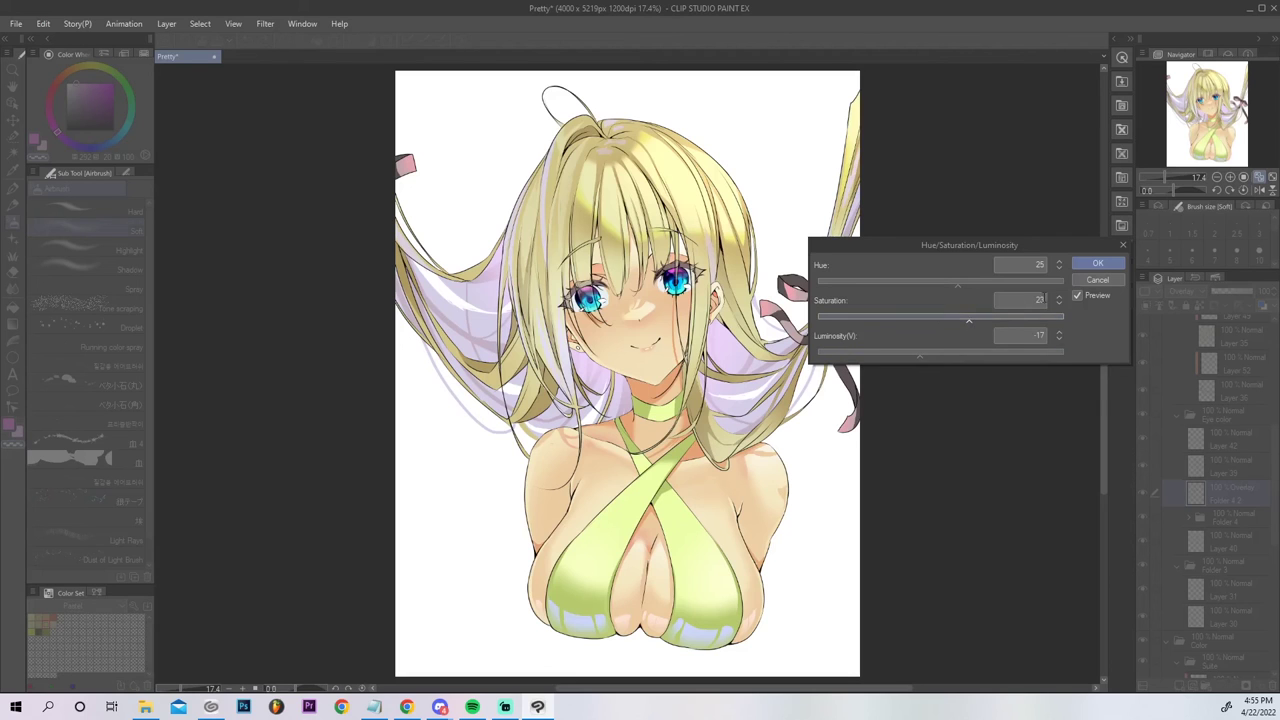
left_click(1098, 264)
left_click(1233, 291)
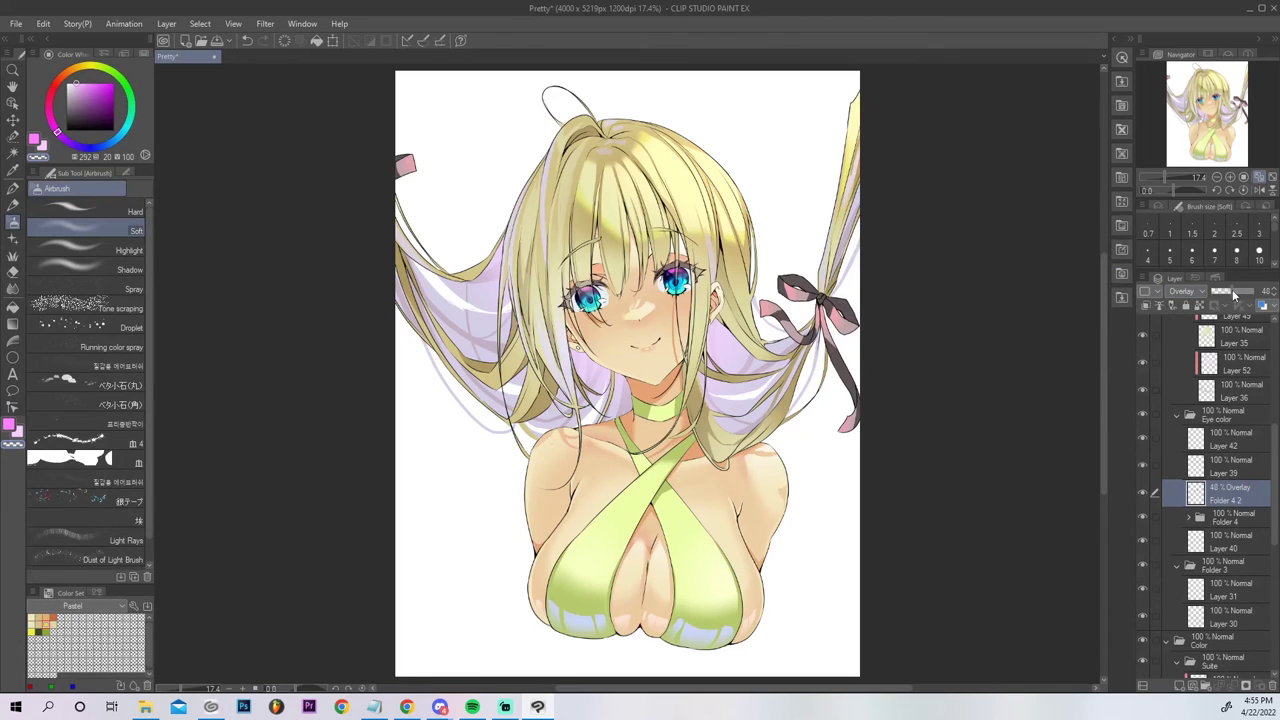
left_click_drag(1241, 296, 1244, 290)
Examine the face up close, toggling the visibility of Layer 42 and the Overlay iris copy to compare the eyes.
left_click(1230, 177)
left_click(1230, 177)
left_click_drag(1196, 114, 1189, 101)
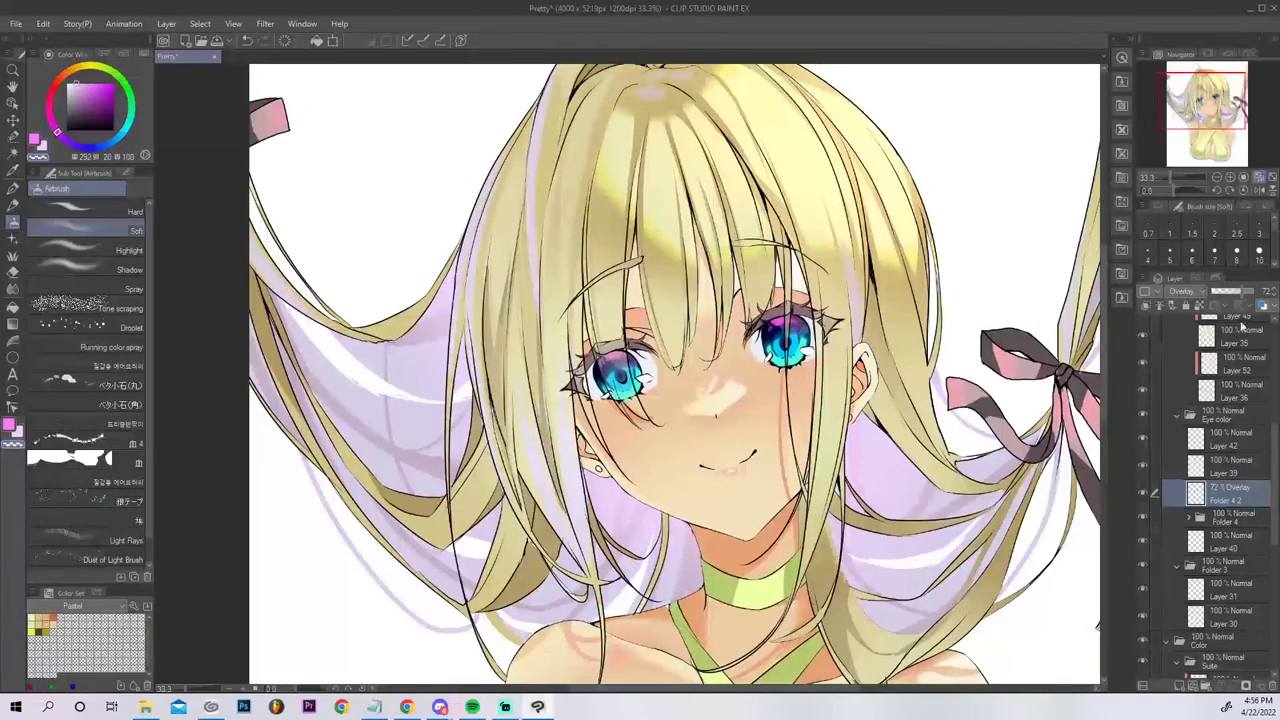
left_click(1218, 414)
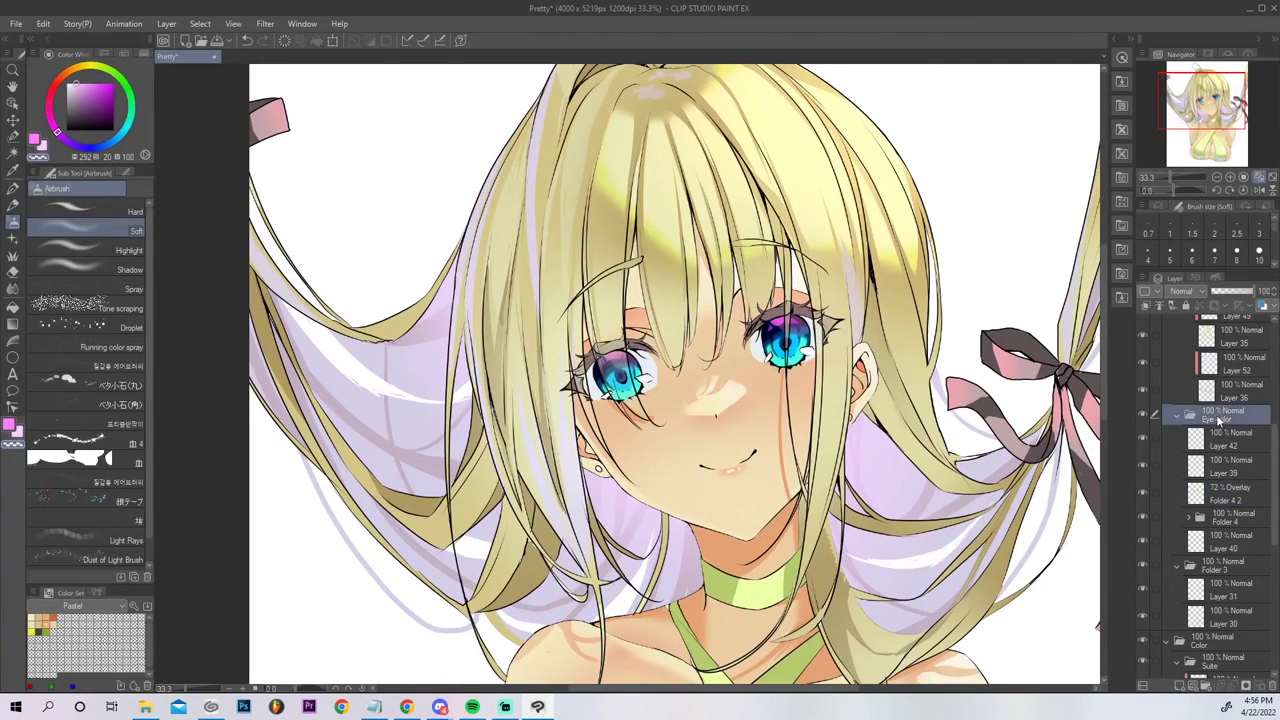
left_click(1144, 438)
left_click(1145, 440)
left_click(1146, 490)
left_click(1147, 492)
Add a clipped layer above Layer 40 and shade the eye whites grey-blue (hue 200, saturation 15, brightness 76) with the G-pen.
left_click(1218, 545)
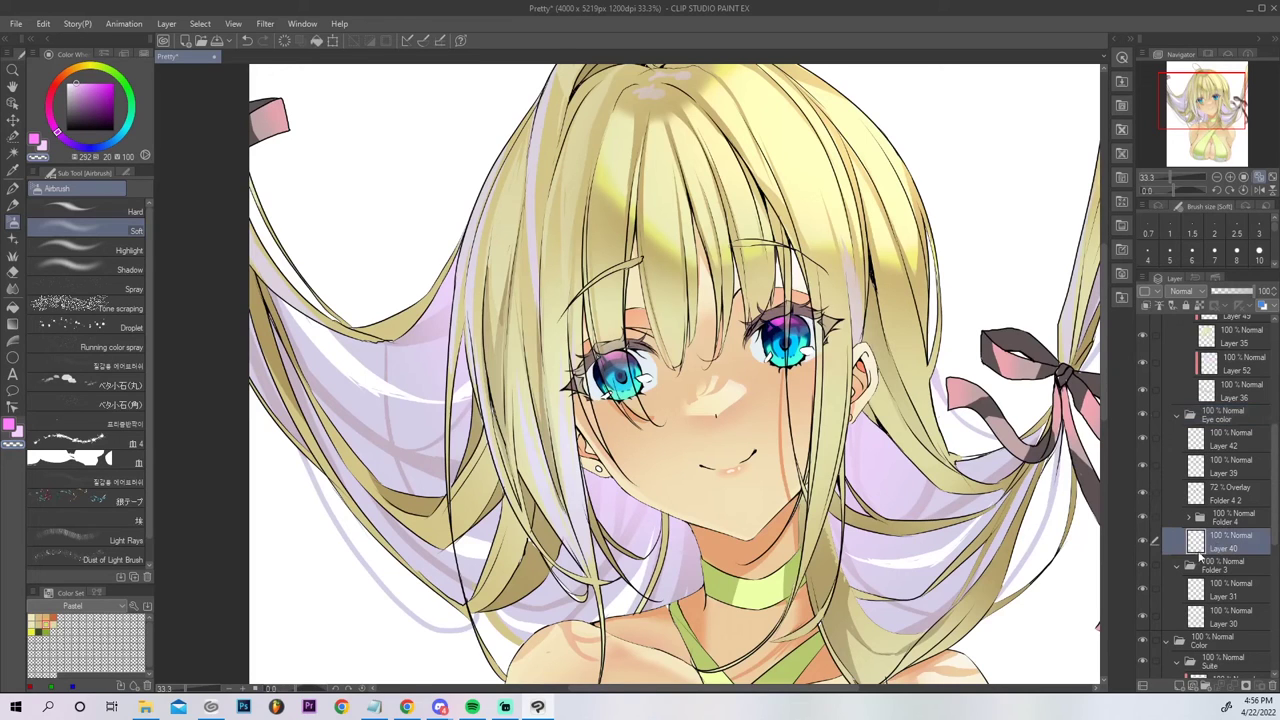
left_click(1164, 307)
left_click(1149, 306)
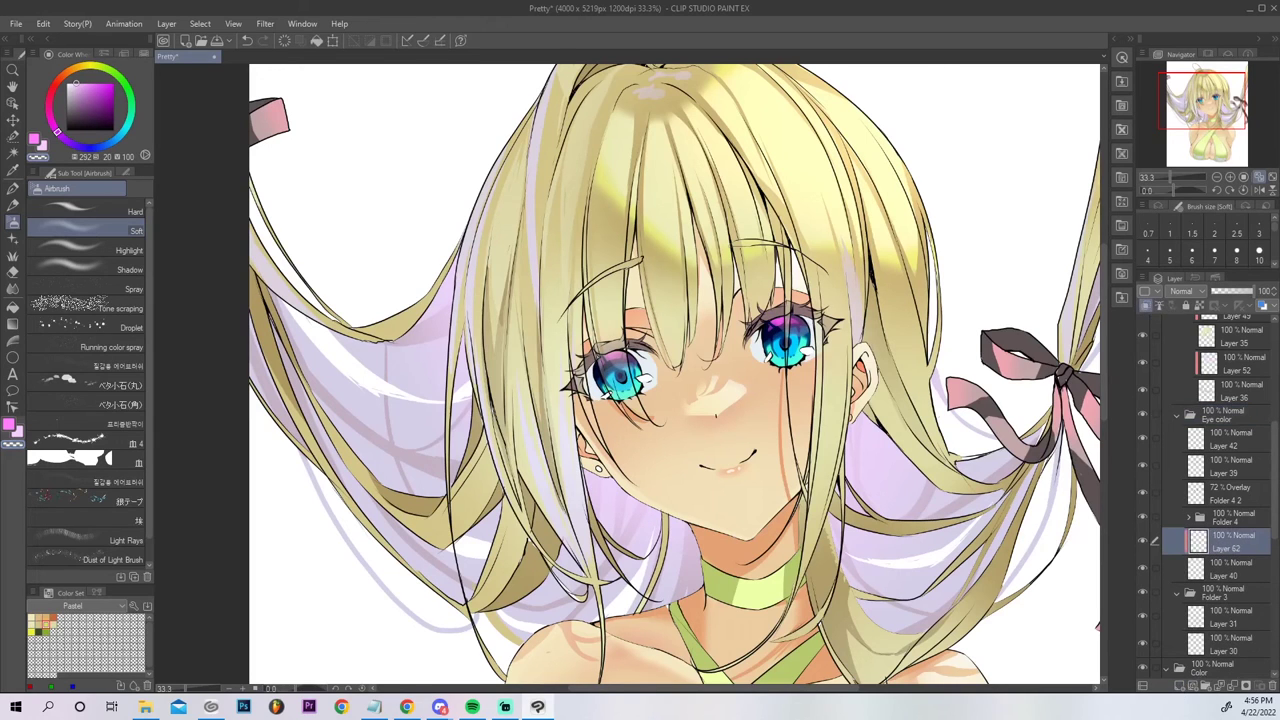
left_click(648, 370, "alt")
left_click_drag(74, 90, 77, 92)
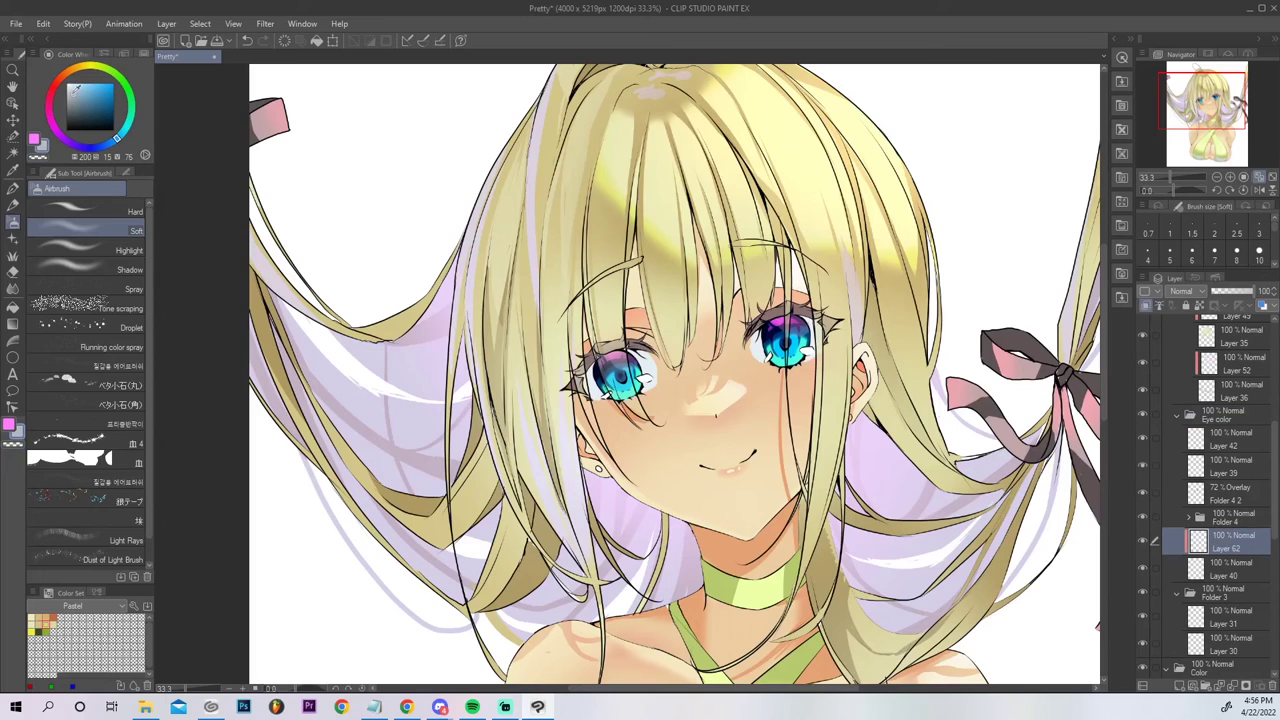
key("p")
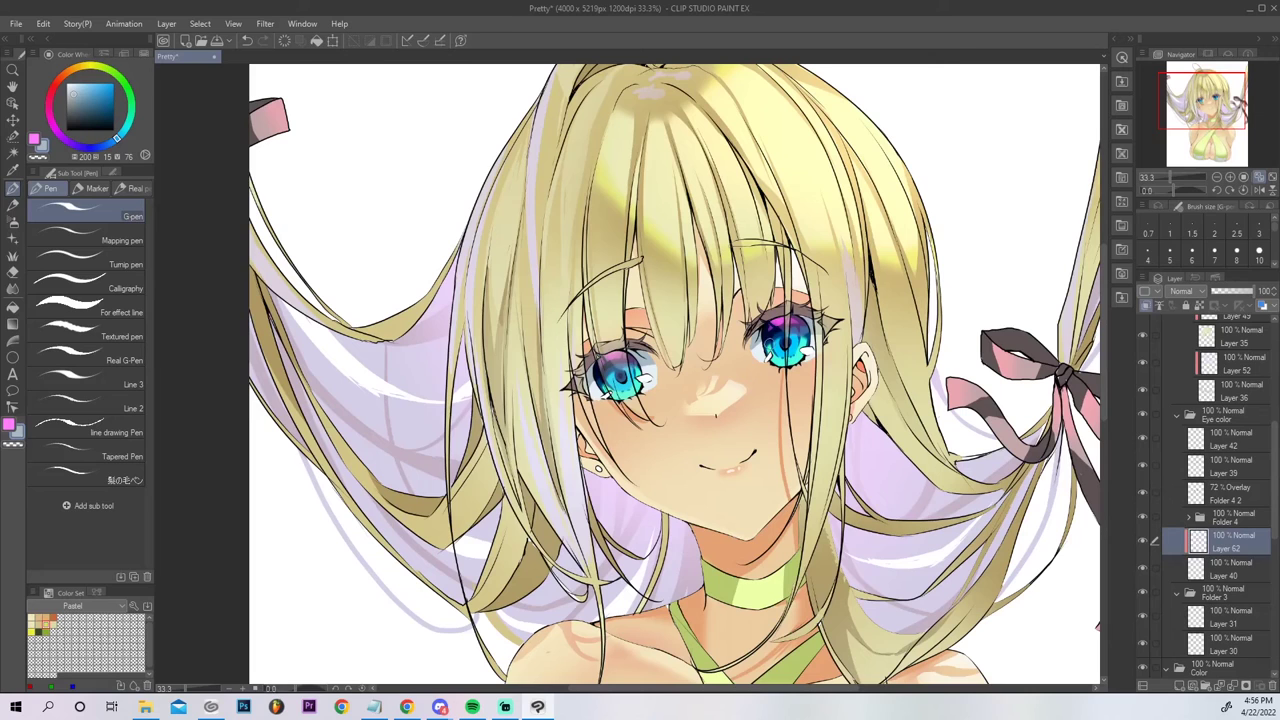
Convert the Eyes line art folder to a single layer while keeping the original folder.
scroll(1265, 374, "up", 5)
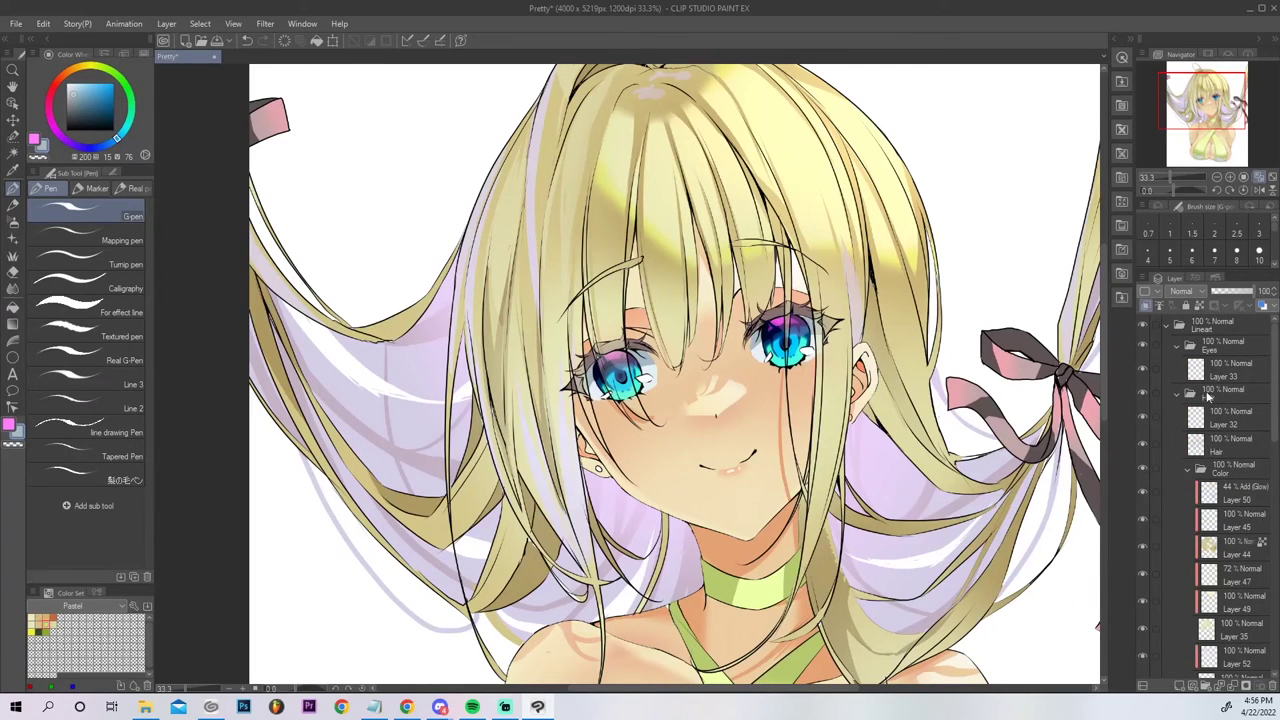
left_click(1243, 344)
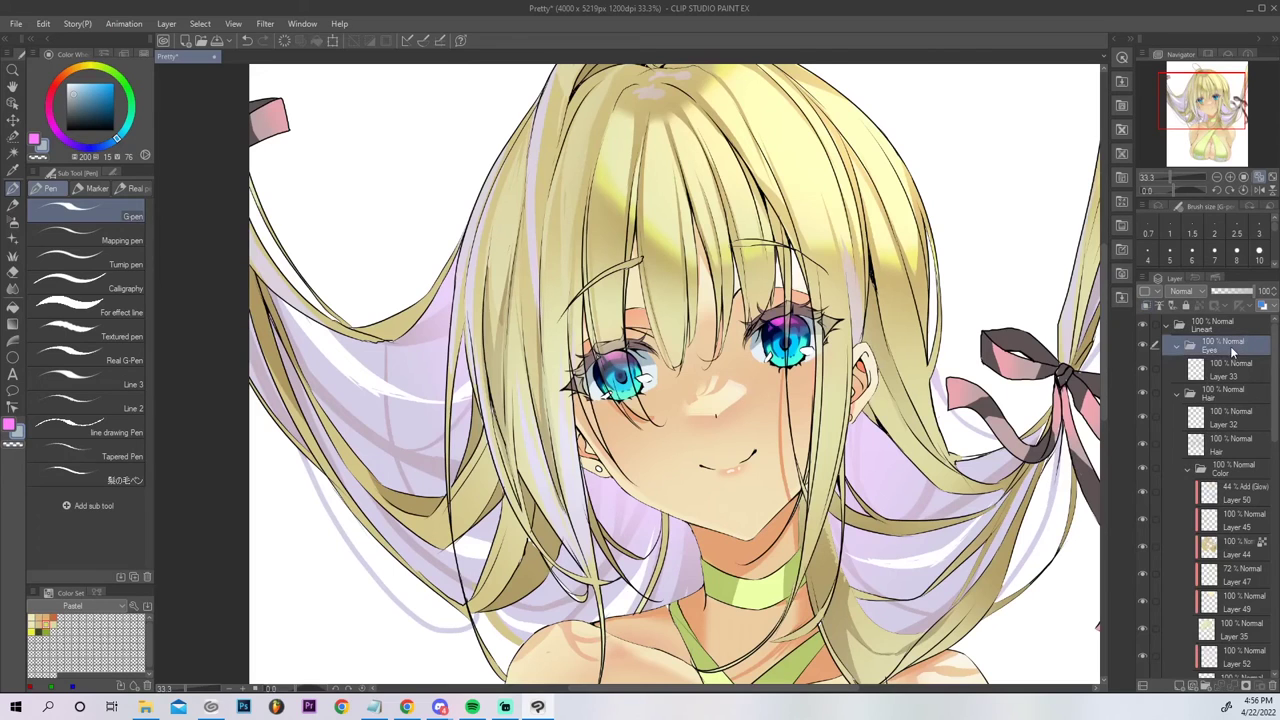
right_click(1233, 350)
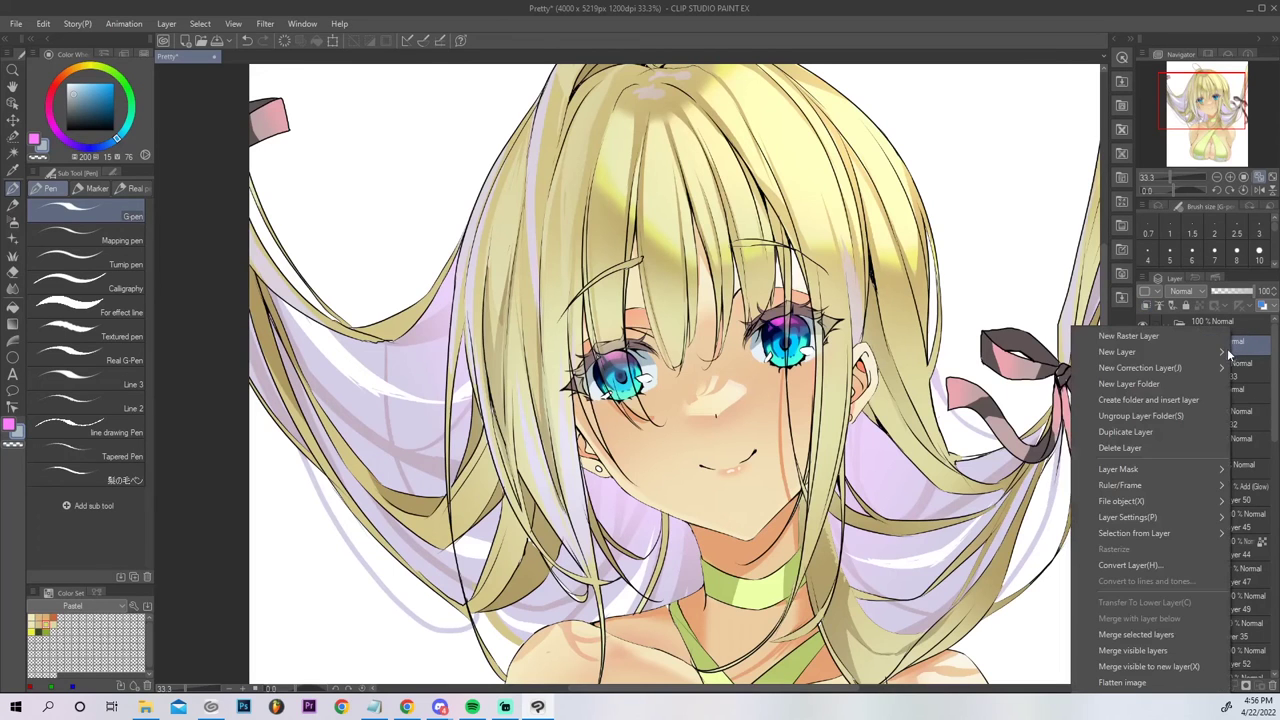
left_click(1157, 564)
left_click(758, 292)
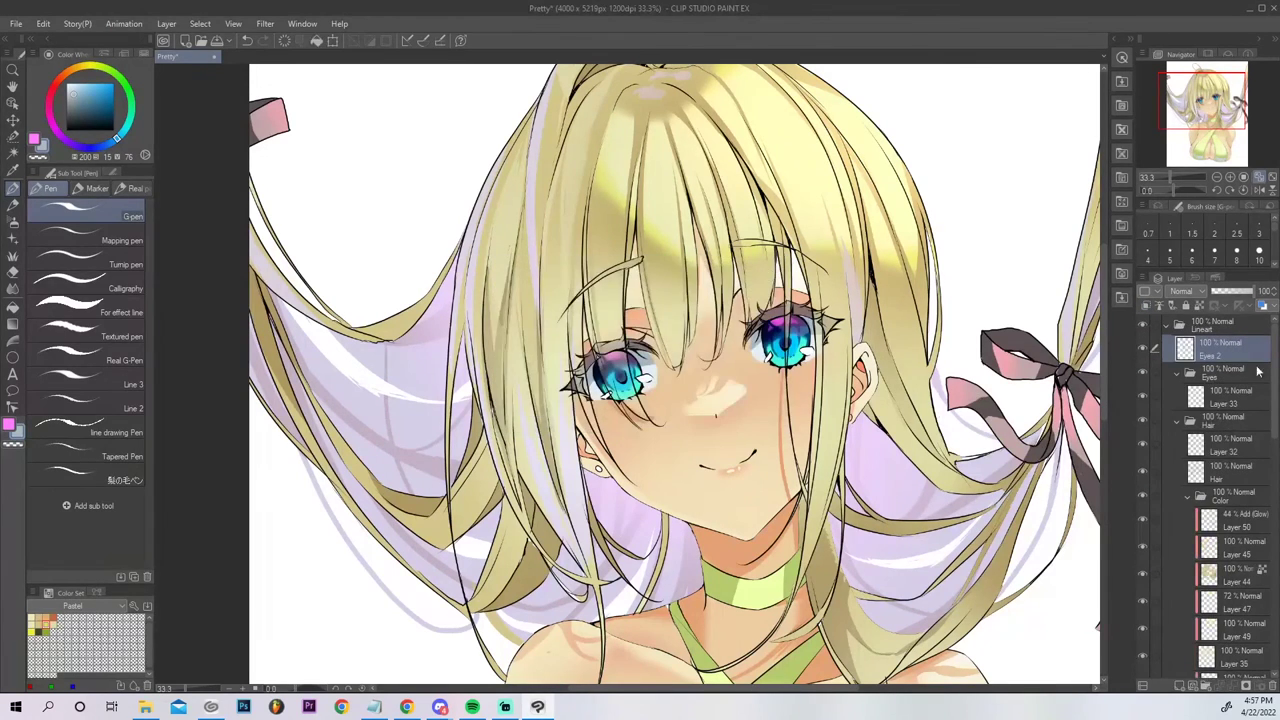
Convert the Eye color folder to a single layer while keeping the original folder.
scroll(1254, 480, "down", 10)
scroll(1252, 583, "up", 4)
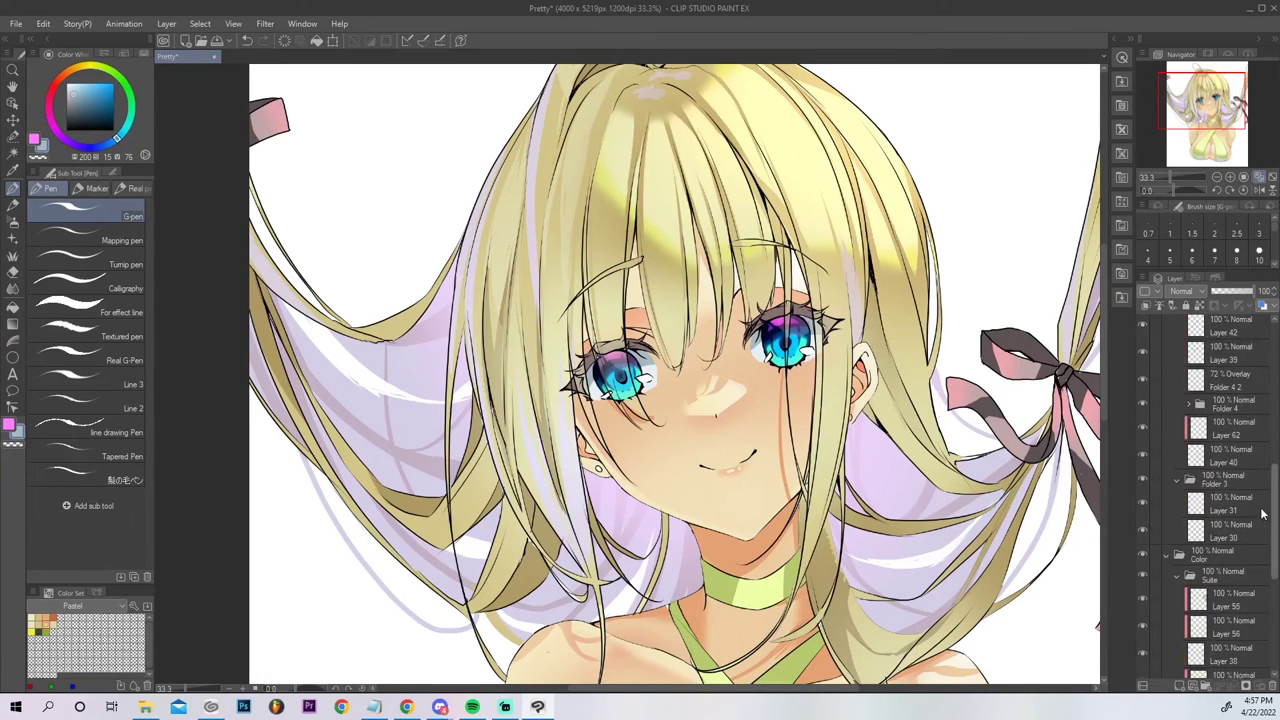
scroll(1262, 513, "up", 3)
left_click(1244, 430)
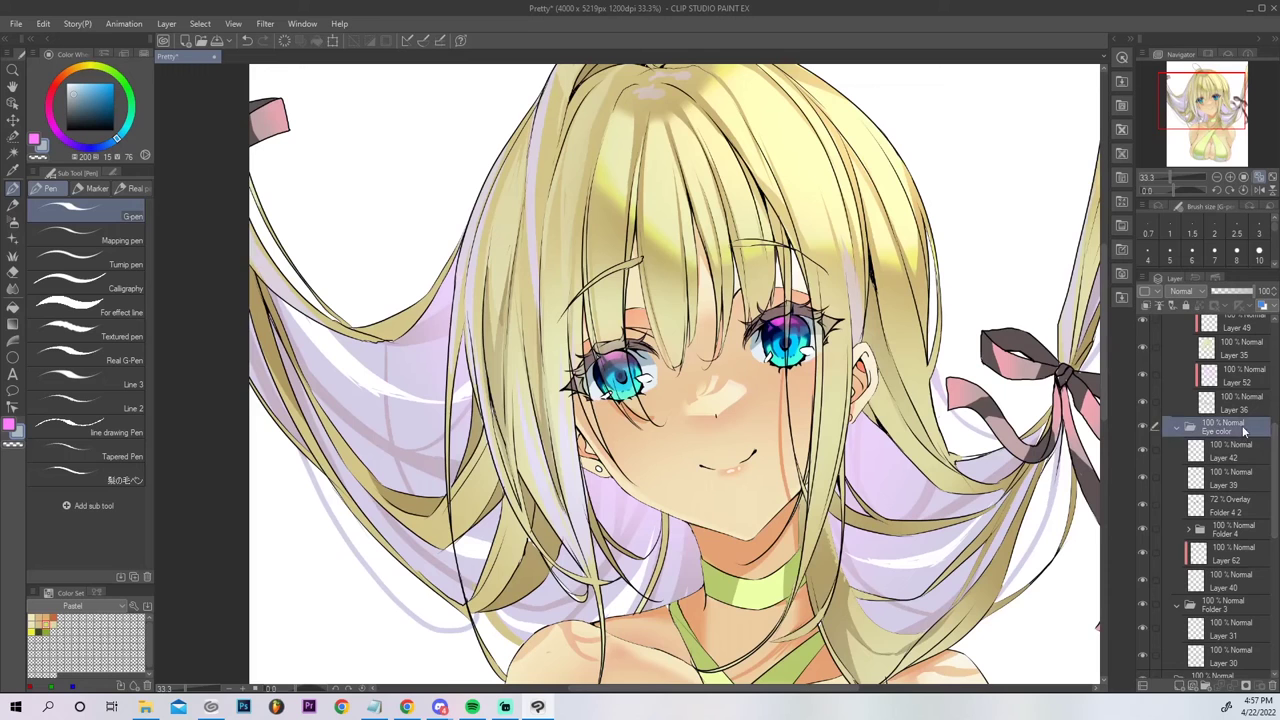
right_click(1245, 430)
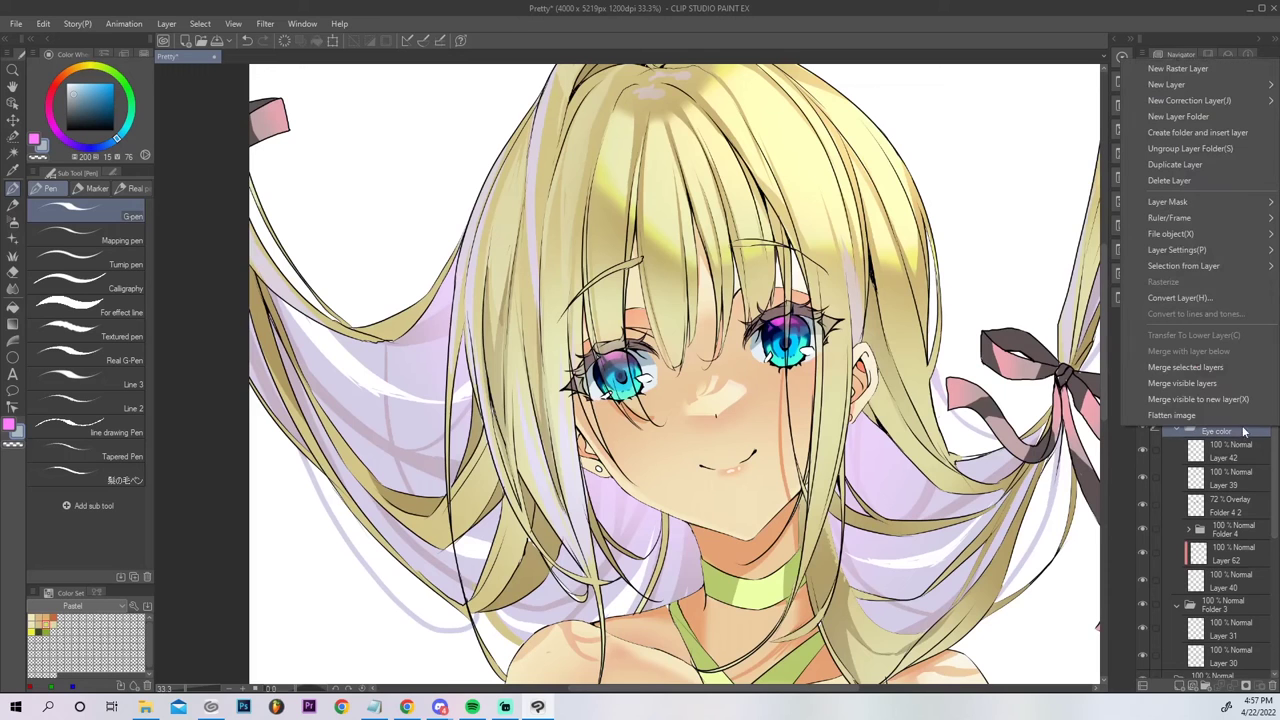
left_click(1207, 297)
left_click(773, 295)
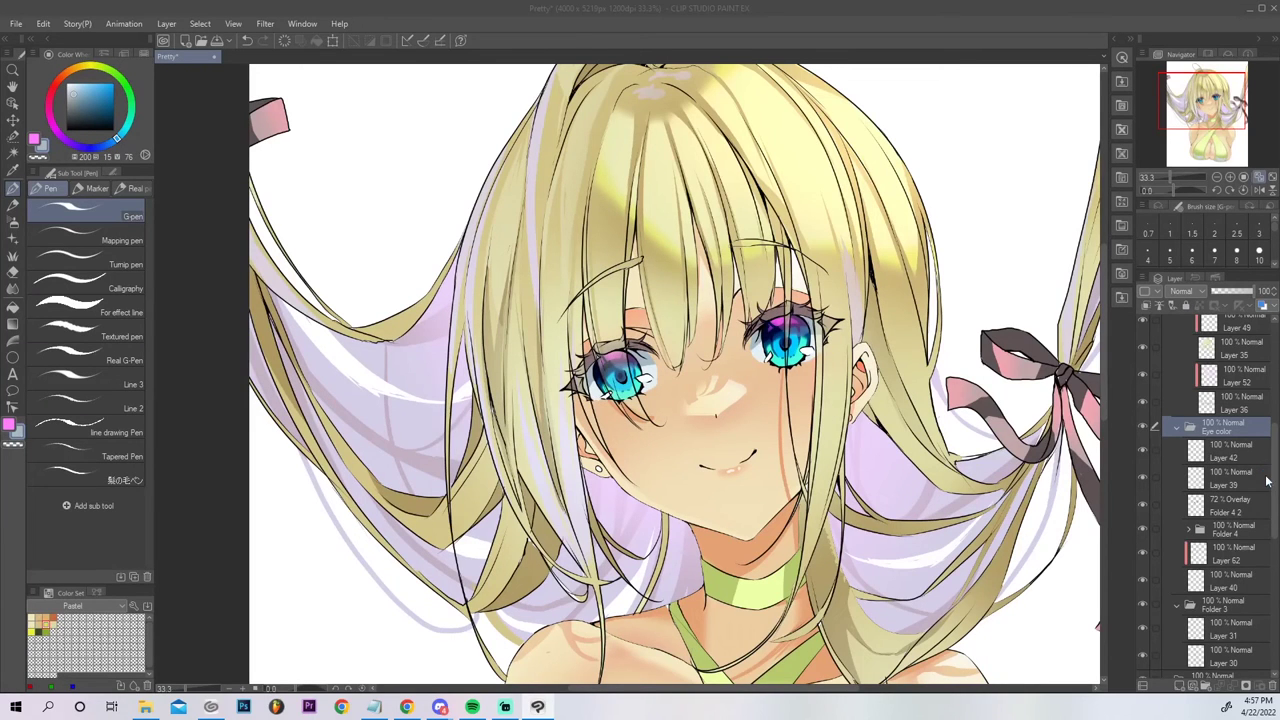
Merge the flattened Eyes and Eye color layers into one layer and place it directly above the Eye color folder.
left_click_drag(1250, 436, 1250, 368)
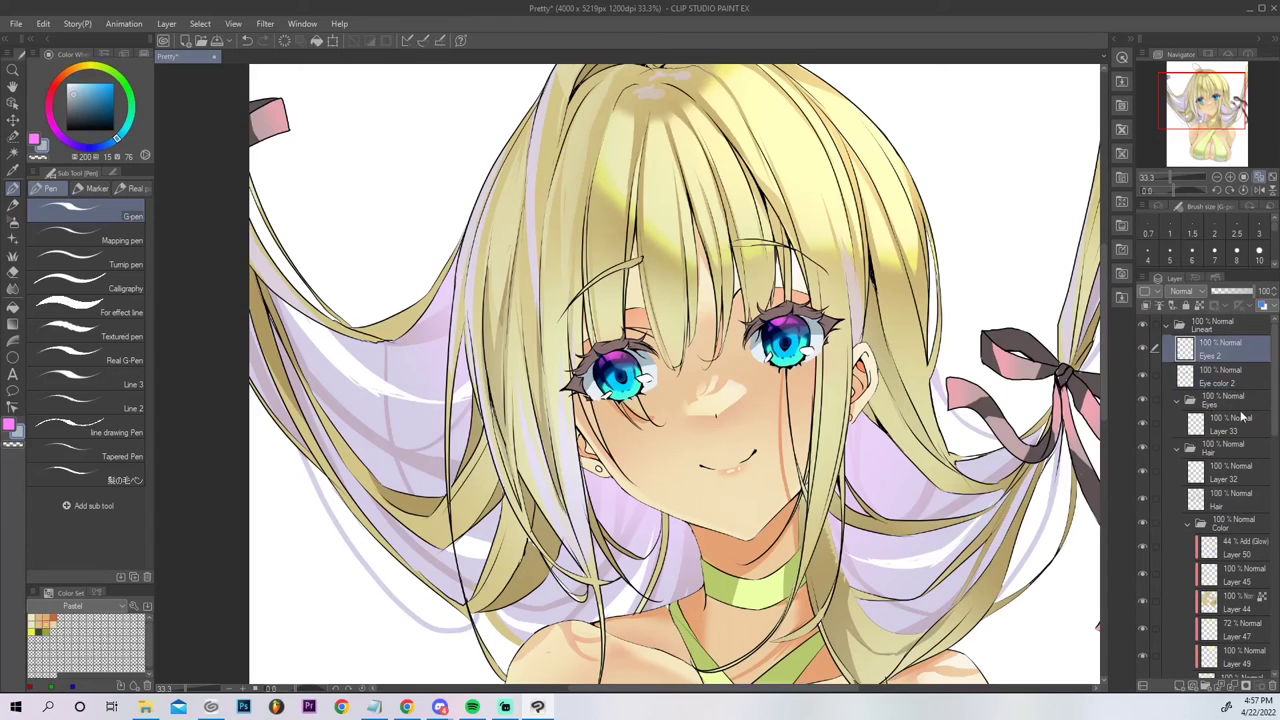
left_click(1240, 683)
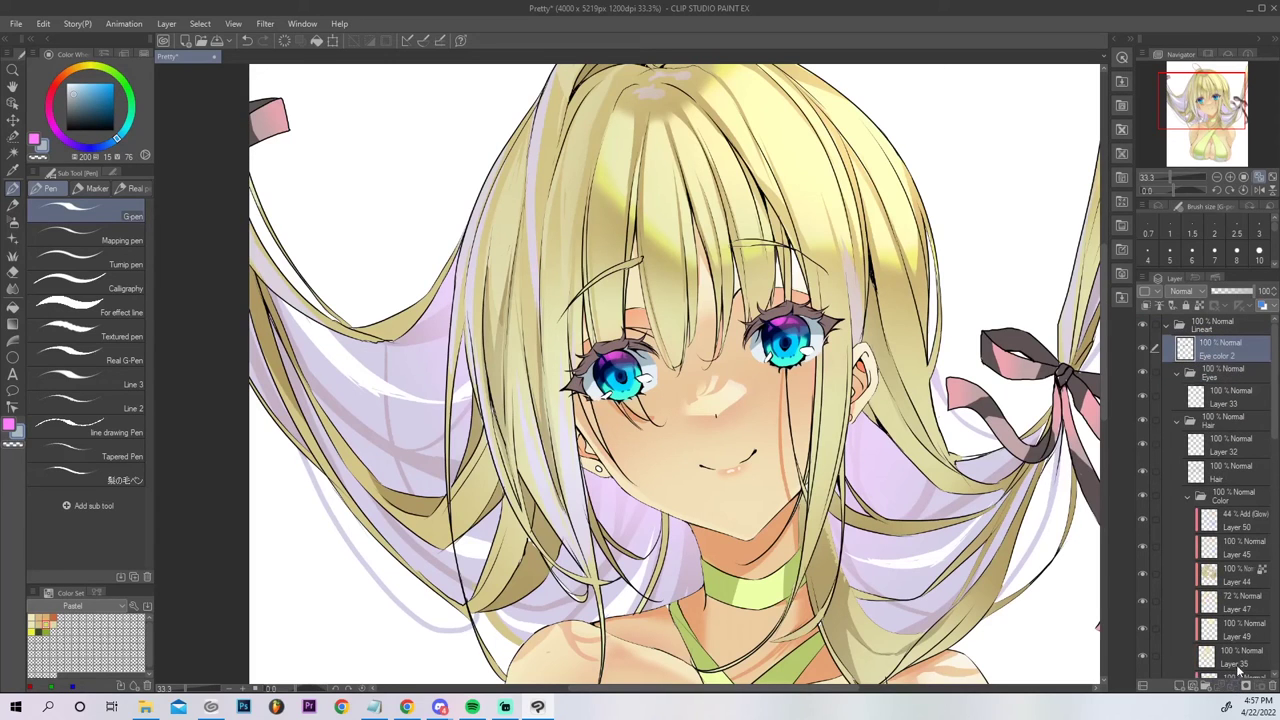
left_click_drag(1221, 350, 1219, 585)
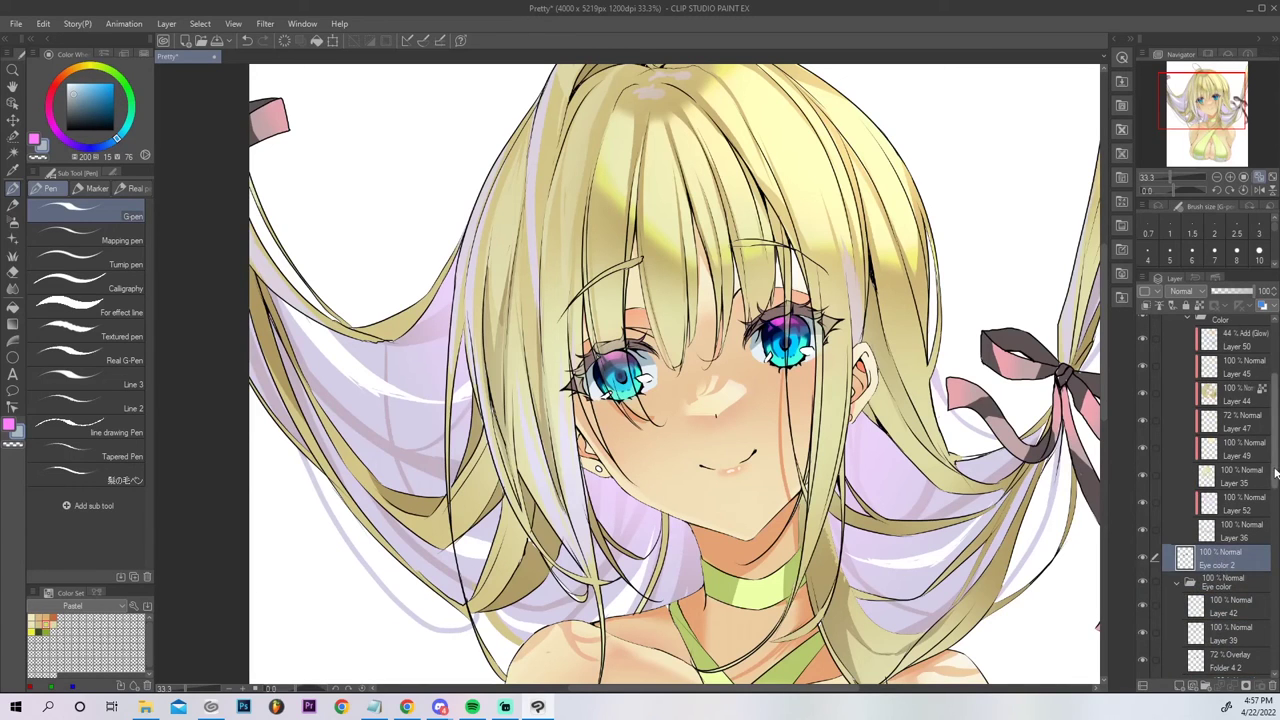
Hide the original Eyes folder in the line art group.
scroll(1142, 347, "up", 3)
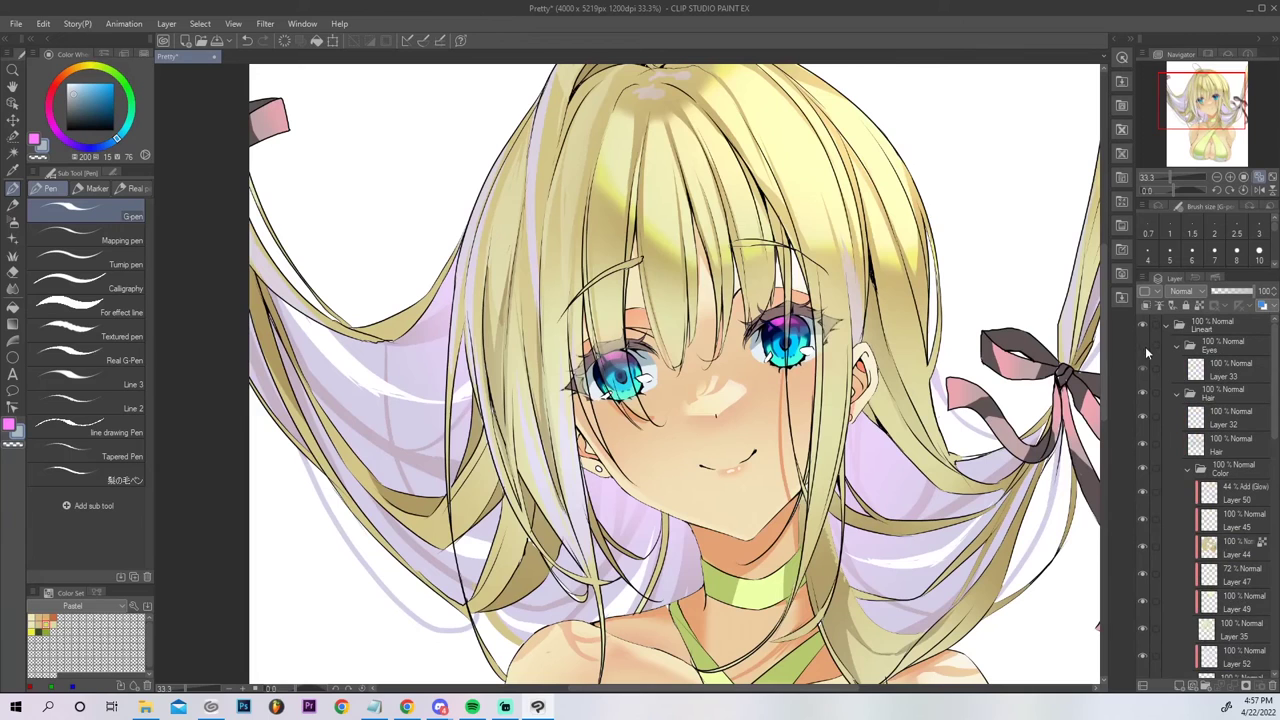
left_click_drag(1274, 408, 1260, 533)
scroll(1260, 533, "up", 4)
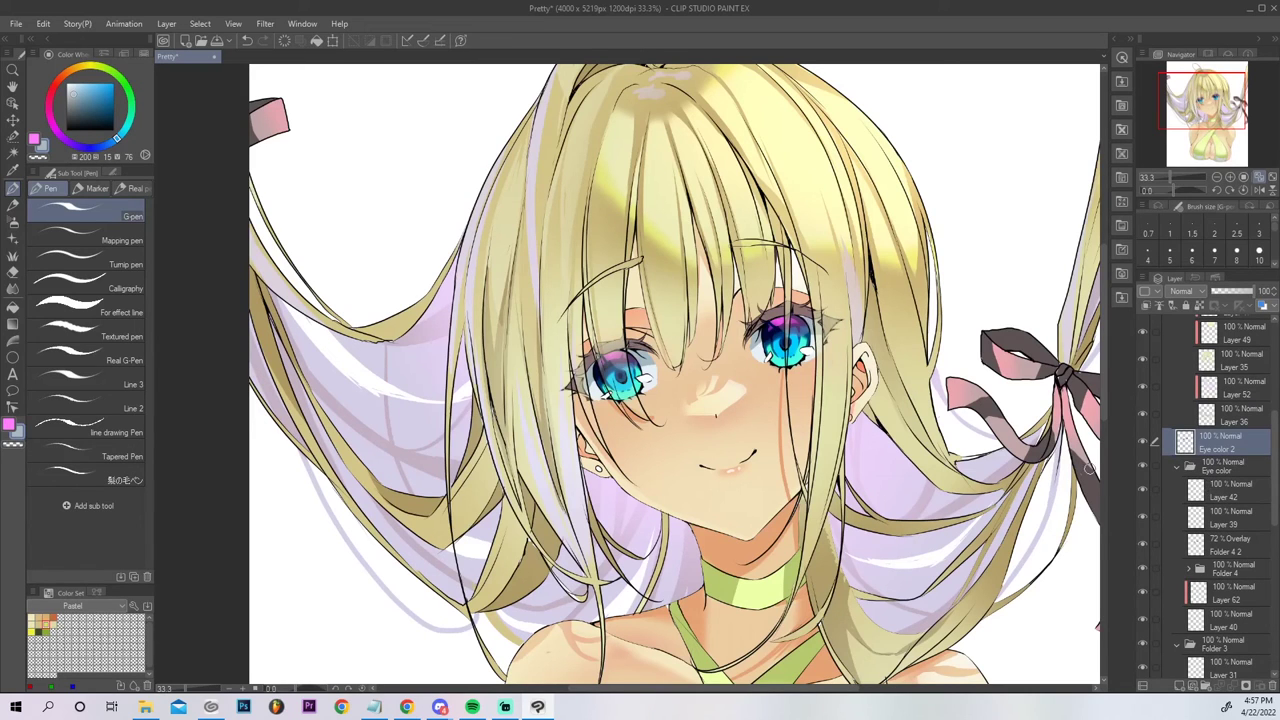
Try to push the left-hand iris on the merged eye layer with Liquify at brush size 300.
left_click(13, 288)
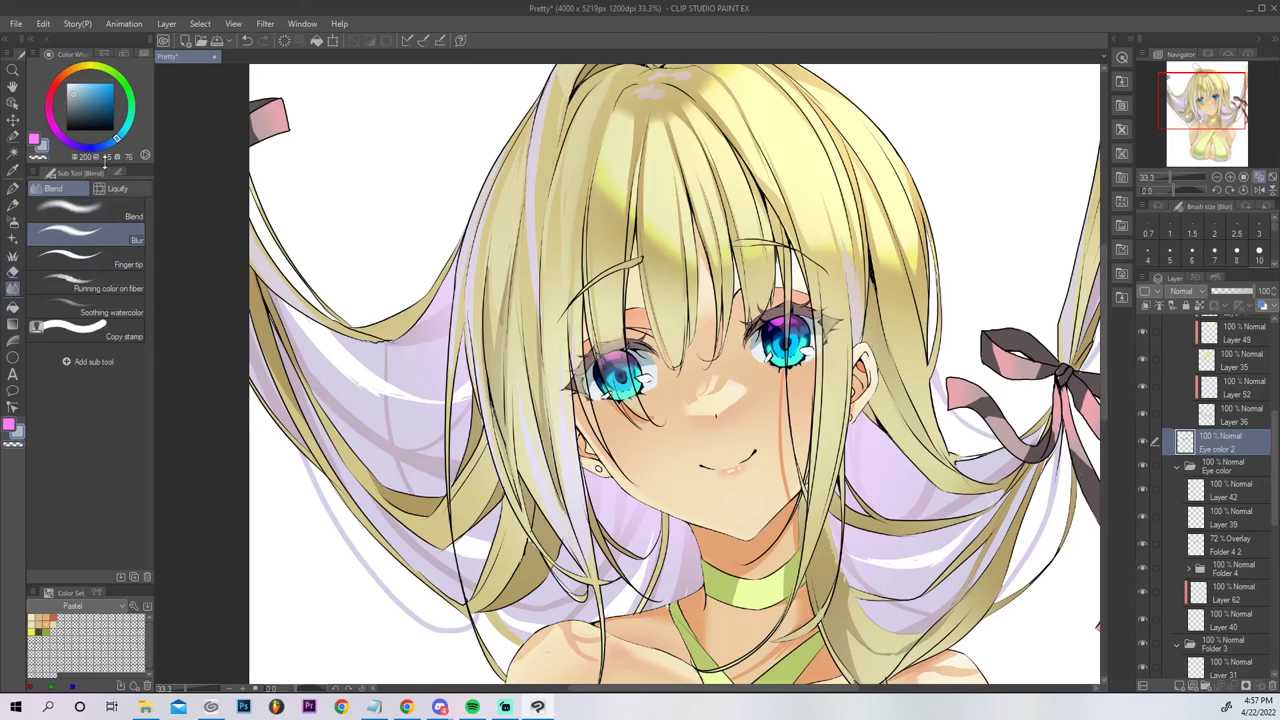
left_click(113, 188)
left_click(65, 185)
left_click(97, 186)
left_click(98, 172)
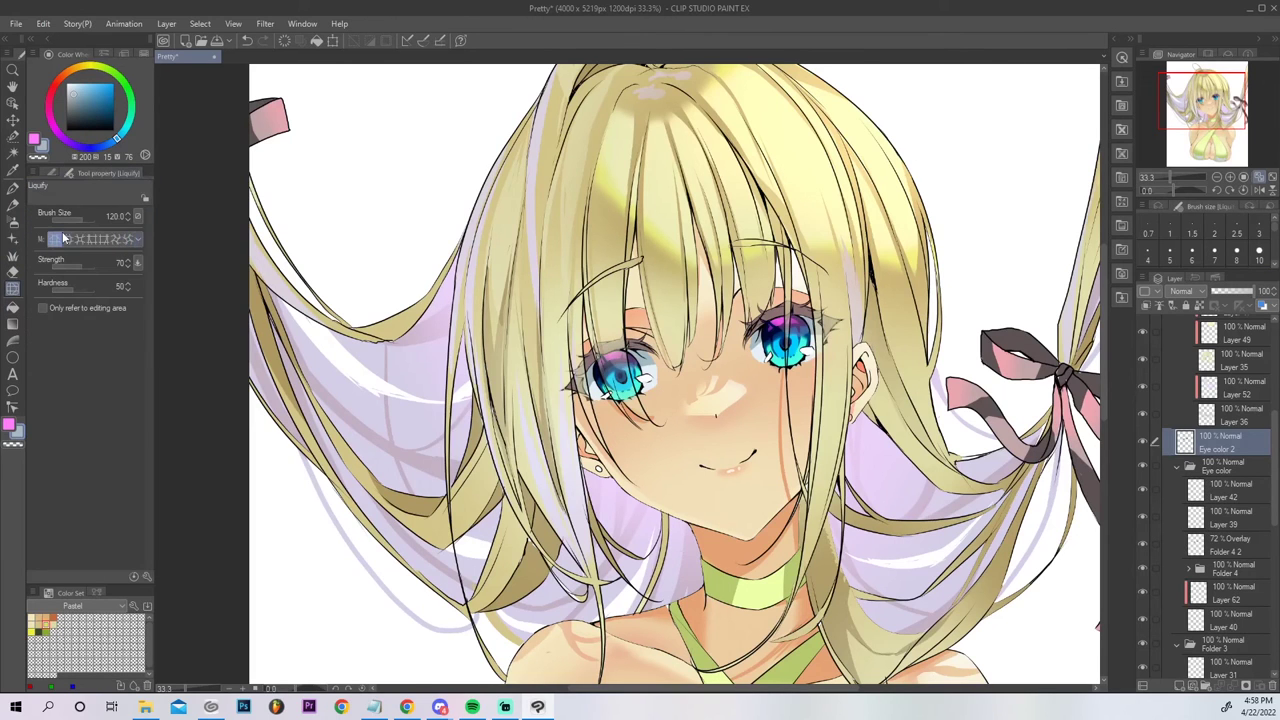
key("]")
key("]")
key("]")
key("]")
key("]")
left_click_drag(618, 379, 629, 379)
key("ctrl+z")
Try the last two Liquify modes on the left-hand eye and undo each distortion.
left_click(127, 238)
key("ctrl+z")
key("ctrl+z")
key("ctrl+z")
key("ctrl+z")
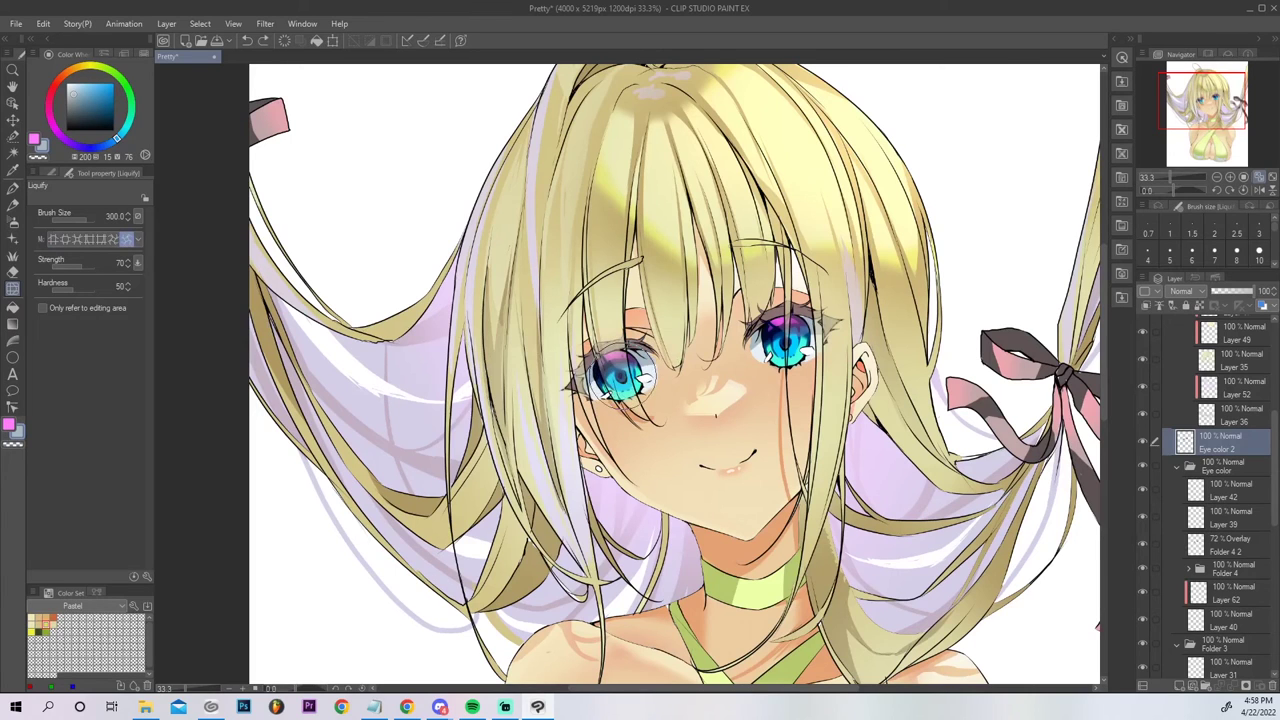
left_click_drag(622, 378, 621, 378)
key("ctrl+z")
key("ctrl+z")
key("ctrl+z")
key("ctrl+z")
left_click(114, 240)
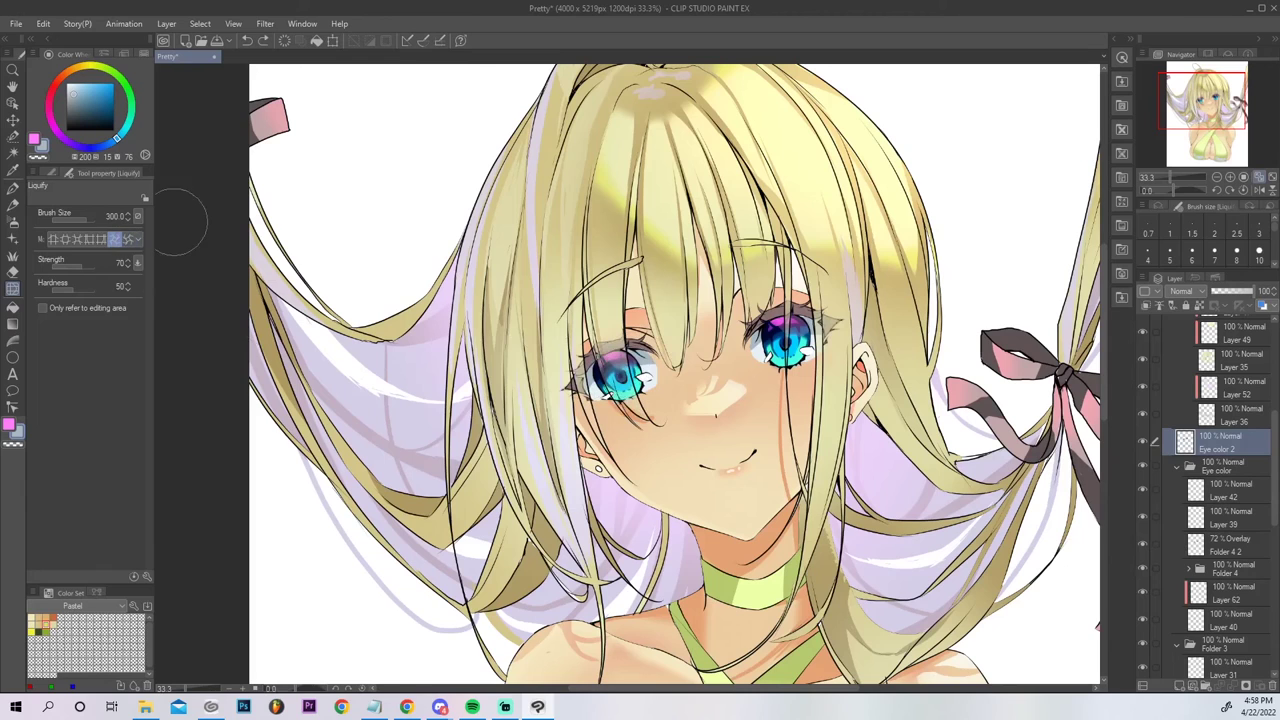
left_click_drag(614, 376, 622, 377)
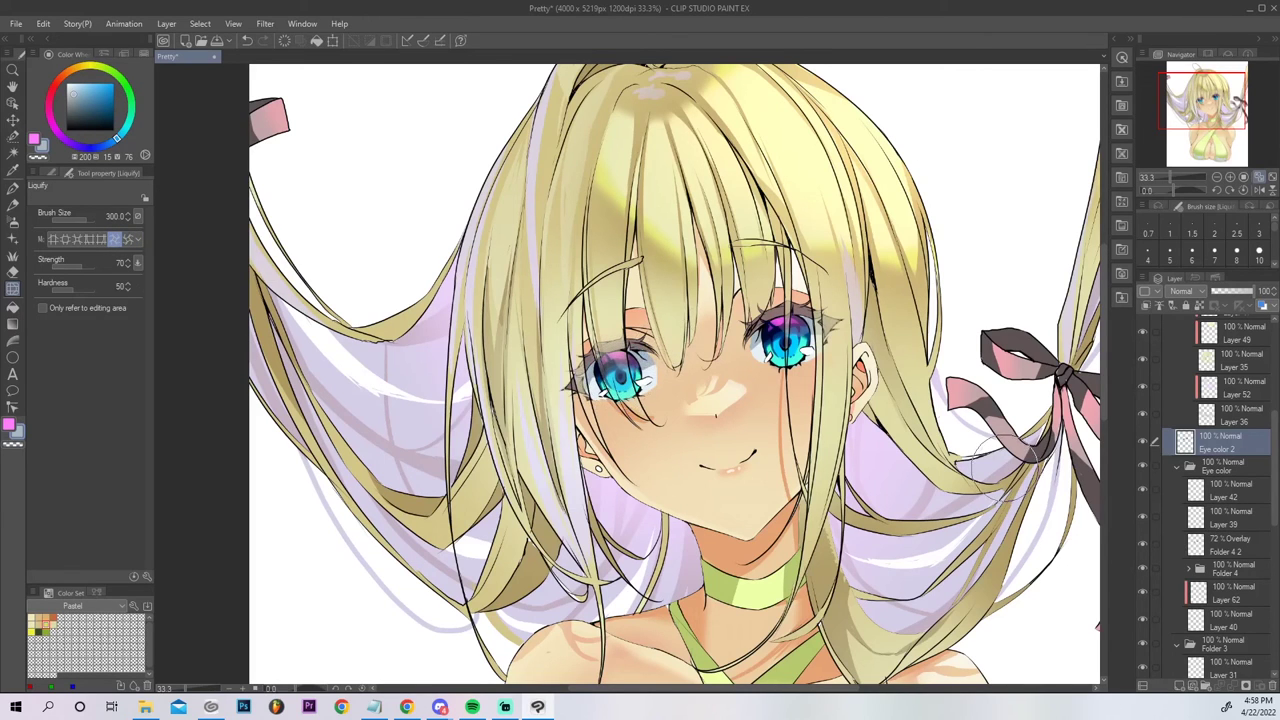
key("ctrl+z")
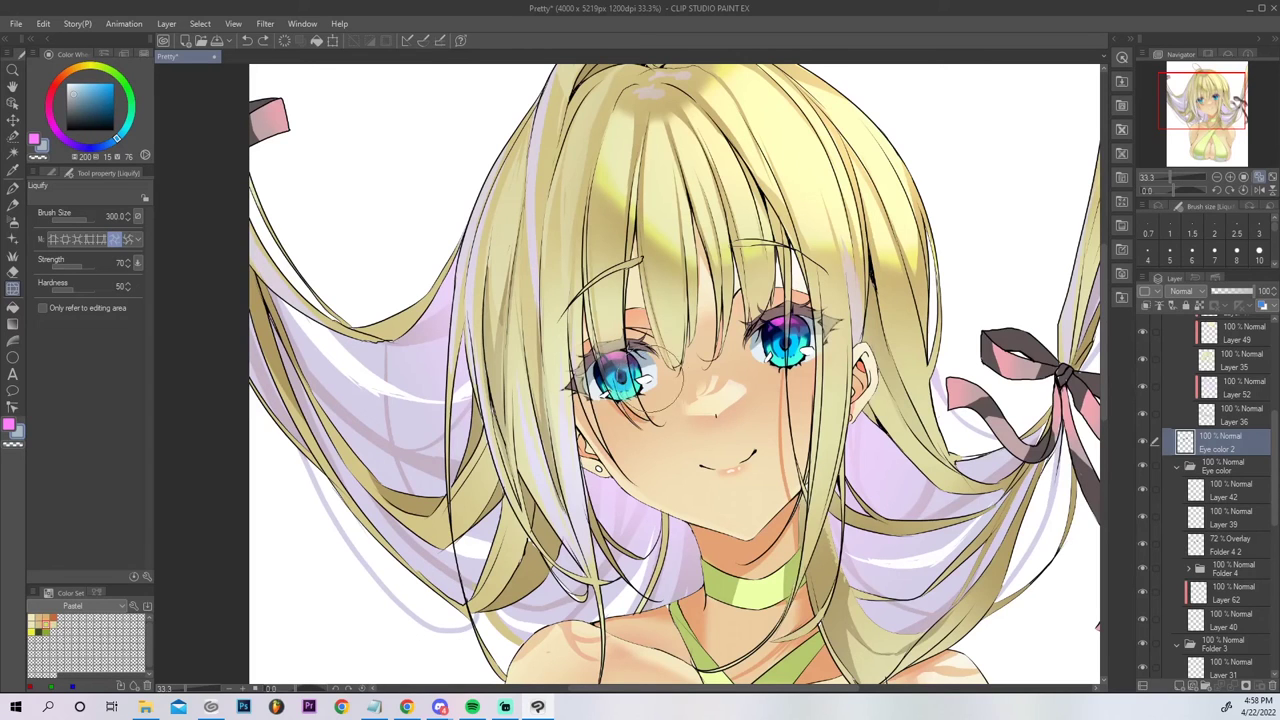
Hide the original Eye color folder and try the Blur tool beside the left-hand eye.
key("bracketleft")
key("bracketleft")
key("bracketleft")
key("bracketleft")
key("bracketleft")
key("bracketleft")
key("bracketleft")
key("bracketleft")
left_click(52, 173)
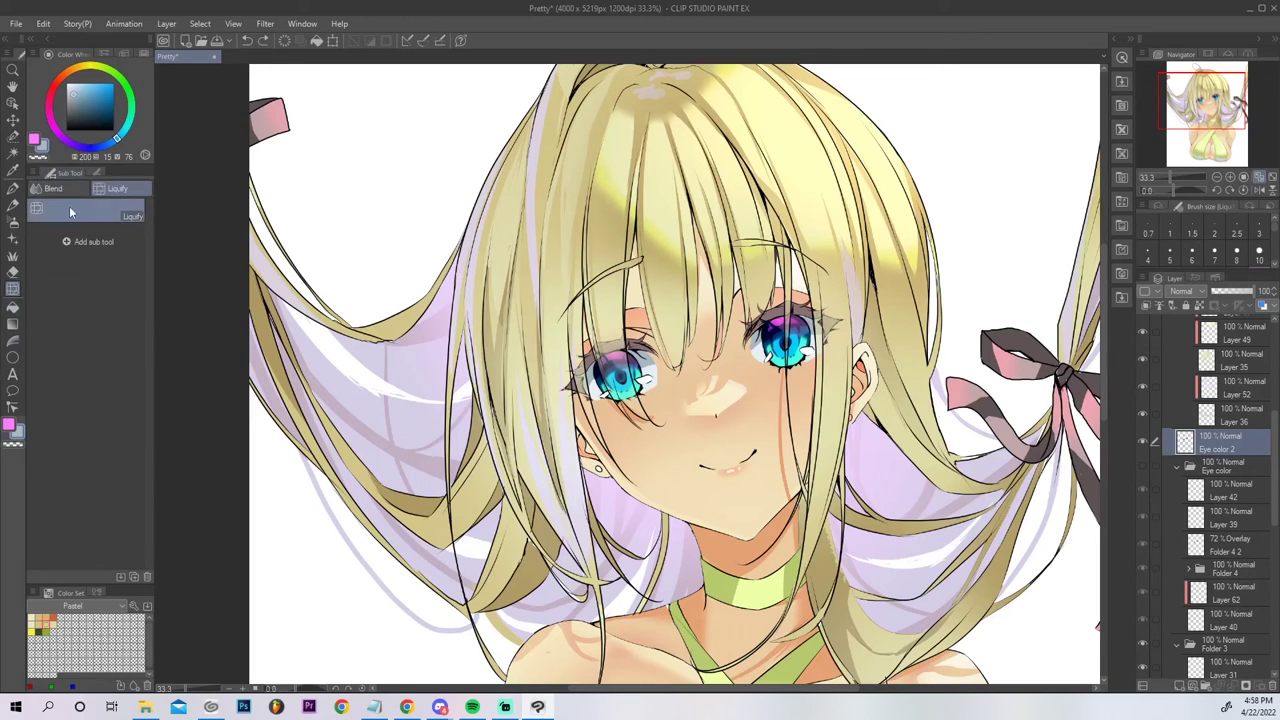
left_click(61, 190)
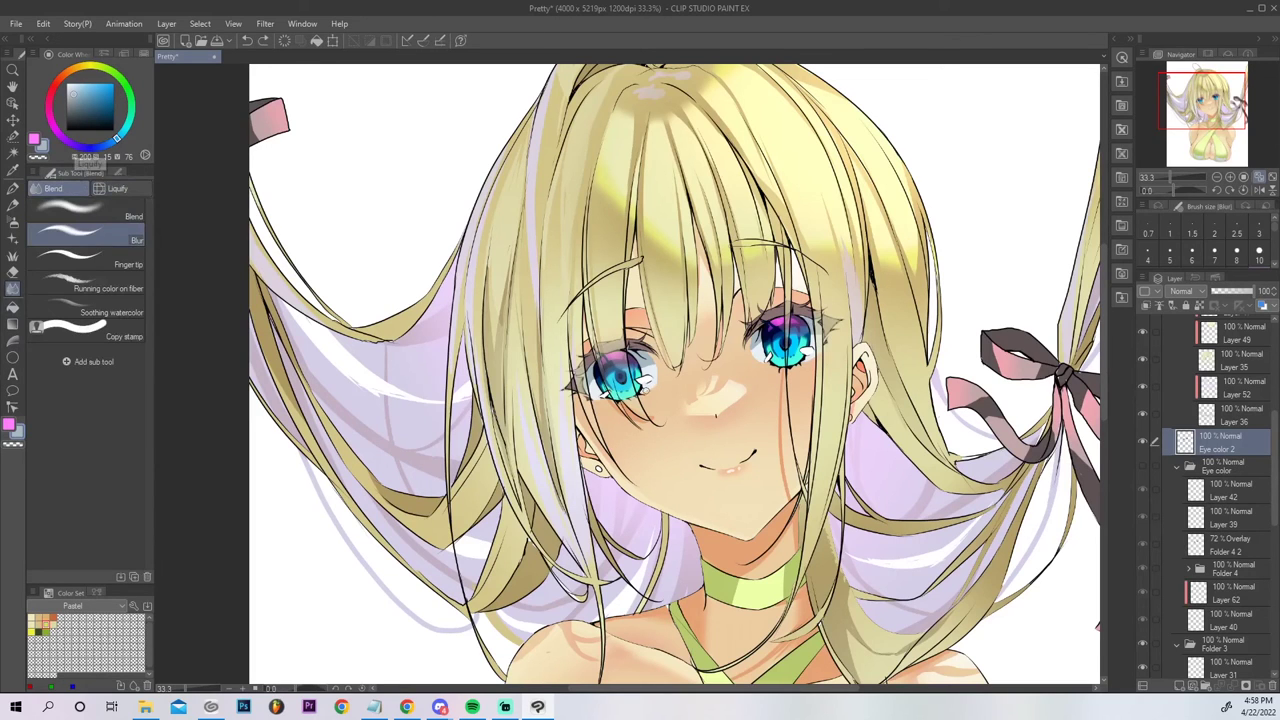
left_click_drag(650, 359, 662, 378)
left_click(50, 174)
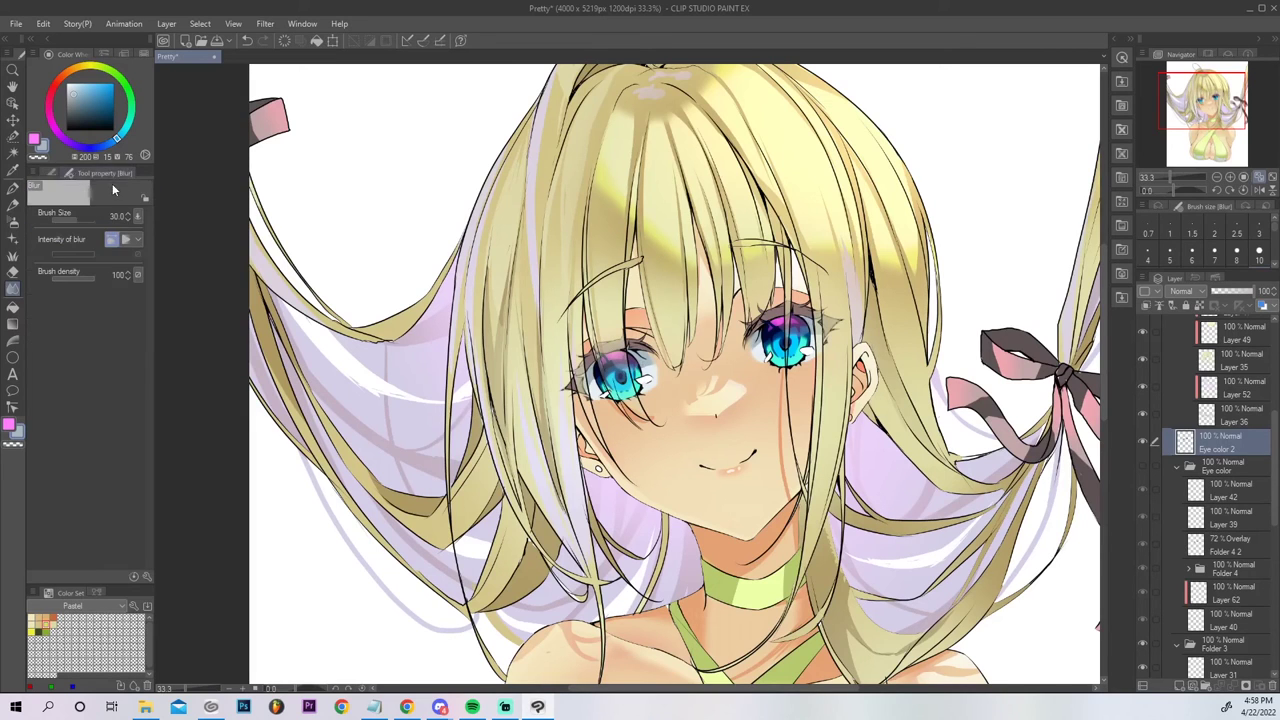
left_click(50, 175)
left_click(117, 187)
left_click(112, 172)
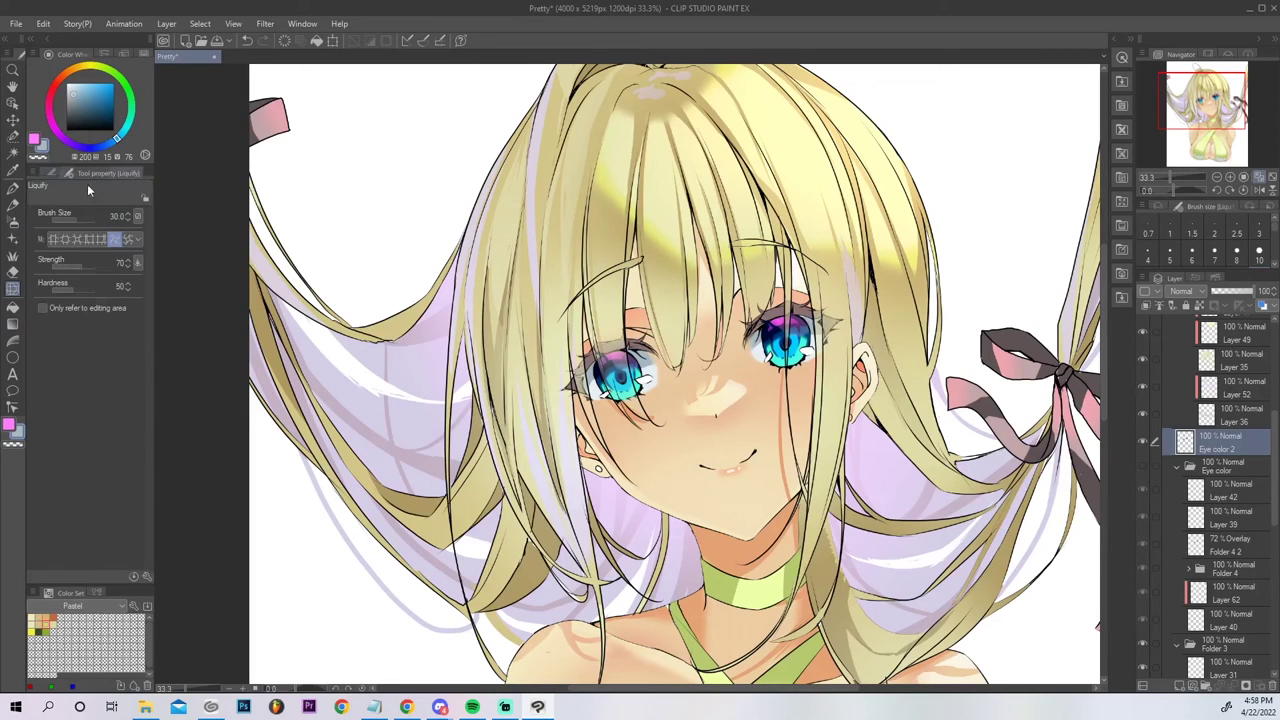
Push the left-hand iris slightly toward the nose on the merged eye layer using Liquify's first mode at brush size 250.
left_click(54, 240)
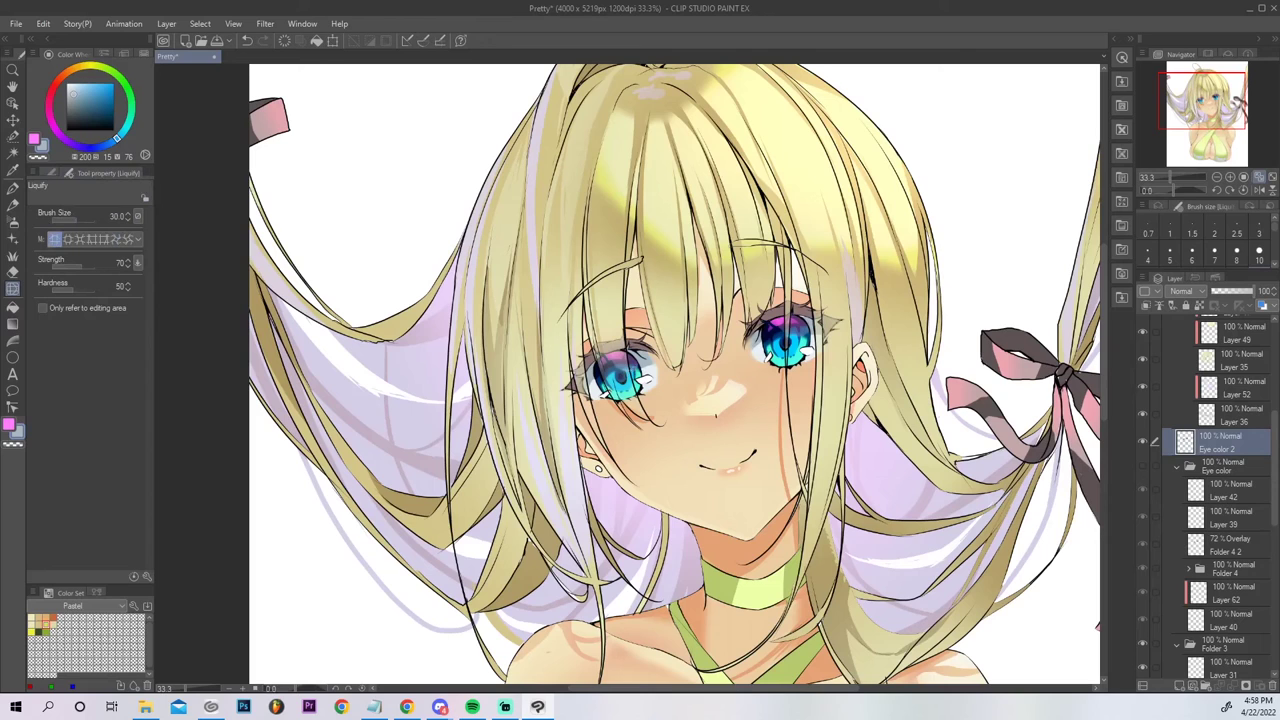
key("bracketright")
key("bracketright")
key("bracketright")
key("bracketright")
key("bracketright")
key("bracketright")
key("bracketright")
key("bracketright")
key("bracketright")
key("bracketright")
key("bracketright")
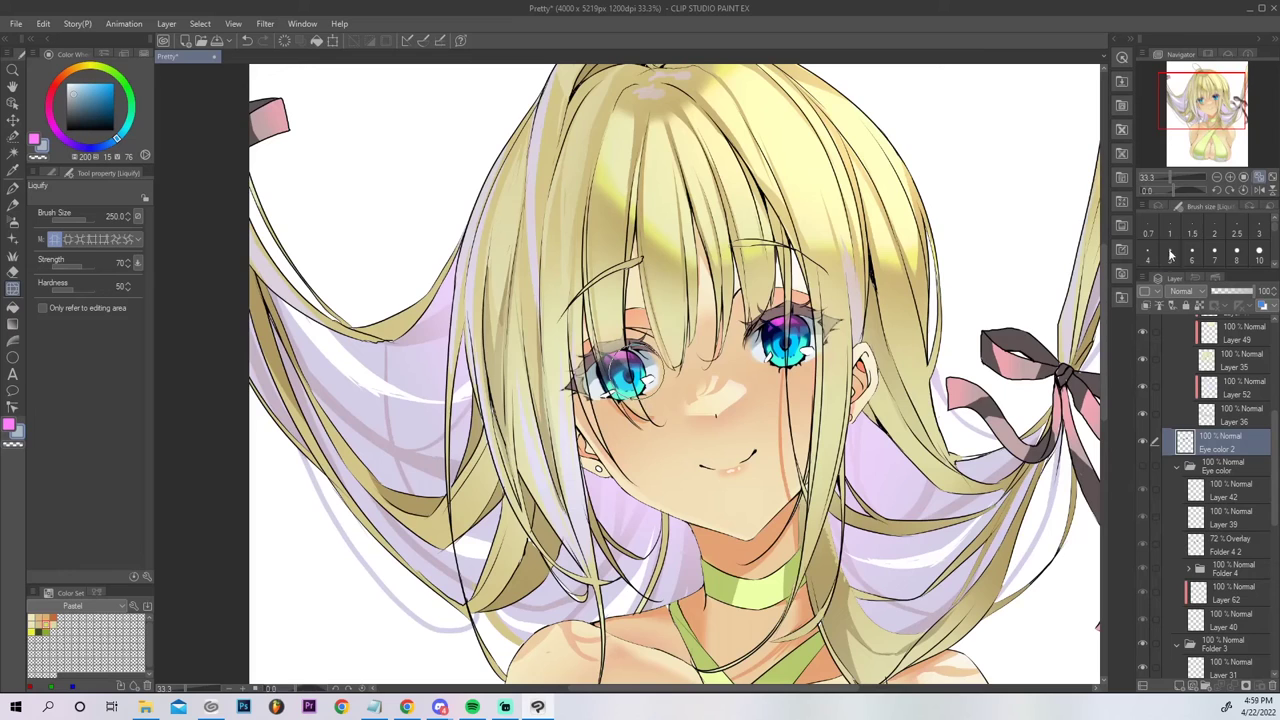
Adjust the merged eye layer to hue -12 and saturation 2.
left_click(1262, 178)
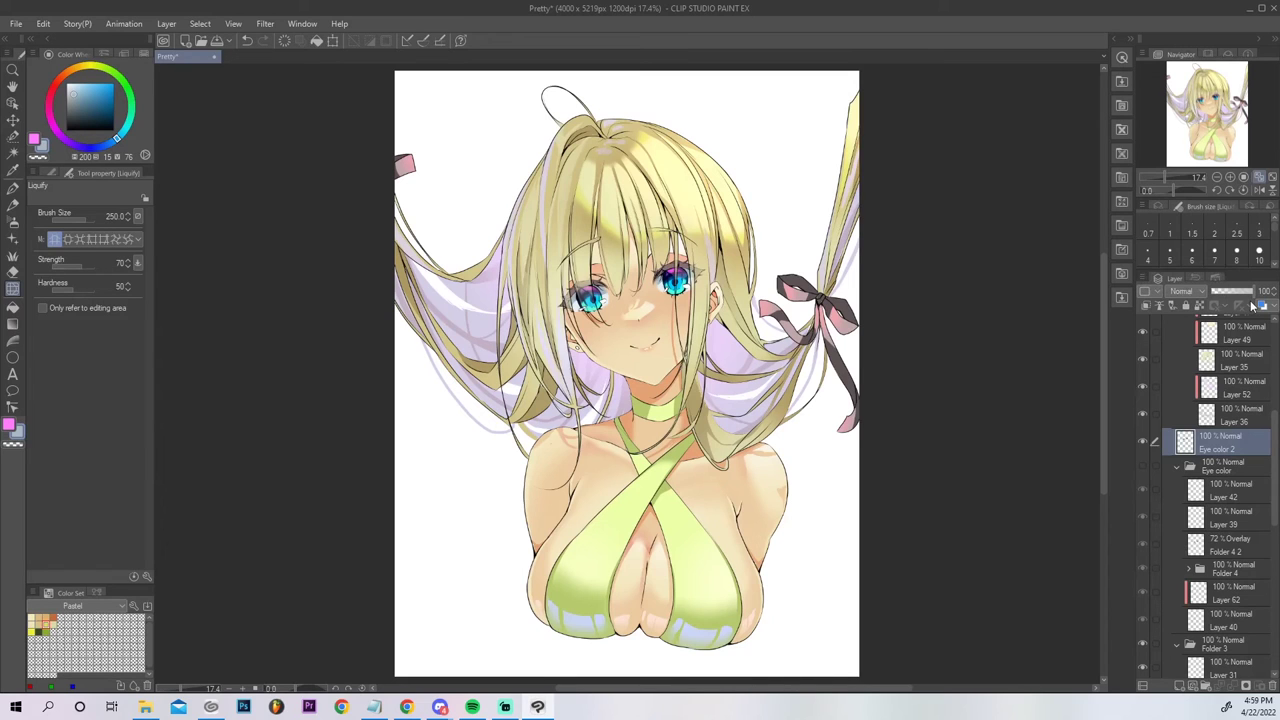
key("ctrl+u")
left_click(933, 287)
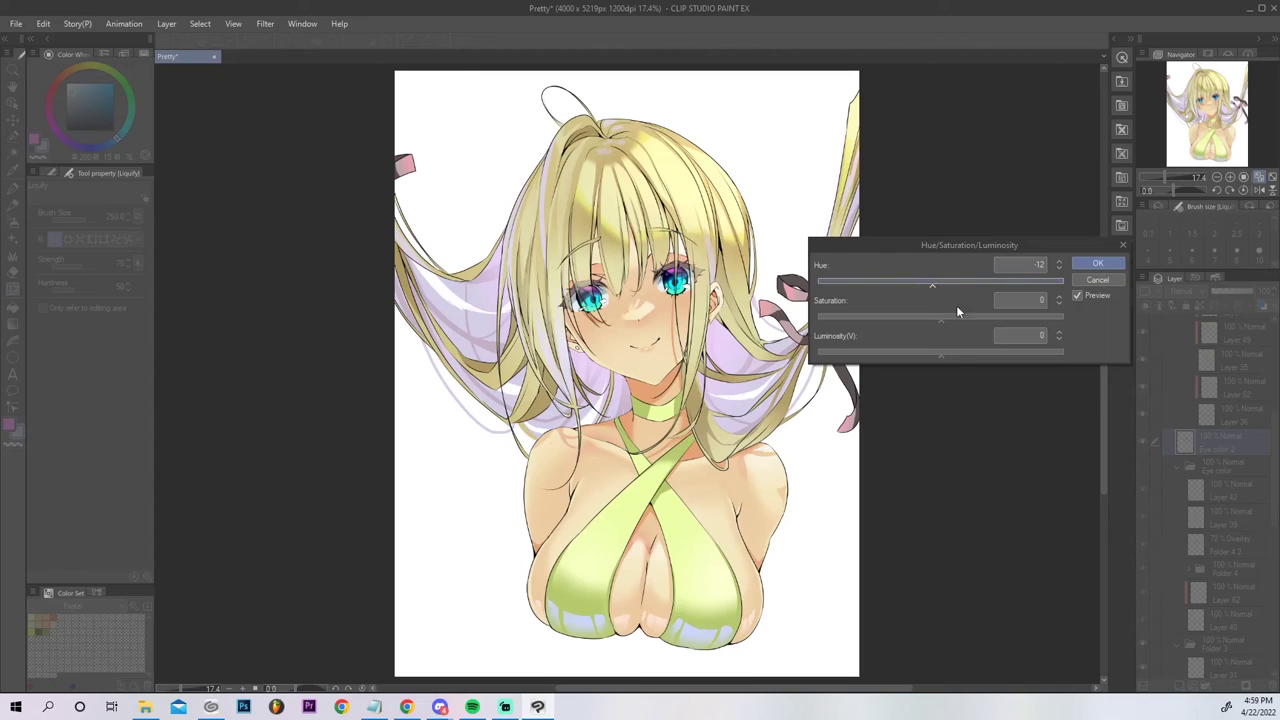
left_click(964, 317)
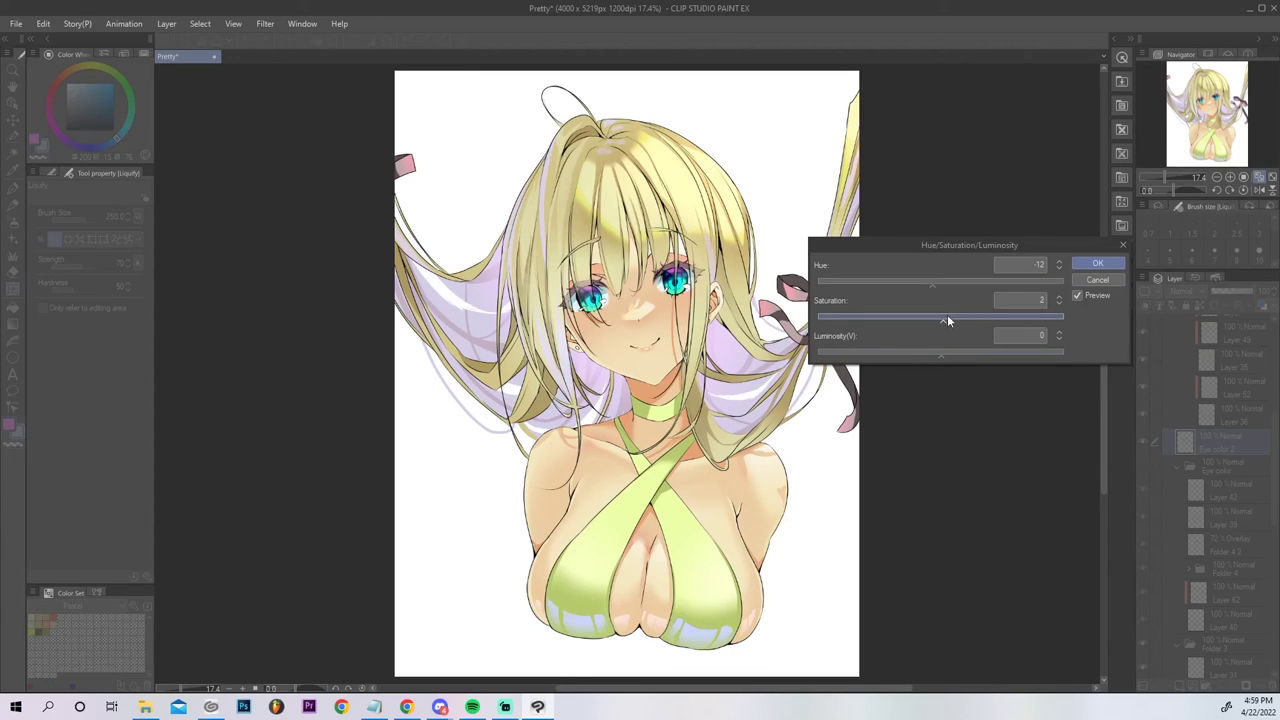
left_click(1098, 263)
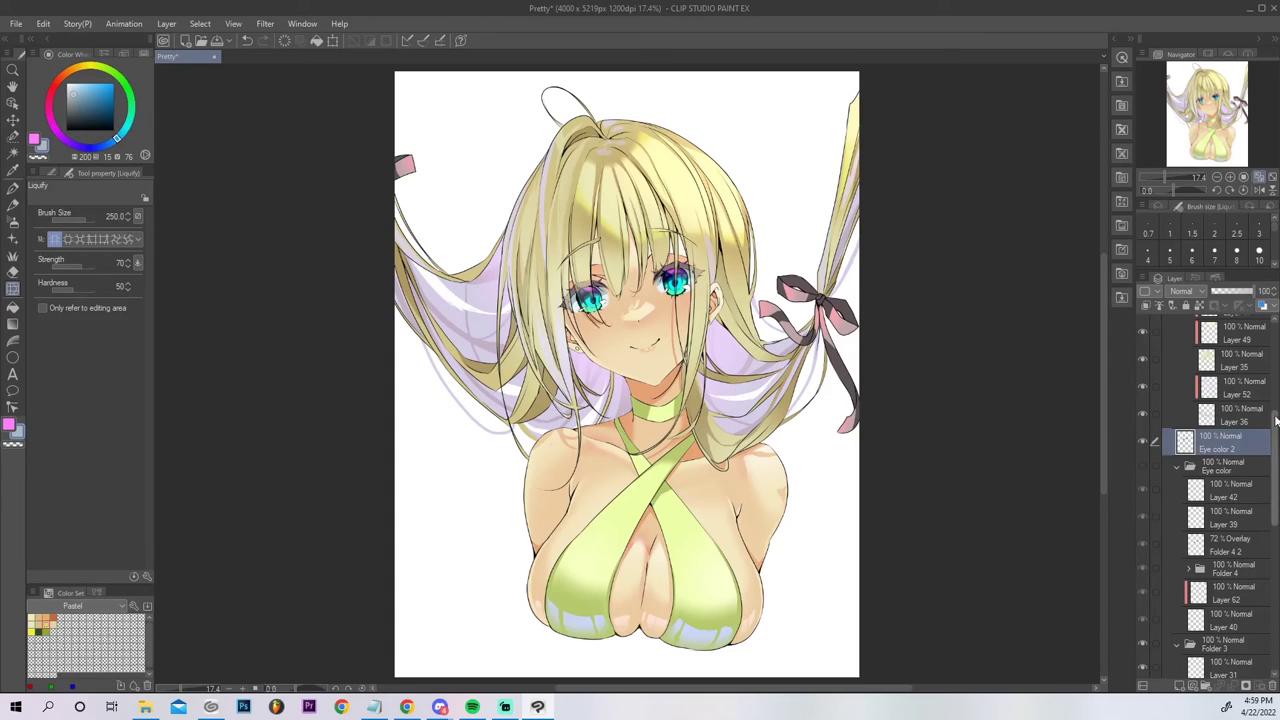
Collapse the hair's Color folder and the hidden Eye color folder in the layer list.
scroll(1243, 362, "up", 5)
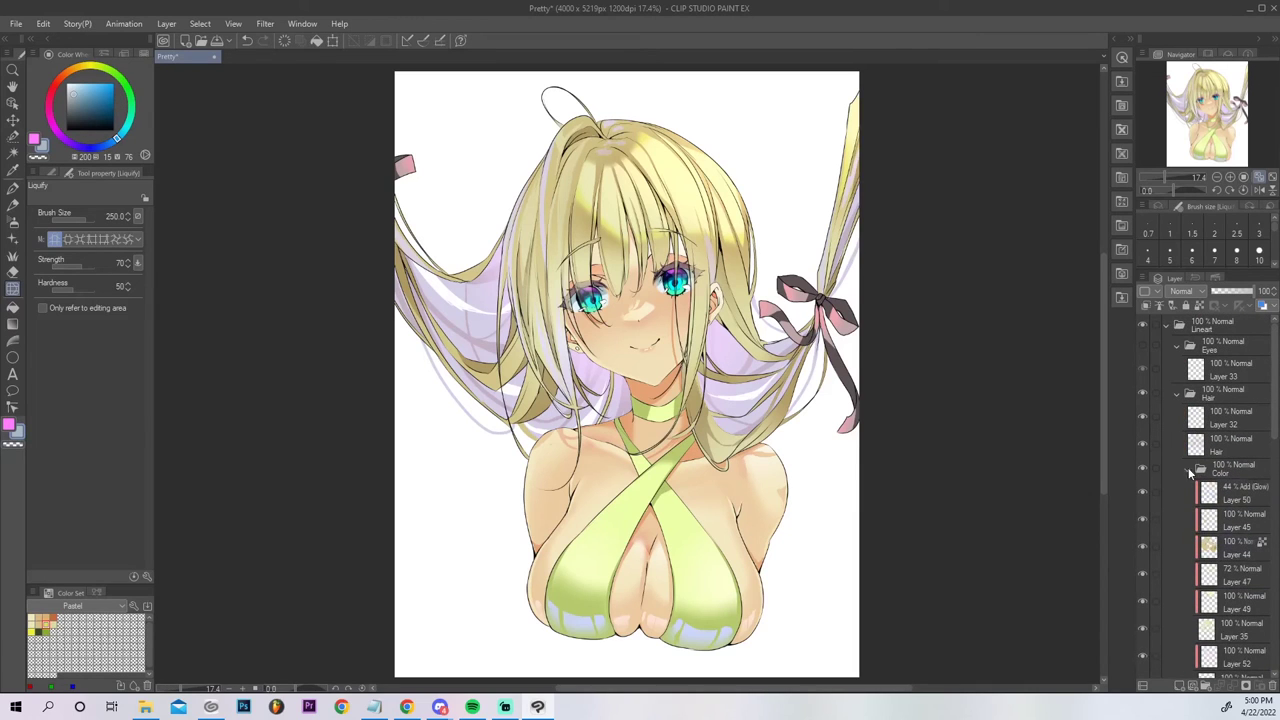
left_click(1188, 469)
left_click(1178, 518)
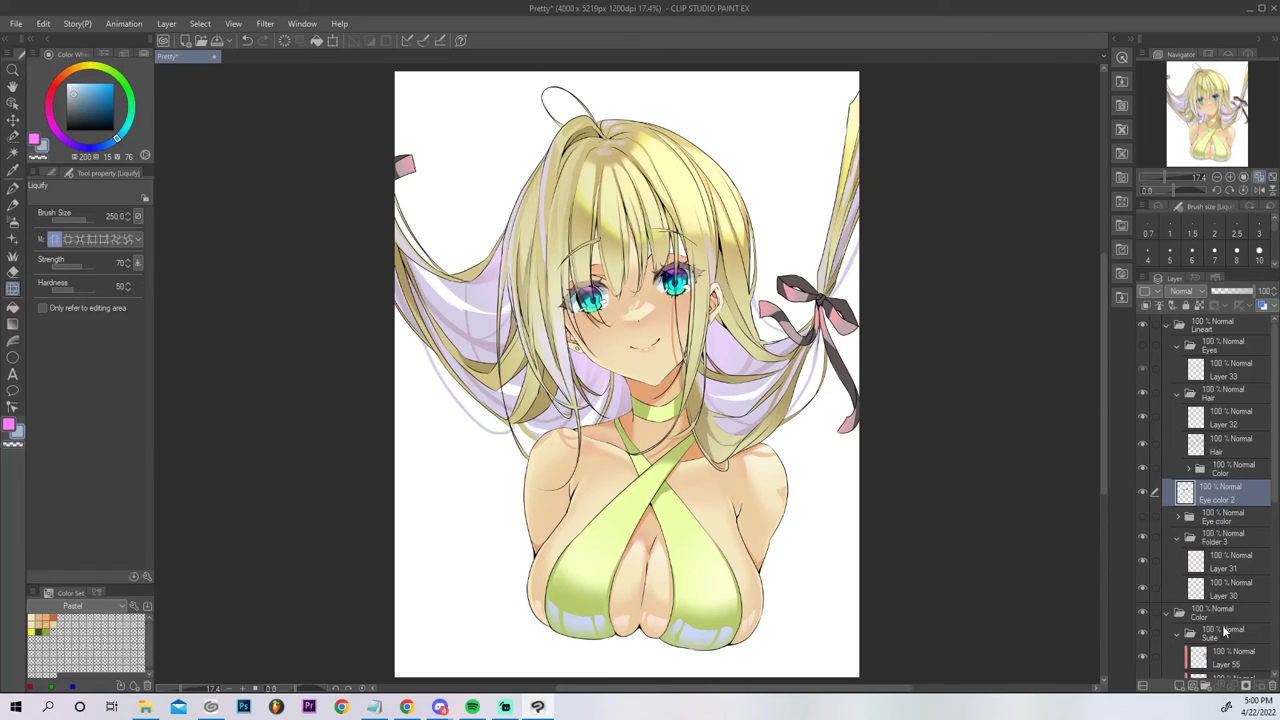
Convert the main Color folder to a single layer while keeping the original folder.
left_click(1218, 620)
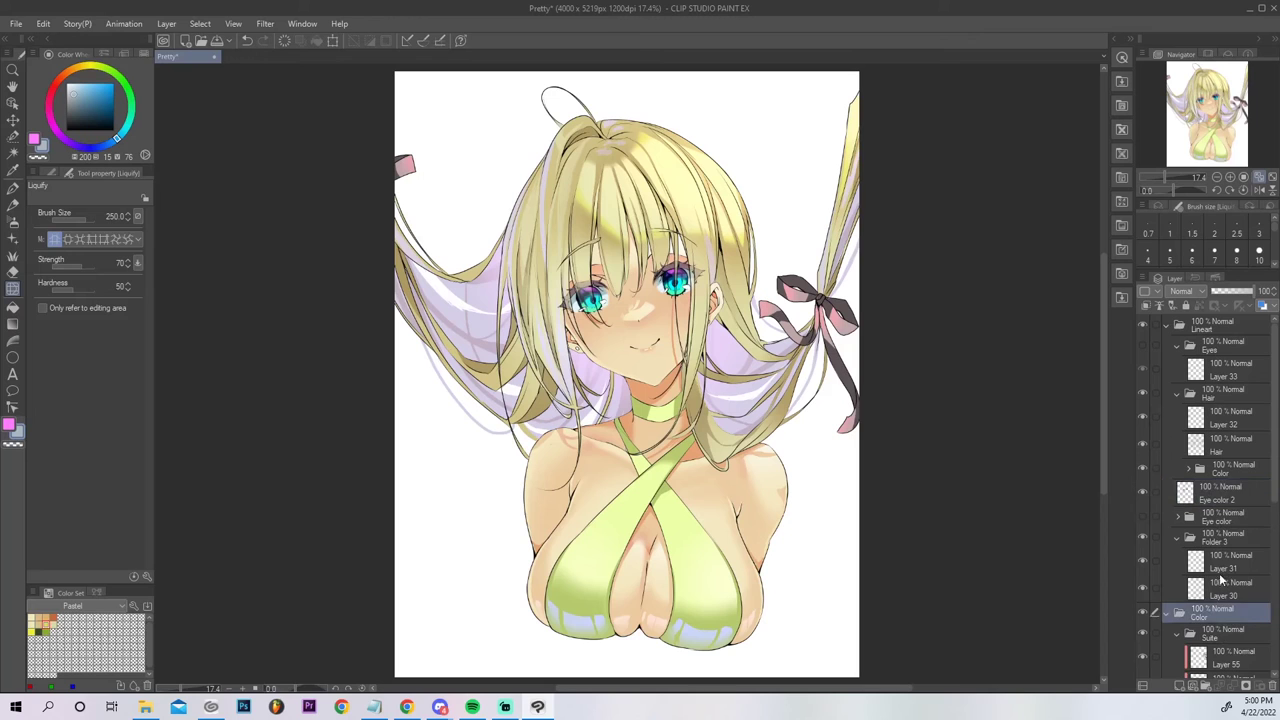
right_click(1231, 617)
left_click(1198, 483)
left_click(776, 292)
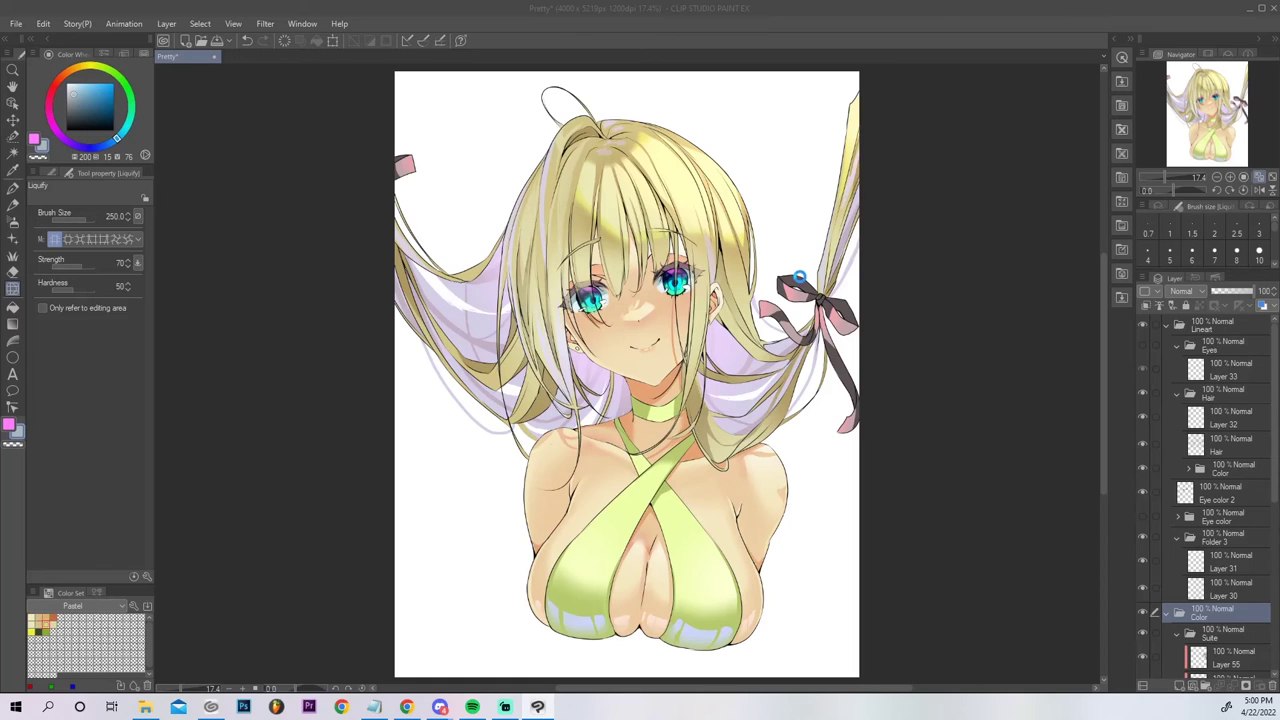
key("ctrl+shift+n")
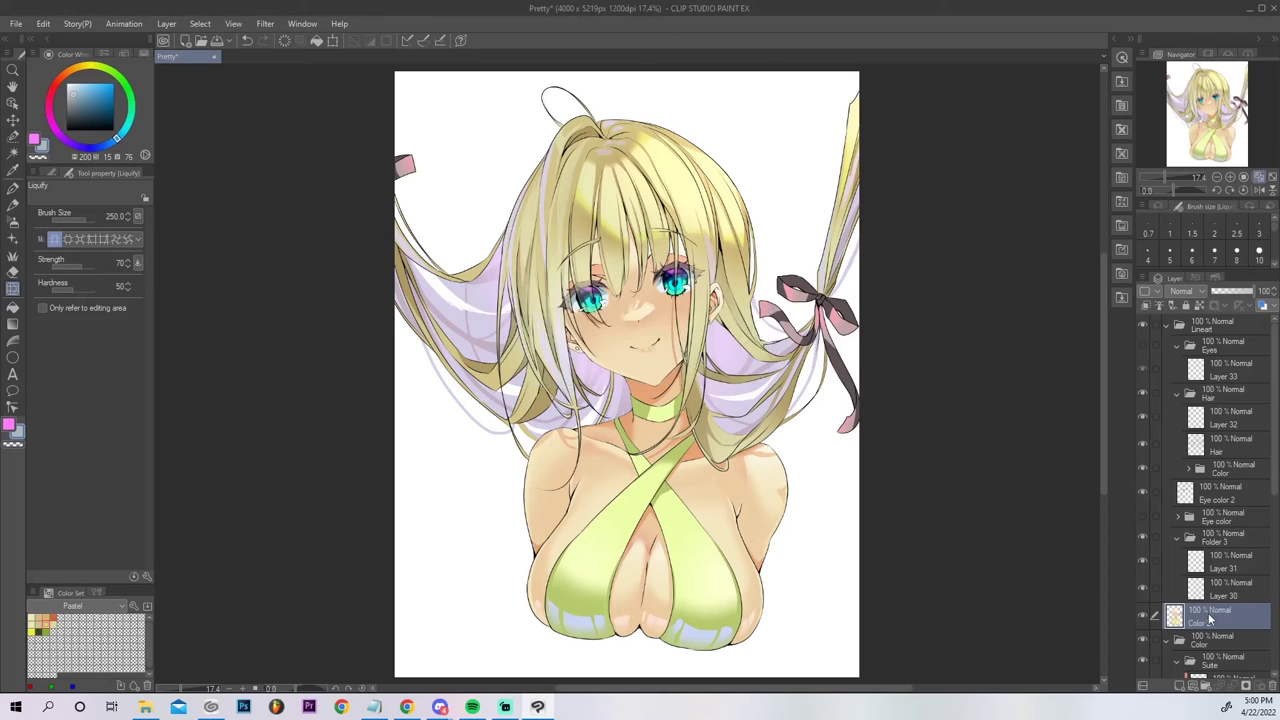
Clip the flattened Color layer to line art Folder 3 and thicken it with Adjust line width at scale 19.26.
left_click_drag(1207, 590, 1216, 532)
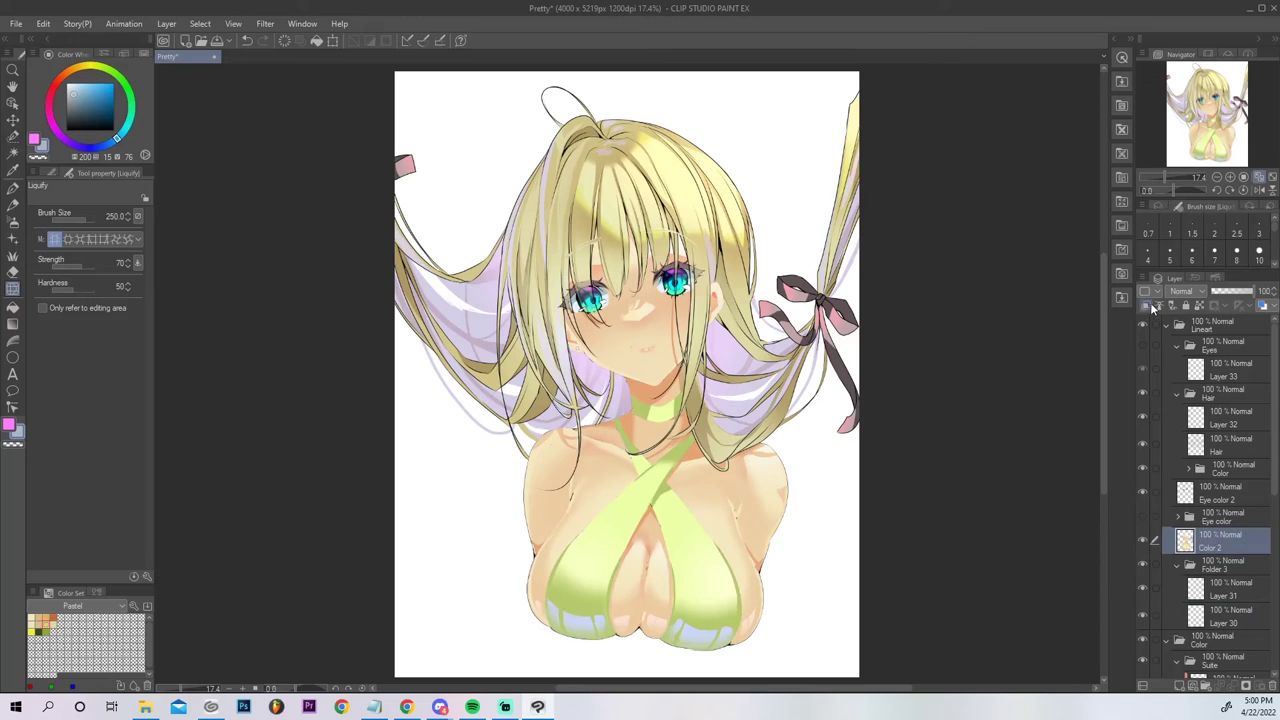
left_click(265, 23)
mouse_move(287, 57)
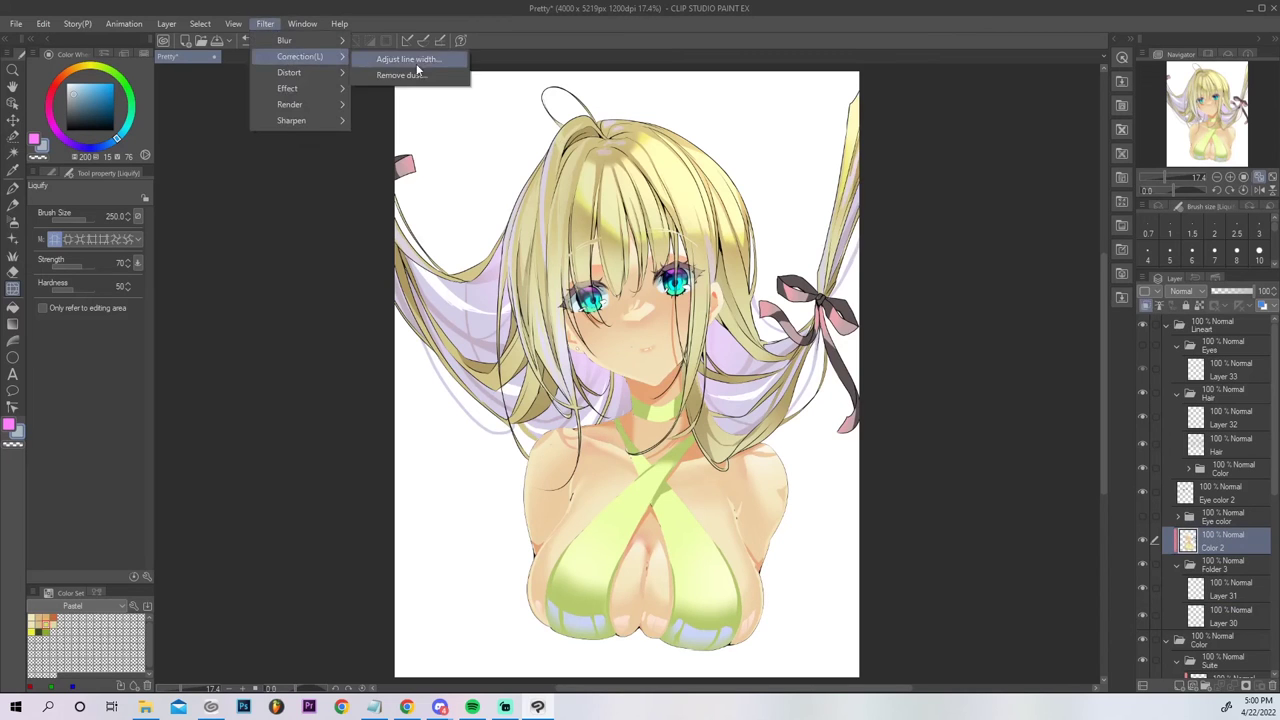
left_click(403, 70)
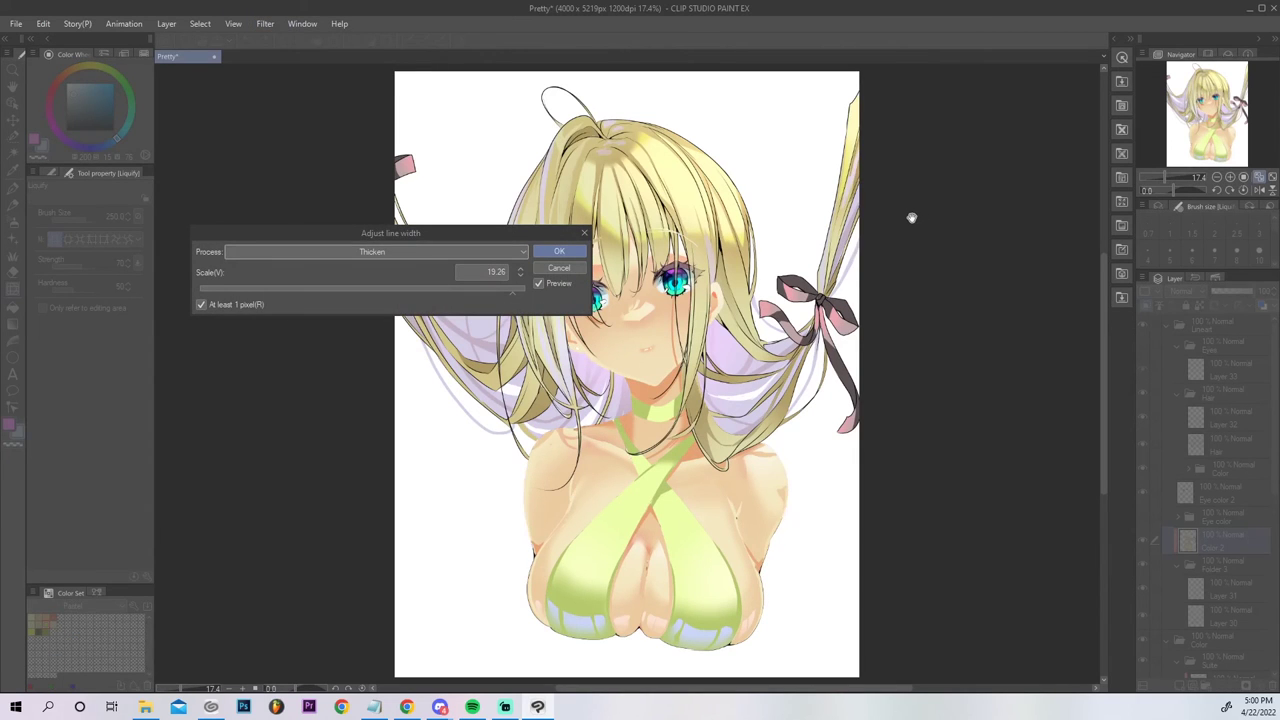
left_click(566, 251)
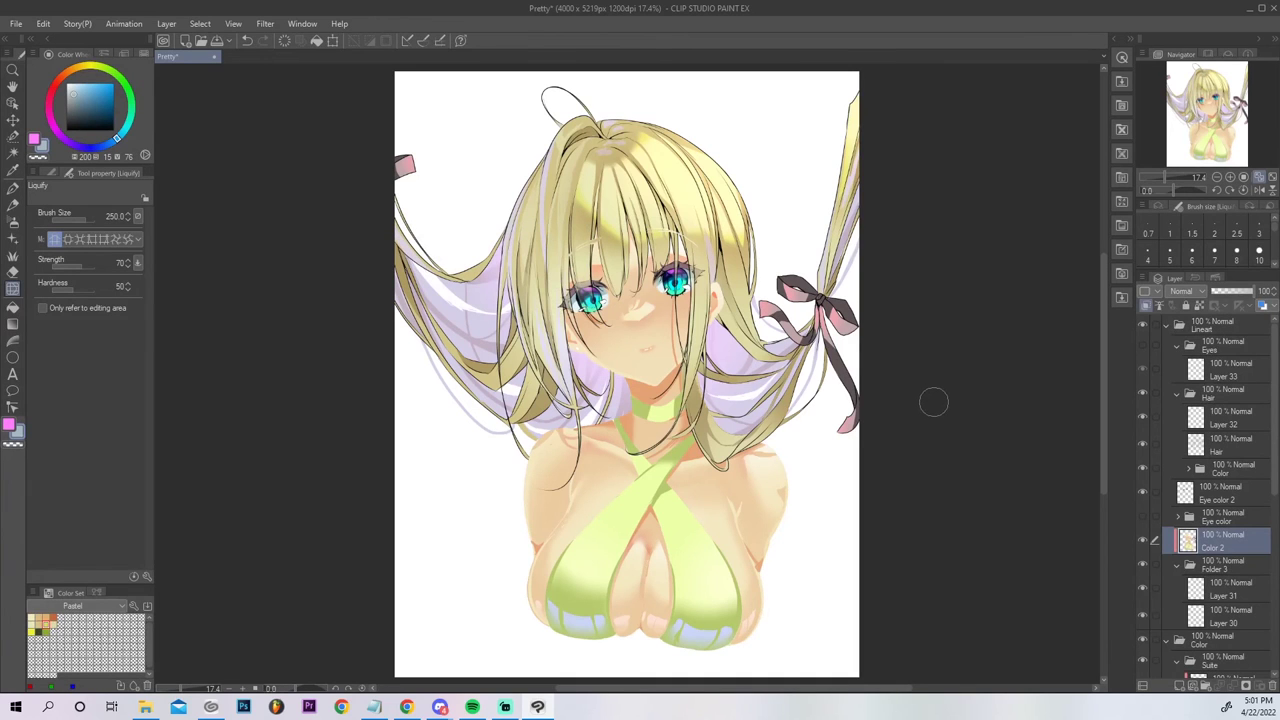
Adjust the clipped Color 2 layer to hue -54, saturation 82 and luminosity -65.
key("ctrl+u")
left_click_drag(940, 317, 1041, 318)
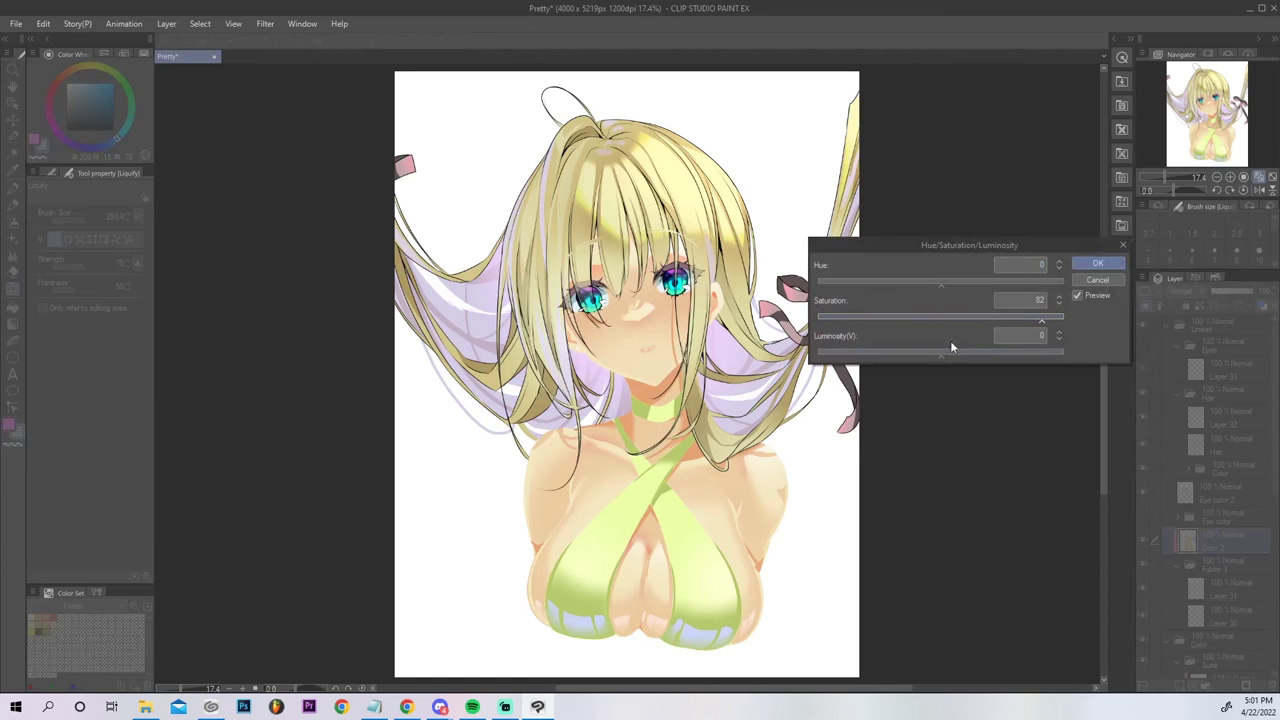
left_click(843, 352)
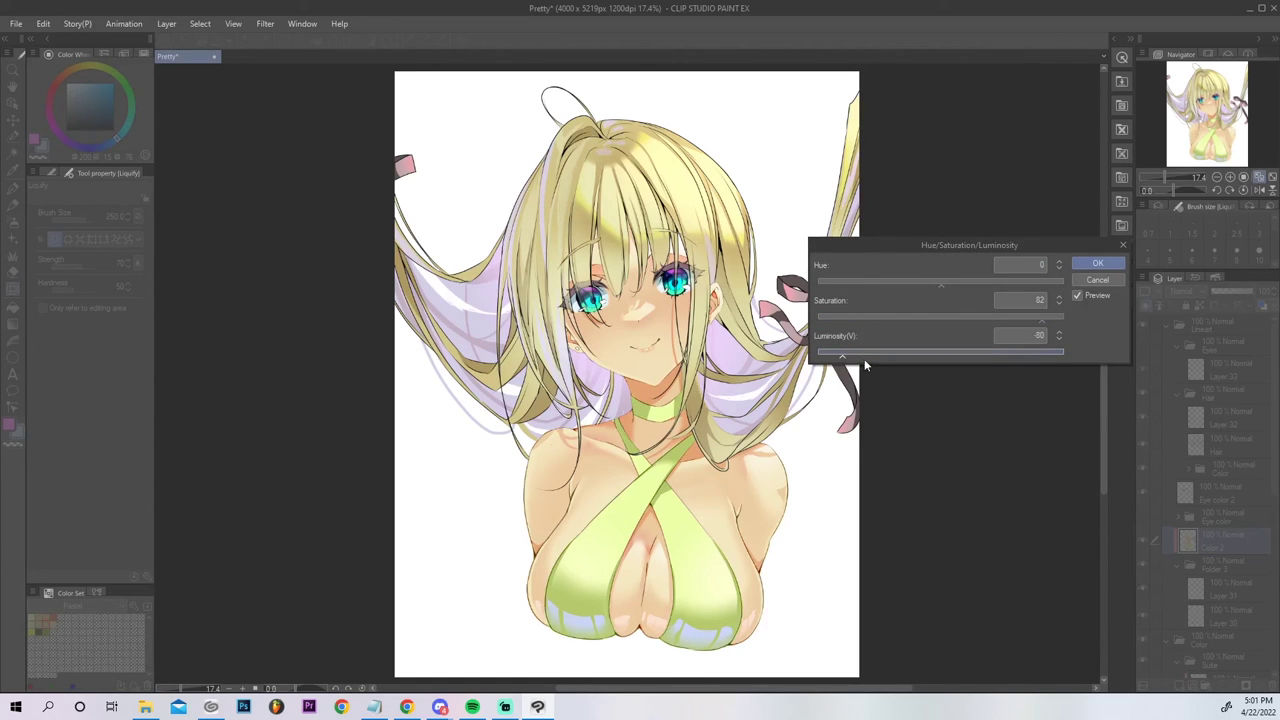
left_click_drag(930, 284, 925, 281)
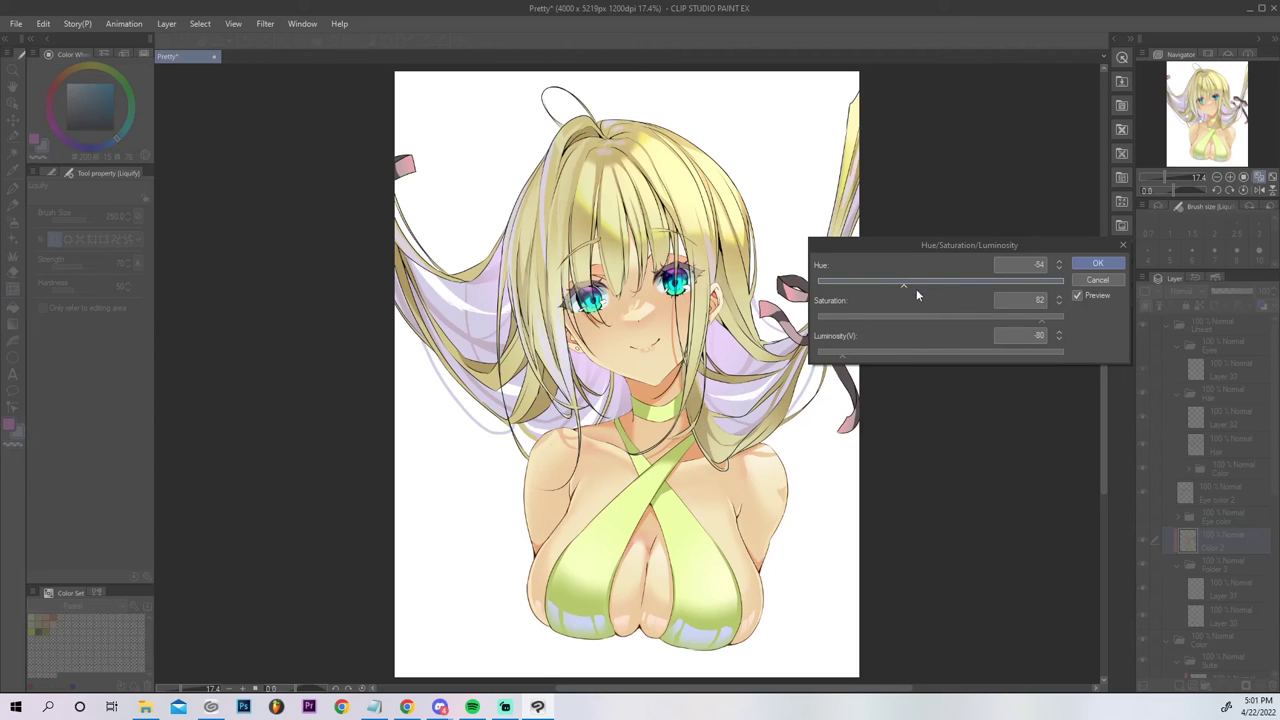
left_click(861, 354)
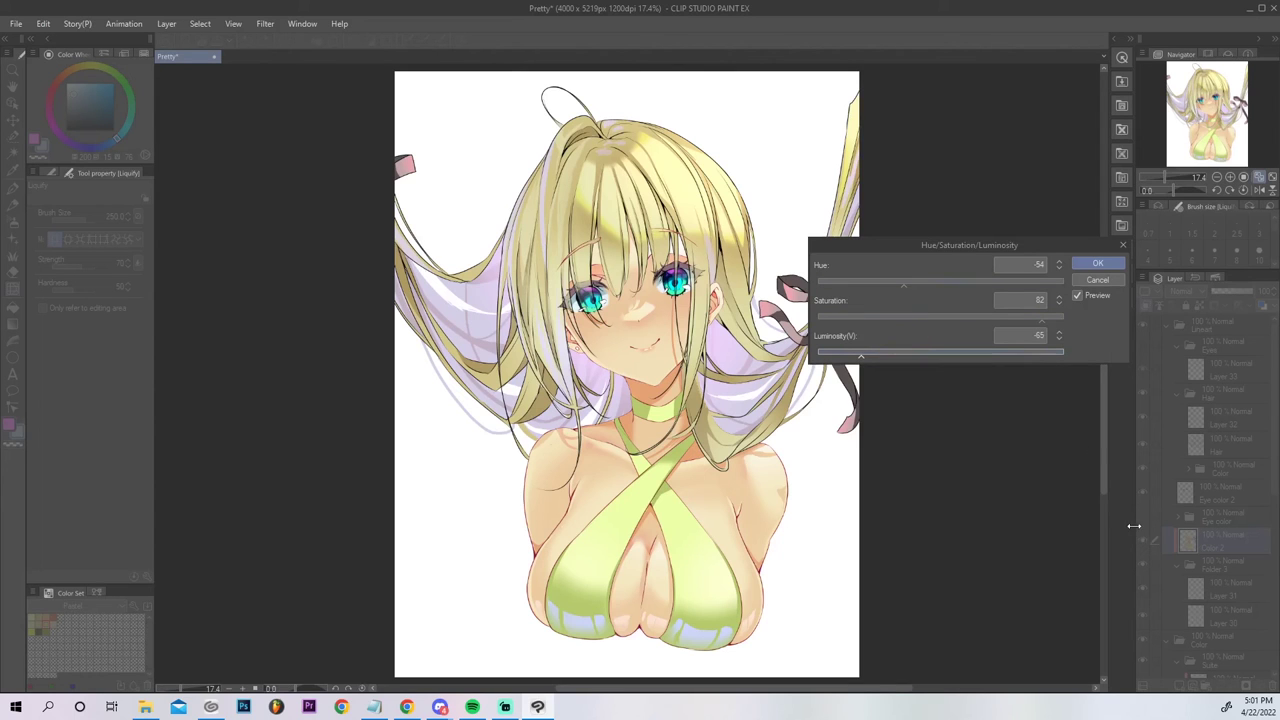
left_click(1097, 263)
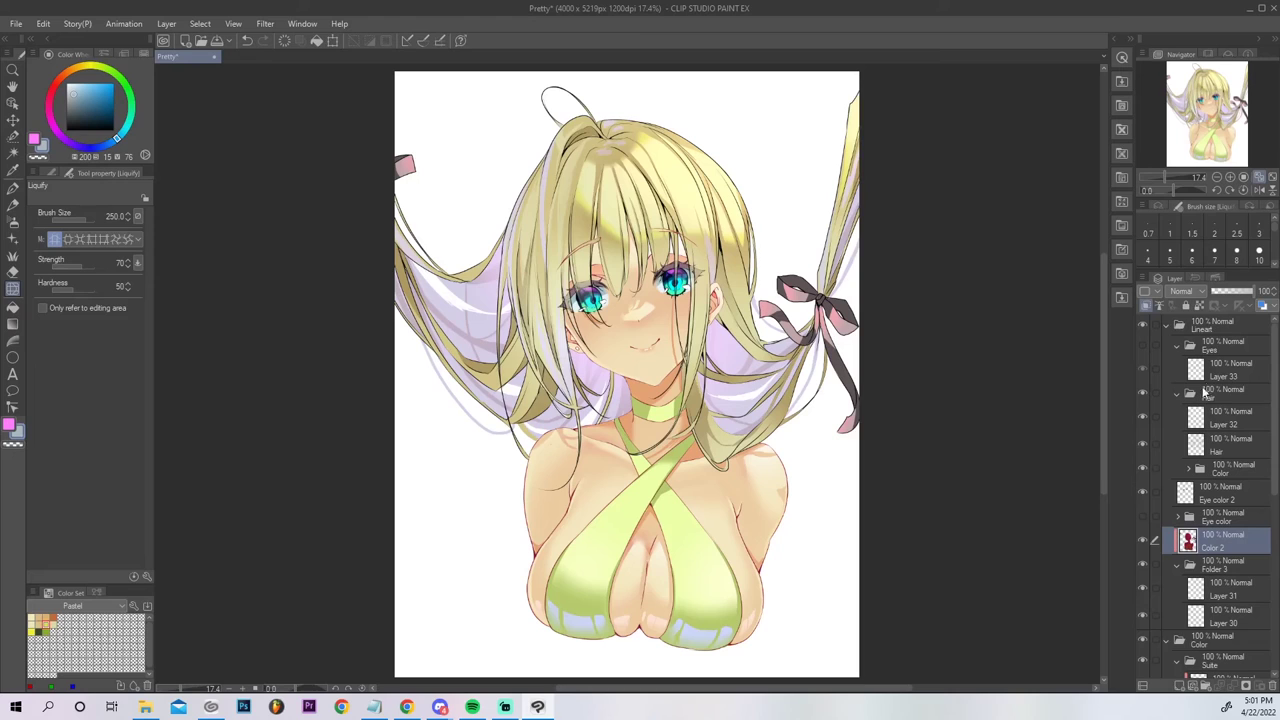
Sample the shoulder skin tone, choose the Soft airbrush and set a deep red-brown colour for the skin lines on Color 2.
left_click(740, 478, "alt")
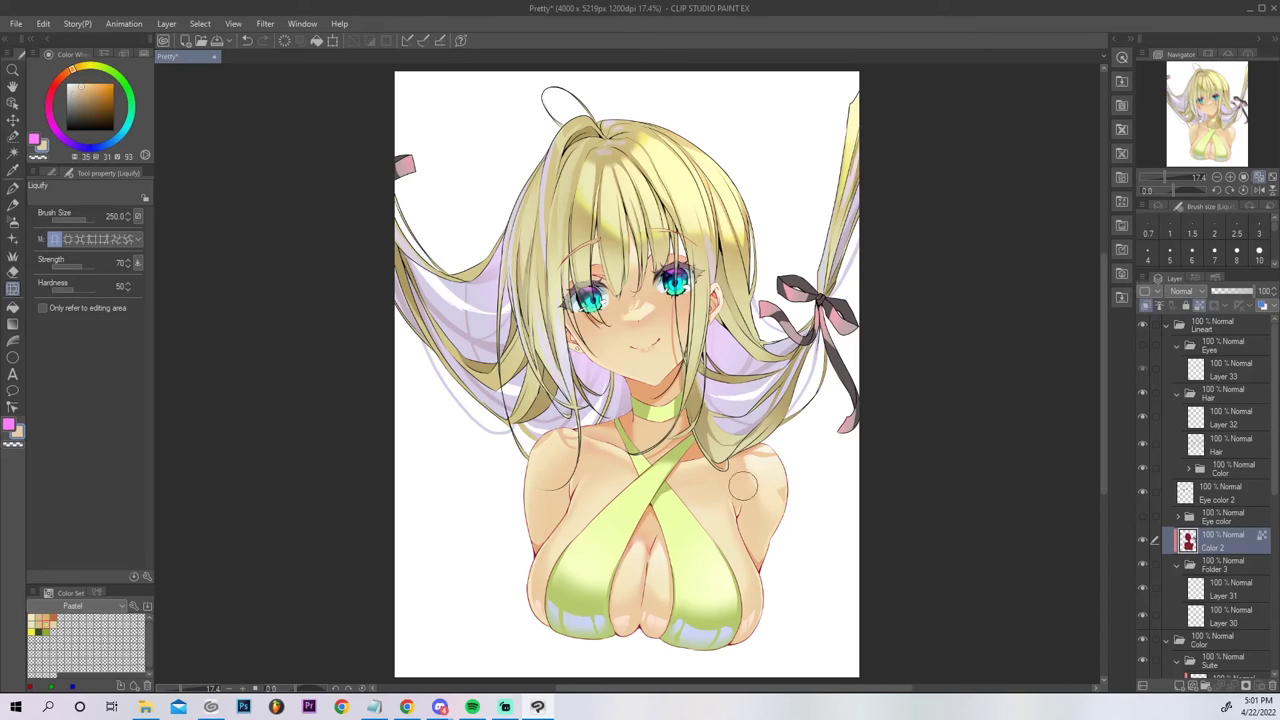
left_click(88, 87)
left_click(14, 223)
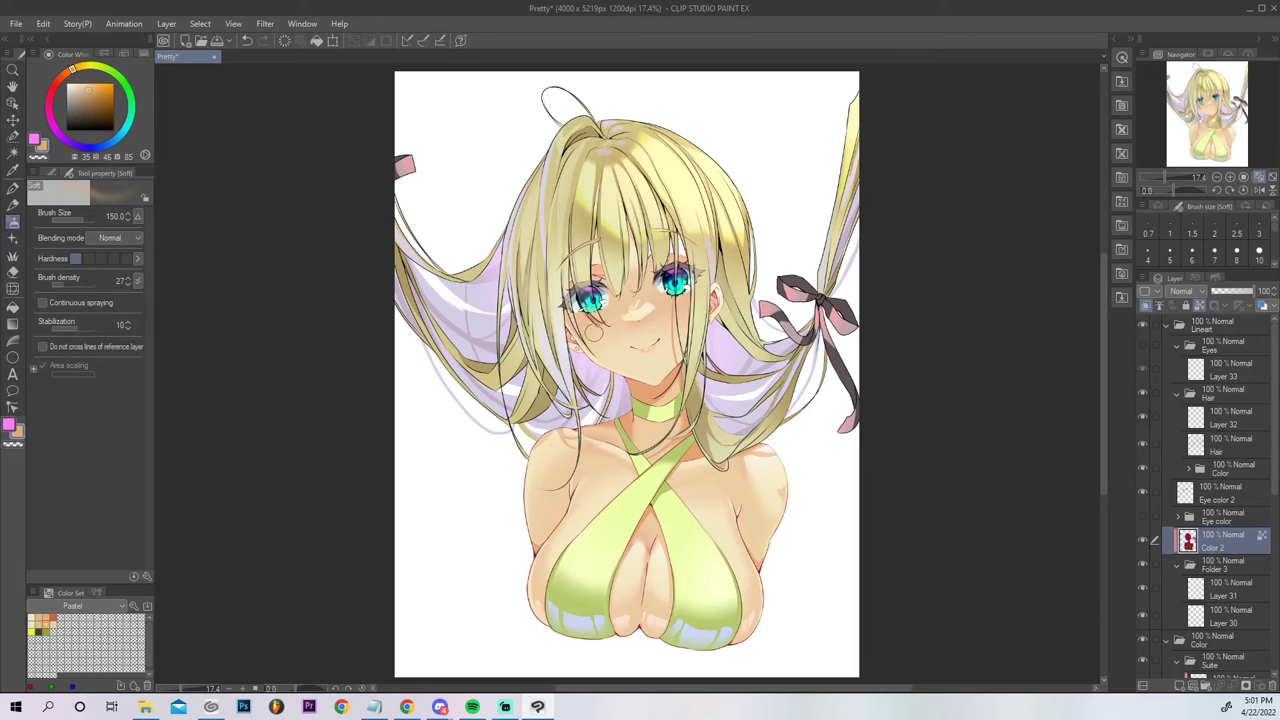
left_click(98, 100)
left_click(63, 82)
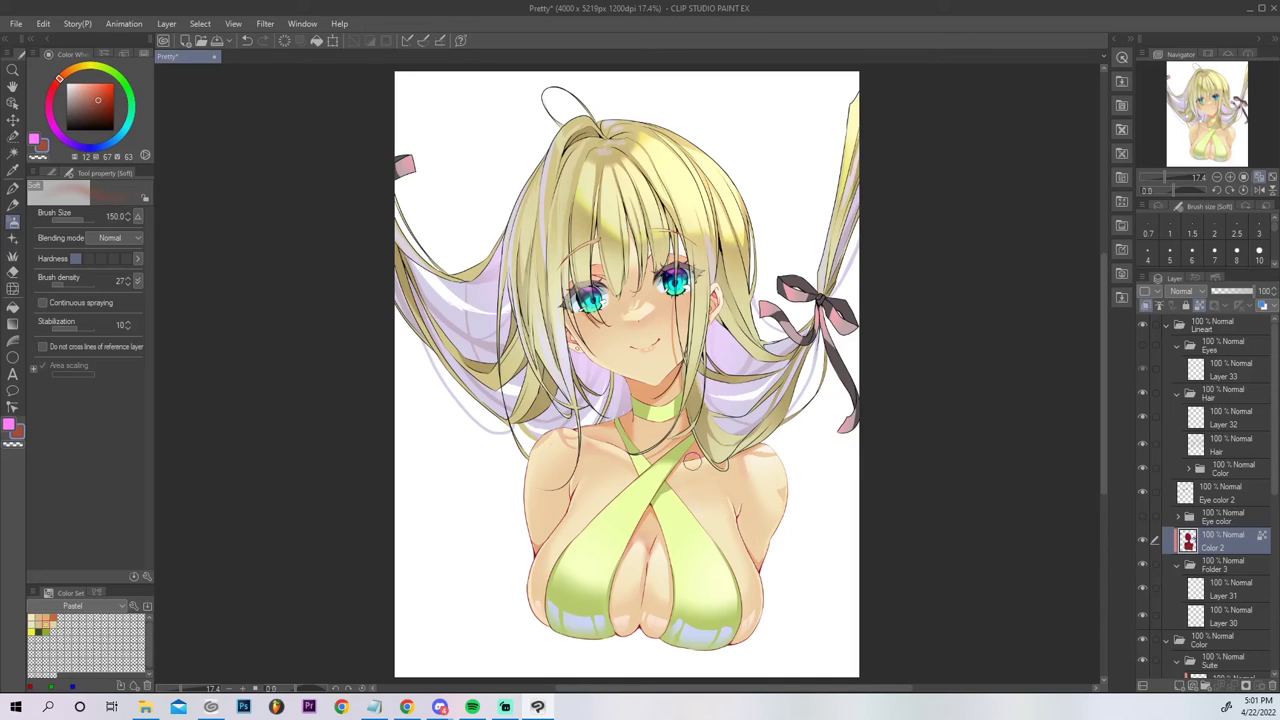
Resample skin tones around the neck and chin, set a bright orange-red at hue 13, and save the illustration.
left_click(690, 460, "alt")
left_click(677, 366, "alt")
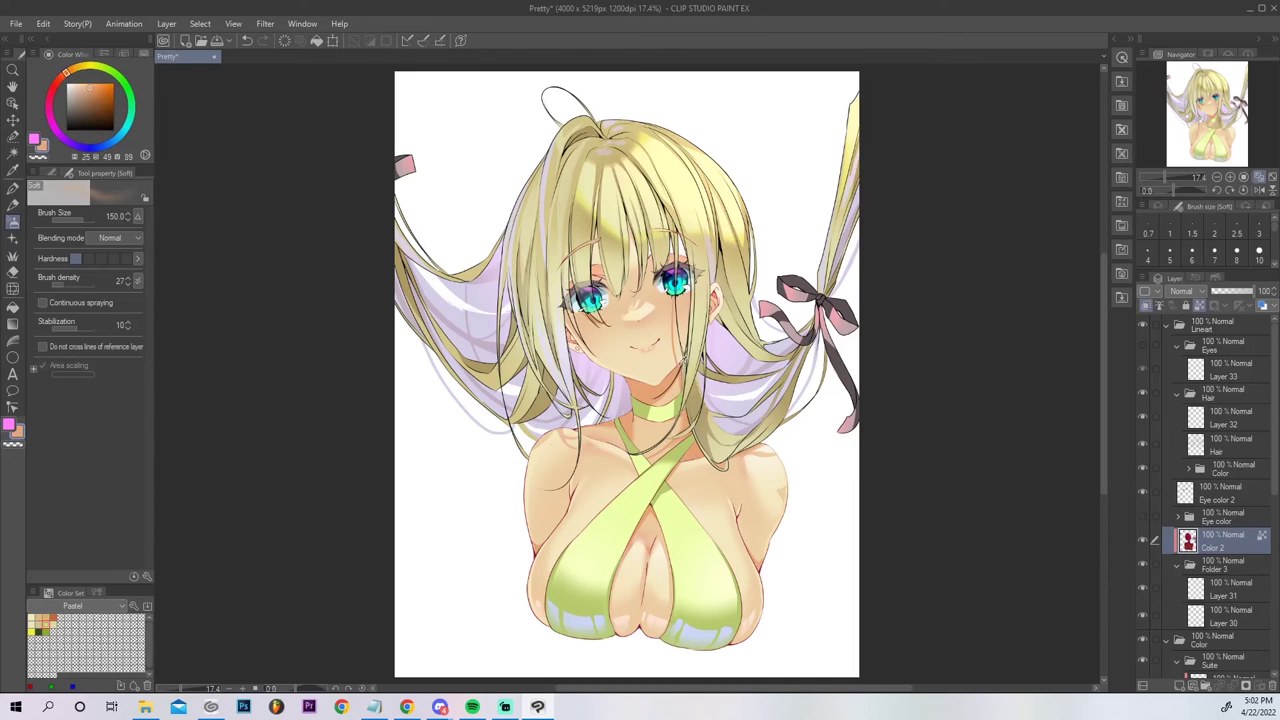
left_click(679, 364, "alt")
left_click(676, 363, "alt")
left_click(103, 101)
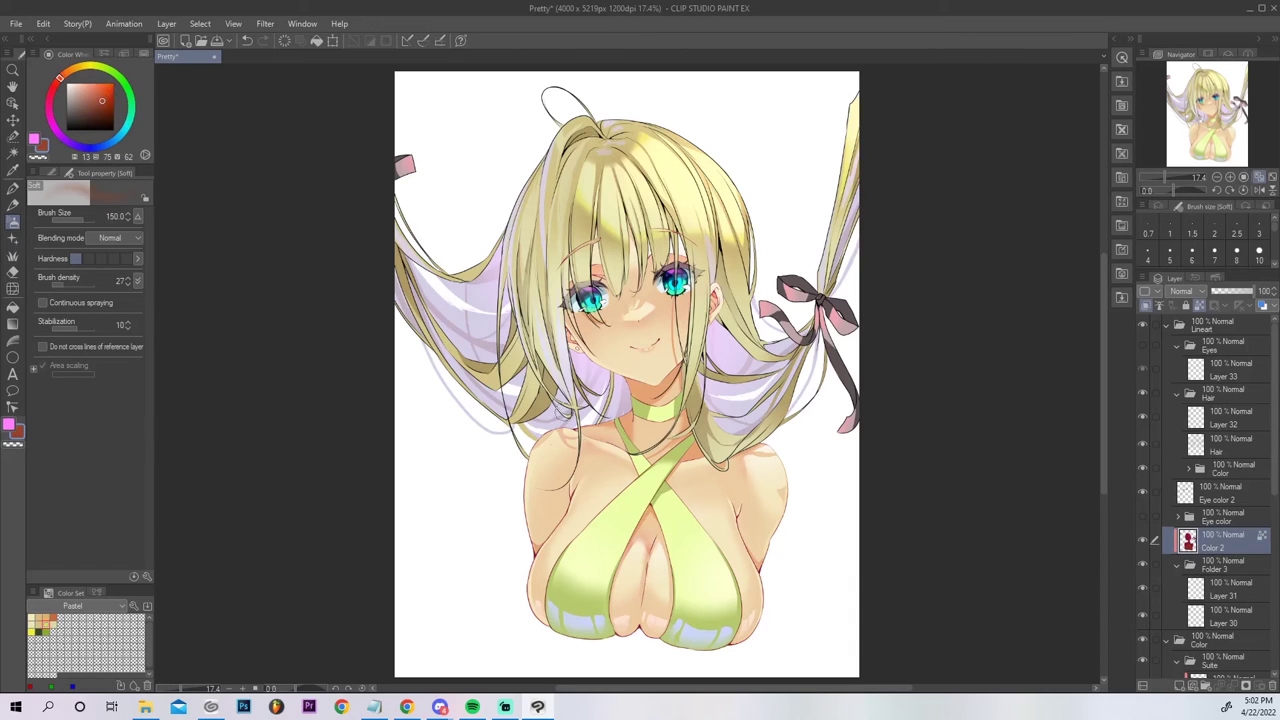
left_click(100, 92)
key("ctrl+s")
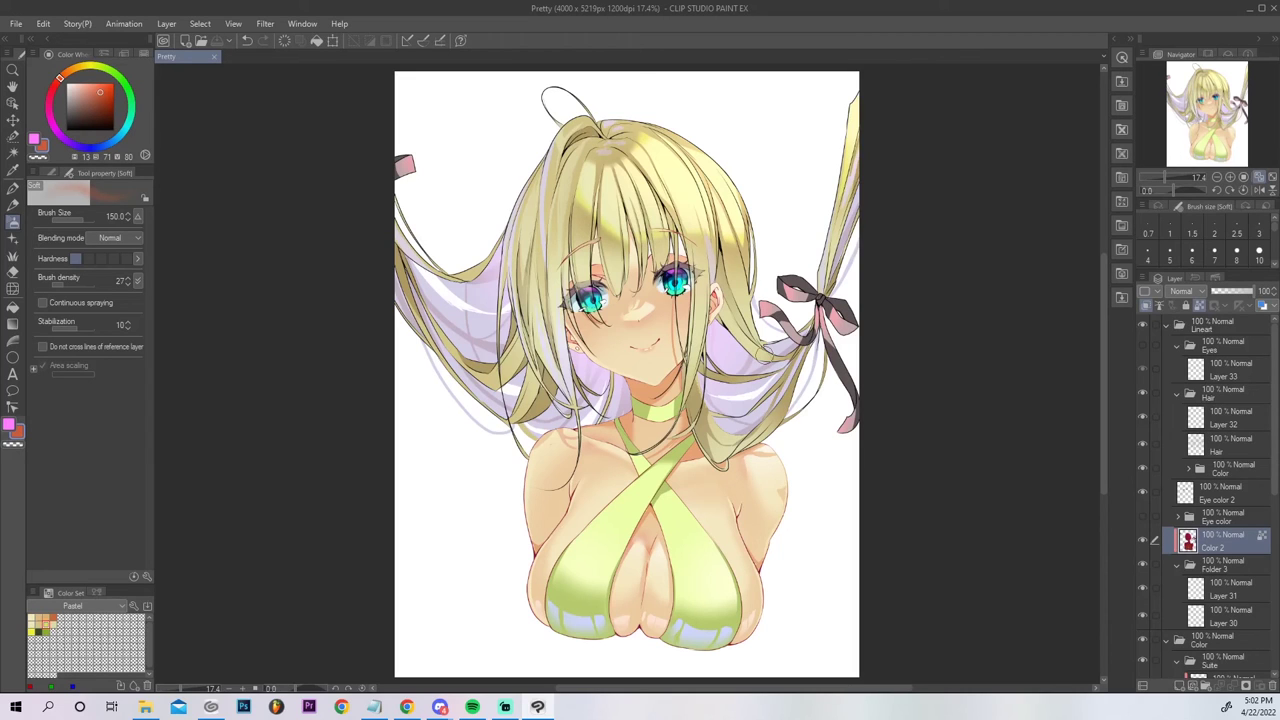
Convert the hair's Color folder to a single layer while keeping the original folder.
left_click(1213, 472)
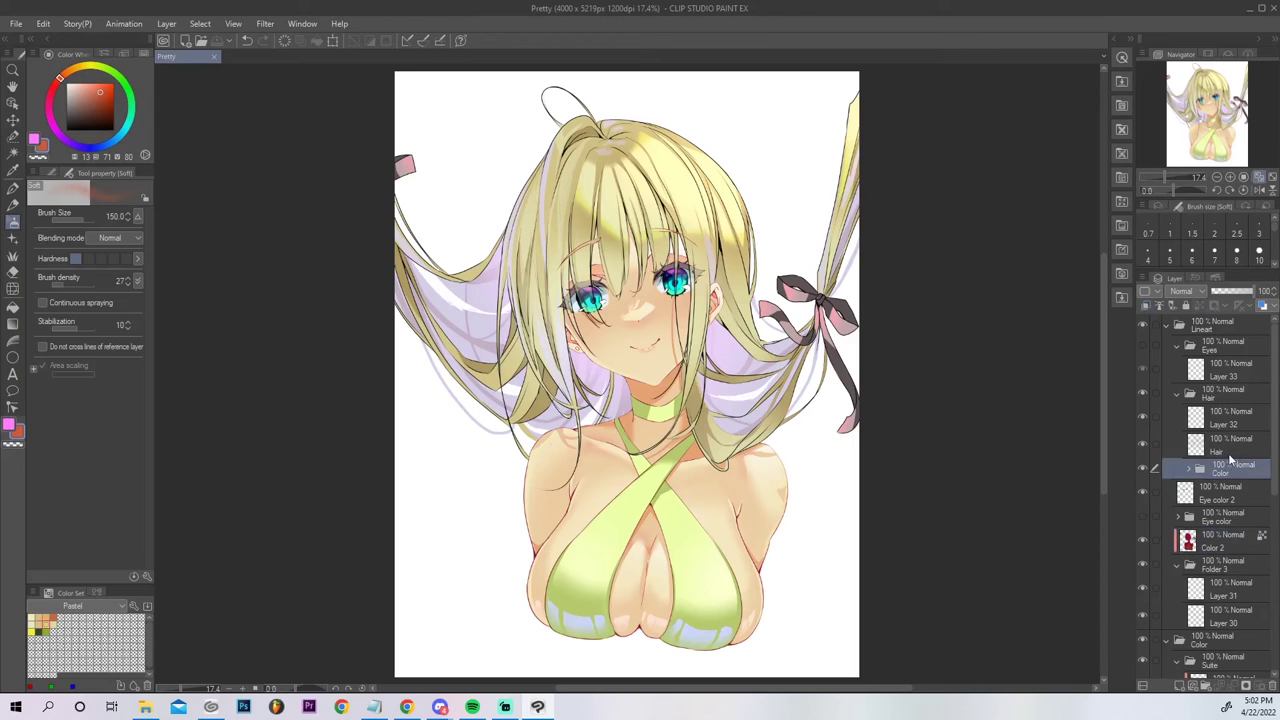
right_click(1218, 468)
left_click(1192, 340)
left_click(757, 309)
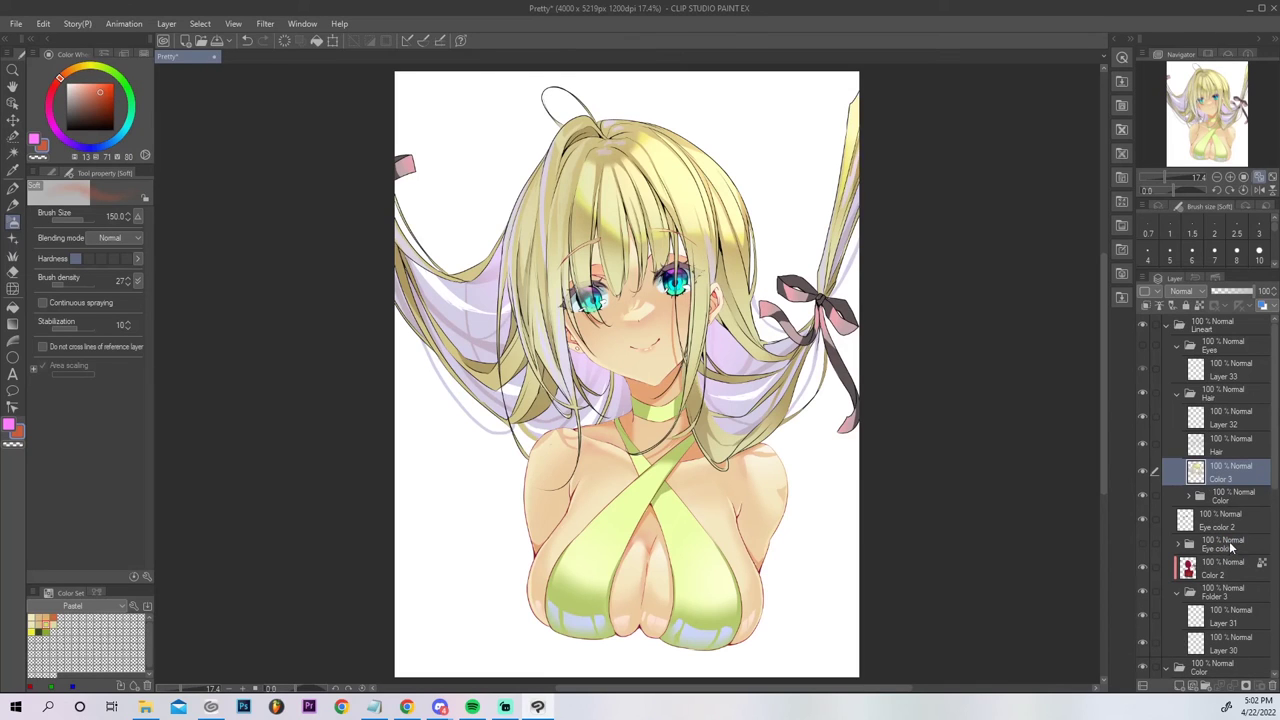
Merge Layer 32 into the Hair line art layer, and place the flattened hair colour layer above it as a clipping layer.
left_click(1142, 415)
left_click(1142, 415)
left_click(1232, 421)
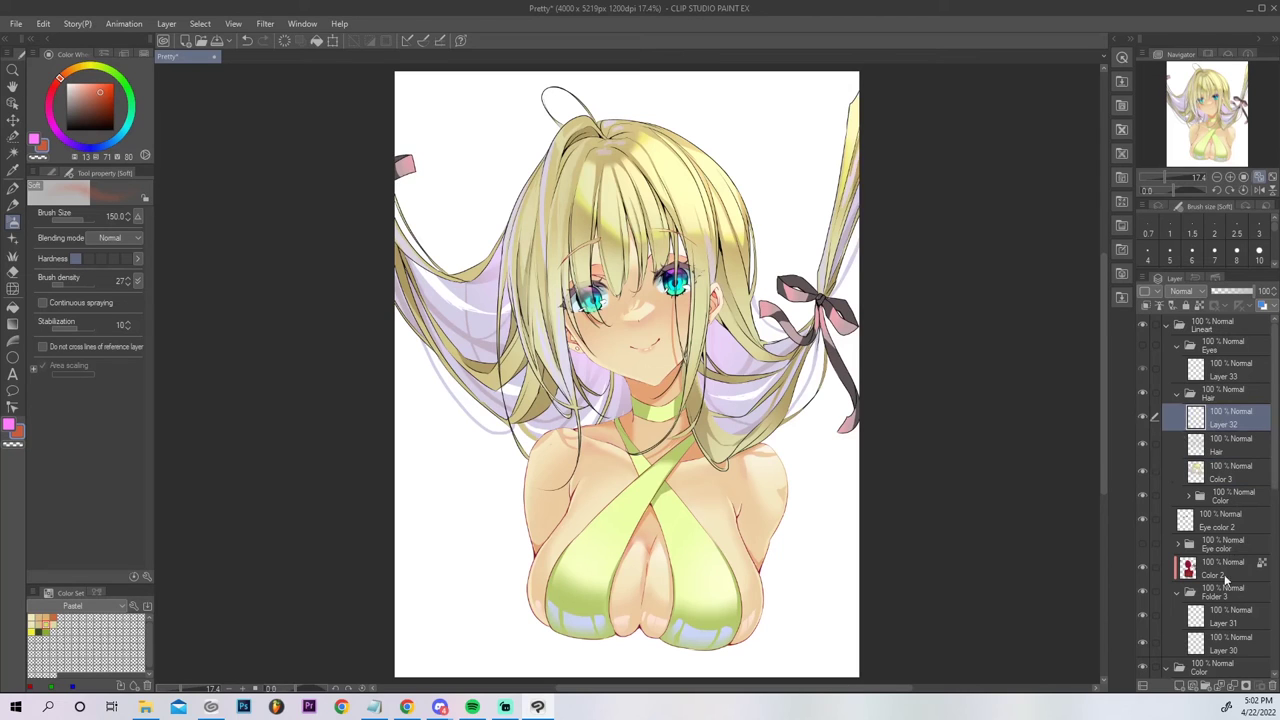
left_click(1234, 688)
left_click_drag(1229, 443, 1226, 407)
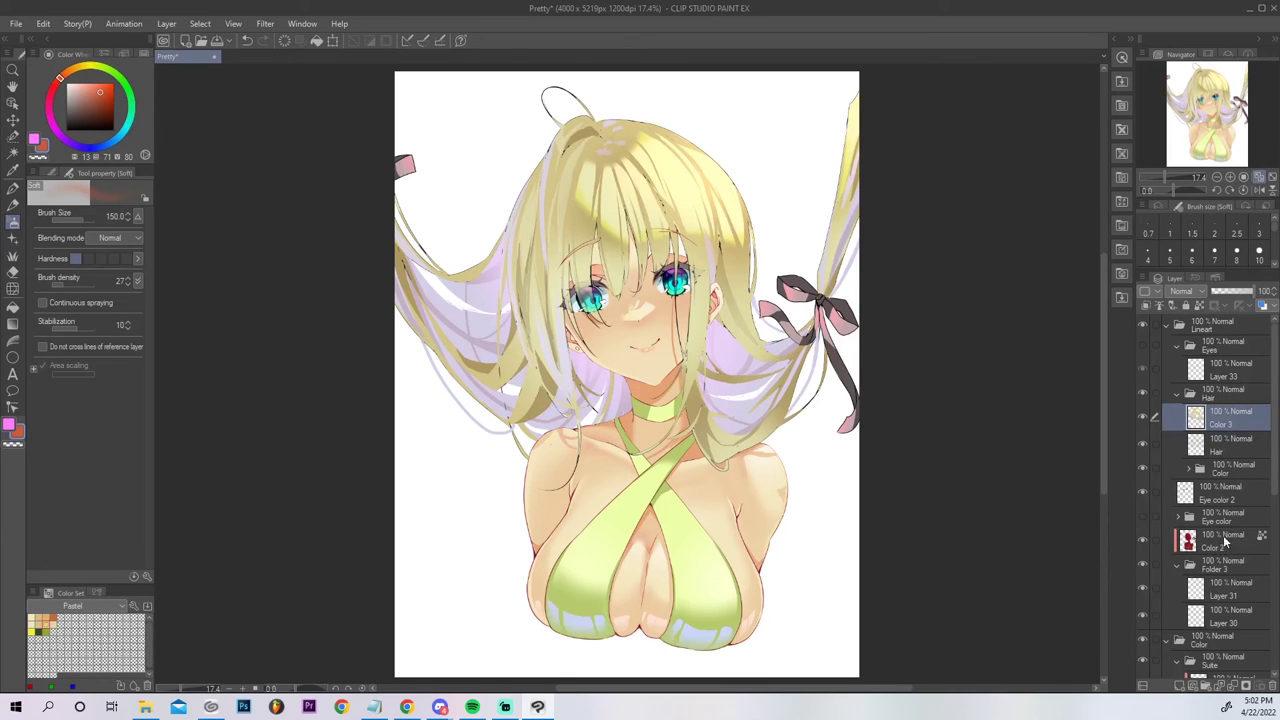
left_click(1146, 306)
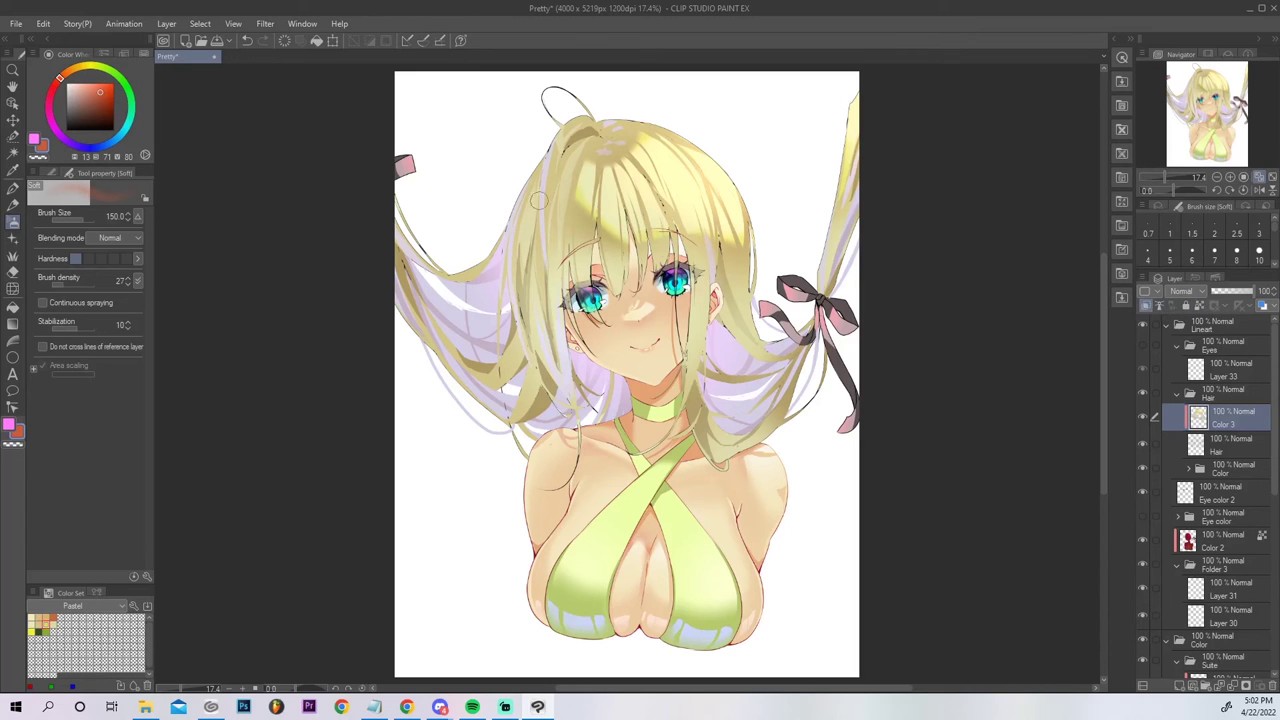
Thicken the clipped hair colour with Adjust line width at scale 19.26, and cover remaining dark line bits with sampled hair colour.
left_click(265, 23)
mouse_move(310, 56)
left_click(405, 60)
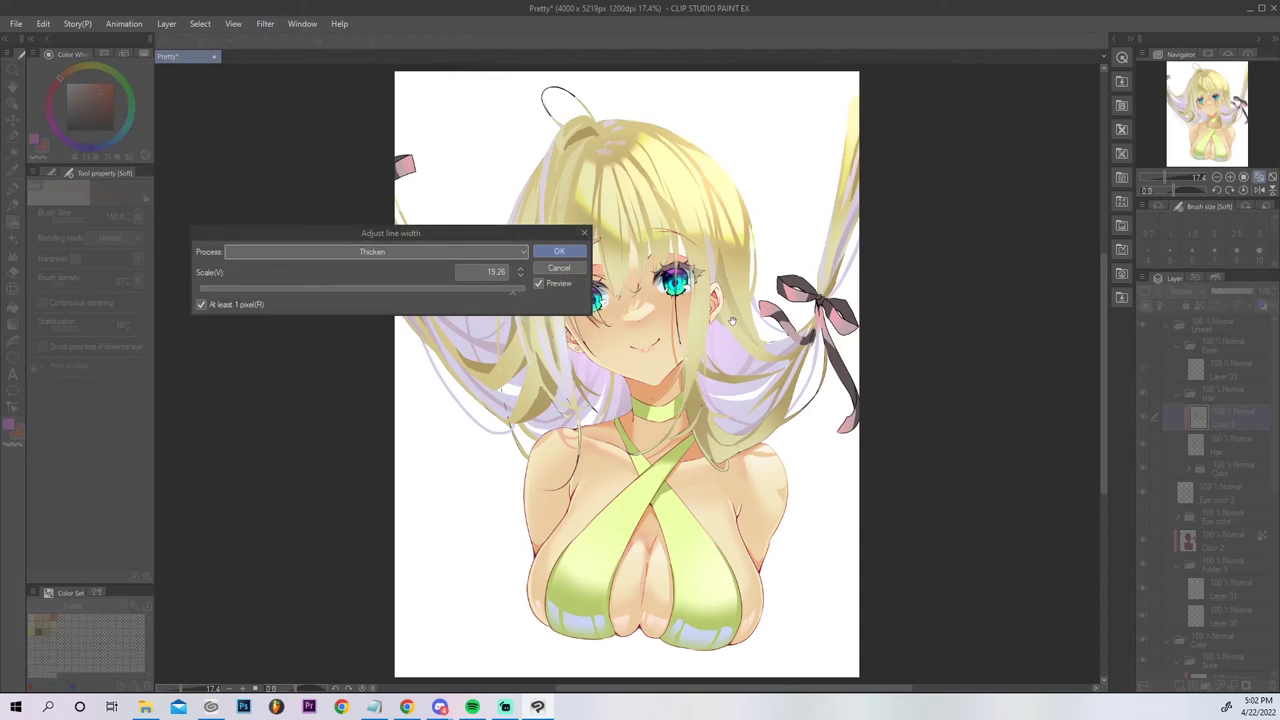
left_click(573, 257)
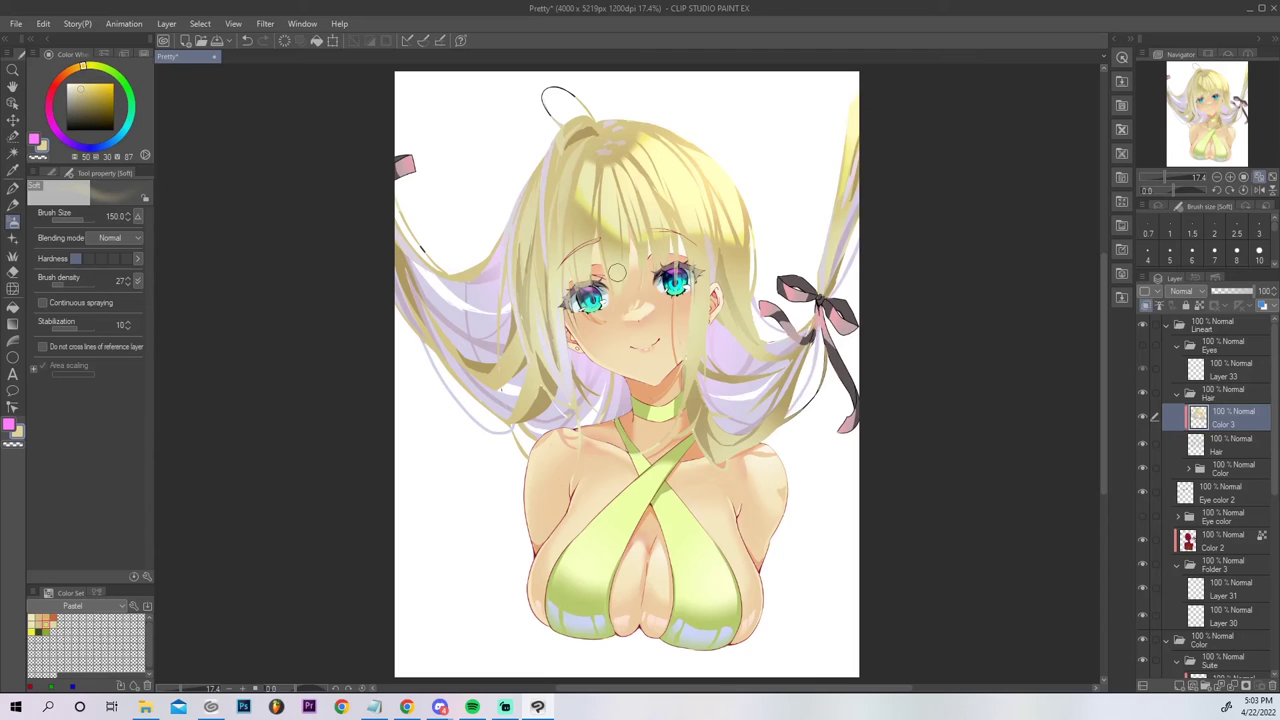
left_click(466, 275, "alt")
mouse_move(424, 238)
left_mouse_down()
mouse_move(428, 252)
mouse_move(418, 237)
left_mouse_up()
mouse_move(502, 377)
left_mouse_down()
mouse_move(503, 399)
mouse_move(502, 383)
left_mouse_up()
Adjust the clipped hair colour layer to hue 21, saturation 82 and luminosity -78.
key("ctrl+u")
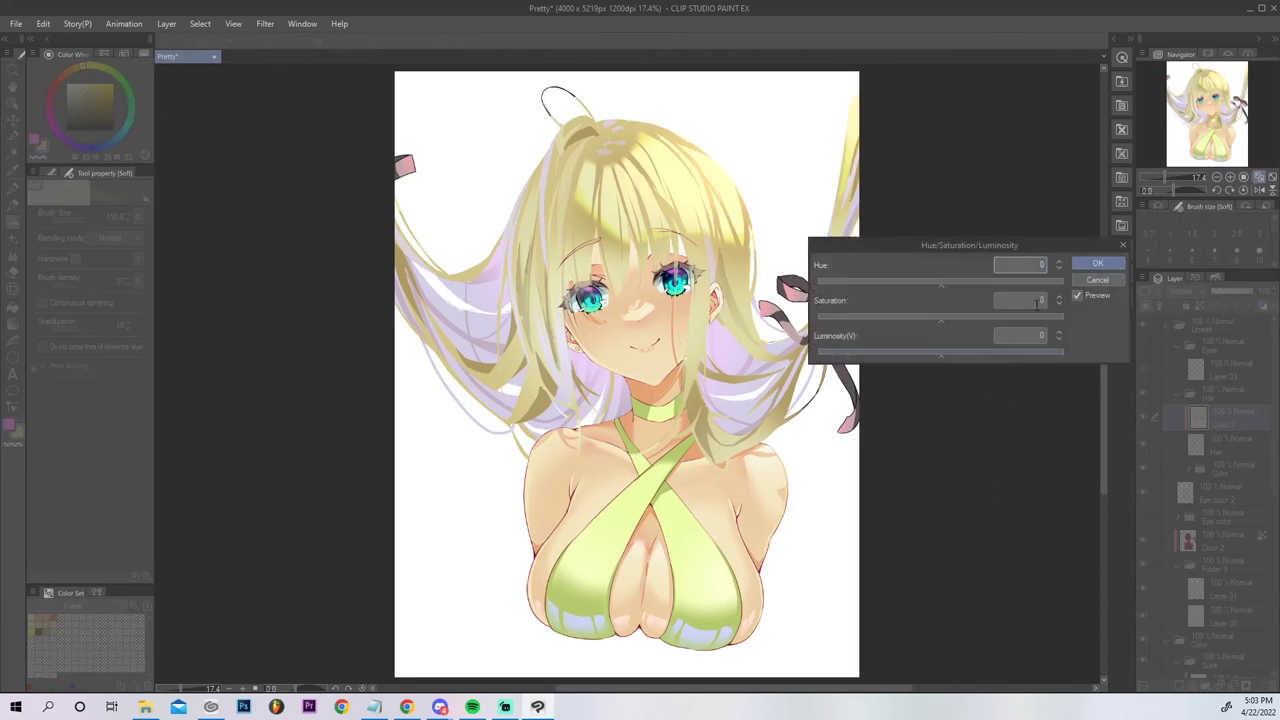
left_click(1041, 317)
left_click(856, 355)
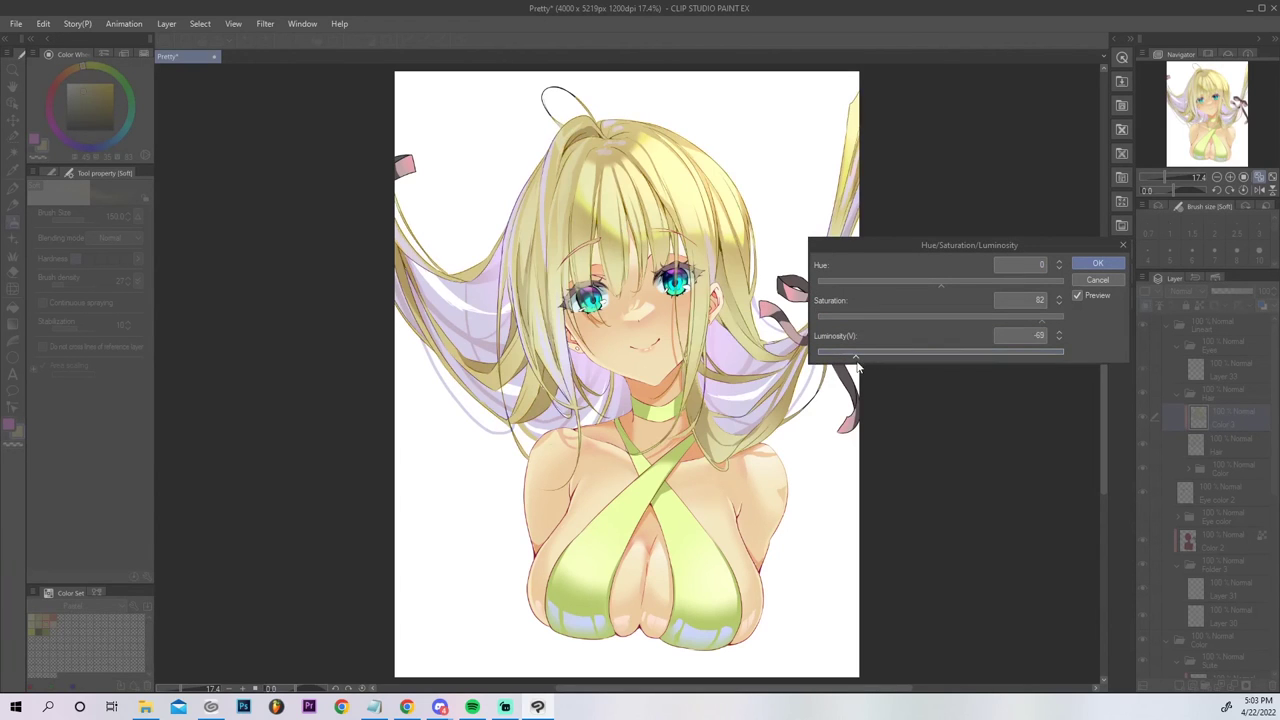
left_click(954, 282)
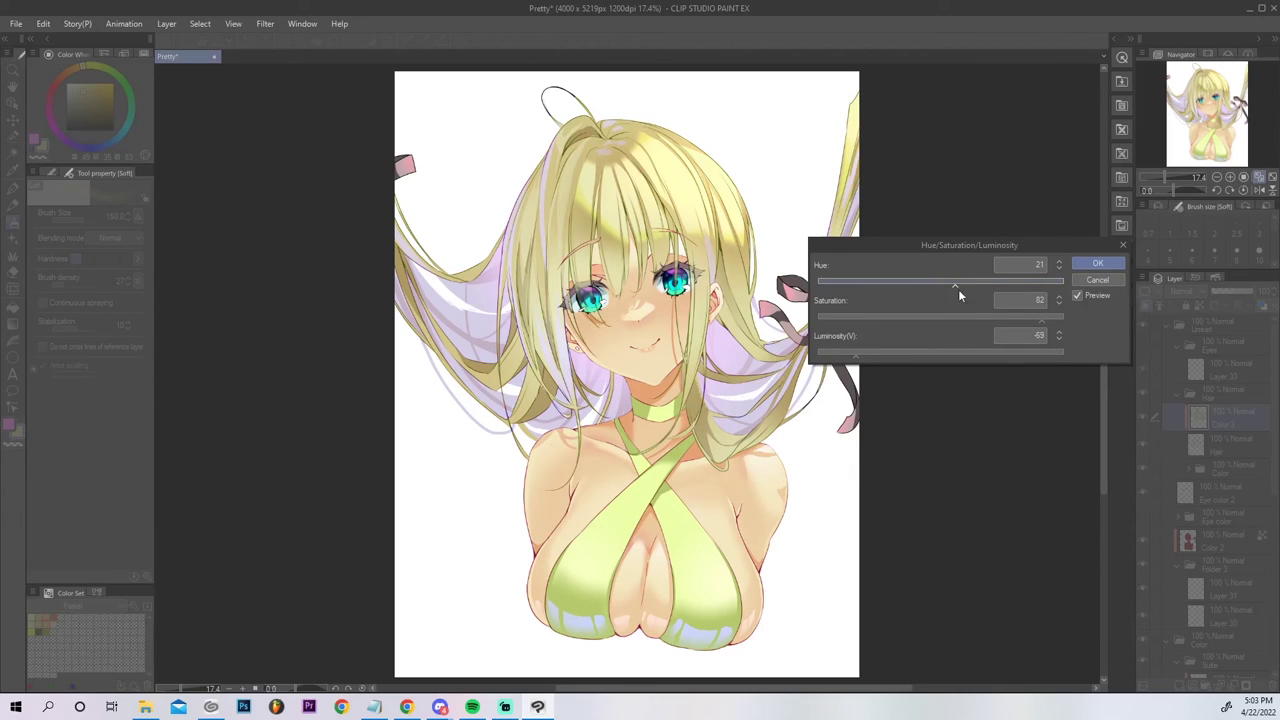
left_click(845, 353)
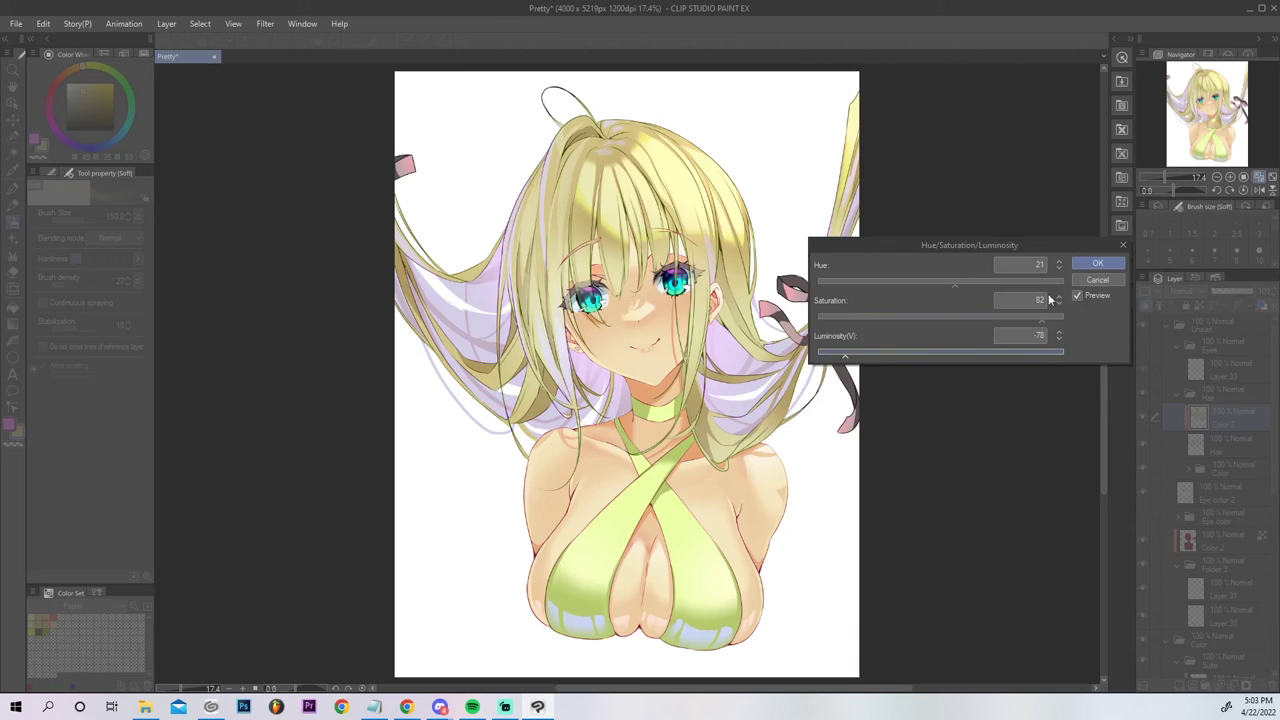
left_click(1099, 264)
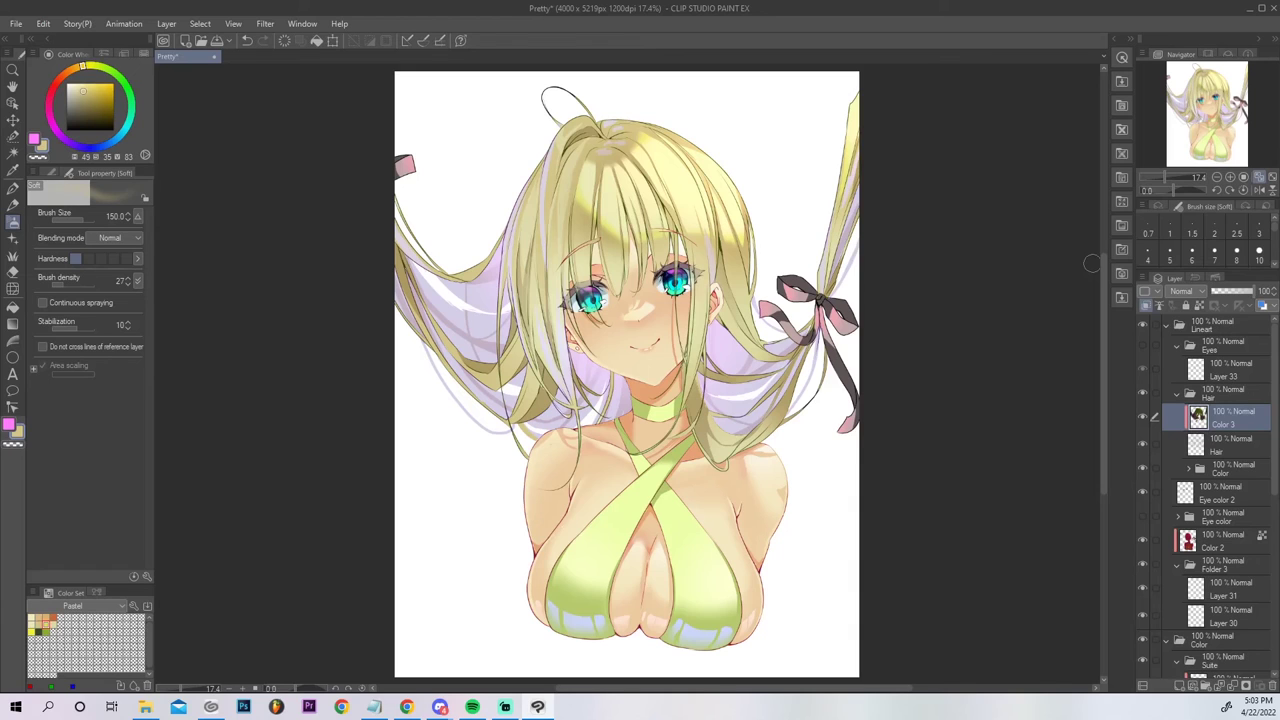
Sample the dark green of the hair lines, and collapse the Lineart and main Color folders.
left_click(704, 350, "alt")
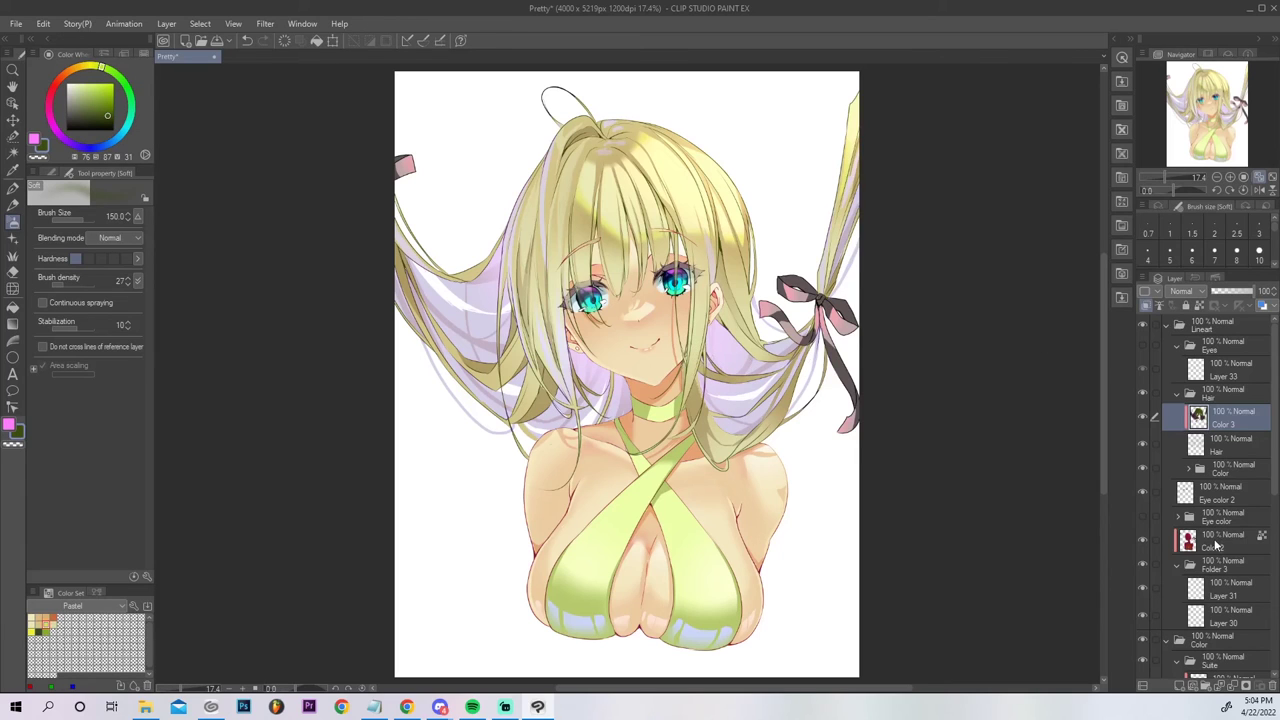
left_click(1216, 545)
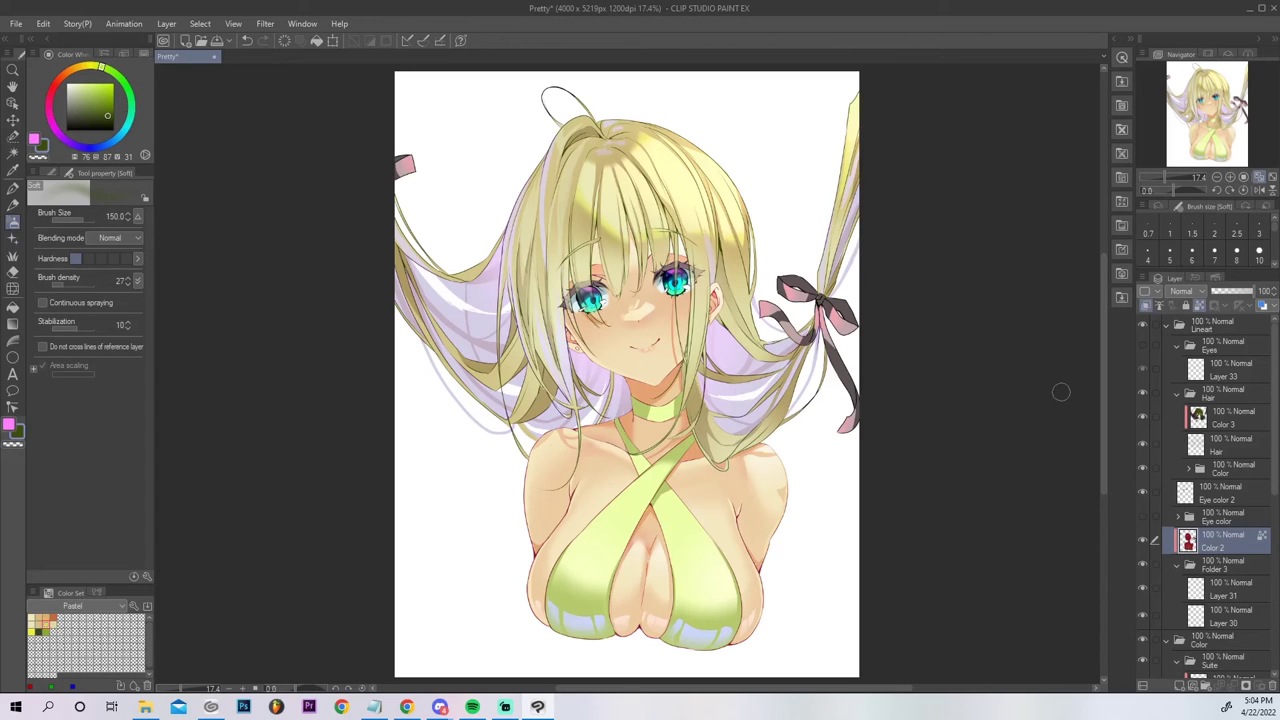
left_click(1166, 324)
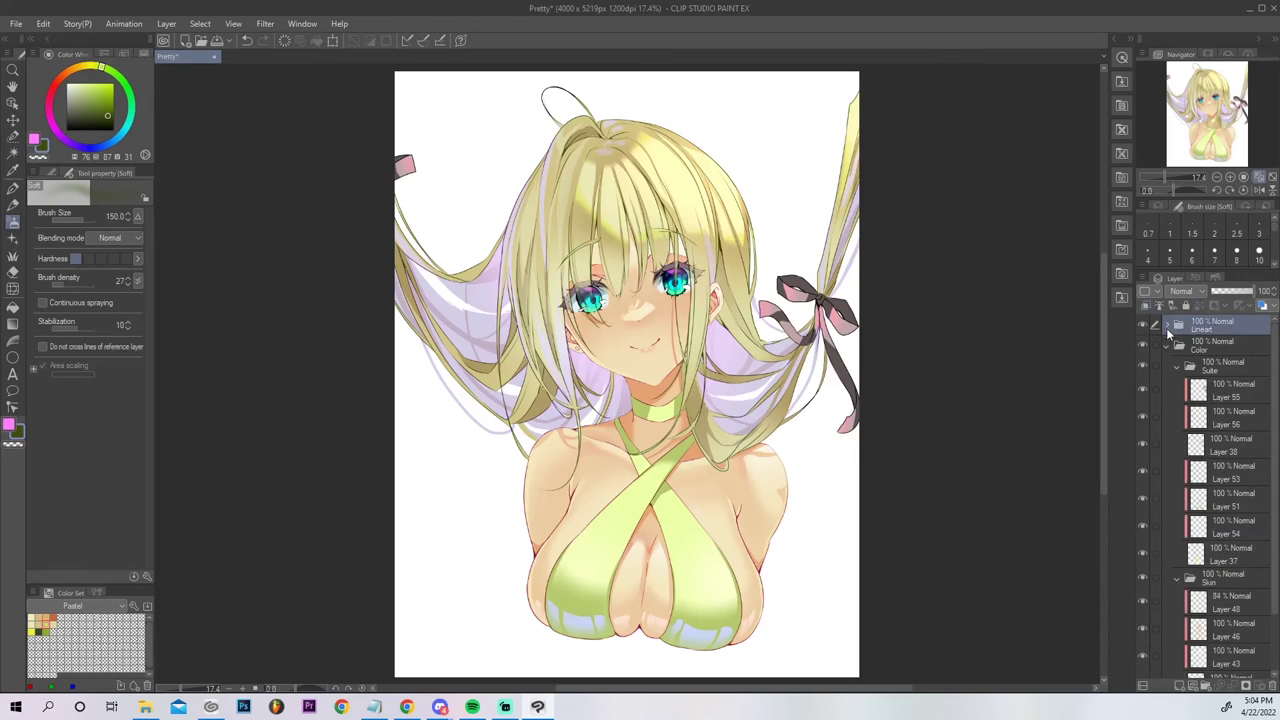
left_click(1168, 346)
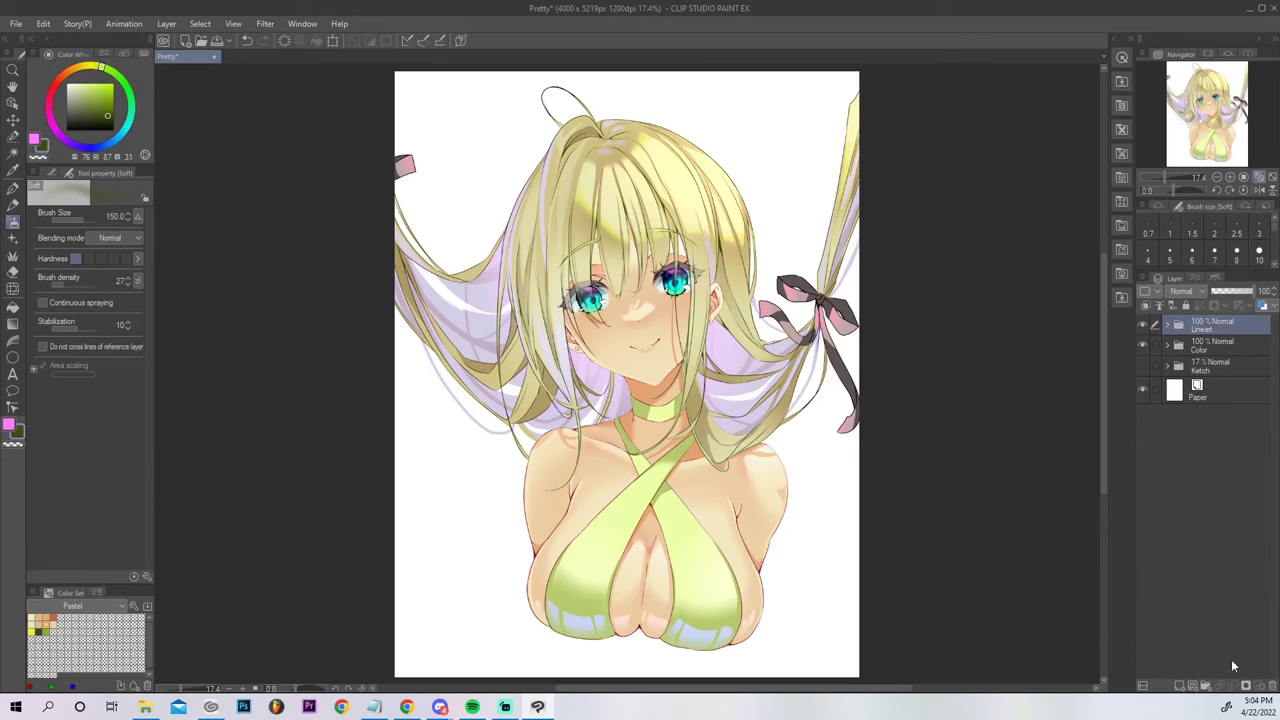
Create a new folder and move the Lineart and Color folders into it.
left_click(1207, 685)
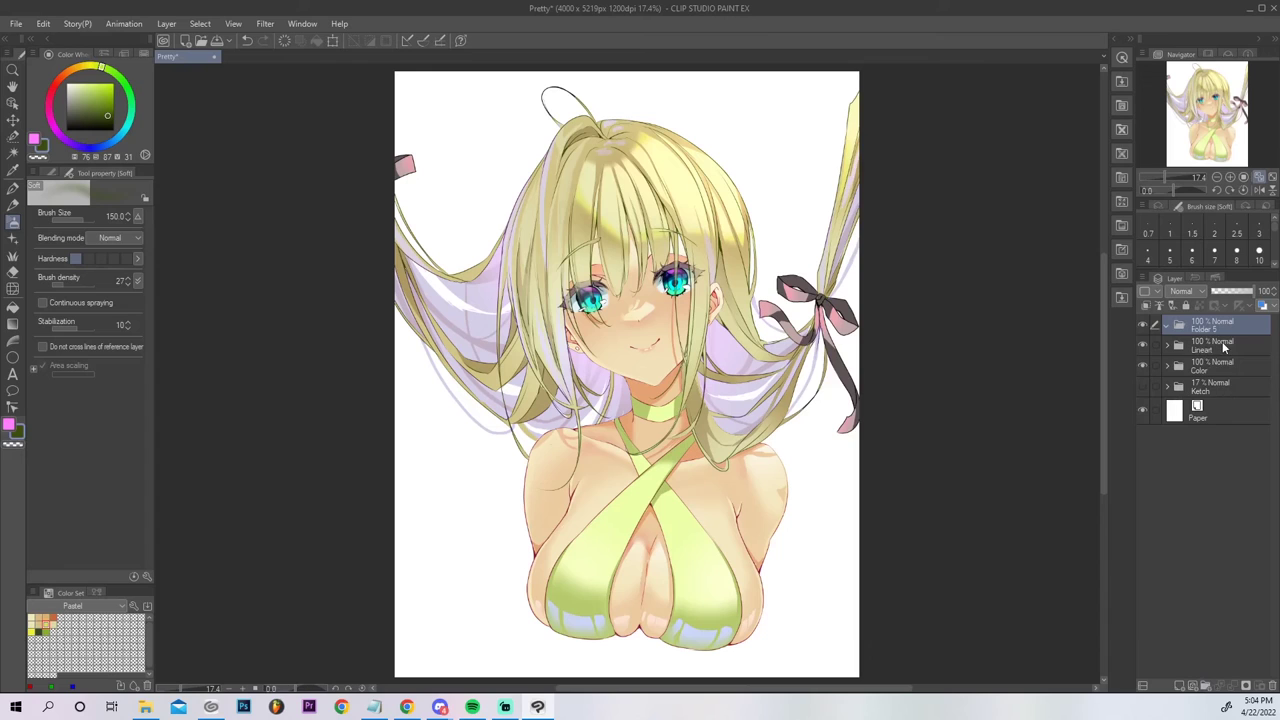
left_click(1222, 347)
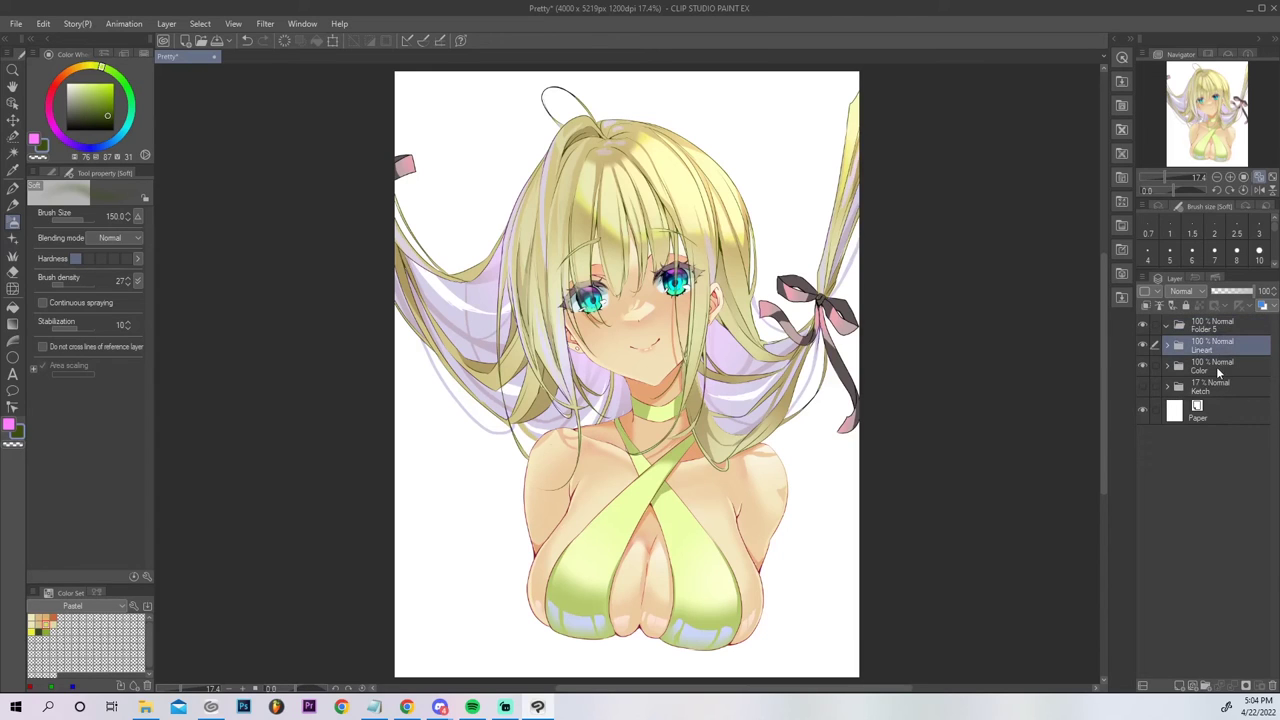
left_click(1216, 366, "ctrl")
left_click_drag(1216, 345, 1214, 335)
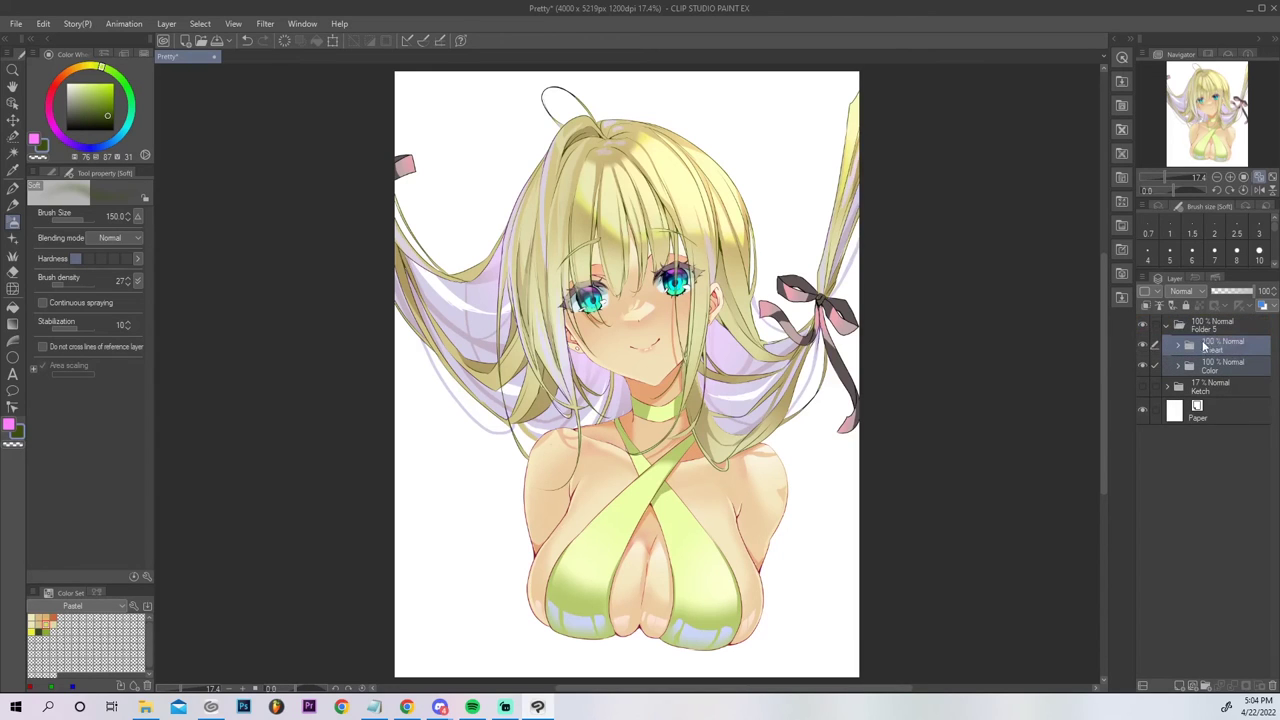
Rename the Ketch folder as Sketch and the new parent folder as OC.
left_click(1199, 393)
double_click(1200, 393)
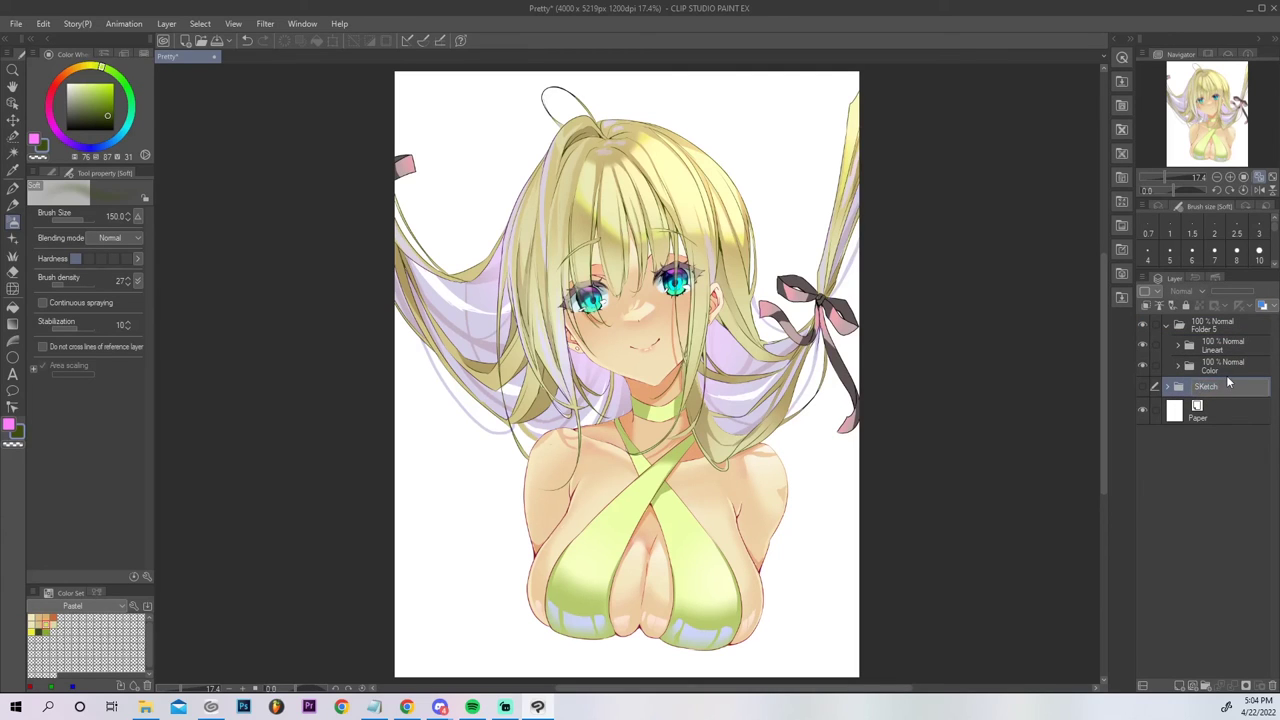
key("Return")
double_click(1213, 327)
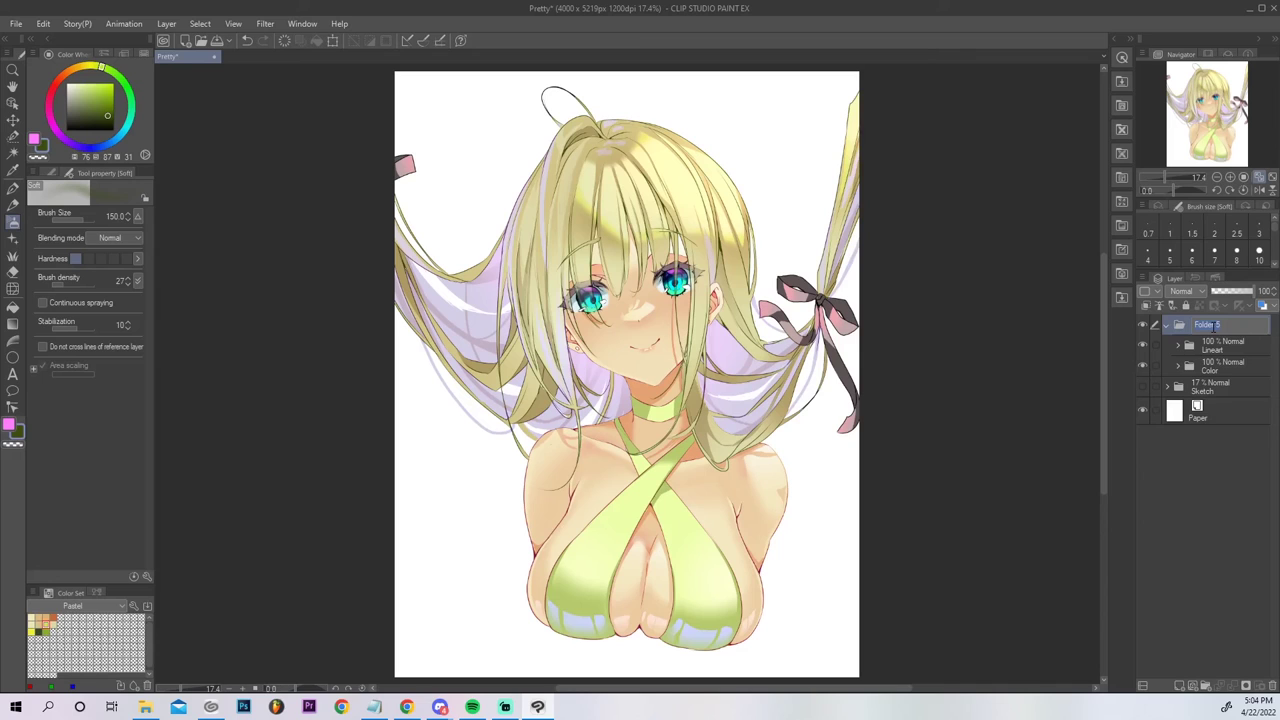
type("OC")
key("Return")
left_click(1214, 344)
left_click(1212, 366, "ctrl")
left_click_drag(1218, 341, 1209, 320)
left_click_drag(1199, 328, 1200, 372)
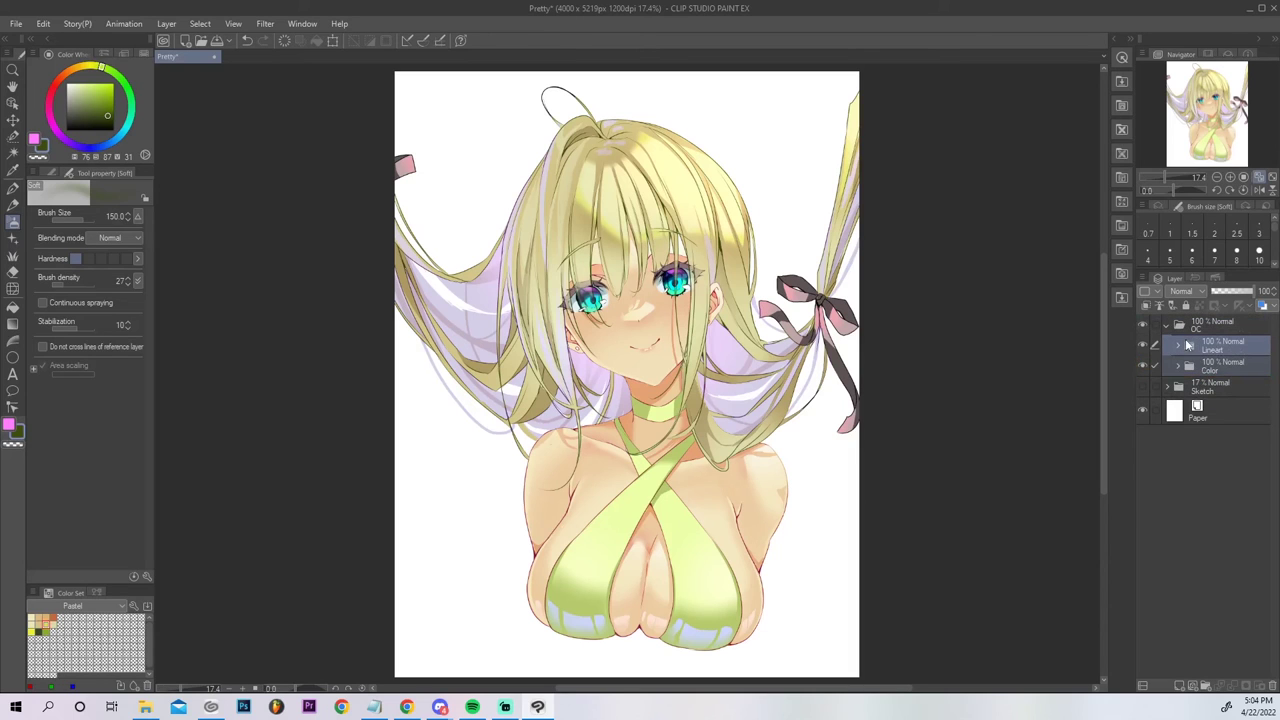
Collapse the OC folder and convert it to a raster layer, keeping the original folder.
left_click(1165, 325)
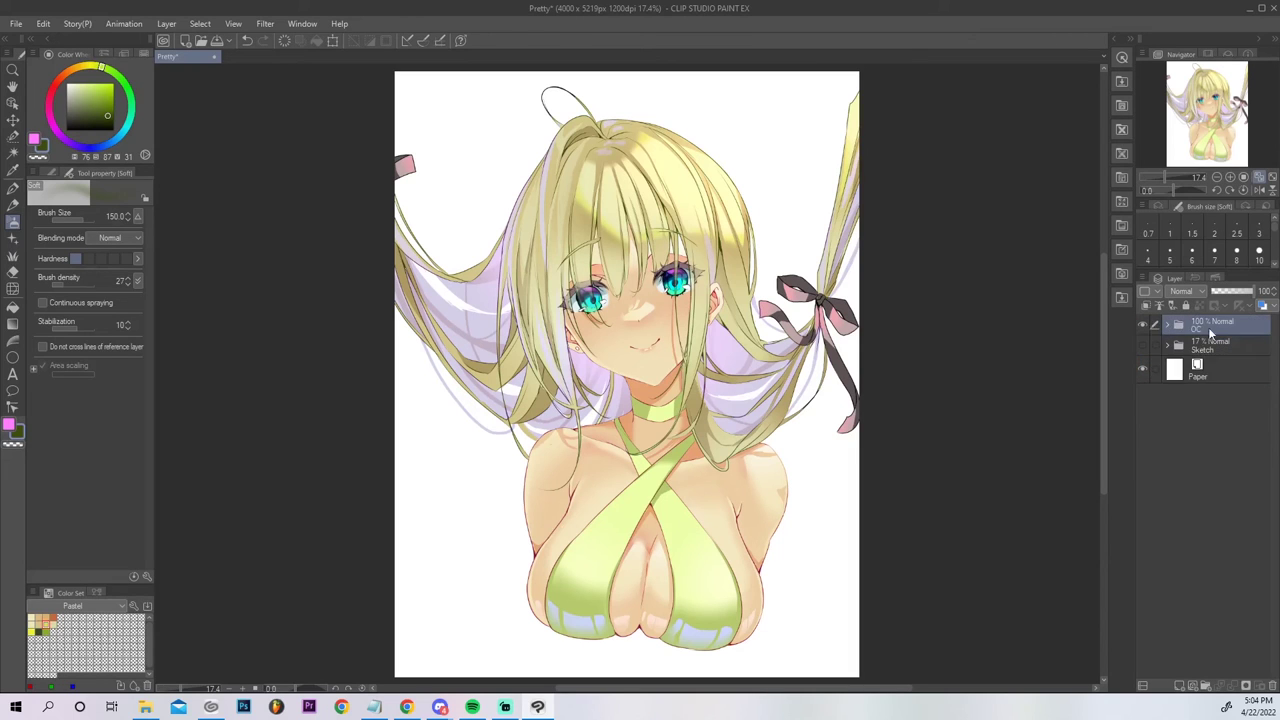
right_click(1212, 330)
left_click(1186, 563)
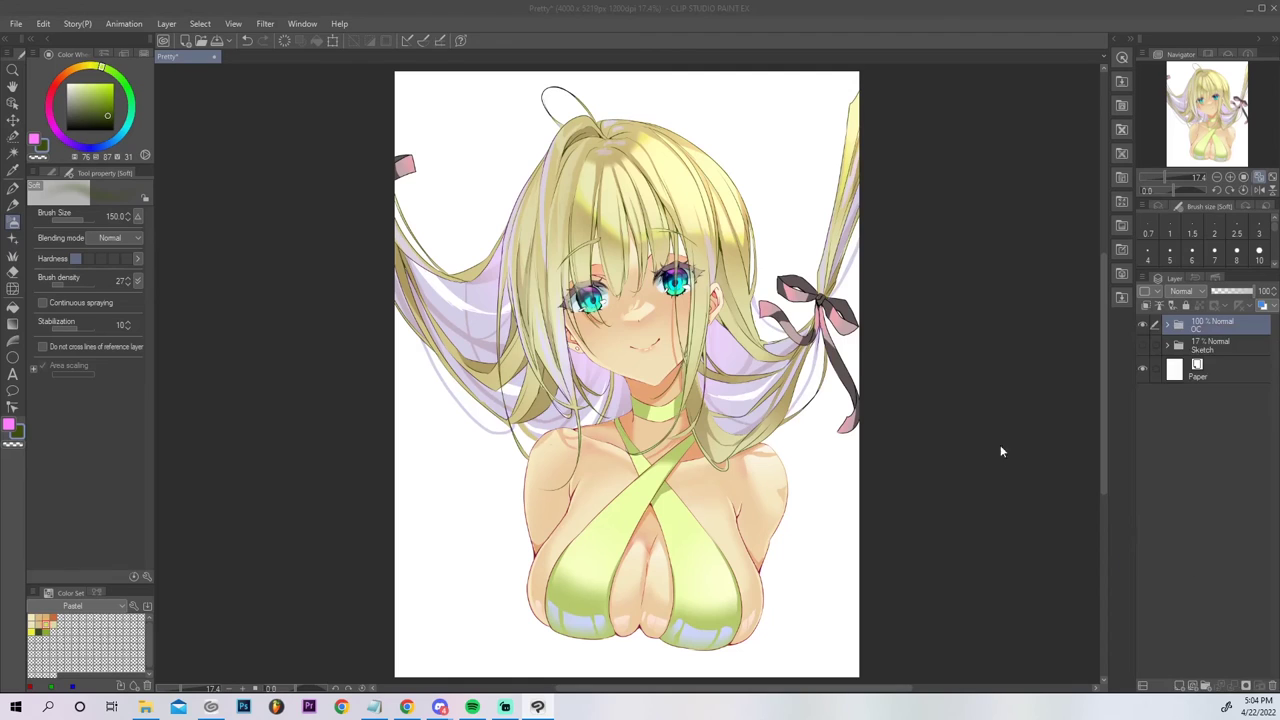
left_click(751, 288)
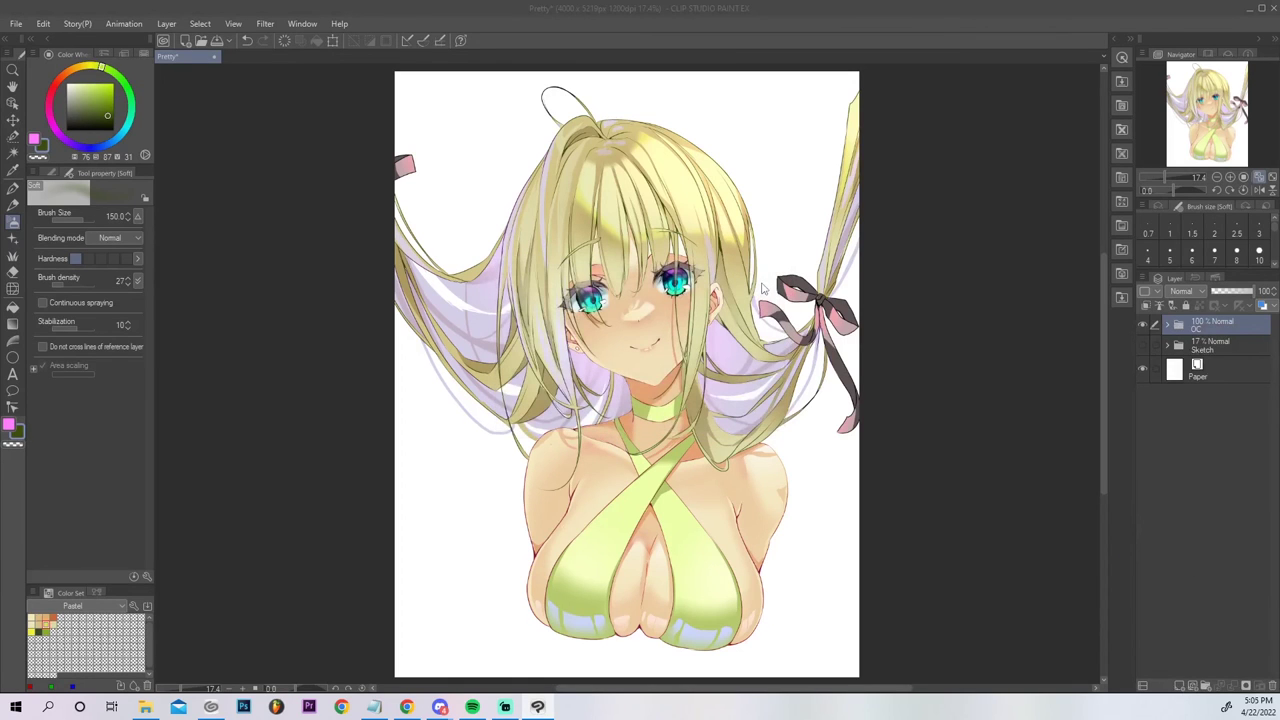
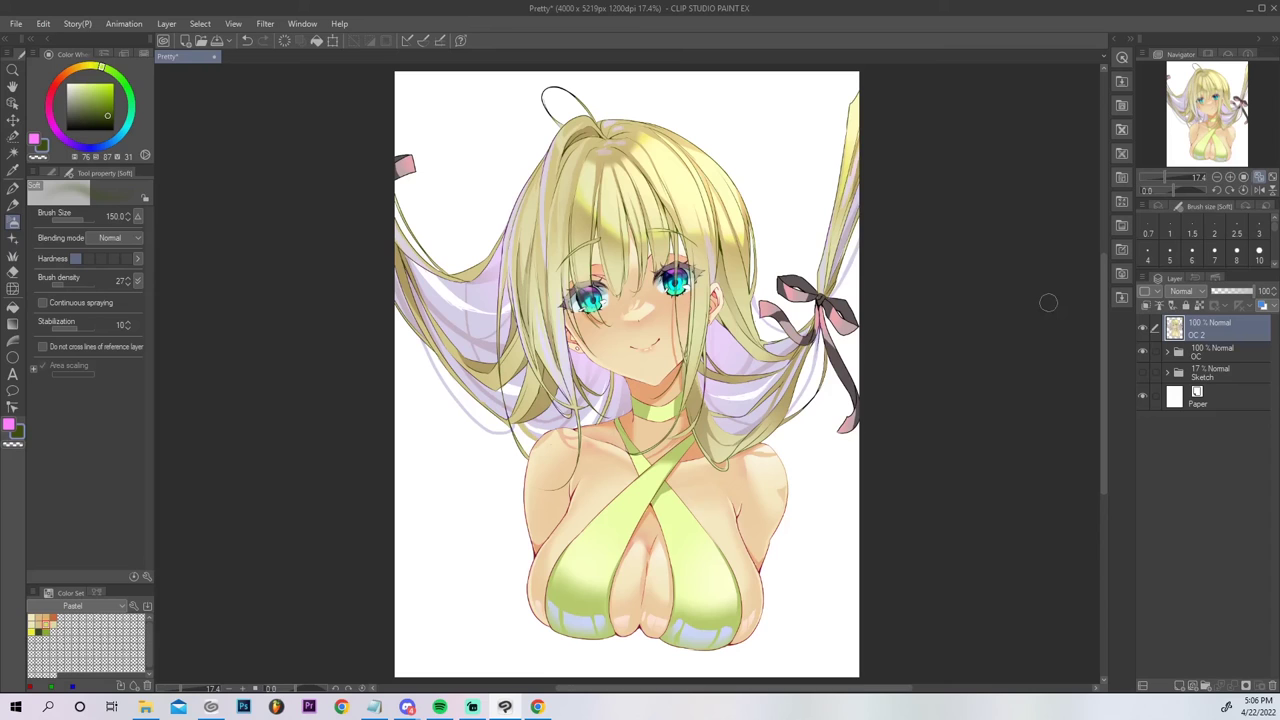
Make a second raster copy from the OC 2 layer, keeping the original, and set the copy's blending mode to Overlay.
right_click(1222, 332)
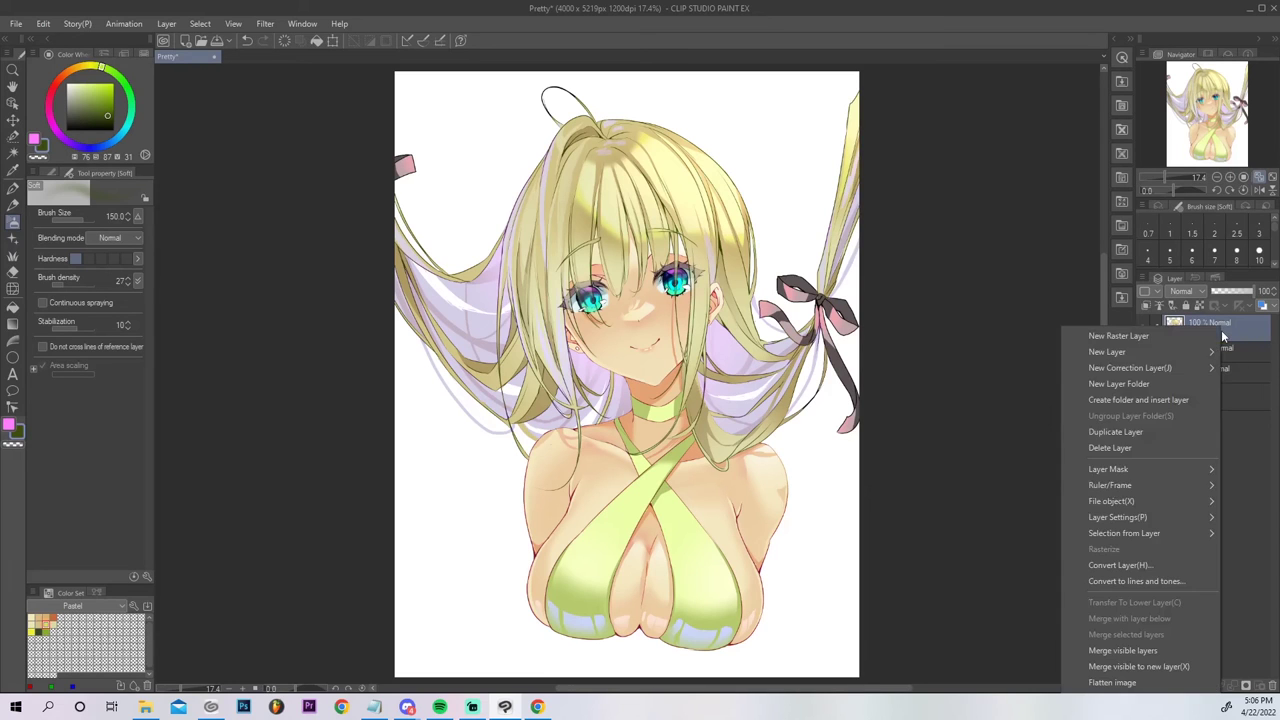
left_click(1150, 564)
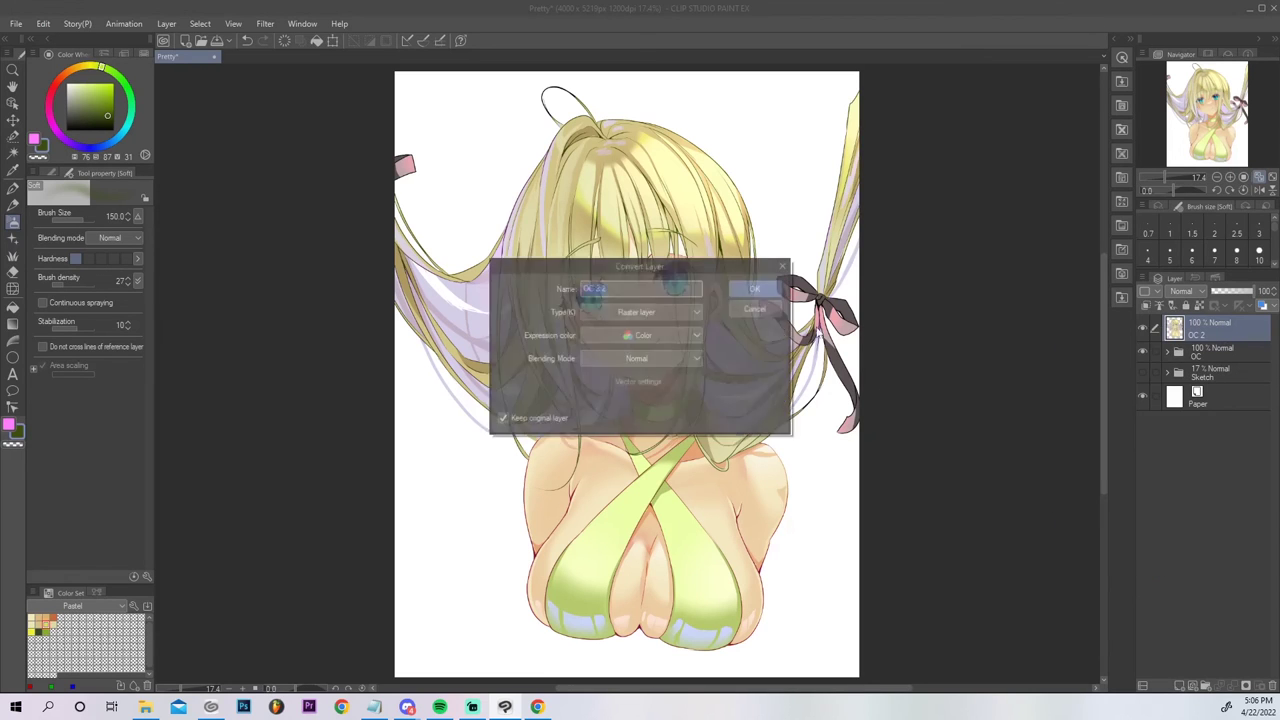
left_click(760, 290)
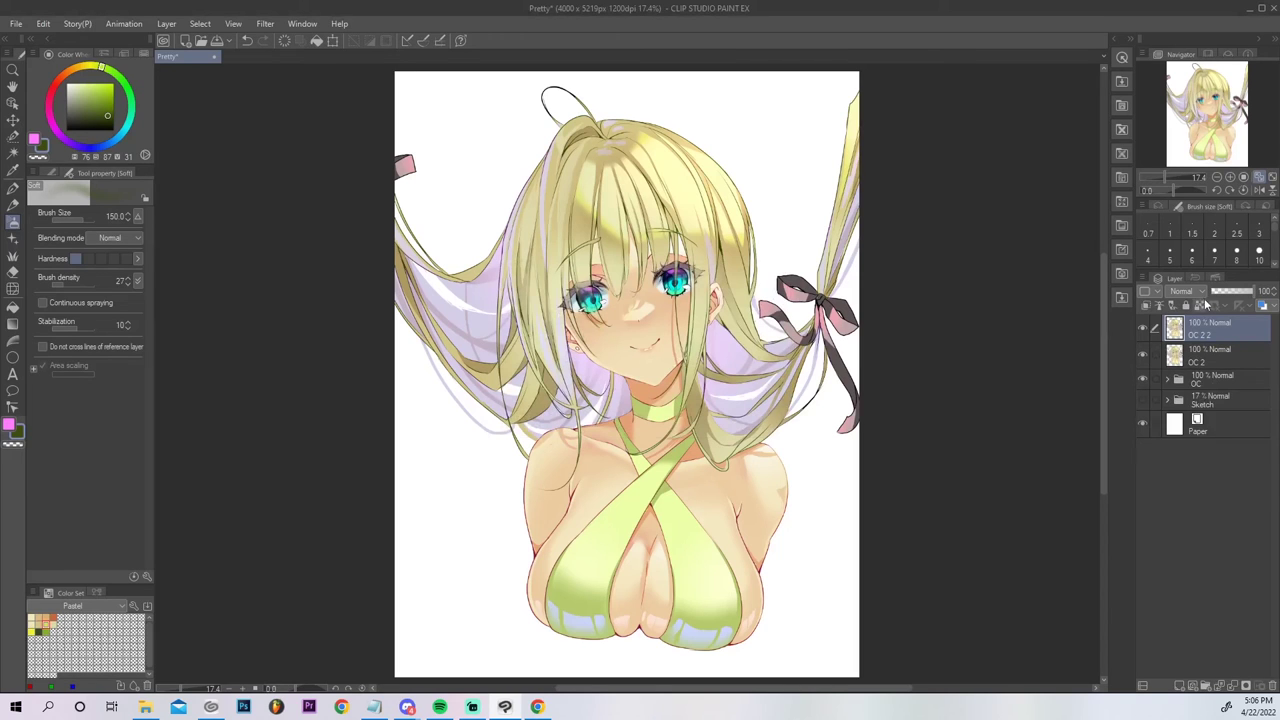
left_click(1198, 296)
left_click(1188, 458)
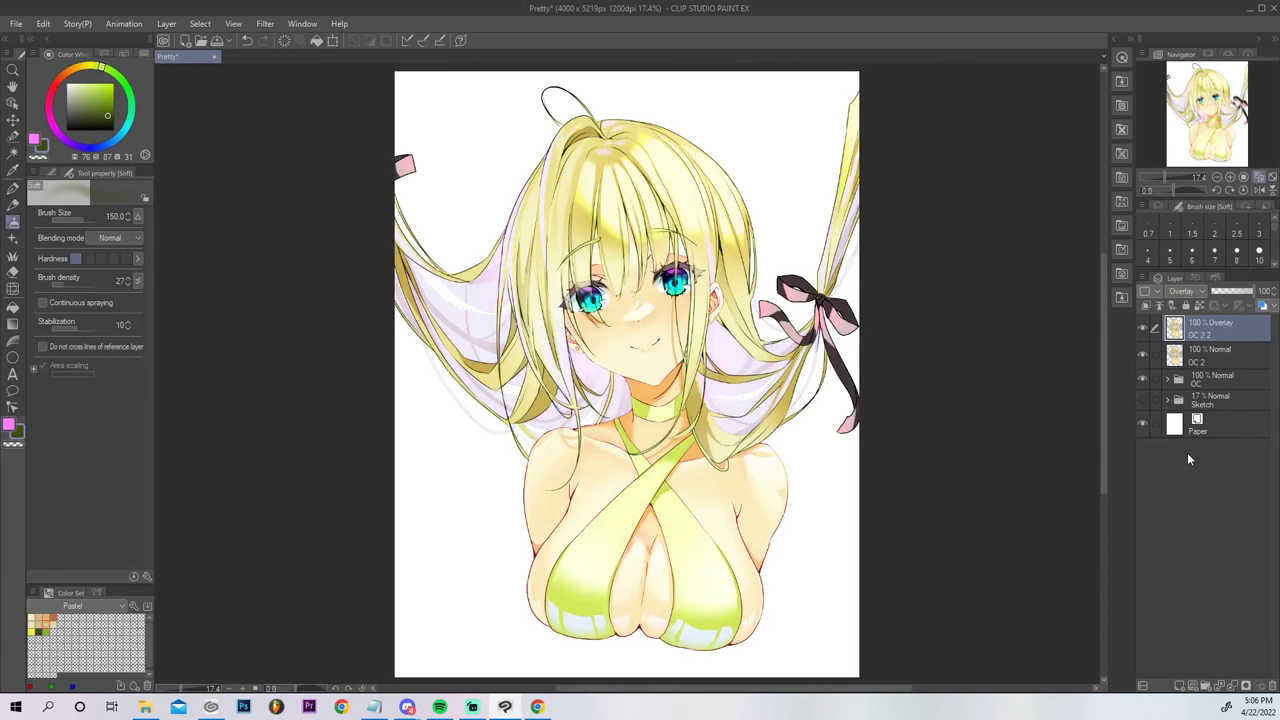
Apply a Gaussian blur with strength 23.91 to the Overlay copy of the character.
left_click(265, 23)
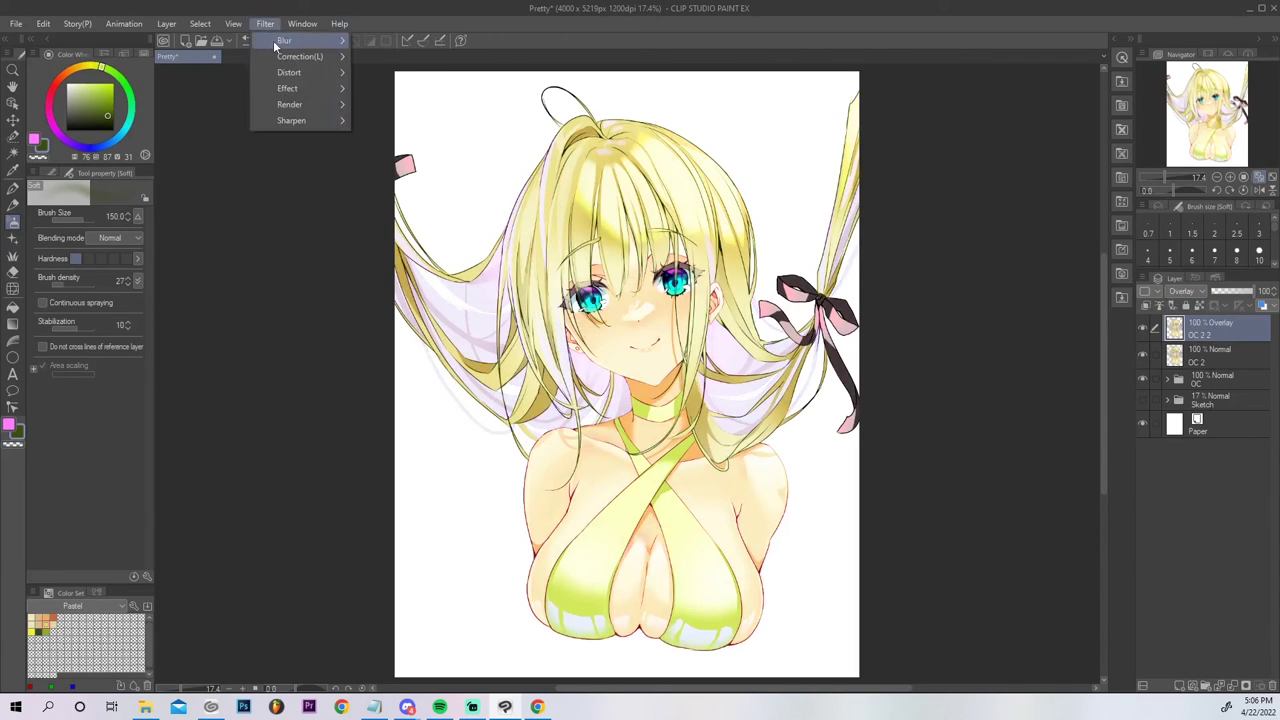
mouse_move(273, 40)
left_click(410, 76)
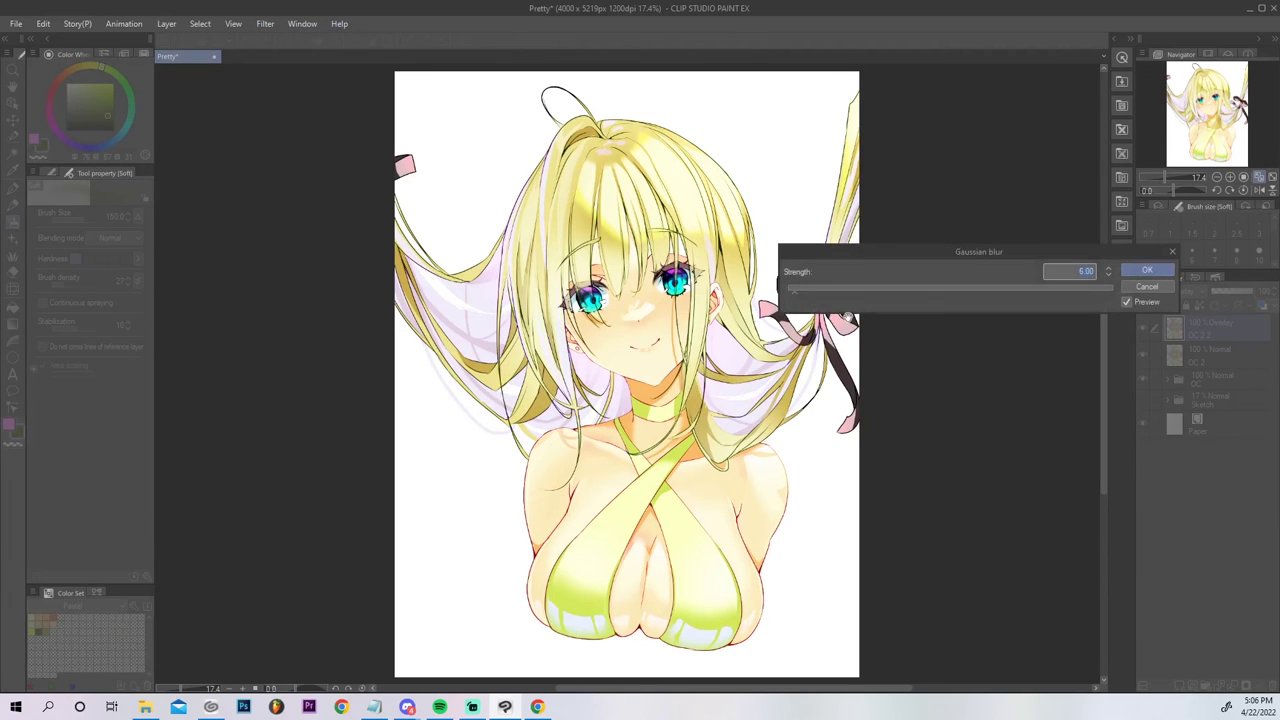
left_click_drag(817, 296, 823, 290)
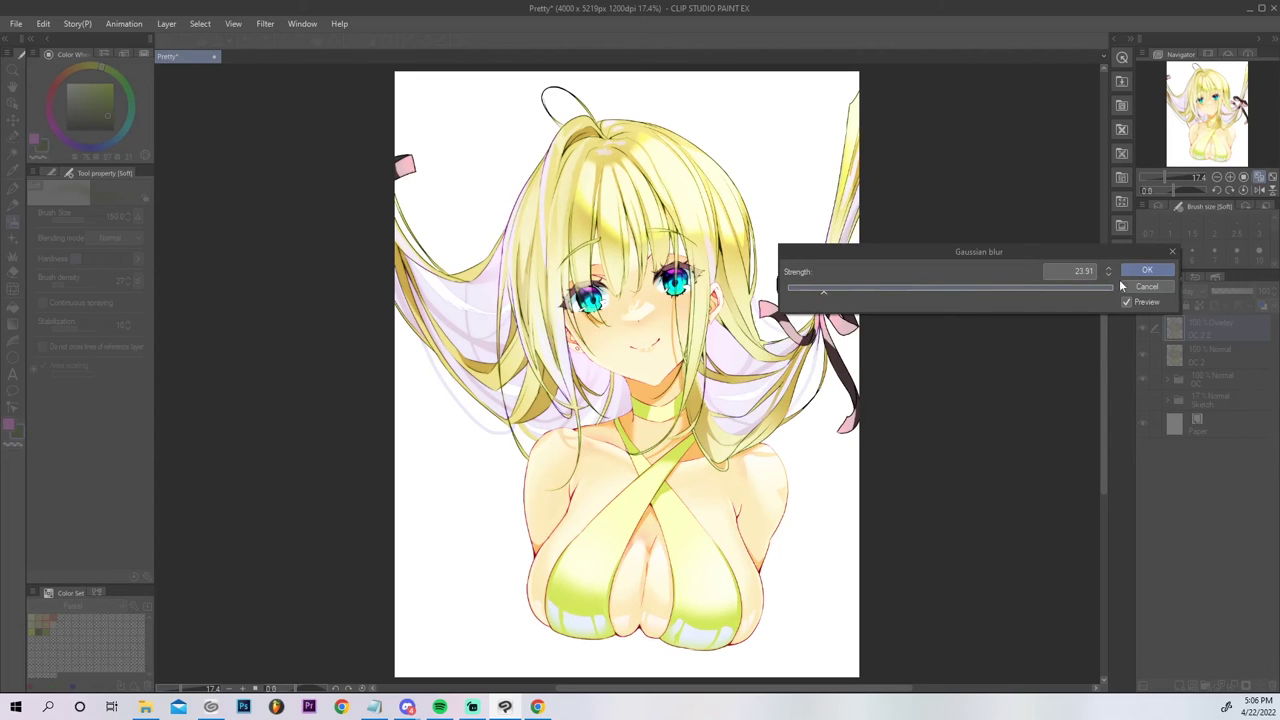
left_click(1150, 270)
left_click(1196, 290)
left_click(1190, 292)
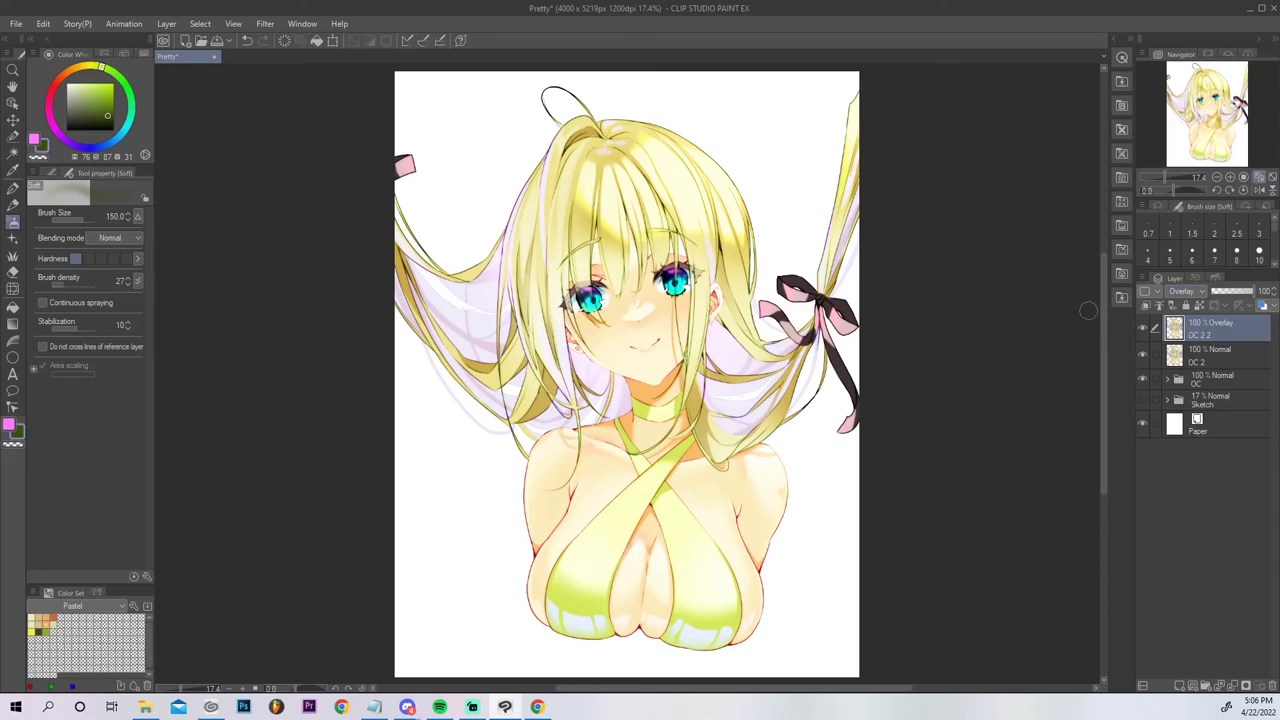
Set the blurred Overlay layer's luminosity to -27 and shift its hue slightly in the positive direction.
key("ctrl+u")
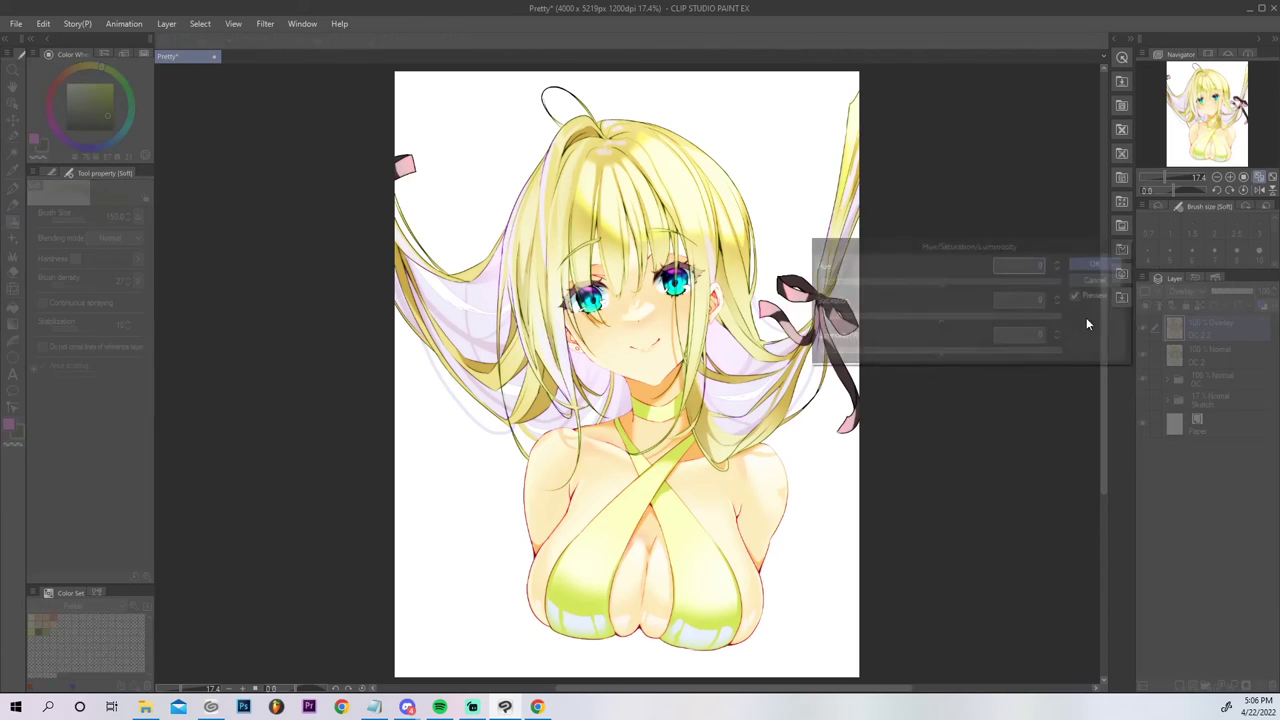
left_click_drag(922, 355, 910, 358)
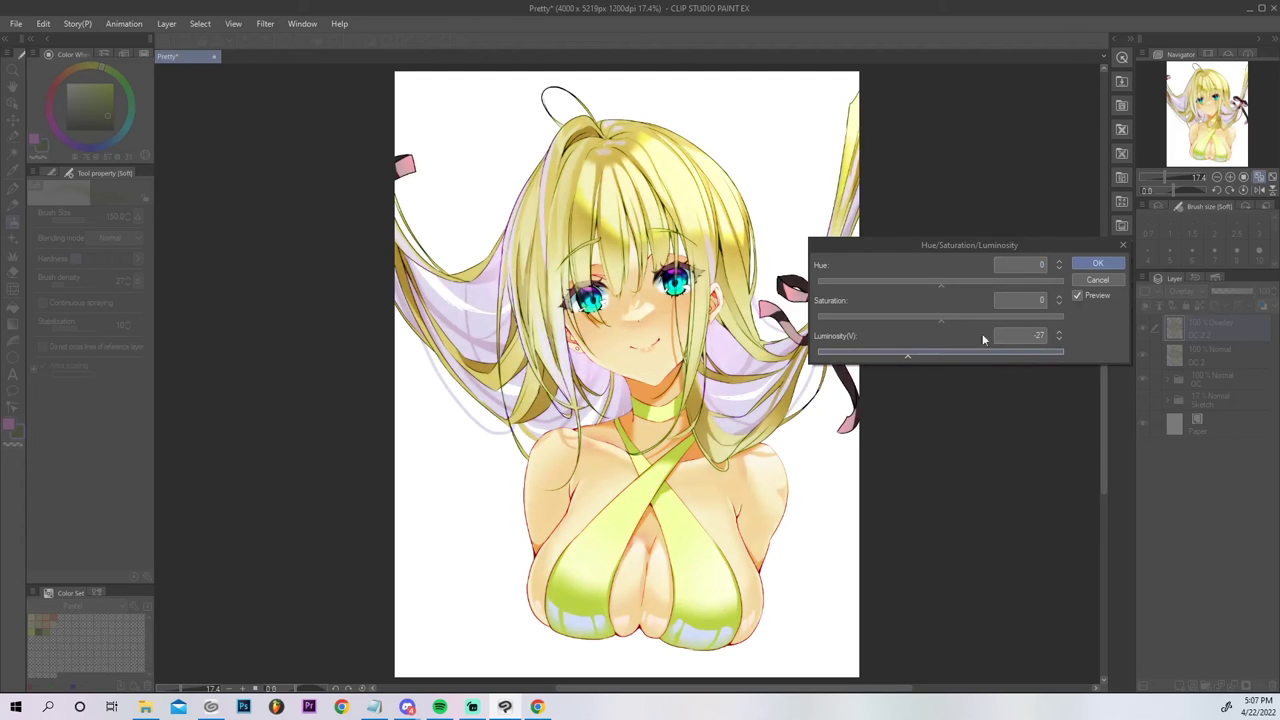
left_click(1099, 264)
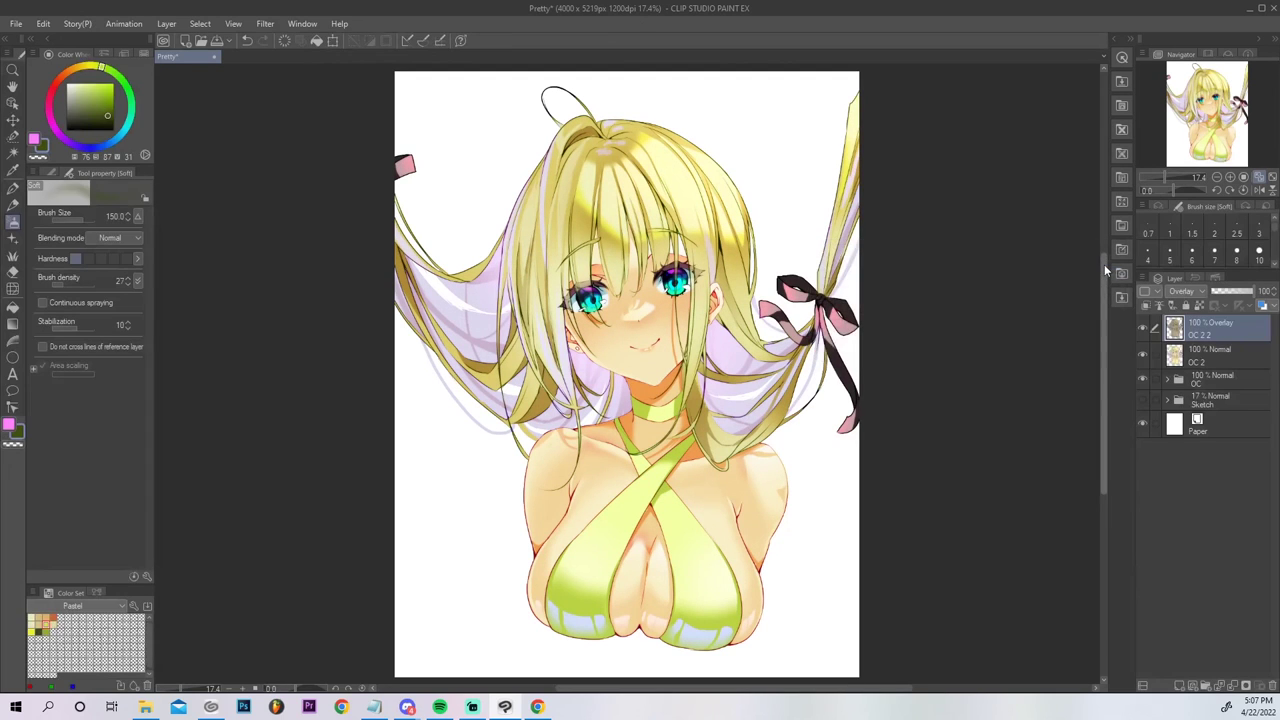
key("ctrl+u")
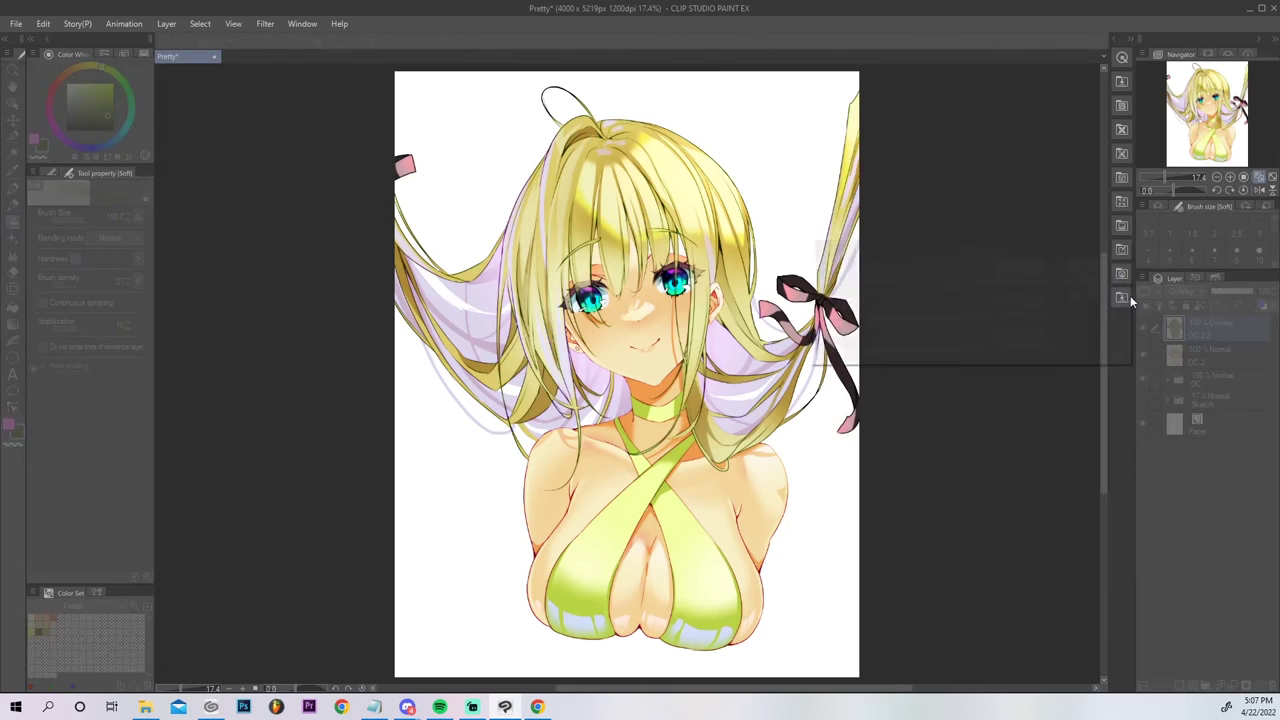
left_click(946, 280)
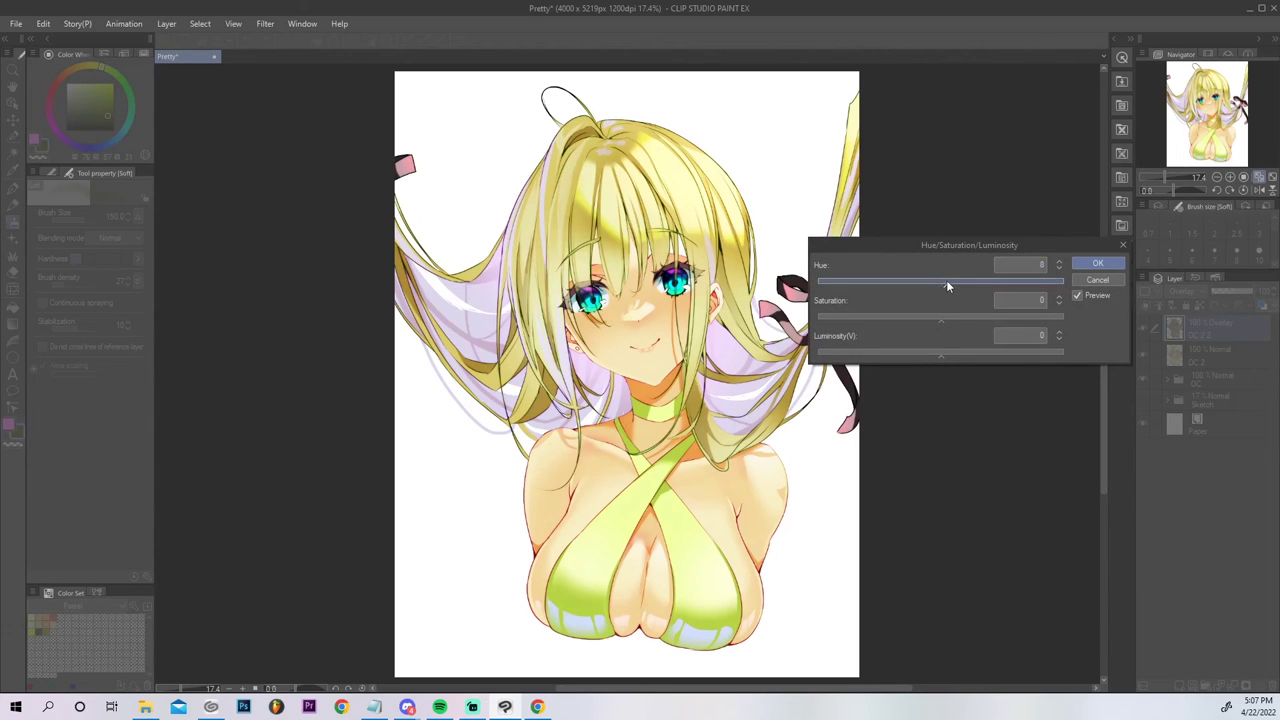
left_click(962, 282)
left_click(1097, 263)
Reduce the Overlay layer's opacity to 38% and toggle its visibility to compare the effect.
left_click_drag(1207, 289, 1227, 291)
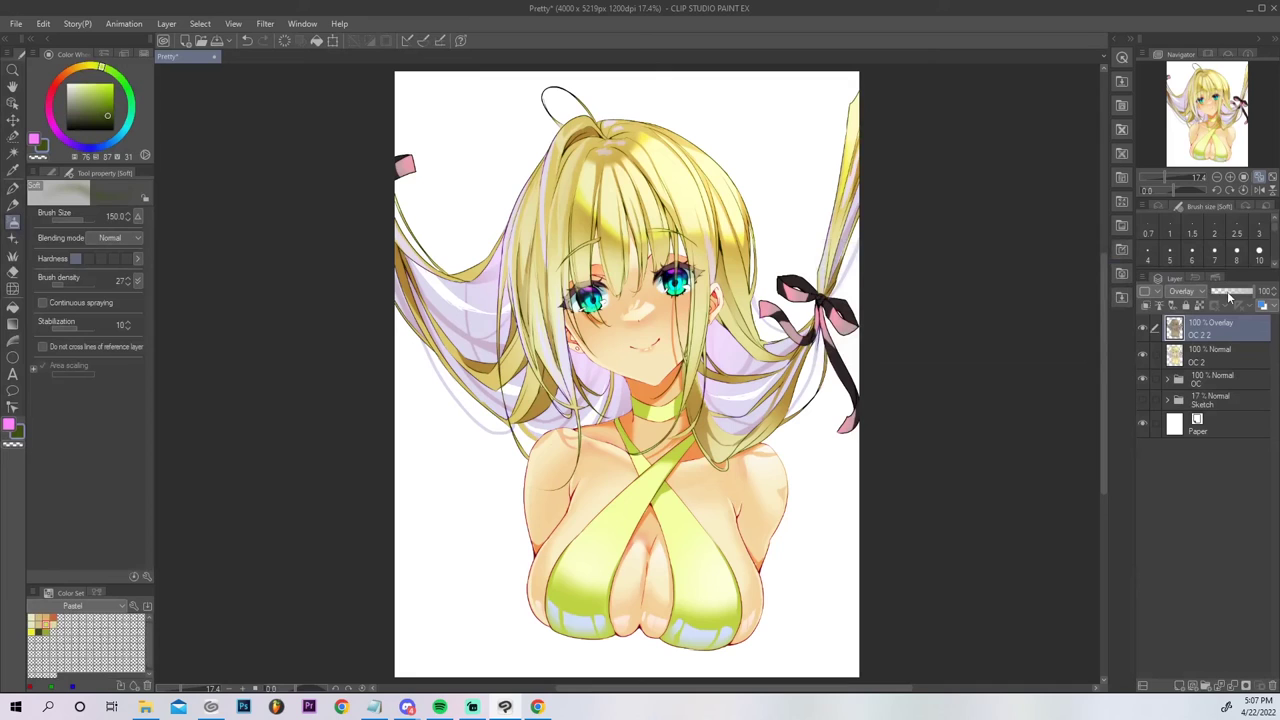
left_click(1142, 327)
left_click(1142, 330)
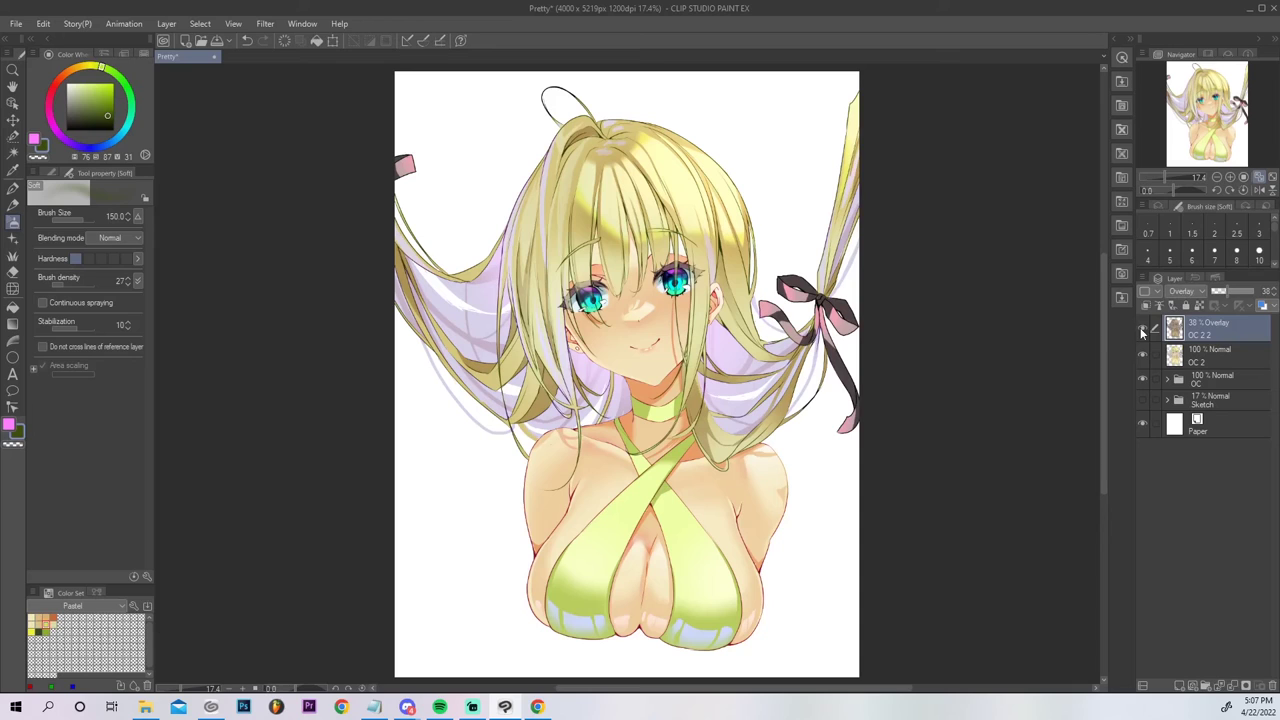
Move the background layers from Folder 2 through Layer 9 out of the Sketch folder, placing them just above Paper.
left_click(1170, 400)
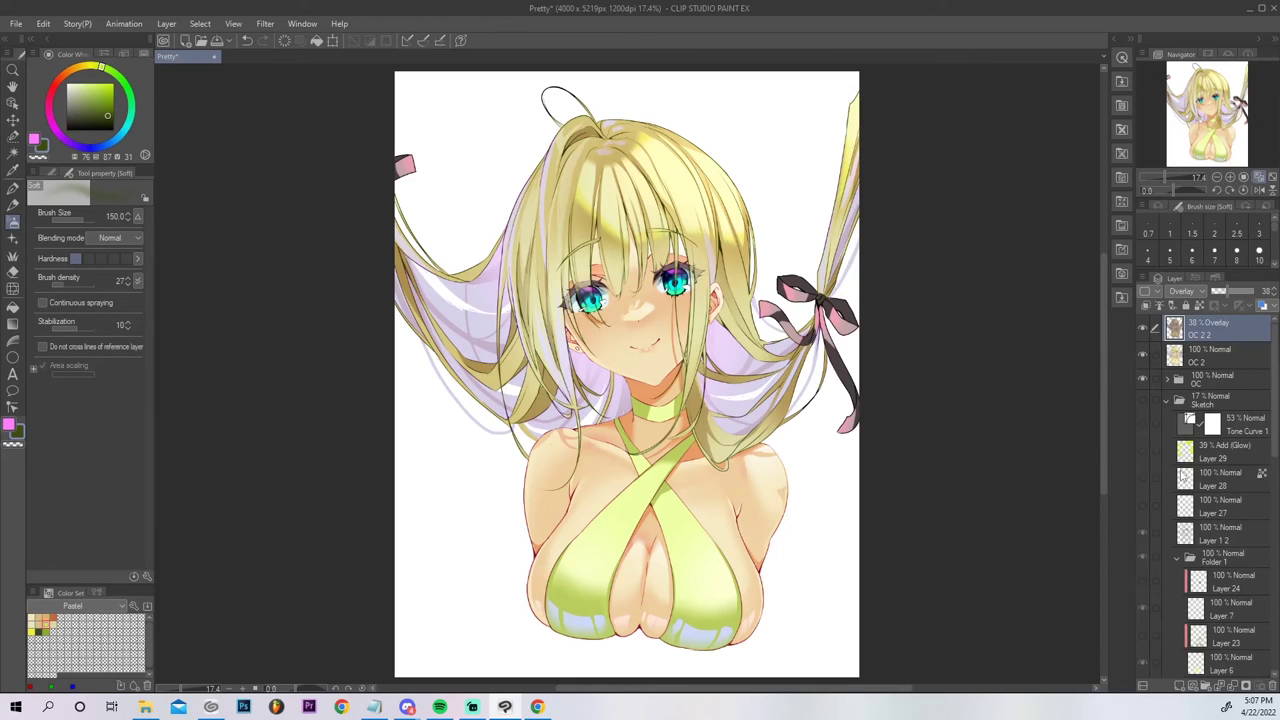
scroll(1185, 476, "down", 10)
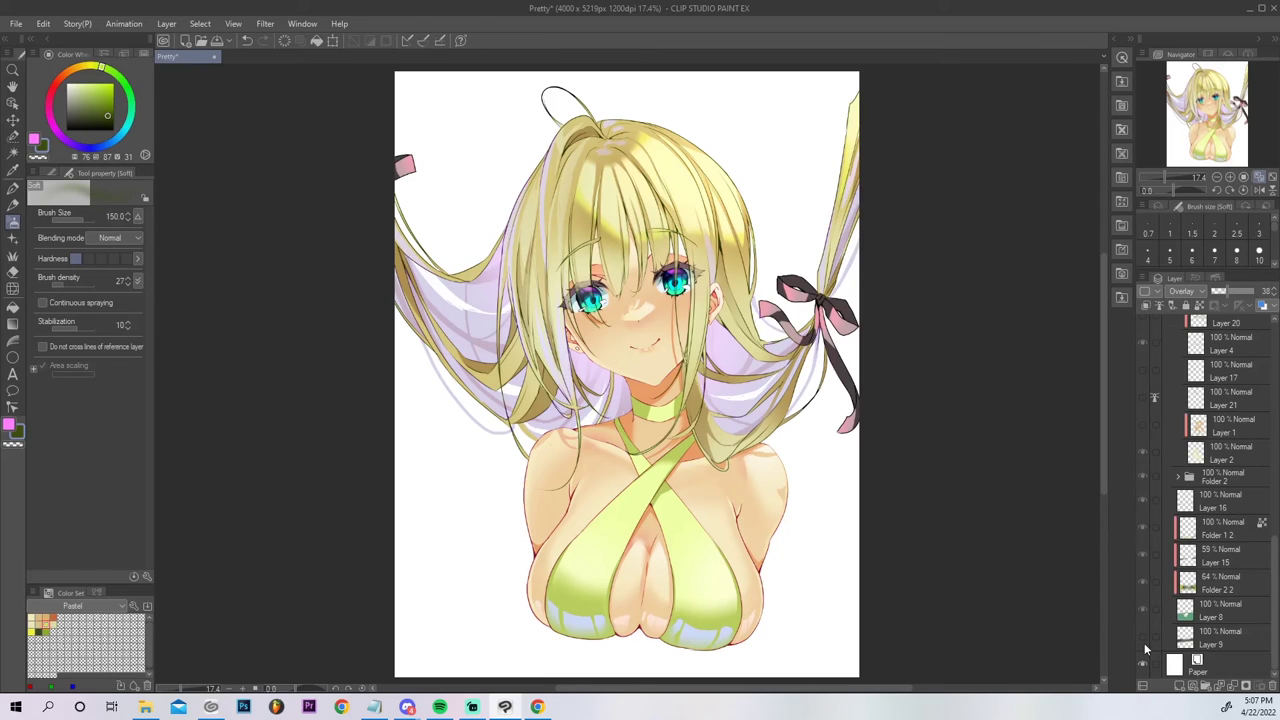
left_click(1215, 478)
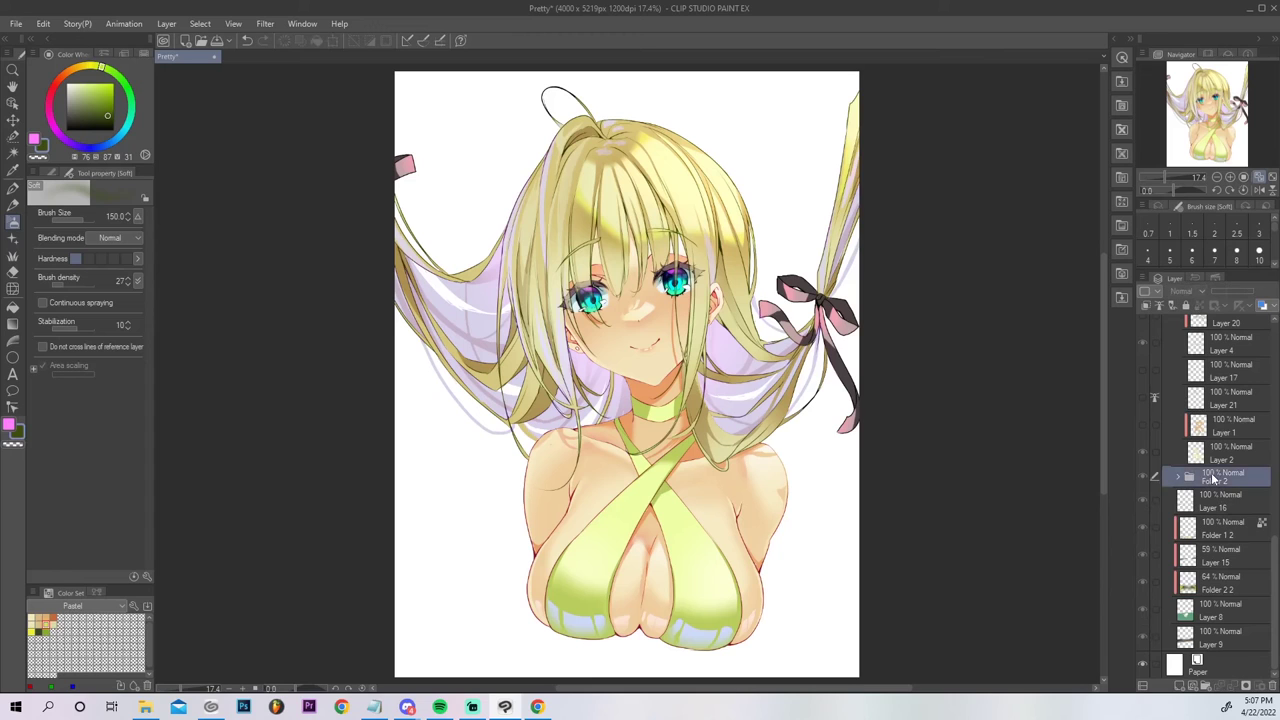
left_click(1230, 648, "shift")
left_click_drag(1212, 482, 1195, 668)
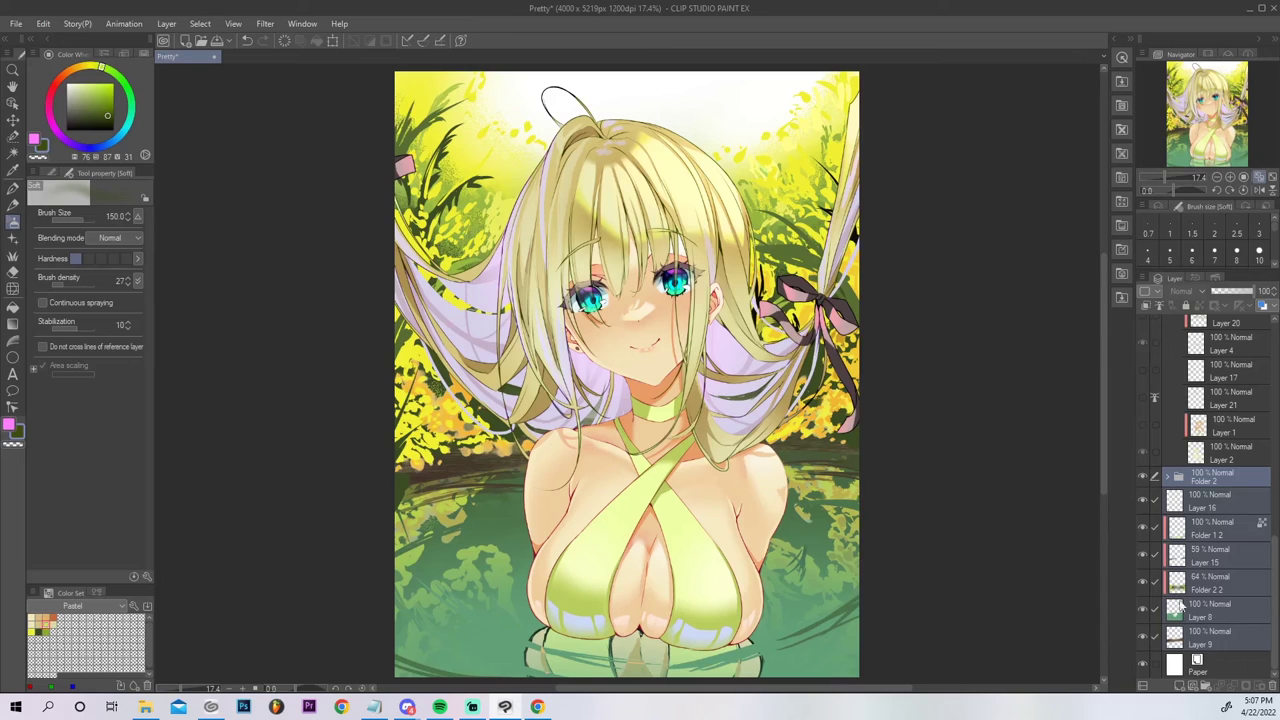
Expand Folder 2 to check its foliage background layers, and delete the whole folder.
left_click(1167, 477)
scroll(1170, 500, "down", 3)
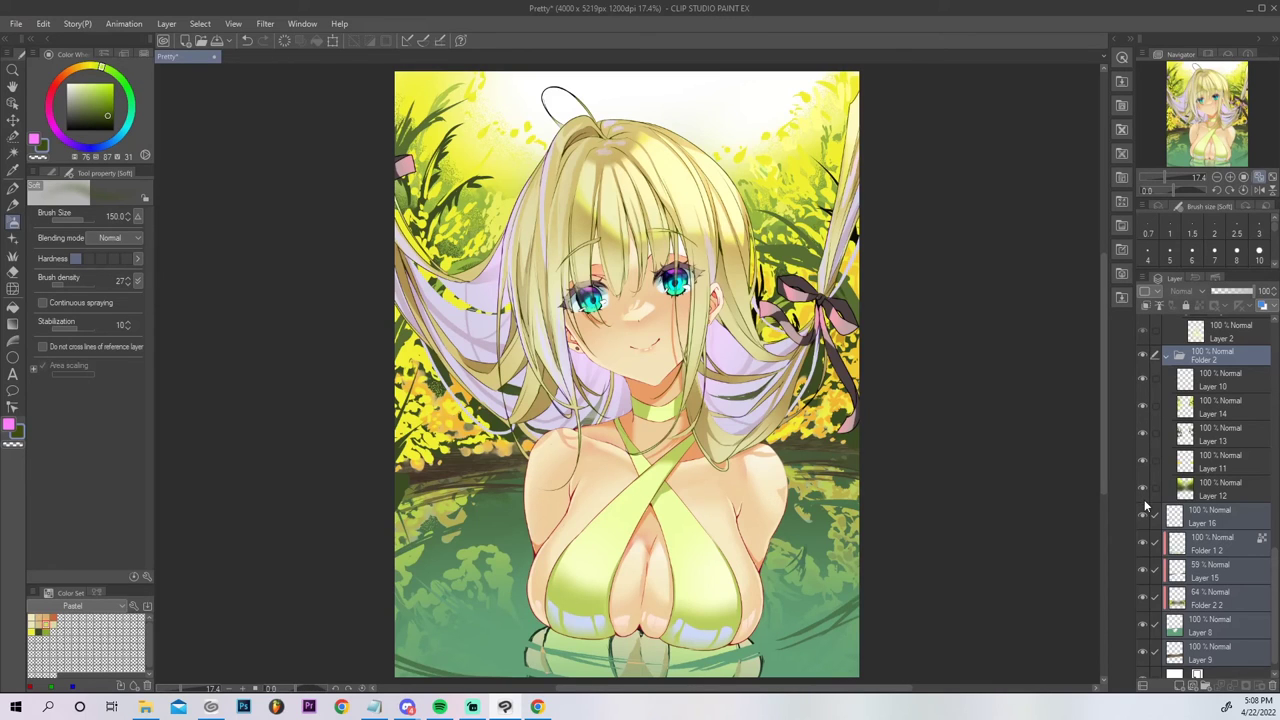
left_click(1214, 356)
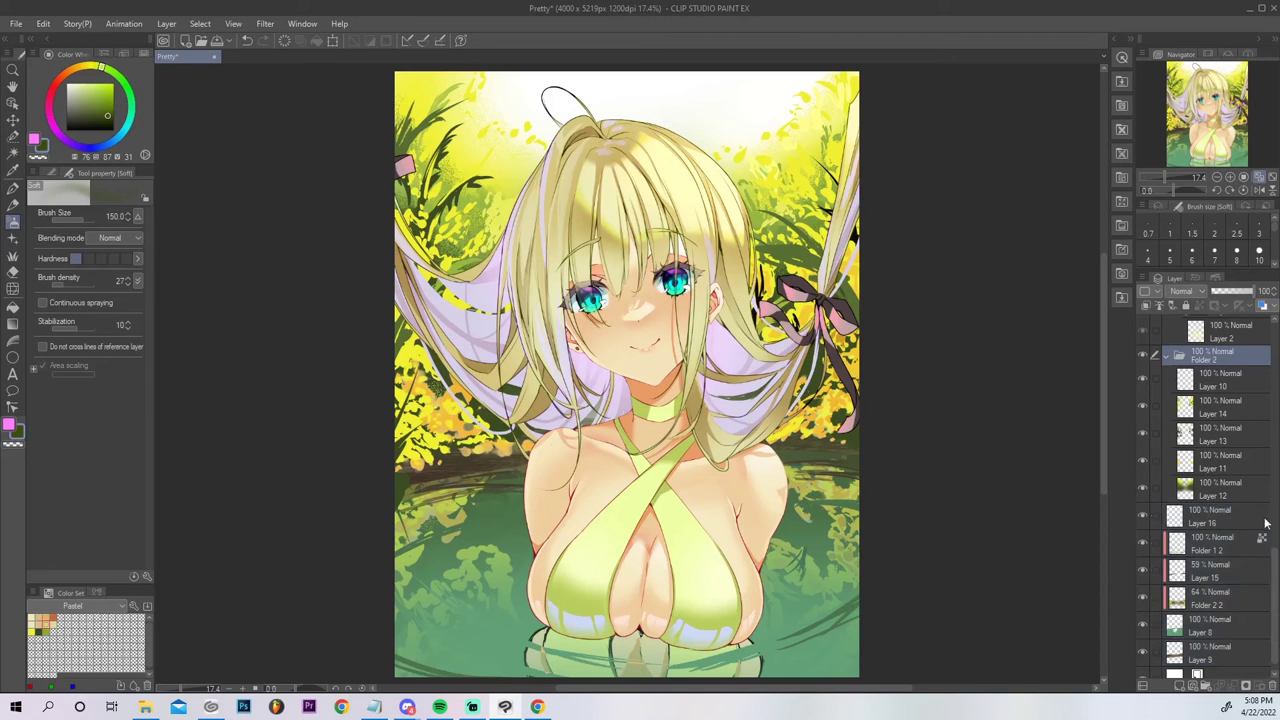
left_click(1273, 686)
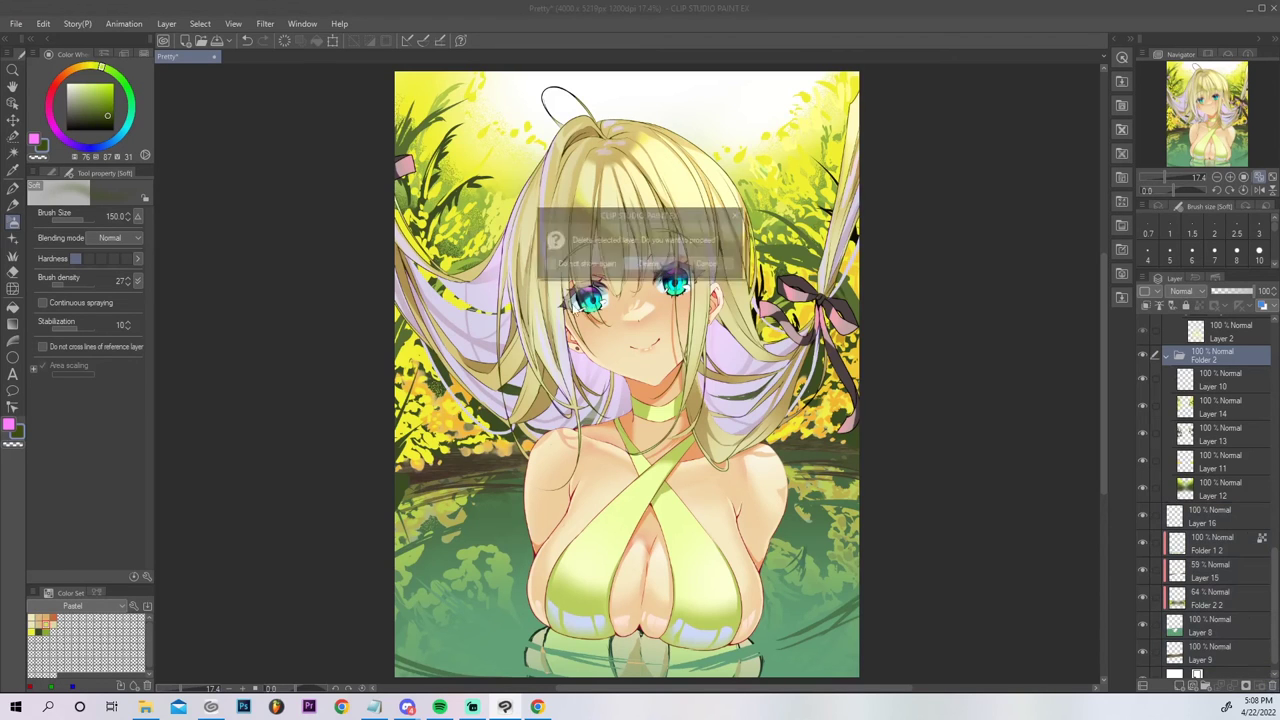
left_click(648, 263)
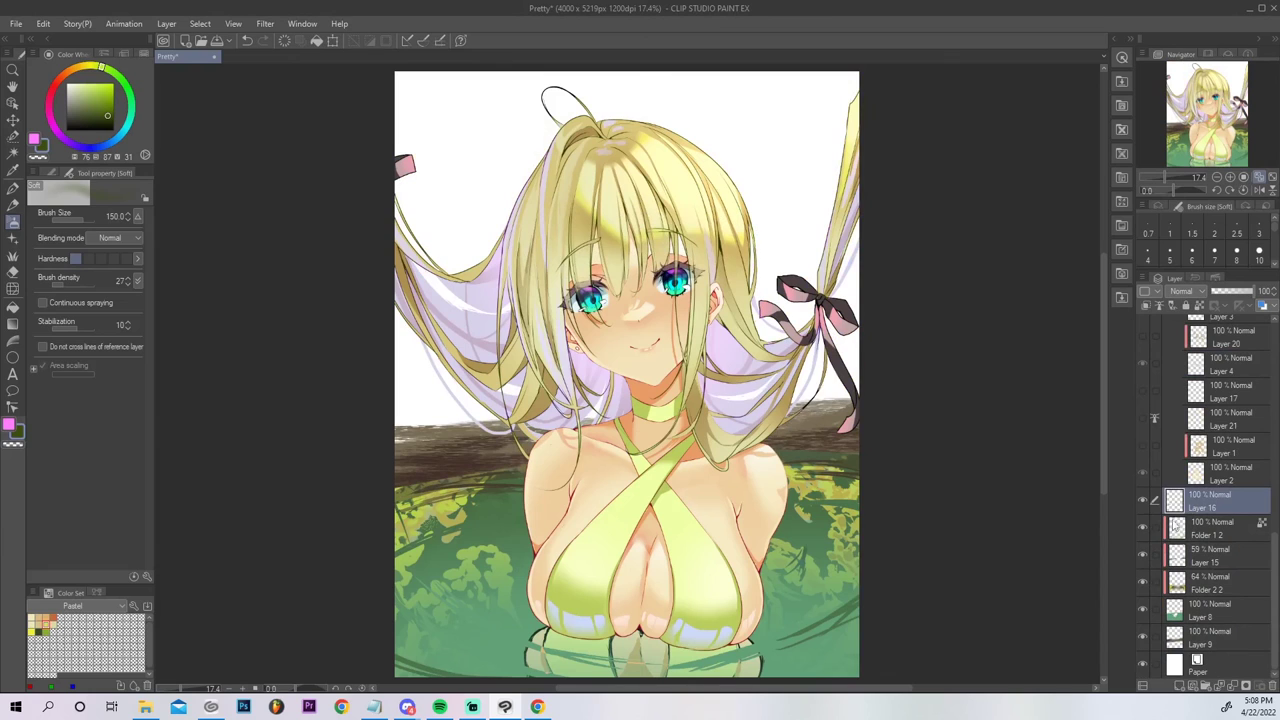
Toggle the water layer to check it, and delete the remaining background layers from Layer 16 through Layer 9.
left_click(1143, 608)
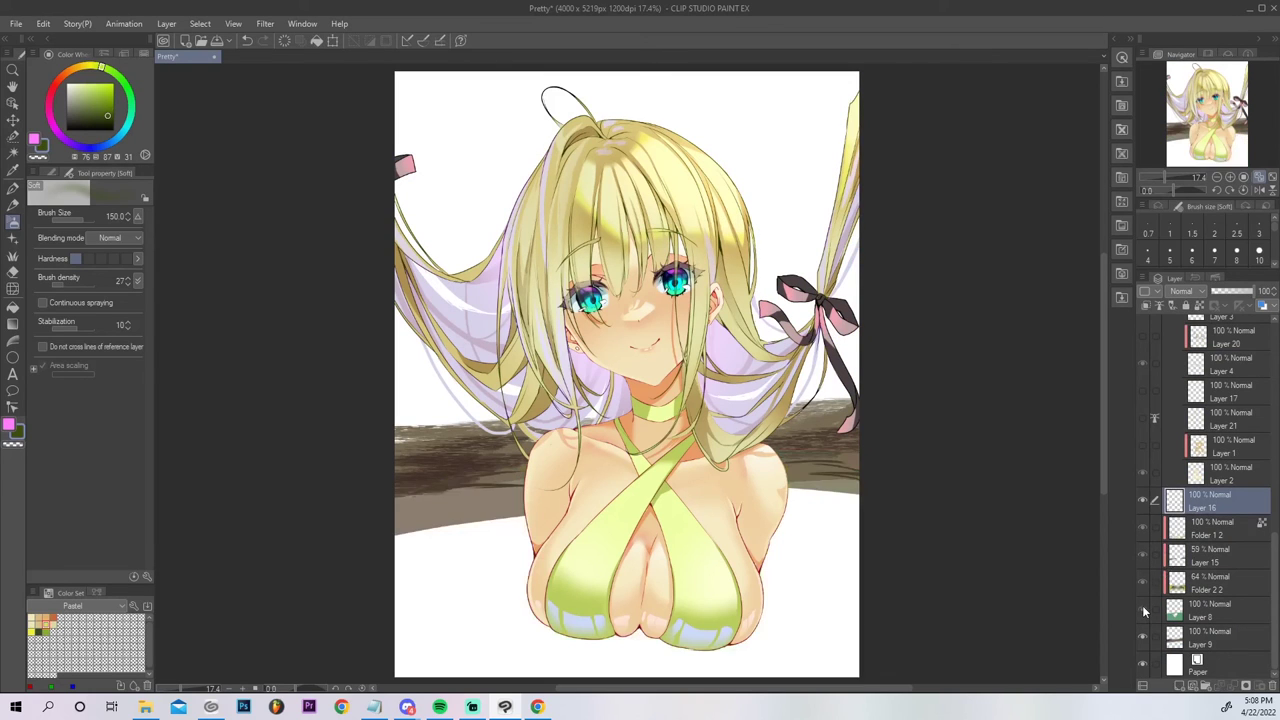
left_click(1144, 609)
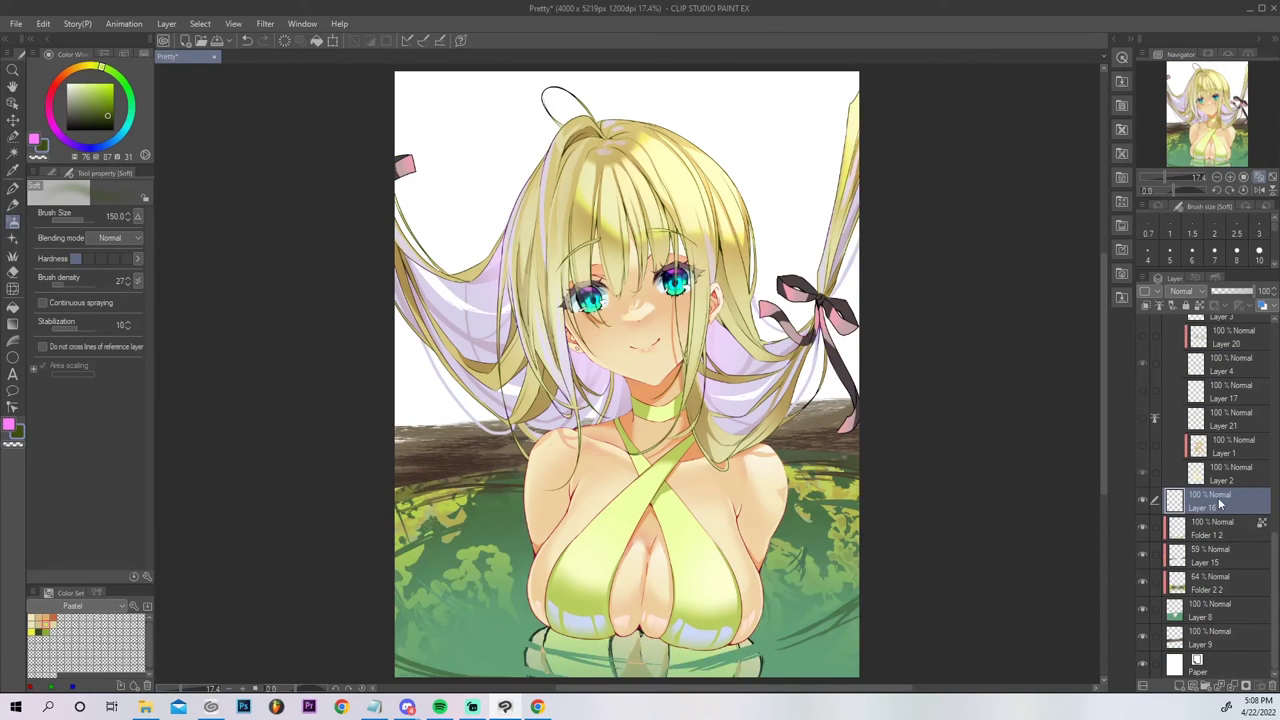
left_click(1219, 630, "shift")
left_click(1262, 686)
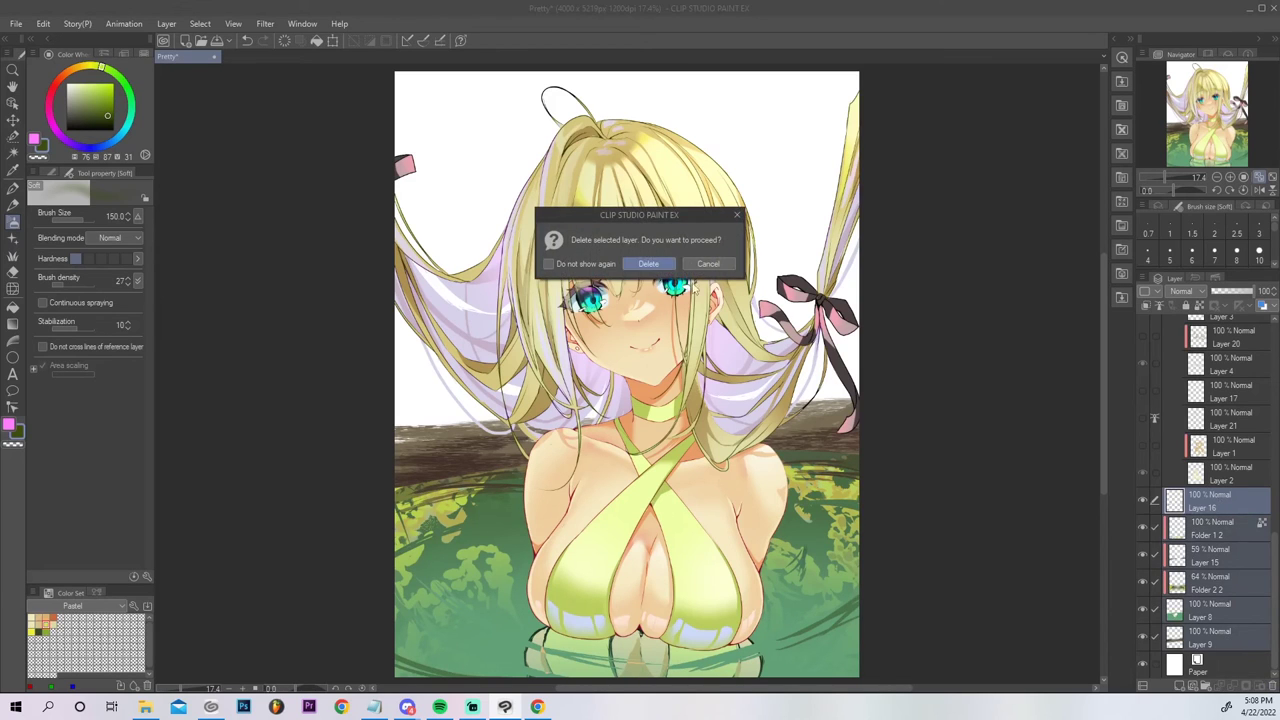
left_click(649, 264)
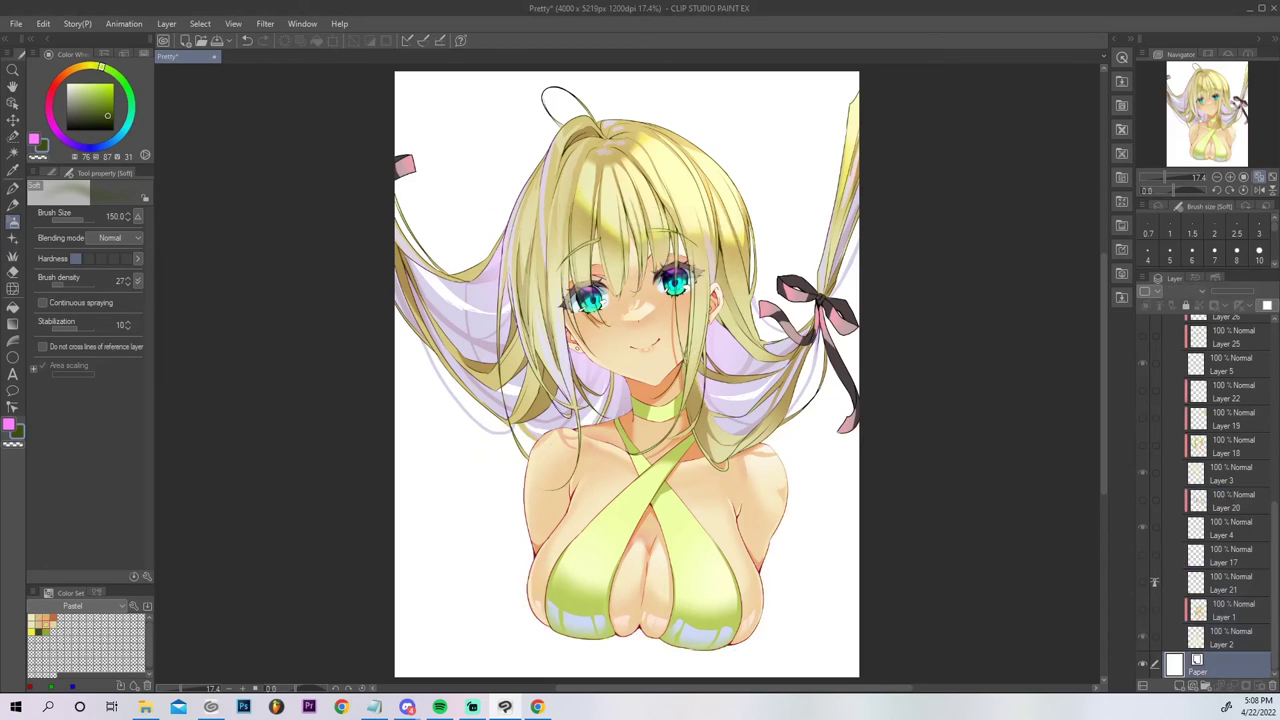
Switch to the tropical jungle photo and run the Normal illustration-conversion auto action, accepting the line and tone settings with preview enabled.
key("alt+Tab")
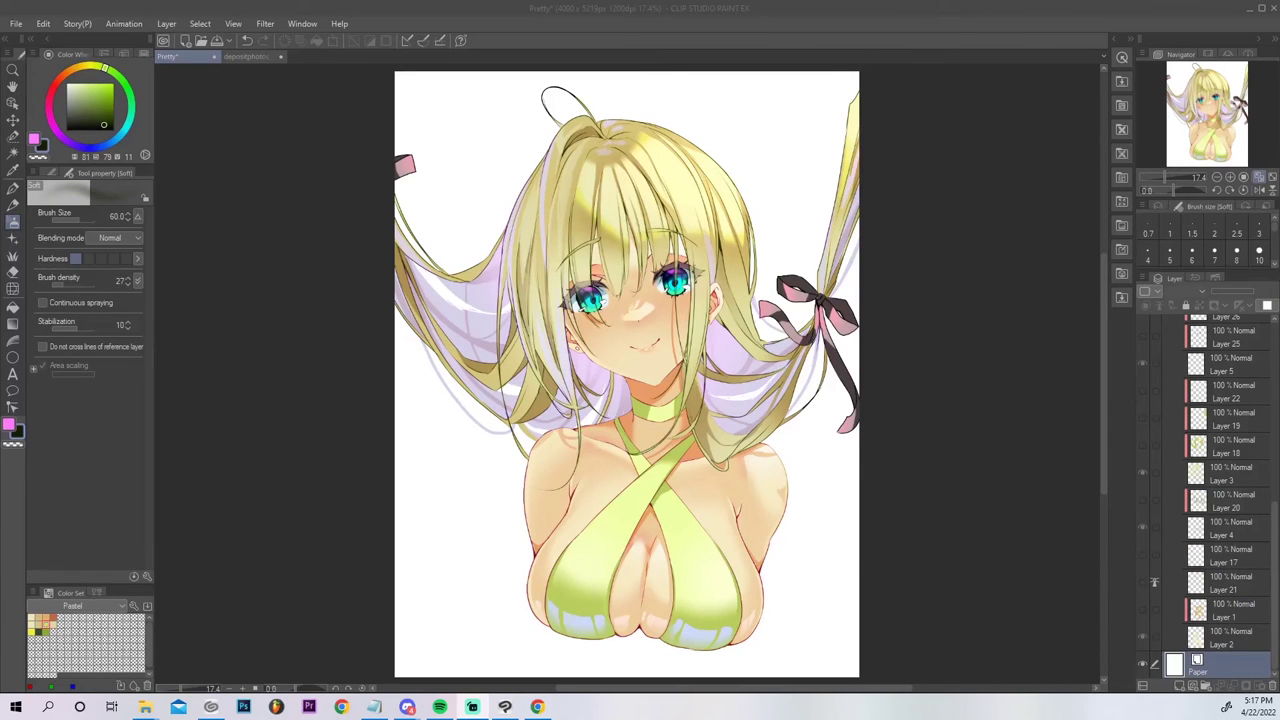
left_click(266, 57)
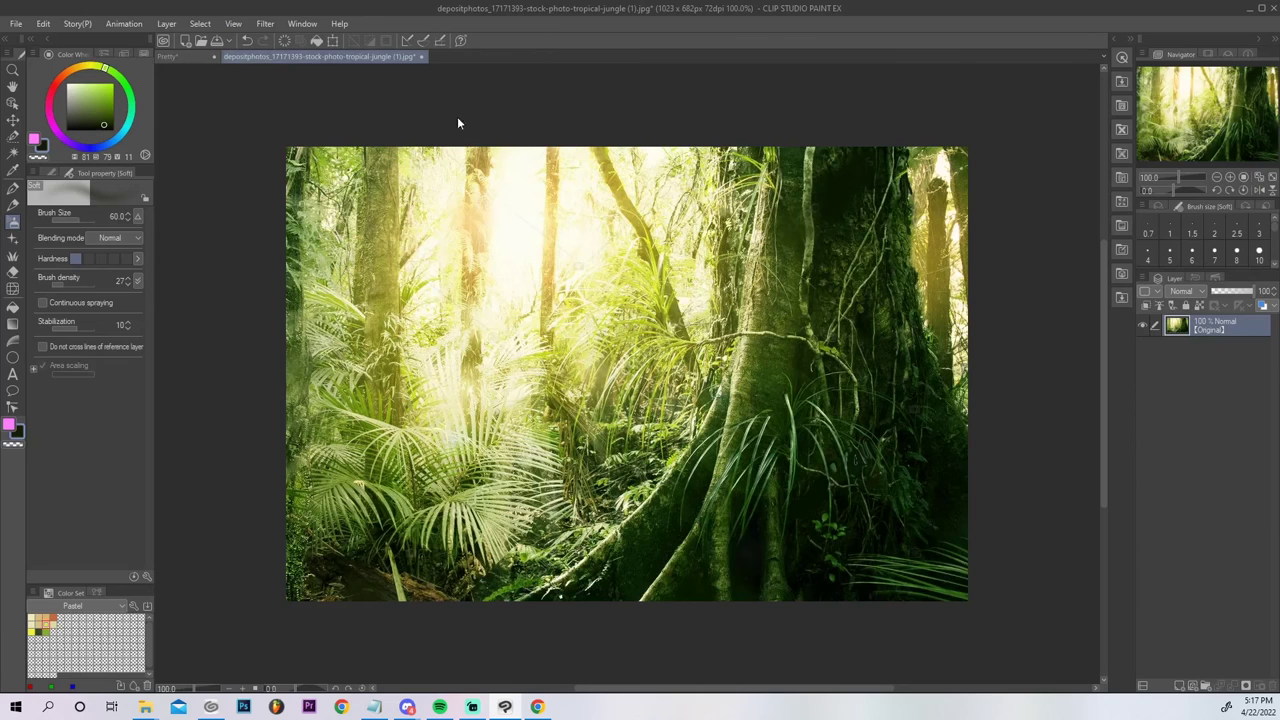
left_click(1214, 278)
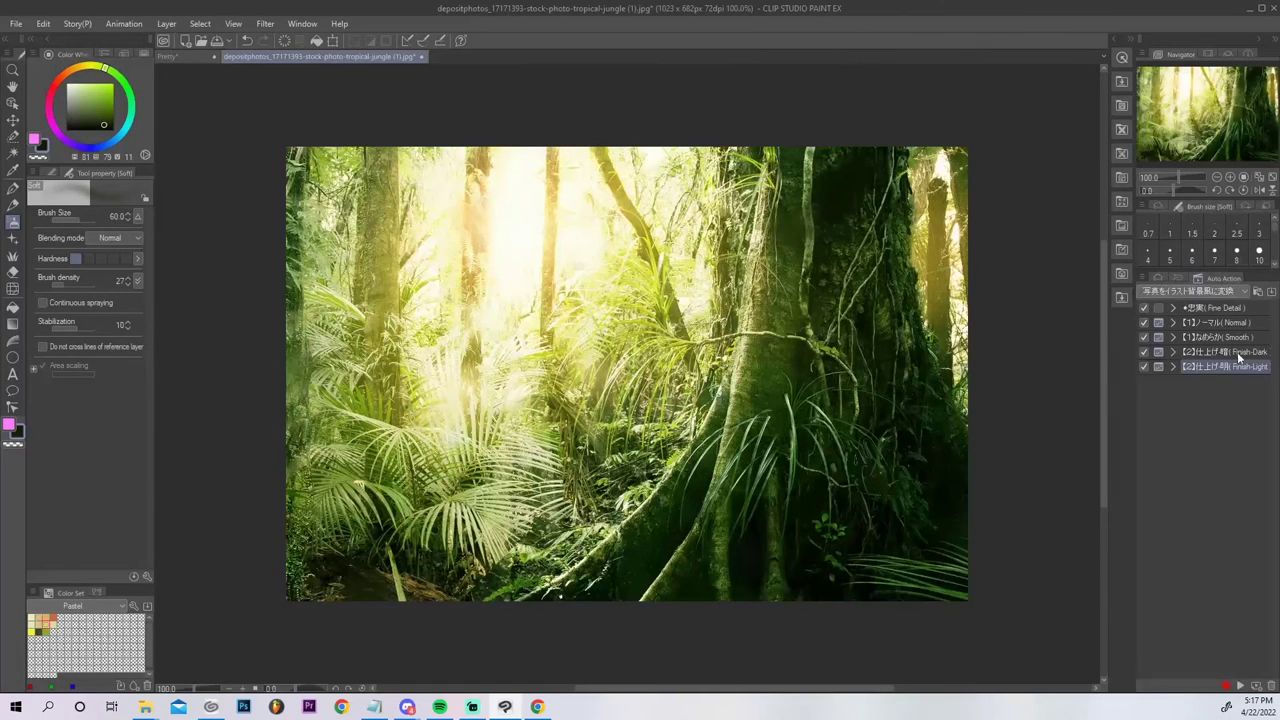
double_click(1240, 322)
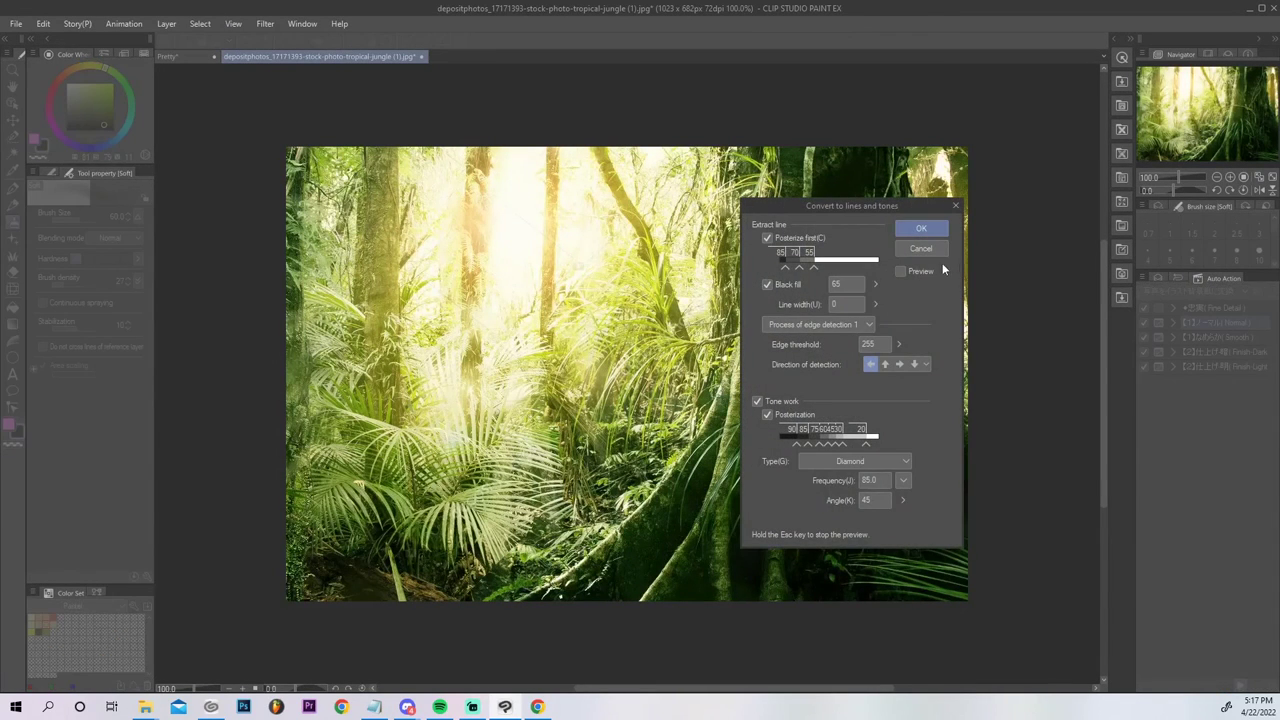
left_click(900, 271)
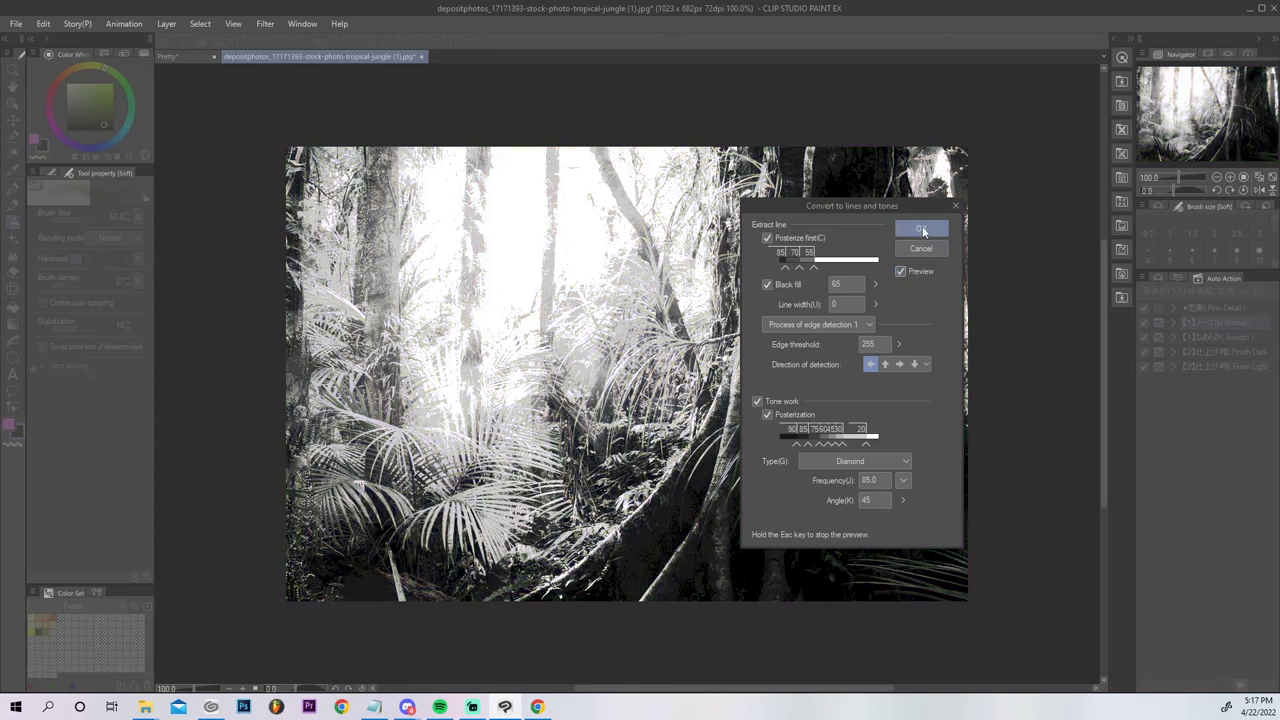
left_click(920, 229)
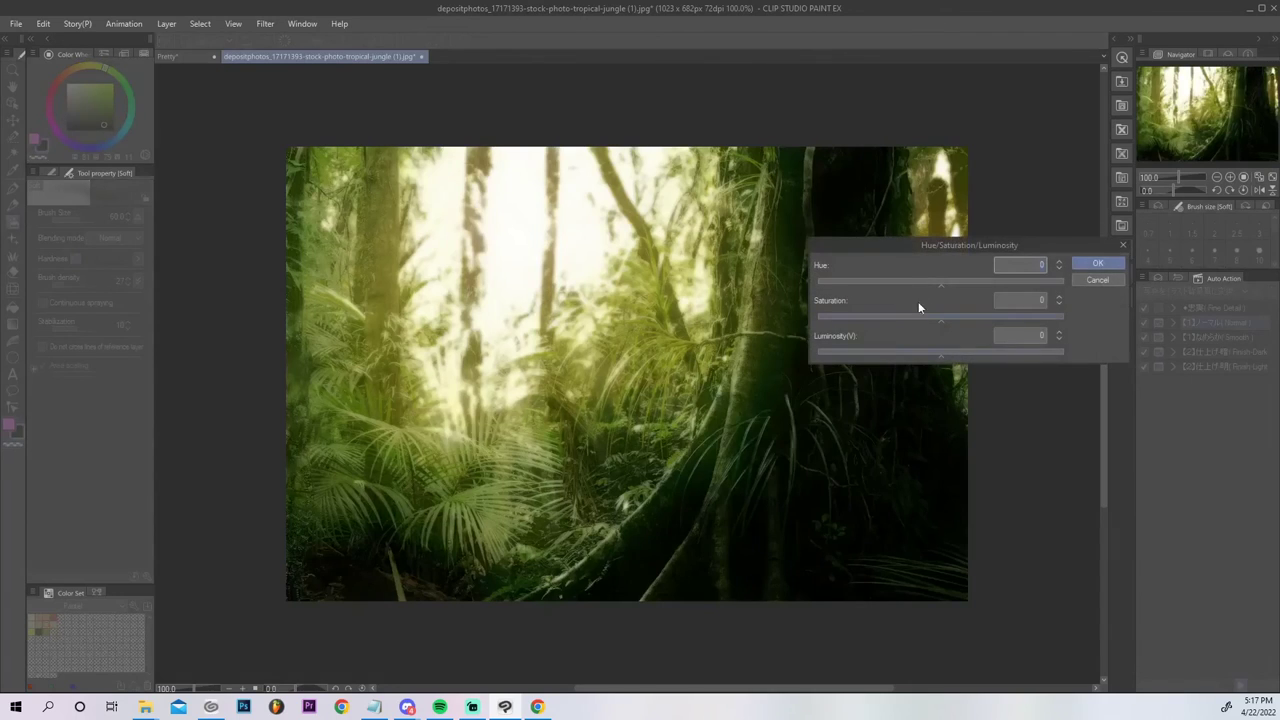
Shift the jungle picture's hue to -13 and raise its saturation to 67.
left_click(933, 281)
left_click_drag(974, 316, 988, 316)
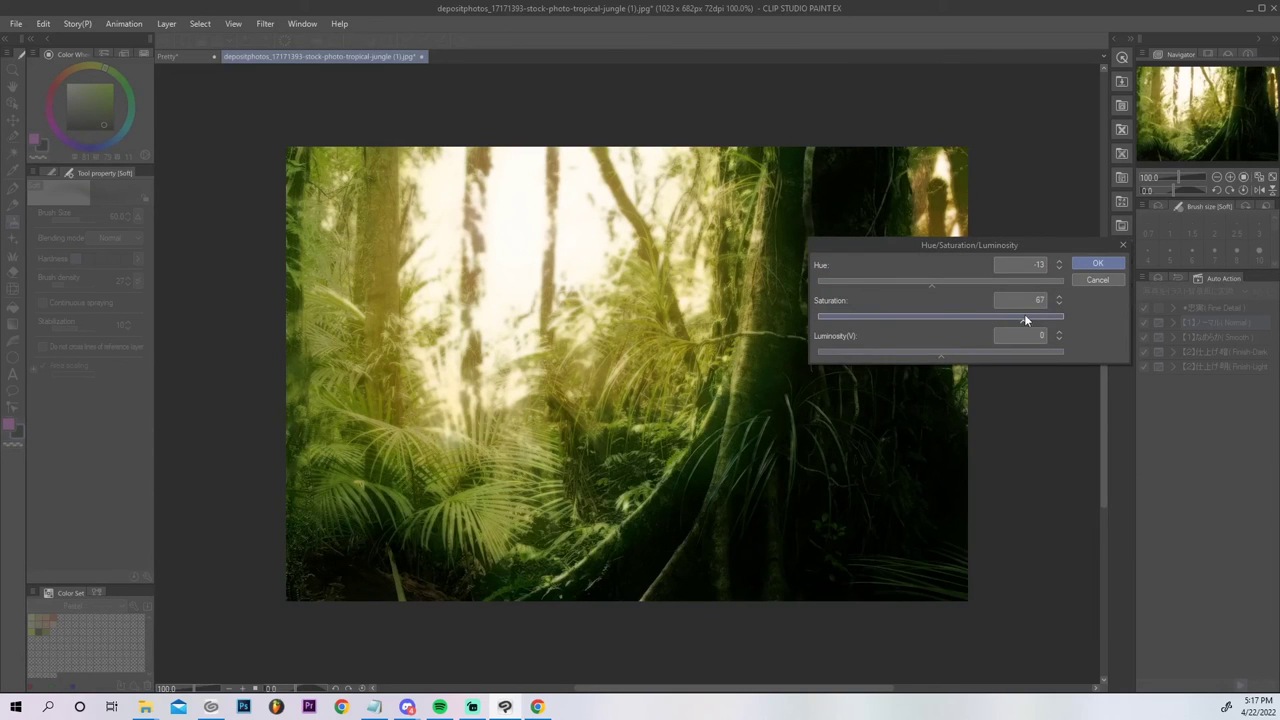
left_click(1095, 263)
Run the Finish-Light auto action with an unsharp mask of radius 27, strength 100 and threshold 11.
left_click(1236, 369)
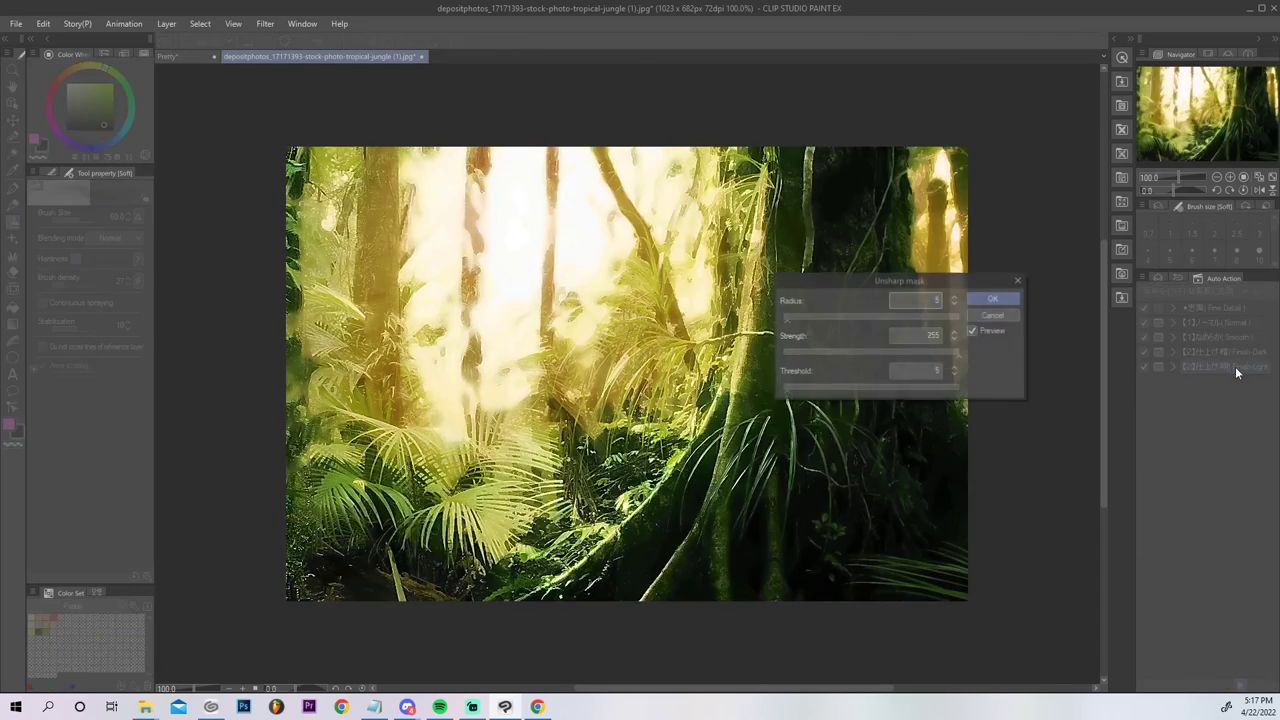
left_click_drag(849, 354, 839, 352)
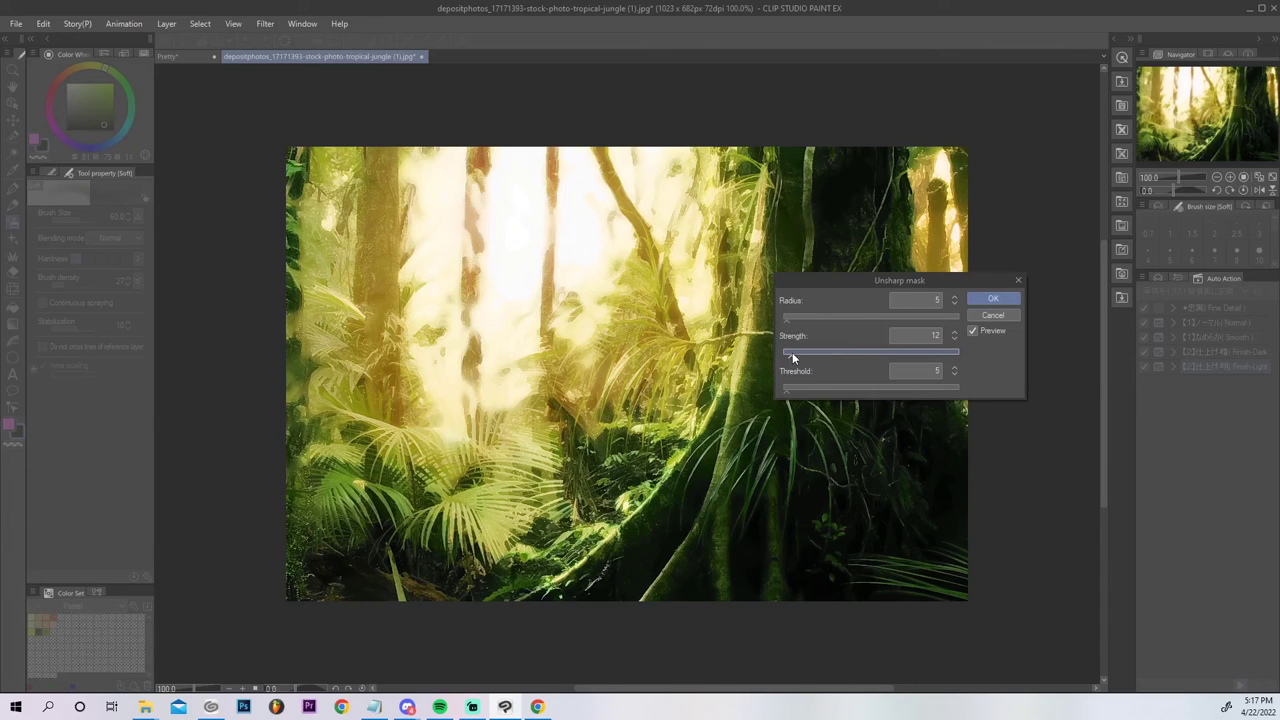
left_click_drag(789, 352, 852, 350)
mouse_move(792, 318)
left_mouse_down()
mouse_move(856, 317)
mouse_move(797, 322)
left_mouse_up()
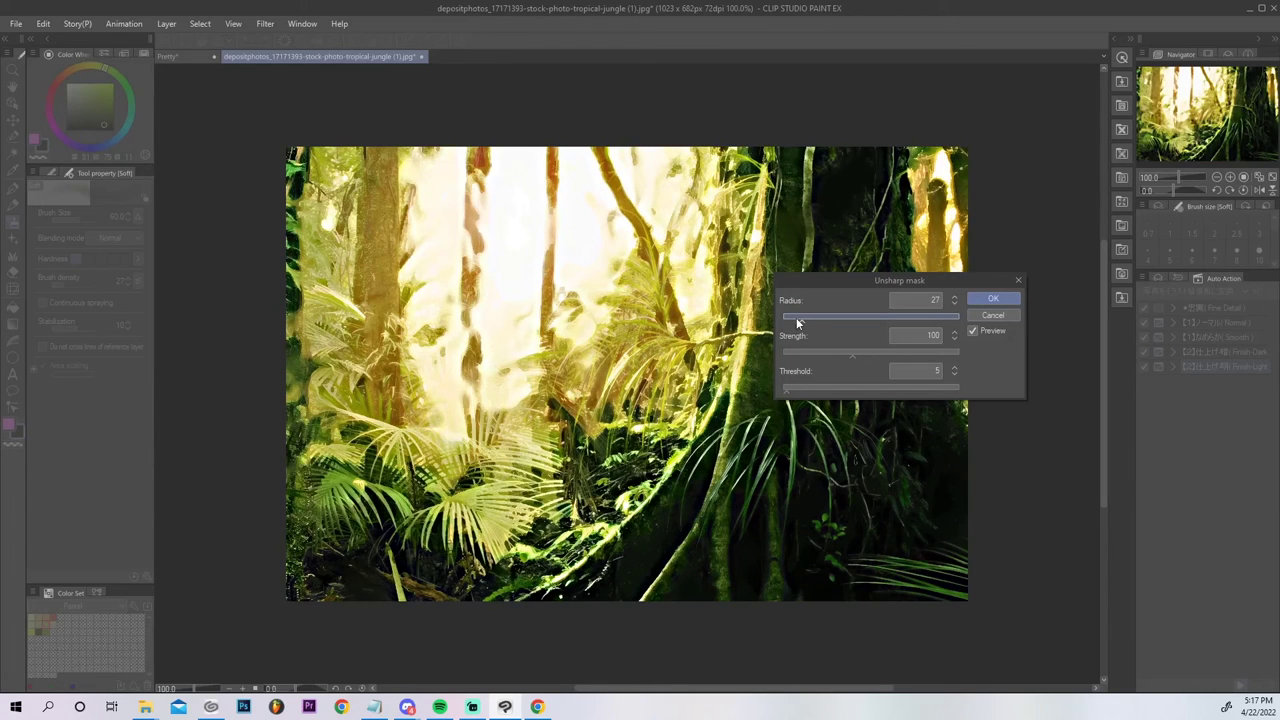
left_click_drag(830, 388, 791, 393)
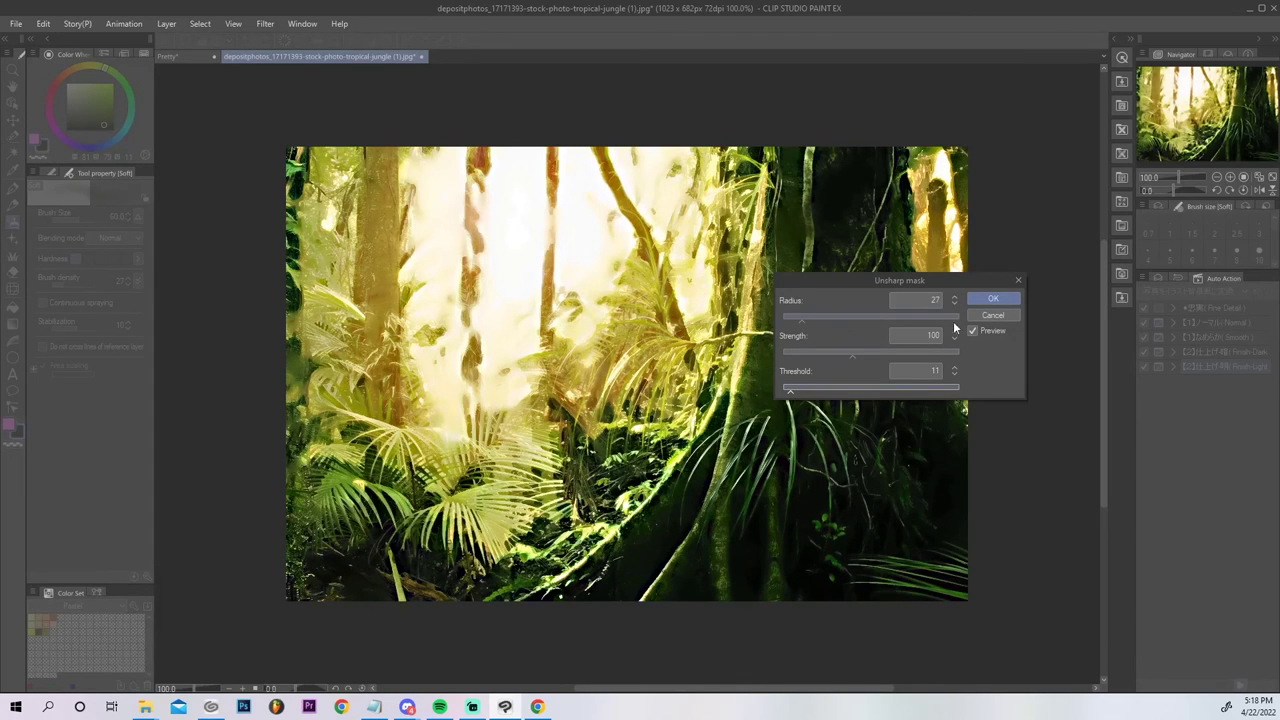
left_click(986, 298)
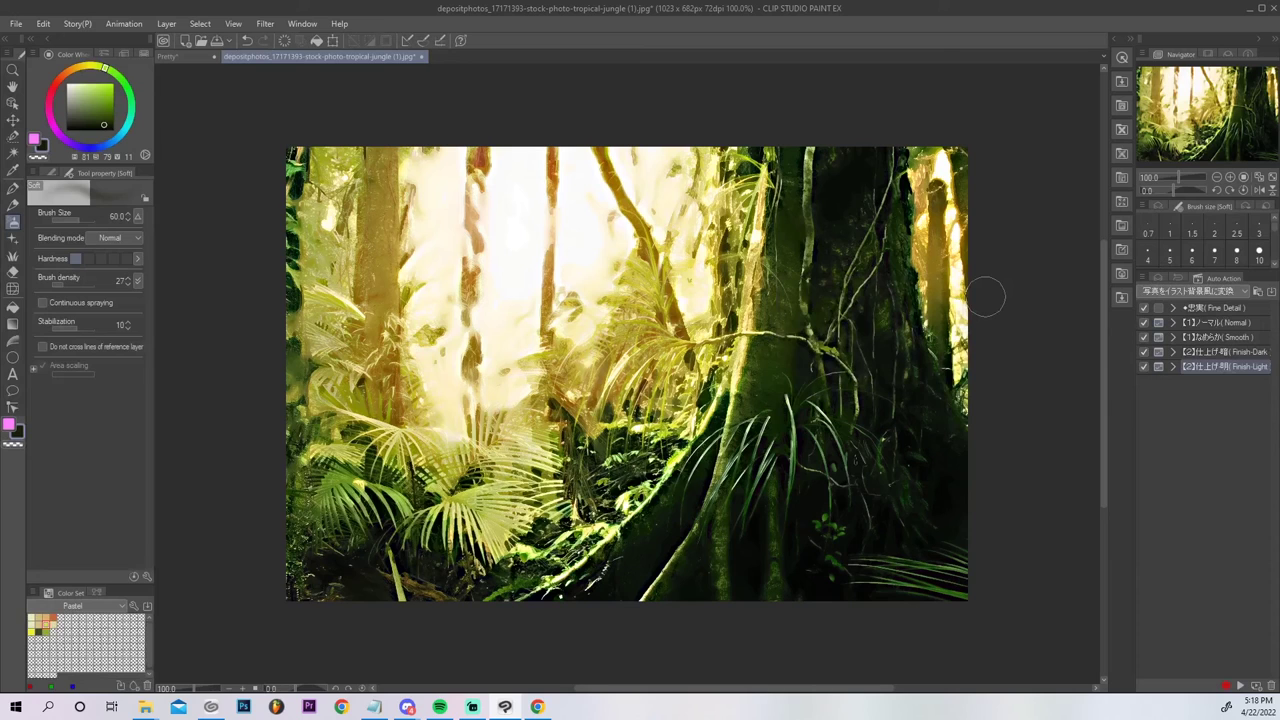
Copy the whole converted Photo Illust layer and paste it into the Pretty illustration just above Paper.
left_click(1161, 278)
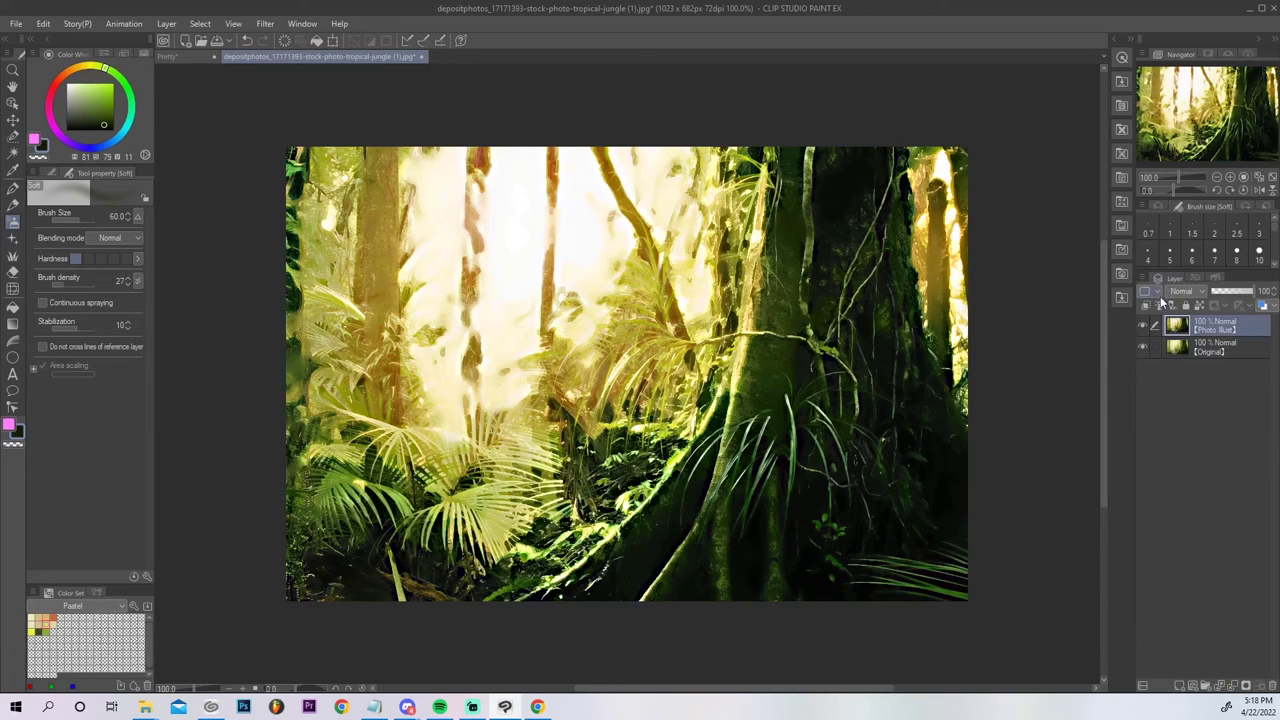
key("ctrl")
key("ctrl+a")
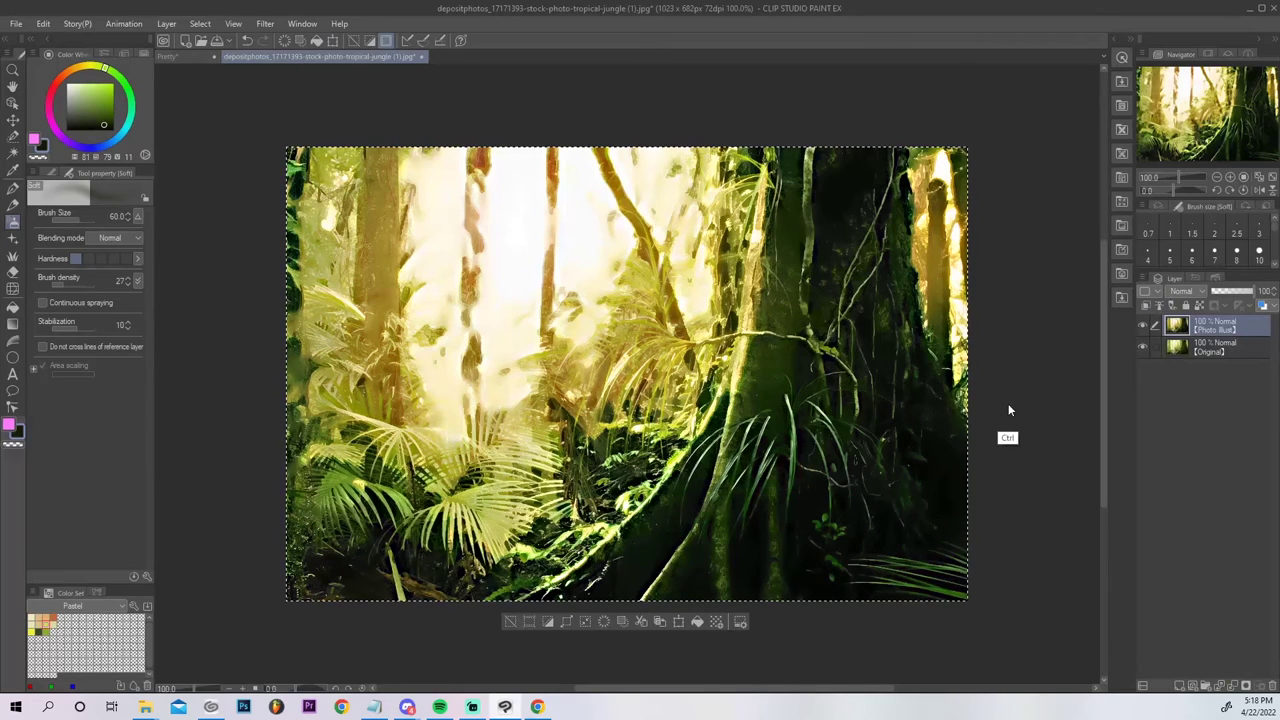
left_click(202, 55)
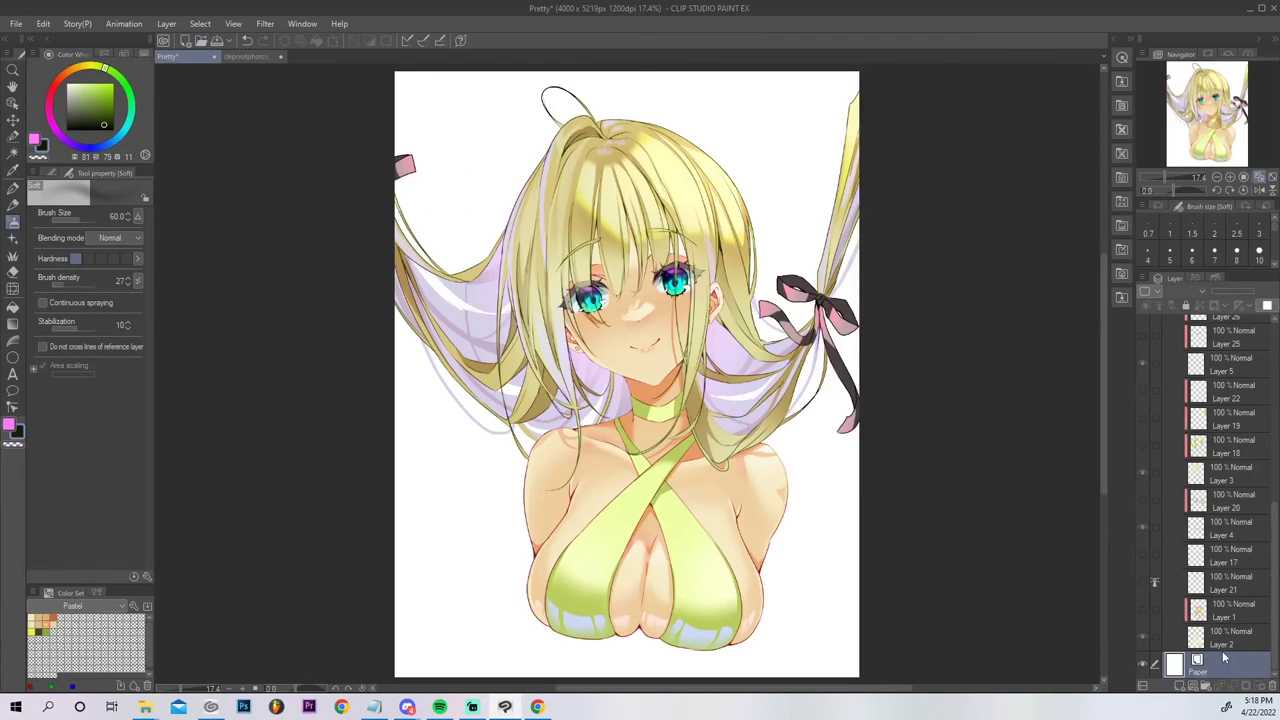
key("ctrl+v")
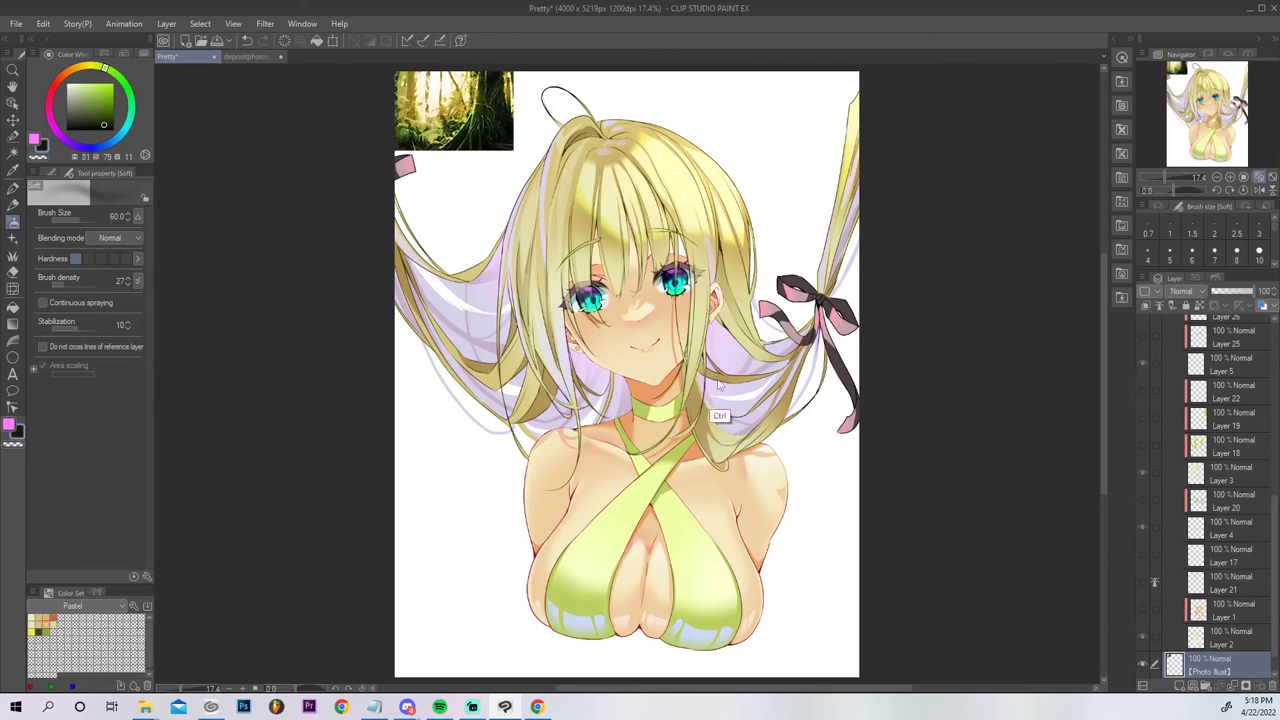
Flip the pasted jungle picture horizontally, enlarge it to 651%, and move it behind the character.
key("ctrl+t")
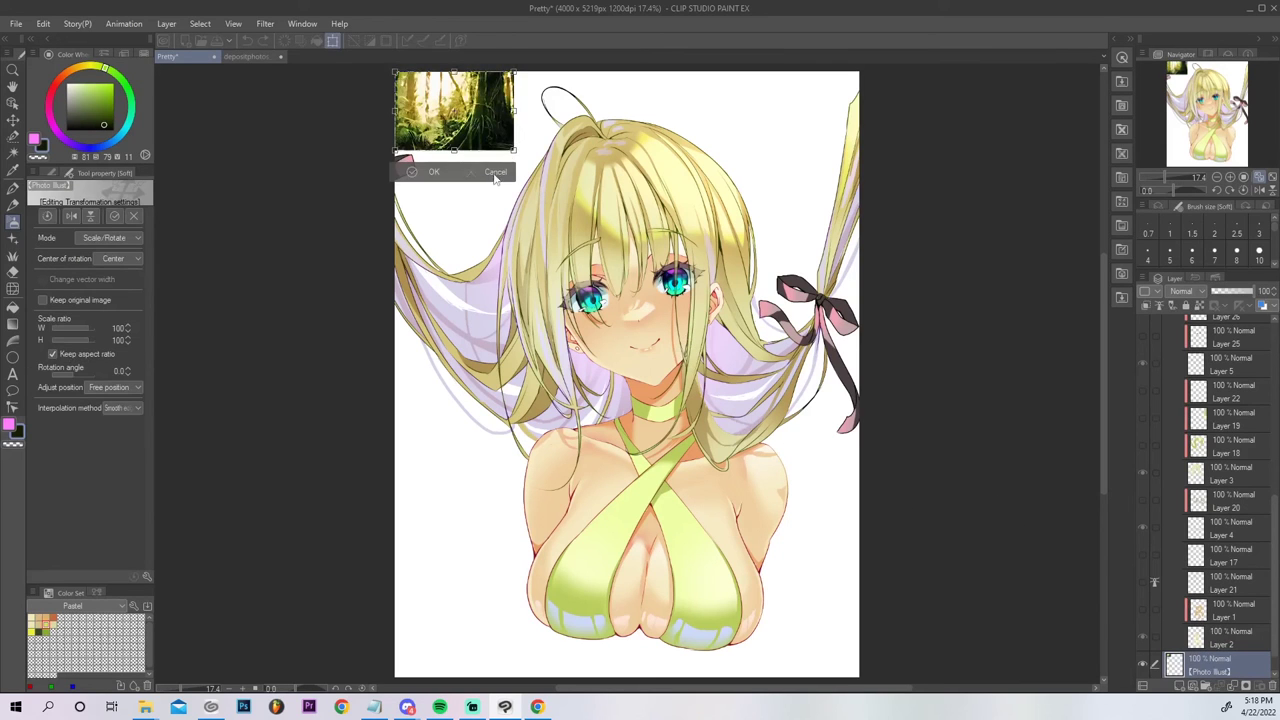
left_click(497, 172)
left_click(44, 24)
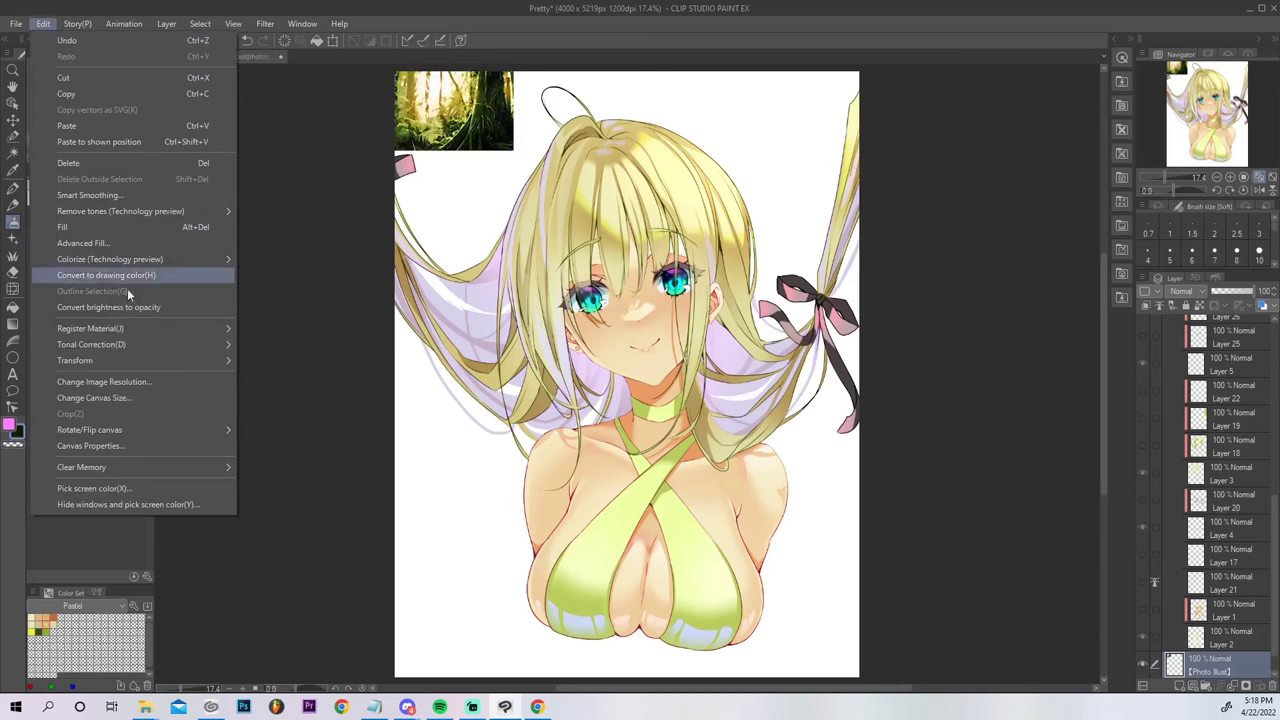
mouse_move(143, 360)
left_click(355, 486)
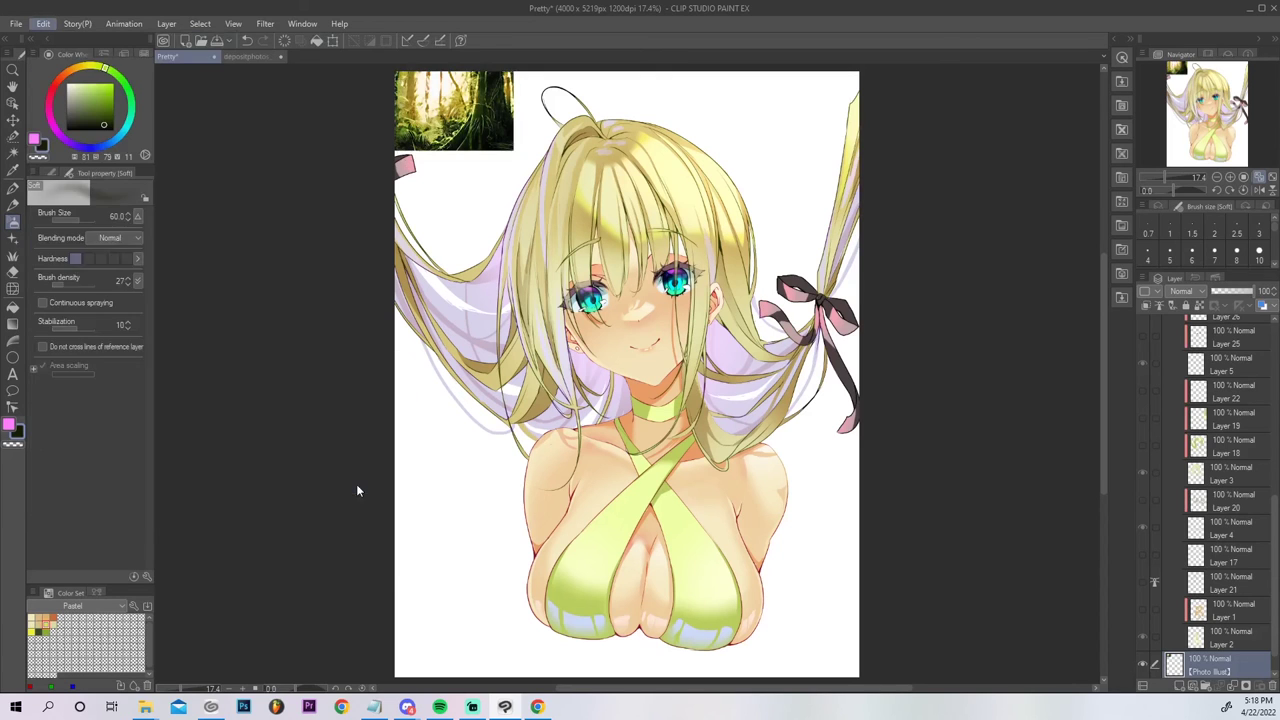
left_click_drag(512, 151, 1095, 595)
left_click_drag(945, 428, 850, 448)
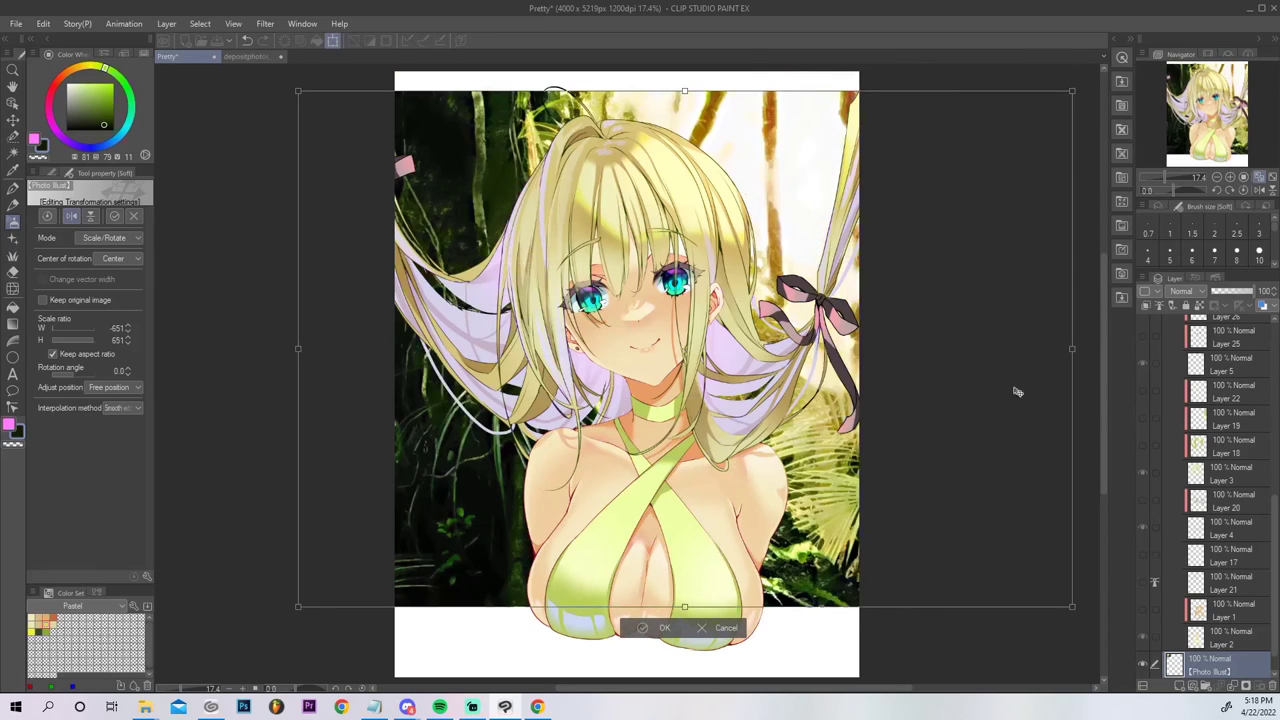
Rescale the jungle picture to 754%, position it over the upper part of the canvas, and apply the transformation.
left_click(1214, 178)
left_click(1214, 178)
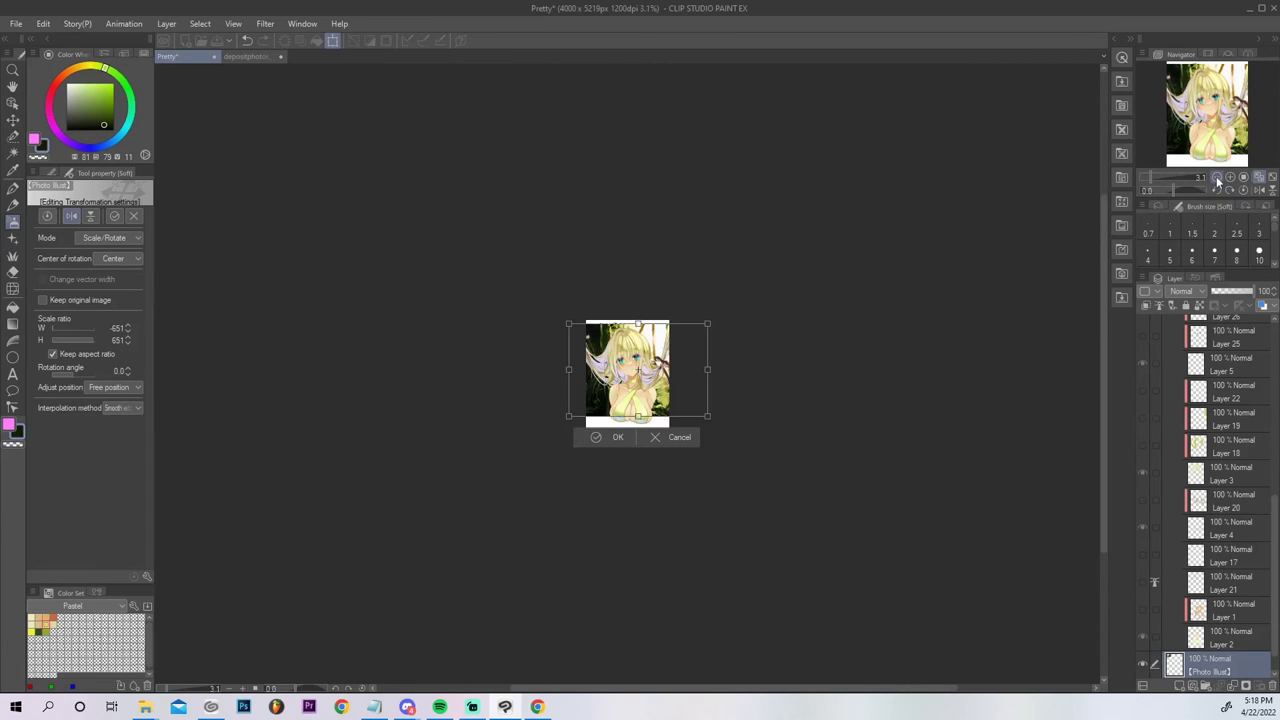
left_click_drag(714, 322, 794, 263)
left_click_drag(765, 312, 674, 300)
left_click_drag(664, 350, 701, 347)
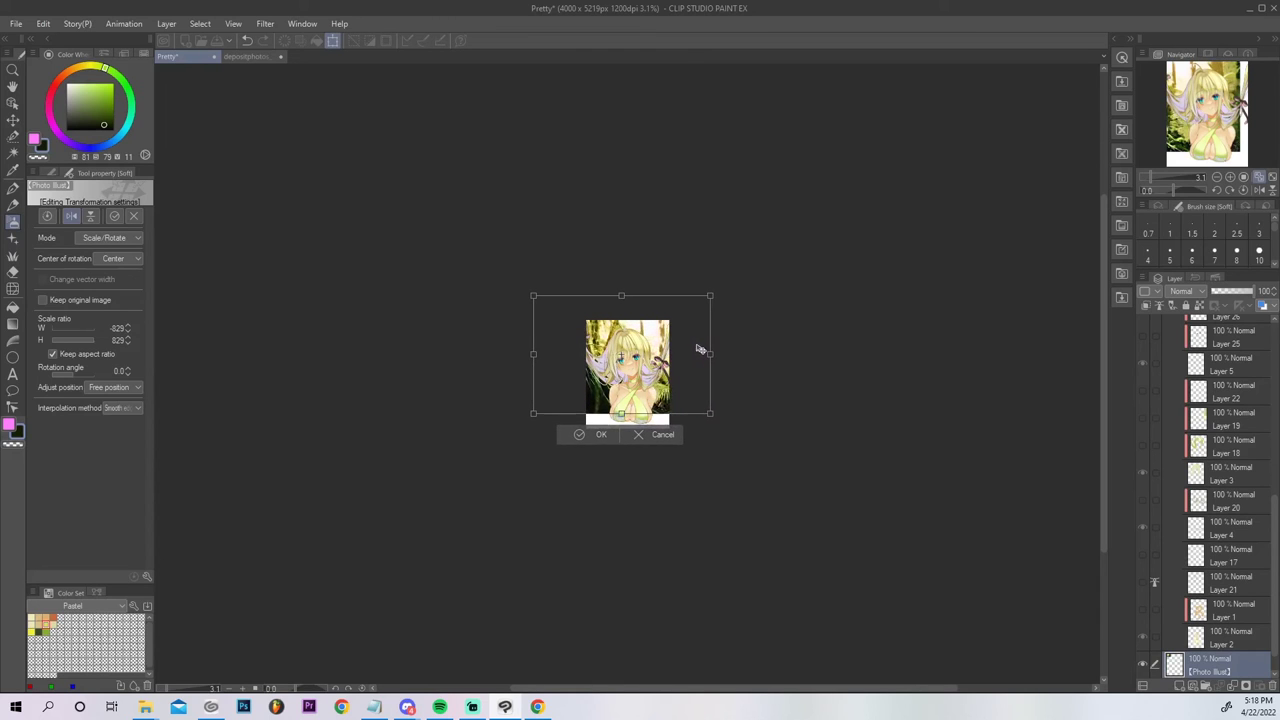
left_click_drag(709, 293, 694, 334)
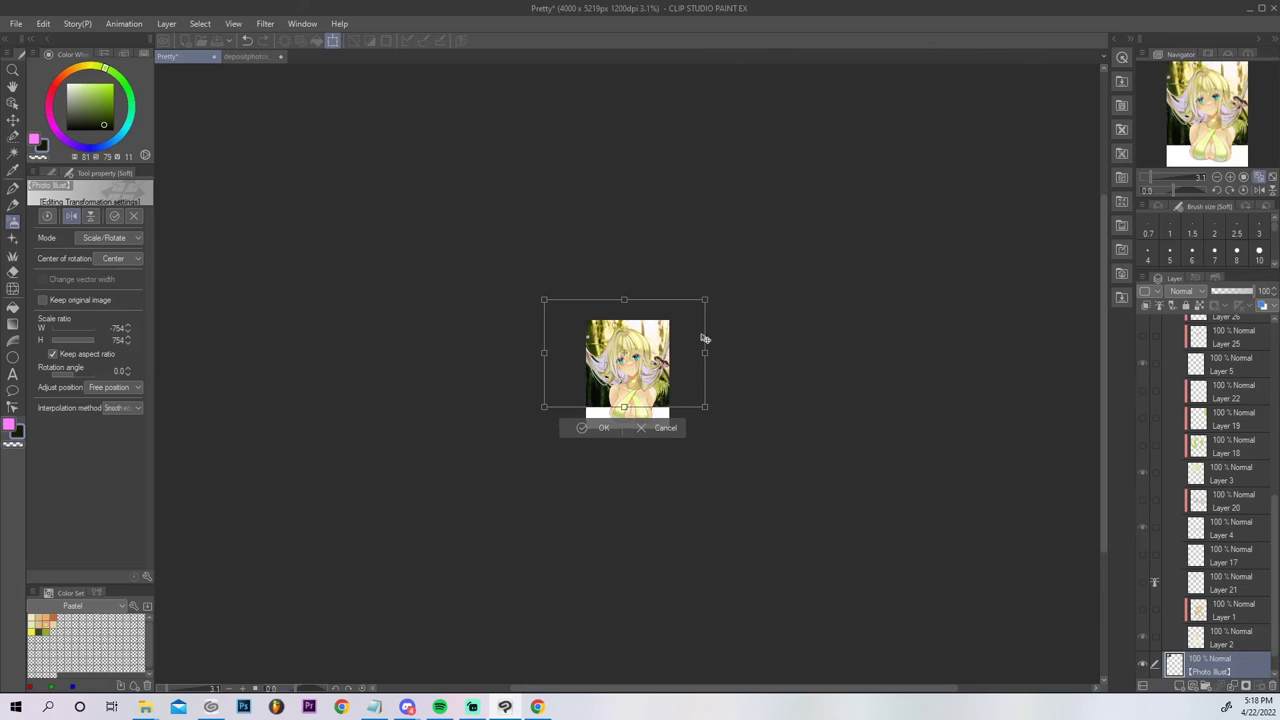
left_click(603, 428)
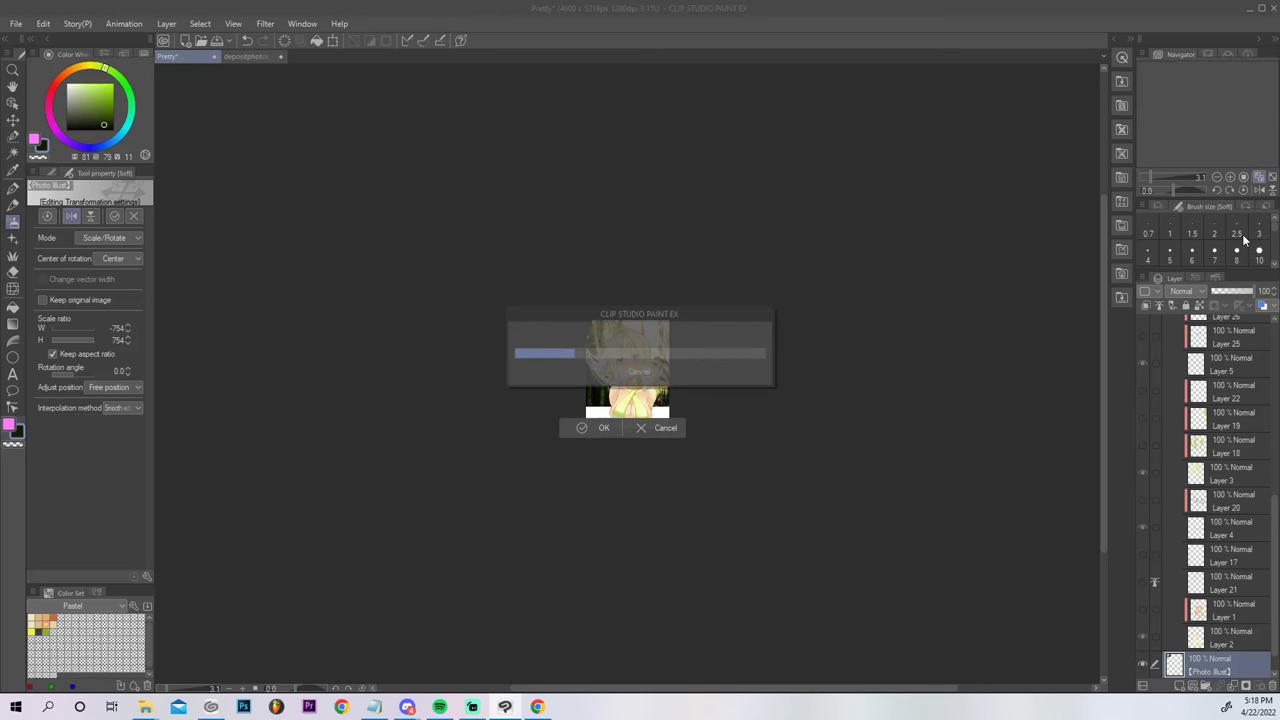
left_click(1260, 177)
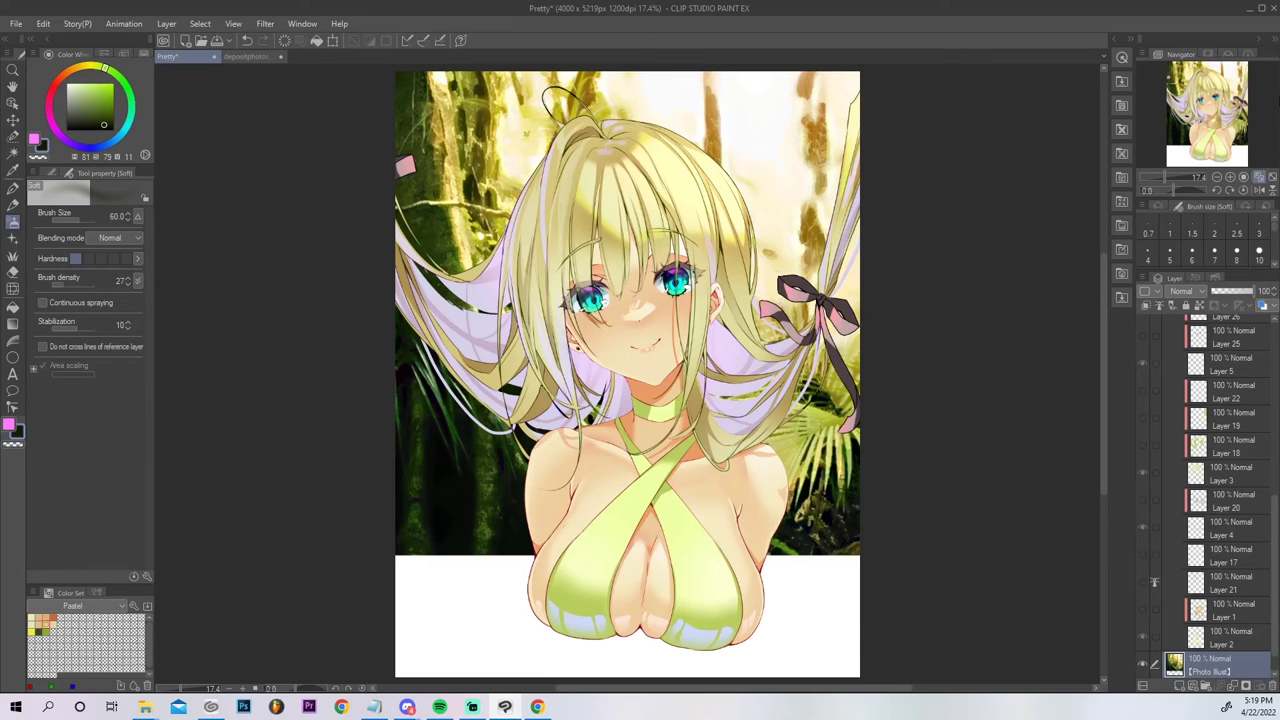
Paint bright yellow G-pen highlights on the jungle's branch, upper foliage and palm fronds, plus small dabs on the dark trunk.
left_click(36, 628)
left_click(13, 188)
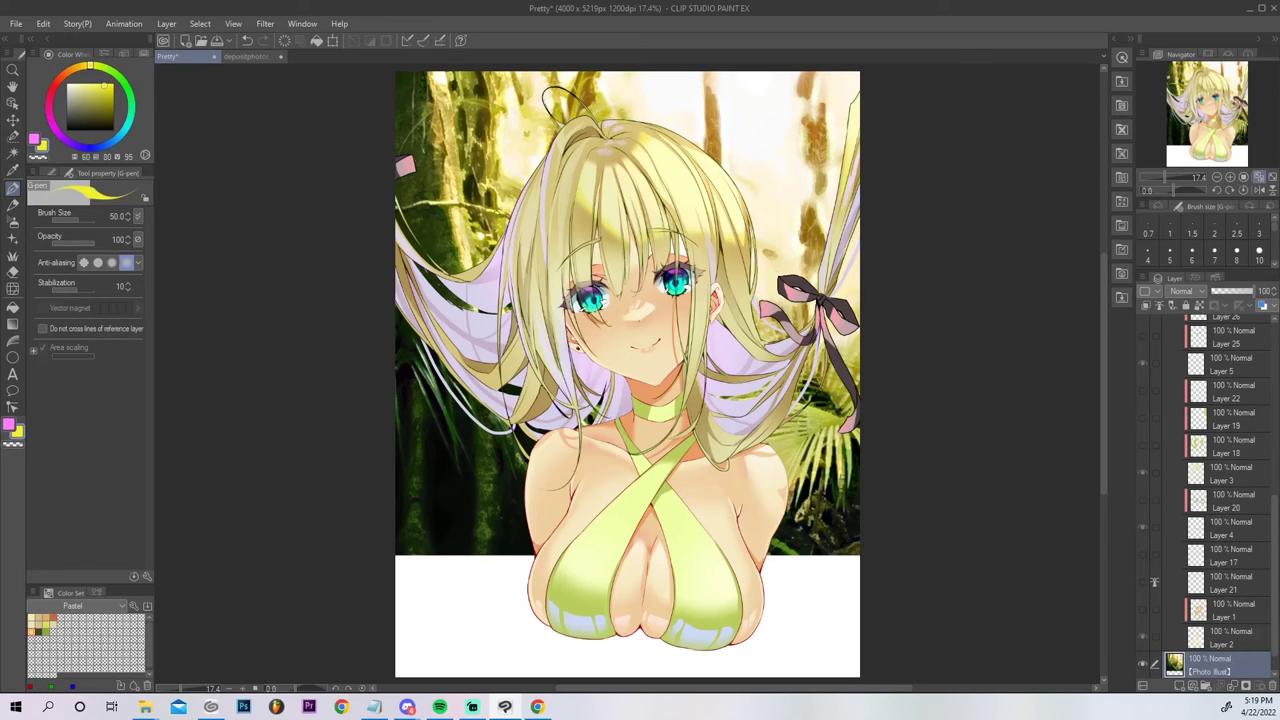
left_click_drag(480, 205, 404, 204)
left_click_drag(446, 100, 484, 104)
left_click_drag(814, 427, 774, 458)
key("ctrl+z")
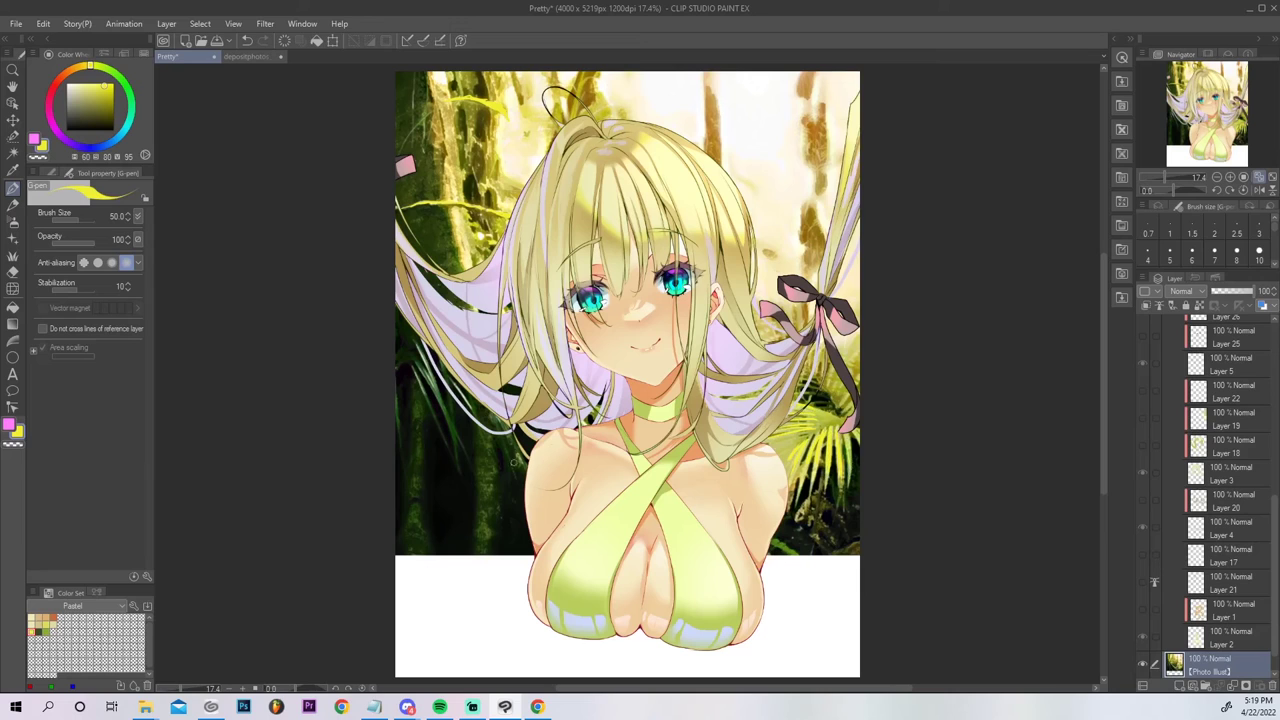
left_click_drag(492, 473, 491, 482)
left_click(492, 468)
left_click(492, 486)
Enlarge the G-pen to 170 and paint dark greens below the jungle picture's lower edge on the character's left side of the canvas.
left_click(38, 632)
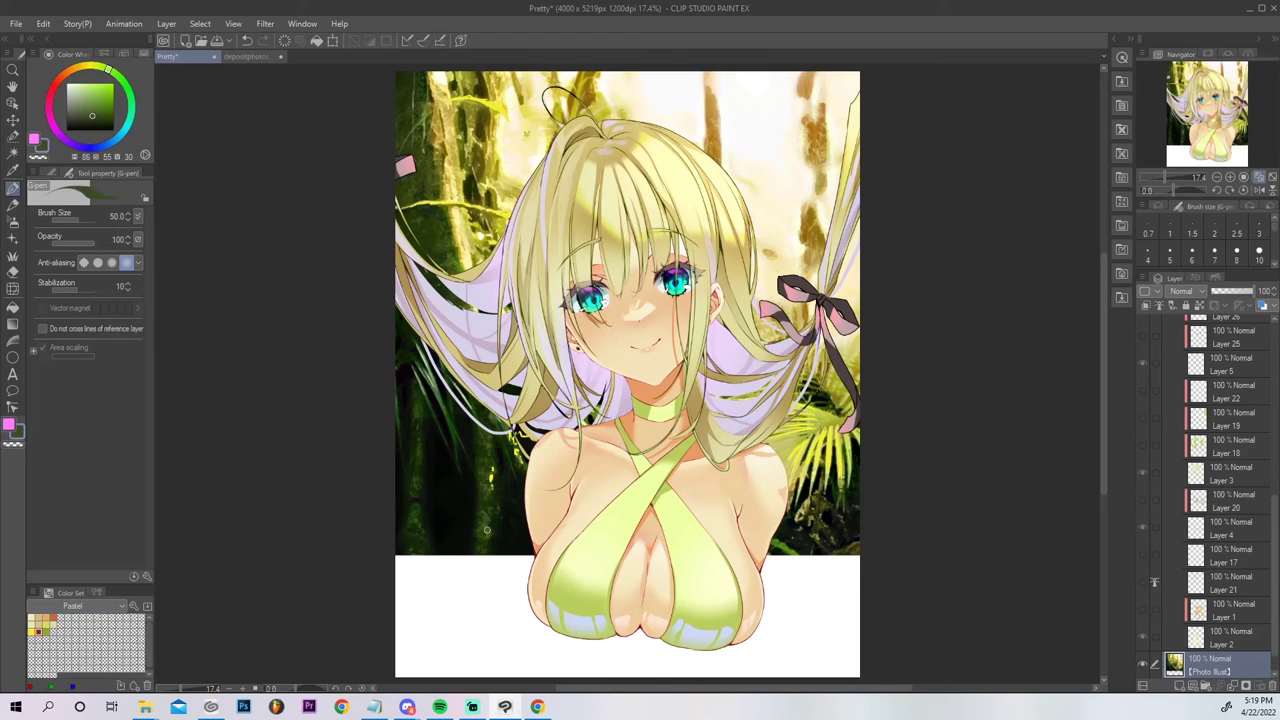
key("bracketright")
key("bracketright")
key("bracketright")
key("bracketright")
key("bracketright")
mouse_move(487, 561)
left_mouse_down()
mouse_move(475, 571)
mouse_move(507, 559)
mouse_move(471, 571)
mouse_move(530, 562)
mouse_move(410, 574)
mouse_move(428, 568)
left_mouse_up()
left_click(517, 528, "alt")
left_click(422, 556, "alt")
mouse_move(397, 560)
left_mouse_down()
mouse_move(424, 564)
mouse_move(405, 588)
mouse_move(423, 569)
left_mouse_up()
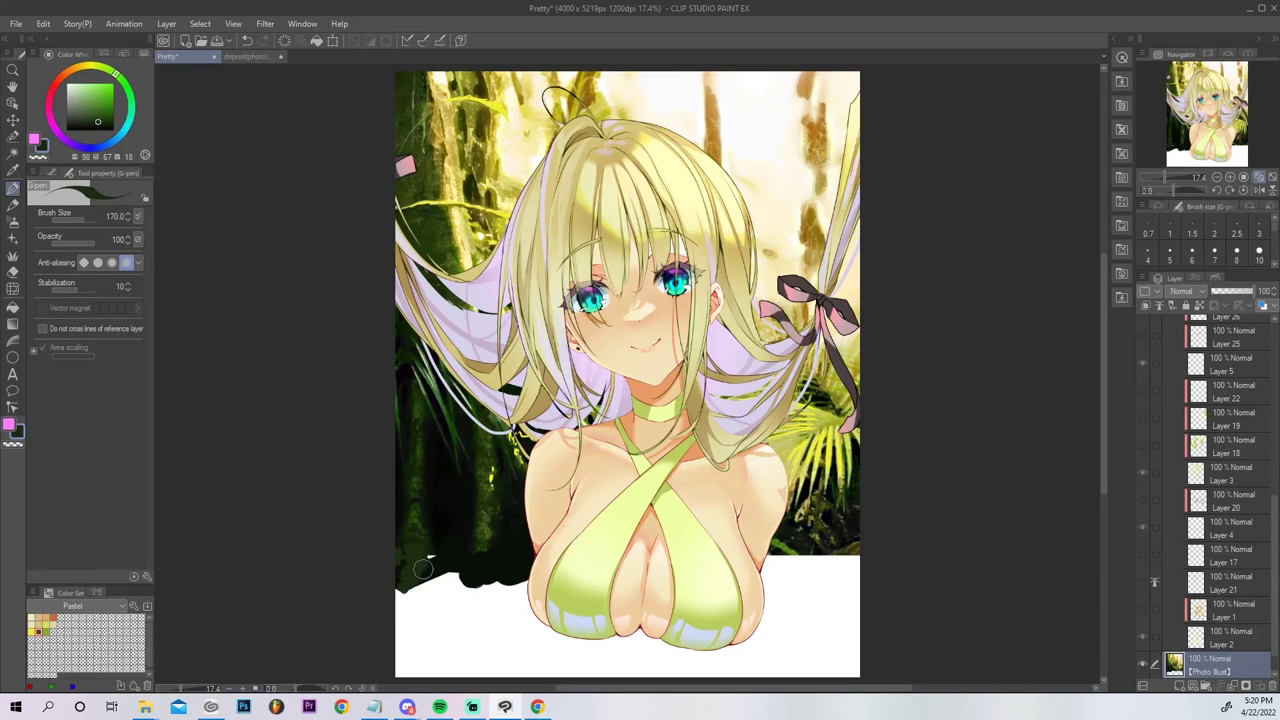
Extend the mossy trunk downward with a lighter green sampled from the background, and resample the dark green.
mouse_move(478, 568)
left_mouse_down()
mouse_move(472, 582)
mouse_move(488, 584)
mouse_move(484, 541)
left_mouse_up()
left_click(484, 541, "alt")
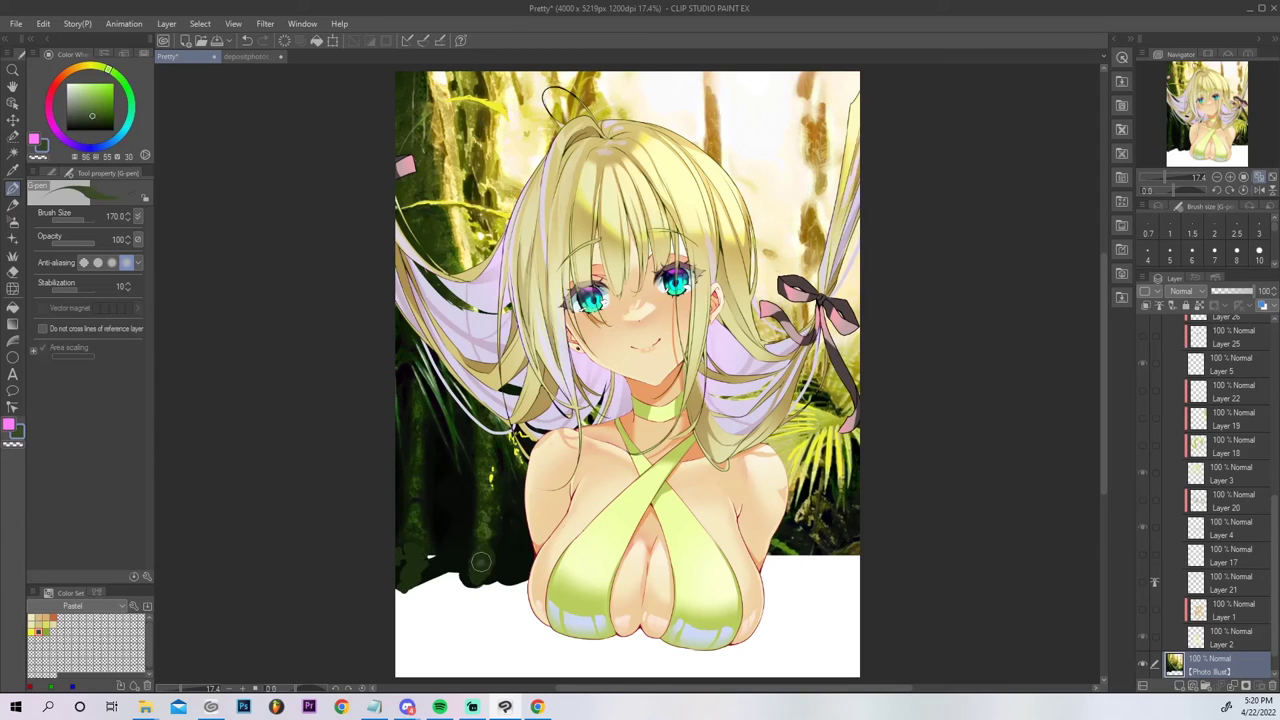
mouse_move(480, 568)
left_mouse_down()
mouse_move(484, 528)
mouse_move(474, 572)
left_mouse_up()
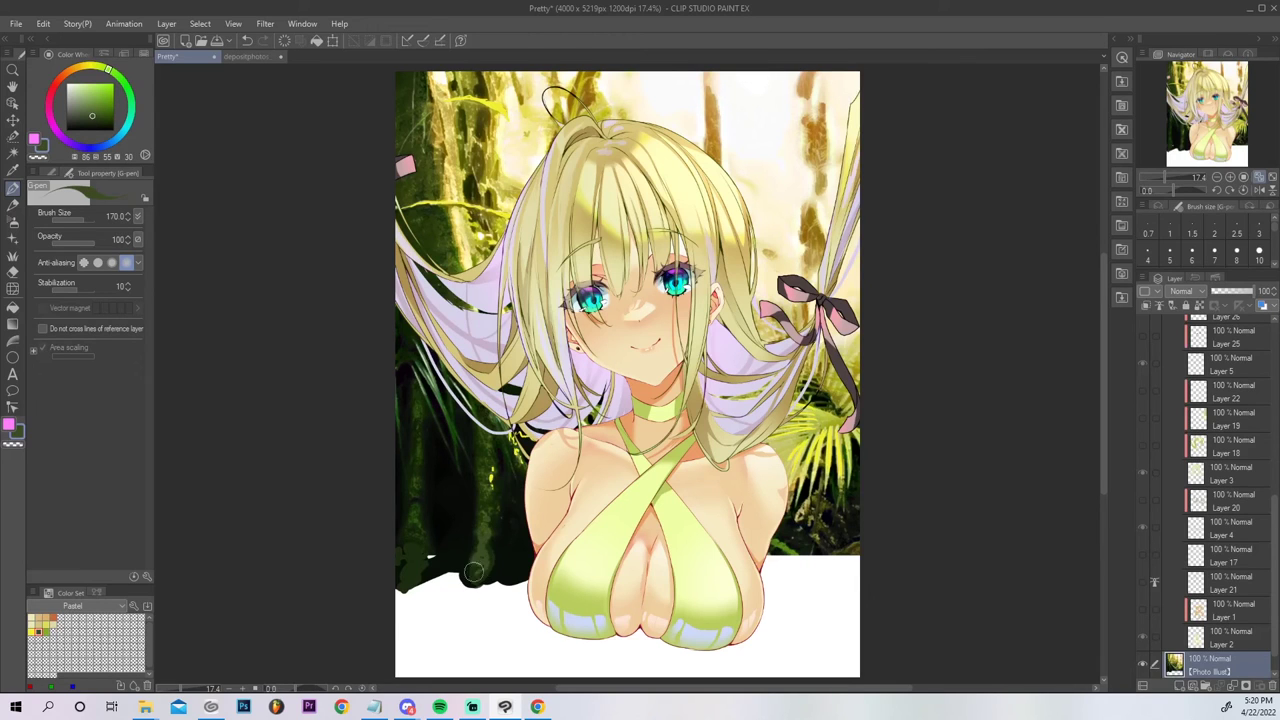
left_click(410, 549, "alt")
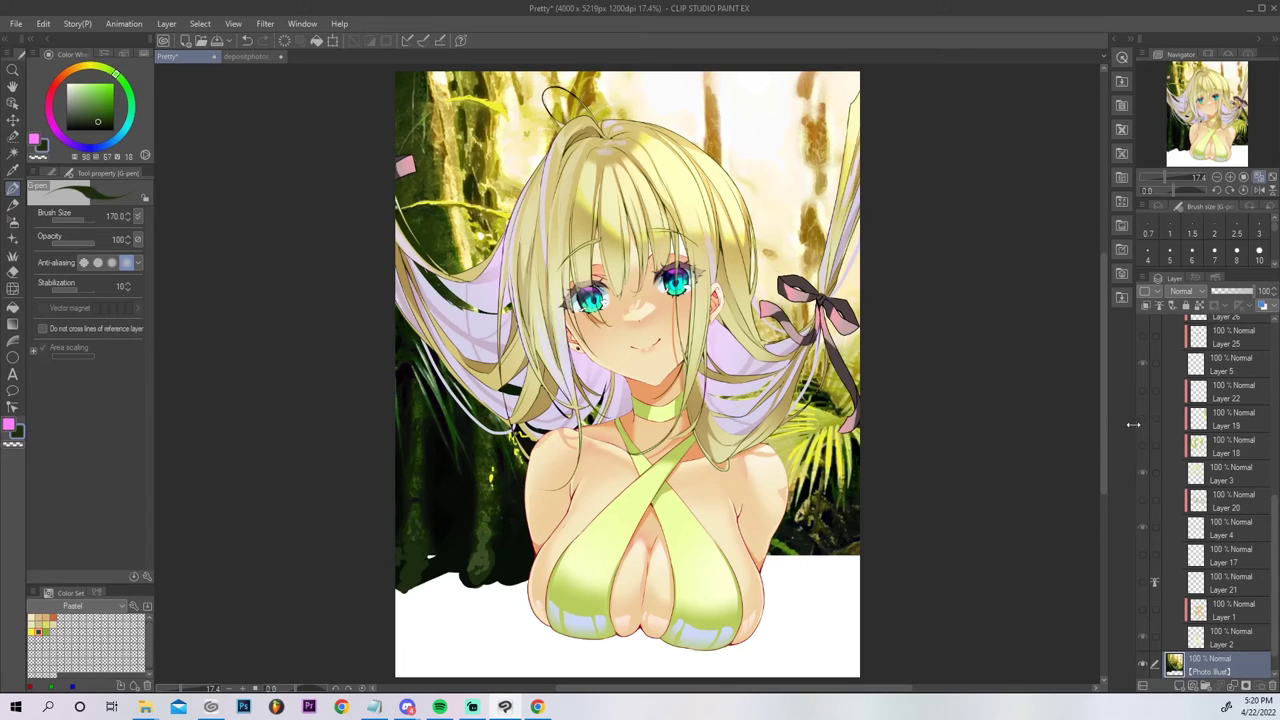
Paint a sampled dark olive tone below the jungle picture's edge on the right side of the canvas.
left_click(1271, 177)
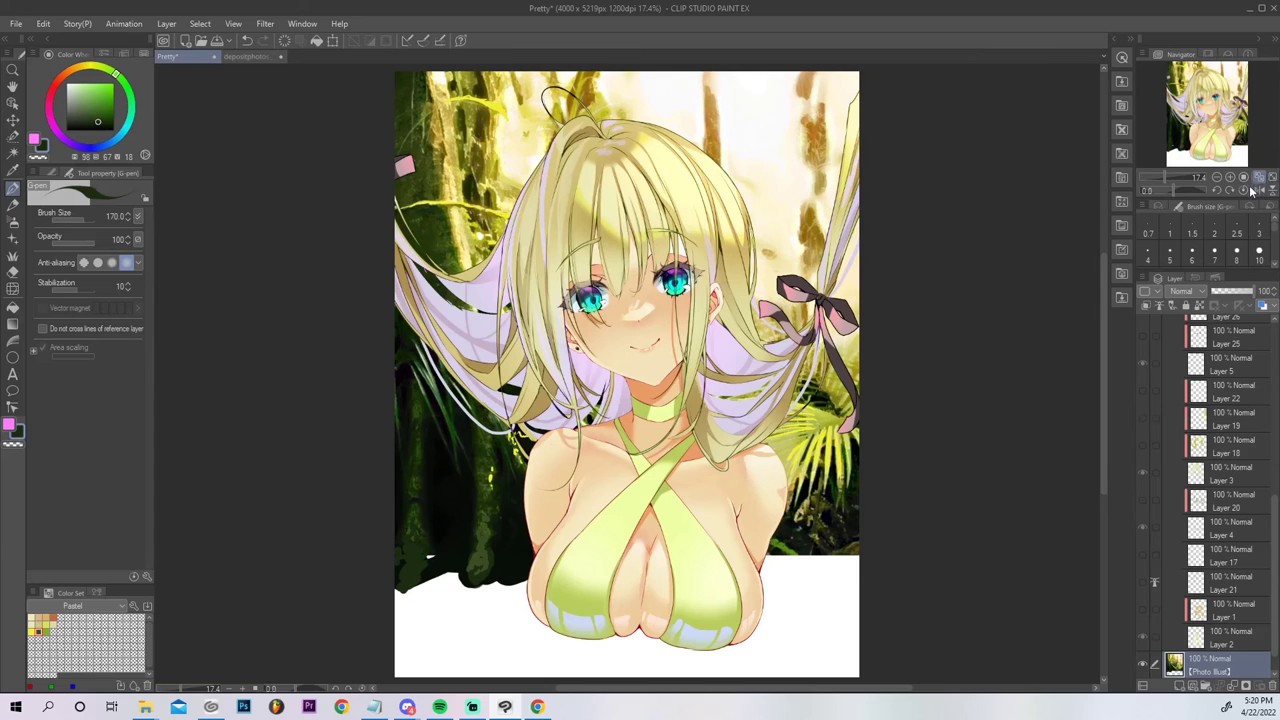
left_click(847, 540, "alt")
mouse_move(847, 540)
left_mouse_down()
mouse_move(852, 552)
mouse_move(830, 558)
mouse_move(773, 560)
mouse_move(795, 545)
mouse_move(775, 548)
mouse_move(765, 570)
mouse_move(850, 568)
mouse_move(750, 567)
left_mouse_up()
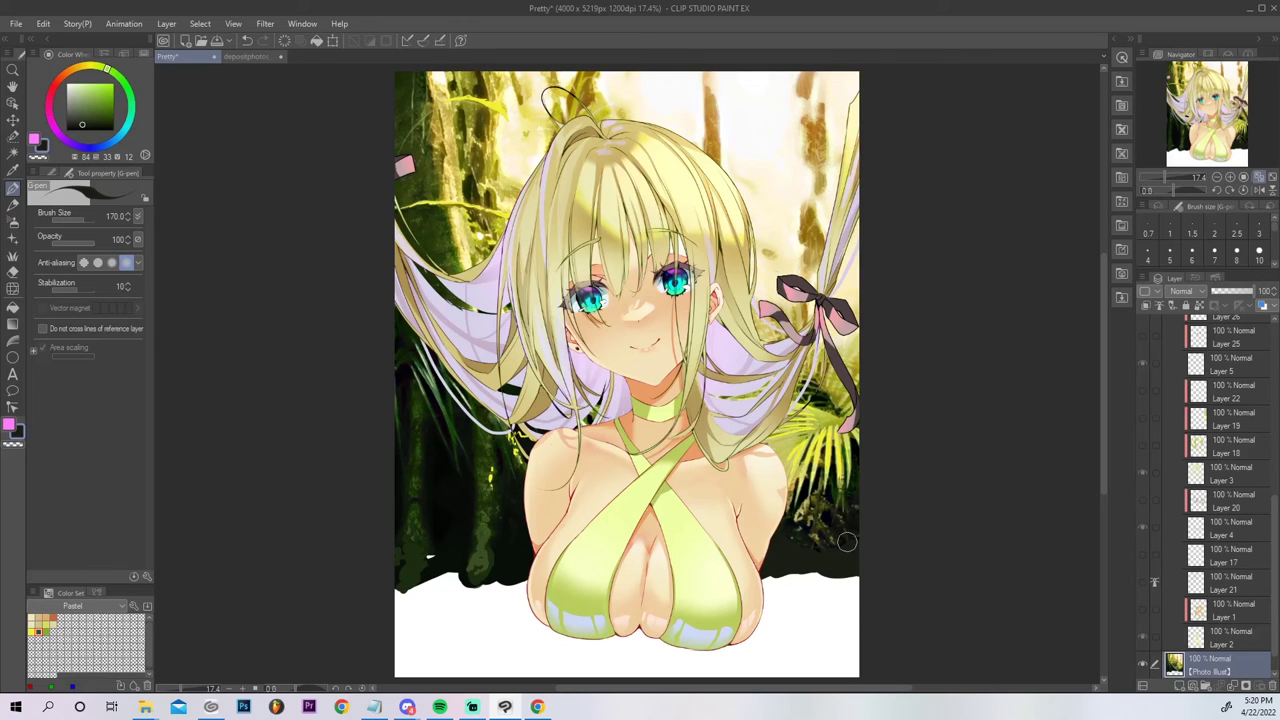
Erase the uneven lower edge of the painted jungle on both sides of the character using transparent colour with the G-pen.
left_click(37, 157)
mouse_move(368, 580)
left_mouse_down()
mouse_move(416, 562)
mouse_move(416, 583)
mouse_move(405, 567)
mouse_move(439, 560)
mouse_move(446, 572)
mouse_move(532, 573)
mouse_move(543, 531)
mouse_move(471, 533)
mouse_move(399, 568)
mouse_move(467, 570)
mouse_move(527, 551)
left_mouse_up()
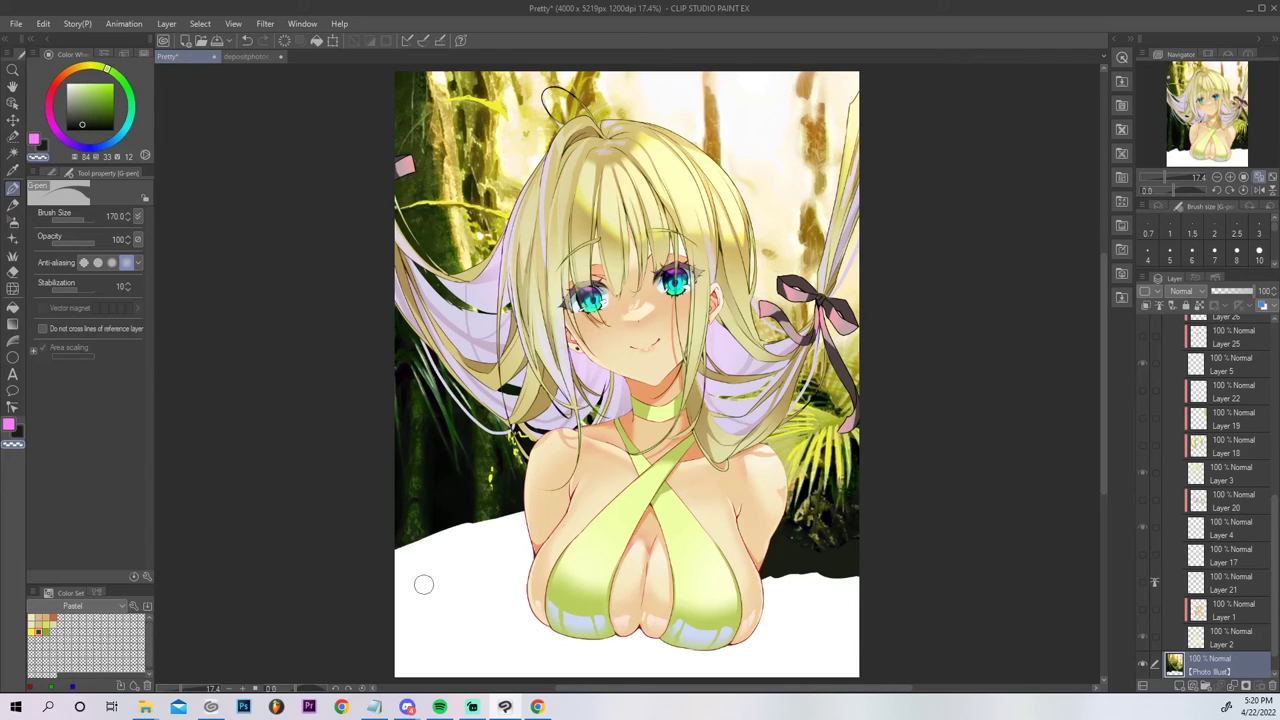
mouse_move(690, 563)
left_mouse_down()
mouse_move(847, 558)
mouse_move(783, 574)
mouse_move(712, 548)
mouse_move(761, 545)
mouse_move(741, 558)
mouse_move(845, 586)
mouse_move(878, 570)
left_mouse_up()
Sample a near-black green from the jungle's shadows and paint an irregular ground edge on both sides of the character.
left_click(466, 516, "alt")
mouse_move(472, 518)
left_mouse_down()
mouse_move(409, 556)
mouse_move(392, 550)
mouse_move(498, 528)
mouse_move(527, 517)
left_mouse_up()
mouse_move(796, 526)
left_mouse_down()
mouse_move(862, 535)
mouse_move(786, 530)
mouse_move(820, 522)
mouse_move(796, 518)
mouse_move(808, 507)
mouse_move(831, 510)
mouse_move(800, 522)
left_mouse_up()
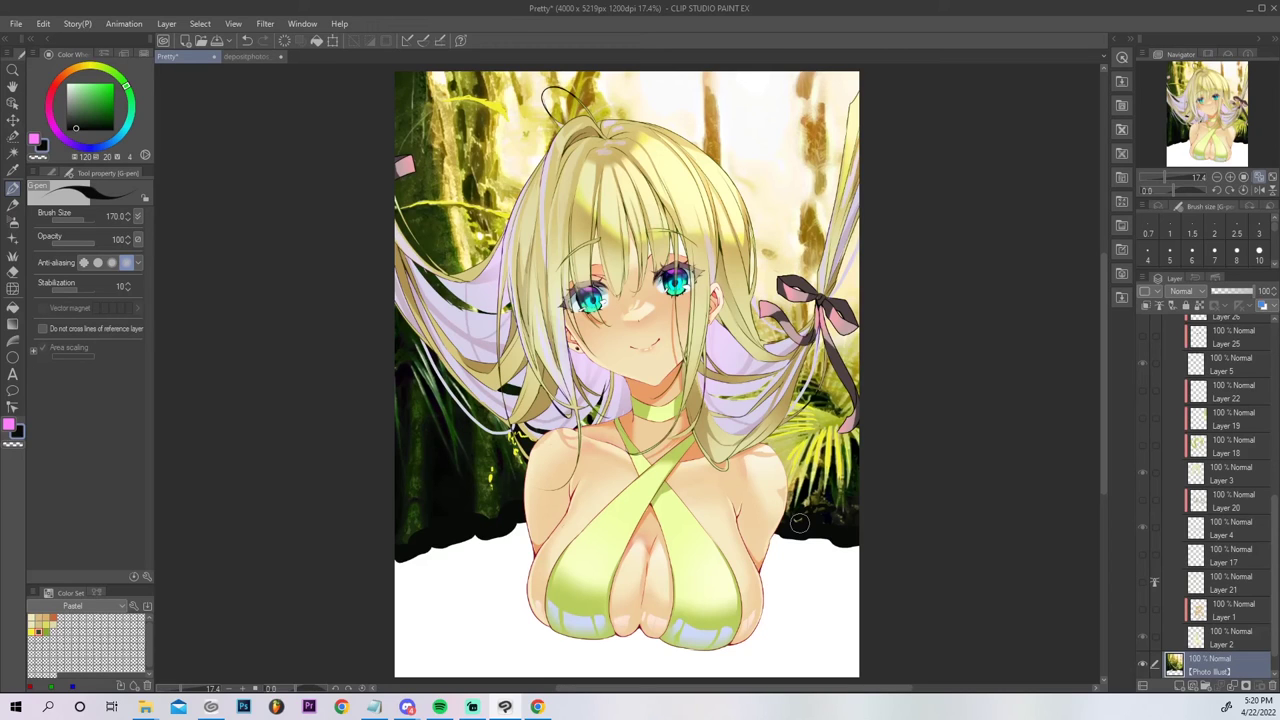
Paint sampled pale yellow highlights on the hanging foliage beside the character's shoulder and on the upper tree trunk.
left_click(460, 228, "alt")
left_click_drag(488, 459, 479, 405)
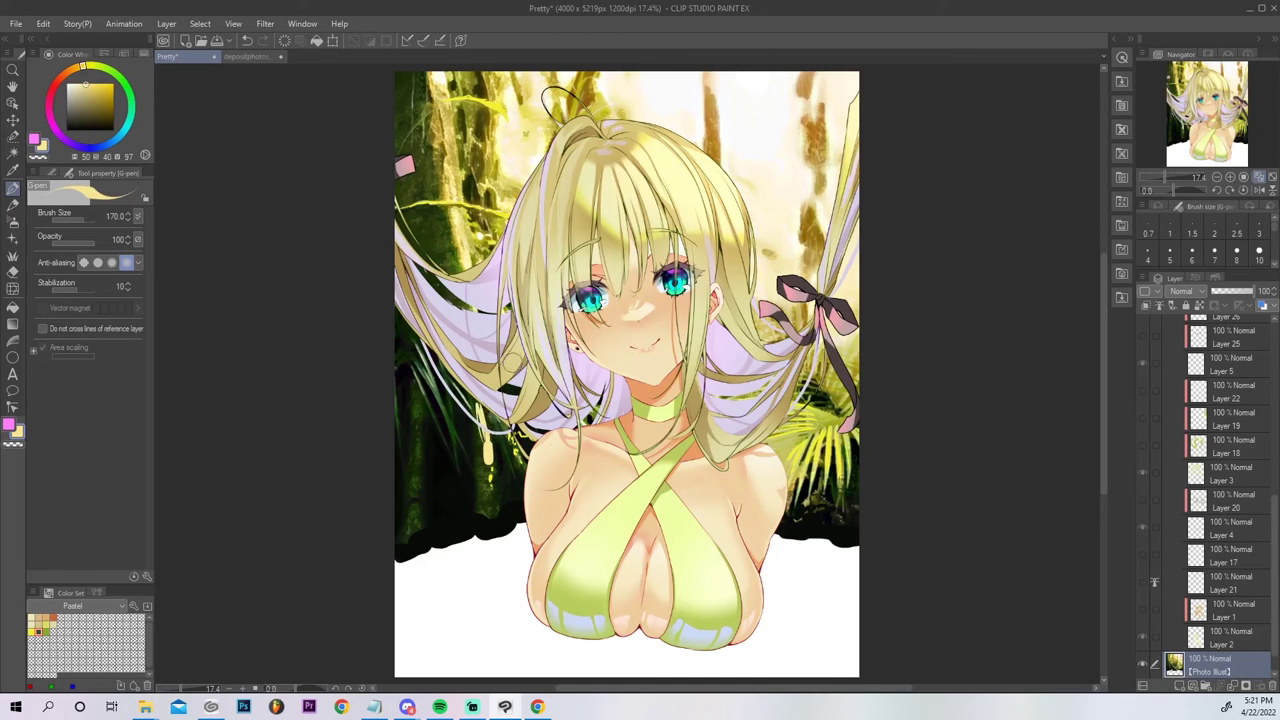
key("ctrl+z")
mouse_move(490, 460)
left_mouse_down()
mouse_move(476, 400)
mouse_move(492, 482)
mouse_move(479, 401)
mouse_move(520, 465)
mouse_move(505, 415)
mouse_move(530, 440)
mouse_move(498, 420)
mouse_move(537, 494)
left_mouse_up()
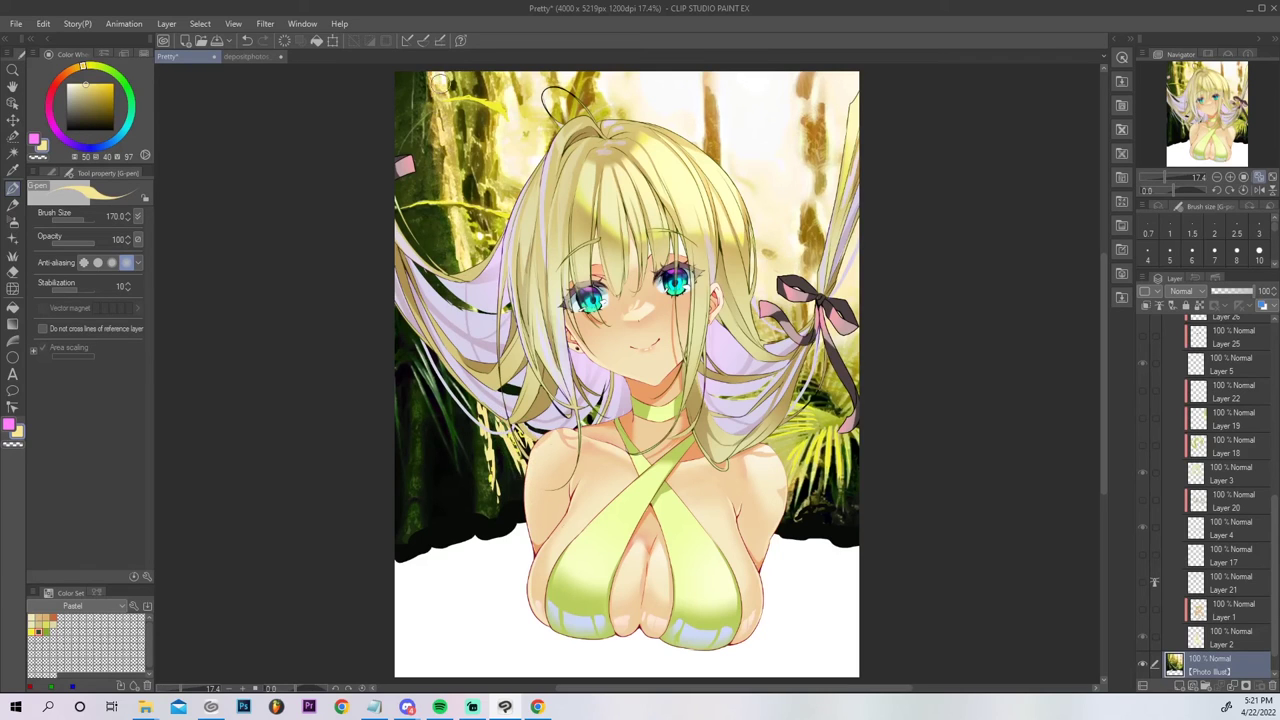
left_click_drag(447, 102, 458, 204)
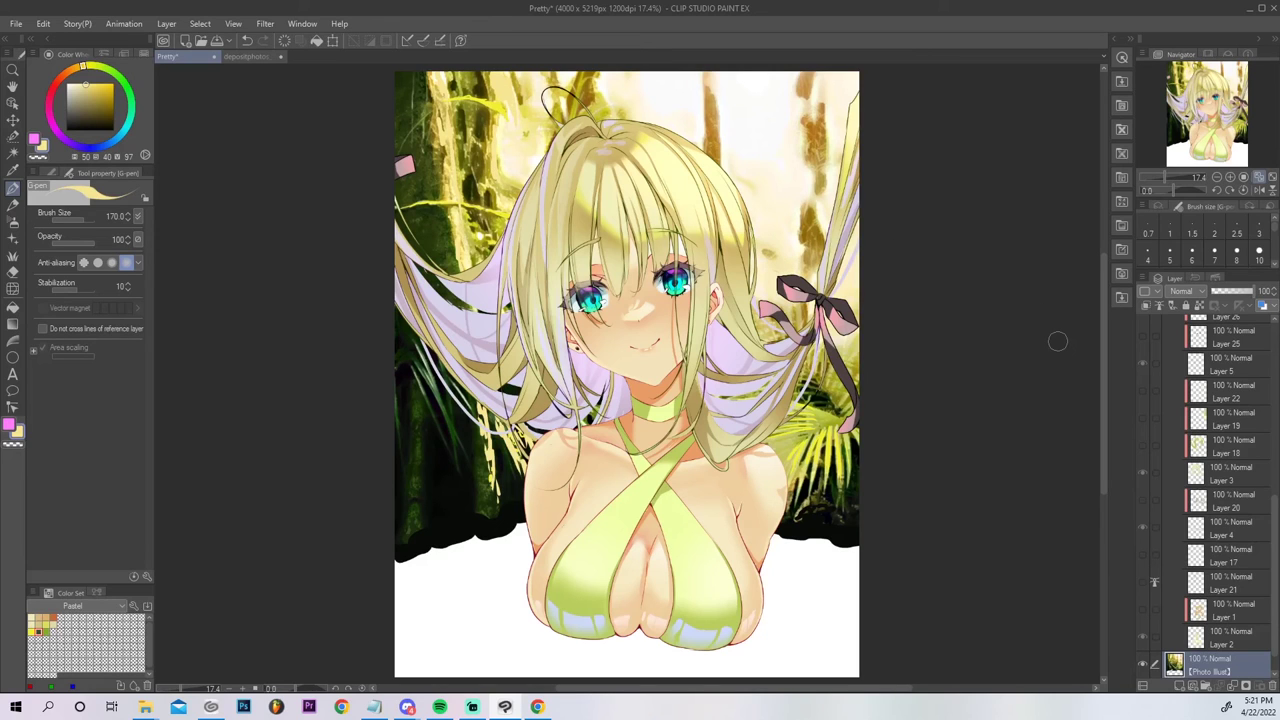
Sample an orange-brown from the background and paint short strokes on the bright tree trunks above the character's hair.
left_click(820, 172, "alt")
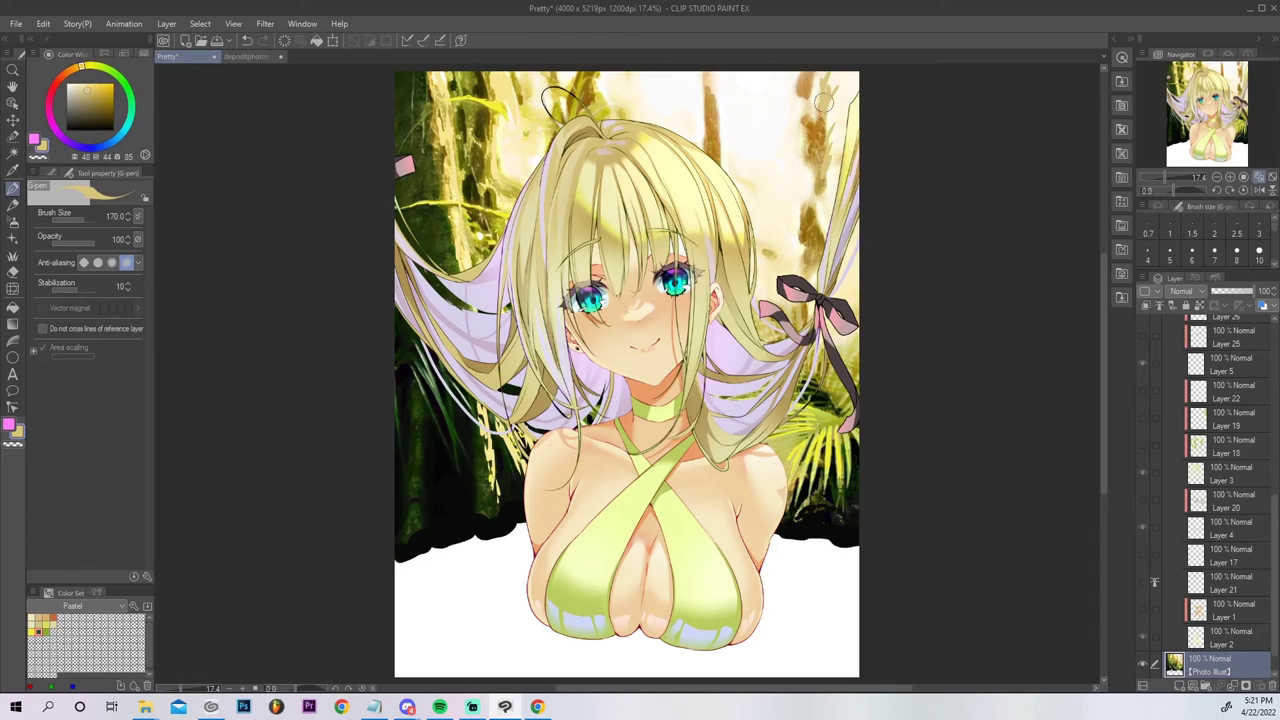
left_click(808, 118, "alt")
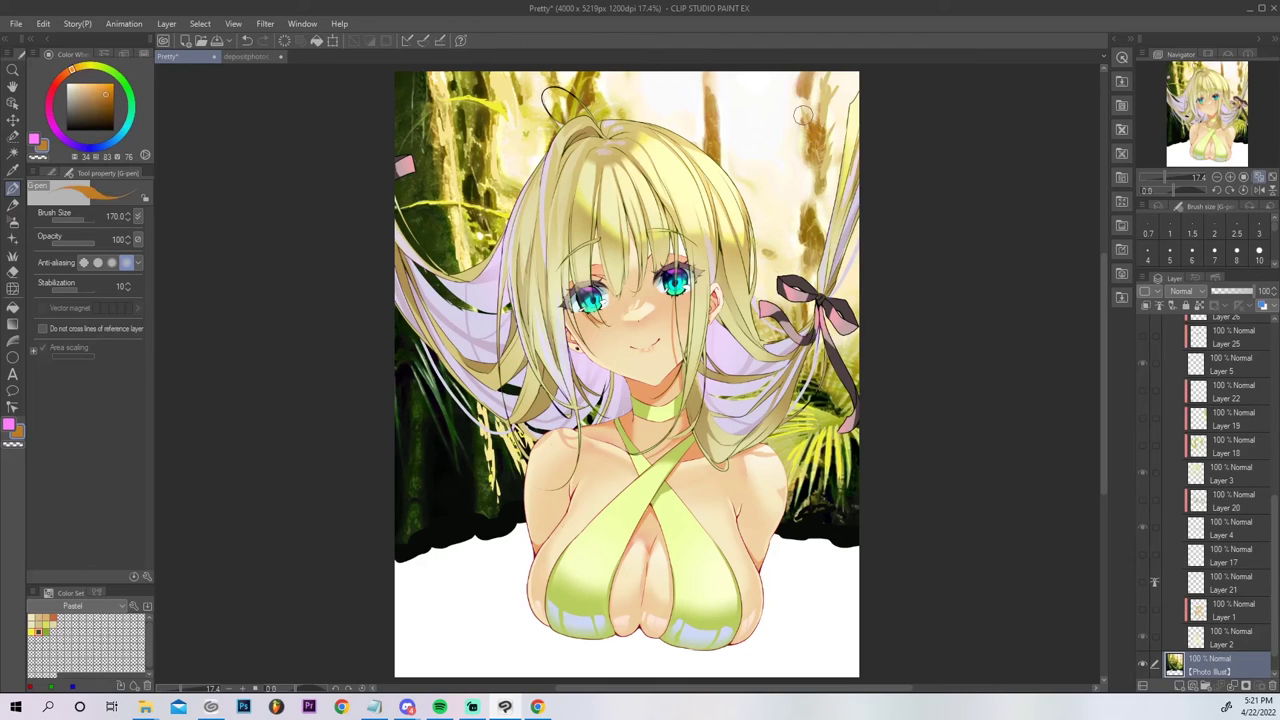
mouse_move(787, 95)
left_mouse_down()
mouse_move(782, 116)
mouse_move(716, 104)
mouse_move(706, 120)
mouse_move(698, 98)
mouse_move(700, 122)
mouse_move(662, 80)
mouse_move(680, 106)
left_mouse_up()
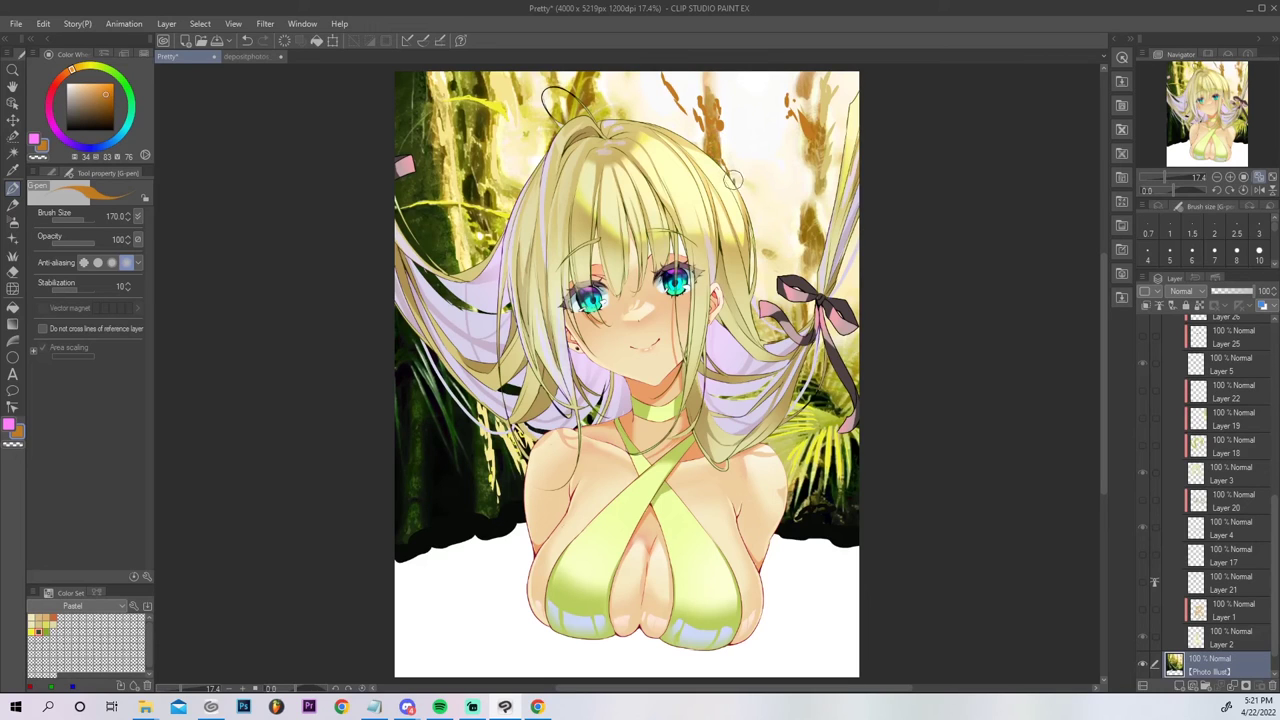
Dab tan and bright yellow foliage accents near the black bow and brown trunk, and sample a dark olive from the upper foliage.
left_click(771, 250, "alt")
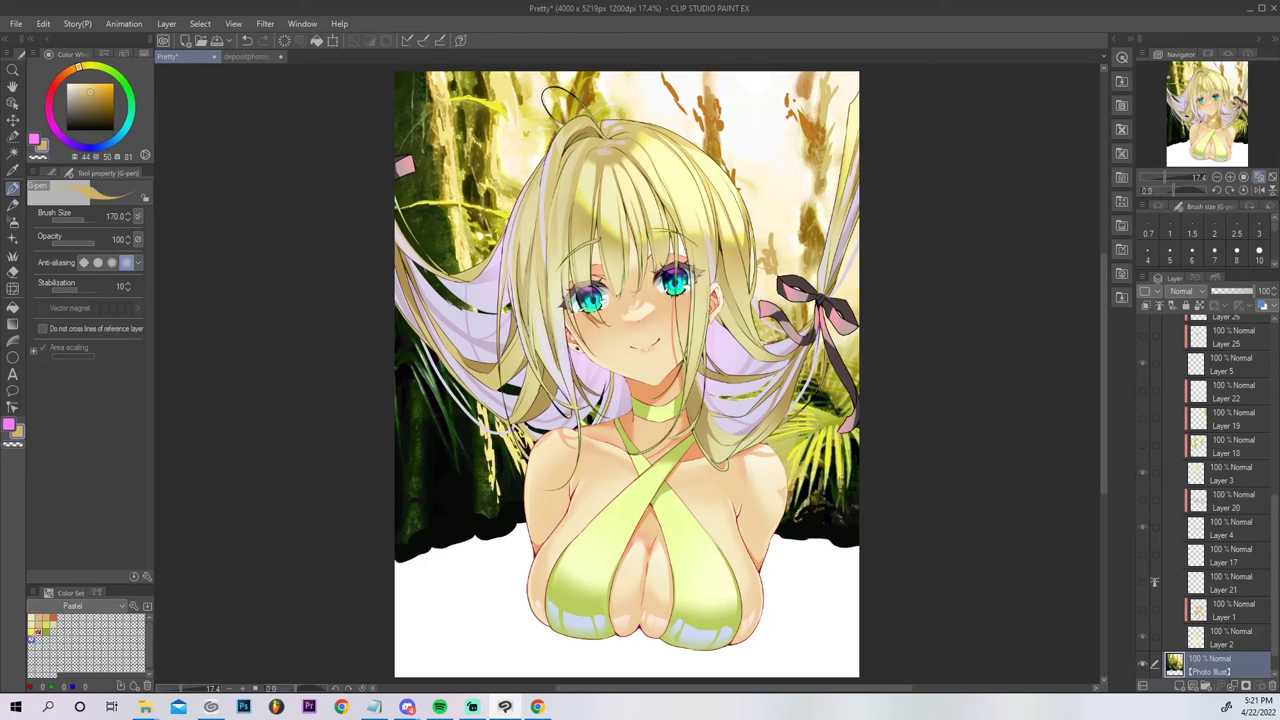
left_click(31, 633)
mouse_move(771, 237)
left_mouse_down()
mouse_move(763, 259)
mouse_move(808, 203)
left_mouse_up()
left_click(817, 180)
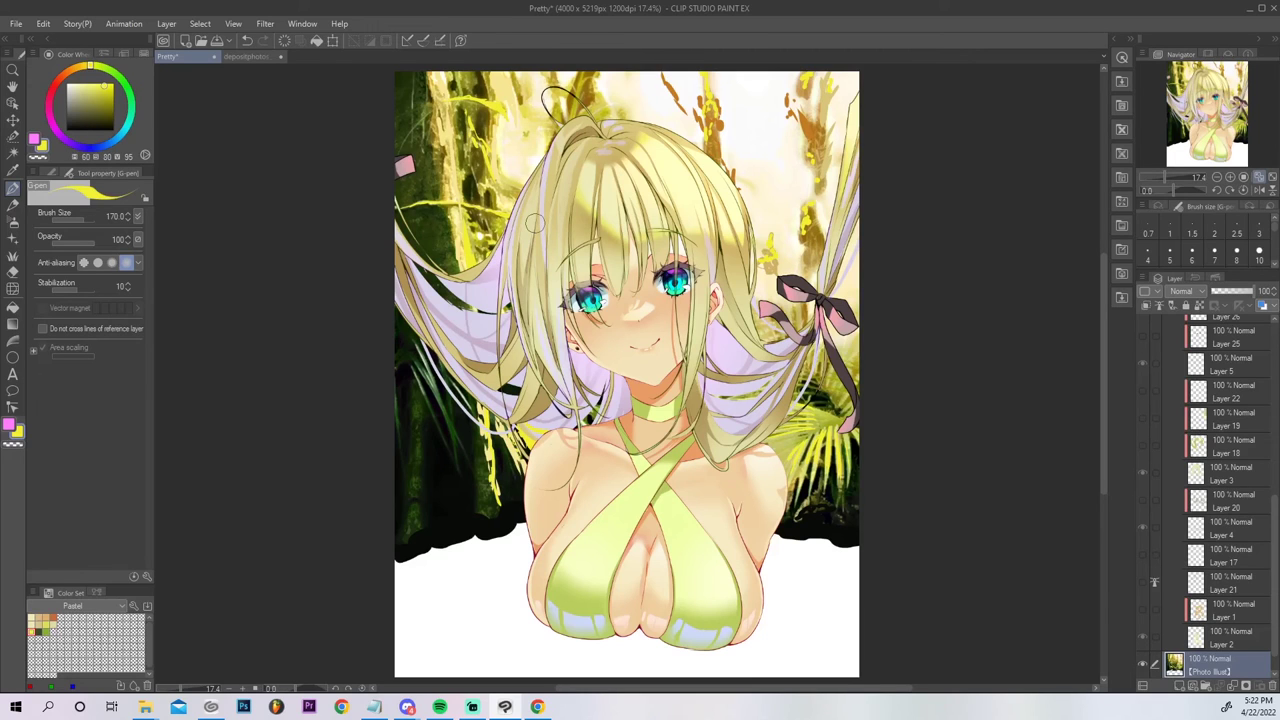
left_click(418, 99, "alt")
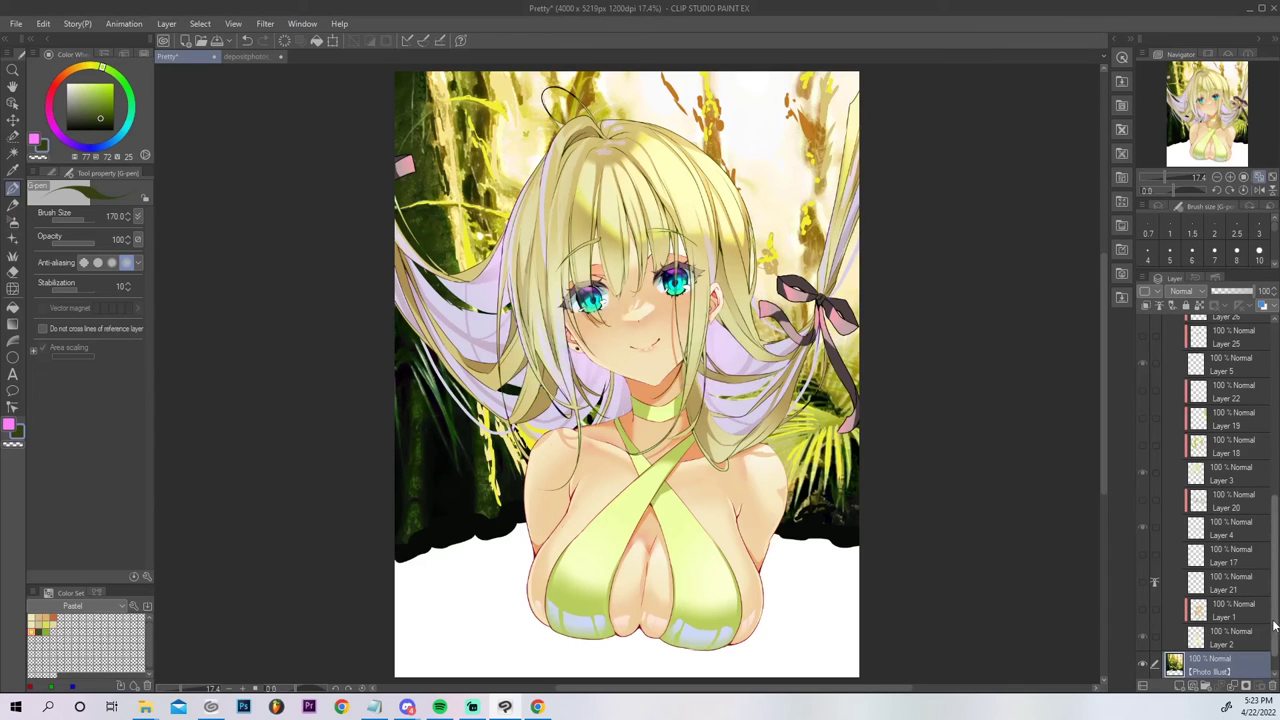
Add a layer directly above Paper and paint a dark muted purple band along the jungle picture's lower edge.
scroll(1273, 626, "down", 1)
left_click(1232, 665)
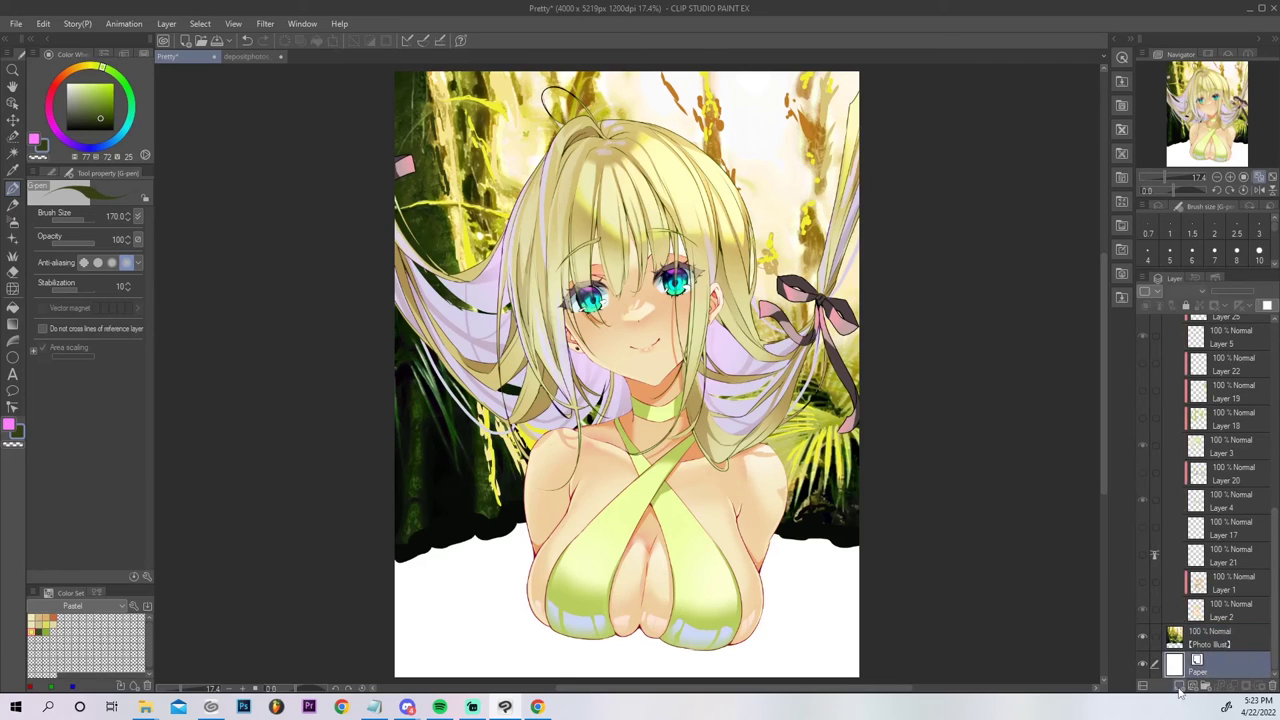
left_click(1178, 687)
left_click(73, 112)
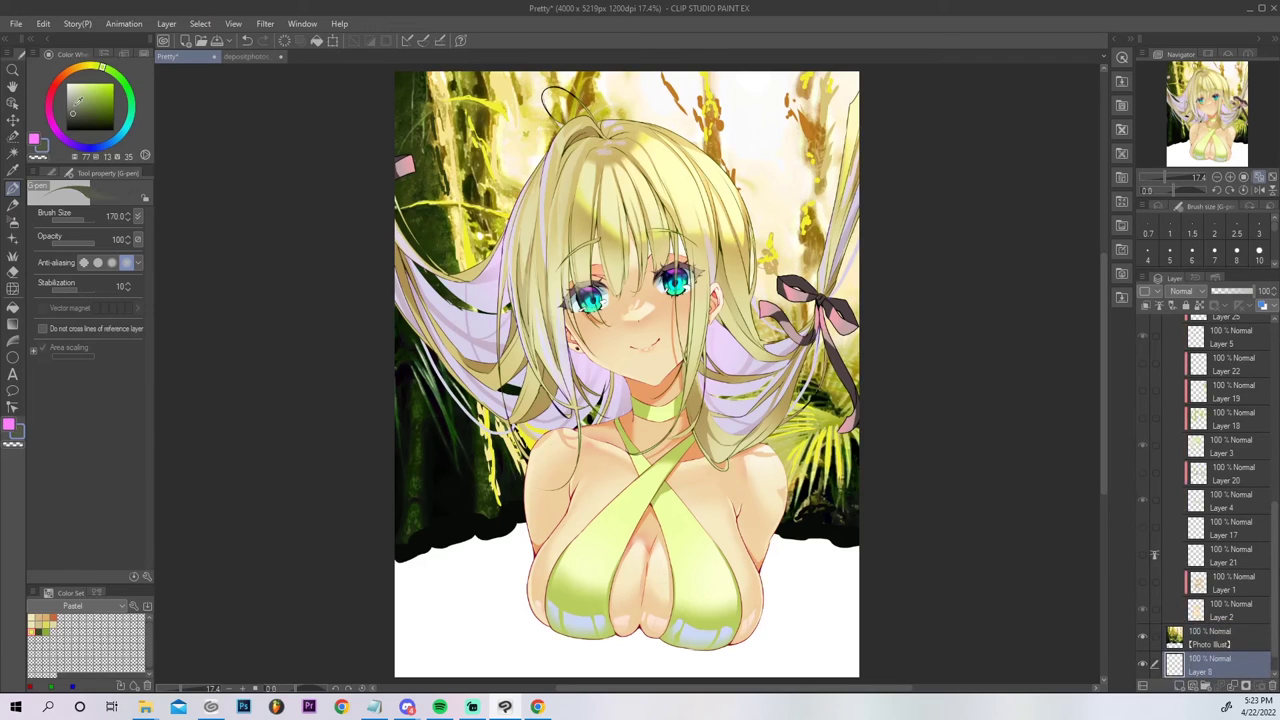
right_click(803, 287)
left_click(51, 117)
mouse_move(375, 572)
left_mouse_down()
mouse_move(538, 523)
mouse_move(369, 585)
mouse_move(535, 529)
mouse_move(868, 545)
left_mouse_up()
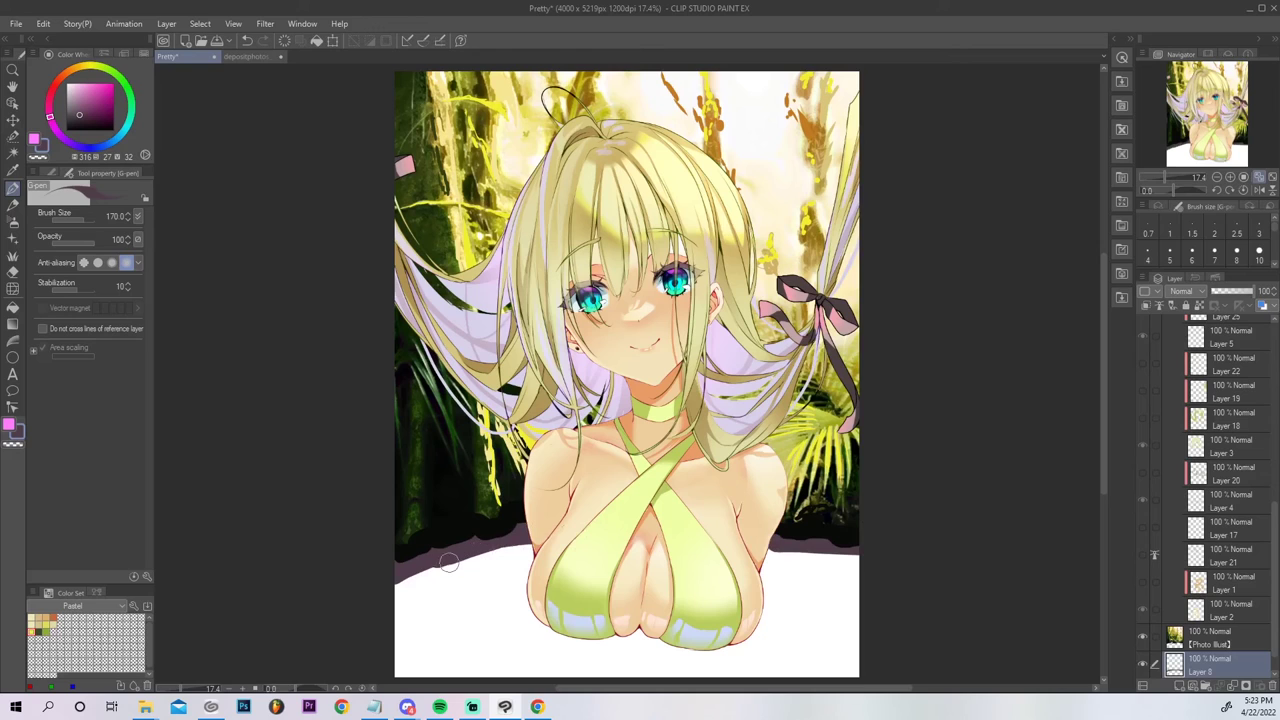
Sample the near-black green, return to the Photo Illust layer and choose the Ground 2 decoration brush.
left_click(505, 528, "alt")
left_click(1172, 633)
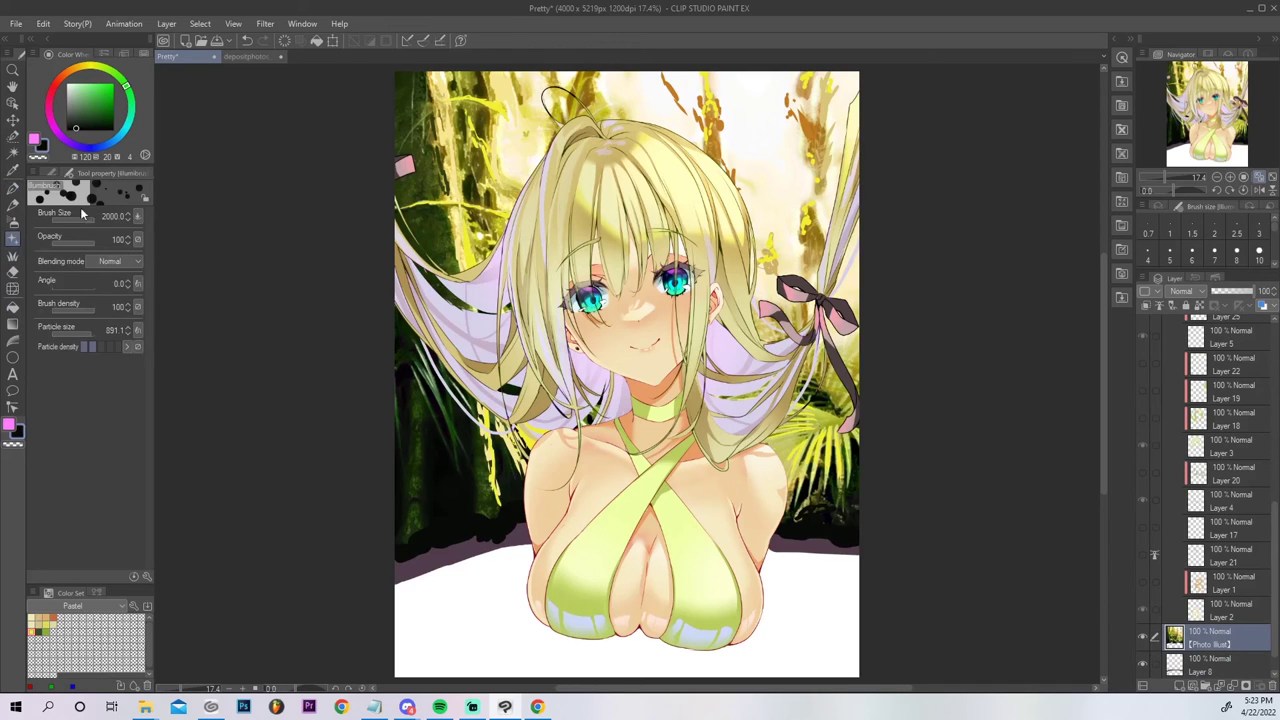
left_click(13, 240)
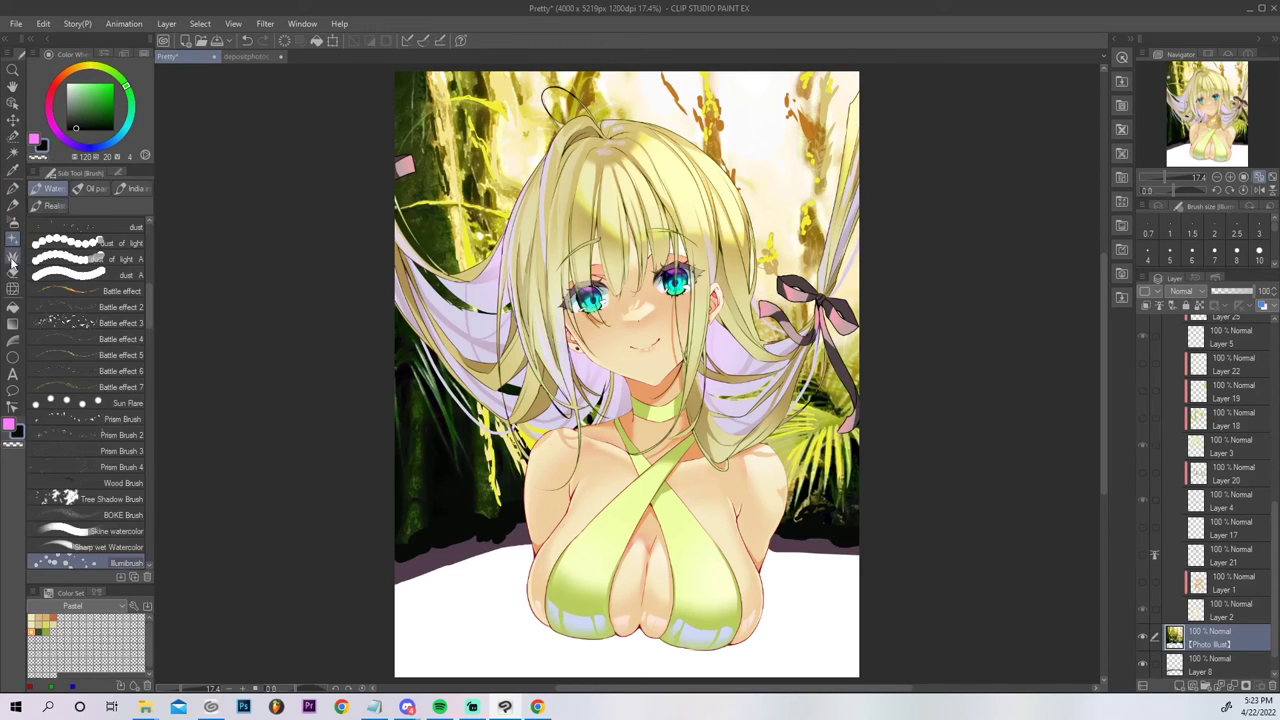
left_click(12, 258)
left_click(96, 258)
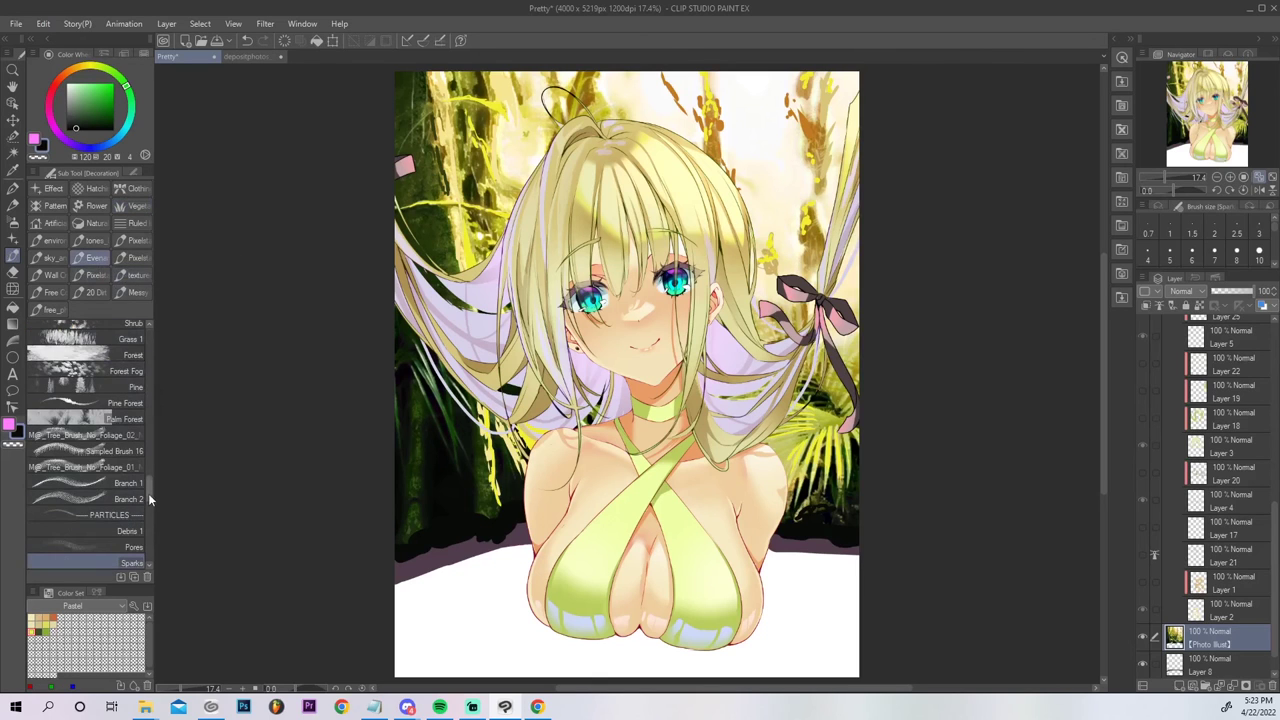
mouse_move(148, 490)
left_mouse_down()
mouse_move(146, 421)
mouse_move(146, 442)
left_mouse_up()
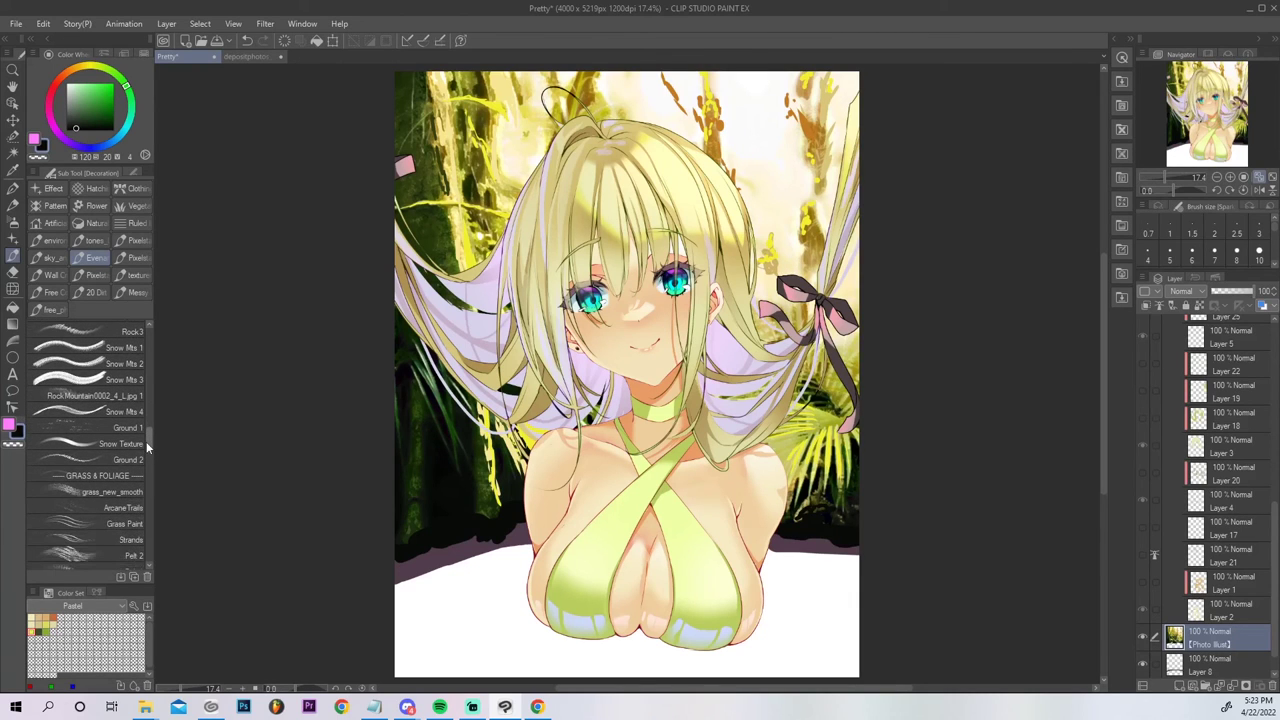
left_click(90, 459)
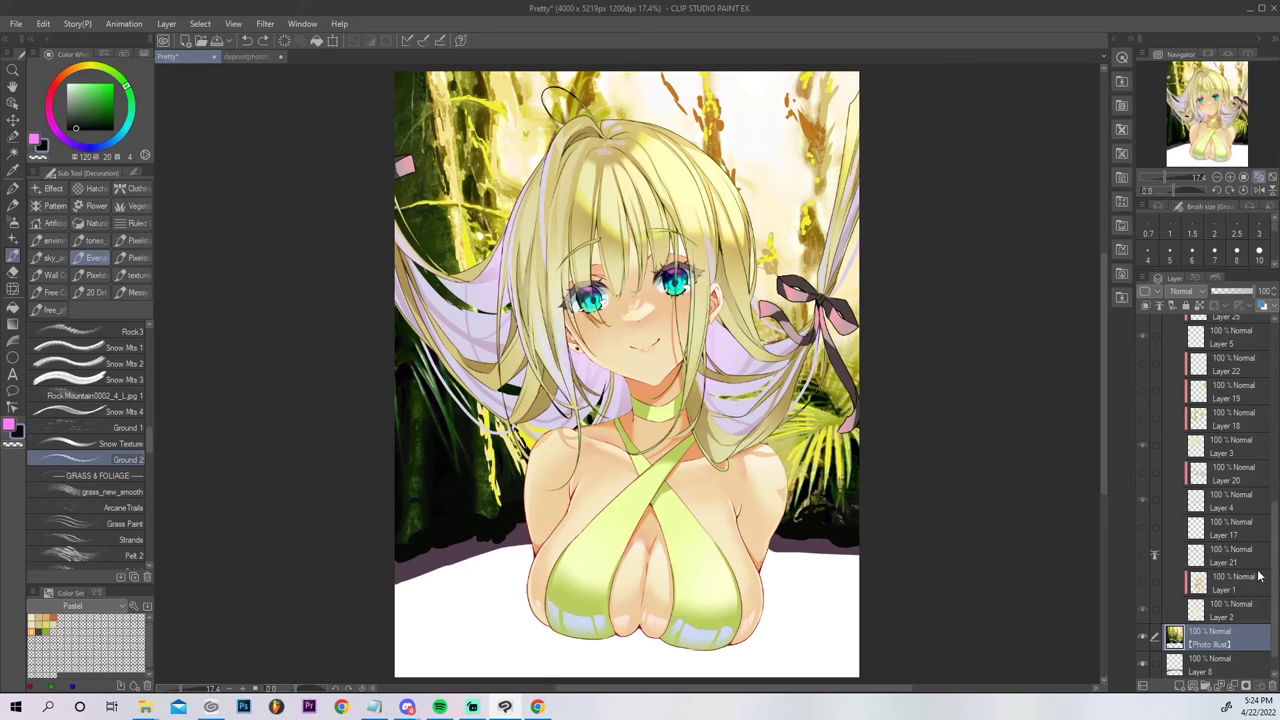
Lock Layer 8's transparent pixels and texture its purple band with the Ground 1 brush in near-black green.
left_click(1214, 663)
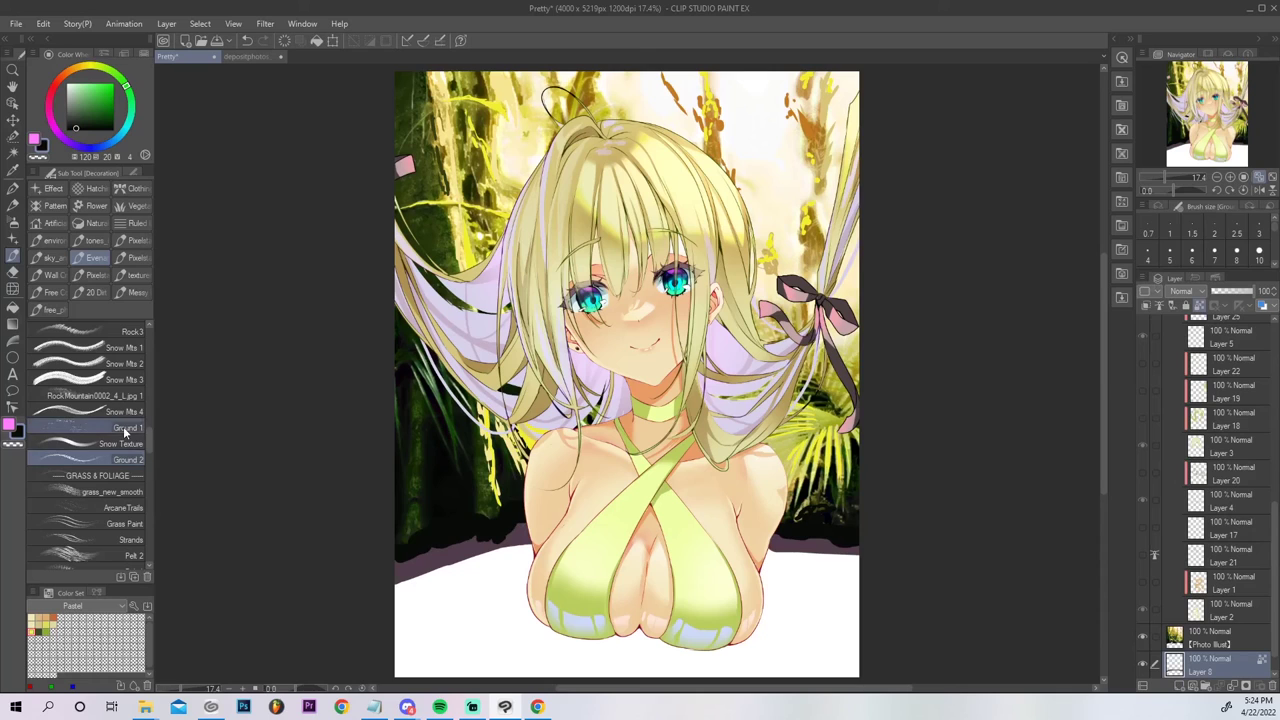
left_click(110, 427)
mouse_move(462, 552)
left_mouse_down()
mouse_move(368, 580)
mouse_move(493, 527)
left_mouse_up()
key("ctrl+z")
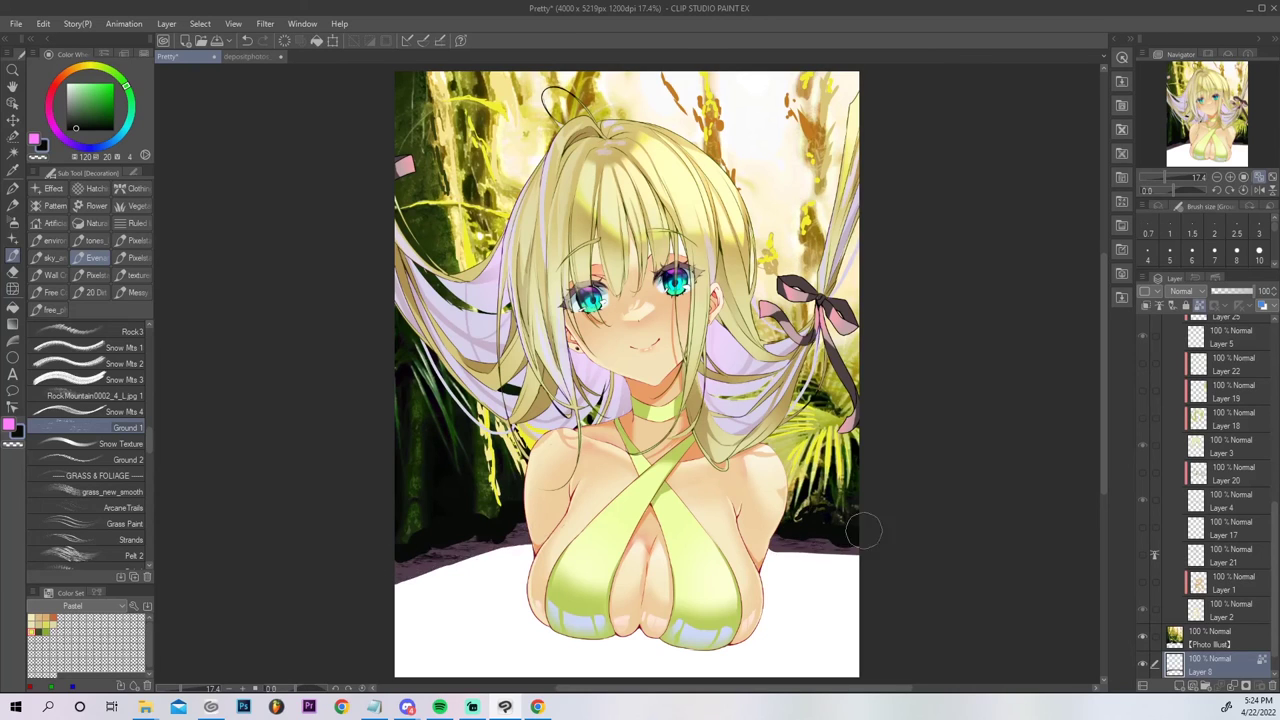
Add a layer beneath Layer 8 and fill the white area below the purple band with muted teal using the G-pen.
left_click_drag(1275, 585, 1275, 612)
left_click(1224, 674)
left_click(1177, 690)
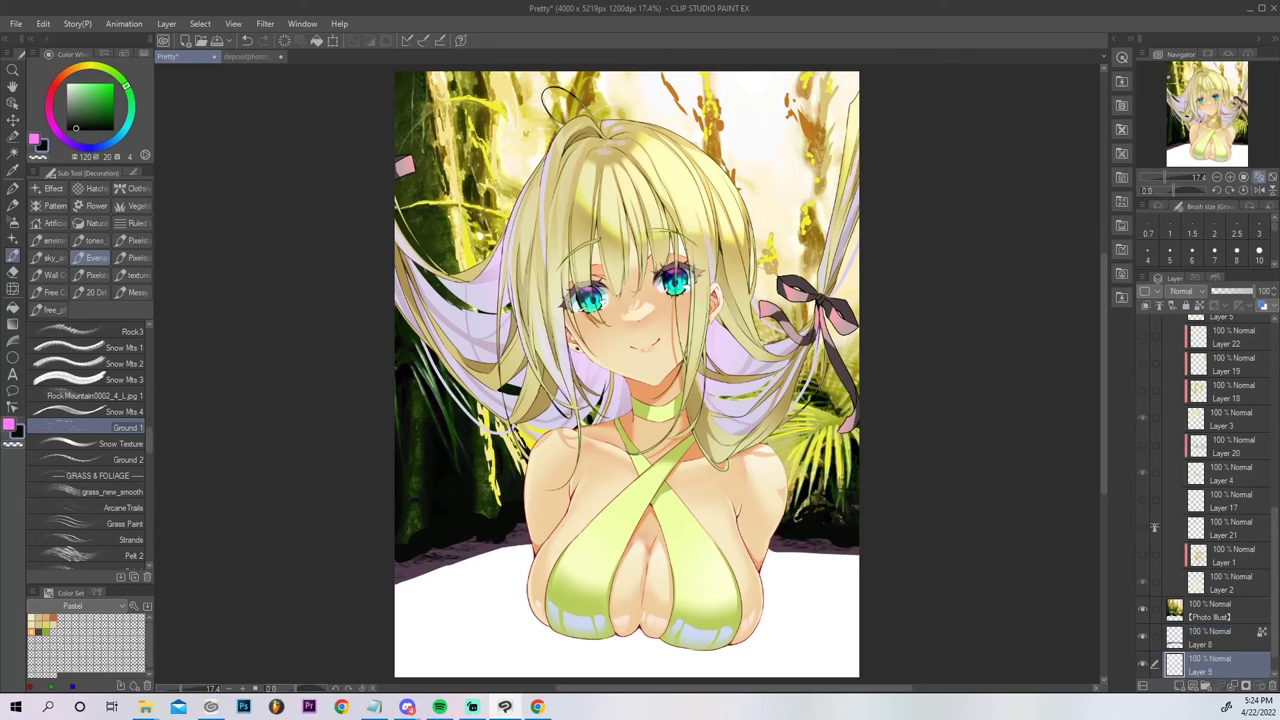
left_click(130, 118)
left_click(88, 99)
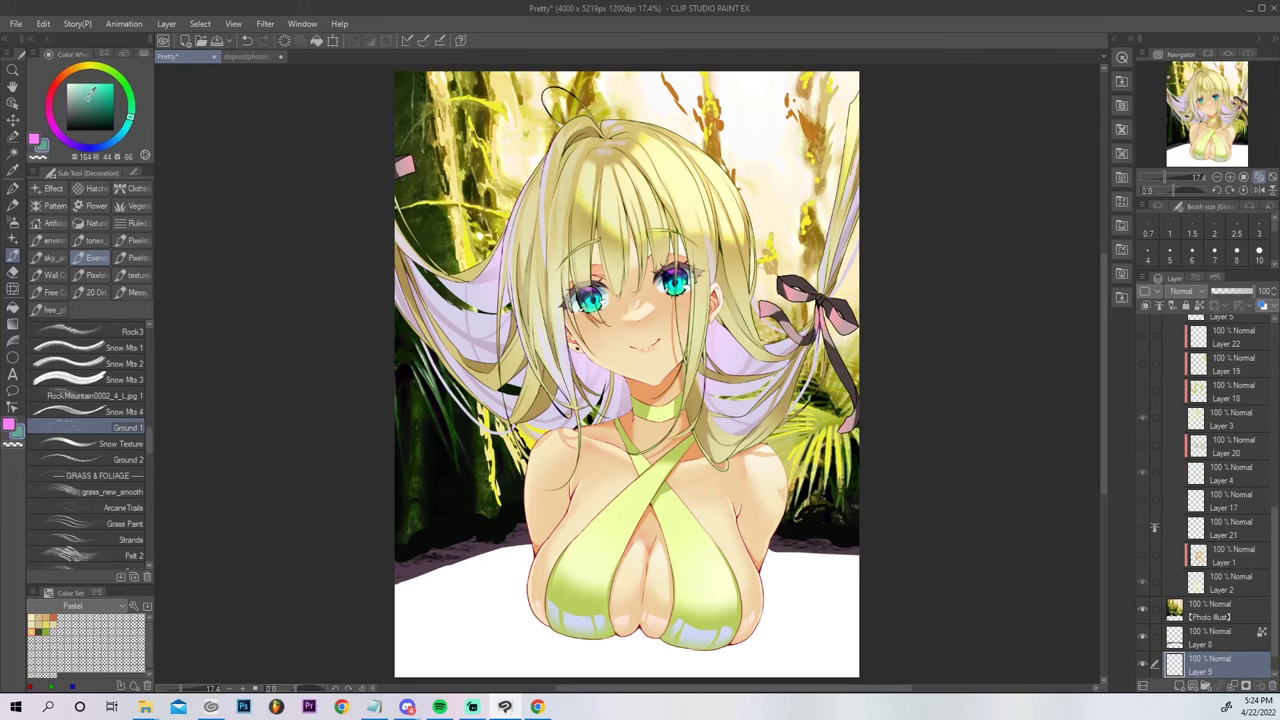
left_click(13, 186)
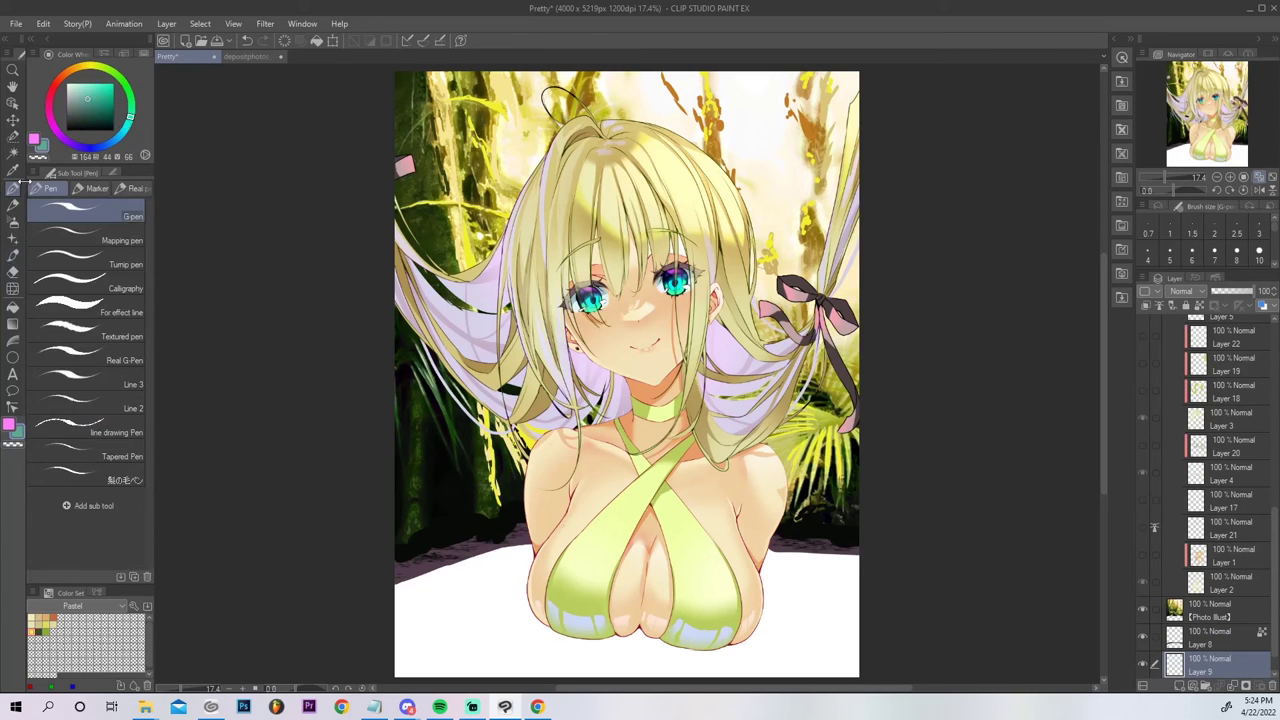
key("p")
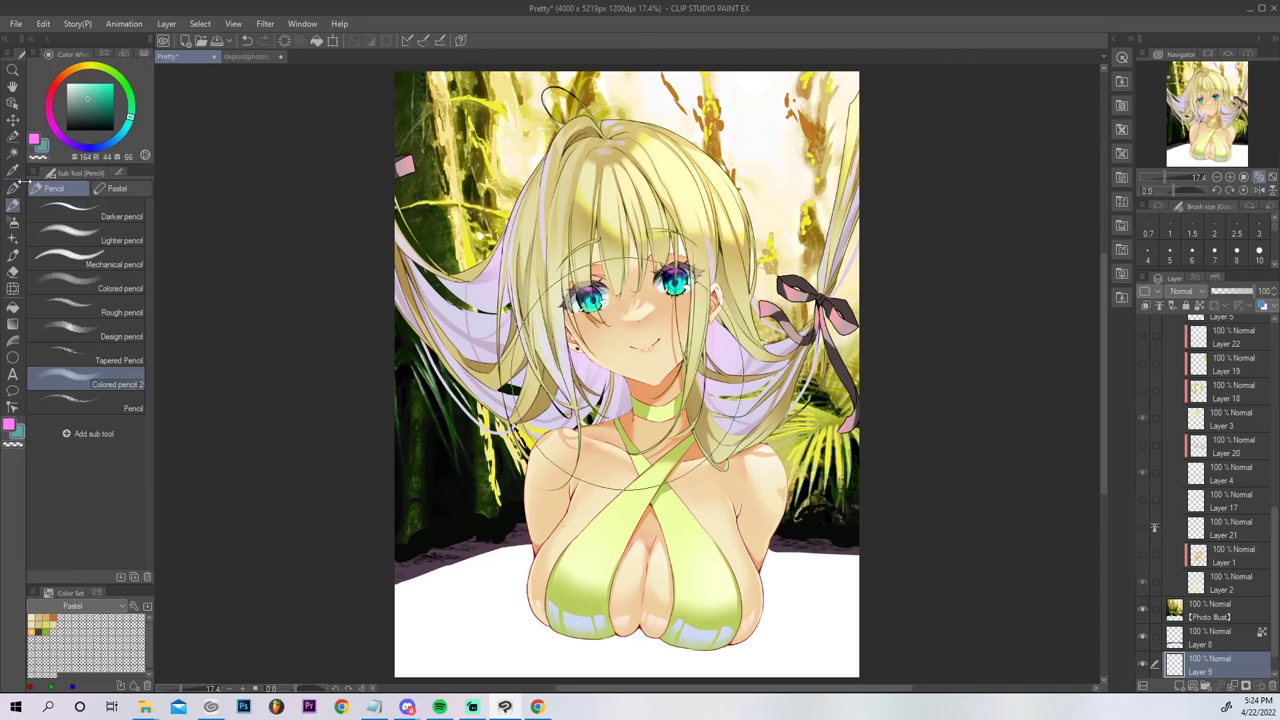
left_click(14, 184)
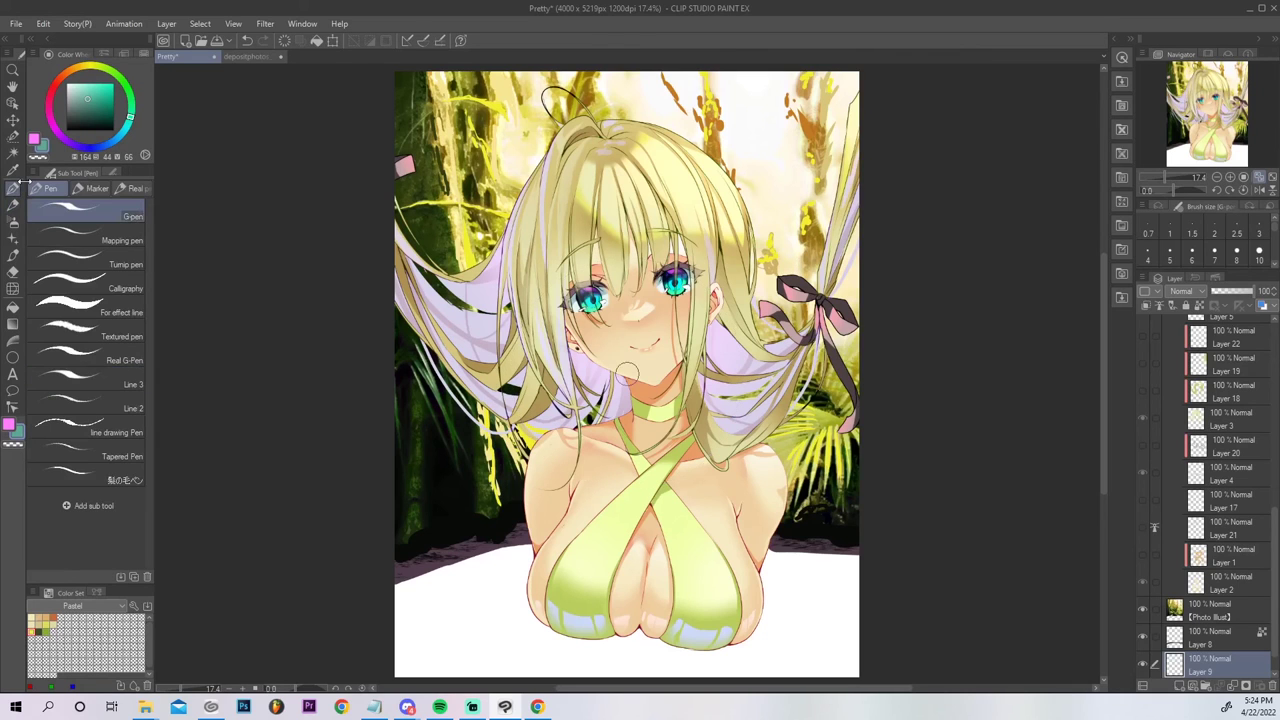
mouse_move(690, 630)
left_mouse_down()
mouse_move(557, 642)
mouse_move(468, 632)
mouse_move(646, 604)
mouse_move(880, 612)
left_mouse_up()
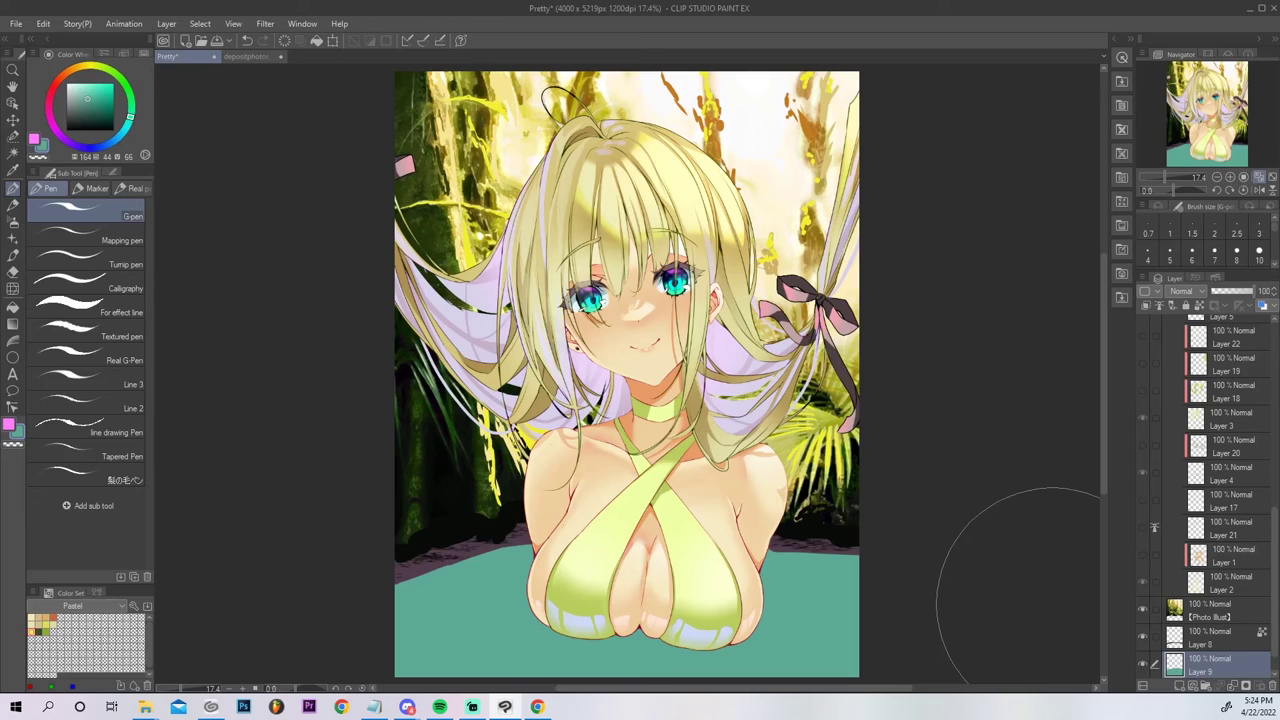
left_click(1212, 607)
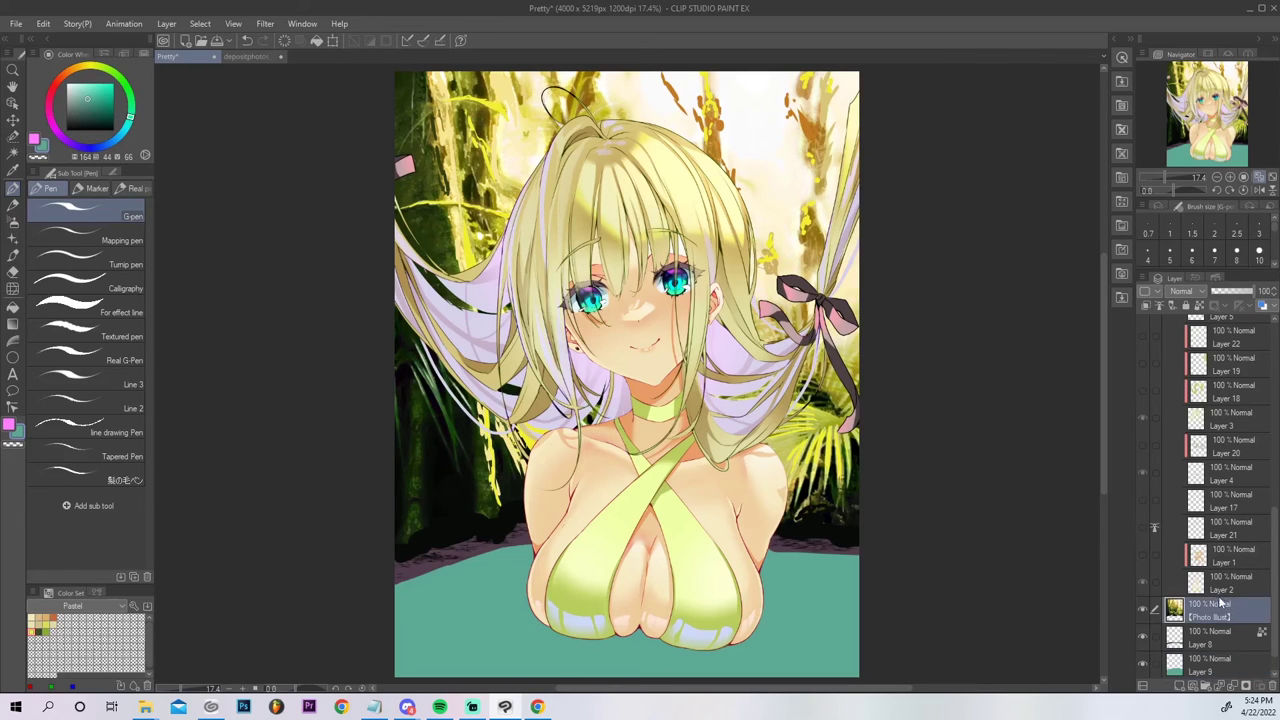
key("ctrl+u")
left_click(988, 351)
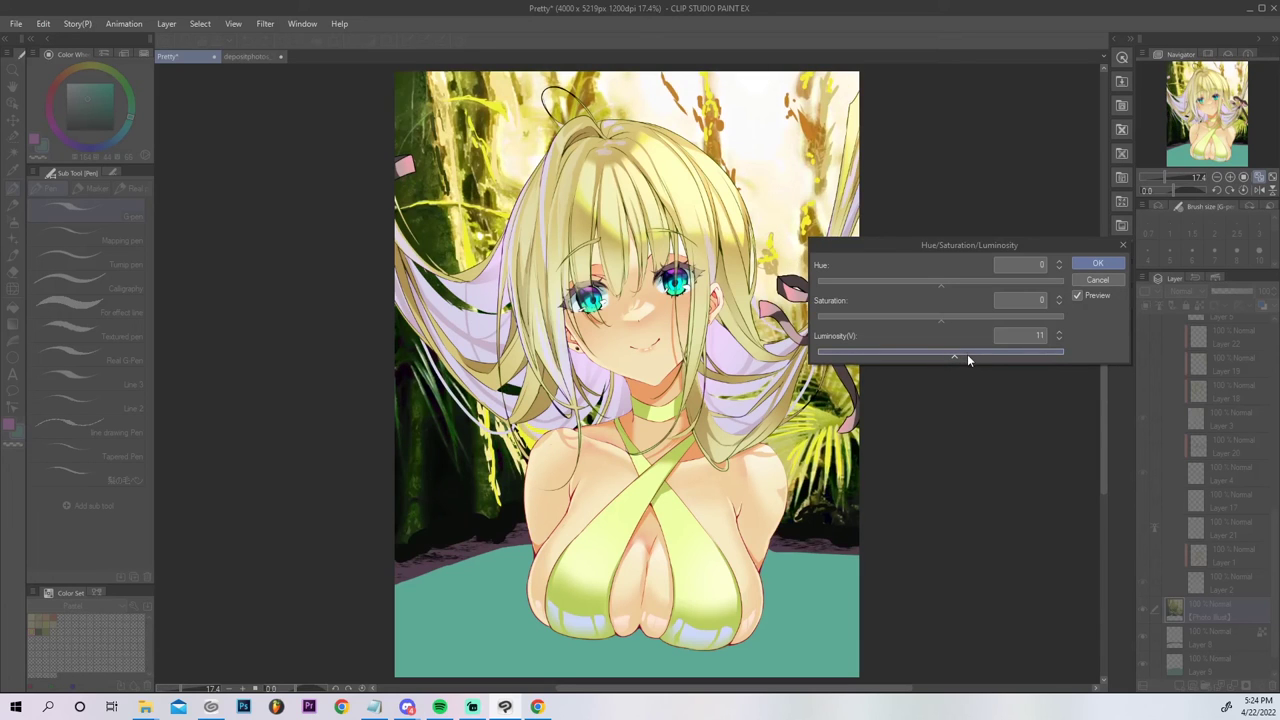
left_click_drag(934, 320, 915, 317)
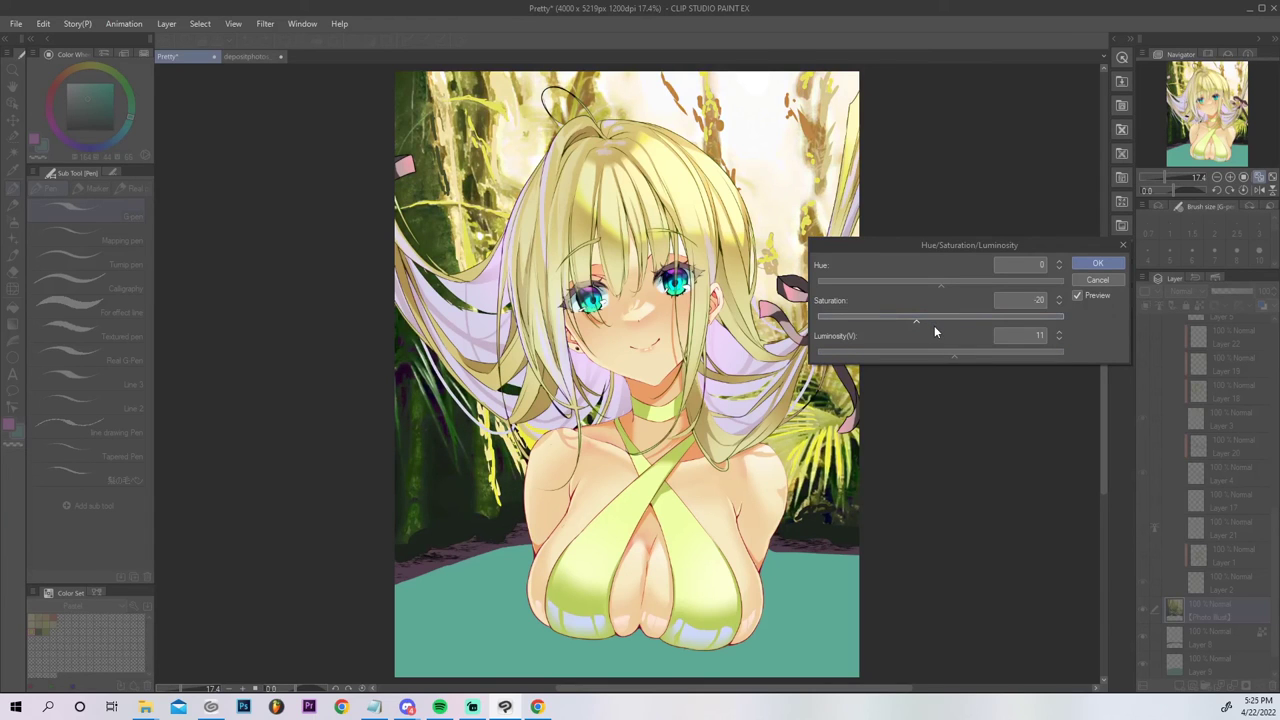
left_click(1100, 280)
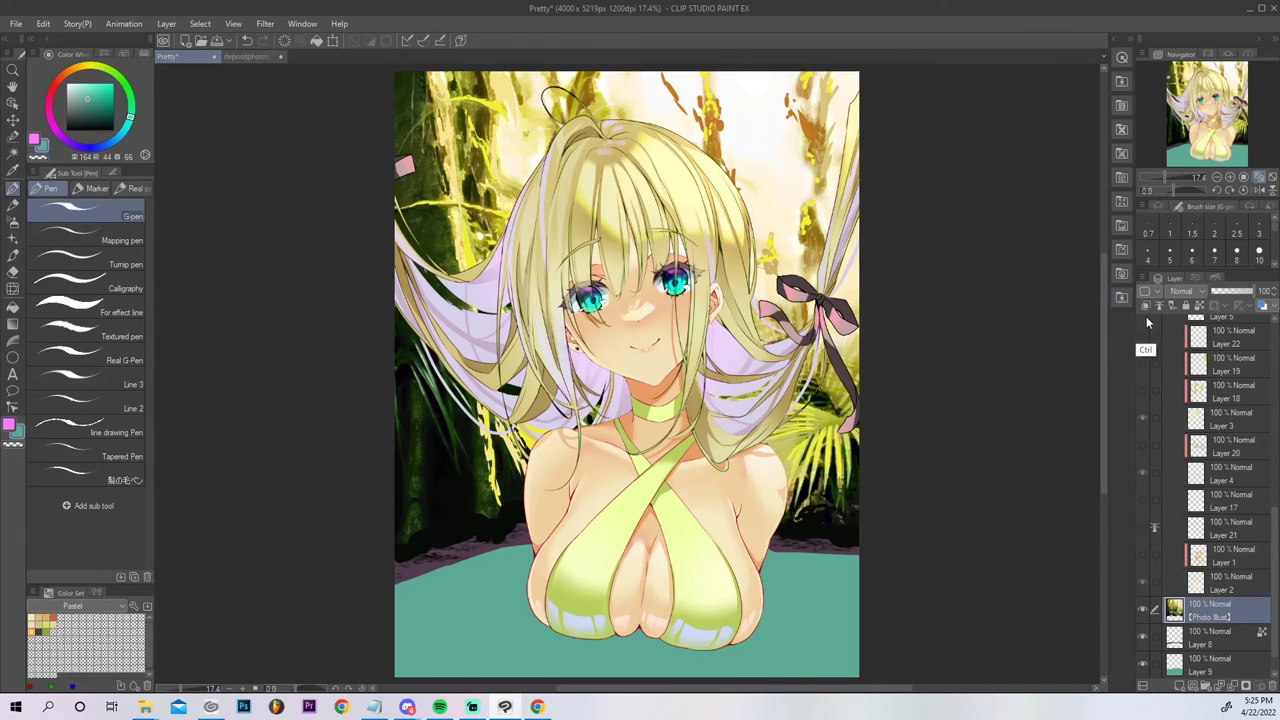
Try brightening the Photo Illust layer with a Hue/Saturation/Luminosity adjustment at luminosity 20.
key("ctrl+u")
left_click(965, 353)
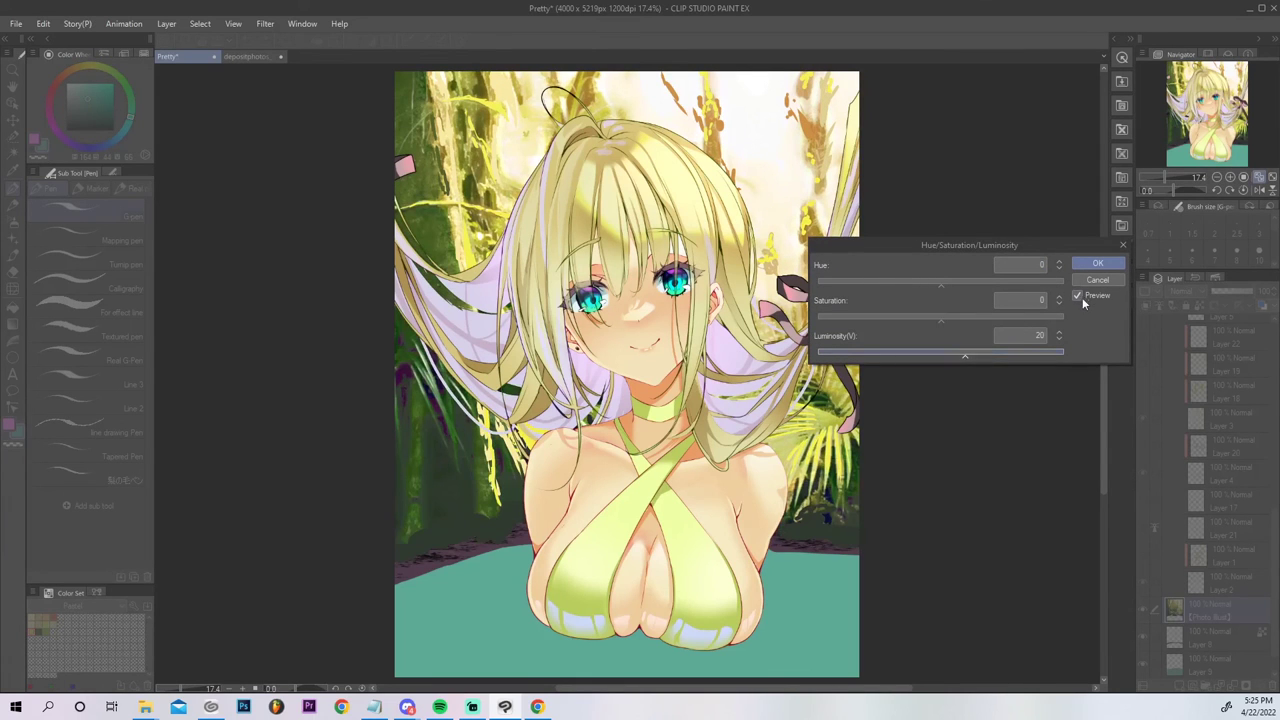
left_click(1097, 264)
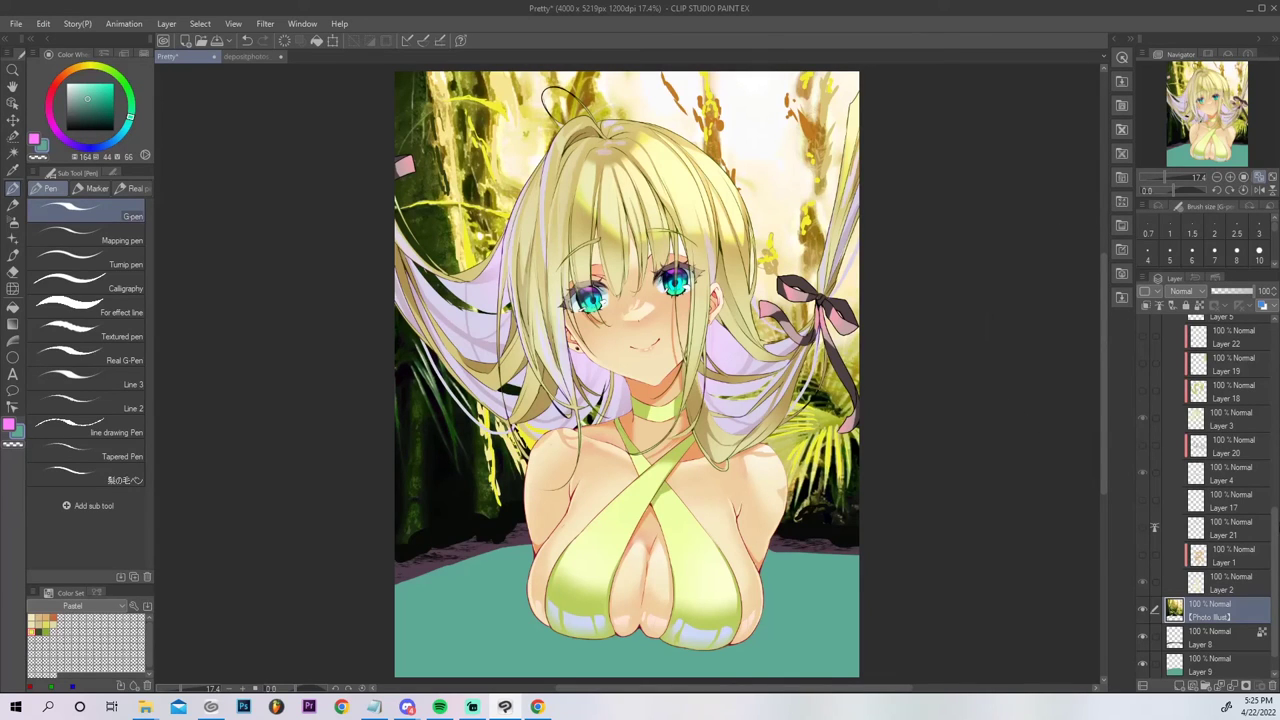
Merge the 38% Overlay layer OC 2 2 into the OC 2 layer below it.
scroll(1240, 420, "up", 10)
left_click(1210, 340)
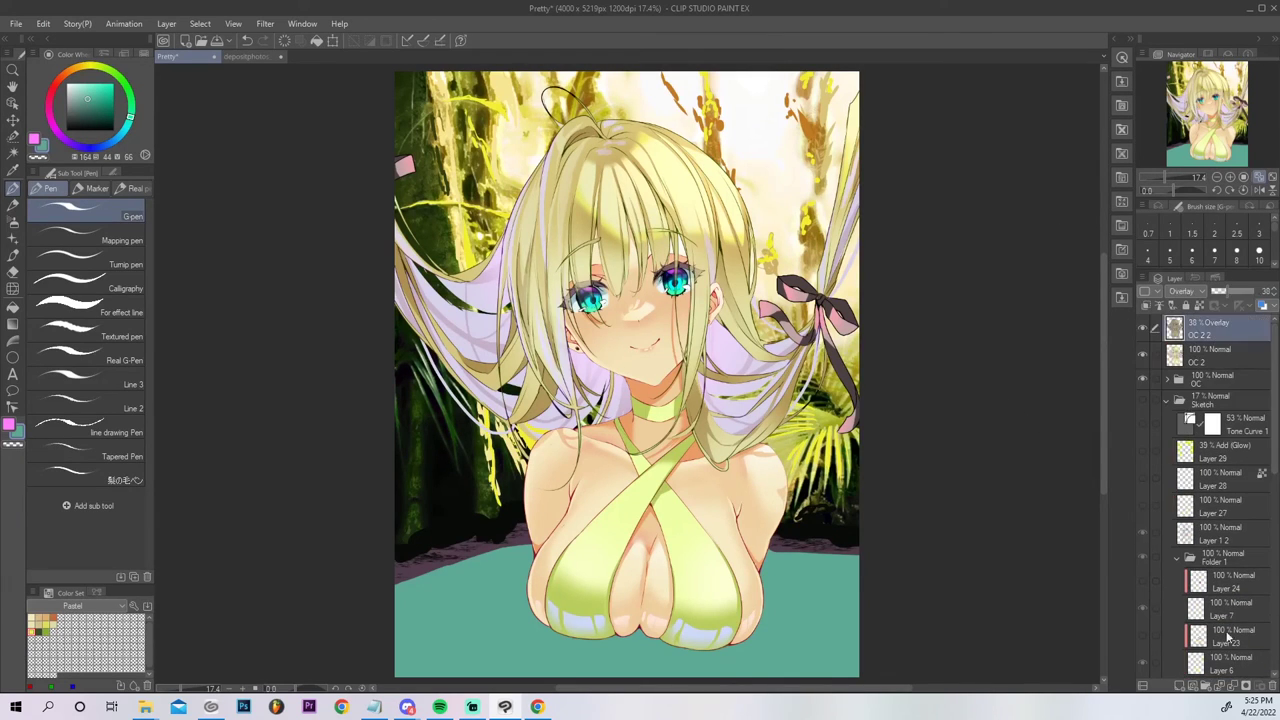
left_click(1236, 690)
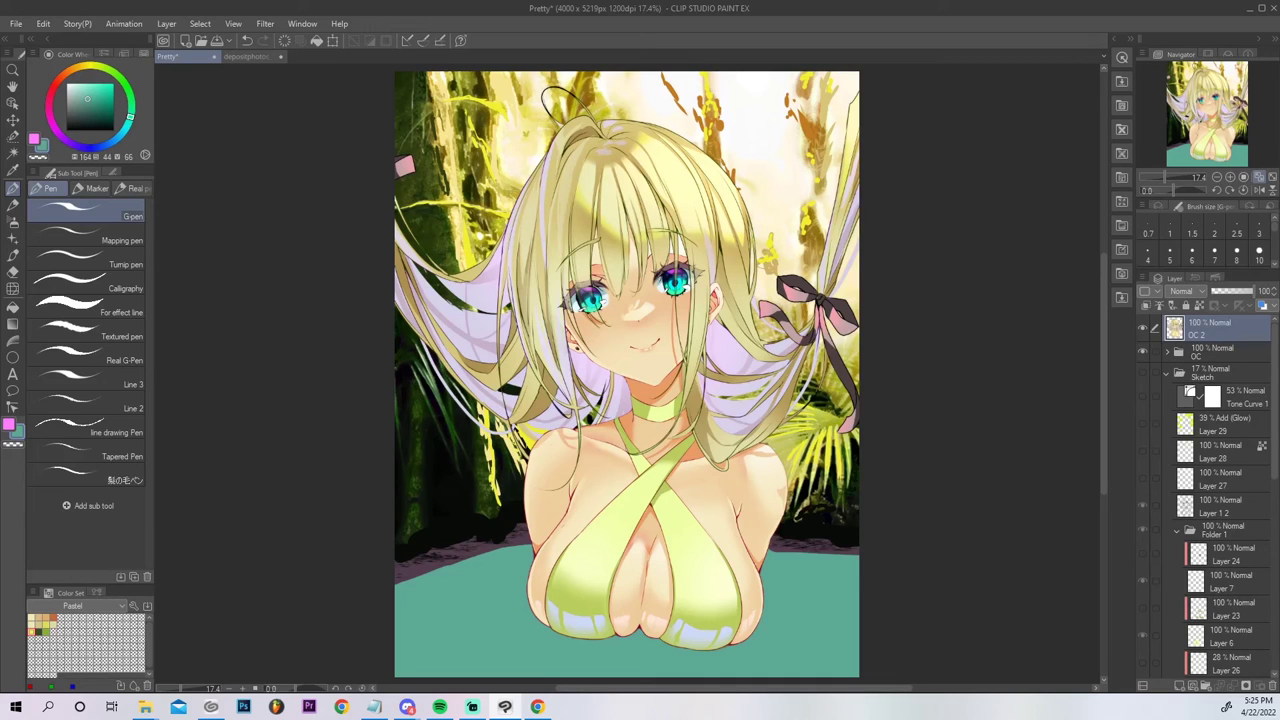
key("alt+Tab")
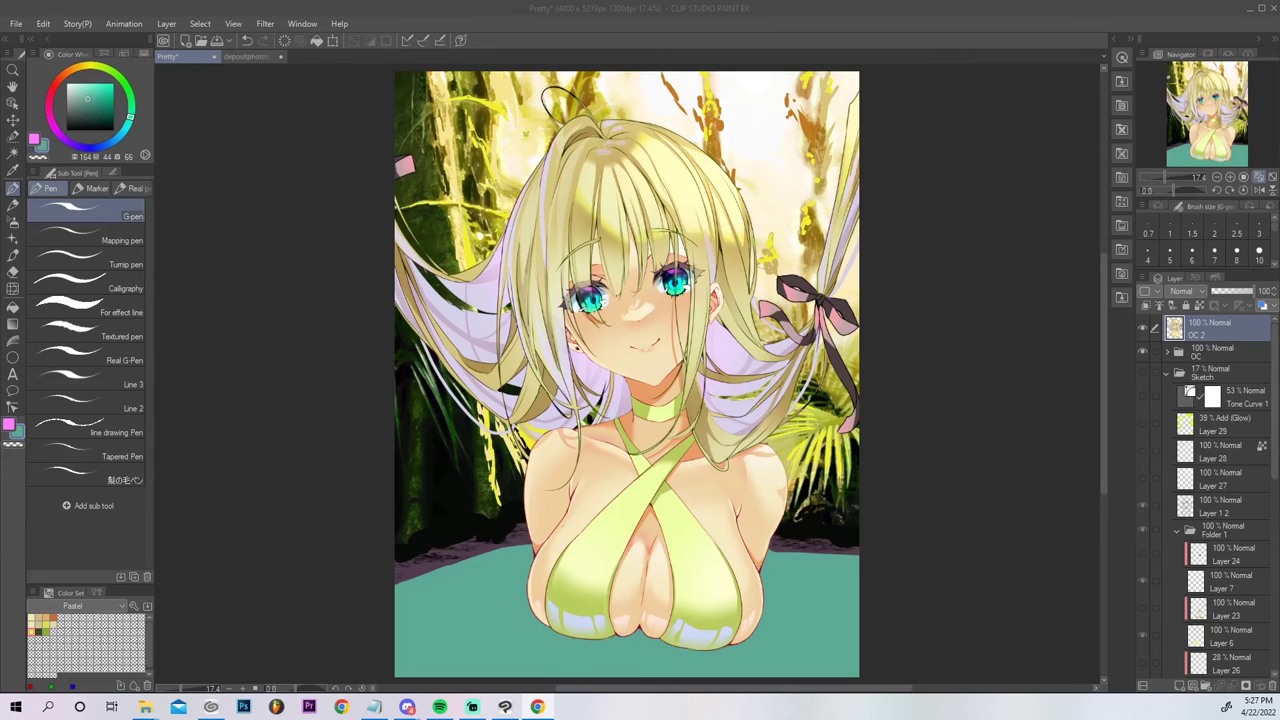
left_click(16, 23)
key("Escape")
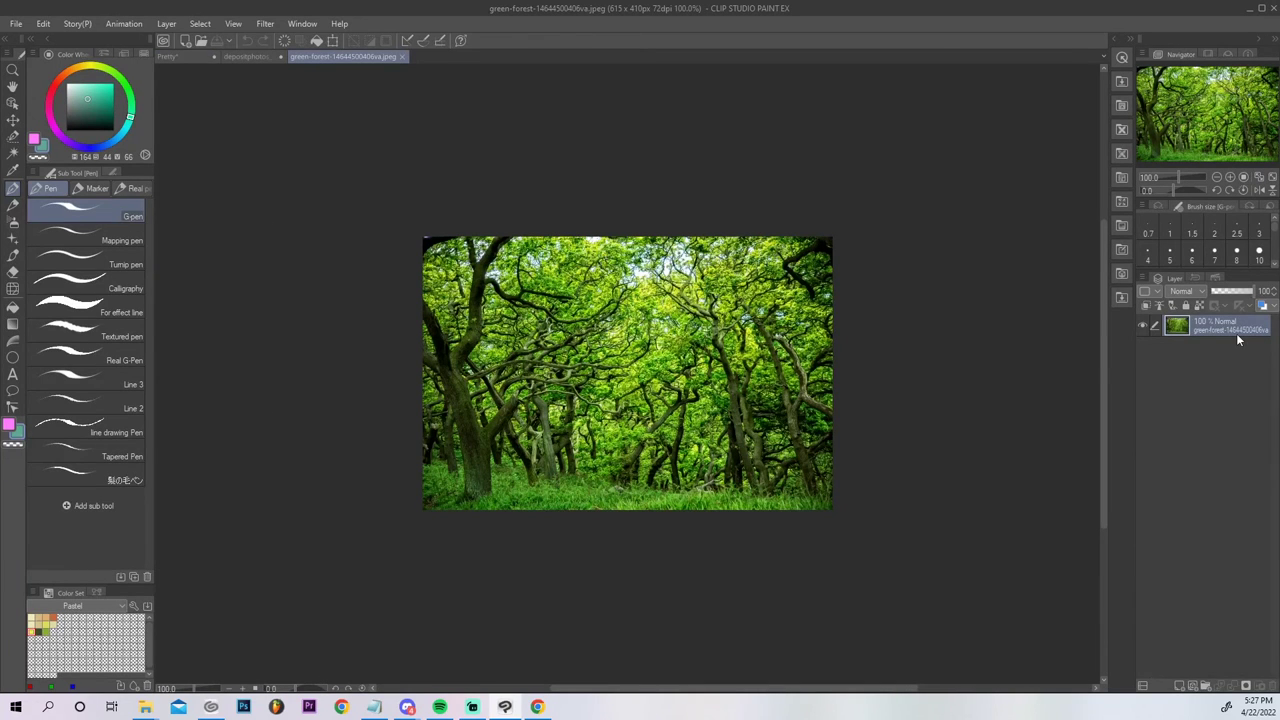
Adjust the forest photo's Hue/Saturation/Luminosity to hue -24, saturation 11 and luminosity 2.
key("ctrl+u")
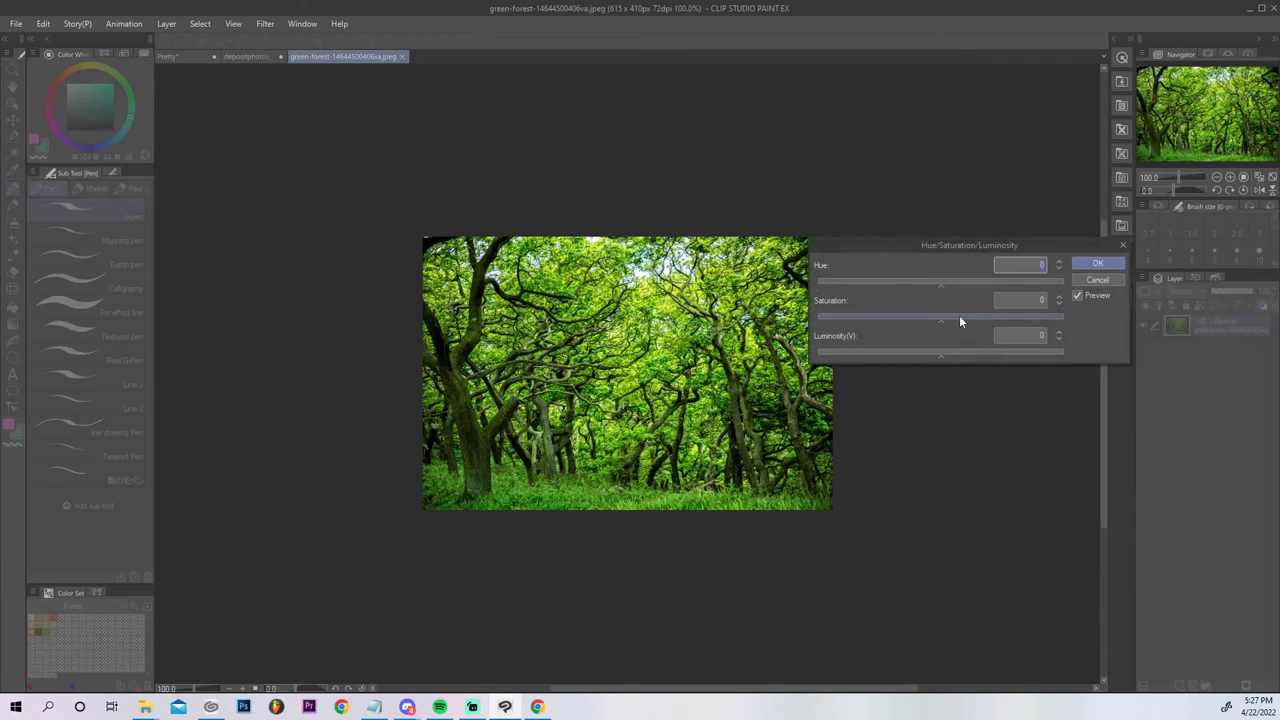
left_click_drag(939, 286, 927, 283)
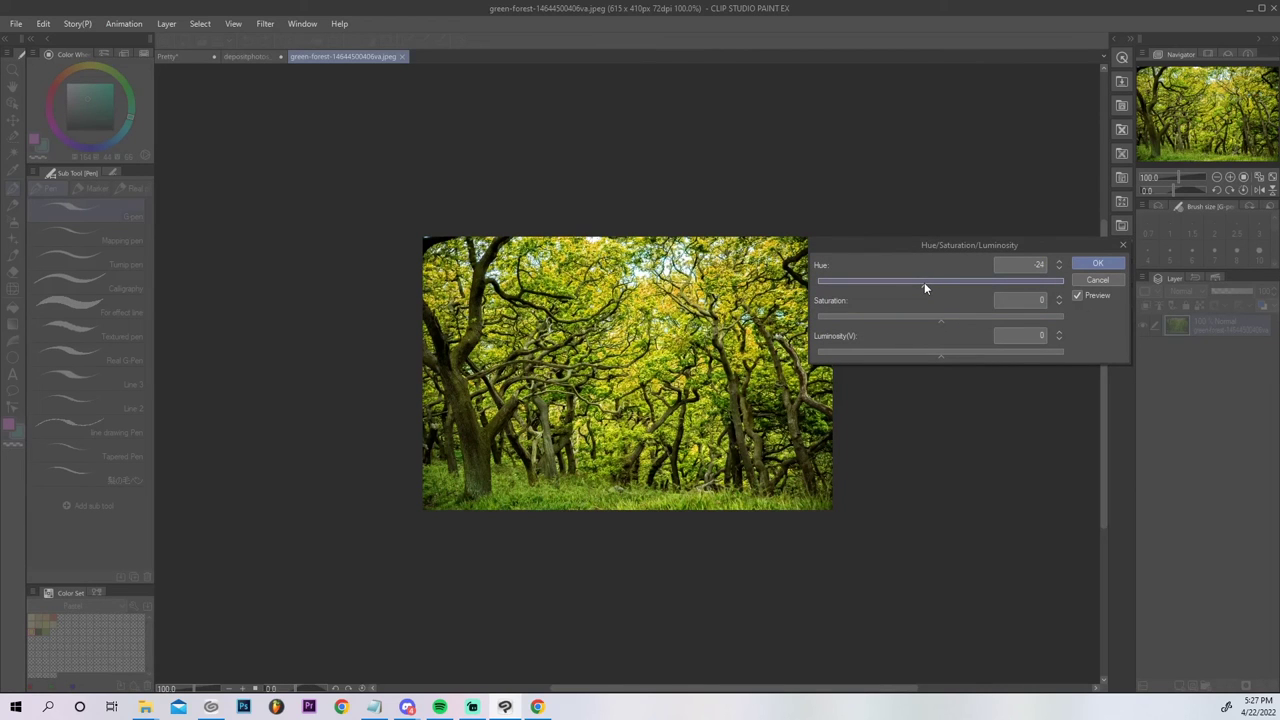
left_click(960, 355)
left_click_drag(953, 355, 944, 353)
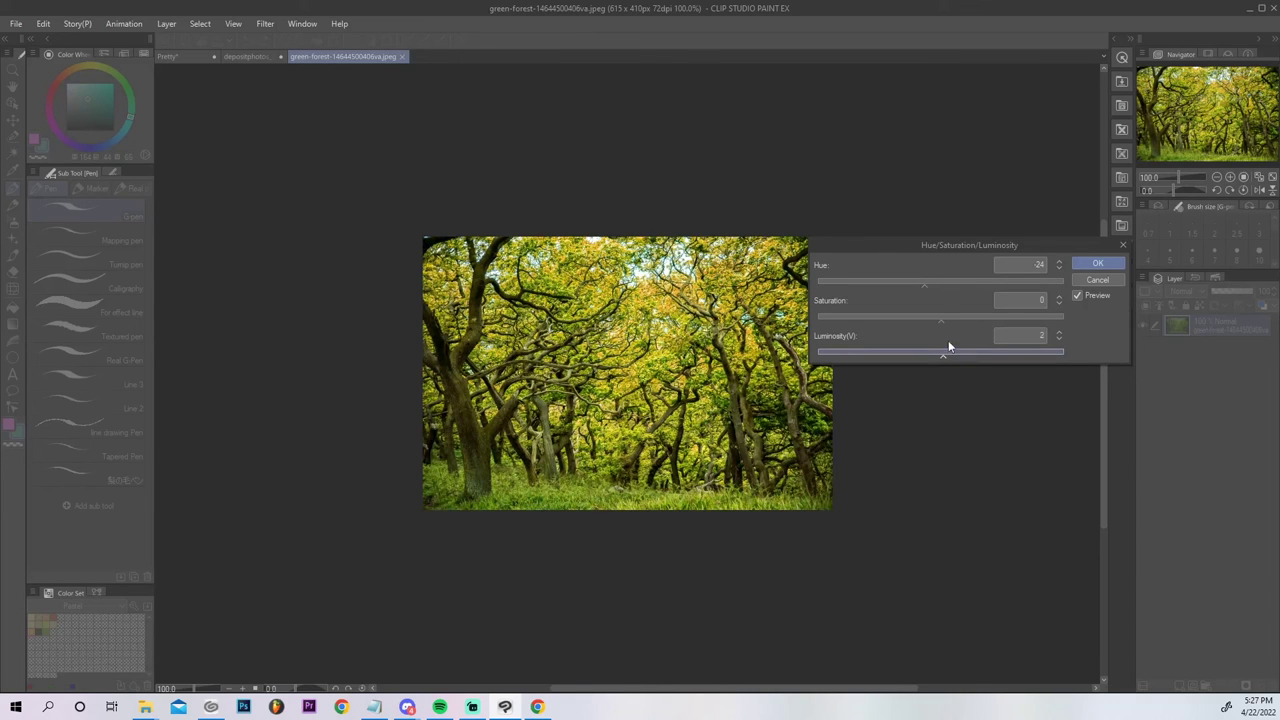
left_click(955, 320)
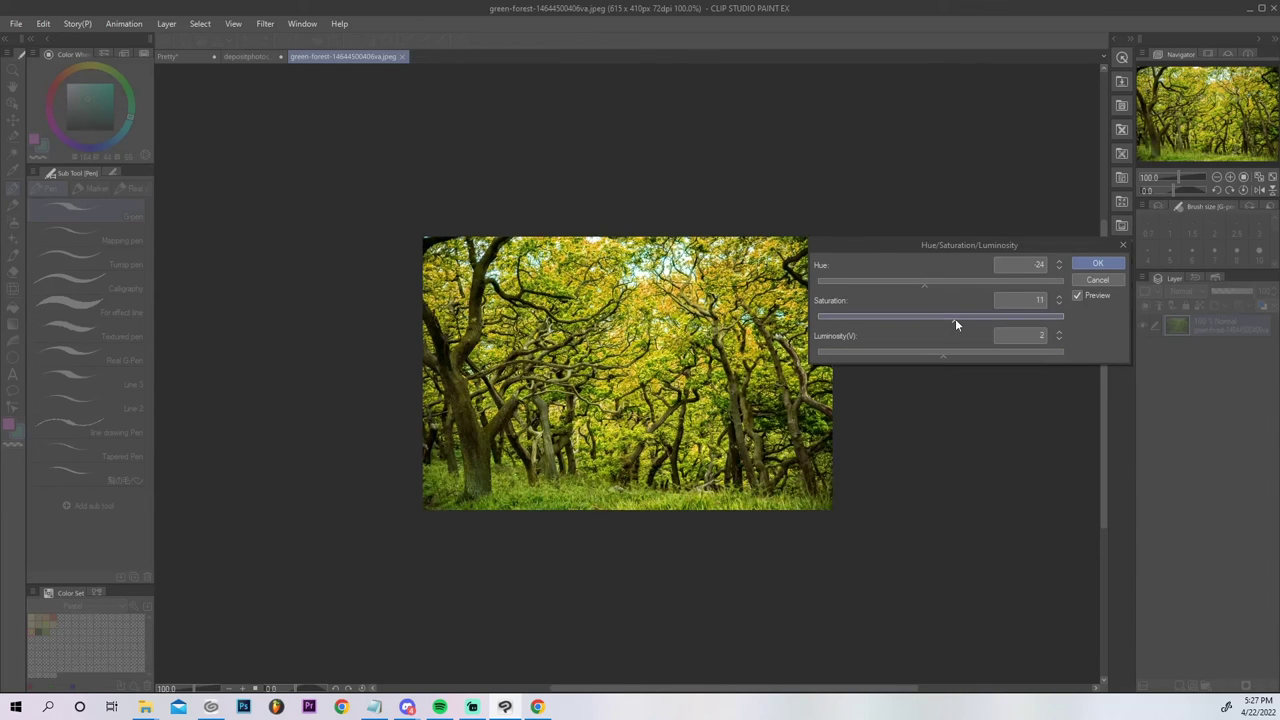
left_click(1098, 264)
Run the Normal photo-to-illustration auto action on the forest photo, with preview off for lines and tones and saturation 13.
left_click(1215, 279)
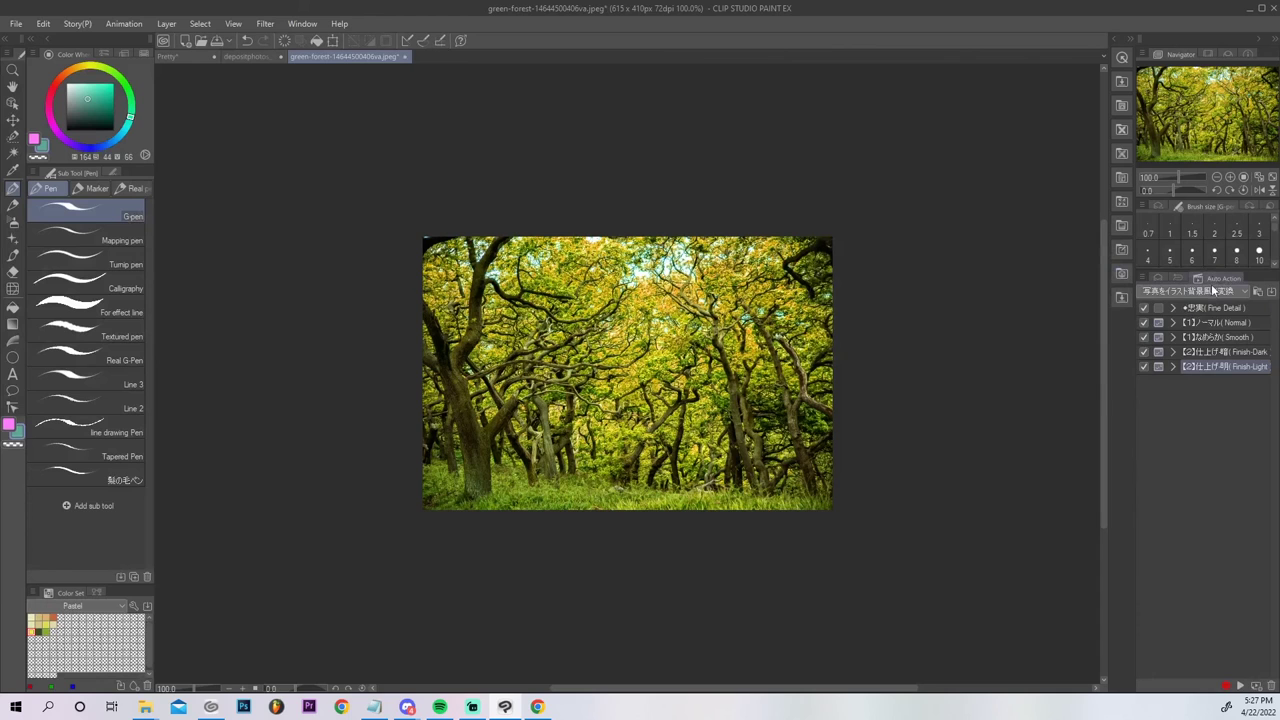
double_click(1219, 322)
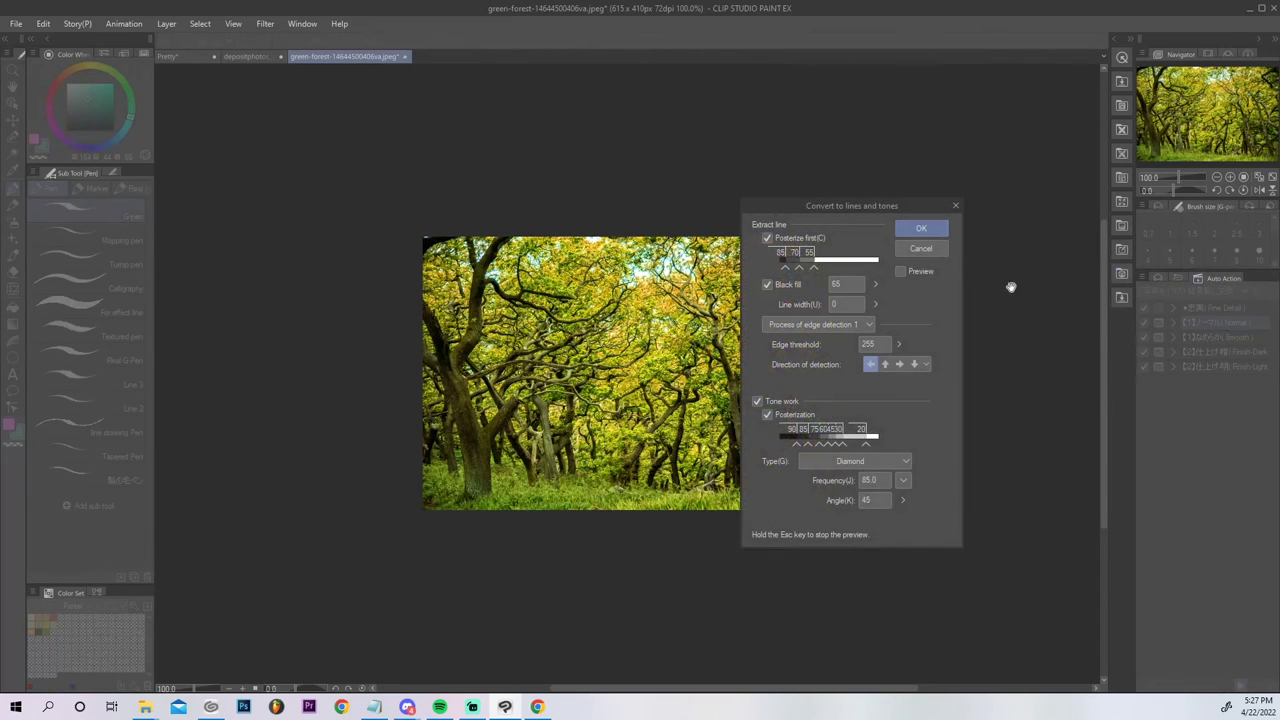
left_click(900, 271)
left_click(918, 230)
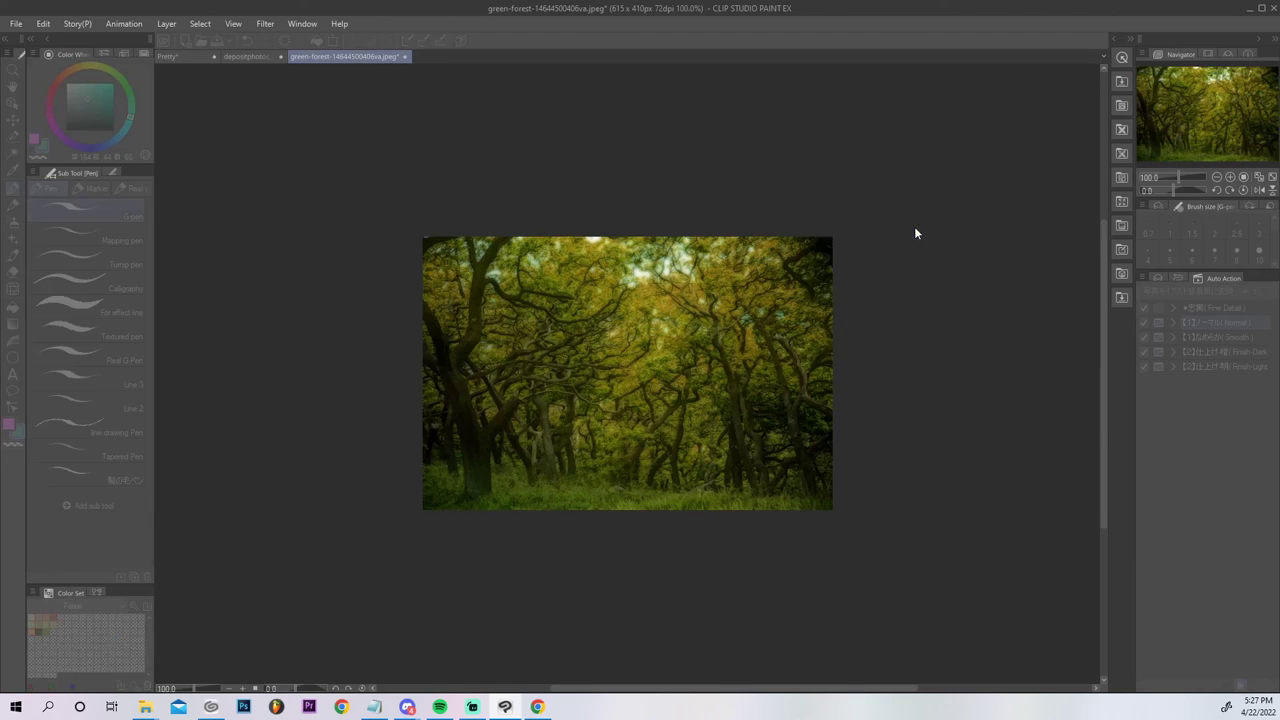
left_click(957, 317)
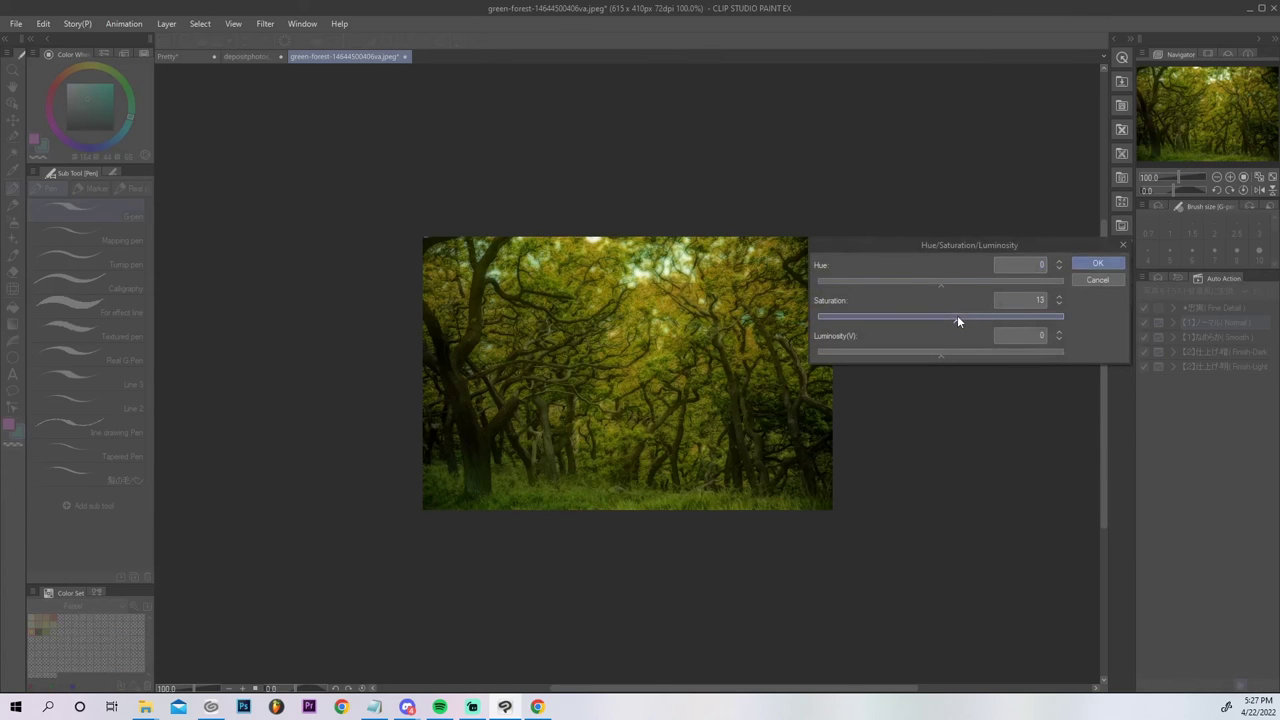
left_click(1097, 264)
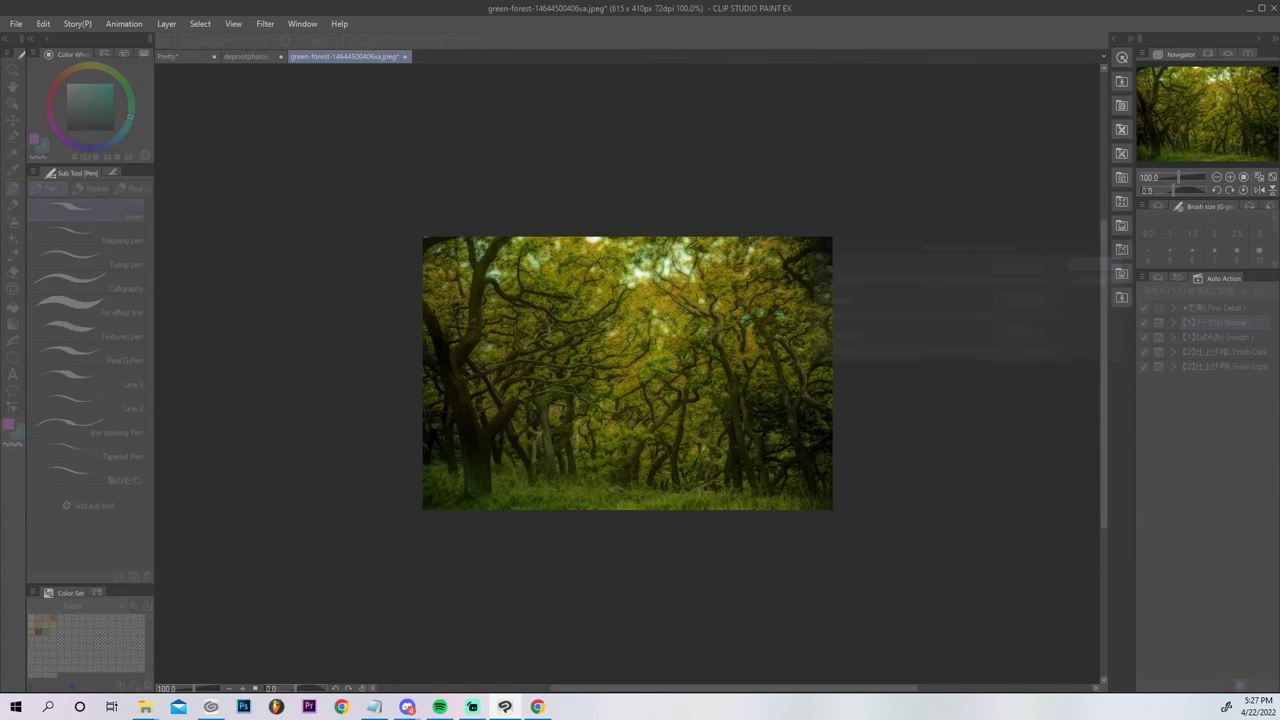
Run the Finish-Light auto action on the forest photo with an Unsharp mask of radius 5, strength 95 and threshold 5.
left_click(1204, 367)
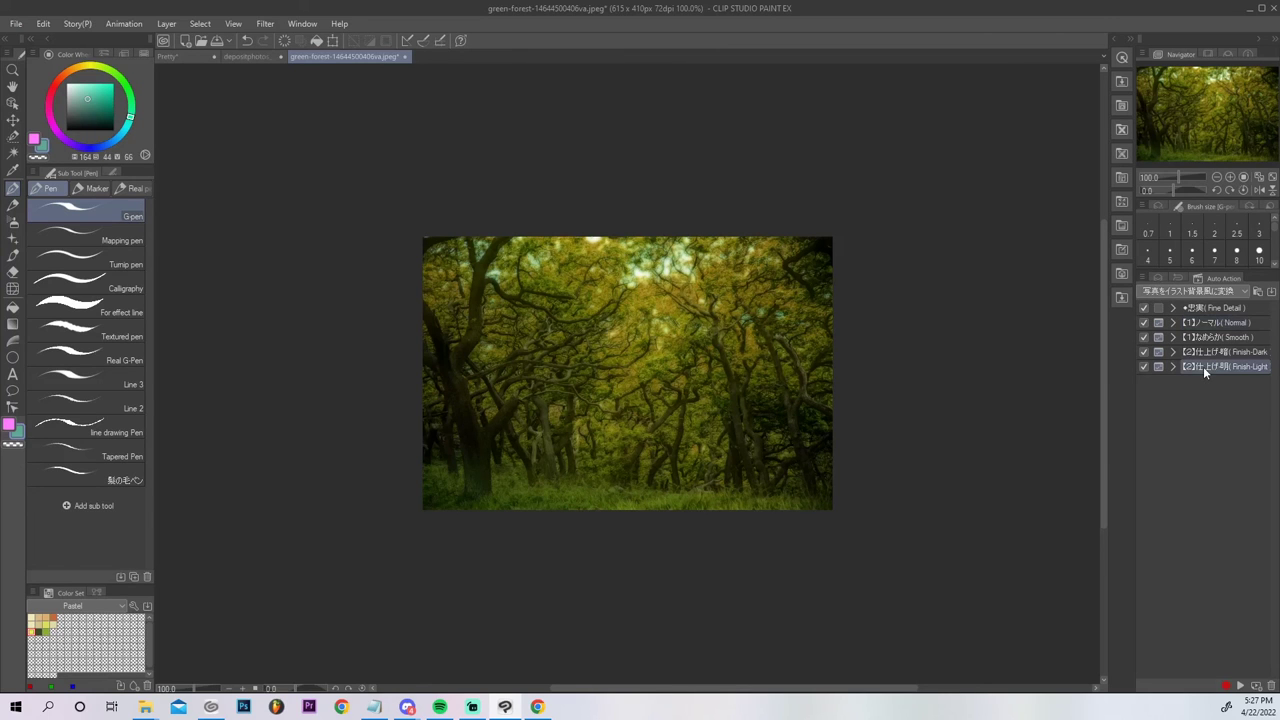
double_click(1203, 366)
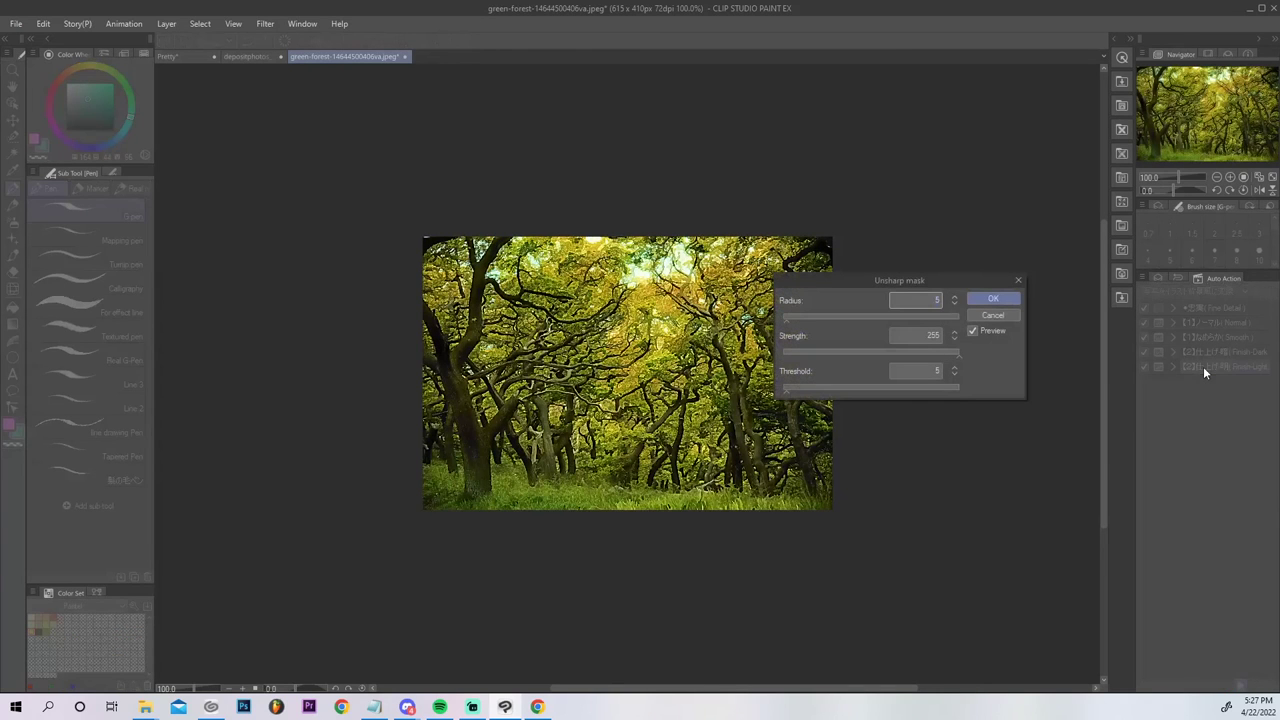
left_click(827, 353)
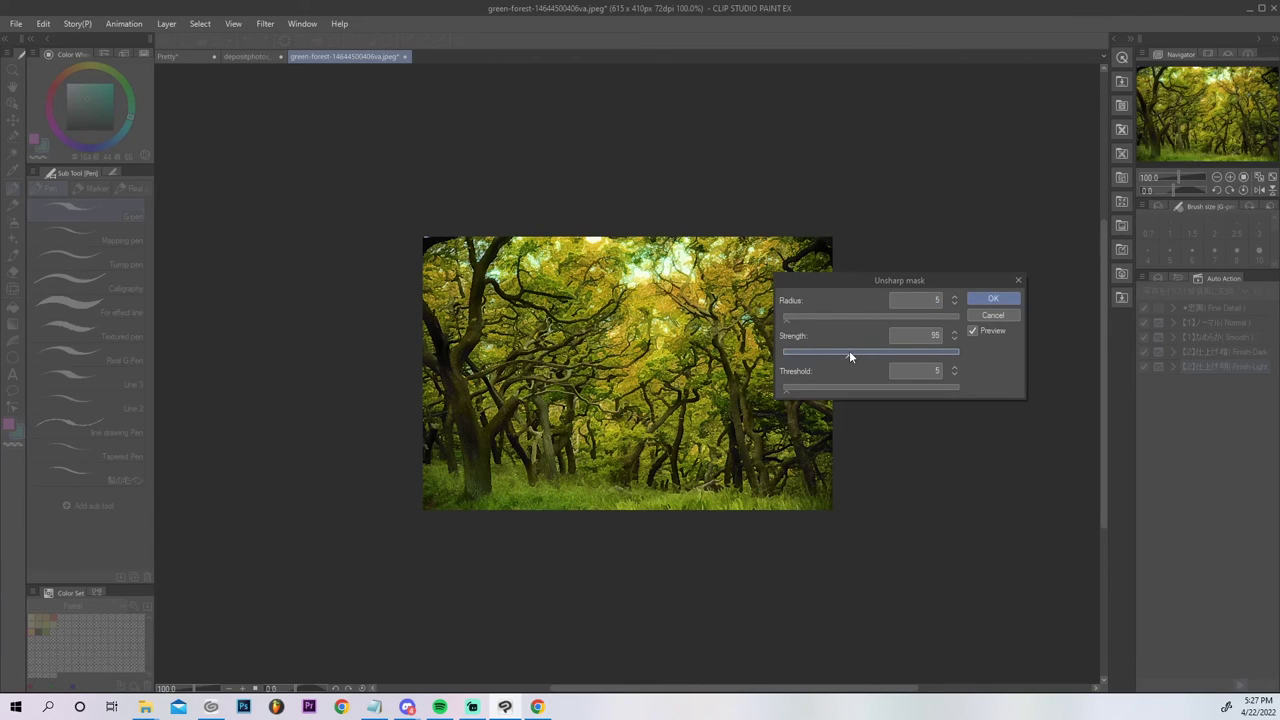
left_click(982, 298)
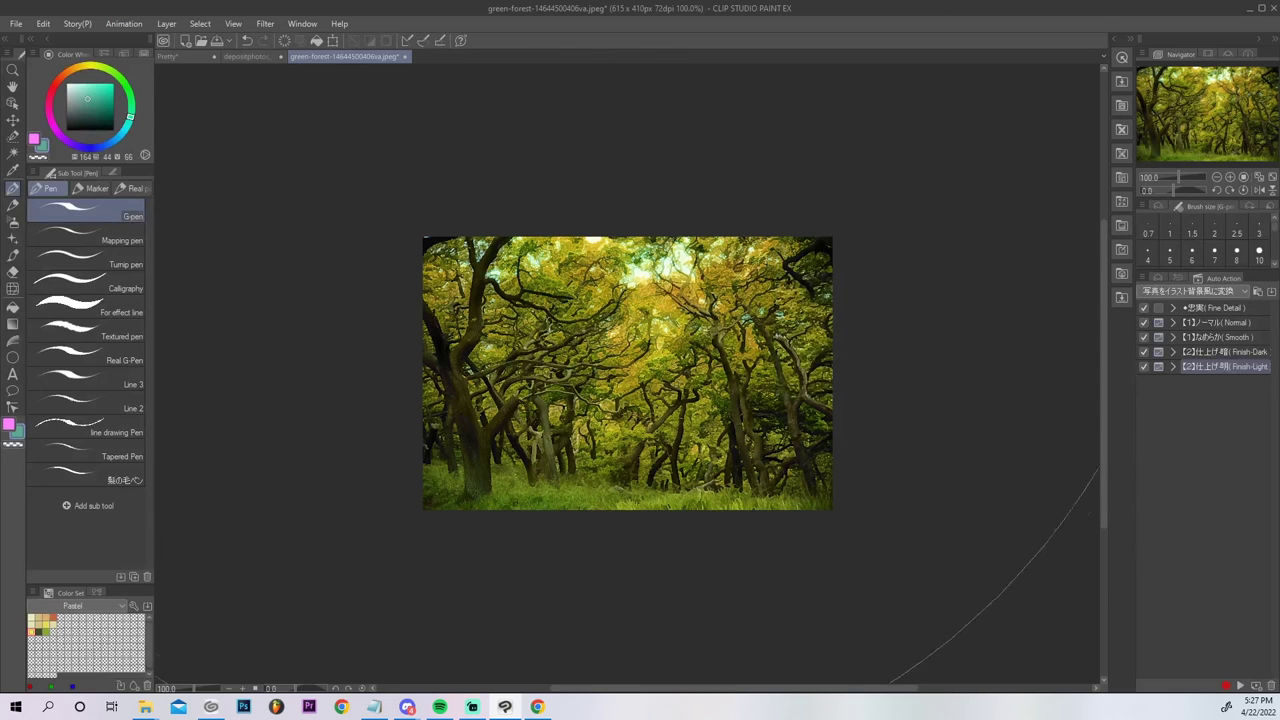
Paste the converted forest image into the Pretty document, directly above the Photo Illust layer.
left_click(229, 56)
left_click(195, 56)
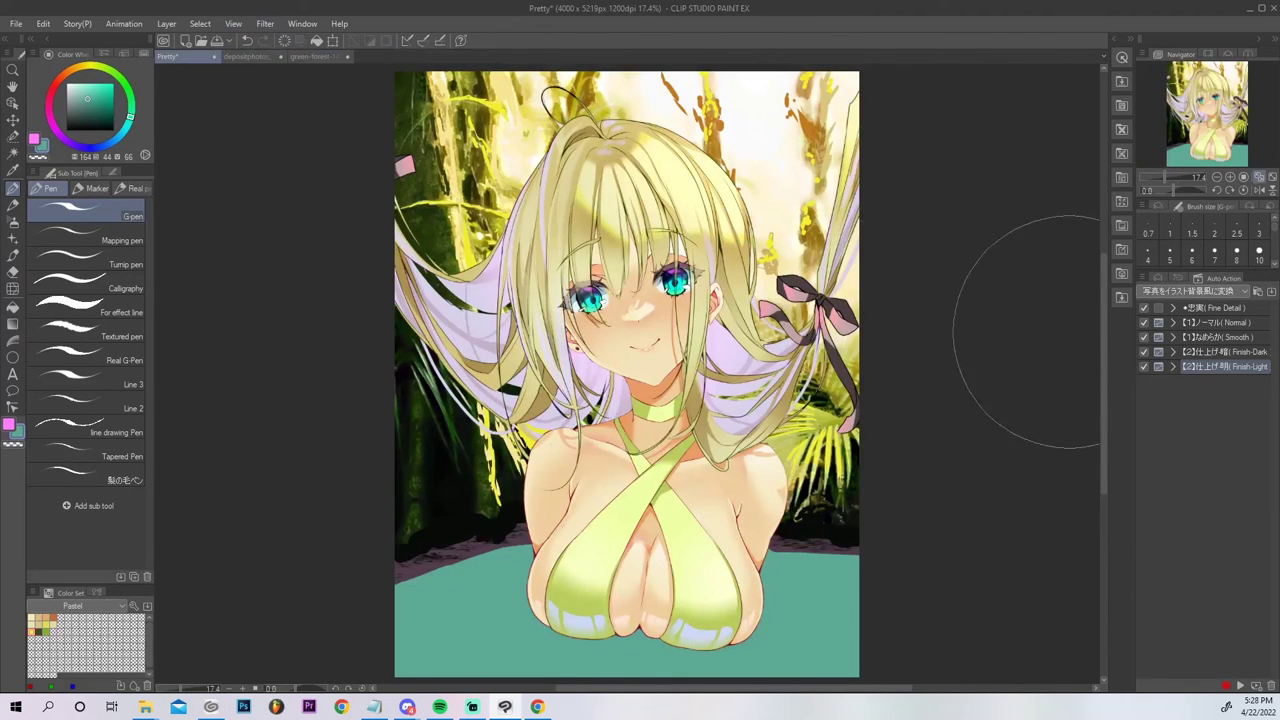
left_click(1153, 277)
scroll(1220, 480, "down", 5)
scroll(1226, 552, "down", 5)
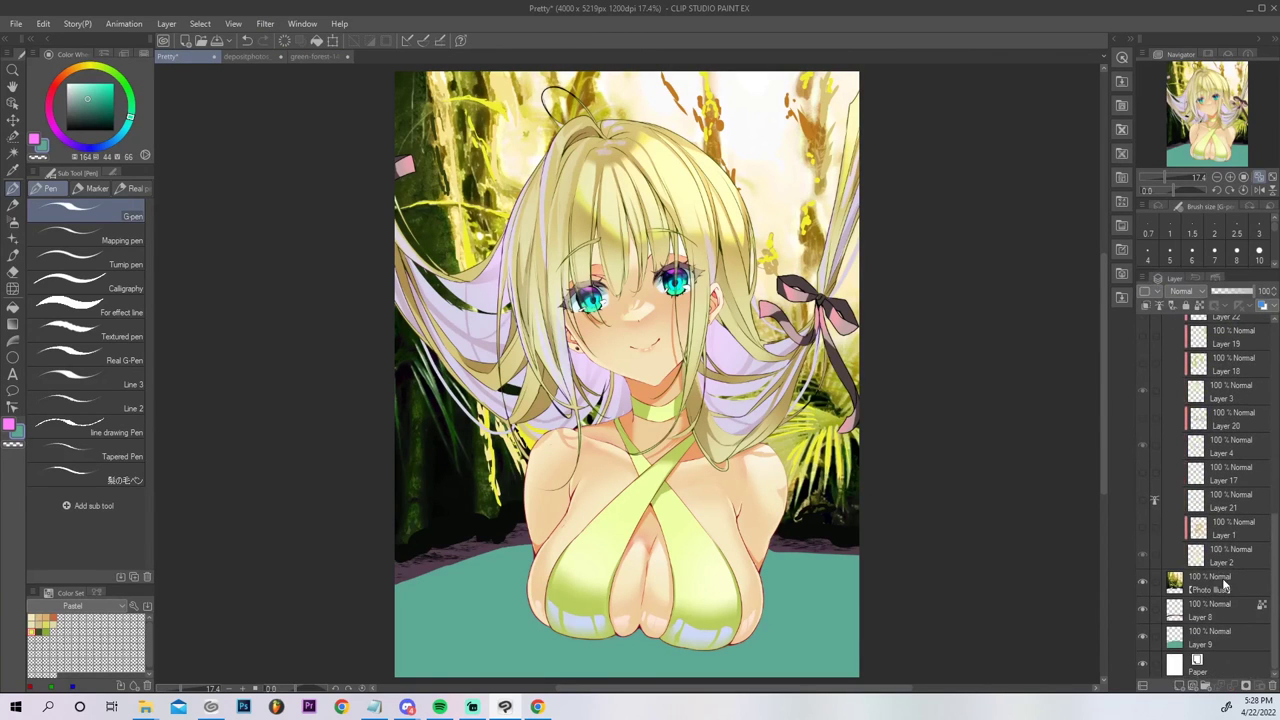
left_click(1222, 585)
key("ctrl+v")
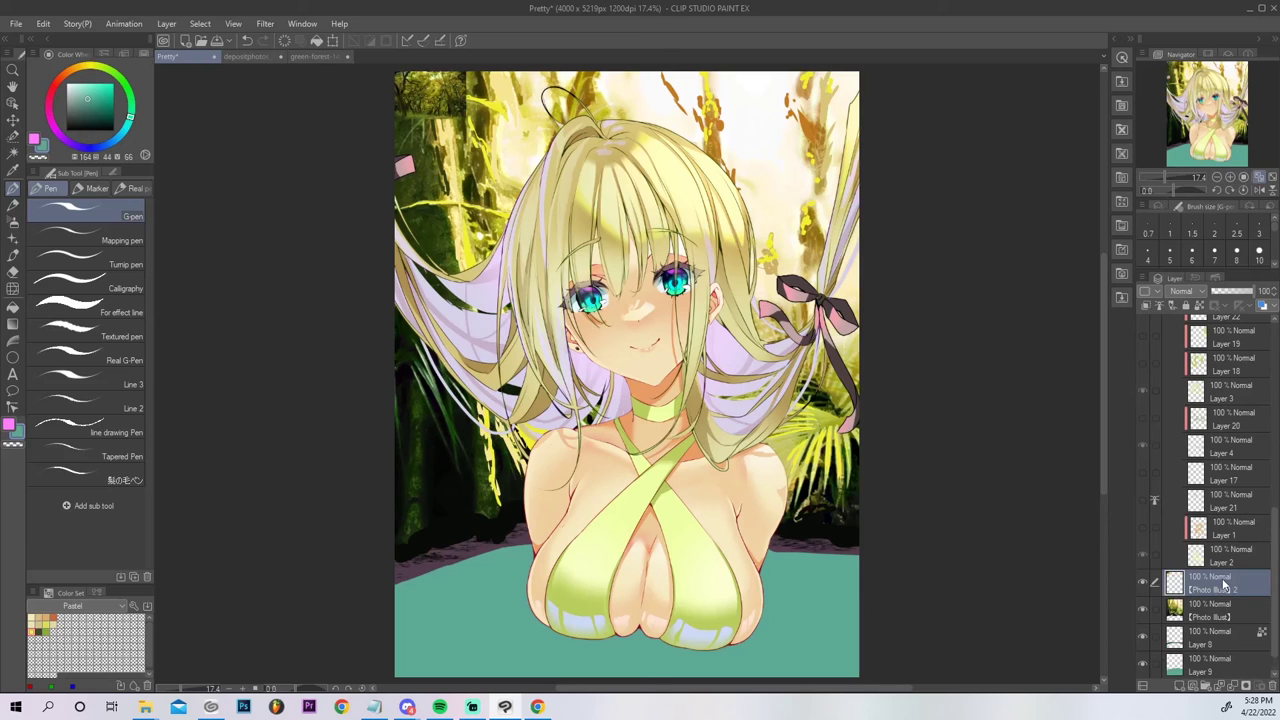
Enlarge the pasted forest to fill the background behind the character down to the ground band, and hide the old Photo Illust layer.
key("ctrl+t")
left_click_drag(466, 118, 1100, 620)
left_click_drag(1220, 715, 1180, 568)
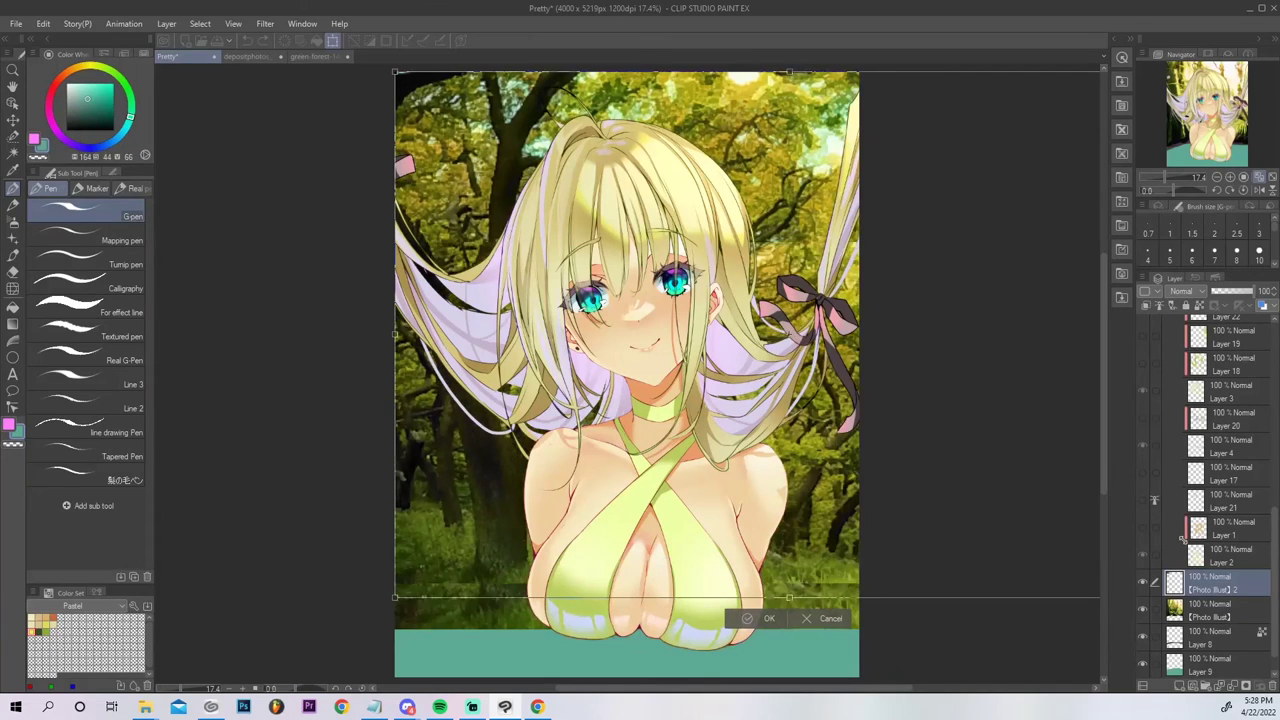
left_click_drag(1038, 467, 919, 413)
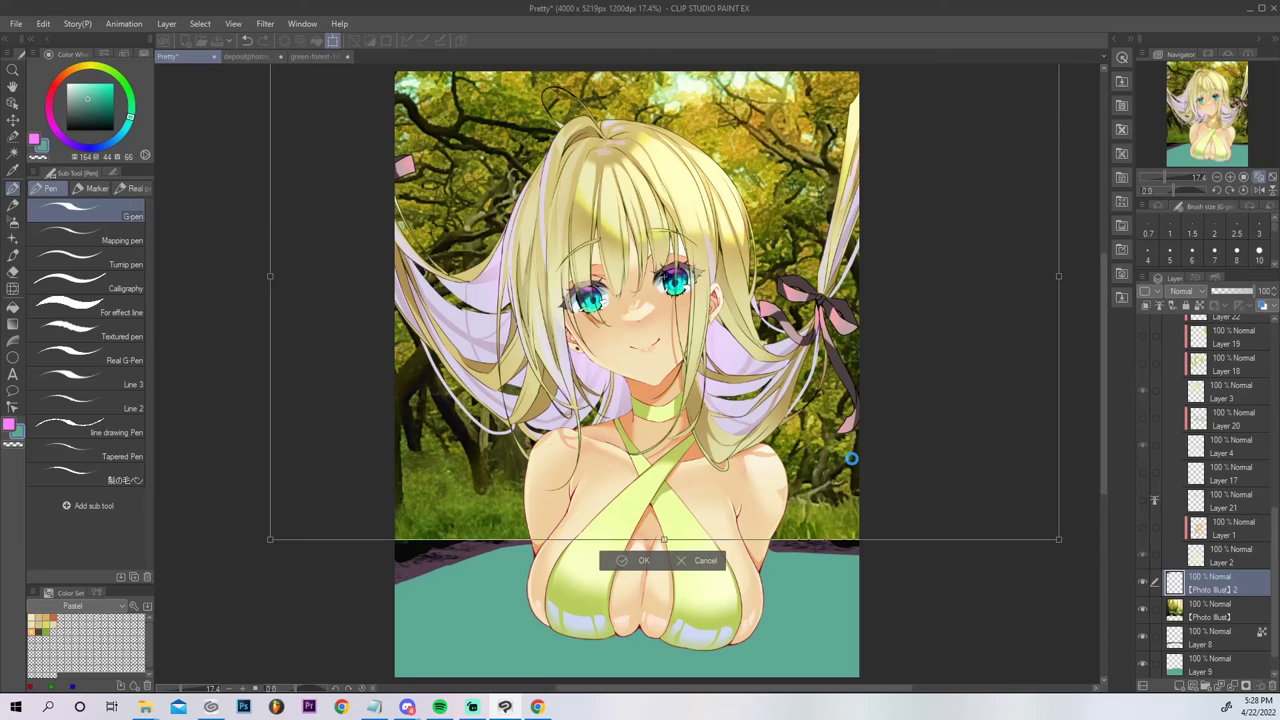
key("Return")
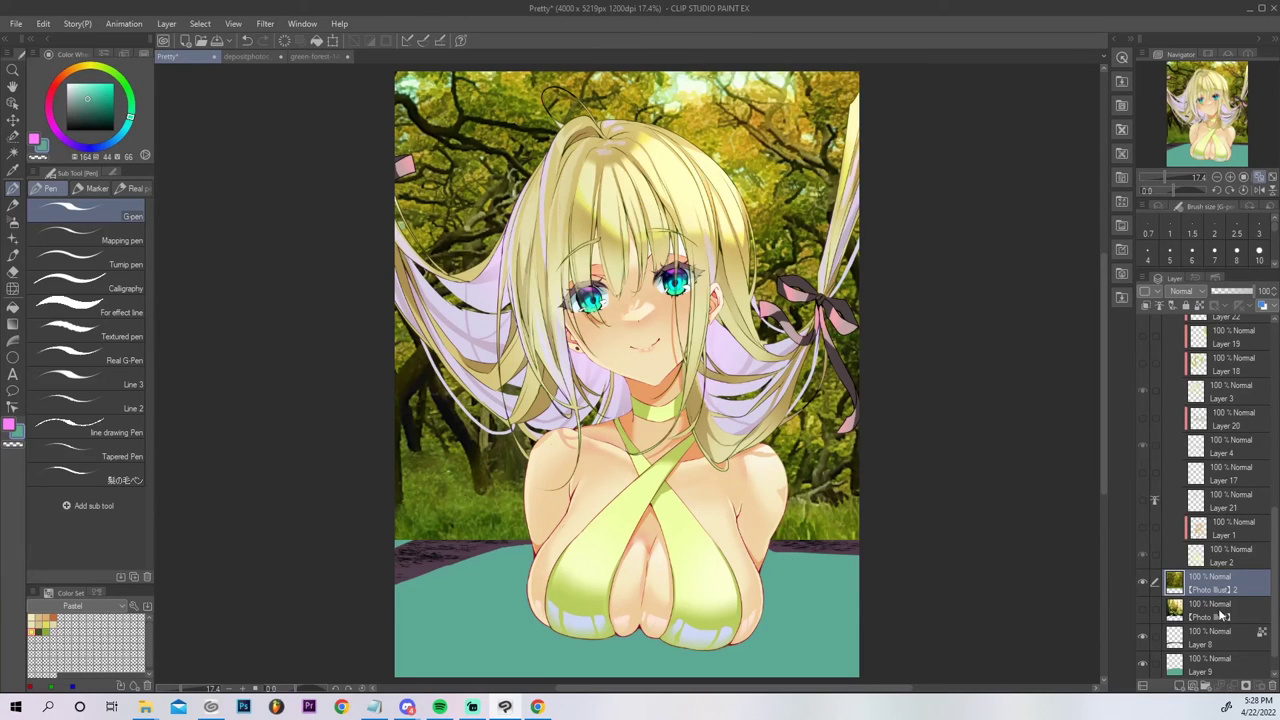
Try reshaping the forest's lower grass edge with the Liquify tool.
left_click(480, 511, "alt")
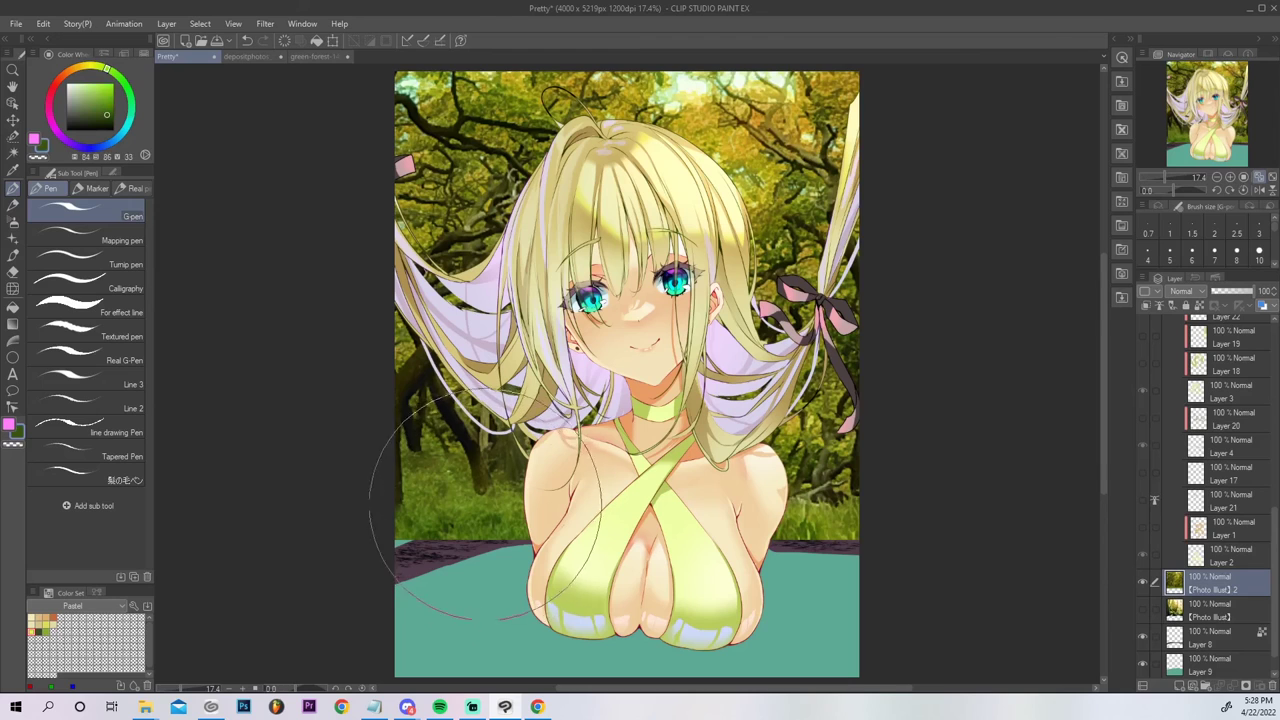
key("j")
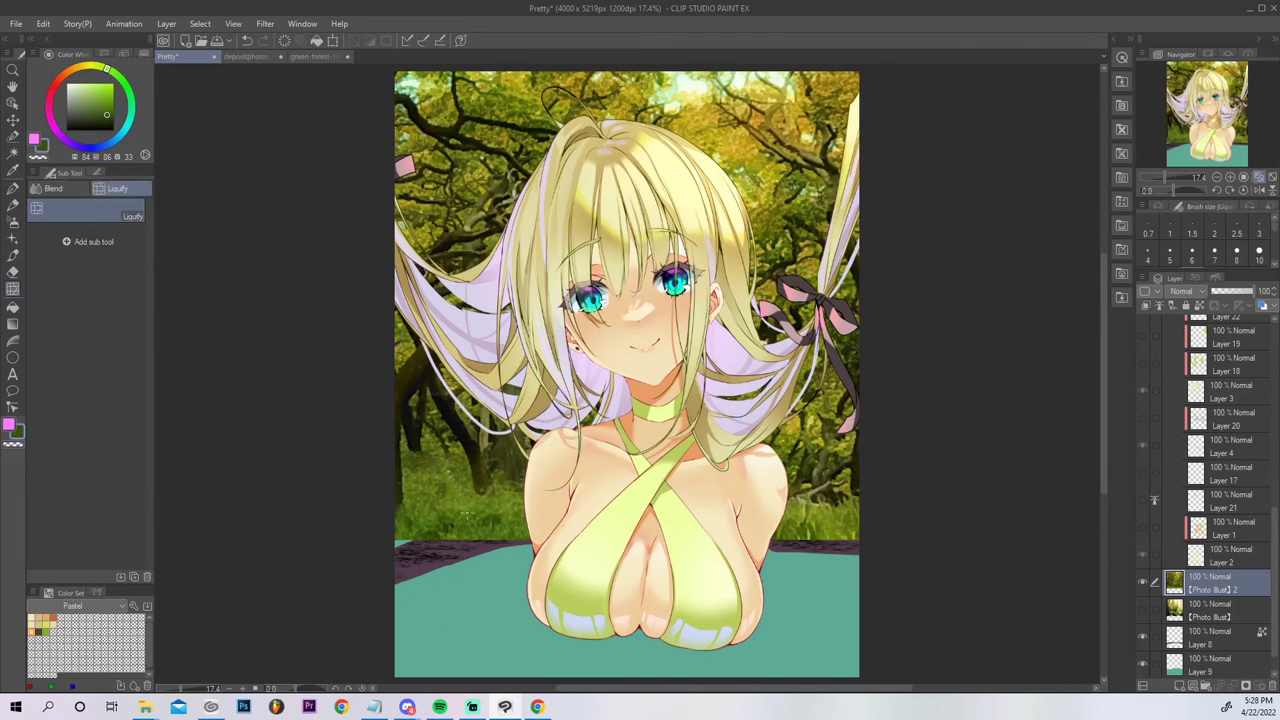
mouse_move(459, 521)
left_mouse_down()
mouse_move(410, 540)
mouse_move(490, 535)
mouse_move(450, 540)
mouse_move(468, 538)
left_mouse_up()
key("ctrl+z")
key("ctrl+z")
key("ctrl+z")
key("ctrl+z")
key("ctrl+z")
key("ctrl+z")
Paint dark green grass along the forest's lower edge on both sides of the character with the Grass 1 brush.
left_click(443, 522, "alt")
left_click(12, 240)
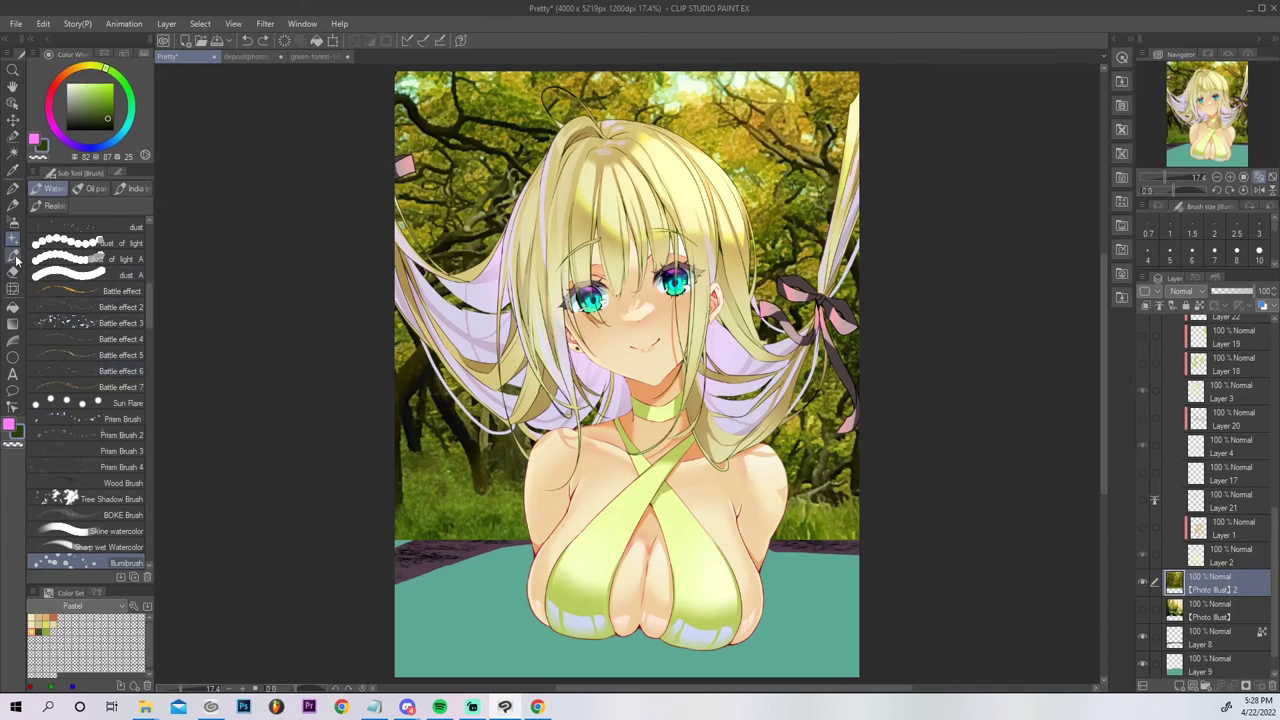
left_click(14, 257)
mouse_move(149, 437)
left_mouse_down()
mouse_move(148, 396)
mouse_move(145, 455)
left_mouse_up()
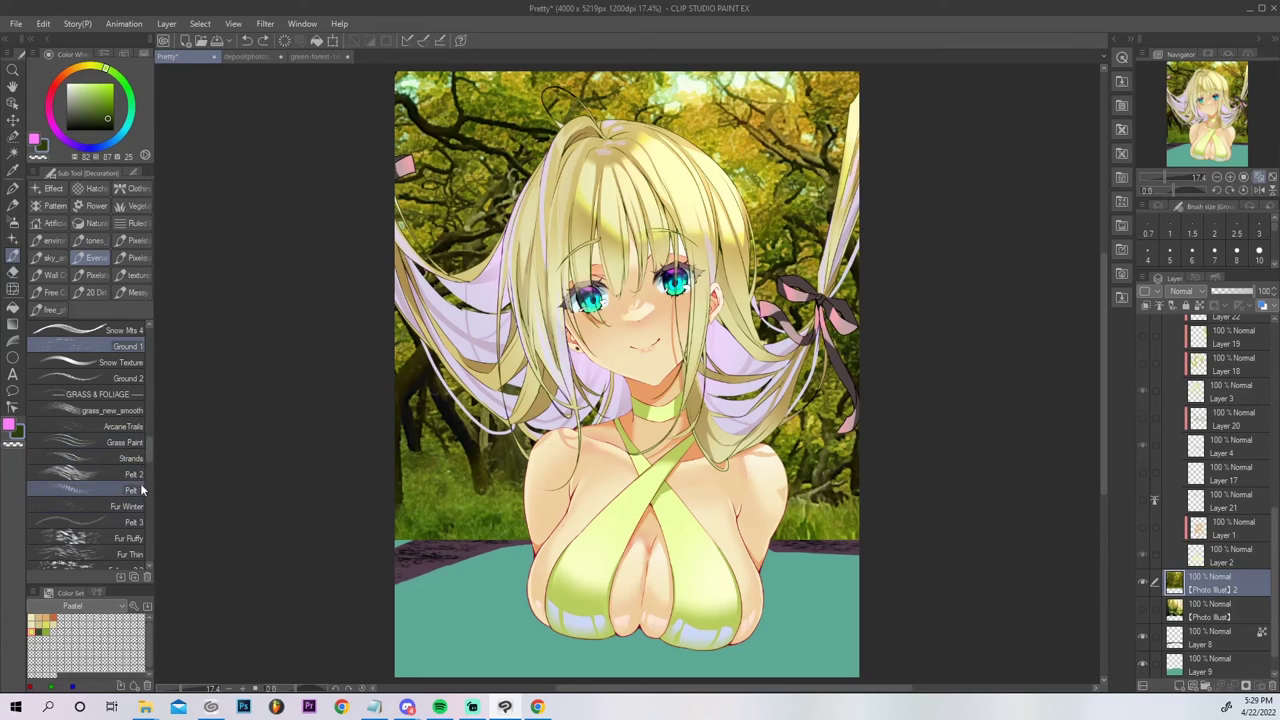
left_click_drag(148, 458, 148, 477)
left_click(134, 479)
mouse_move(405, 545)
left_mouse_down()
mouse_move(503, 533)
mouse_move(458, 527)
left_mouse_up()
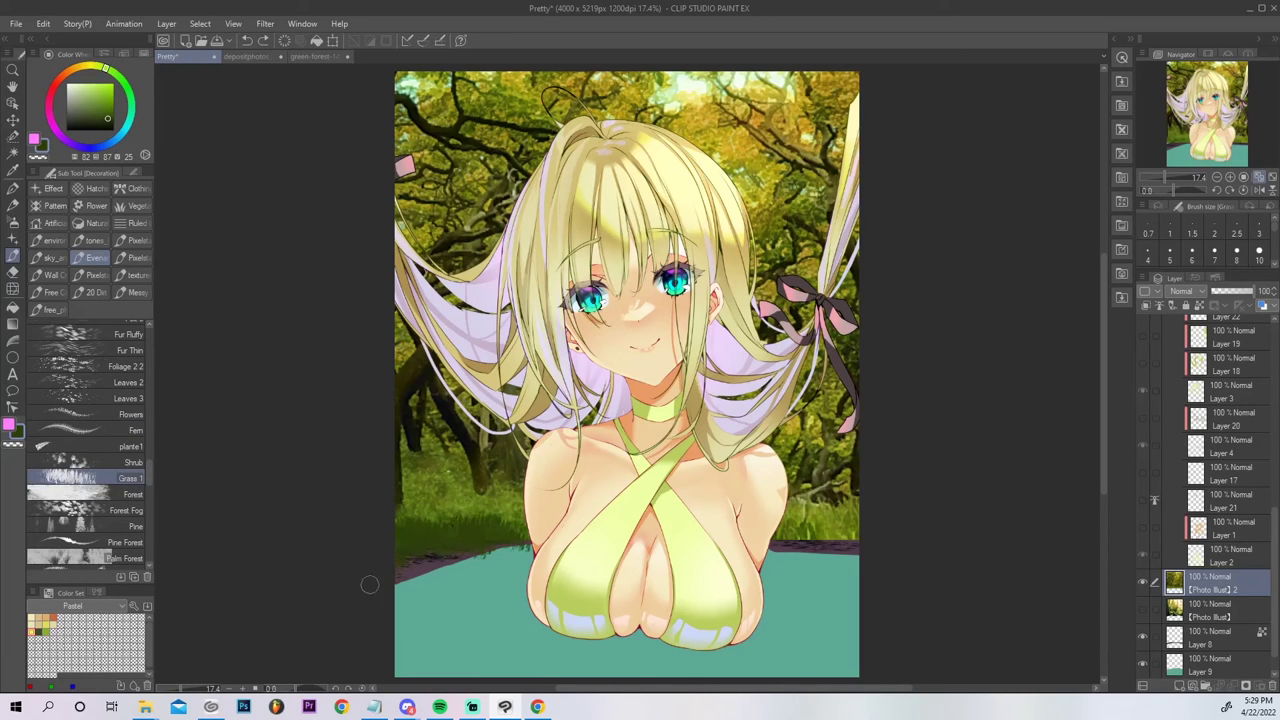
mouse_move(418, 501)
left_mouse_down()
mouse_move(454, 492)
mouse_move(486, 505)
left_mouse_up()
mouse_move(795, 522)
left_mouse_down()
mouse_move(870, 515)
mouse_move(836, 542)
mouse_move(780, 534)
left_mouse_up()
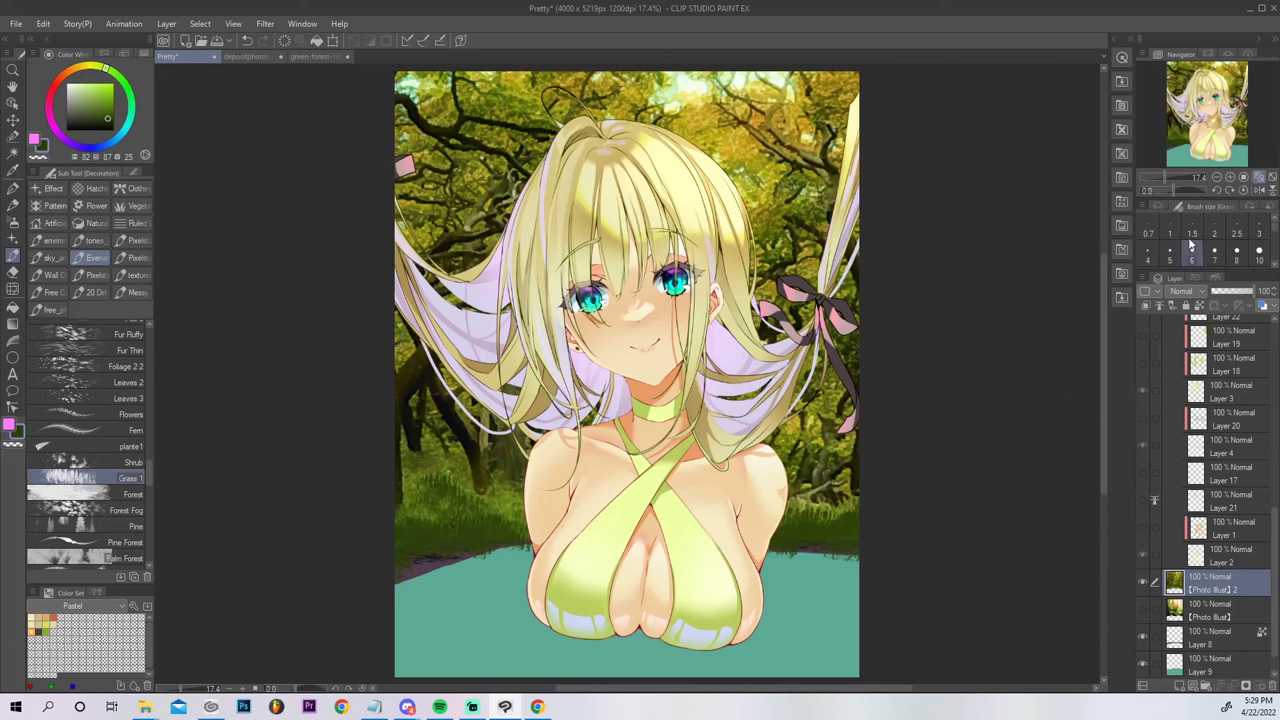
Add a clipped Add (Glow) layer above the forest layer, and choose pale yellow and the Soft airbrush.
left_click(1178, 687)
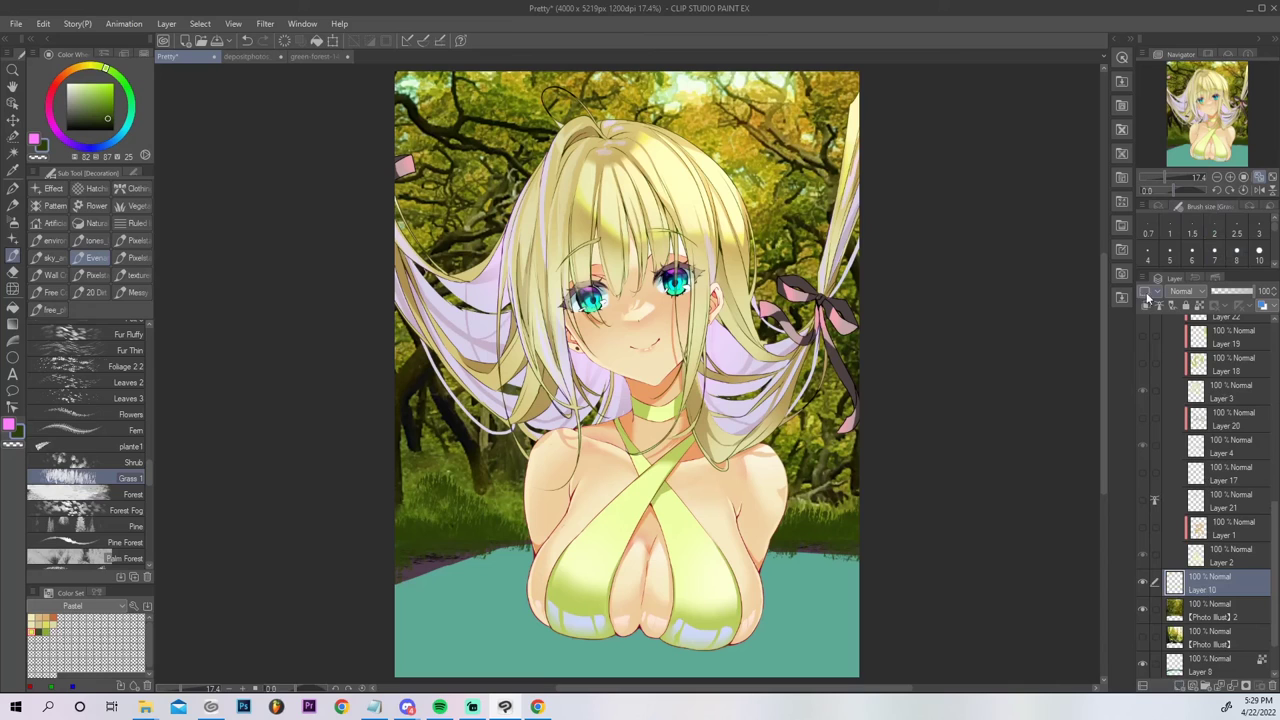
left_click_drag(111, 92, 83, 82)
left_click(86, 64)
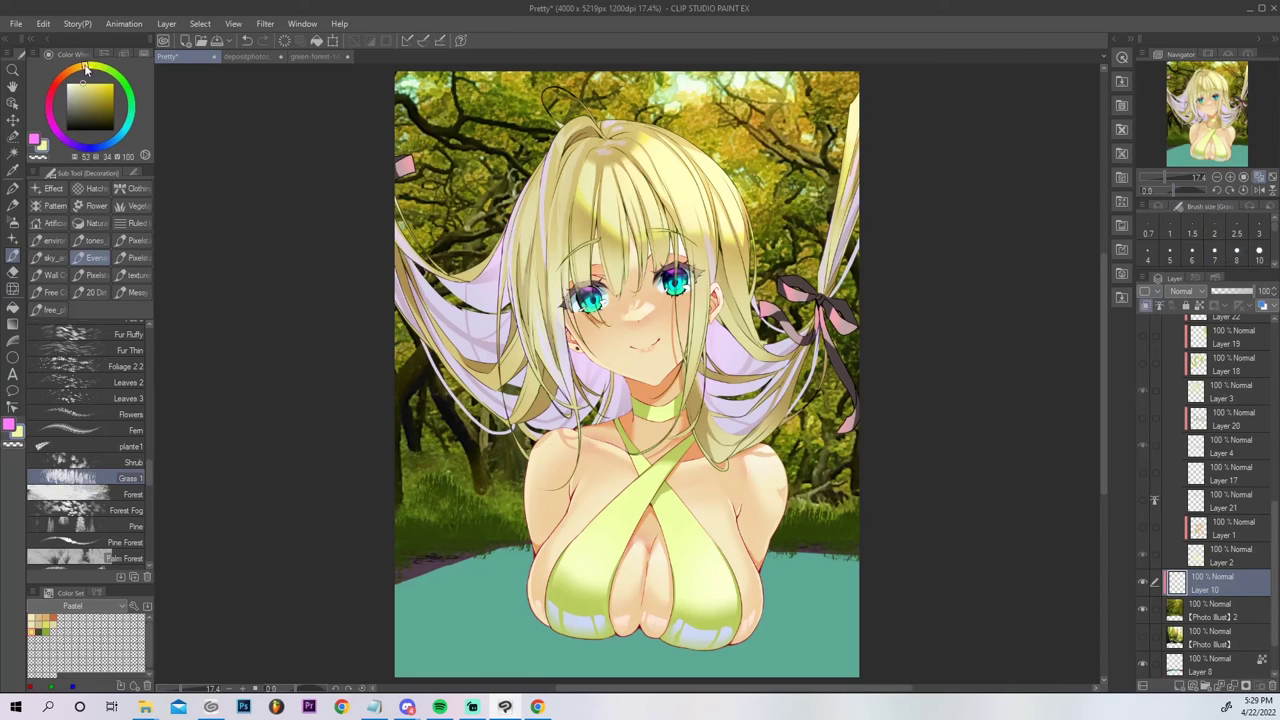
left_click(12, 224)
left_click(1186, 291)
left_click(1186, 445)
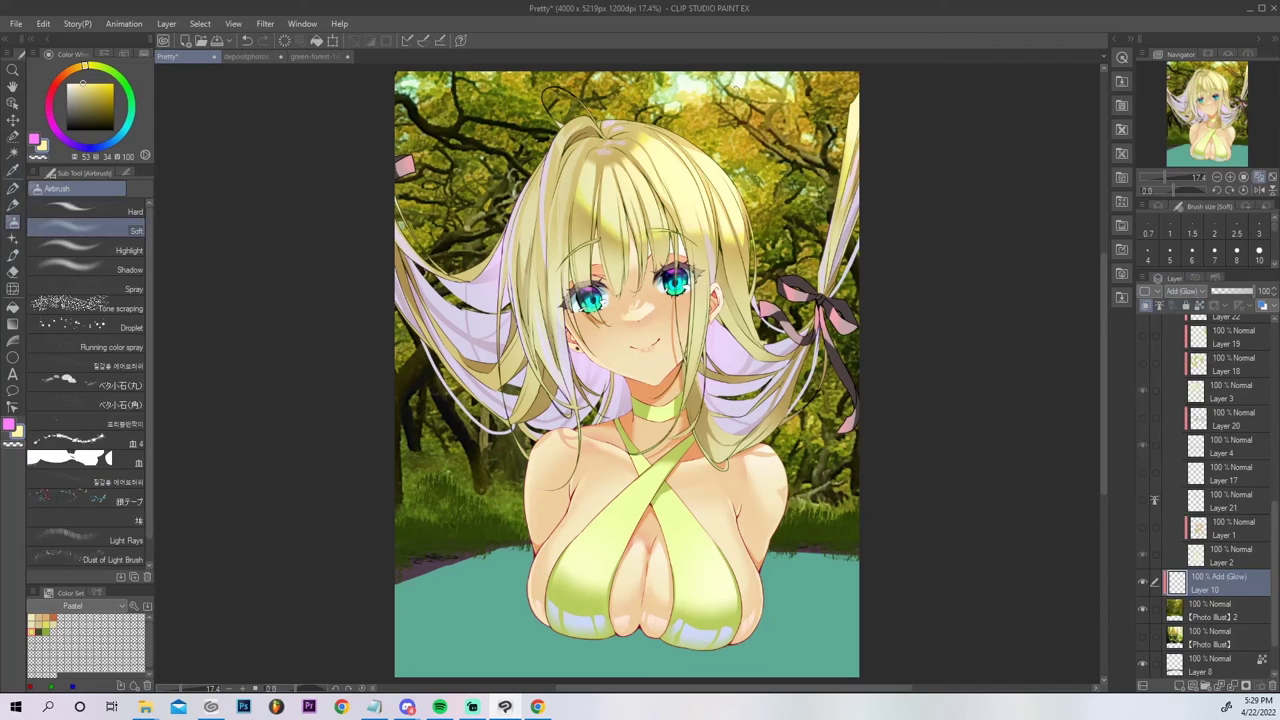
Airbrush a large pale yellow glow over the forest's upper right, plus a white glow across the treetops.
key("bracketright")
key("bracketright")
key("bracketright")
key("bracketright")
key("bracketright")
key("bracketright")
key("bracketright")
key("bracketright")
key("bracketright")
key("bracketright")
key("bracketright")
key("bracketright")
key("bracketright")
key("bracketright")
key("bracketright")
key("bracketright")
mouse_move(712, 92)
left_mouse_down()
mouse_move(775, 78)
mouse_move(660, 86)
mouse_move(965, 110)
left_mouse_up()
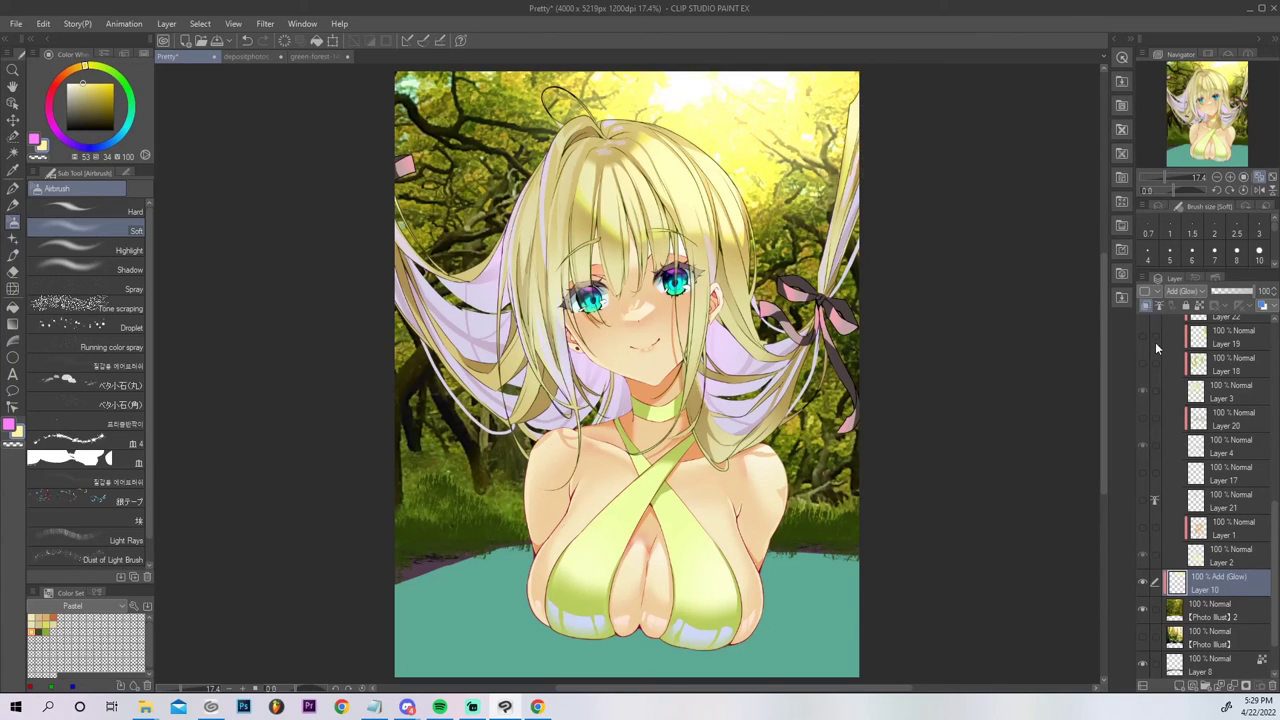
left_click_drag(74, 93, 46, 4)
mouse_move(617, 79)
left_mouse_down()
mouse_move(662, 108)
mouse_move(622, 90)
mouse_move(563, 105)
mouse_move(547, 88)
mouse_move(637, 120)
mouse_move(787, 105)
mouse_move(820, 118)
left_mouse_up()
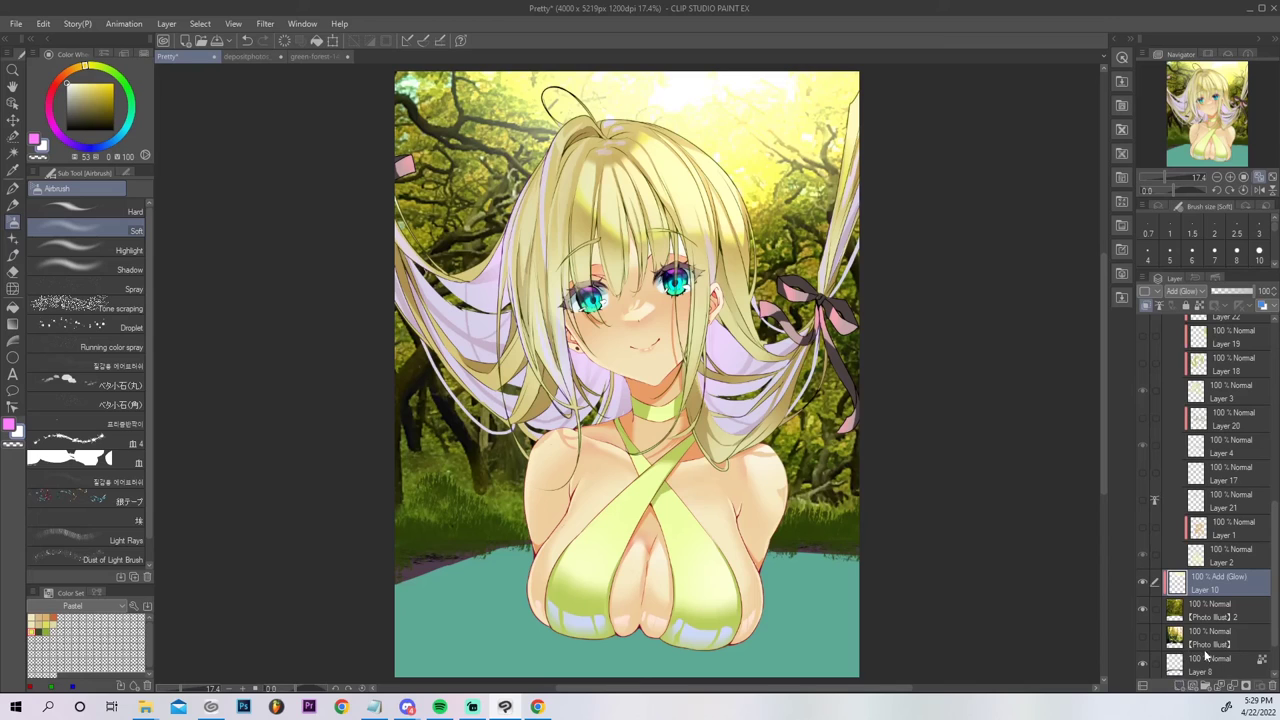
Paint small bright yellow leaves across the forest trees with the G-pen on a new clipped layer, and choose leaf green.
left_click(1224, 612)
left_click(1180, 689)
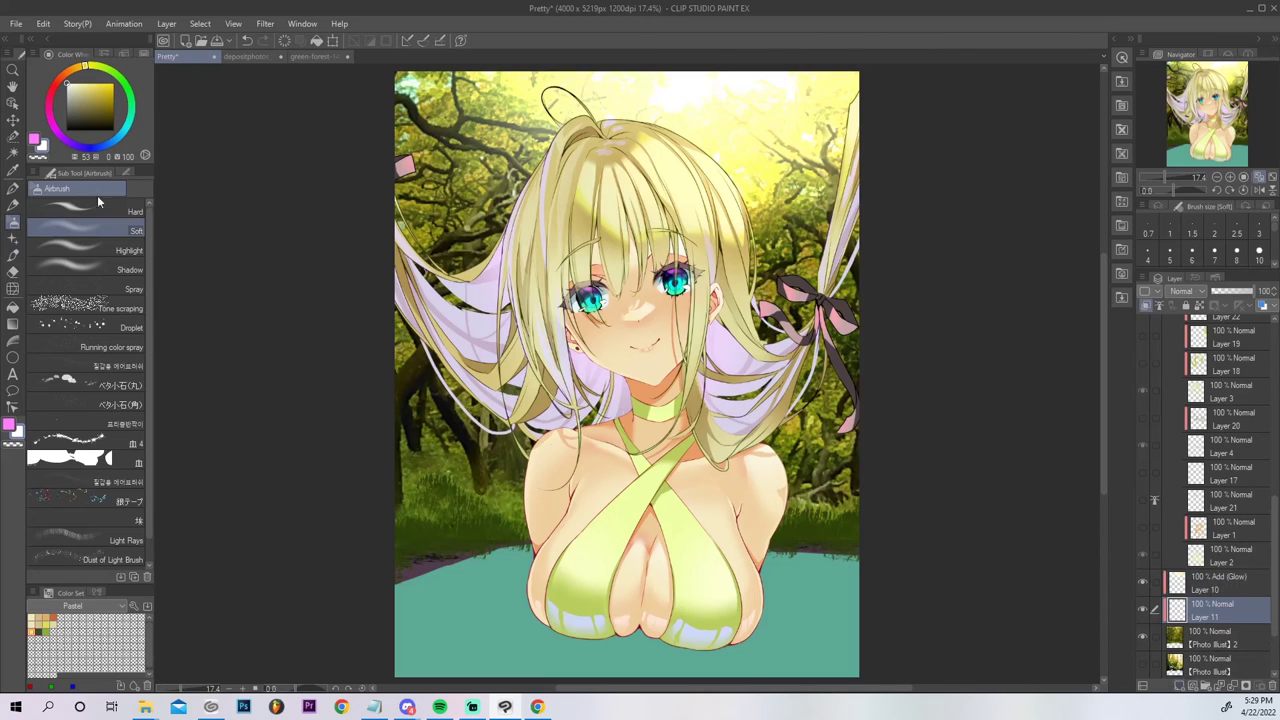
left_click(36, 628)
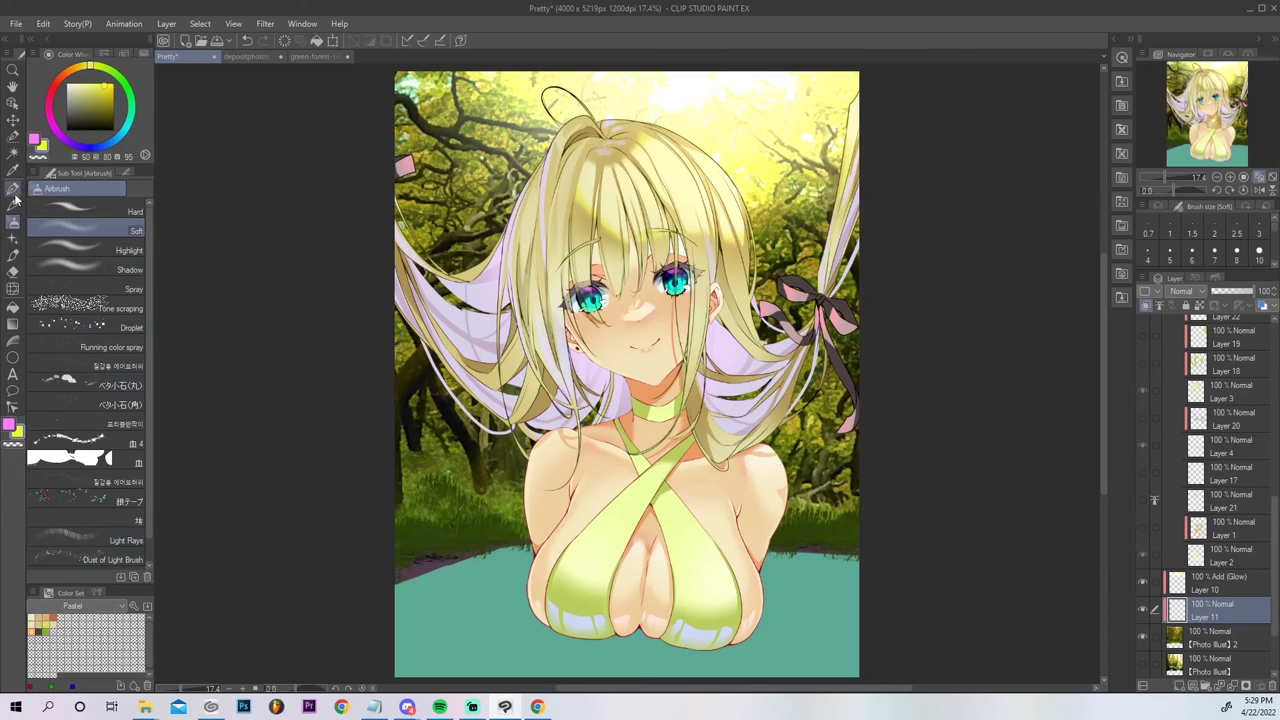
left_click(13, 188)
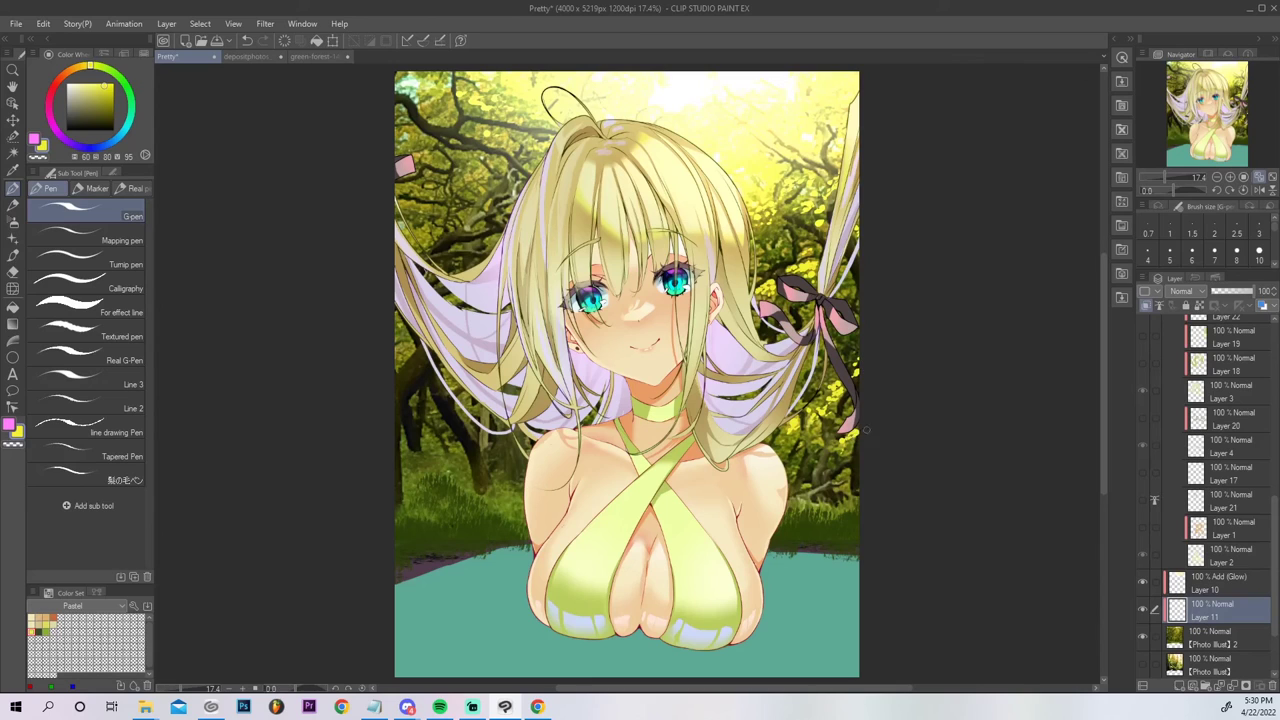
mouse_move(402, 354)
left_mouse_down()
mouse_move(414, 352)
mouse_move(405, 368)
mouse_move(418, 348)
mouse_move(396, 350)
left_mouse_up()
left_click_drag(469, 157, 494, 177)
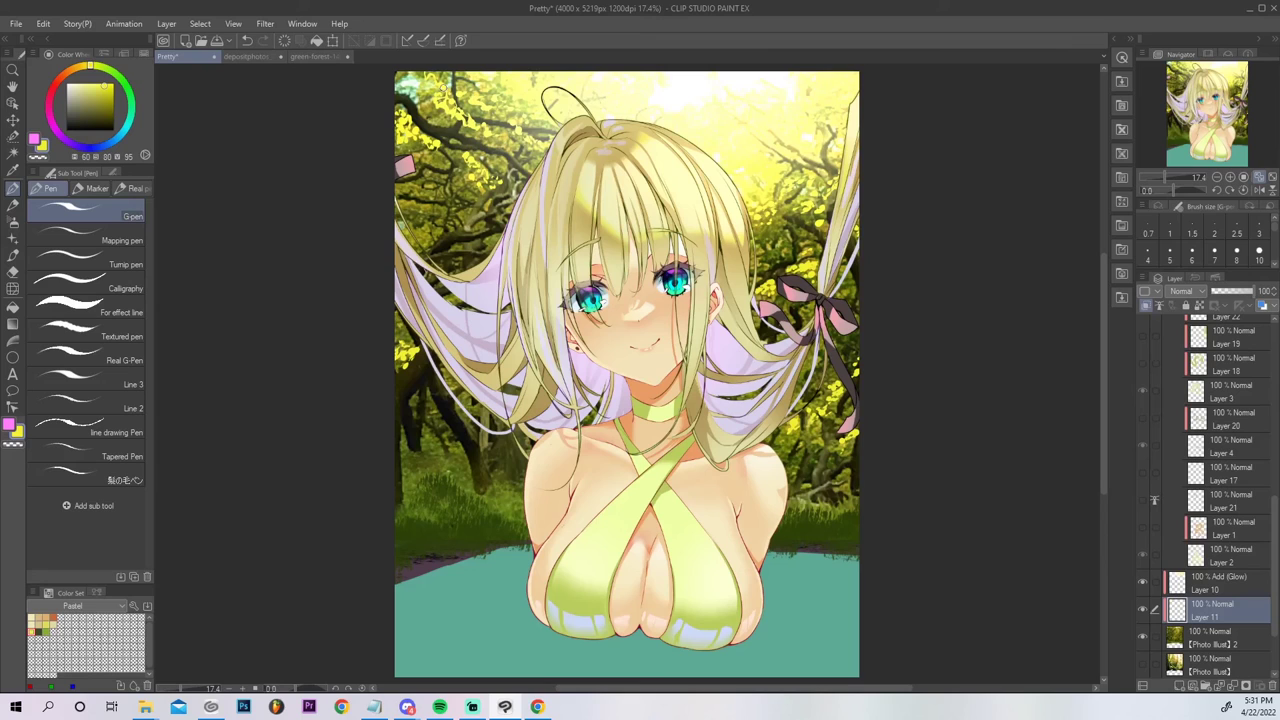
left_click(46, 631)
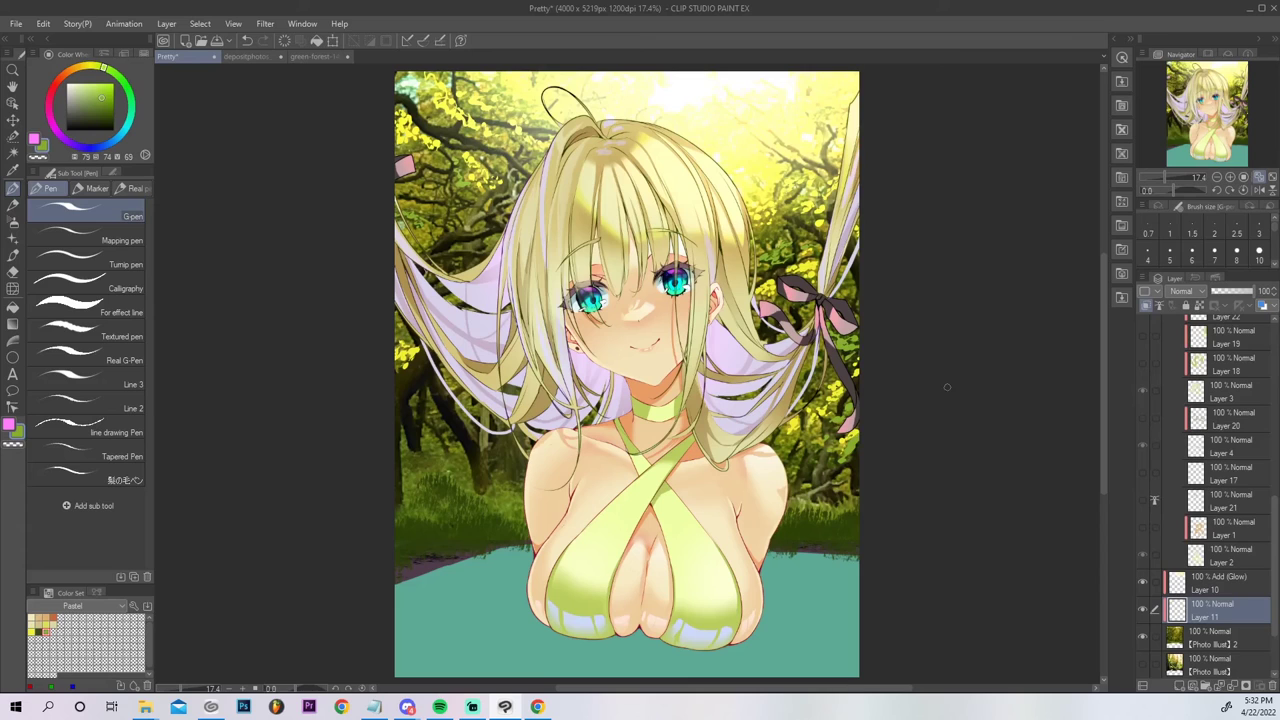
Add a clipped layer directly above the forest photo and paint dark purple along its lower edge, toggling the clipping to compare.
scroll(1203, 617, "down", 3)
left_click(1203, 617)
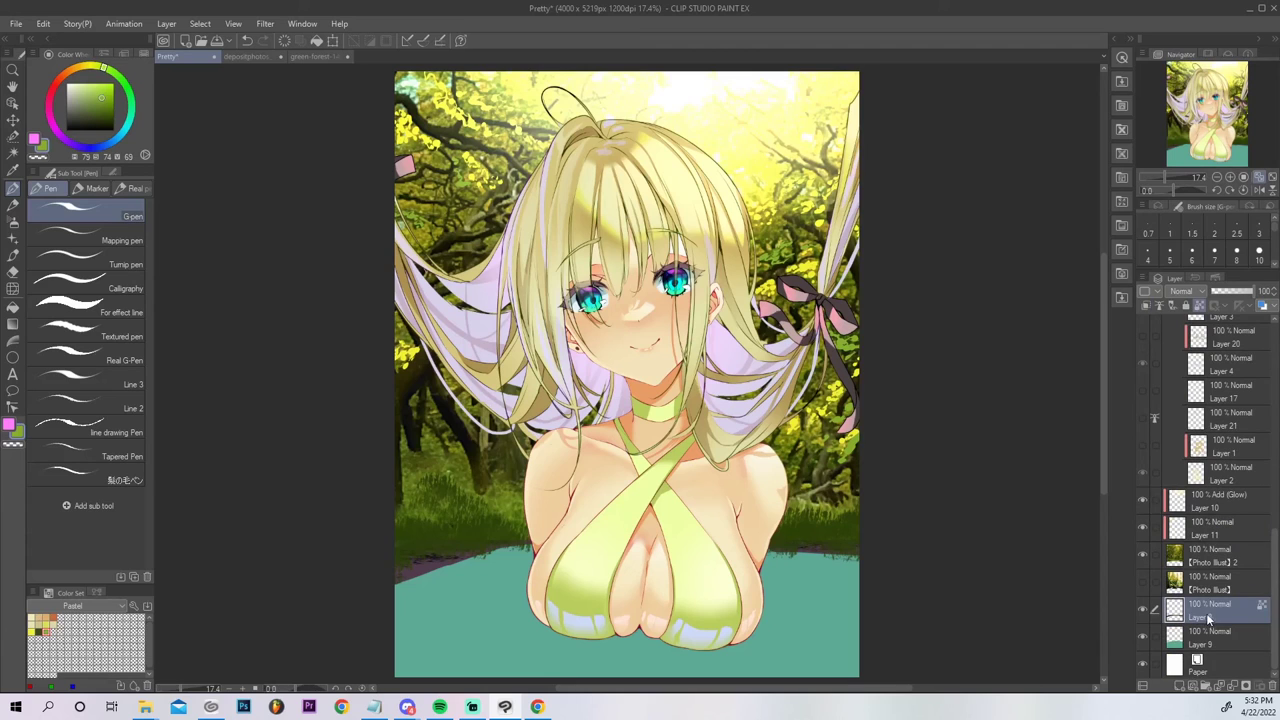
left_click(1215, 562)
left_click(1180, 686)
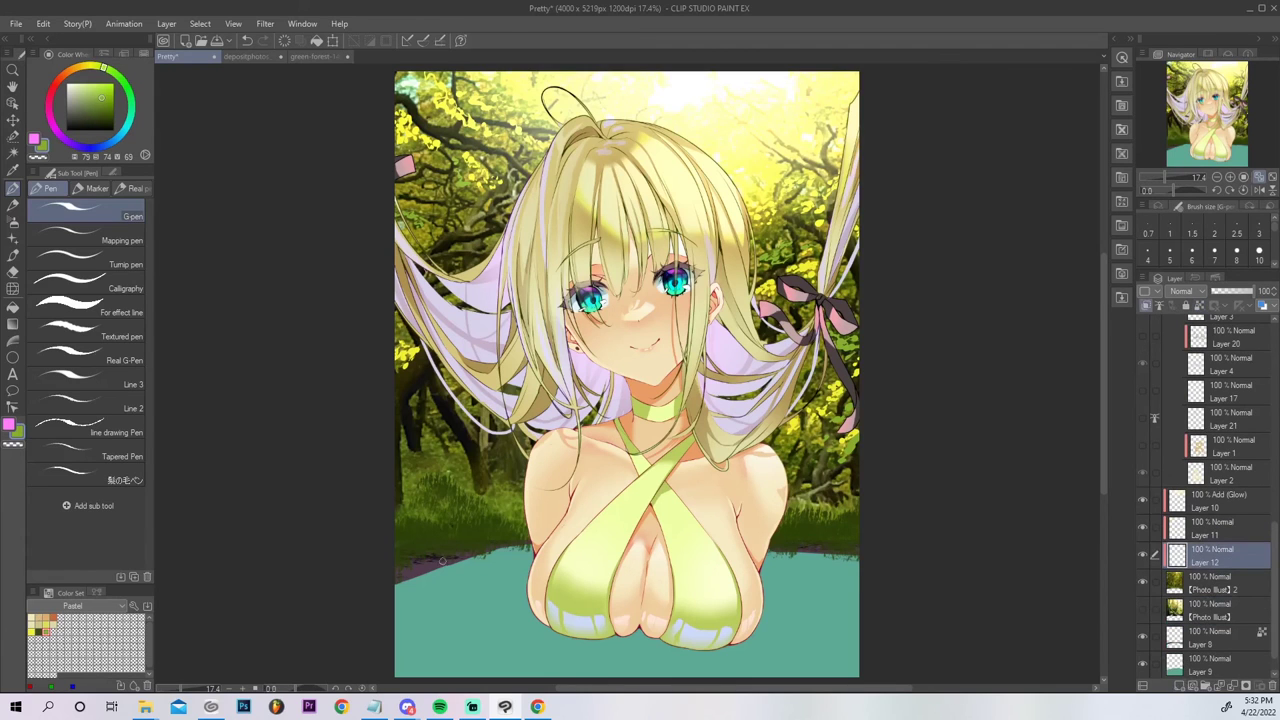
key("x")
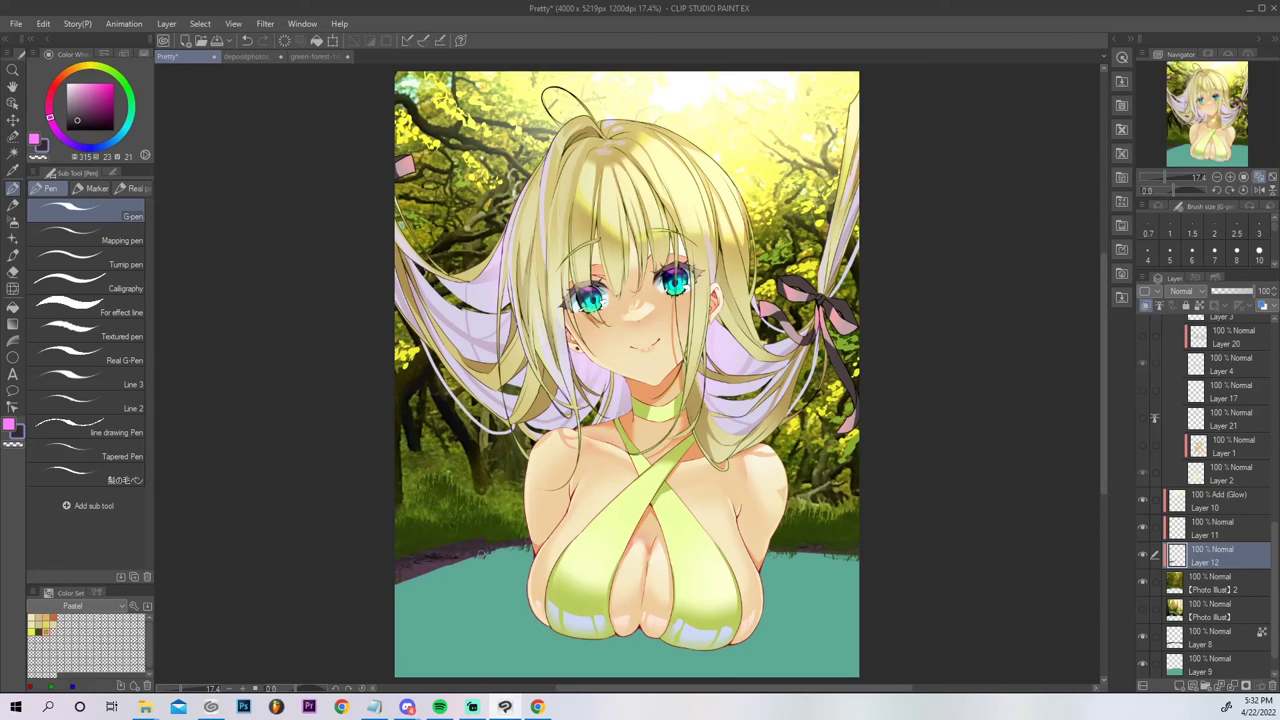
left_click(1146, 305)
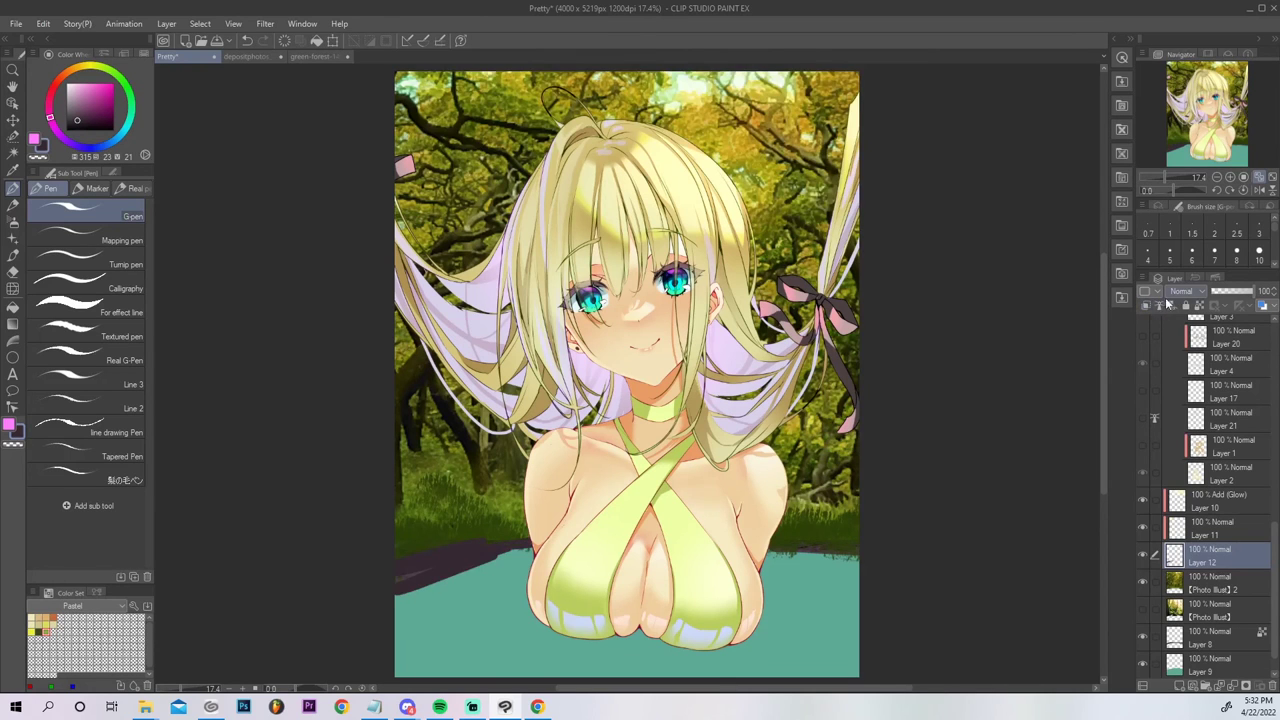
left_click(1148, 306)
Paint a dark purple bank along the water's far edge on both sides of the character, on a new unclipped layer above the glow layer.
left_click(1211, 591)
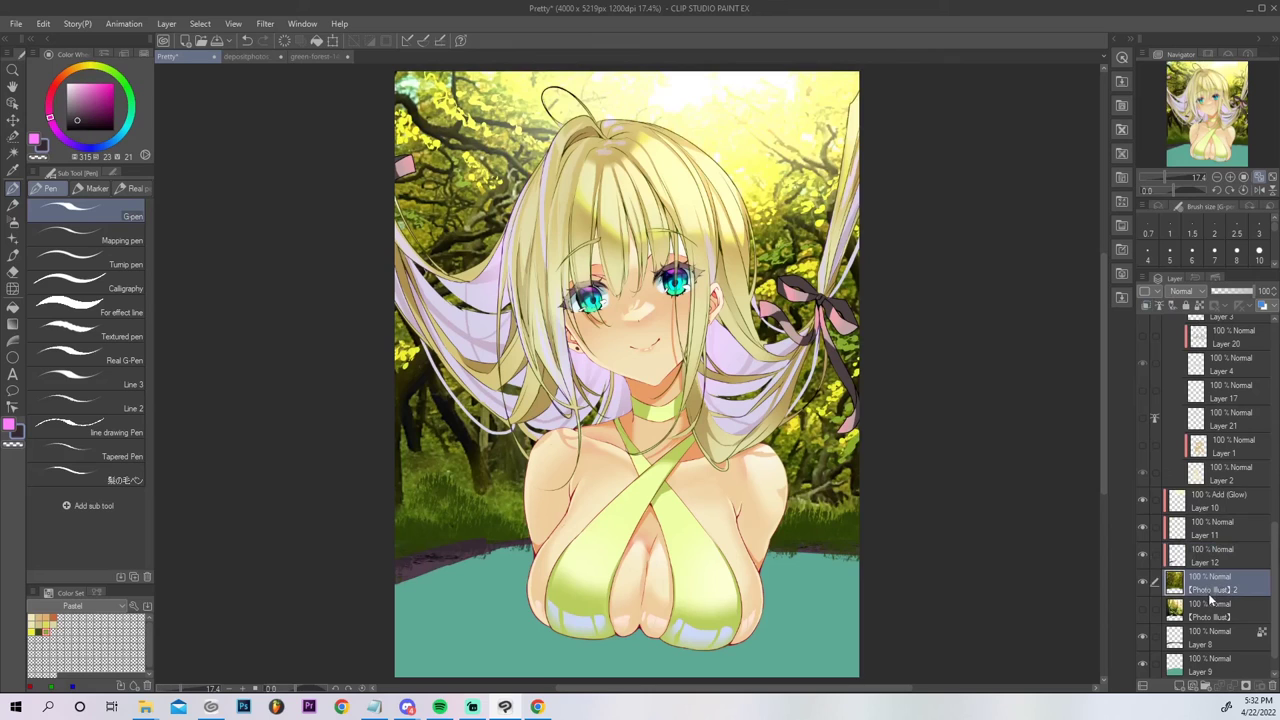
left_click(1216, 501)
left_click(1184, 686)
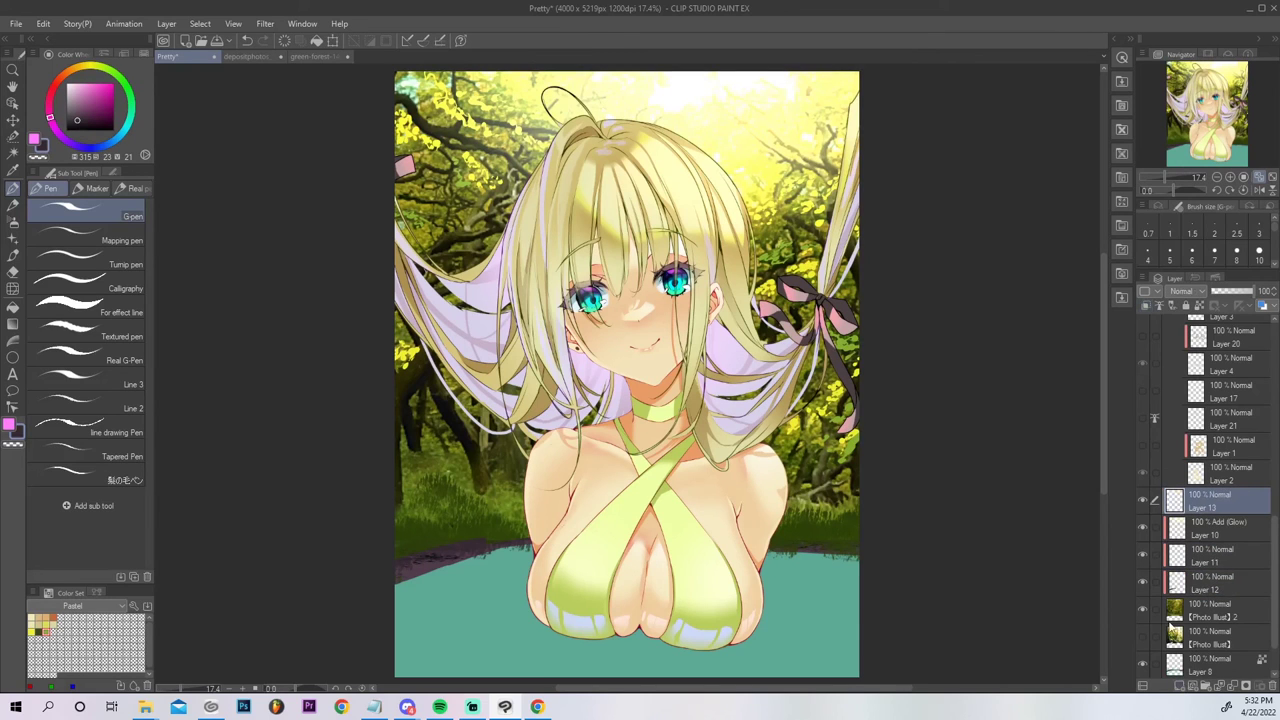
key("ctrl+z")
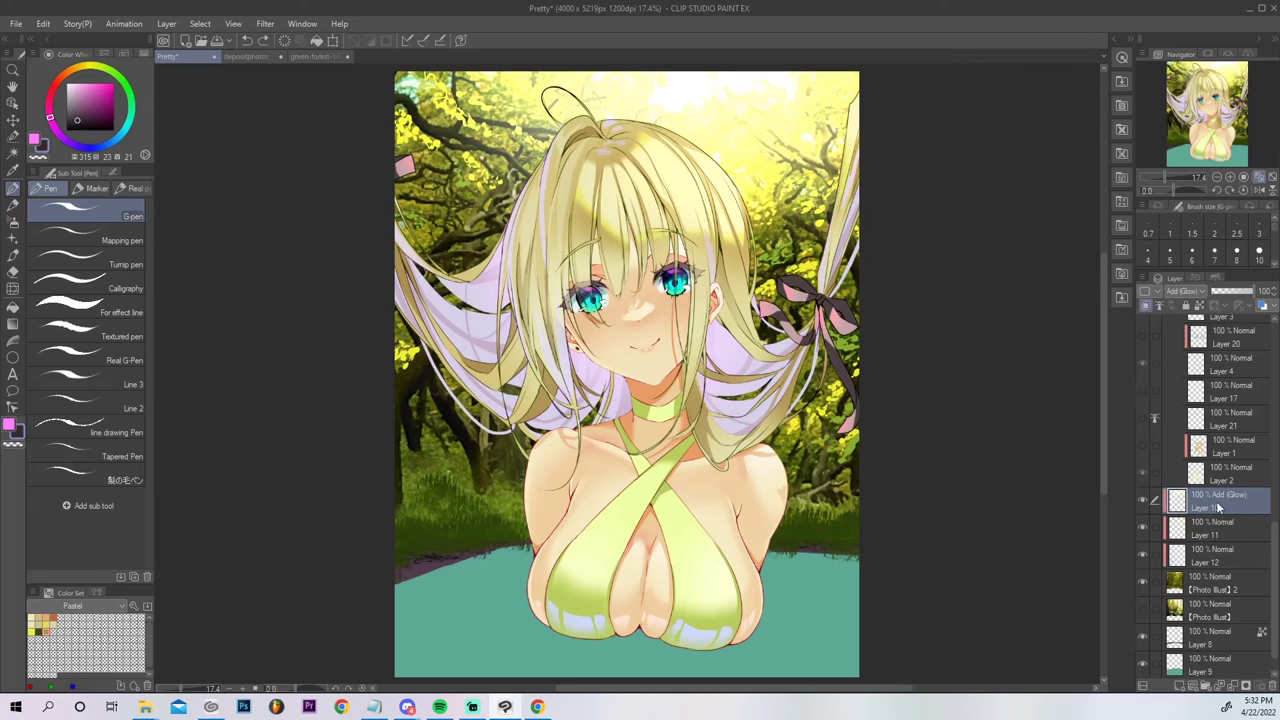
left_click(1179, 687)
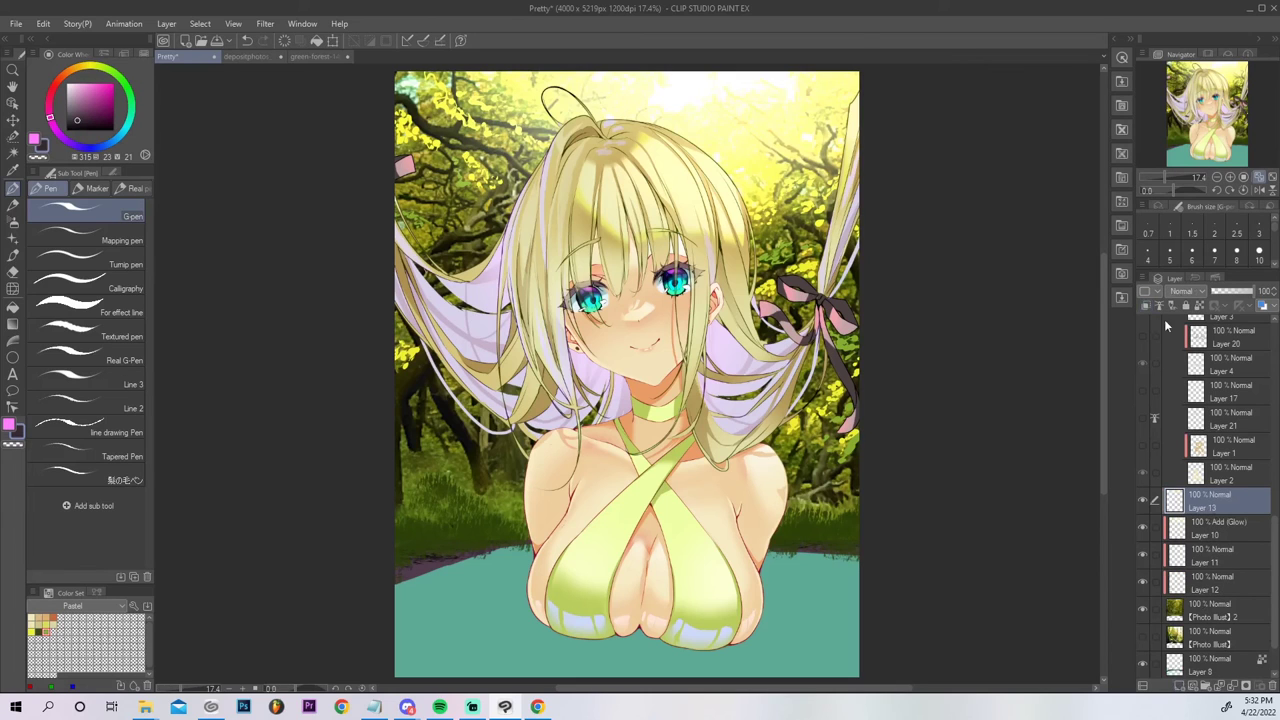
left_click_drag(490, 545, 400, 572)
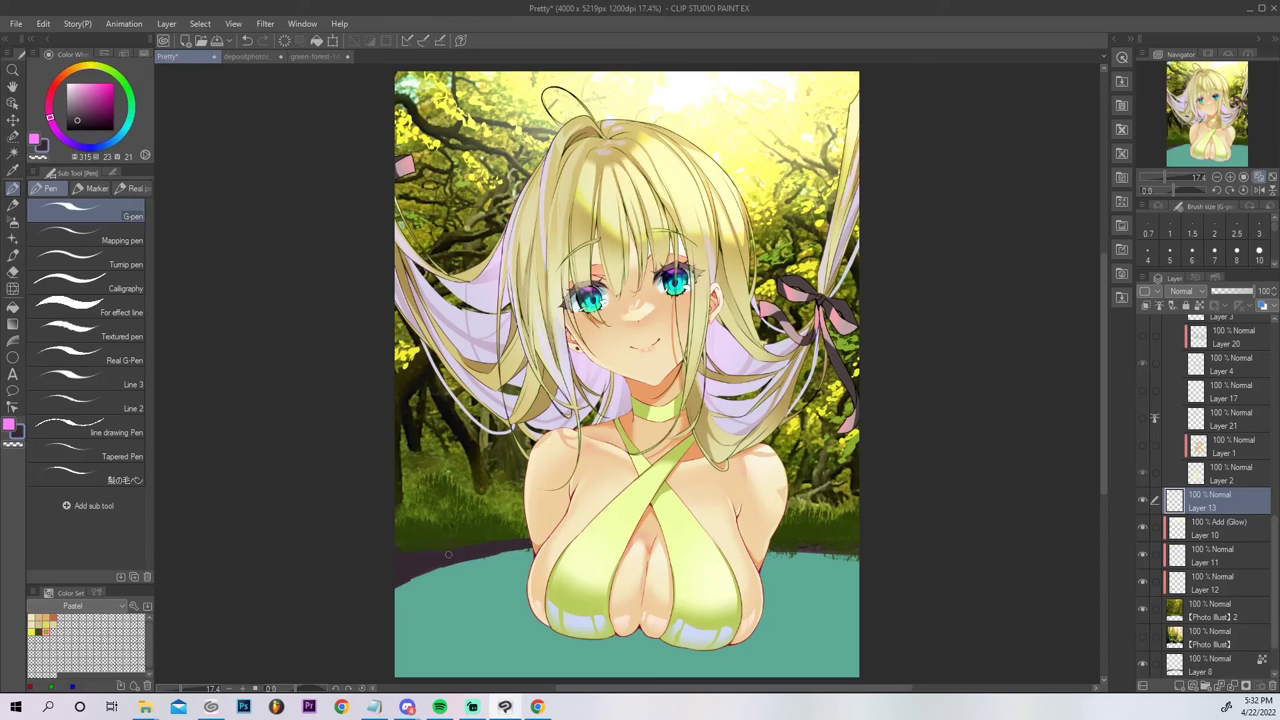
mouse_move(782, 549)
left_mouse_down()
mouse_move(840, 555)
mouse_move(788, 553)
mouse_move(843, 541)
left_mouse_up()
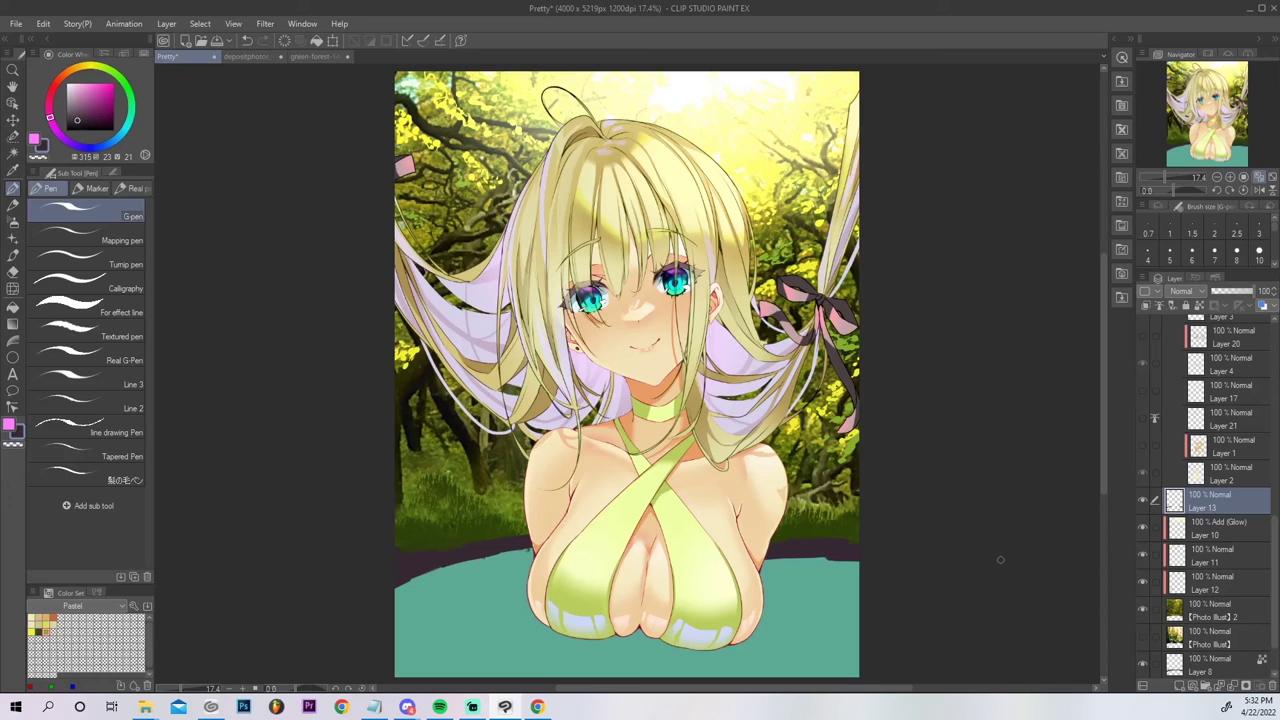
Paint the water's sampled teal over the bank at the character's left side, and move the water layer above the glow layer.
left_click(461, 607, "alt")
mouse_move(396, 541)
left_mouse_down()
mouse_move(474, 527)
mouse_move(397, 549)
mouse_move(389, 570)
mouse_move(530, 540)
mouse_move(487, 544)
left_mouse_up()
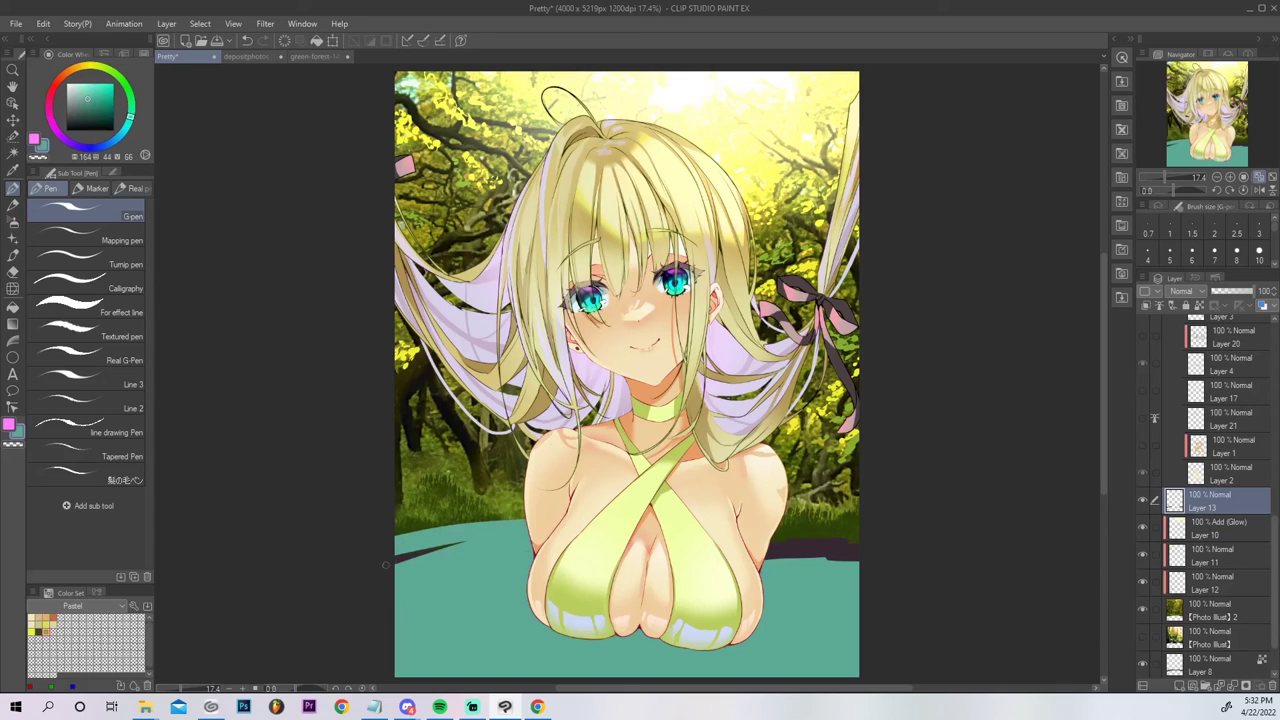
scroll(1212, 600, "down", 2)
left_click_drag(1212, 640, 1211, 454)
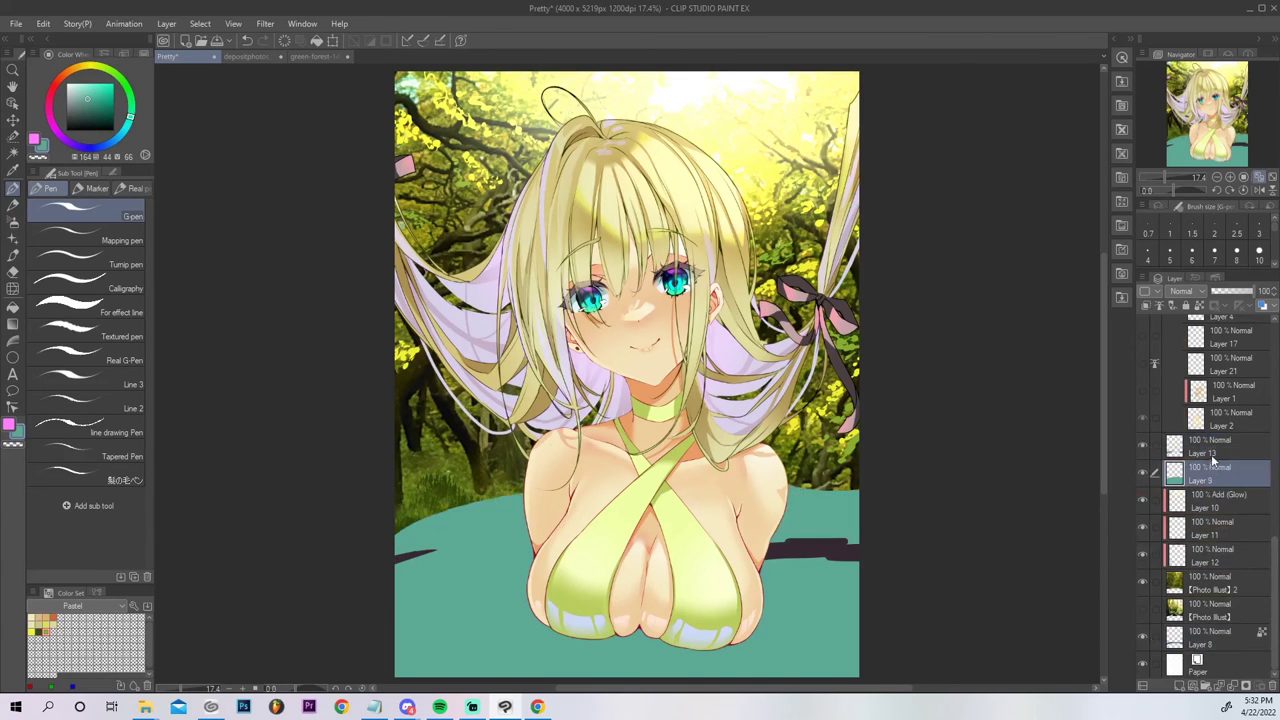
left_click(1211, 450)
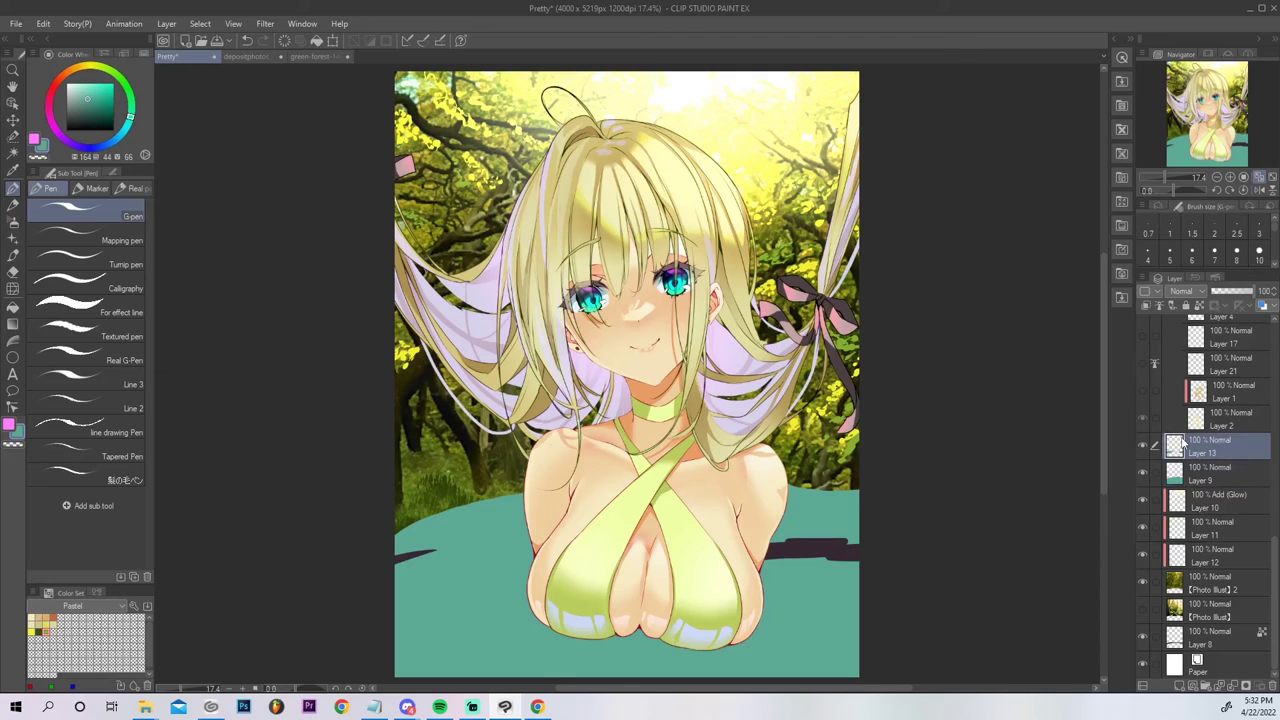
key("p")
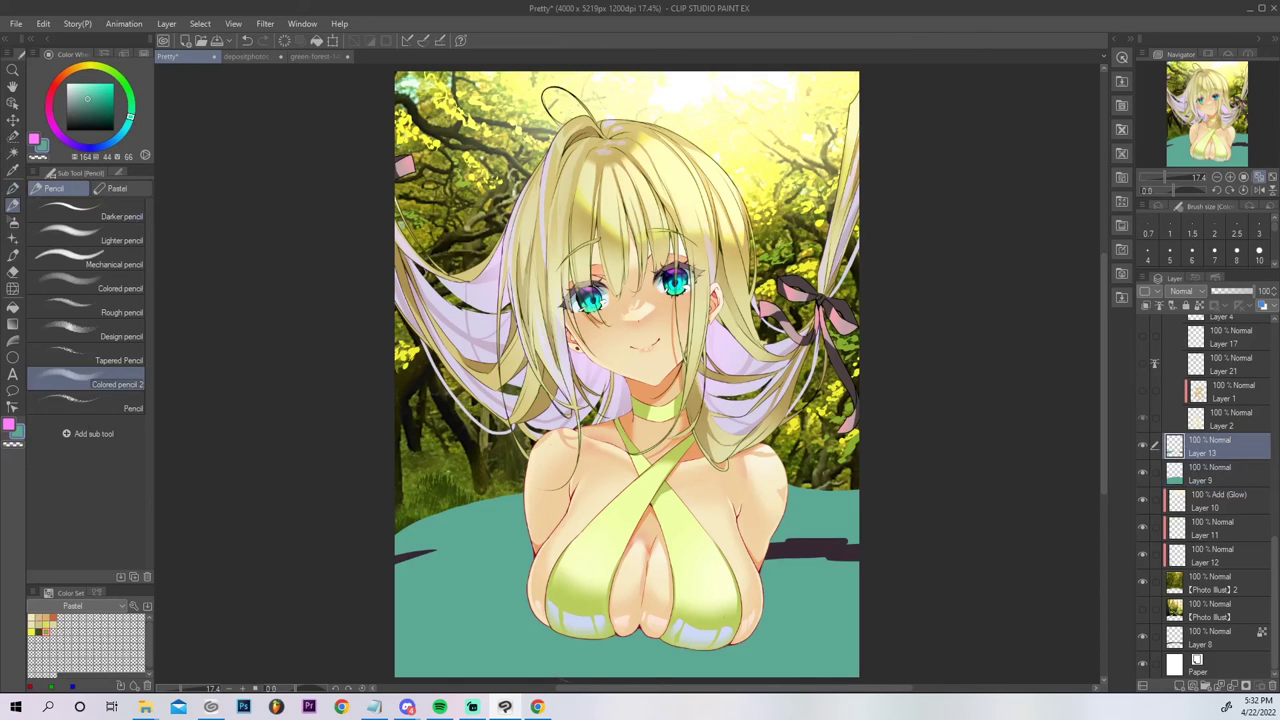
key("bracketleft")
key("bracketleft")
key("bracketleft")
key("bracketleft")
key("bracketleft")
key("bracketleft")
key("bracketleft")
left_click_drag(408, 581, 402, 574)
key("p")
key("ctrl+z")
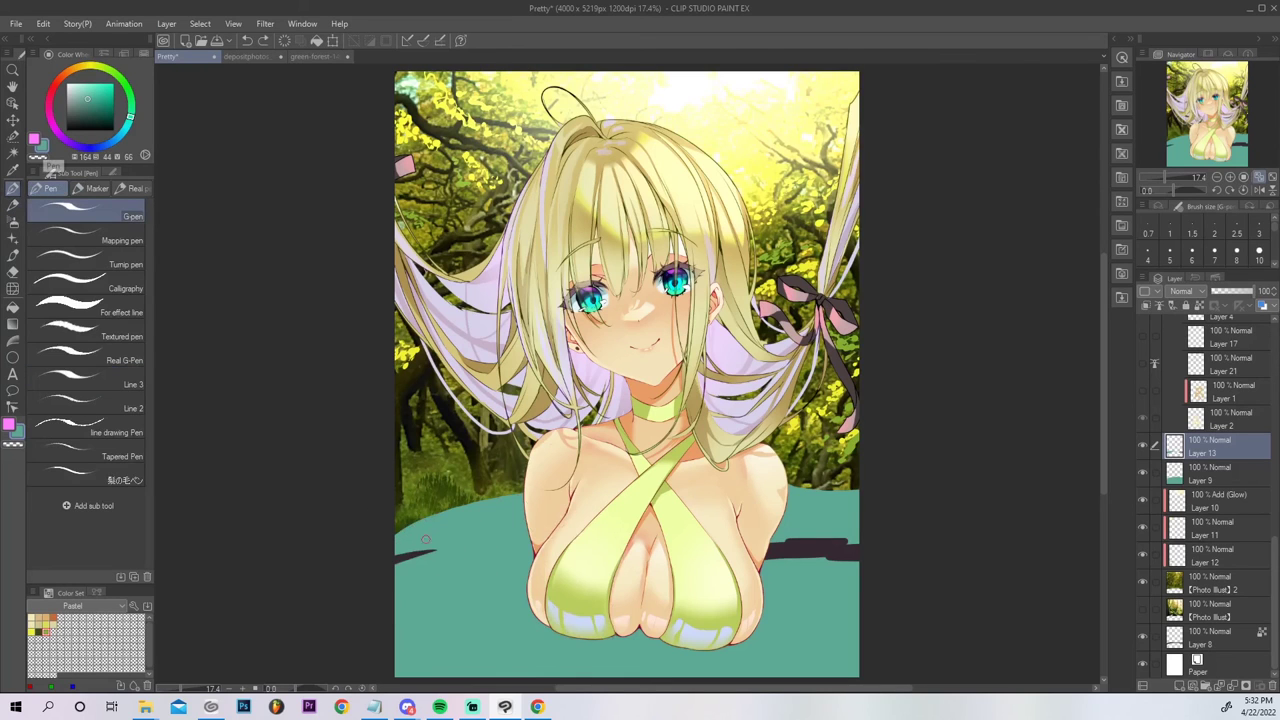
key("p")
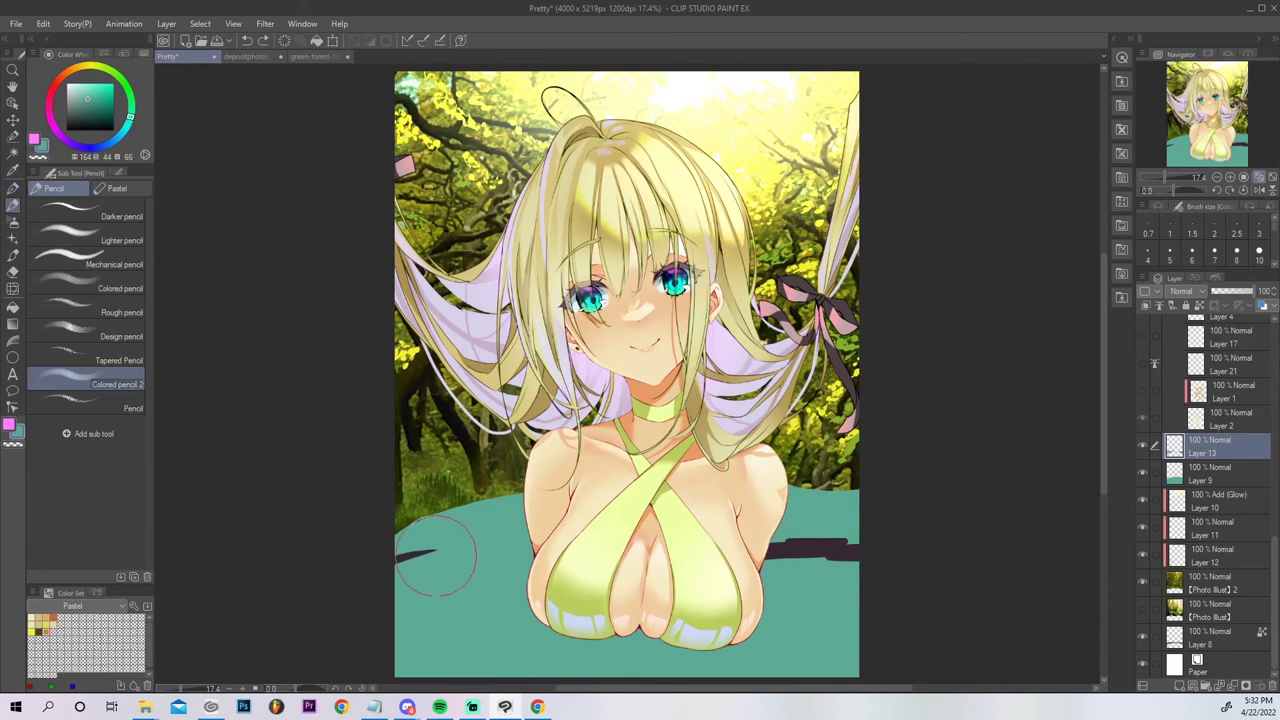
Cover the remaining dark bank strokes with teal using the G-pen, and merge the layer into the water layer.
left_click(13, 189)
left_click_drag(421, 562, 396, 556)
left_click_drag(766, 548, 858, 548)
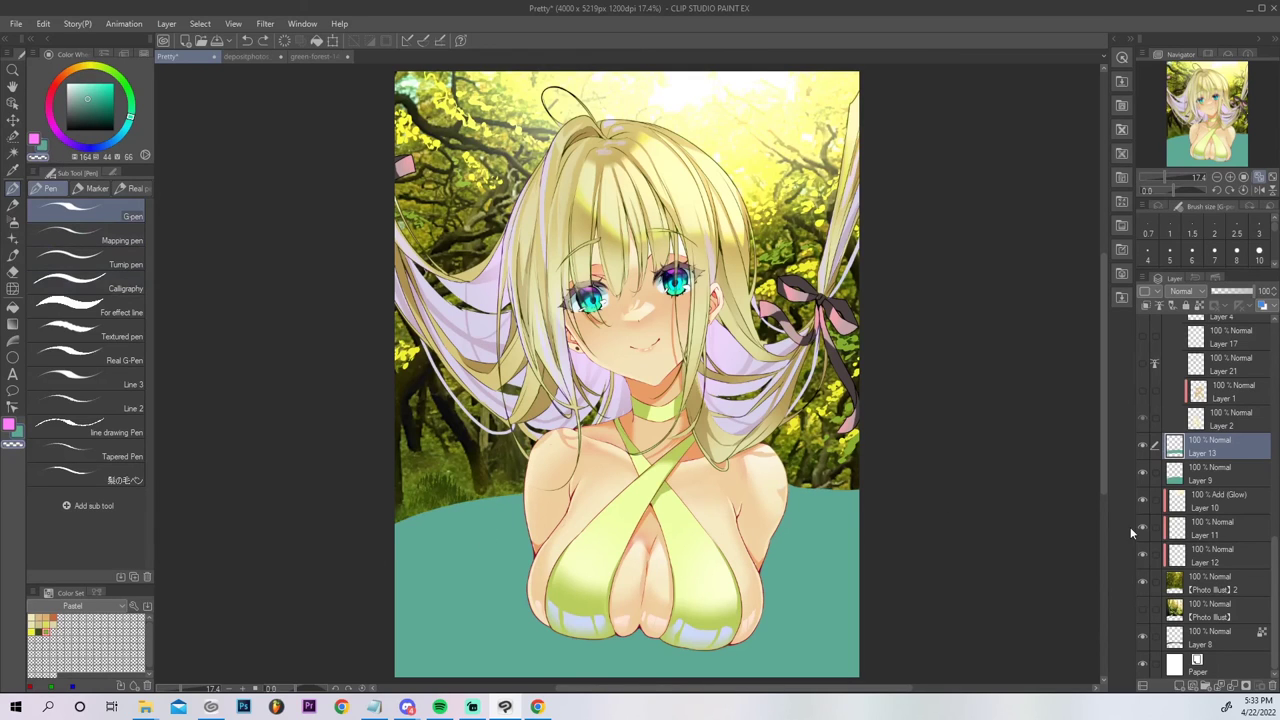
left_click(1232, 686)
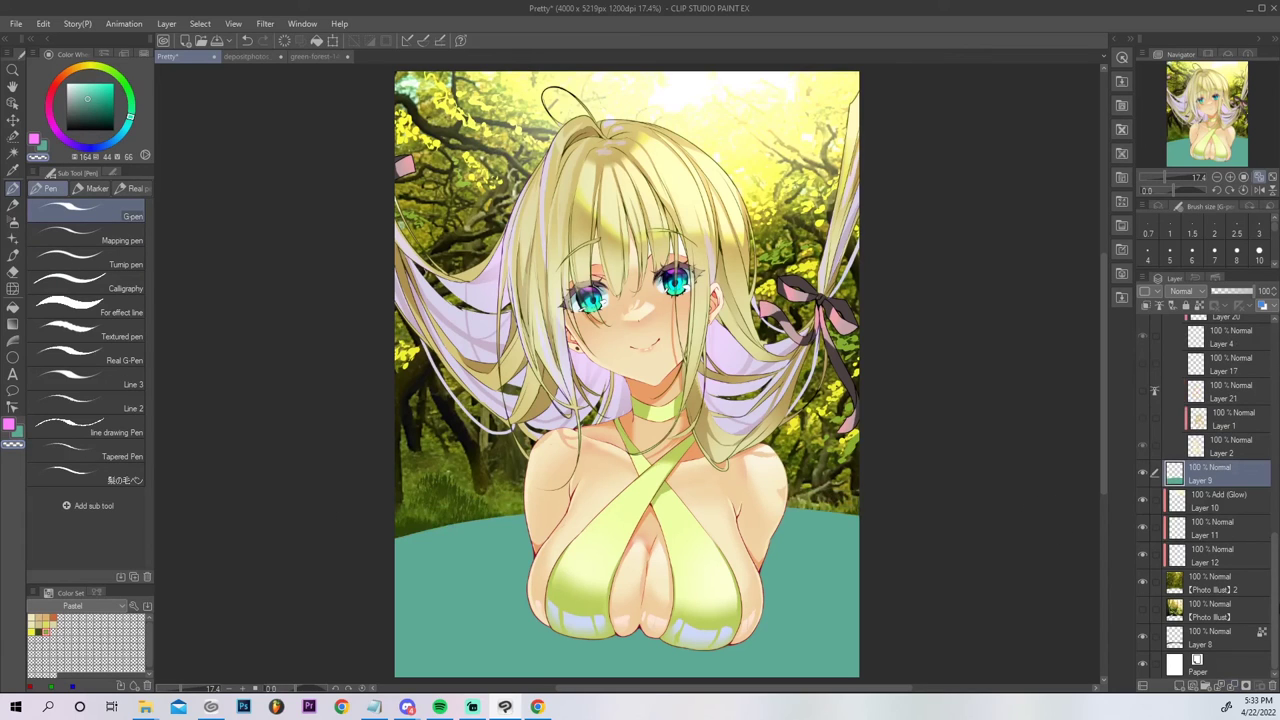
Paint a greyish purple bank (H 304, S 17, V 37) along the water's far edge on a new layer above the water.
left_click(1180, 687)
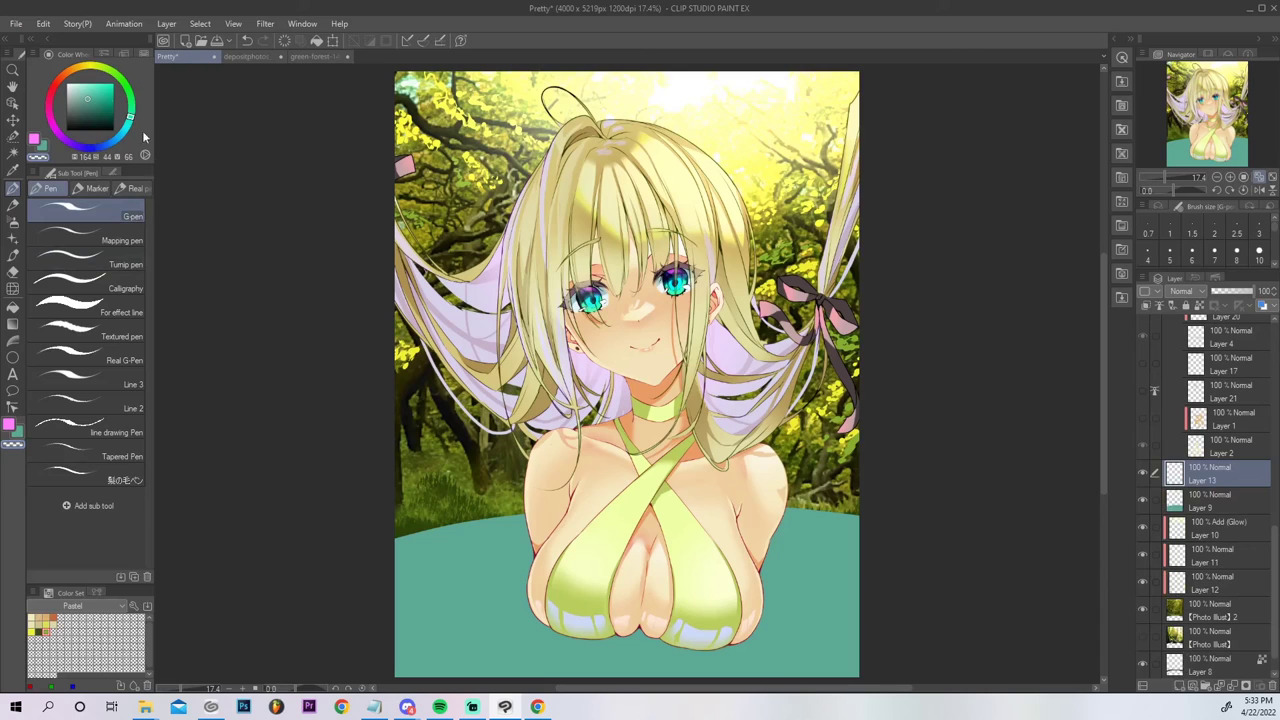
left_click(78, 116)
left_click(54, 124)
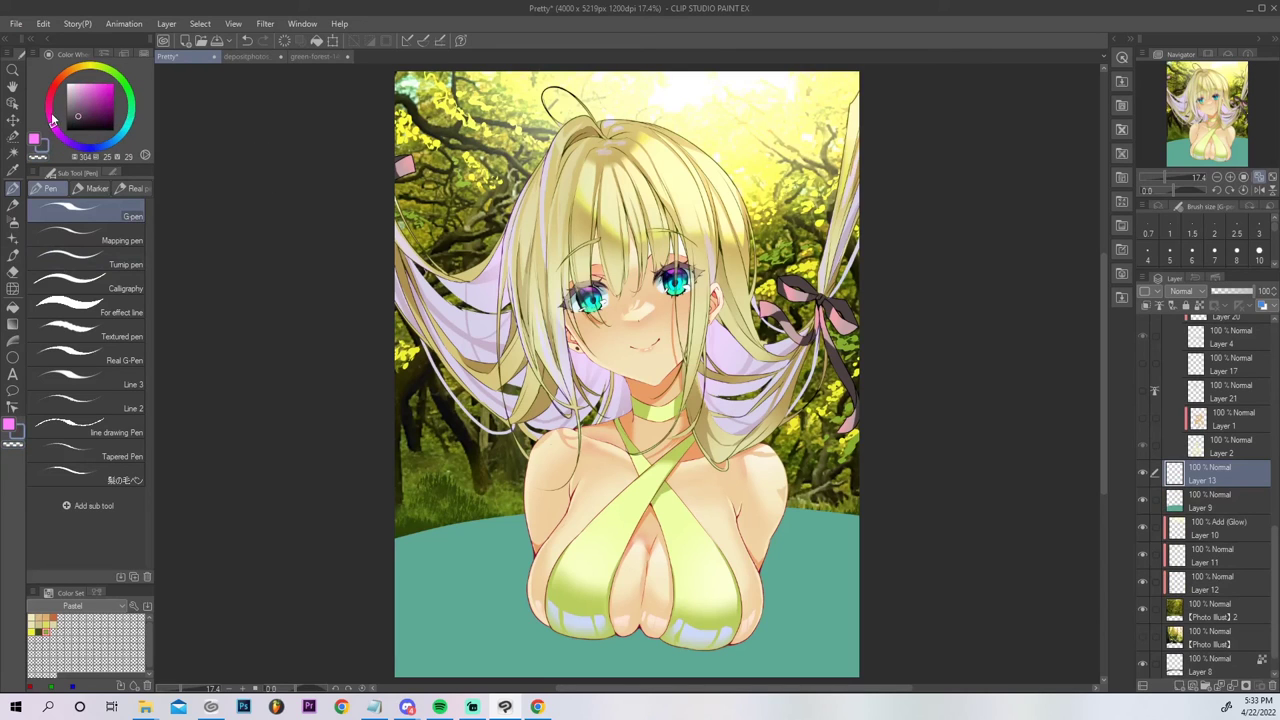
left_click(77, 108)
mouse_move(393, 547)
left_mouse_down()
mouse_move(526, 512)
mouse_move(366, 548)
left_mouse_up()
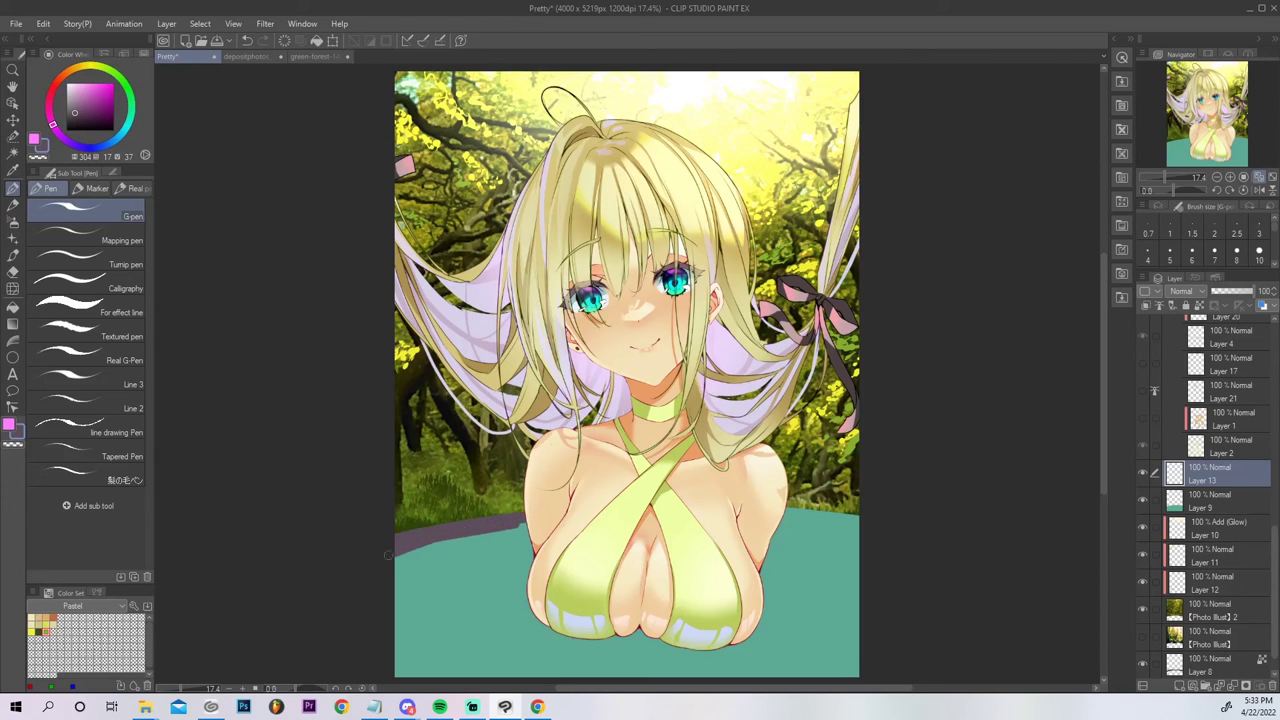
left_click_drag(762, 511, 906, 523)
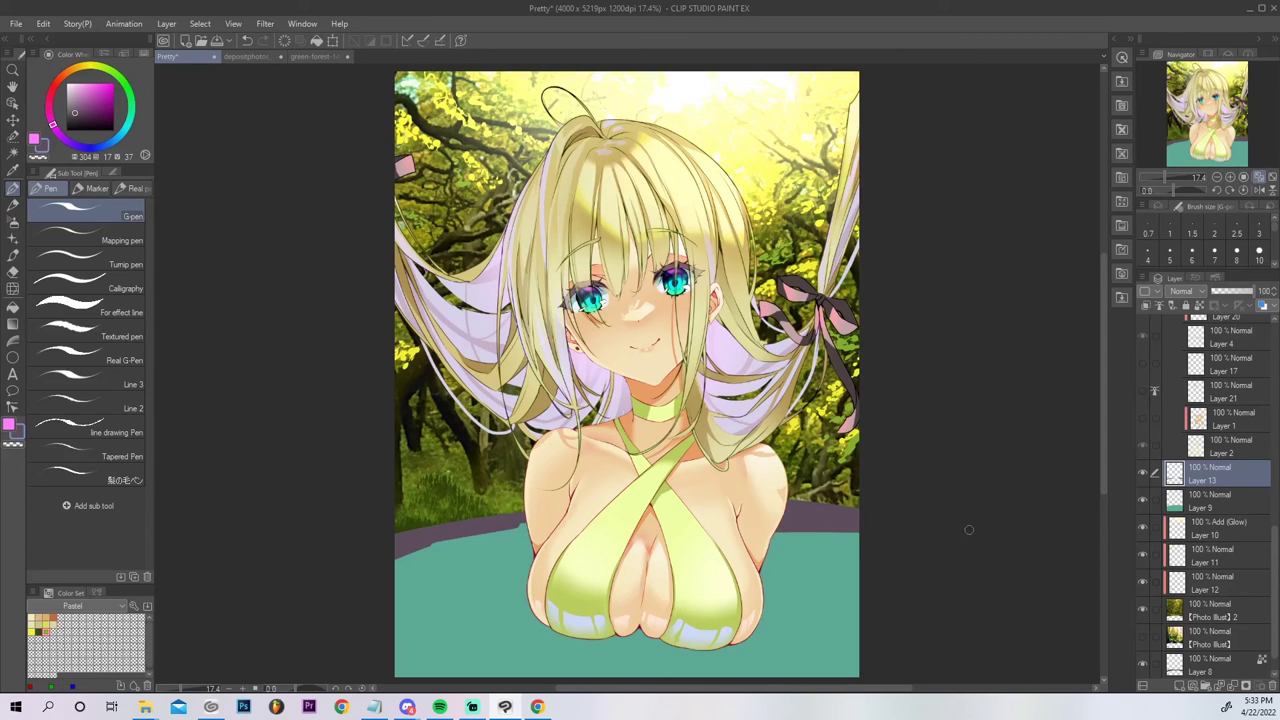
Paint uneven dark green and brown grass over the purple bank using colours sampled from the forest, and merge the layer into the water layer.
left_click(439, 494, "alt")
mouse_move(396, 539)
left_mouse_down()
mouse_move(438, 526)
mouse_move(396, 559)
mouse_move(451, 511)
mouse_move(435, 529)
mouse_move(516, 506)
mouse_move(479, 517)
mouse_move(516, 518)
left_mouse_up()
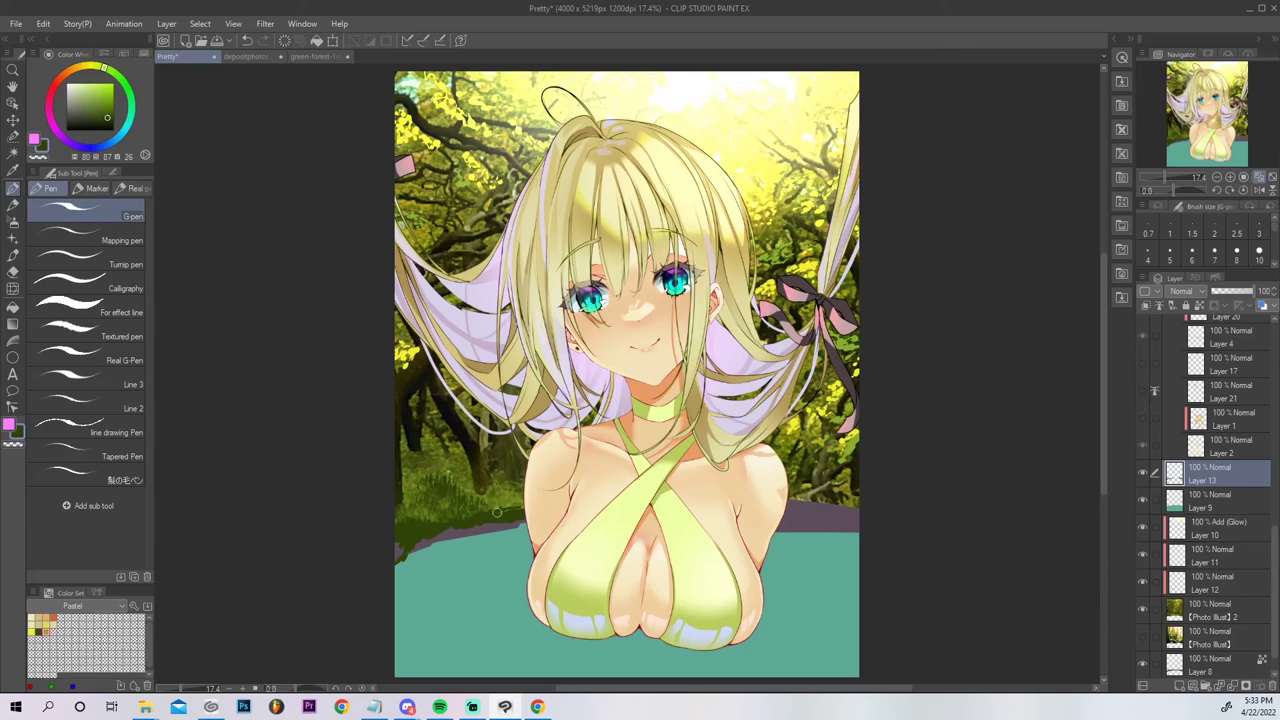
mouse_move(777, 508)
left_mouse_down()
mouse_move(844, 507)
mouse_move(835, 527)
mouse_move(828, 517)
mouse_move(830, 504)
mouse_move(842, 530)
mouse_move(856, 505)
mouse_move(859, 521)
left_mouse_up()
left_click(828, 490, "alt")
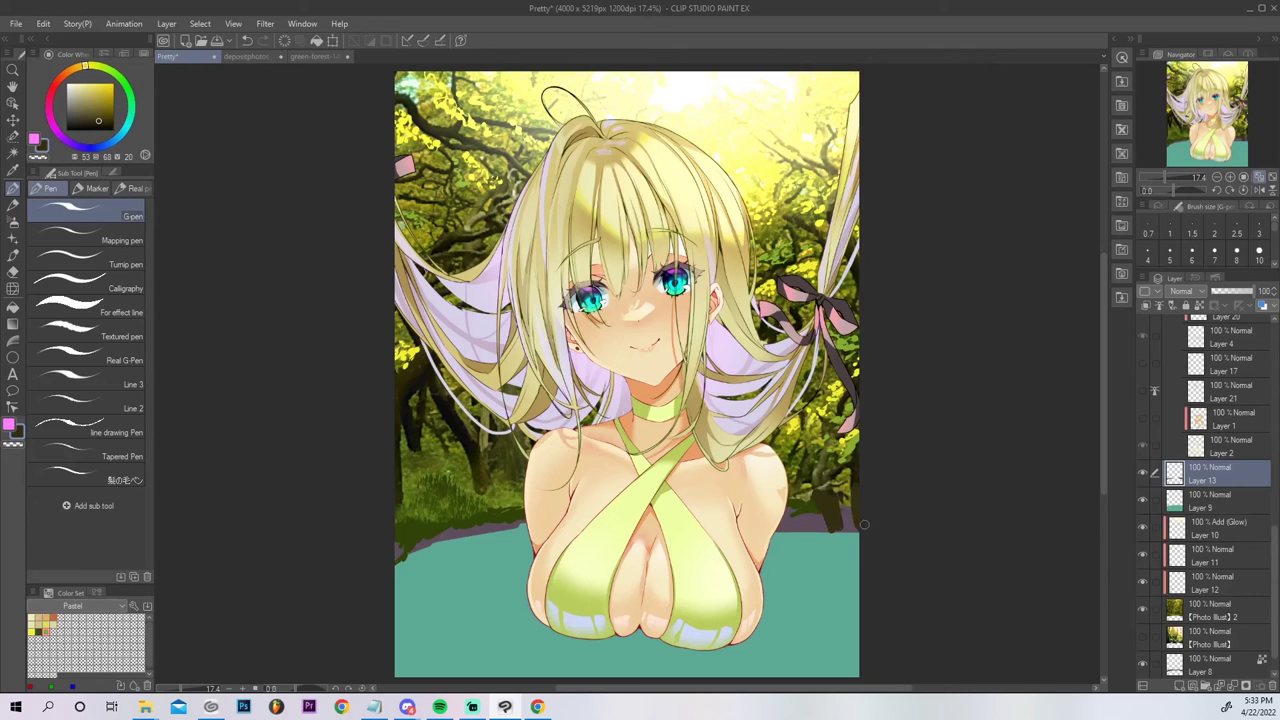
mouse_move(832, 529)
left_mouse_down()
mouse_move(814, 546)
mouse_move(850, 514)
mouse_move(851, 527)
left_mouse_up()
left_click(1242, 688)
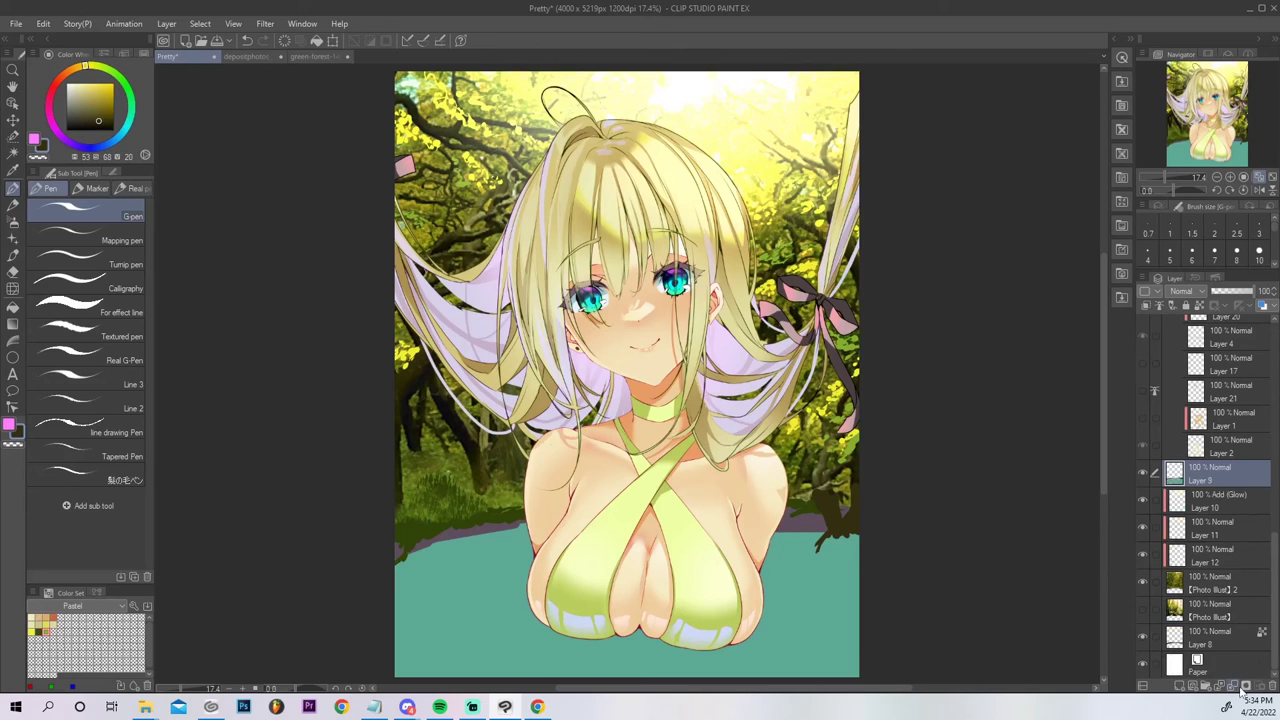
left_click(1221, 510)
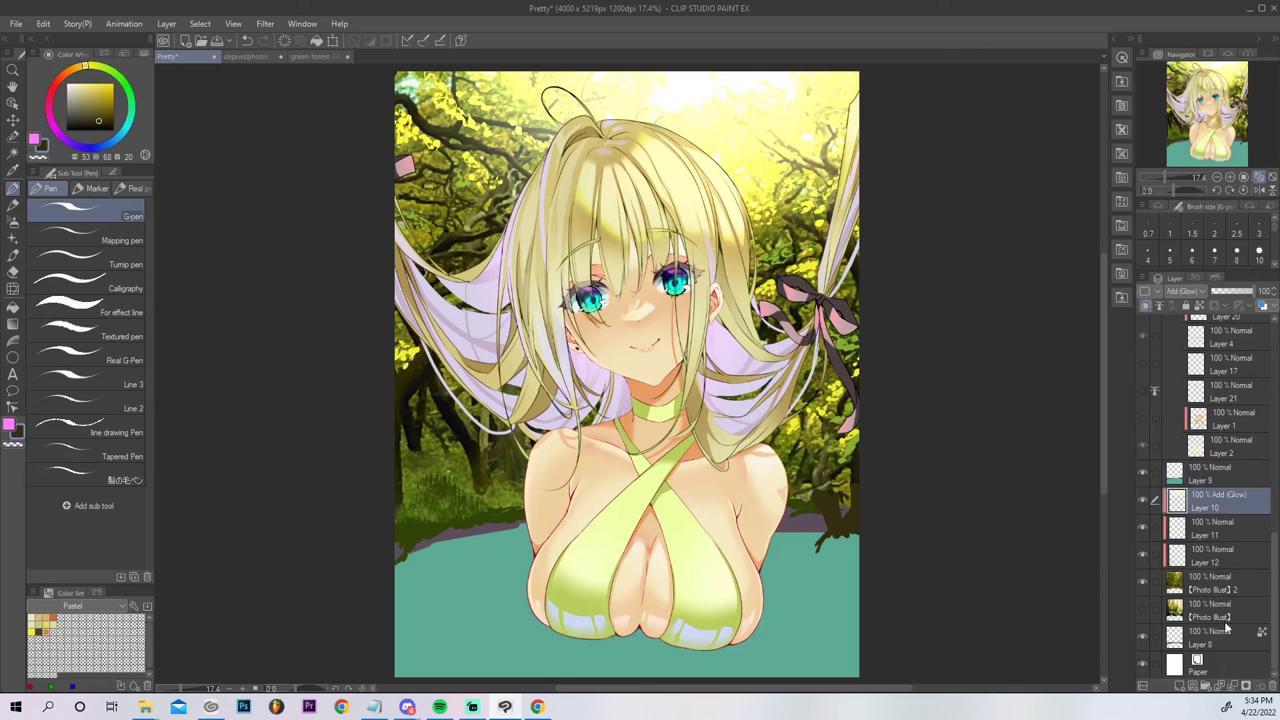
left_click(1233, 688)
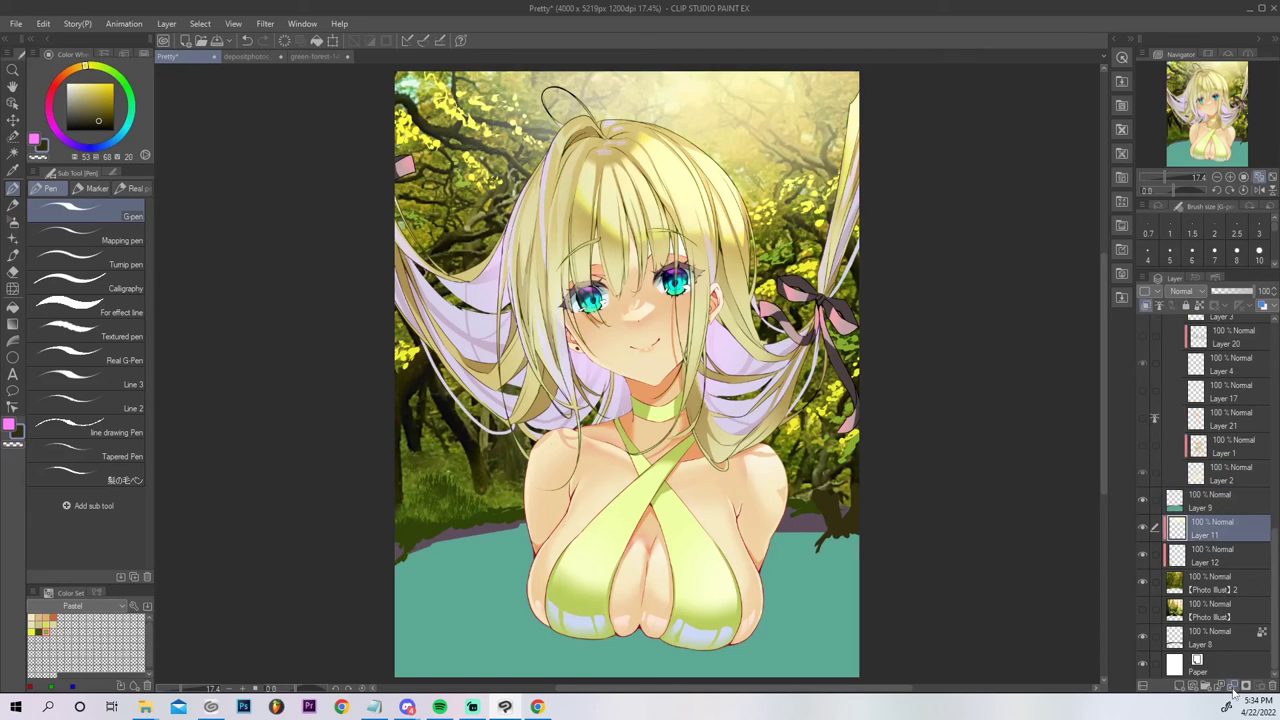
key("ctrl+z")
Merge Layer 11 and the Add (Glow) Layer 10 down into the 【Photo Illust】 2 background layer.
left_click(1220, 590)
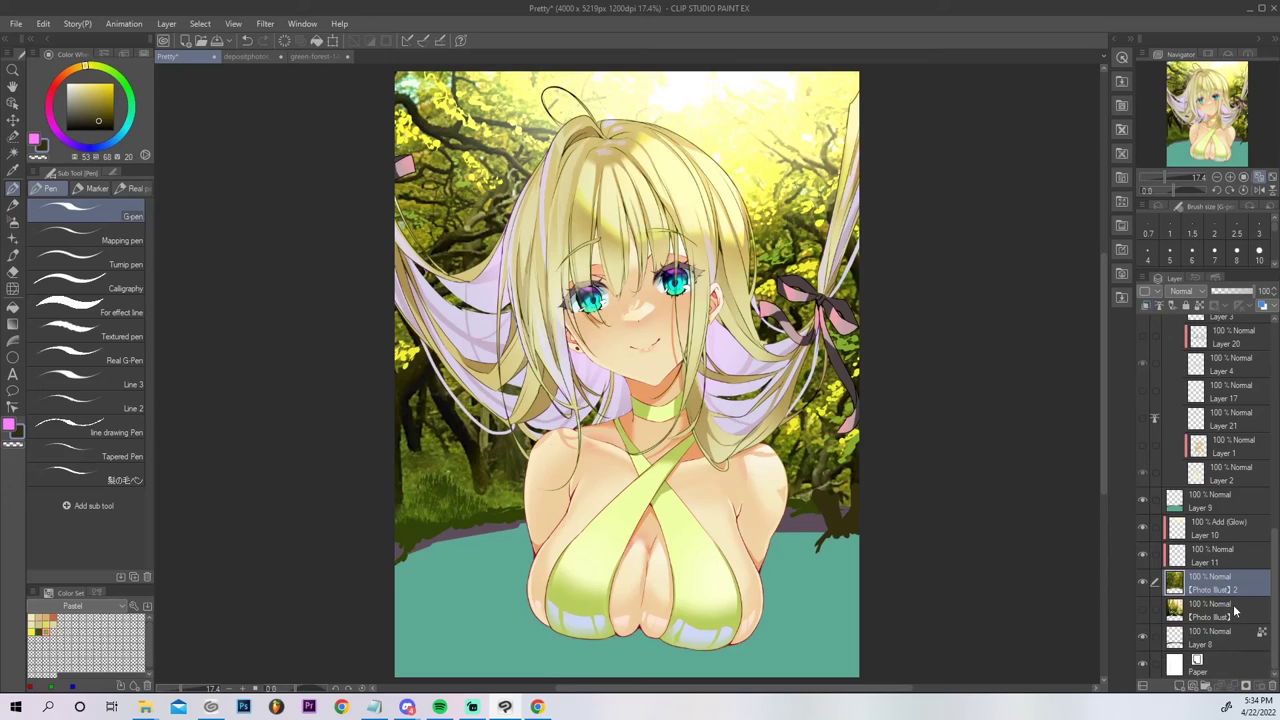
left_click(1230, 562)
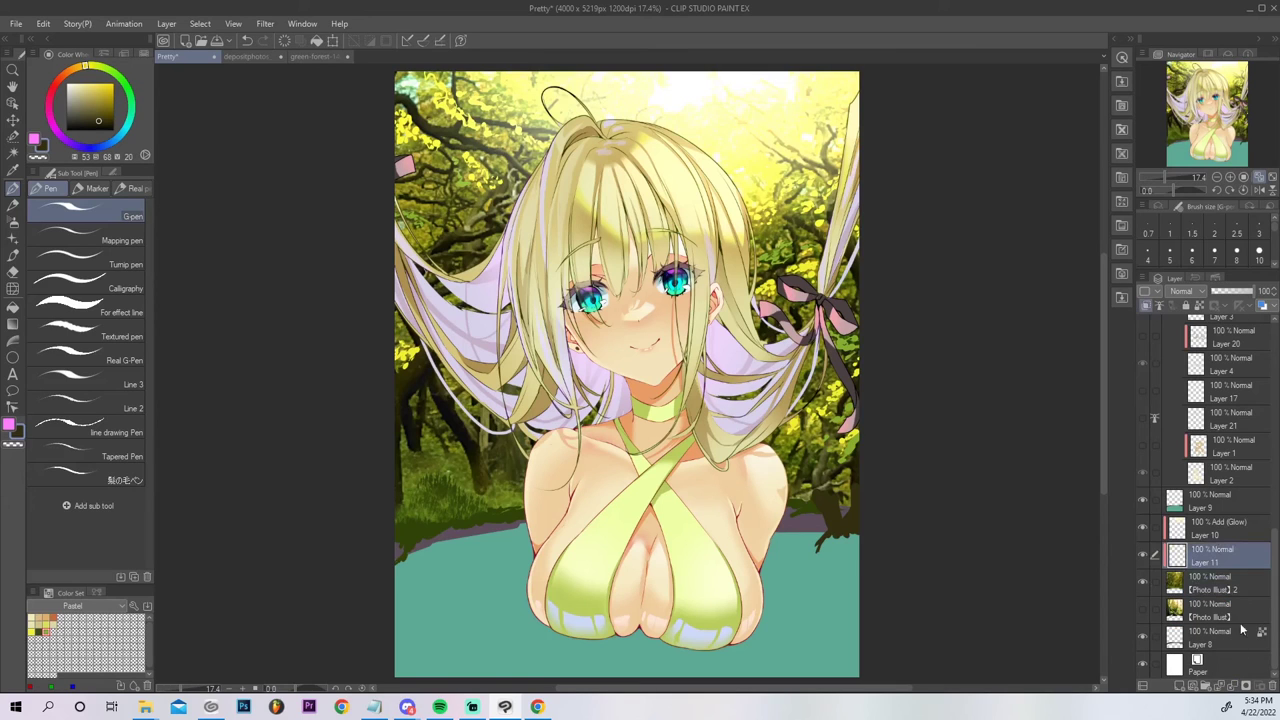
left_click(1232, 686)
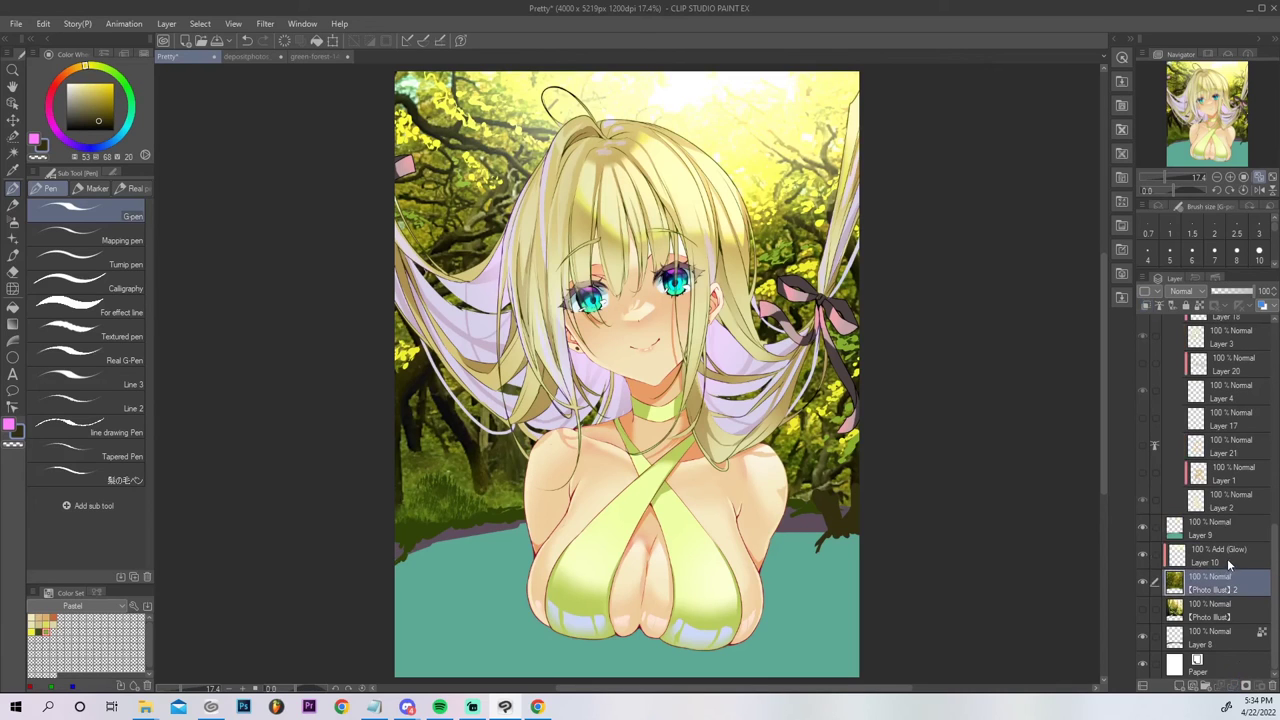
left_click(1234, 687)
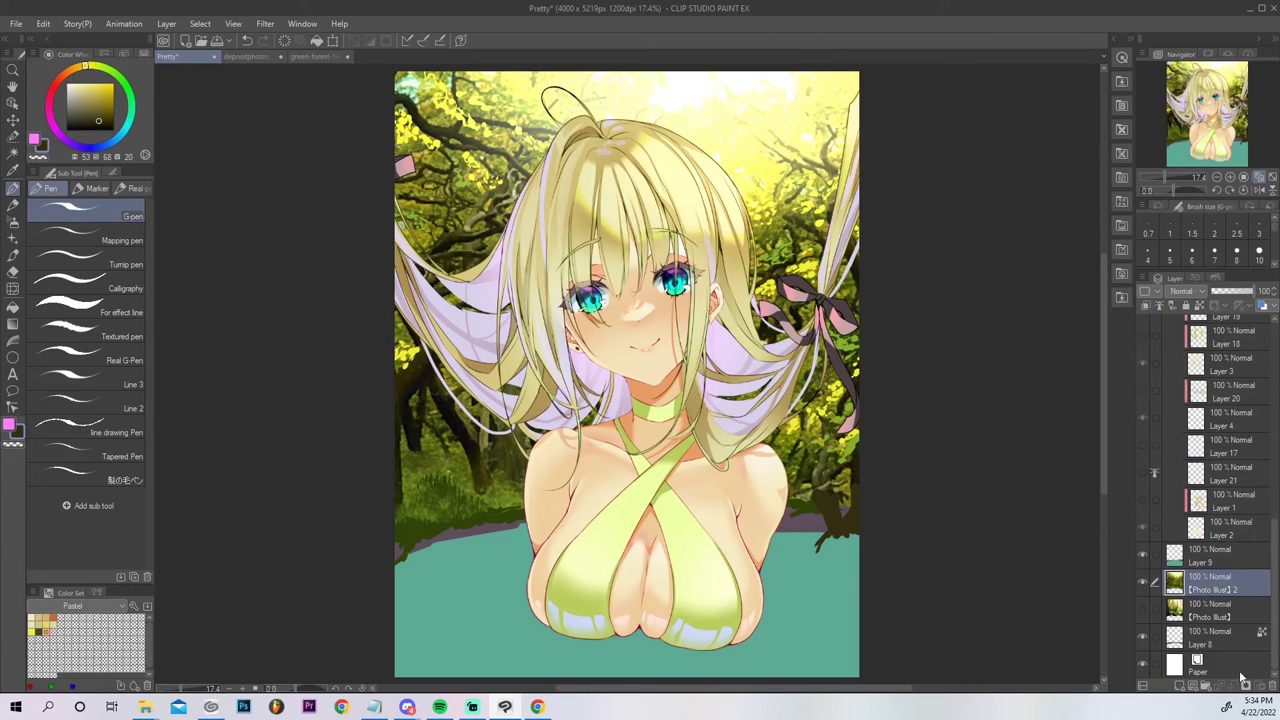
Airbrush a soft orange glow over the upper trees on a new Add (Glow) layer and merge it into the background photo.
left_click(1195, 291)
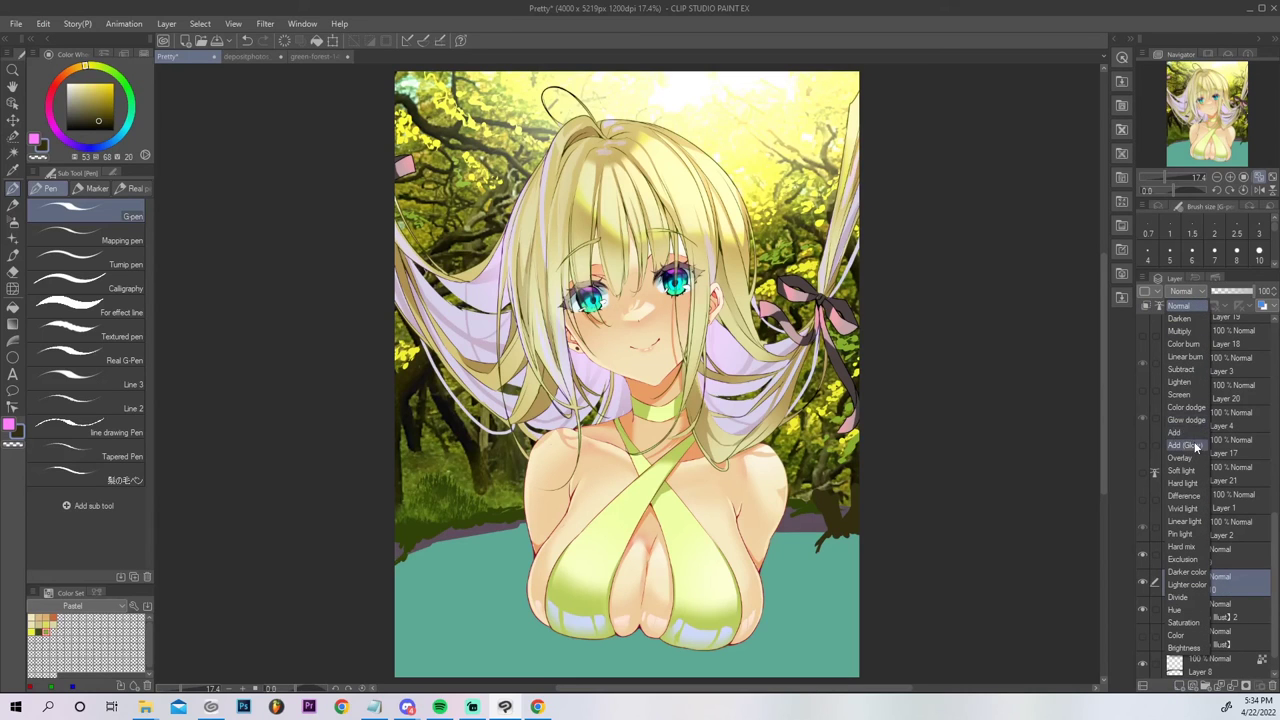
left_click(1193, 442)
left_click(42, 146)
left_click(70, 78)
left_click(13, 220)
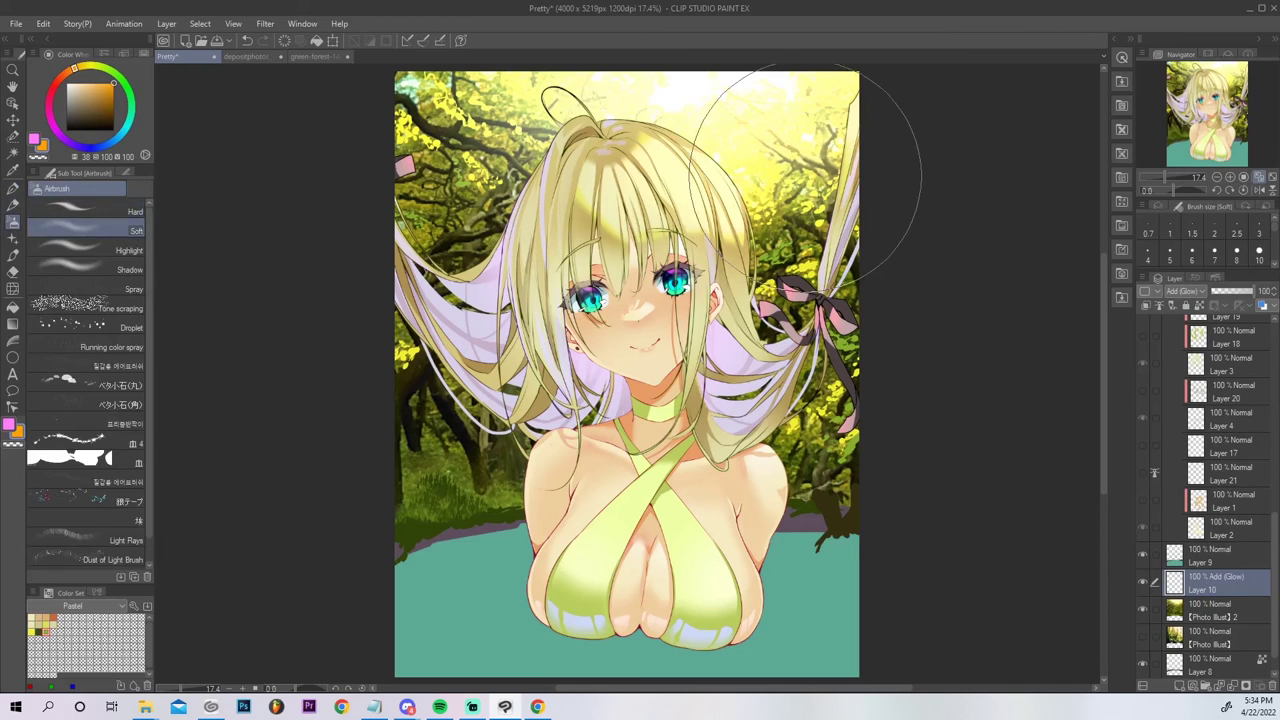
left_click_drag(802, 187, 828, 176)
left_click_drag(582, 102, 545, 108)
key("bracketleft")
key("bracketleft")
key("bracketleft")
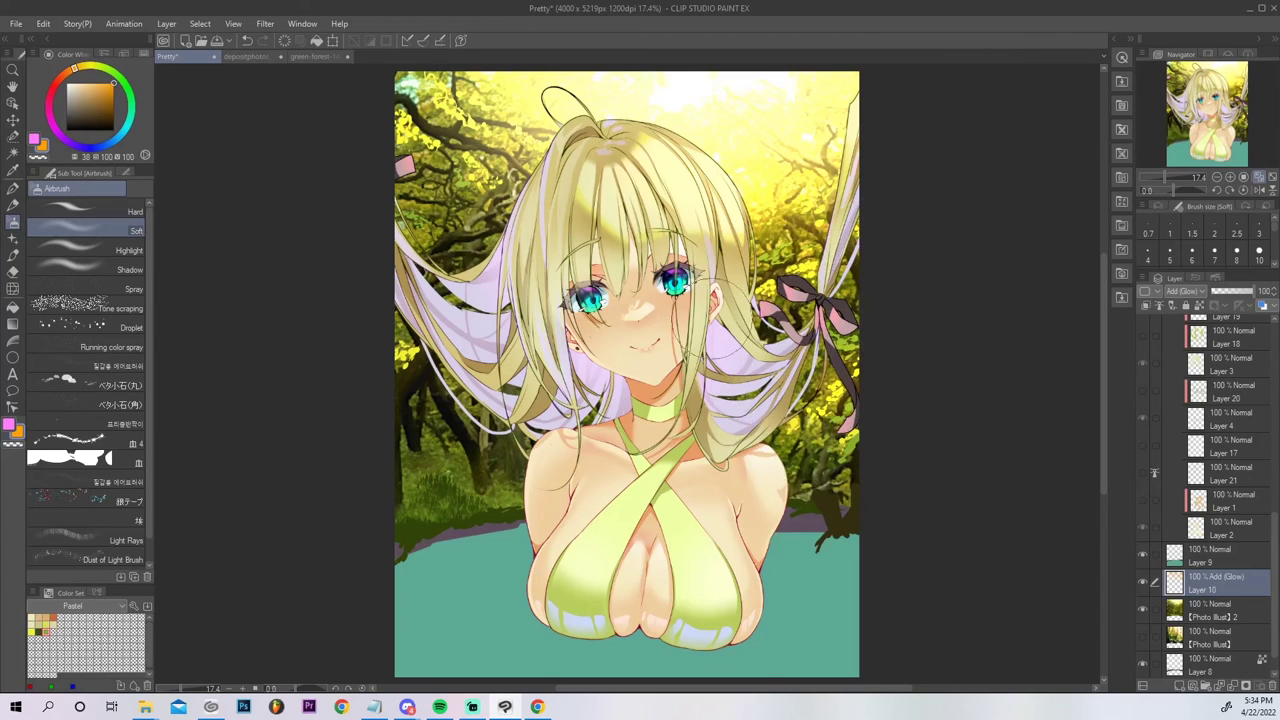
mouse_move(402, 190)
left_mouse_down()
mouse_move(408, 106)
mouse_move(440, 150)
left_mouse_up()
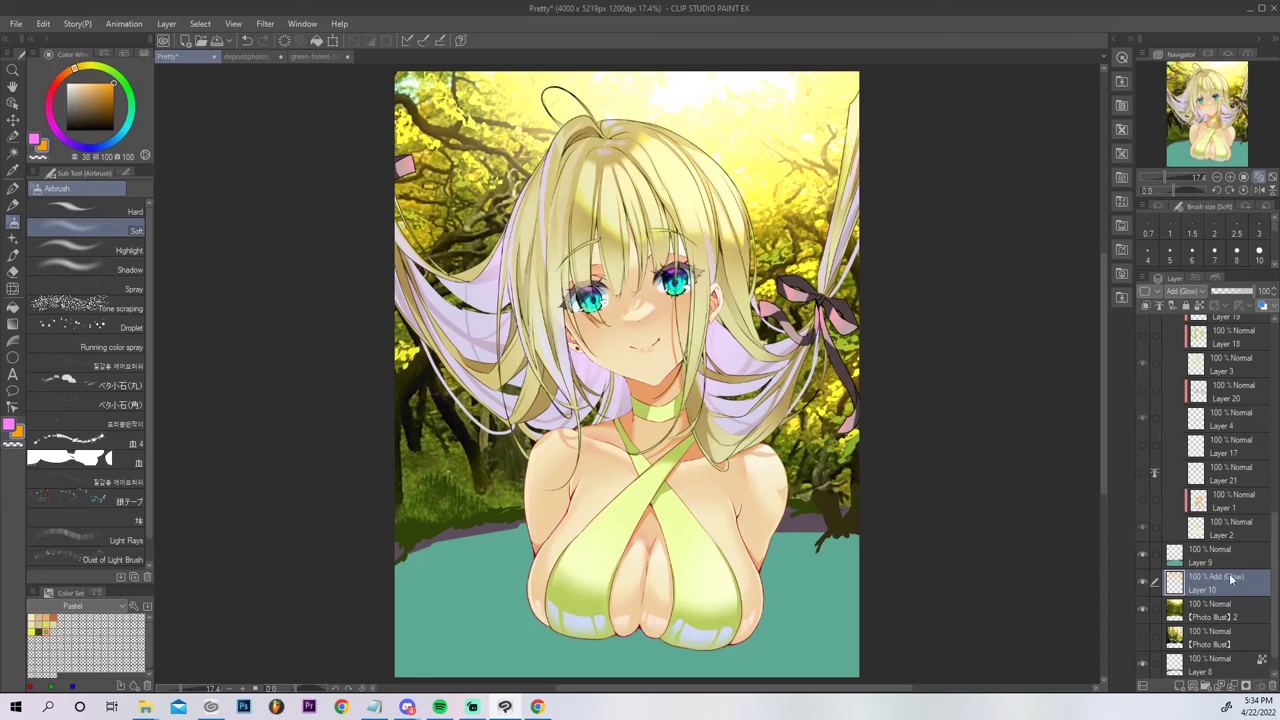
left_click(1232, 688)
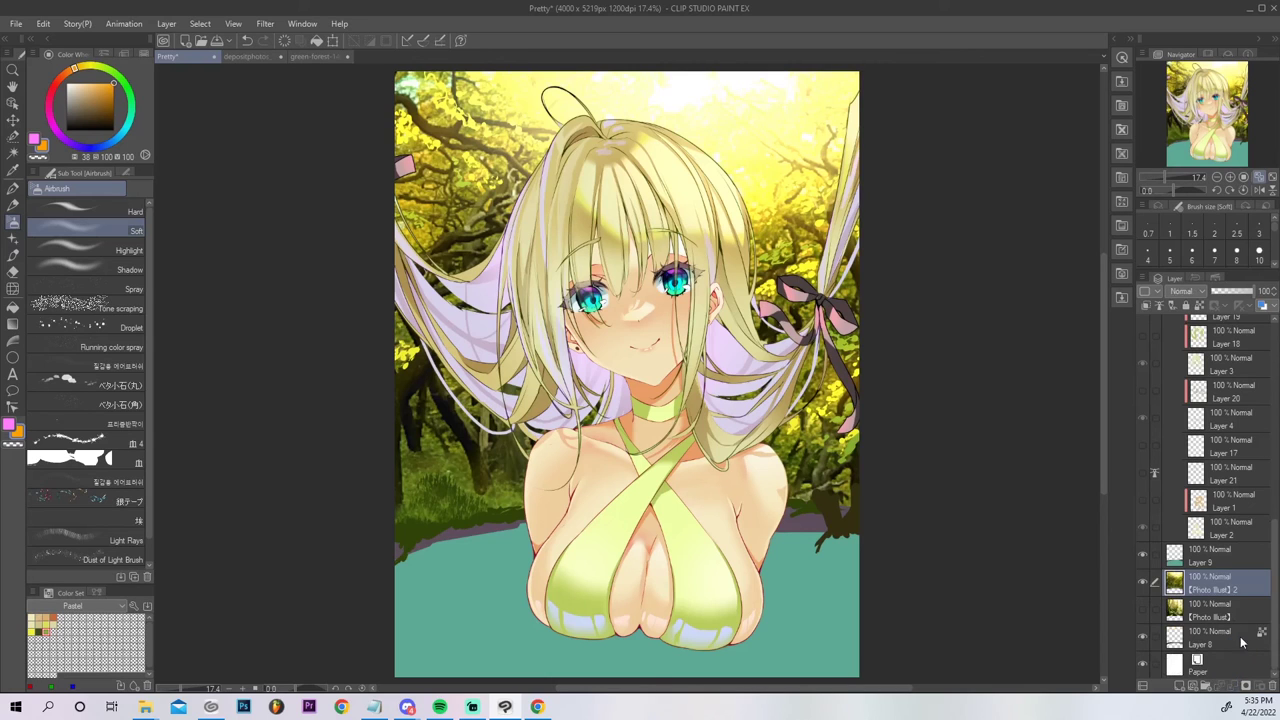
Duplicate the 【Photo Illust】 2 layer and place the copy above Layer 9, clipped to the water.
key("ctrl+c")
key("ctrl+v")
left_click_drag(1222, 591, 1231, 556)
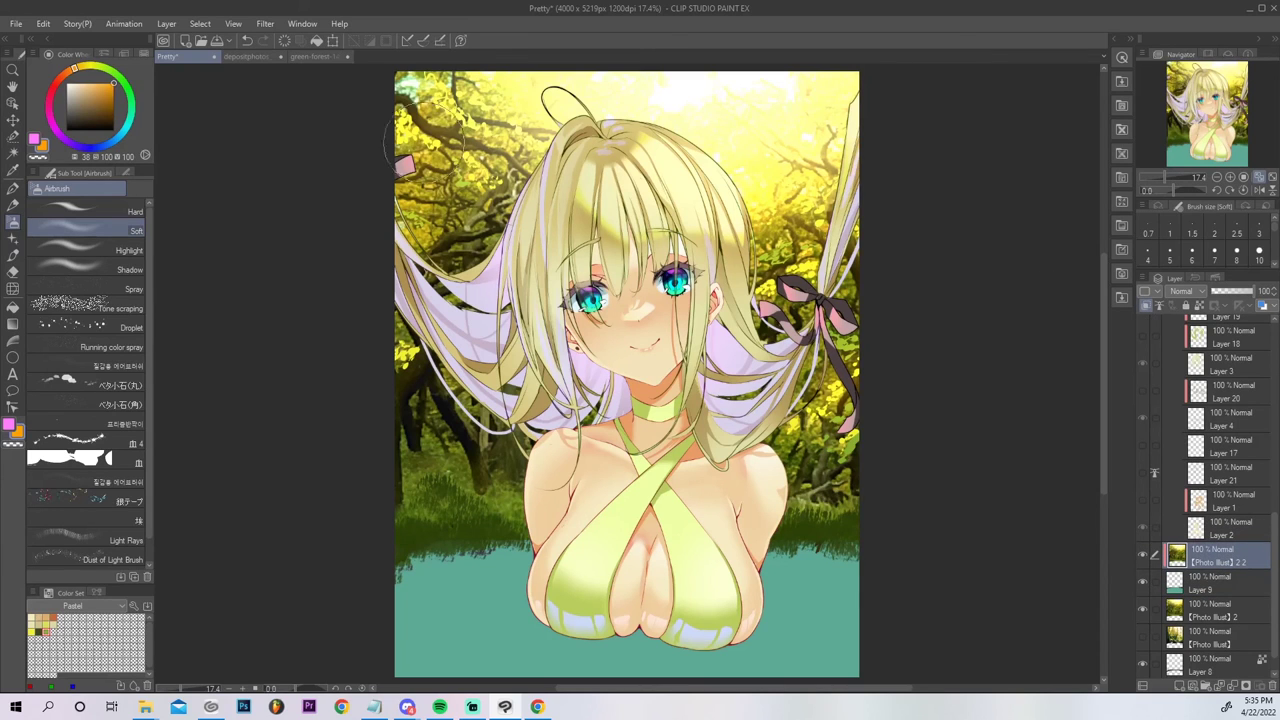
Flip the copied forest photo vertically and move it down over the water as a mirrored reflection.
left_click(260, 24)
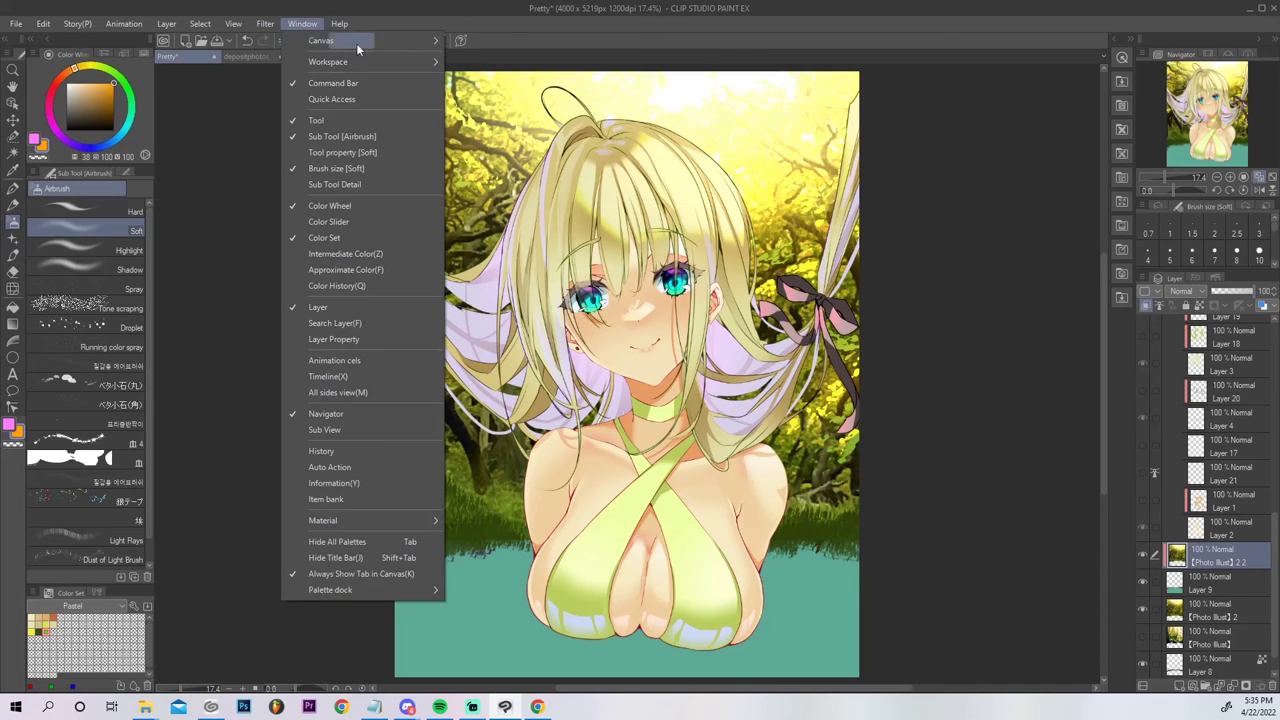
mouse_move(349, 16)
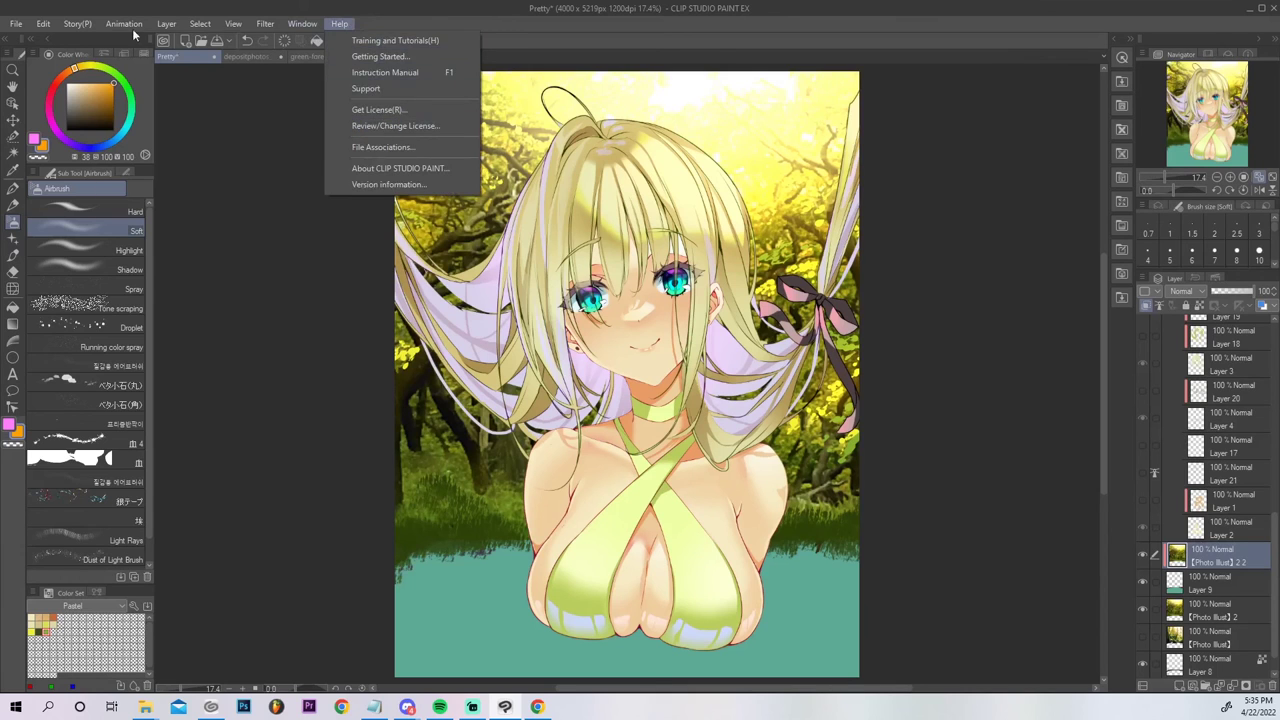
mouse_move(45, 26)
mouse_move(152, 359)
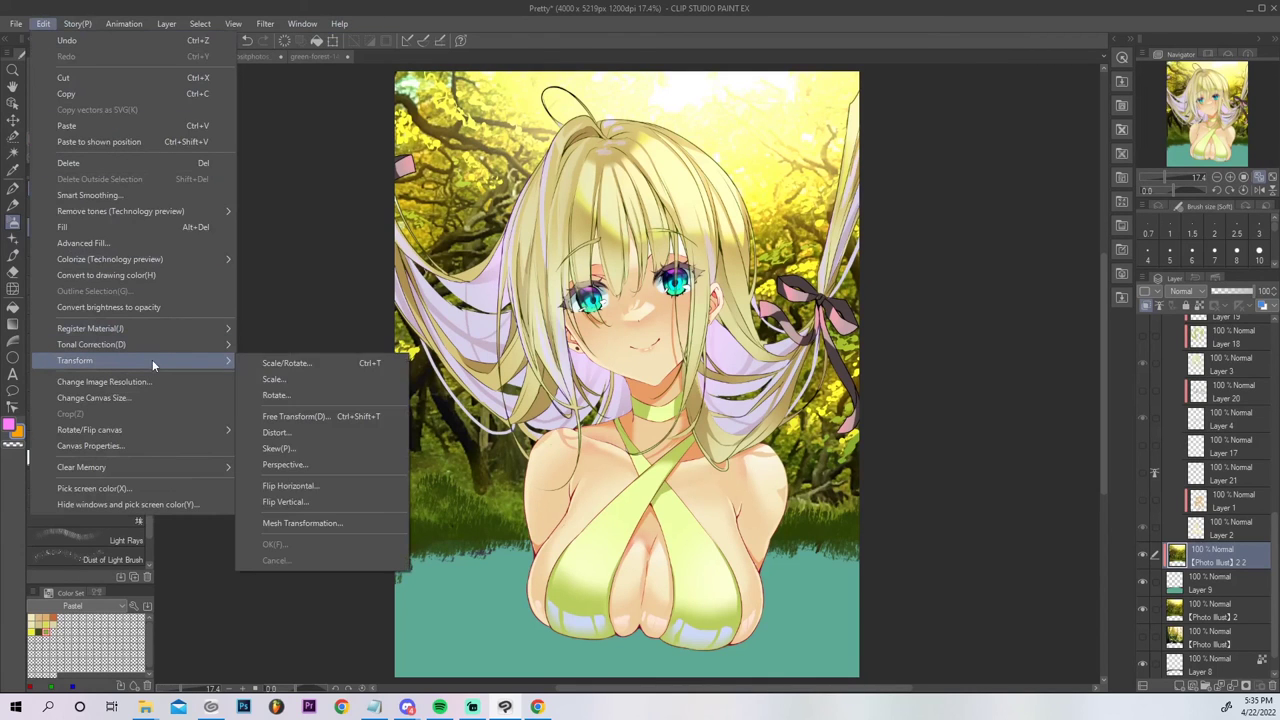
left_click(362, 501)
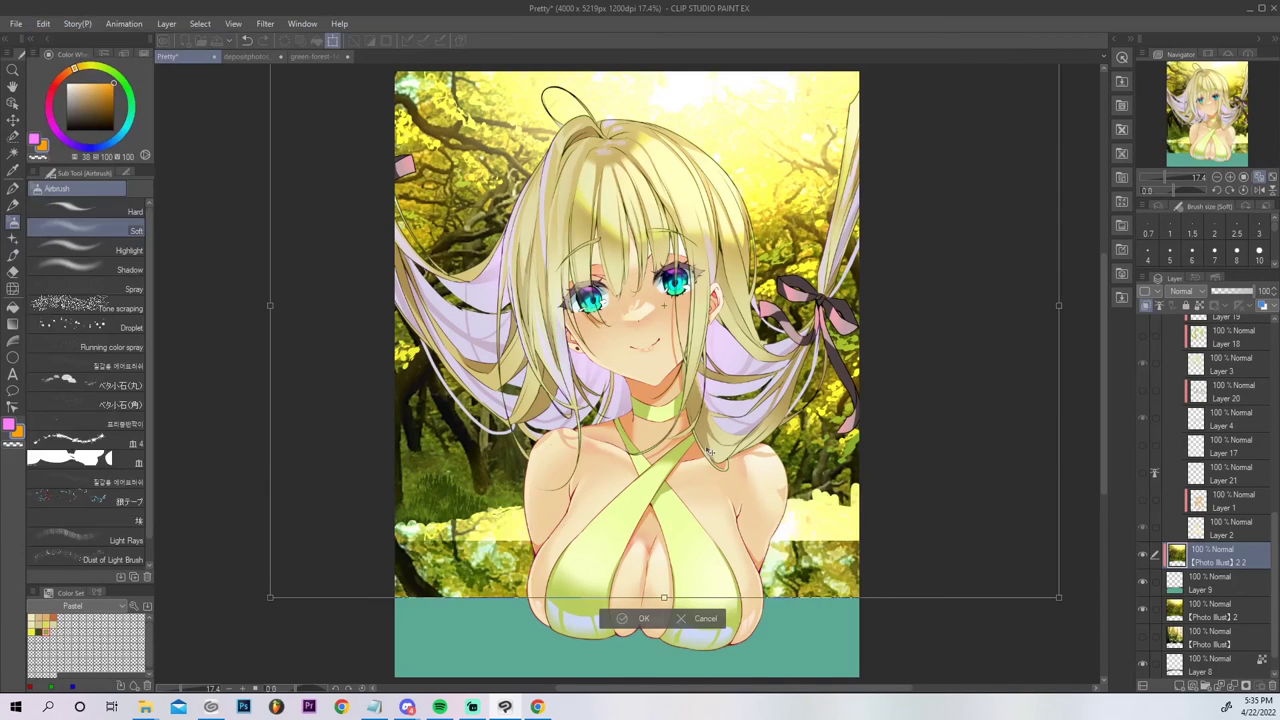
left_click_drag(715, 517, 720, 716)
left_click_drag(737, 447, 756, 642)
left_click_drag(757, 570, 760, 523)
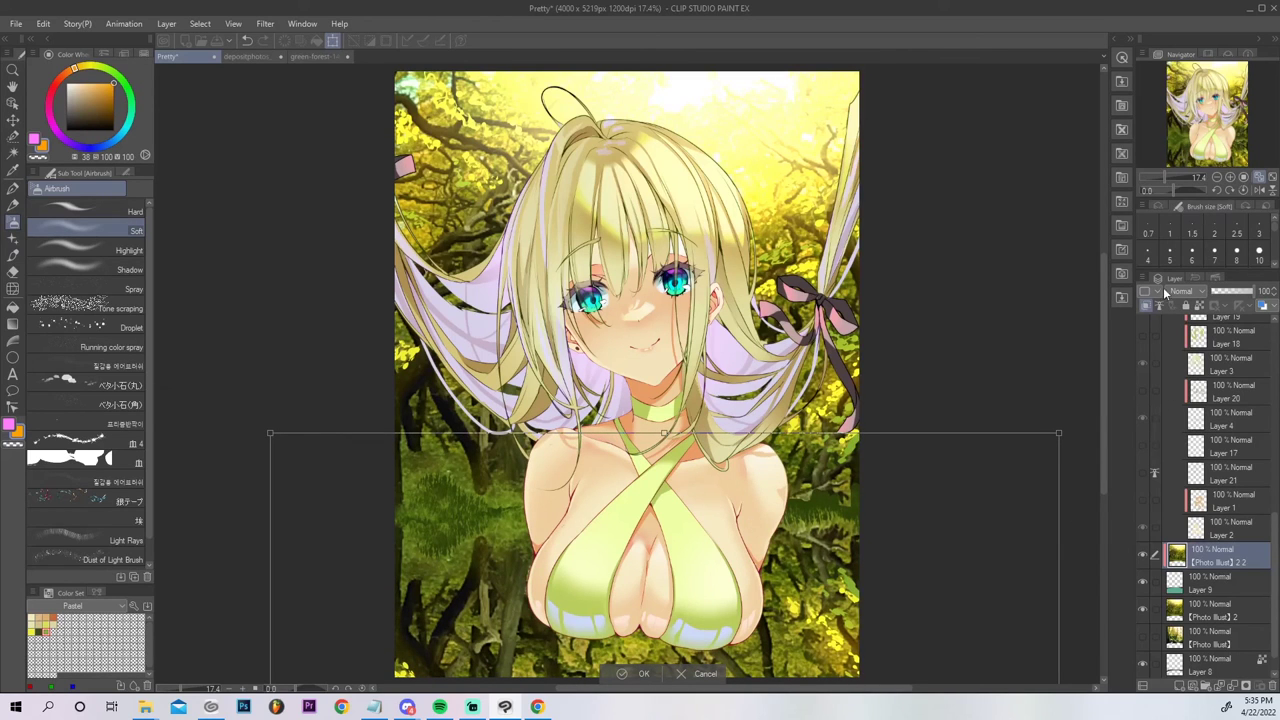
left_click(638, 676)
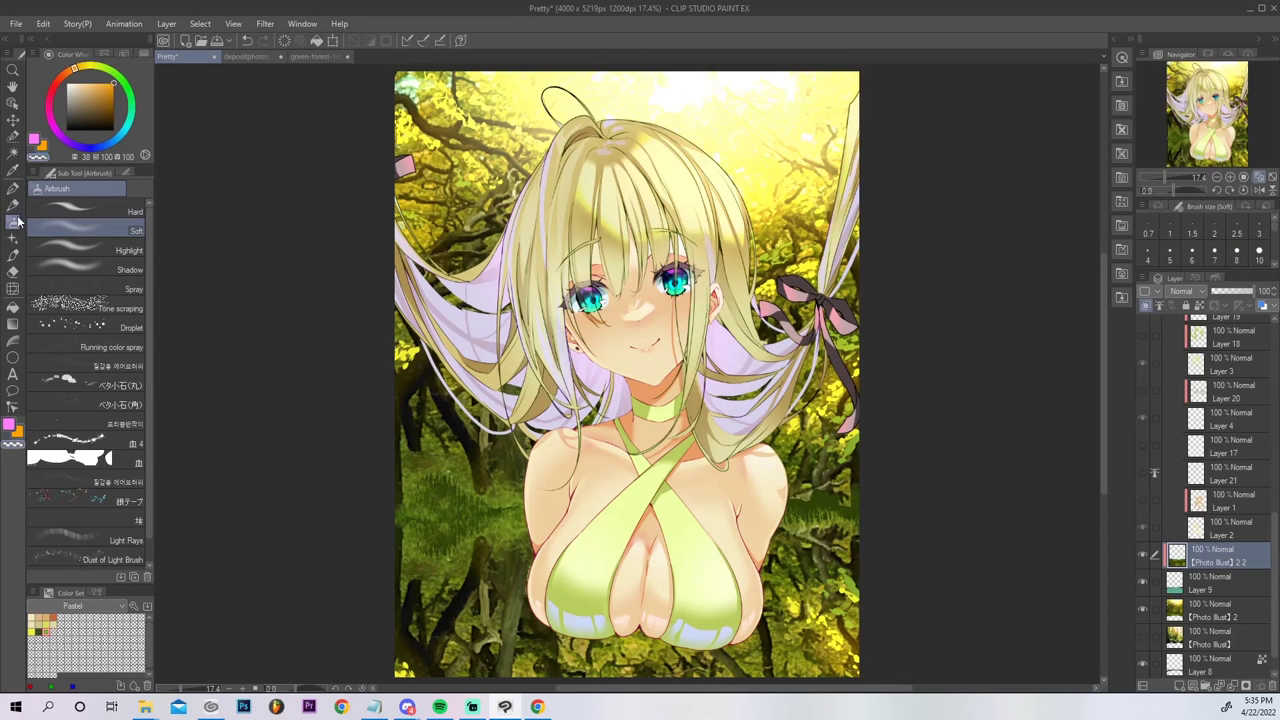
Fade out the lower part of the forest reflection with a large, transparent Soft airbrush.
left_click_drag(1225, 105, 1243, 175)
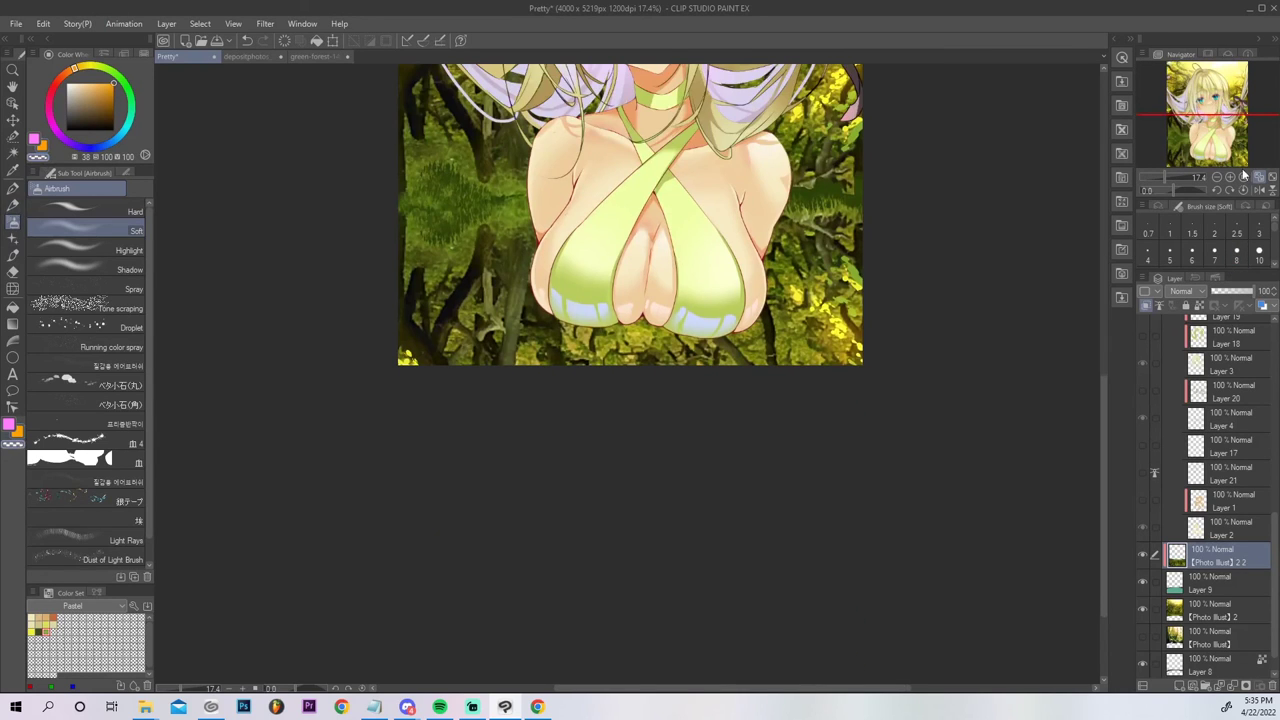
key("bracketright")
key("bracketright")
key("bracketright")
key("bracketright")
key("bracketright")
key("bracketright")
mouse_move(462, 391)
left_mouse_down()
mouse_move(421, 390)
mouse_move(766, 357)
mouse_move(586, 377)
mouse_move(600, 360)
mouse_move(777, 331)
left_mouse_up()
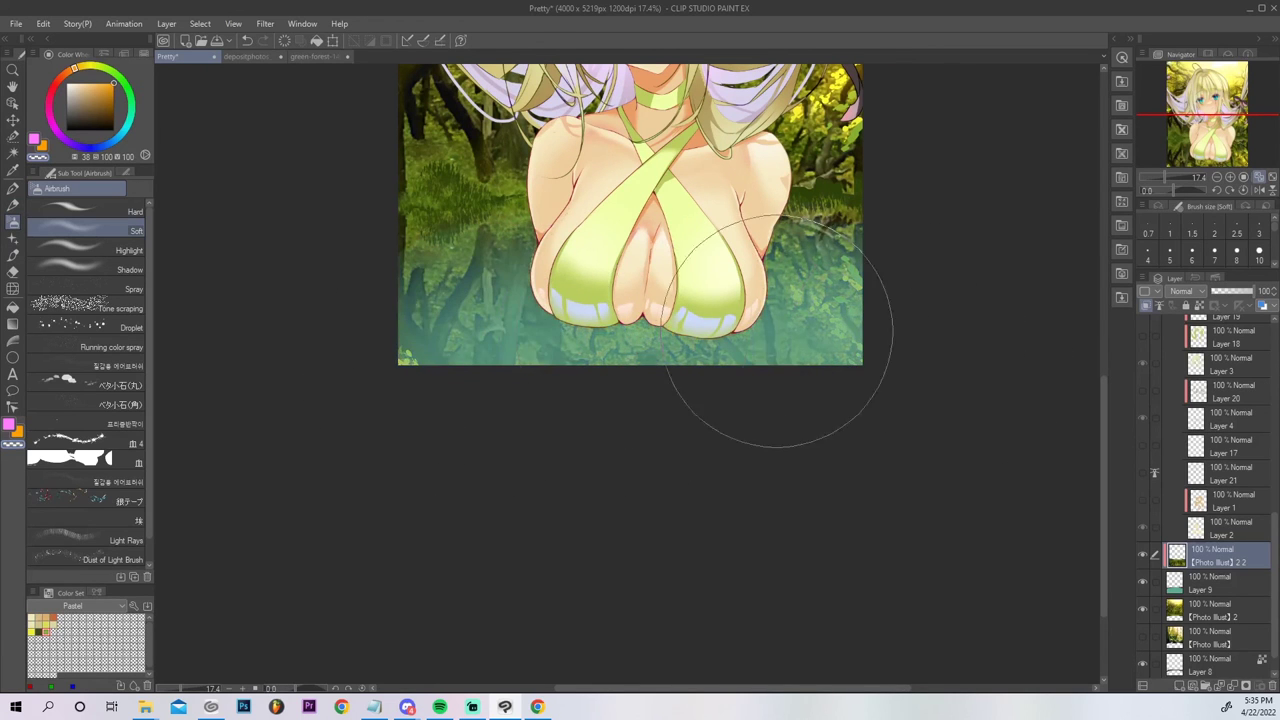
key("ctrl+z")
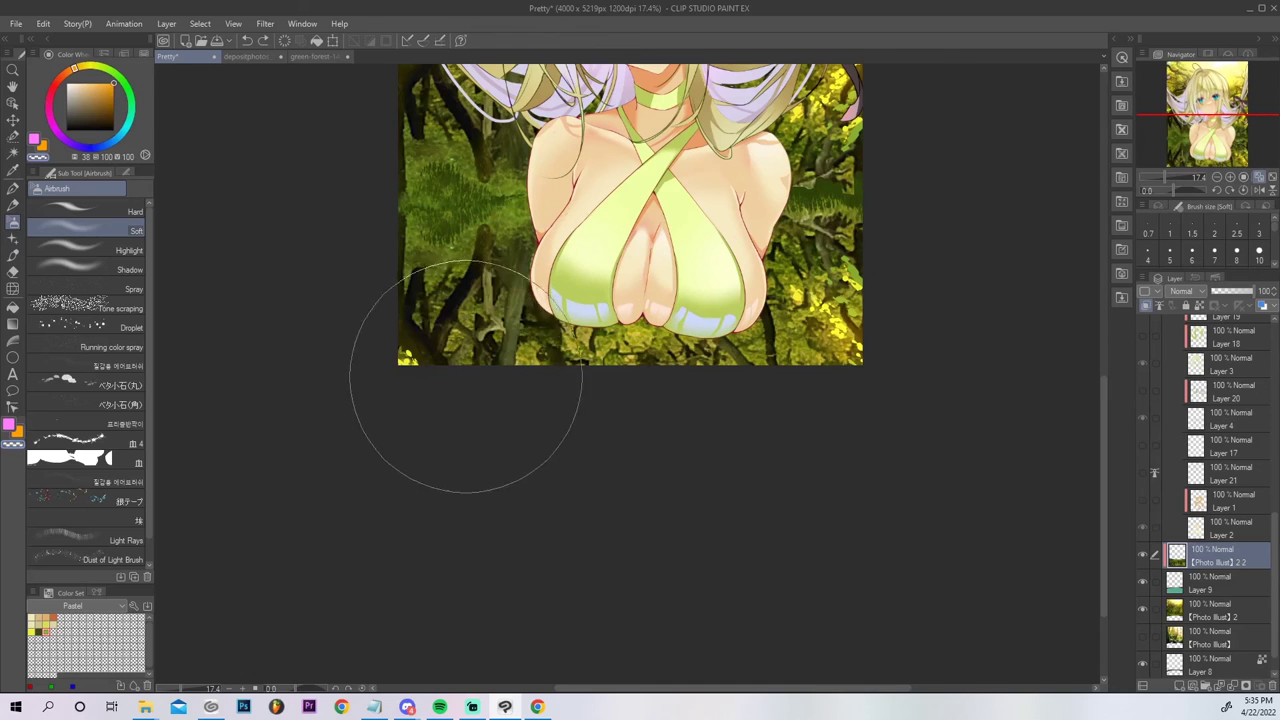
mouse_move(529, 371)
left_mouse_down()
mouse_move(970, 385)
mouse_move(773, 367)
mouse_move(588, 378)
mouse_move(386, 423)
mouse_move(537, 393)
mouse_move(898, 392)
mouse_move(714, 375)
mouse_move(459, 399)
mouse_move(649, 375)
mouse_move(890, 380)
mouse_move(633, 371)
mouse_move(299, 442)
mouse_move(537, 389)
mouse_move(888, 392)
mouse_move(687, 379)
mouse_move(358, 420)
mouse_move(589, 371)
mouse_move(764, 380)
mouse_move(507, 389)
mouse_move(370, 417)
mouse_move(572, 391)
mouse_move(950, 407)
mouse_move(1101, 443)
left_mouse_up()
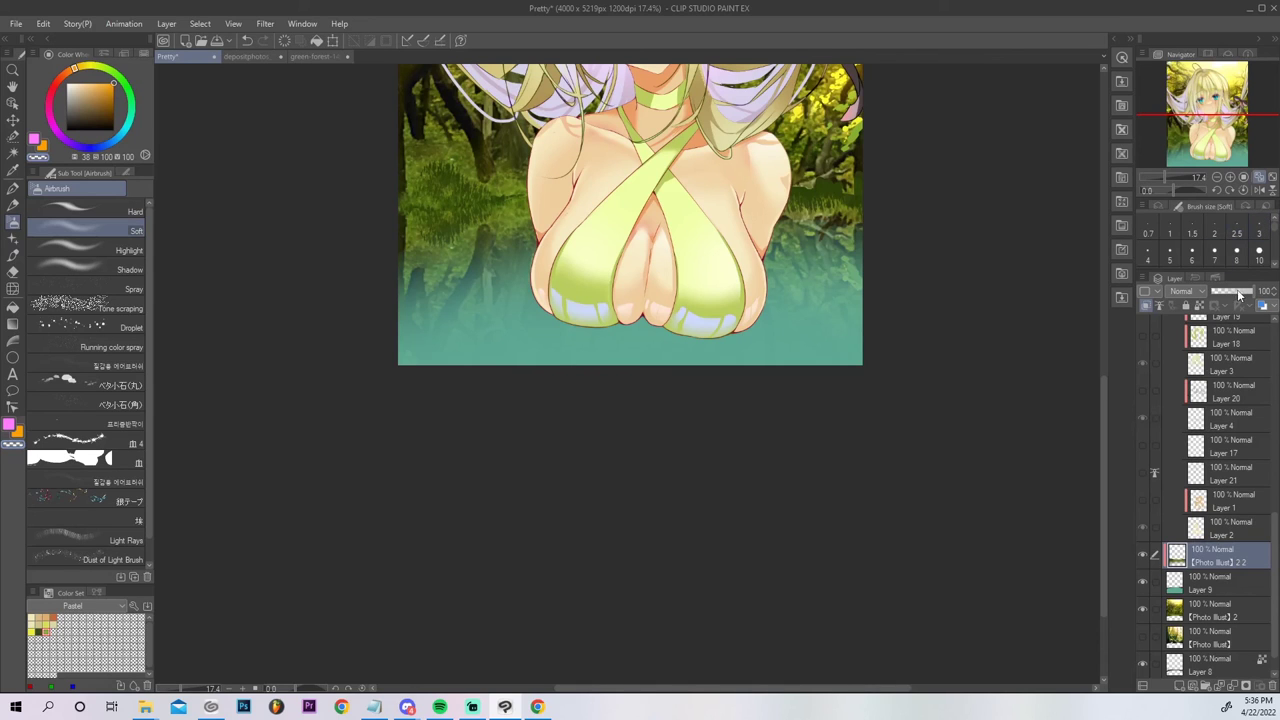
Set the reflection layer's opacity to 89%.
left_click(1238, 293)
left_click(1245, 292)
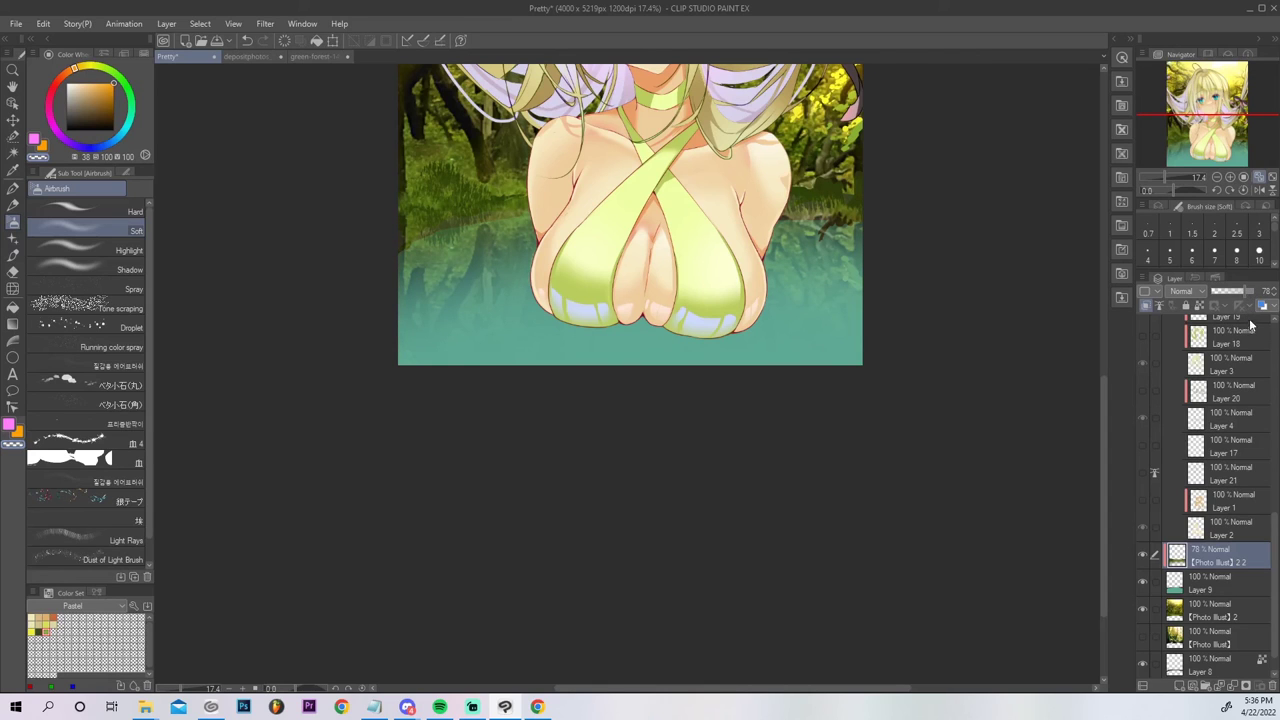
left_click(1249, 293)
On a new layer above the reflection, draw a dark purple G-pen band along the bank left of the character.
left_click(1188, 684)
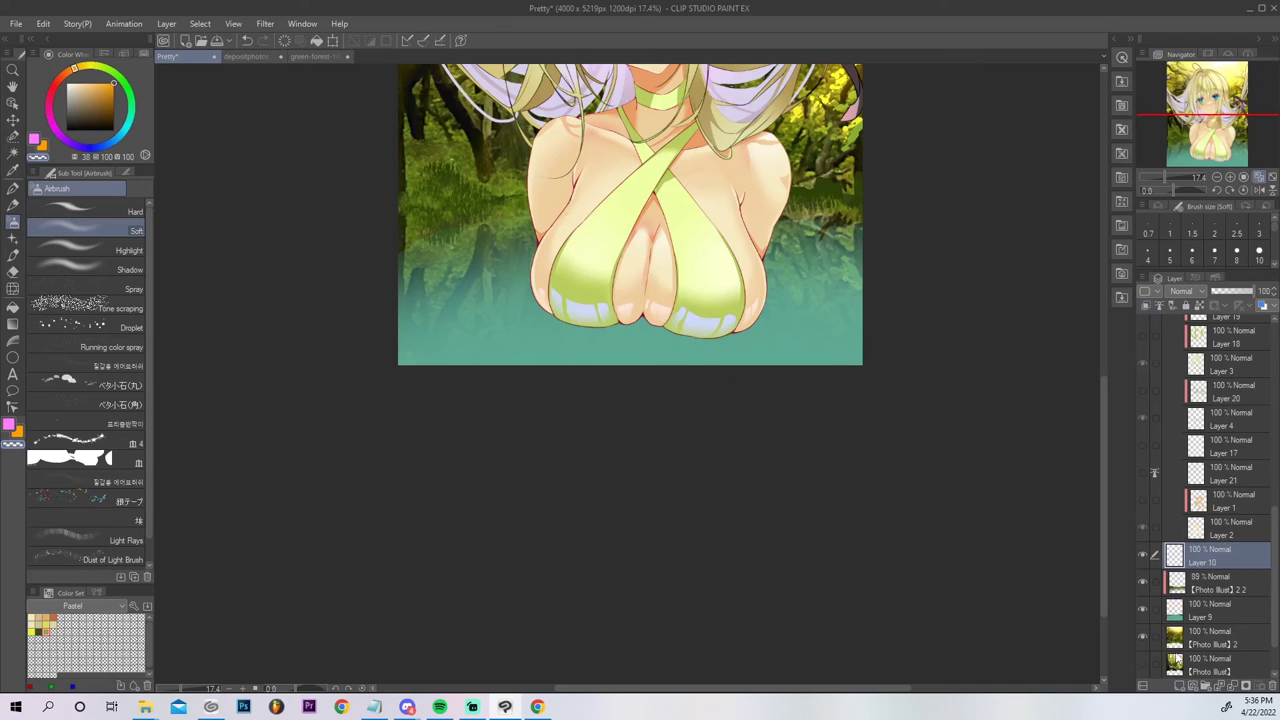
left_click(81, 110)
left_click(56, 131)
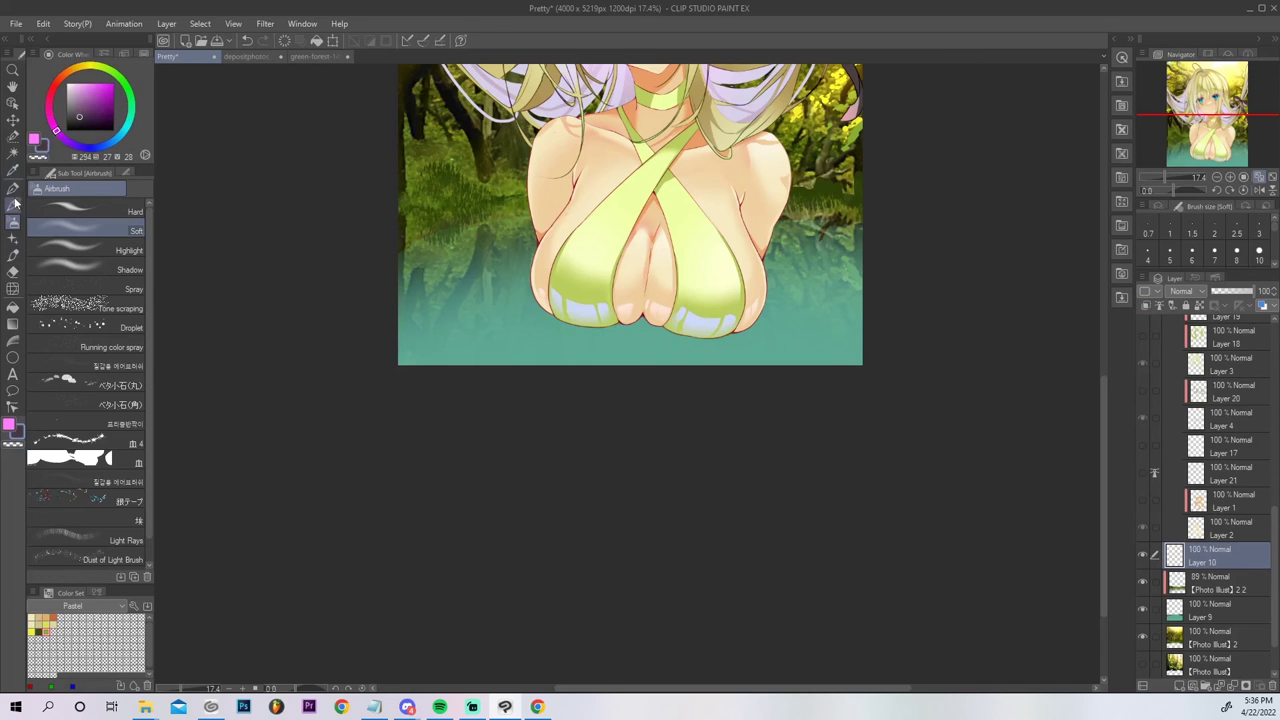
left_click(13, 205)
key("bracketleft")
key("bracketleft")
key("bracketleft")
key("bracketleft")
key("bracketleft")
key("bracketleft")
key("bracketleft")
key("bracketleft")
key("bracketleft")
key("bracketleft")
key("bracketleft")
key("p")
left_click_drag(398, 235, 531, 211)
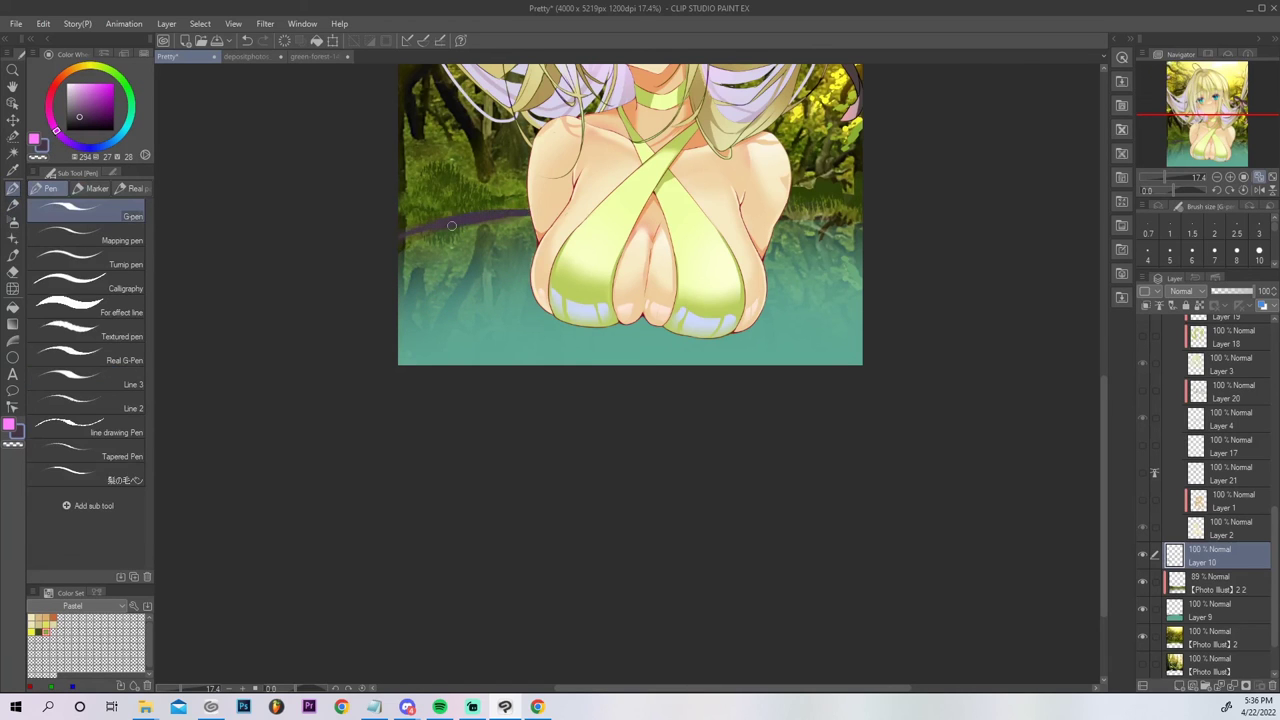
left_click_drag(400, 240, 531, 211)
Continue the dark purple shoreline band along the bank right of the character.
mouse_move(769, 229)
left_mouse_down()
mouse_move(872, 225)
mouse_move(763, 218)
left_mouse_up()
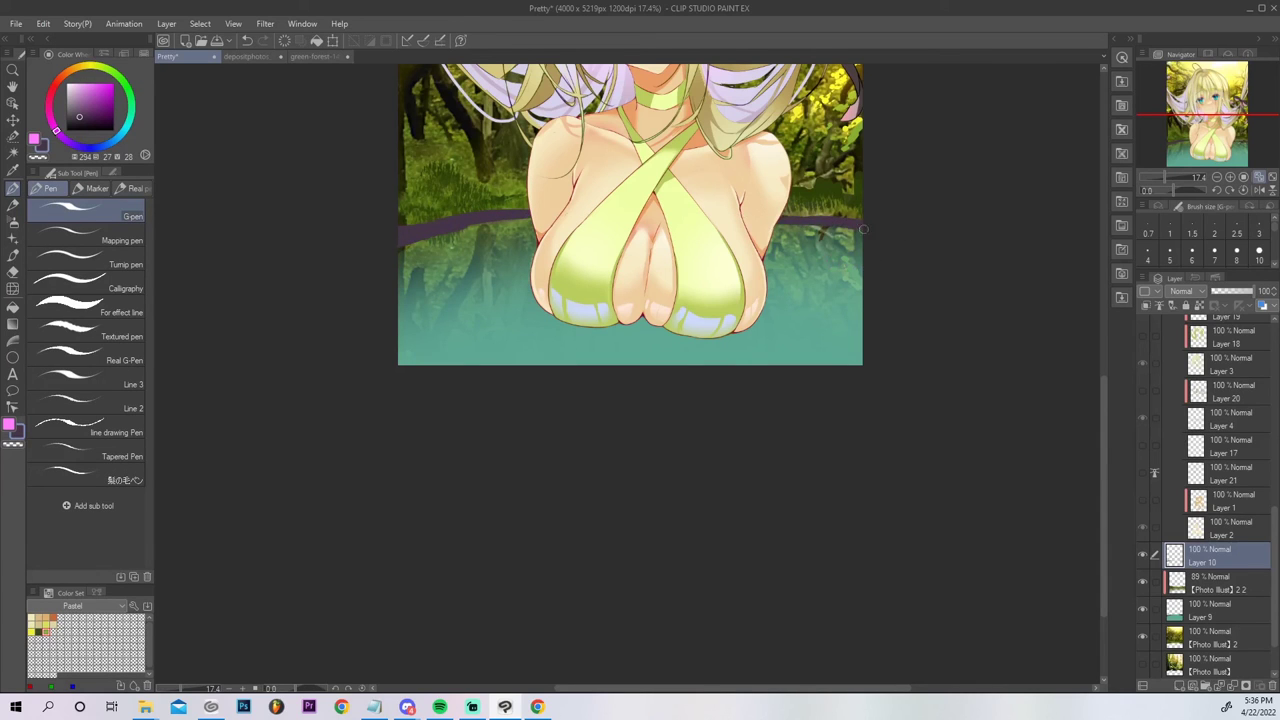
mouse_move(856, 237)
left_mouse_down()
mouse_move(815, 233)
mouse_move(868, 237)
left_mouse_up()
mouse_move(767, 231)
left_mouse_down()
mouse_move(890, 236)
mouse_move(805, 231)
mouse_move(845, 228)
left_mouse_up()
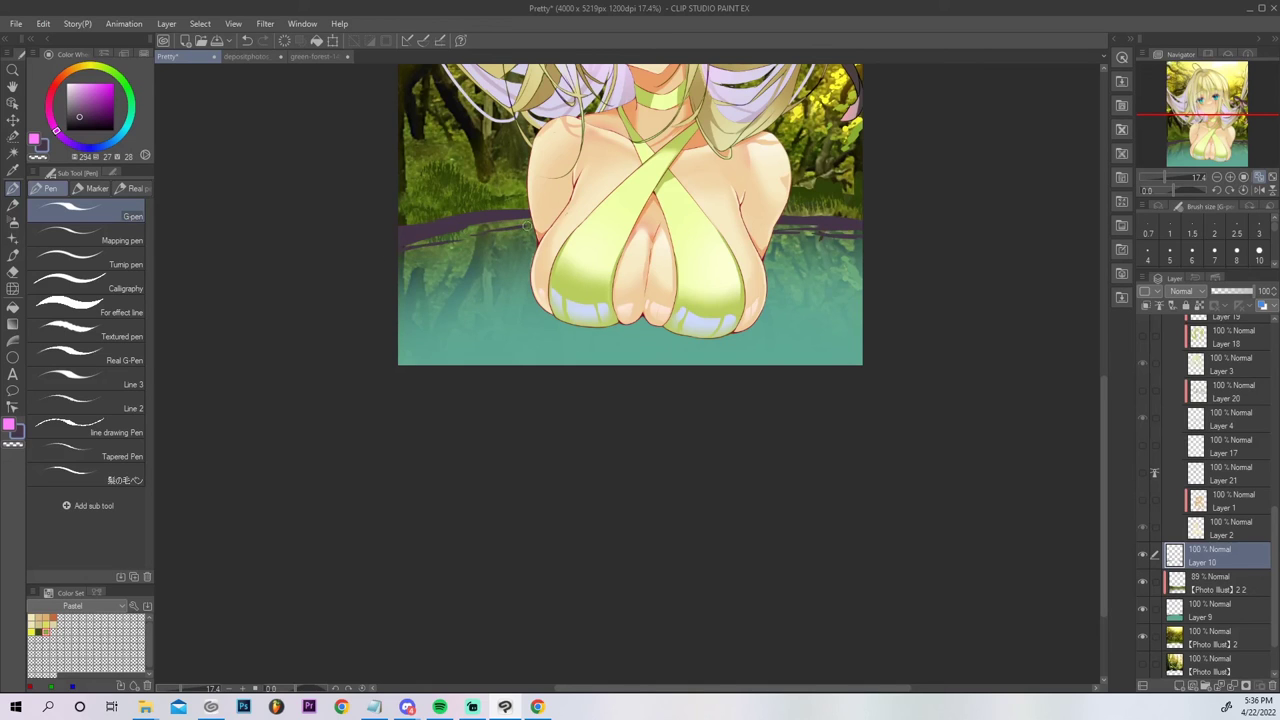
left_click(408, 225, "alt")
key("ctrl+z")
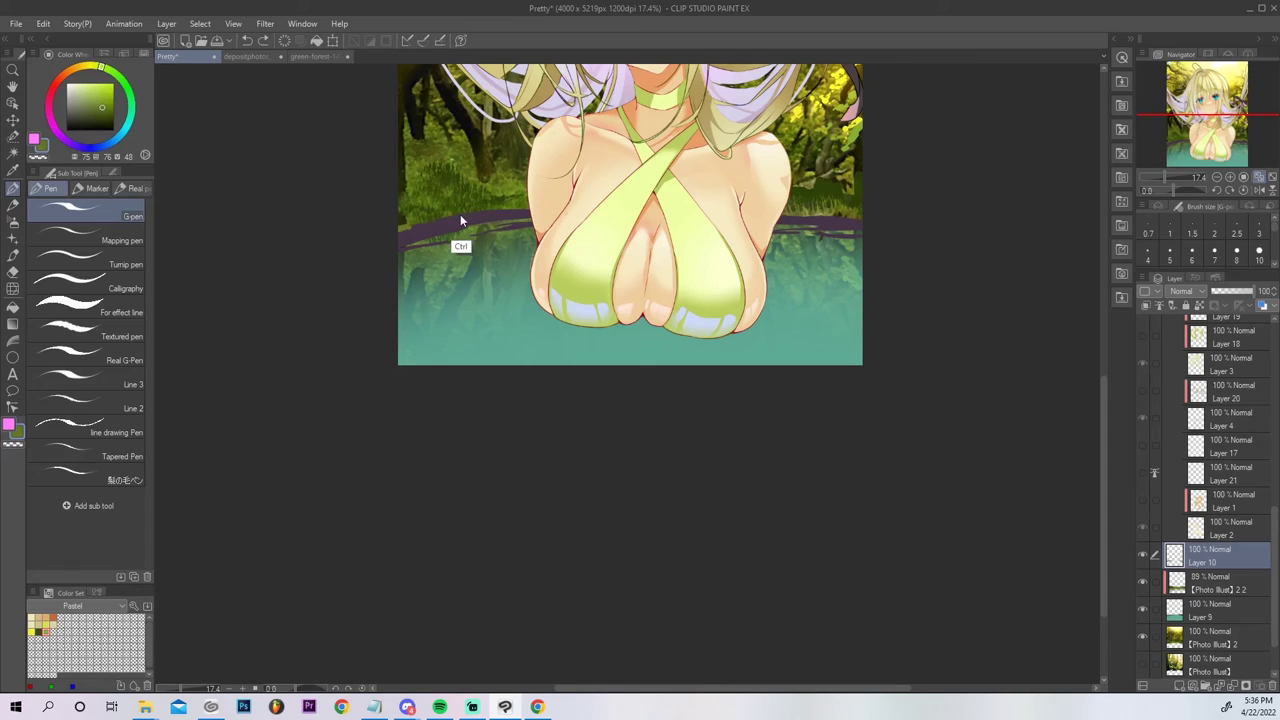
key("ctrl+z")
Paint small accents along both sides of the shoreline band with green and bright yellow sampled from the foliage.
right_click(448, 175)
left_click_drag(404, 224, 452, 216)
left_click(827, 96, "alt")
mouse_move(402, 226)
left_mouse_down()
mouse_move(456, 211)
mouse_move(410, 246)
left_mouse_up()
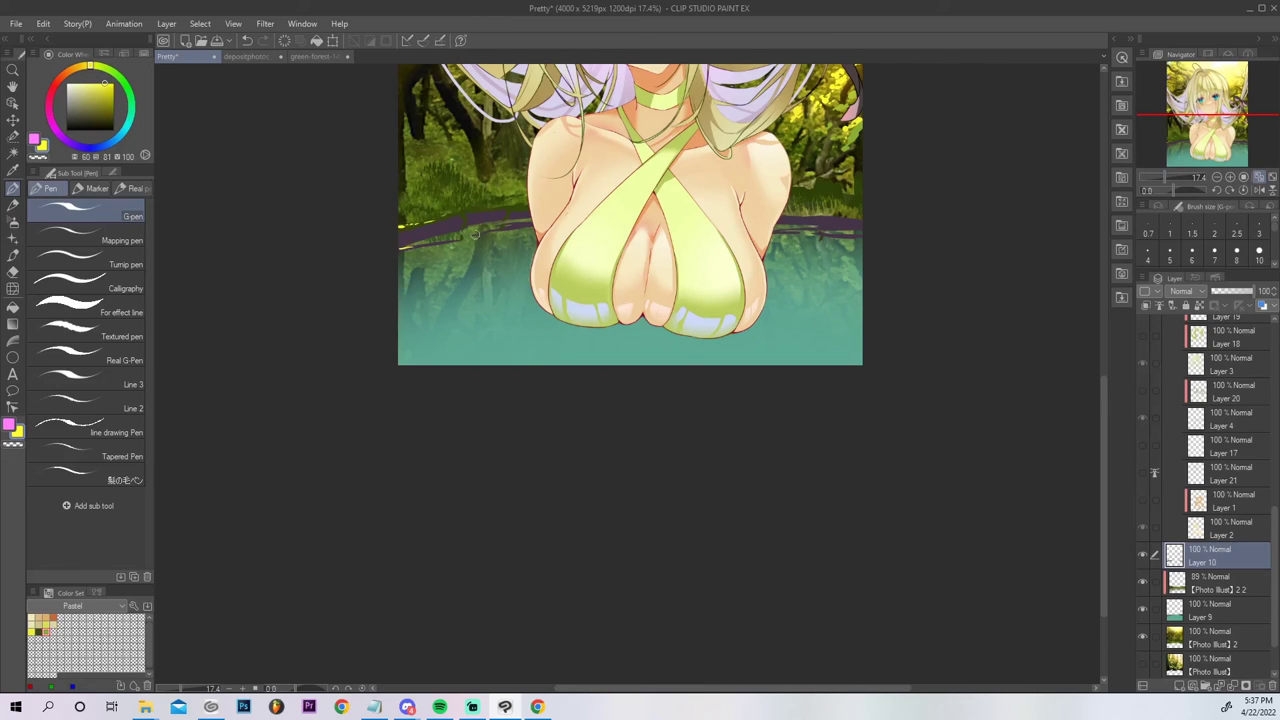
left_click_drag(511, 226, 534, 224)
mouse_move(838, 215)
left_mouse_down()
mouse_move(858, 213)
mouse_move(783, 214)
left_mouse_up()
left_click(1271, 189)
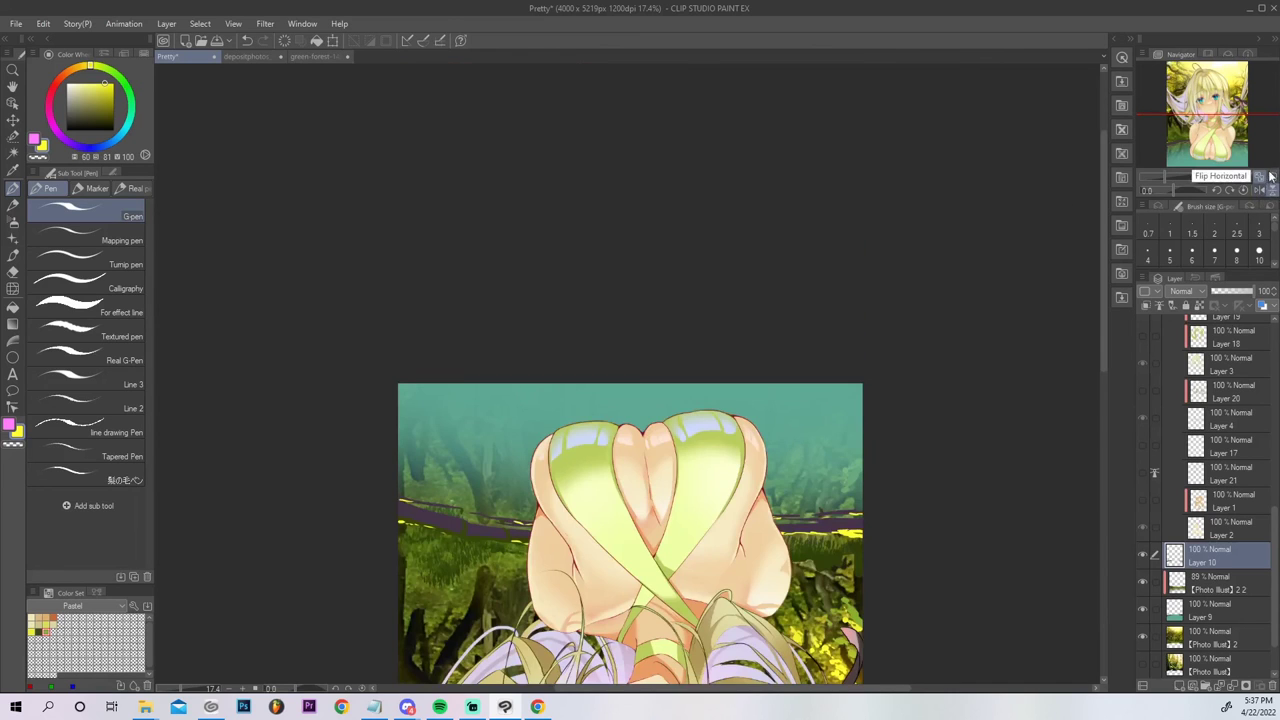
left_click(1271, 189)
Hide the OC folder and move the merged OC 2 character down so the chest sits deeper in the water.
left_click(1259, 178)
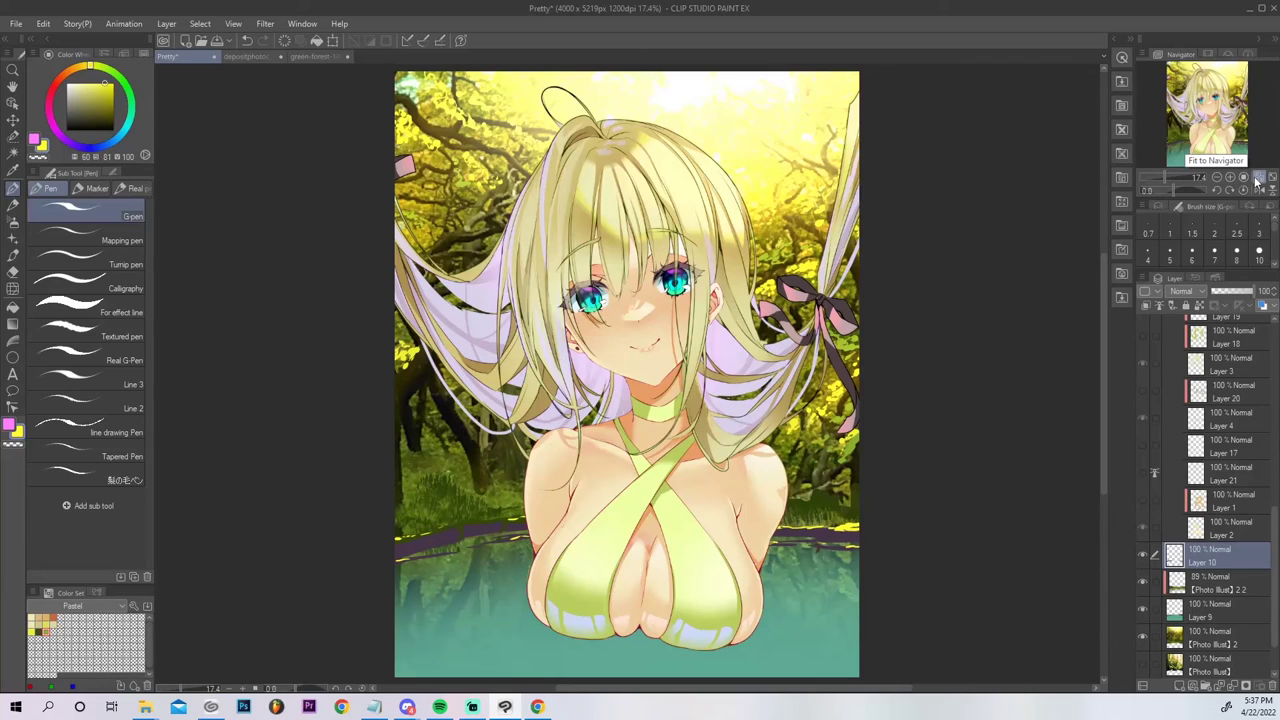
left_click_drag(1274, 560, 1273, 285)
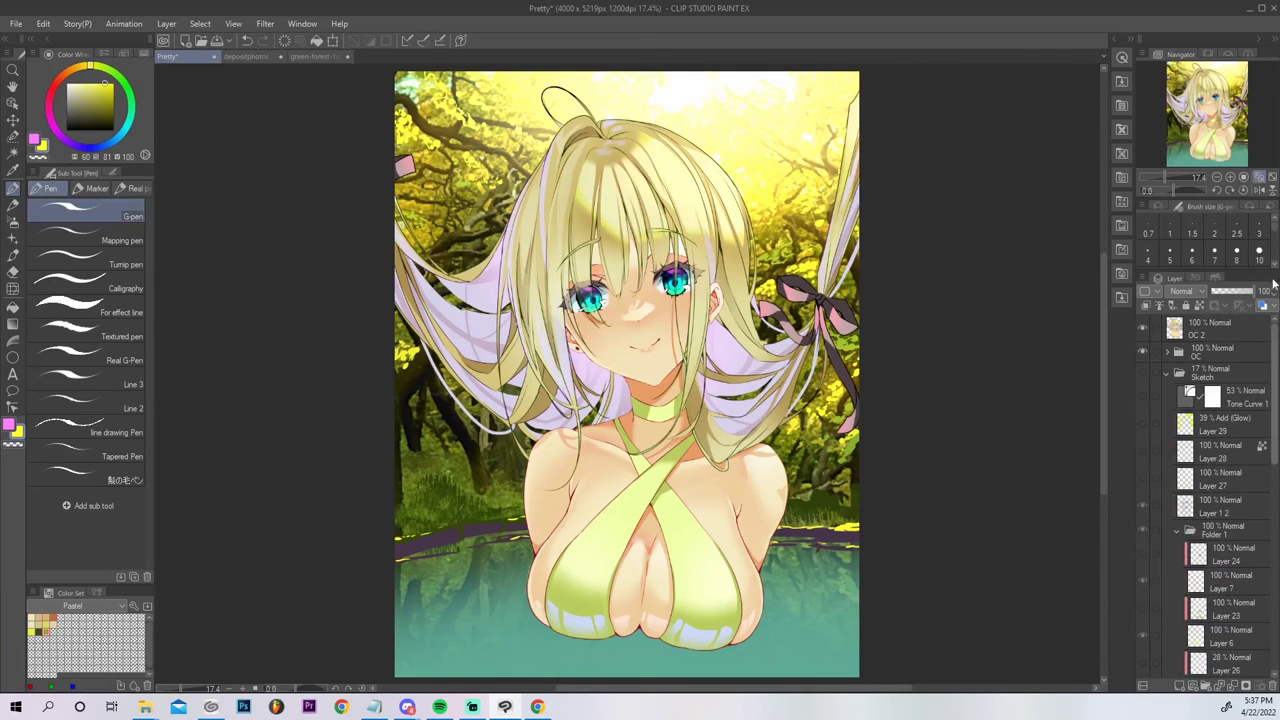
left_click(1220, 330)
left_click(1143, 351)
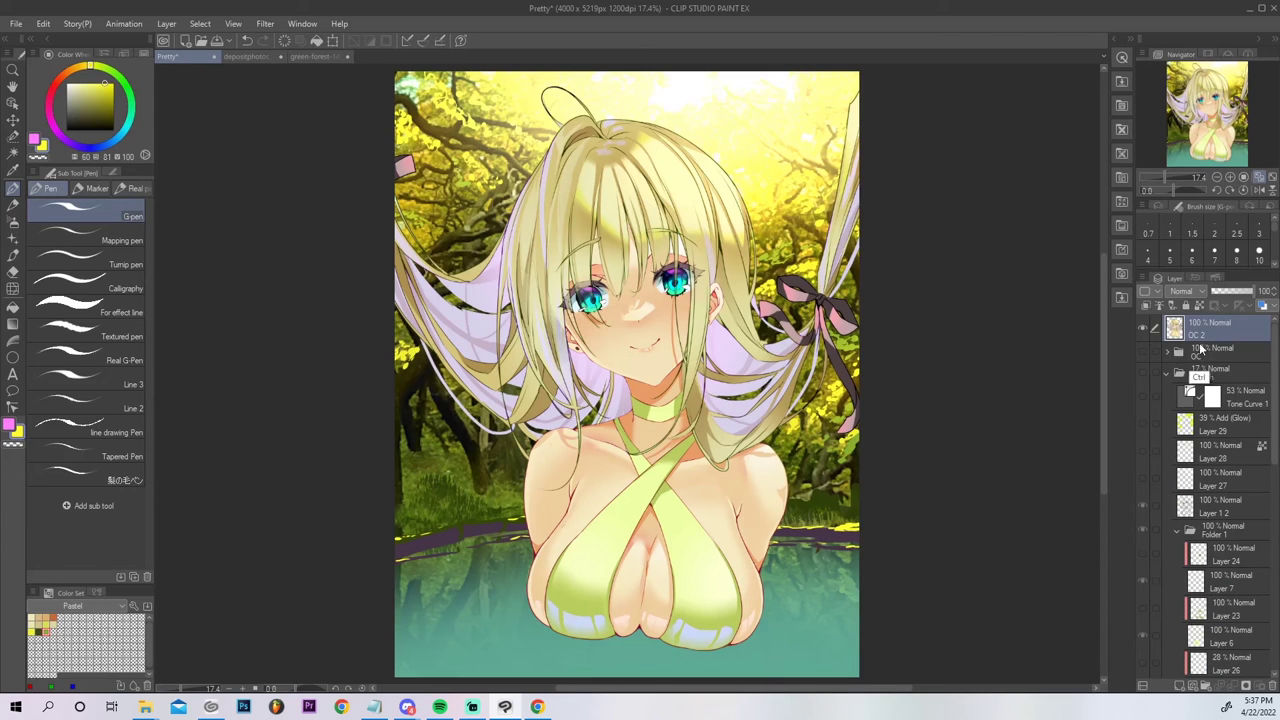
key("ctrl+t")
left_click_drag(767, 296, 768, 325)
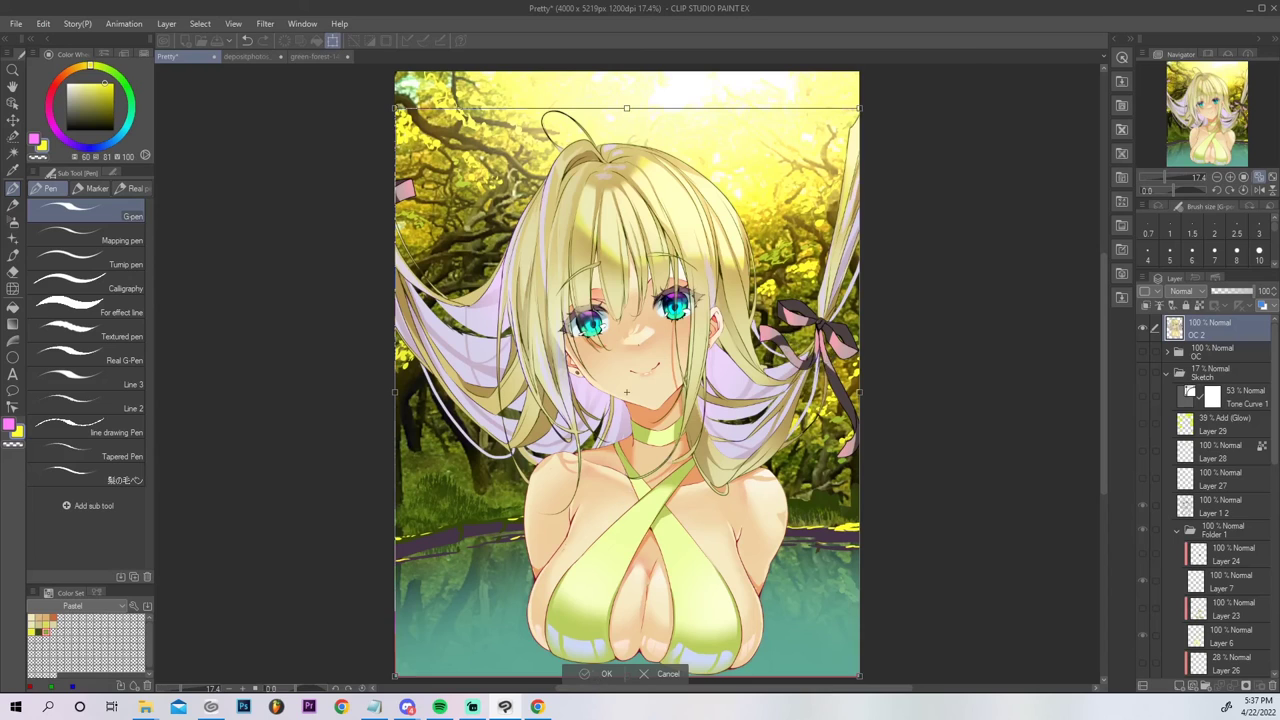
left_click(600, 673)
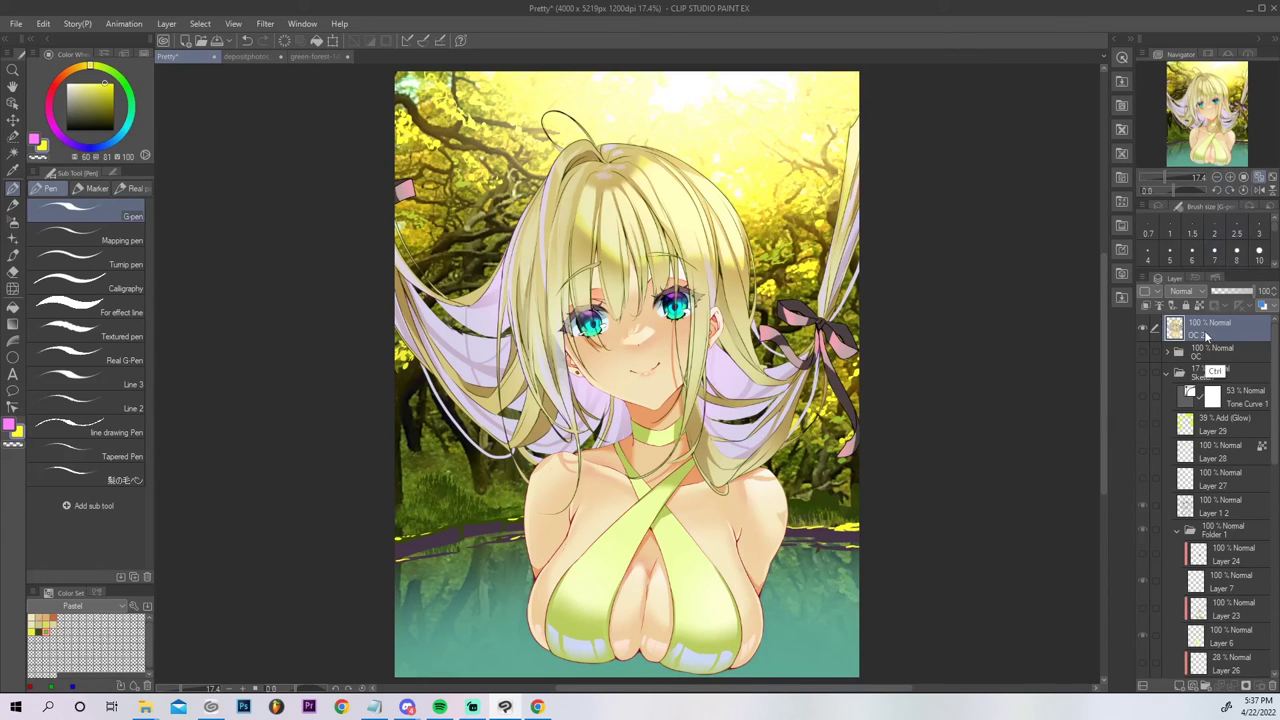
Duplicate the OC 2 character layer, place the copy directly beneath Layer 10, and clip it to the layer below.
key("ctrl+c")
key("ctrl+v")
left_click_drag(1220, 333, 1226, 556)
left_click(1146, 306)
Flip the character copy vertically, move it below the chest, and tilt it slightly to form her reflection in the water.
left_click(43, 23)
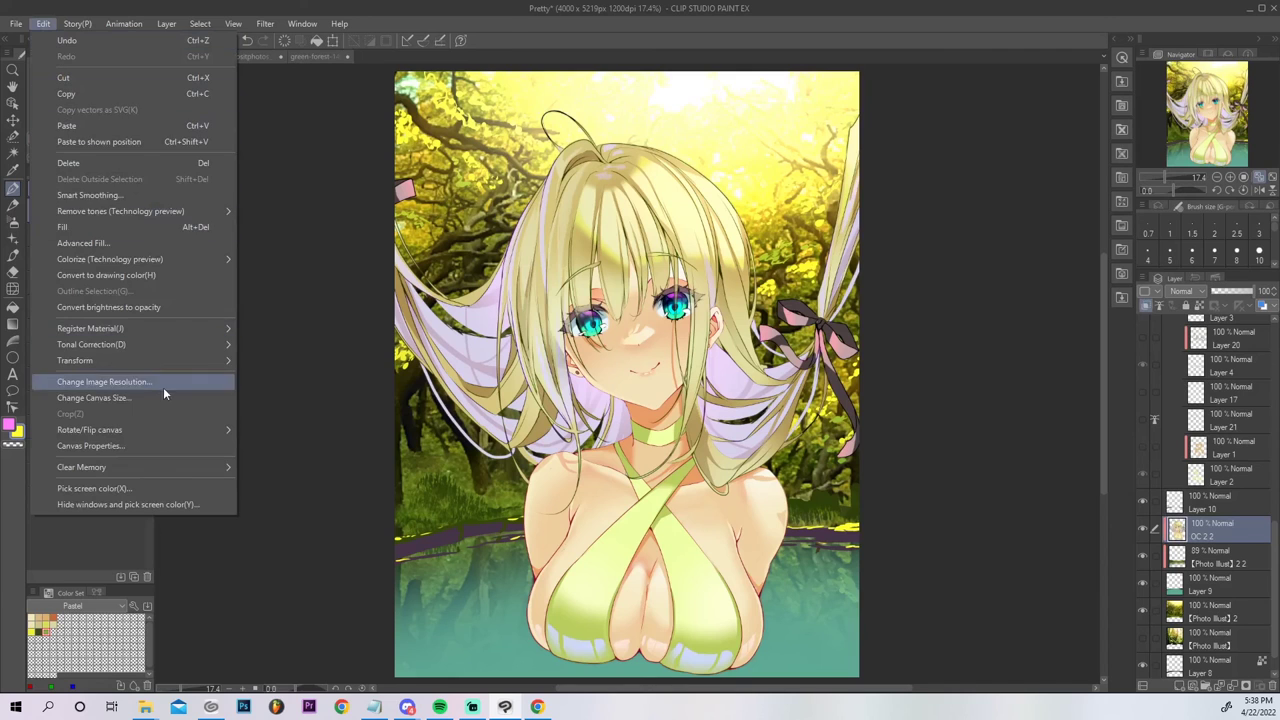
mouse_move(165, 364)
left_click(370, 503)
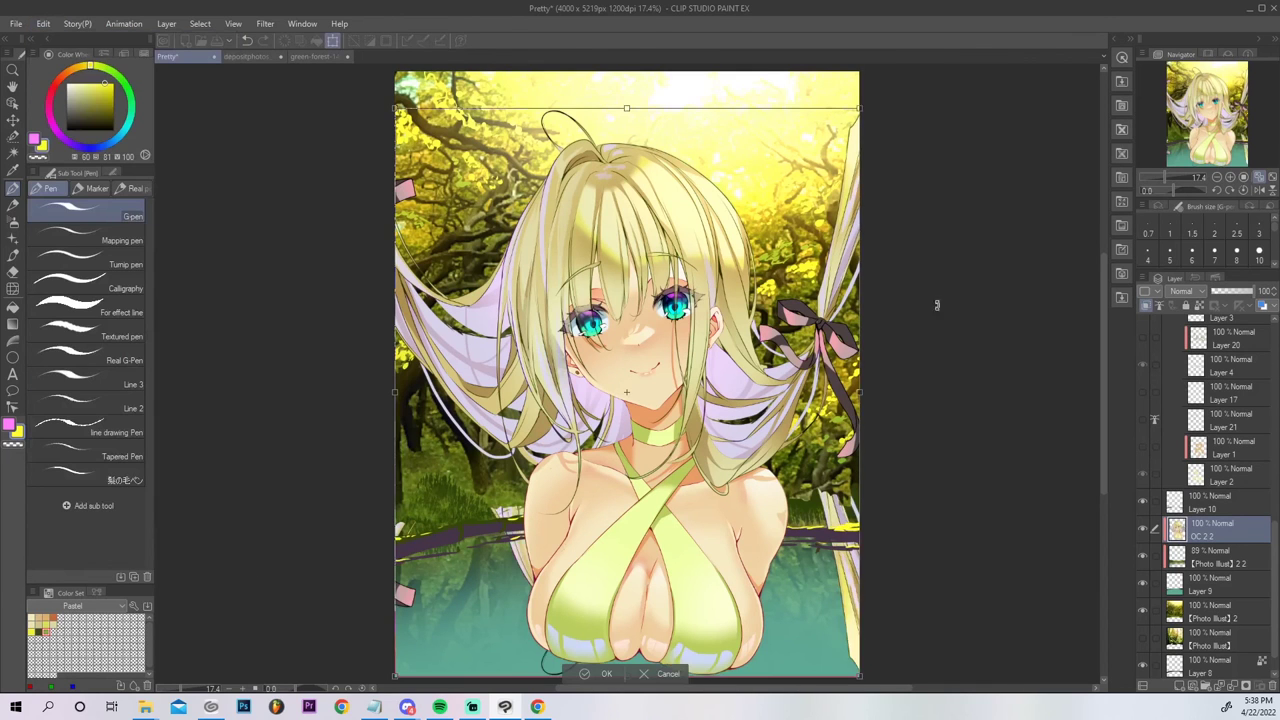
left_click_drag(1200, 118, 1204, 160)
left_click_drag(708, 264, 718, 641)
left_click_drag(757, 393, 769, 489)
left_click_drag(909, 409, 810, 493)
left_click_drag(881, 429, 818, 487)
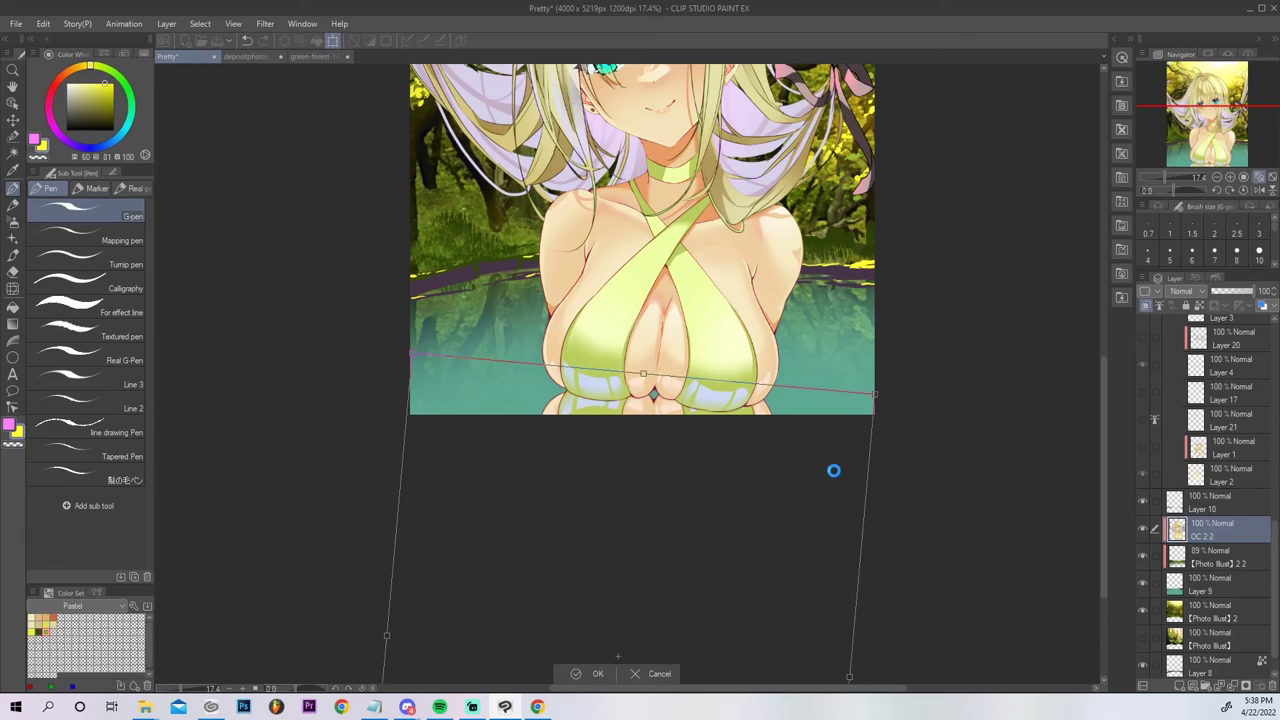
key("Return")
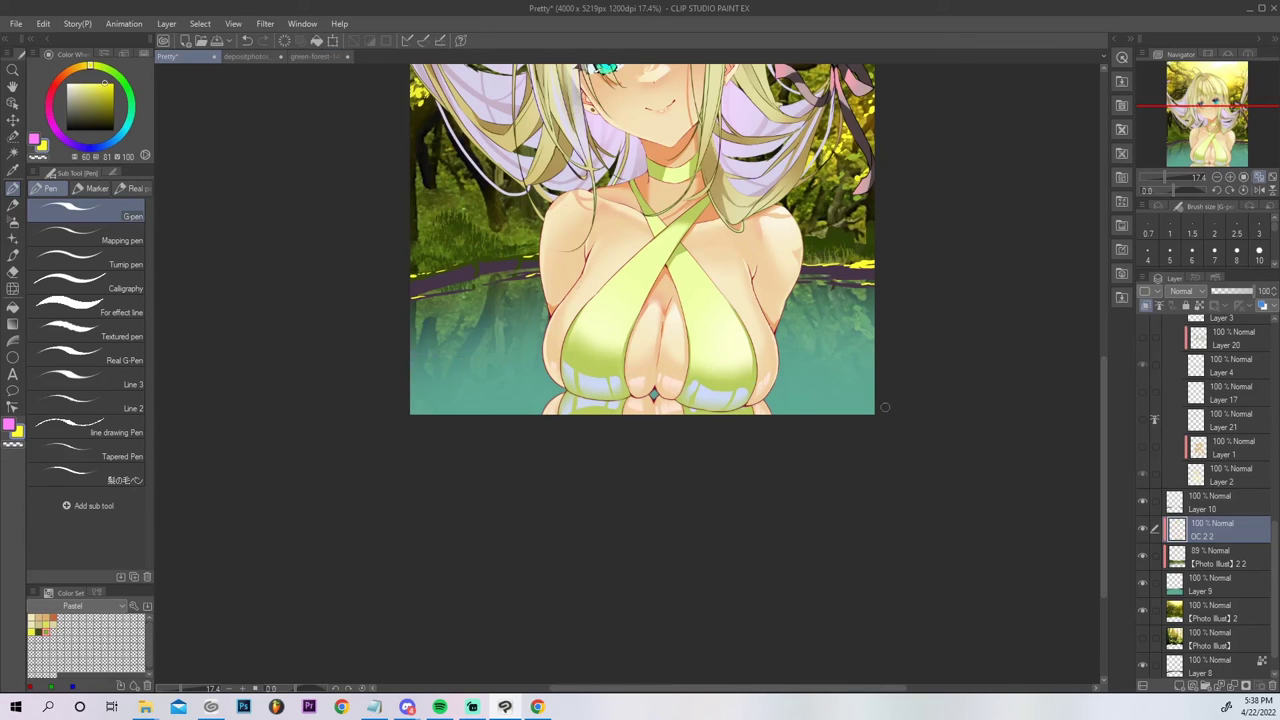
Add a layer above the reflection, then paint sampled water teal on Layer 10 between the chest and its reflection.
left_click_drag(1212, 130, 1214, 106)
left_click_drag(1173, 189, 1187, 189)
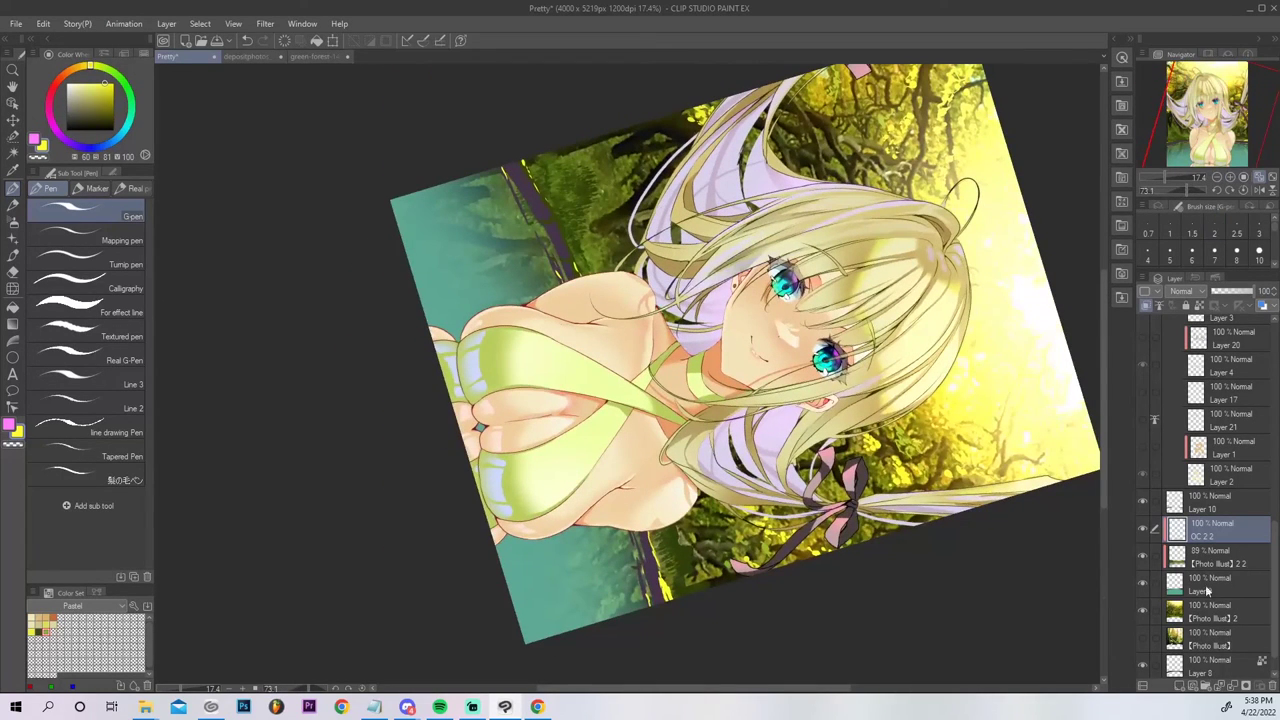
left_click(1178, 686)
left_click(1196, 608)
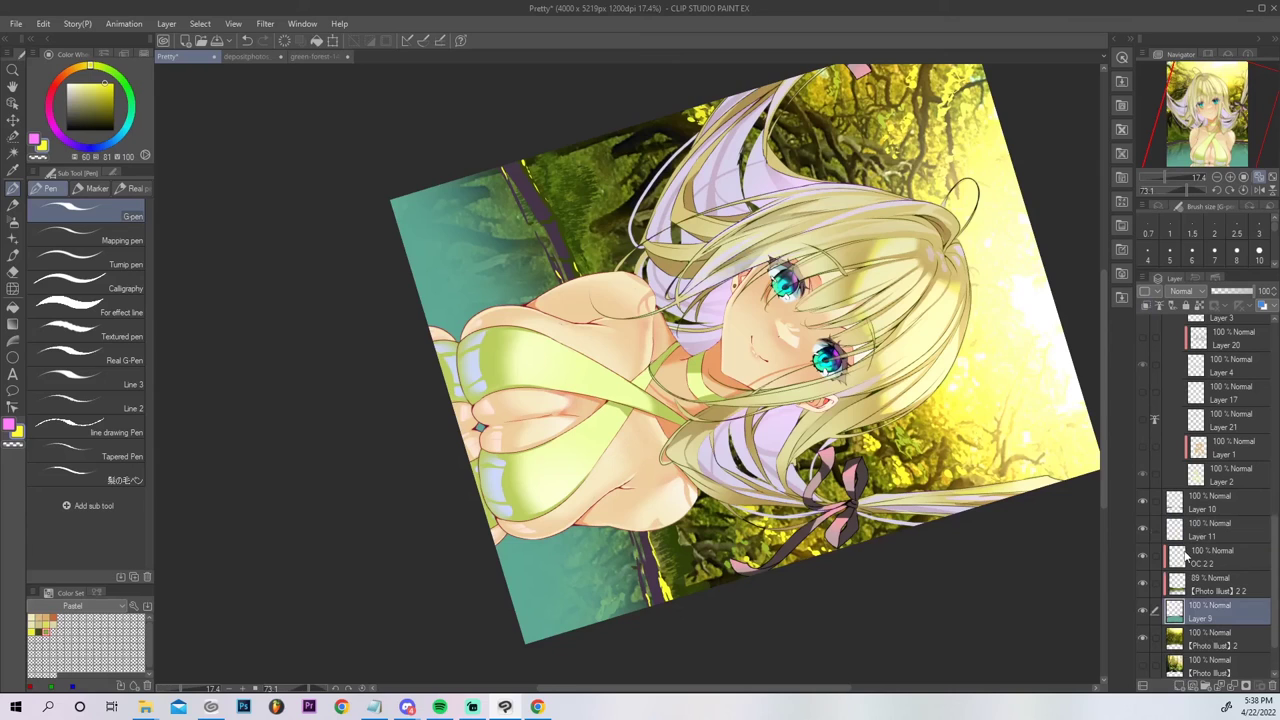
left_click(419, 256, "alt")
left_click(1210, 500)
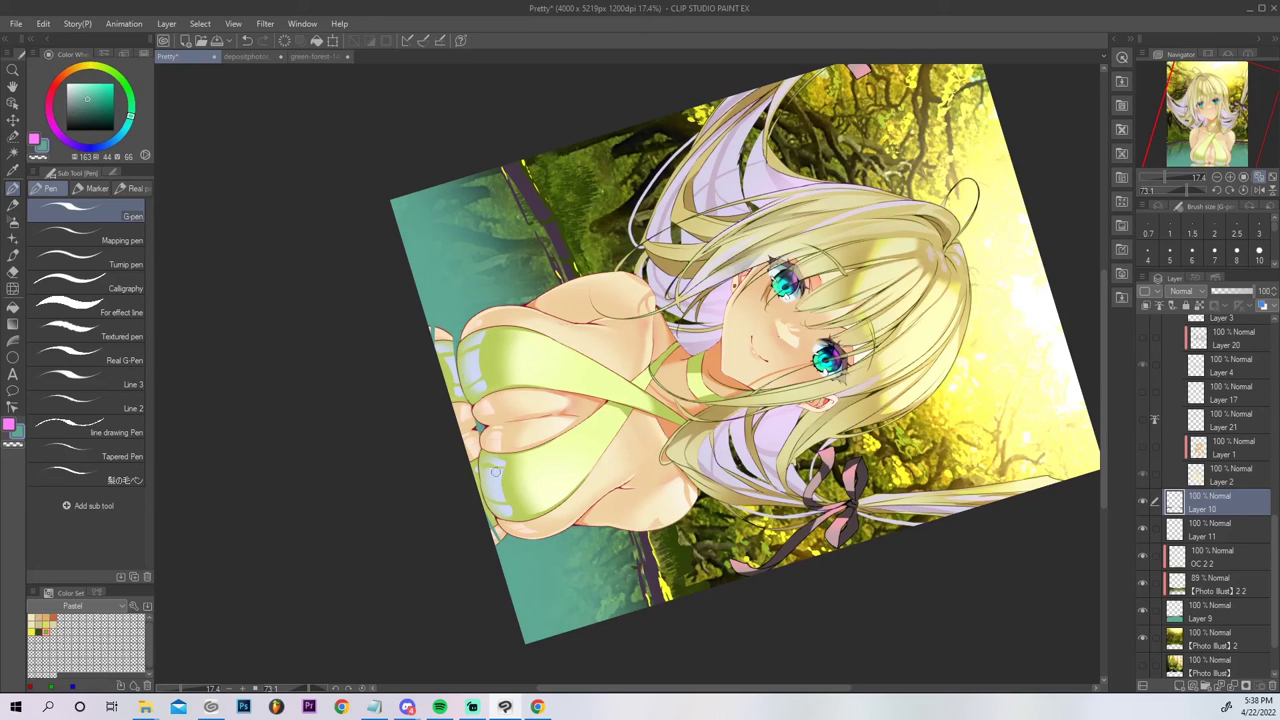
left_click_drag(467, 410, 476, 472)
left_click_drag(466, 420, 479, 473)
left_click(440, 328, "alt")
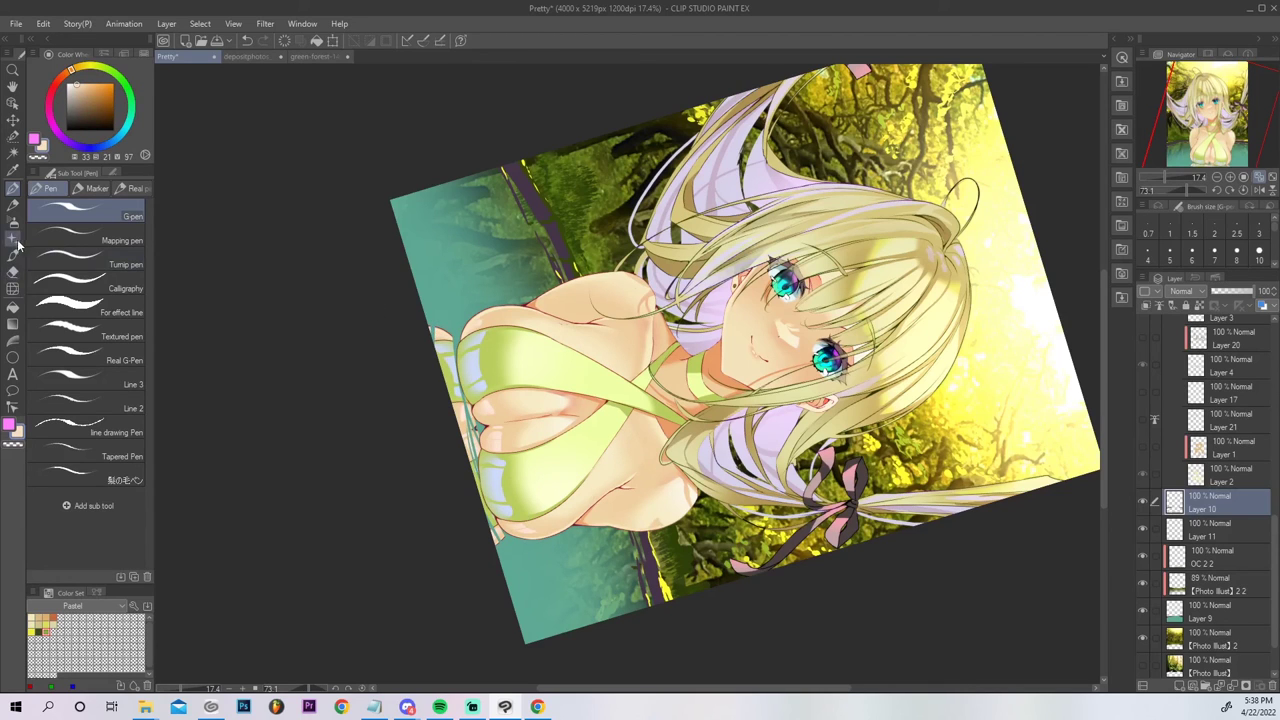
Smudge the character's reflection on layer OC 2 2 sideways into ripples with the Fingertip blend tool.
left_click(14, 289)
left_click(53, 188)
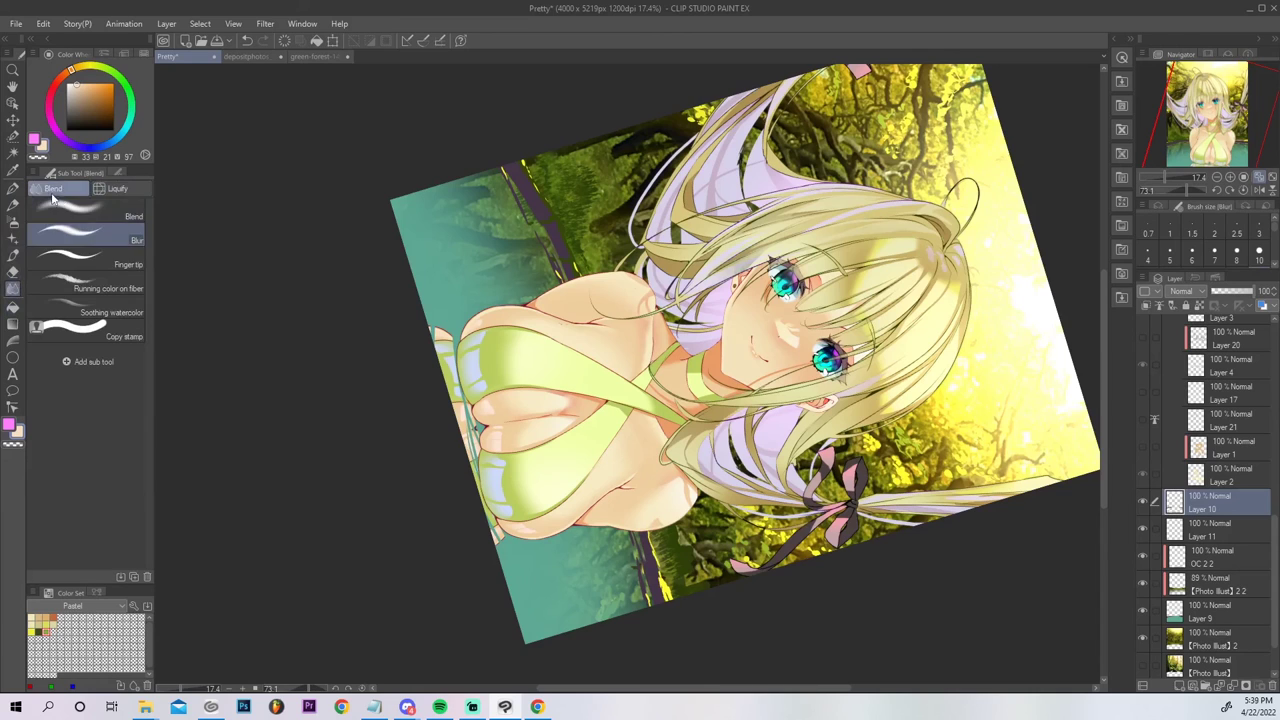
left_click(106, 254)
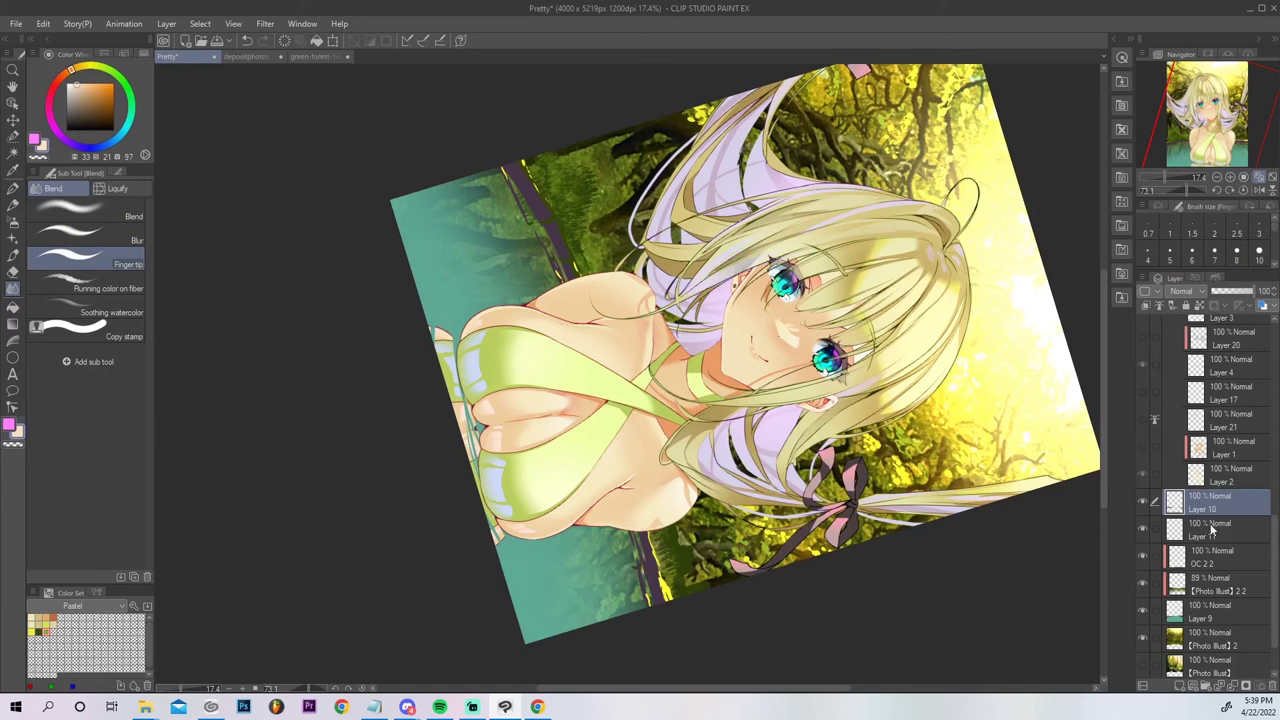
left_click(1205, 558)
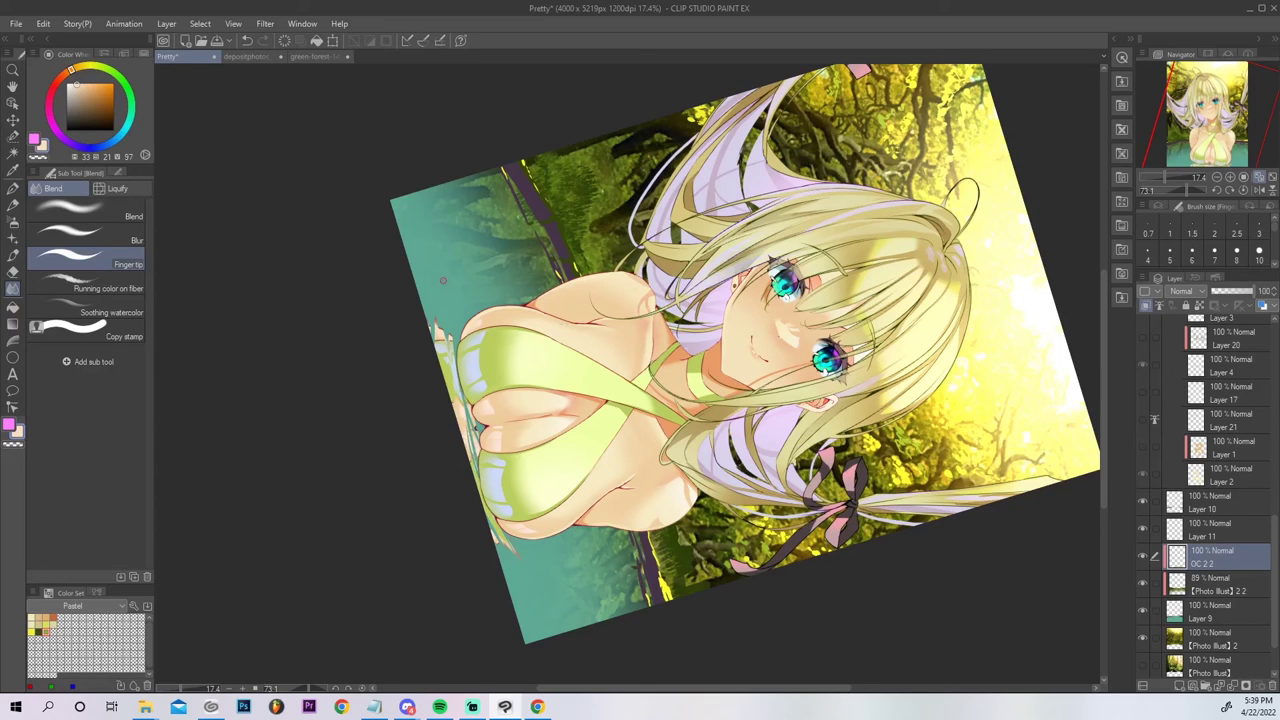
left_click(1254, 184)
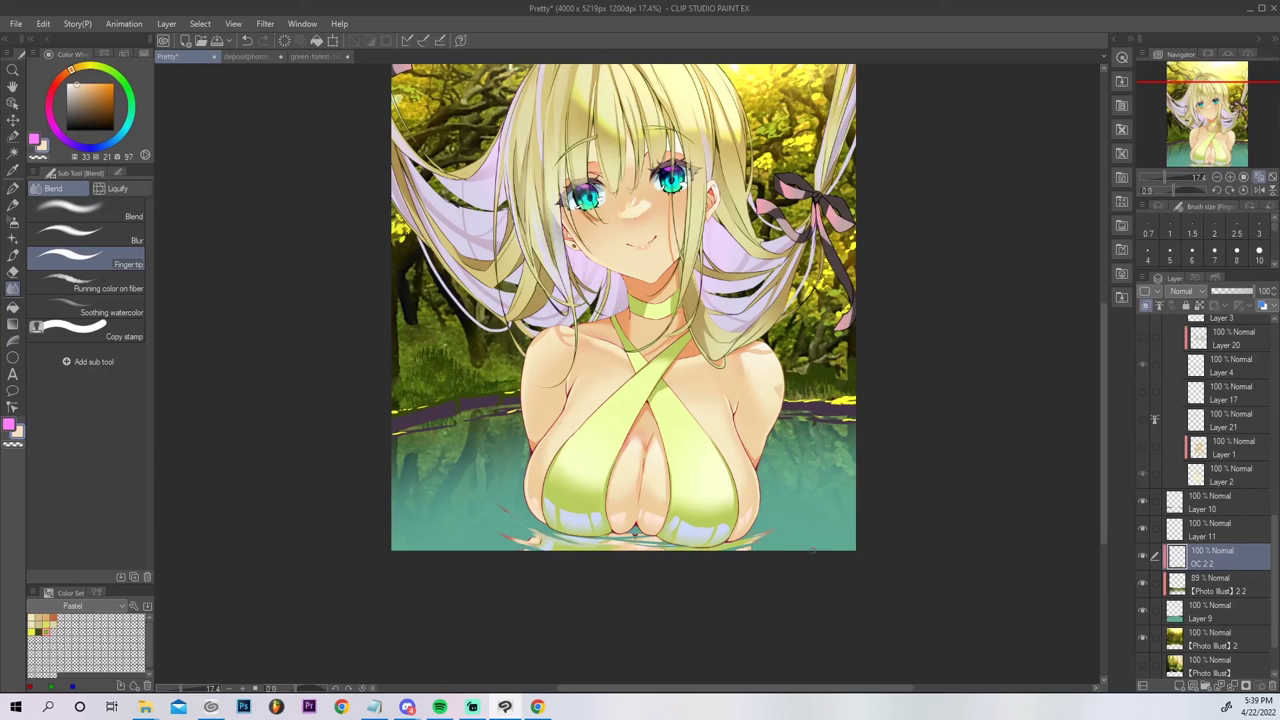
left_click(1272, 178)
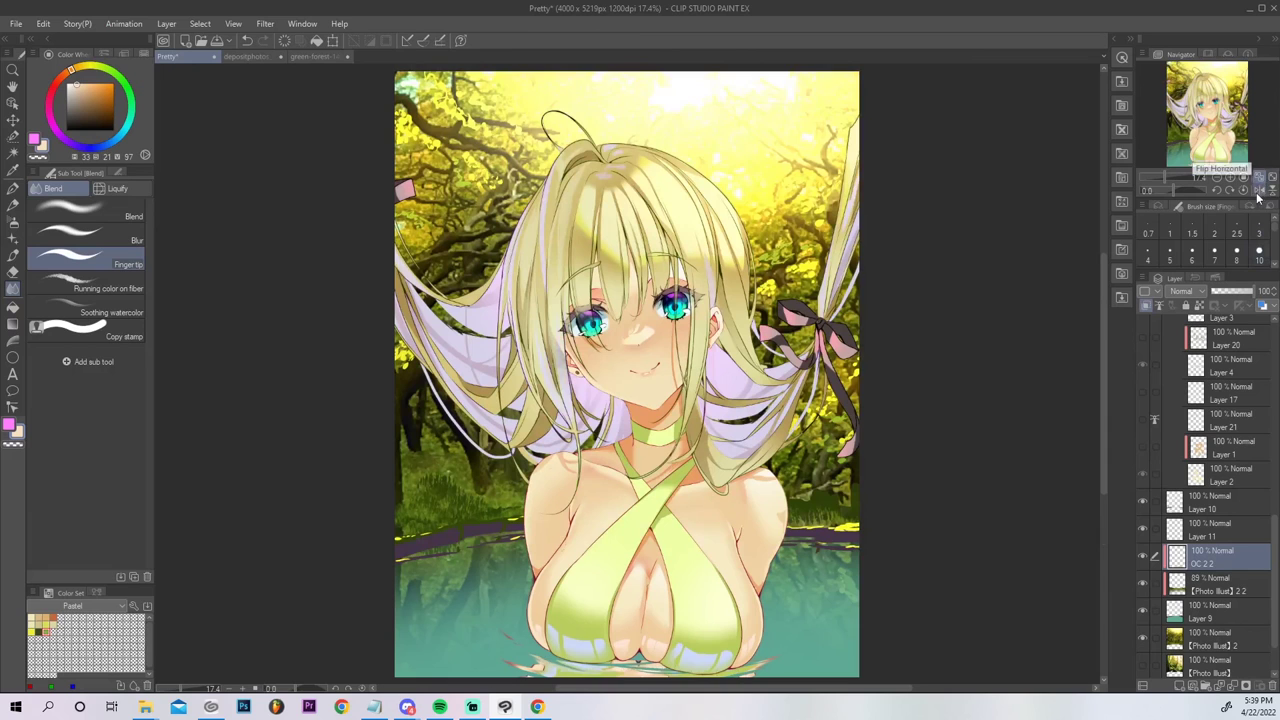
Choose the Soft airbrush with transparent color, and add a new clipped layer above the character's reflection.
left_click(14, 221)
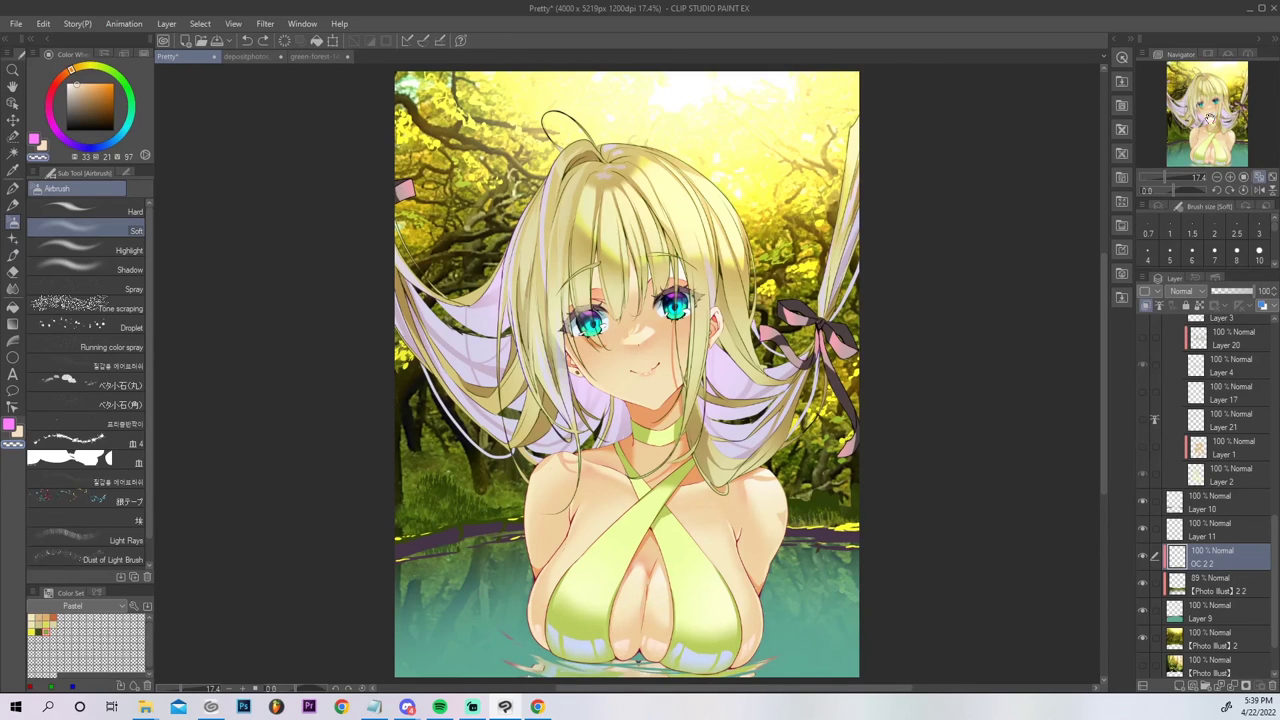
scroll(430, 400, "down", 3)
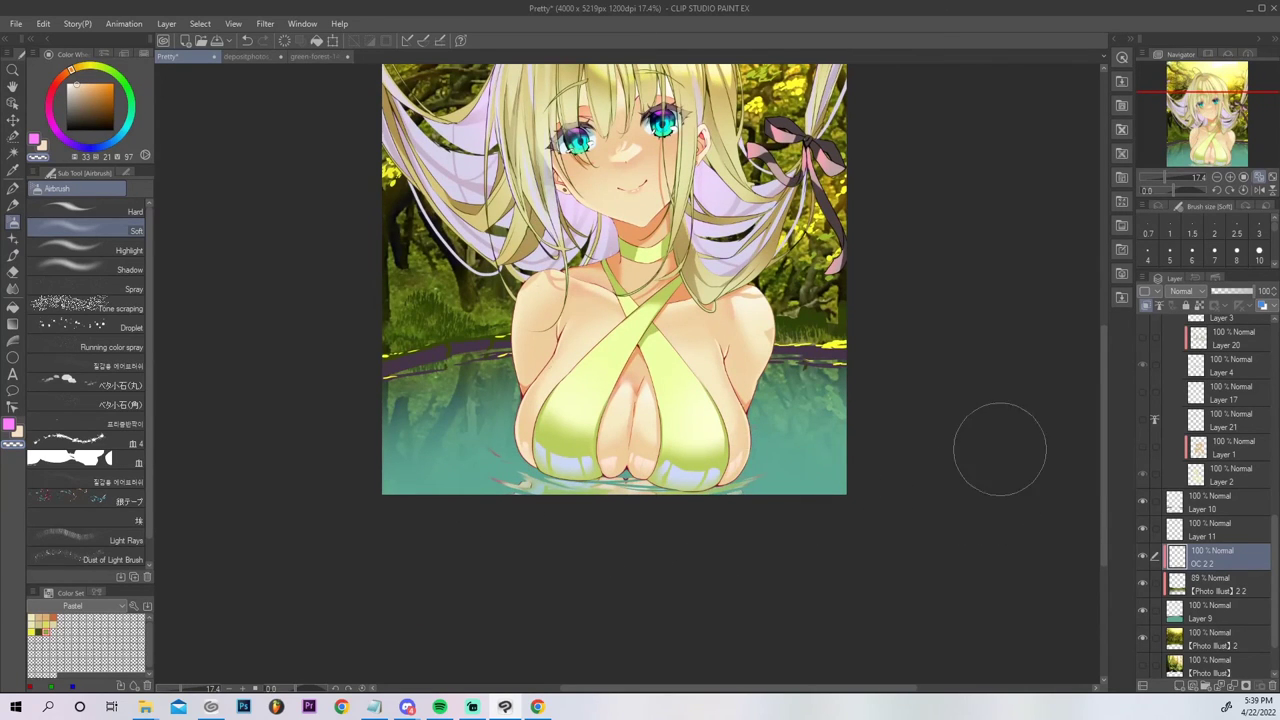
left_click(1262, 177)
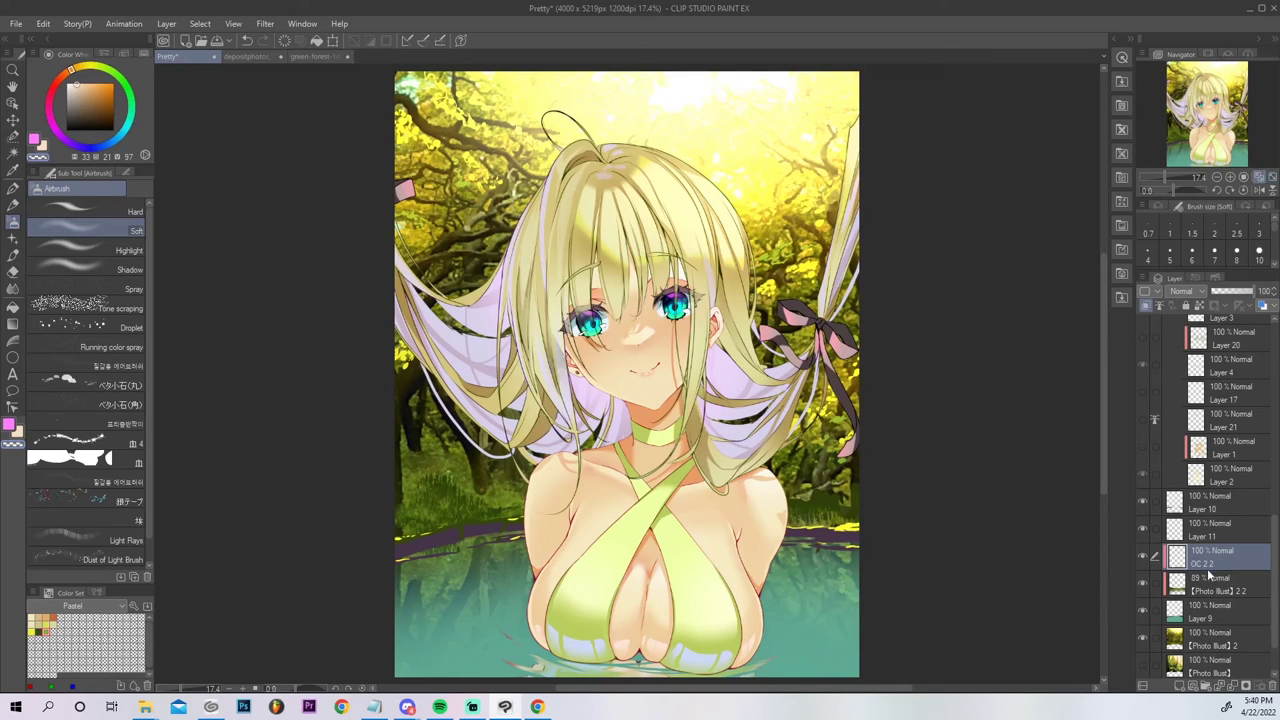
left_click(1216, 506)
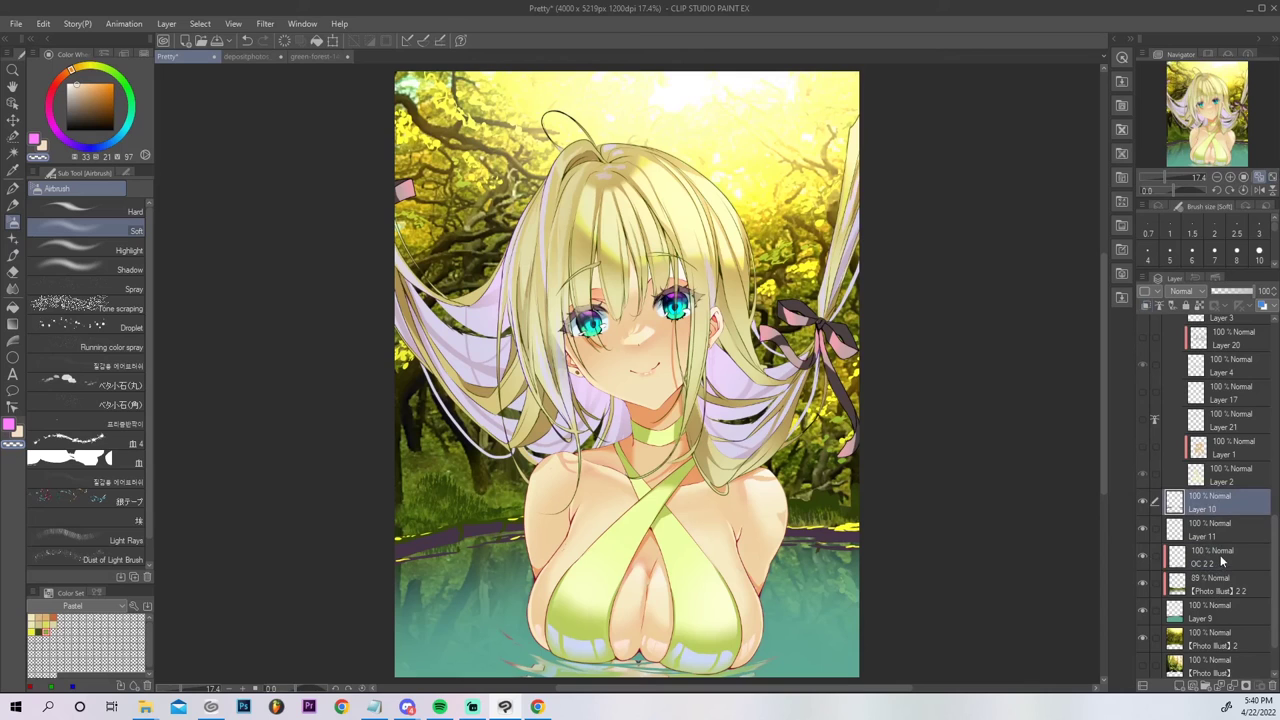
left_click(1218, 562)
left_click(1180, 686)
left_click(1147, 306)
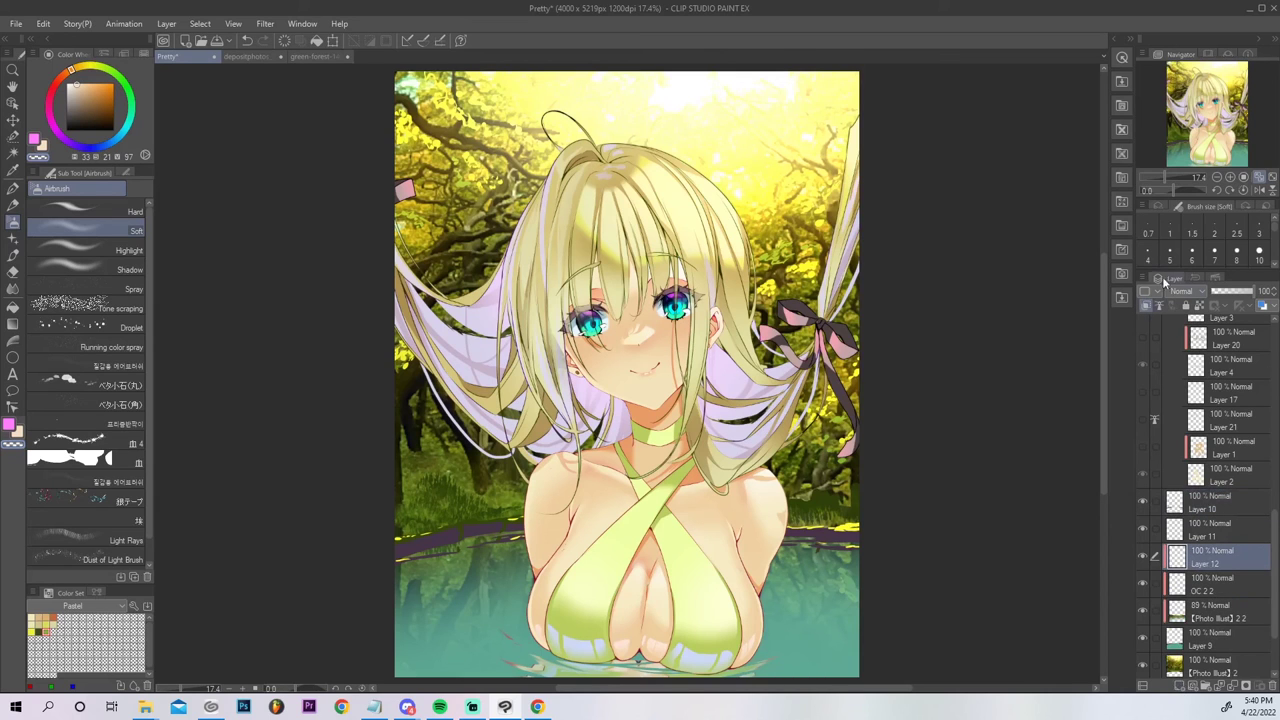
Try to paint white waves across the water beside the character with the WAVE 水A2色 brush.
key("b")
left_click_drag(149, 294, 154, 476)
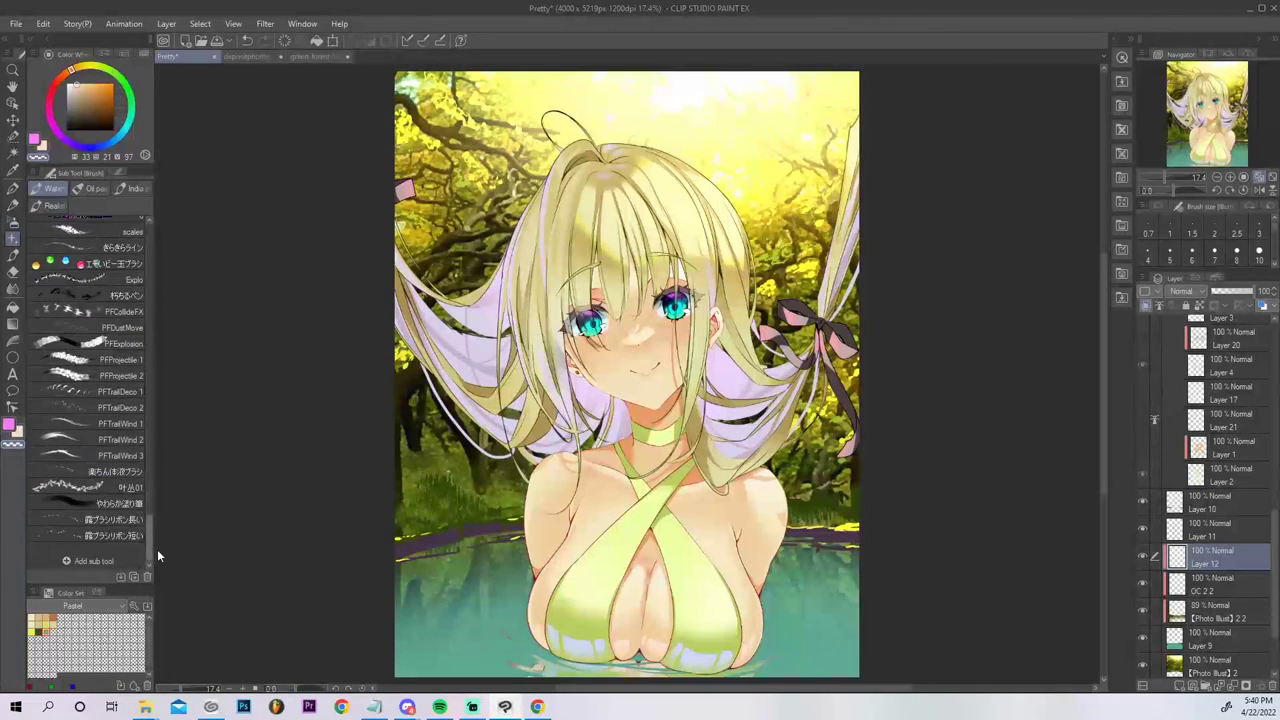
left_click_drag(159, 538, 163, 489)
left_click(122, 428)
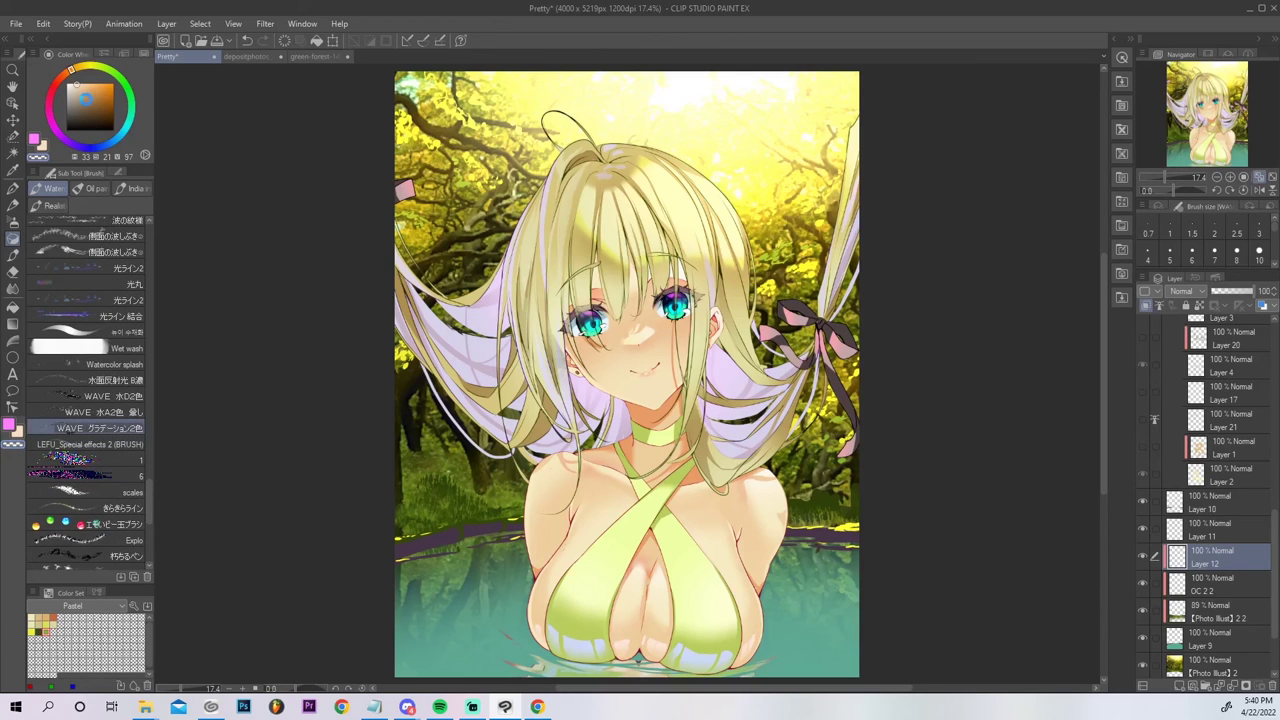
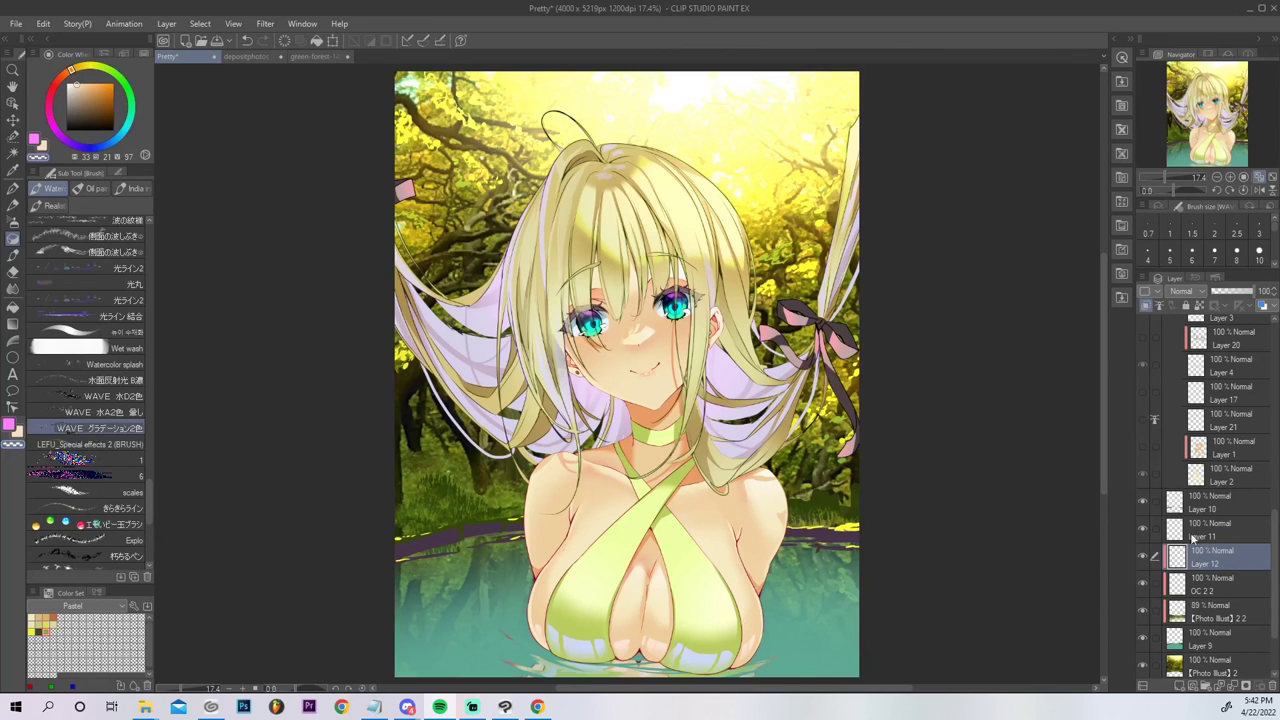
left_click_drag(87, 105, 22, 29)
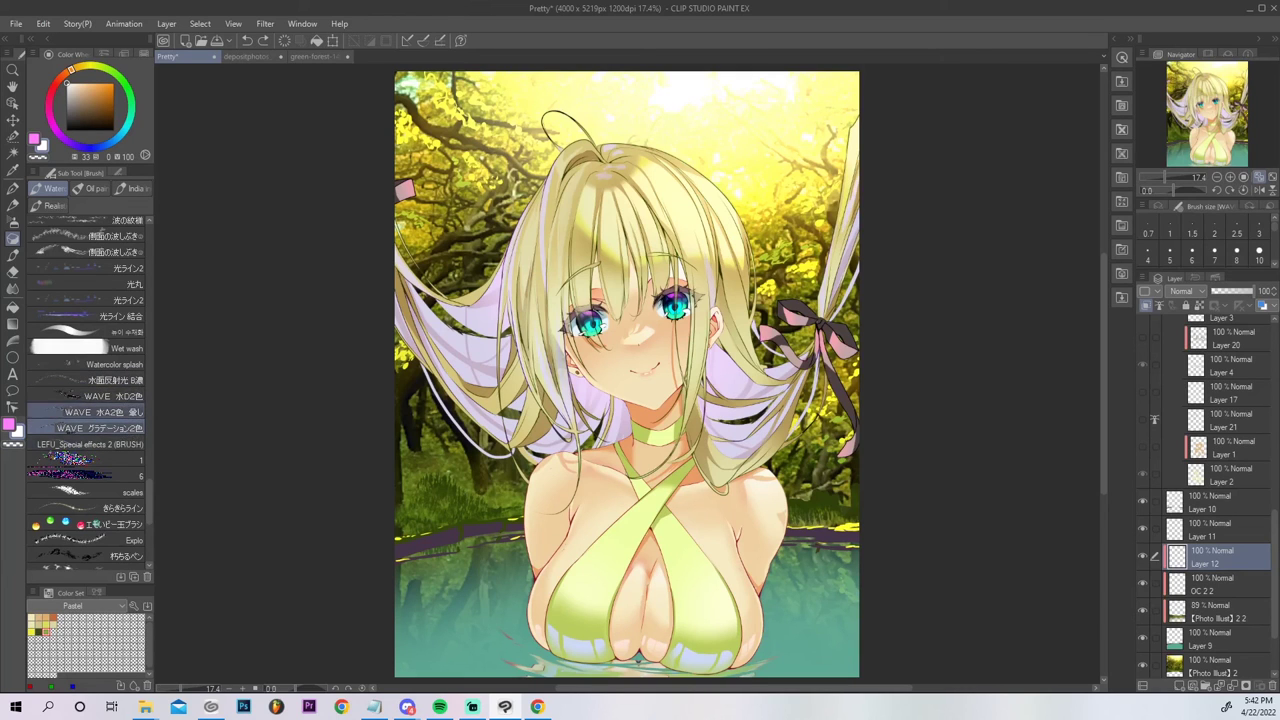
left_click(104, 412)
mouse_move(388, 584)
left_mouse_down()
mouse_move(414, 612)
mouse_move(545, 674)
left_mouse_up()
key("ctrl+z")
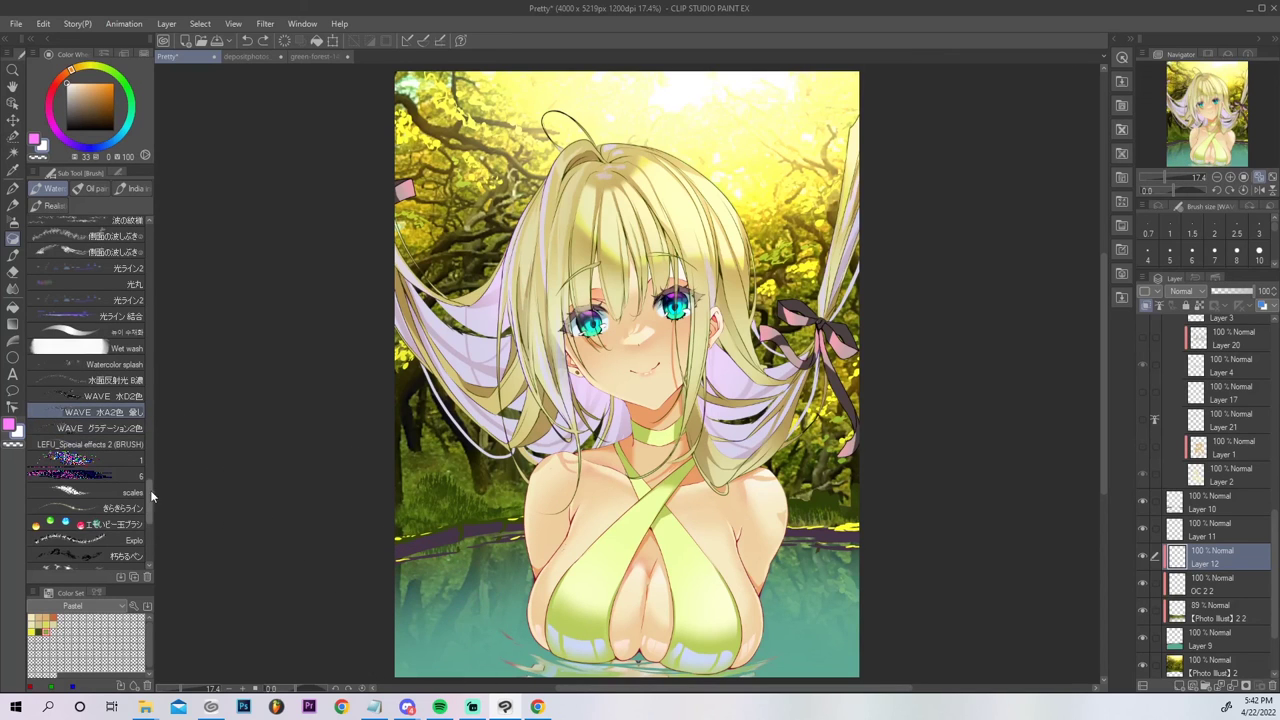
Find and choose the Water 3 2 brush among the decoration brushes.
left_click_drag(147, 495, 154, 233)
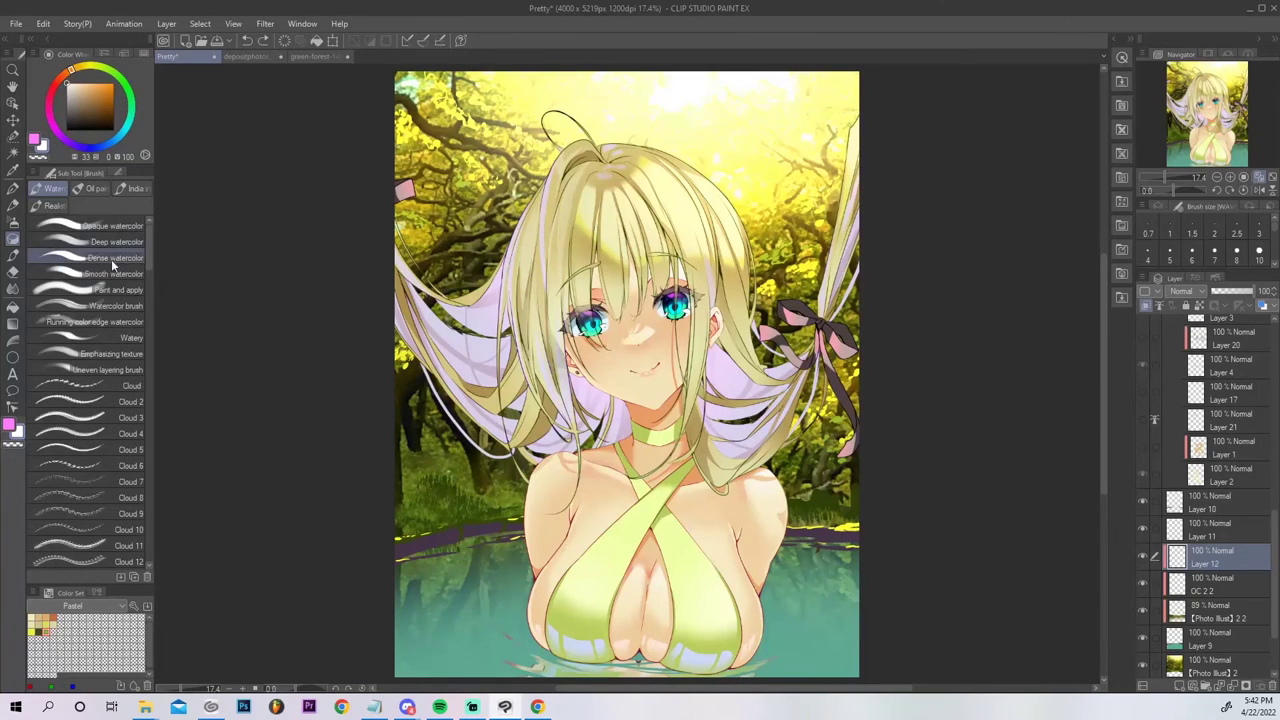
left_click(13, 221)
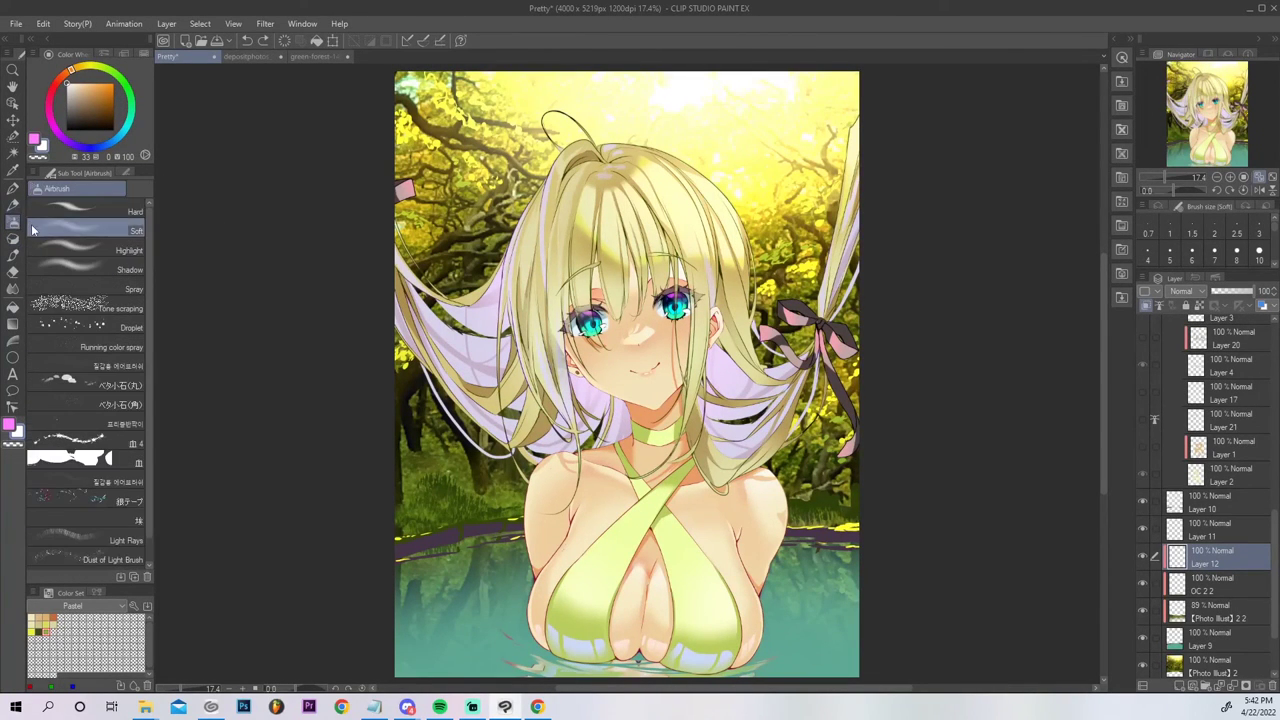
left_click(13, 238)
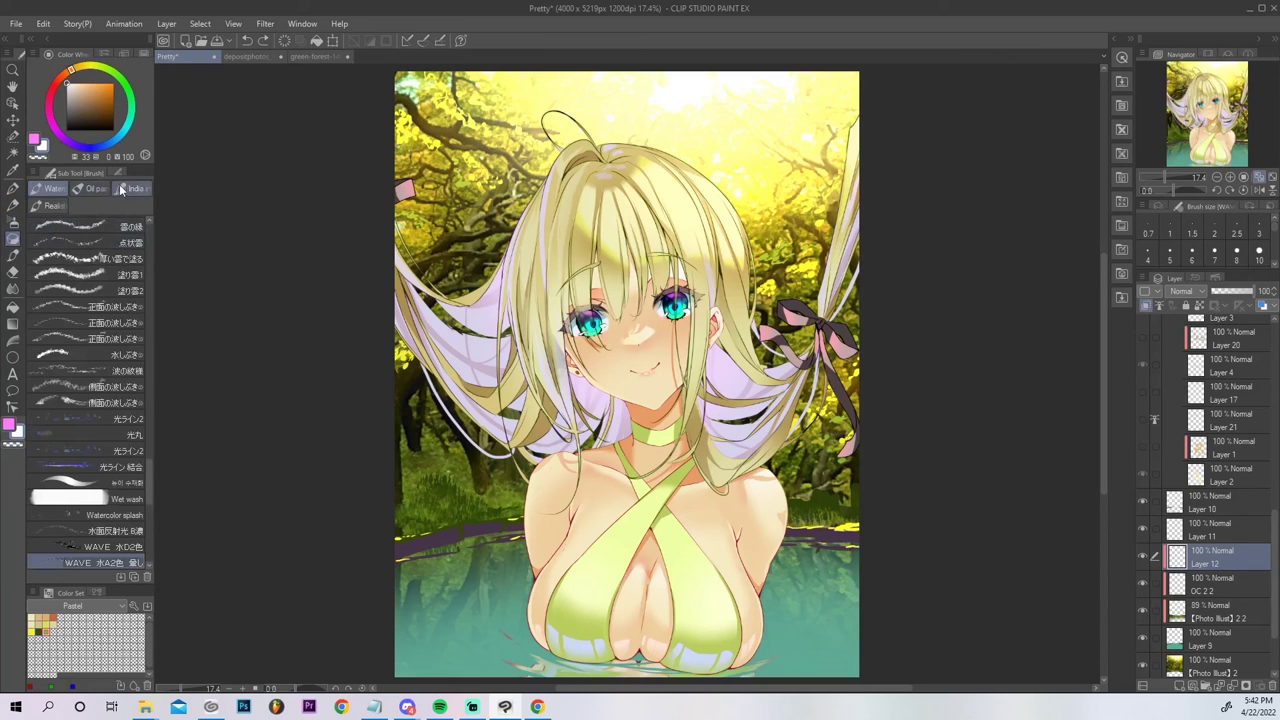
left_click(50, 207)
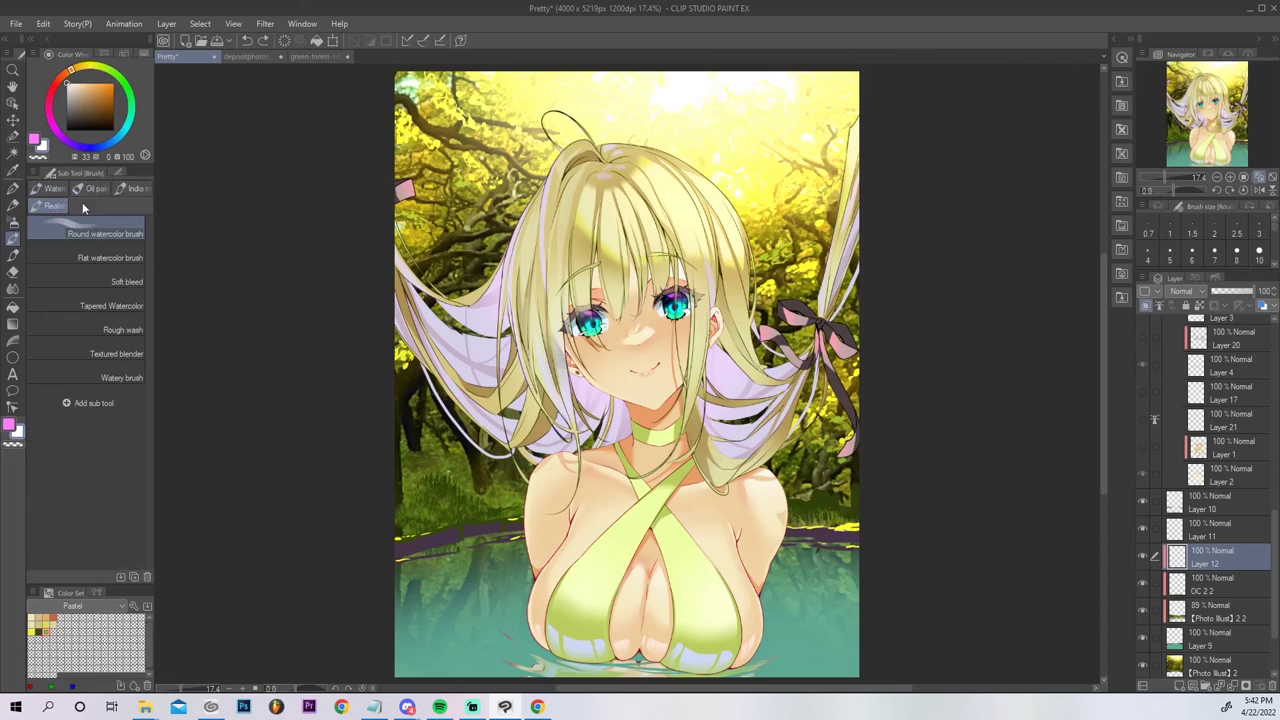
left_click(50, 188)
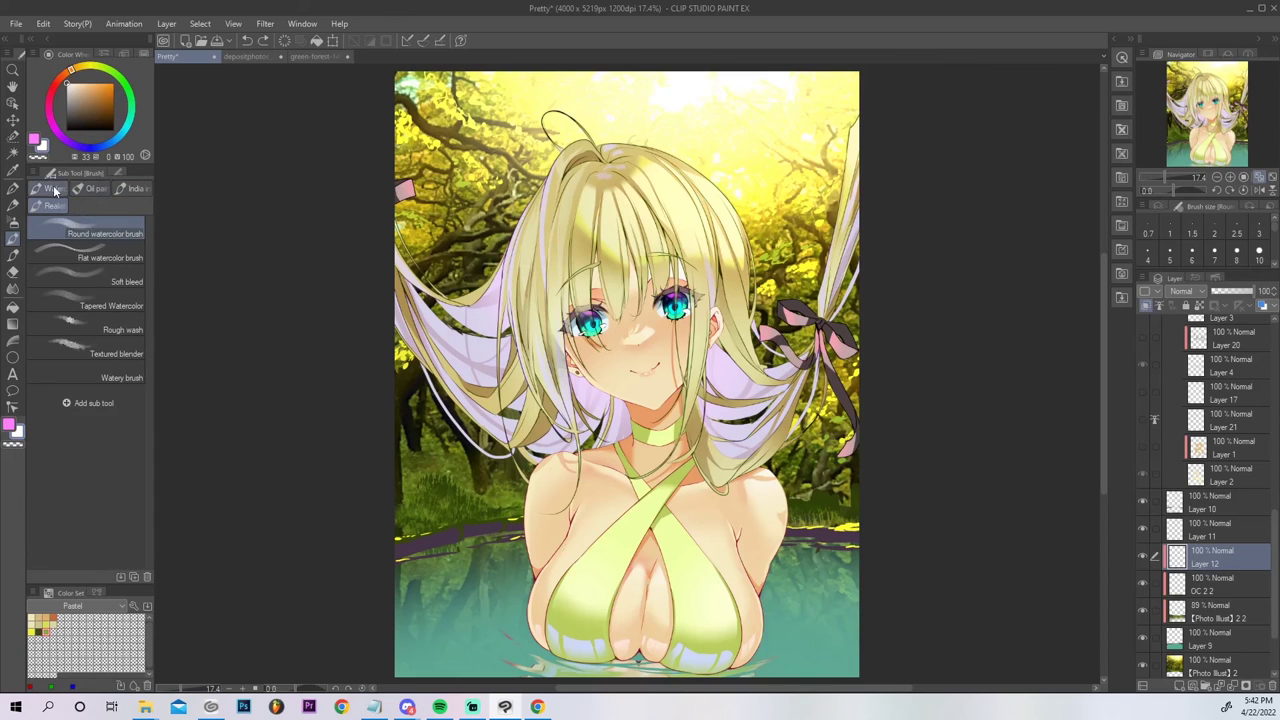
left_click(13, 256)
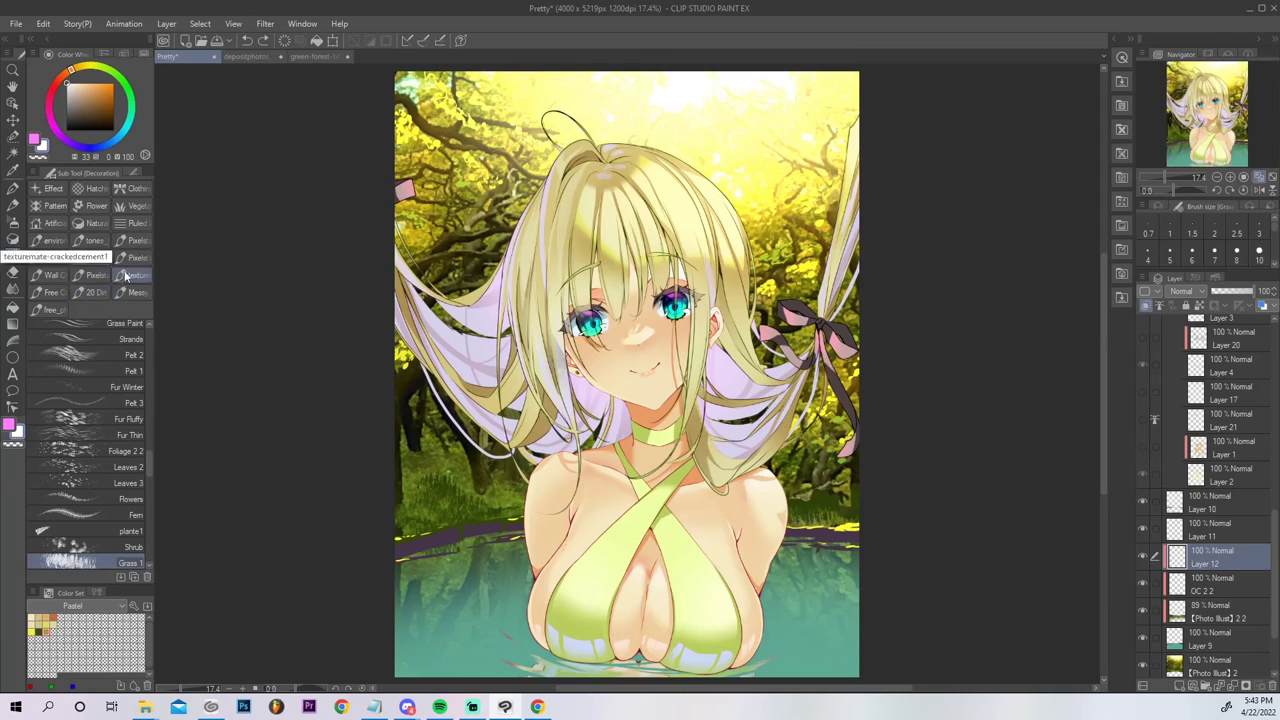
left_click(97, 276)
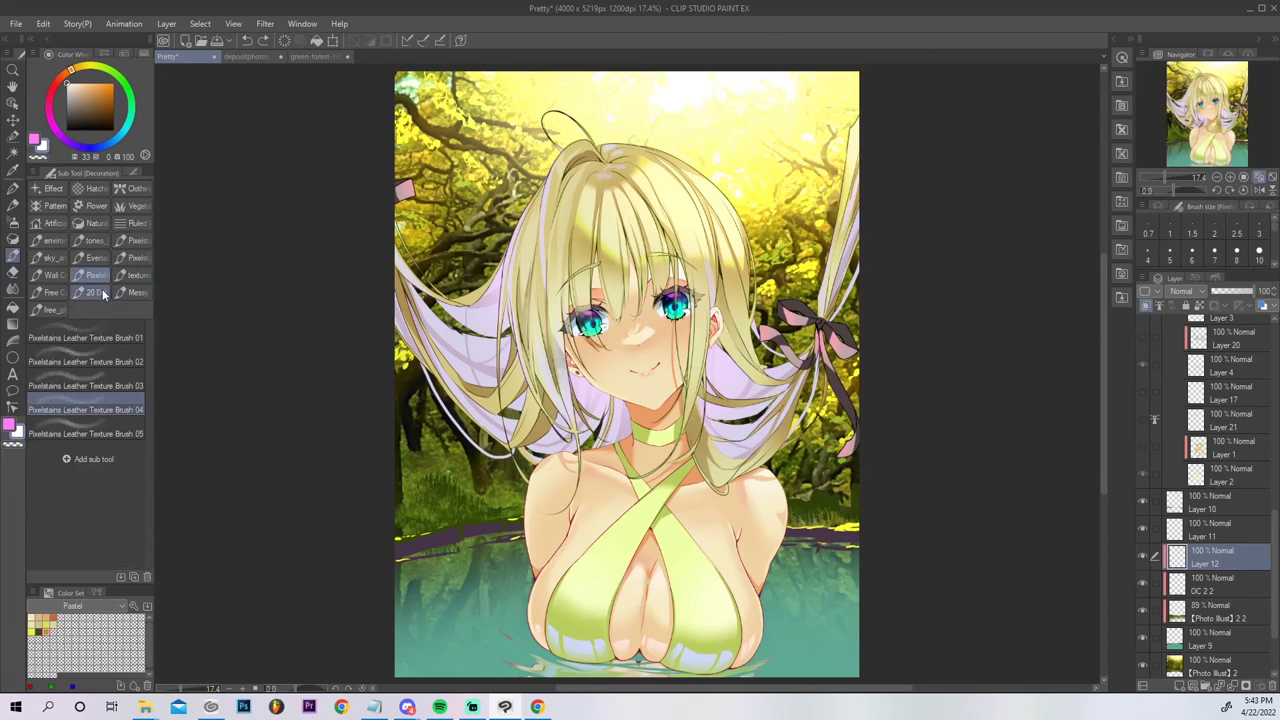
left_click(103, 293)
left_click(97, 259)
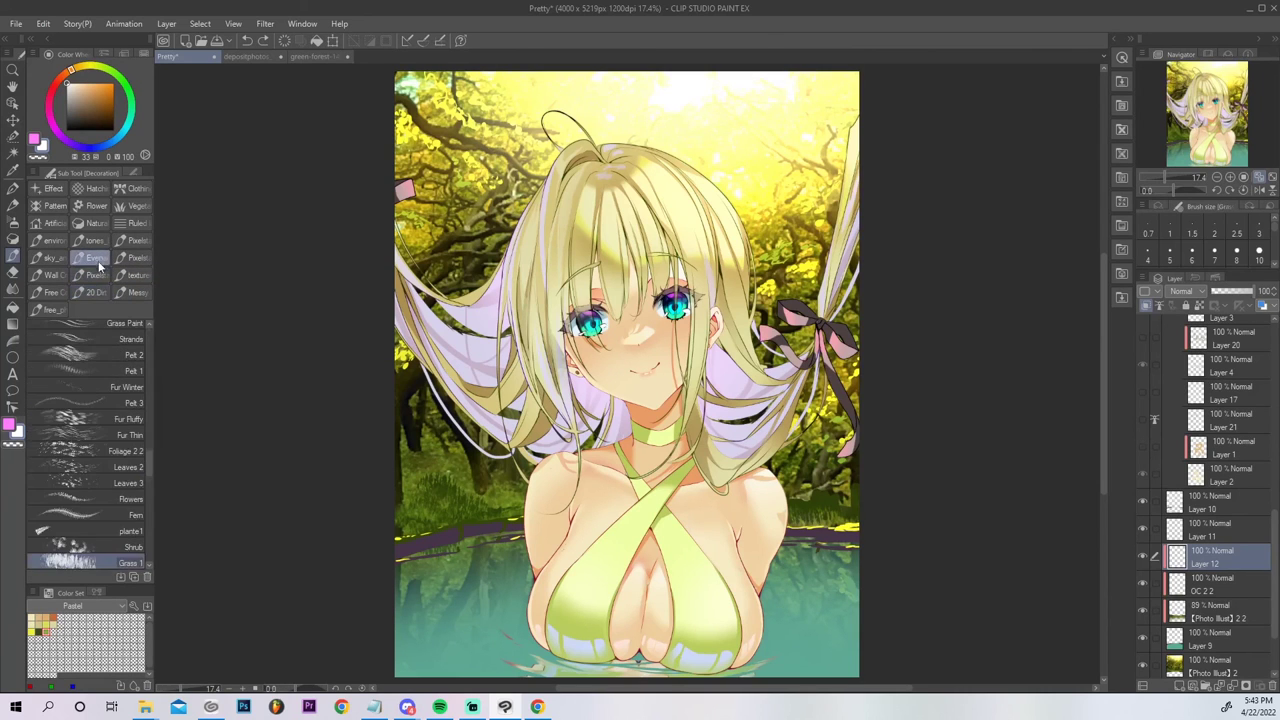
left_click_drag(150, 458, 156, 528)
left_click(95, 417)
Try to paint white ripples over the pond on both sides of the character with the Water 3 2 brush.
left_click_drag(419, 608, 542, 638)
key("ctrl+z")
left_click_drag(412, 602, 518, 656)
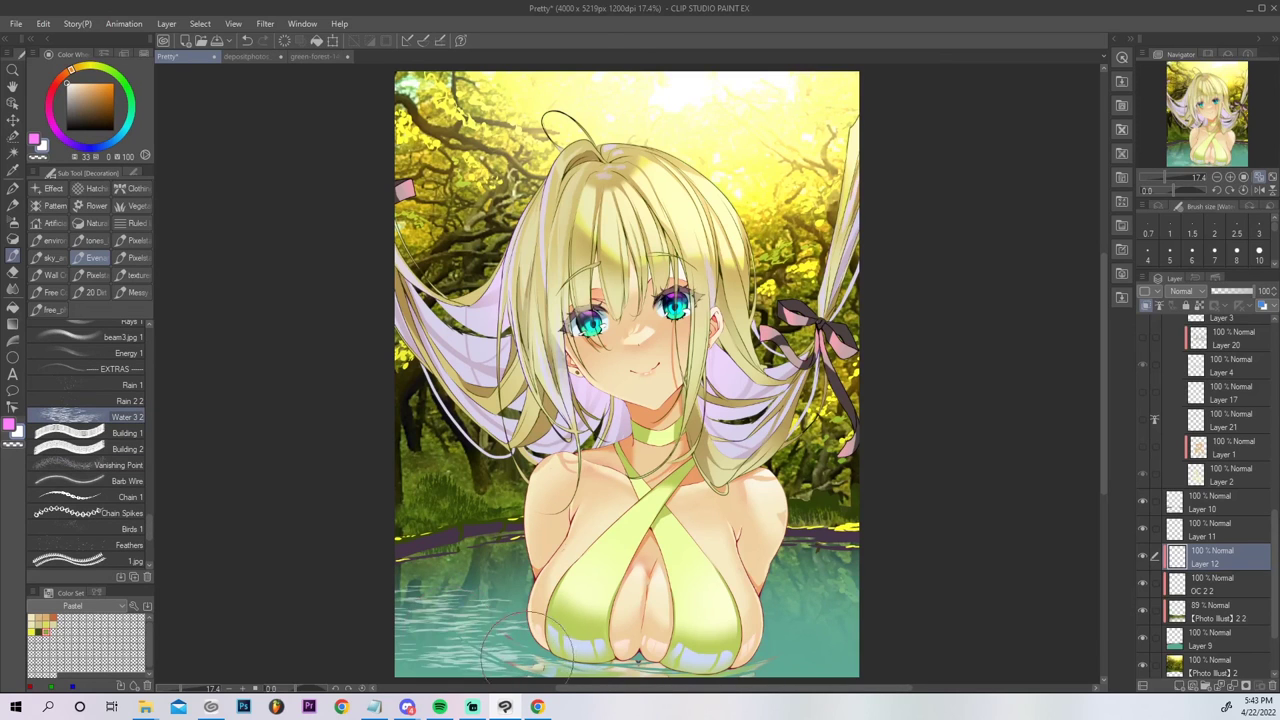
key("ctrl+z")
left_click_drag(411, 582, 524, 650)
key("ctrl+z")
left_click_drag(414, 592, 508, 626)
left_click_drag(749, 608, 824, 617)
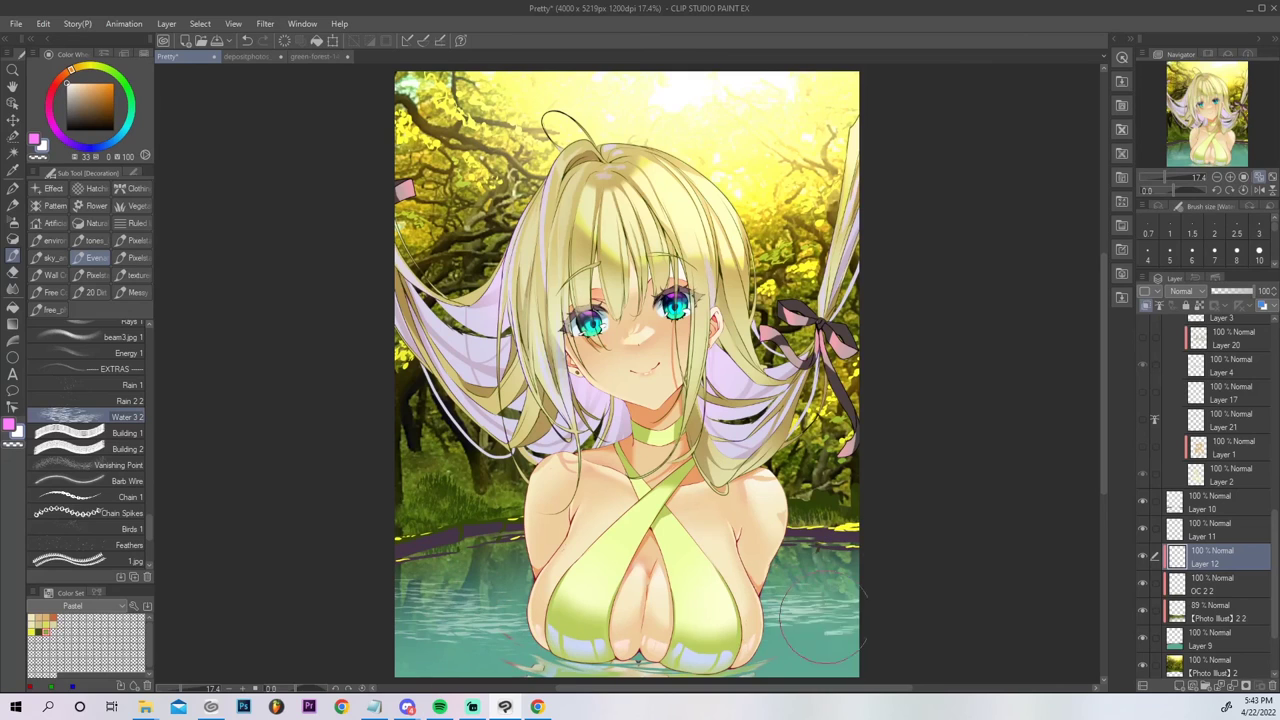
key("ctrl+z")
key("ctrl+z")
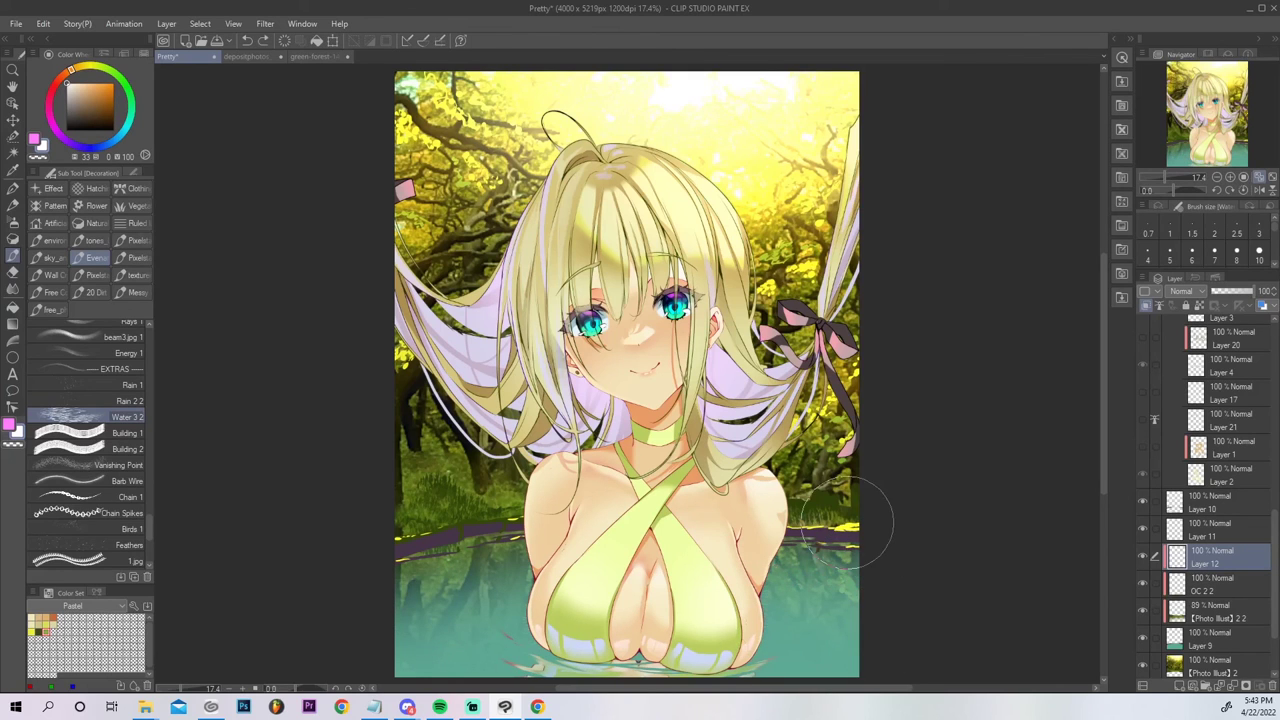
Open the Water 3 2 brush's properties and try more dense ripple strokes on each side of the character.
left_click(133, 172)
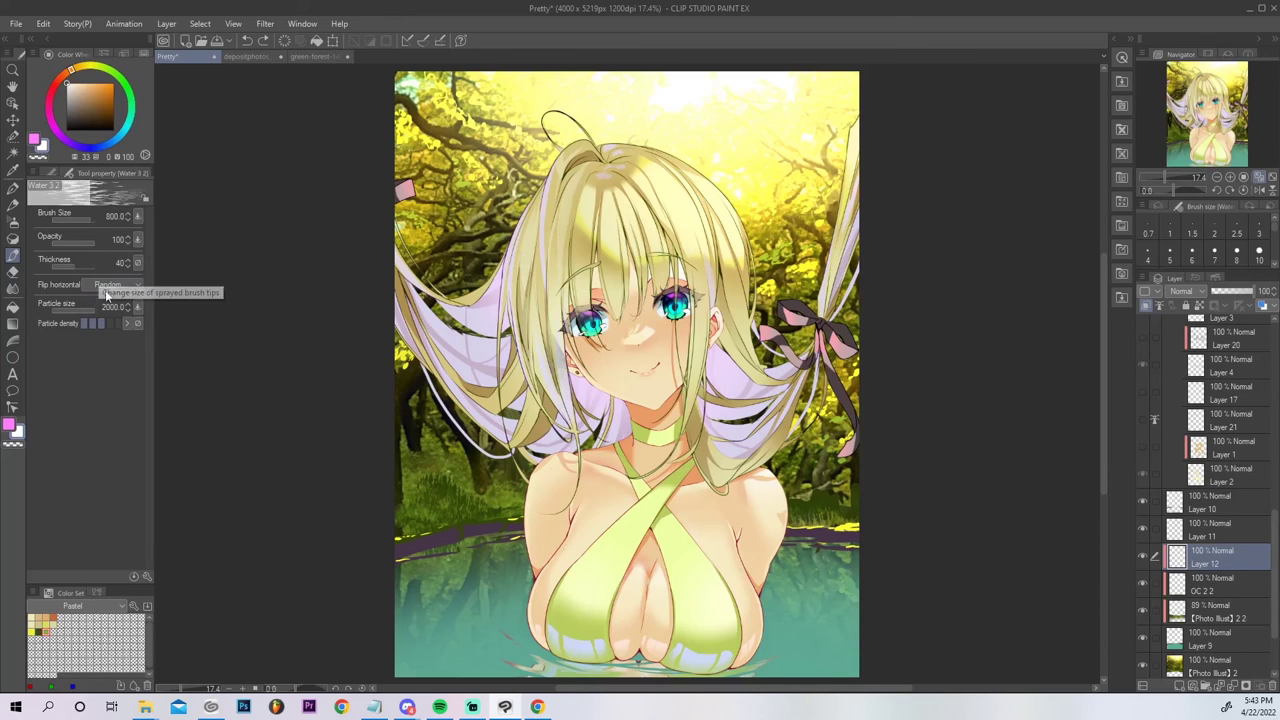
mouse_move(390, 594)
left_mouse_down()
mouse_move(463, 632)
mouse_move(540, 634)
left_mouse_up()
key("ctrl+z")
left_click_drag(408, 582, 532, 616)
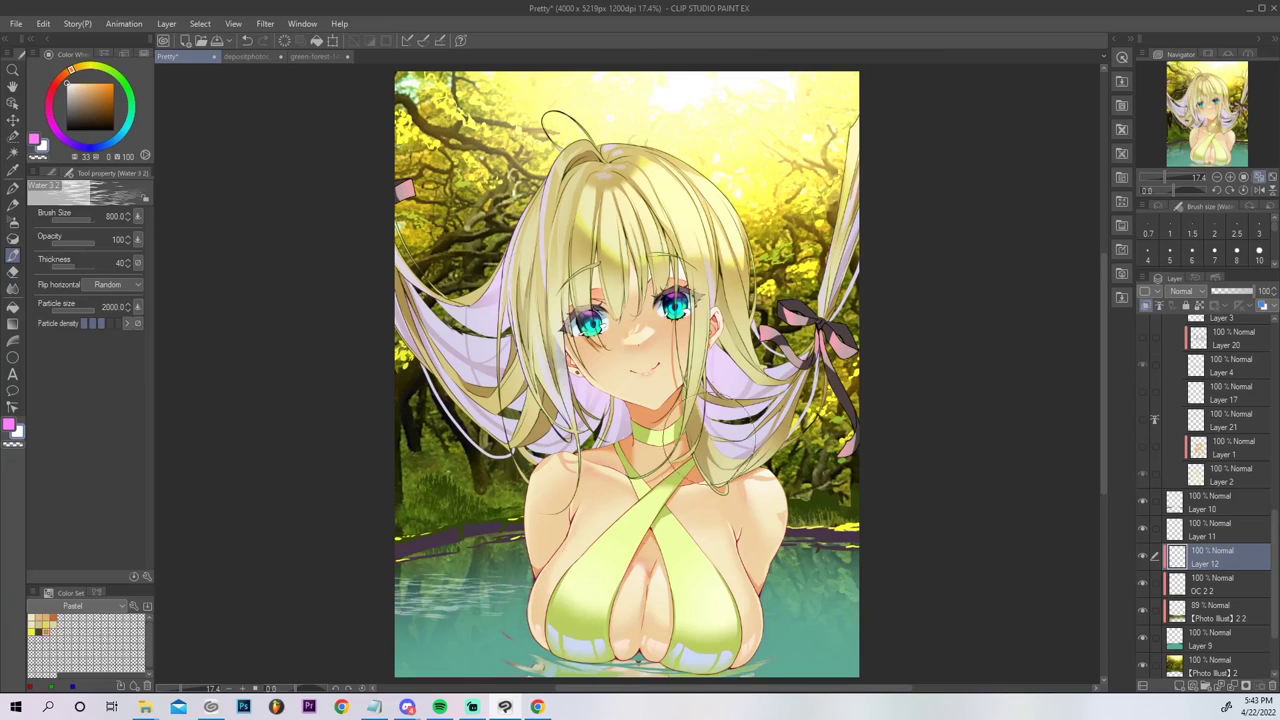
left_click_drag(788, 601, 965, 591)
key("ctrl+z")
left_click_drag(768, 598, 929, 599)
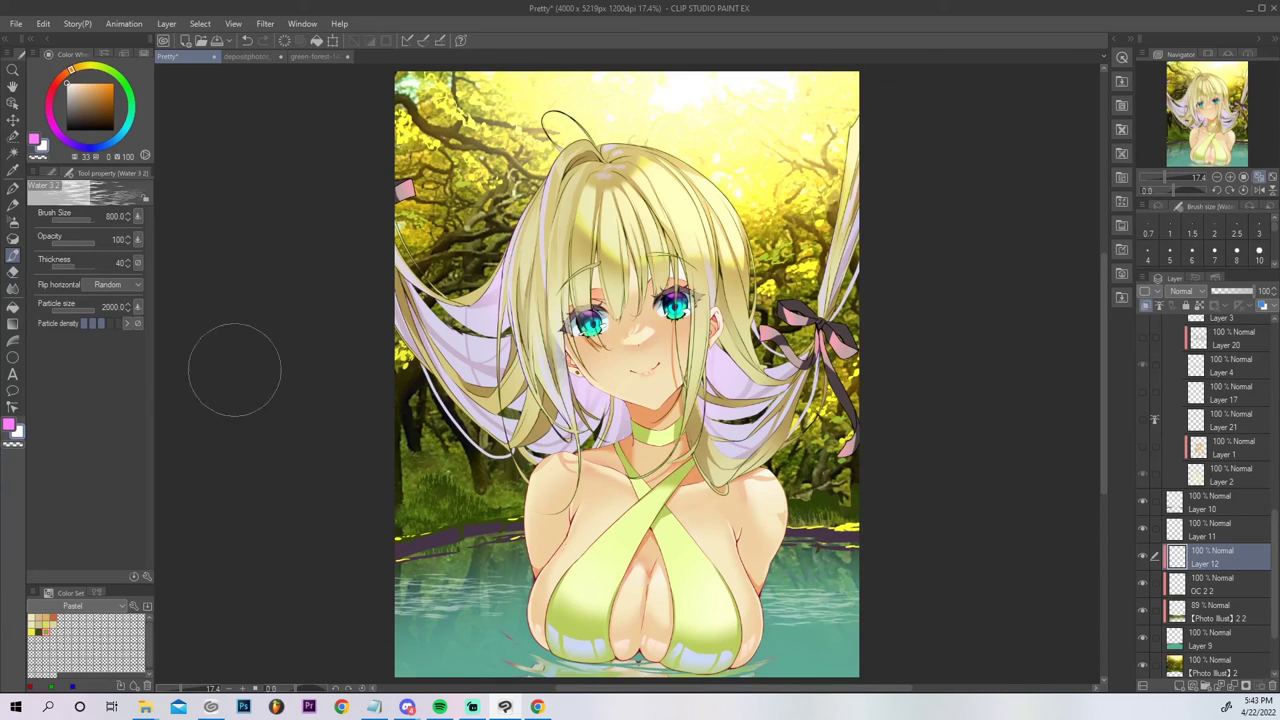
Lower the brush's particle density to the minimum and paint sparse white ripples across the pond on Layer 12.
left_click(85, 323)
key("ctrl+z")
key("ctrl+z")
mouse_move(386, 597)
left_mouse_down()
mouse_move(454, 612)
mouse_move(696, 607)
left_mouse_up()
key("ctrl+z")
left_click_drag(393, 595, 1034, 611)
left_click_drag(743, 593, 1029, 579)
key("ctrl+z")
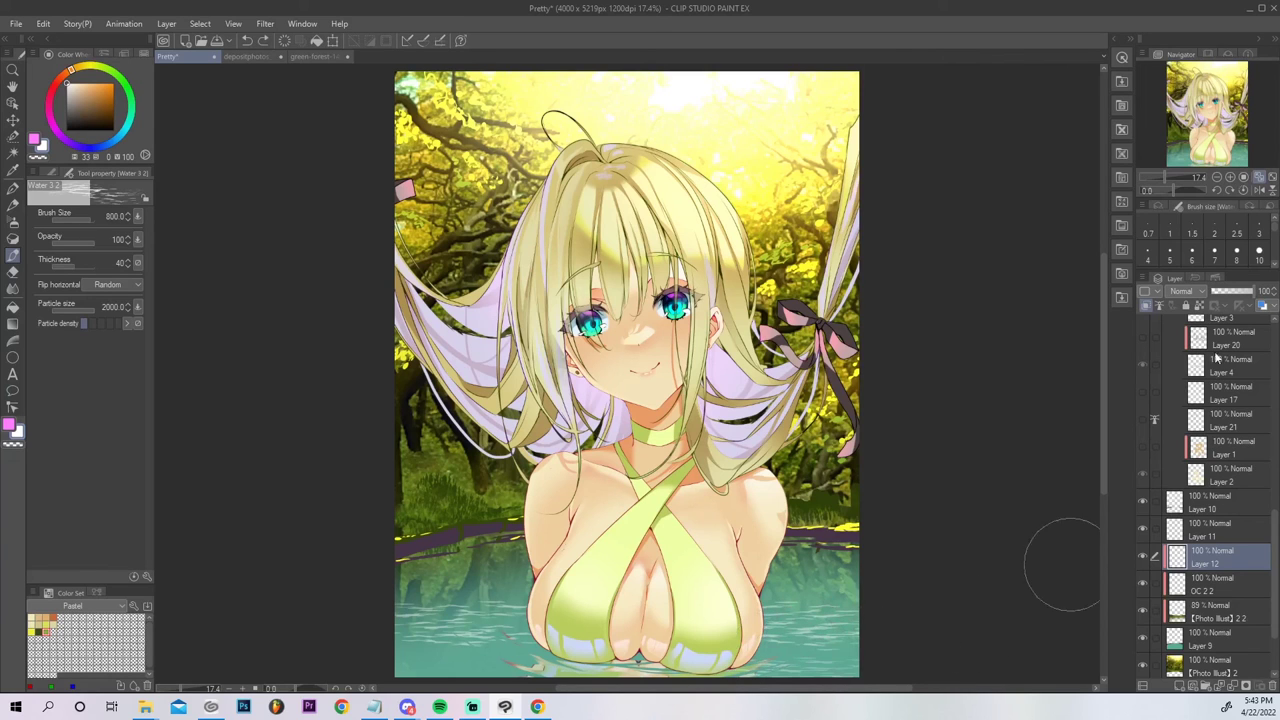
Try Overlay blending on Layer 12 and a ripple brush thickness of 583.
left_click(1185, 291)
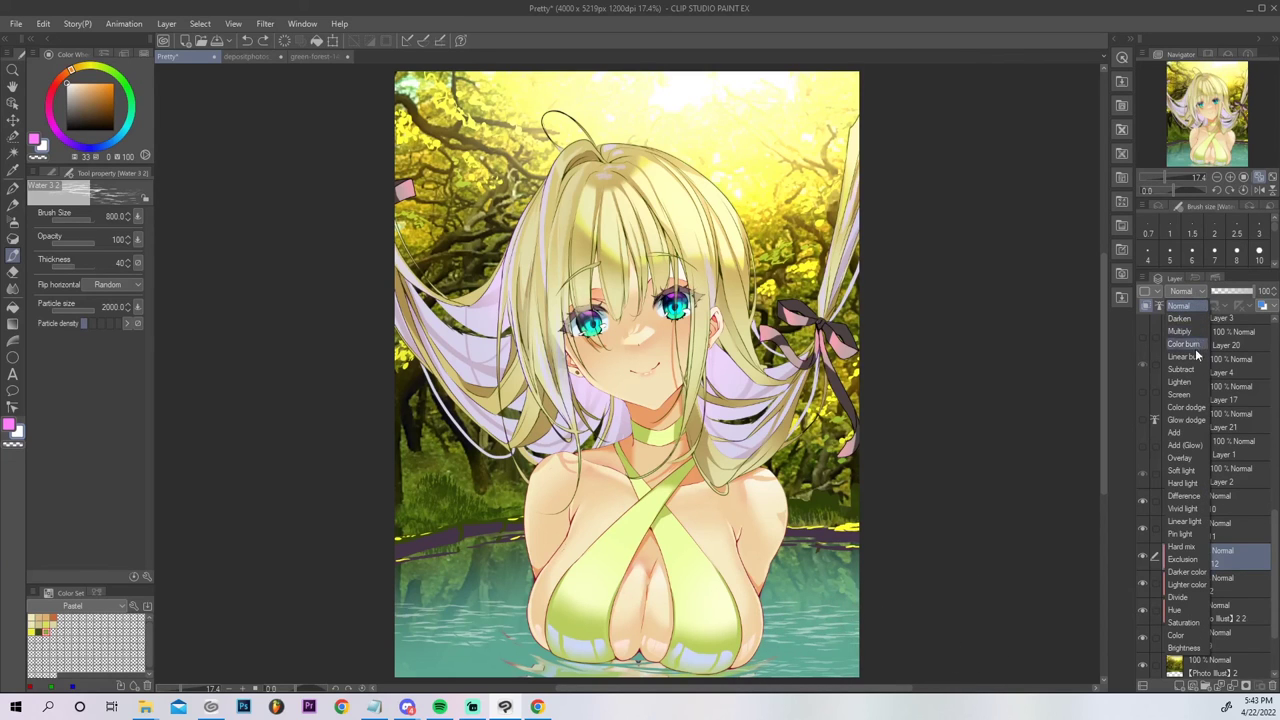
left_click(1182, 457)
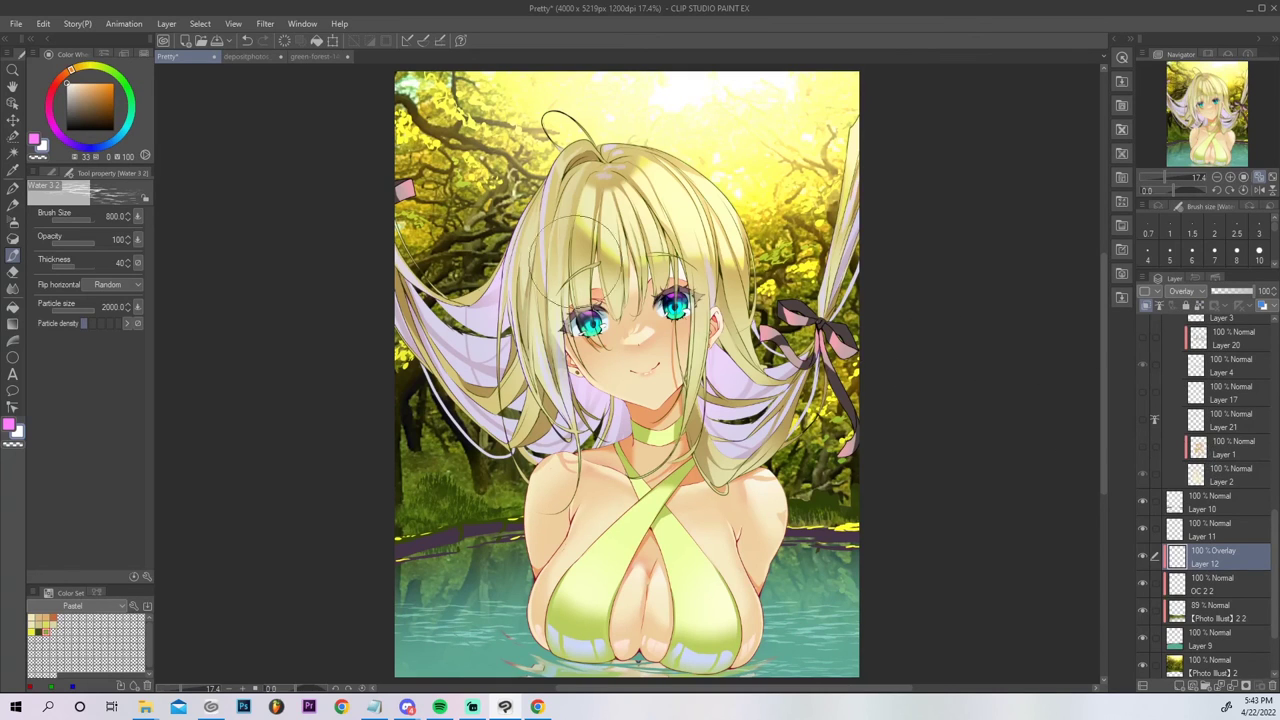
left_click(91, 262)
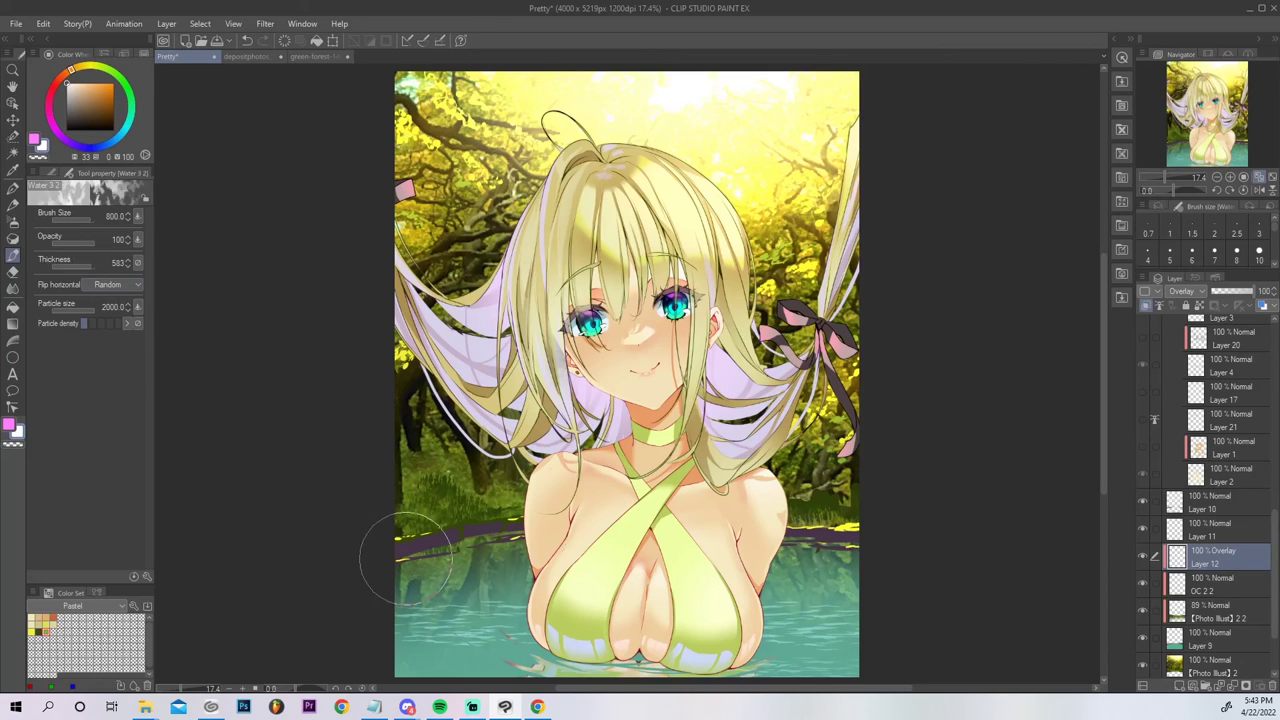
key("ctrl+z")
Reduce the ripple brush's thickness to 9 and paint thinner white ripples over the water on both sides of the character.
left_click(74, 263)
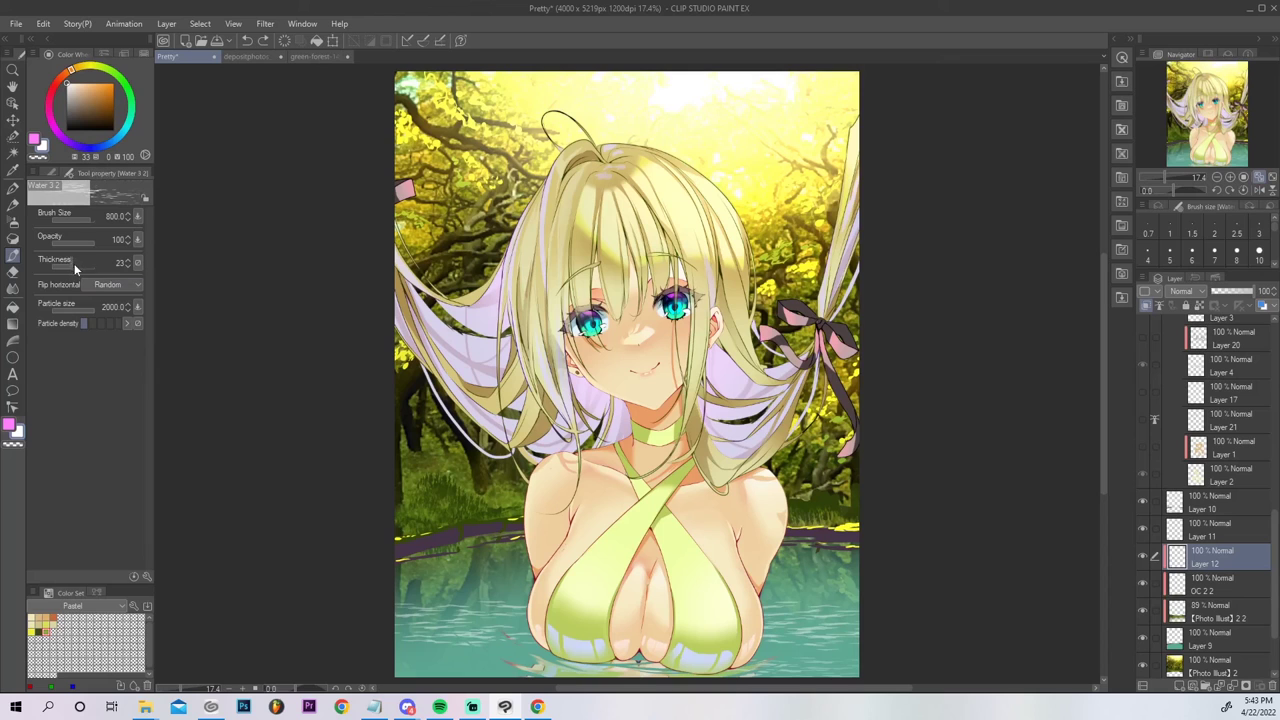
left_click(67, 263)
key("ctrl+z")
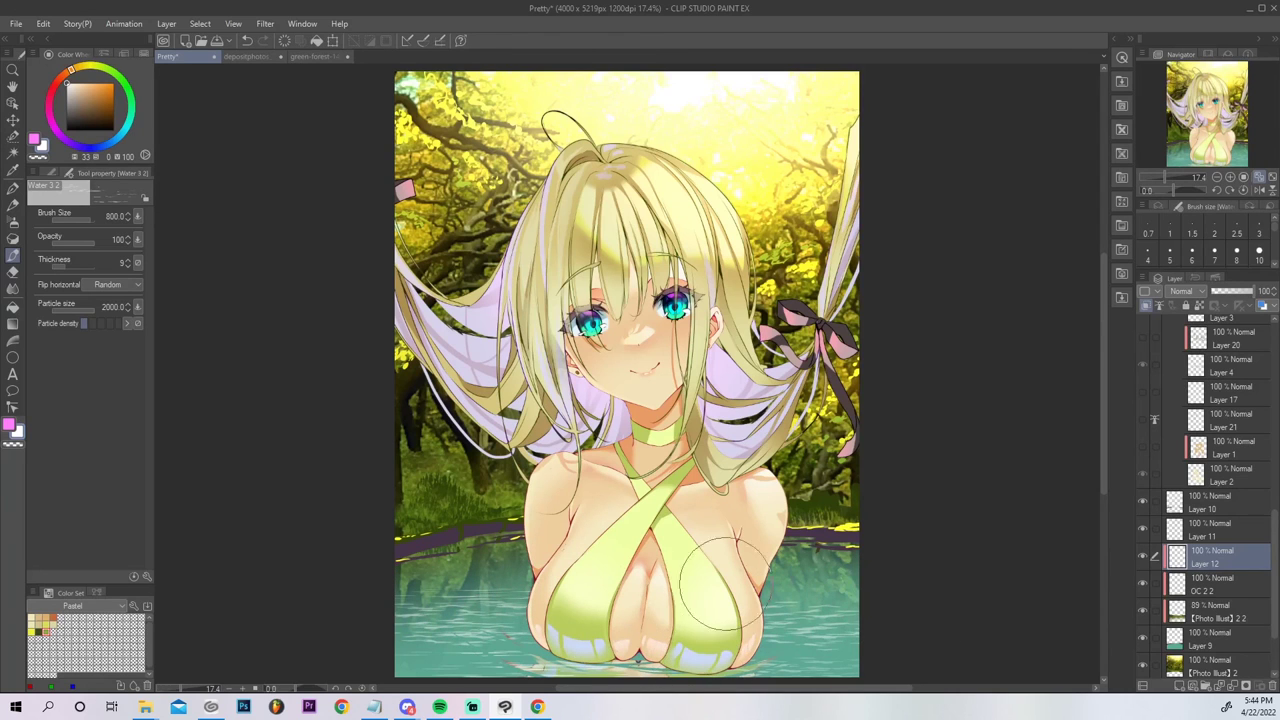
left_click_drag(750, 593, 891, 608)
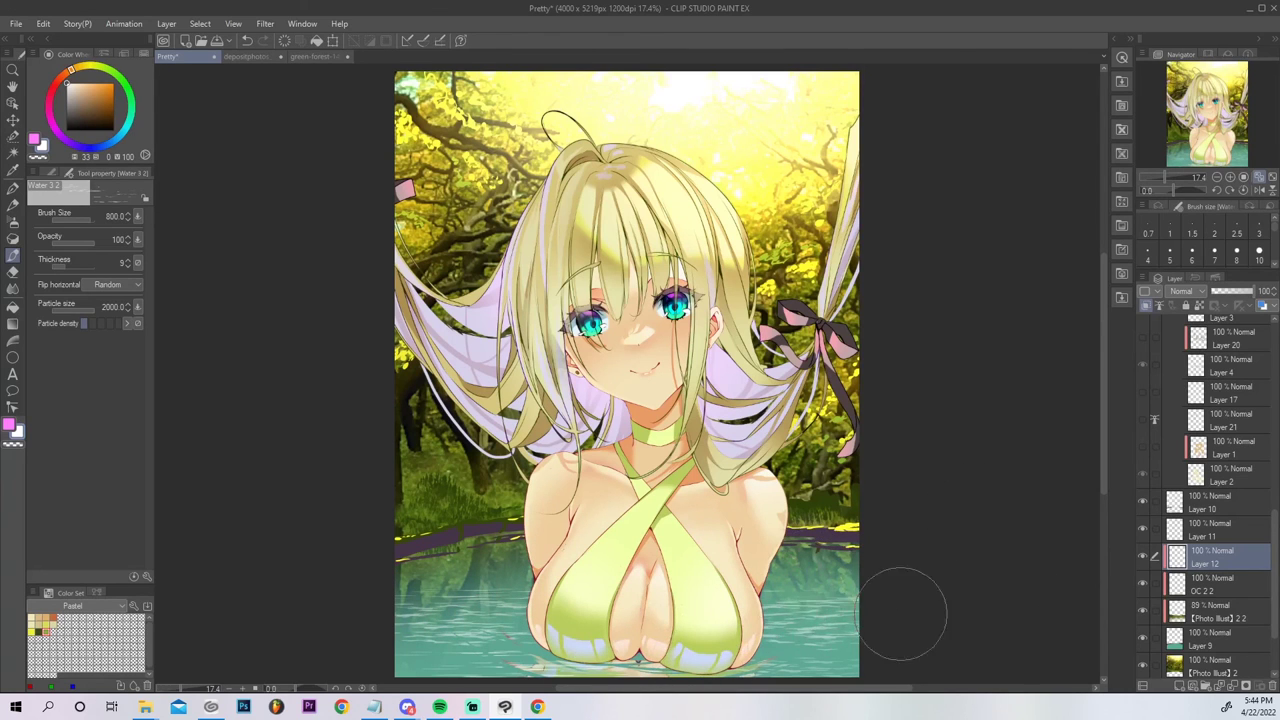
Try a teal and a dark muted purple as the ripple color on Layer 12.
left_click(128, 127)
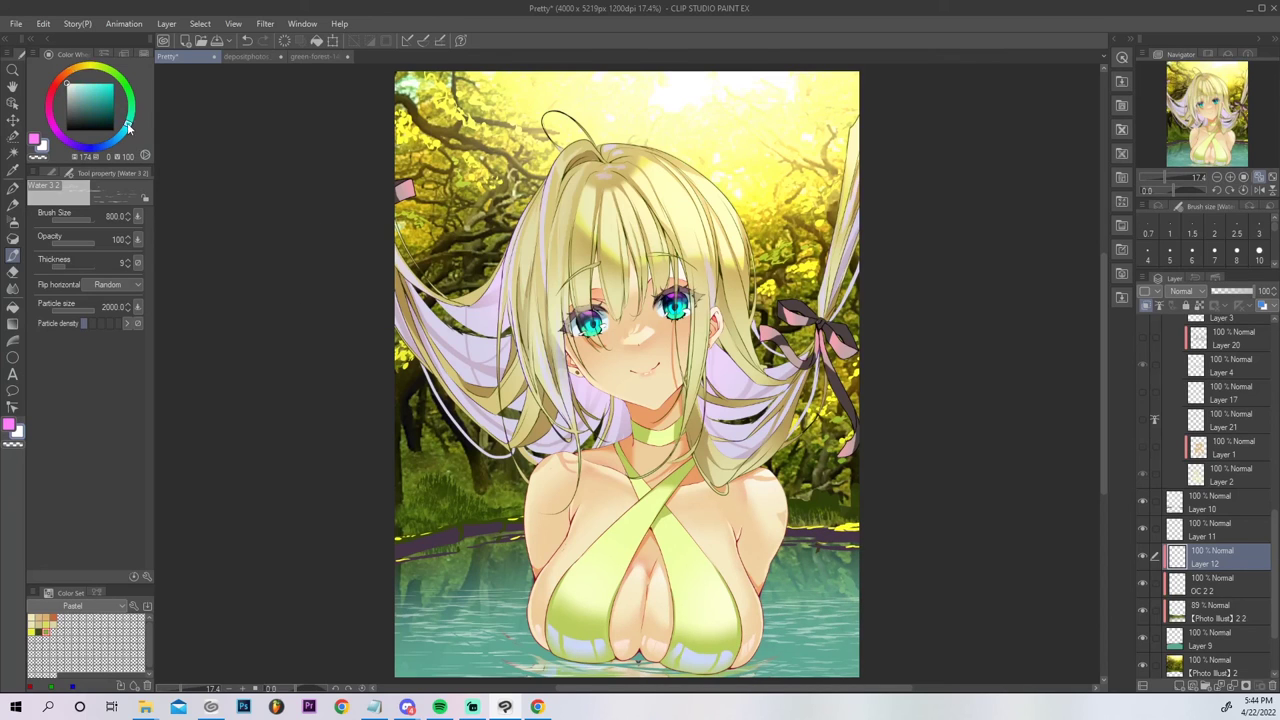
left_click(84, 106)
key("ctrl+z")
left_click(77, 116)
left_click(57, 131)
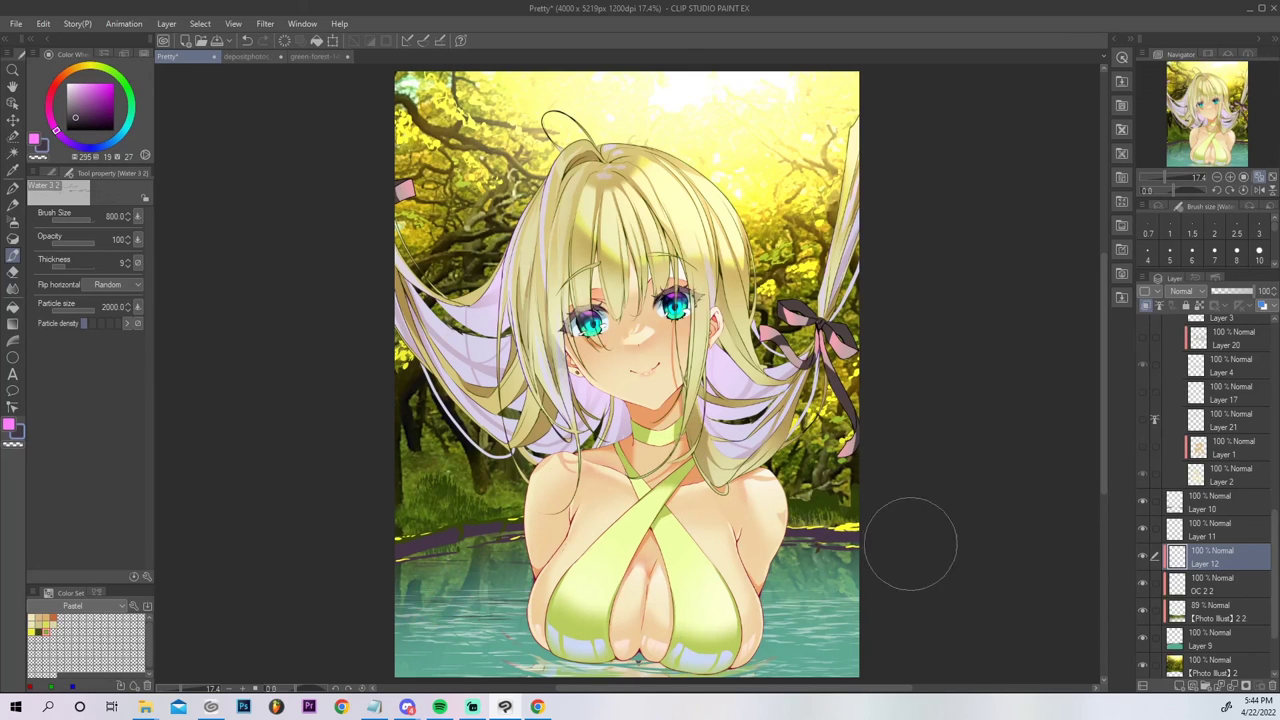
Return the drawing color to white and paint brighter ripple highlights across the pond.
left_click(1217, 178)
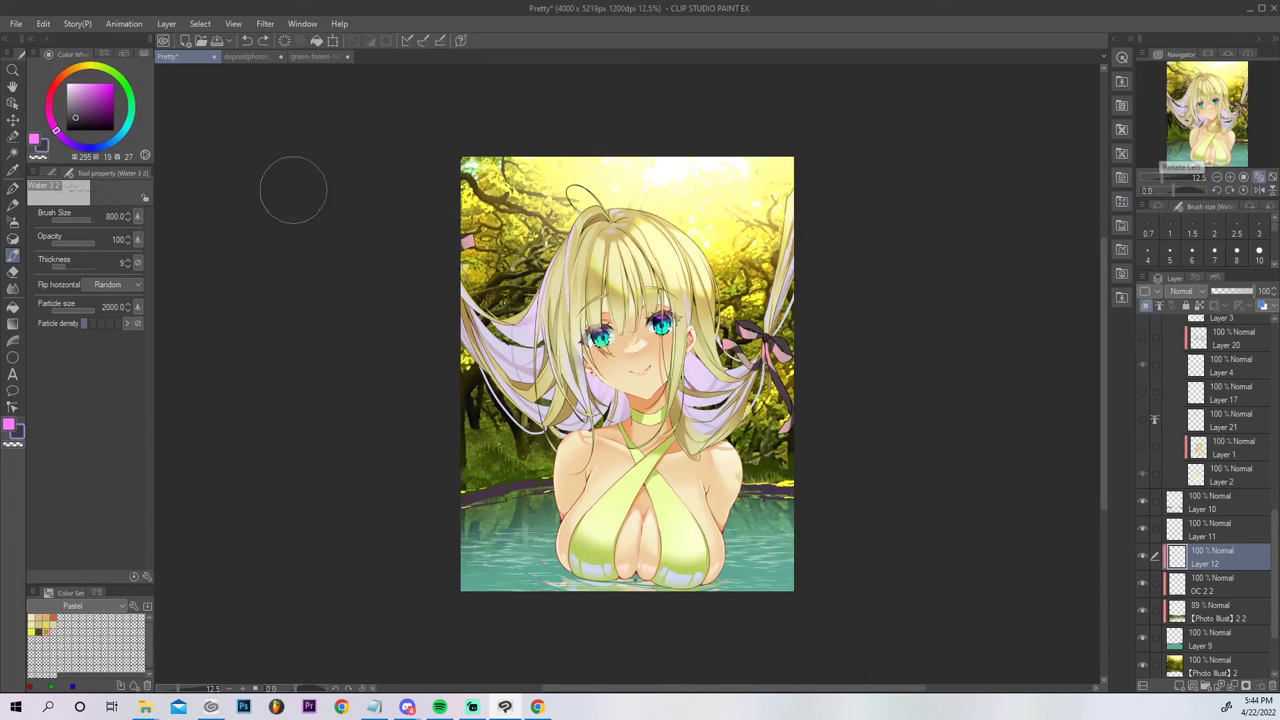
left_click_drag(77, 103, 55, 44)
Choose the G-pen, then add a raster layer above OC 2 and clip it to the character.
left_click(13, 188)
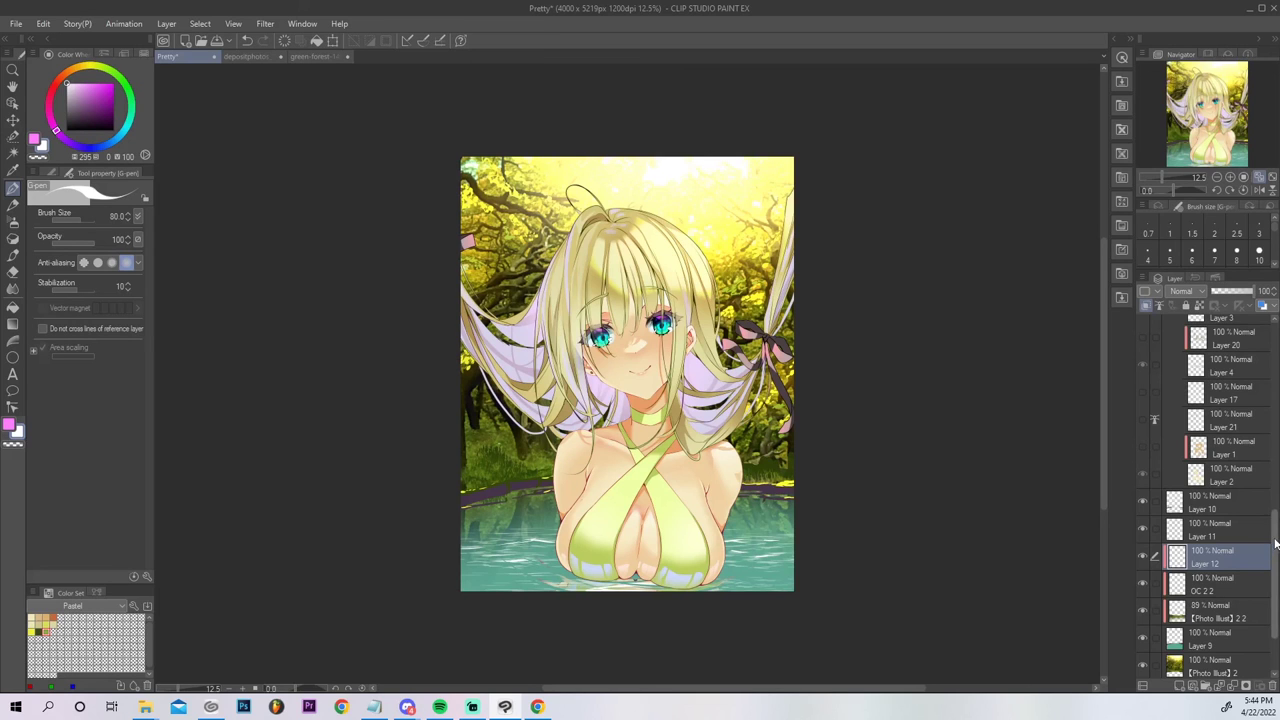
scroll(1220, 450, "up", 10)
left_click(1245, 325)
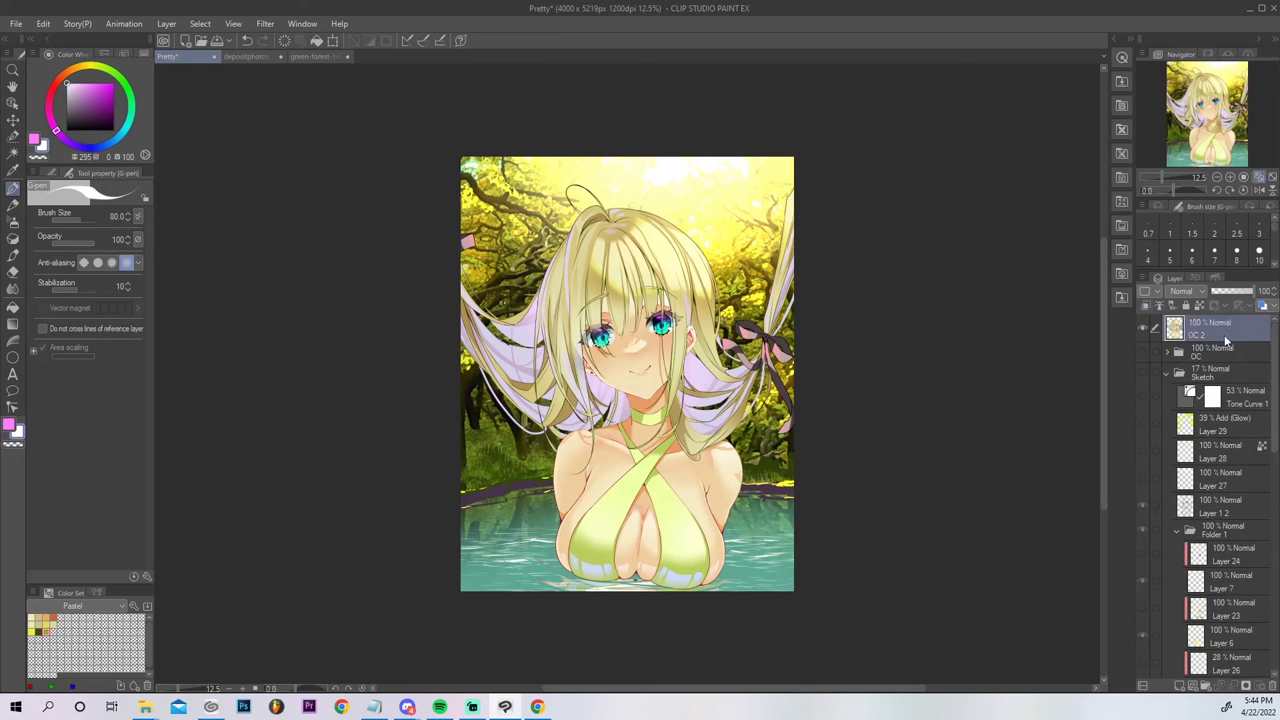
right_click(1219, 338)
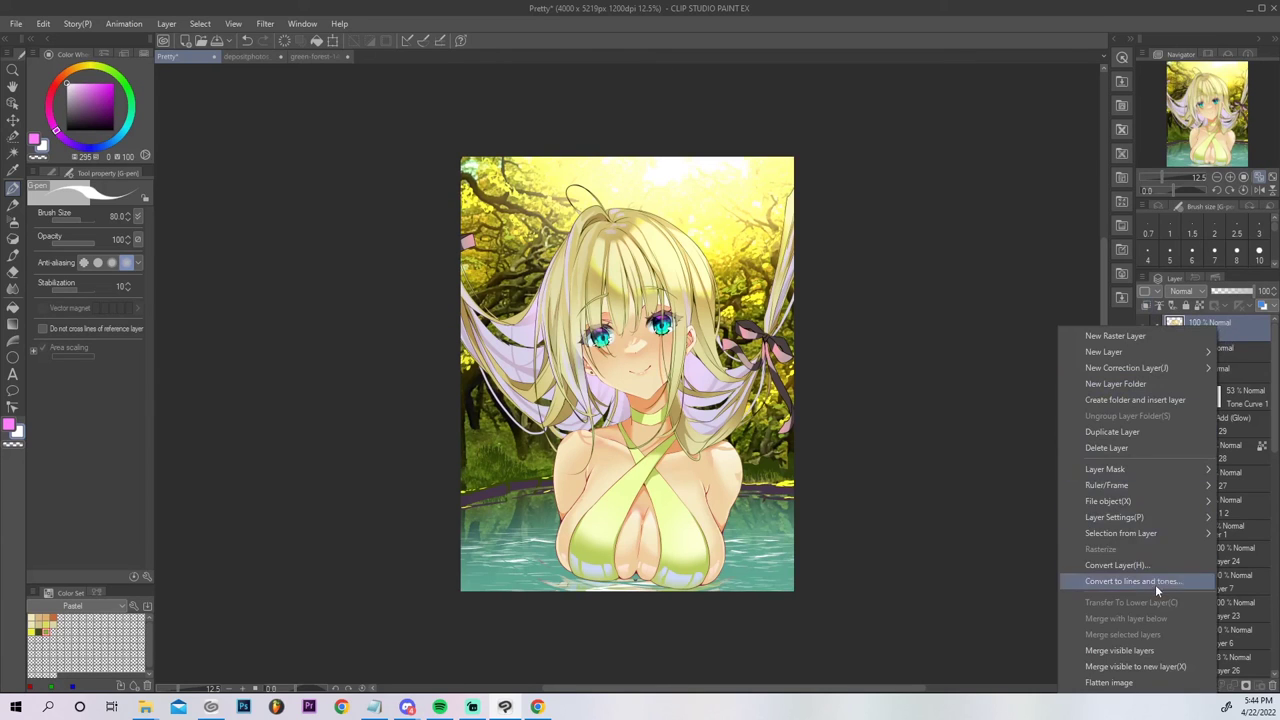
left_click(1236, 346)
left_click(1180, 685)
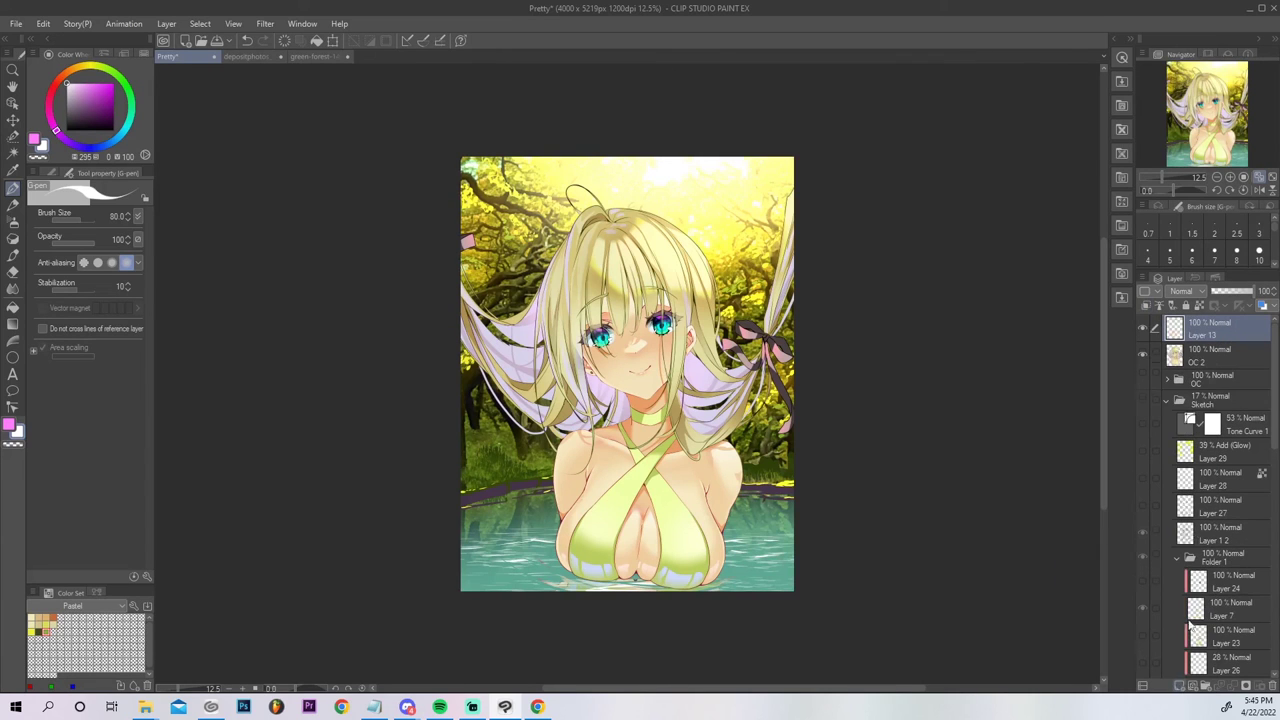
left_click(1146, 305)
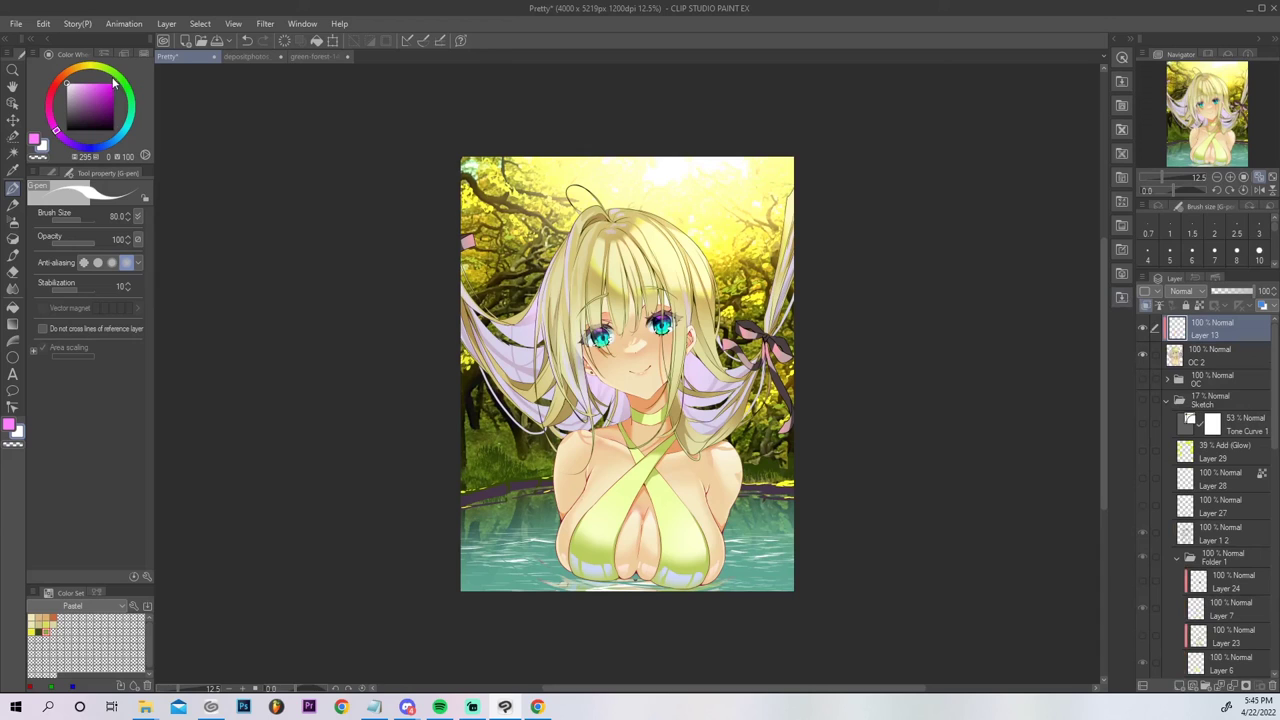
Pick a grayish green (hue 101, saturation 8, value 63) and set the new clipped layer's blending mode to Multiply.
left_click(117, 77)
left_click(72, 95)
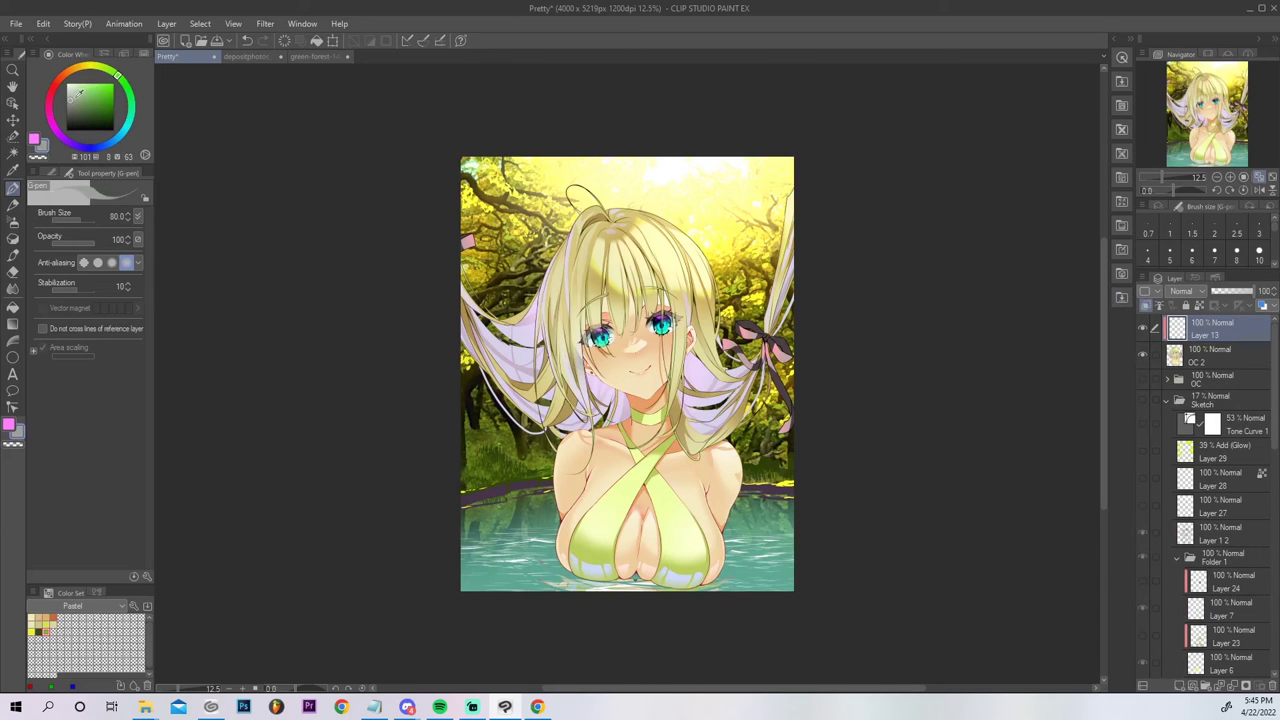
left_click(1182, 291)
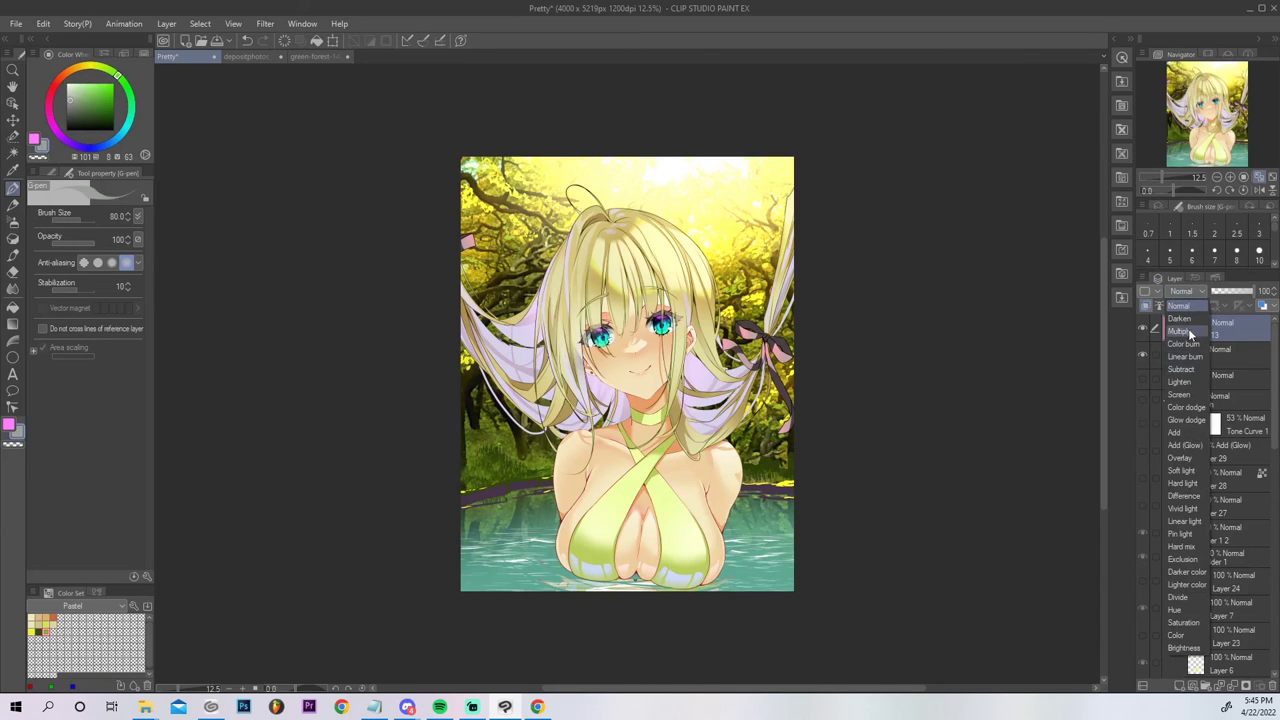
left_click(1186, 334)
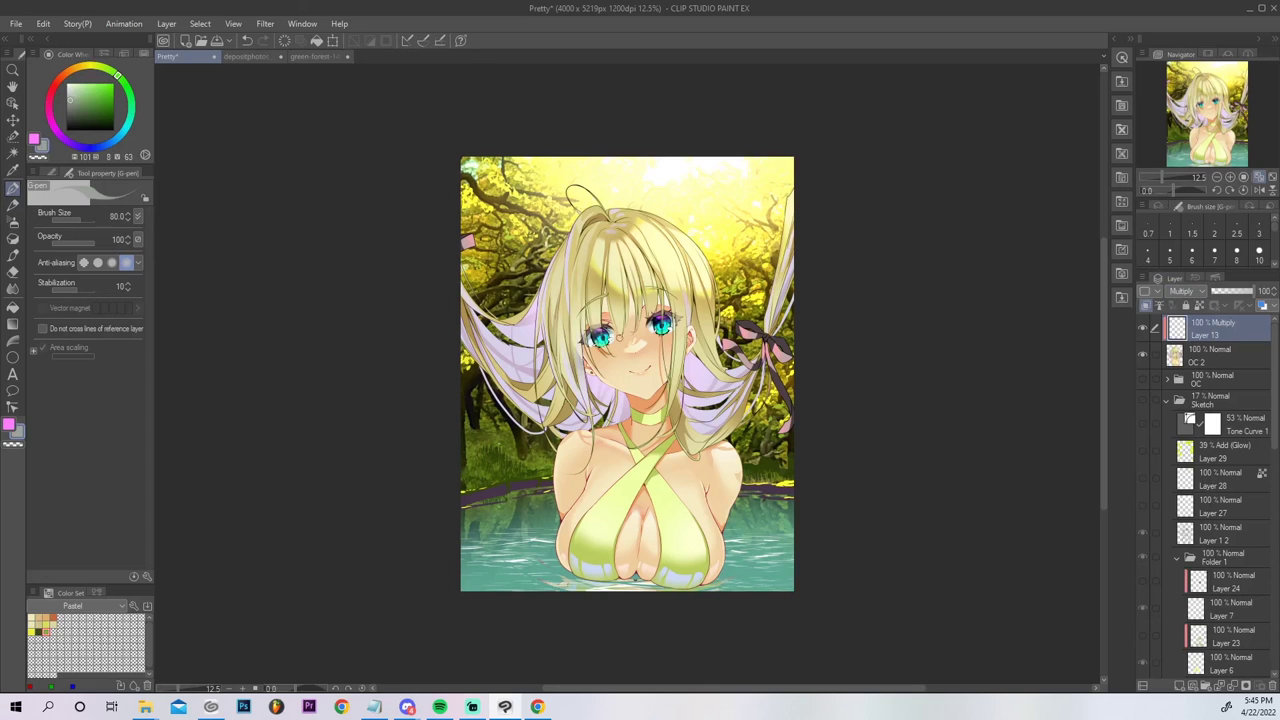
Enlarge the G-pen to 2000 and cover the whole character with the gray-green shade on the clipped Multiply layer.
key("bracketright")
key("bracketright")
key("bracketright")
key("bracketright")
key("bracketright")
key("bracketright")
key("bracketright")
key("bracketright")
key("bracketright")
key("bracketright")
key("bracketright")
key("bracketright")
mouse_move(682, 394)
left_mouse_down()
mouse_move(668, 567)
mouse_move(564, 471)
mouse_move(474, 264)
mouse_move(554, 248)
mouse_move(688, 361)
left_mouse_up()
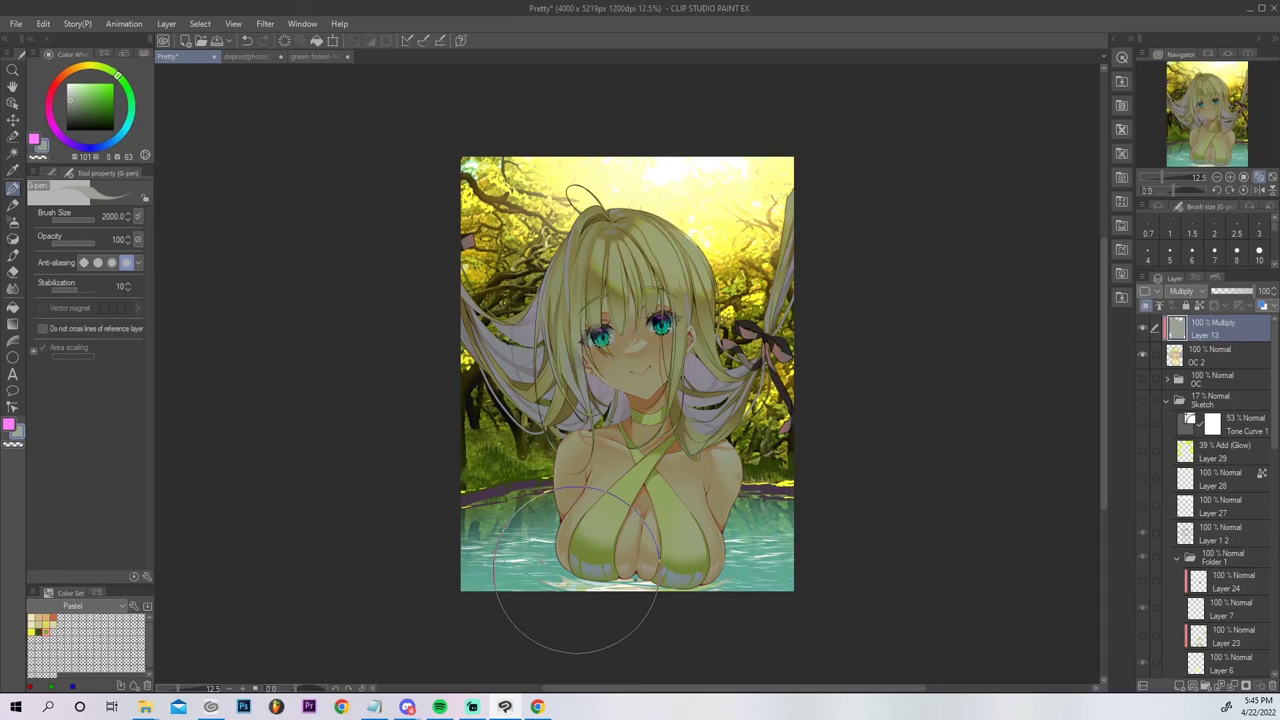
Adjust the Multiply layer's color with Hue/Saturation/Luminosity, setting hue to 39, saturation to 0 and luminosity to 15.
key("ctrl+u")
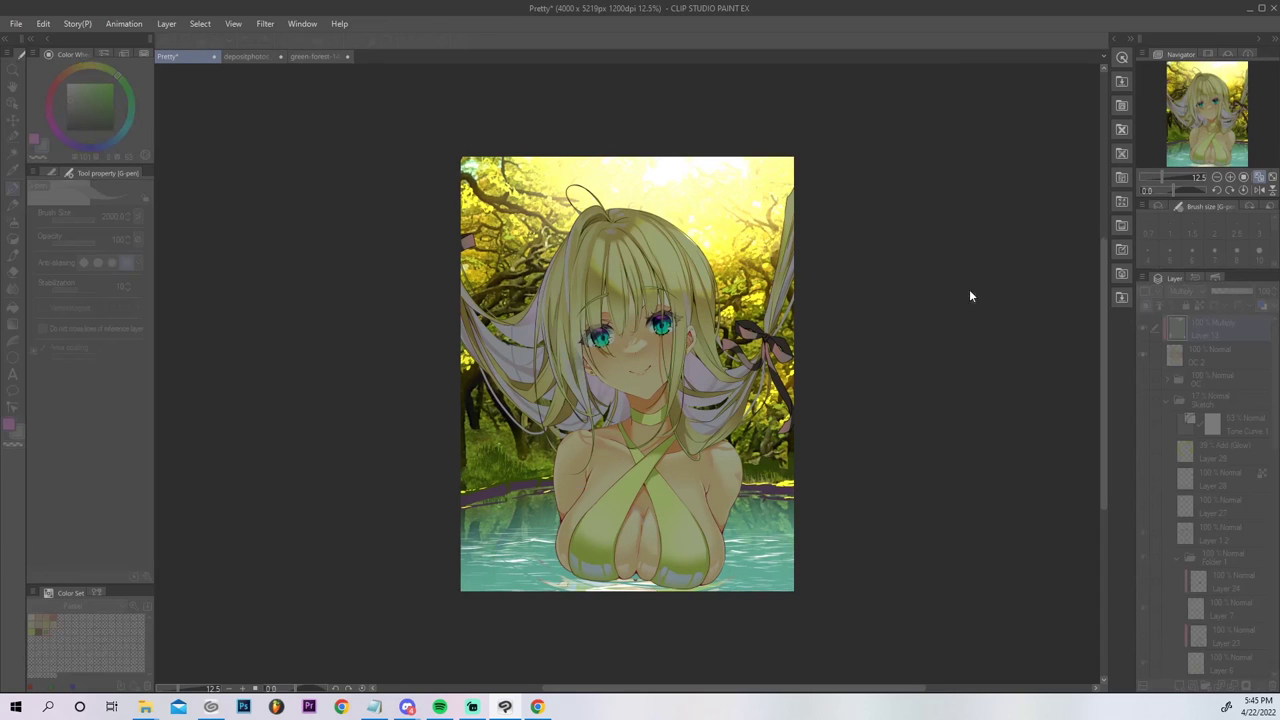
left_click_drag(960, 284, 964, 284)
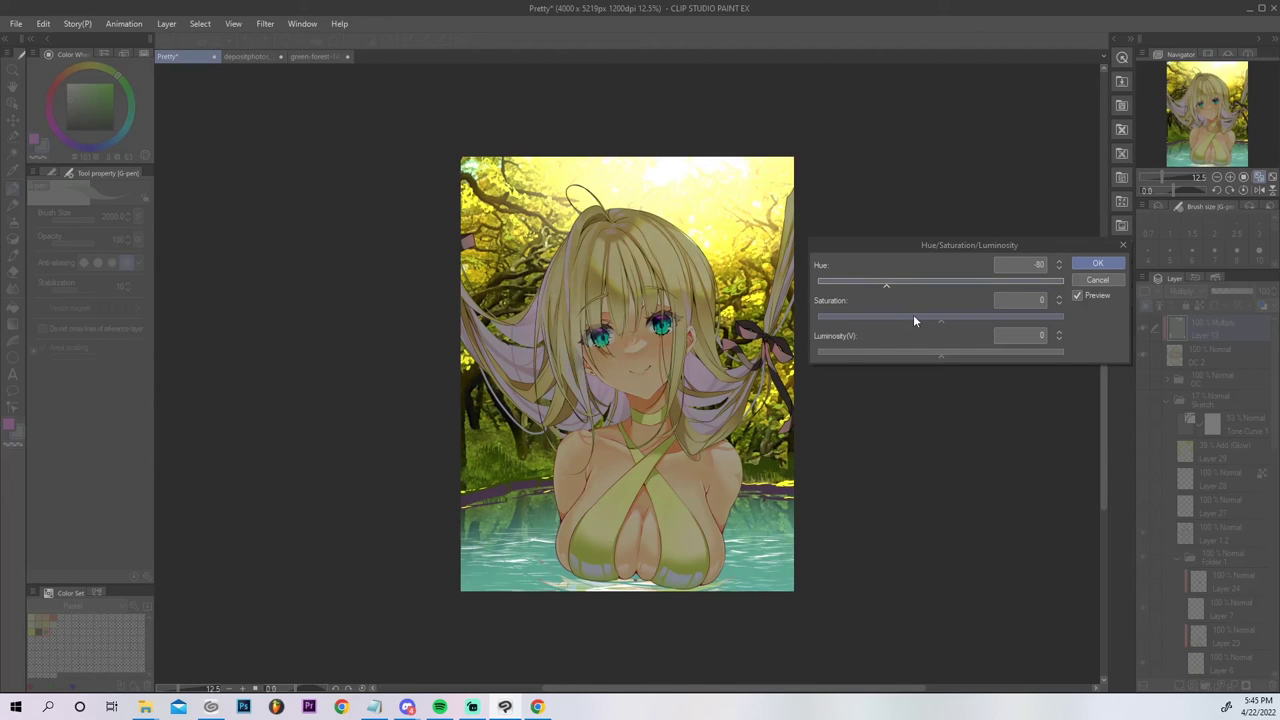
left_click(973, 318)
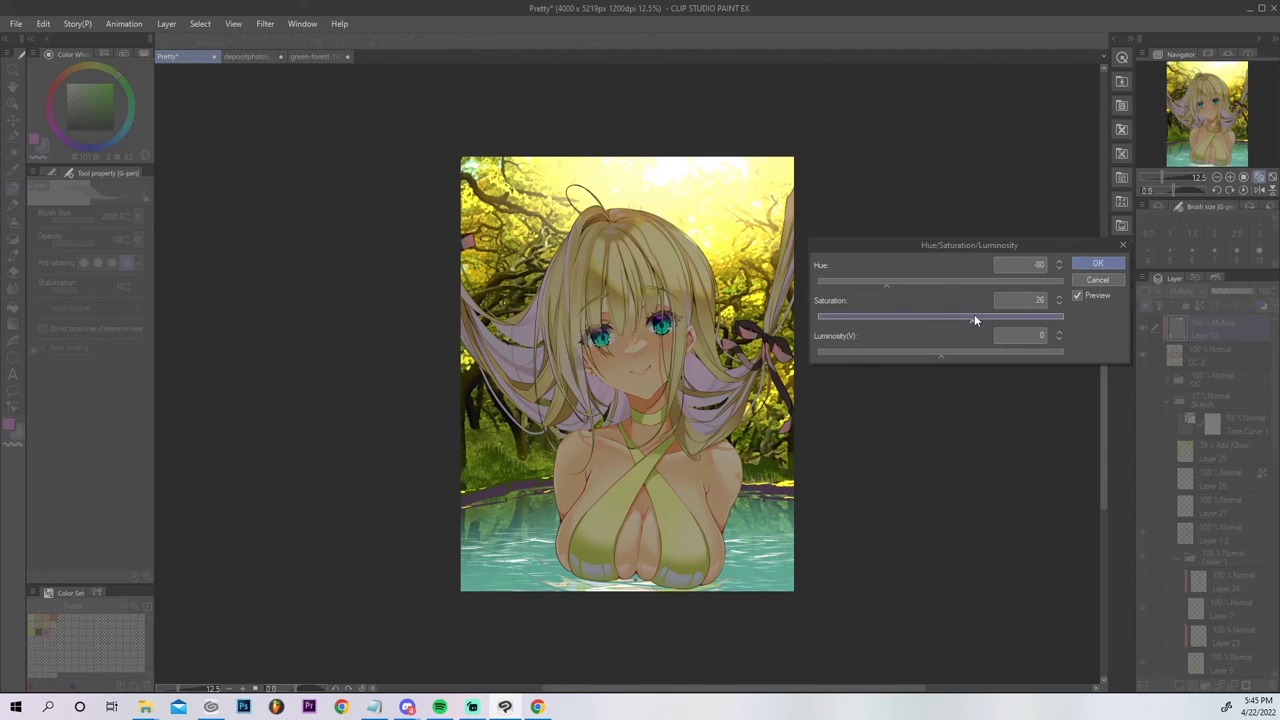
left_click(968, 283)
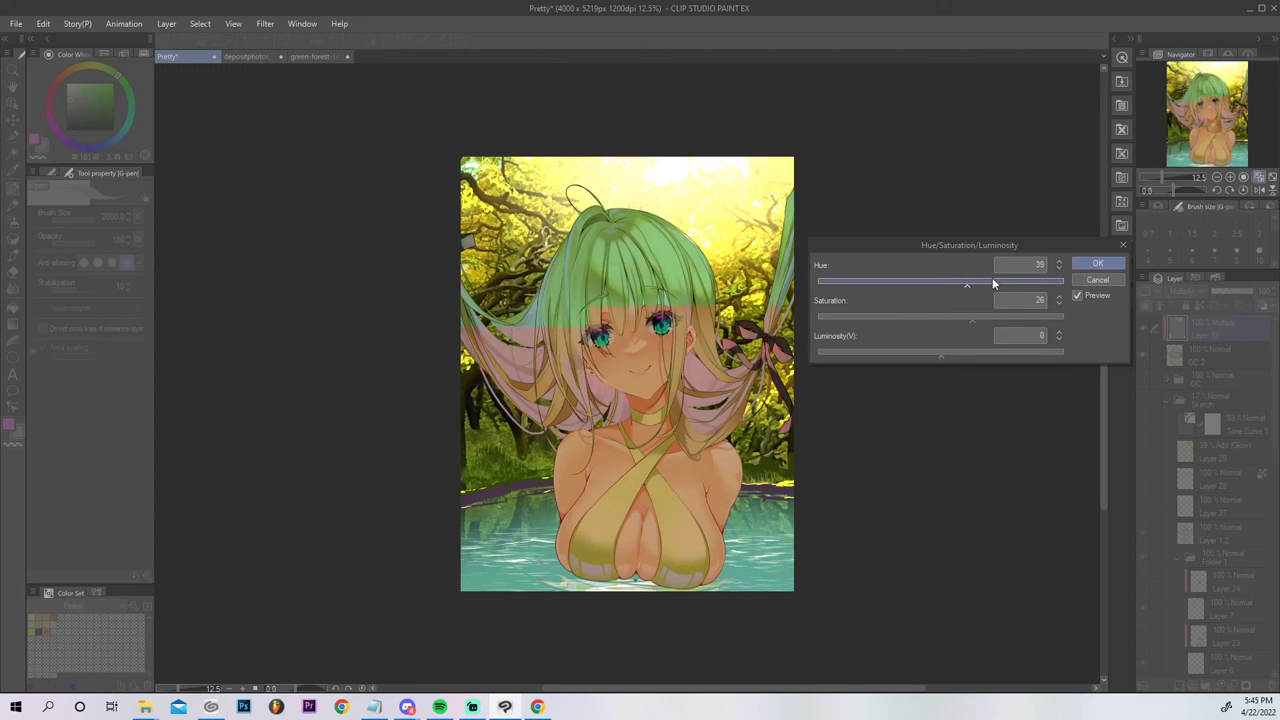
left_click(939, 318)
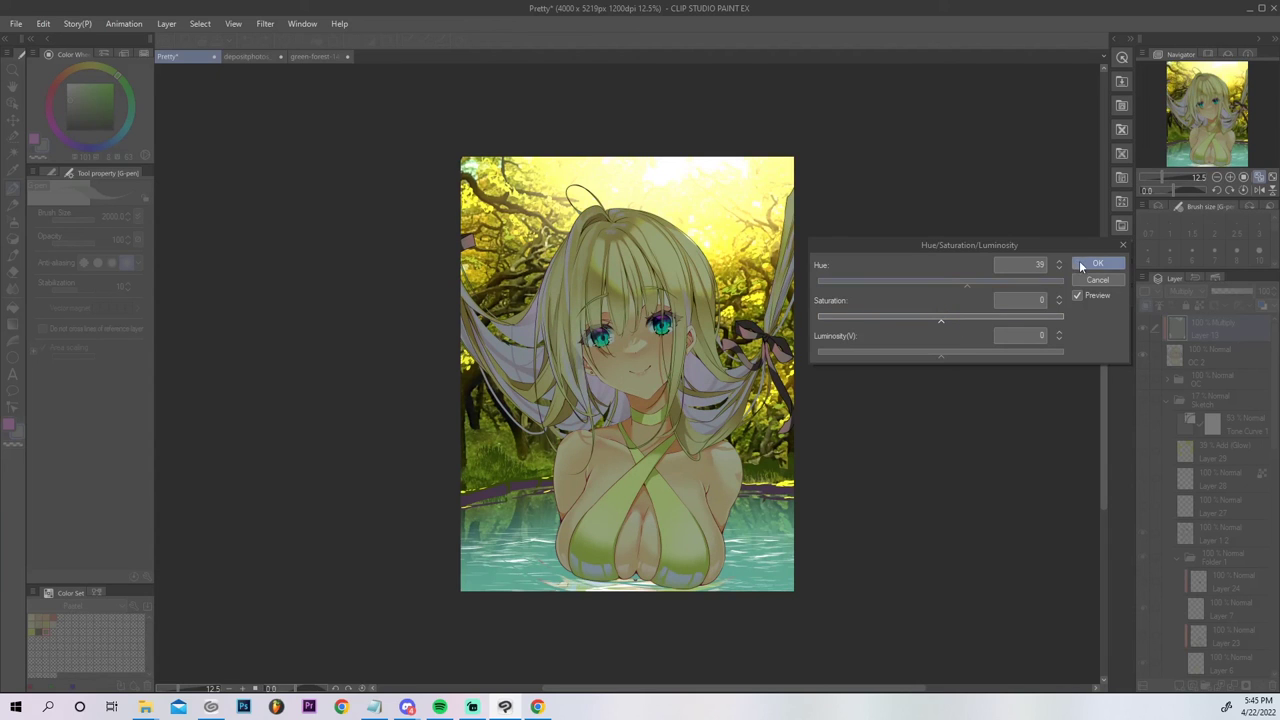
left_click(966, 353)
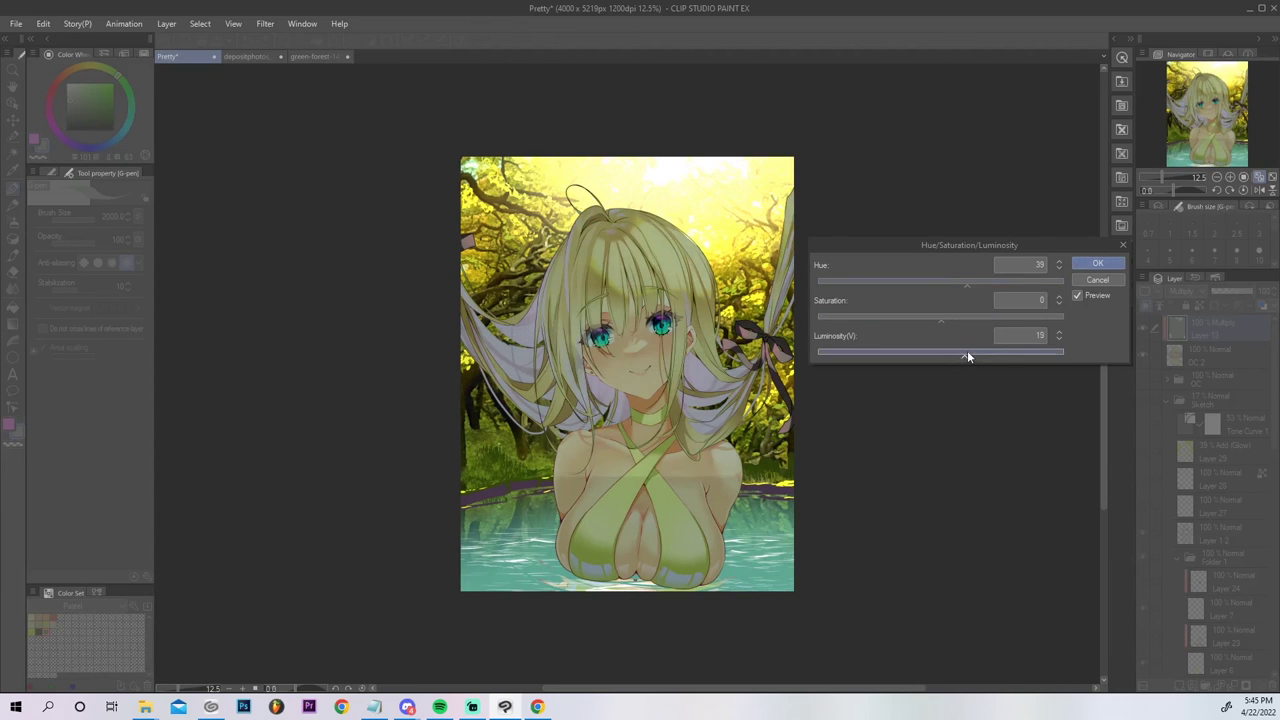
left_click(1099, 263)
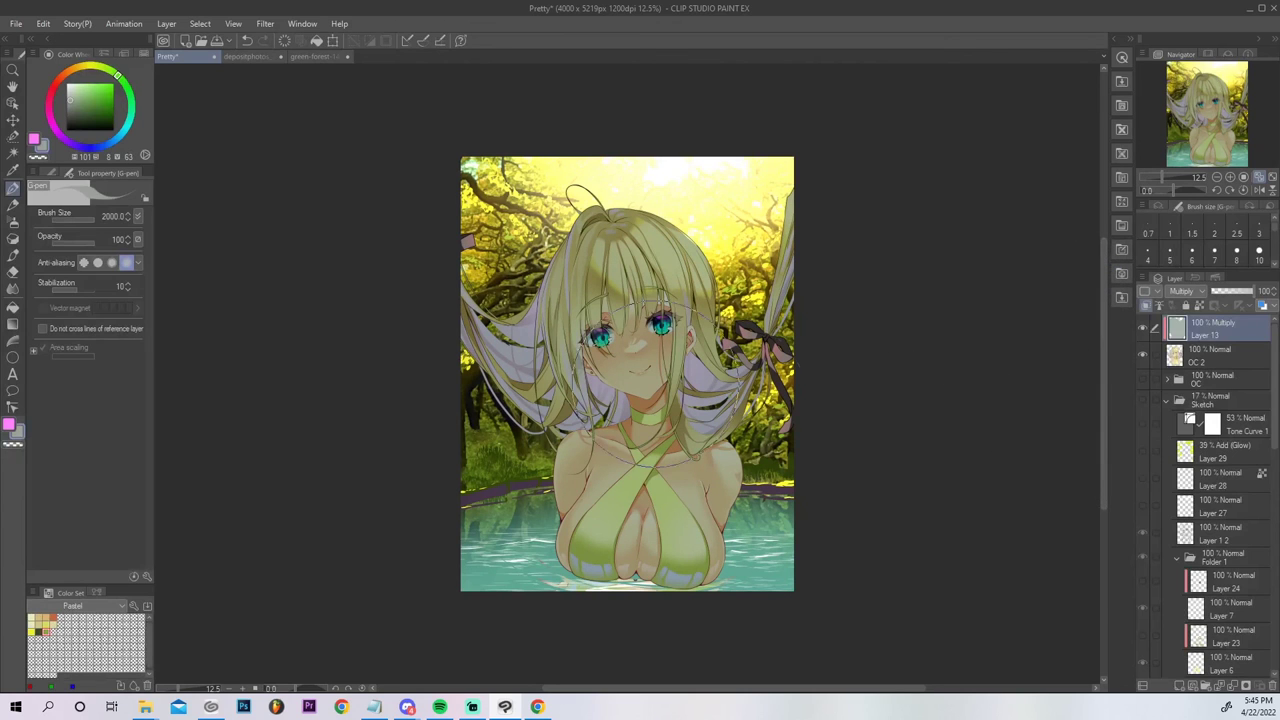
Choose a pale yellow (hue 57, saturation 19, value 100) and paint light over the hair and chest with the Soft airbrush at size 800.
left_click(90, 66)
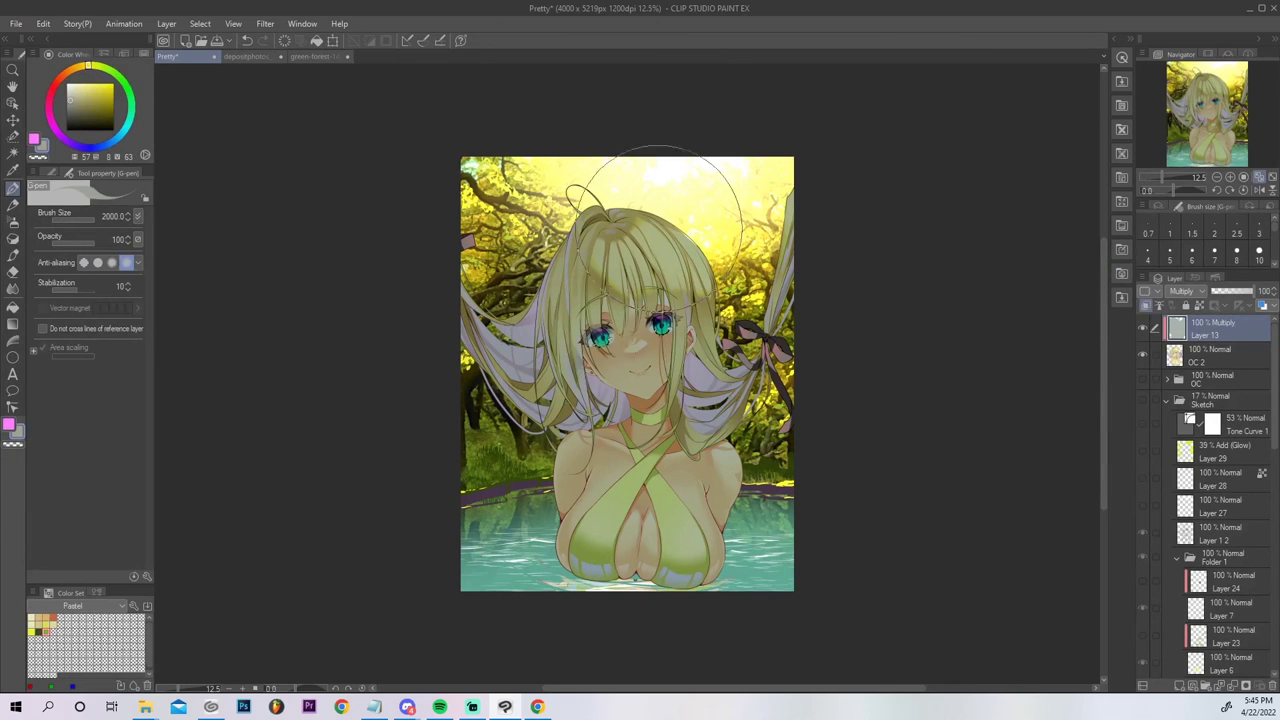
left_click_drag(634, 200, 681, 222)
key("ctrl+z")
left_click(77, 85)
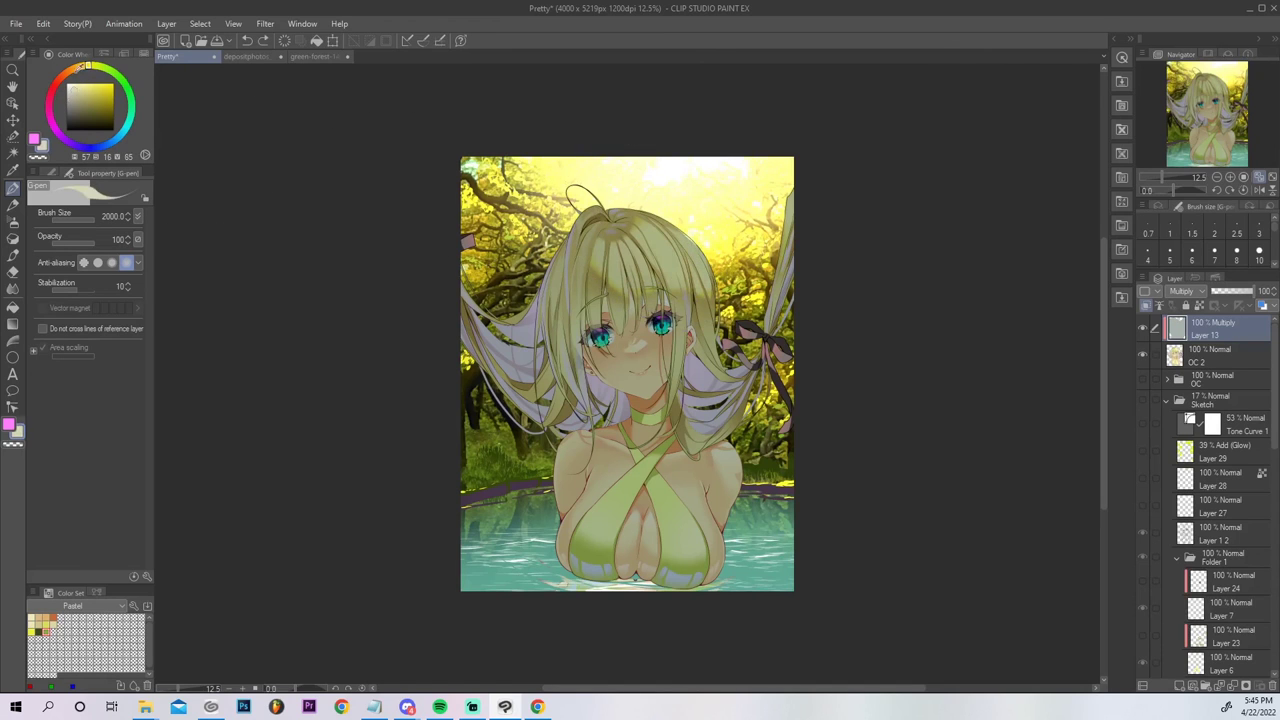
left_click(13, 220)
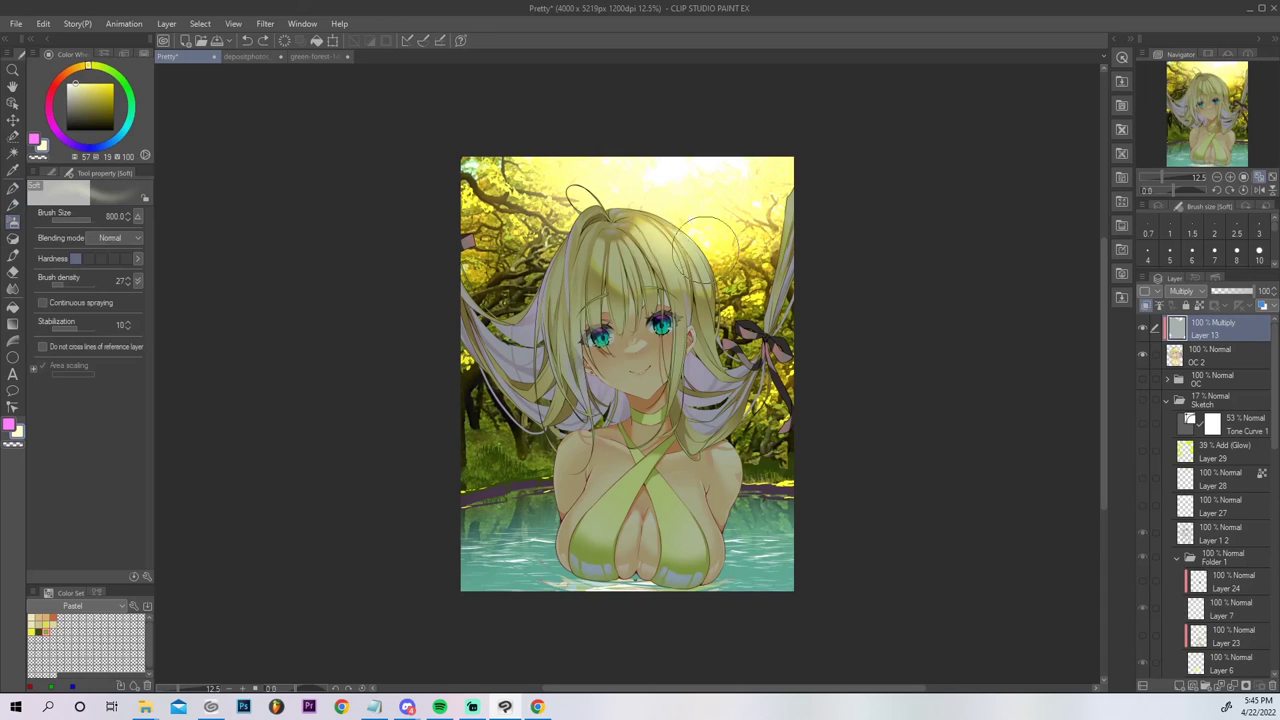
left_click_drag(695, 262, 620, 257)
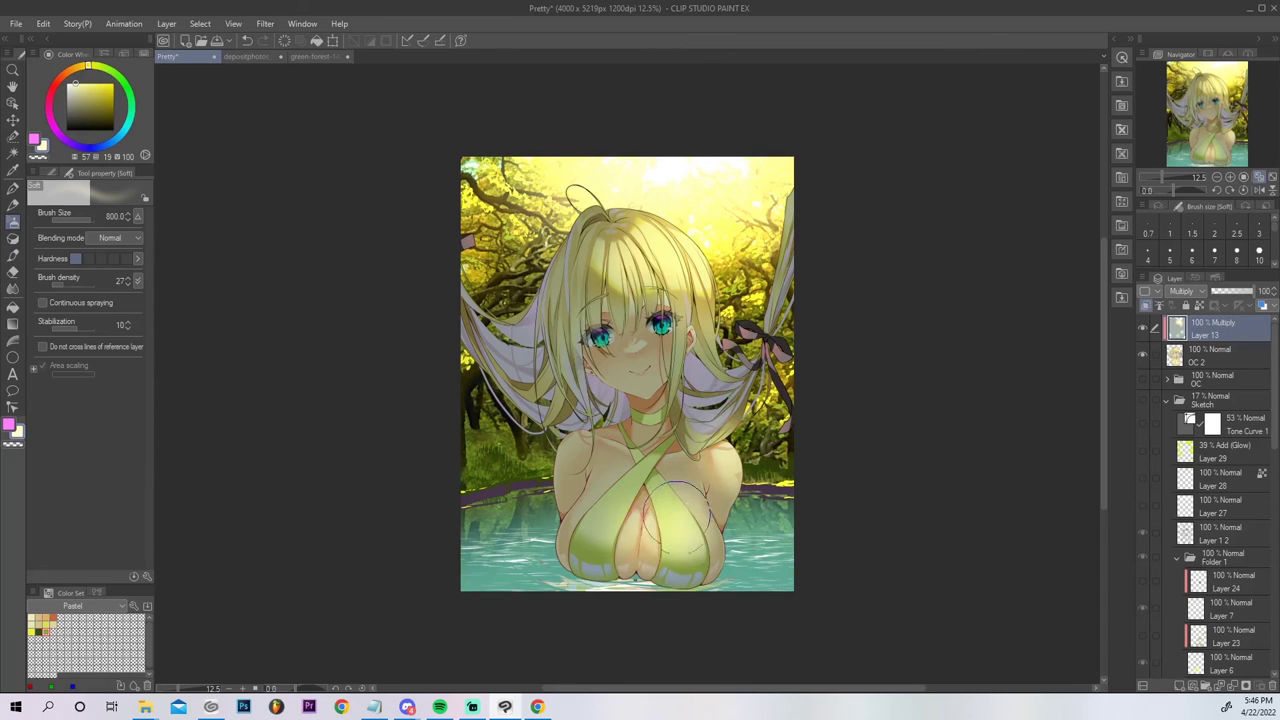
mouse_move(620, 507)
left_mouse_down()
mouse_move(609, 517)
mouse_move(638, 485)
left_mouse_up()
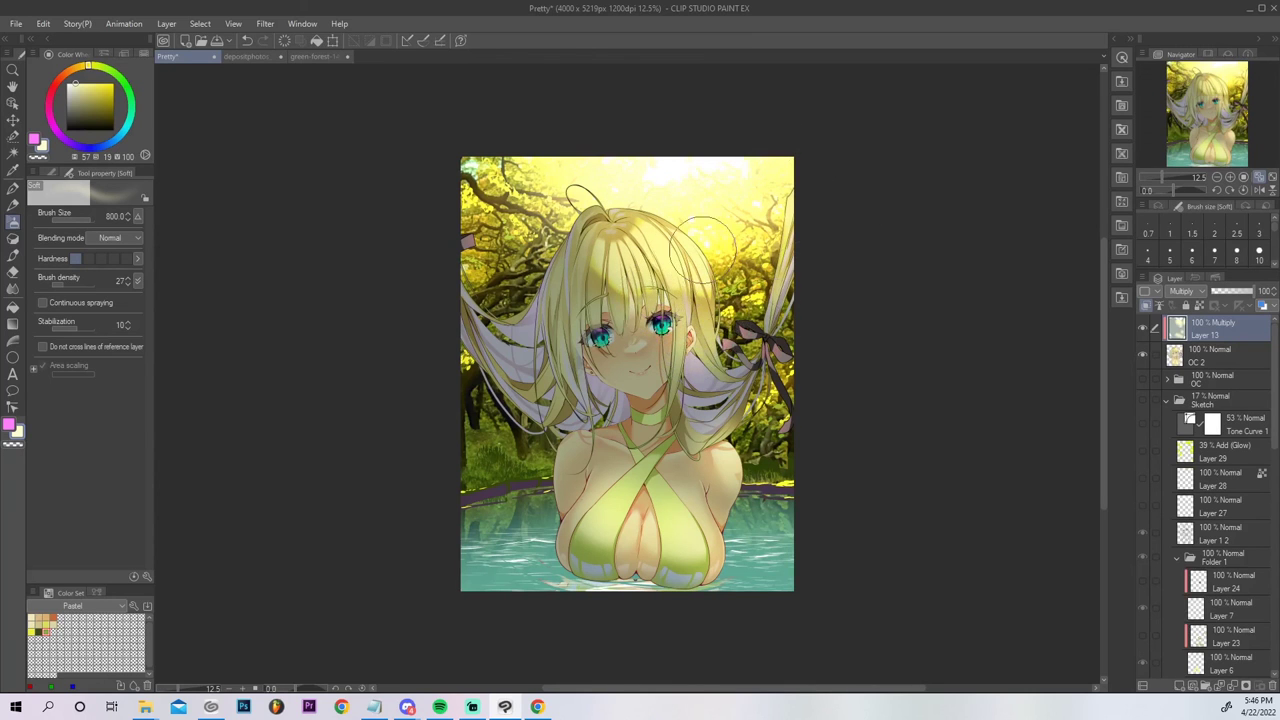
Reduce the Soft airbrush to 300 and paint smaller patches of light on the face and the side strands of hair.
key("bracketleft")
key("bracketleft")
key("bracketleft")
key("bracketleft")
key("bracketleft")
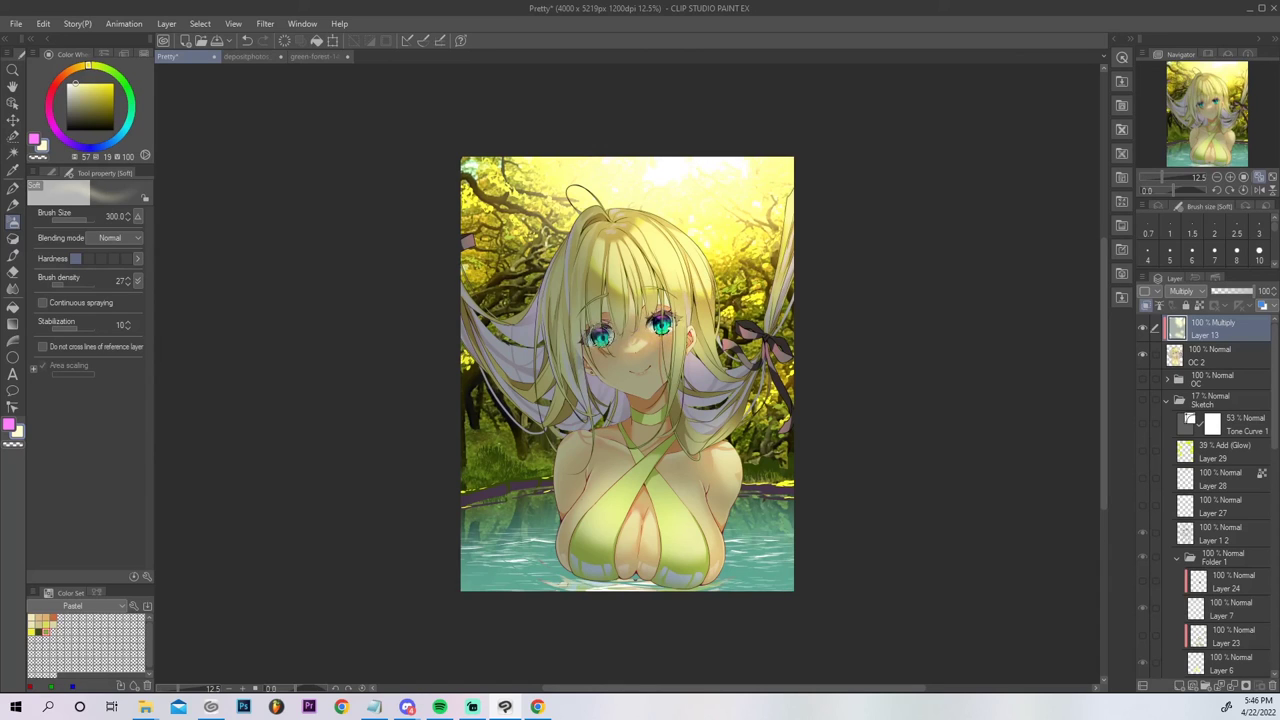
key("ctrl+z")
mouse_move(685, 329)
left_mouse_down()
mouse_move(676, 372)
mouse_move(680, 295)
mouse_move(677, 386)
left_mouse_up()
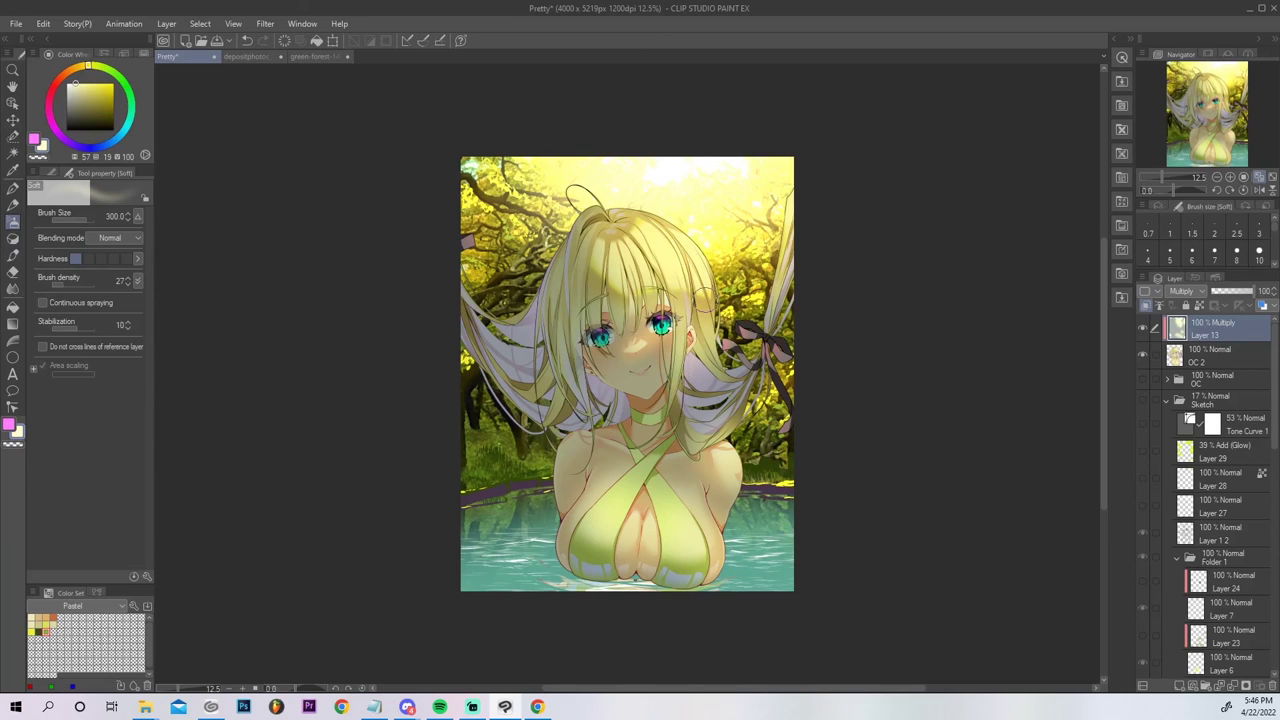
mouse_move(777, 253)
left_mouse_down()
mouse_move(773, 296)
mouse_move(741, 338)
left_mouse_up()
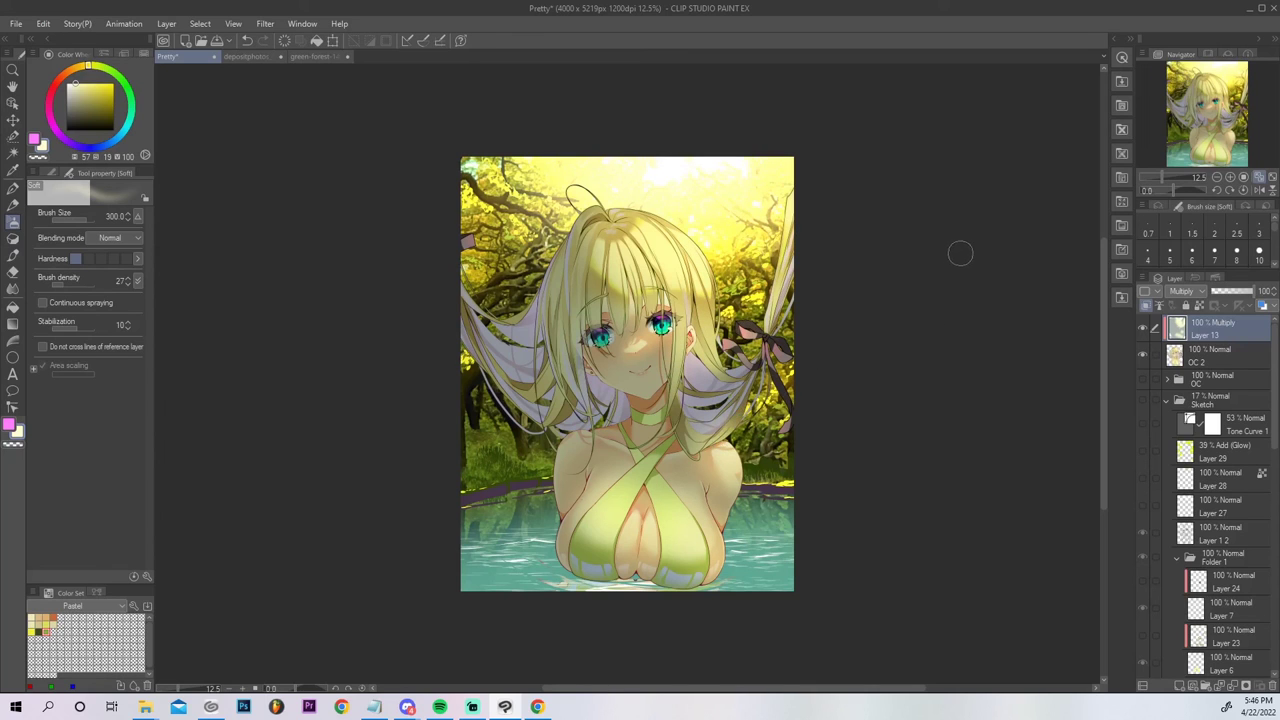
Warm the Multiply layer's color by shifting its hue slightly negative and setting luminosity to 2.
key("ctrl+u")
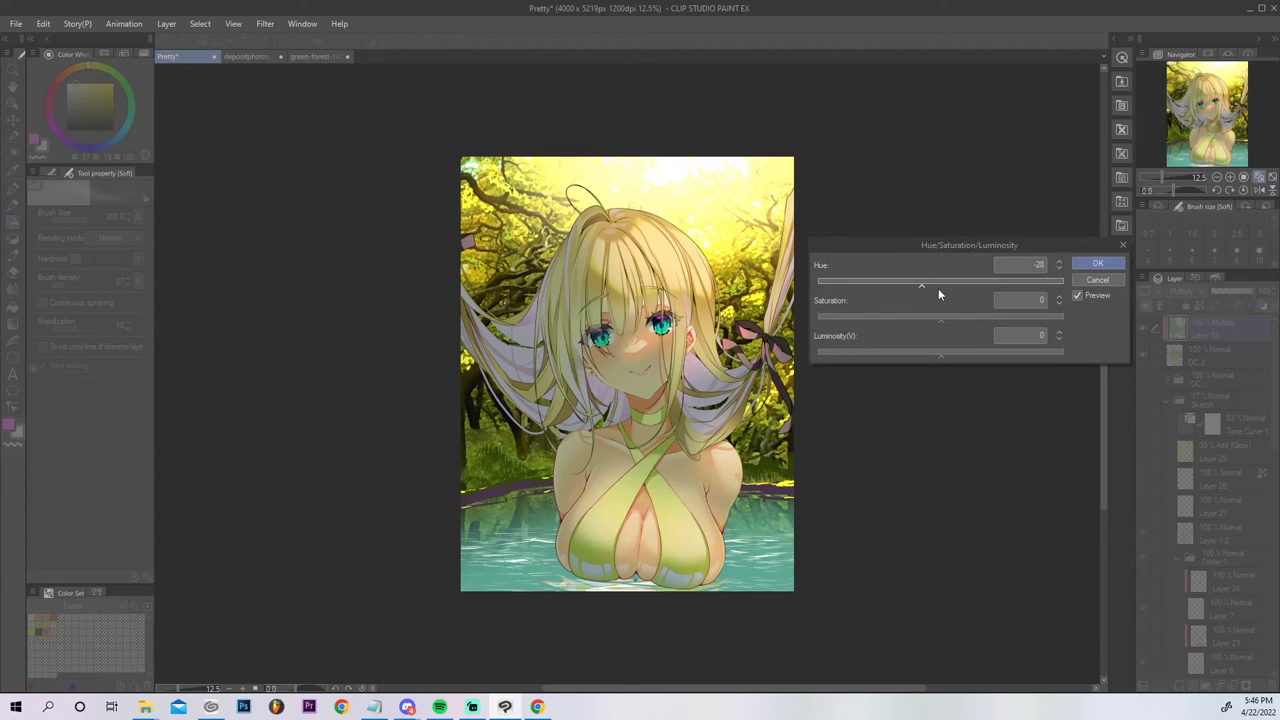
left_click(962, 352)
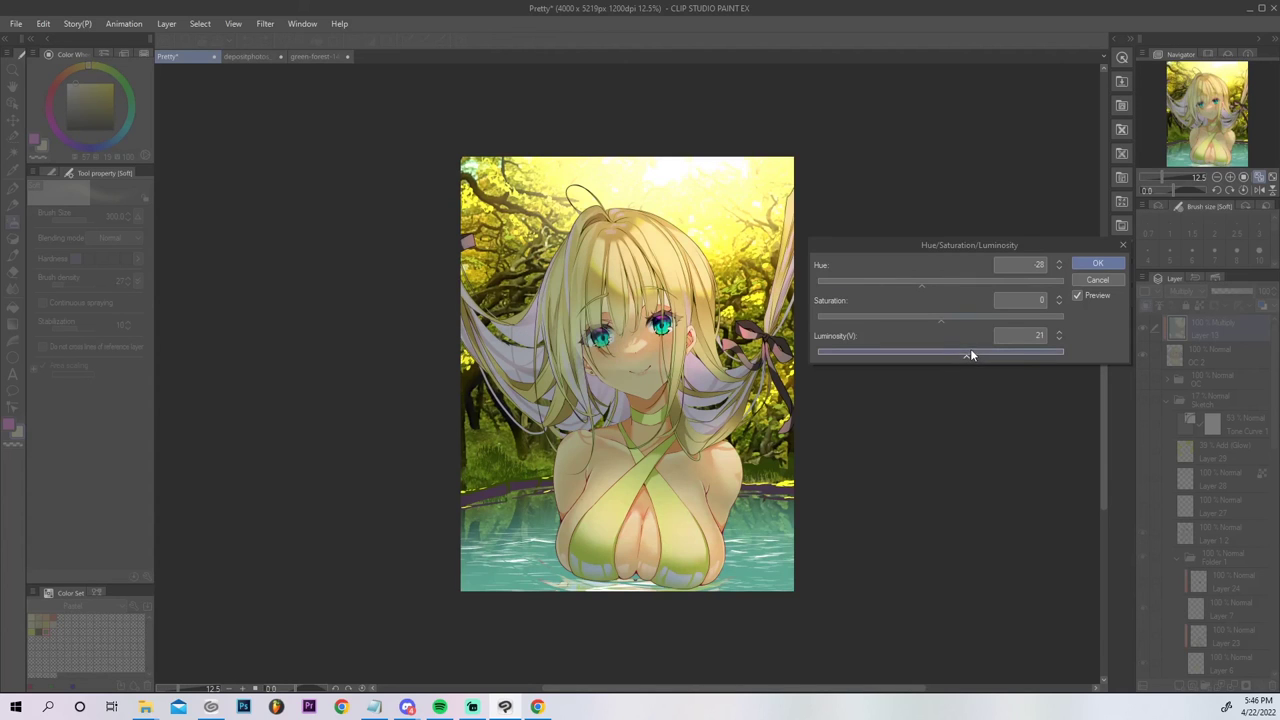
left_click(944, 353)
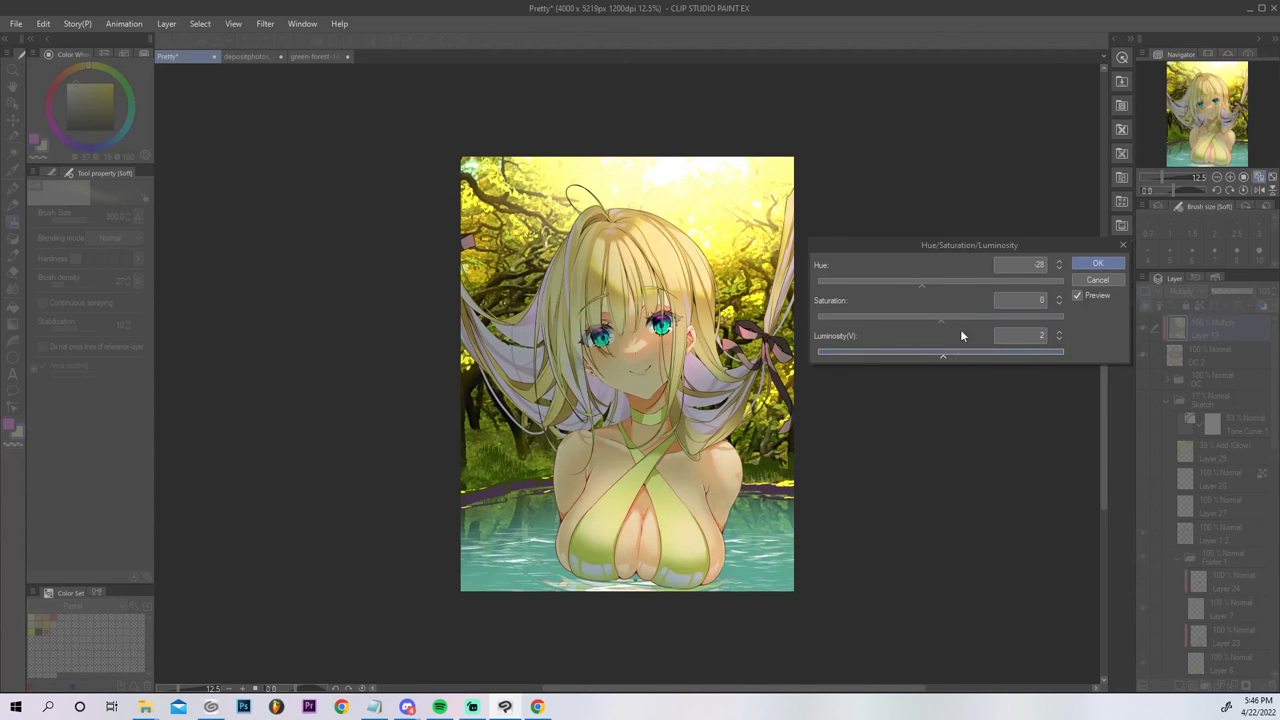
left_click(951, 282)
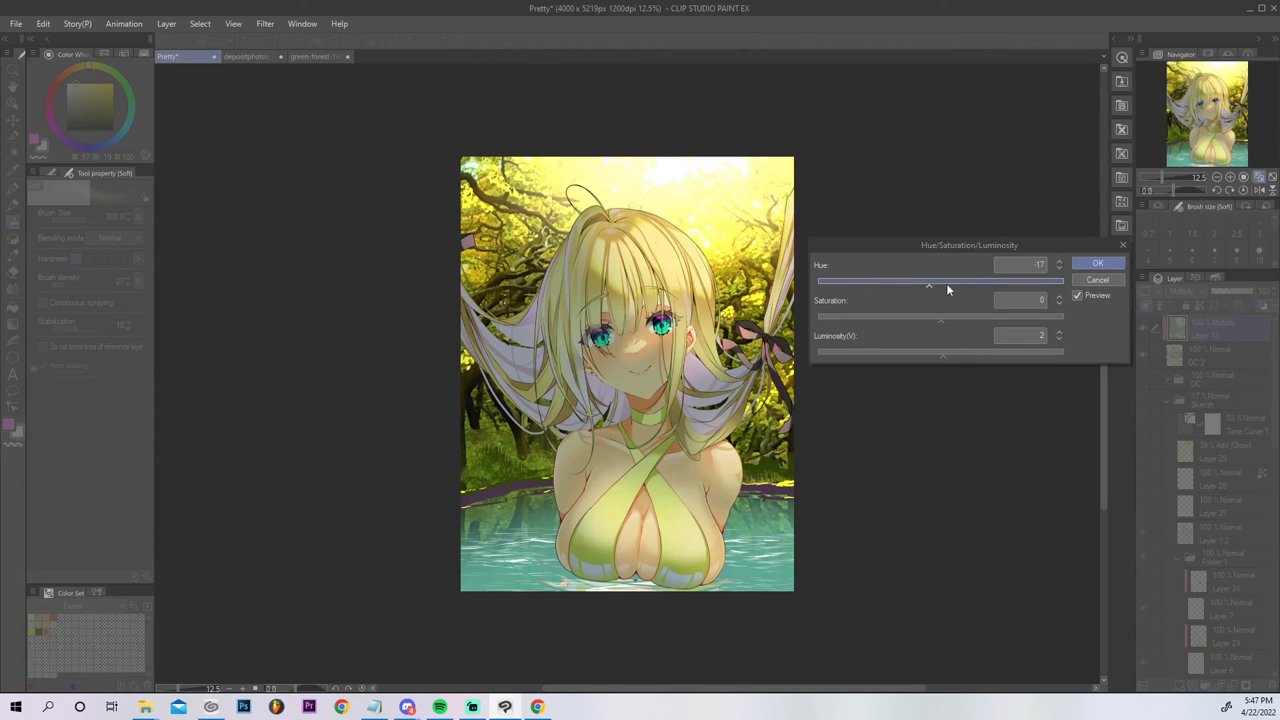
left_click(913, 283)
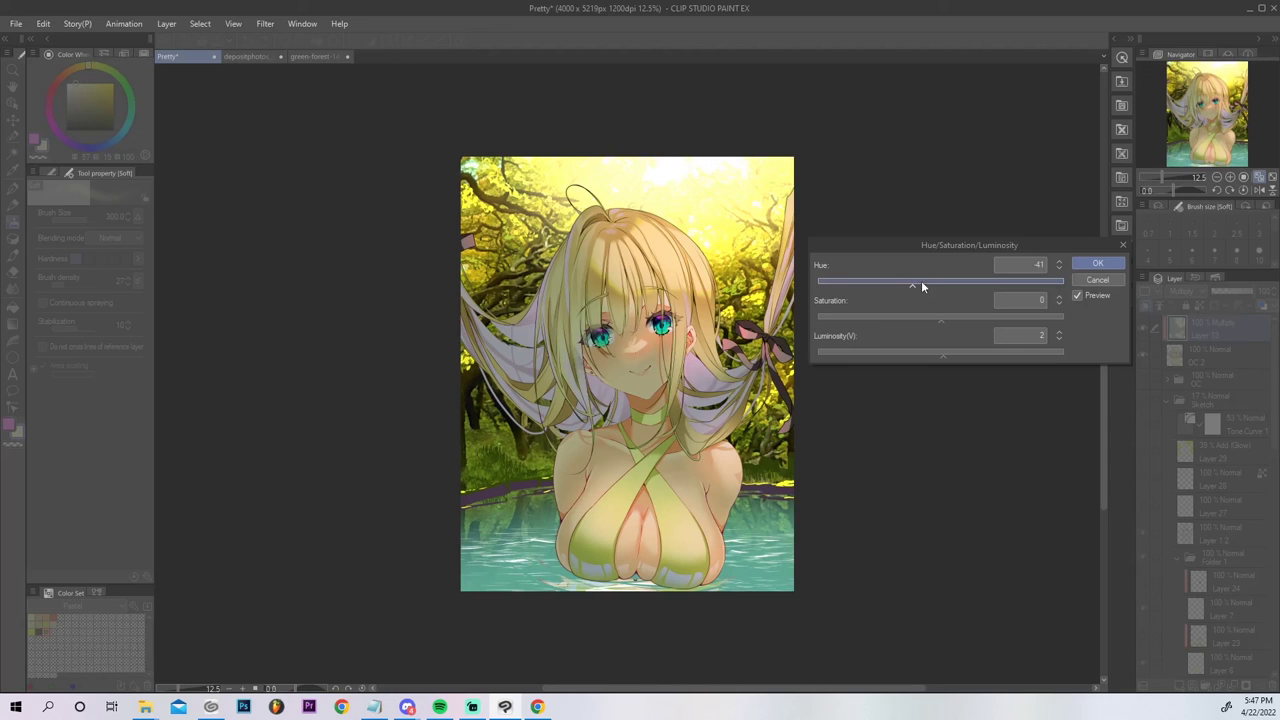
left_click(925, 284)
left_click(1104, 261)
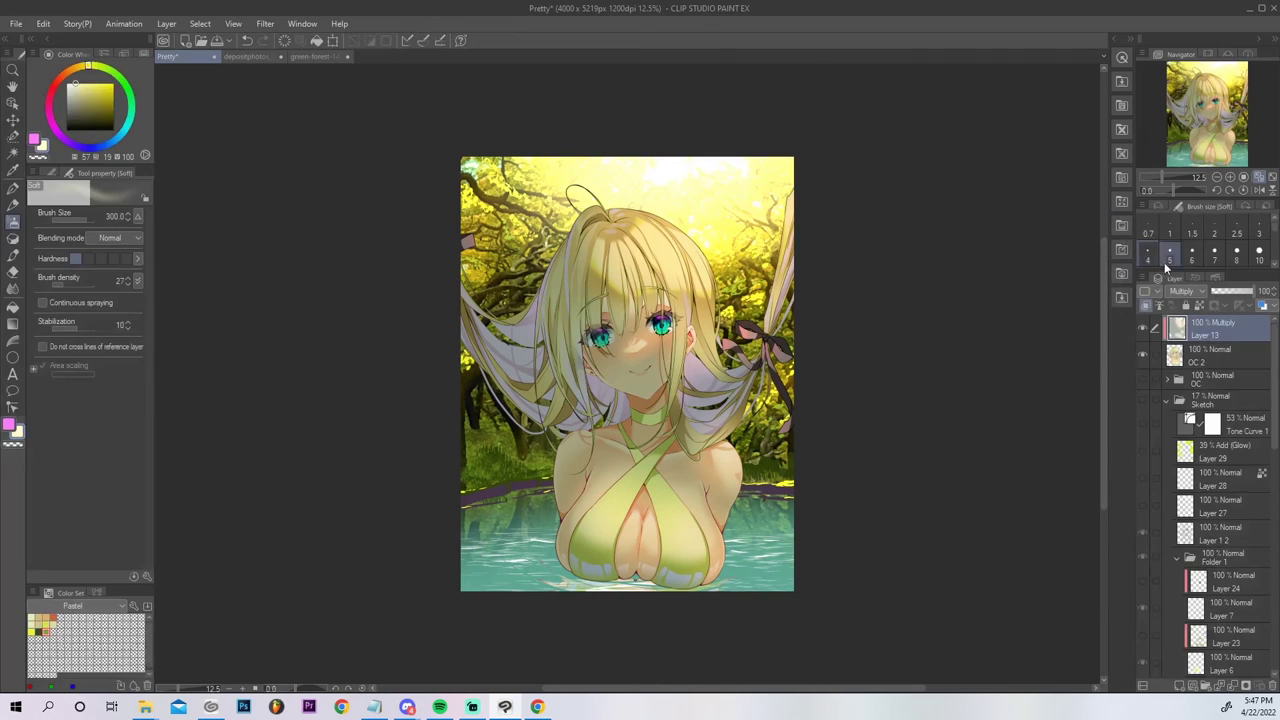
Switch to the transparent color, enlarge the Soft airbrush to 800, and fade out the shade over the hair and face.
left_click(44, 157)
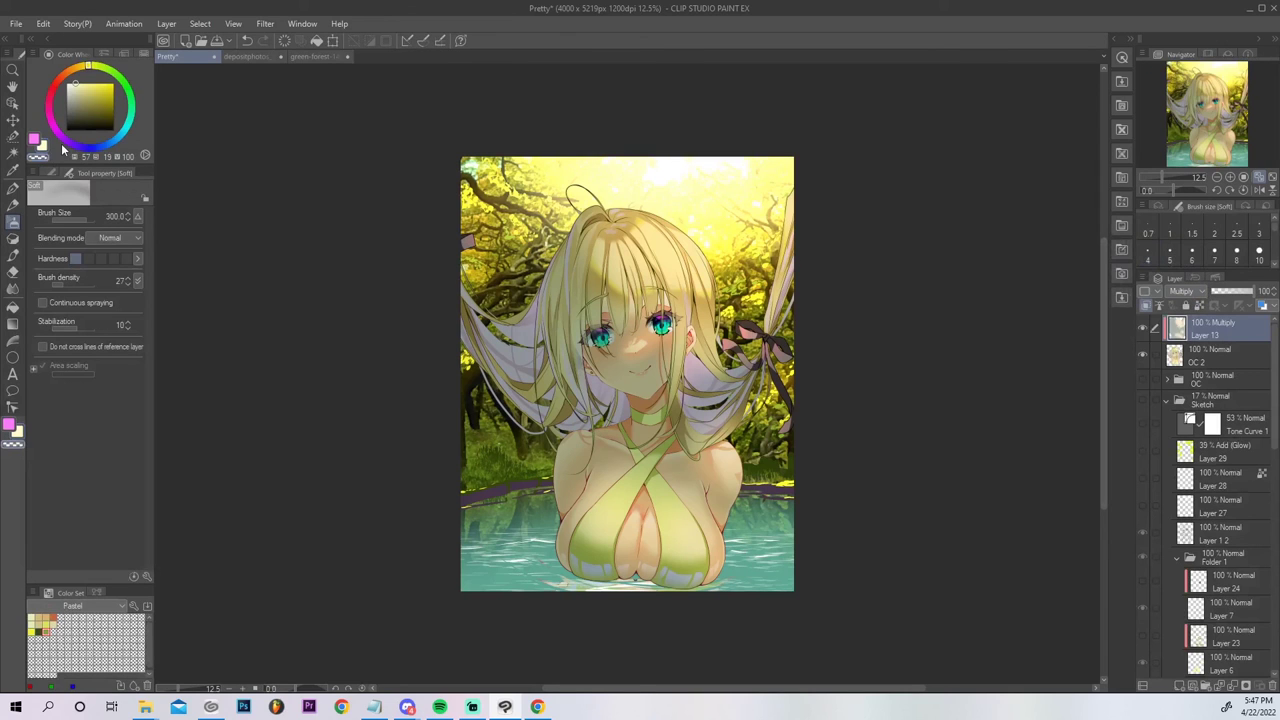
key("bracketright")
key("bracketright")
key("bracketright")
key("bracketright")
key("bracketright")
left_click_drag(674, 263, 642, 234)
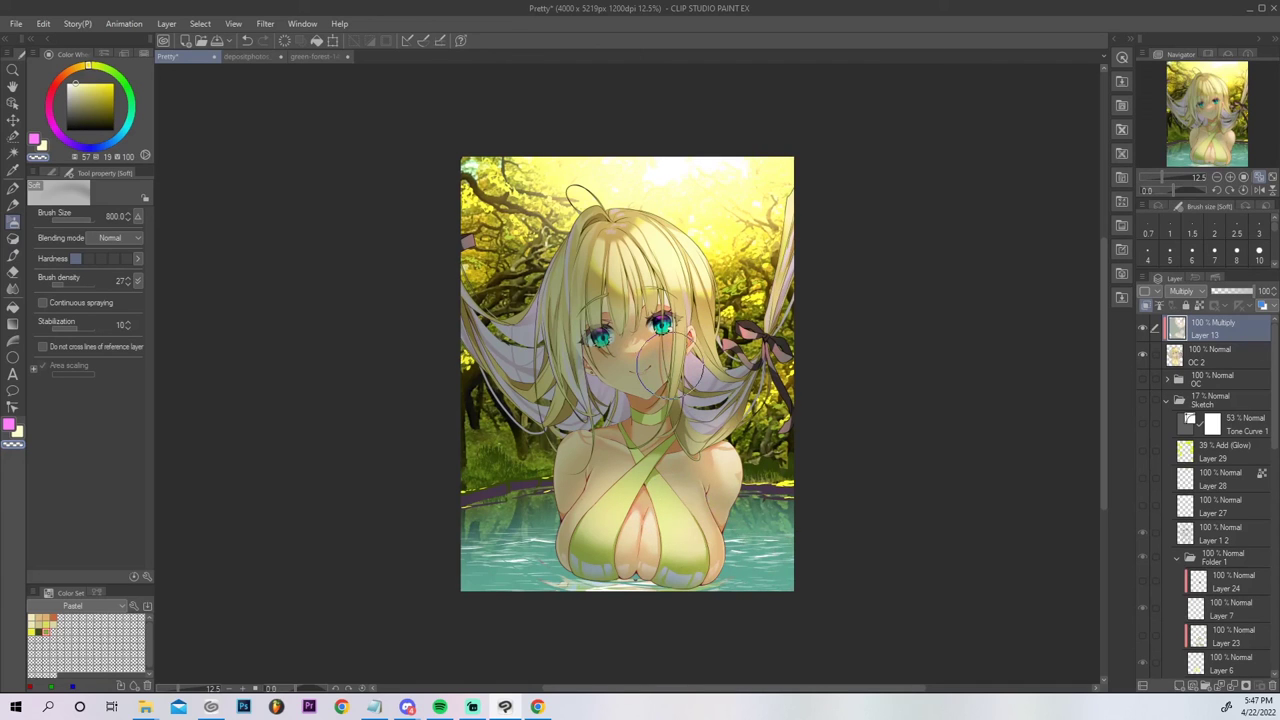
left_click_drag(659, 364, 646, 368)
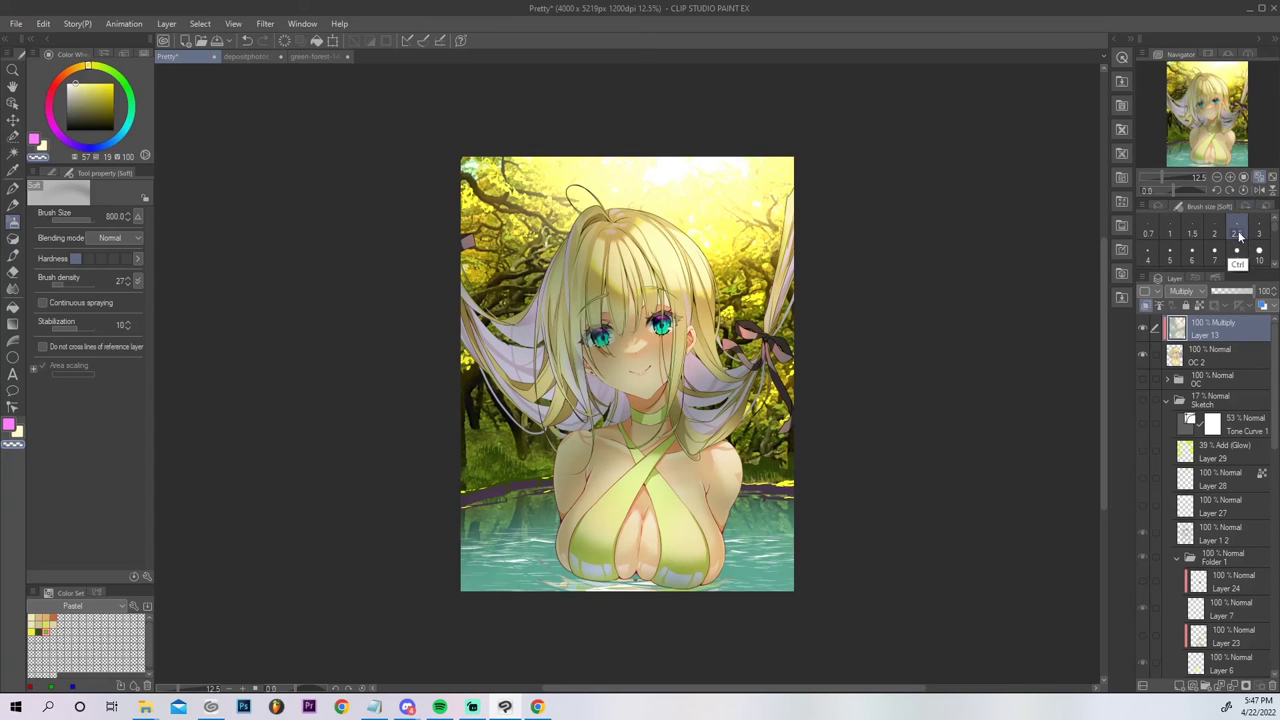
Correct the Multiply layer's color again, with hue at -23 and saturation at 8.
key("ctrl+u")
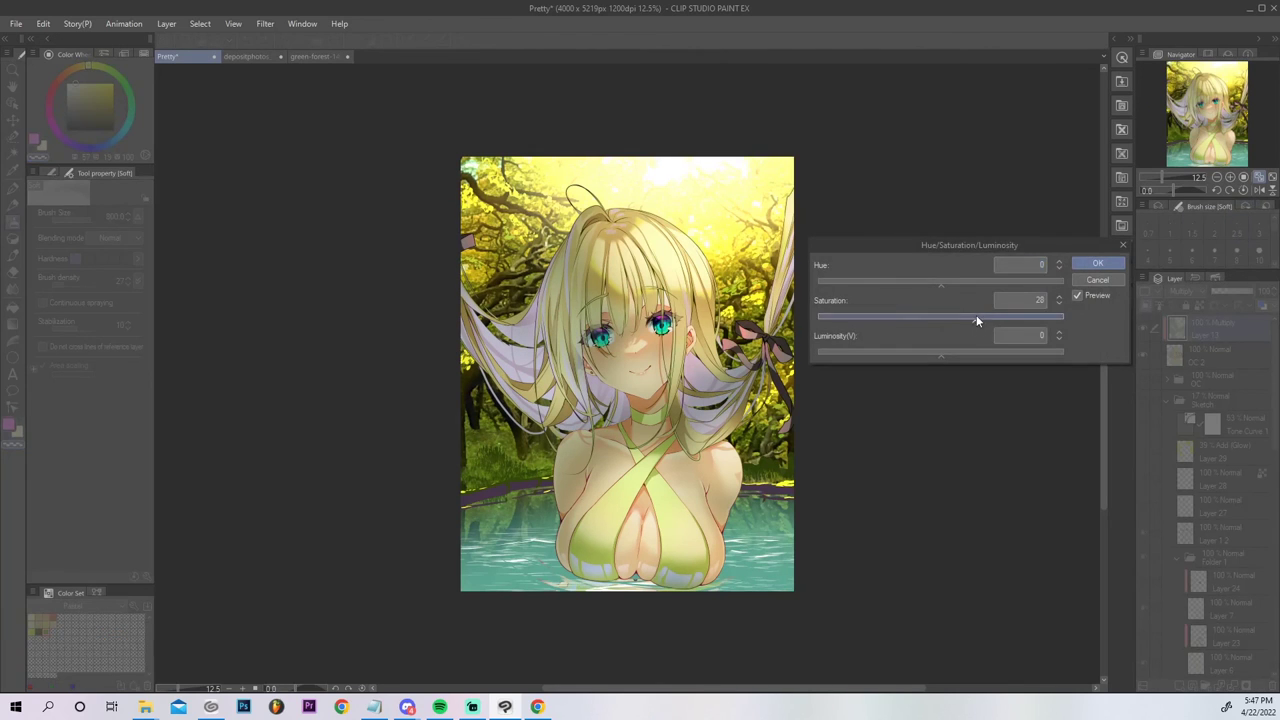
left_click(976, 316)
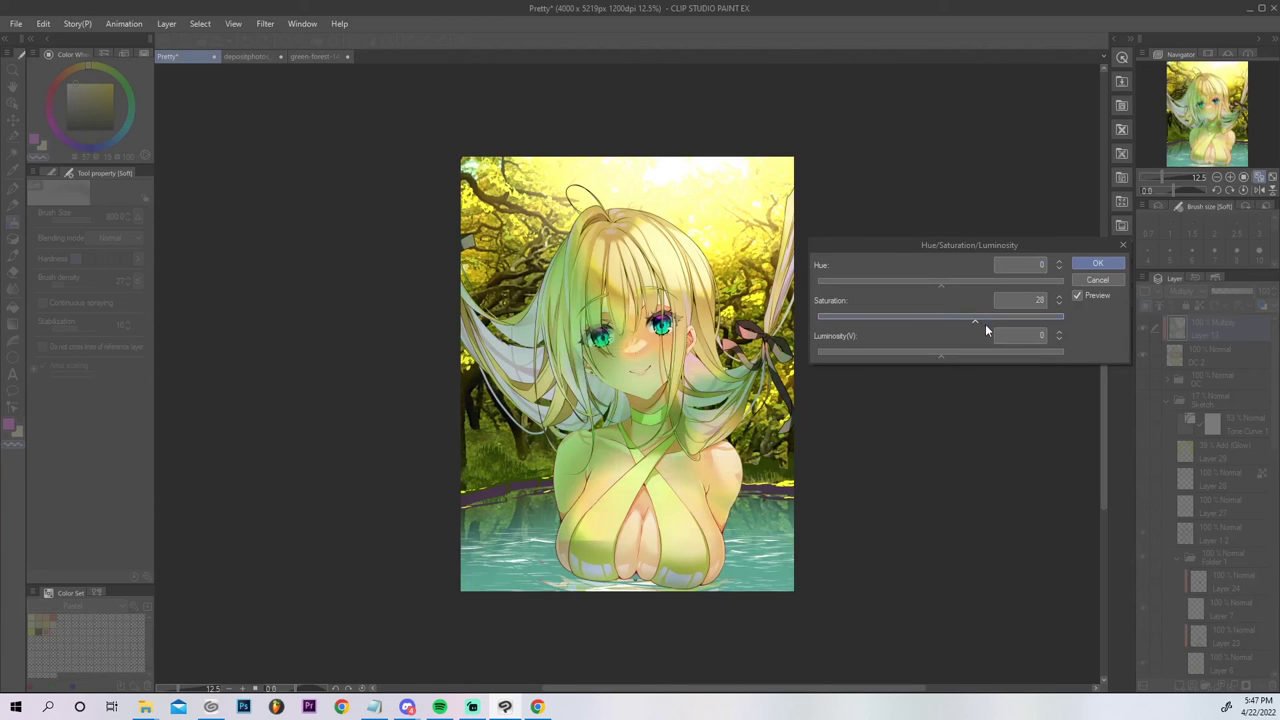
left_click(951, 316)
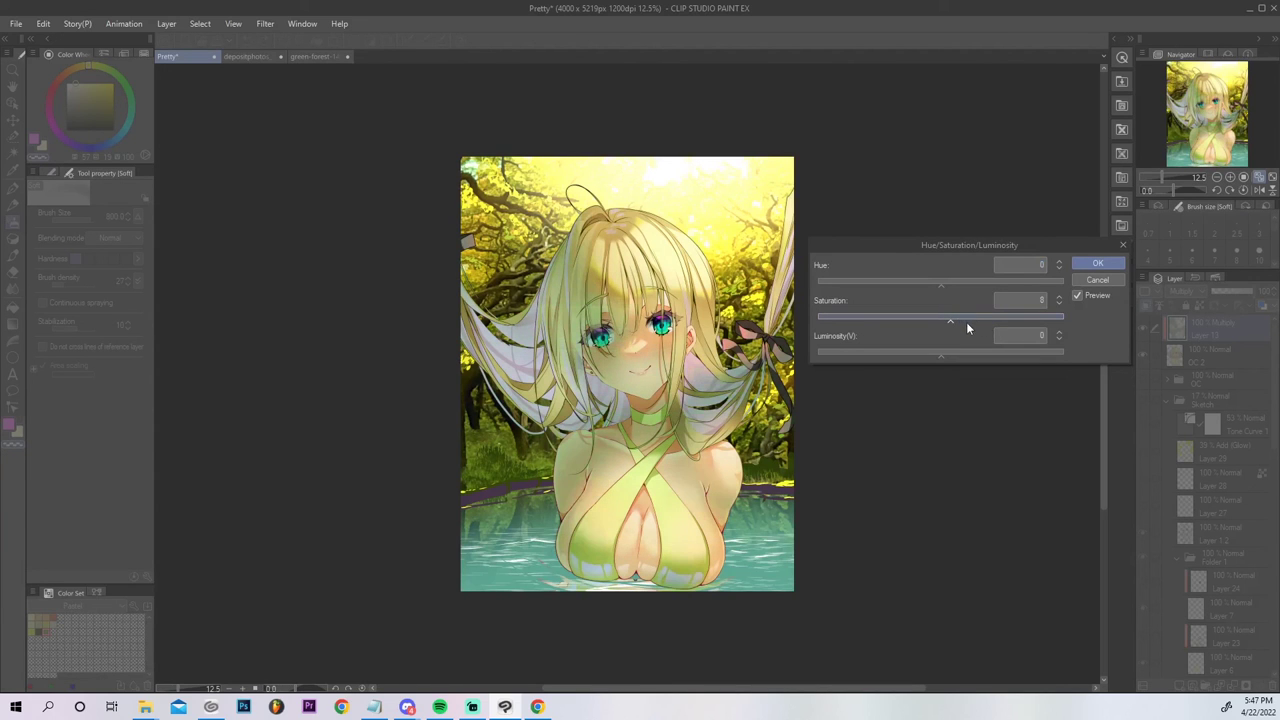
left_click(925, 283)
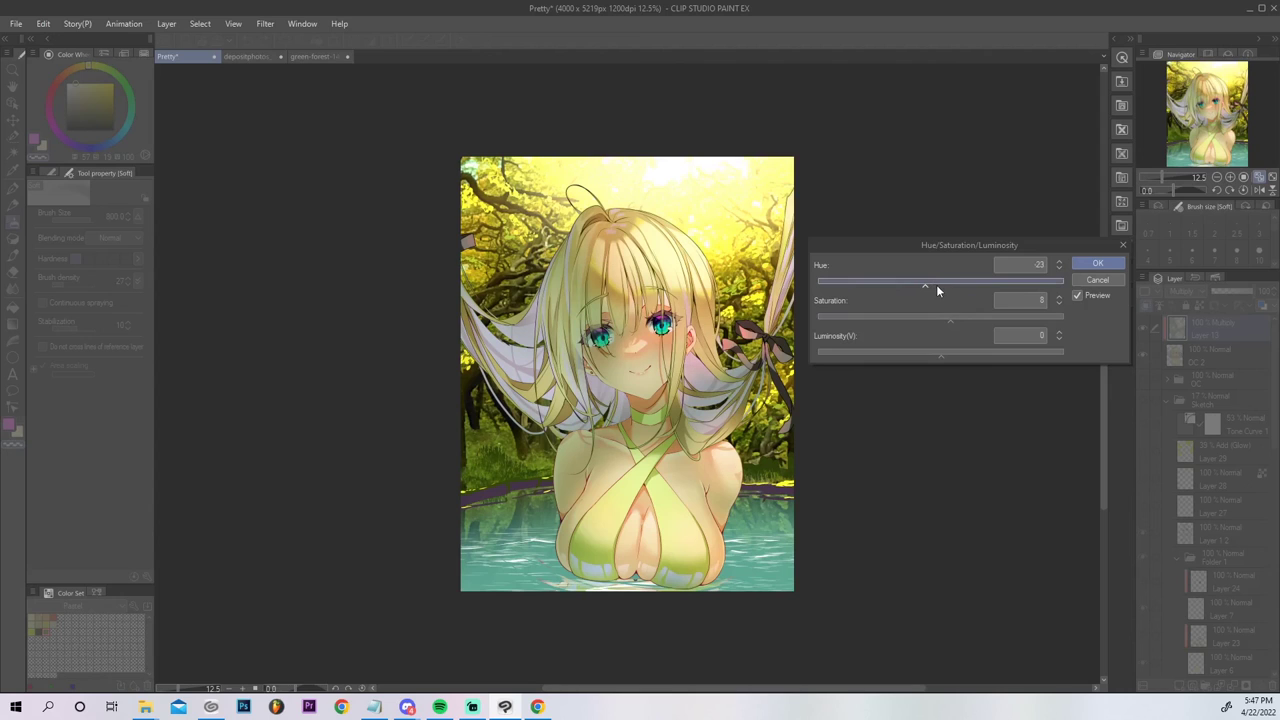
left_click(1097, 263)
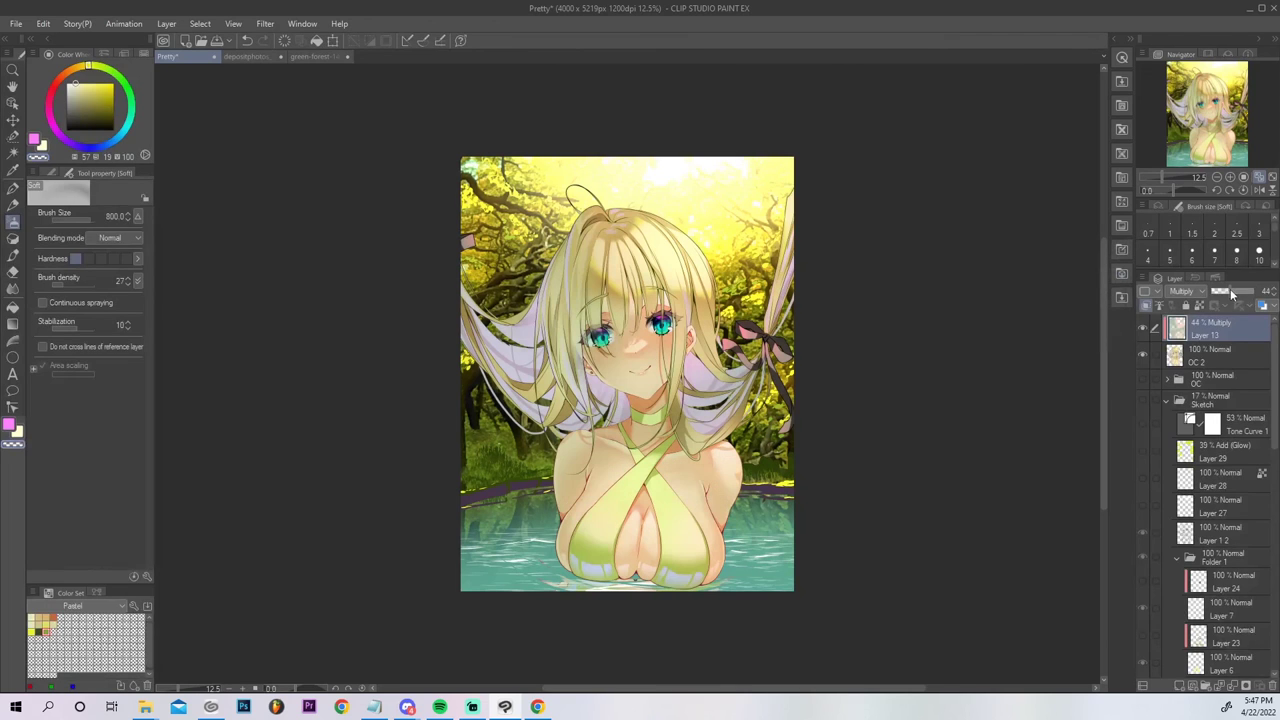
Lower the Multiply layer's opacity to 61%, flip the canvas view horizontally, and compare the picture with and without the shading.
left_click_drag(1235, 293, 1238, 293)
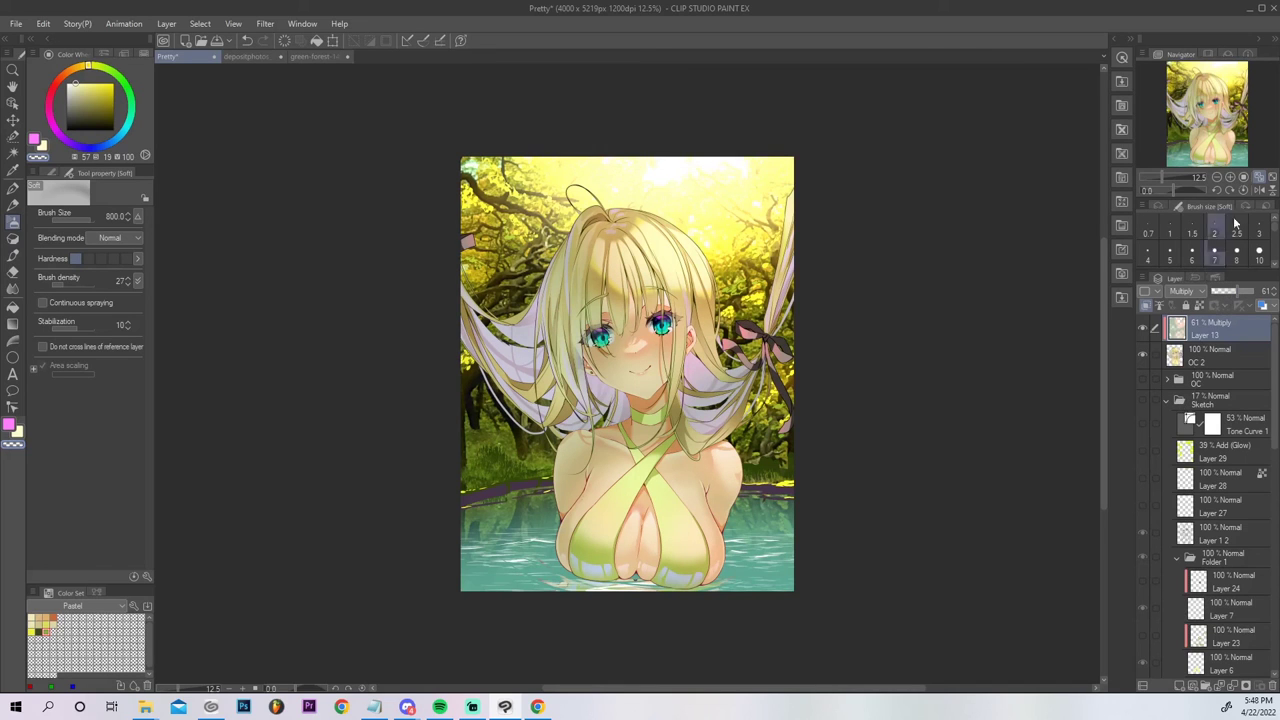
left_click(1258, 190)
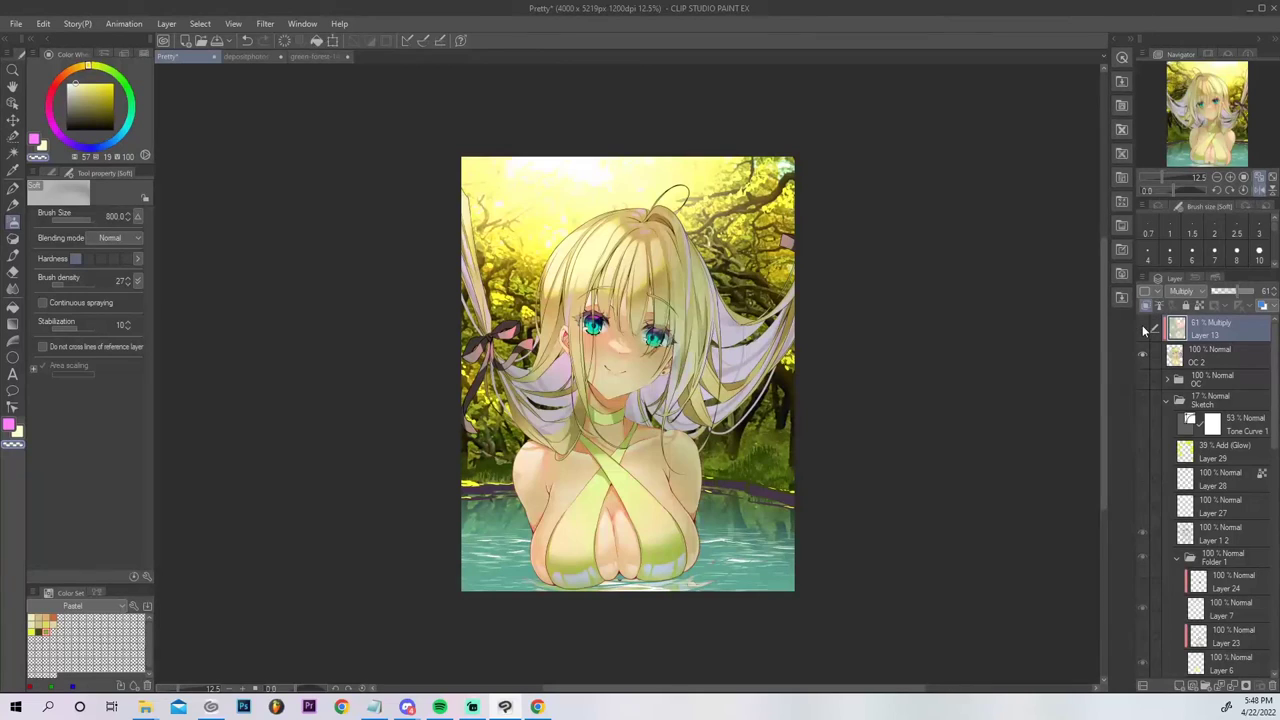
left_click(1144, 329)
left_click(1144, 331)
Raise the saturation of the background layer 【Photo Illust】 2 to 32.
left_click_drag(1273, 457, 1272, 683)
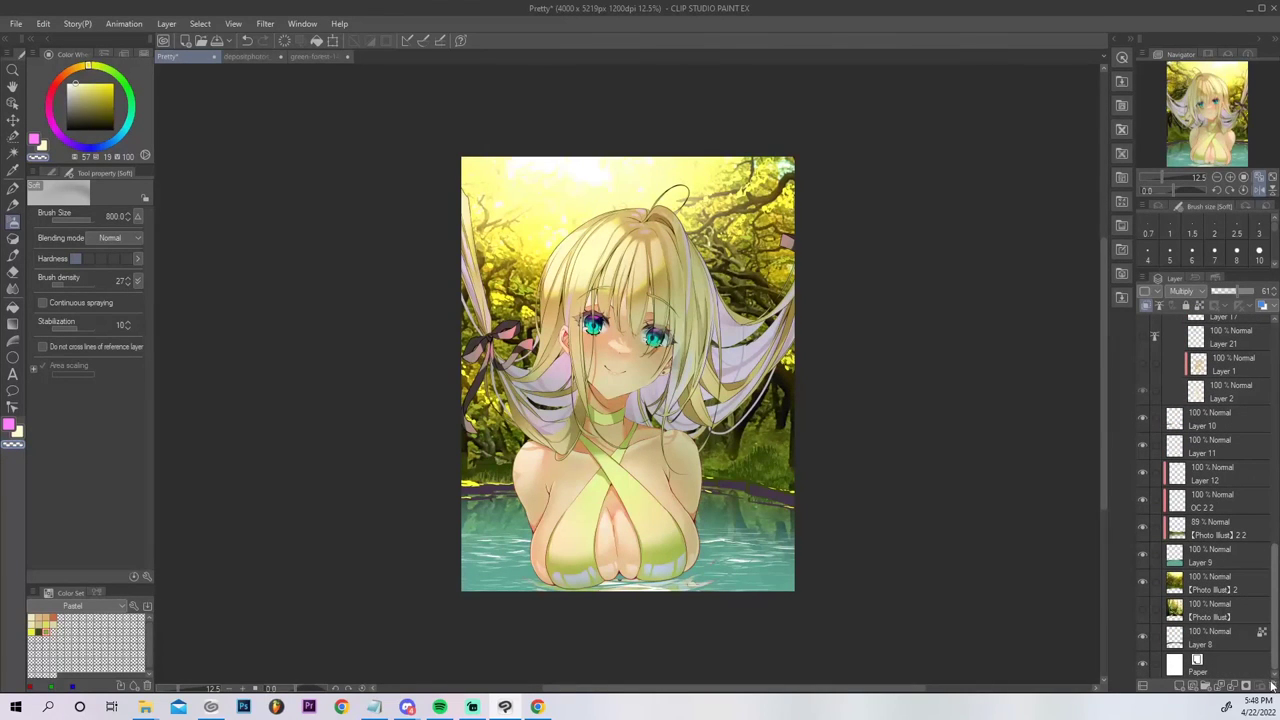
left_click(1218, 591)
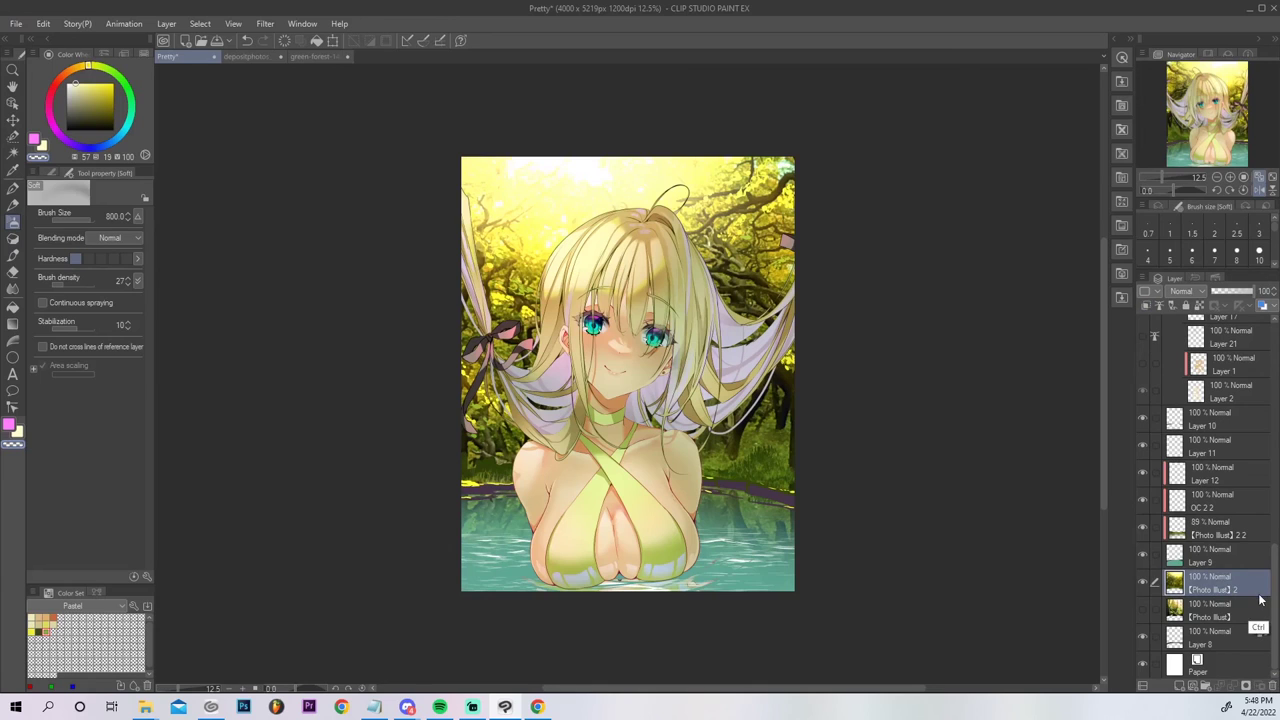
key("ctrl+u")
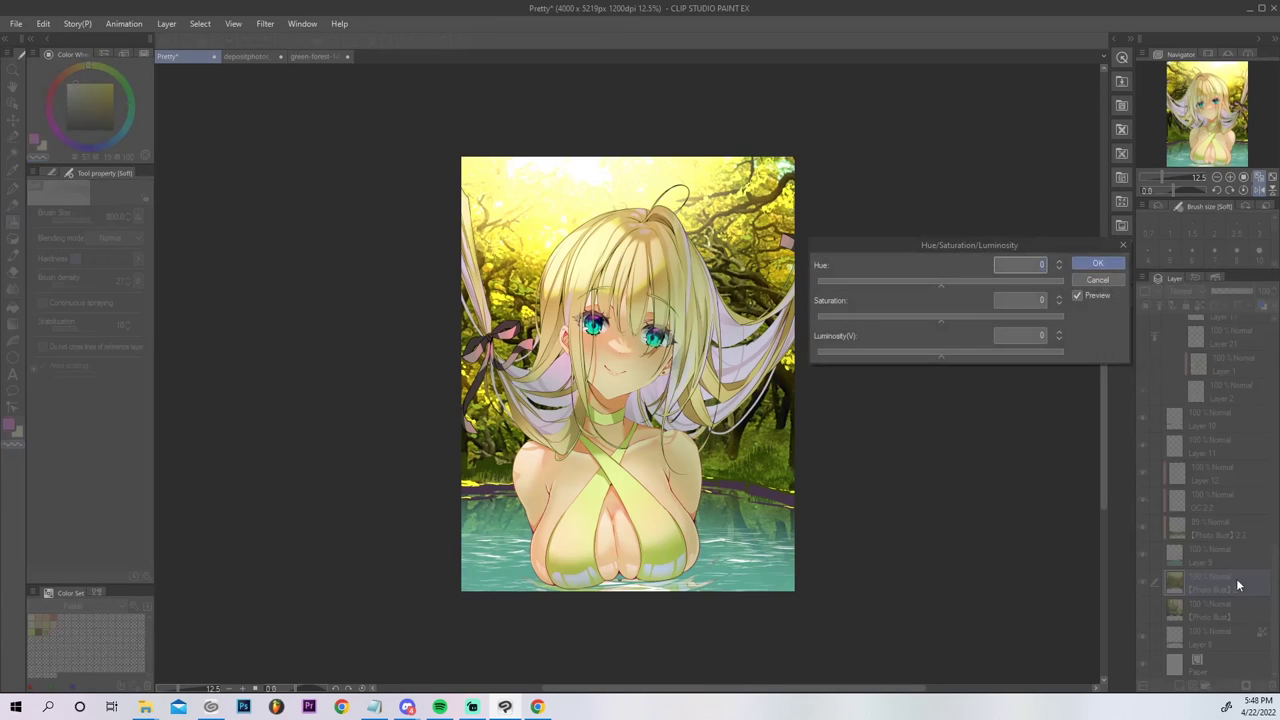
left_click(980, 317)
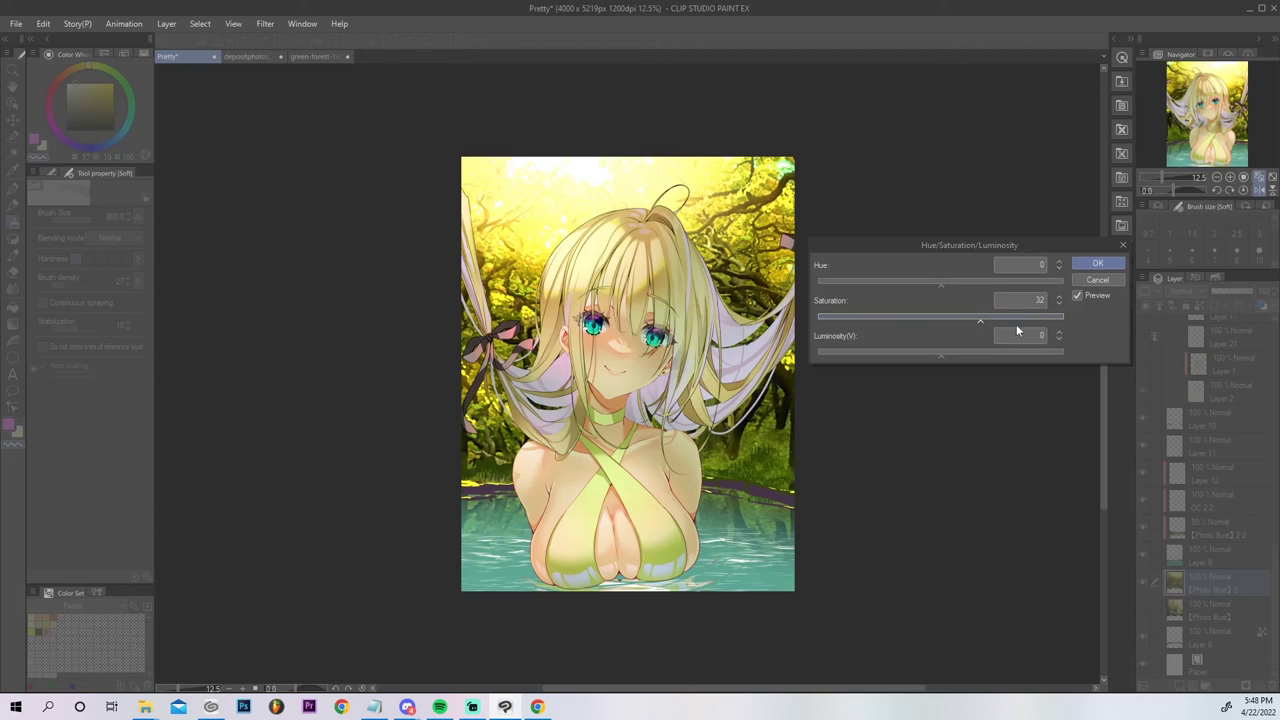
left_click(1097, 263)
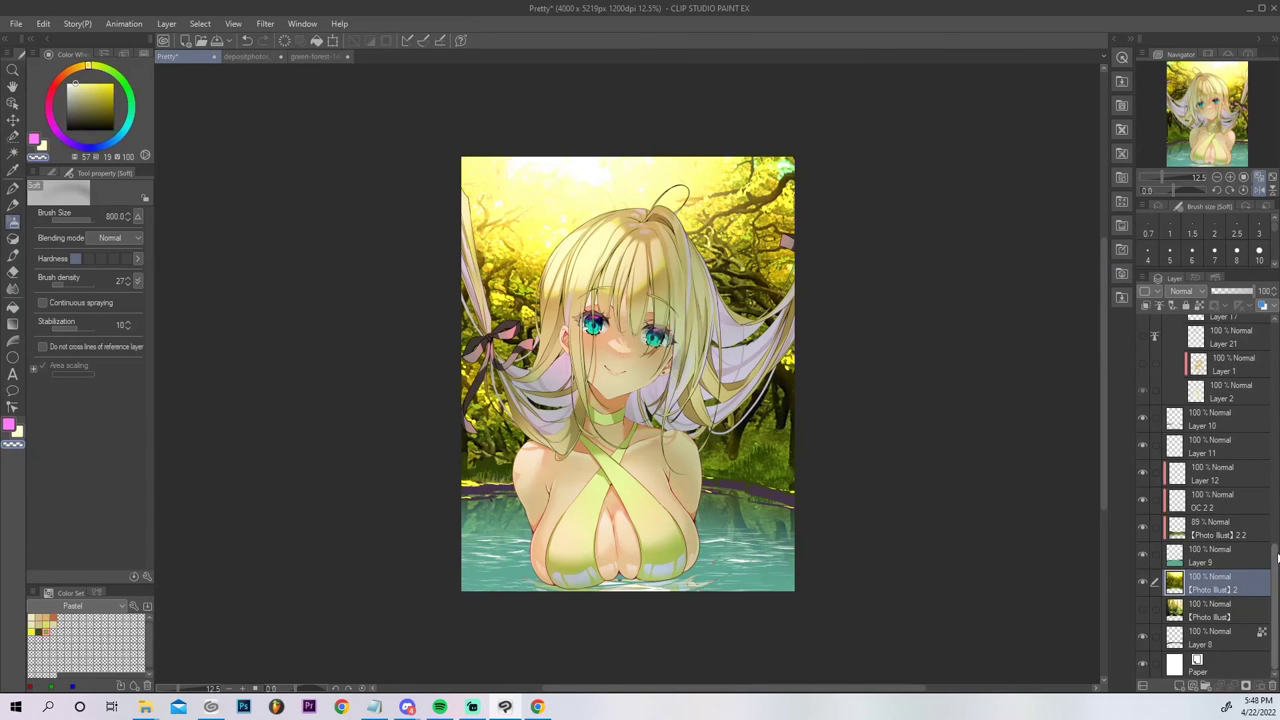
Reselect the Multiply layer and compare the picture with and without its shading.
scroll(1220, 450, "up", 5)
left_click(1197, 335)
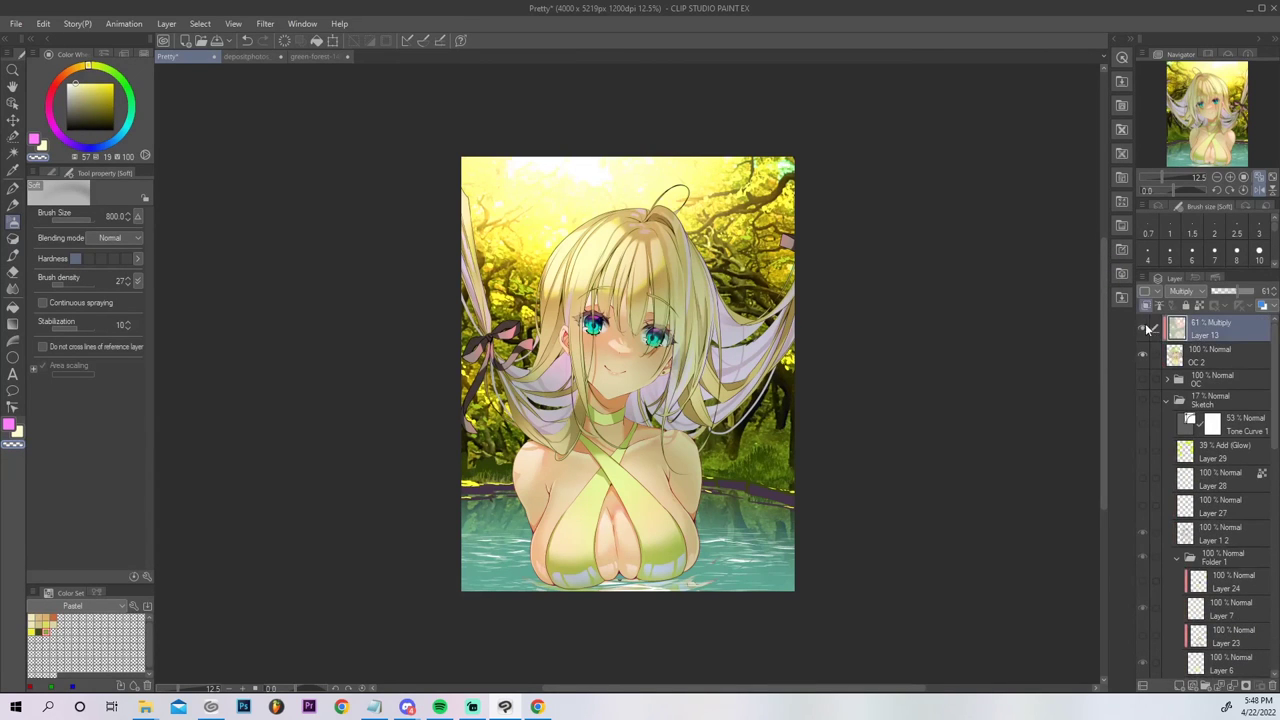
left_click(1144, 328)
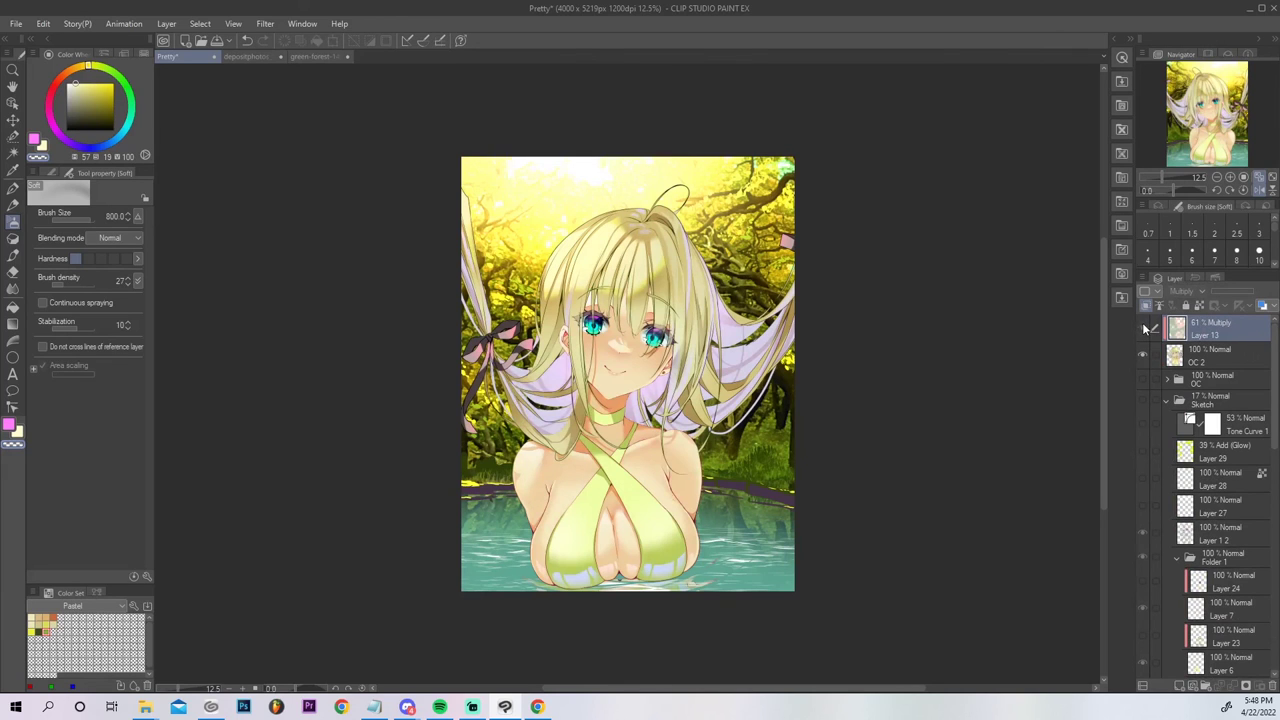
left_click(1144, 328)
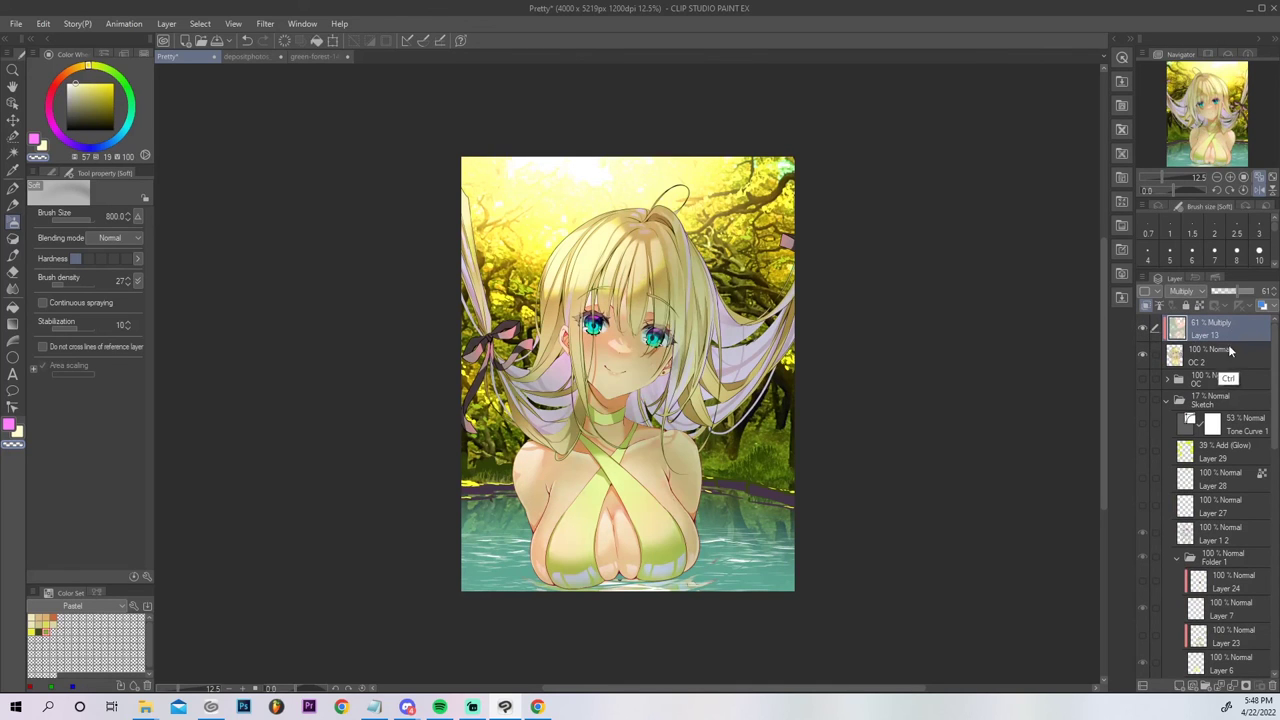
key("ctrl+u")
left_click(961, 316)
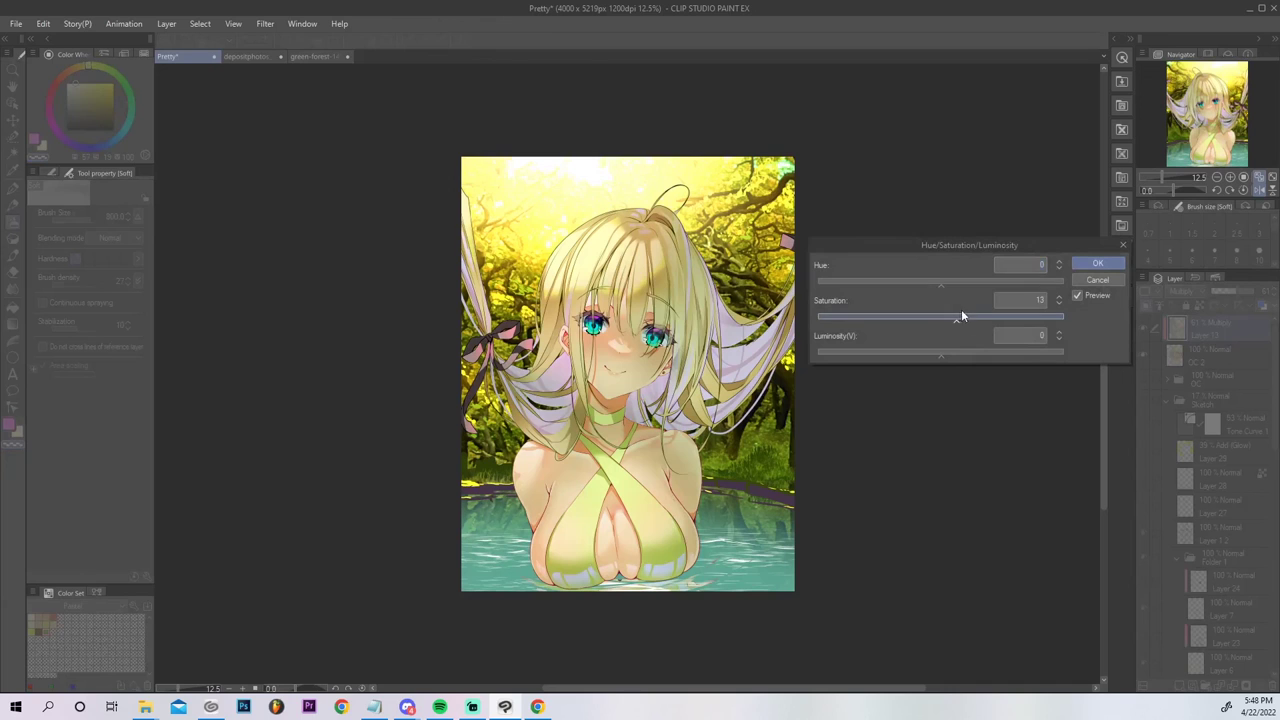
left_click_drag(918, 284, 910, 281)
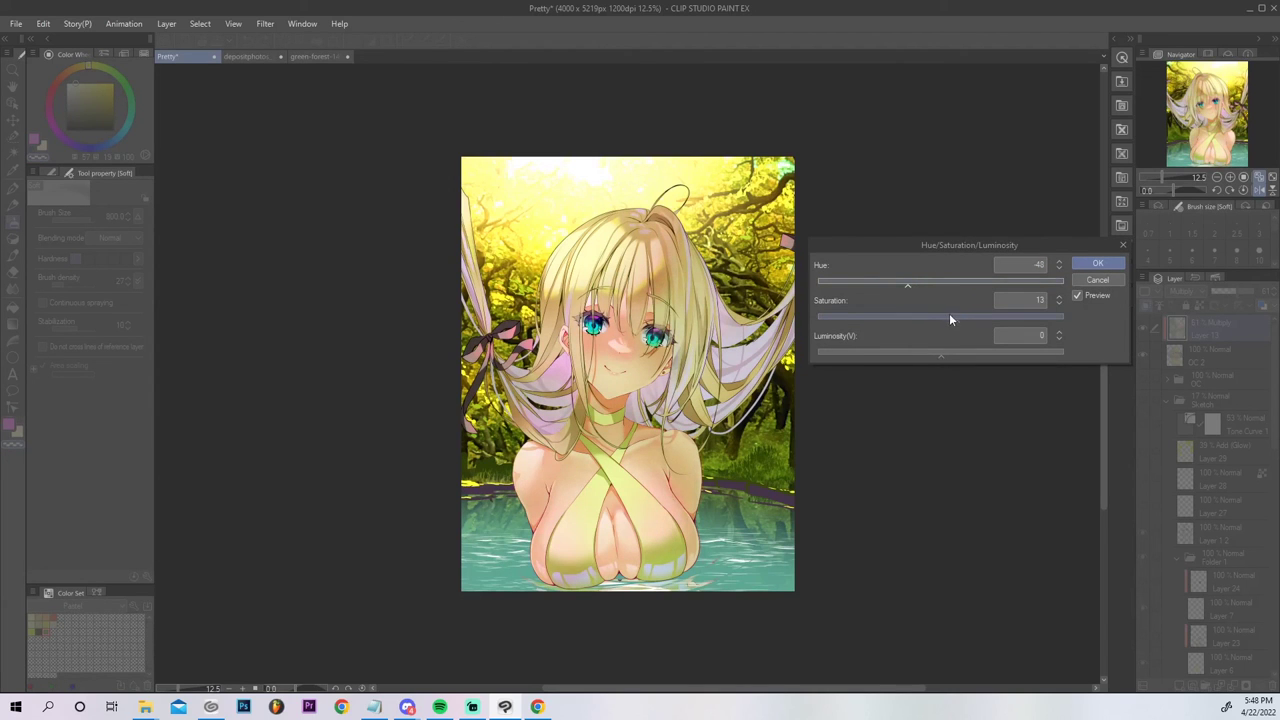
left_click(980, 318)
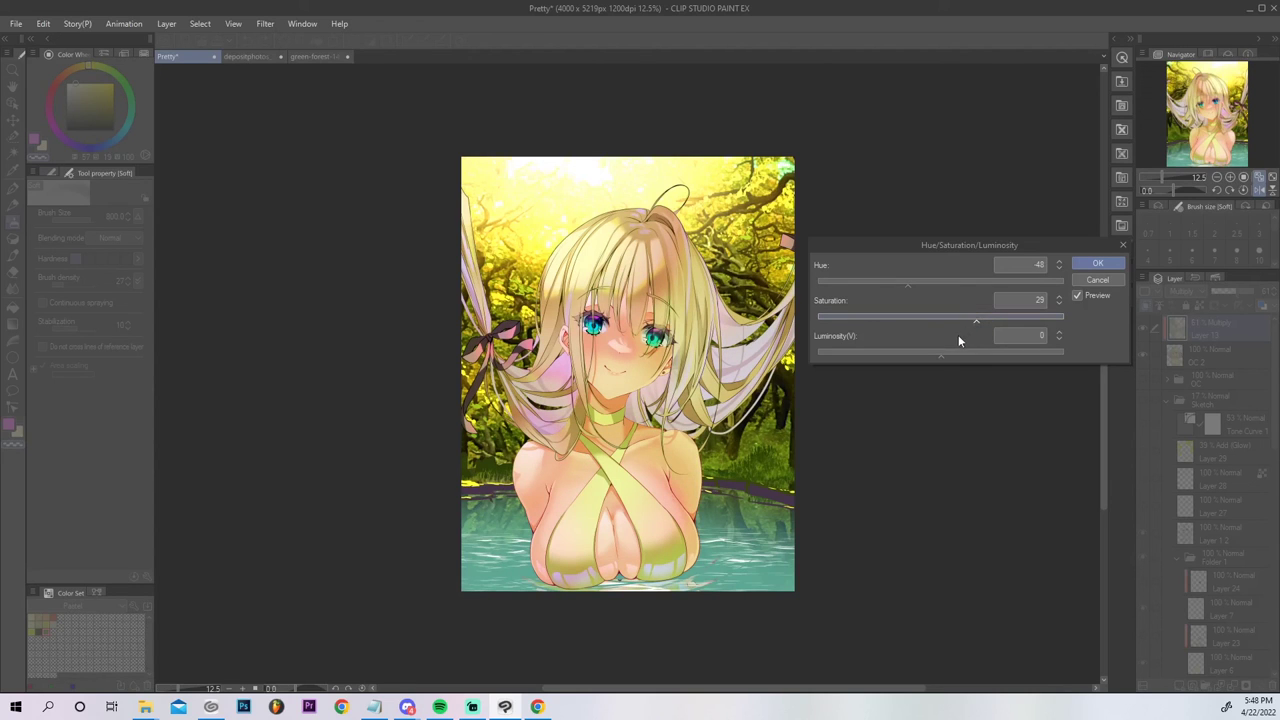
left_click(914, 352)
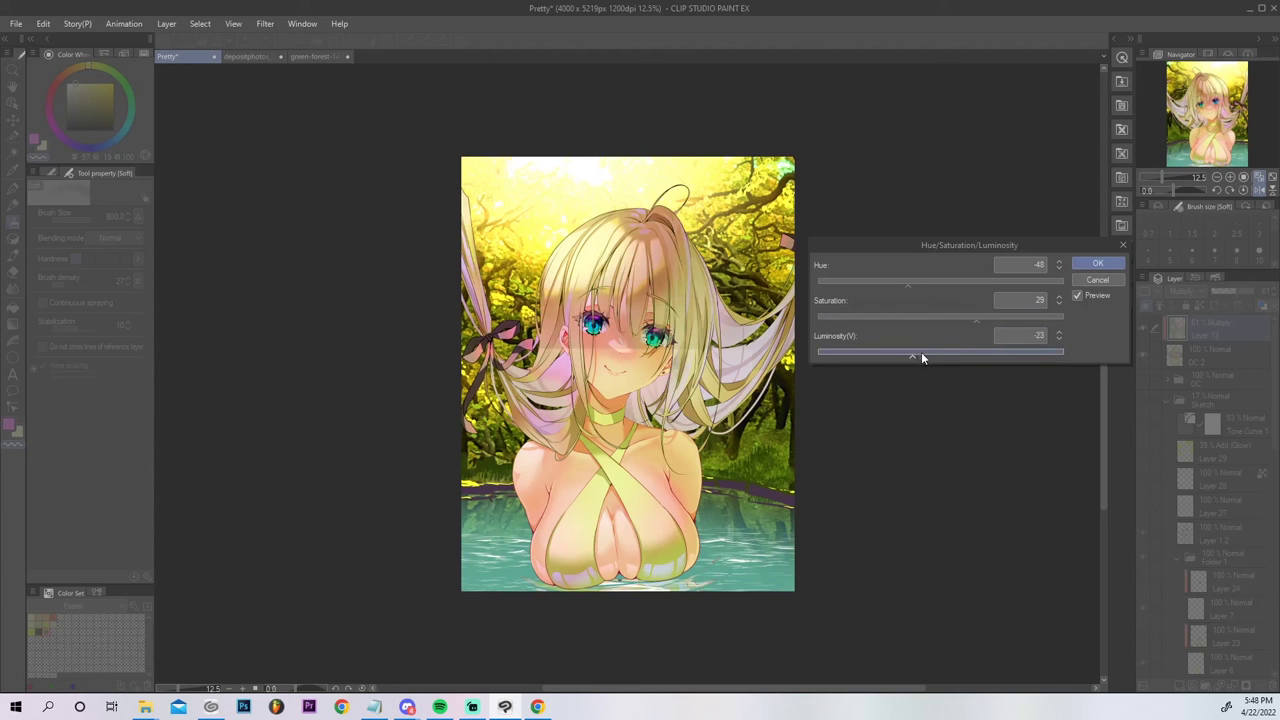
left_click(985, 354)
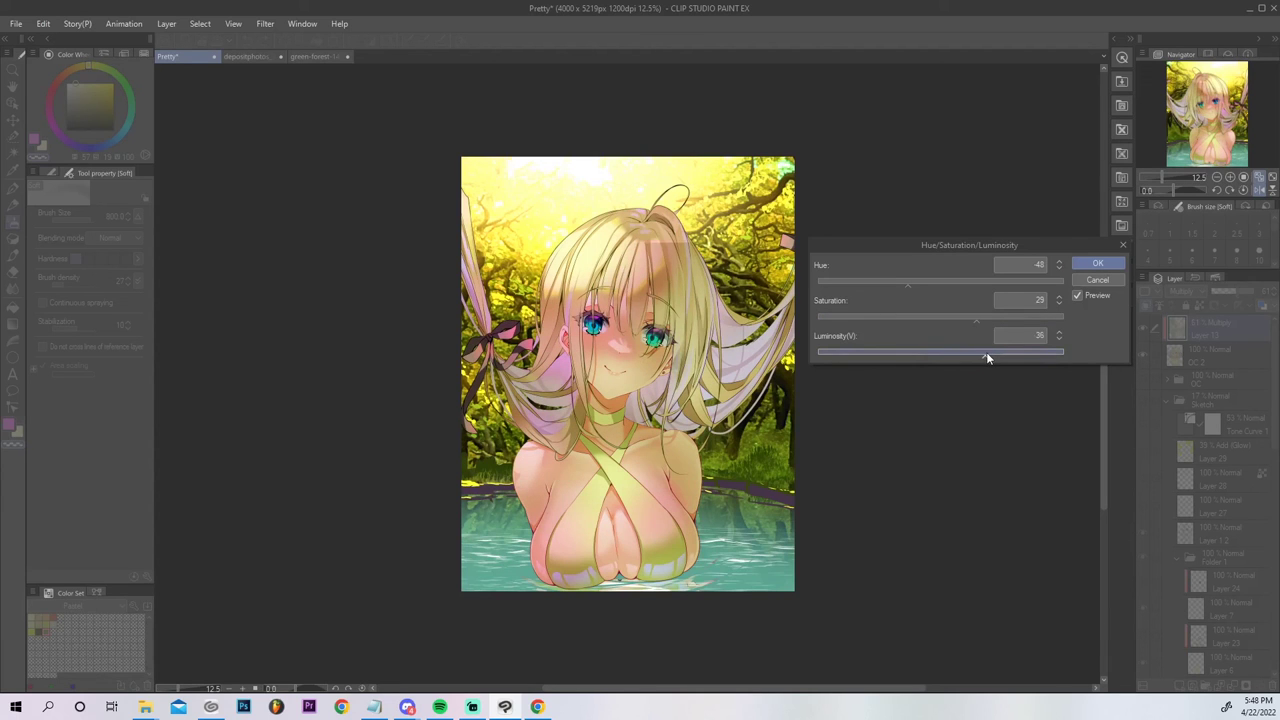
left_click(1104, 280)
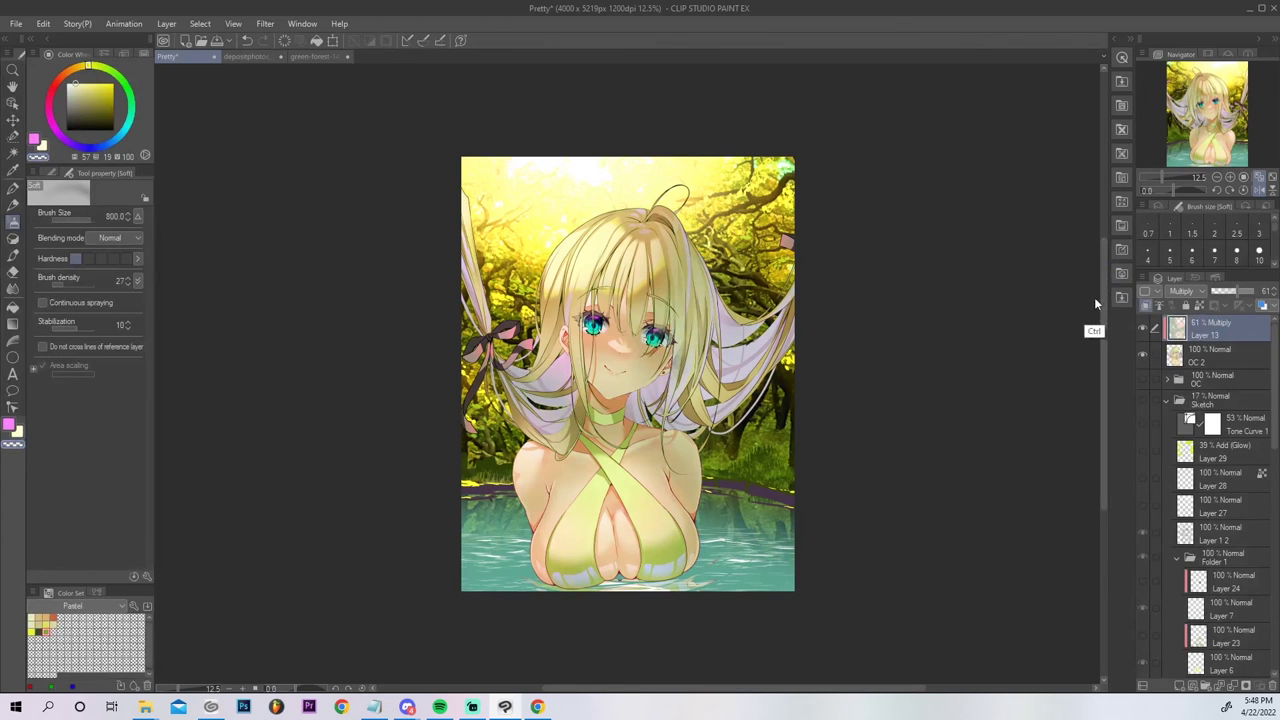
Shift the Multiply layer's hue to -55 and flip the canvas view horizontally.
key("ctrl+u")
left_click(903, 284)
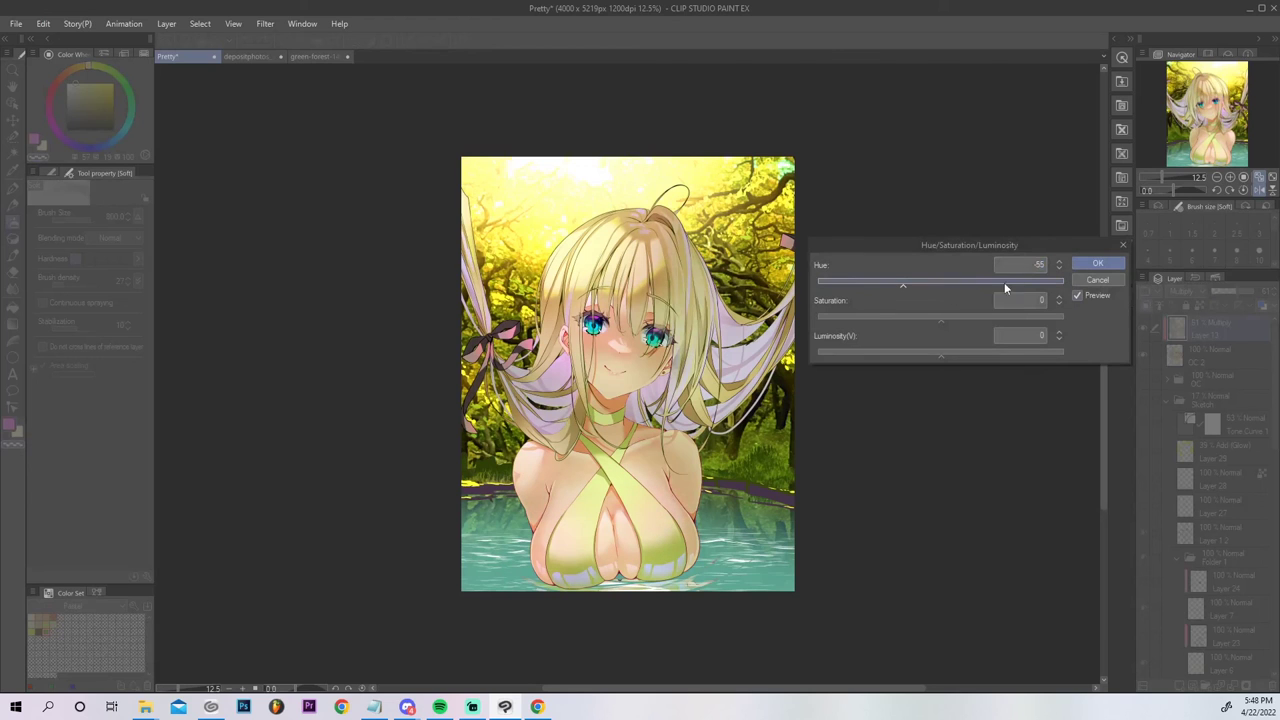
left_click(1111, 262)
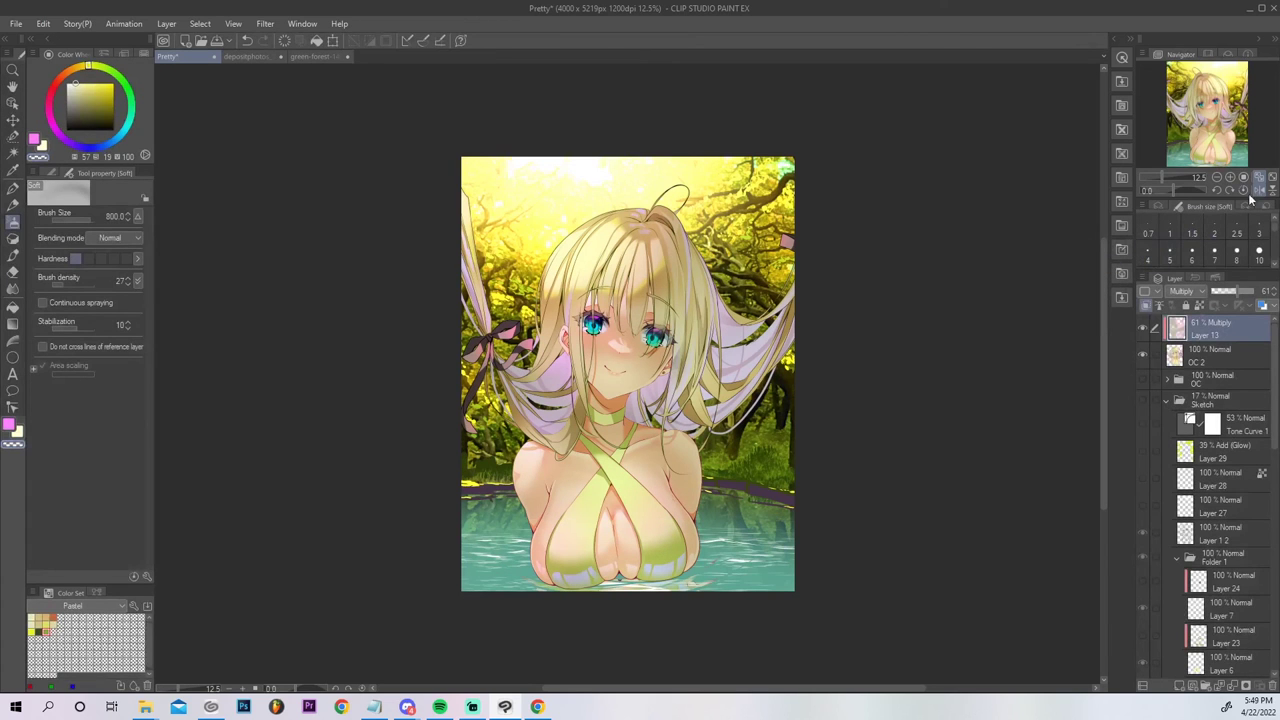
left_click(1258, 191)
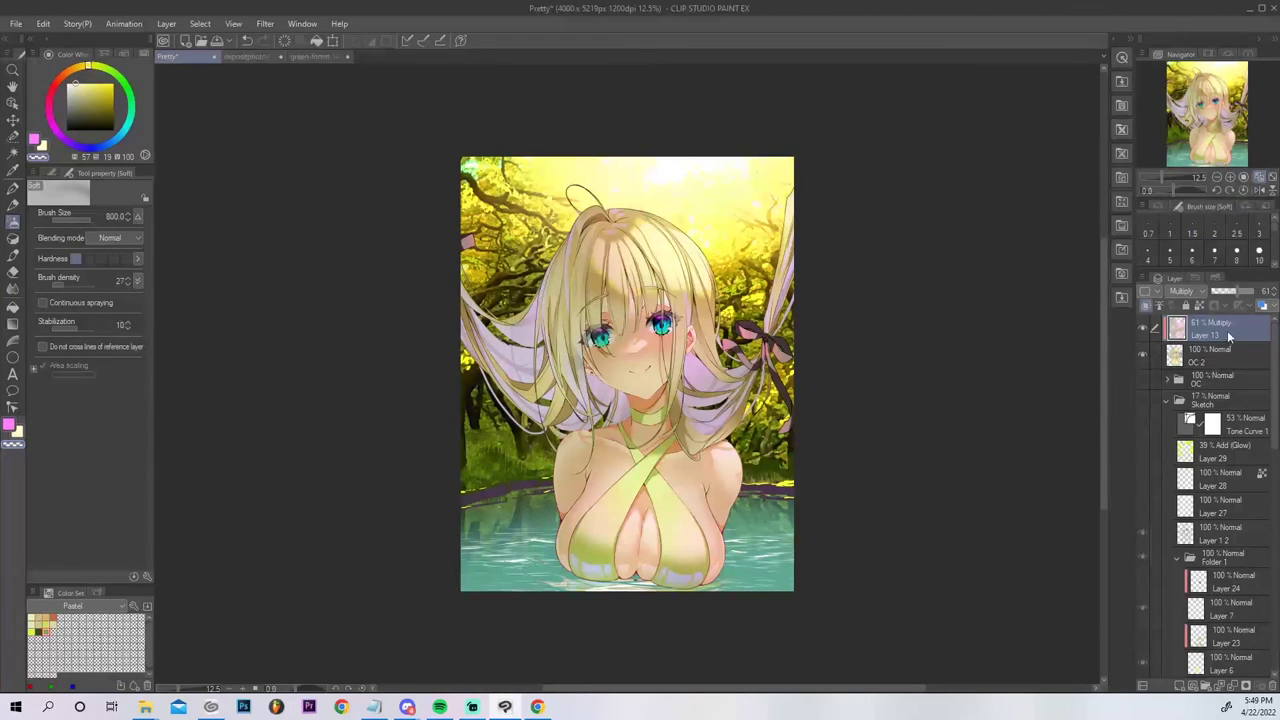
Create a new layer above the Multiply layer and set its blending mode to Add (Glow).
left_click(1180, 686)
left_click(1197, 292)
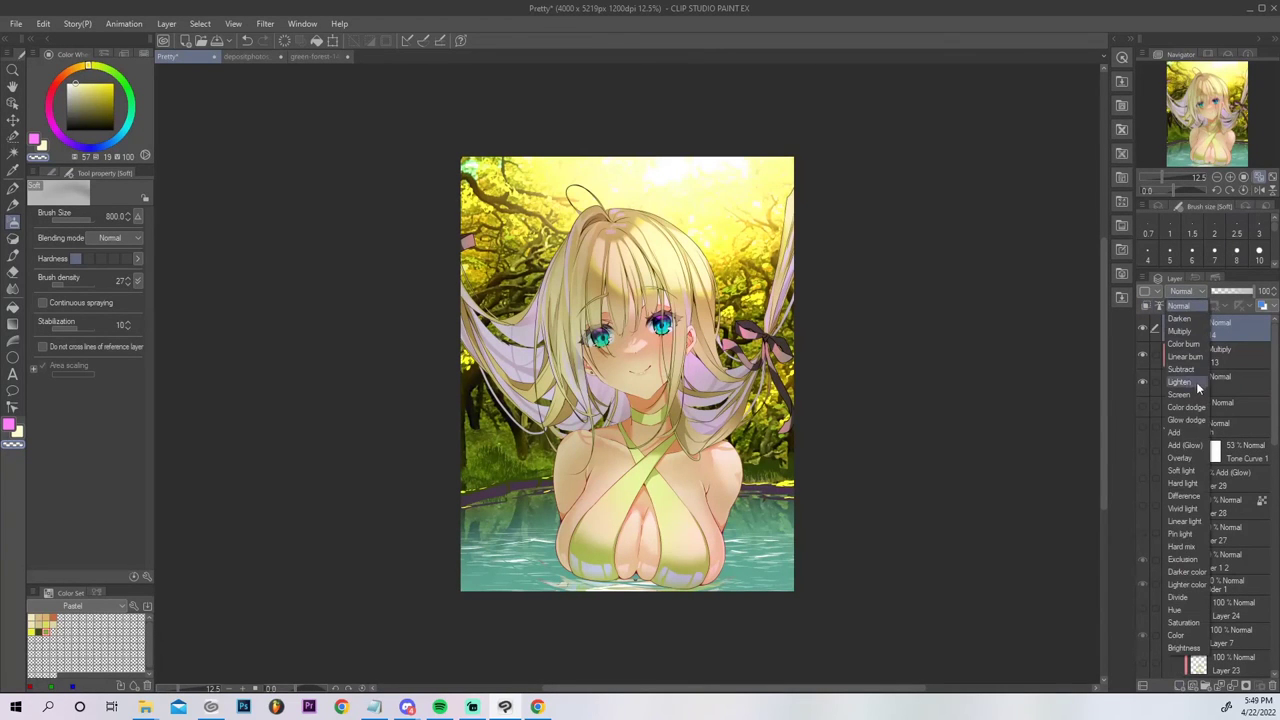
left_click(1198, 445)
key("alt+shift+w")
left_click(97, 85)
left_click(77, 70)
mouse_move(634, 214)
left_mouse_down()
mouse_move(700, 286)
mouse_move(652, 230)
mouse_move(601, 231)
left_mouse_up()
key("ctrl+z")
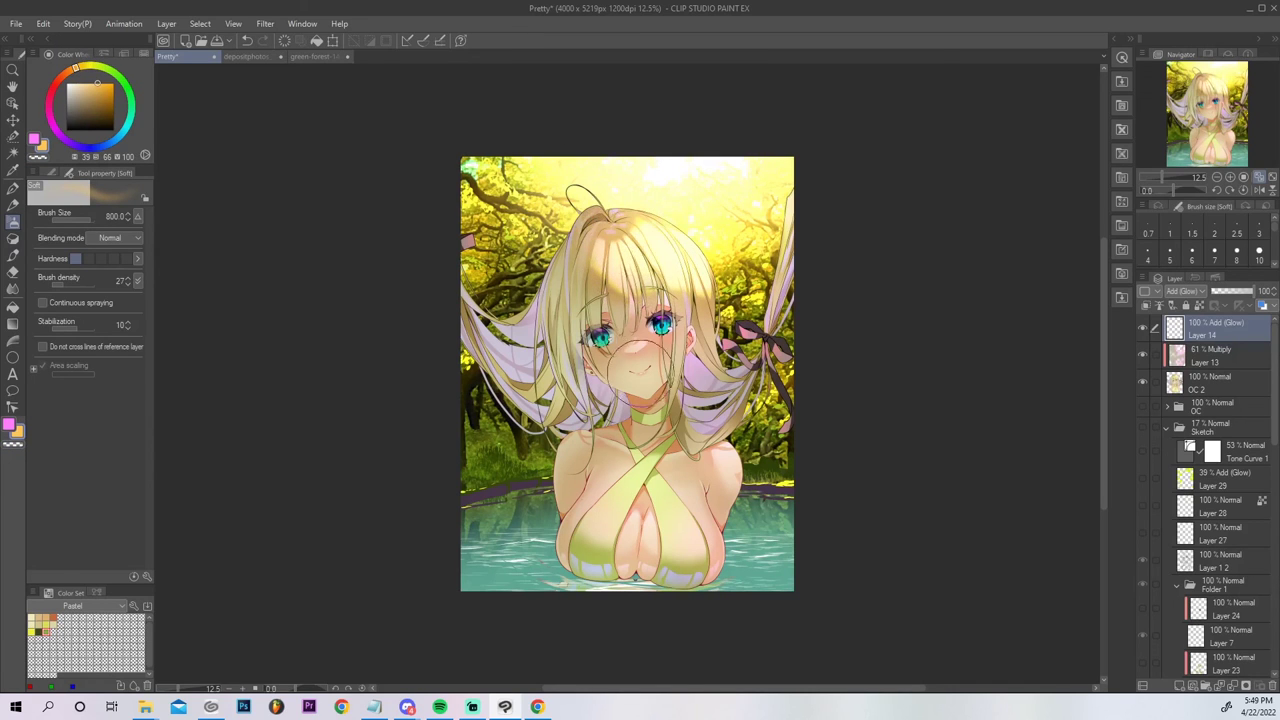
Airbrush a soft glow in fully saturated red over the bangs near her eye and onto the chest, undoing unwanted strokes.
left_click(57, 82)
left_click(113, 83)
mouse_move(620, 228)
left_mouse_down()
mouse_move(622, 320)
mouse_move(600, 300)
mouse_move(632, 318)
mouse_move(651, 288)
left_mouse_up()
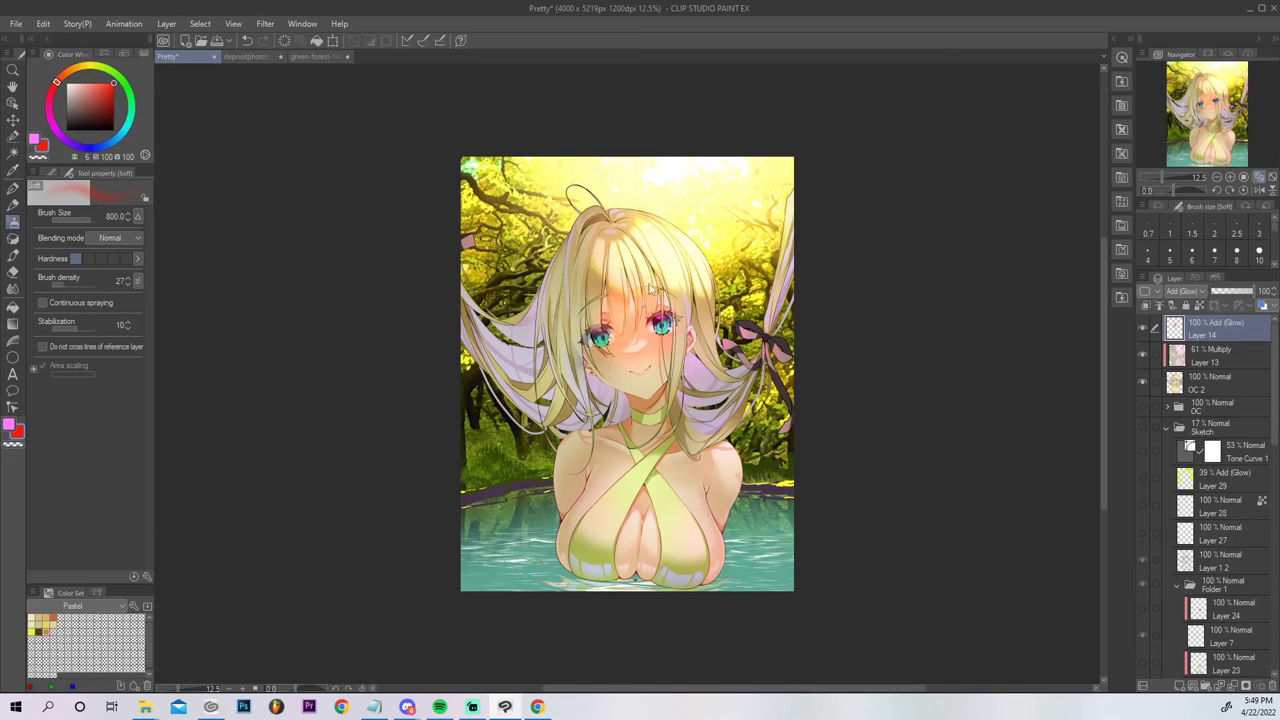
key("ctrl+z")
key("ctrl+z")
mouse_move(602, 300)
left_mouse_down()
mouse_move(608, 349)
mouse_move(598, 289)
left_mouse_up()
mouse_move(648, 514)
left_mouse_down()
mouse_move(637, 560)
mouse_move(634, 525)
left_mouse_up()
left_click_drag(639, 406, 639, 449)
key("ctrl+z")
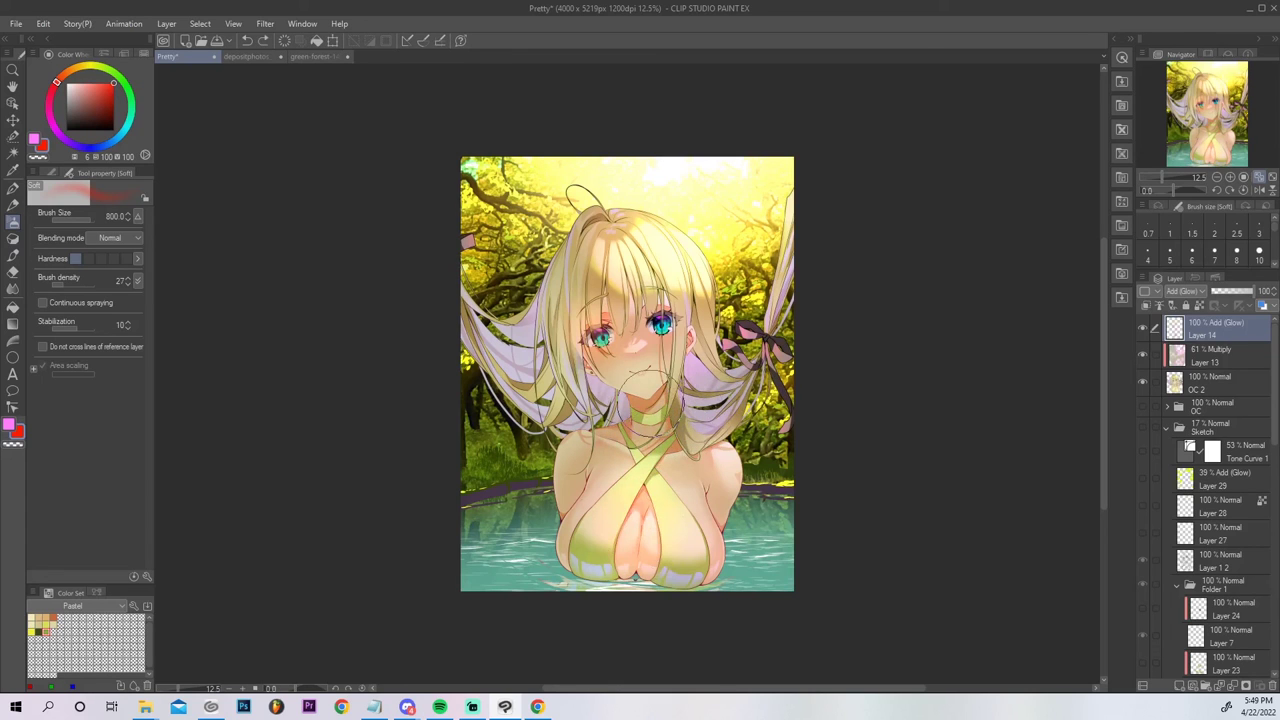
Airbrush a yellow glow with hue 67 along the side of her hair, redoing the stroke until it looks right.
left_click(105, 64)
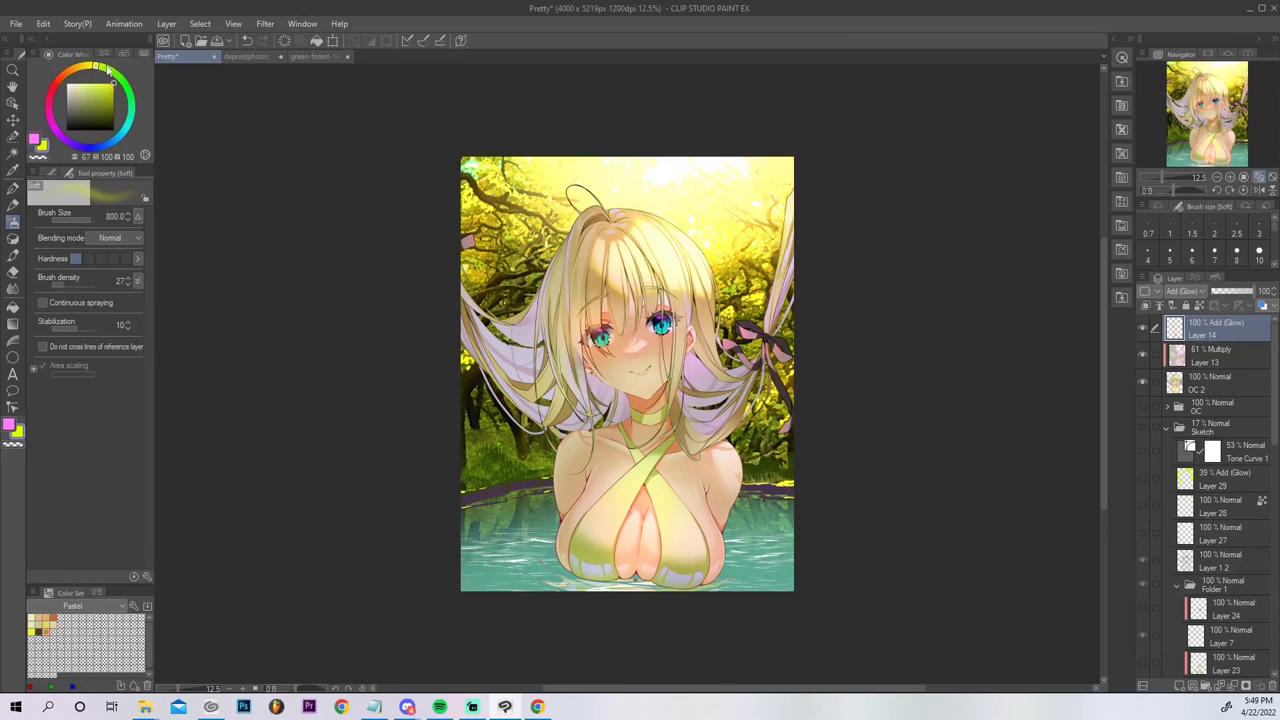
left_click_drag(565, 334, 582, 232)
key("ctrl+z")
left_click_drag(557, 330, 576, 250)
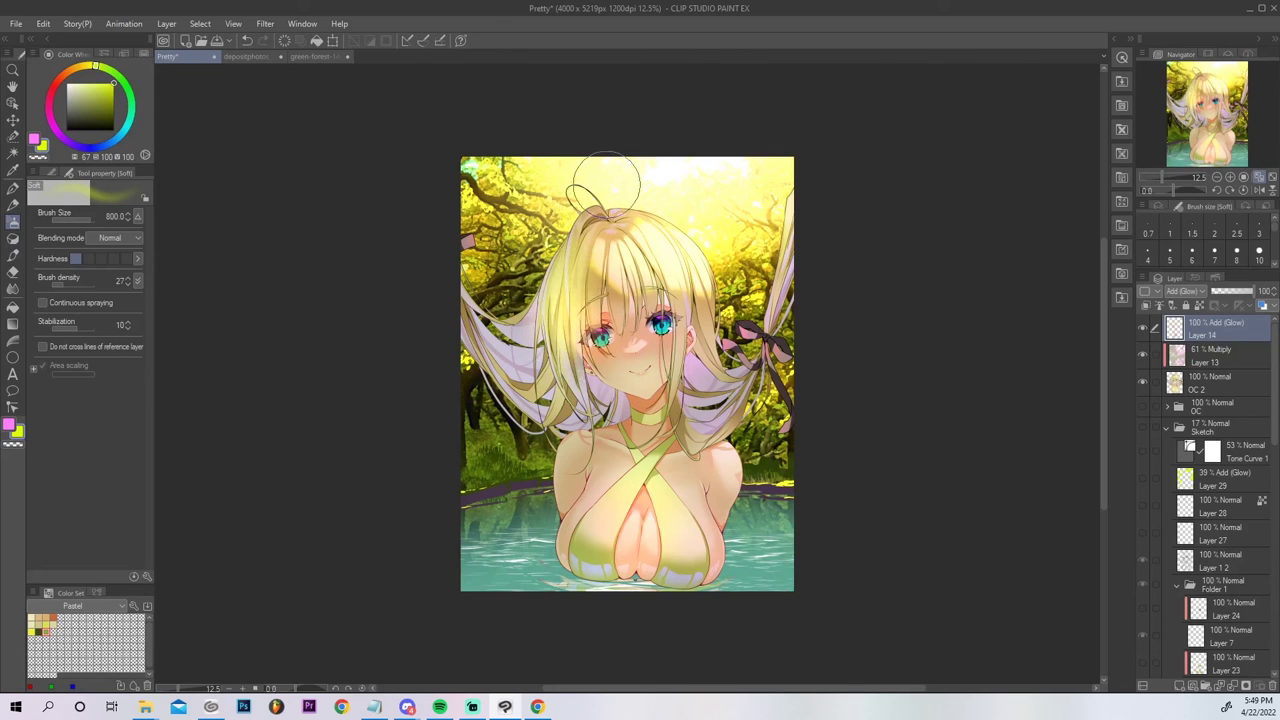
key("ctrl+z")
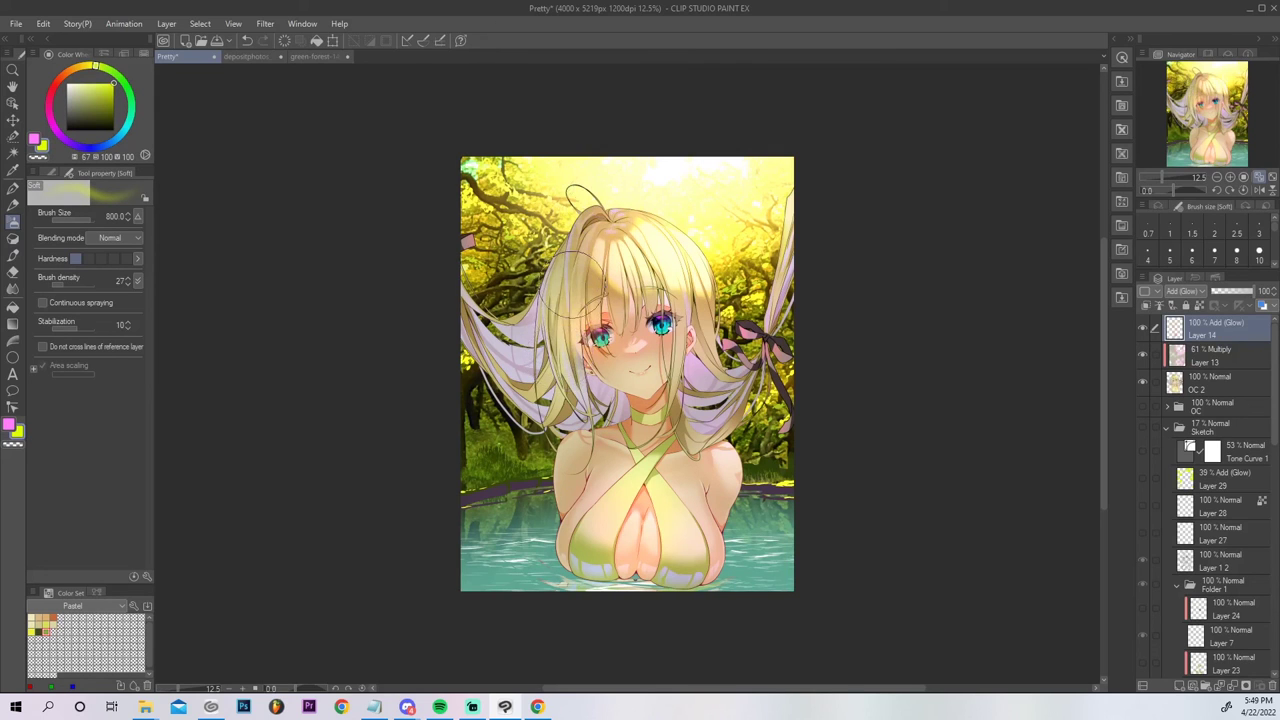
left_click_drag(560, 338, 584, 236)
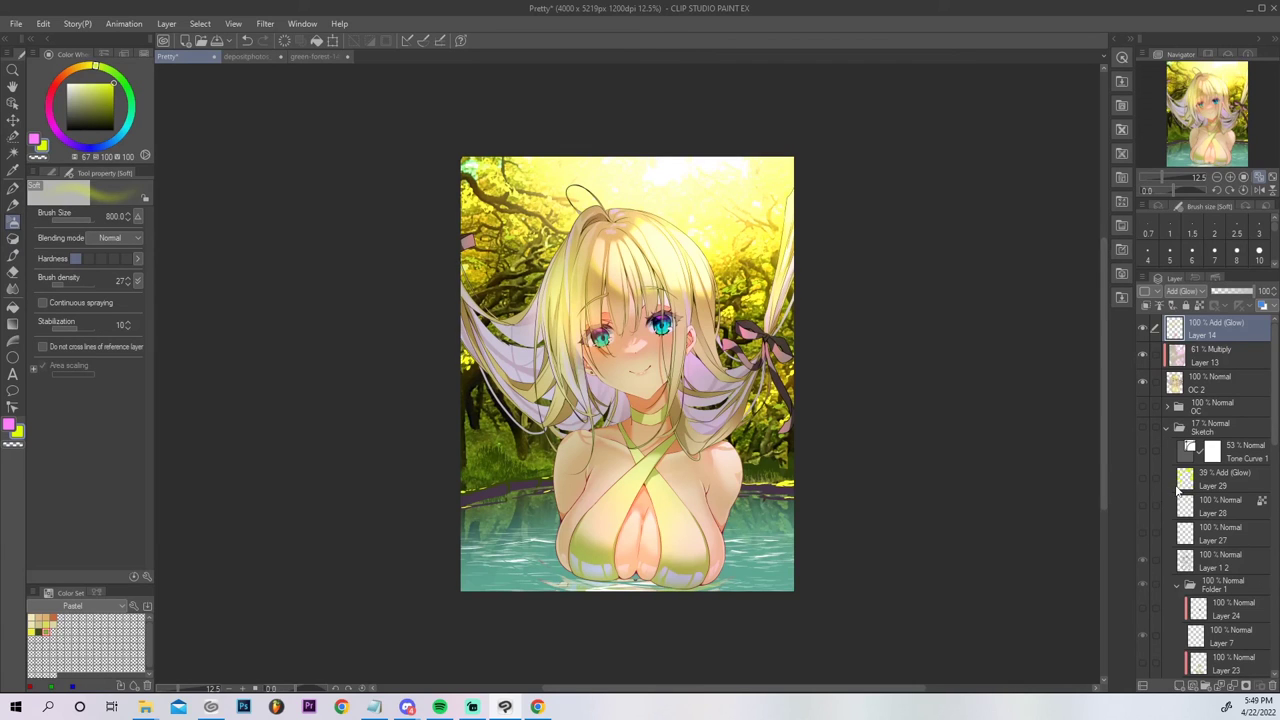
Reduce the Soft airbrush to 300 and brush a teal glow with hue 161 over both eyes.
left_click(131, 115)
key("bracketleft")
key("bracketleft")
key("bracketleft")
key("bracketleft")
key("bracketleft")
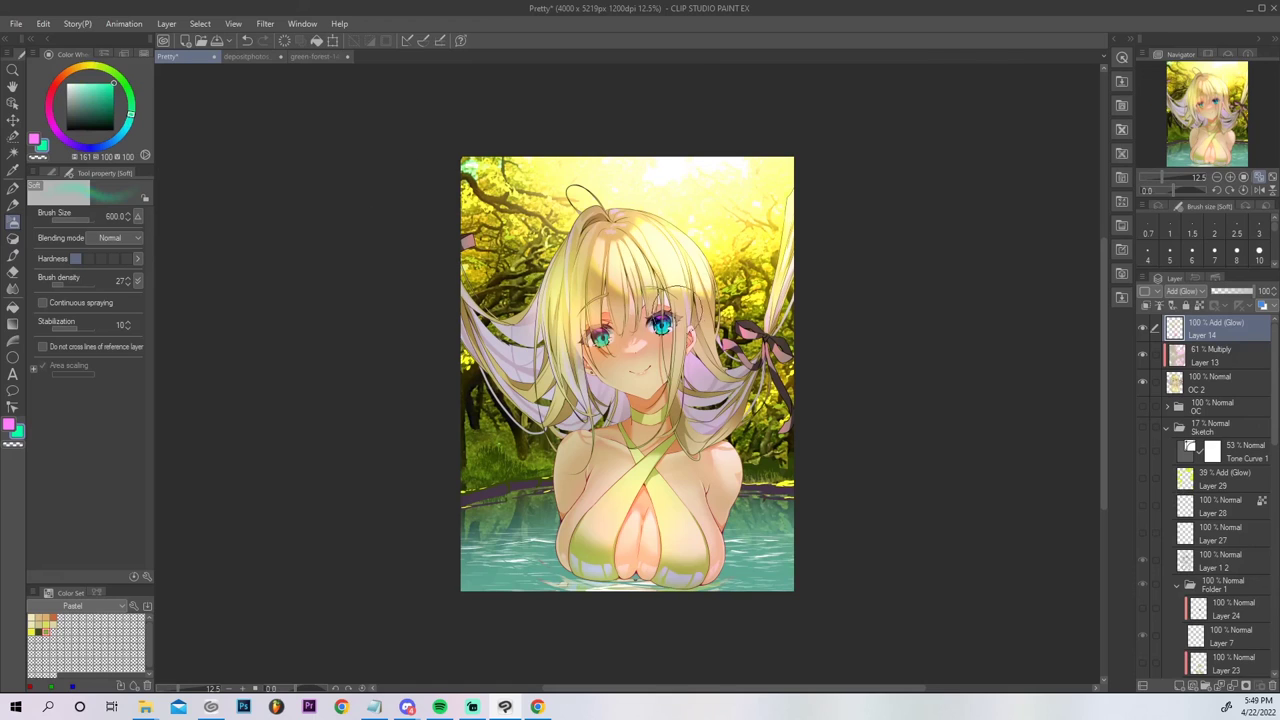
left_click_drag(662, 328, 601, 339)
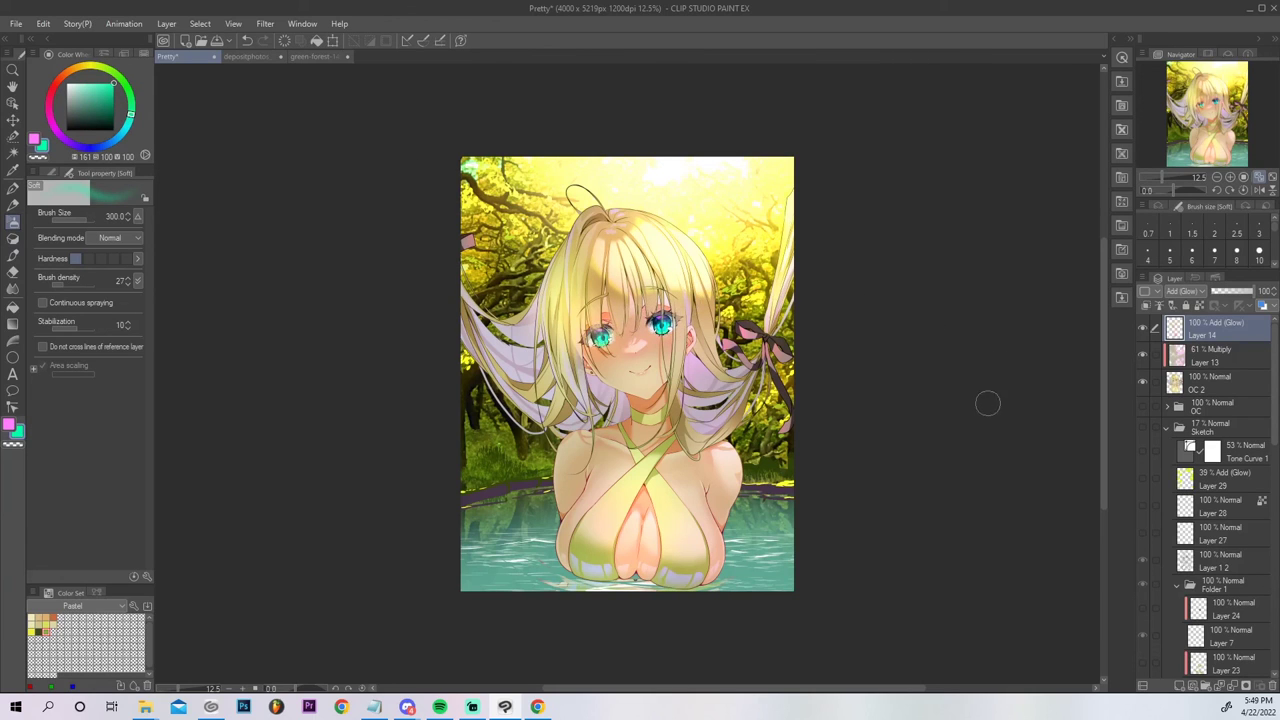
Airbrush an orange glow with hue 31 across the nose and bangs, and lower the Add (Glow) layer's opacity to 80%.
left_click(55, 83)
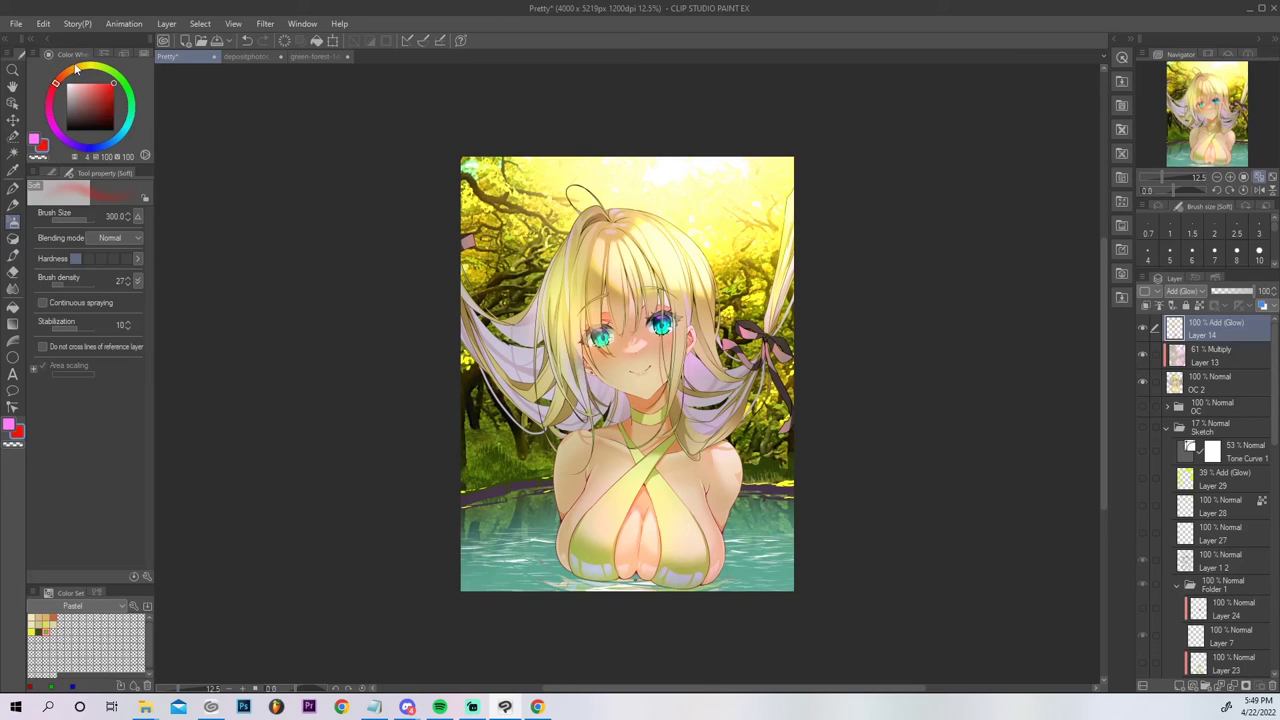
key("ctrl+z")
left_click(70, 72)
left_click_drag(630, 348, 640, 341)
key("ctrl+z")
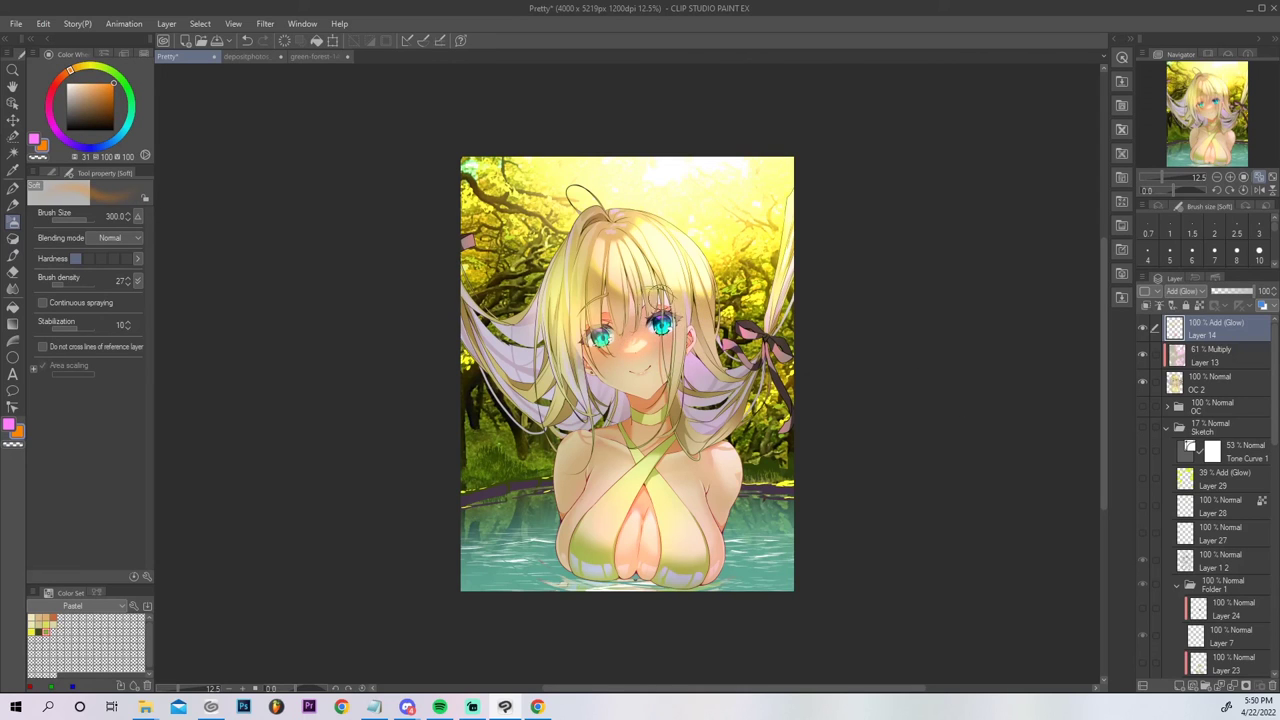
left_click_drag(660, 299, 632, 312)
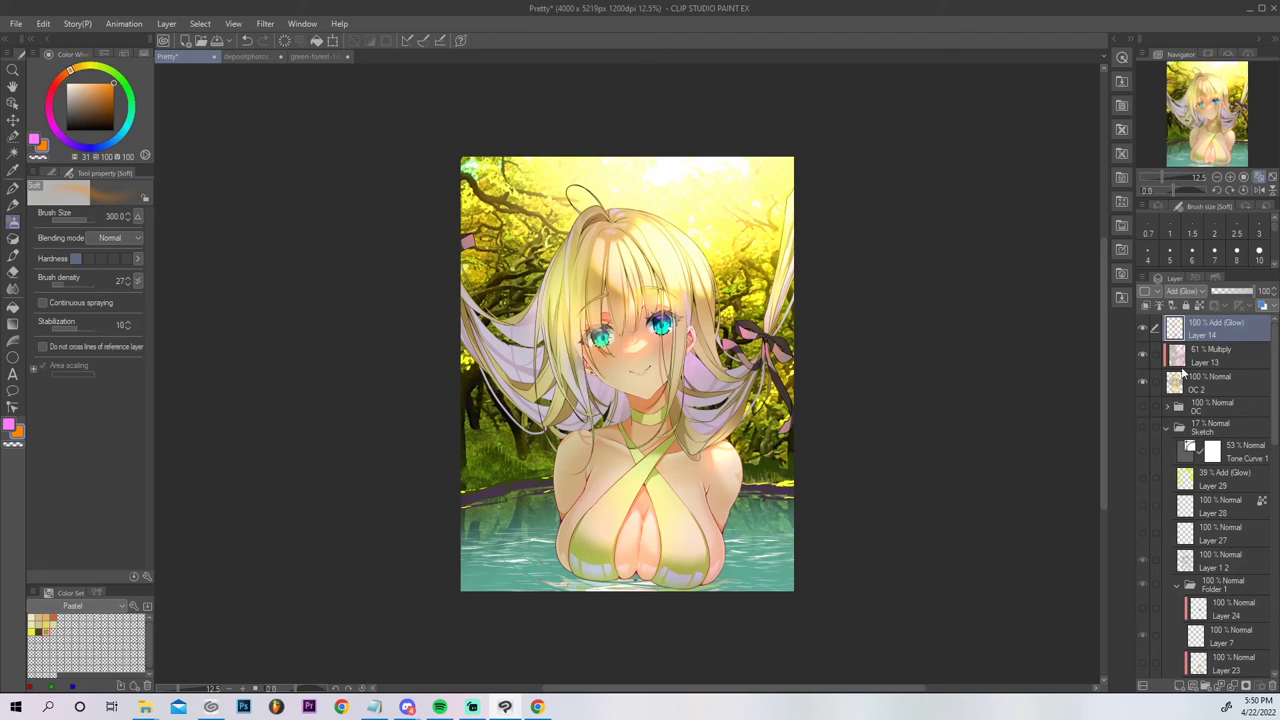
left_click(1236, 292)
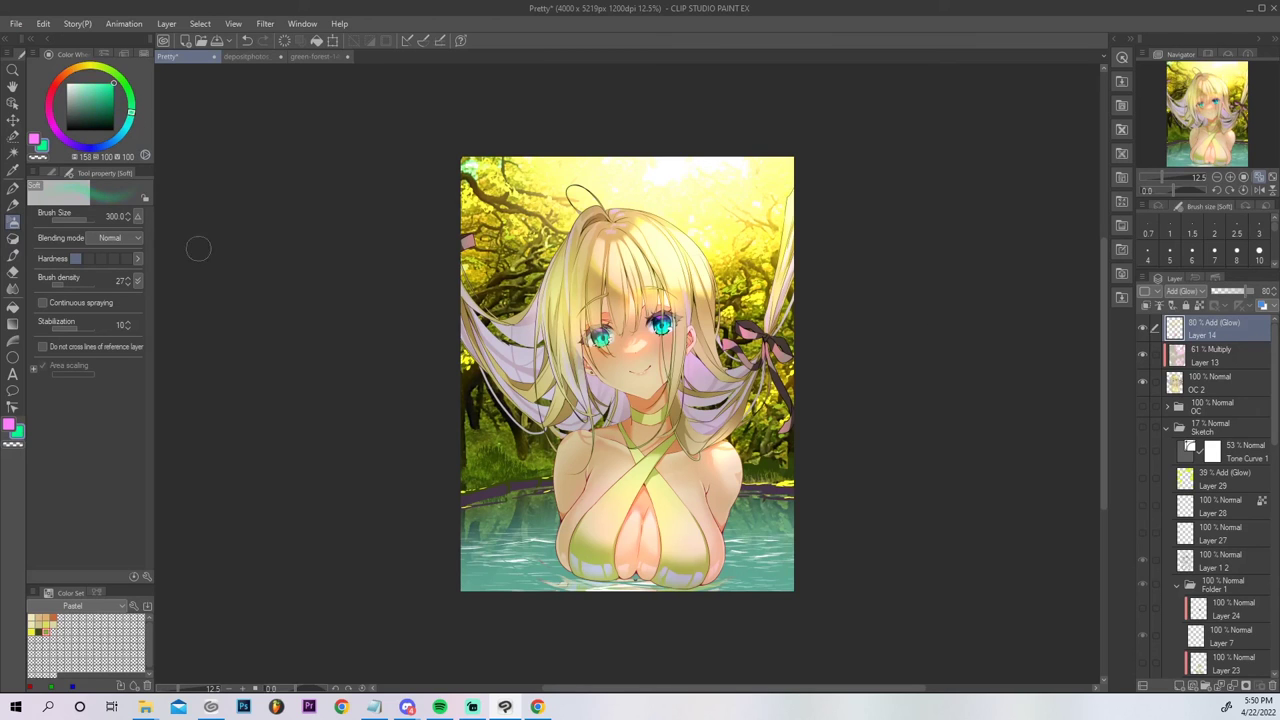
Enlarge the Soft airbrush to 1000 and brush a green glow with hue 100 over the pond water on both sides of her.
key("bracketright")
key("bracketright")
key("bracketright")
key("bracketright")
mouse_move(796, 514)
left_mouse_down()
mouse_move(757, 530)
mouse_move(794, 527)
mouse_move(766, 557)
mouse_move(807, 529)
mouse_move(779, 573)
left_mouse_up()
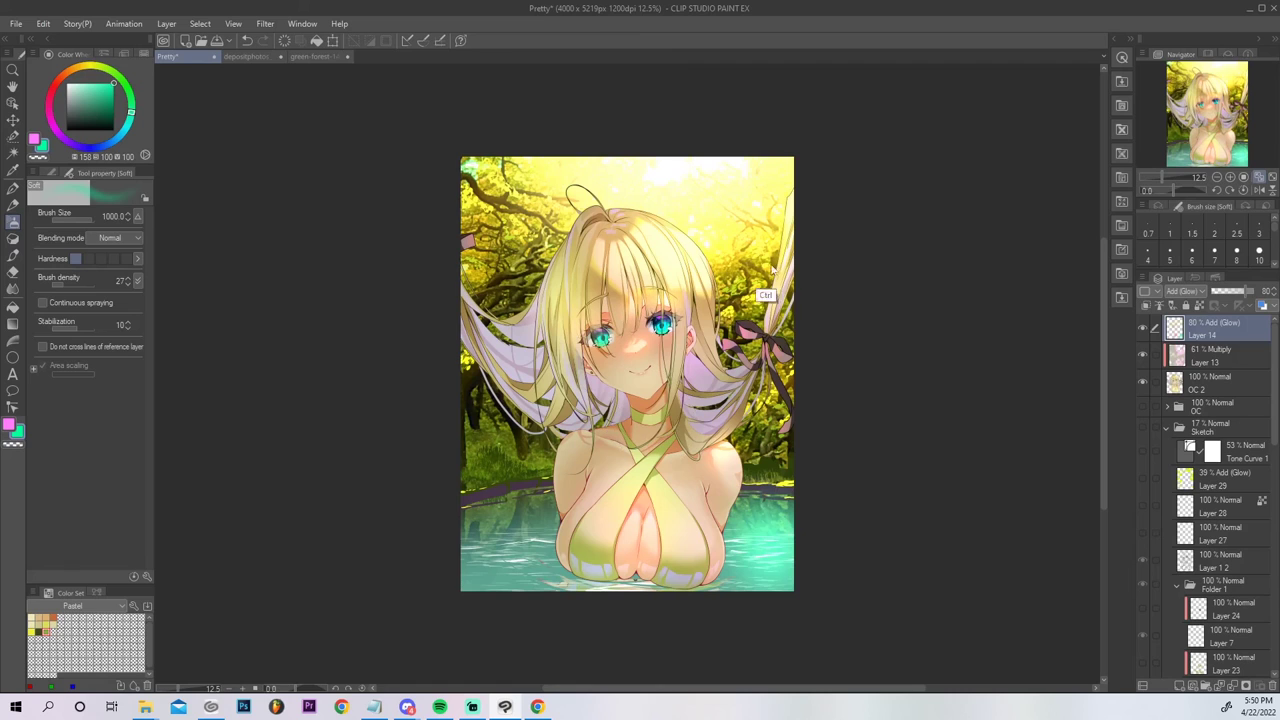
key("ctrl+z")
key("ctrl+z")
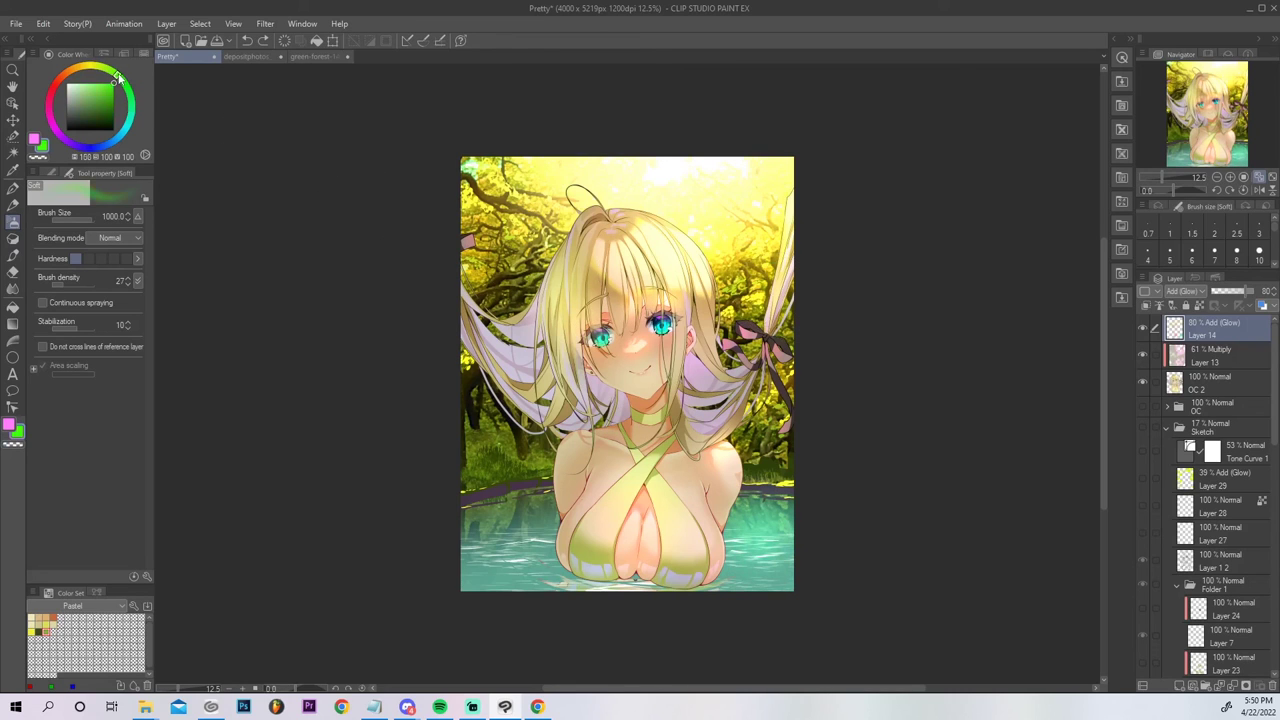
mouse_move(832, 460)
left_mouse_down()
mouse_move(729, 594)
mouse_move(800, 509)
left_mouse_up()
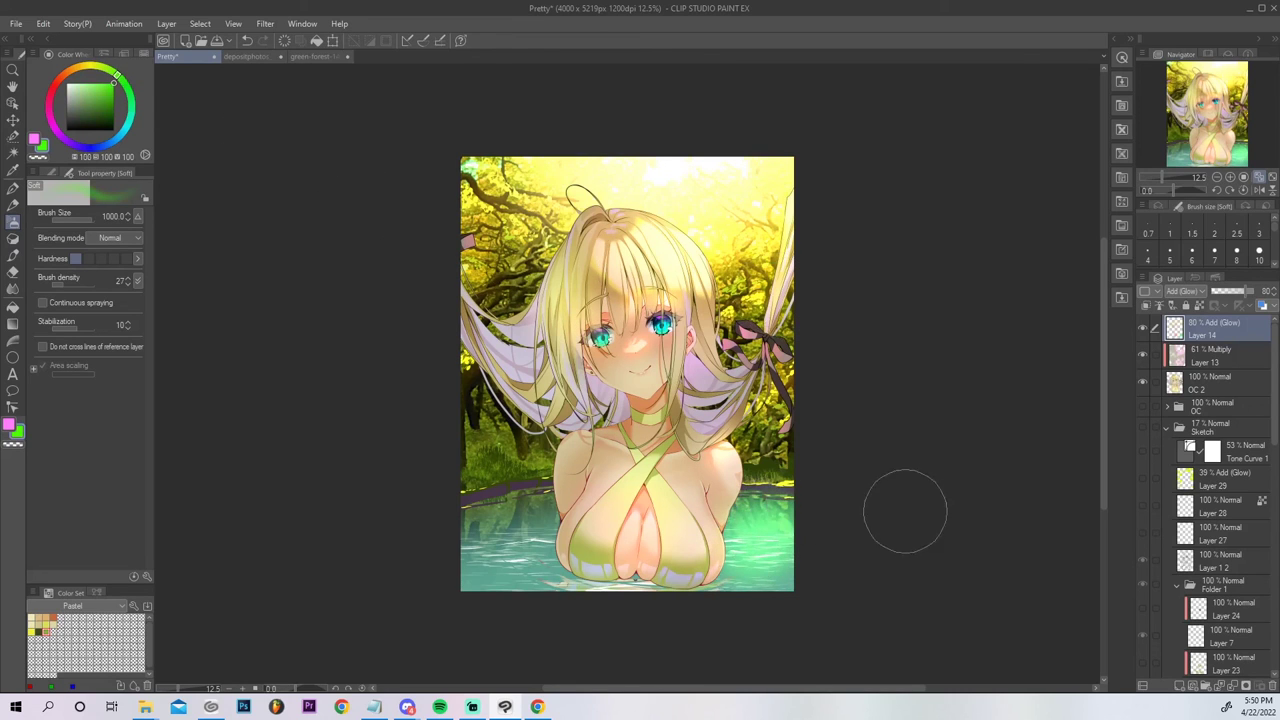
mouse_move(512, 535)
left_mouse_down()
mouse_move(476, 559)
mouse_move(541, 518)
left_mouse_up()
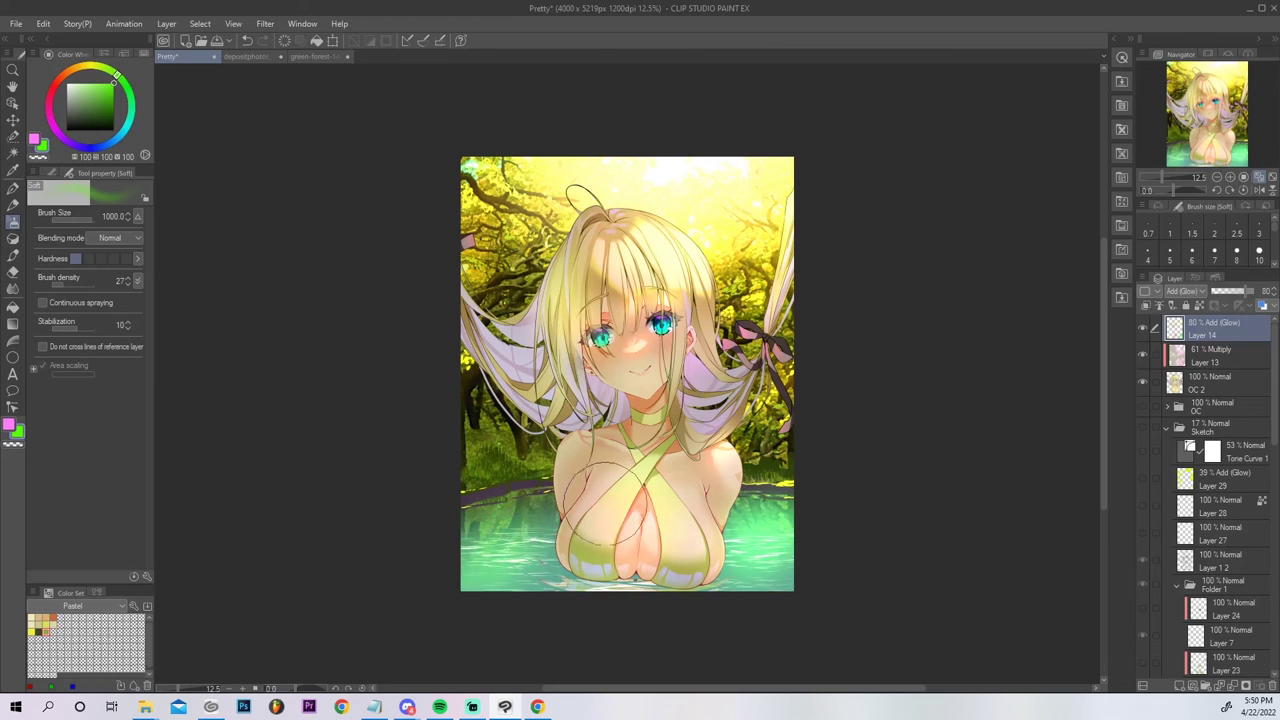
Undo the last green glow strokes on the pond and brush a smaller glow at the water's outer edge beside her.
key("ctrl+z")
key("ctrl+z")
key("ctrl+z")
mouse_move(802, 480)
left_mouse_down()
mouse_move(782, 511)
mouse_move(793, 477)
mouse_move(767, 501)
mouse_move(812, 468)
left_mouse_up()
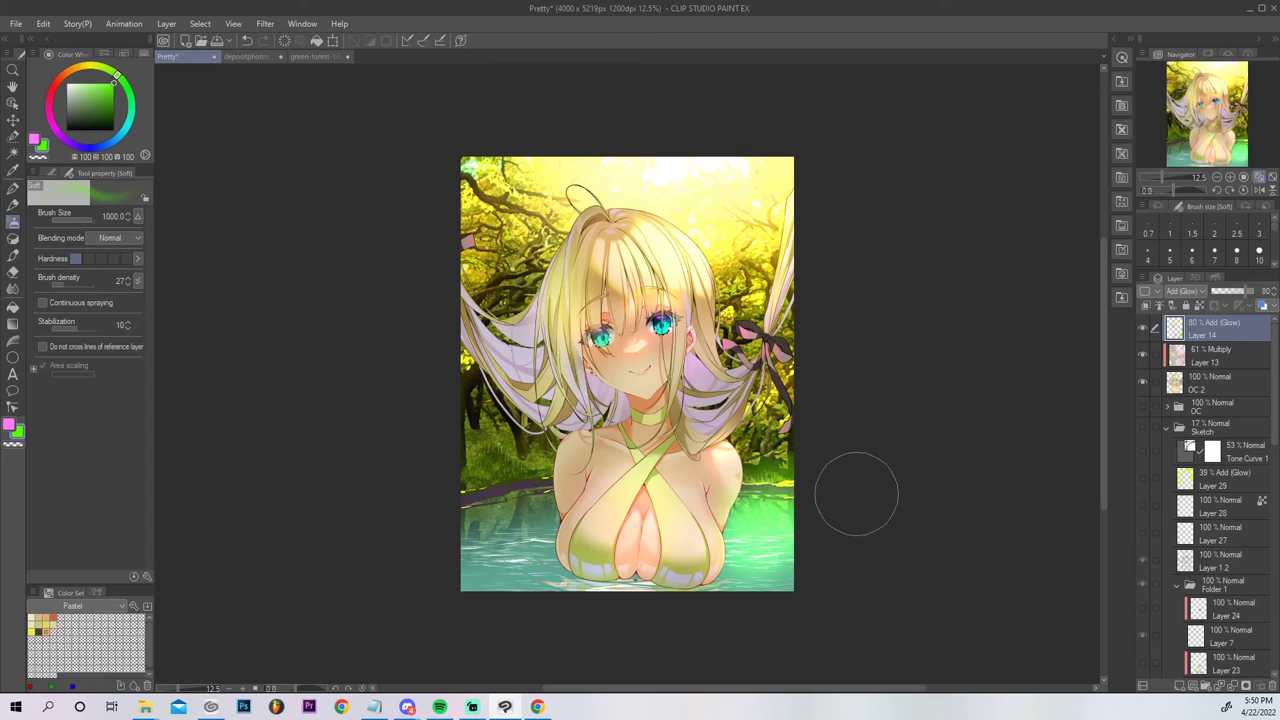
Create a new layer above the existing glow layer and set its blending mode to Add (Glow).
left_click(1181, 688)
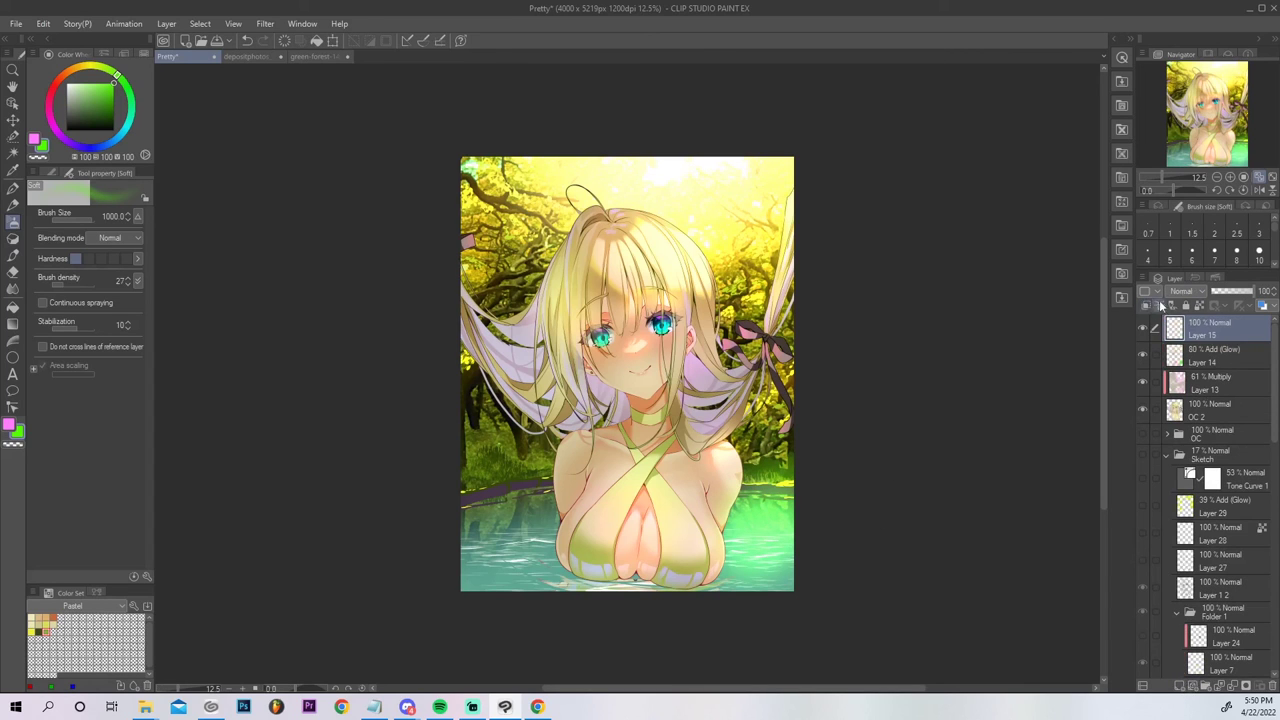
left_click(1196, 291)
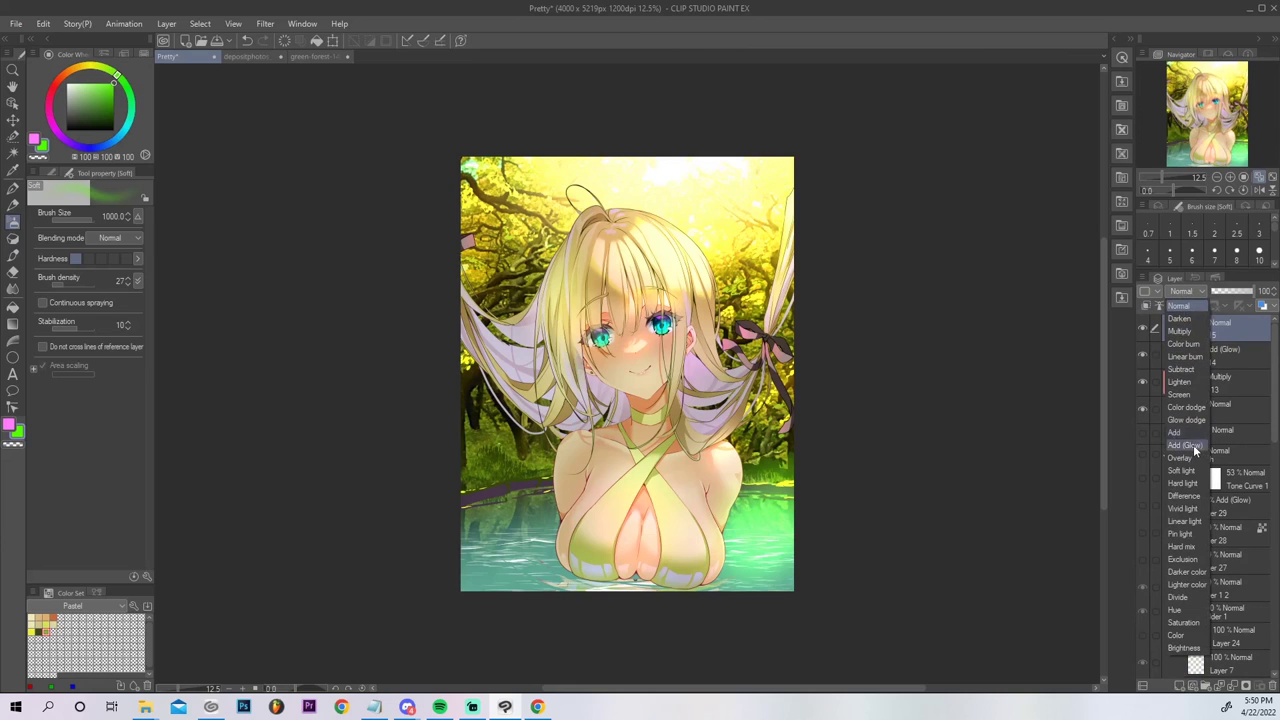
left_click(1197, 452)
Find and select the Illumbrush among the watercolor brushes.
left_click(13, 254)
left_click(53, 174)
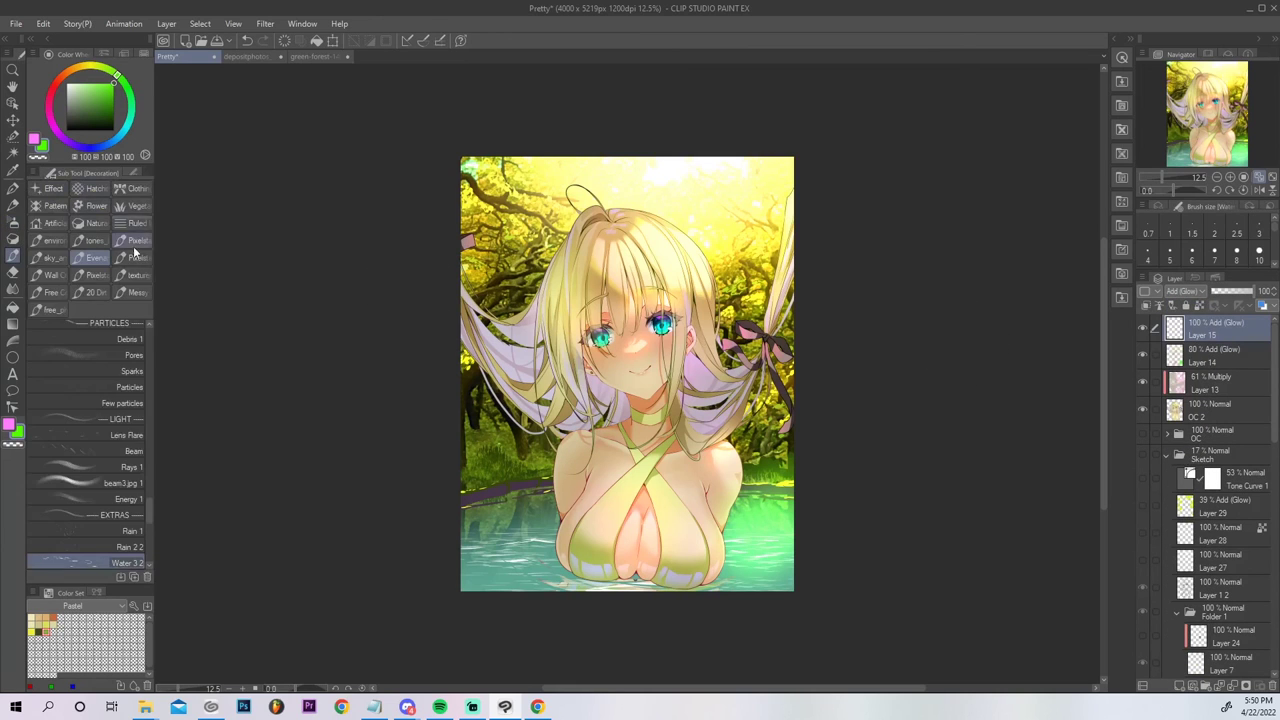
left_click(13, 238)
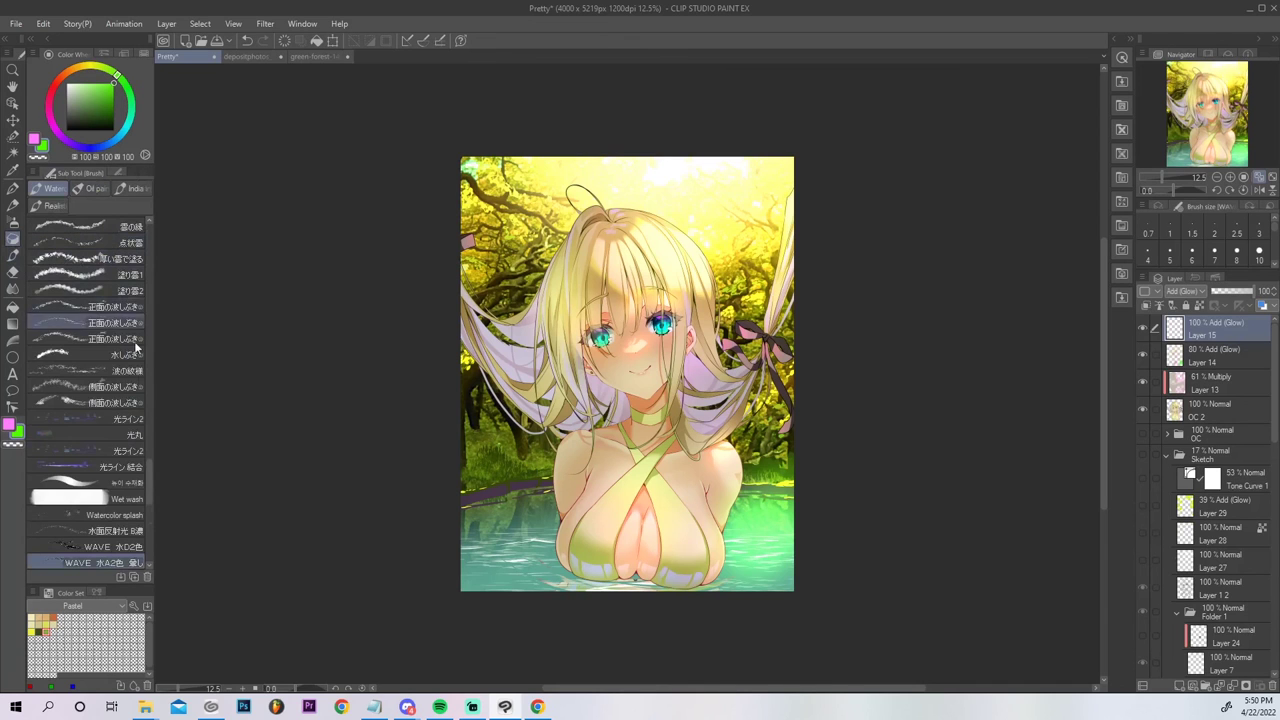
left_click_drag(147, 479, 145, 336)
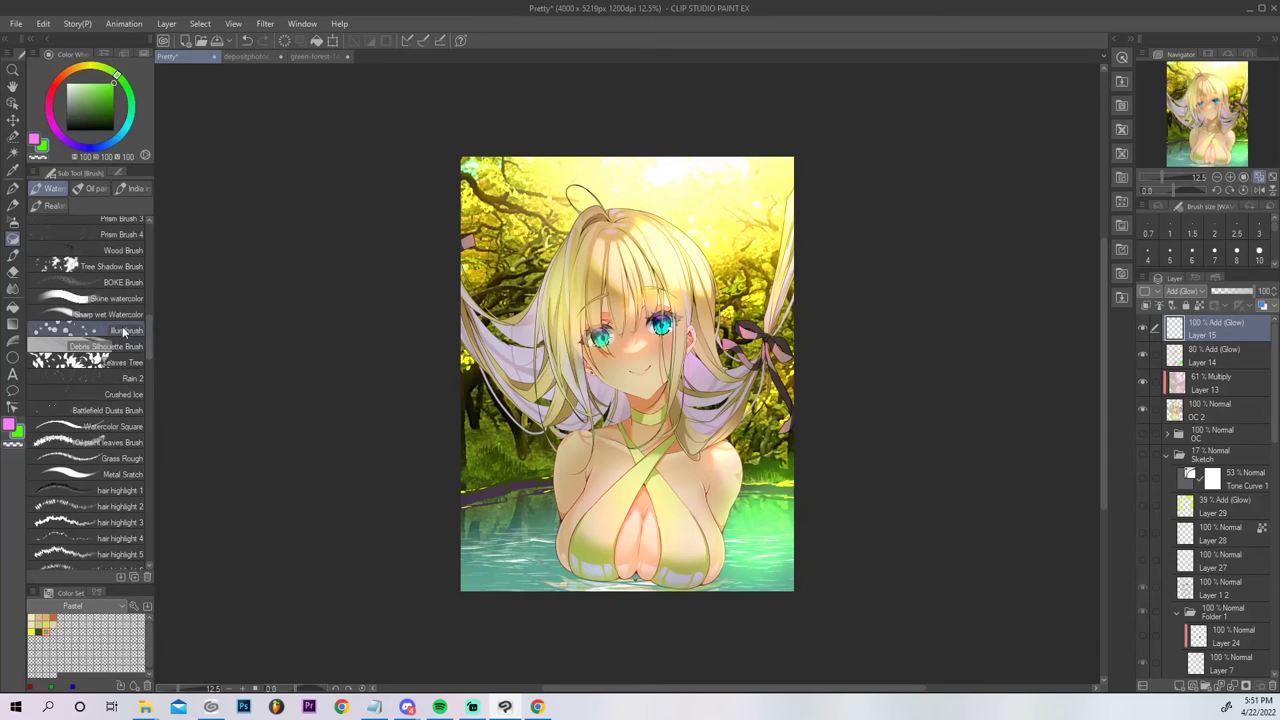
left_click(140, 330)
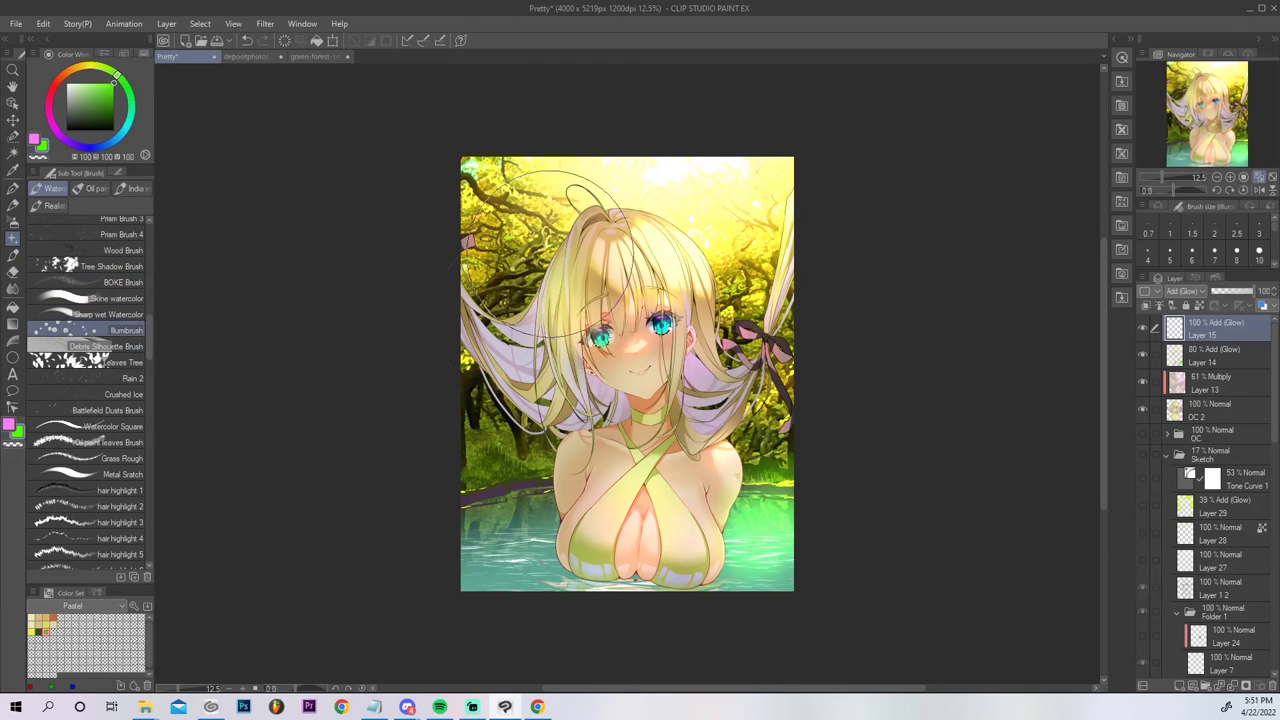
left_click_drag(552, 256, 493, 439)
key("ctrl+z")
left_click_drag(622, 236, 517, 338)
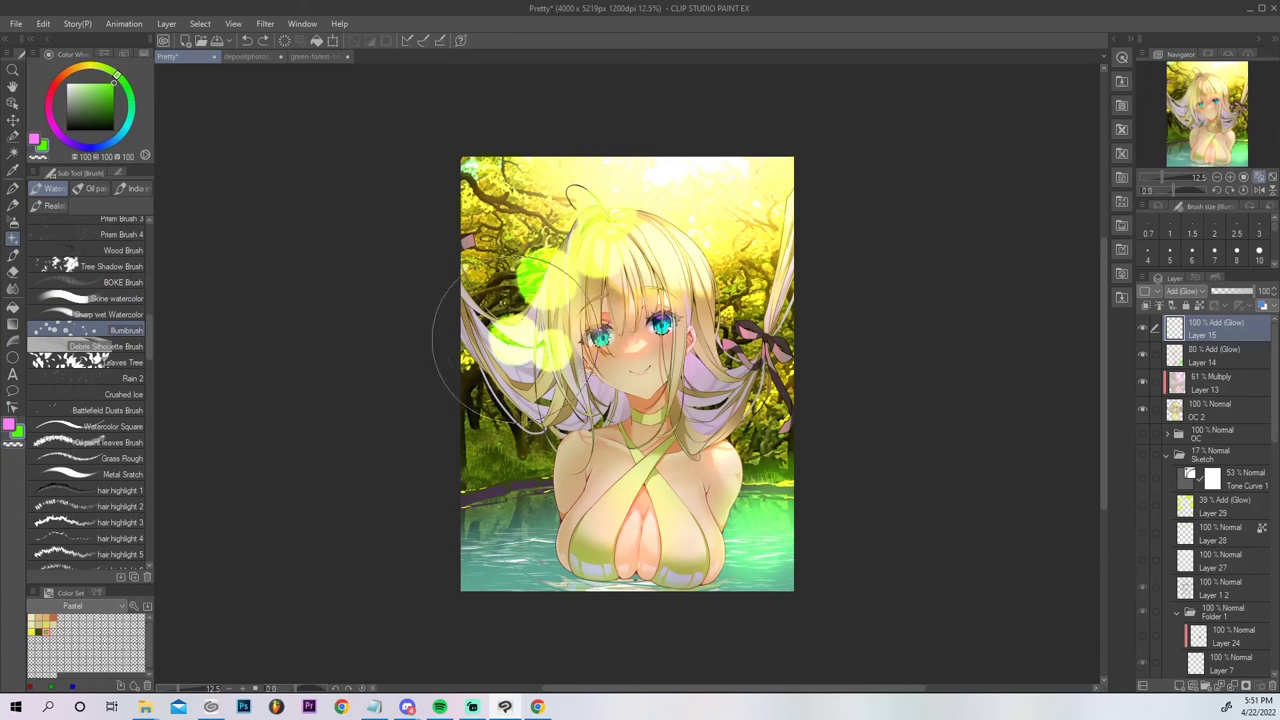
key("ctrl+z")
Stamp scattered green light orbs over her bangs, side hair, shoulder and the pond, undoing the badly placed ones.
left_click(672, 196)
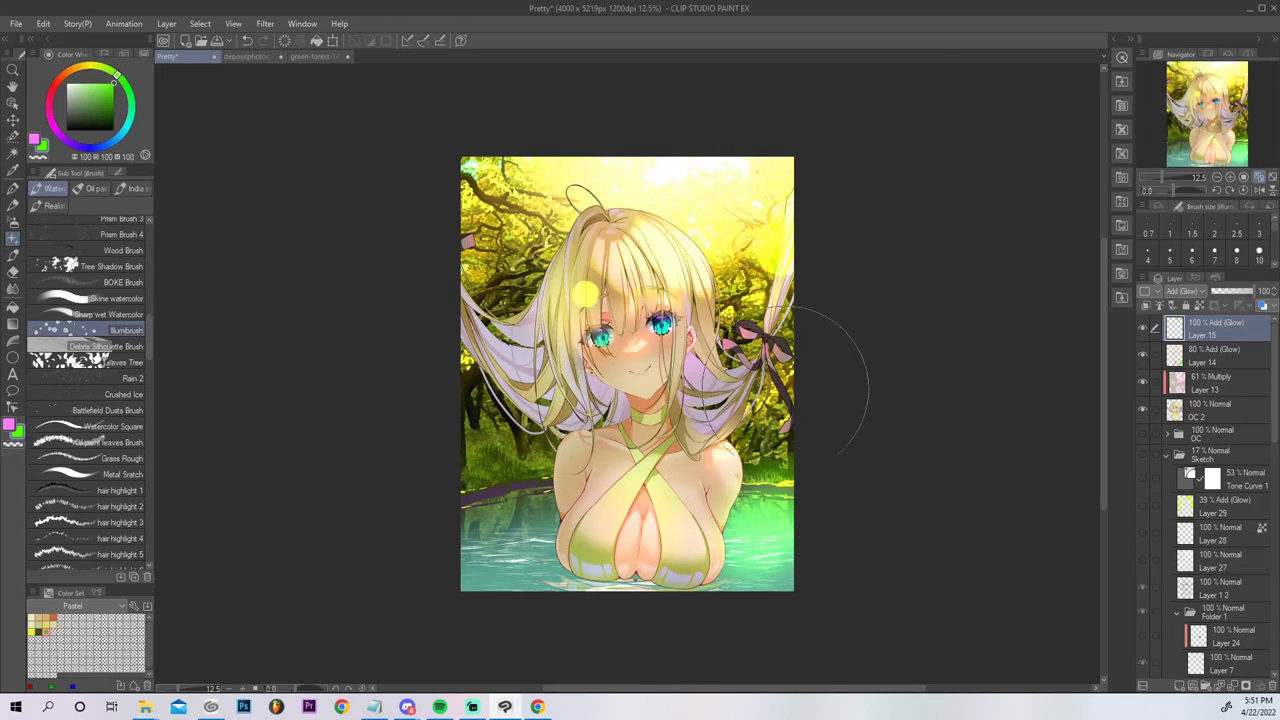
left_click_drag(758, 300, 765, 526)
key("ctrl+z")
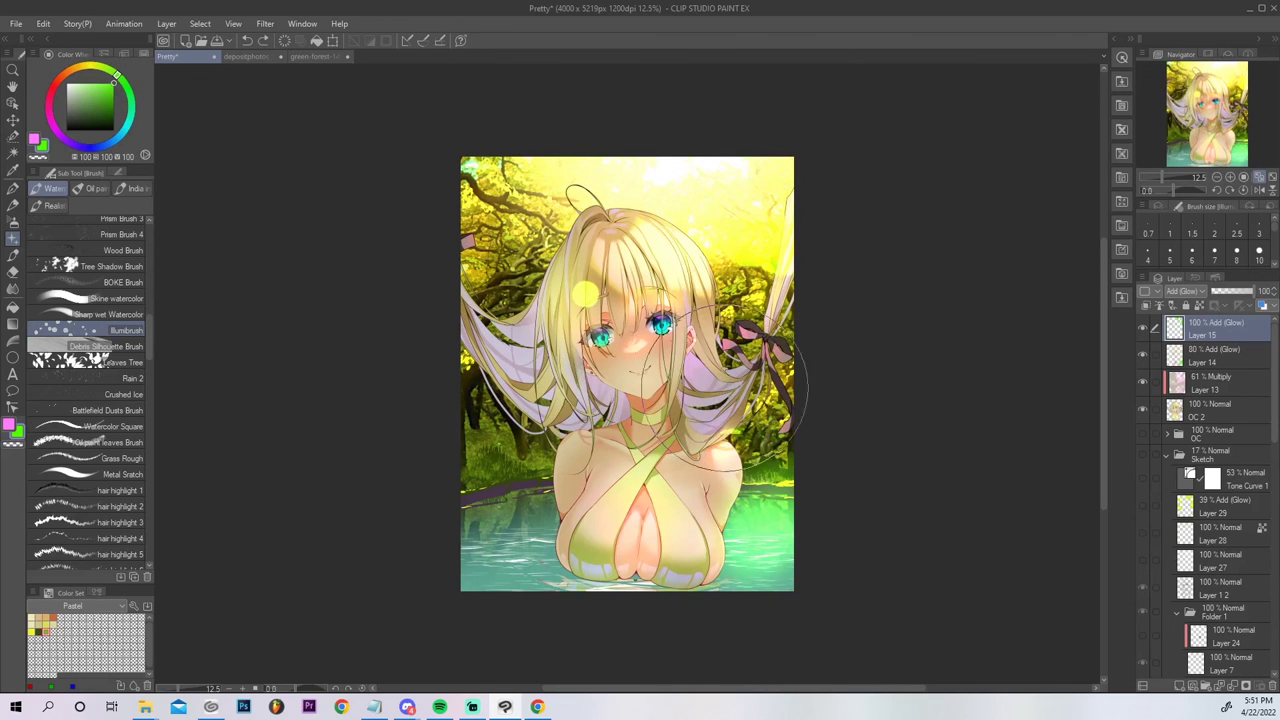
left_click(732, 390)
left_click(479, 279)
left_click(479, 354)
left_click(544, 178)
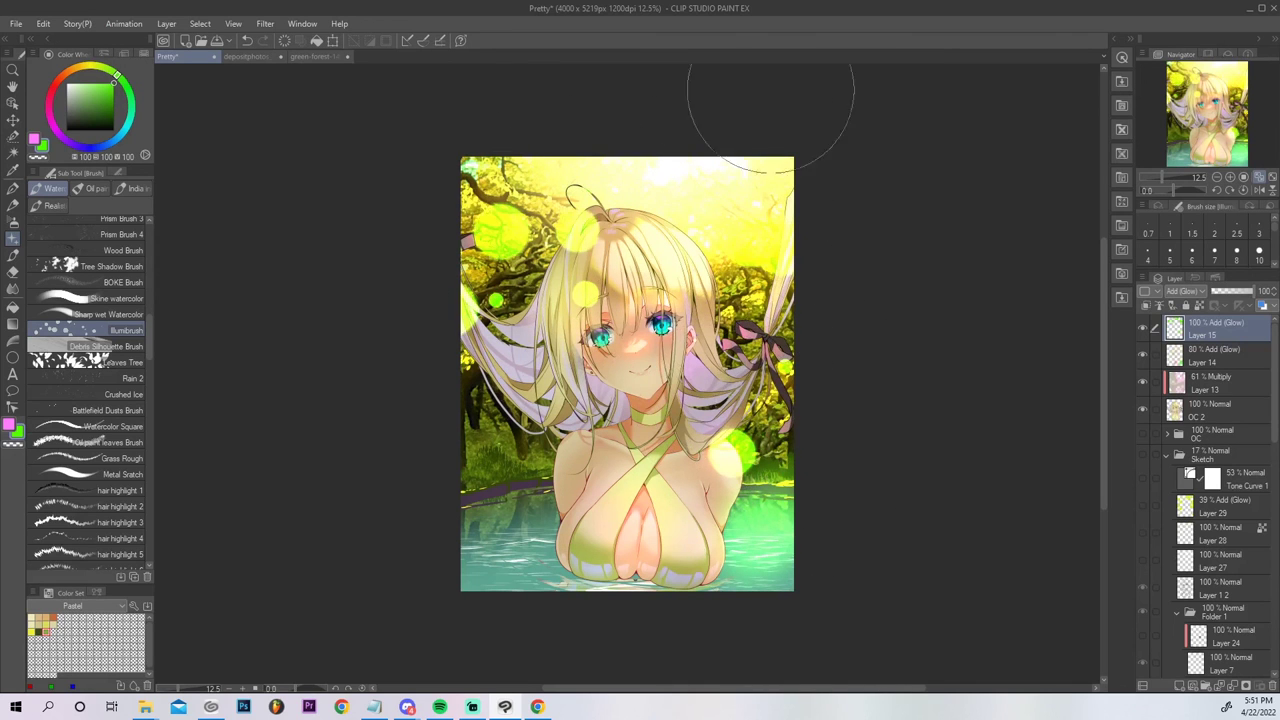
key("ctrl+z")
left_click(566, 146)
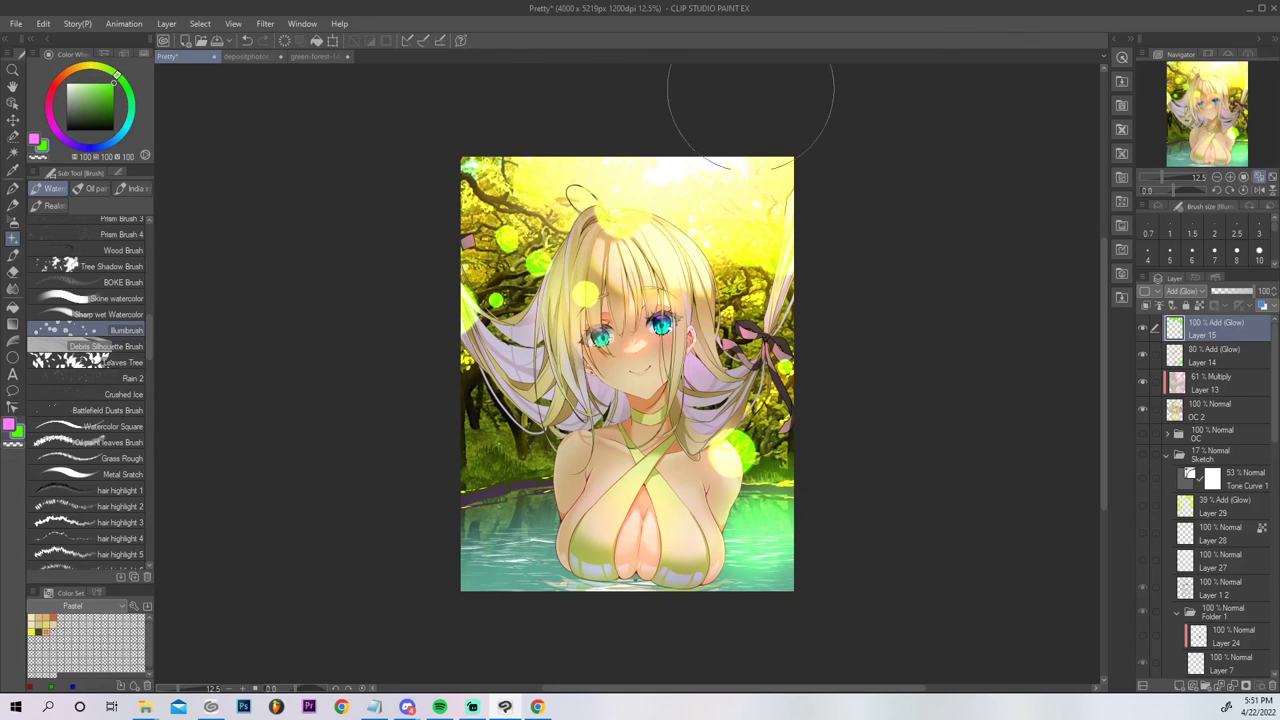
left_click(497, 505)
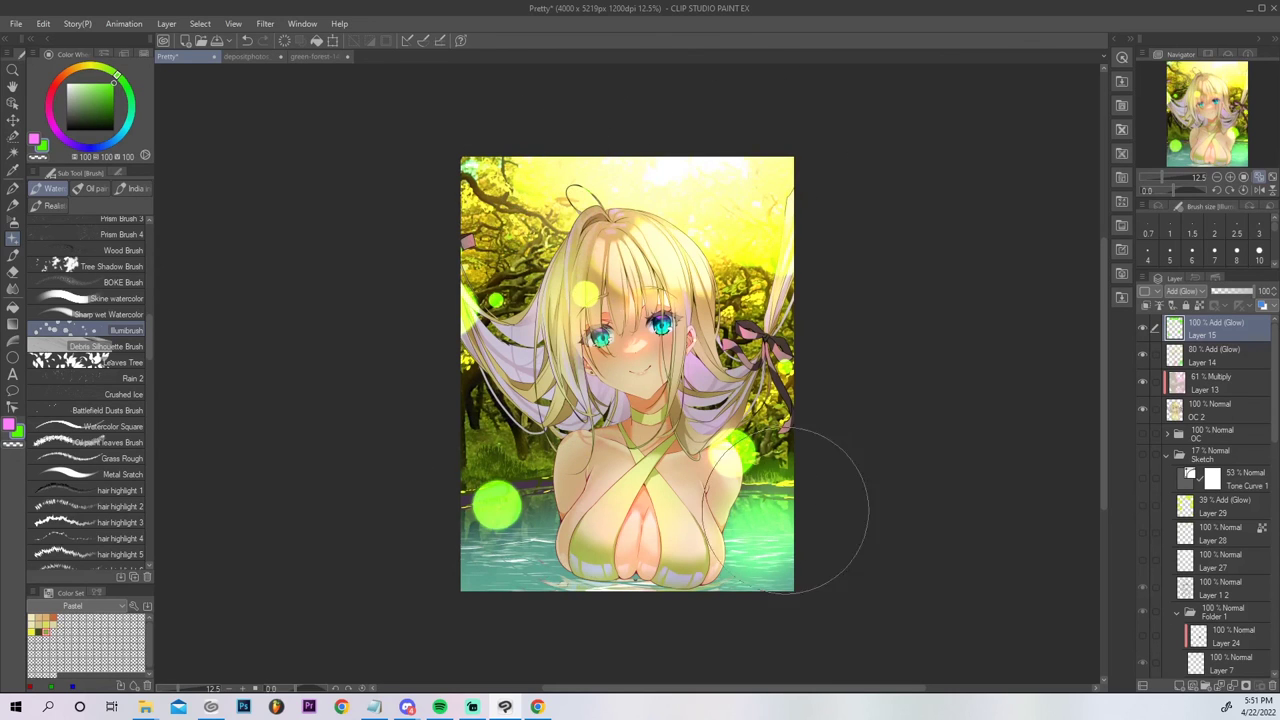
Select the Soft airbrush with yellow hue 59, try it on the orb layer at 17% opacity, and undo the layer changes.
left_click_drag(1228, 293, 1229, 300)
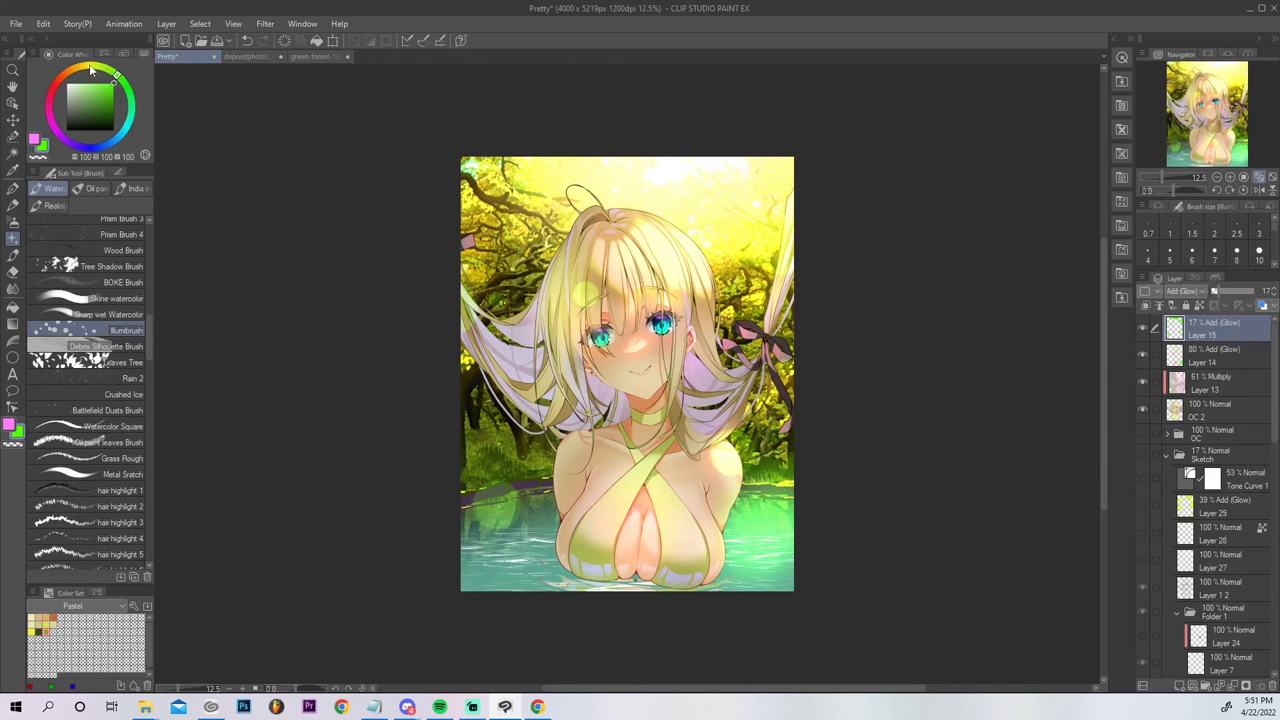
left_click(13, 221)
mouse_move(727, 448)
left_mouse_down()
mouse_move(724, 464)
mouse_move(490, 502)
mouse_move(494, 524)
left_mouse_up()
key("ctrl+z")
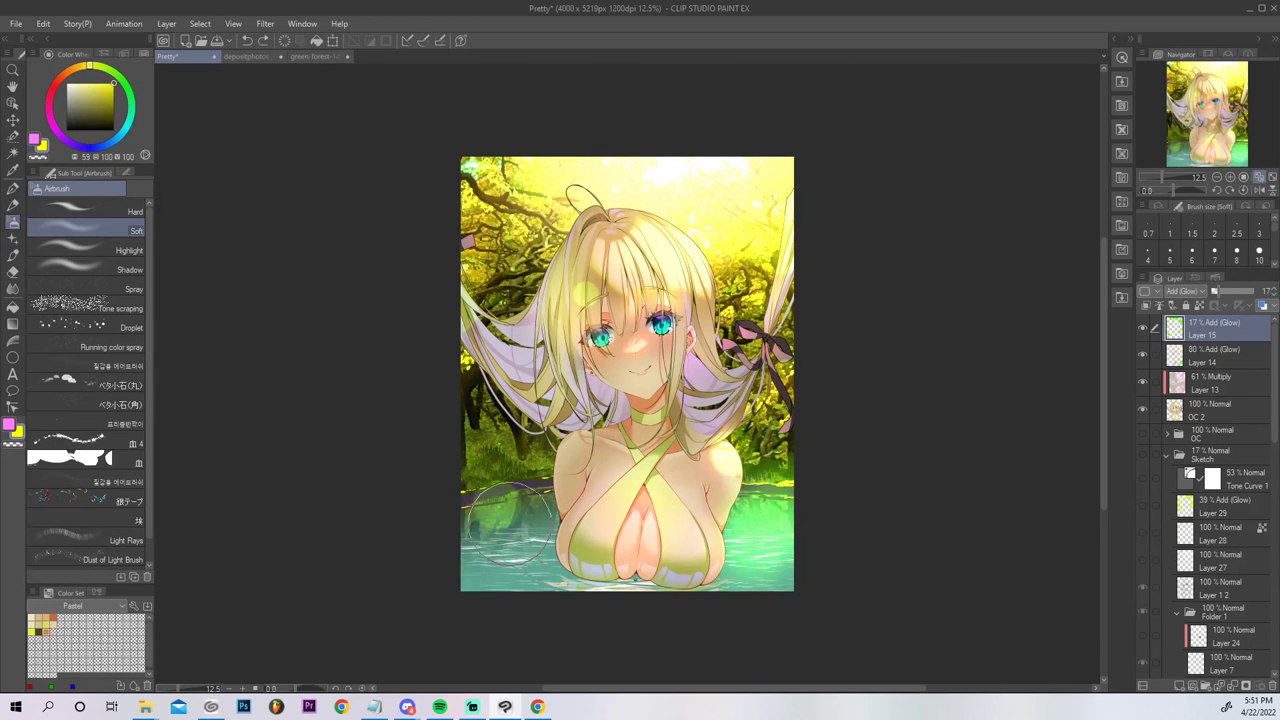
key("ctrl+z")
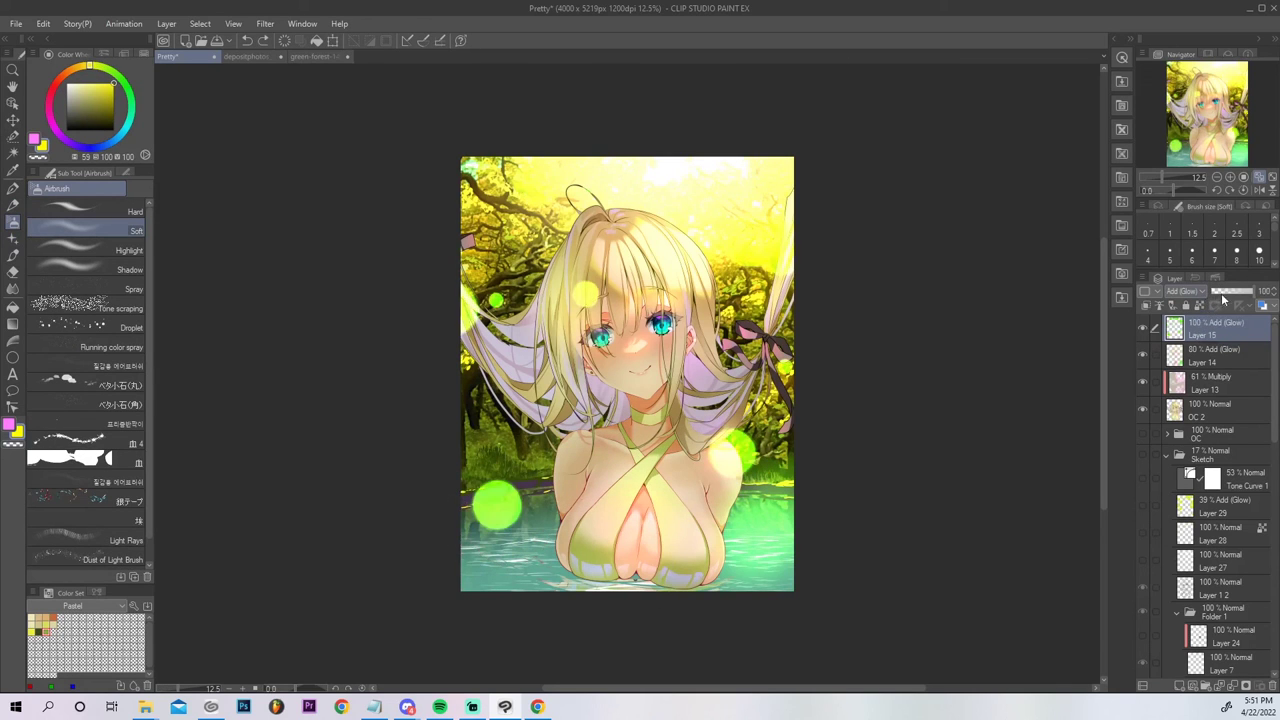
Lower the orb layer's opacity to 30%, lock its transparent pixels, and tone the orbs down with soft yellow and transparent strokes.
left_click_drag(1246, 292, 1224, 292)
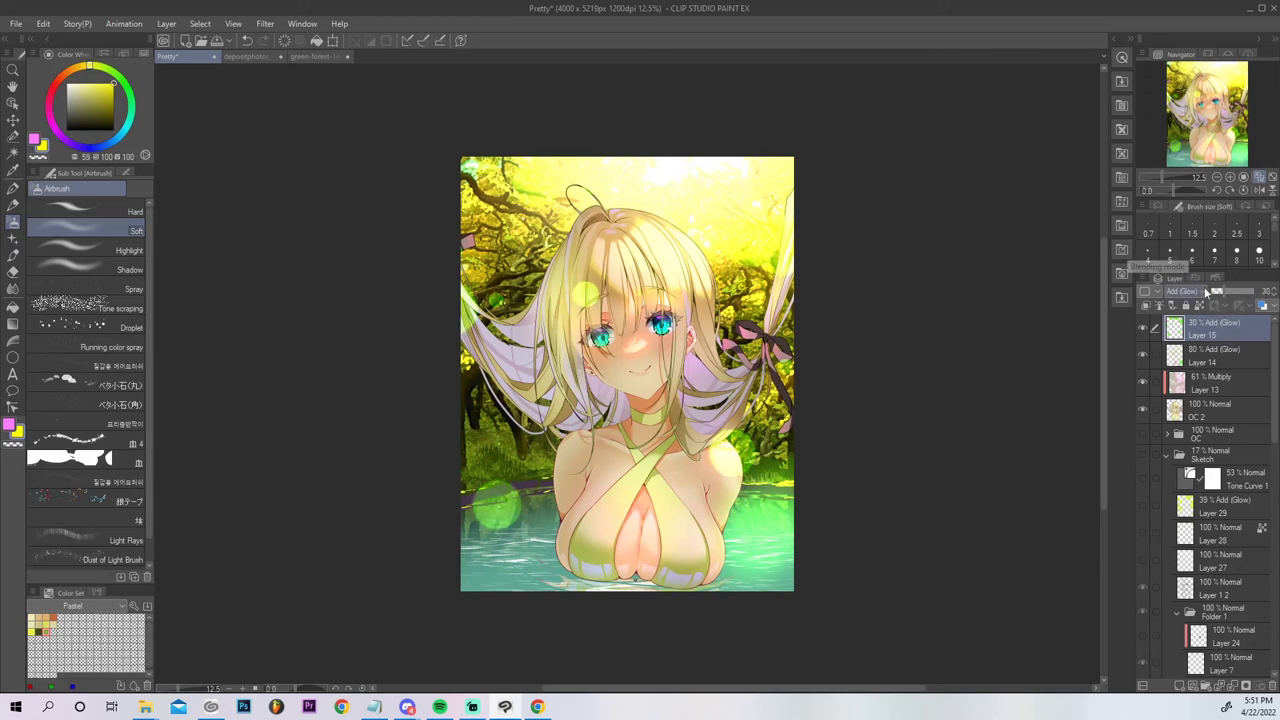
mouse_move(486, 515)
left_mouse_down()
mouse_move(500, 497)
mouse_move(496, 515)
left_mouse_up()
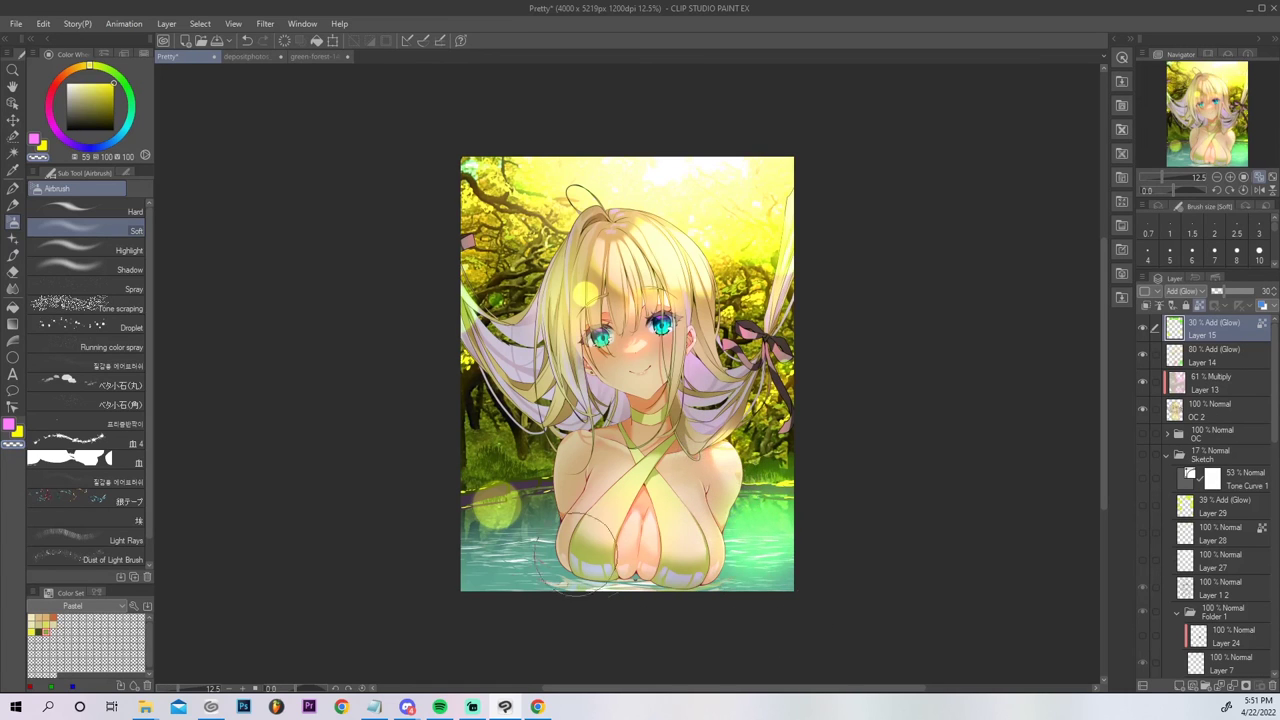
left_click_drag(497, 538, 499, 533)
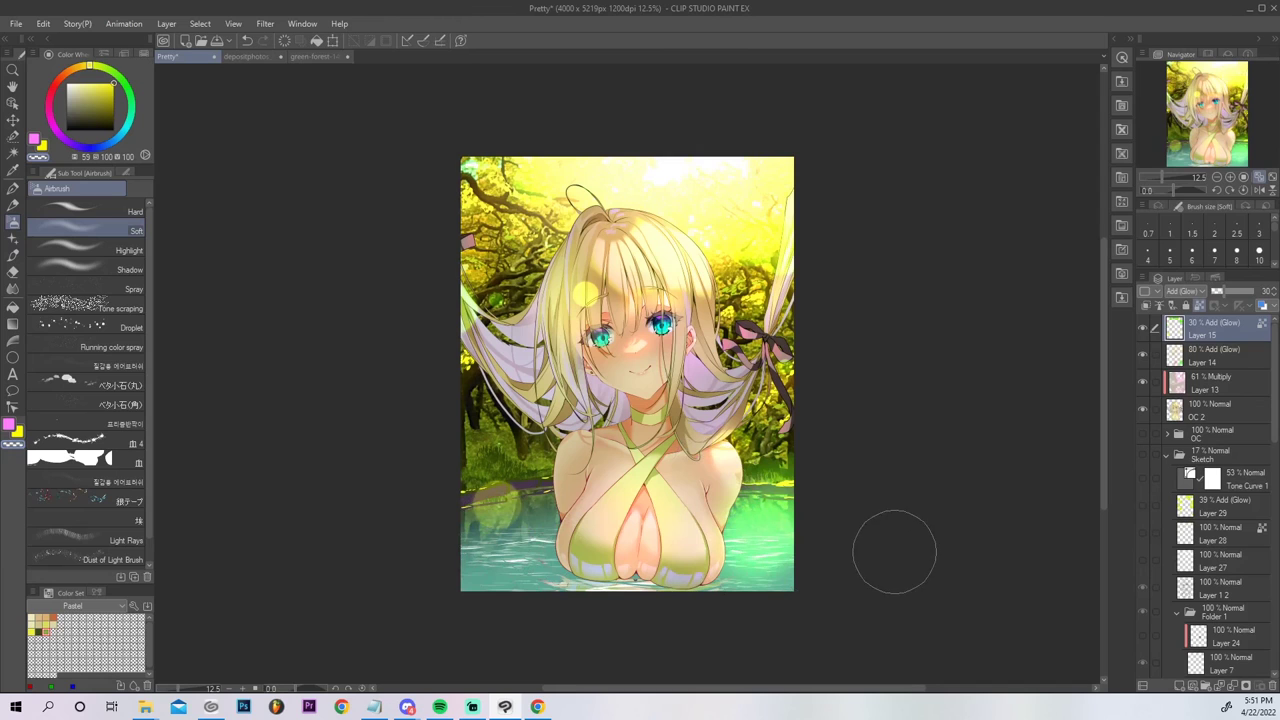
mouse_move(598, 324)
left_mouse_down()
mouse_move(602, 310)
mouse_move(598, 320)
left_mouse_up()
On a new layer, scatter fine white specks over her hair using the Droplet airbrush with particle size 48.8.
left_click(1178, 685)
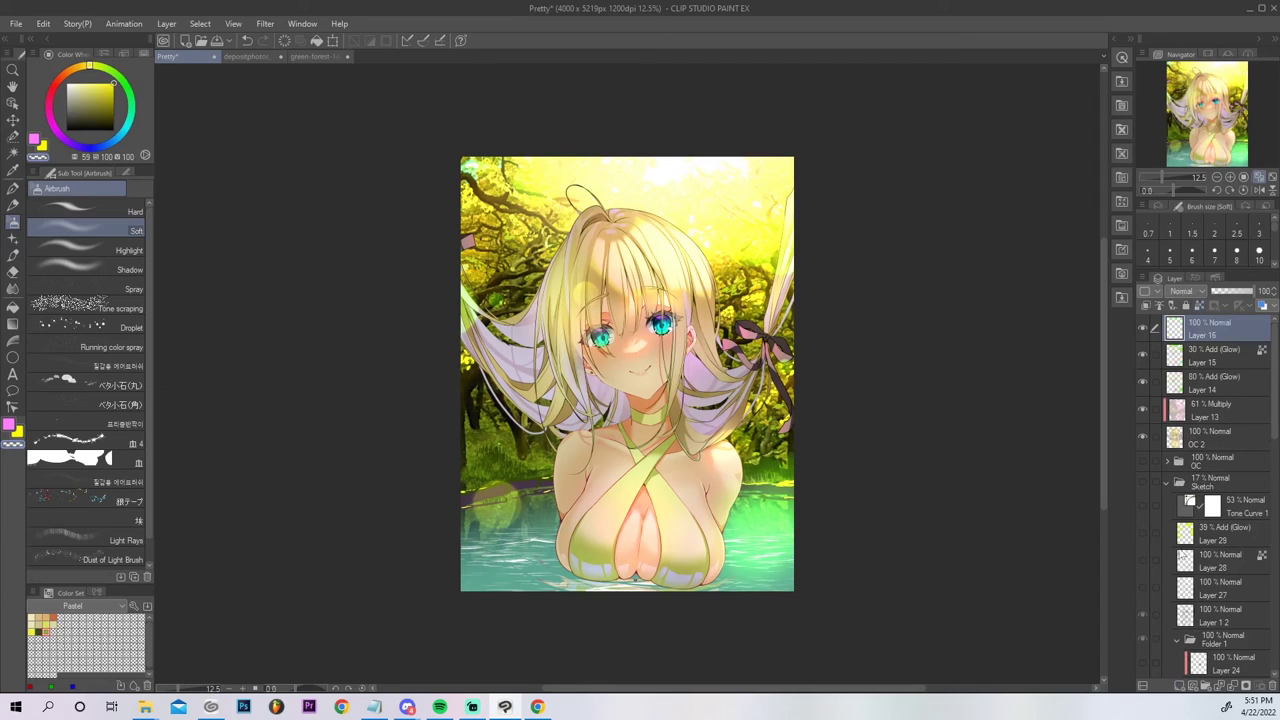
left_click(43, 146)
left_click(67, 84)
left_click(104, 323)
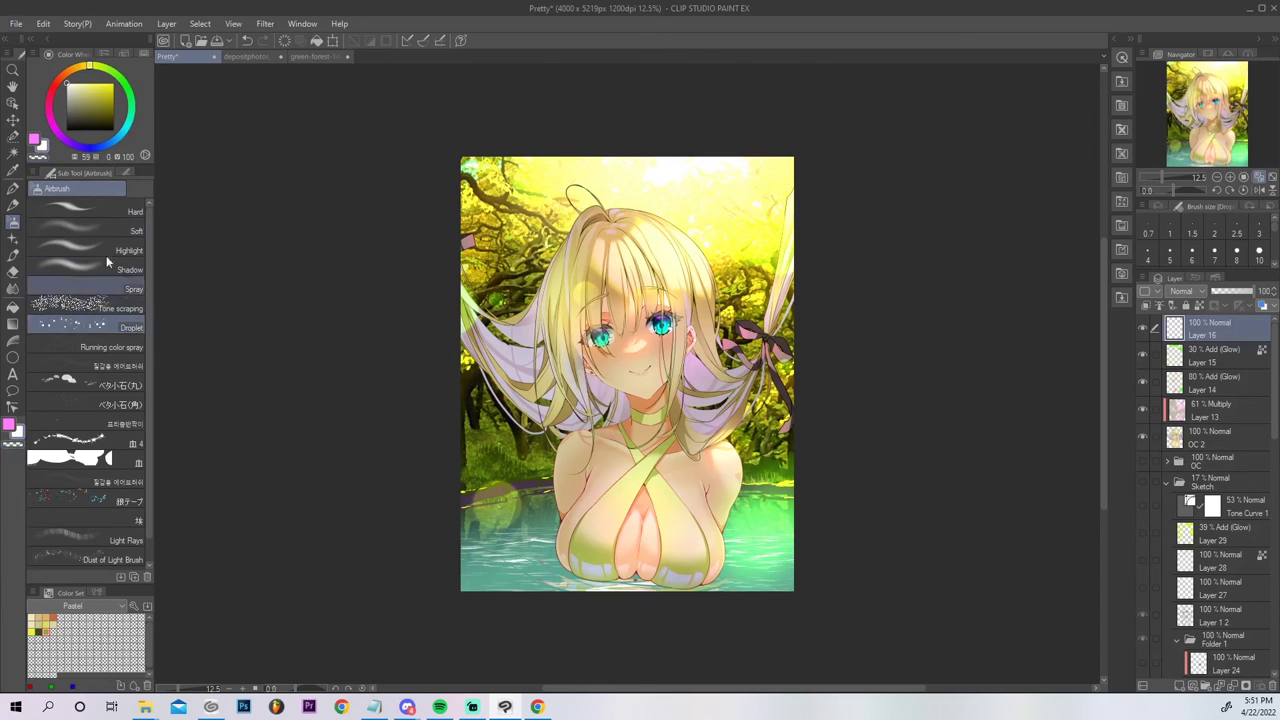
left_click(124, 174)
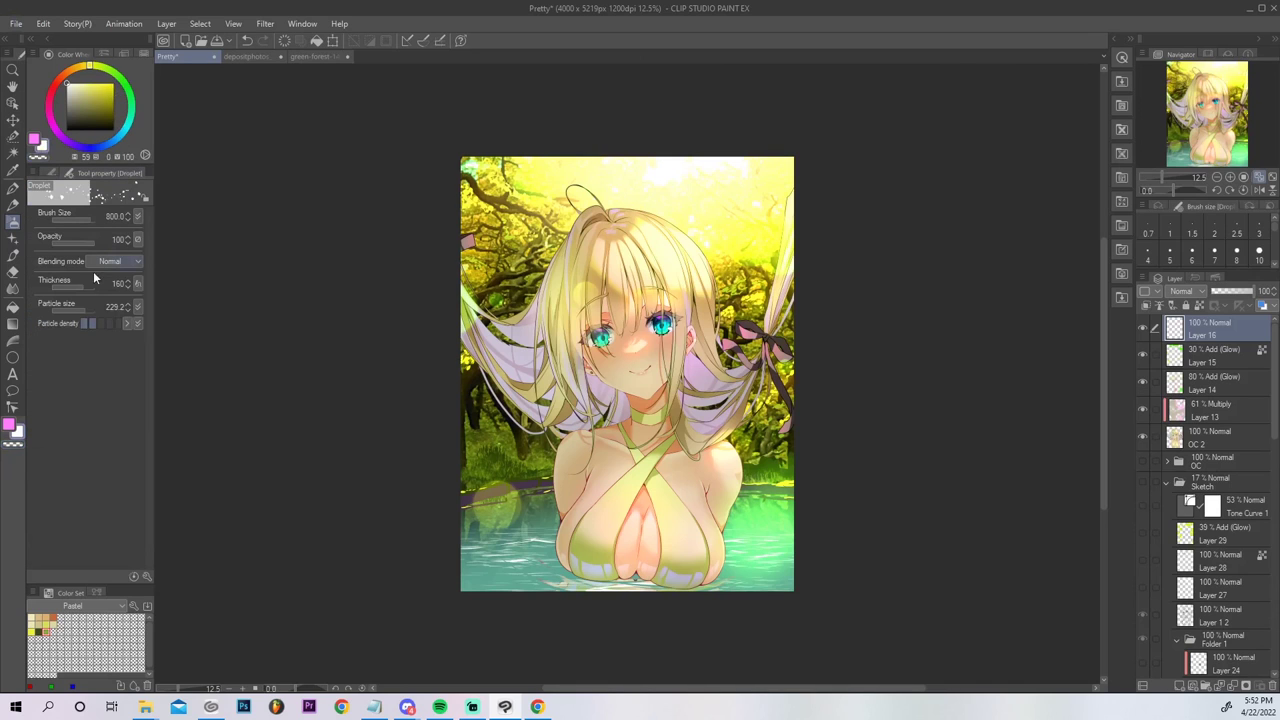
left_click(79, 311)
mouse_move(644, 240)
left_mouse_down()
mouse_move(629, 208)
mouse_move(620, 285)
left_mouse_up()
key("ctrl+z")
Set the OC 2 layer's saturation to 13 and add a new layer above the white specks layer.
left_click(1210, 438)
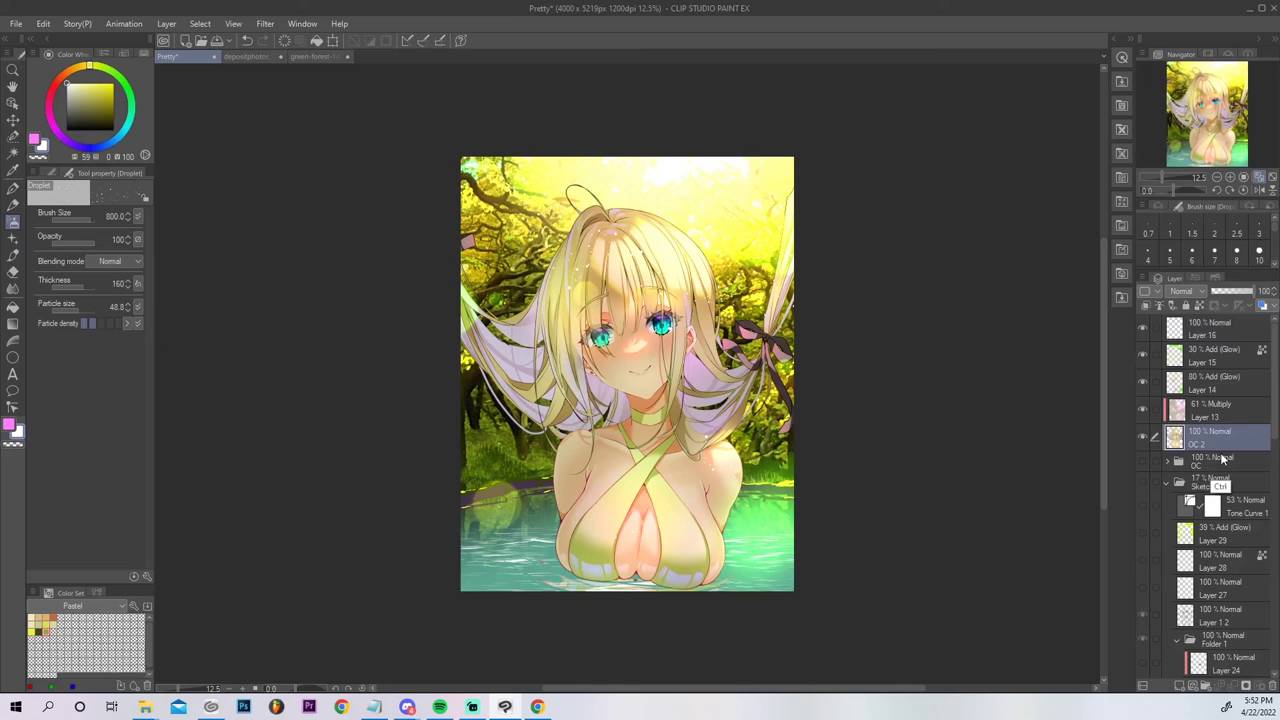
key("ctrl+u")
left_click_drag(960, 318, 966, 323)
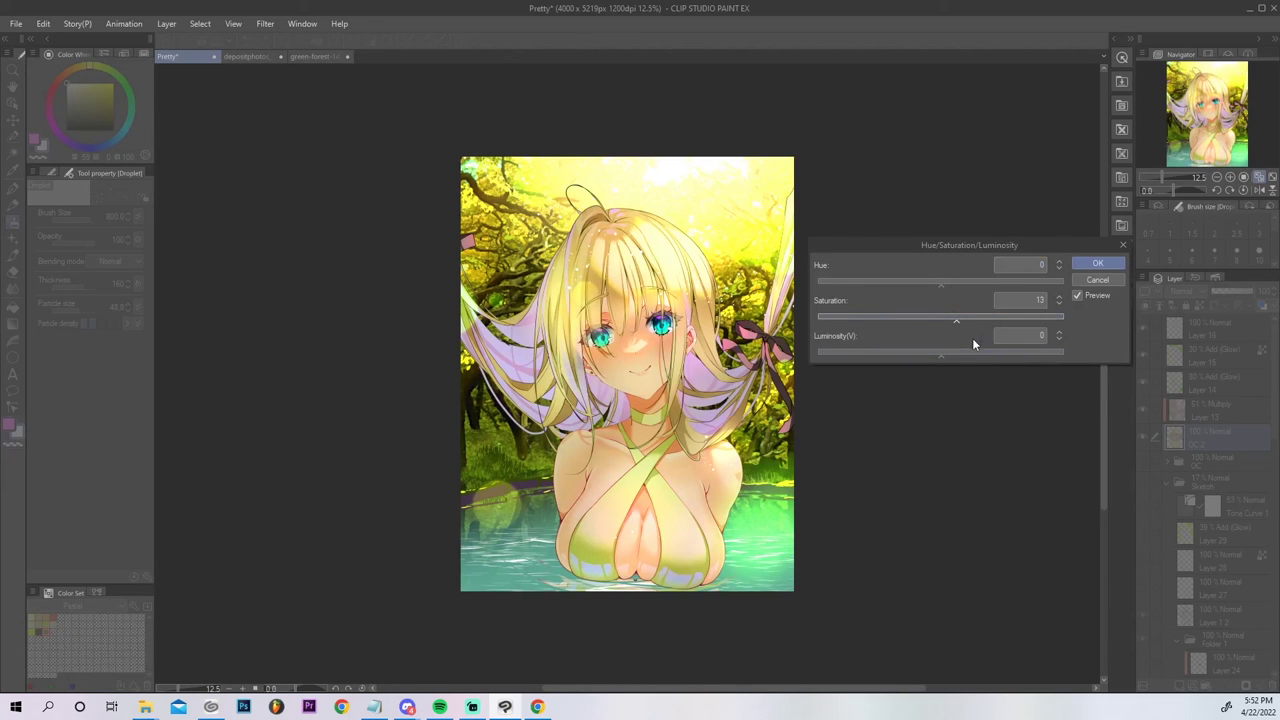
left_click(1098, 264)
left_click(1211, 328)
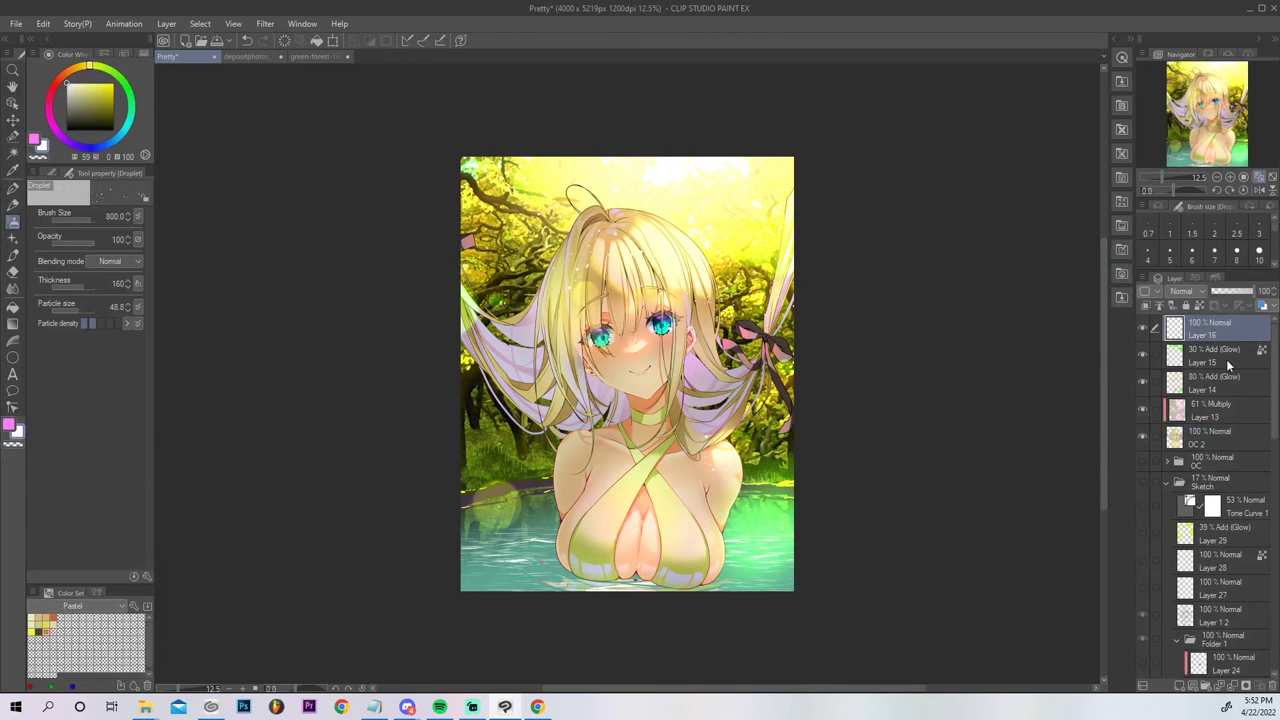
left_click(1184, 686)
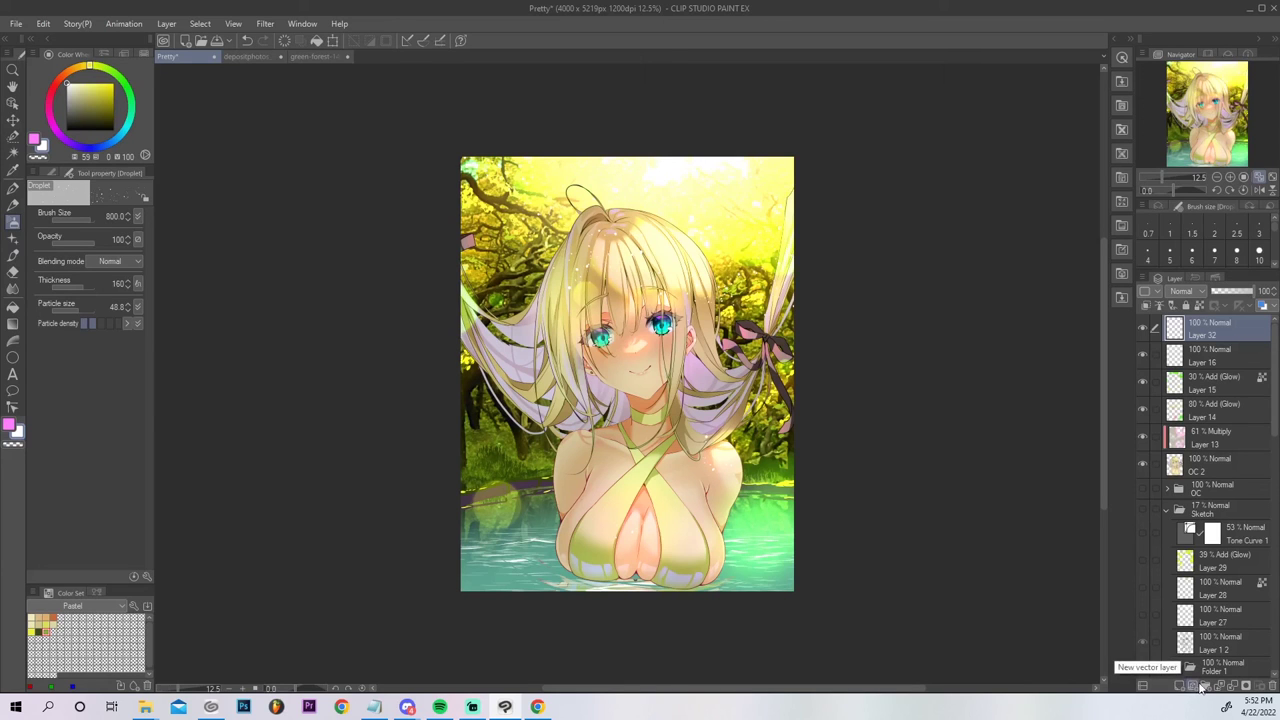
Compare the picture with and without the Multiply layer, and lighten its shading near her shoulder with the Soft airbrush in transparent color.
left_click(1144, 440)
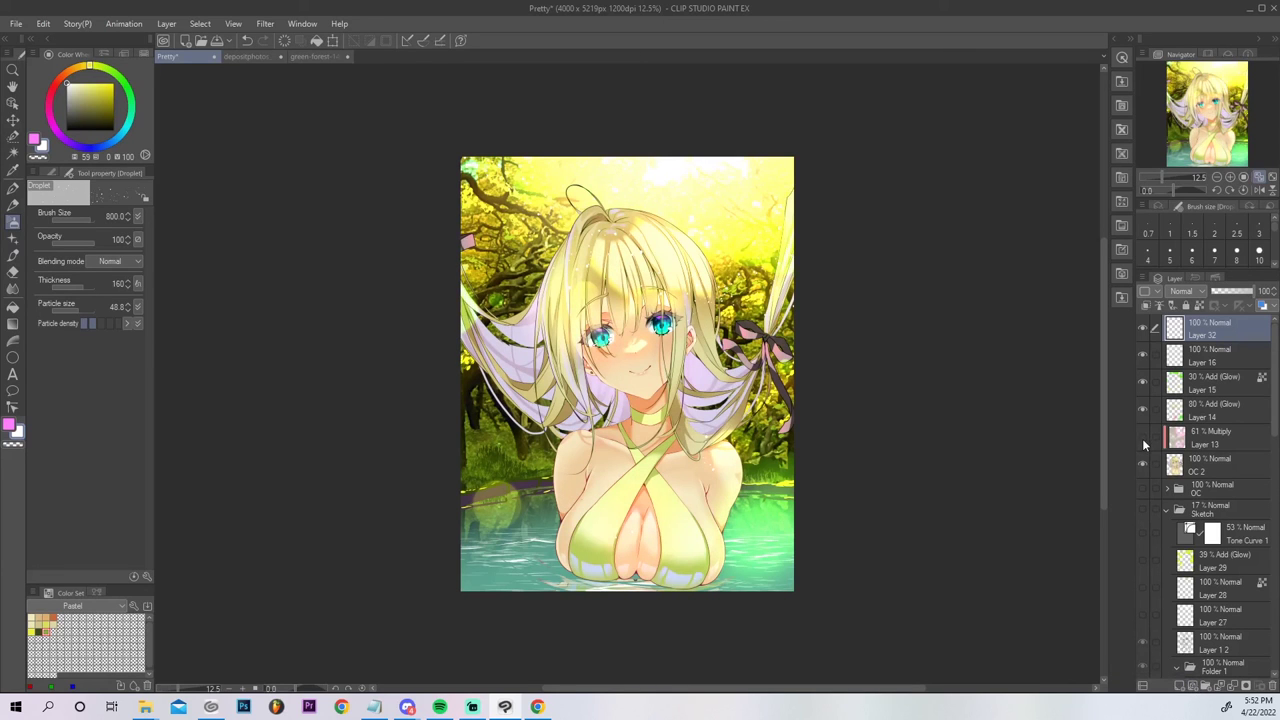
left_click(1143, 441)
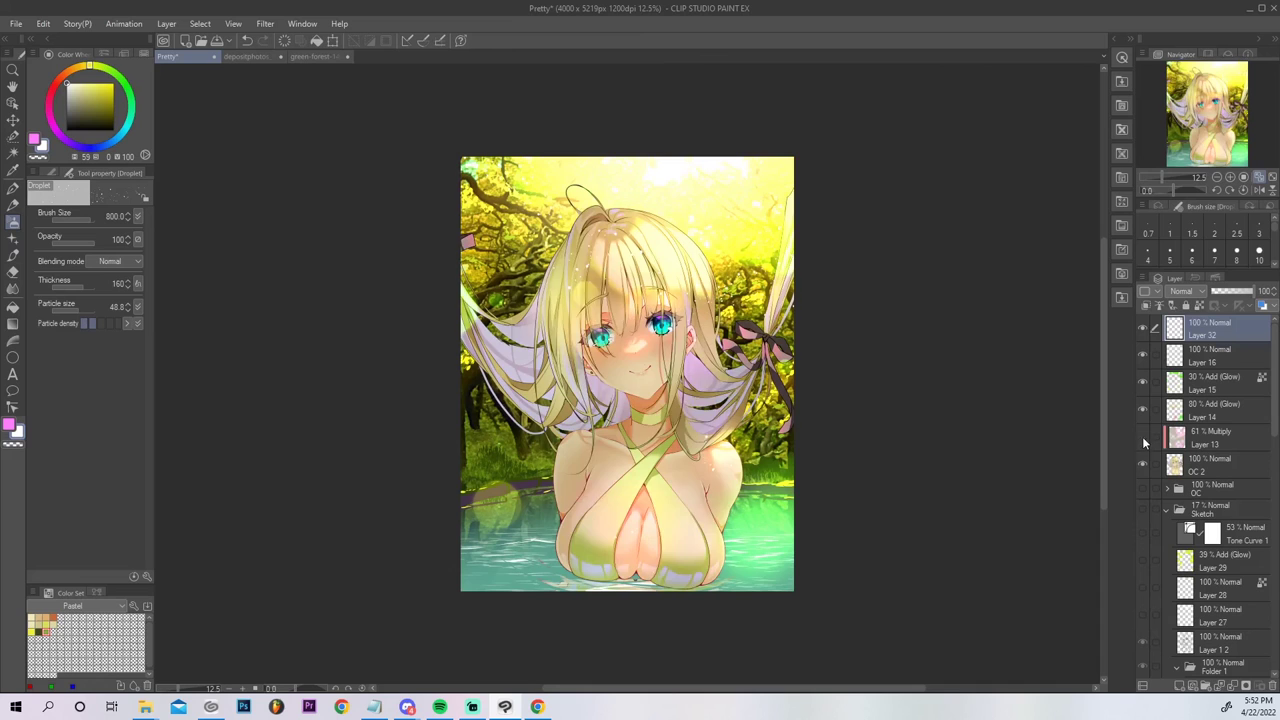
left_click(1144, 441)
left_click(1144, 441)
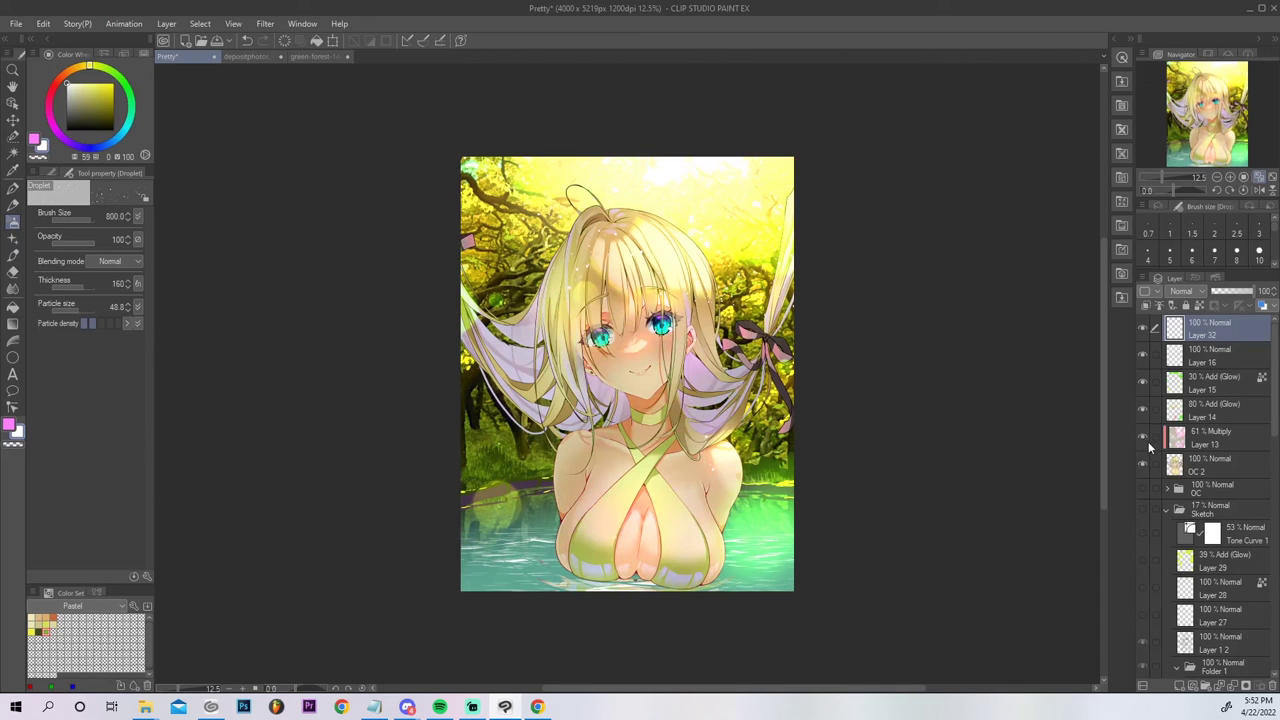
left_click(1200, 441)
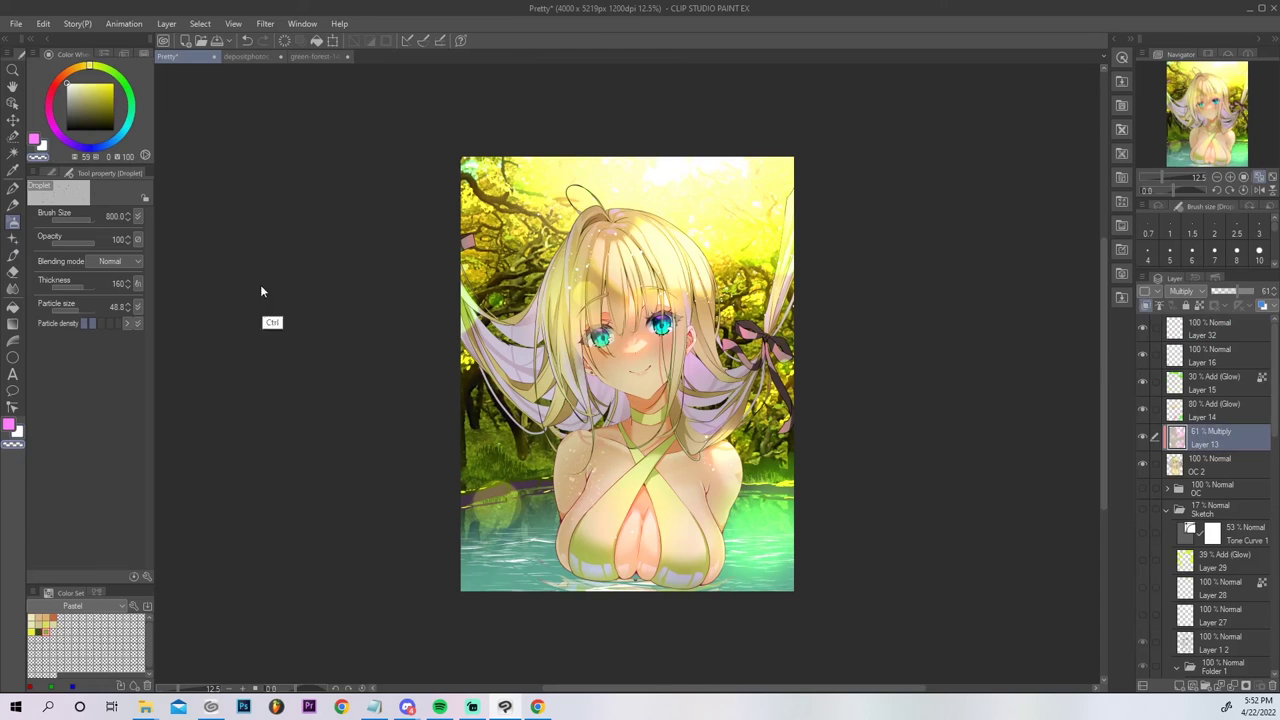
left_click(60, 173)
left_click(126, 226)
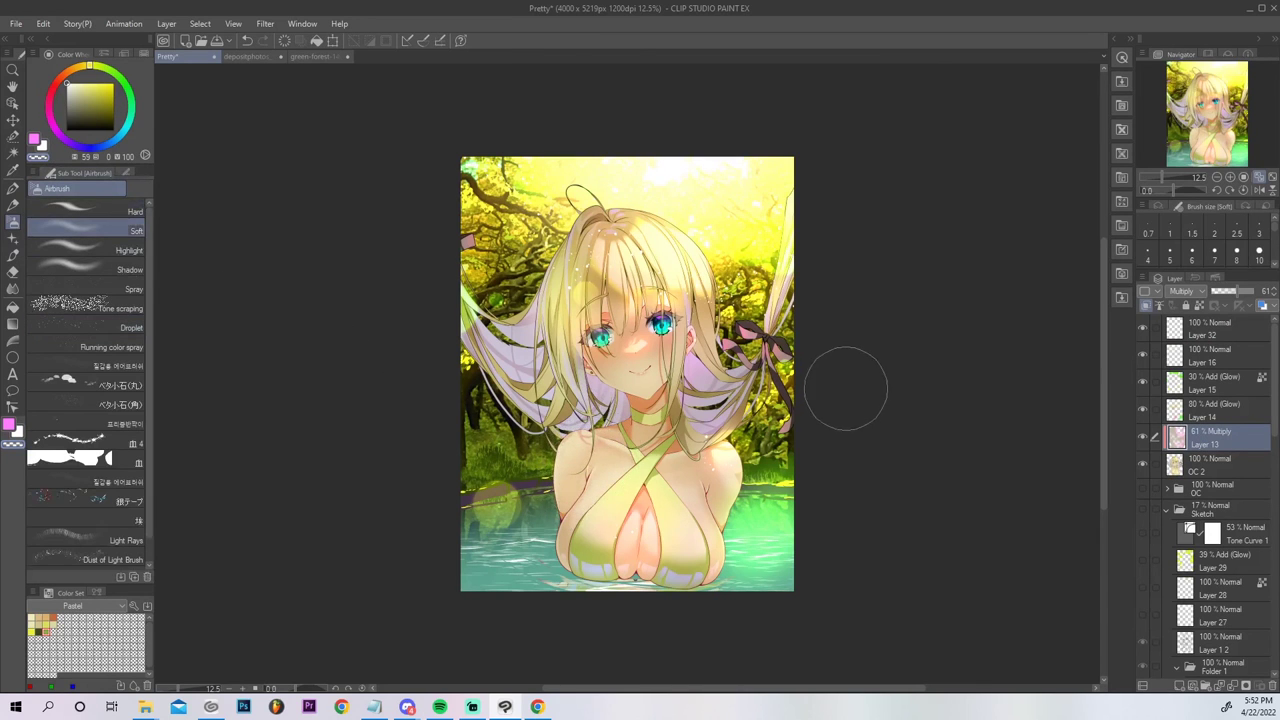
key("ctrl+z")
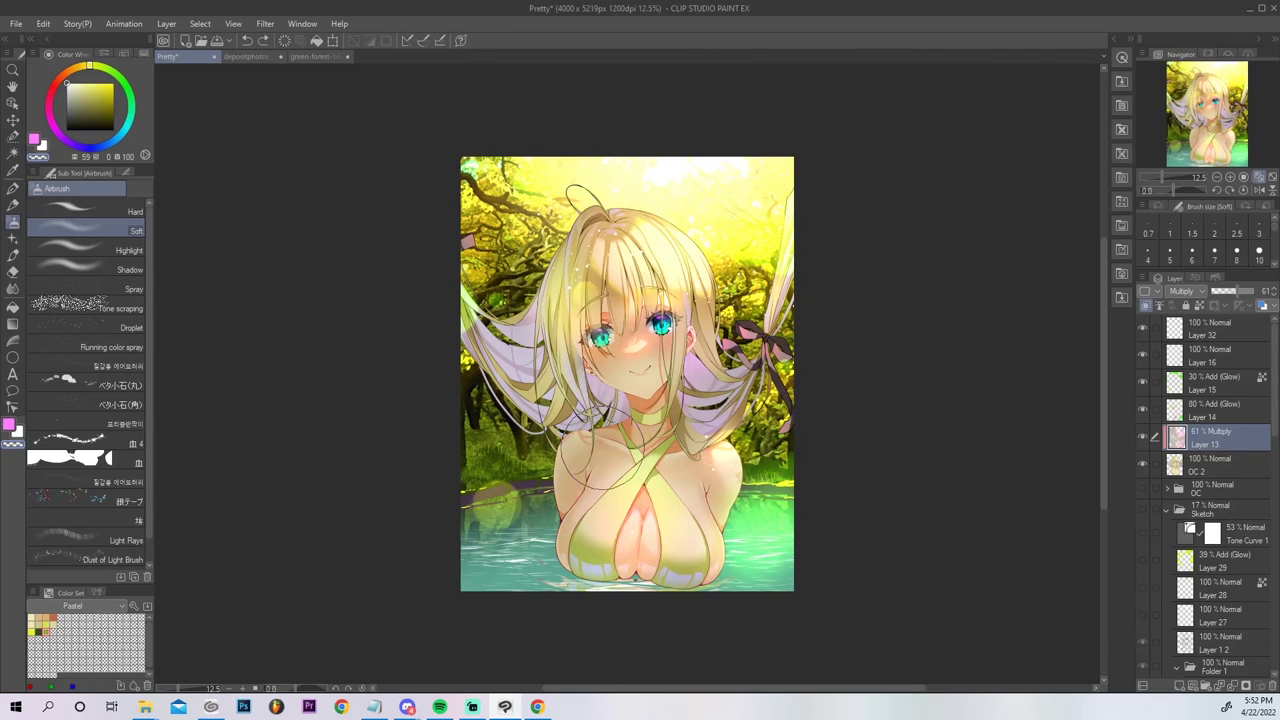
left_click_drag(588, 464, 587, 478)
With an enlarged Selection pen, select the flowing hair ends, neck, shoulders and torso on the Multiply layer.
key("m")
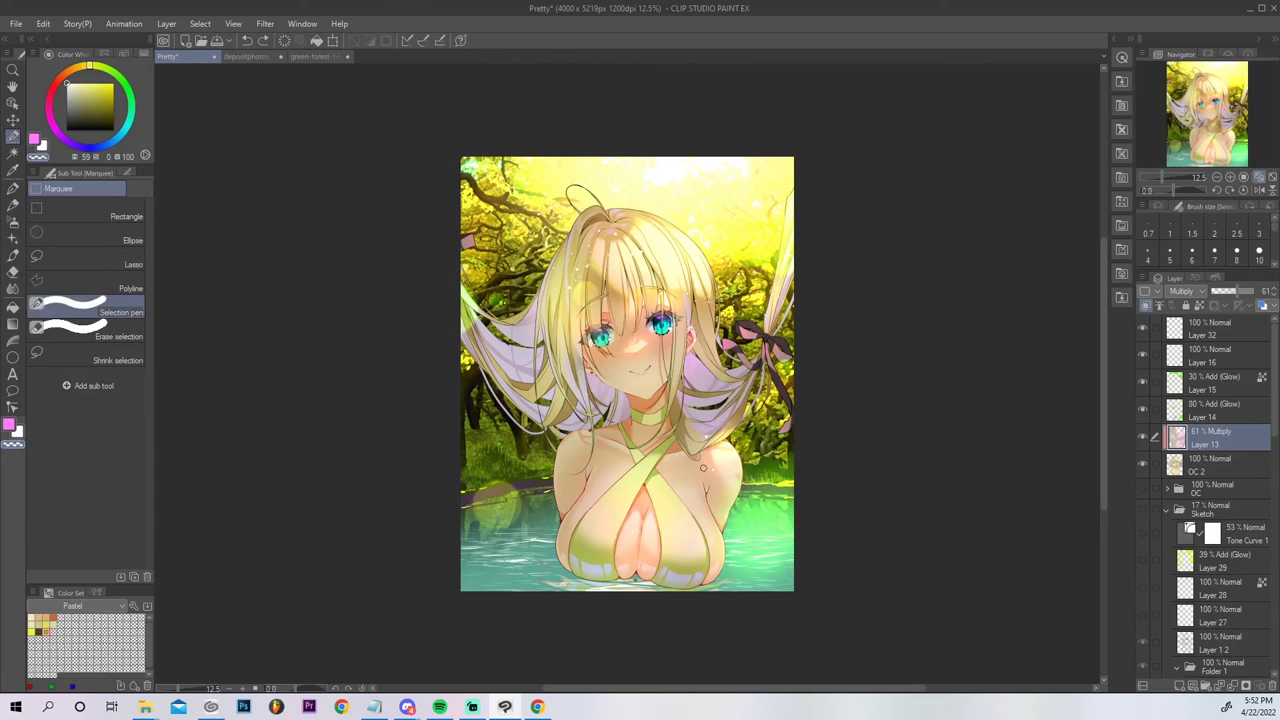
key("bracketright")
key("bracketright")
key("bracketright")
key("bracketright")
key("bracketright")
key("bracketright")
key("bracketright")
key("bracketright")
key("bracketright")
key("bracketright")
key("bracketright")
mouse_move(704, 465)
left_mouse_down()
mouse_move(672, 498)
mouse_move(592, 487)
mouse_move(643, 480)
mouse_move(640, 520)
mouse_move(500, 440)
mouse_move(400, 286)
mouse_move(410, 290)
left_mouse_up()
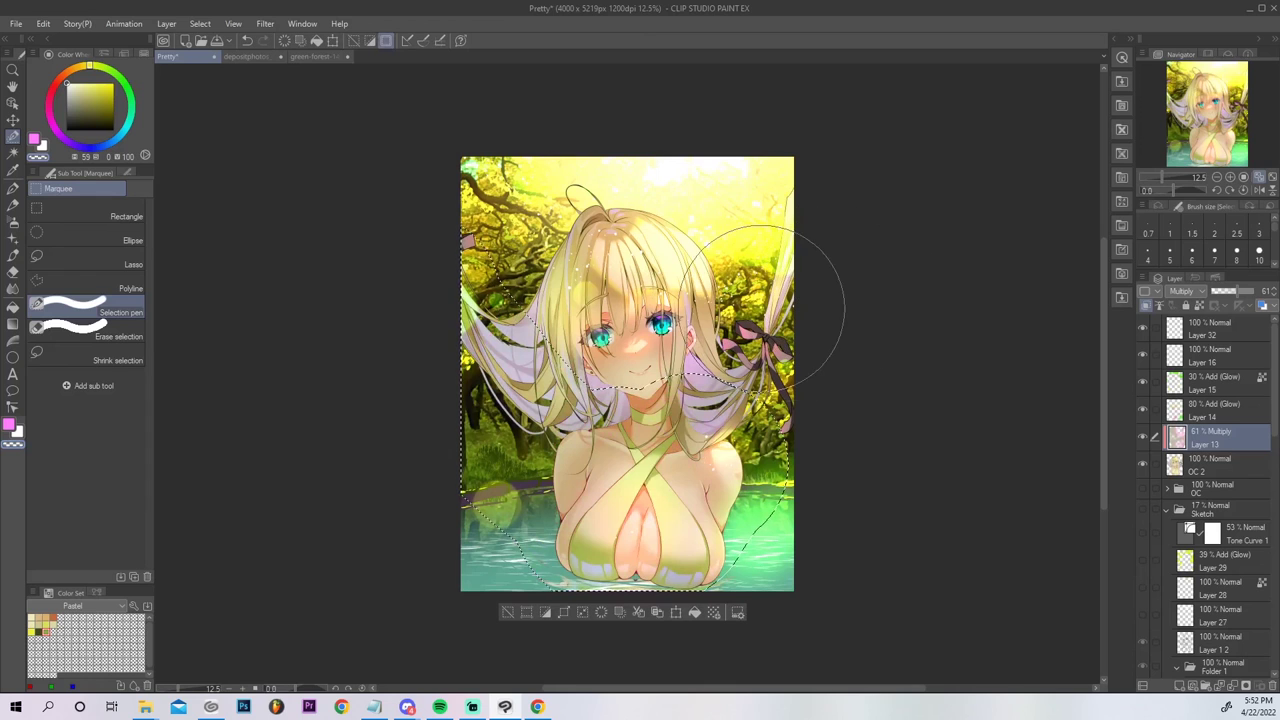
mouse_move(480, 330)
left_mouse_down()
mouse_move(540, 455)
mouse_move(620, 500)
left_mouse_up()
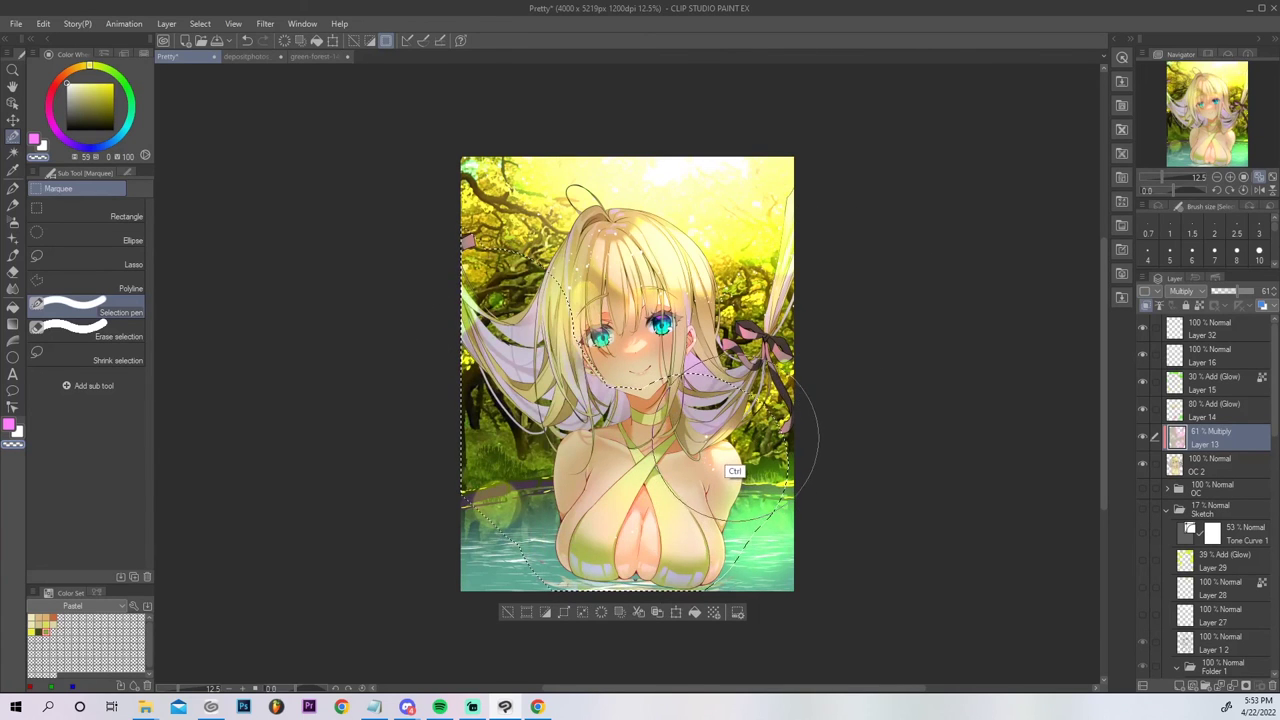
Shift the hue of the selected Multiply shading and clear the selection.
key("ctrl+u")
left_click_drag(937, 291, 870, 278)
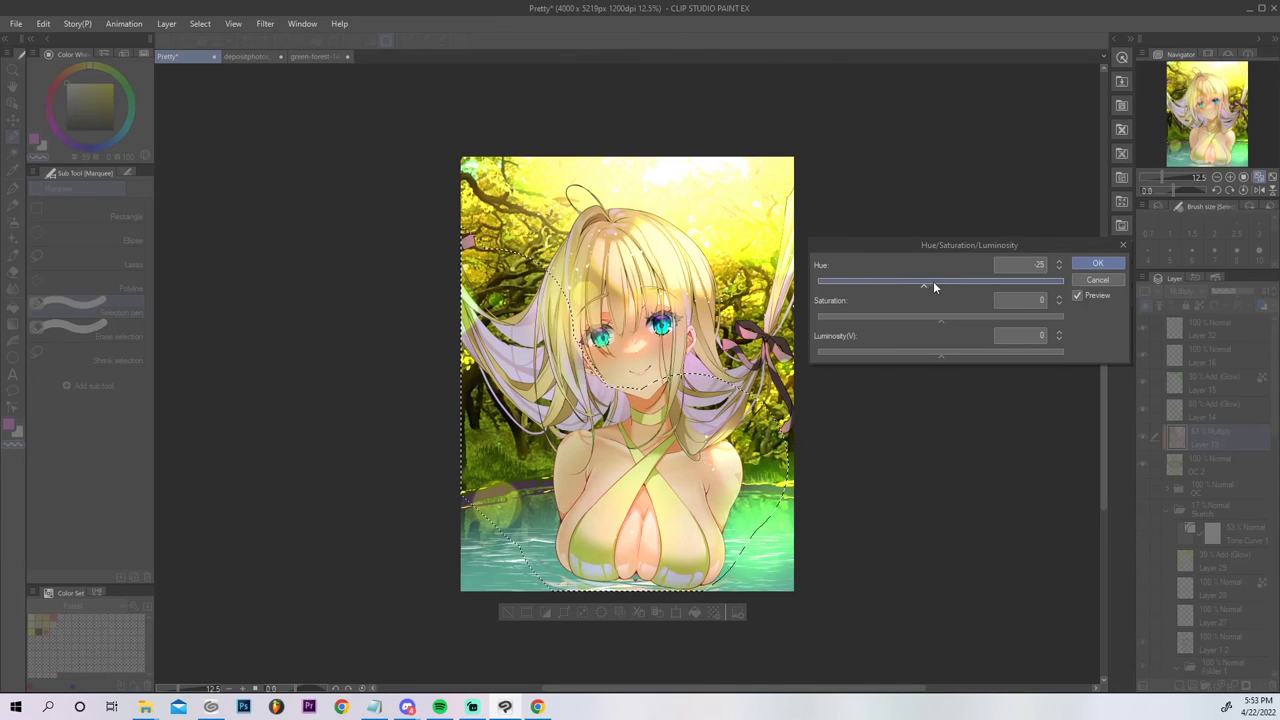
left_click_drag(938, 287, 971, 284)
left_click(1104, 265)
key("ctrl+d")
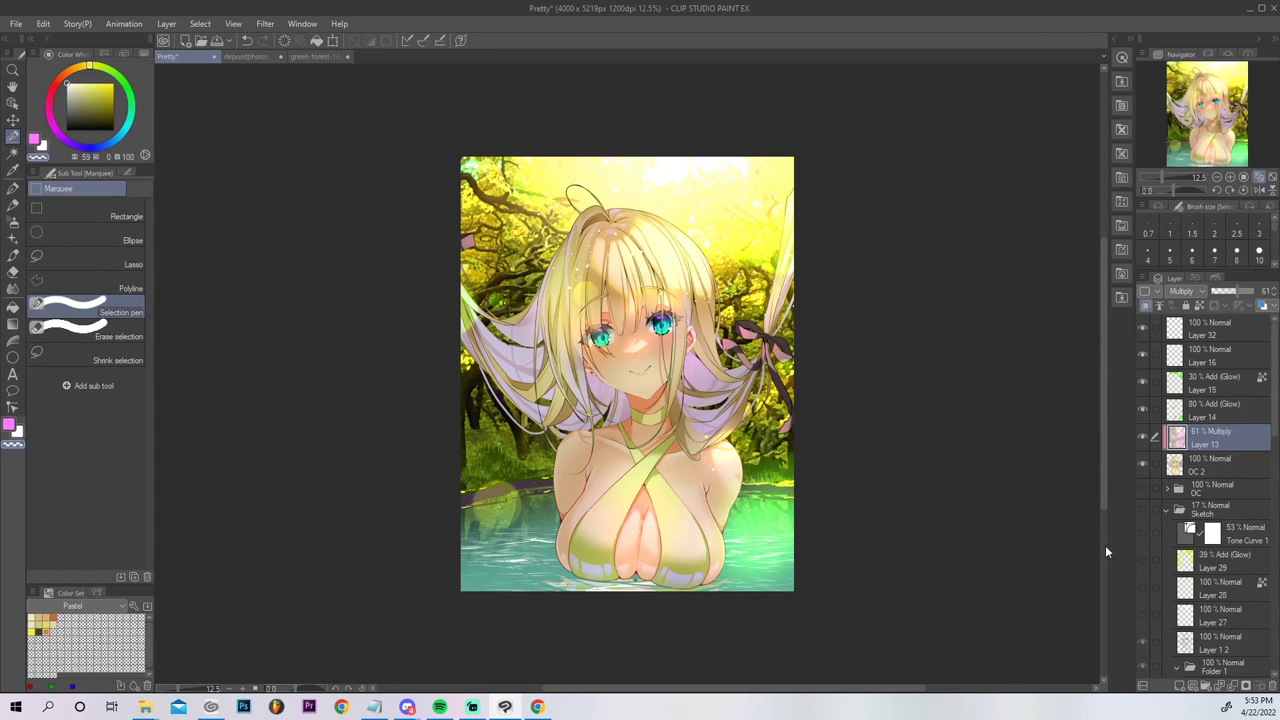
Lower the Multiply layer's opacity to 33%, compare the picture with and without it, and raise its saturation to 26.
left_click_drag(1228, 291, 1226, 292)
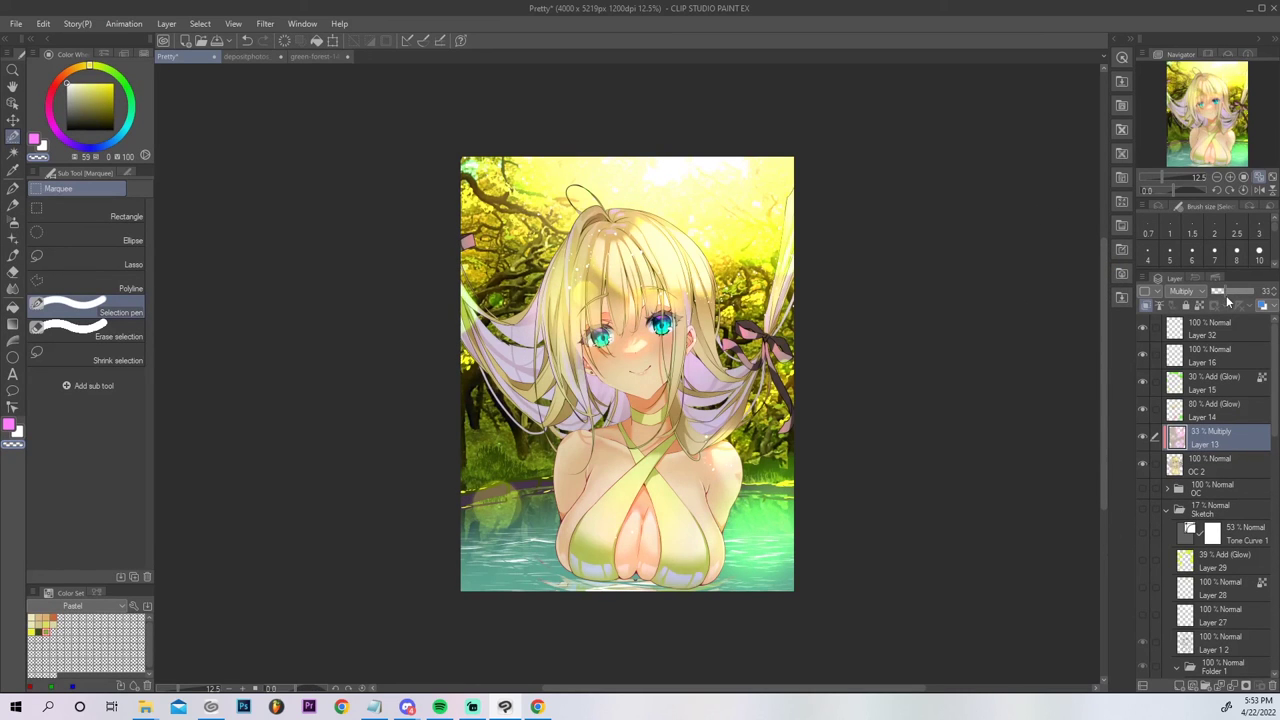
left_click(1142, 437)
left_click(1143, 438)
key("ctrl+u")
left_click_drag(940, 317, 975, 318)
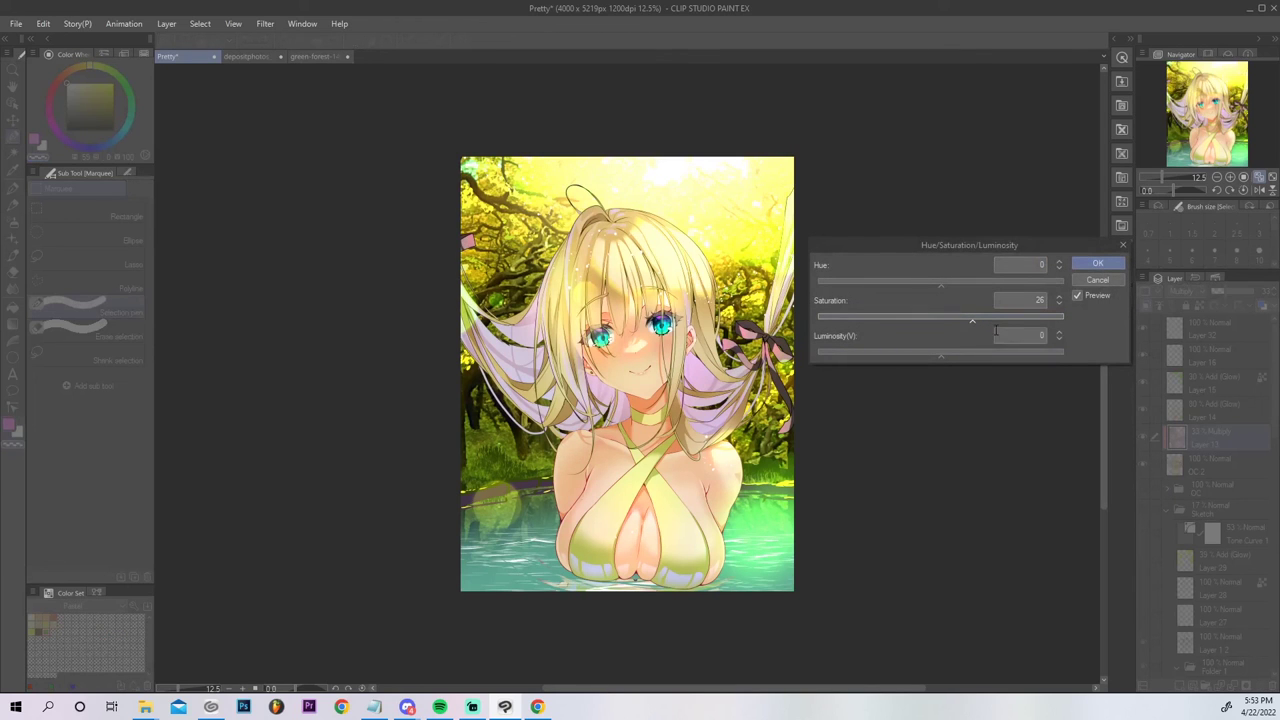
left_click(1100, 263)
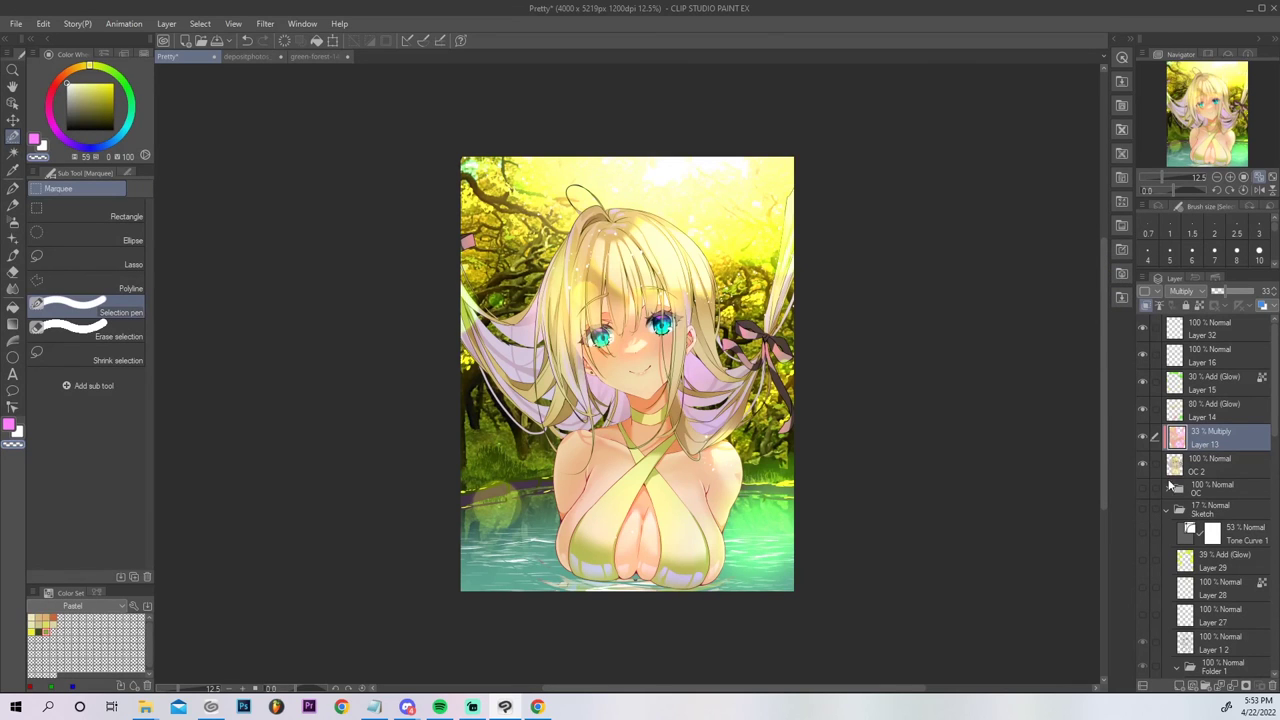
Add a new layer above Layer 32 and compare the picture with and without the two Add (Glow) layers.
left_click(1208, 334)
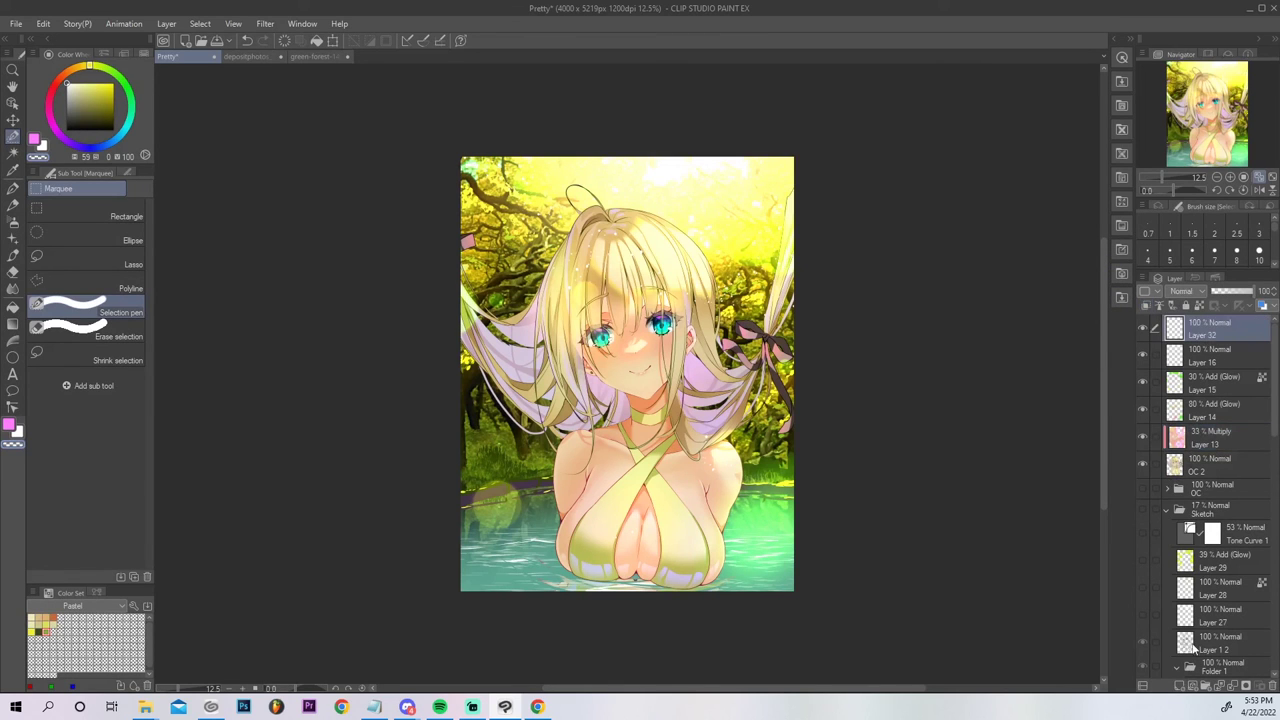
left_click(1190, 684)
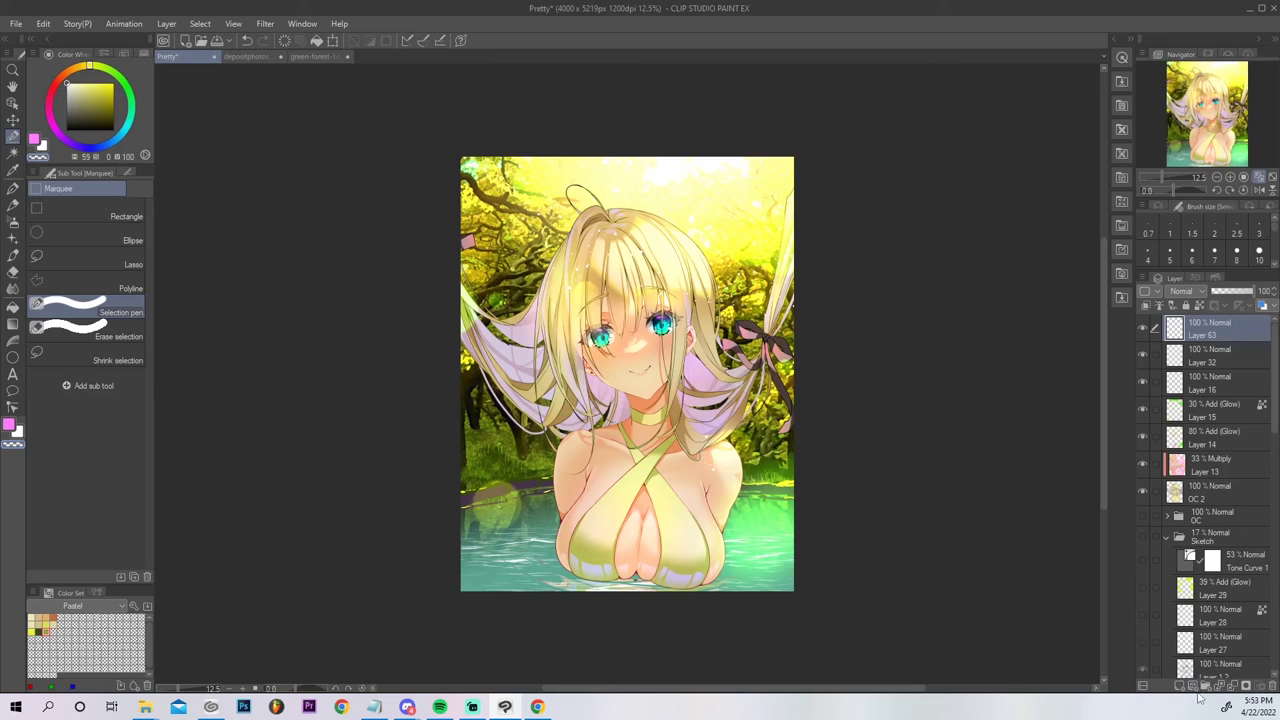
left_click(1144, 410)
left_click(1144, 410)
left_click(1143, 438)
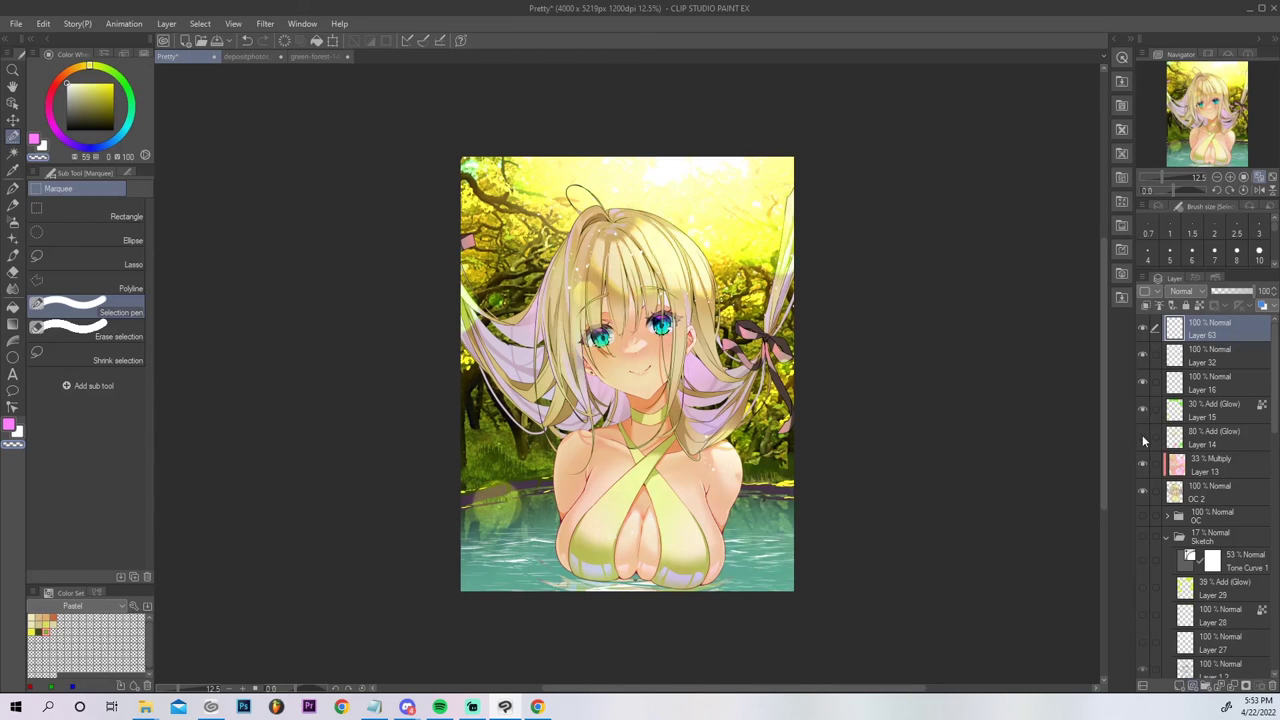
left_click(1143, 438)
left_click(1143, 438)
left_click(1143, 438)
On Layer 14, fade the green glow over the water beside her using the Soft airbrush in transparent color.
left_click(1228, 434)
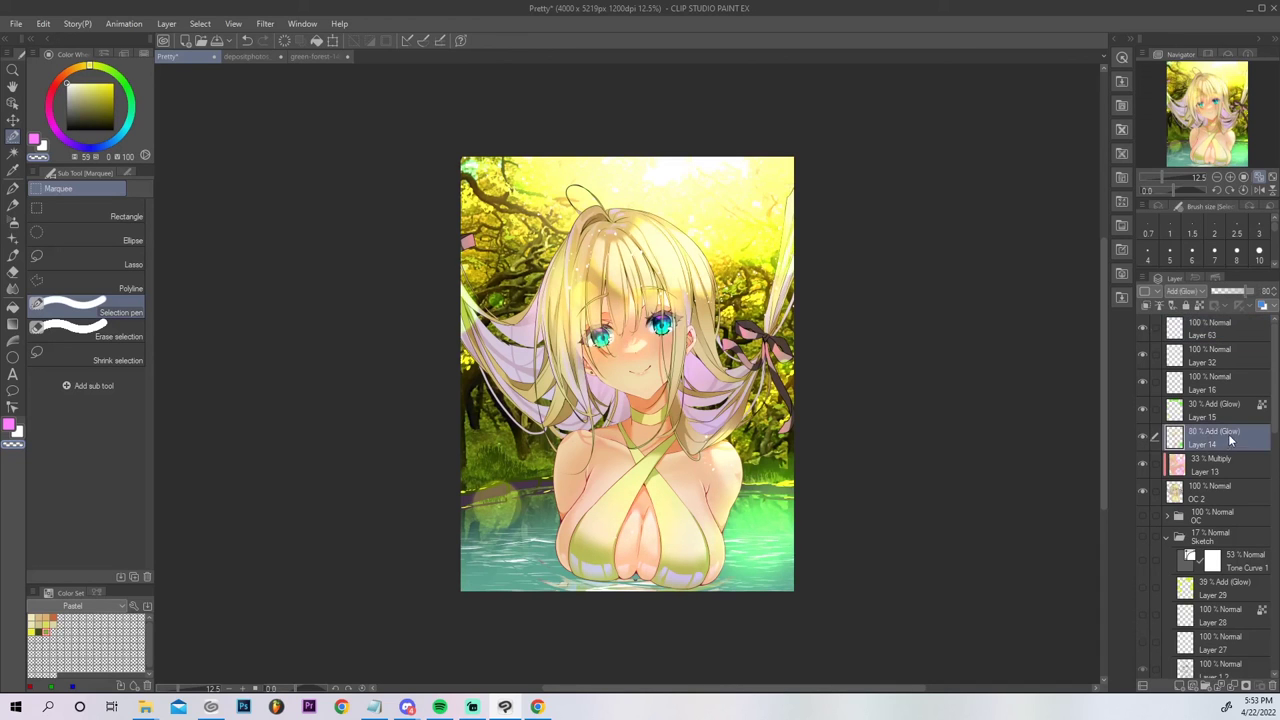
mouse_move(814, 514)
left_mouse_down()
mouse_move(766, 543)
mouse_move(700, 485)
left_mouse_up()
key("ctrl+z")
left_click(13, 222)
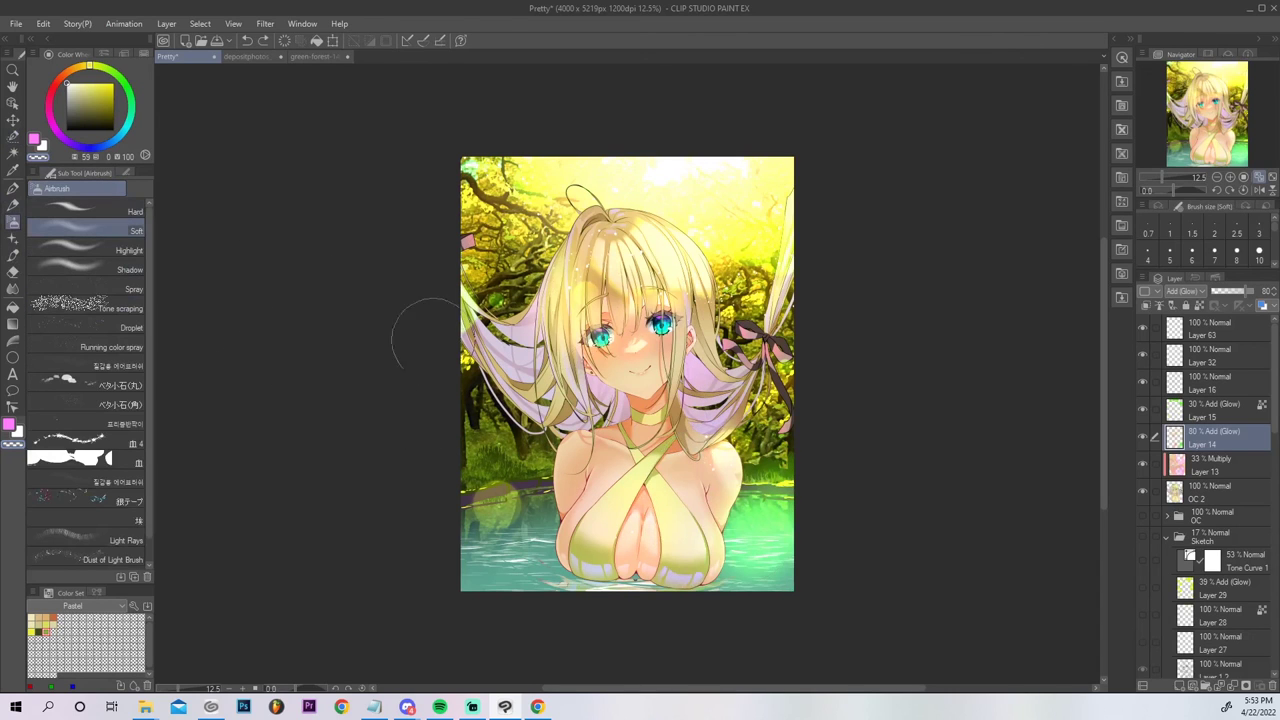
mouse_move(754, 556)
left_mouse_down()
mouse_move(738, 530)
mouse_move(800, 567)
left_mouse_up()
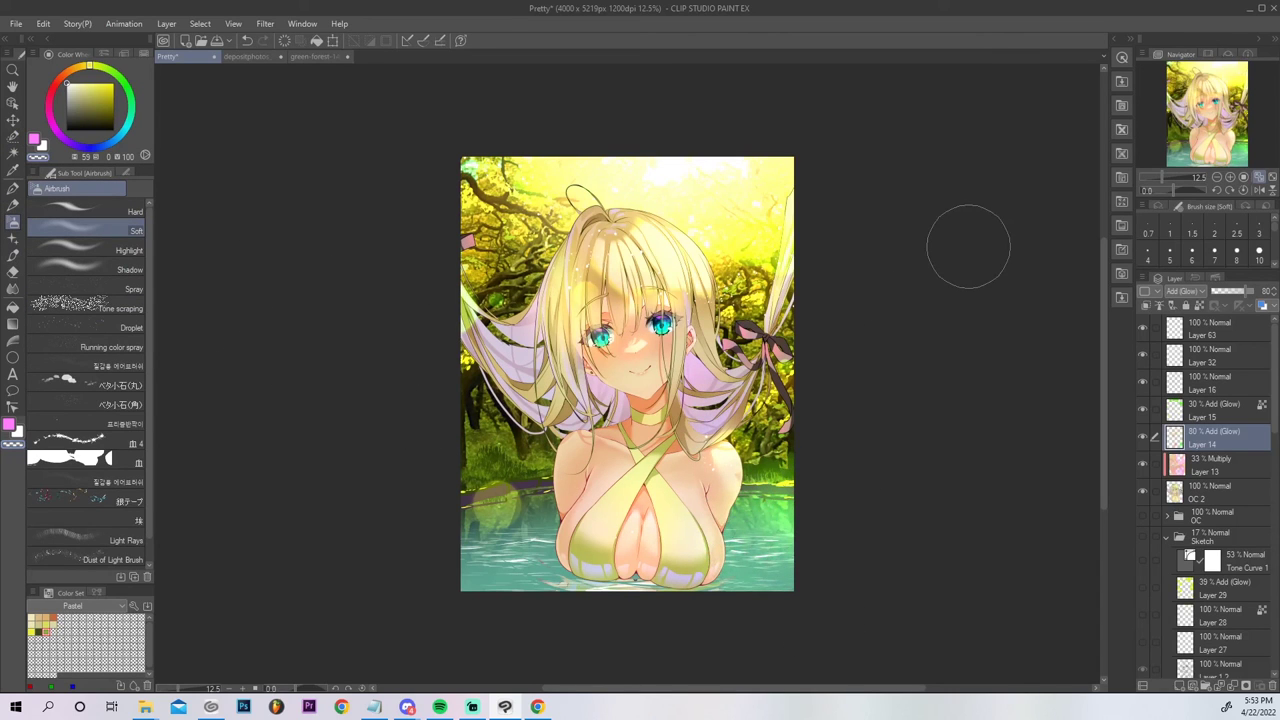
Add a new layer above Layer 63 and set its blending mode to Add (Glow).
left_click(1232, 336)
left_click(1181, 688)
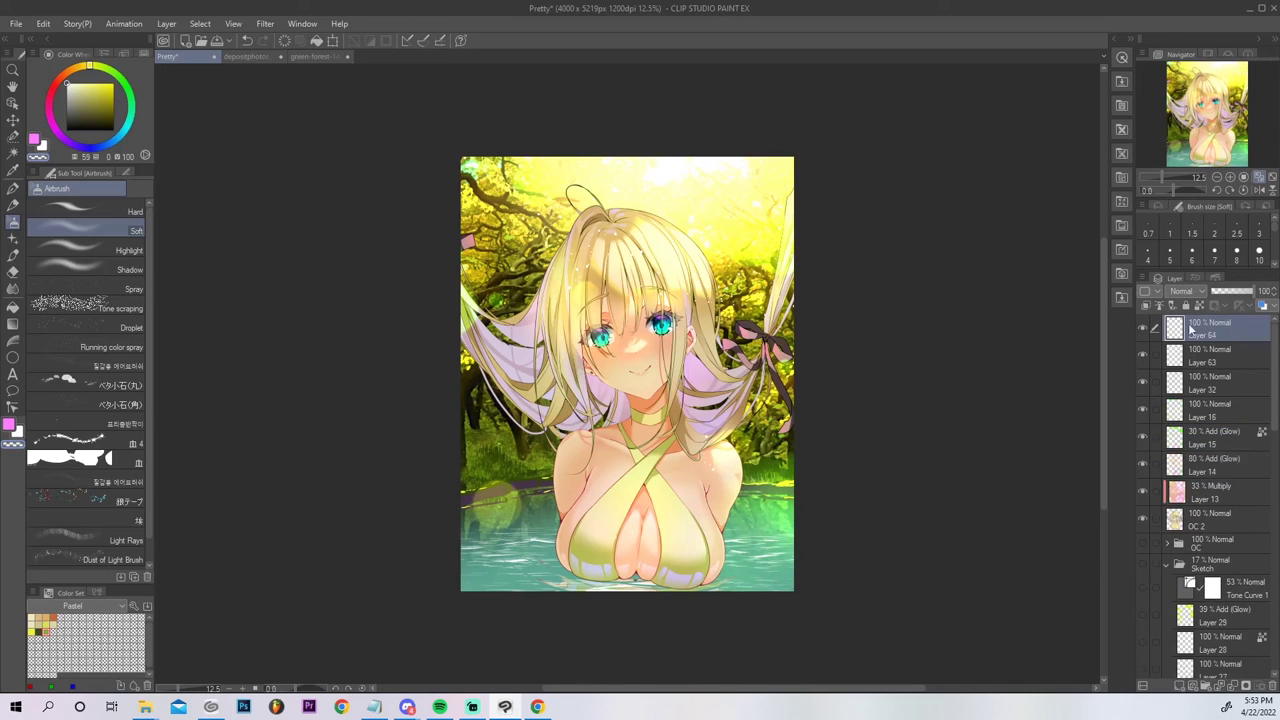
left_click(1199, 294)
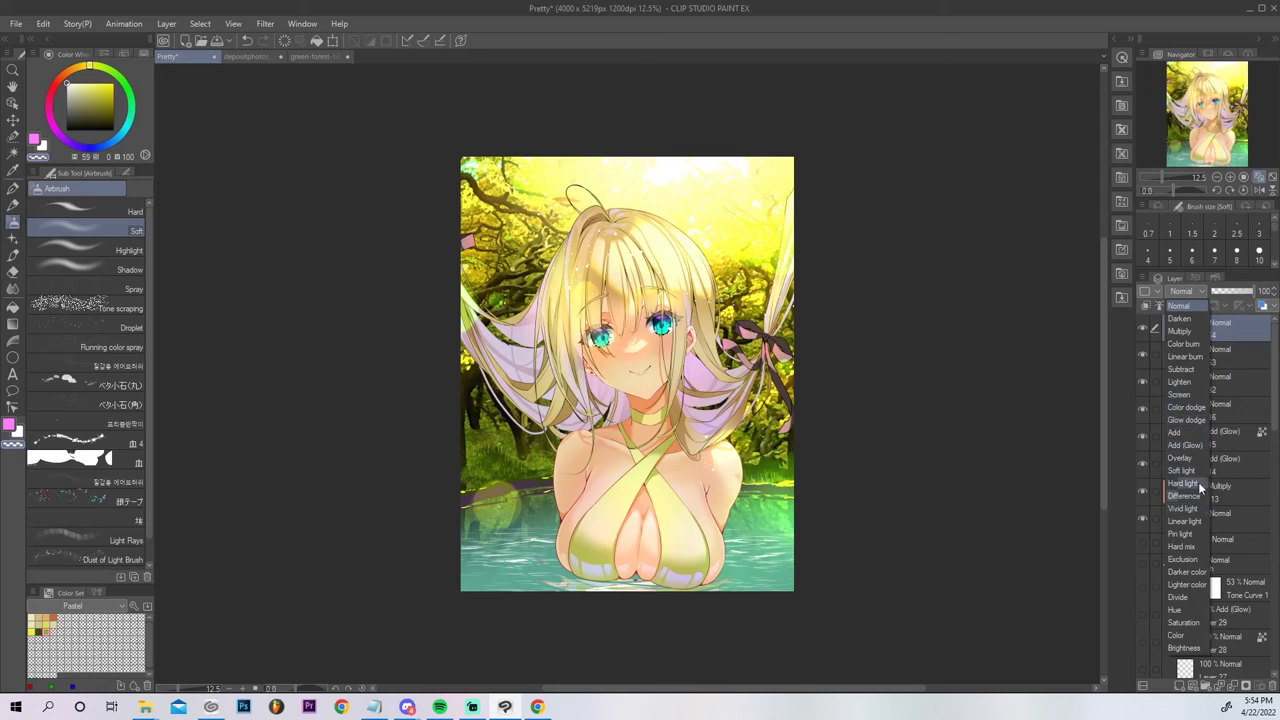
left_click(1201, 445)
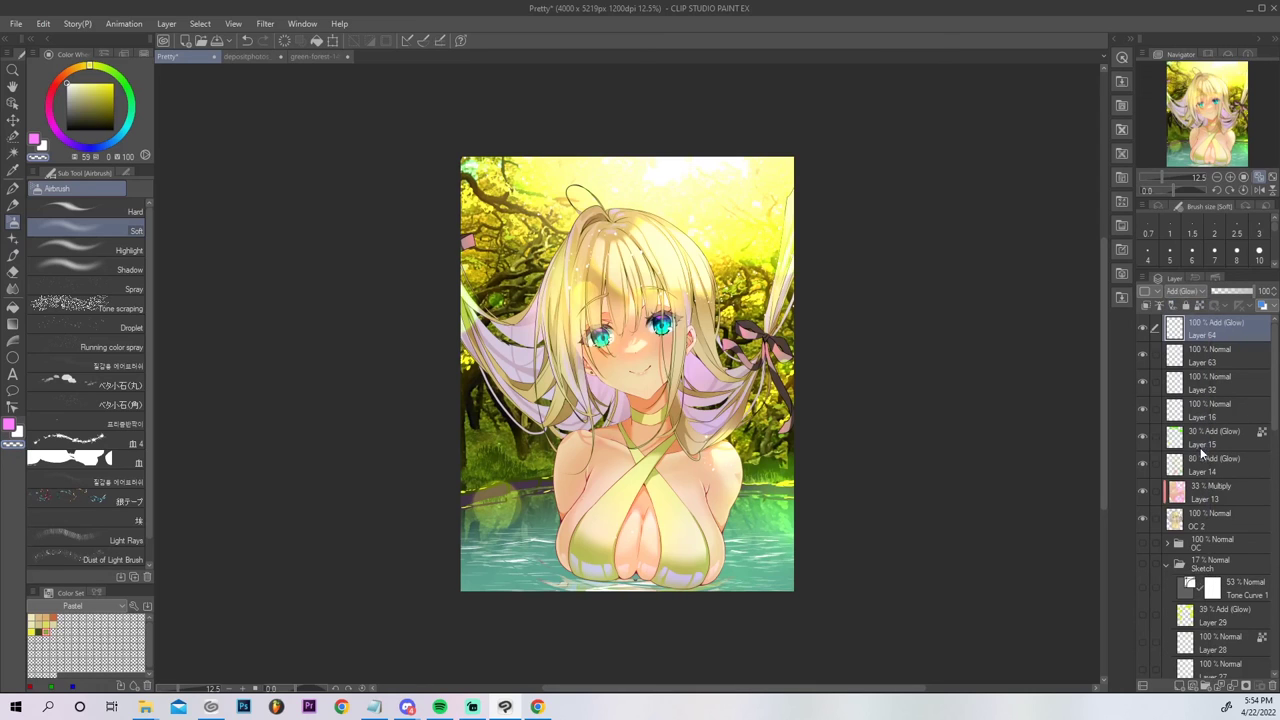
left_click(13, 322)
left_click_drag(149, 332, 153, 470)
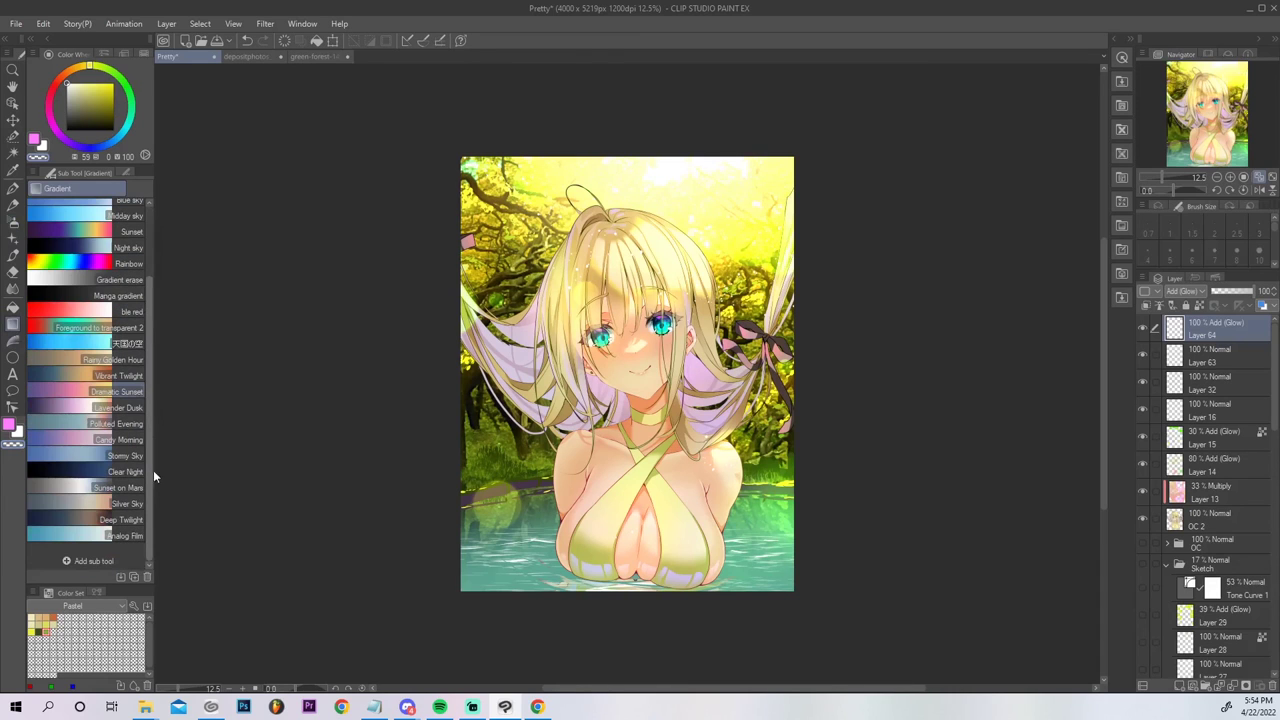
left_click_drag(156, 407, 153, 279)
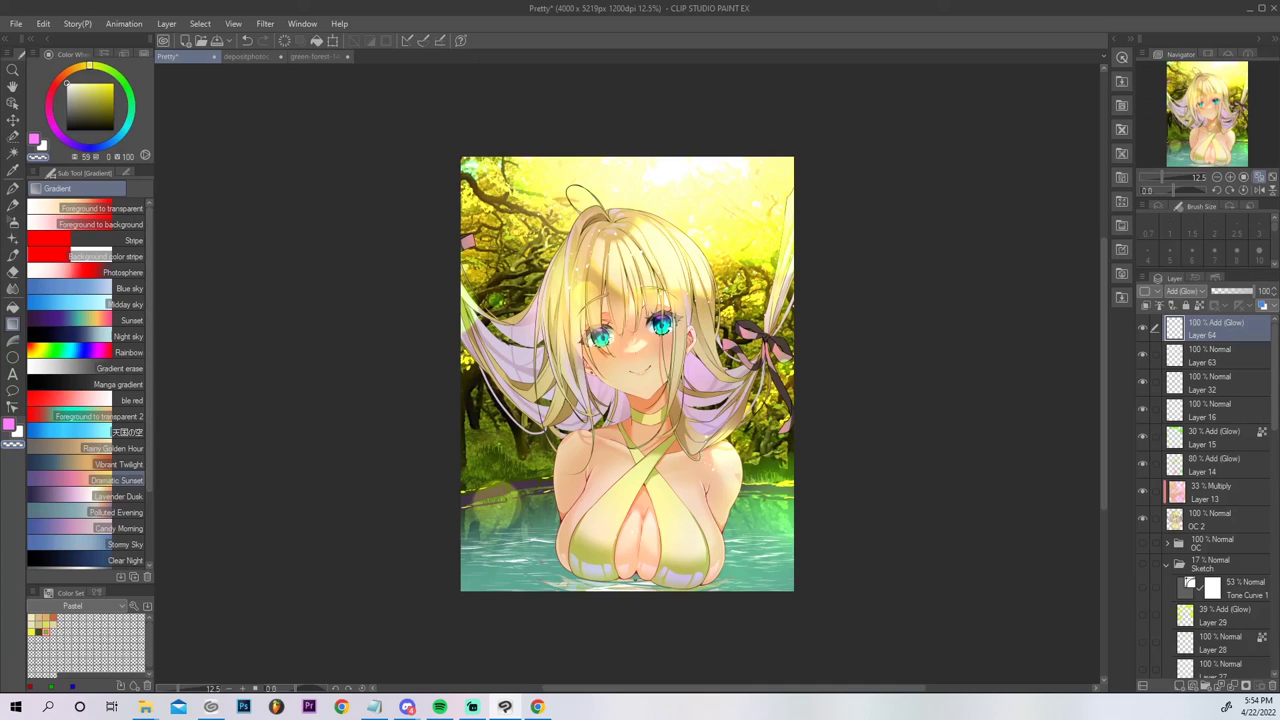
Cover the new layer with horizontal bands of yellow, yellow-green and dark green using the G-pen and saved color swatches.
left_click(13, 187)
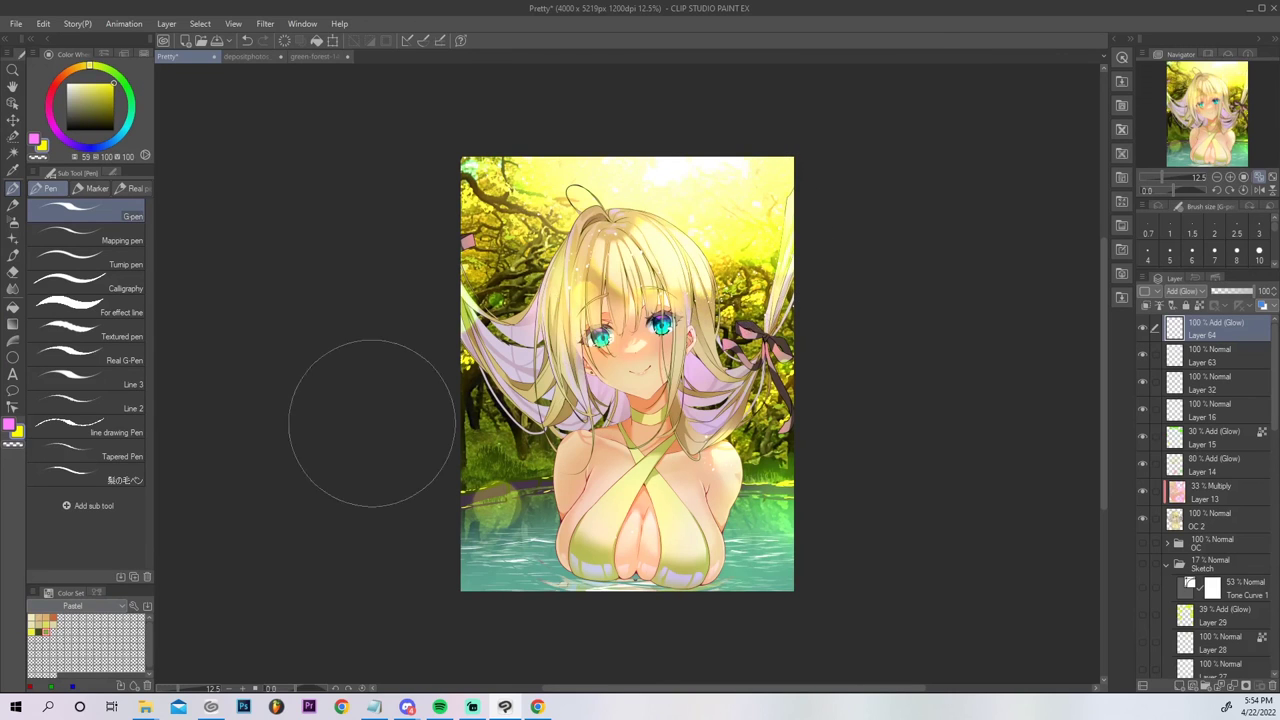
left_click(33, 628)
mouse_move(491, 199)
left_mouse_down()
mouse_move(503, 177)
mouse_move(783, 177)
mouse_move(383, 223)
left_mouse_up()
left_click(48, 625)
left_click_drag(460, 332, 777, 343)
left_click(43, 628)
mouse_move(462, 472)
left_mouse_down()
mouse_move(892, 508)
mouse_move(686, 600)
mouse_move(352, 575)
left_mouse_up()
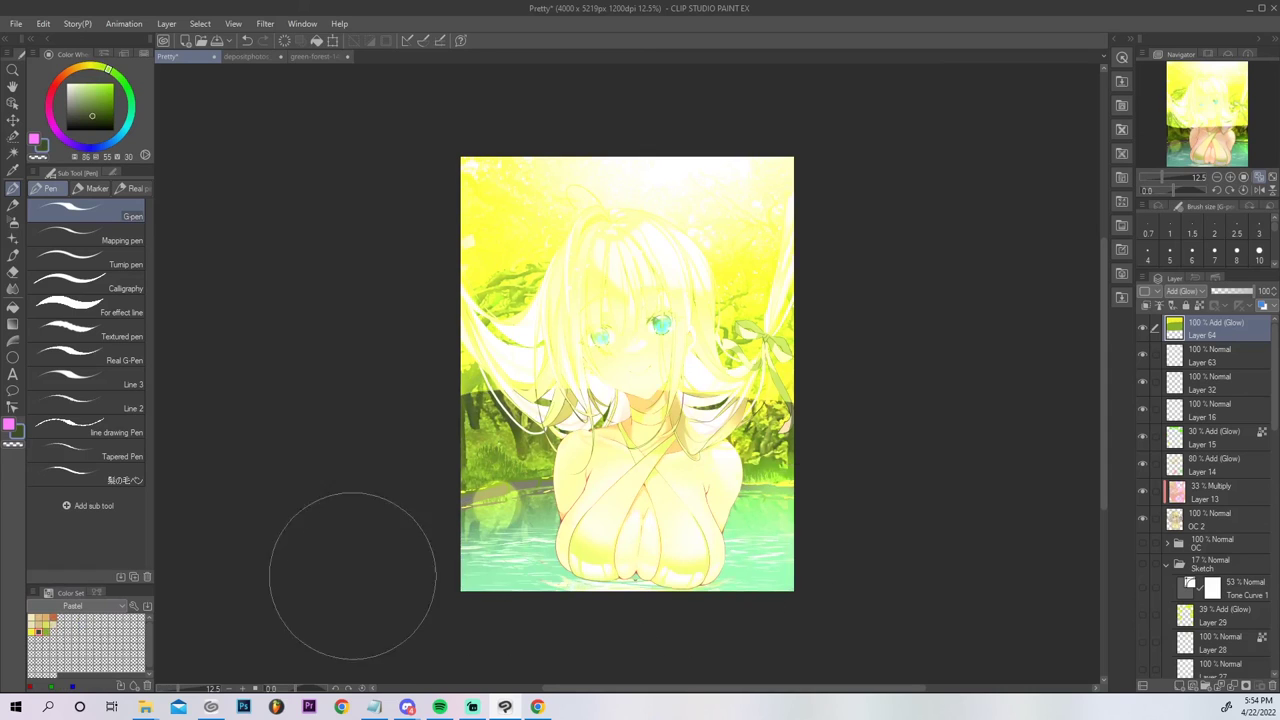
Set the color band layer to Hue and soften the edges between the bands with the Finger tip and Blur tools.
left_click(1200, 296)
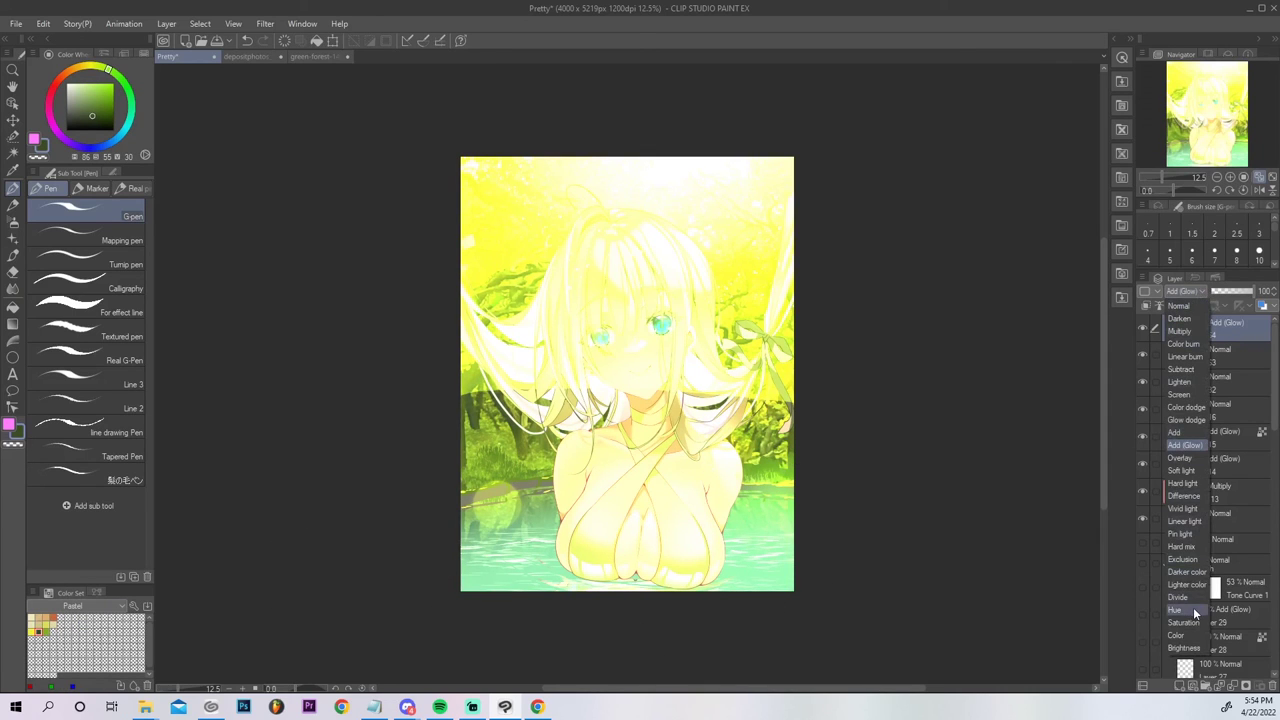
left_click(1194, 612)
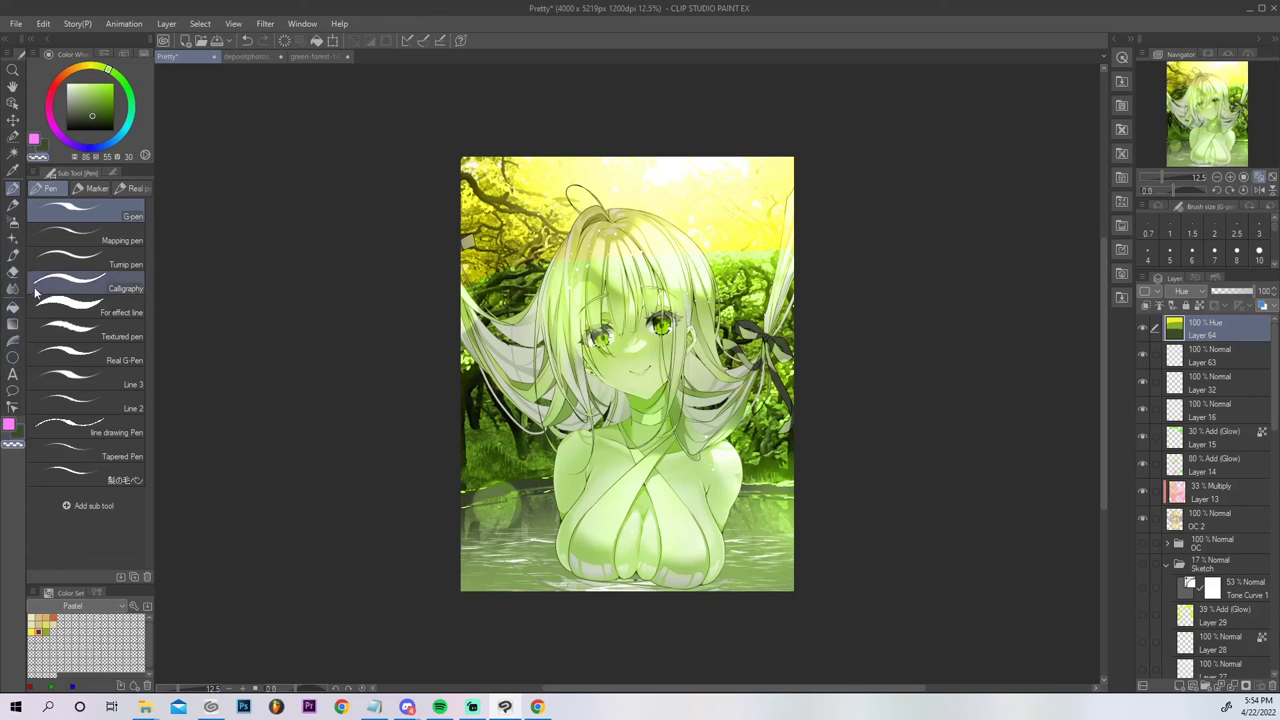
key("j")
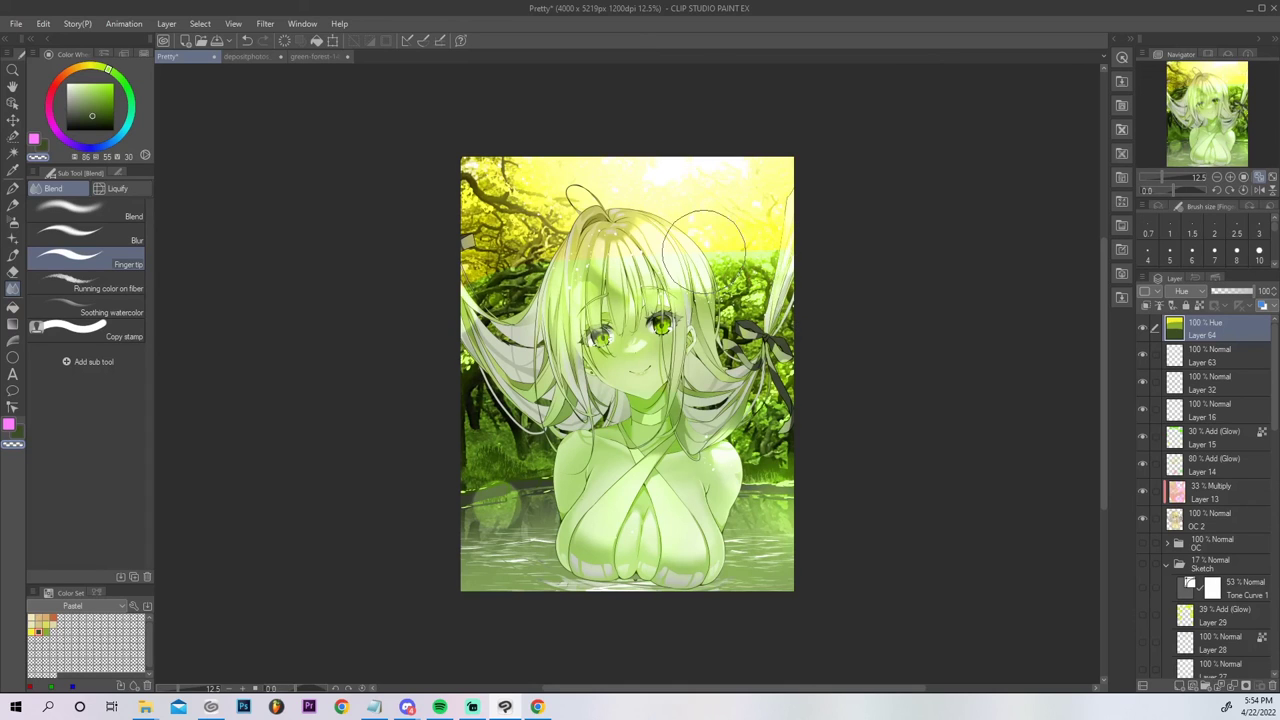
left_click(144, 230)
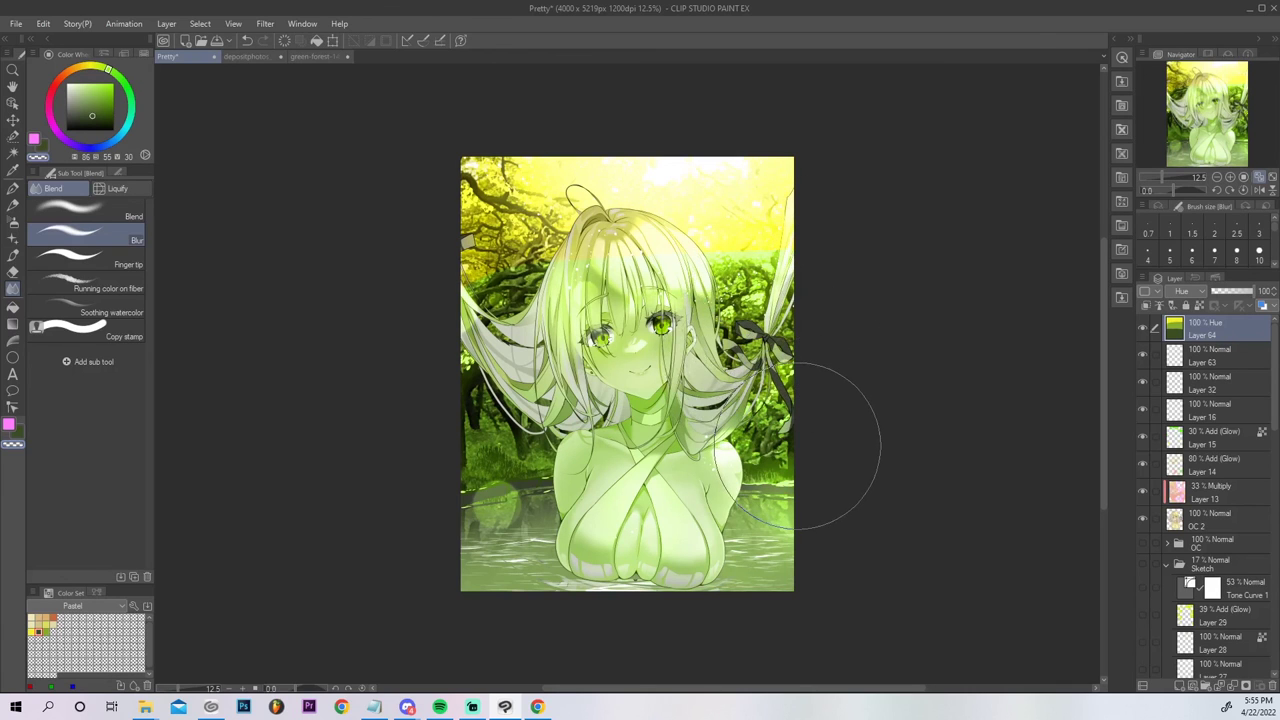
left_click(44, 147)
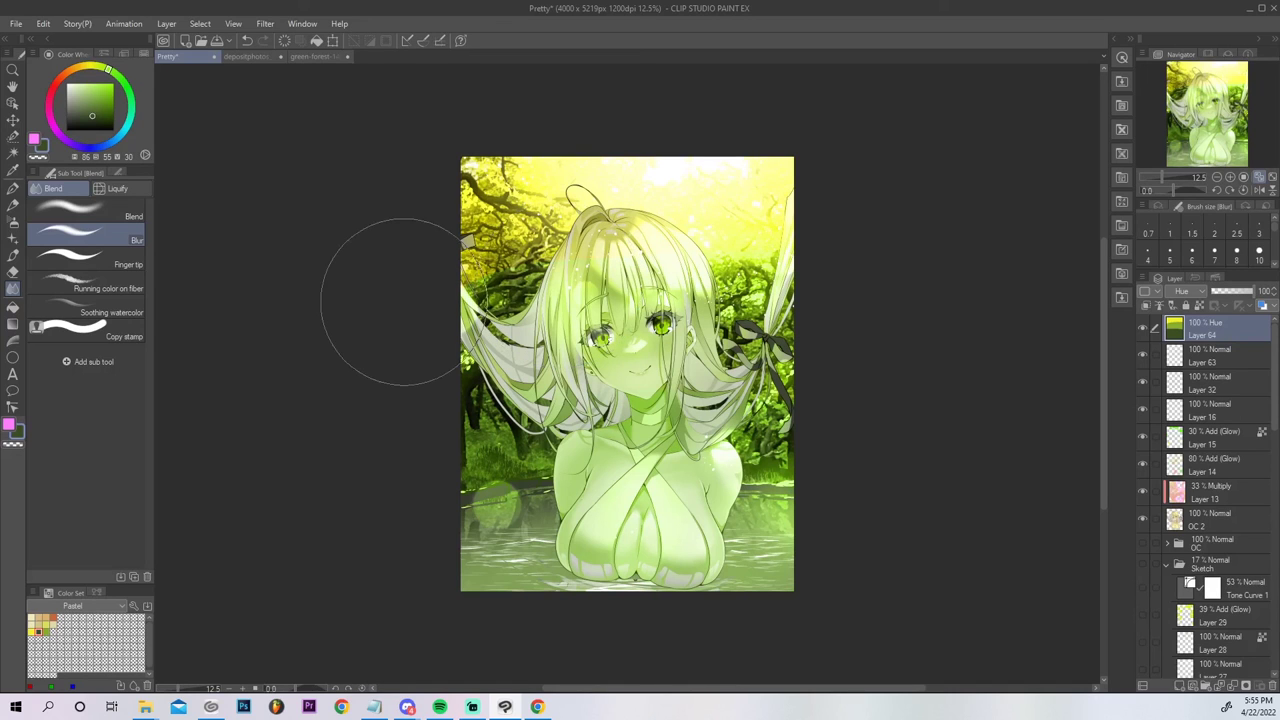
Change the band layer's blending mode to Color, lower its opacity to 23%, and compare the picture with and without it.
left_click(1205, 290)
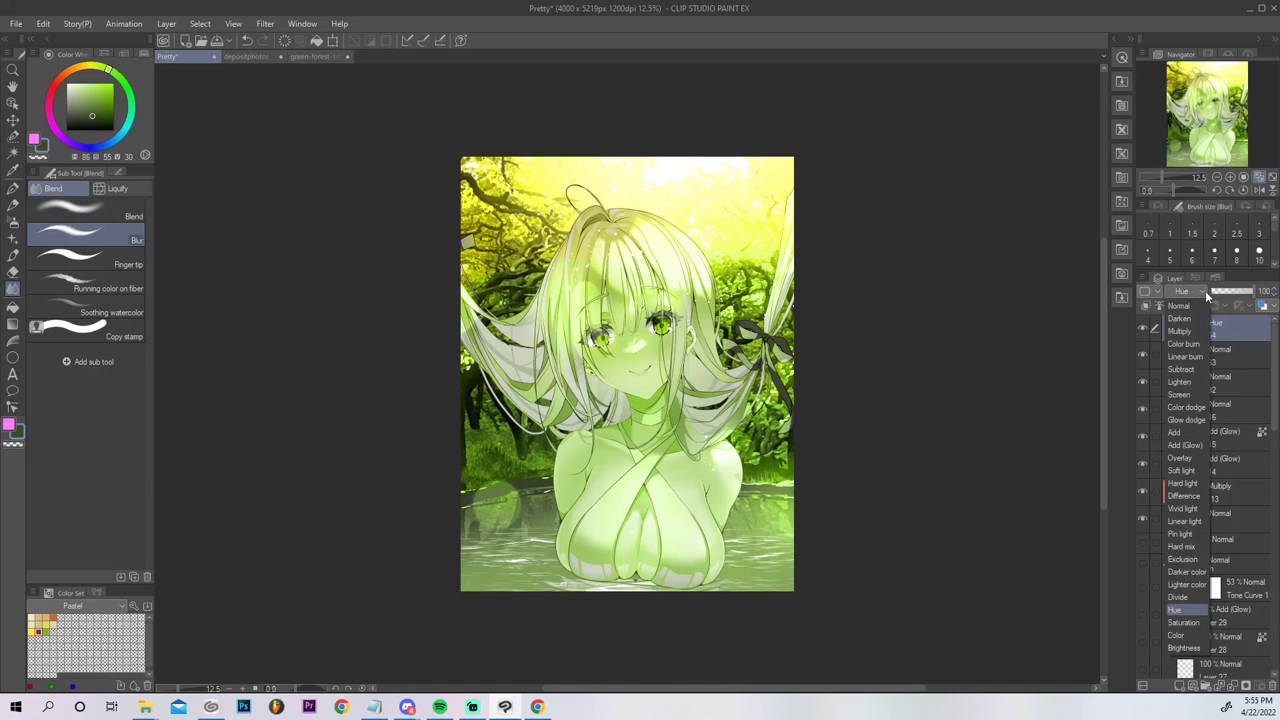
left_click(1185, 636)
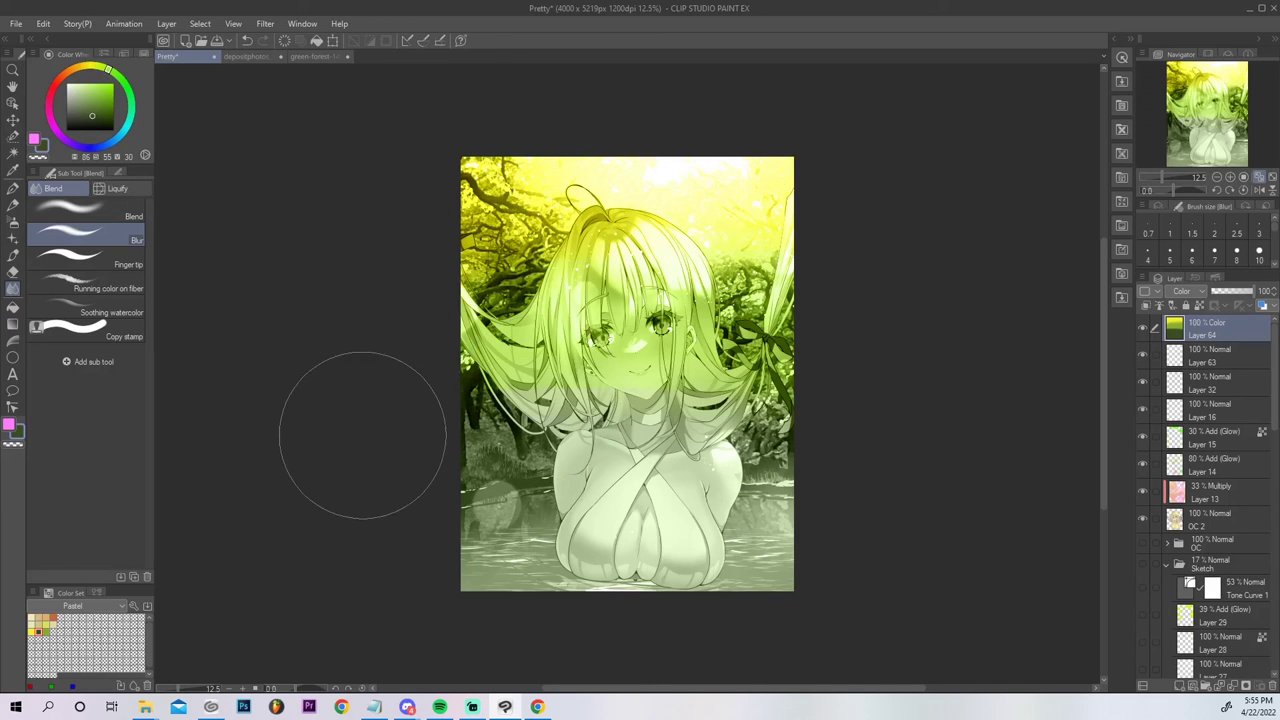
left_click(1232, 297)
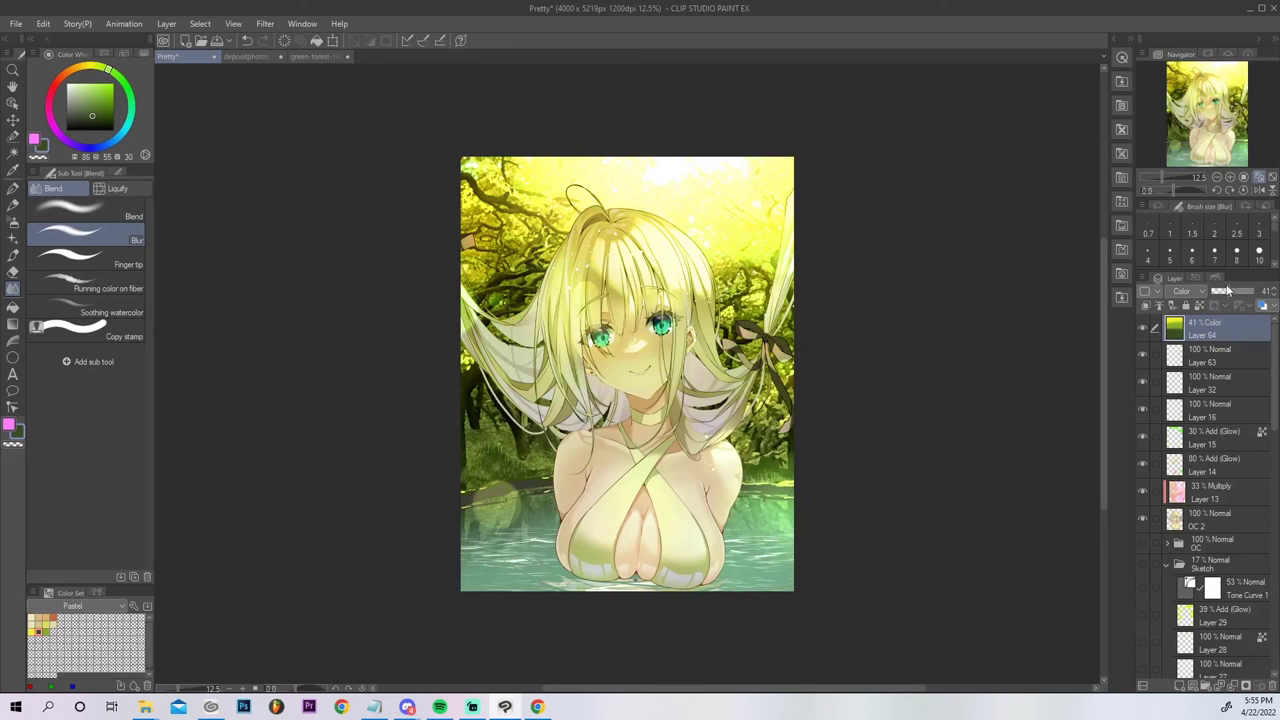
left_click(1225, 290)
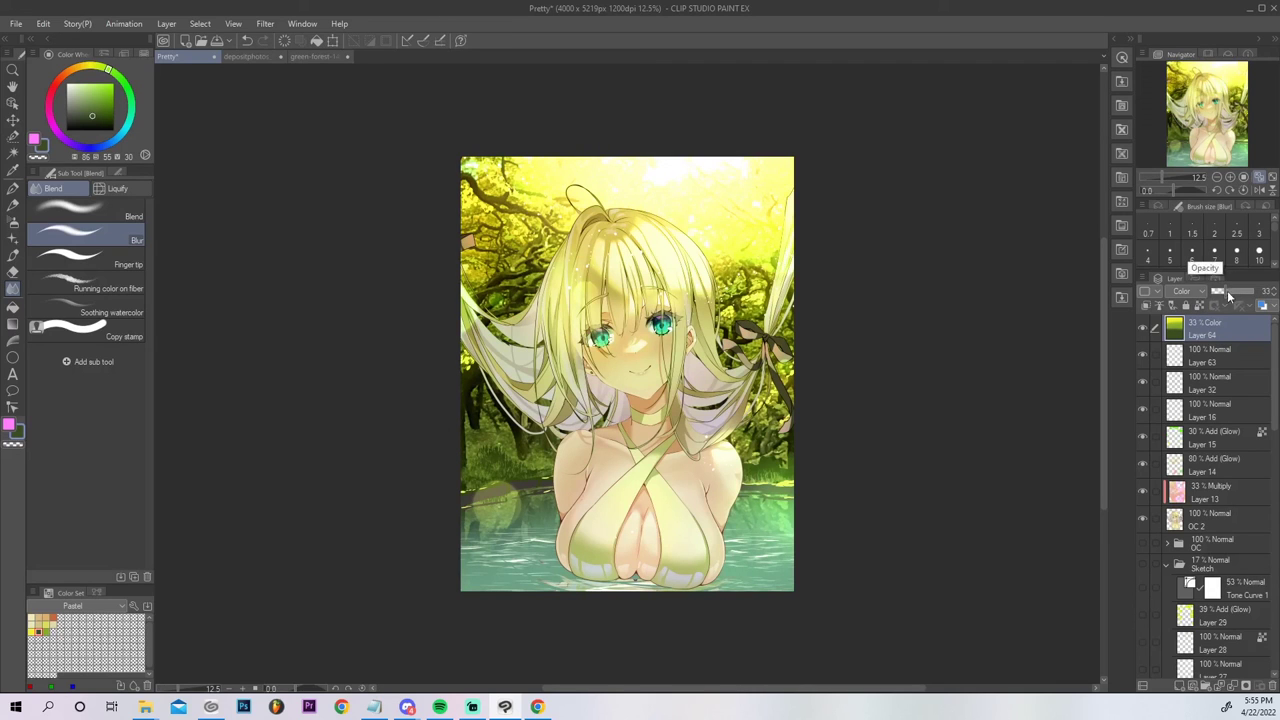
left_click(1145, 328)
left_click(1145, 329)
left_click(1145, 330)
left_click(1145, 330)
left_click(1145, 330)
left_click(1145, 330)
Erase part of the Color layer over the character with an enlarged Soft airbrush in transparent color.
left_click(13, 222)
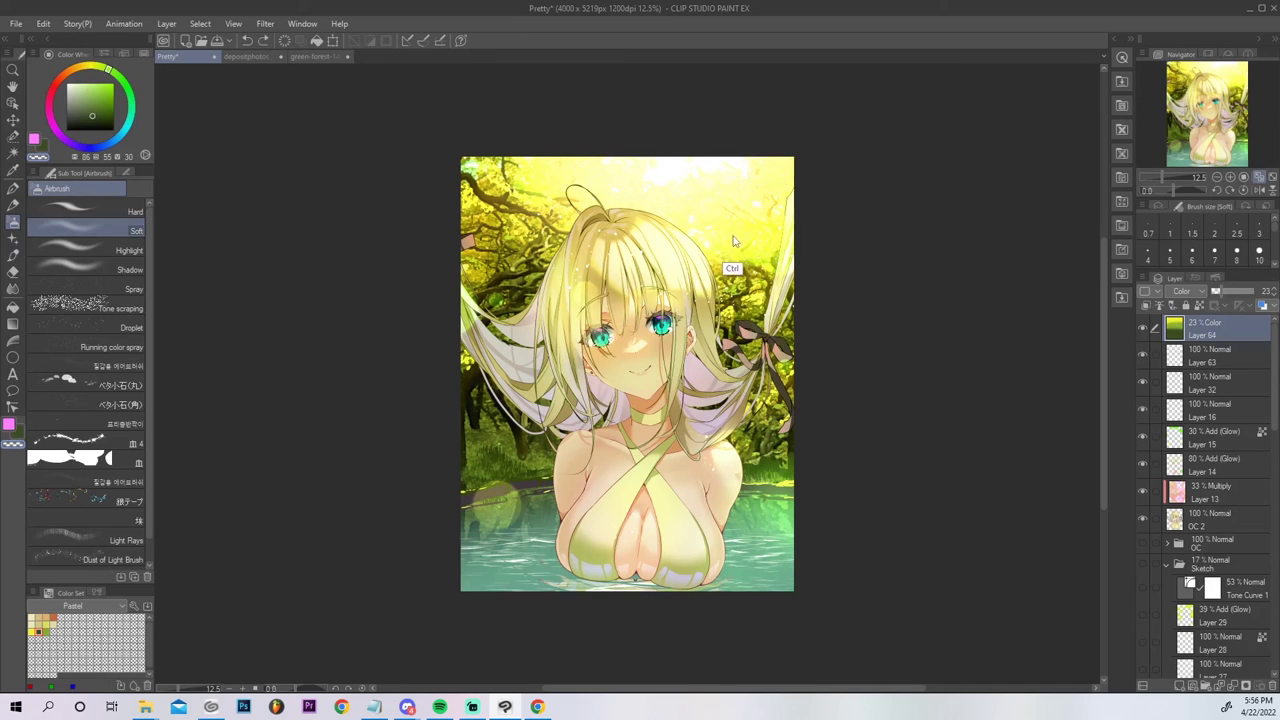
key("]")
key("]")
key("]")
key("]")
key("]")
key("]")
mouse_move(684, 273)
left_mouse_down()
mouse_move(669, 235)
mouse_move(730, 258)
left_mouse_up()
Add a new raster layer above the Color layer and a Tone Curve correction layer on top of it.
left_click(1177, 684)
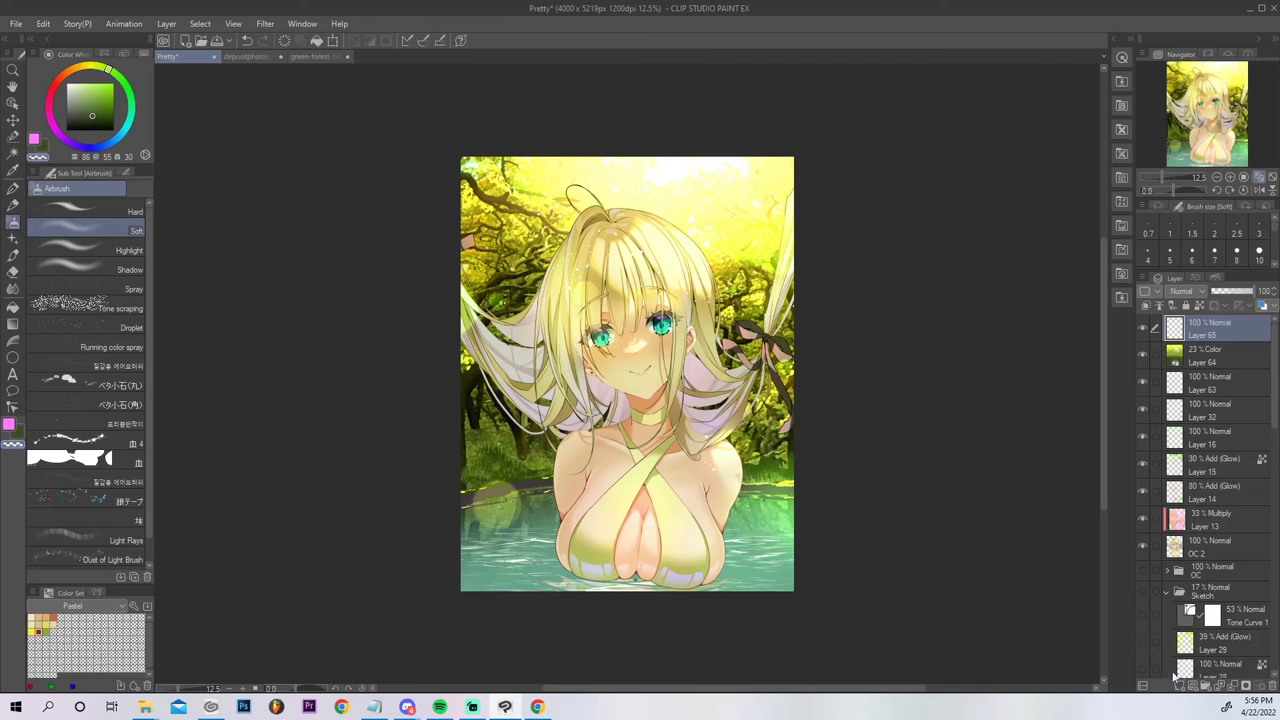
left_click(166, 23)
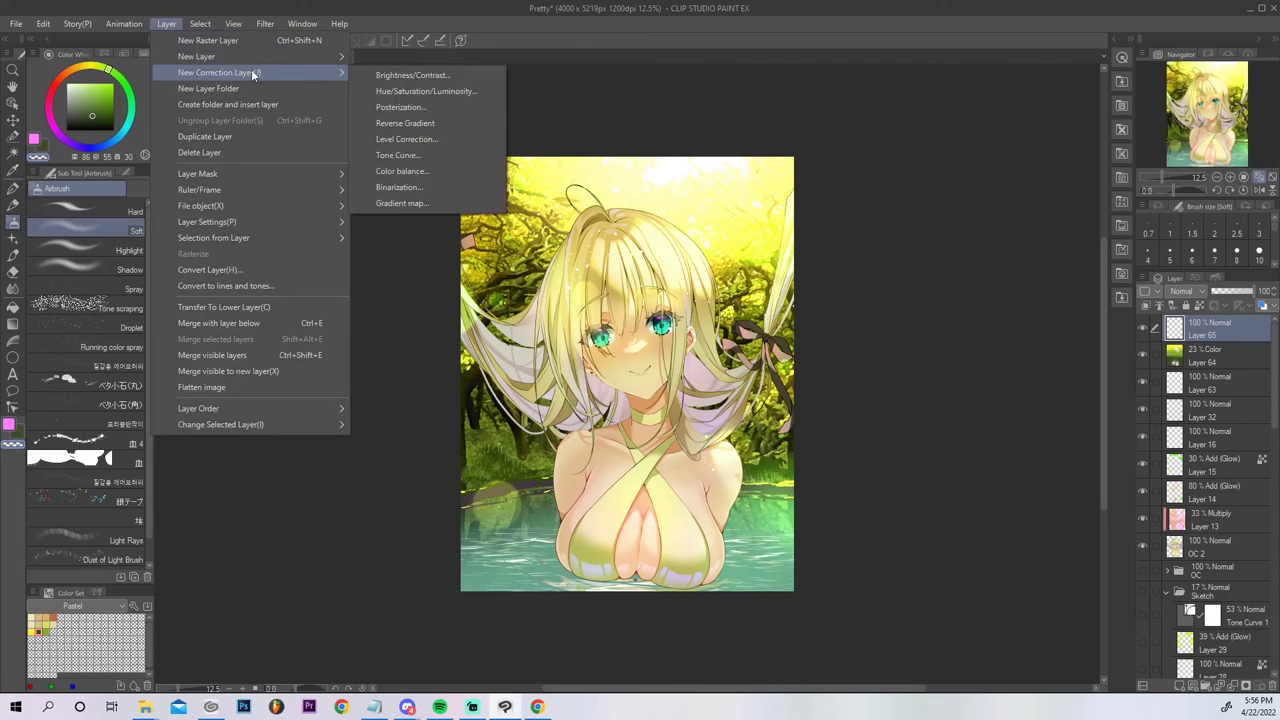
left_click(443, 163)
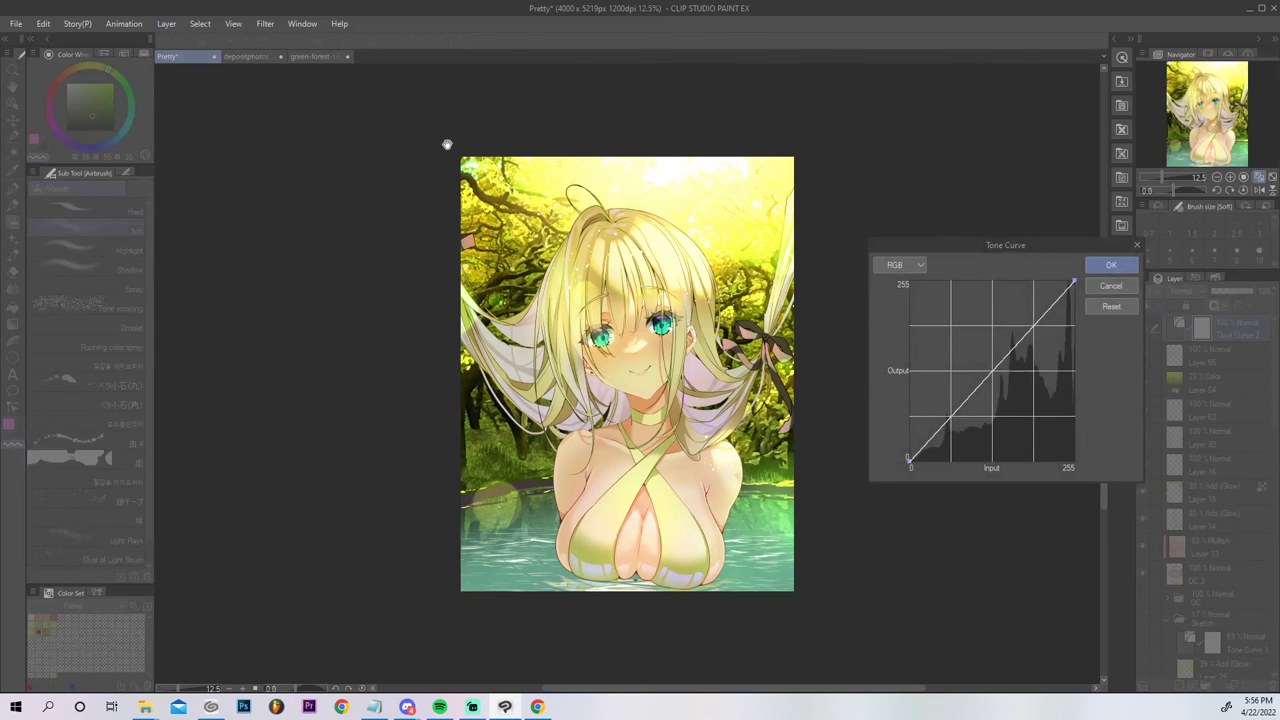
Shape the Red channel of the tone curve into a gentle S by raising the highlights and lowering the shadows.
left_click(908, 266)
left_click(908, 295)
left_click_drag(1050, 314, 1052, 297)
mouse_move(954, 418)
left_mouse_down()
mouse_move(957, 441)
mouse_move(943, 437)
left_mouse_up()
Lower the shadows of the tone curve's Blue channel and lift its highlights slightly.
left_click(905, 266)
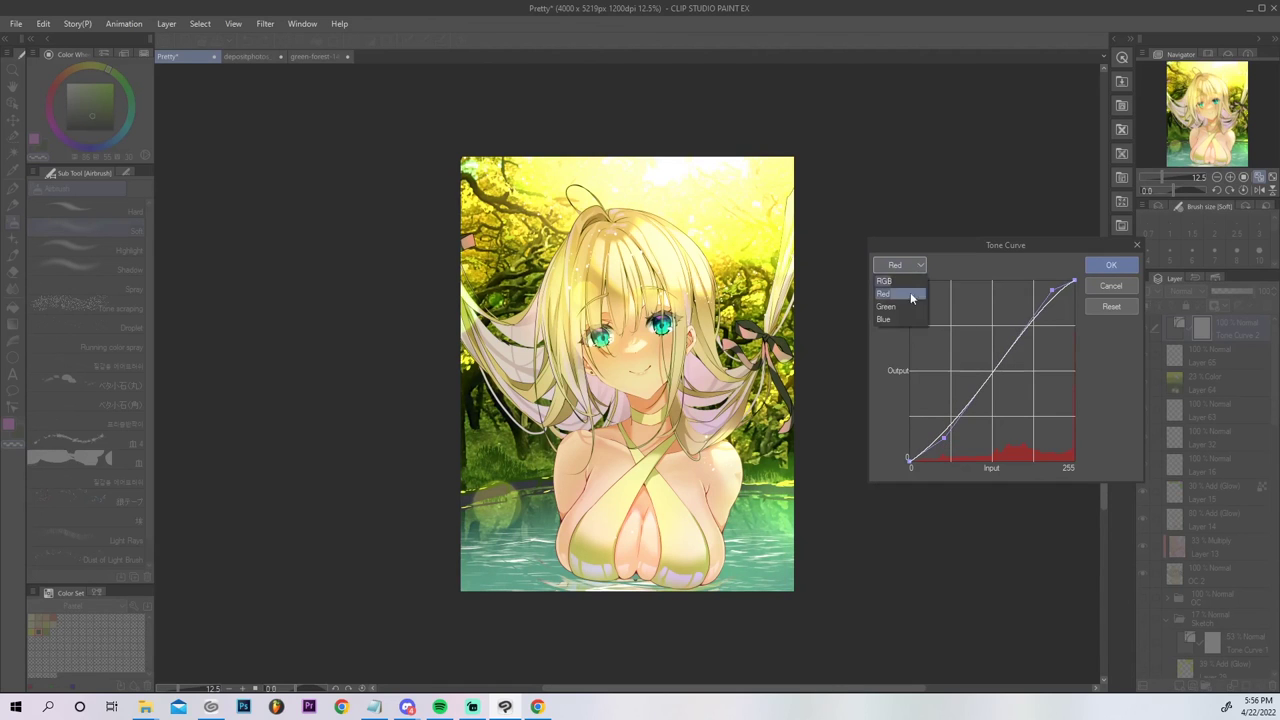
left_click(900, 320)
left_click_drag(949, 418, 955, 447)
left_click_drag(947, 435, 948, 437)
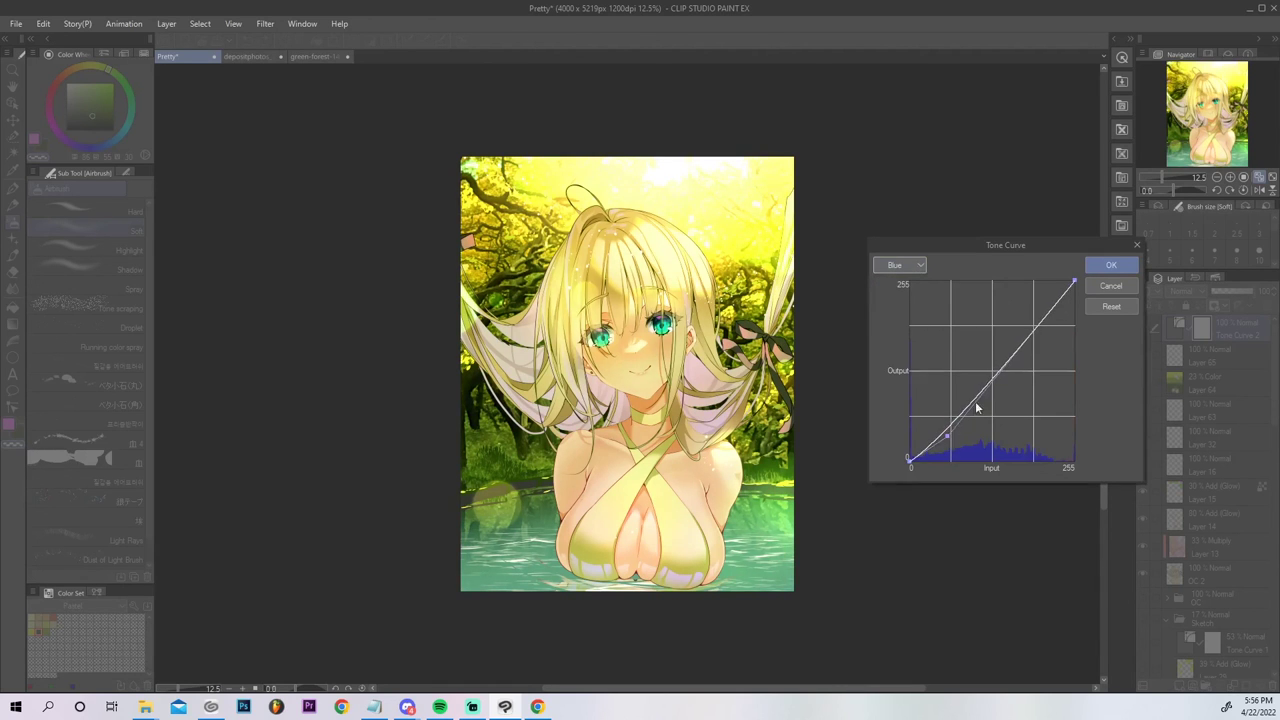
mouse_move(1060, 300)
left_mouse_down()
mouse_move(1064, 310)
mouse_move(1054, 298)
left_mouse_up()
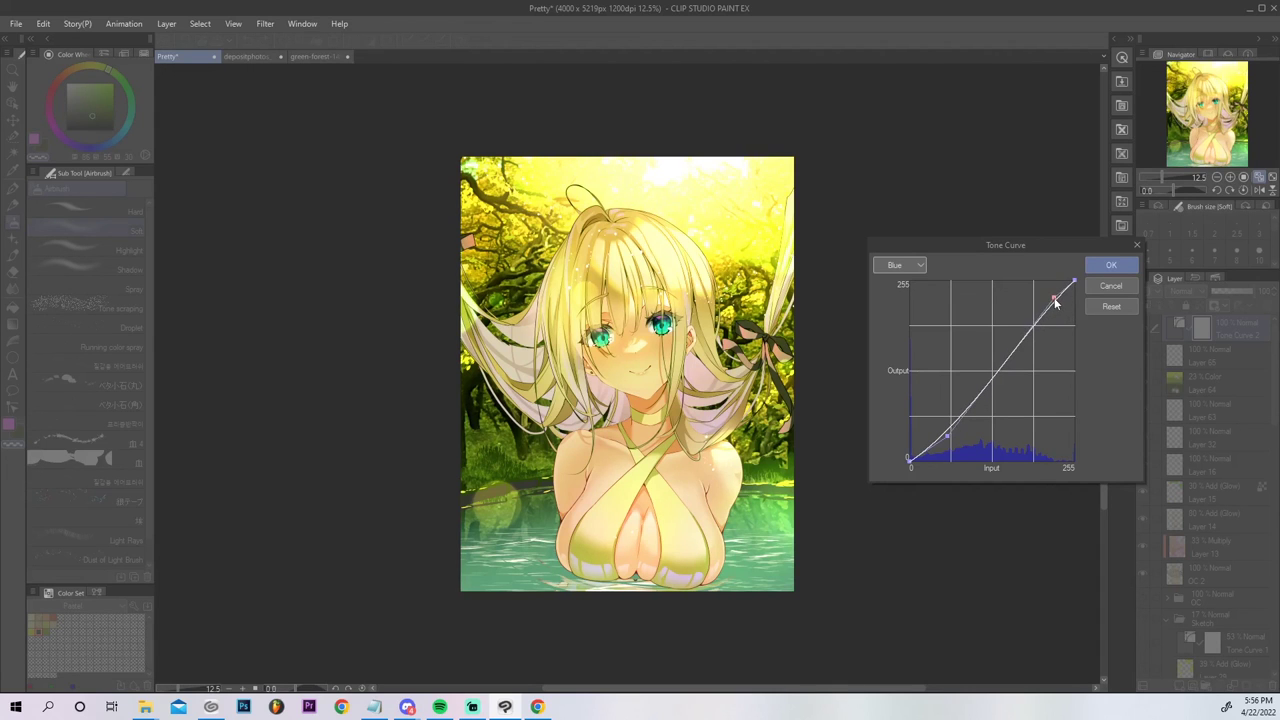
Adjust the tone curve's Green channel, lowering the shadows and bringing the highlights slightly below the diagonal.
left_click(918, 268)
left_click(912, 307)
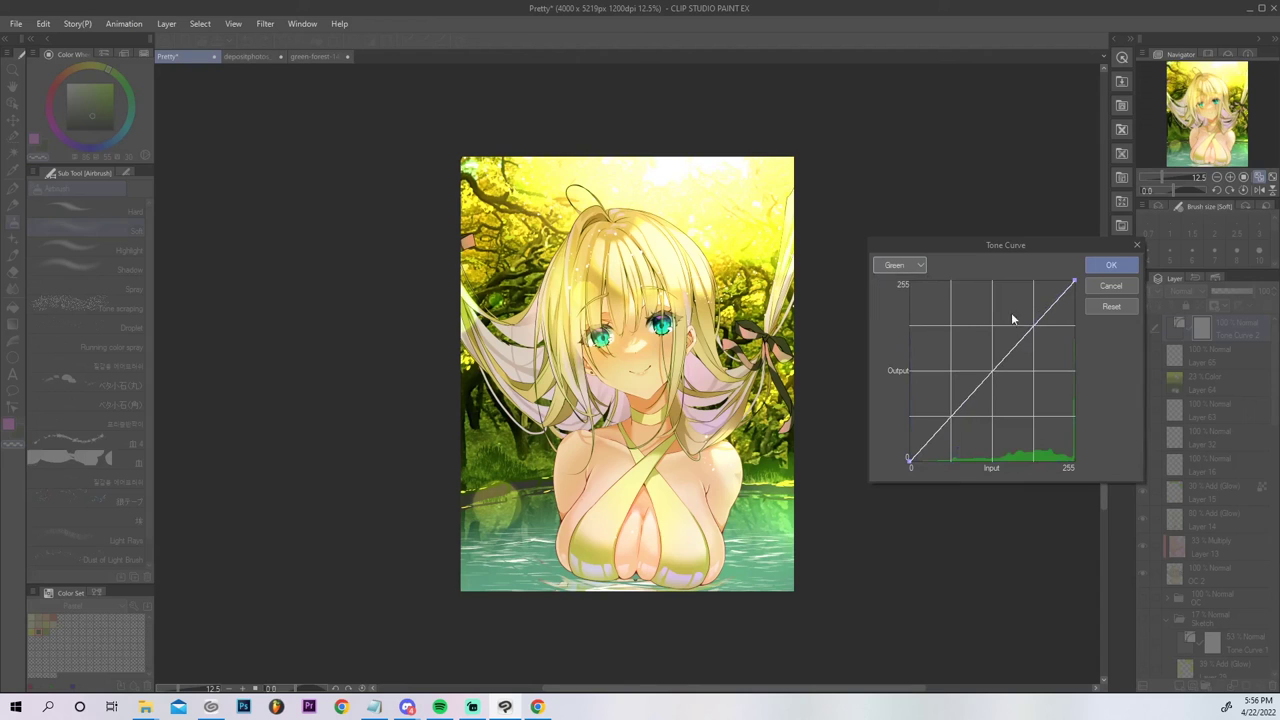
left_click_drag(1056, 298, 1051, 287)
left_click_drag(958, 409, 950, 434)
mouse_move(1051, 286)
left_mouse_down()
mouse_move(1057, 317)
mouse_move(1057, 287)
mouse_move(1055, 306)
left_mouse_up()
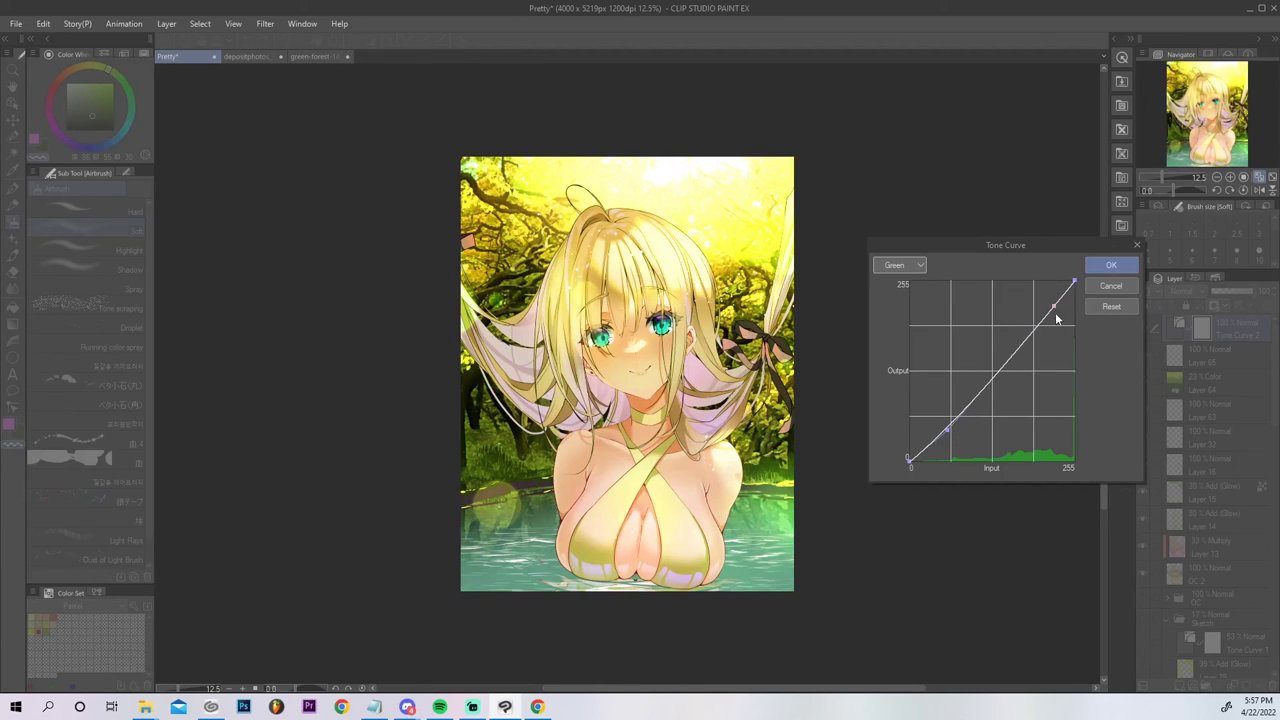
Pull the Blue channel's highlights below the diagonal and apply the tone curve.
left_click(900, 265)
left_click(908, 319)
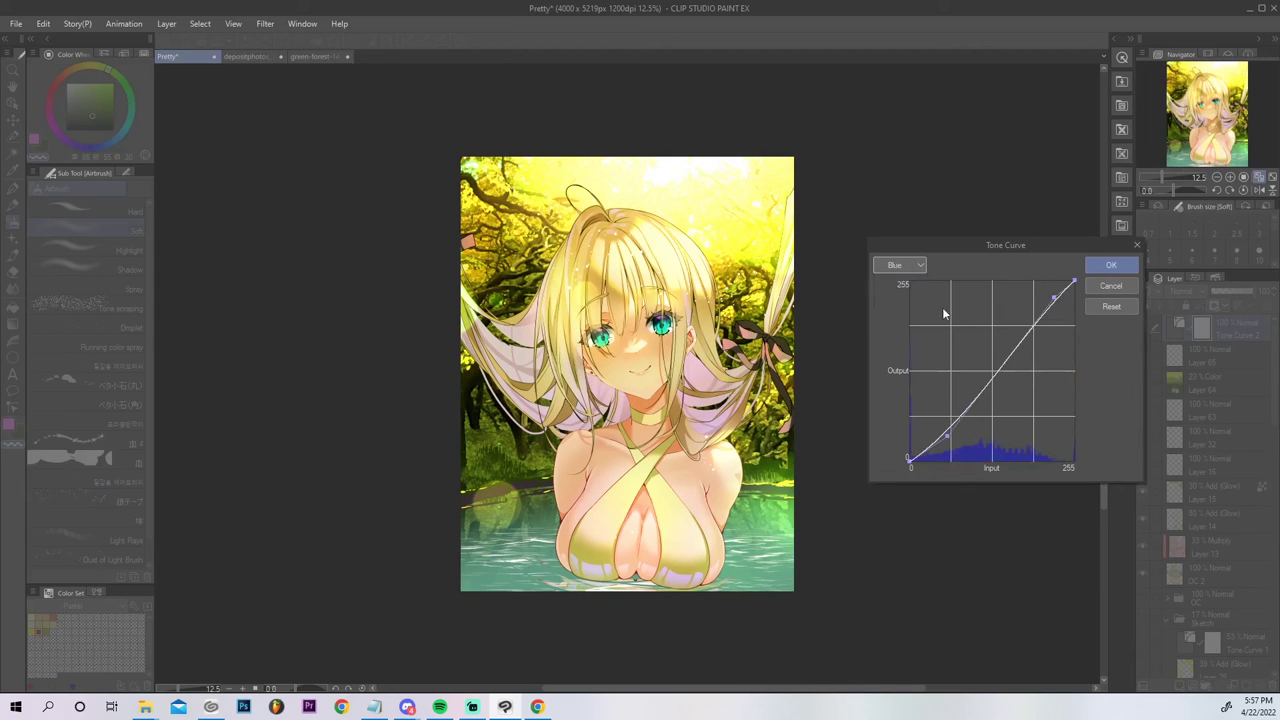
left_click_drag(1057, 302, 1063, 316)
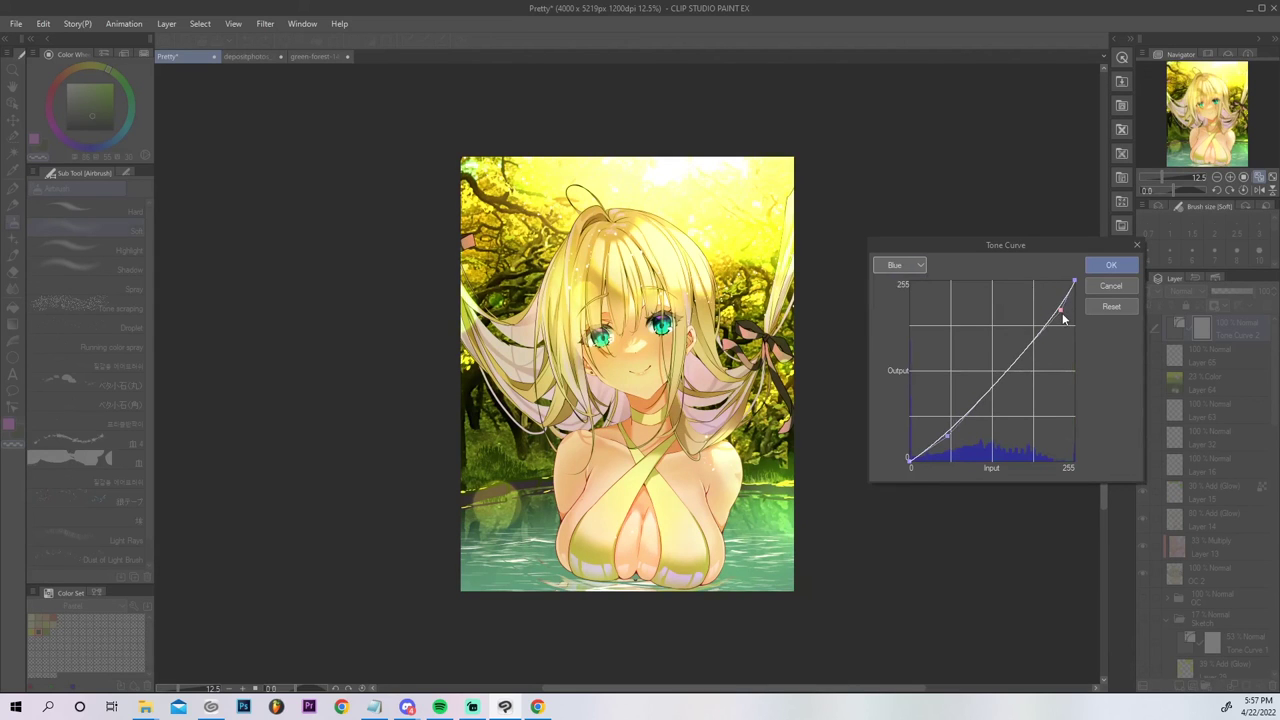
left_click(1126, 268)
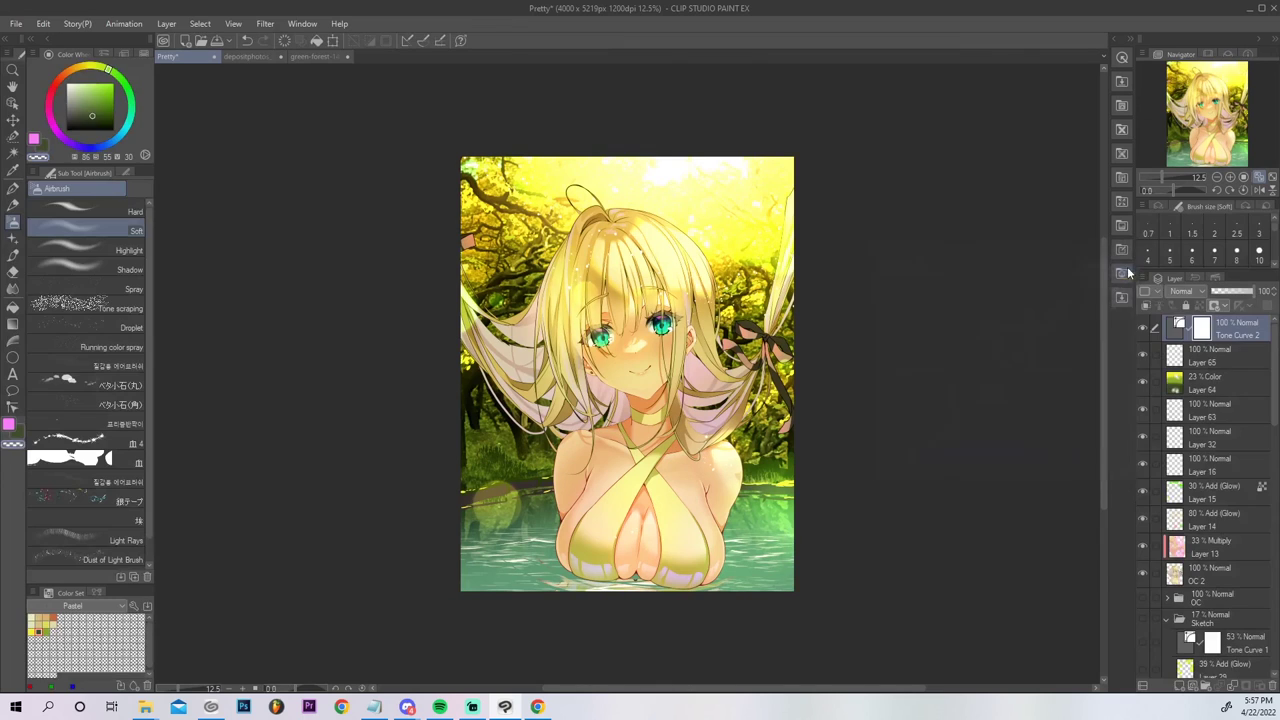
Reduce the Tone Curve layer's opacity to 78% and add a new raster layer in Normal mode above it.
left_click_drag(1234, 295, 1246, 298)
left_click(1187, 687)
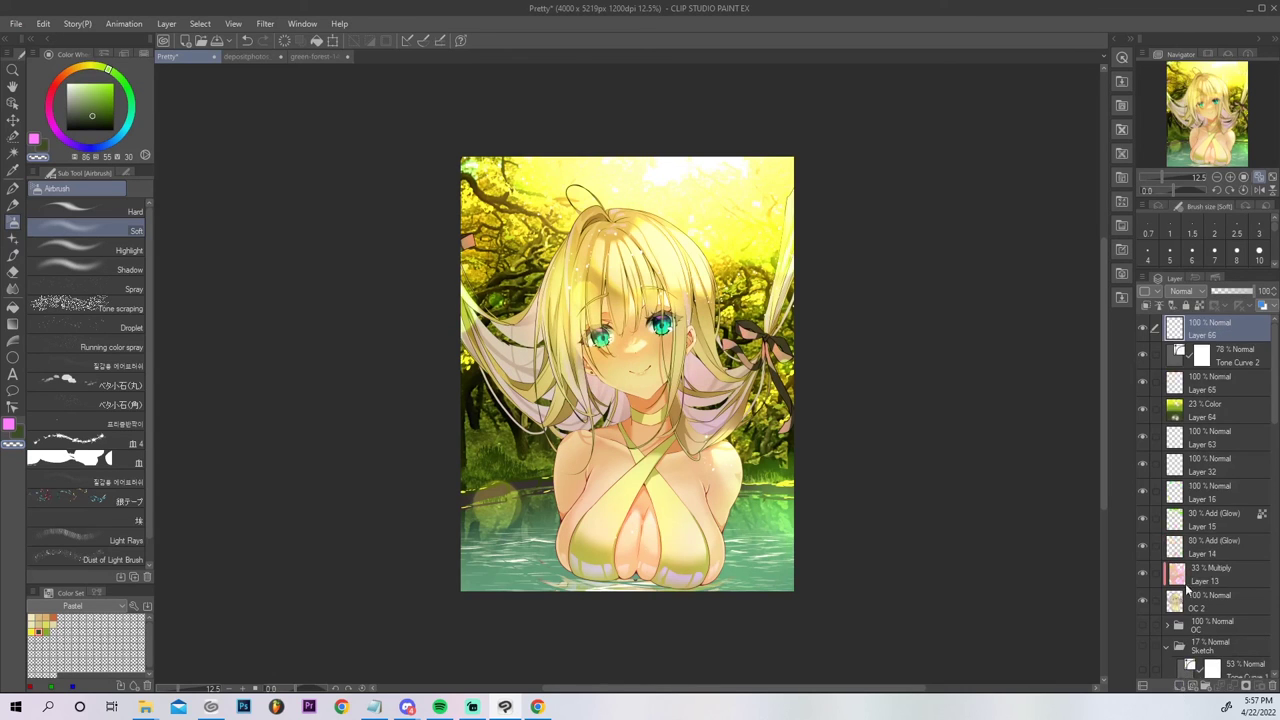
left_click(1203, 291)
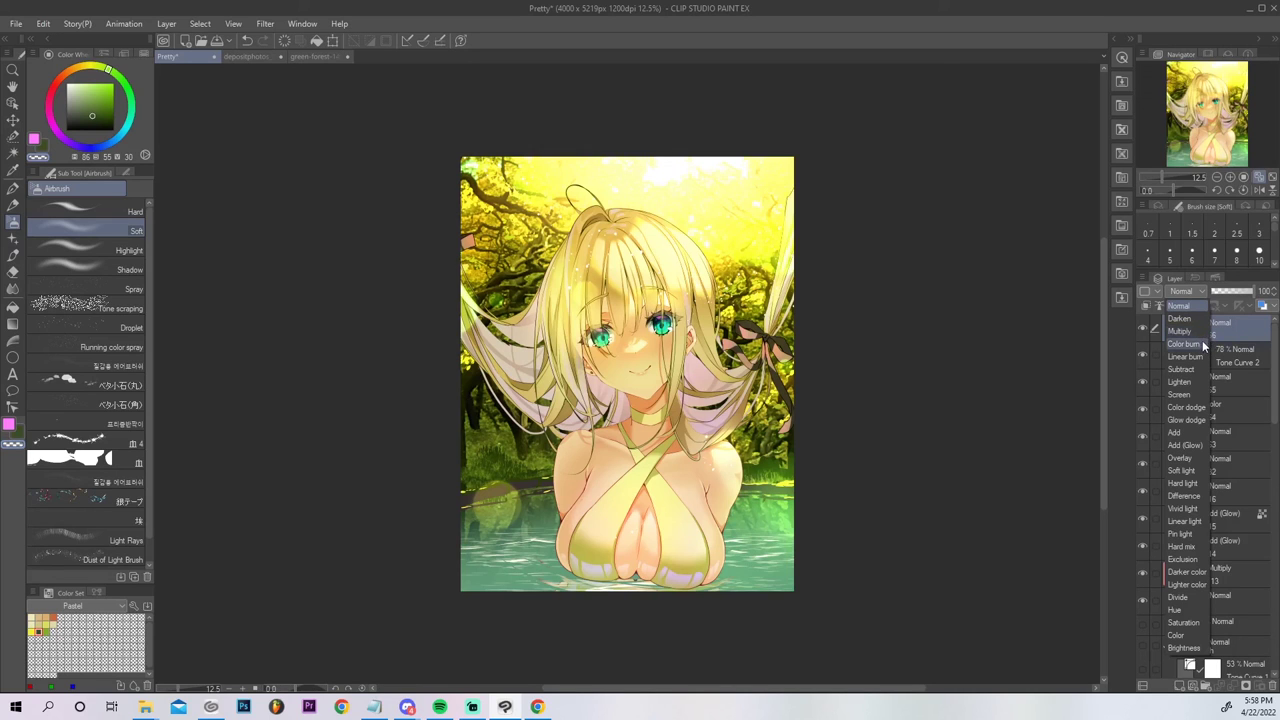
left_click(1198, 306)
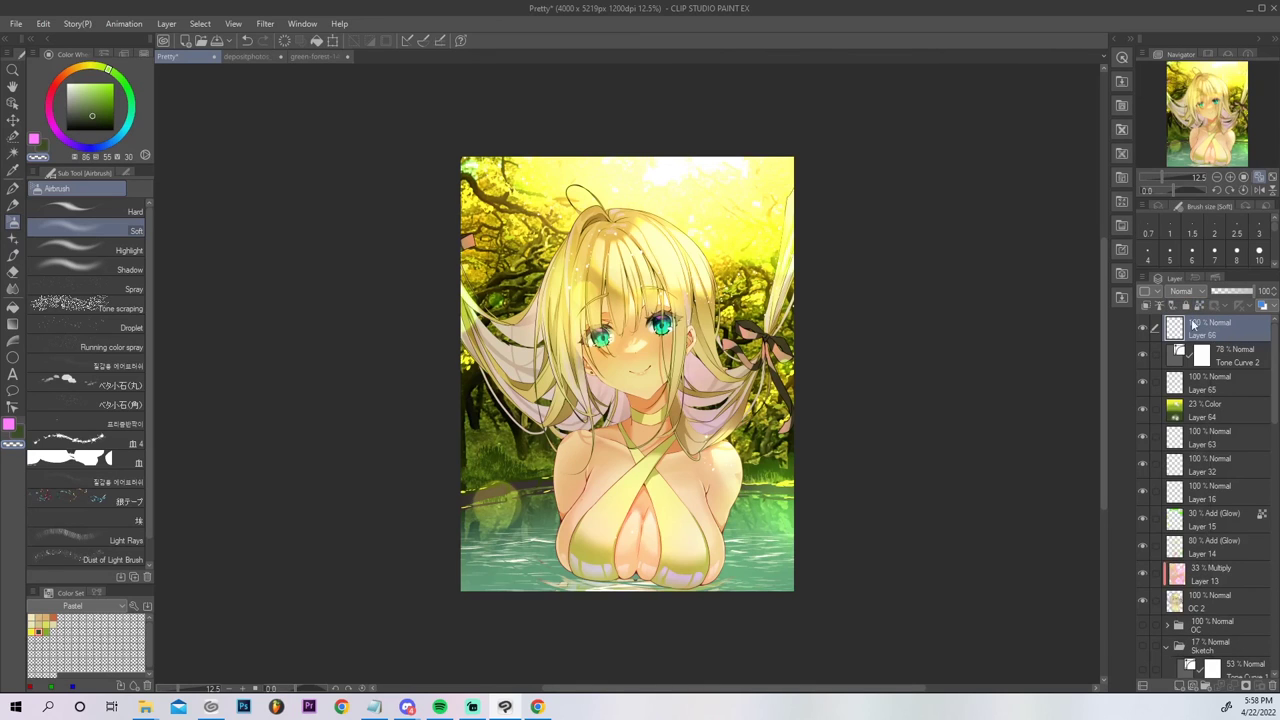
Add a Level Correction layer on top and move the RGB black and white input points slightly inward, fine-tuning the midtones.
left_click(166, 24)
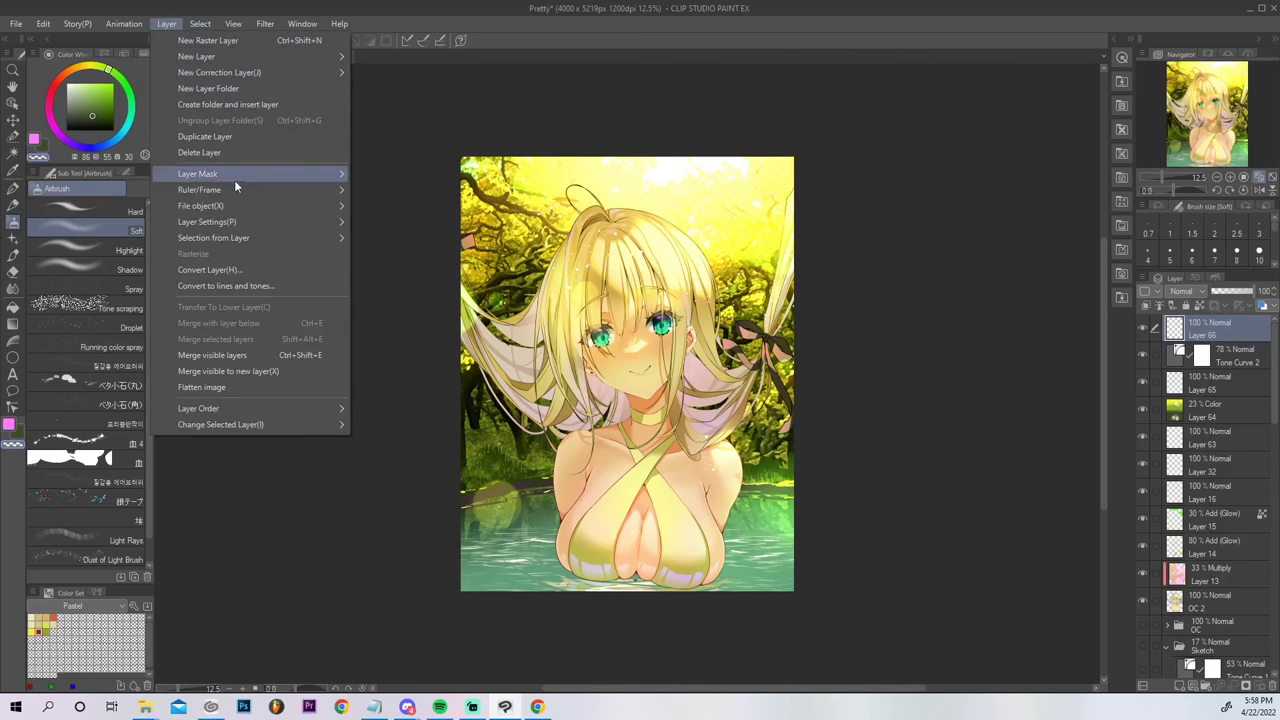
mouse_move(254, 74)
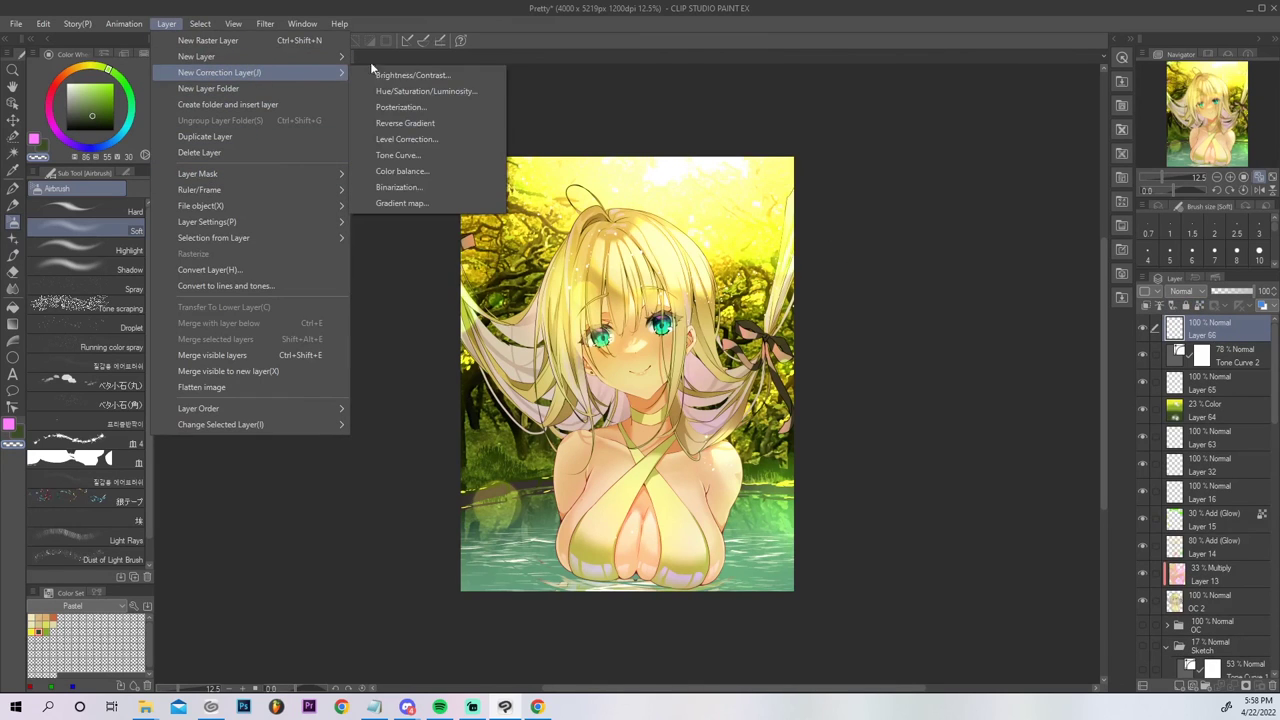
left_click(440, 140)
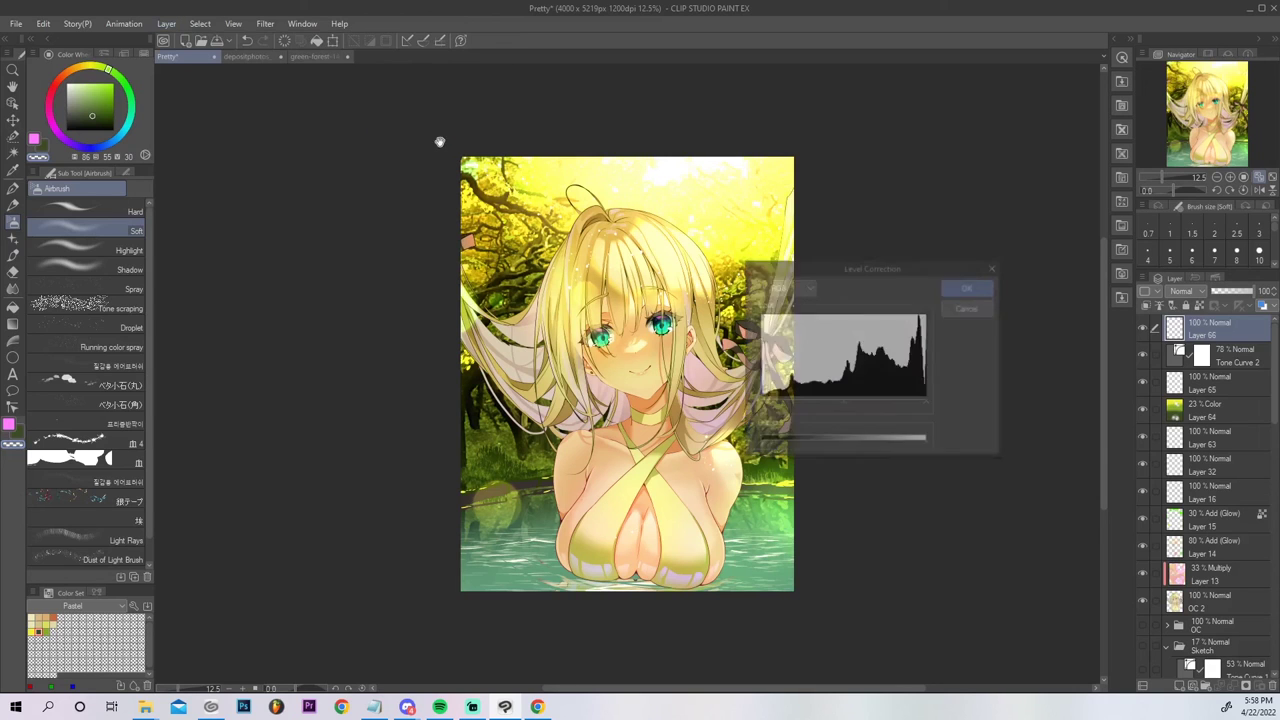
left_click_drag(758, 404, 775, 404)
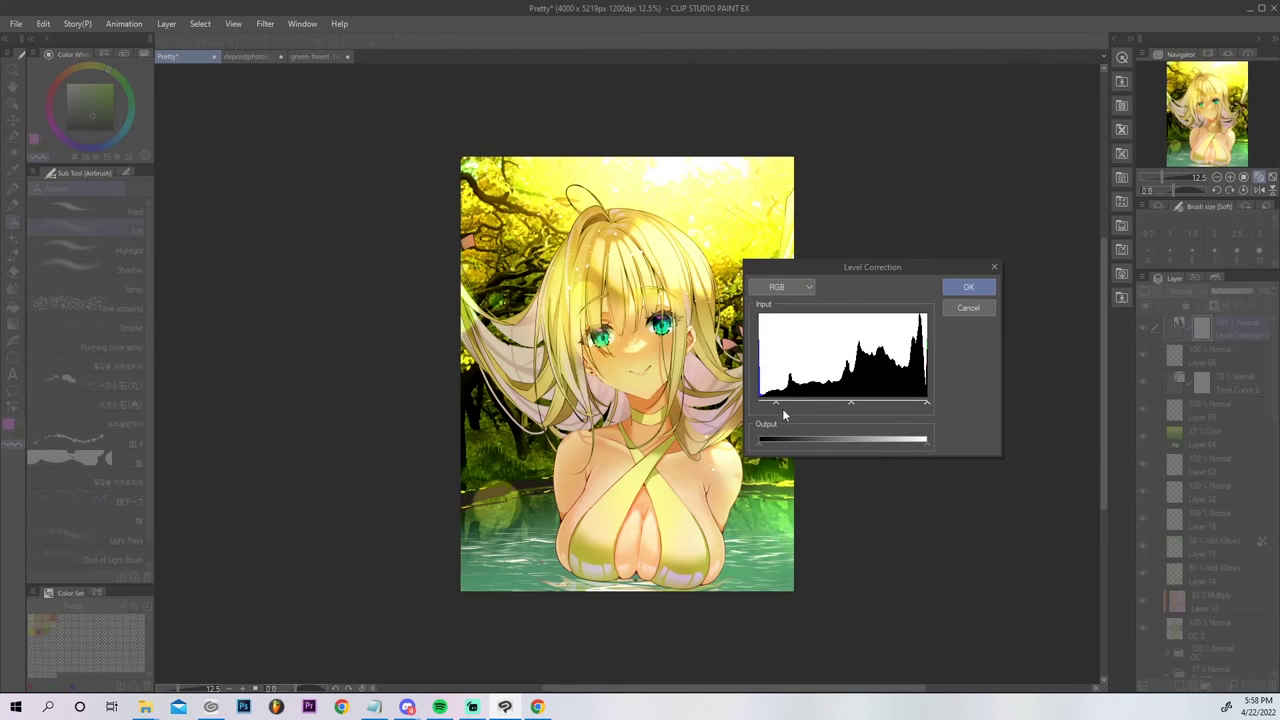
left_click_drag(848, 404, 838, 403)
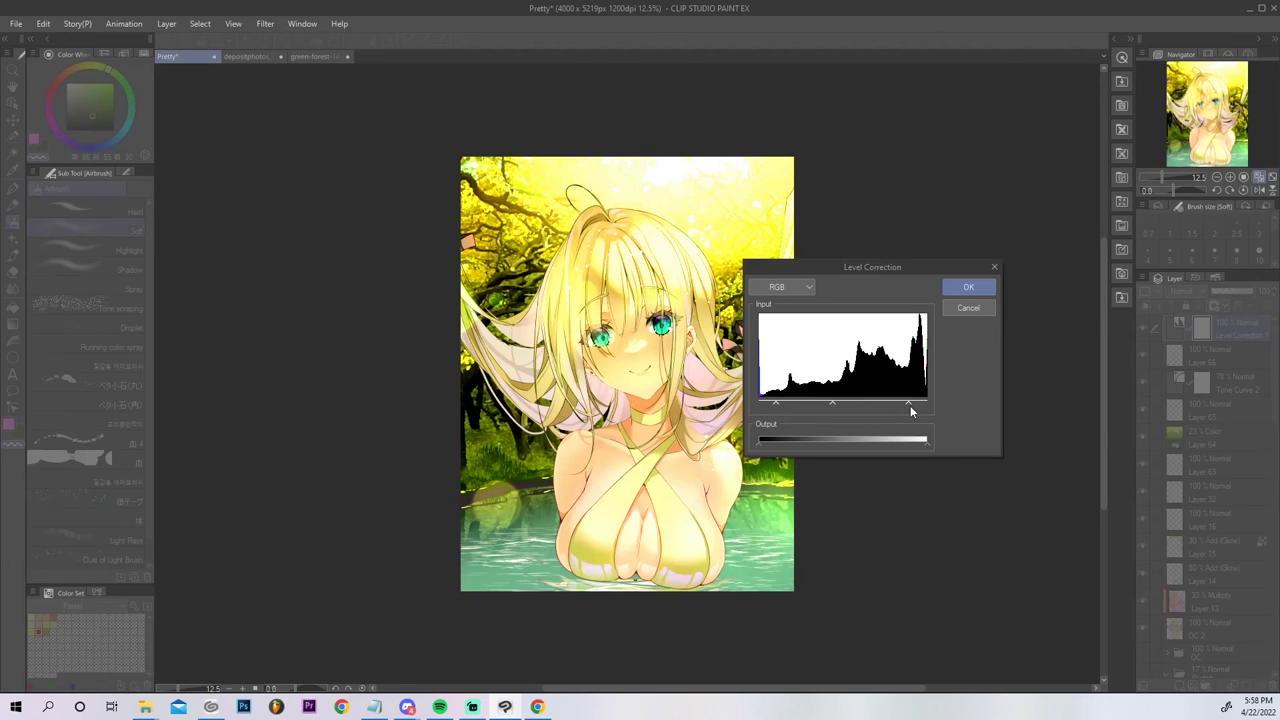
left_click_drag(834, 401, 846, 403)
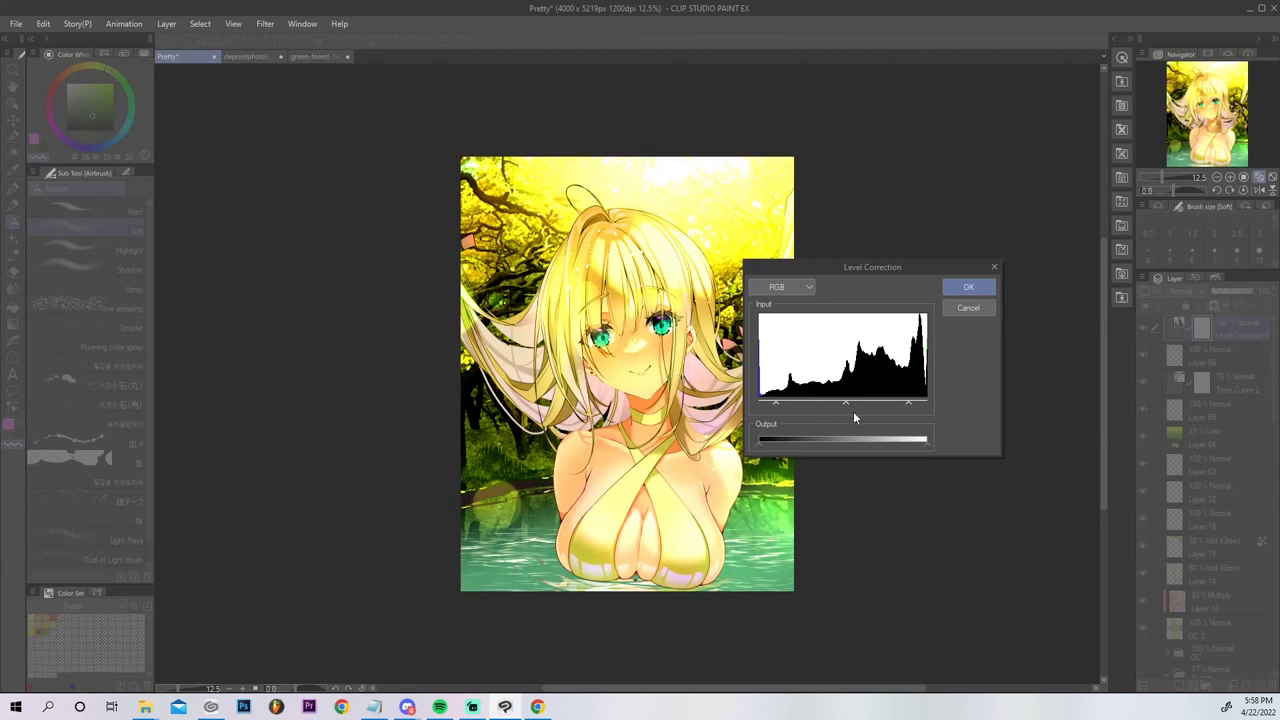
left_click_drag(909, 403, 921, 405)
left_click_drag(778, 405, 766, 405)
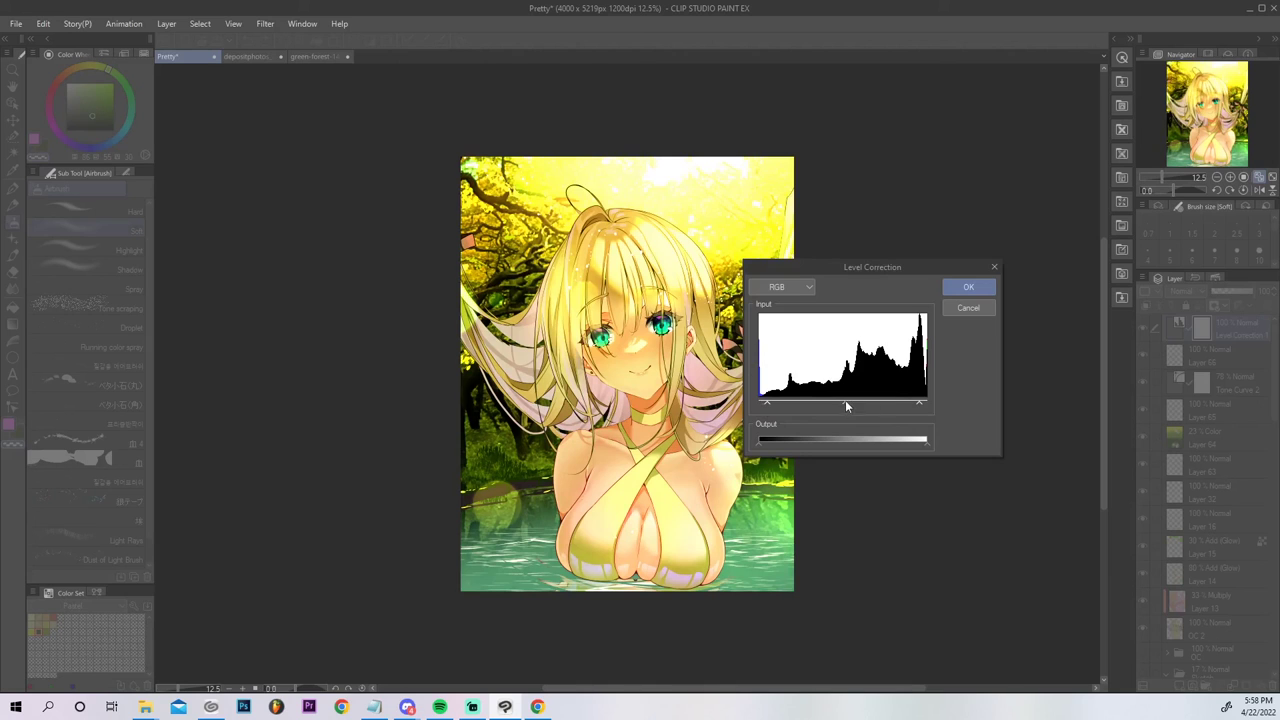
left_click_drag(836, 404, 850, 404)
left_click(968, 287)
Lower the Level Correction layer's opacity to 39% and compare the picture with and without the Tone Curve layer.
left_click_drag(1240, 291, 1230, 292)
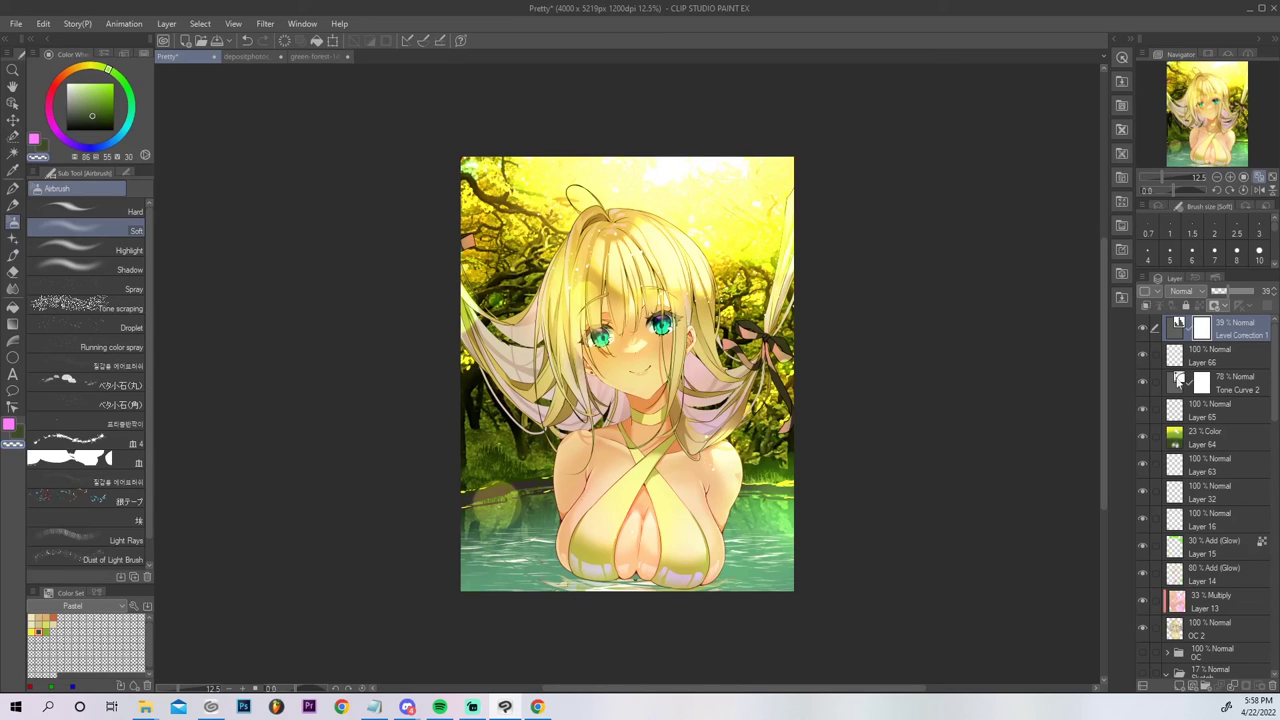
left_click(1144, 382)
left_click(1144, 382)
Add a new raster layer and darken the picture's lower edge with an enlarged Soft airbrush in near-black green.
left_click(1178, 685)
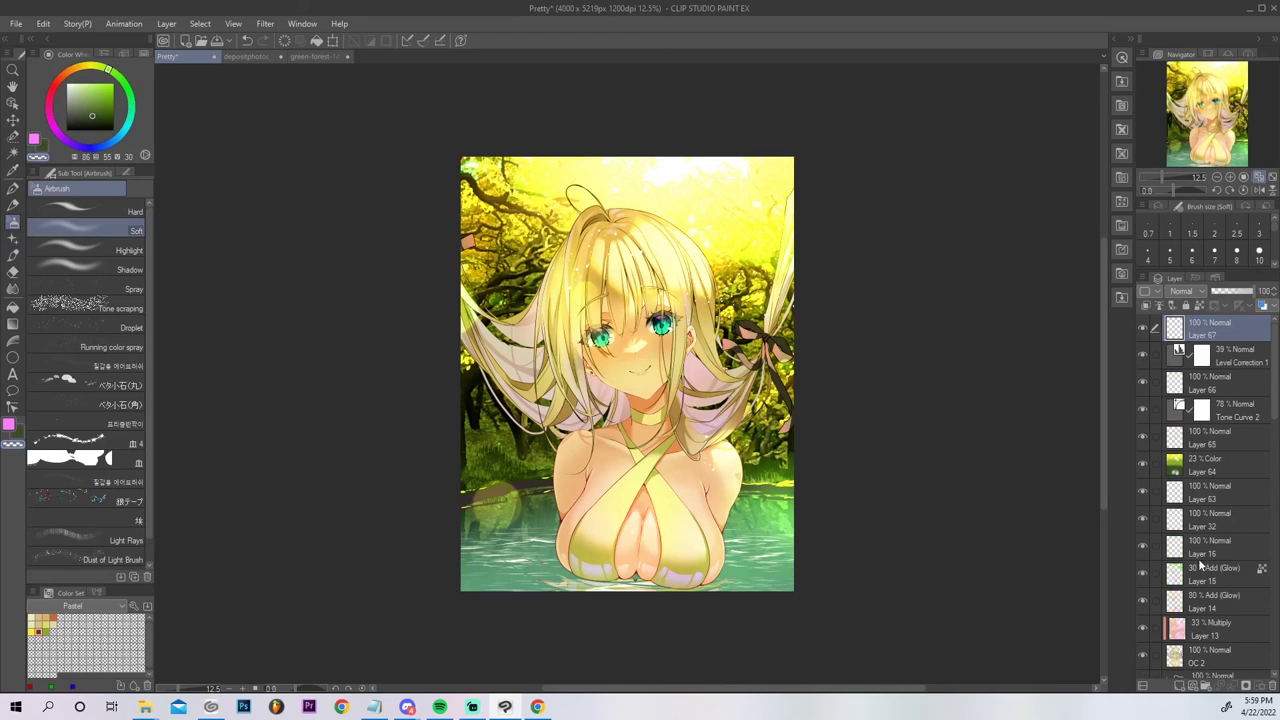
left_click(116, 118)
left_click(112, 126)
key("]")
key("]")
left_click_drag(439, 517, 431, 511)
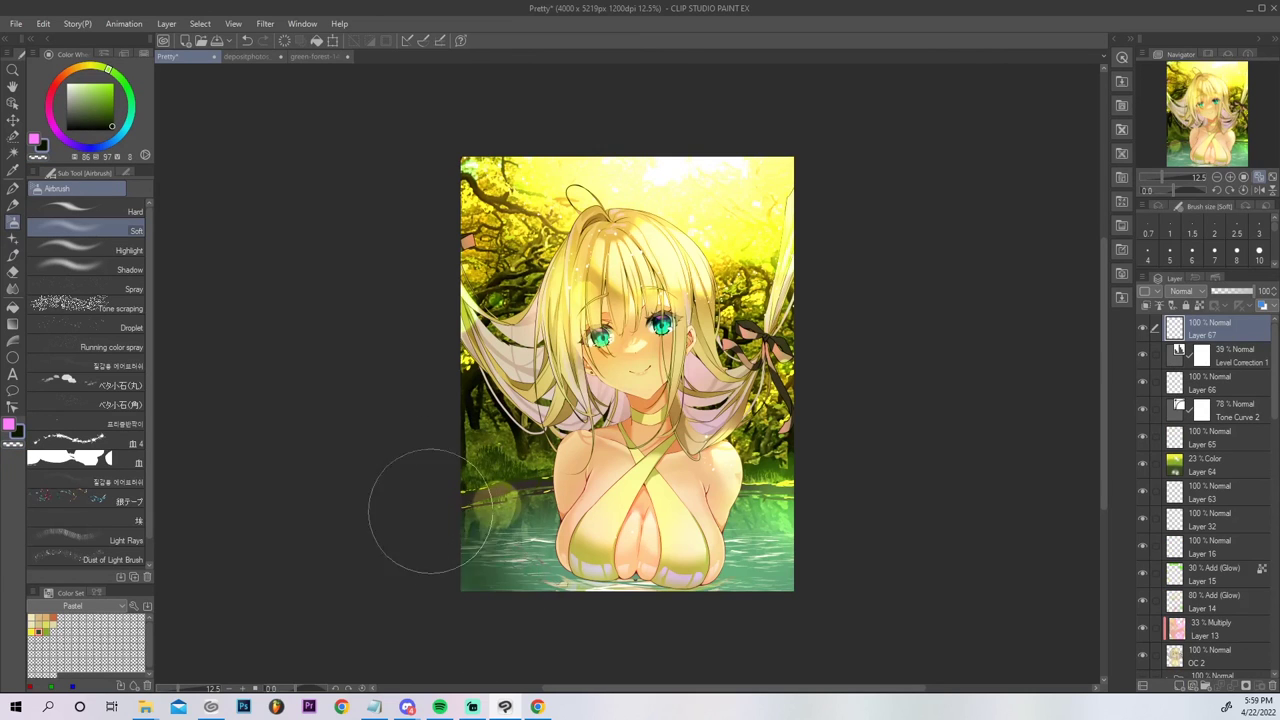
key("ctrl+z")
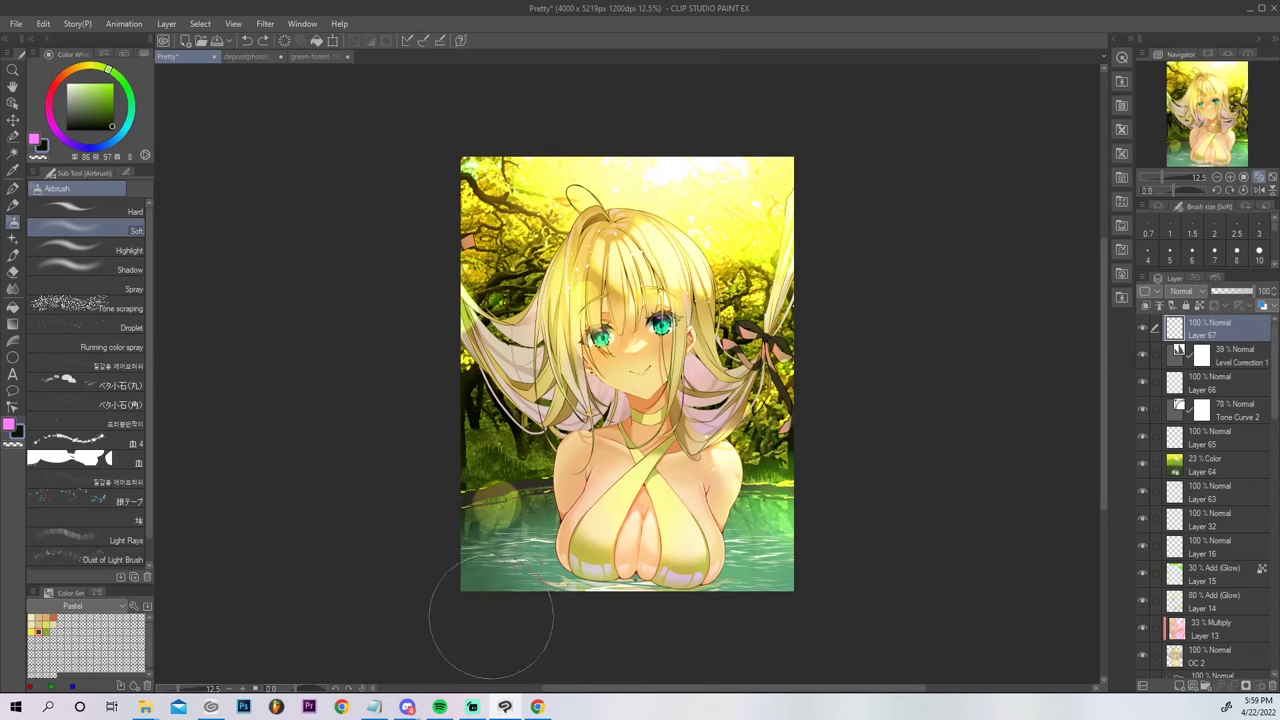
Try darkening the picture's outer edges and corners with the dark Soft airbrush, and undo those strokes.
left_click_drag(456, 170, 456, 268)
mouse_move(738, 654)
left_mouse_down()
mouse_move(822, 540)
mouse_move(771, 652)
left_mouse_up()
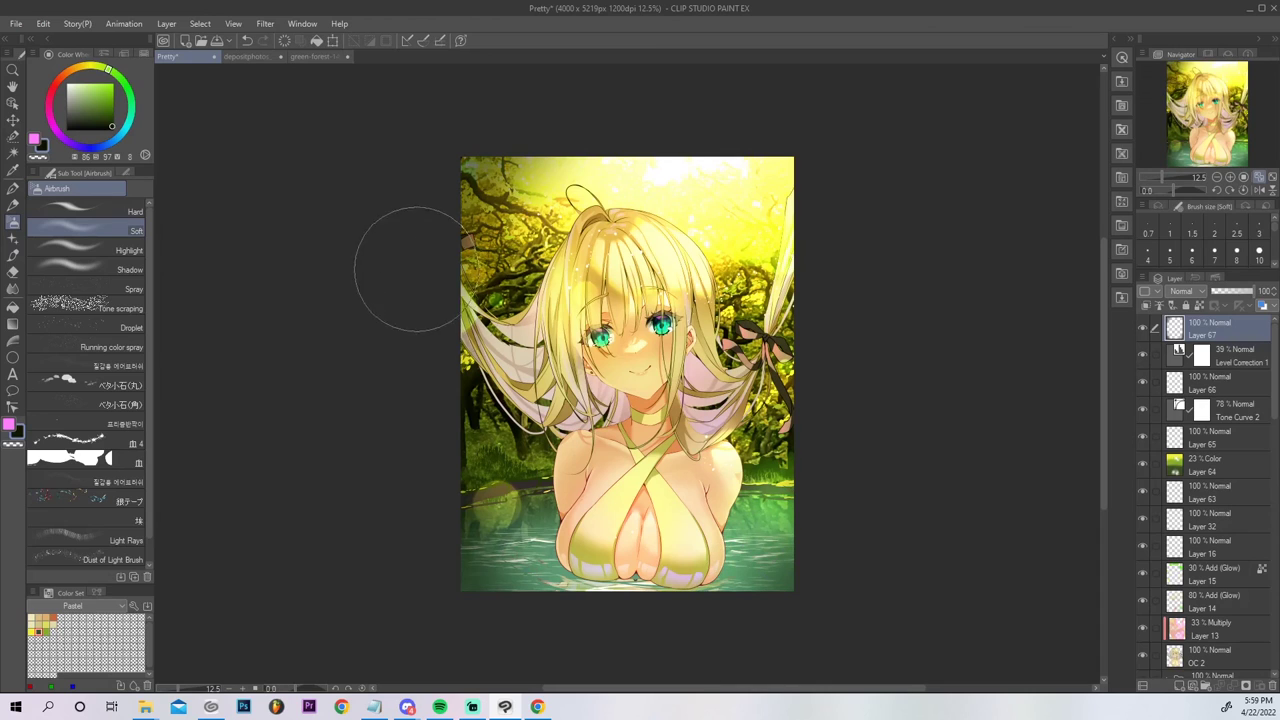
mouse_move(537, 707)
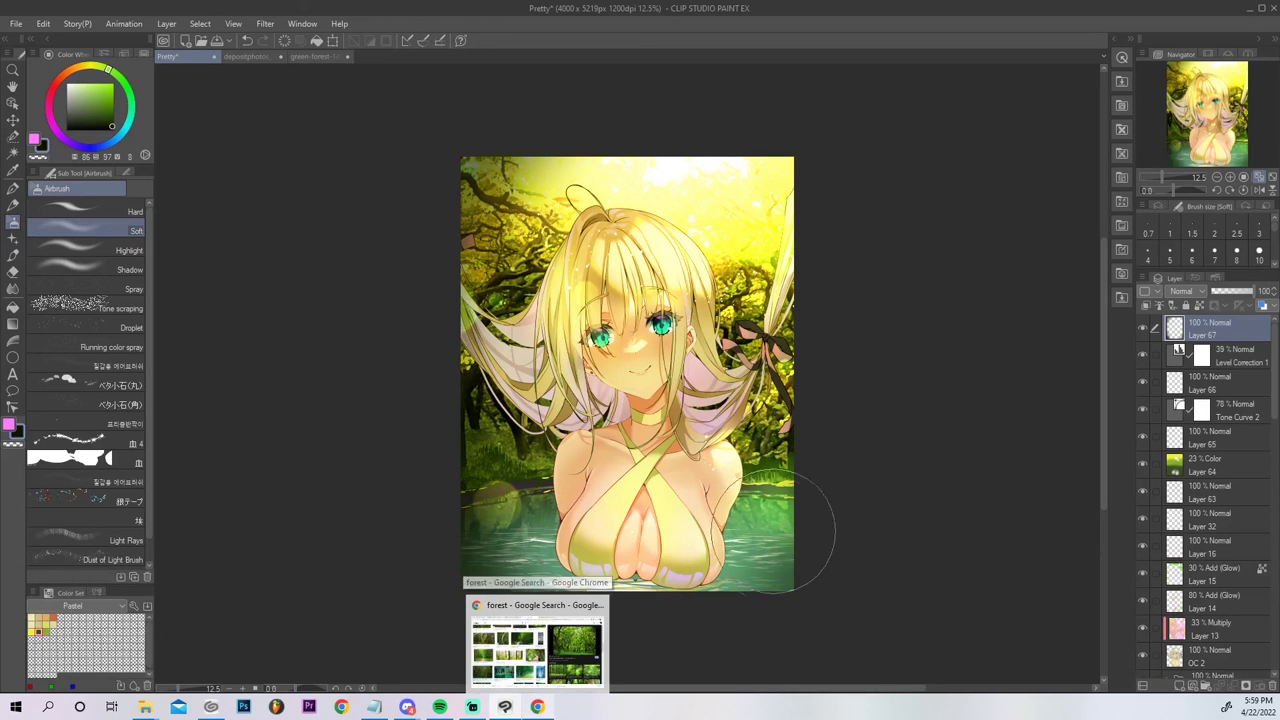
key("ctrl+z")
key("ctrl+z")
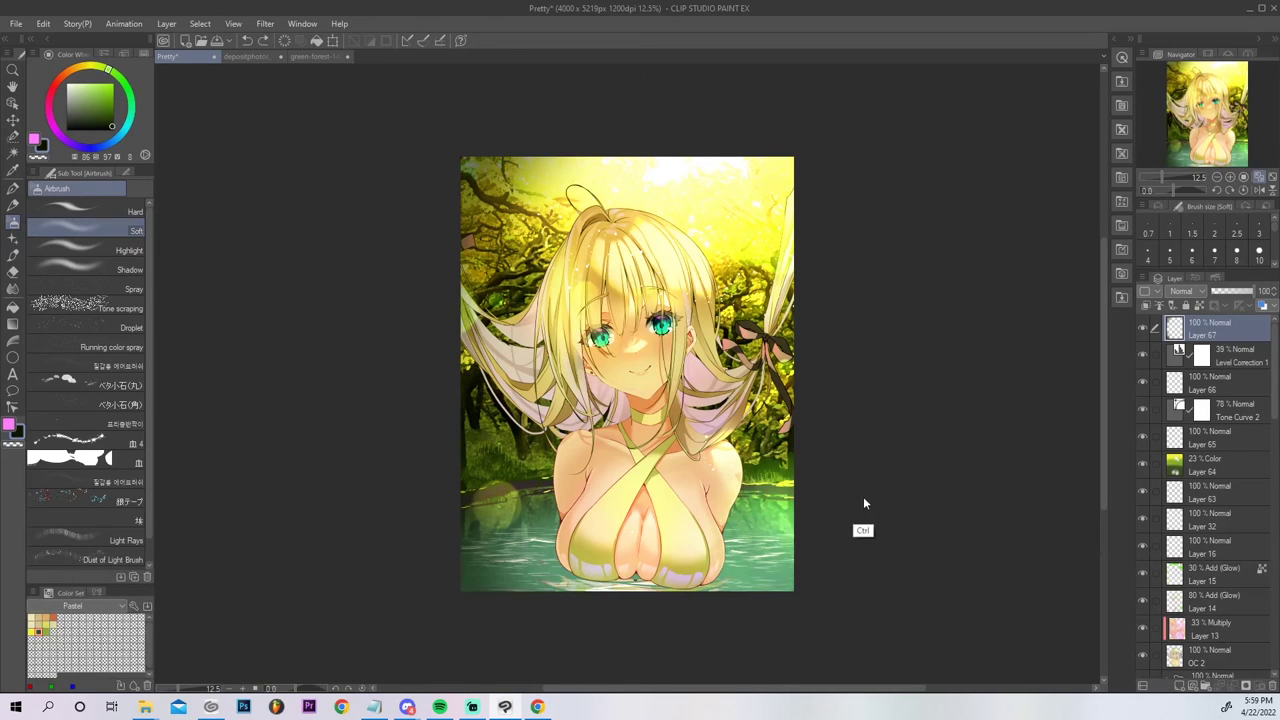
key("ctrl+z")
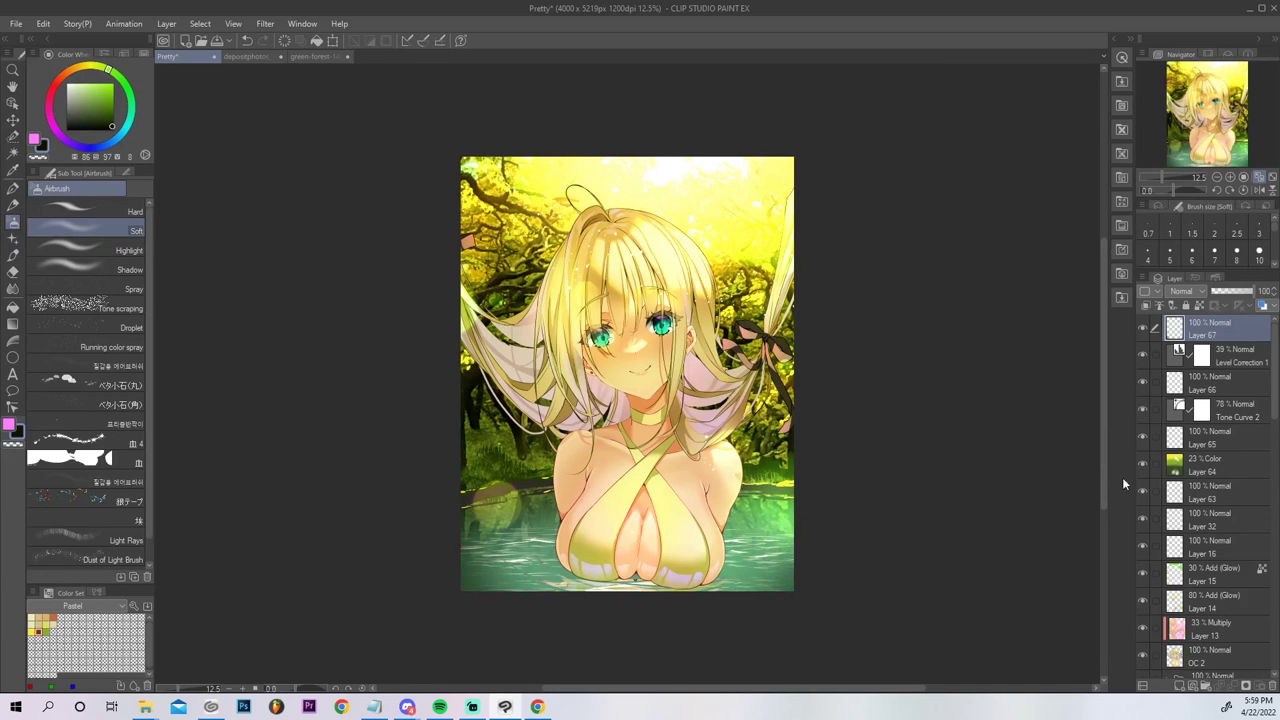
Airbrush a soft white glow along the picture's top edge and add a new layer folder.
key("x")
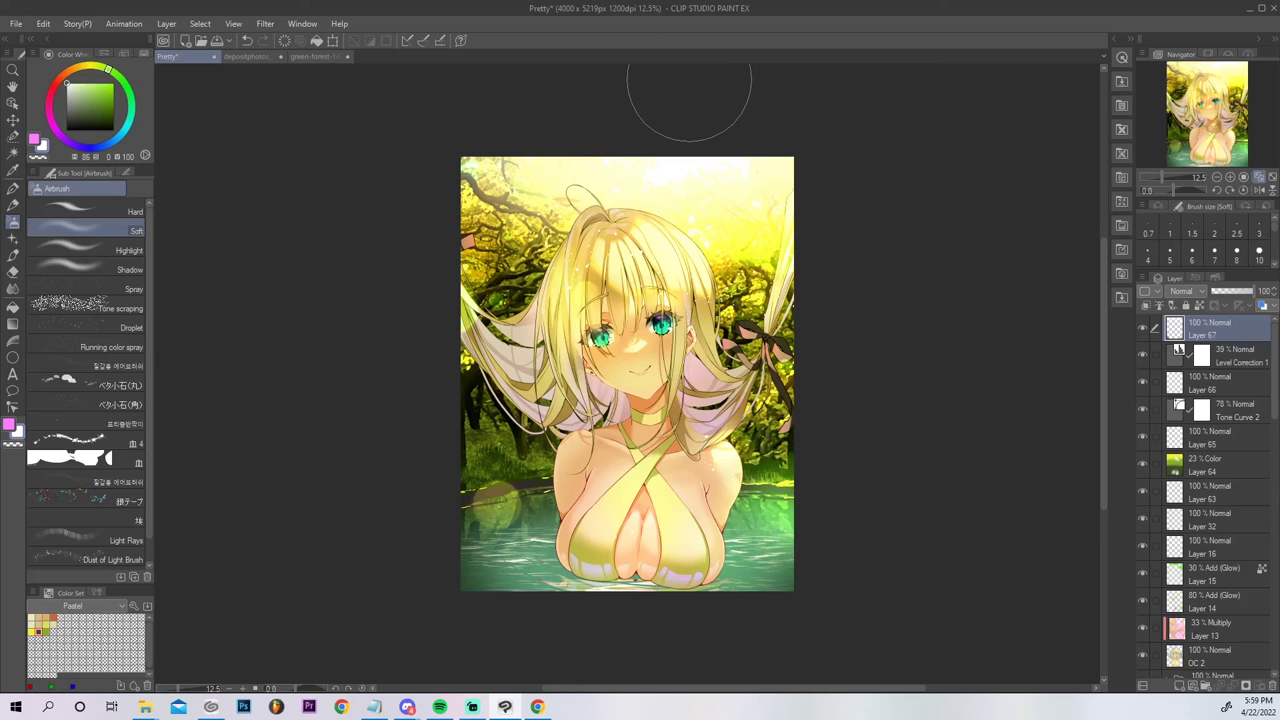
left_click(1205, 686)
Check what Layer 10 contains by toggling its visibility, and lock its transparent pixels.
left_click_drag(1275, 378, 1273, 711)
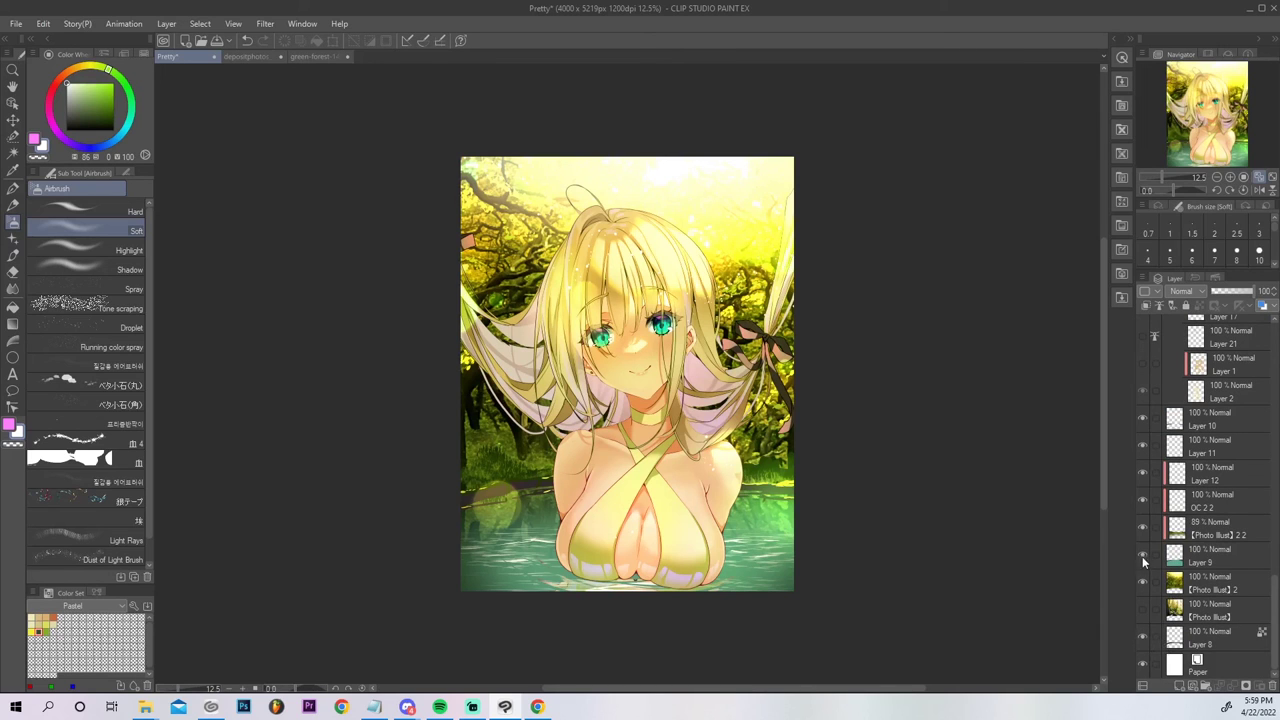
left_click(1143, 420)
left_click(1143, 420)
left_click(1208, 426)
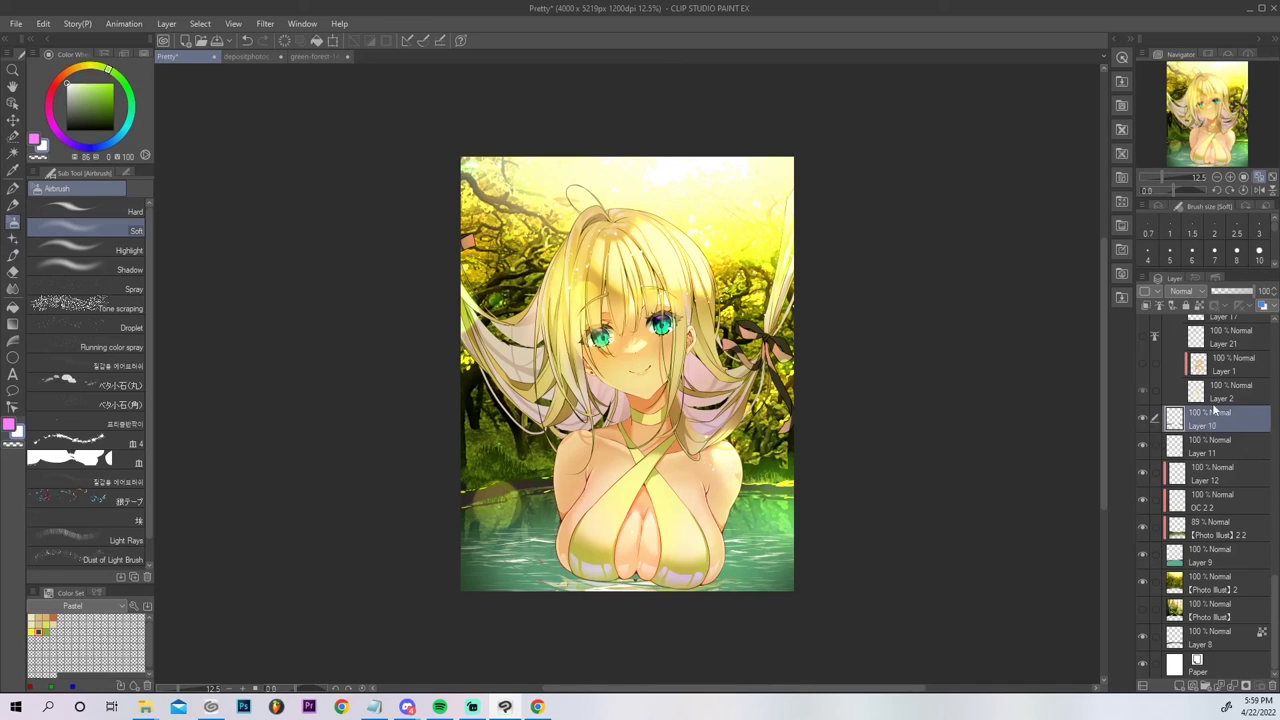
left_click(1199, 306)
Recolor the pond's bank line on both sides of the character with a small G-pen in a near-black tone sampled from the background.
left_click(468, 498, "alt")
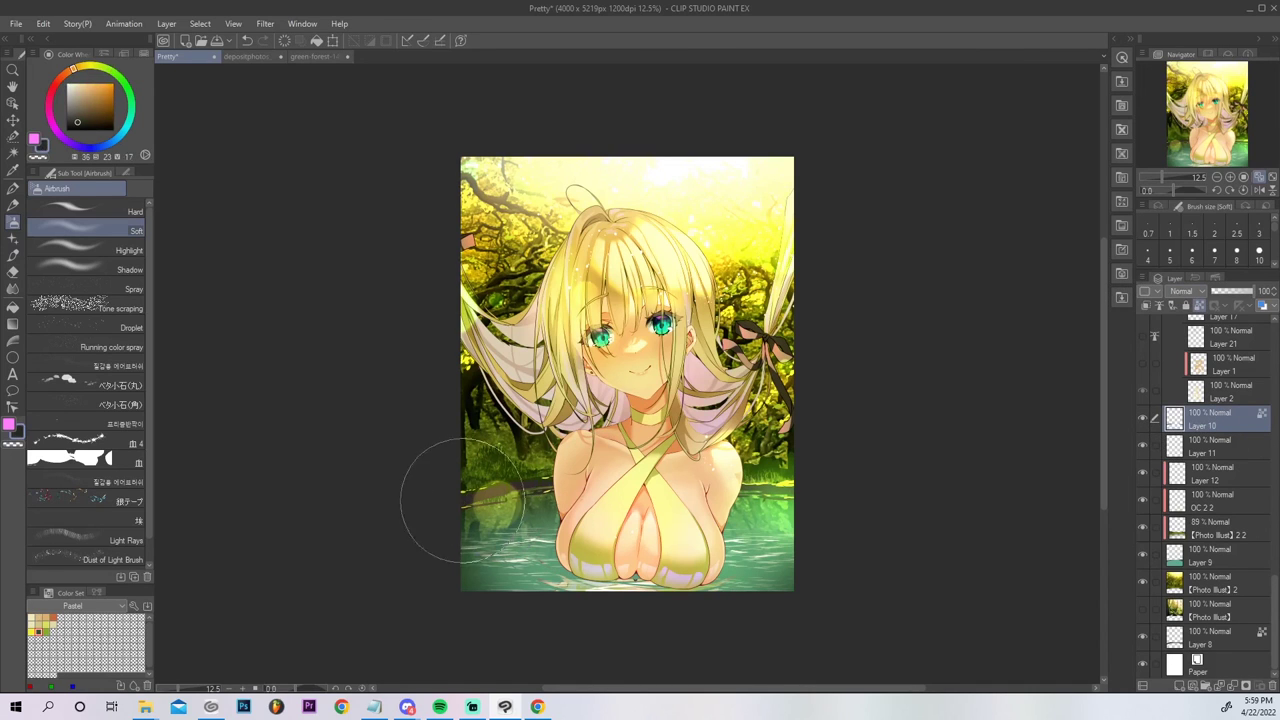
left_click(473, 384, "alt")
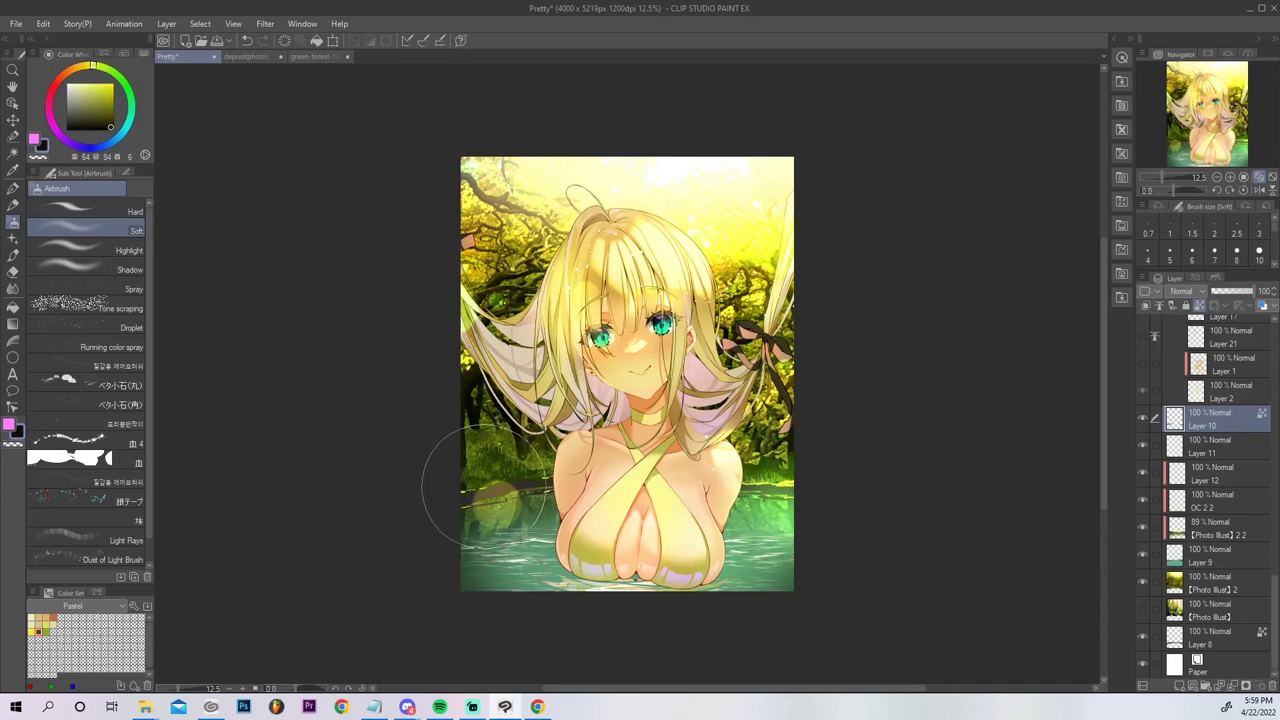
key("p")
key("bracketleft")
key("bracketleft")
key("bracketleft")
key("bracketleft")
key("bracketleft")
key("bracketleft")
key("bracketleft")
key("bracketleft")
key("bracketleft")
key("bracketleft")
key("bracketleft")
key("bracketleft")
key("bracketleft")
key("bracketleft")
key("bracketleft")
key("bracketleft")
key("bracketleft")
key("bracketleft")
mouse_move(463, 498)
left_mouse_down()
mouse_move(501, 478)
mouse_move(448, 503)
mouse_move(605, 467)
mouse_move(493, 487)
mouse_move(530, 479)
left_mouse_up()
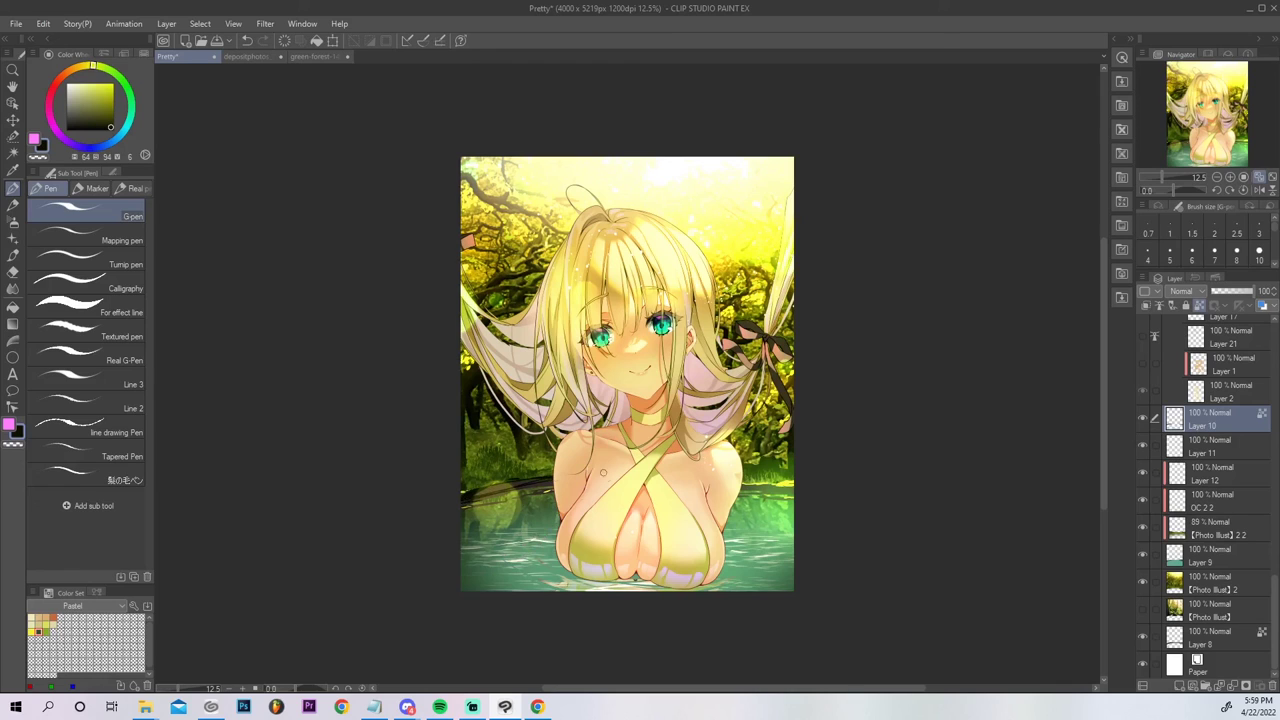
mouse_move(731, 487)
left_mouse_down()
mouse_move(797, 492)
mouse_move(771, 488)
left_mouse_up()
Select all layers above the Paper layer and move them into the new layer folder.
left_click_drag(1275, 576, 1276, 345)
scroll(1218, 450, "down", 10)
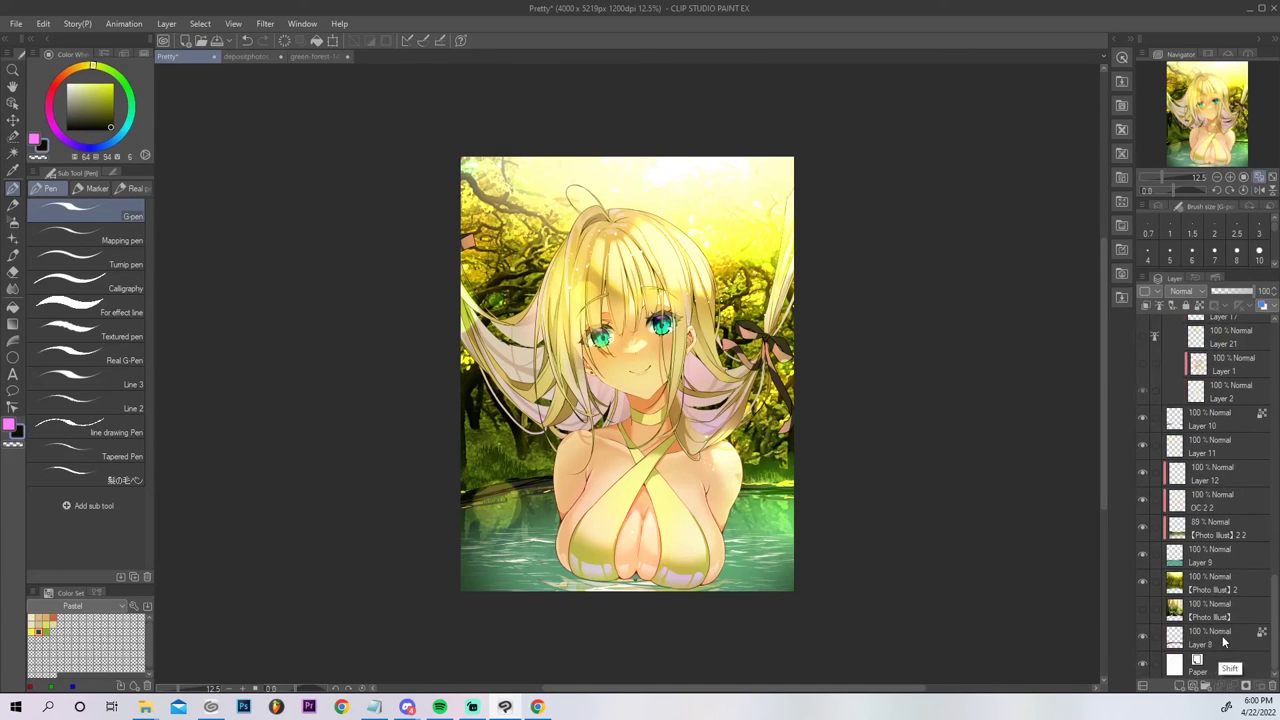
left_click(1250, 640, "shift")
left_click_drag(1275, 619, 1214, 327)
left_click(1215, 328)
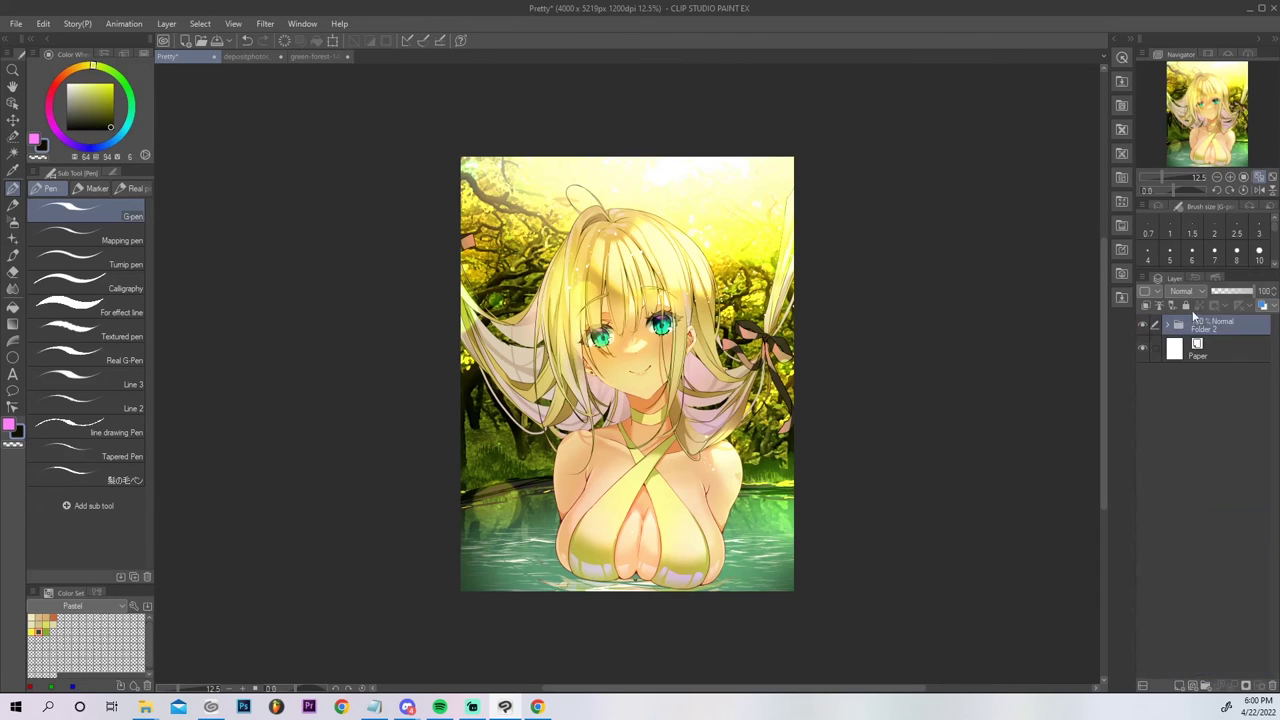
Convert the artwork folder into a flattened raster layer copy, keeping the original folder.
right_click(1220, 326)
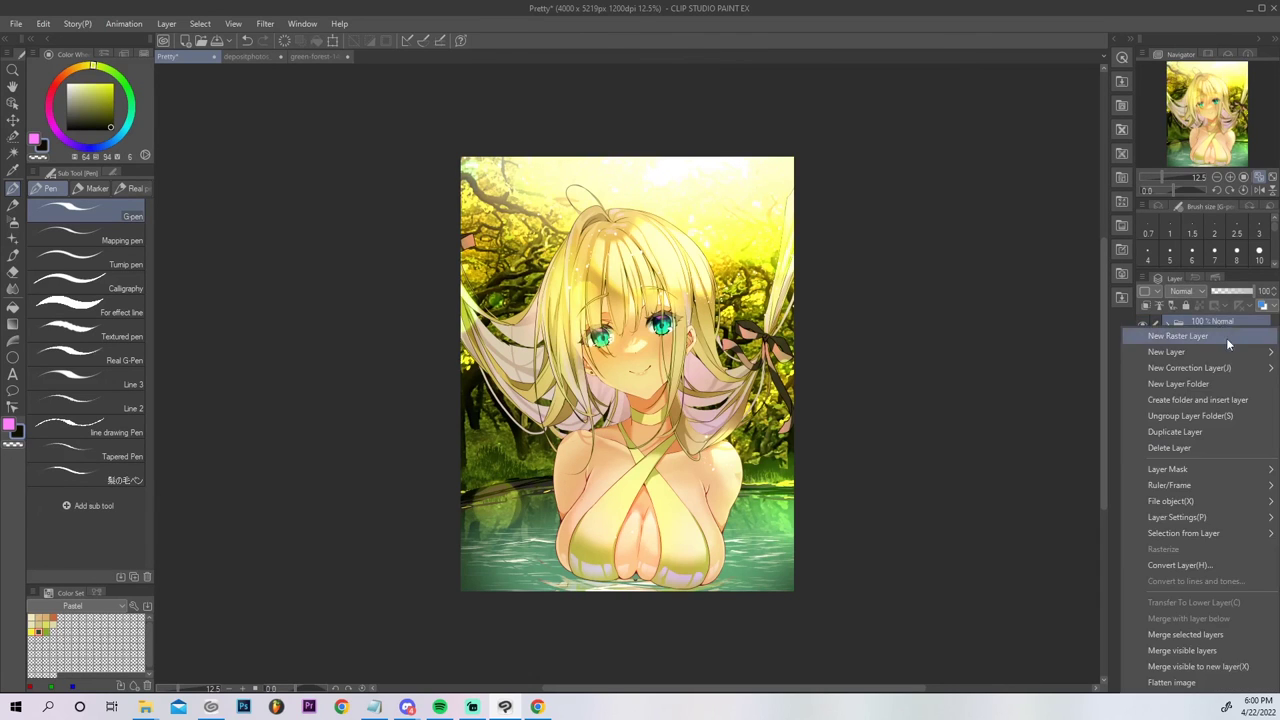
left_click(1197, 565)
left_click(757, 289)
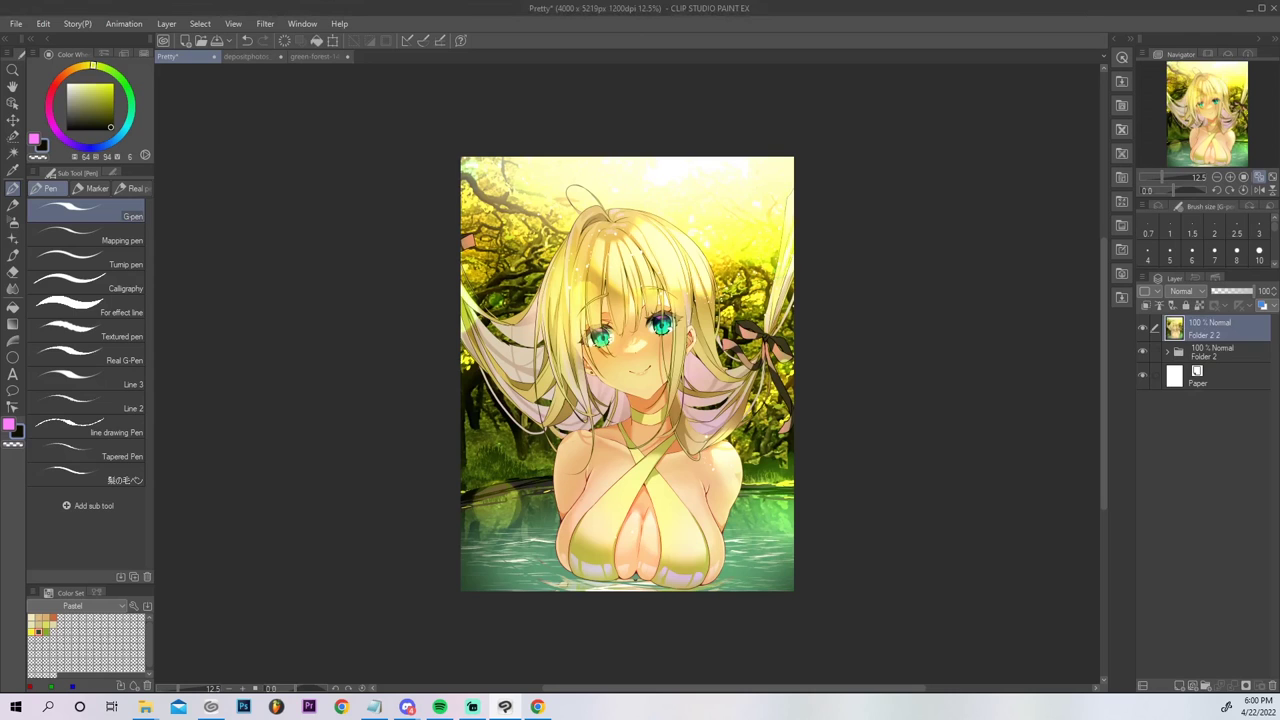
Make a second copy of the flattened artwork layer with Convert Layer, and set it to Overlay blending.
right_click(1216, 332)
left_click(1140, 565)
left_click(760, 291)
left_click(1195, 292)
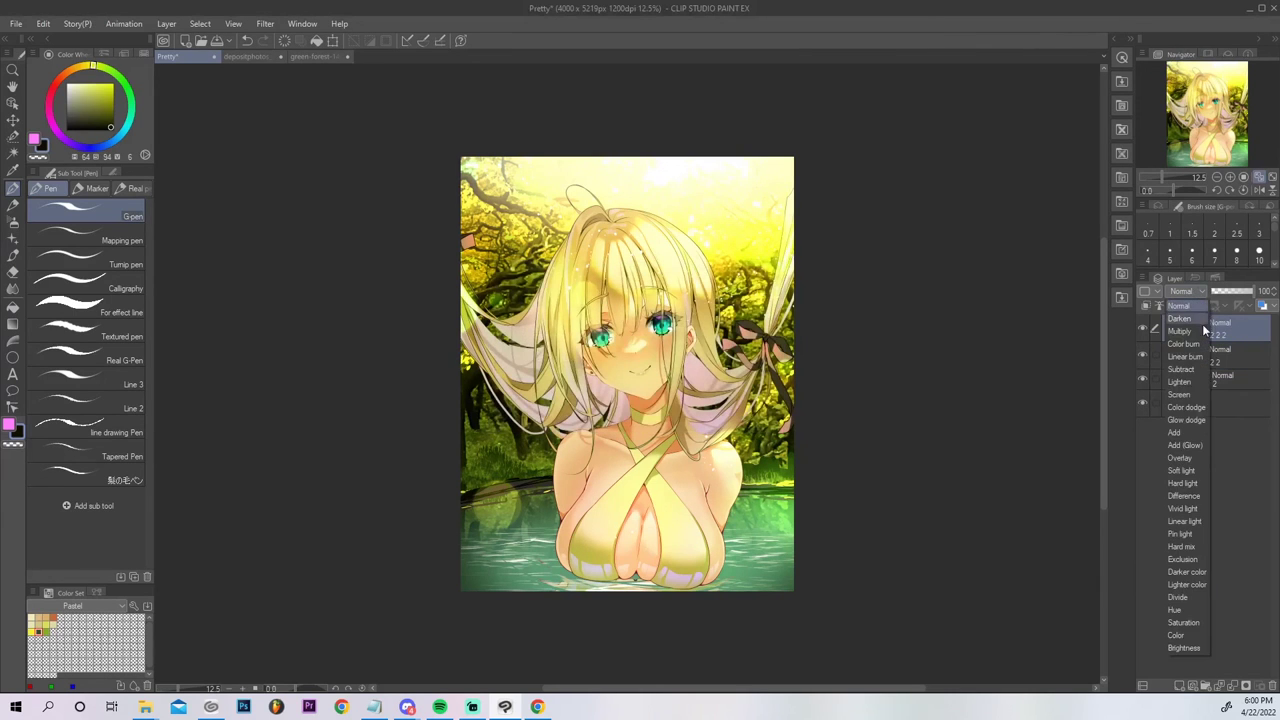
left_click(1192, 458)
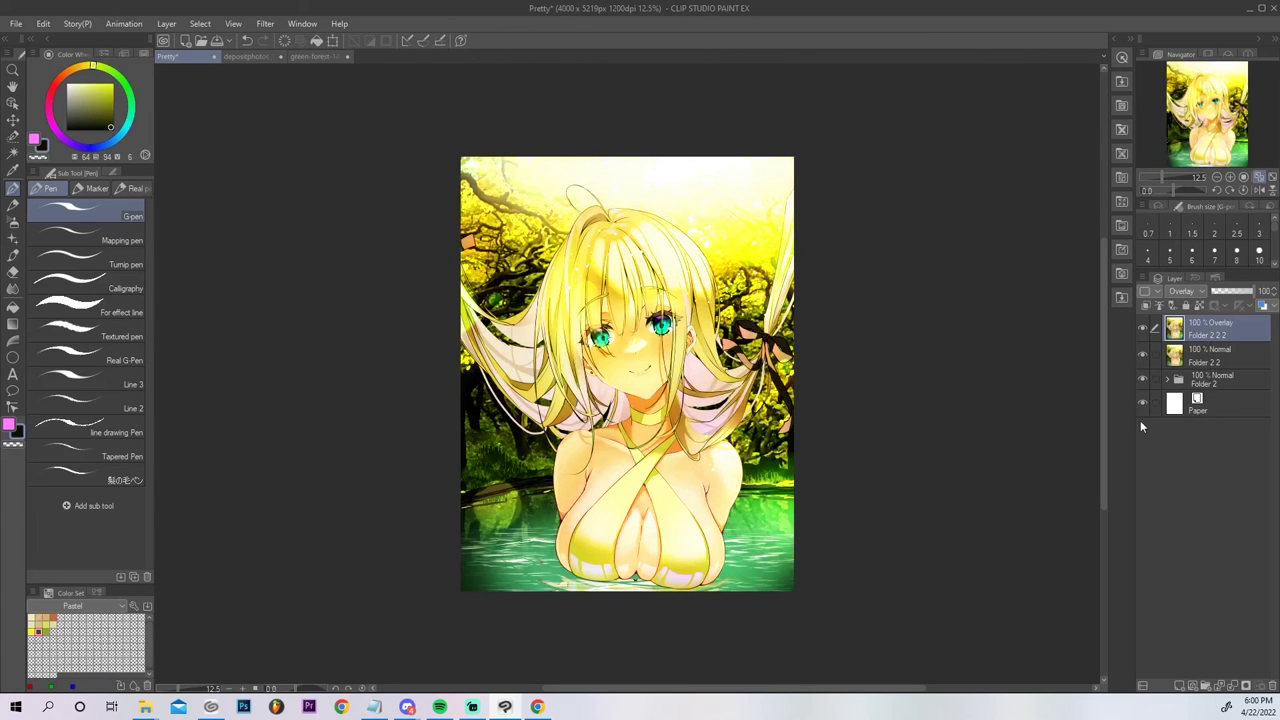
Apply a Gaussian blur with a strength of about 20.7 to the Overlay copy.
left_click(267, 27)
mouse_move(290, 43)
left_click(424, 77)
left_click(819, 288)
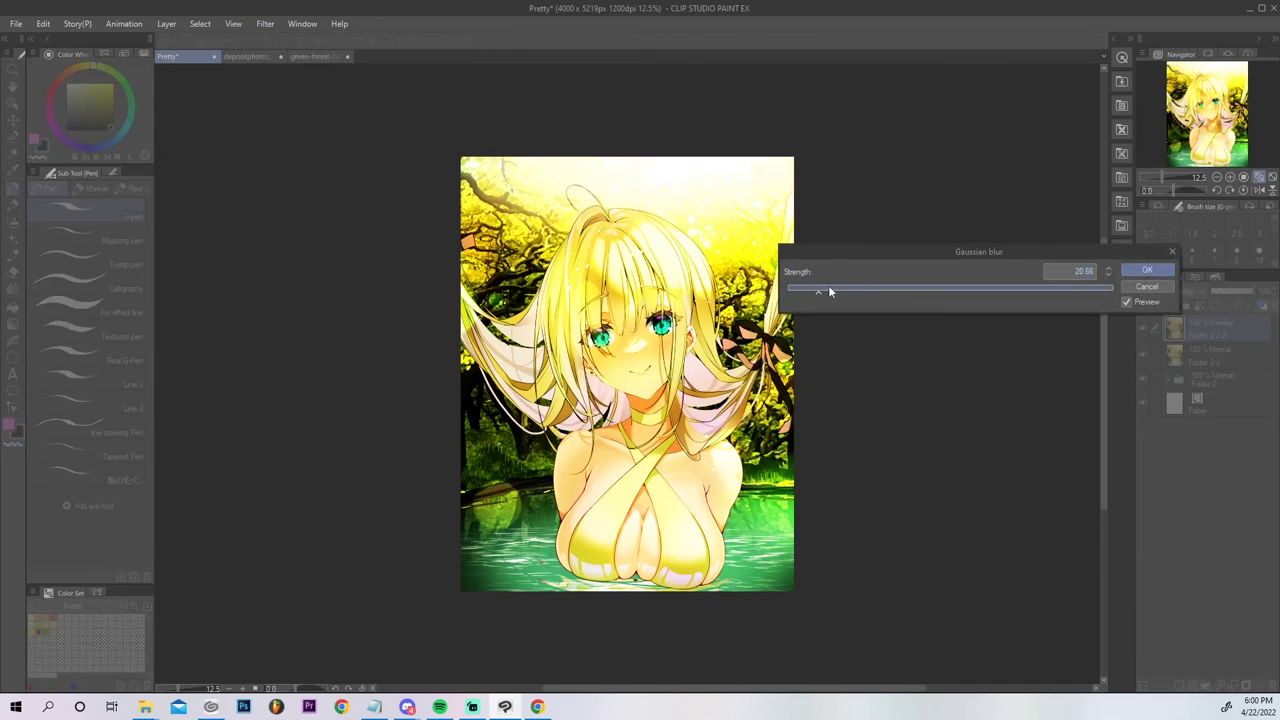
left_click(1153, 267)
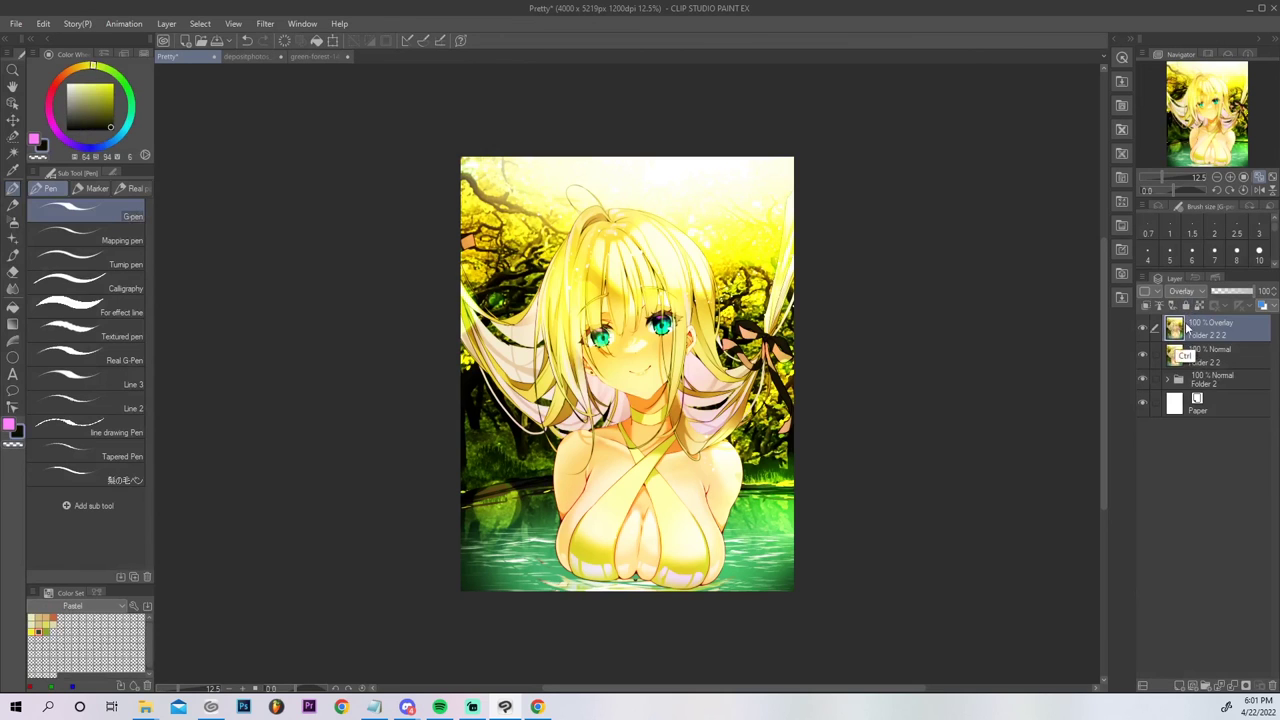
Adjust the Overlay copy's Hue/Saturation/Luminosity to saturation 9 and luminosity -20.
key("ctrl+u")
left_click_drag(930, 356, 916, 353)
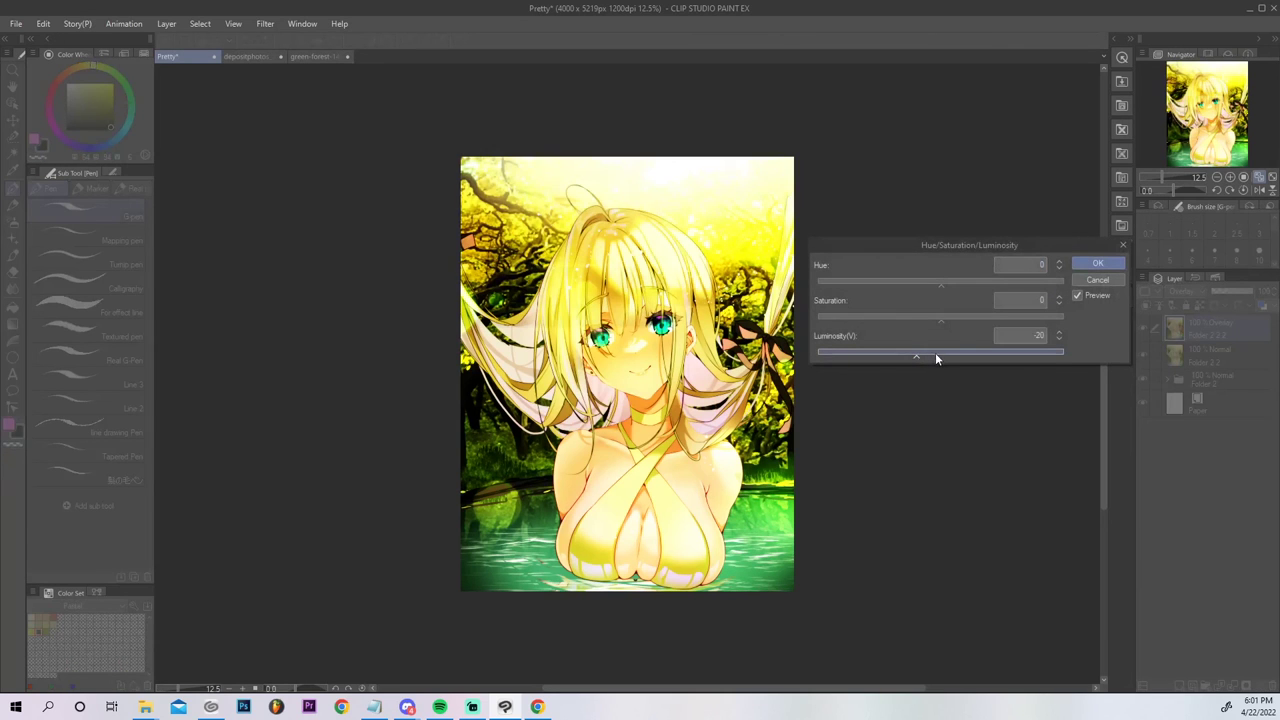
left_click(954, 317)
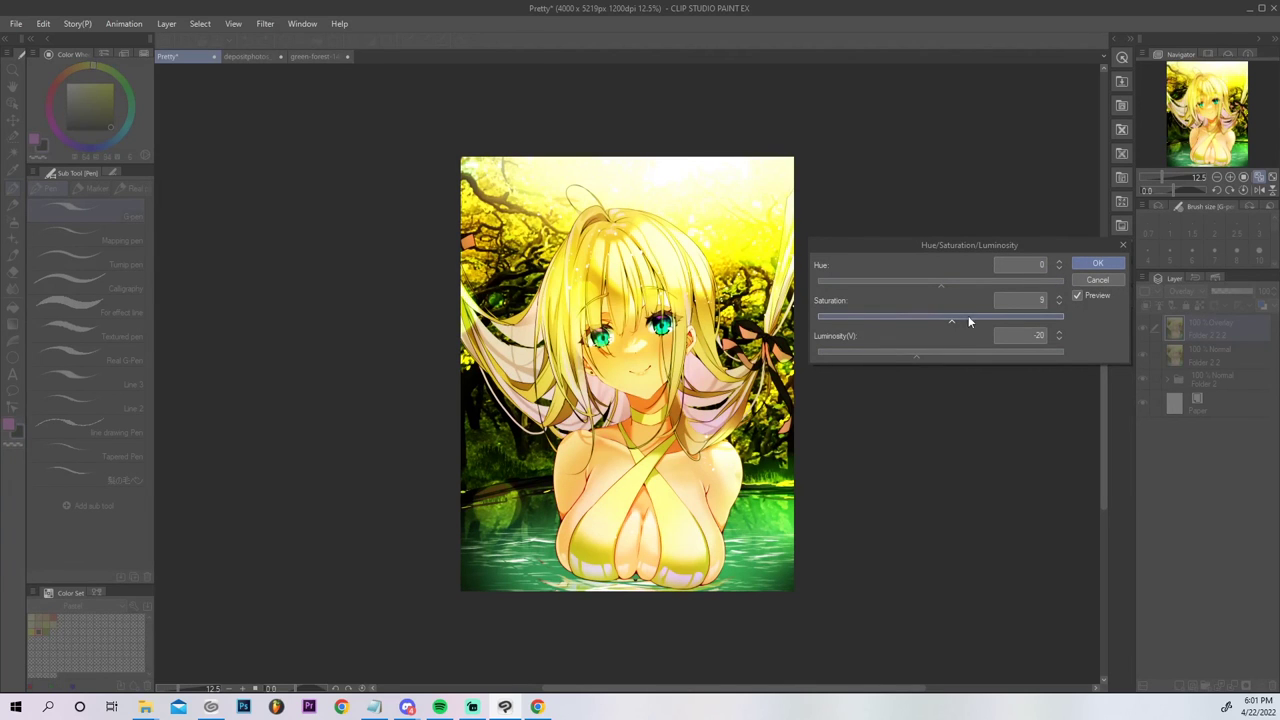
left_click(1097, 263)
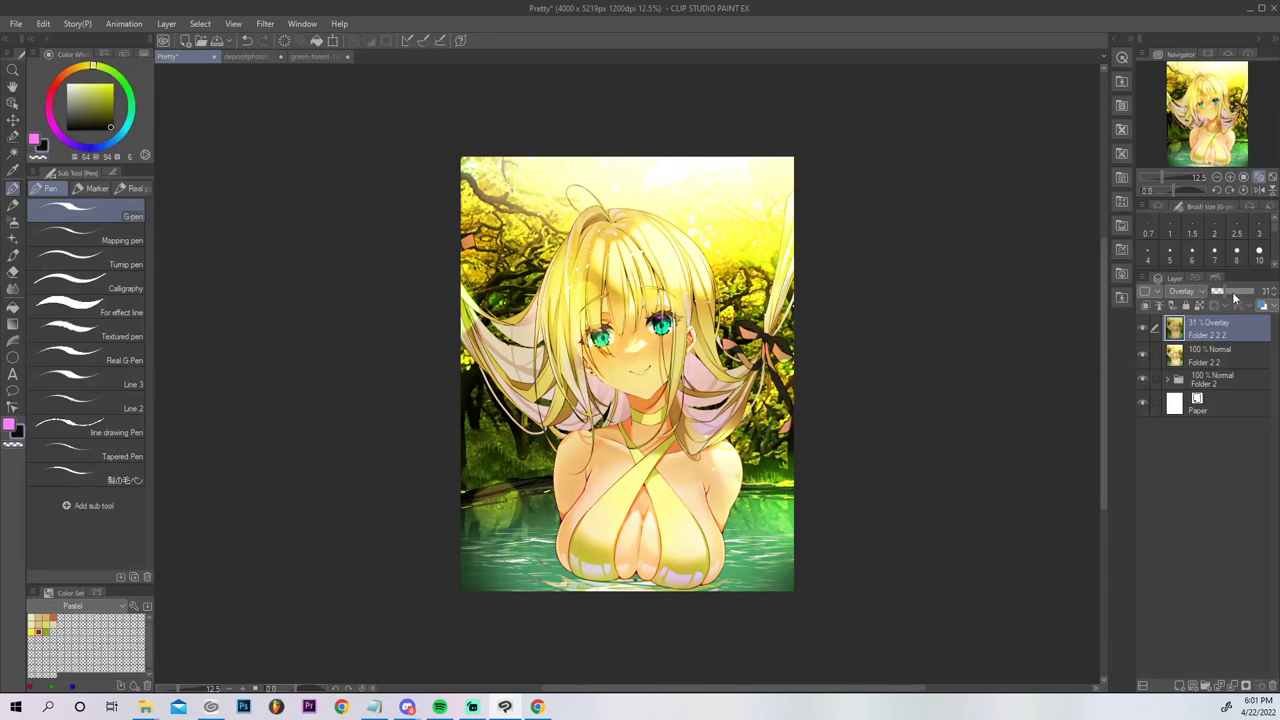
Lower the Overlay copy's opacity to about 30%.
left_click_drag(1229, 296, 1213, 300)
left_click(1223, 292)
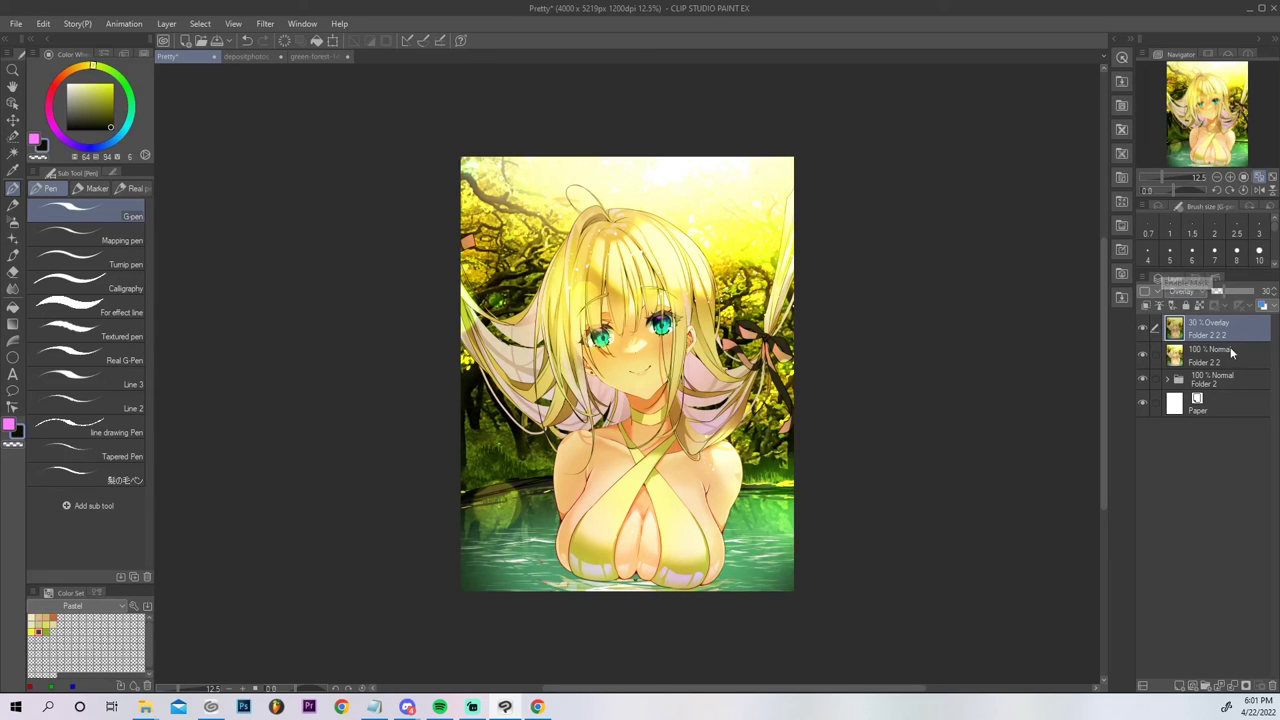
left_click_drag(1224, 289, 1226, 290)
Run the 色収差 auto action from the 究極オートアクションセット set on the picture, accepting the color channel layers' transforms.
left_click(1221, 281)
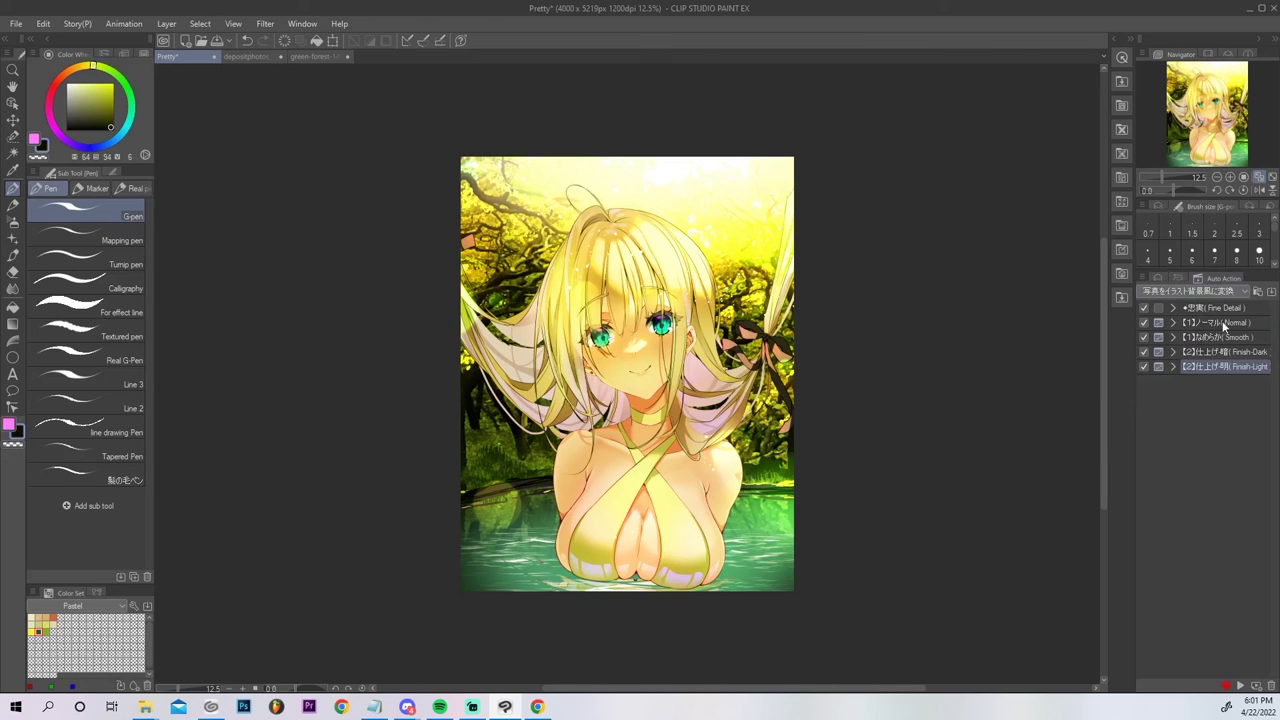
left_click(1200, 291)
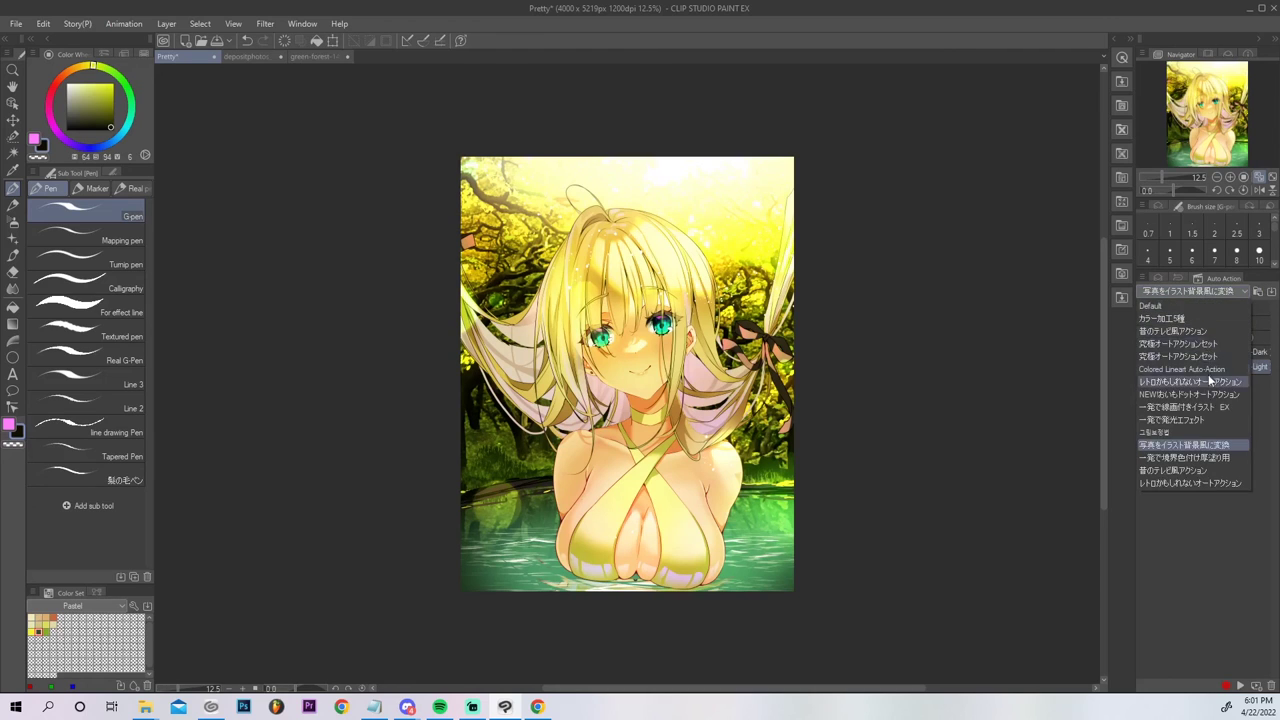
left_click(1209, 347)
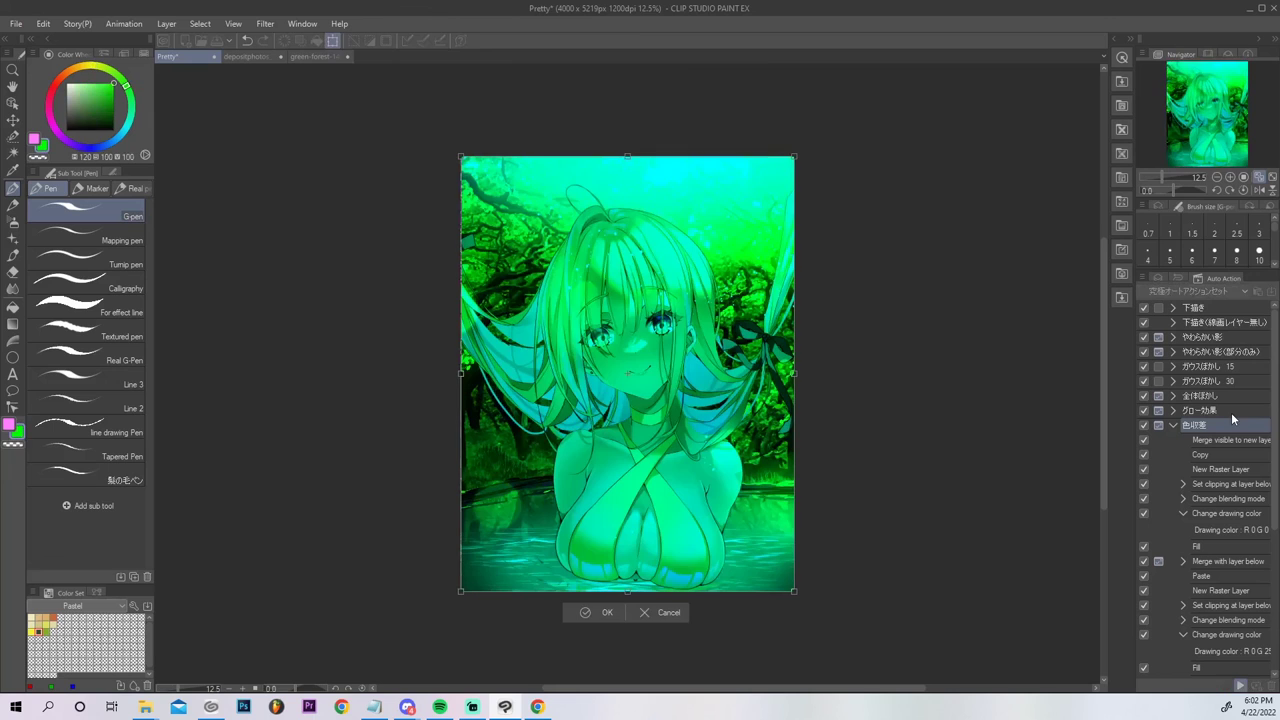
left_click(604, 613)
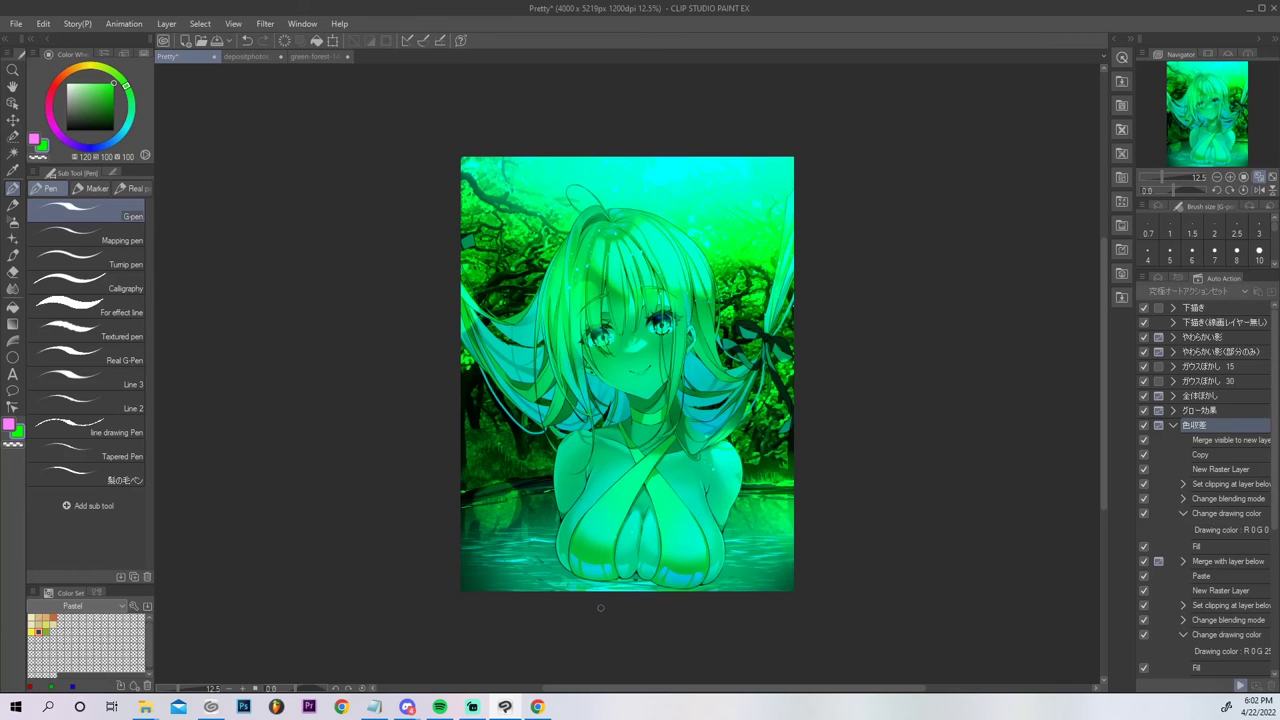
key("ctrl+z")
left_click(604, 613)
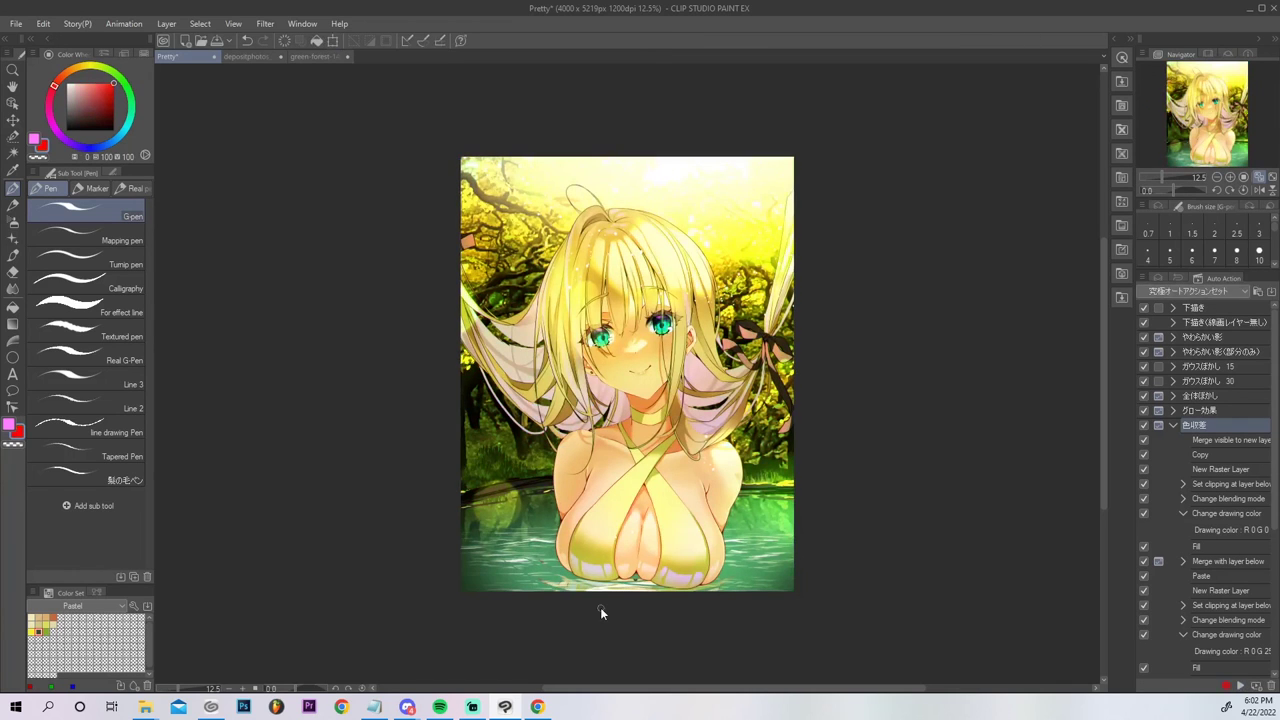
Start exporting the picture as a single-layer image.
left_click(16, 28)
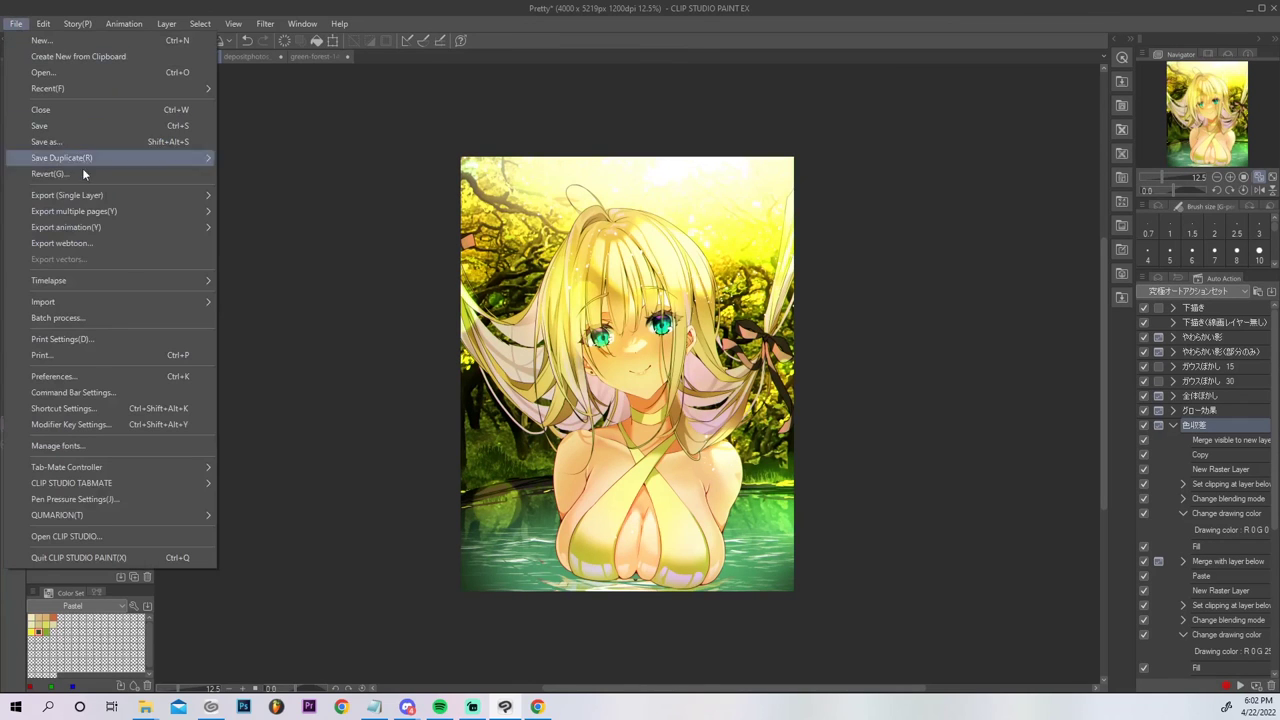
mouse_move(105, 197)
left_click(250, 214)
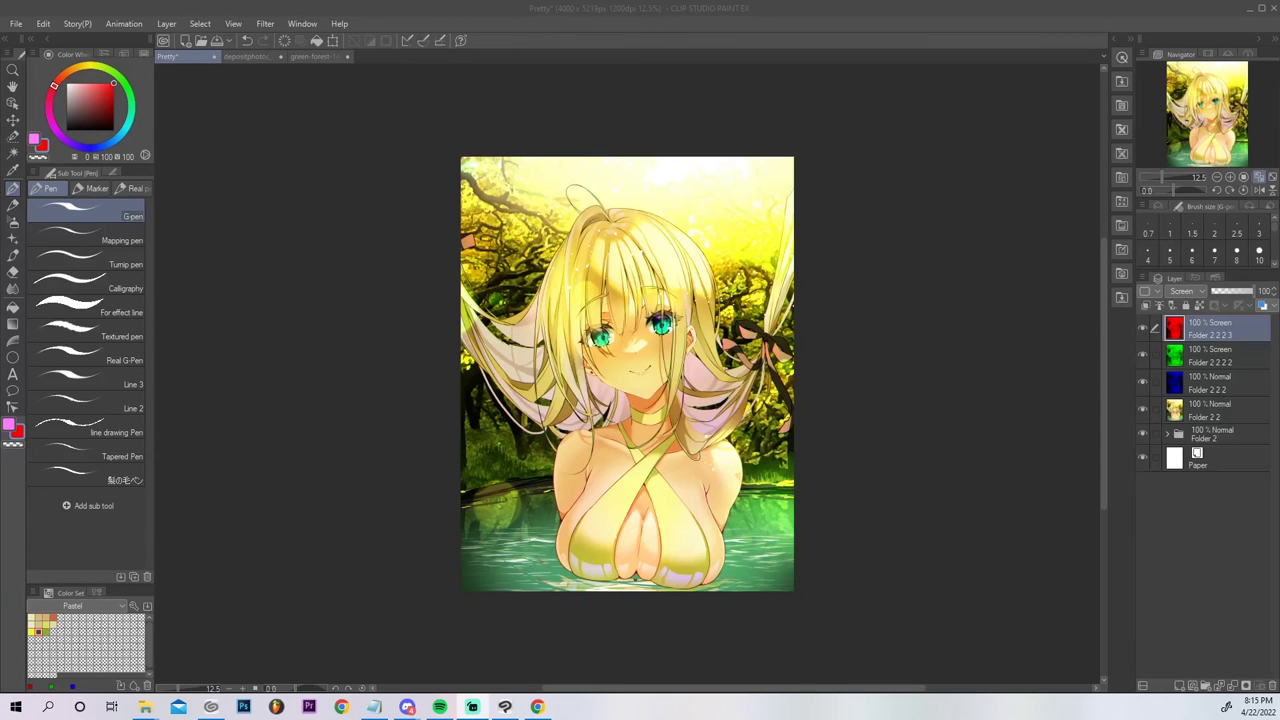
Delete the red, green and blue channel layers above the flattened artwork layer.
left_click(1214, 336)
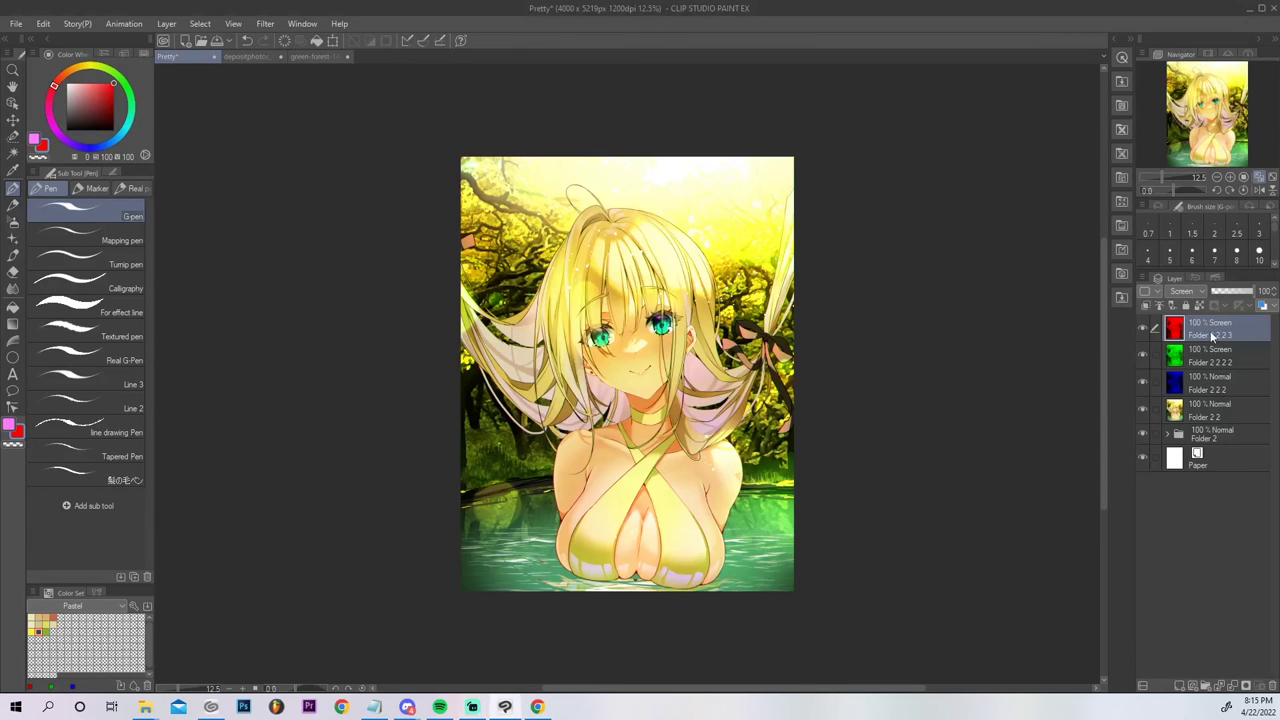
left_click(1210, 388, "shift")
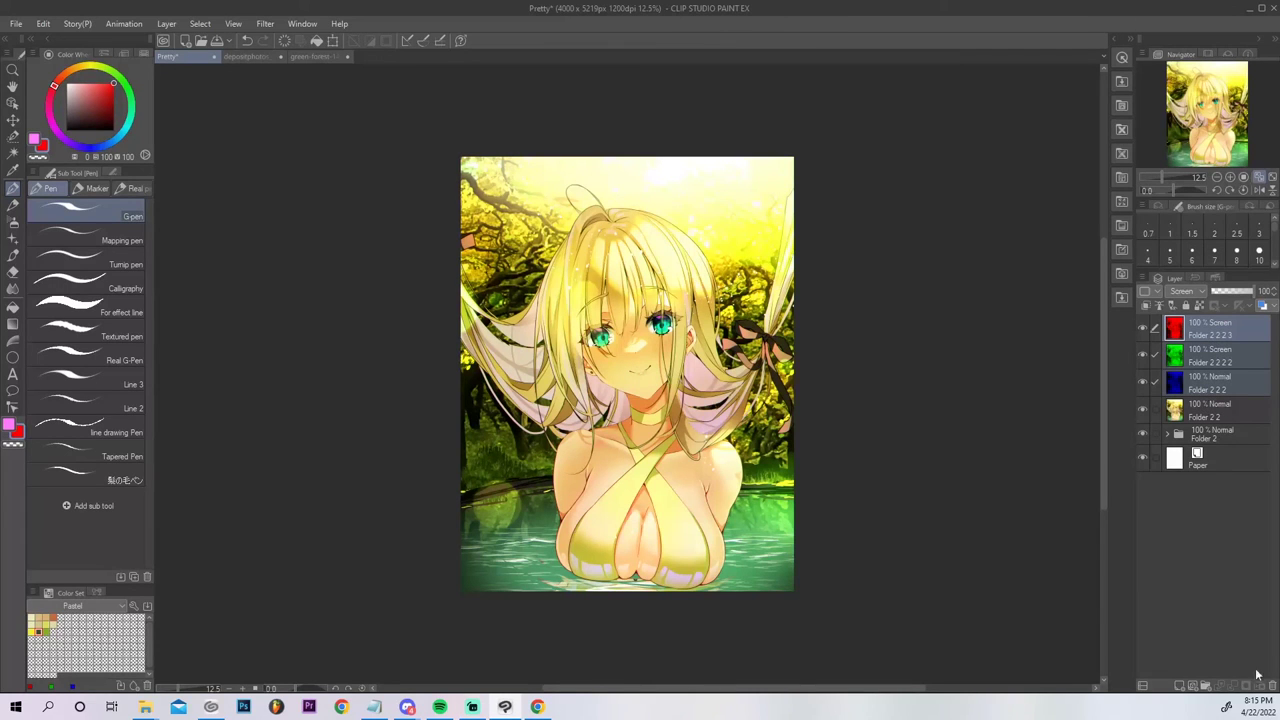
key("Delete")
left_click(655, 263)
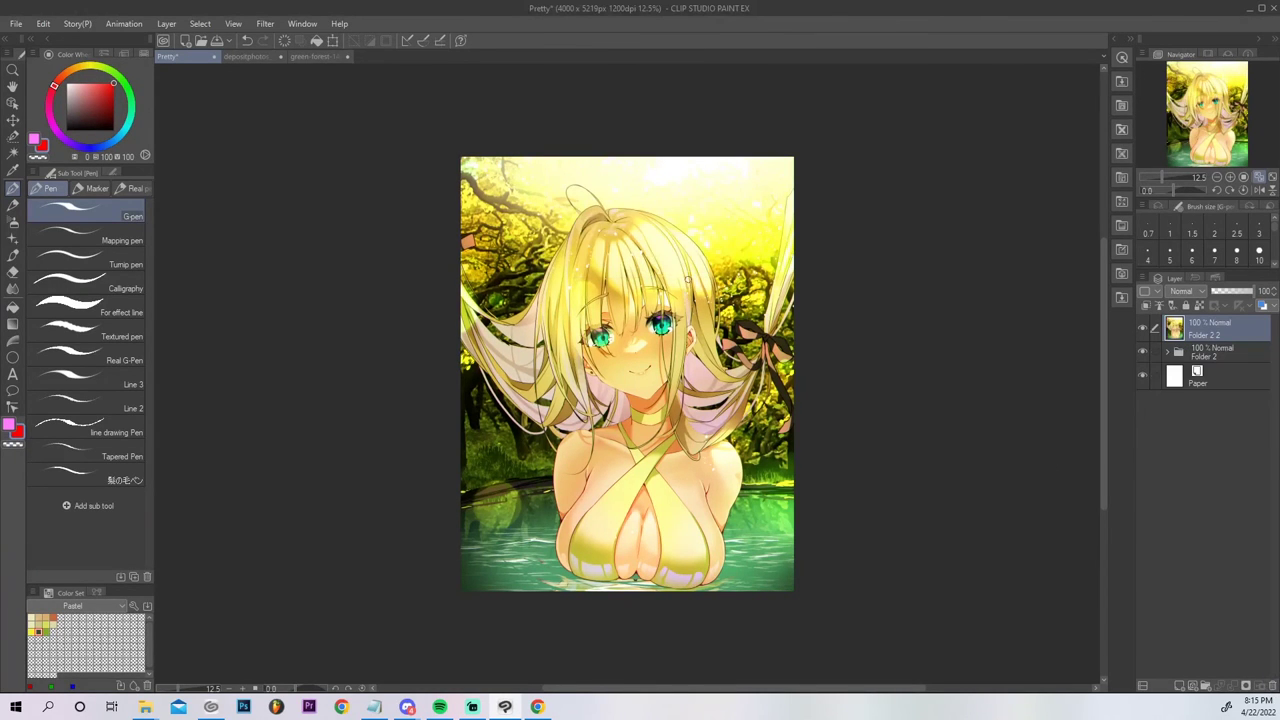
left_click(1200, 292)
left_click(1187, 330)
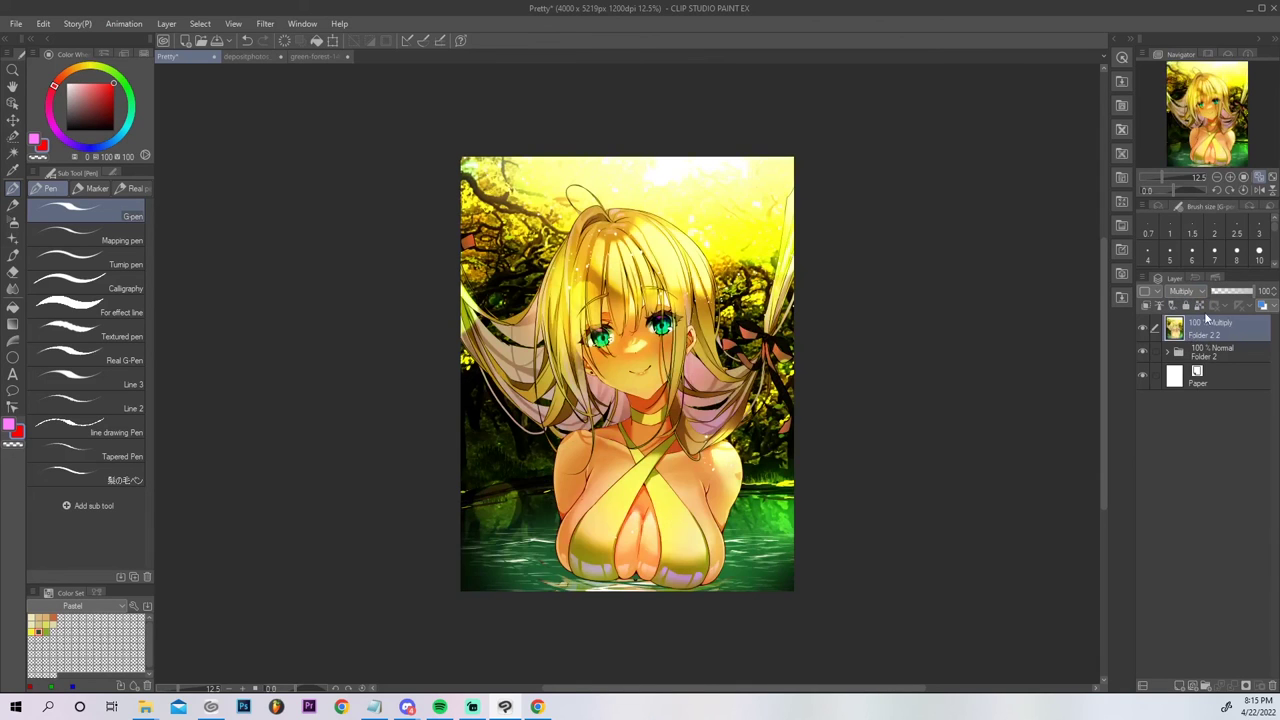
key("ctrl+z")
Add a new raster layer on top with Multiply blending, and choose a muted blue drawing color (H 237, S 58, V 76).
left_click(1180, 687)
left_click(1195, 292)
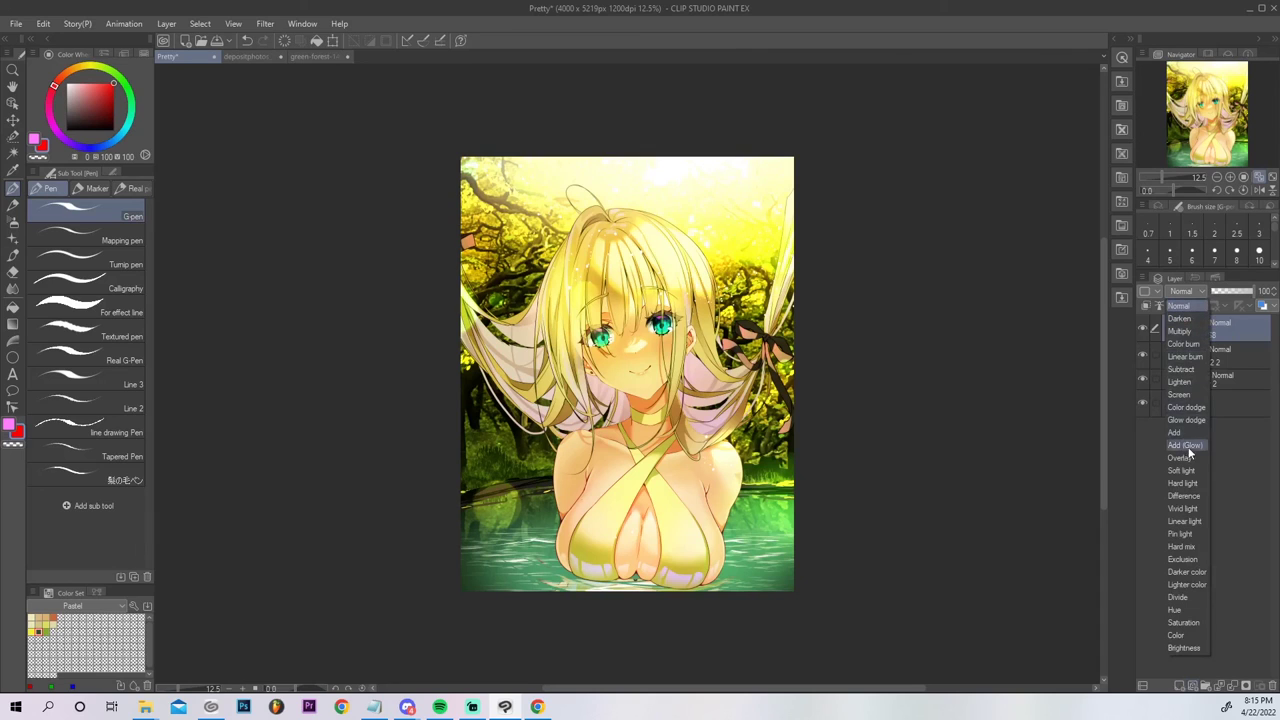
left_click(1198, 331)
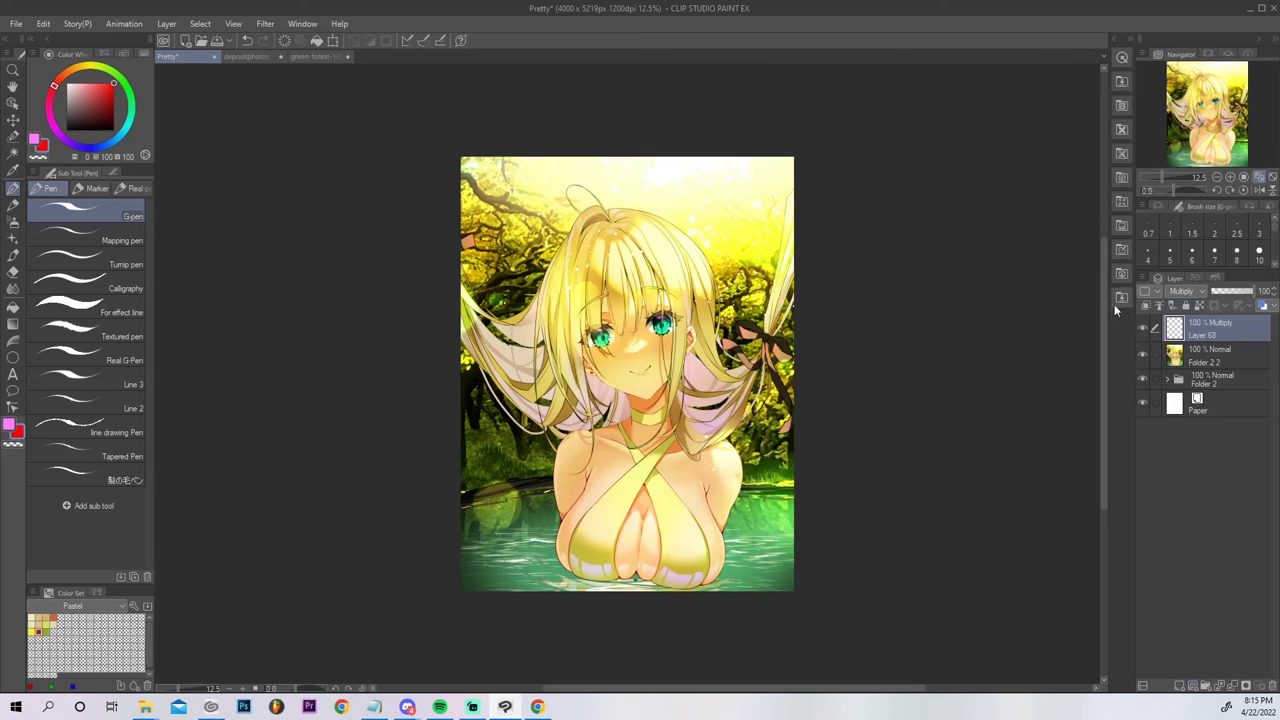
left_click(93, 150)
left_click(83, 97)
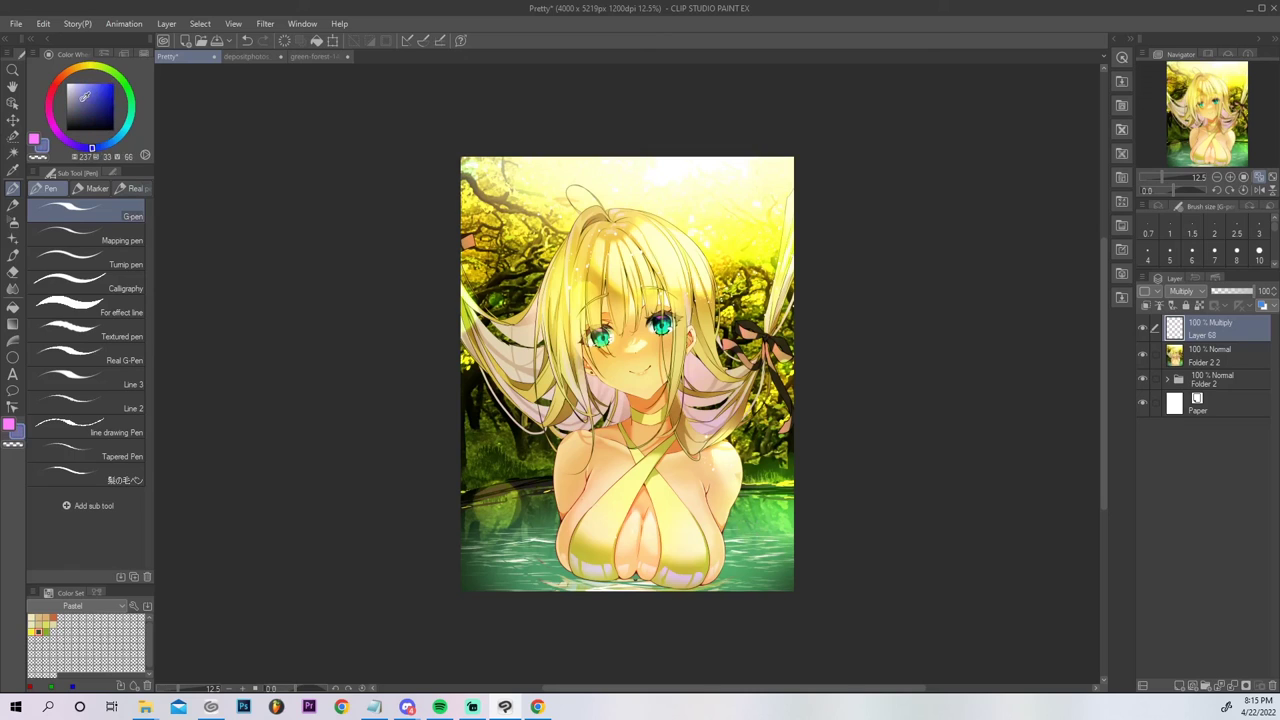
left_click(94, 93)
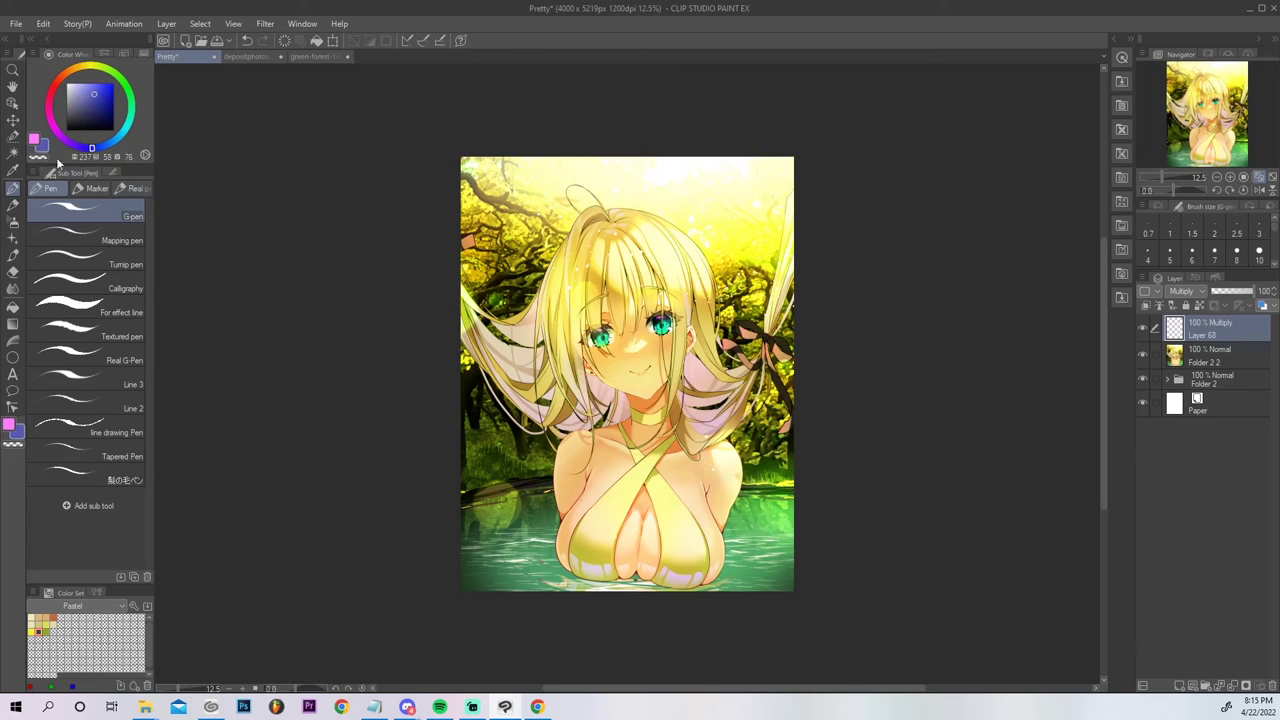
Try airbrushing blue shading along the picture's bottom edge with a reduced Soft brush, and undo the strokes.
left_click(12, 221)
key("bracketleft")
key("bracketleft")
key("bracketleft")
key("bracketleft")
key("bracketleft")
key("bracketleft")
key("bracketleft")
key("bracketleft")
key("bracketleft")
key("bracketleft")
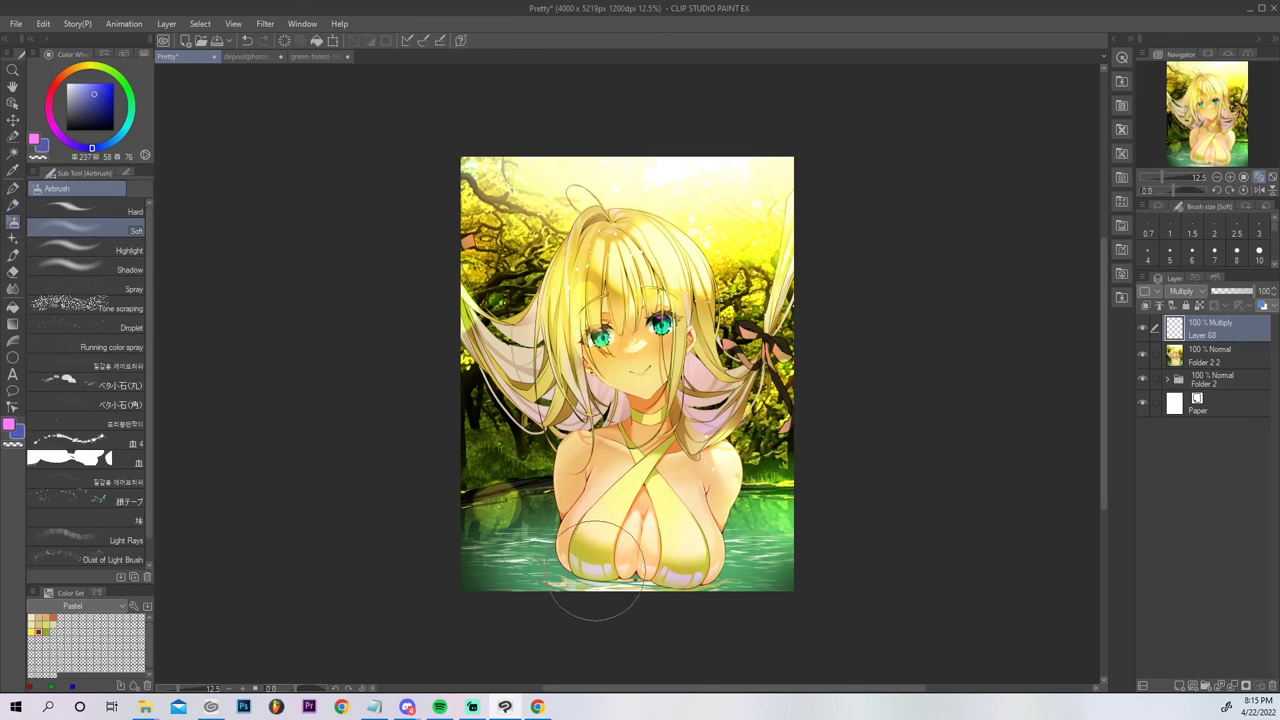
left_click_drag(588, 588, 687, 593)
left_click_drag(588, 588, 692, 588)
key("ctrl+z")
key("ctrl+z")
key("ctrl+z")
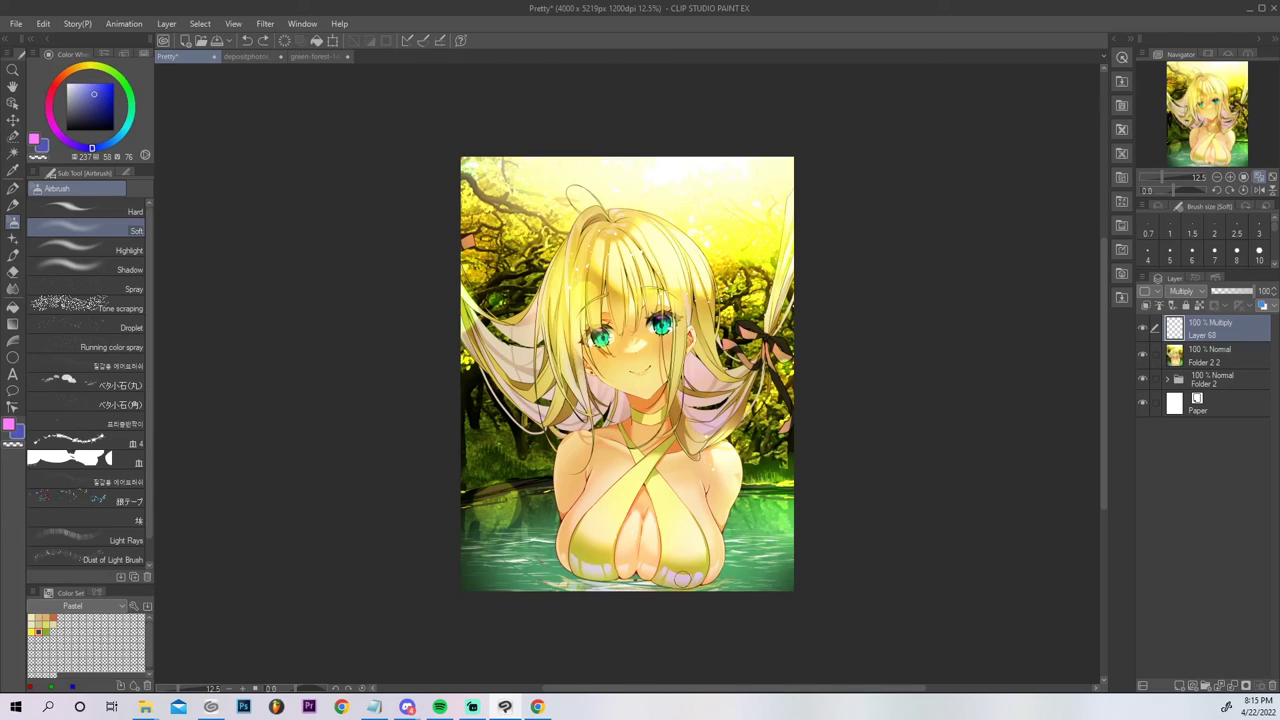
Try loading a selection of the pond area from a background layer in the artwork folder, and deselect it.
key("e")
key("m")
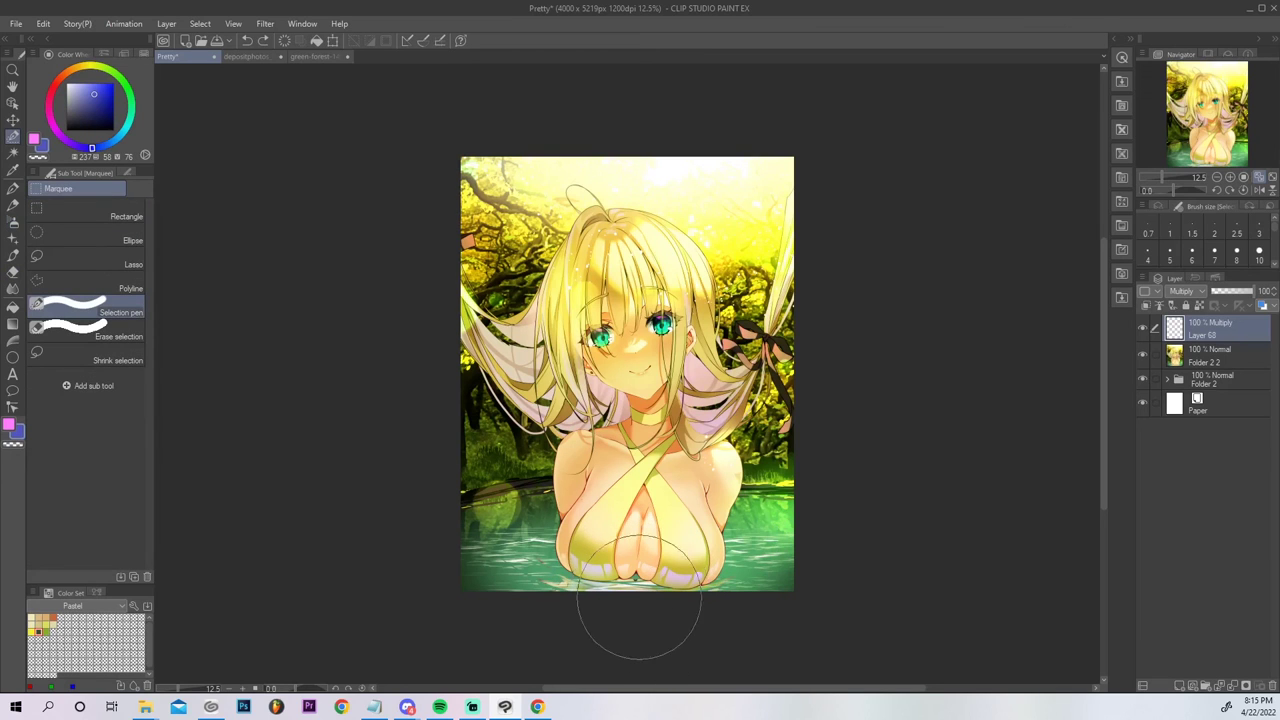
left_click(1168, 380)
left_click_drag(1273, 410, 1274, 630)
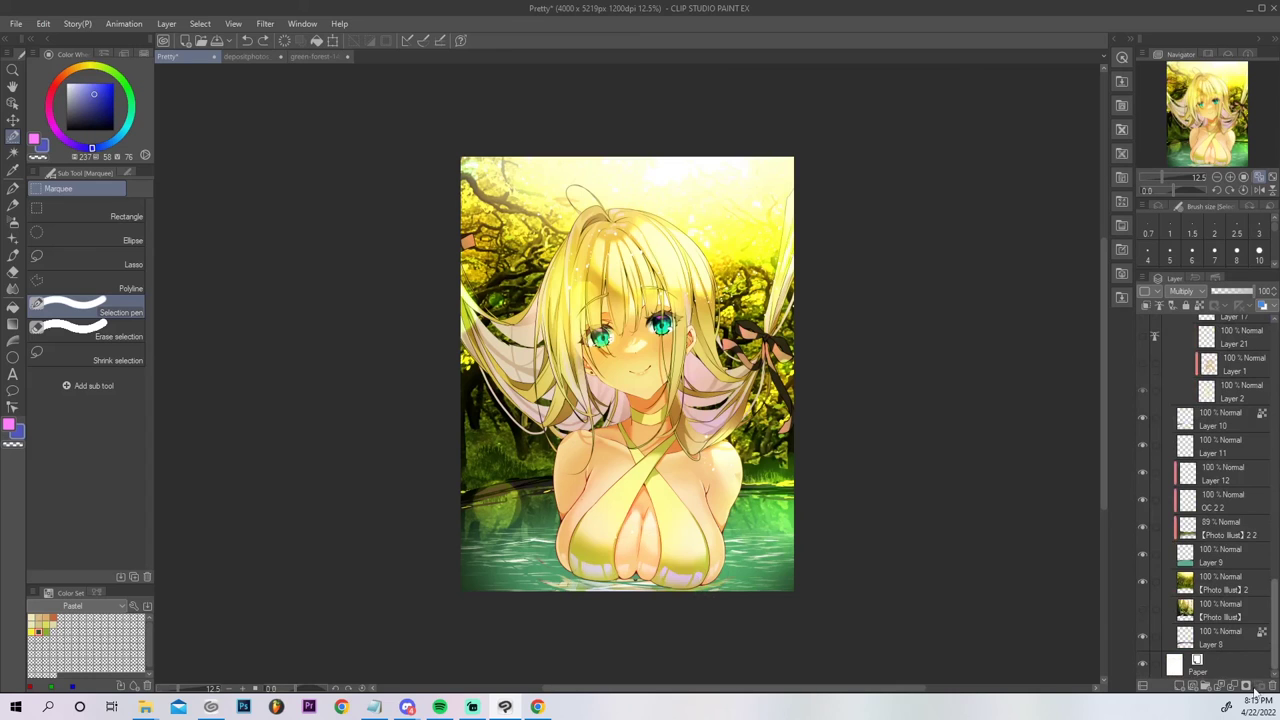
left_click(1186, 584, "ctrl")
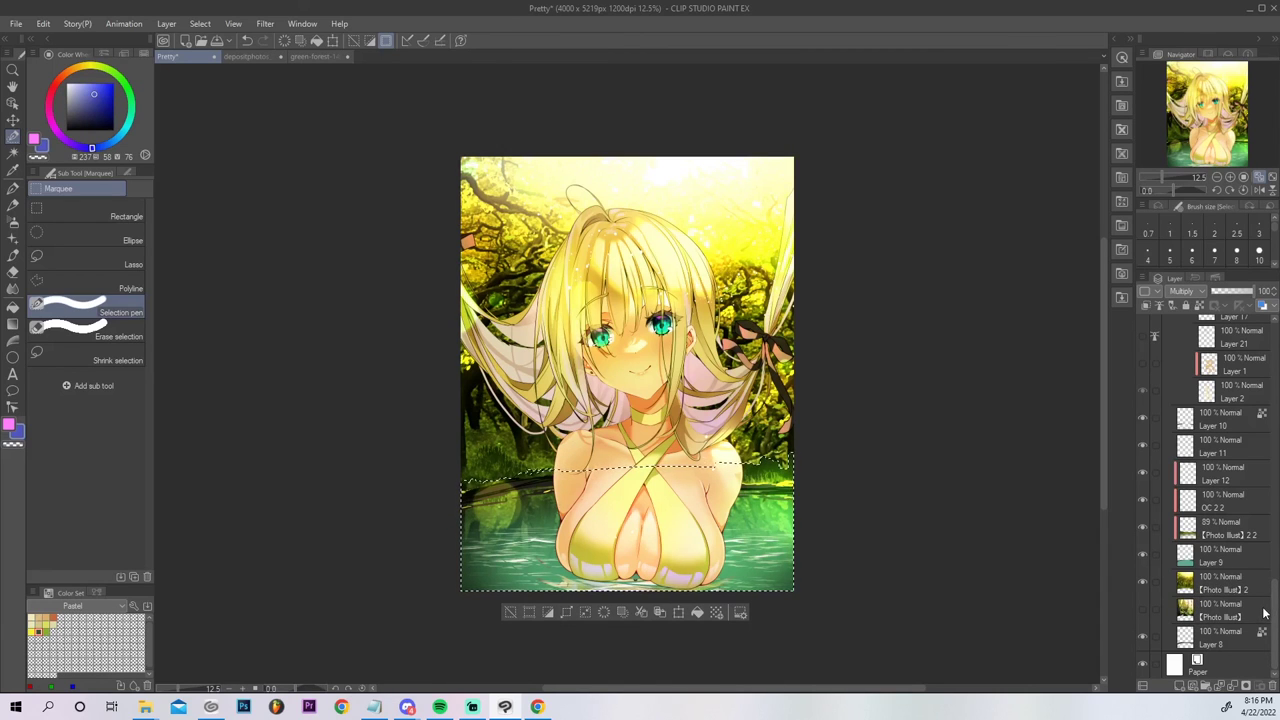
key("ctrl+d")
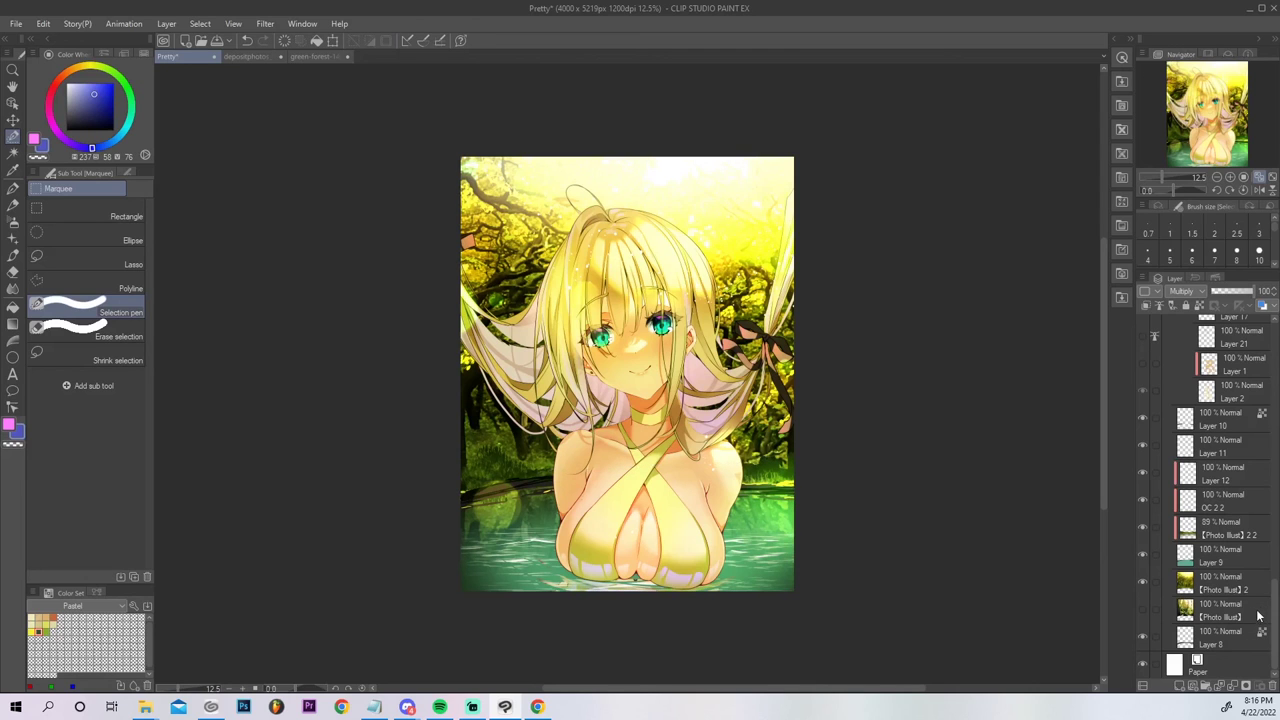
Load the character's silhouette from the OC 2 layer as a selection, and invert it to cover the background.
left_click_drag(1274, 605, 1264, 400)
scroll(1264, 400, "up", 4)
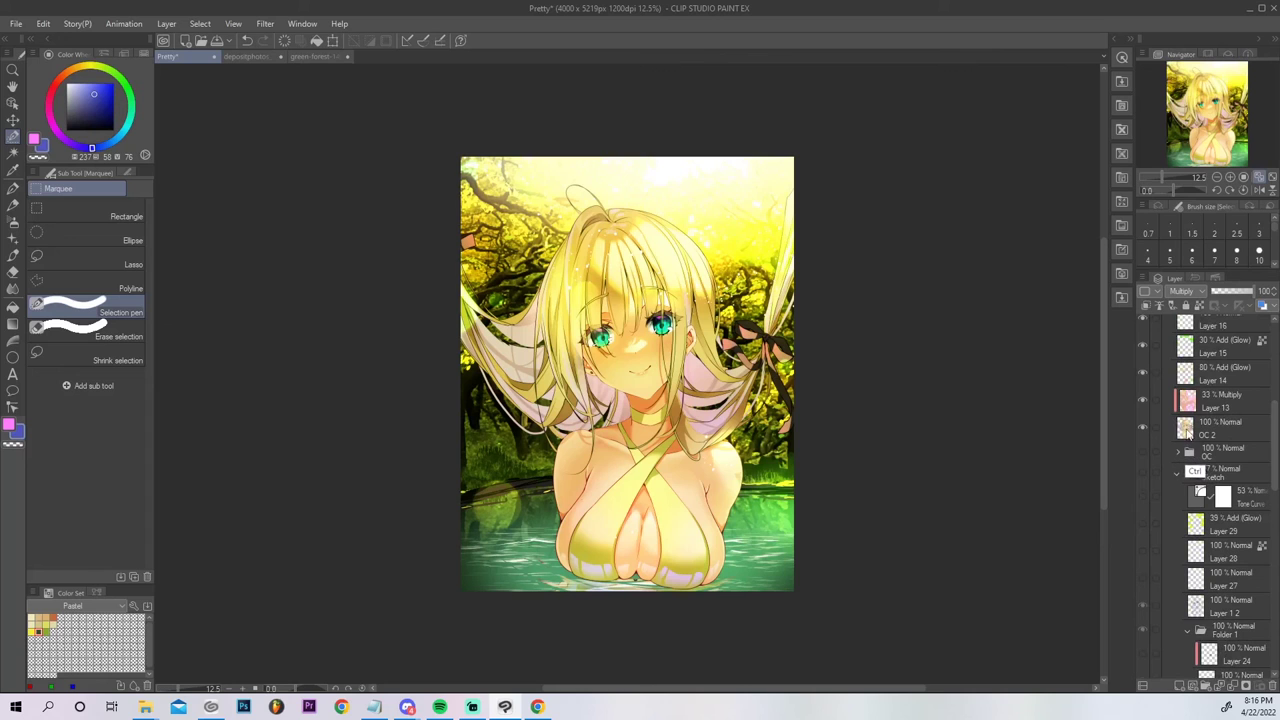
left_click(1200, 448, "ctrl")
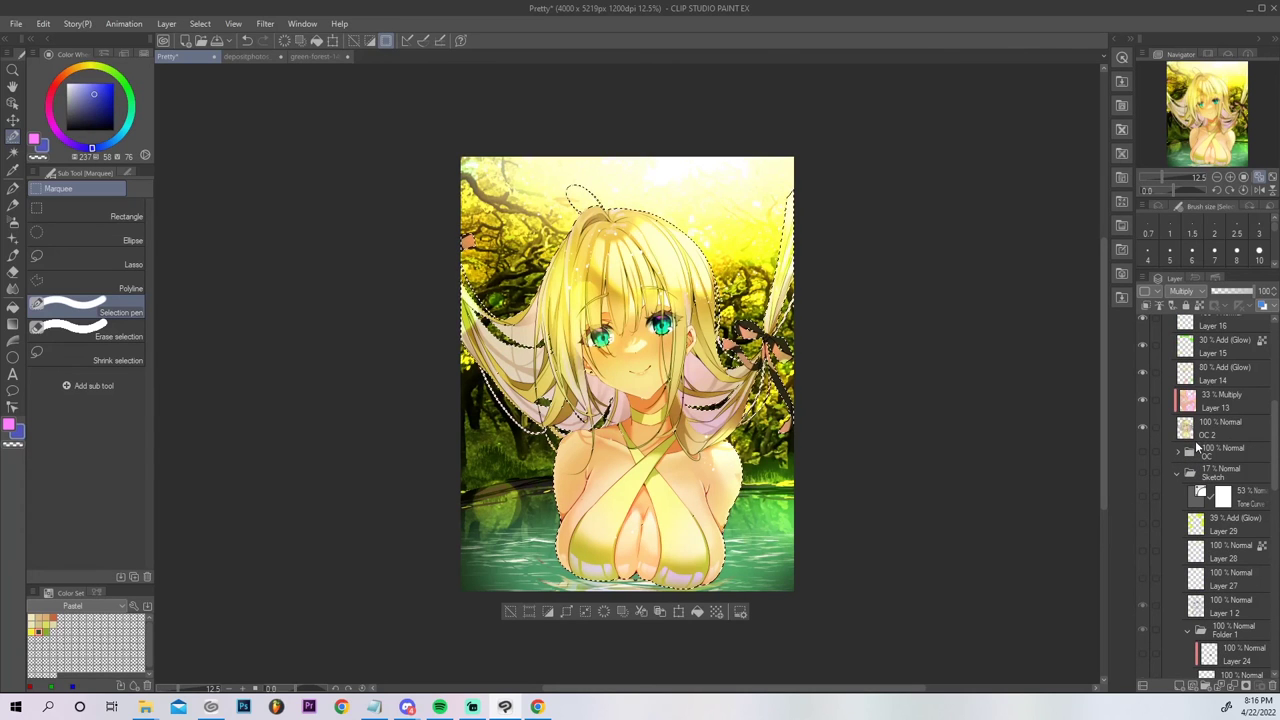
left_click(567, 612)
left_click(738, 358)
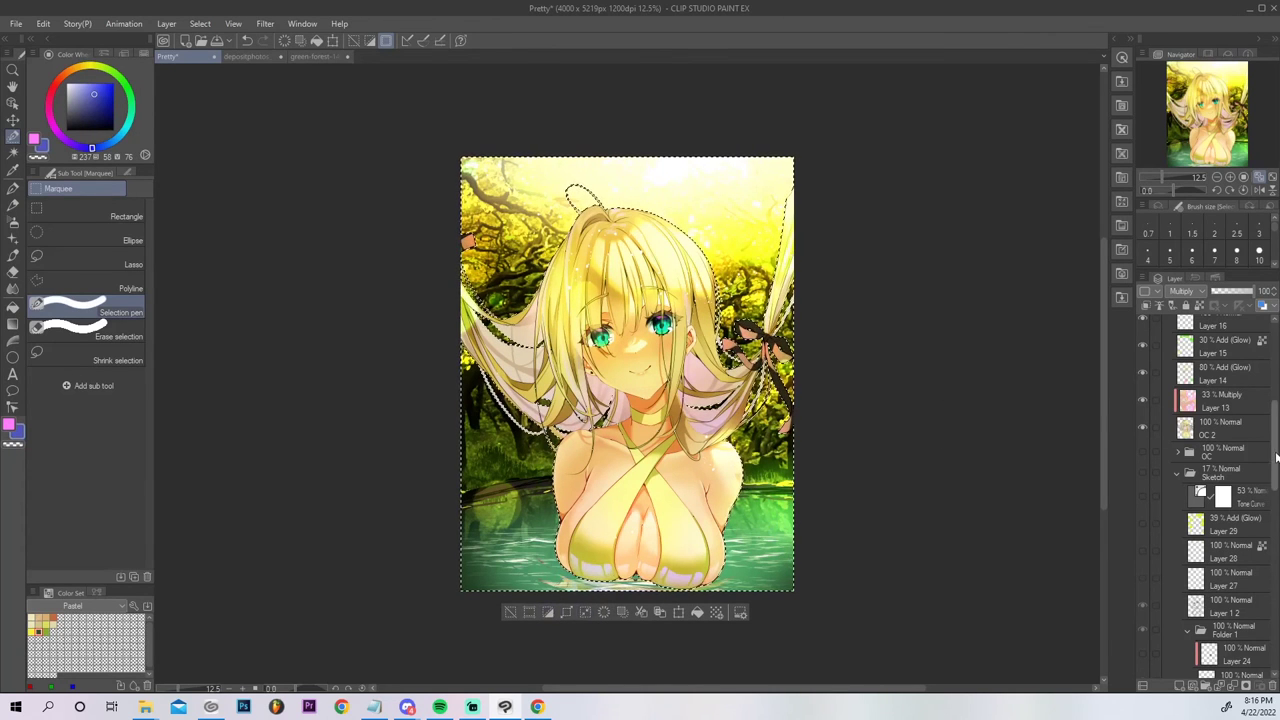
left_click_drag(1274, 452, 1276, 336)
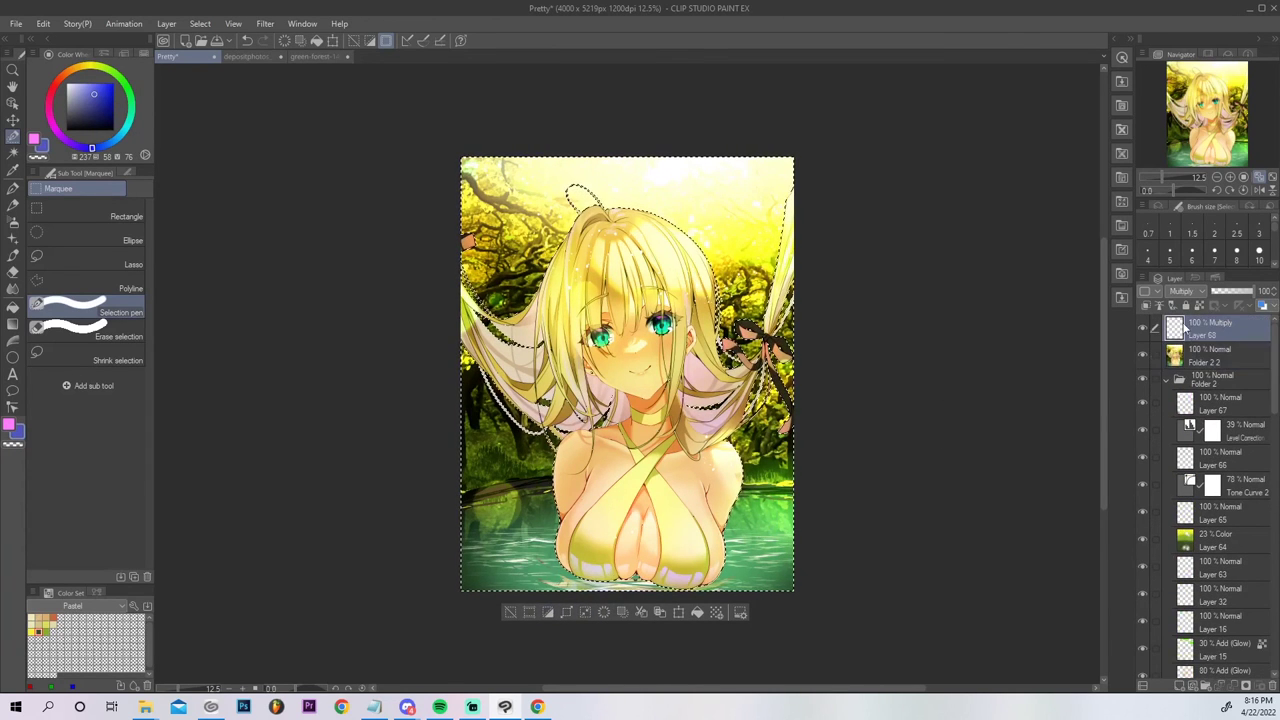
Try airbrushing soft blue shading onto the water below the character inside the background selection, and undo the strokes.
left_click_drag(590, 553, 570, 558)
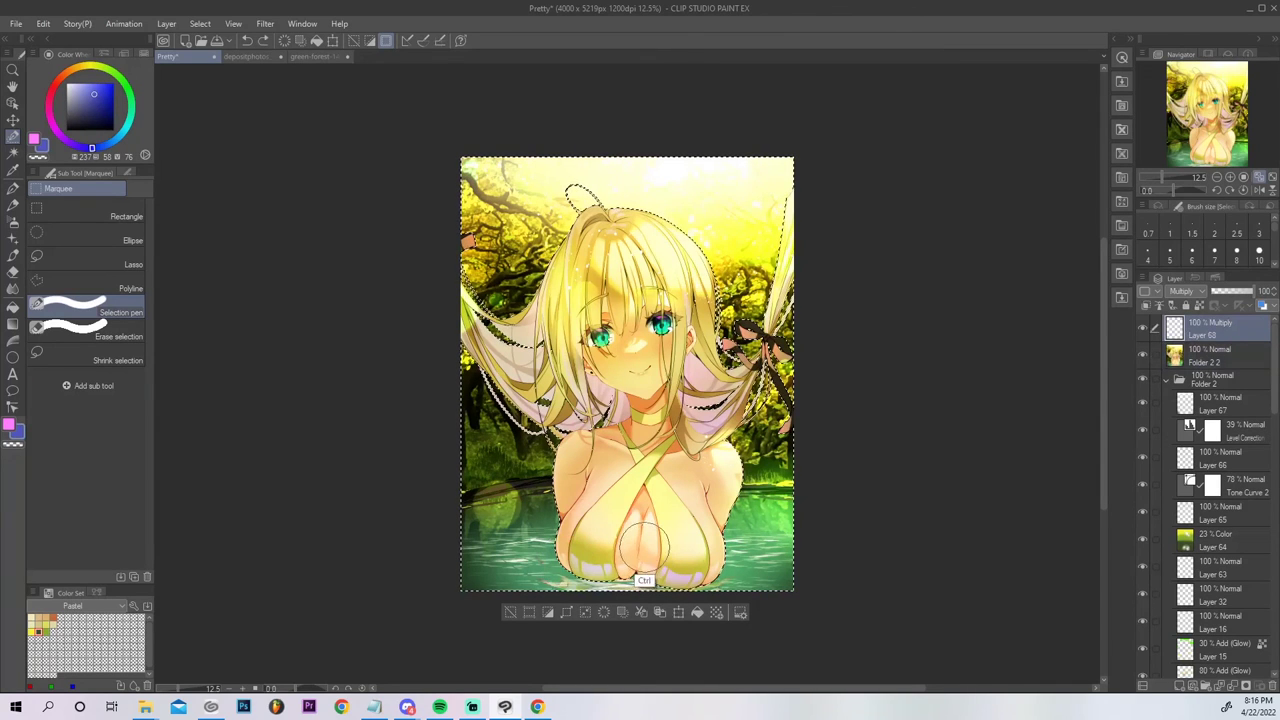
key("b")
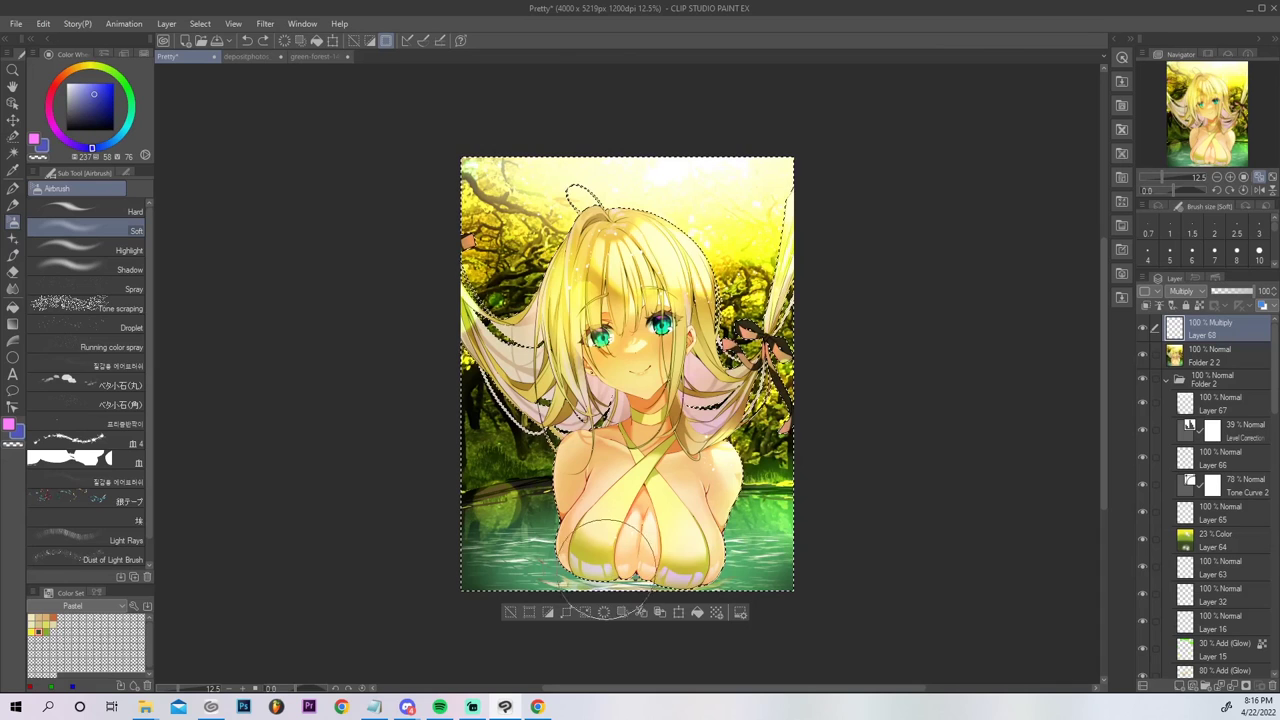
mouse_move(680, 580)
left_mouse_down()
mouse_move(593, 563)
mouse_move(562, 530)
left_mouse_up()
key("ctrl+z")
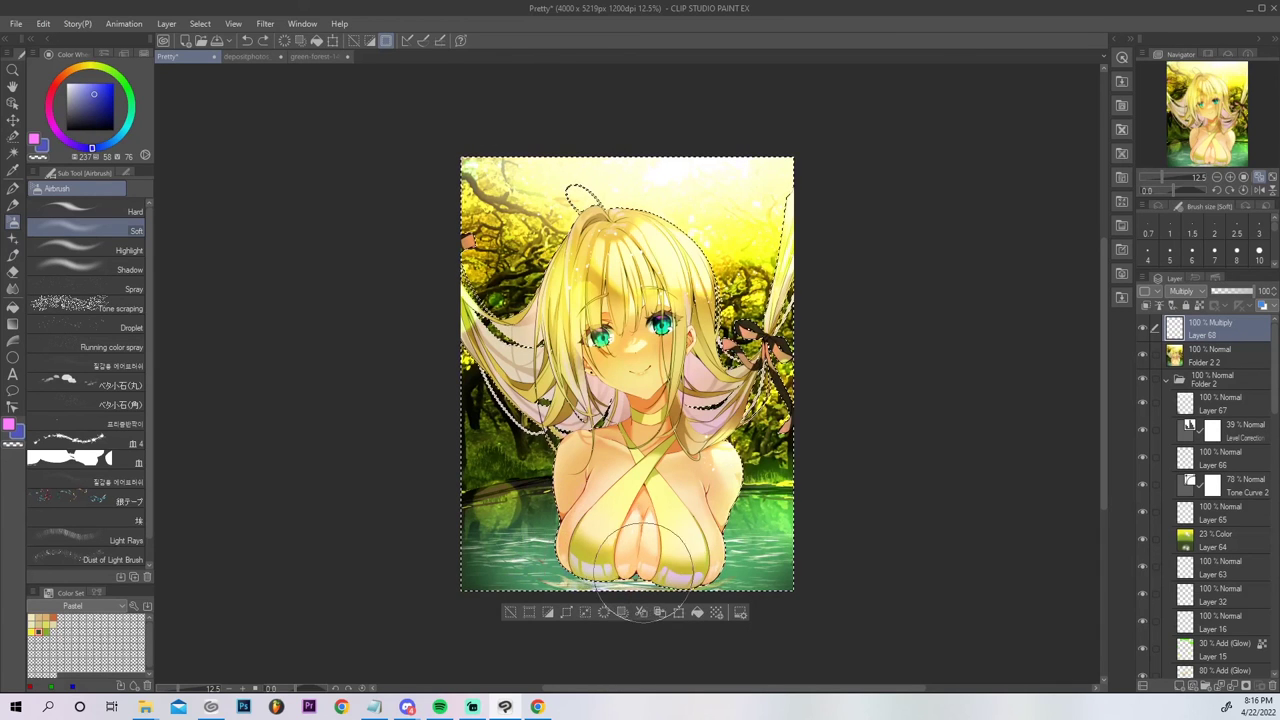
left_click_drag(716, 580, 726, 574)
key("ctrl+z")
left_click_drag(620, 578, 640, 560)
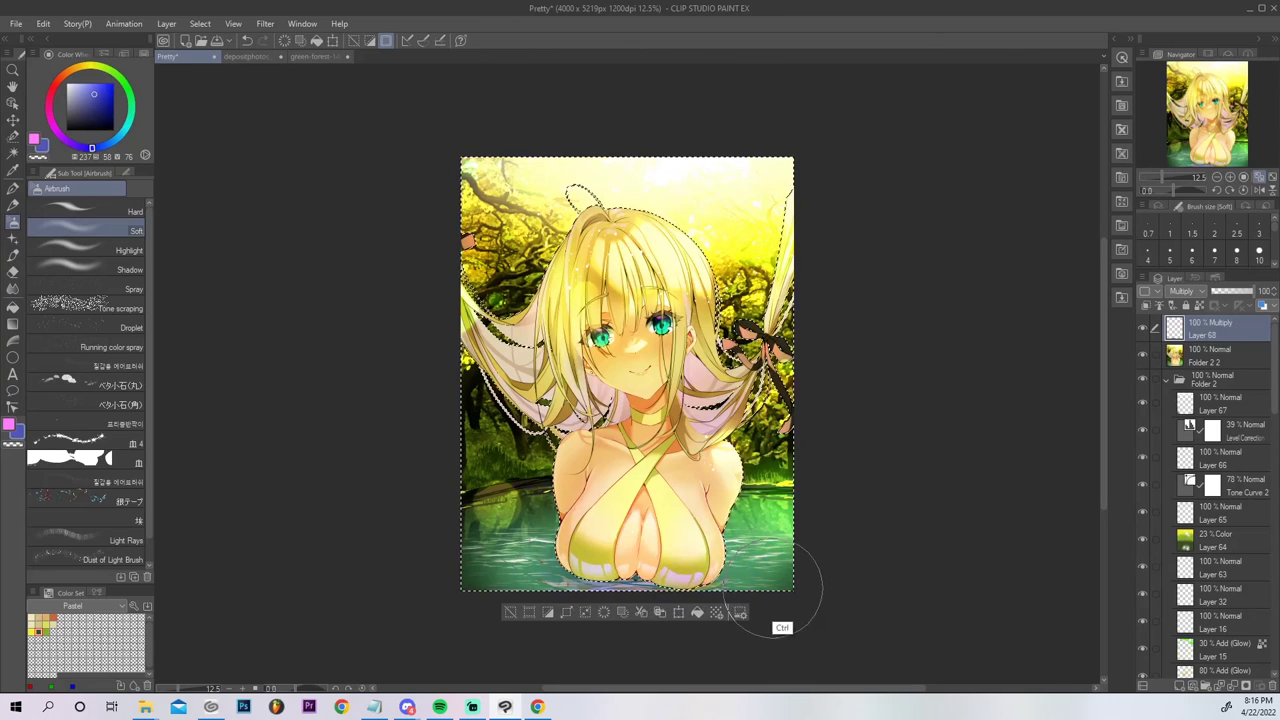
key("ctrl+z")
Try teal (H 181) and lighter blue (H 203) airbrush shading on the water beneath the character, and undo both strokes.
left_click(125, 126)
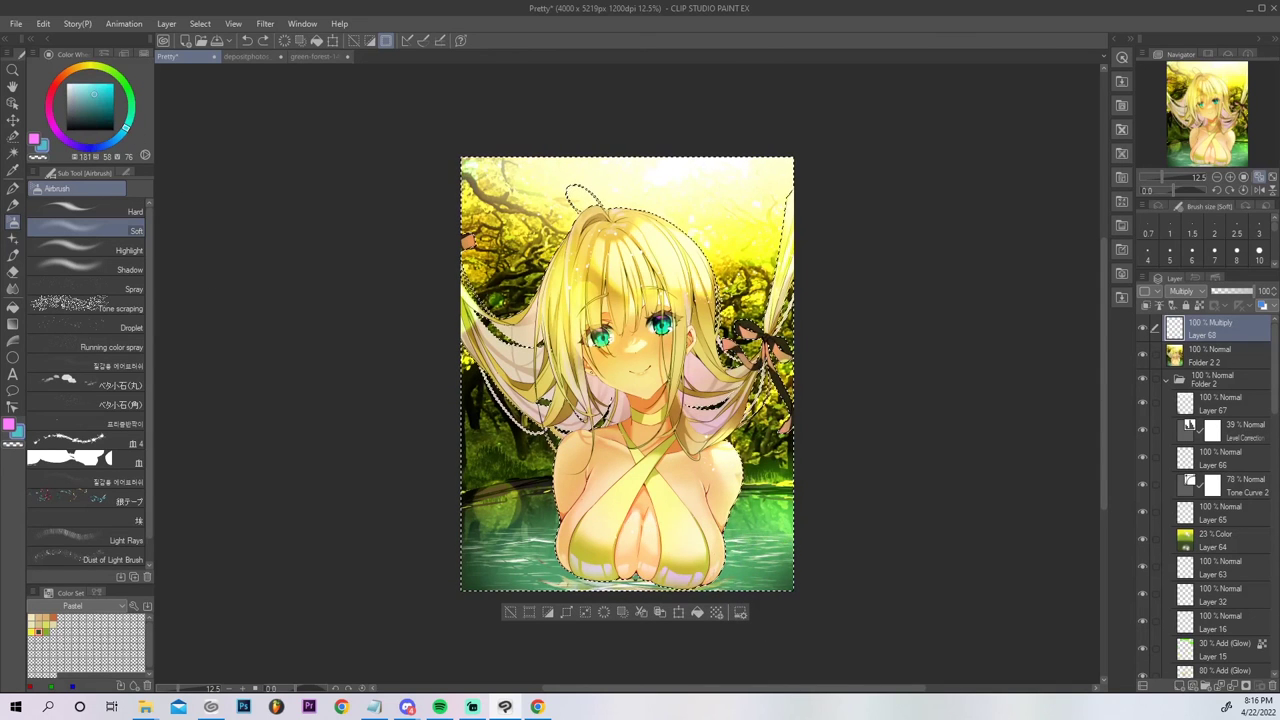
left_click_drag(617, 578, 647, 568)
key("ctrl+z")
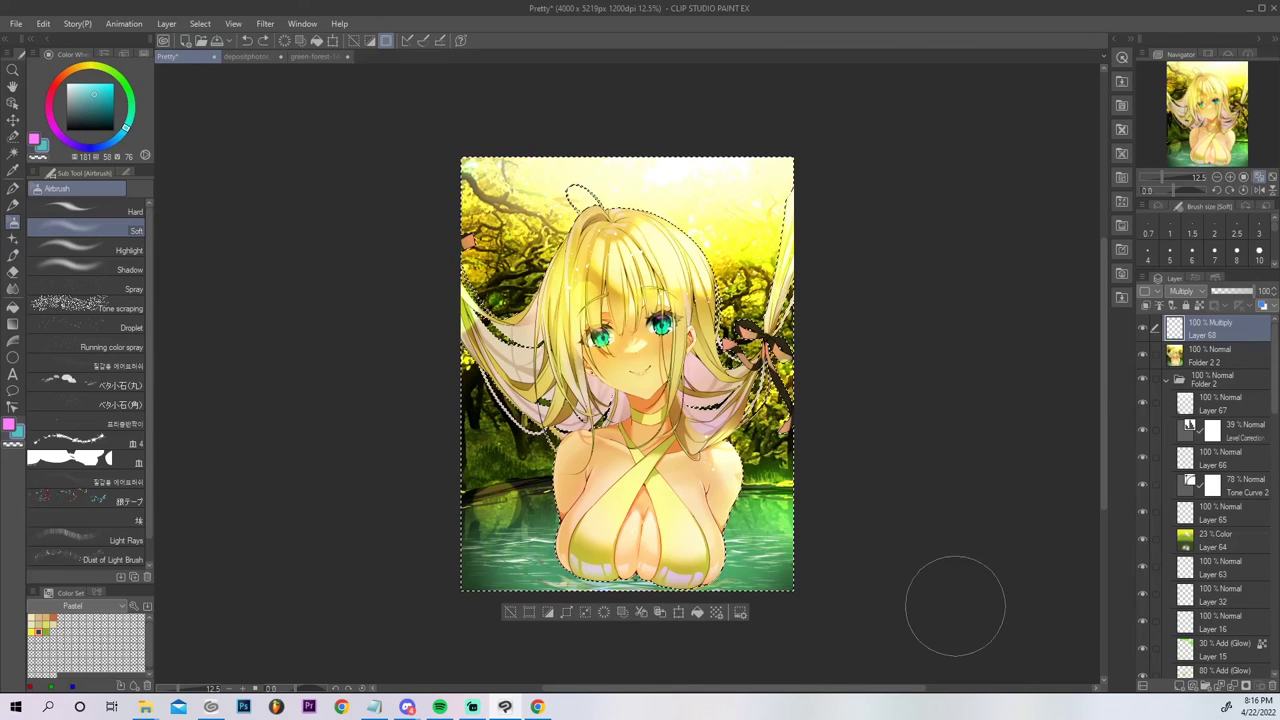
left_click(116, 141)
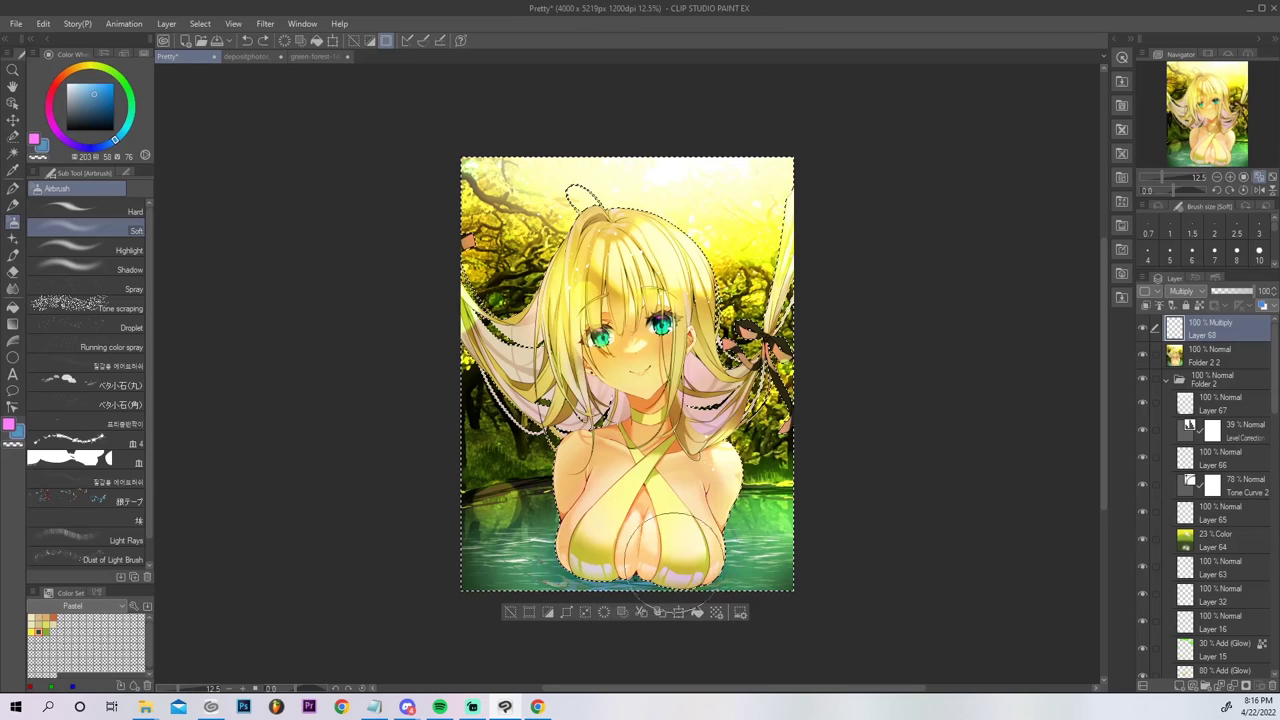
left_click_drag(674, 563, 780, 588)
key("ctrl+z")
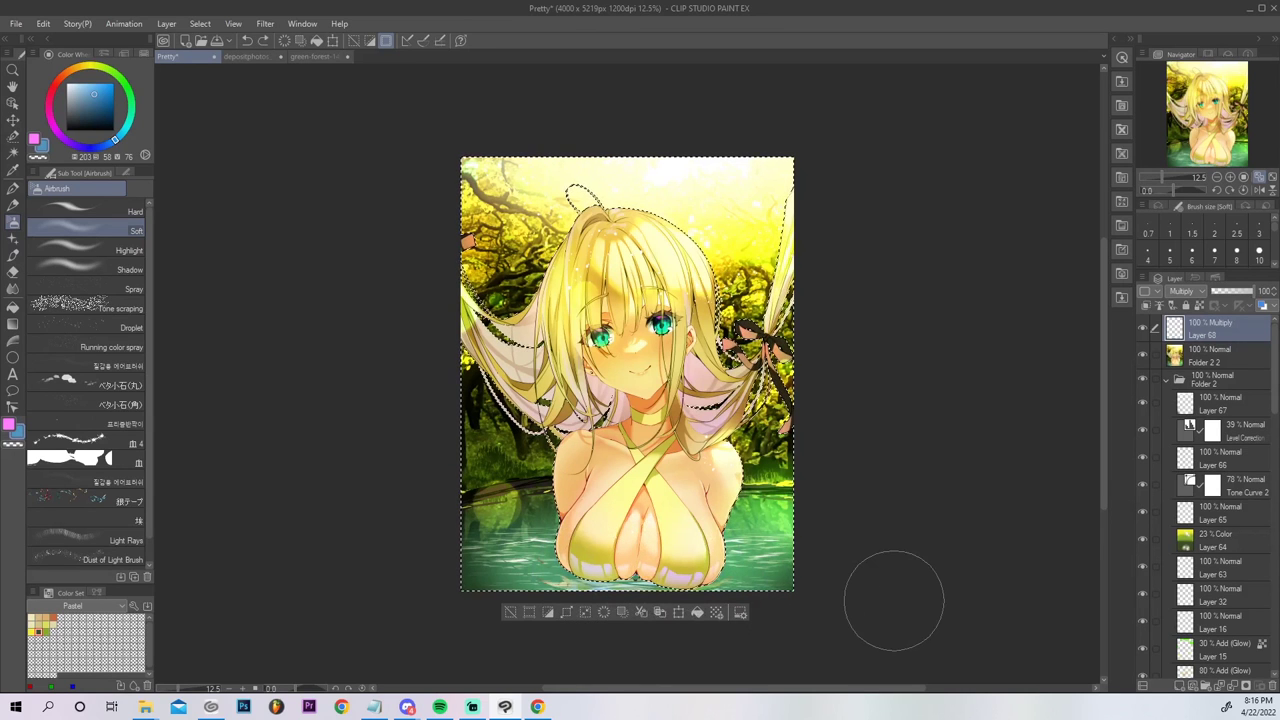
Airbrush muted grey-blue shading (H 238, S 26, V 51) over the pond water around the character, and clear the selection.
left_click(79, 105)
left_click(92, 148)
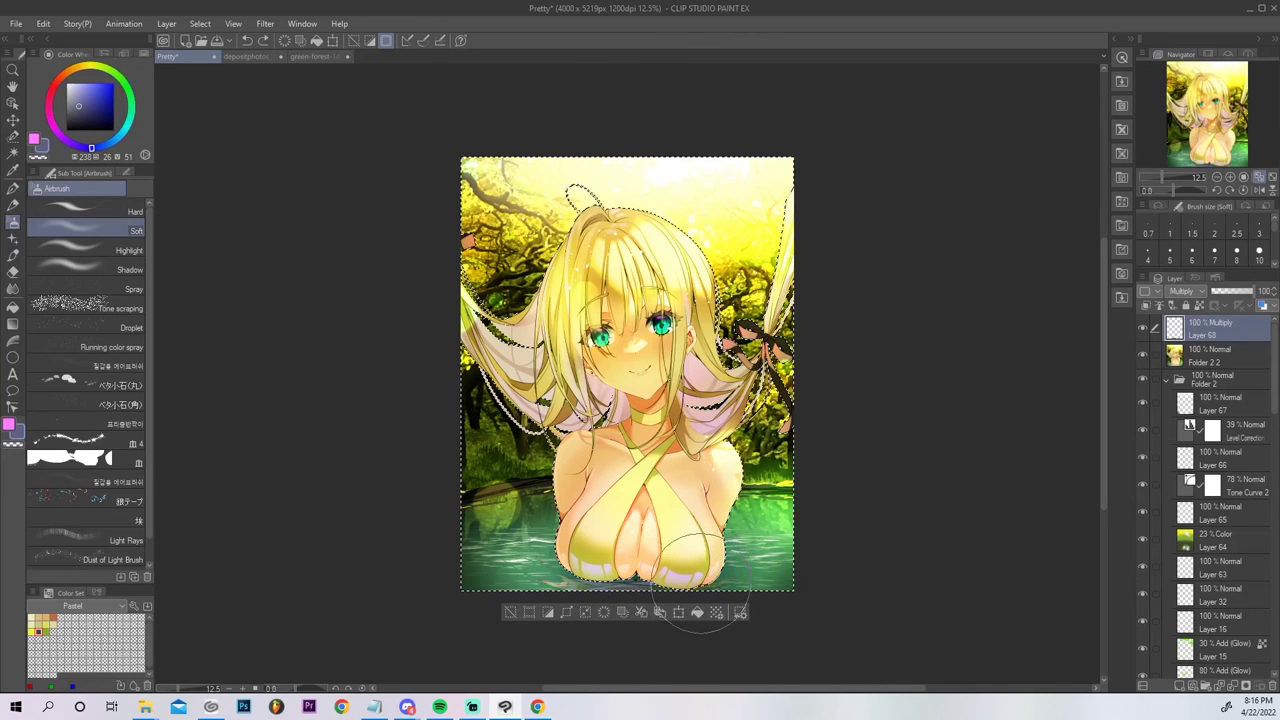
left_click_drag(605, 562, 663, 547)
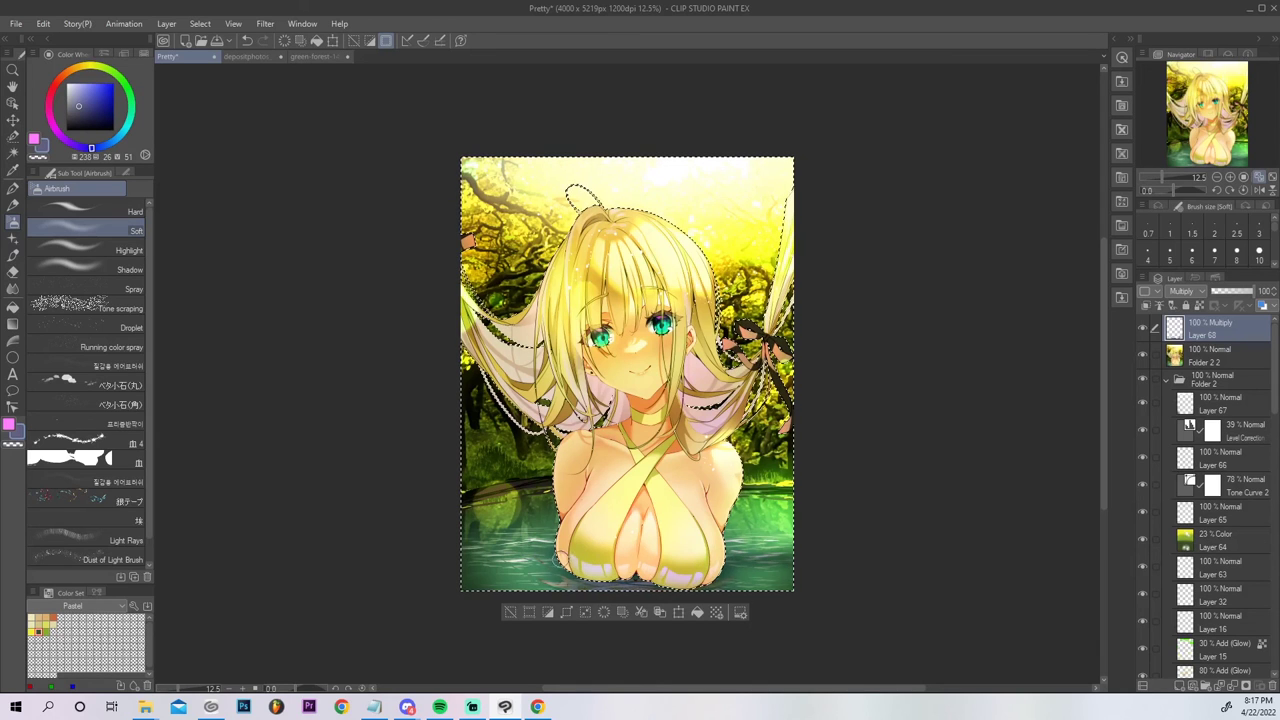
left_click_drag(477, 557, 602, 563)
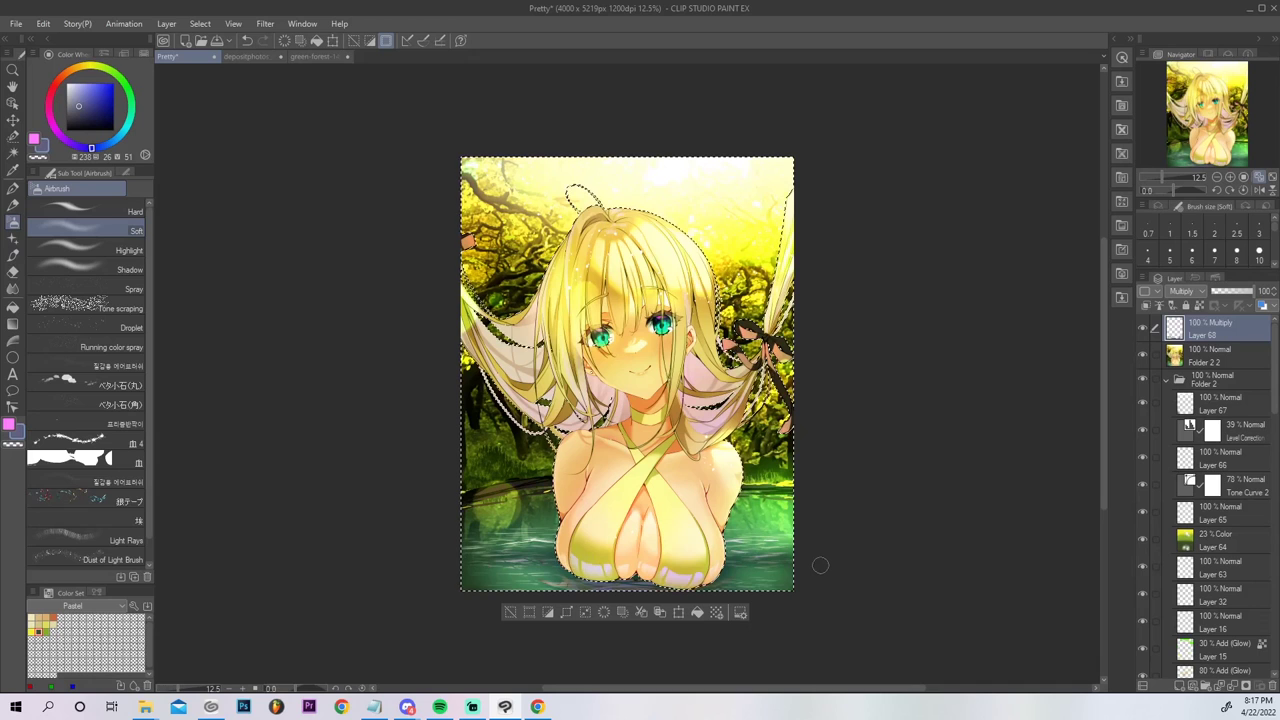
key("ctrl+d")
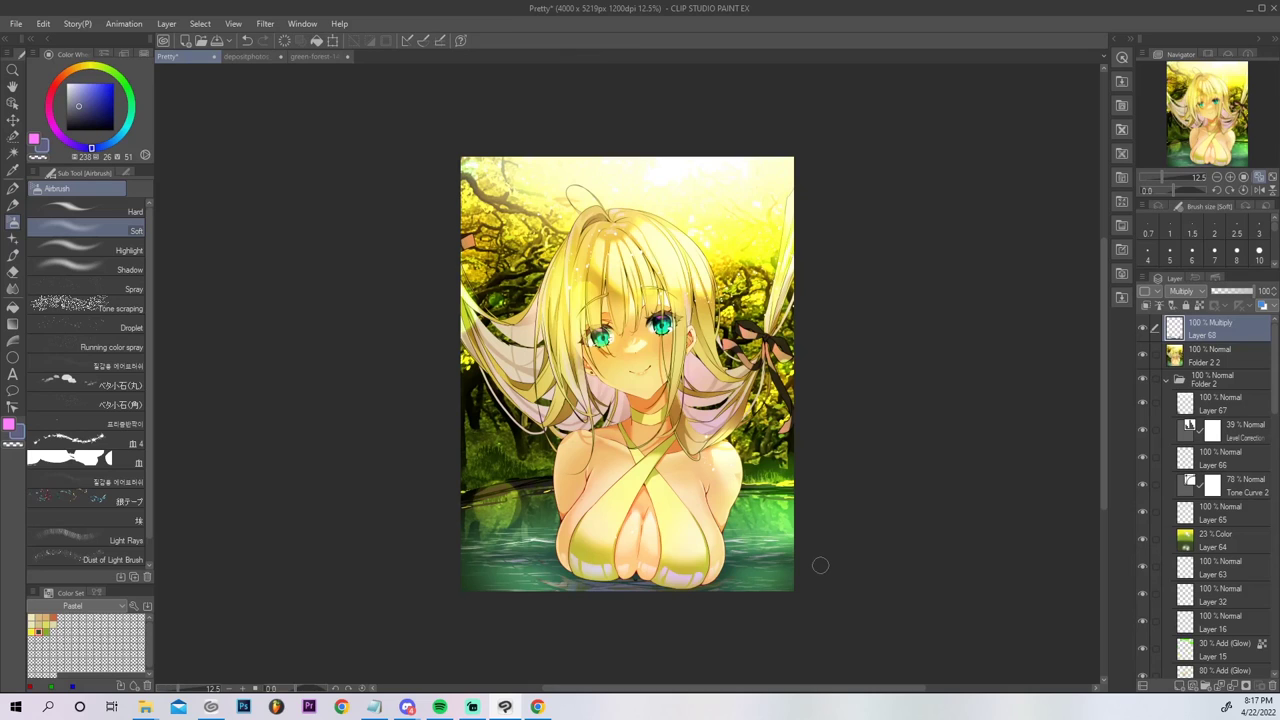
Add a new raster layer on top and draw a white G-pen water rim where the character's chest meets the pond, trimming it with transparent color.
left_click(1183, 687)
left_click_drag(82, 100, 22, 5)
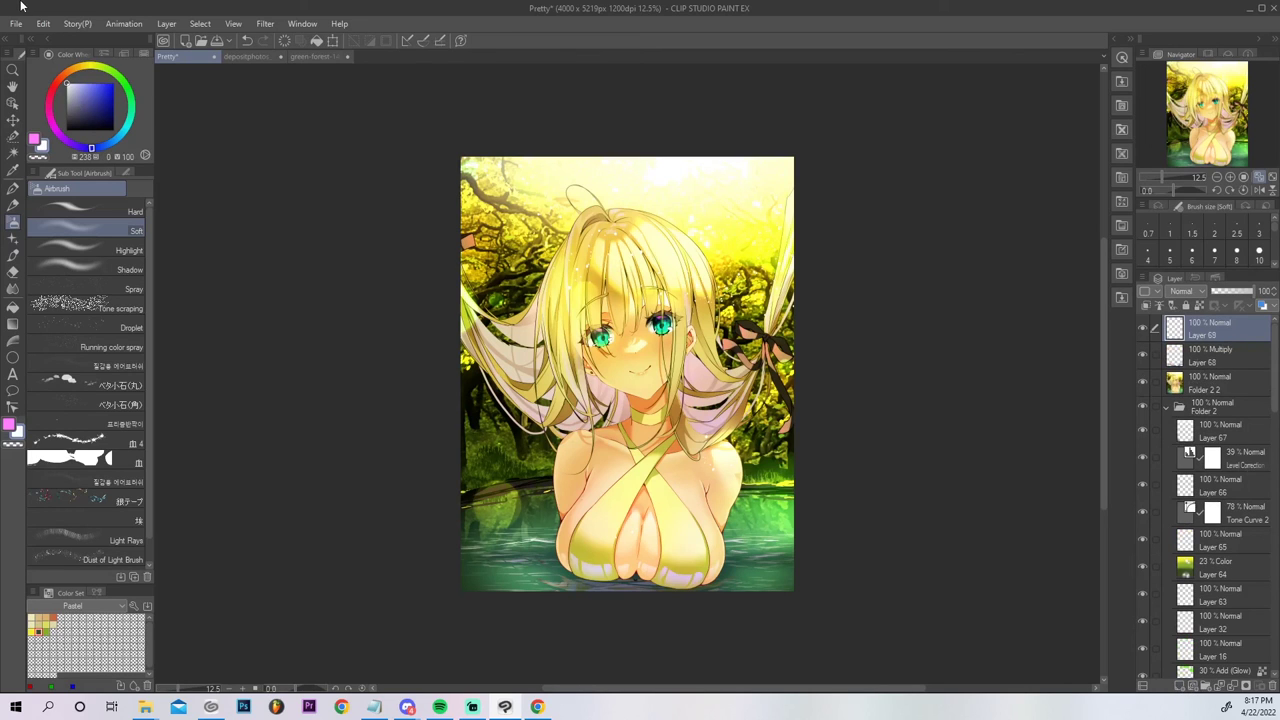
left_click(1229, 179)
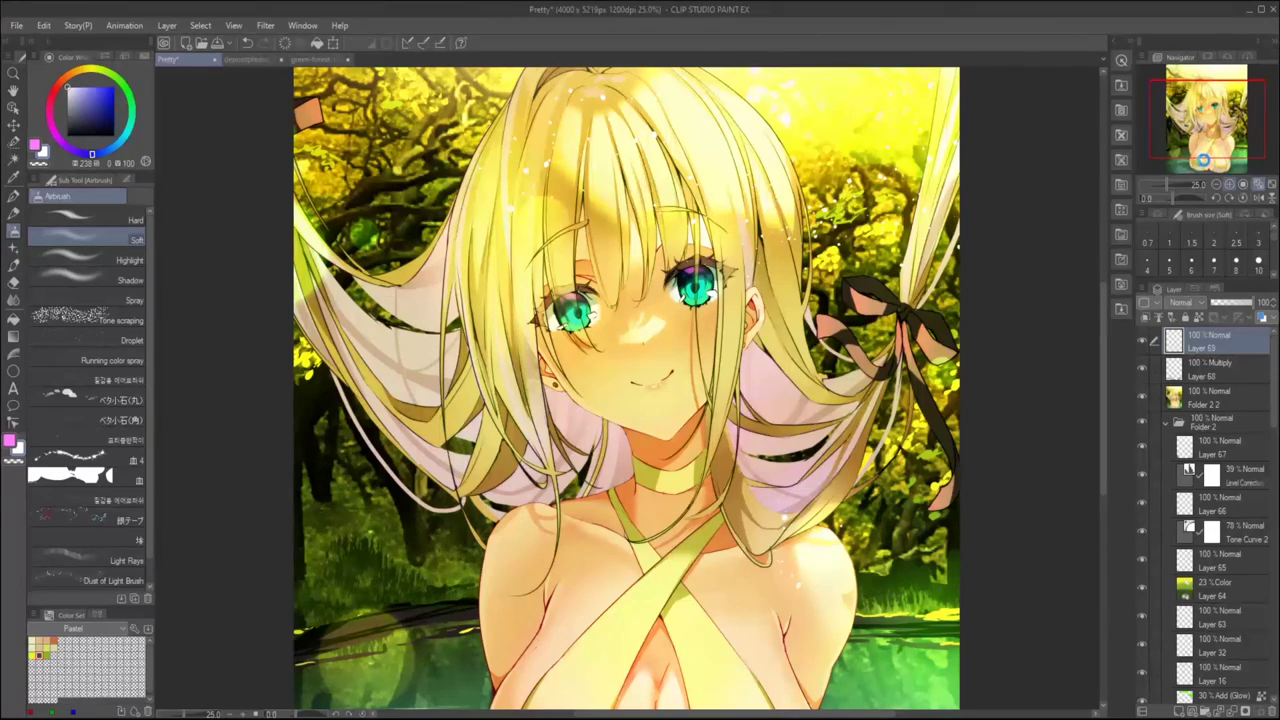
scroll(1201, 161, "up", 1)
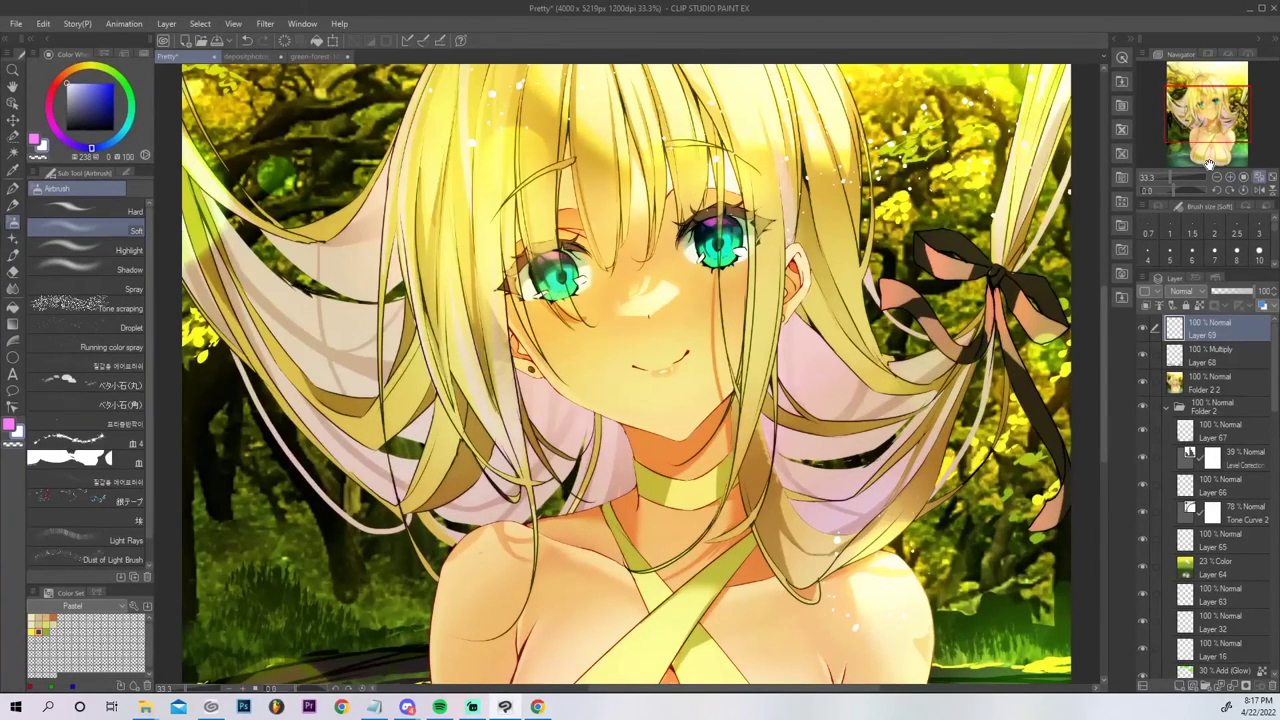
left_click(1208, 163)
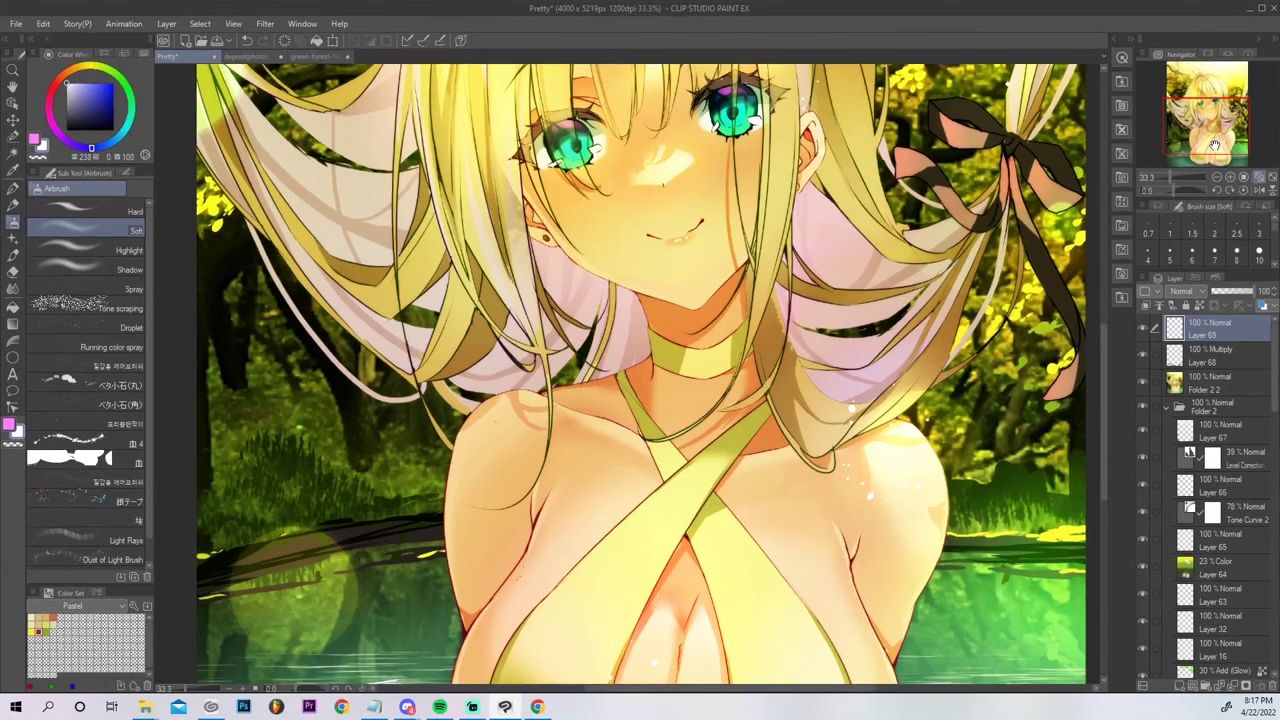
left_click(1208, 162)
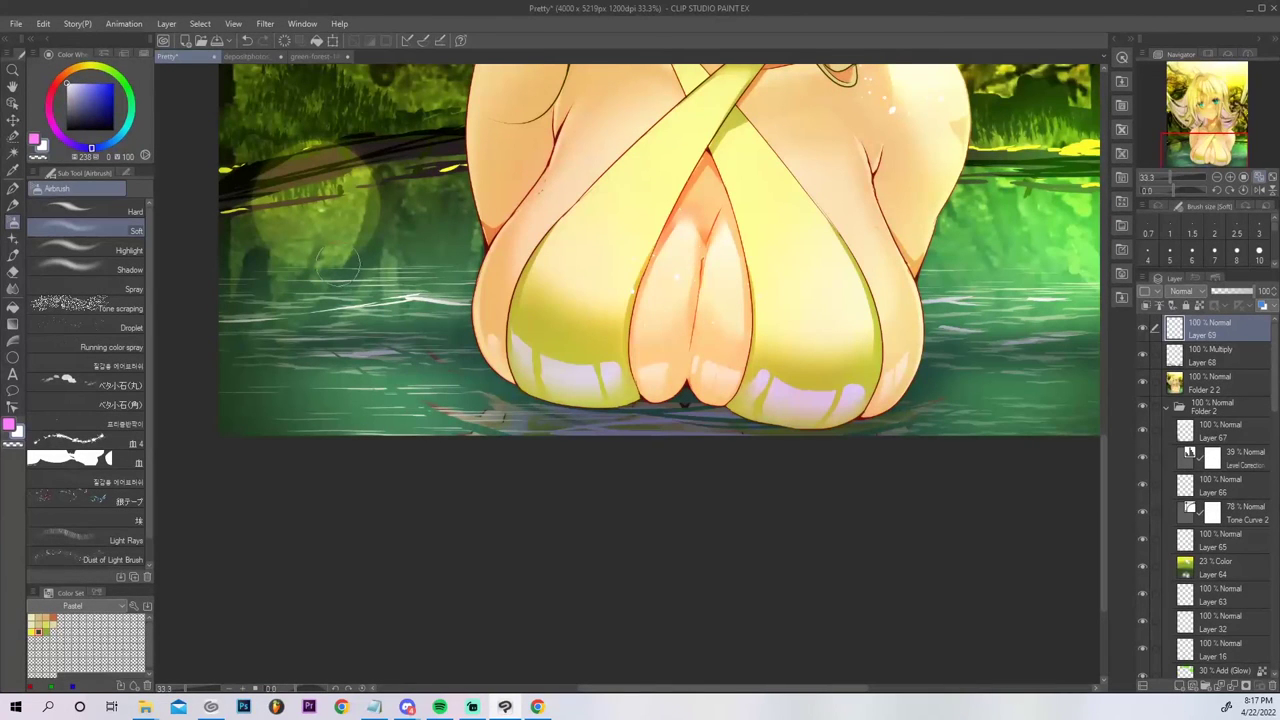
left_click(12, 188)
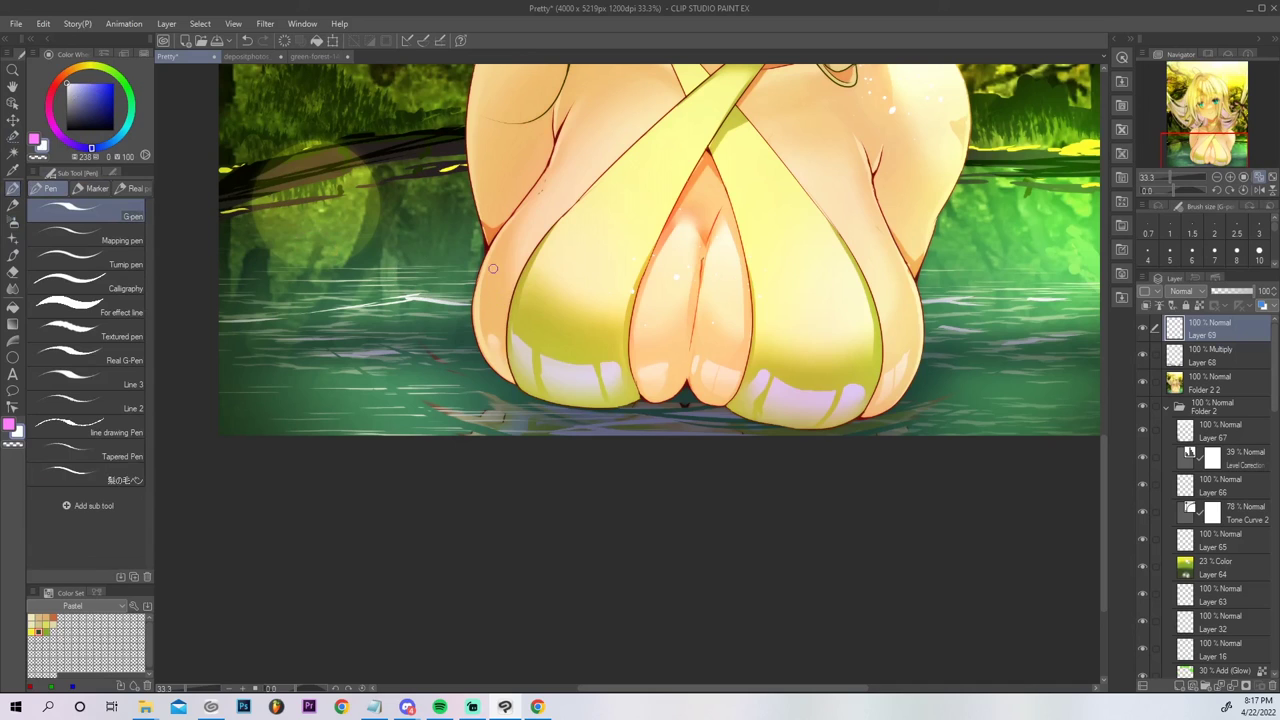
mouse_move(482, 269)
left_mouse_down()
mouse_move(474, 335)
mouse_move(490, 334)
mouse_move(467, 325)
mouse_move(500, 228)
left_mouse_up()
key("ctrl+z")
left_click(38, 157)
left_click_drag(473, 320, 480, 270)
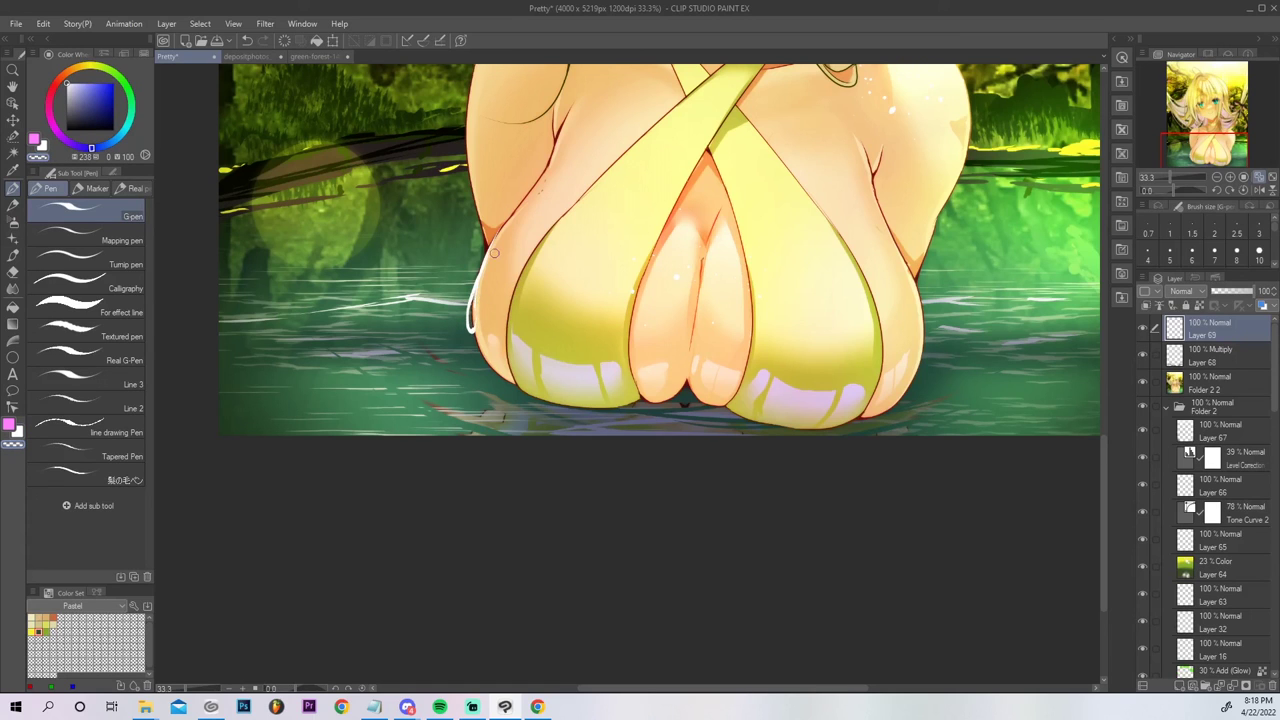
Draw small white water droplets on the character's skin between the crossed straps of the top.
left_click(1259, 178)
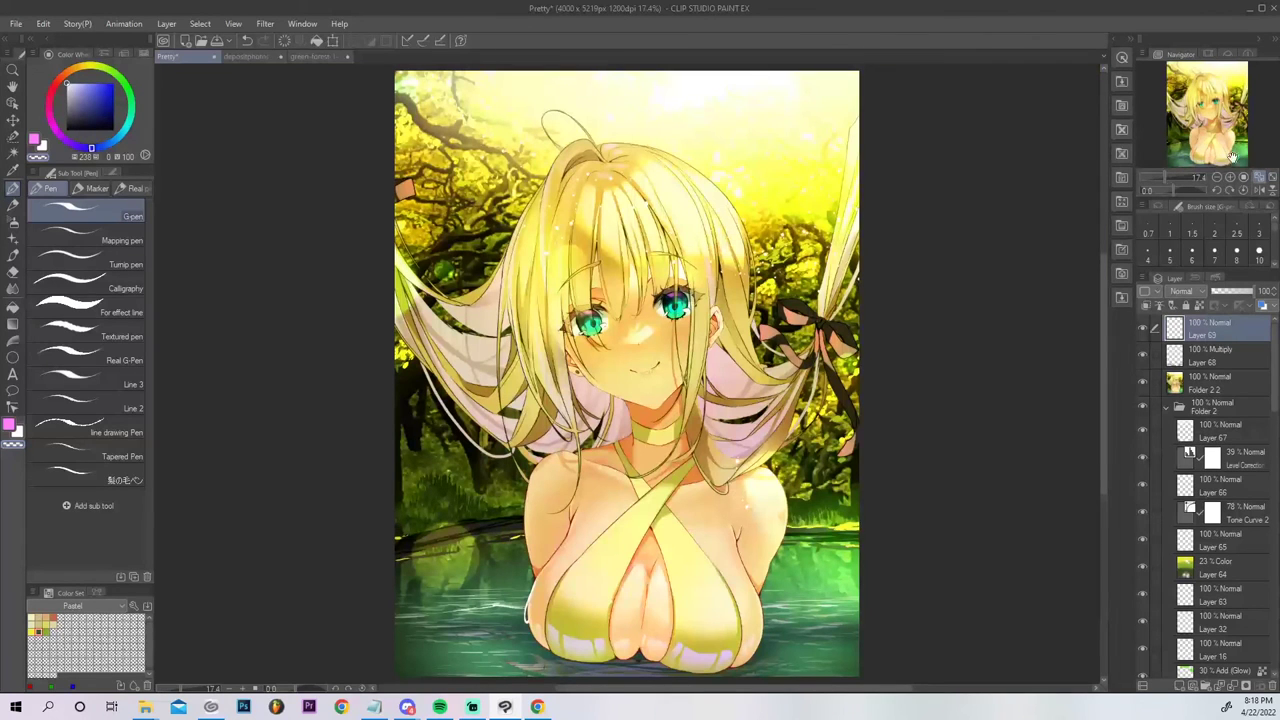
left_click_drag(1205, 155, 1213, 150)
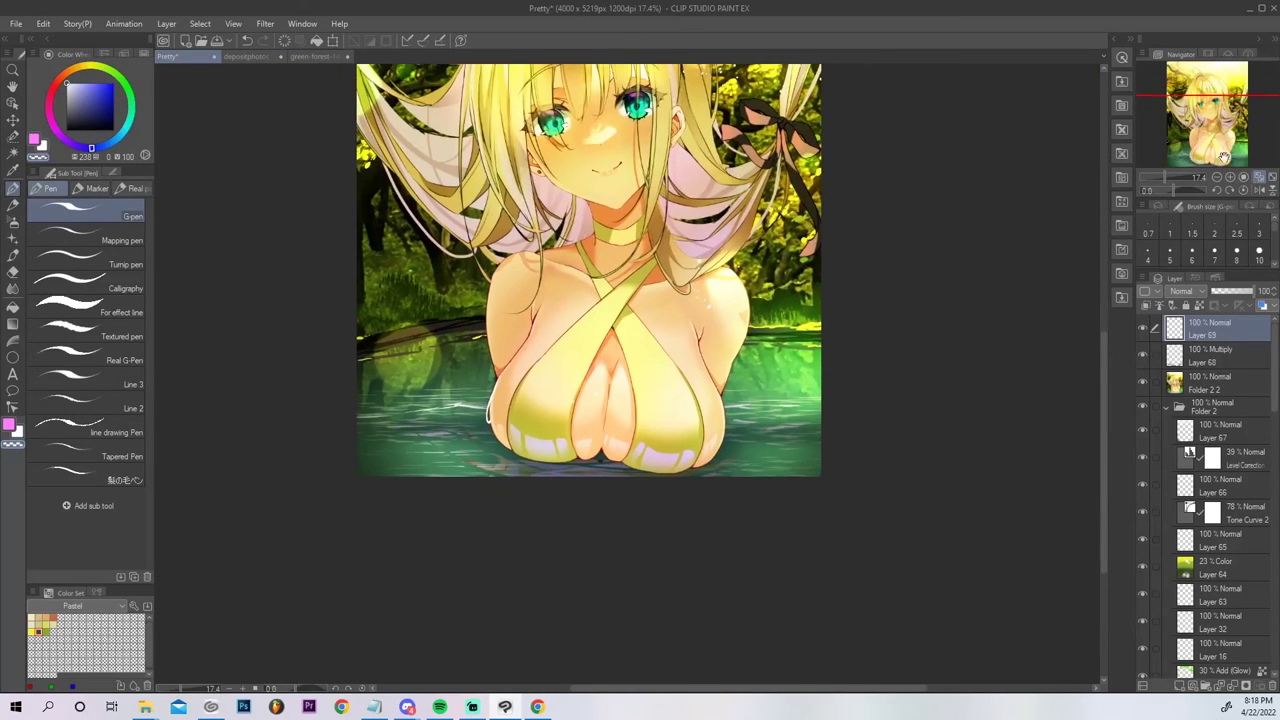
left_click(1232, 176)
left_click(1232, 176)
left_click(1232, 176)
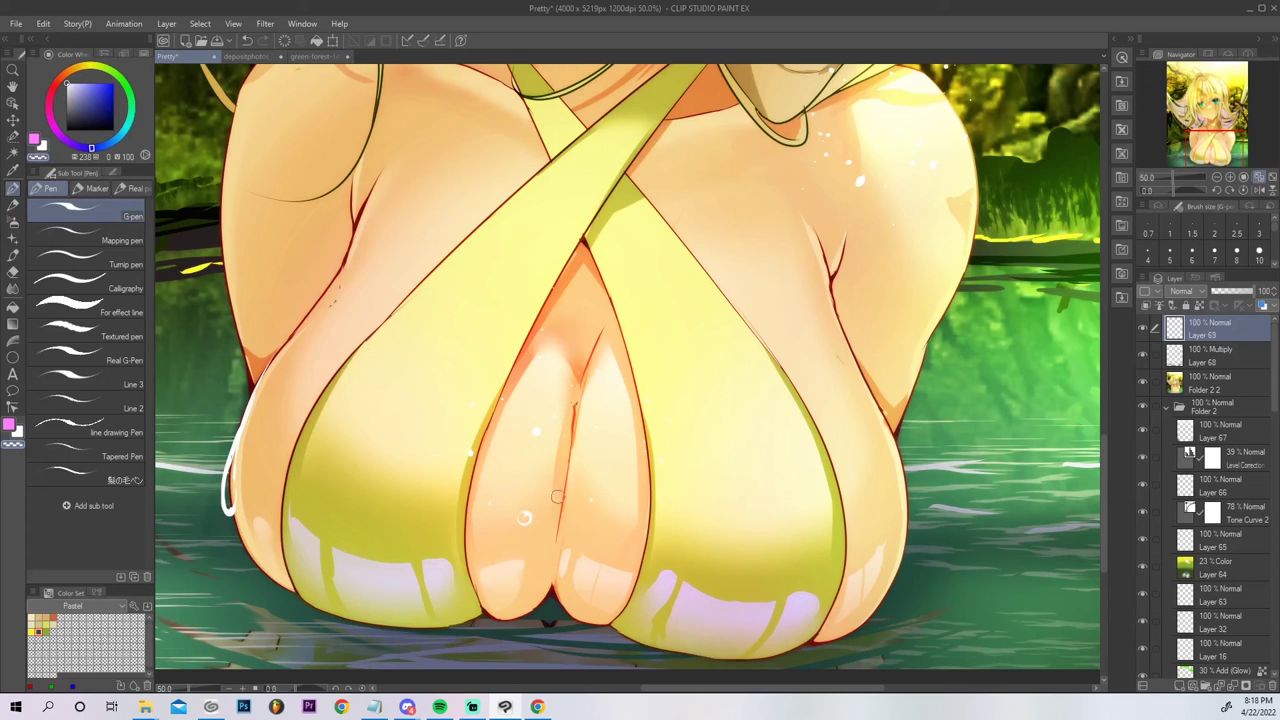
left_click(1272, 177)
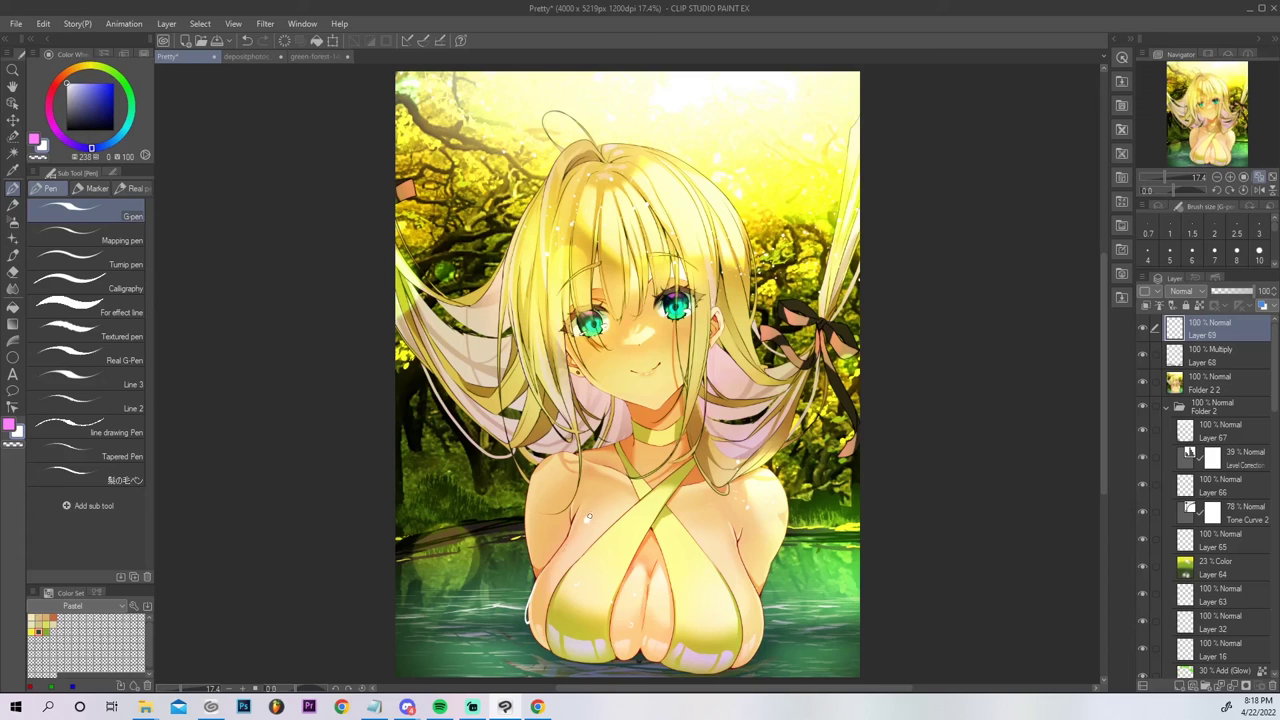
Add white water droplets on the character's chest, chin, hair tip and arm edge, shaping them with transparent color.
key("c")
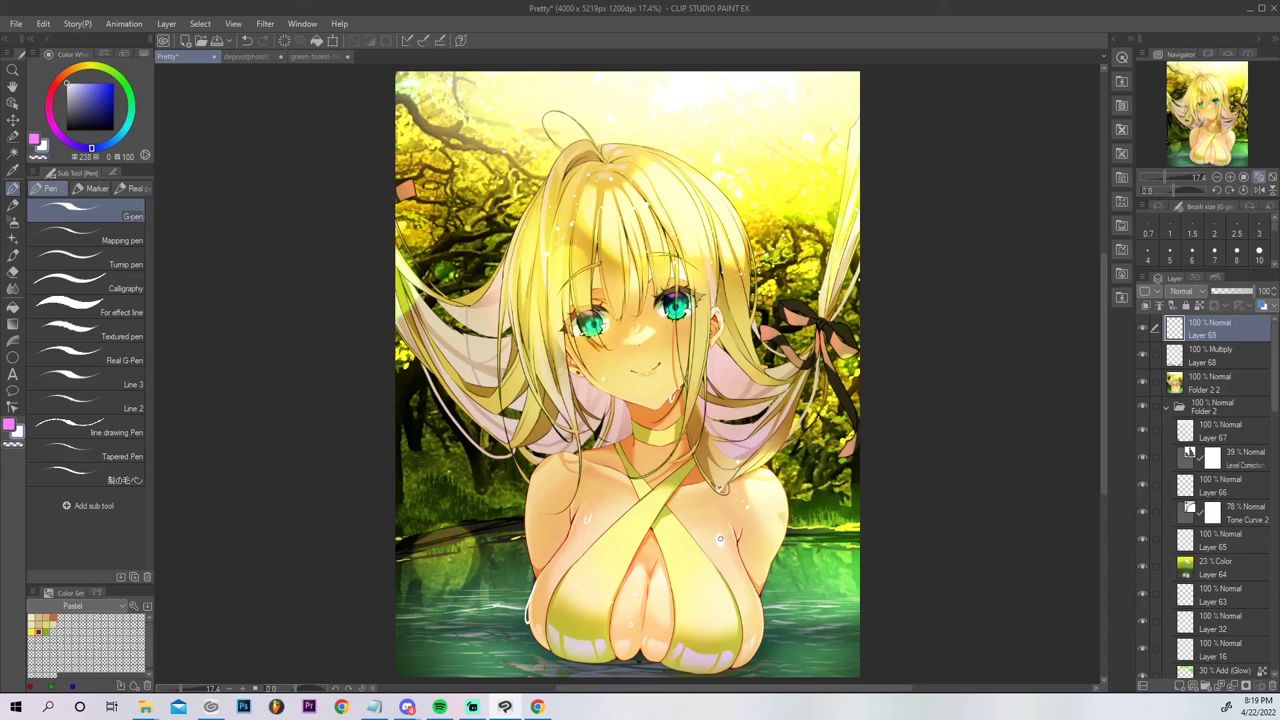
left_click(38, 159)
left_click_drag(725, 545, 720, 548)
left_click_drag(763, 587, 764, 591)
Pick an orange skin-shadow color (H 25, S 74, V 89) and draw thin contour lines along the arms and chest, trimming them with transparent color.
left_click(43, 147)
left_click(626, 462, "alt")
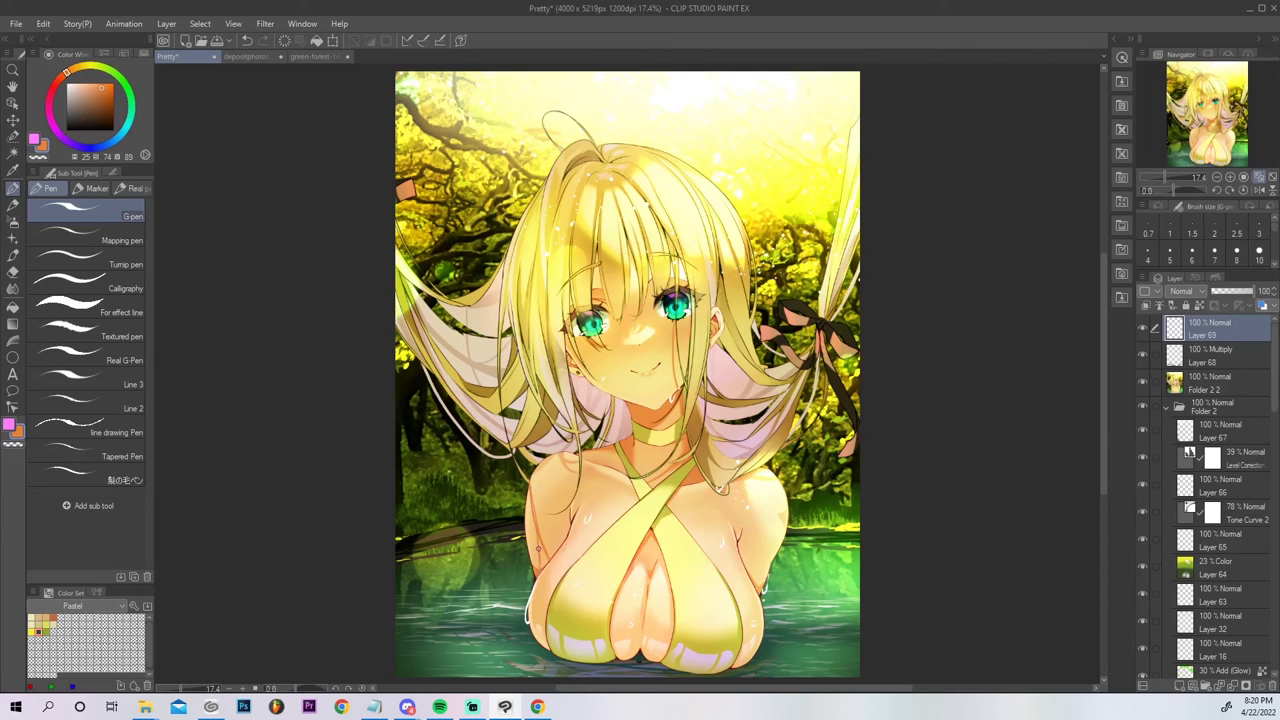
left_click(38, 157)
left_click_drag(536, 525, 532, 486)
left_click(43, 147)
left_click_drag(534, 517, 532, 476)
key("ctrl+z")
left_click_drag(743, 533, 753, 582)
left_click_drag(646, 622, 643, 645)
left_click(13, 222)
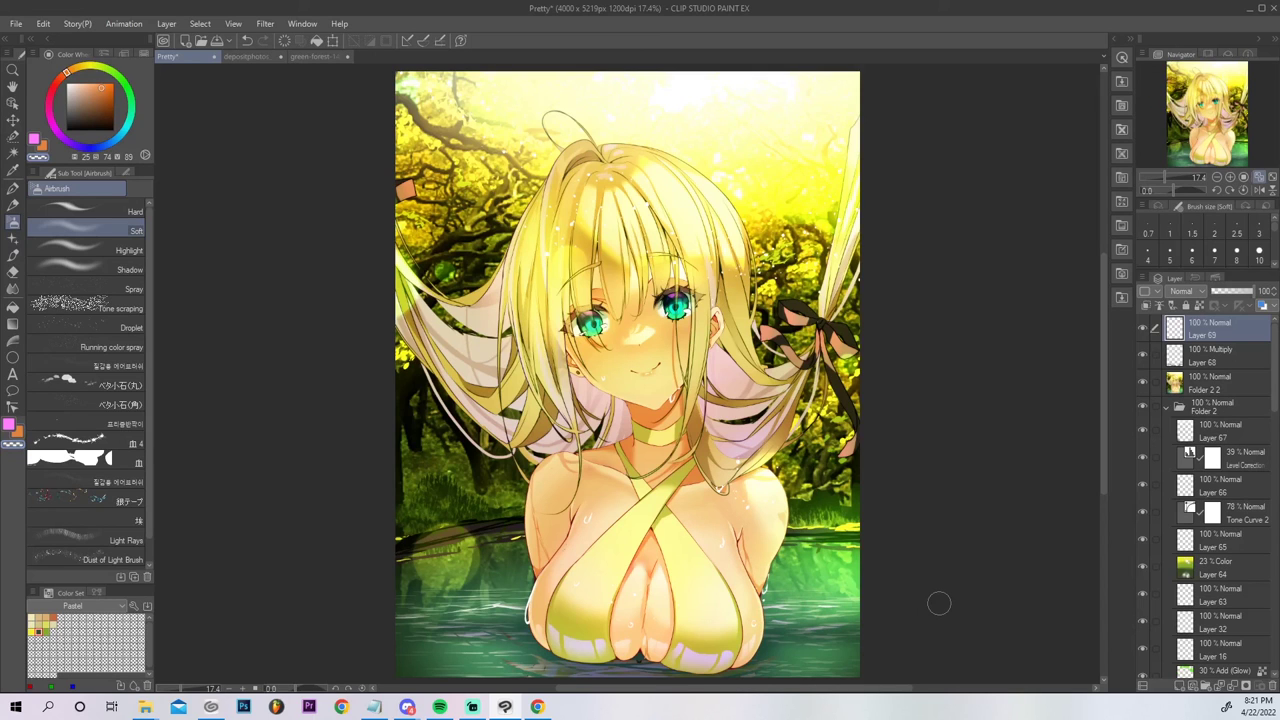
Run the 色収差 auto action on the artwork, accepting each transform without changes.
left_click(1216, 280)
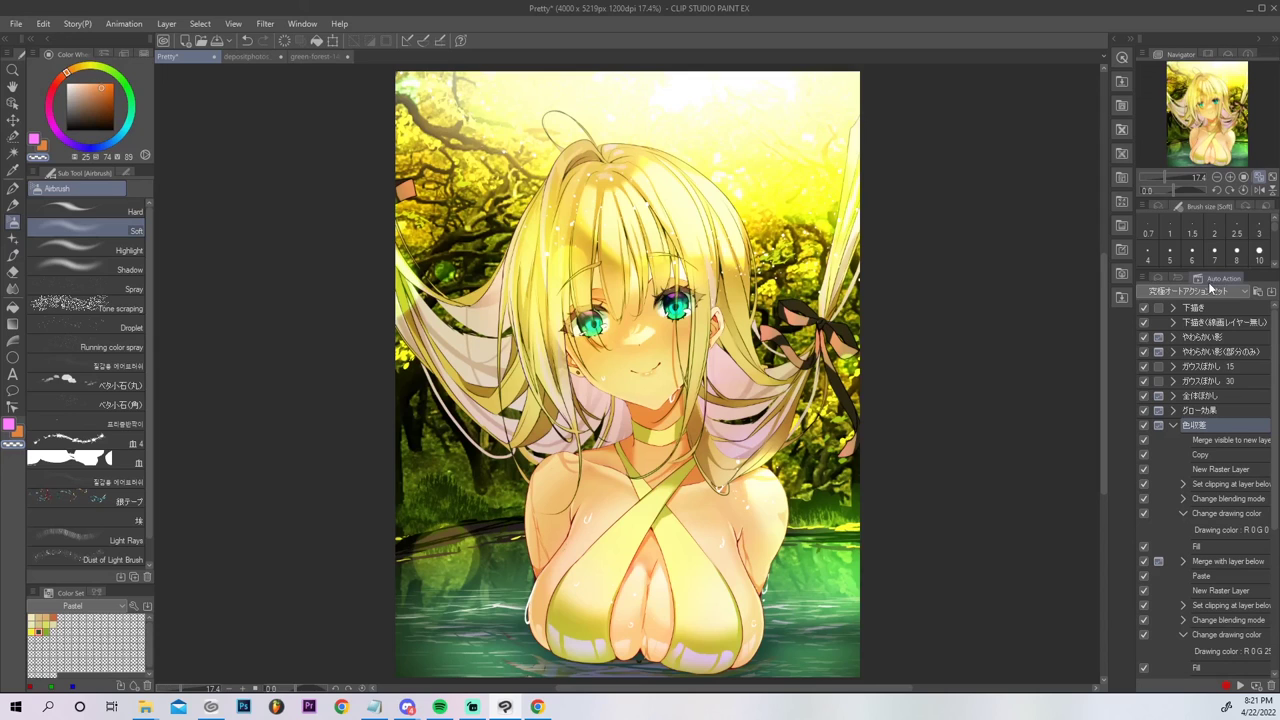
double_click(1210, 427)
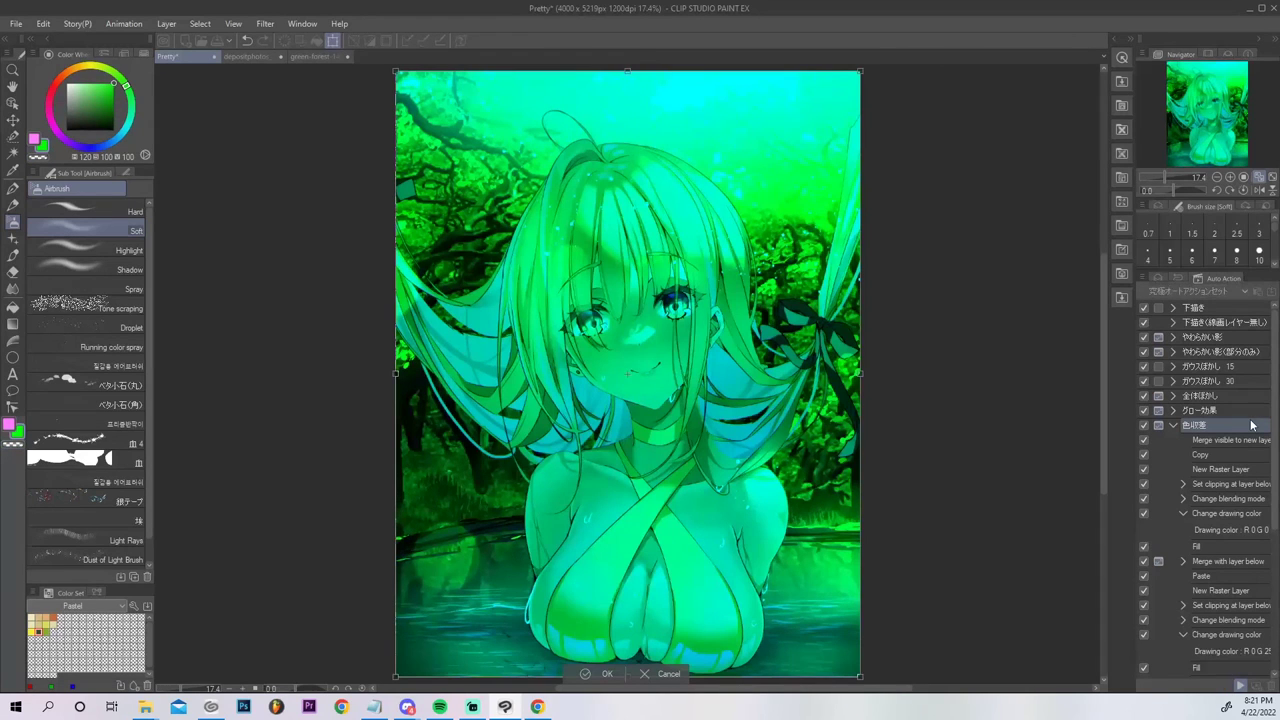
left_click(605, 676)
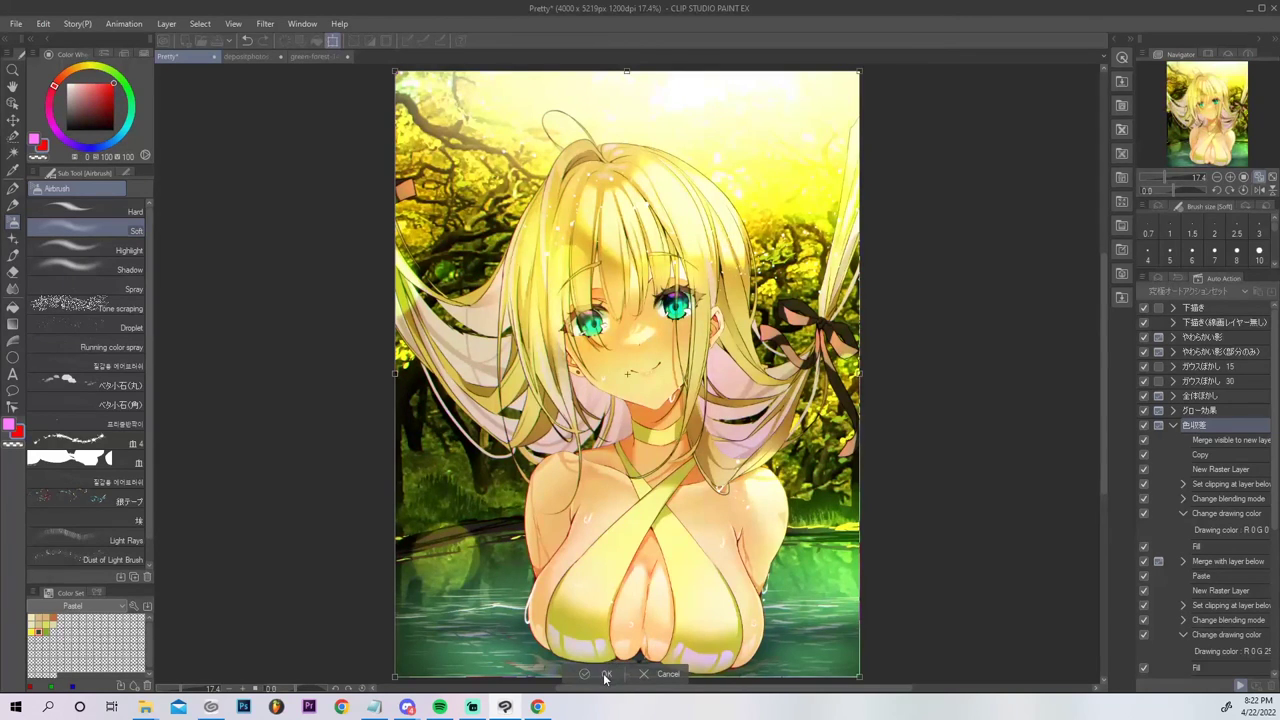
left_click(606, 676)
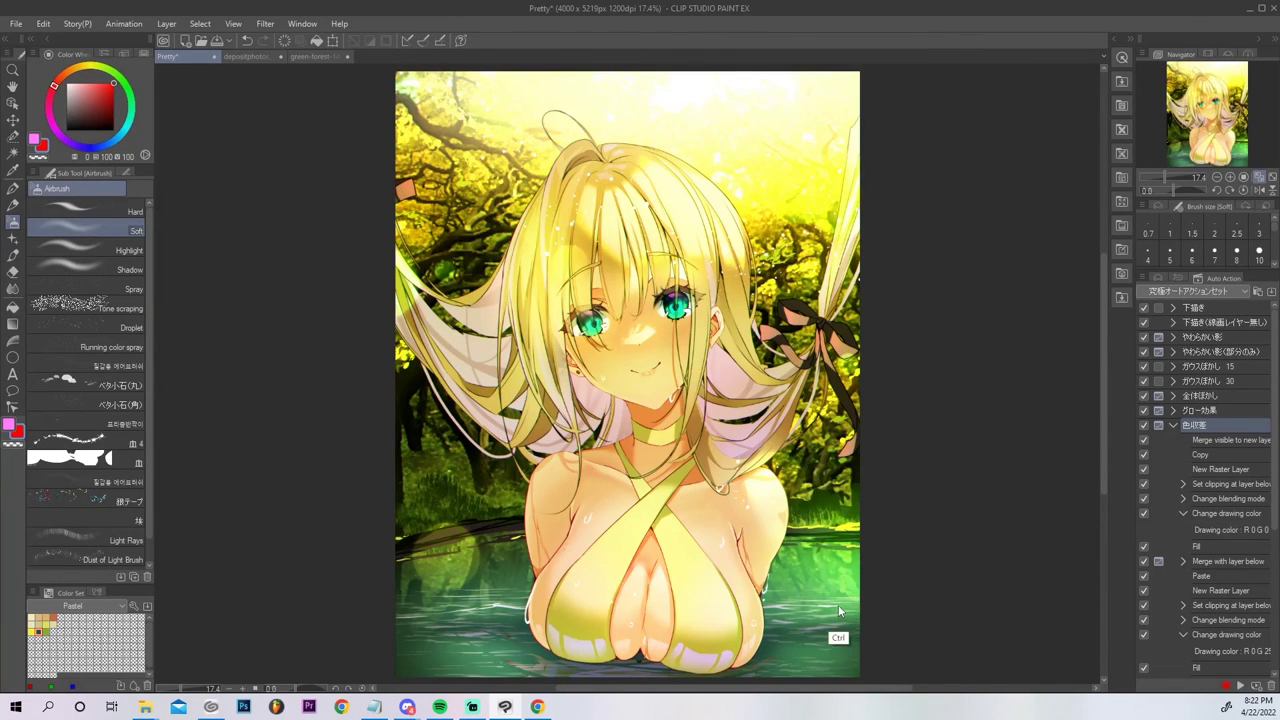
Transform the red Screen layer, pulling its upper-right and lower-left corners by tiny amounts to create color fringing, and apply it.
key("ctrl+t")
left_click(1231, 177)
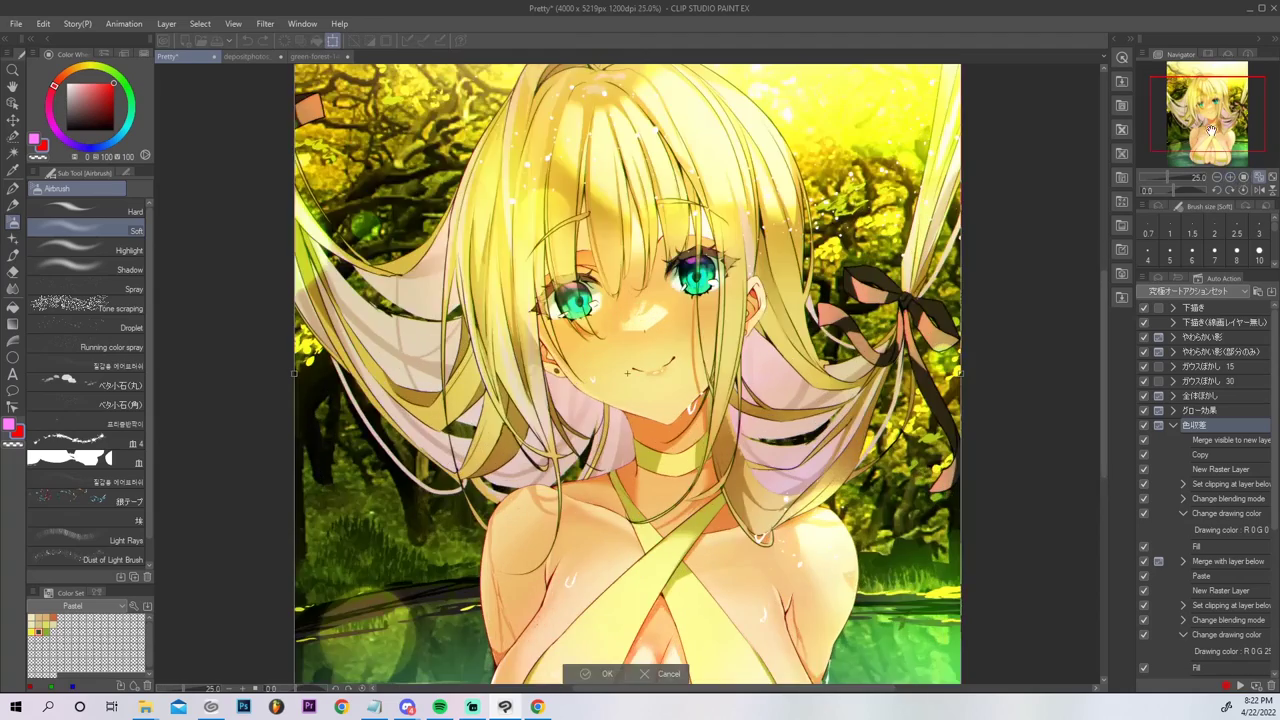
left_click_drag(1210, 127, 1227, 77)
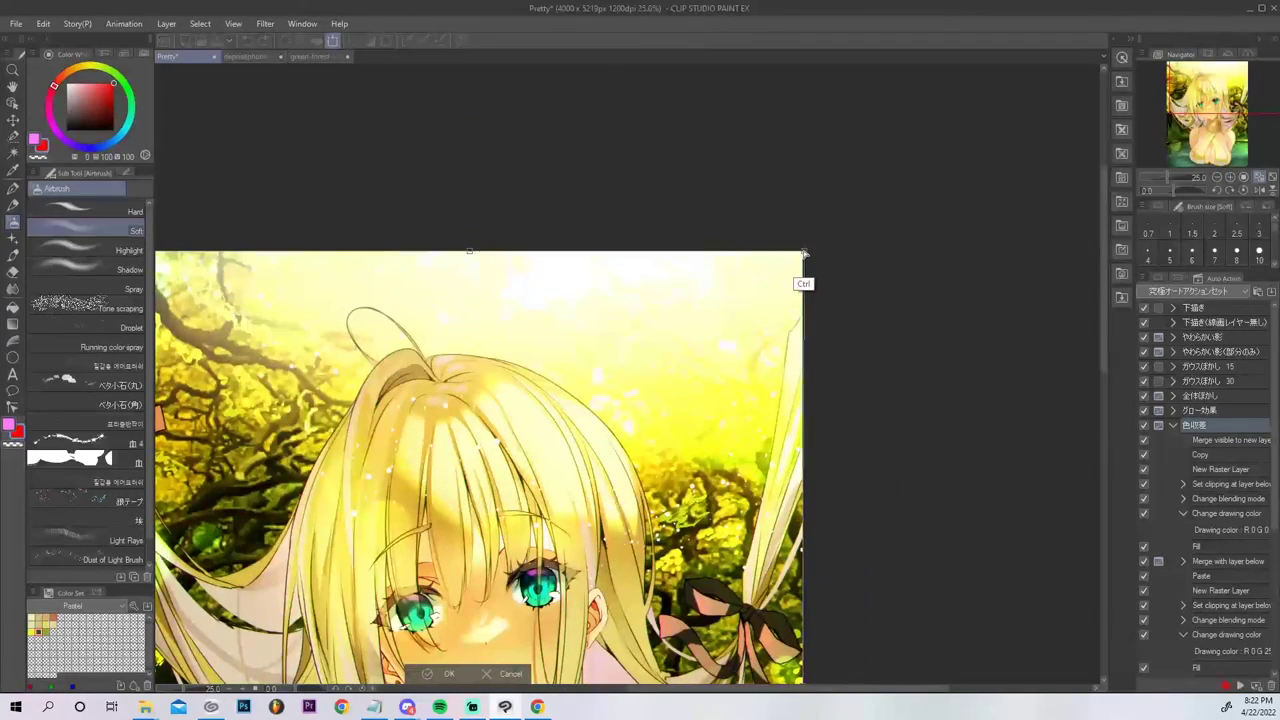
left_click_drag(804, 253, 805, 255)
left_click_drag(1213, 112, 1174, 154)
left_click_drag(564, 475, 565, 478)
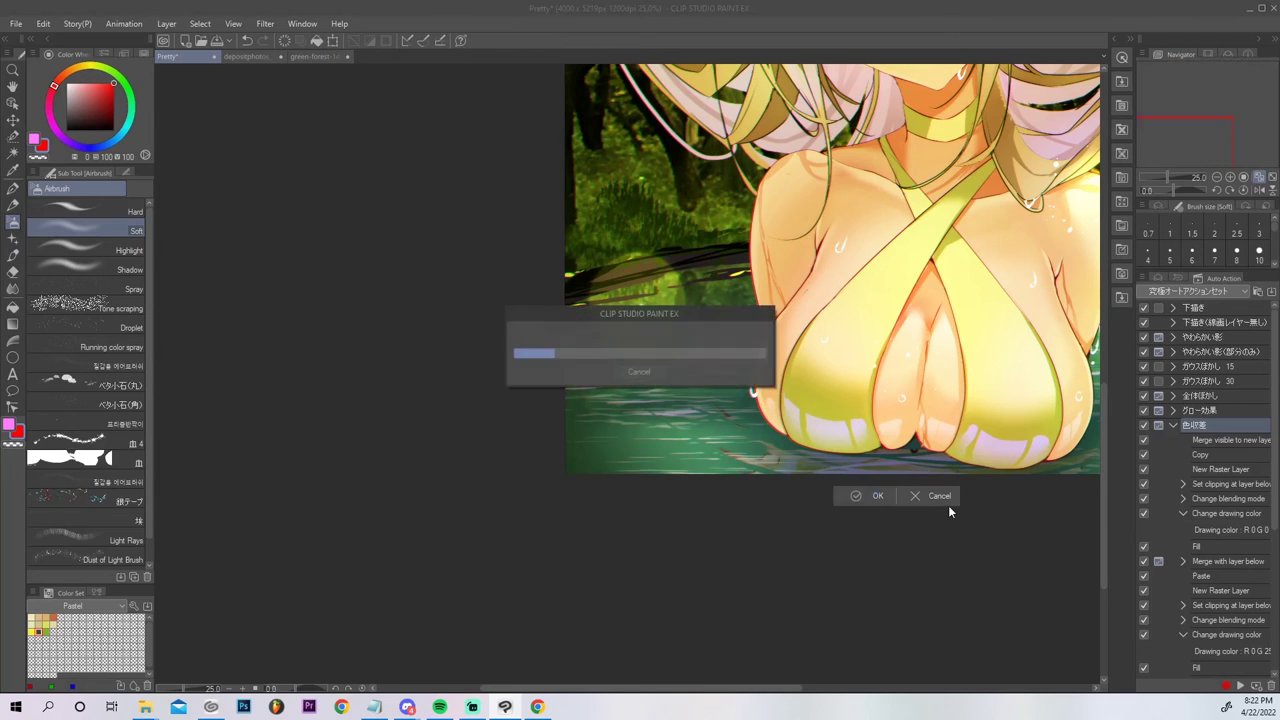
left_click(1272, 178)
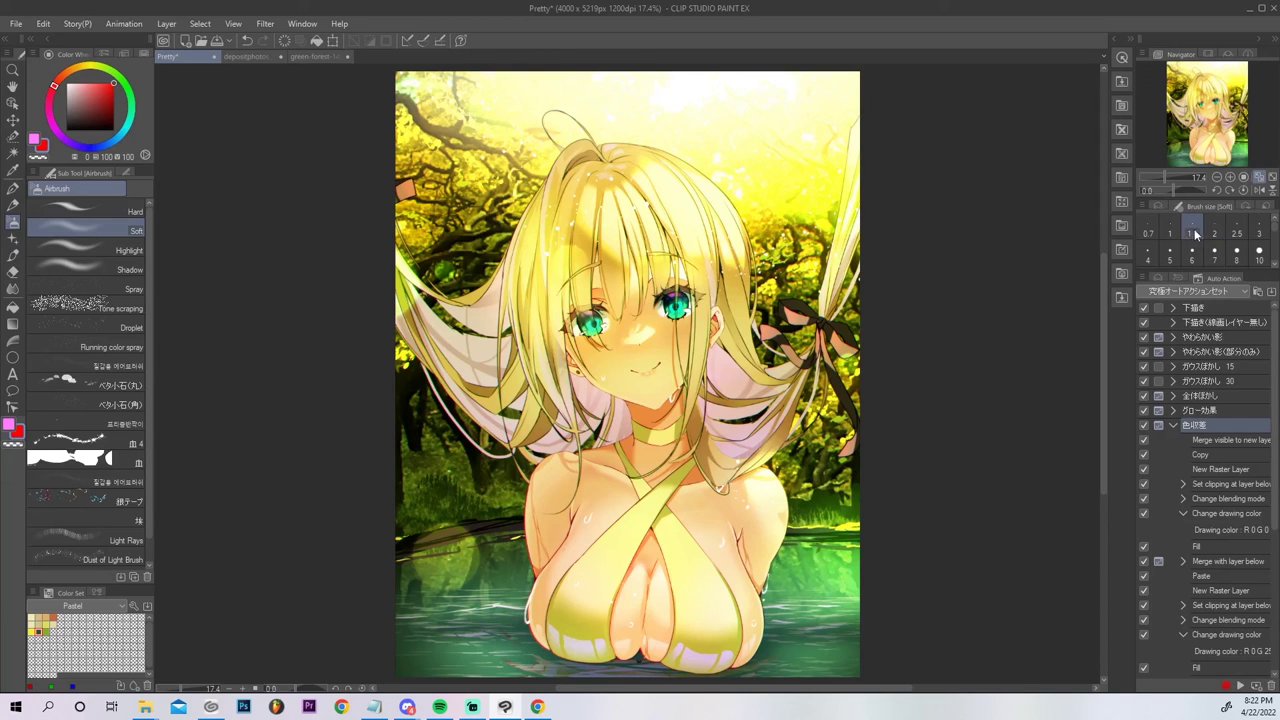
left_click(1163, 279)
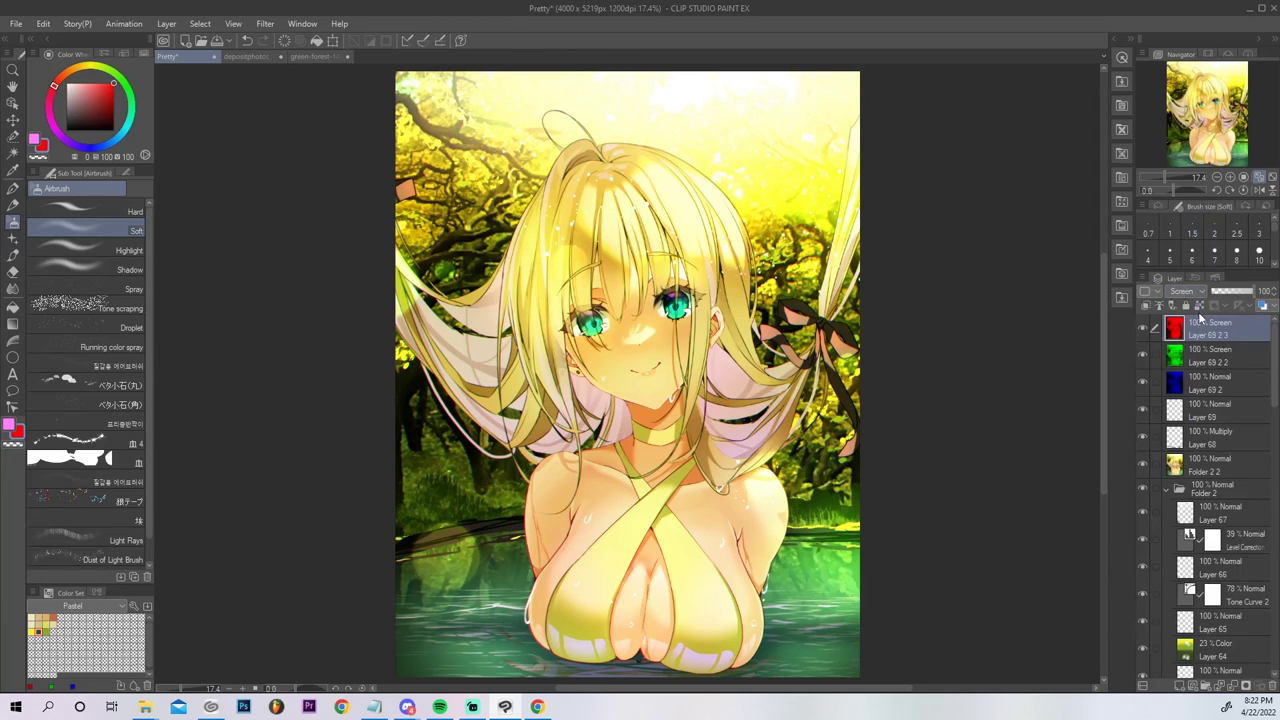
Create a layer folder at the top of the stack and group the red, green and blue color-fringing layers inside it, collapsed.
left_click(1203, 688)
left_click(1196, 352)
left_click(1192, 405, "shift")
left_click_drag(1197, 352, 1199, 333)
left_click(1166, 327)
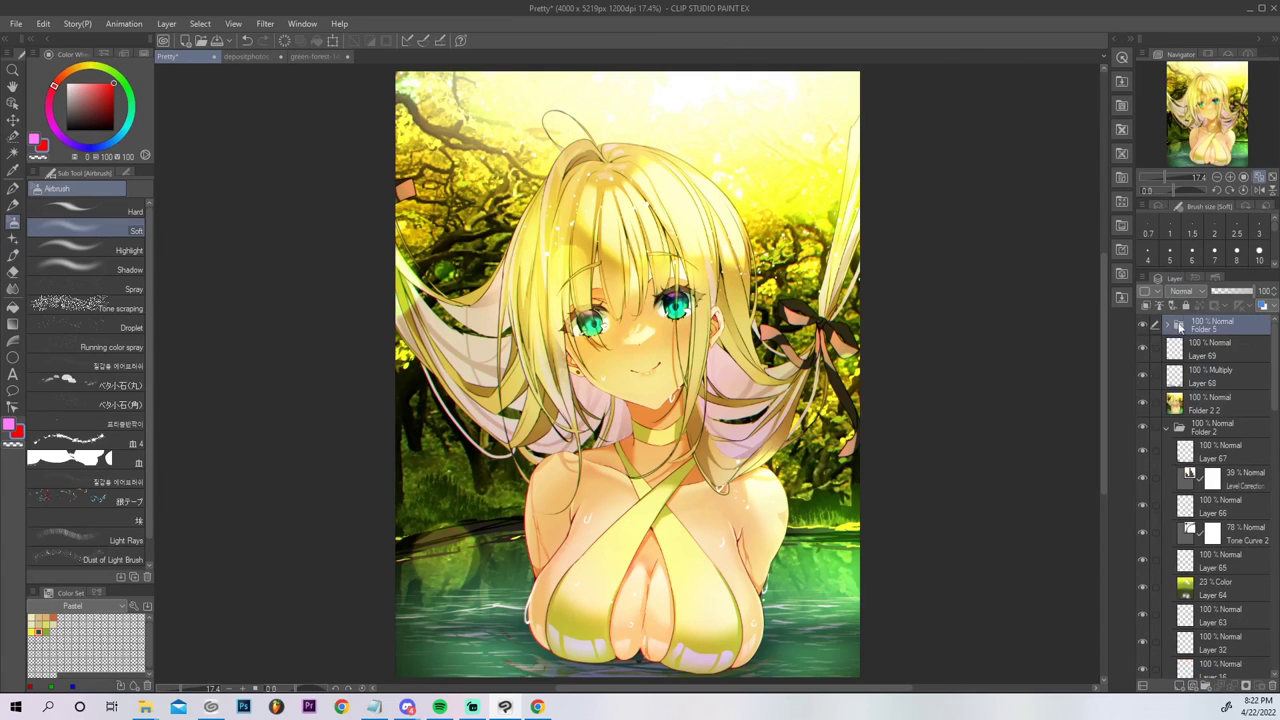
Convert the color-fringing folder into a single raster layer while keeping the original folder.
right_click(1208, 325)
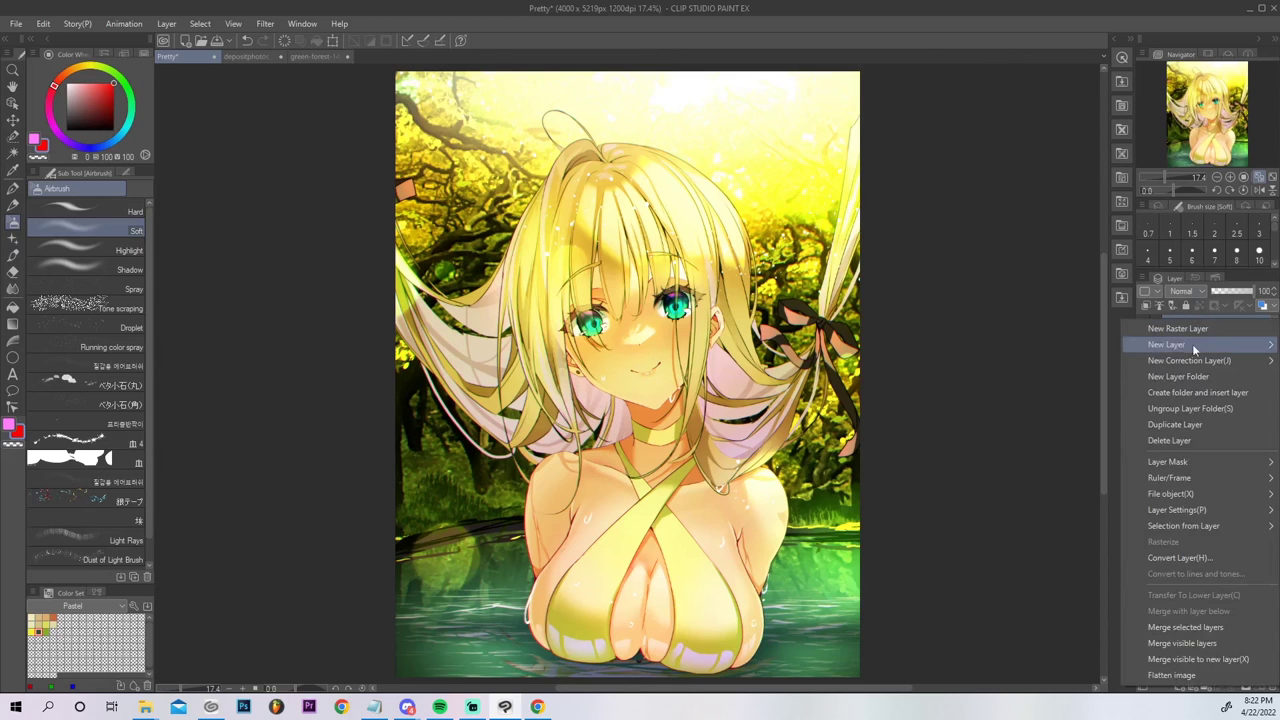
left_click(1183, 553)
left_click(754, 289)
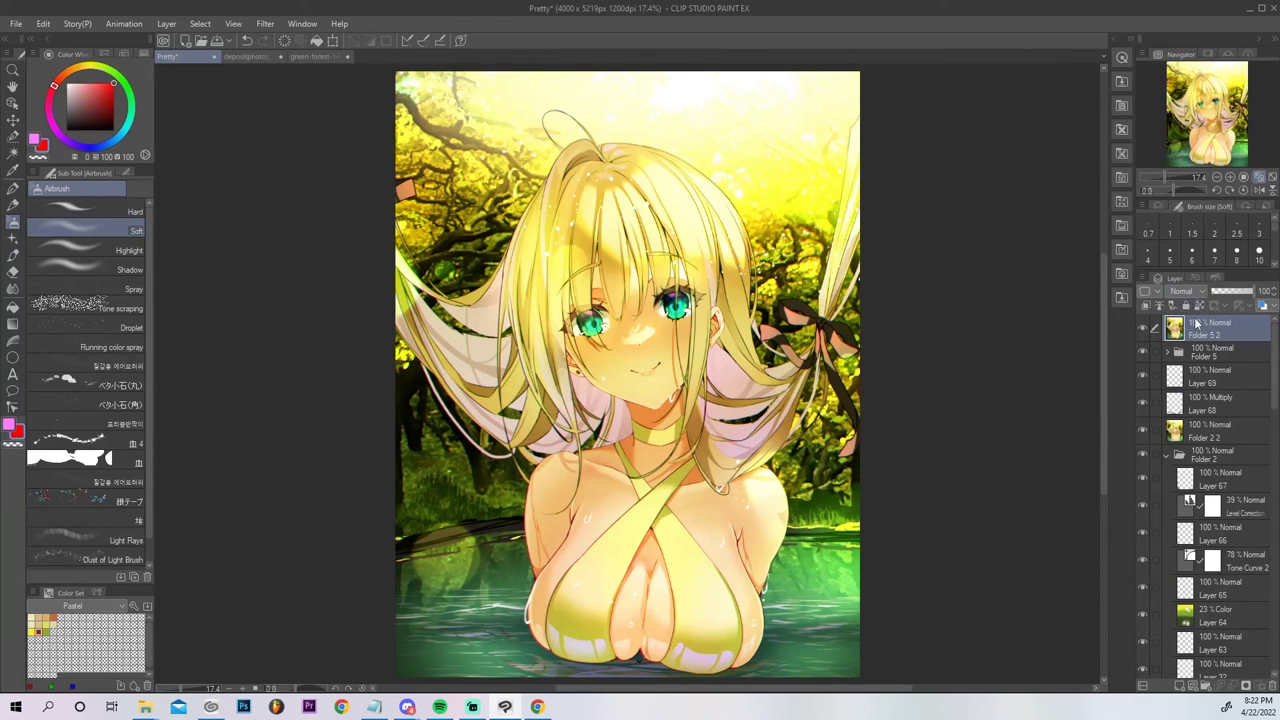
Set the sub drawing color to white and switch to the G-pen, undoing the trial stroke.
left_click(85, 109)
left_click(13, 188)
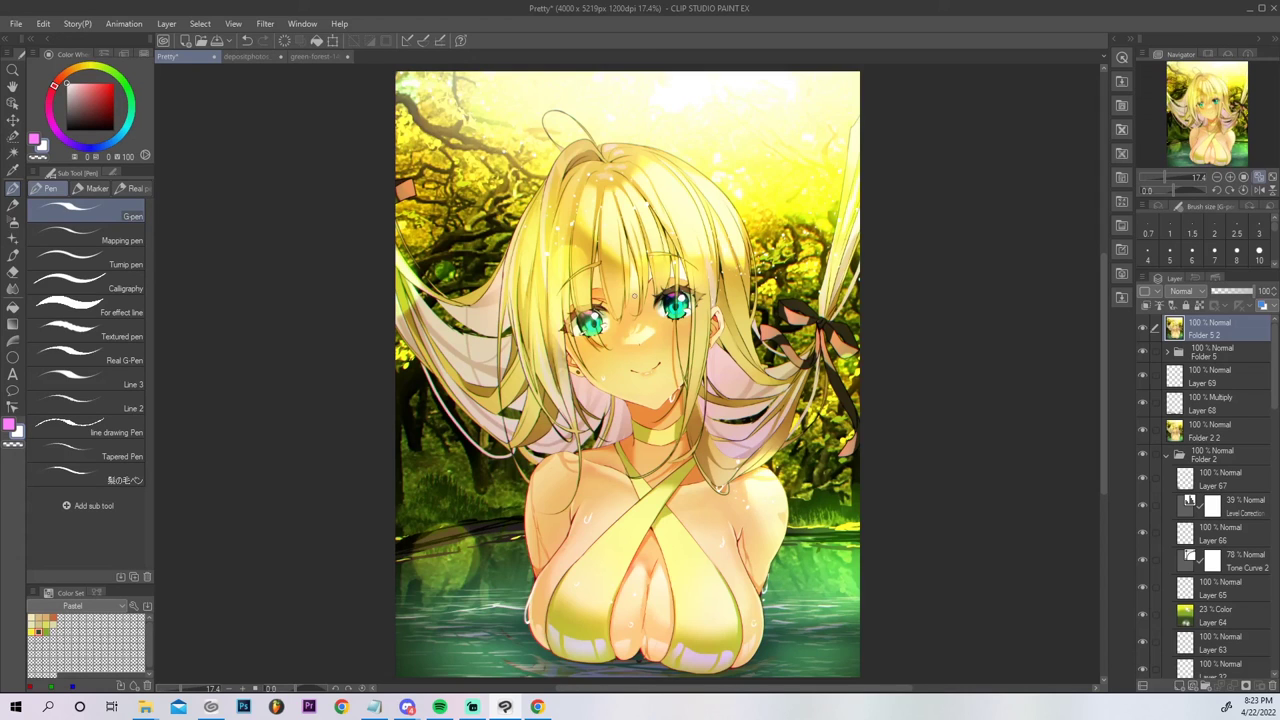
key("ctrl+z")
Make a raster copy of the flattened Folder 5 2 layer with Convert Layer, keeping the original.
right_click(1205, 326)
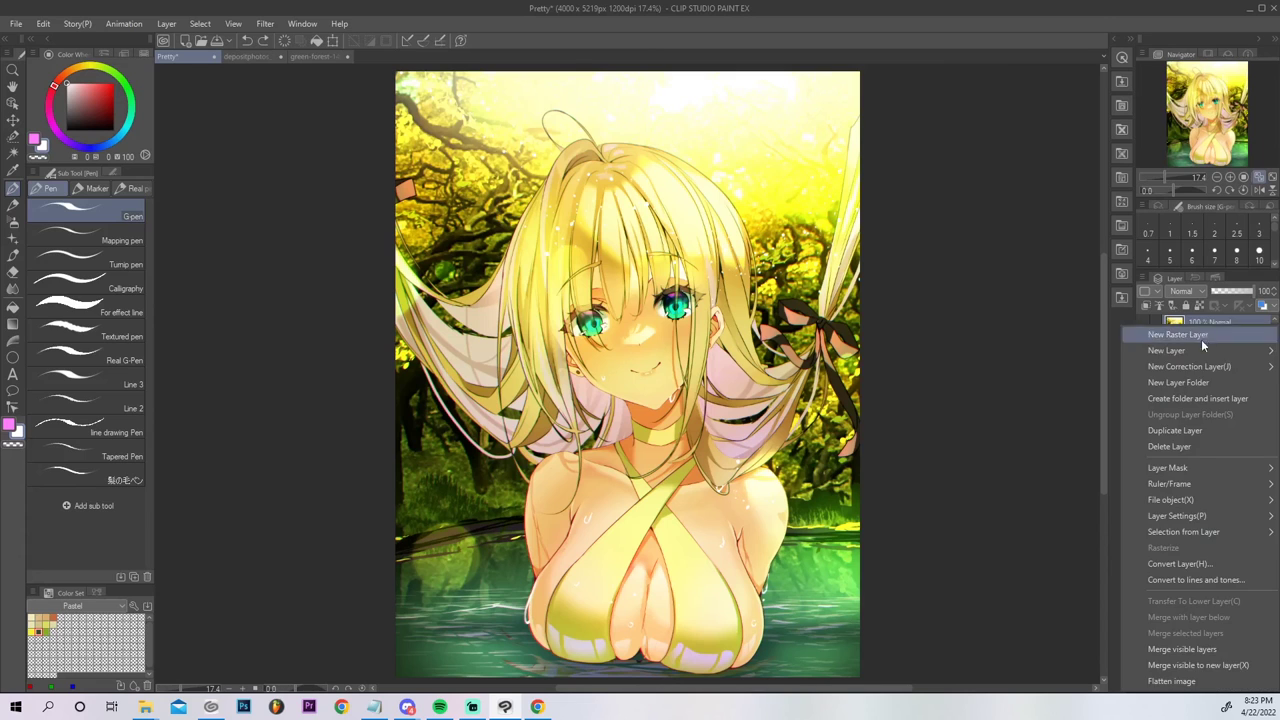
left_click(1180, 565)
left_click(756, 288)
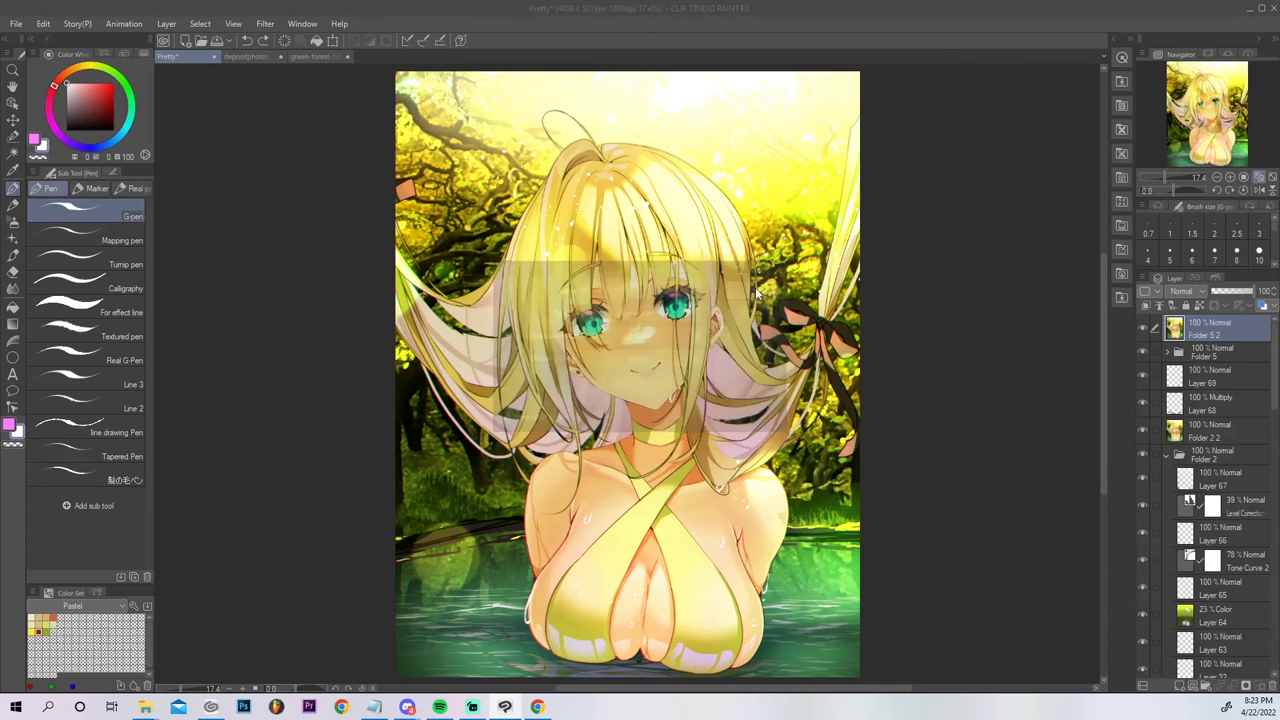
Apply a Gaussian blur with strength 10.11 to the Folder 5 2 2 copy.
left_click(265, 24)
mouse_move(318, 42)
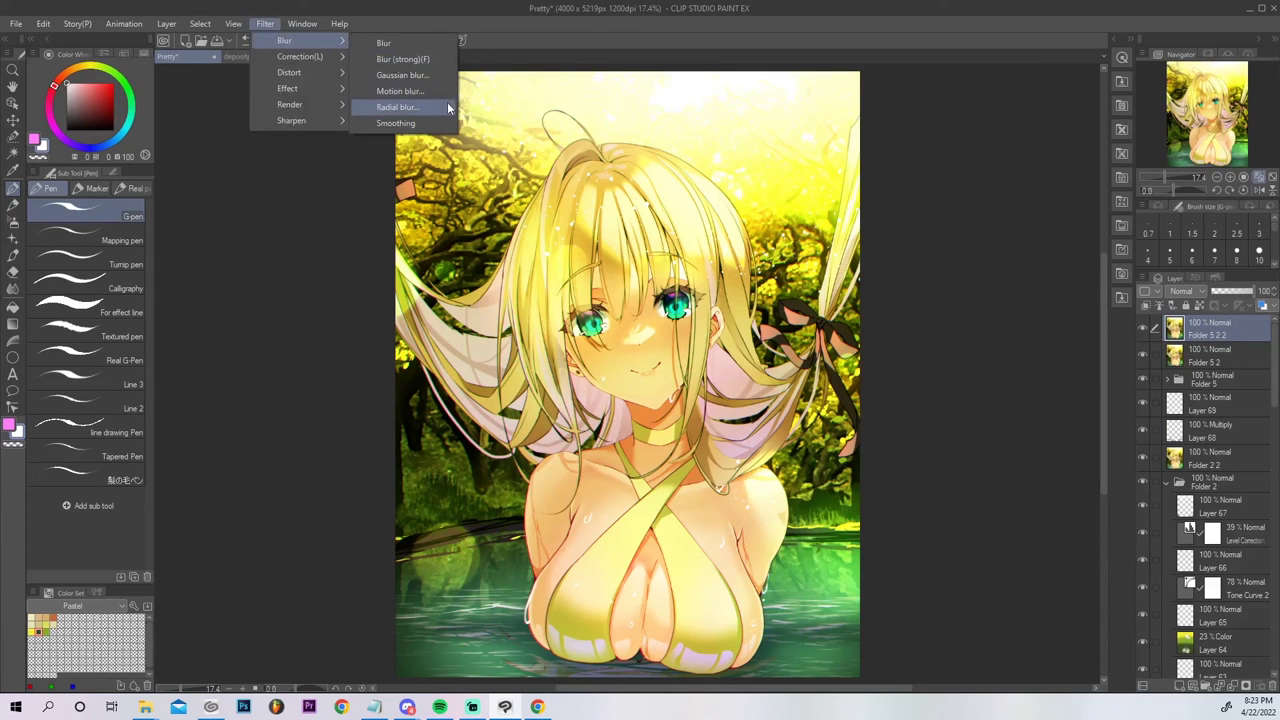
left_click(432, 75)
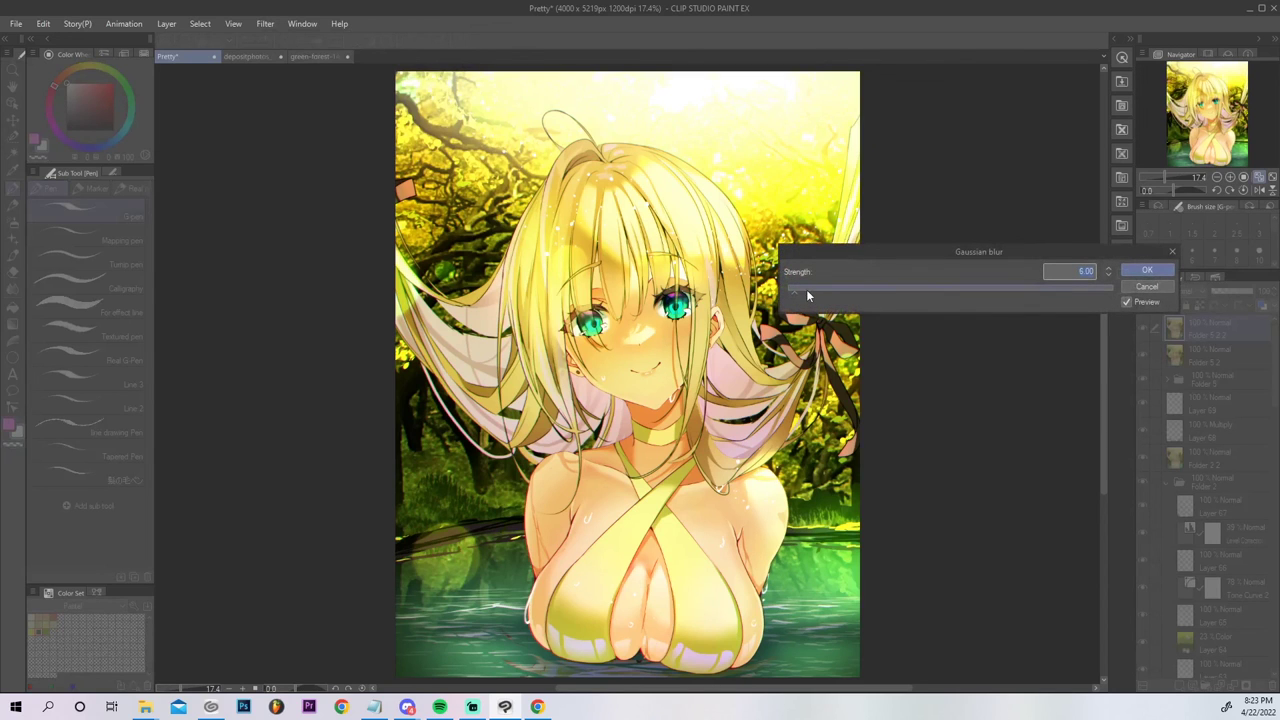
left_click_drag(800, 291, 809, 292)
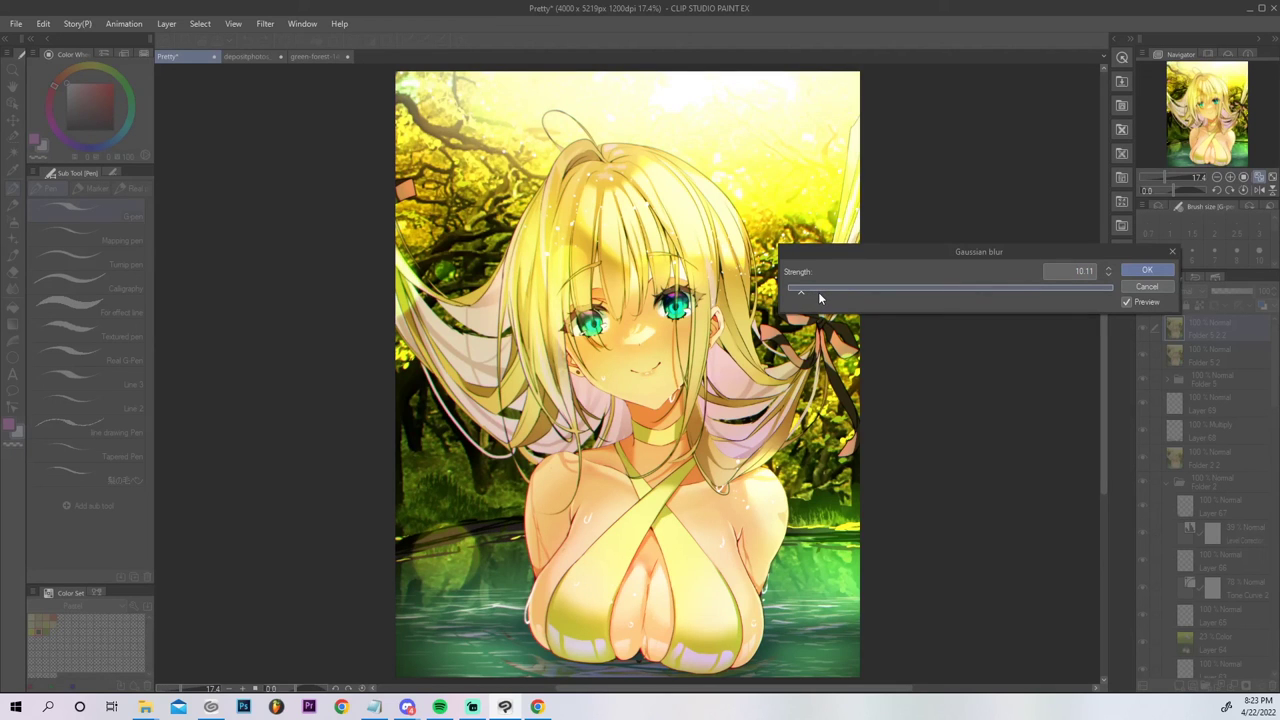
left_click(1152, 268)
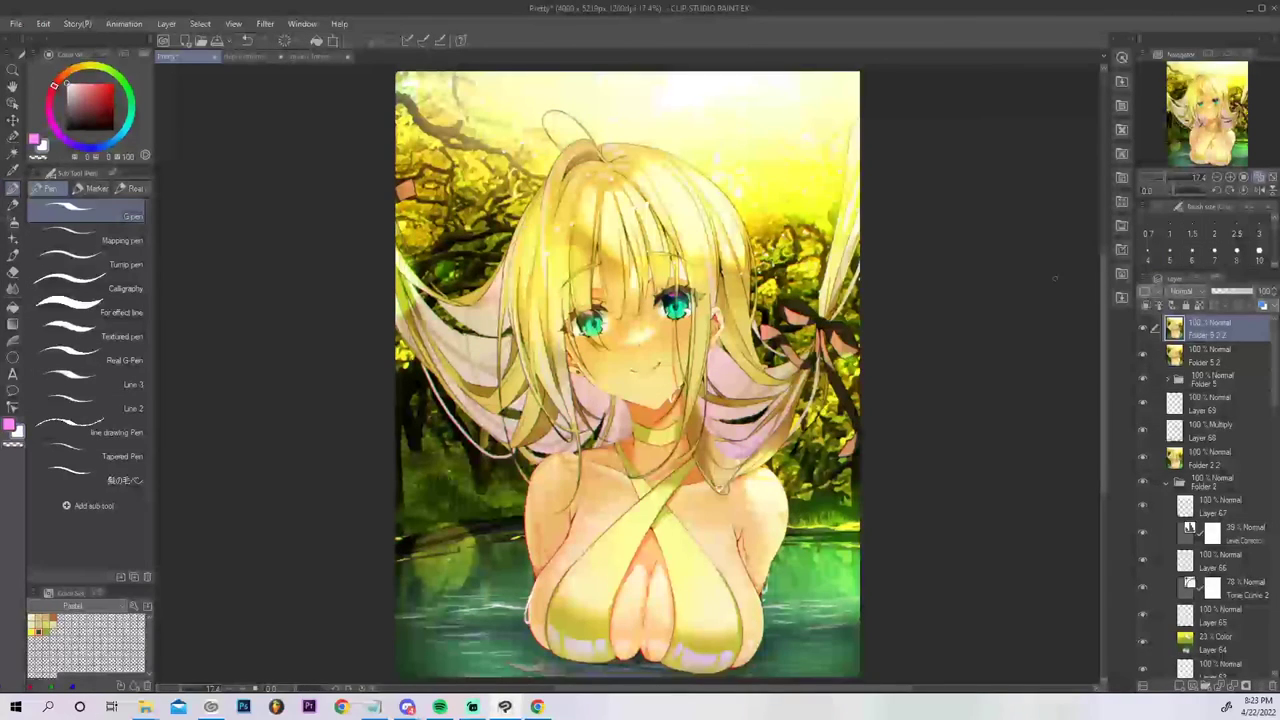
Erase the blurred layer over the character's face and chest using a much larger Soft airbrush with transparent color.
left_click(13, 219)
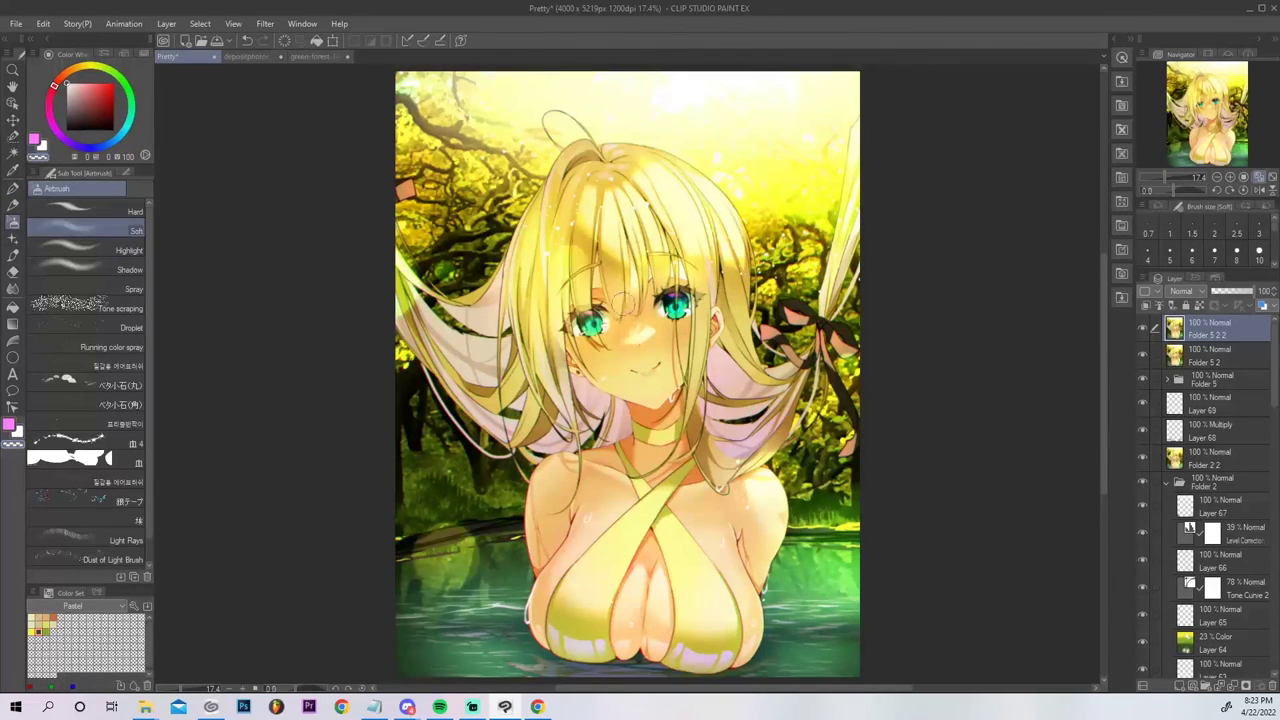
key("]")
key("]")
key("]")
key("]")
key("]")
key("]")
key("]")
key("]")
key("]")
key("]")
key("]")
mouse_move(682, 618)
left_mouse_down()
mouse_move(603, 585)
mouse_move(584, 612)
mouse_move(599, 577)
mouse_move(608, 594)
mouse_move(718, 619)
left_mouse_up()
Export the artwork as a single-layer JPEG.
left_click(22, 21)
mouse_move(84, 198)
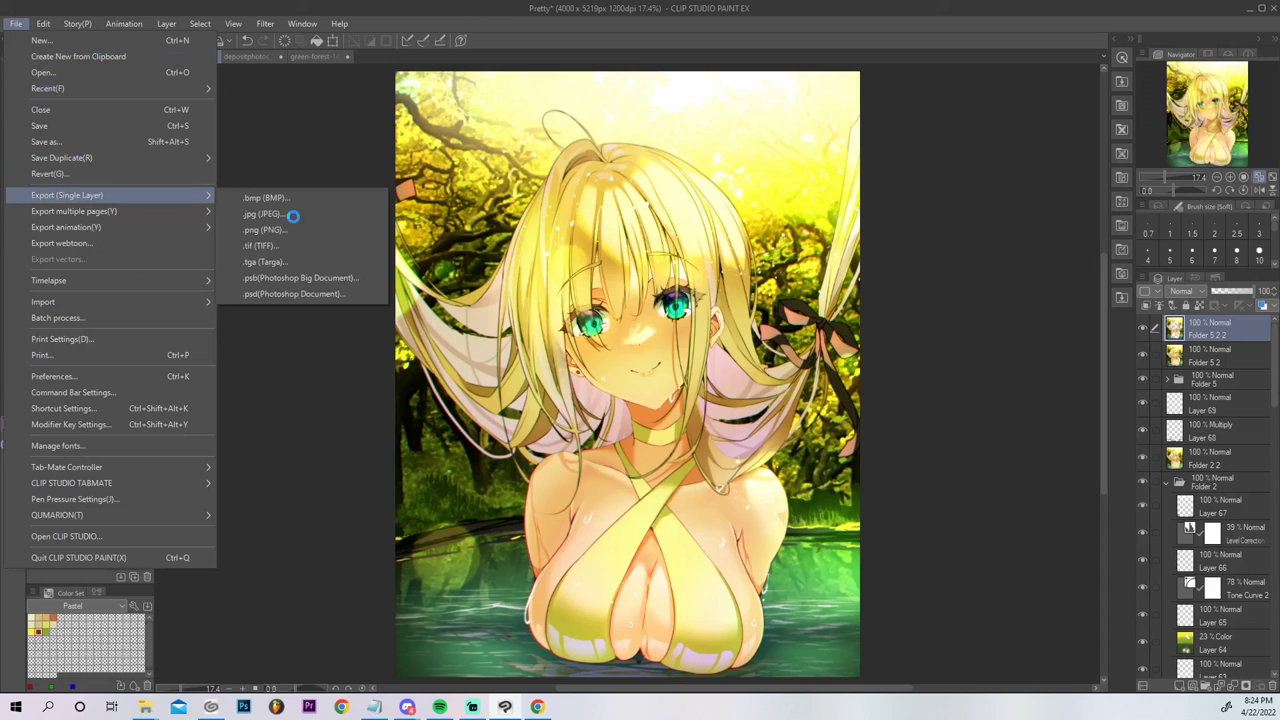
left_click(293, 215)
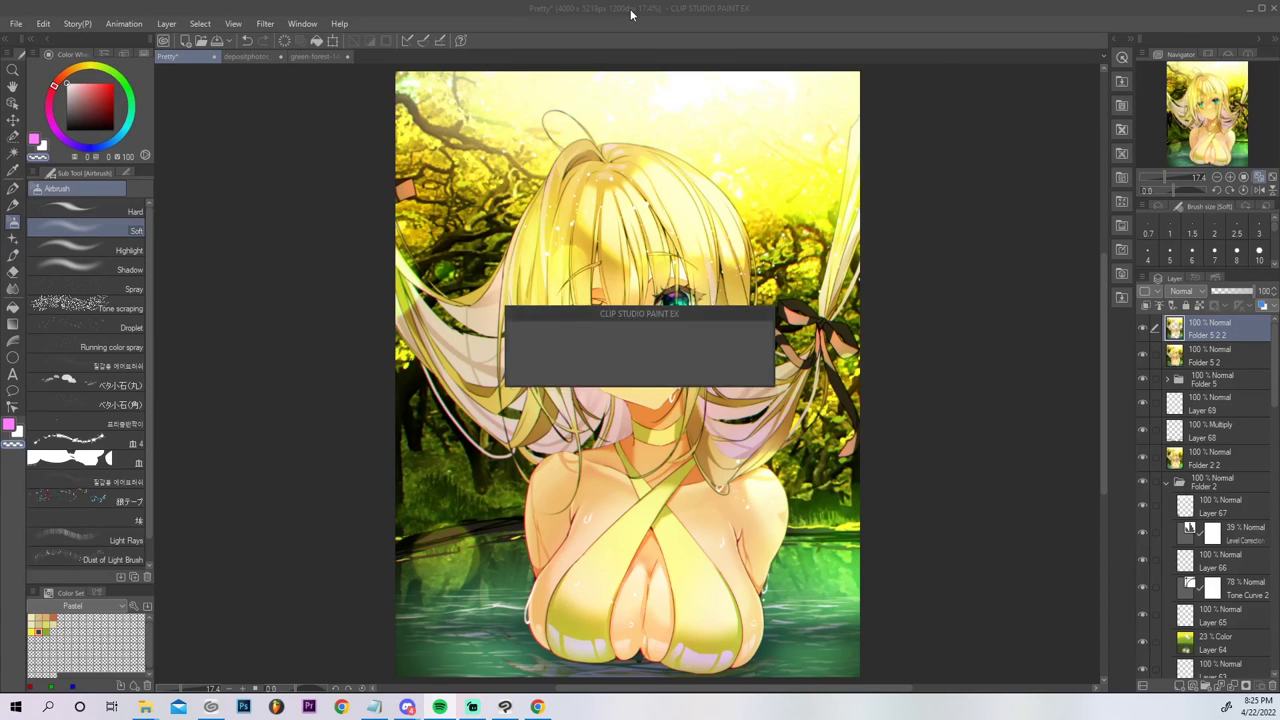
Merge the blurred Folder 5 2 2 layer into the Folder 5 2 layer below it.
left_click(1193, 358)
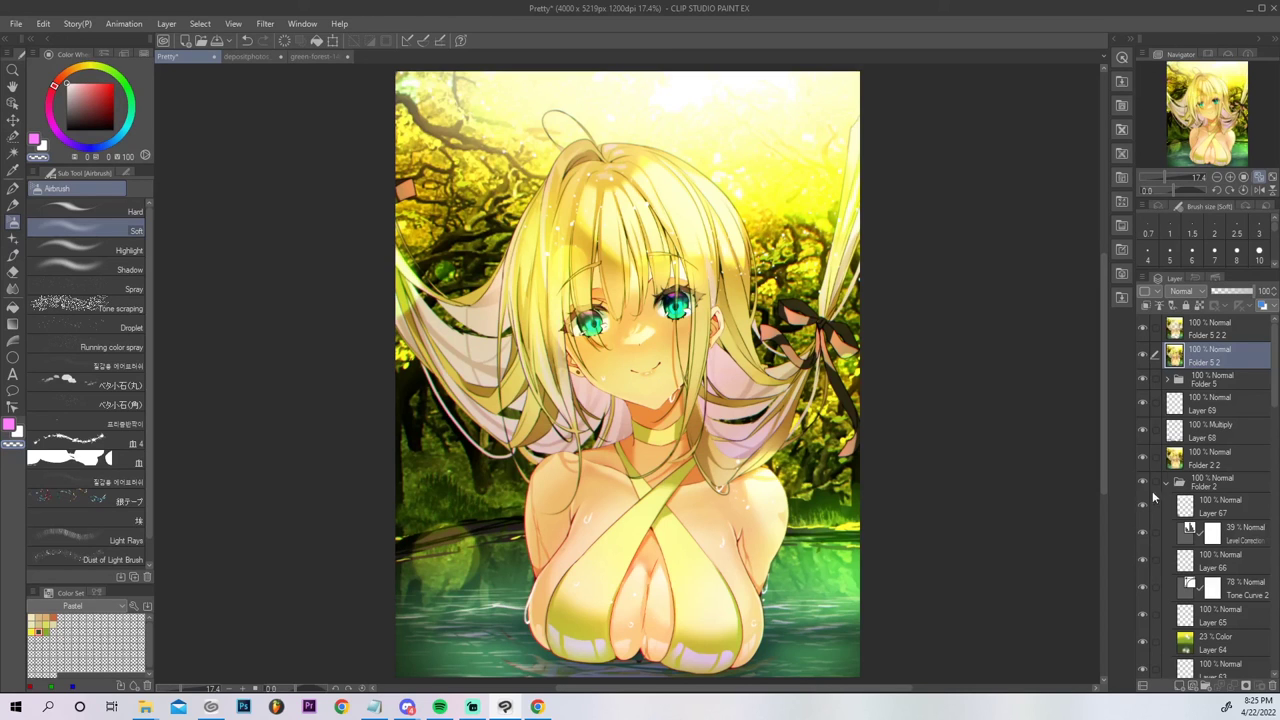
left_click(1207, 333)
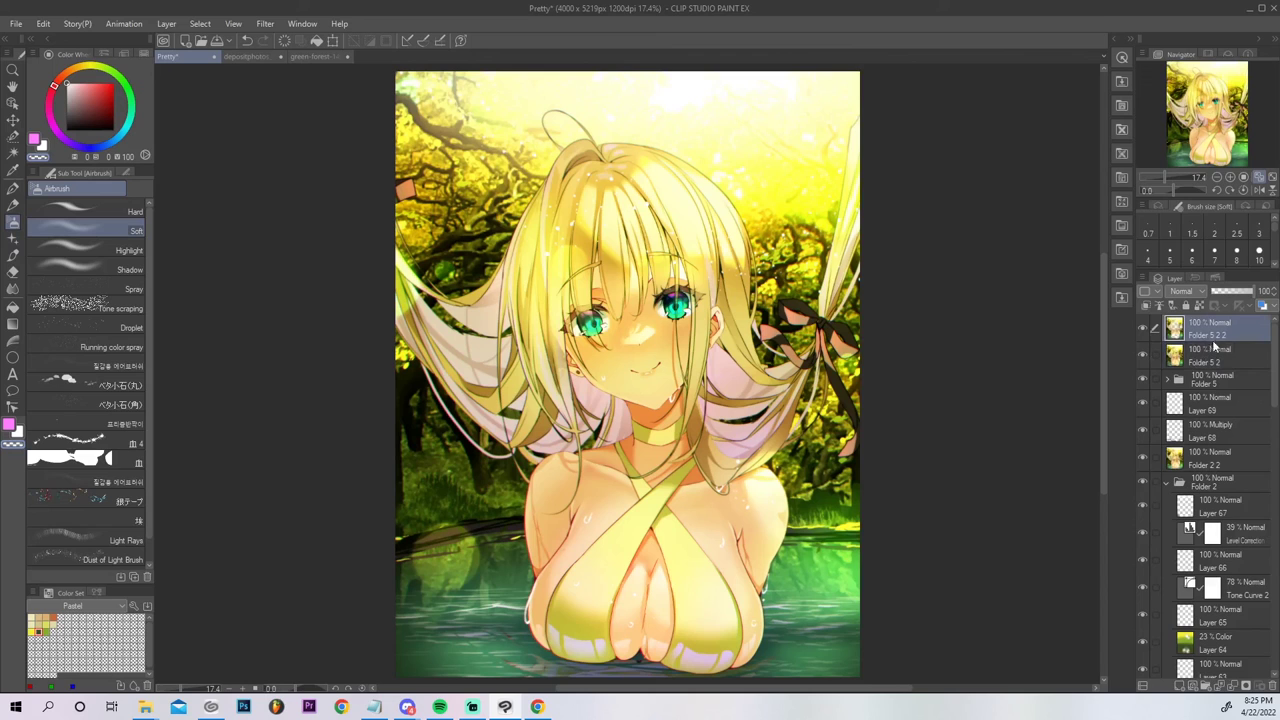
key("ctrl+e")
left_click(650, 264)
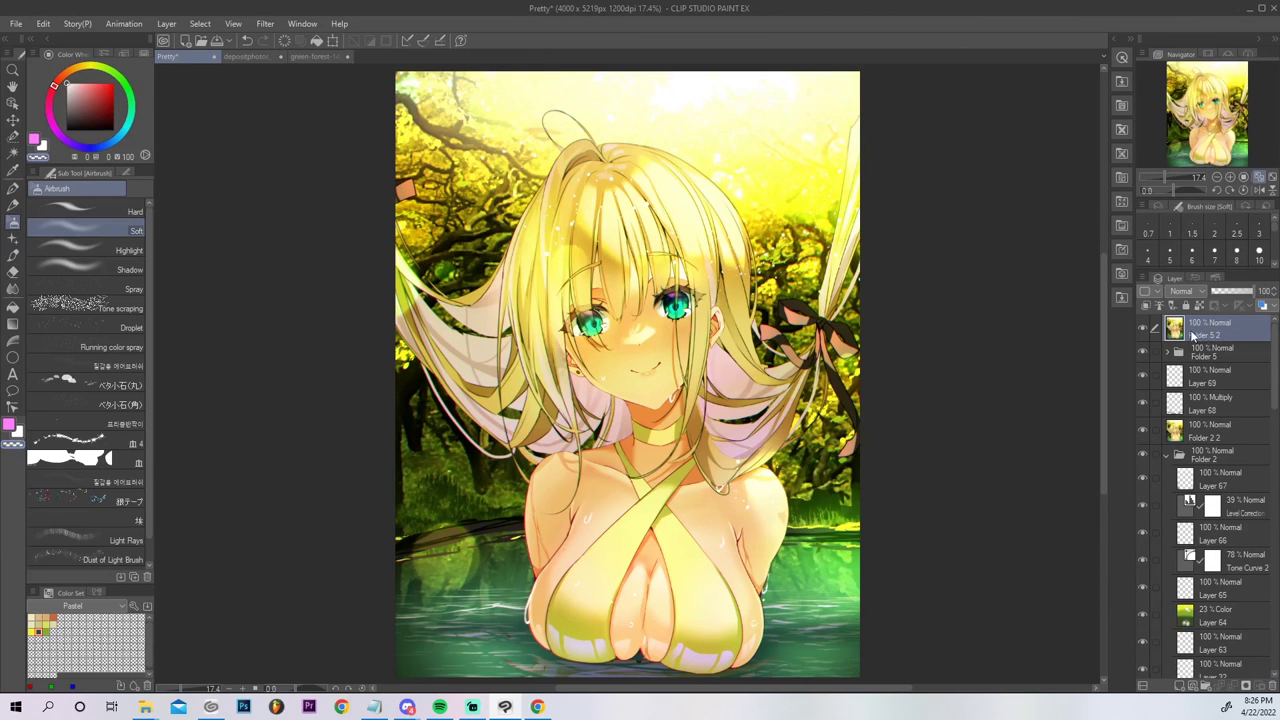
Choose white as the drawing color and switch to the G-pen for drawing on the water.
left_click(44, 149)
left_click_drag(1176, 188, 1190, 189)
left_click(13, 188)
mouse_move(346, 429)
left_mouse_down()
mouse_move(342, 341)
mouse_move(337, 386)
mouse_move(345, 330)
left_mouse_up()
left_click_drag(344, 376, 354, 314)
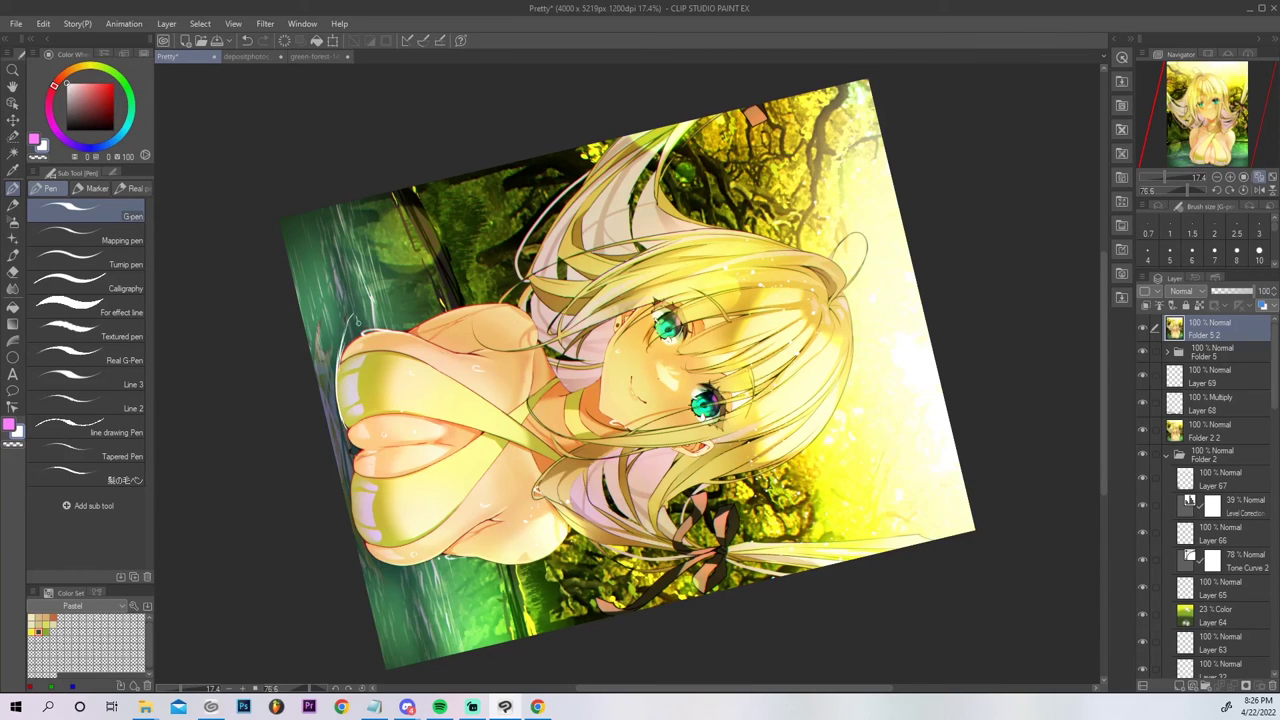
key("ctrl+z")
key("ctrl+z")
left_click_drag(338, 370, 335, 288)
key("ctrl+z")
Draw thin white ripple lines on the water along the underside of the character's chest.
mouse_move(340, 418)
left_mouse_down()
mouse_move(356, 472)
mouse_move(340, 412)
left_mouse_up()
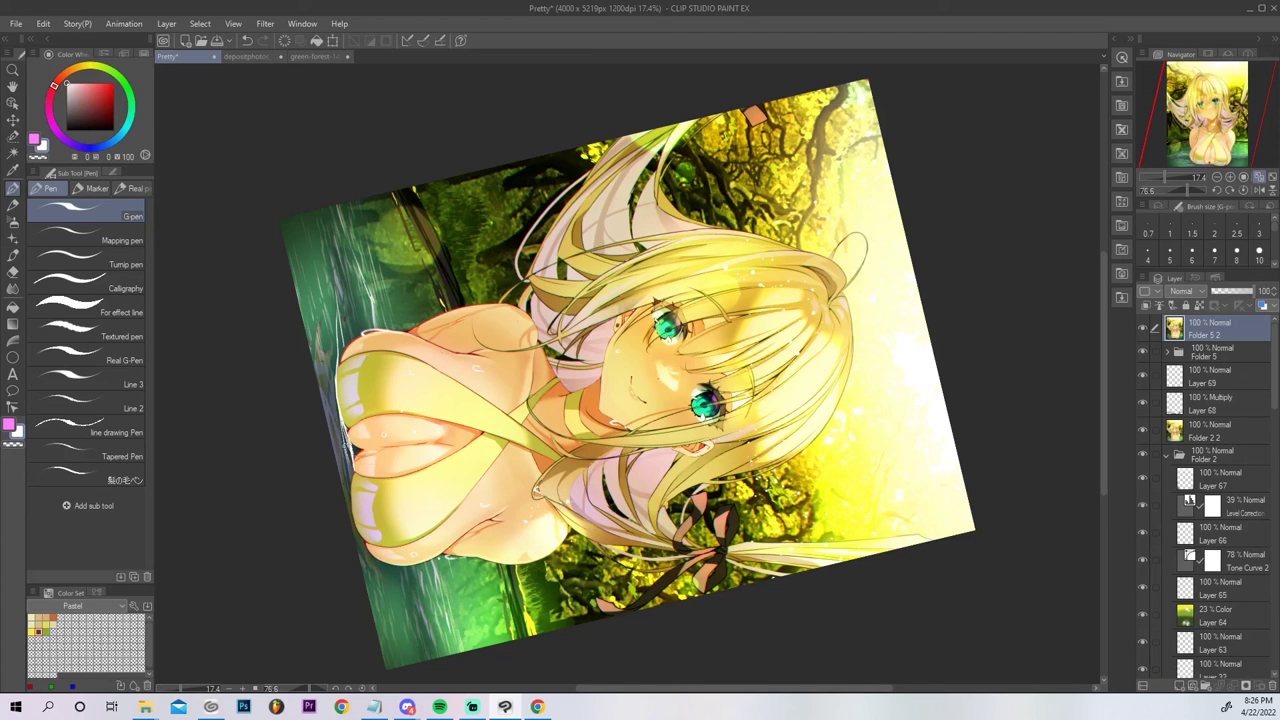
mouse_move(353, 468)
left_mouse_down()
mouse_move(355, 520)
mouse_move(386, 600)
left_mouse_up()
left_click_drag(349, 443, 330, 350)
mouse_move(335, 422)
left_mouse_down()
mouse_move(325, 378)
mouse_move(334, 420)
left_mouse_up()
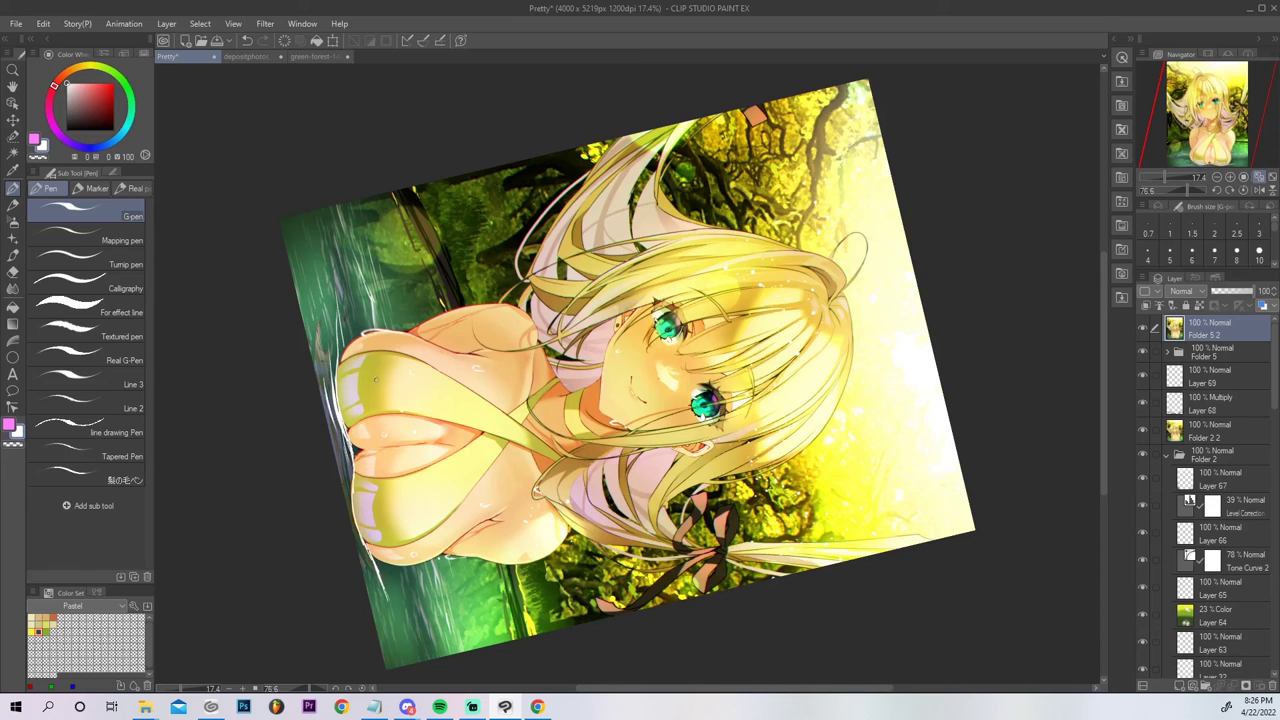
left_click(1229, 190)
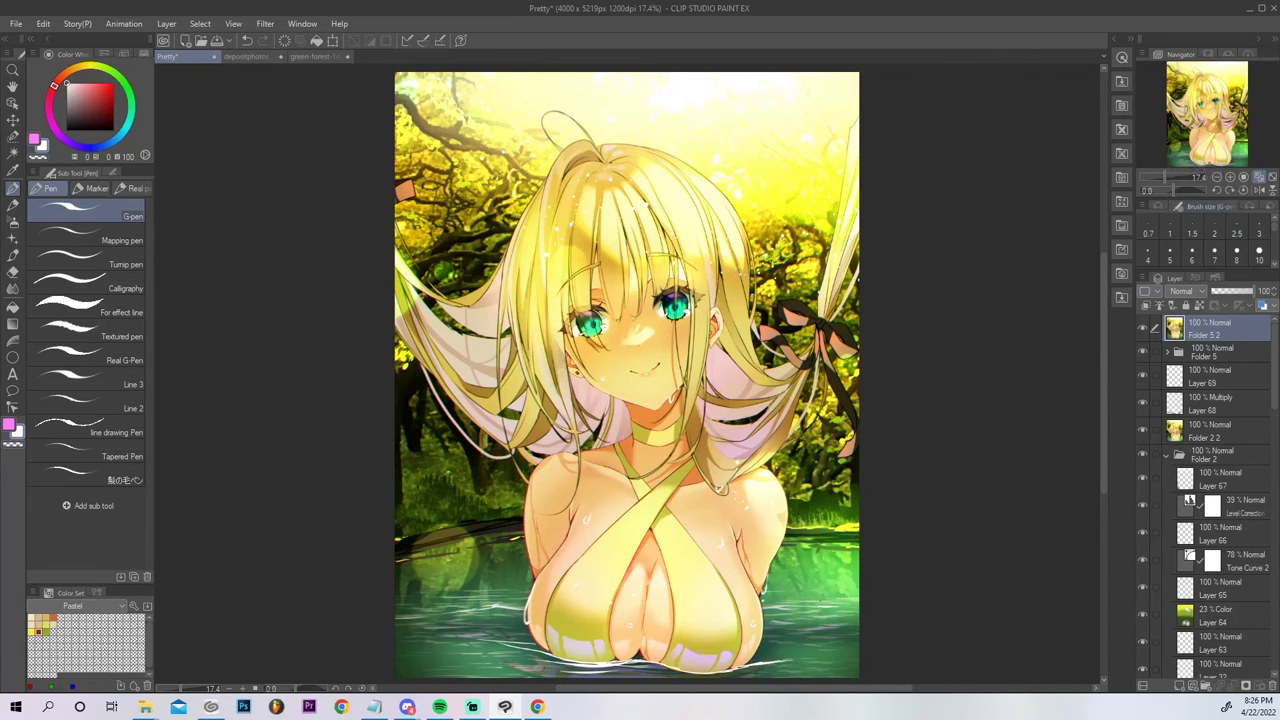
Extend the white ripples across the water toward the right edge of the artwork and thicken the waterline below the chest.
left_click_drag(763, 648, 850, 655)
left_click_drag(764, 642, 808, 650)
left_click_drag(650, 668, 750, 675)
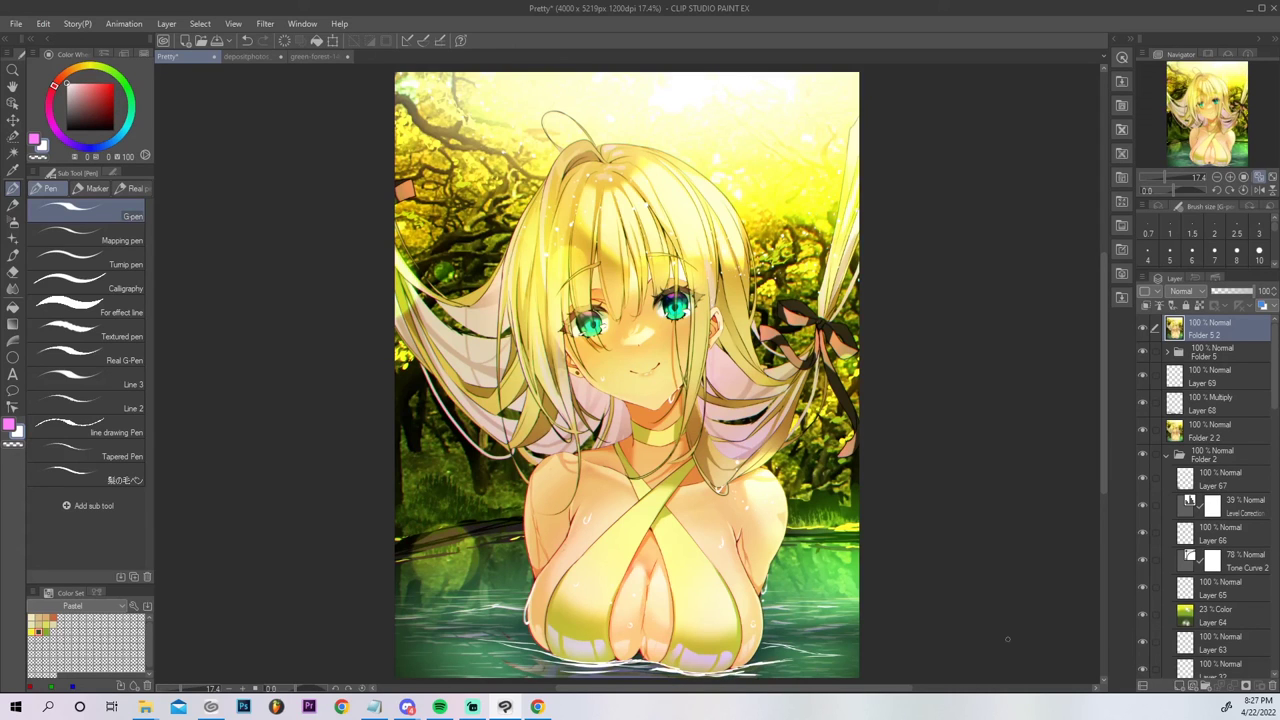
mouse_move(598, 664)
left_mouse_down()
mouse_move(563, 661)
mouse_move(630, 661)
left_mouse_up()
left_click_drag(679, 670, 745, 670)
Draw white ripple lines along the pond's shoreline beside the arm on the artwork's left side.
left_click_drag(1161, 191, 1166, 189)
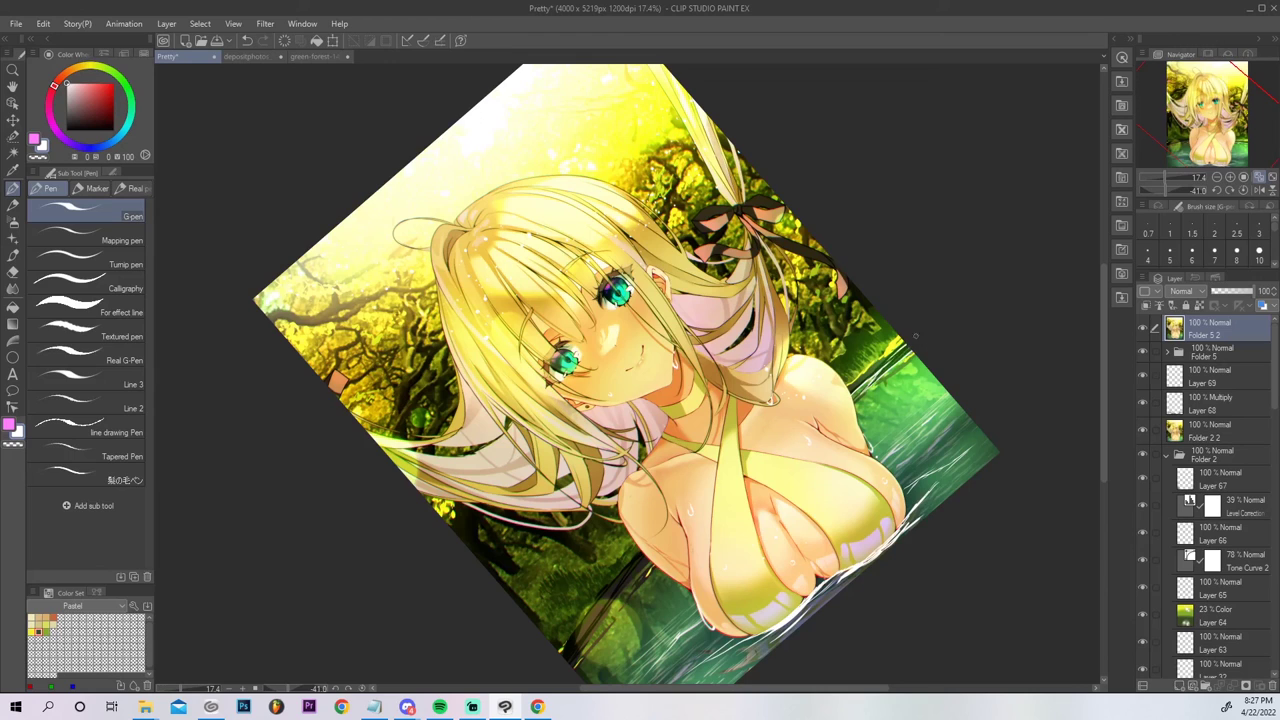
left_click_drag(598, 627, 650, 561)
mouse_move(605, 614)
left_mouse_down()
mouse_move(576, 660)
mouse_move(610, 625)
mouse_move(597, 645)
left_mouse_up()
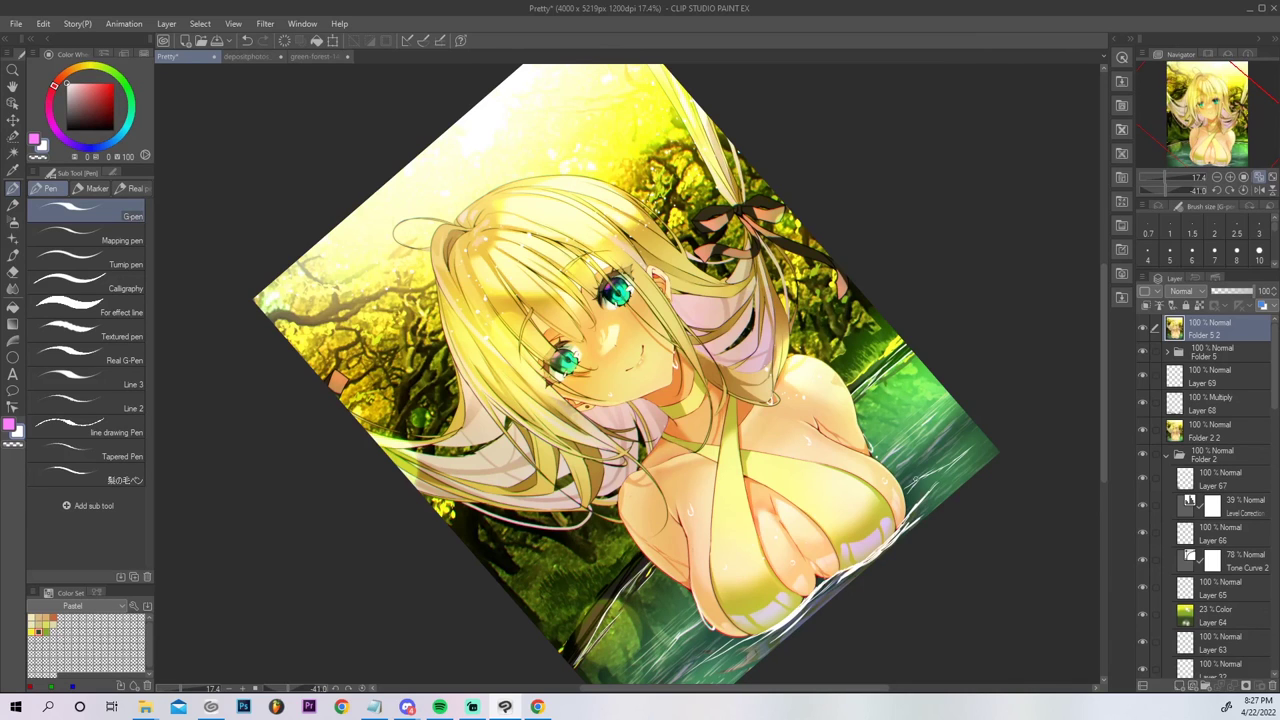
left_click(1243, 190)
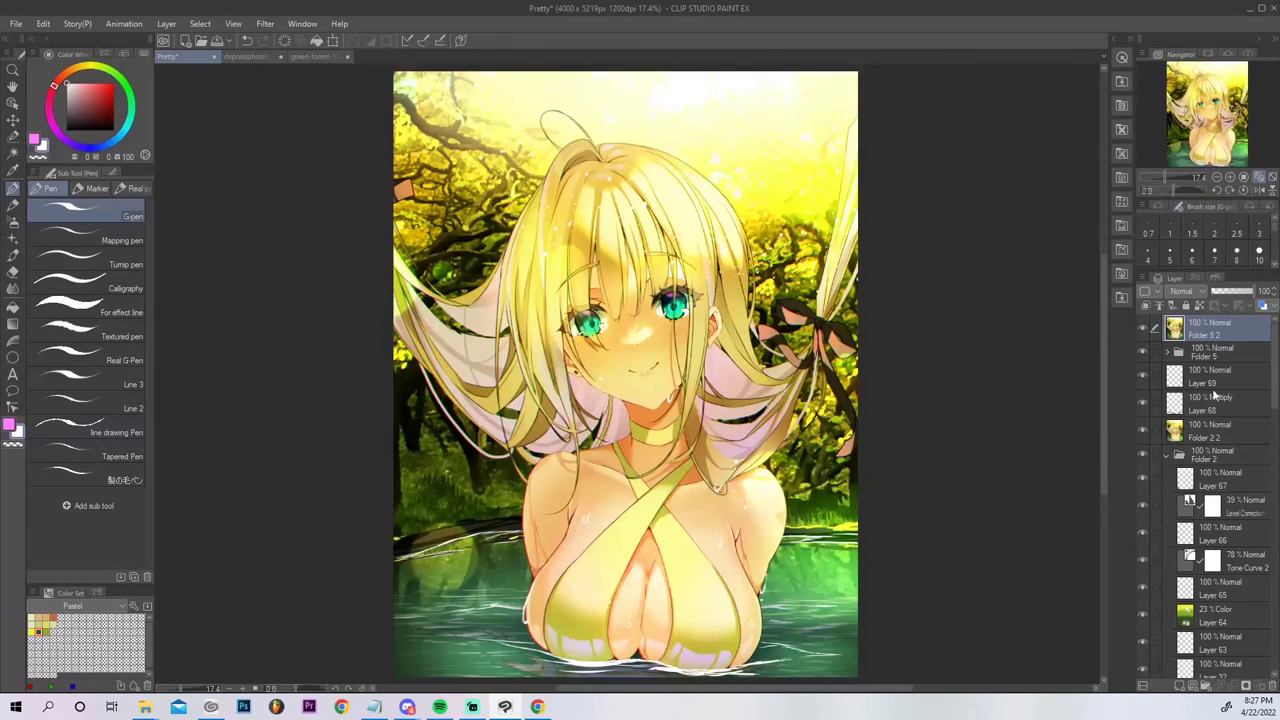
Convert the Folder 5 2 layer with the new ripples into a separate raster copy, keeping the original.
right_click(1221, 330)
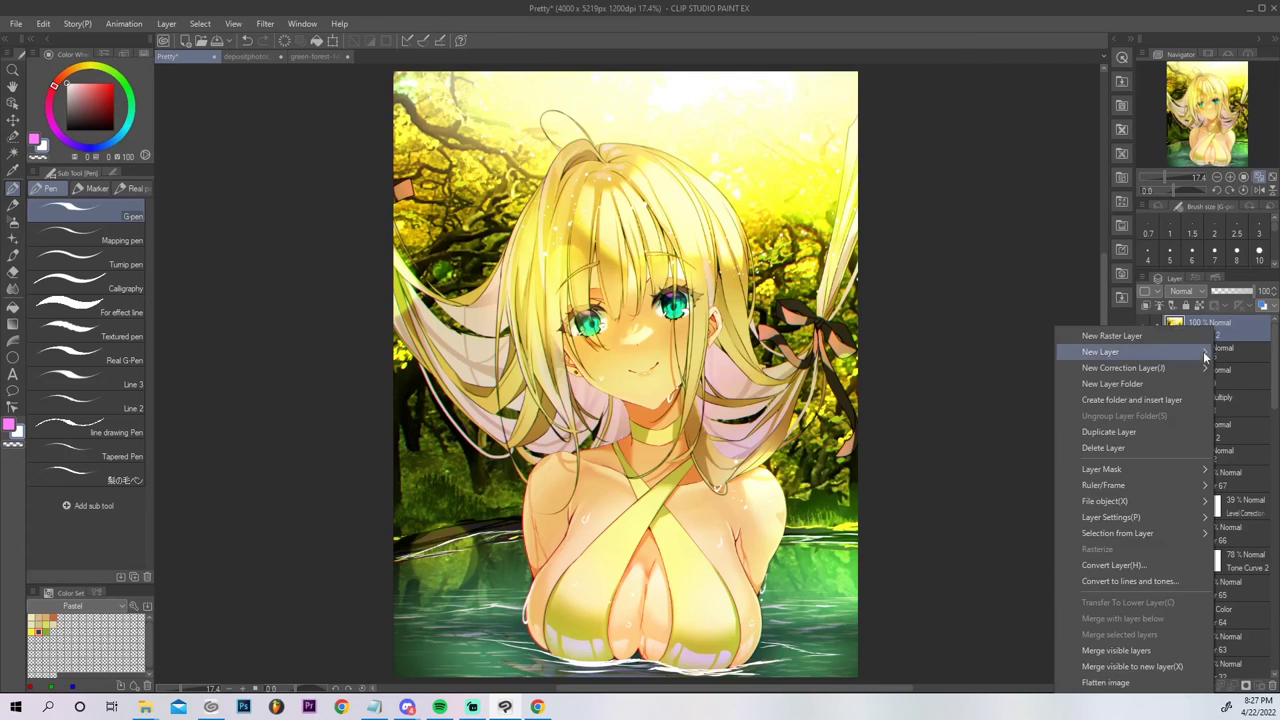
left_click(1146, 564)
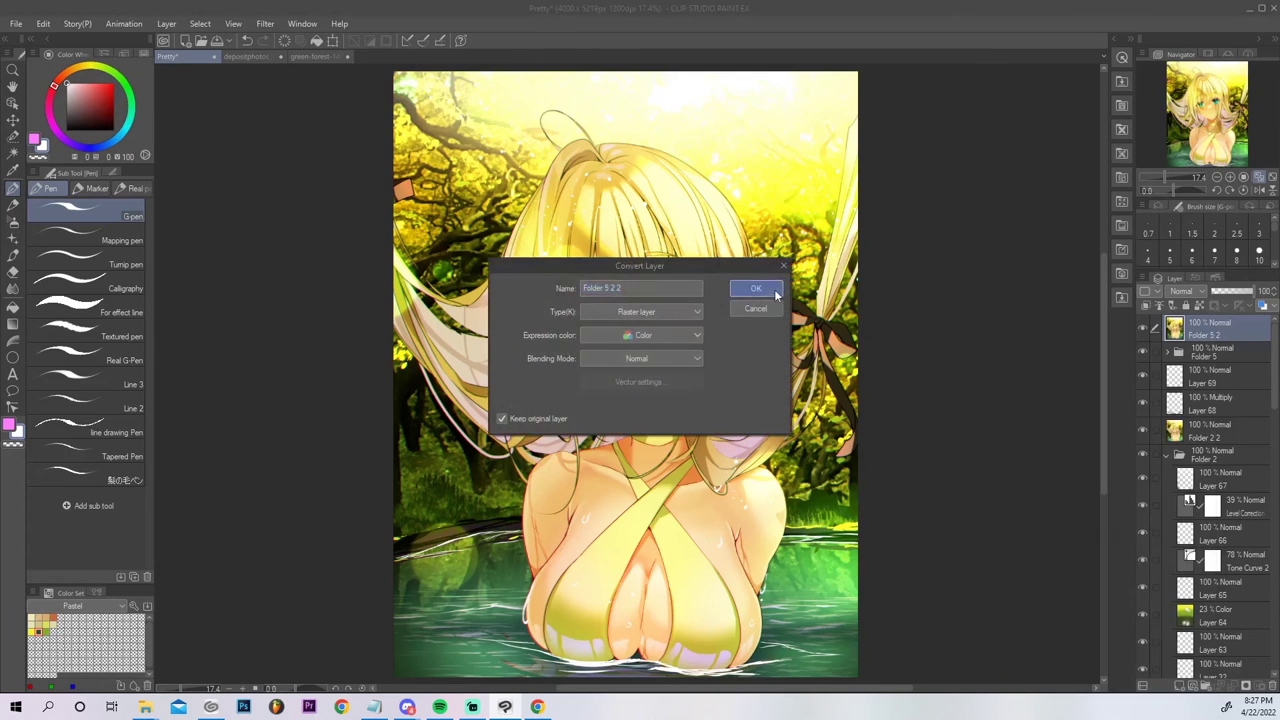
left_click(770, 289)
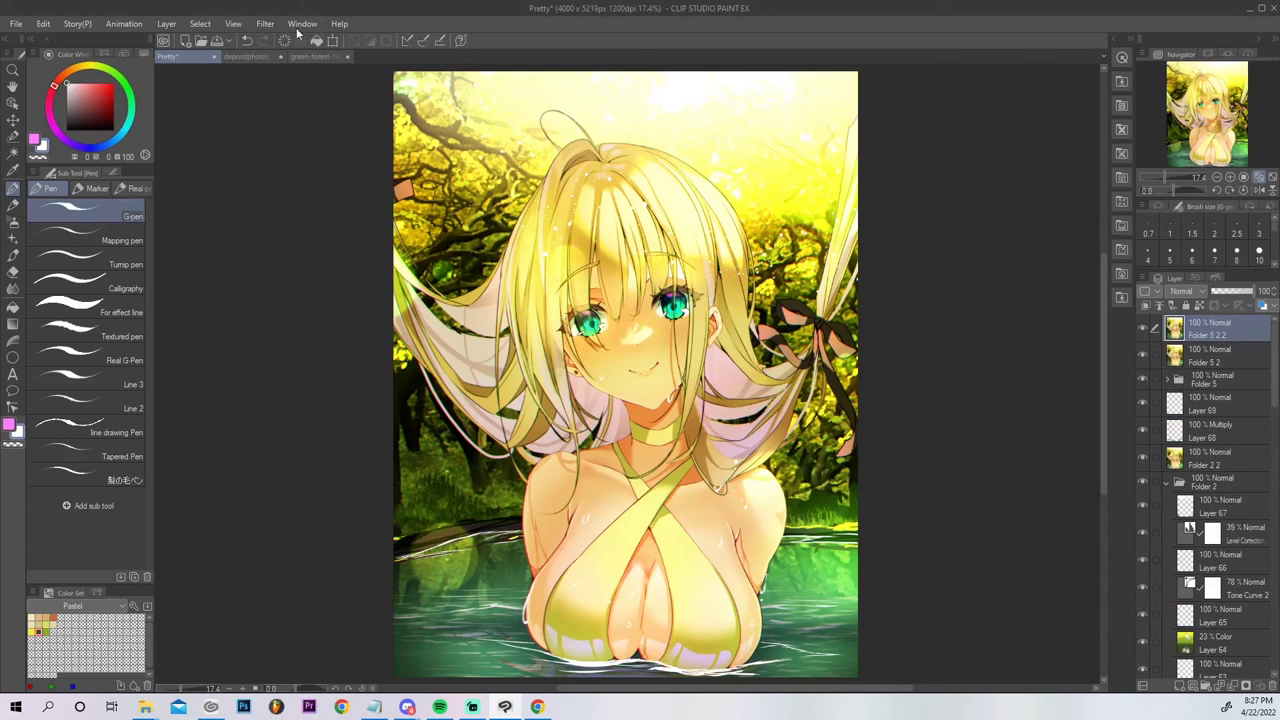
Apply a Gaussian blur with strength 12.55 to the new top copy.
left_click(265, 23)
mouse_move(293, 41)
left_click(434, 77)
left_click_drag(805, 295, 807, 293)
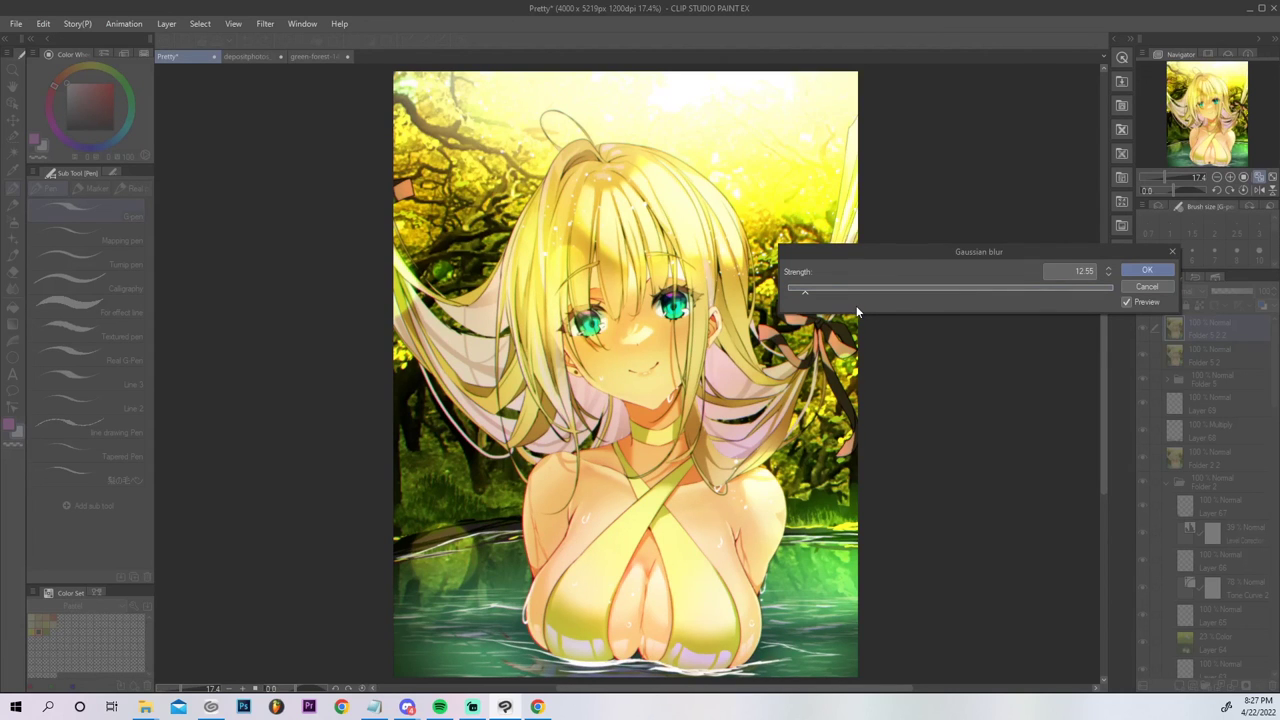
left_click(1143, 269)
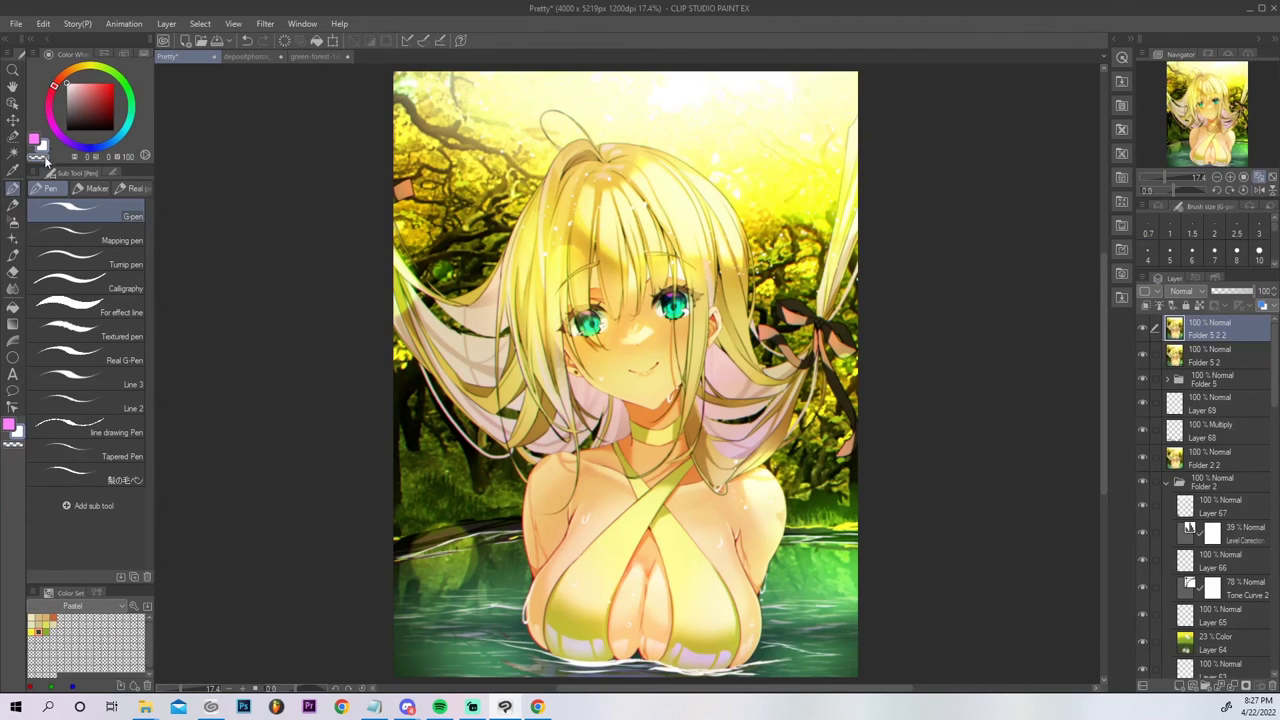
Clear the new blur from the character's face and chest with the Soft airbrush in transparent color.
left_click(13, 222)
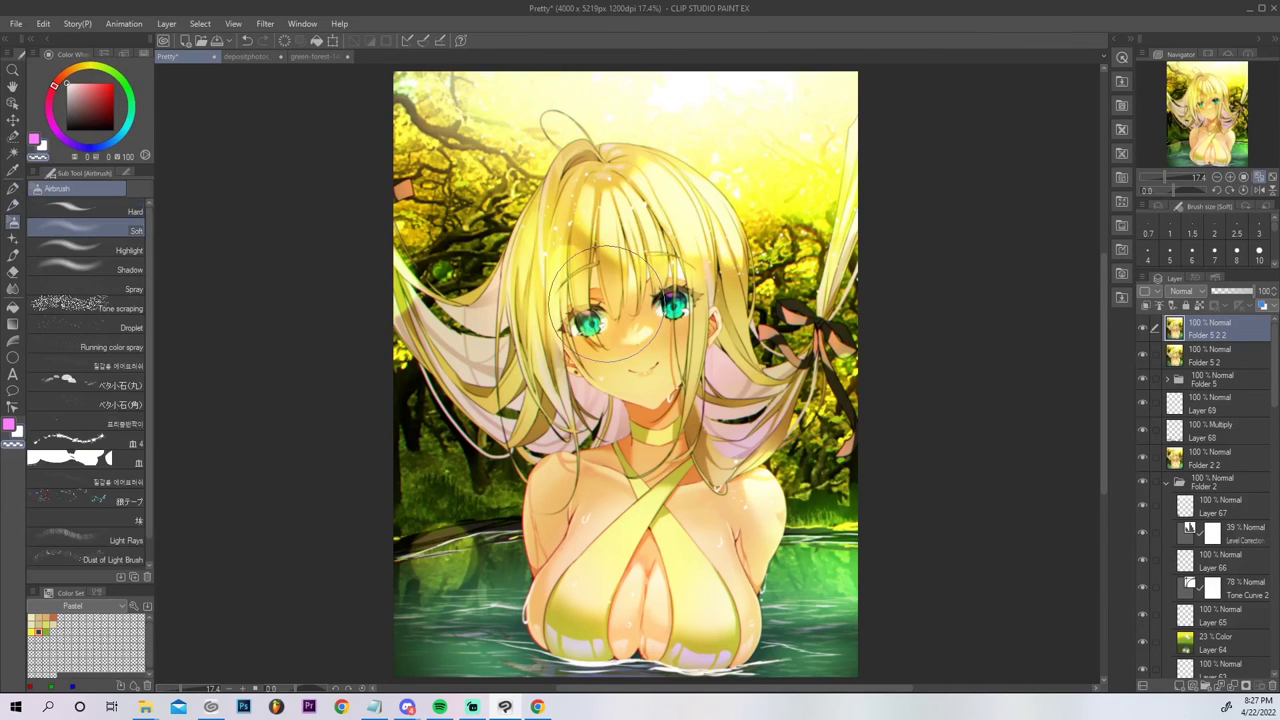
mouse_move(606, 304)
left_mouse_down()
mouse_move(633, 338)
mouse_move(659, 317)
left_mouse_up()
mouse_move(588, 597)
left_mouse_down()
mouse_move(585, 627)
mouse_move(599, 627)
mouse_move(612, 592)
mouse_move(652, 632)
mouse_move(710, 599)
mouse_move(732, 617)
mouse_move(697, 624)
mouse_move(622, 597)
mouse_move(593, 610)
left_mouse_up()
Open the 그림보정법 auto action set, look through its actions and return to the layer list.
left_click(1215, 279)
left_click(1219, 292)
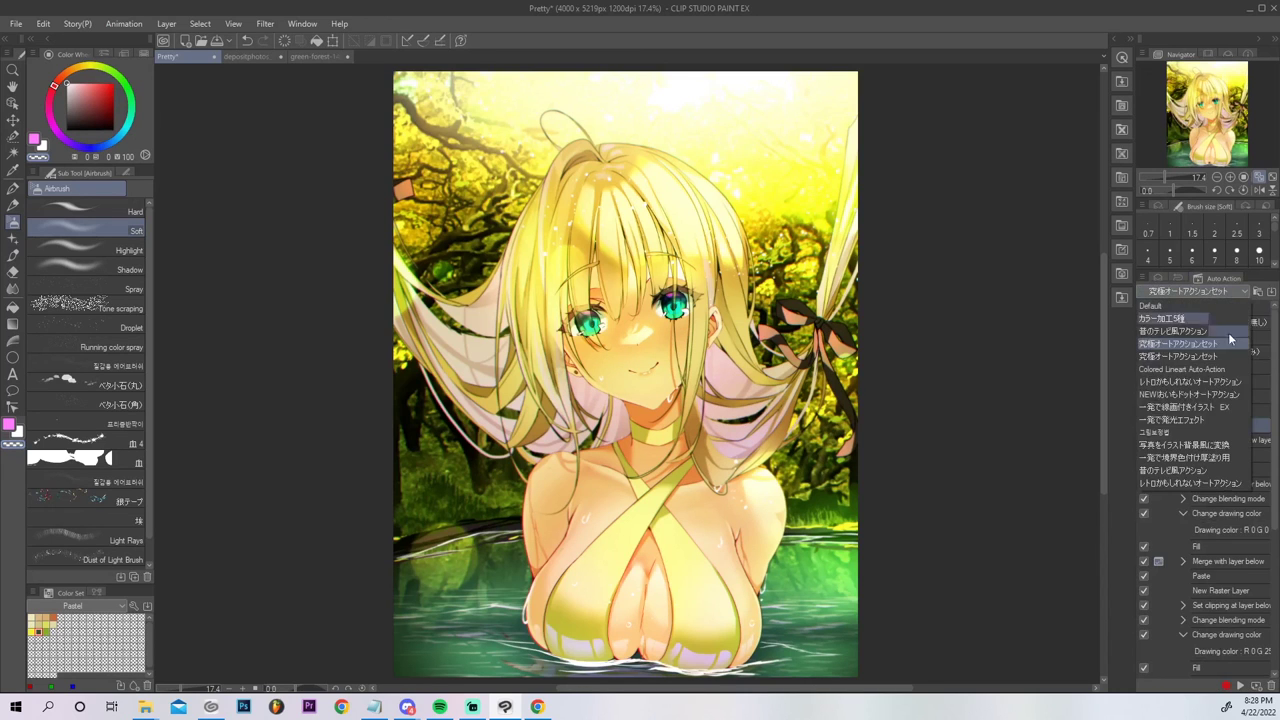
left_click(1195, 430)
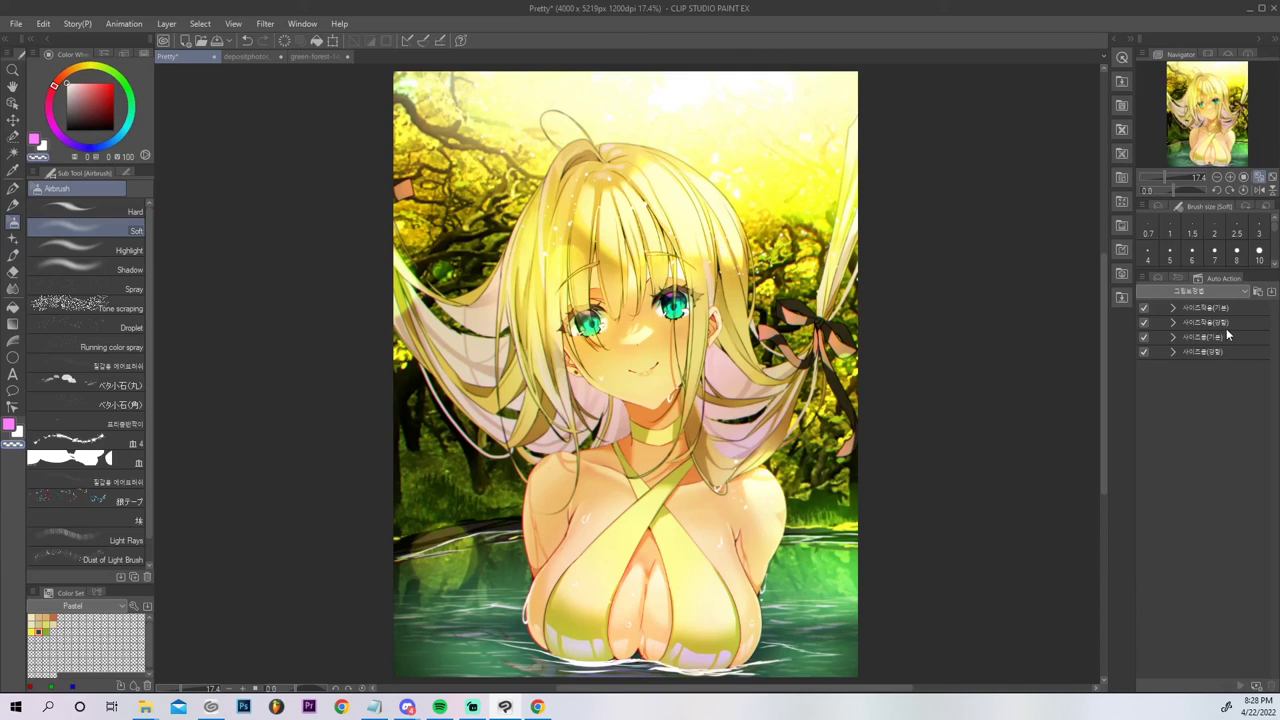
left_click(1220, 339)
left_click(1160, 277)
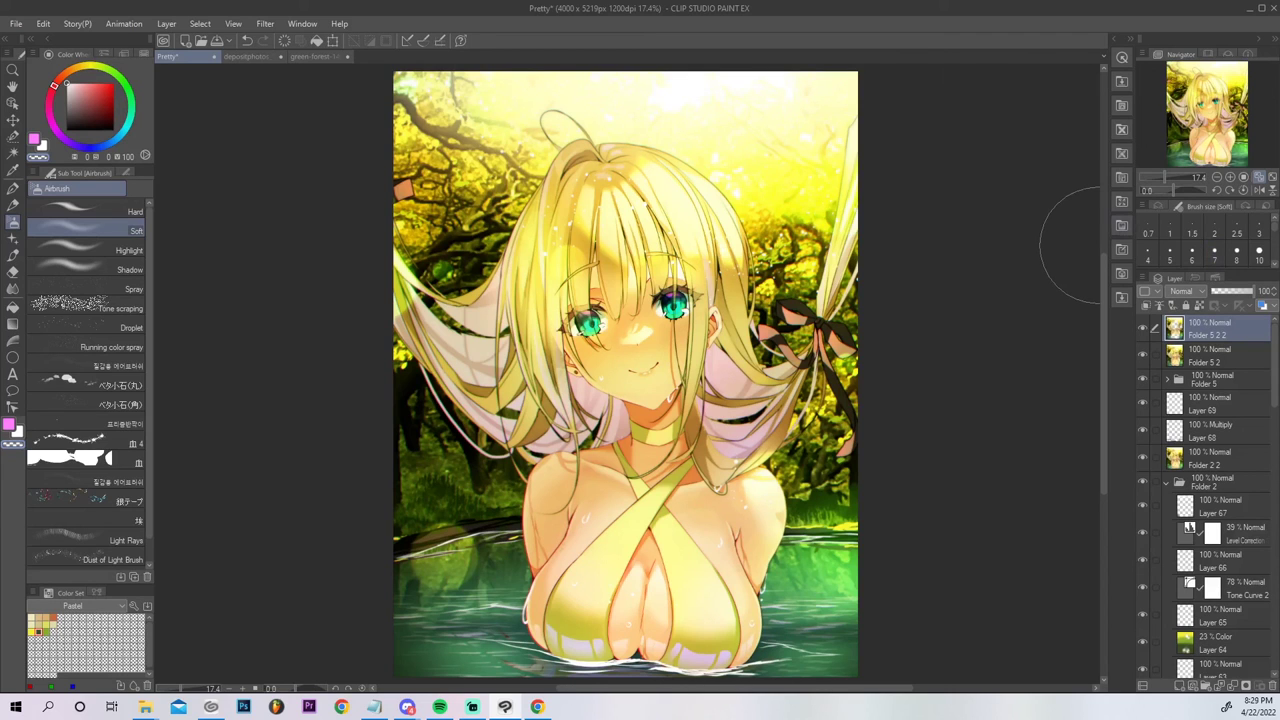
Save the finished illustration.
left_click(16, 25)
key("ctrl+s")
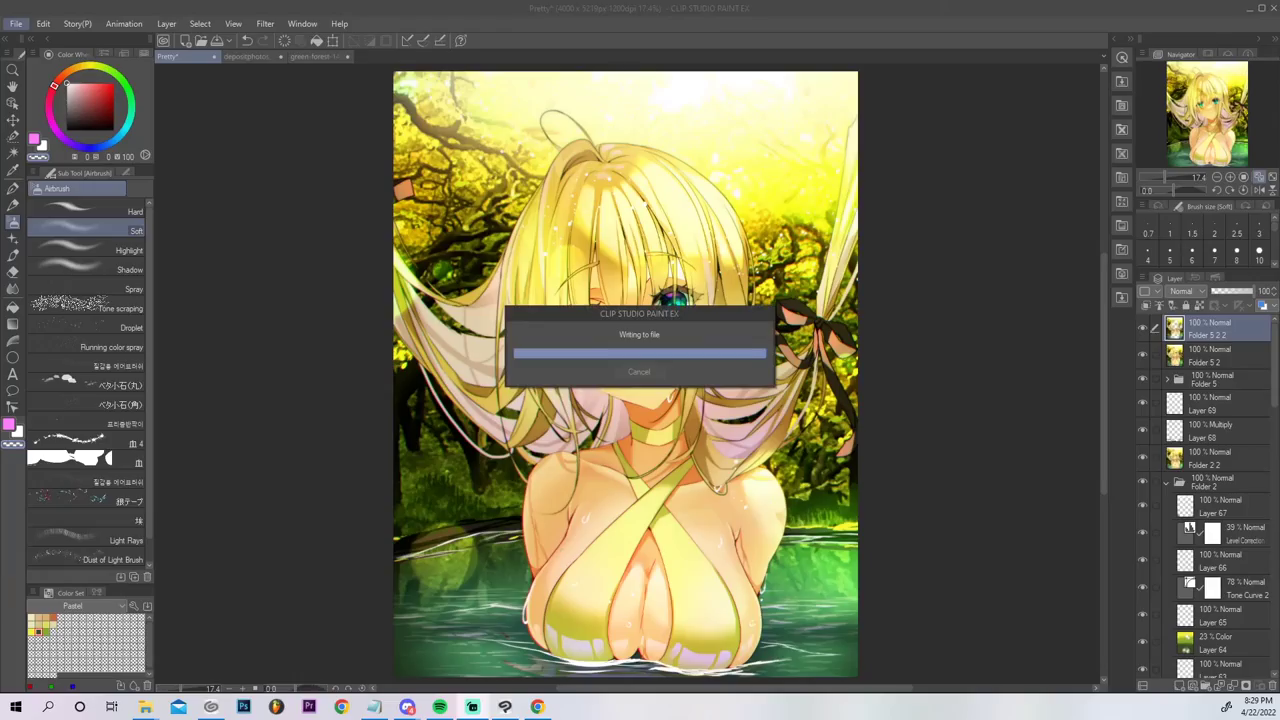